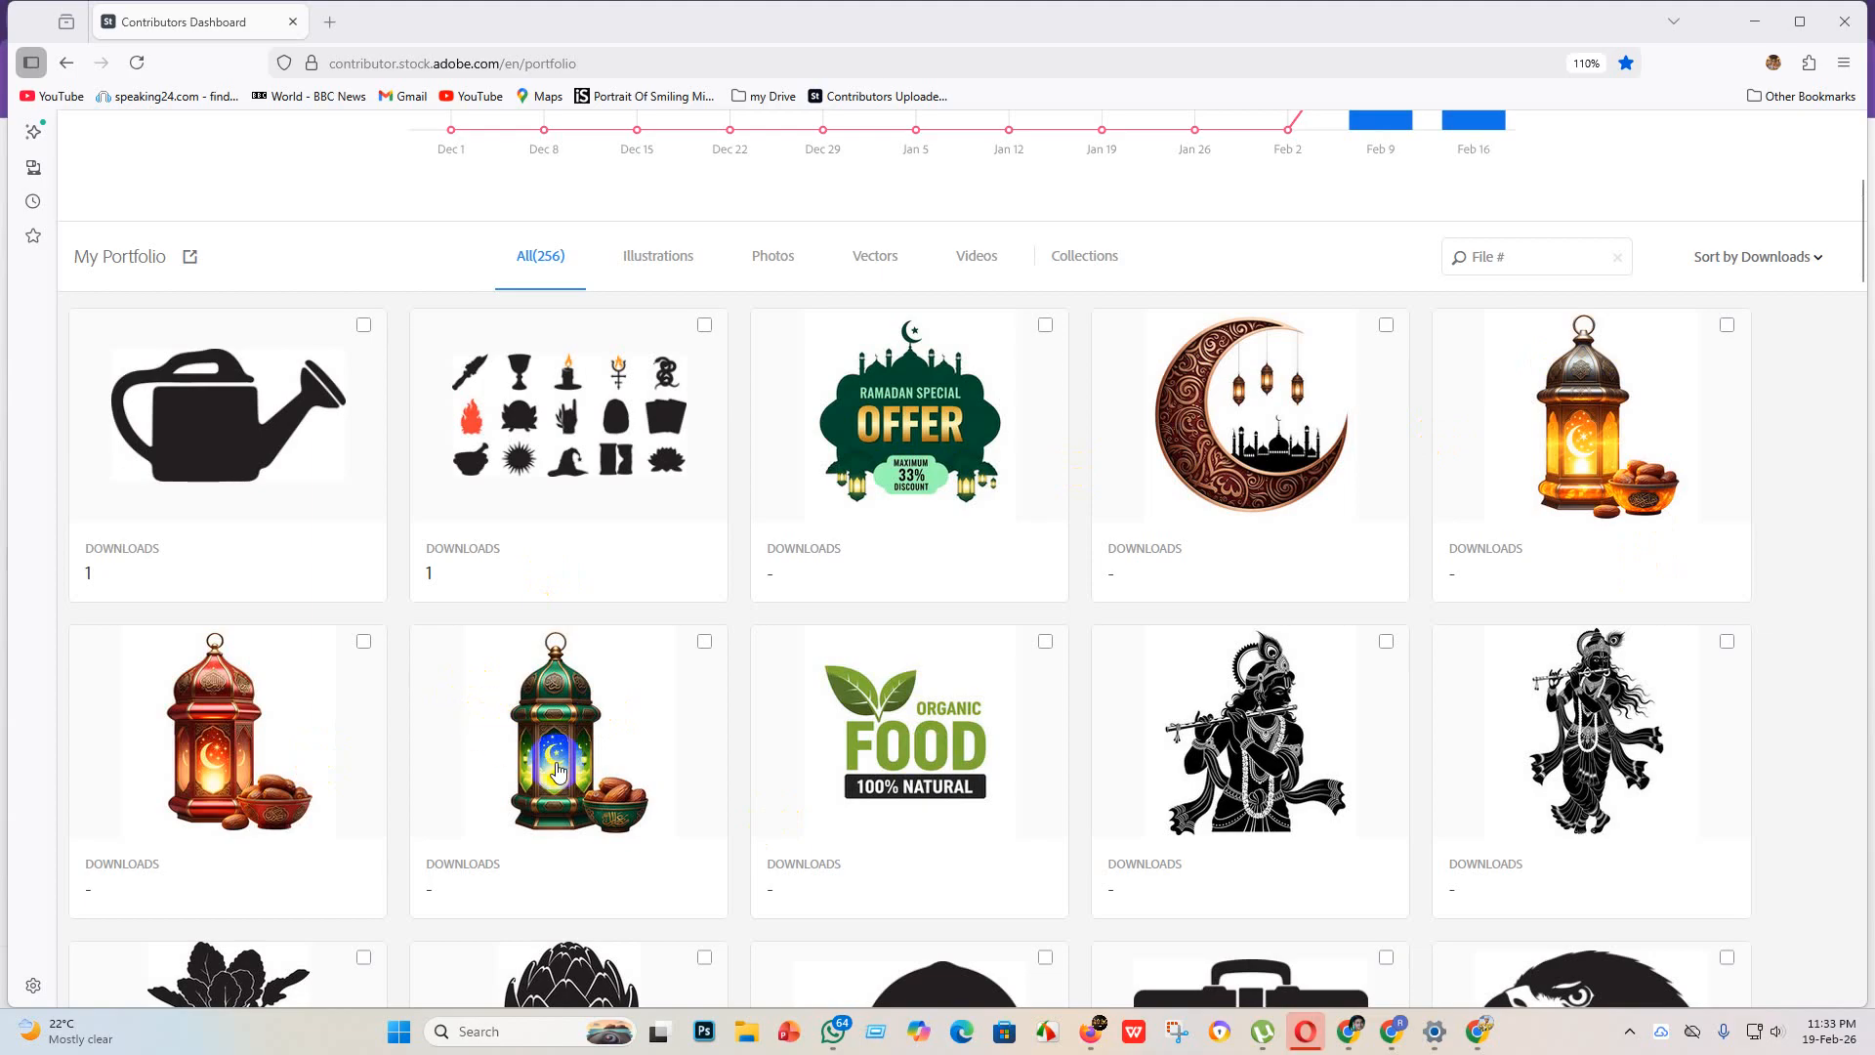
Step: Examine the contributor dashboard's 12-week earnings trend, download figures and the portfolio thumbnails with their downloads
scroll(567, 775, up, 5)
scroll(465, 711, down, 7)
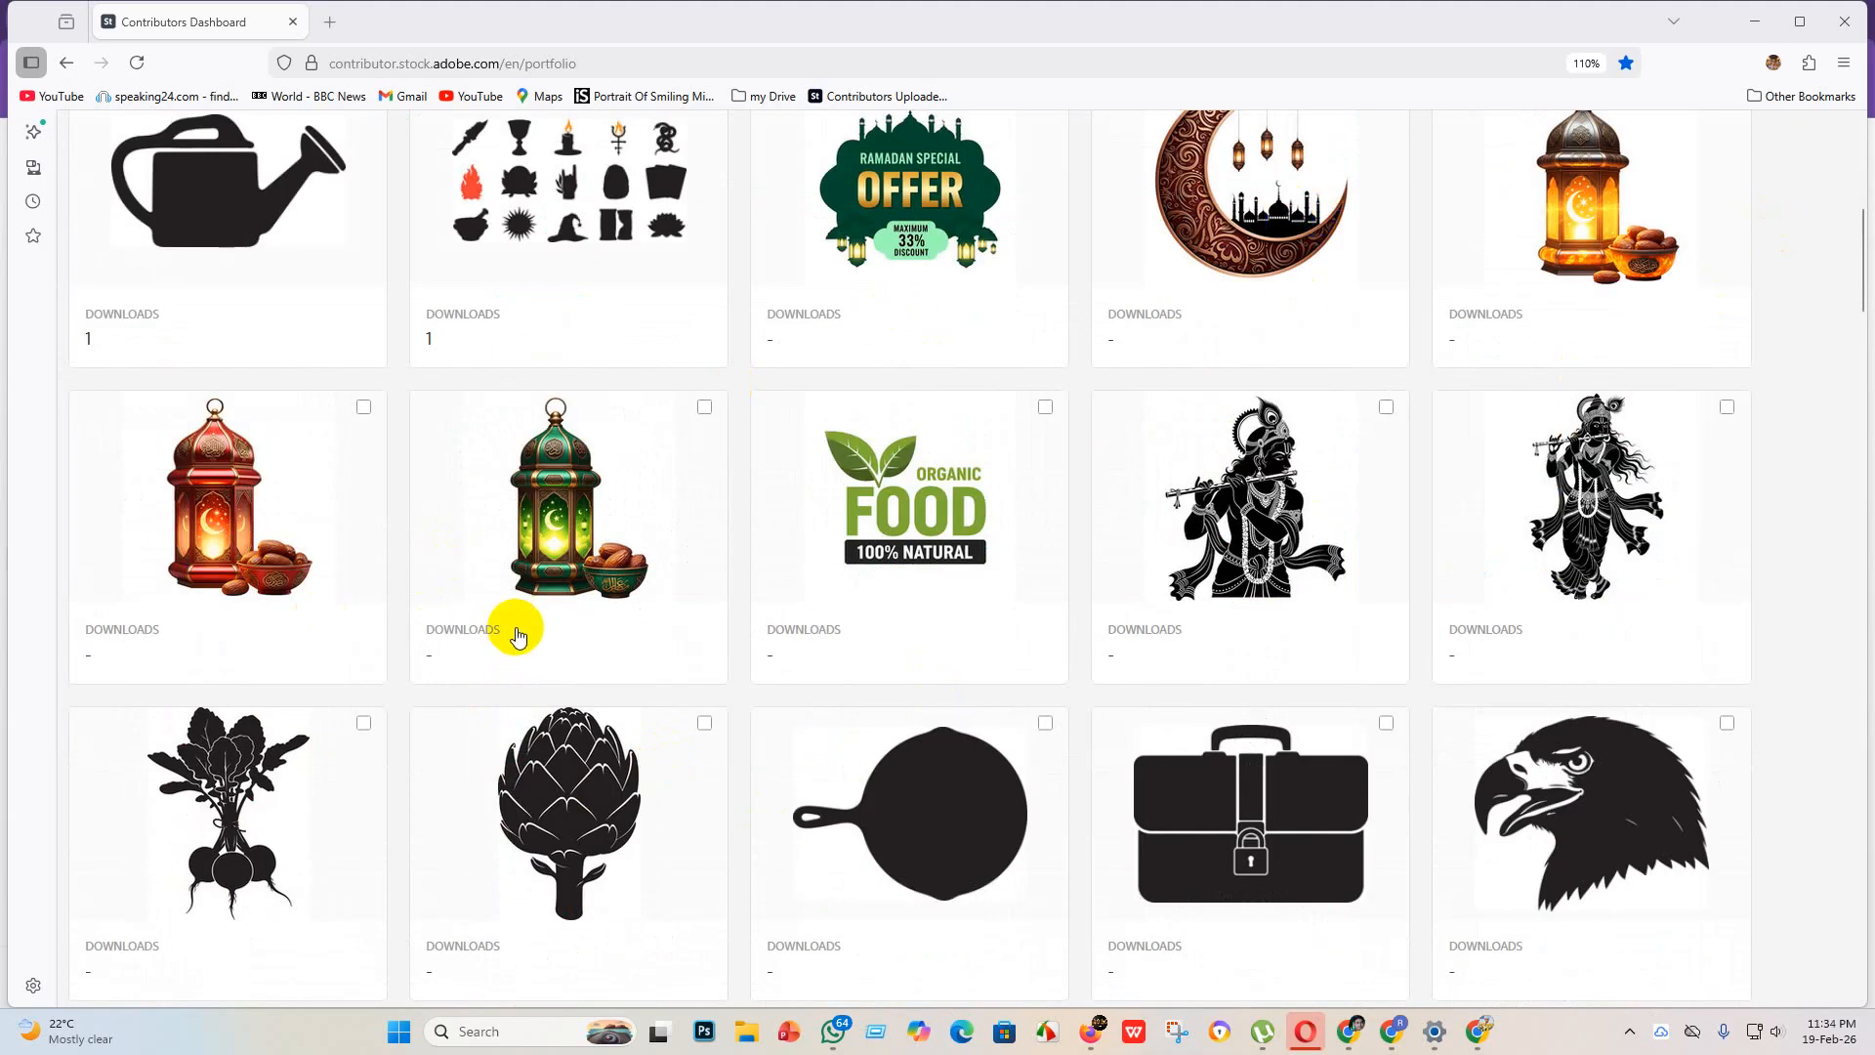
scroll(380, 982, up, 4)
scroll(456, 820, up, 4)
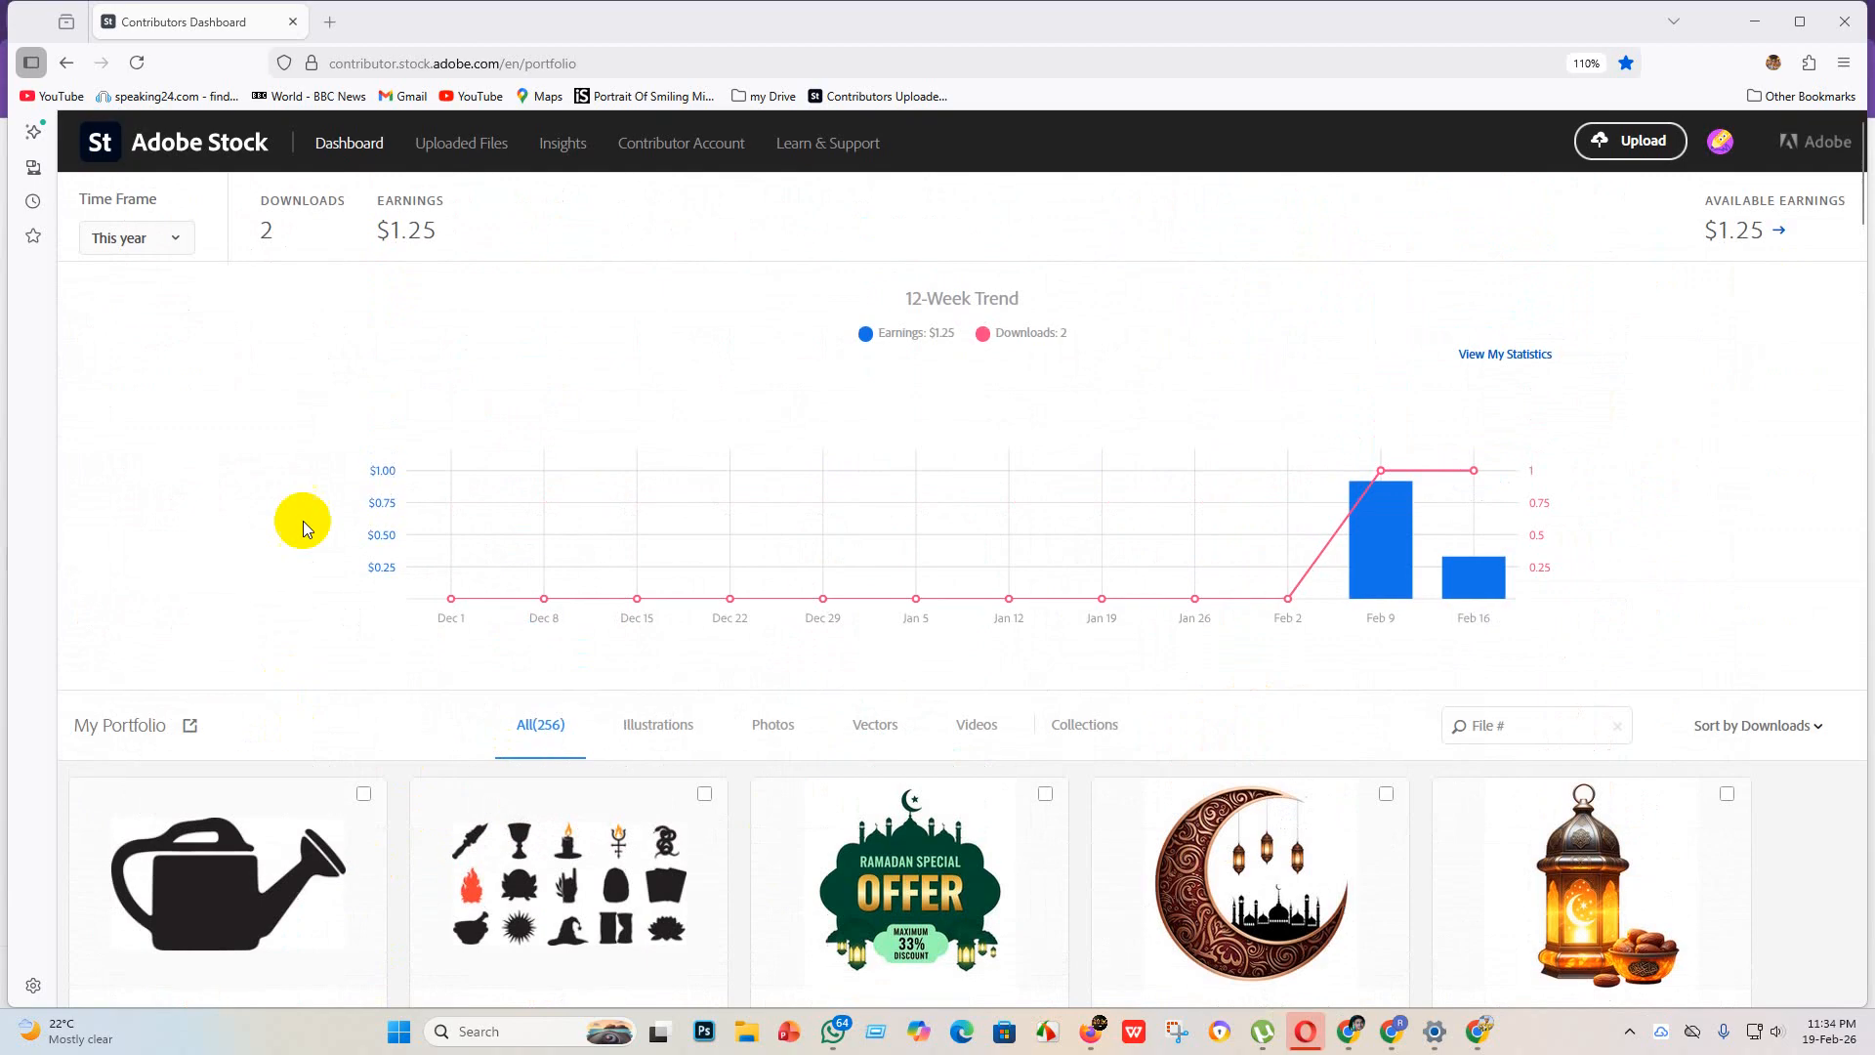
scroll(277, 682, down, 5)
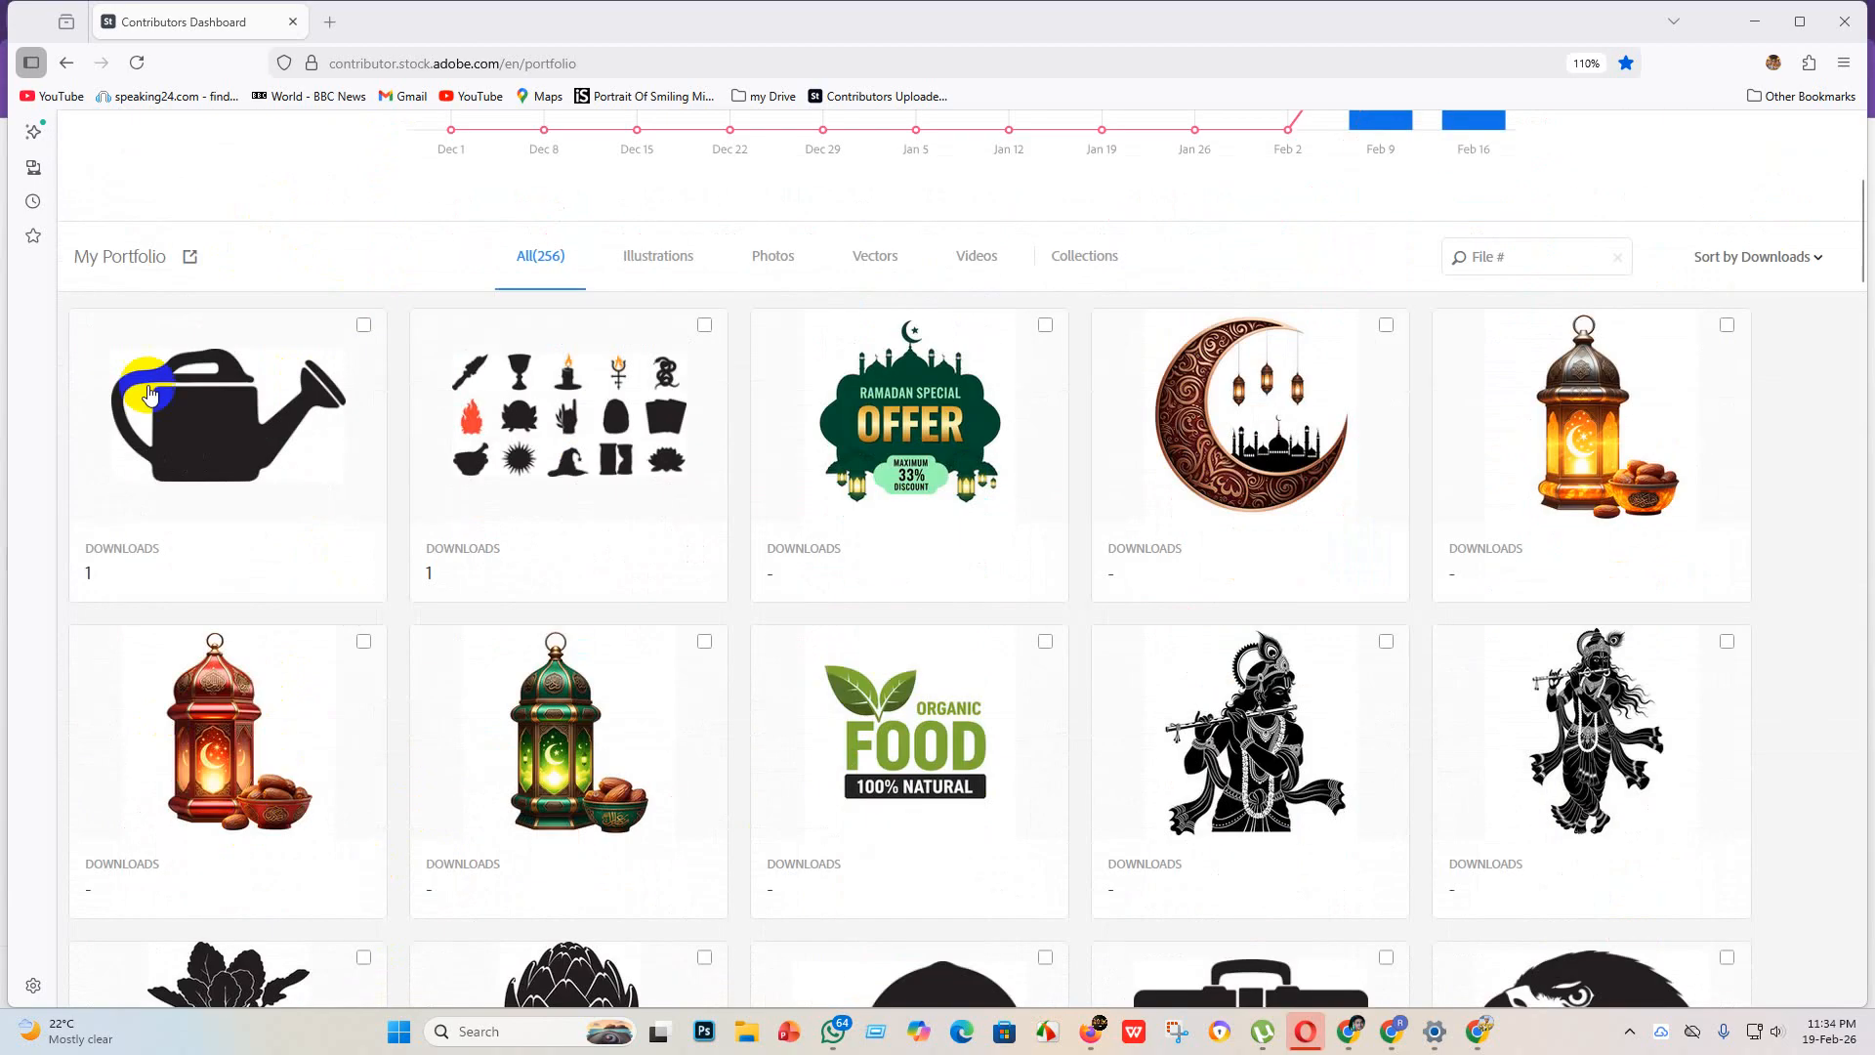
scroll(389, 529, up, 5)
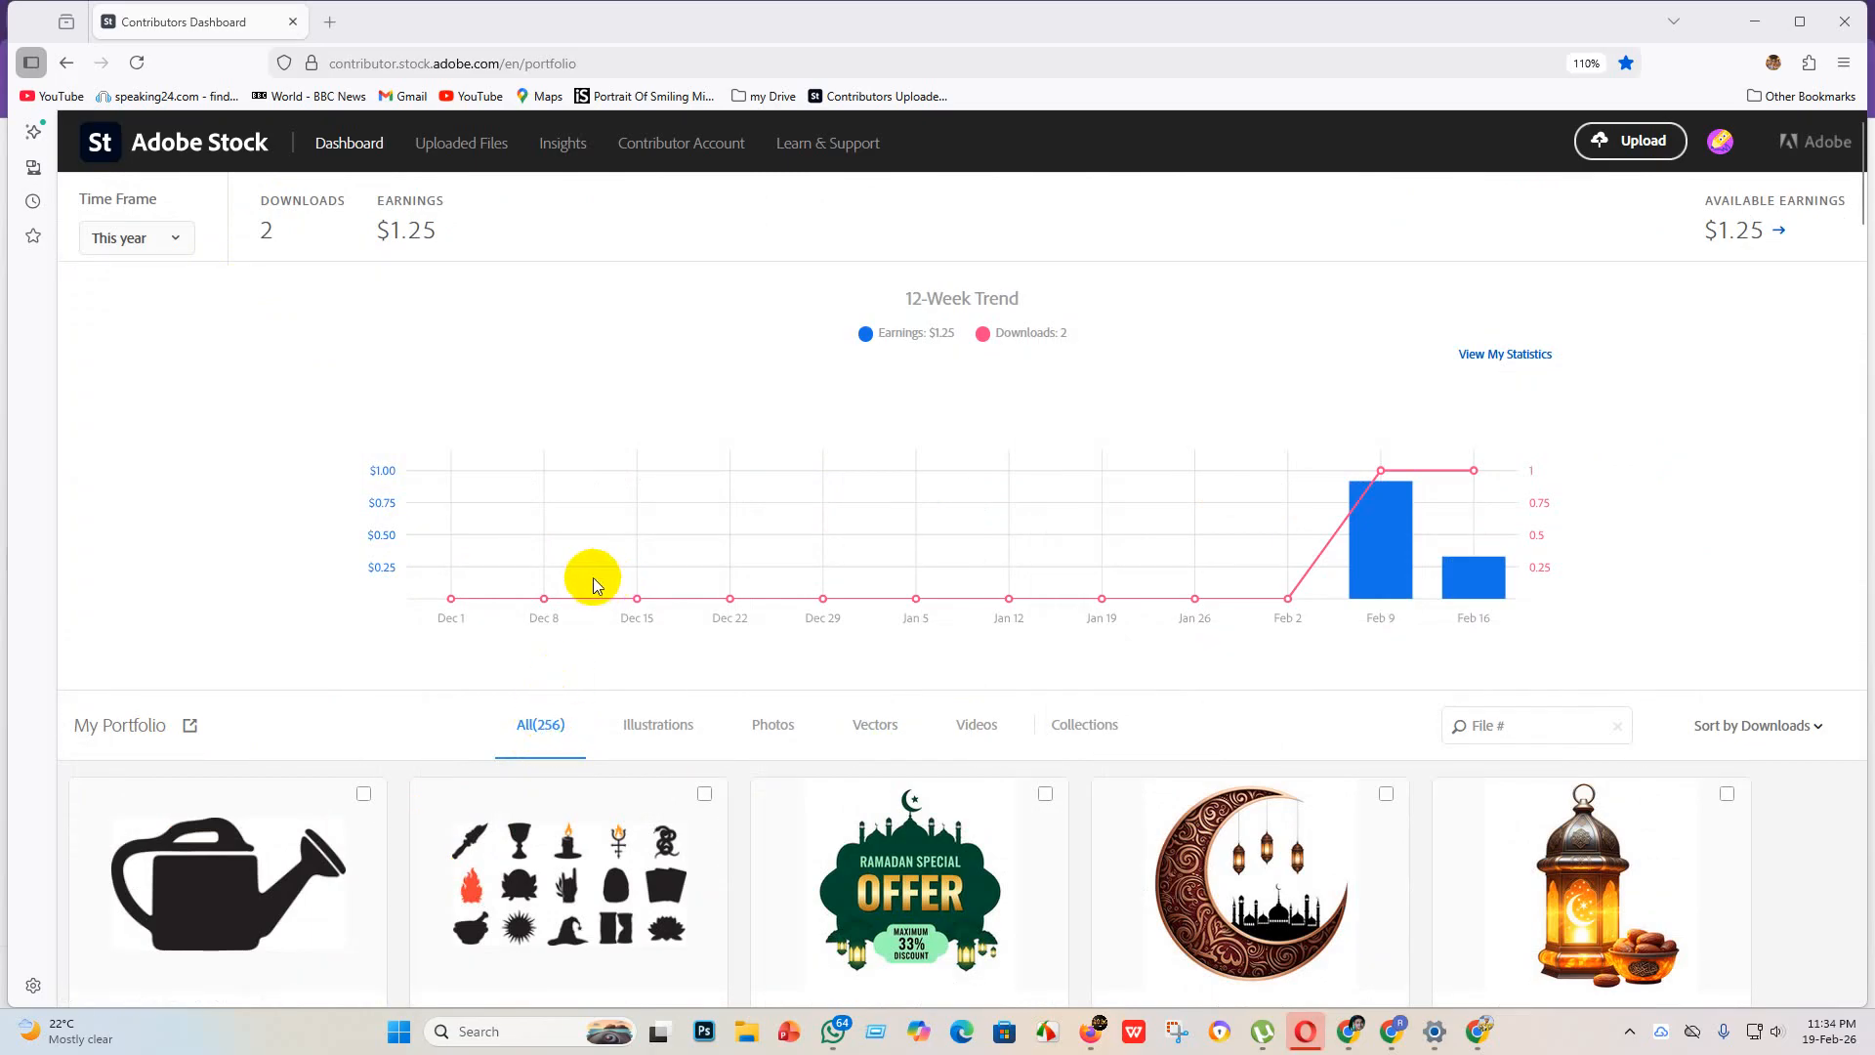
scroll(592, 584, down, 3)
scroll(272, 703, up, 3)
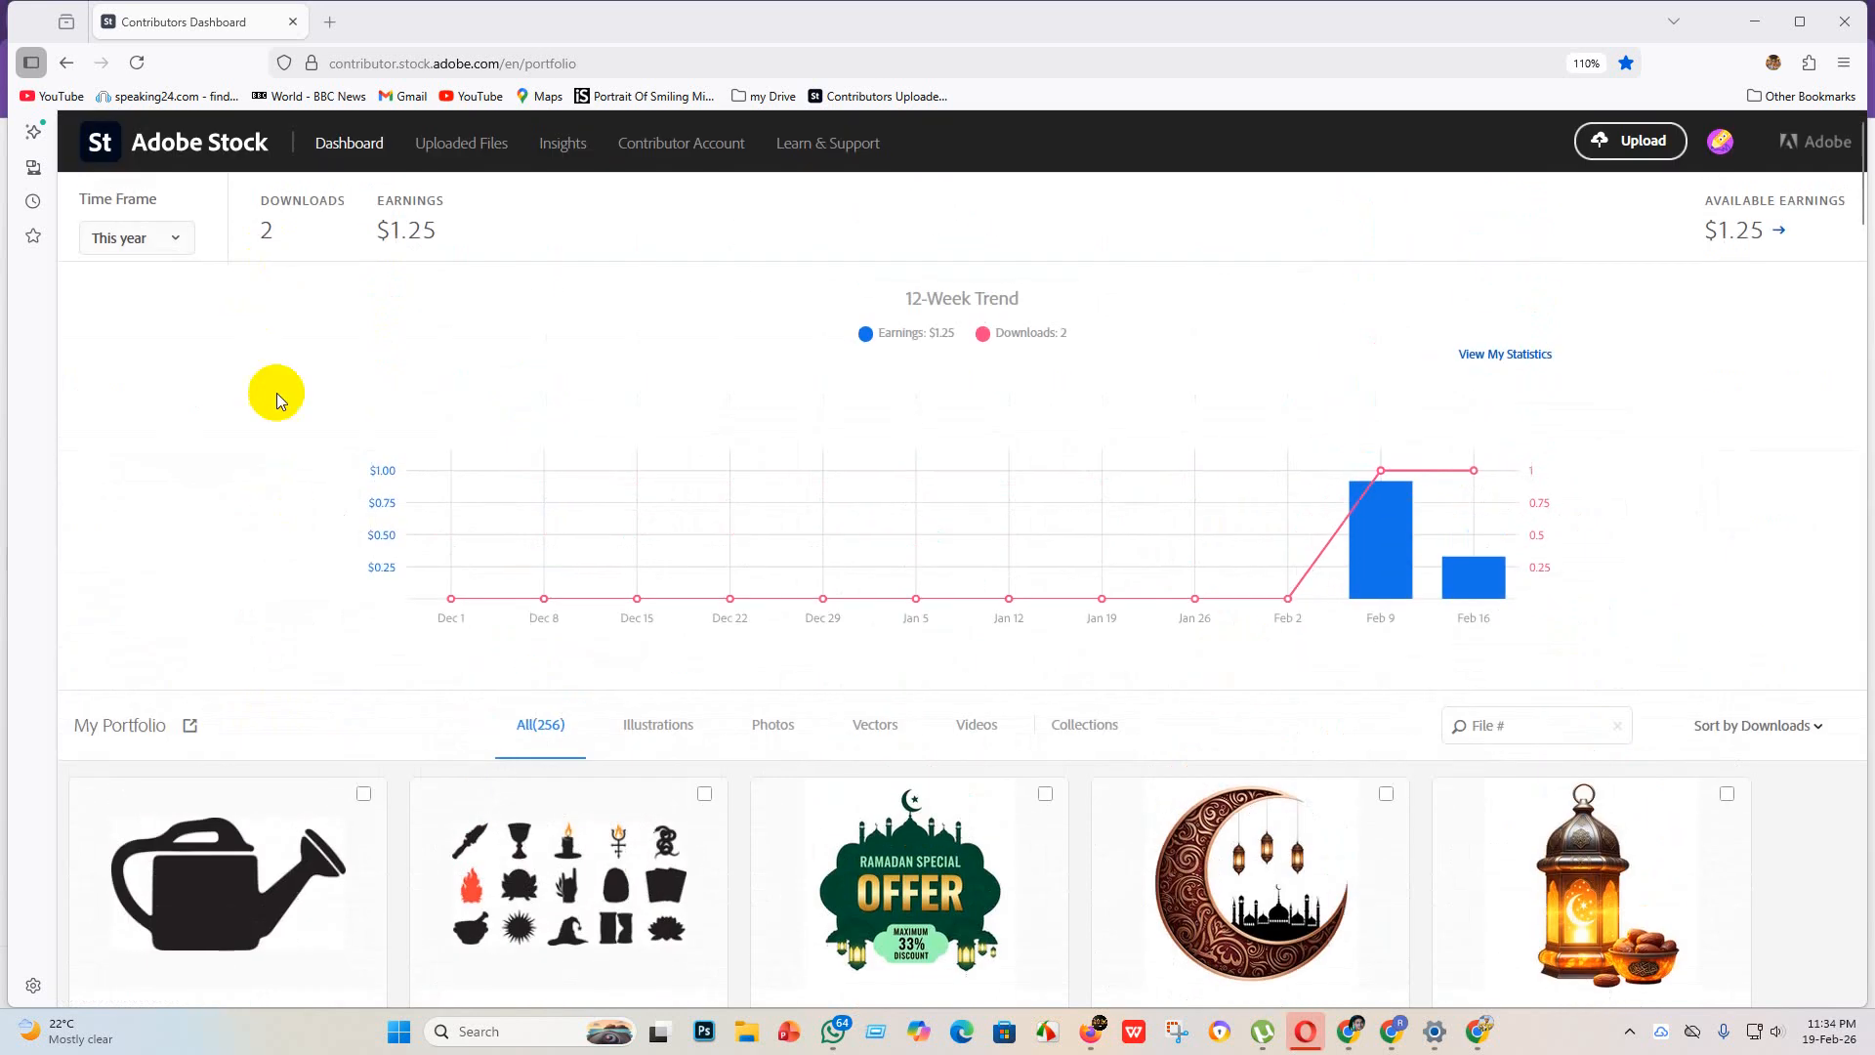
scroll(429, 735, down, 4)
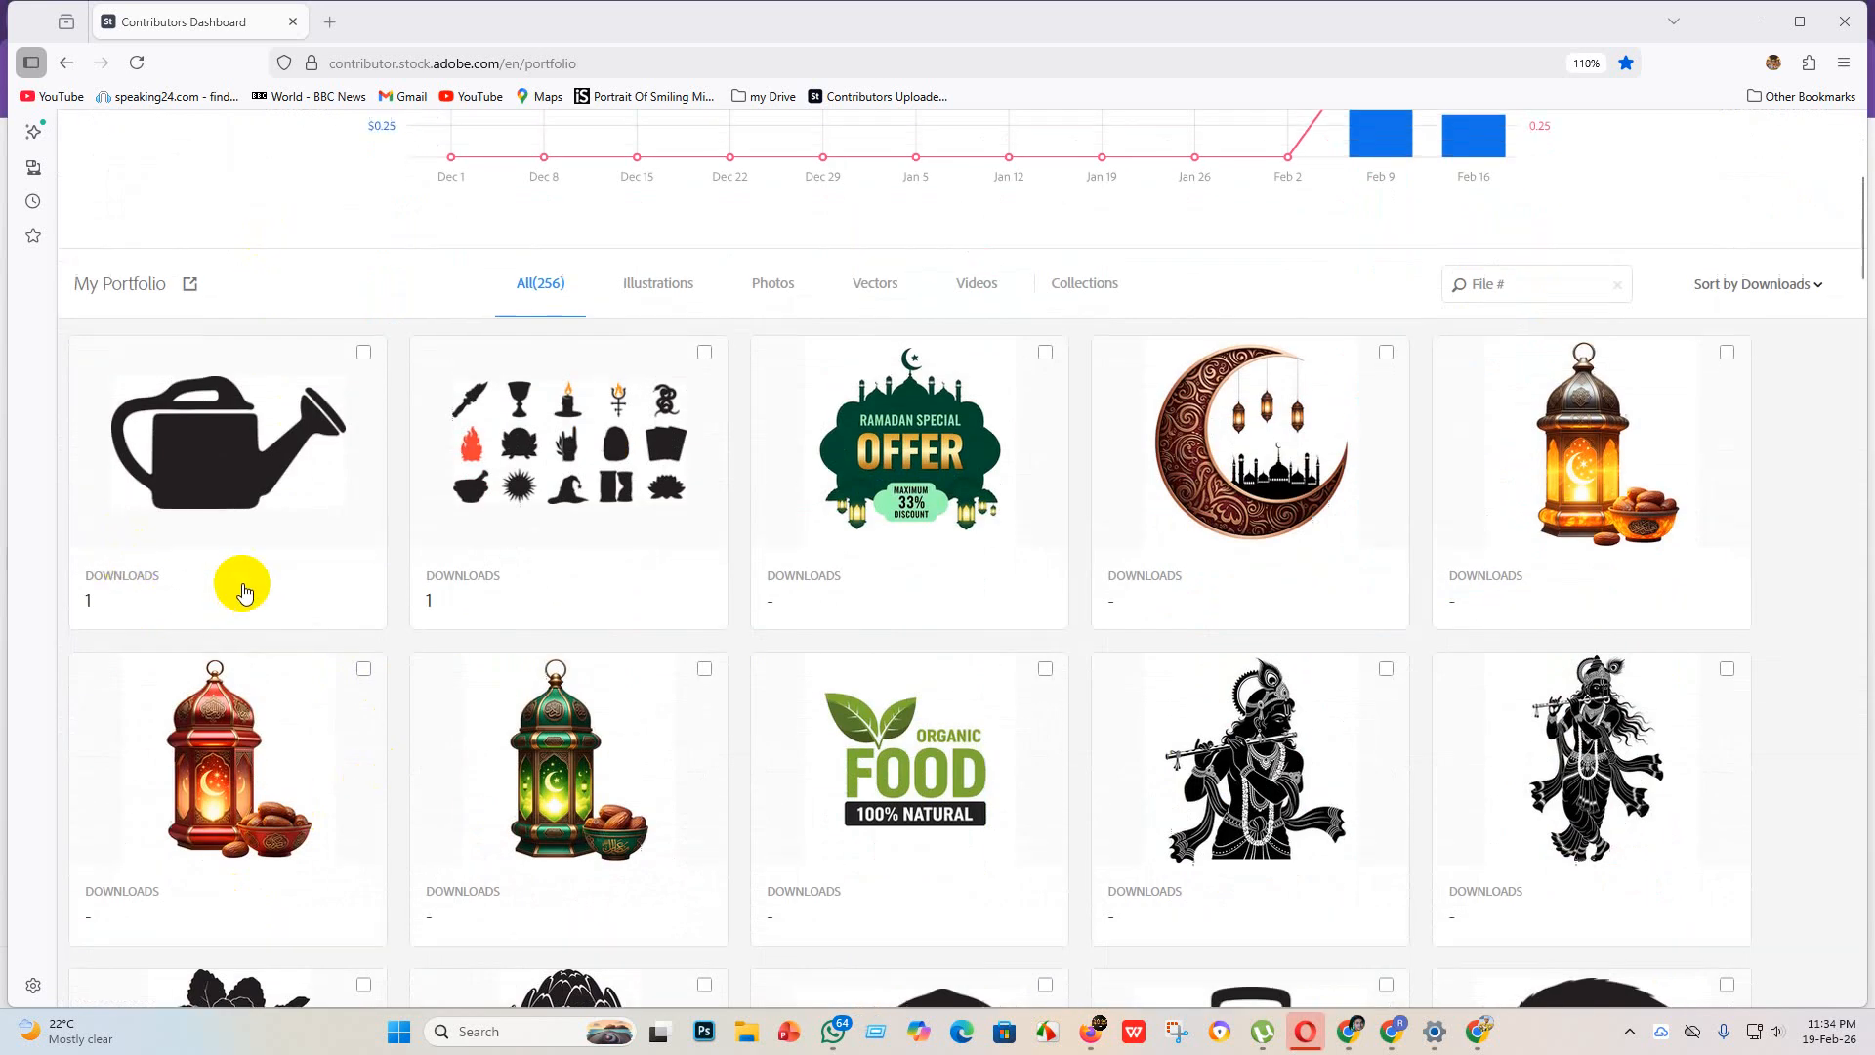
scroll(243, 577, up, 4)
scroll(207, 678, down, 4)
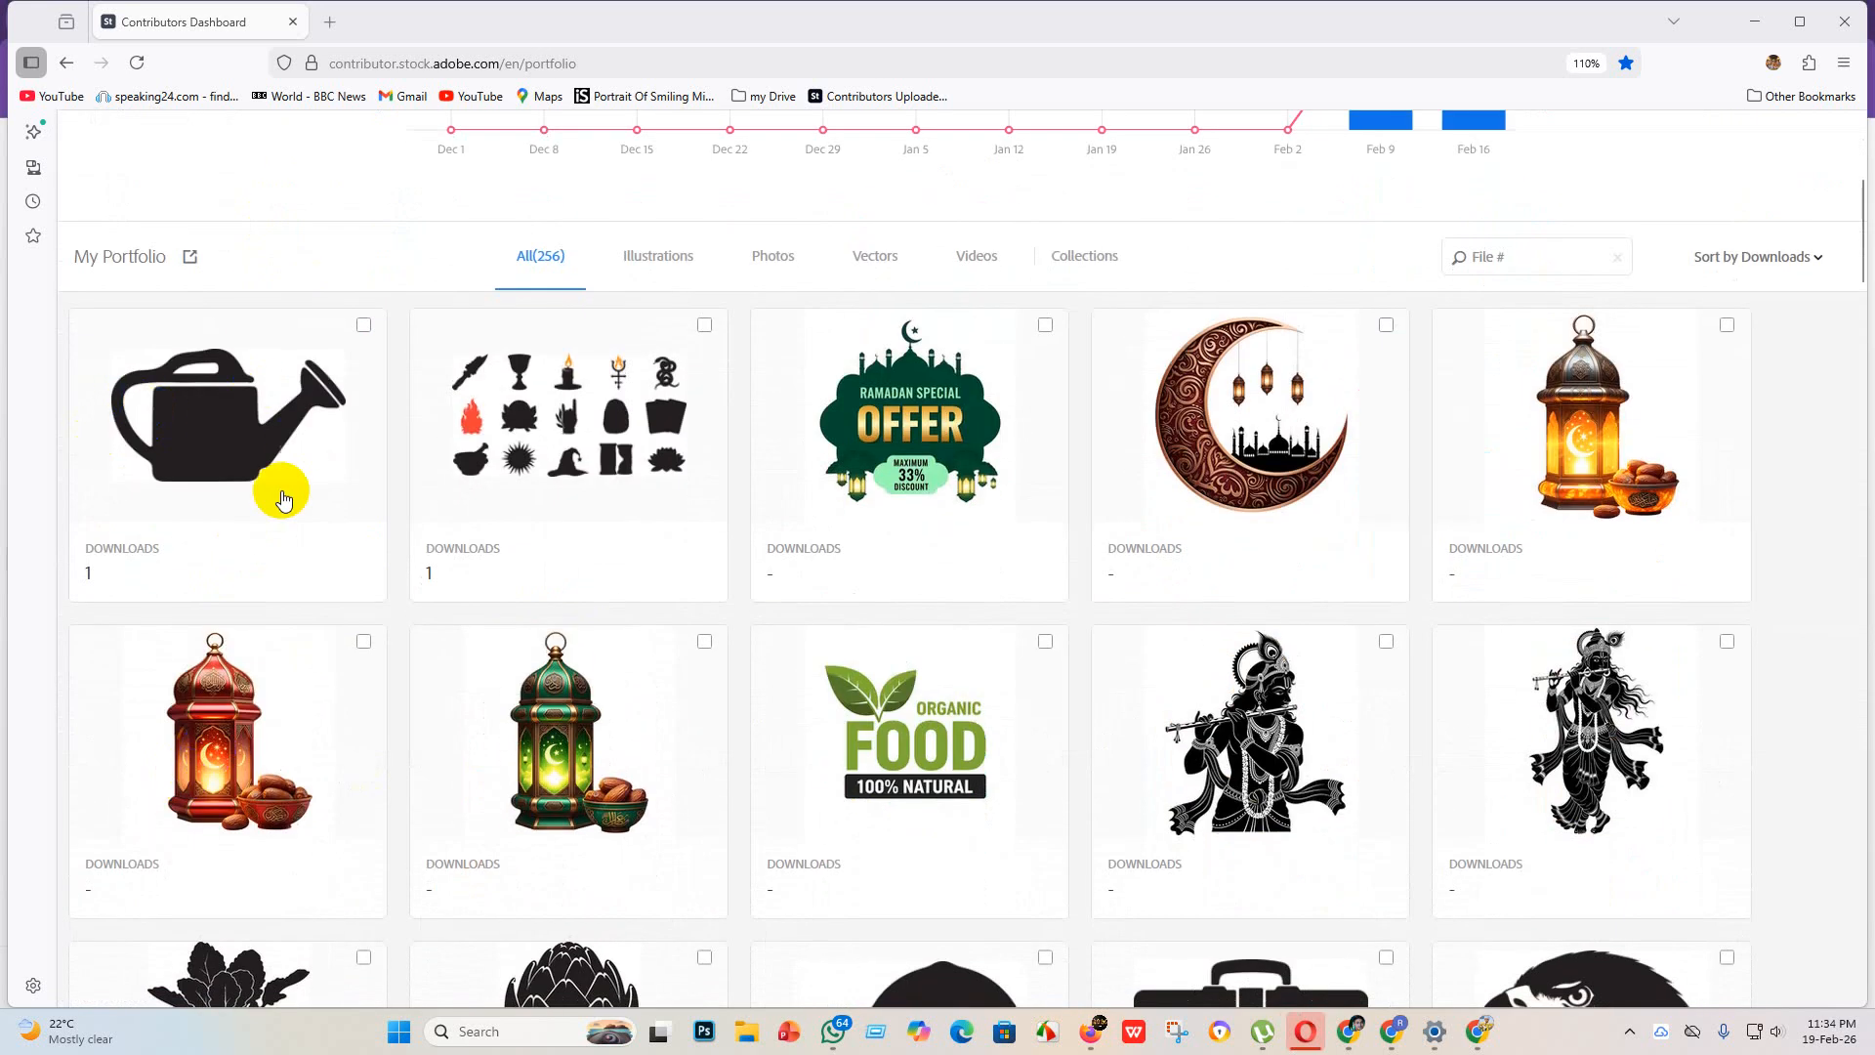
scroll(962, 610, down, 4)
scroll(961, 611, down, 4)
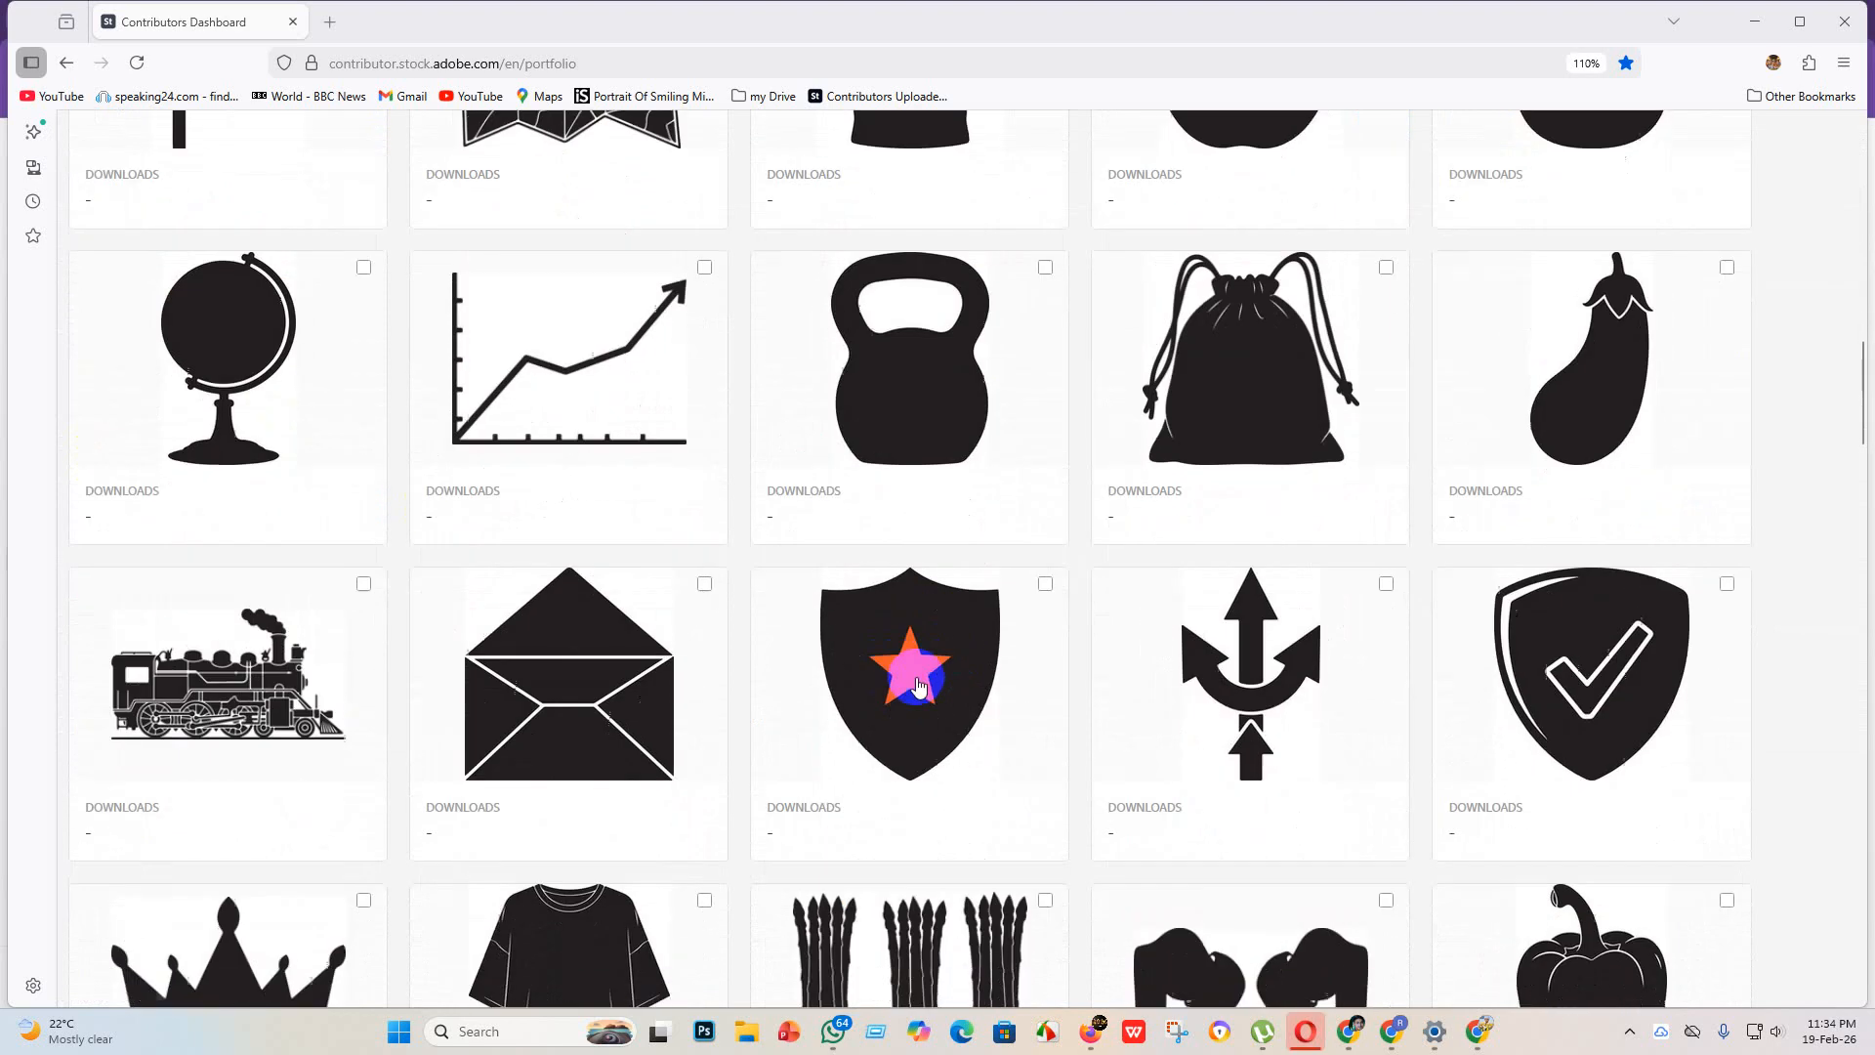
scroll(669, 641, up, 6)
scroll(583, 597, up, 6)
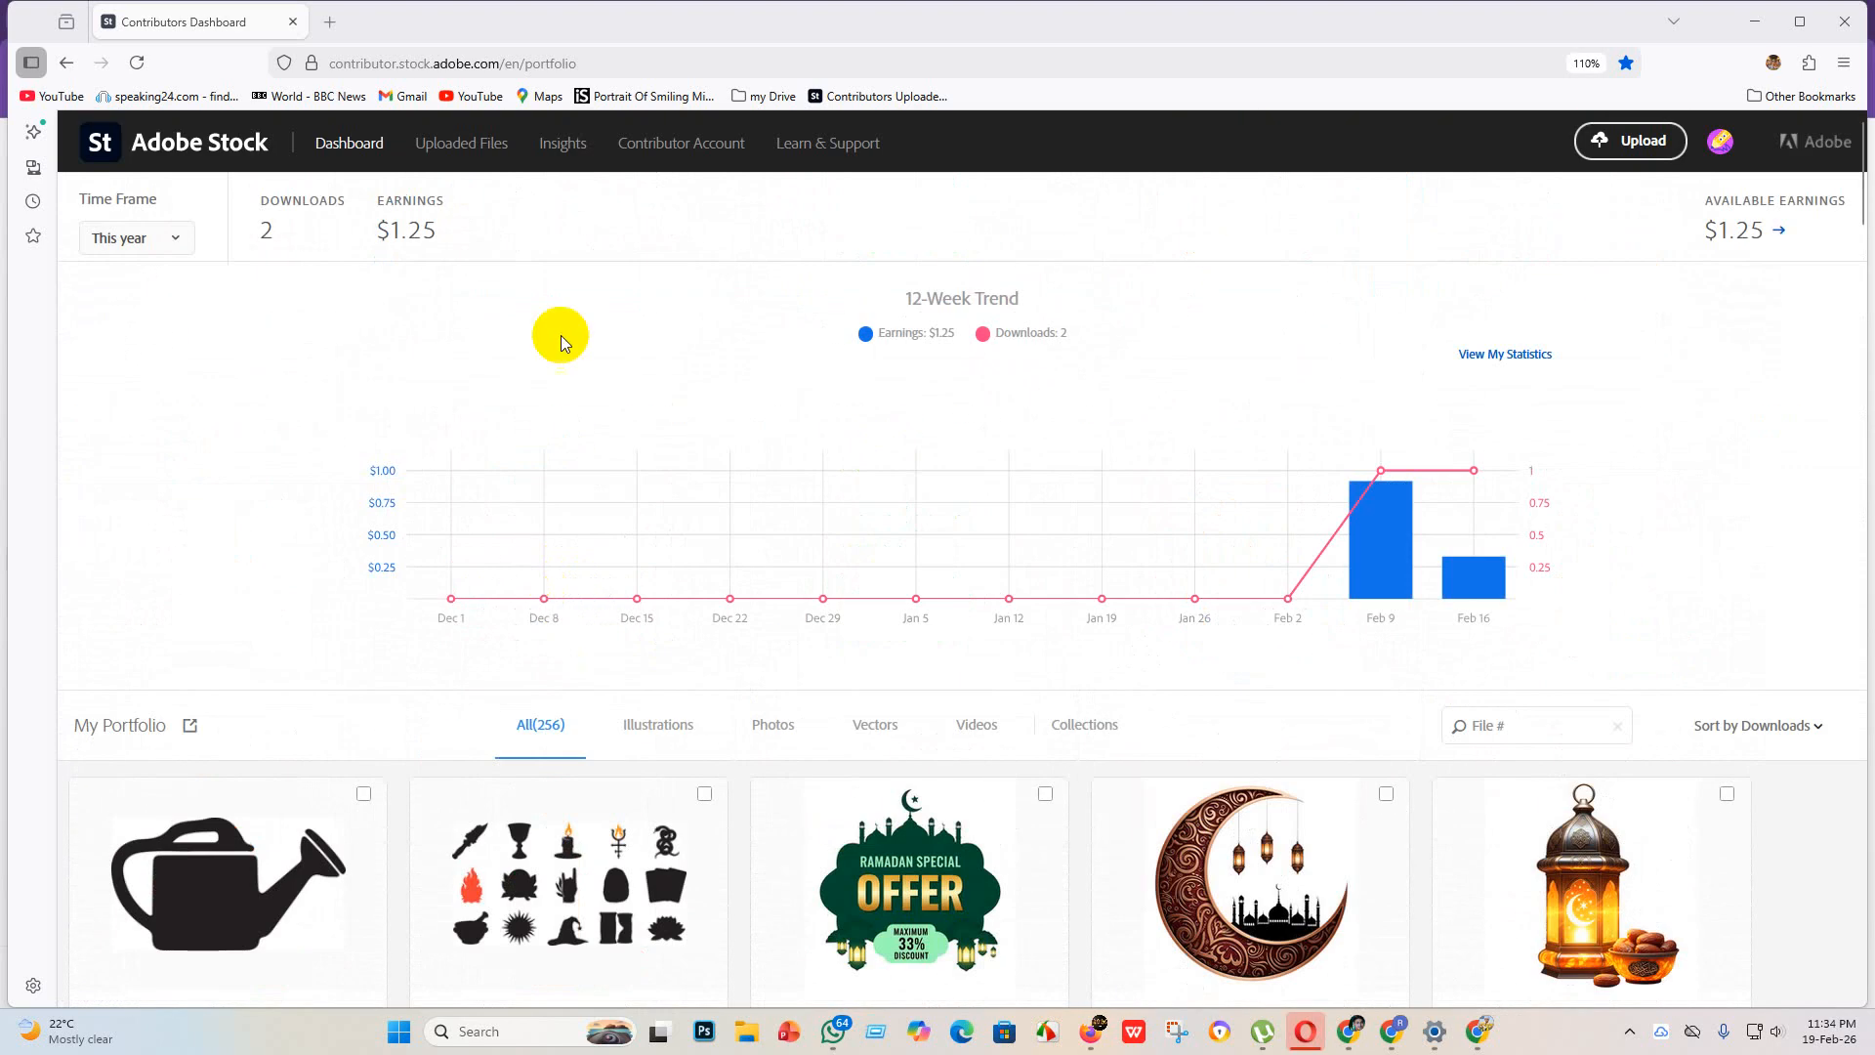
Step: Open the uploaded files and view the submissions in review and those not accepted
click(446, 144)
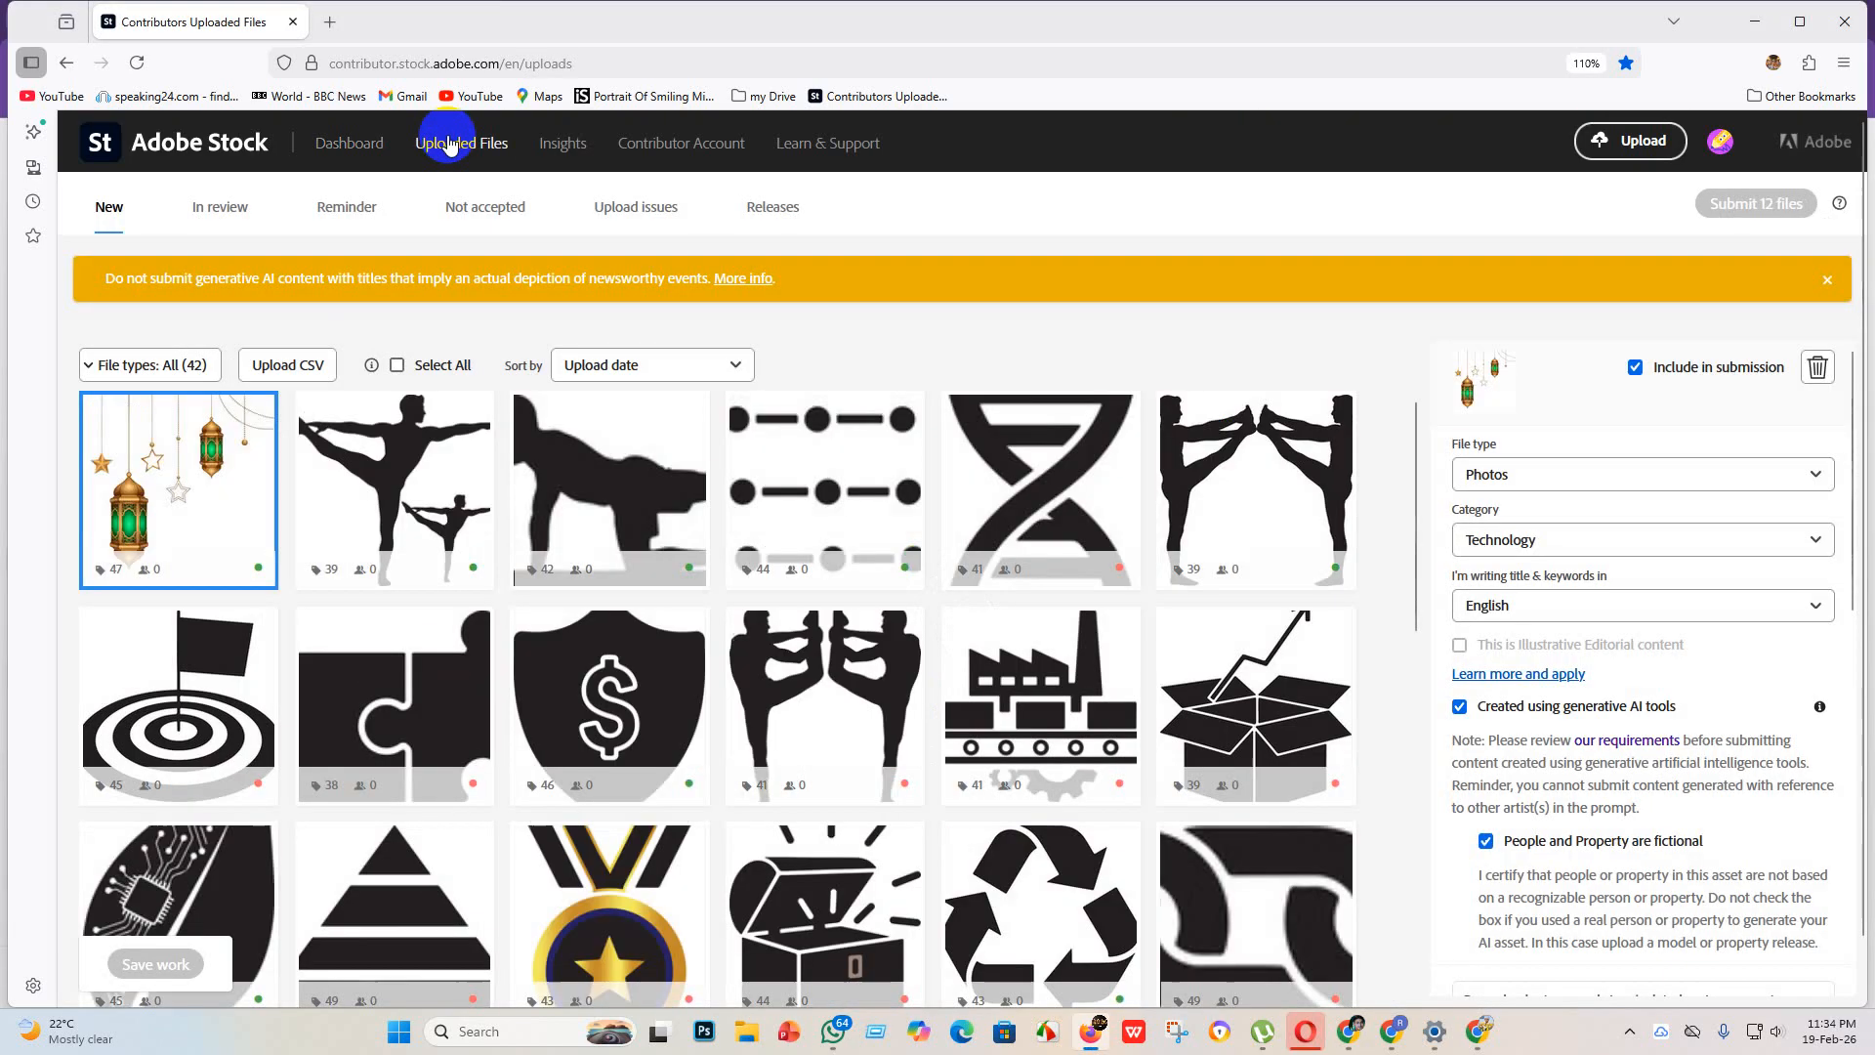
click(226, 209)
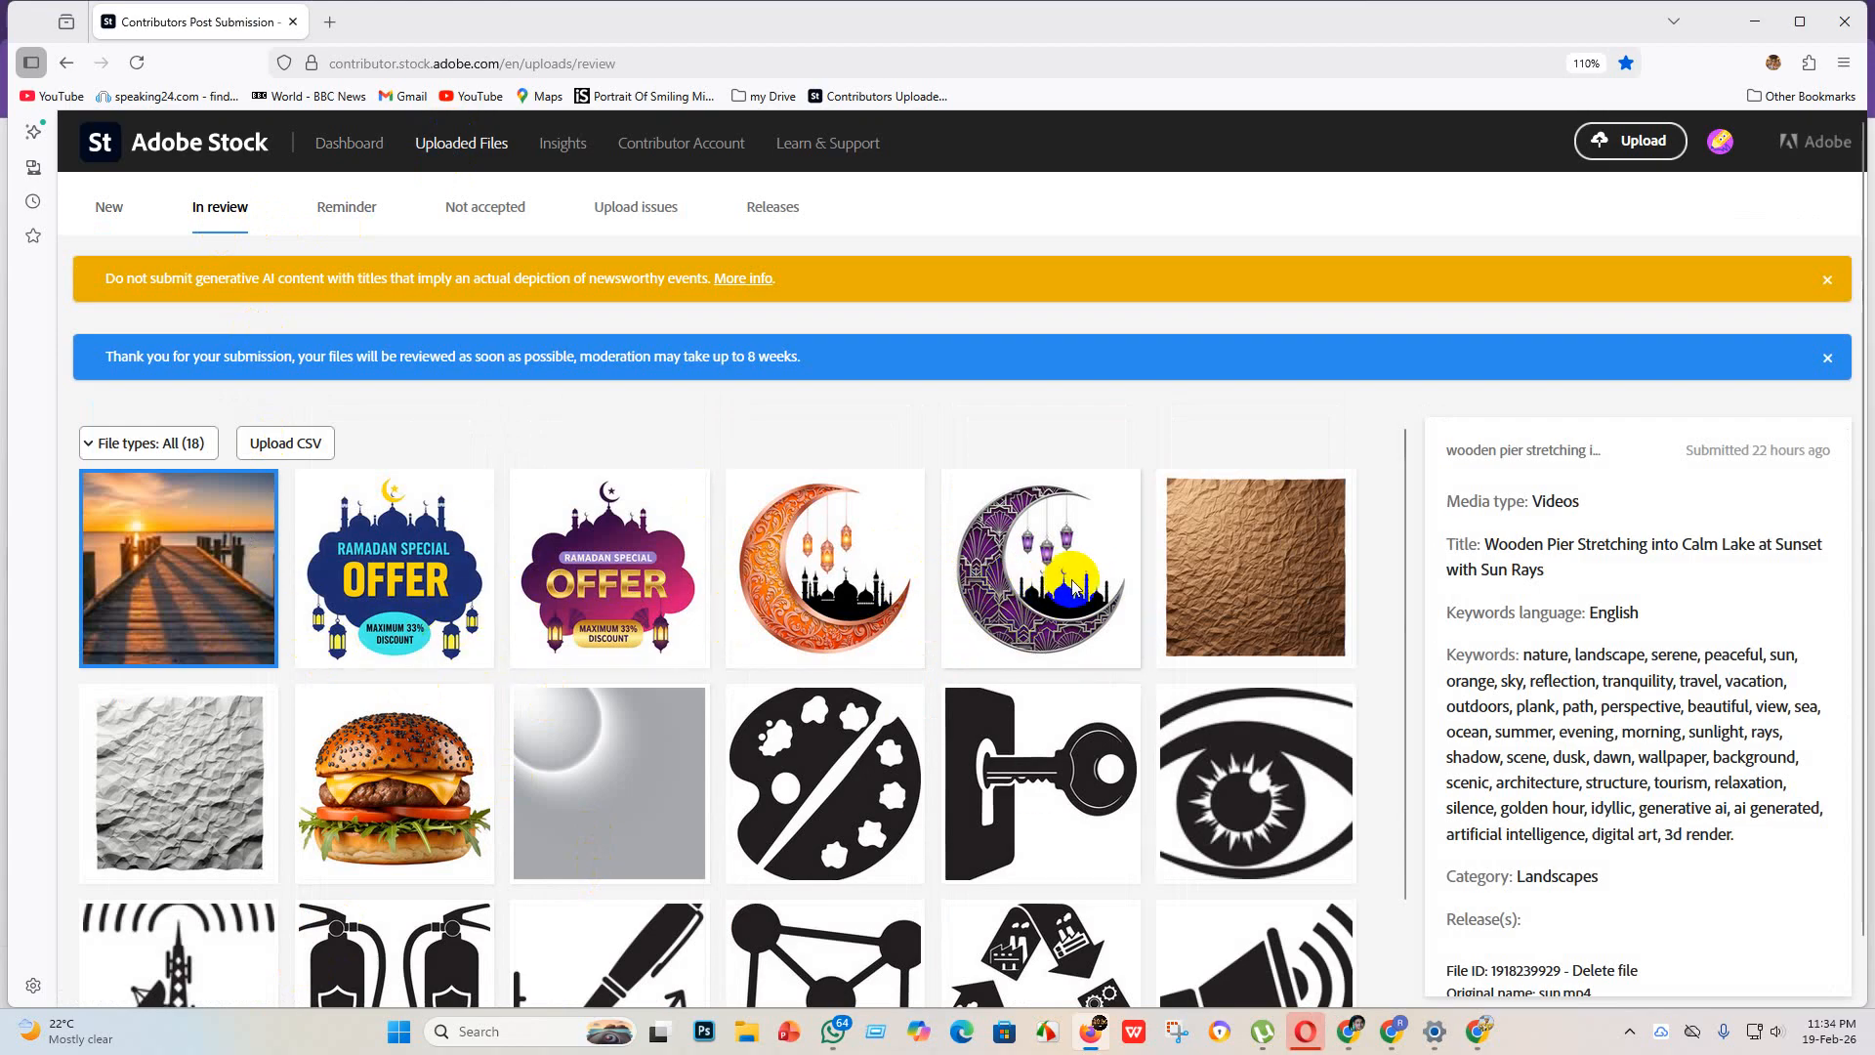
click(475, 214)
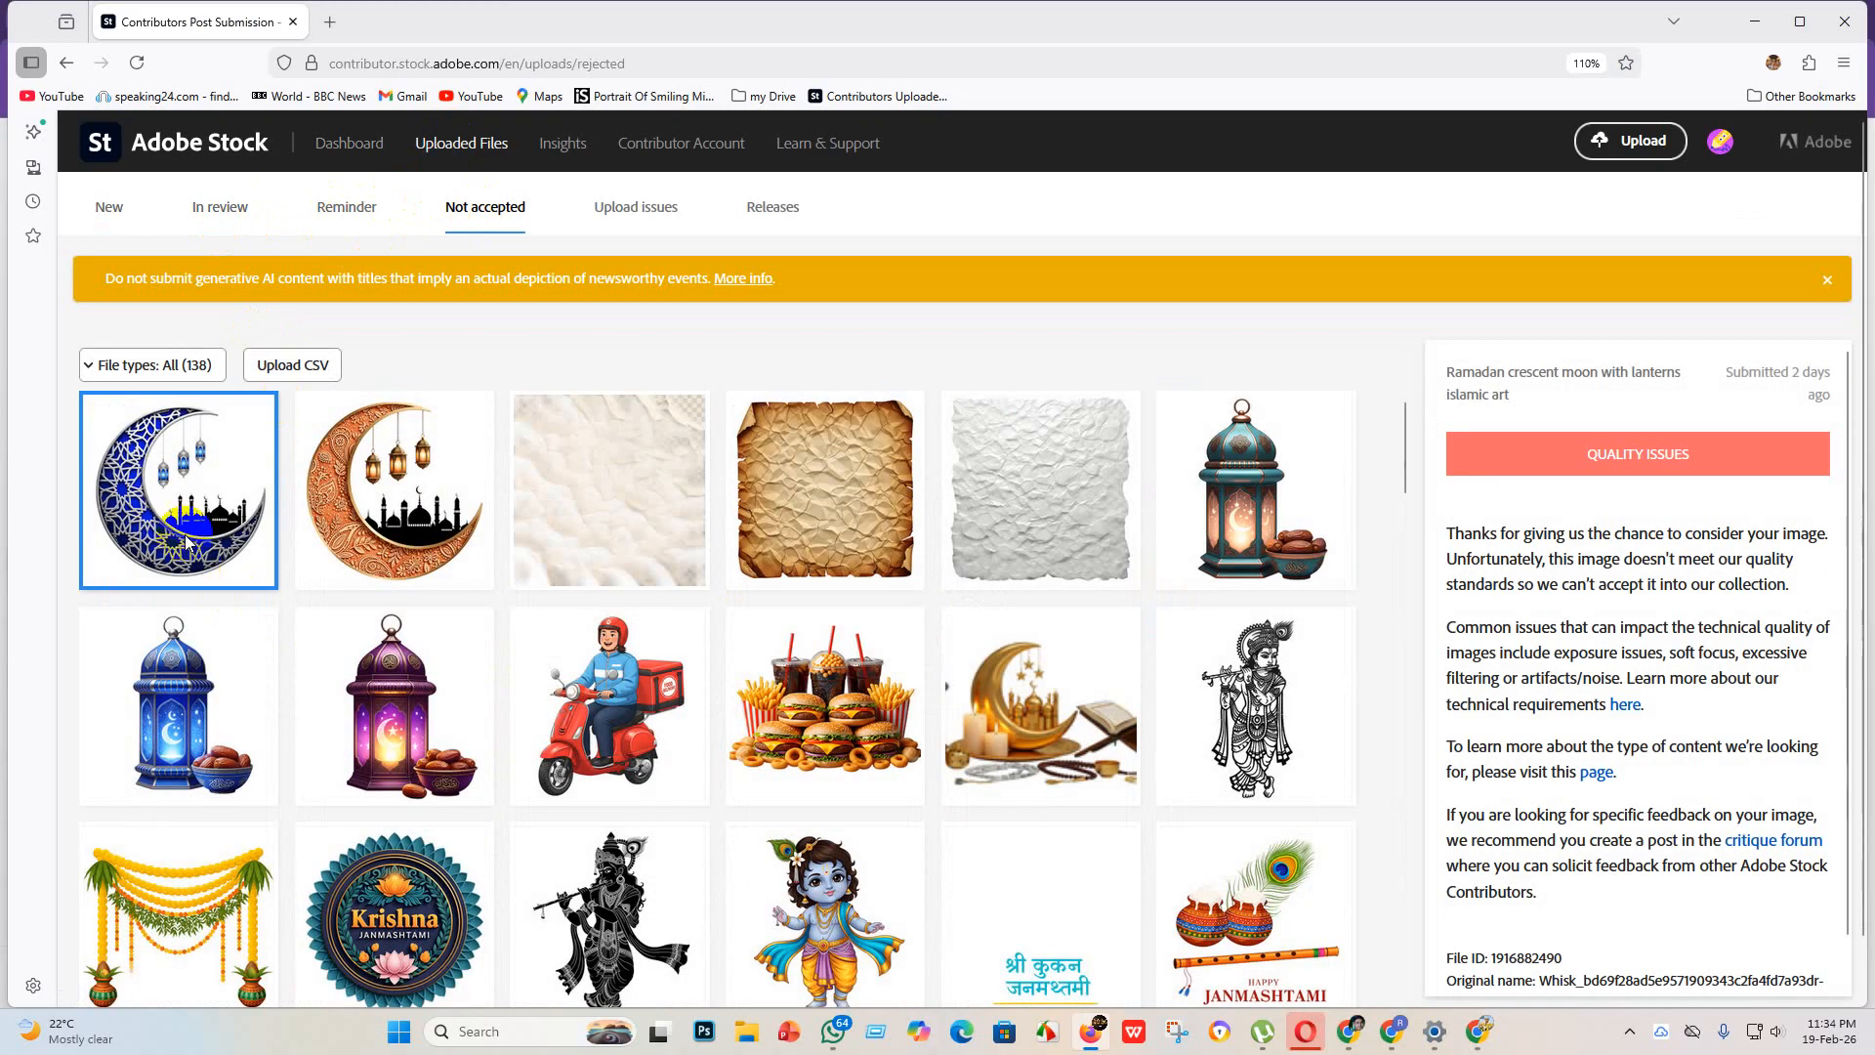
Step: Check the rejection reasons for the orange crescent moon, the purple and blue lanterns, and the delivery rider image
click(356, 528)
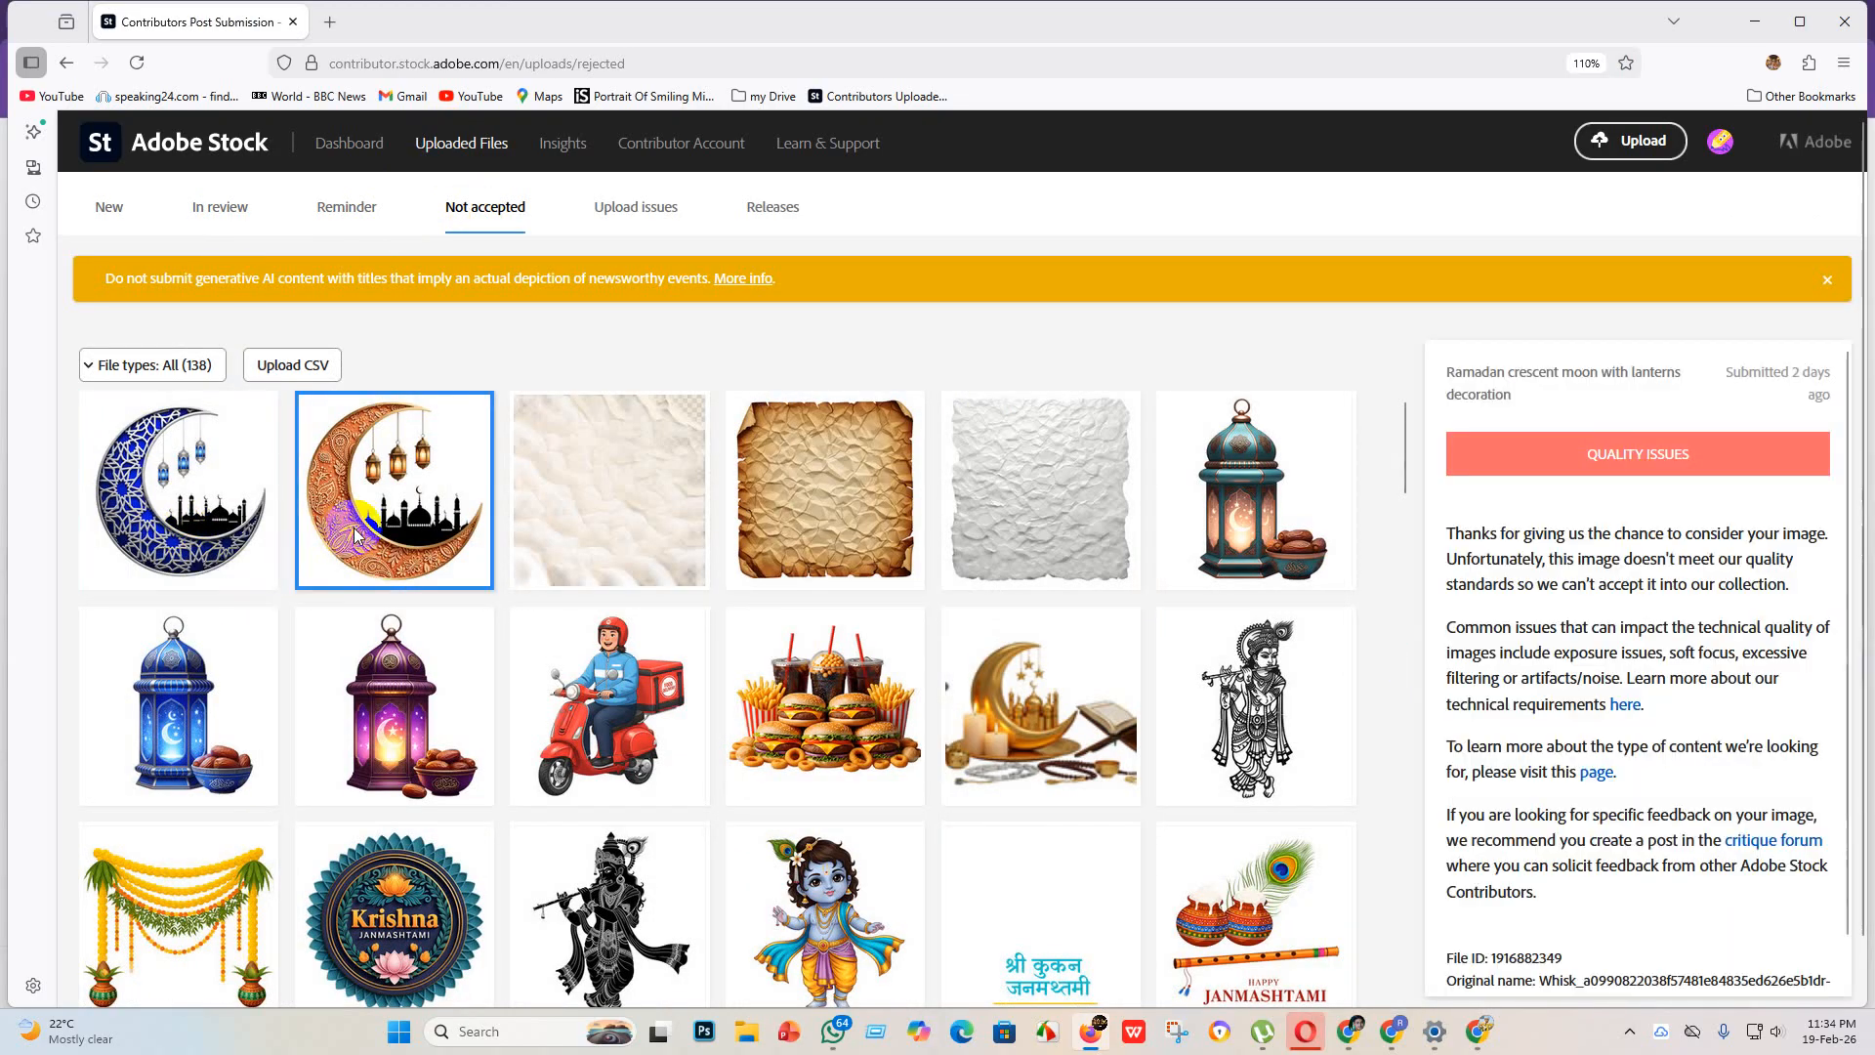
click(391, 728)
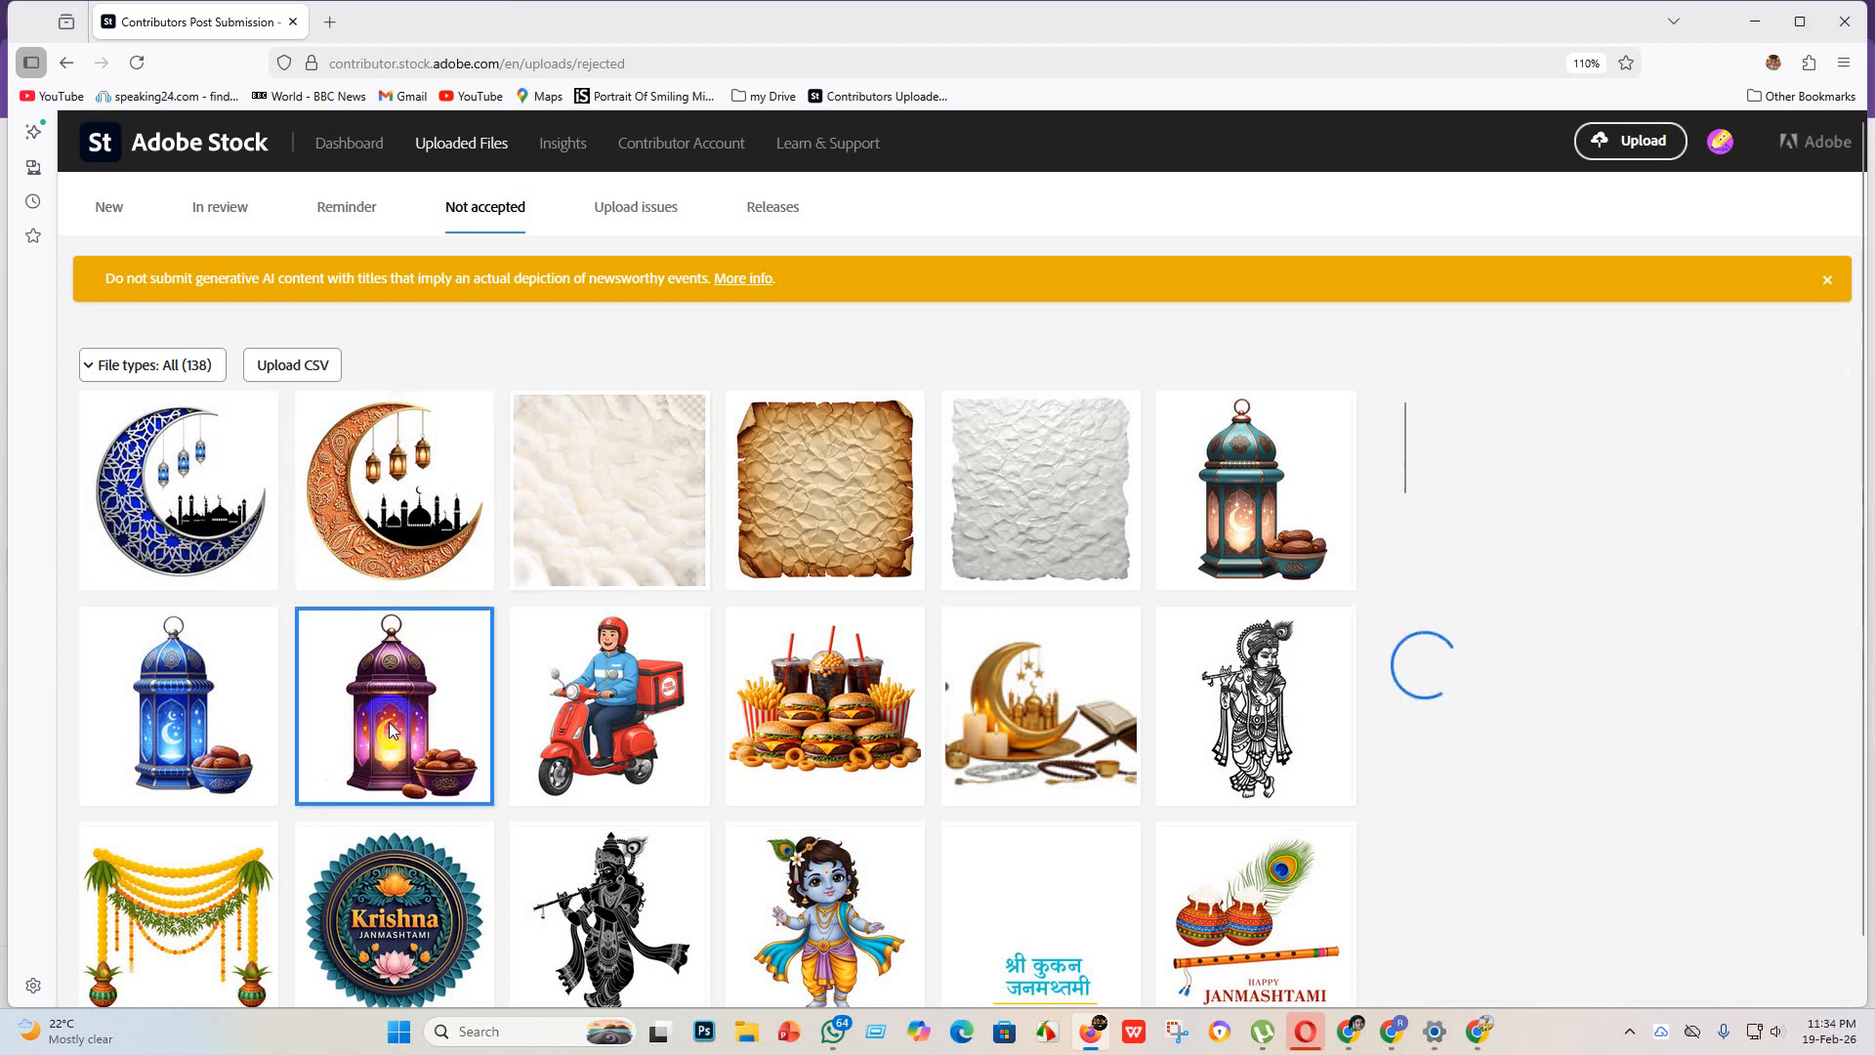
click(161, 737)
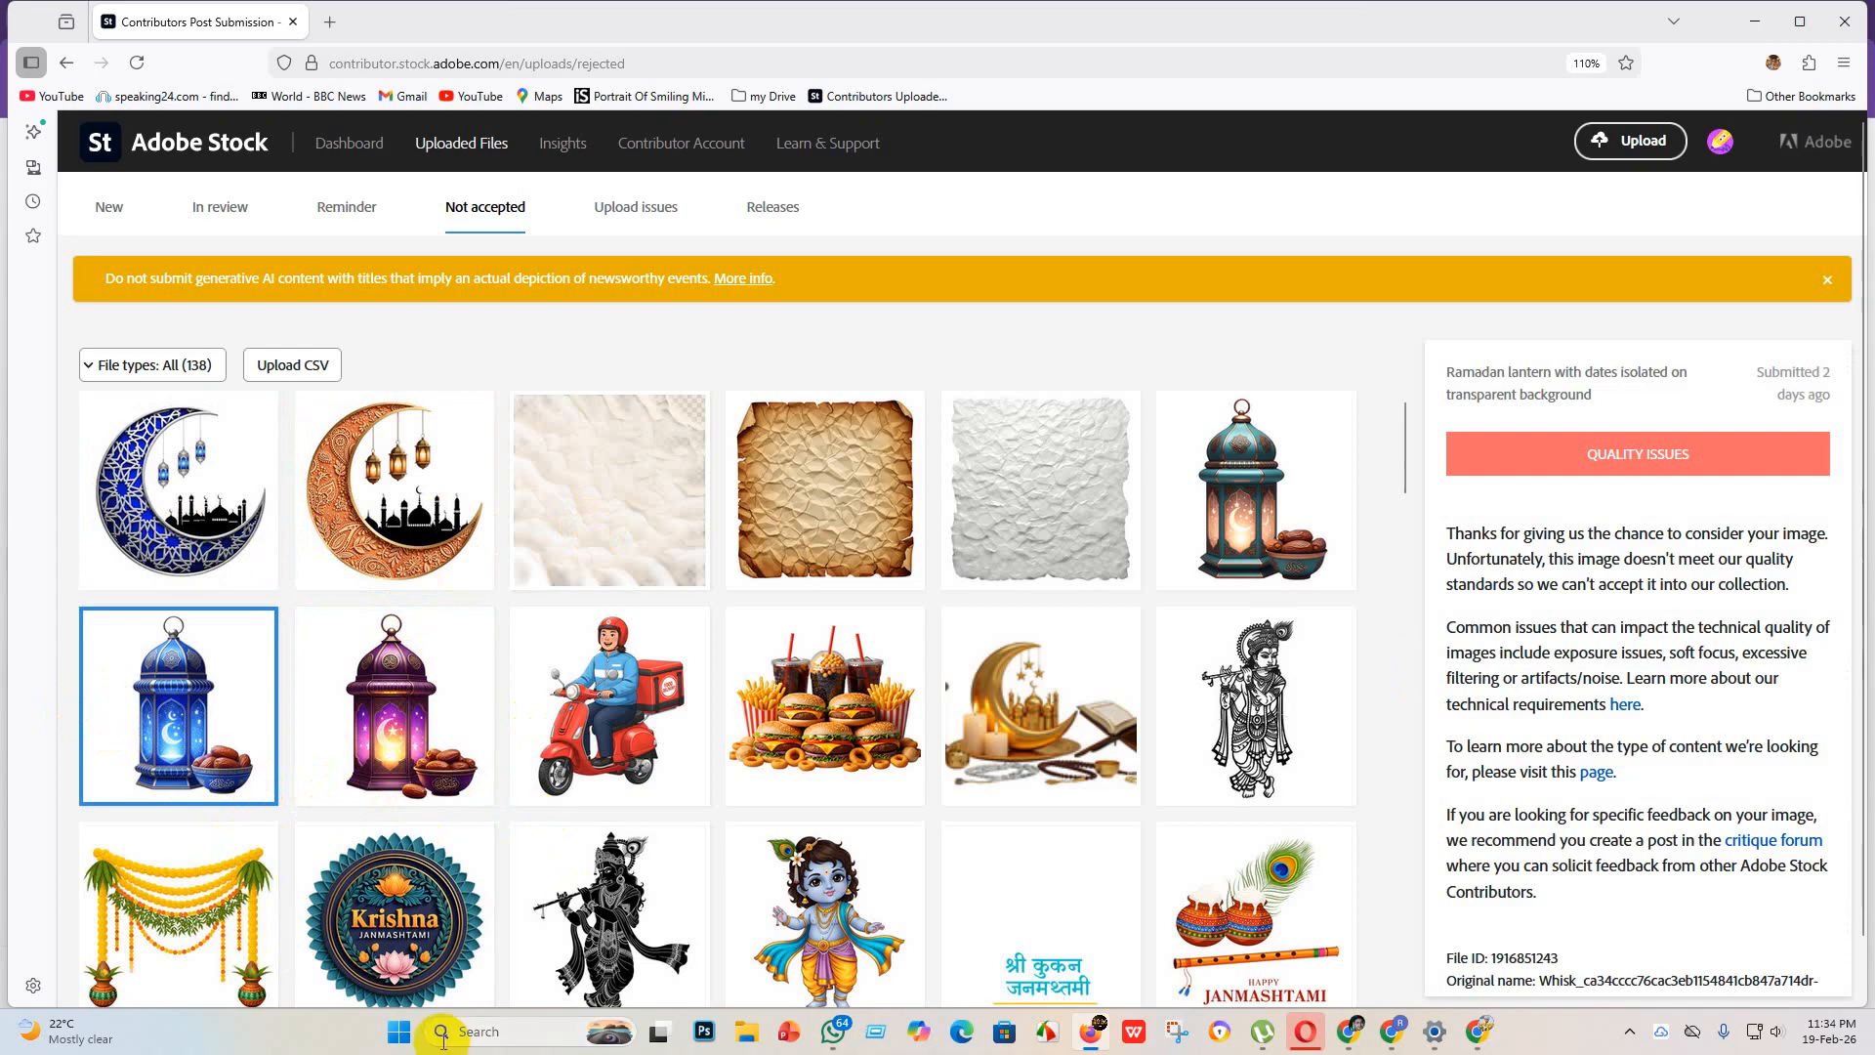
scroll(879, 669, down, 5)
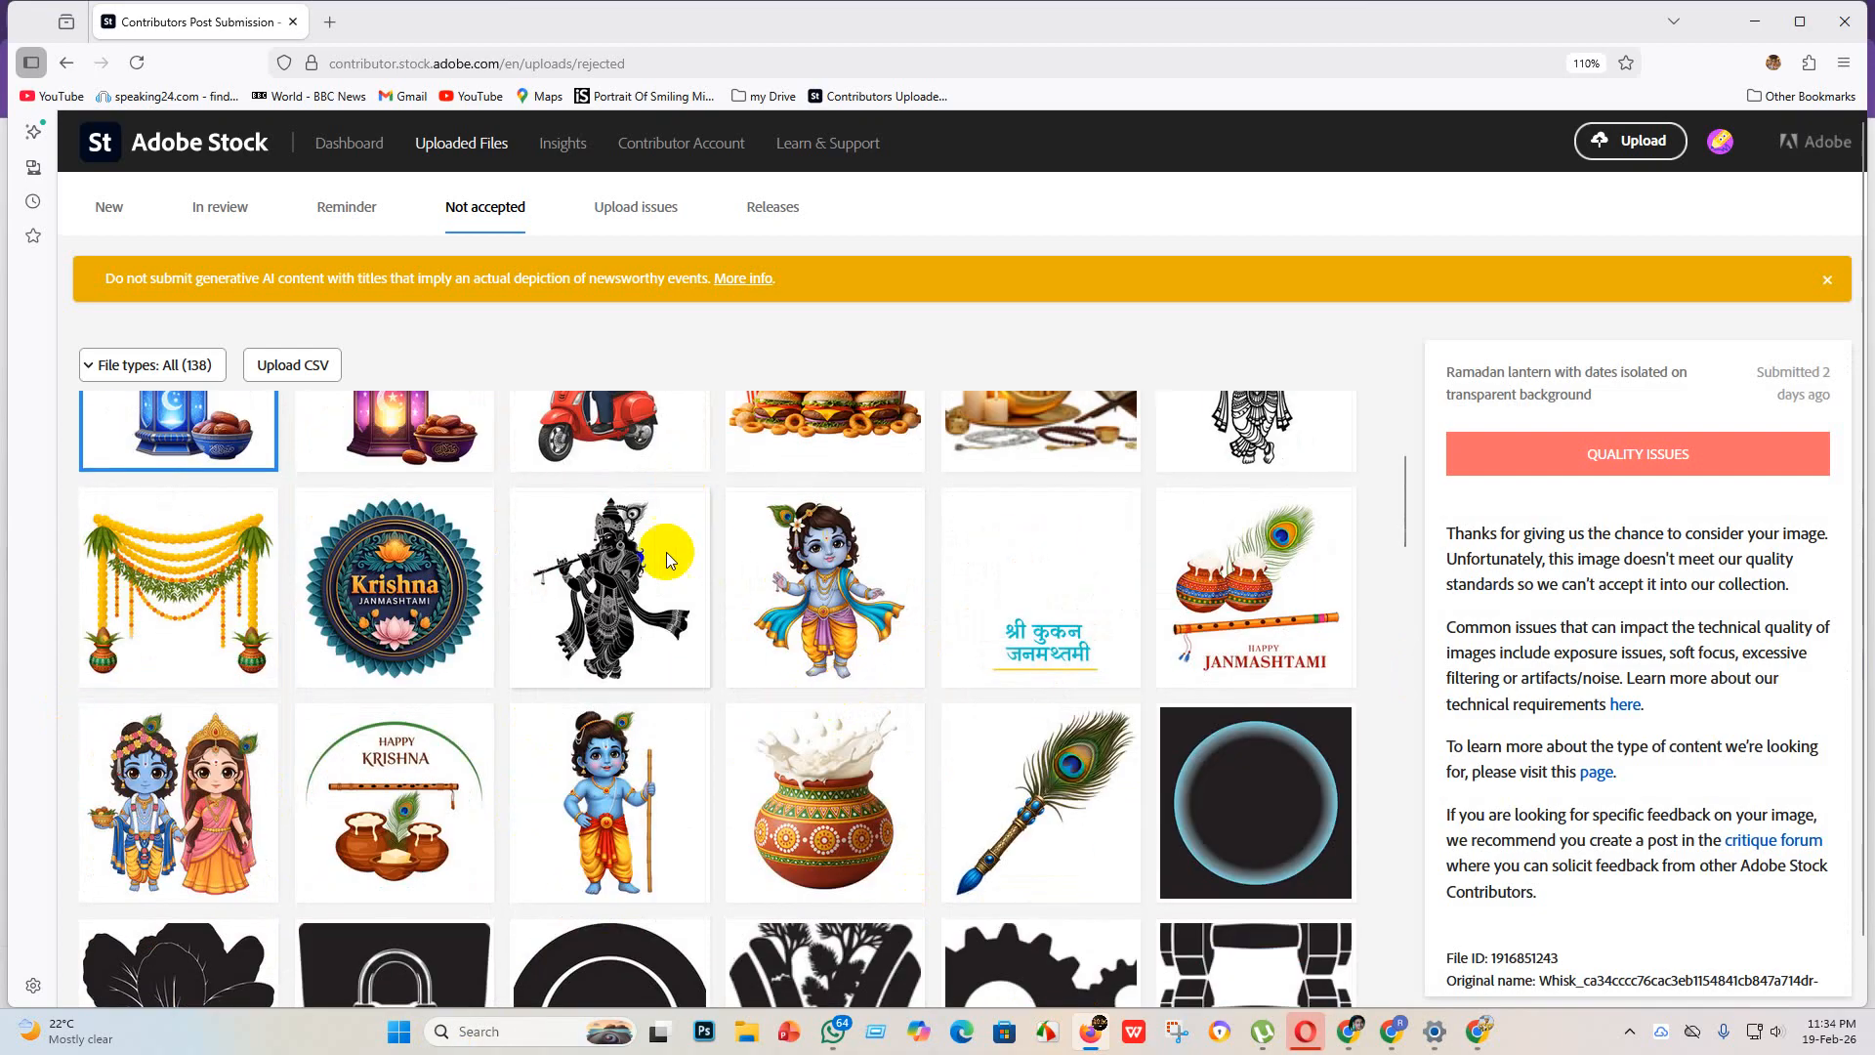
scroll(635, 771, up, 5)
click(612, 711)
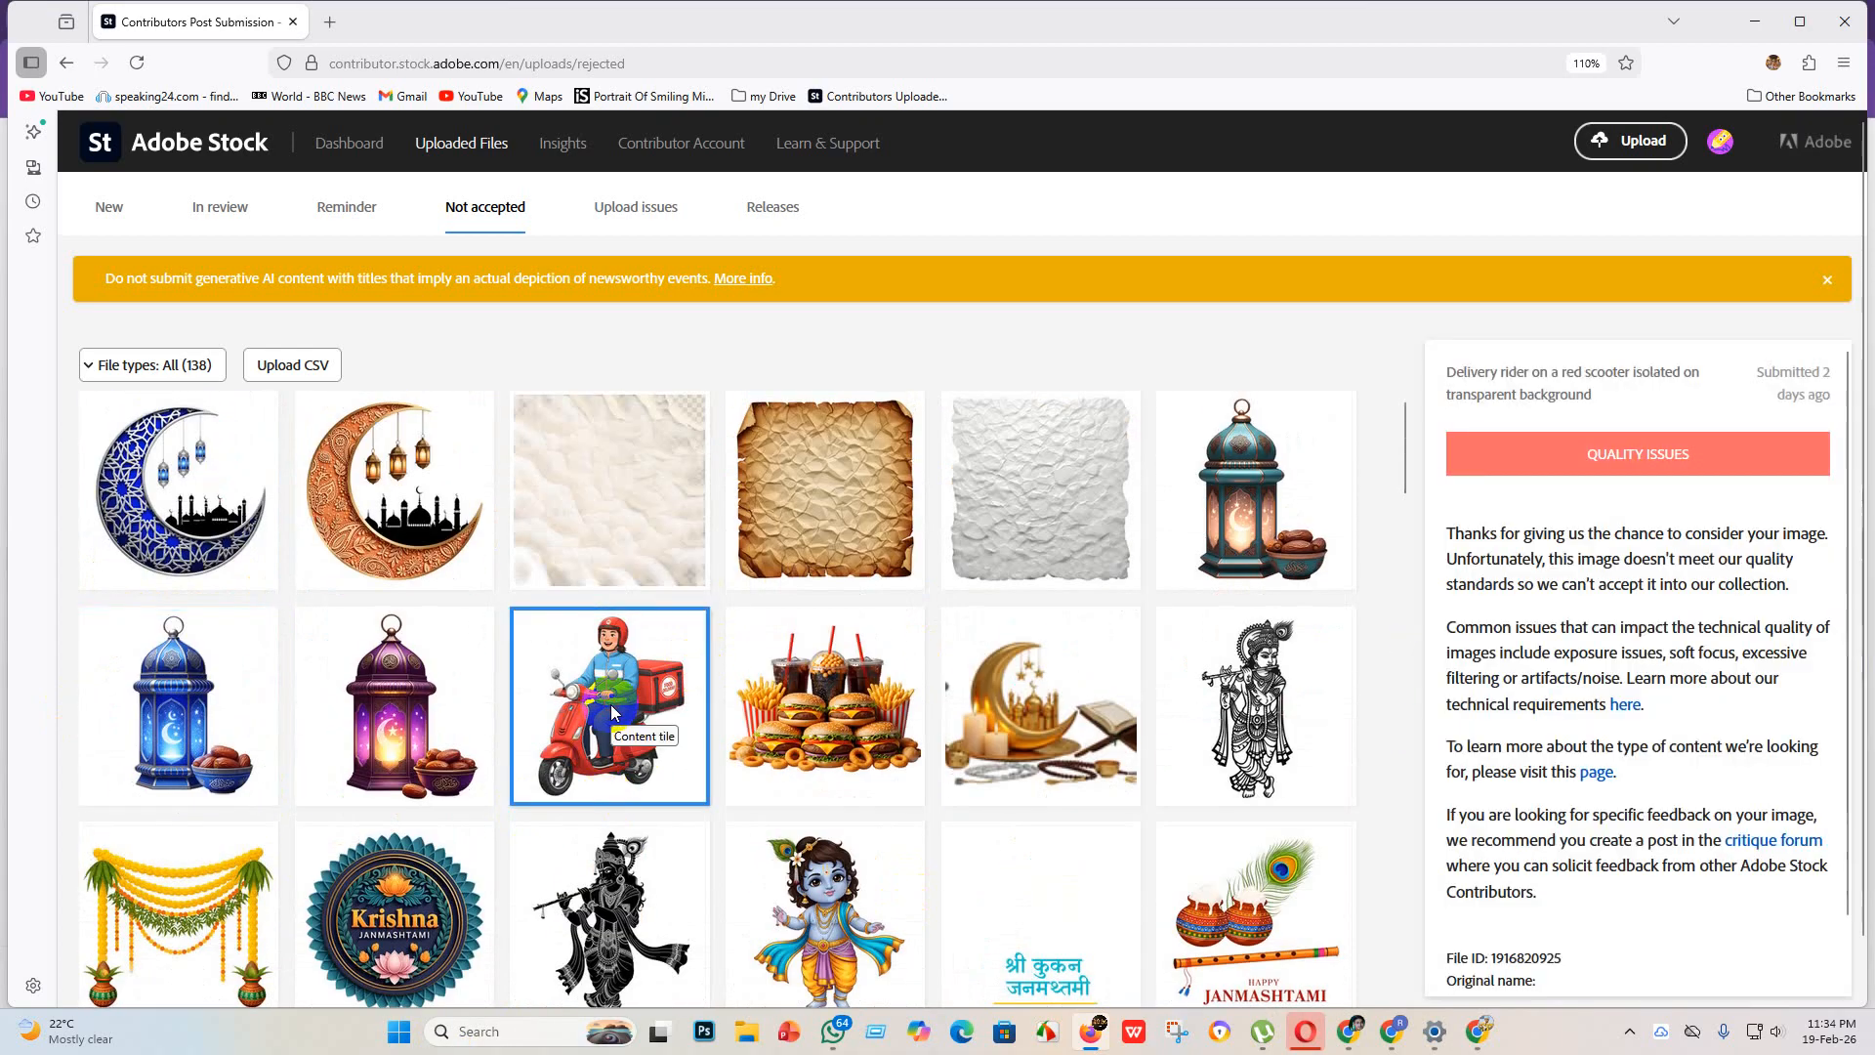
Step: Check the rejection reasons for the Indian wedding decoration, the Krishna Janmashtami logo and the fast food assortment
scroll(603, 707, down, 2)
click(209, 716)
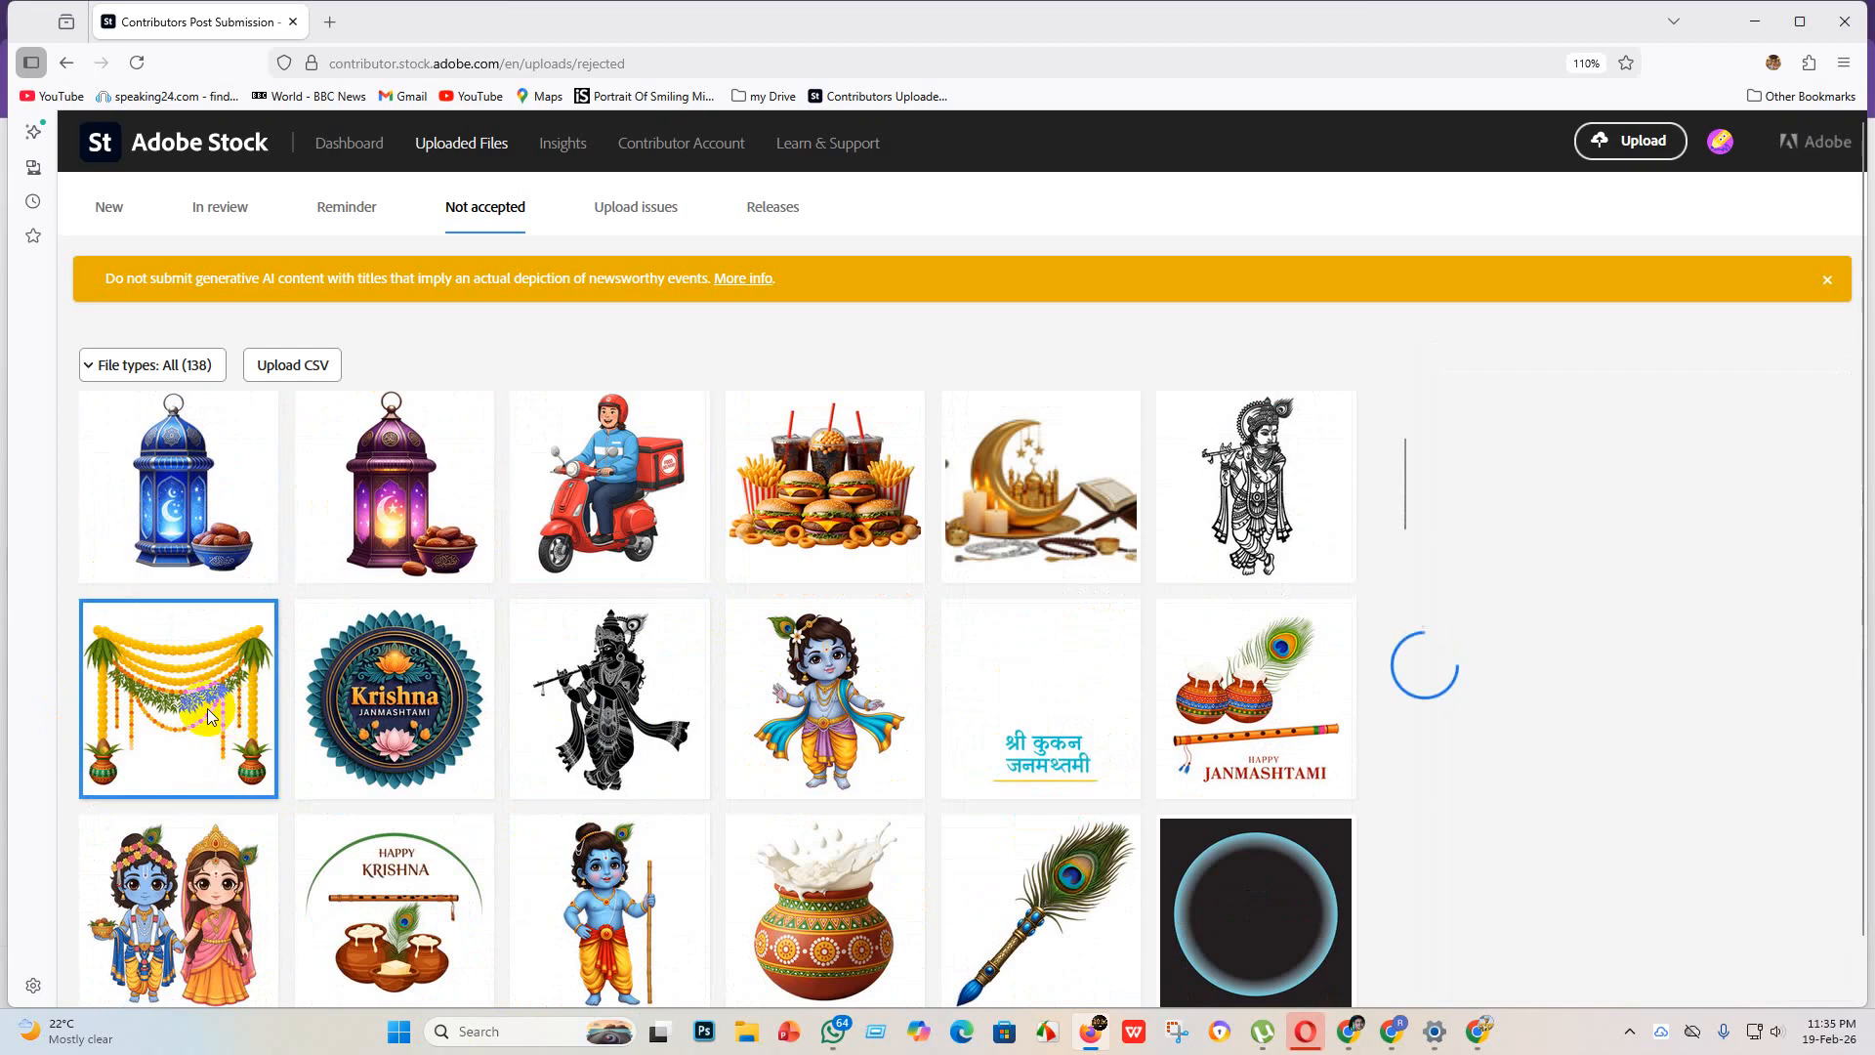
click(469, 715)
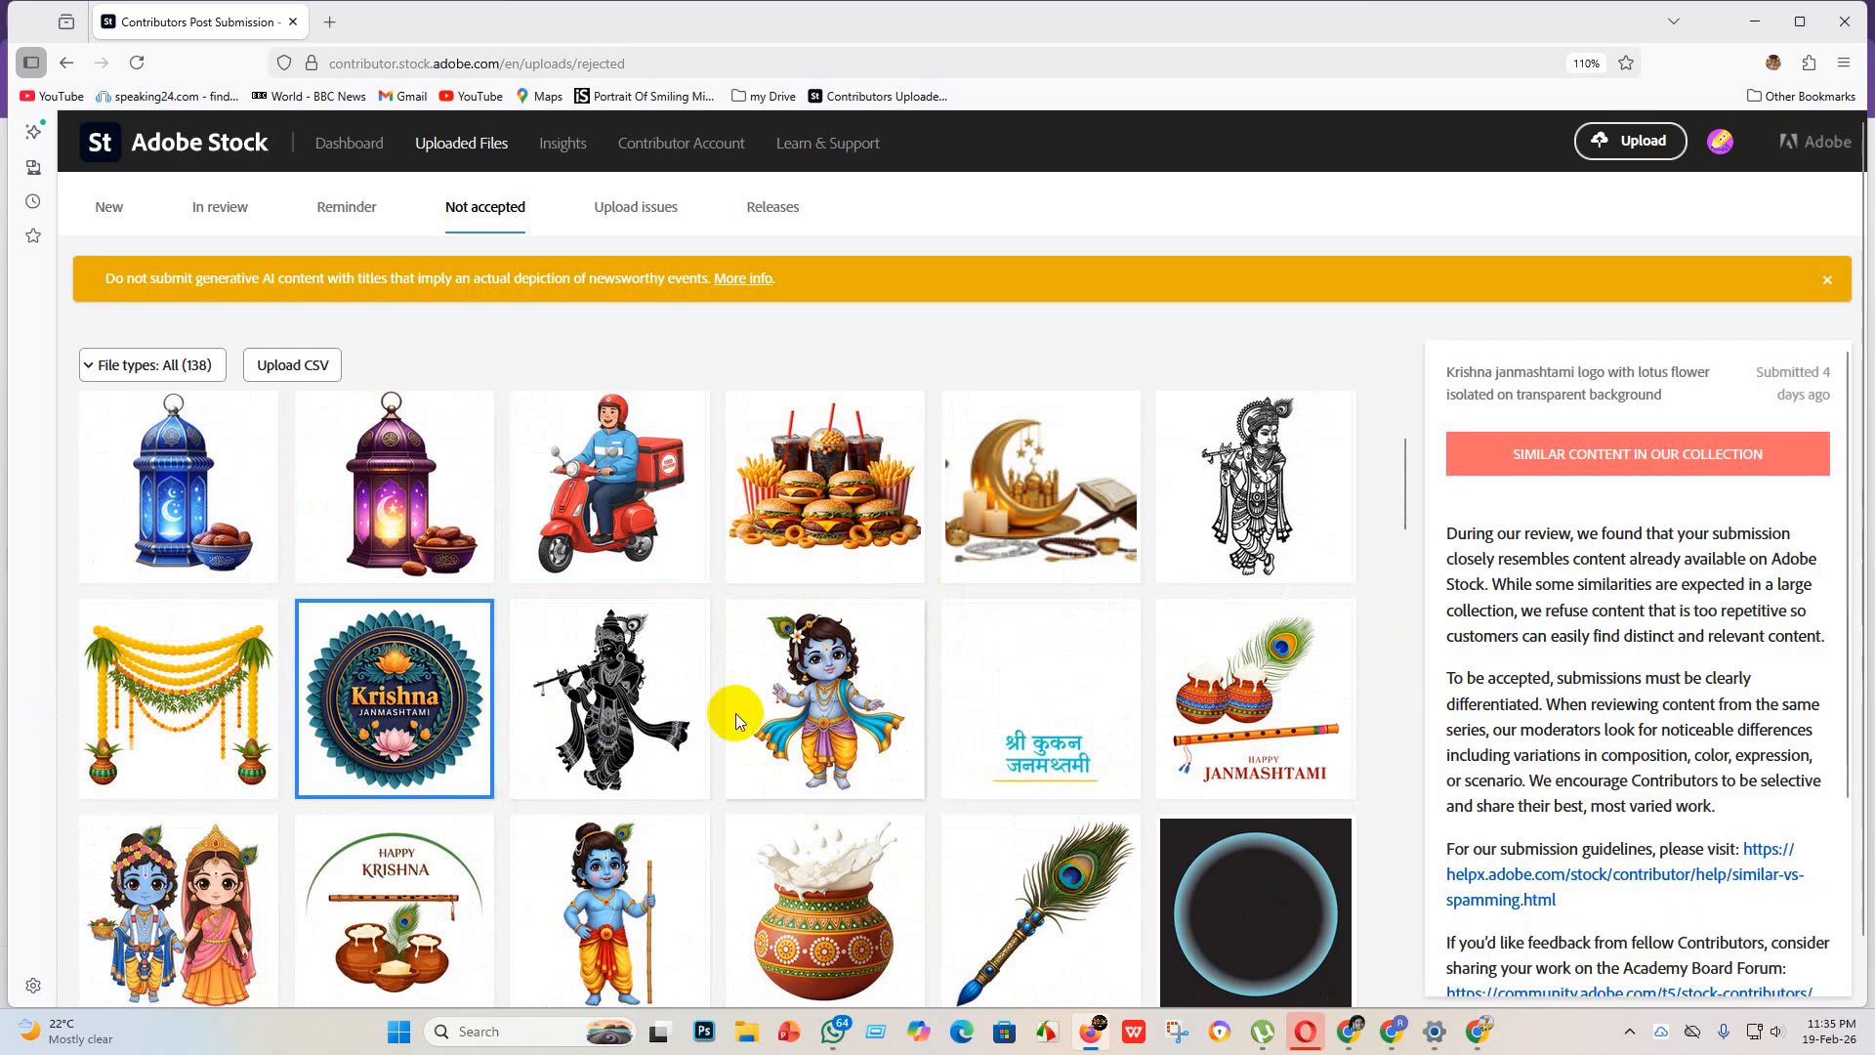
click(859, 467)
scroll(979, 688, up, 2)
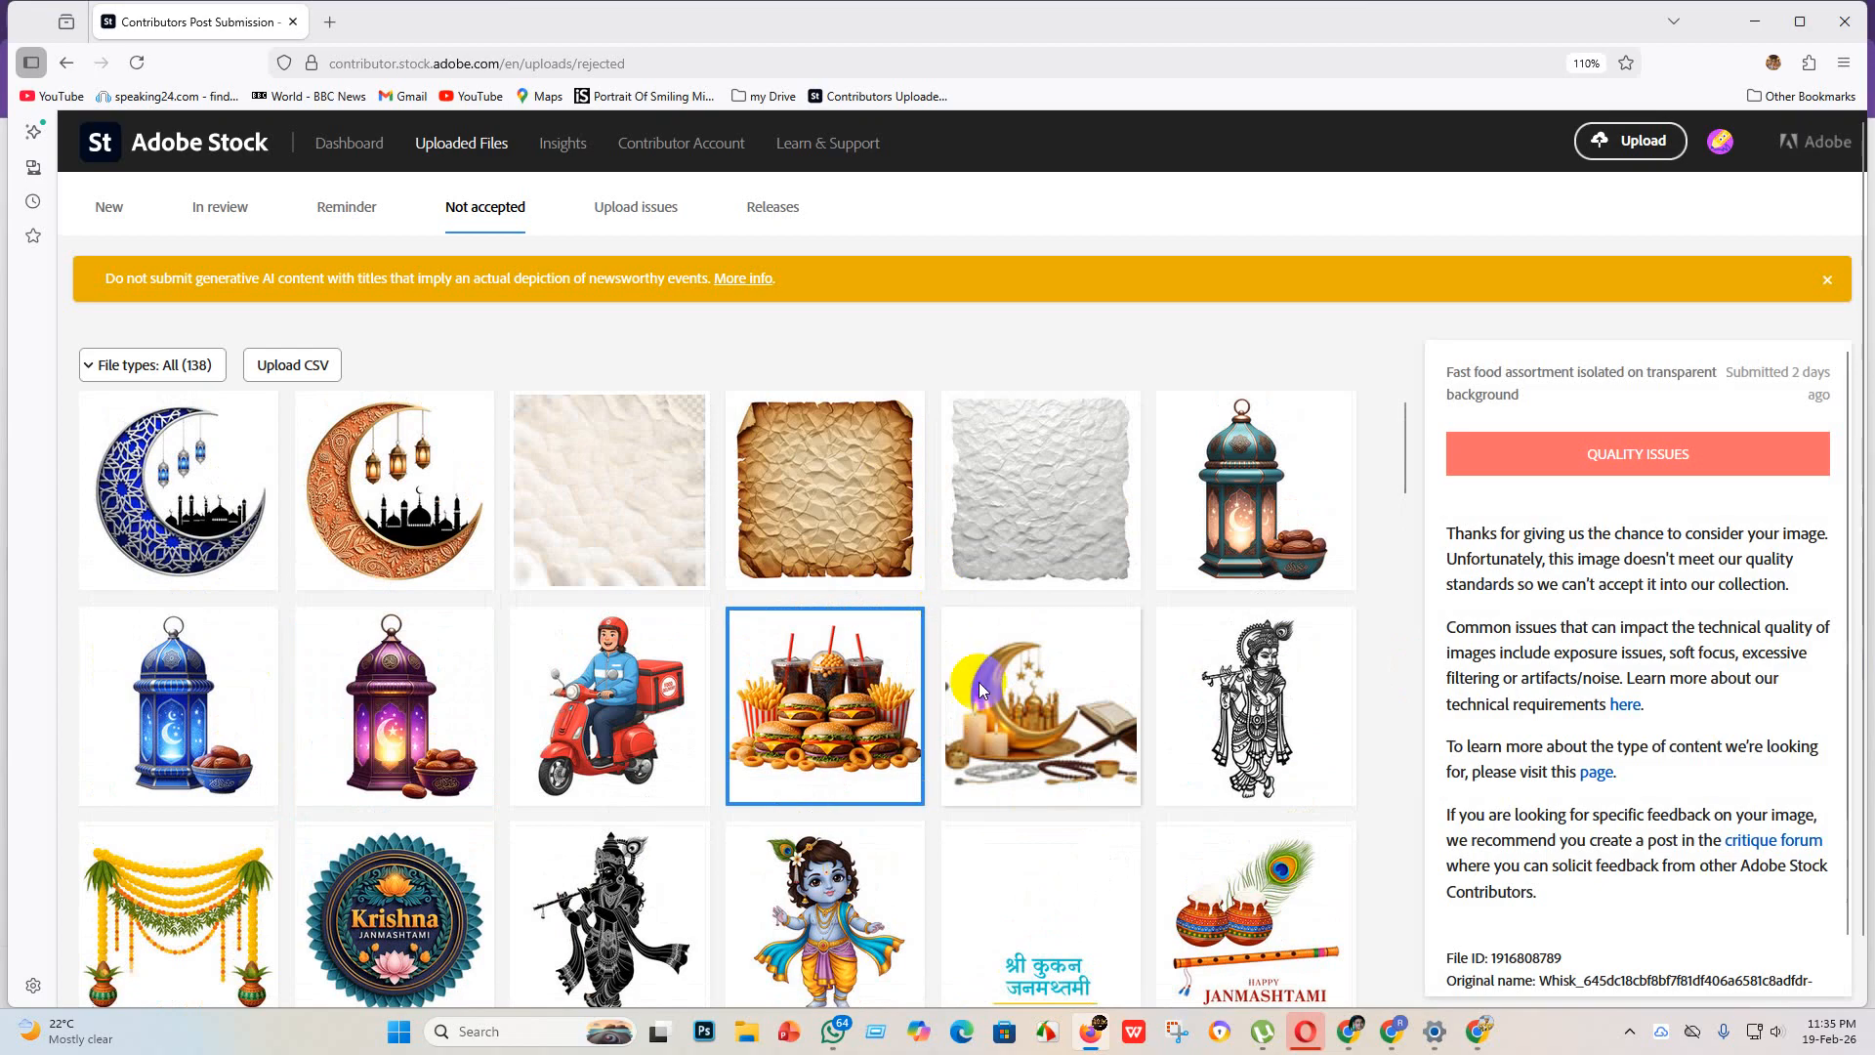
Step: Check the rejection reasons for the Ramadan Kareem decorations, the teal lantern, and the leather, cream and gray stone textures
click(979, 689)
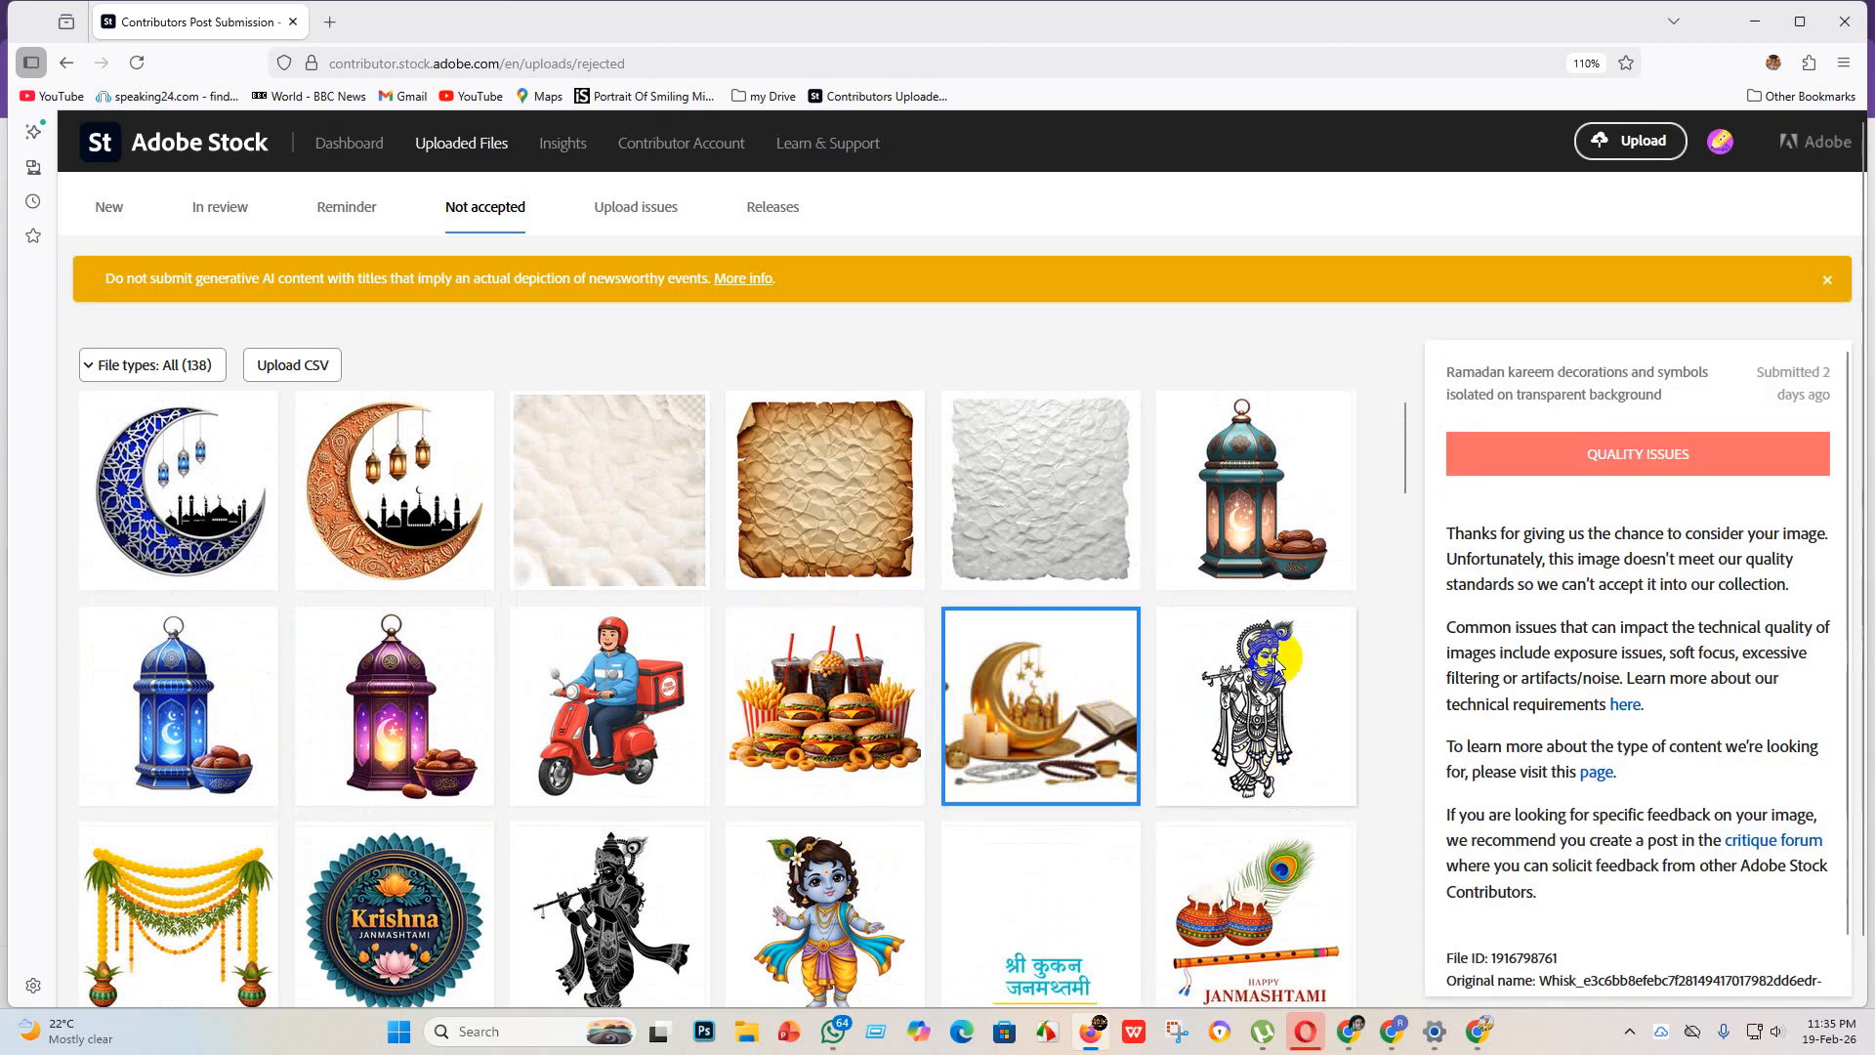
click(1258, 524)
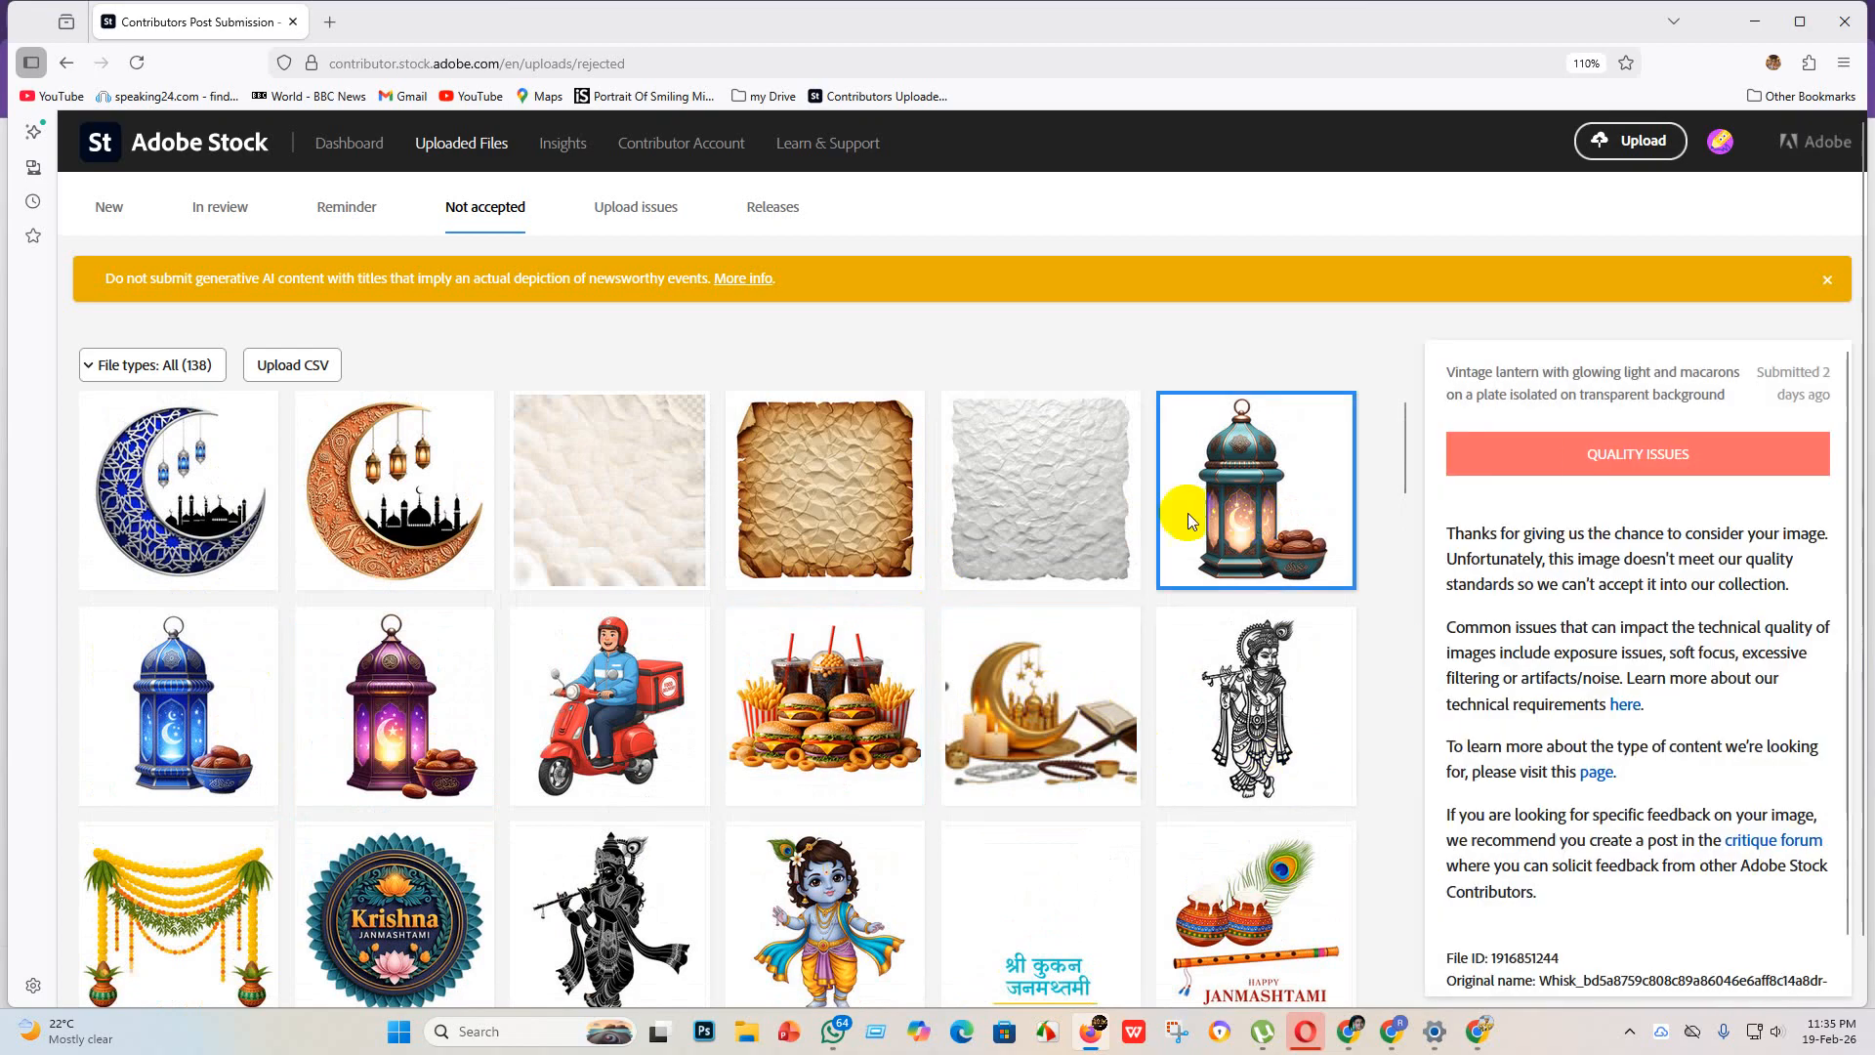
click(799, 500)
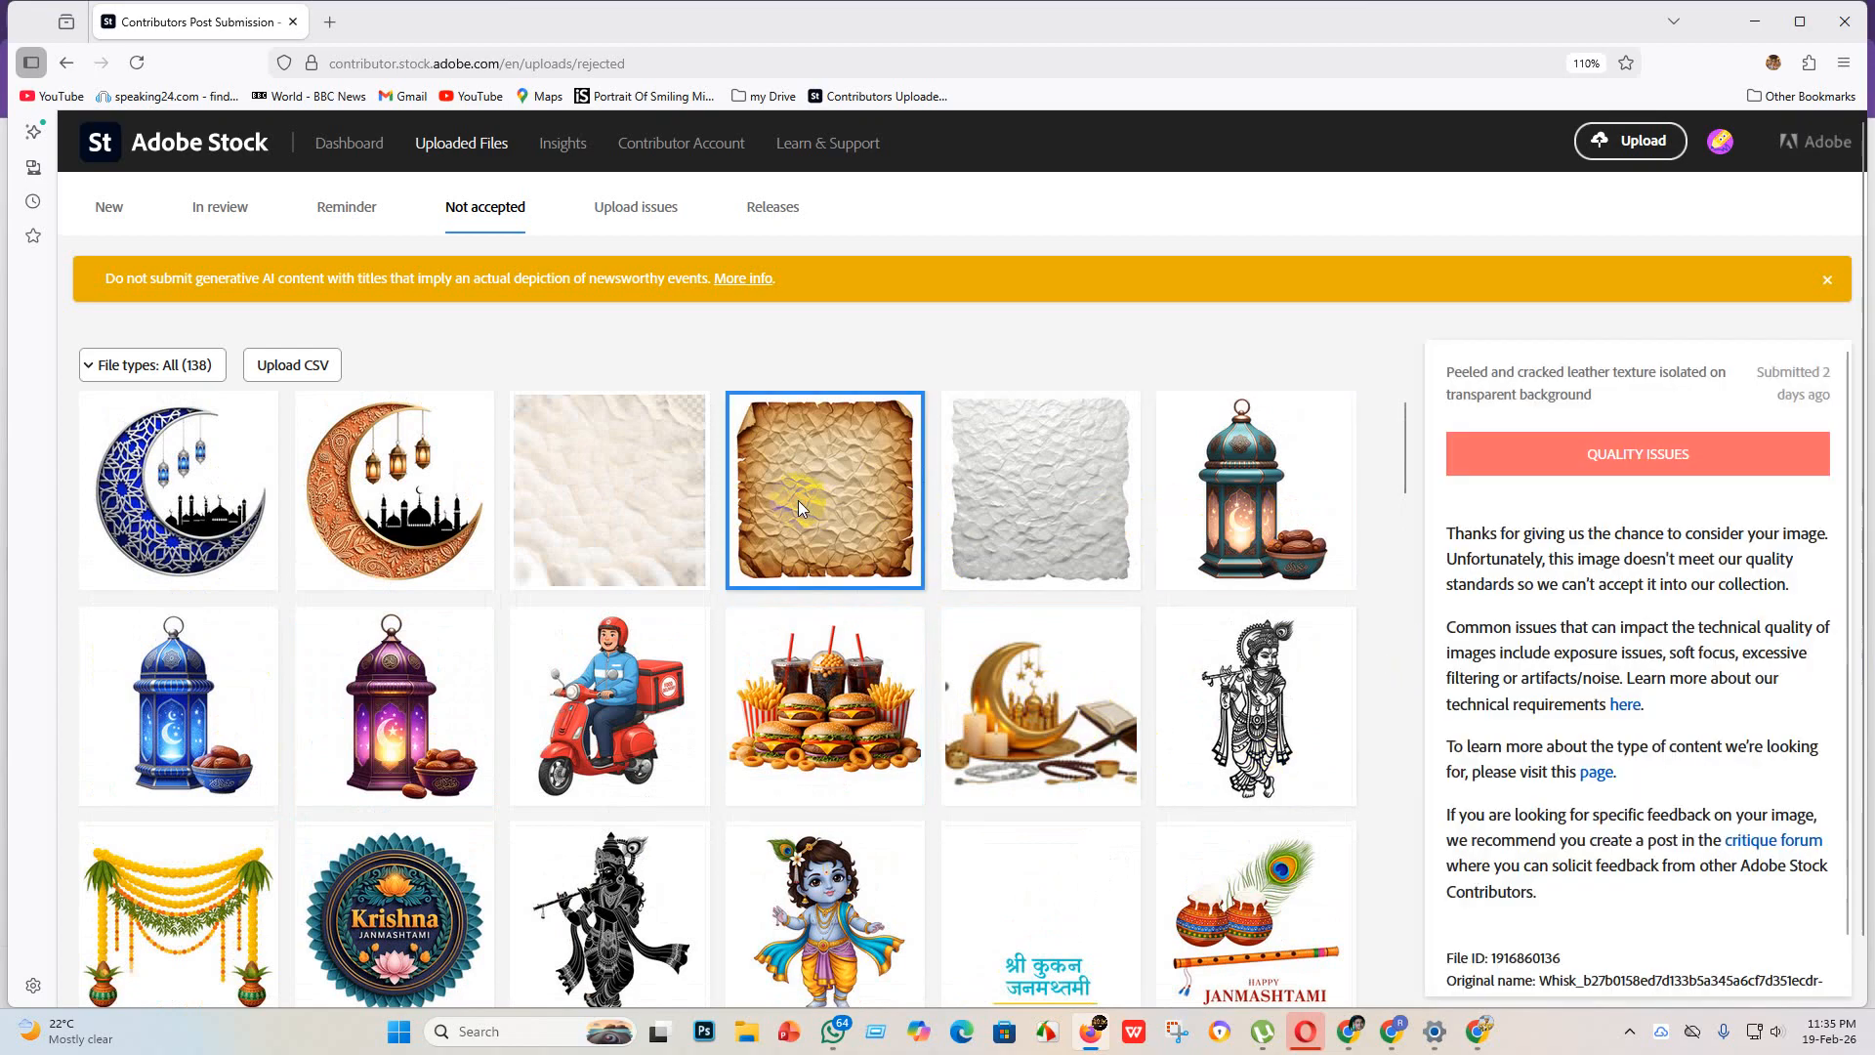
click(615, 507)
click(1011, 521)
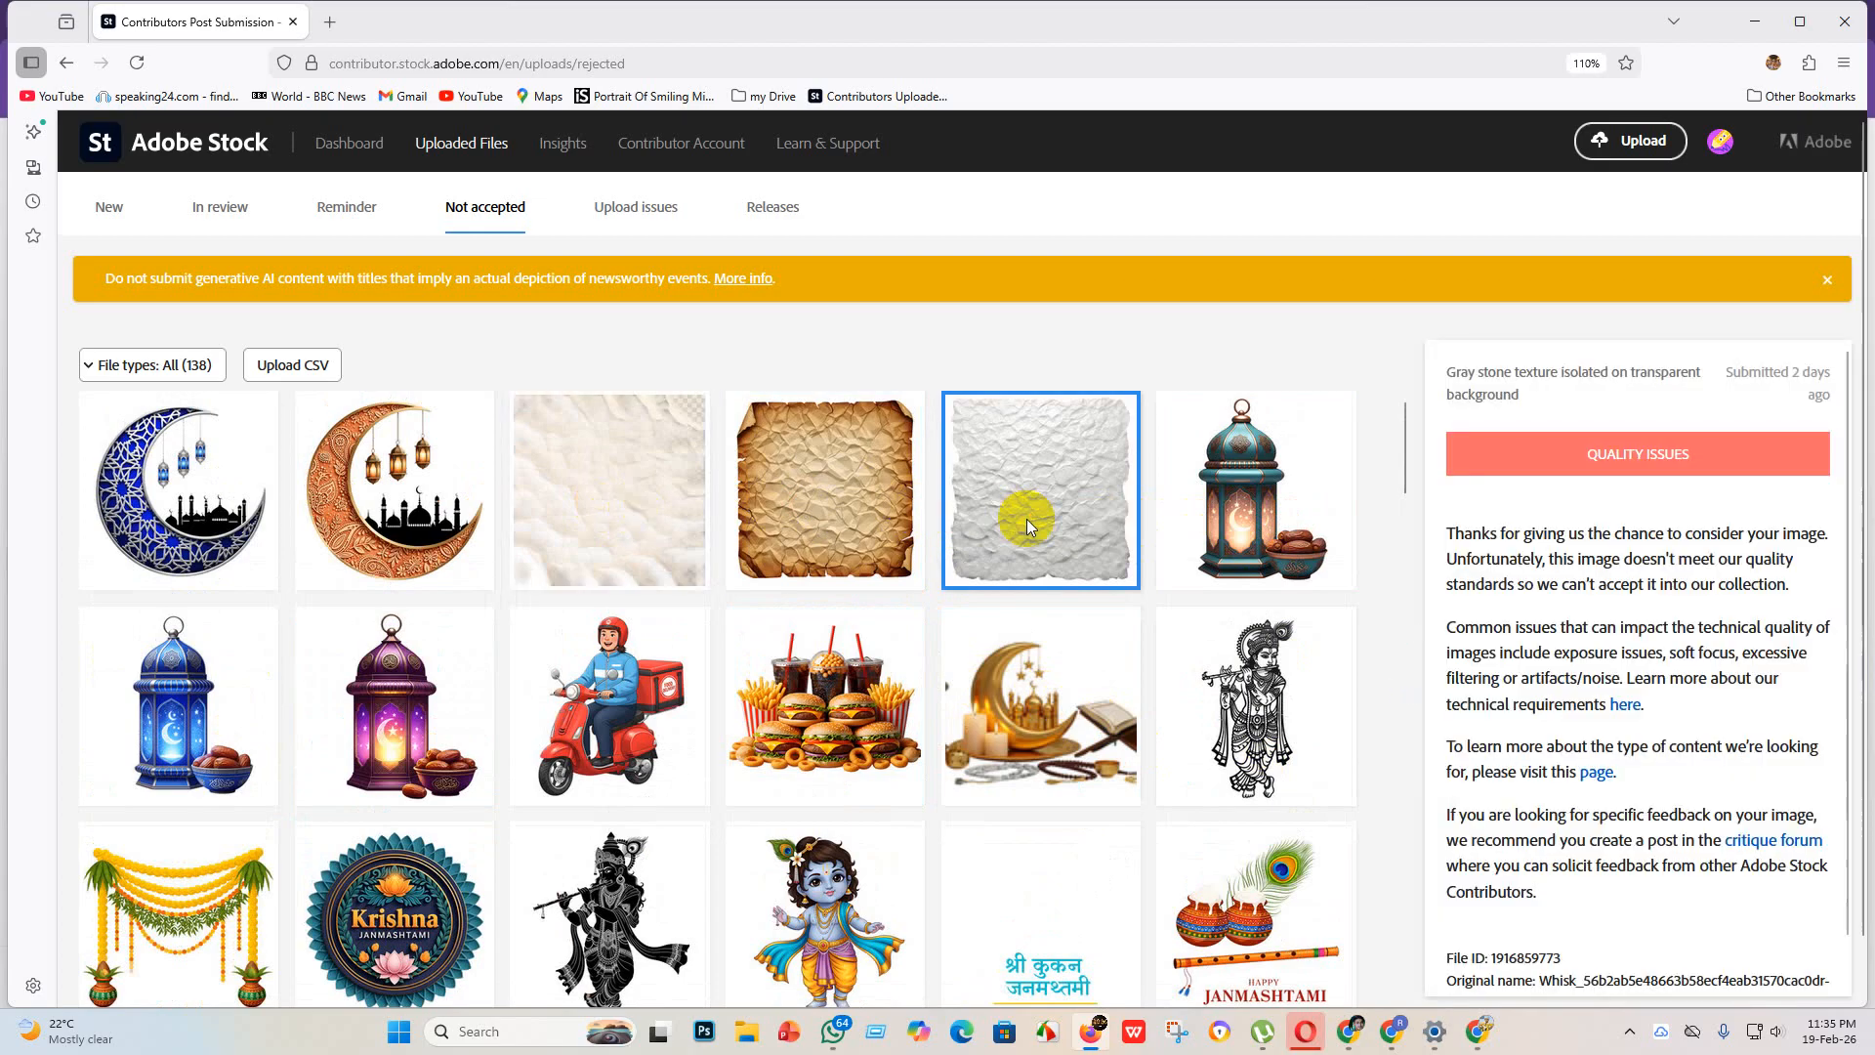
Step: Recheck the rejection details of the two crescent moon images and the brown leather and cream textures
scroll(1074, 684, down, 5)
scroll(645, 635, up, 5)
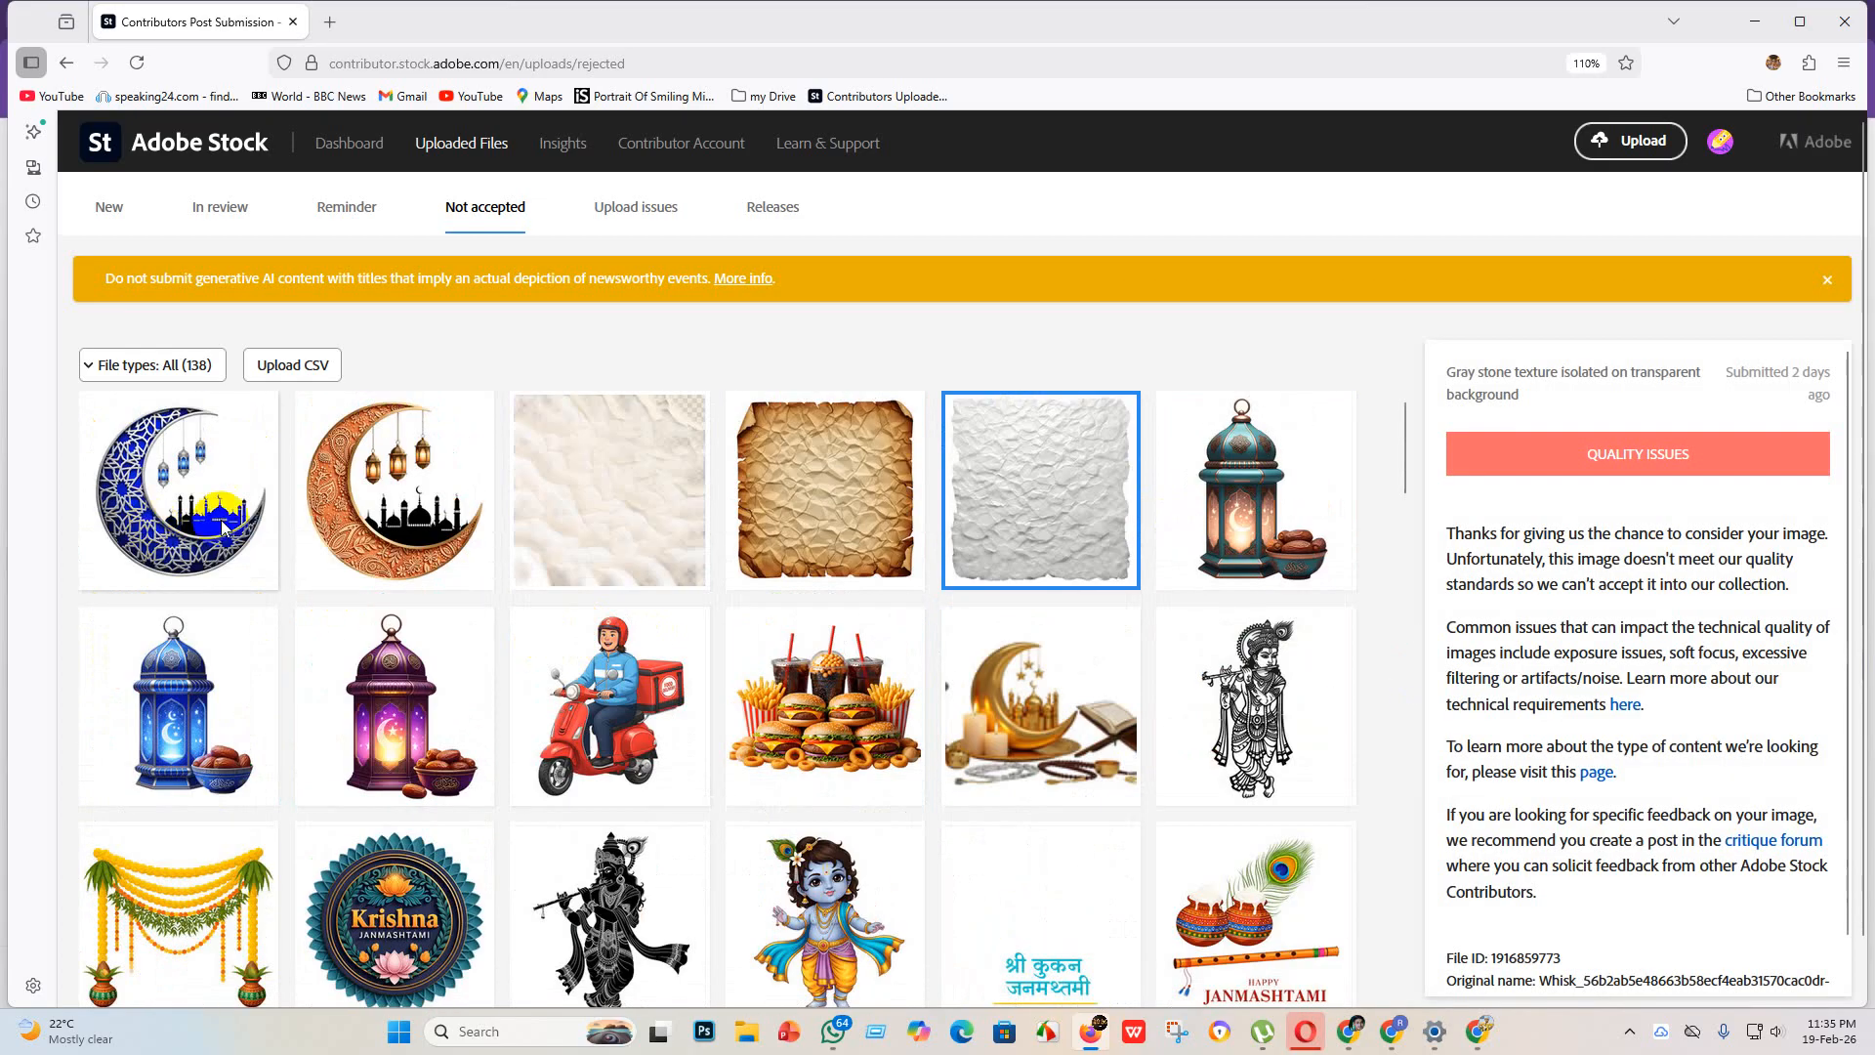
click(345, 513)
click(181, 517)
click(723, 536)
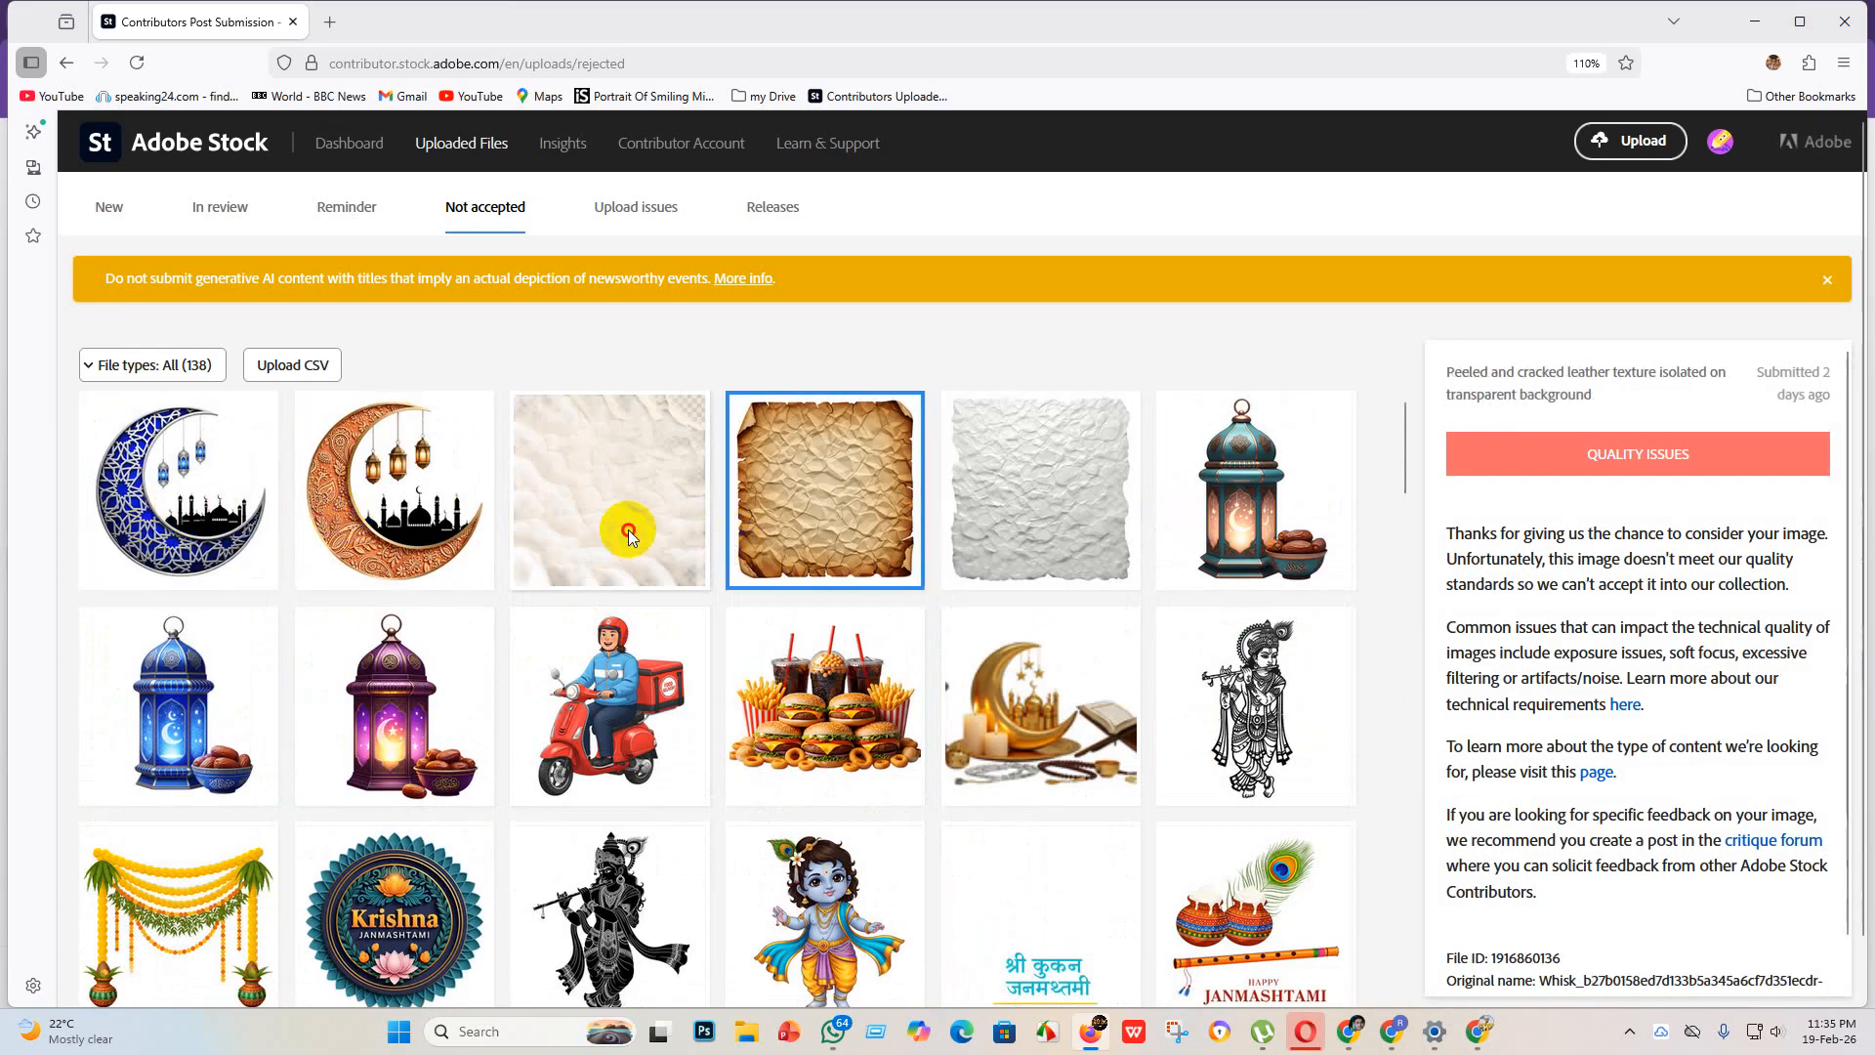
click(629, 530)
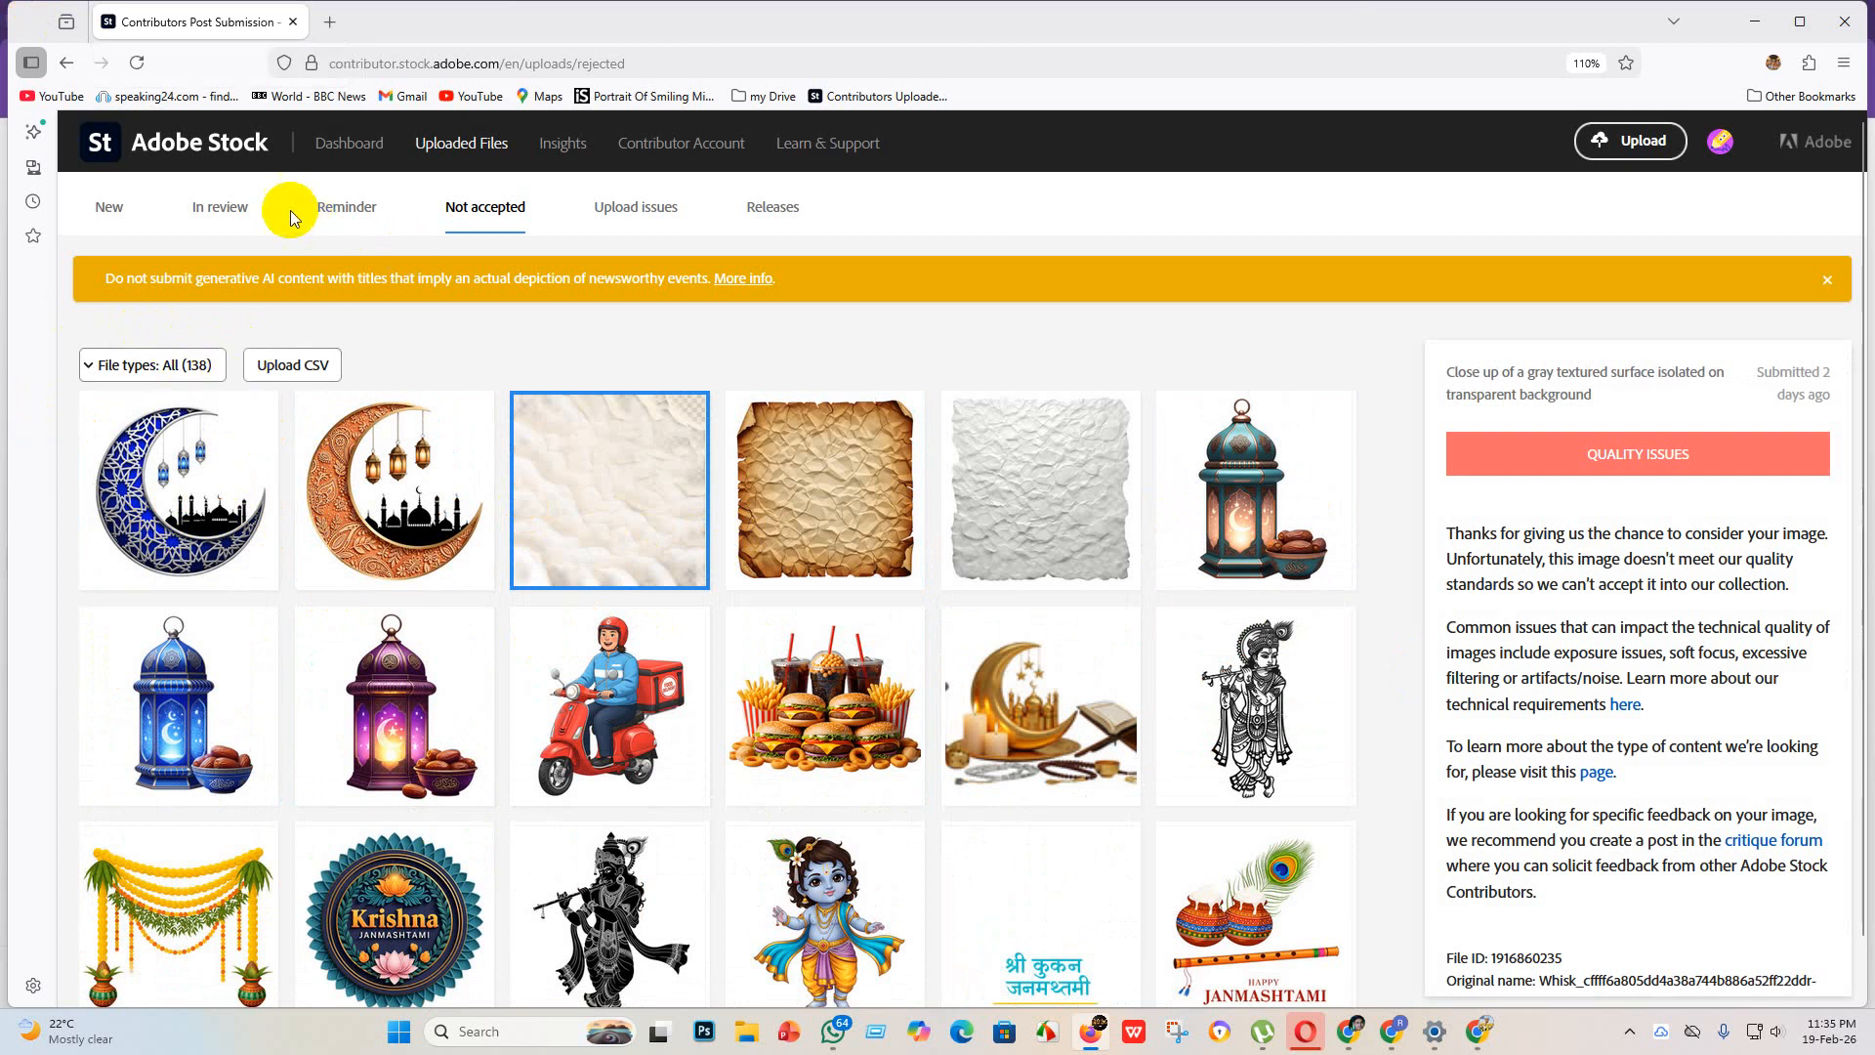
Step: Return to the dashboard and look over the earnings chart and portfolio again
click(350, 144)
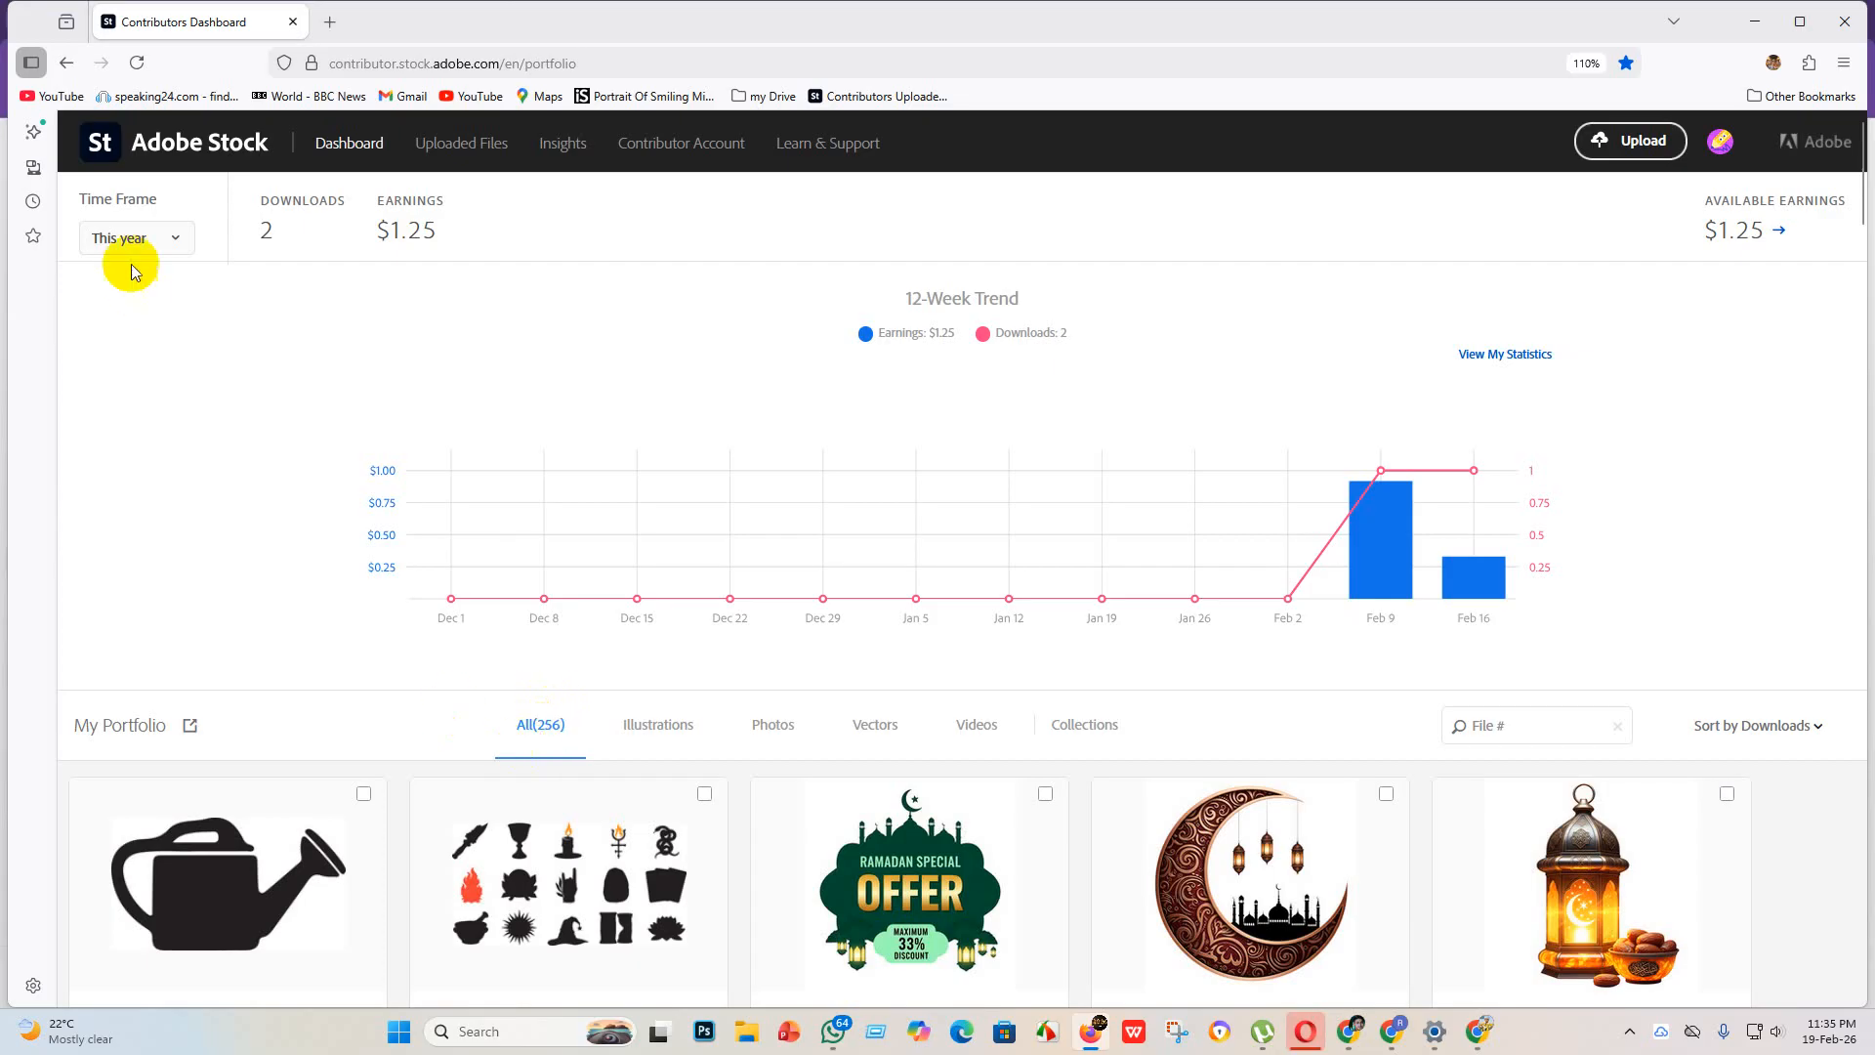
scroll(439, 420, down, 5)
scroll(564, 761, up, 5)
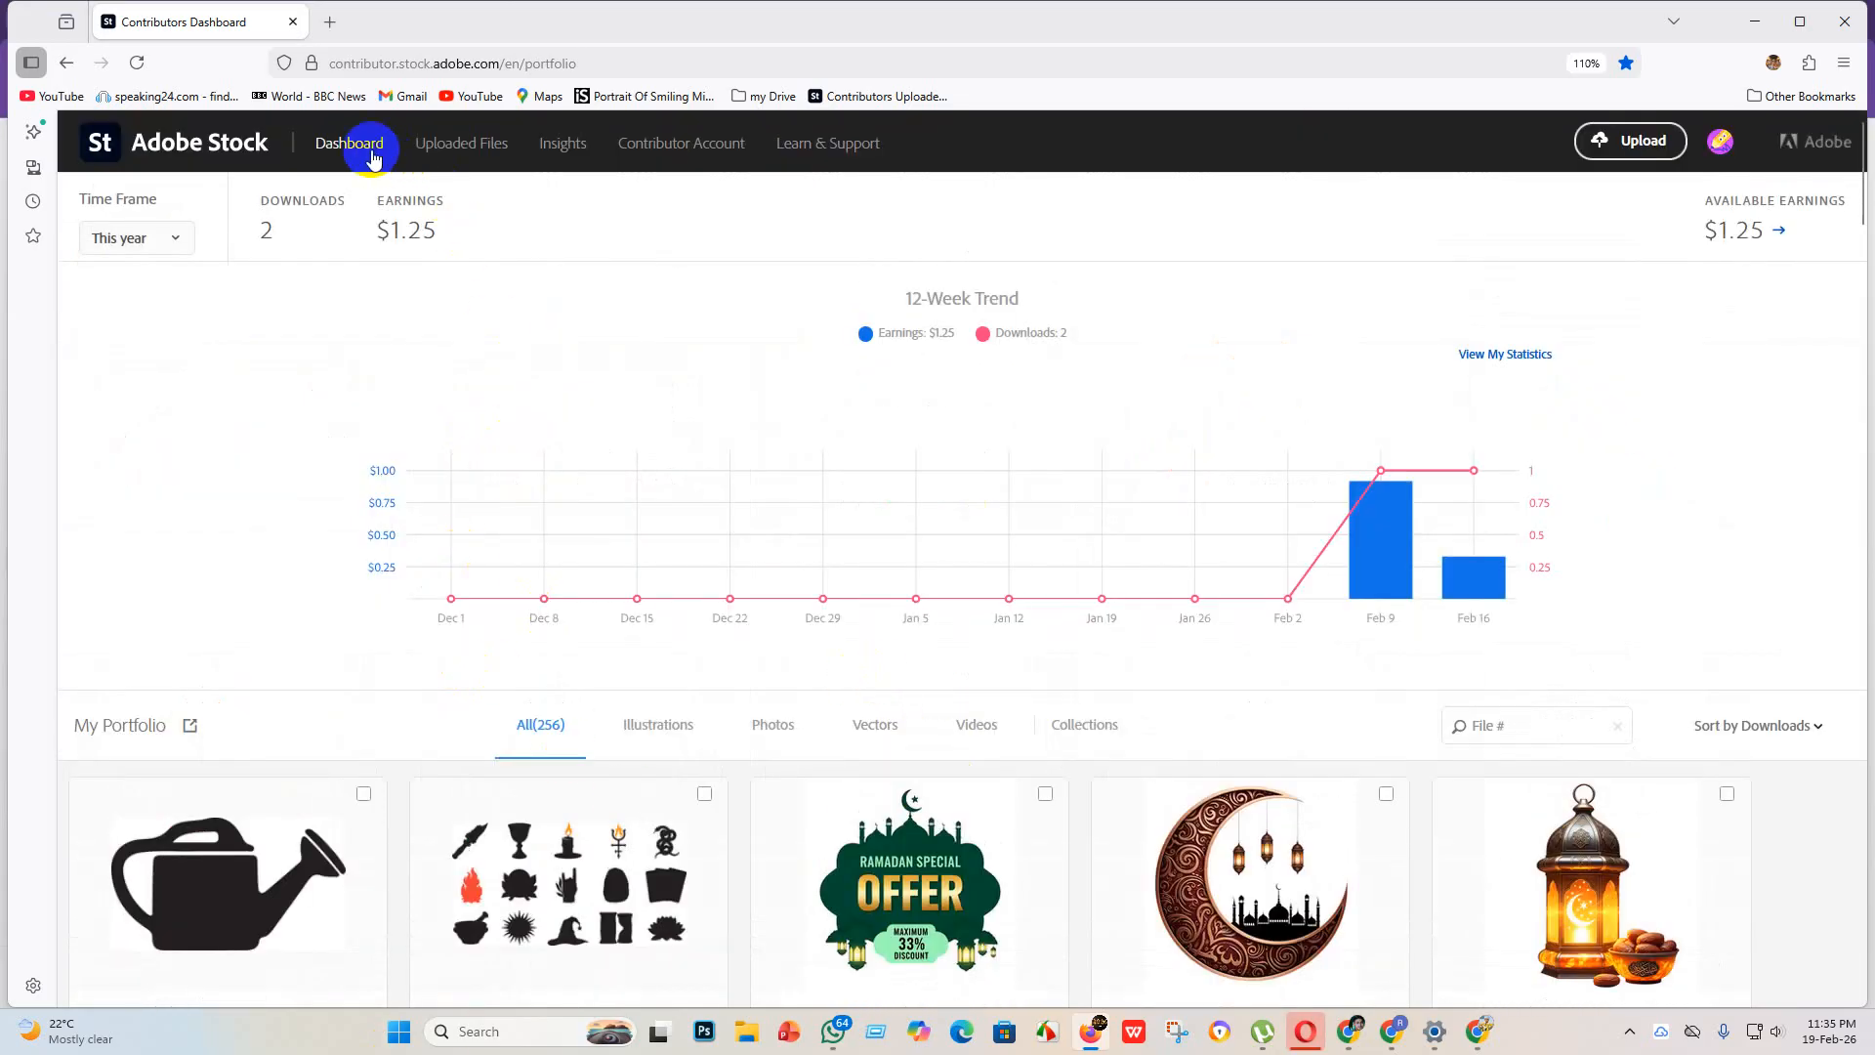
Step: Open the new uploaded files and look through the images awaiting submission
click(465, 144)
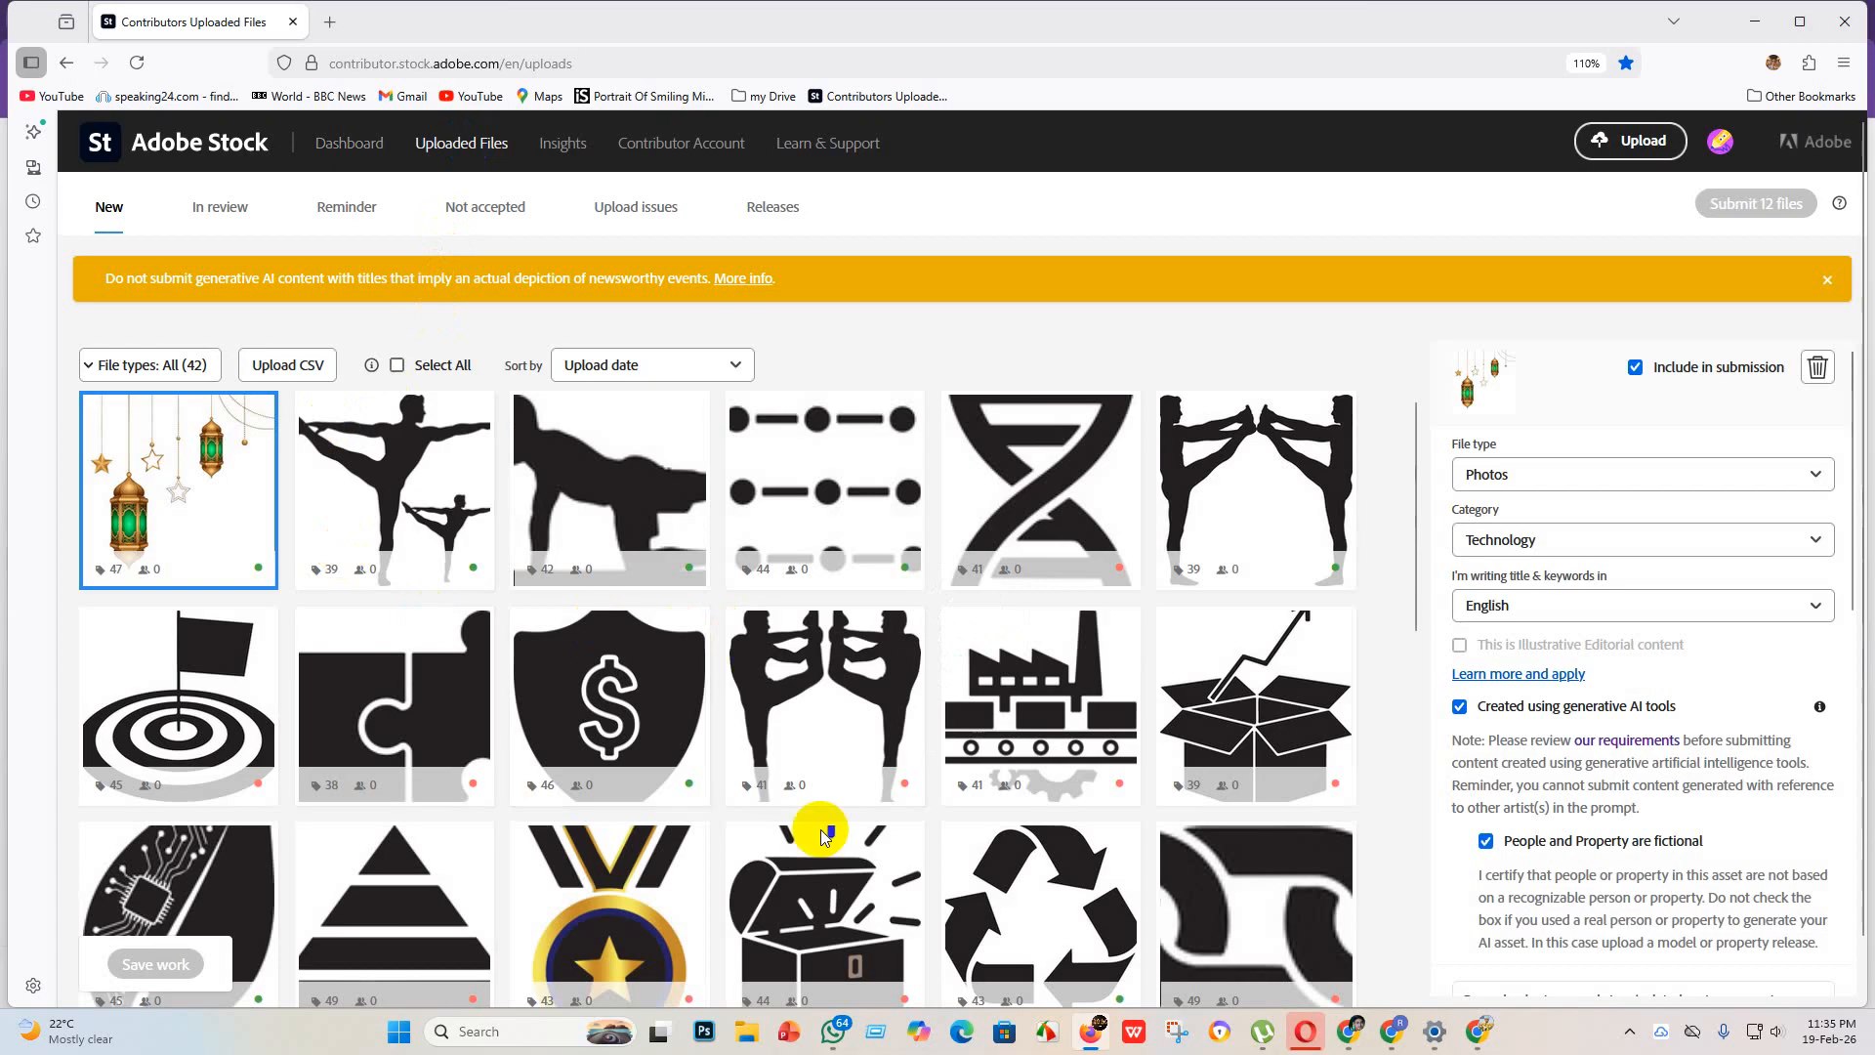
scroll(971, 703, down, 6)
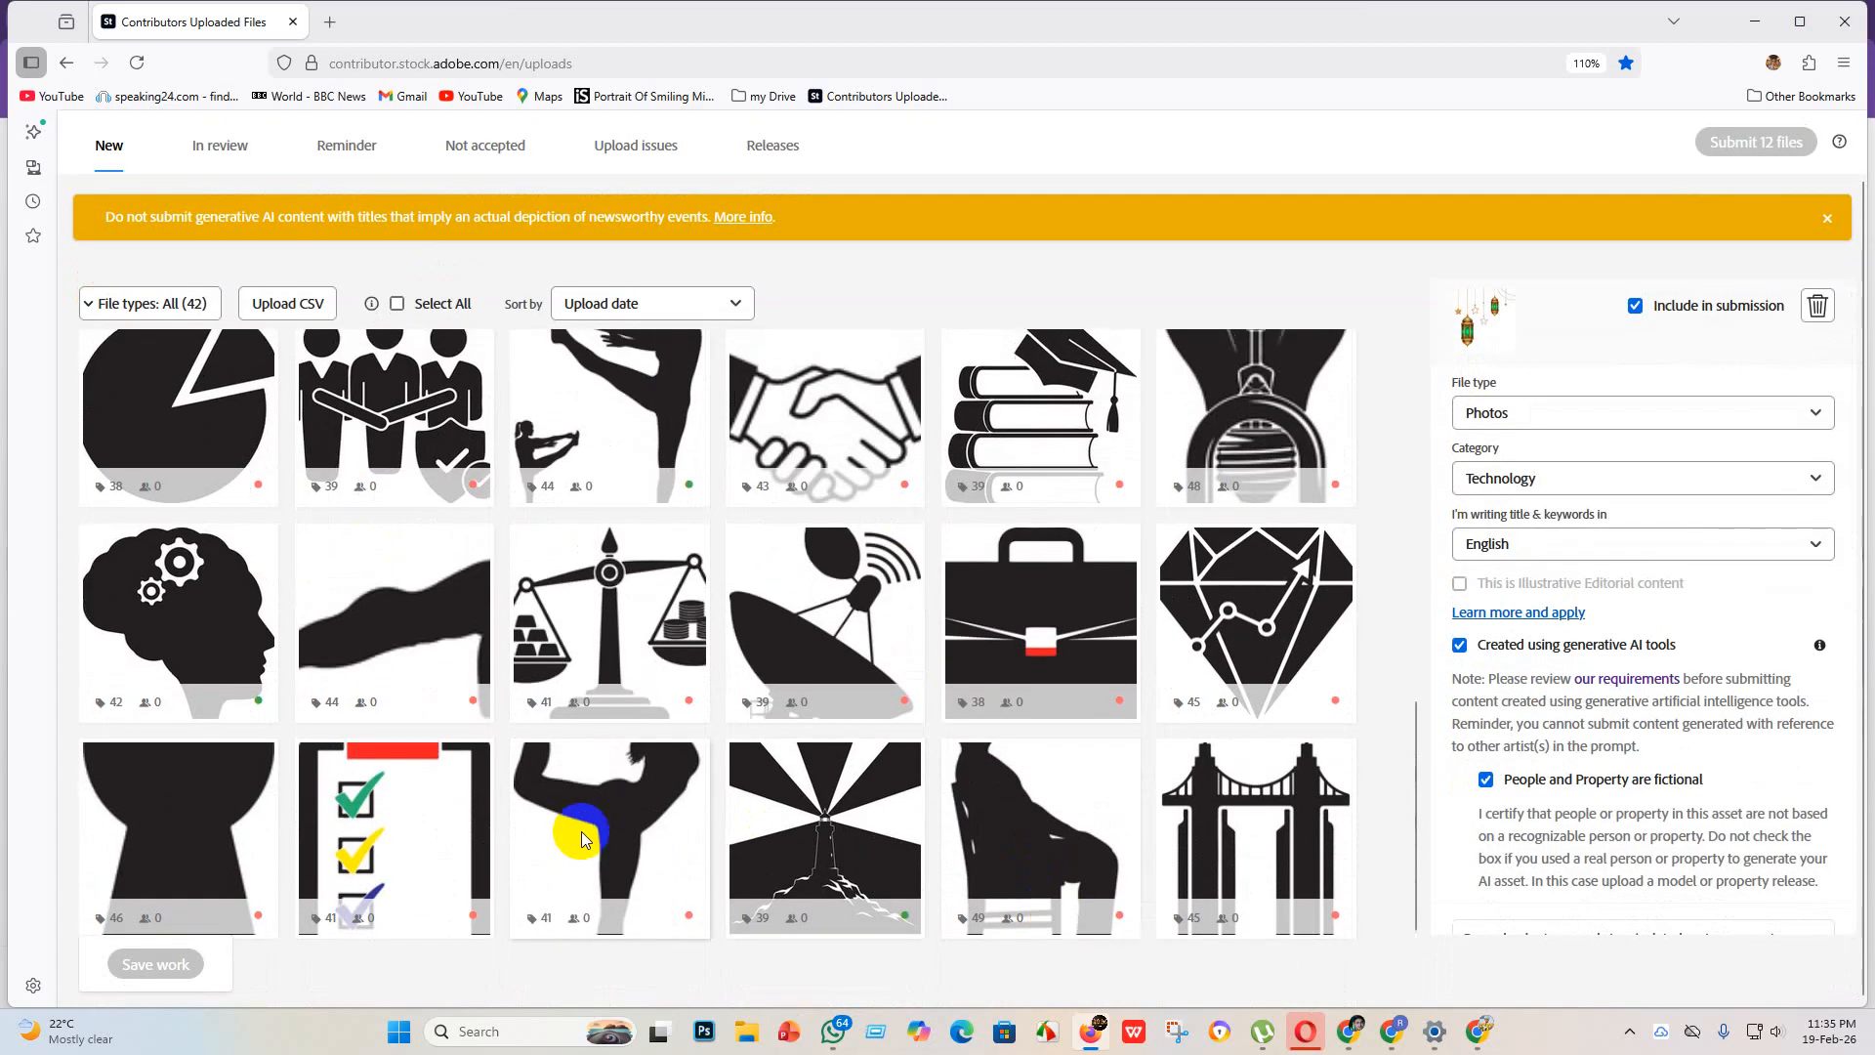
scroll(565, 824, up, 6)
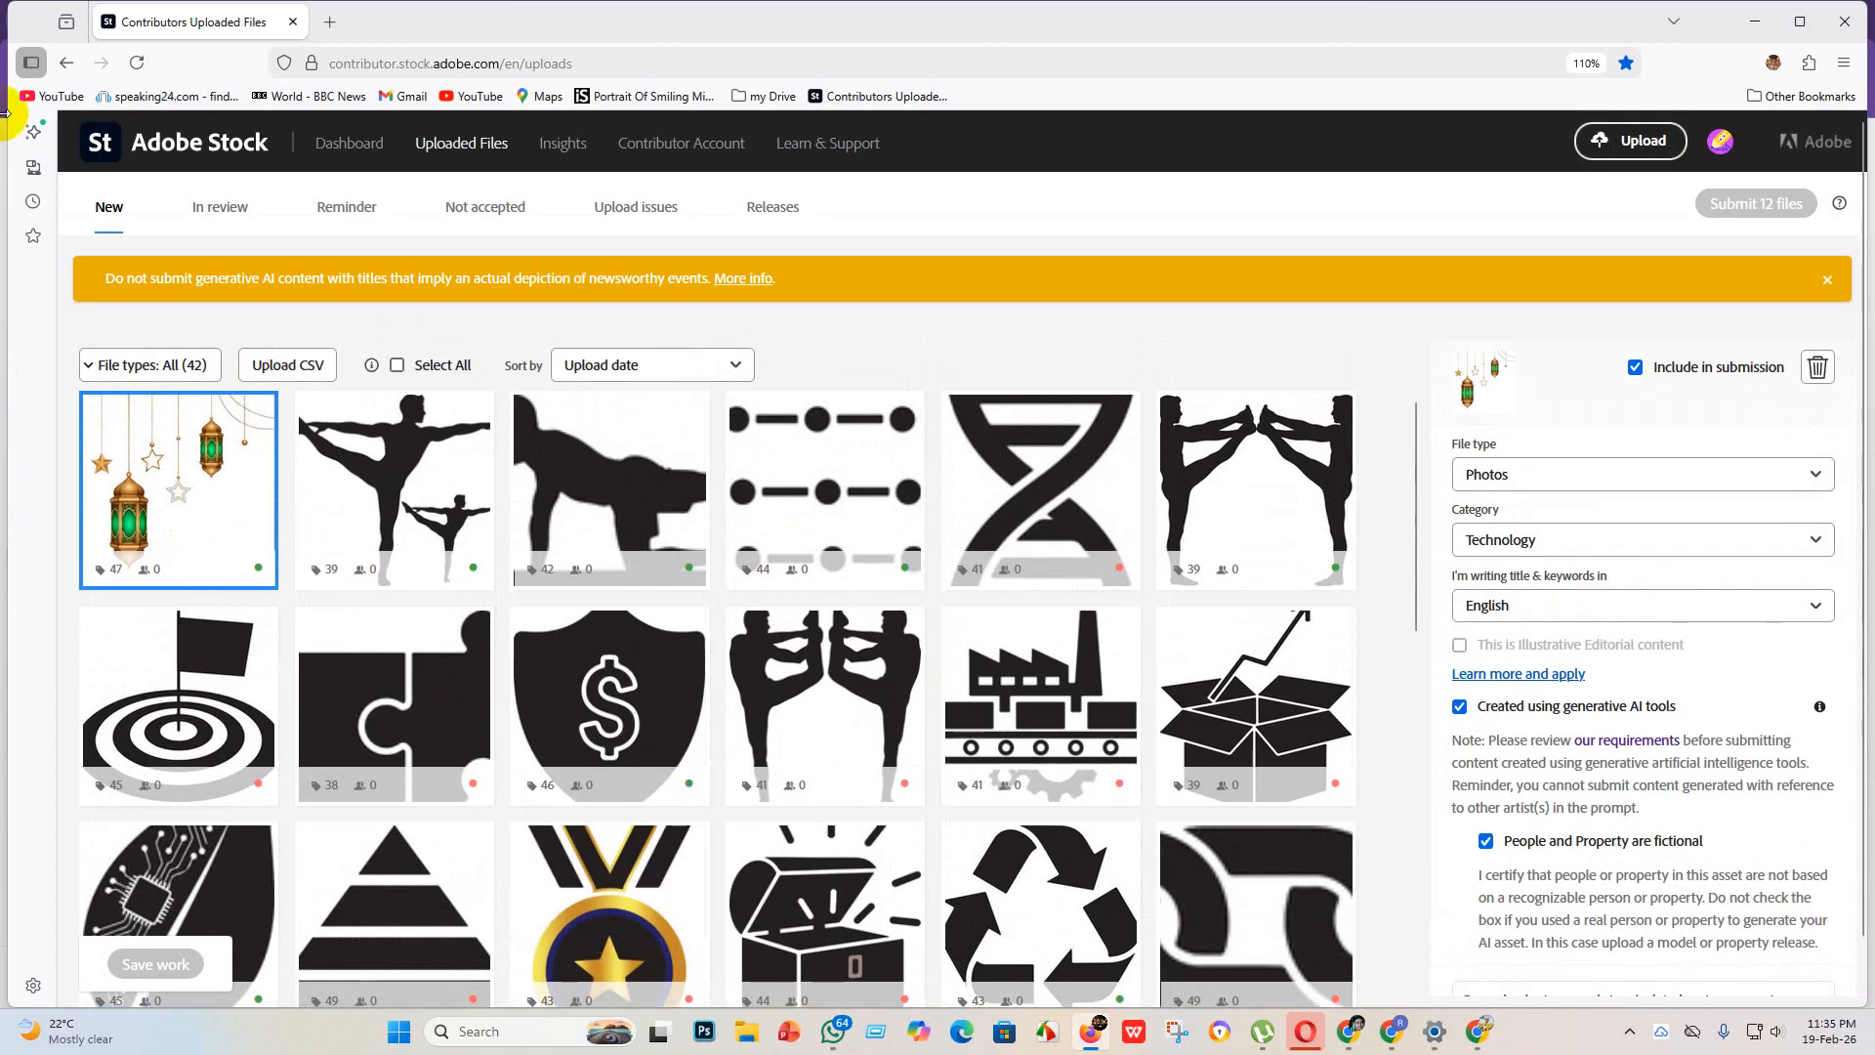
Step: Go back to the contributor dashboard and minimize all open browser windows to show the desktop
click(347, 147)
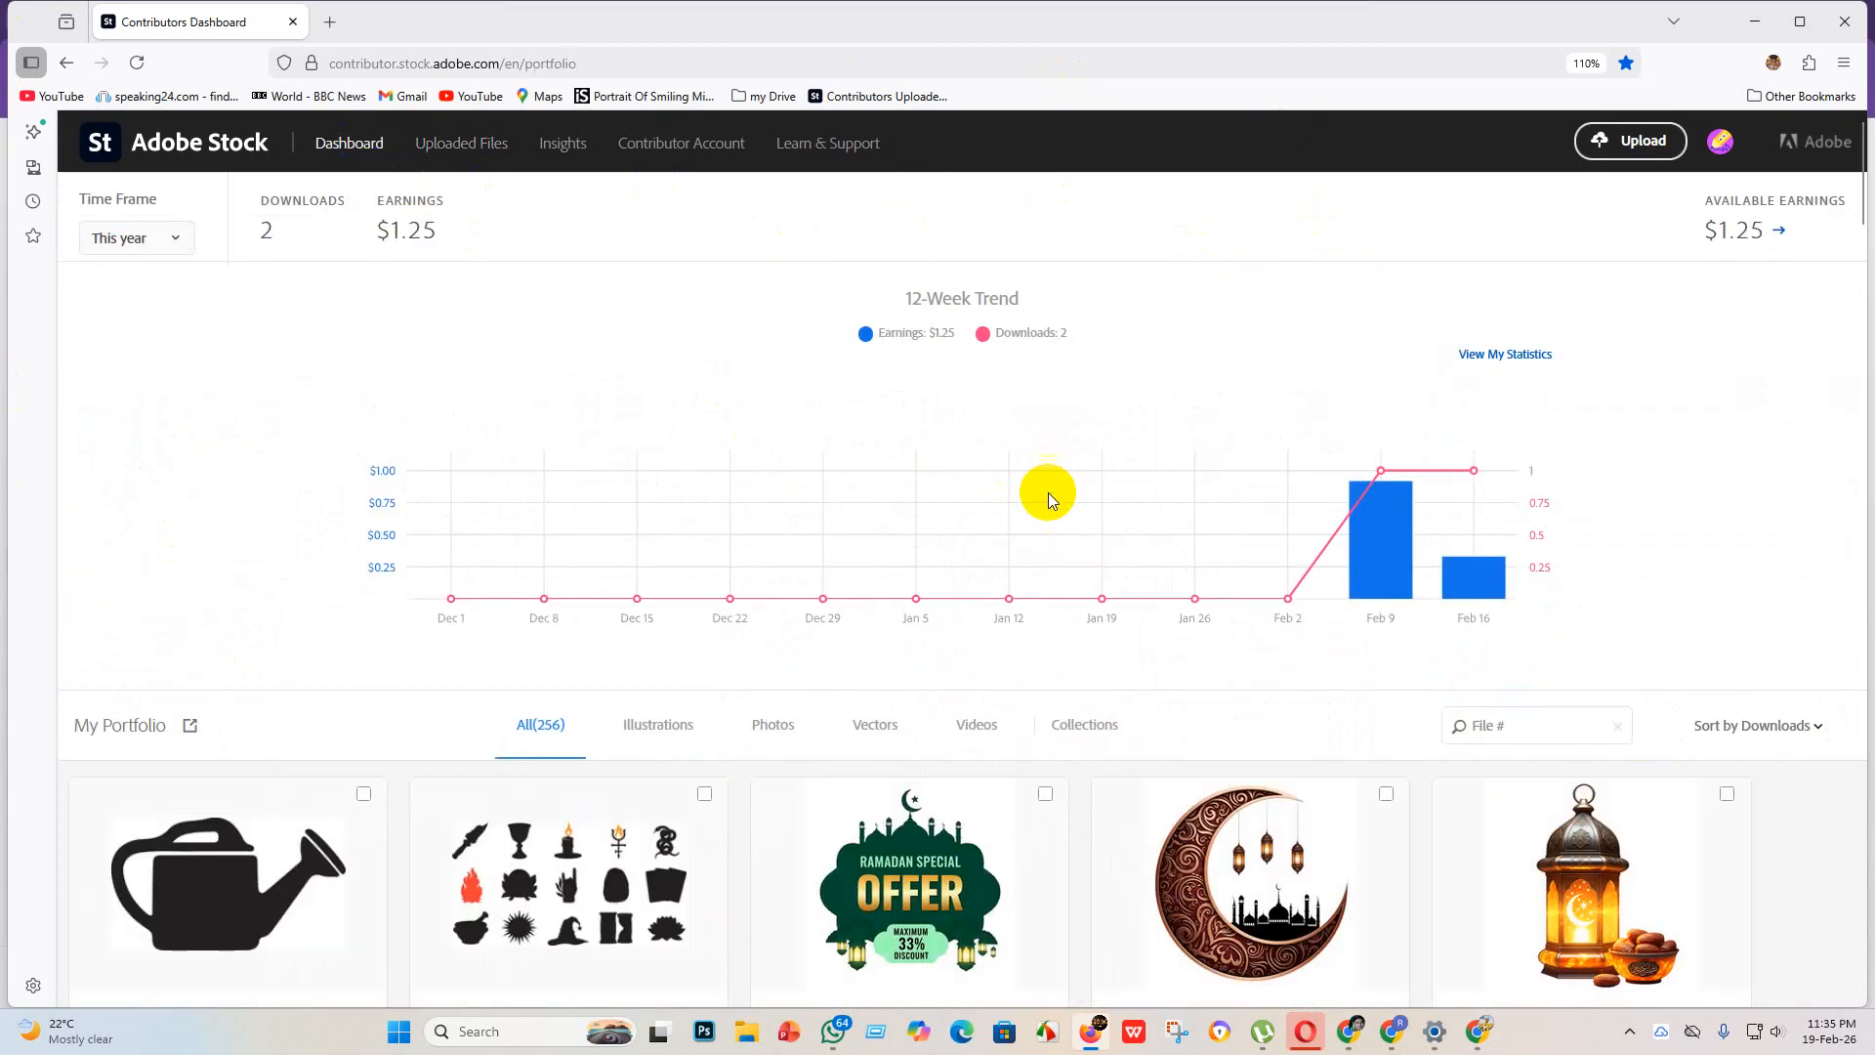
click(1751, 24)
click(1759, 25)
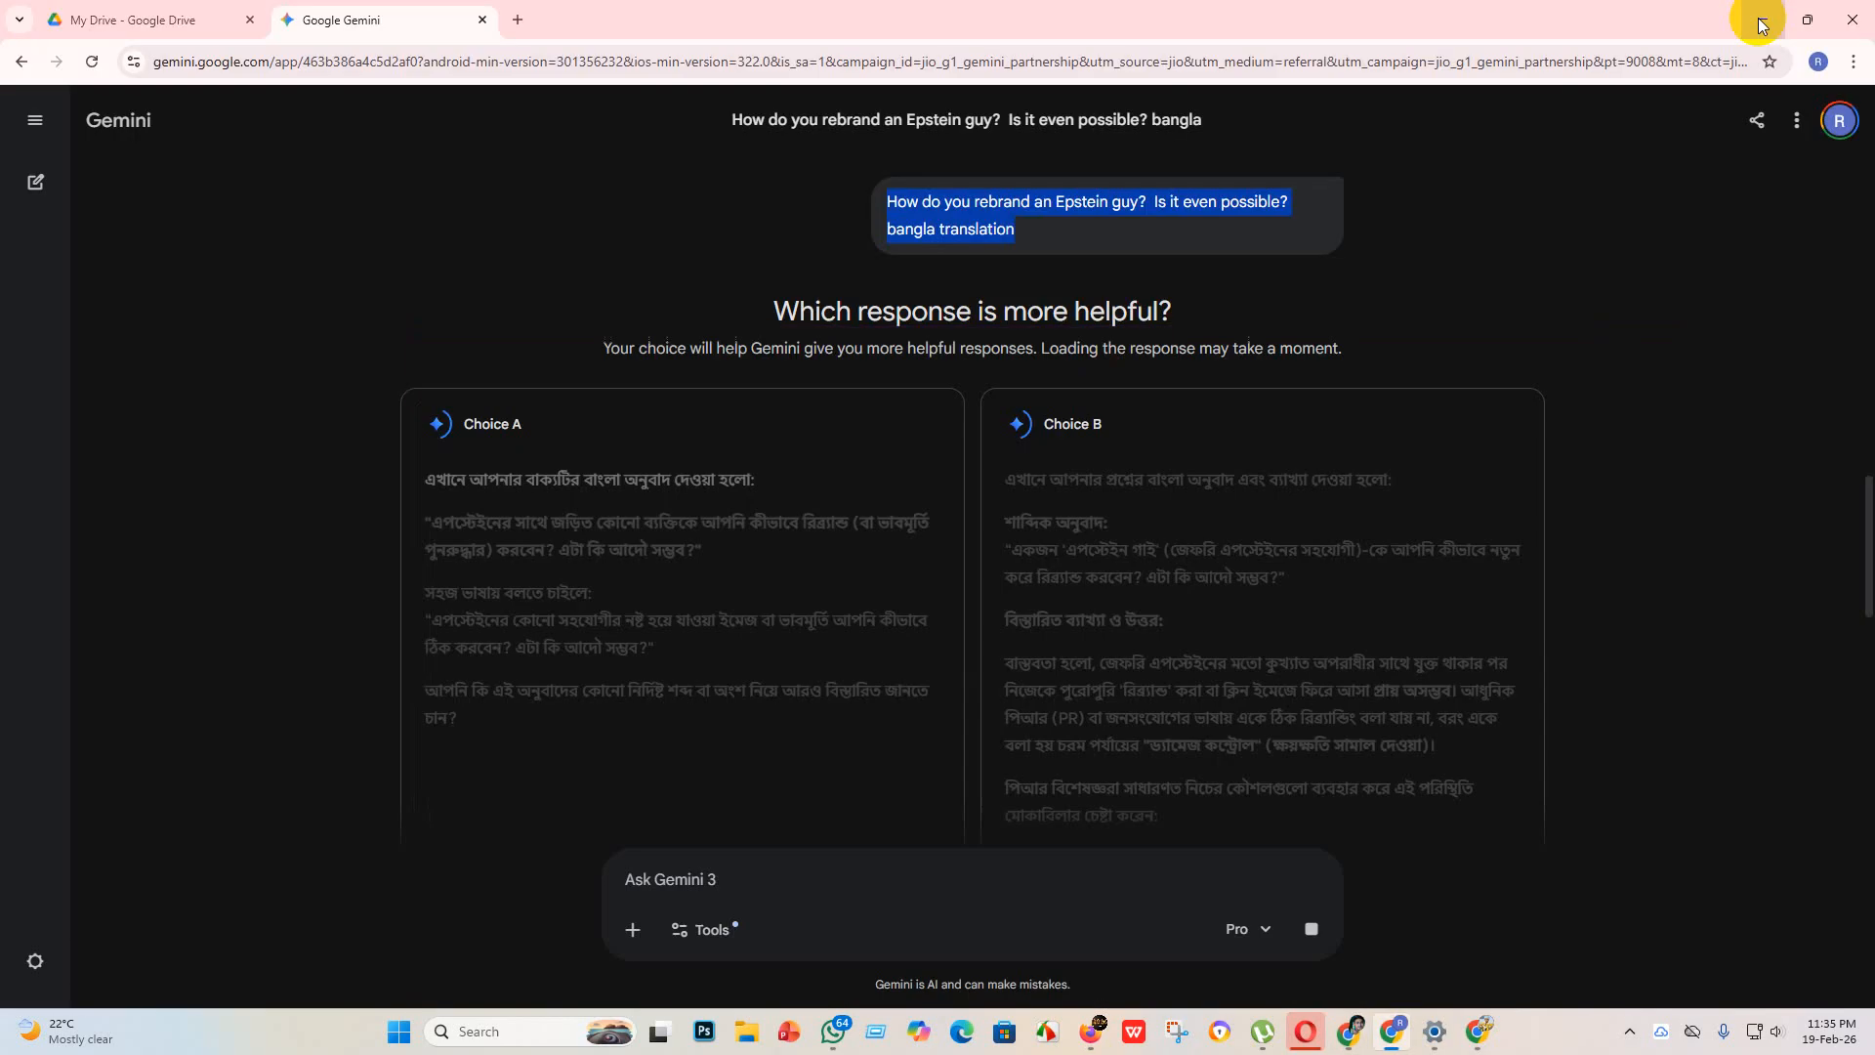
click(1759, 24)
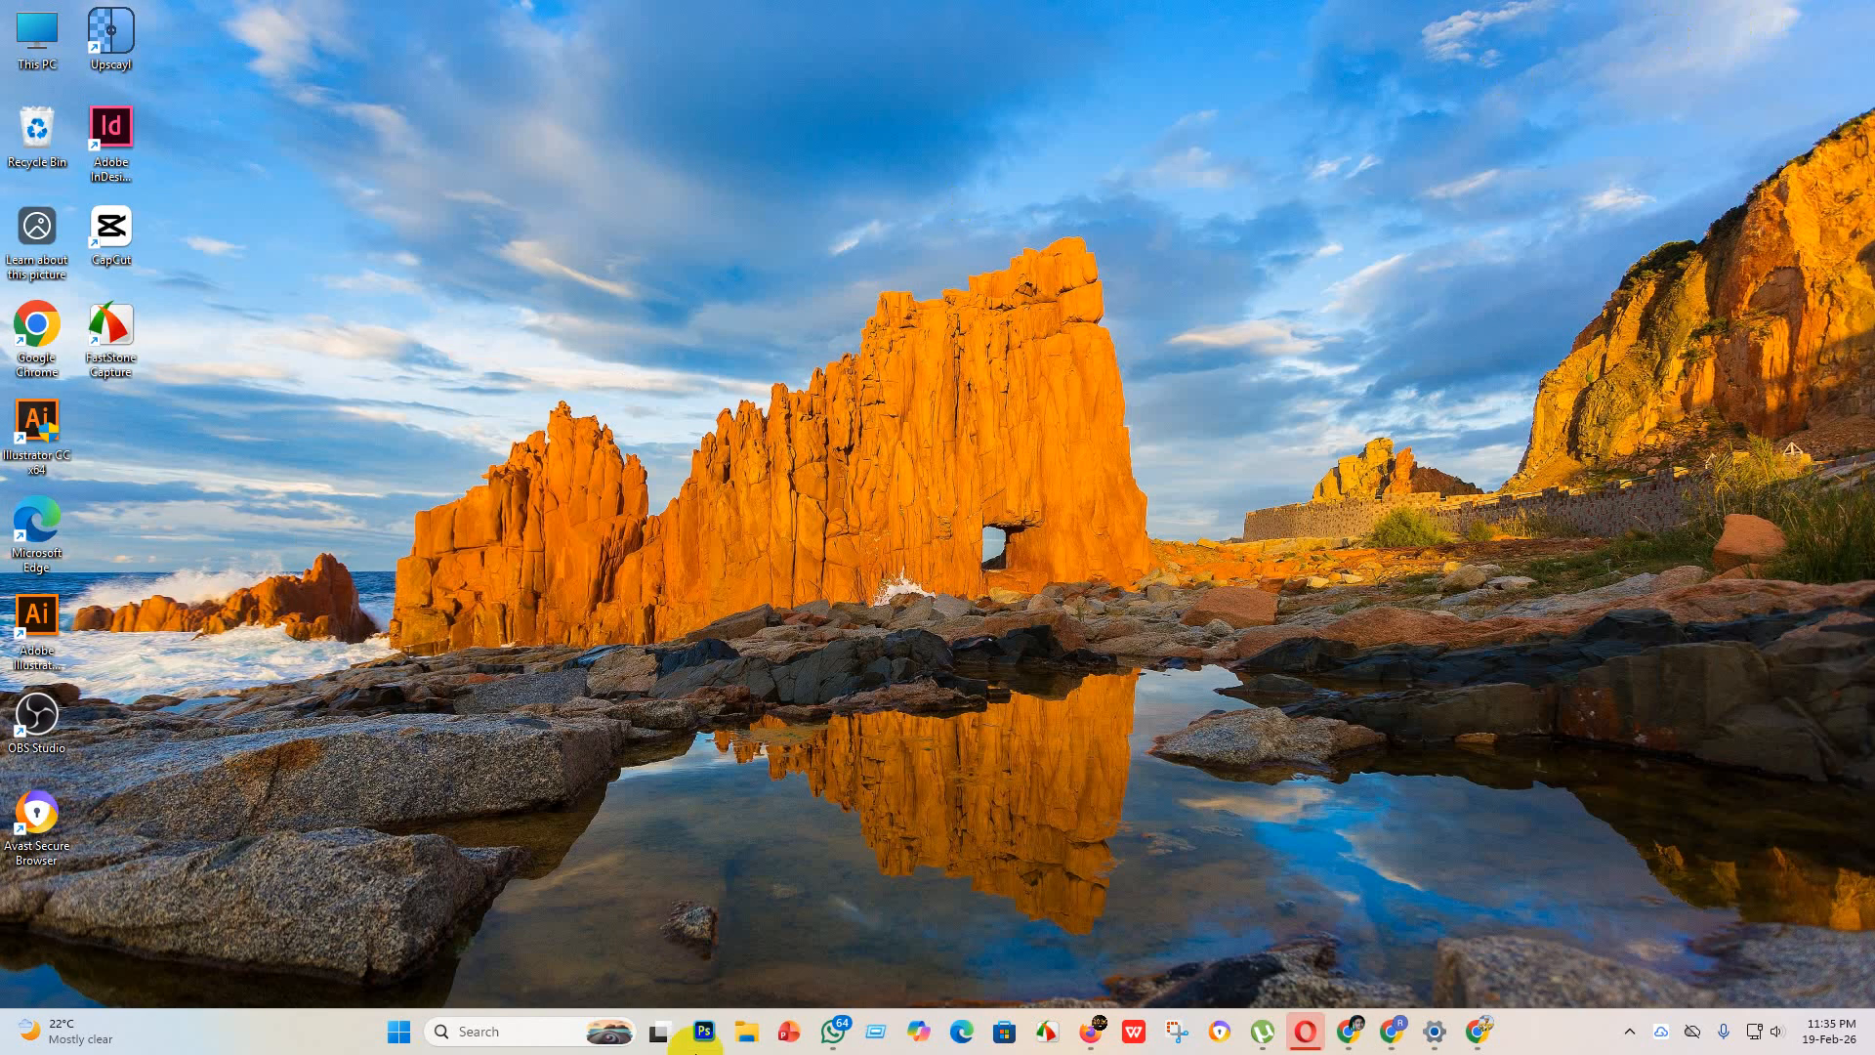
Step: Start Adobe Illustrator and accept the recovery of the unsaved documents
double_click(47, 628)
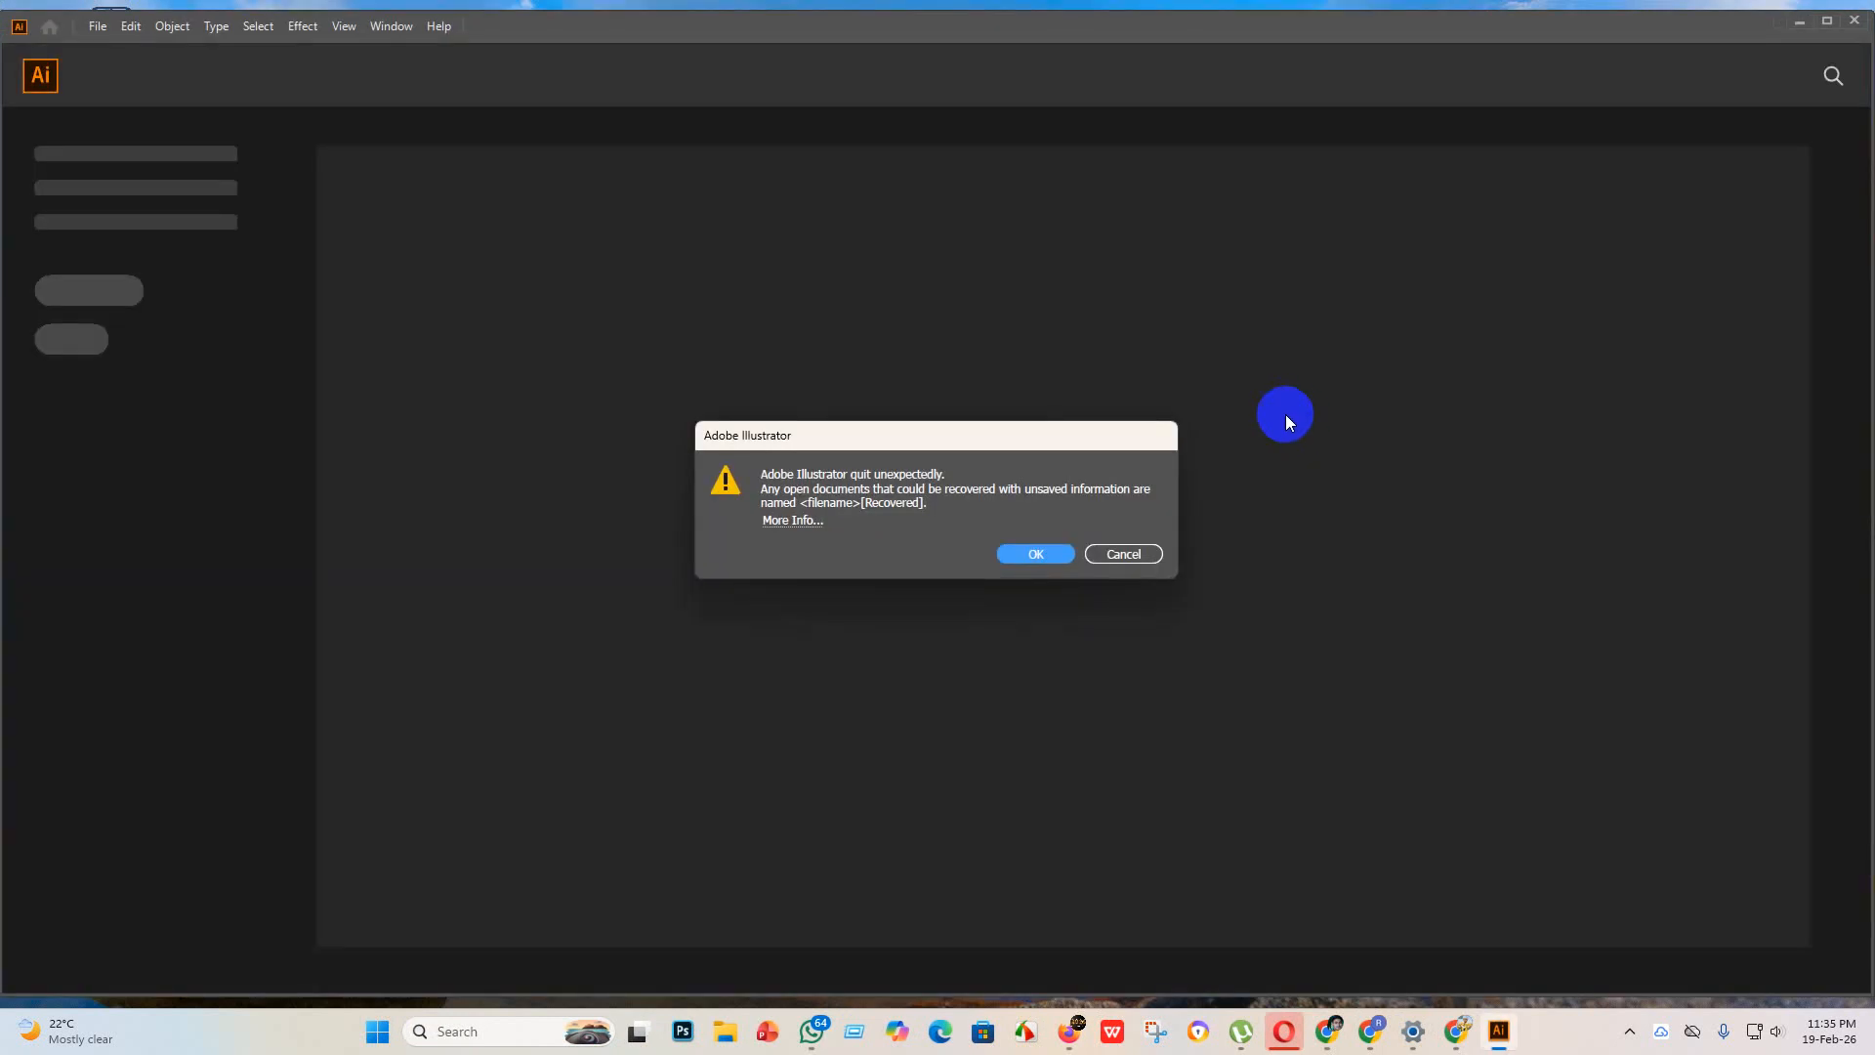
click(1035, 554)
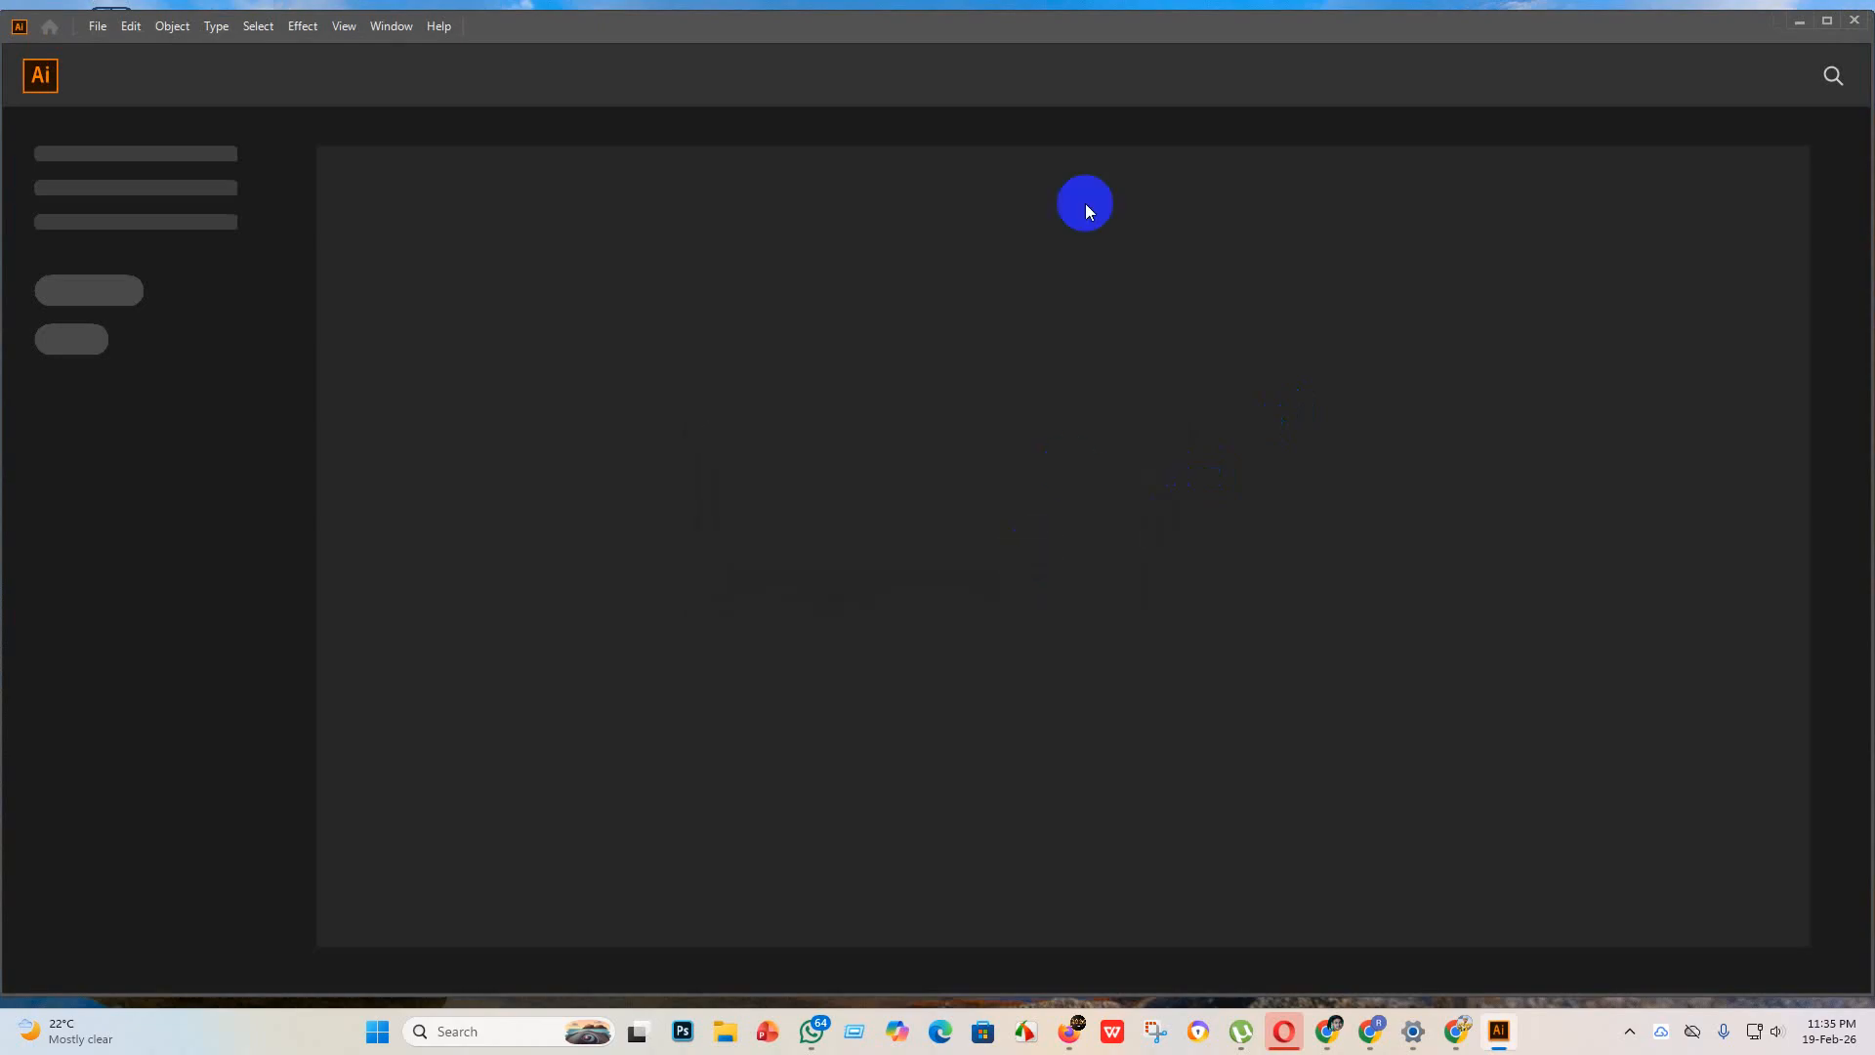
click(1042, 545)
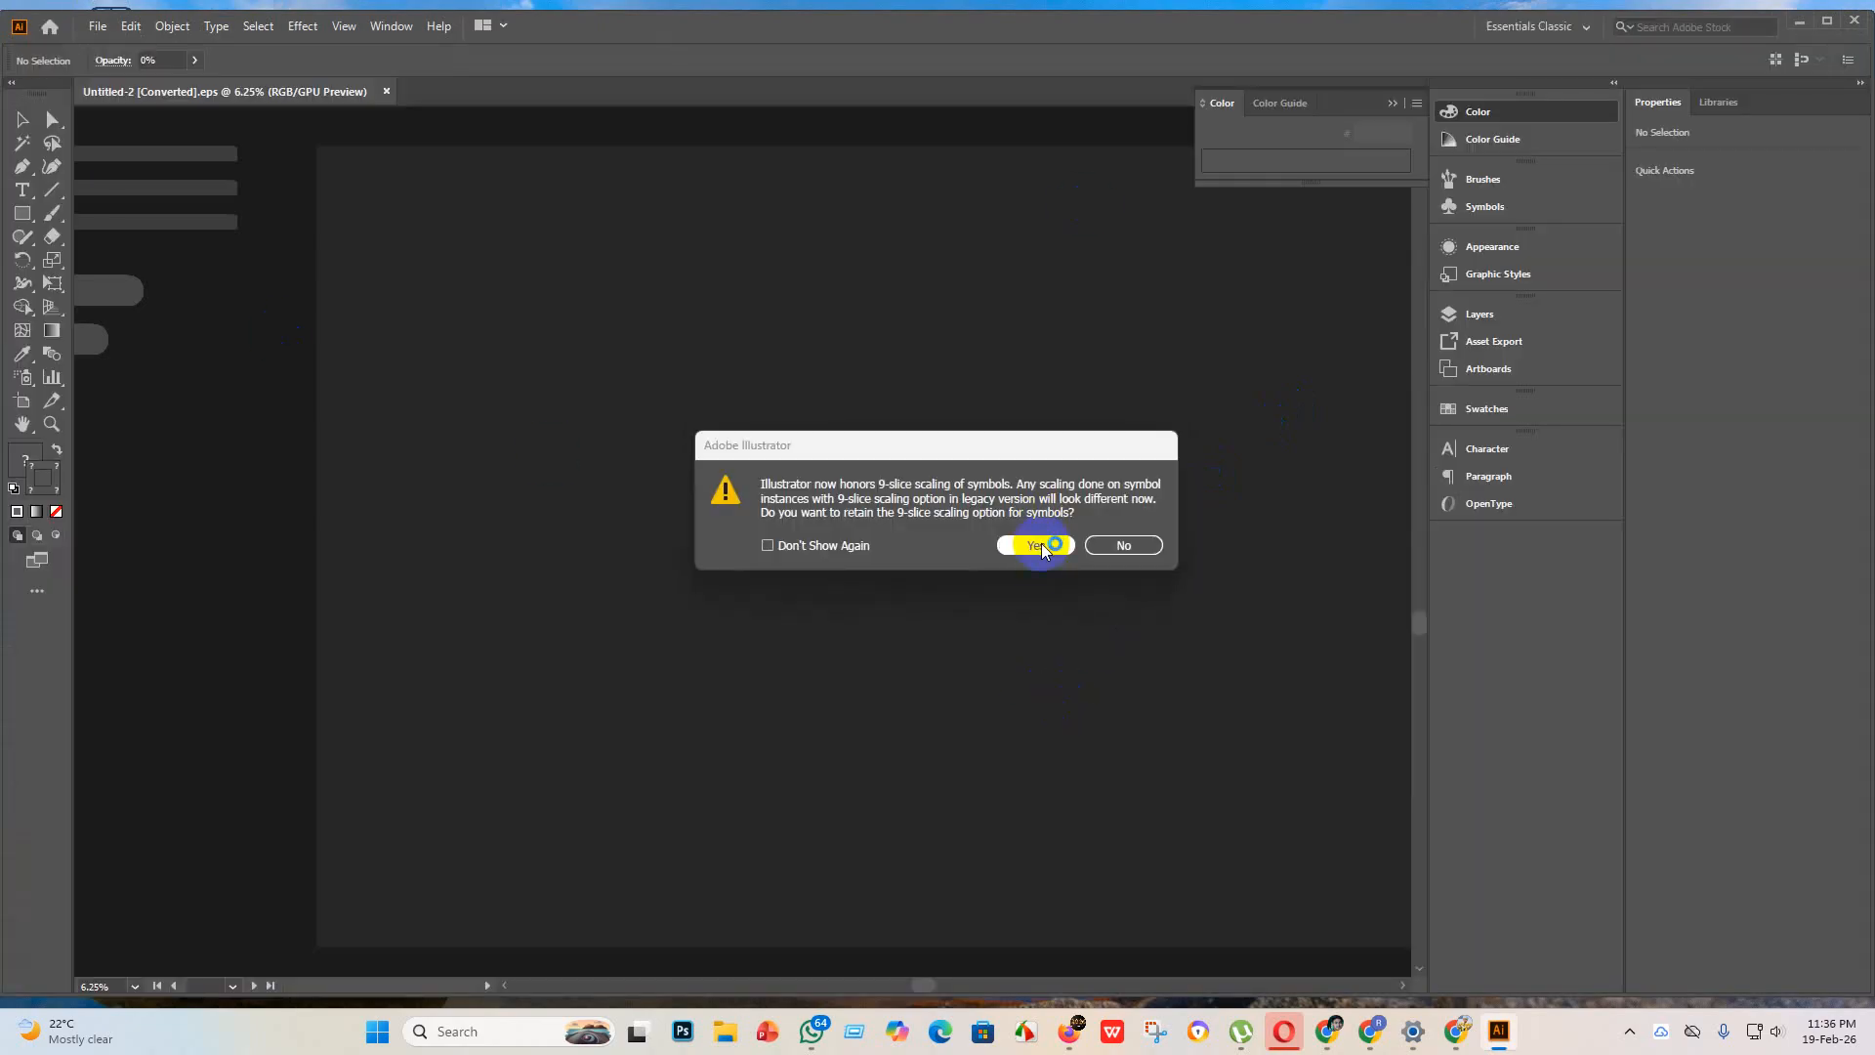
Step: Decline retaining the 9-slice scaling option for symbols in every recovered document, and close Illustrator
click(1122, 545)
click(1122, 544)
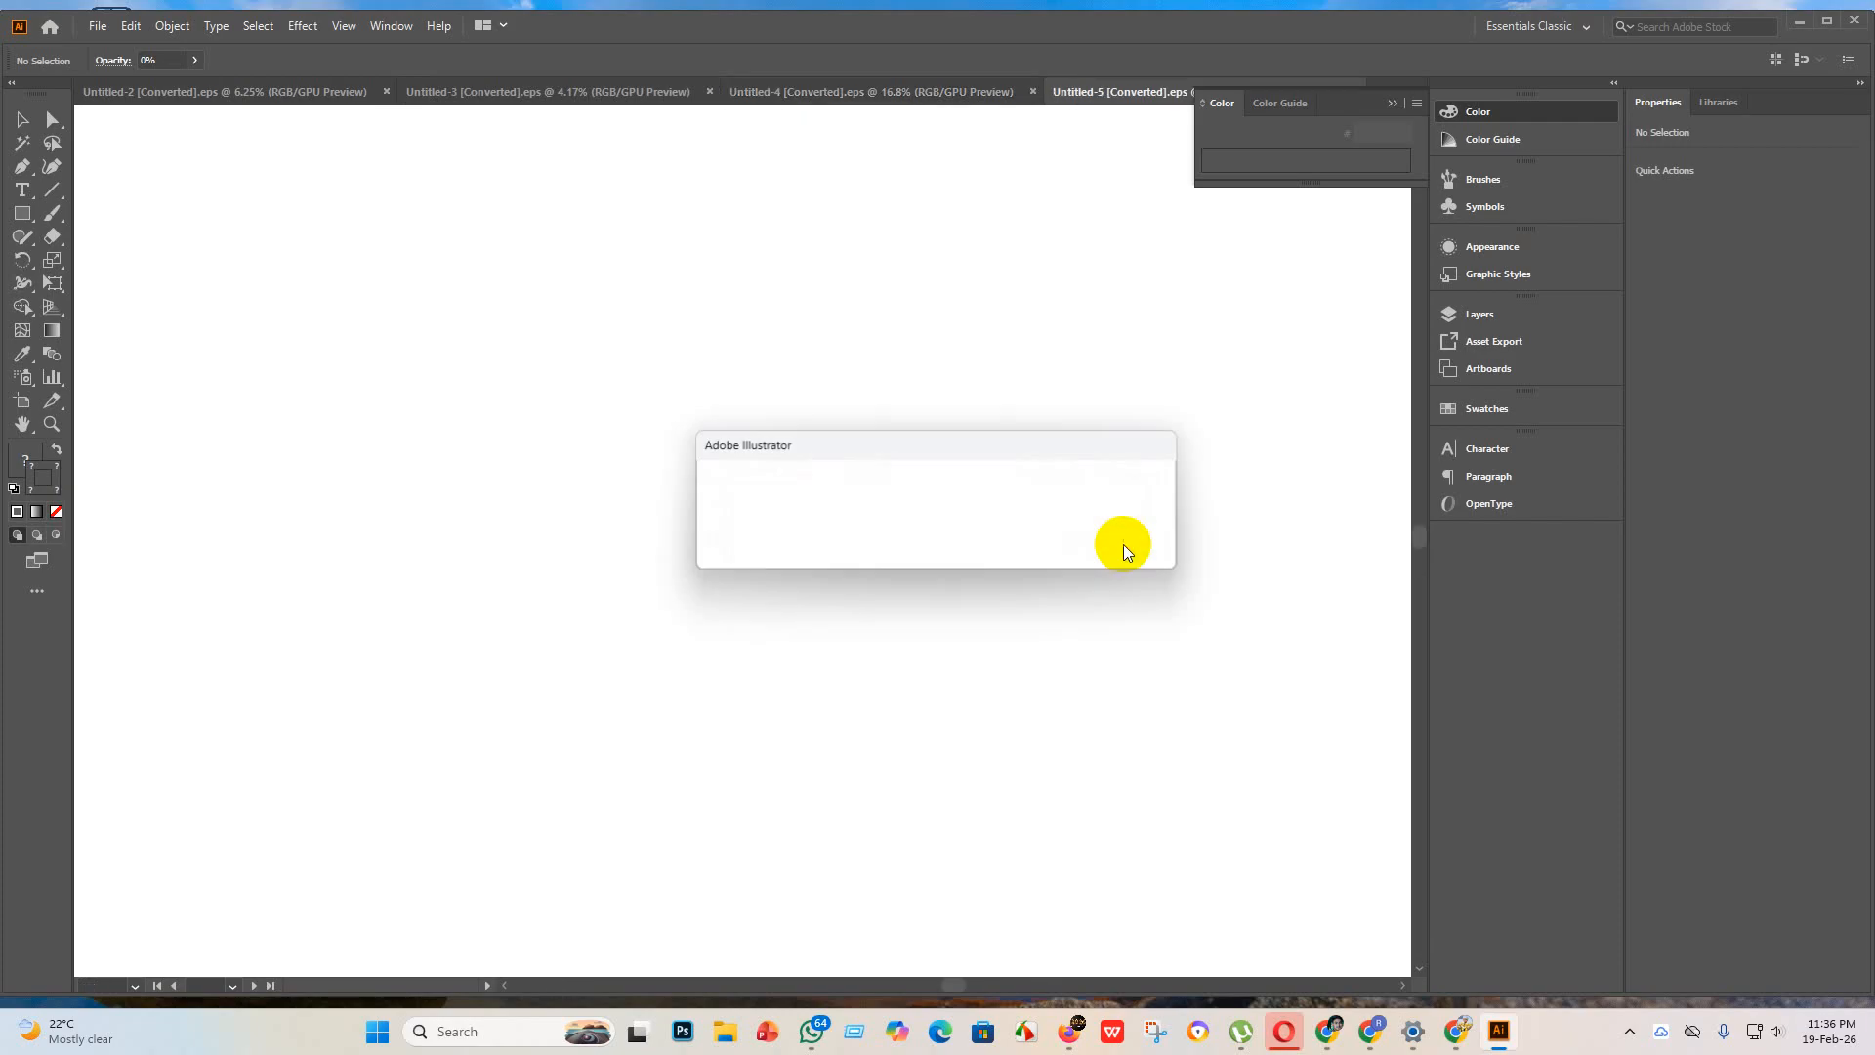
click(1123, 545)
click(1122, 543)
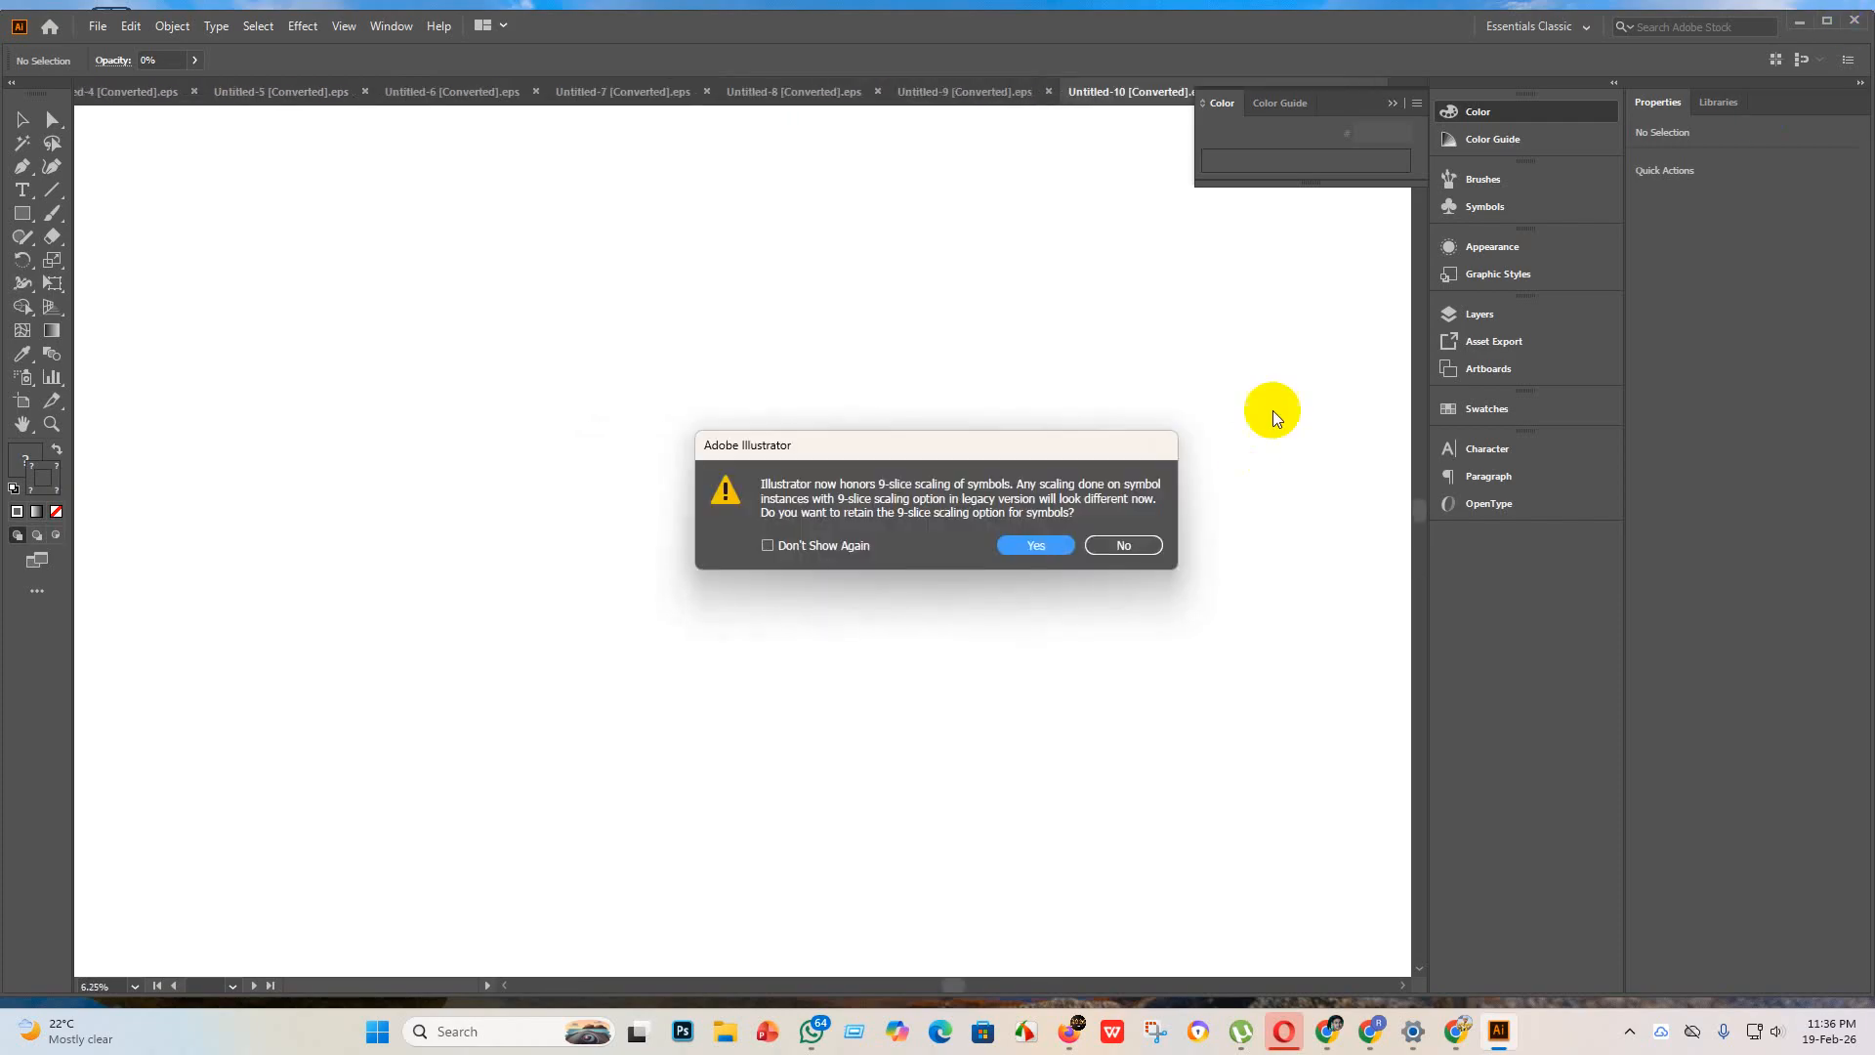
click(1122, 543)
click(1123, 543)
click(1138, 542)
click(1131, 542)
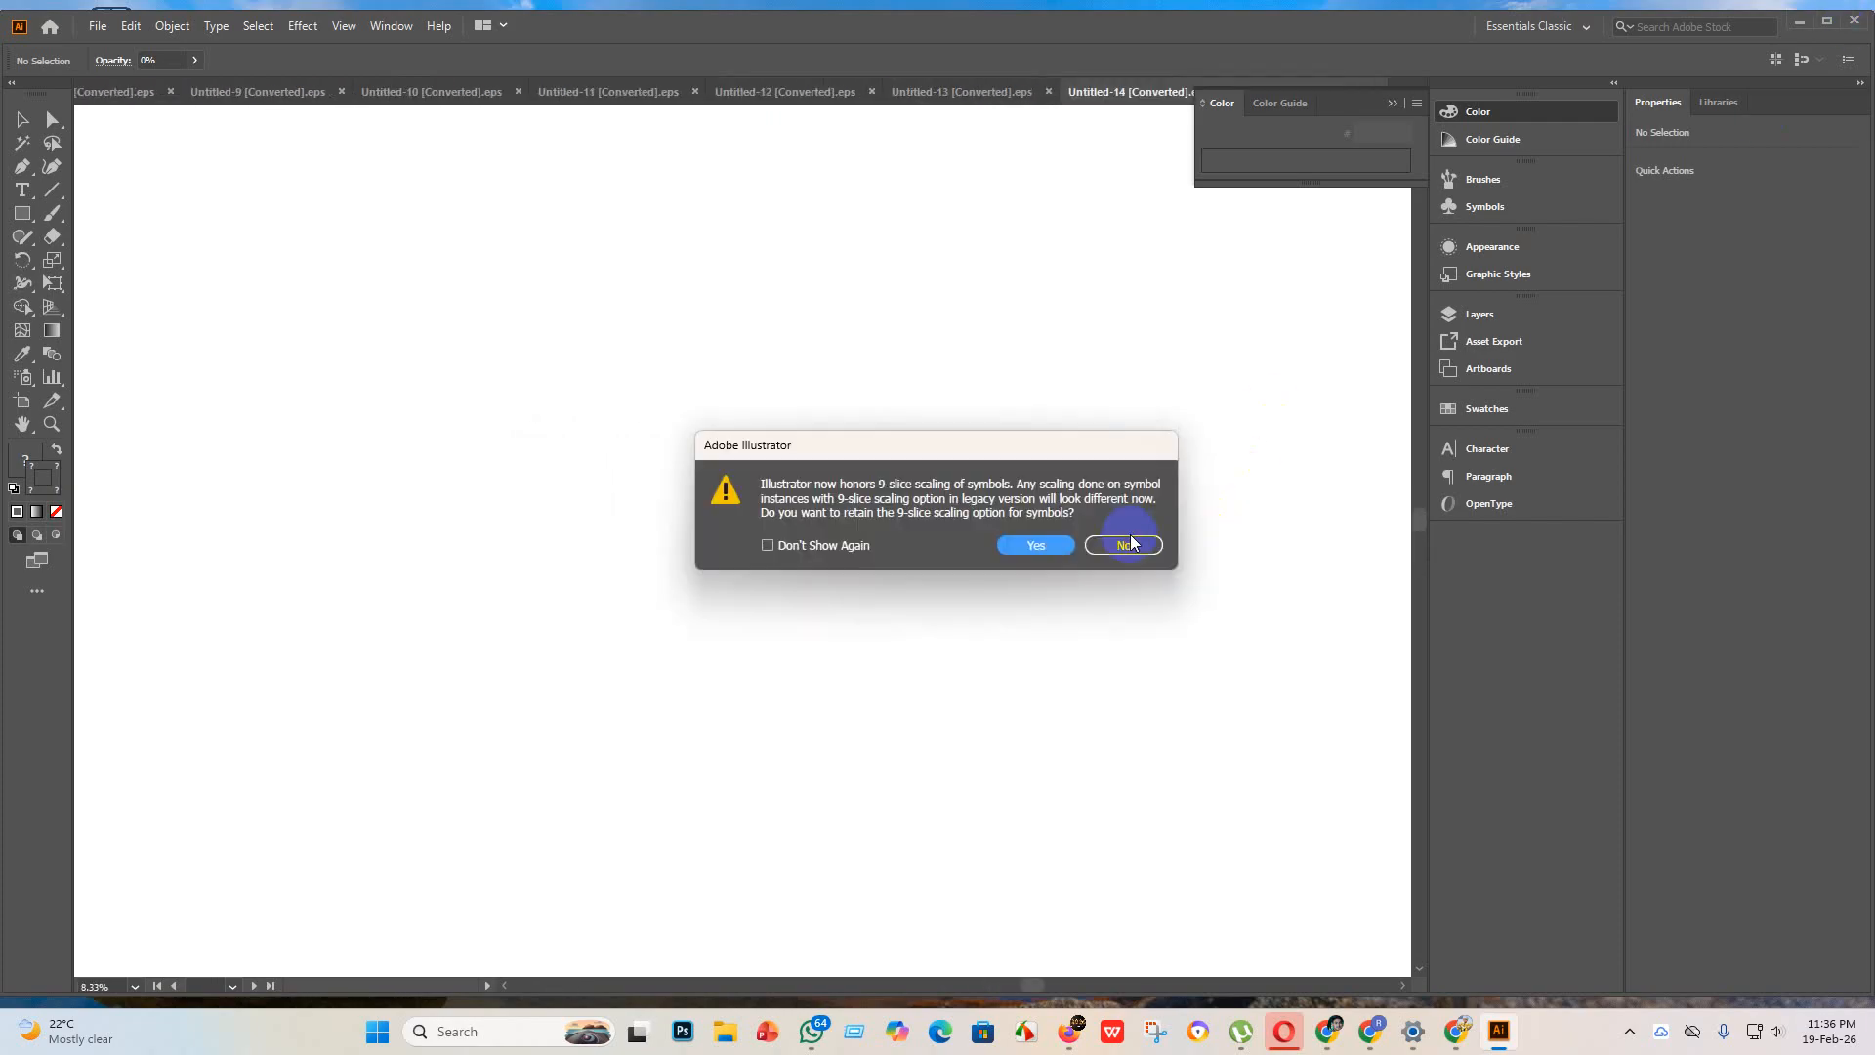
click(1125, 544)
click(1123, 544)
click(1121, 545)
click(1121, 545)
click(1123, 543)
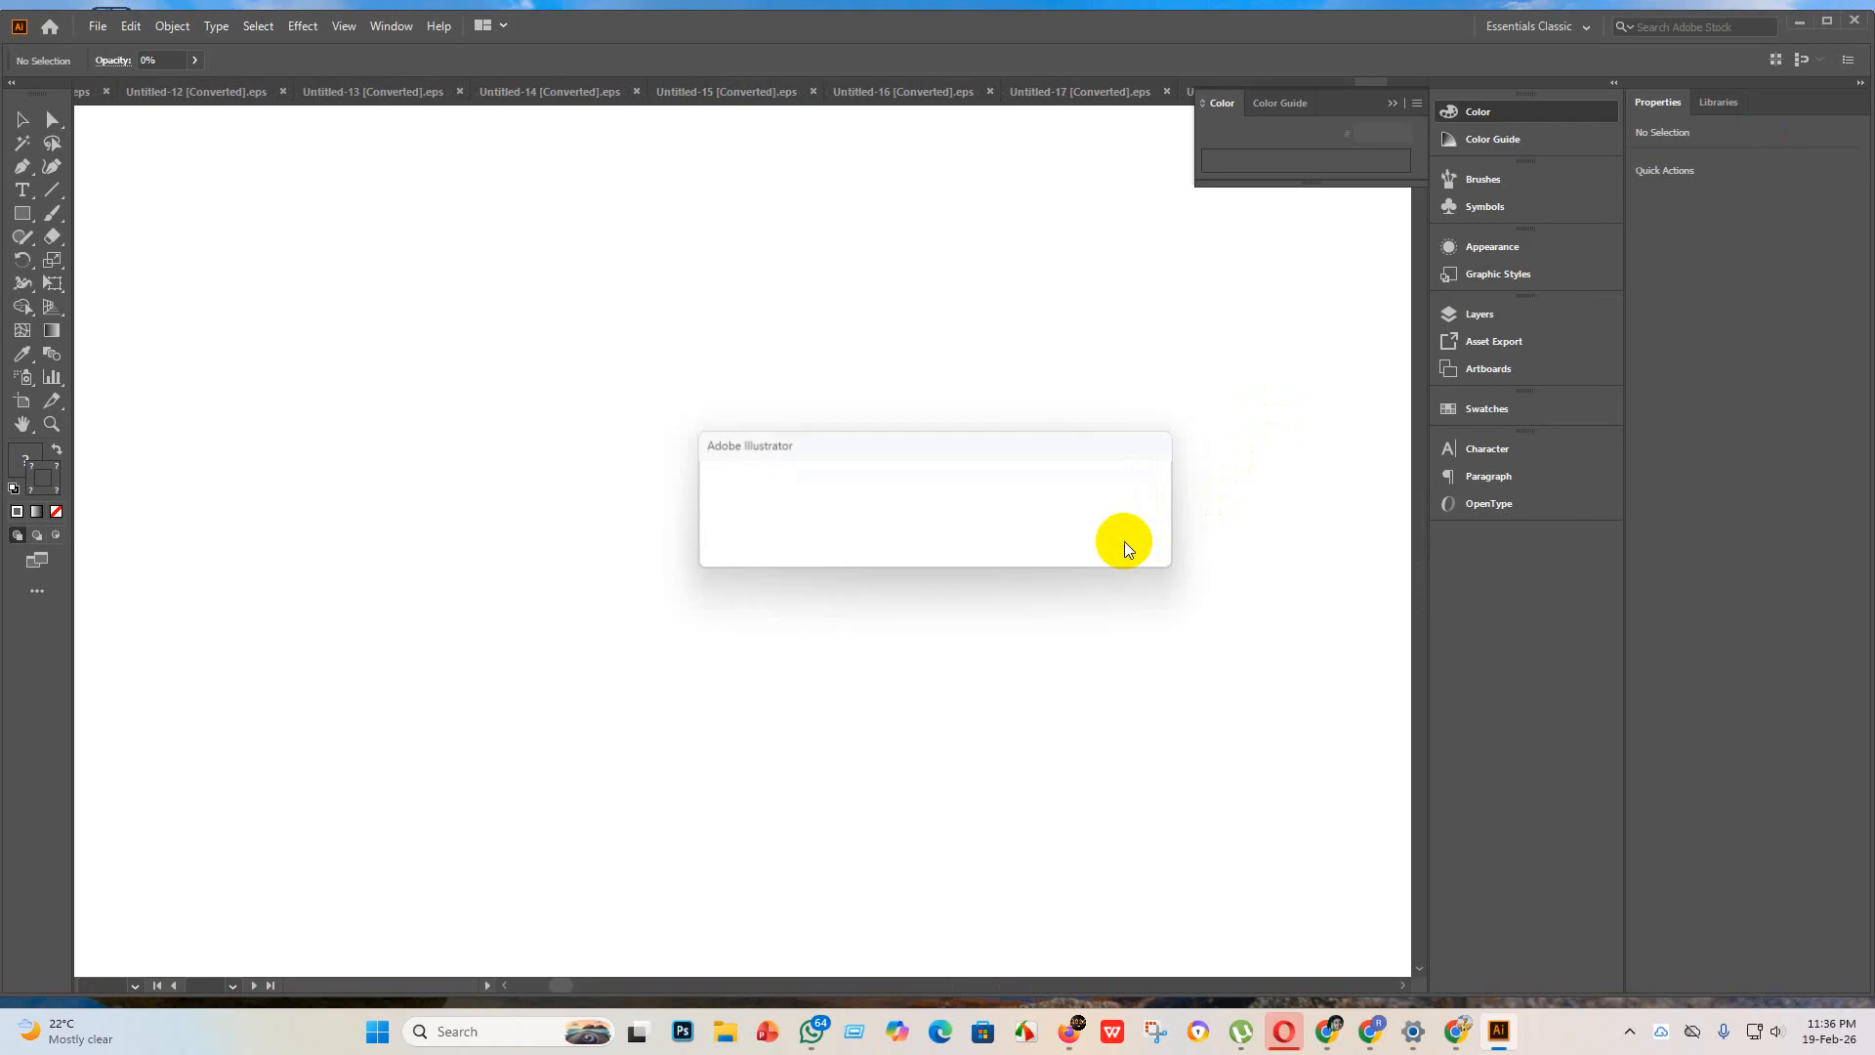
click(1125, 546)
click(1123, 543)
click(1122, 543)
click(1120, 543)
click(1118, 543)
click(1115, 544)
click(1112, 545)
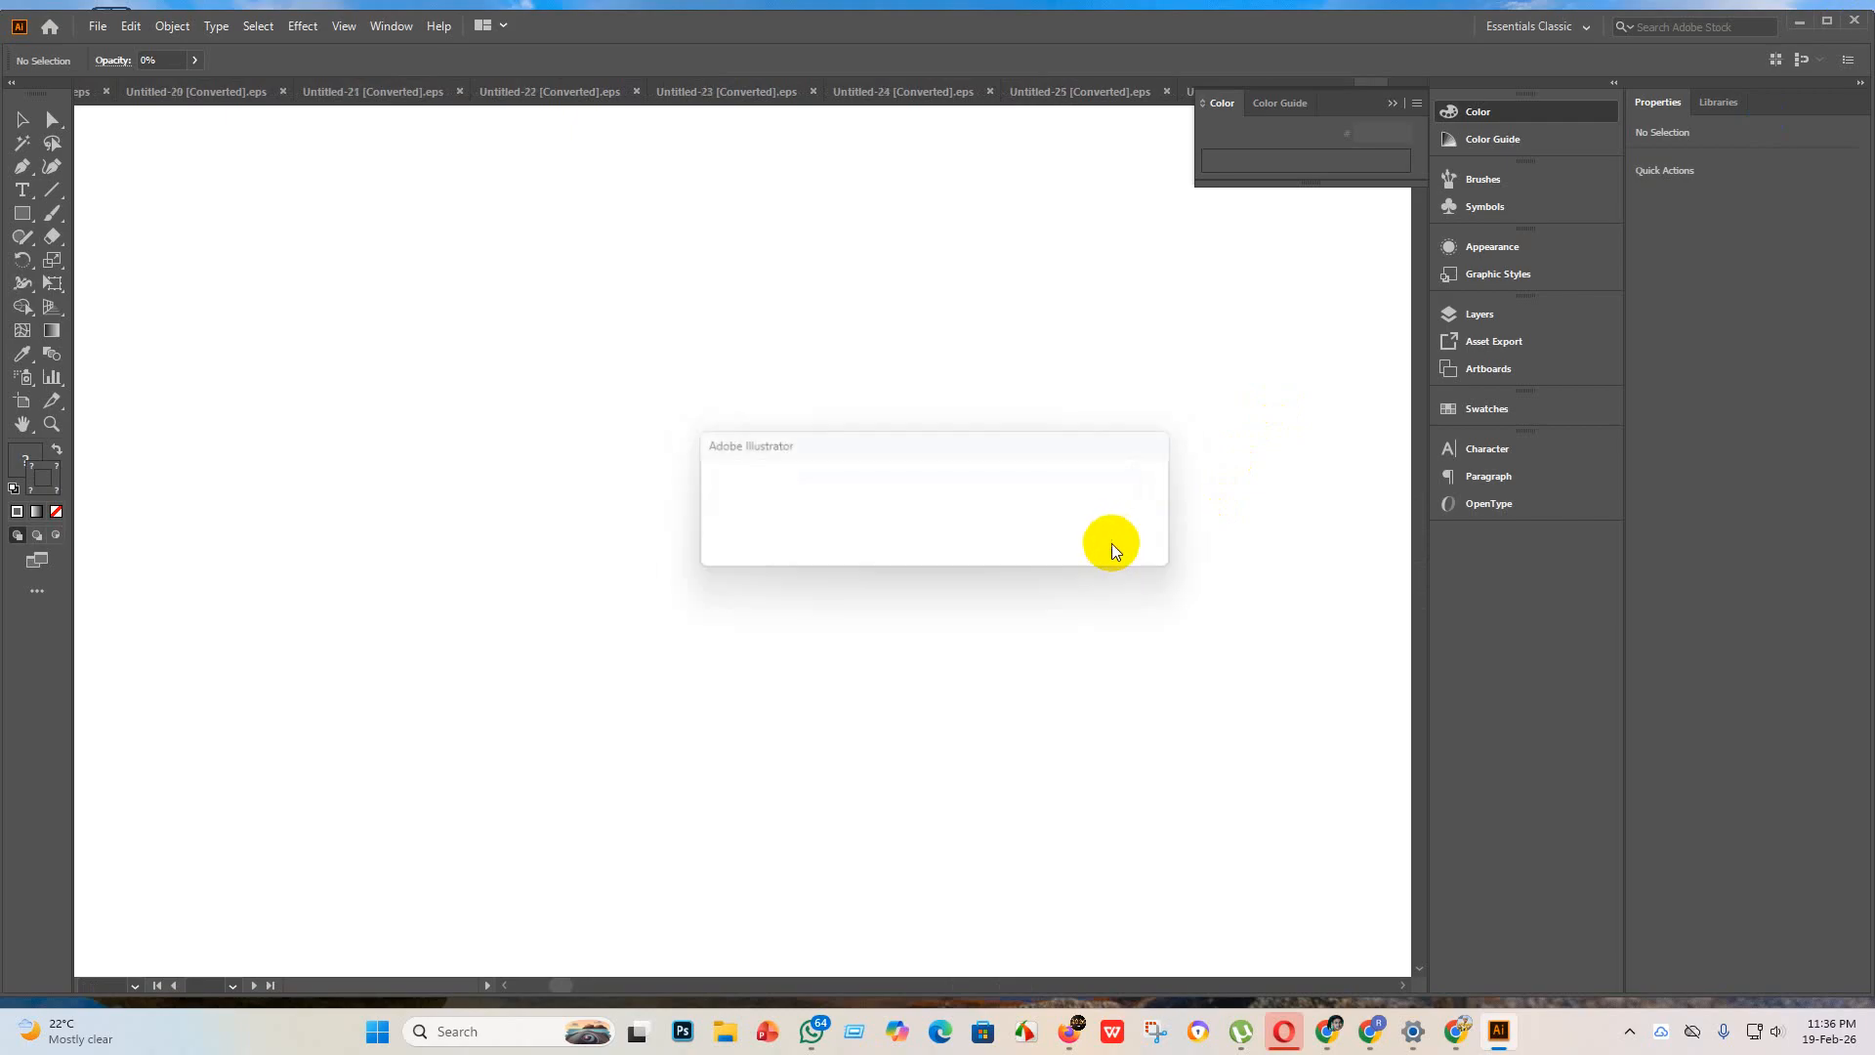
click(1112, 545)
click(1195, 579)
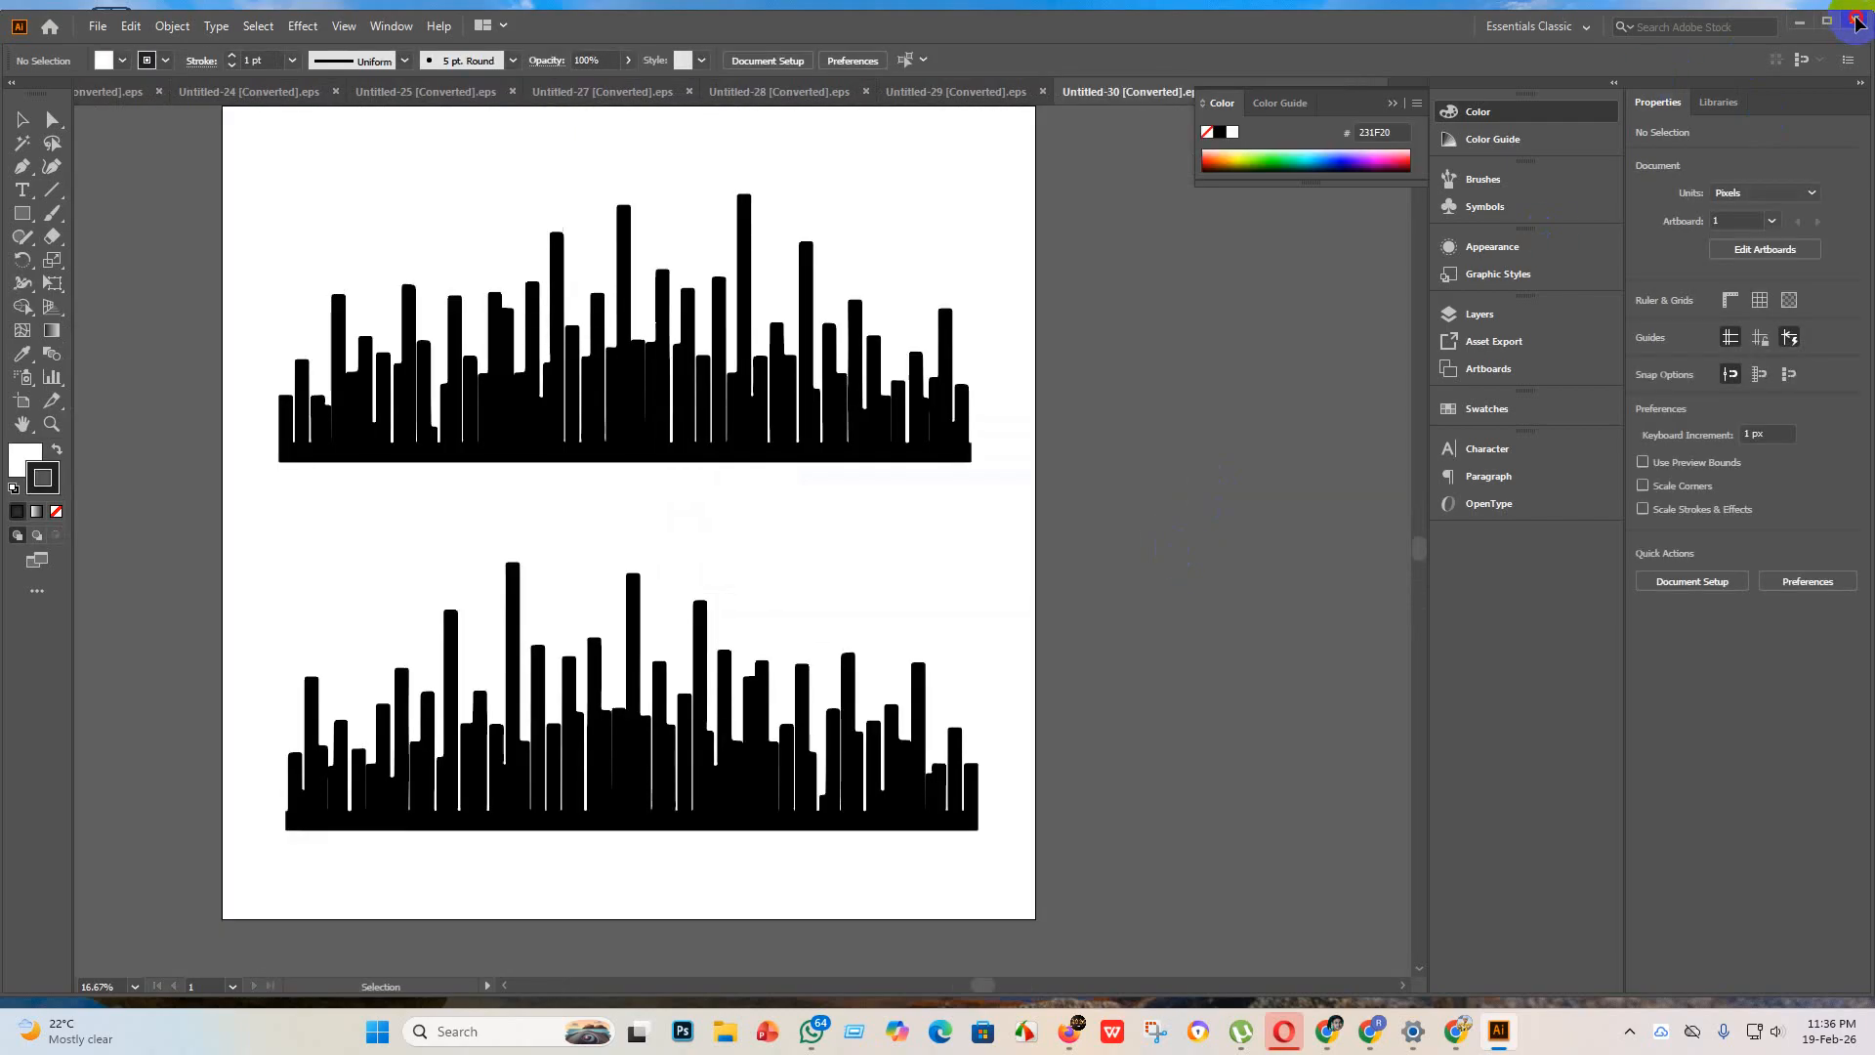
click(1852, 21)
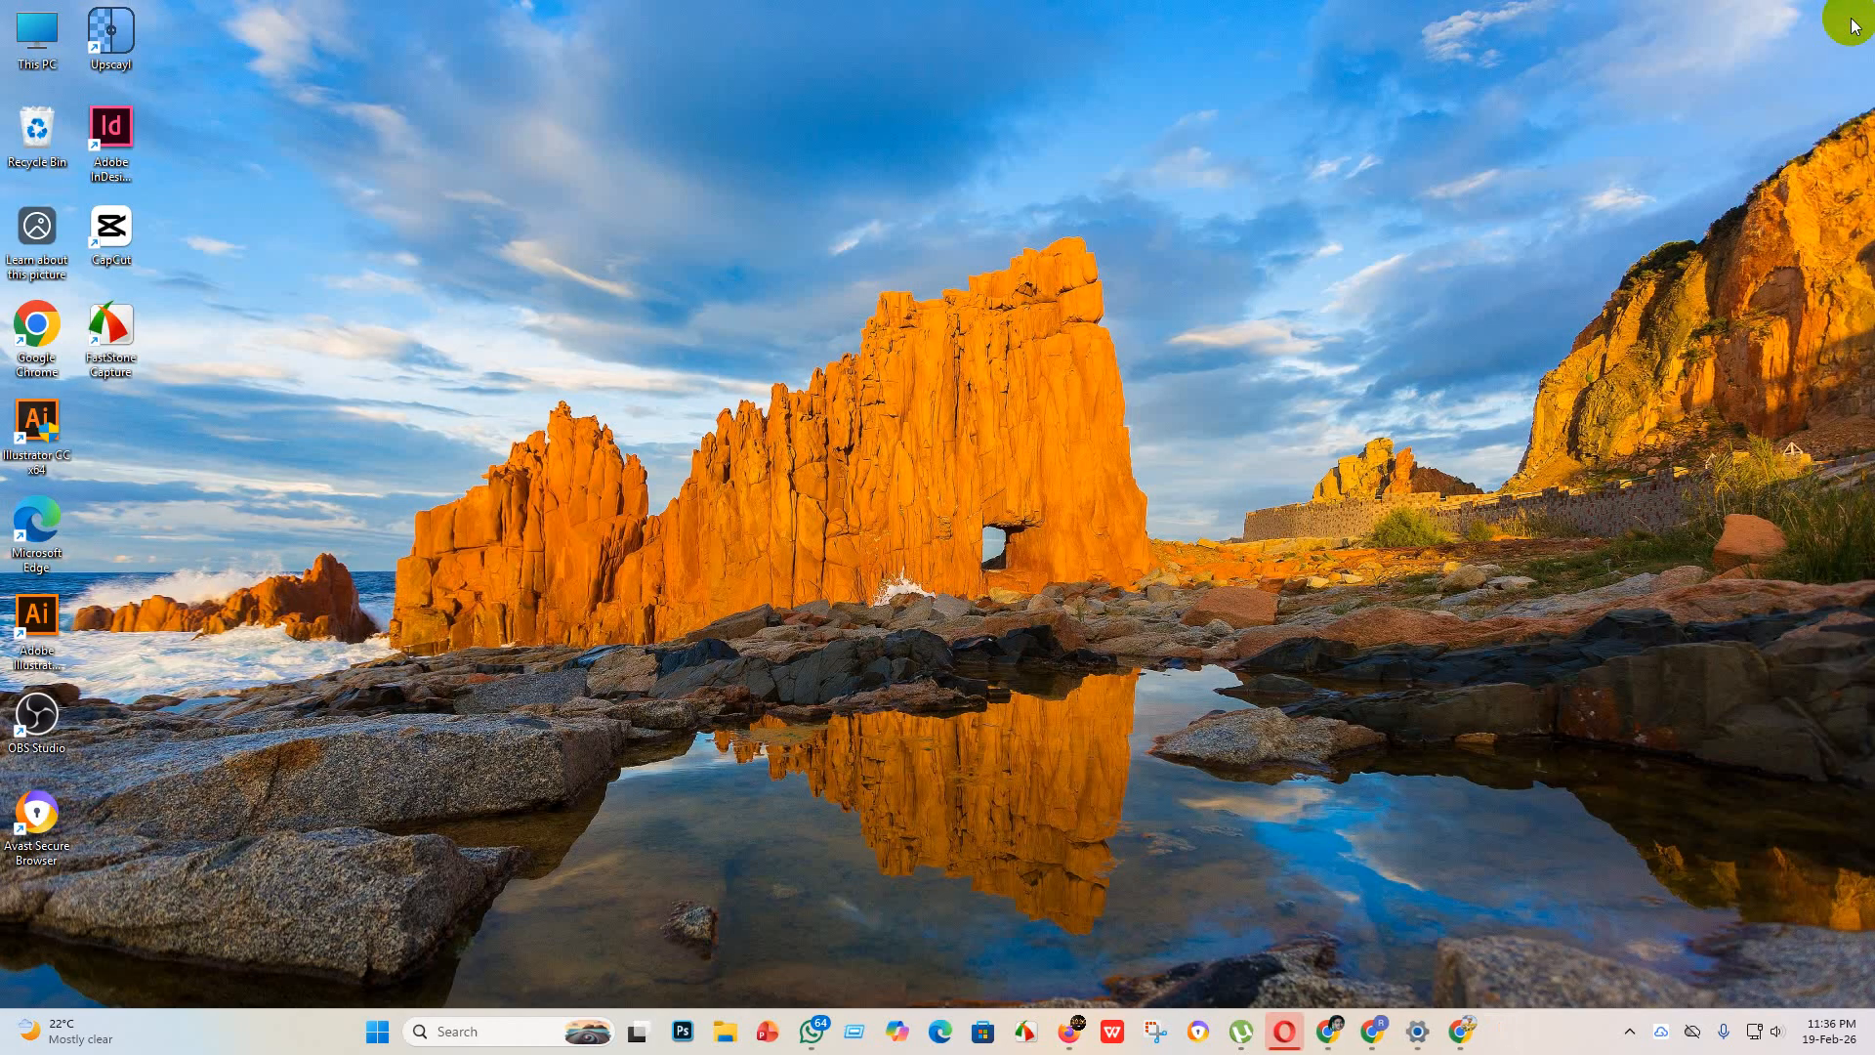
Step: Start Adobe Illustrator again from the desktop, dismissing the notice about the previous session
double_click(49, 622)
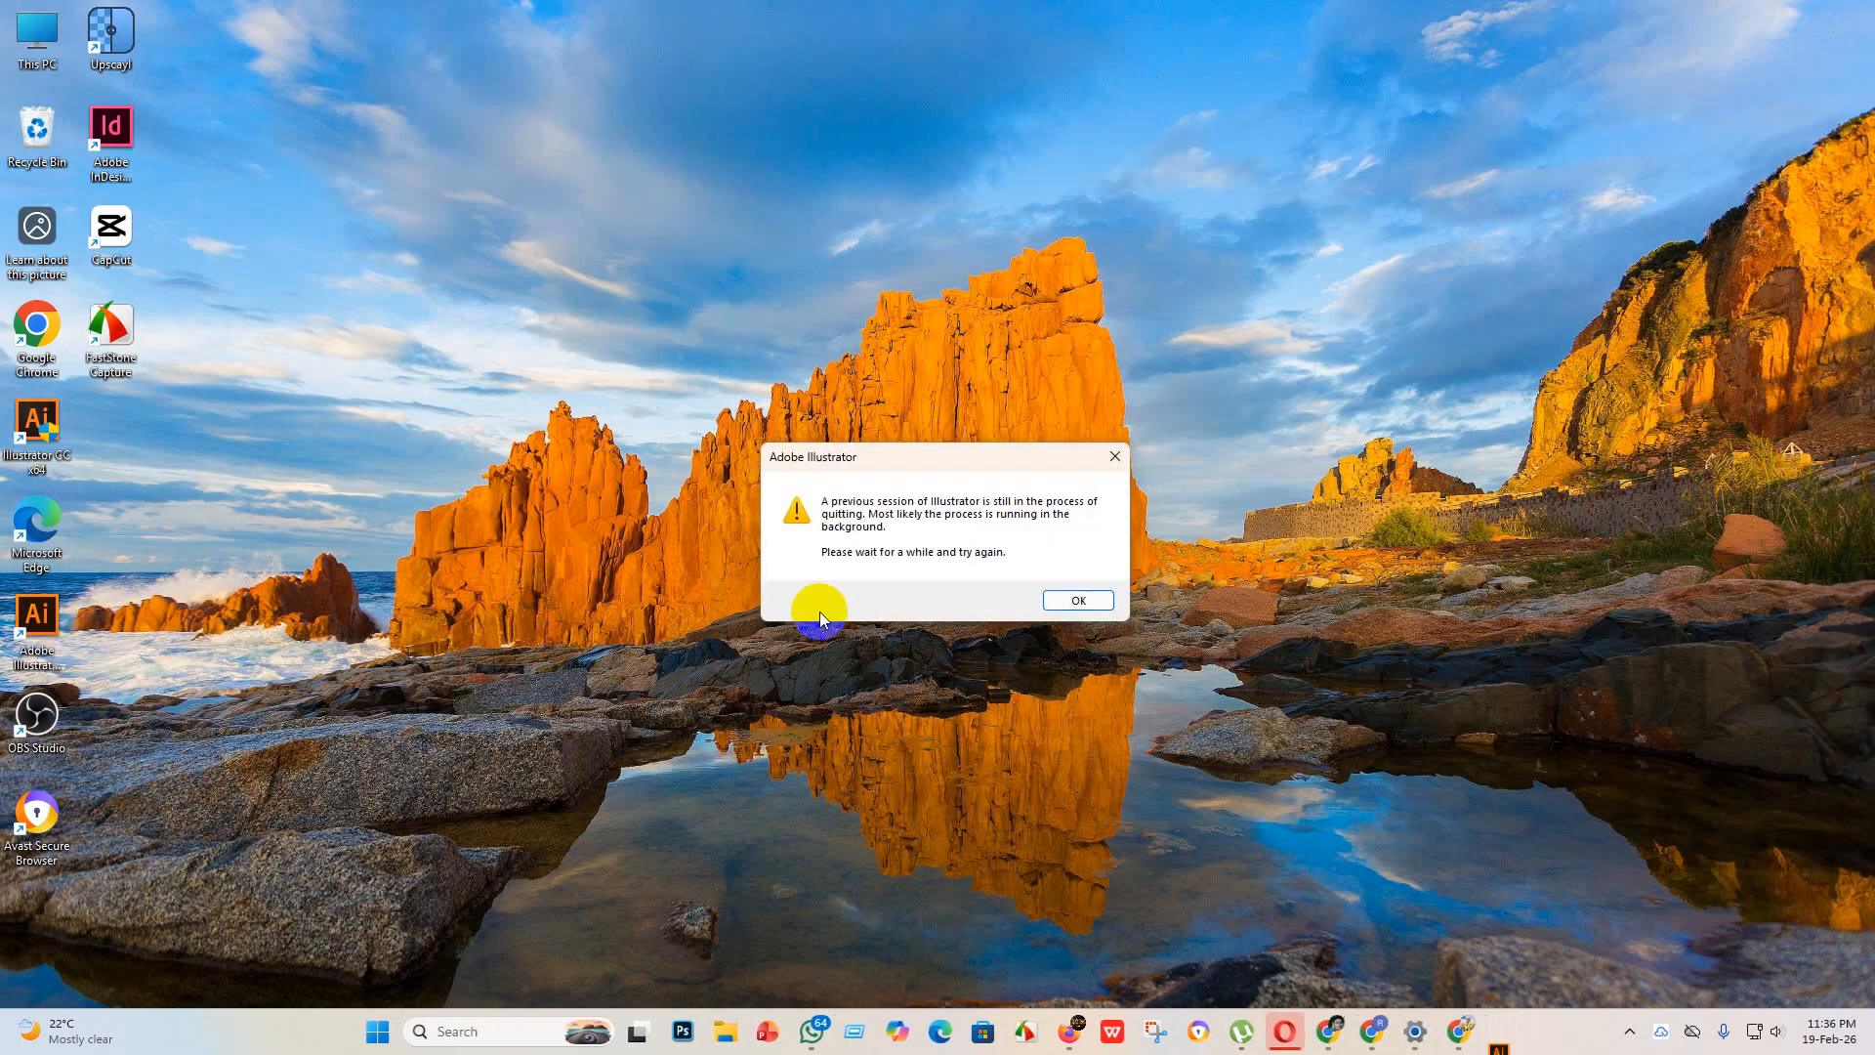
click(1075, 599)
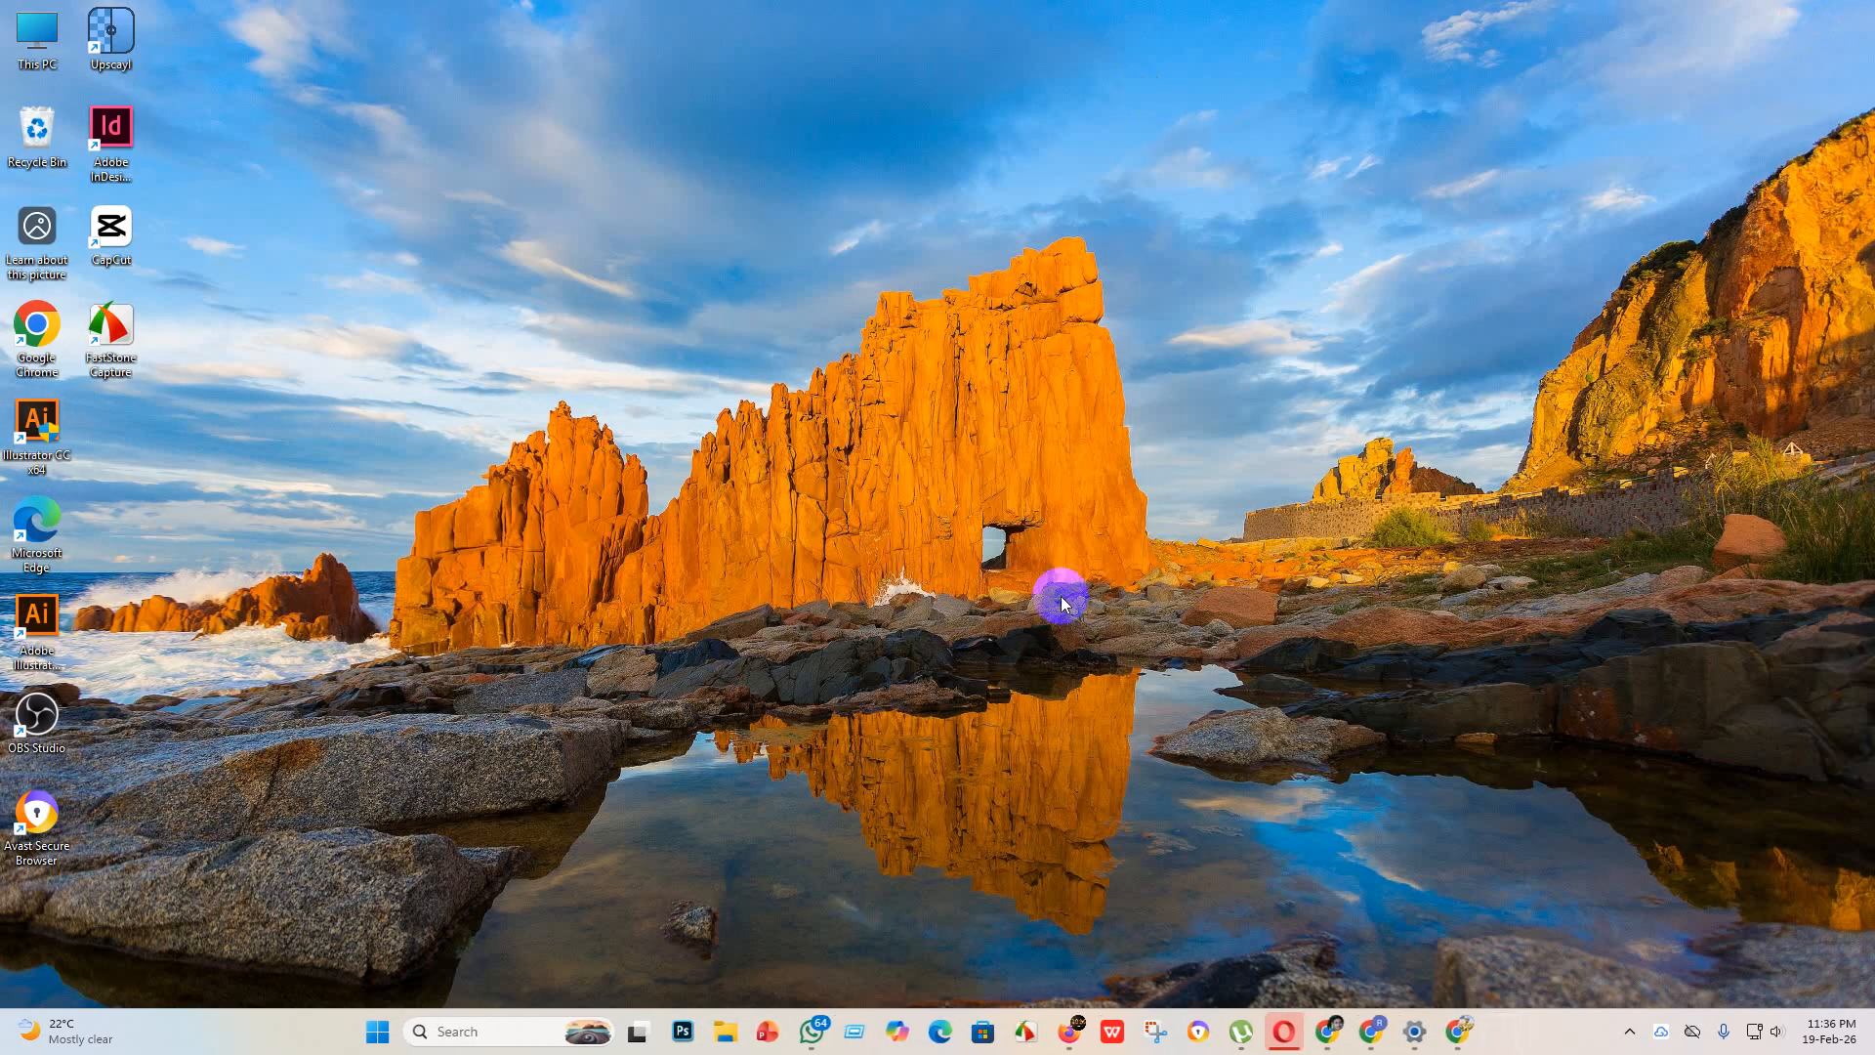
double_click(49, 621)
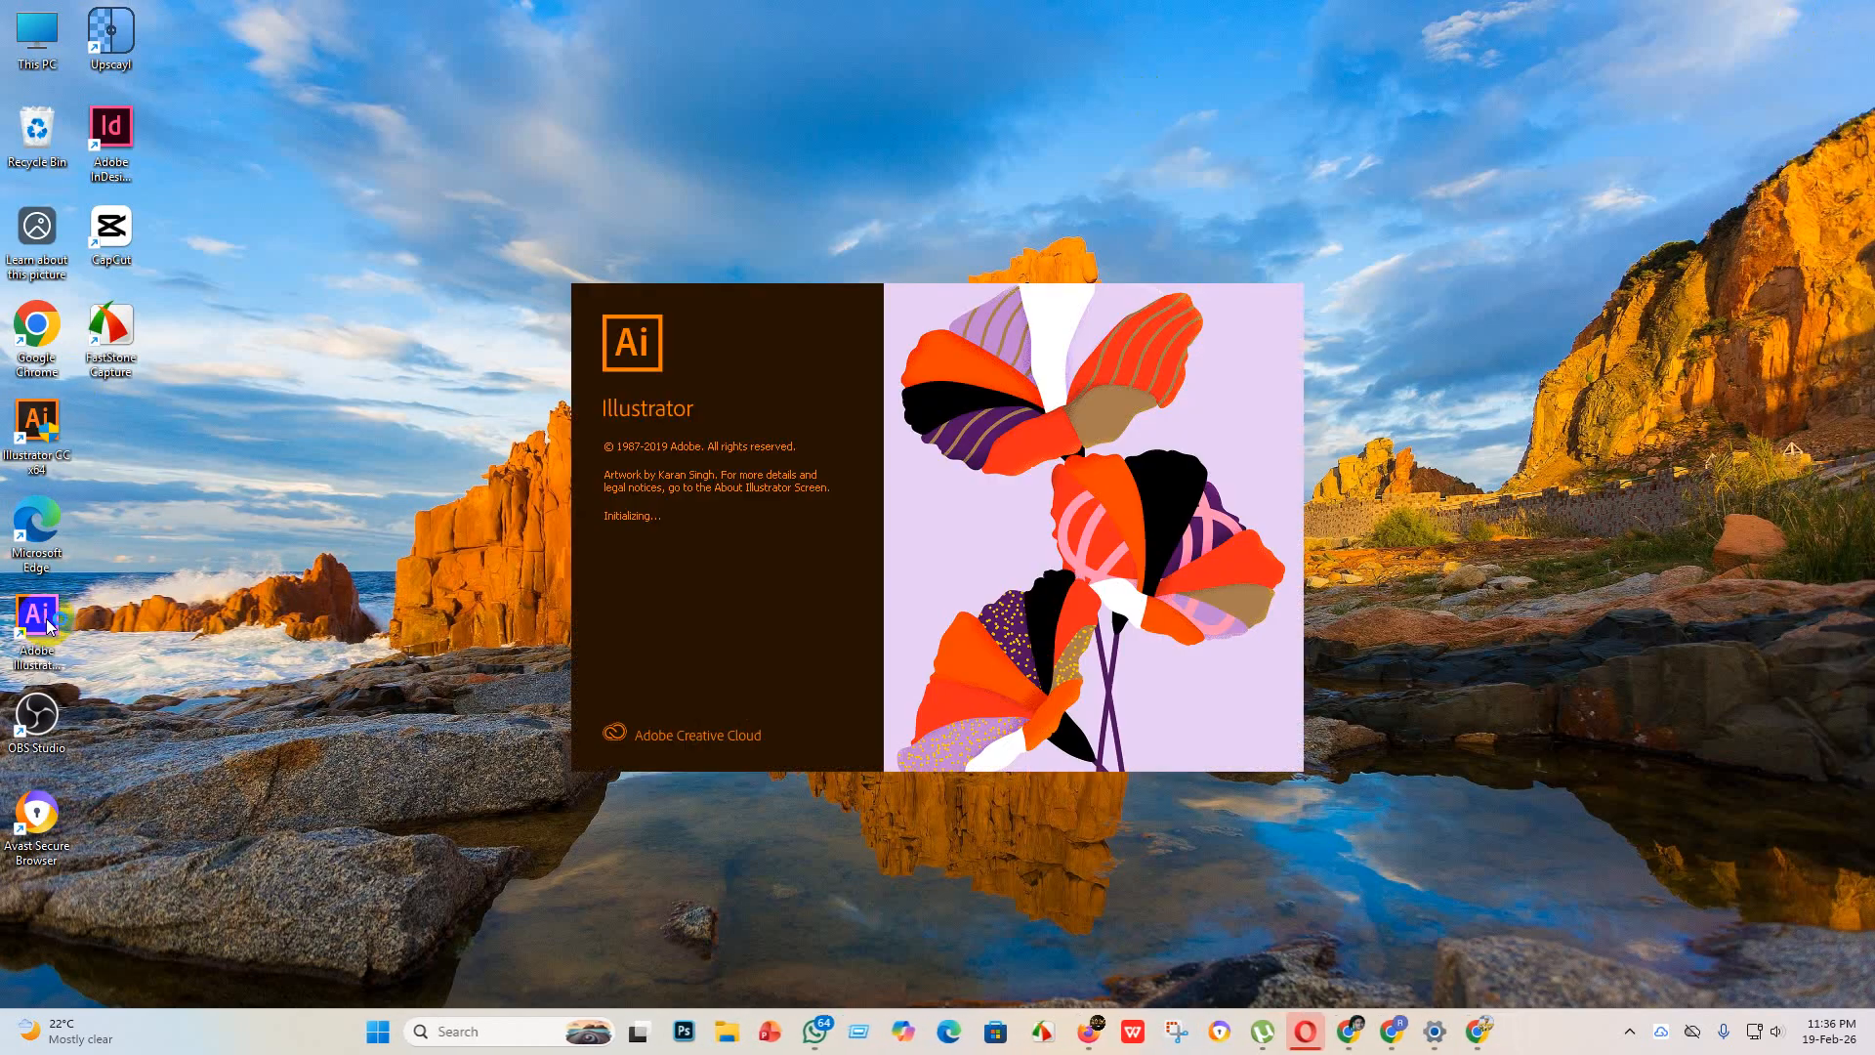
Step: Open the "new design" folder inside "business icon" in File Explorer, and minimize the window
click(724, 1033)
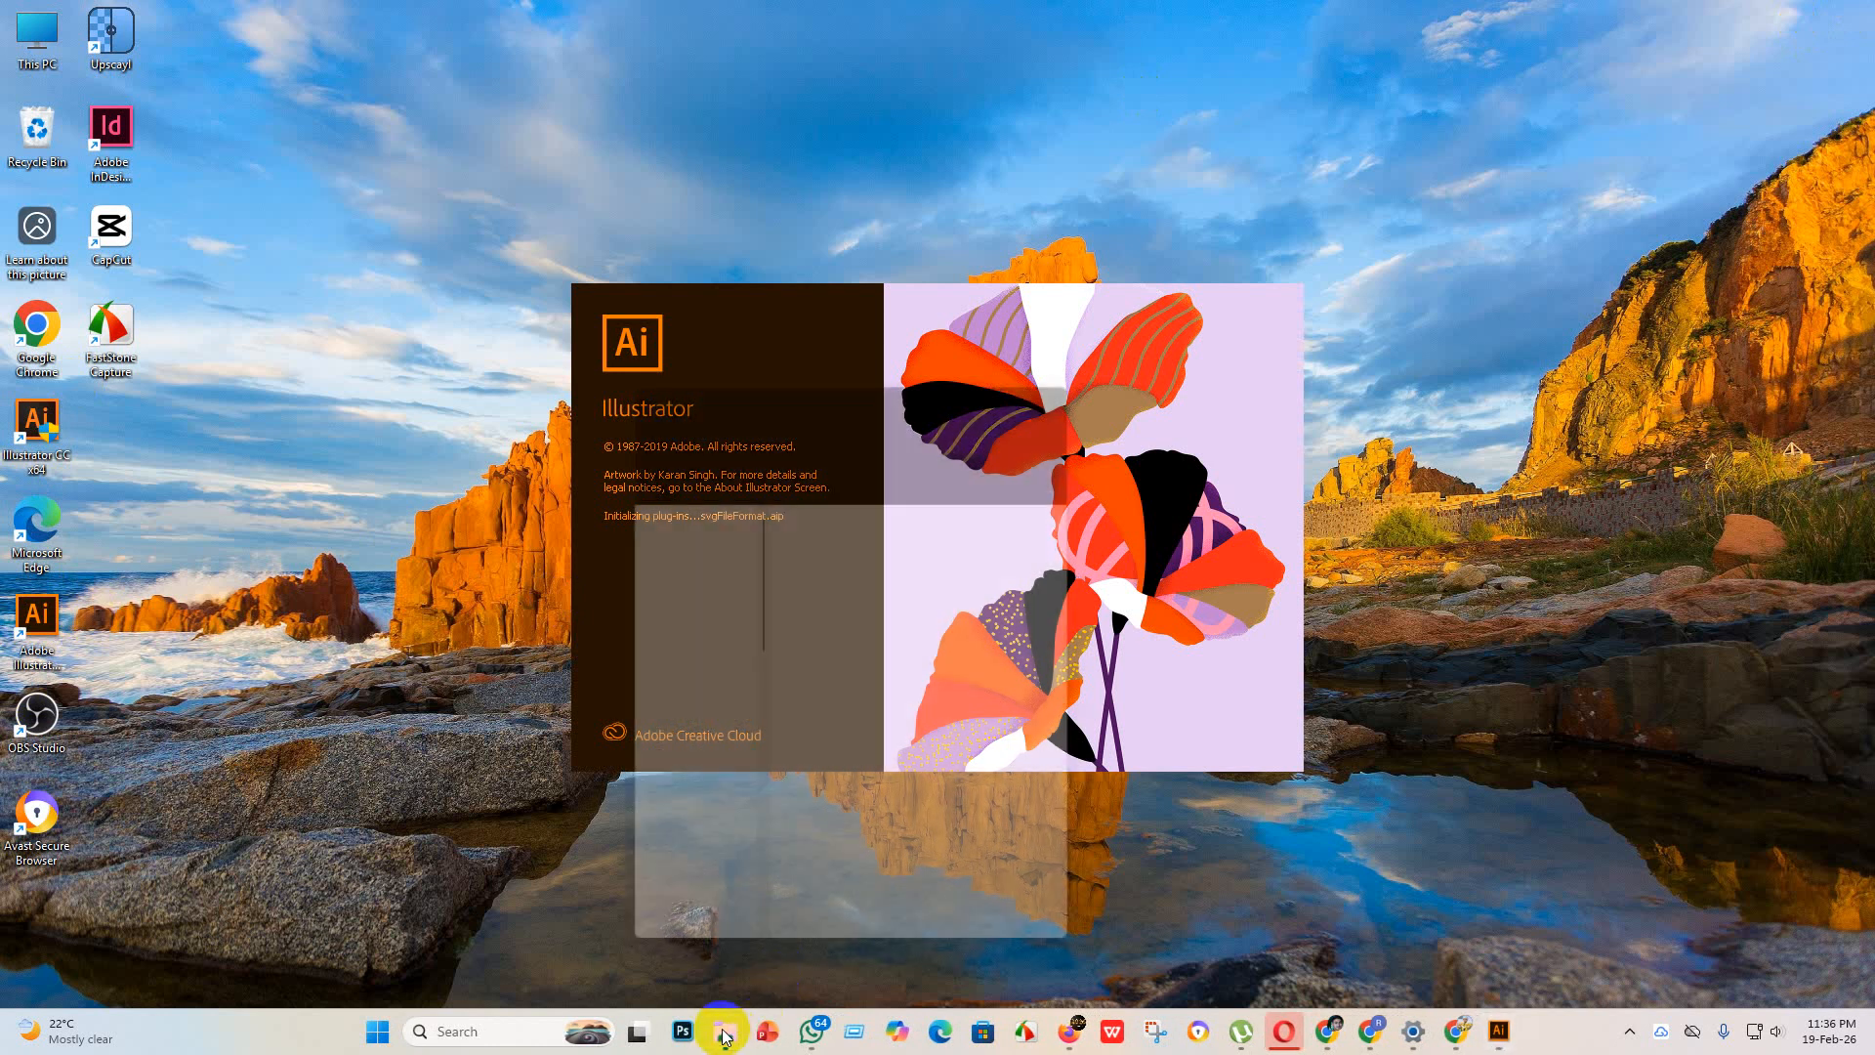
click(1038, 371)
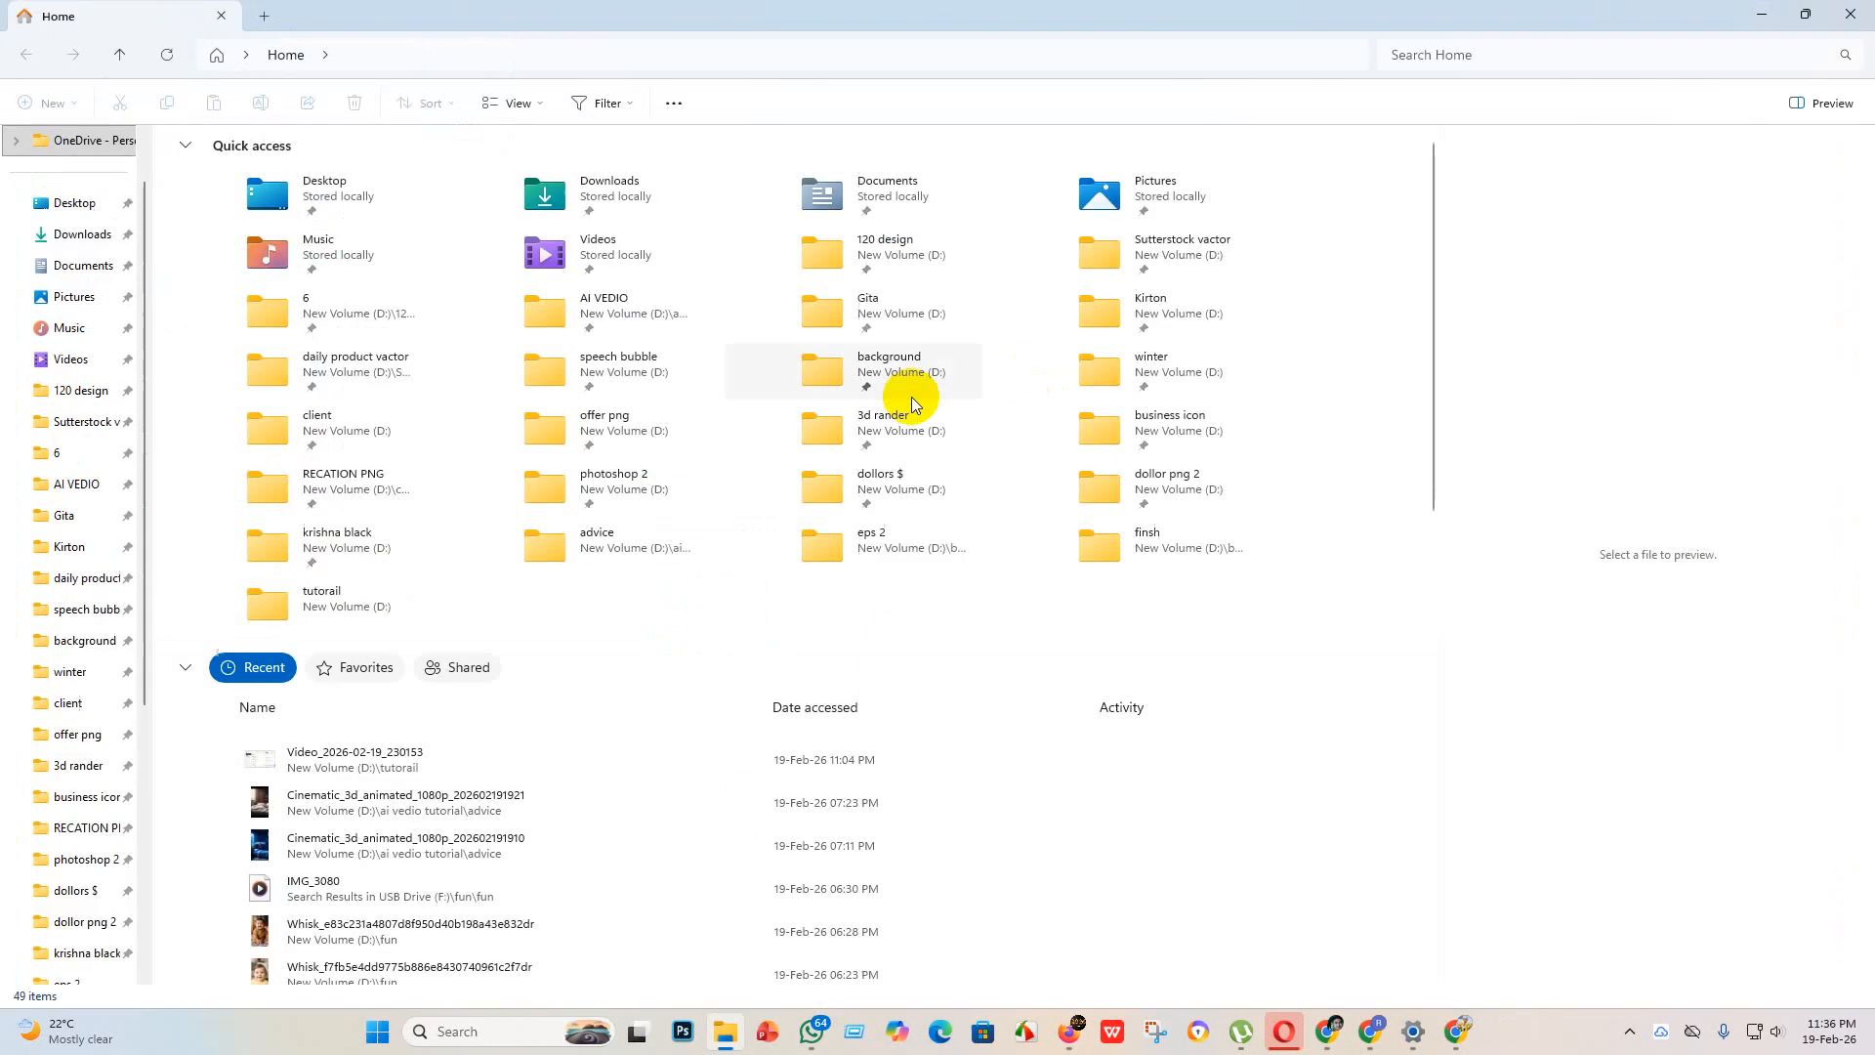
scroll(48, 830, down, 4)
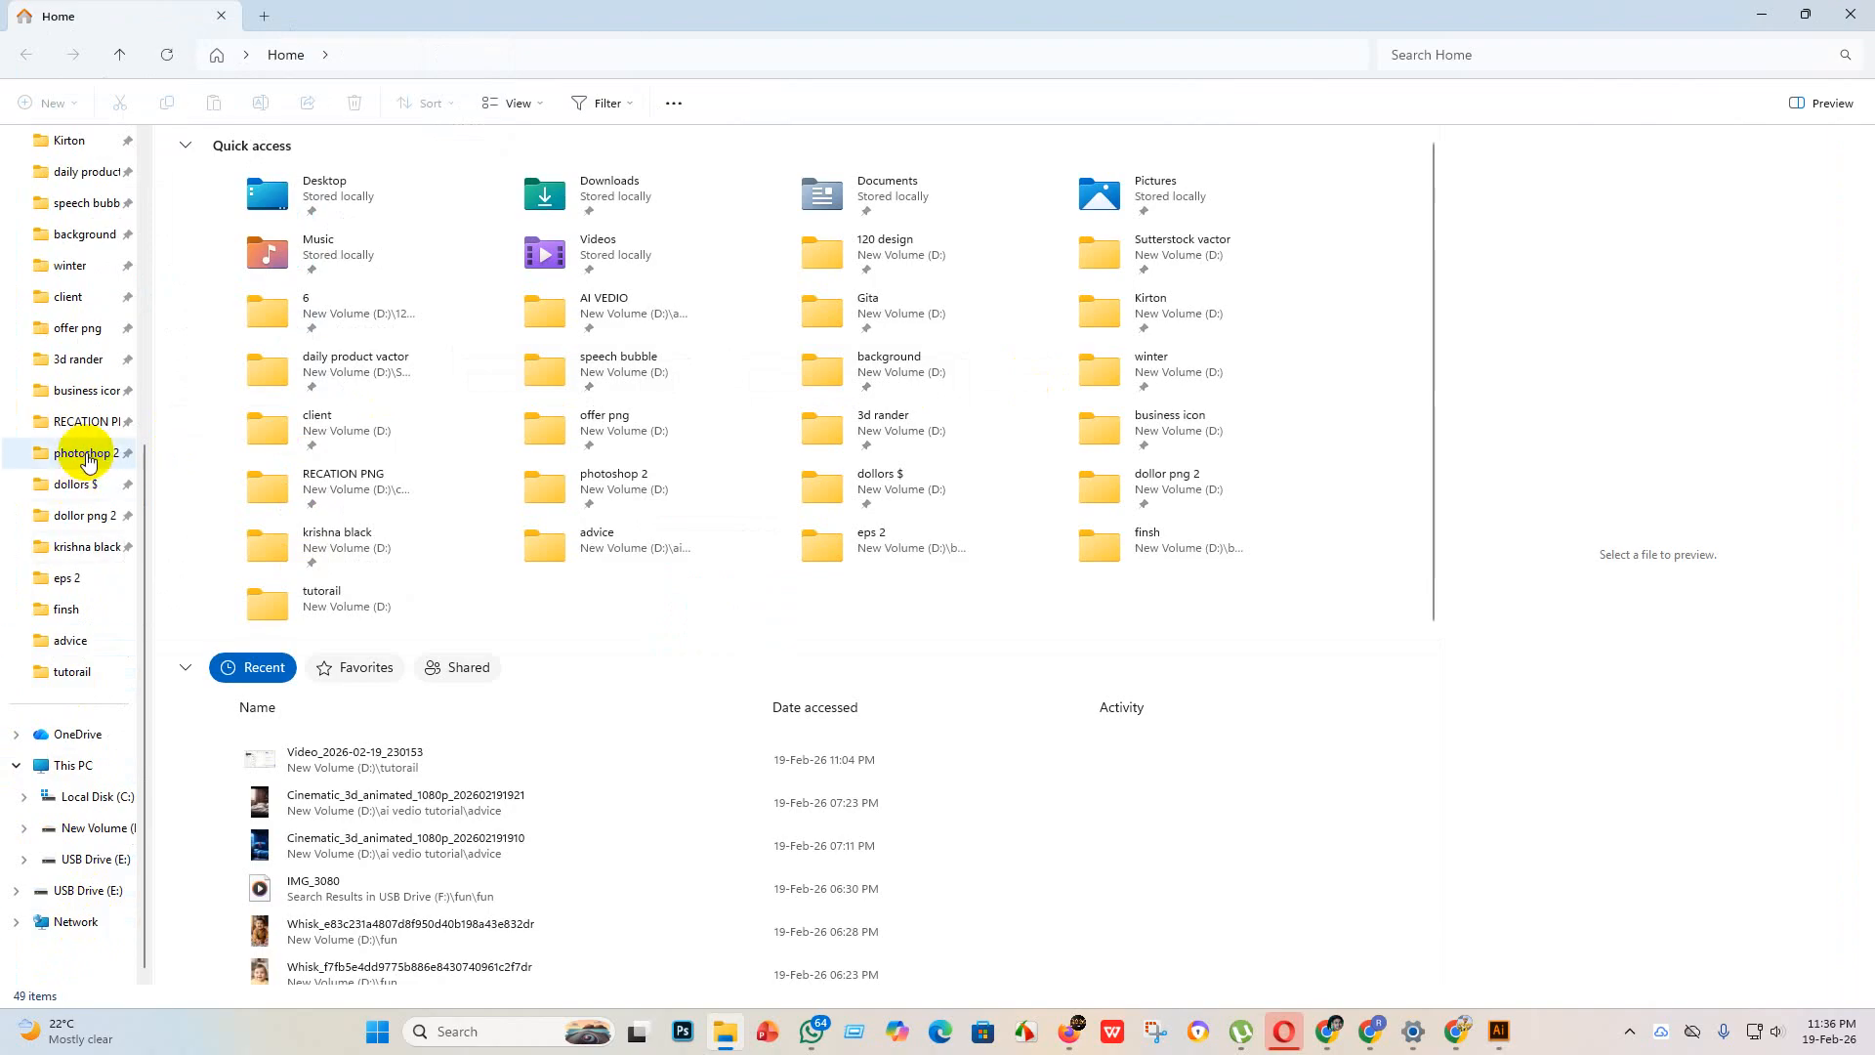
click(88, 390)
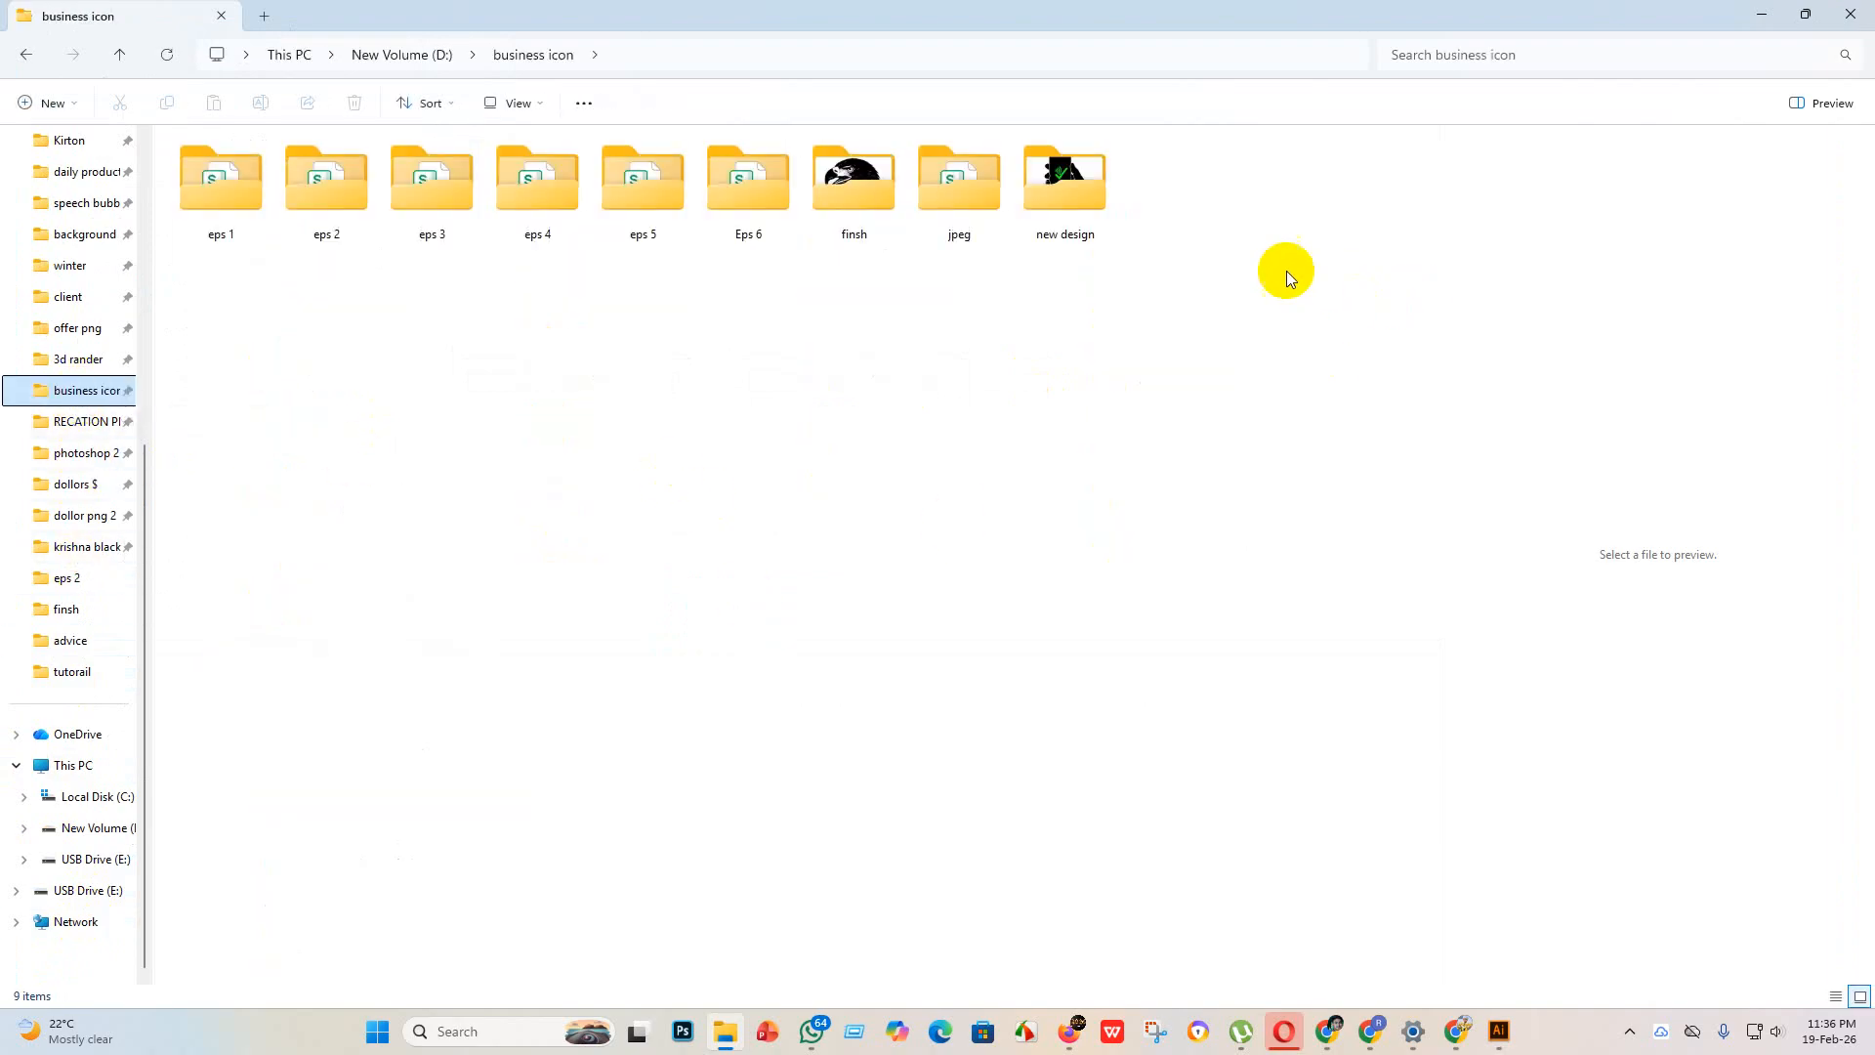
double_click(1060, 180)
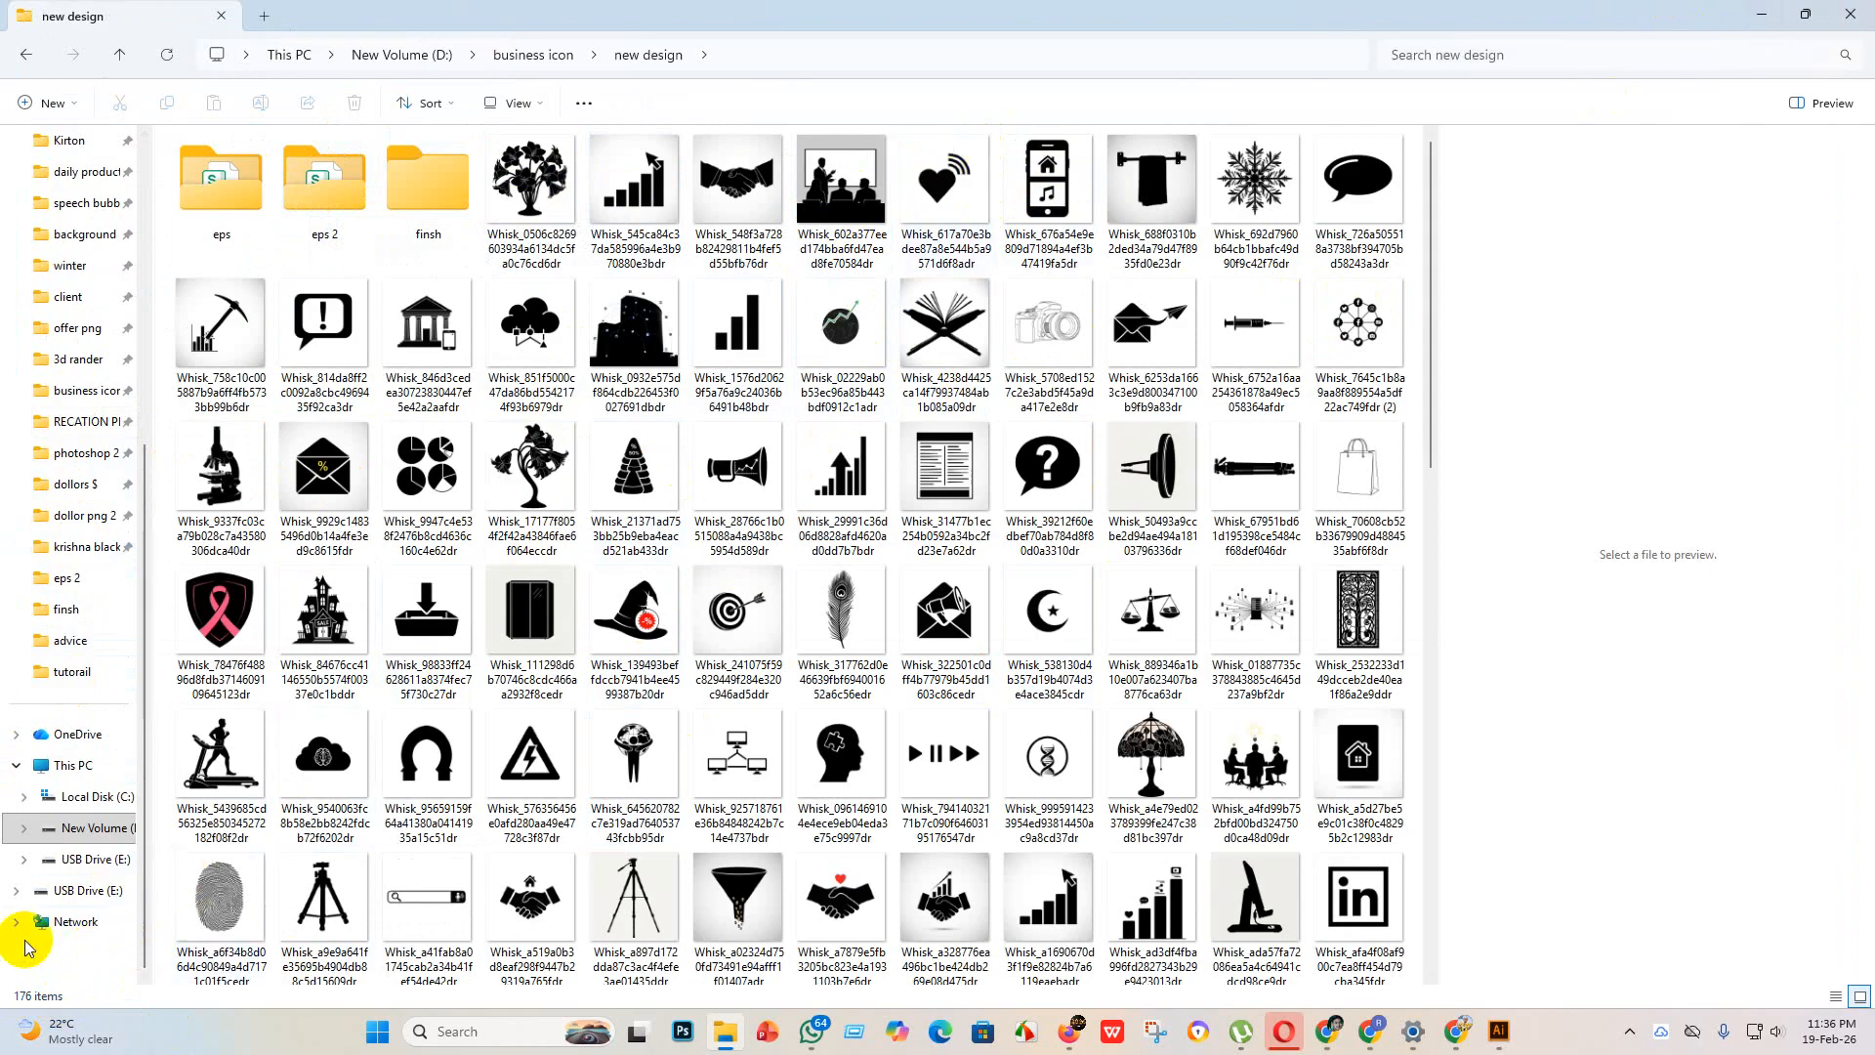
click(1764, 14)
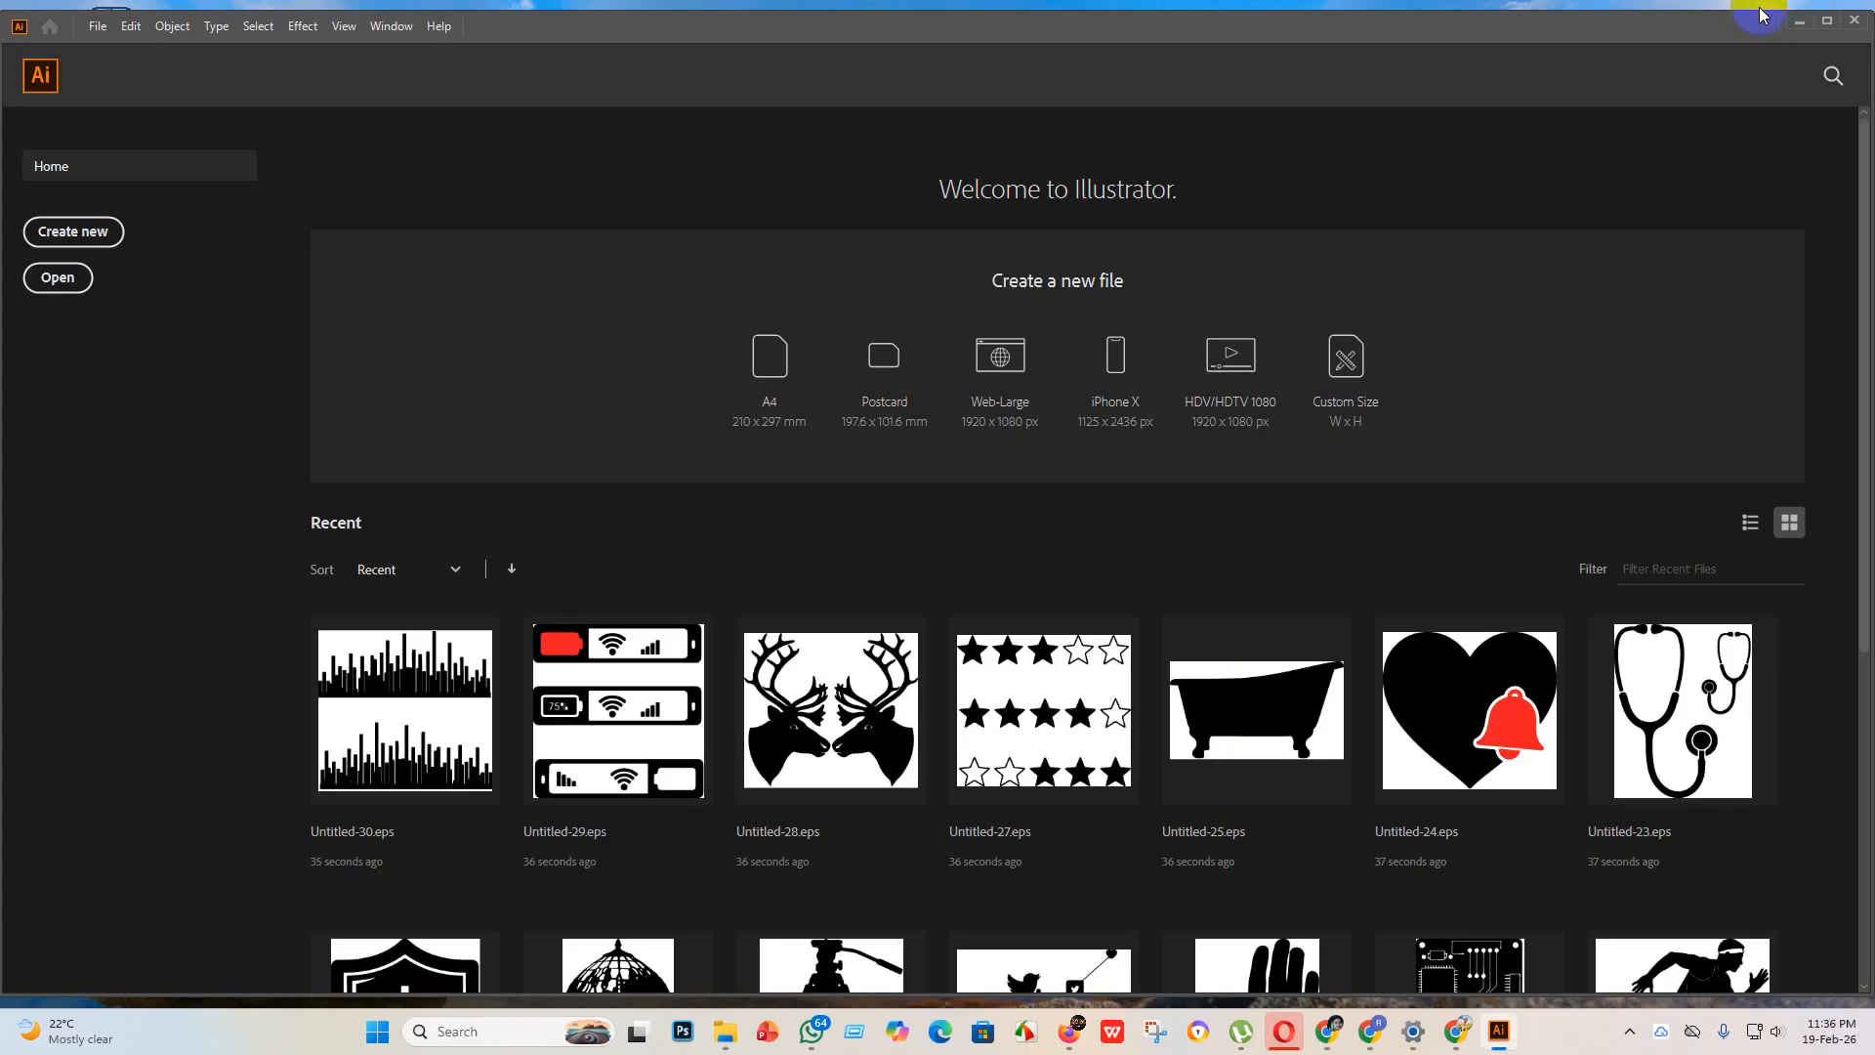
Step: Create a new Illustrator document 4000 px wide and 4000 px high
click(1800, 21)
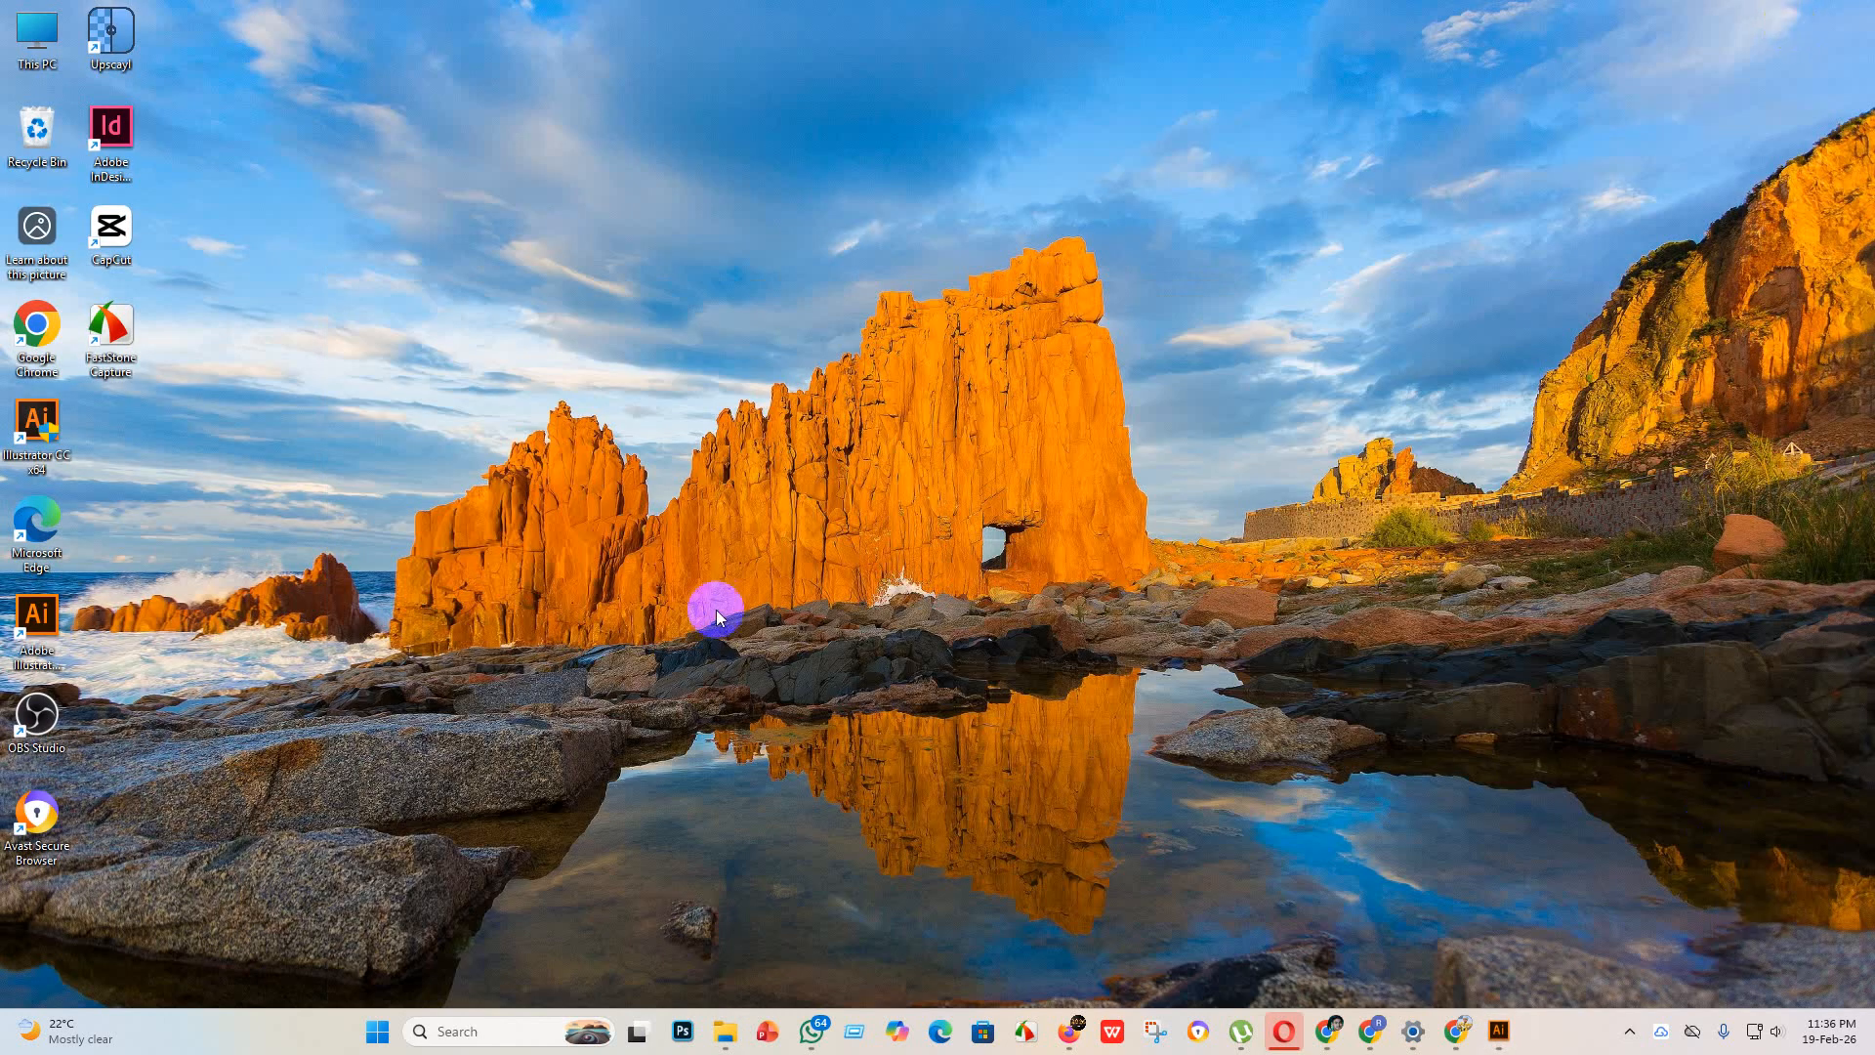
click(1498, 1031)
click(78, 239)
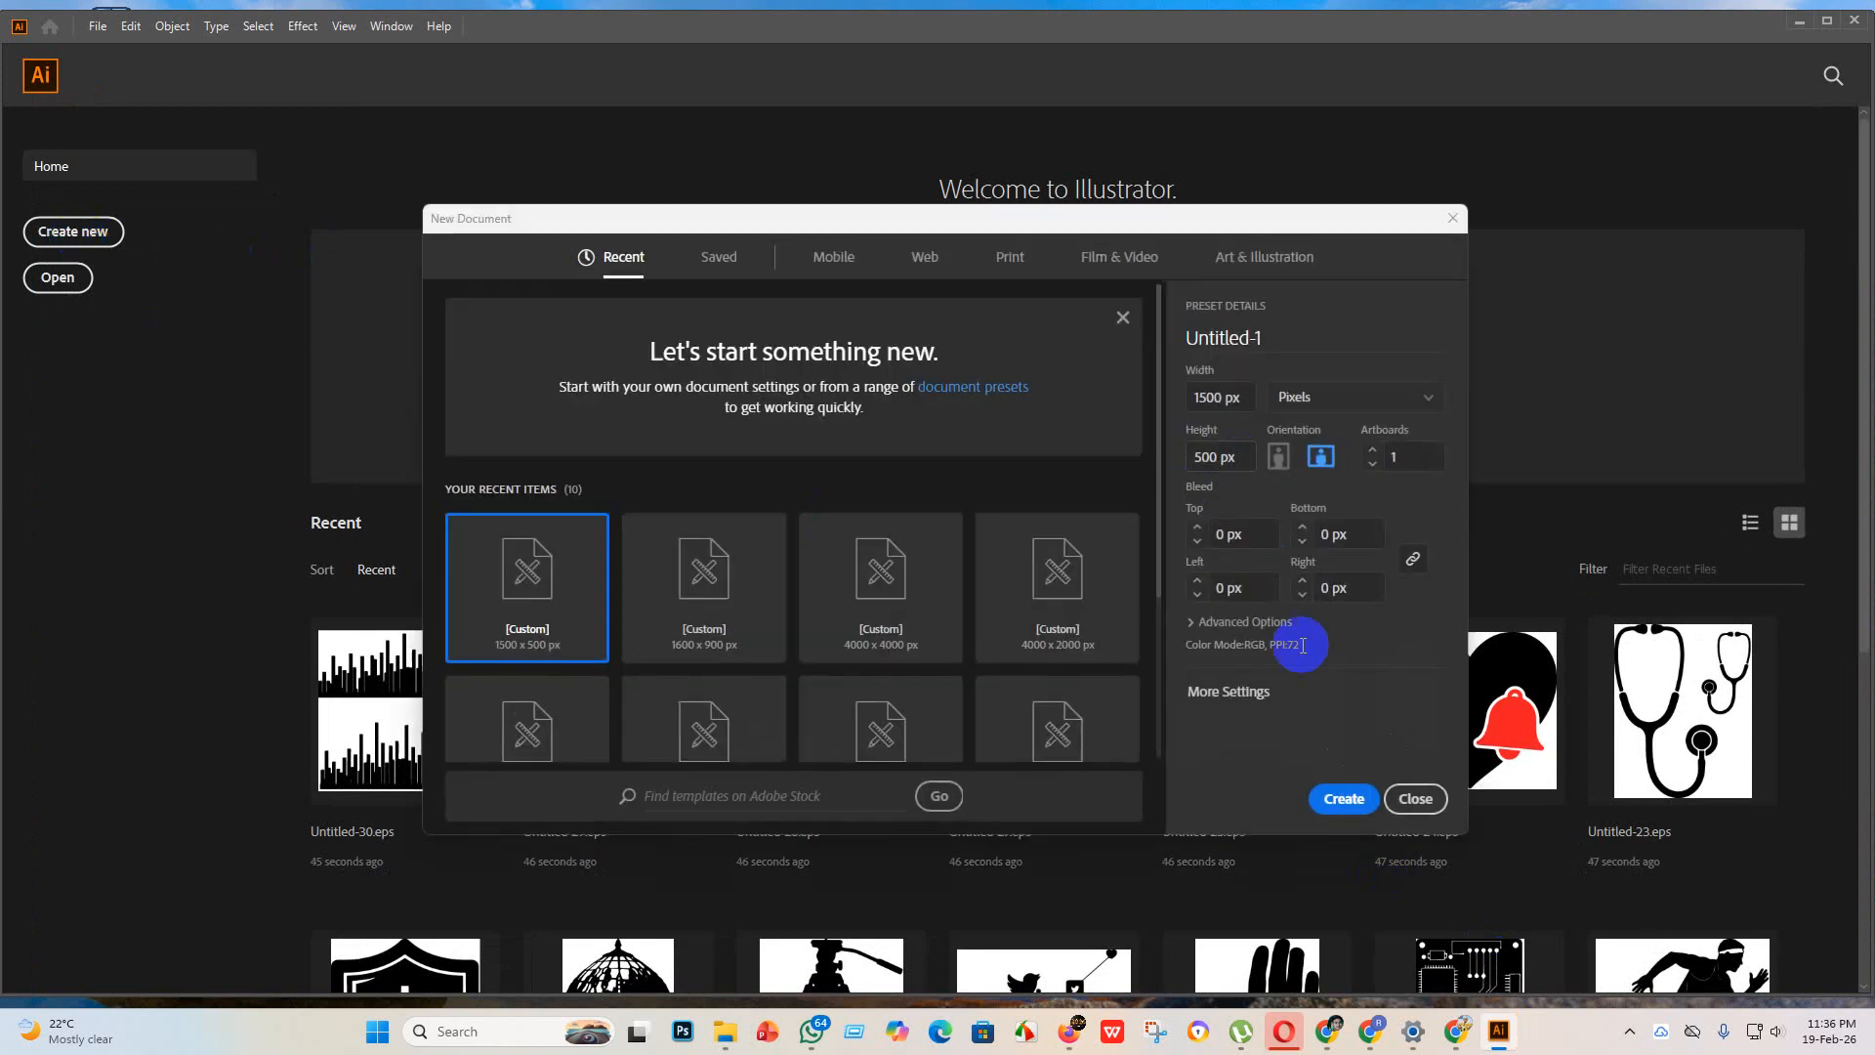
click(1212, 398)
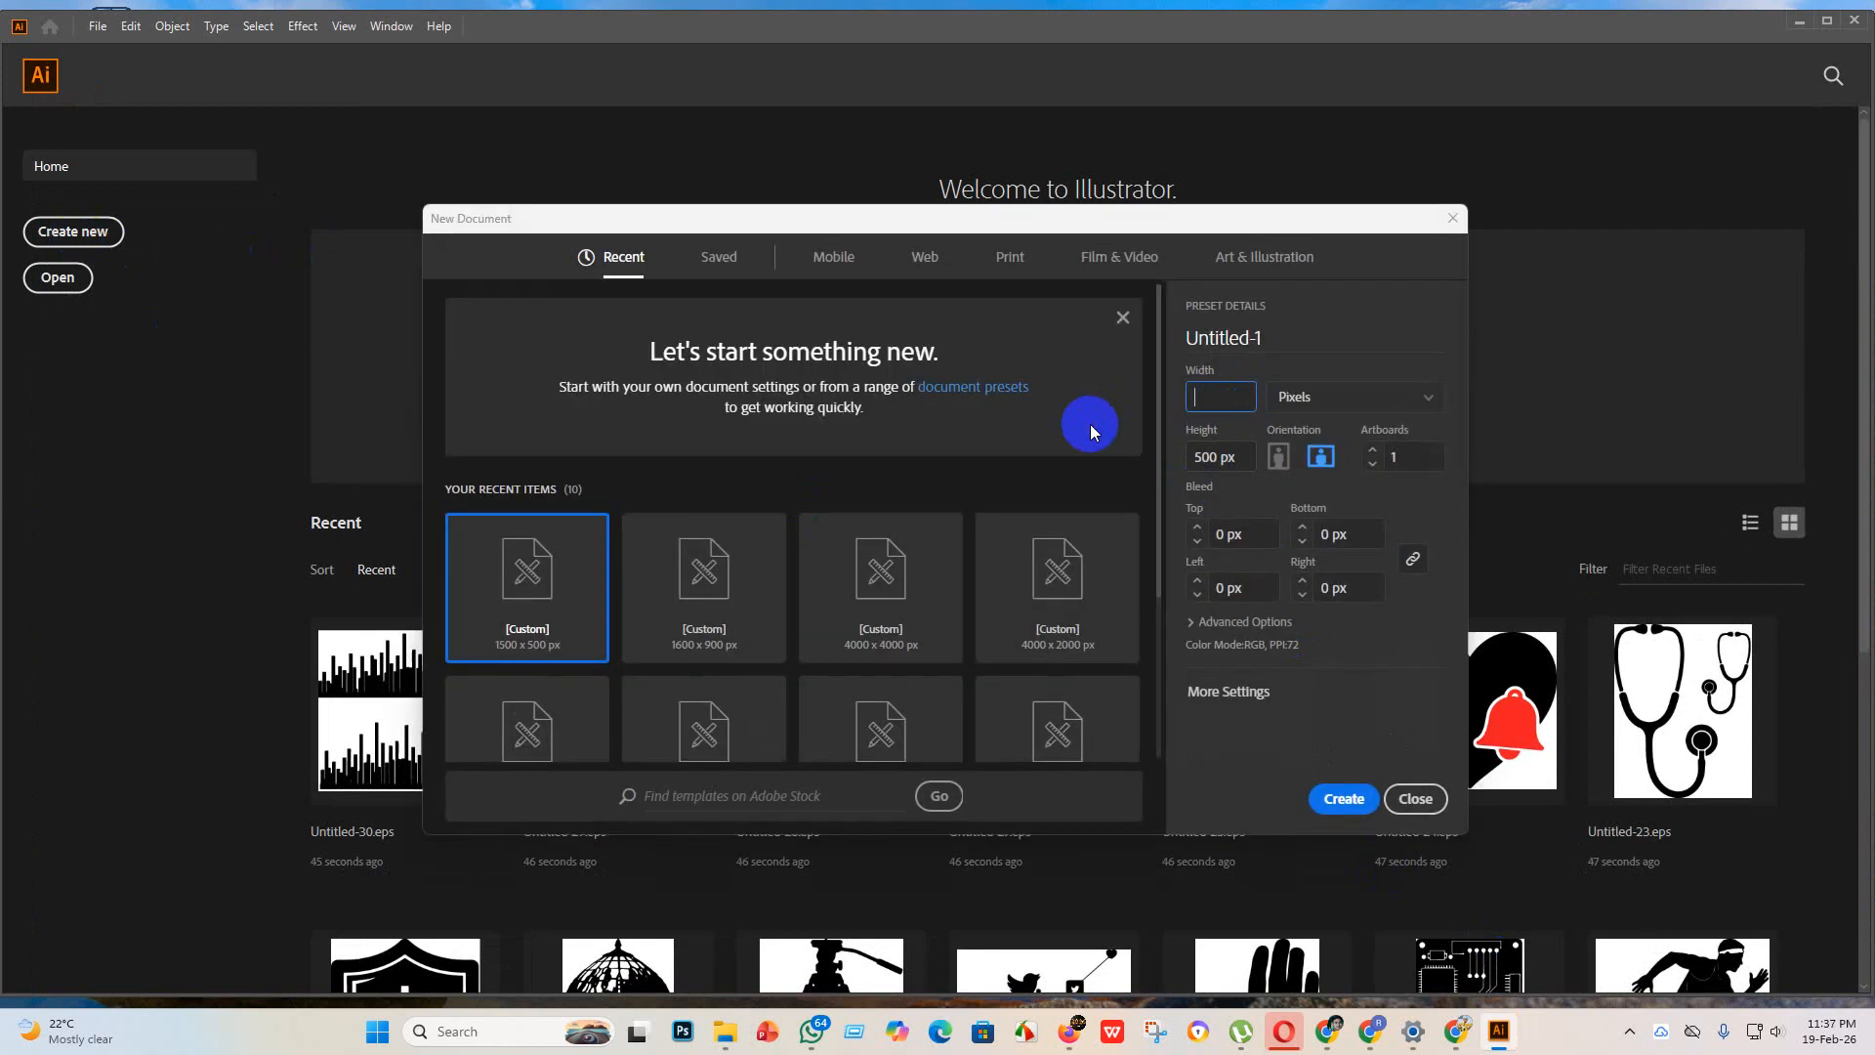
text(4000)
click(1238, 461)
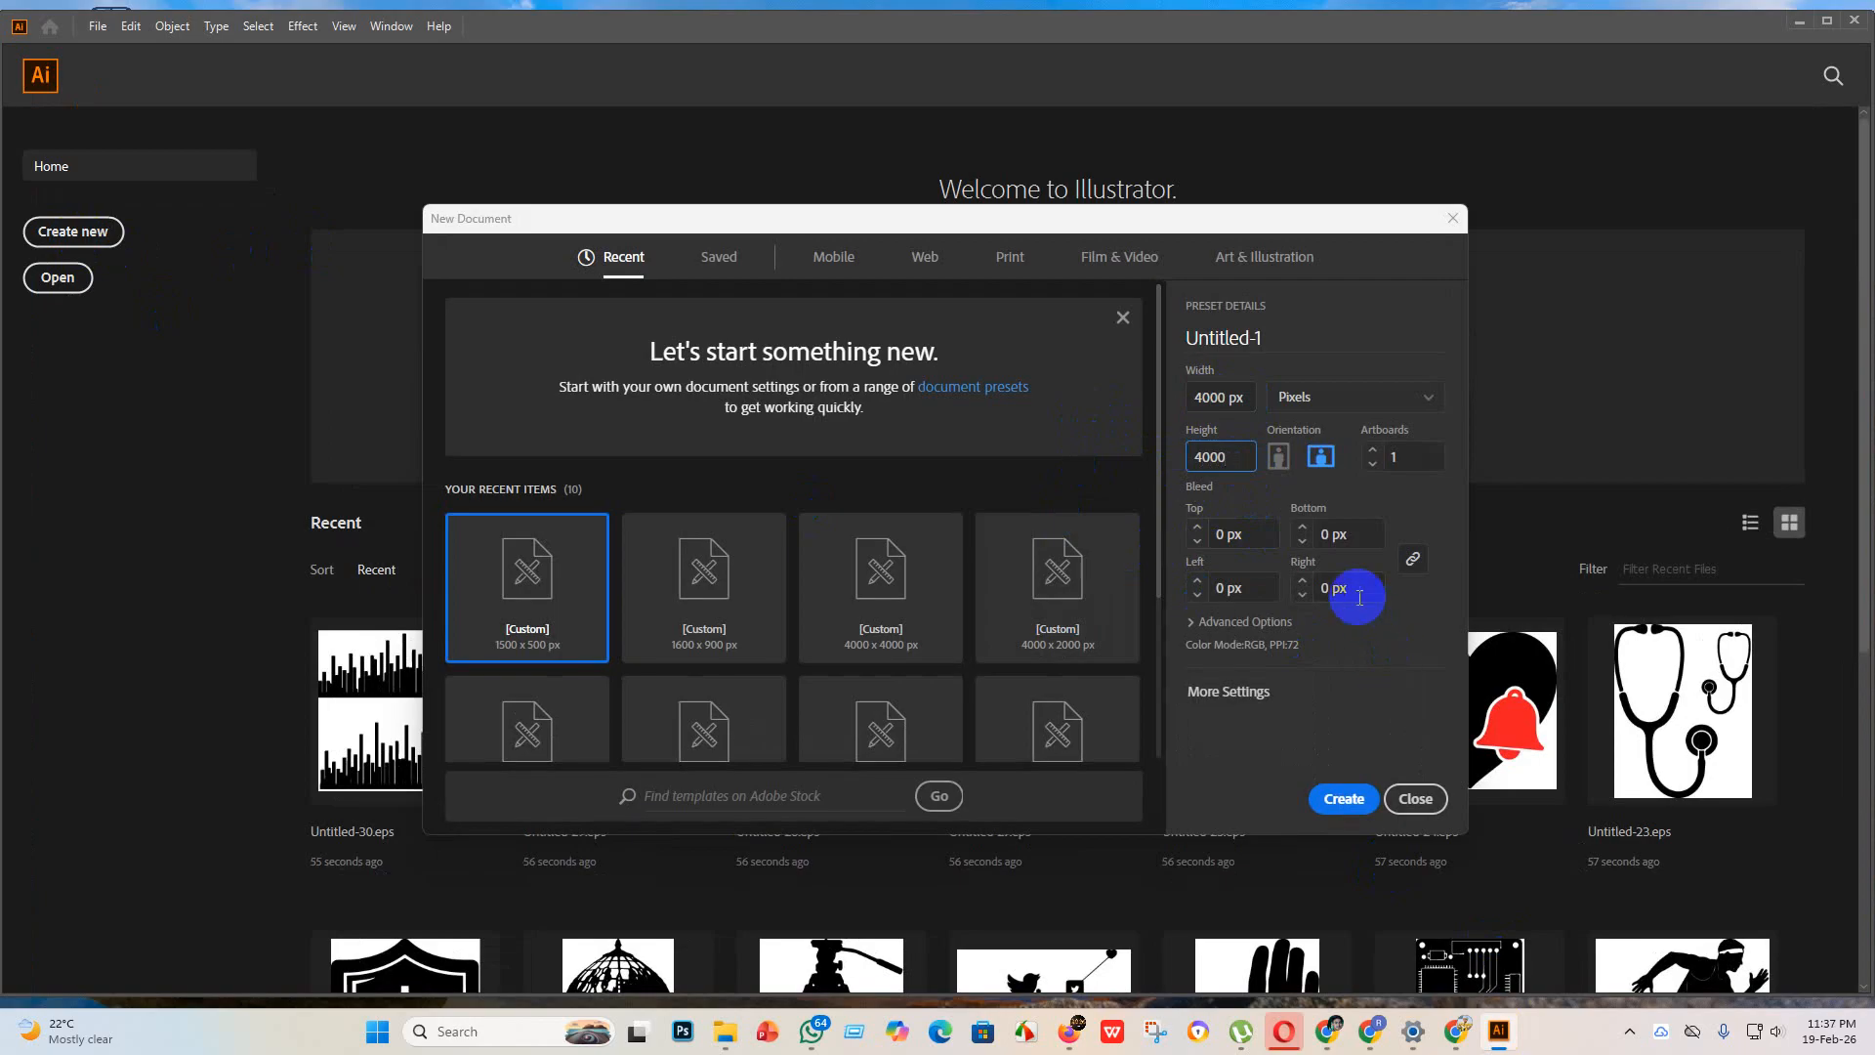
click(1345, 801)
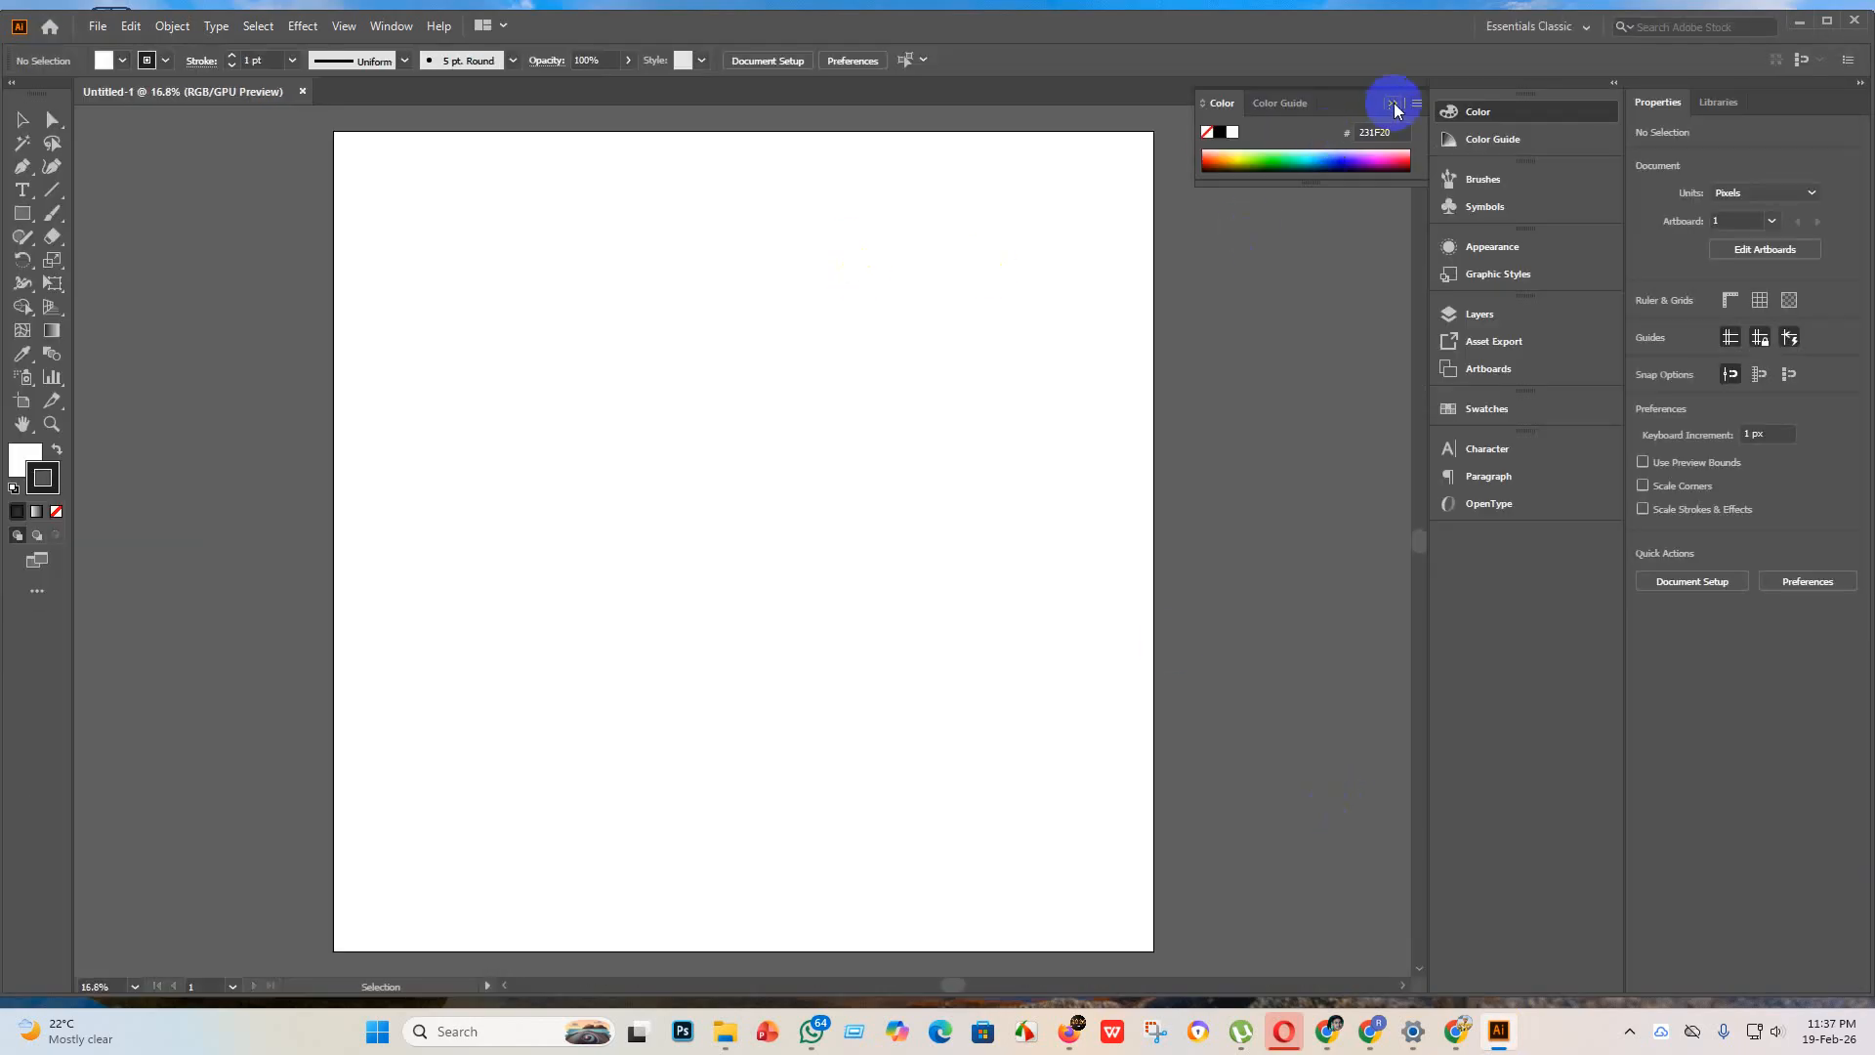
Step: Place the flower vase image from the "new design" folder in the document, enlarged to about 3736 px square, and embed it
click(1392, 104)
mouse_move(723, 1031)
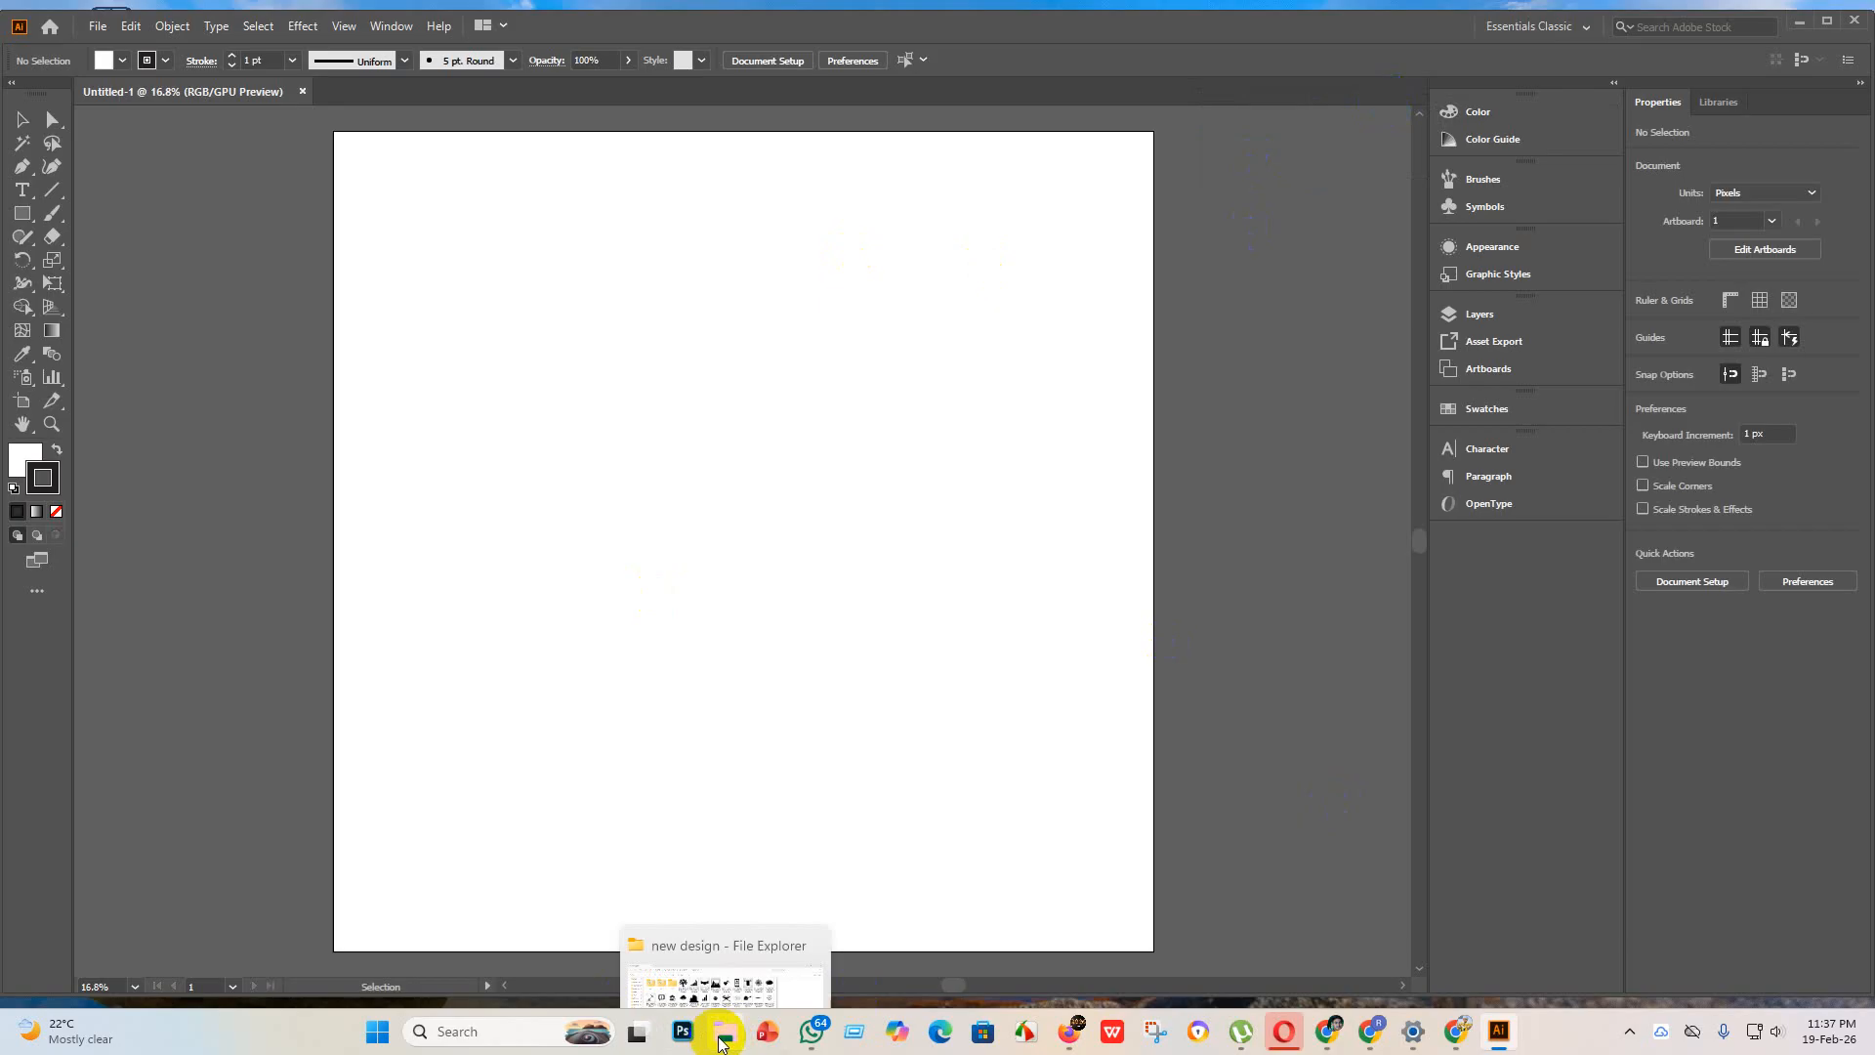
click(731, 948)
drag(513, 180, 674, 471)
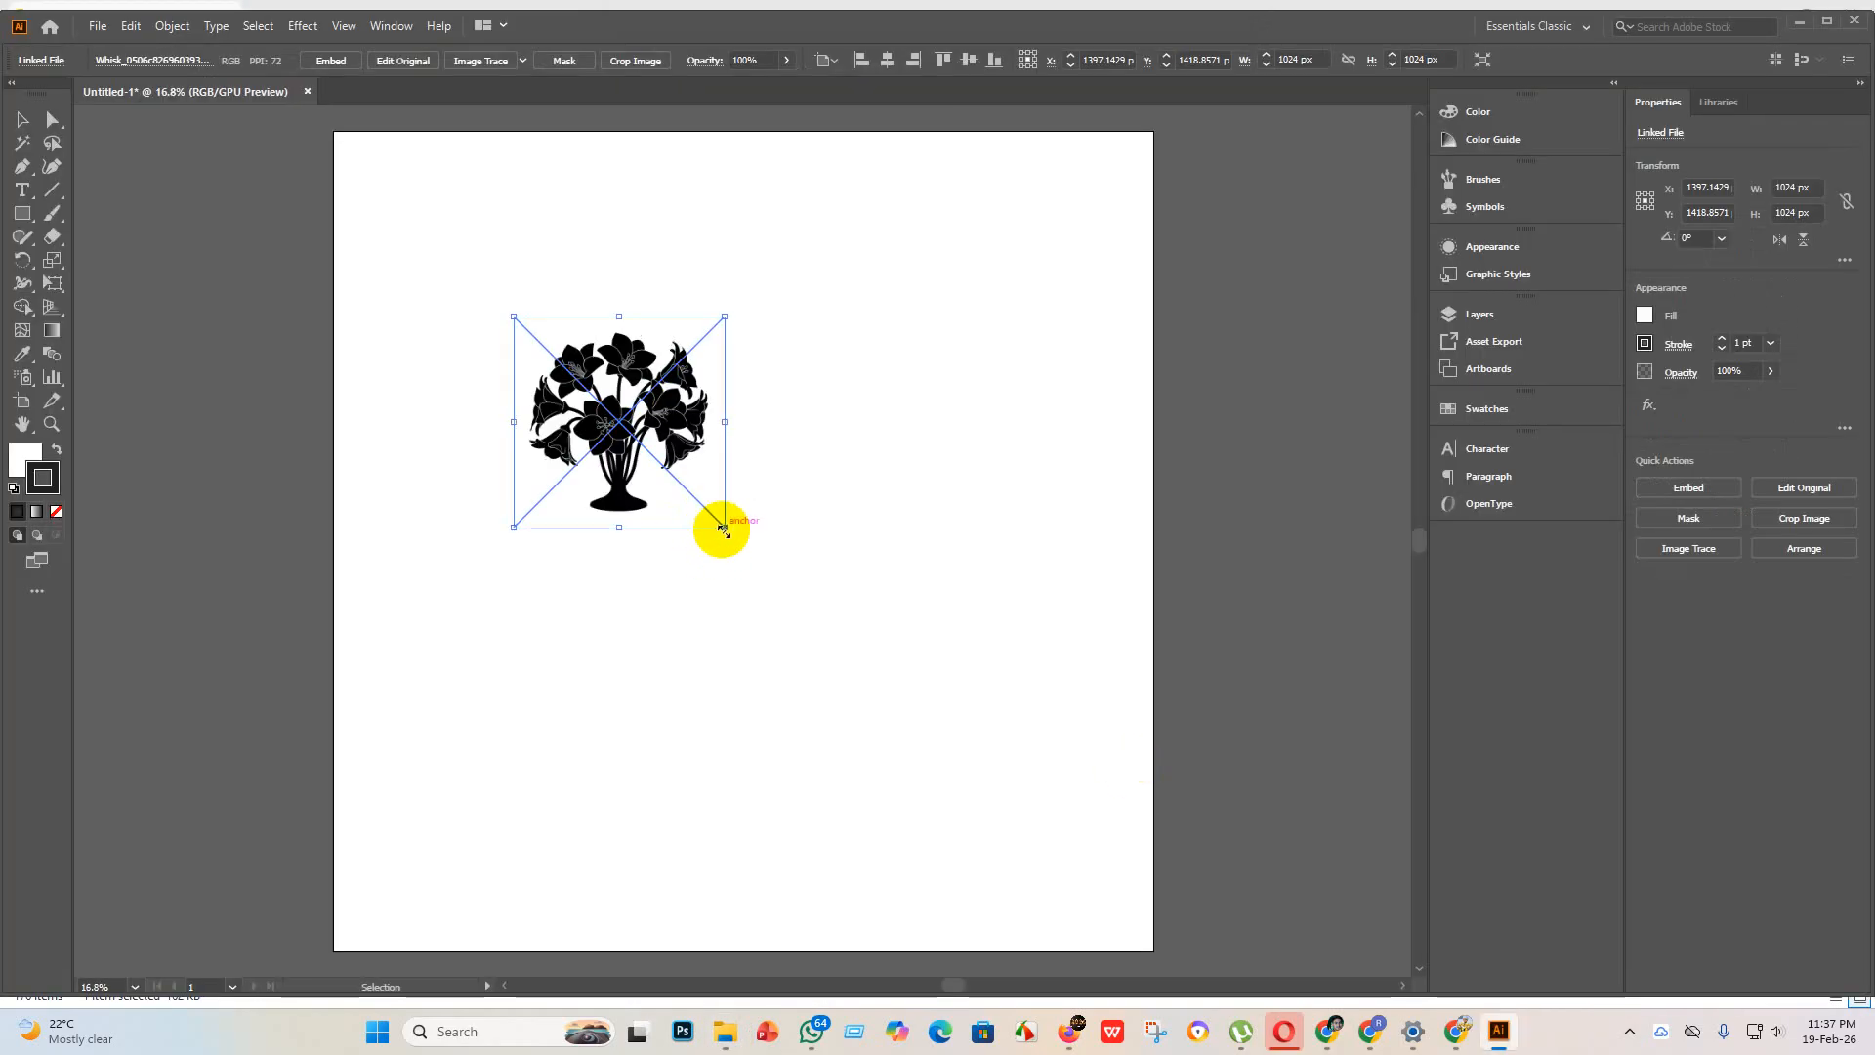
drag(723, 528, 1269, 791)
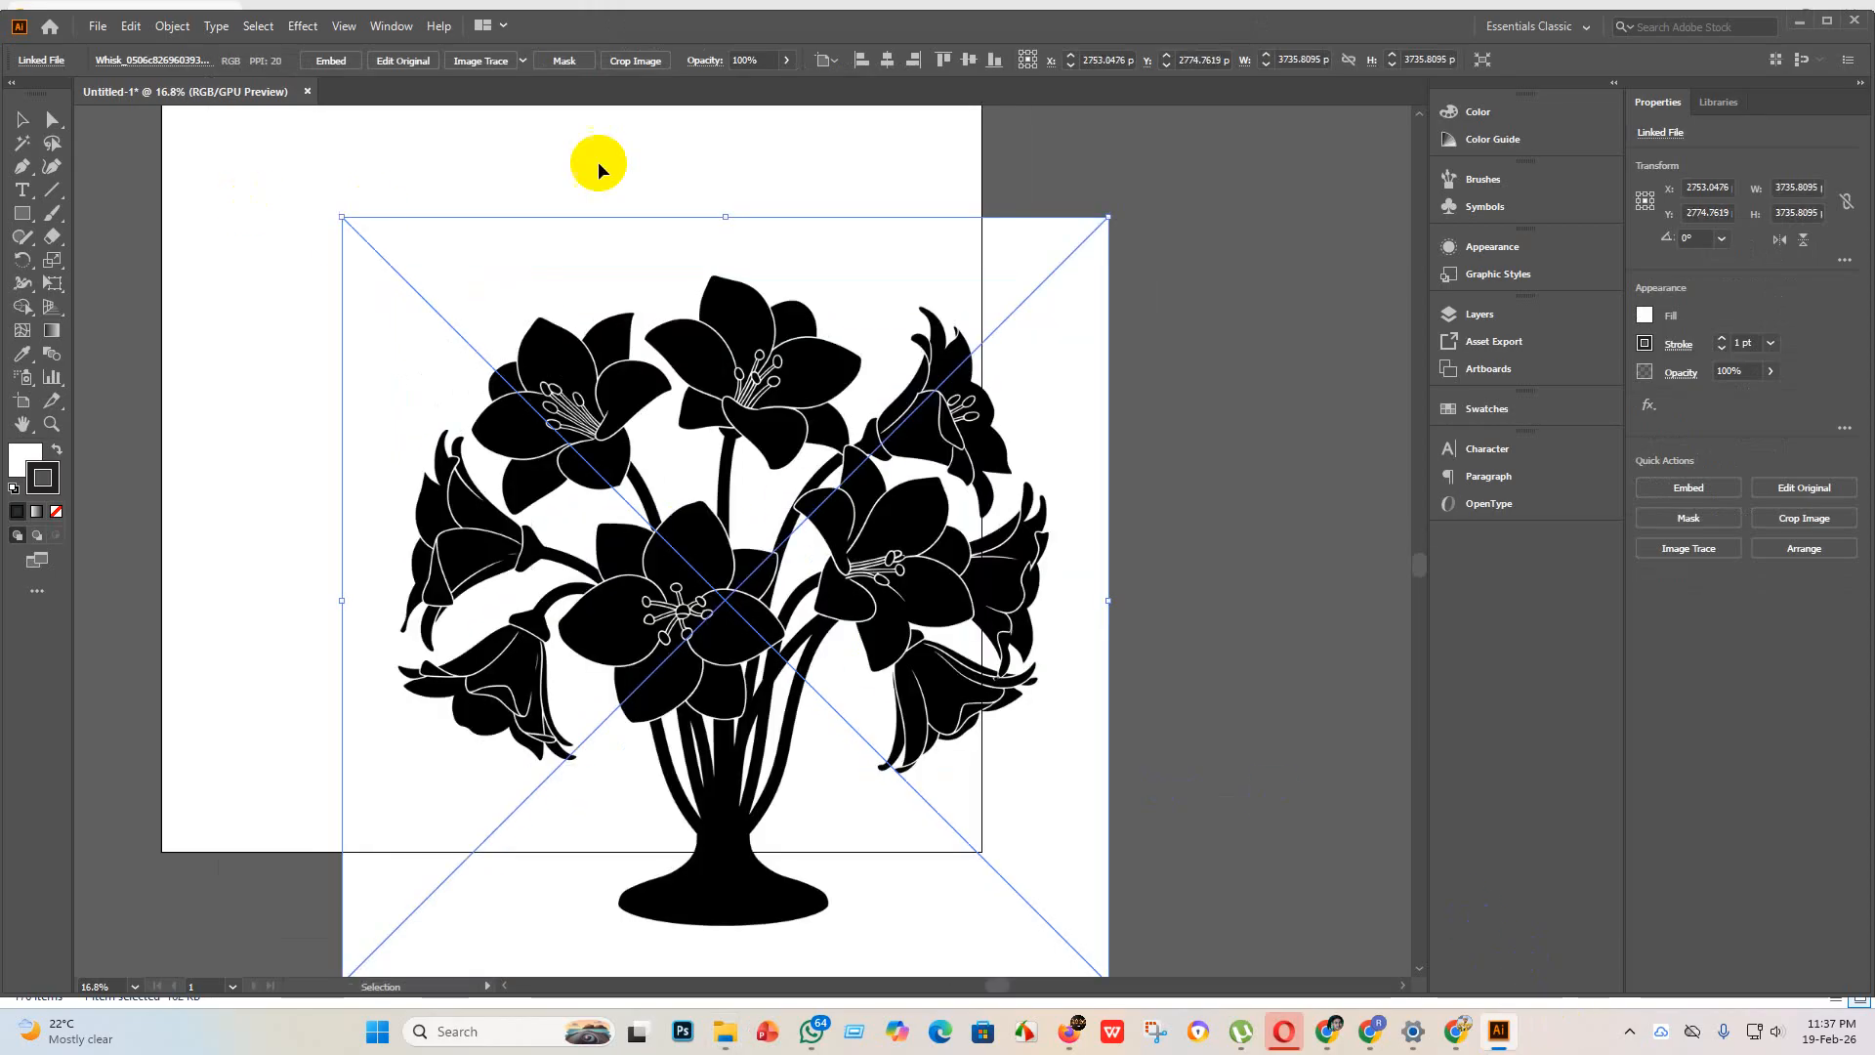
click(331, 62)
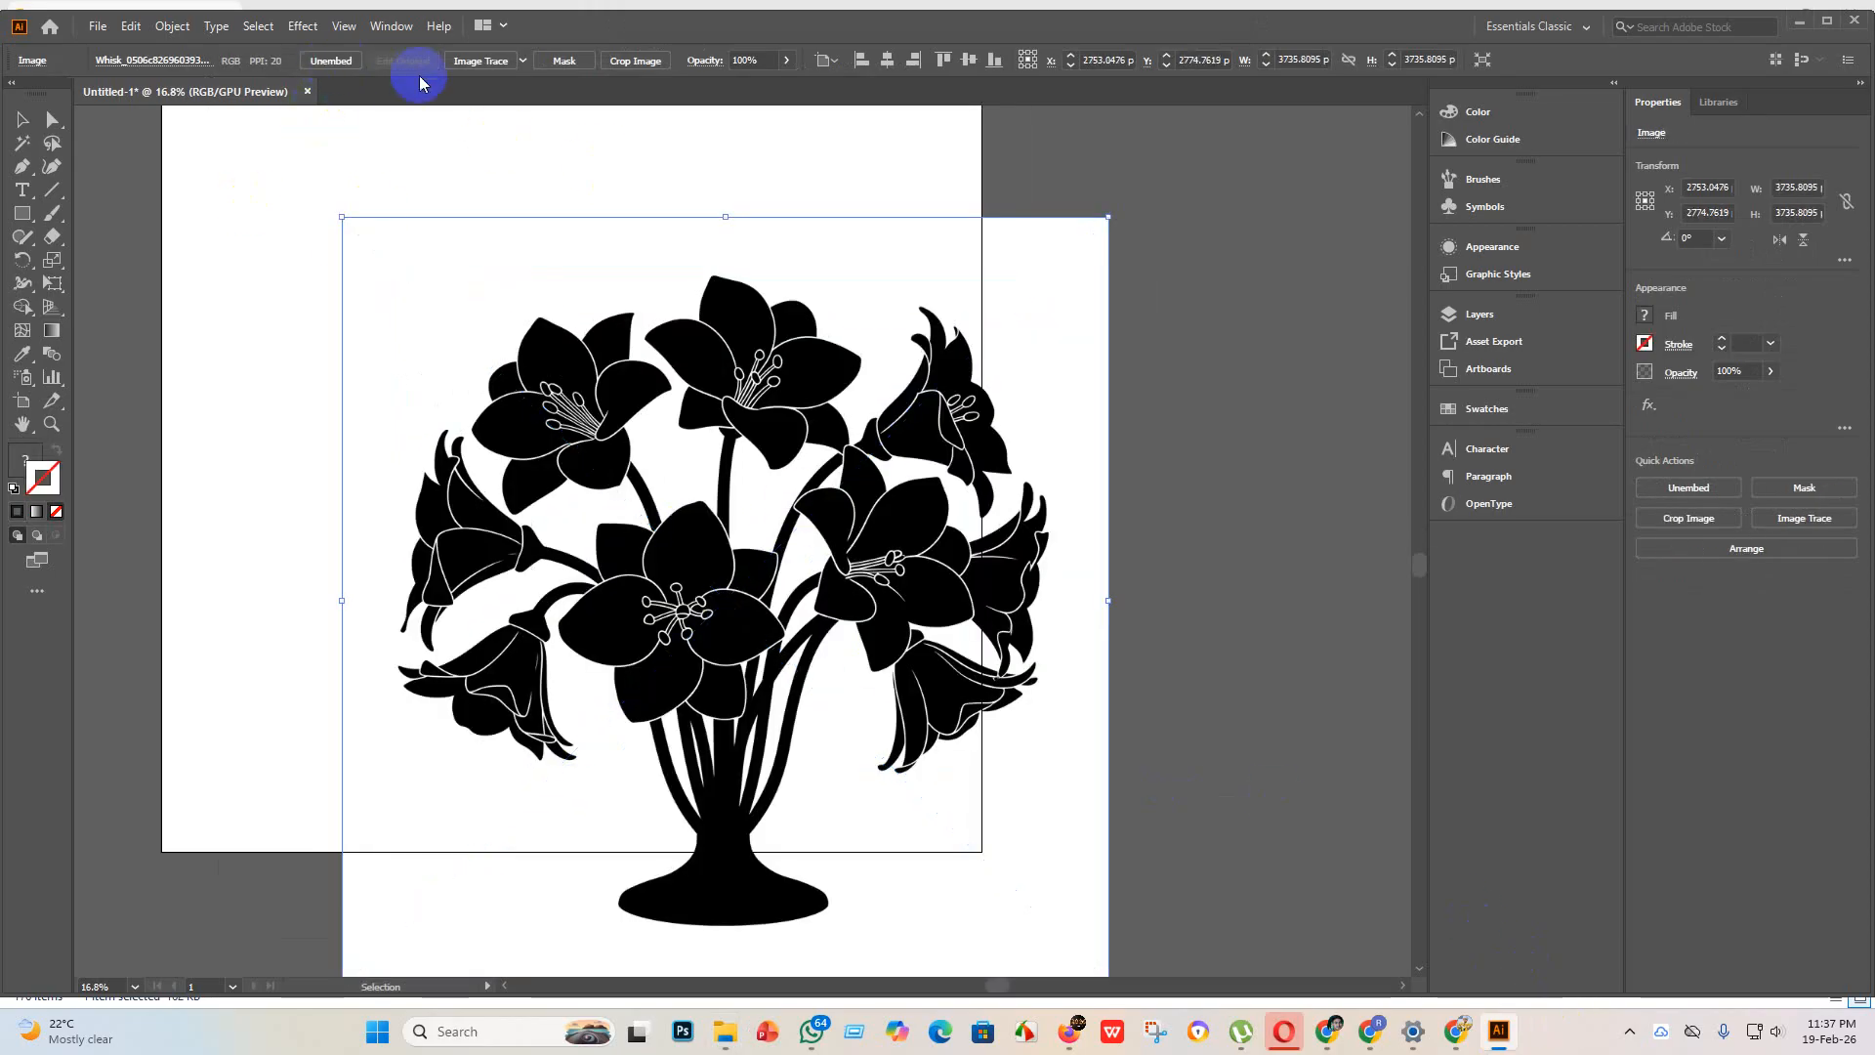
Step: Try tracing the embedded flower vase image with the Silhouettes preset
click(523, 61)
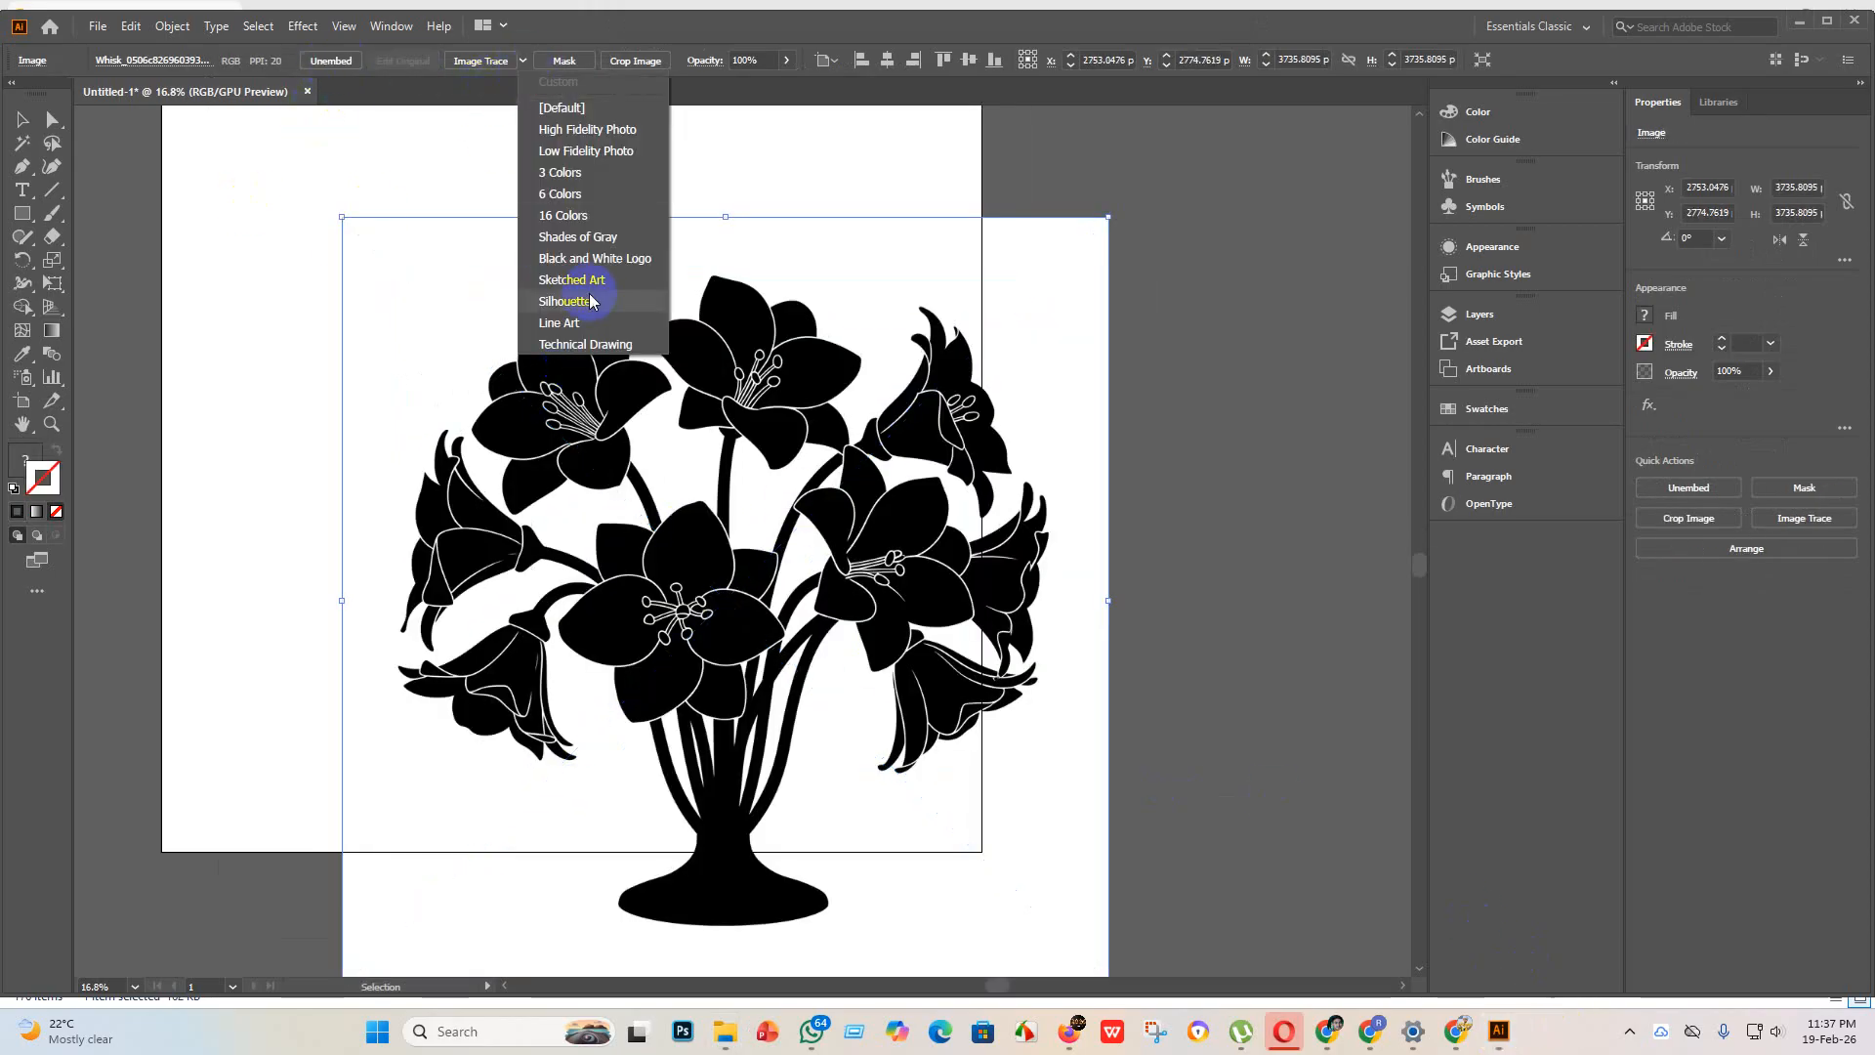
click(603, 296)
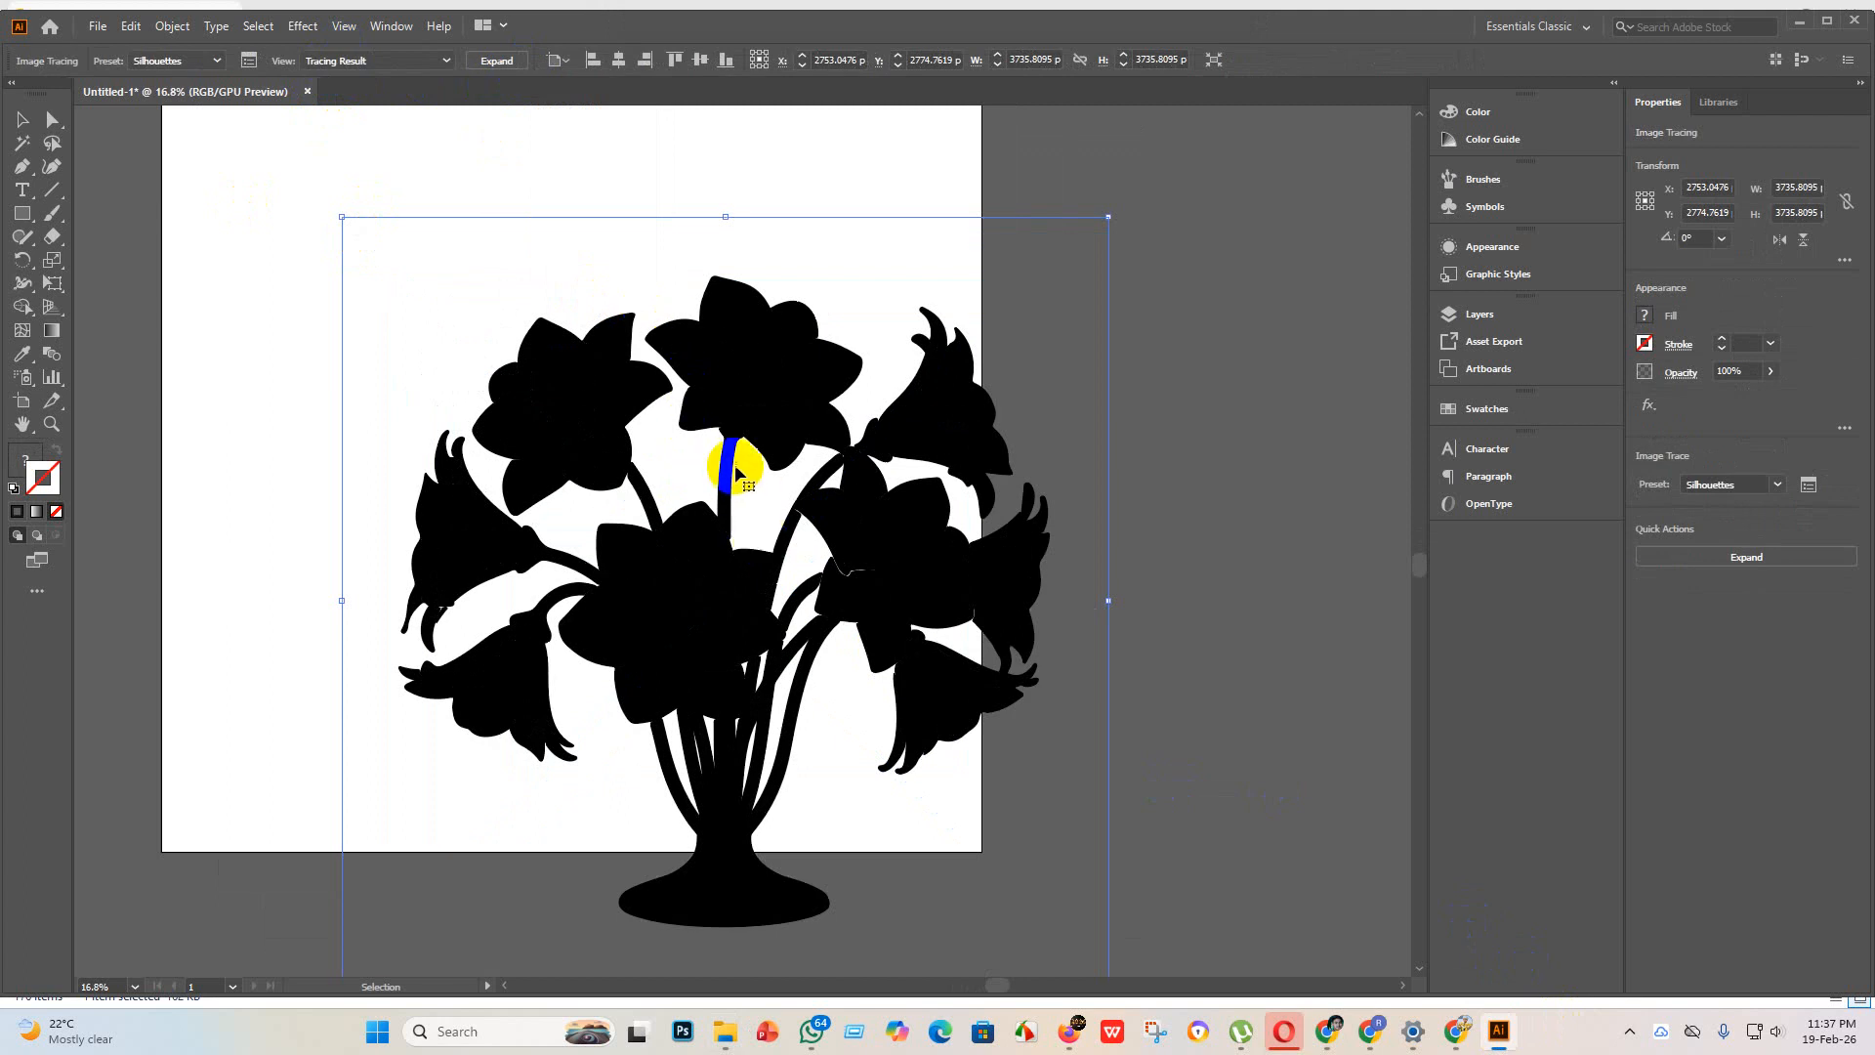
key(ctrl+z)
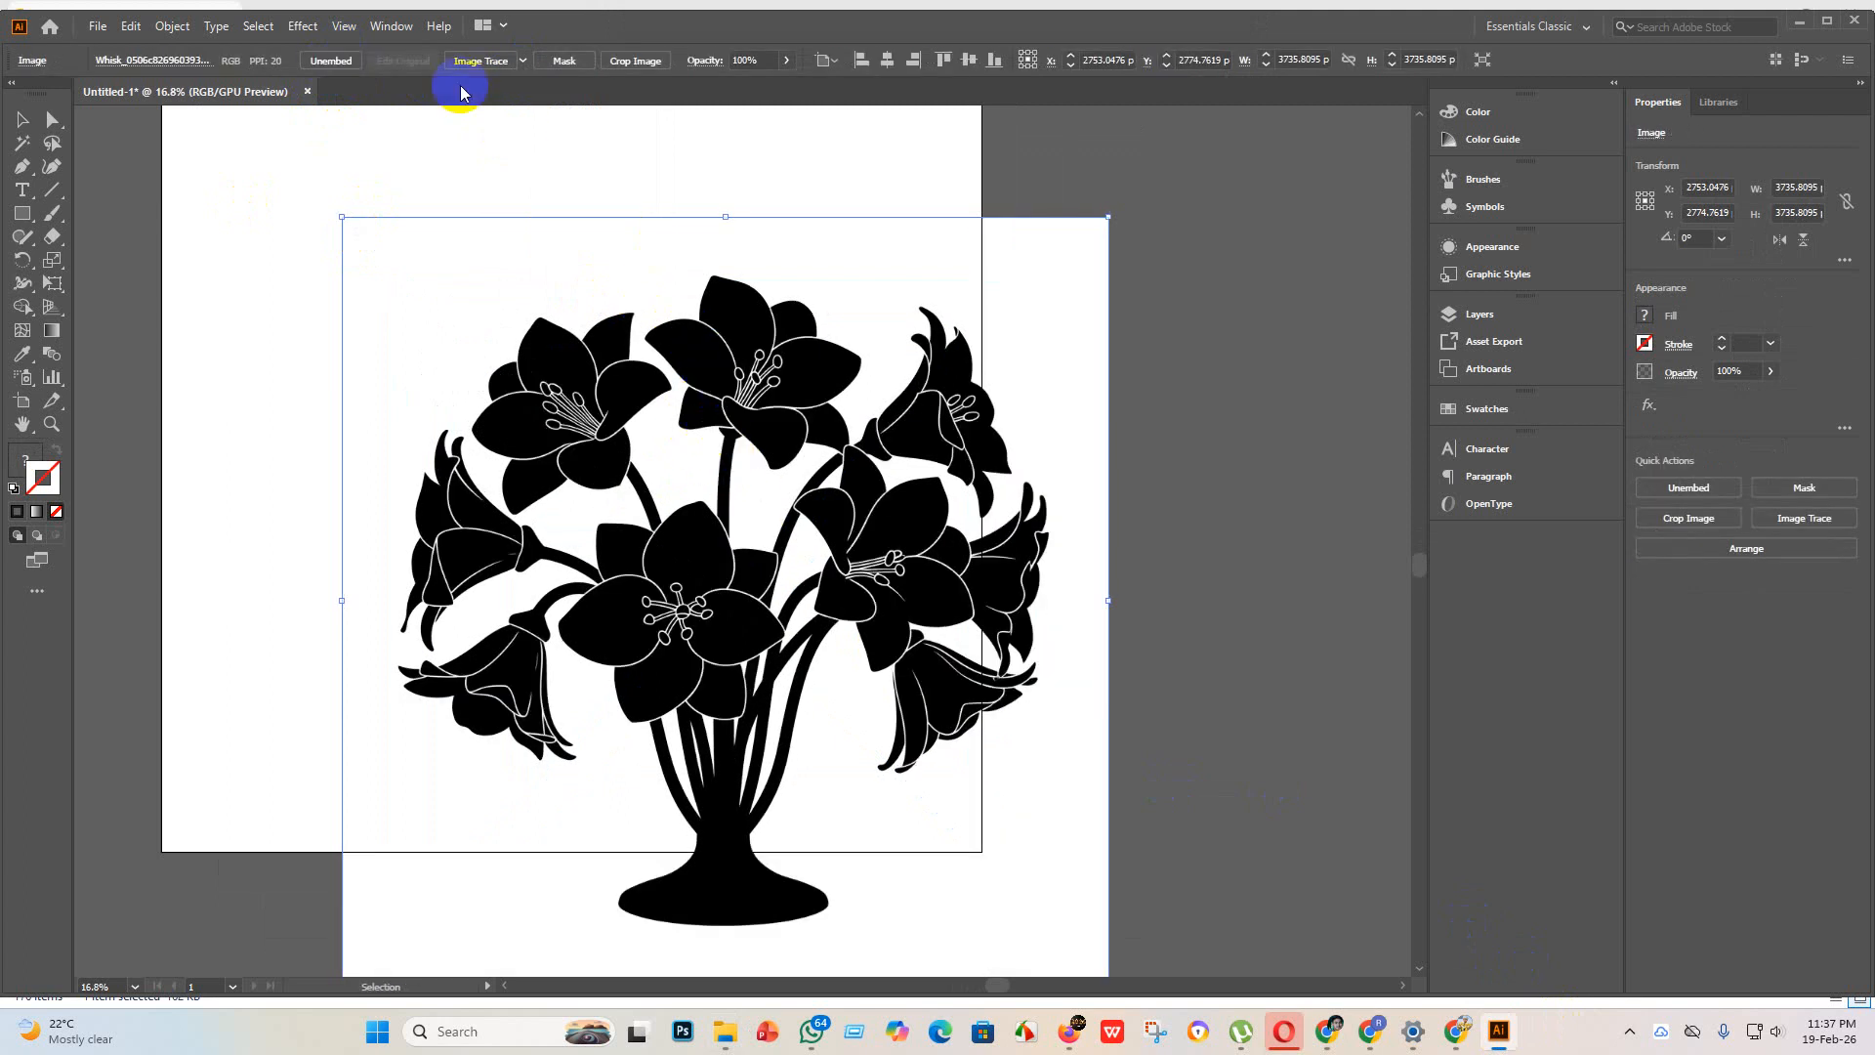
Step: Trace the flower vase image with the Sketched Art preset and expand the result into vector shapes
click(525, 61)
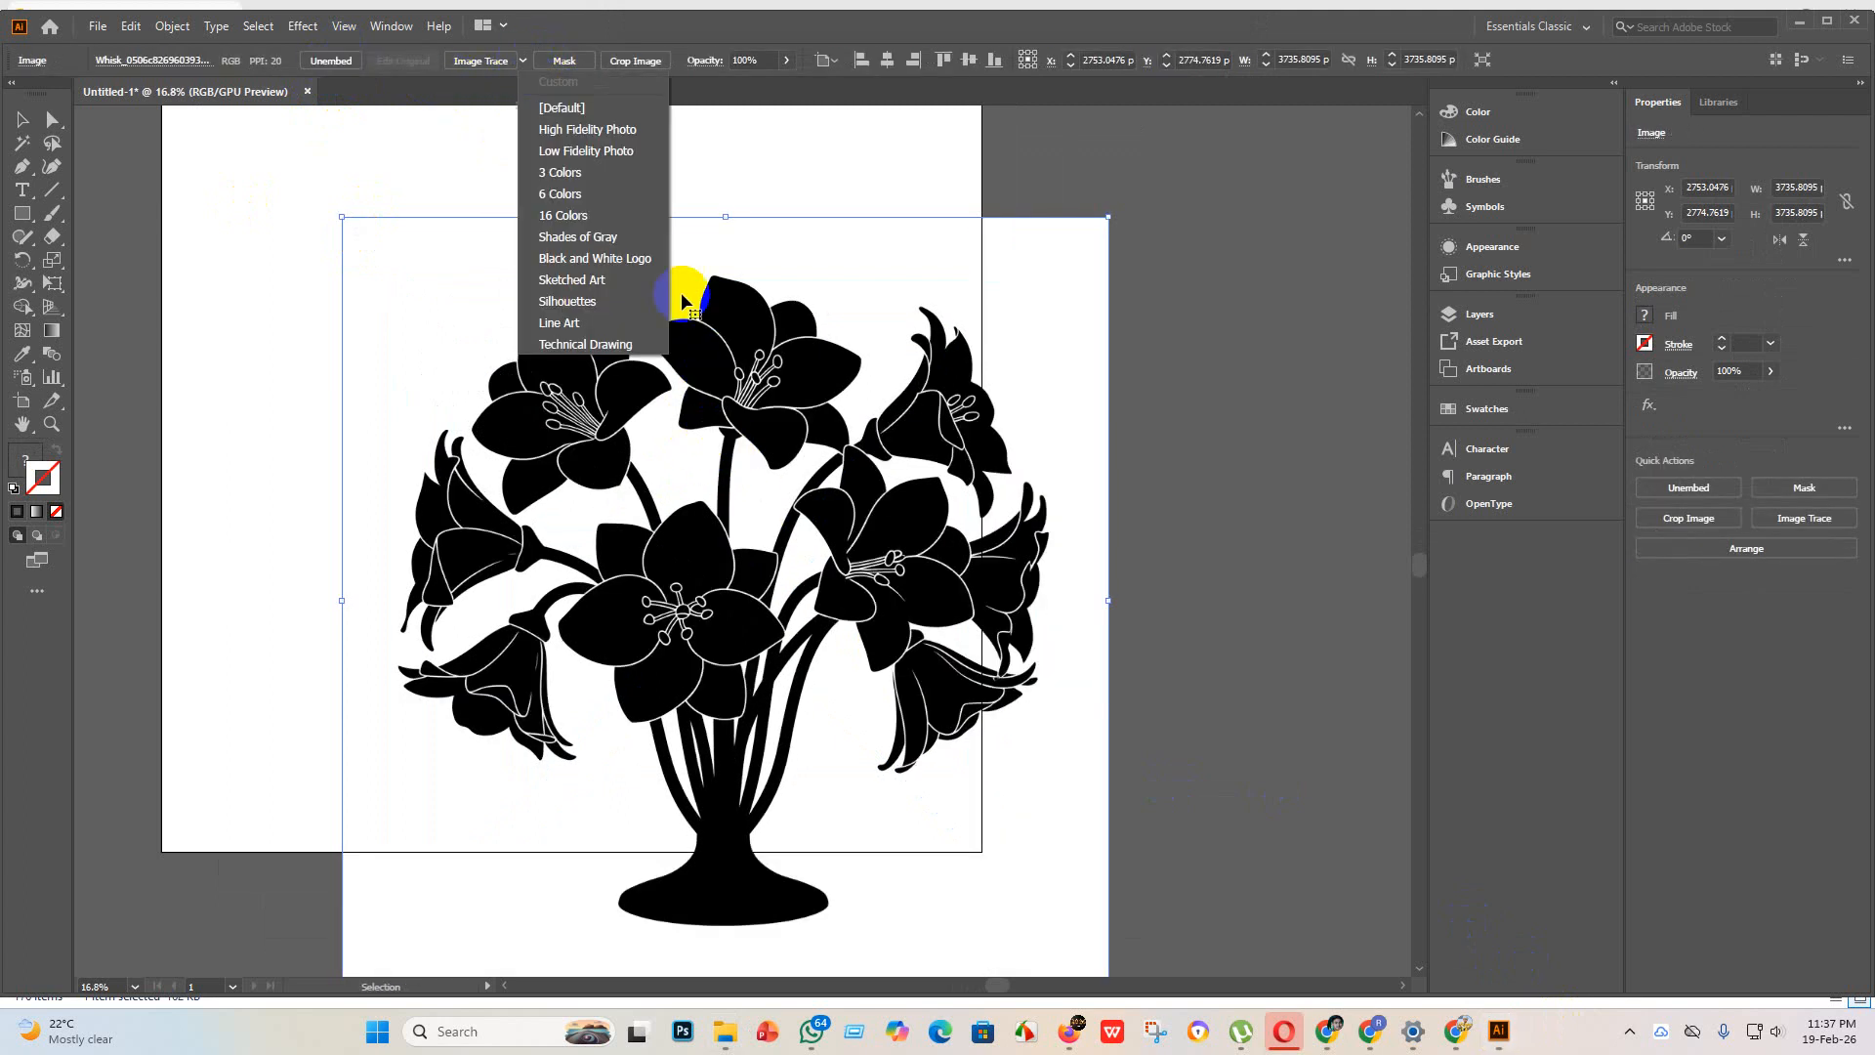
click(590, 279)
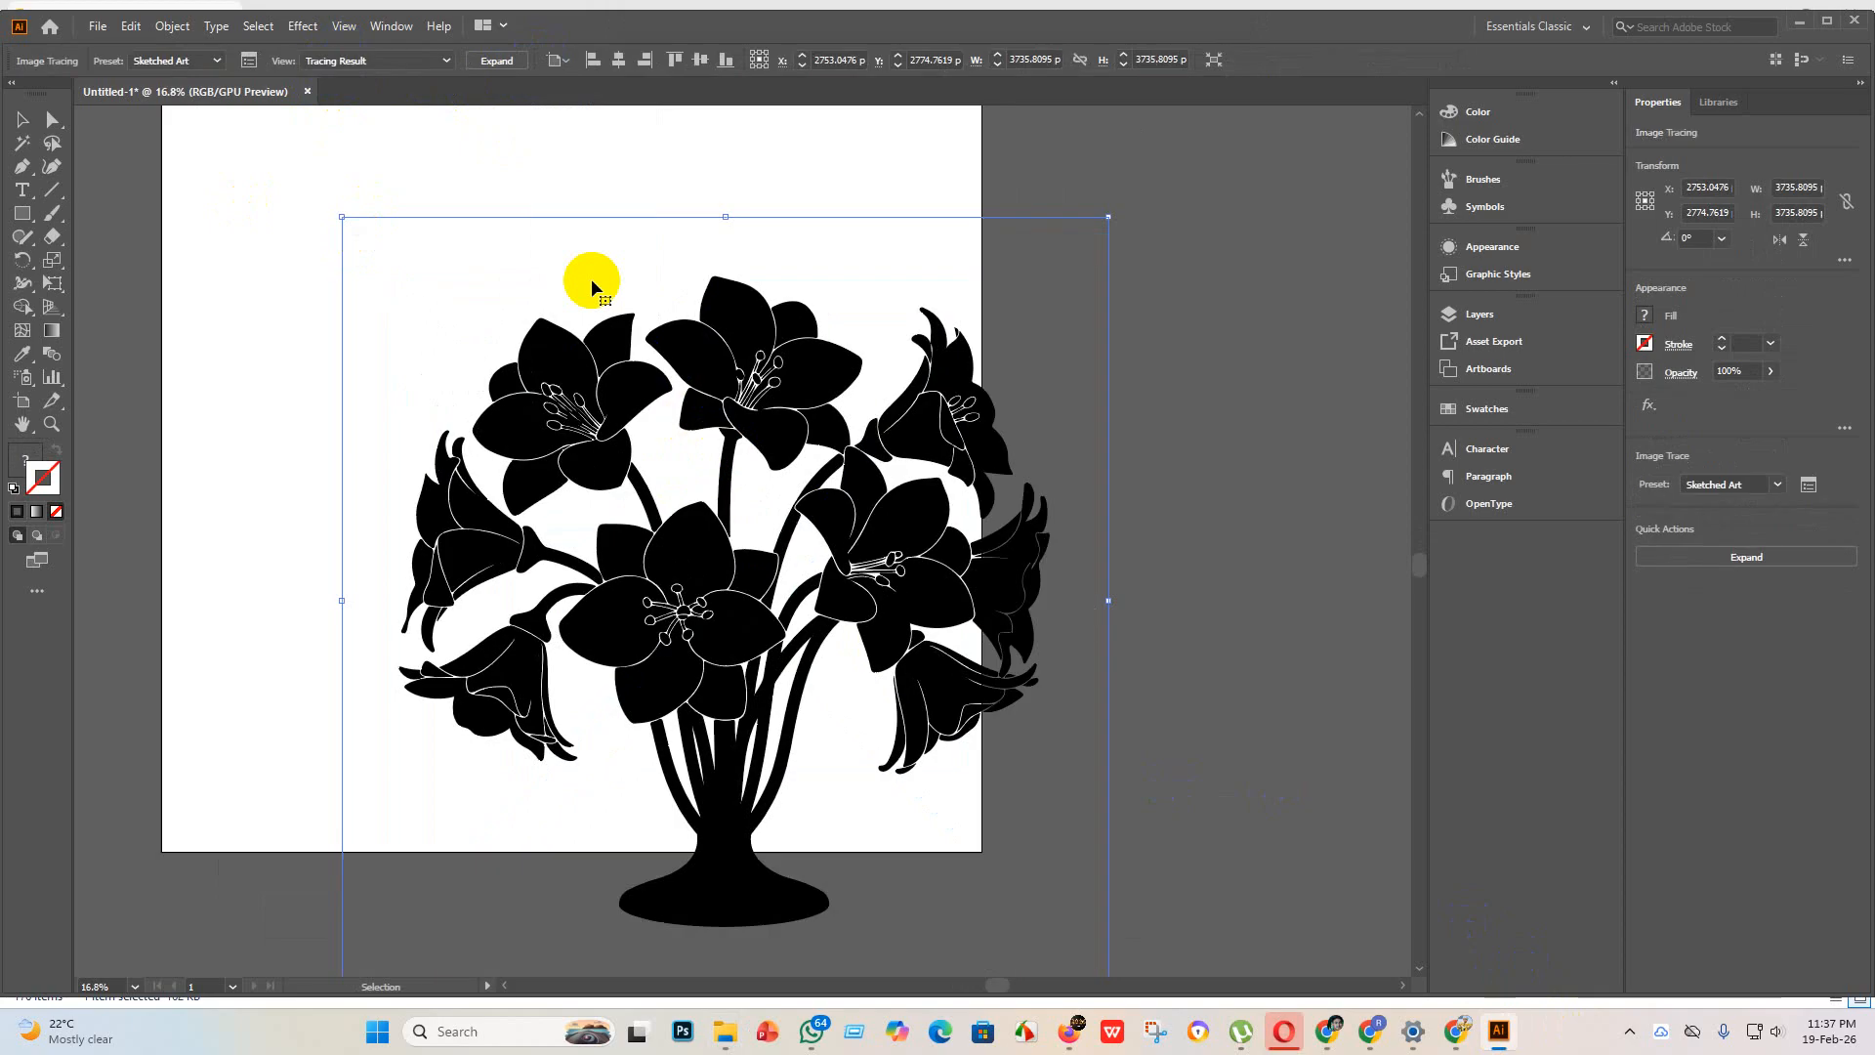
click(502, 69)
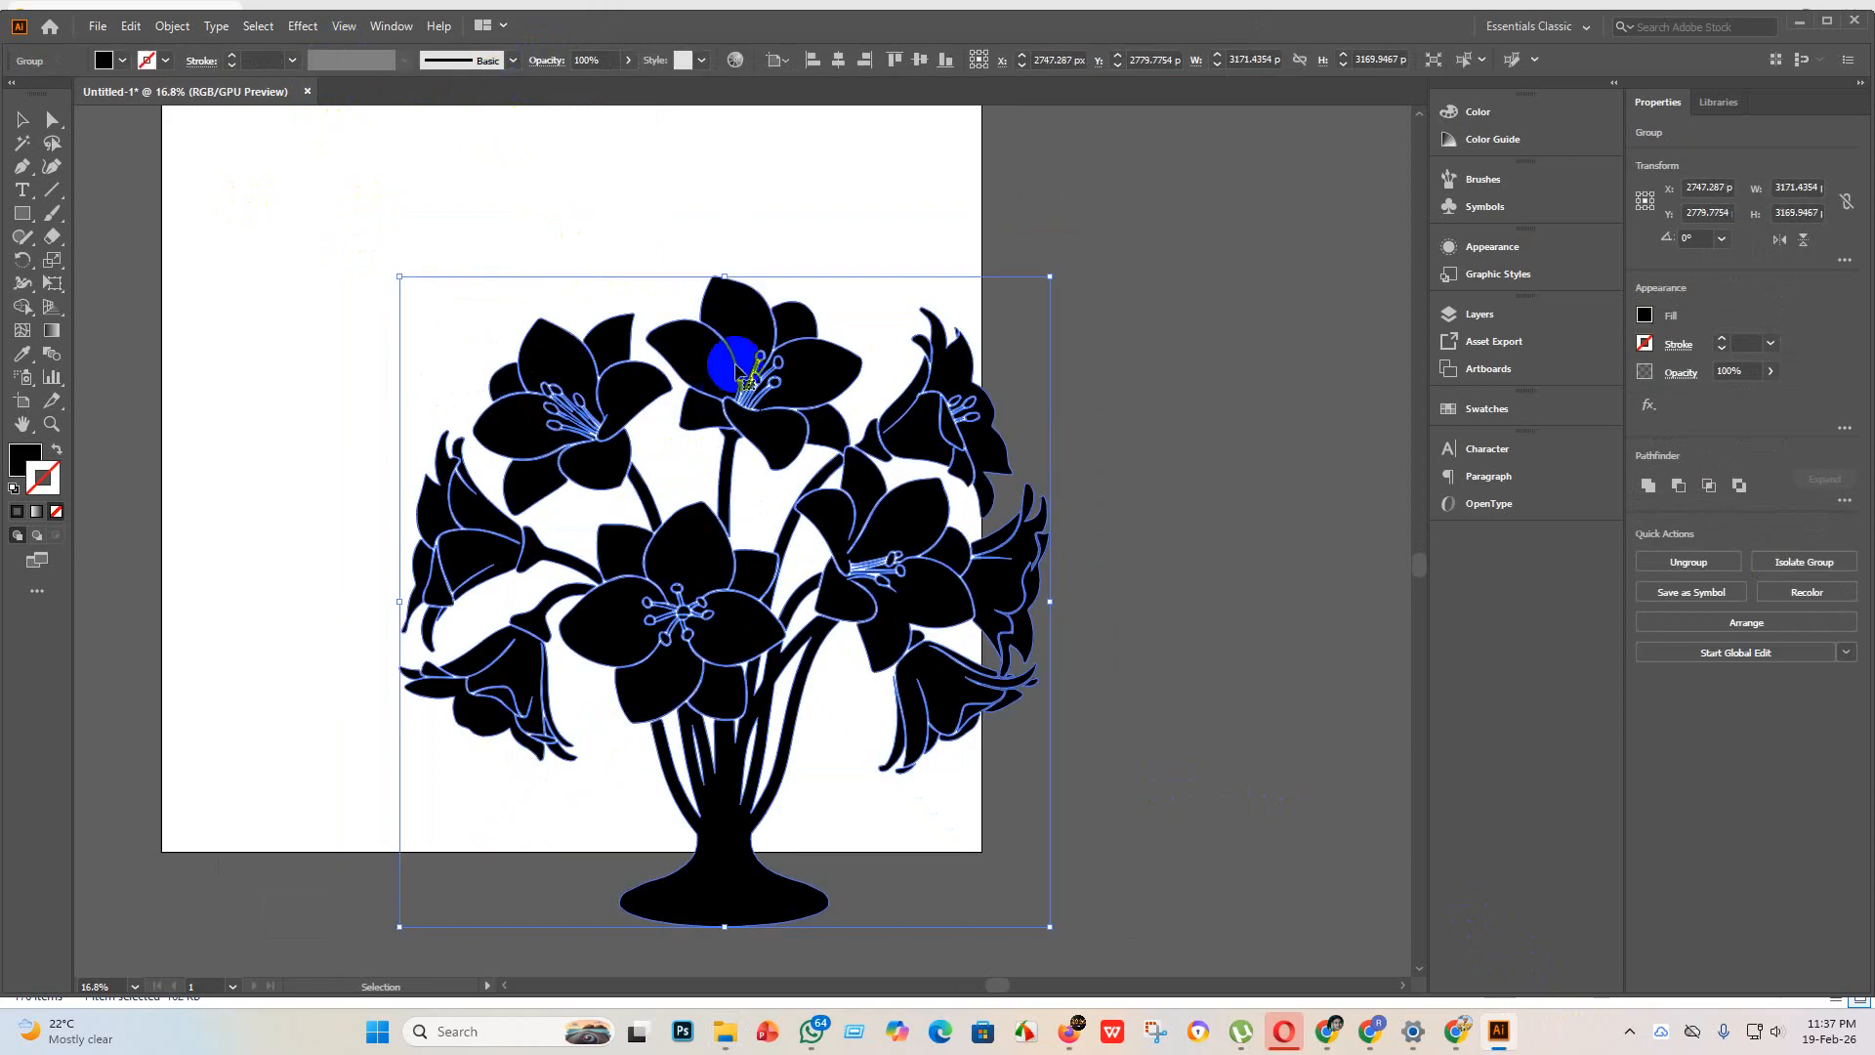
Step: Center the expanded flower vase group horizontally and vertically on the artboard
click(839, 60)
click(919, 61)
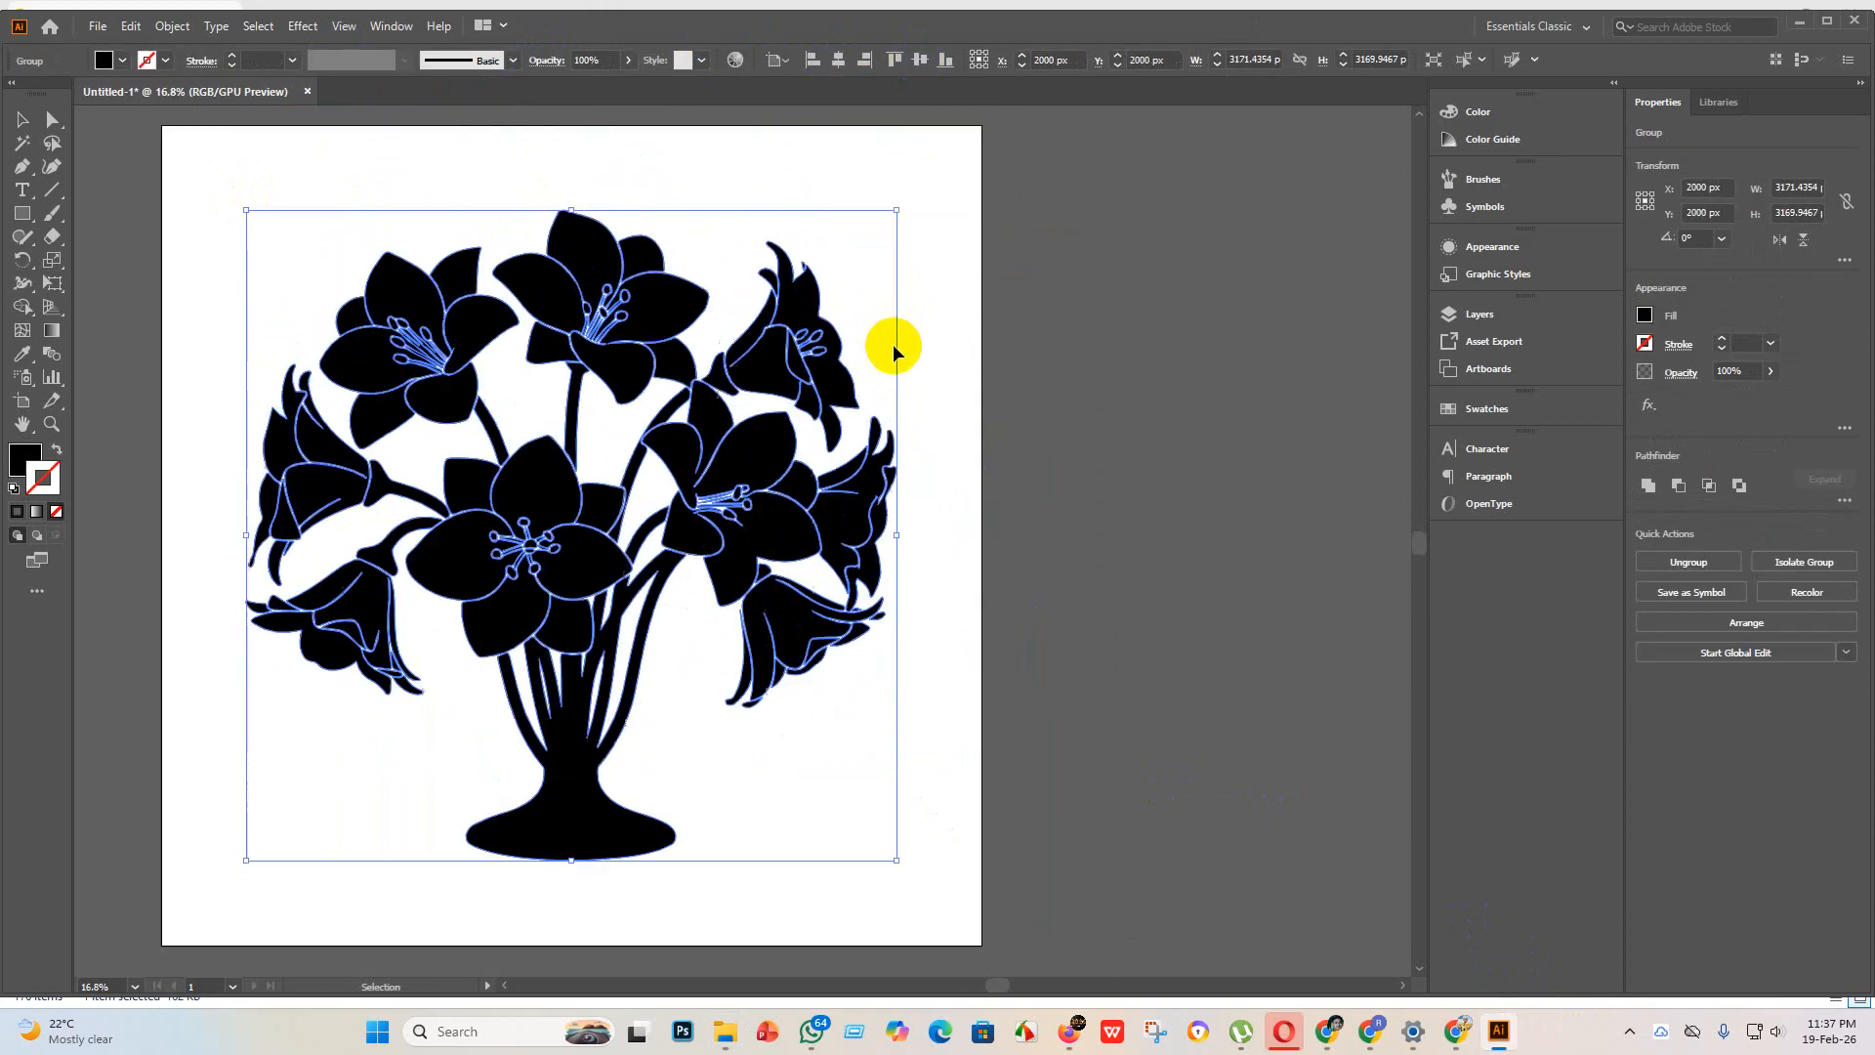
Step: Enlarge the flower vase group to about 3500 px square and center it horizontally and vertically on the artboard
scroll(892, 344, up, 1)
scroll(739, 716, down, 3)
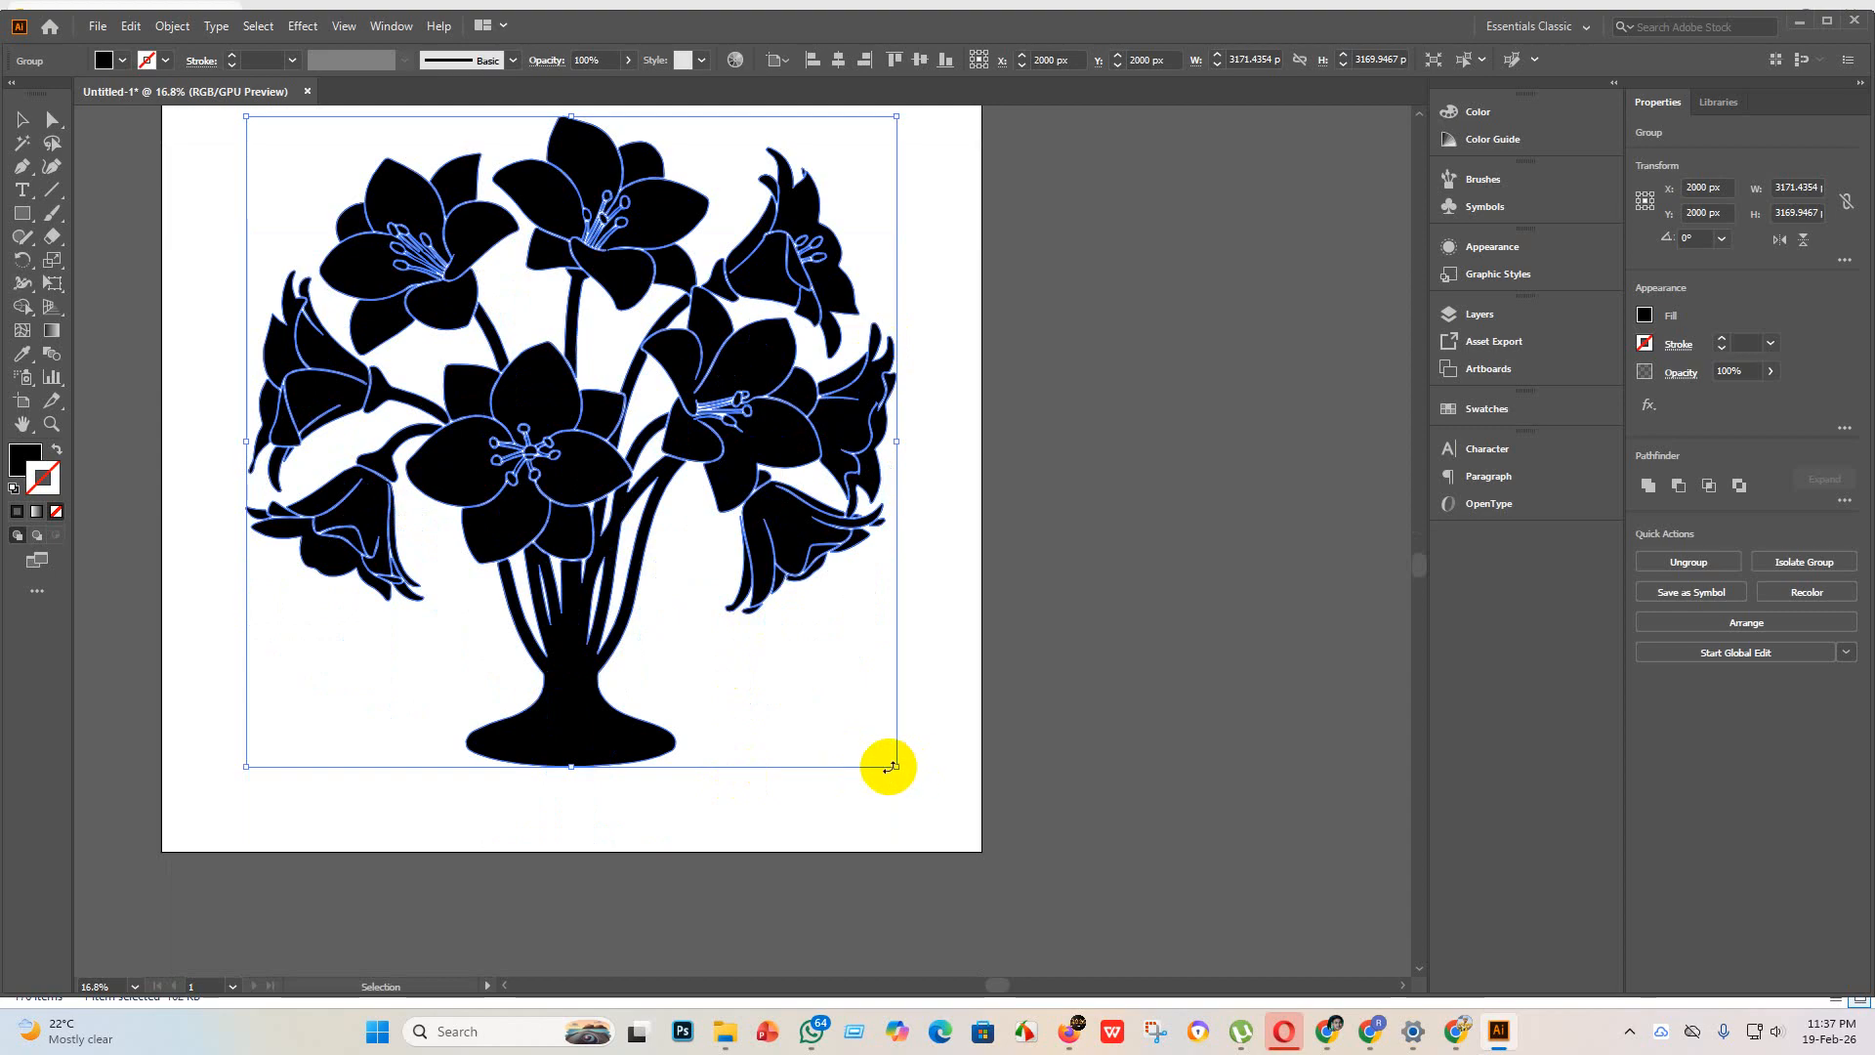
drag(897, 768, 964, 834)
scroll(840, 195, up, 2)
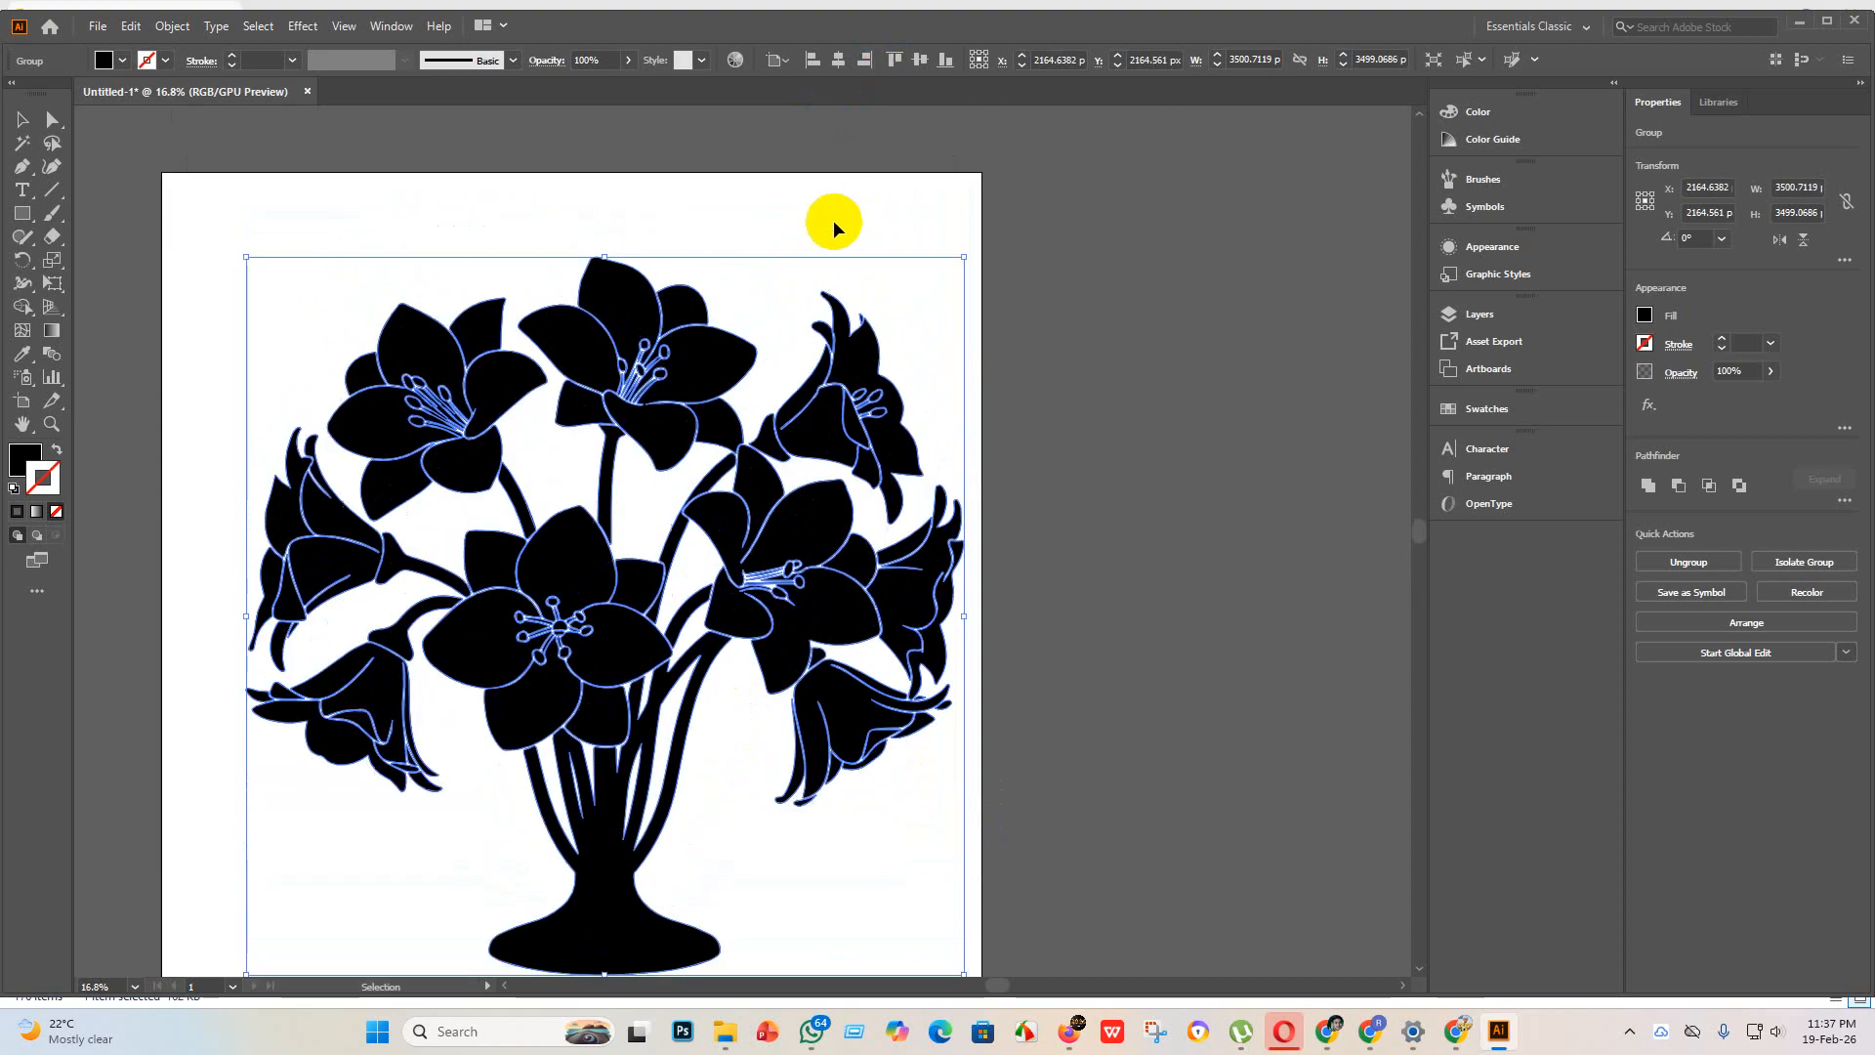
click(838, 61)
click(919, 61)
click(1115, 457)
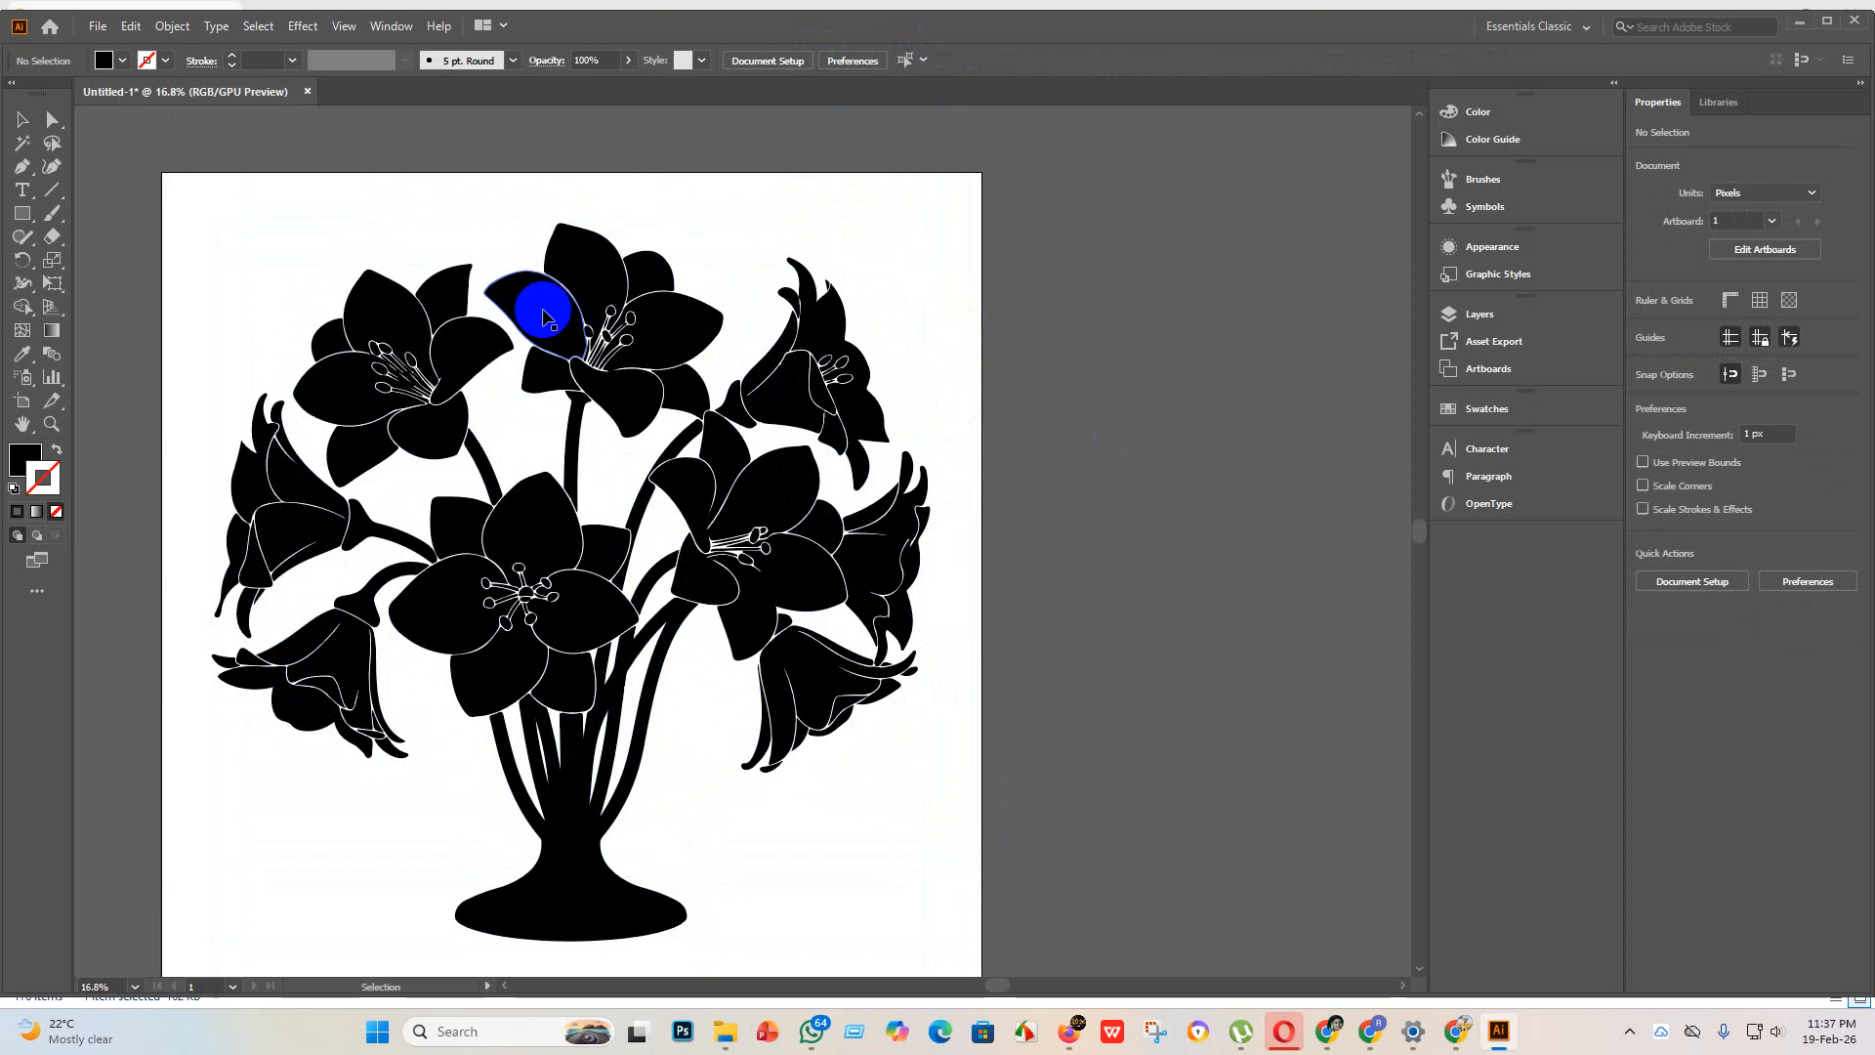
Step: Examine the traced flower vase up close, checking the petal outlines and stamens of the different blooms
scroll(544, 301, up, 6)
scroll(613, 325, down, 6)
scroll(293, 435, up, 6)
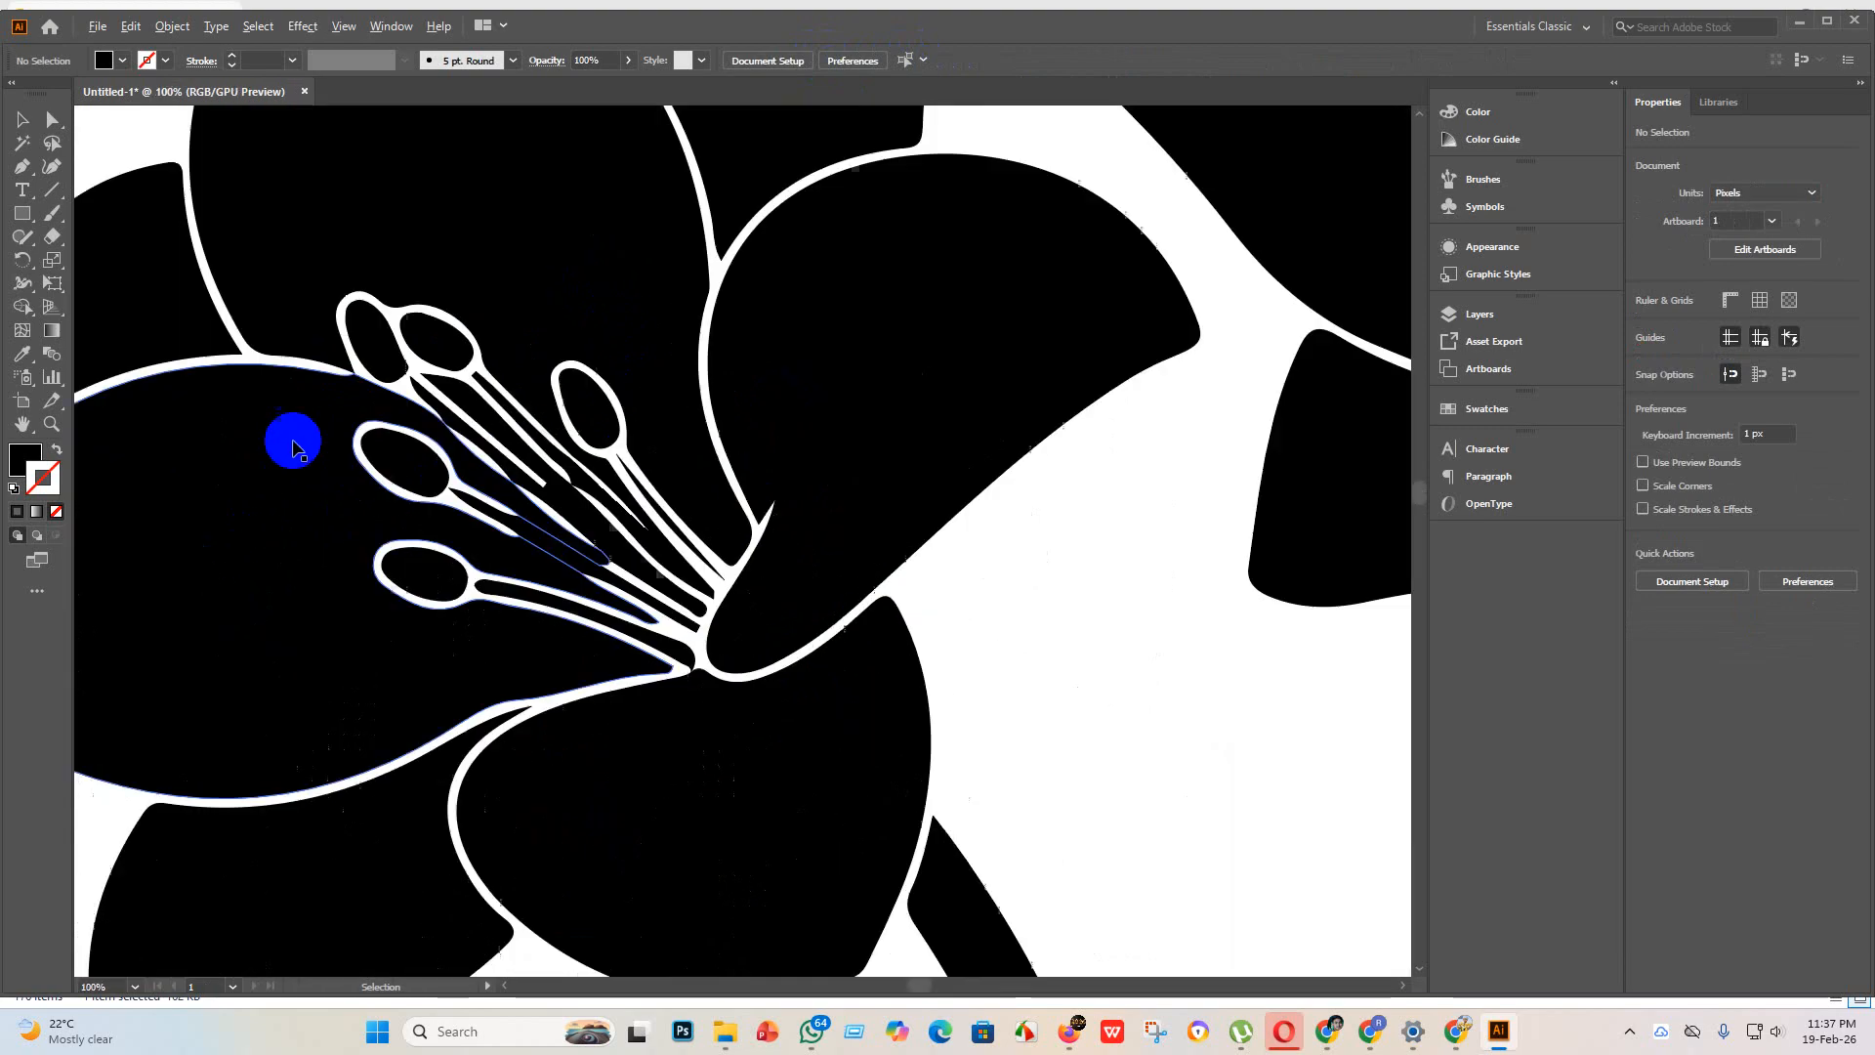
scroll(406, 427, down, 6)
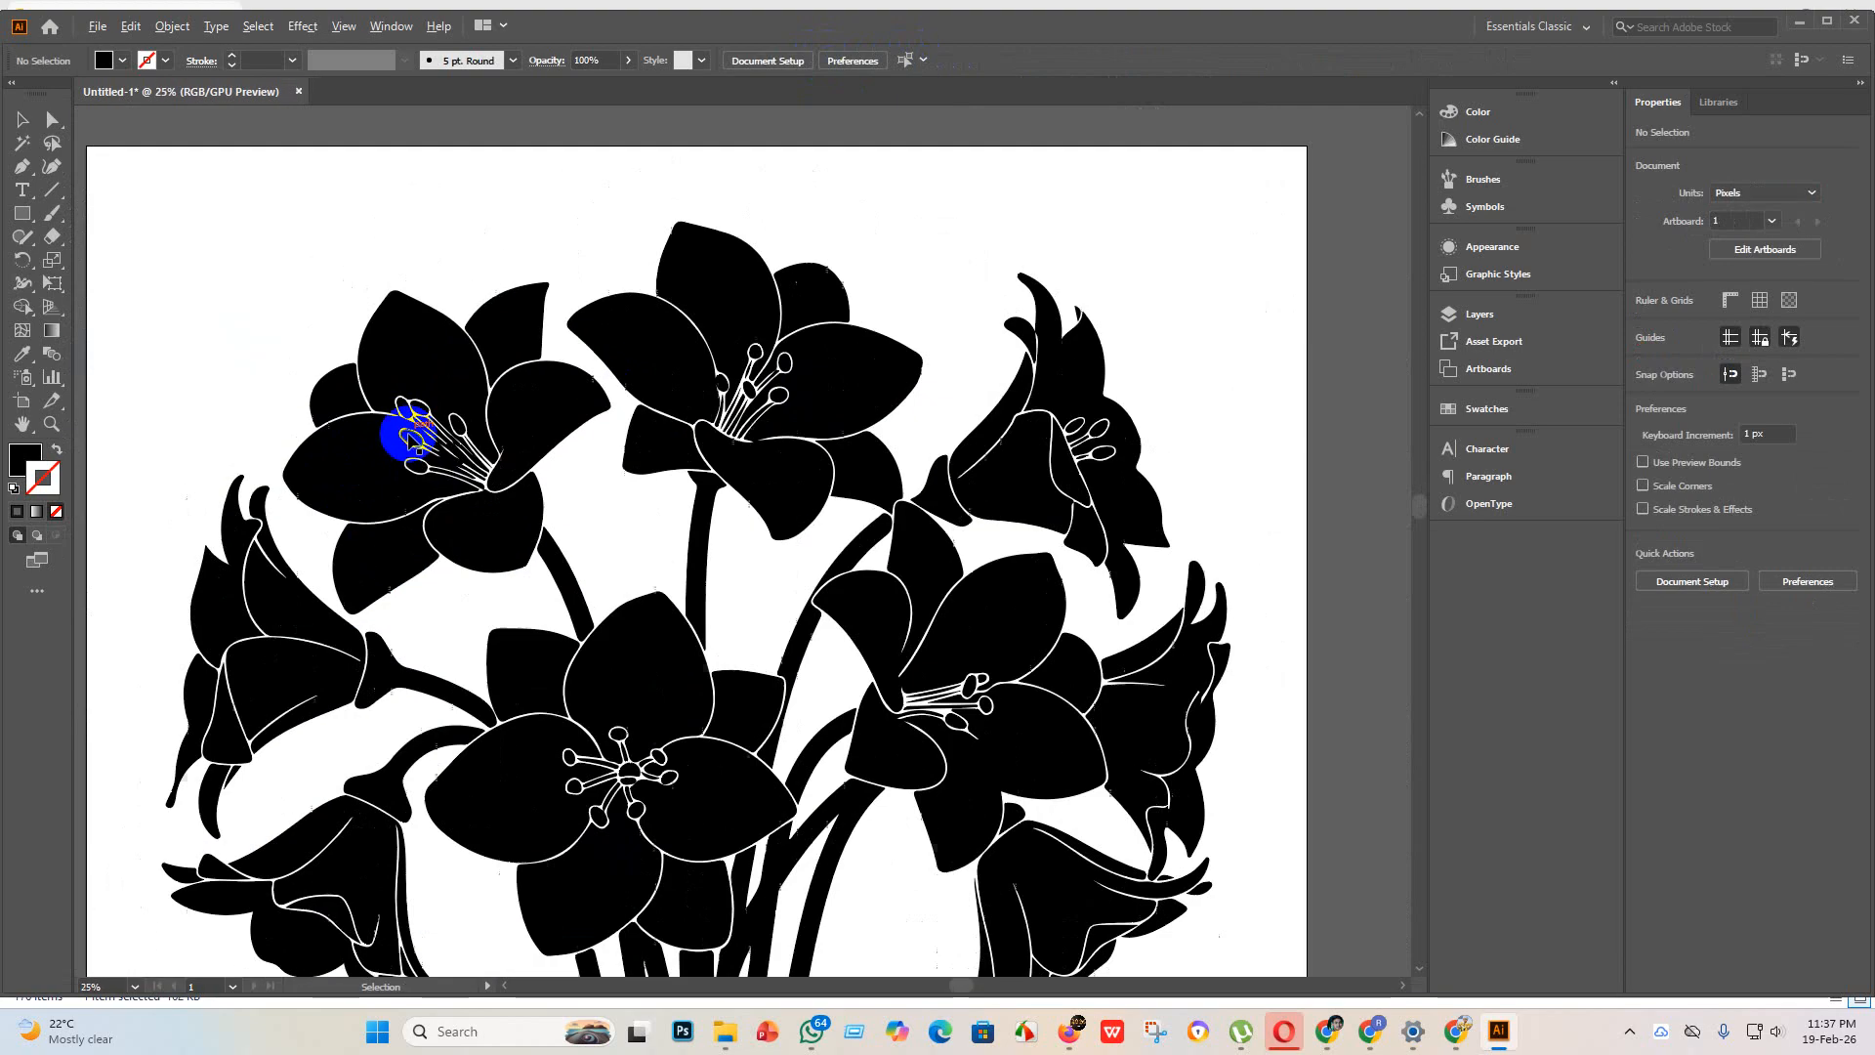
scroll(273, 561, up, 6)
scroll(284, 549, down, 6)
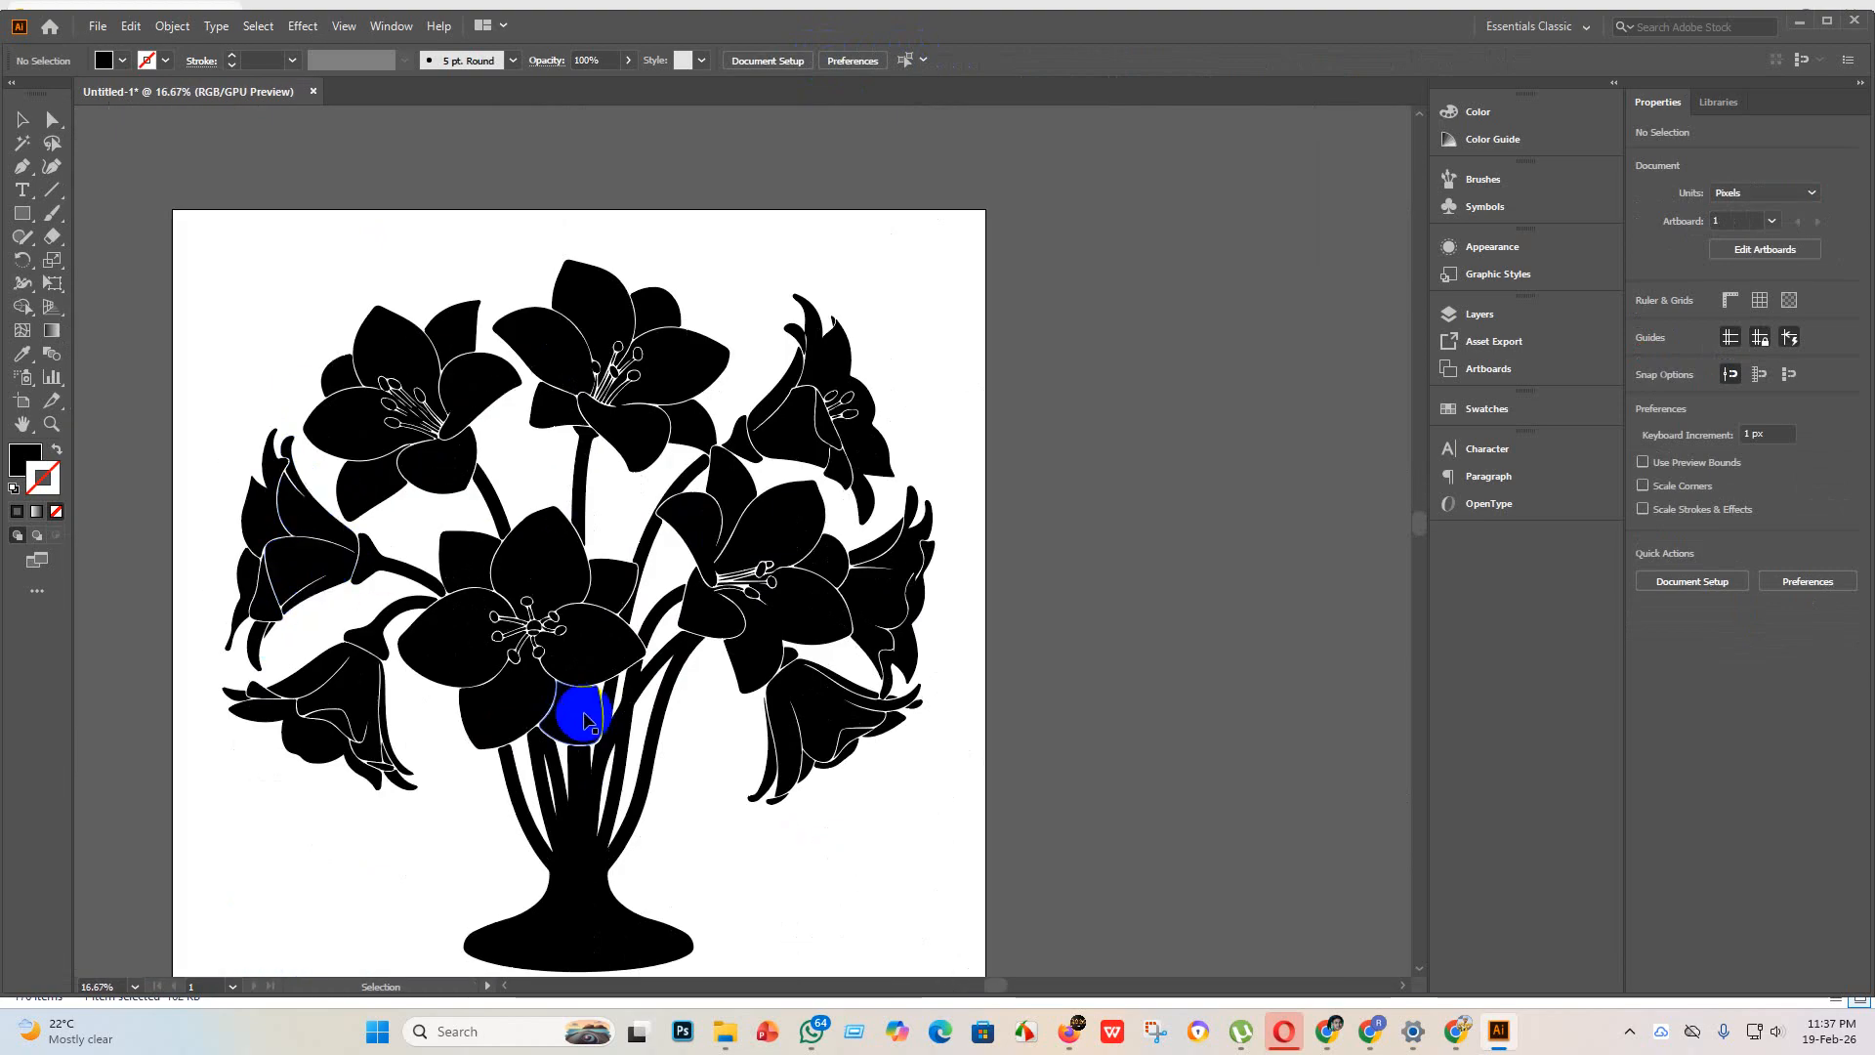
scroll(511, 561, up, 6)
scroll(547, 542, down, 6)
scroll(569, 517, up, 6)
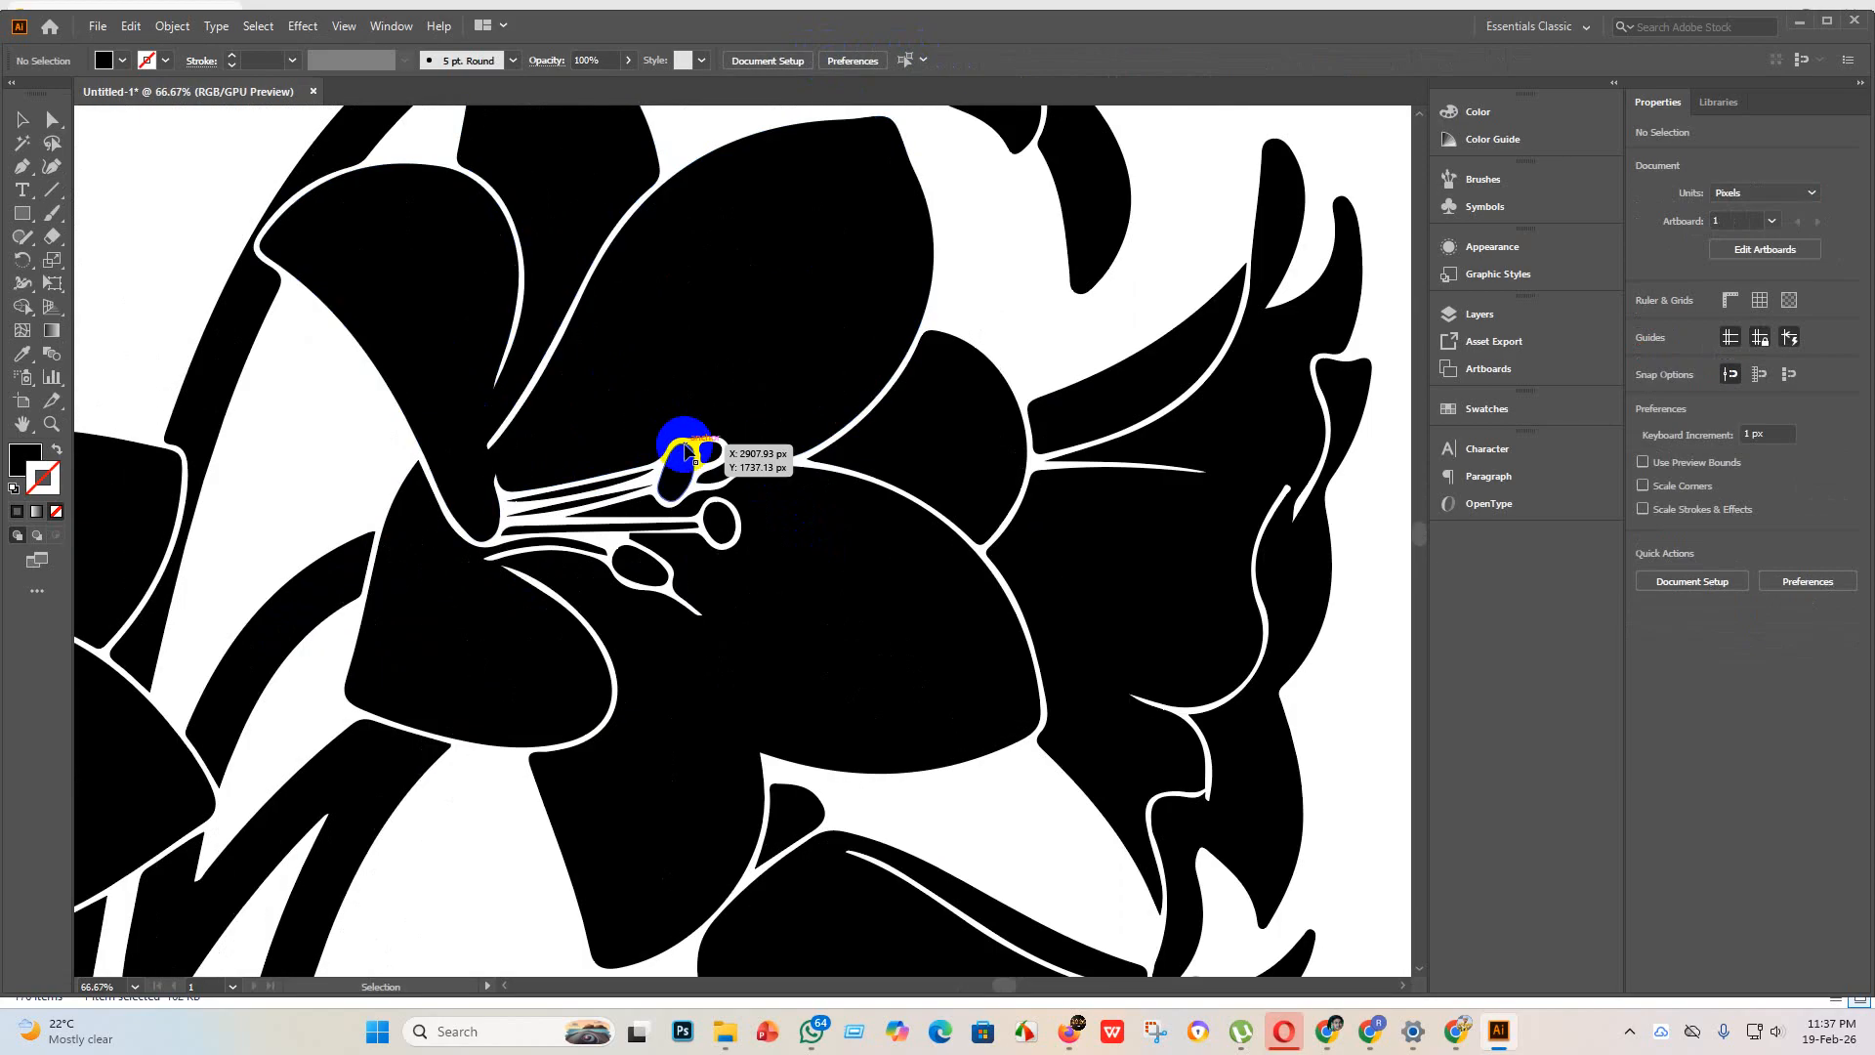
scroll(769, 617, down, 6)
scroll(732, 305, up, 4)
scroll(742, 312, down, 5)
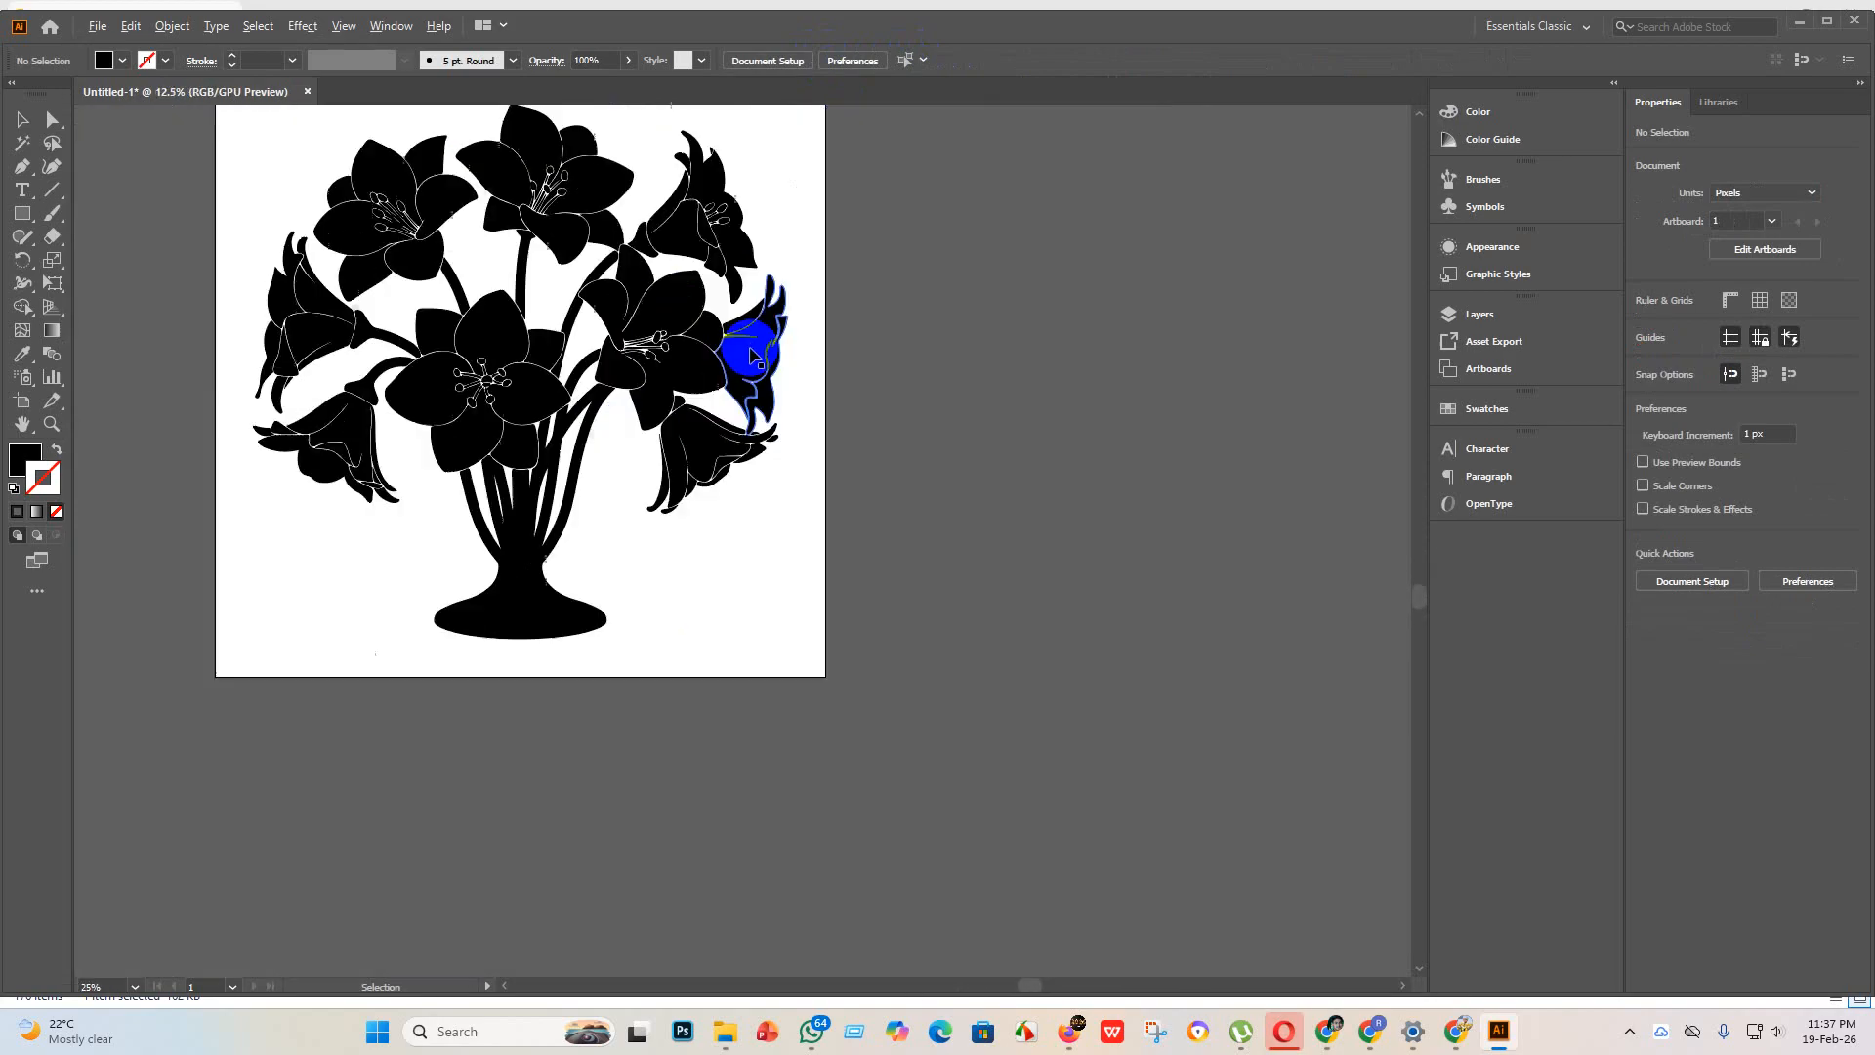
scroll(390, 210, up, 6)
scroll(381, 215, up, 4)
scroll(537, 351, down, 1)
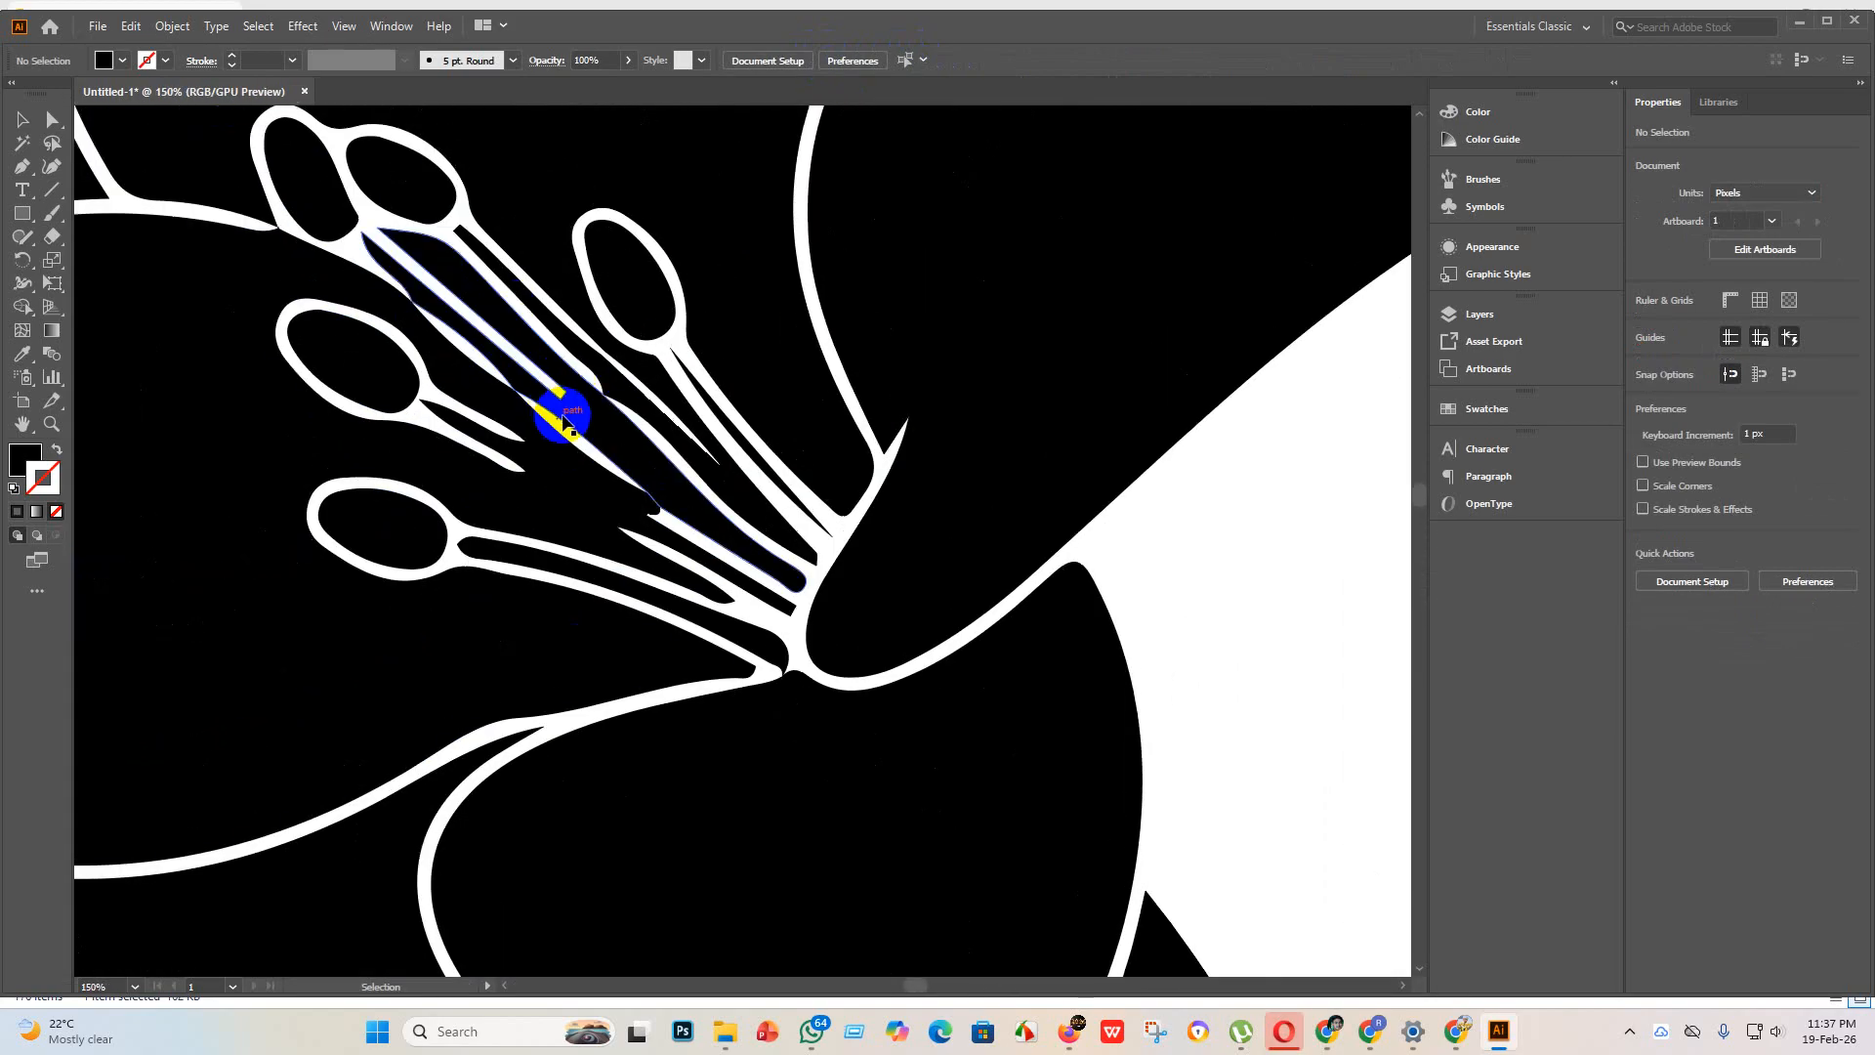
scroll(440, 341, down, 5)
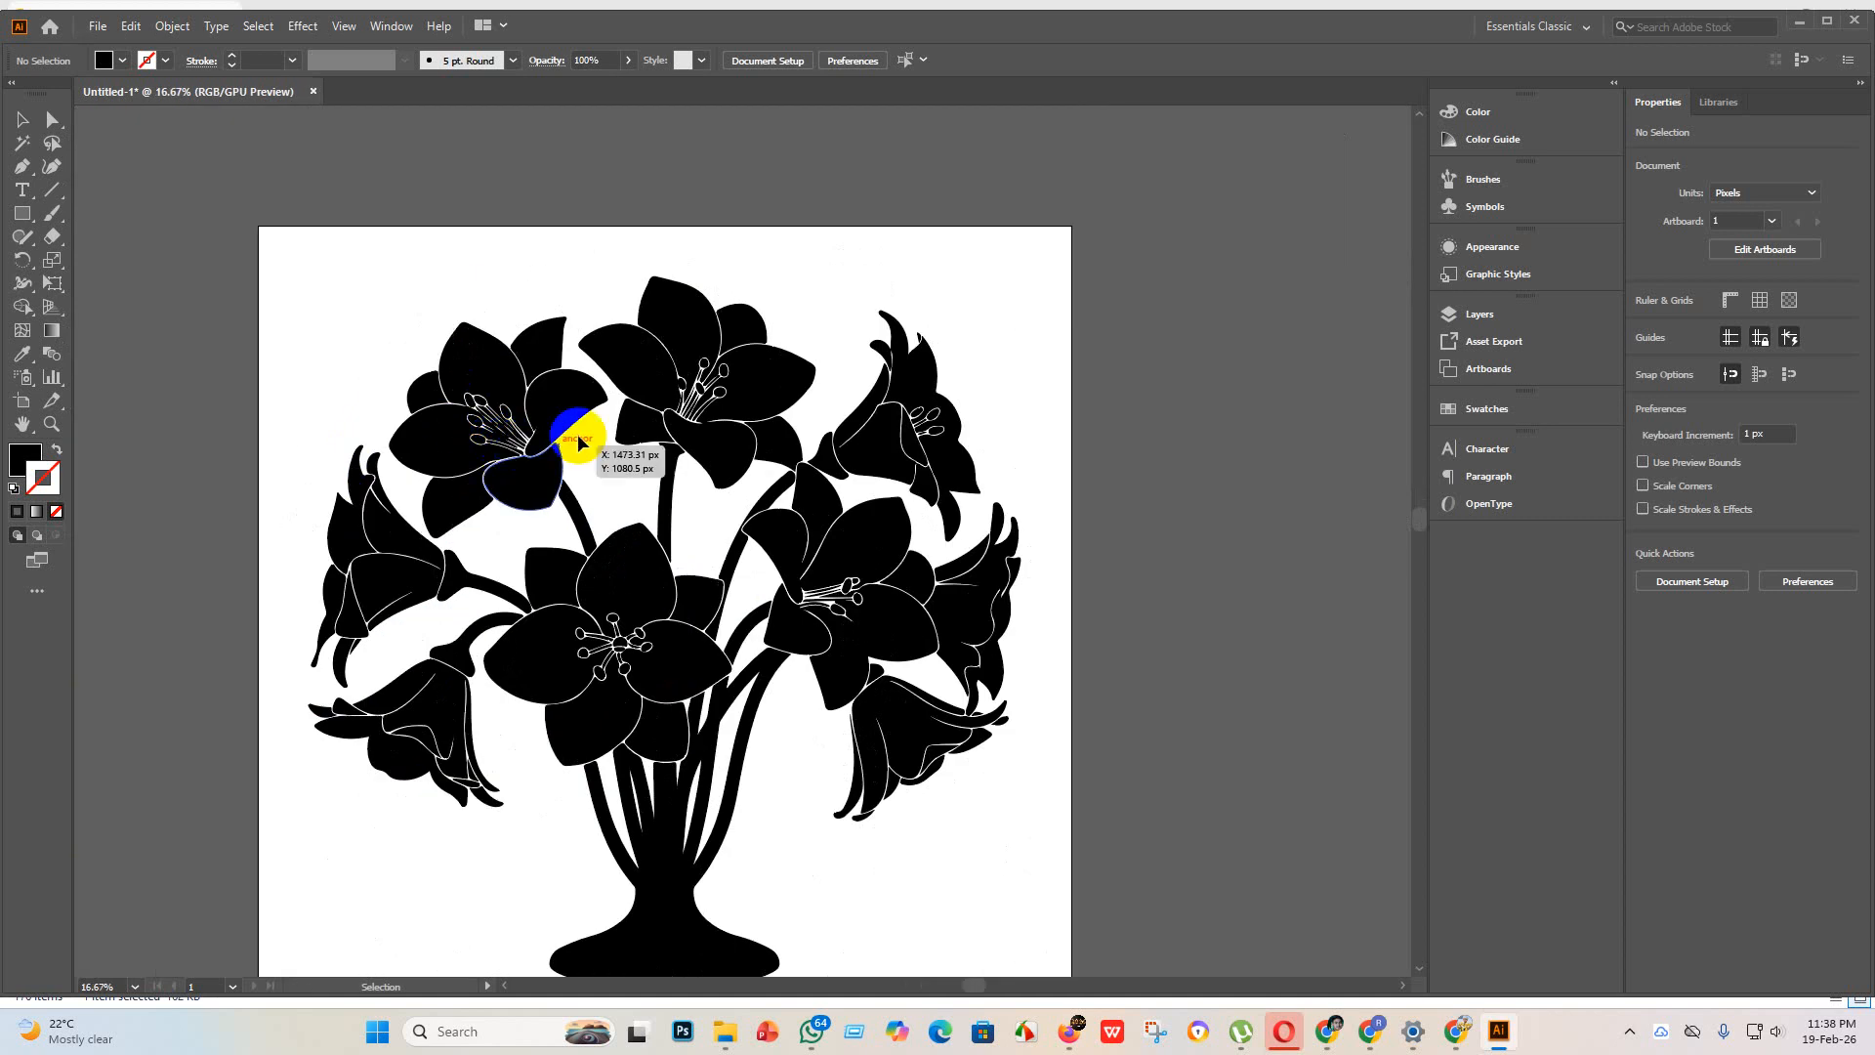
scroll(634, 381, up, 4)
scroll(639, 363, down, 8)
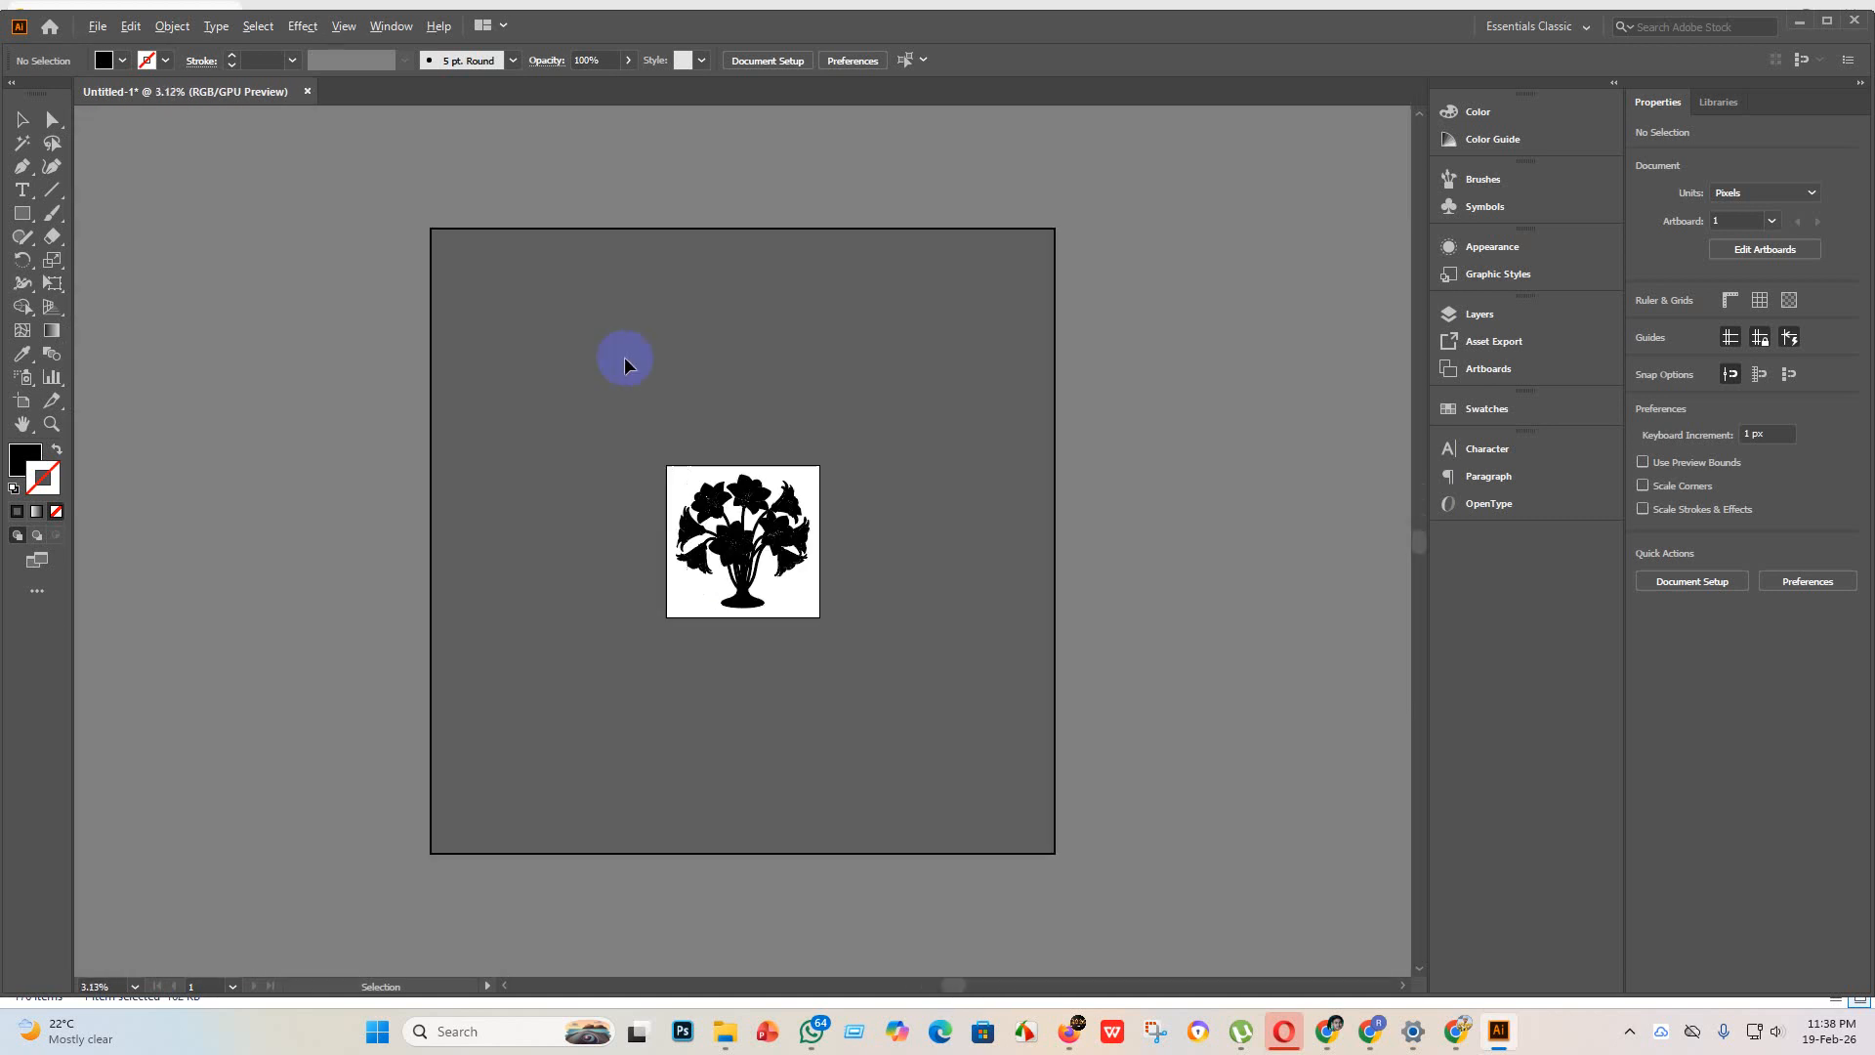
Step: Start saving the document and go to the "new design" folder inside "business icon"
click(114, 29)
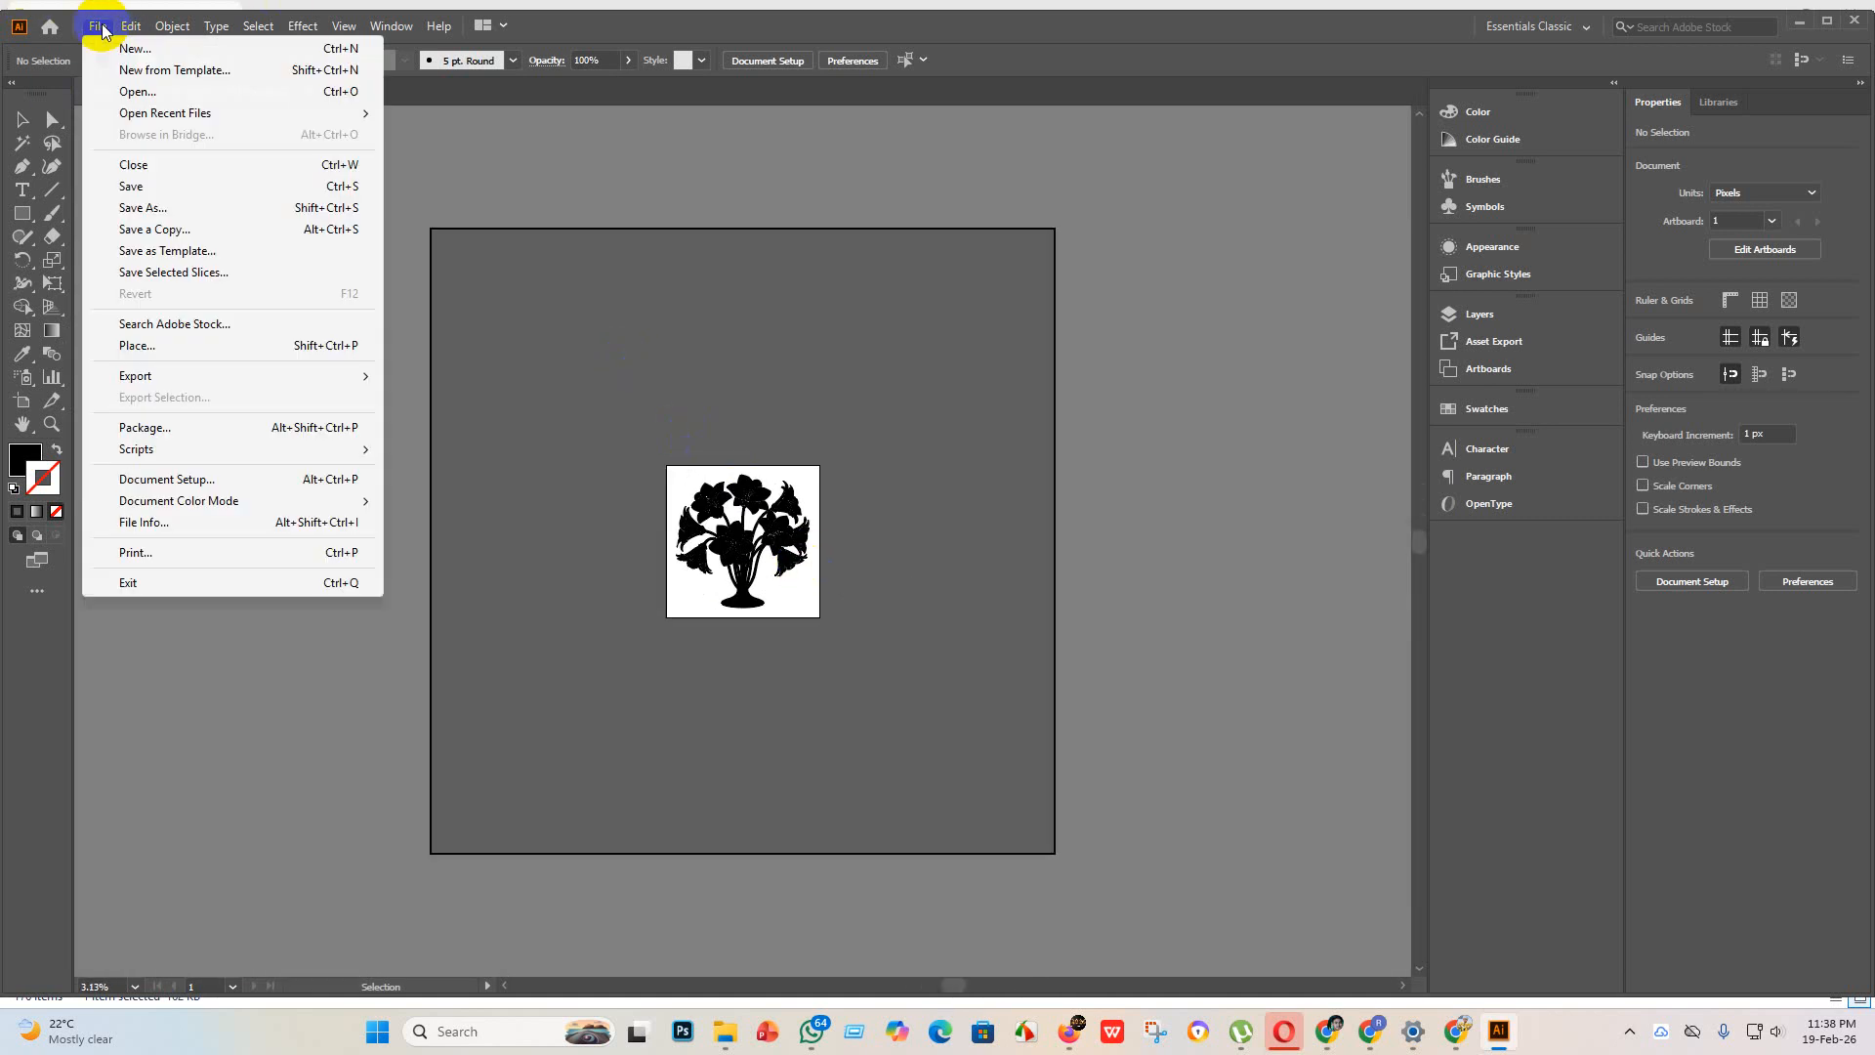
click(164, 184)
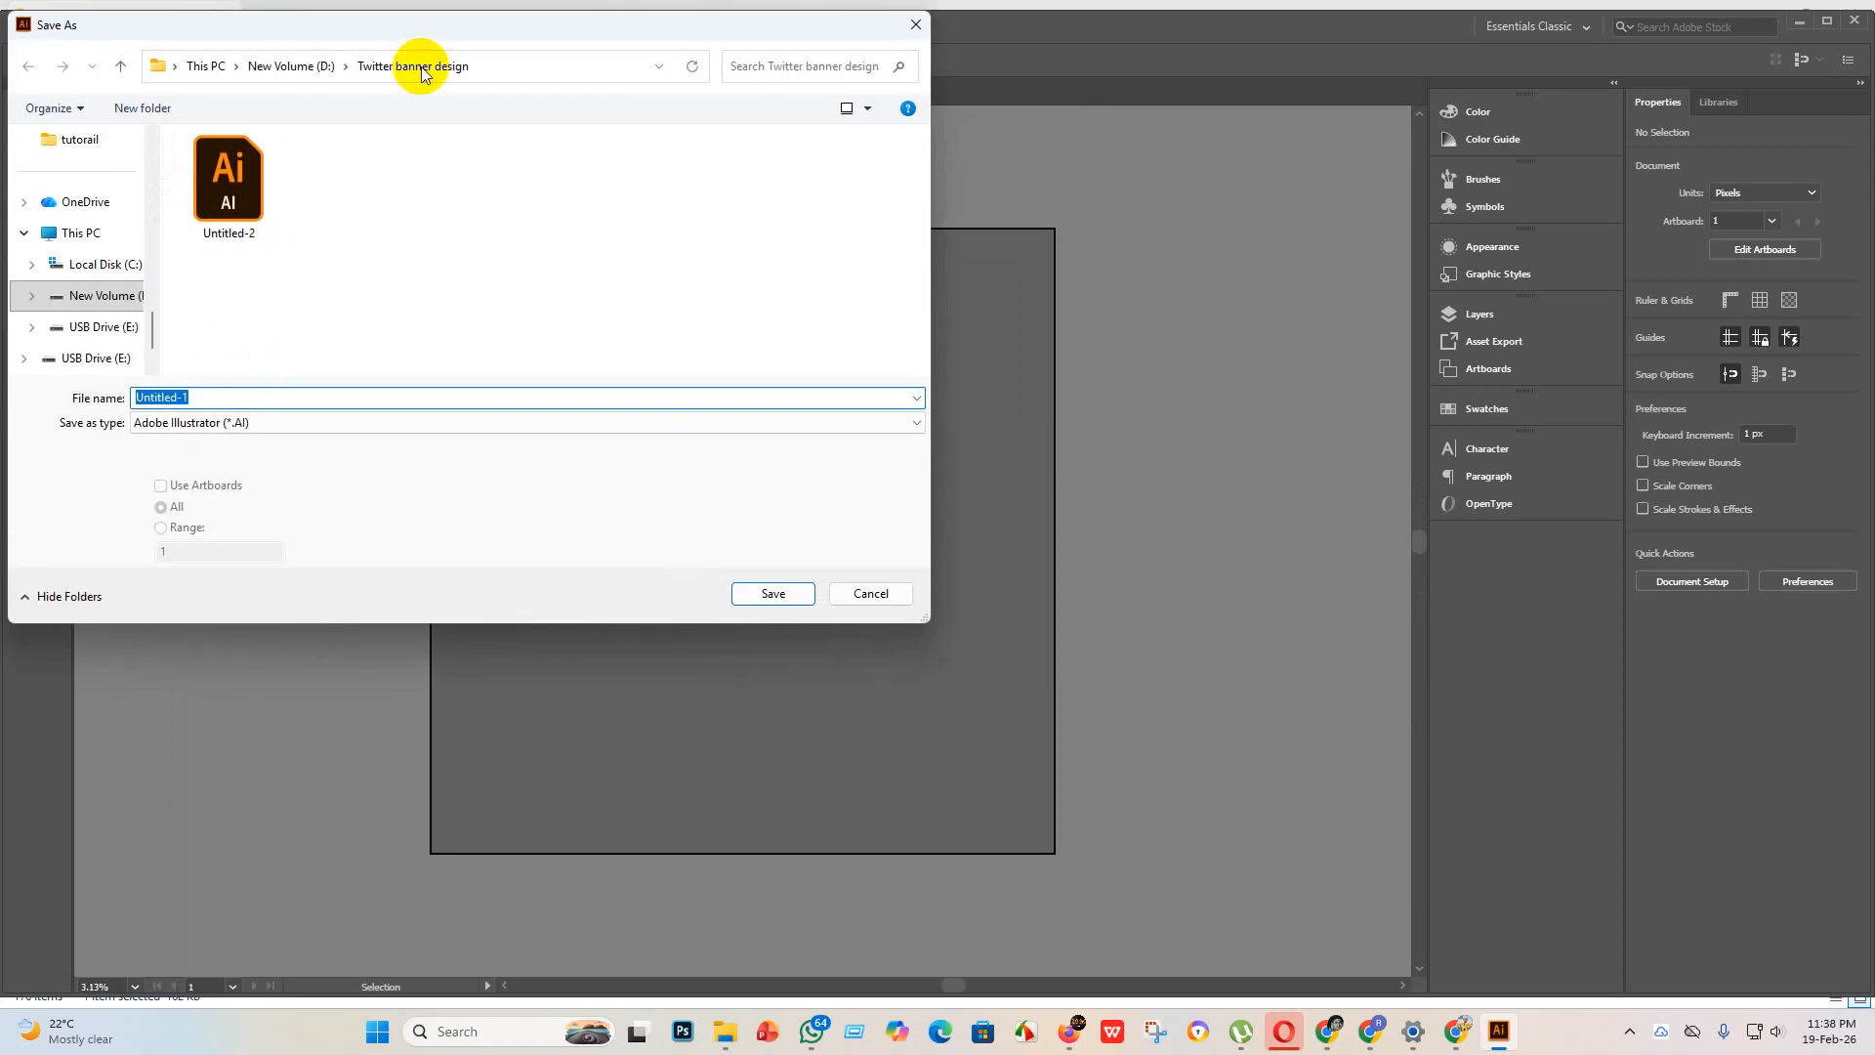
scroll(93, 350, up, 2)
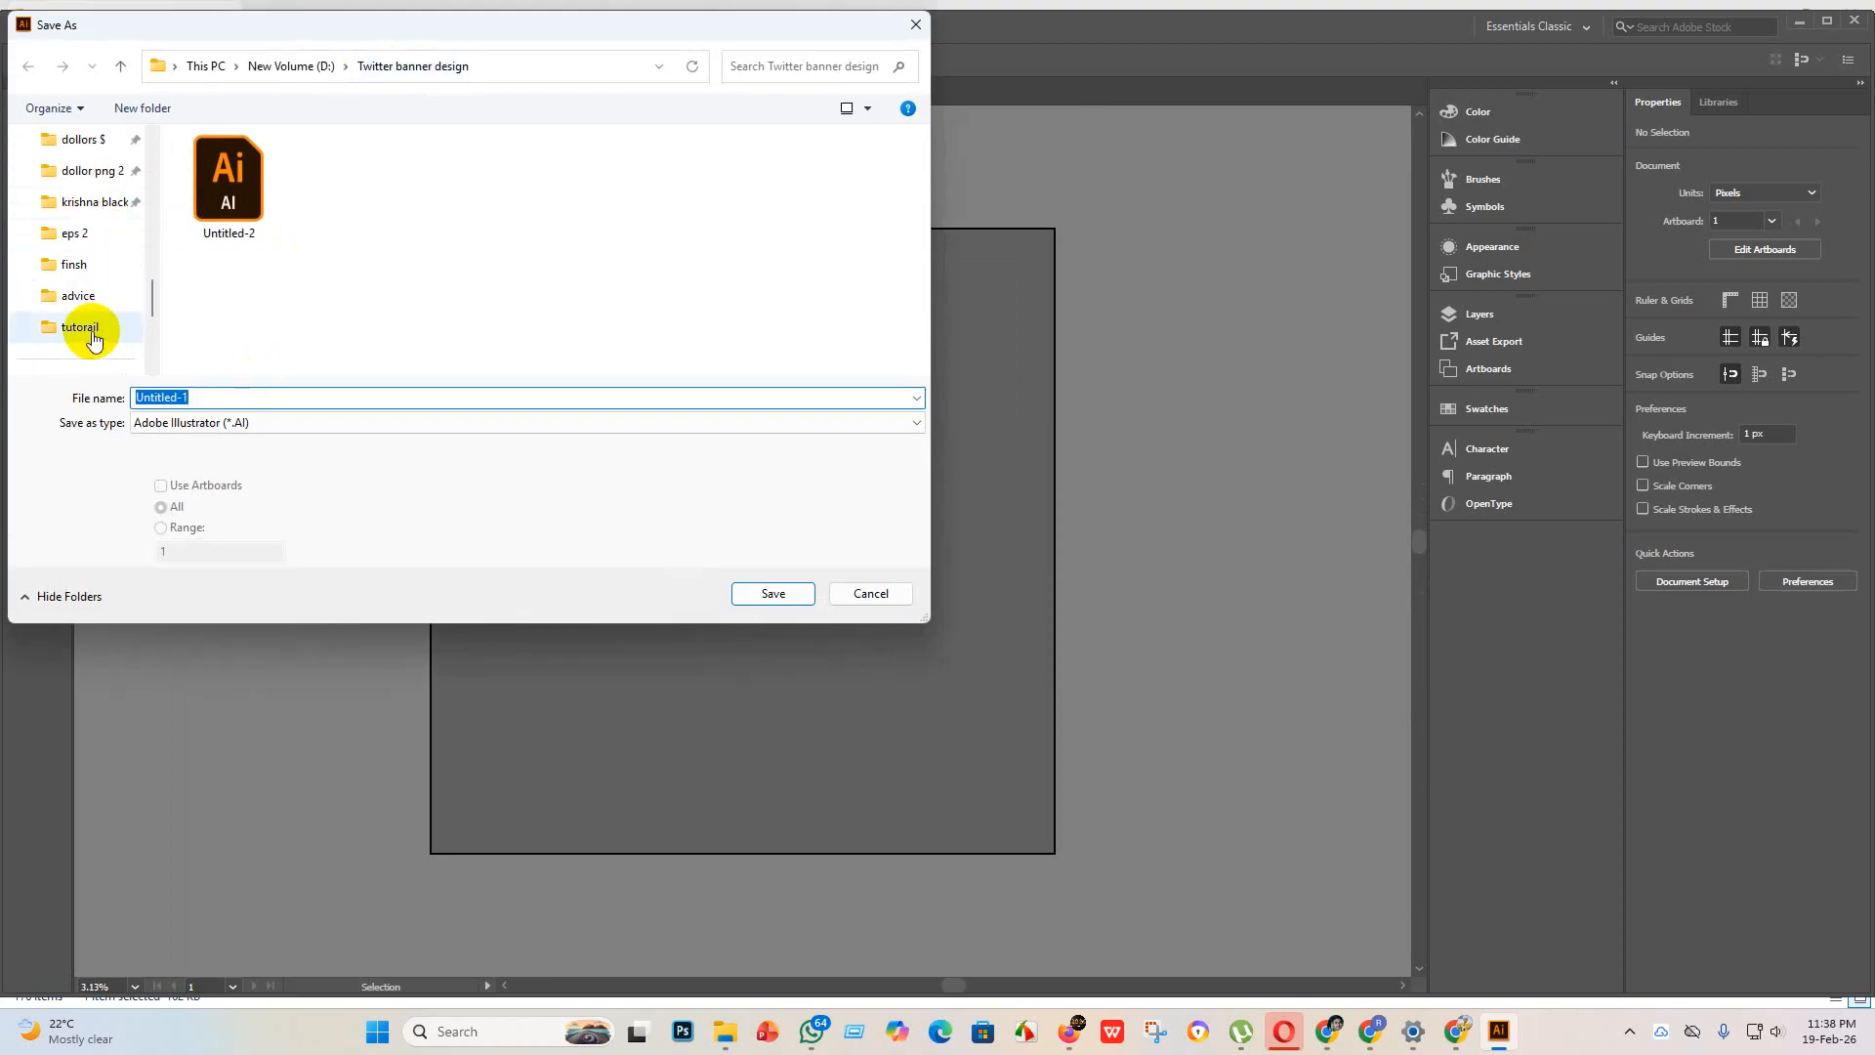
scroll(97, 342, up, 5)
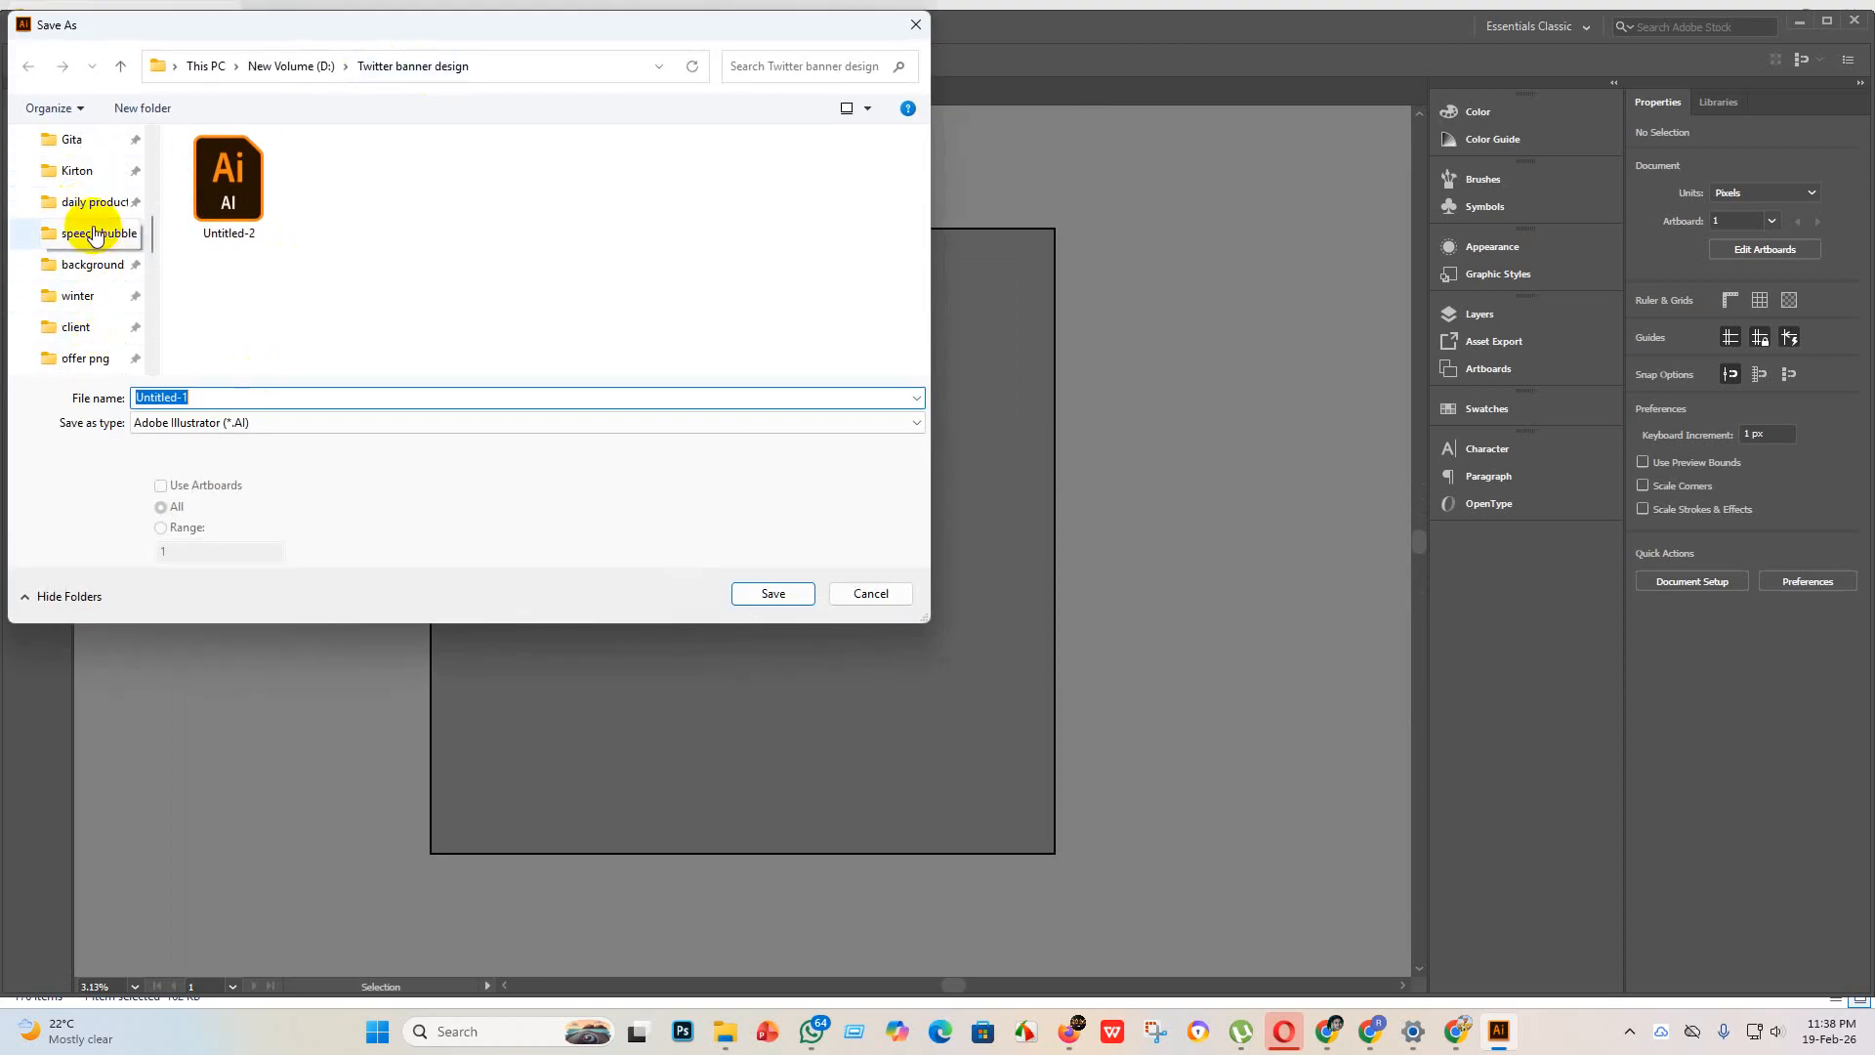
scroll(88, 191, down, 4)
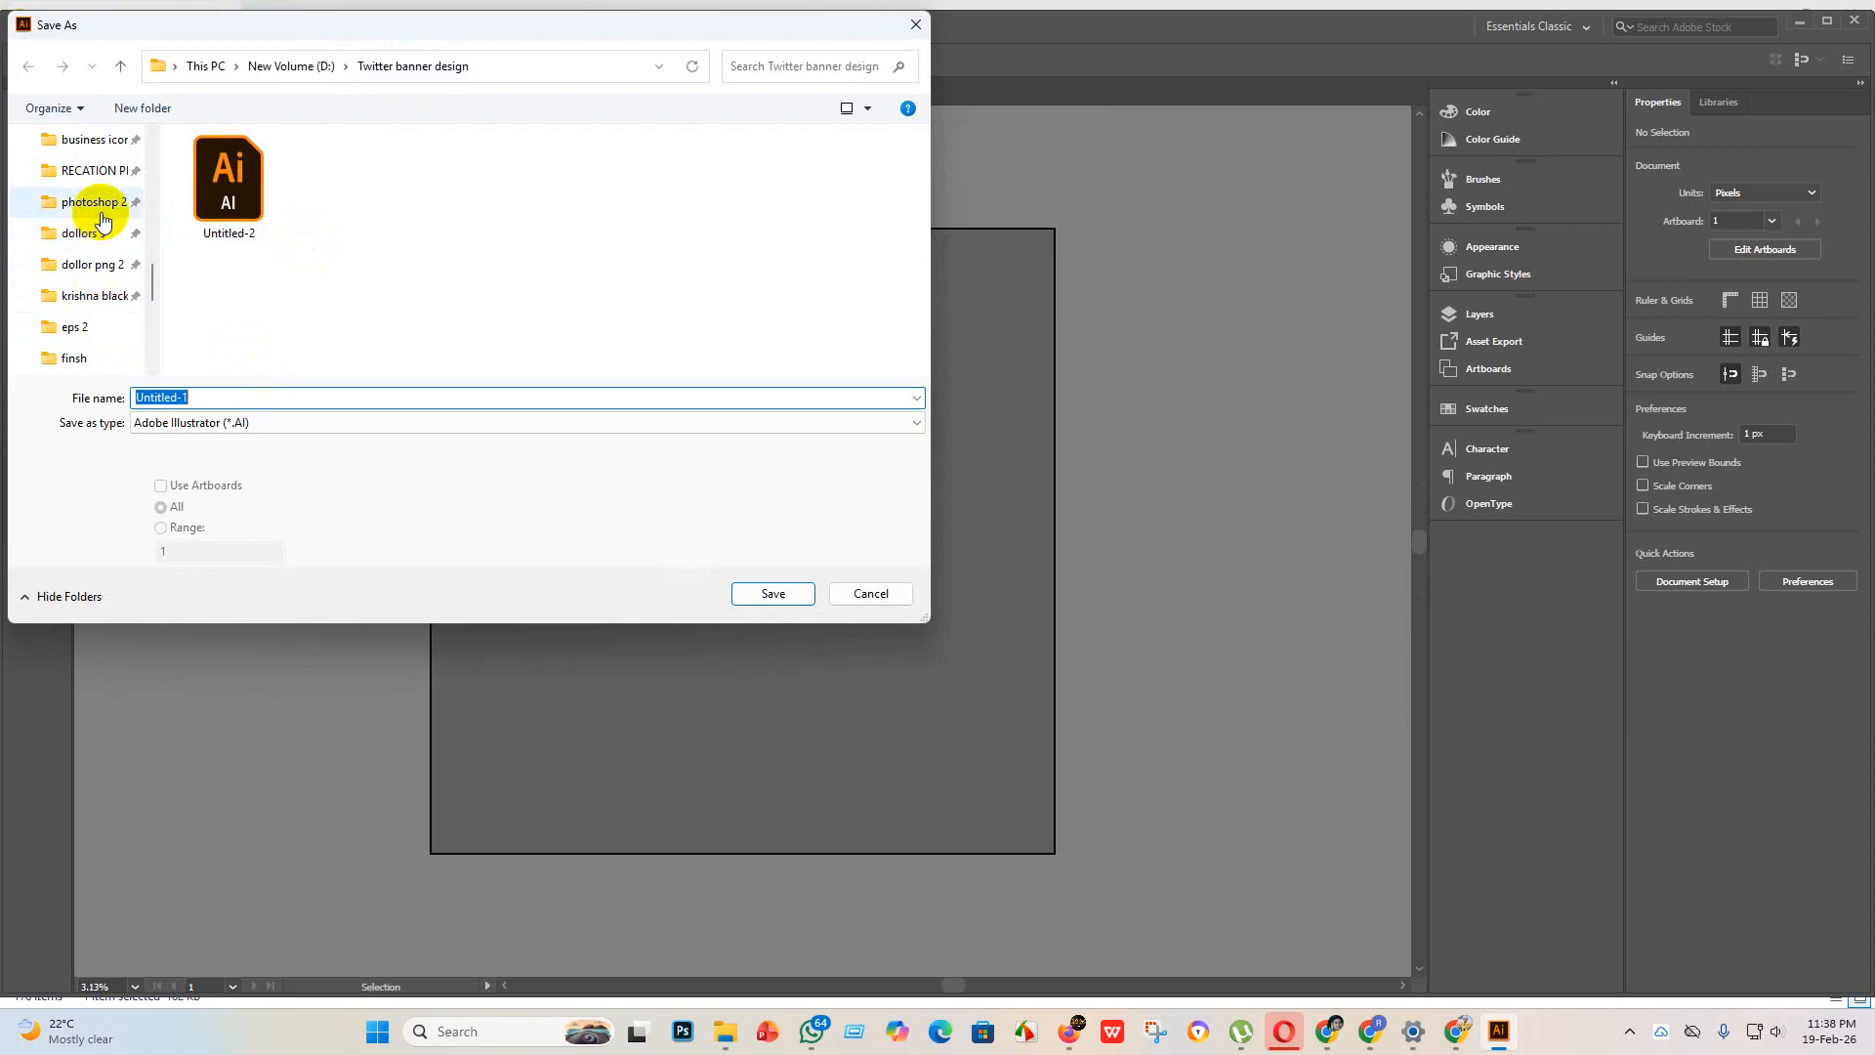
scroll(103, 284, down, 5)
scroll(103, 323, up, 3)
scroll(103, 322, up, 3)
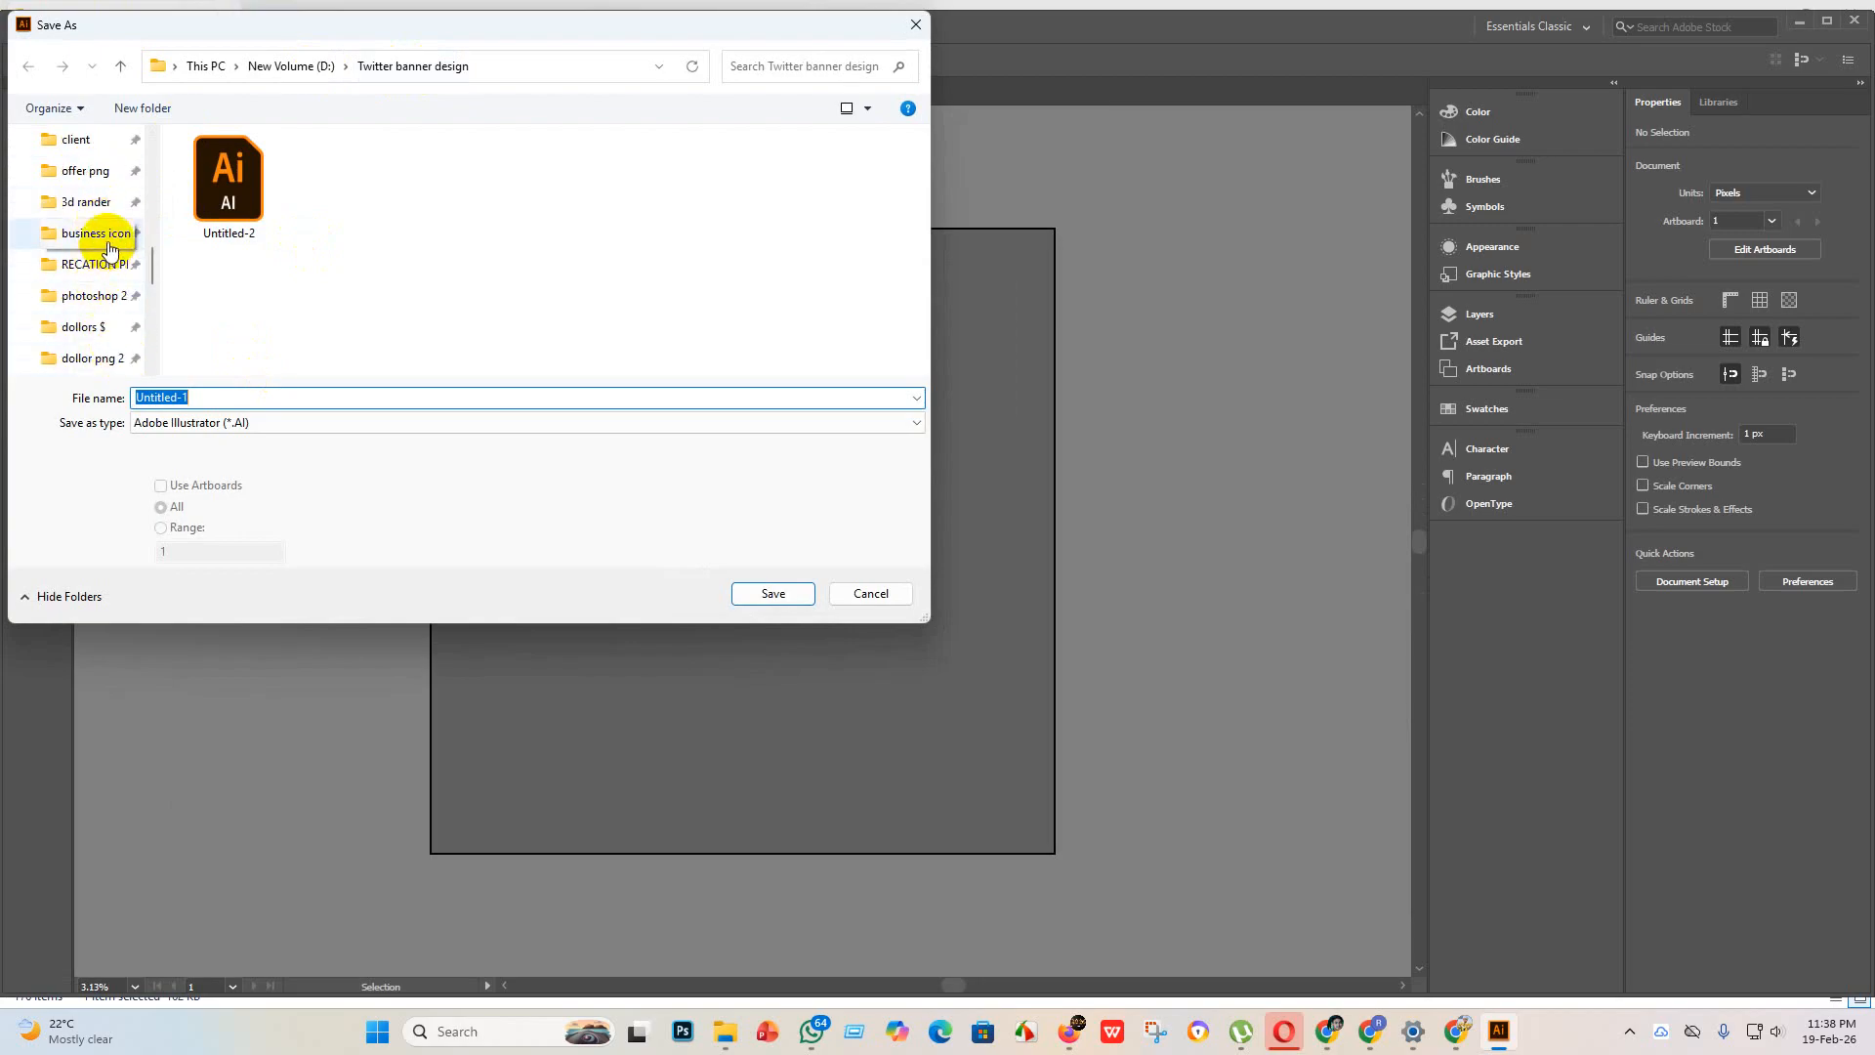
click(98, 234)
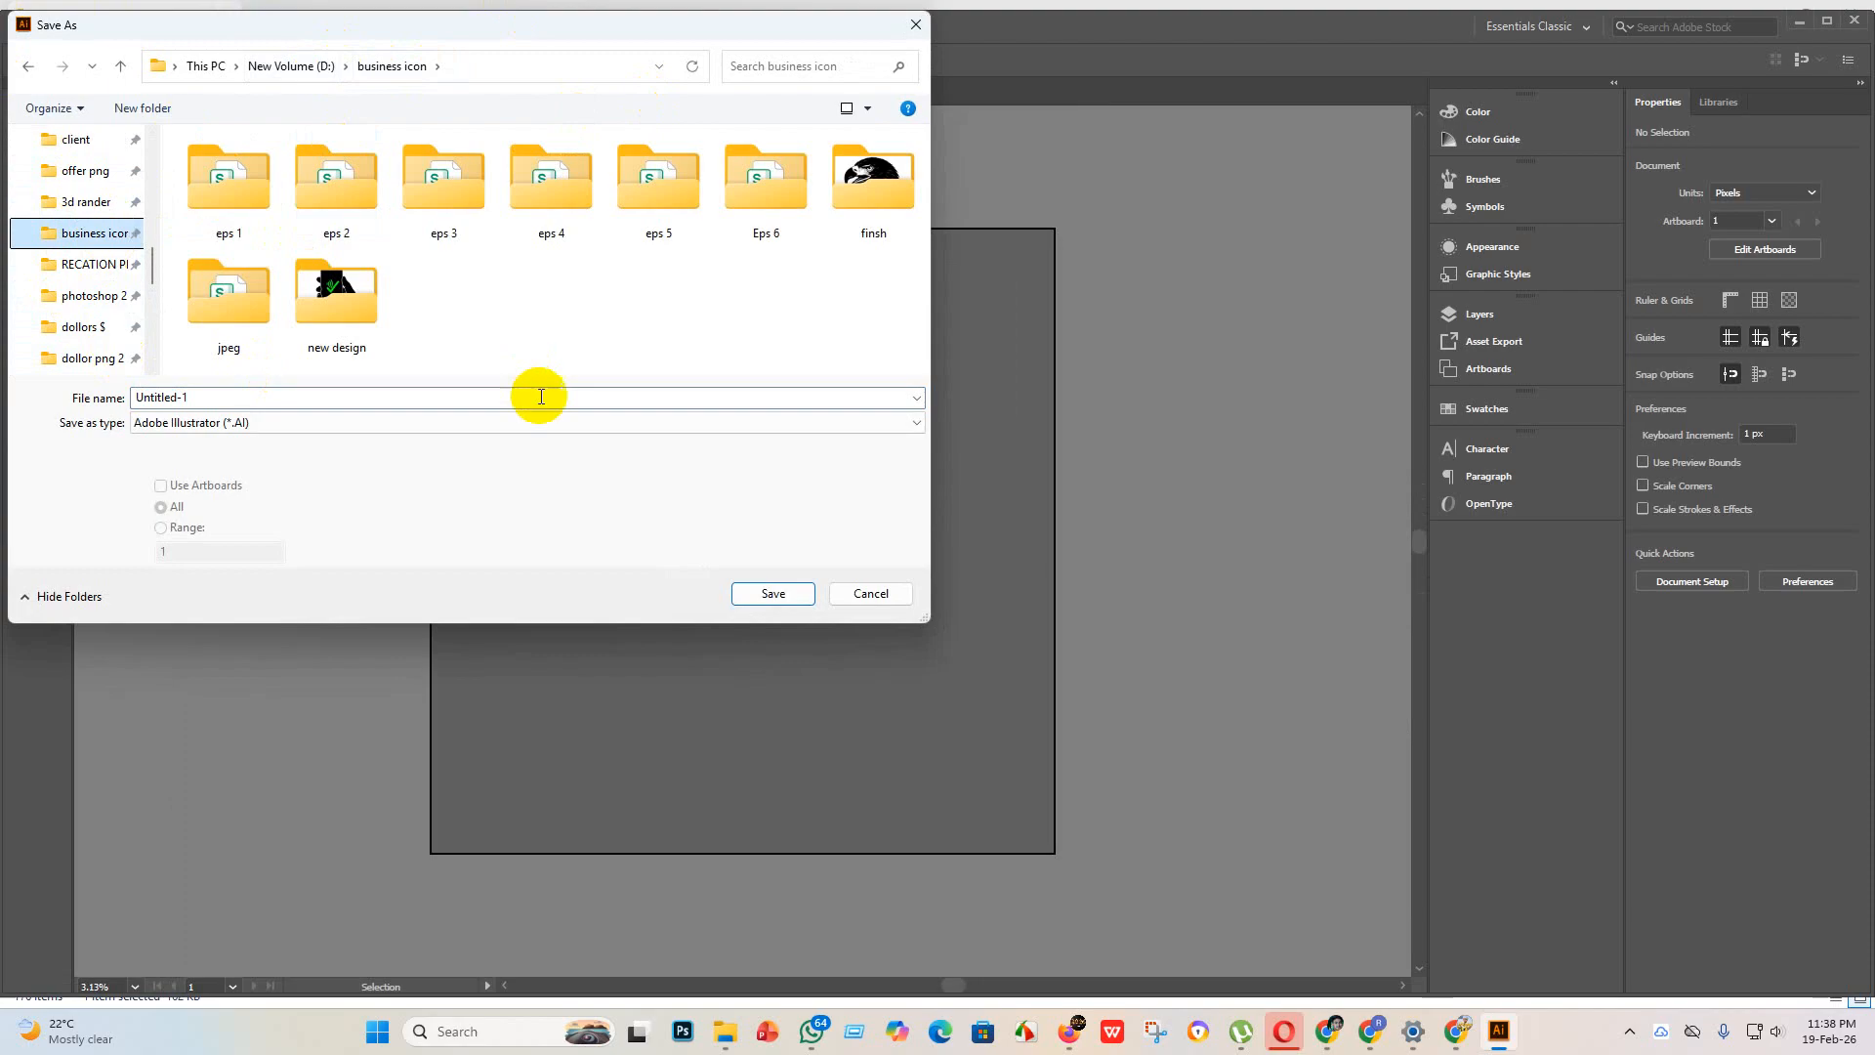
double_click(341, 304)
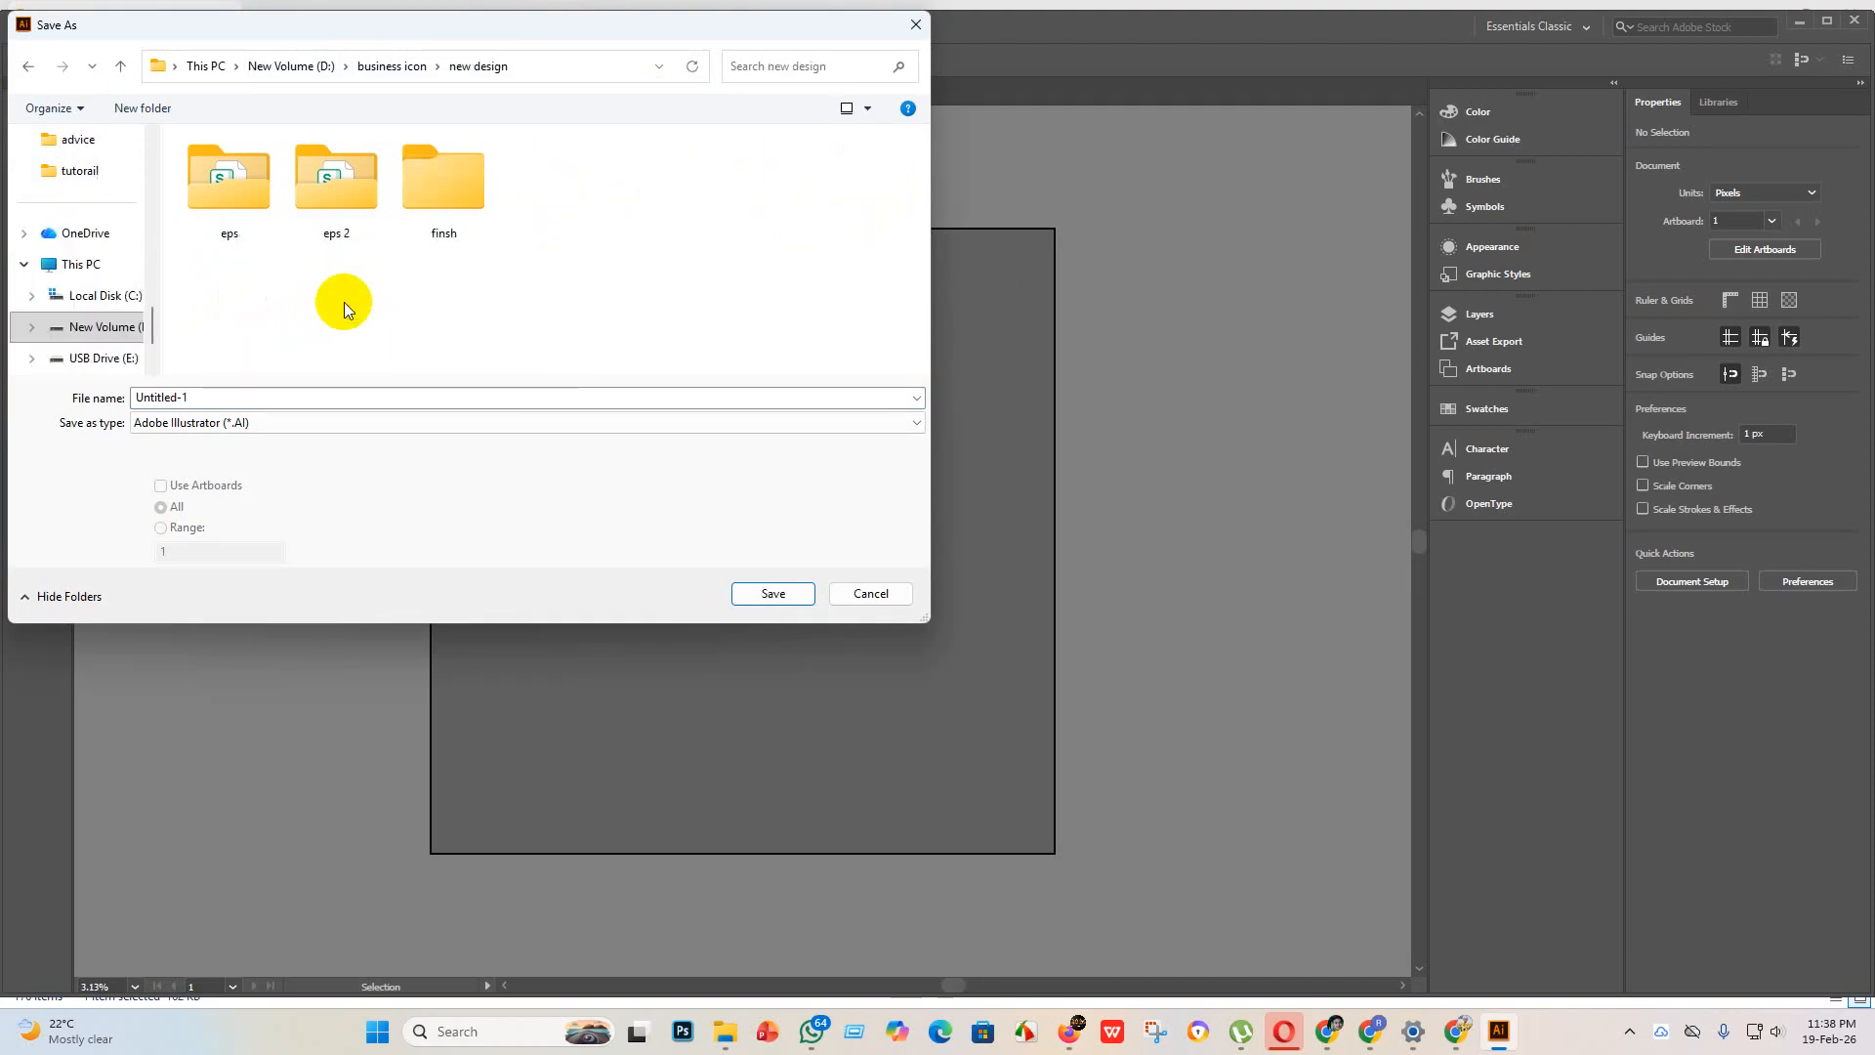
Step: Create a folder named "eps 3" inside the "new design" folder
right_click(554, 170)
mouse_move(659, 343)
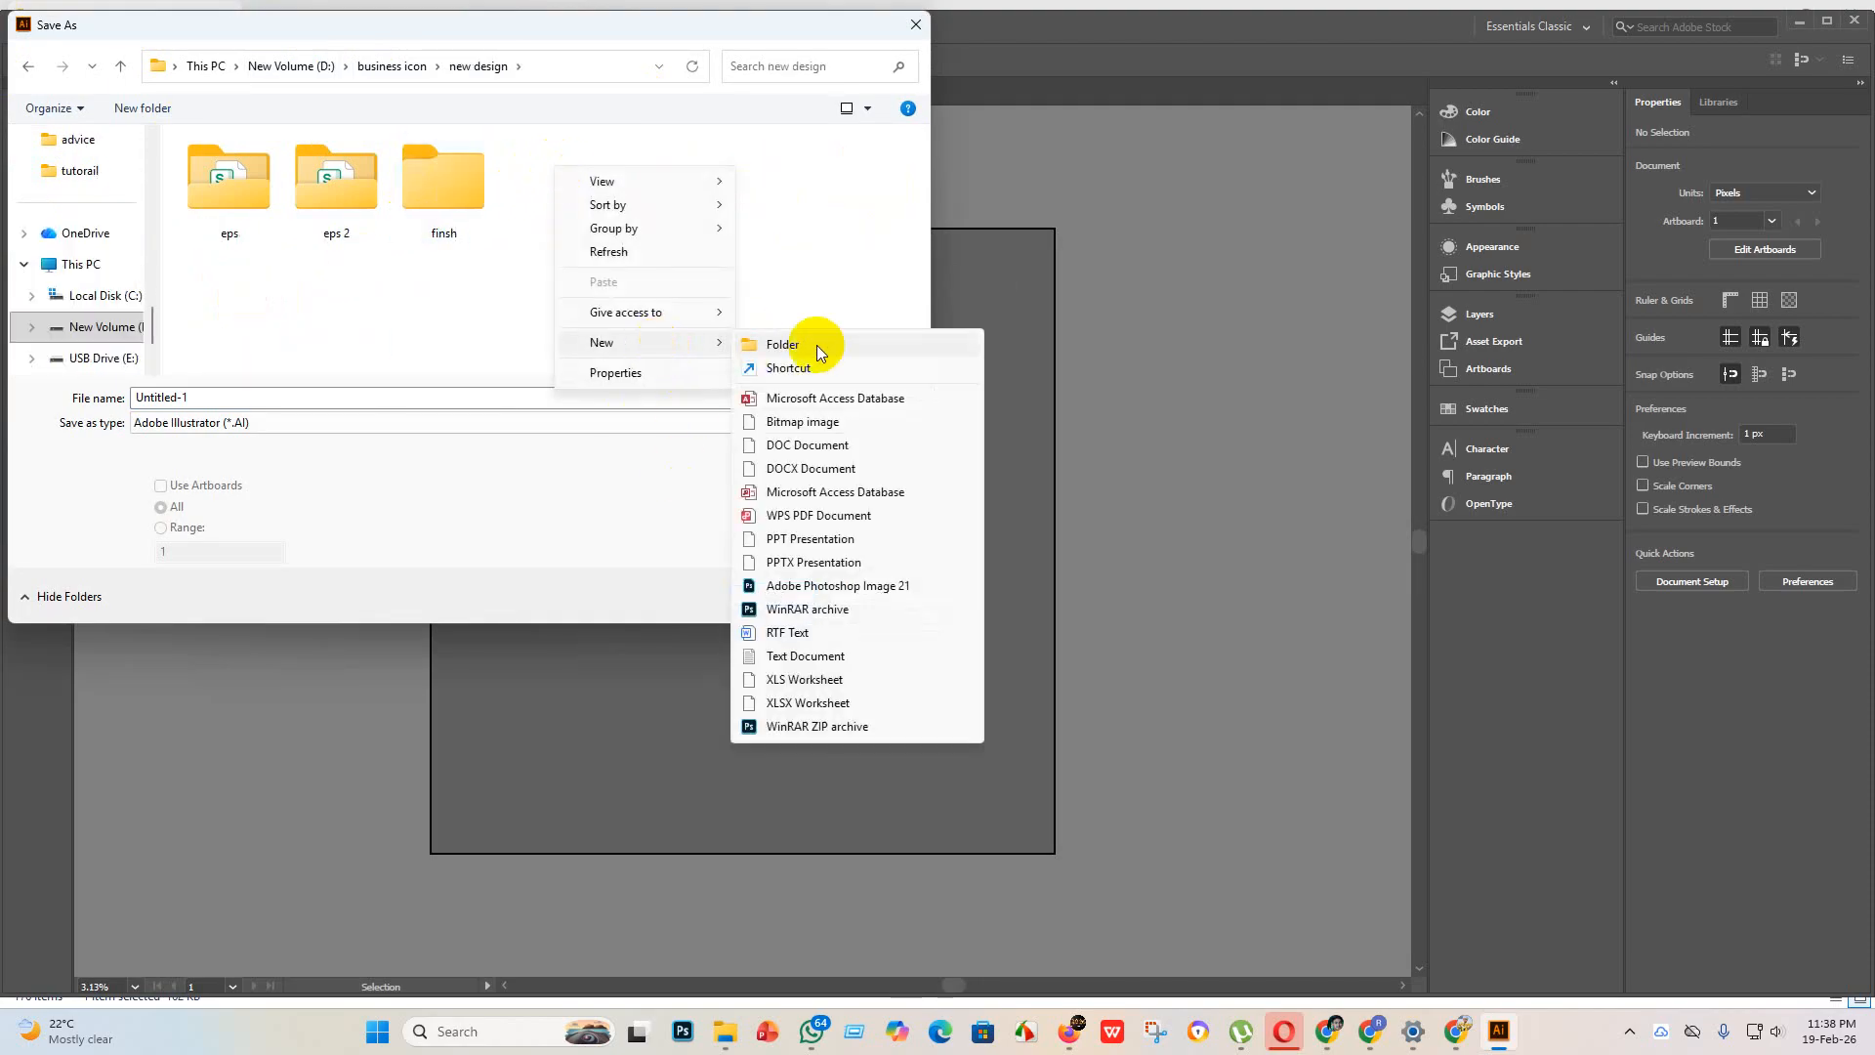
click(803, 347)
key(BackSpace)
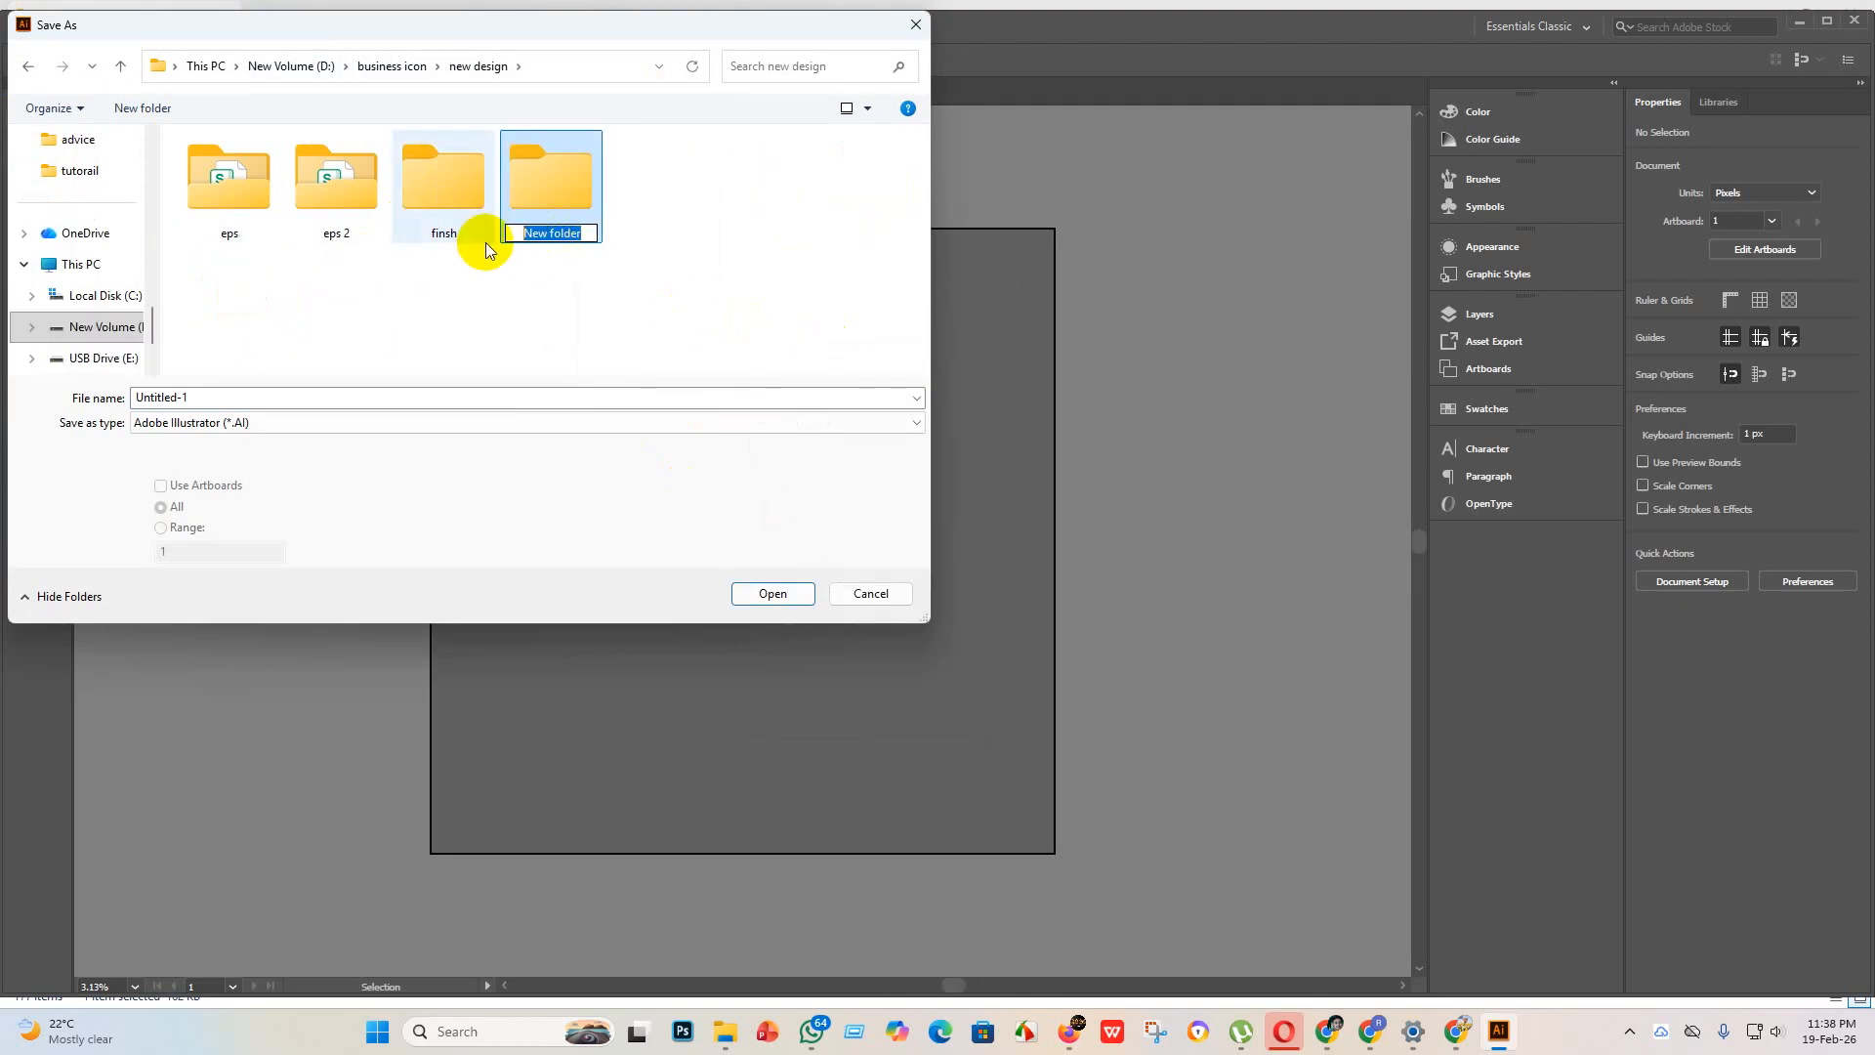
text(e)
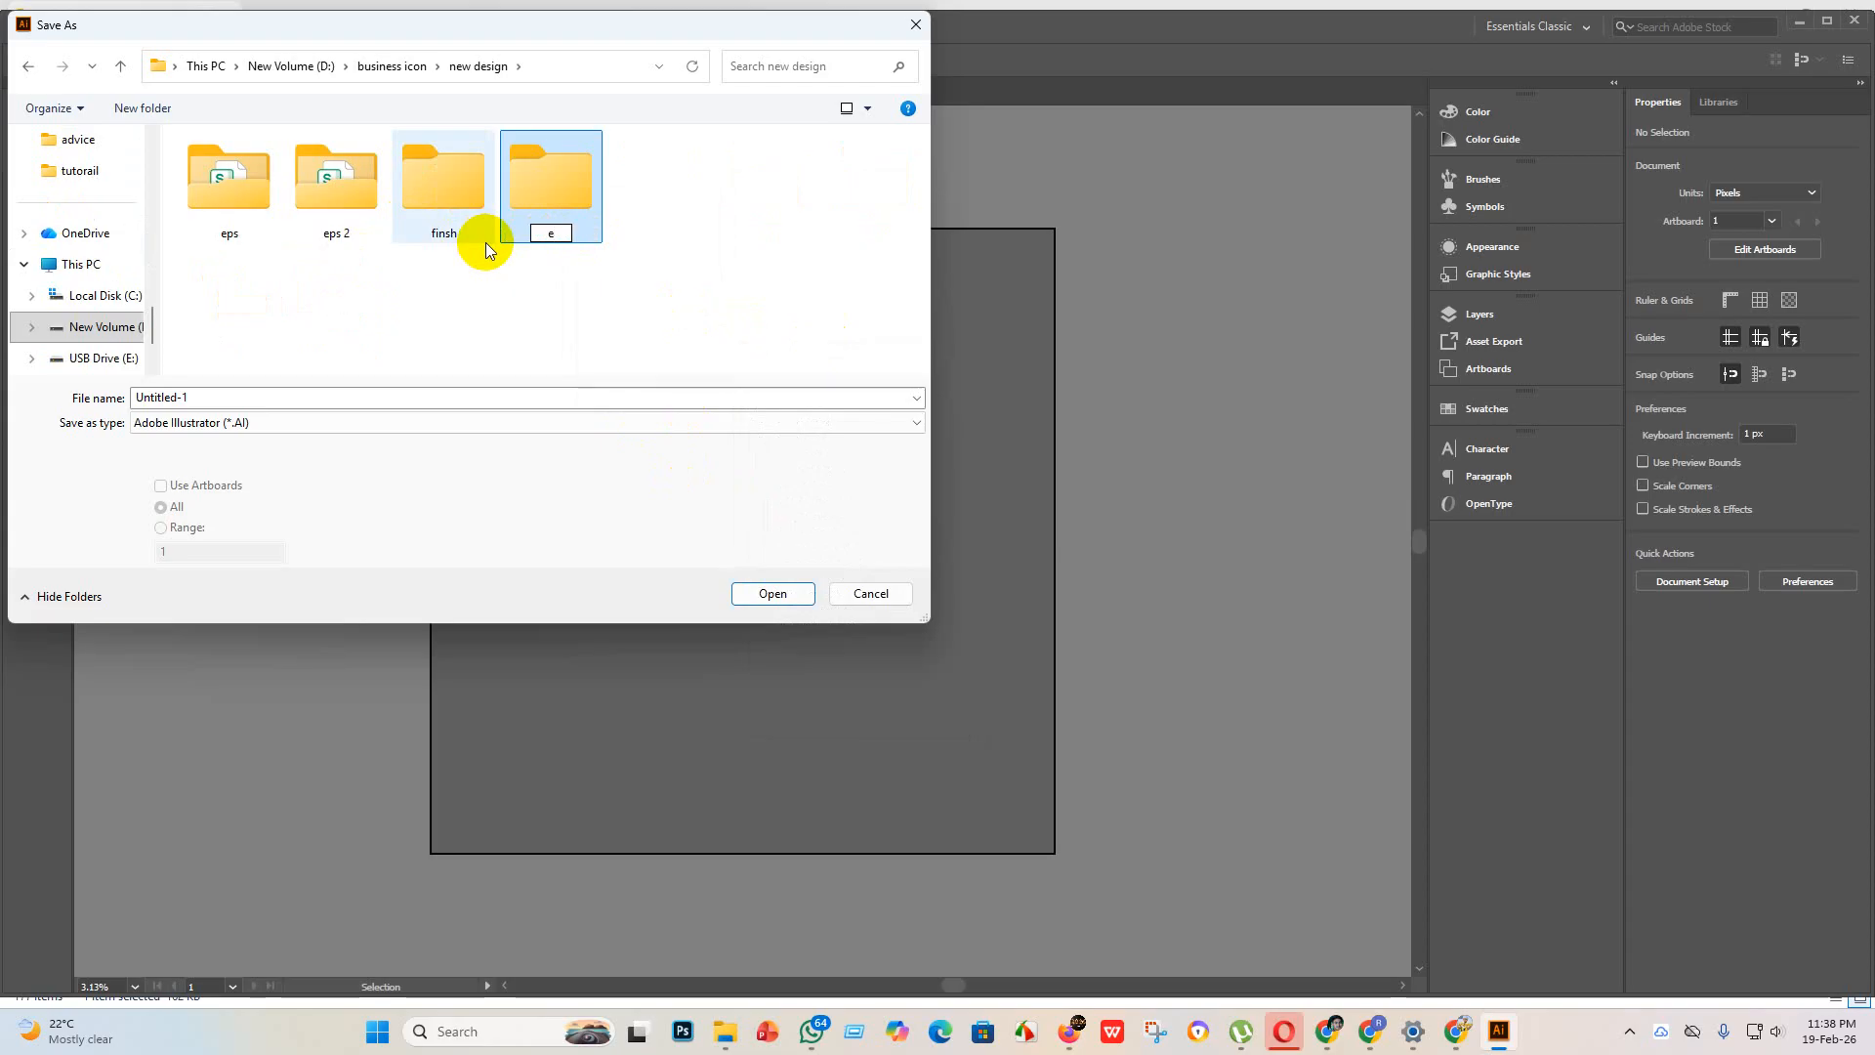
text(ps 3)
key(Return)
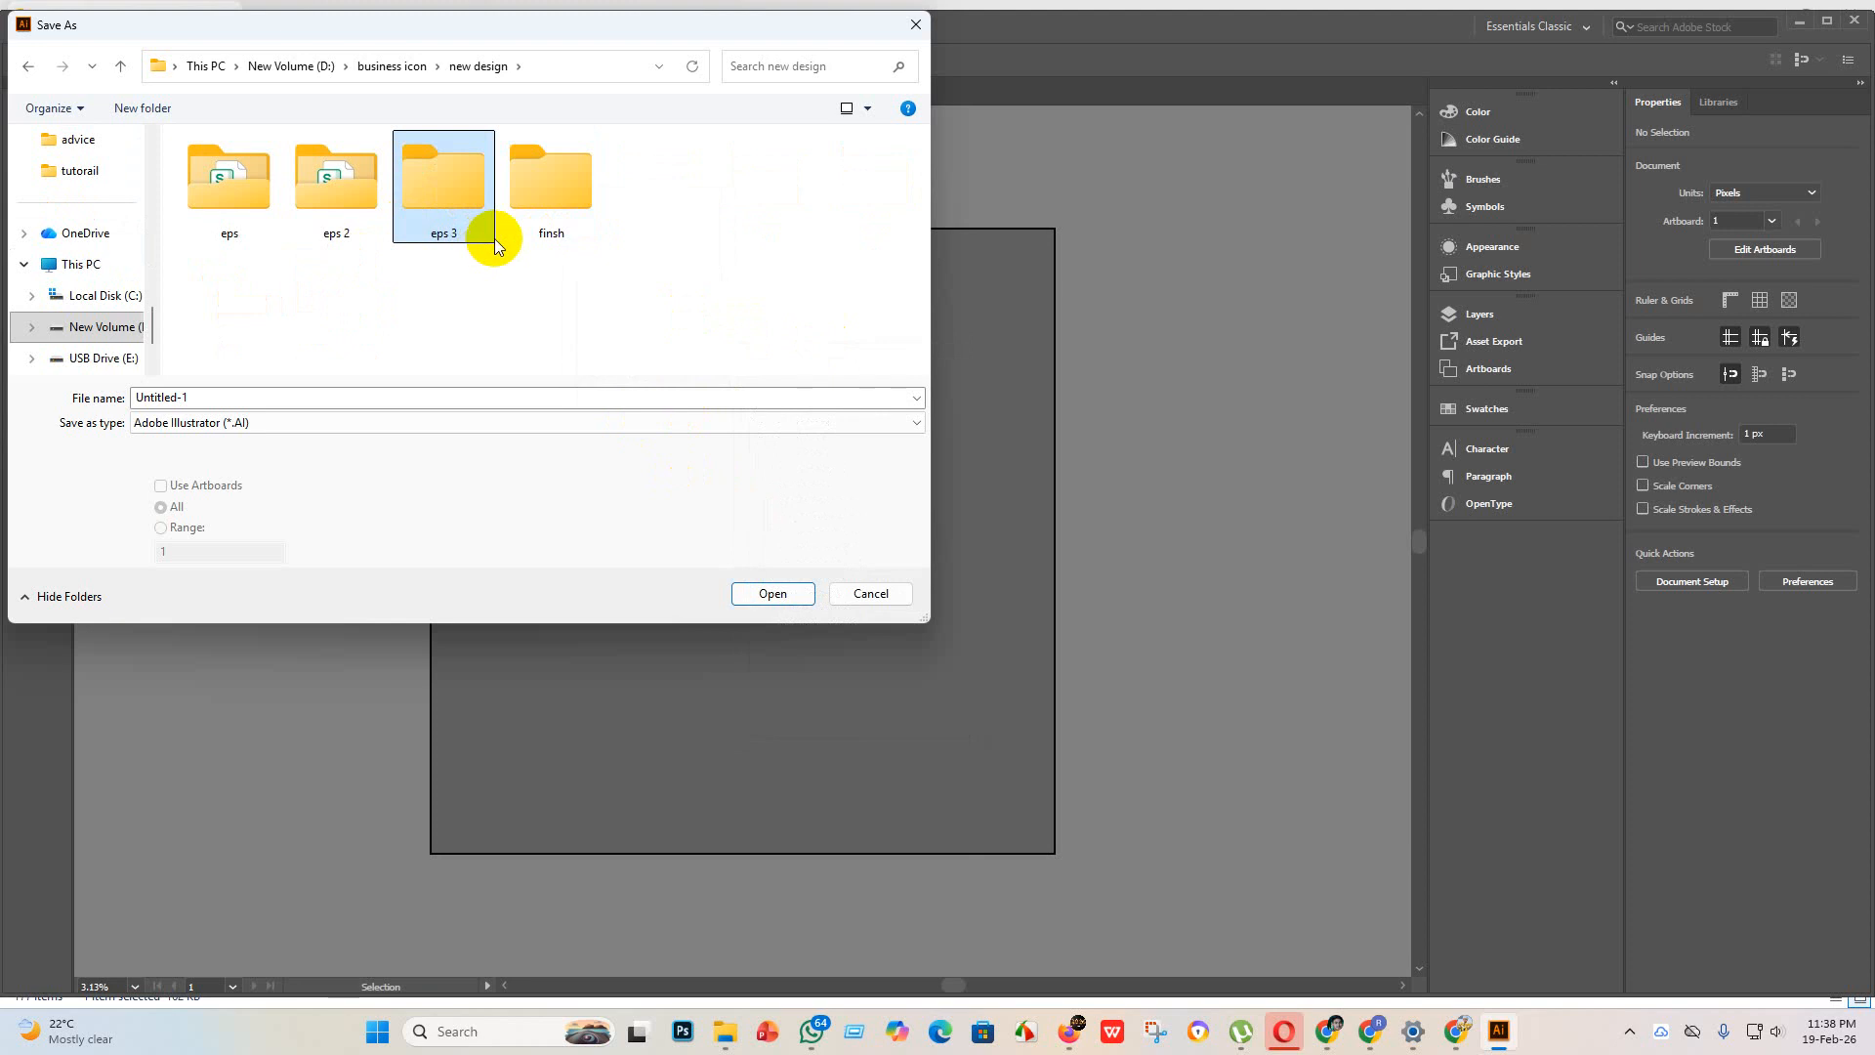
Step: Save the flower vase as Untitled-1 in the "eps 3" folder in Illustrator EPS format, using the Illustrator 9 EPS version
double_click(451, 193)
click(753, 432)
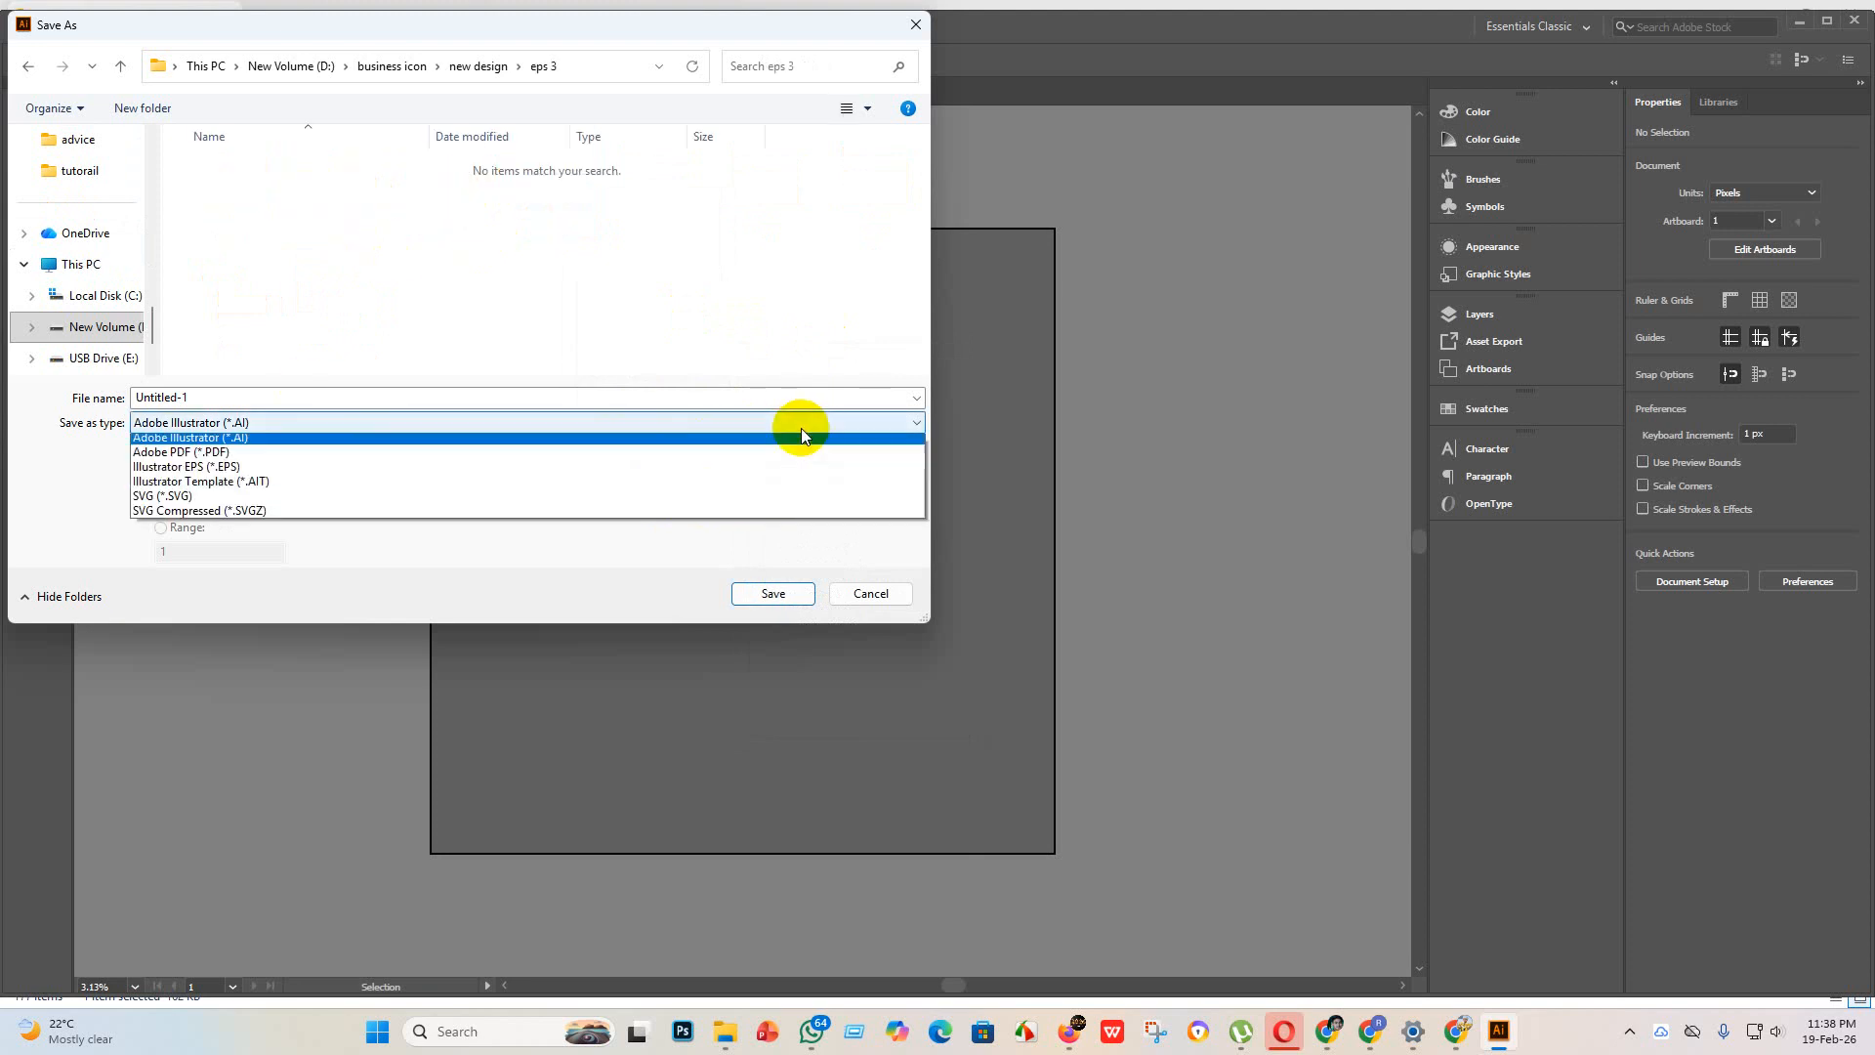
click(283, 469)
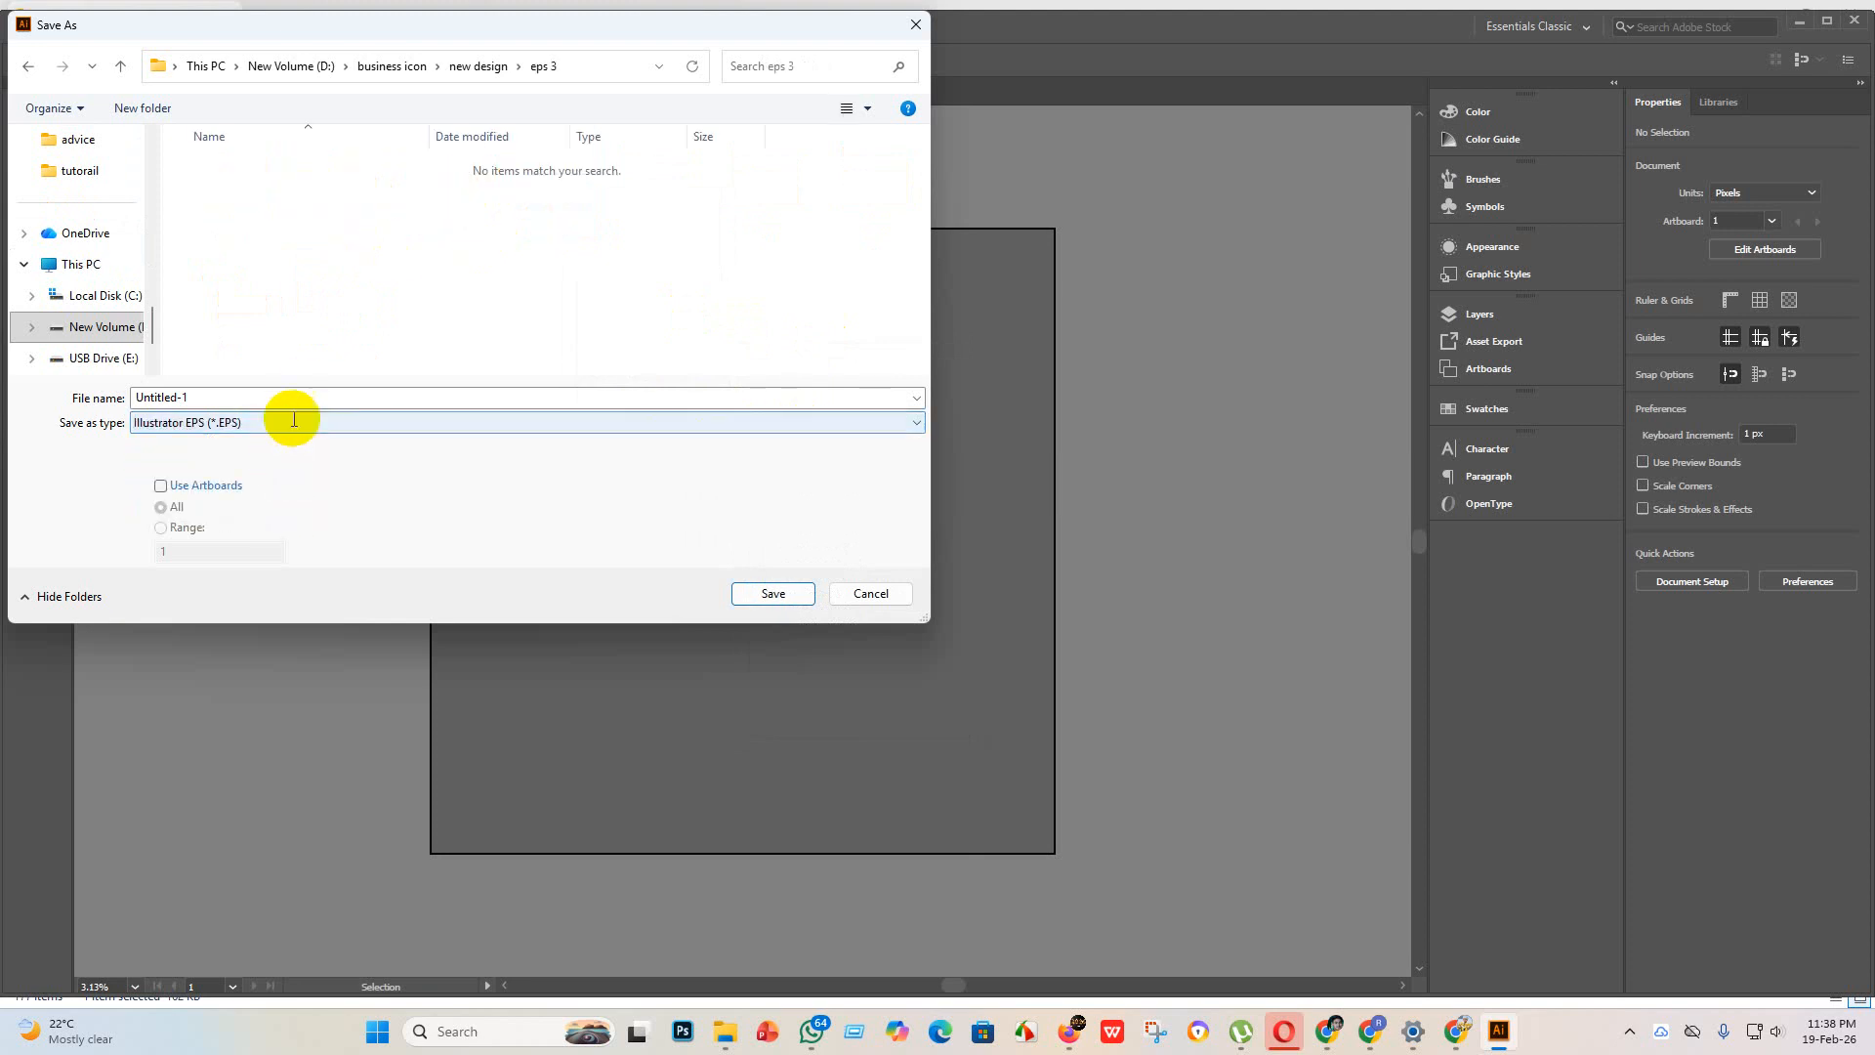
click(811, 593)
click(988, 233)
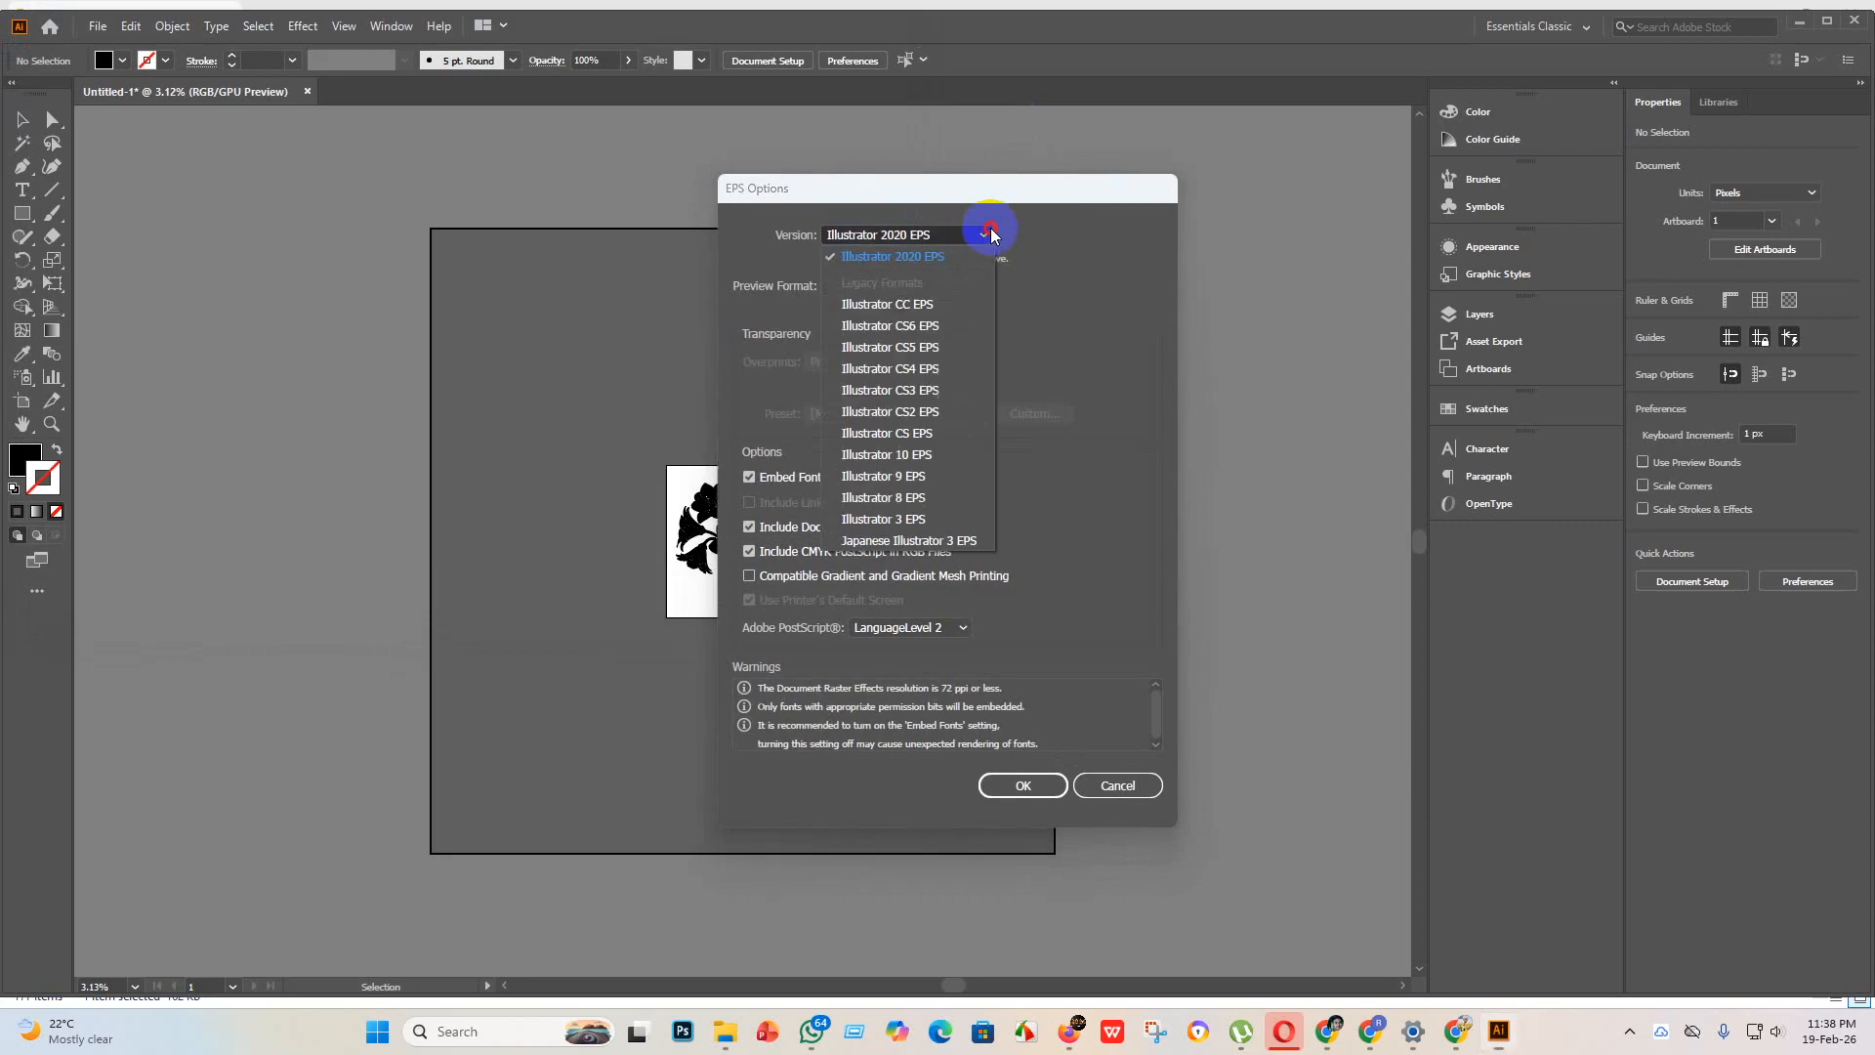
click(922, 475)
click(1023, 766)
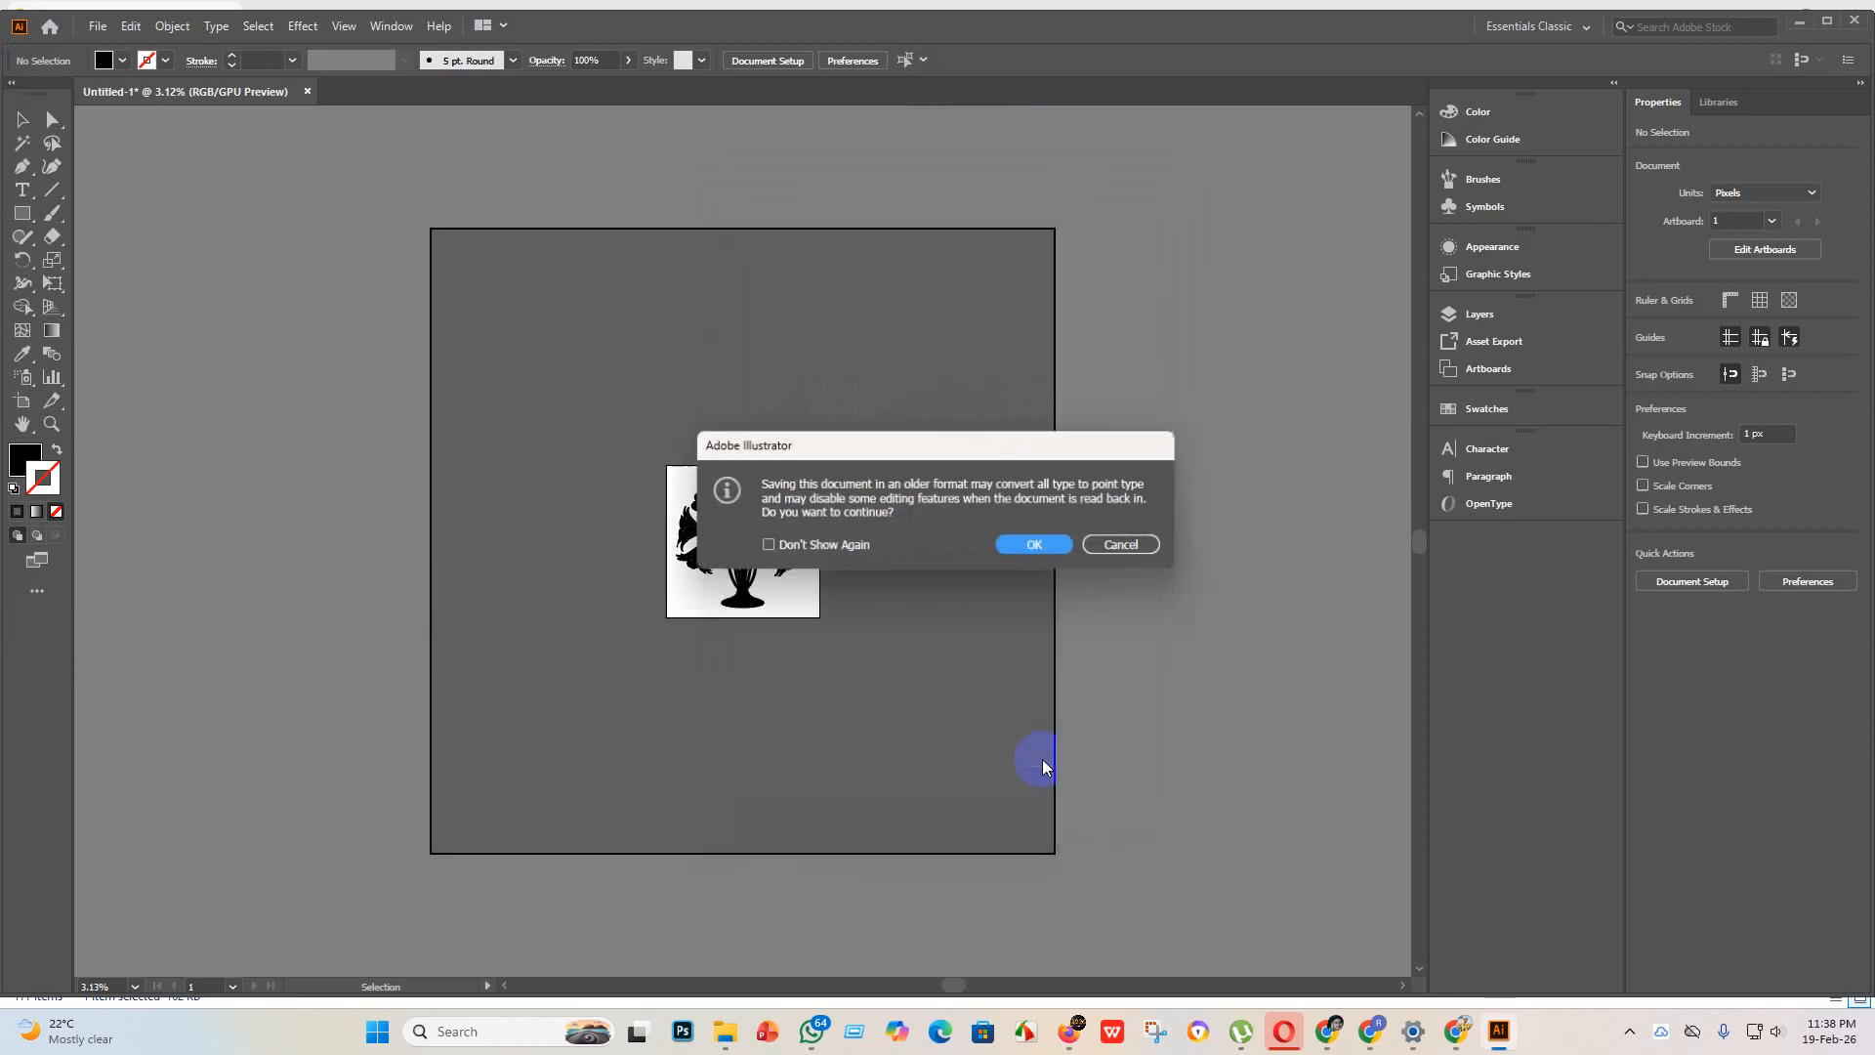
click(1035, 546)
Step: Export the flower vase as an RGB JPEG to "eps 3", using all artboards, quality 10 (Maximum) and High (300 ppi) resolution
click(94, 26)
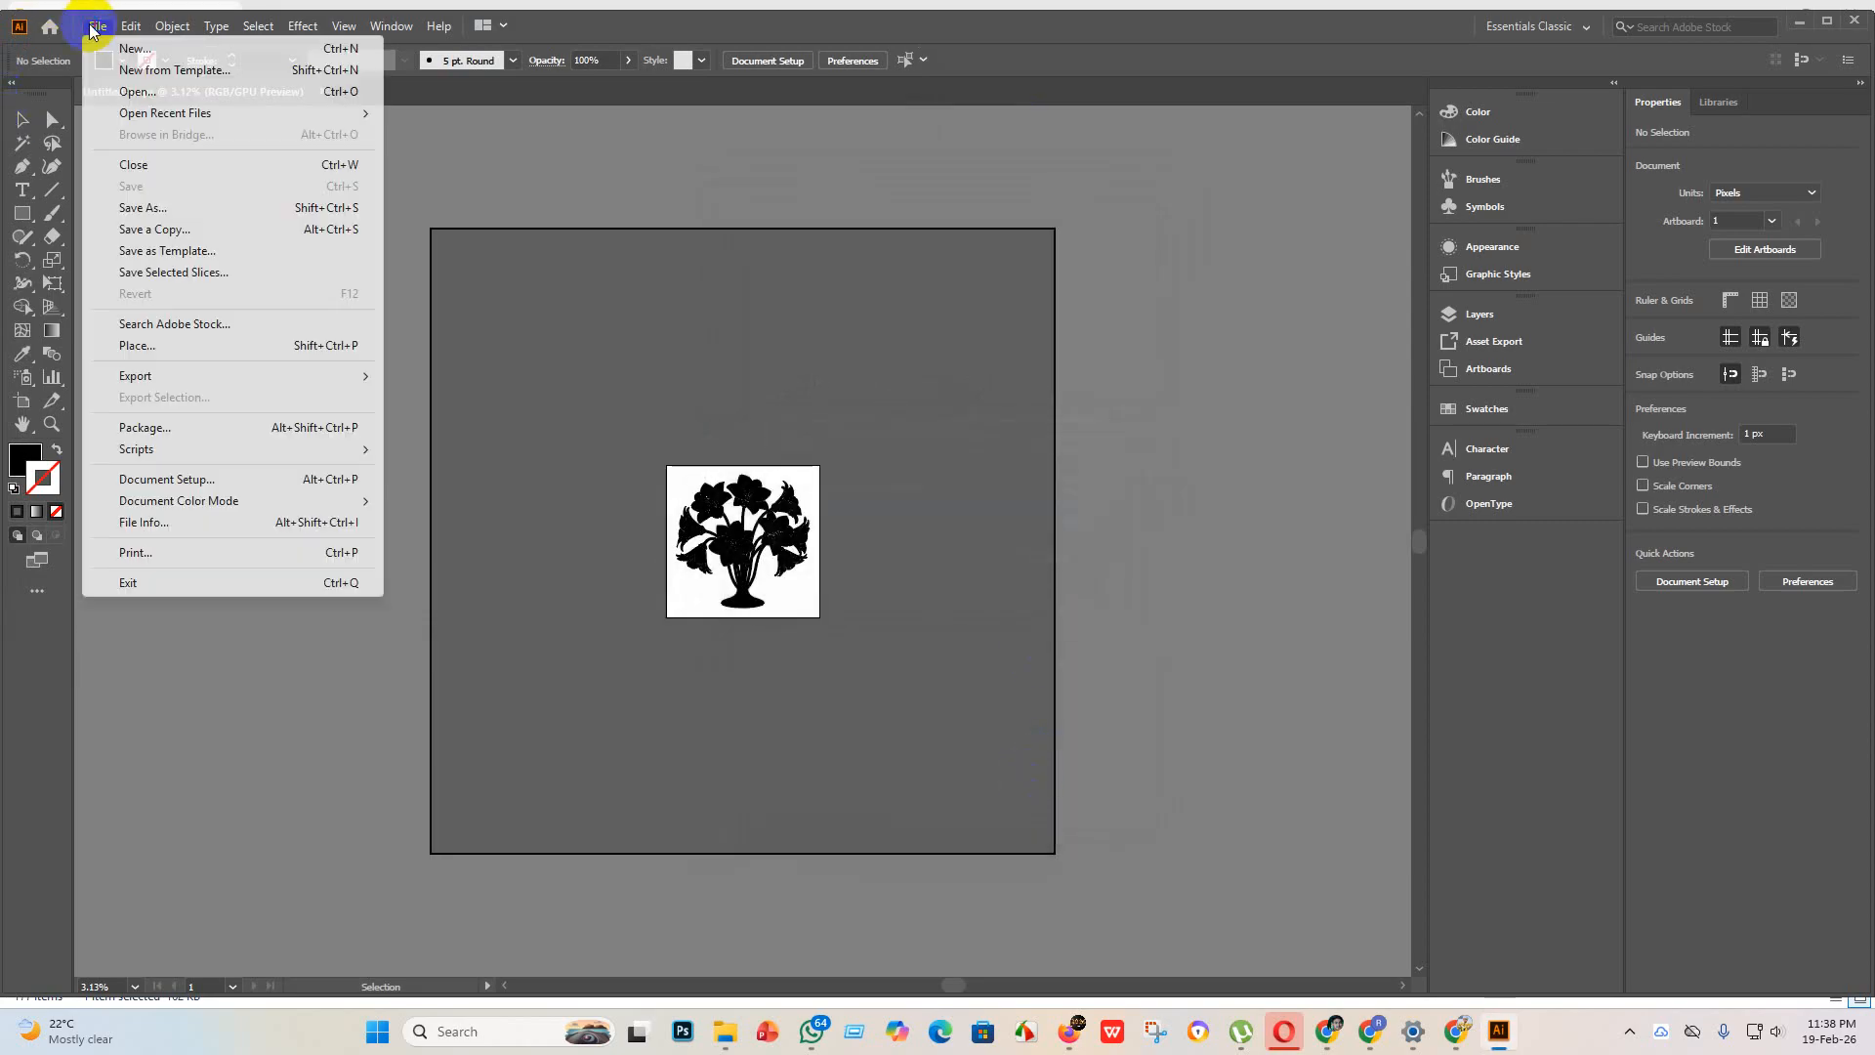
mouse_move(186, 376)
click(493, 393)
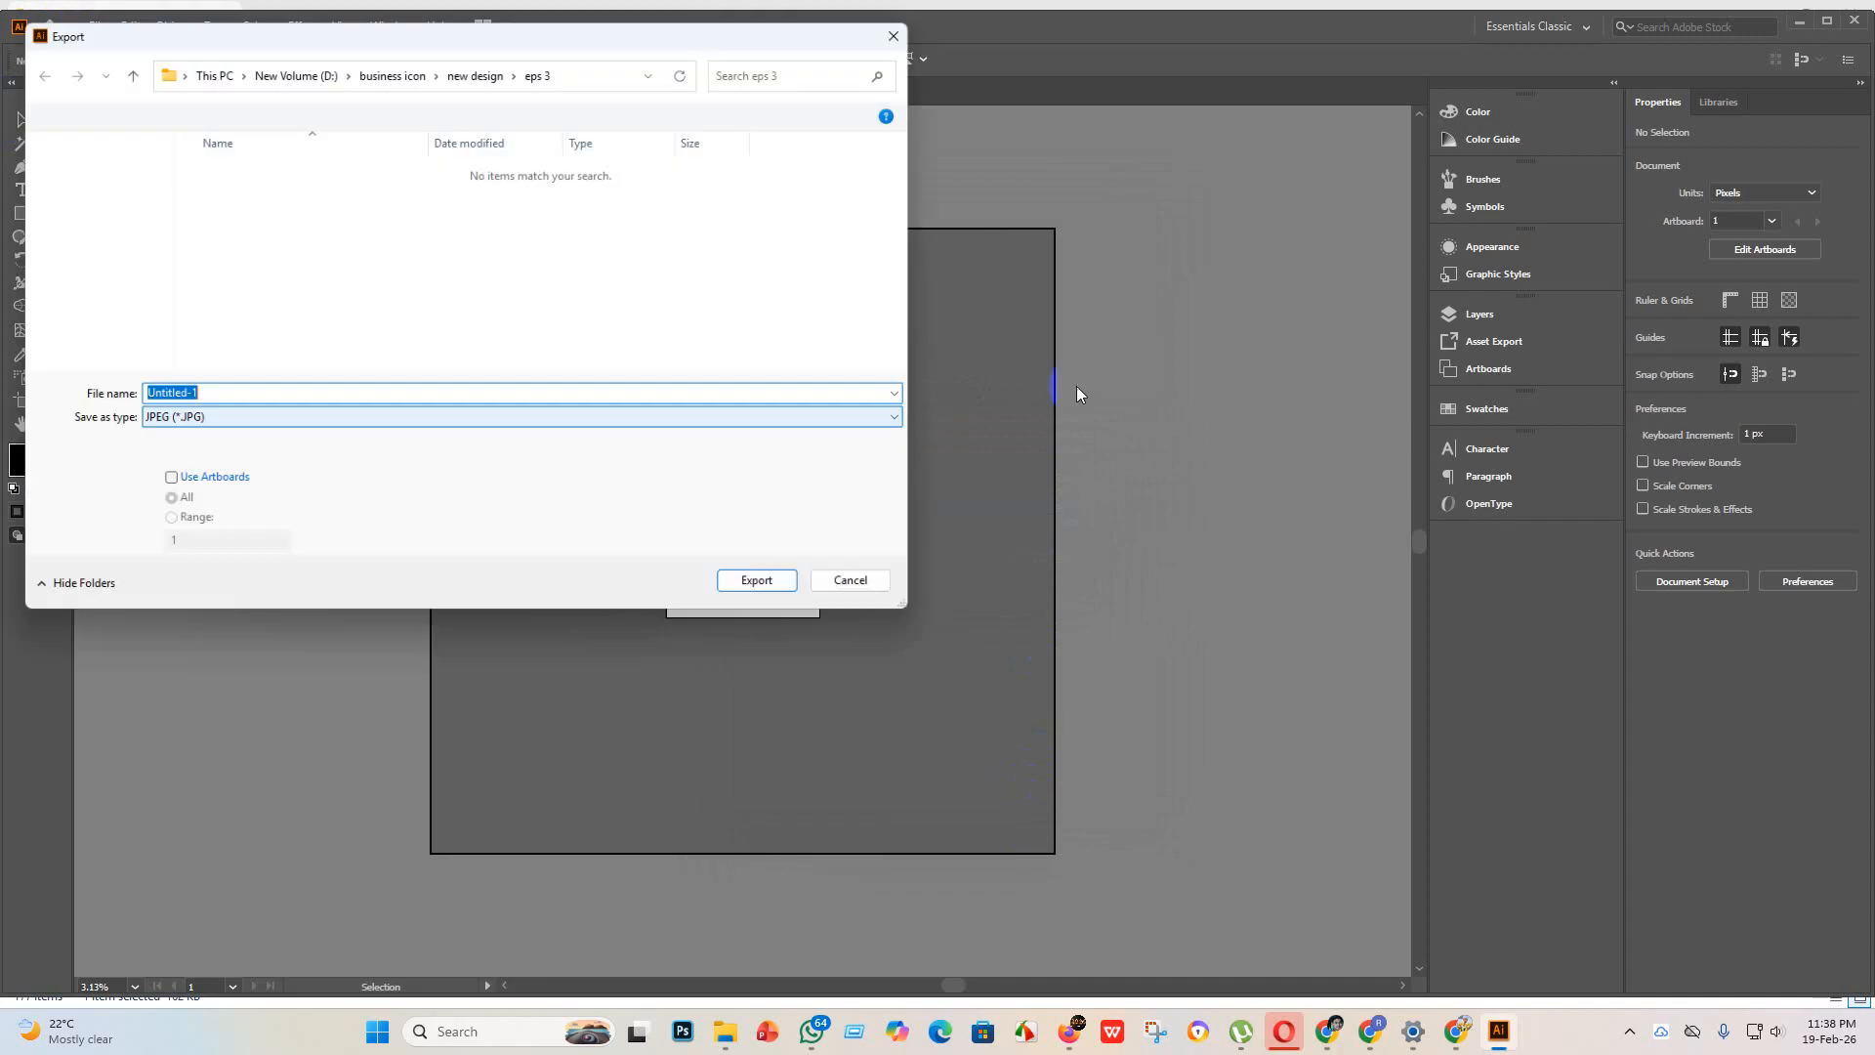
click(160, 485)
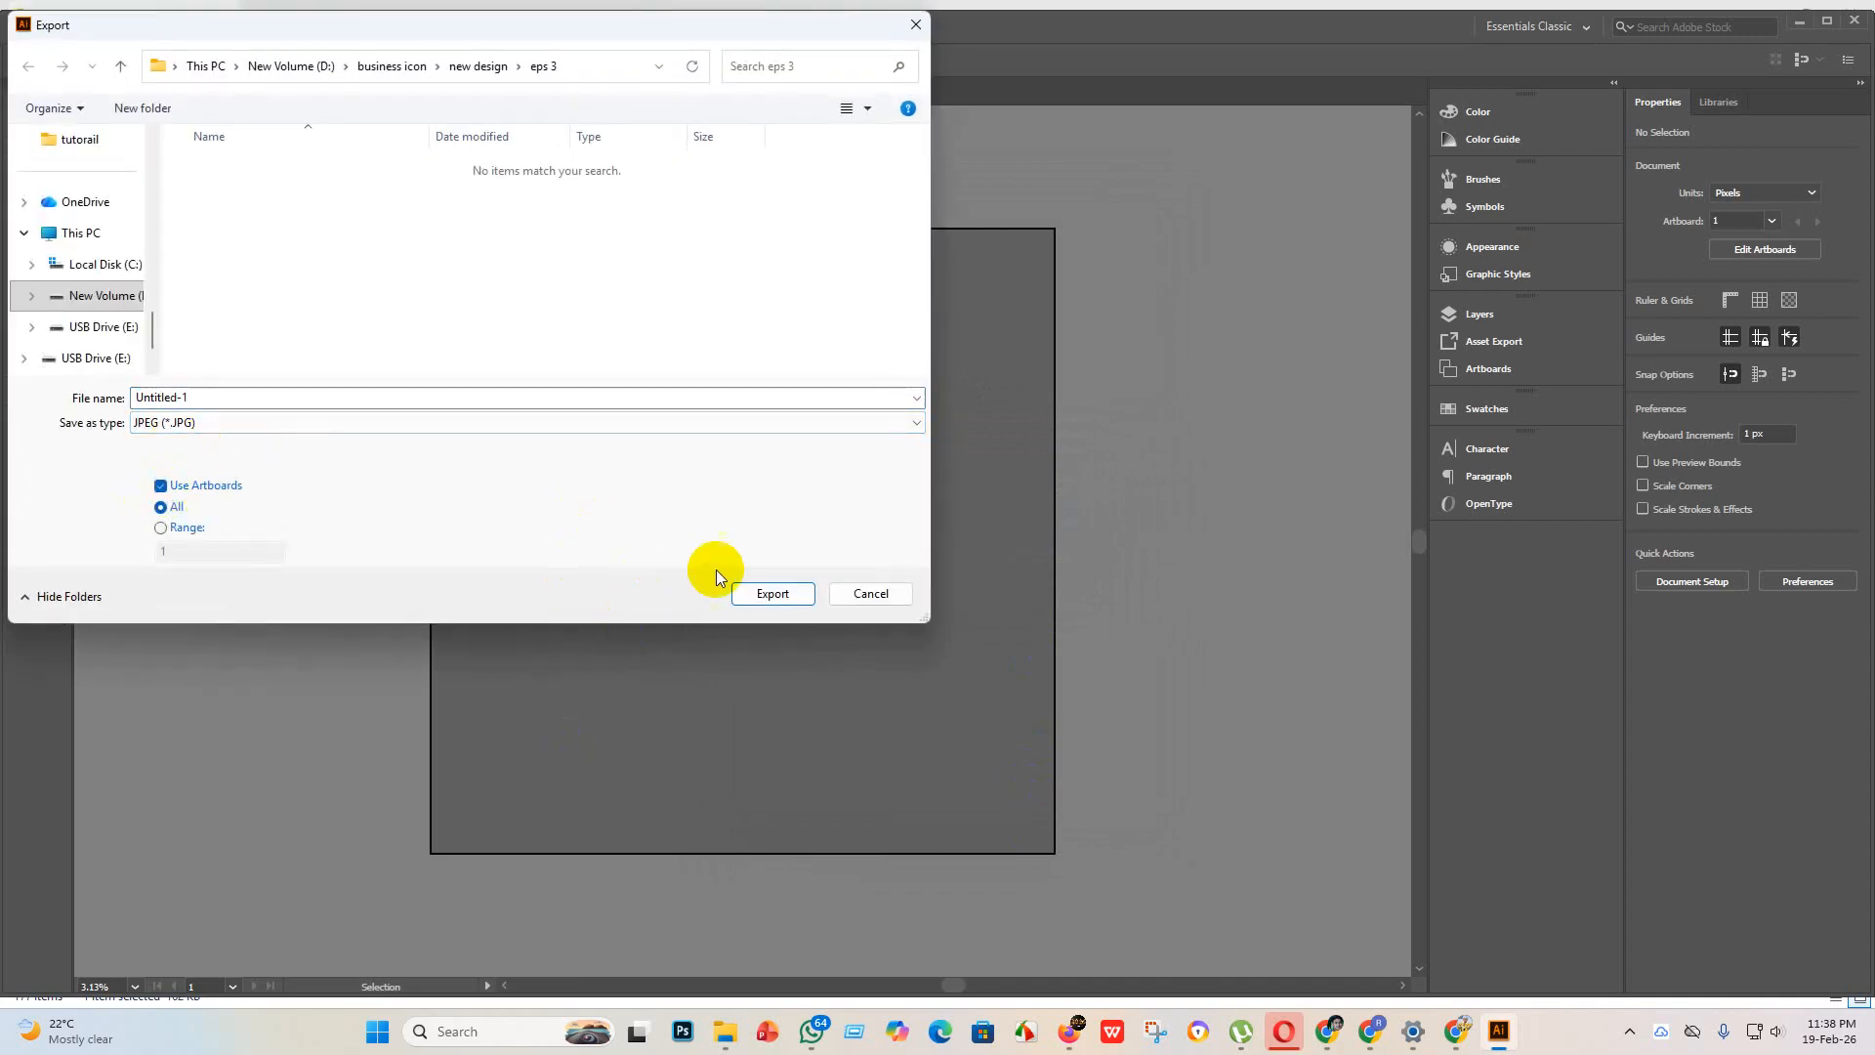
click(771, 593)
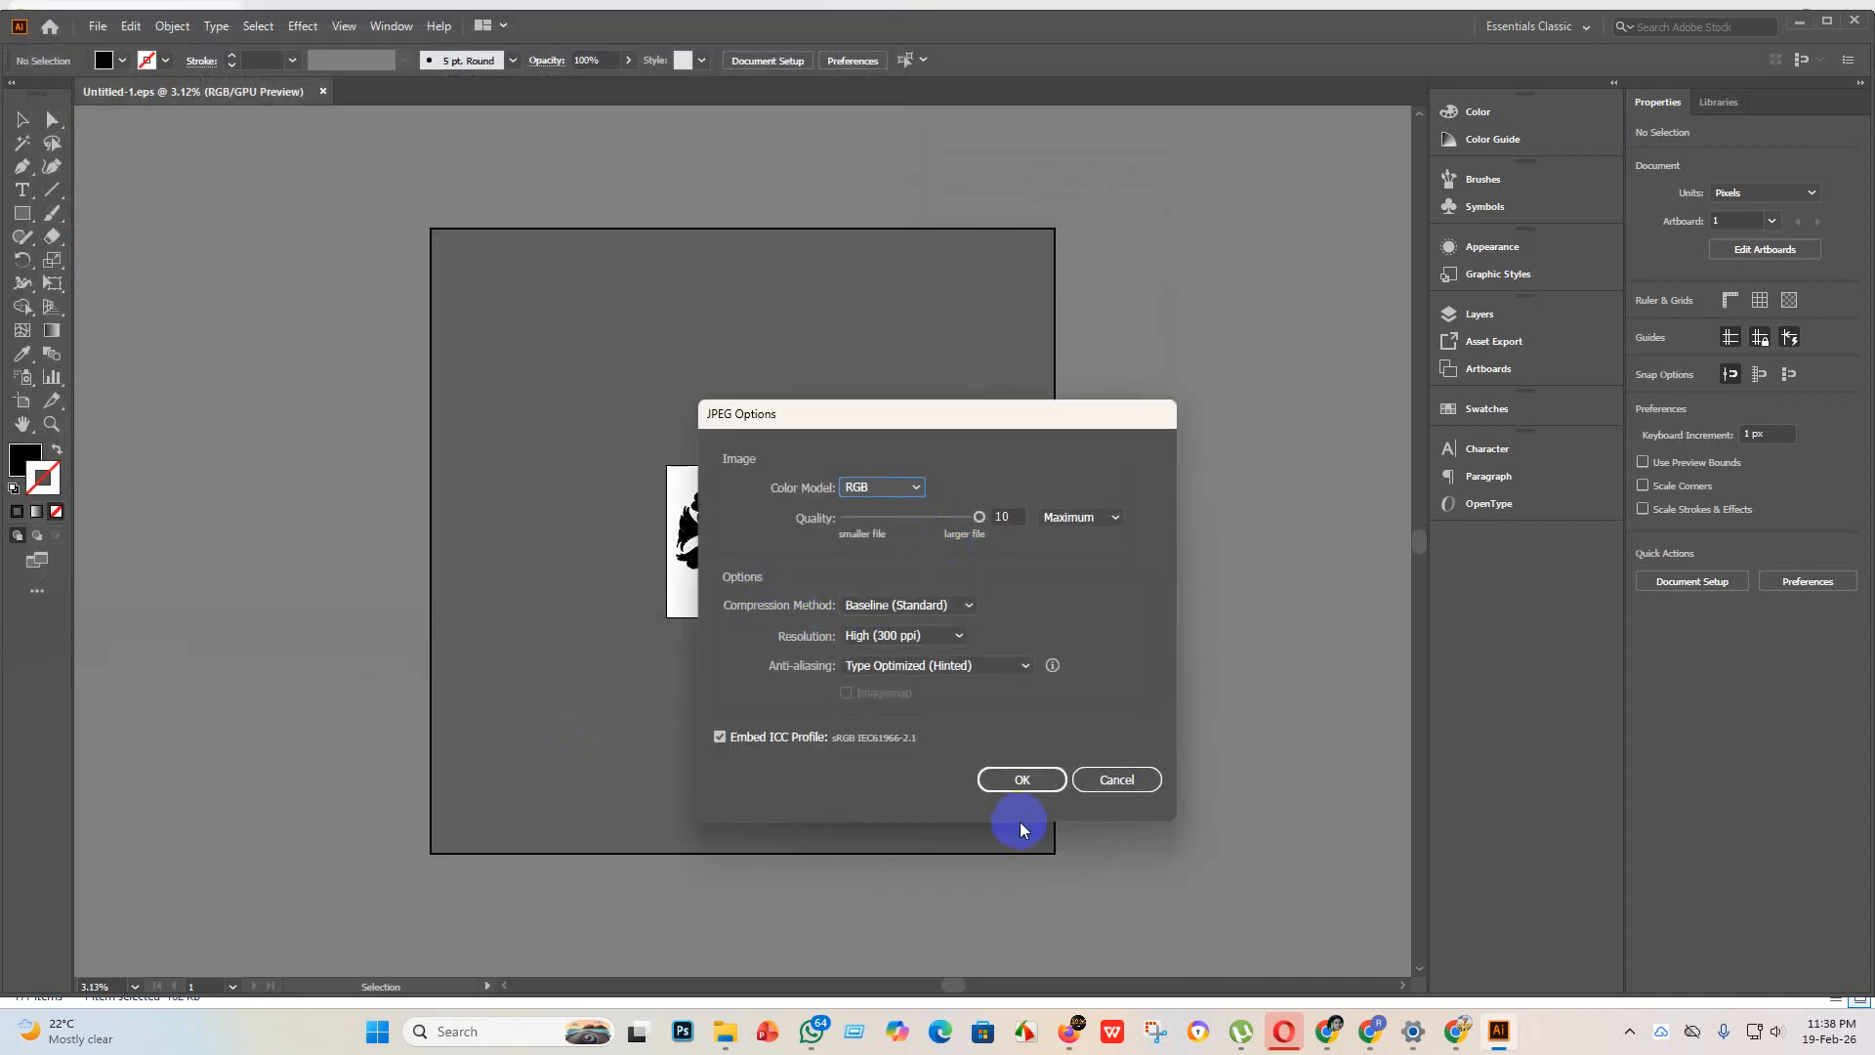
click(1023, 779)
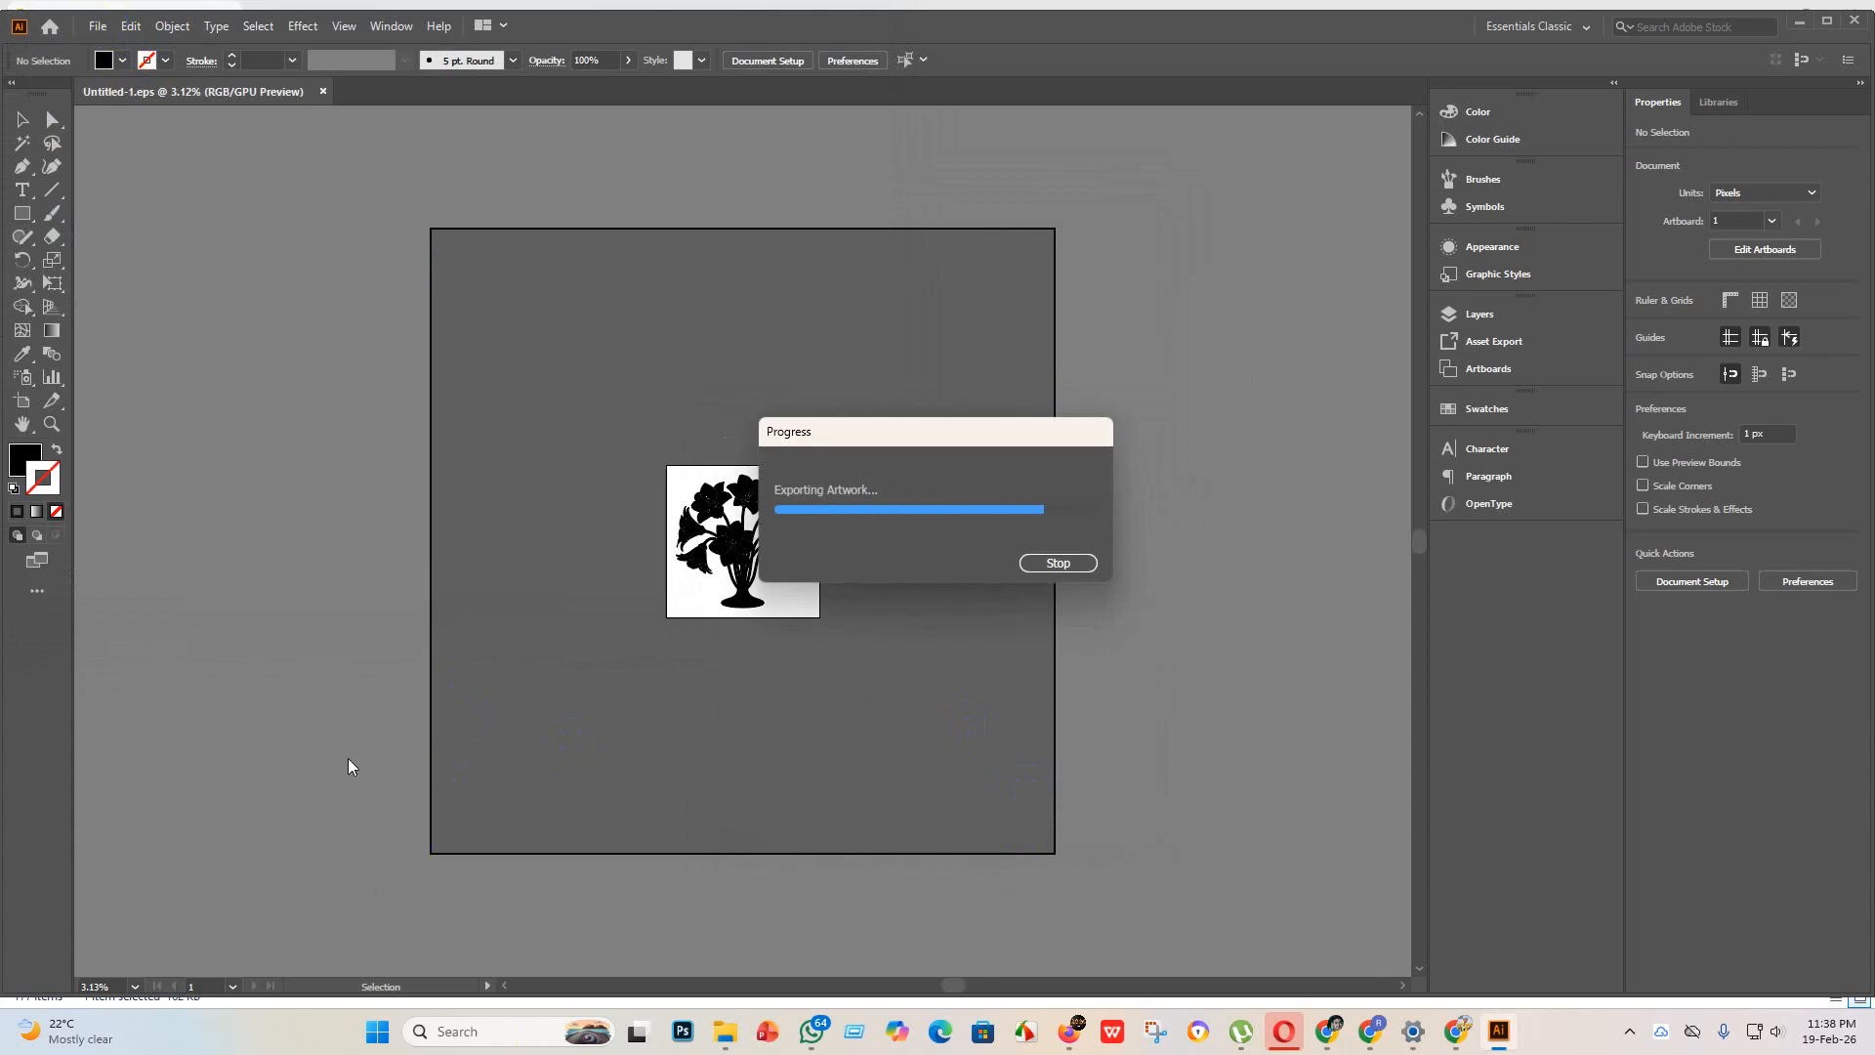
Step: Create a new 4000 x 4000 px document with one artboard
click(96, 14)
click(122, 44)
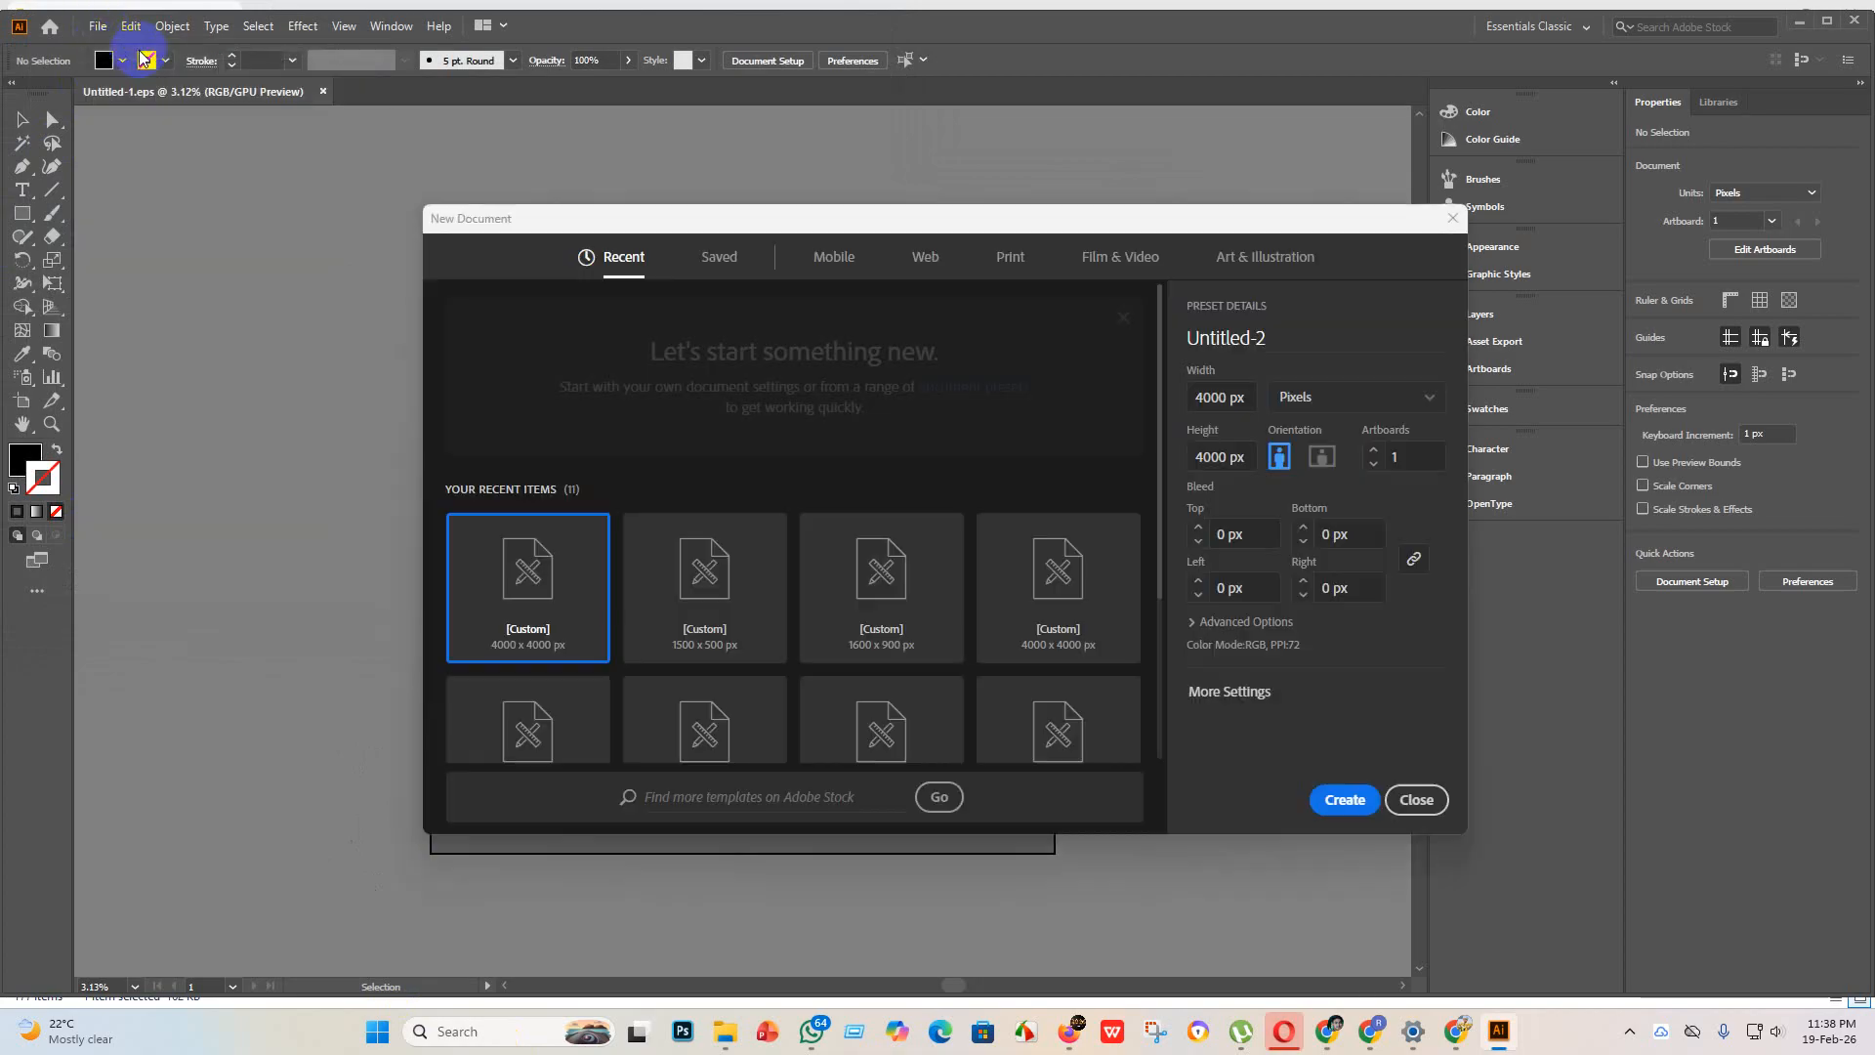
click(1339, 799)
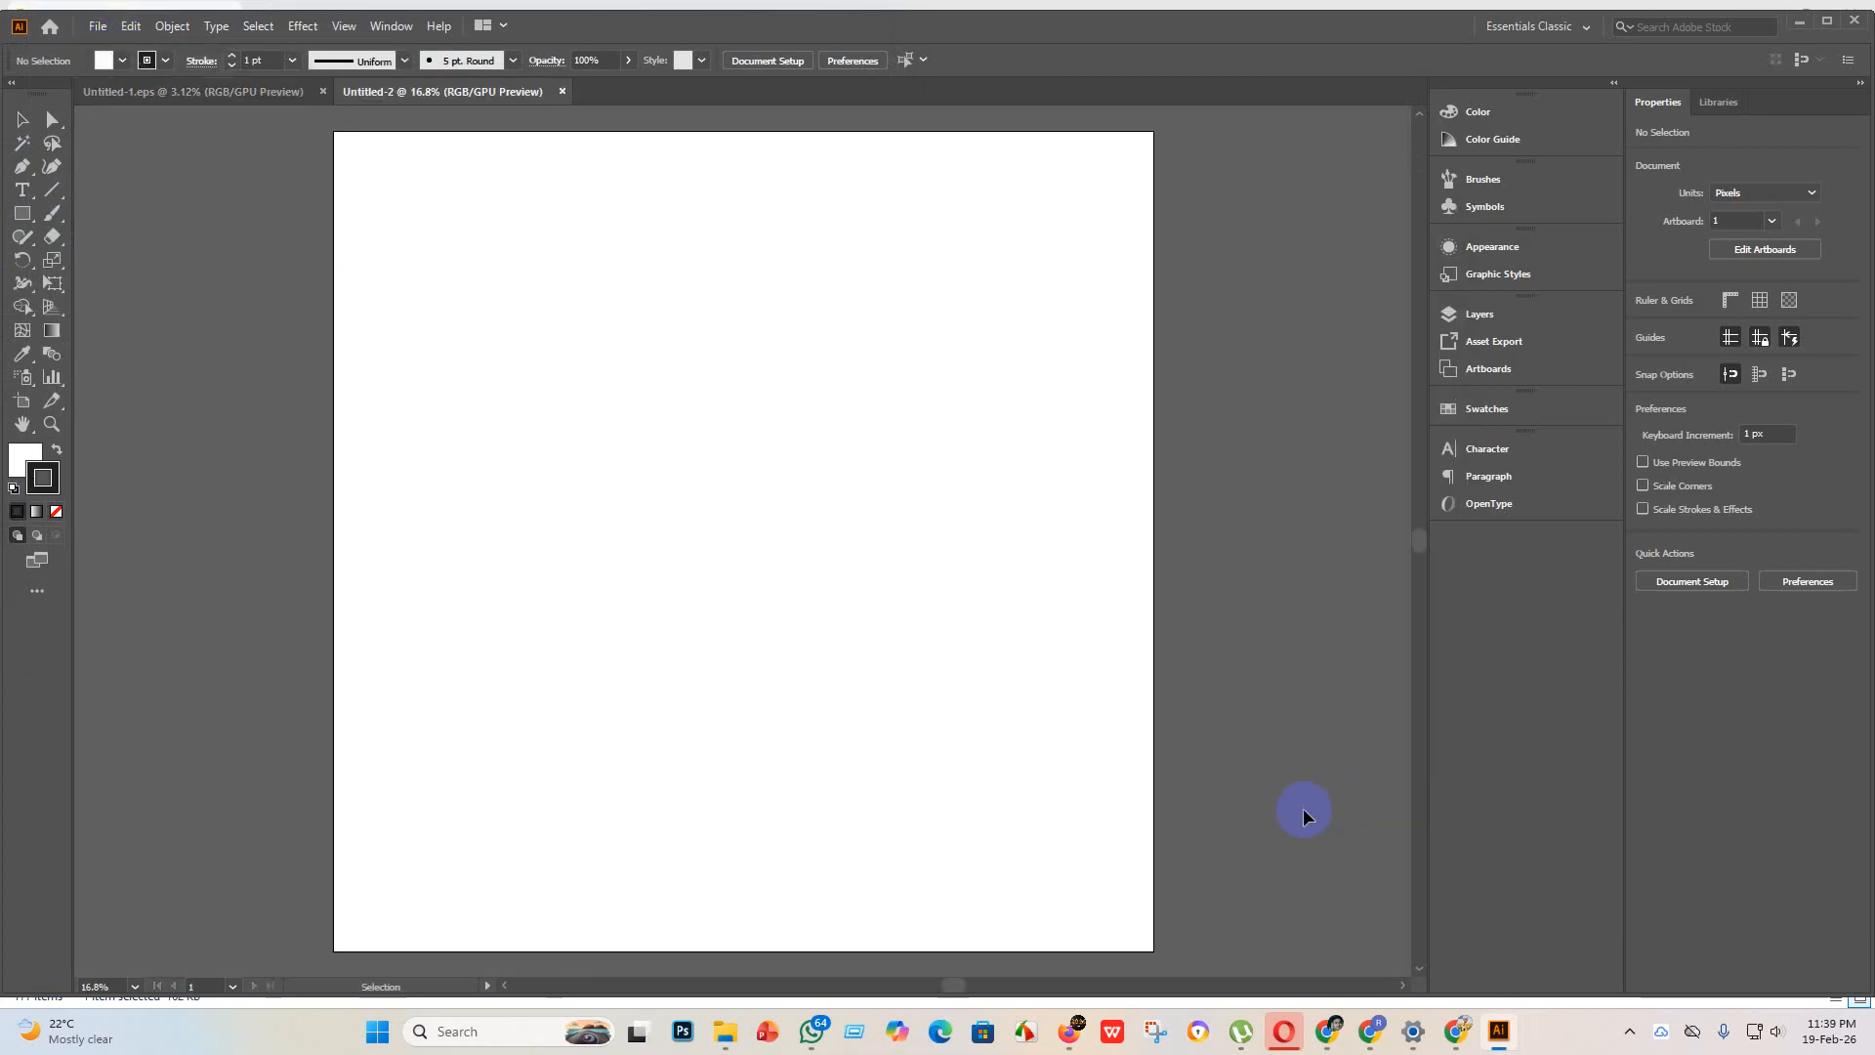
Step: Place the bar chart with arrow image from the "new design" folder in the document, about 3017 px square, and embed it
mouse_move(733, 1037)
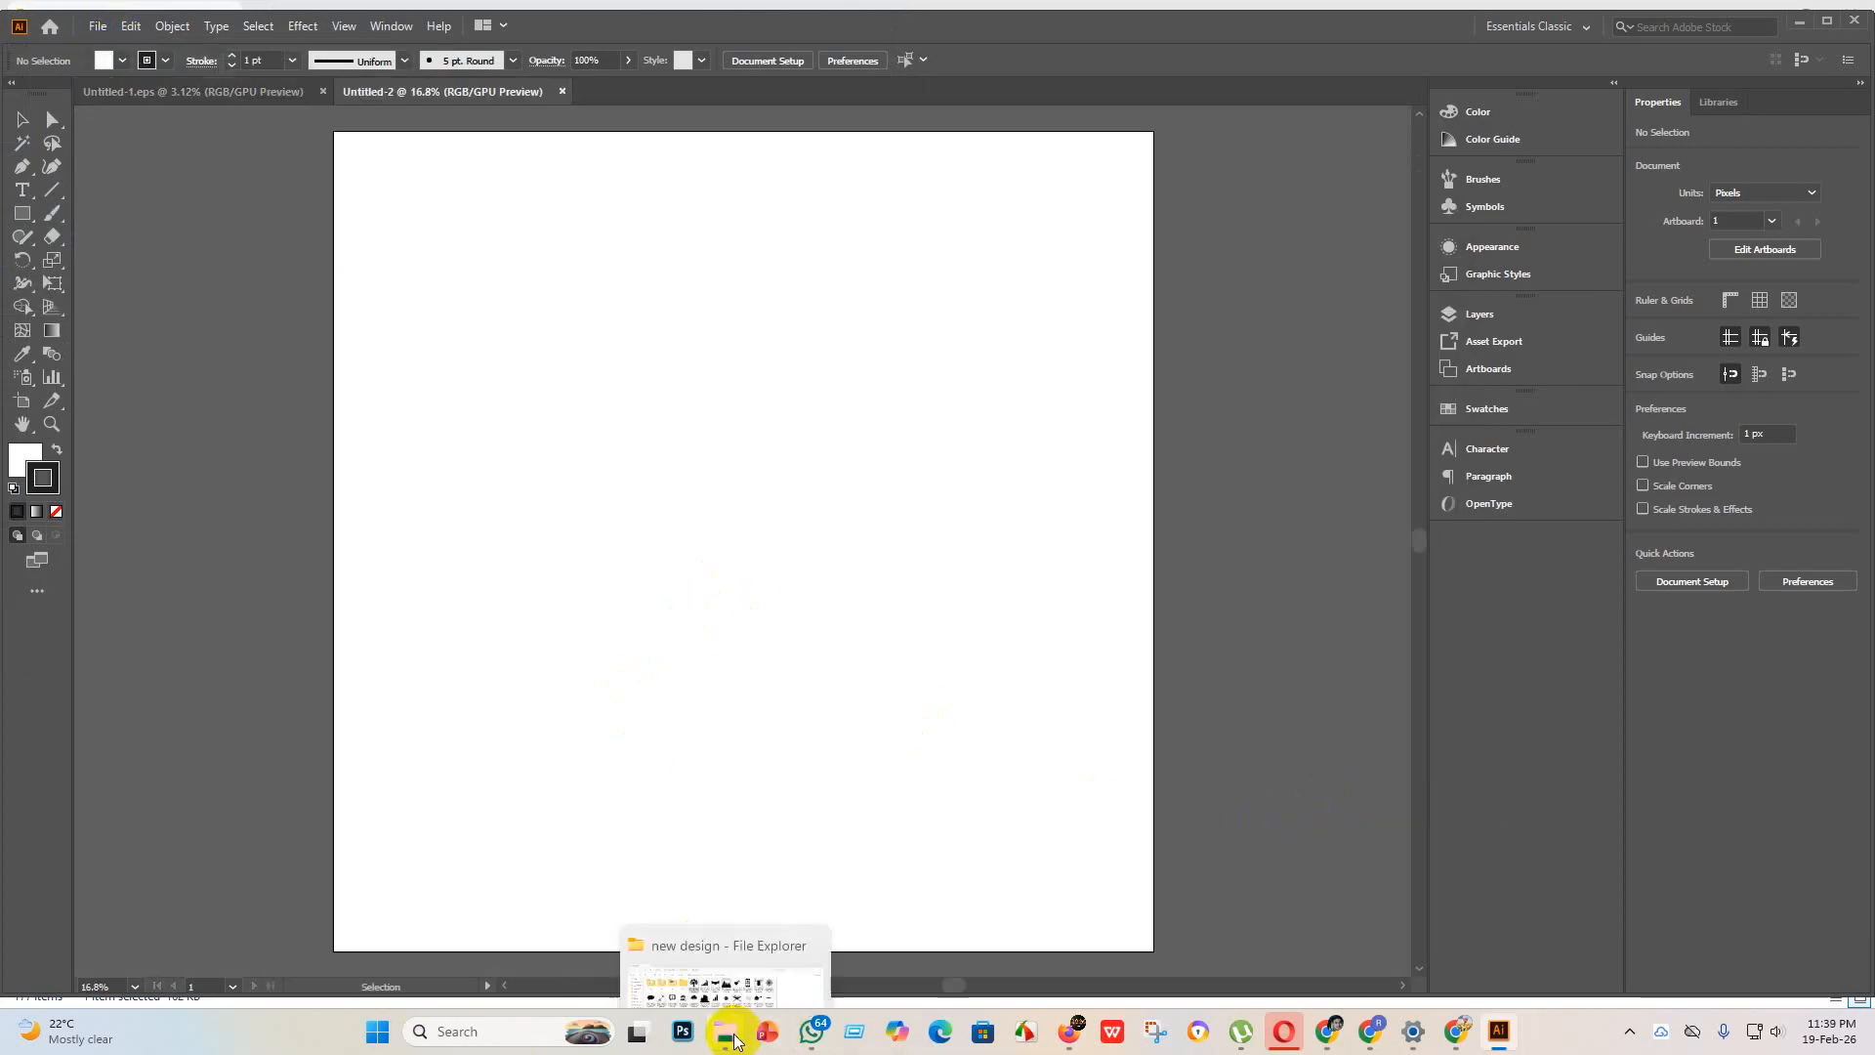
click(723, 933)
drag(634, 181, 1064, 879)
click(330, 63)
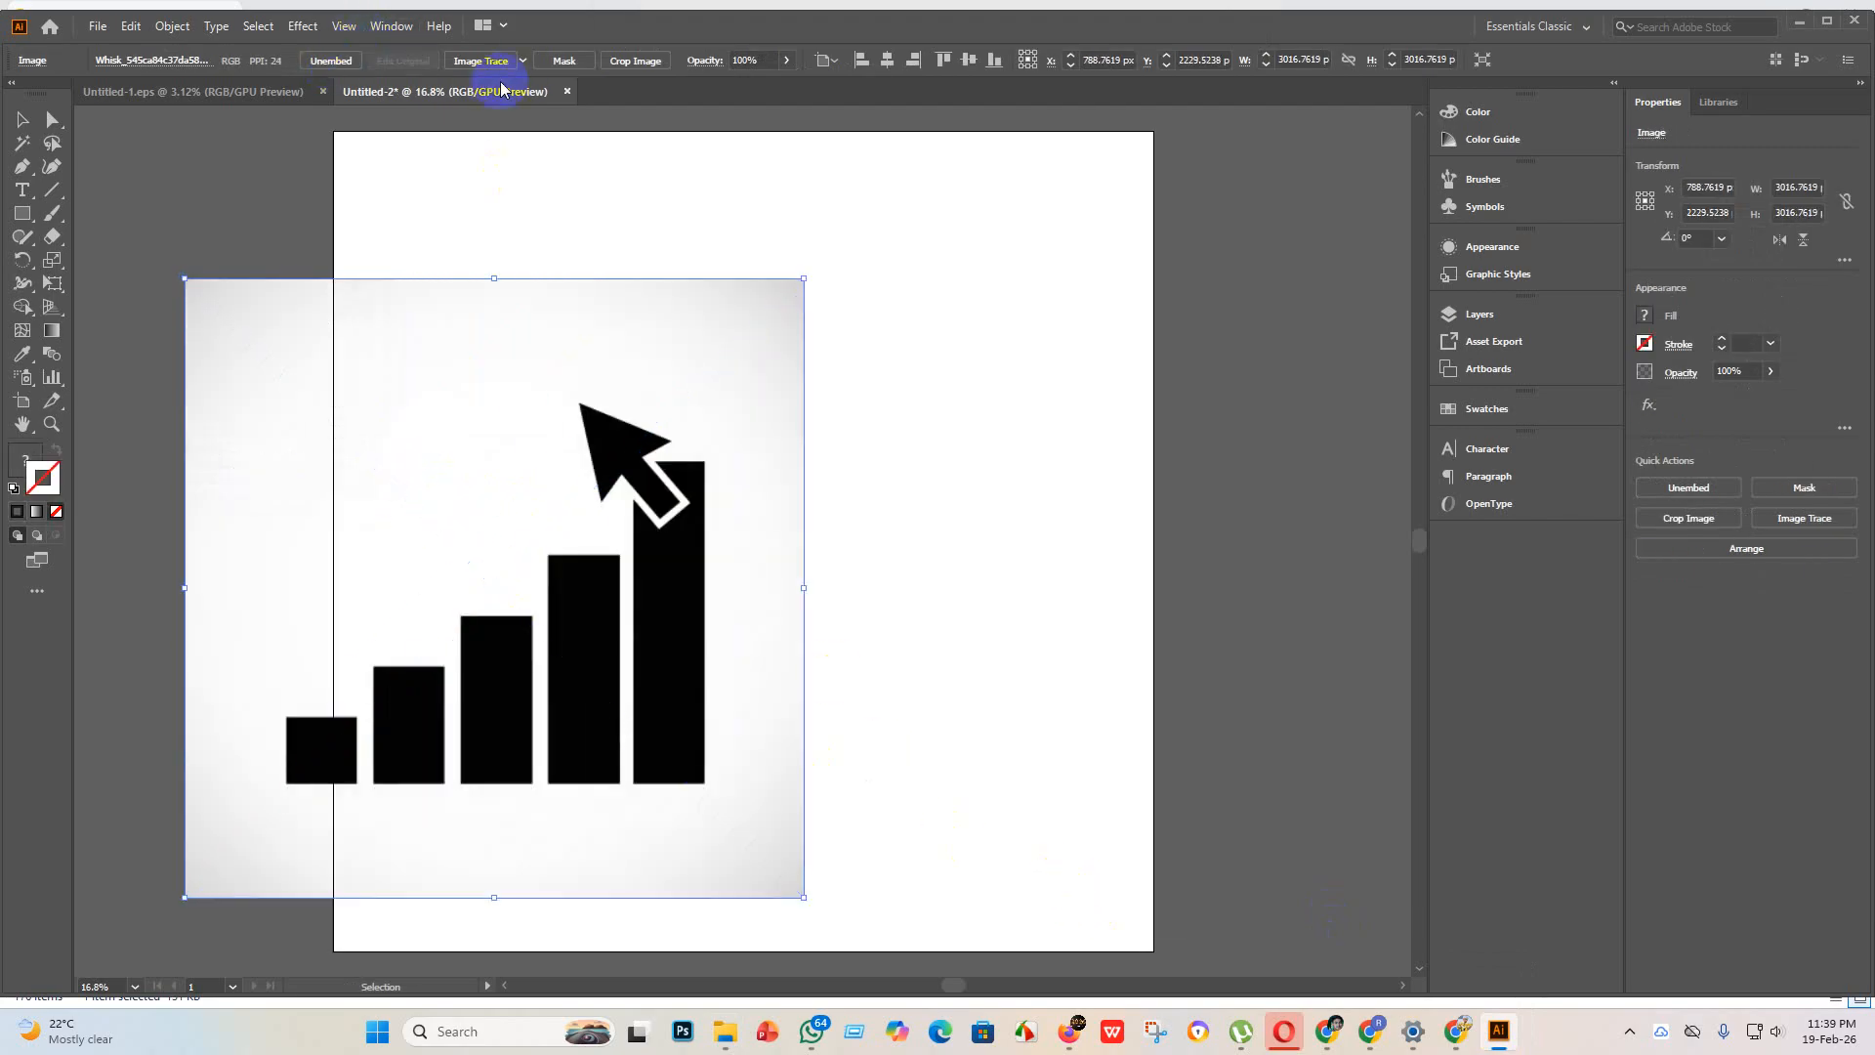
Step: Trace the bar chart image with the Silhouettes preset, expand the tracing and centre it on the artboard both ways
click(523, 62)
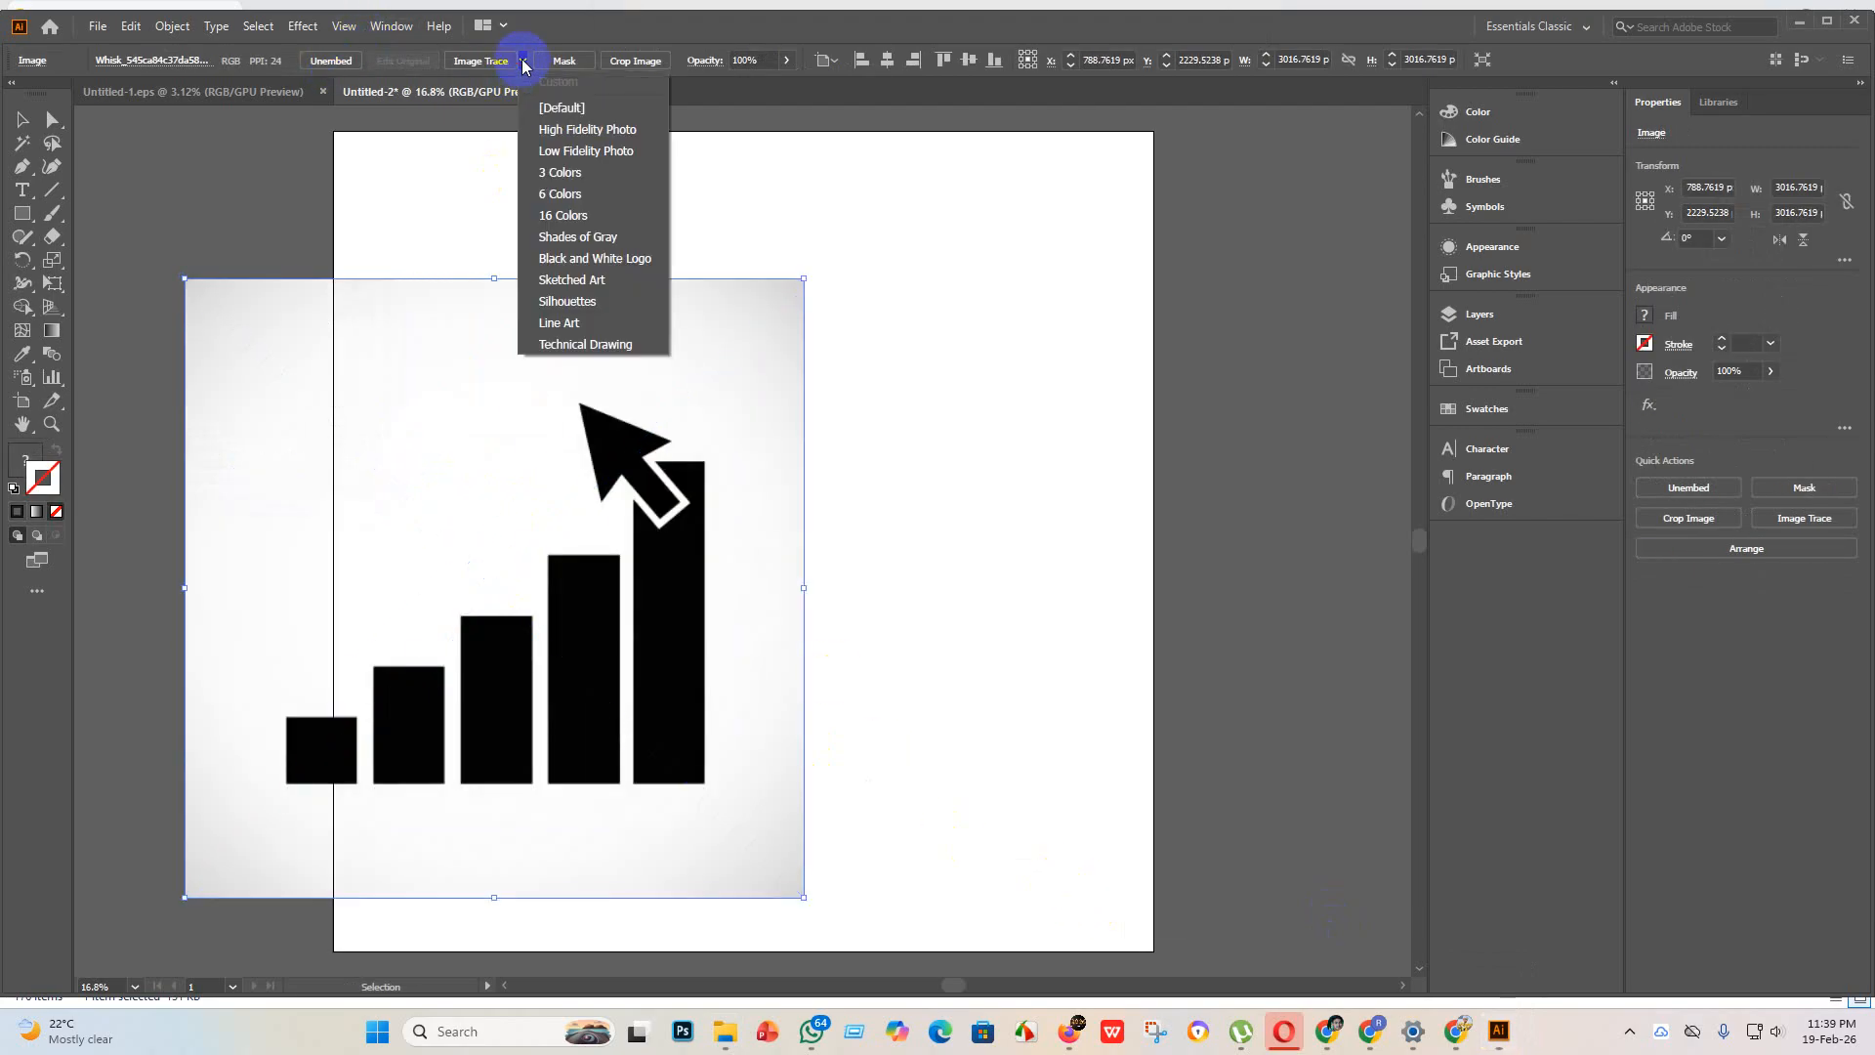
click(590, 303)
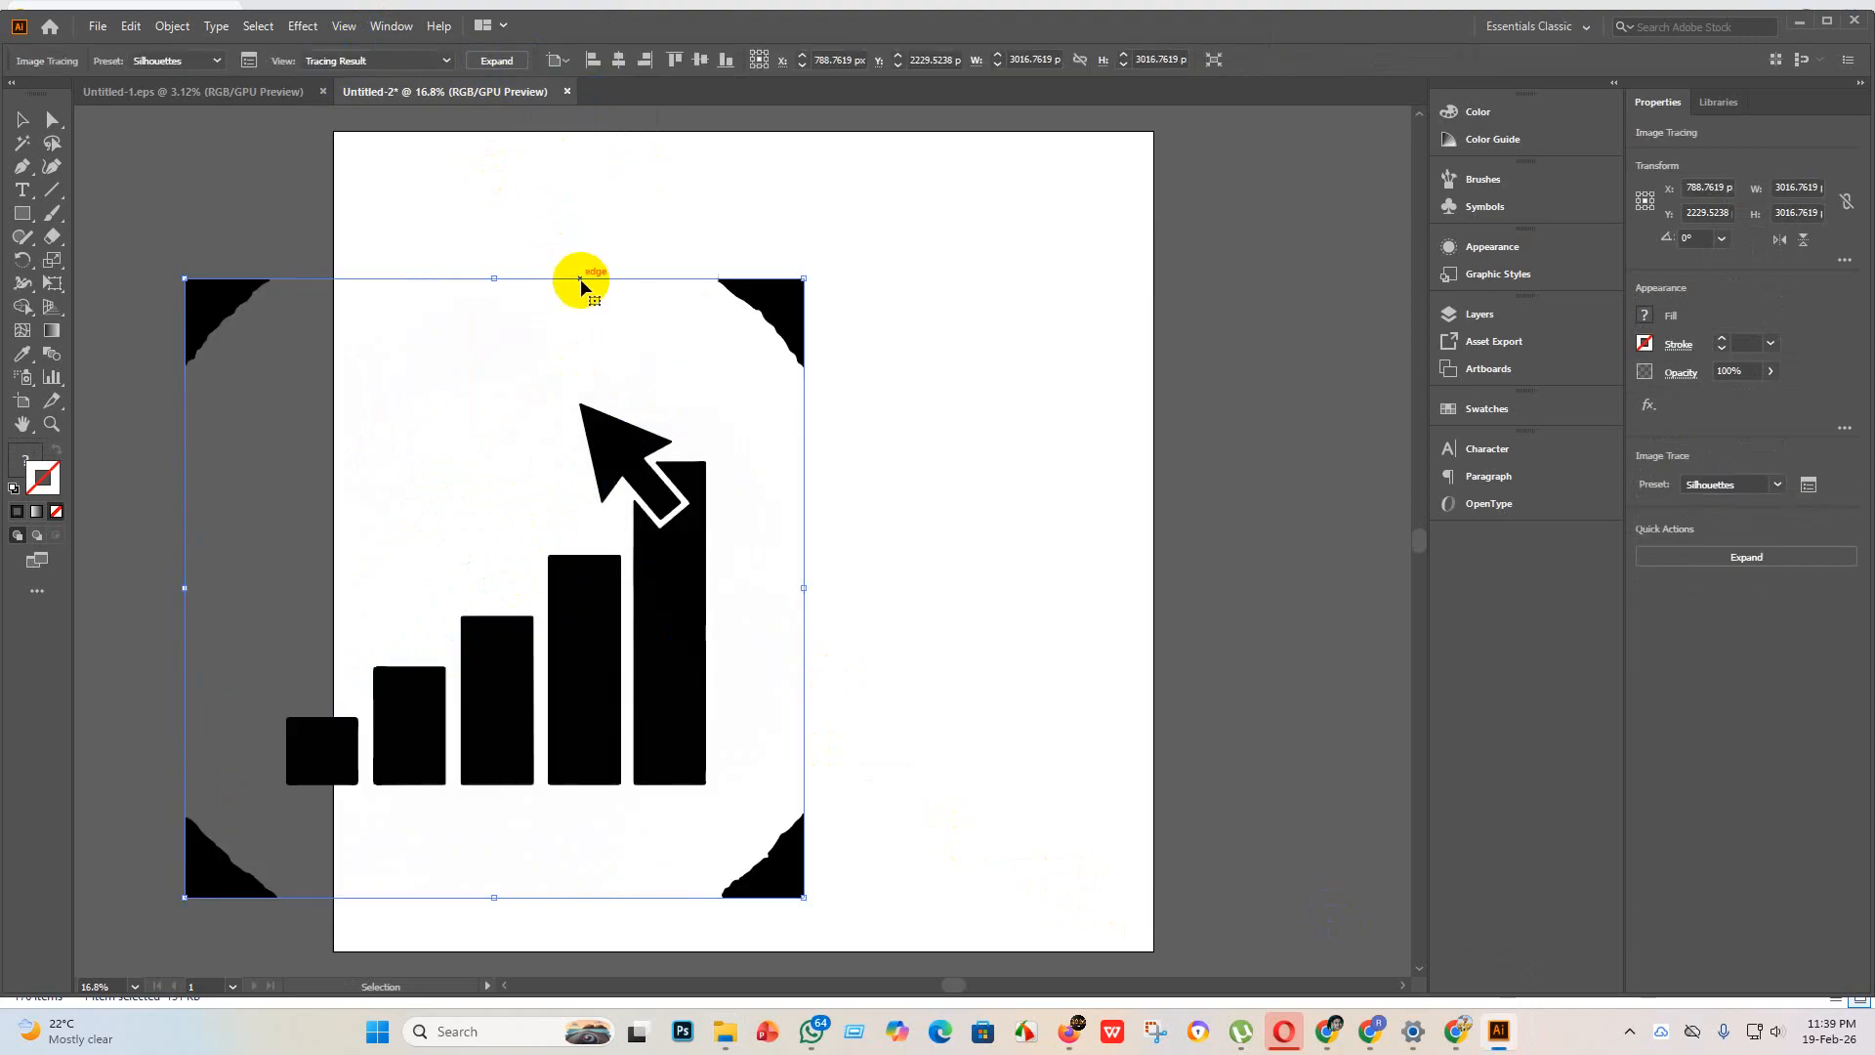
click(496, 61)
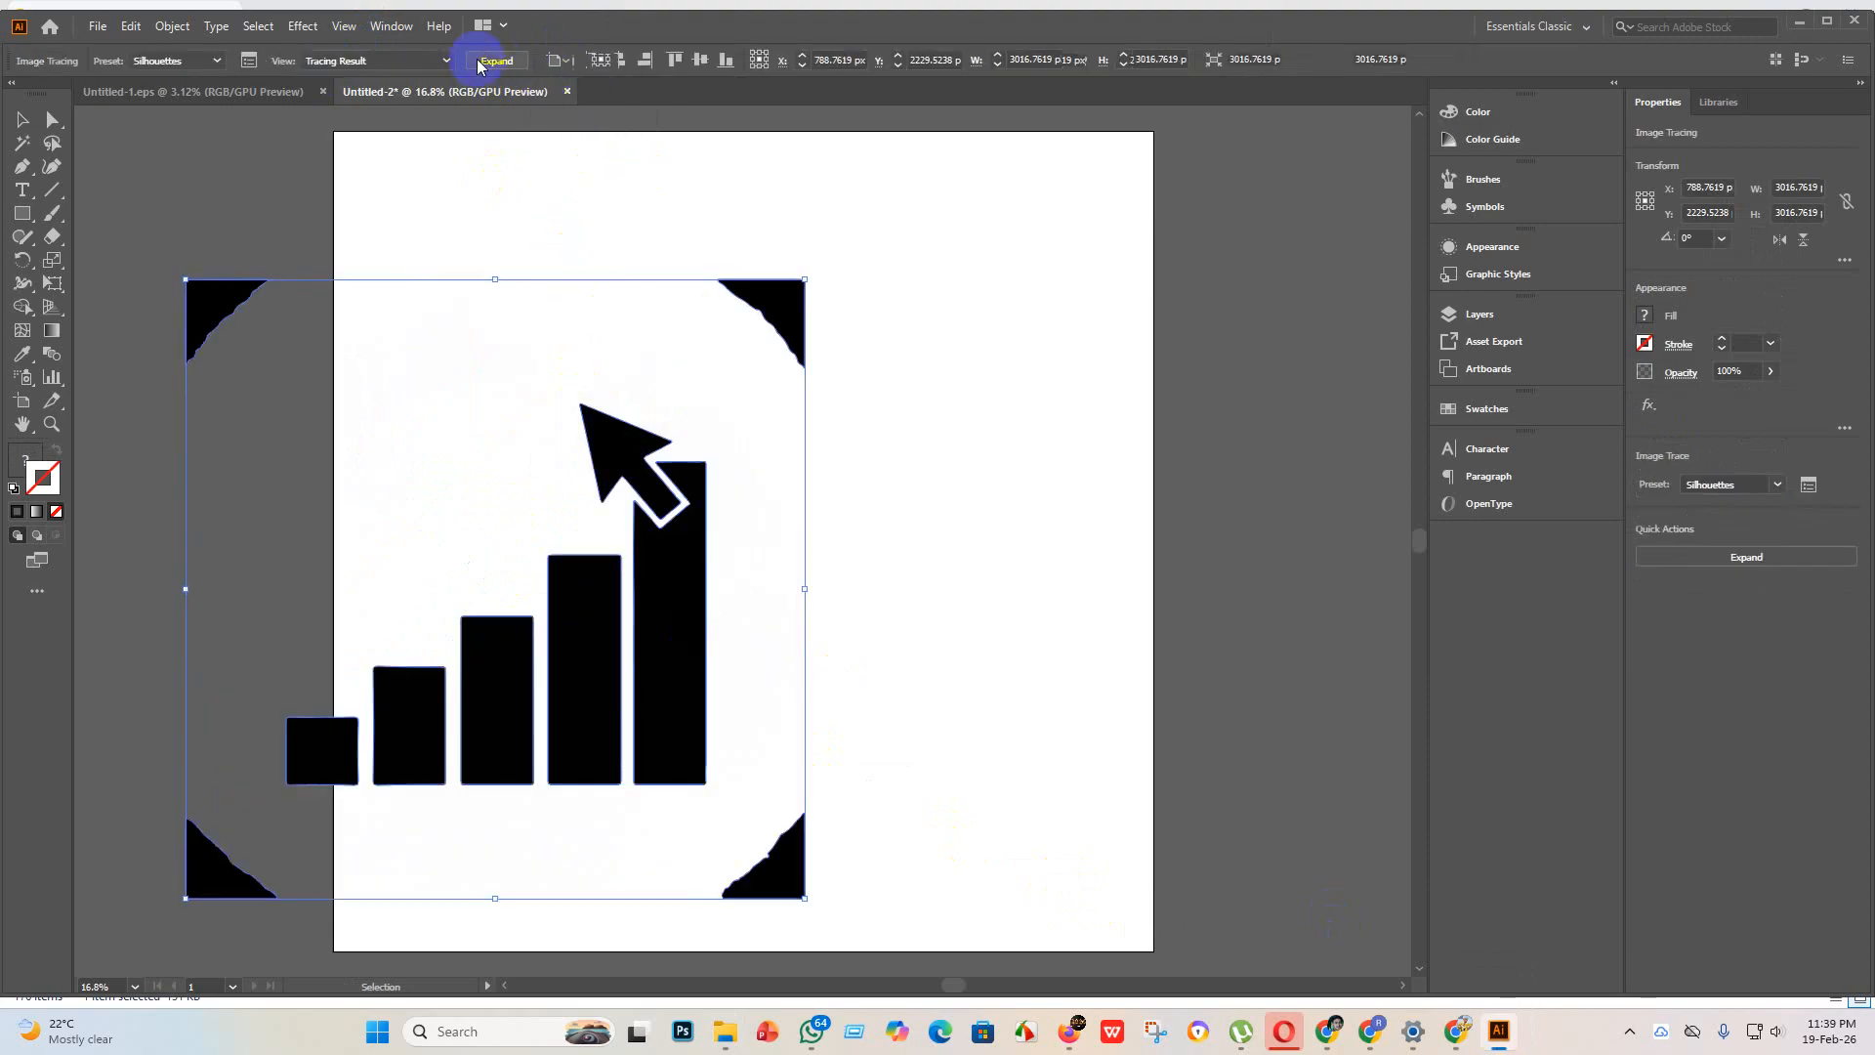
click(844, 63)
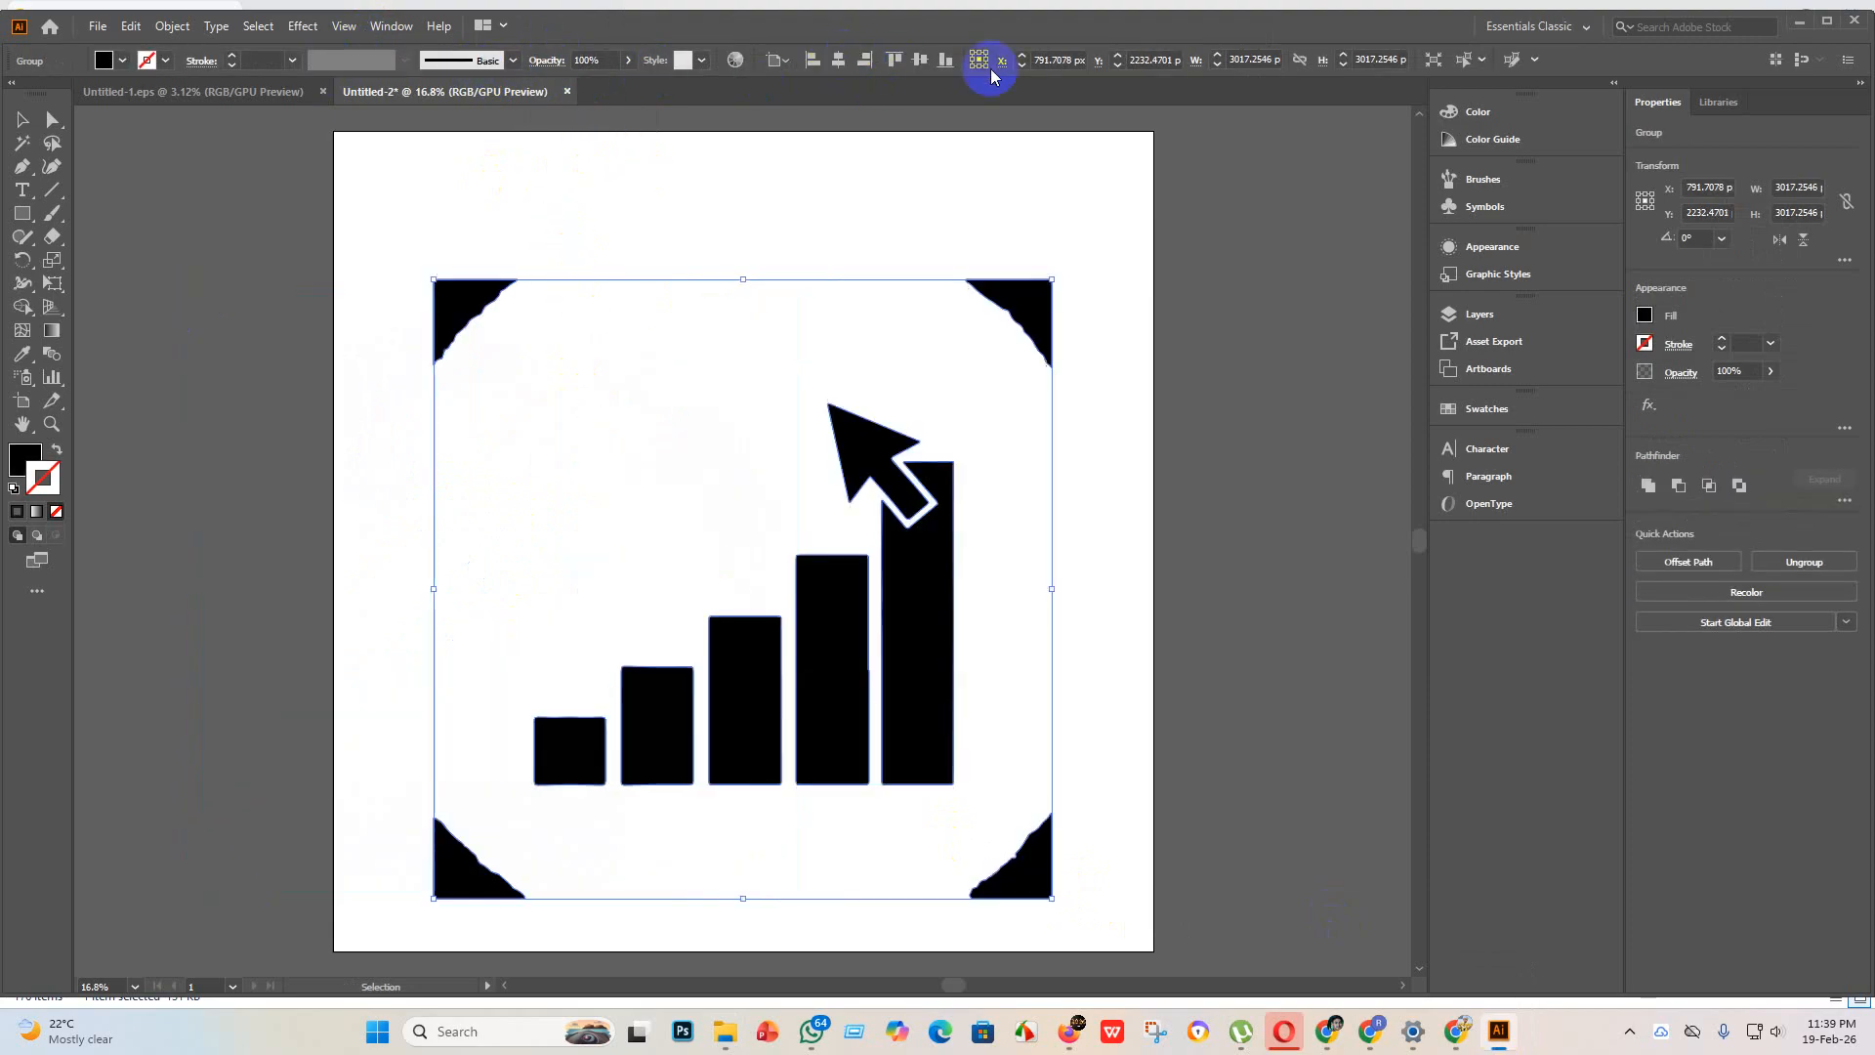
click(927, 62)
Step: Ungroup the traced bar chart and delete the black pieces in its four corners
right_click(990, 249)
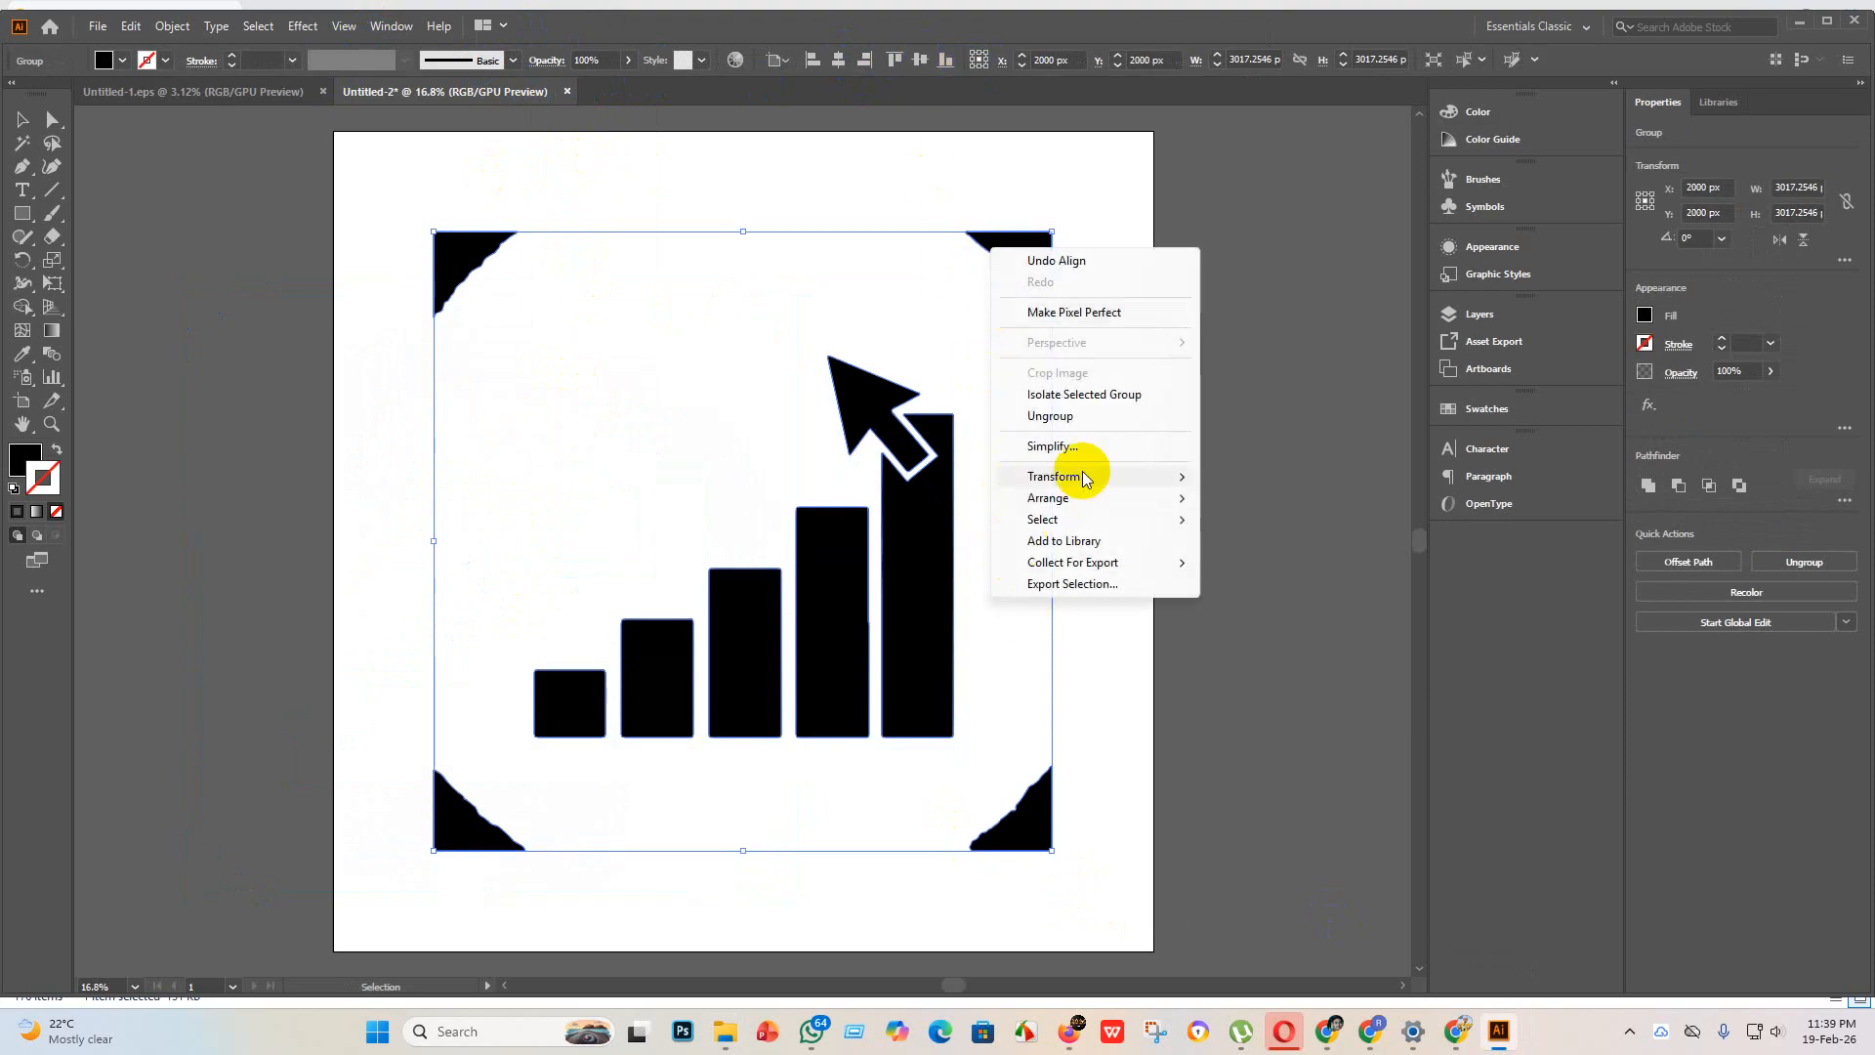
click(1104, 419)
click(1181, 444)
drag(1167, 282, 366, 213)
key(Delete)
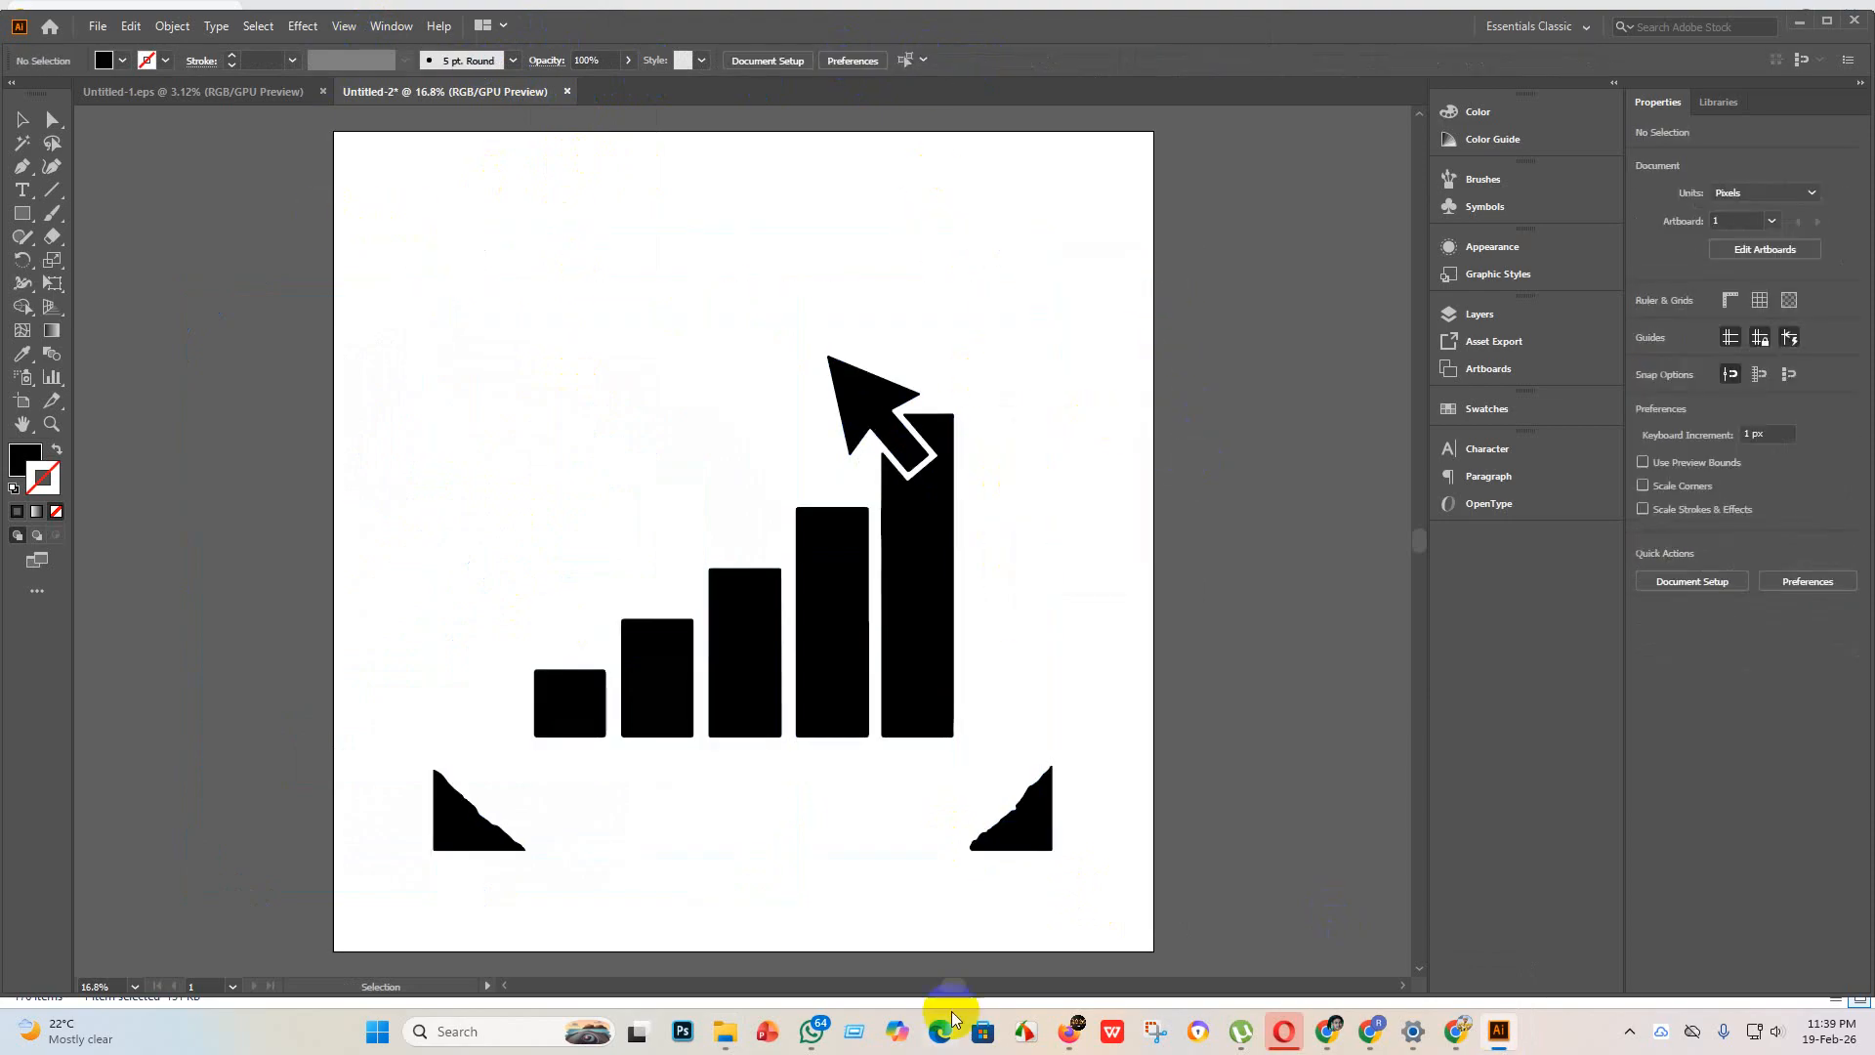
drag(1185, 879, 302, 813)
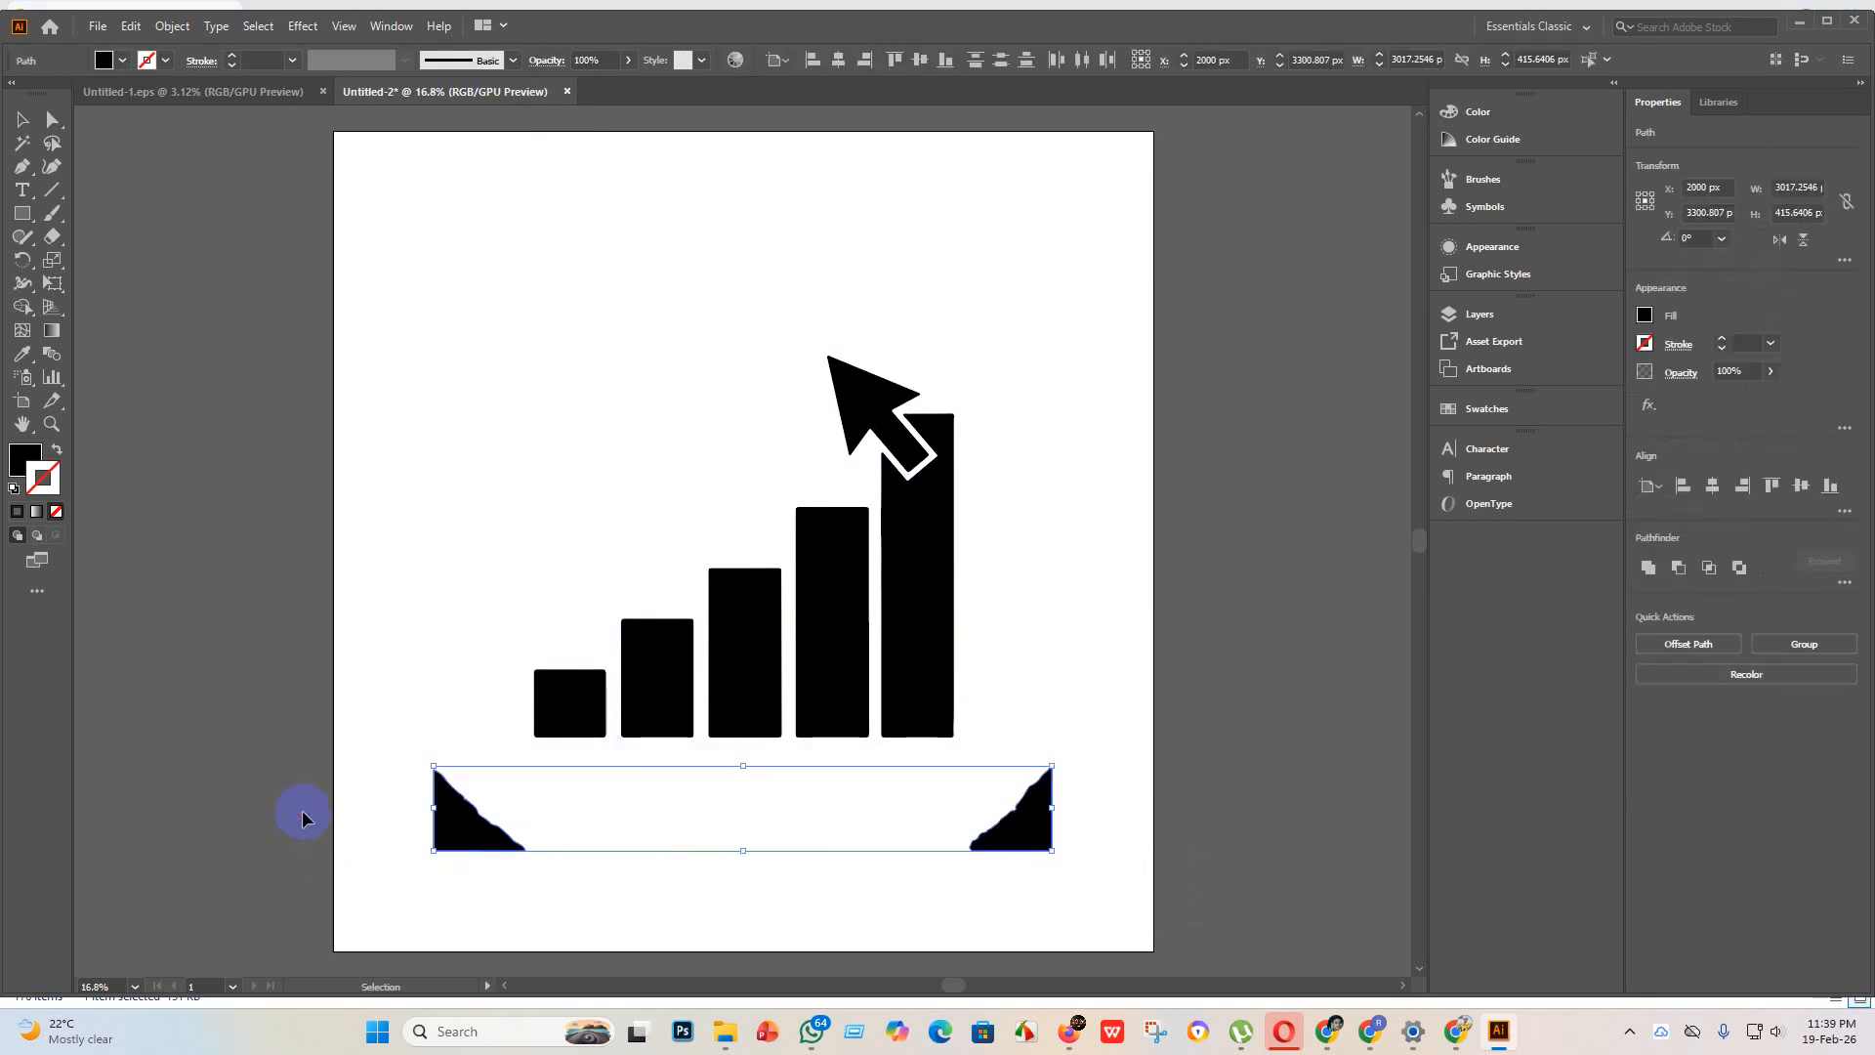
key(Delete)
Step: Enlarge all the bar chart shapes to about 3105 x 2821 px, group them and centre the group on the artboard
drag(1094, 846, 422, 351)
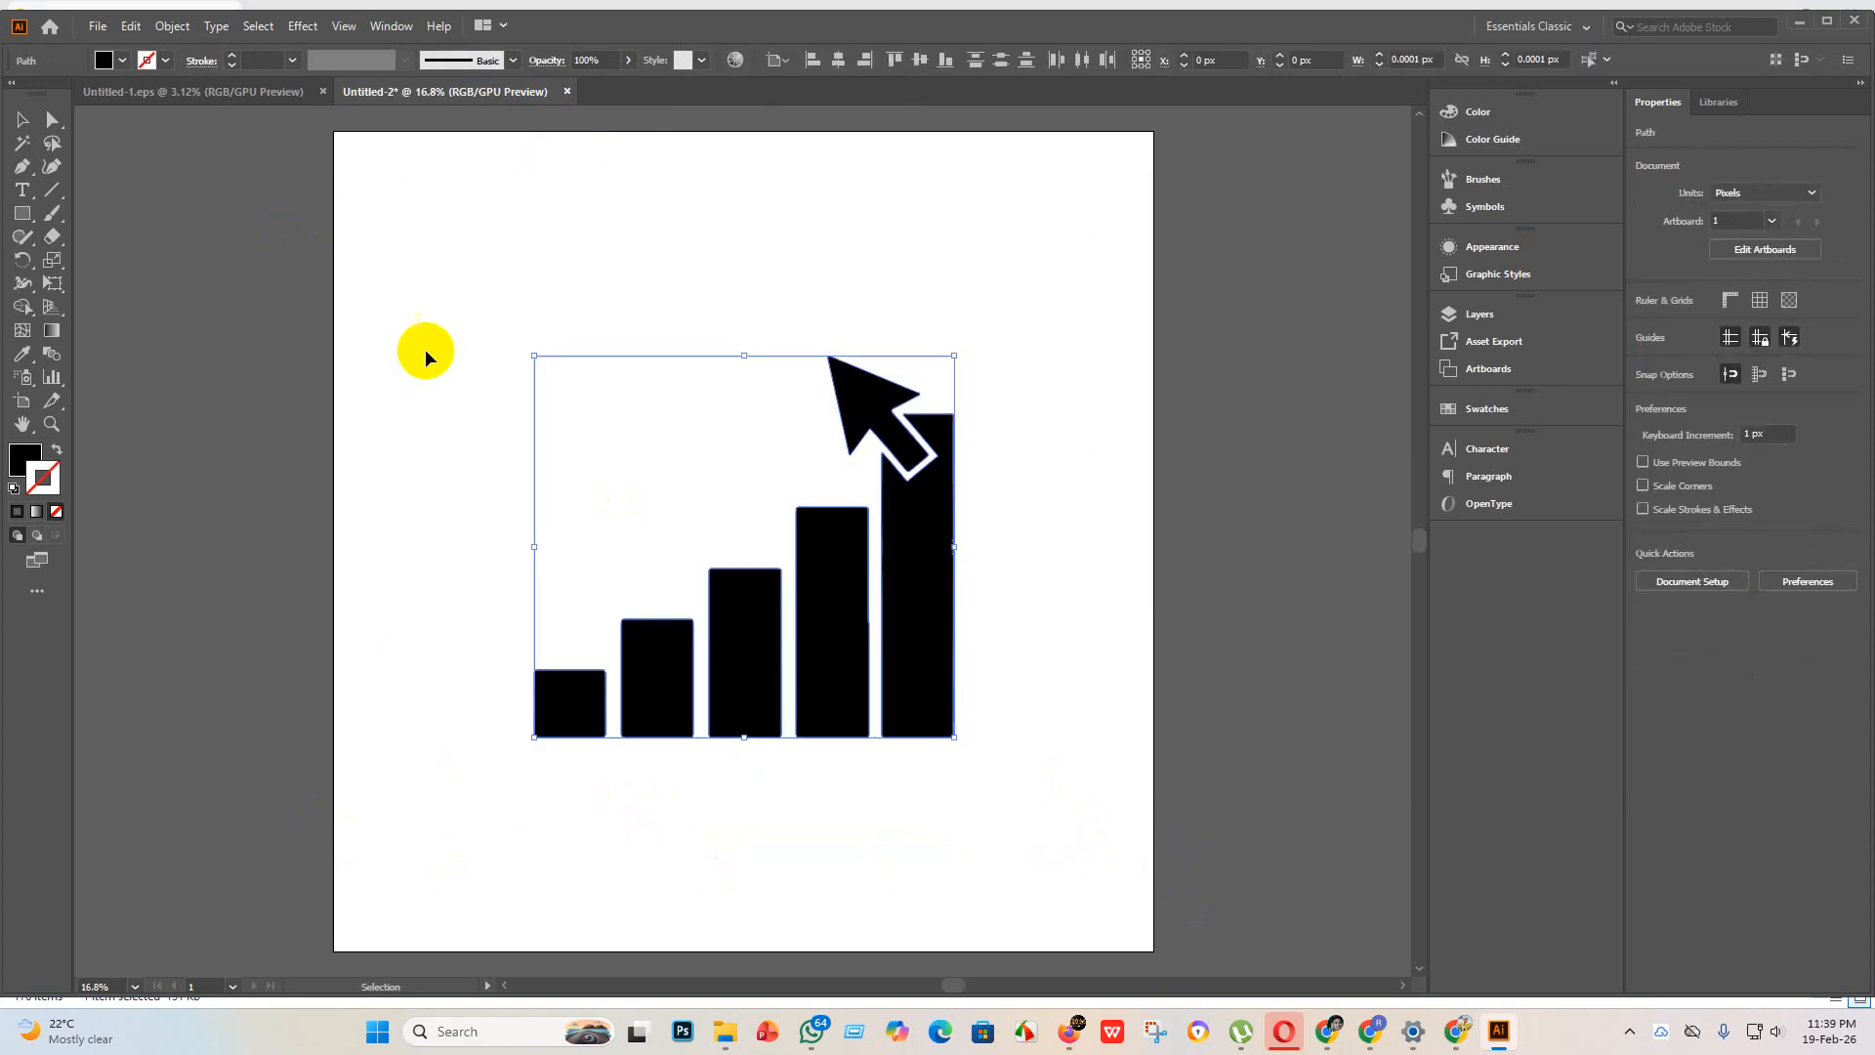
drag(956, 739, 1175, 916)
scroll(944, 819, up, 3)
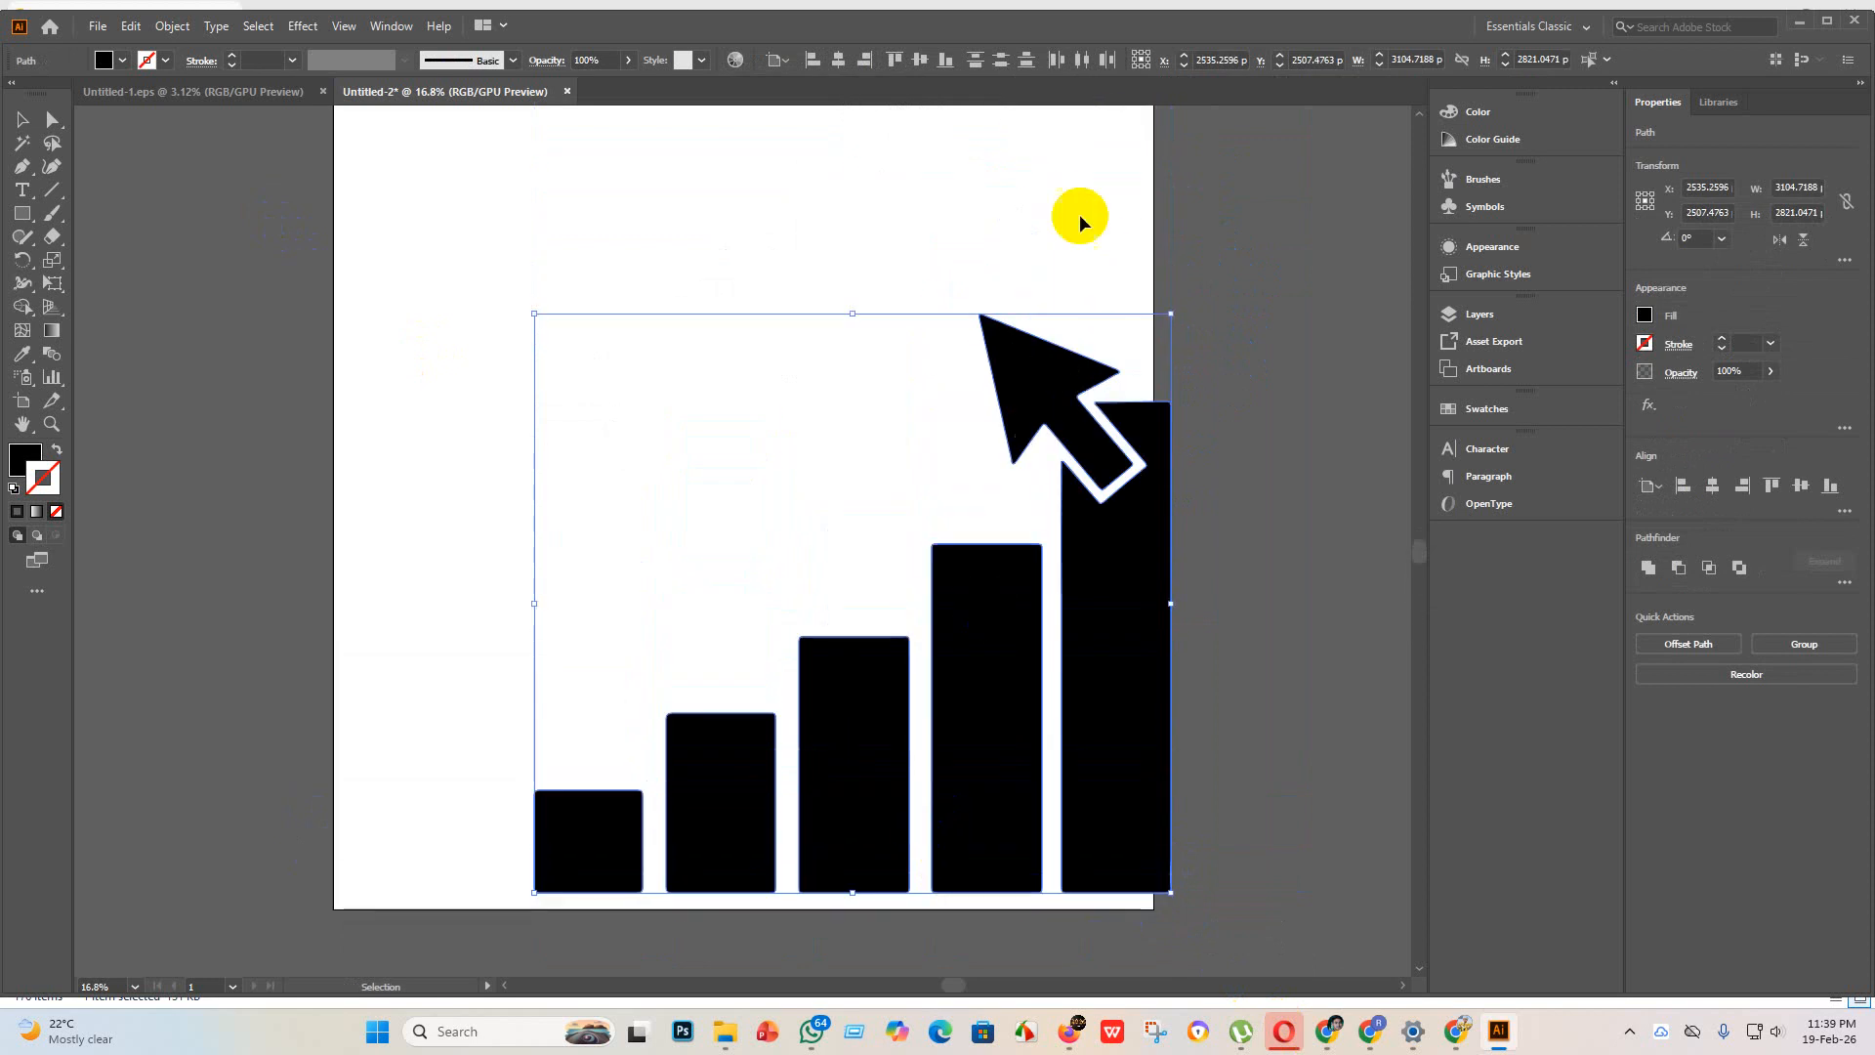
click(840, 64)
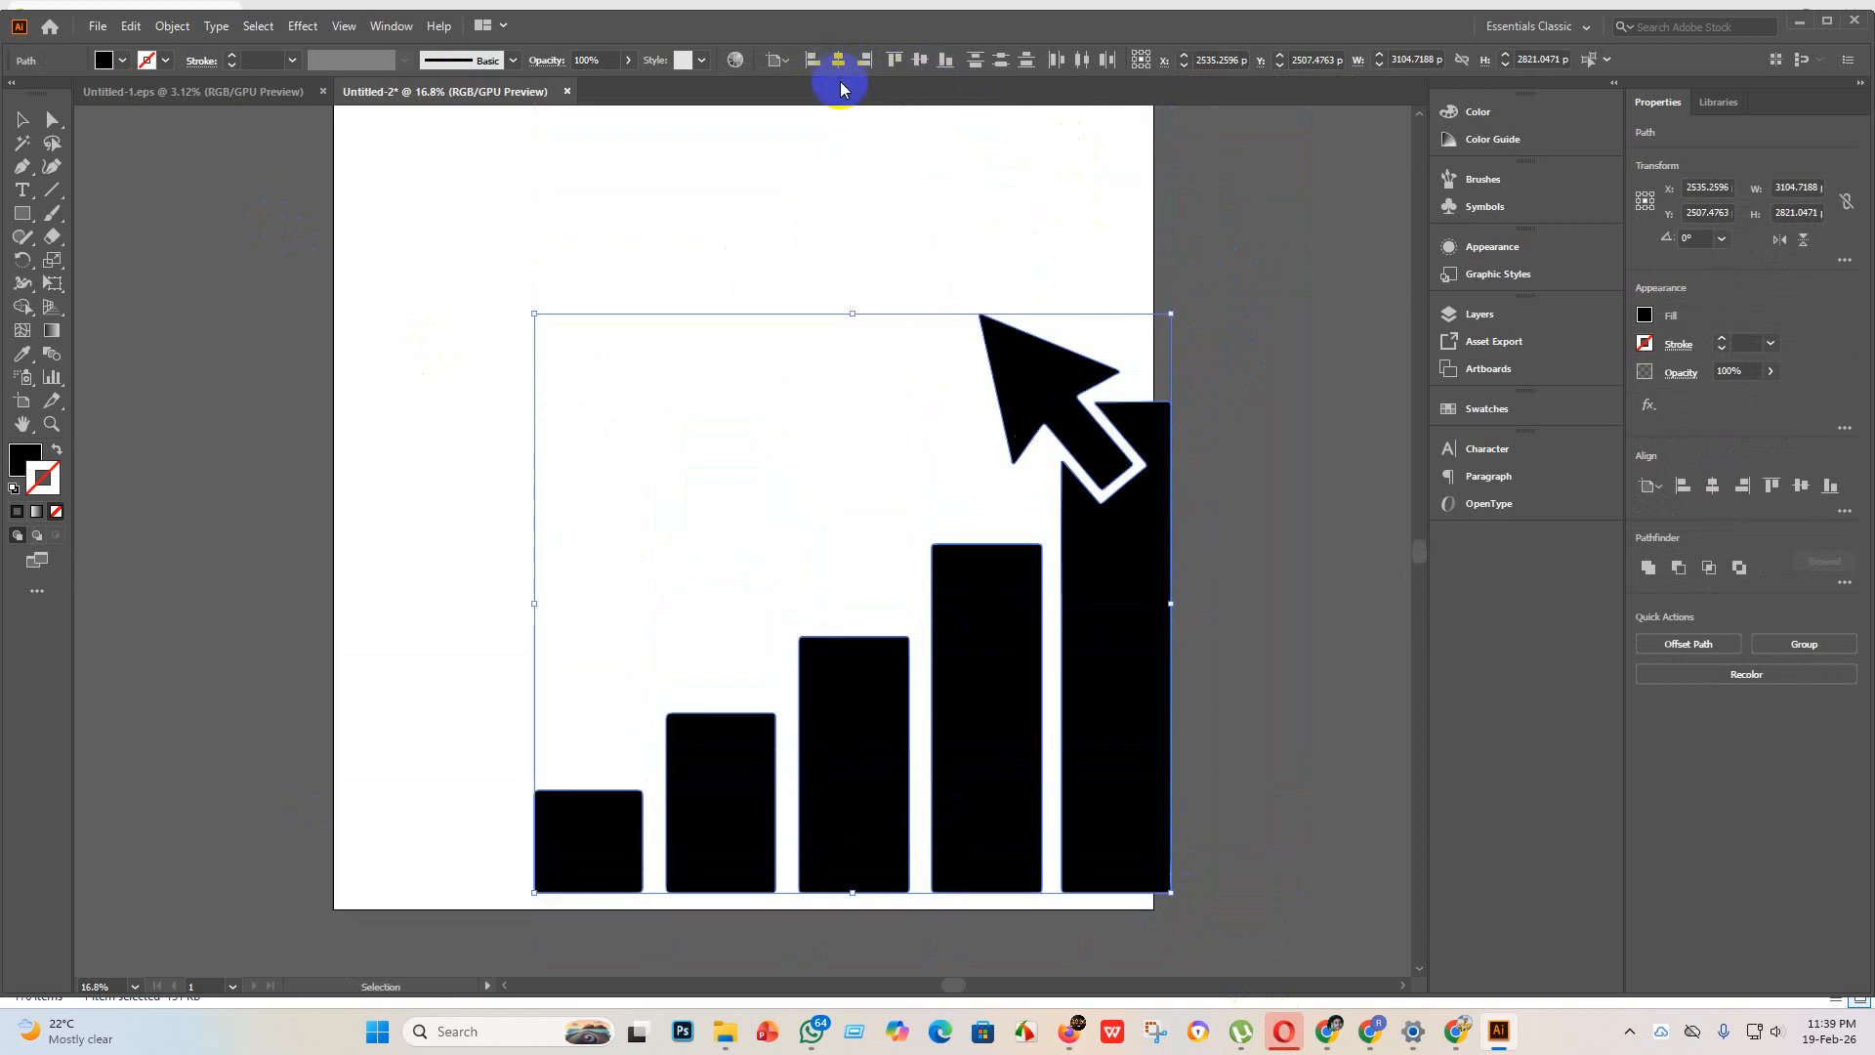
key(ctrl+g)
click(841, 60)
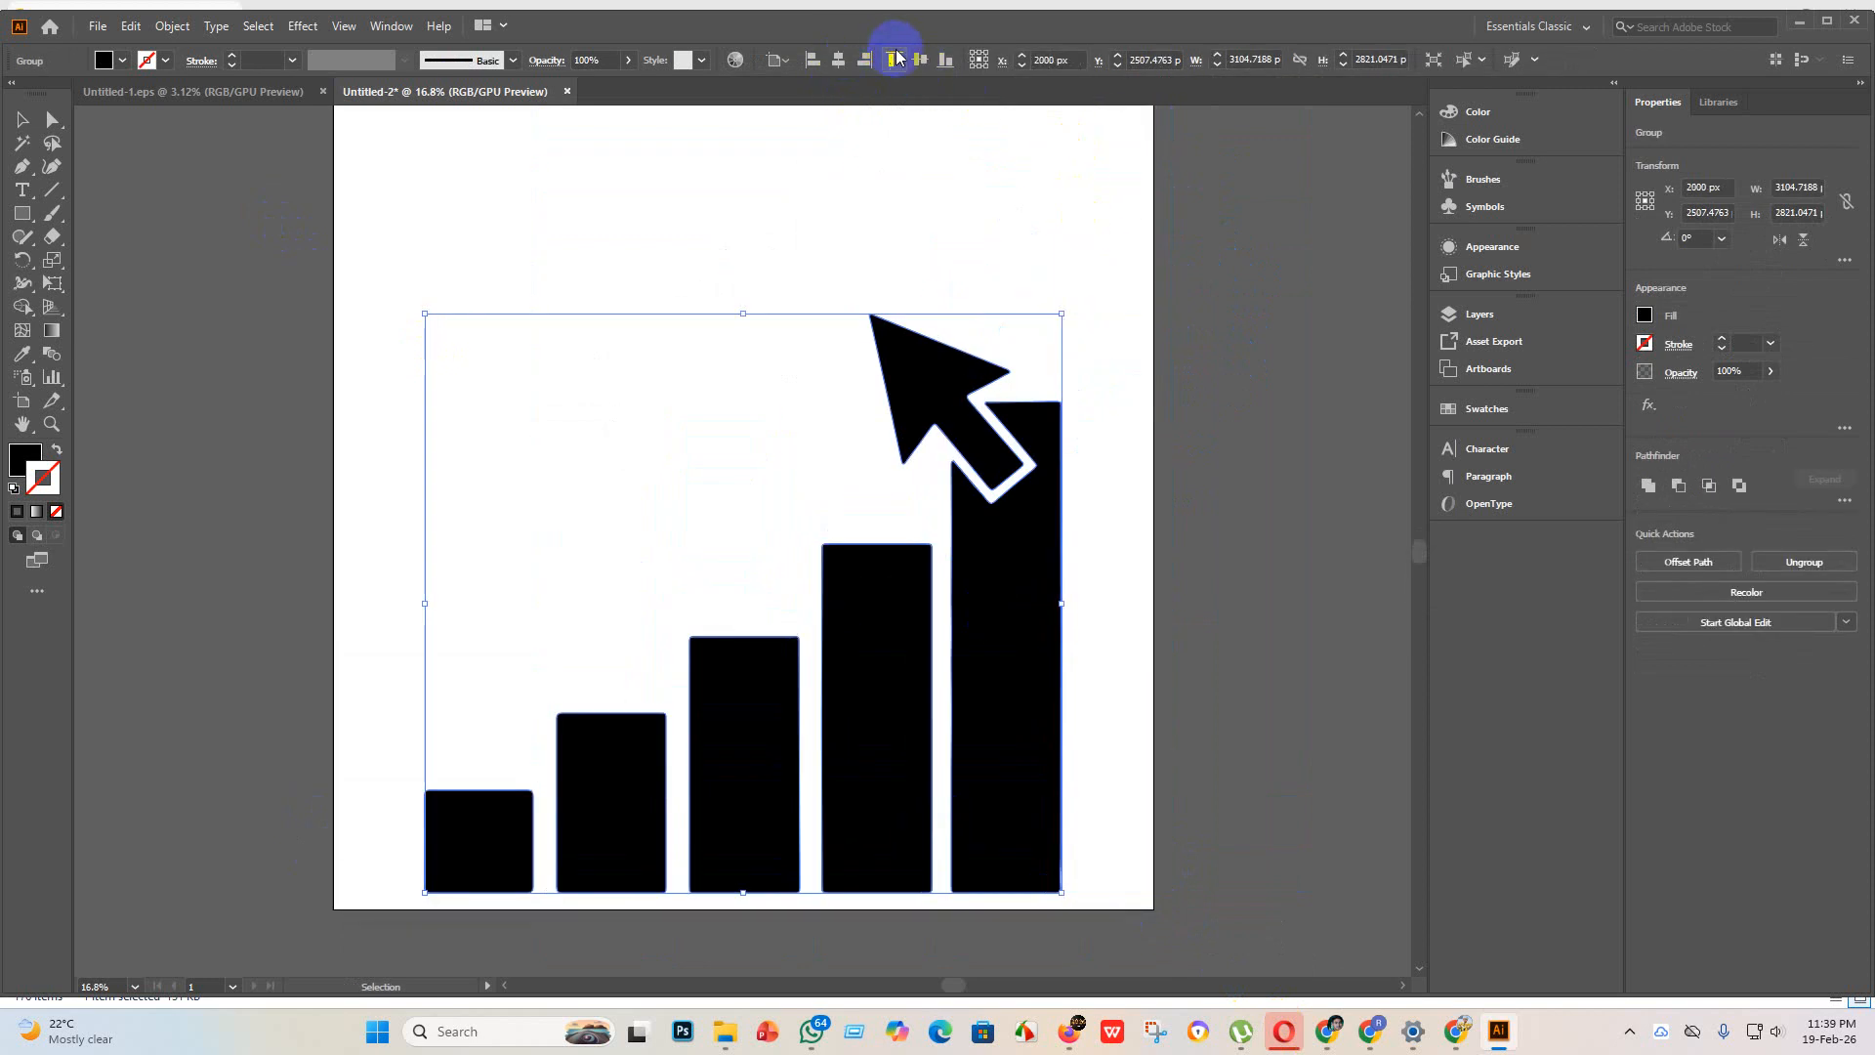
click(923, 58)
Step: Enlarge the bar chart group to about 3712 x 3373 px and centre it vertically on the artboard
scroll(971, 628, up, 3)
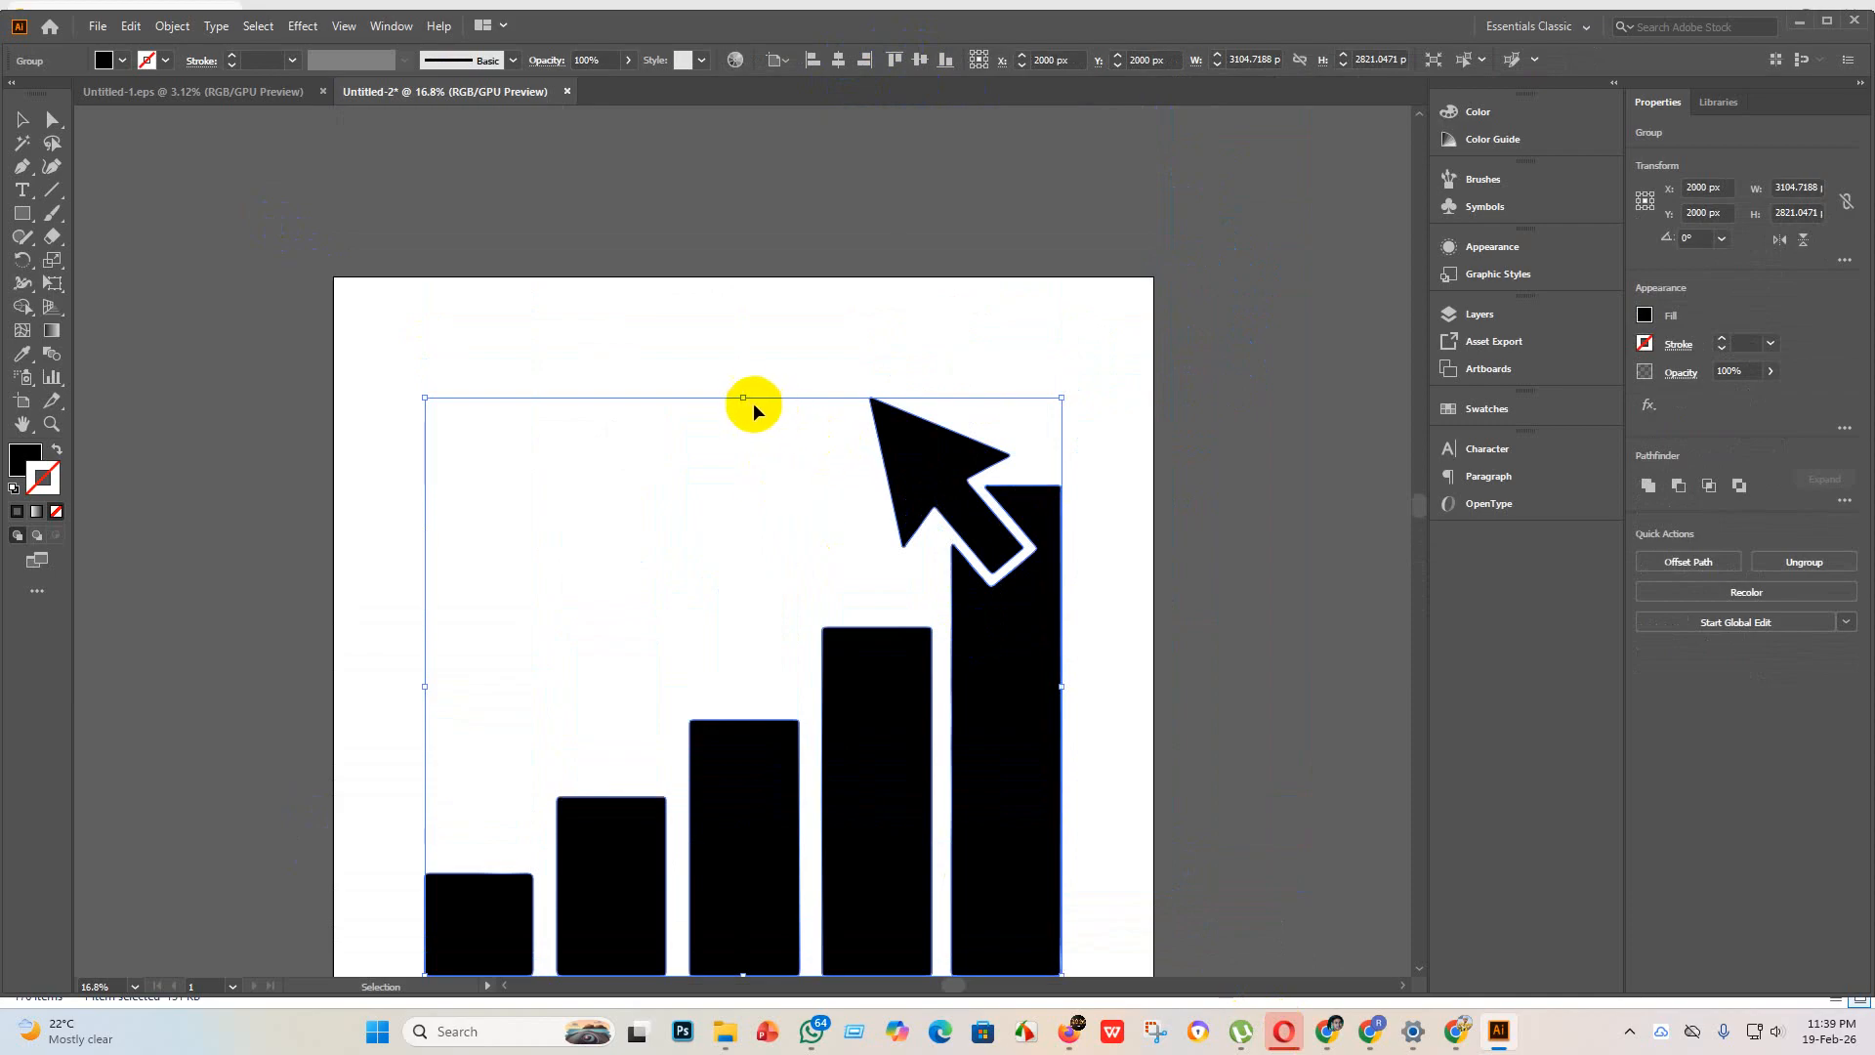
drag(744, 399, 758, 285)
scroll(774, 478, down, 2)
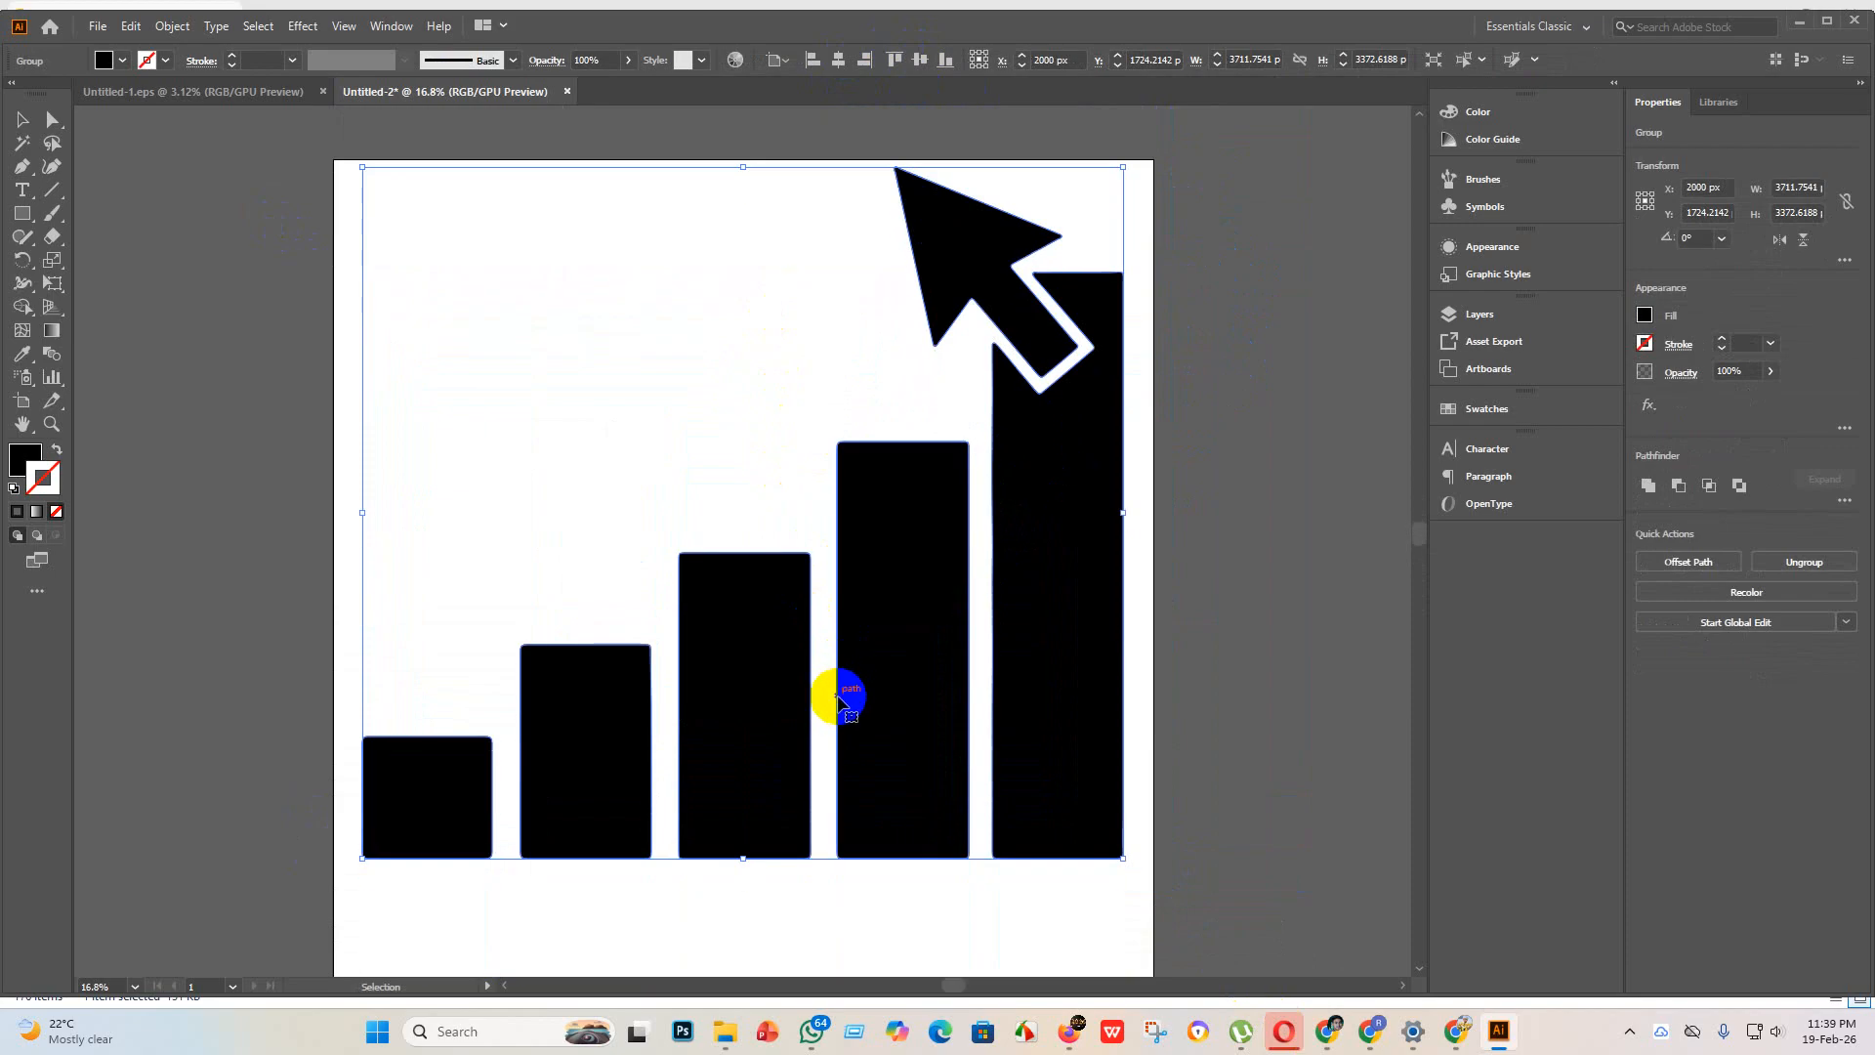
click(922, 60)
click(1308, 478)
scroll(1220, 576, down, 2)
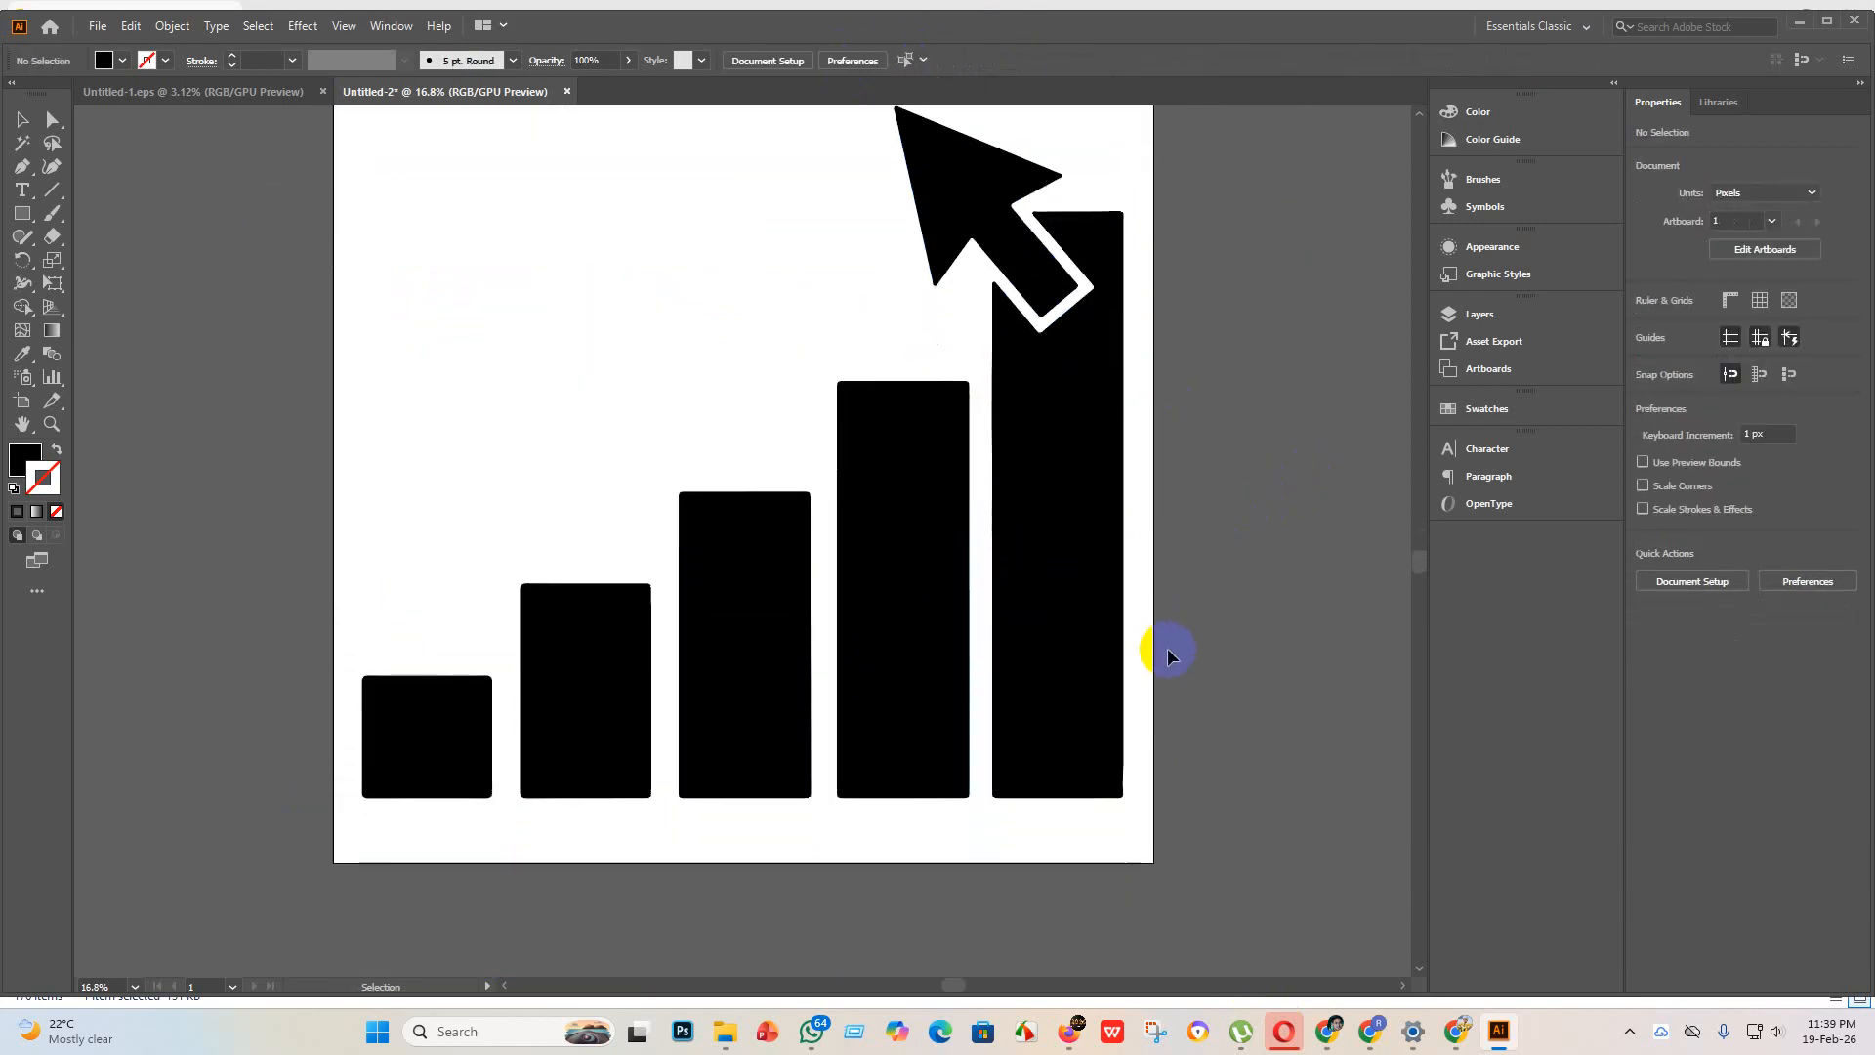
scroll(962, 632, up, 1)
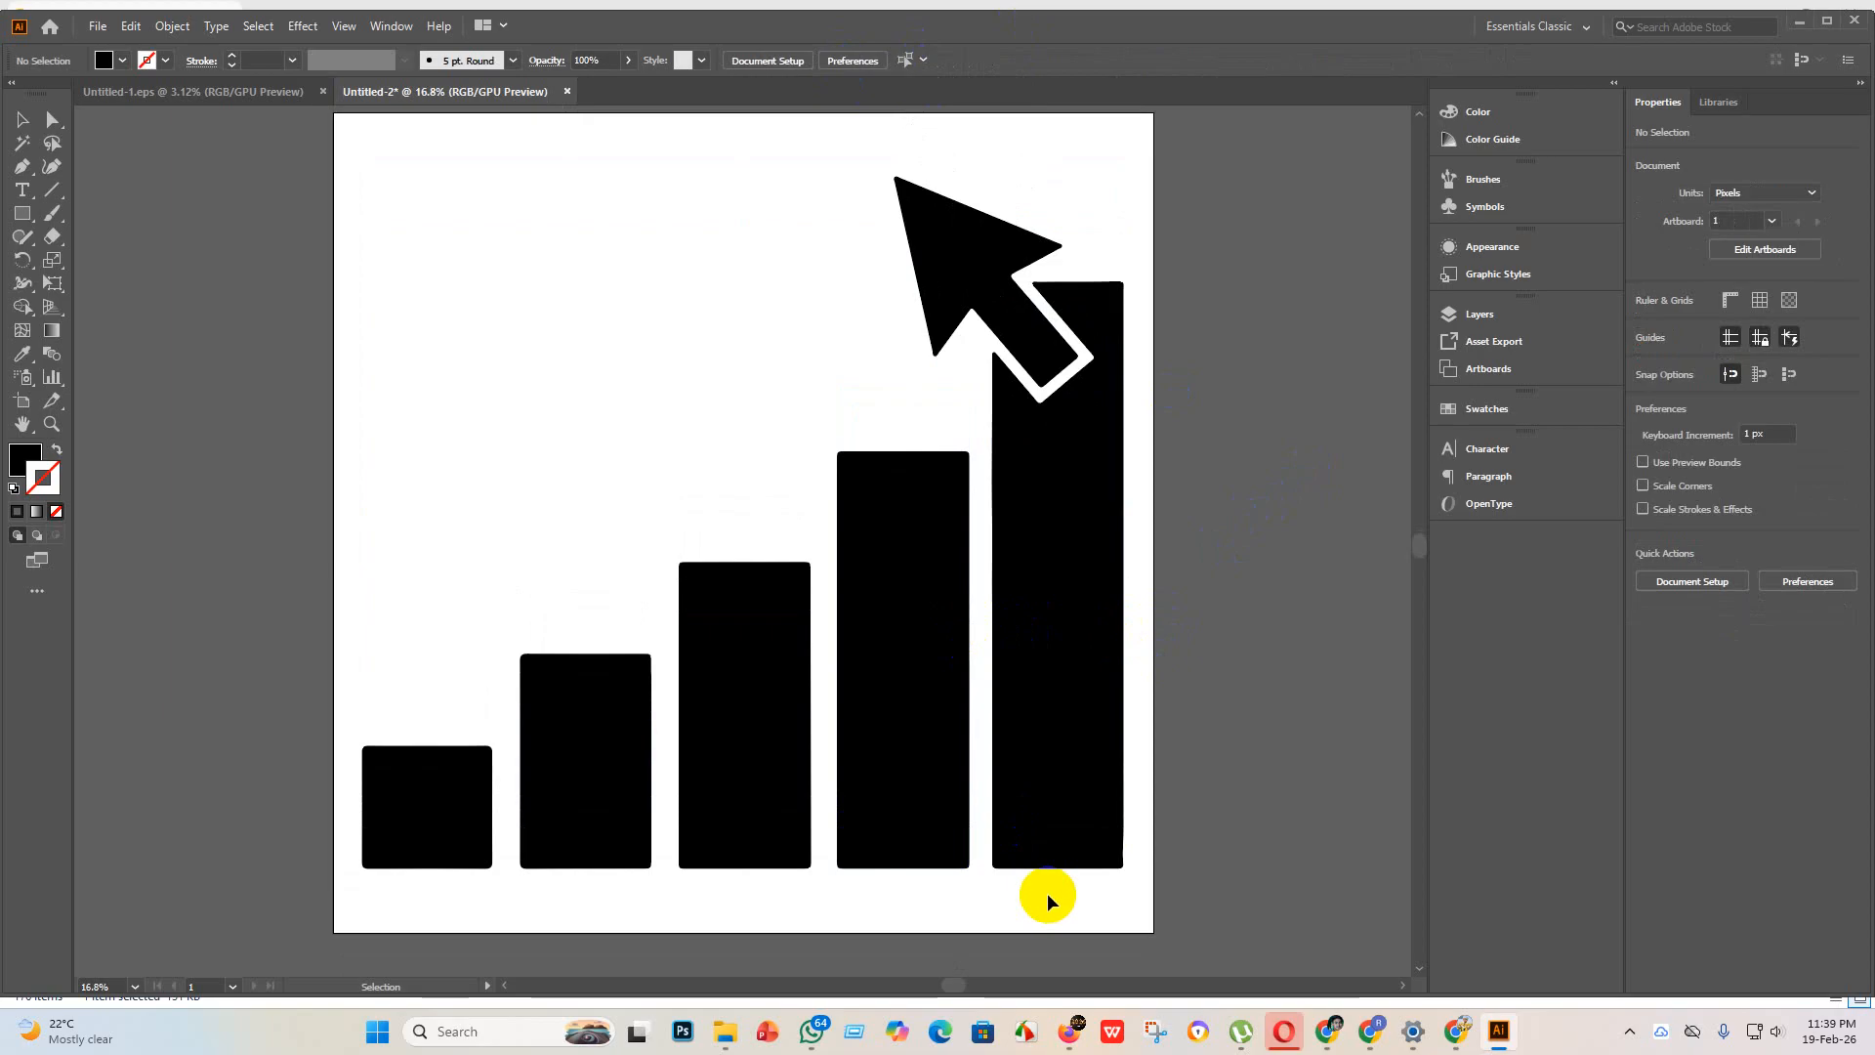
scroll(1035, 886, up, 4)
scroll(901, 804, down, 4)
scroll(929, 623, up, 2)
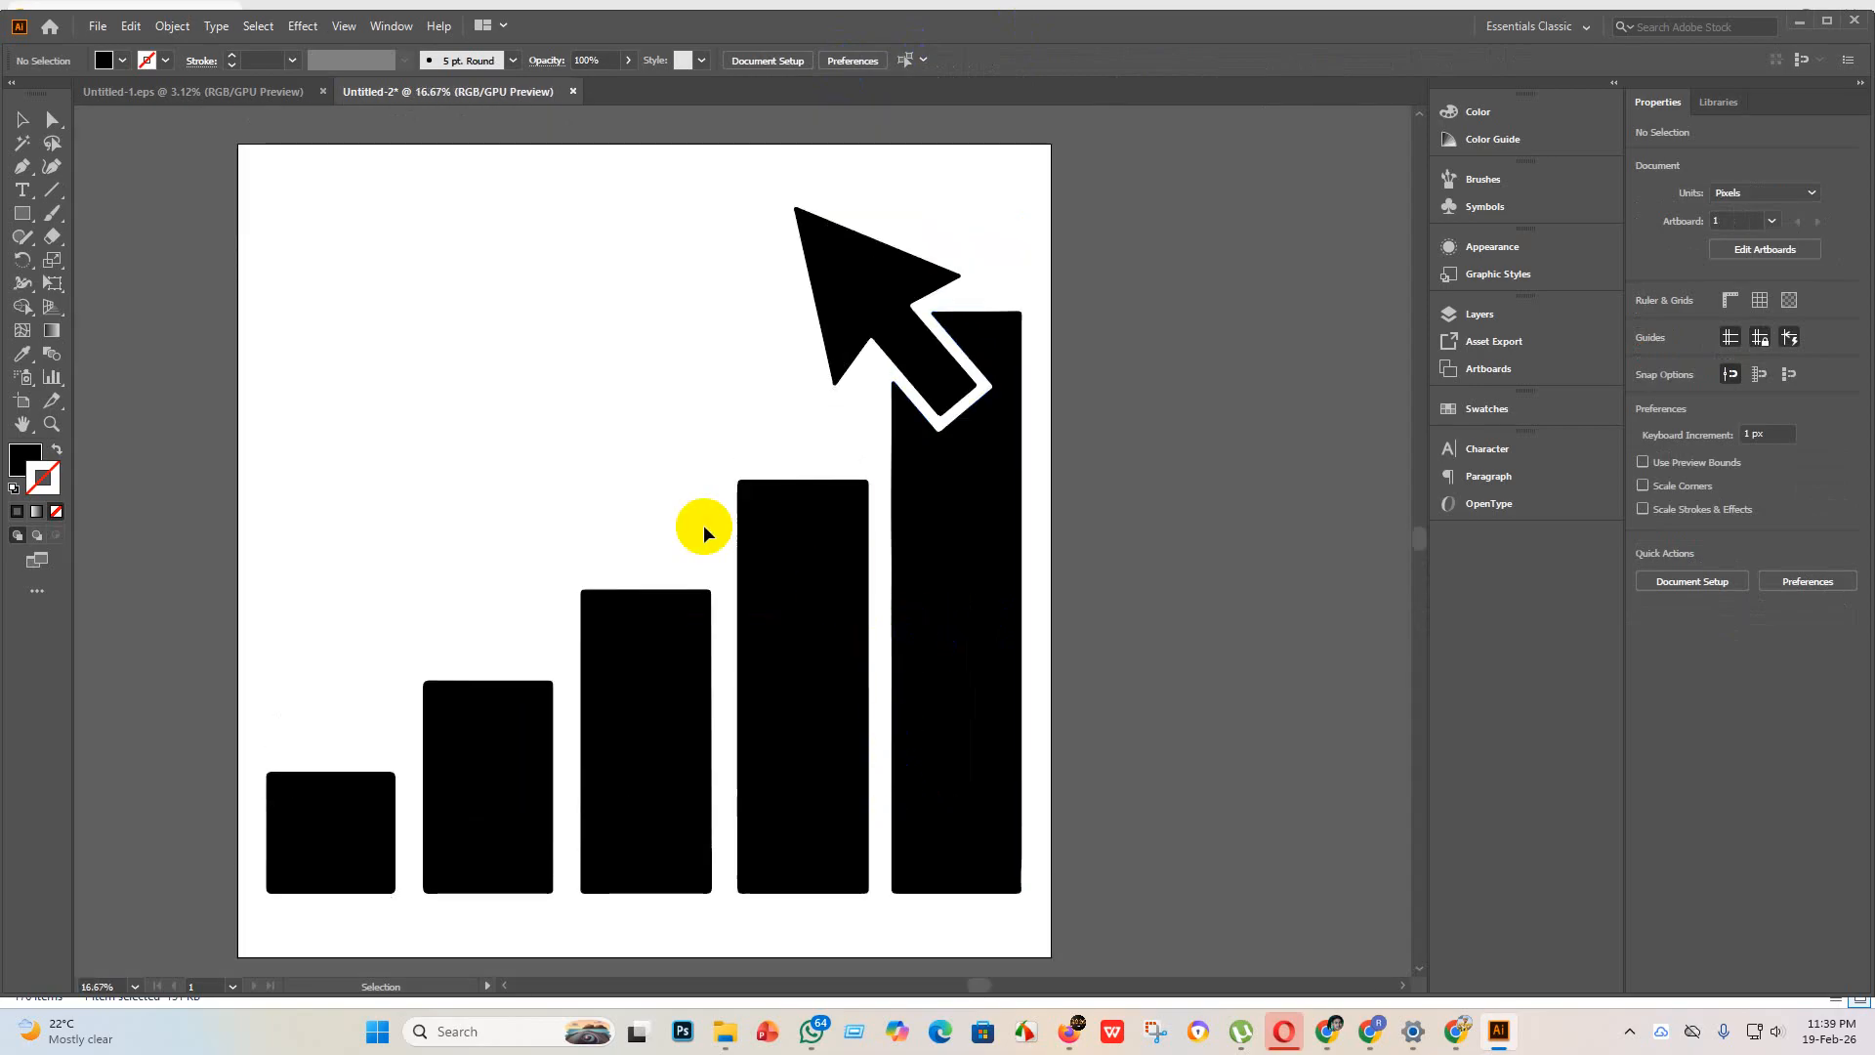
scroll(130, 204, up, 1)
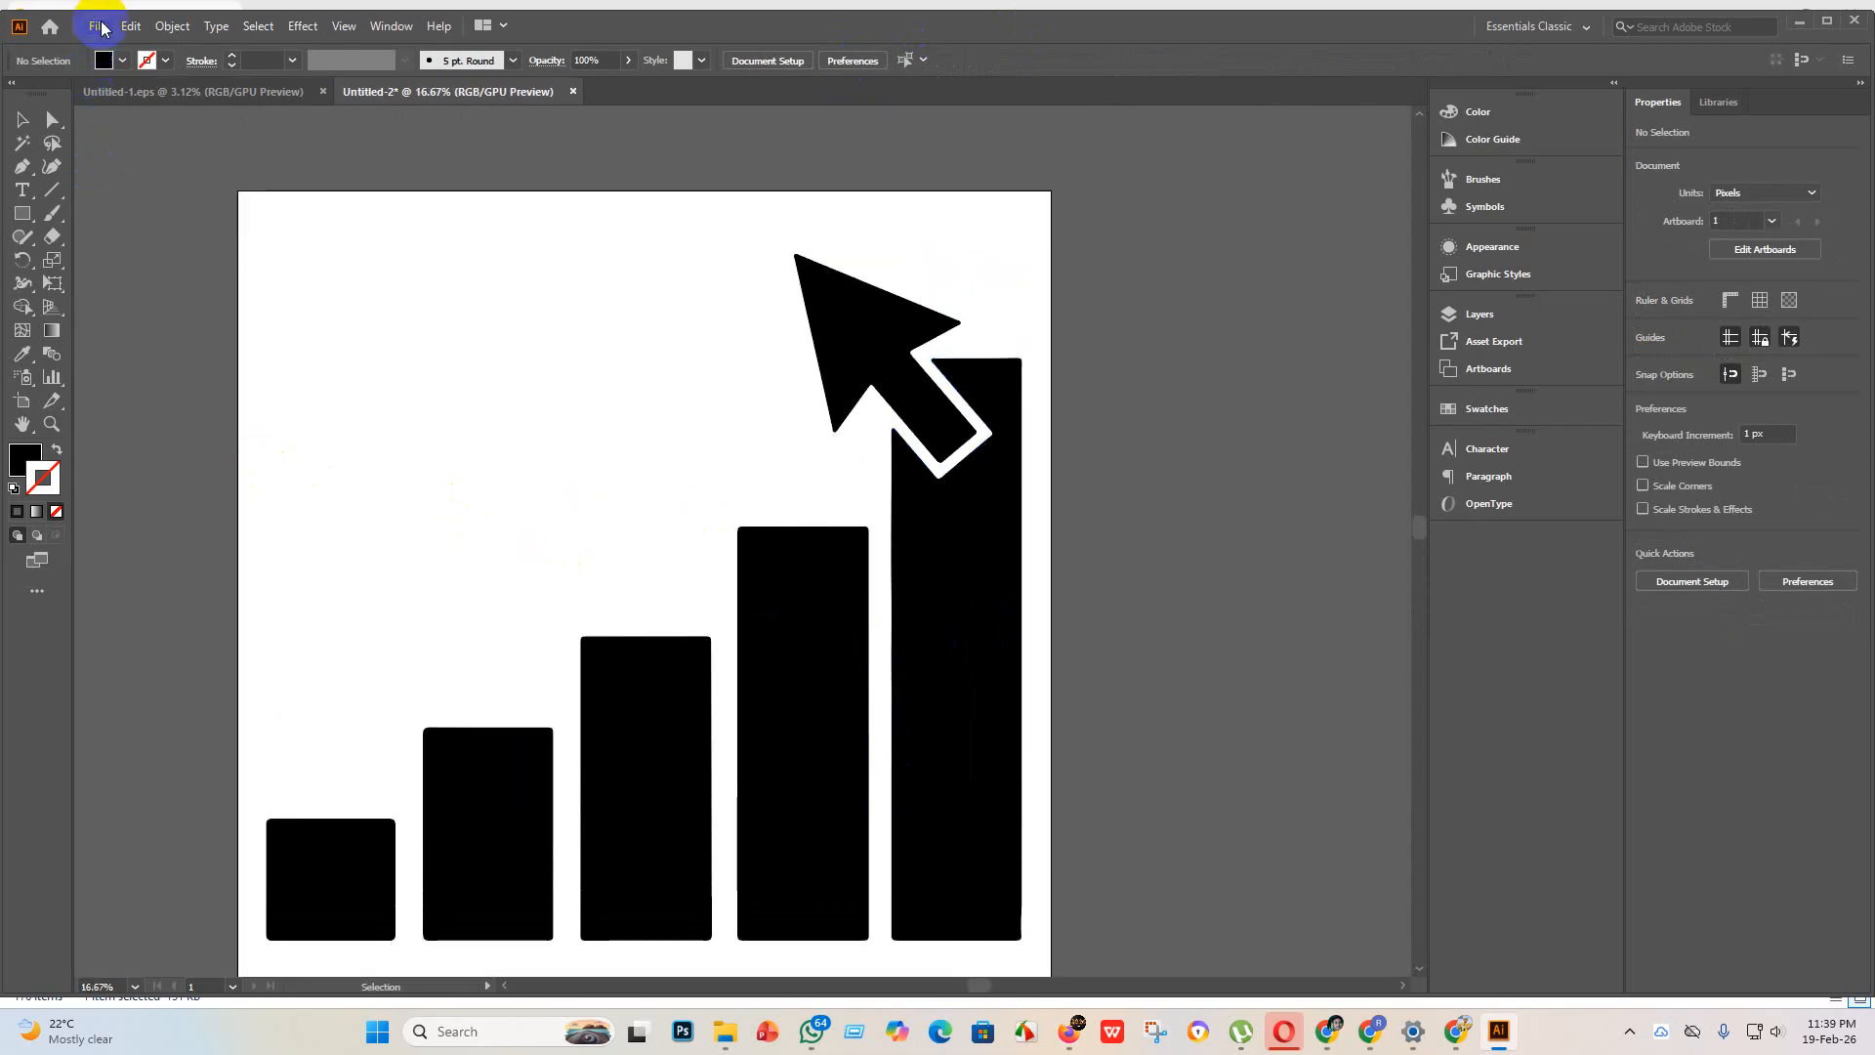
Step: Save the bar chart as Untitled-2 in the "eps 3" folder in Illustrator EPS format, using the Illustrator 10 EPS version
click(98, 27)
click(124, 187)
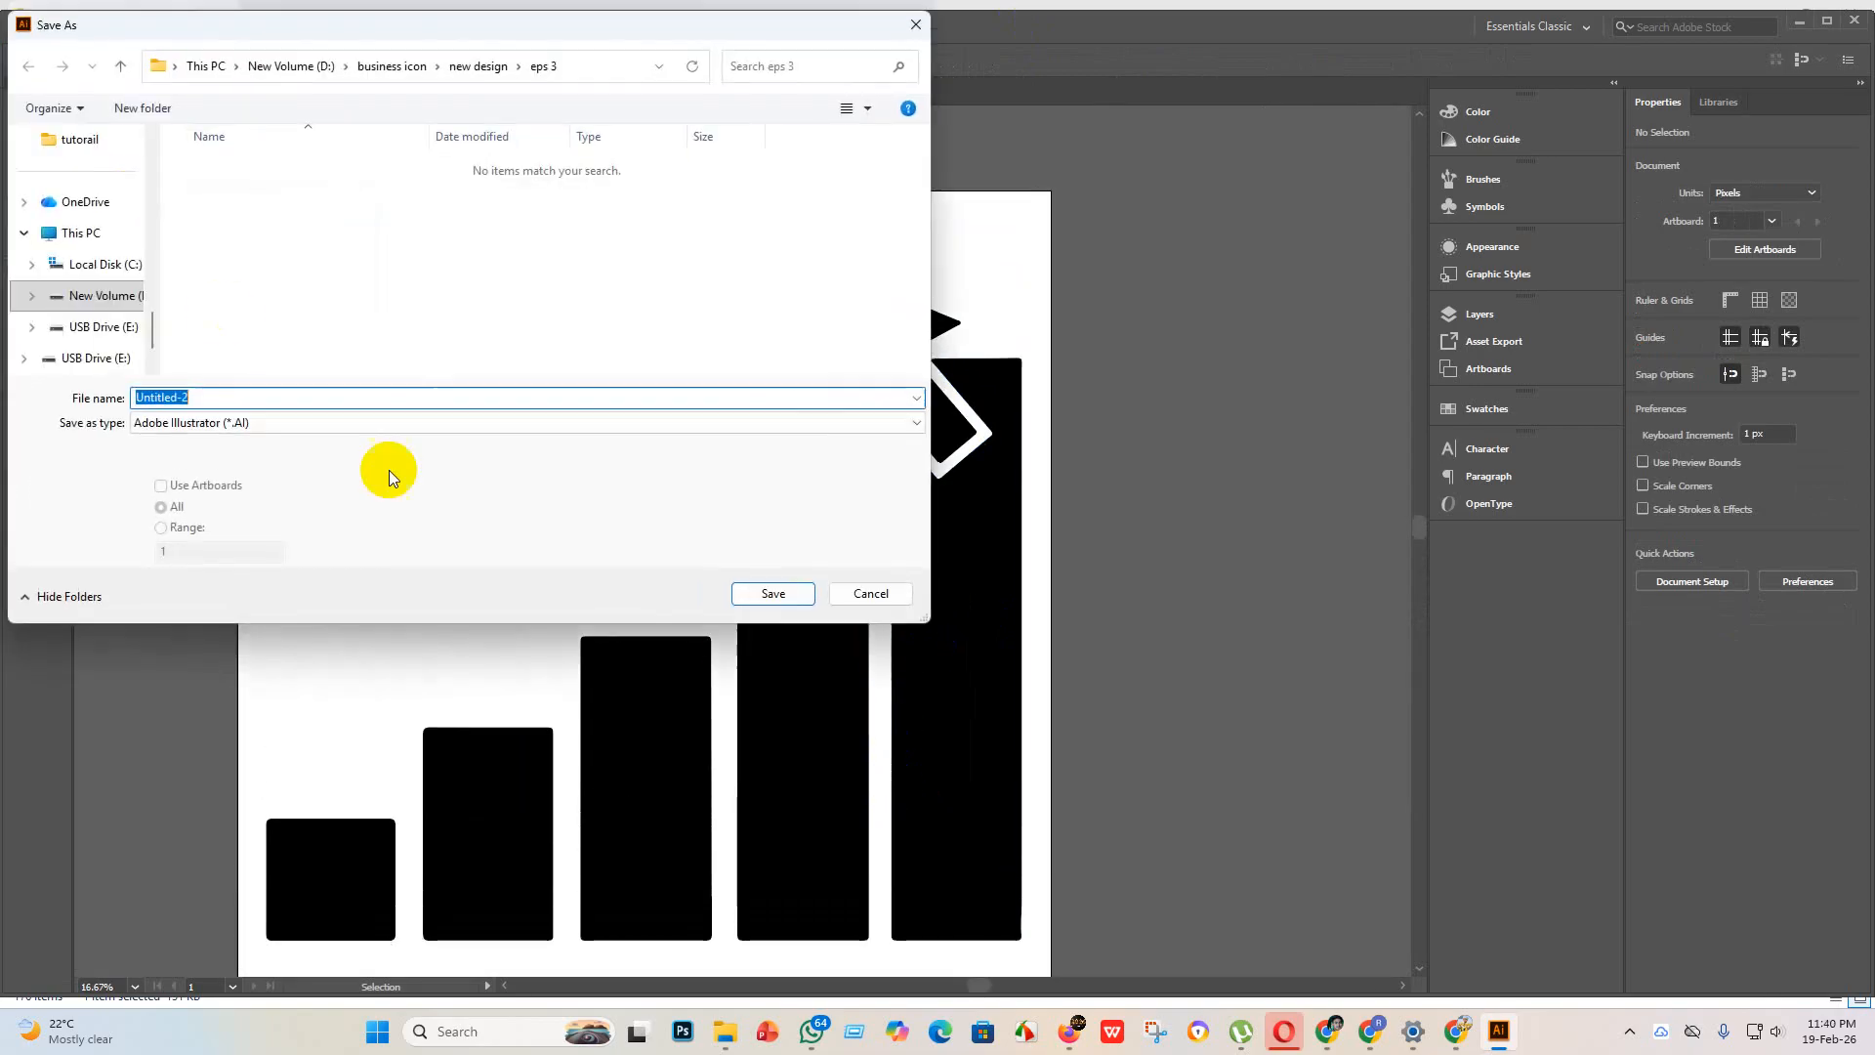
click(283, 422)
click(223, 469)
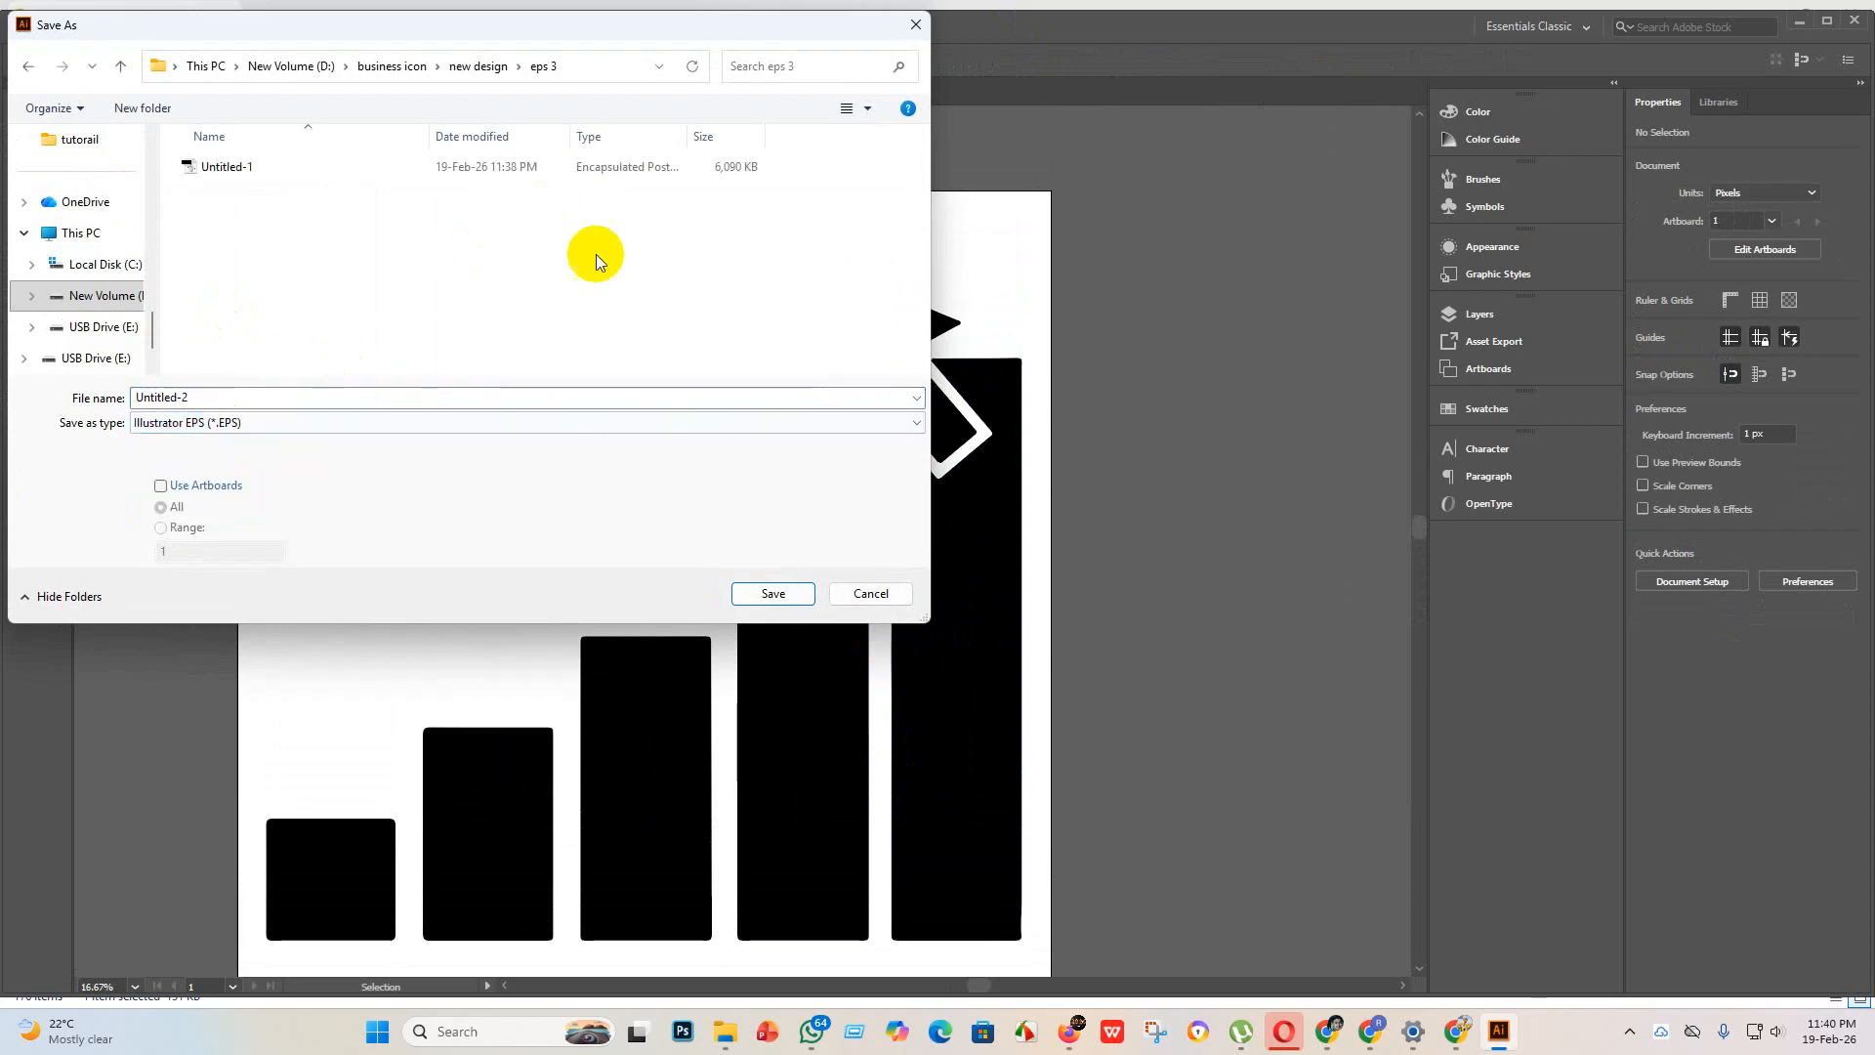
click(773, 594)
click(983, 236)
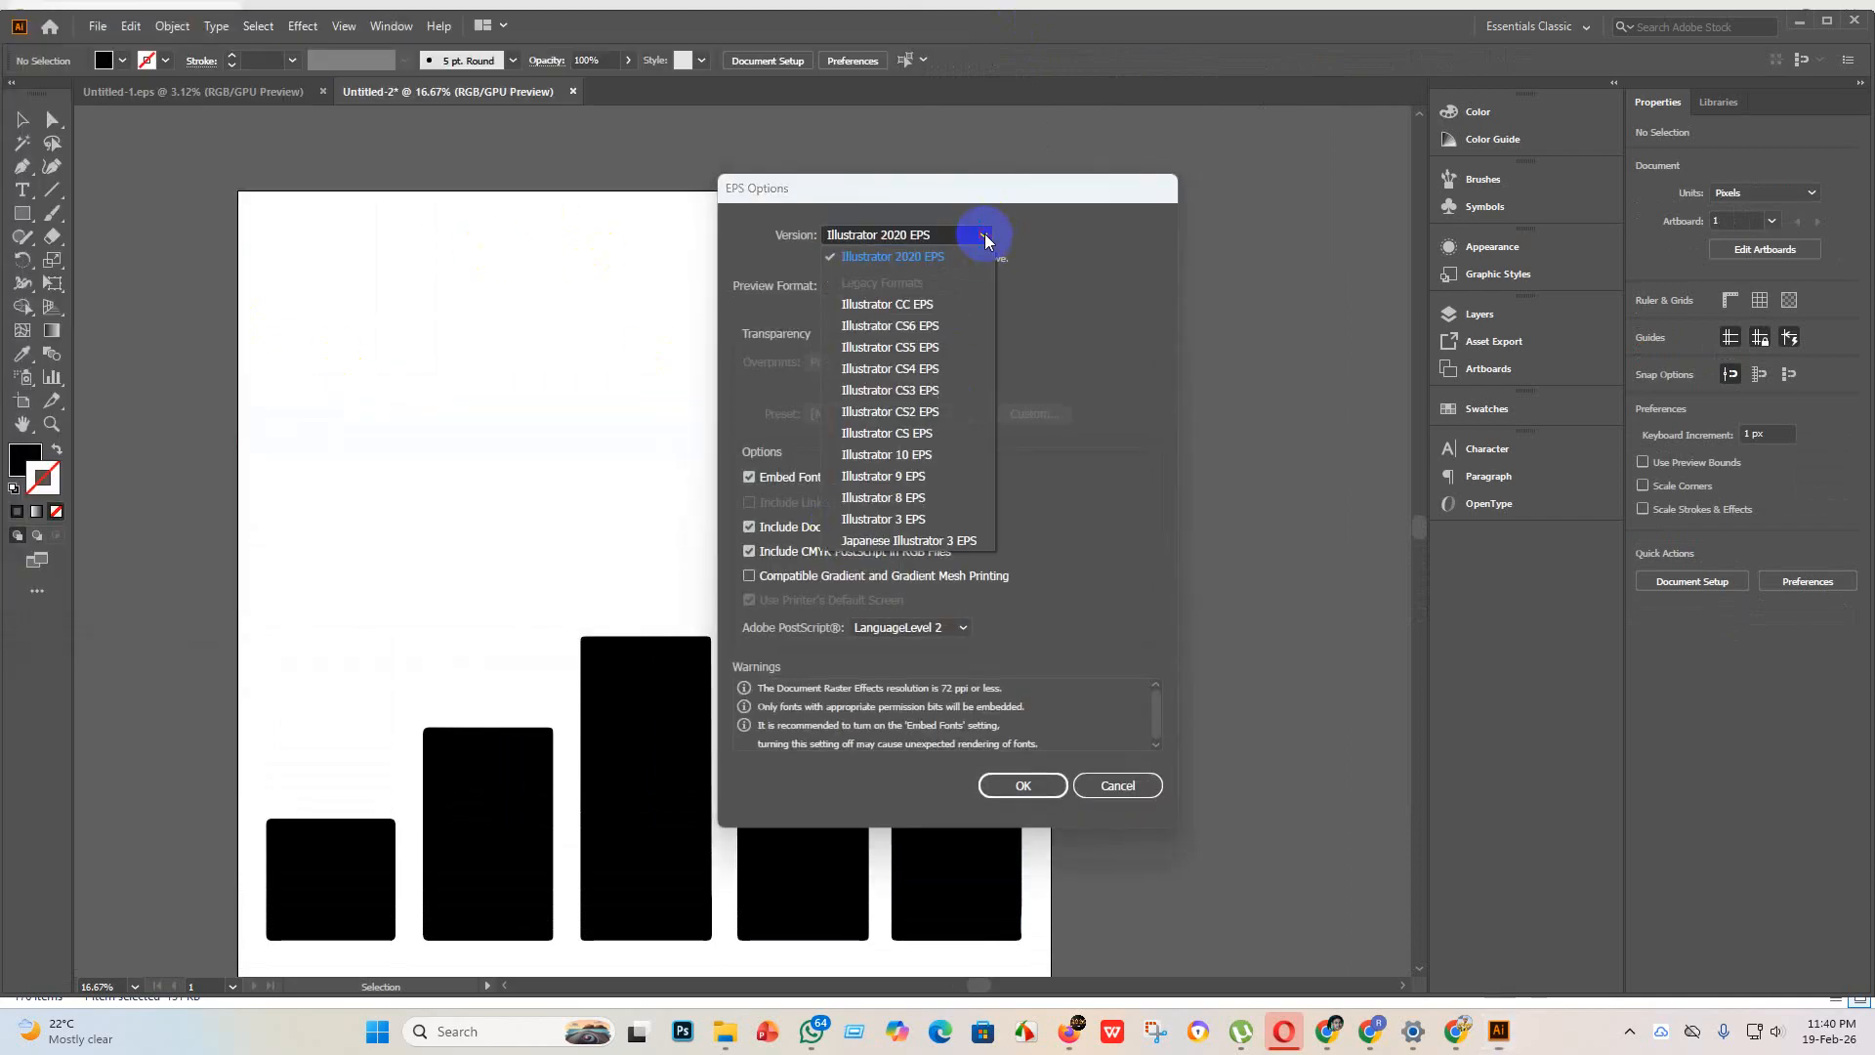
click(889, 478)
click(1023, 785)
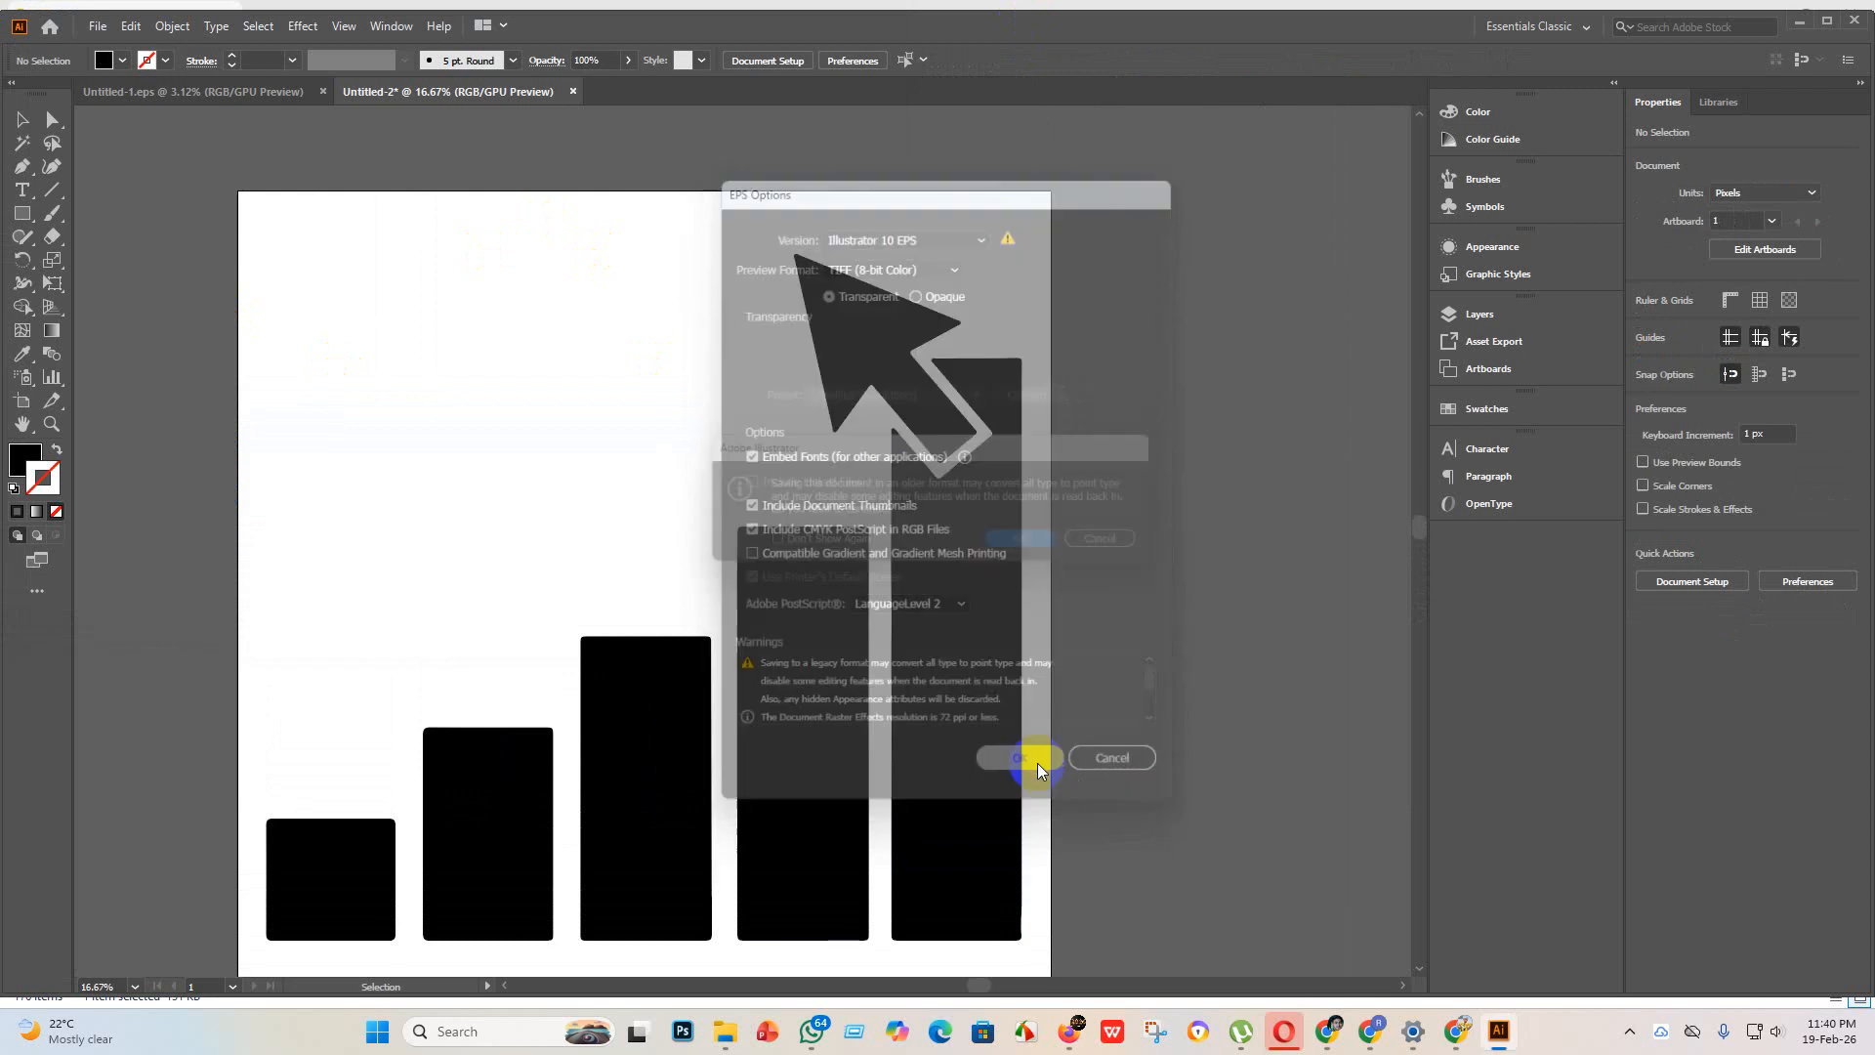
click(1036, 547)
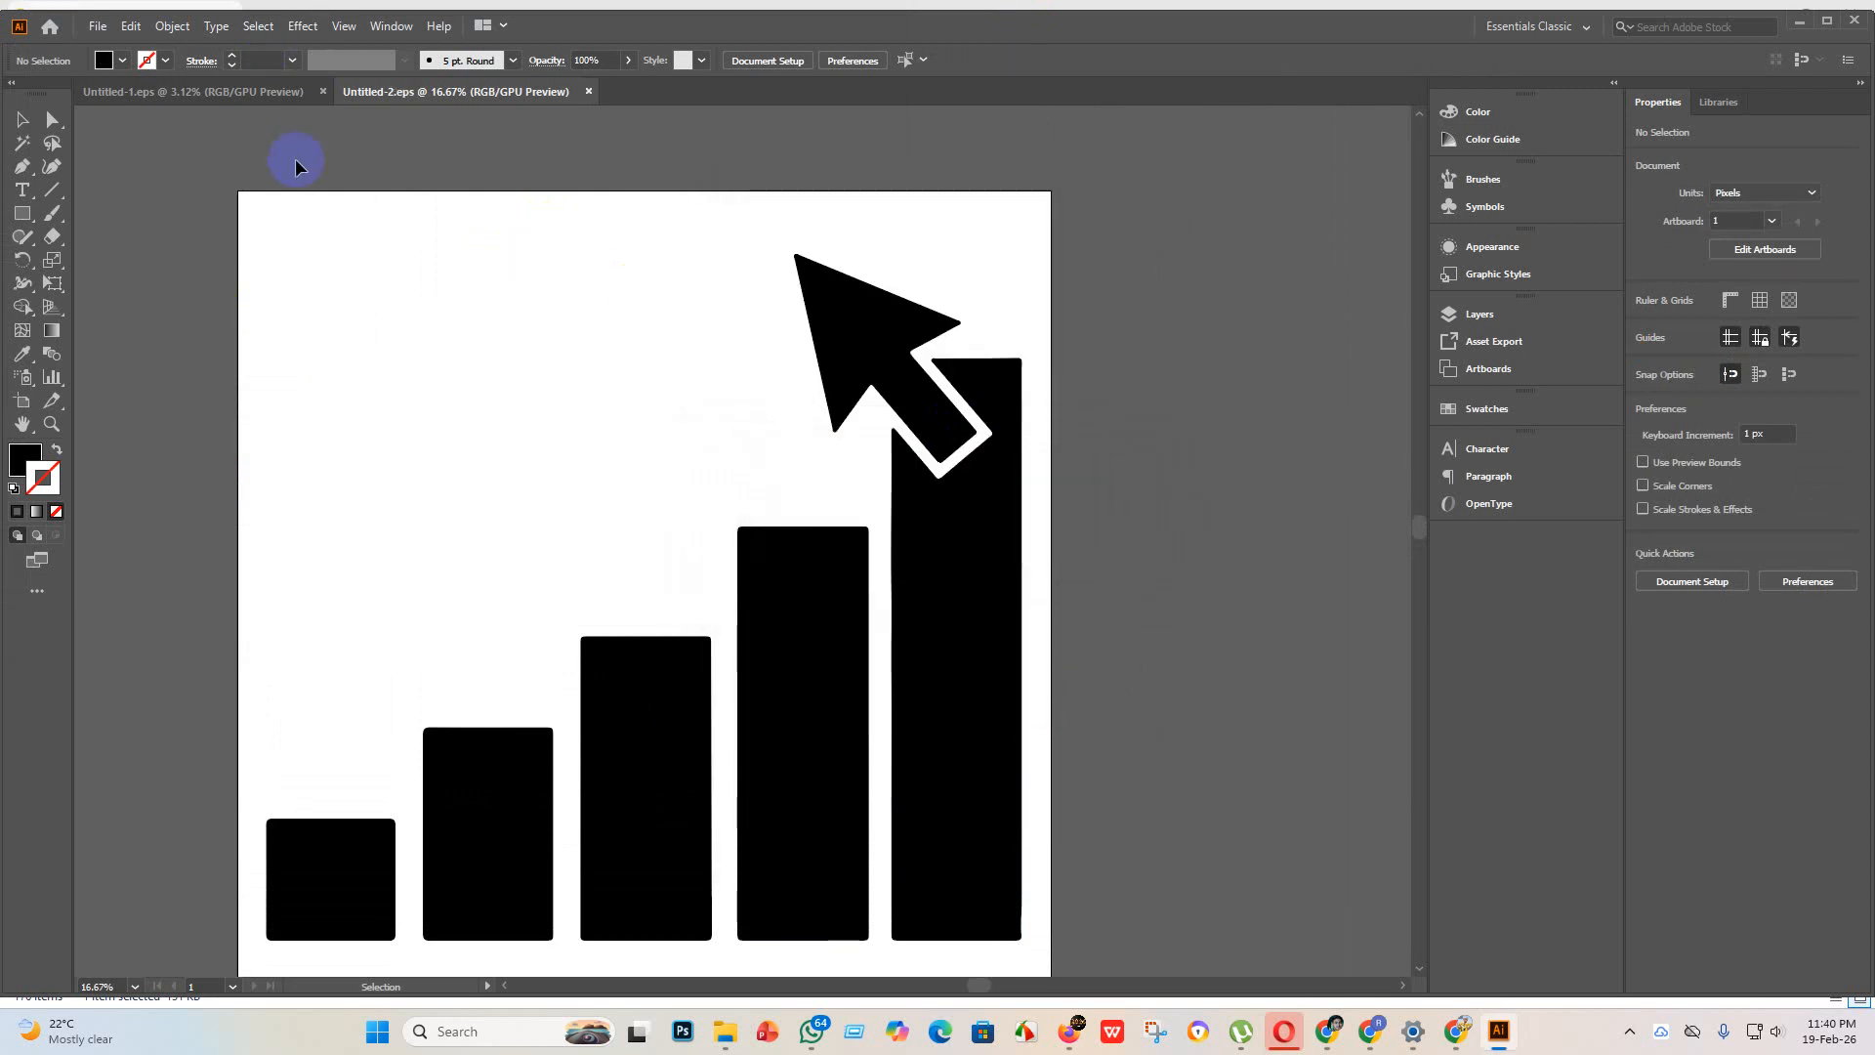
Step: Export the bar chart as an RGB JPEG to "eps 3", using artboards, quality 10 (Maximum) and High (300 ppi) resolution
click(89, 29)
mouse_move(205, 379)
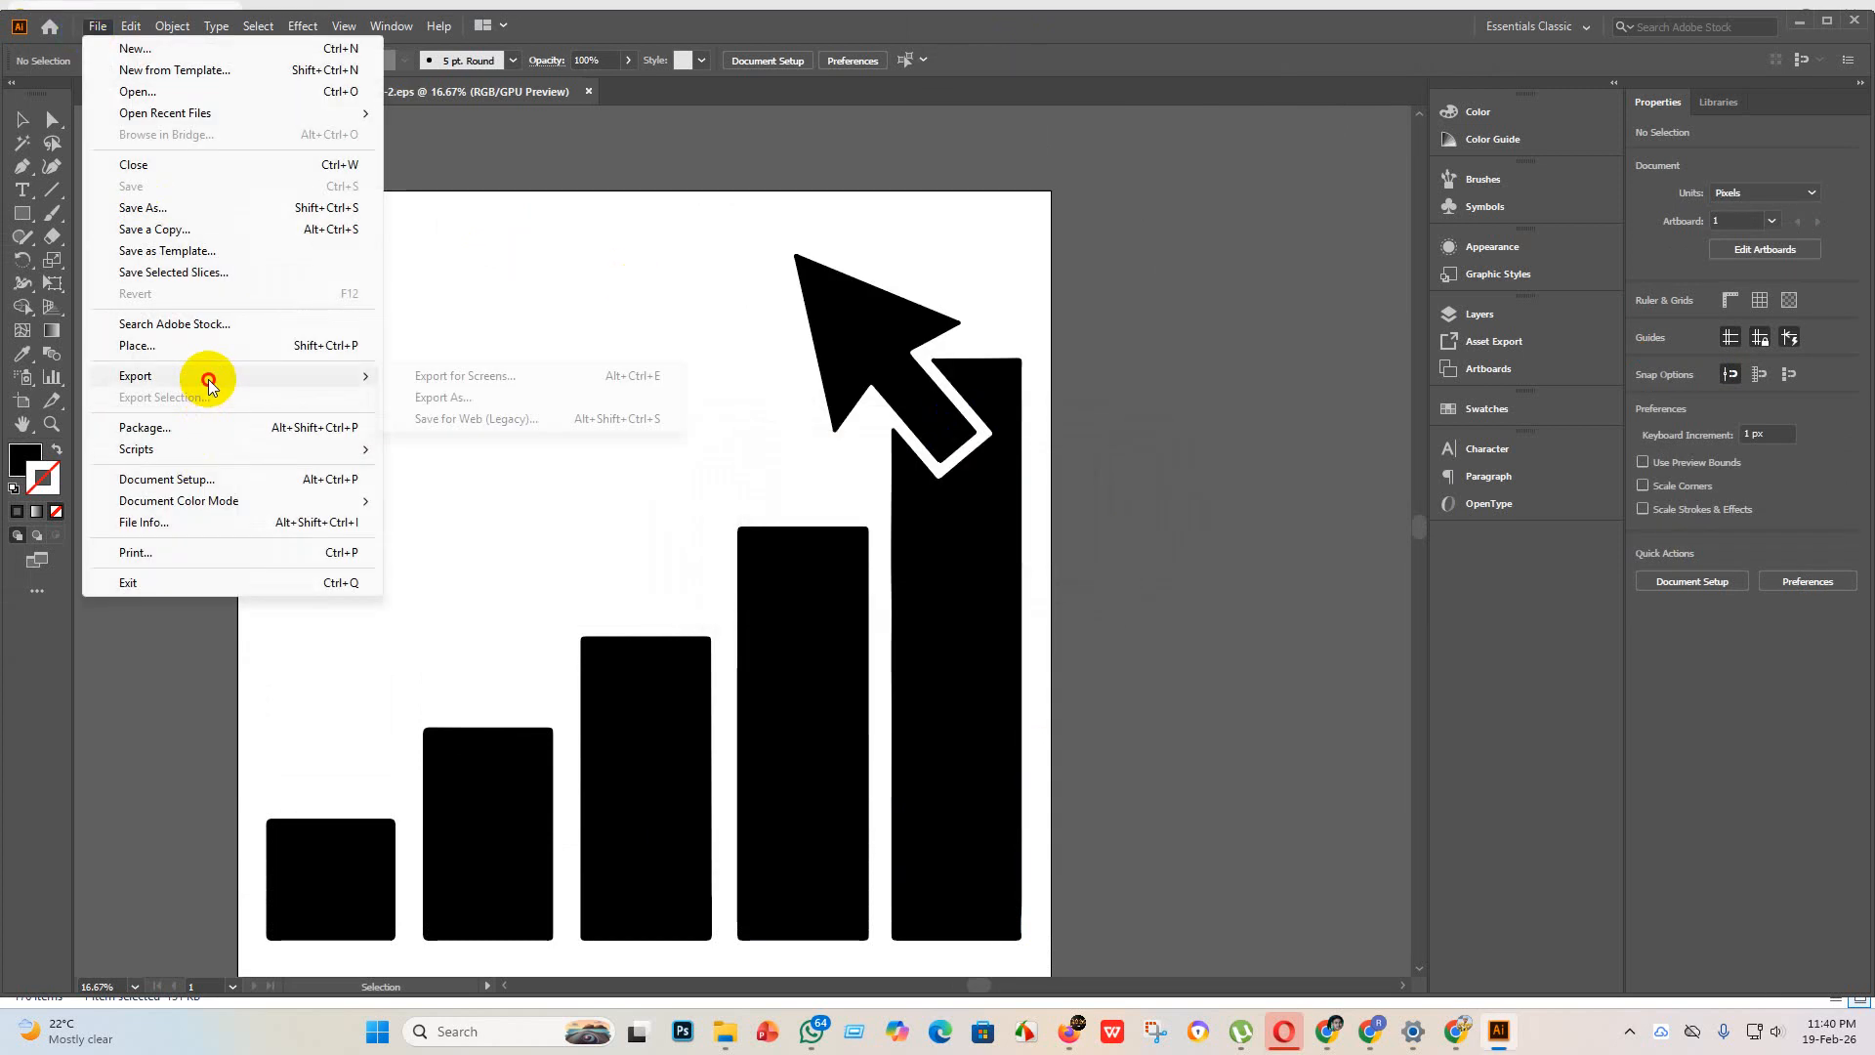
click(467, 399)
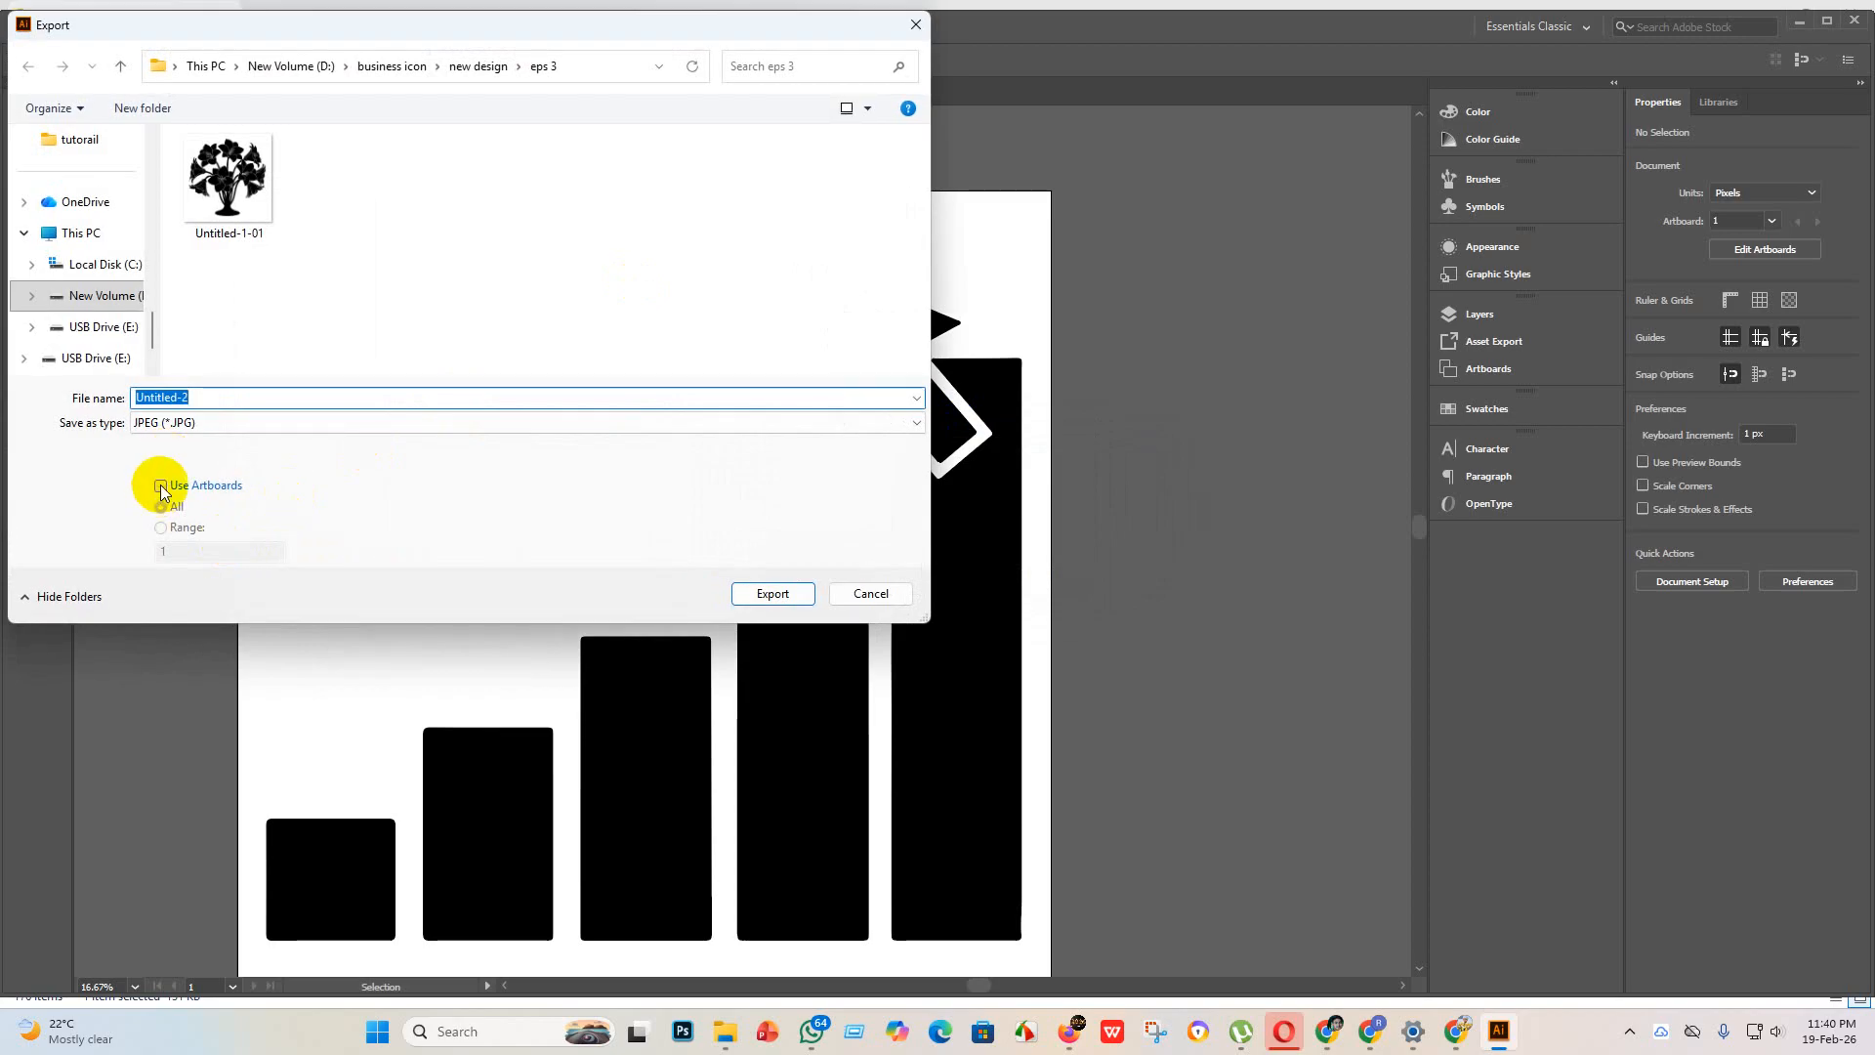
click(161, 484)
click(782, 593)
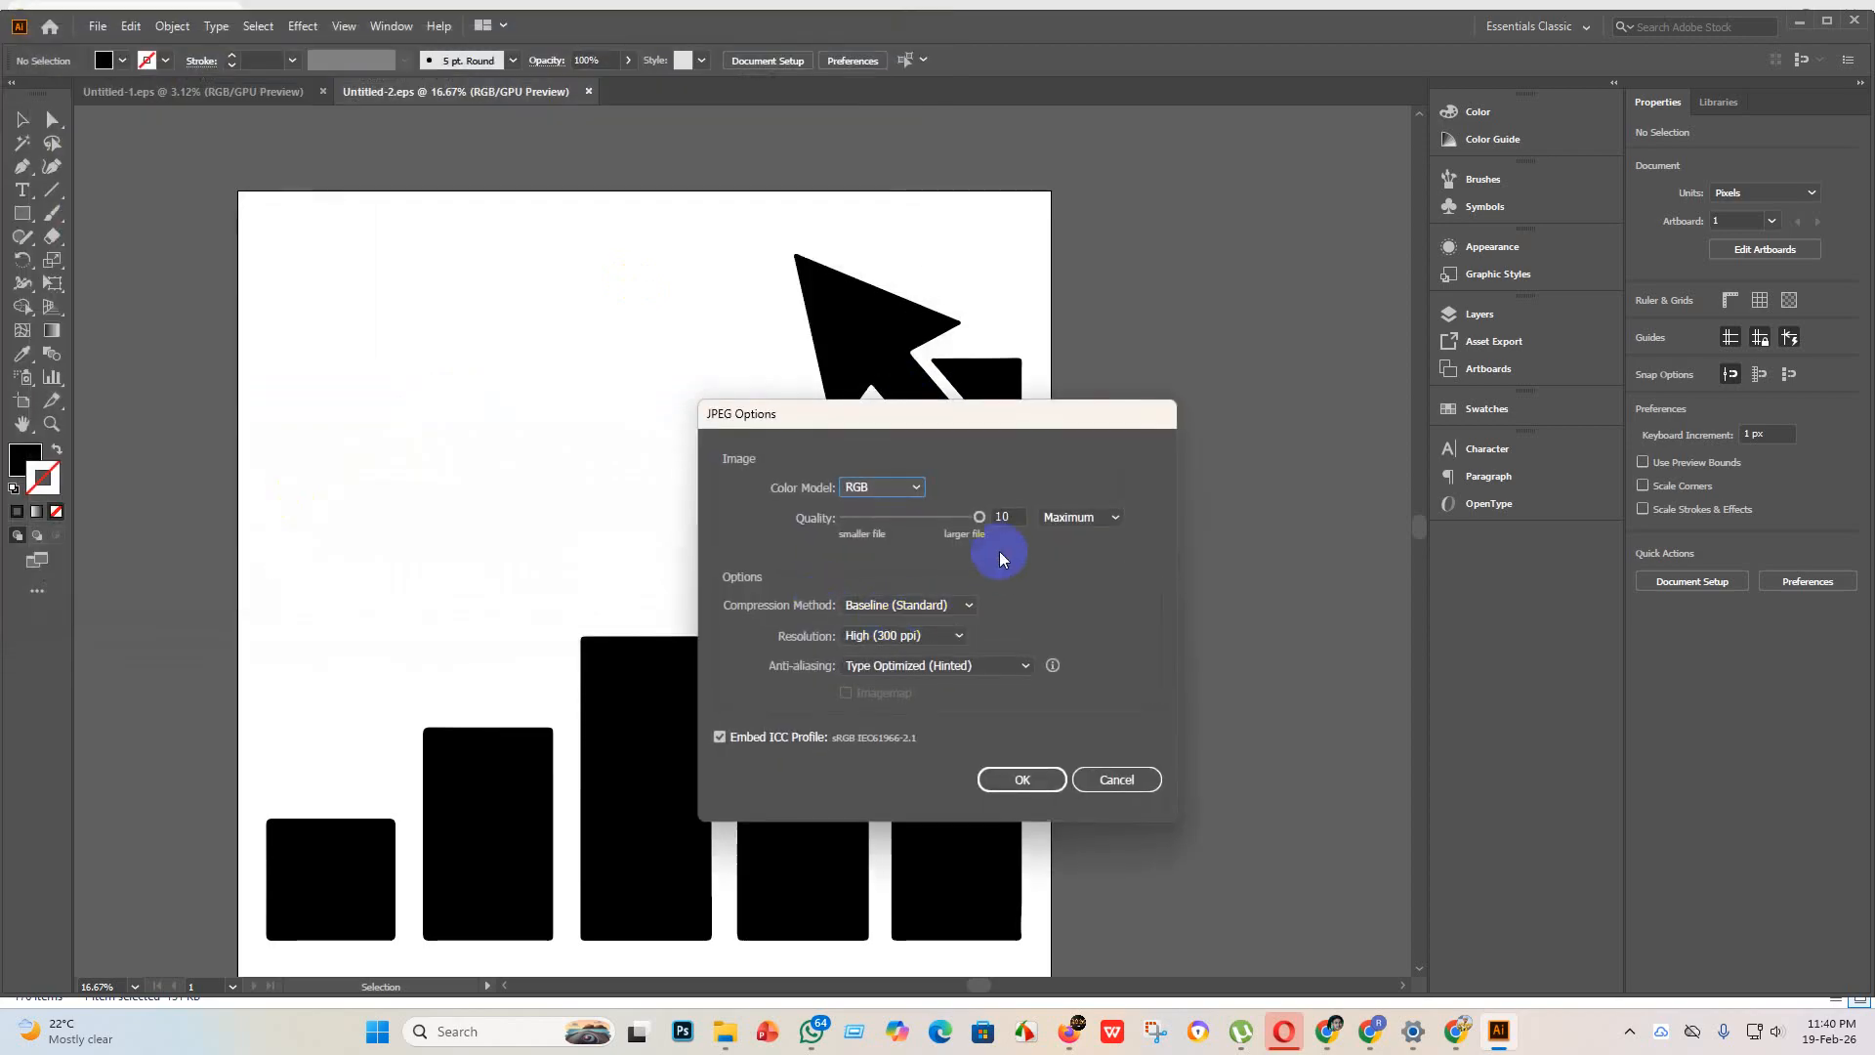
click(1016, 778)
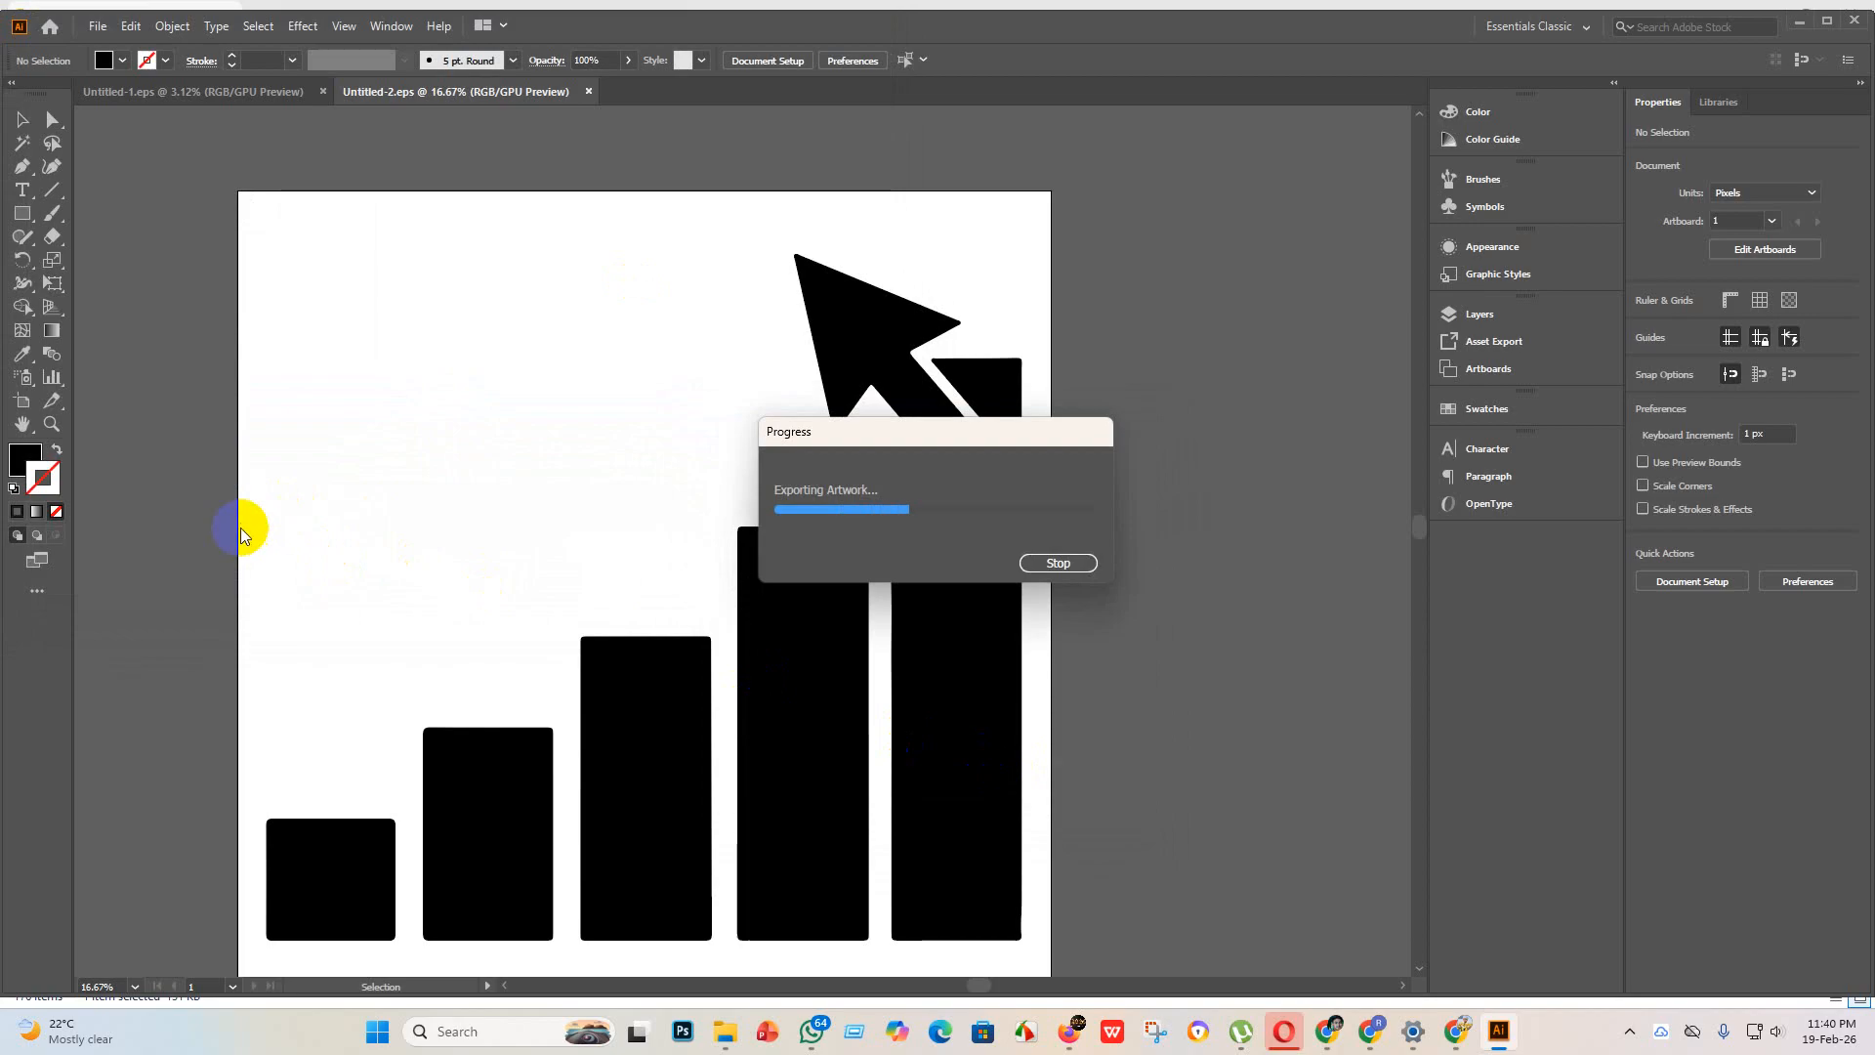
Step: Create another new document of 4000 x 4000 px with one artboard
click(95, 27)
click(125, 46)
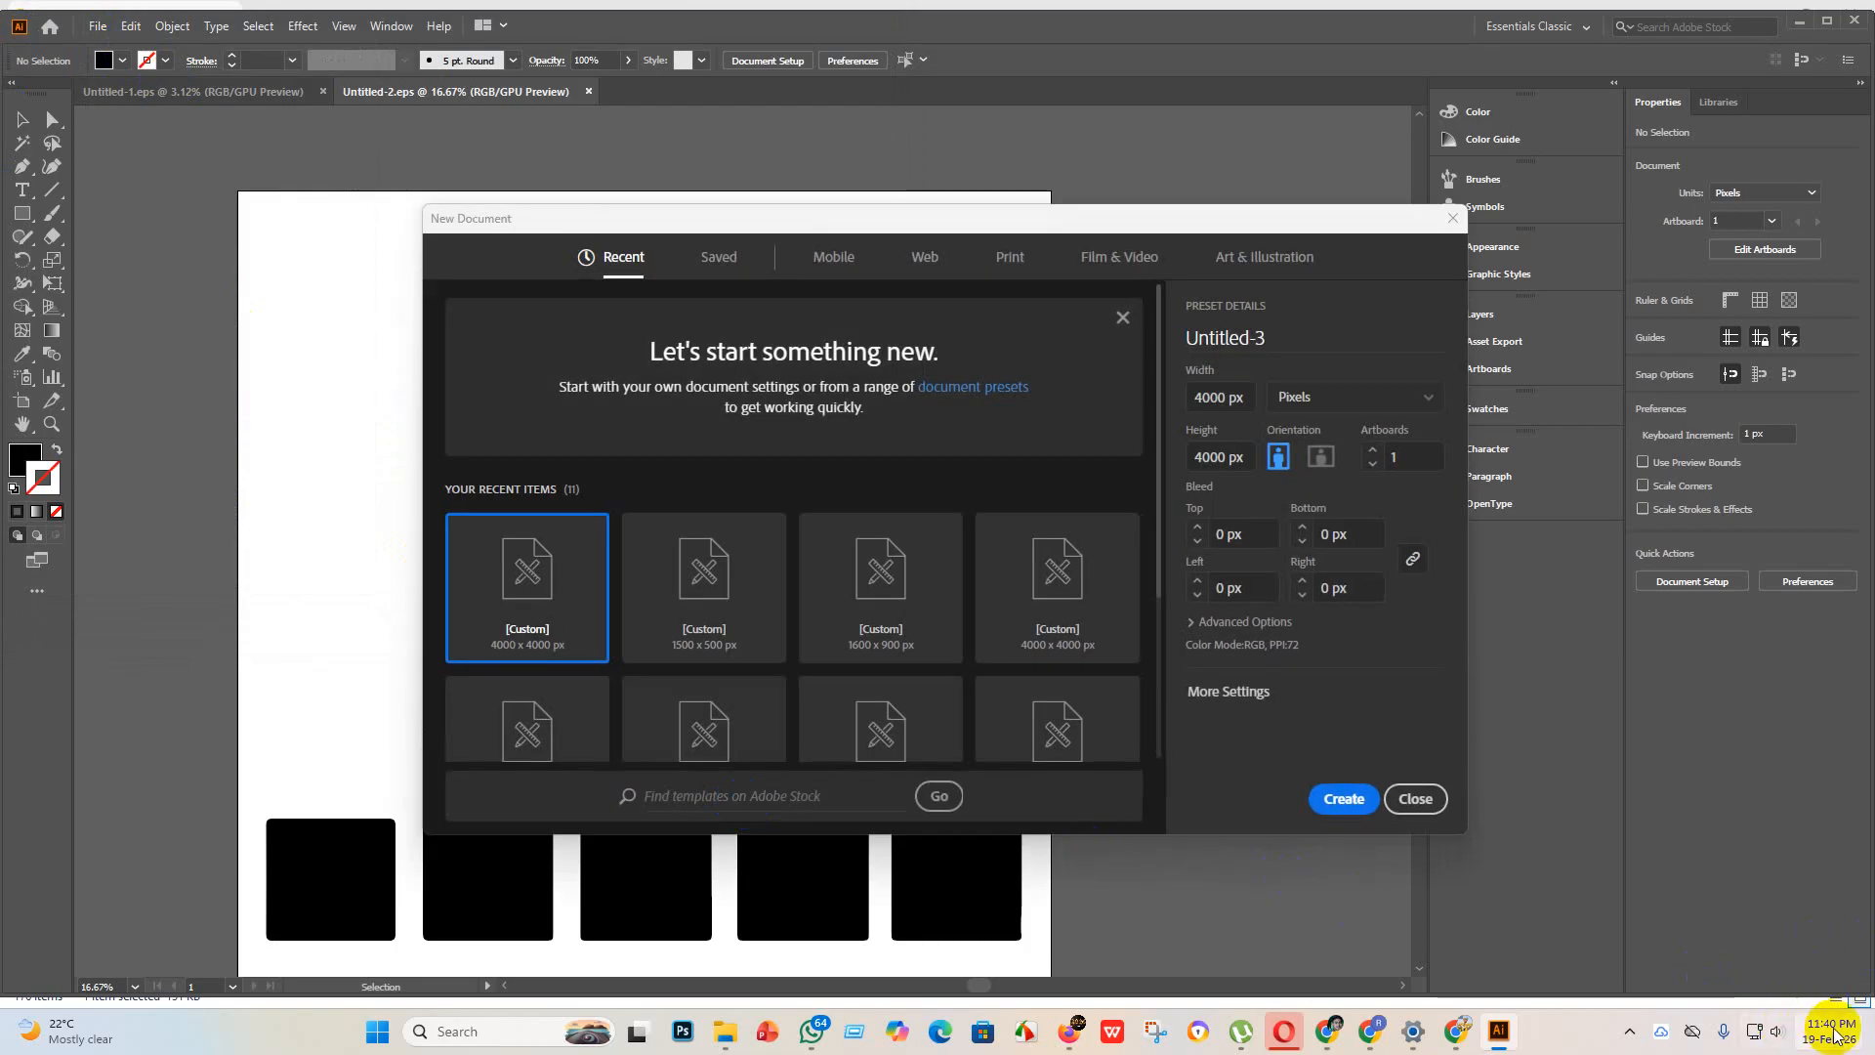
click(1347, 801)
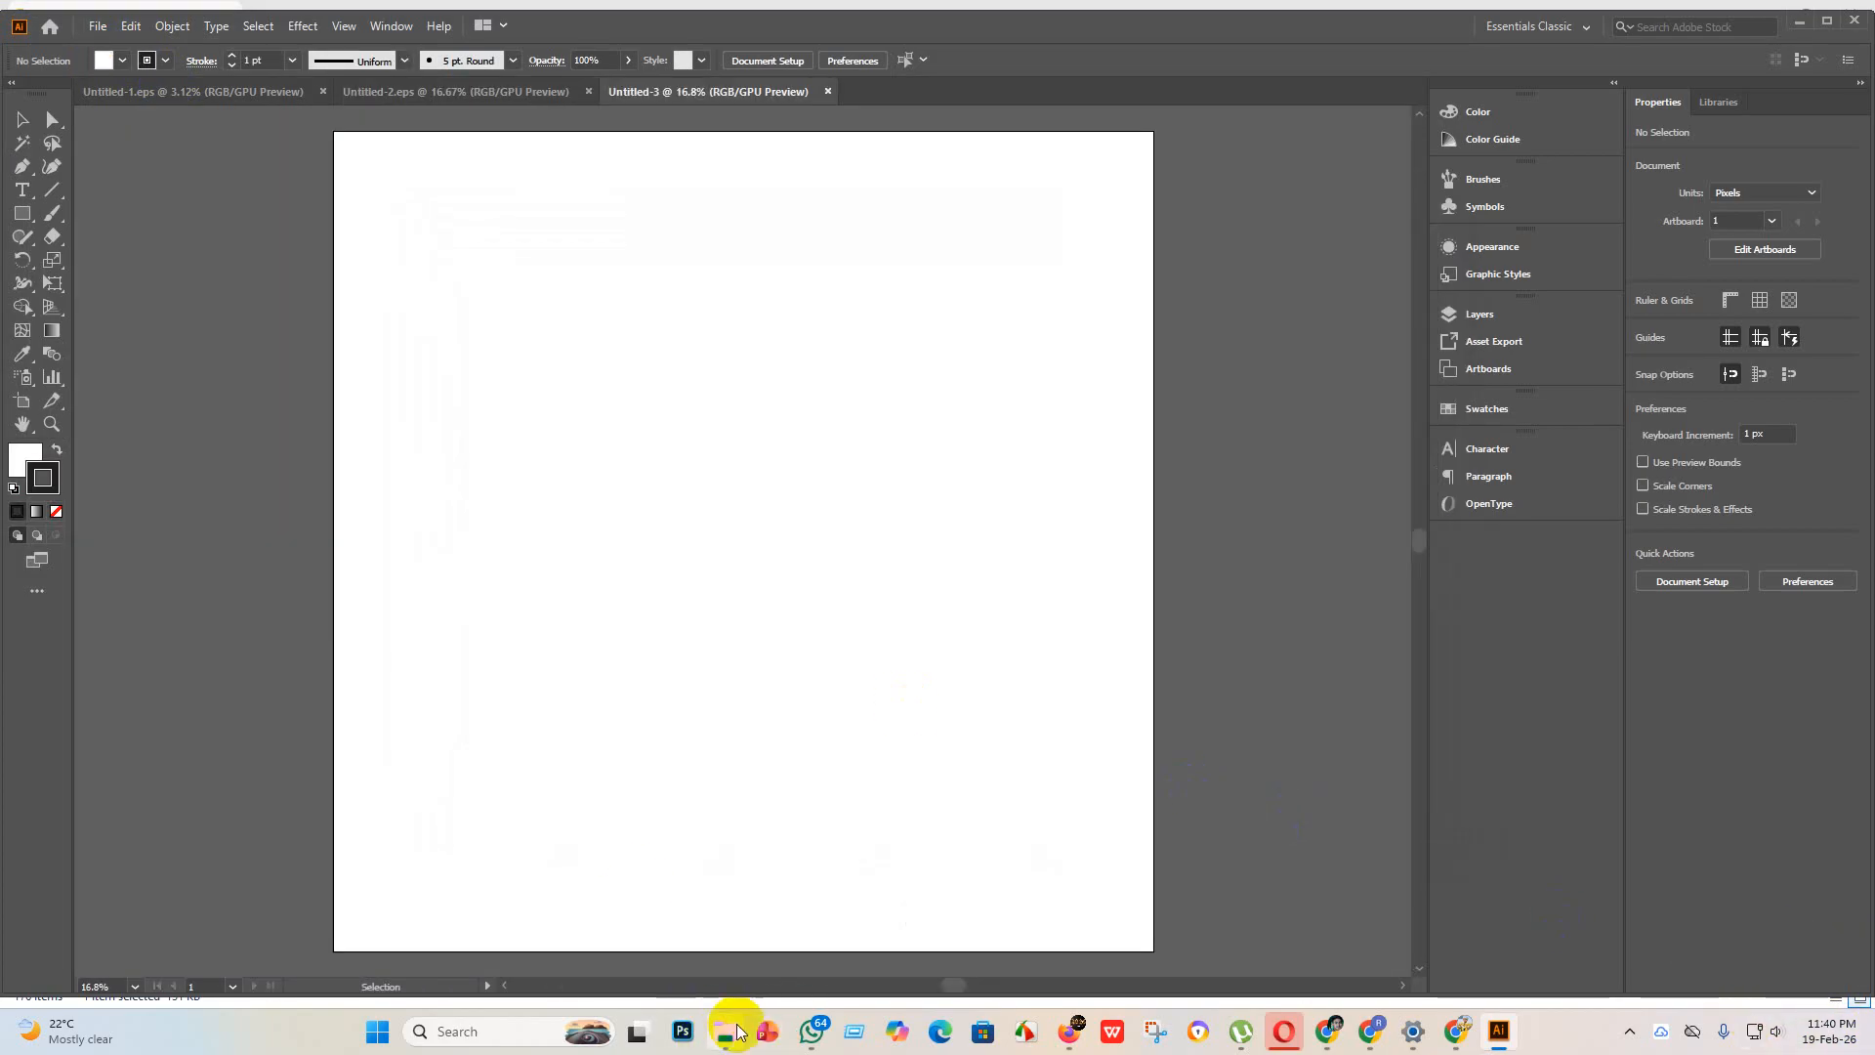
Step: Place the handshake image from the "new design" folder, enlarge it to about 3650 px square and embed it
mouse_move(727, 1031)
click(703, 971)
drag(629, 210, 533, 191)
drag(649, 230, 586, 440)
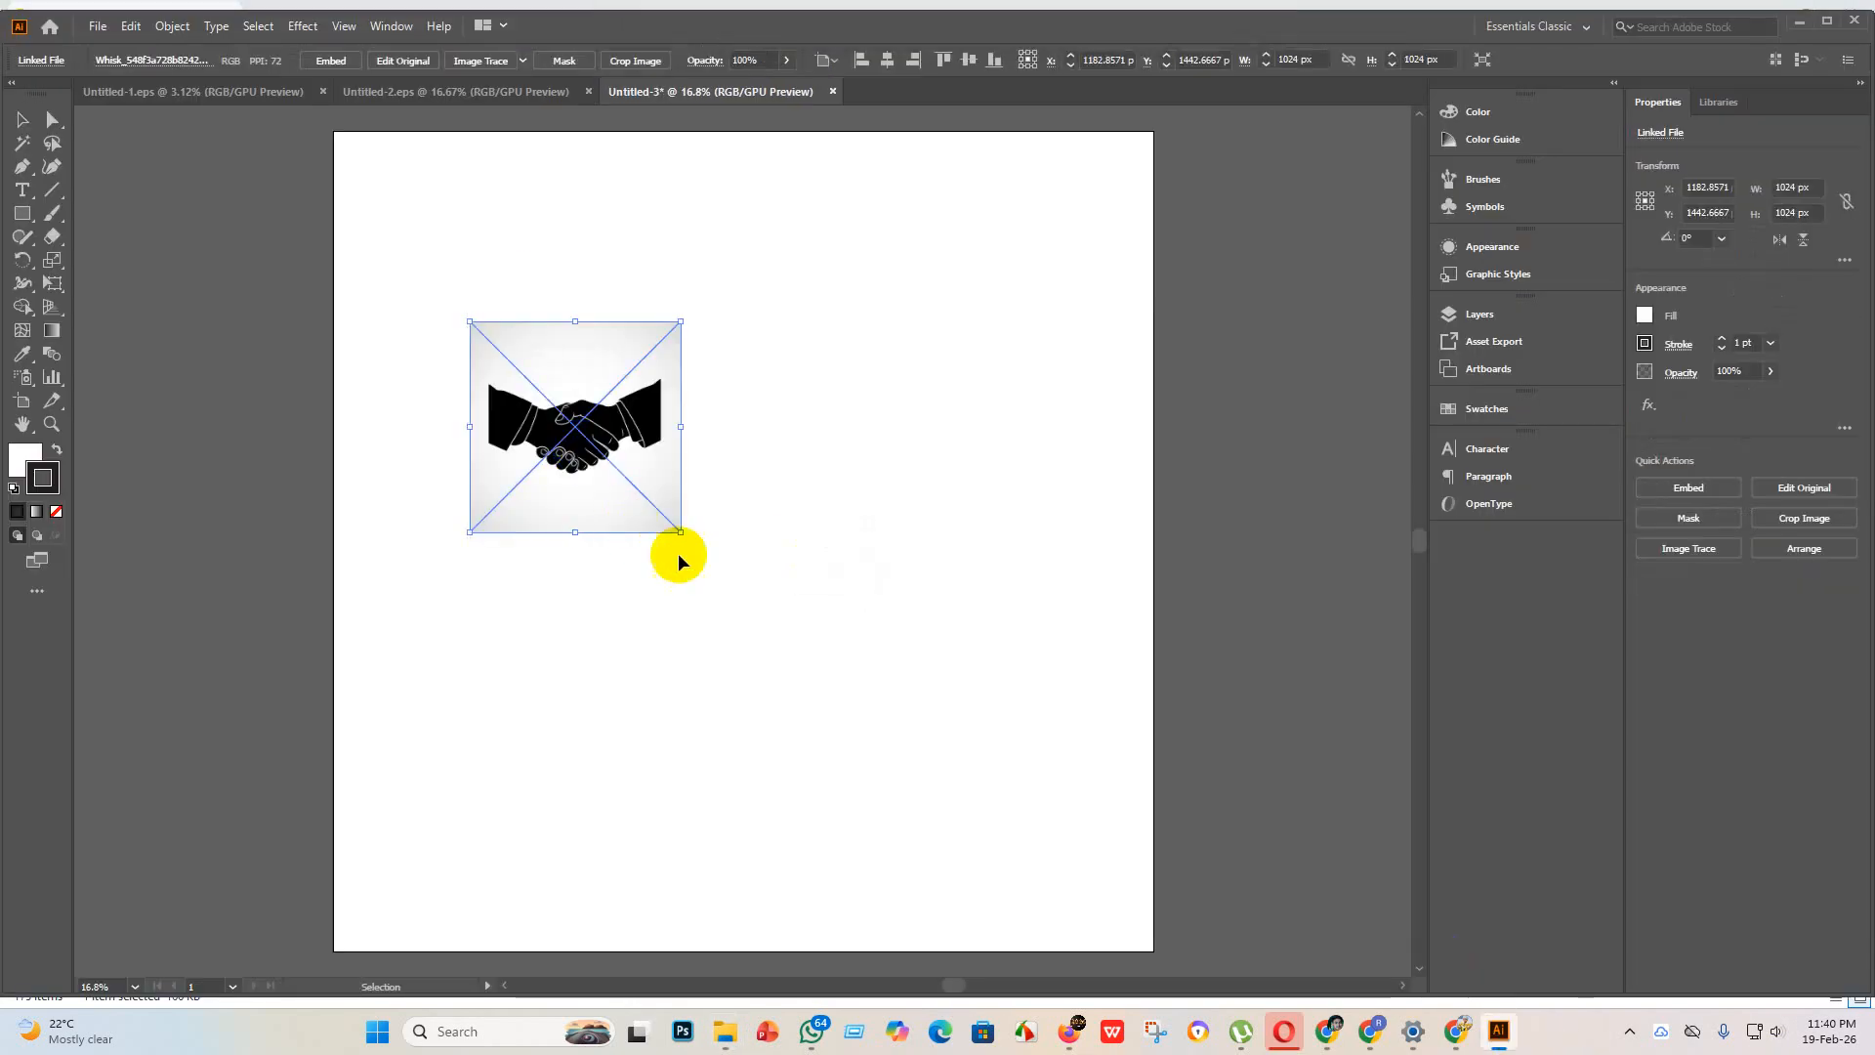
drag(680, 533, 1219, 1020)
click(332, 61)
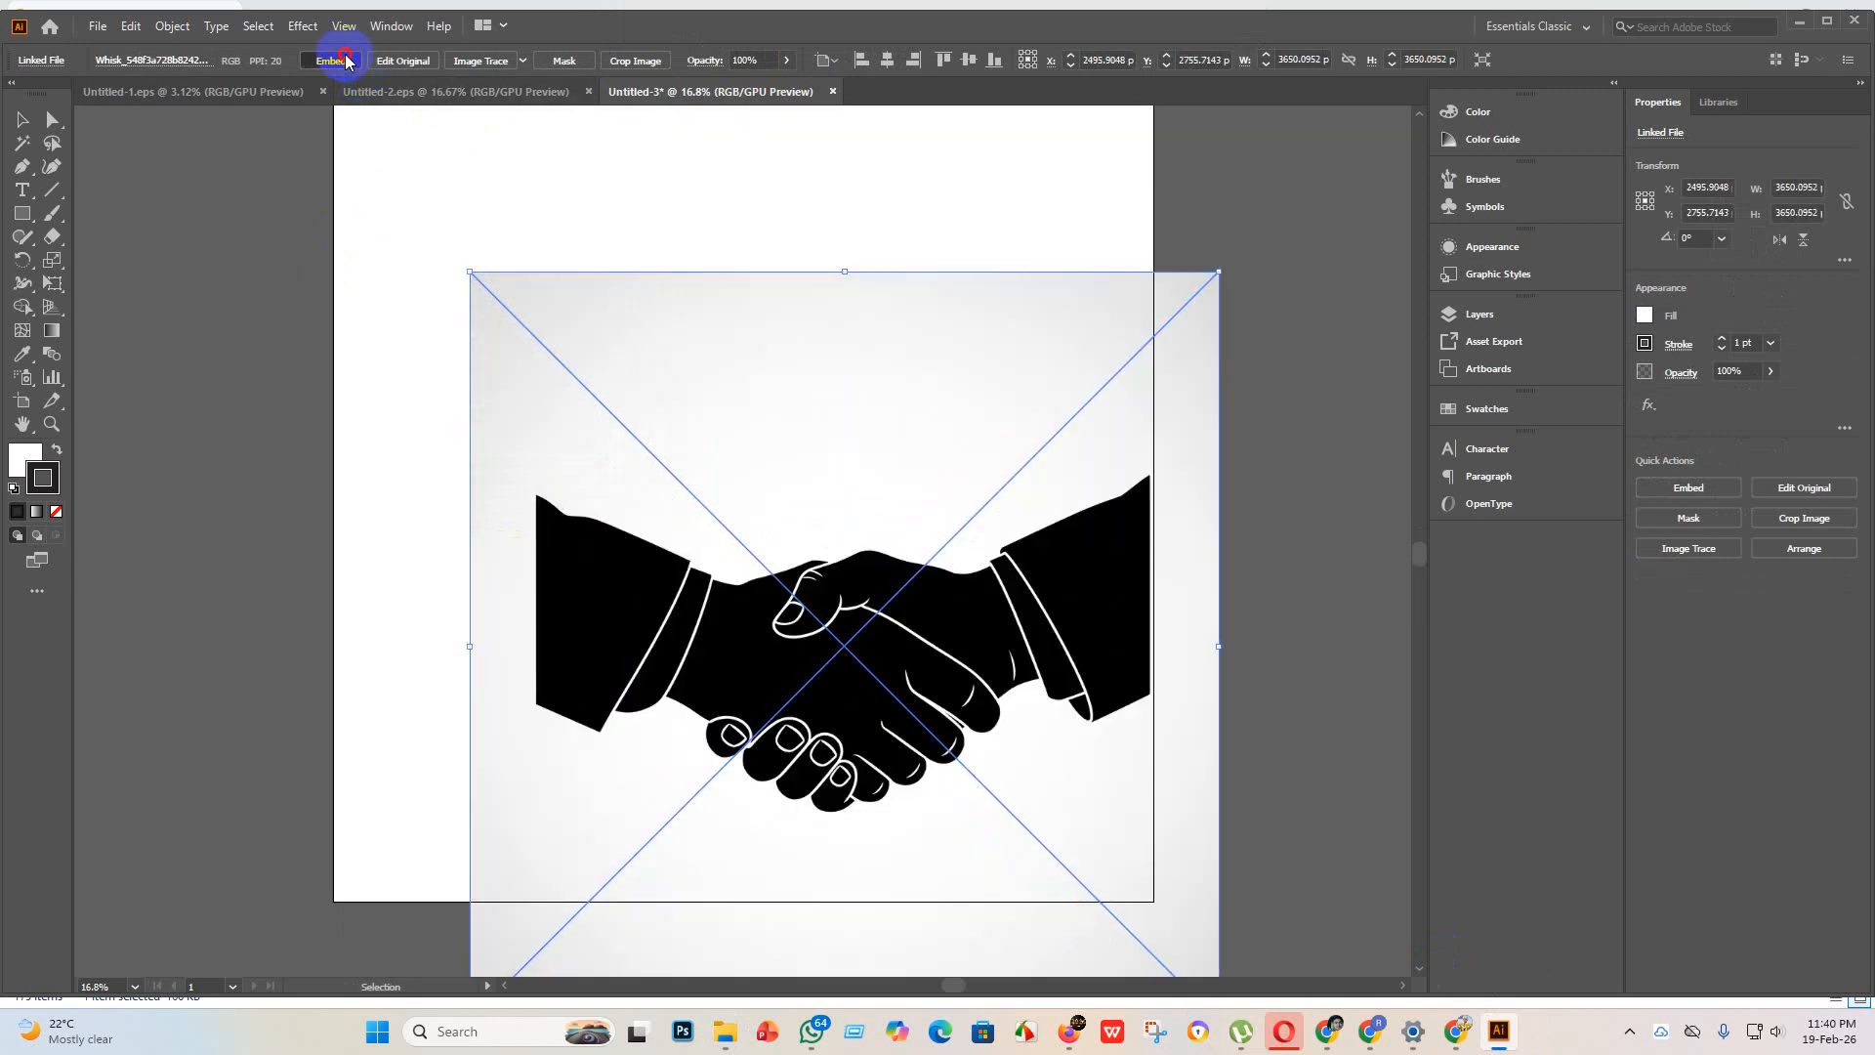
Step: Trace the handshake image with the Sketched Art preset, expand the tracing and select the resulting group
click(523, 65)
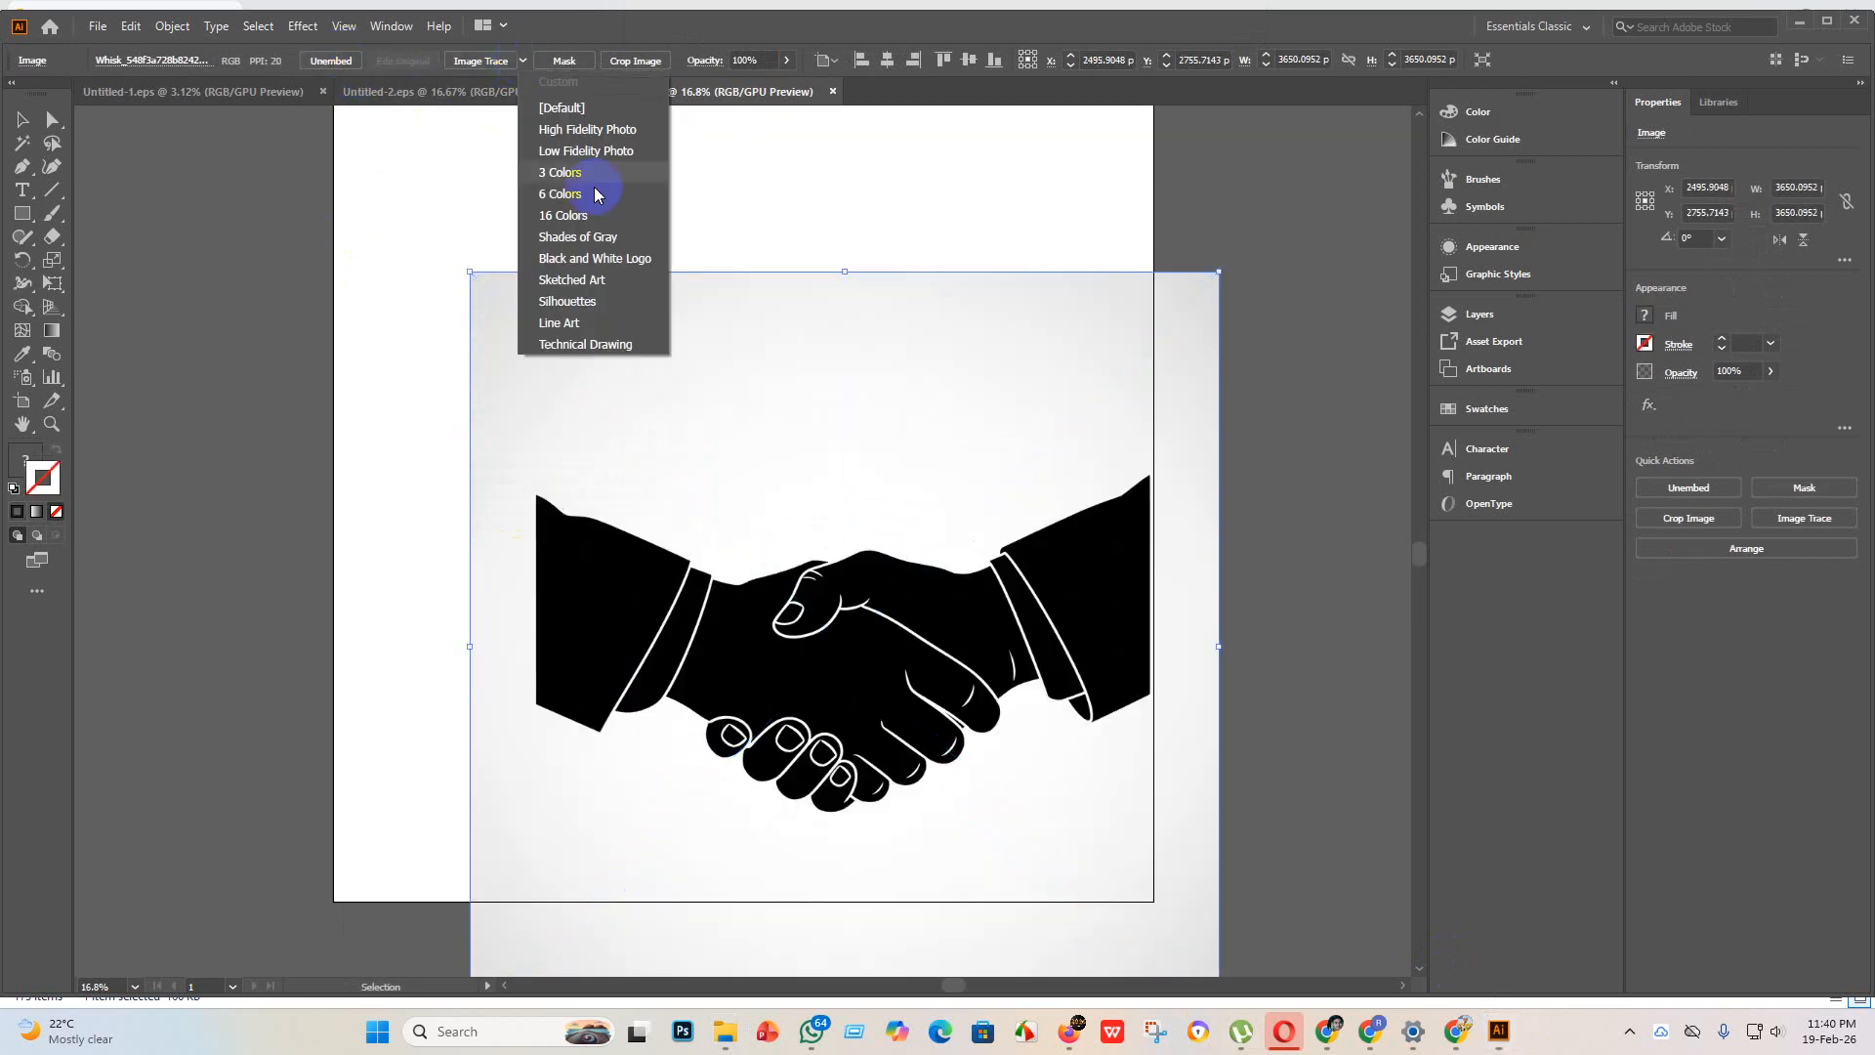
click(605, 284)
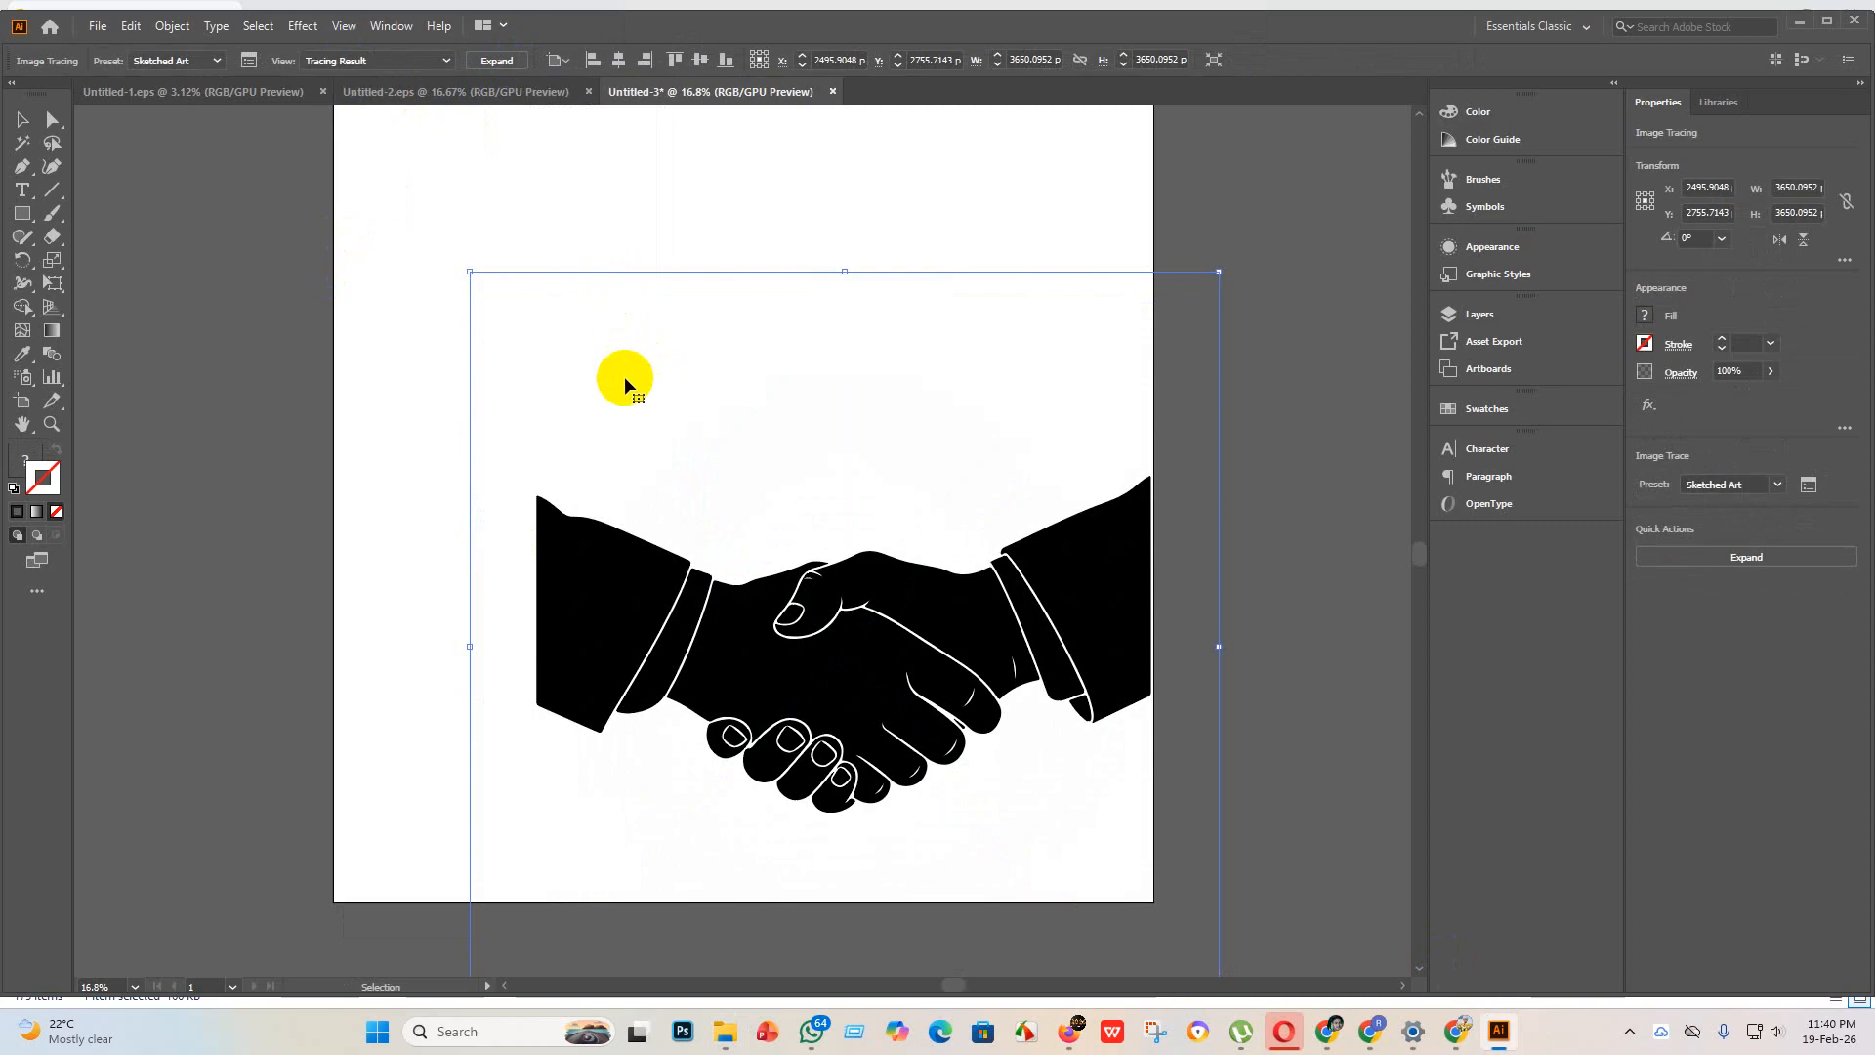
click(498, 62)
click(885, 646)
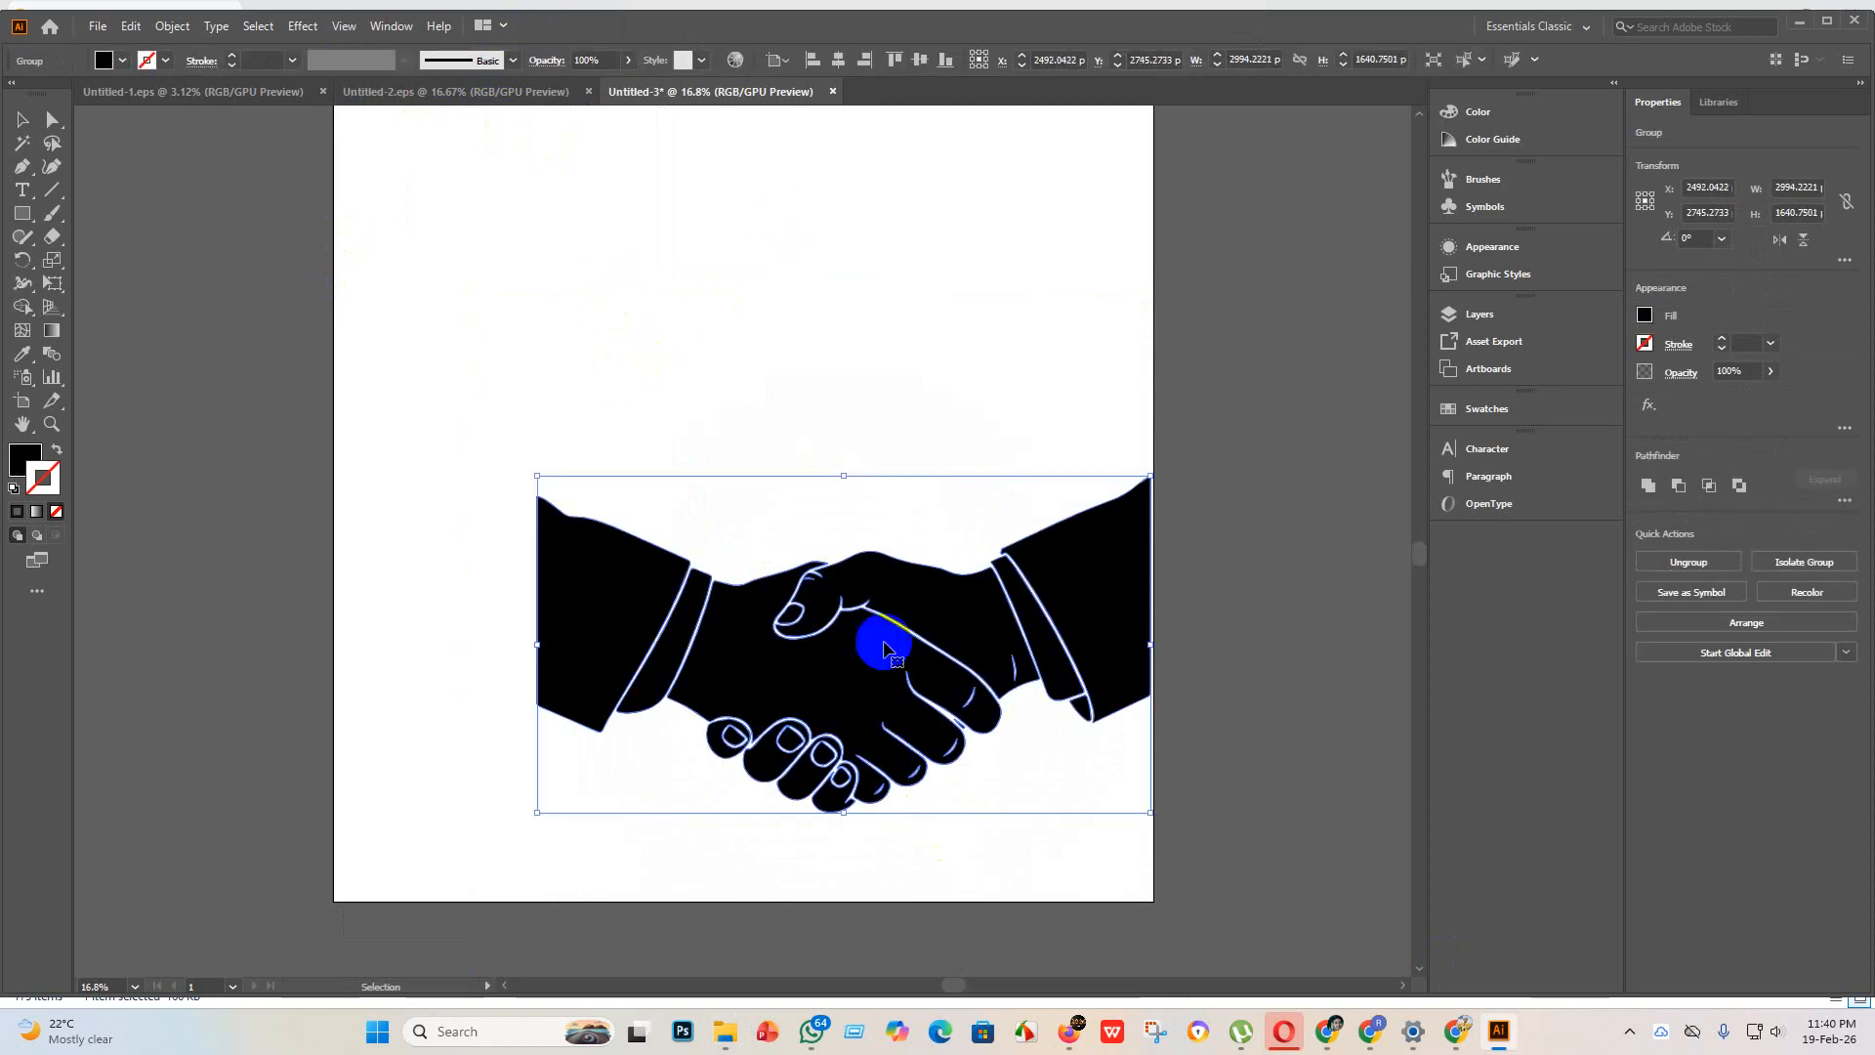
Step: Move the handshake fully inside the artboard and set the artboard height to 2000 px
drag(851, 645, 707, 611)
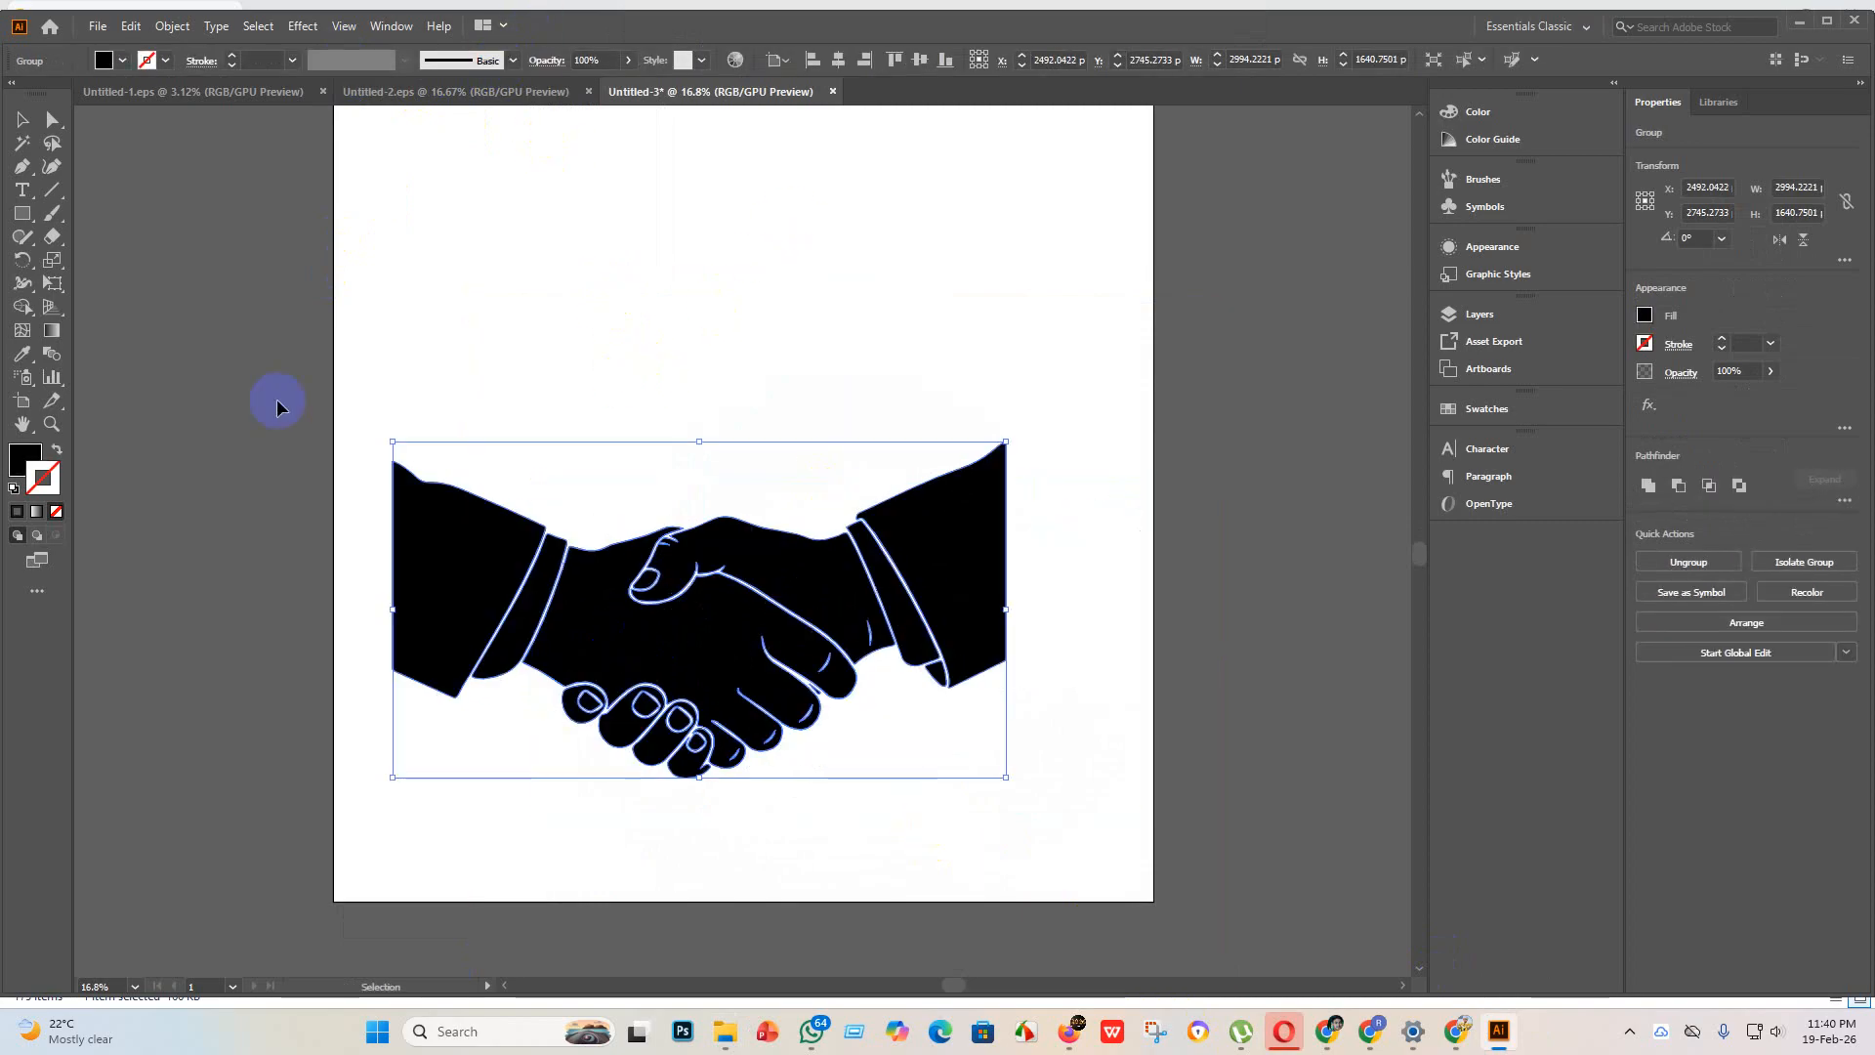
click(25, 401)
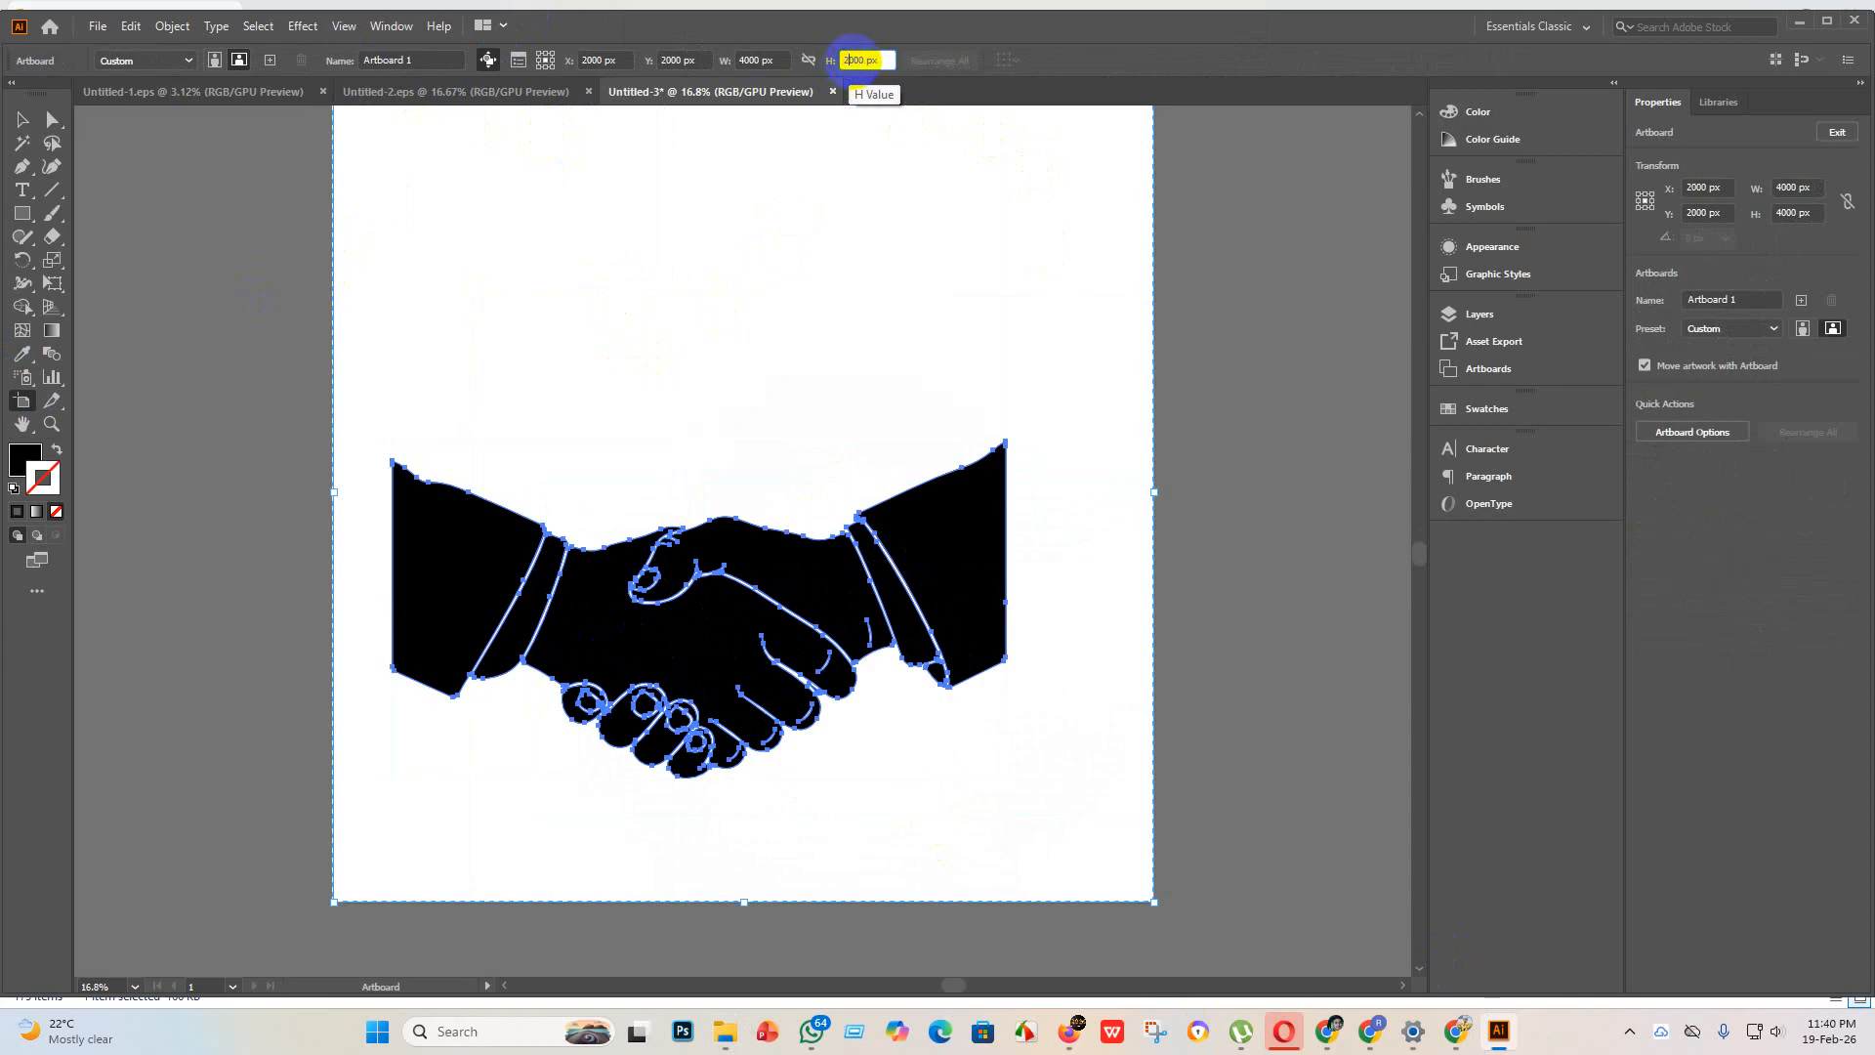
key(Return)
click(20, 122)
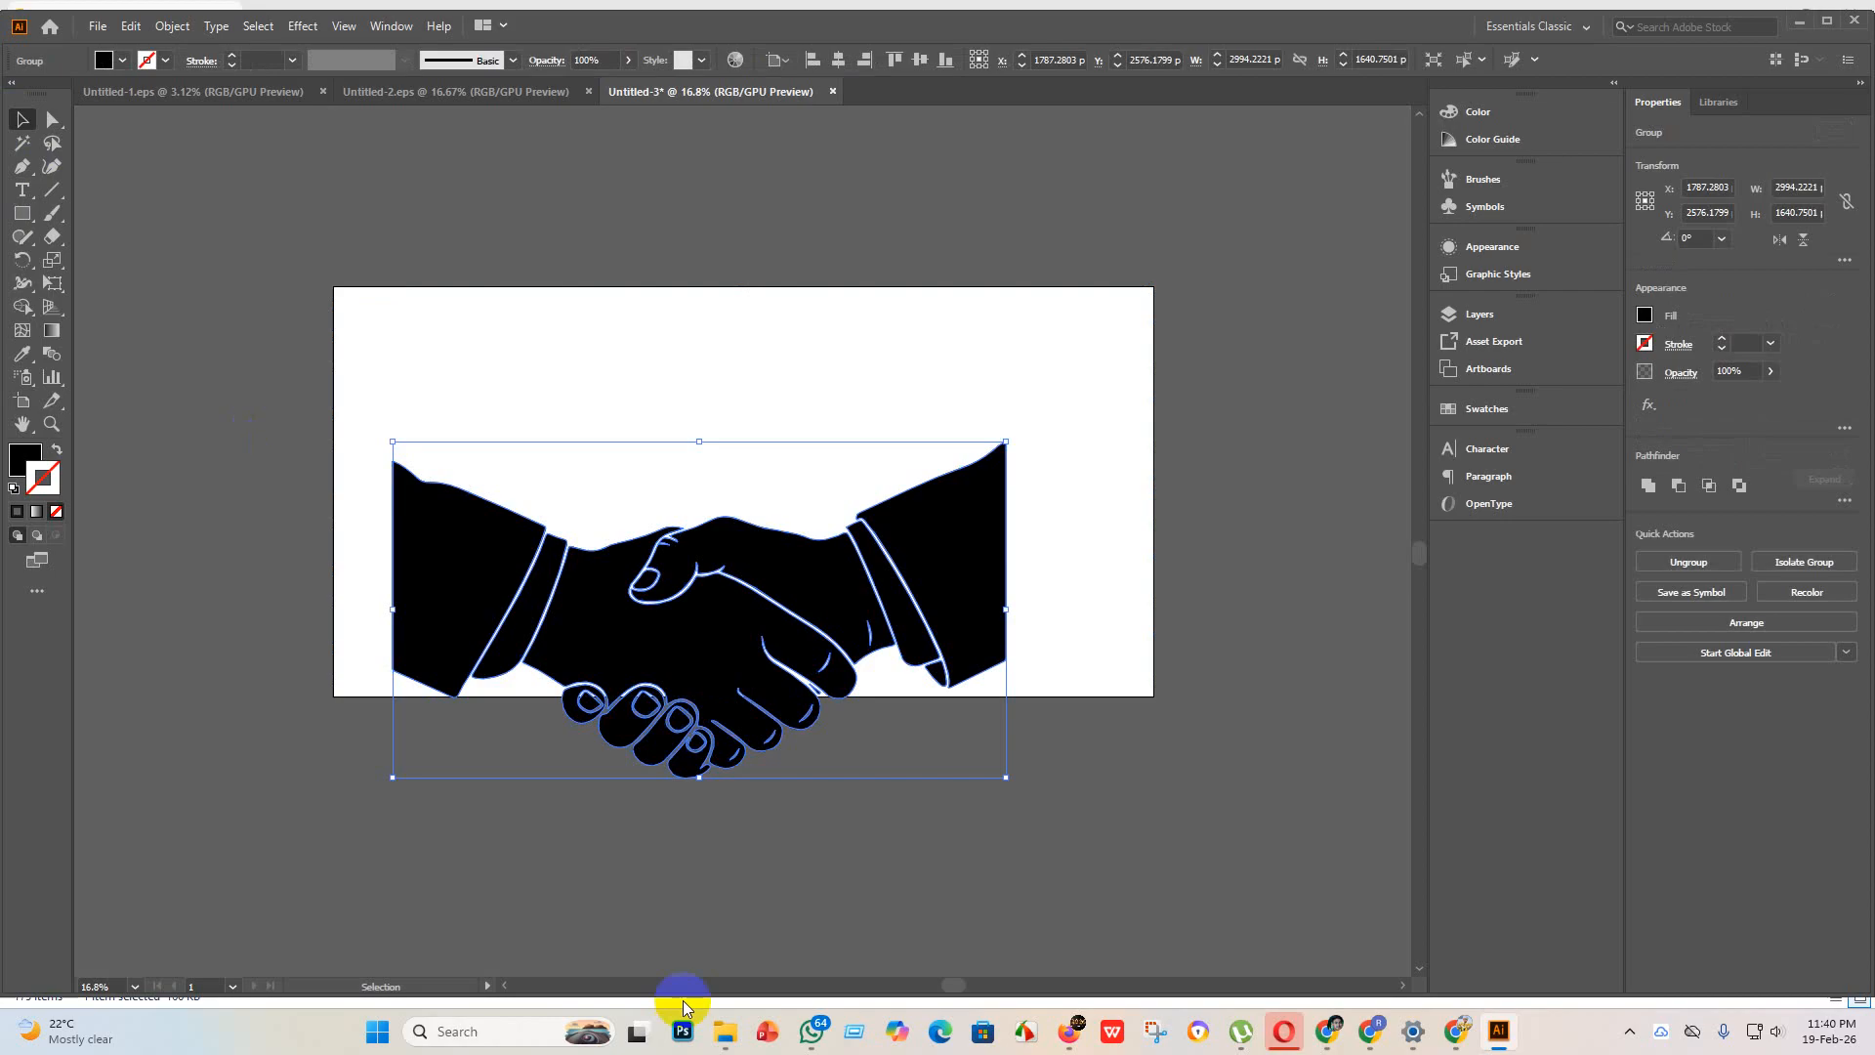
Step: Enlarge the handshake to about 3590 x 1967 px, center it horizontally and vertically on the artboard, and deselect it
drag(735, 615, 747, 506)
drag(1022, 501, 1110, 496)
drag(404, 502, 374, 501)
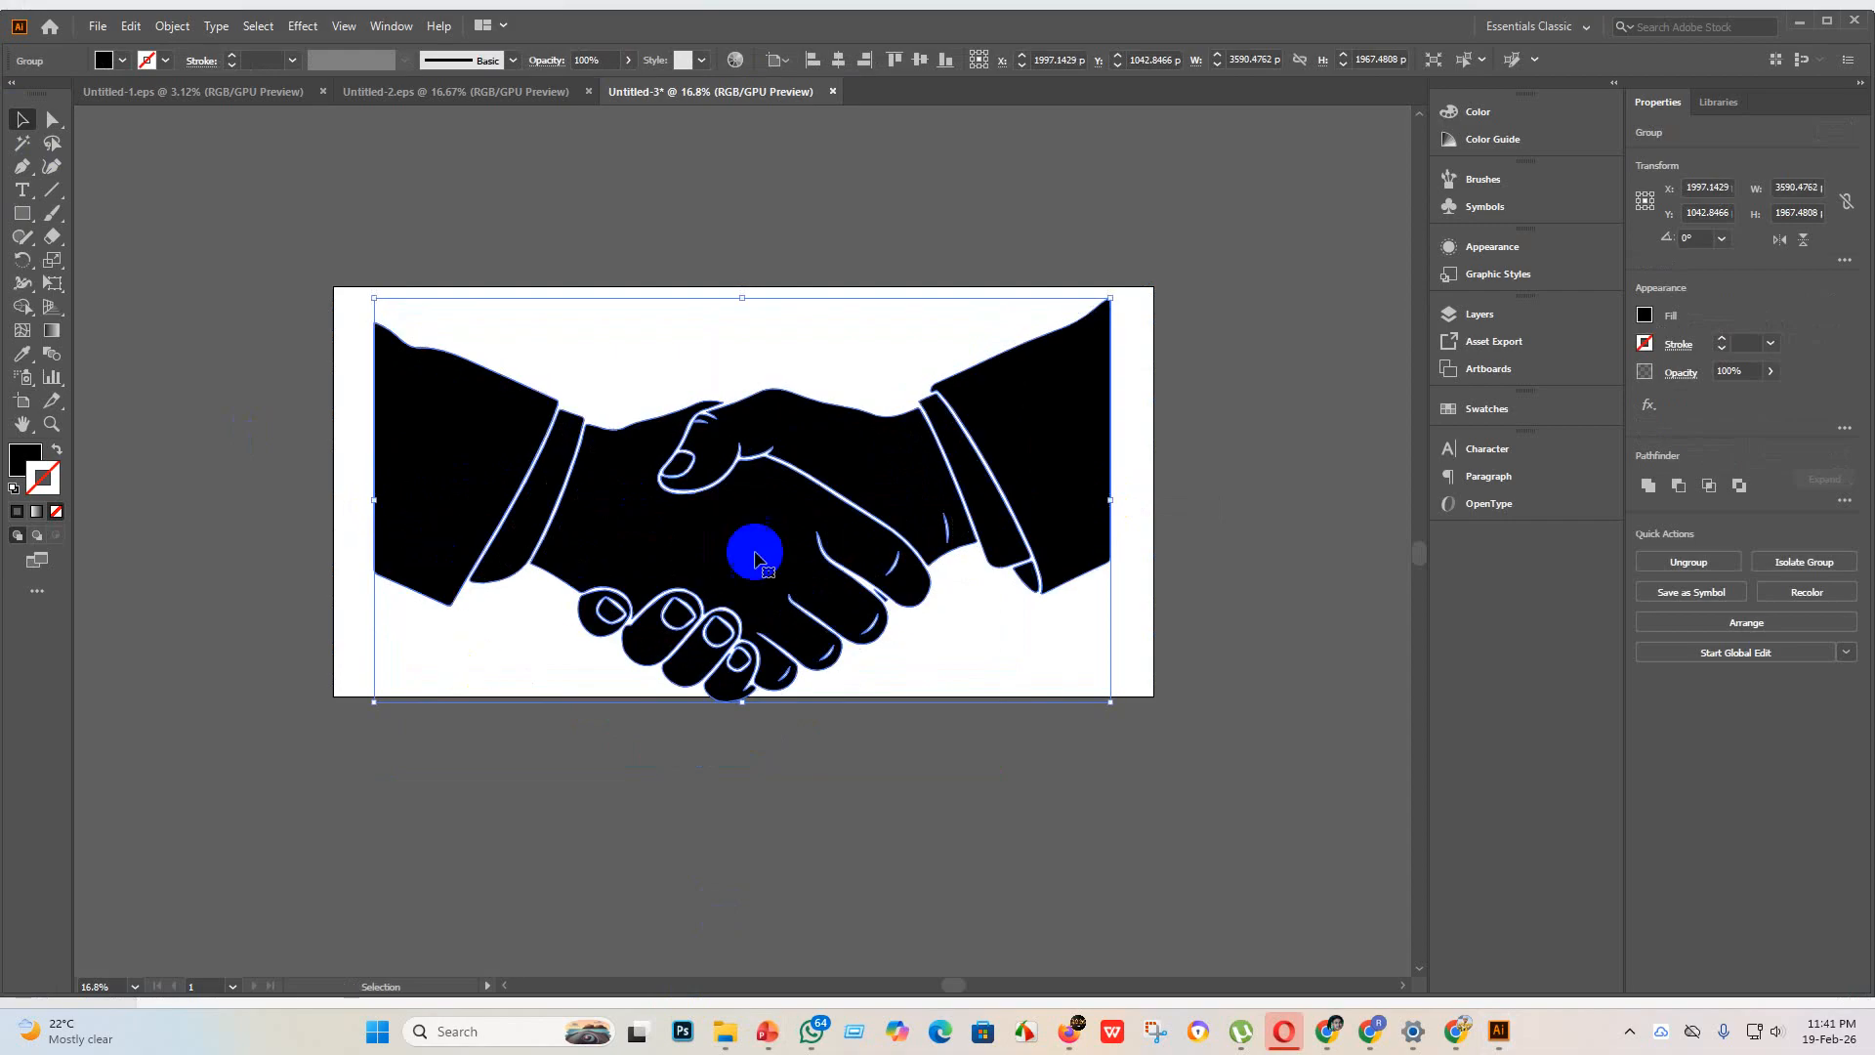
drag(754, 573, 755, 564)
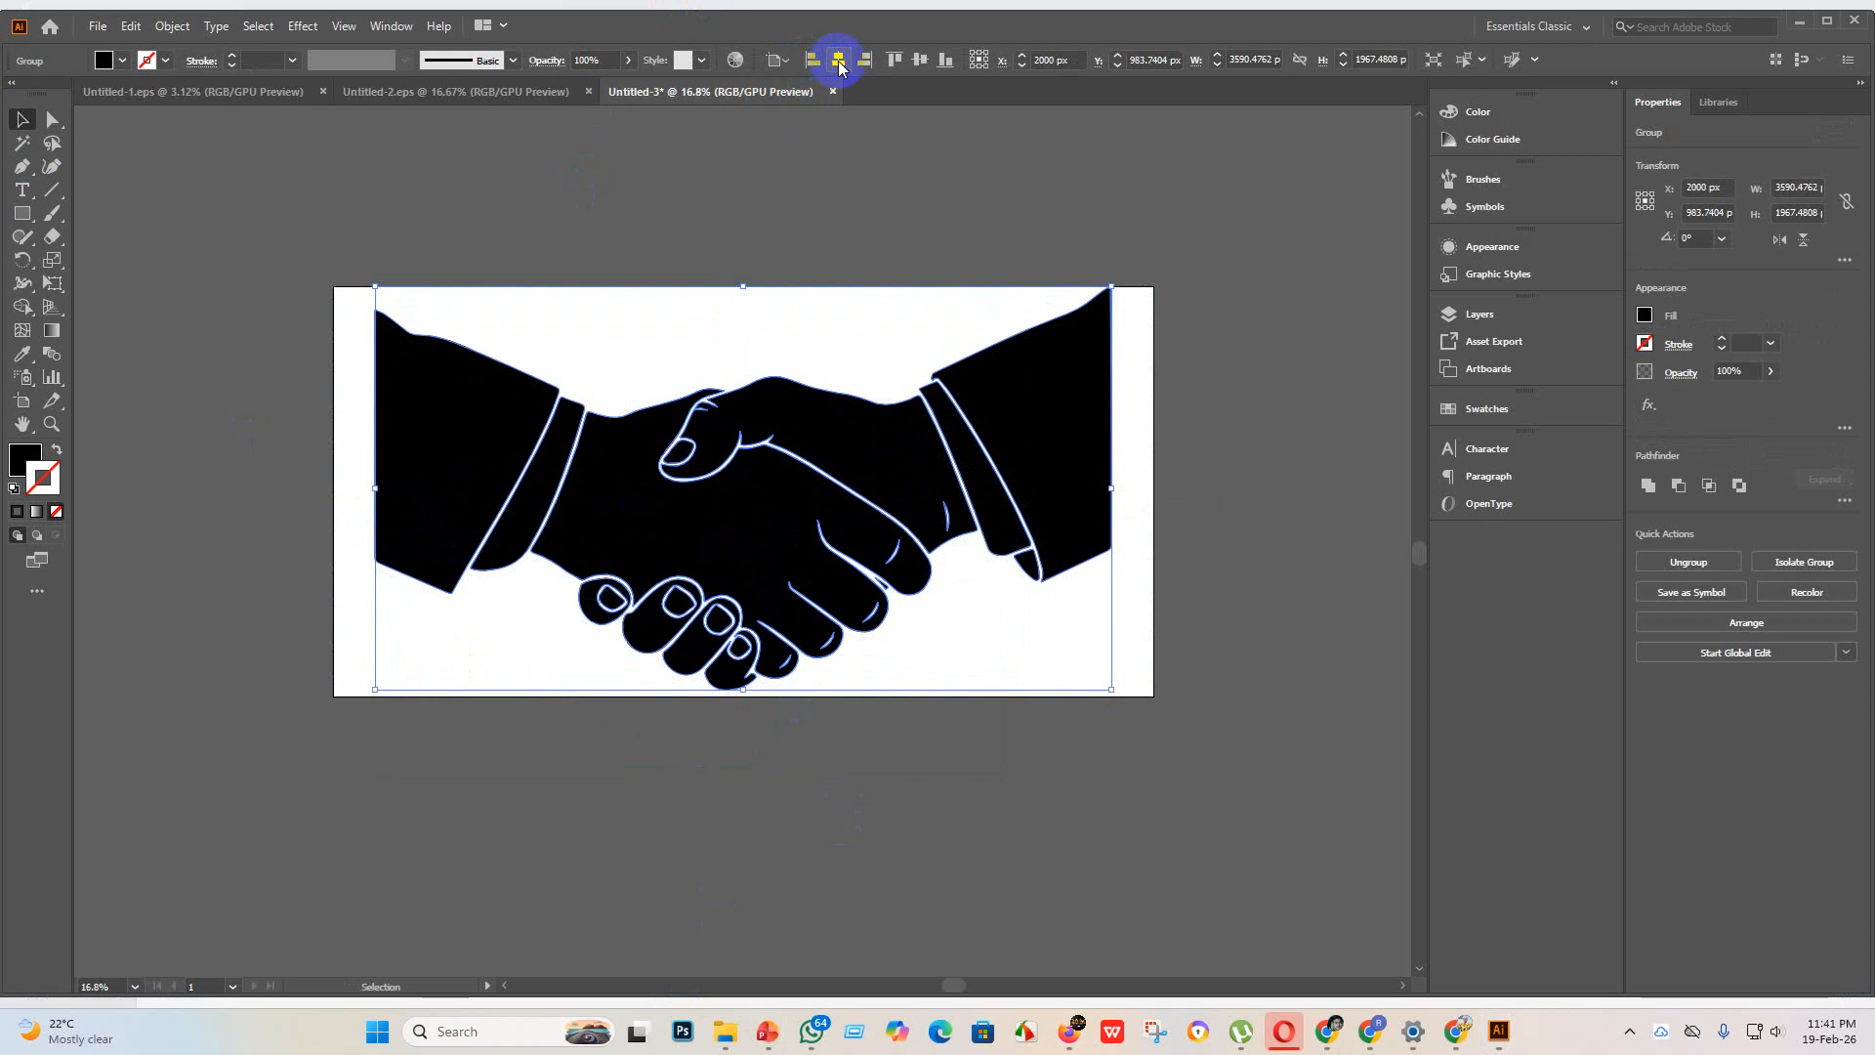
drag(665, 461, 668, 467)
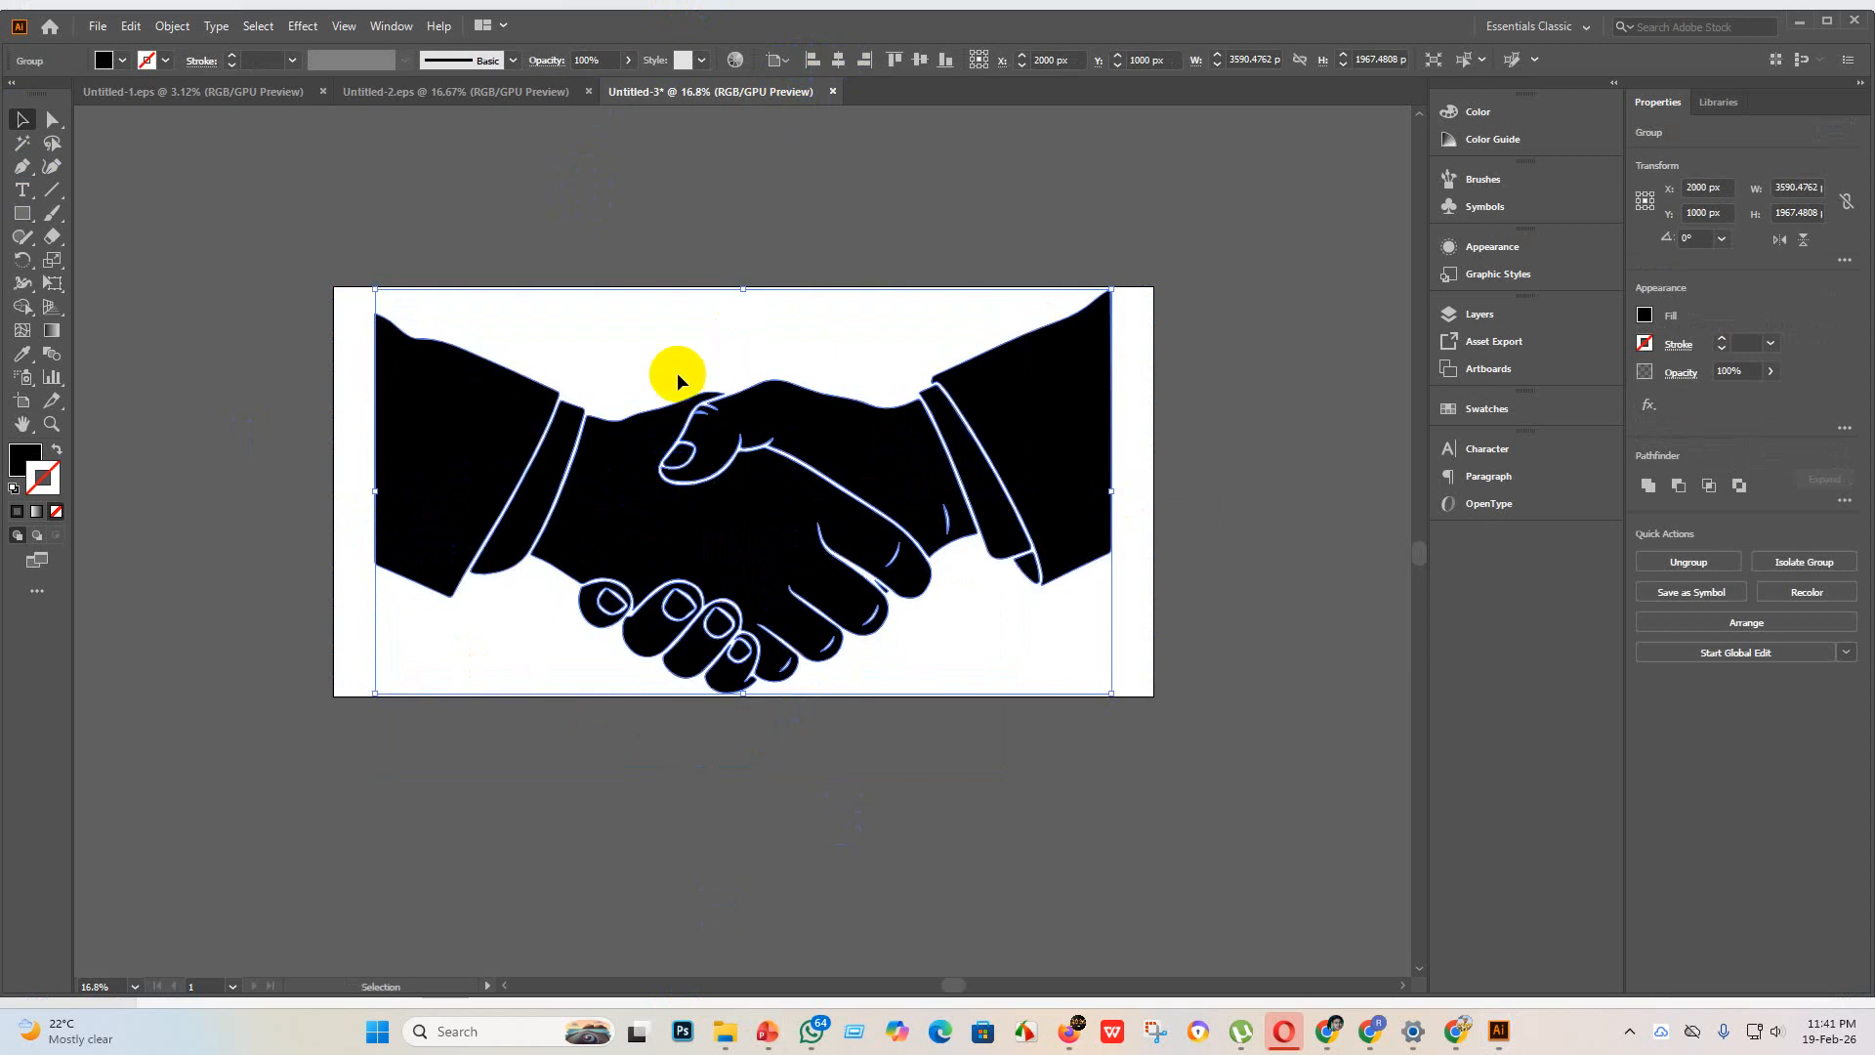
click(398, 313)
click(620, 485)
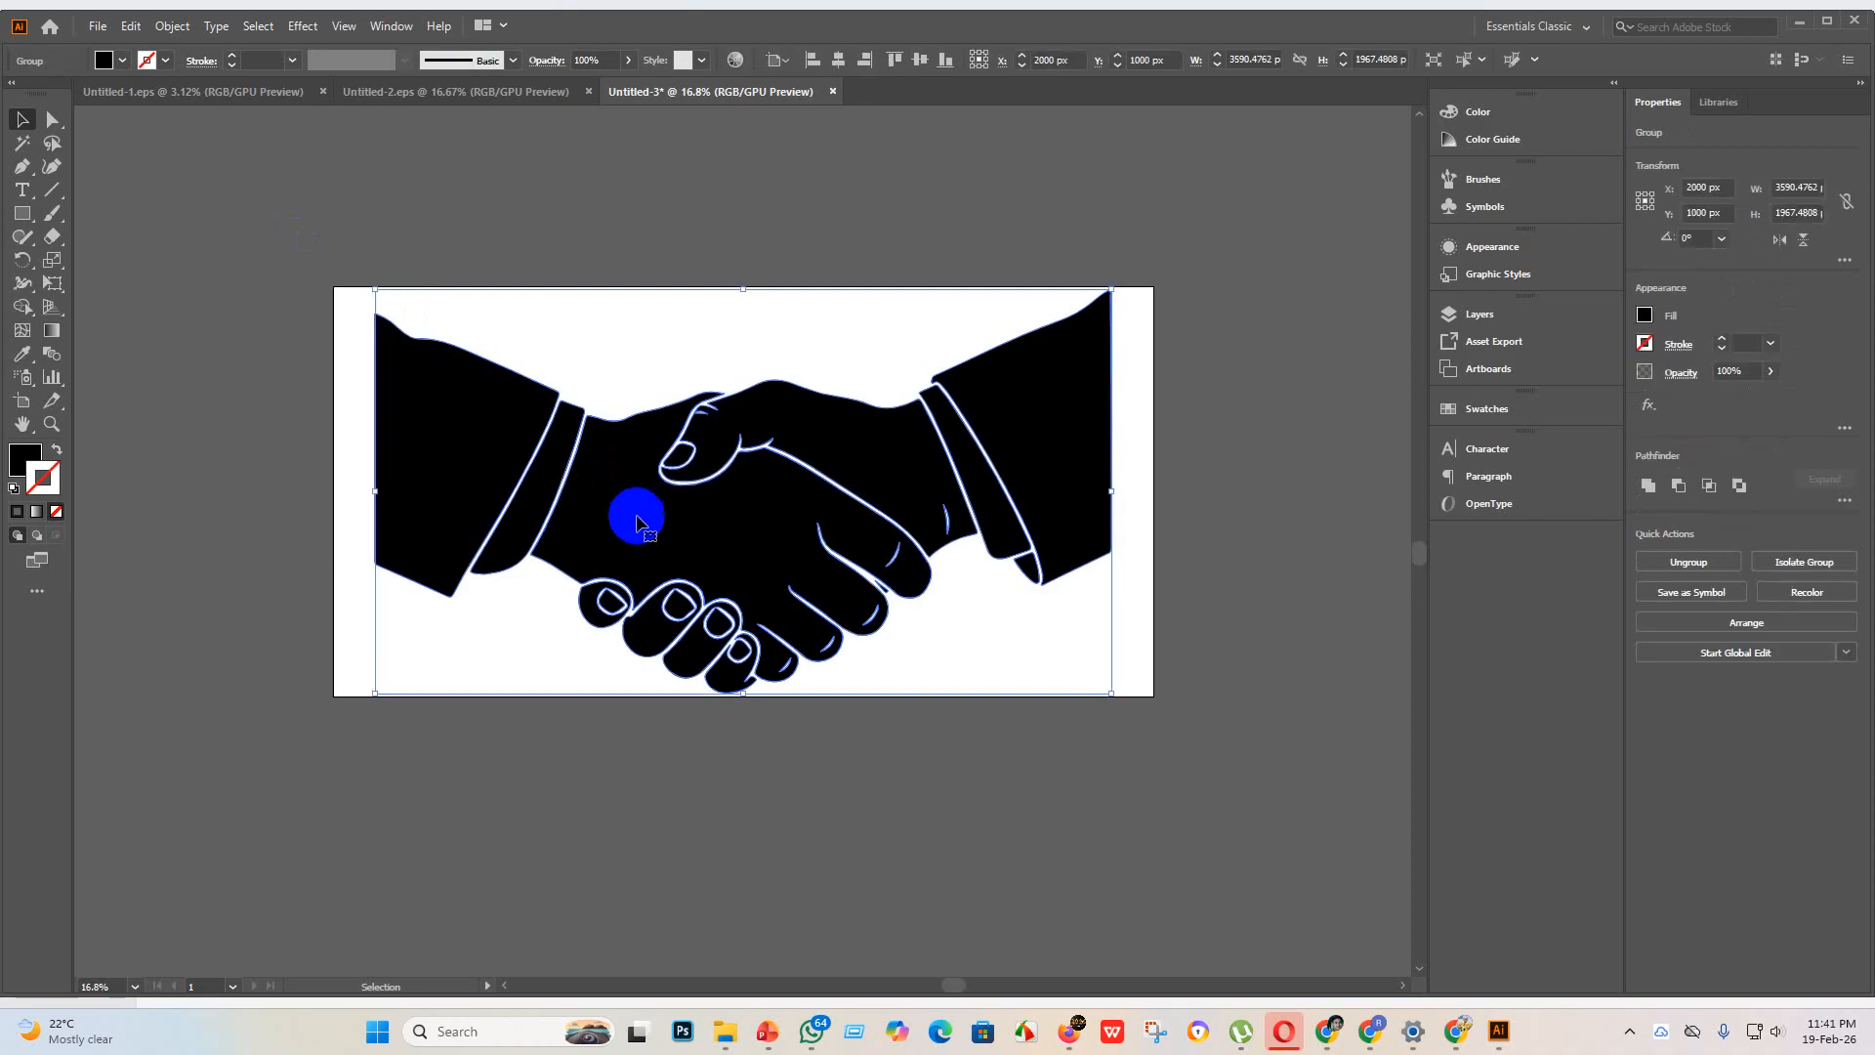
click(150, 186)
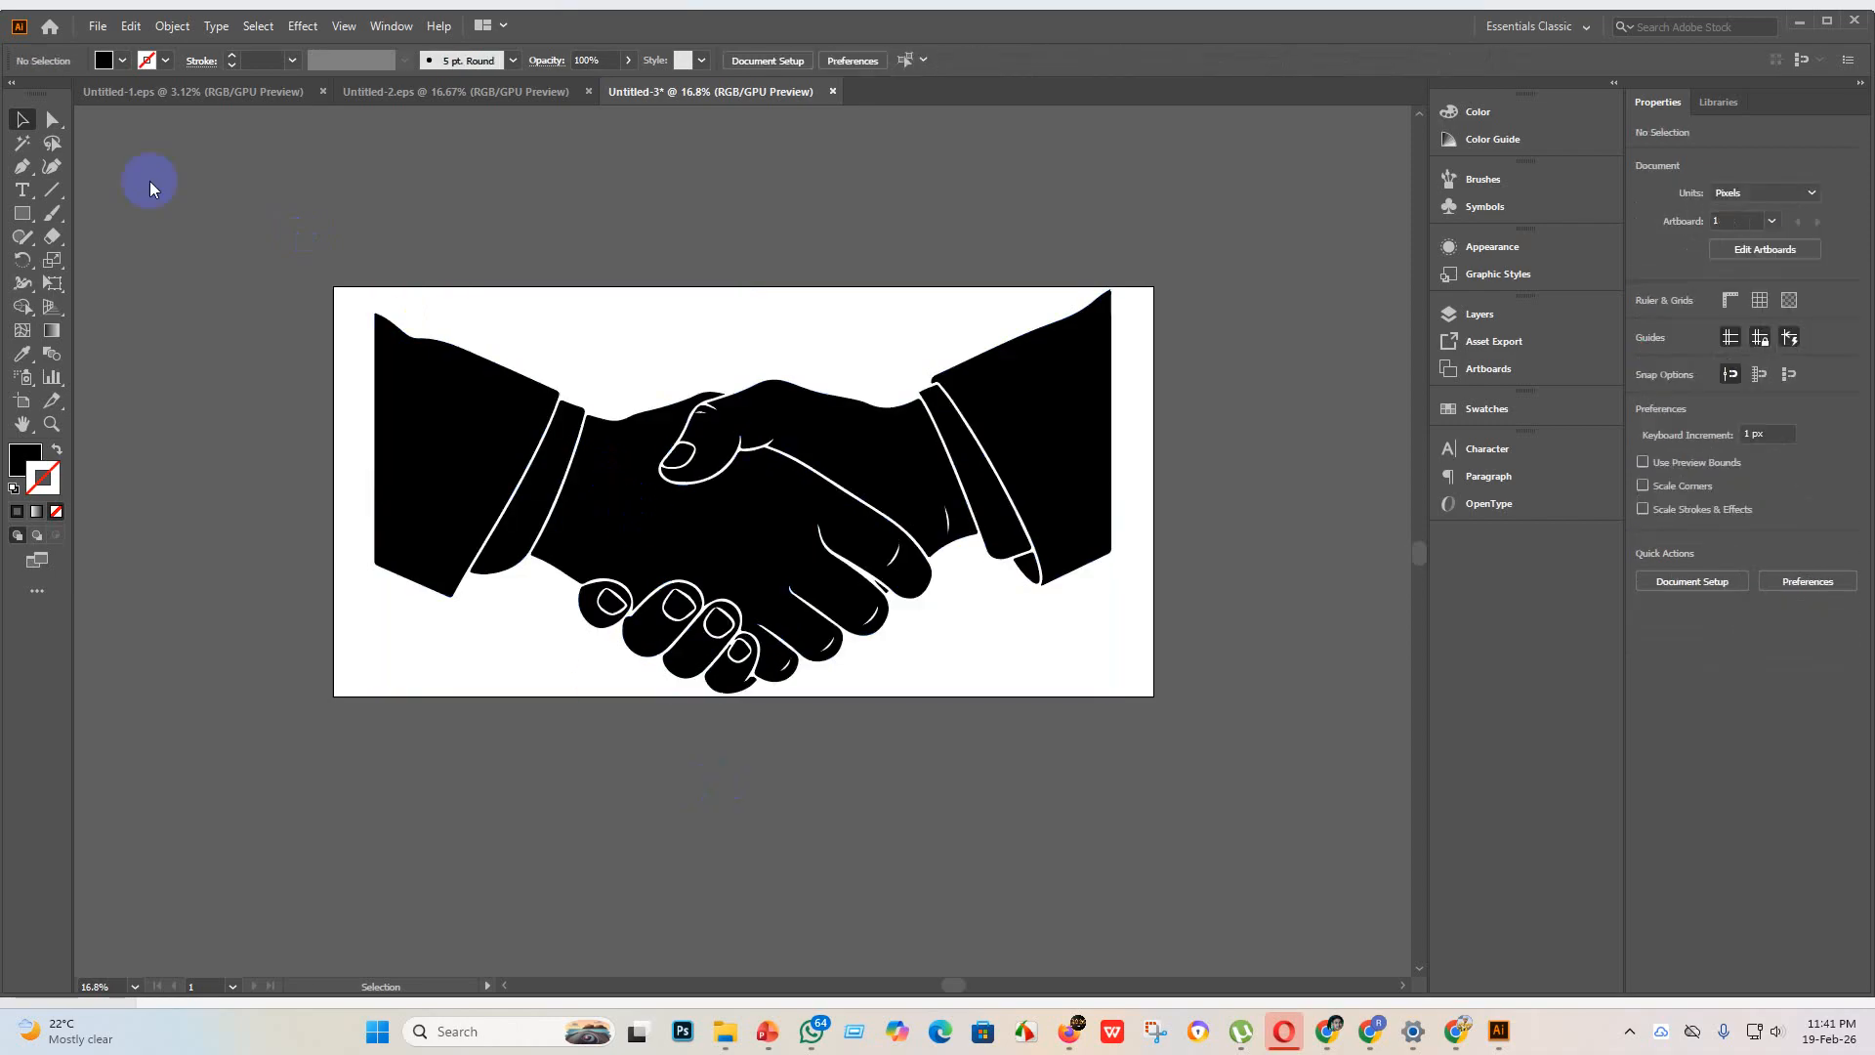
Step: Save the handshake document as Untitled-3 in the "eps 3" folder, using the Illustrator EPS format and the Illustrator 10 EPS version
click(96, 27)
mouse_move(131, 26)
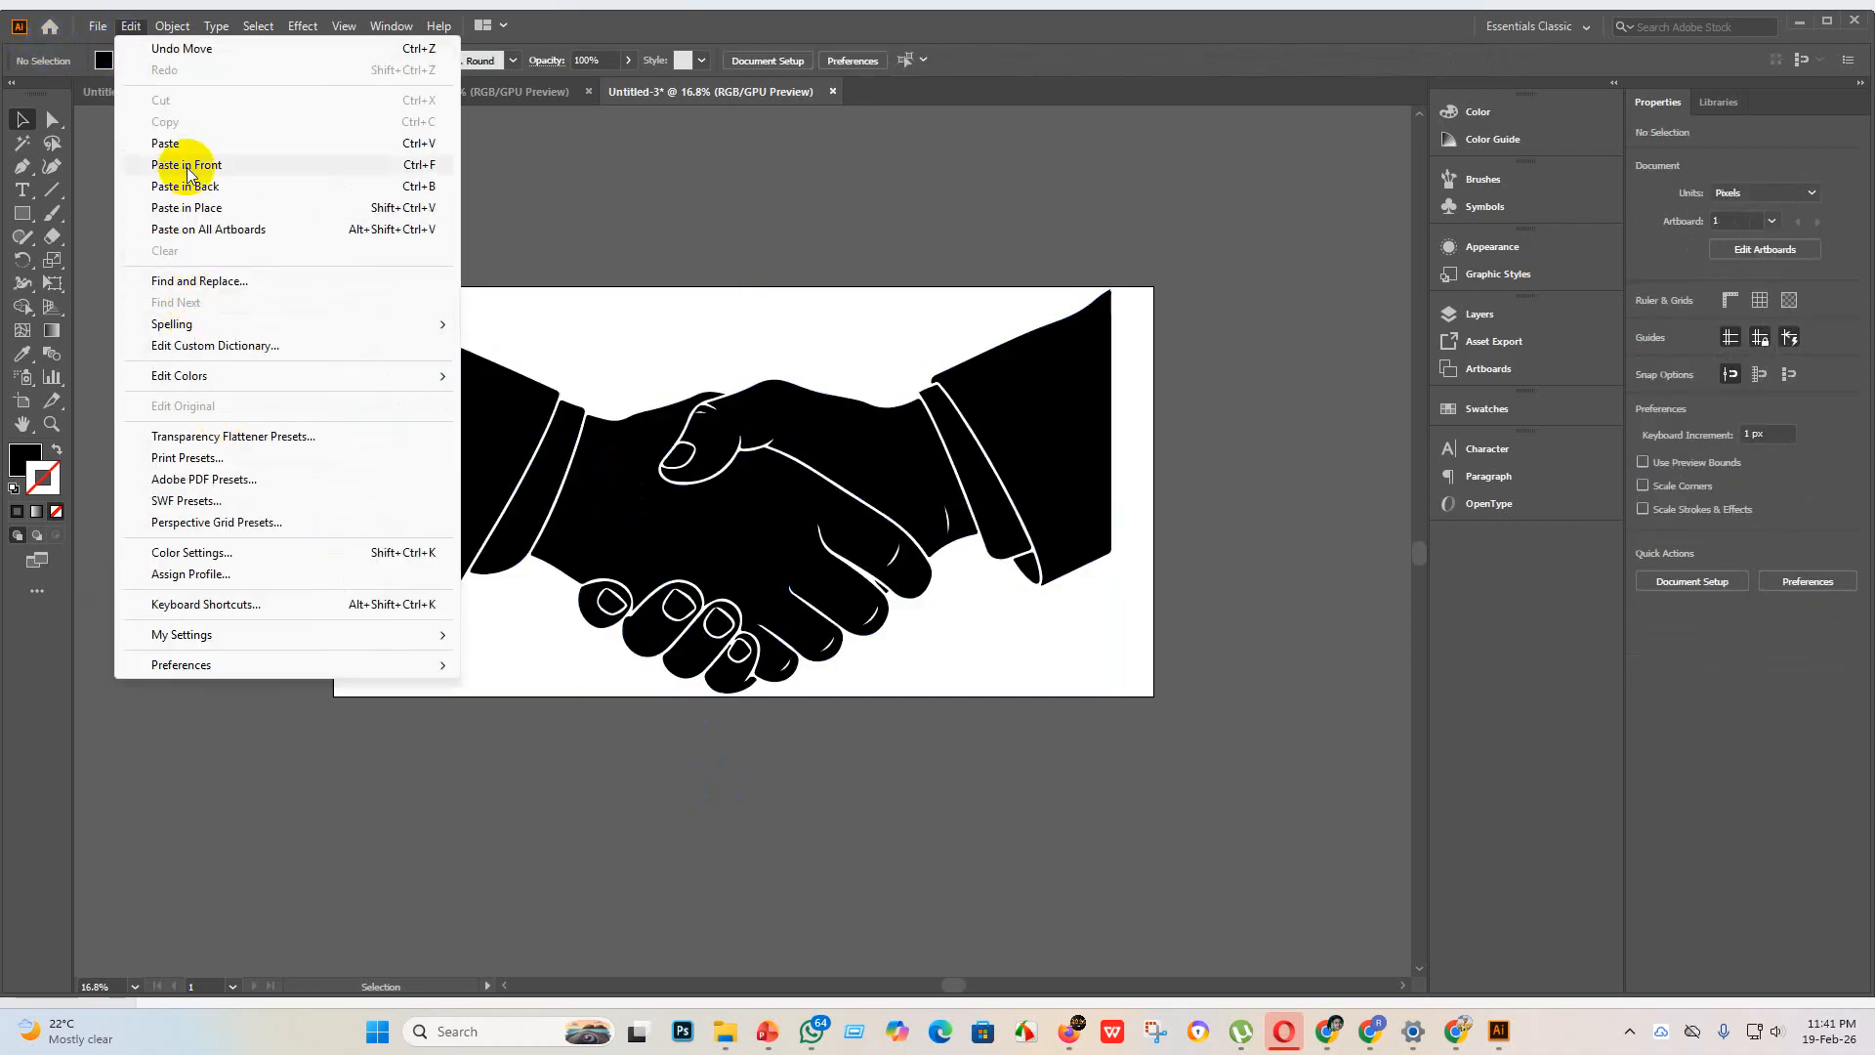
click(93, 26)
click(91, 26)
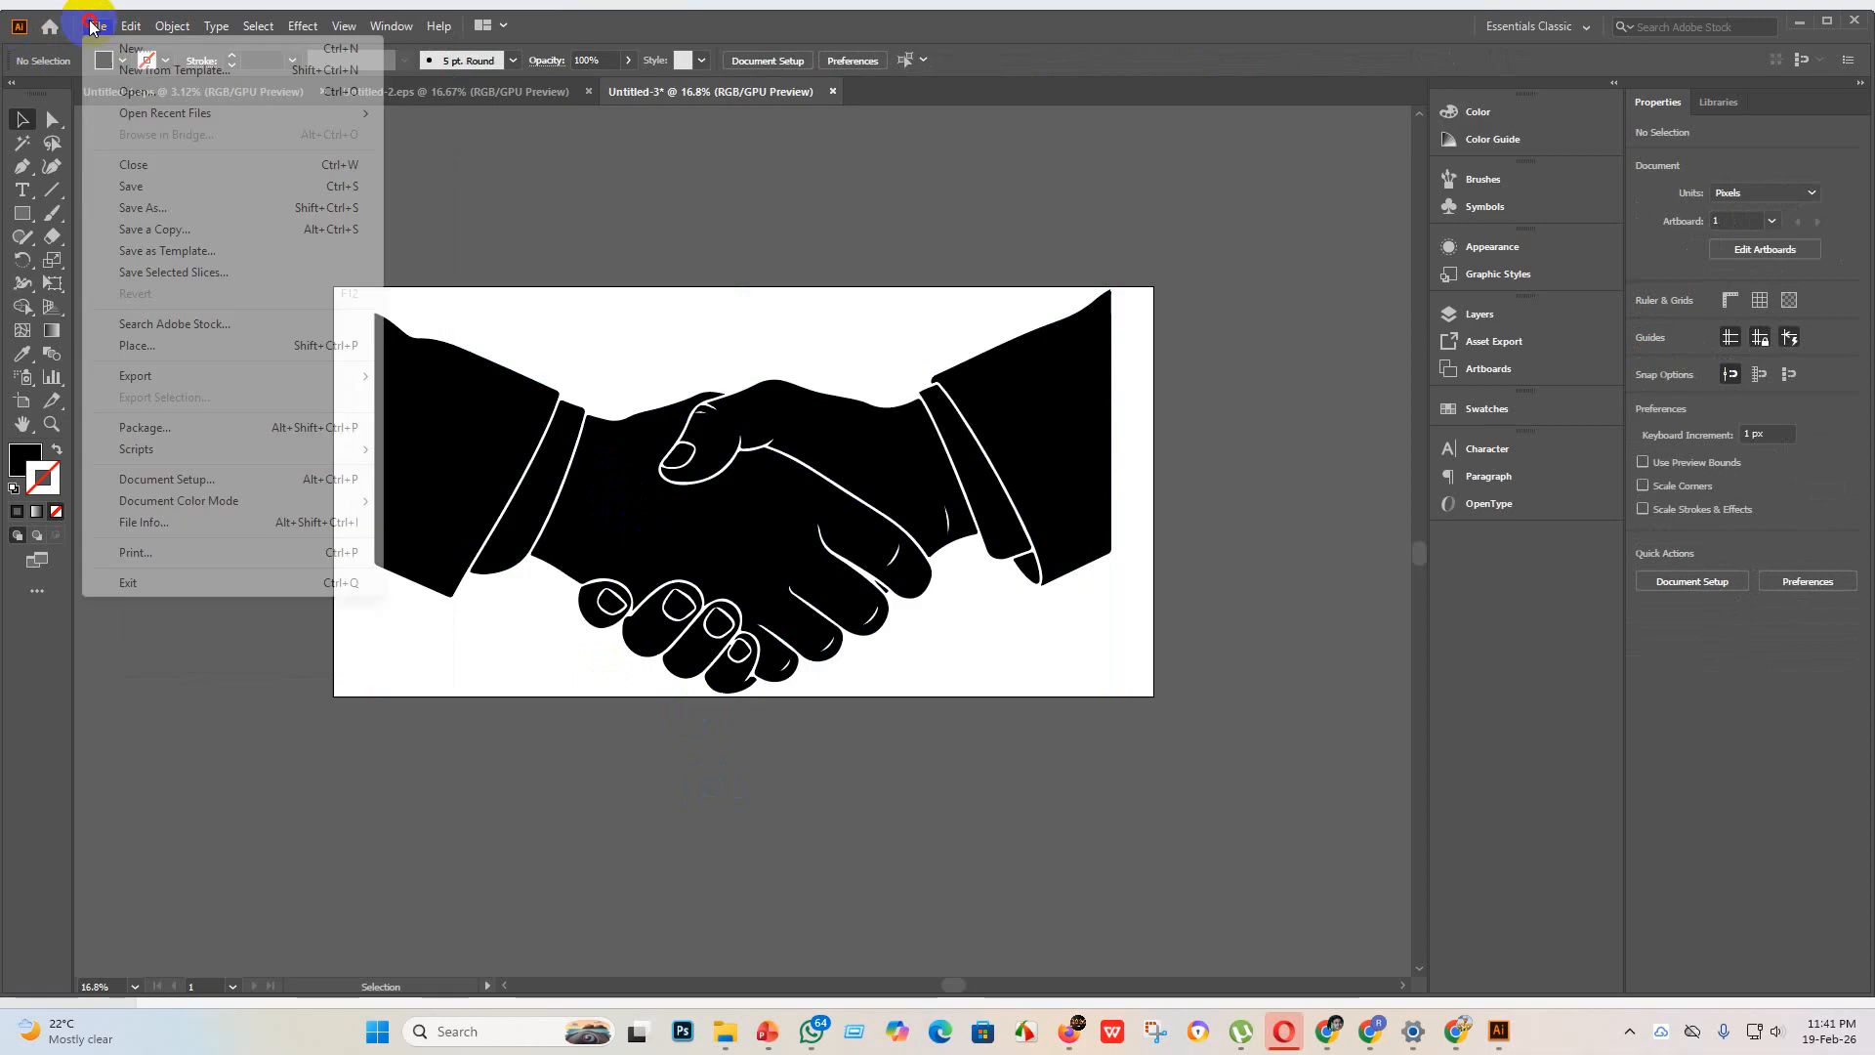
click(177, 187)
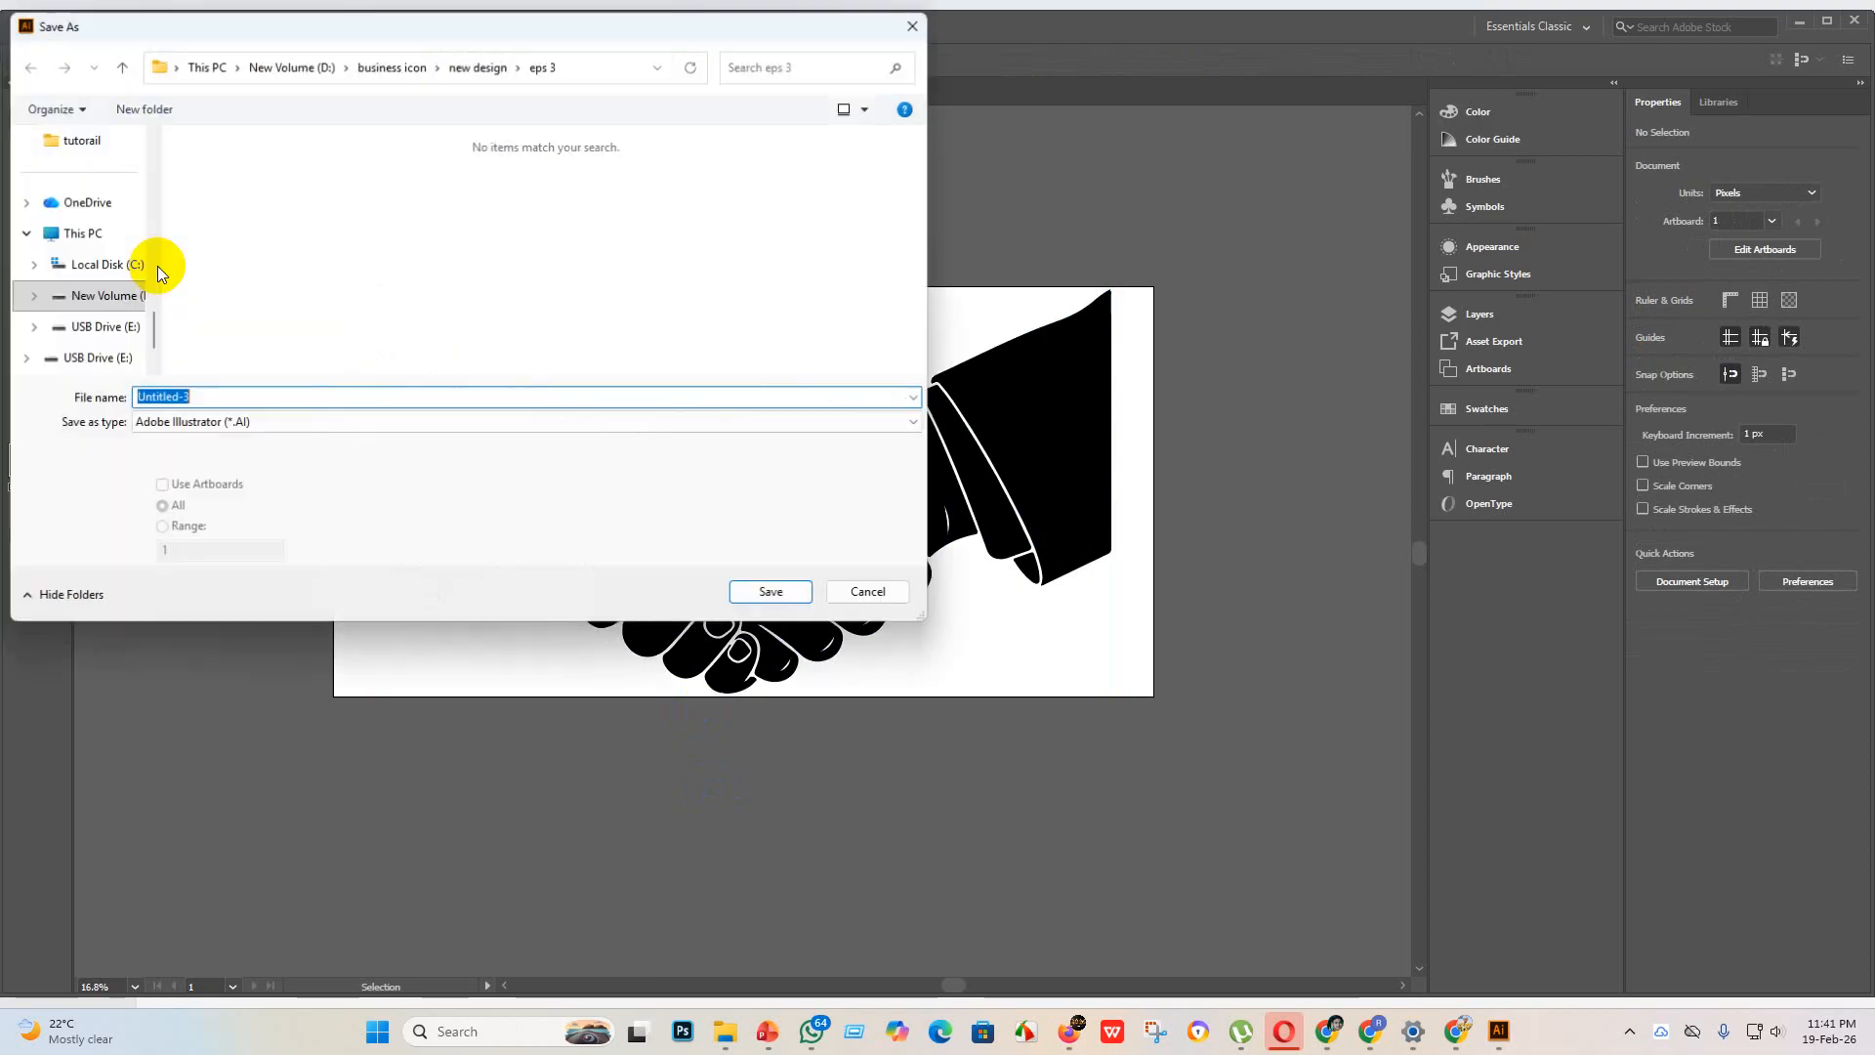
click(269, 424)
click(232, 471)
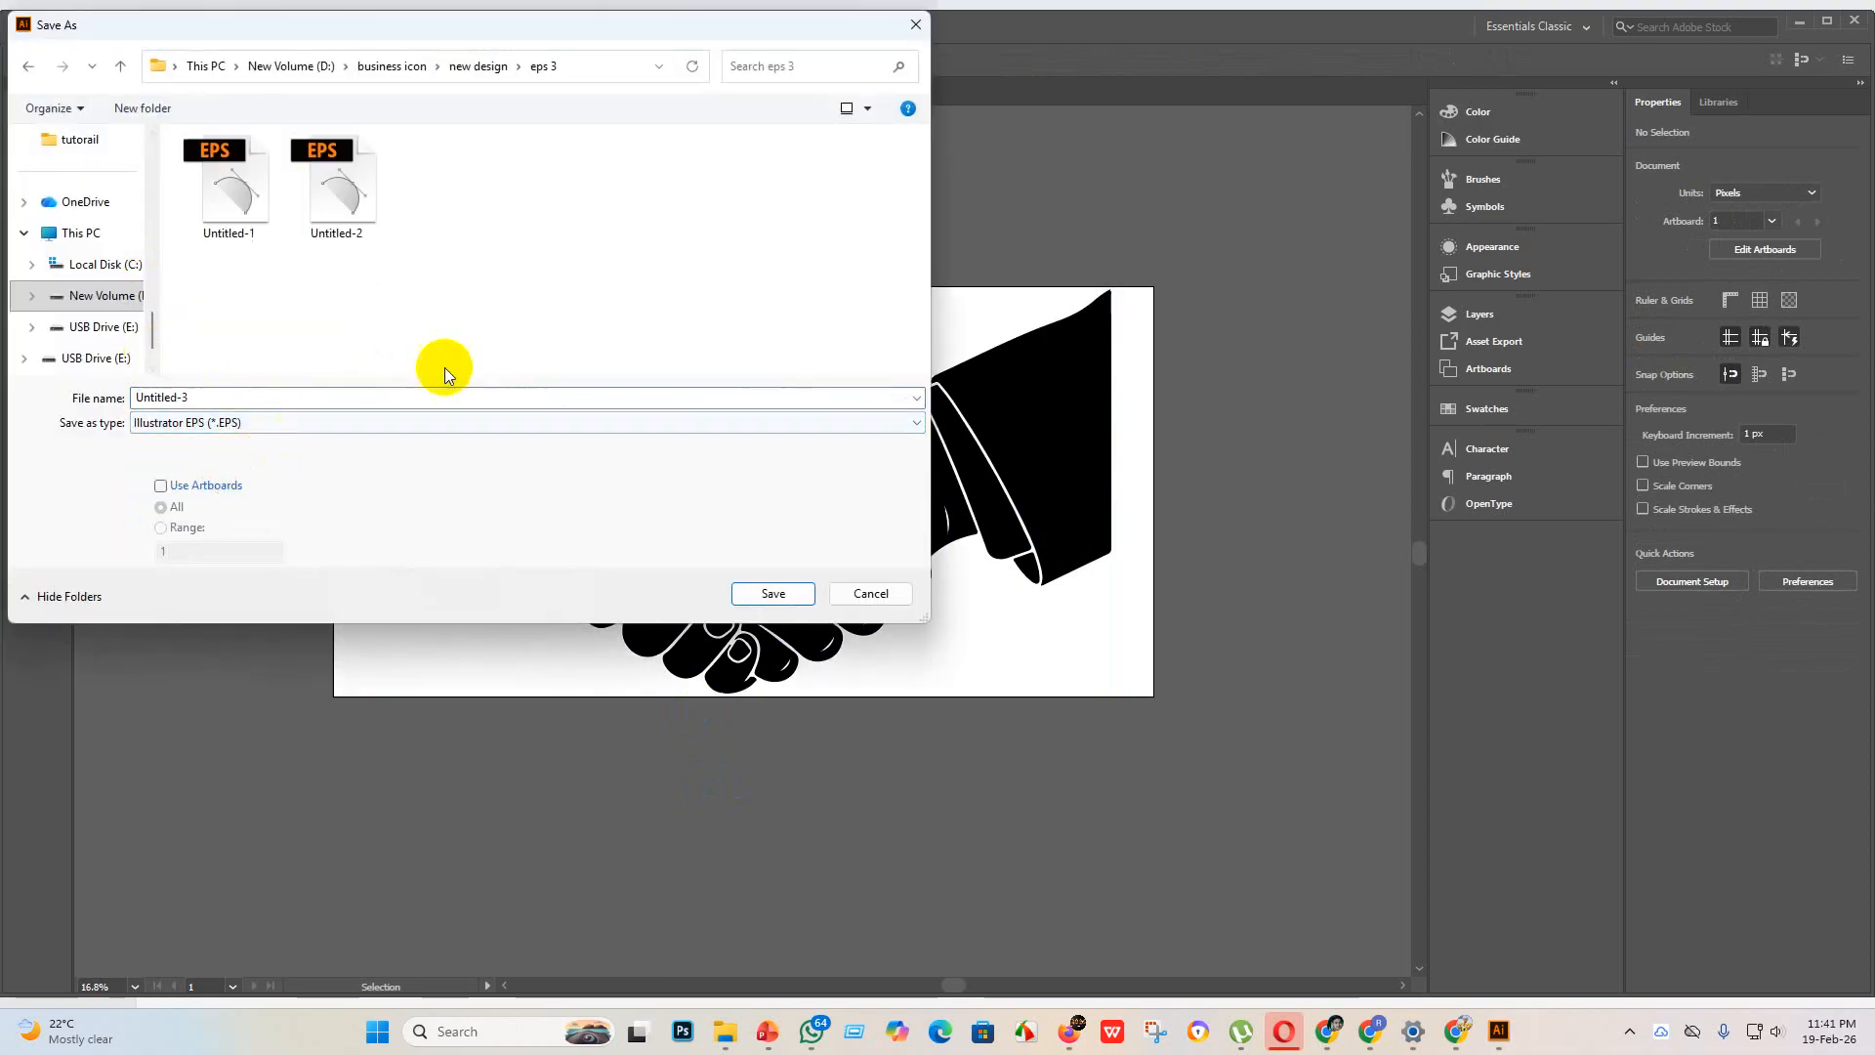
click(787, 599)
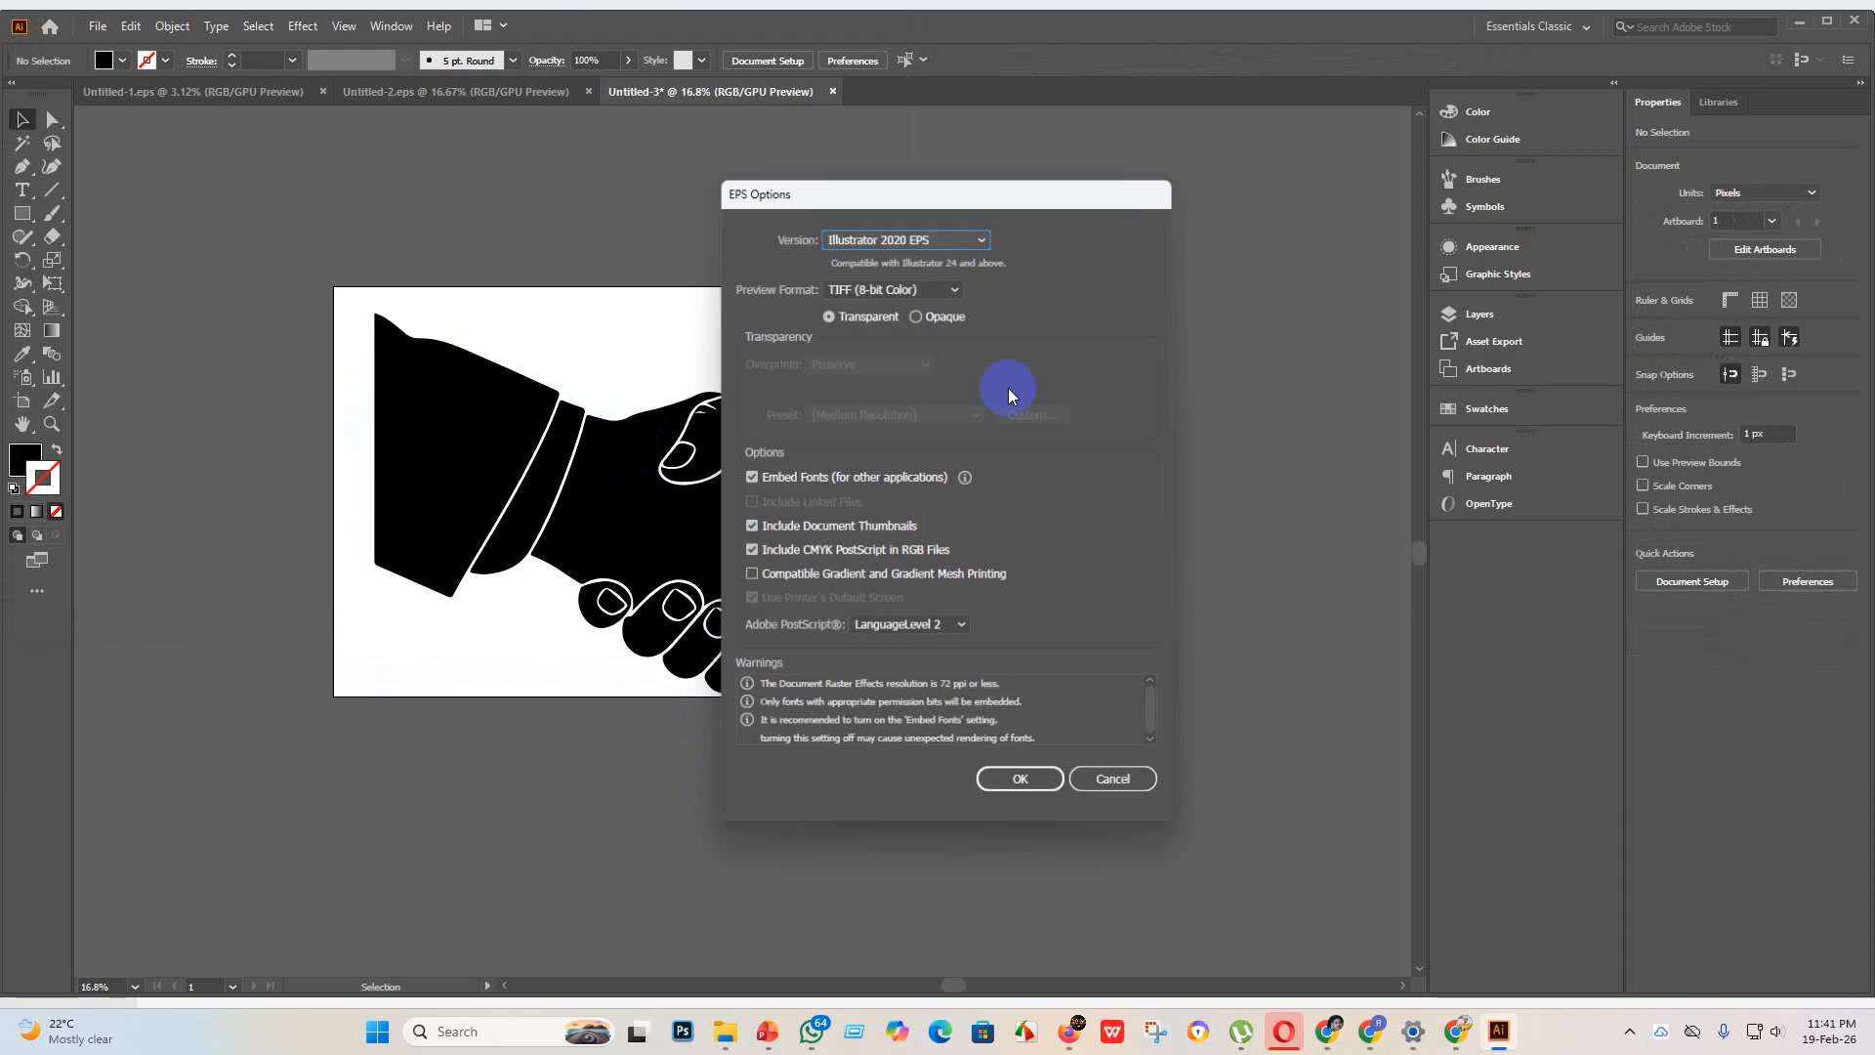
click(965, 239)
click(934, 453)
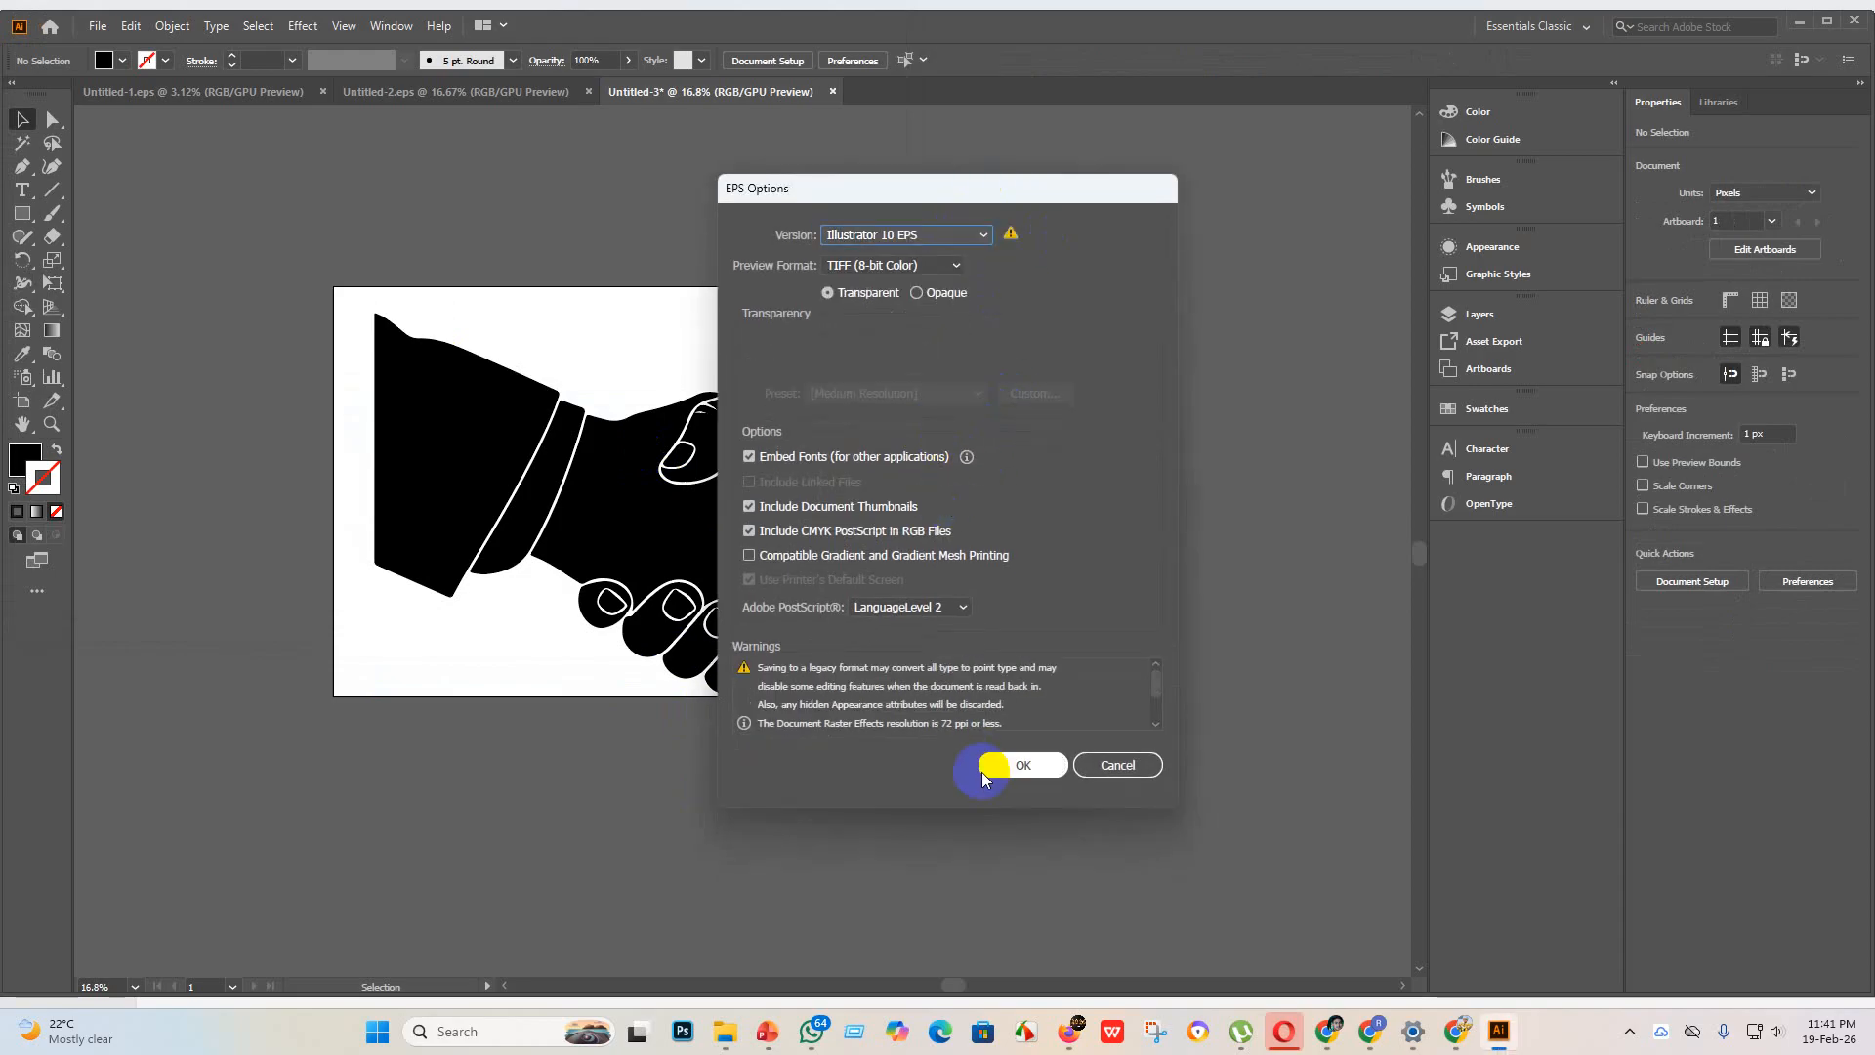
click(1015, 781)
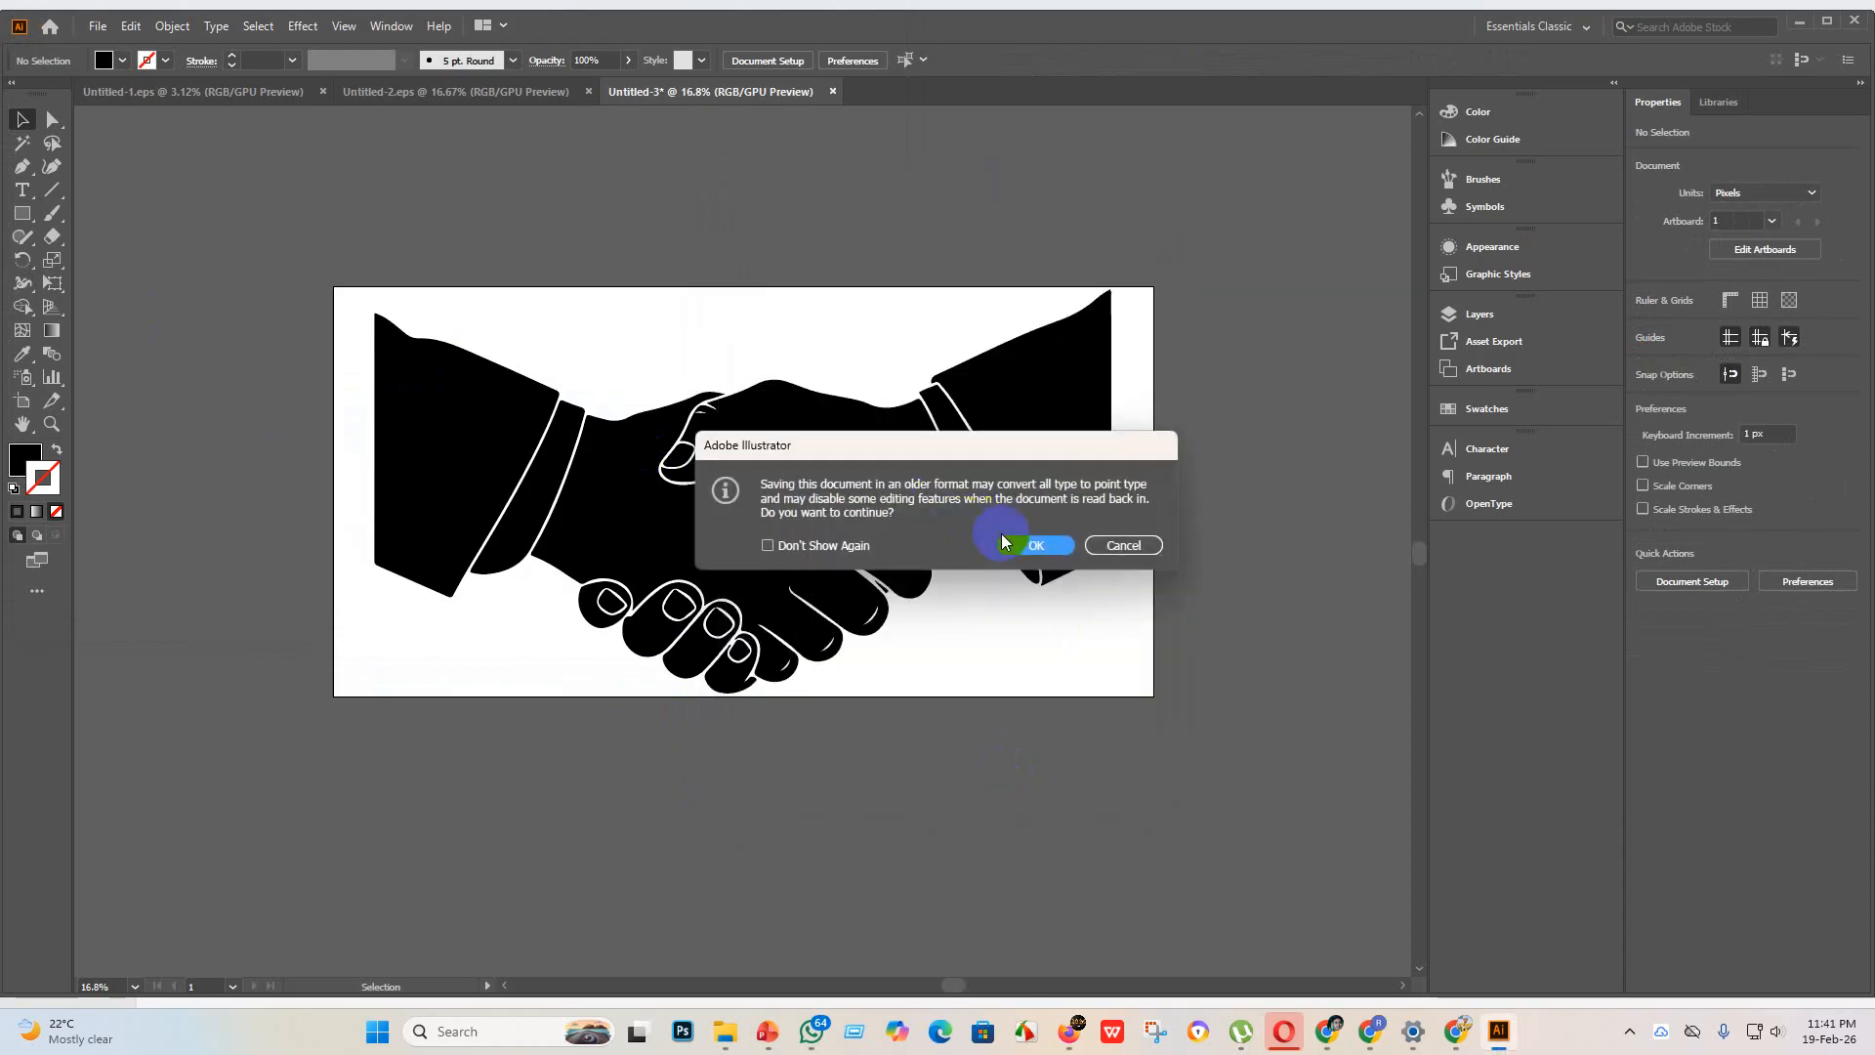
click(1053, 553)
Step: Export the handshake as a JPEG named Untitled-3 to the "eps 3" folder, using all artboards
click(97, 25)
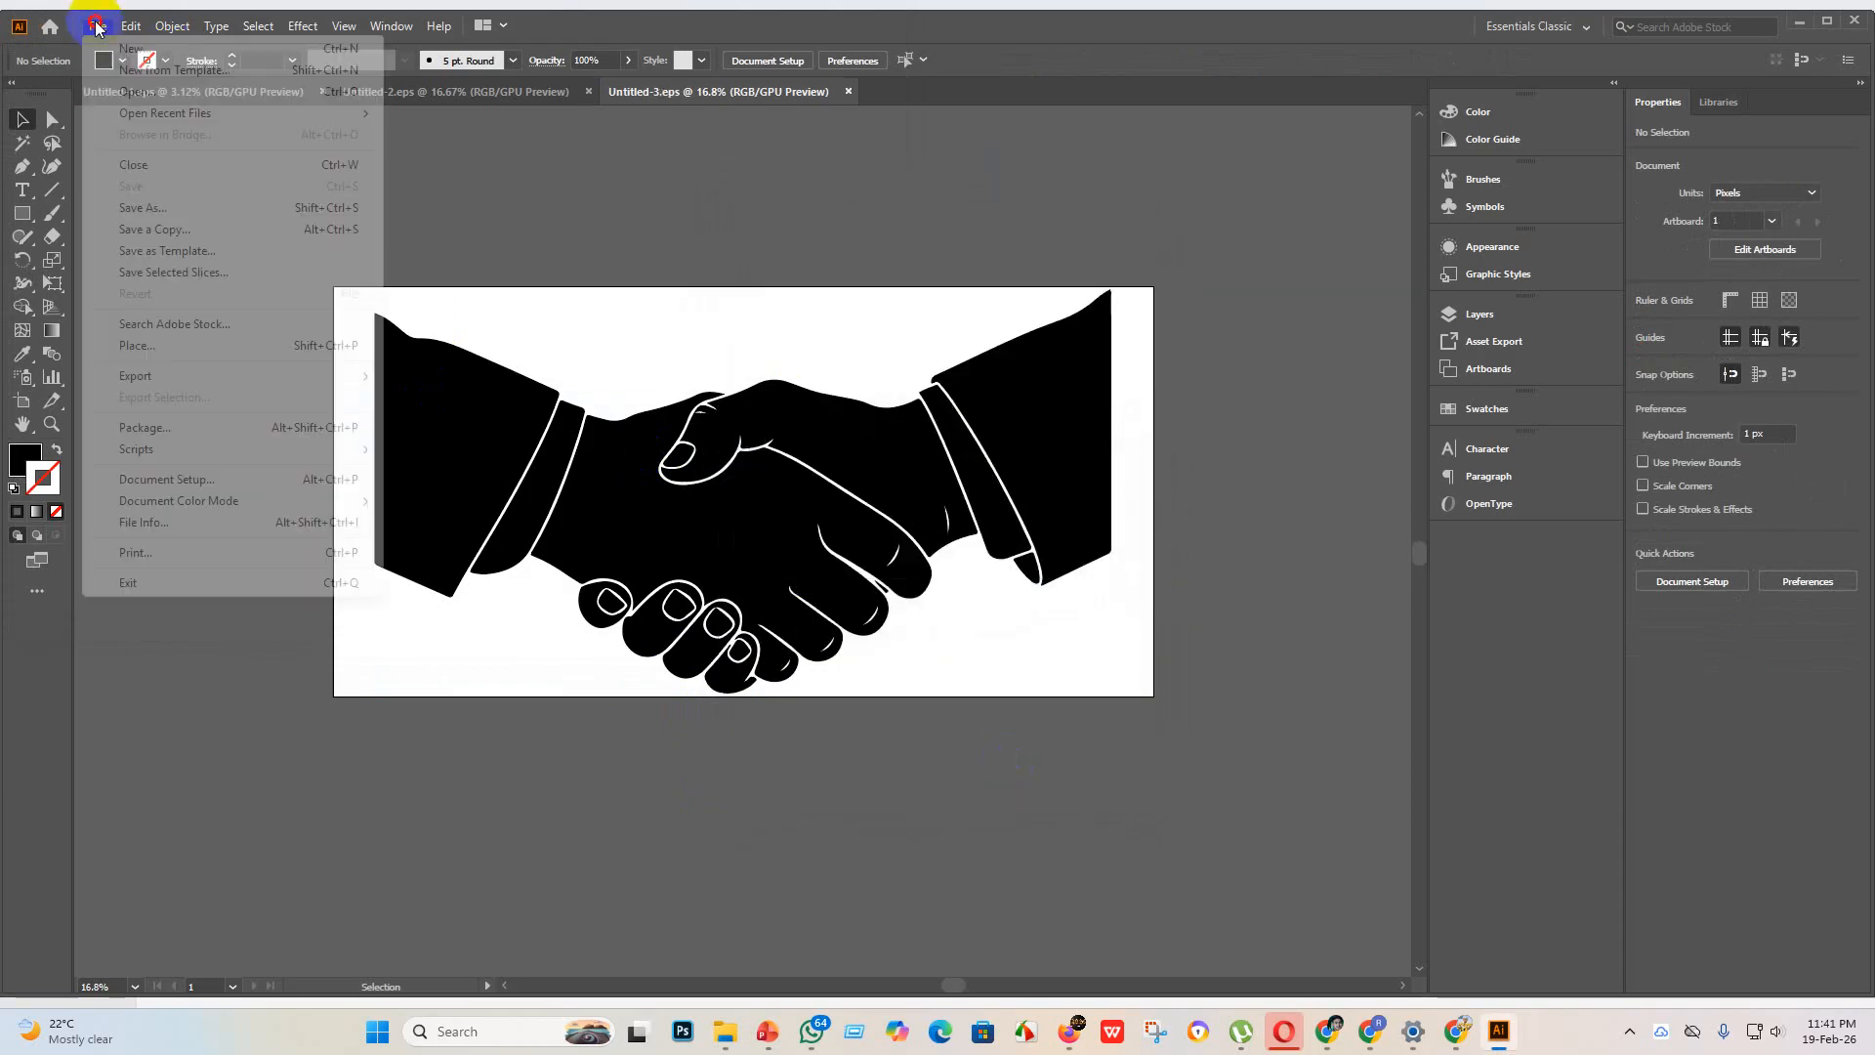
mouse_move(192, 377)
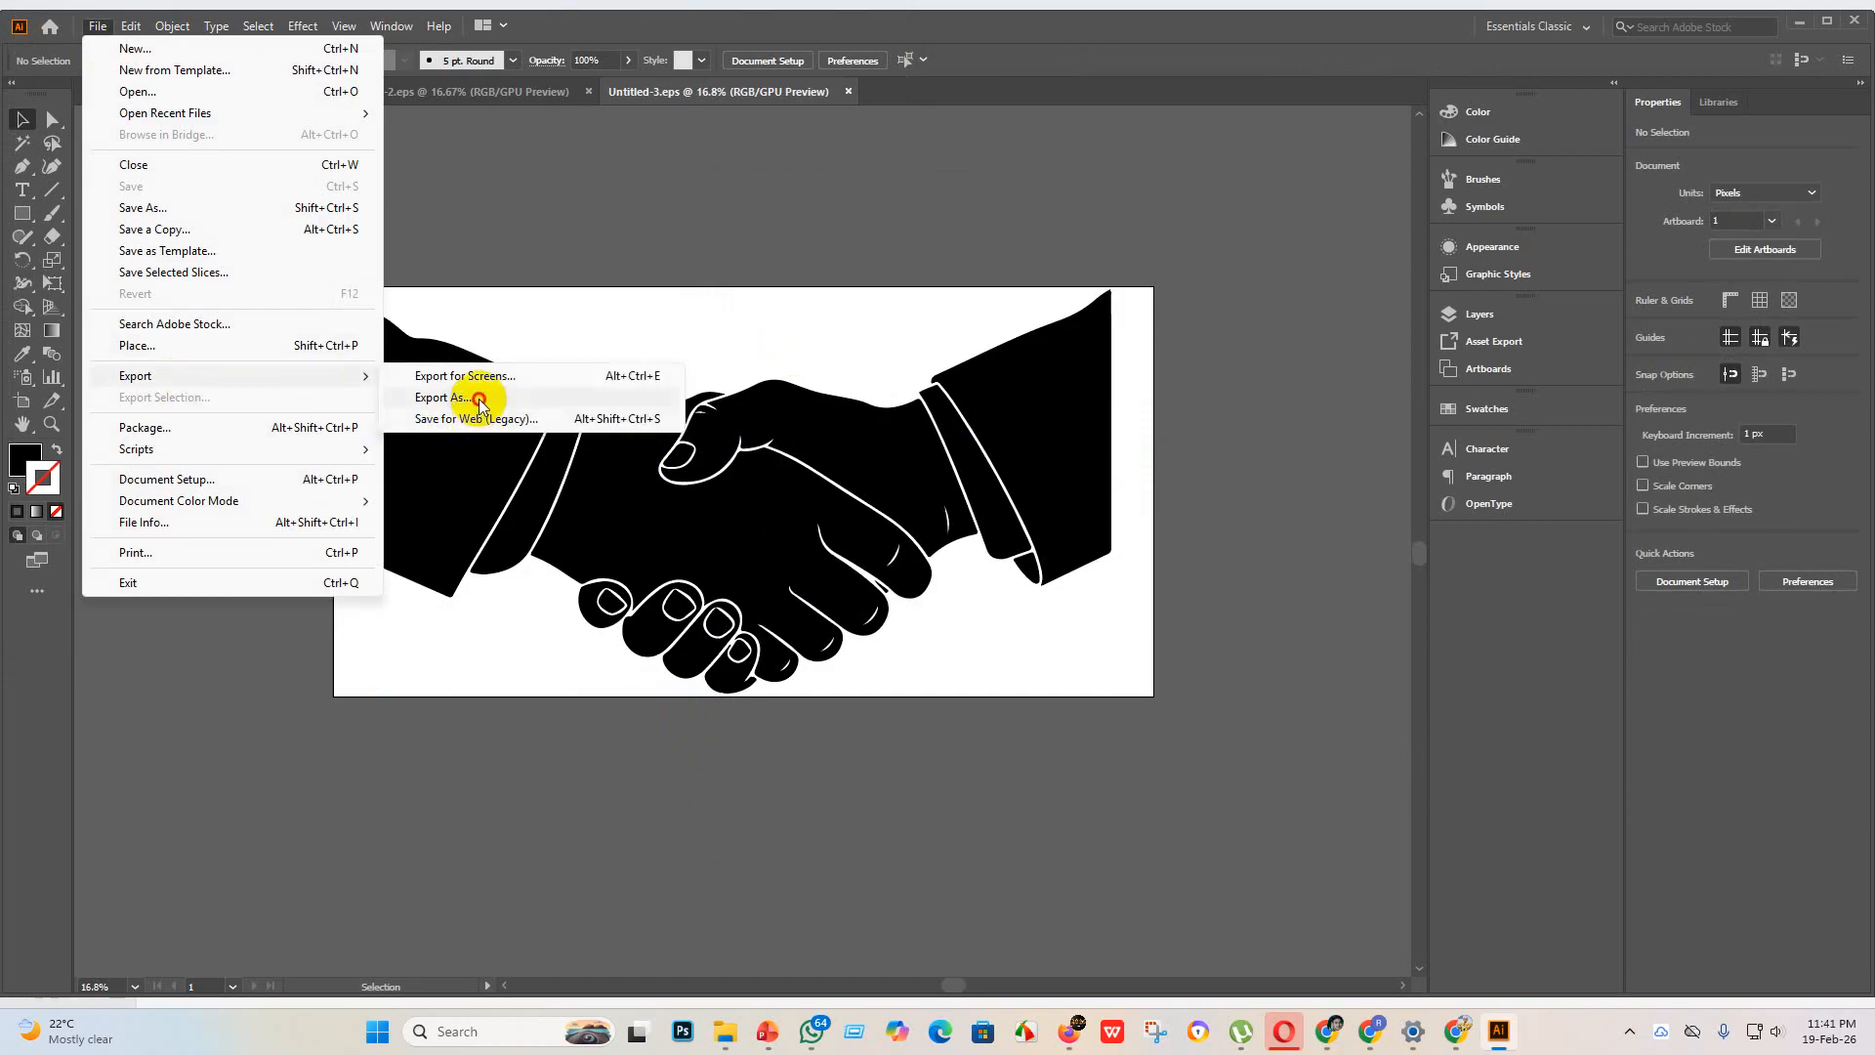
click(469, 398)
click(161, 486)
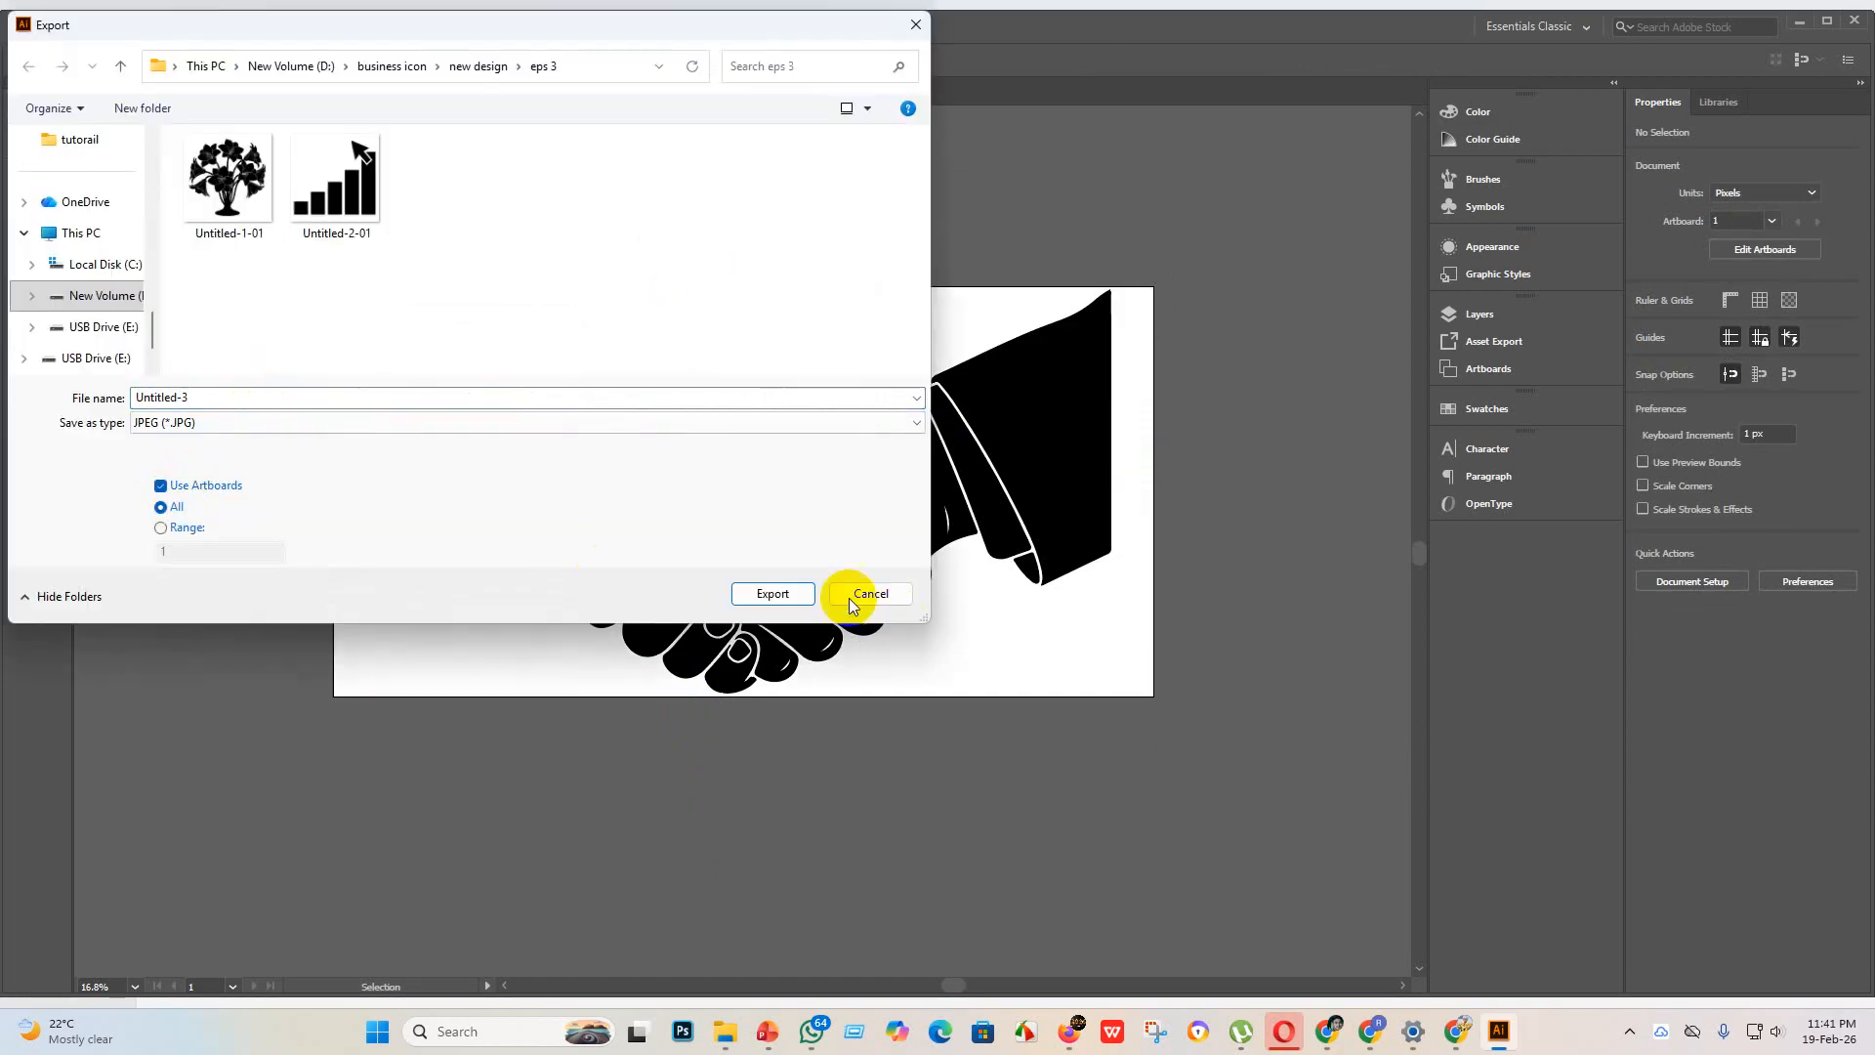
click(787, 594)
click(1007, 777)
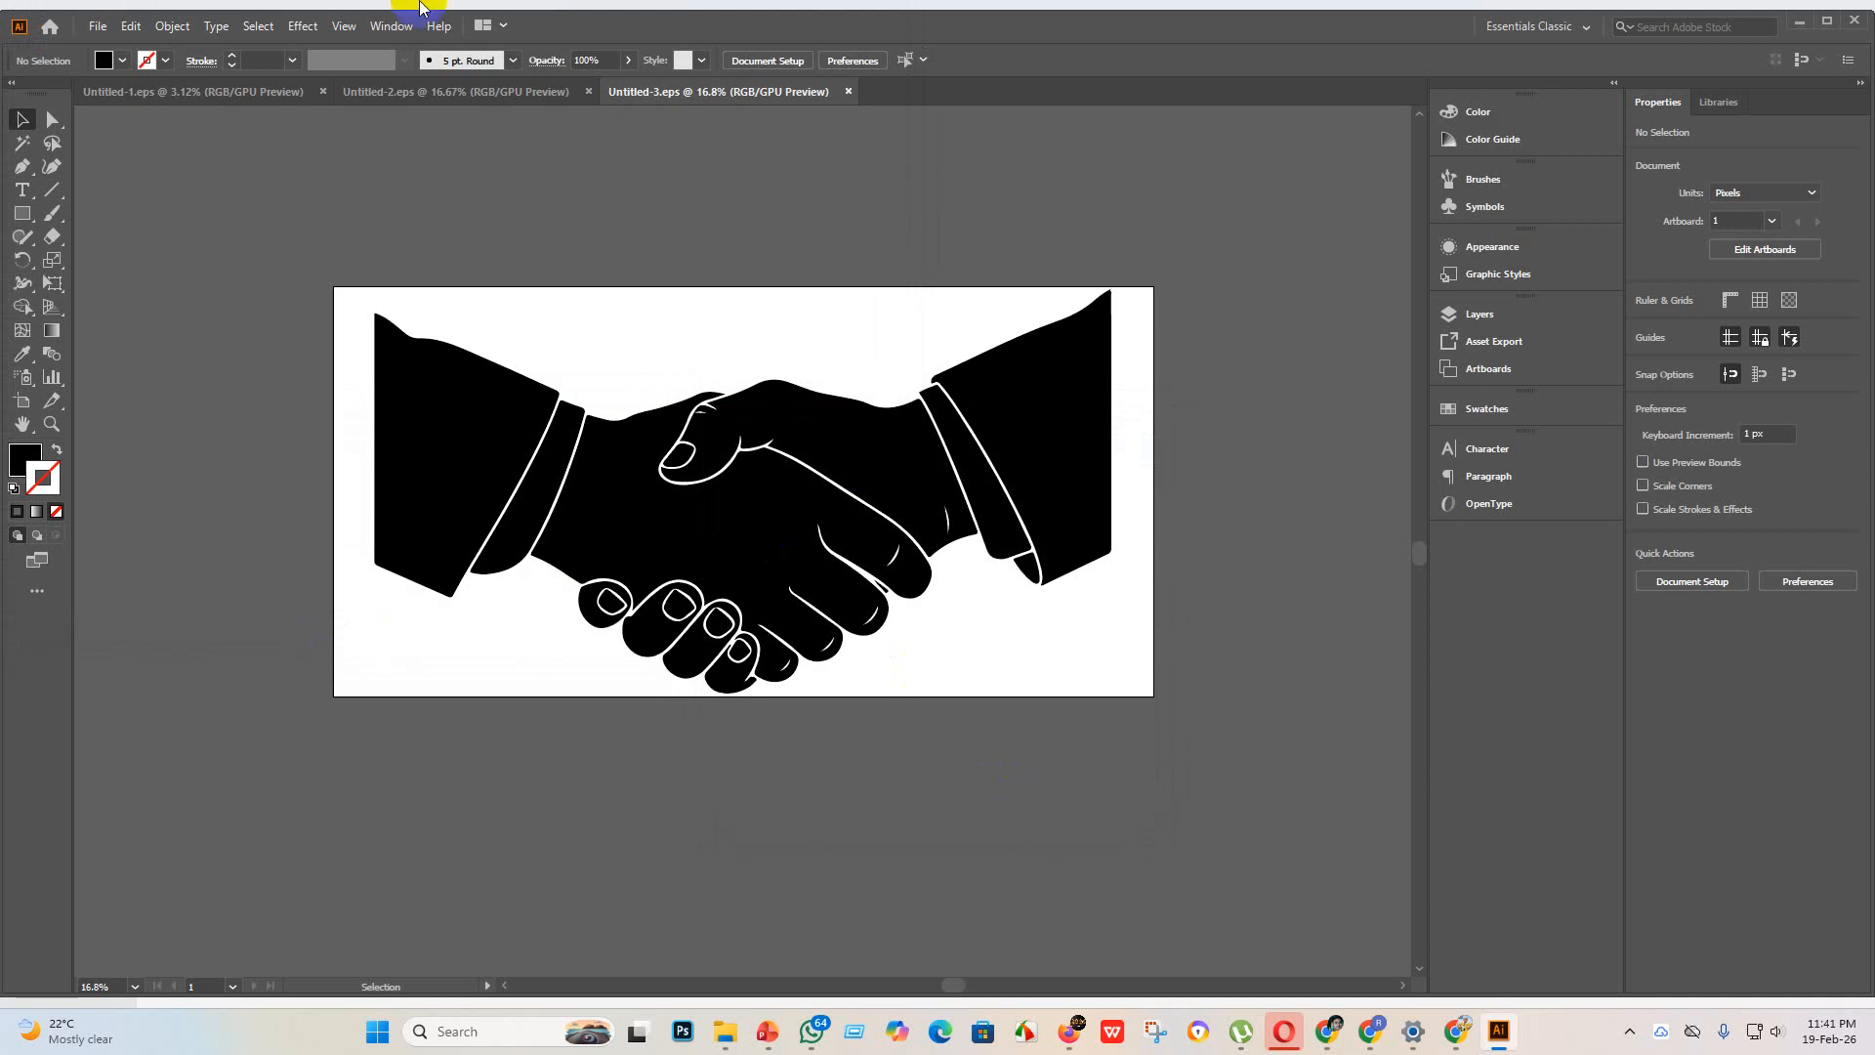
Step: Create a fourth document of 4000 x 4000 px with one artboard
click(98, 27)
click(122, 49)
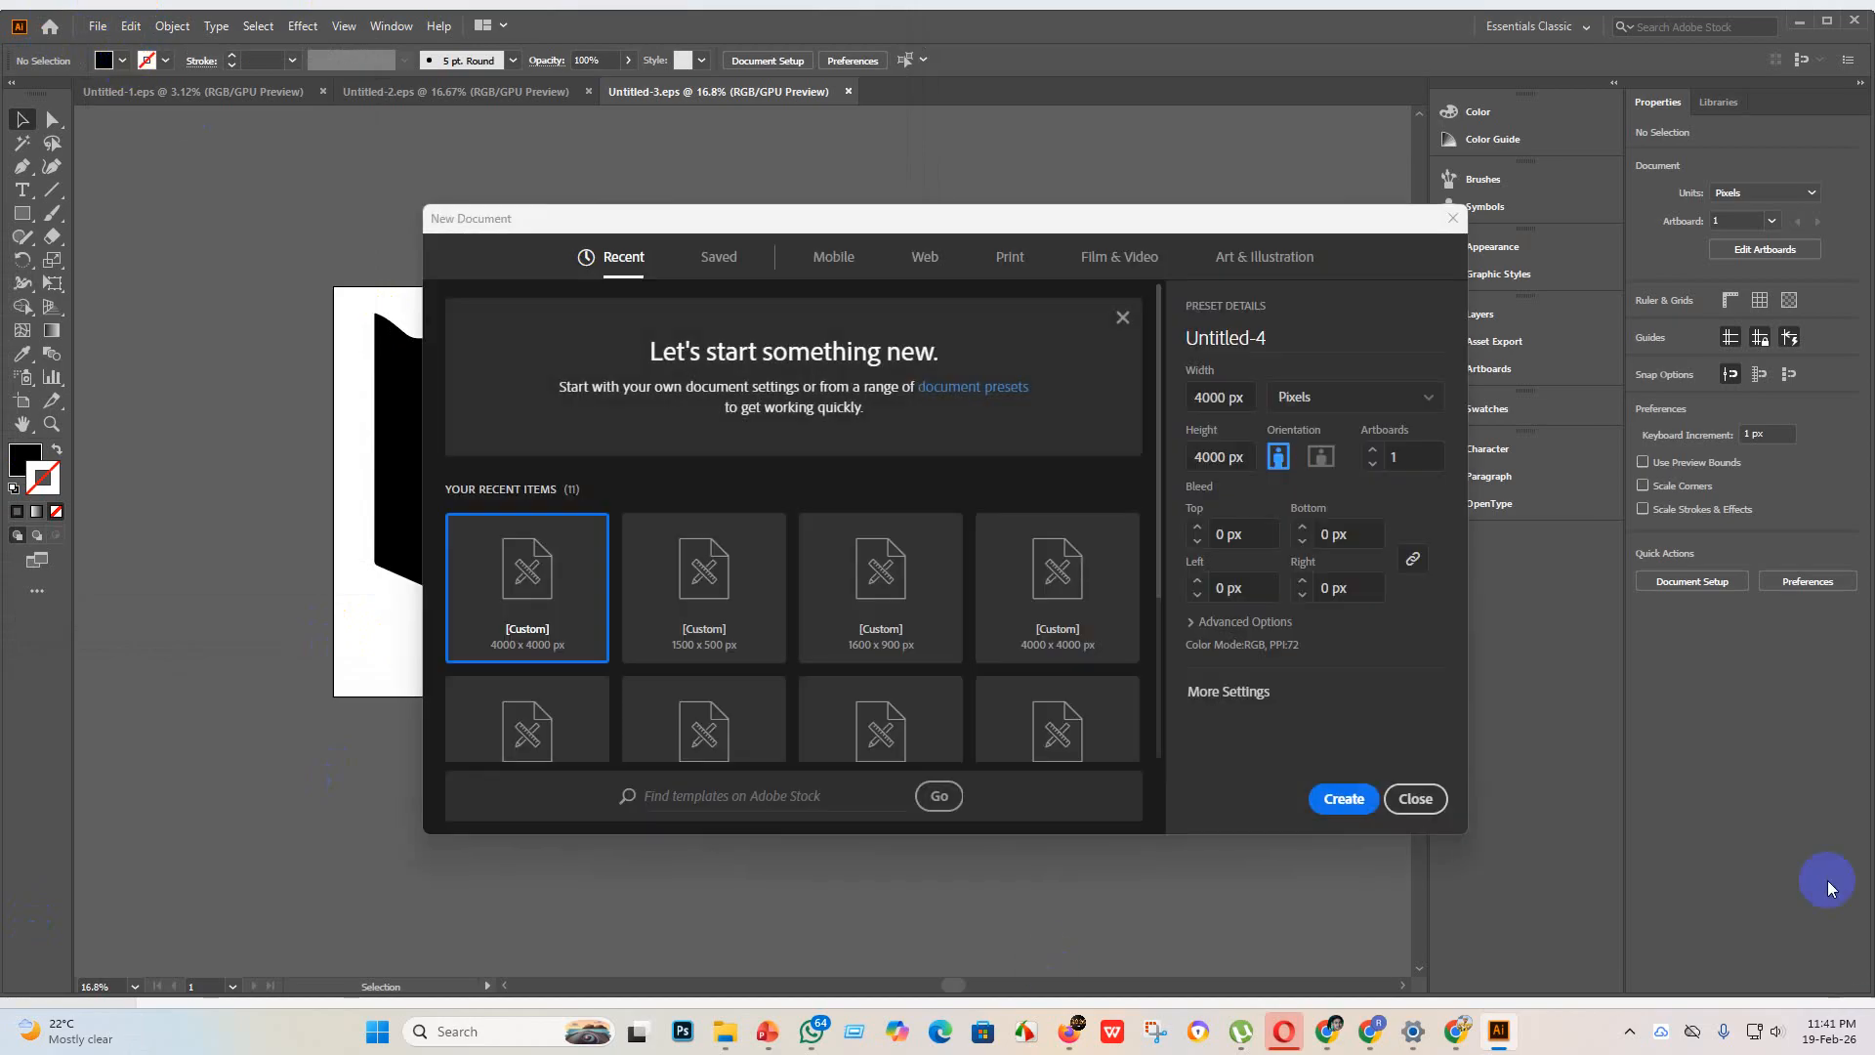
click(1346, 797)
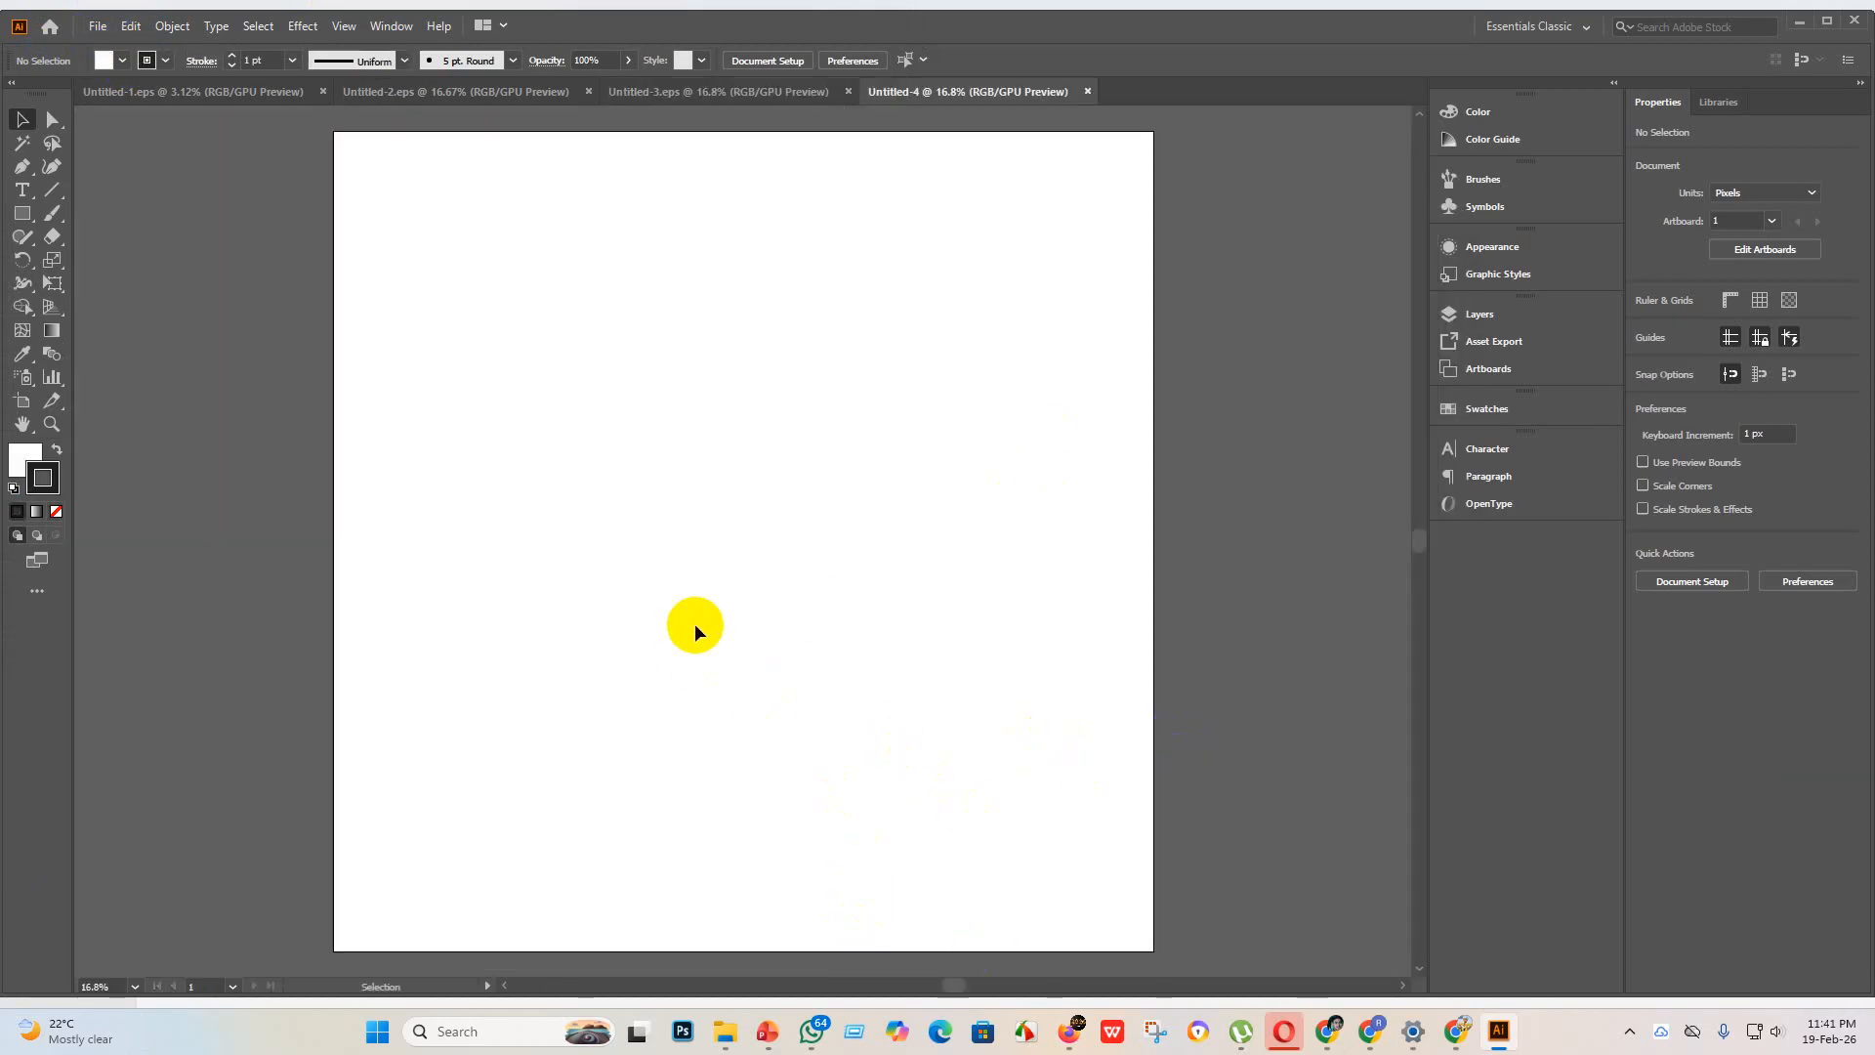
Step: Place the business presentation image from the "new design" folder onto the artboard and embed it
mouse_move(763, 1041)
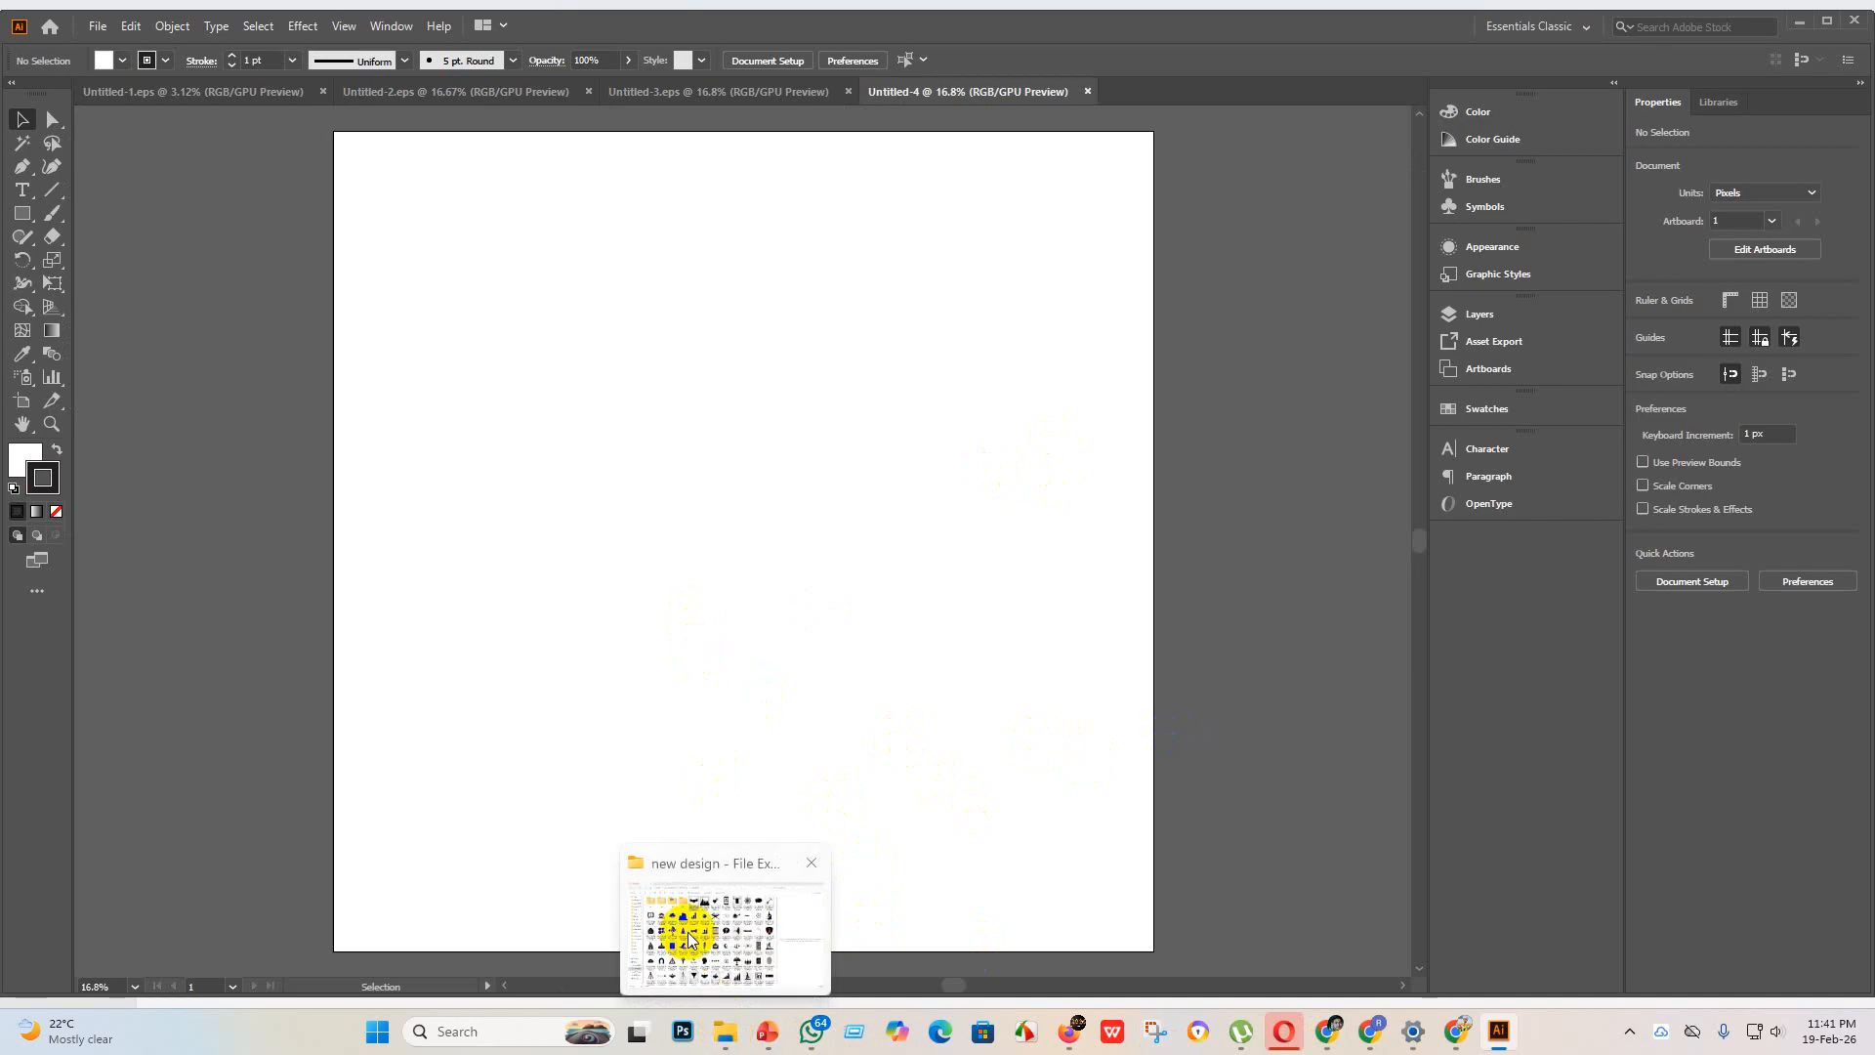
click(682, 926)
drag(654, 205, 1227, 867)
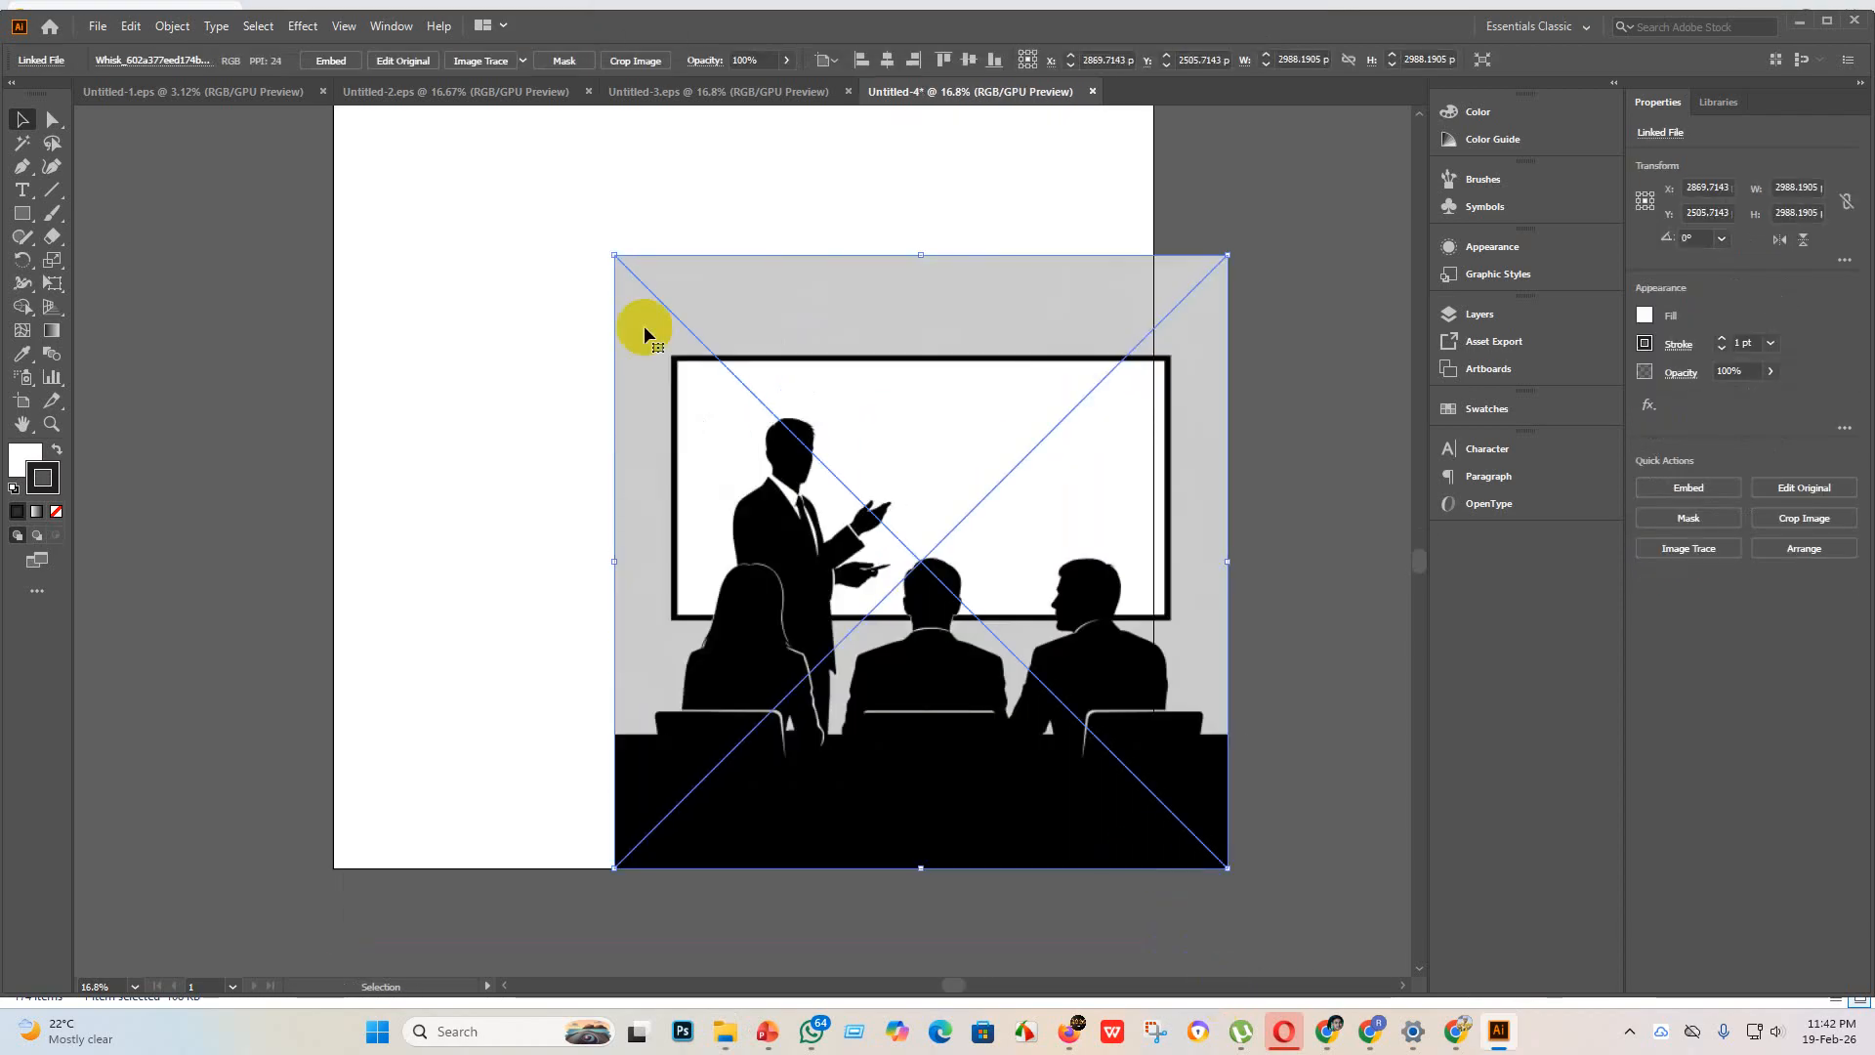
click(342, 63)
Step: Try tracing the presentation image with the Silhouettes preset, including an expanded version, and undo the attempts
click(522, 61)
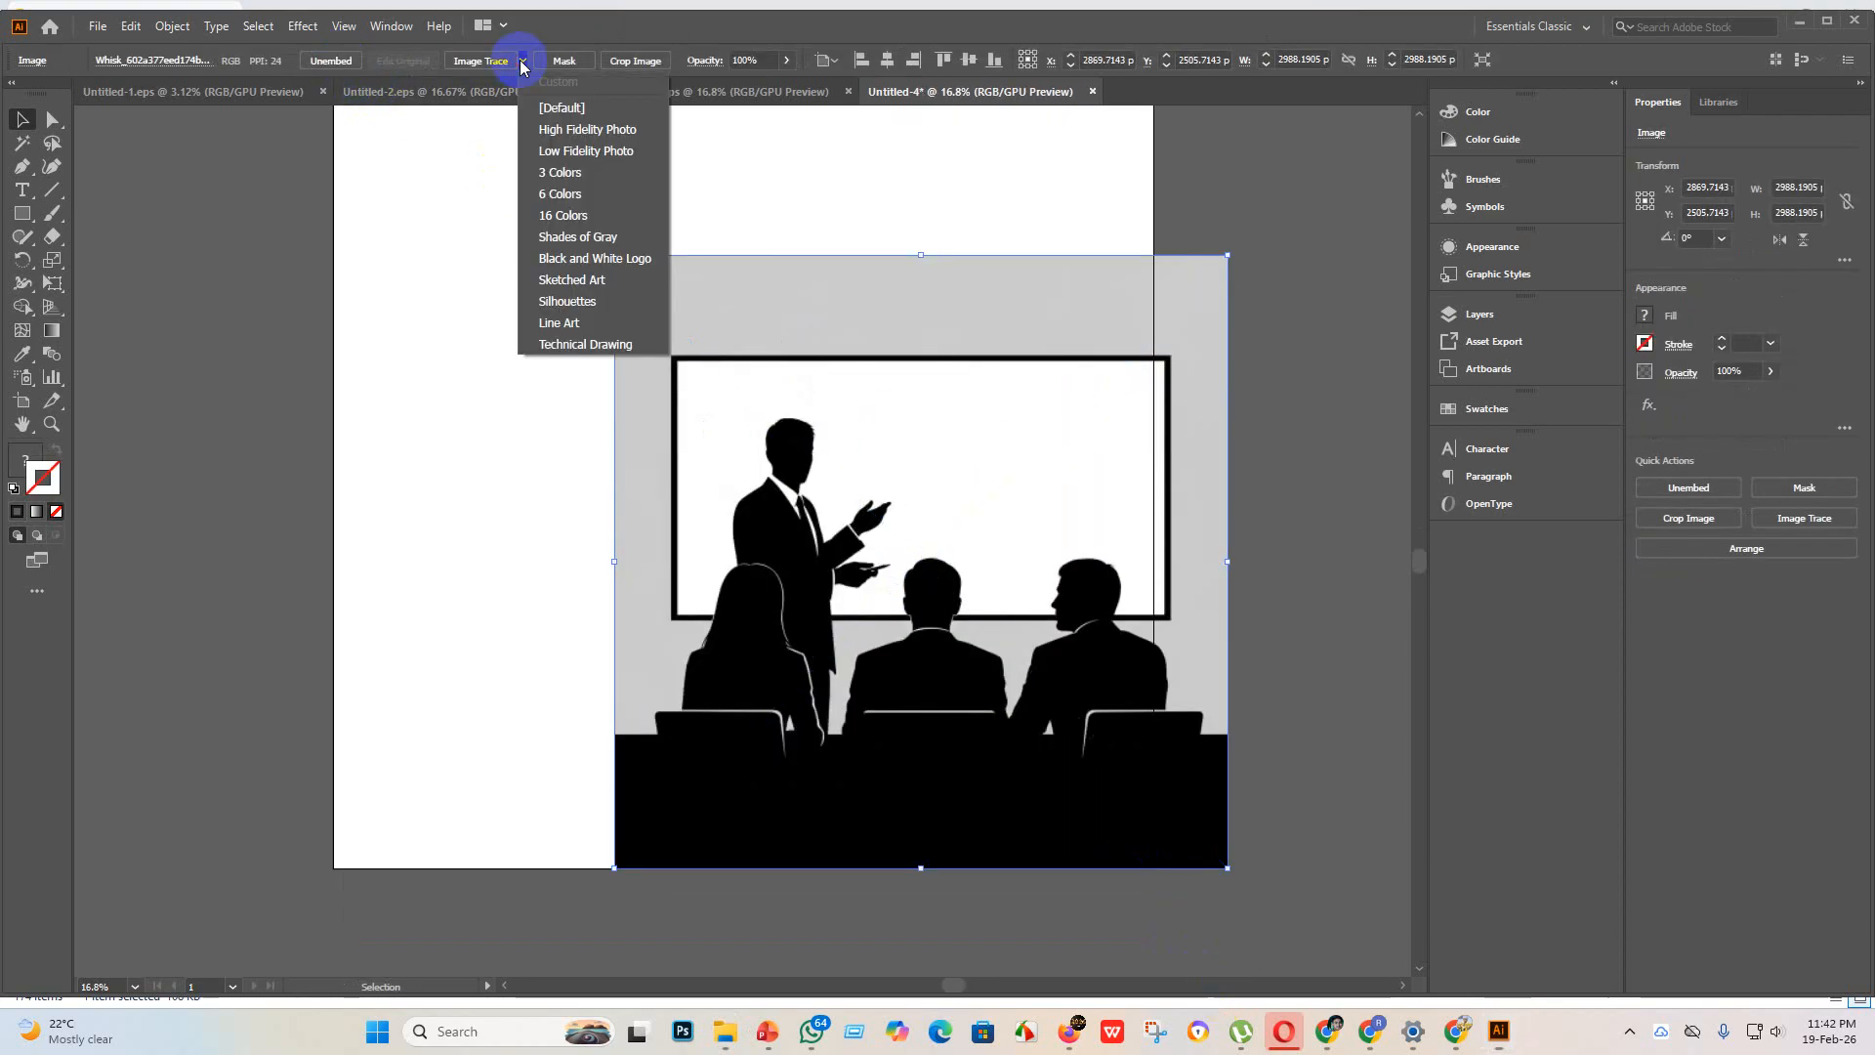
click(576, 302)
click(493, 61)
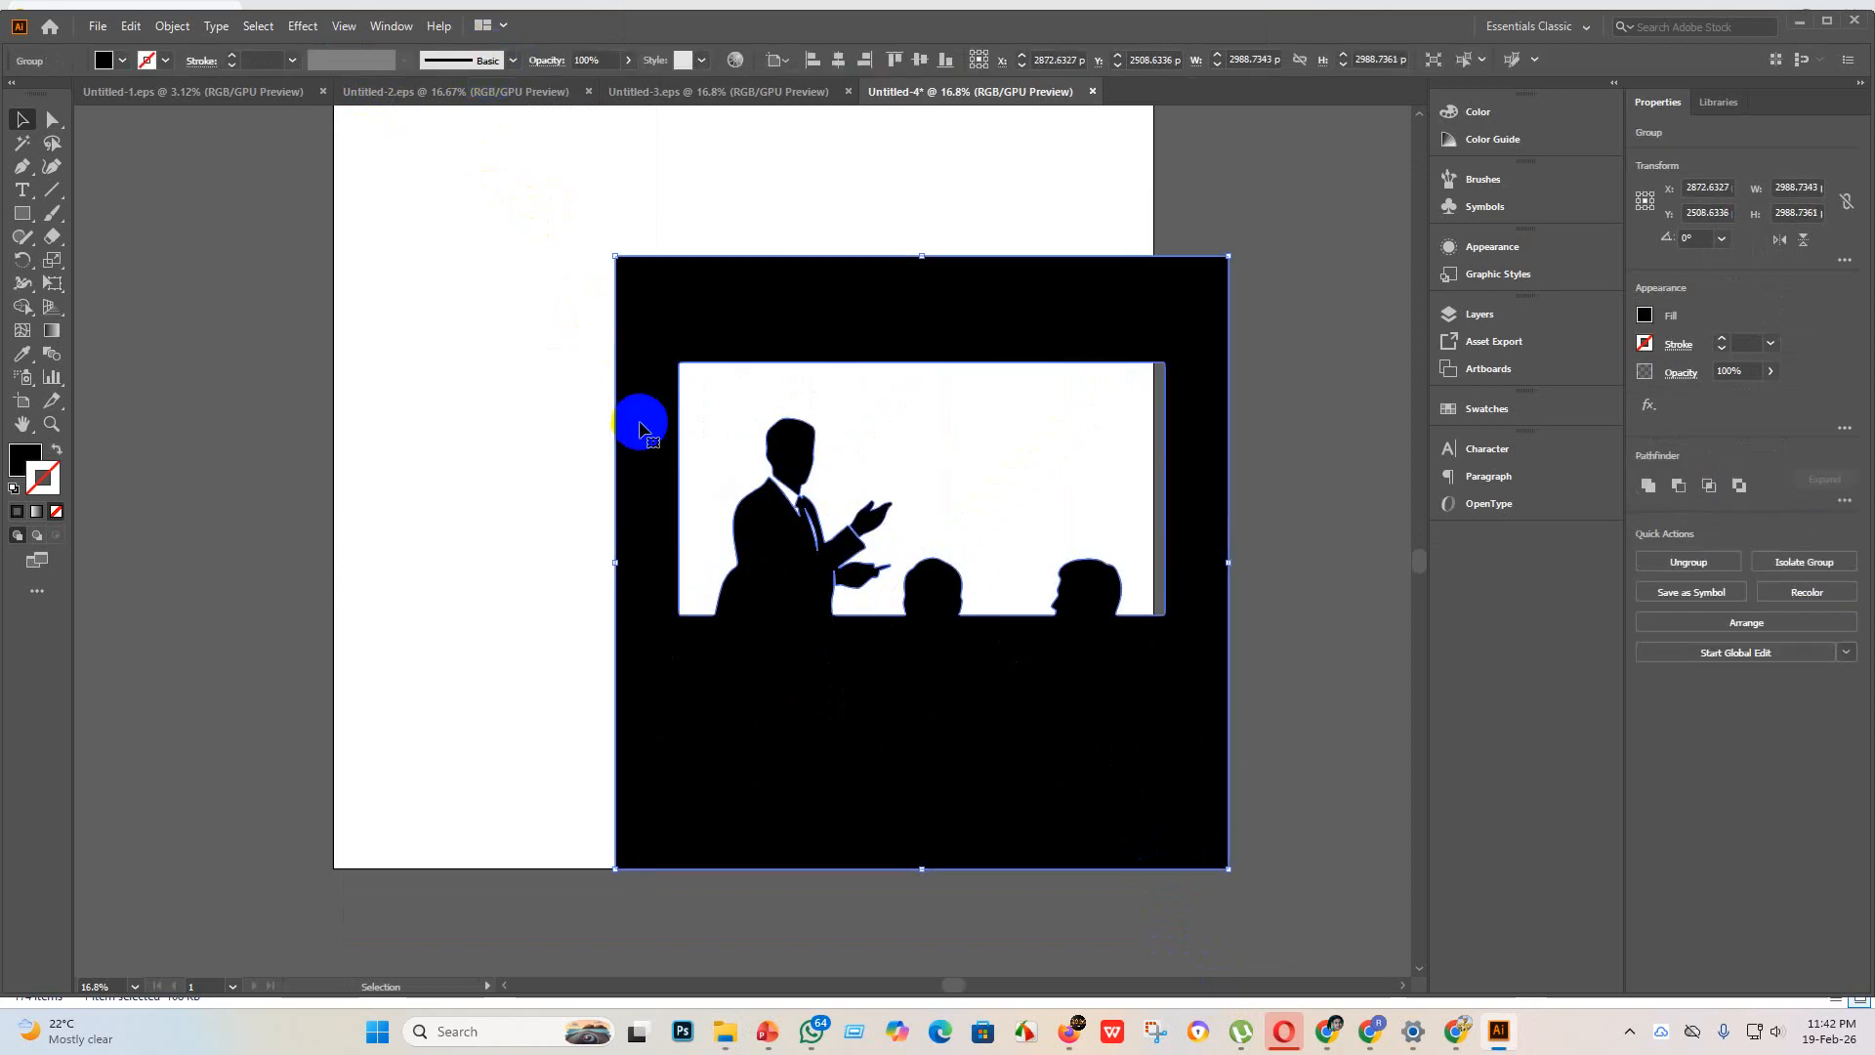
key(ctrl+z)
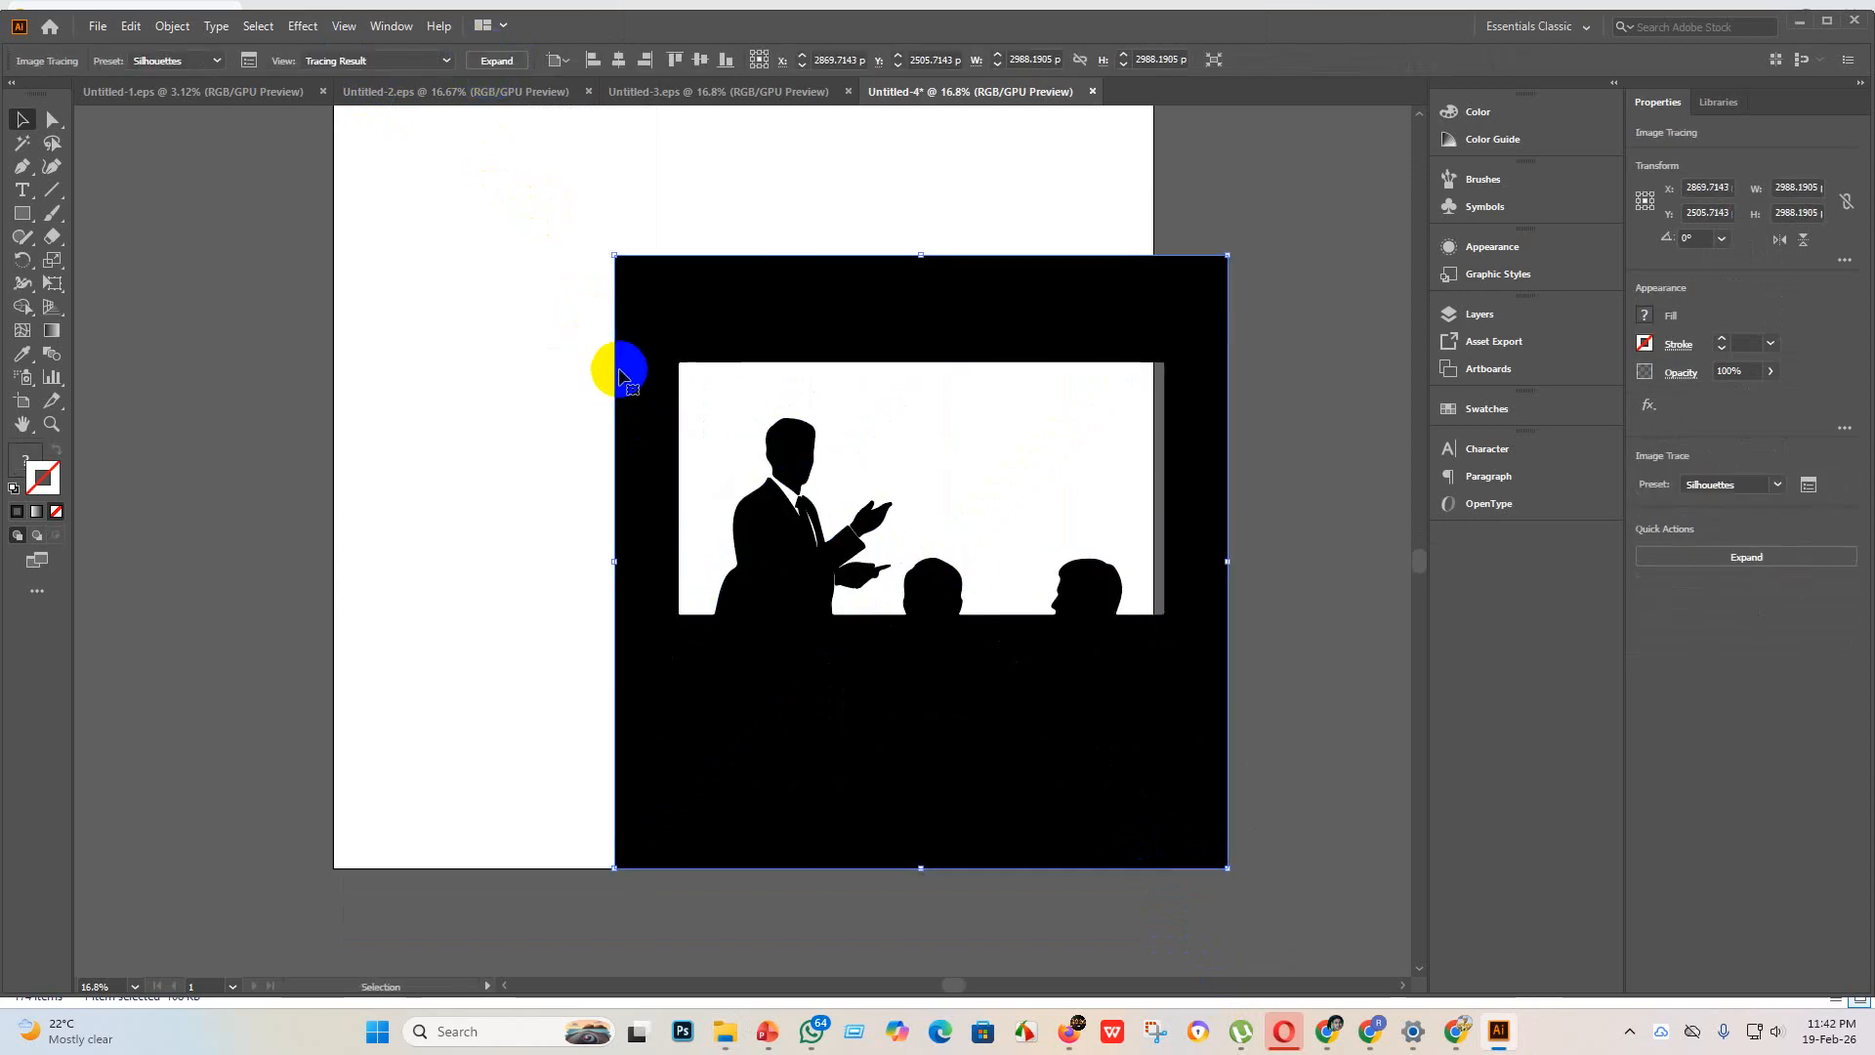
key(ctrl+z)
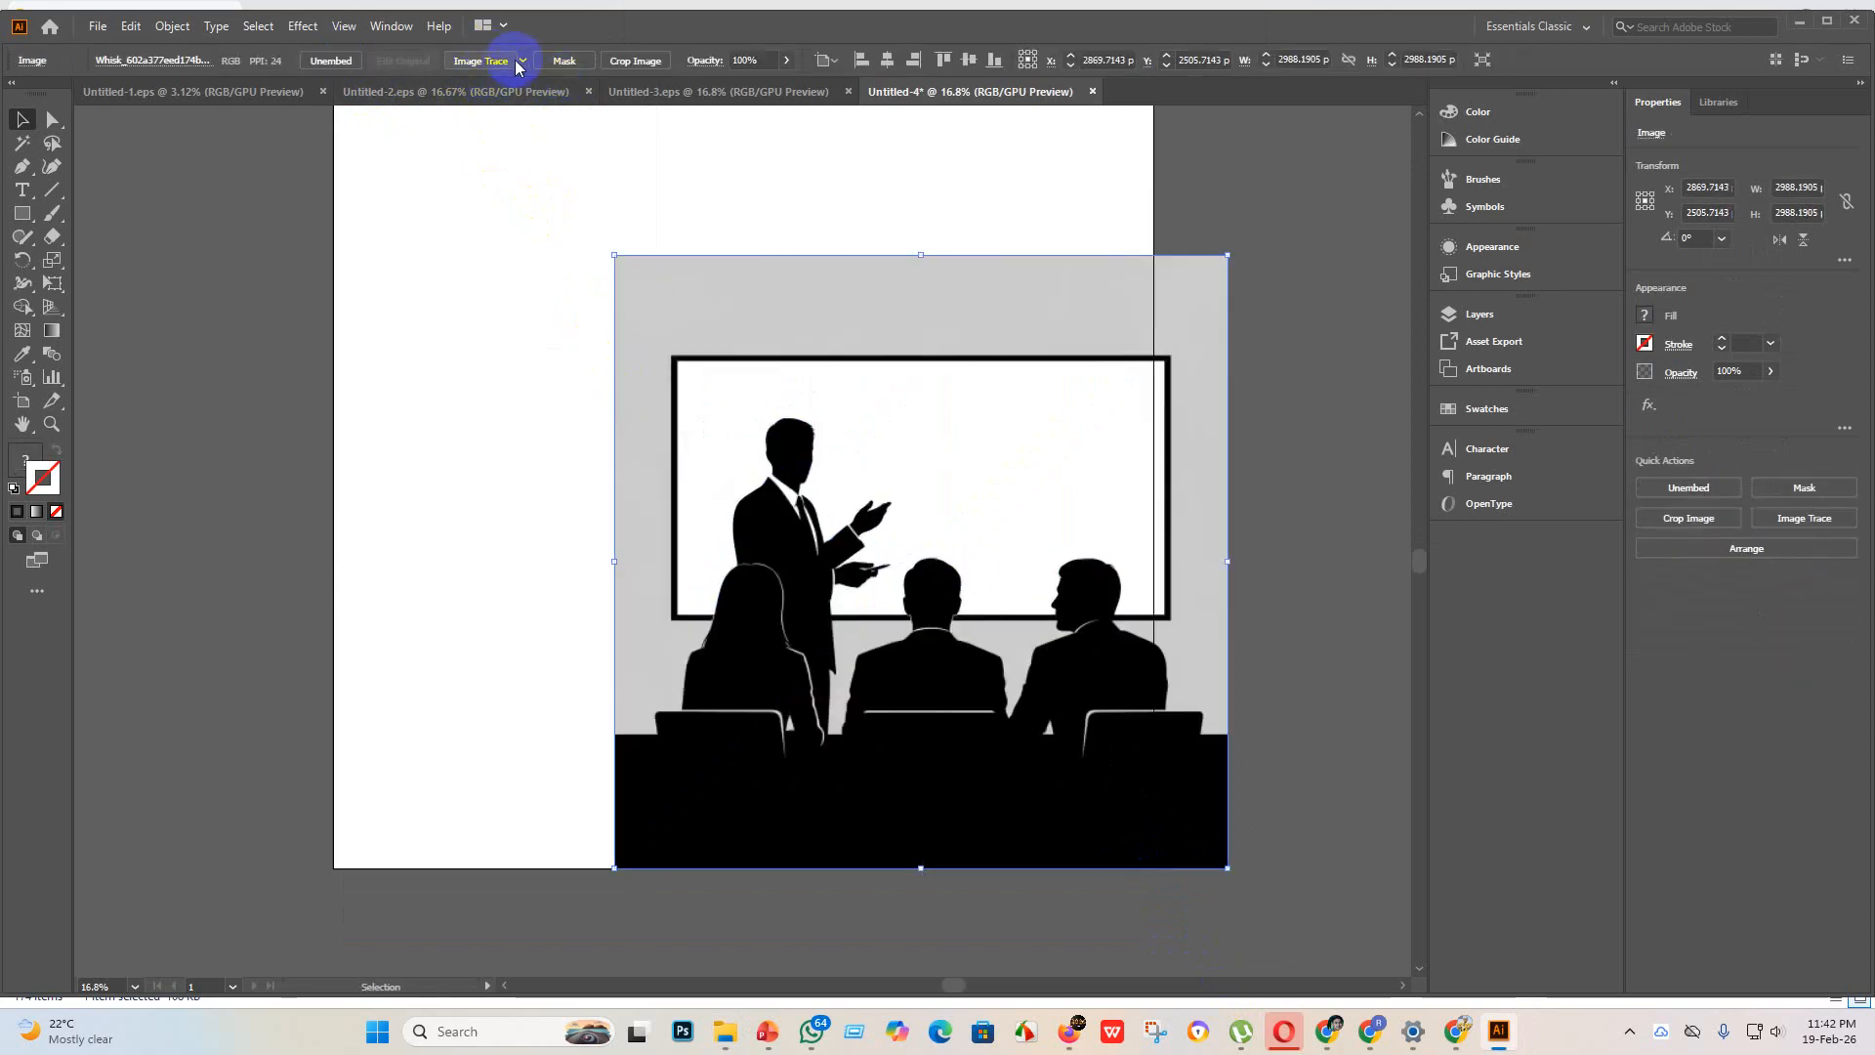
click(519, 63)
click(553, 299)
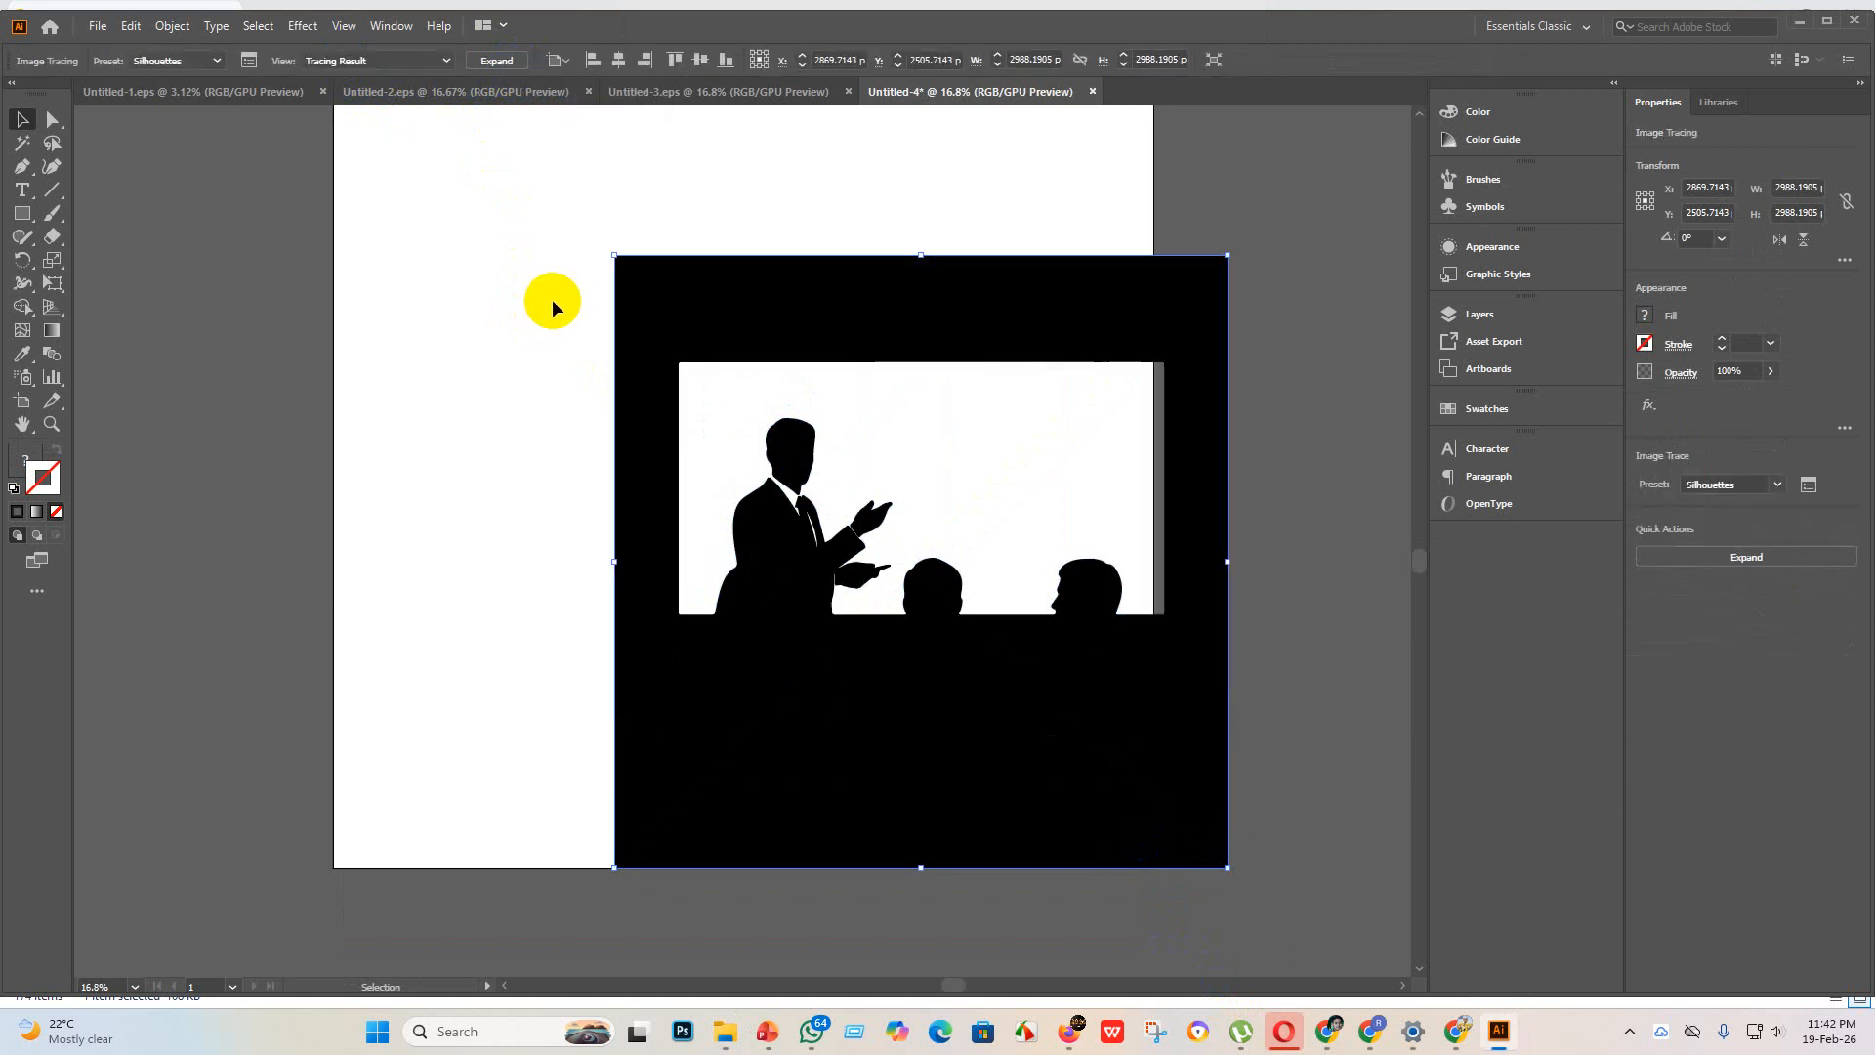
key(ctrl+z)
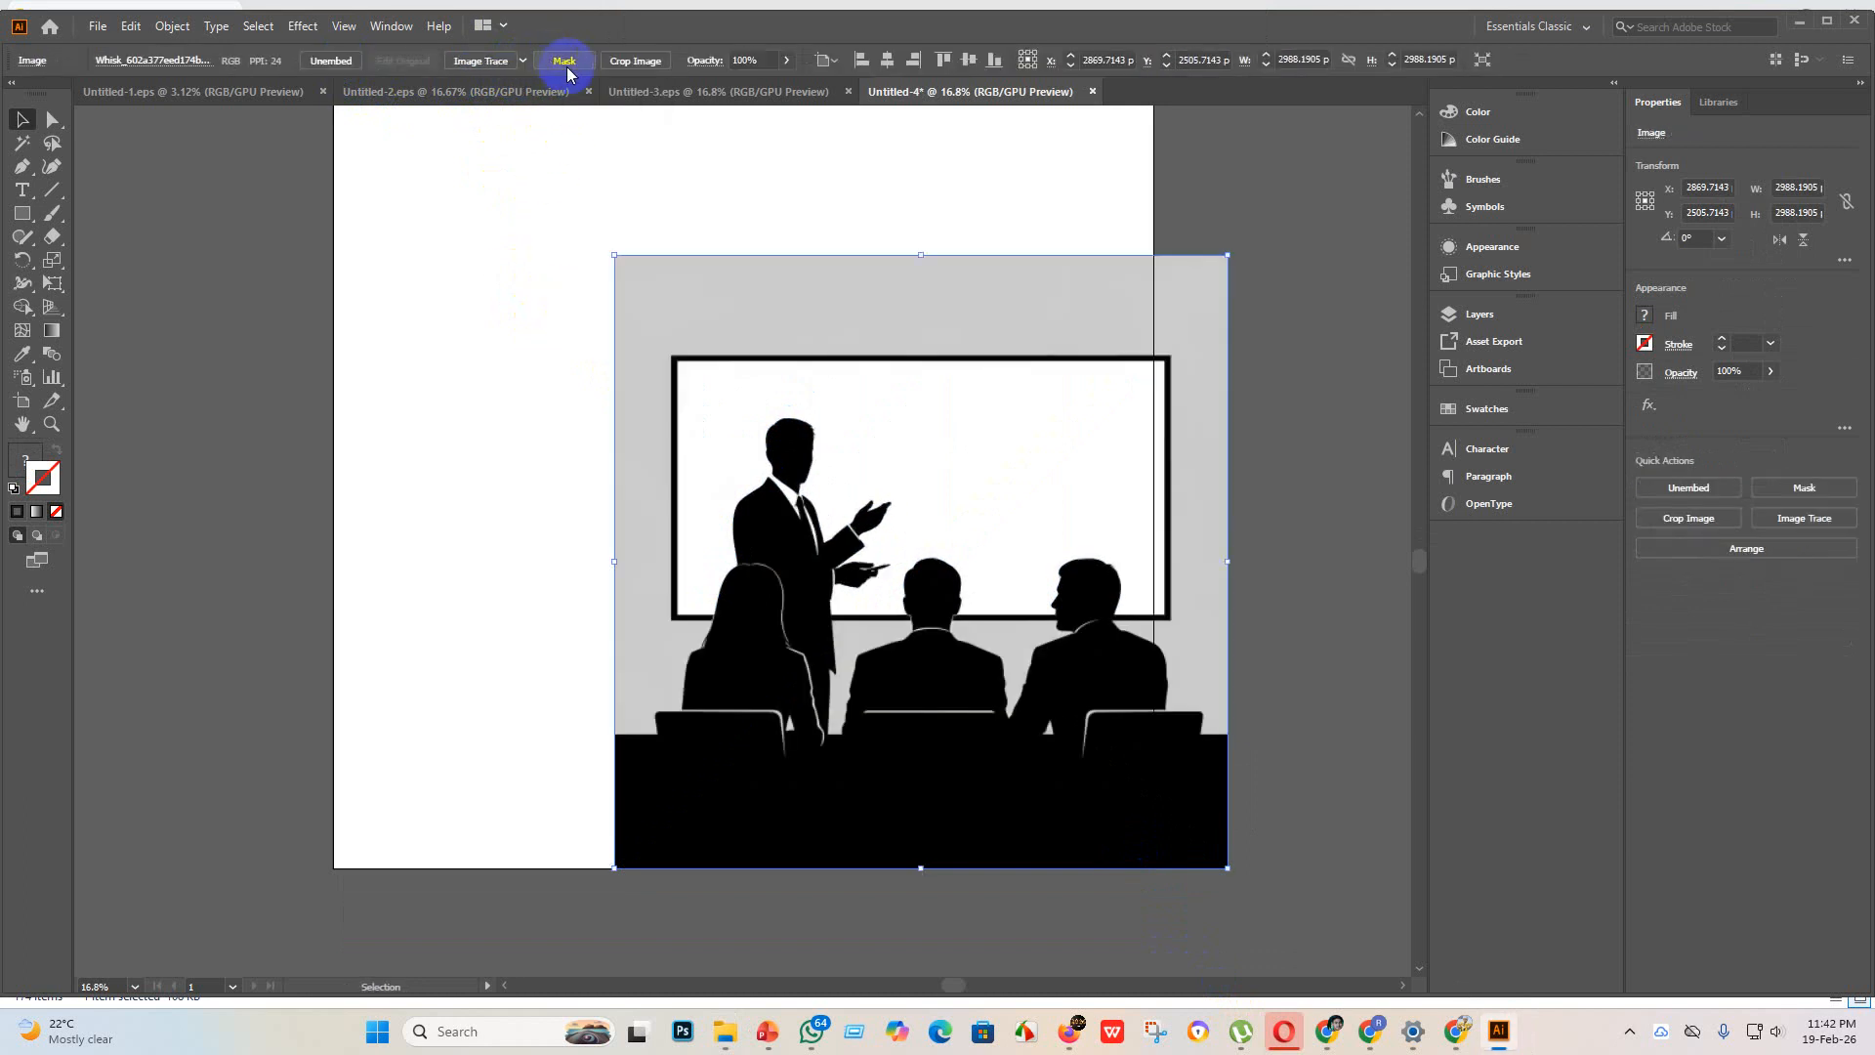
Step: Trace the presentation image with the Sketched Art preset and expand the tracing
click(525, 62)
click(574, 284)
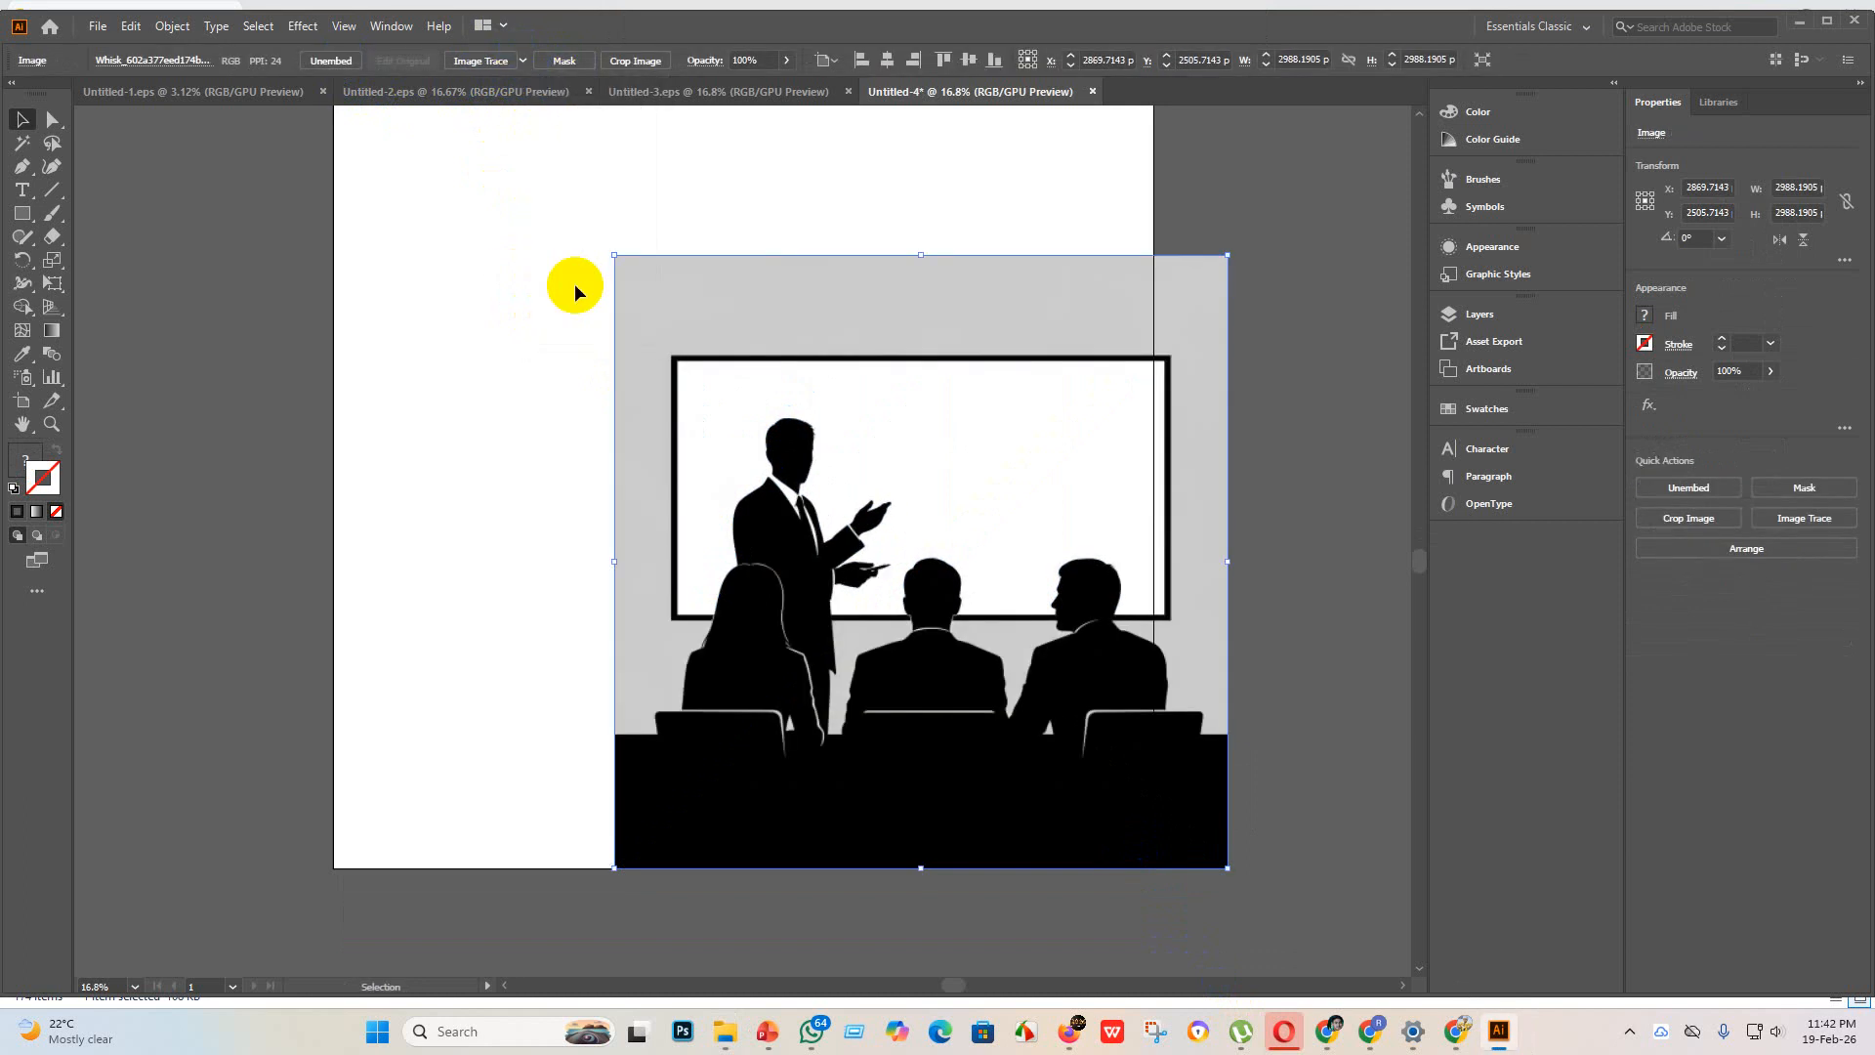
click(496, 60)
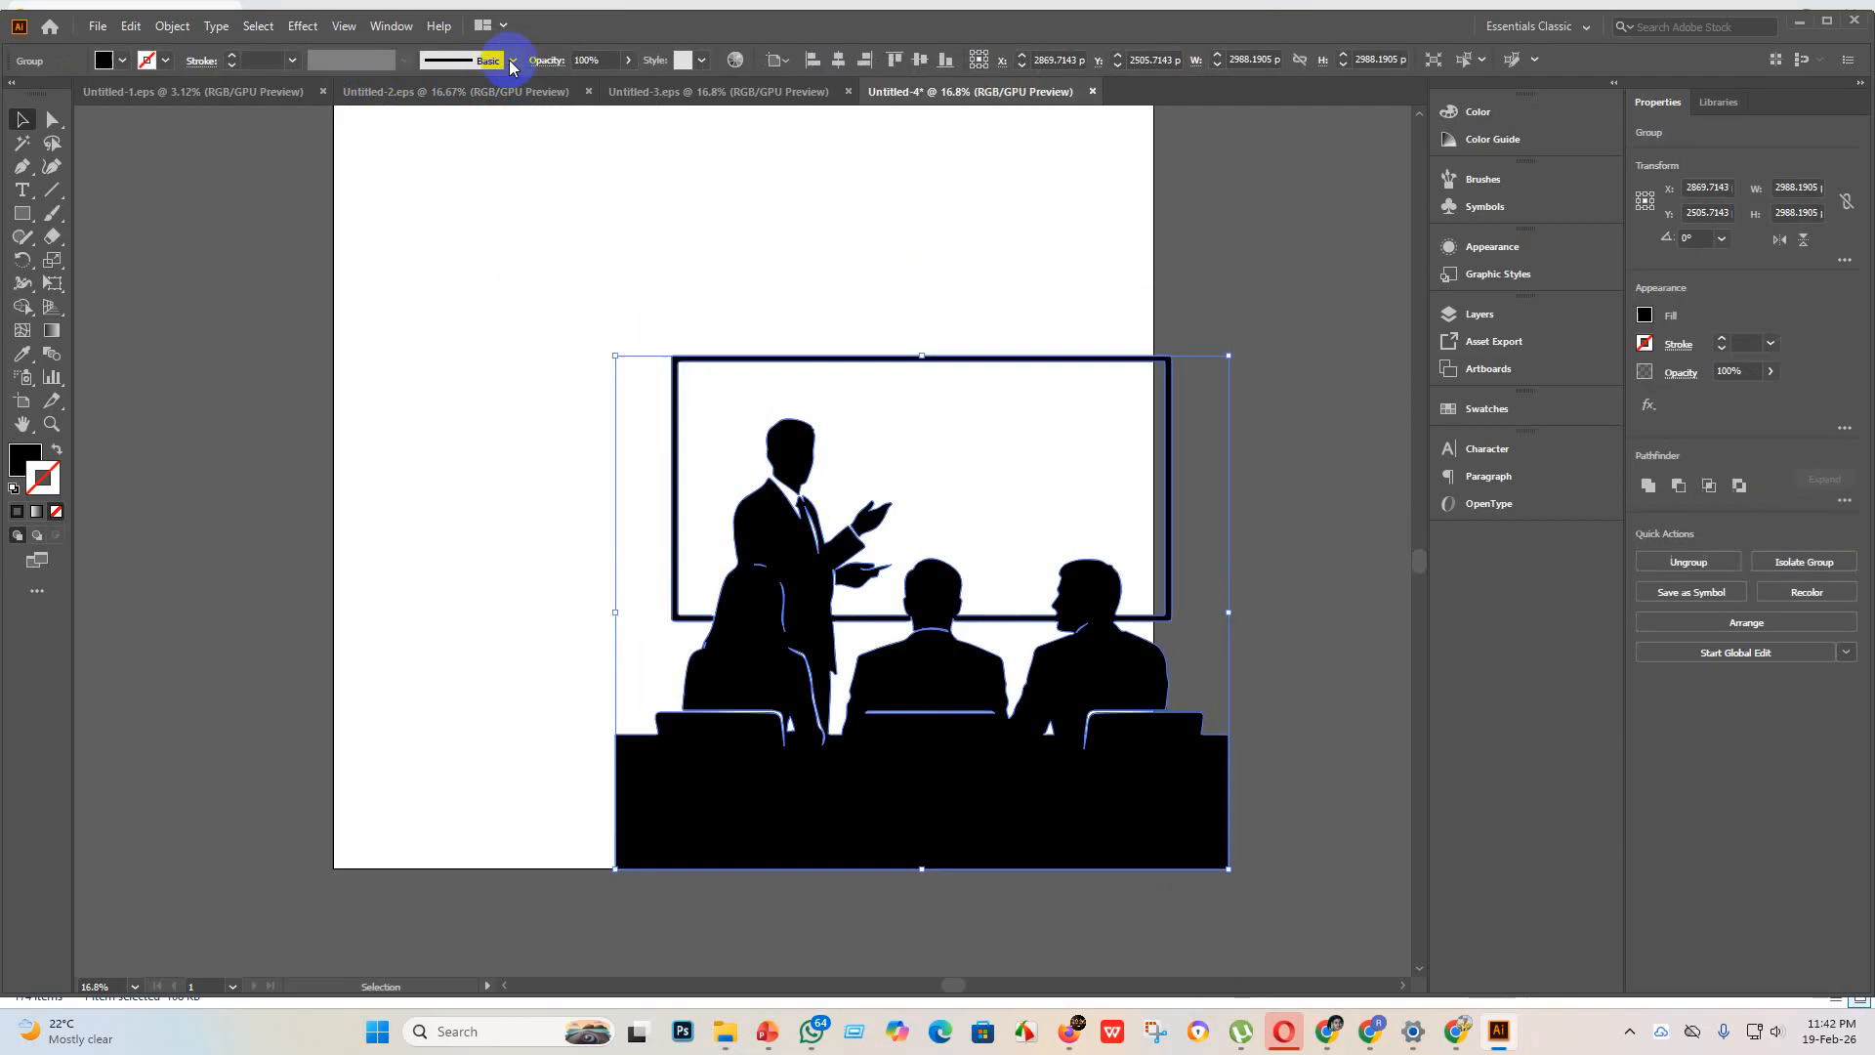
Step: Enlarge the presentation artwork to about 3998 x 3346 px and center it horizontally and vertically on the artboard
drag(918, 659, 739, 479)
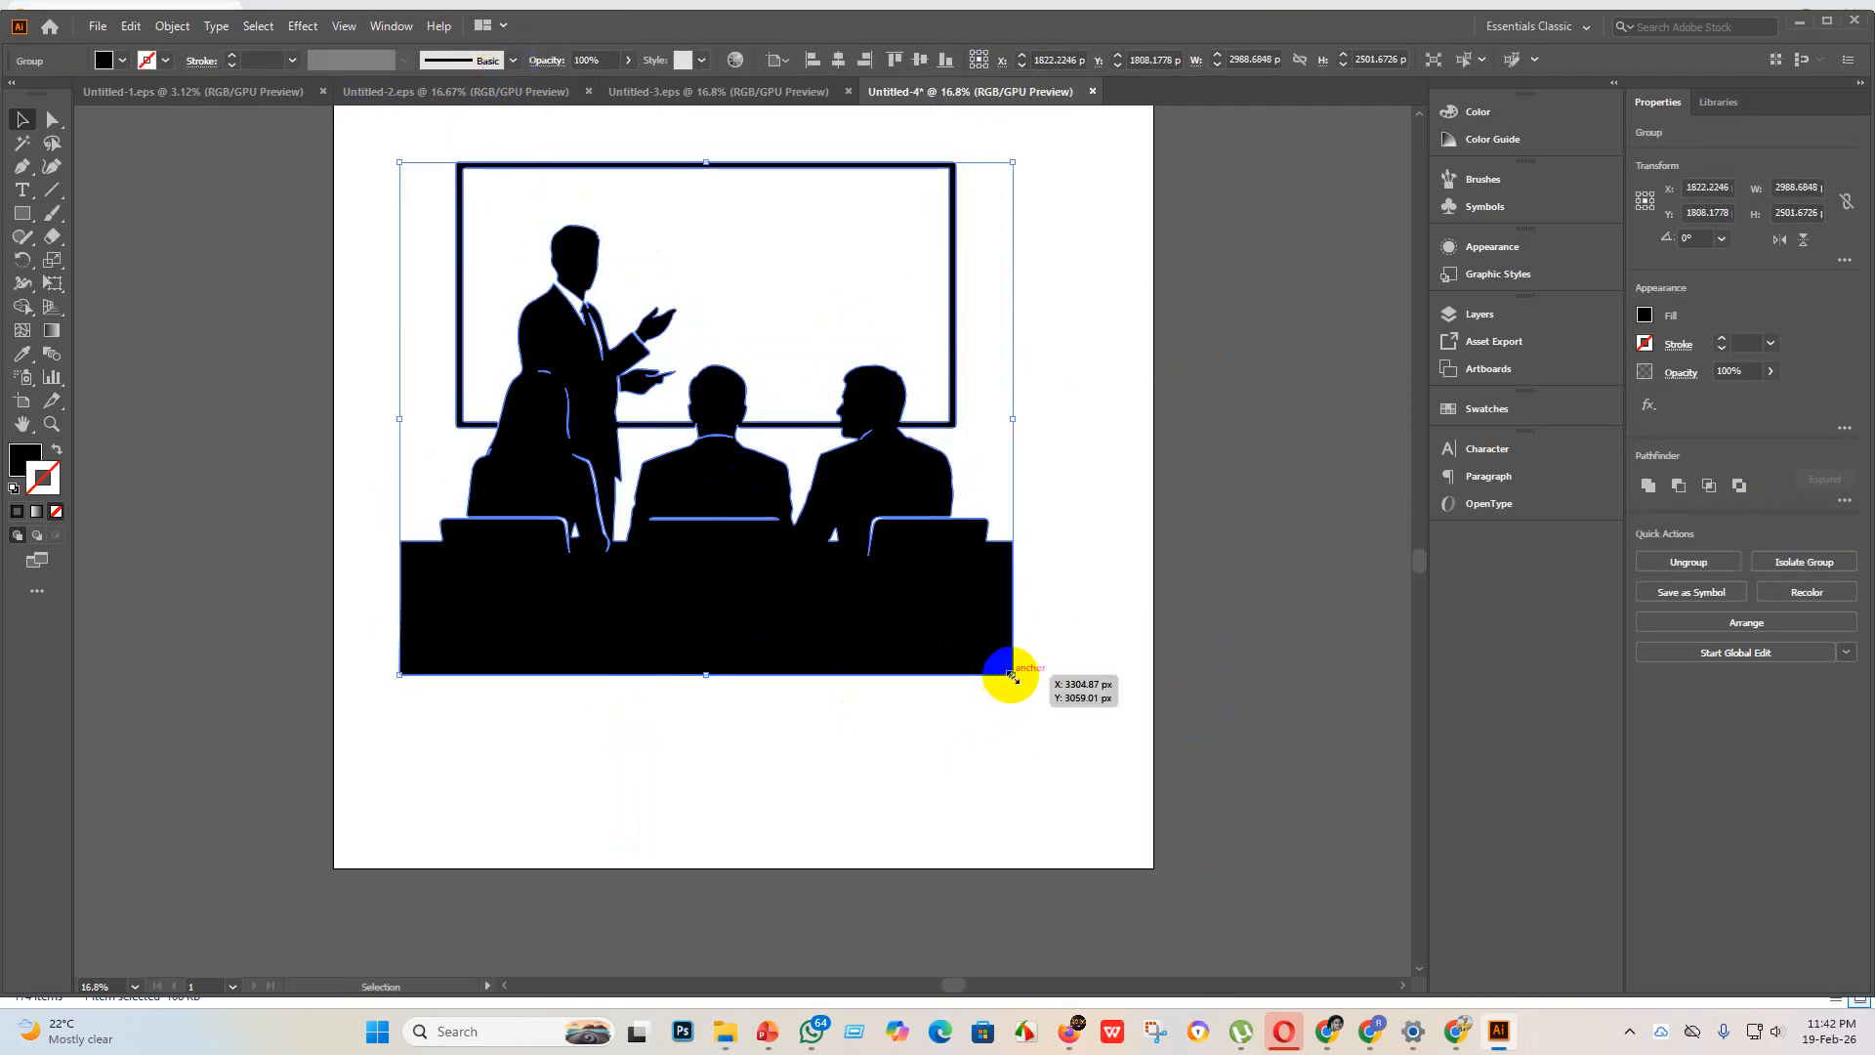
mouse_move(1012, 675)
mouse_down()
mouse_move(1198, 912)
mouse_move(1217, 848)
mouse_up()
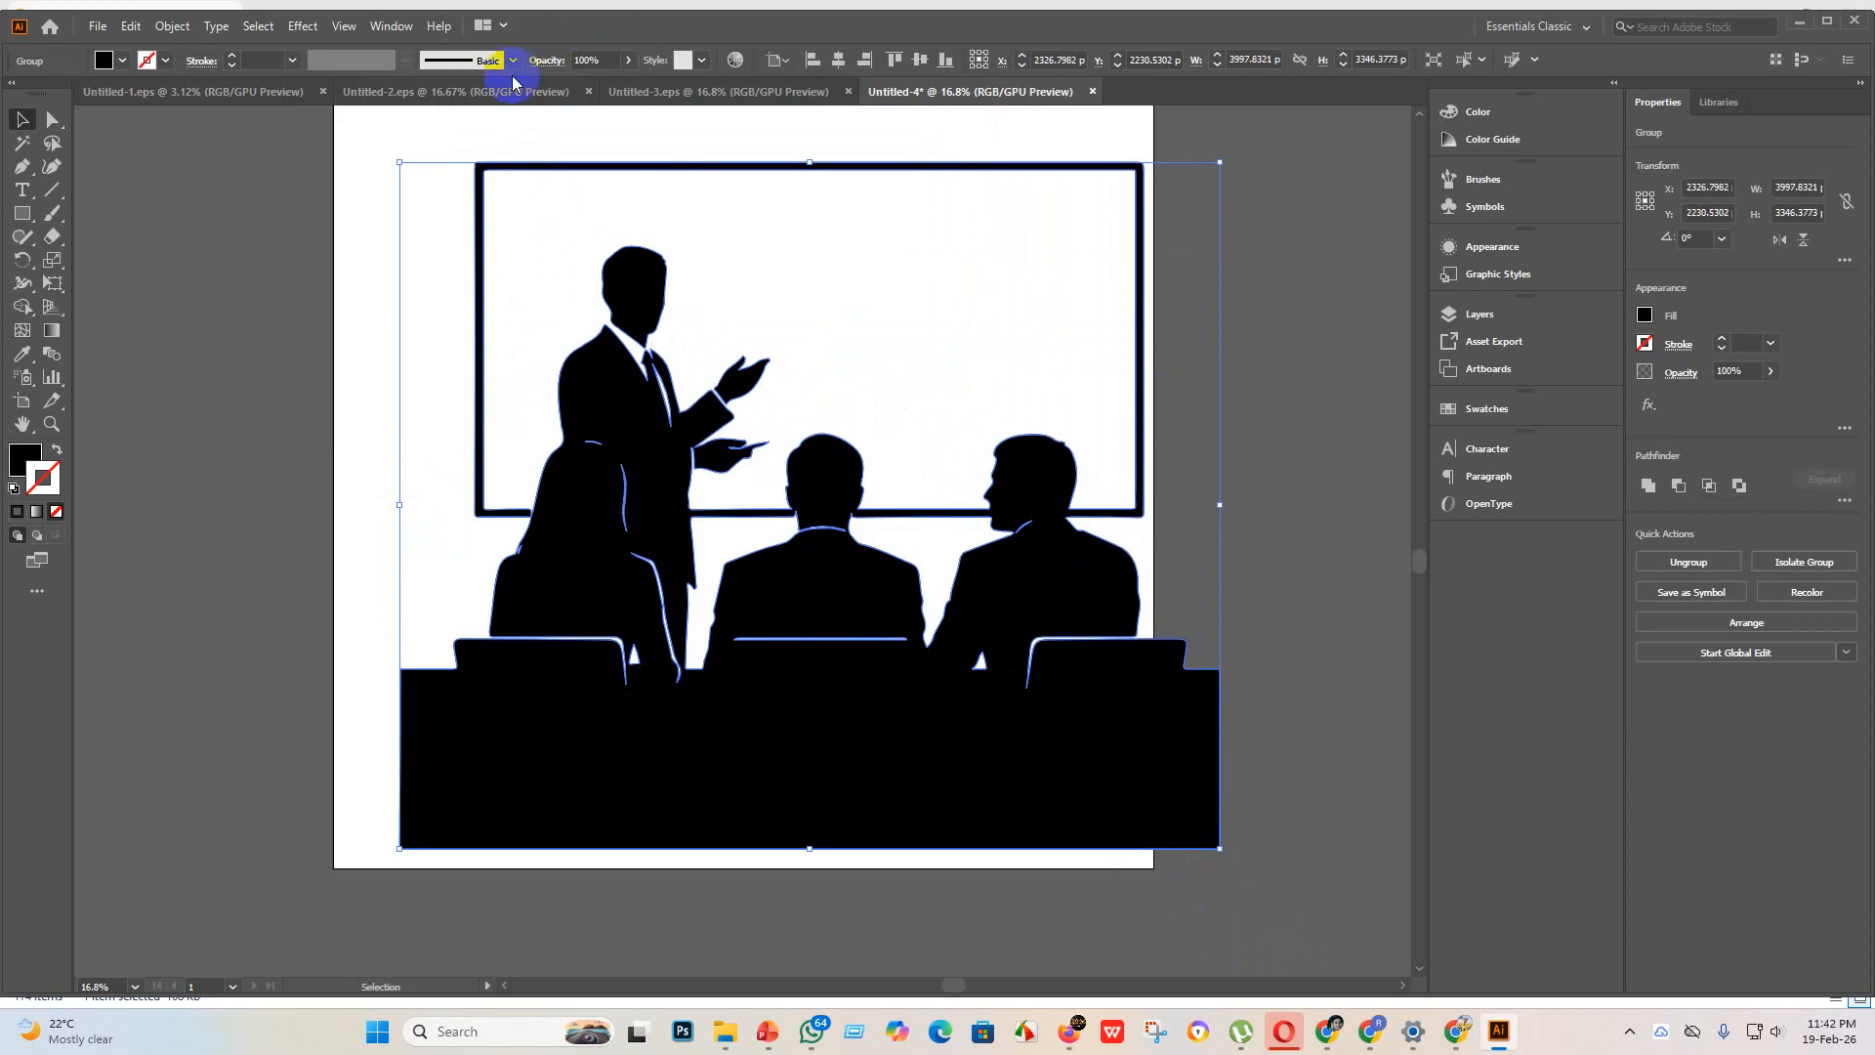
click(838, 59)
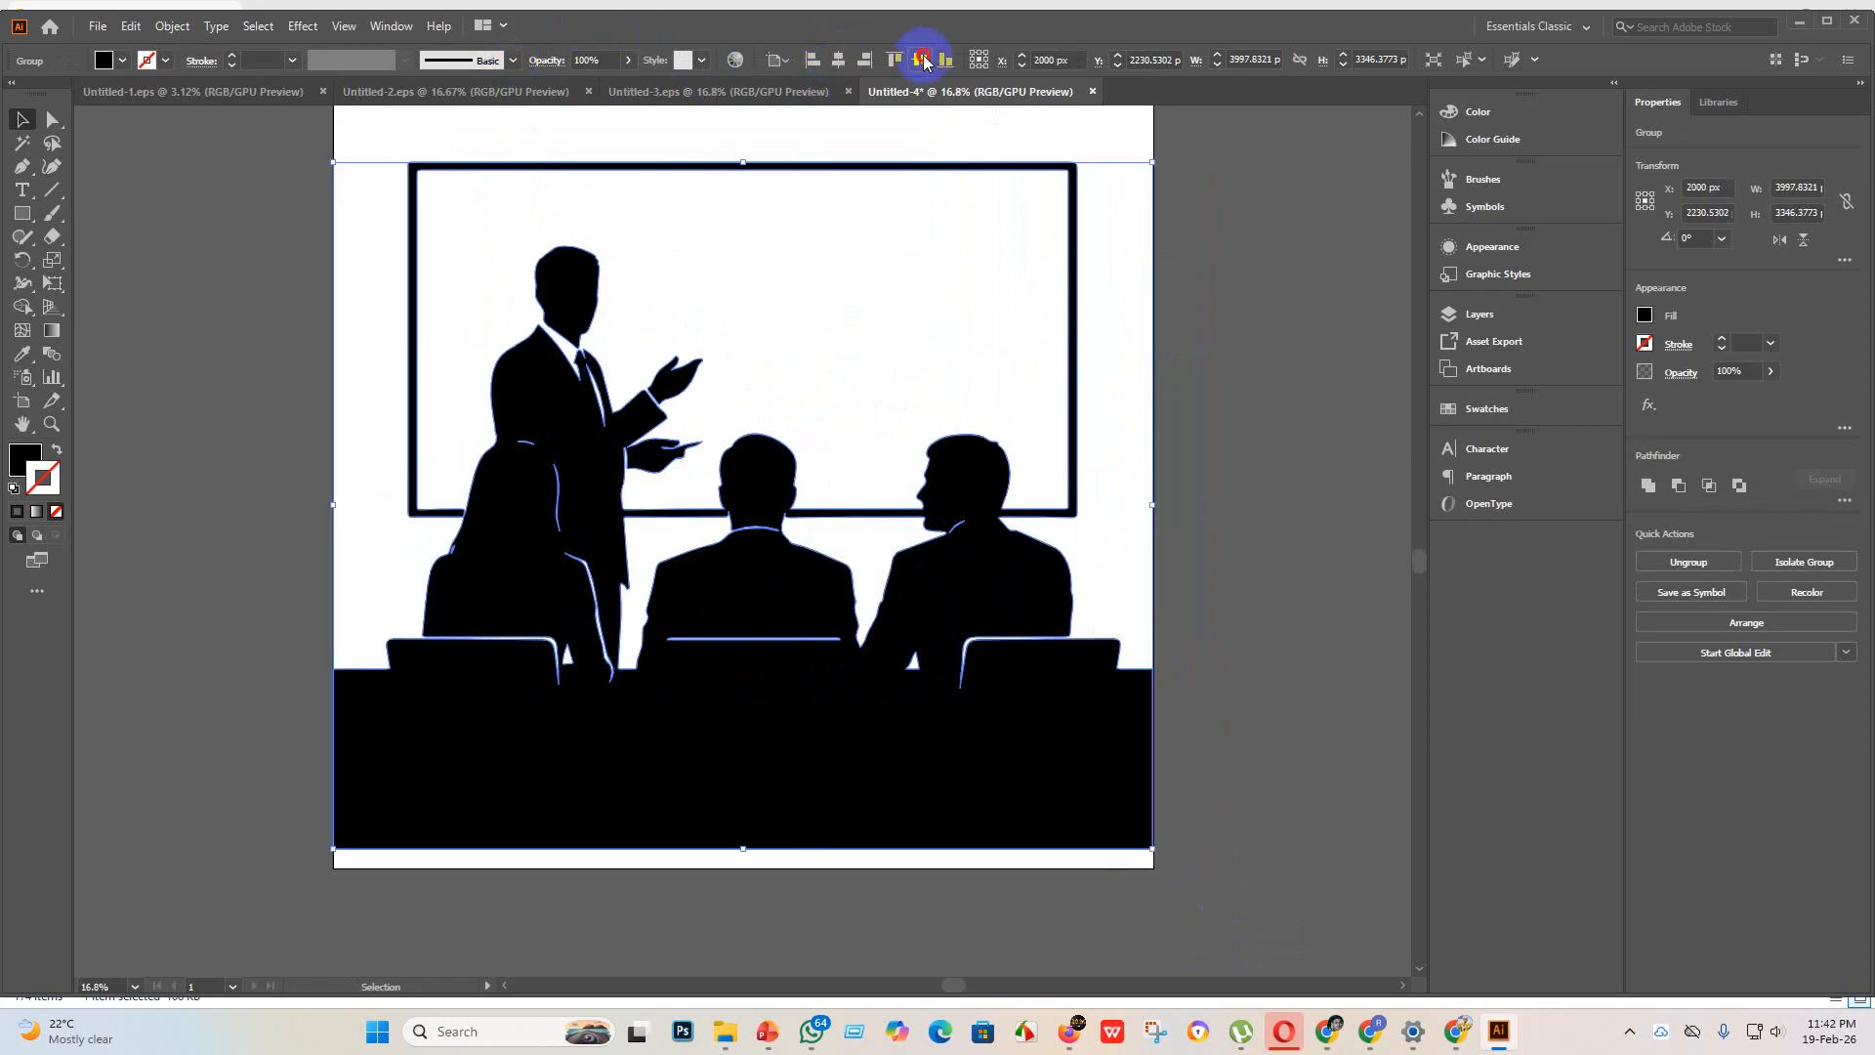
click(923, 60)
scroll(976, 371, up, 2)
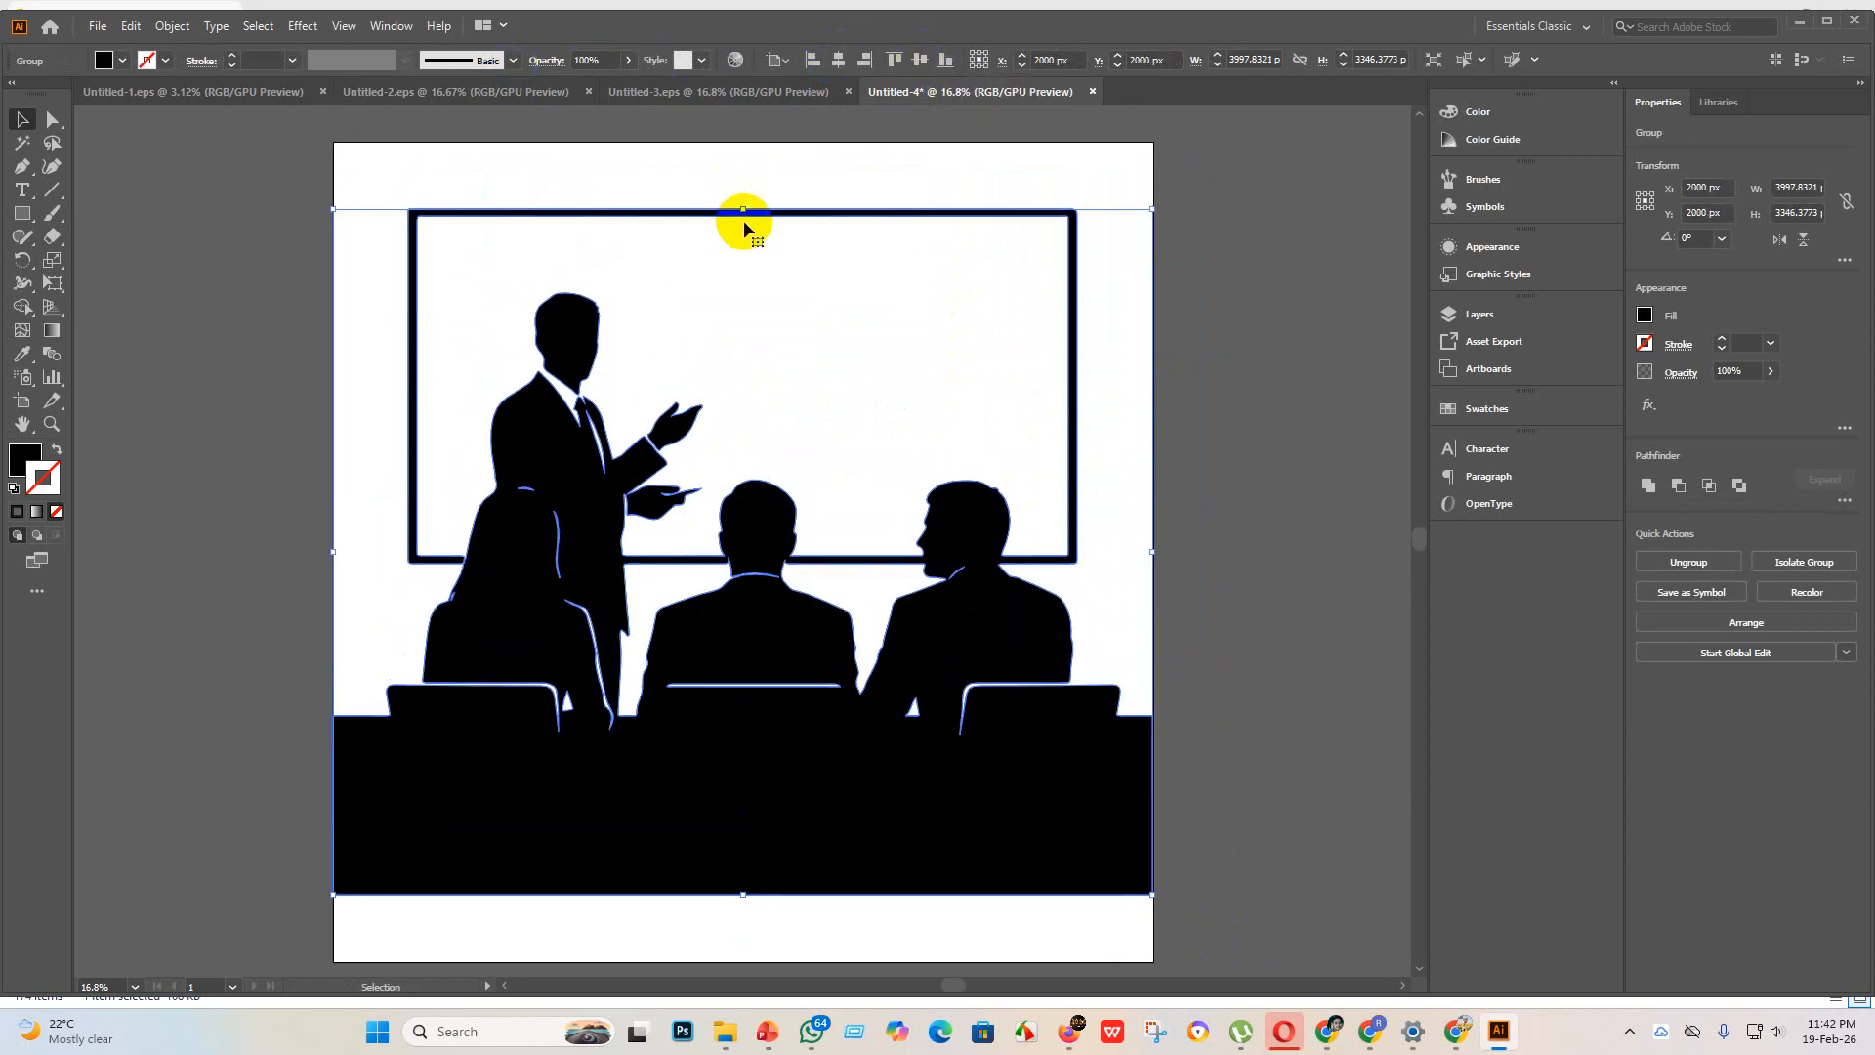
Step: Scale the presentation artwork down to about 3791 x 3173 px to leave side margins on the artboard, and deselect it
drag(746, 209, 745, 243)
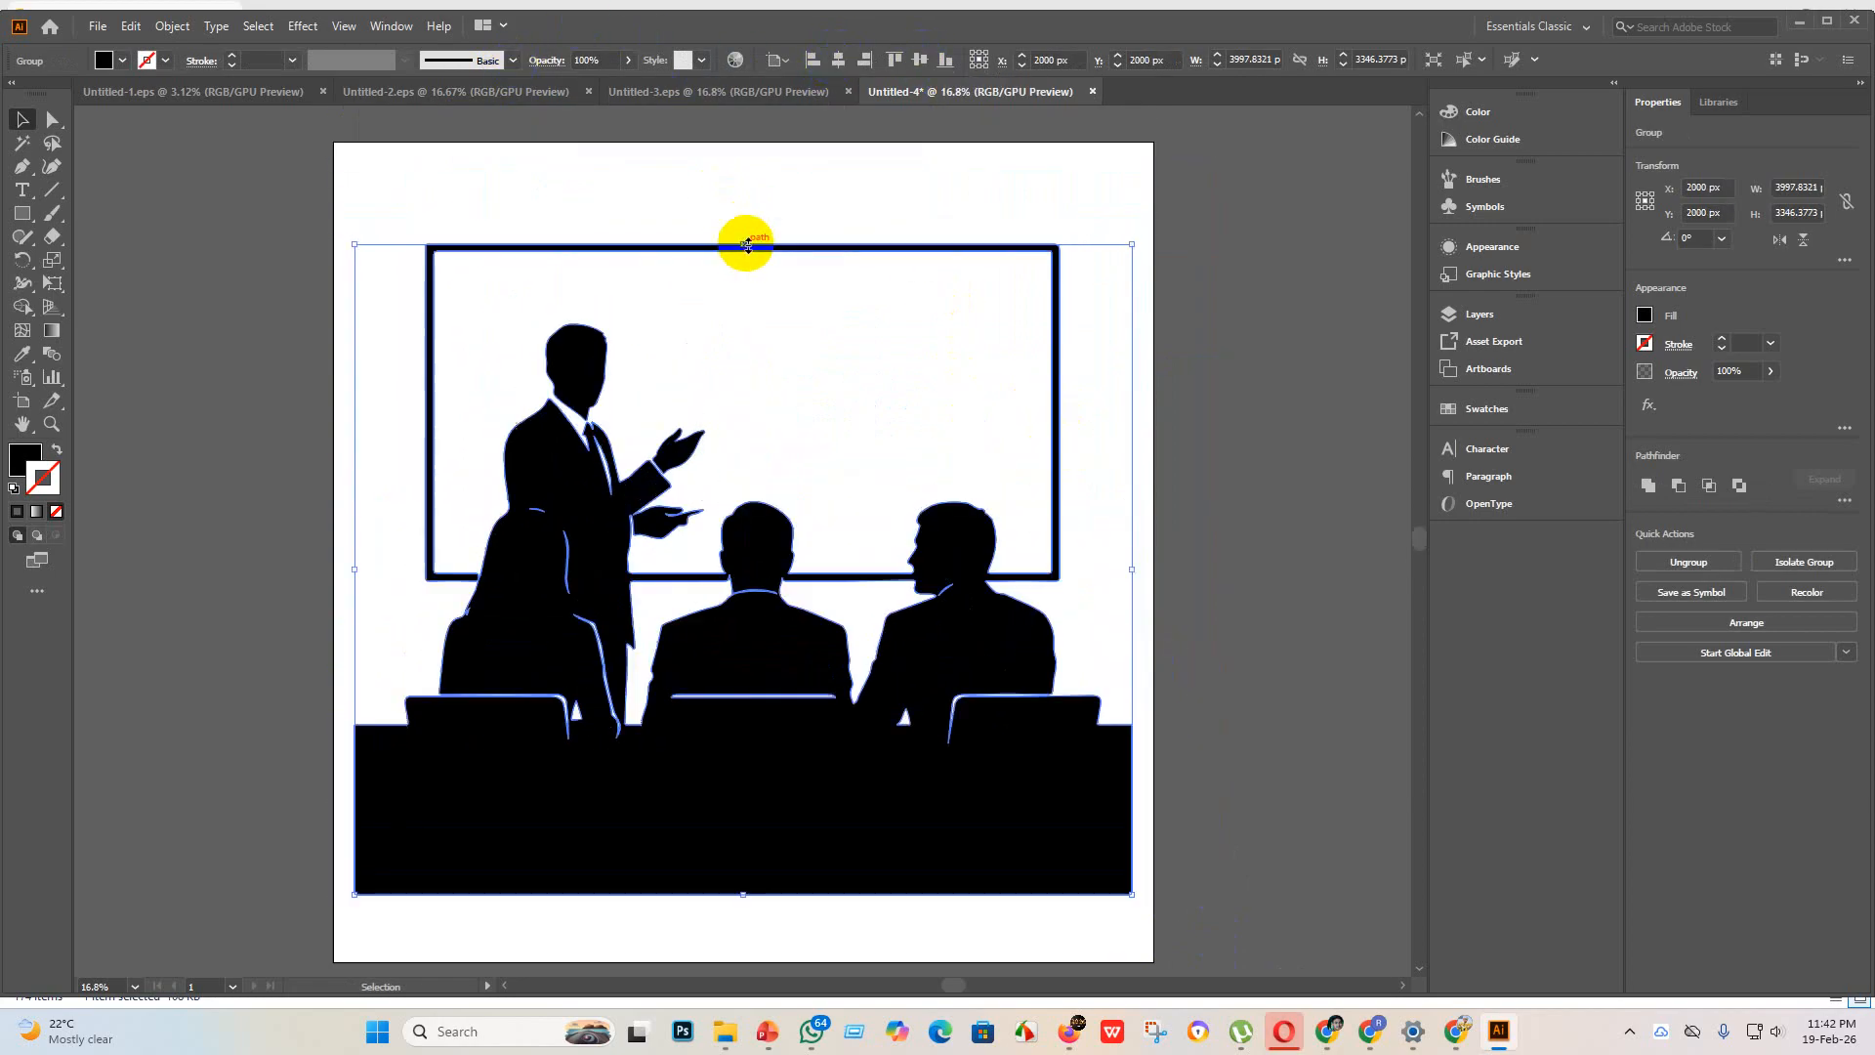
click(1252, 415)
Step: Examine the traced edges of the seated figures, speaker and desk up close
alt+scroll(960, 437, up, 2)
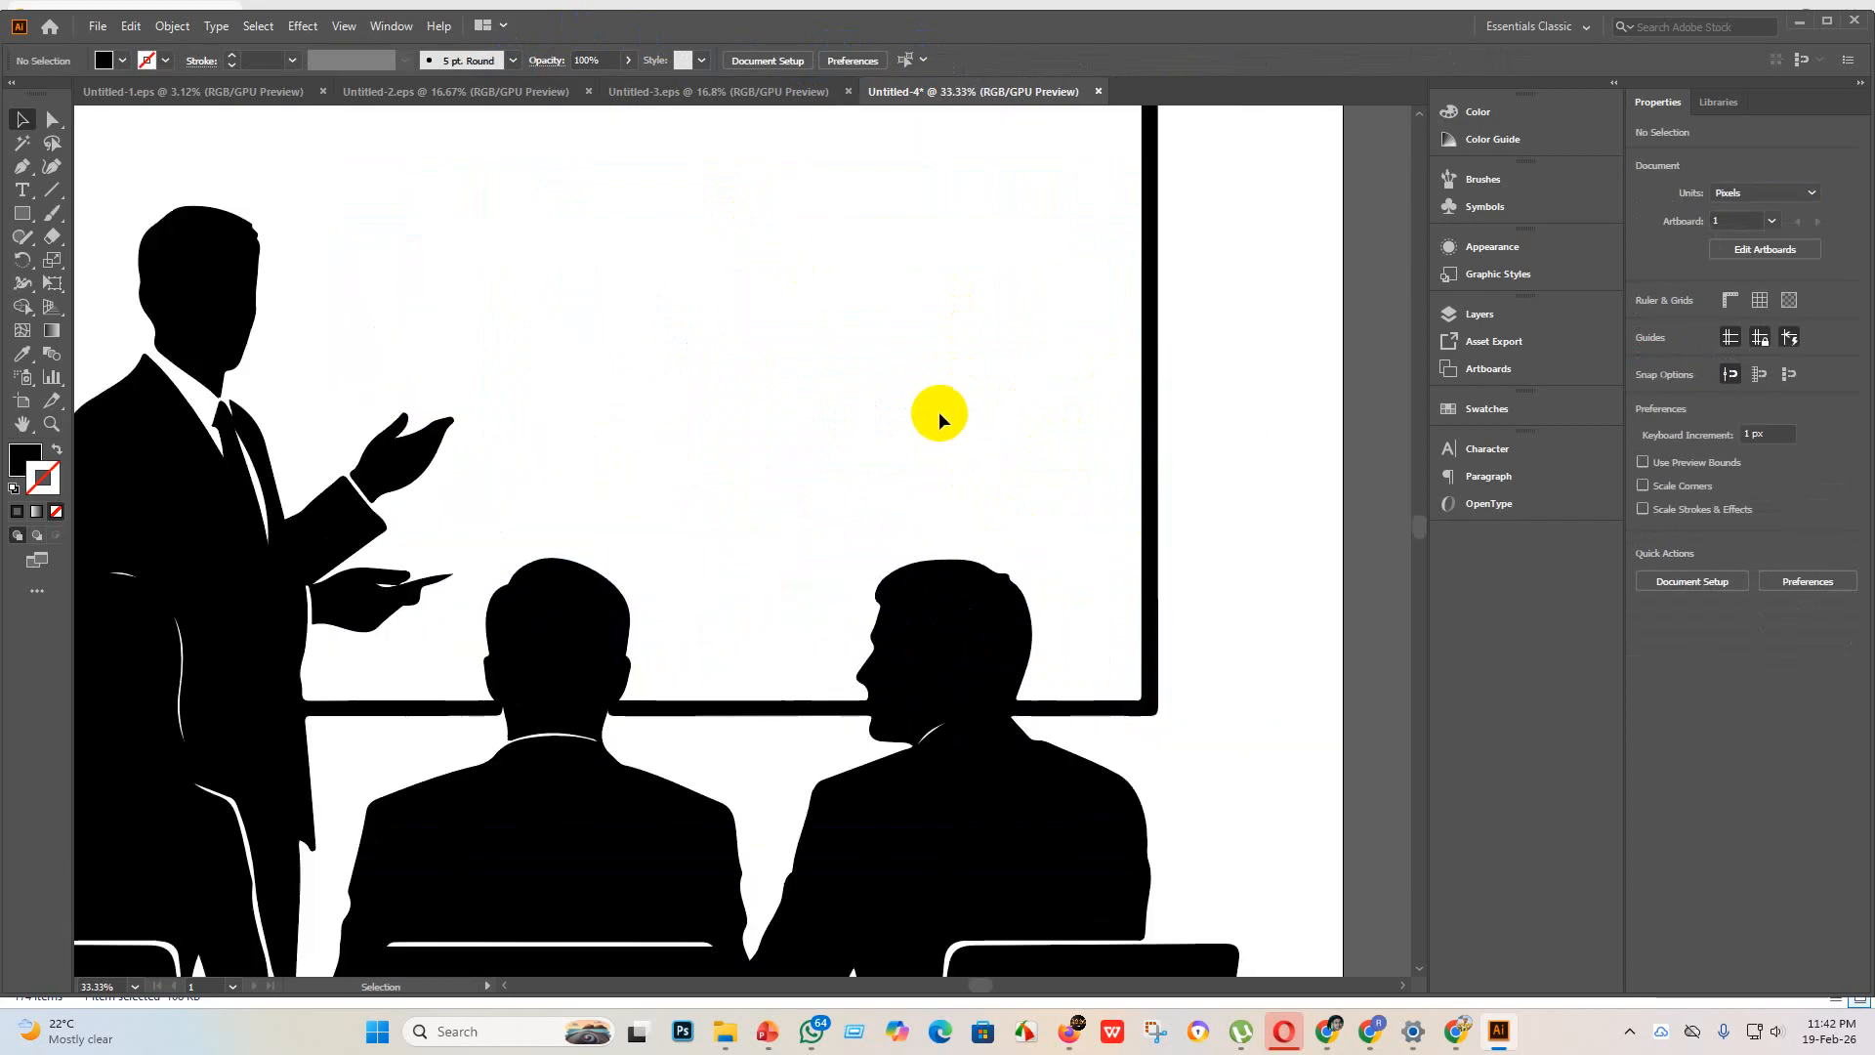
scroll(970, 745, down, 3)
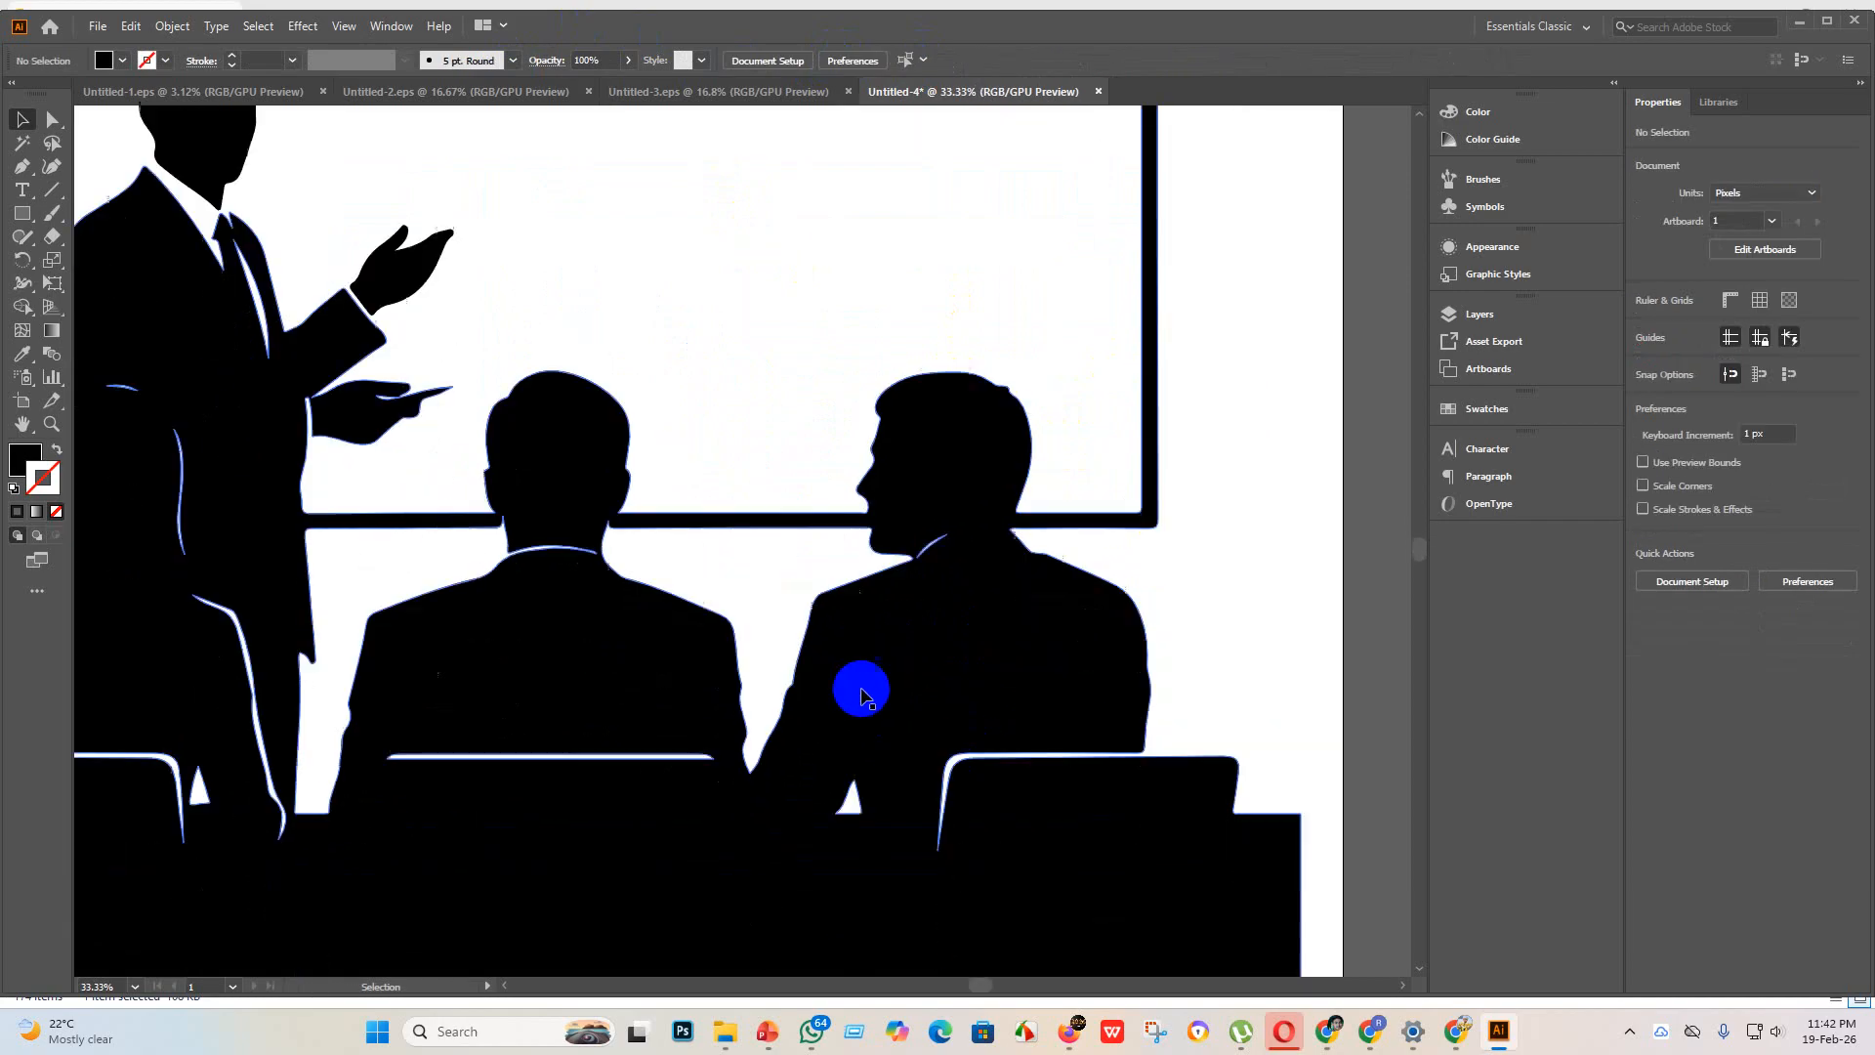
alt+scroll(594, 713, down, 1)
alt+scroll(392, 698, up, 3)
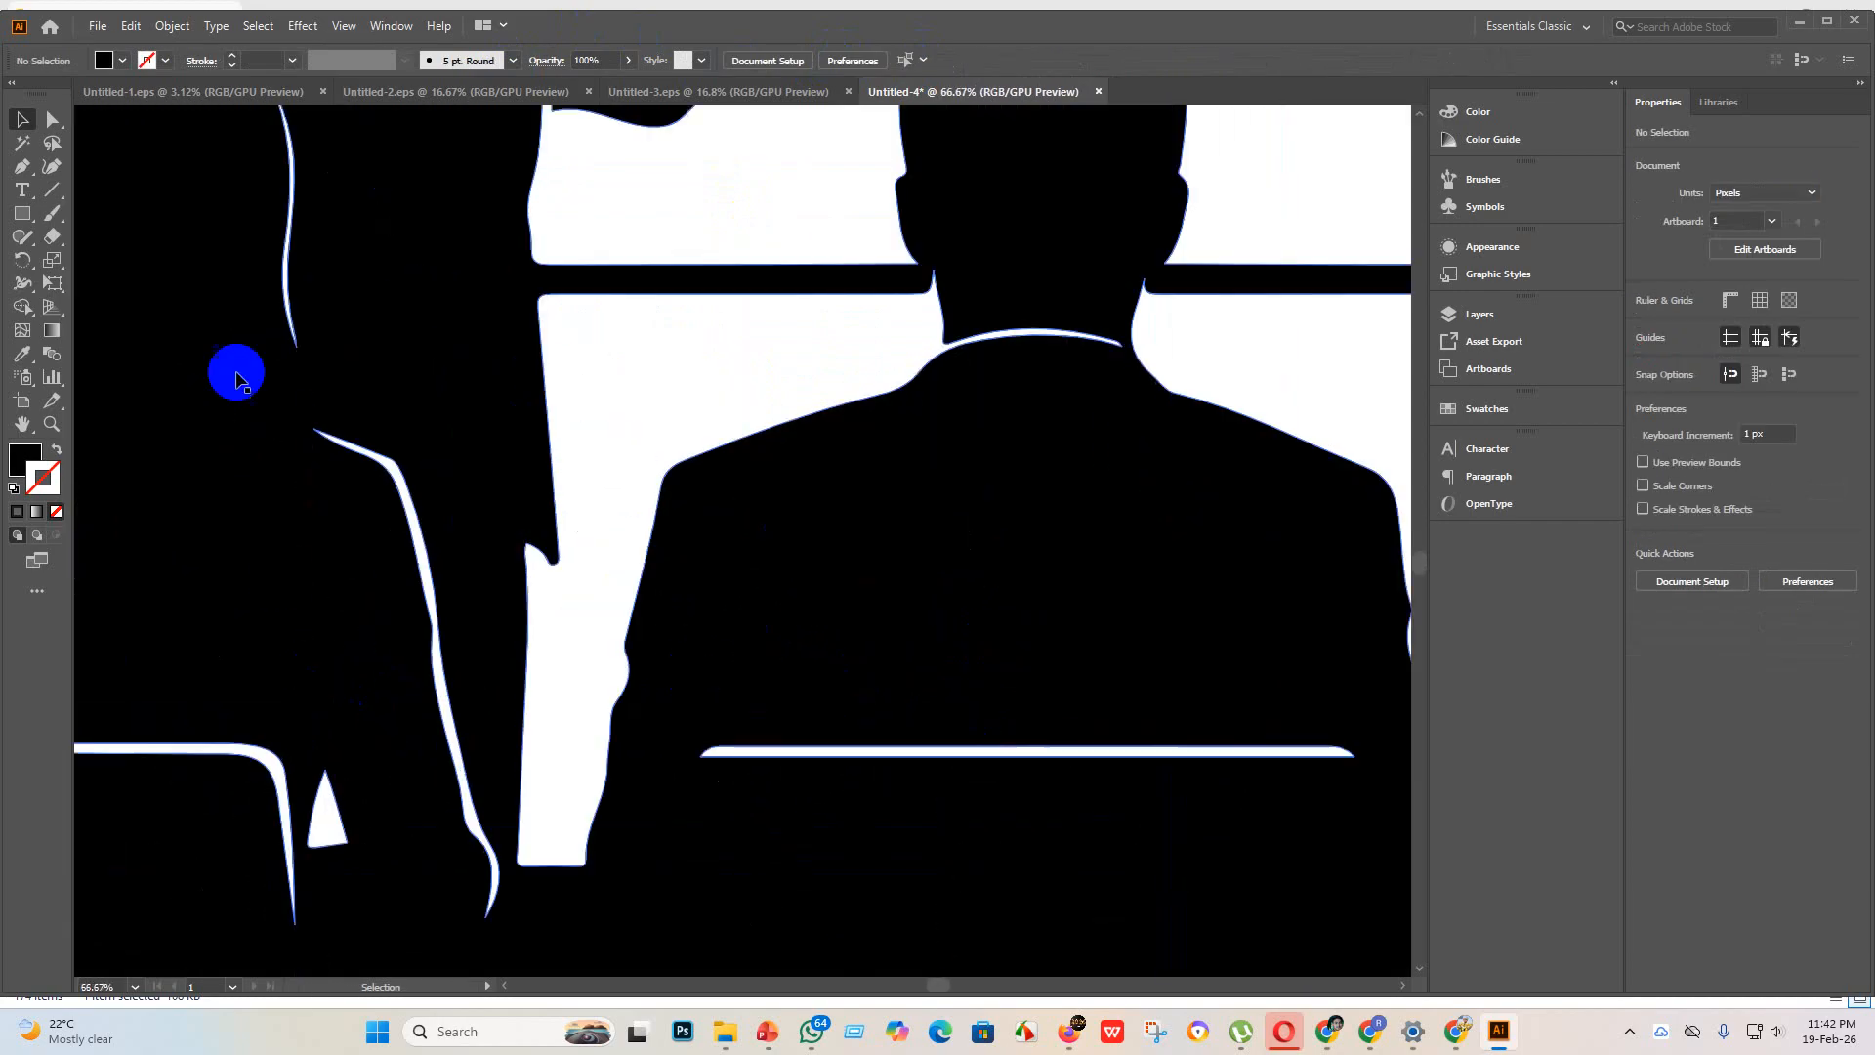
alt+scroll(421, 355, down, 3)
scroll(439, 247, up, 2)
alt+scroll(439, 249, up, 3)
alt+scroll(420, 156, down, 5)
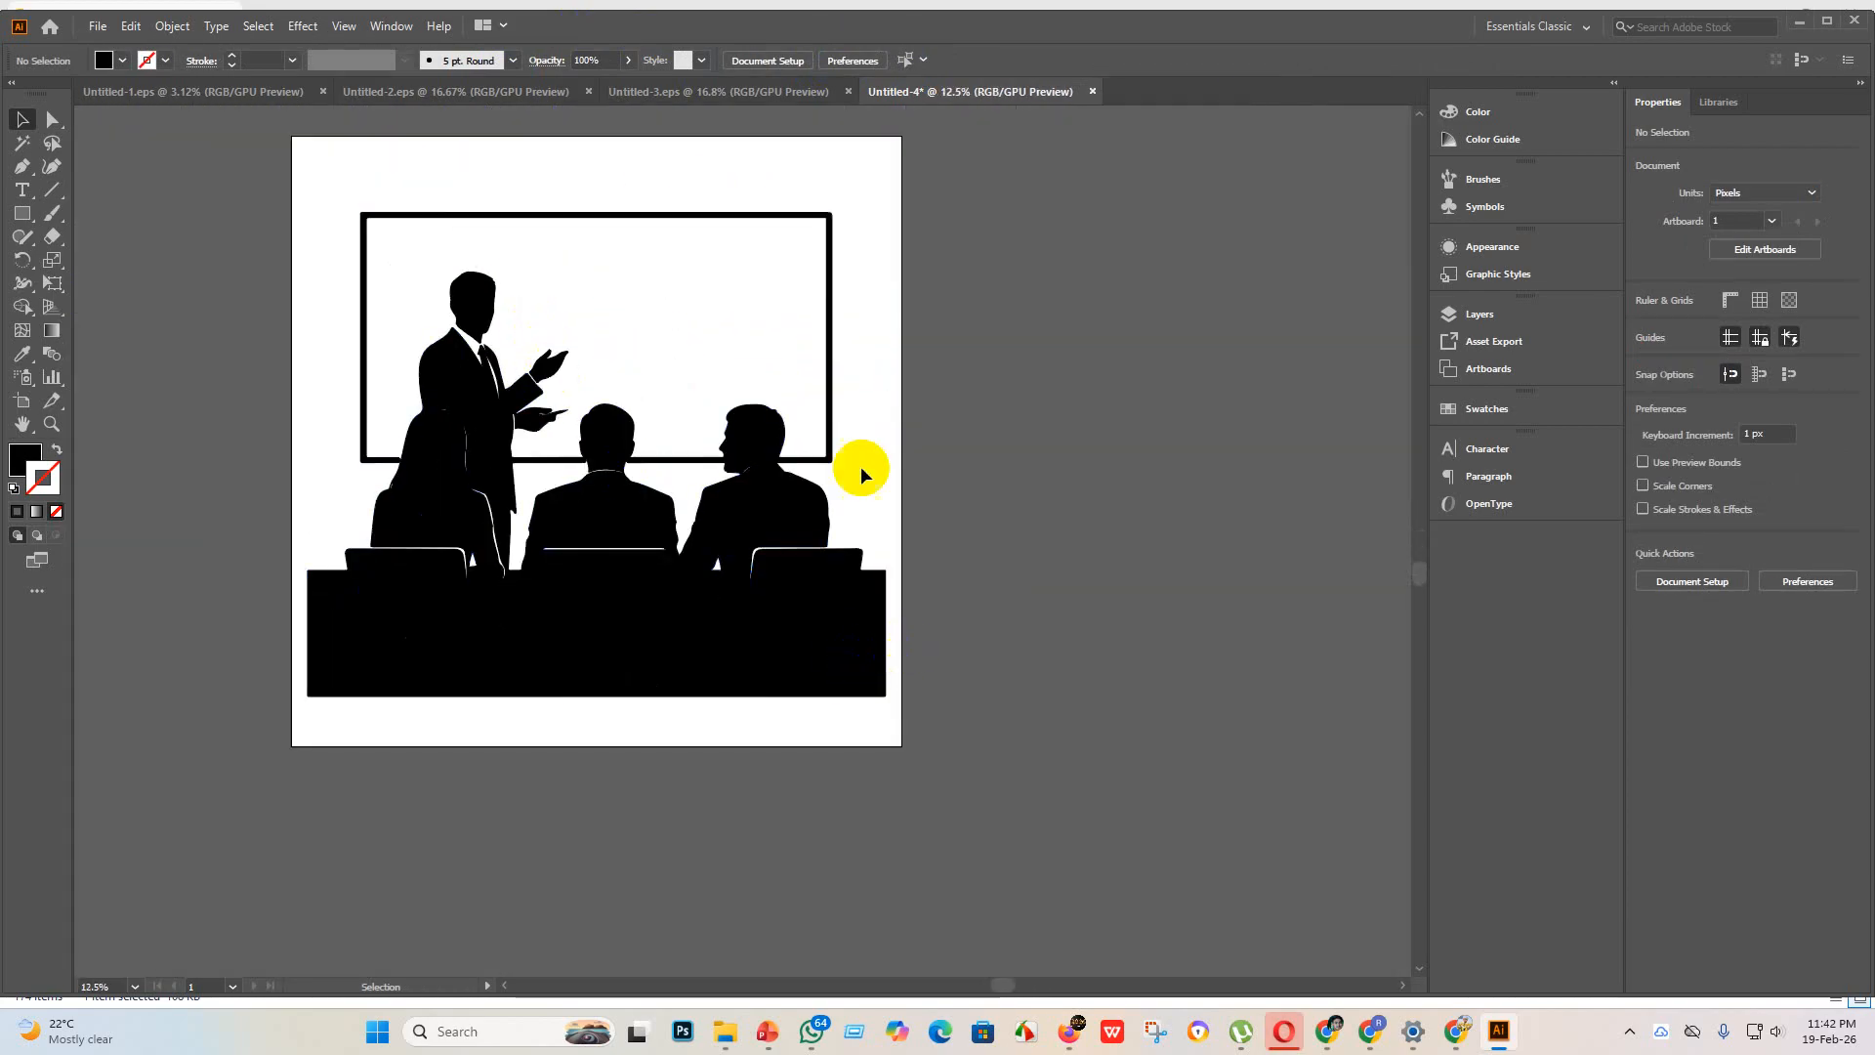
Step: Save the presentation artwork in the "eps 3" folder as Untitled-4 in Illustrator EPS format, using the Illustrator 10 EPS version
click(98, 26)
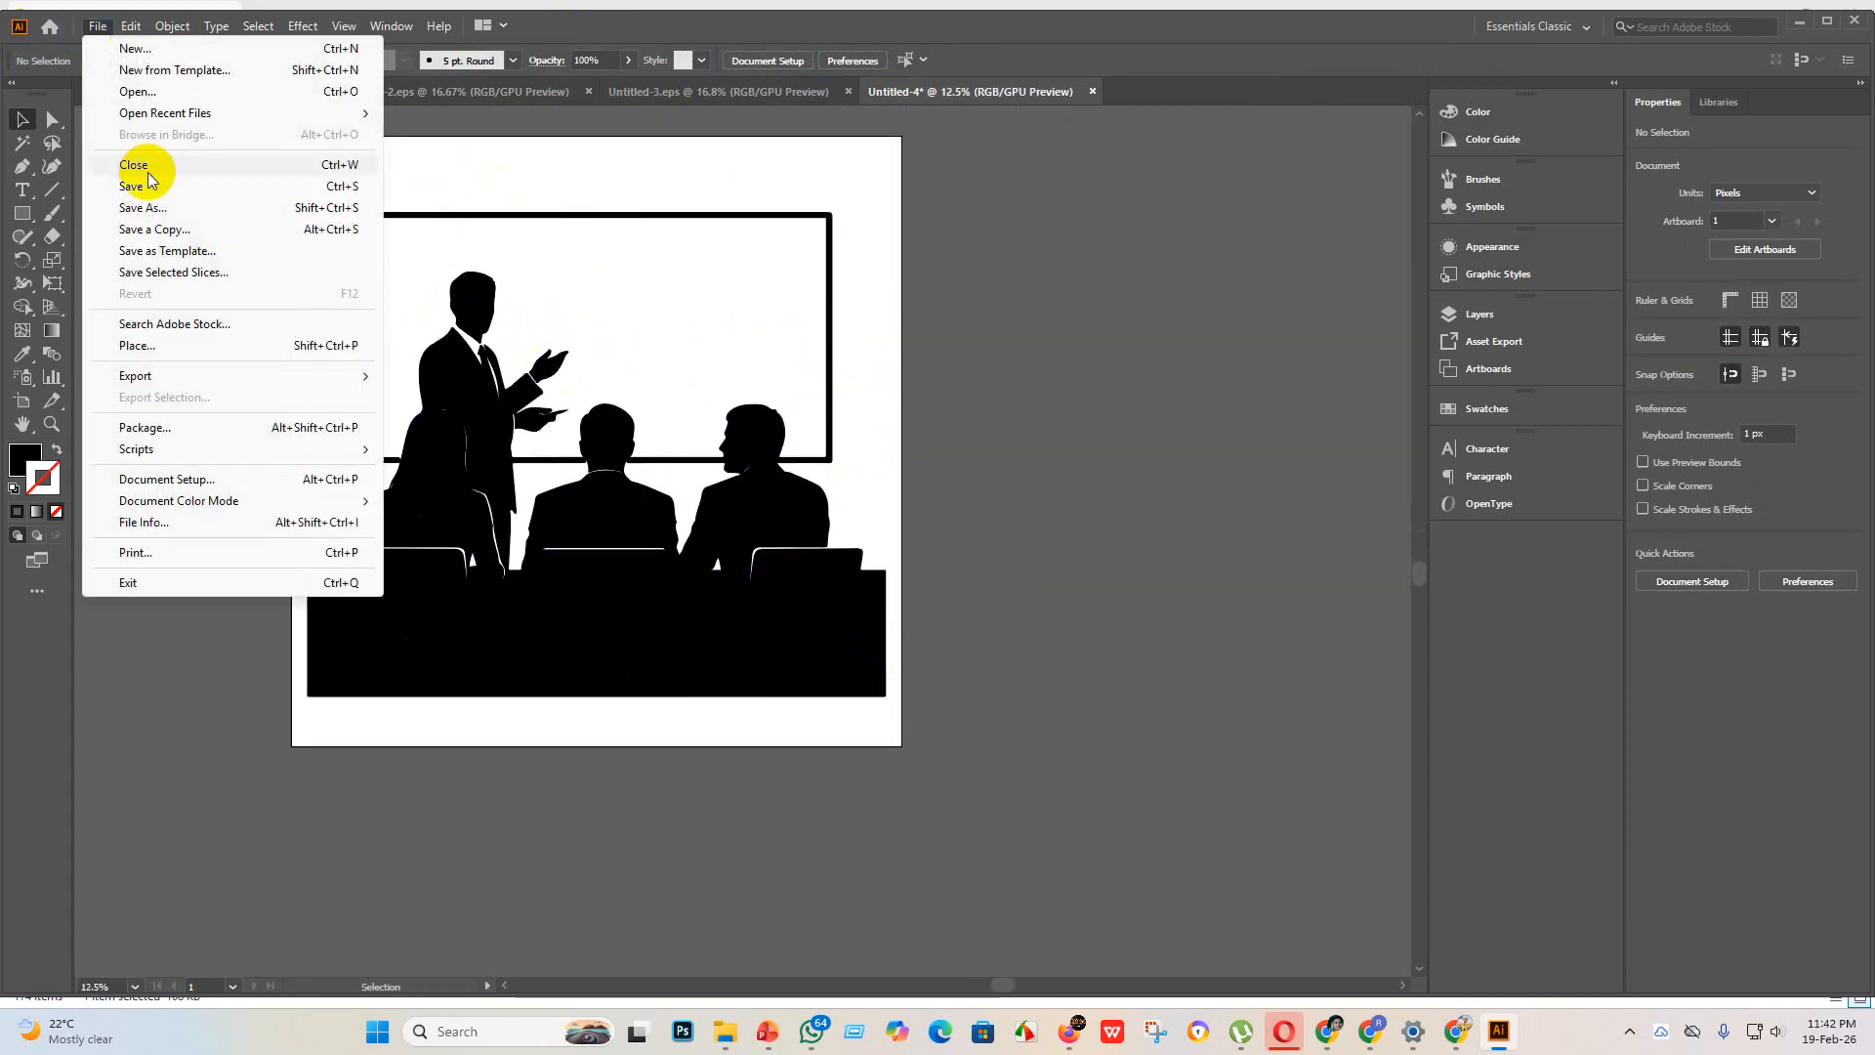
click(186, 199)
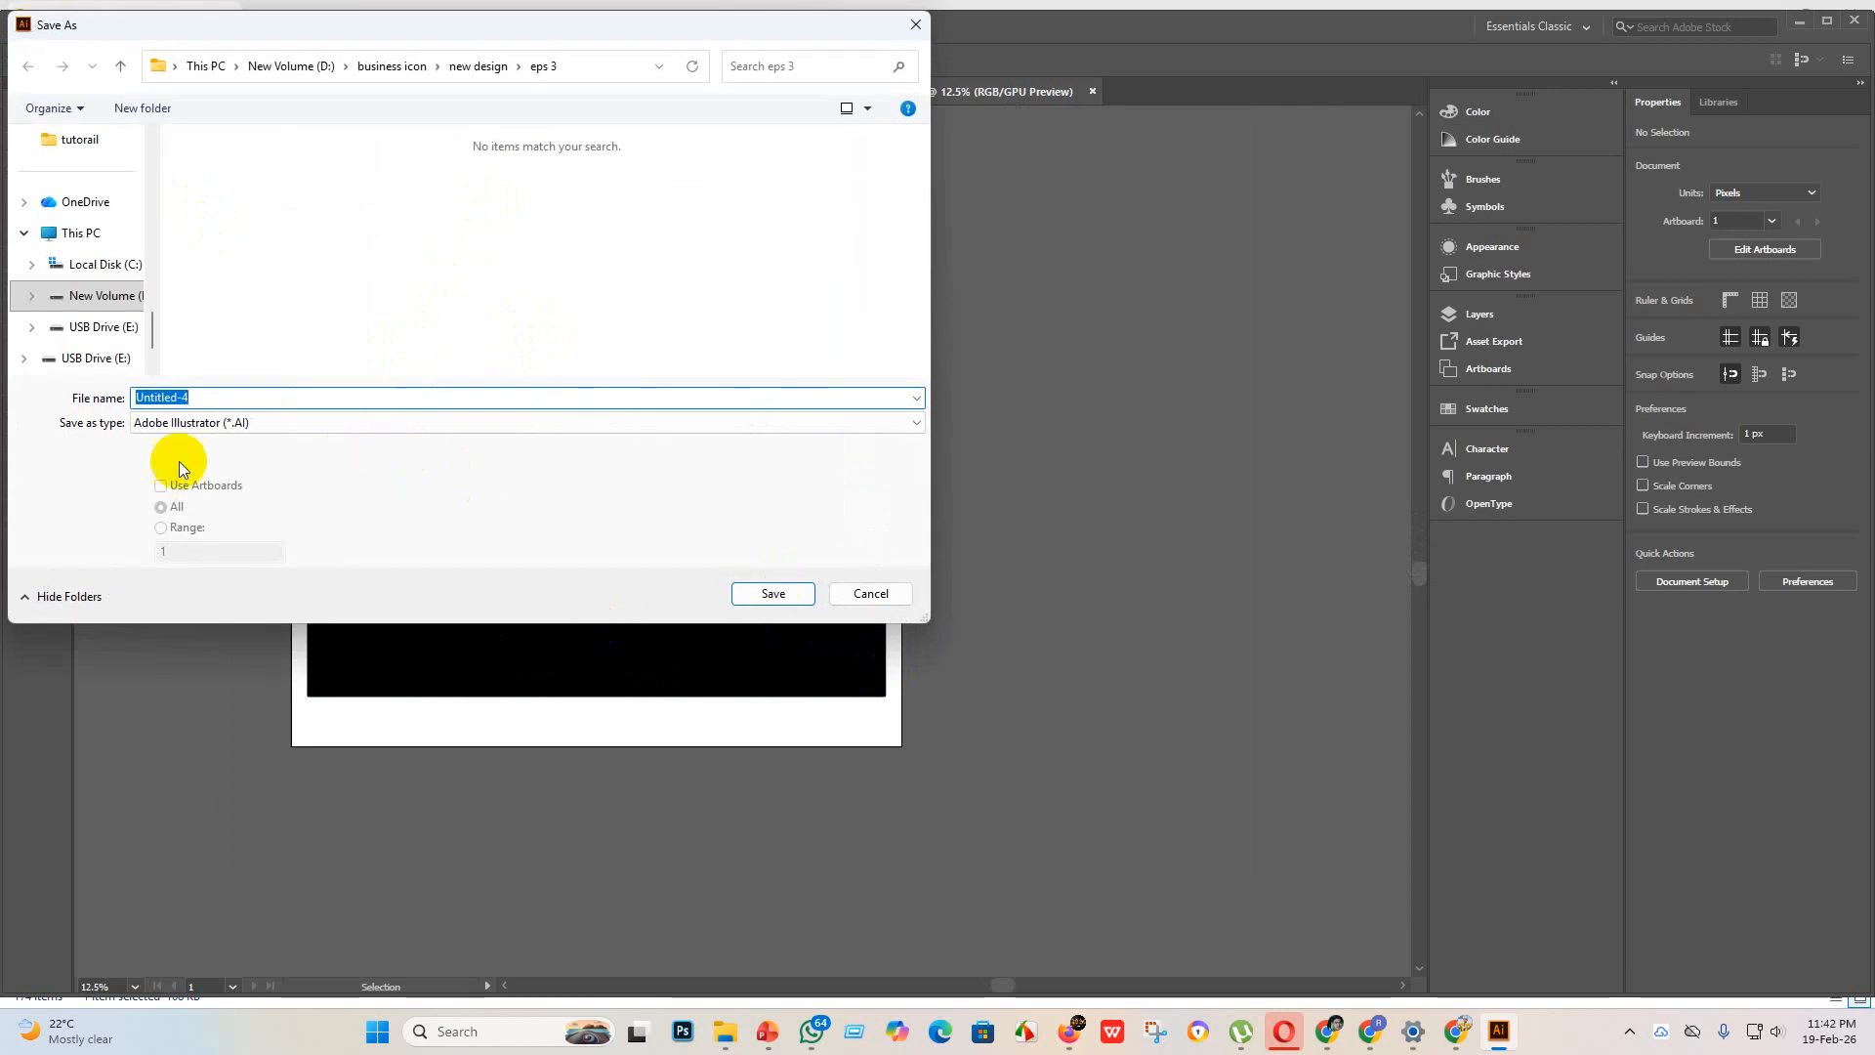
click(342, 426)
click(234, 471)
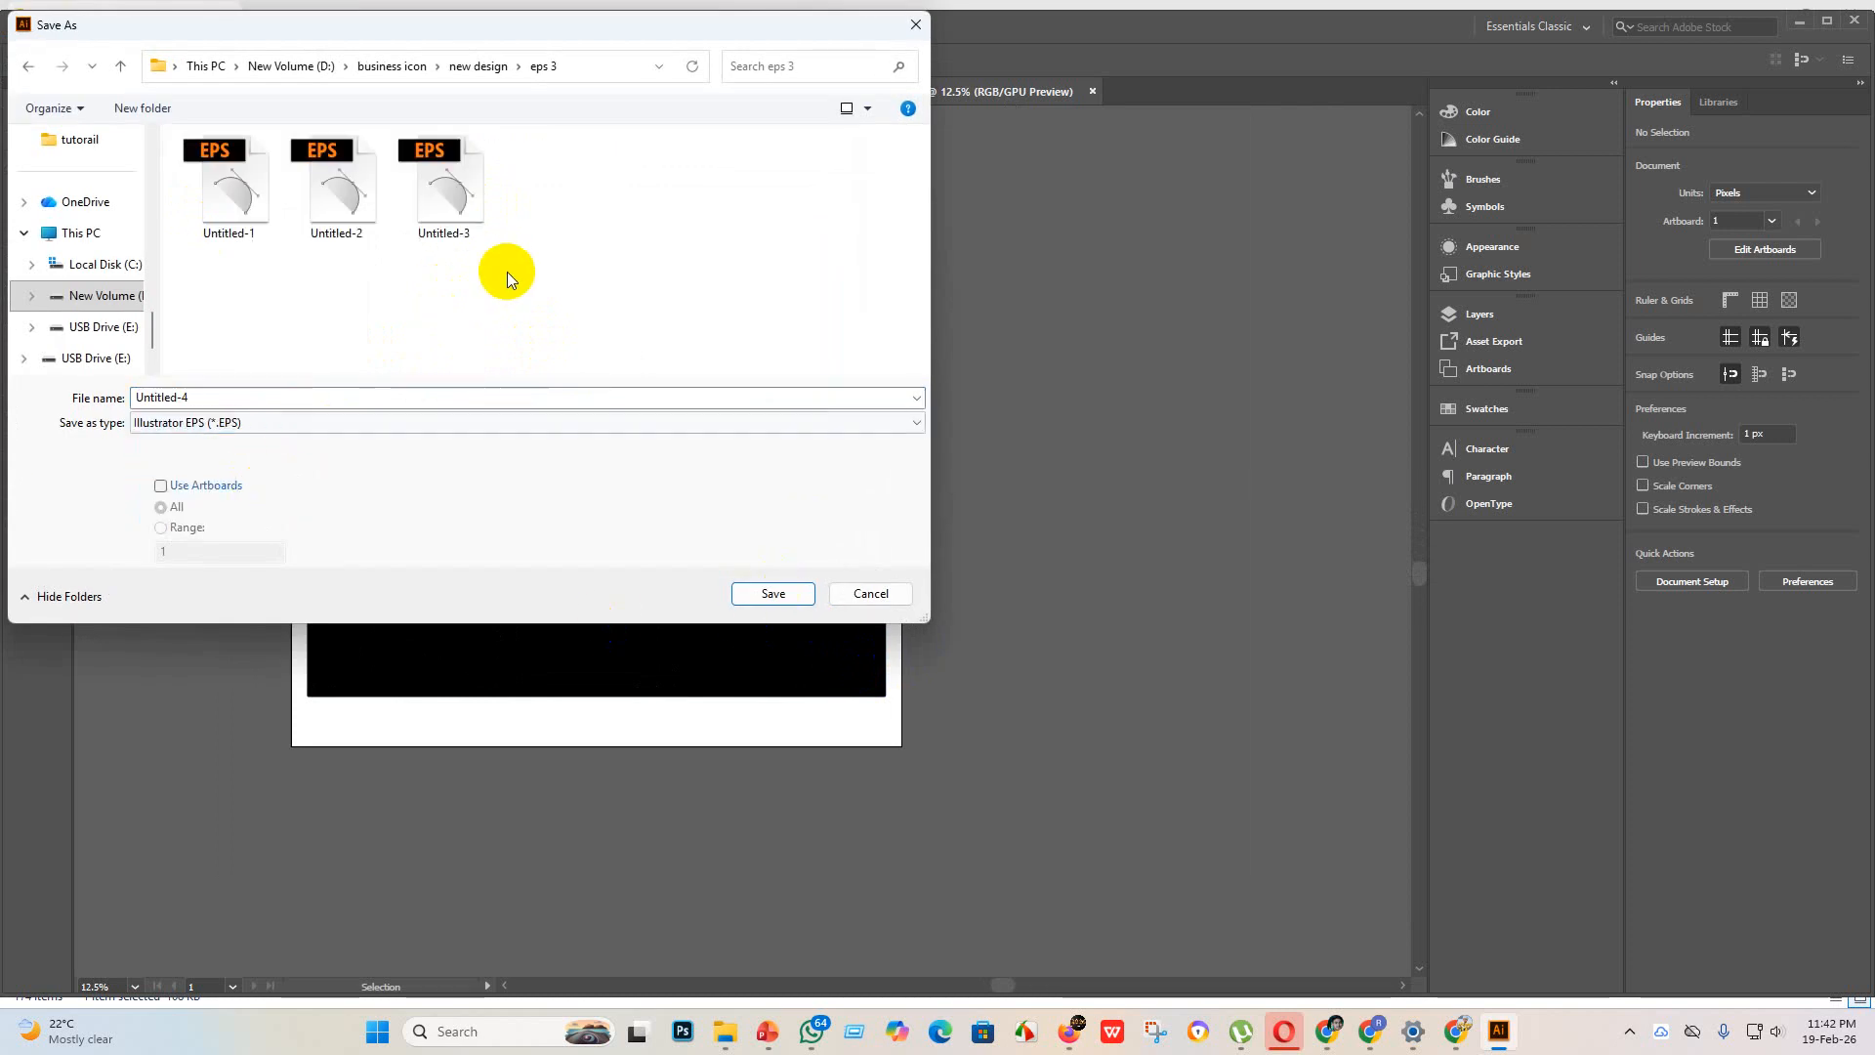
click(775, 592)
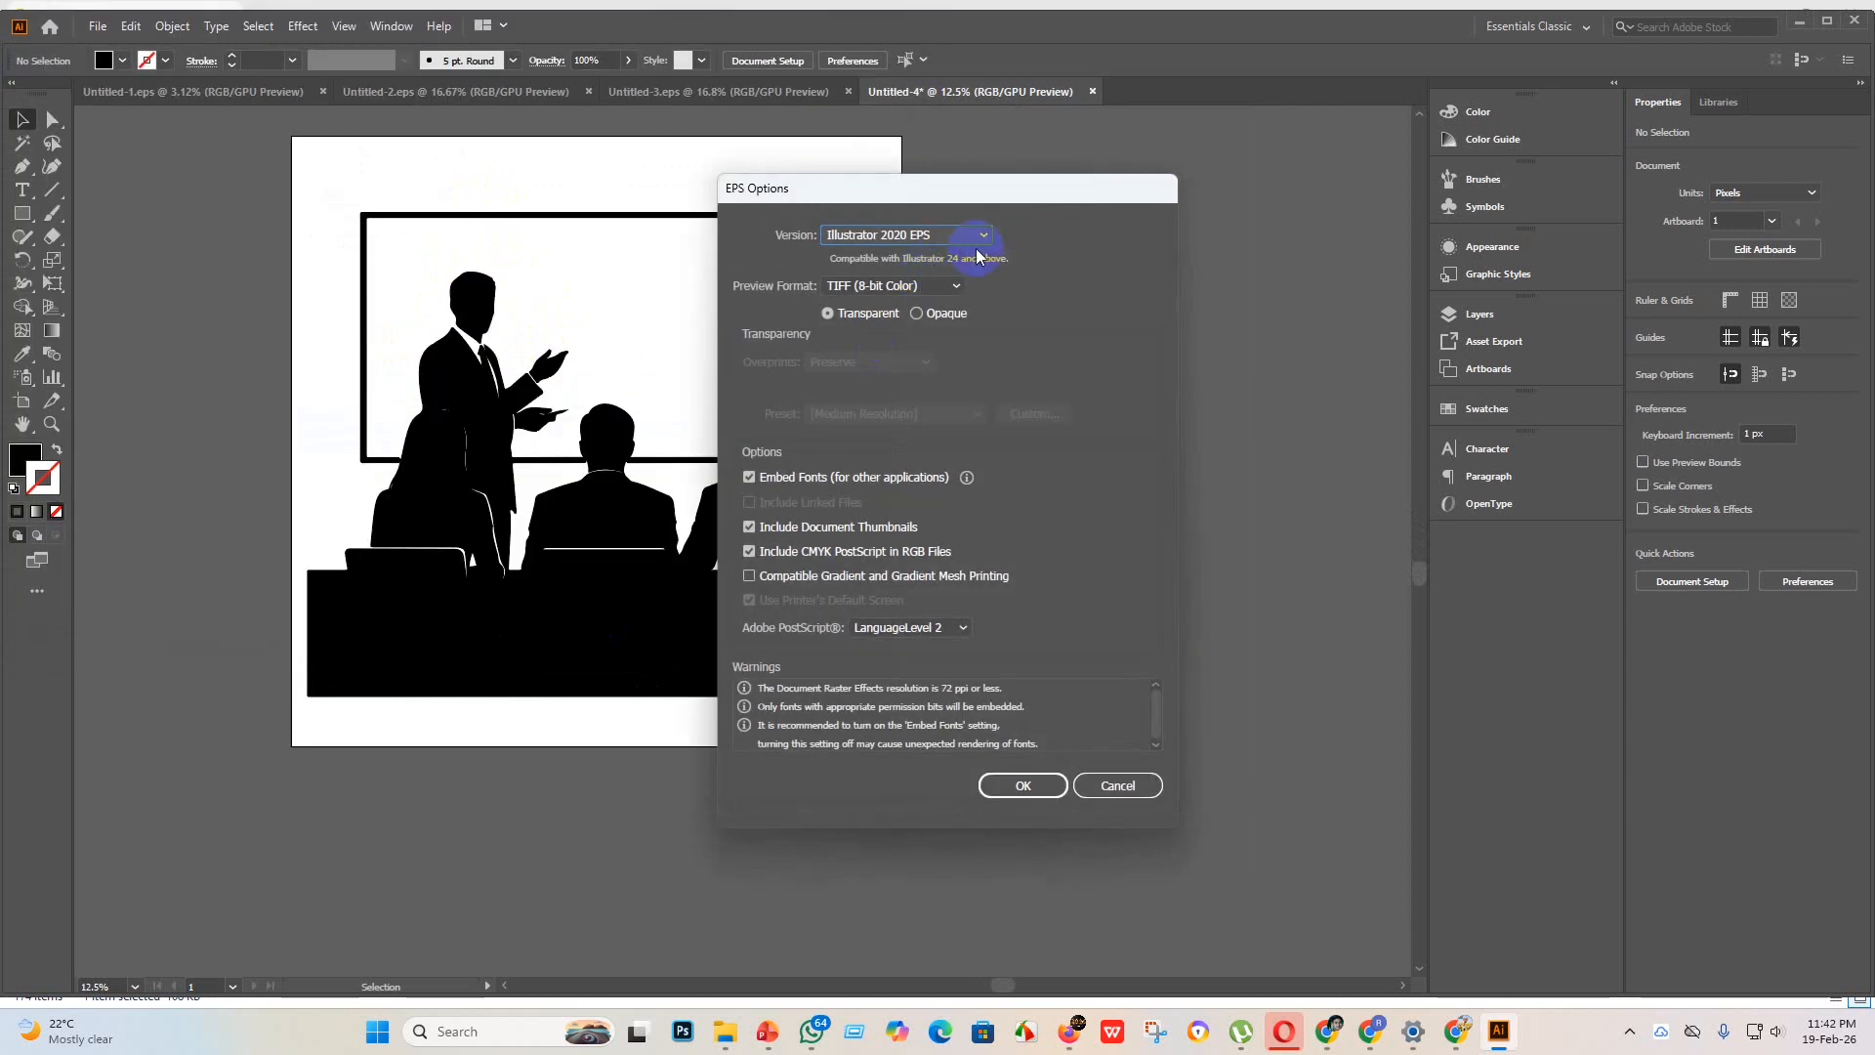
click(982, 235)
click(914, 455)
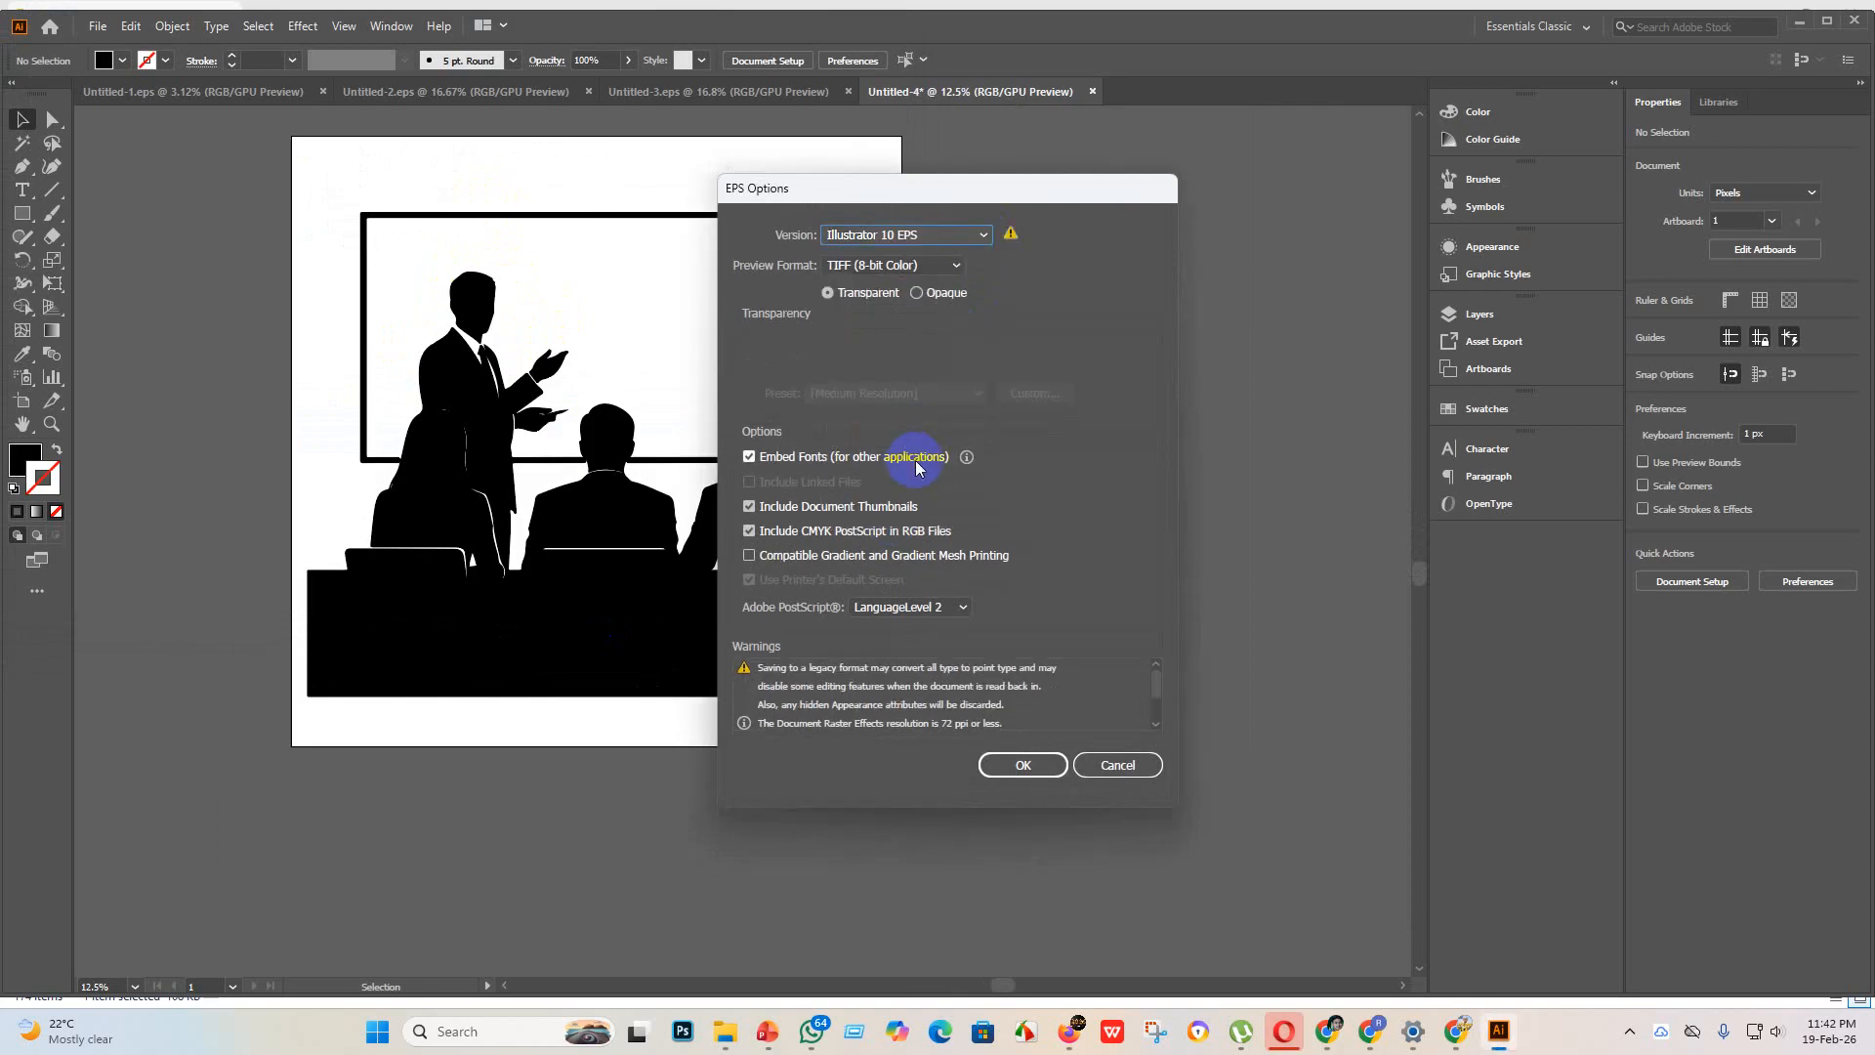
click(1023, 765)
click(1033, 540)
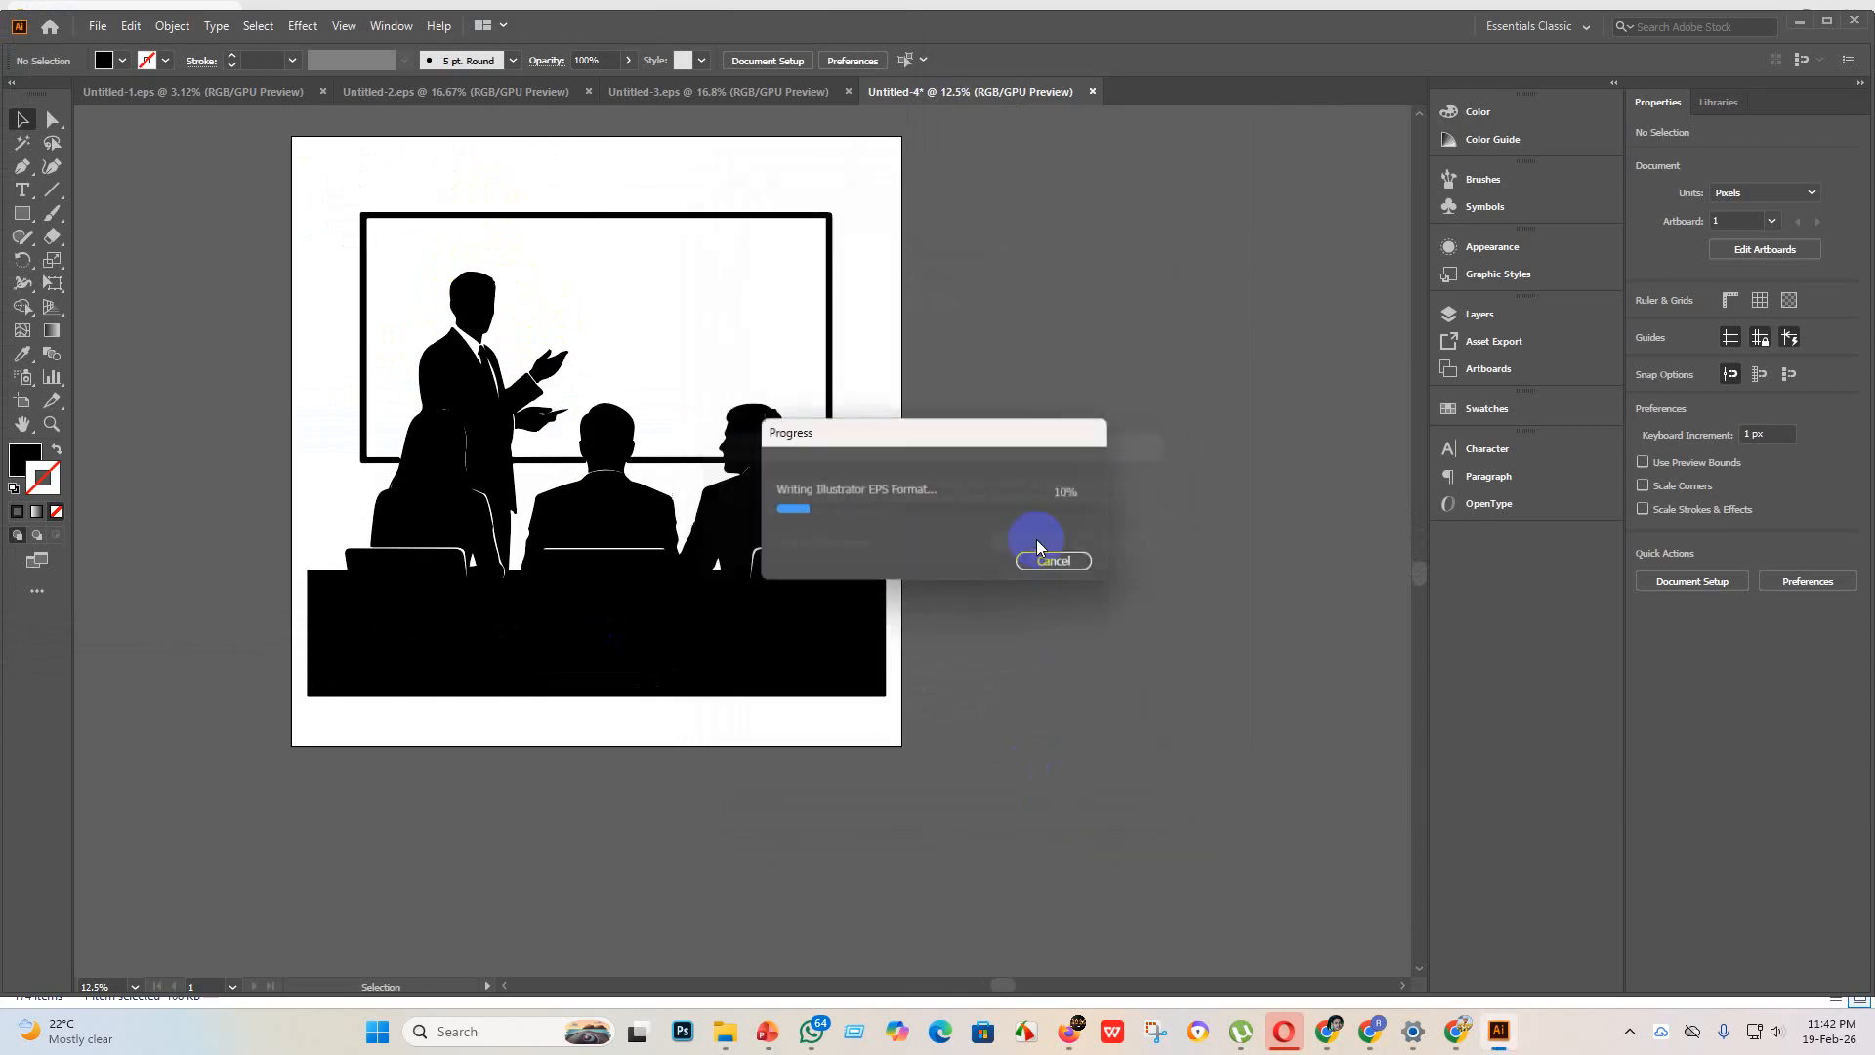
Step: Export the presentation artboard as an RGB JPEG to the "eps 3" folder, with maximum quality 10 and 300 ppi resolution
click(98, 26)
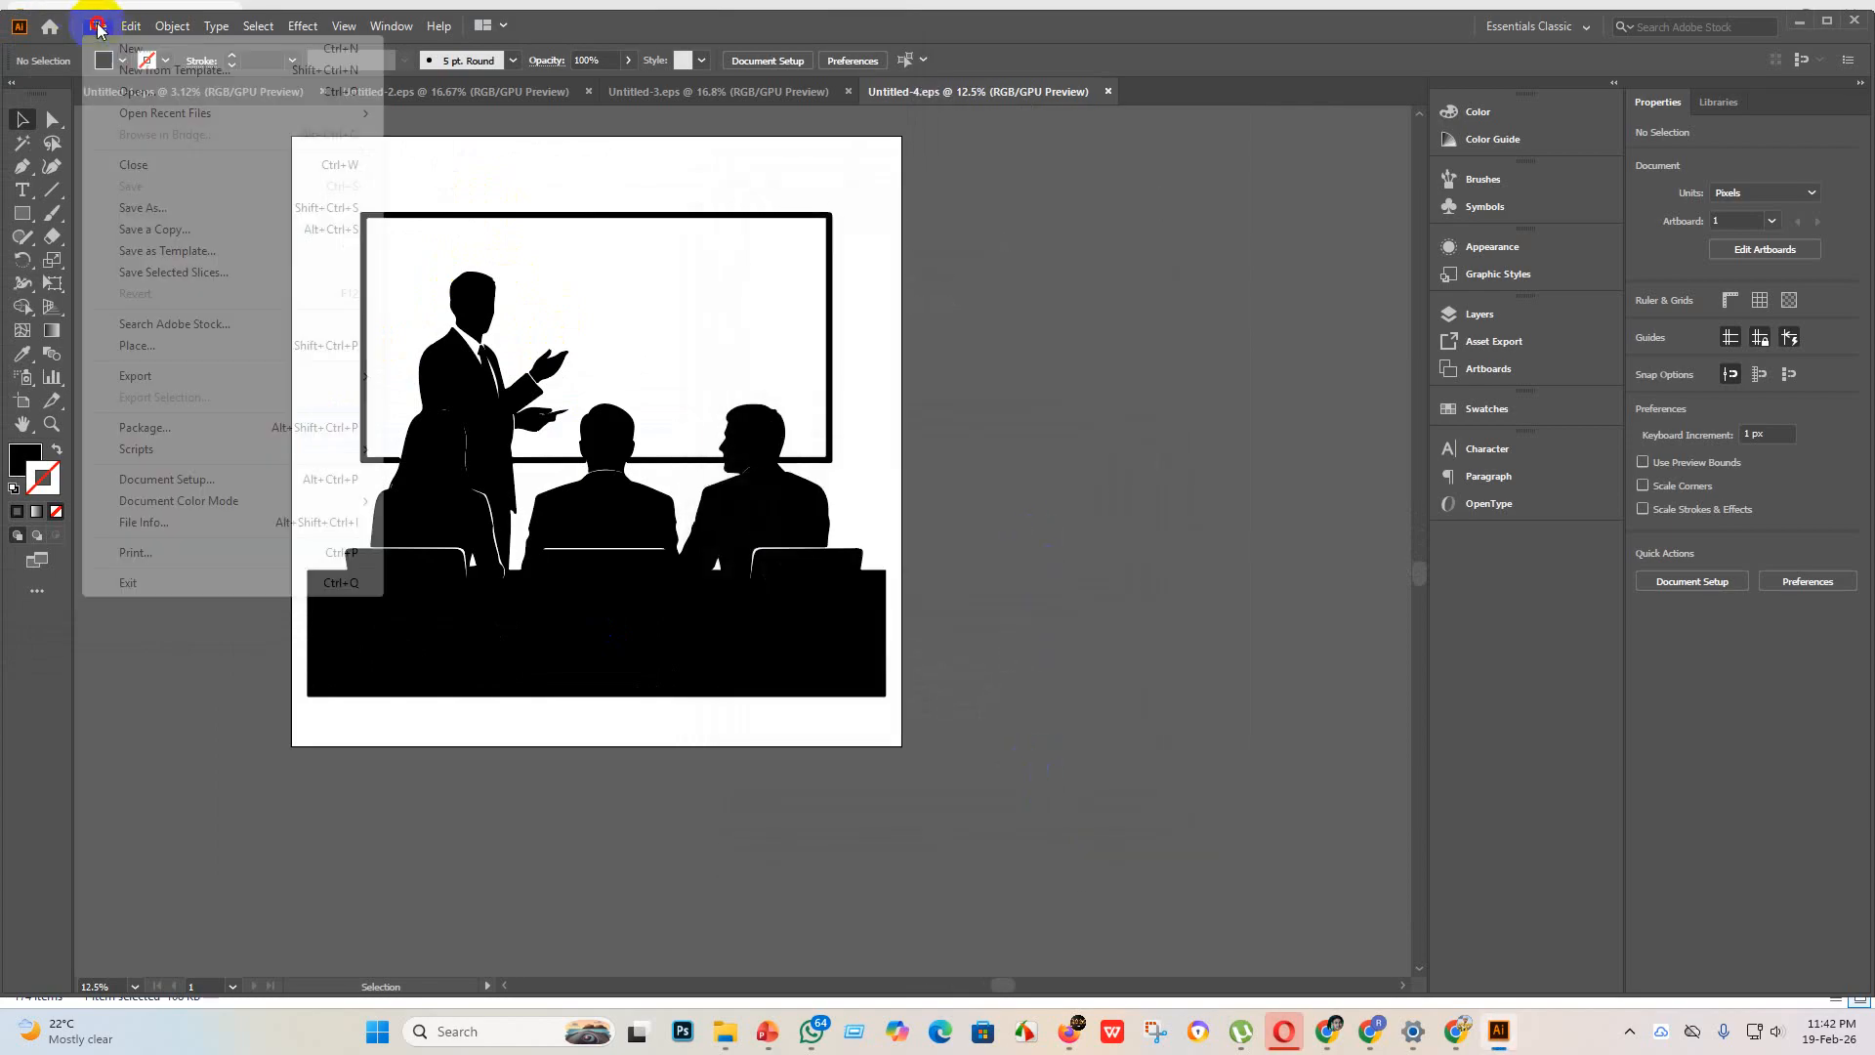
mouse_move(364, 377)
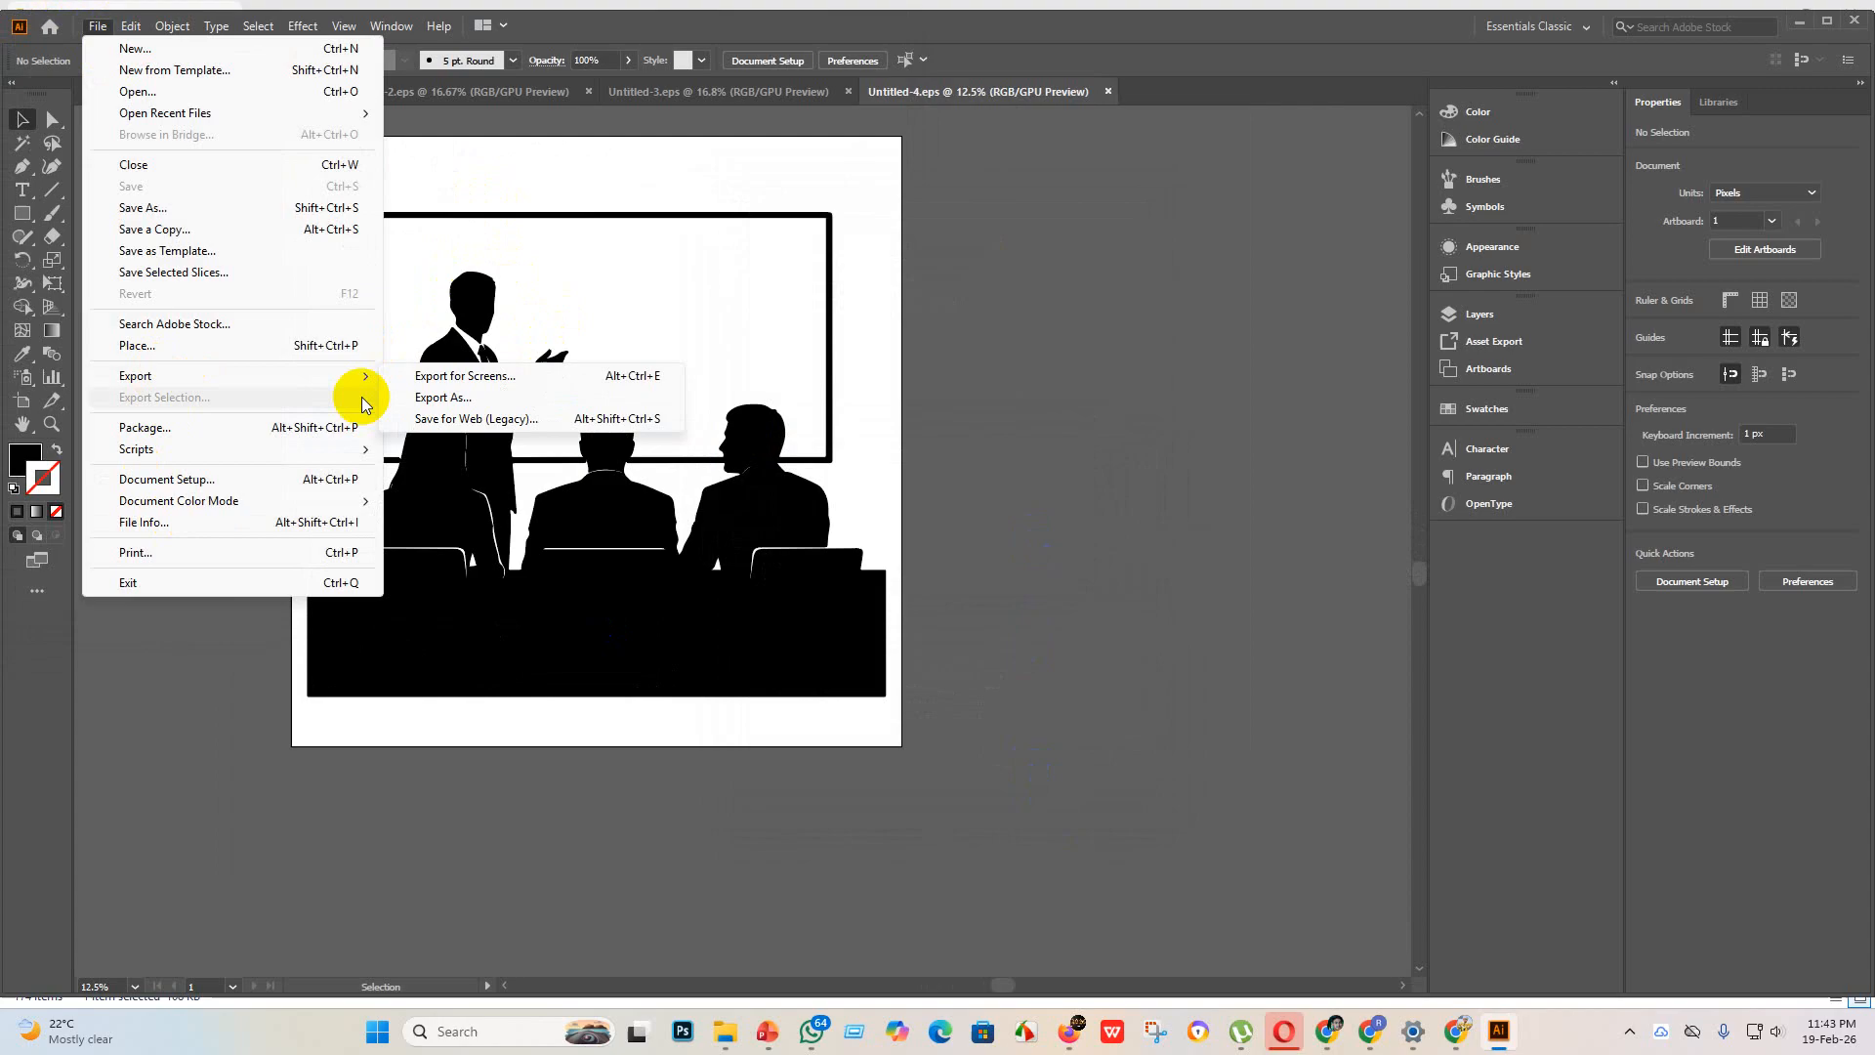
click(488, 394)
click(159, 485)
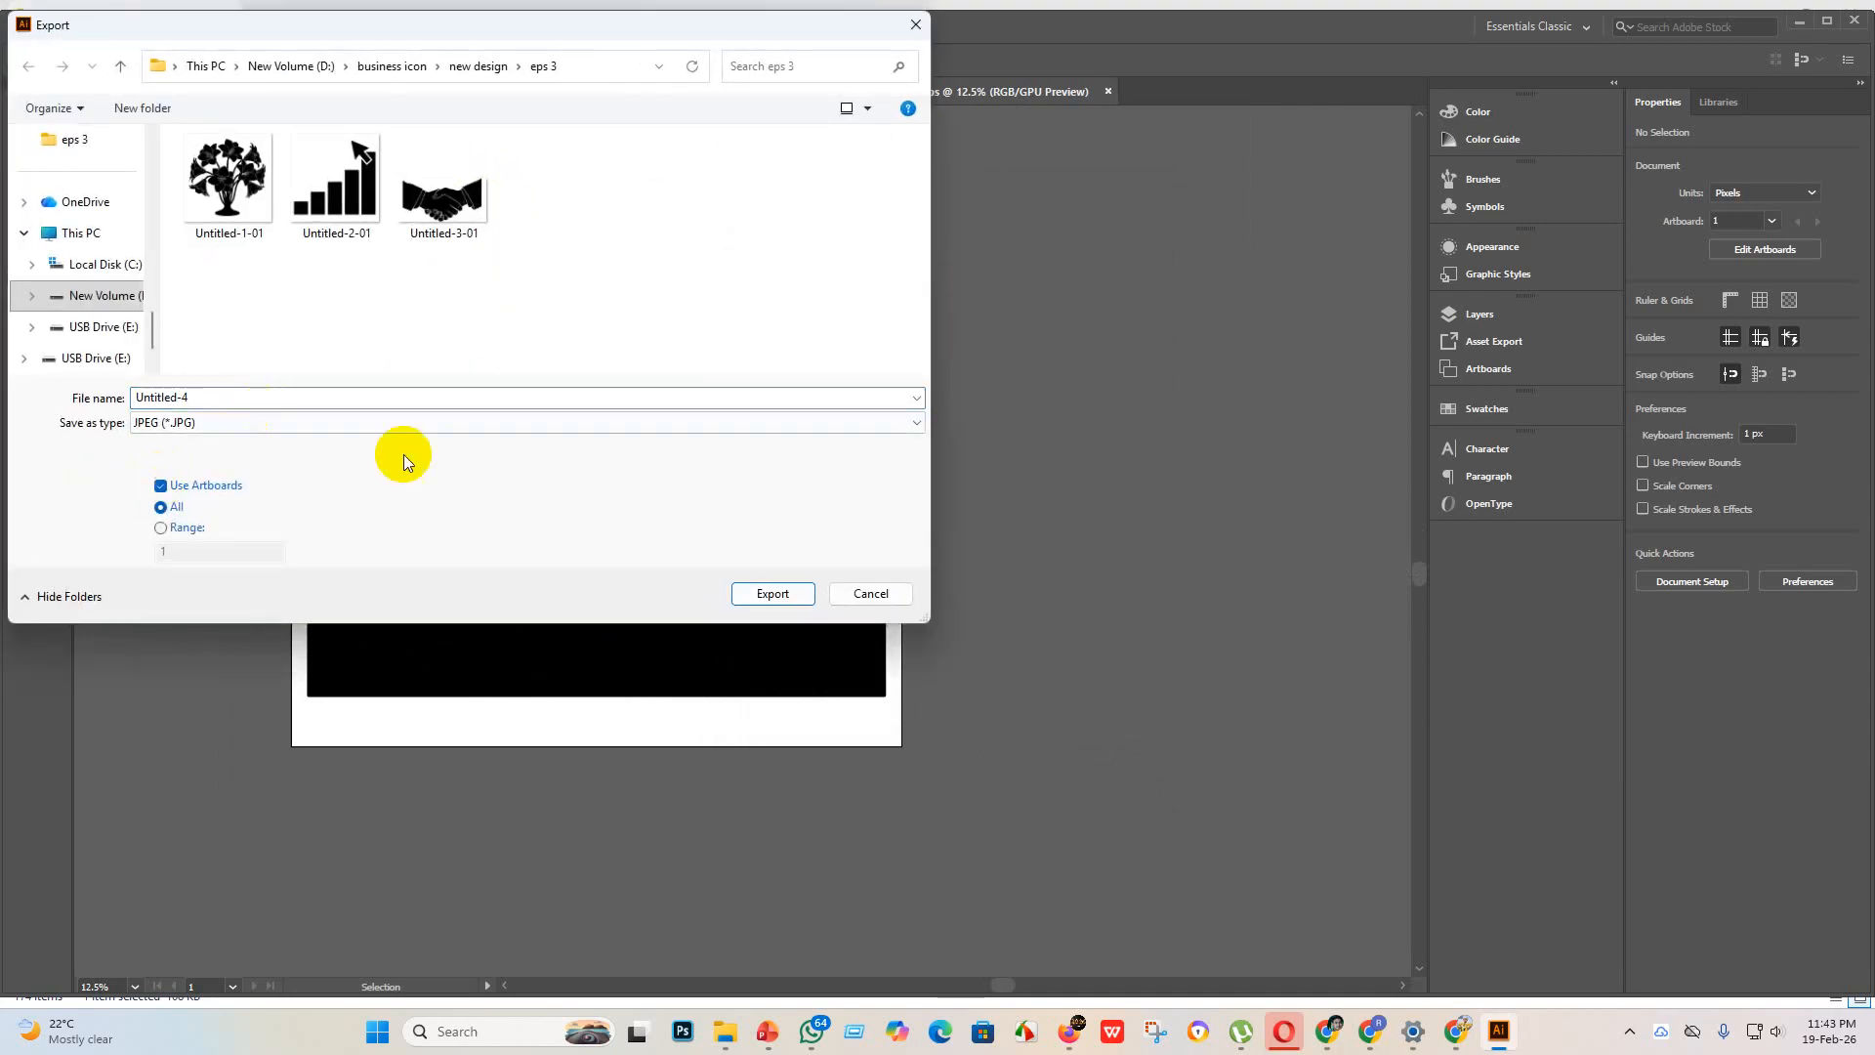
click(773, 592)
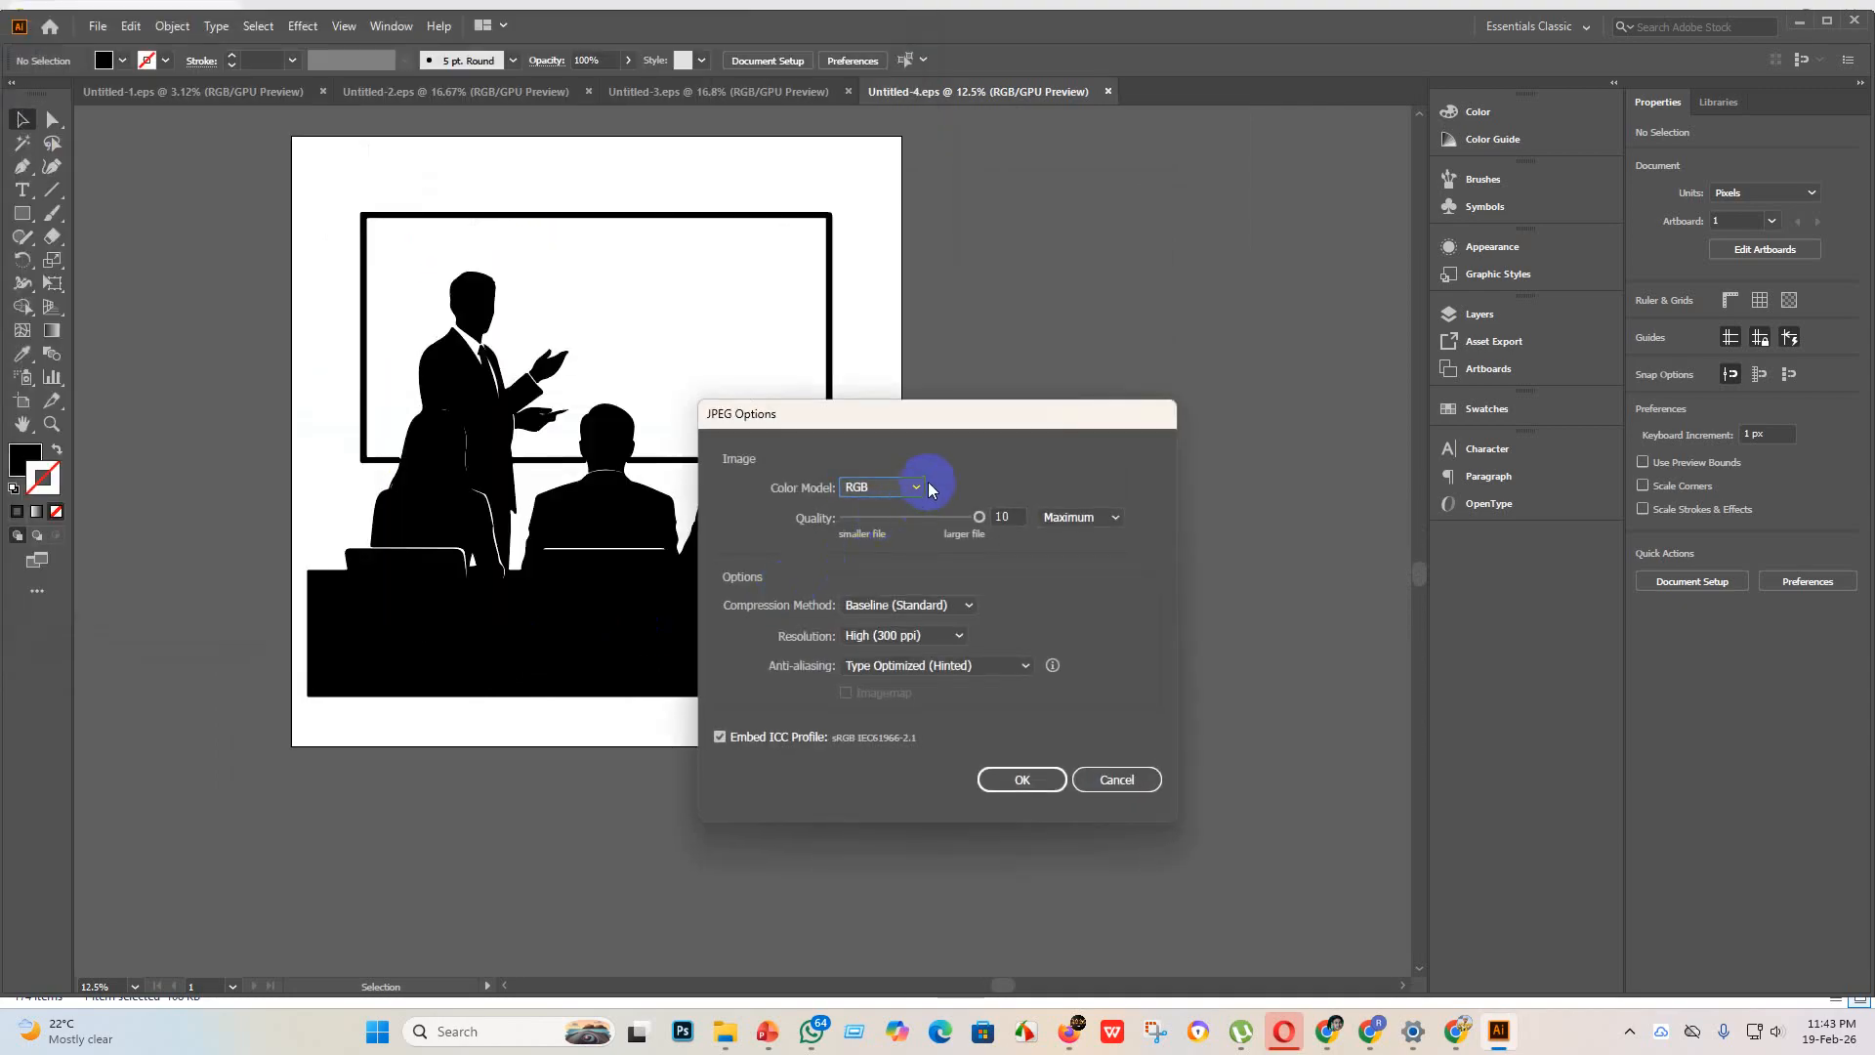
click(1037, 779)
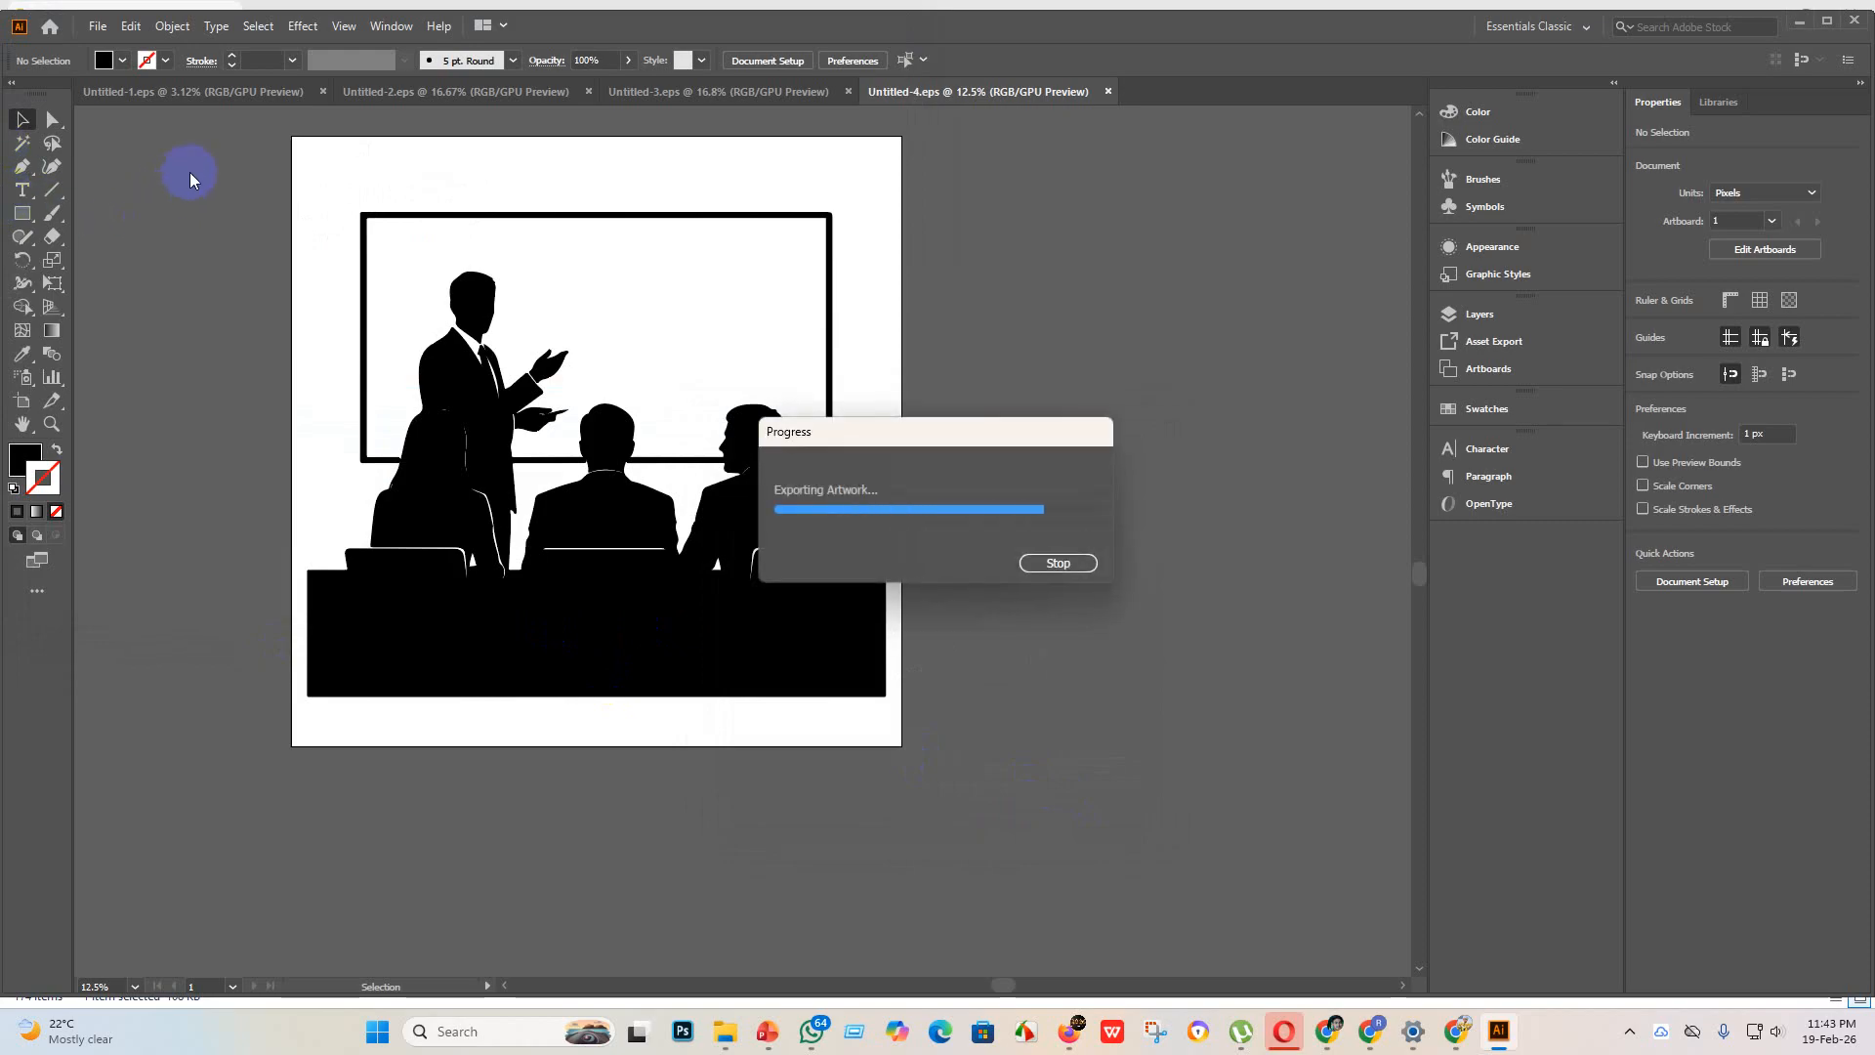
Step: Create another blank document for the next icon
click(130, 27)
click(97, 26)
click(137, 51)
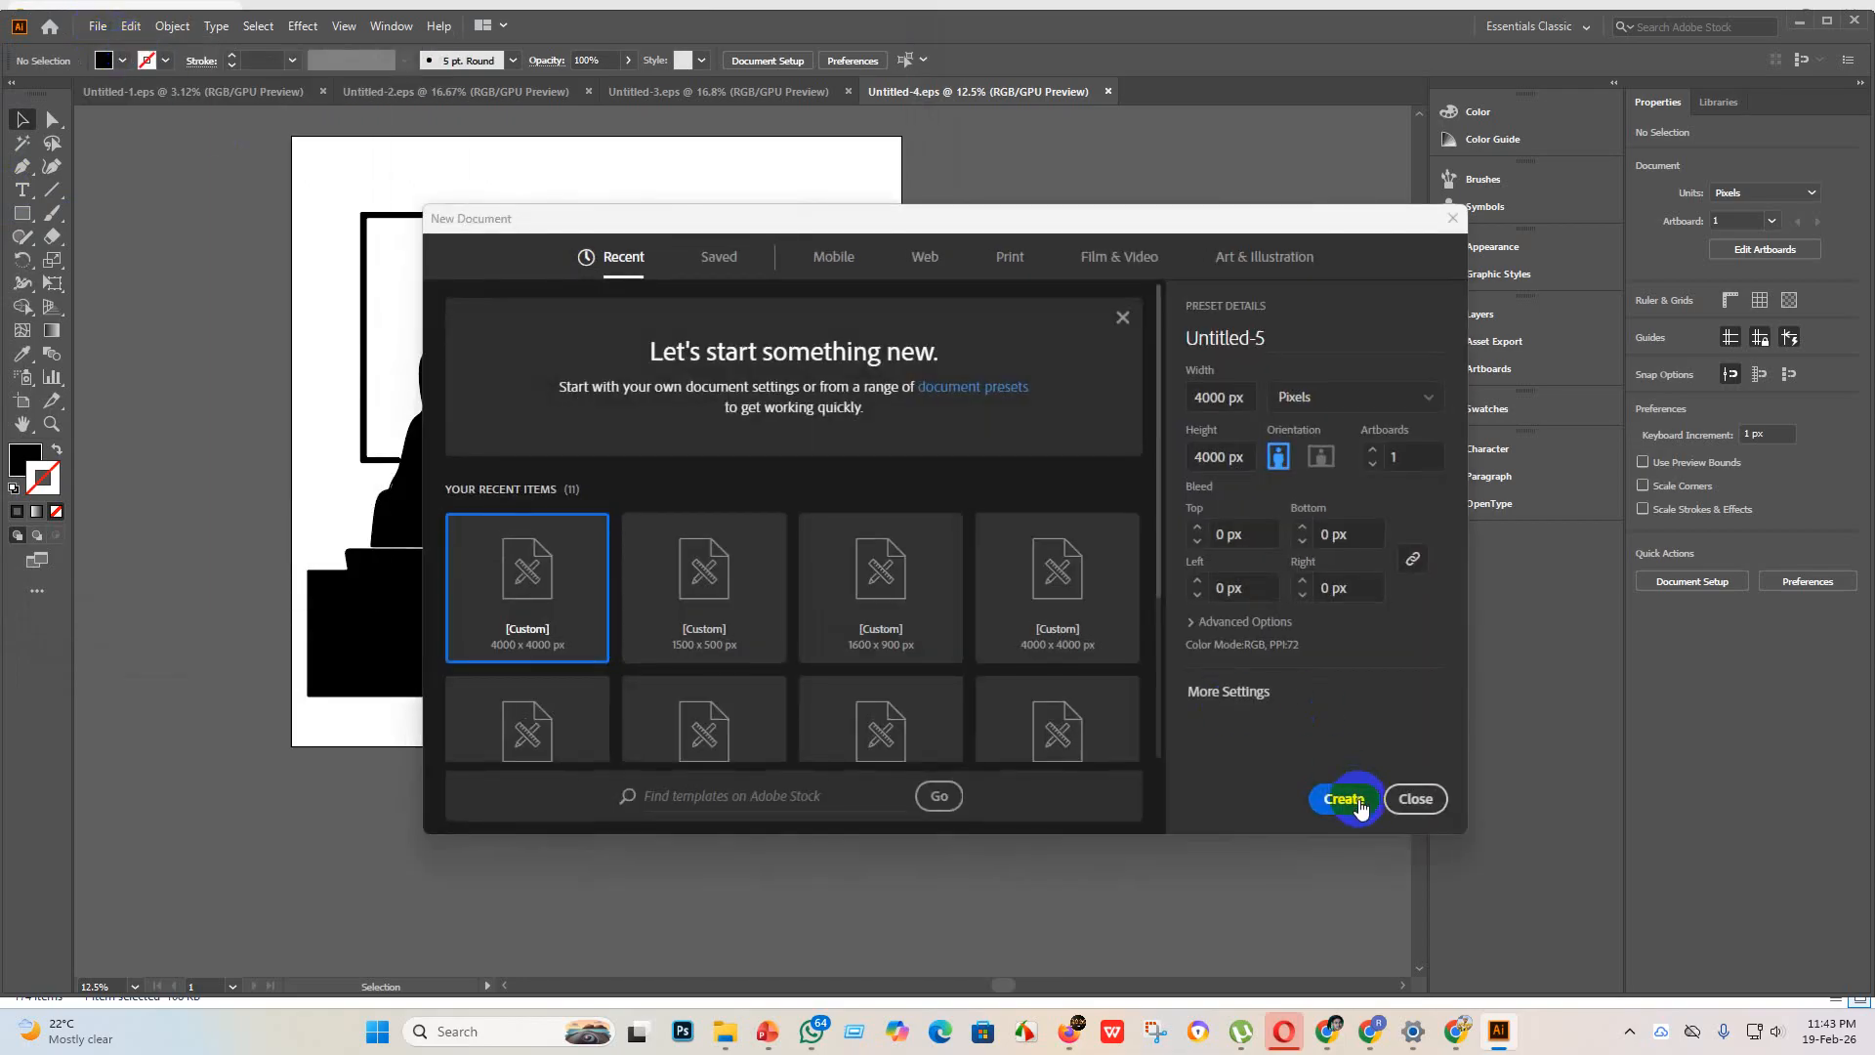
click(1342, 799)
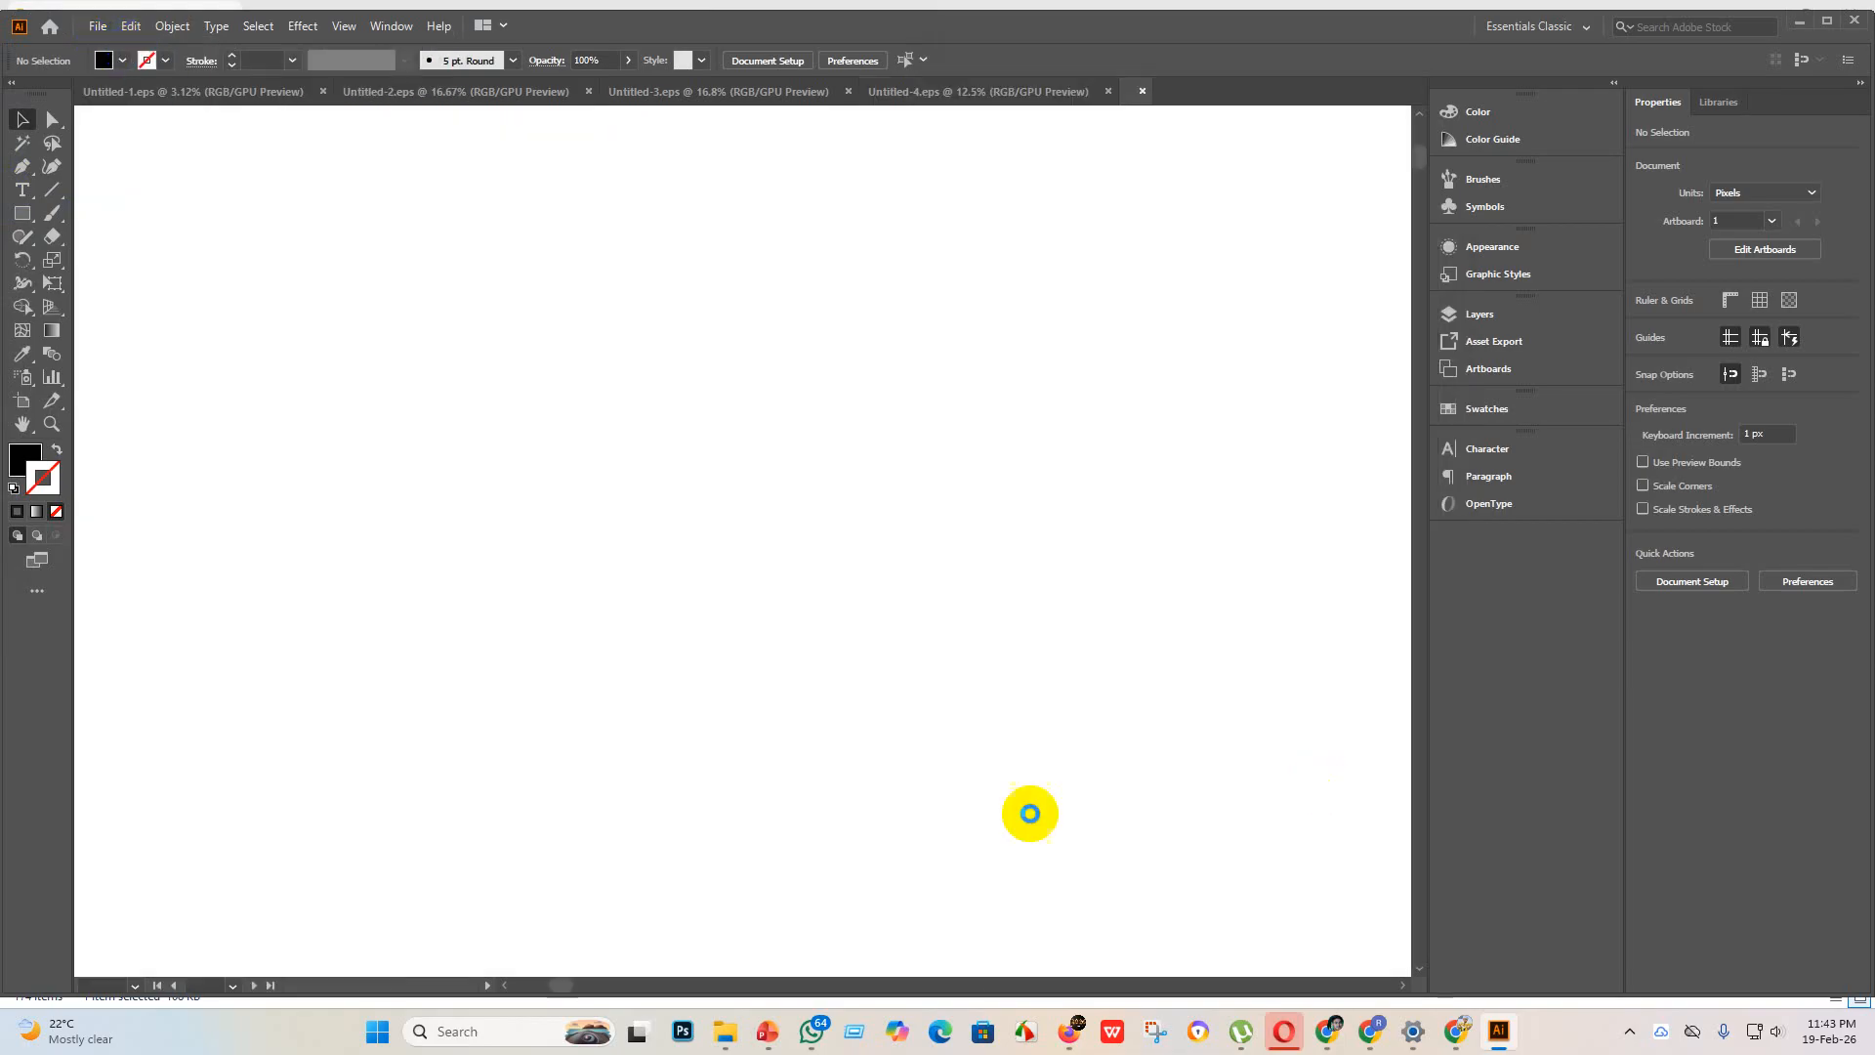
Step: Remove the finished presentation image from the "new design" folder and try to bring the heart signal image into Illustrator
mouse_move(723, 1029)
click(718, 919)
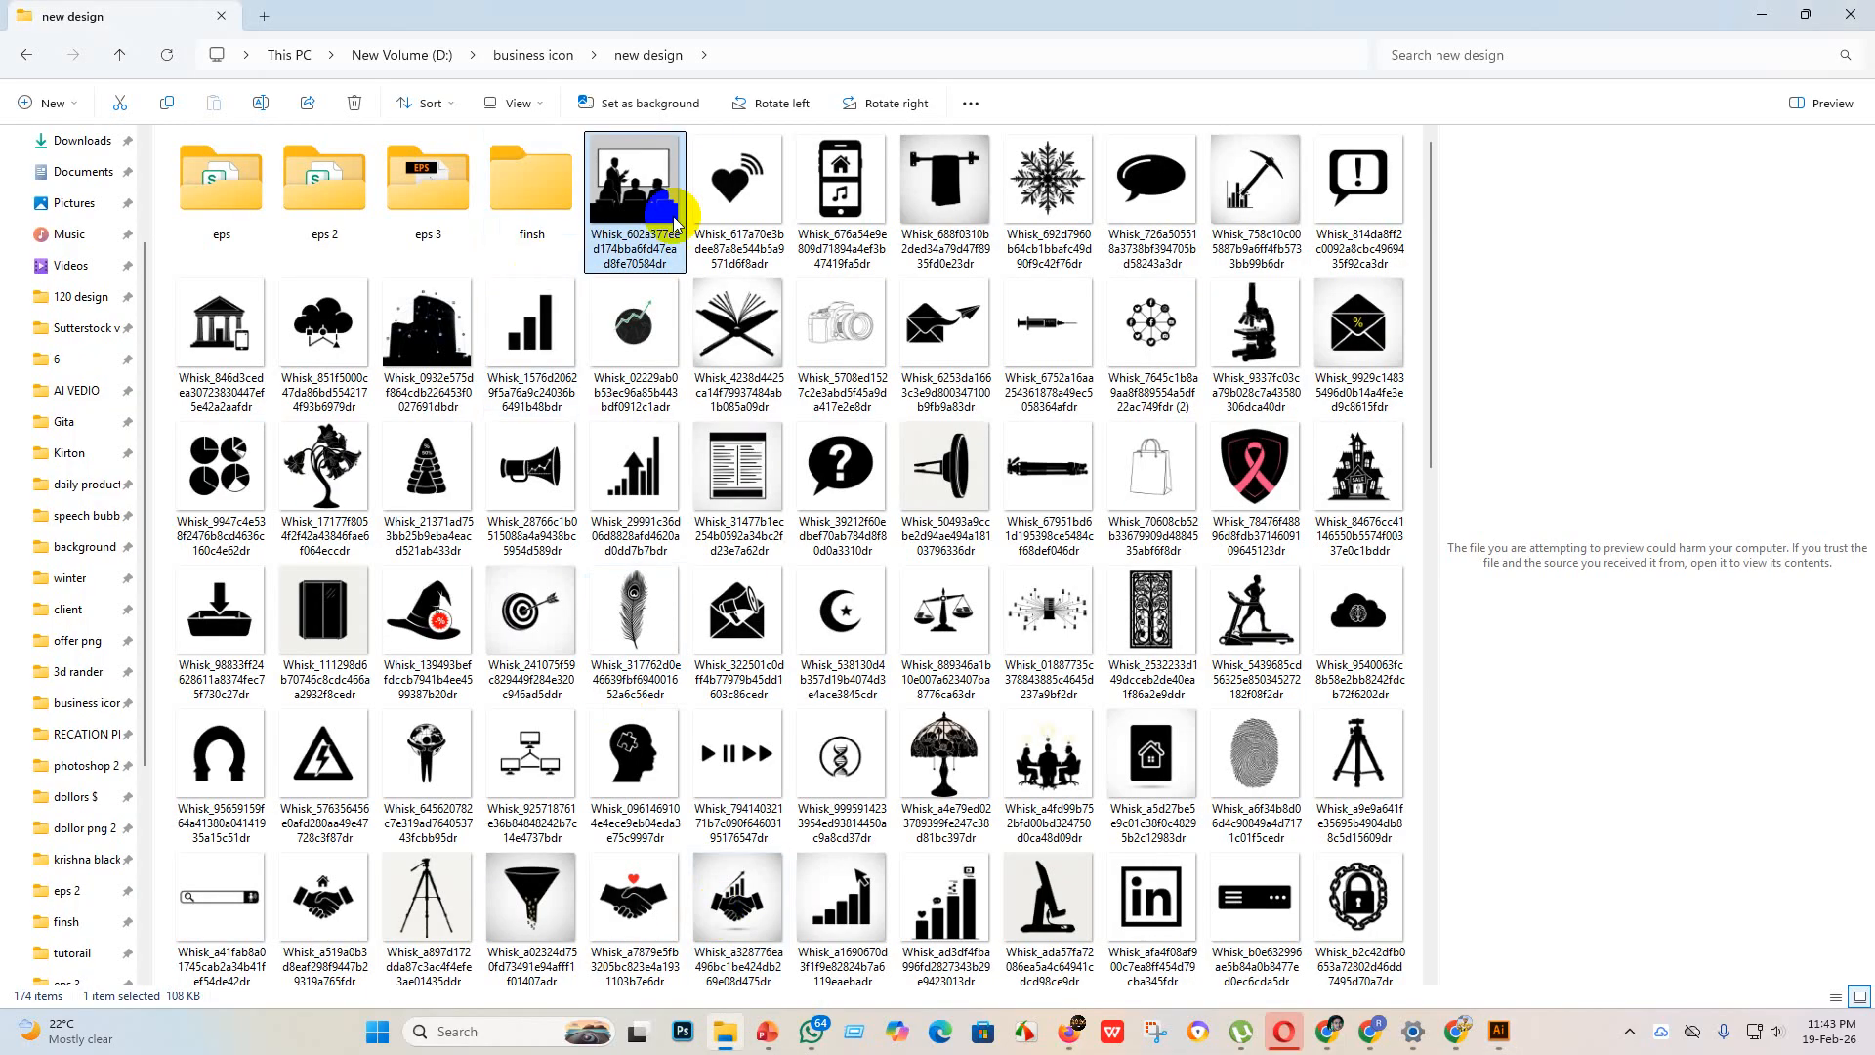
drag(605, 232, 1502, 1035)
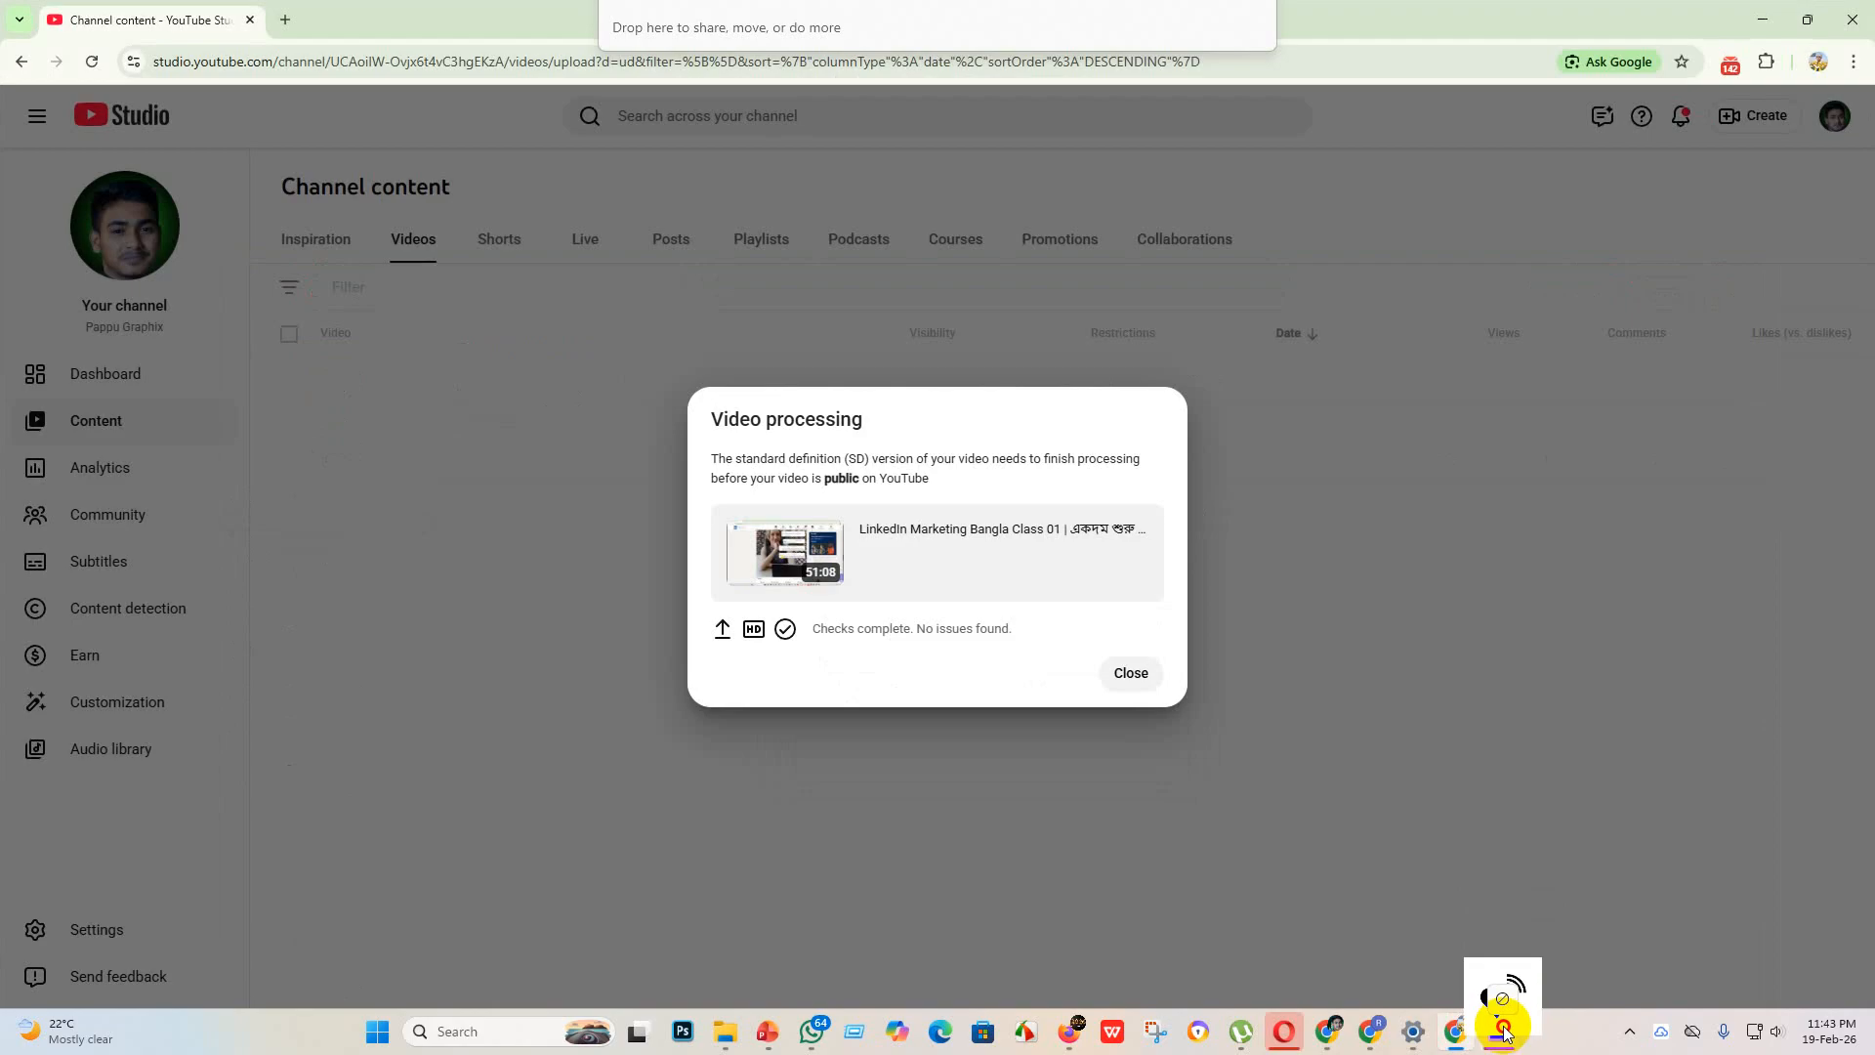
mouse_move(1502, 1023)
mouse_down()
mouse_move(1501, 973)
mouse_move(1516, 1033)
mouse_move(1501, 1030)
mouse_up()
click(1772, 23)
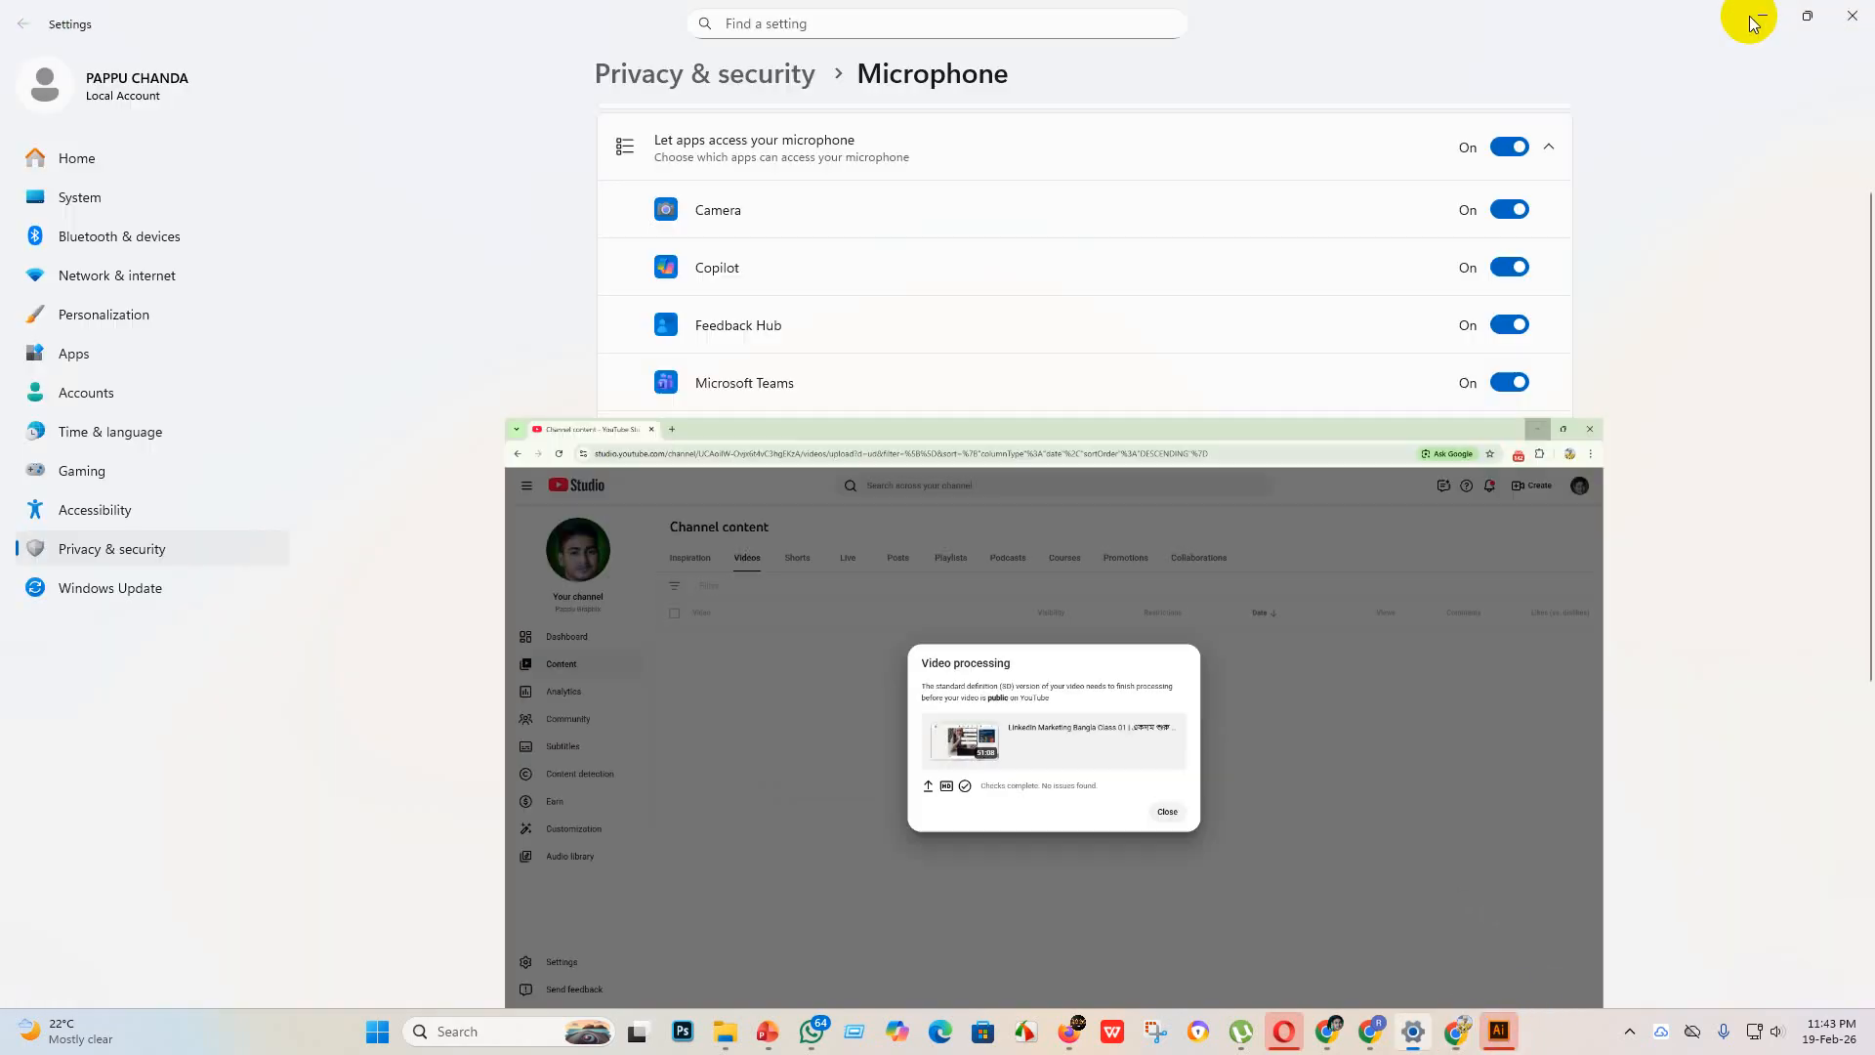
click(1497, 1031)
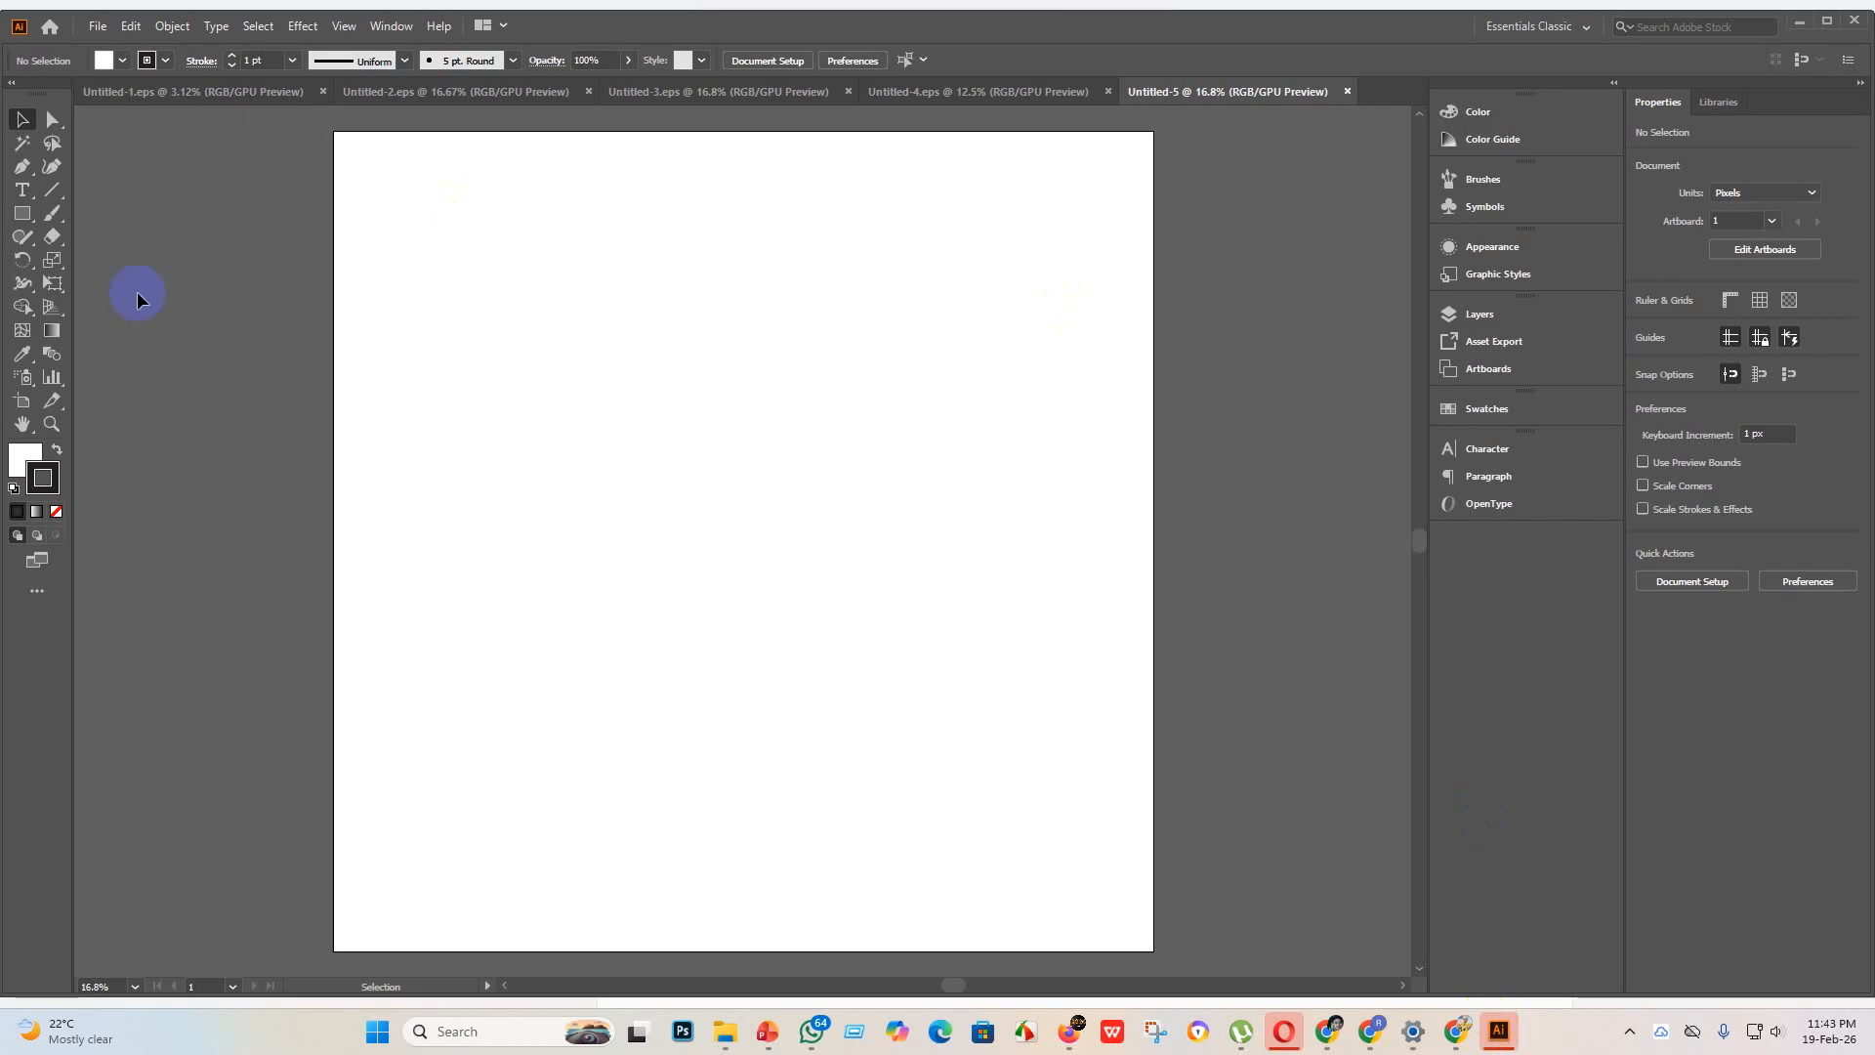
Step: Place the heart signal image from the "new design" folder, enlarge it to about 4564 x 4564 px, and embed it
click(725, 1035)
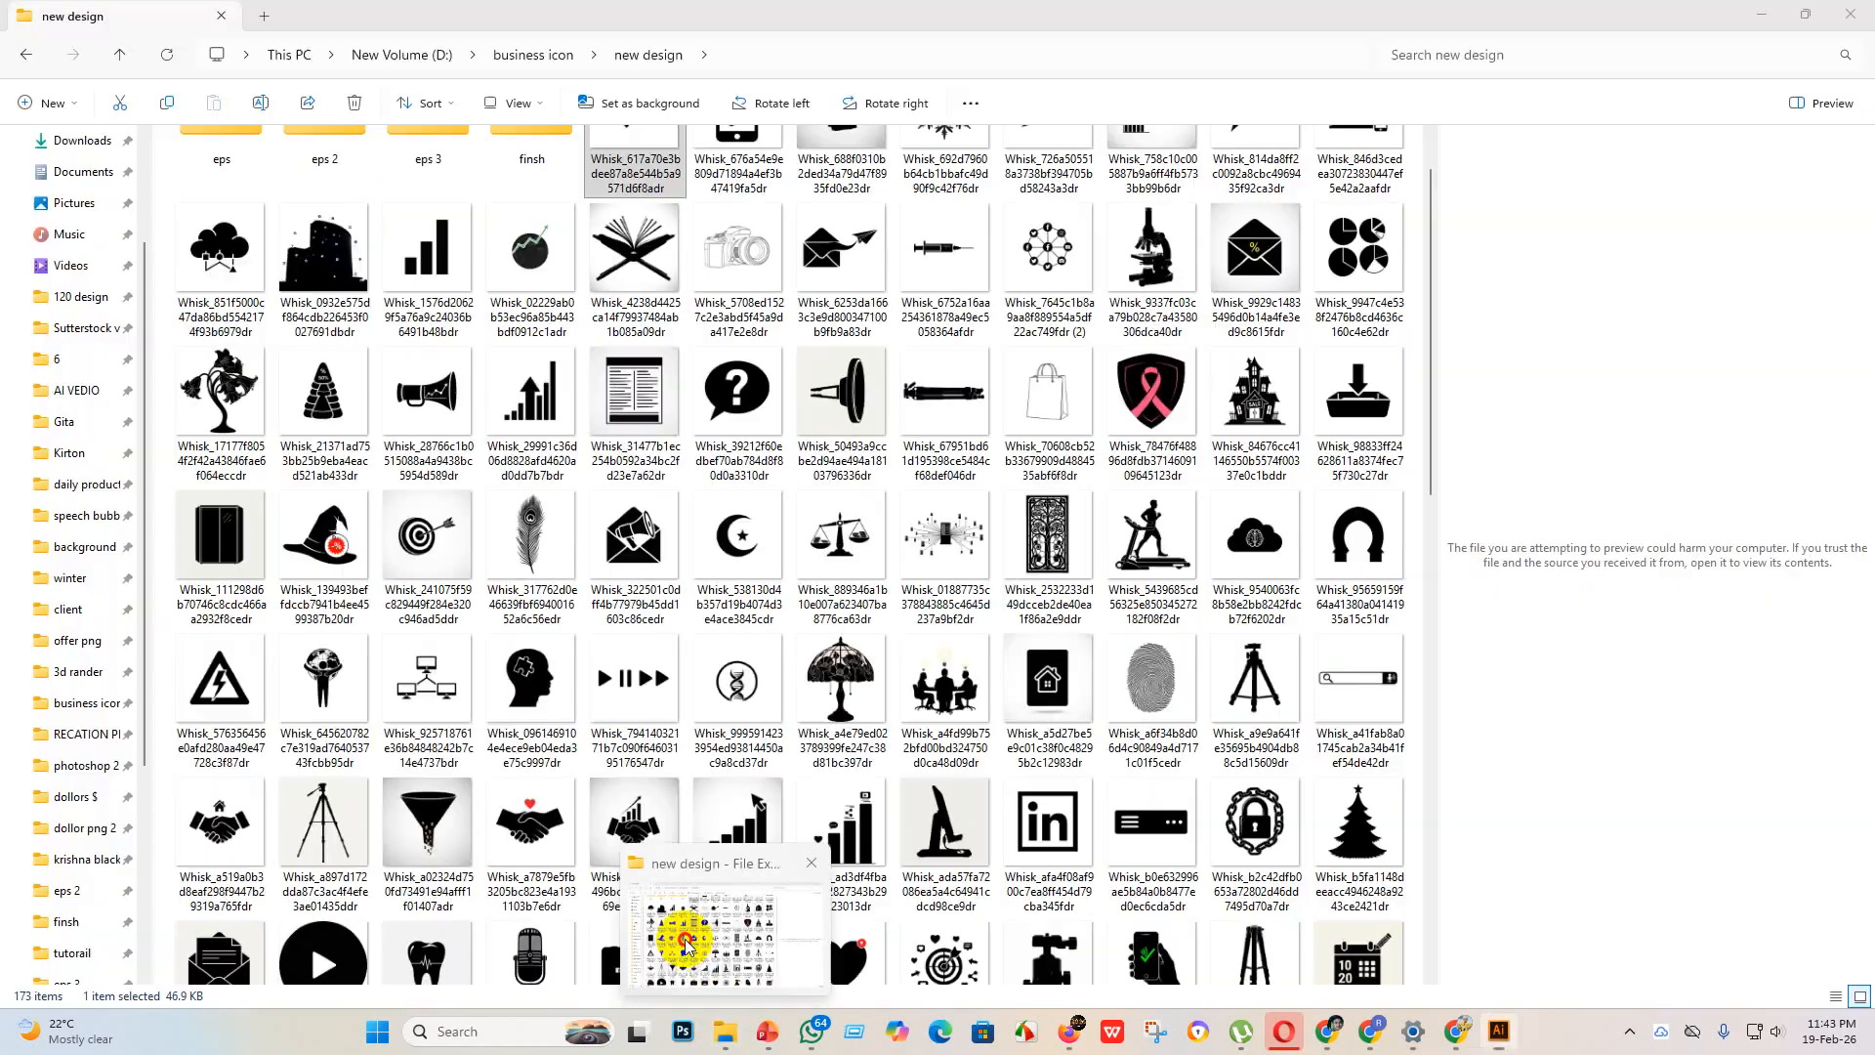
drag(615, 155, 724, 525)
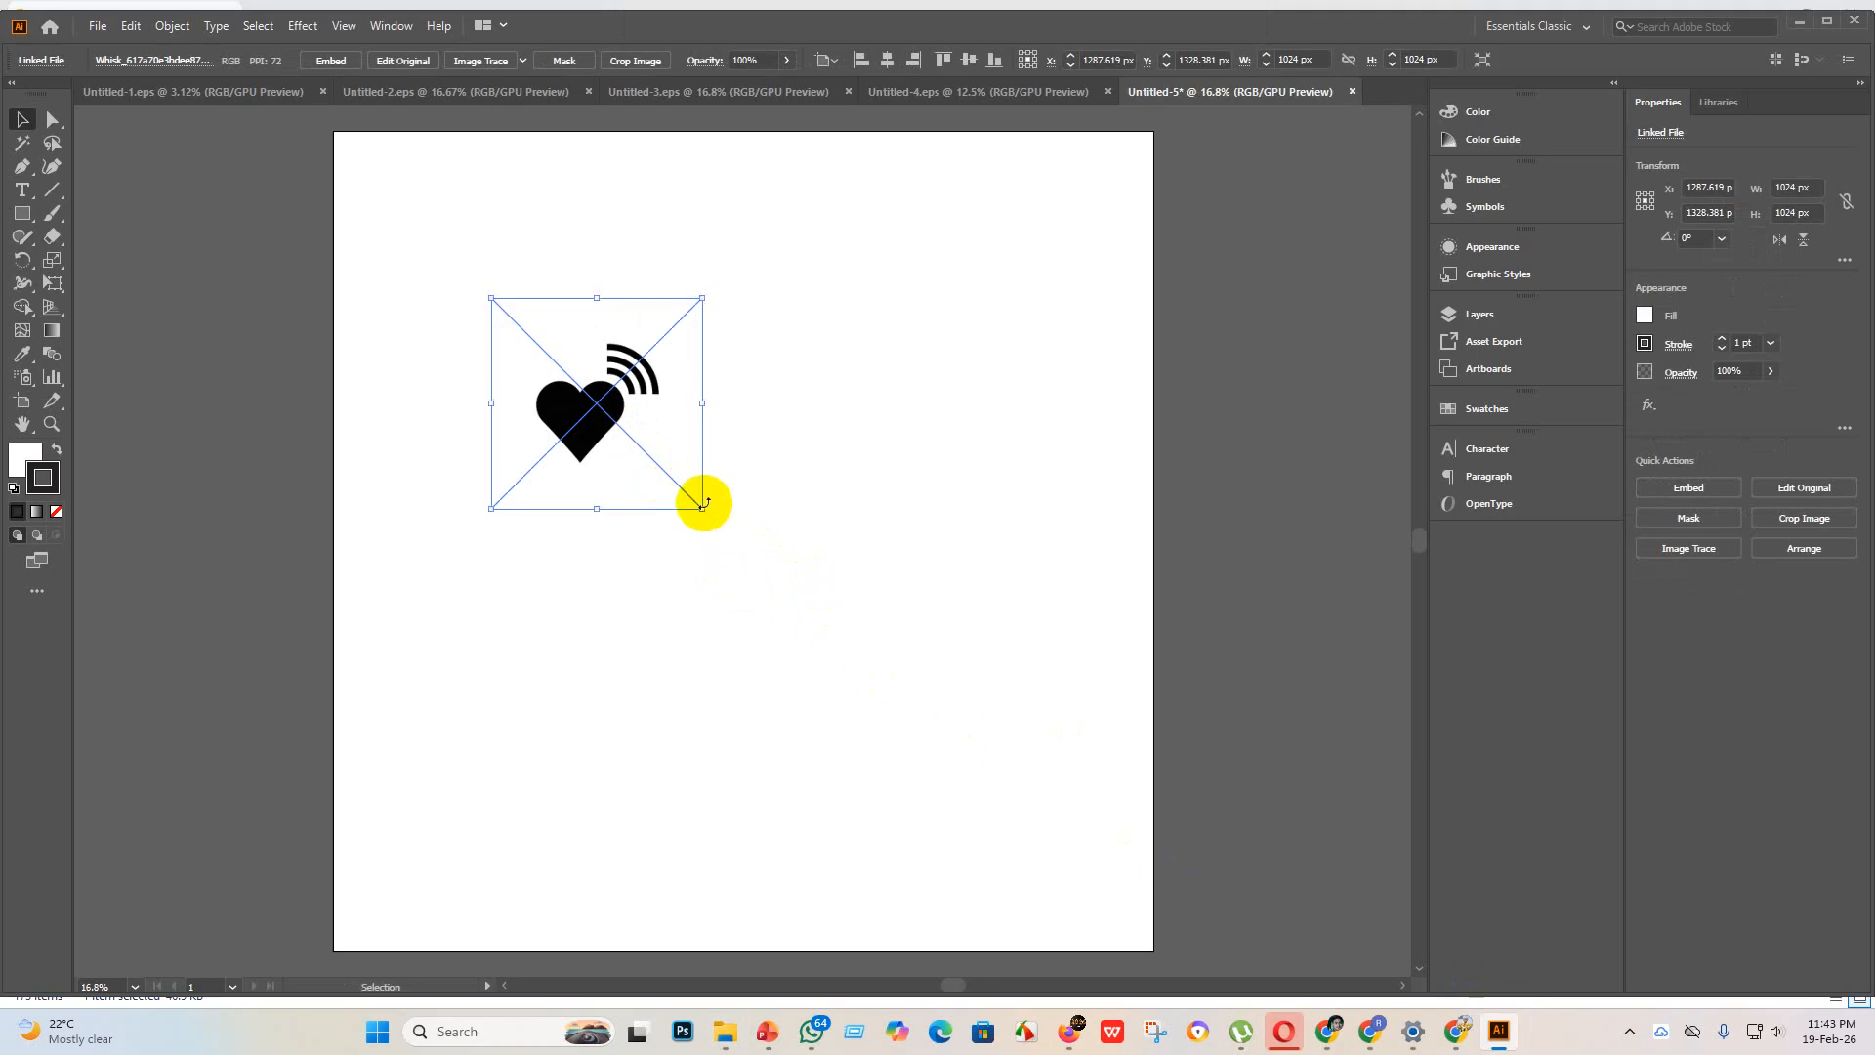
drag(700, 505, 1100, 970)
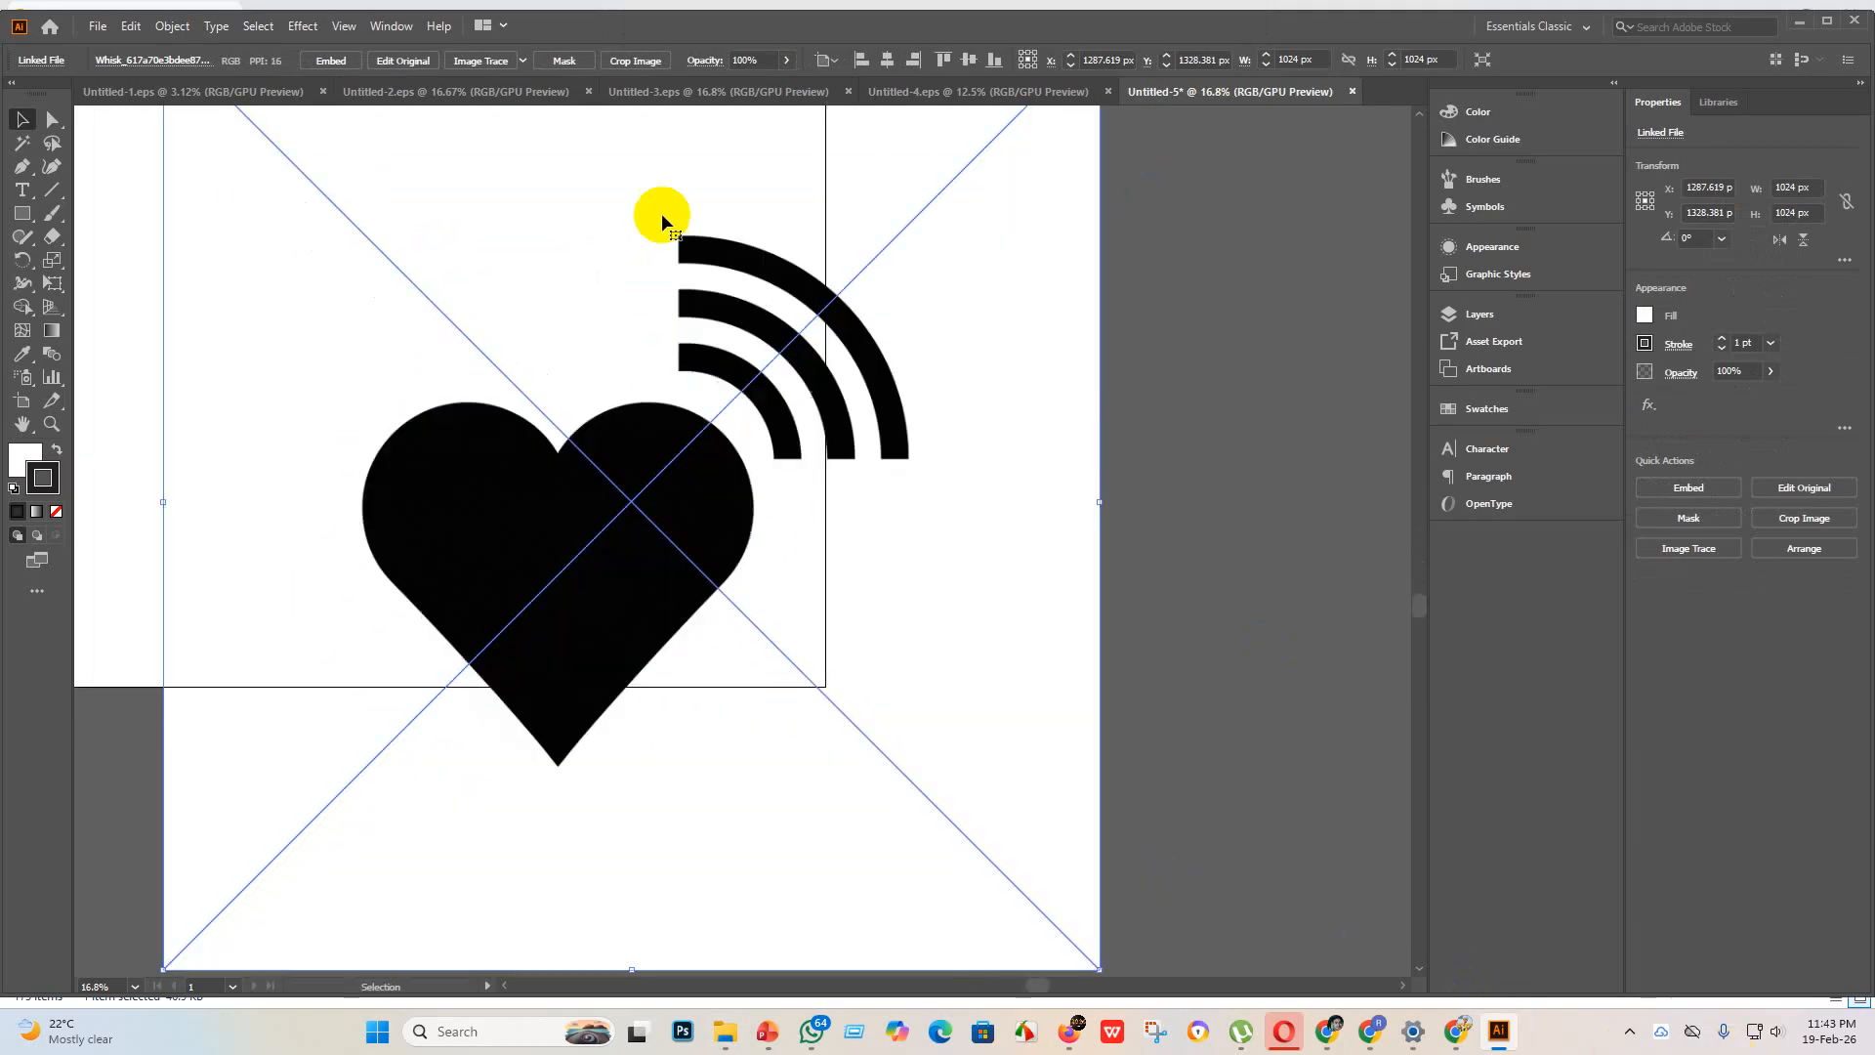
click(330, 60)
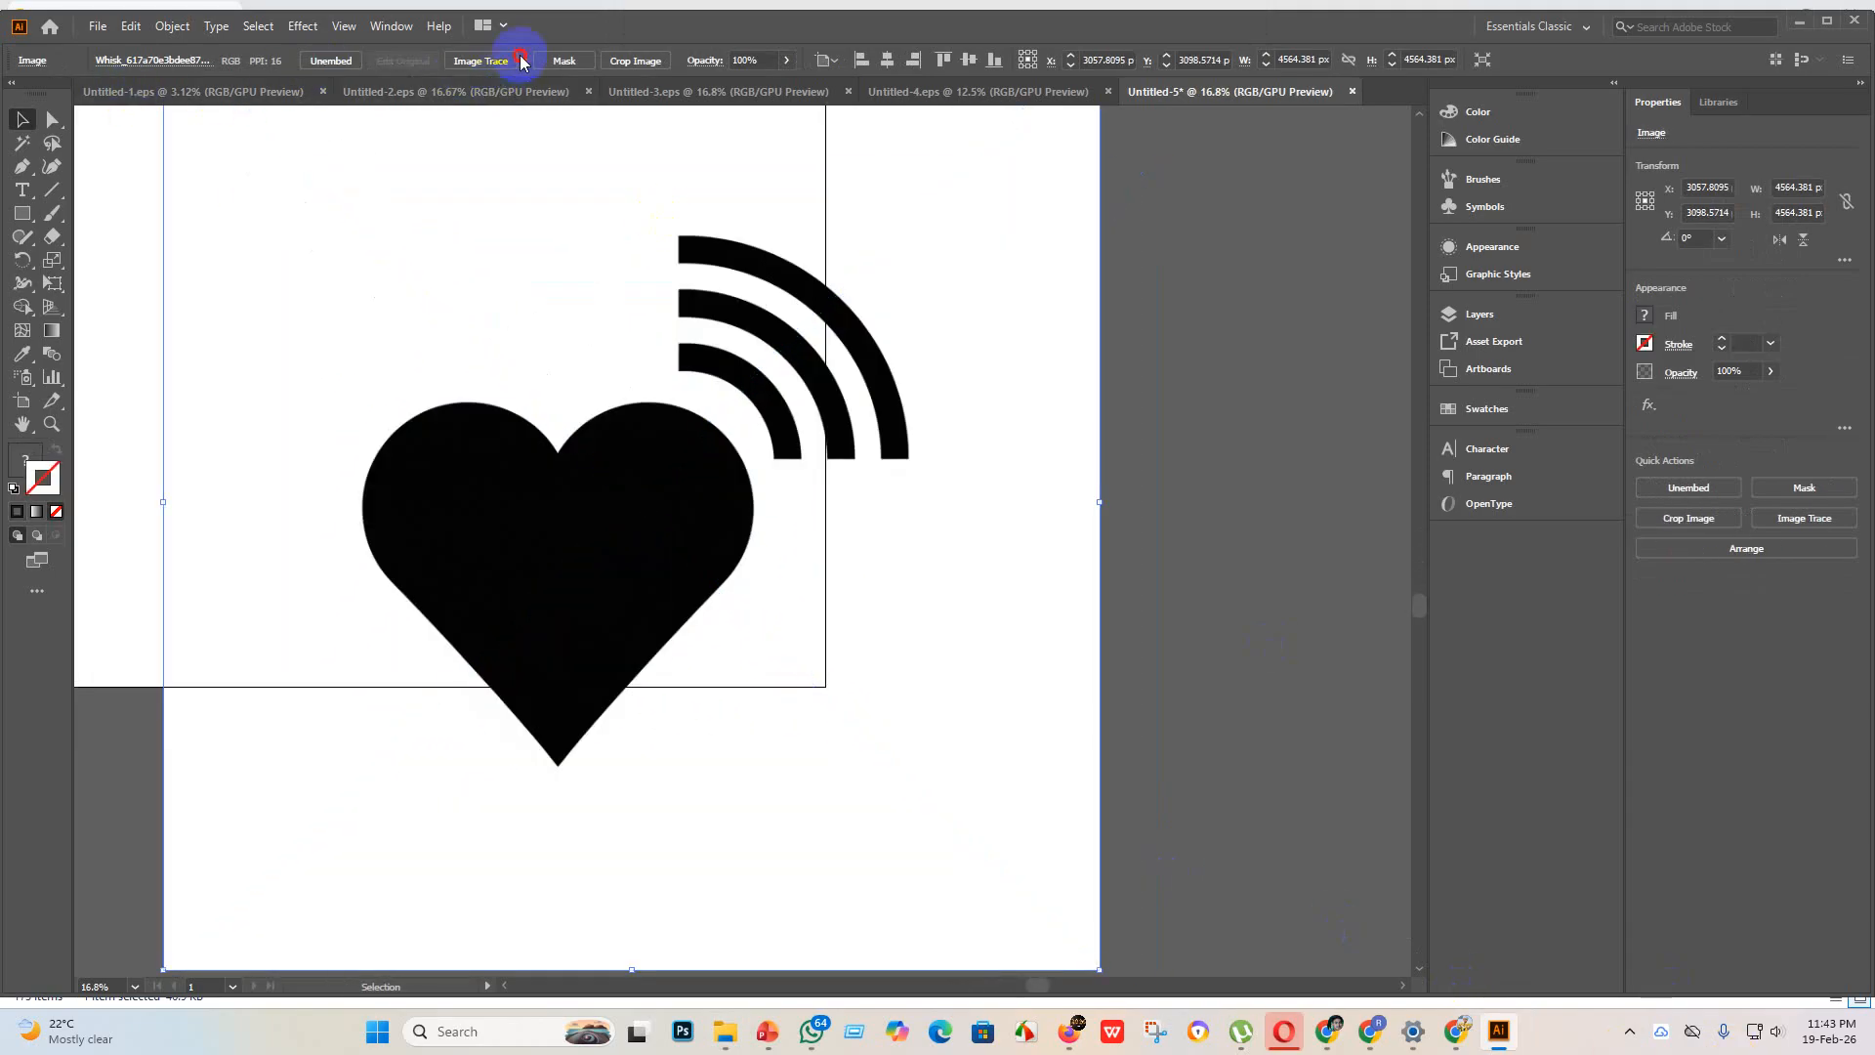
Step: Trace the heart signal image with the Silhouettes preset and expand the tracing
click(523, 60)
click(559, 300)
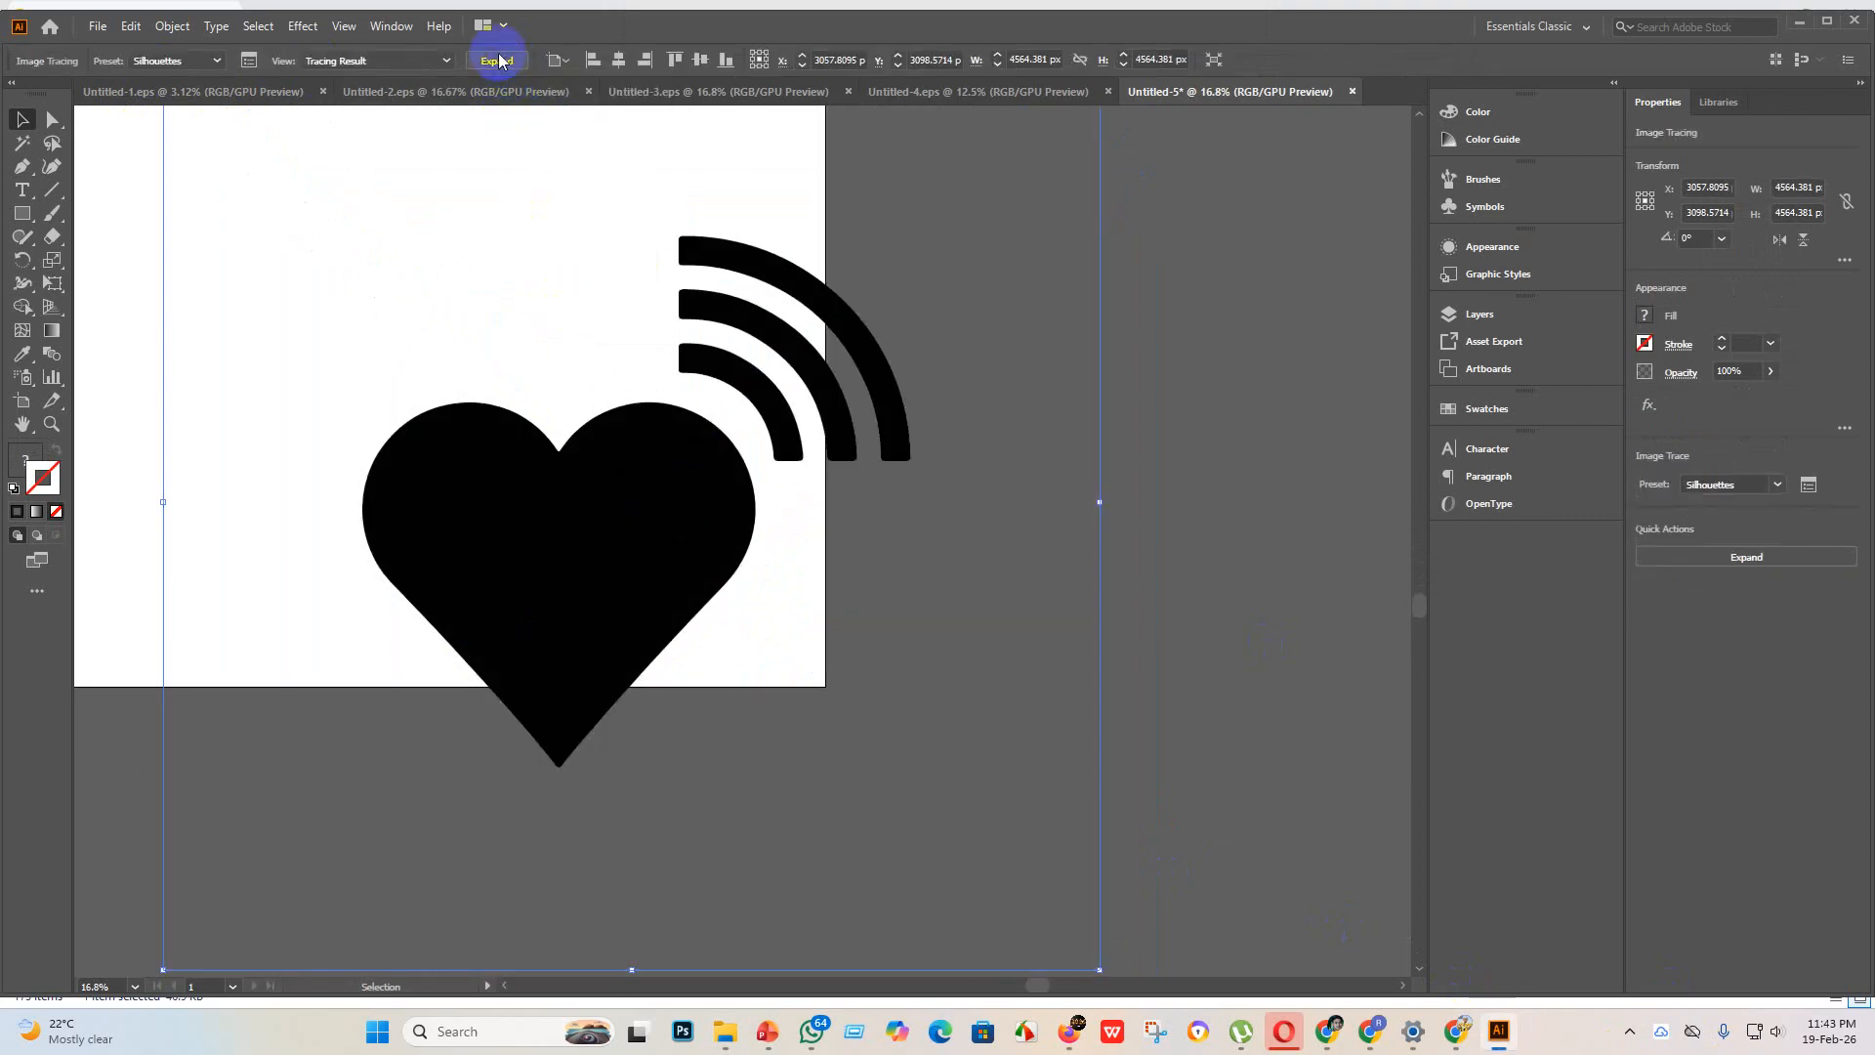
click(501, 60)
Step: Enlarge the heart signal artwork to about 3931 x 3808 px and center it horizontally and vertically on the artboard
scroll(695, 320, up, 3)
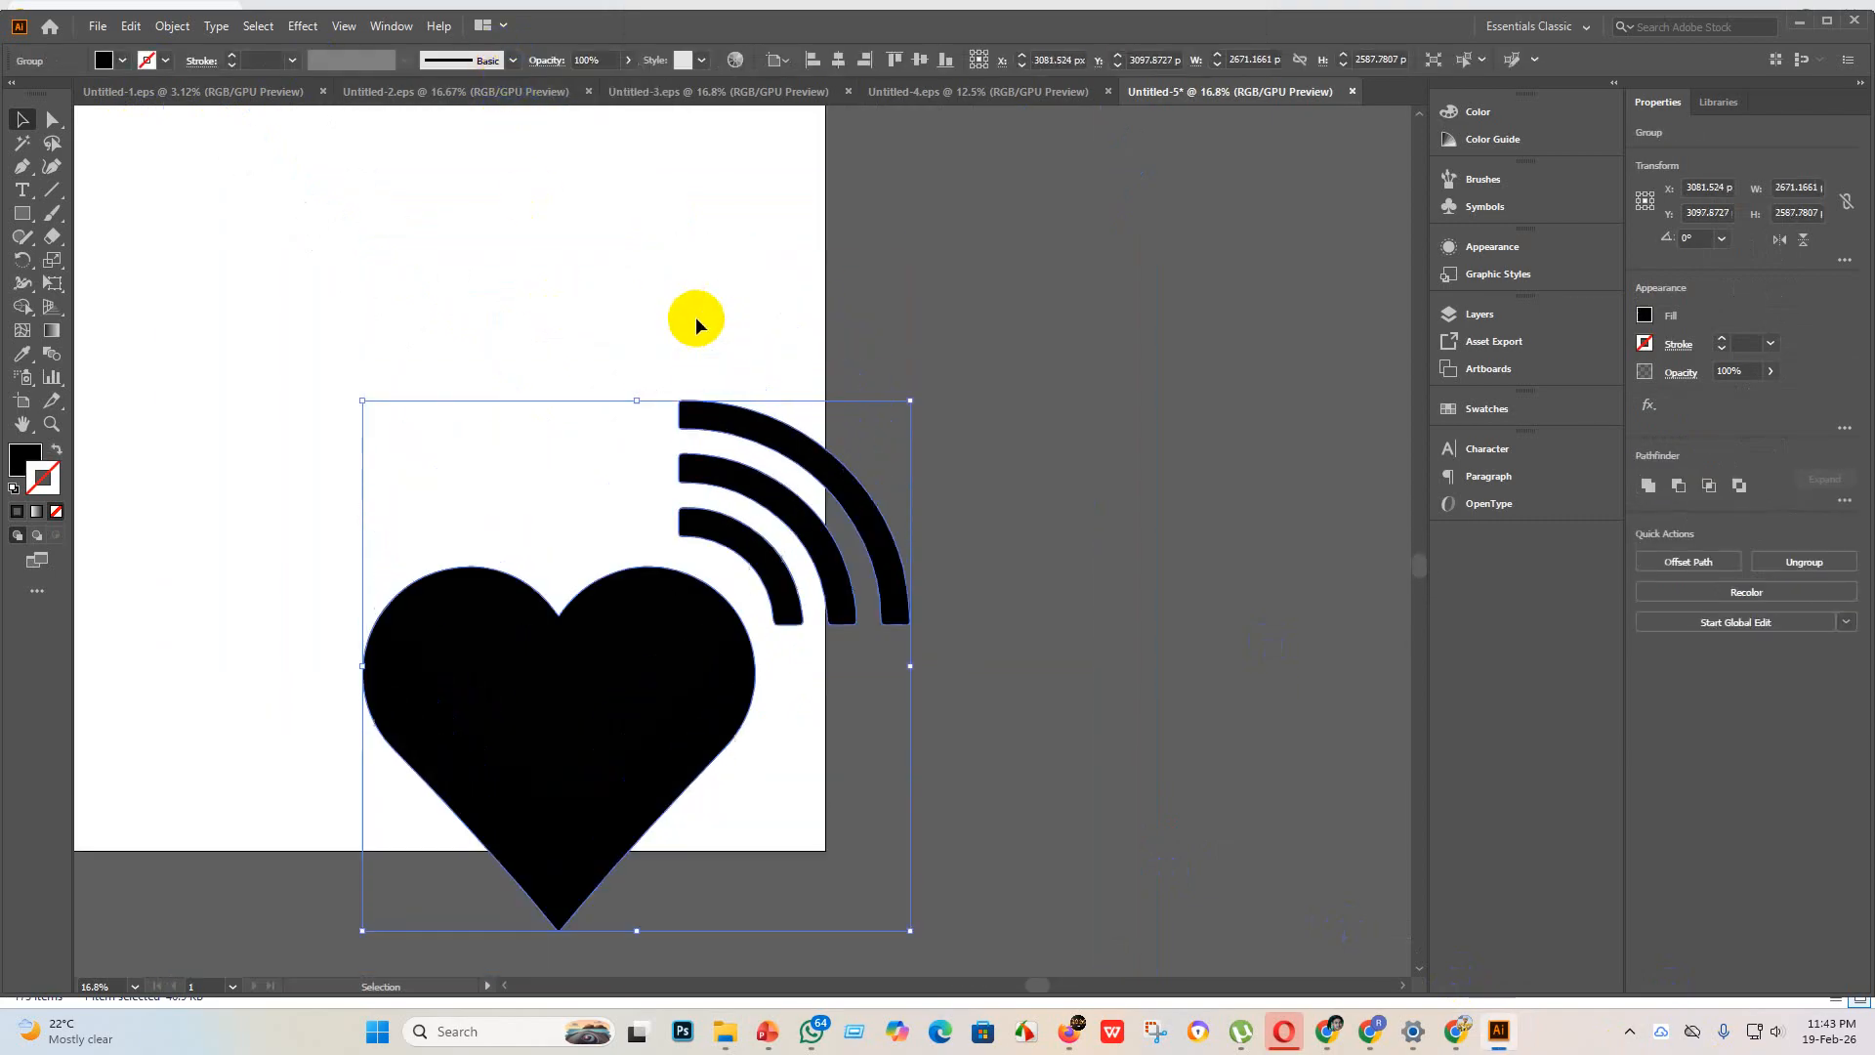
click(839, 63)
click(920, 61)
scroll(727, 426, up, 3)
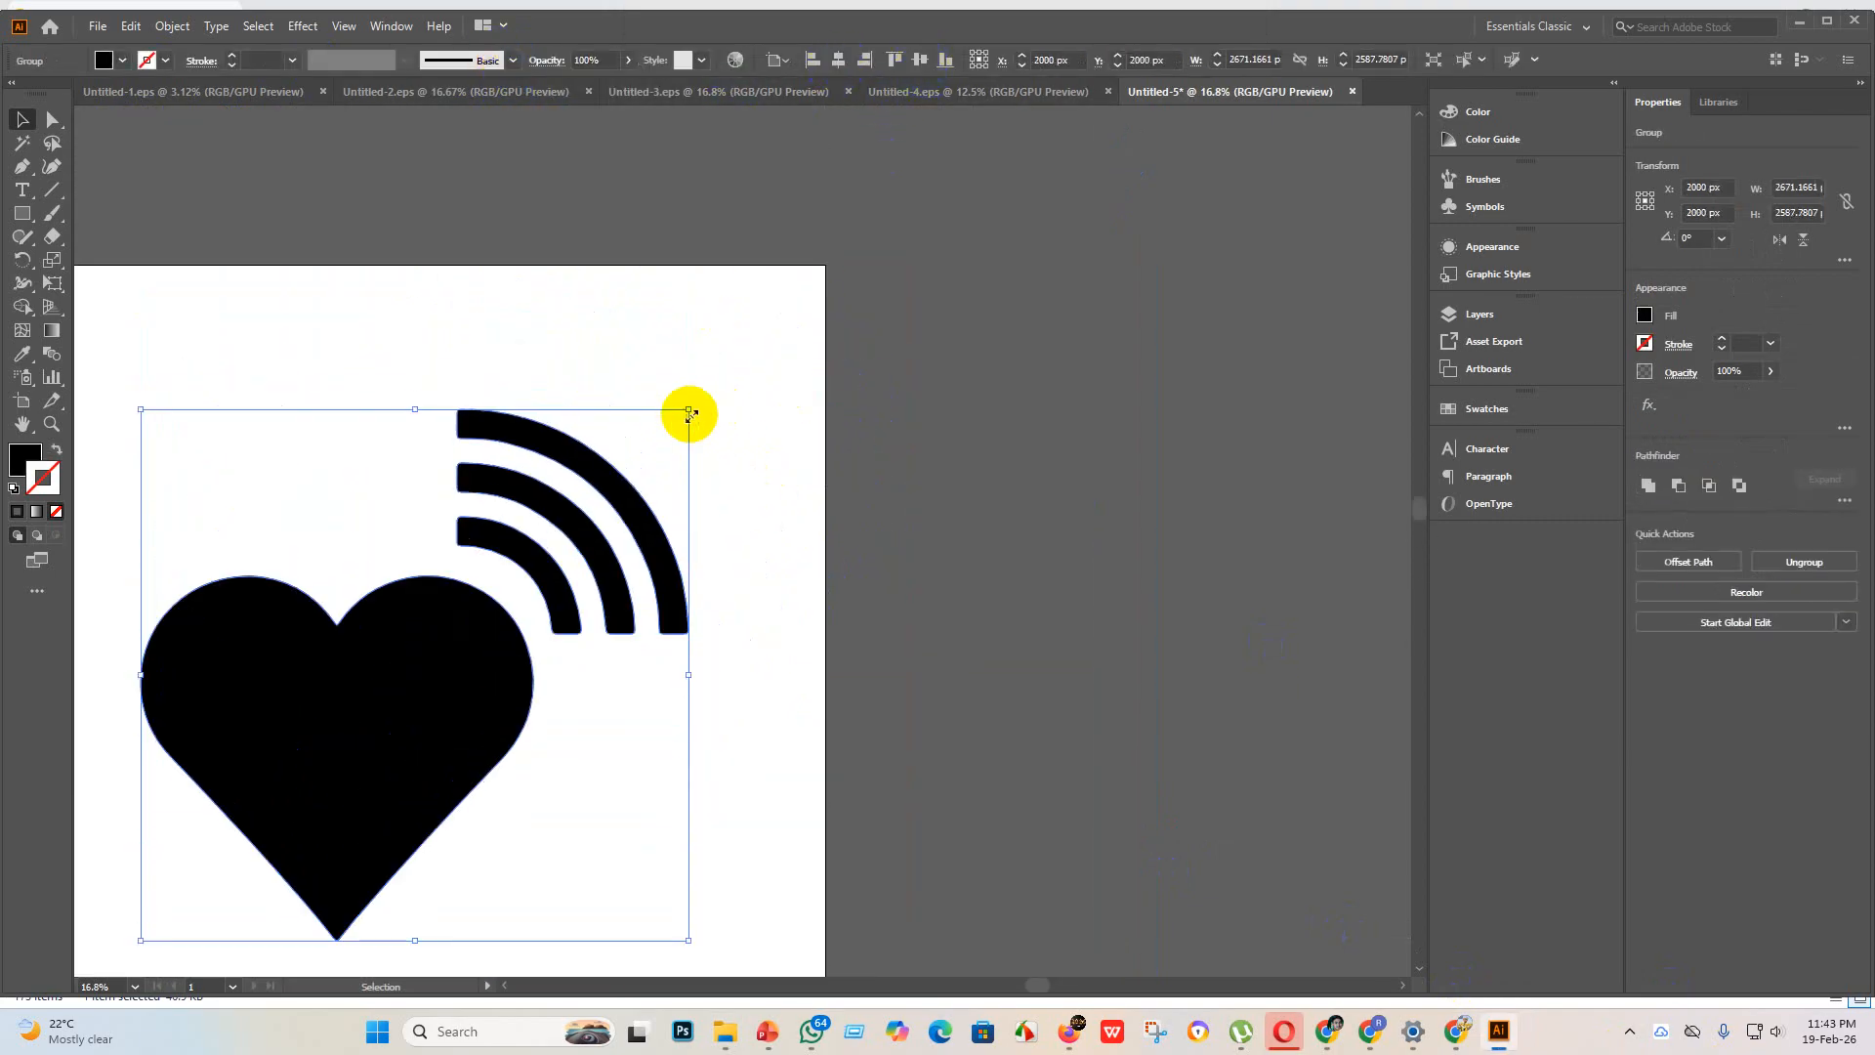
drag(690, 414, 947, 159)
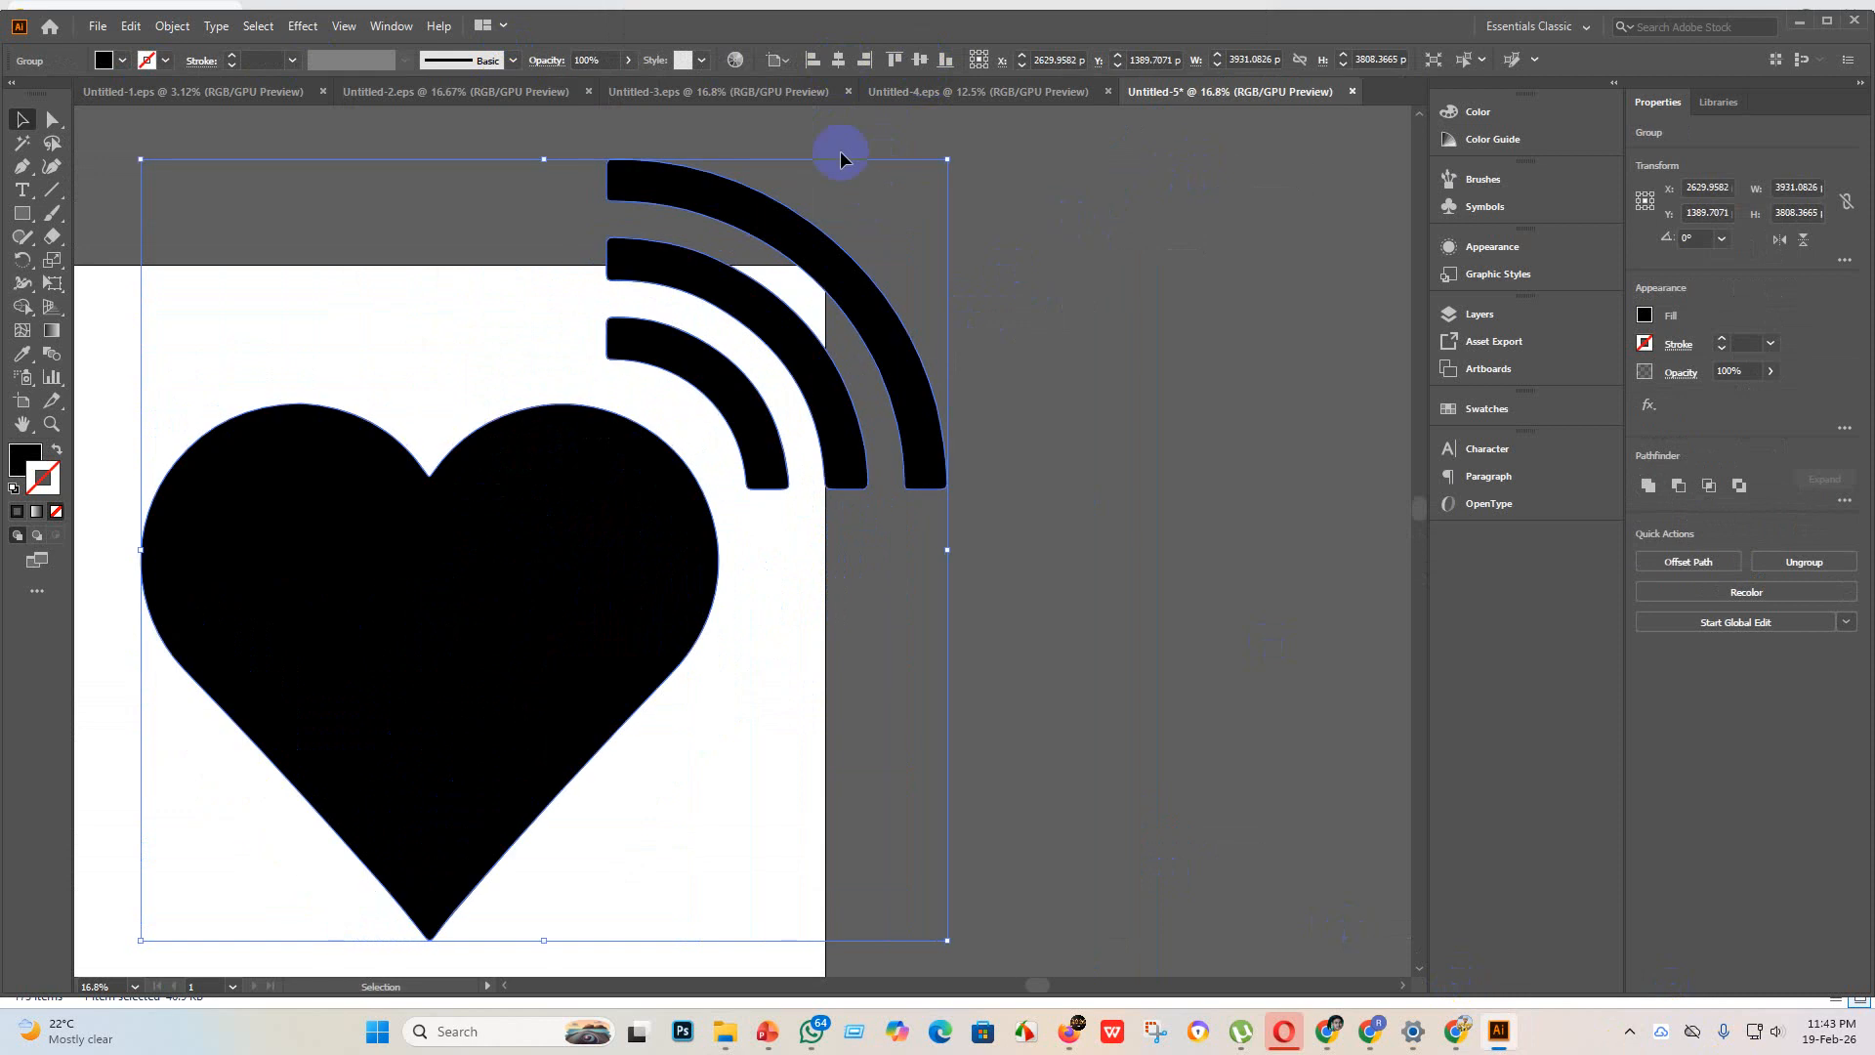
click(839, 61)
click(920, 61)
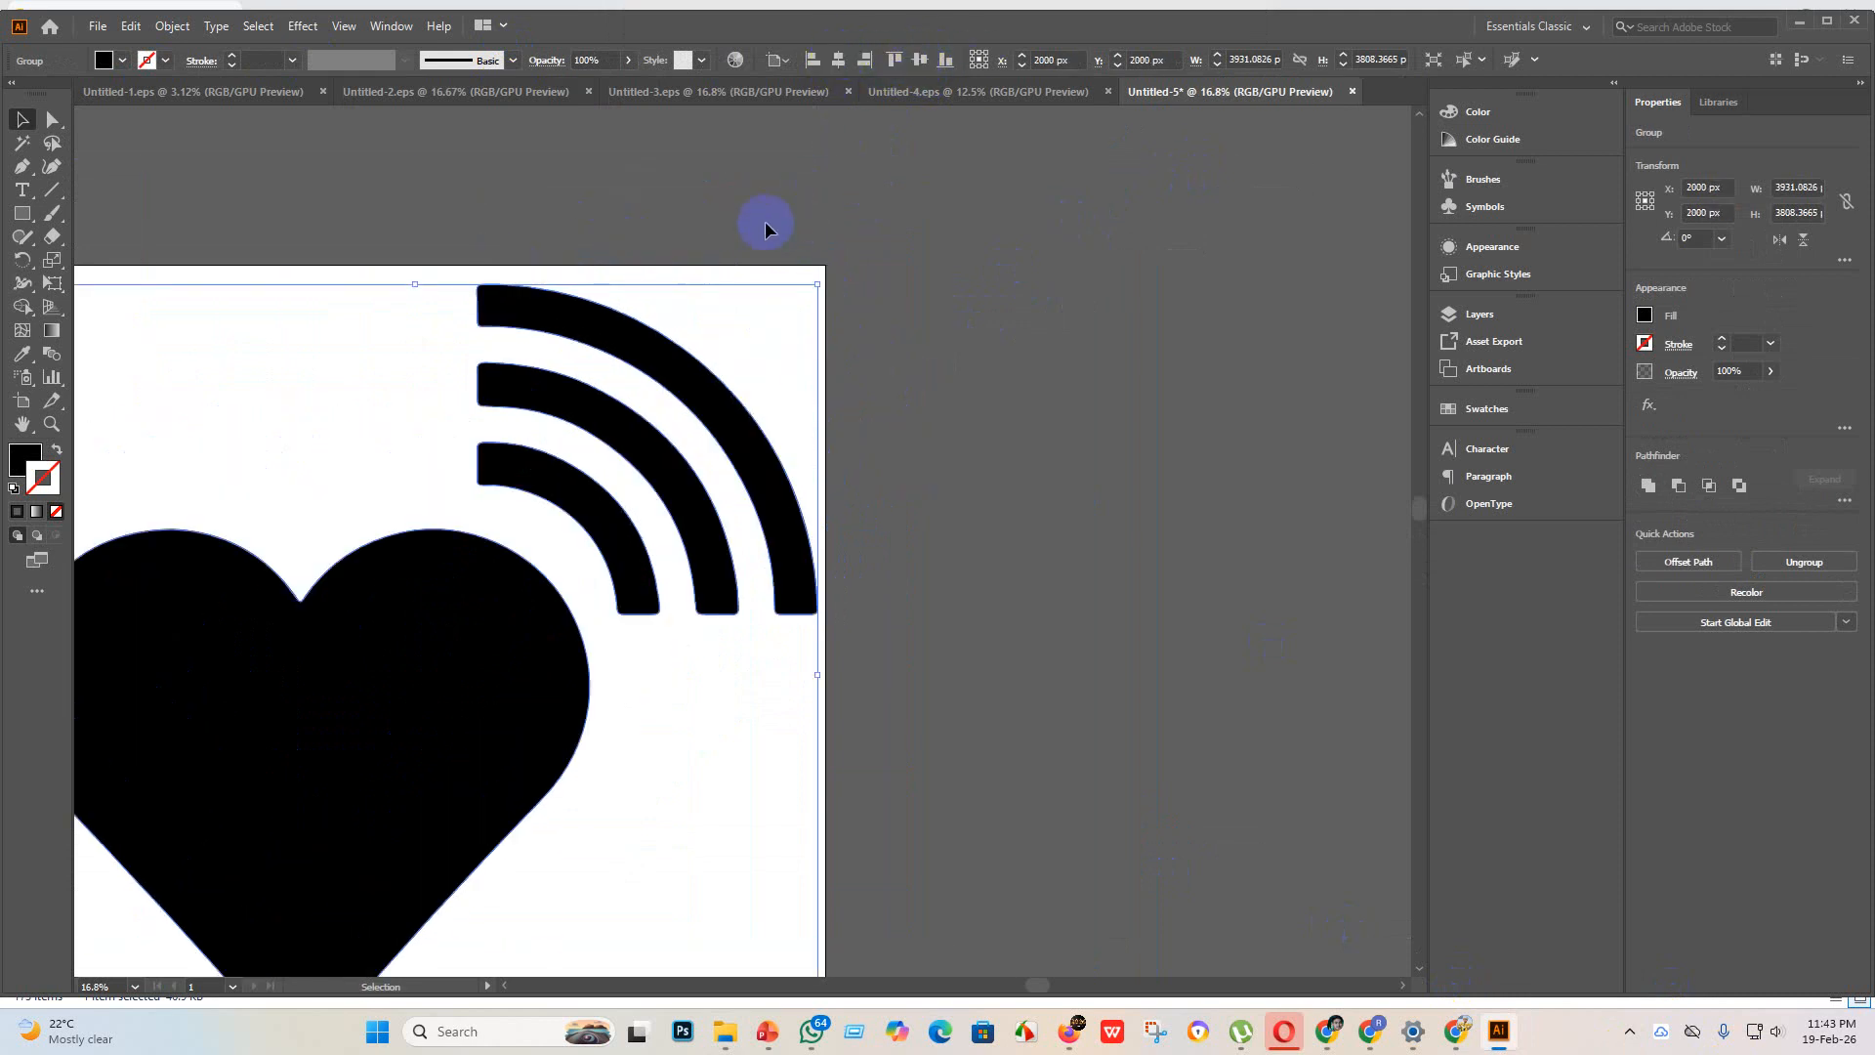
scroll(878, 491, down, 2)
scroll(871, 534, down, 3)
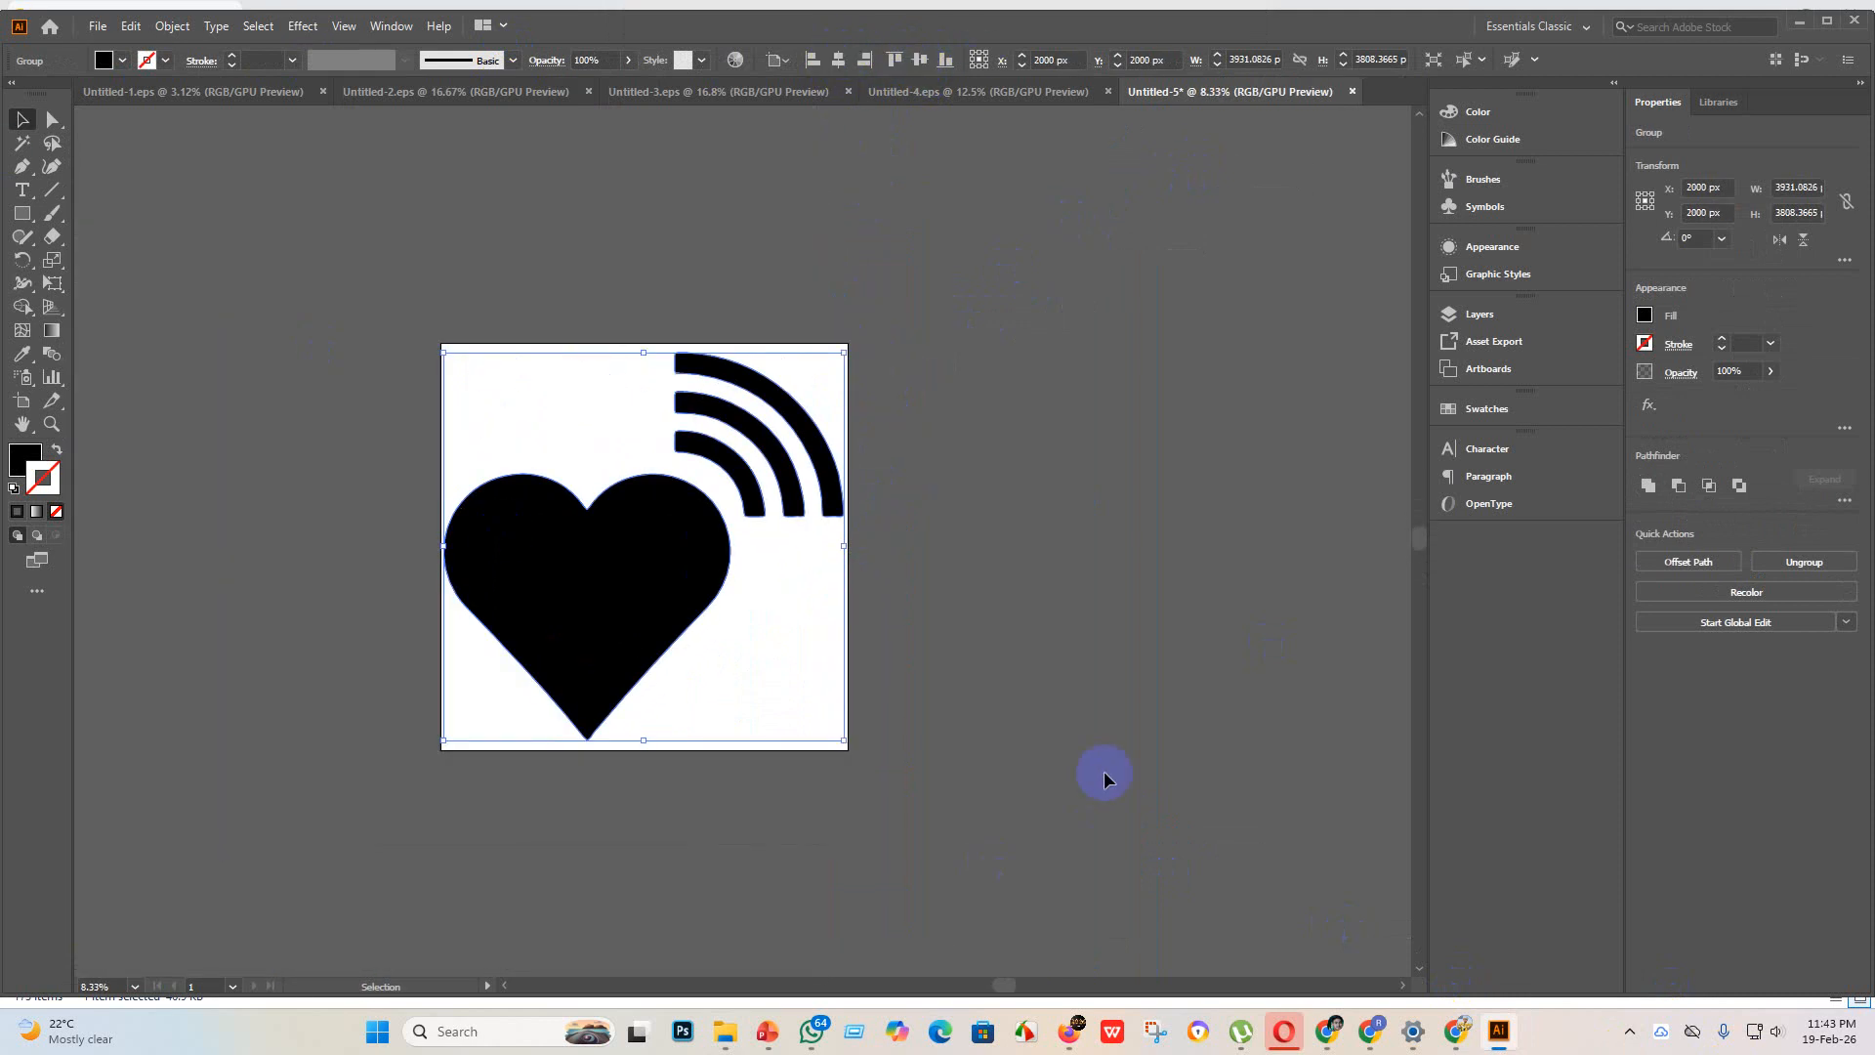
click(514, 149)
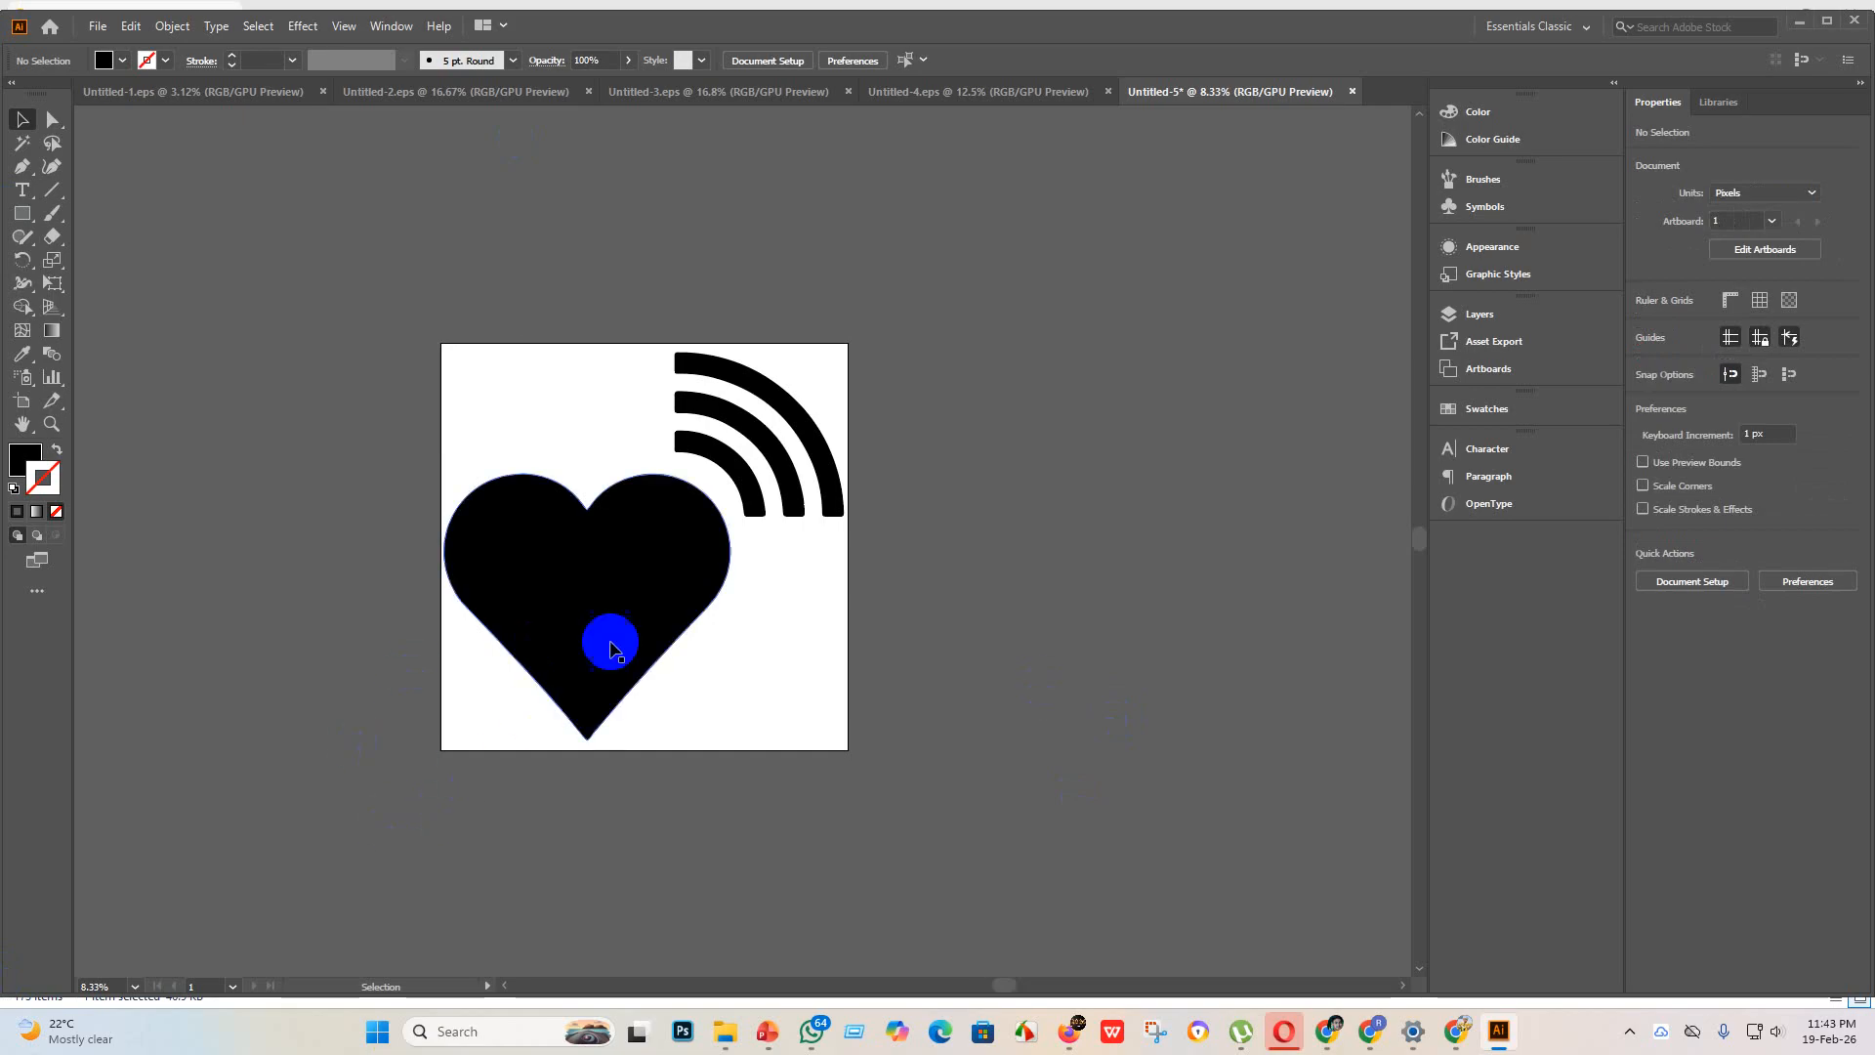
scroll(678, 564, up, 3)
scroll(667, 584, down, 2)
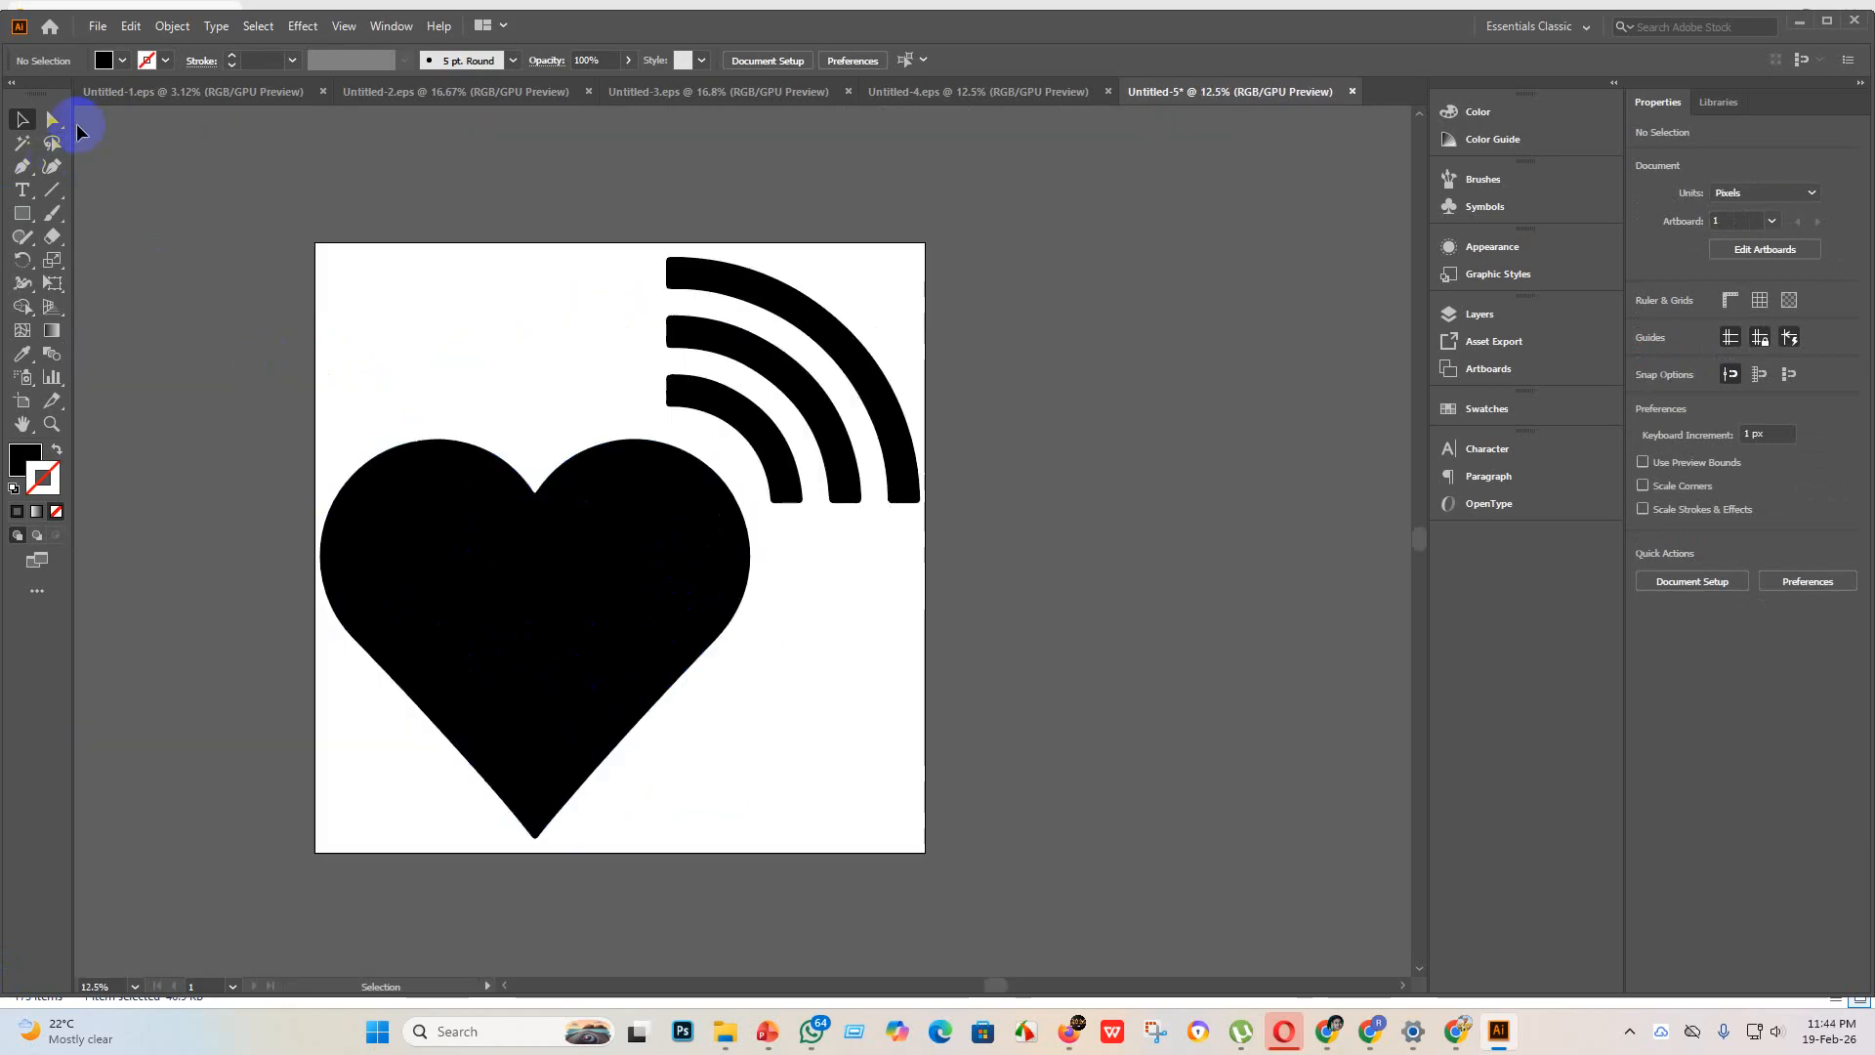
Step: Save the heart signal artwork as Untitled-5 in EPS format in the "eps 3" folder, using the Illustrator 10 EPS version
click(97, 27)
click(164, 196)
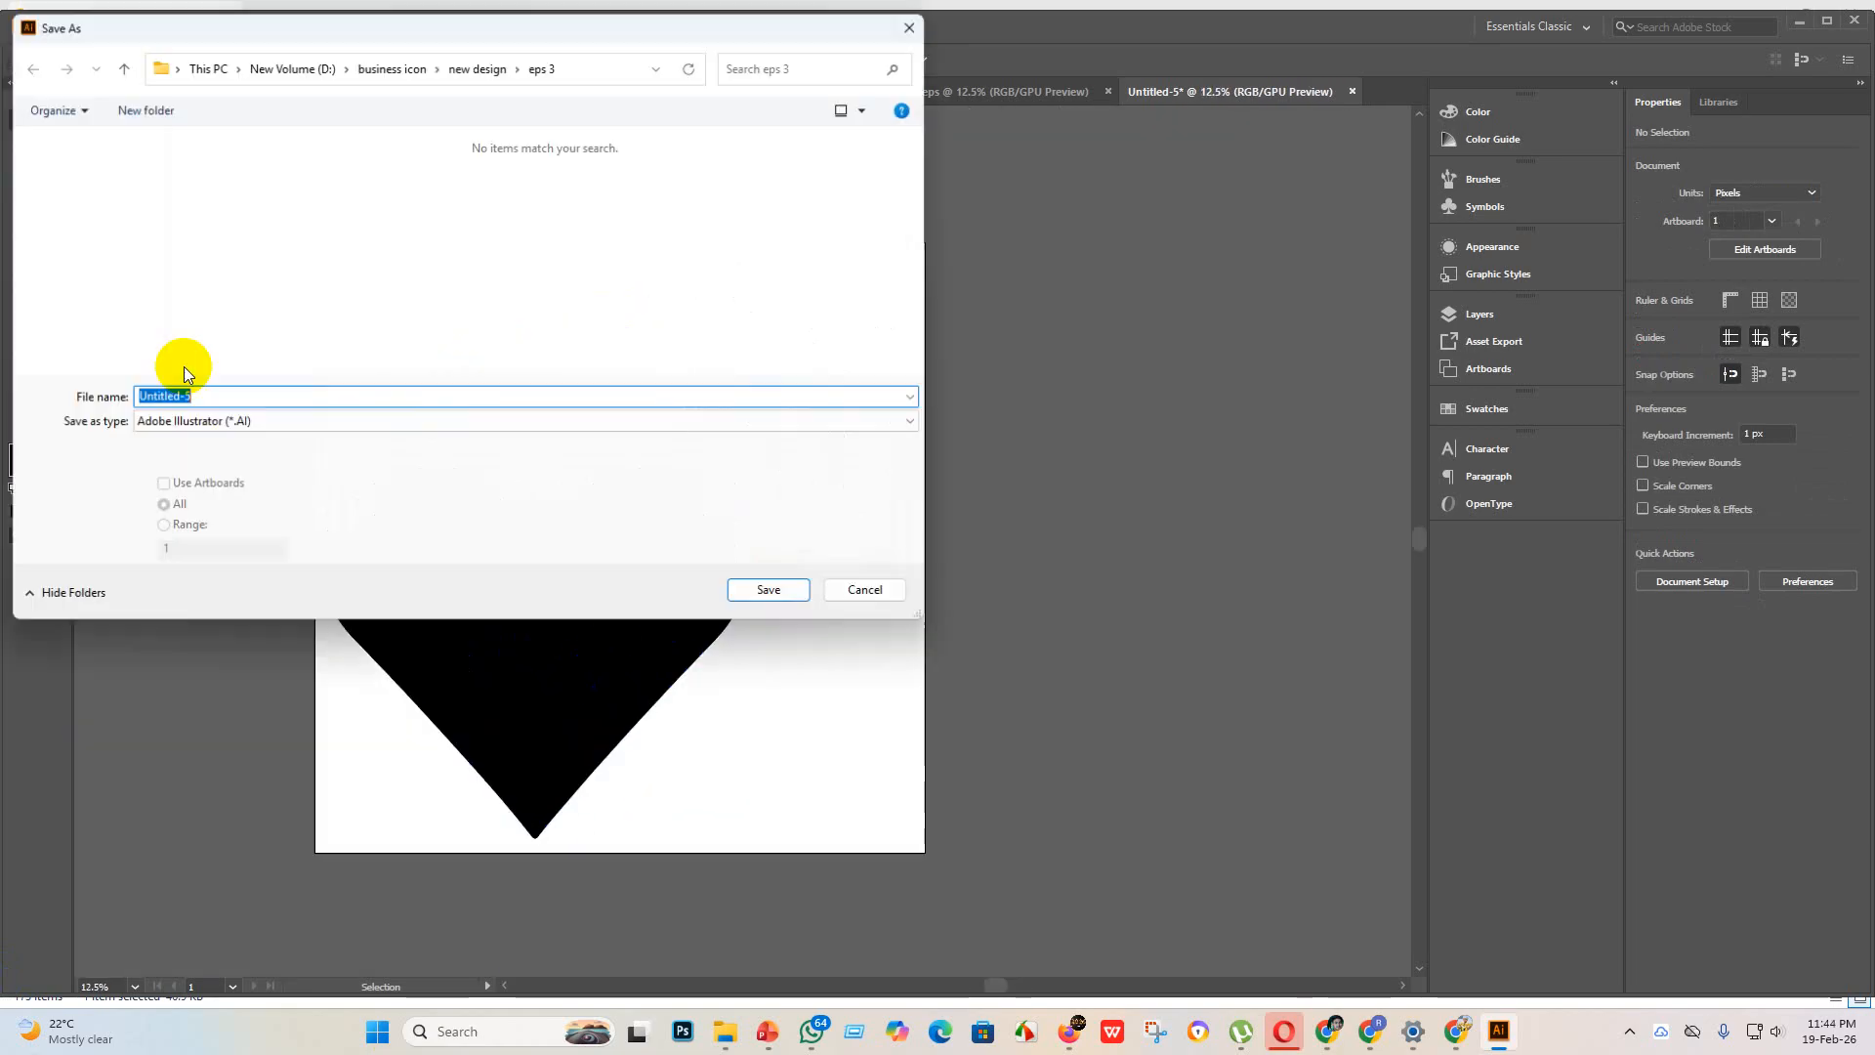
click(295, 421)
click(230, 470)
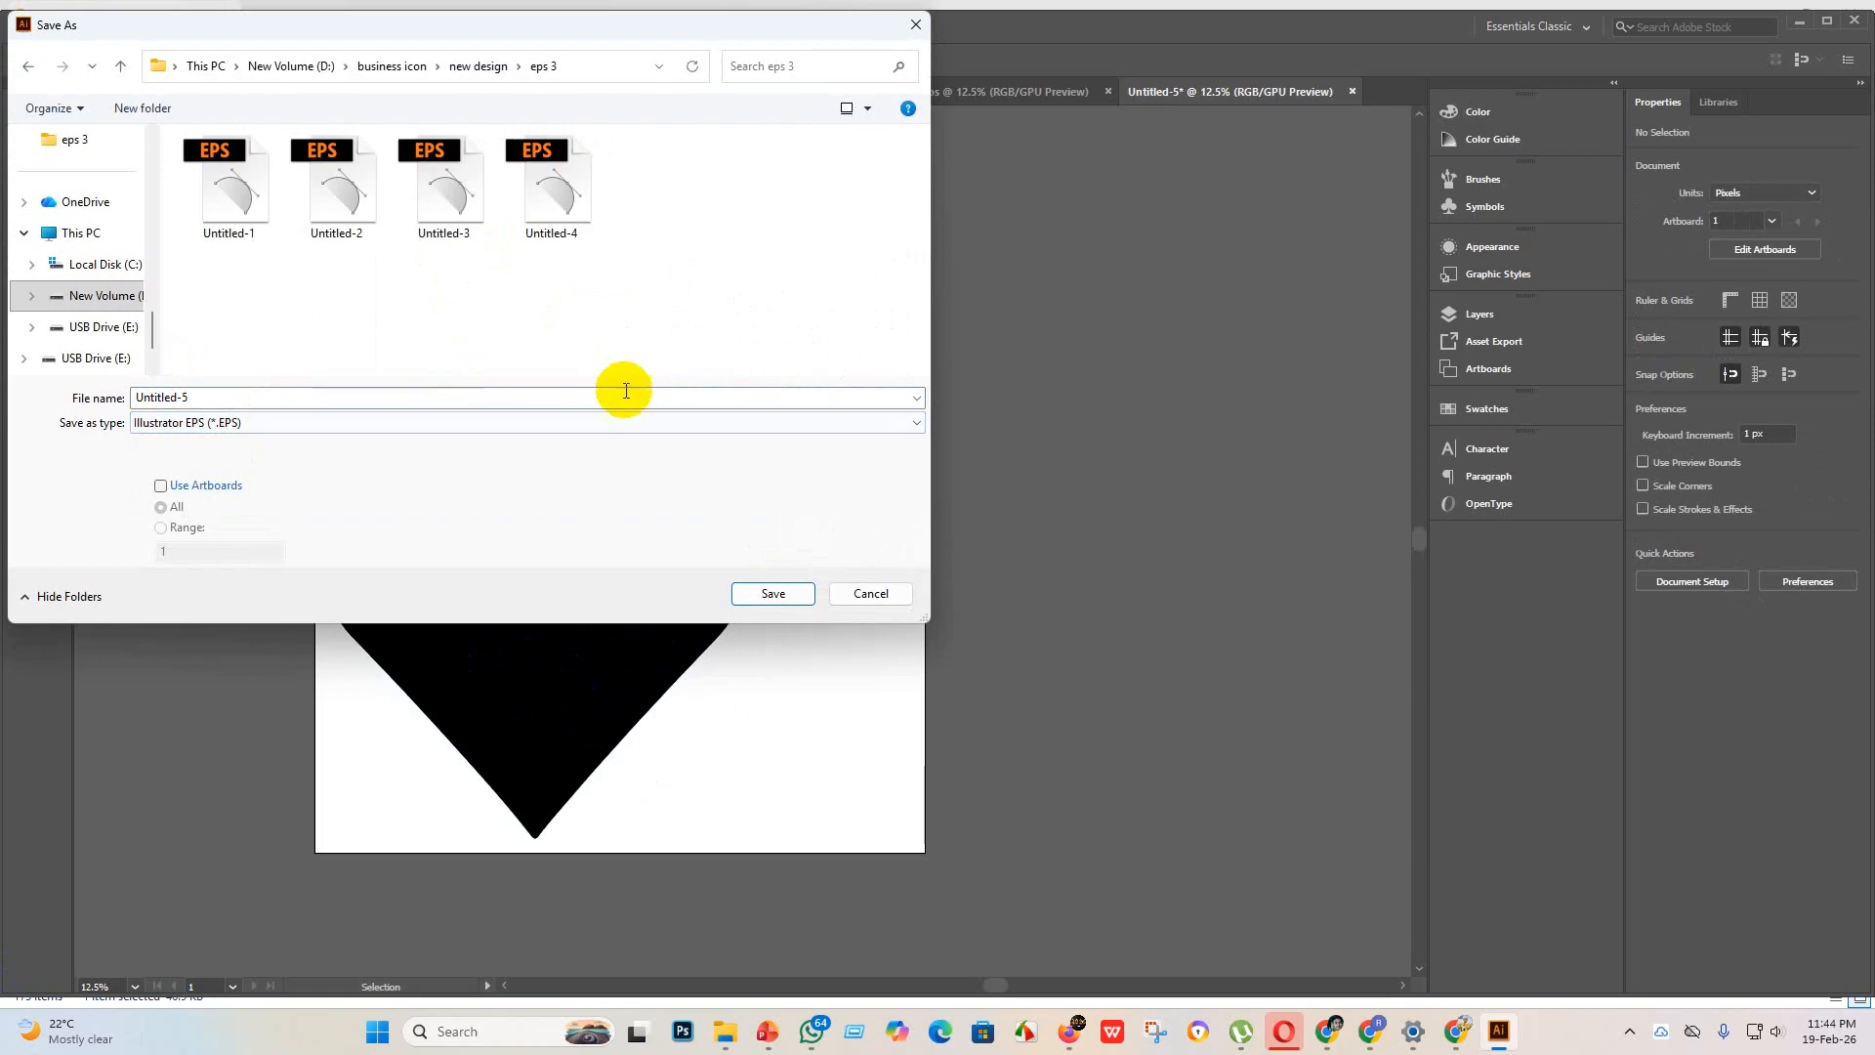
click(759, 592)
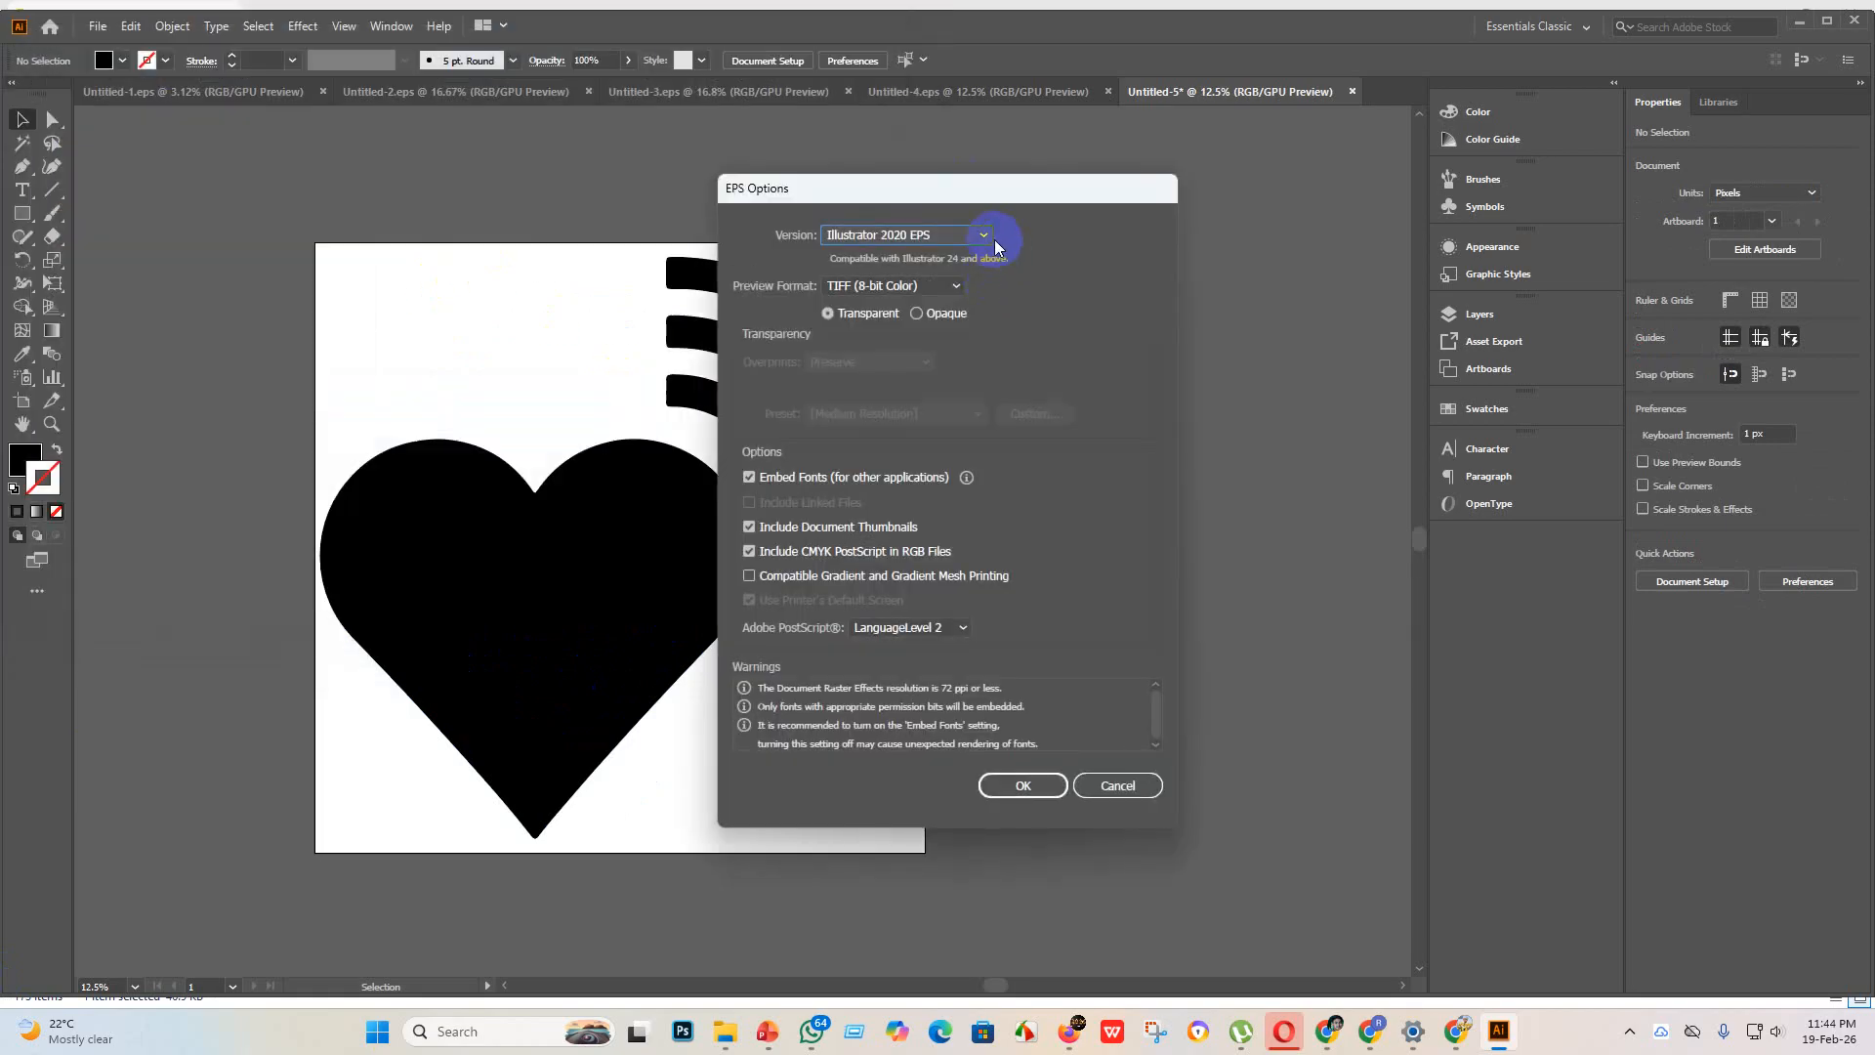
click(982, 236)
click(884, 476)
click(1023, 785)
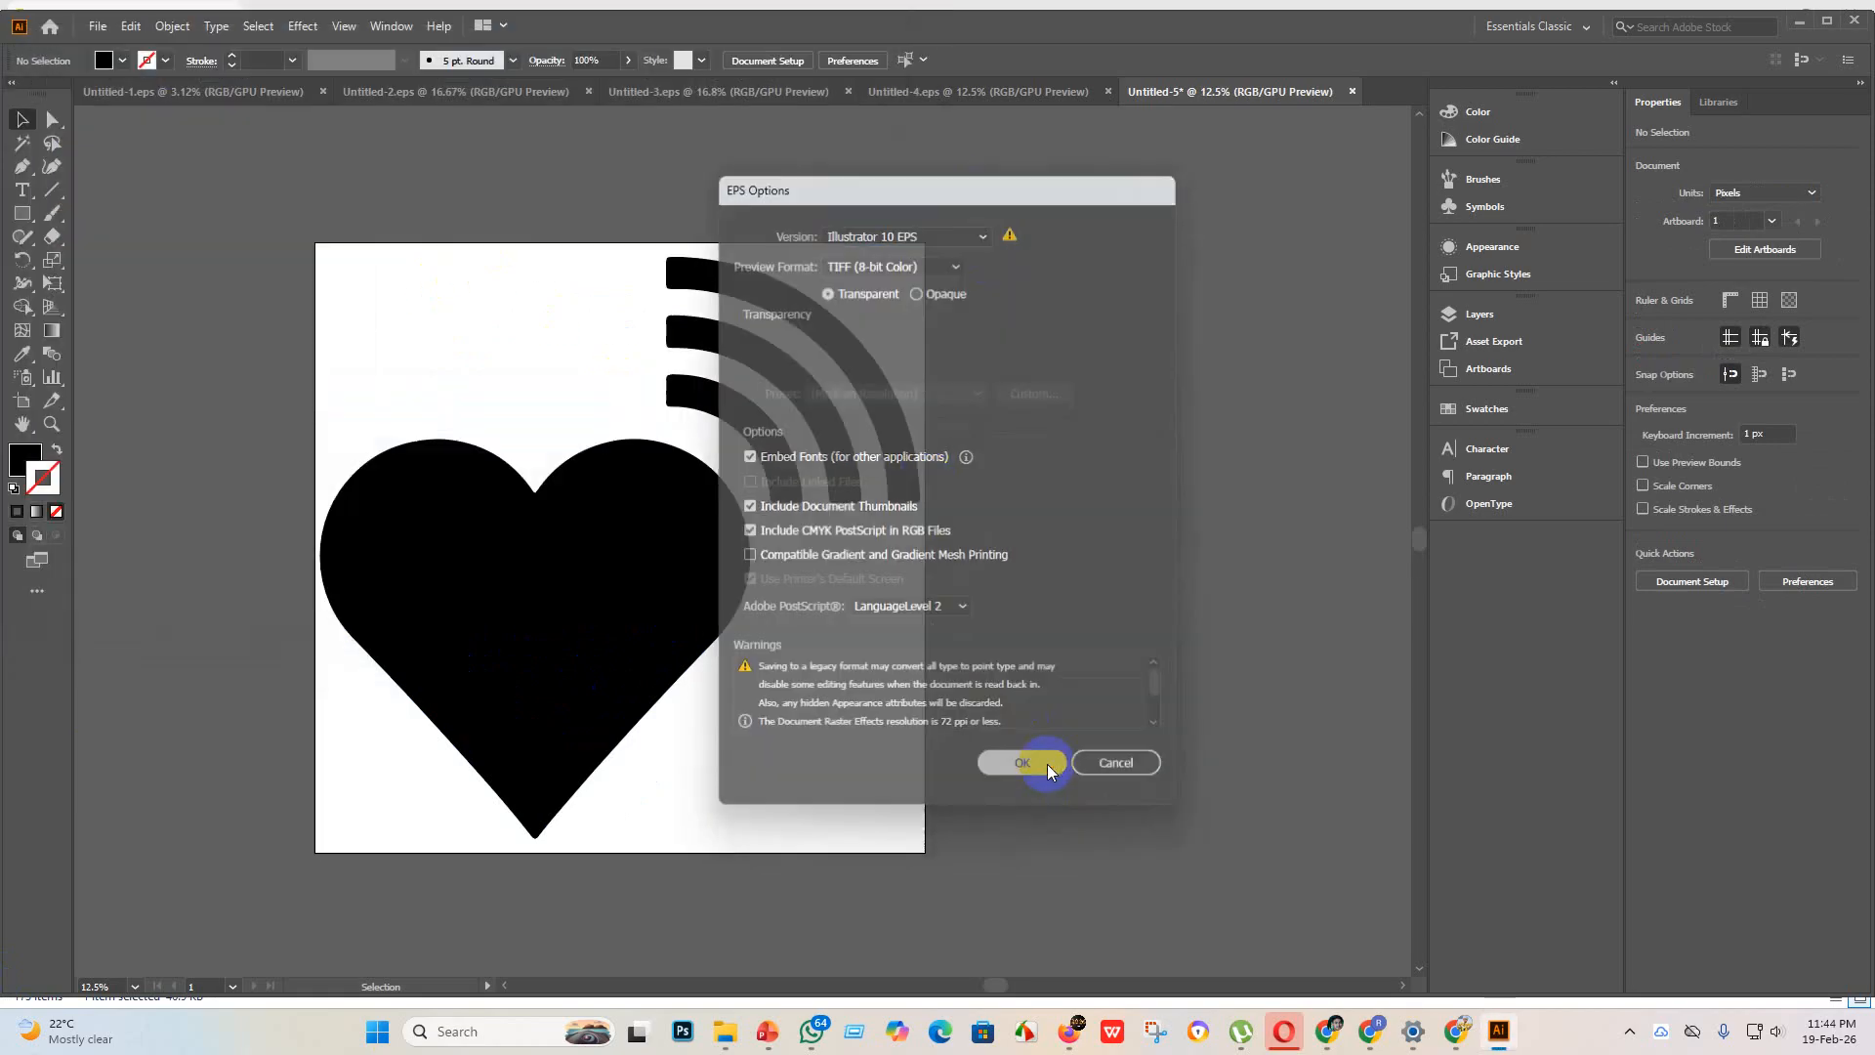
click(1033, 545)
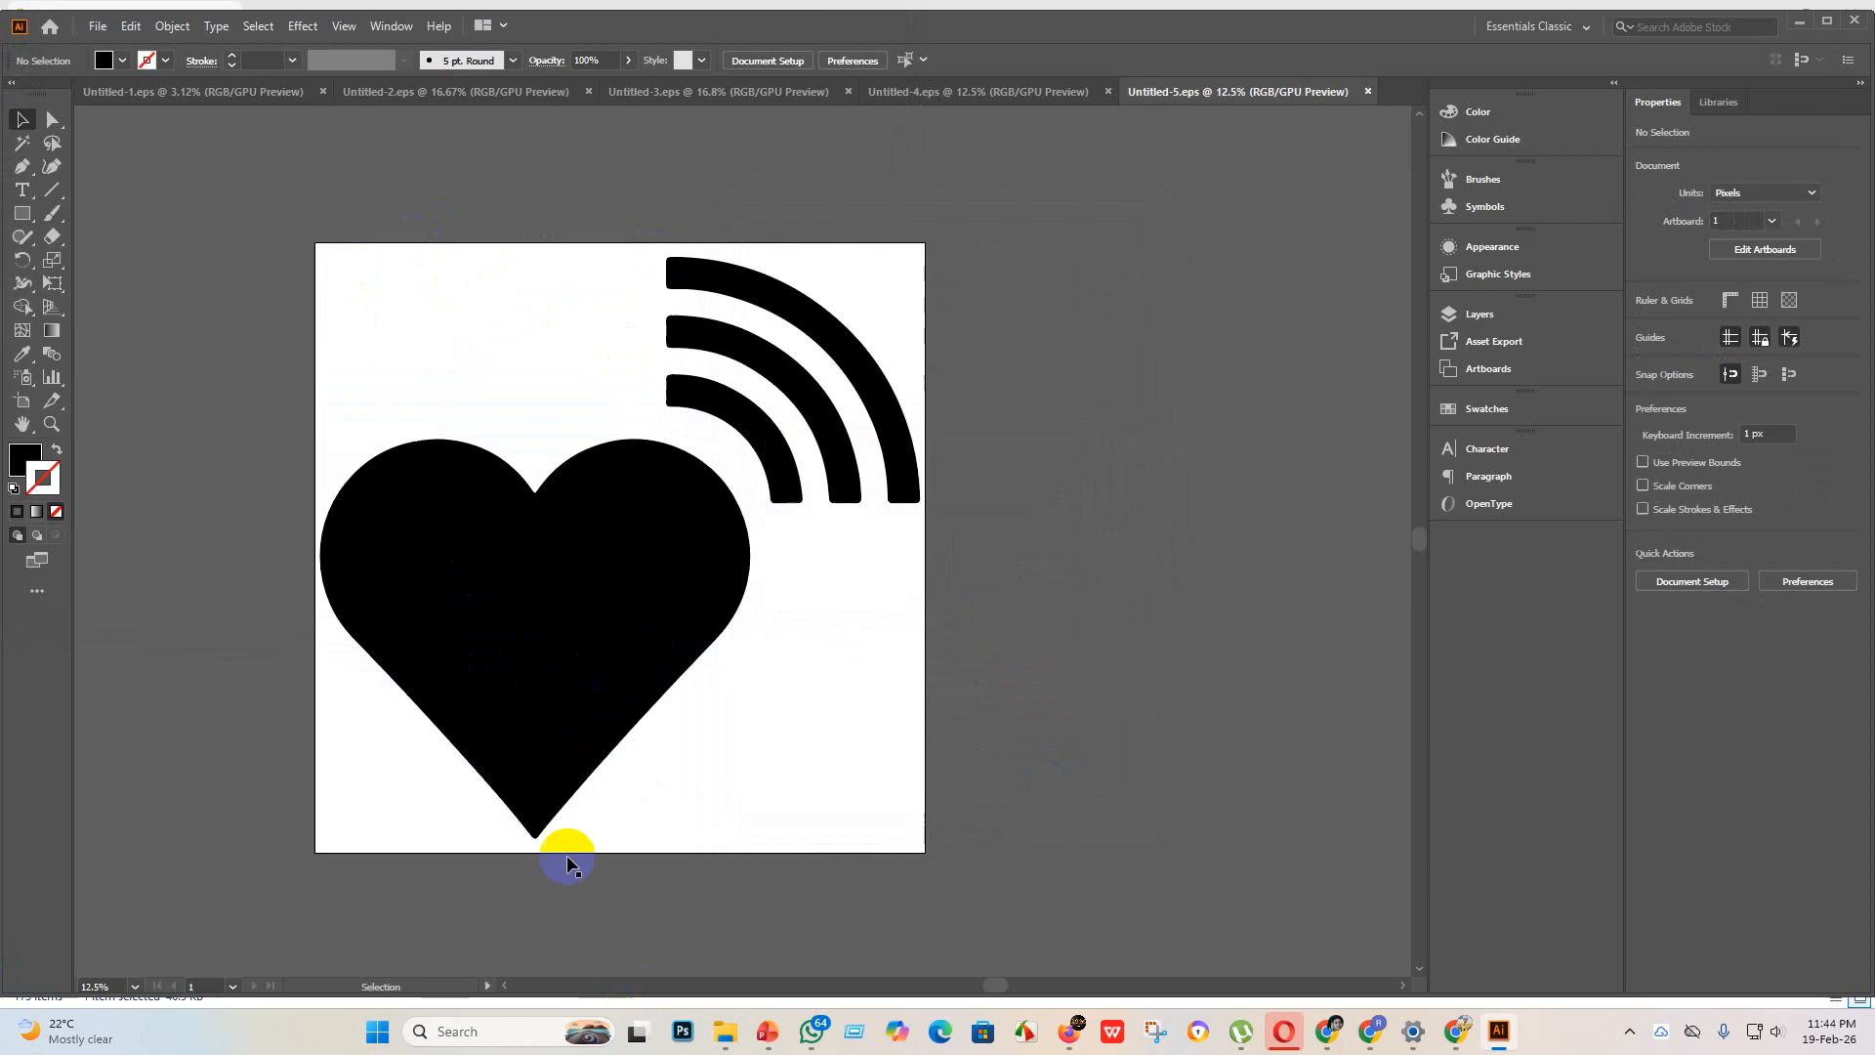
Step: Export the heart signal artwork as a JPEG using artboards, in RGB at quality 10 (Maximum) and High (300 ppi) resolution
click(96, 20)
mouse_move(115, 371)
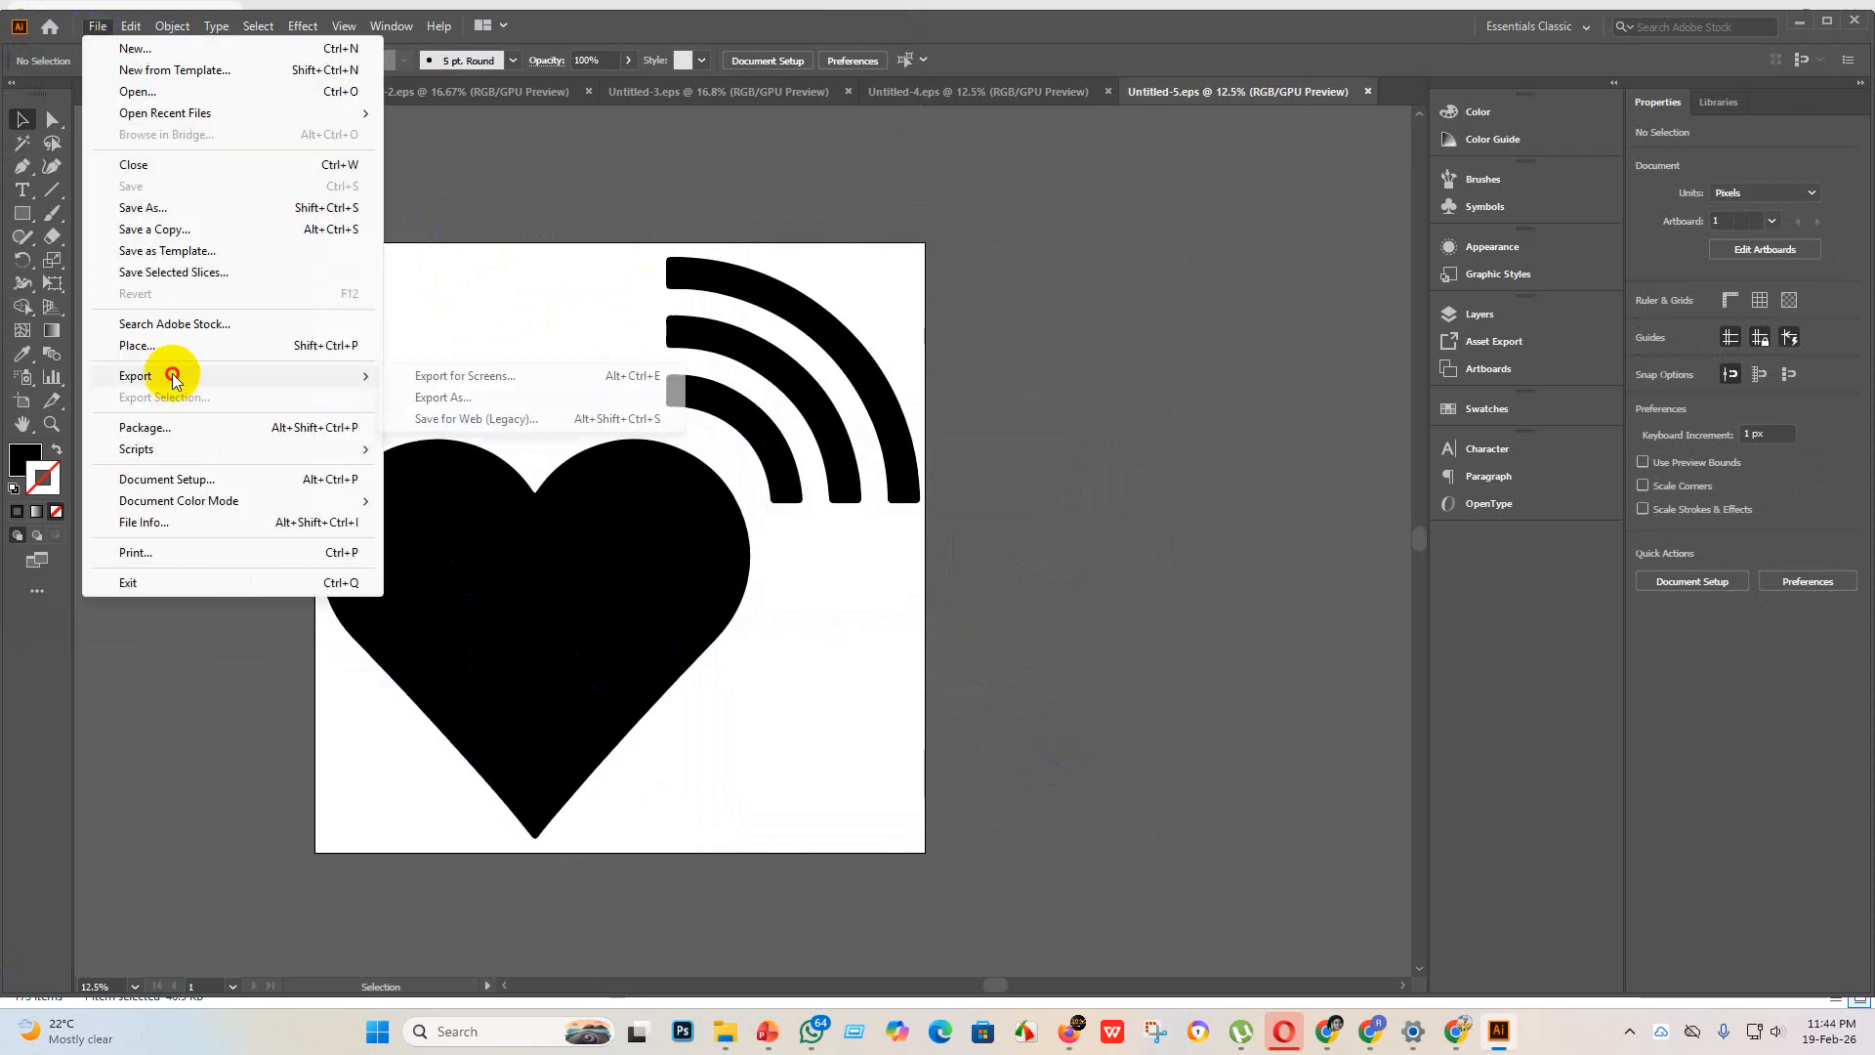
click(478, 400)
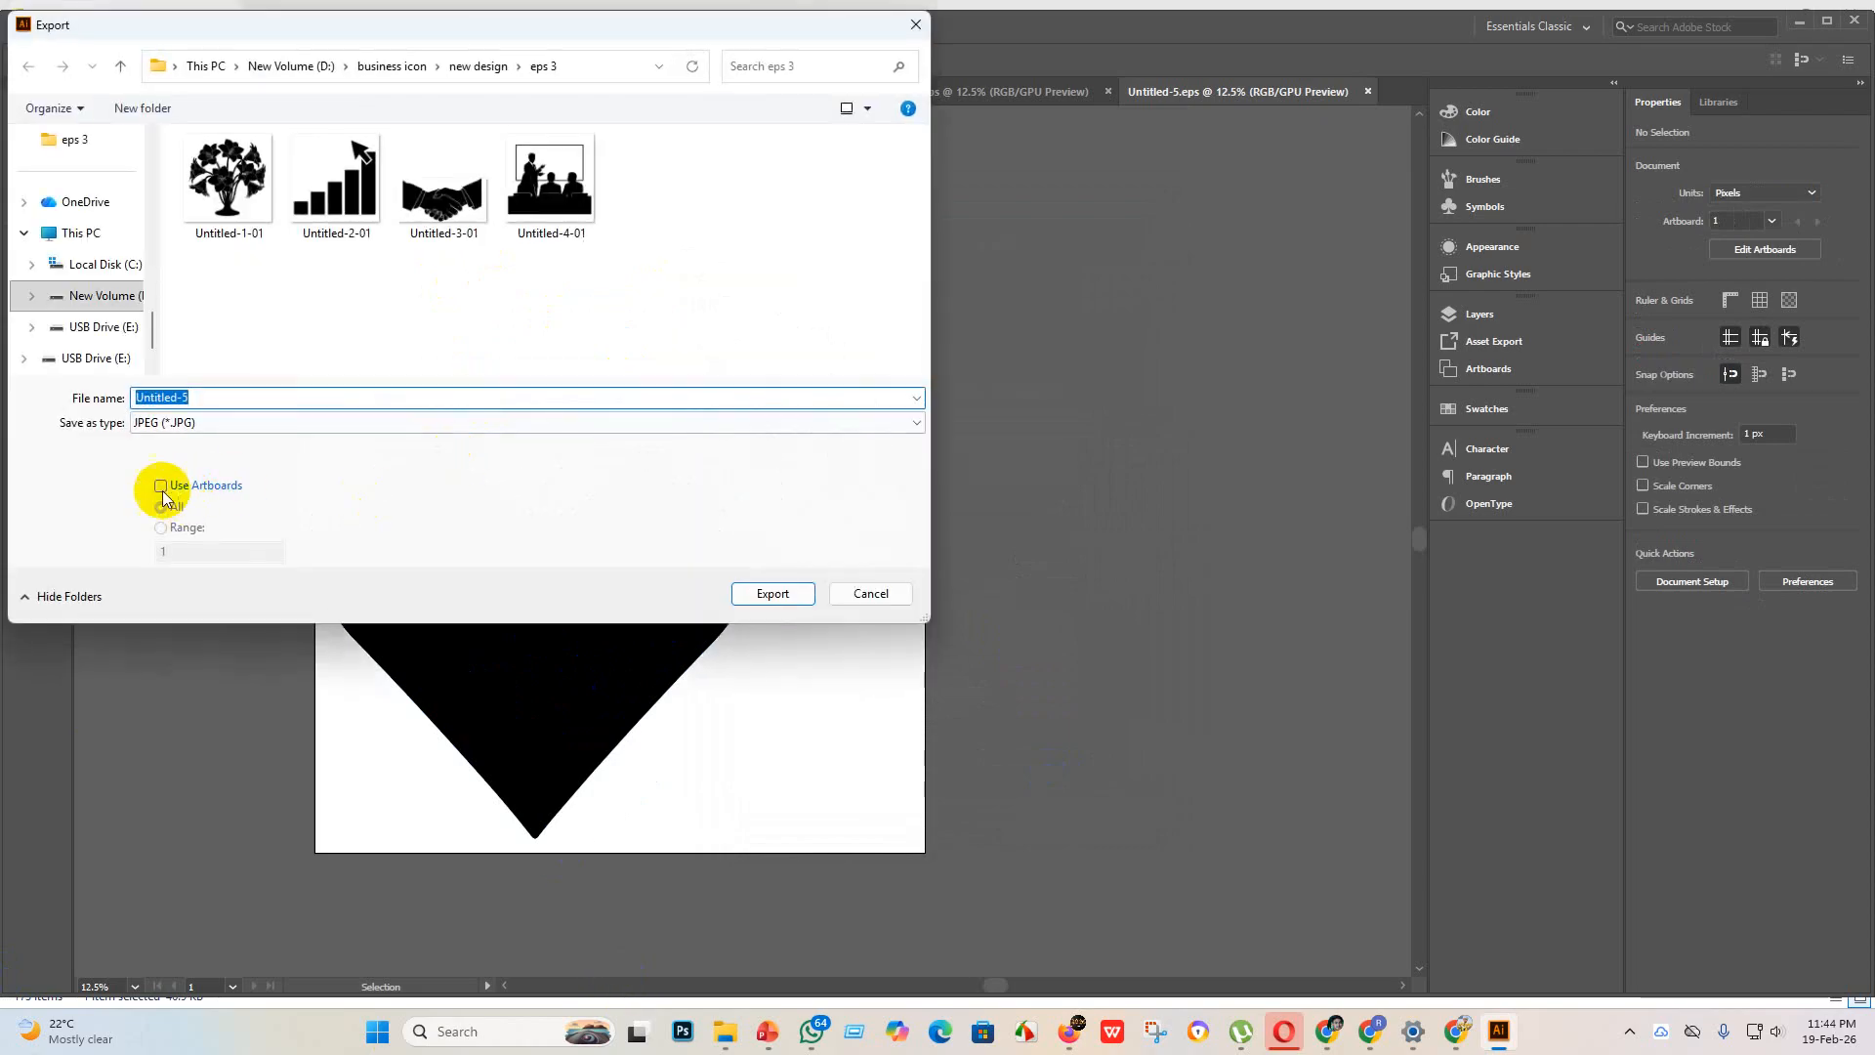
click(160, 486)
click(772, 592)
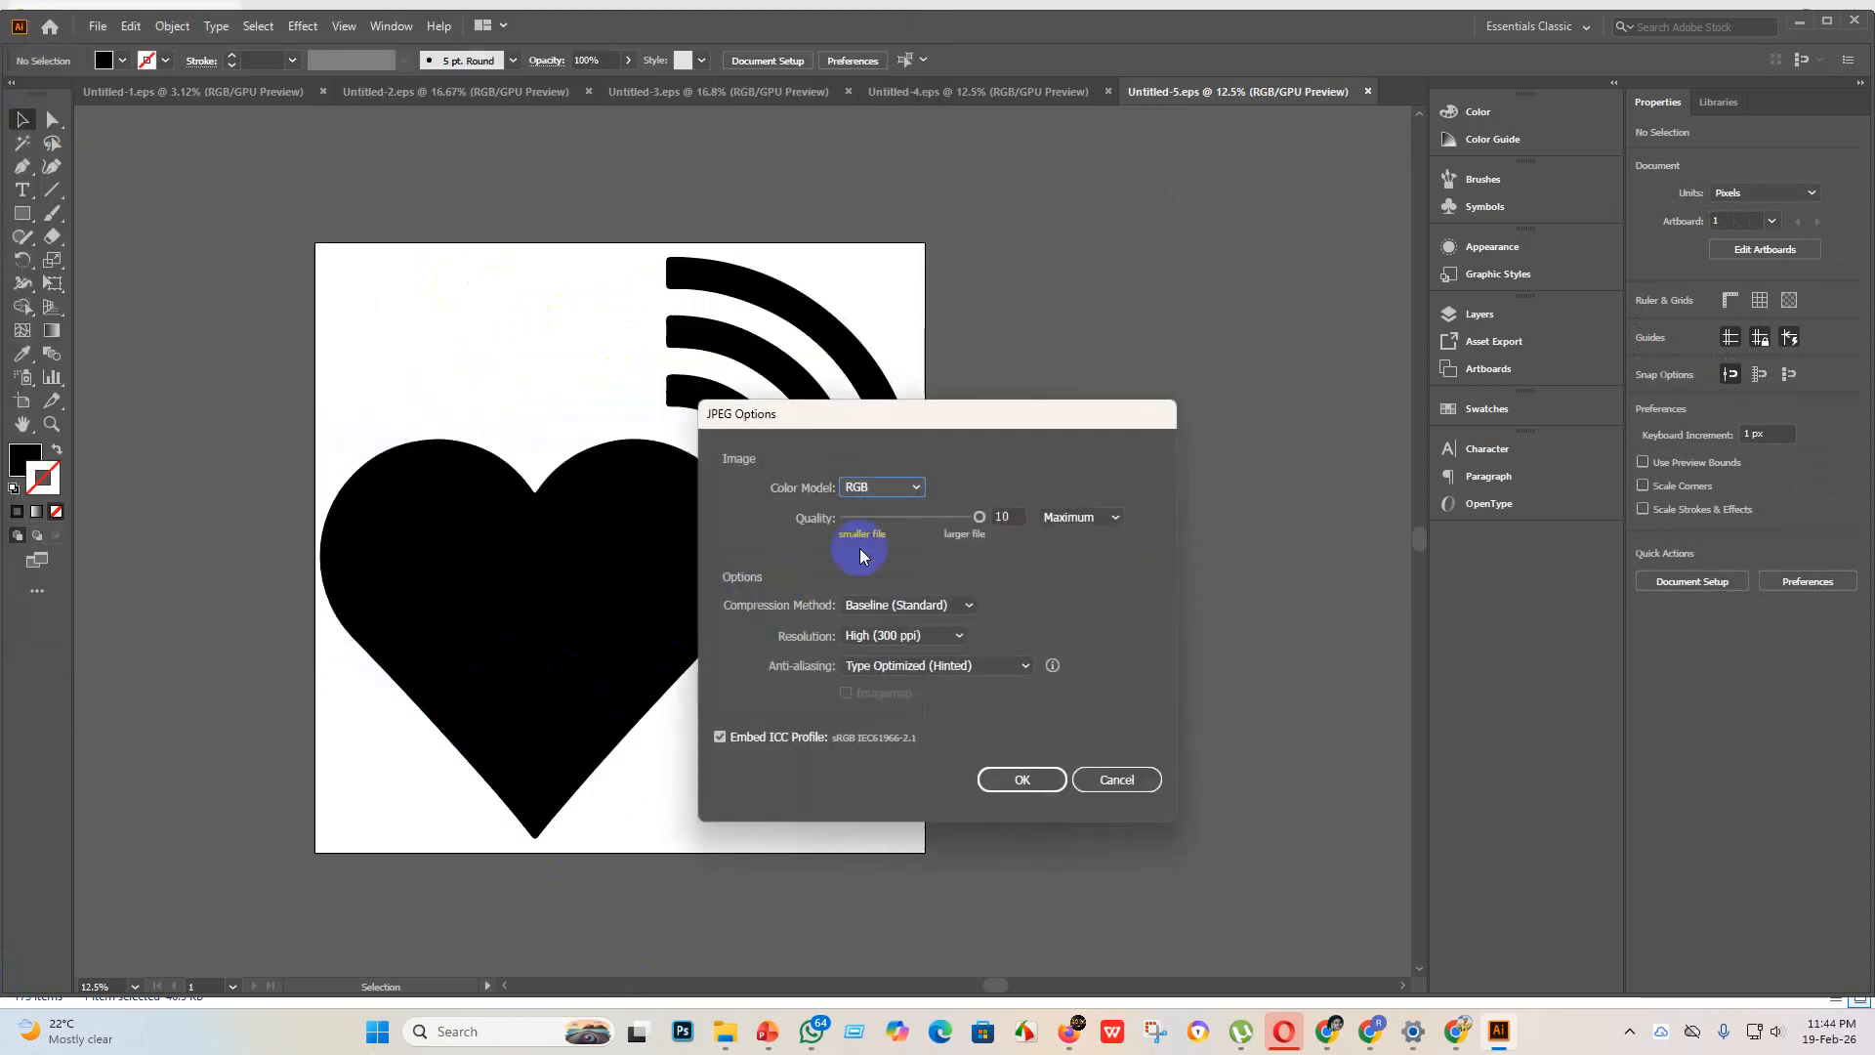
click(1015, 778)
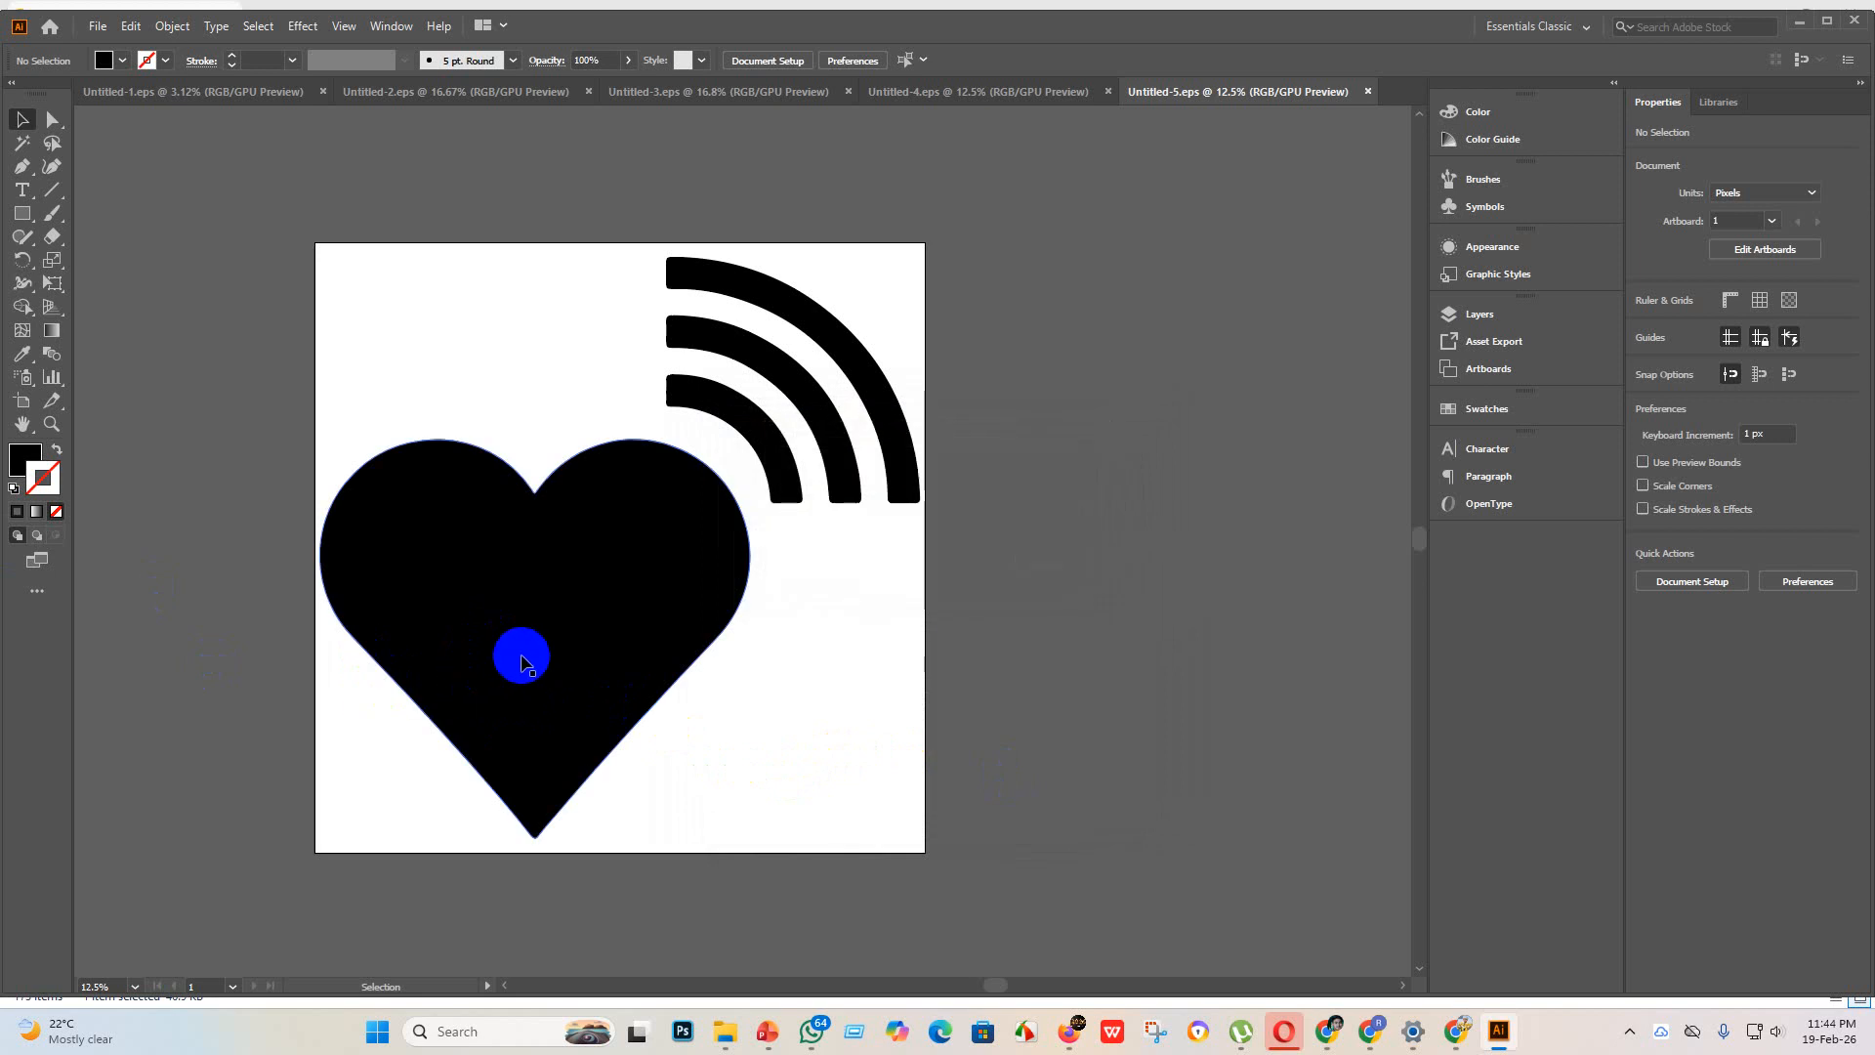
Step: Create a new 4000 x 4000 px document with one artboard
click(98, 25)
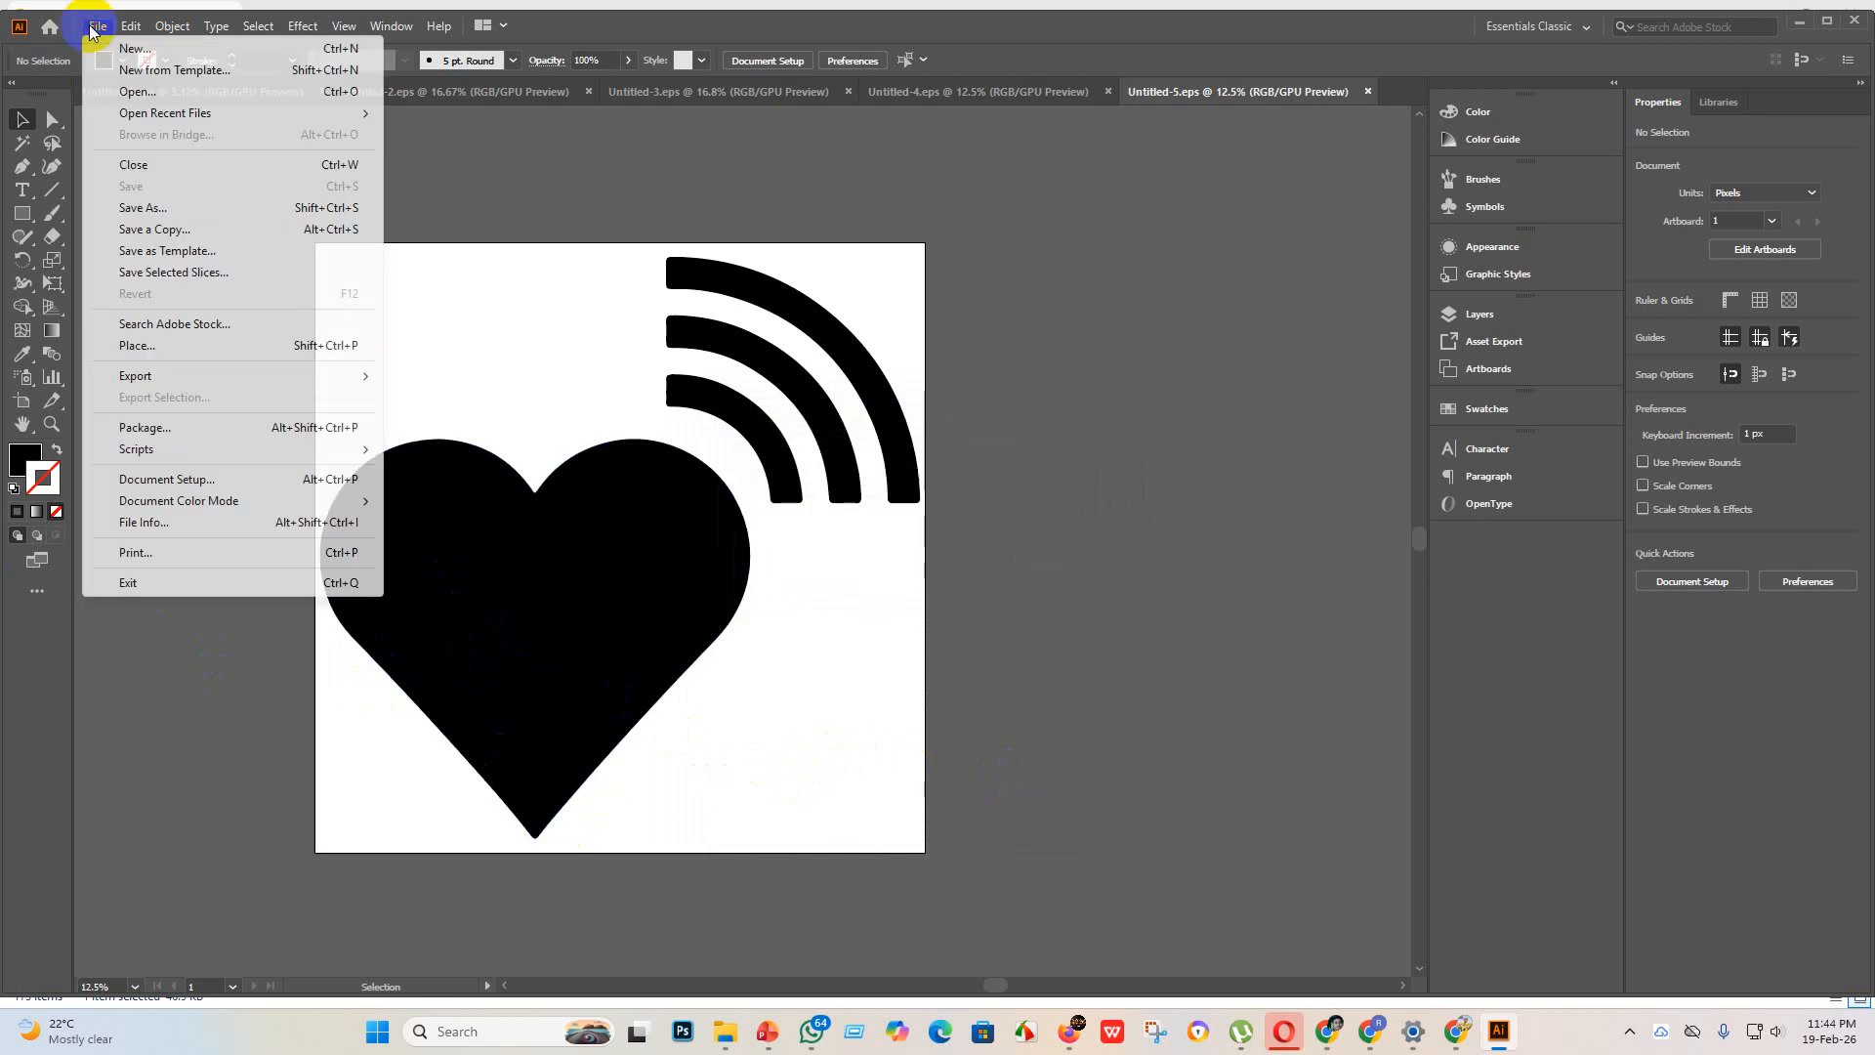
click(127, 47)
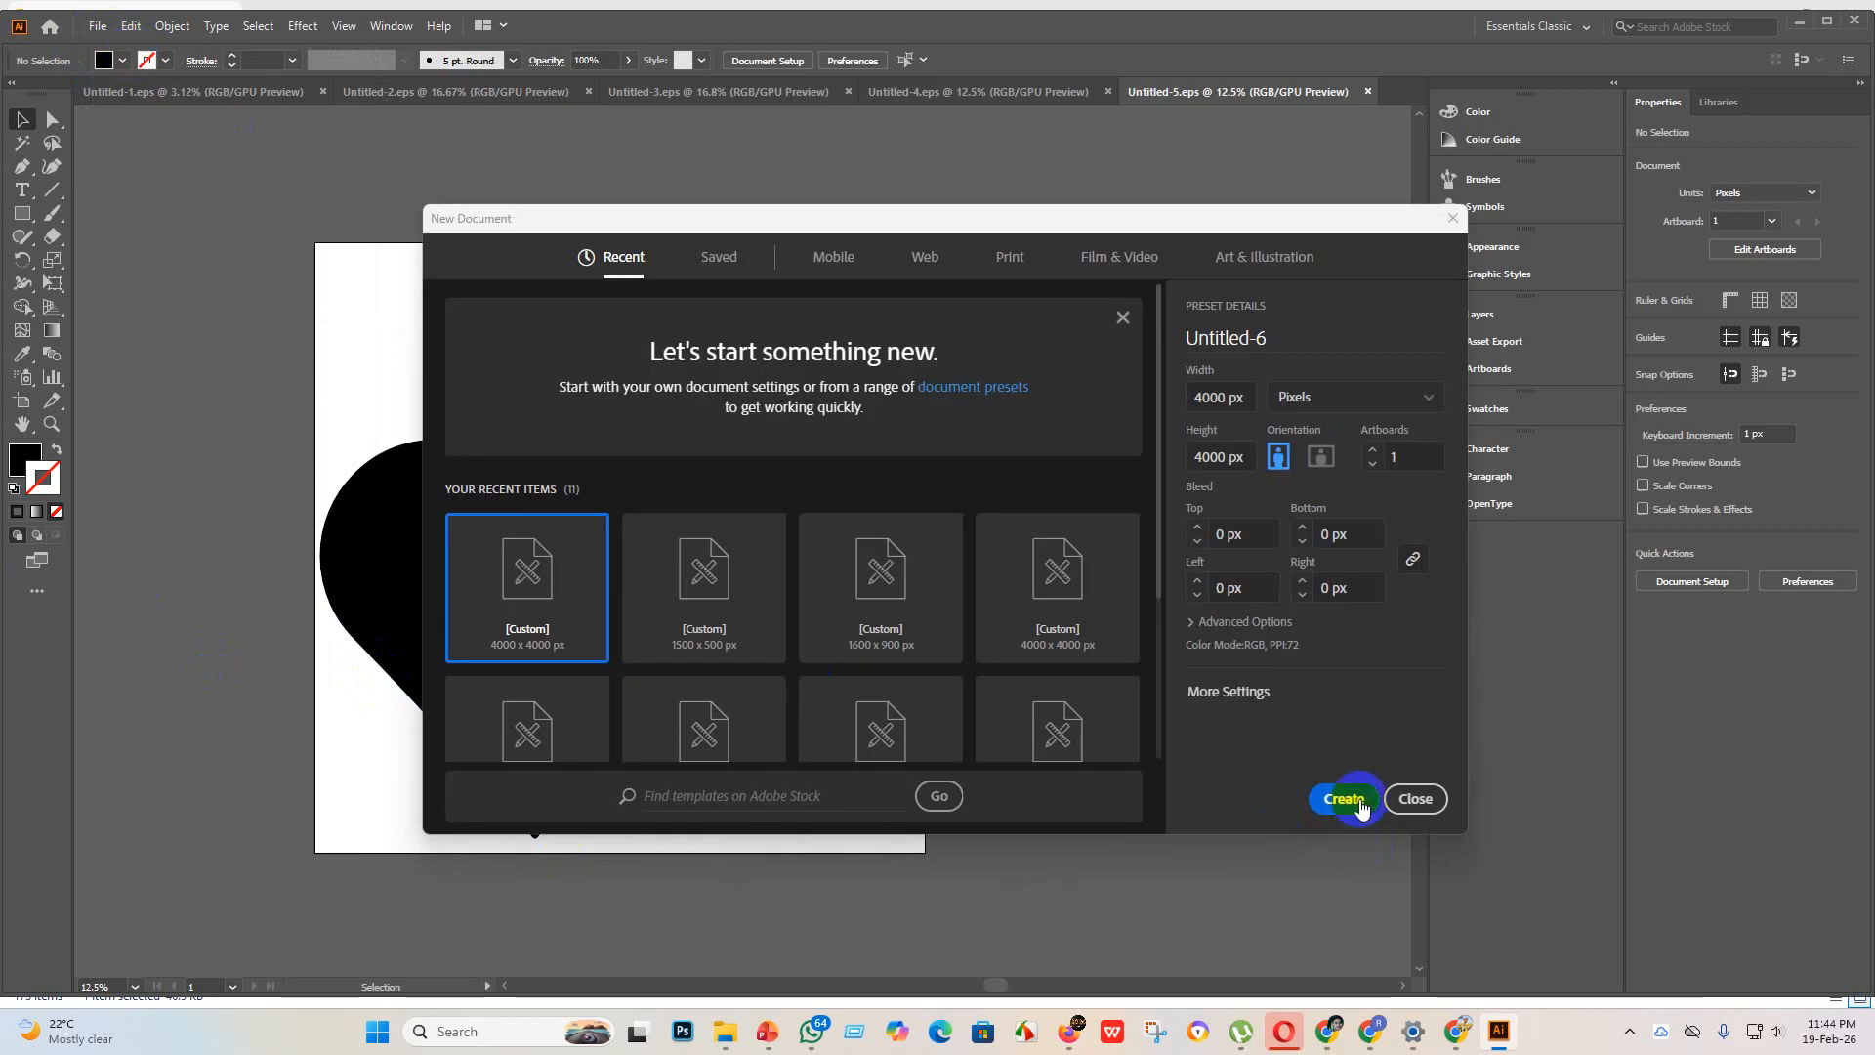
click(1344, 799)
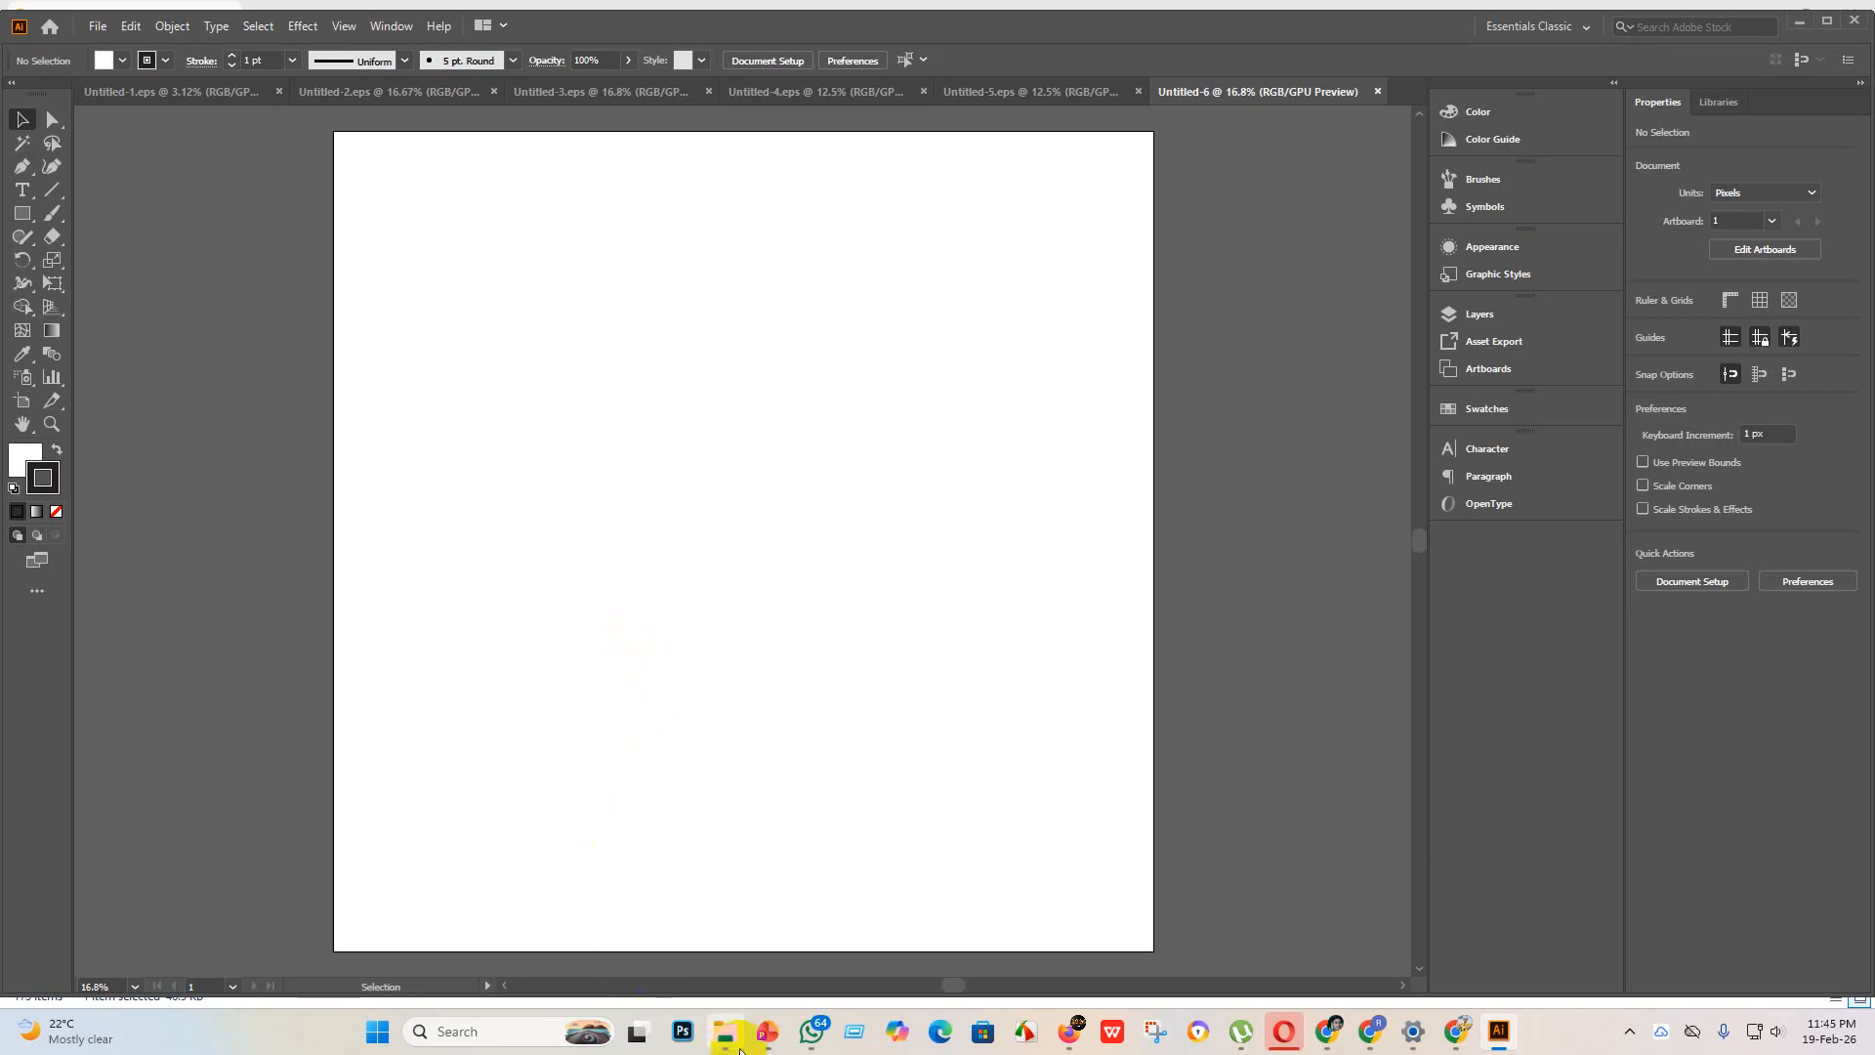
Step: Place the smartphone image with the house and music note icons from File Explorer at about 3950 x 3950 px and embed it
mouse_move(725, 1032)
click(723, 938)
scroll(719, 314, up, 2)
drag(633, 180, 1219, 1036)
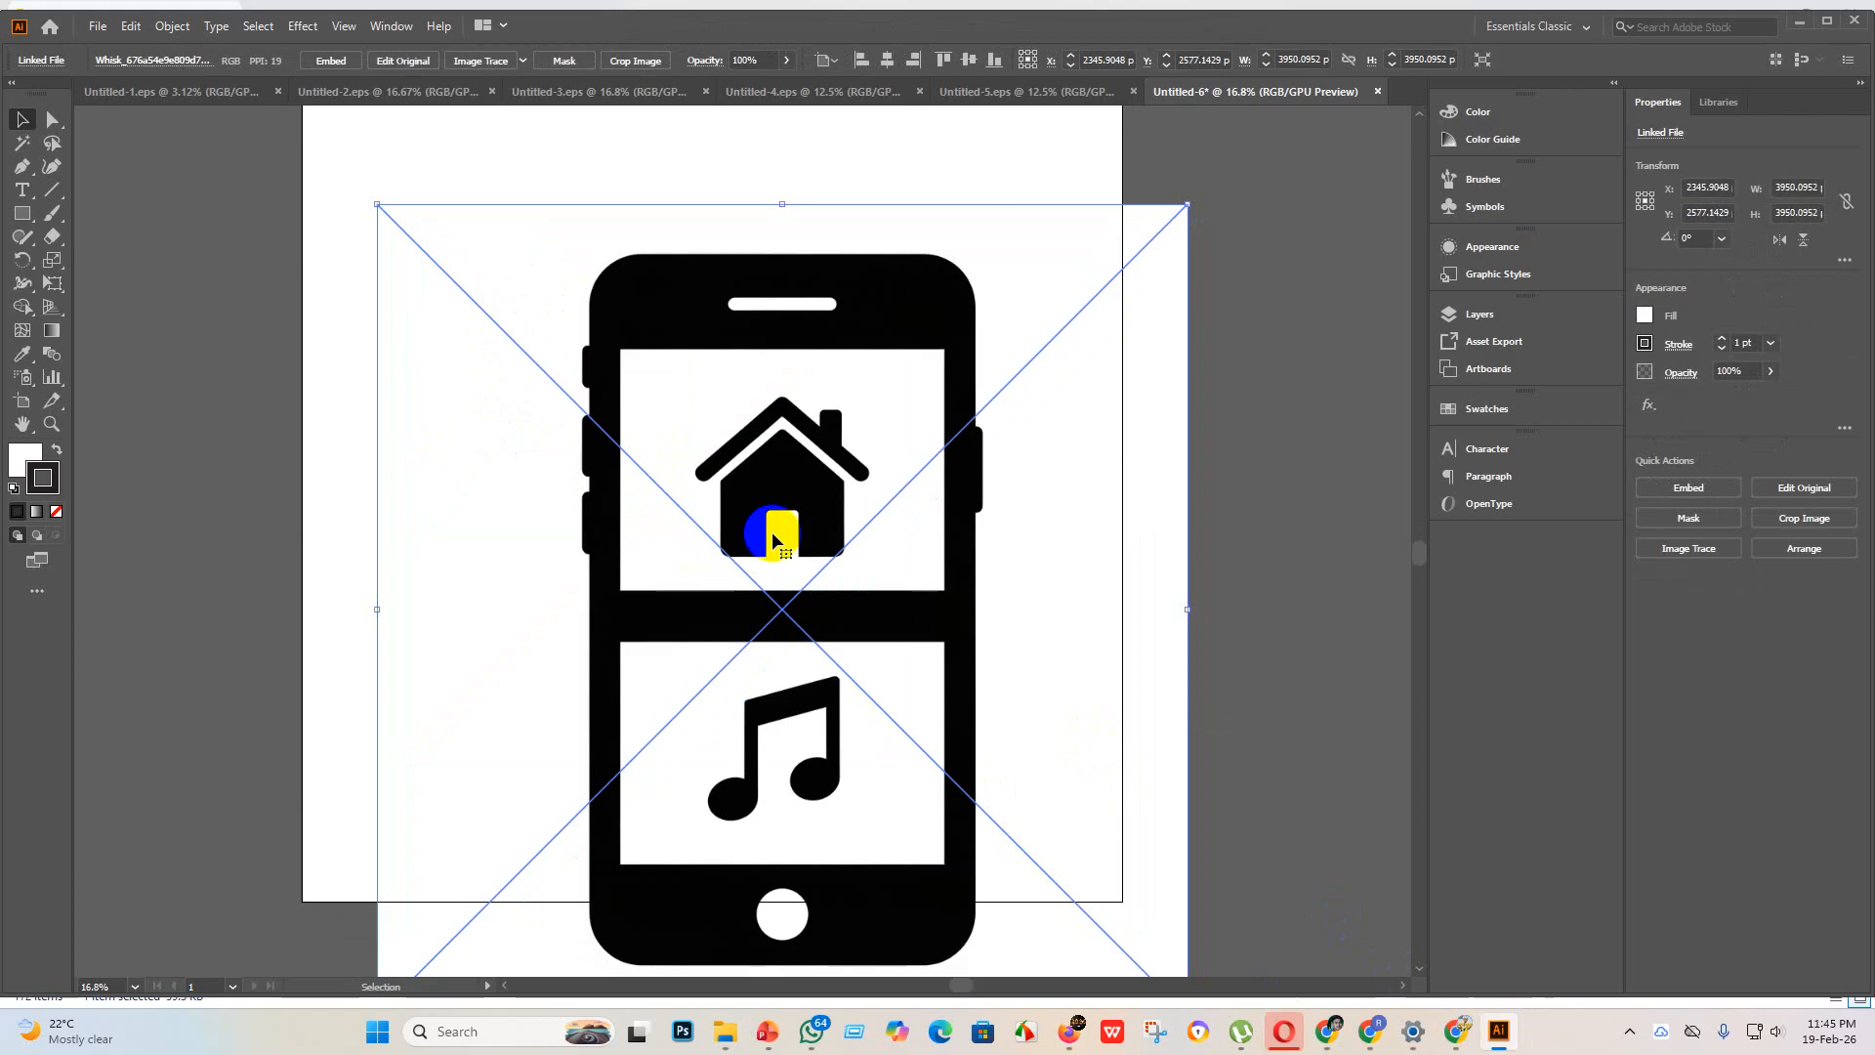
click(310, 65)
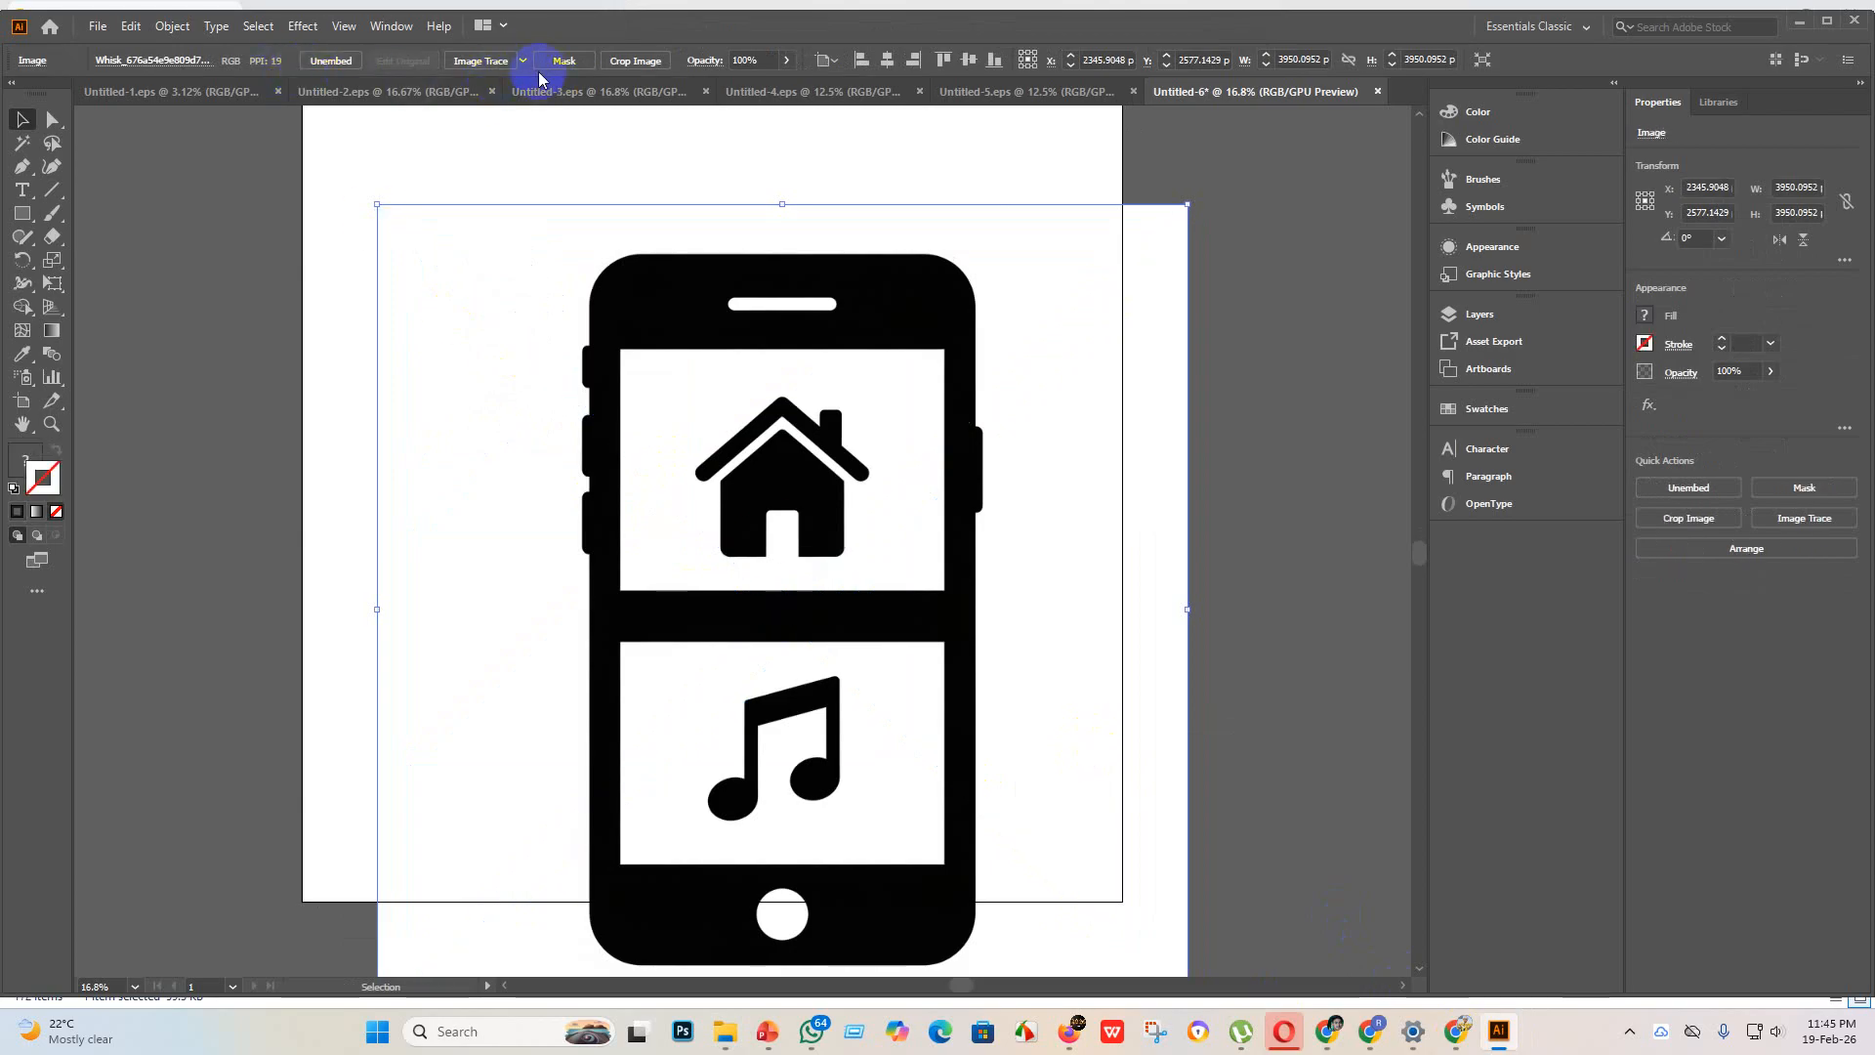
Step: Trace the smartphone image with the Silhouettes preset and expand the tracing
click(523, 63)
click(594, 304)
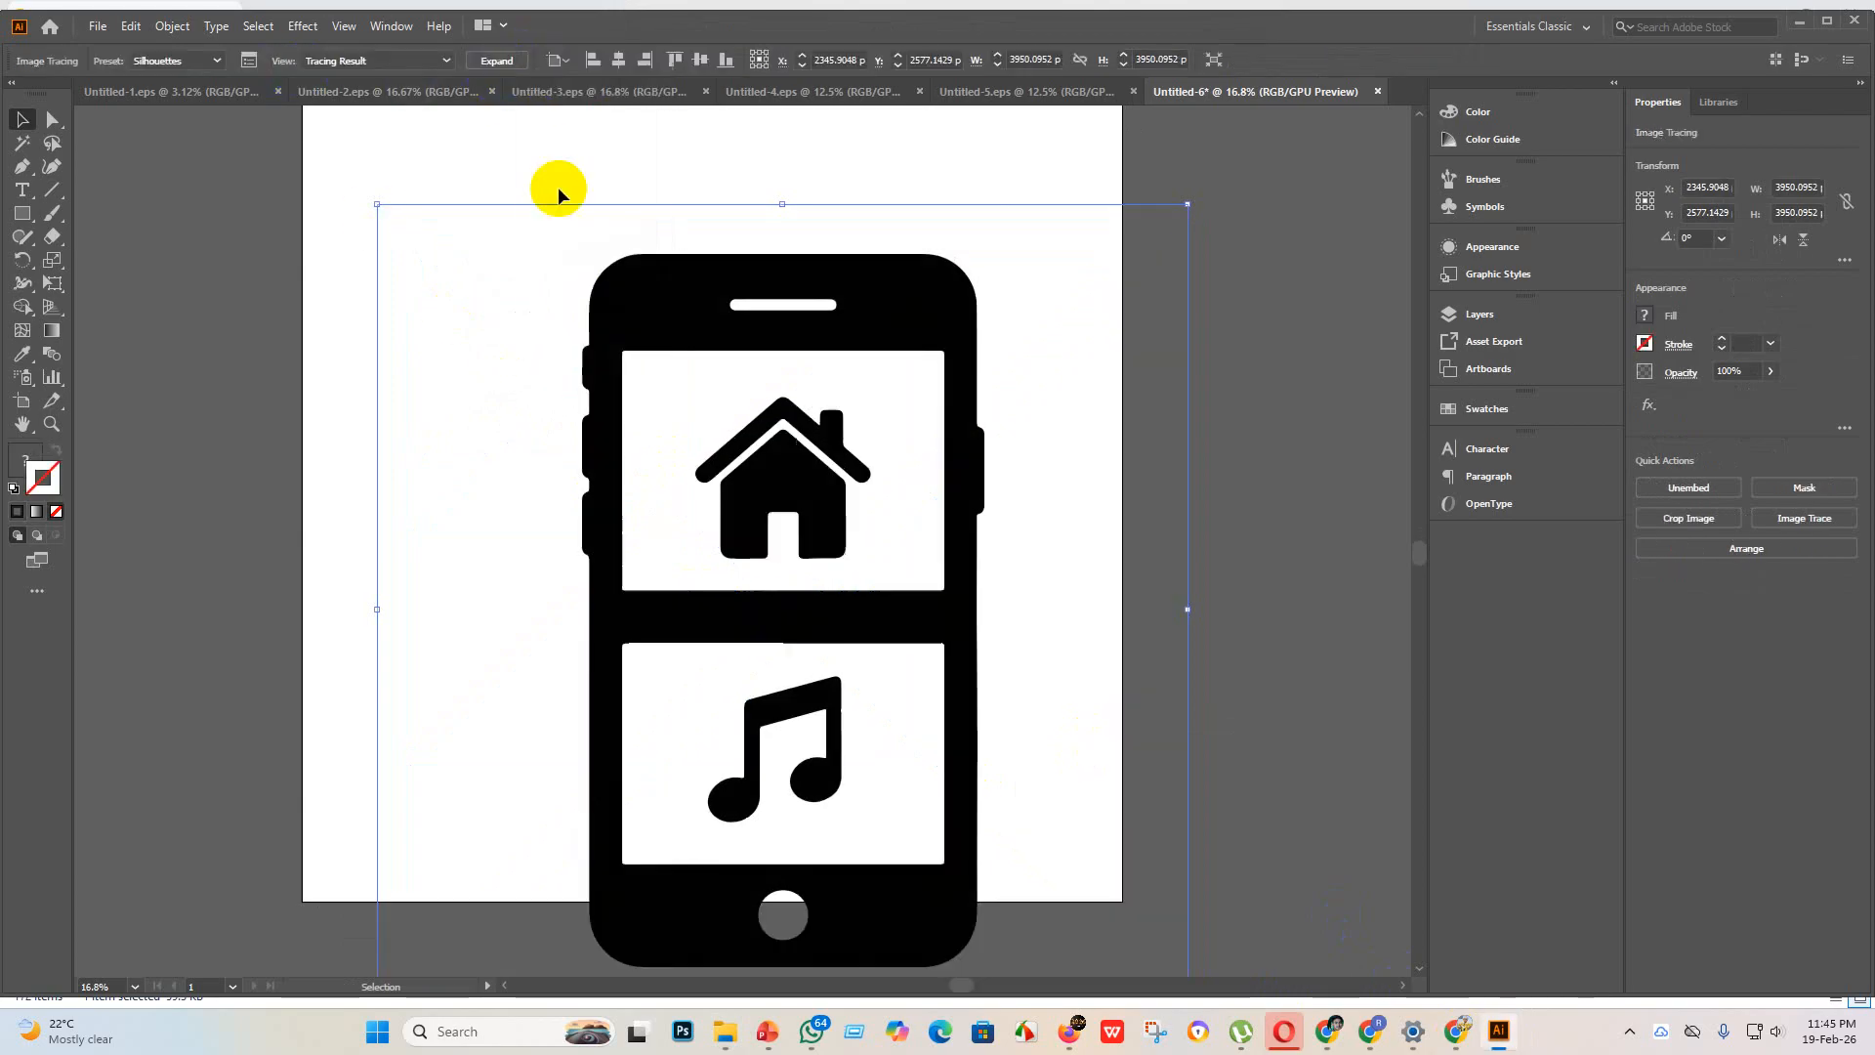
click(496, 62)
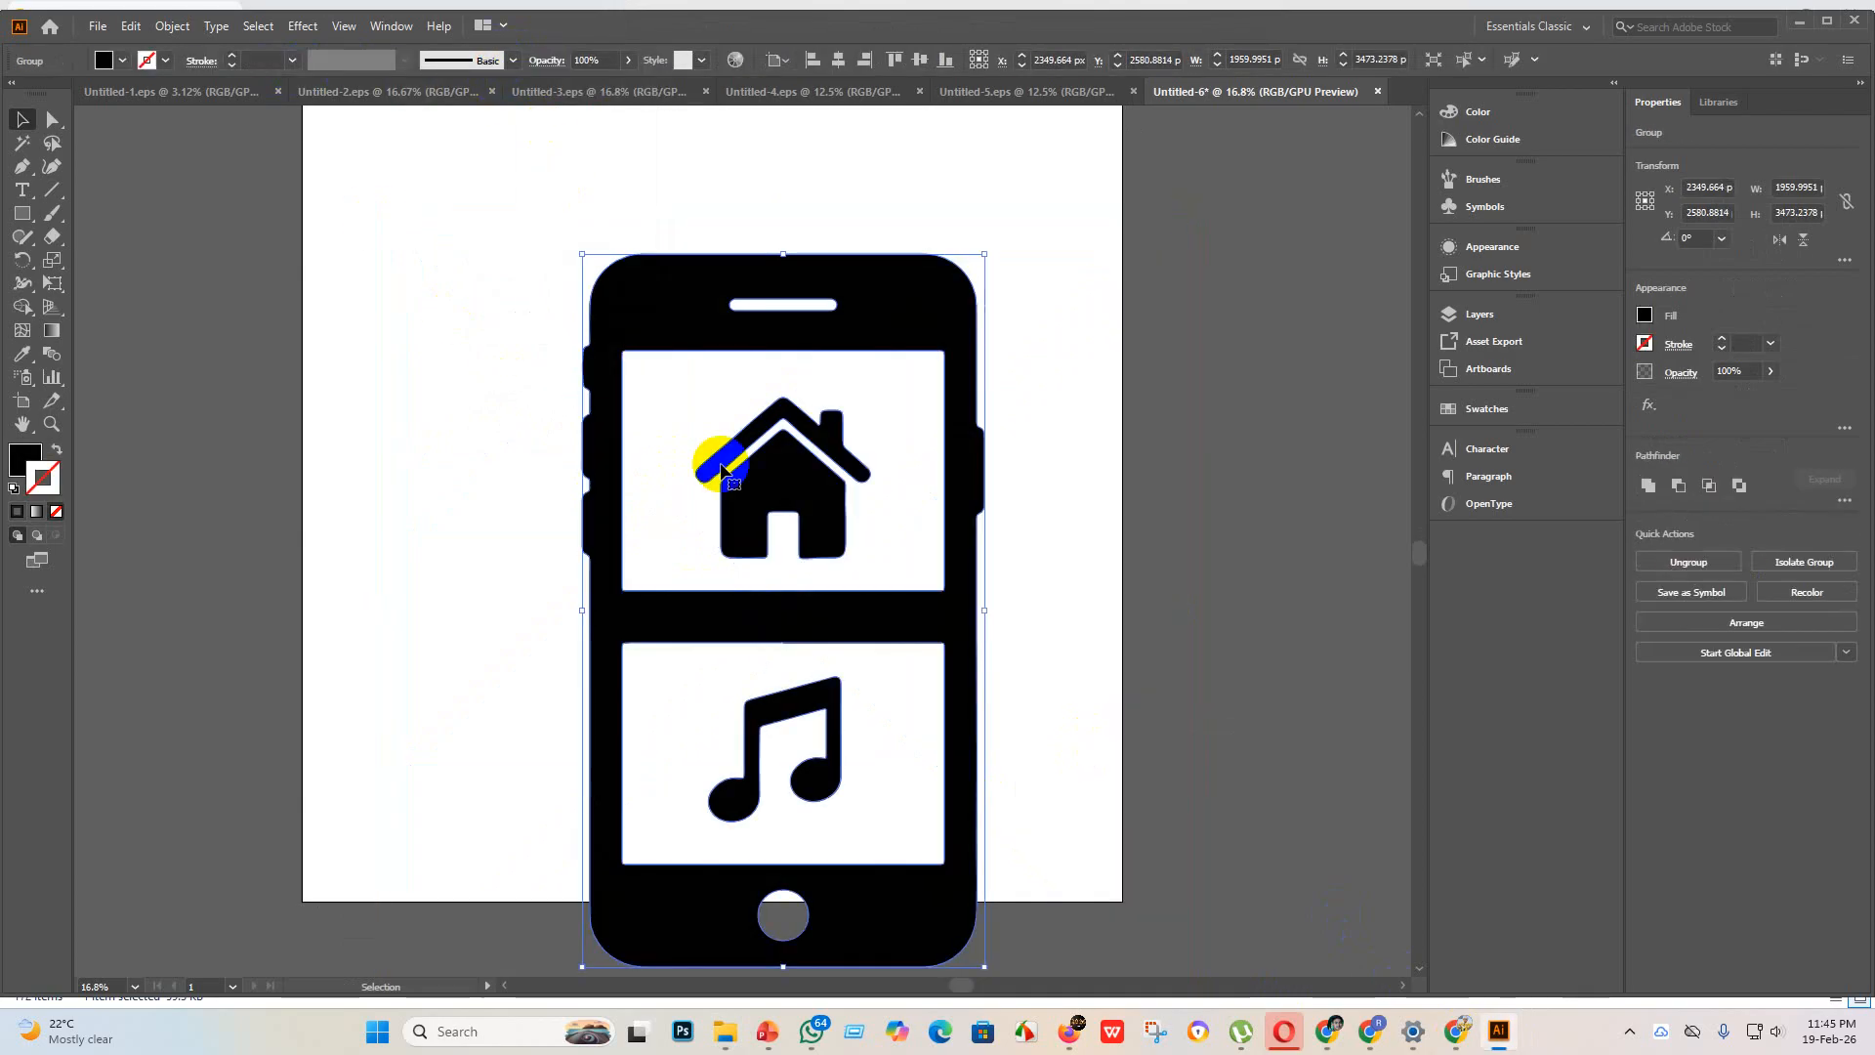
Step: Enlarge the smartphone artwork to about 2174 x 3852 px and center it horizontally and vertically on the artboard
click(839, 60)
click(919, 61)
scroll(824, 431, up, 3)
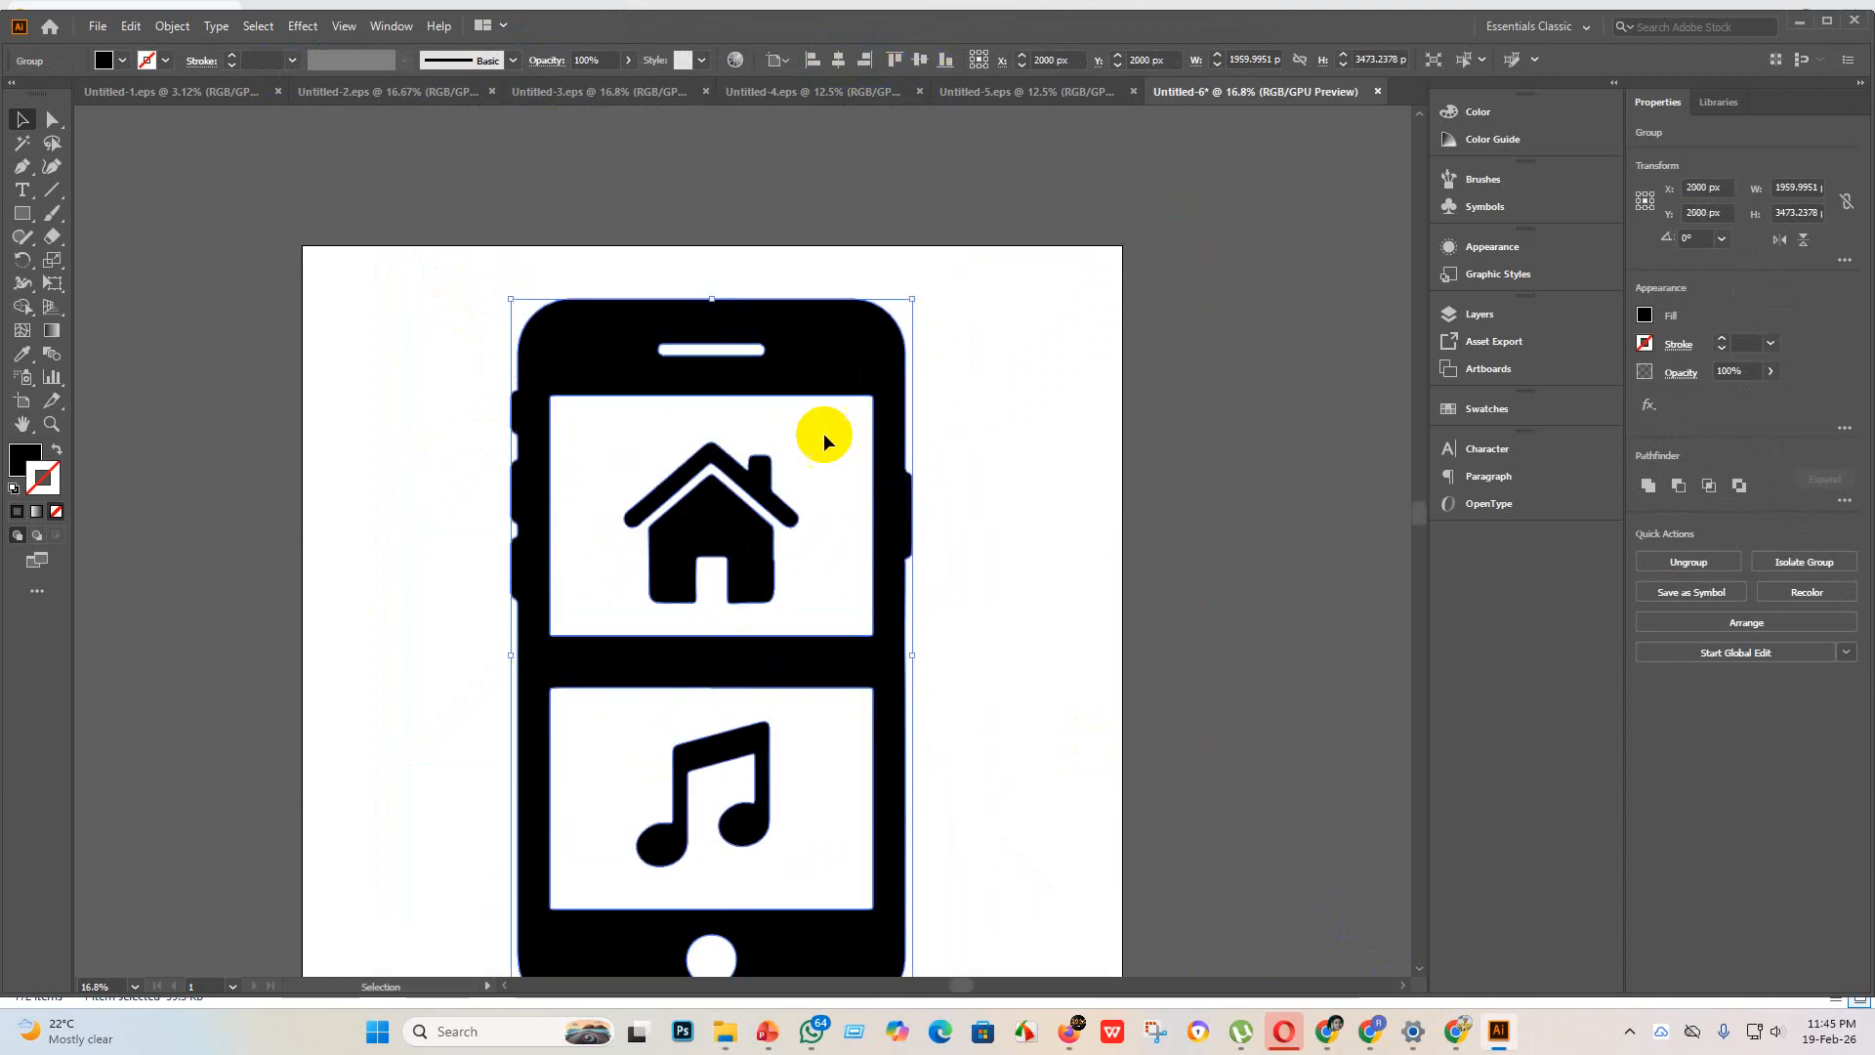
drag(698, 296, 712, 260)
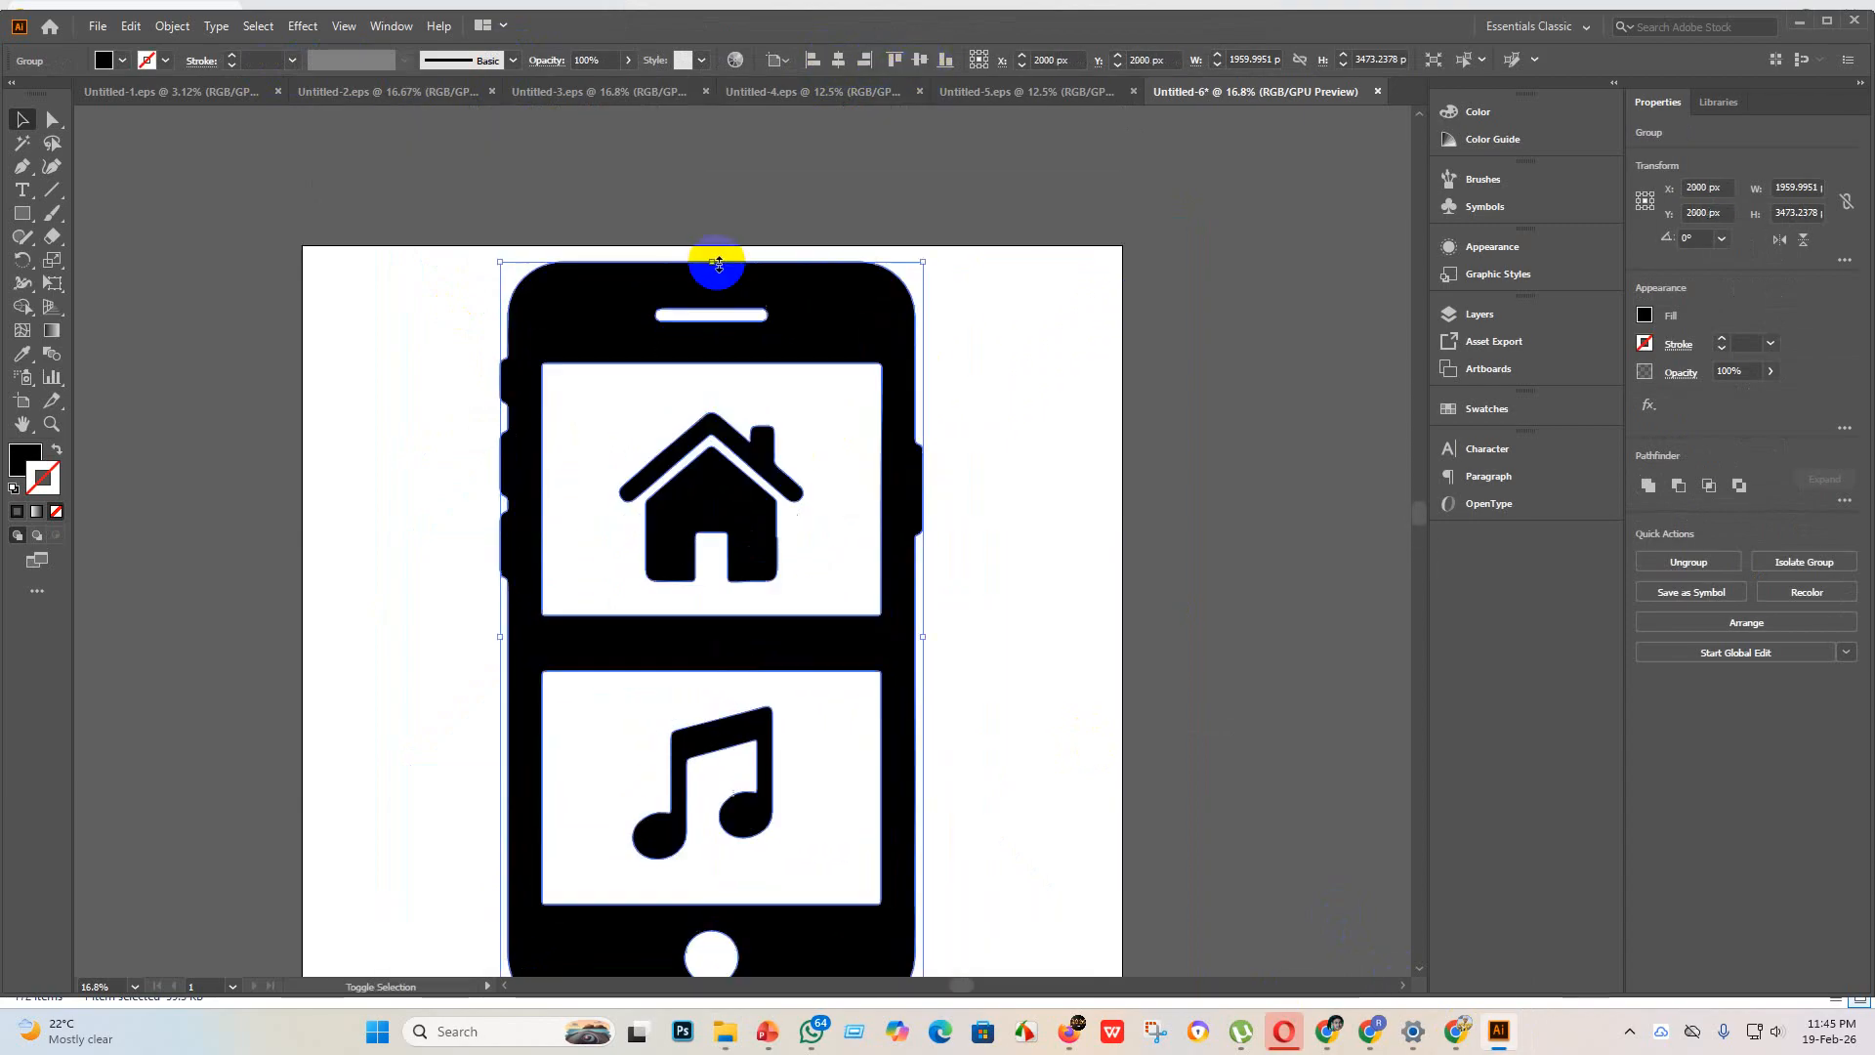
scroll(738, 830, down, 3)
drag(712, 869, 712, 911)
scroll(903, 488, up, 4)
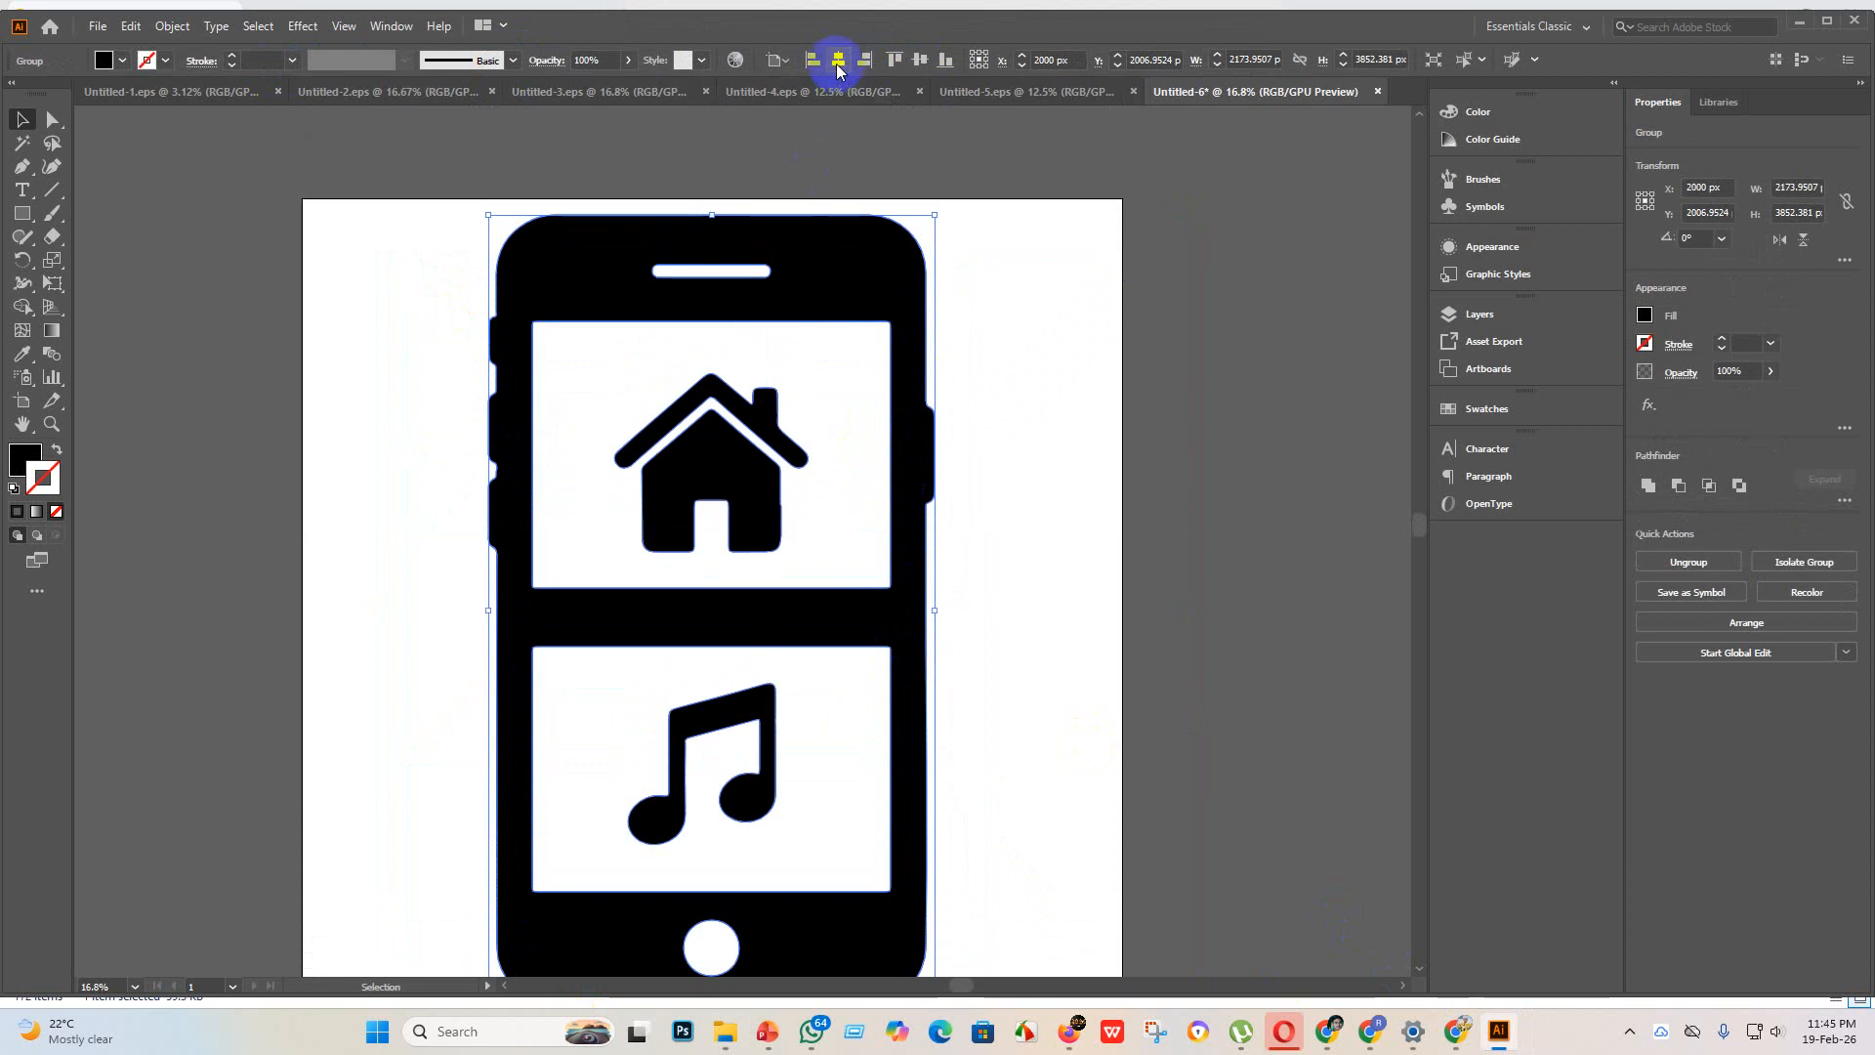
click(987, 558)
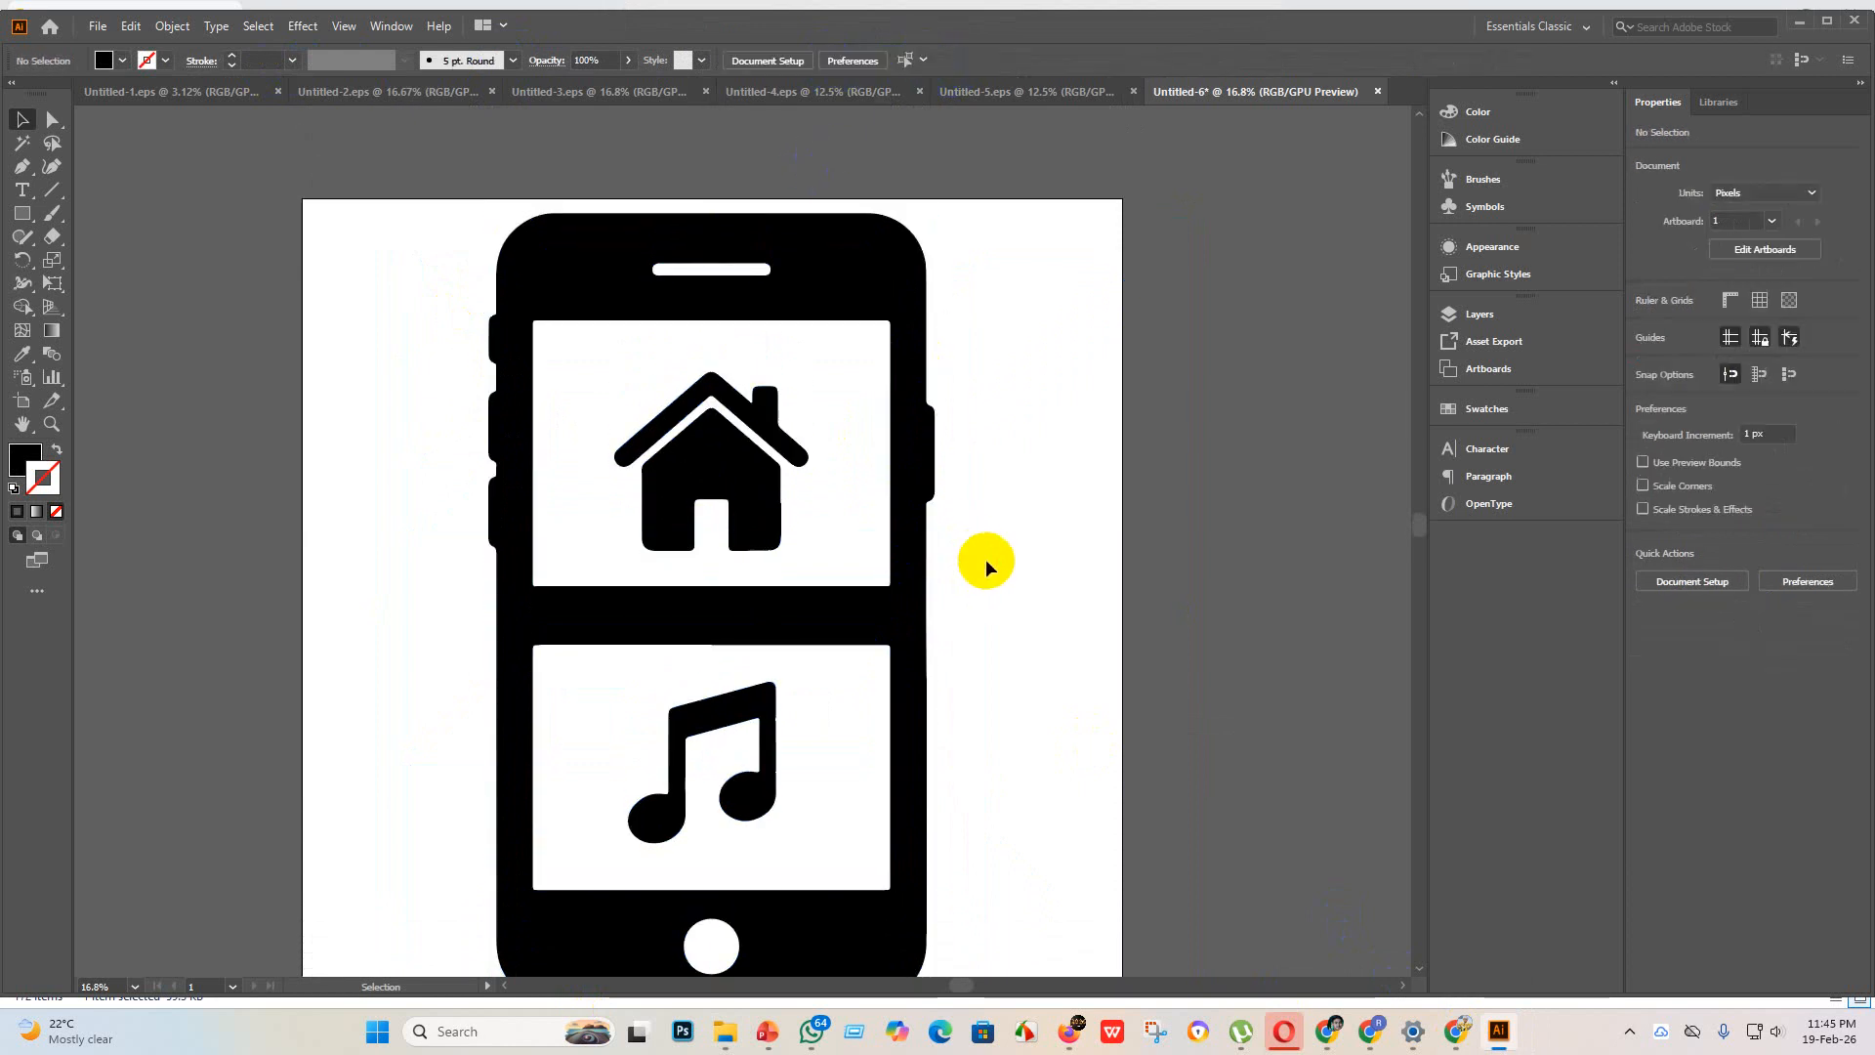
Step: Try to smooth the kink on the outer edge of the music note's right stem with the Smooth tool
scroll(772, 750, up, 5)
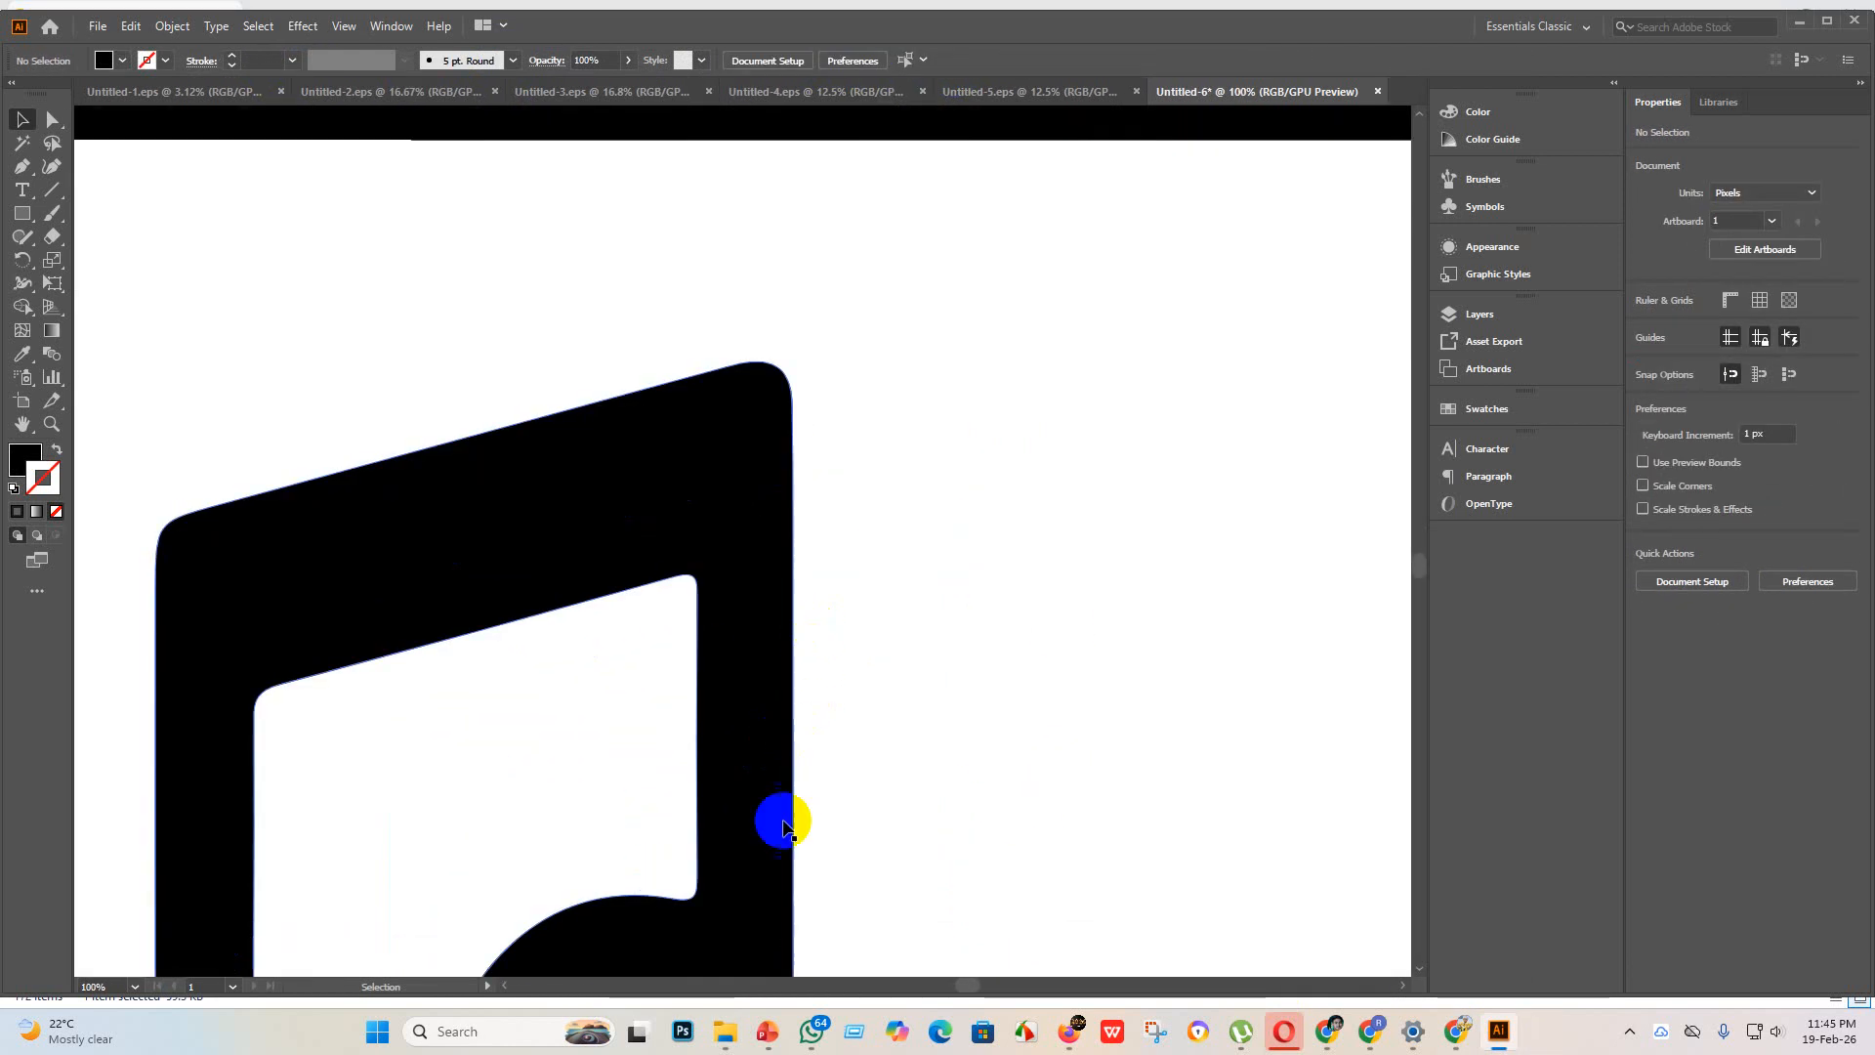
scroll(823, 730, up, 5)
click(611, 659)
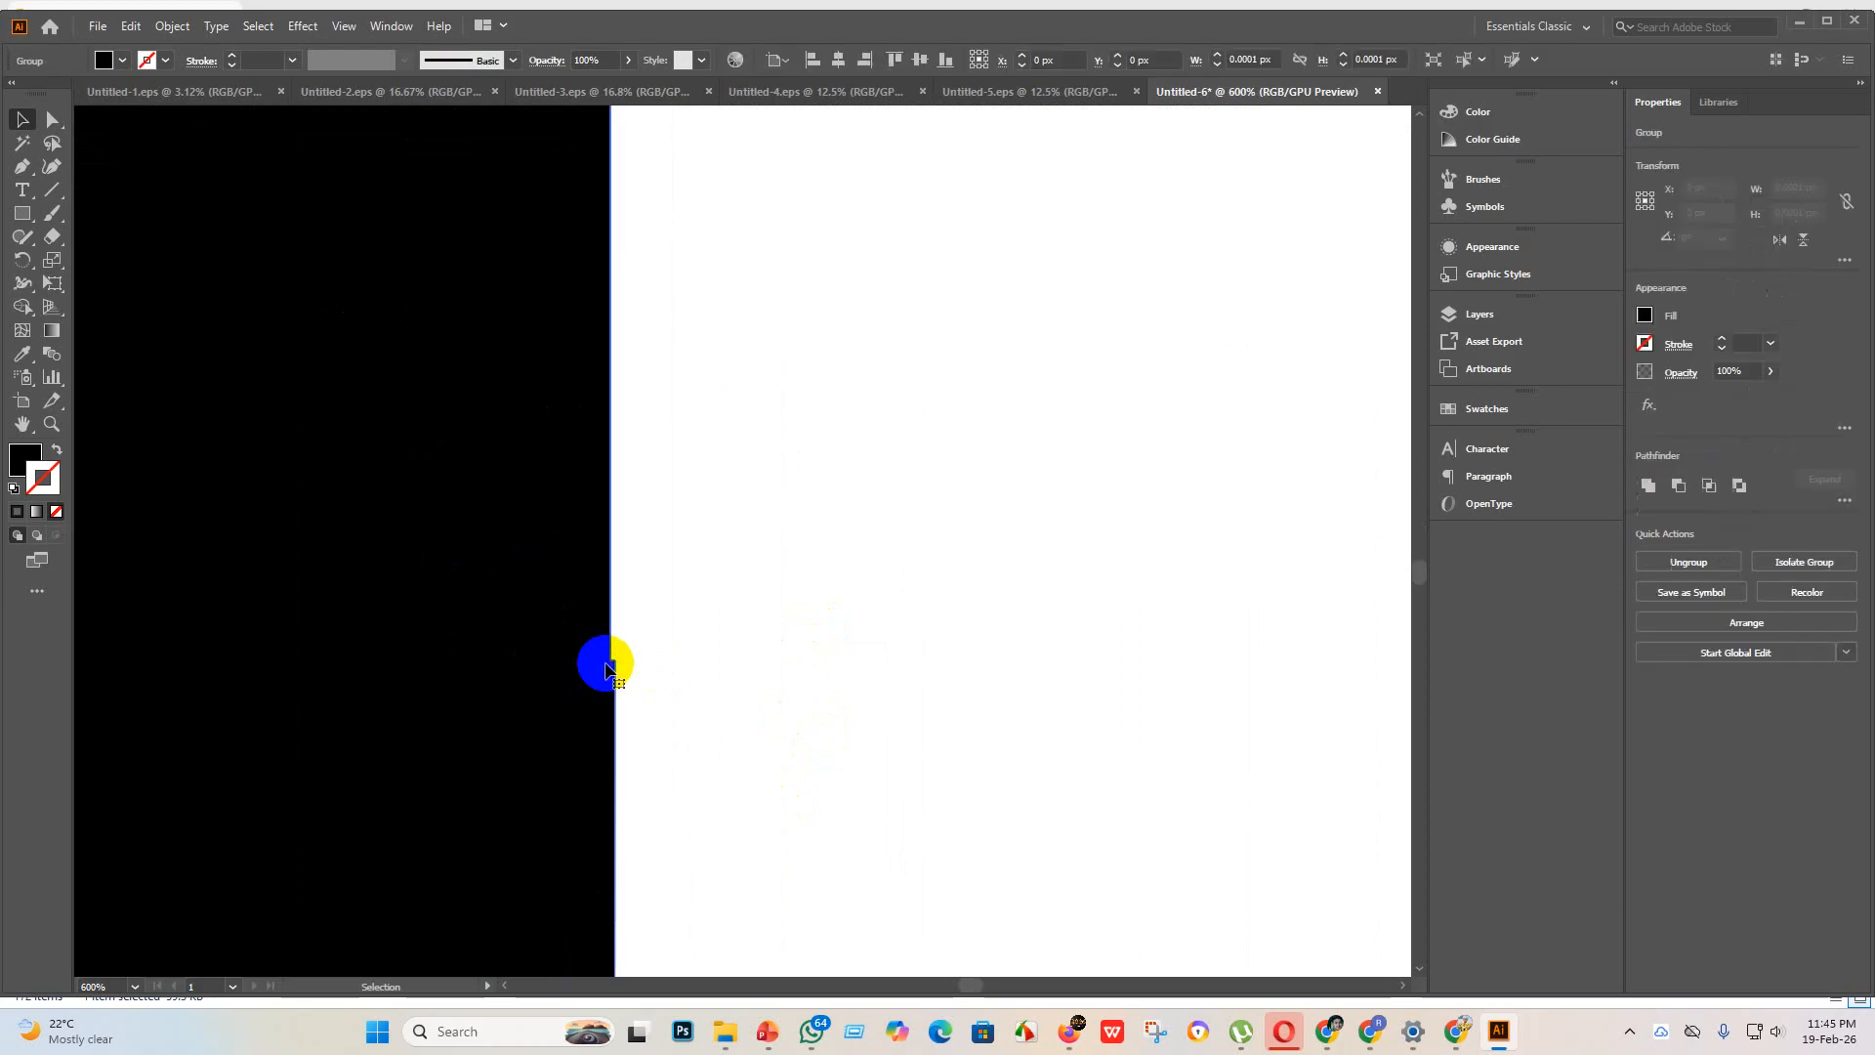
click(53, 119)
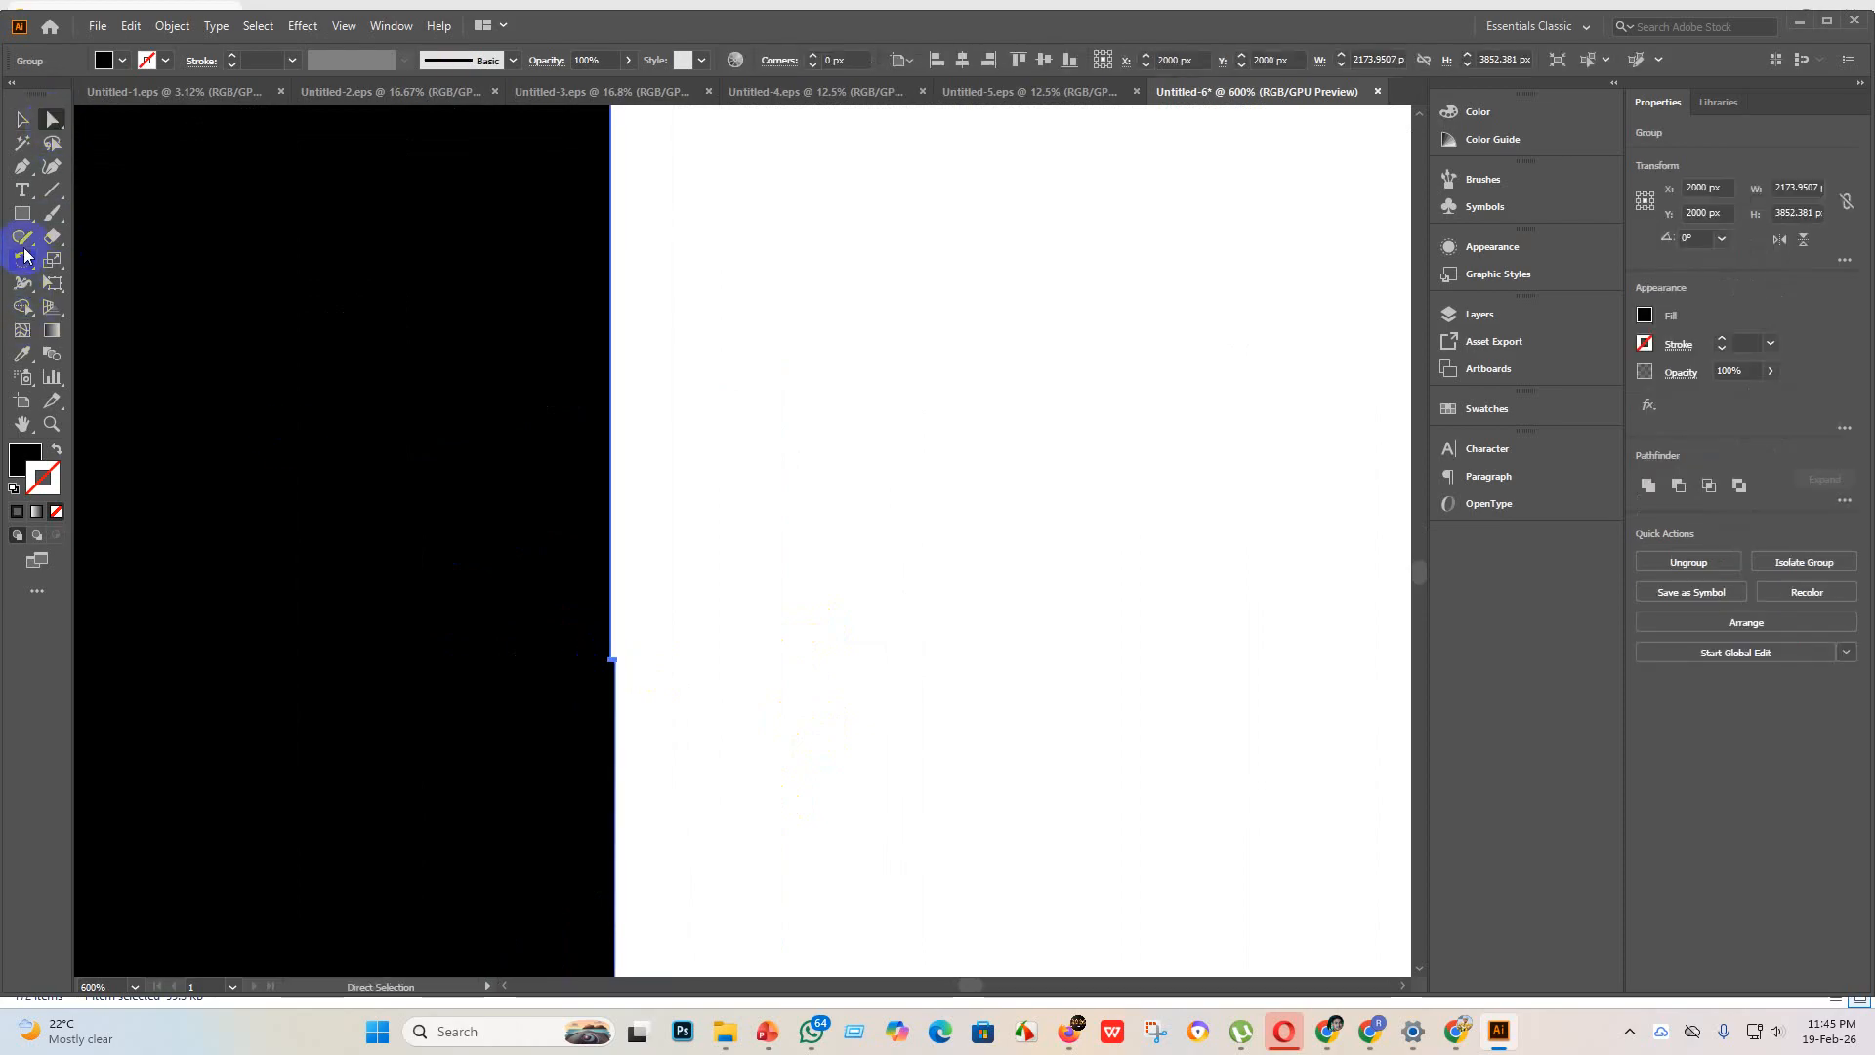
click(21, 239)
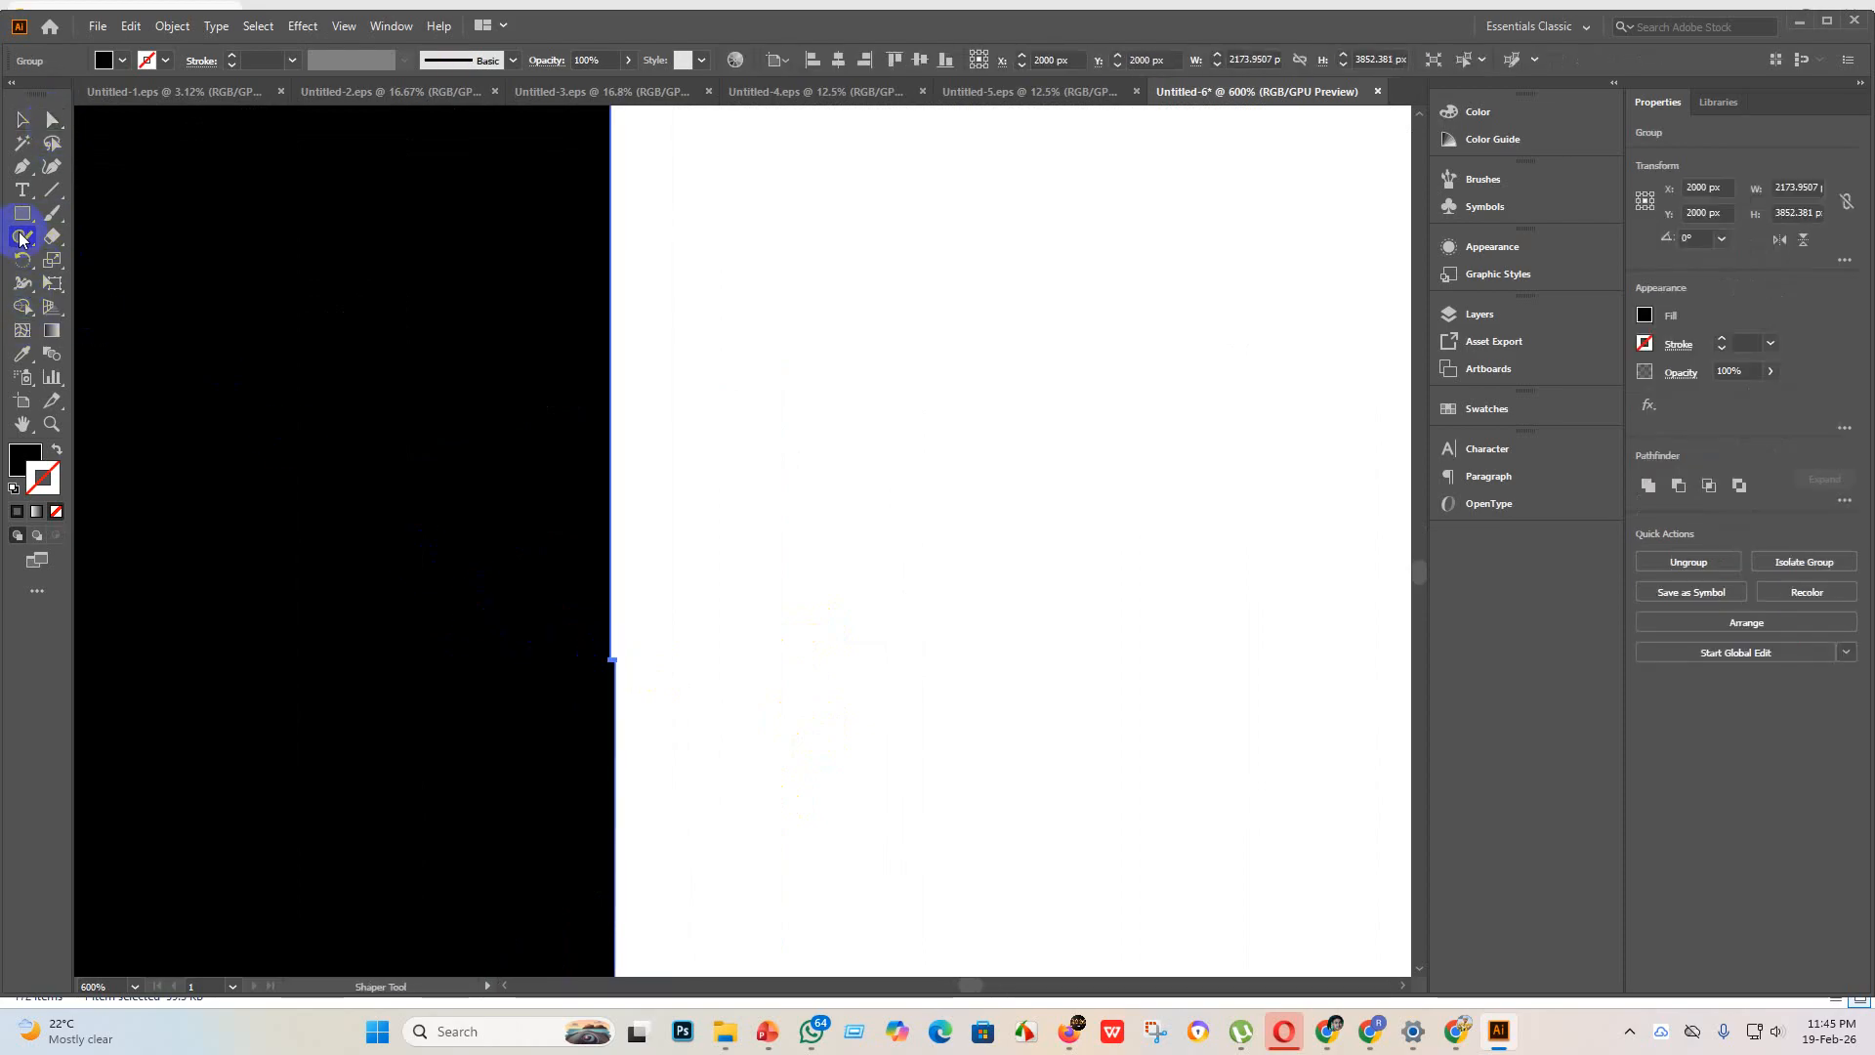
drag(21, 238, 114, 284)
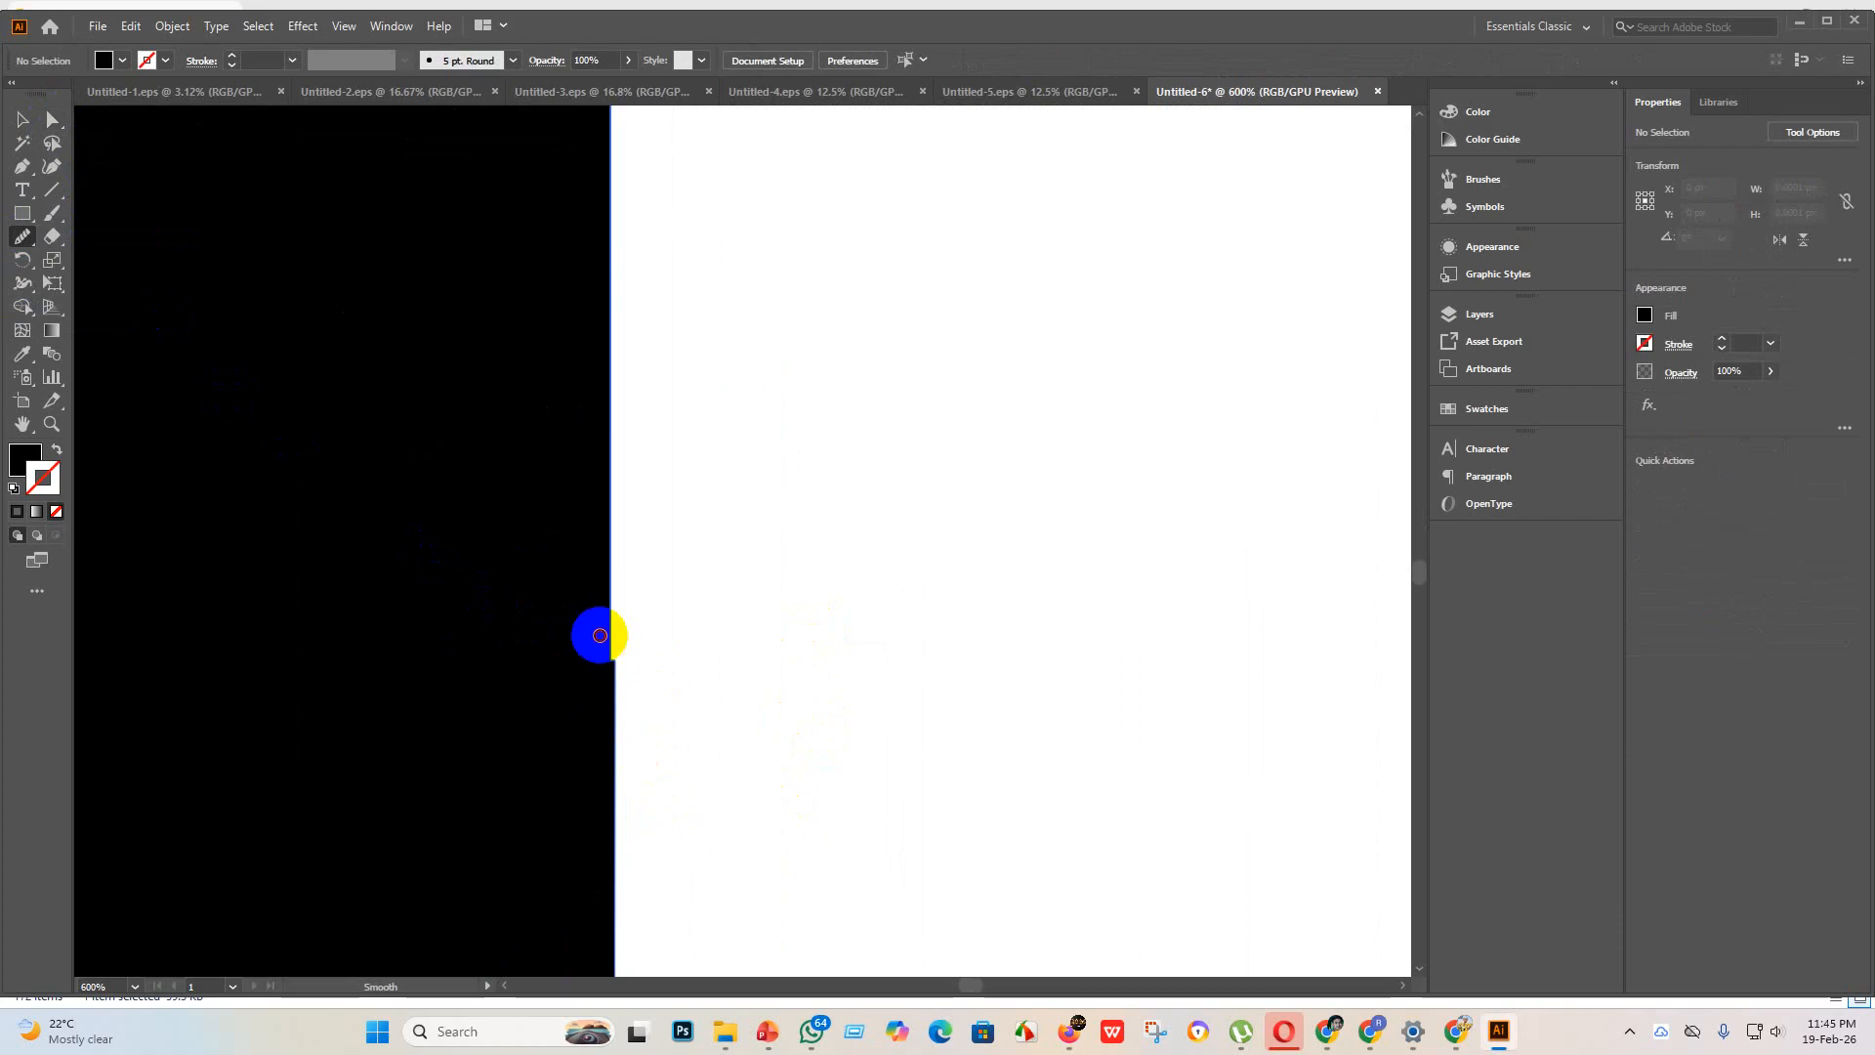
drag(599, 634, 622, 719)
scroll(647, 730, down, 5)
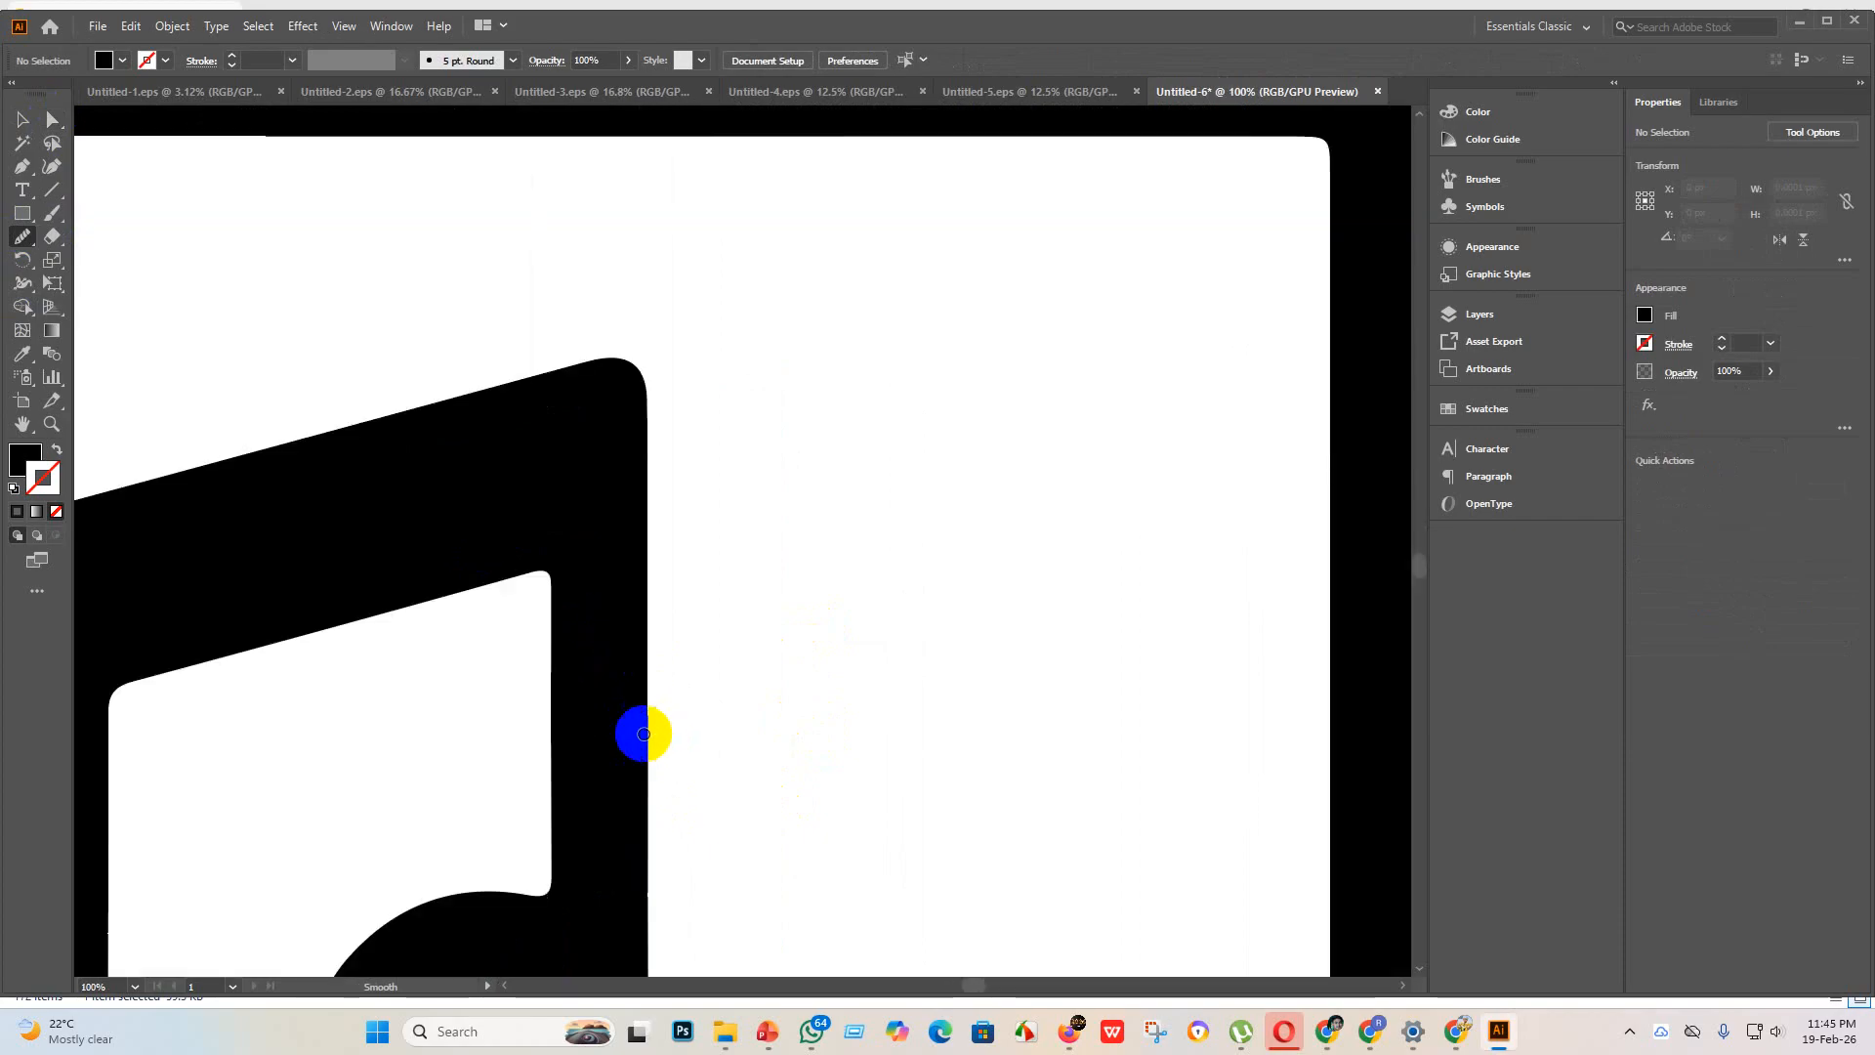
Step: Reselect the smartphone artwork's paths and smooth the outer edge of the music note's right stem
click(47, 118)
click(635, 737)
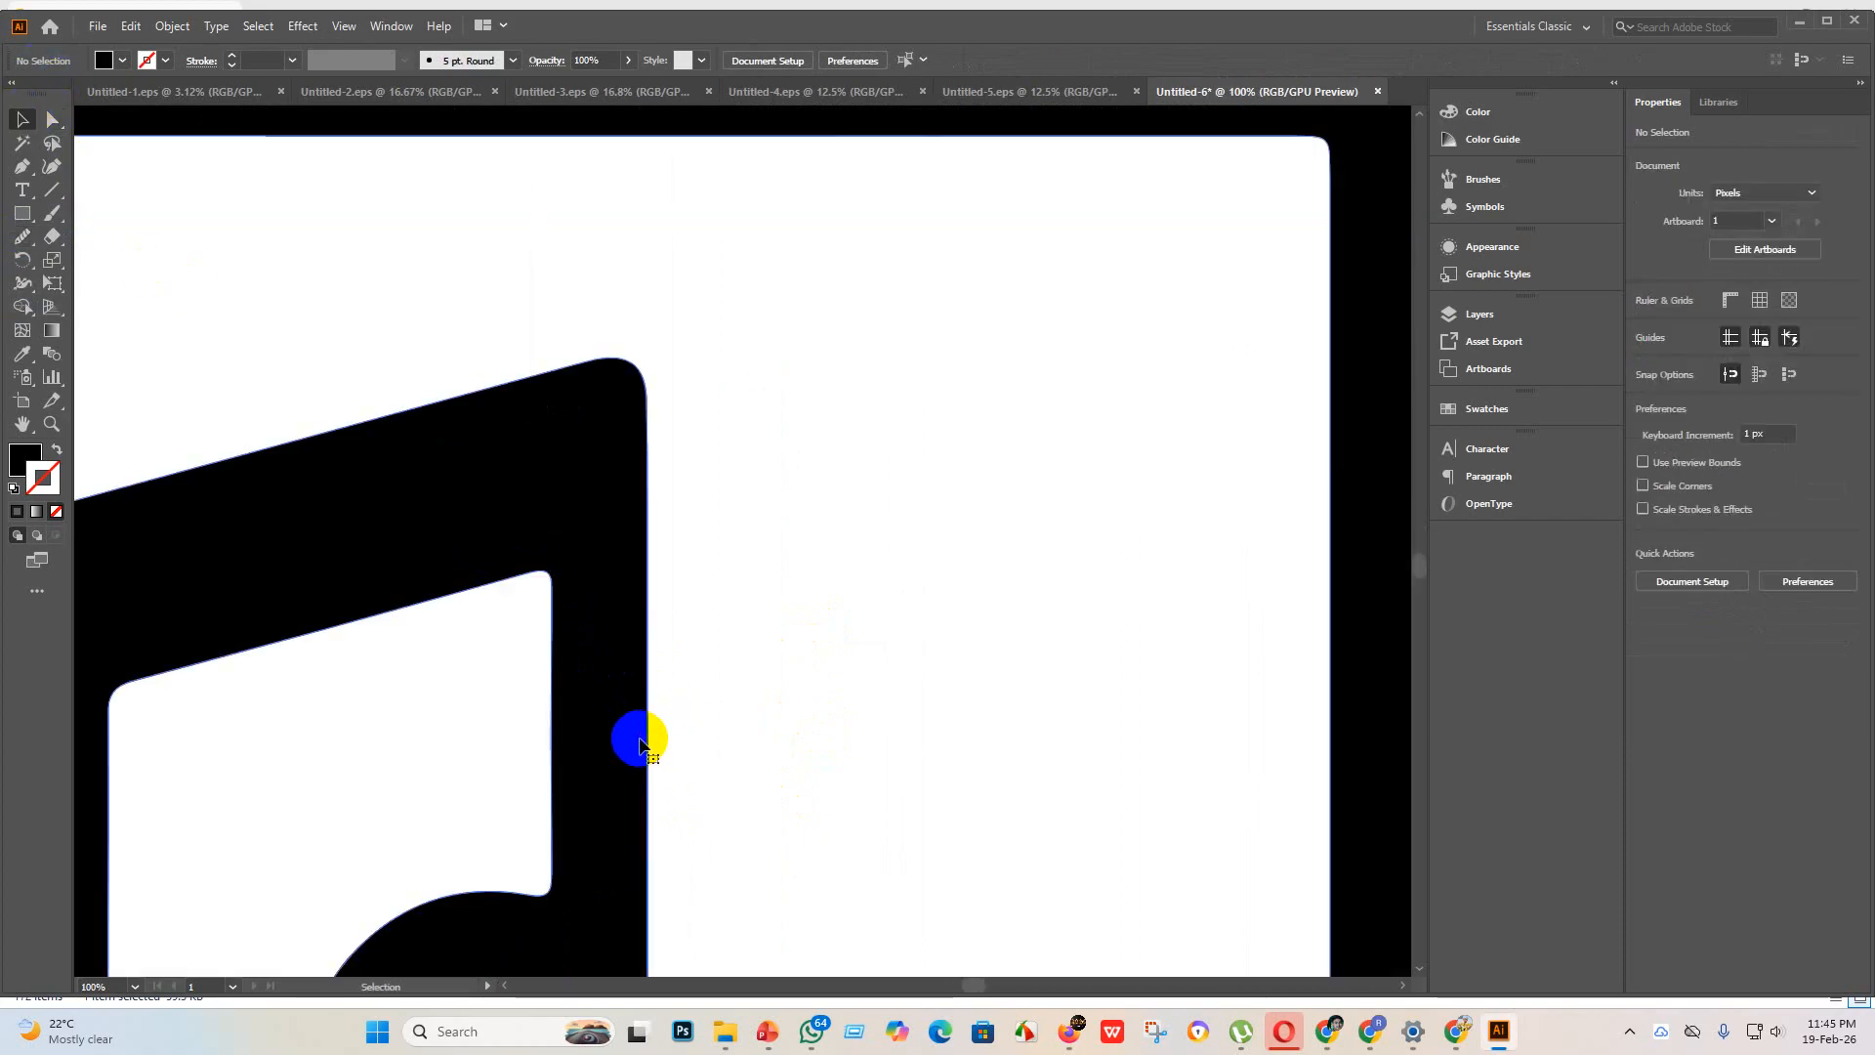
click(51, 124)
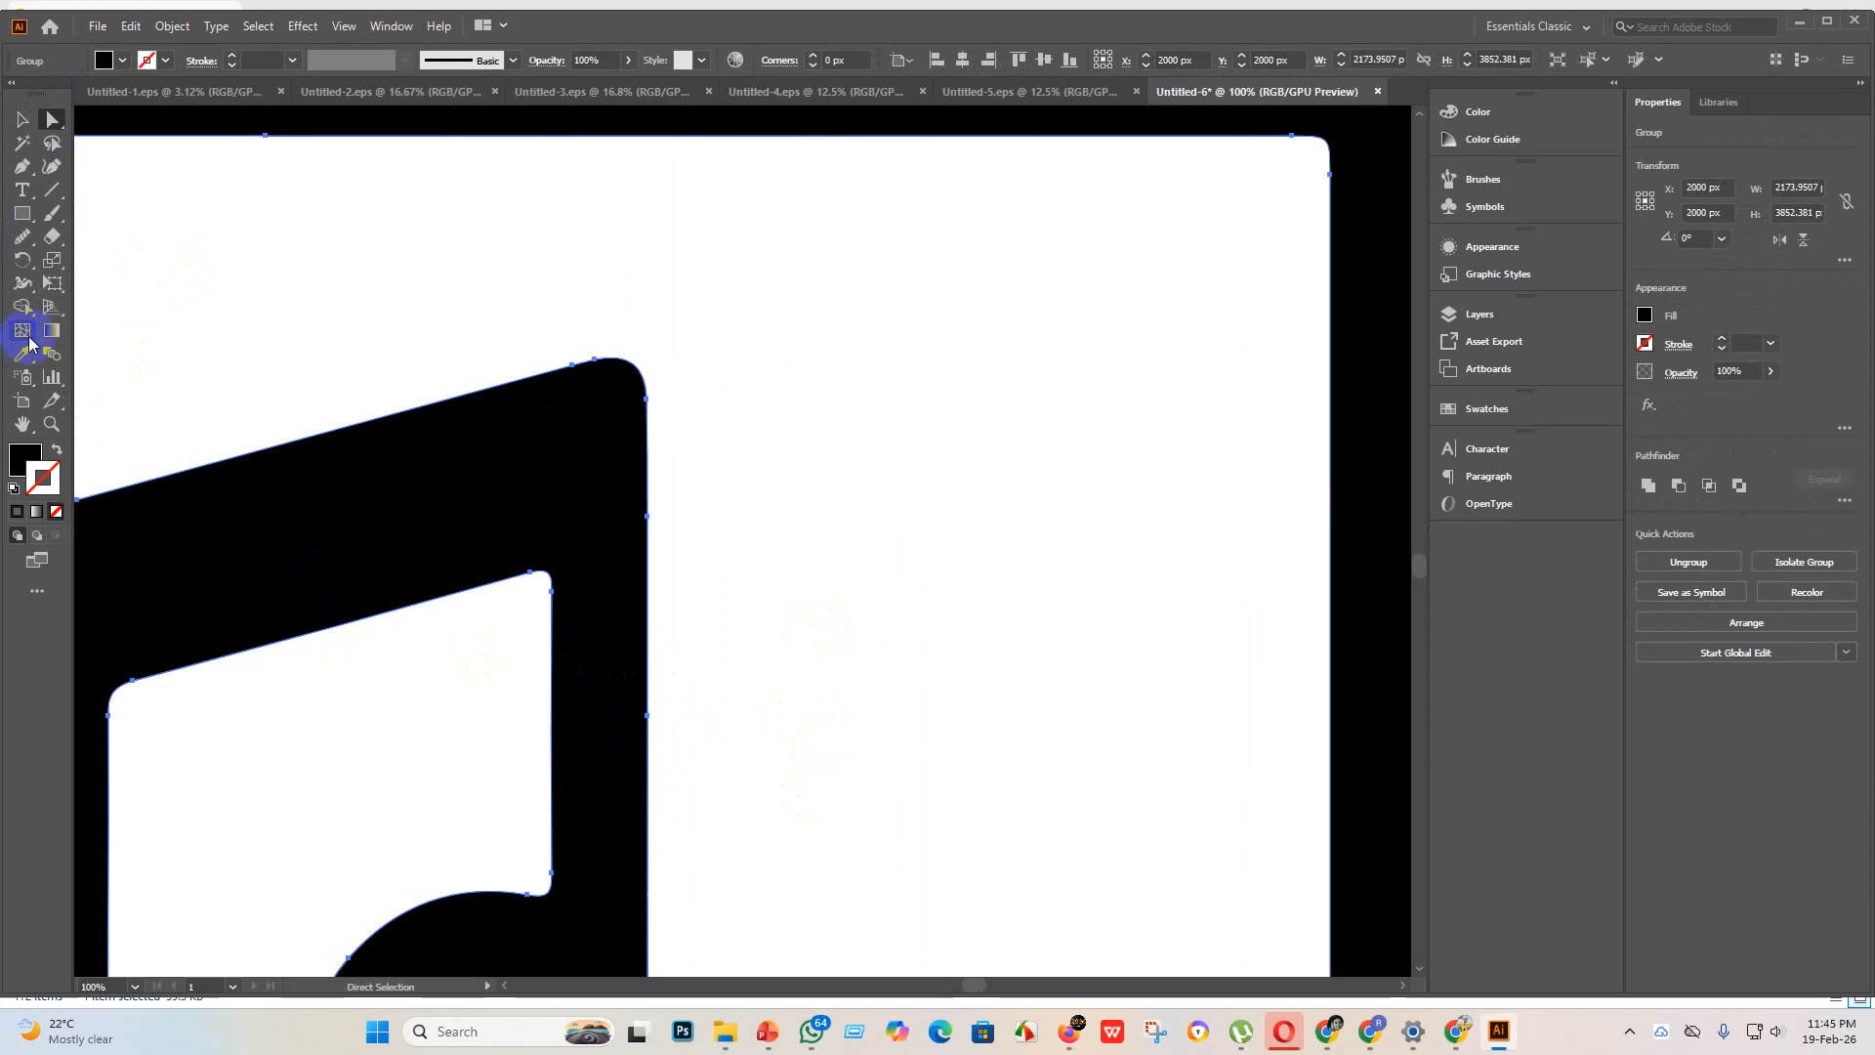
click(26, 252)
scroll(666, 753, up, 3)
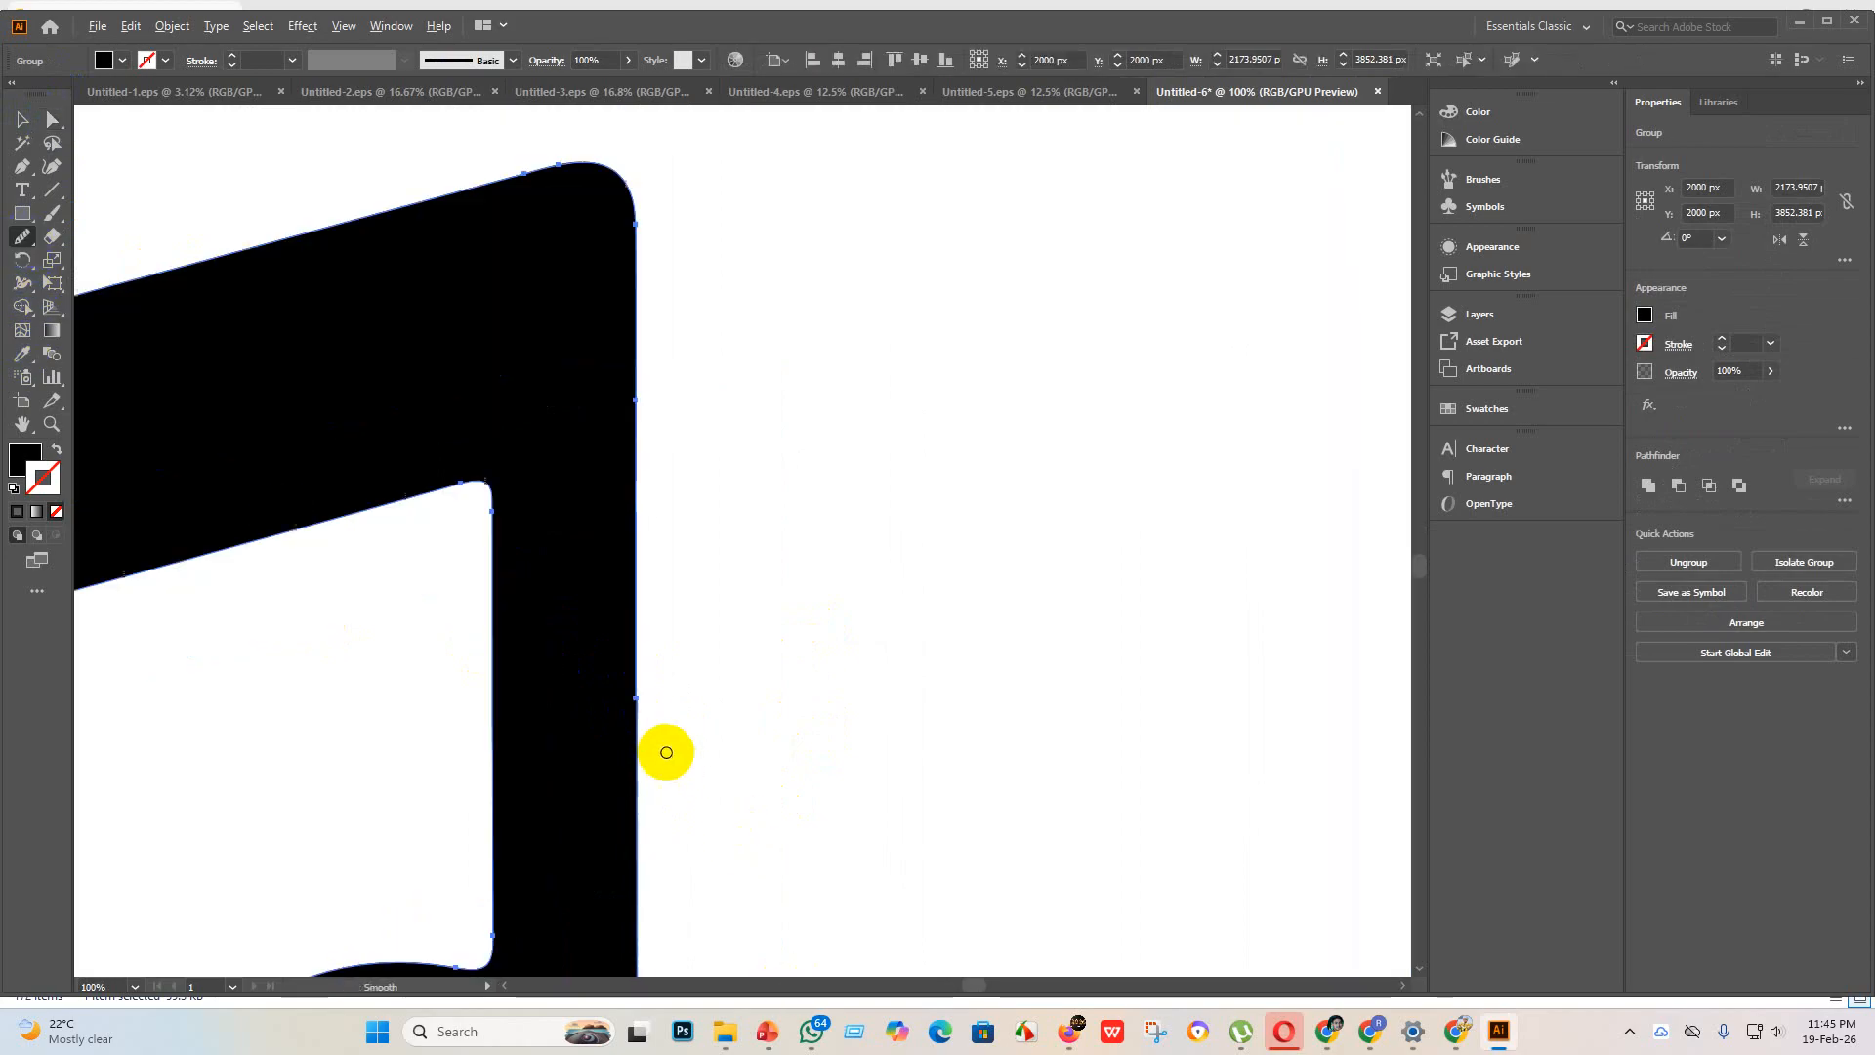
mouse_move(594, 619)
mouse_down()
mouse_move(615, 632)
mouse_move(615, 690)
mouse_move(615, 628)
mouse_move(615, 703)
mouse_move(615, 636)
mouse_move(615, 682)
mouse_up()
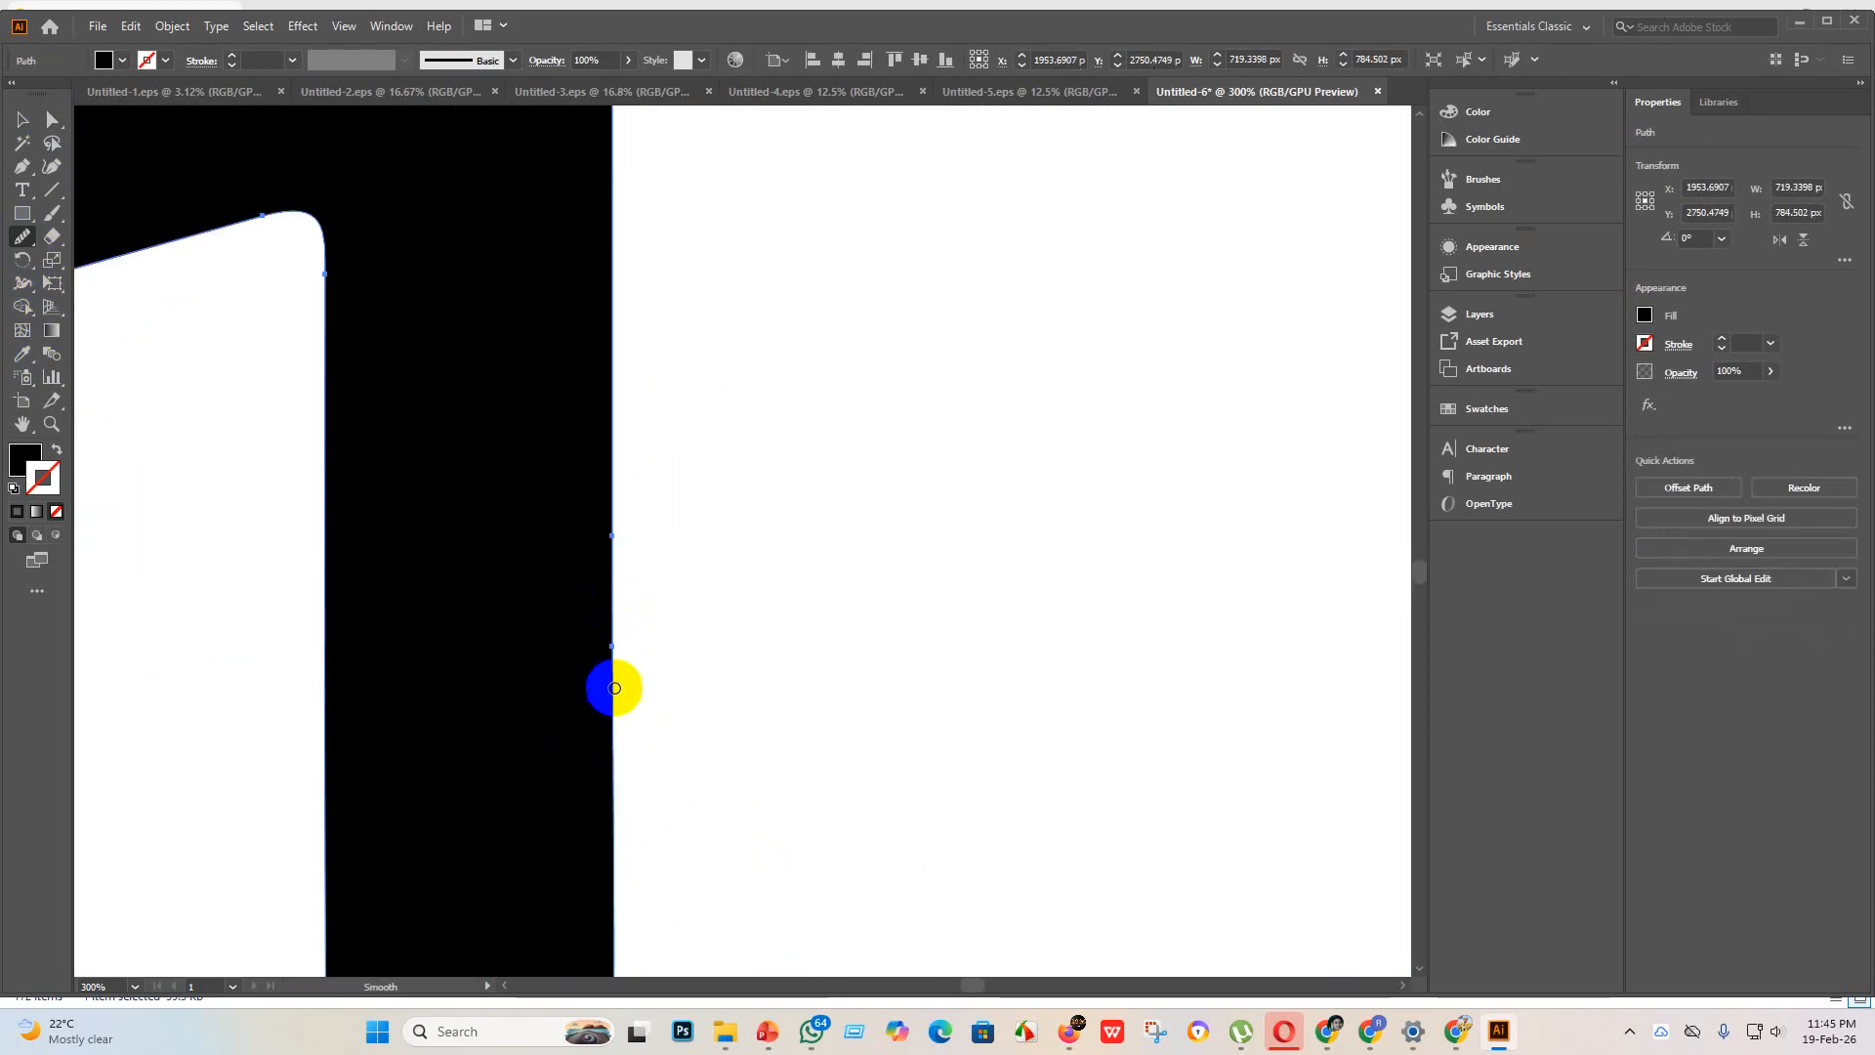
Step: Inspect the smartphone artwork's edges up close, from the music note to the house icon, and clear the selection
scroll(721, 801, down, 5)
scroll(721, 800, down, 3)
scroll(712, 833, up, 5)
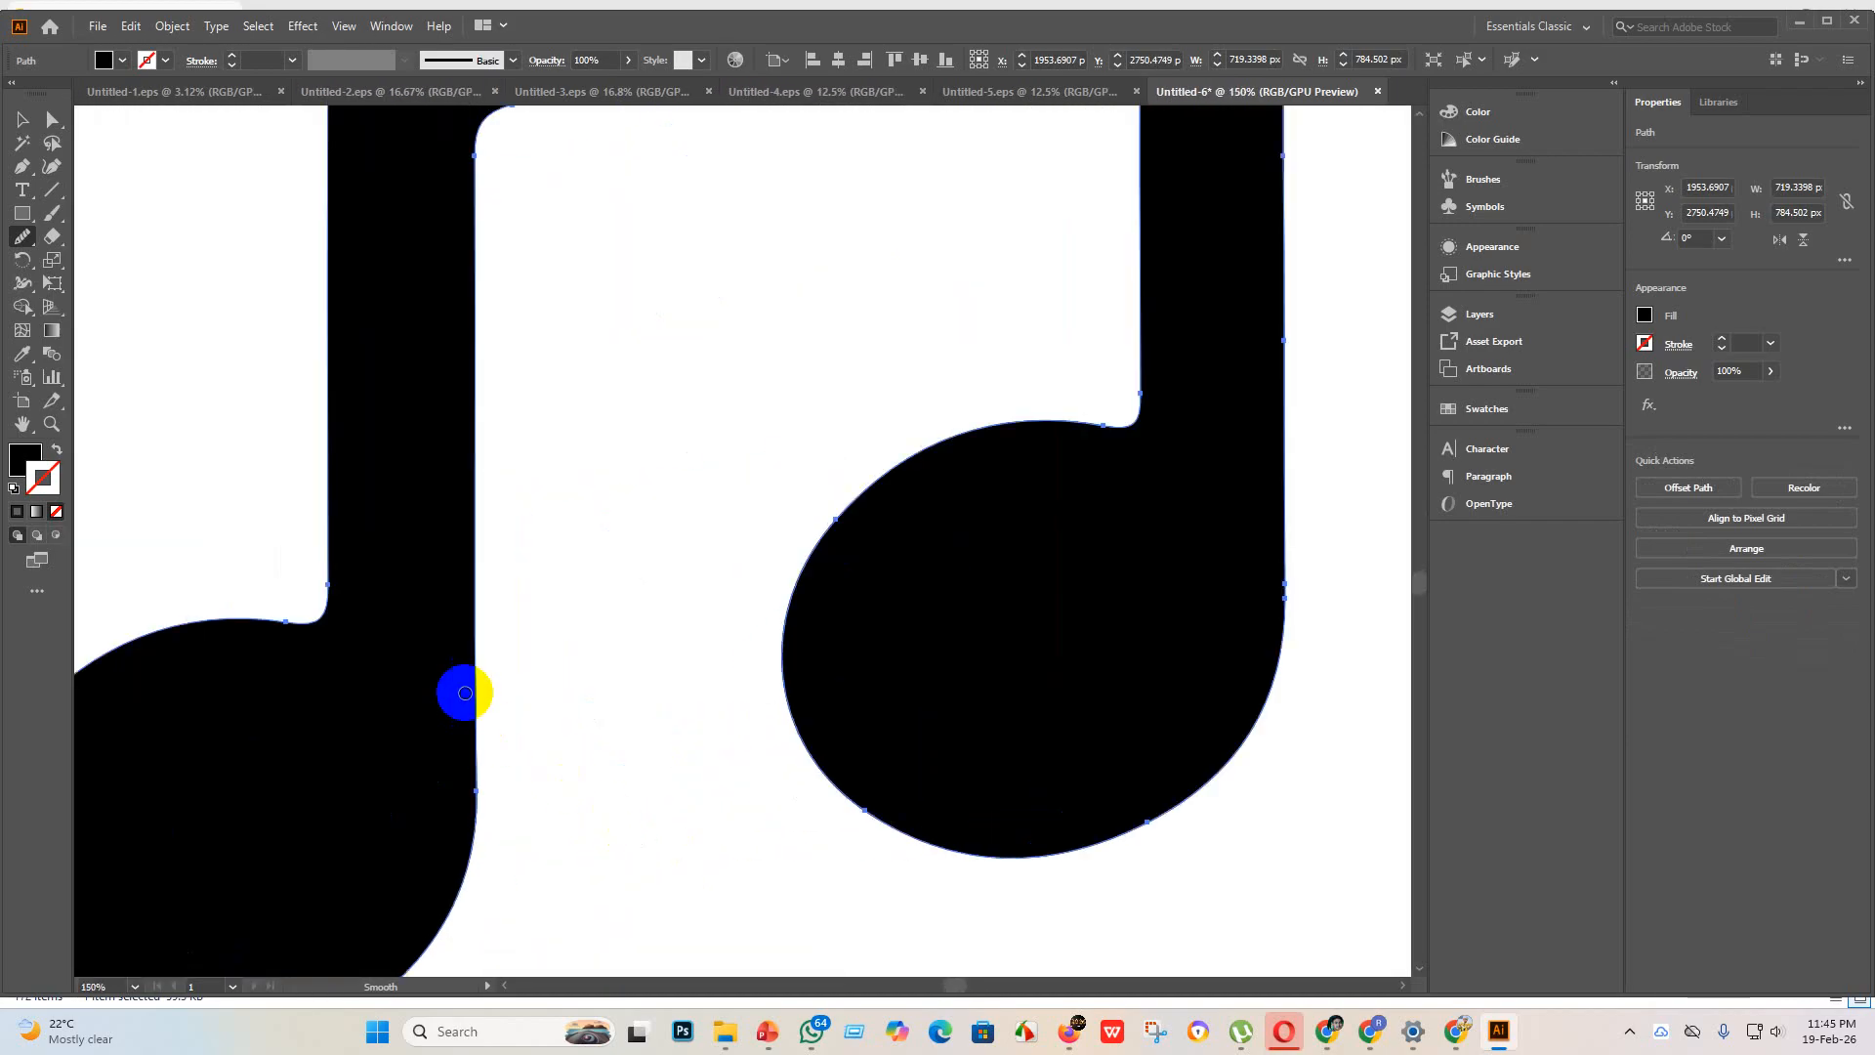
scroll(460, 691, down, 2)
scroll(712, 611, up, 2)
scroll(719, 628, down, 3)
scroll(704, 318, up, 4)
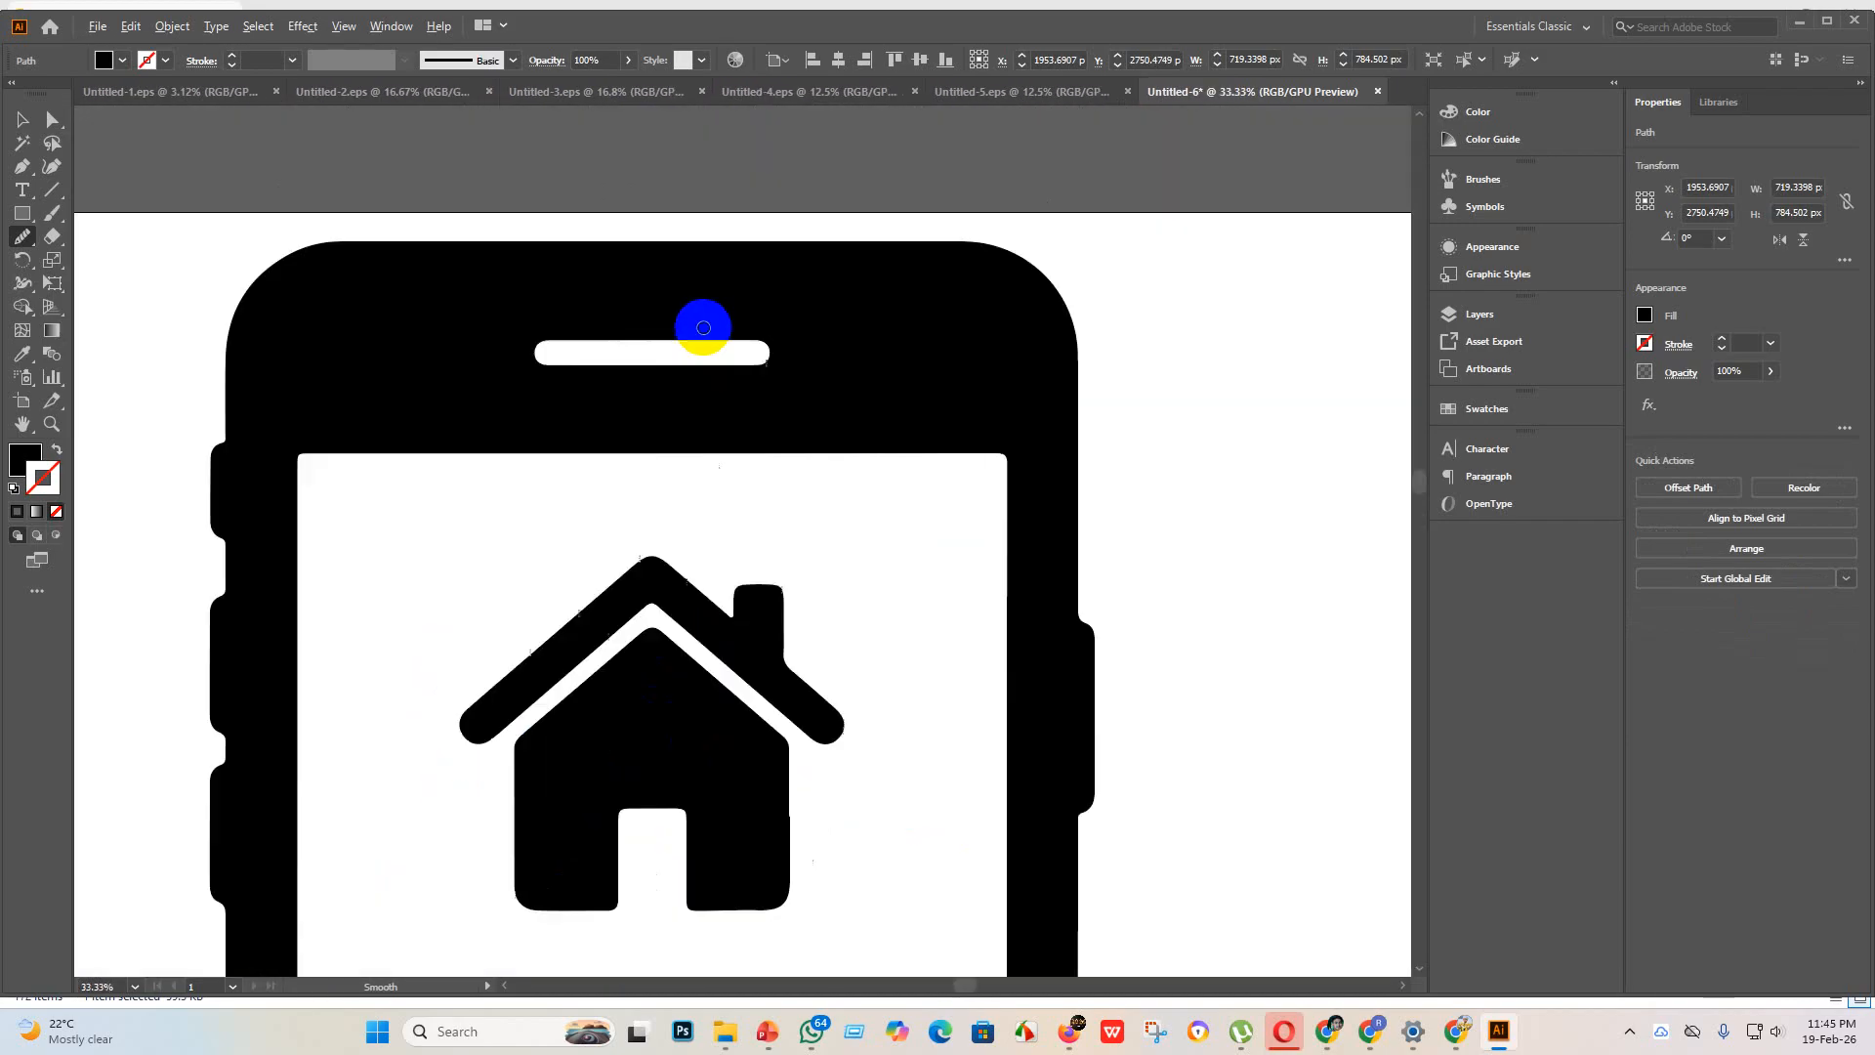
scroll(833, 690, down, 4)
scroll(707, 925, up, 3)
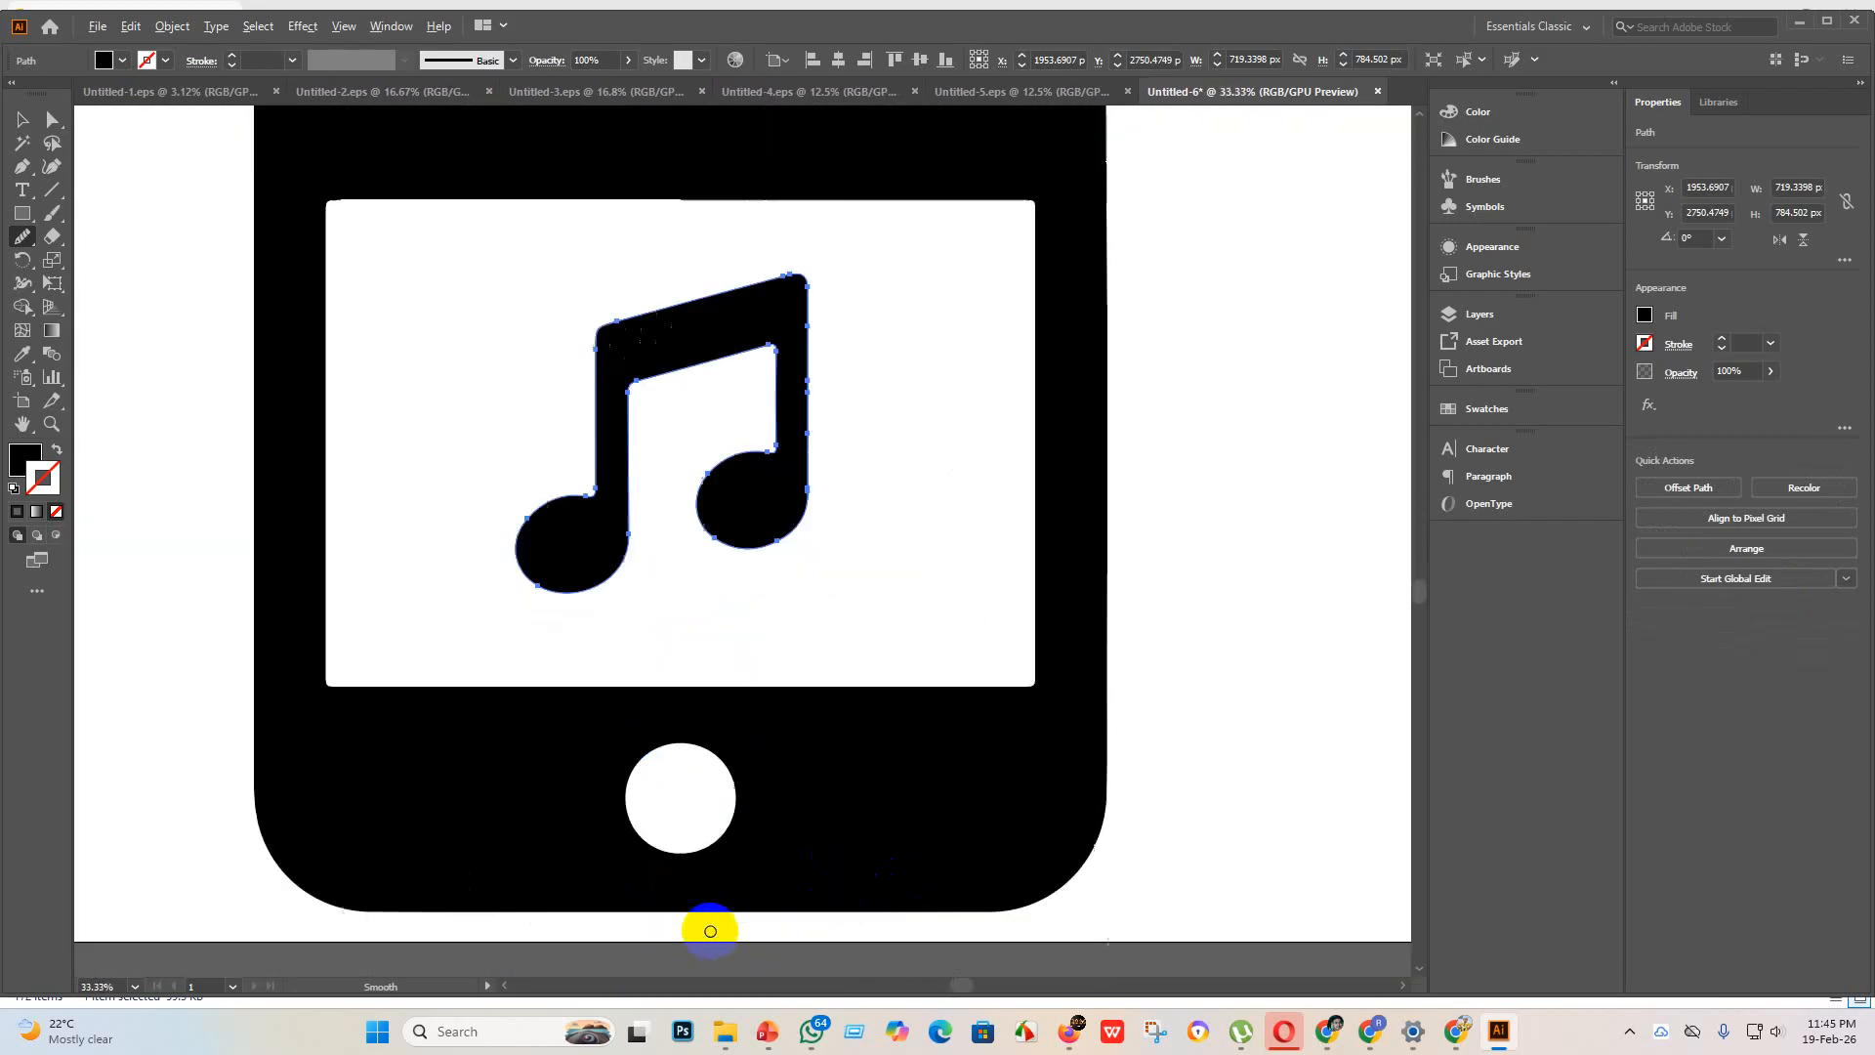
scroll(866, 942, down, 4)
scroll(979, 803, up, 6)
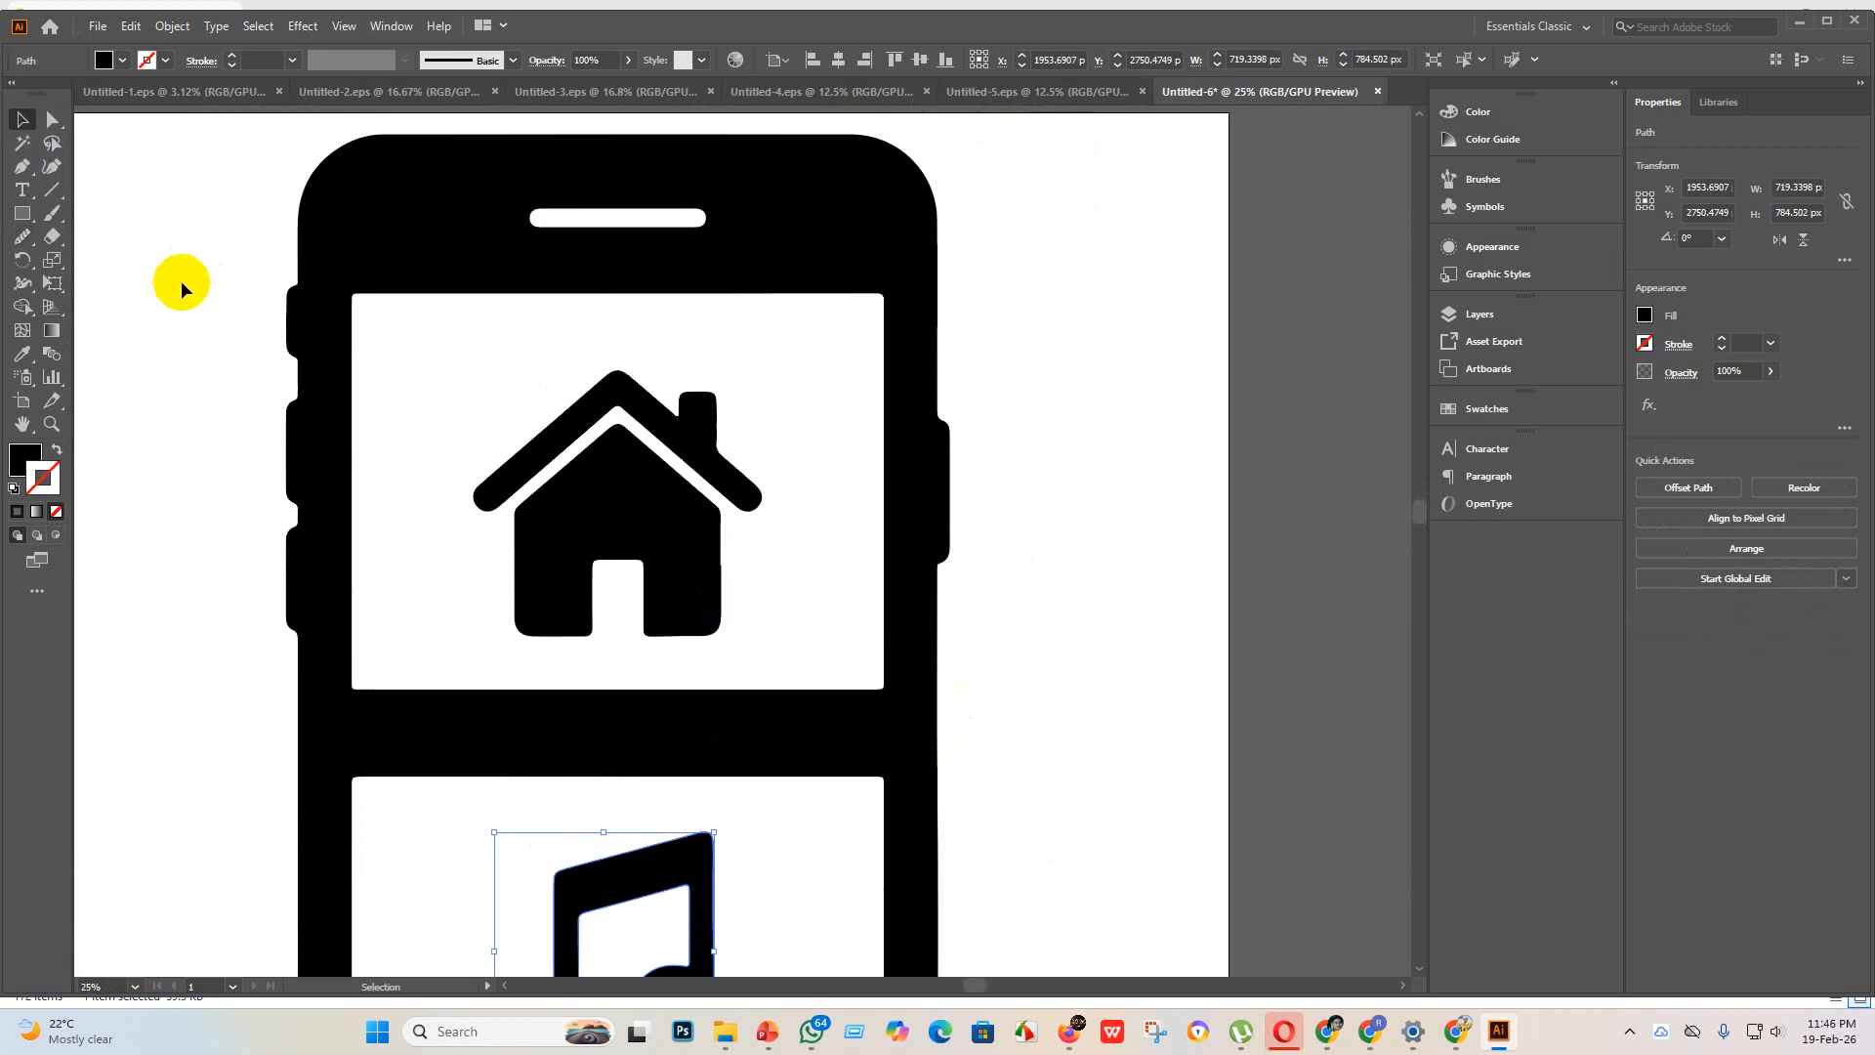
scroll(699, 464, up, 9)
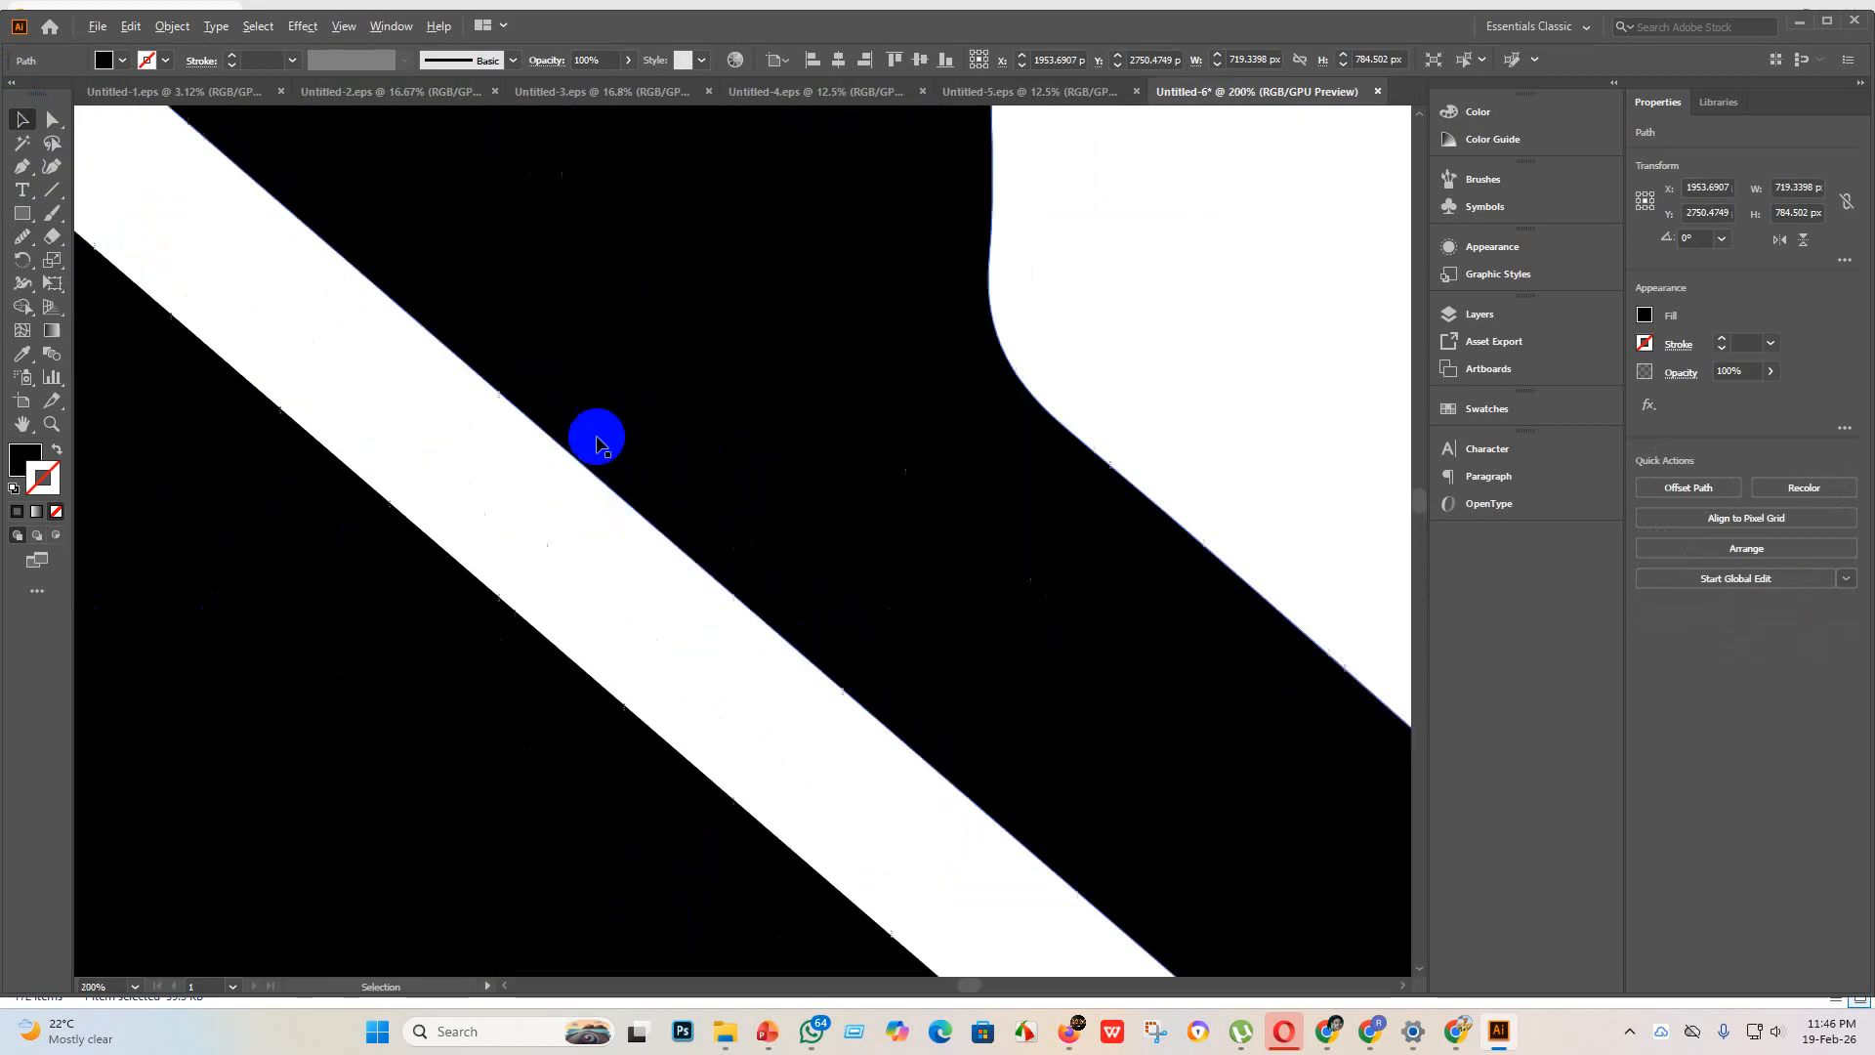
scroll(603, 462, down, 10)
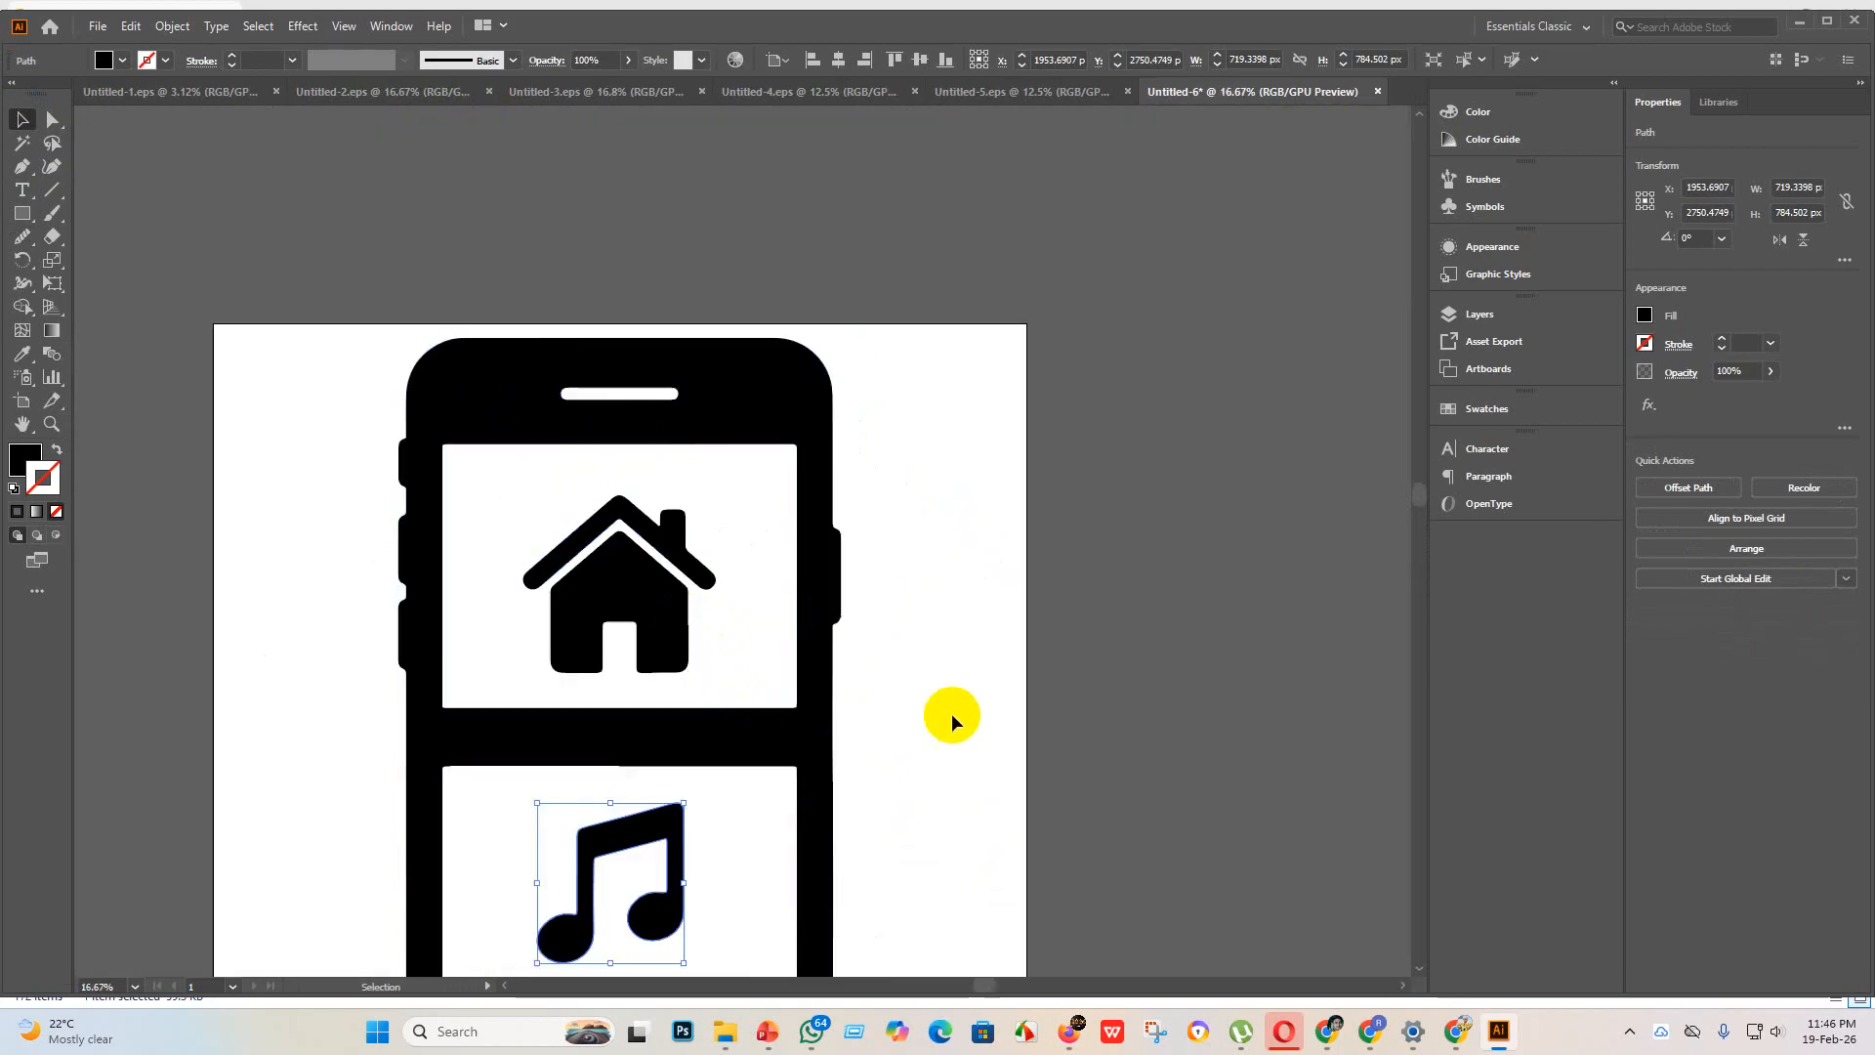
click(958, 699)
scroll(887, 643, down, 5)
scroll(900, 695, down, 2)
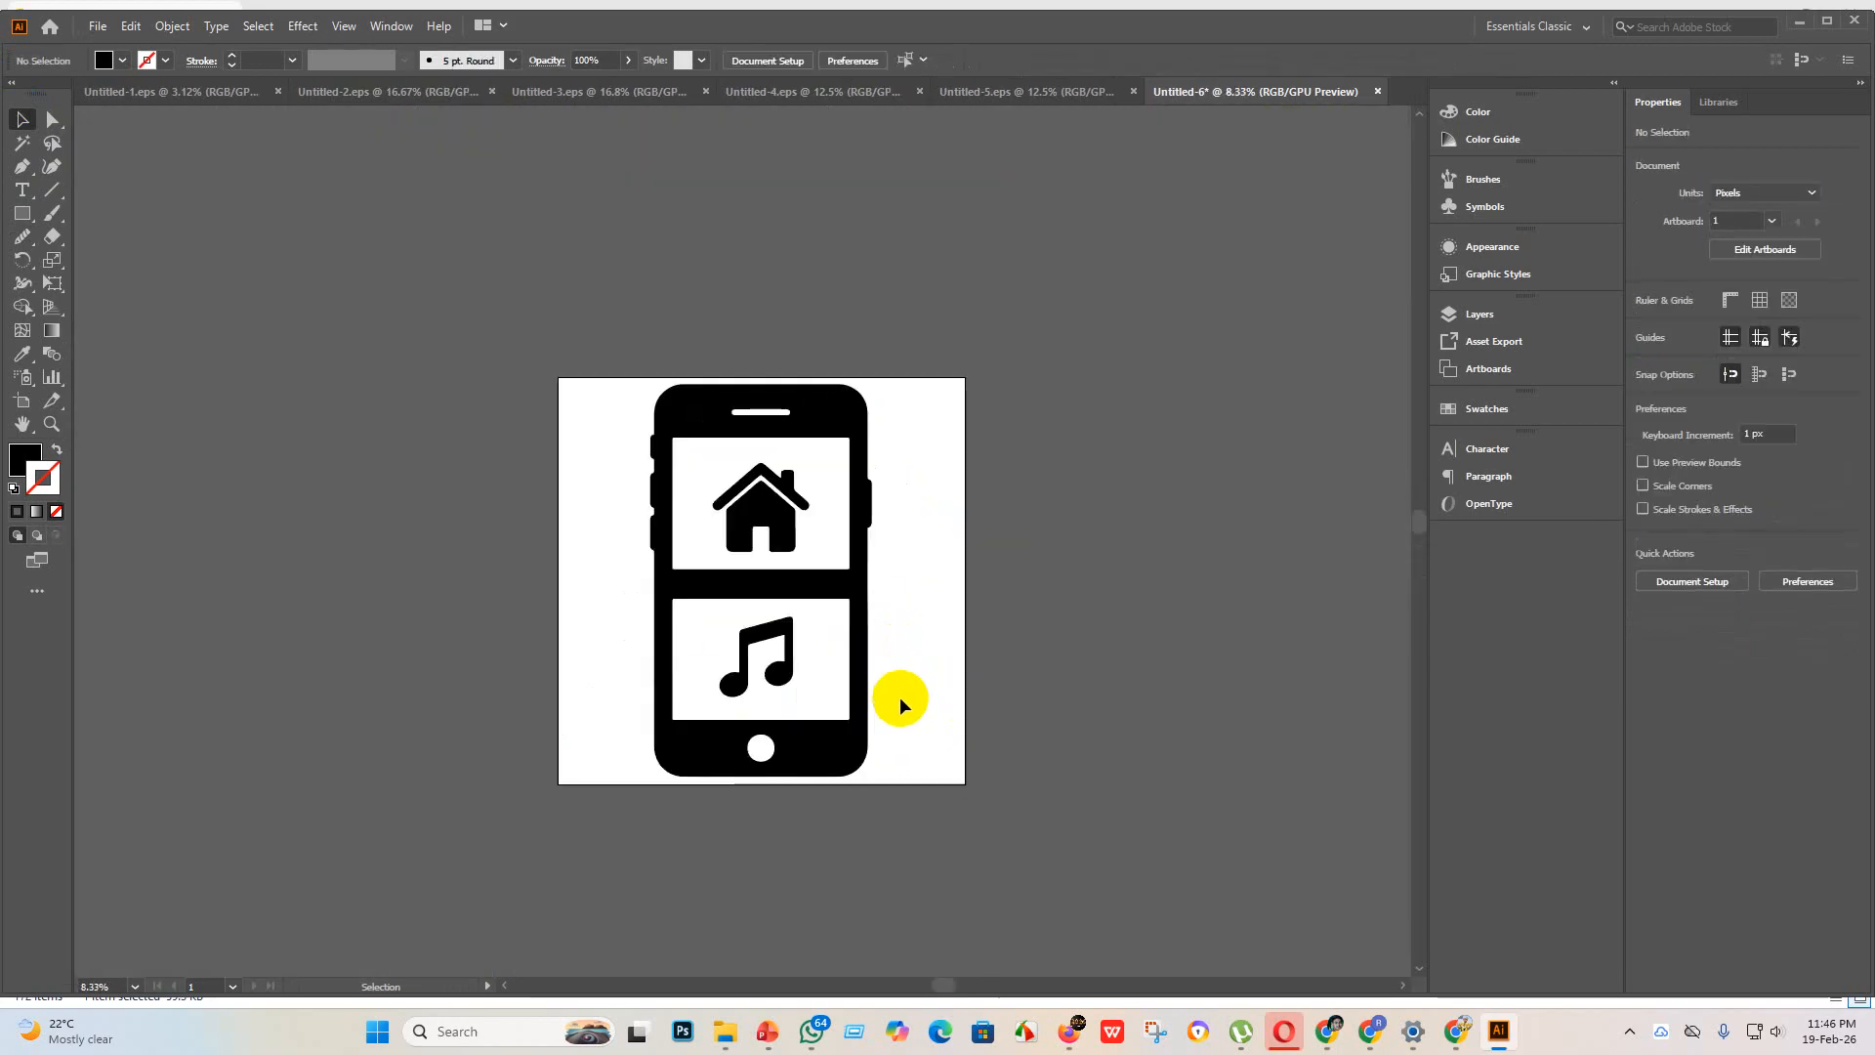
Step: Save the smartphone artwork as Untitled-6 in Illustrator EPS format in the "eps 3" folder, using the Illustrator 10 EPS version
drag(943, 767, 397, 284)
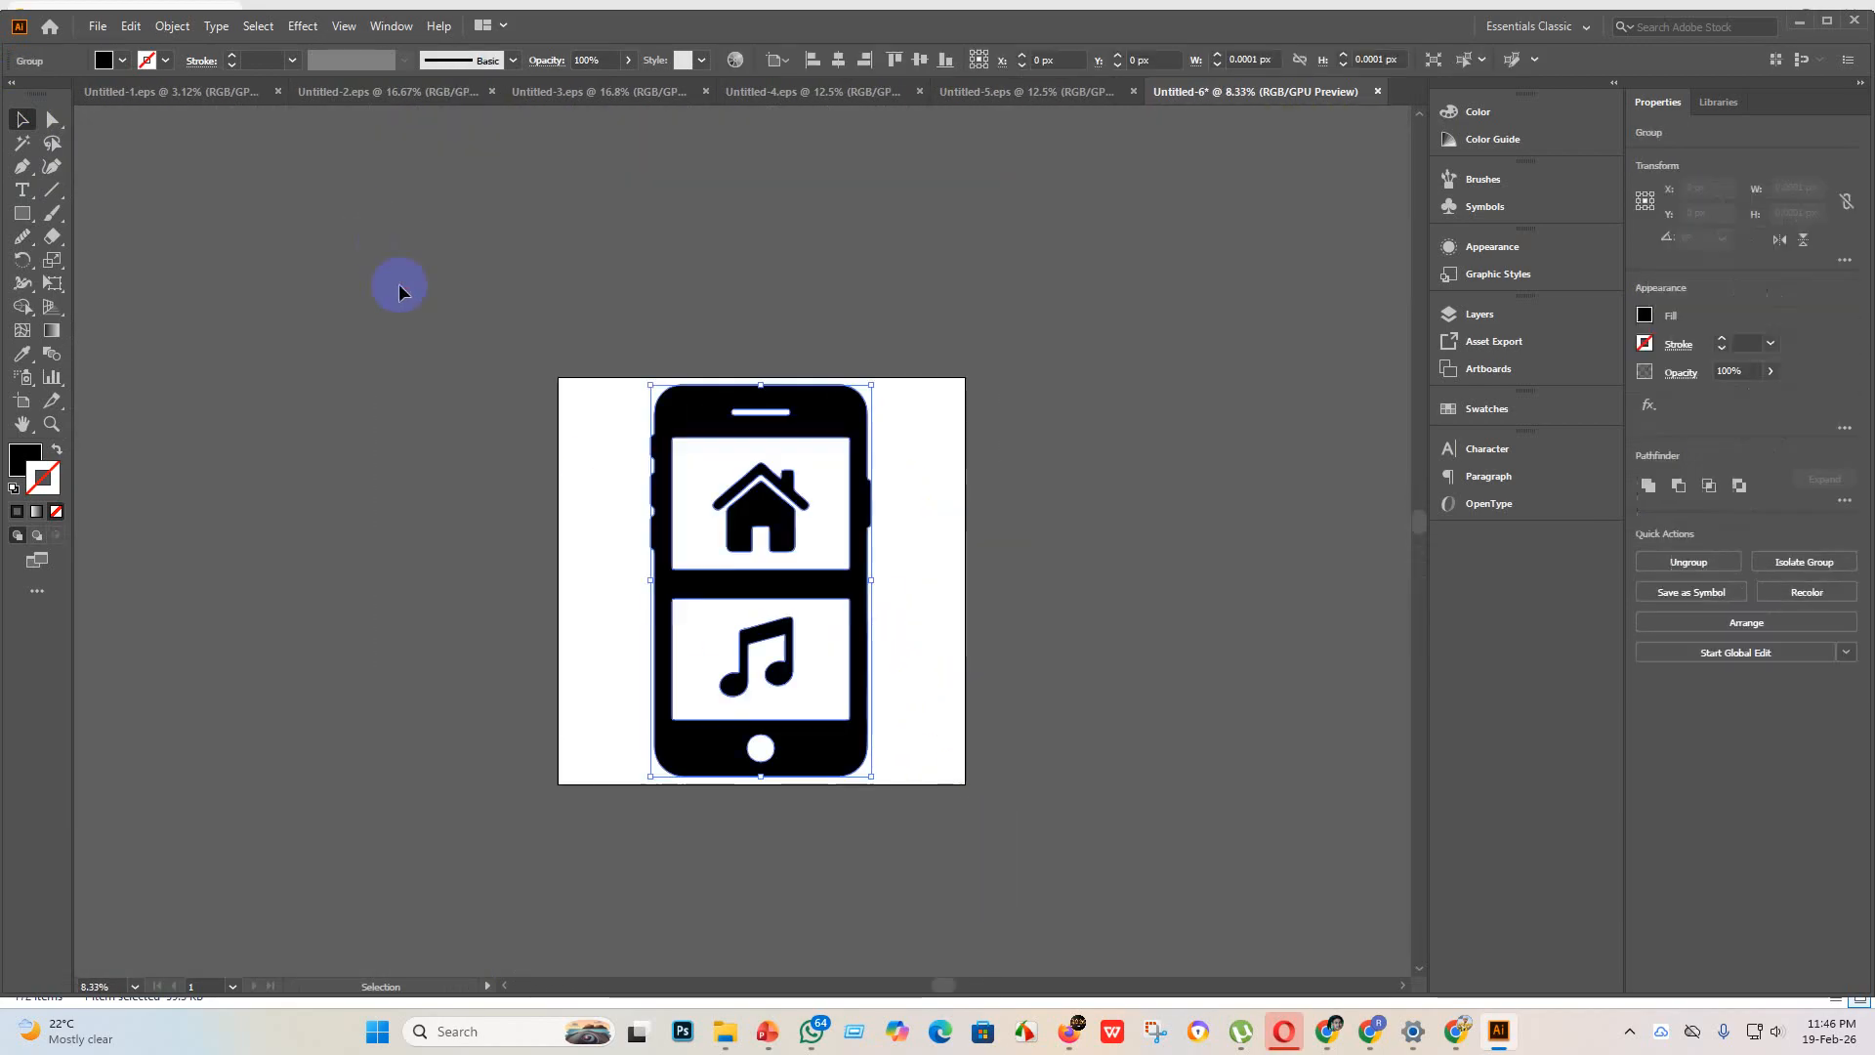
click(95, 26)
click(152, 187)
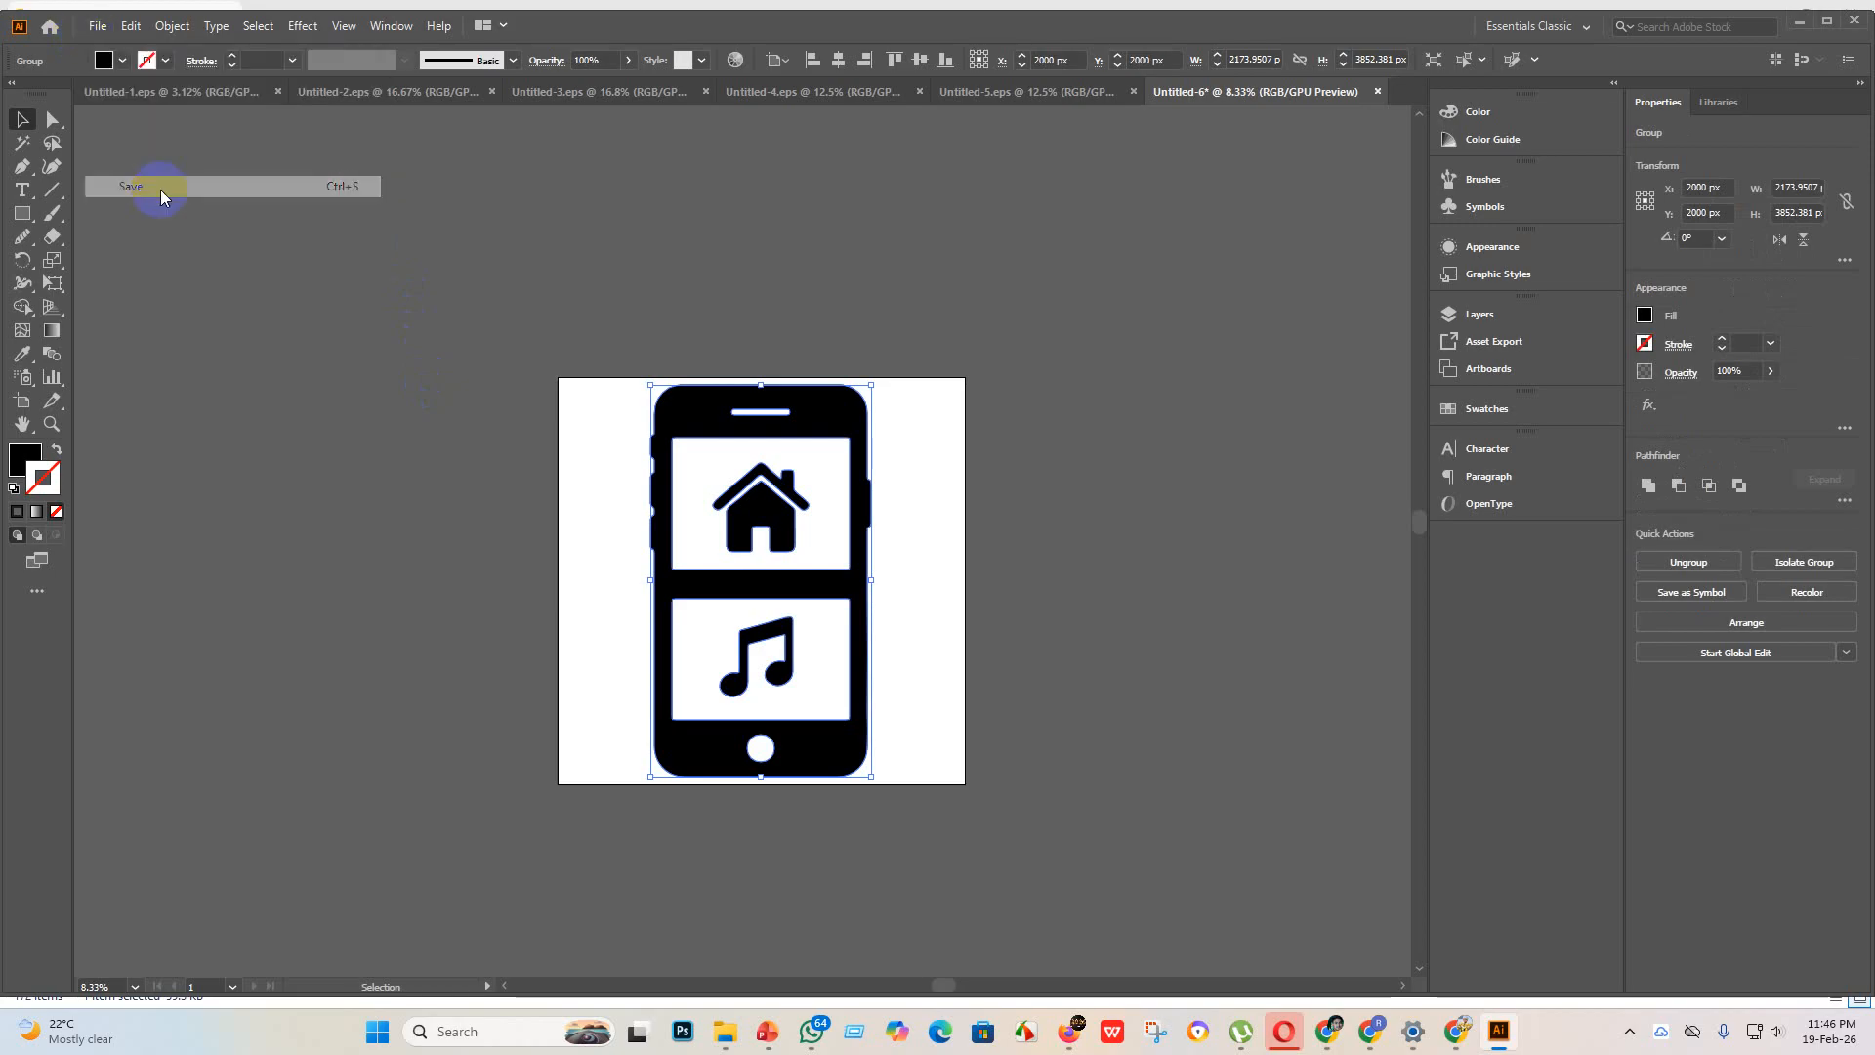
click(326, 422)
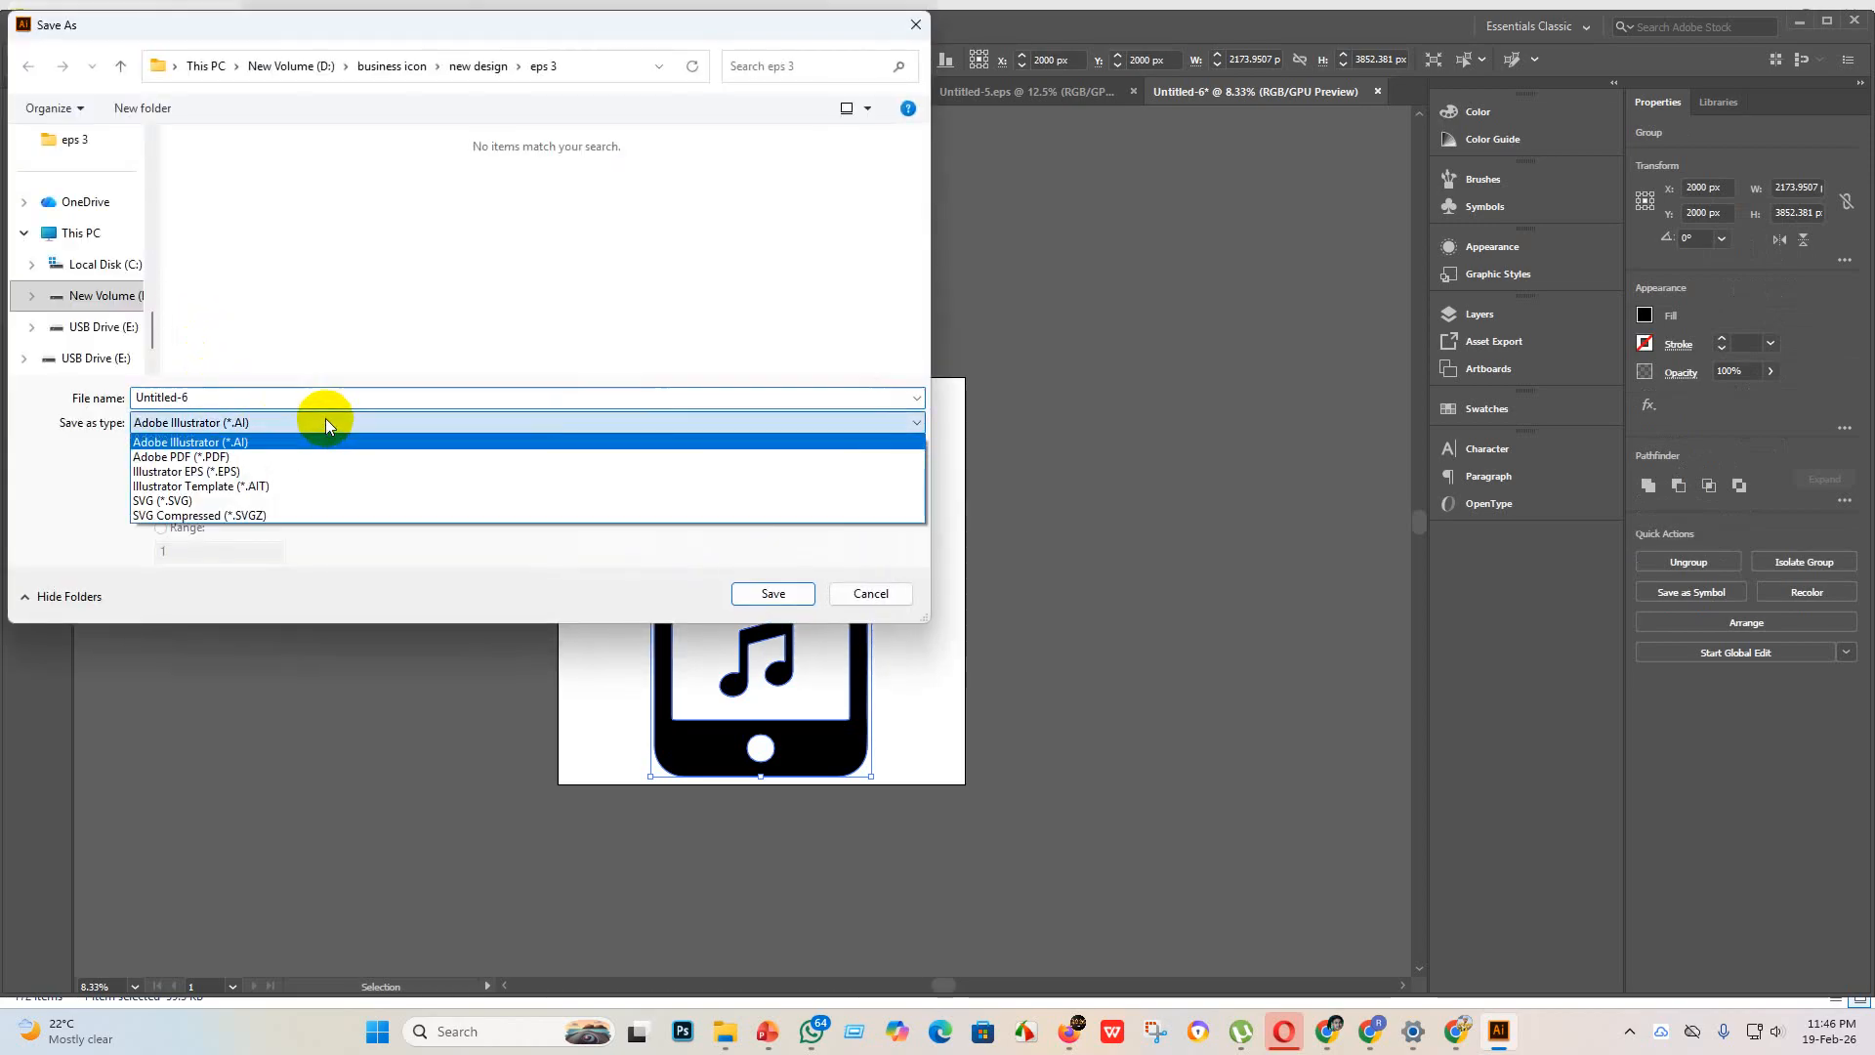
click(231, 475)
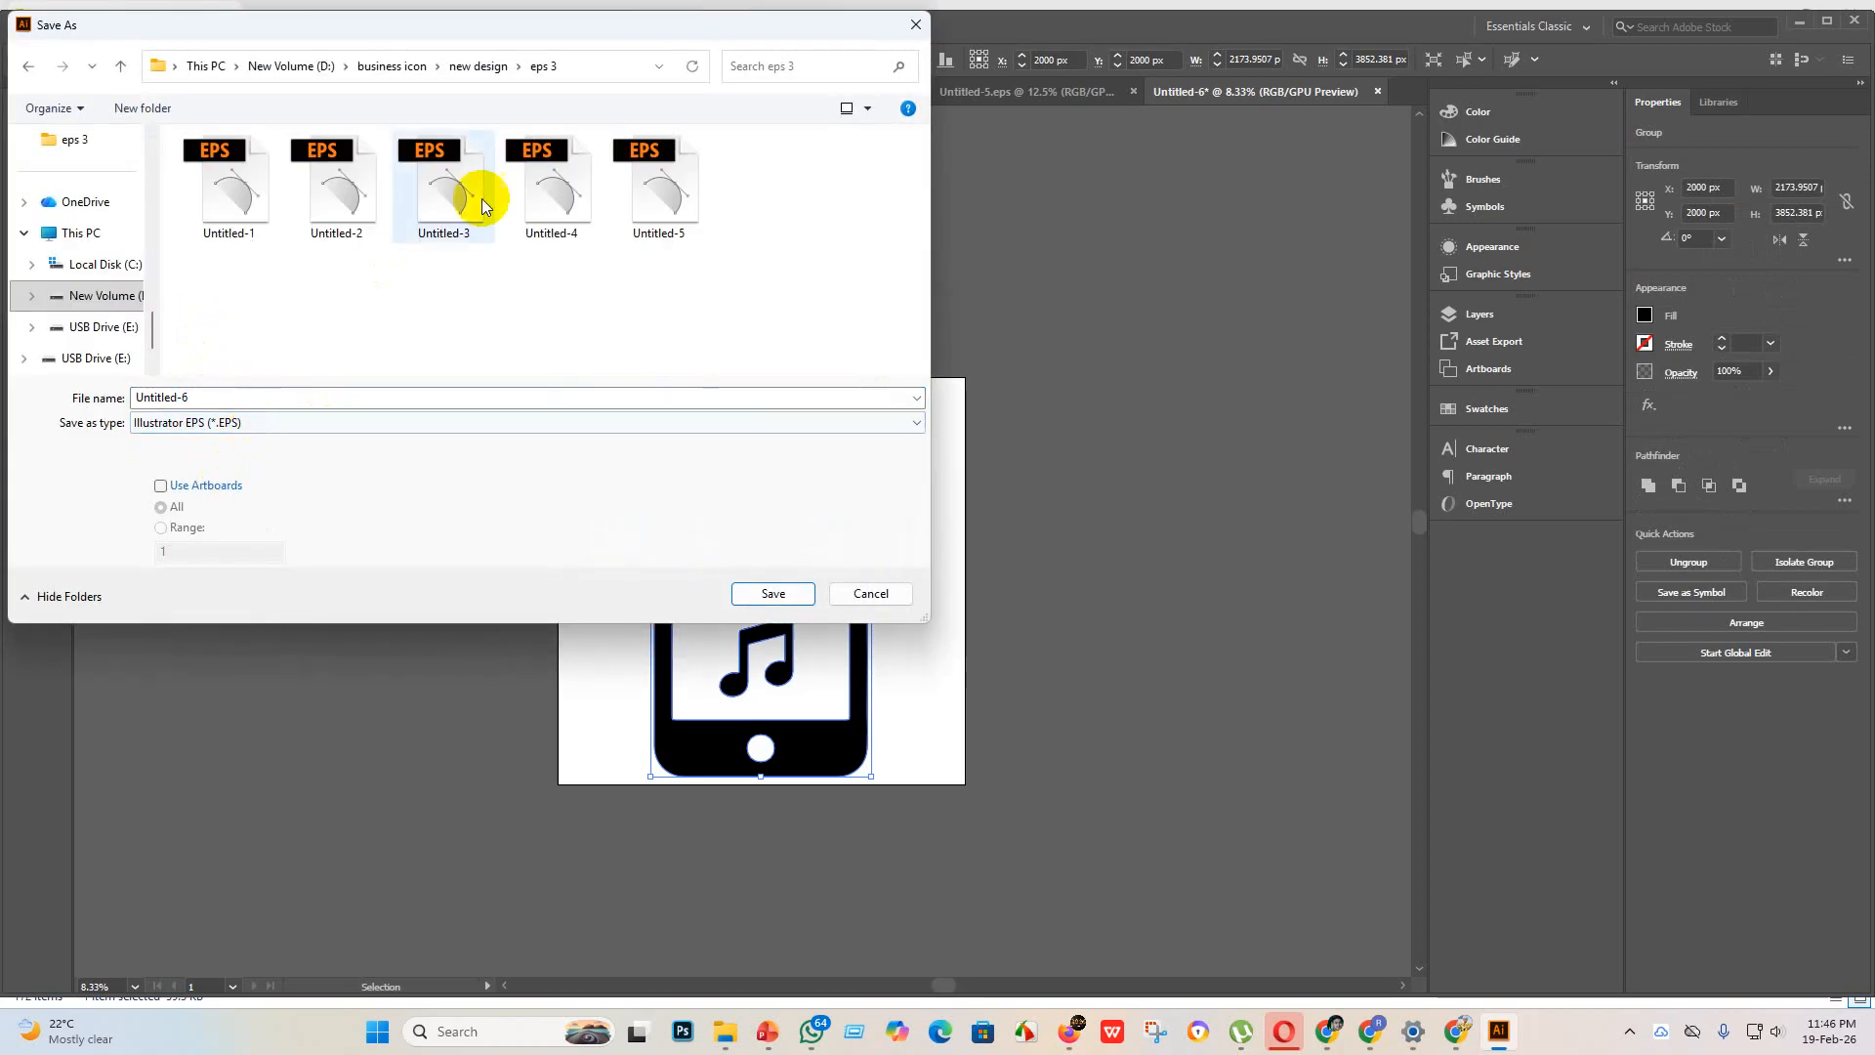
click(762, 591)
click(967, 236)
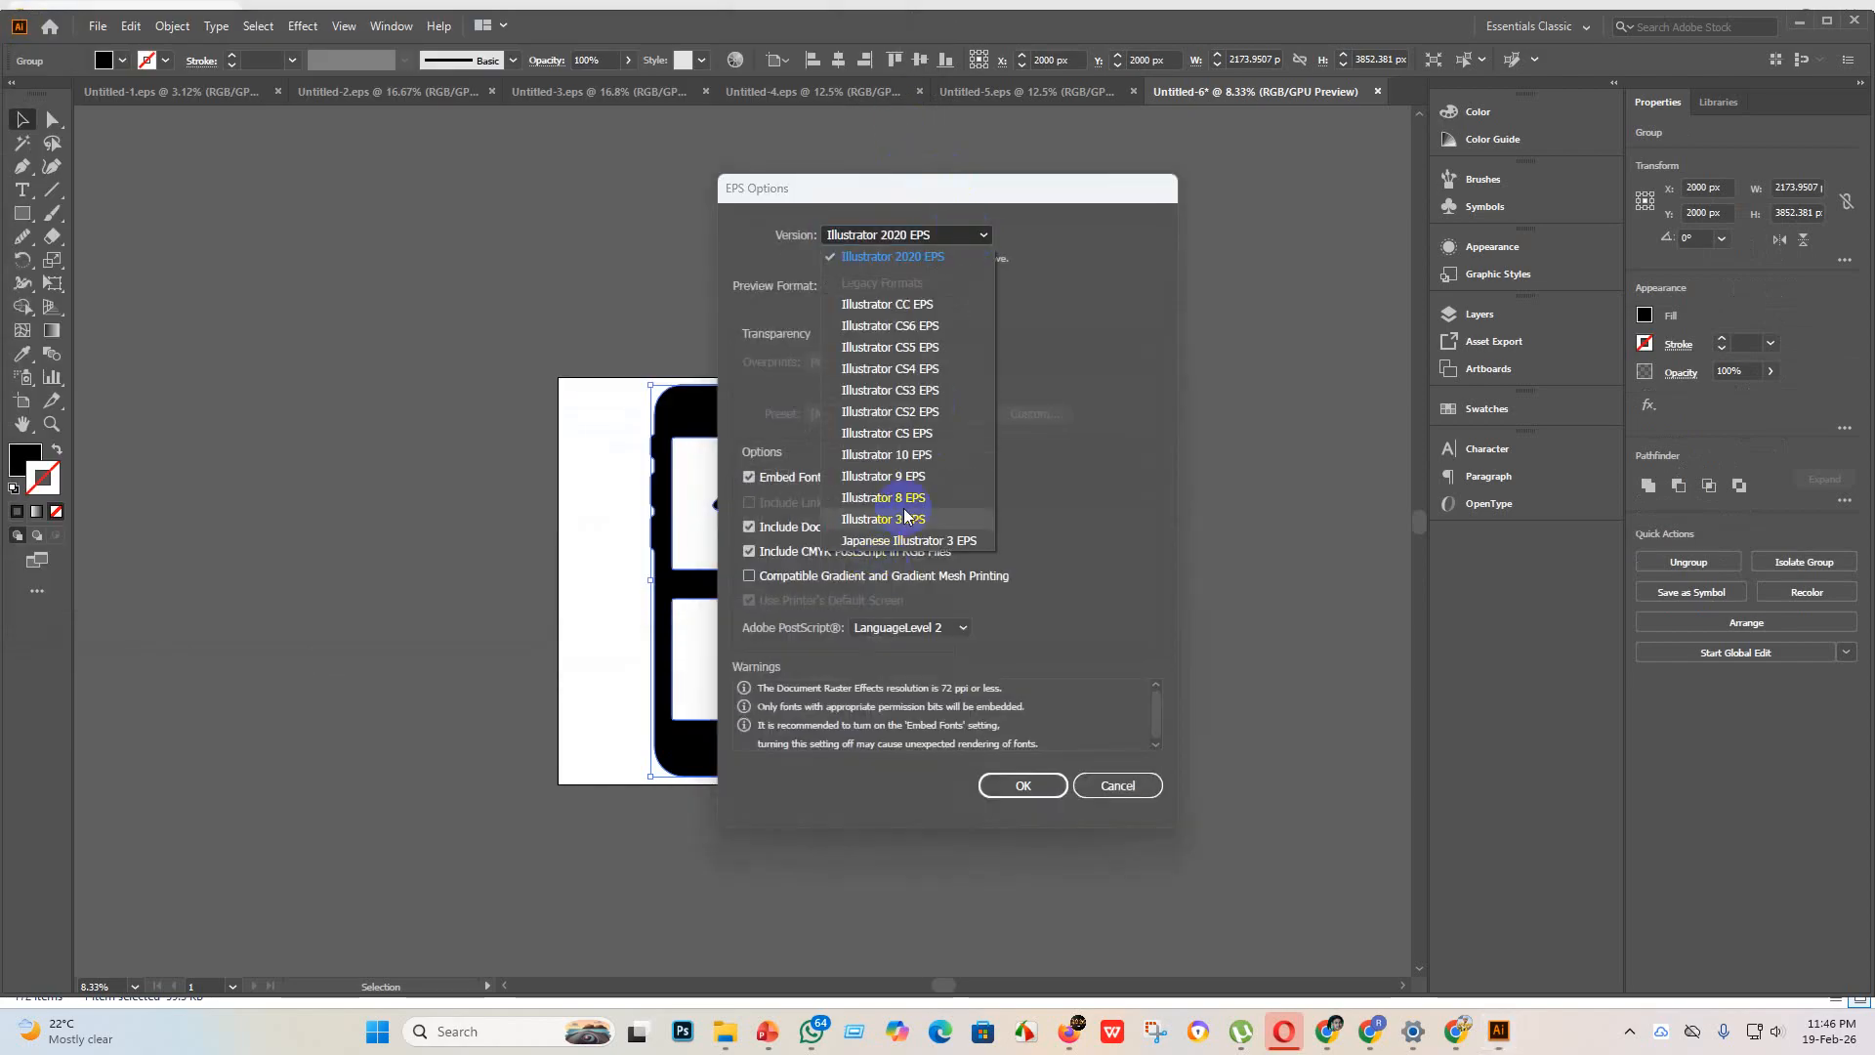
click(935, 455)
click(1023, 785)
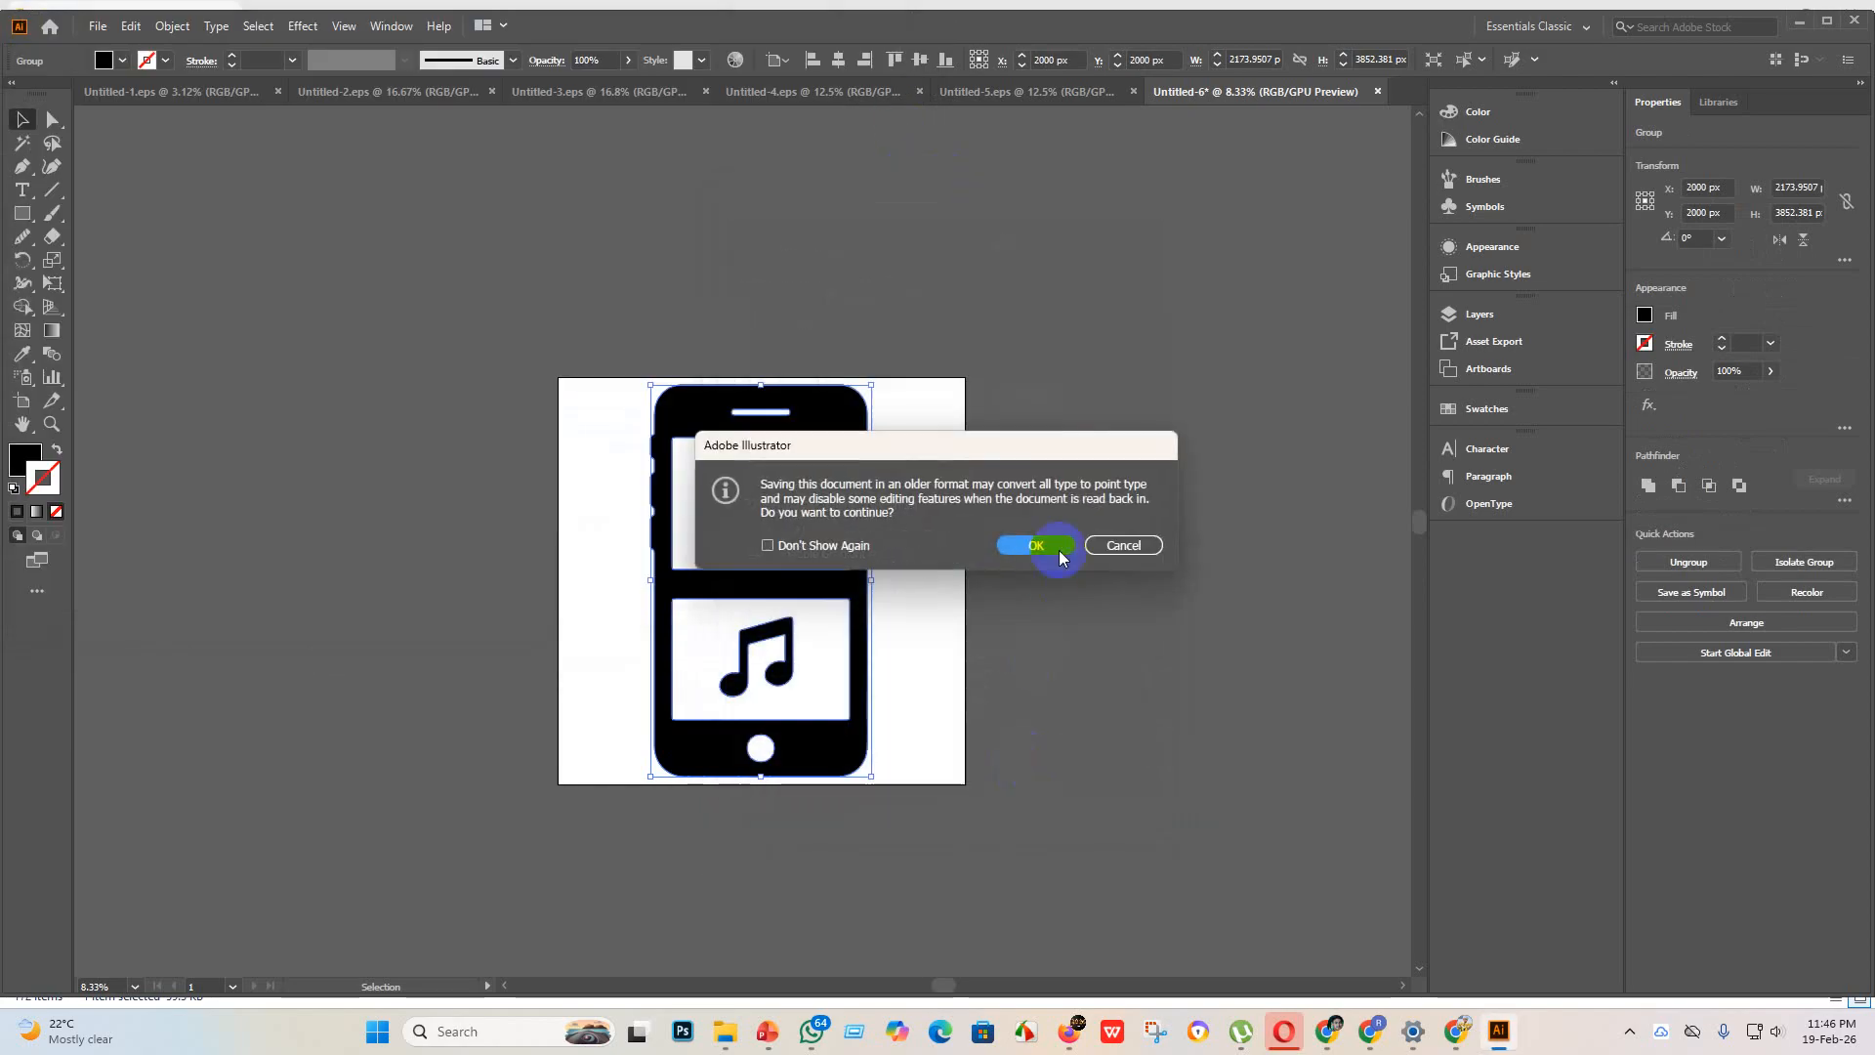
click(1060, 554)
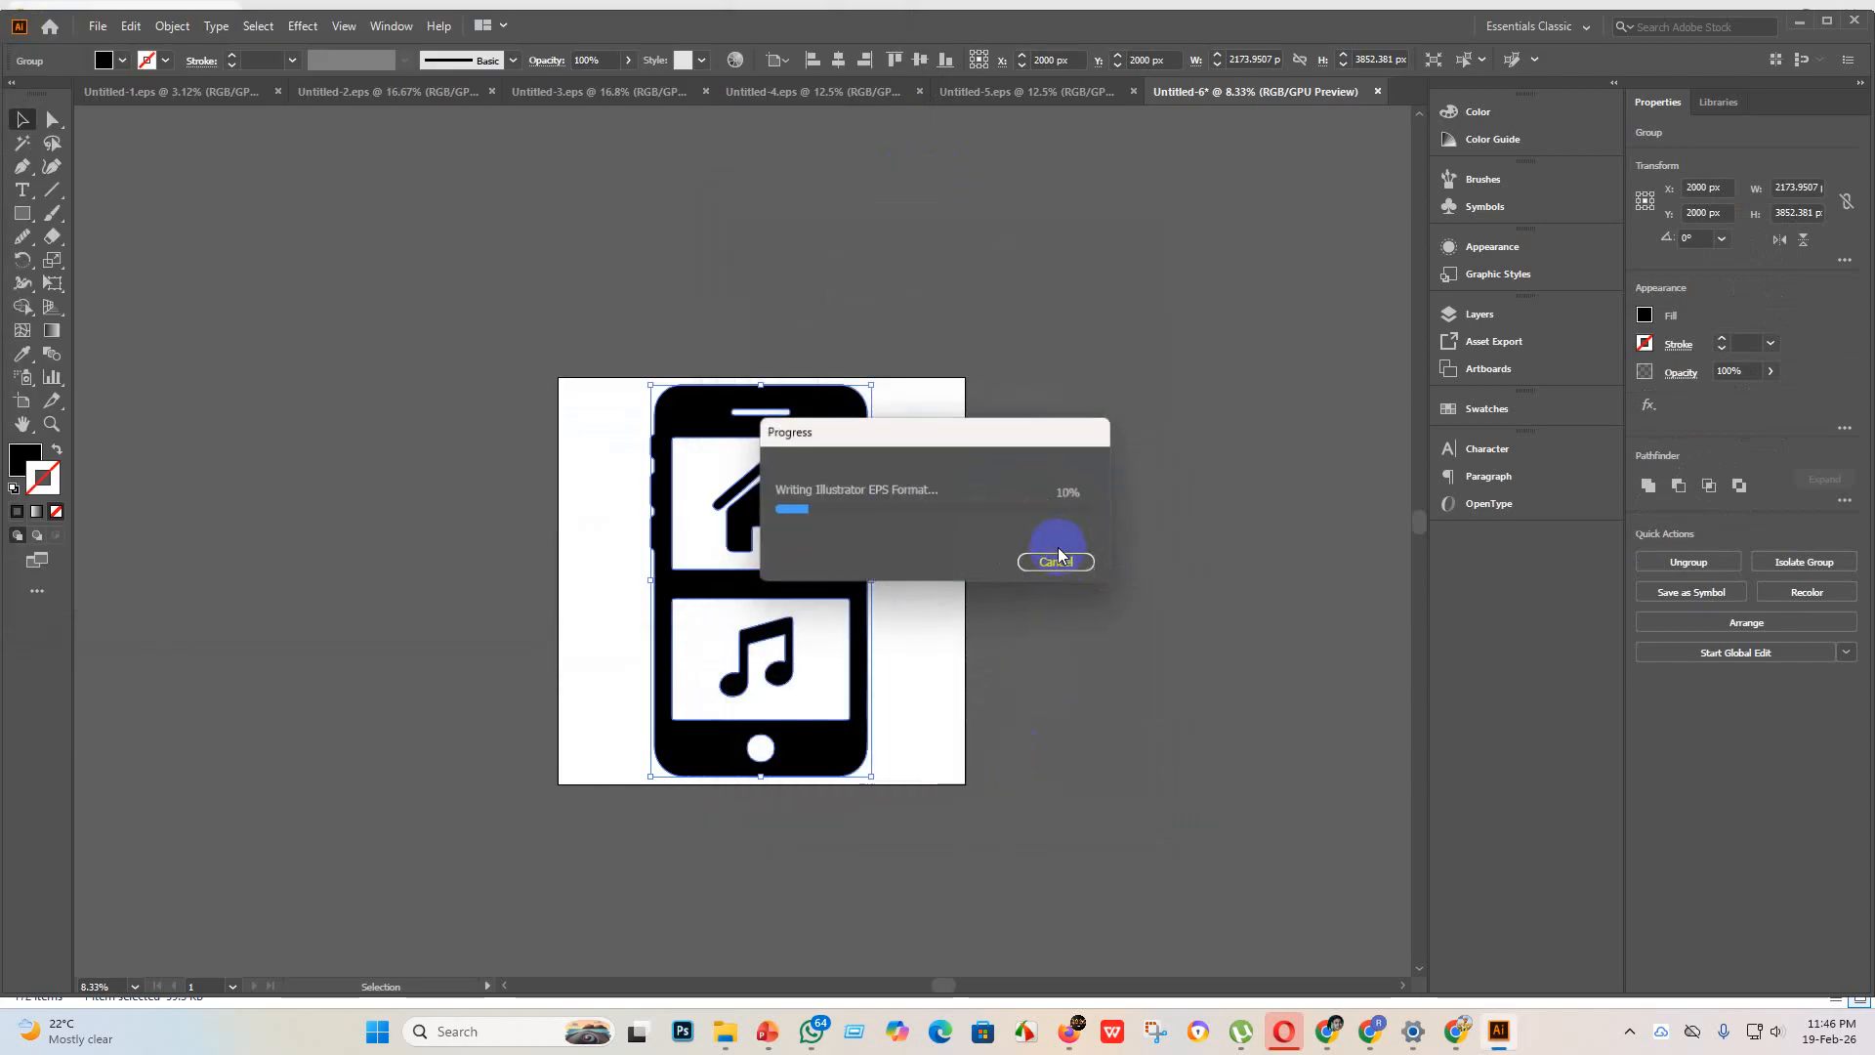
Step: Export the smartphone artwork as JPEG Untitled-6 to the "eps 3" folder, using artboards and the RGB color model
click(96, 27)
mouse_move(205, 375)
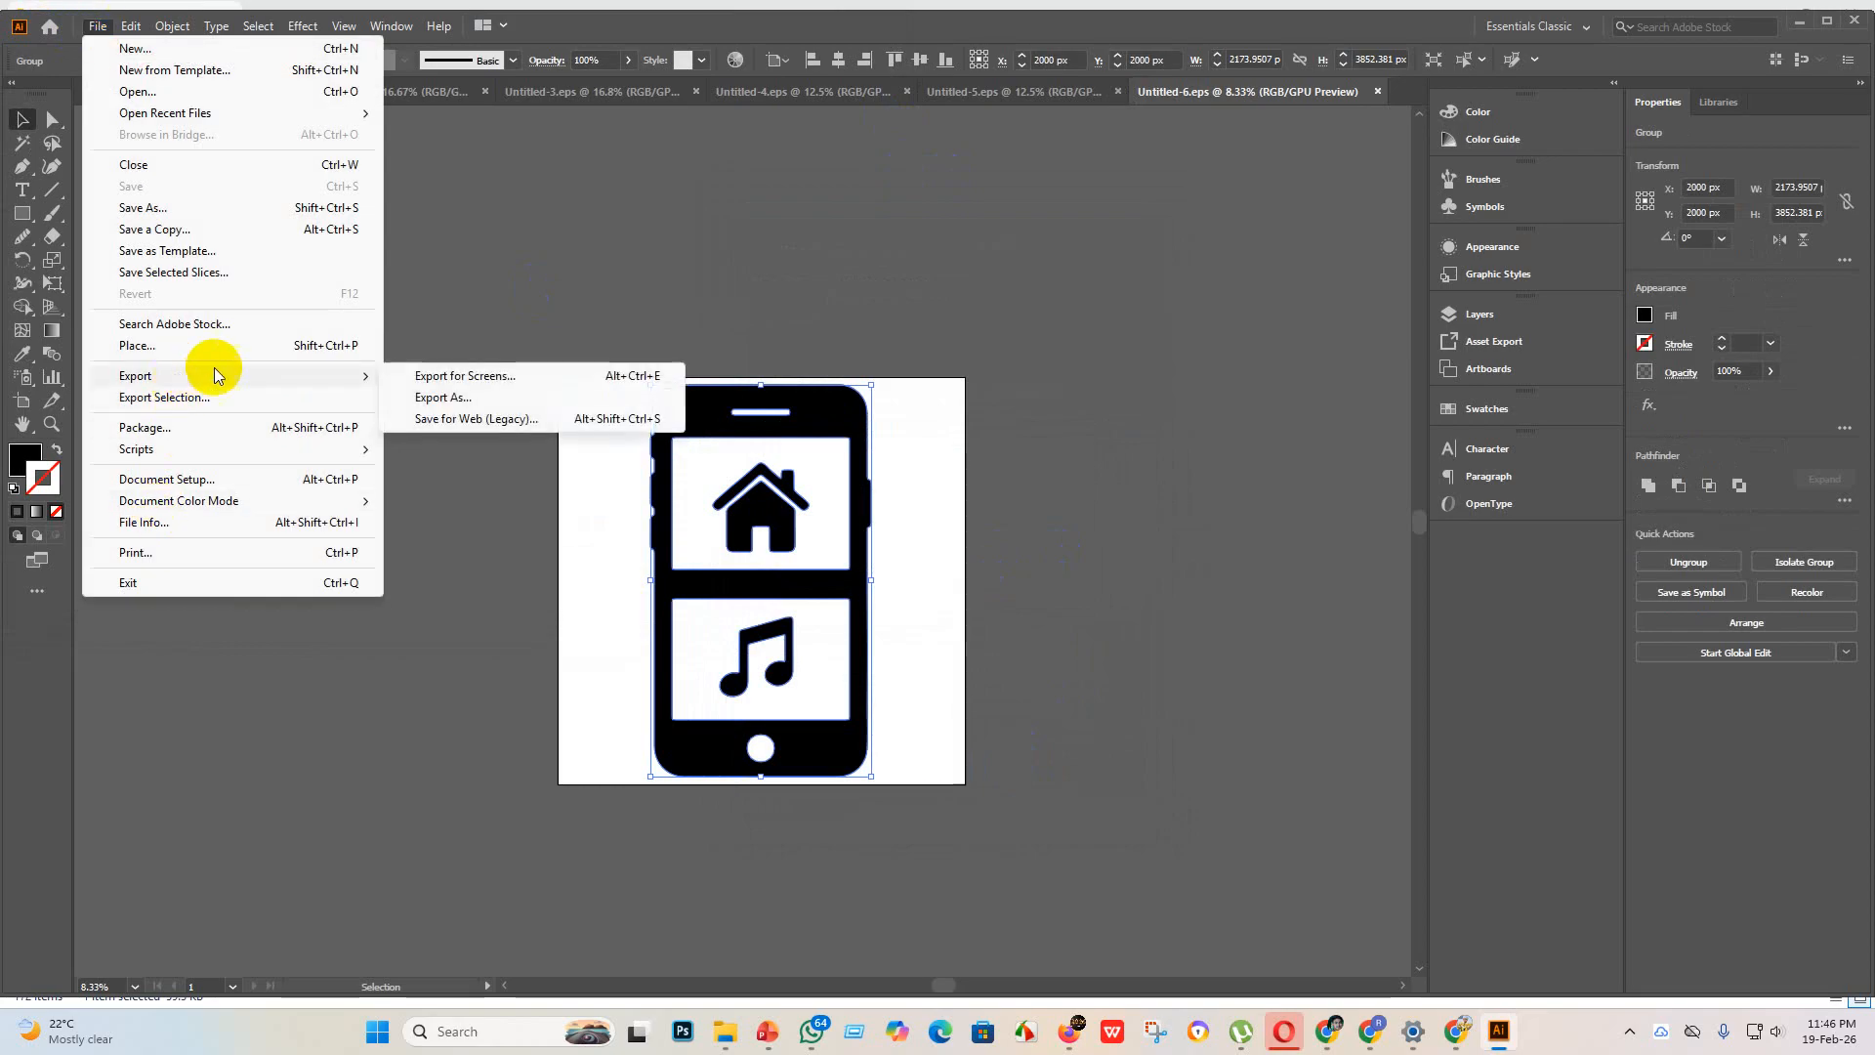
click(533, 402)
click(161, 486)
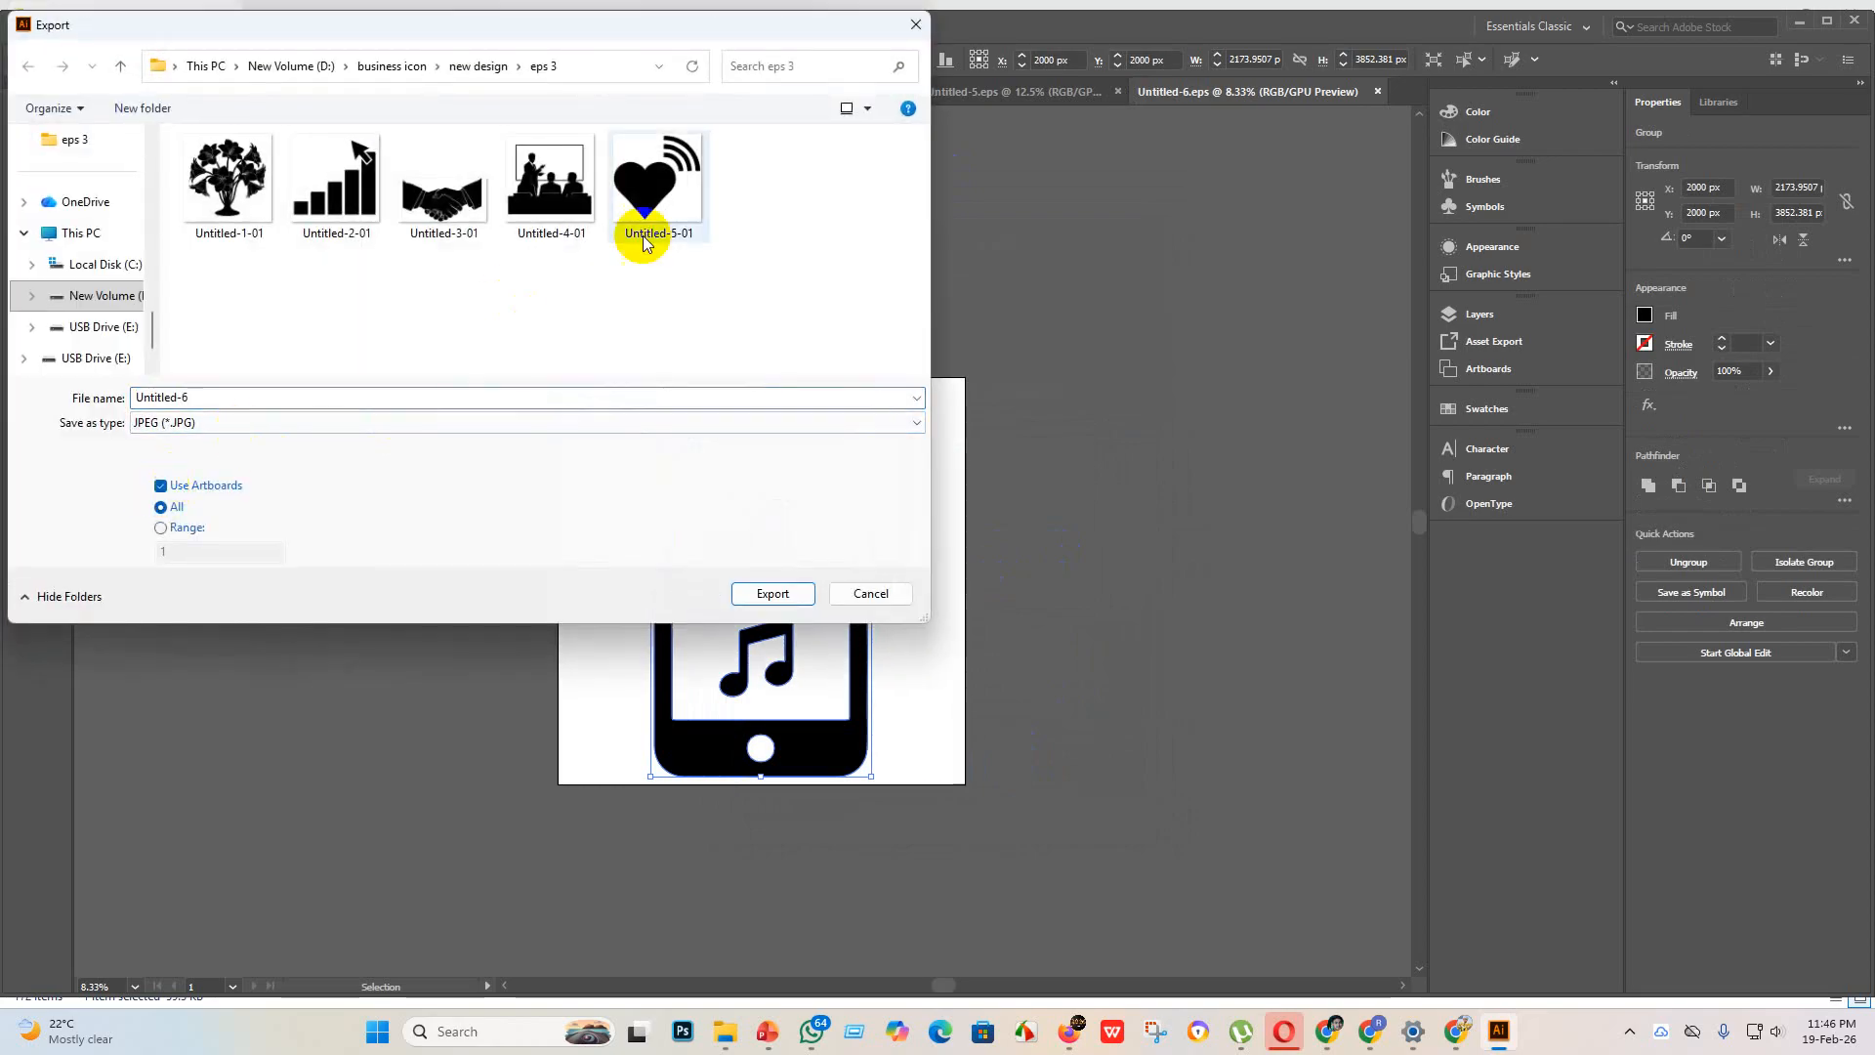
click(796, 598)
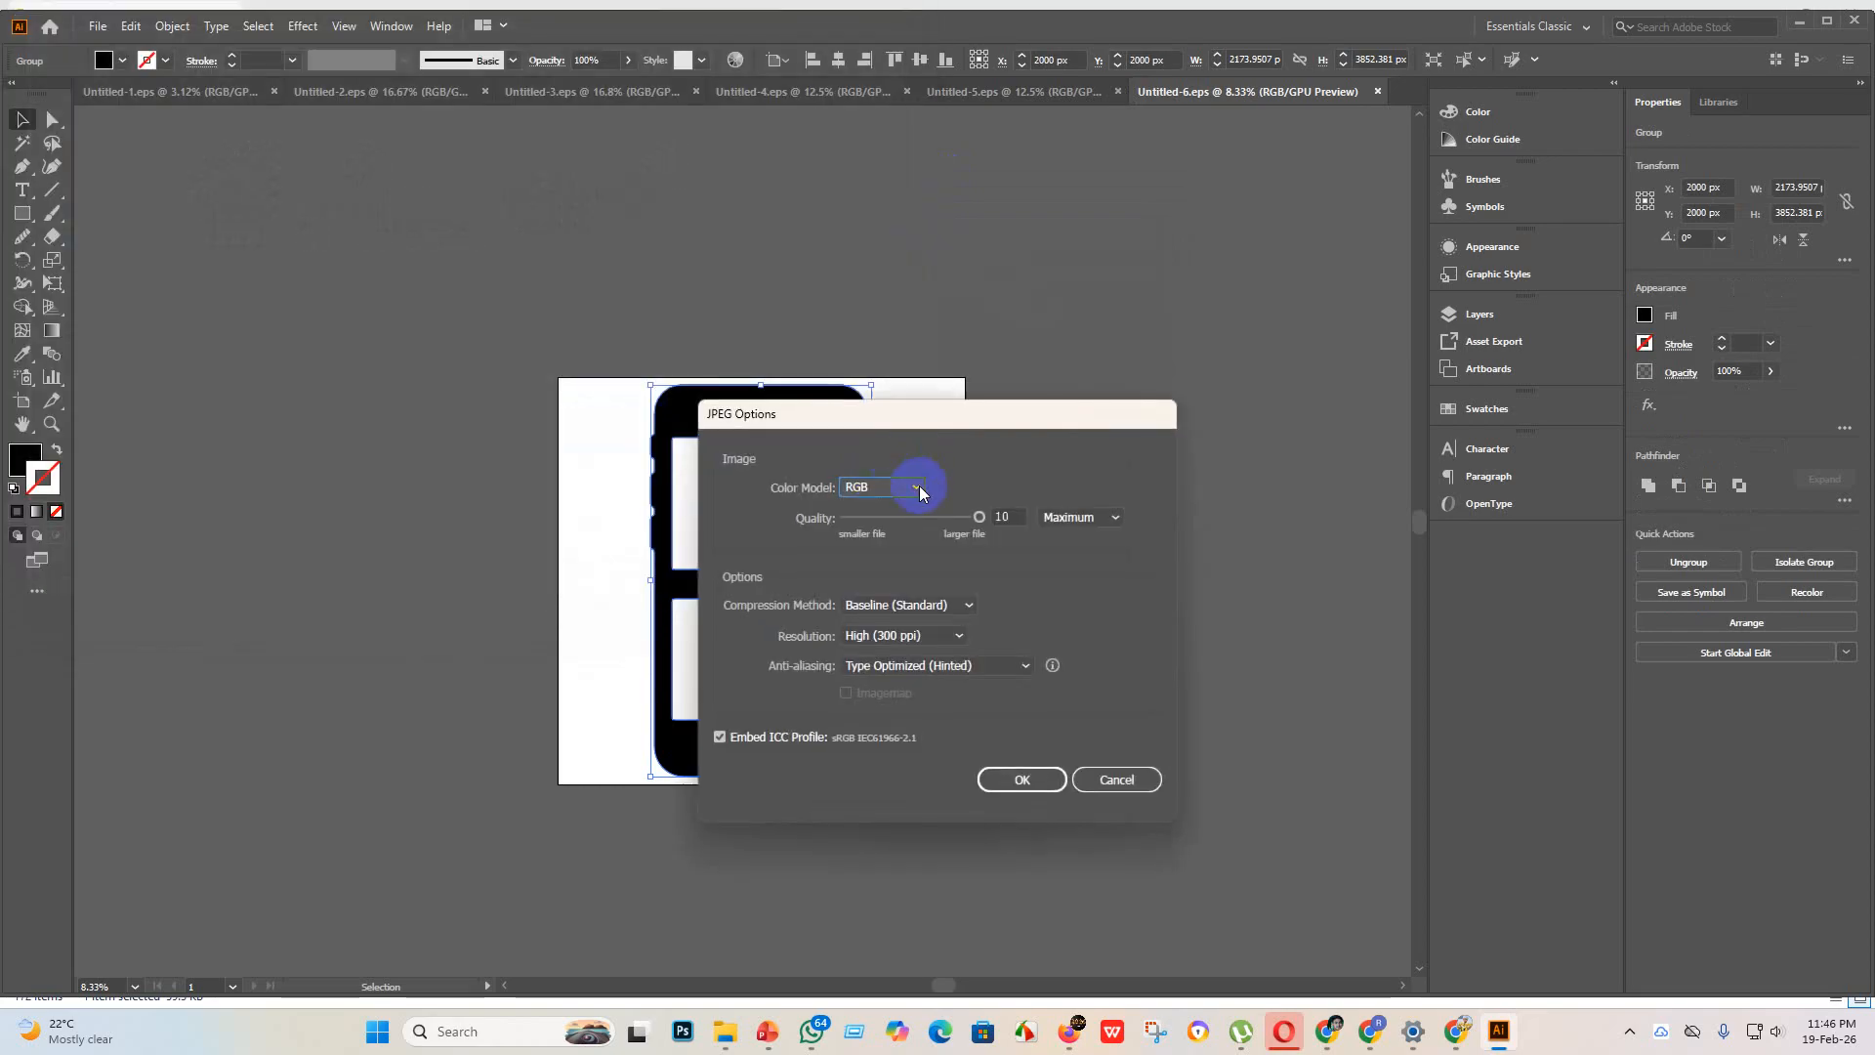
click(916, 487)
click(886, 506)
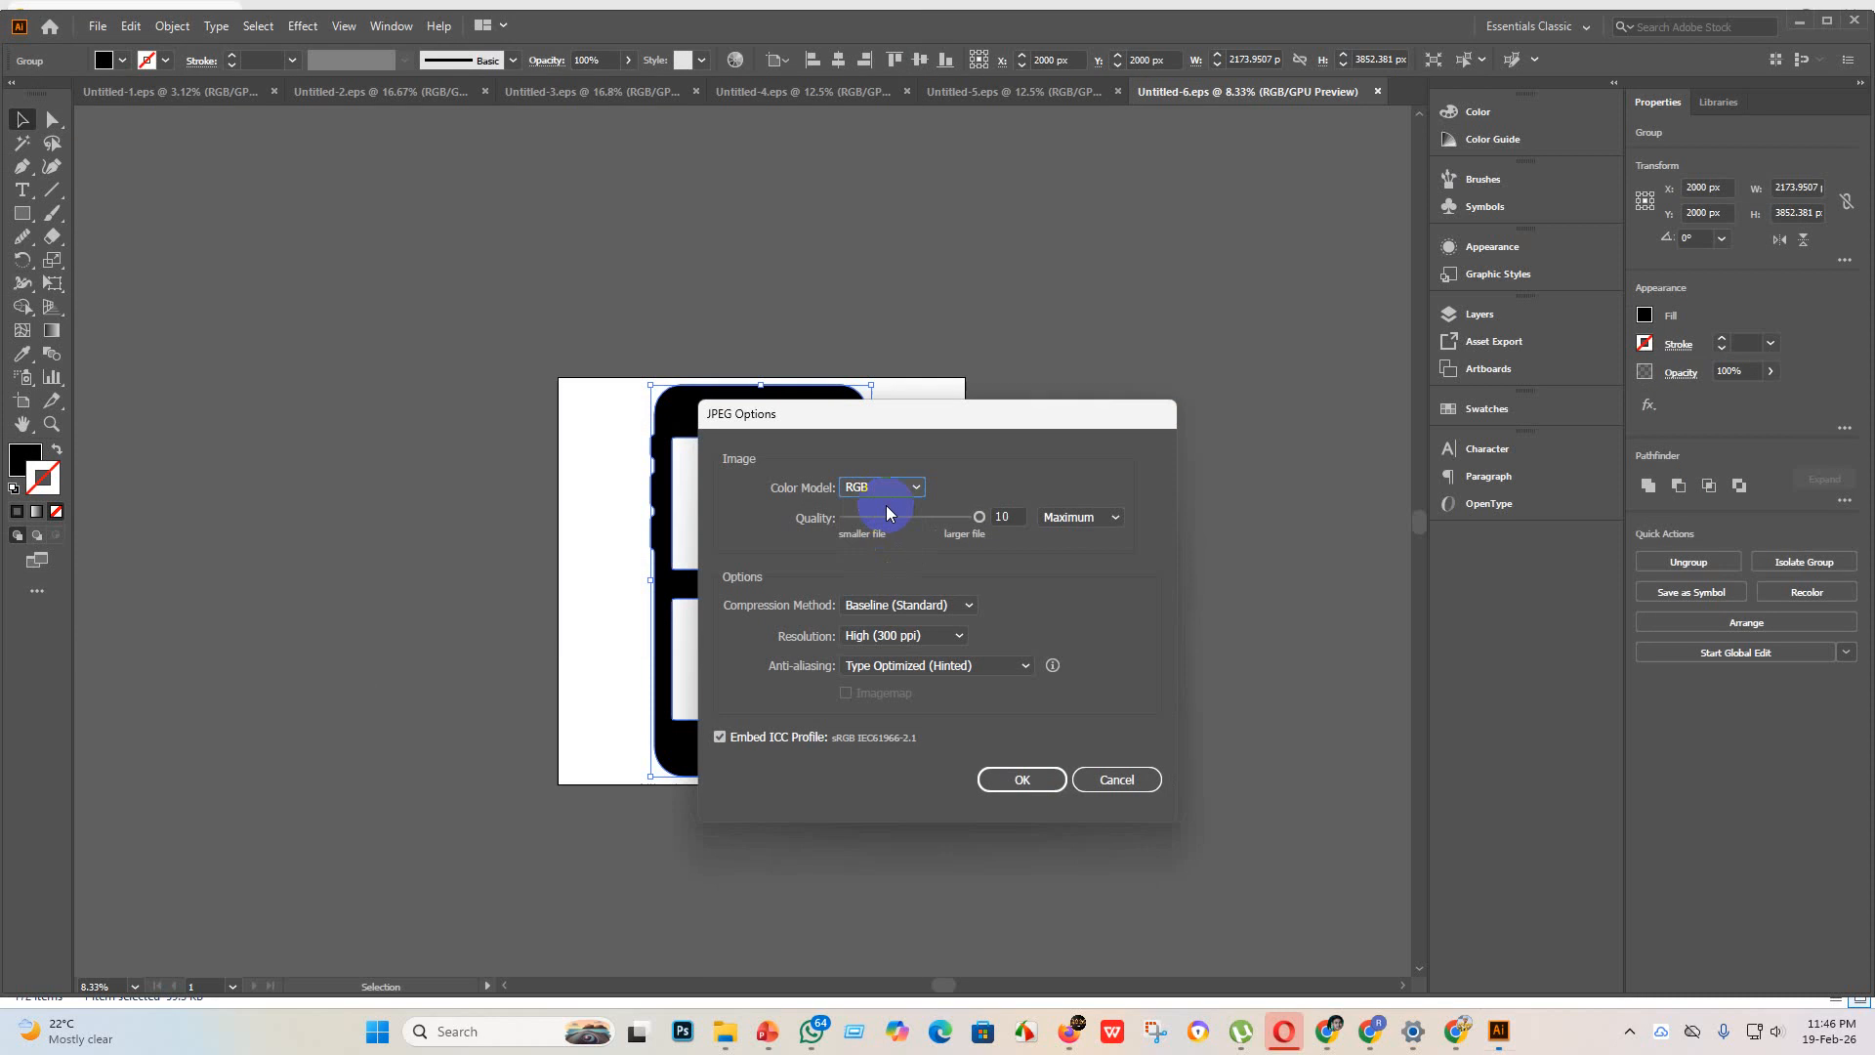
click(1000, 787)
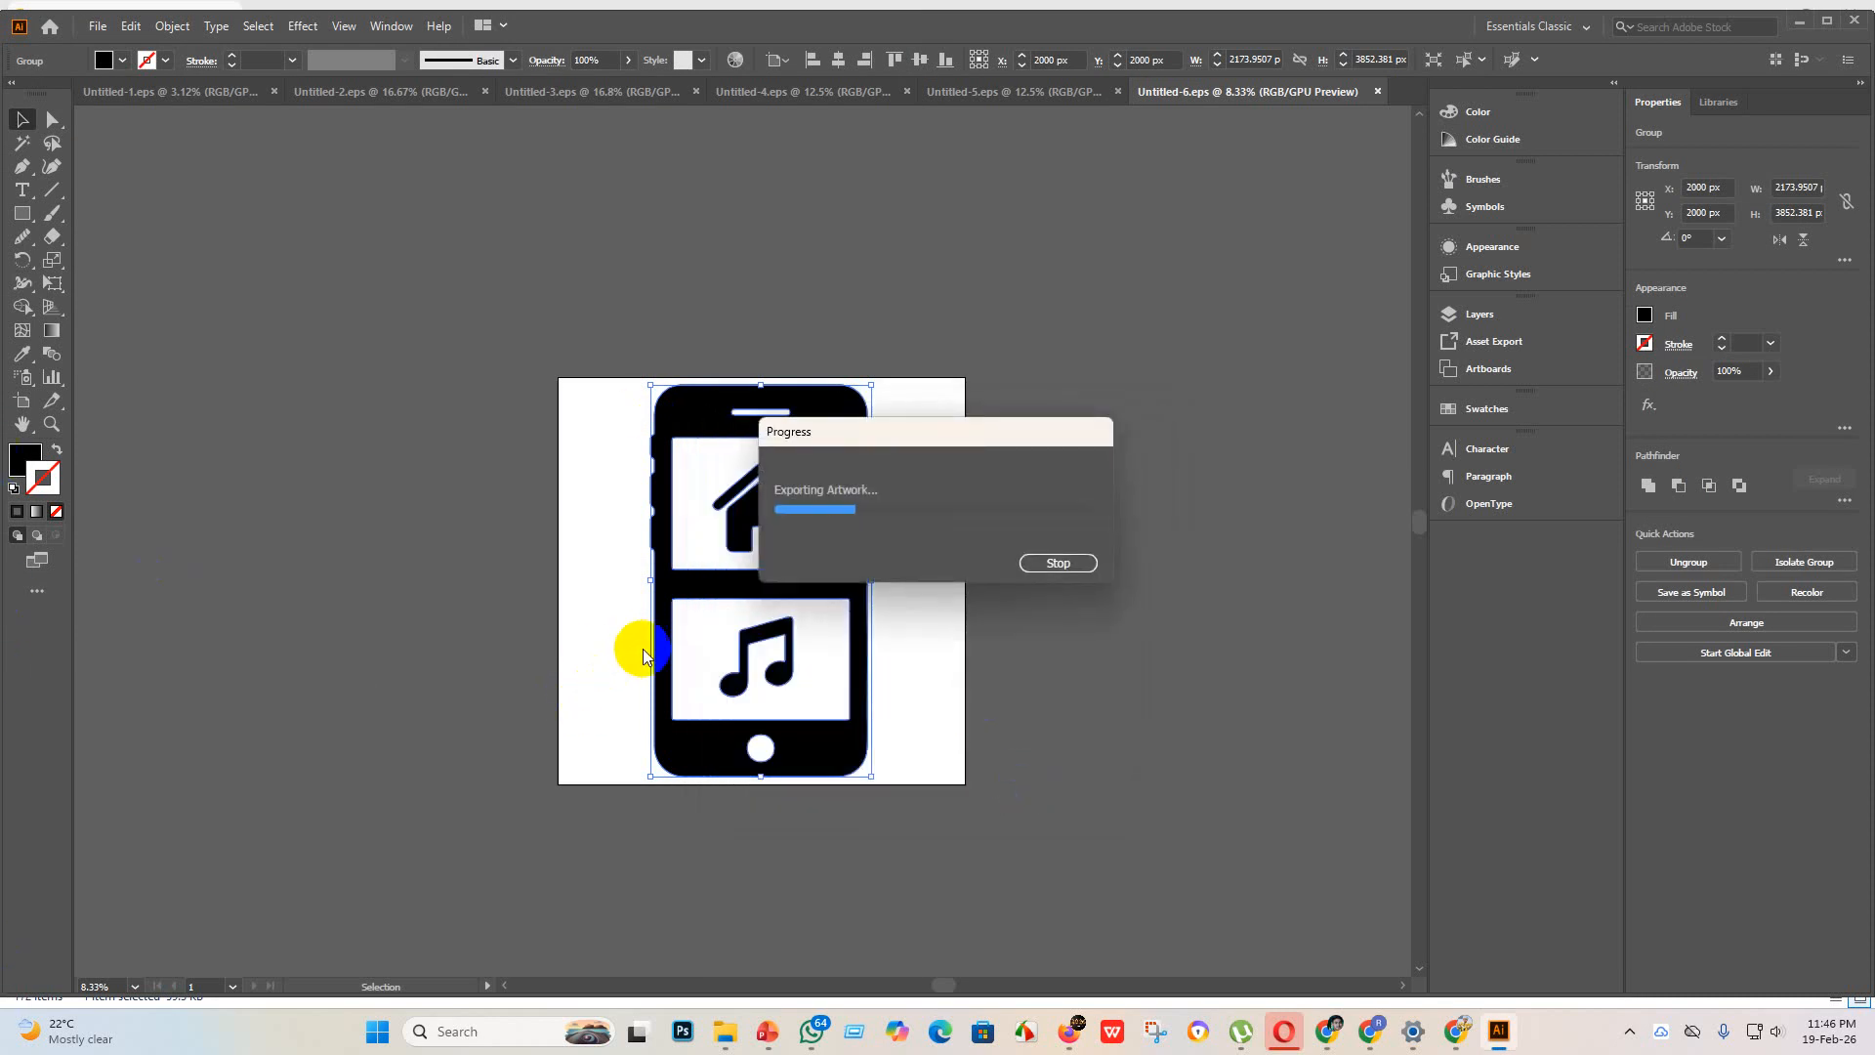
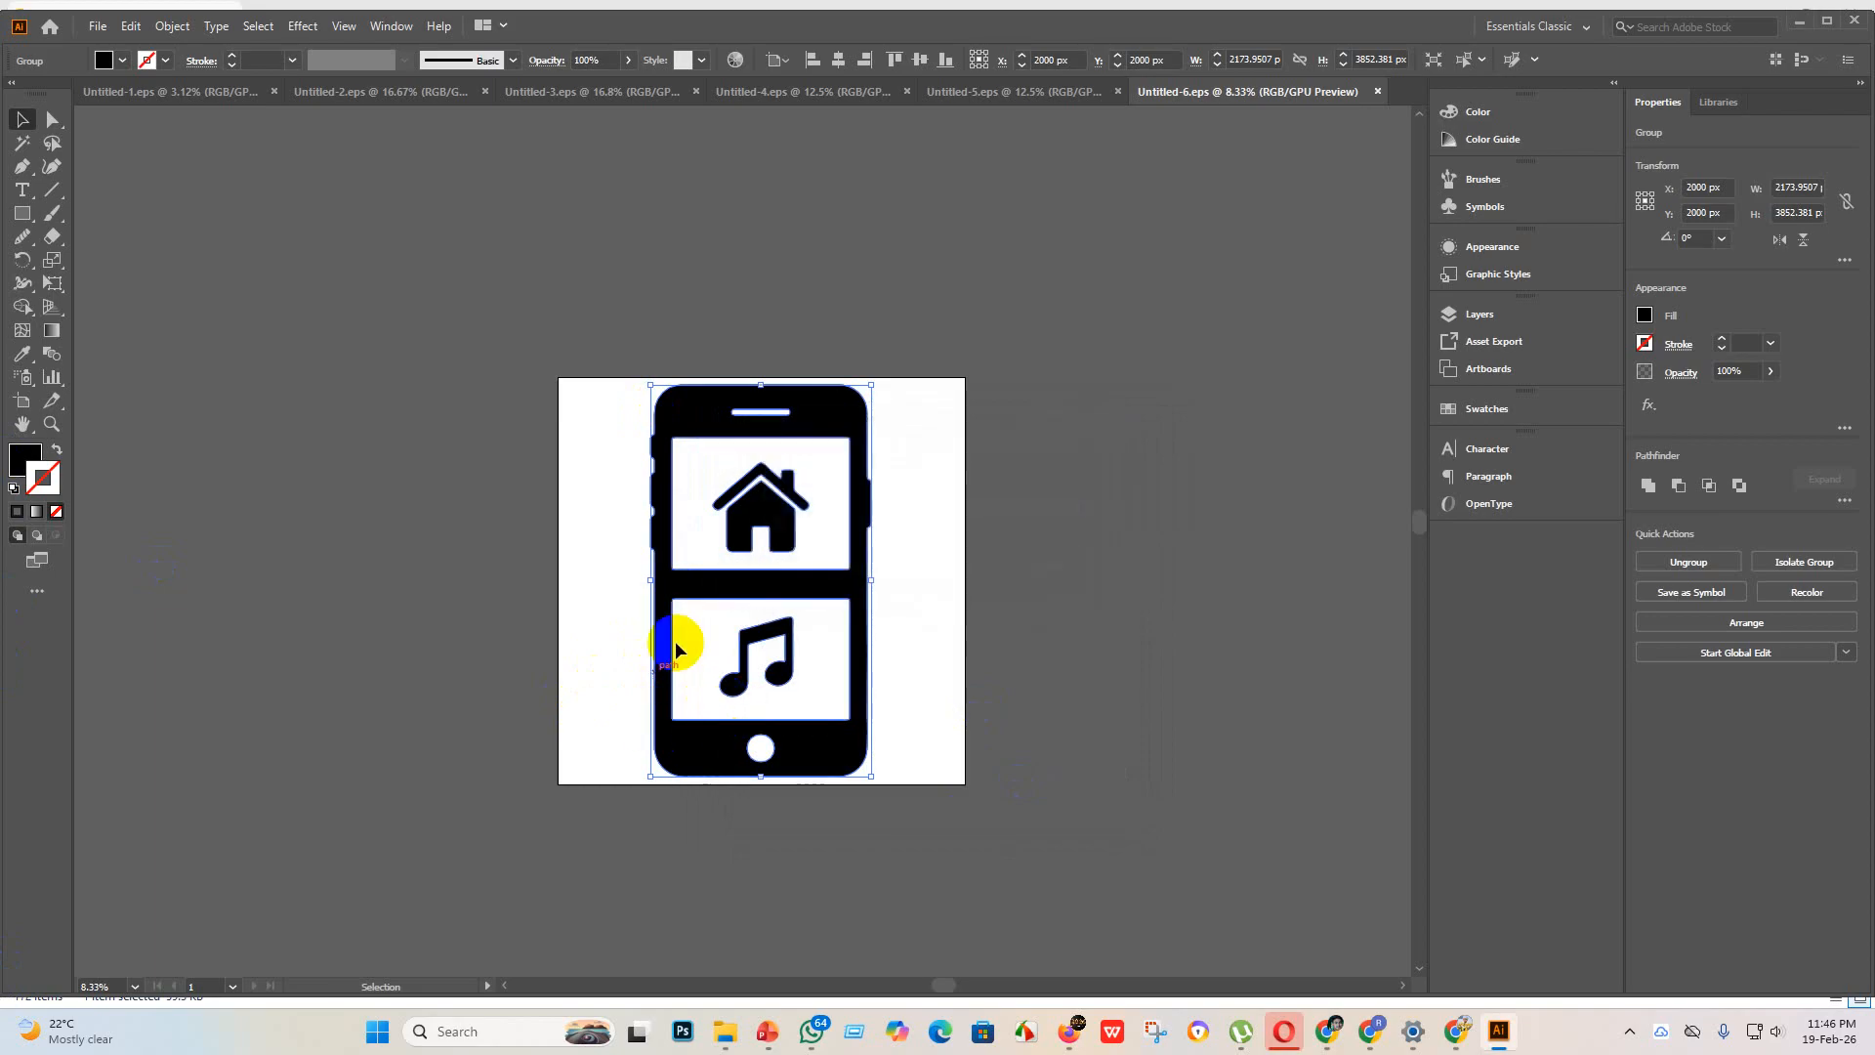
Step: Create a new 4000 x 4000 px document with one artboard for the seventh icon
click(97, 26)
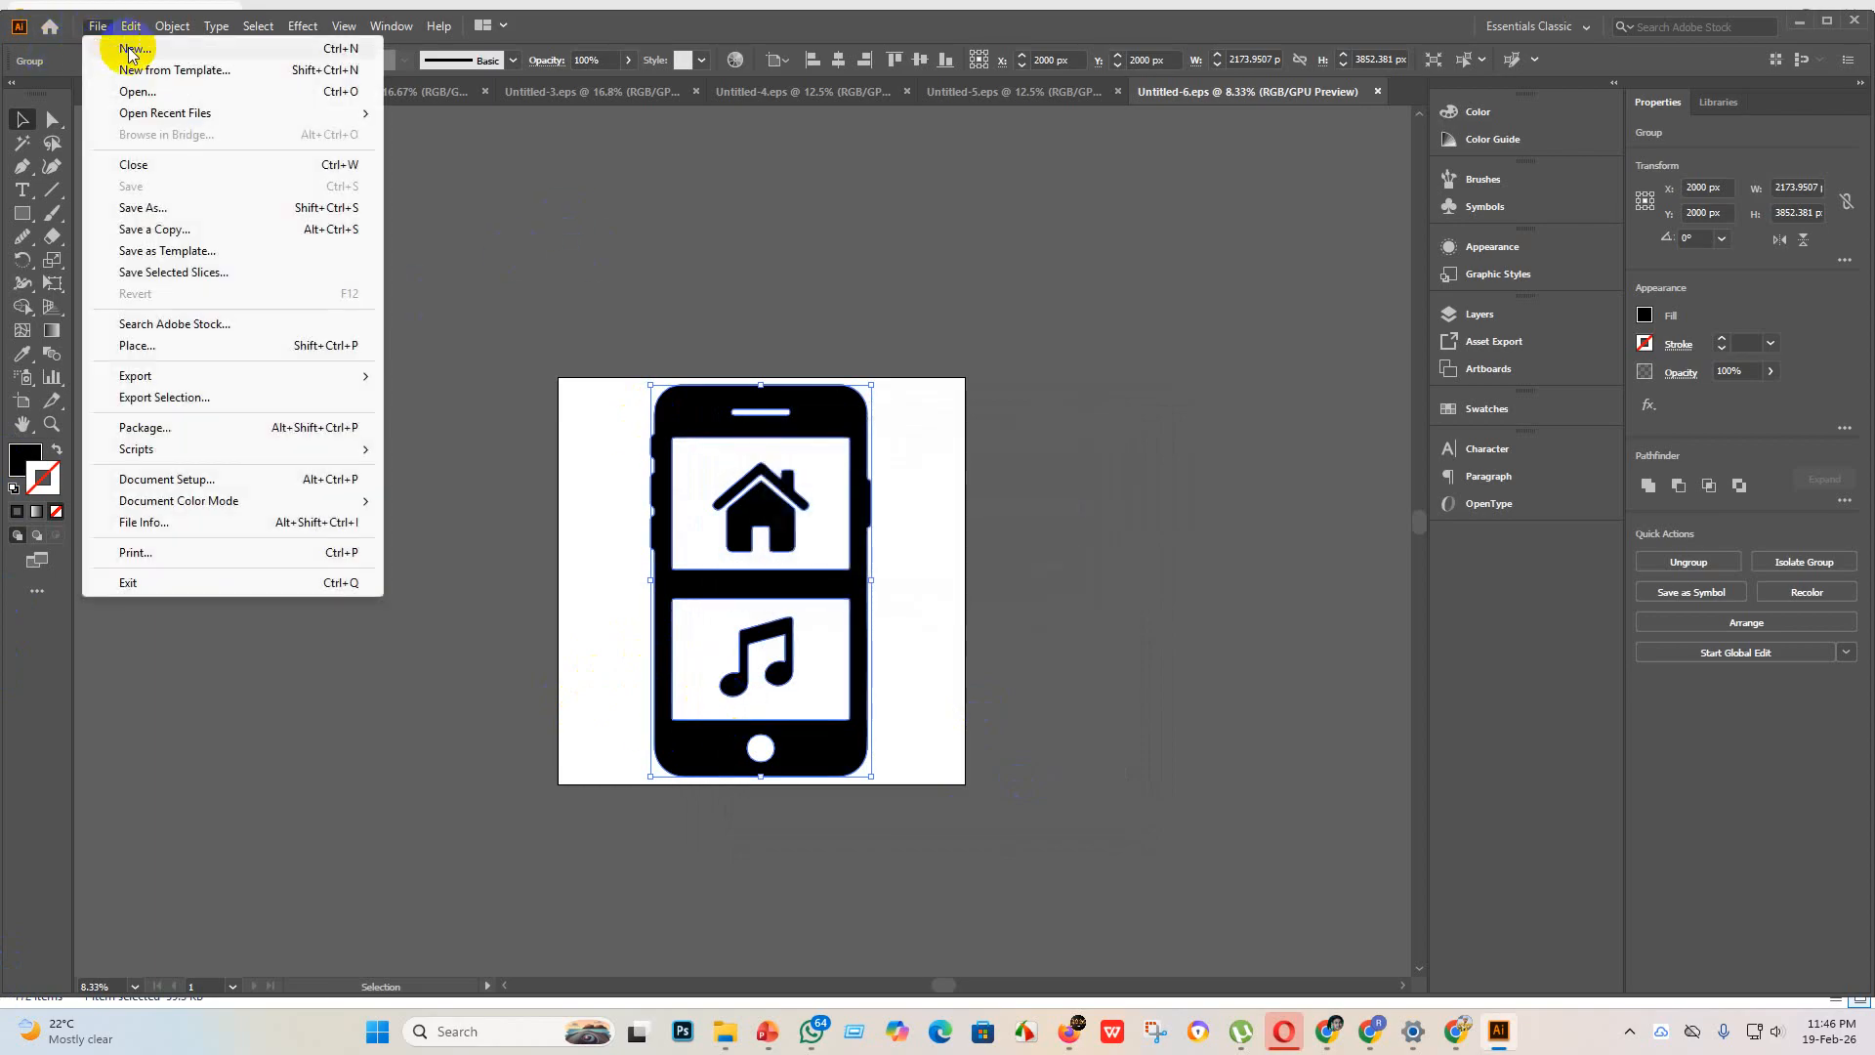
click(142, 51)
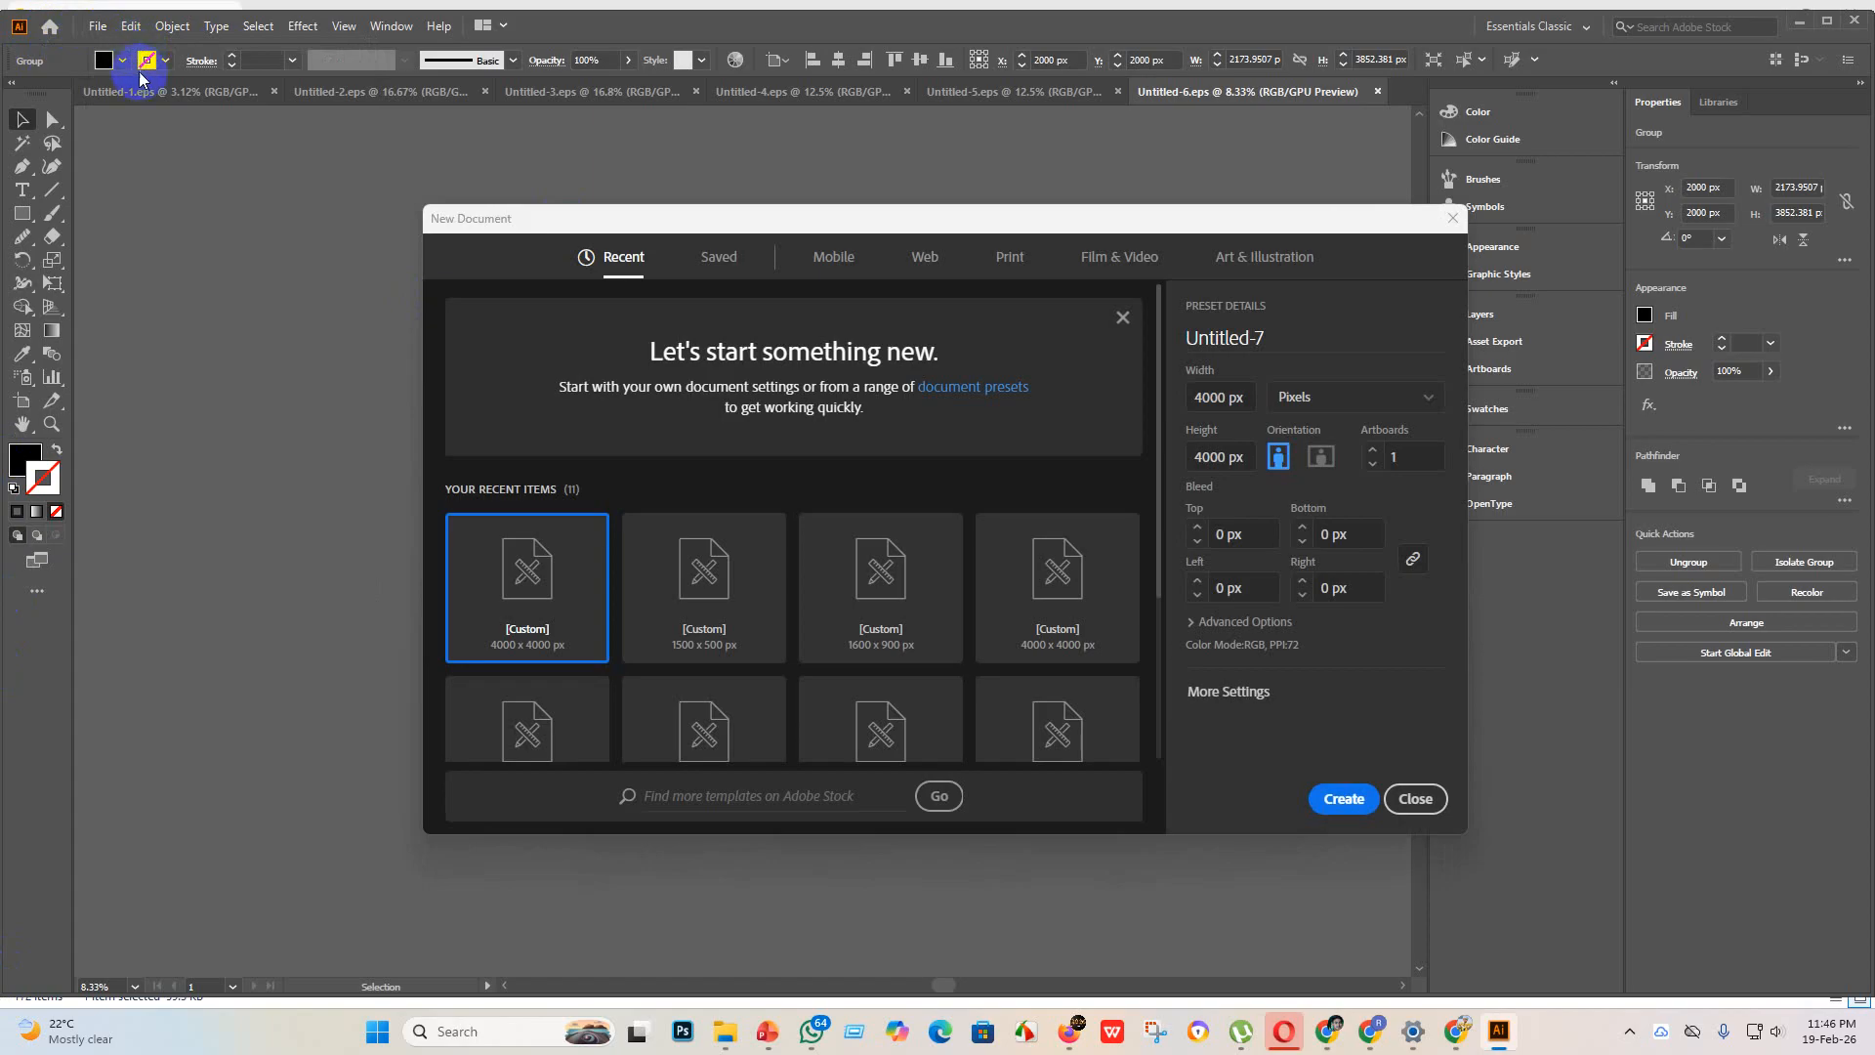
click(1353, 807)
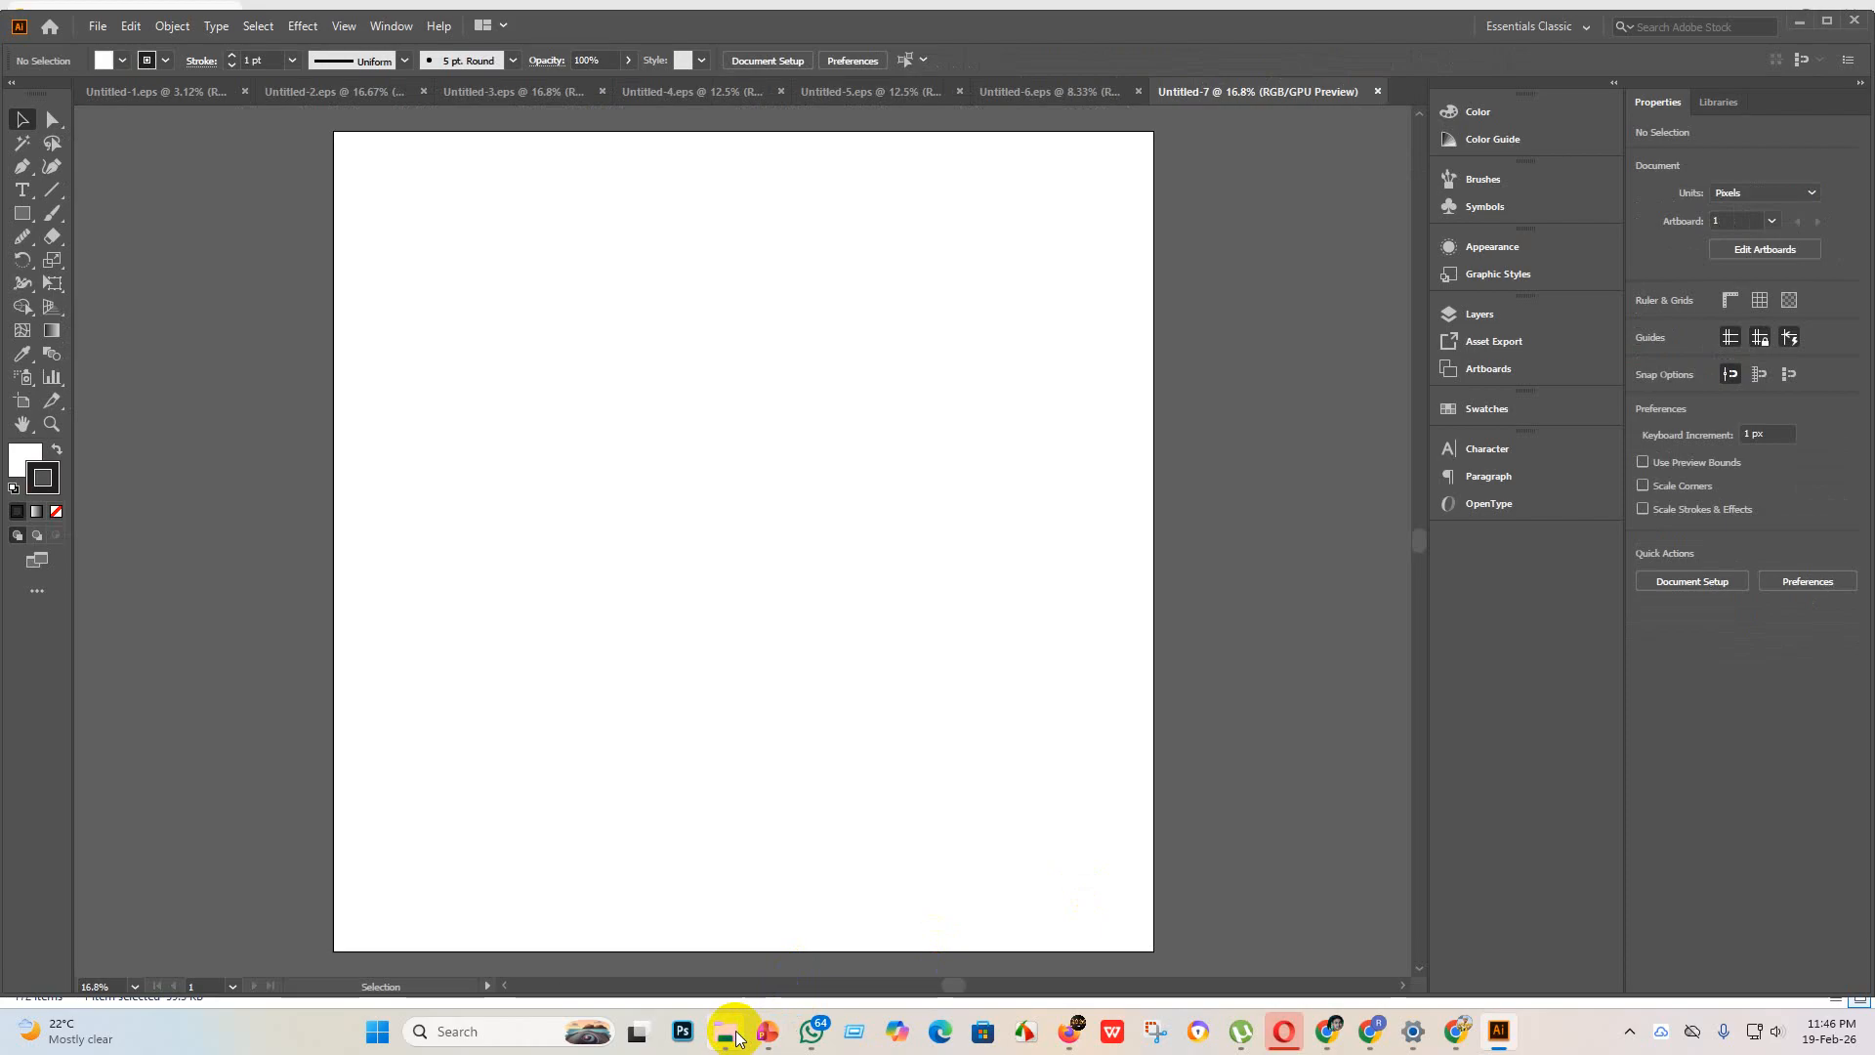
Step: Place the black towel-rack image from the "new design" folder into the document and enlarge it to about 3398 px square
mouse_move(727, 1031)
click(738, 982)
scroll(649, 146, up, 2)
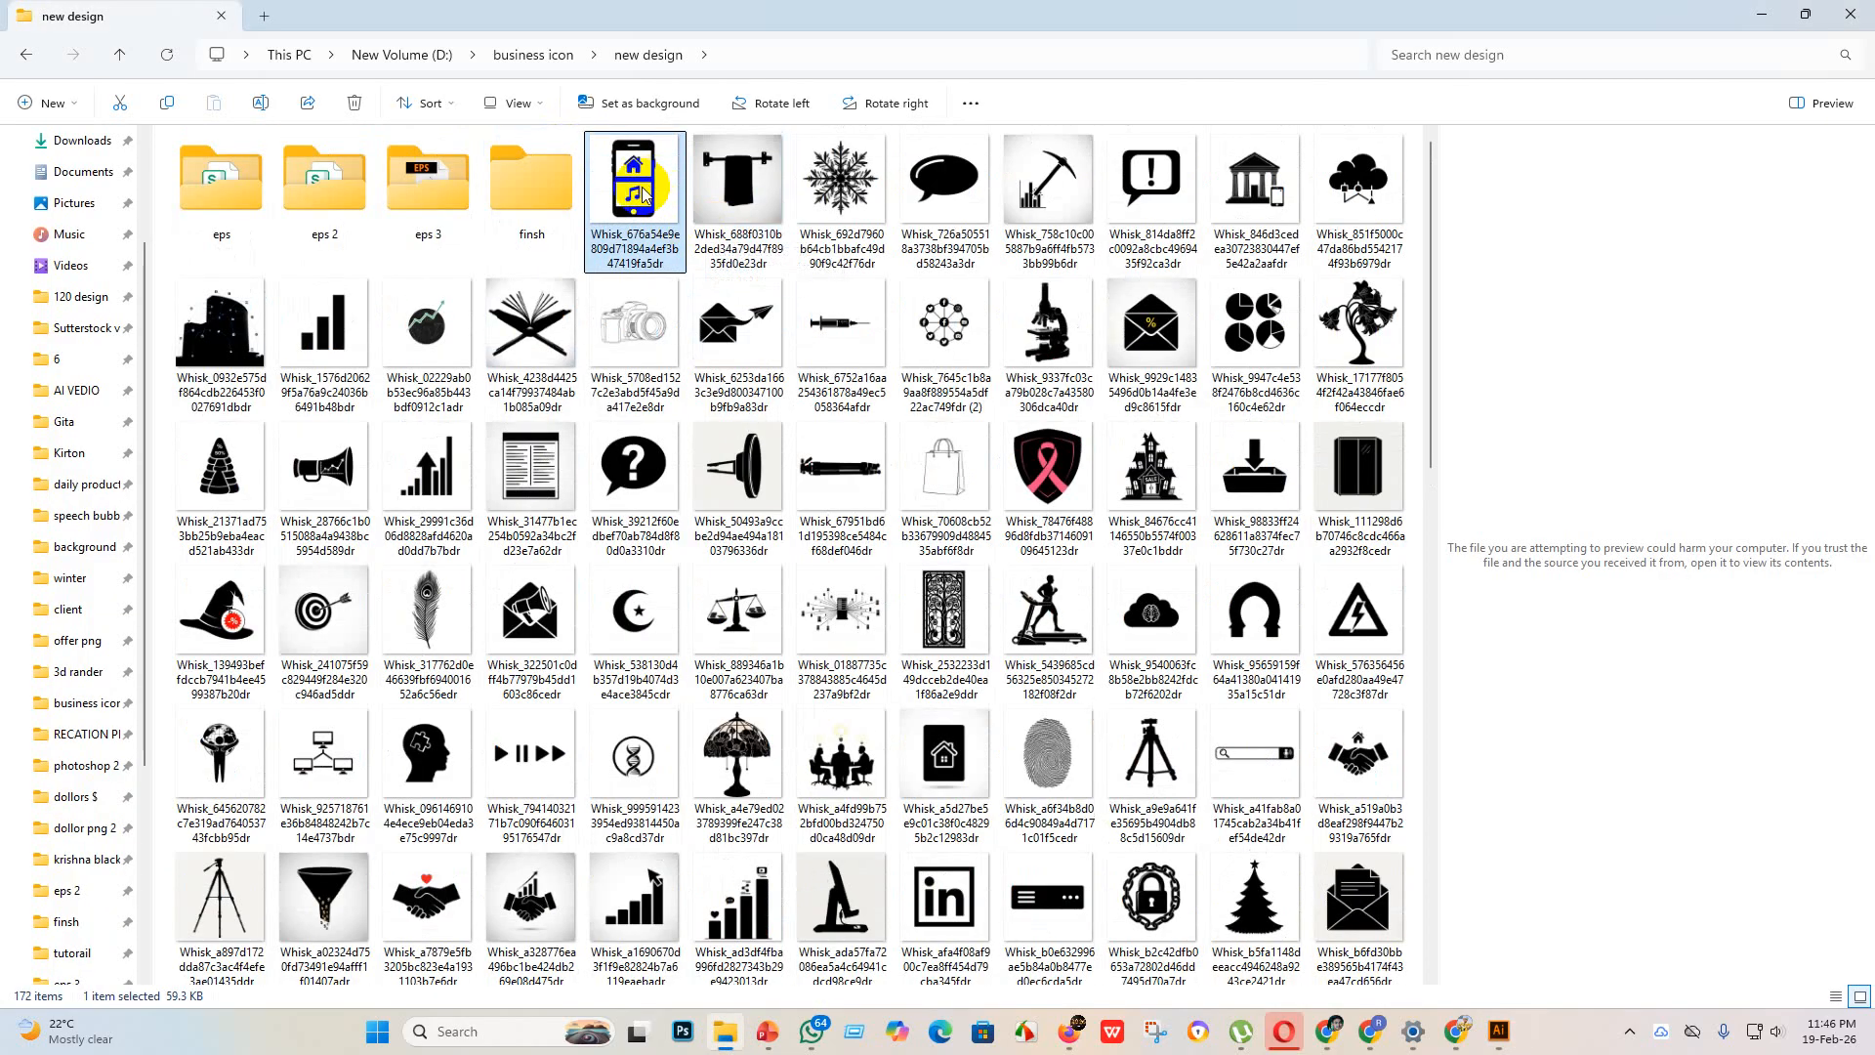
drag(639, 186, 701, 454)
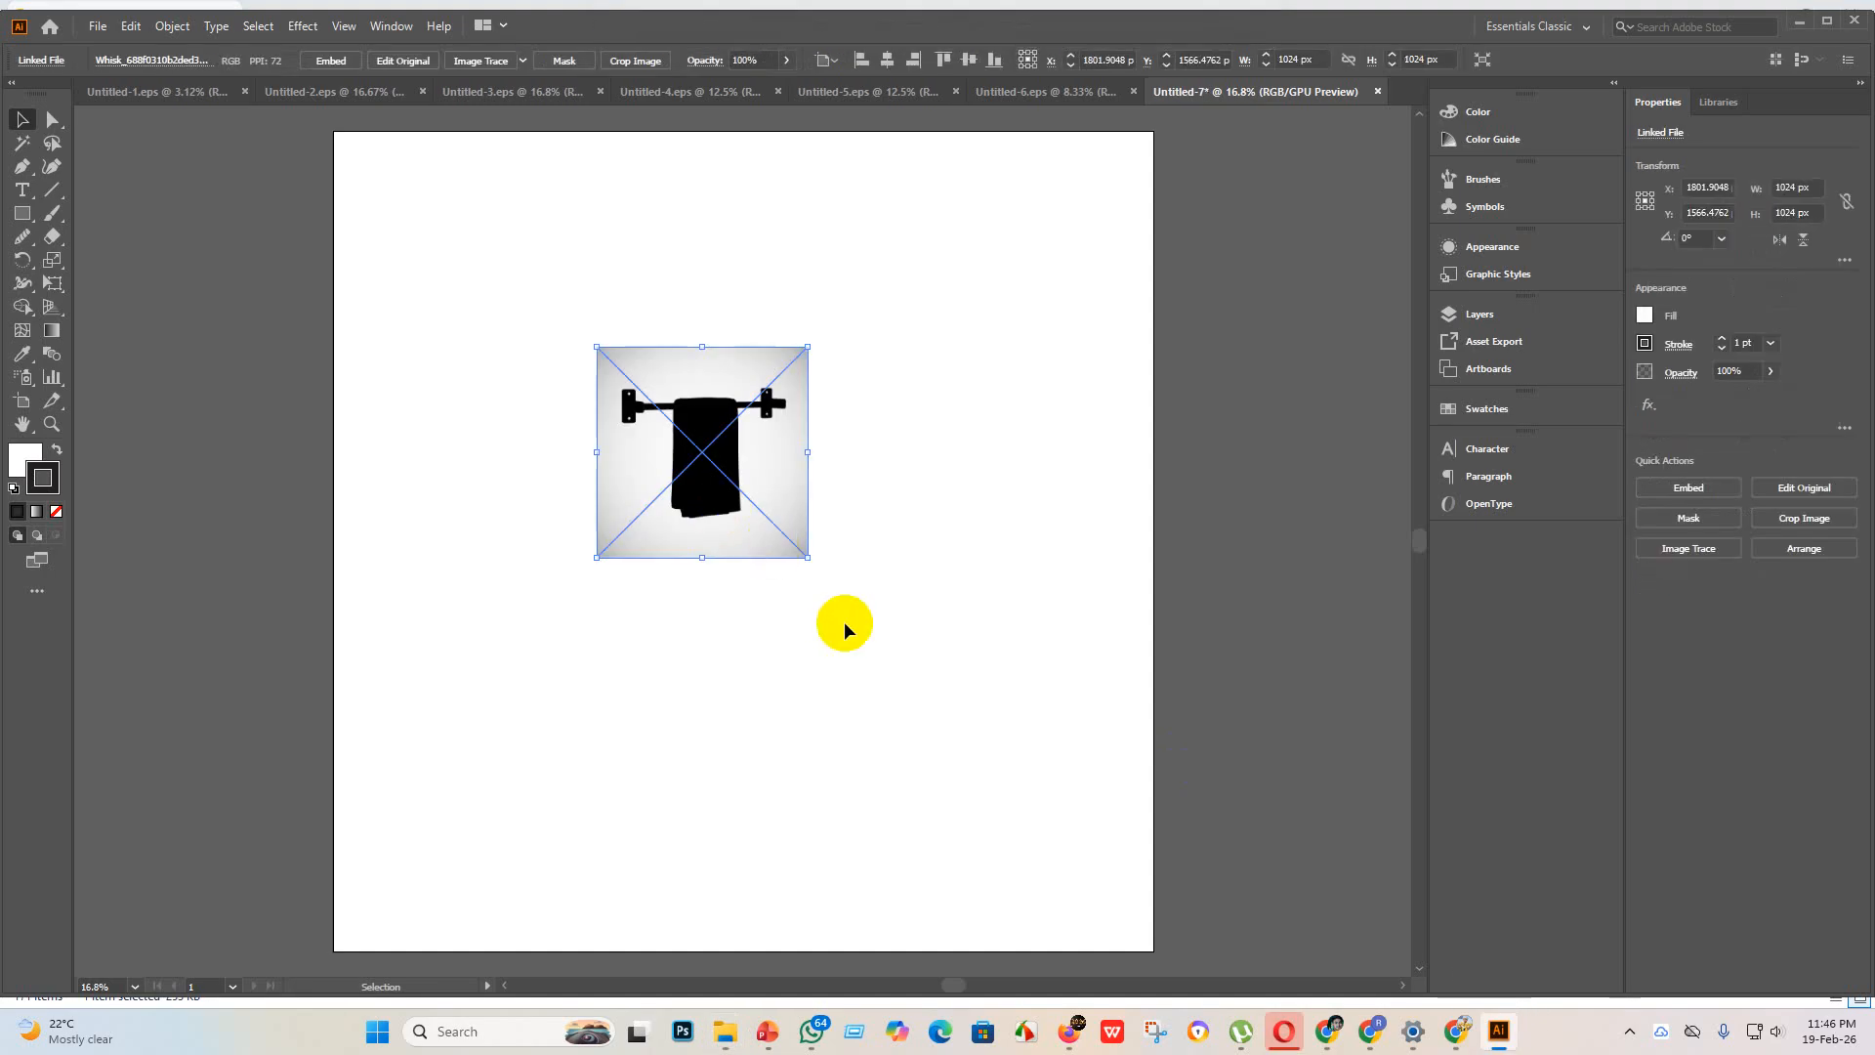
drag(810, 564, 1459, 1052)
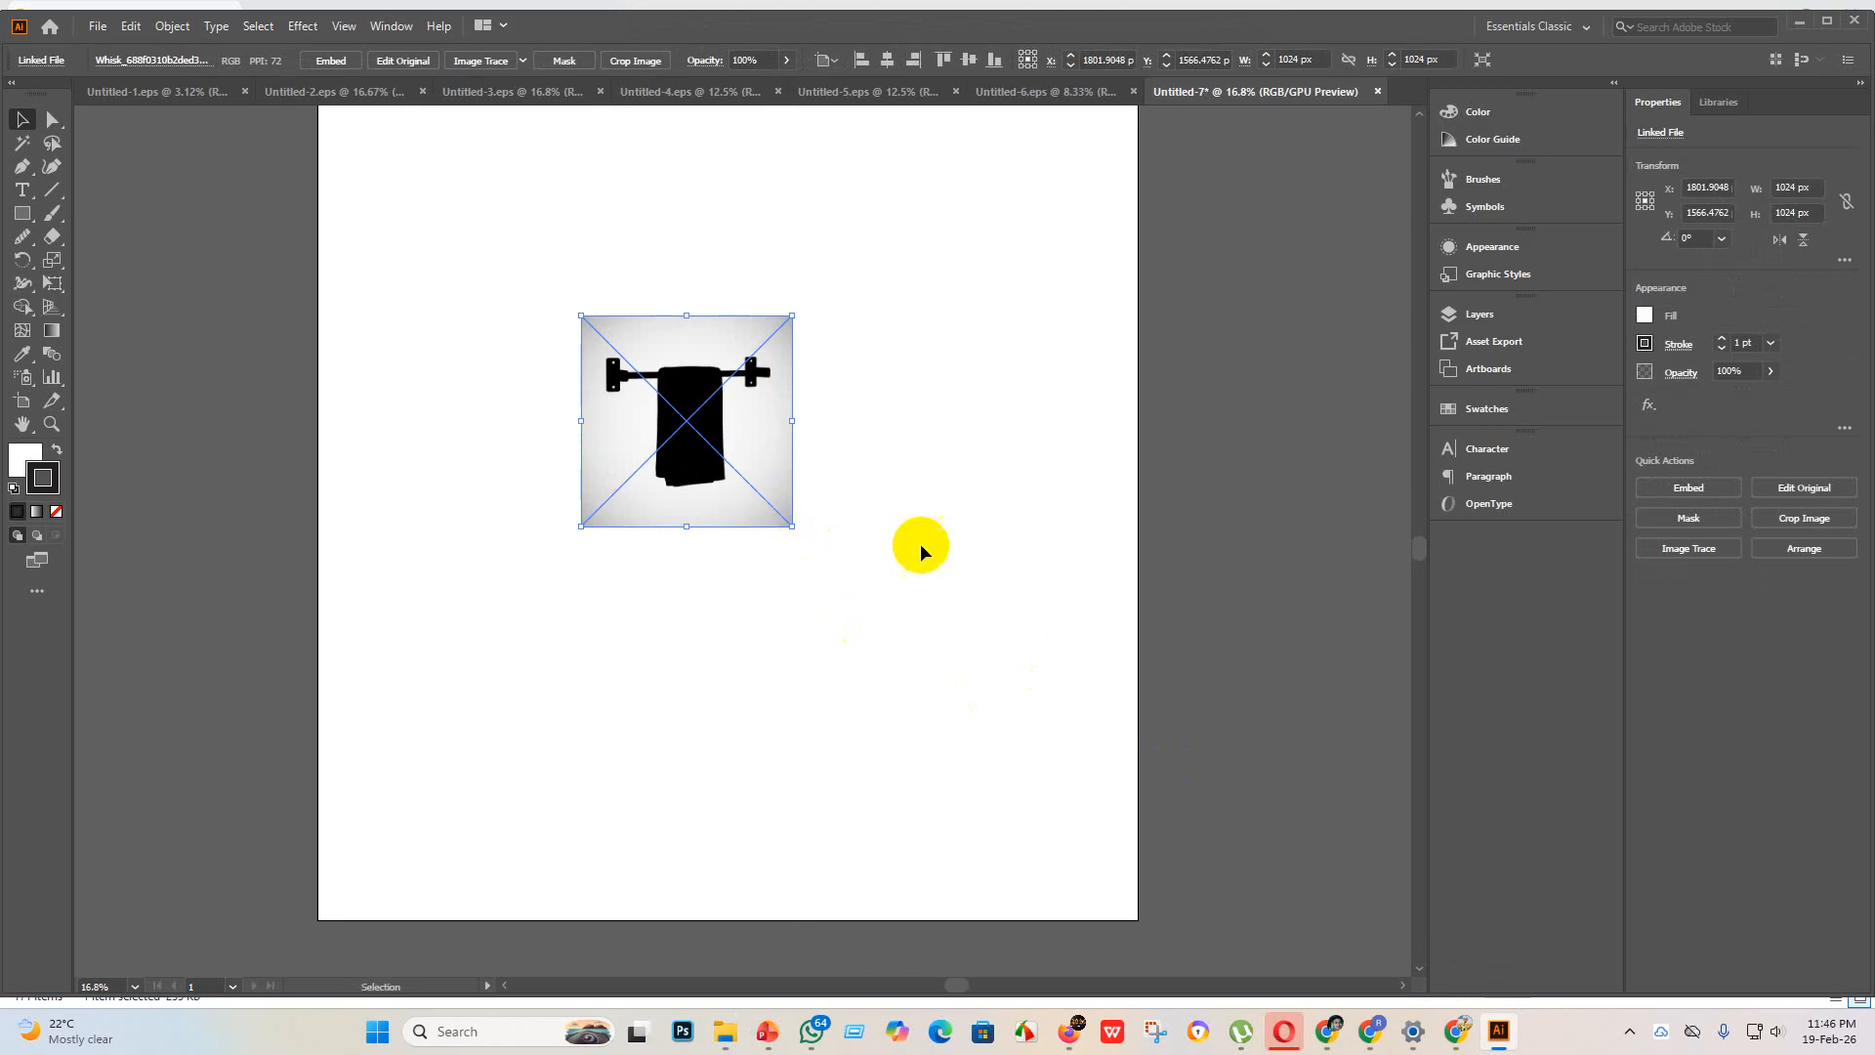
drag(793, 527, 1278, 914)
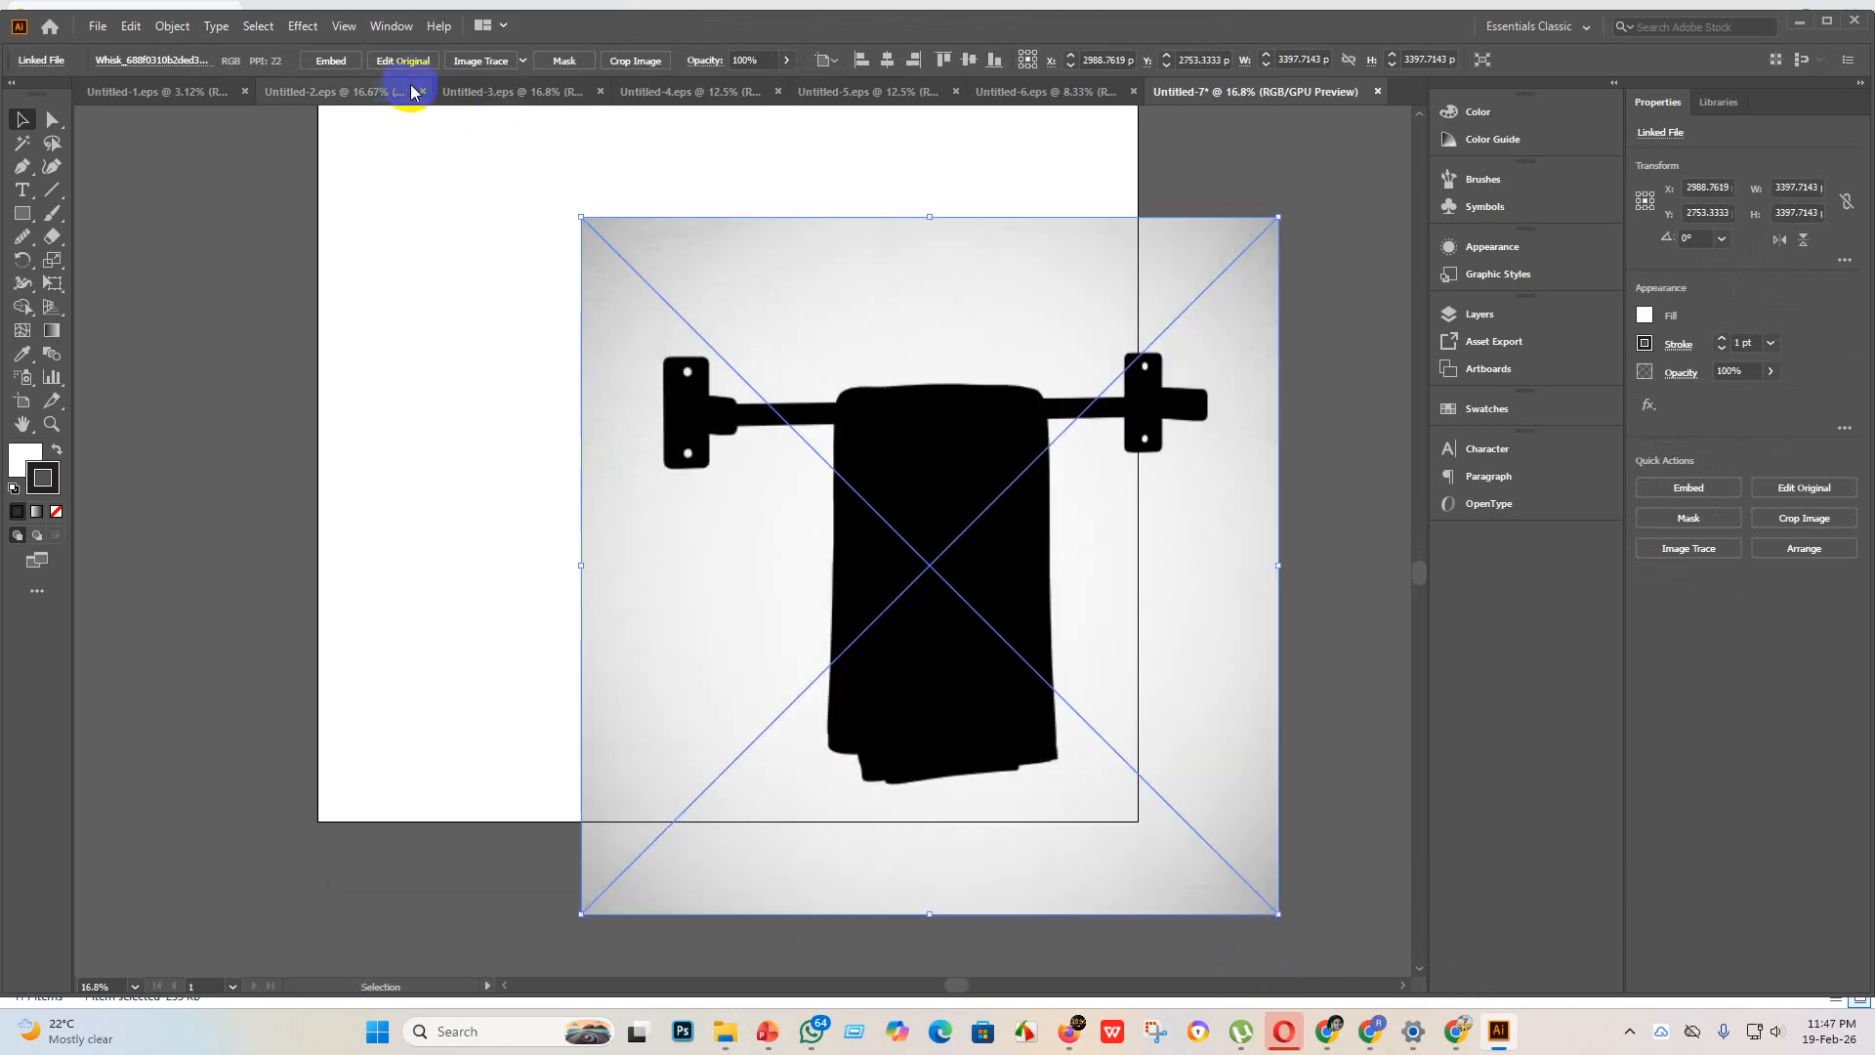
Step: Embed the towel-rack image, trace it with the Sketched Art preset, expand the tracing and select the resulting black artwork
click(331, 60)
click(523, 61)
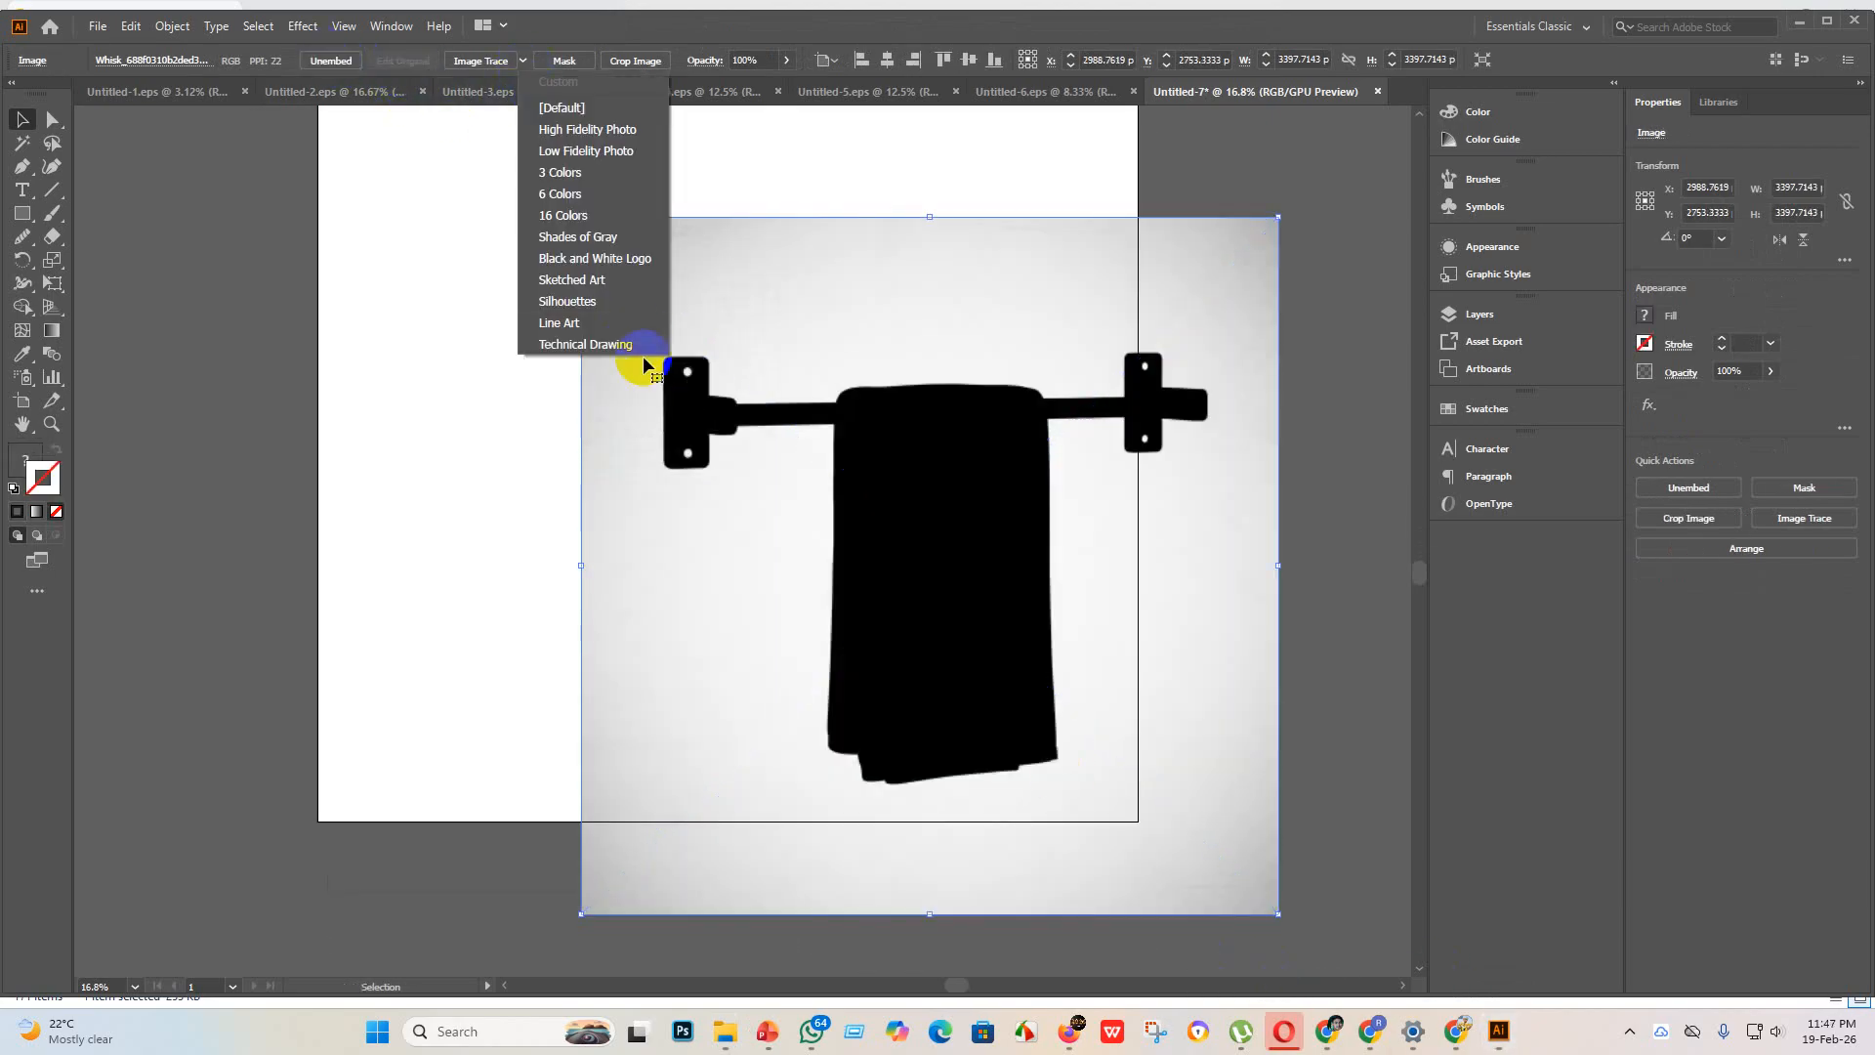
click(588, 280)
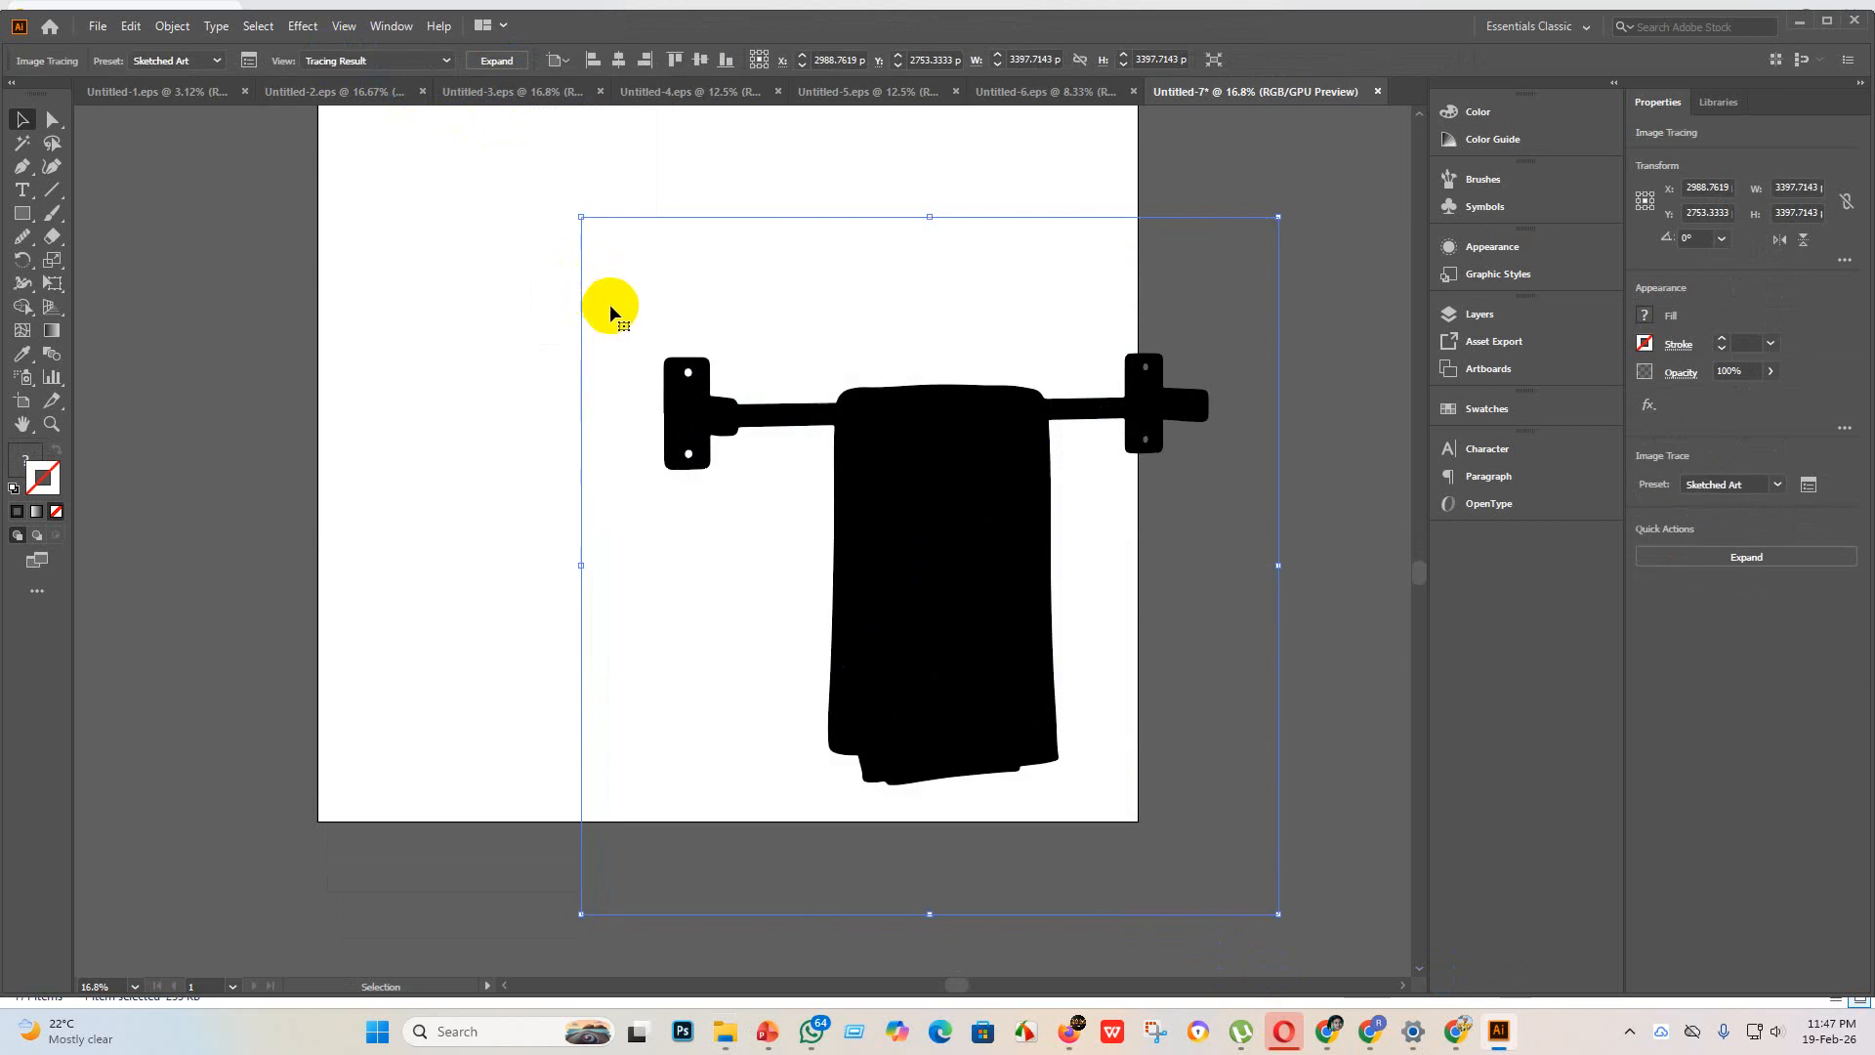
click(502, 61)
click(688, 416)
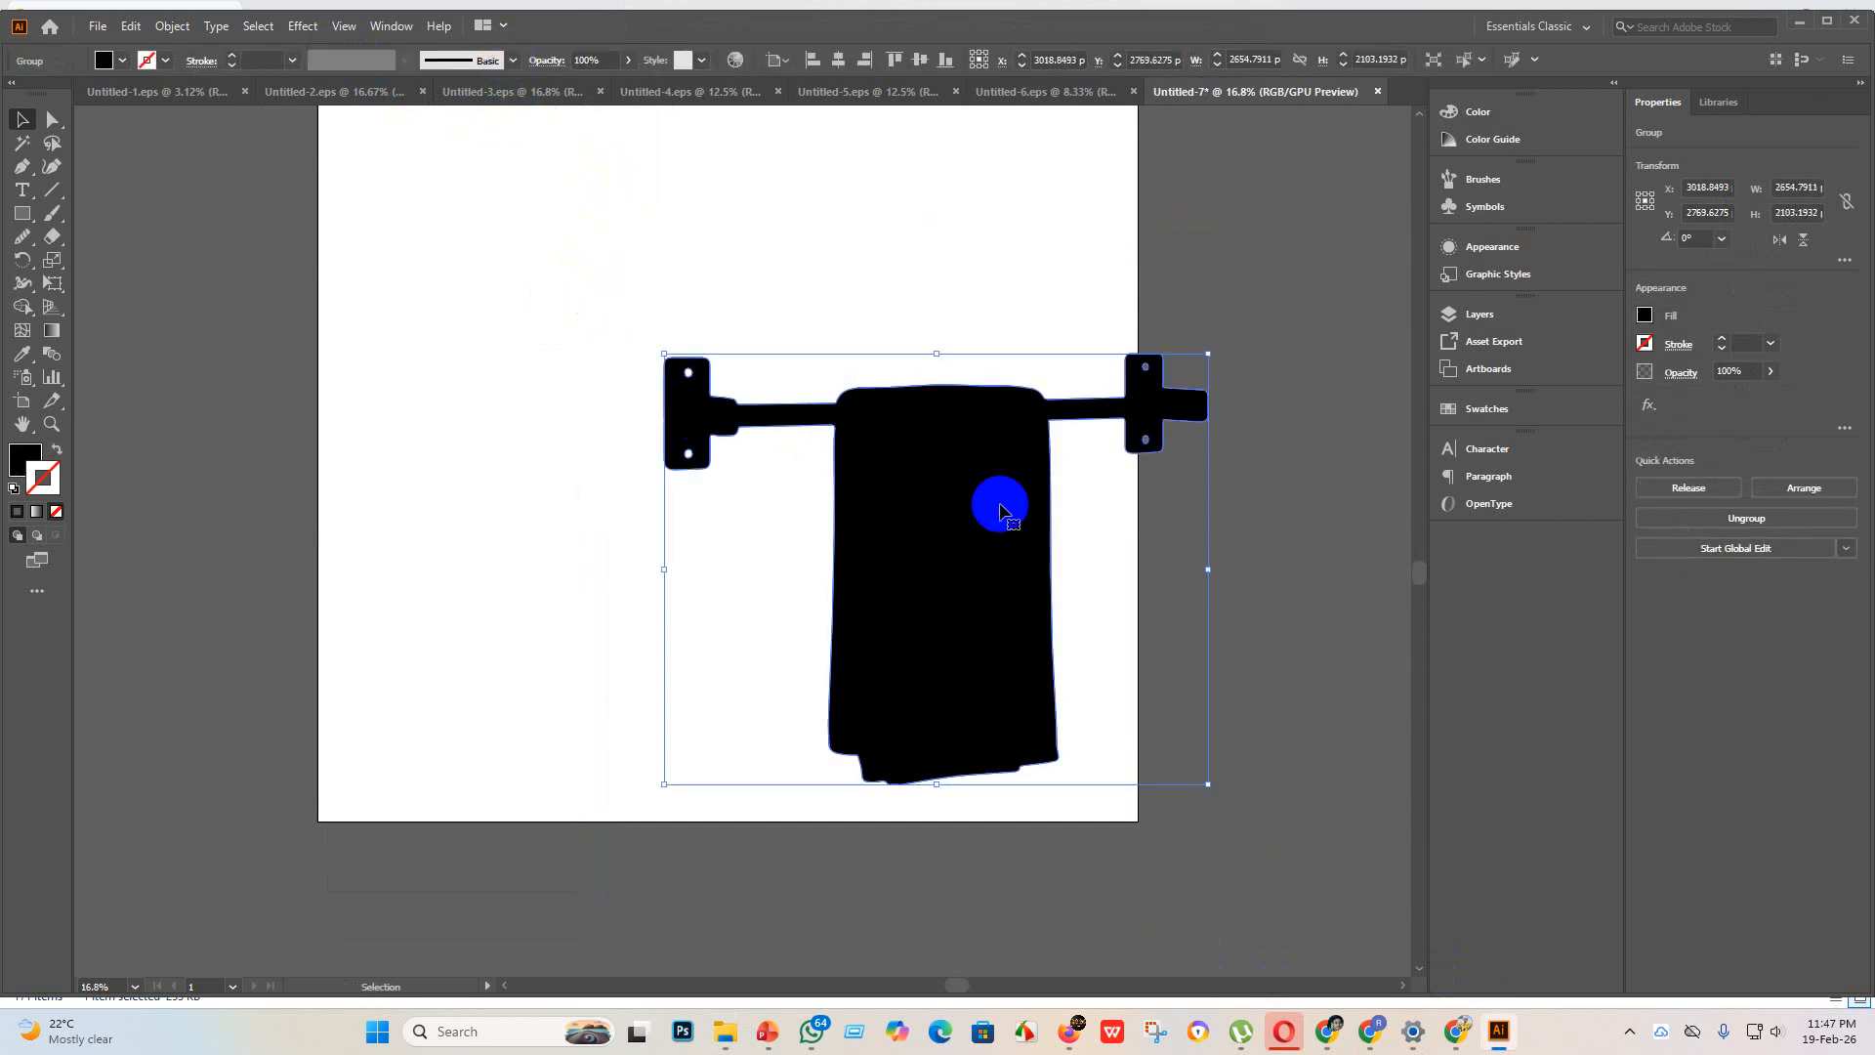
Step: Enlarge the towel-rack artwork to about 4220 px wide and center it on the artboard both ways
drag(983, 548, 791, 384)
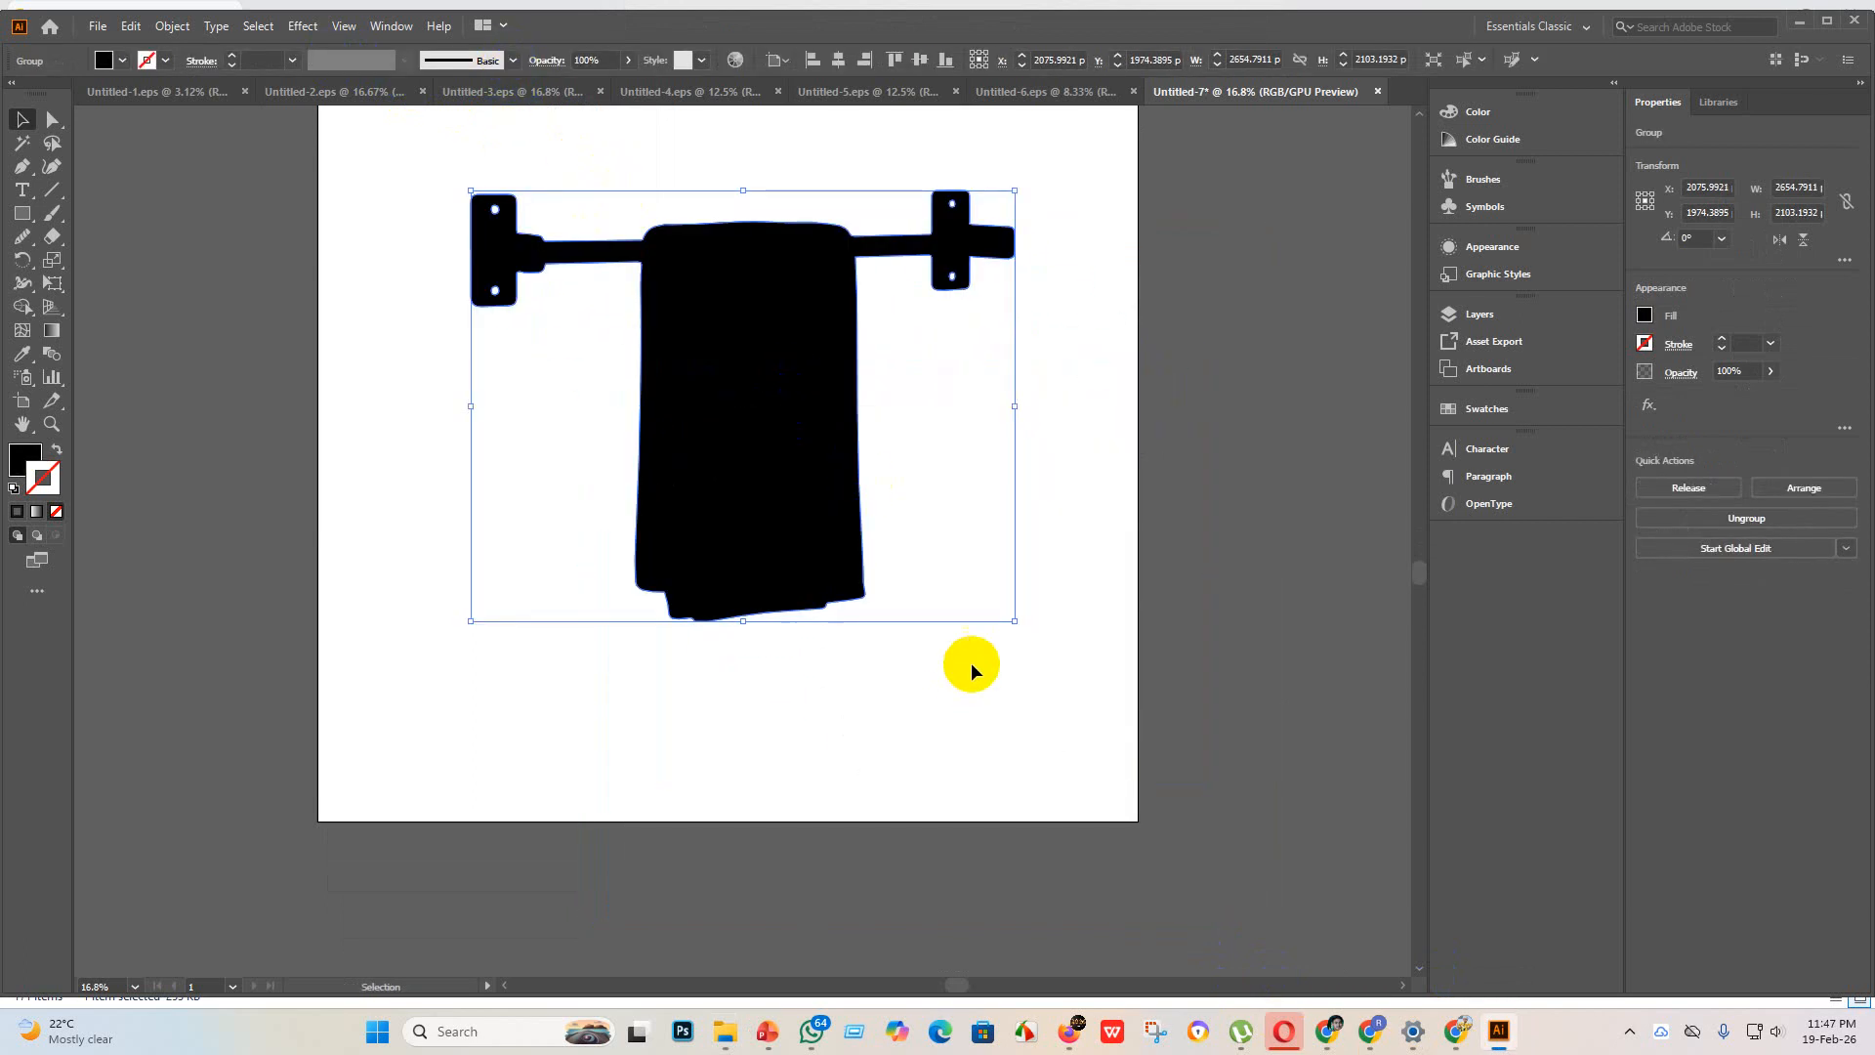
drag(1014, 621, 1336, 876)
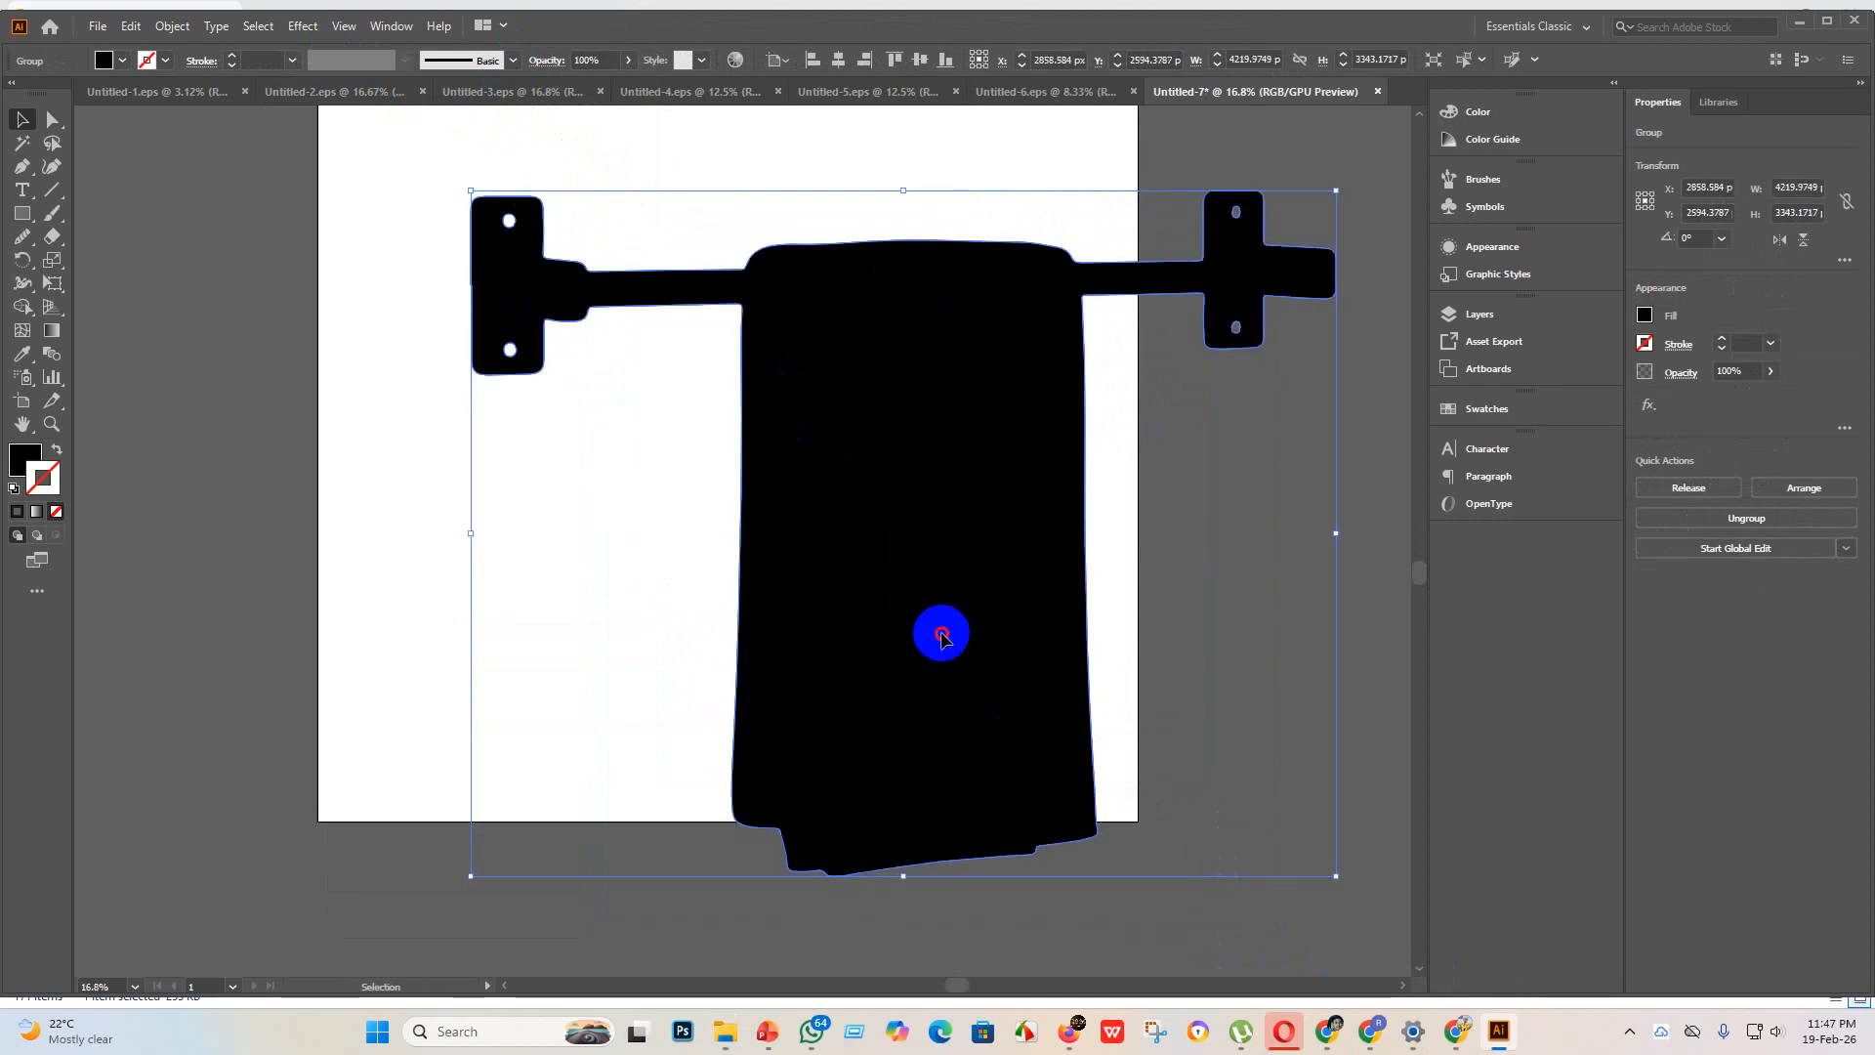
drag(941, 634, 827, 584)
scroll(820, 593, up, 7)
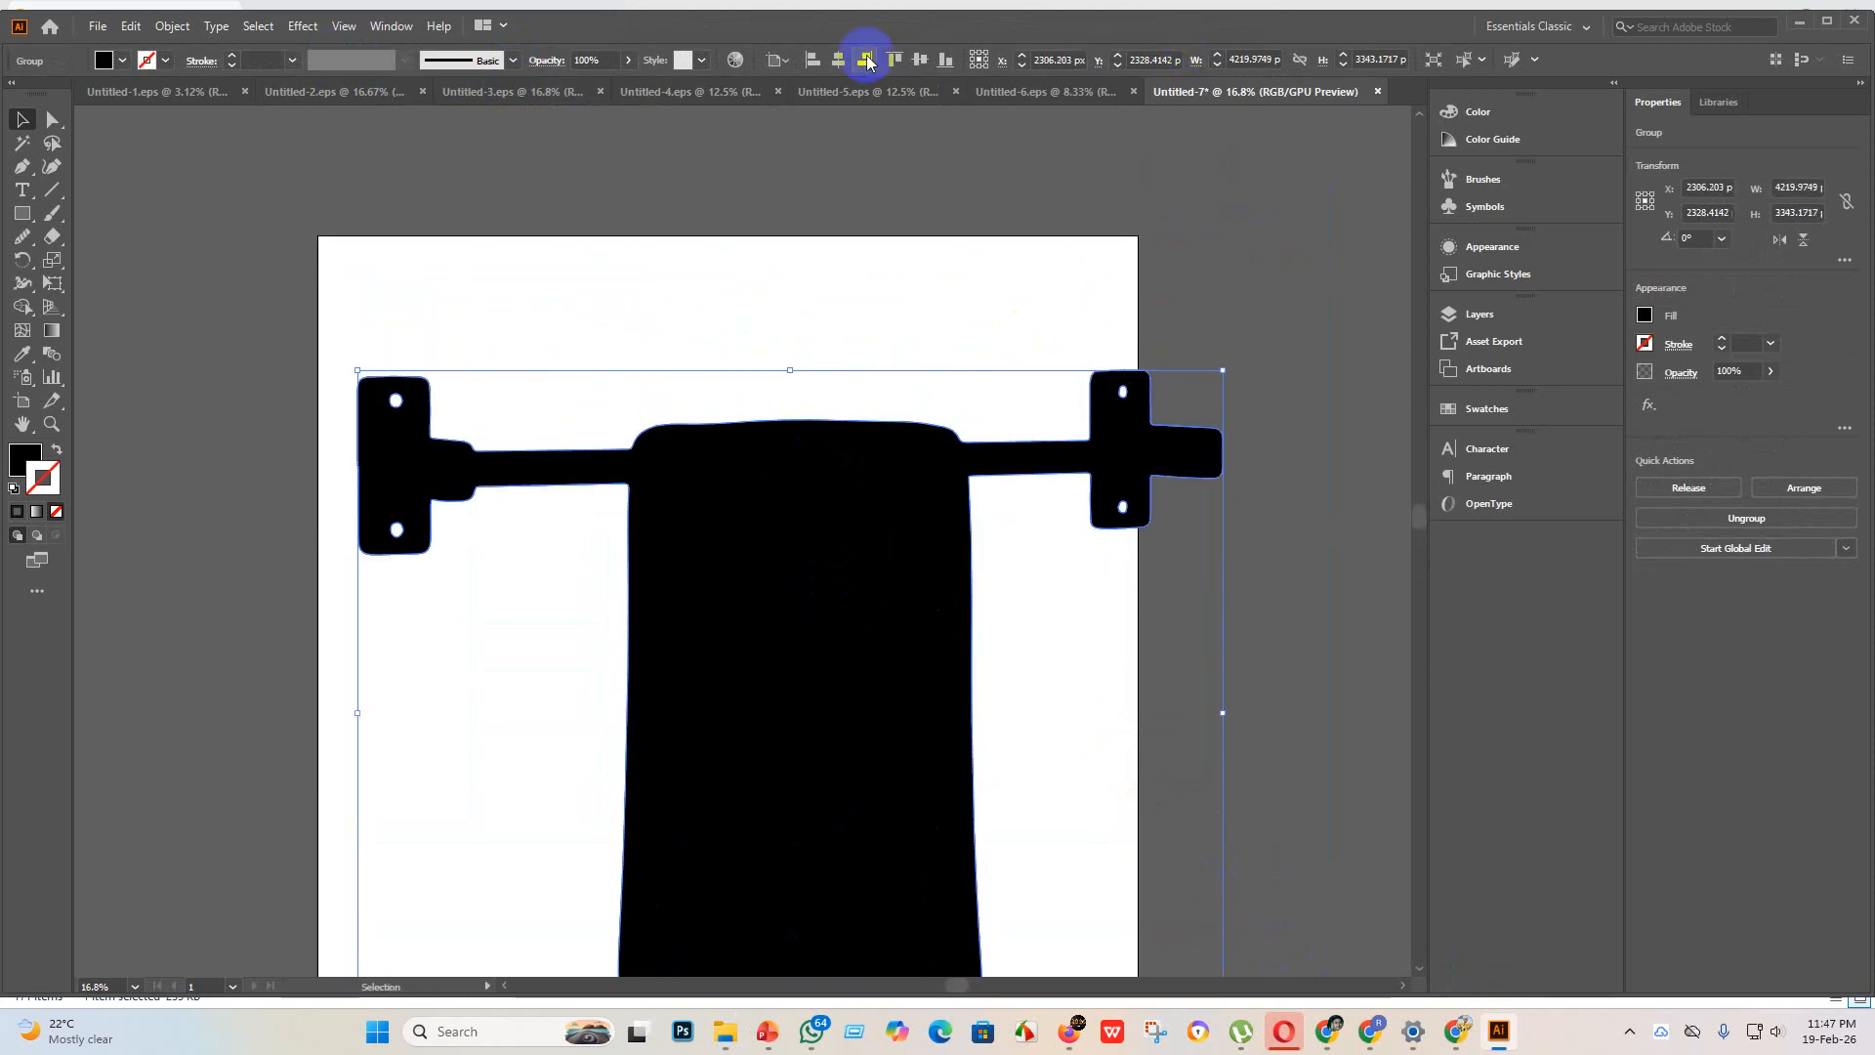
click(837, 60)
click(920, 60)
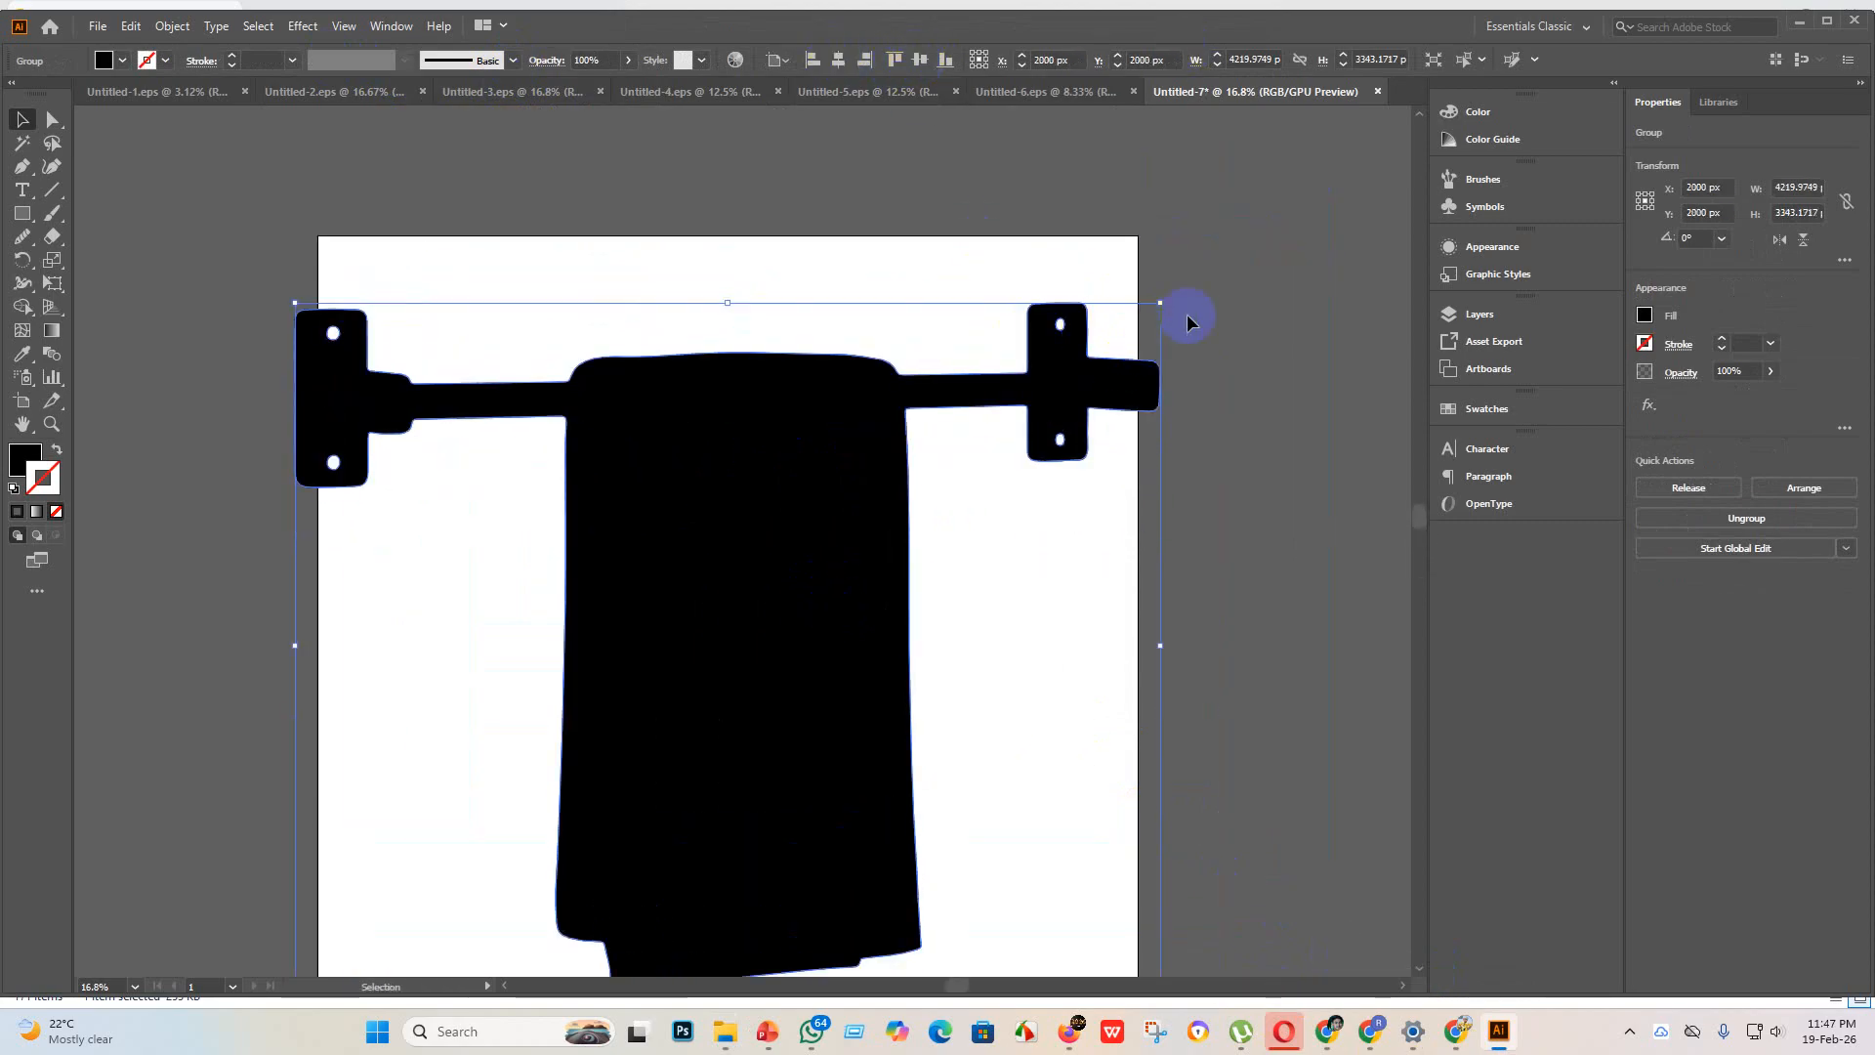
Step: Scale the towel-rack artwork down to about 3855 px wide, re-center it on the artboard both ways and clear the selection
drag(1159, 307, 1114, 340)
click(836, 60)
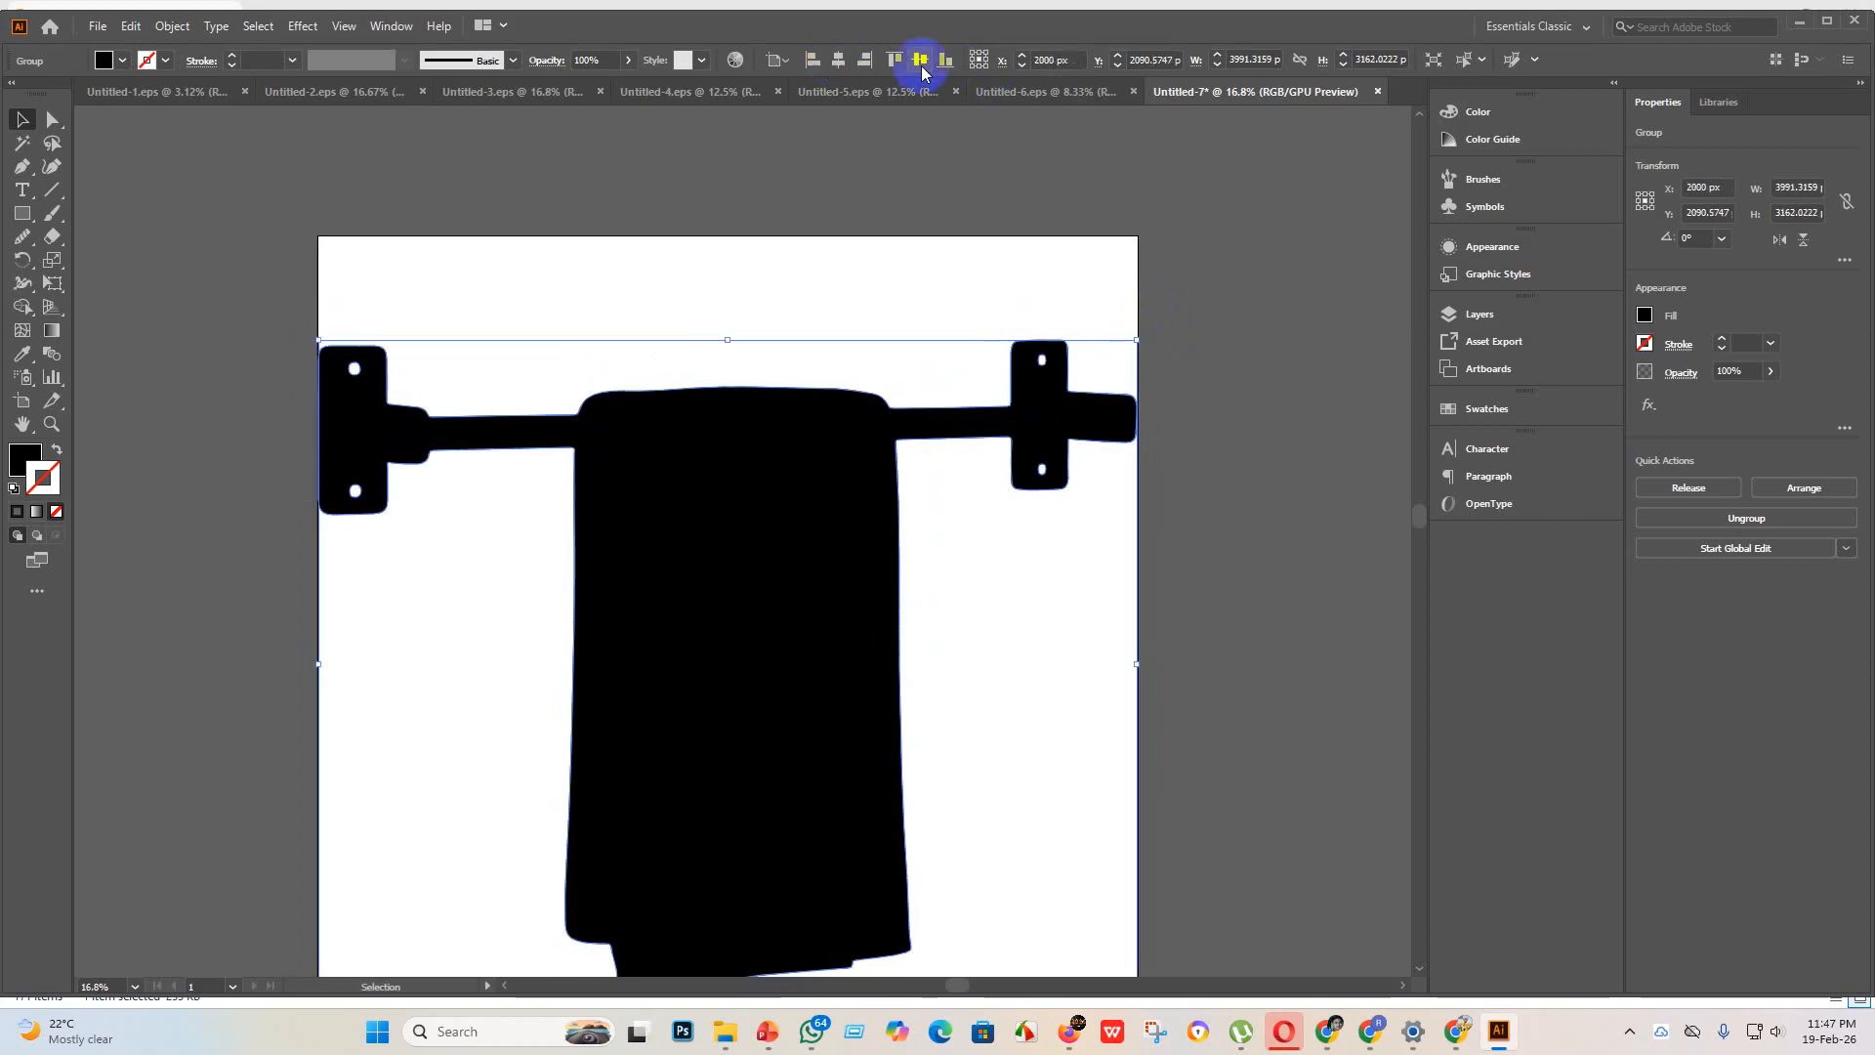
click(920, 61)
drag(1136, 323, 1108, 344)
click(846, 62)
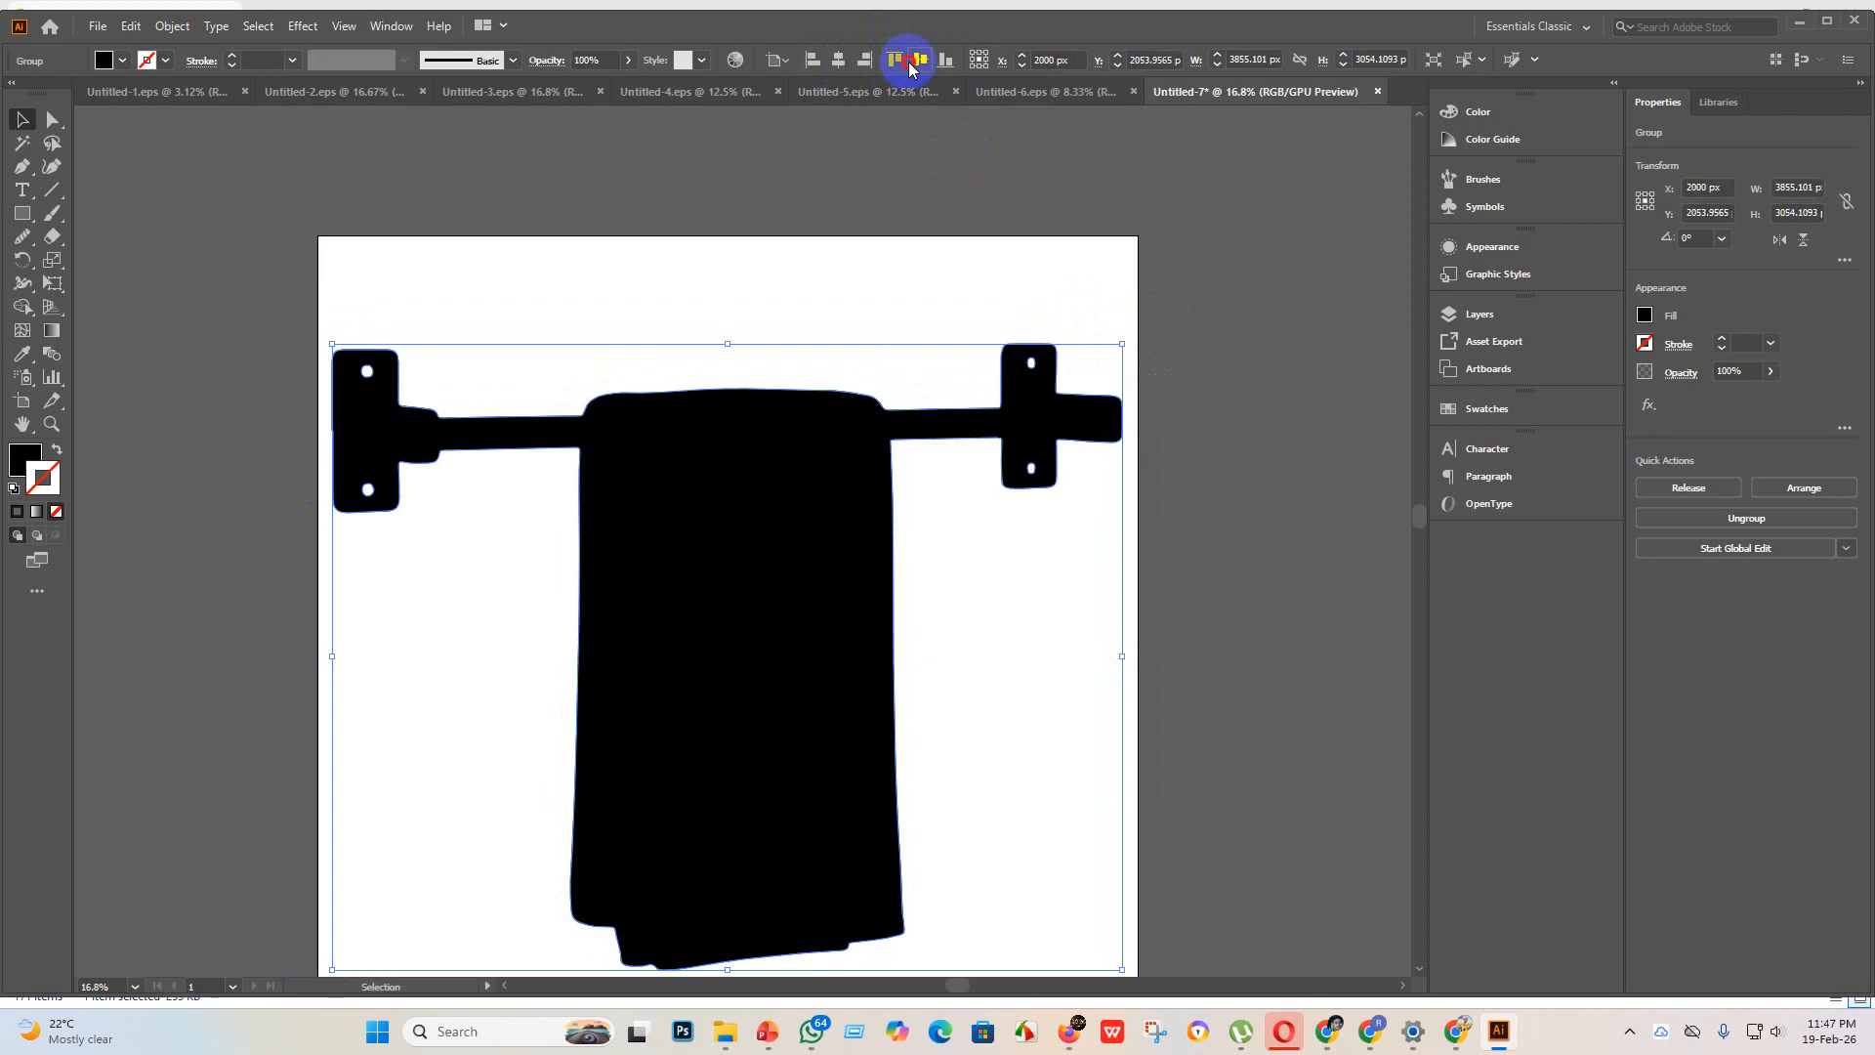
click(910, 63)
click(1206, 454)
scroll(1203, 585, down, 2)
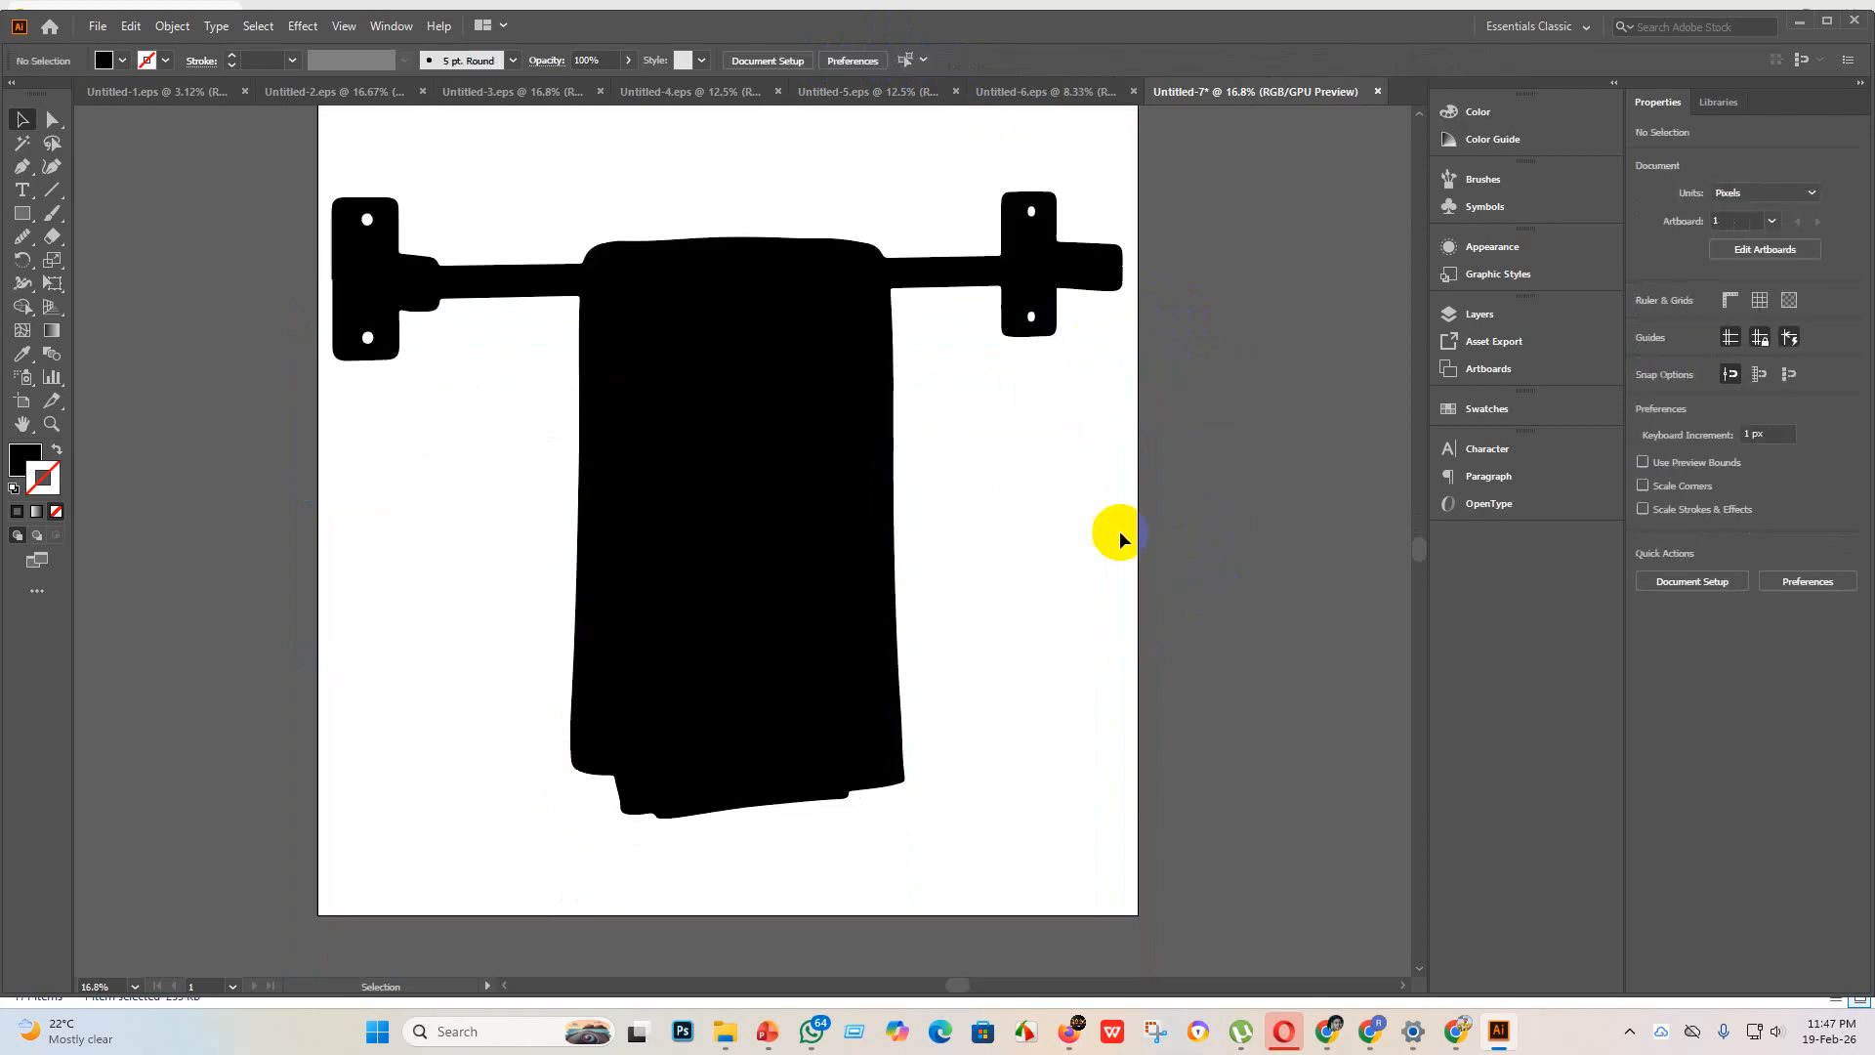
scroll(1094, 539, up, 2)
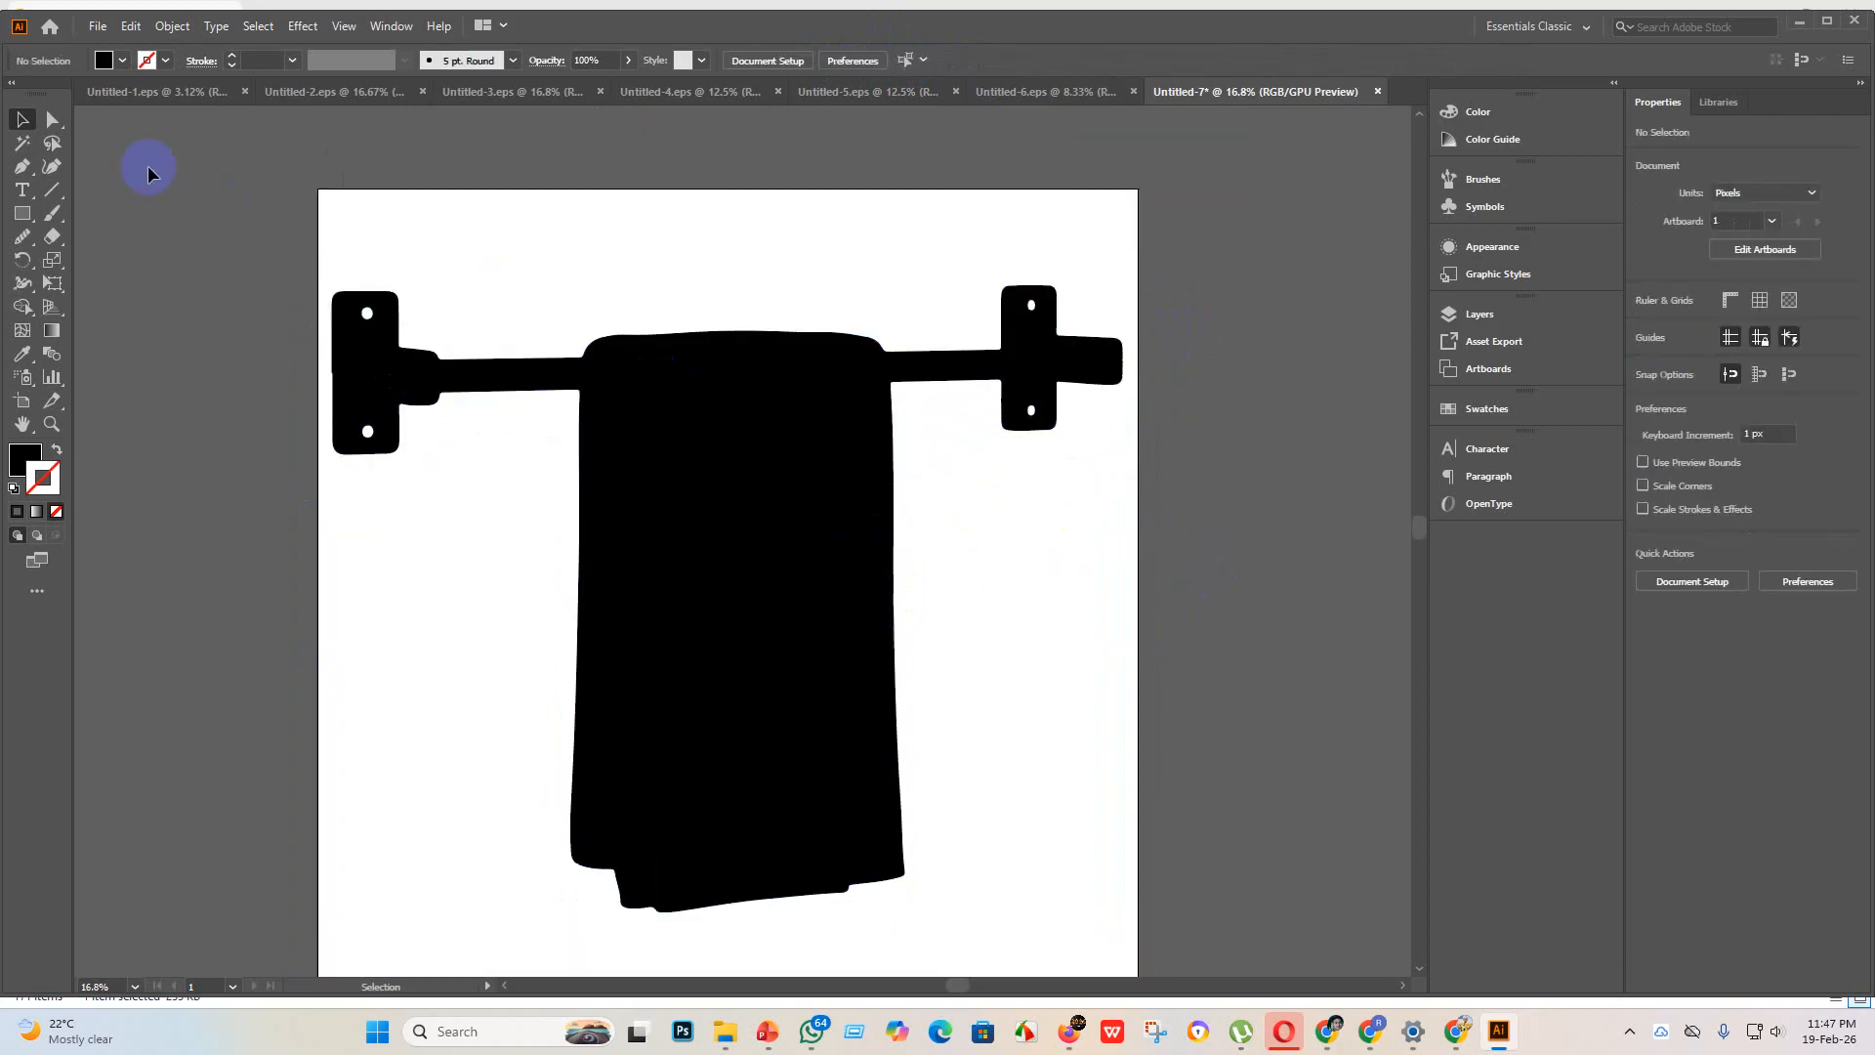
Step: Save the towel-rack artwork as Untitled-7 in Illustrator EPS format in the "eps 3" folder, using the Illustrator 10 EPS version
click(97, 27)
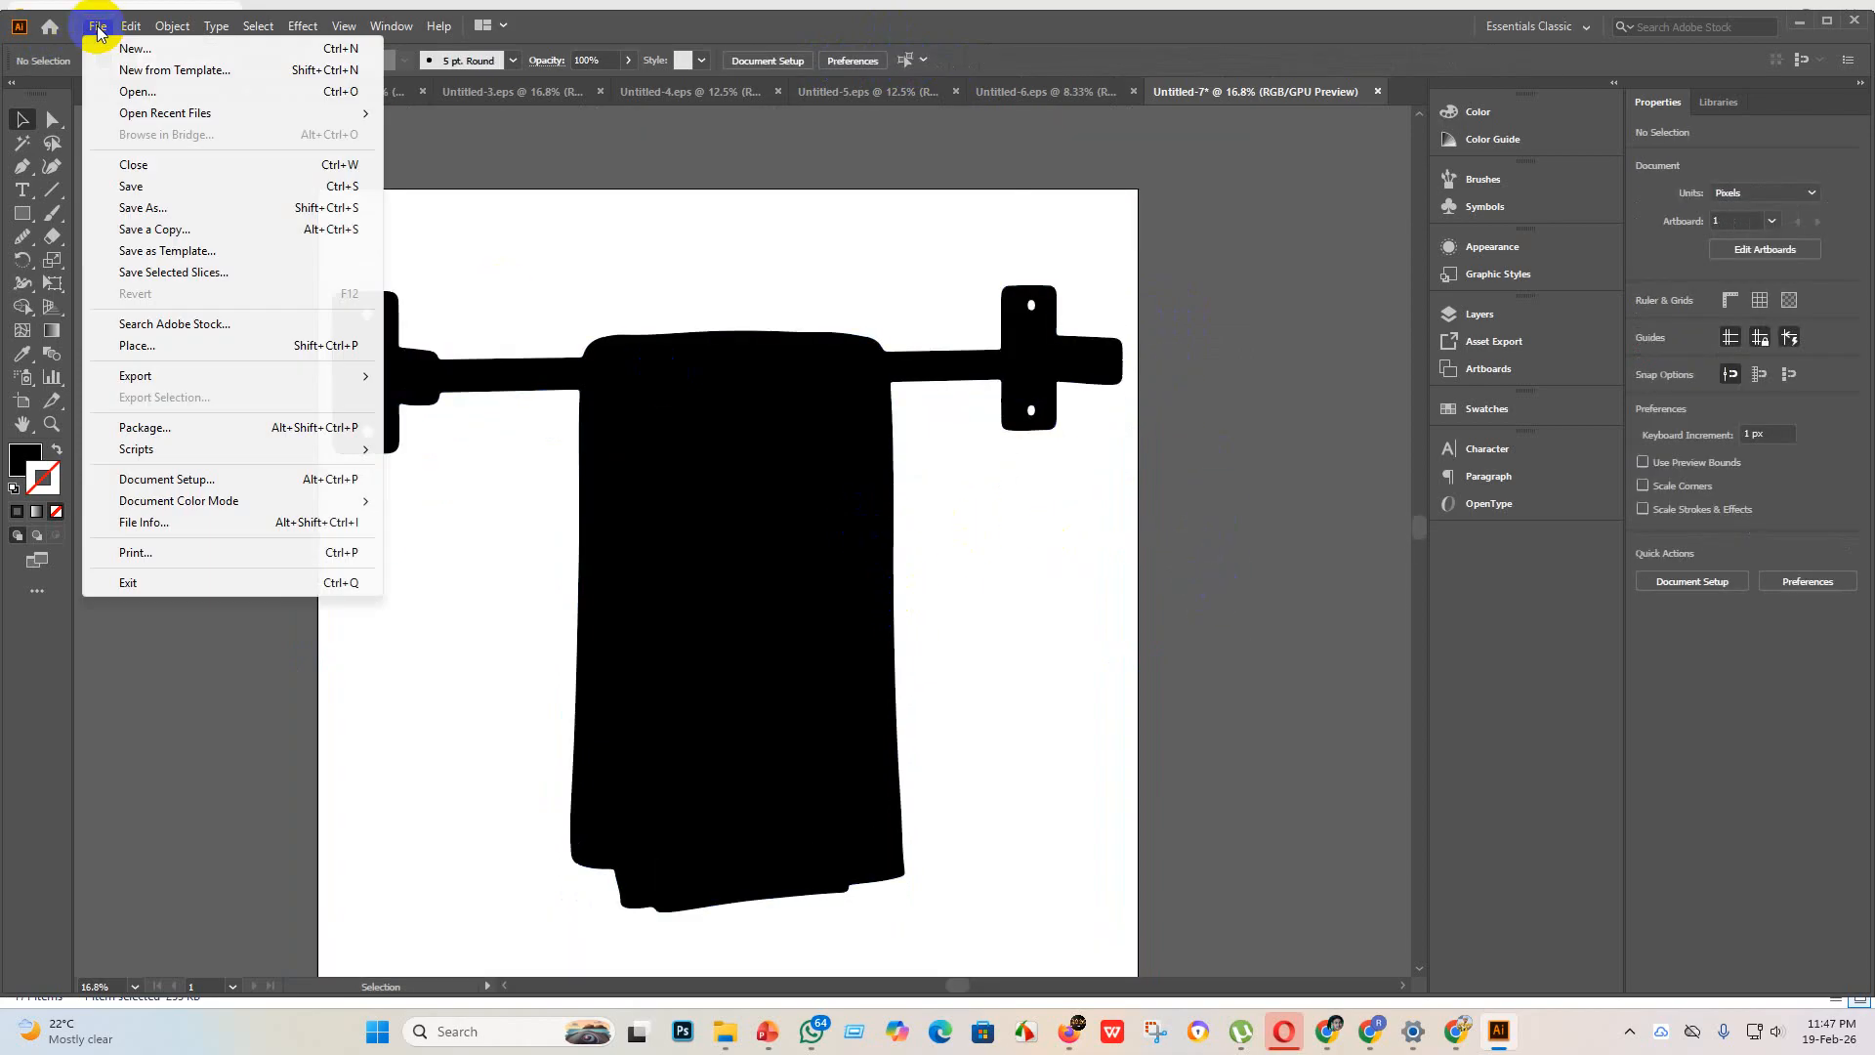
click(159, 187)
click(260, 420)
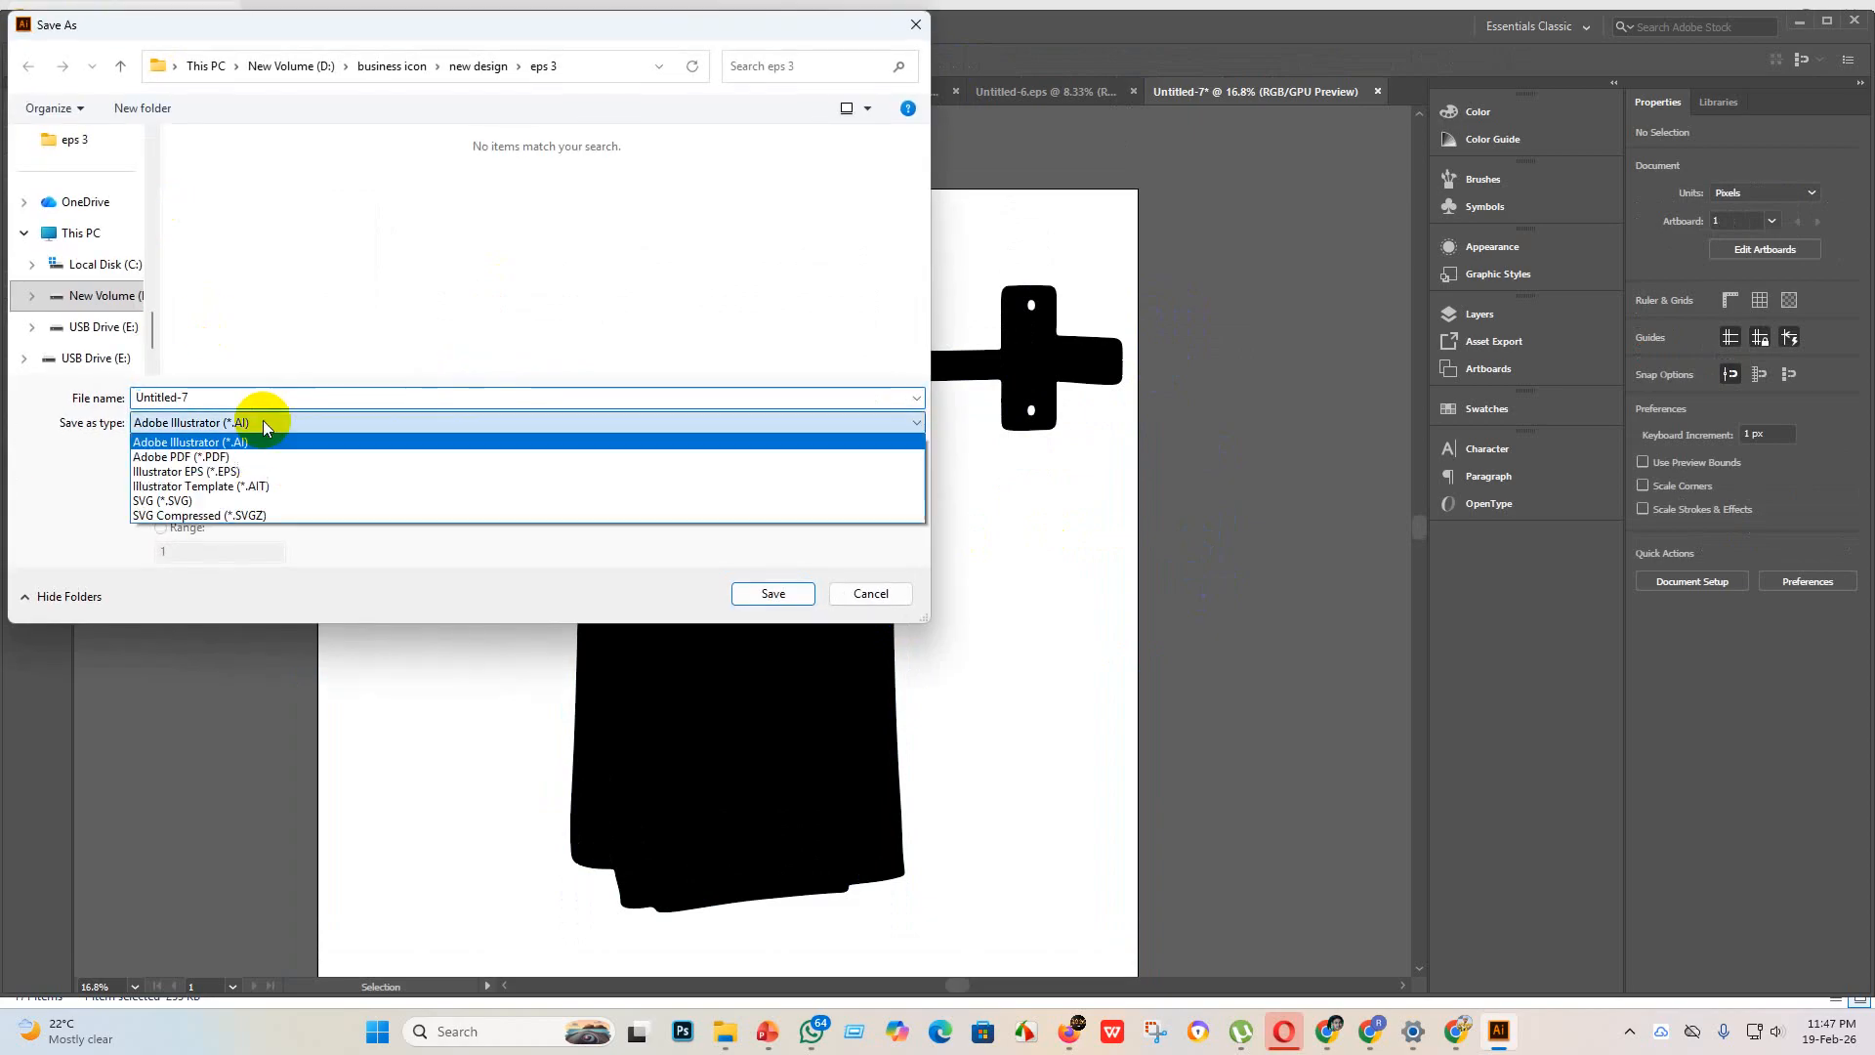
click(181, 472)
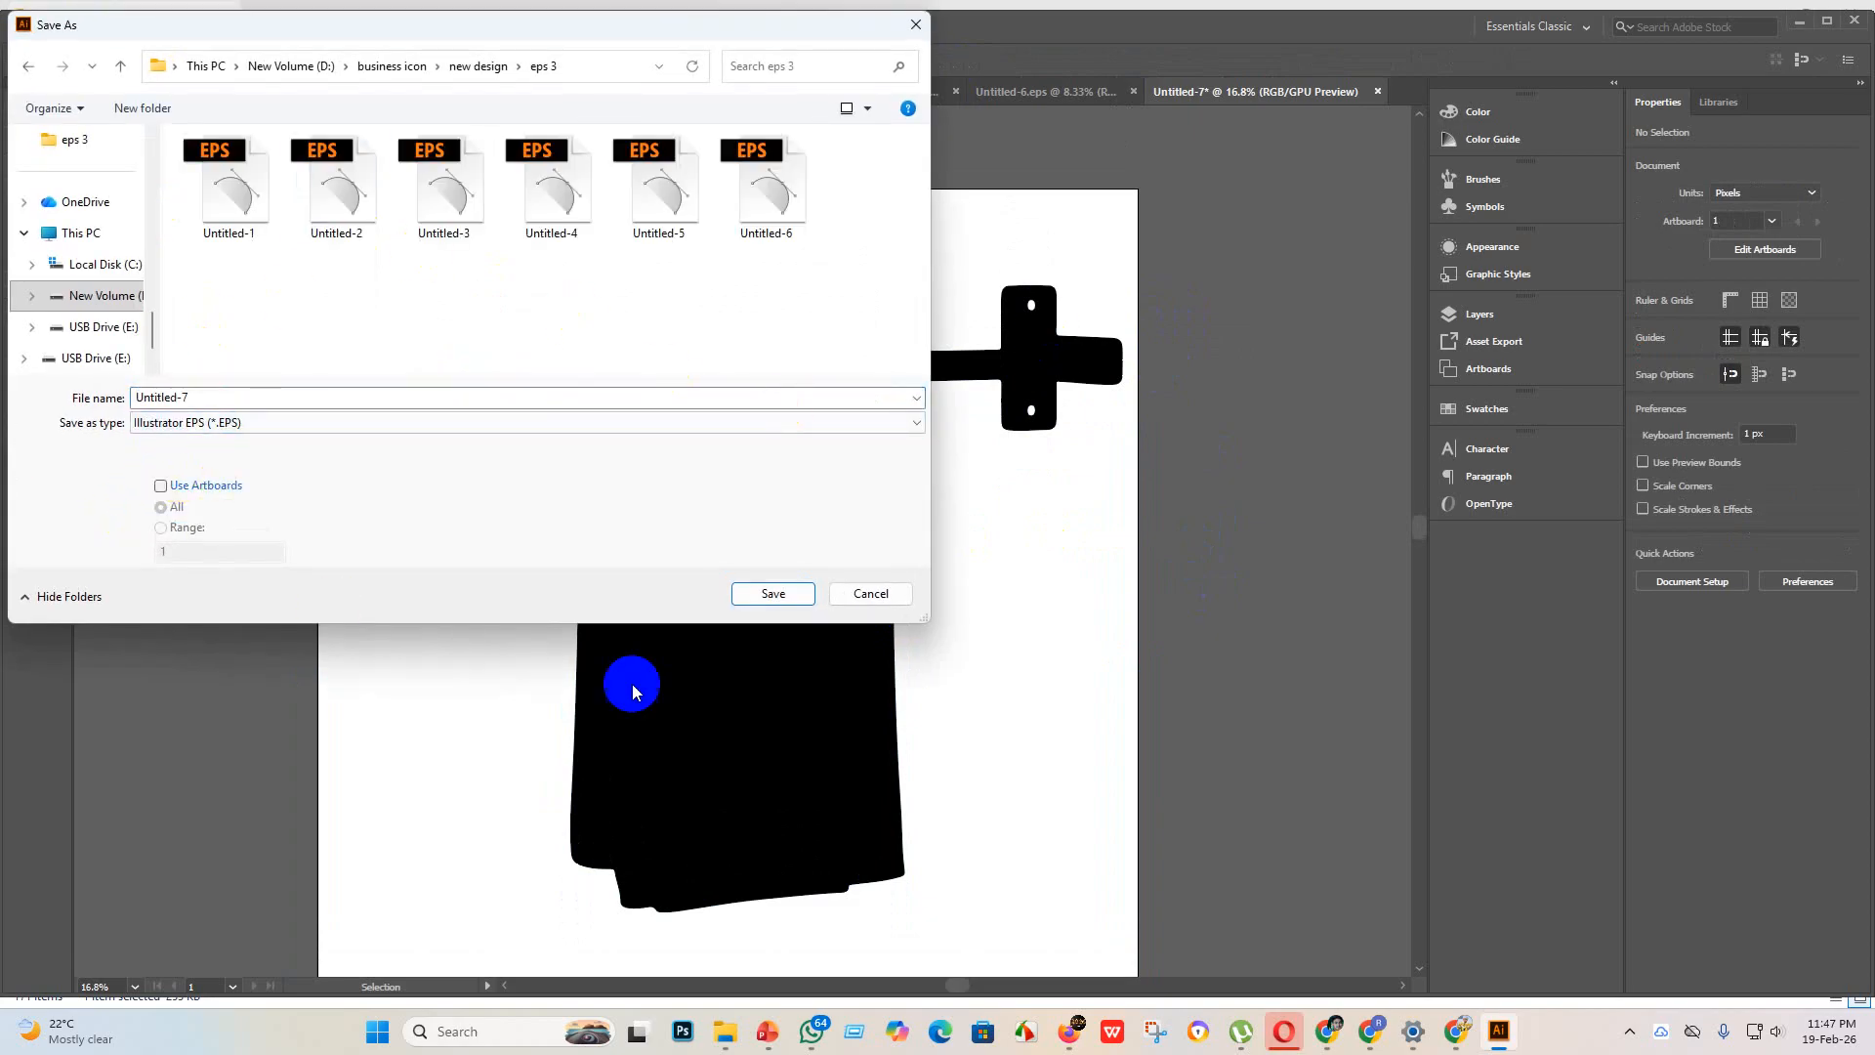
click(771, 591)
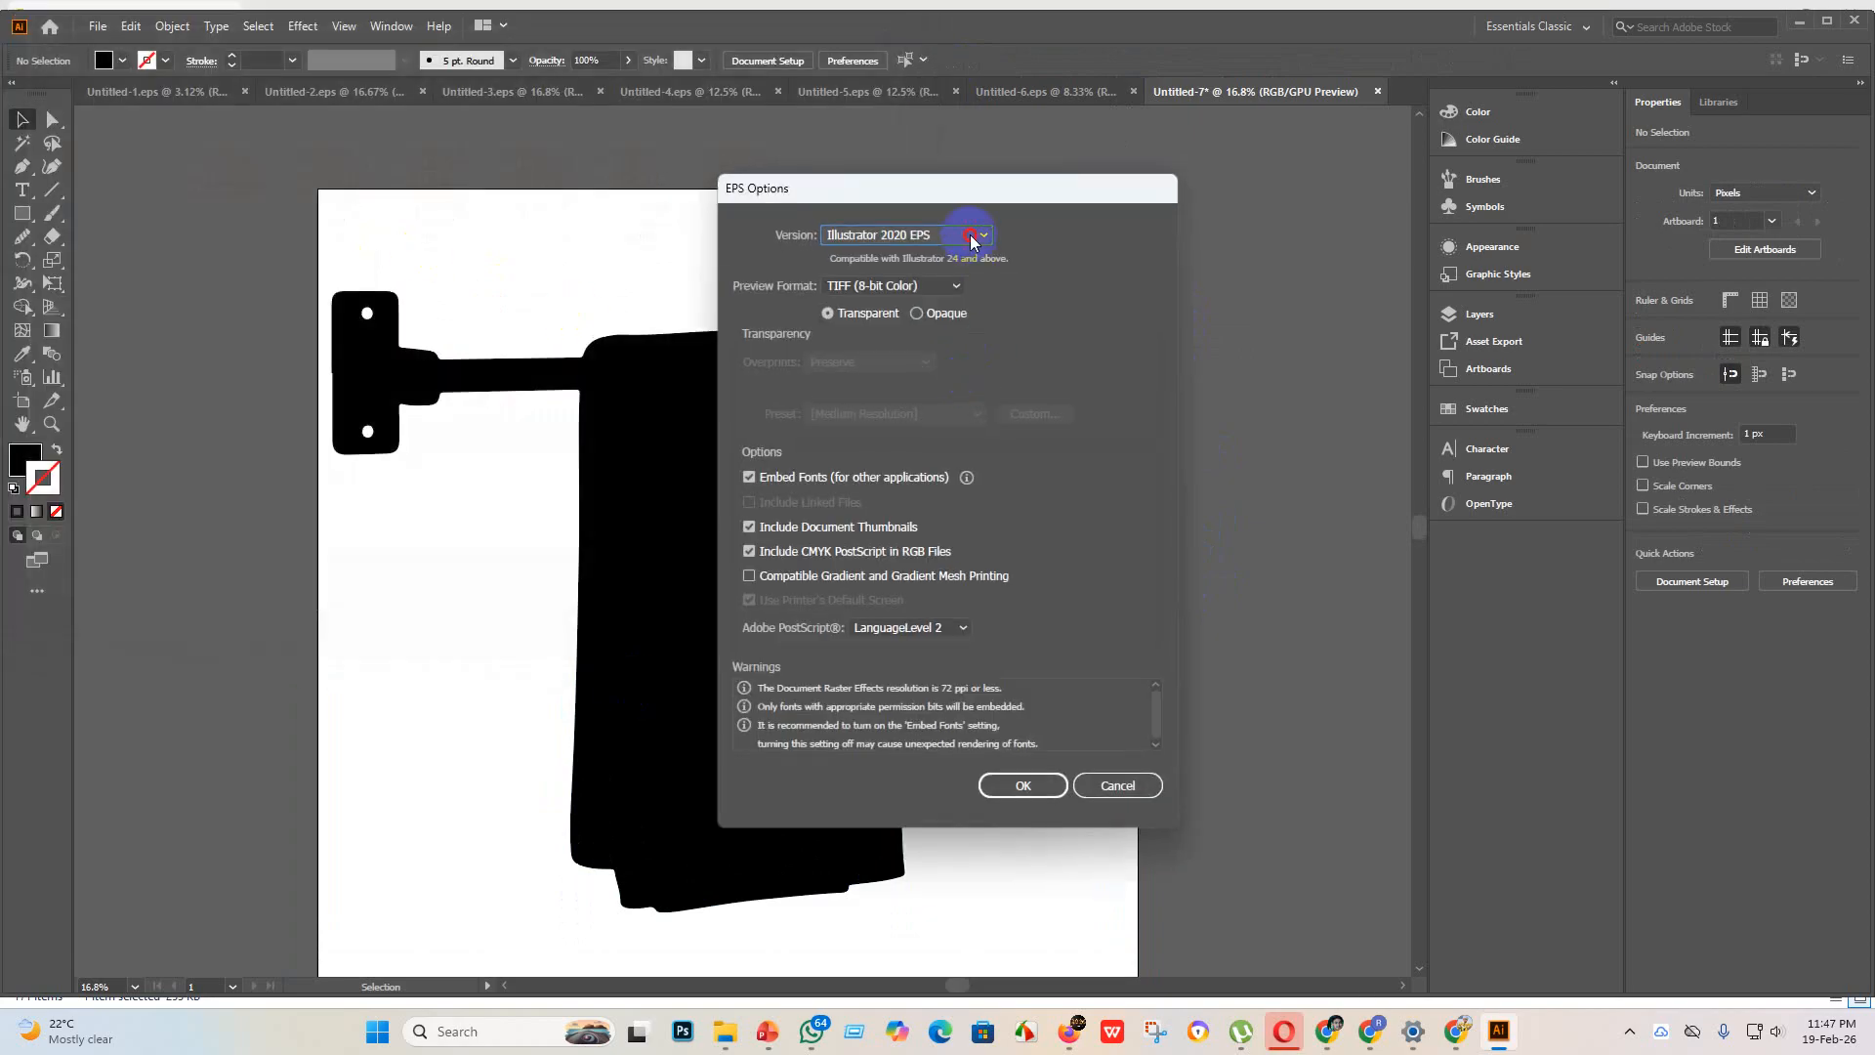
click(972, 236)
click(925, 469)
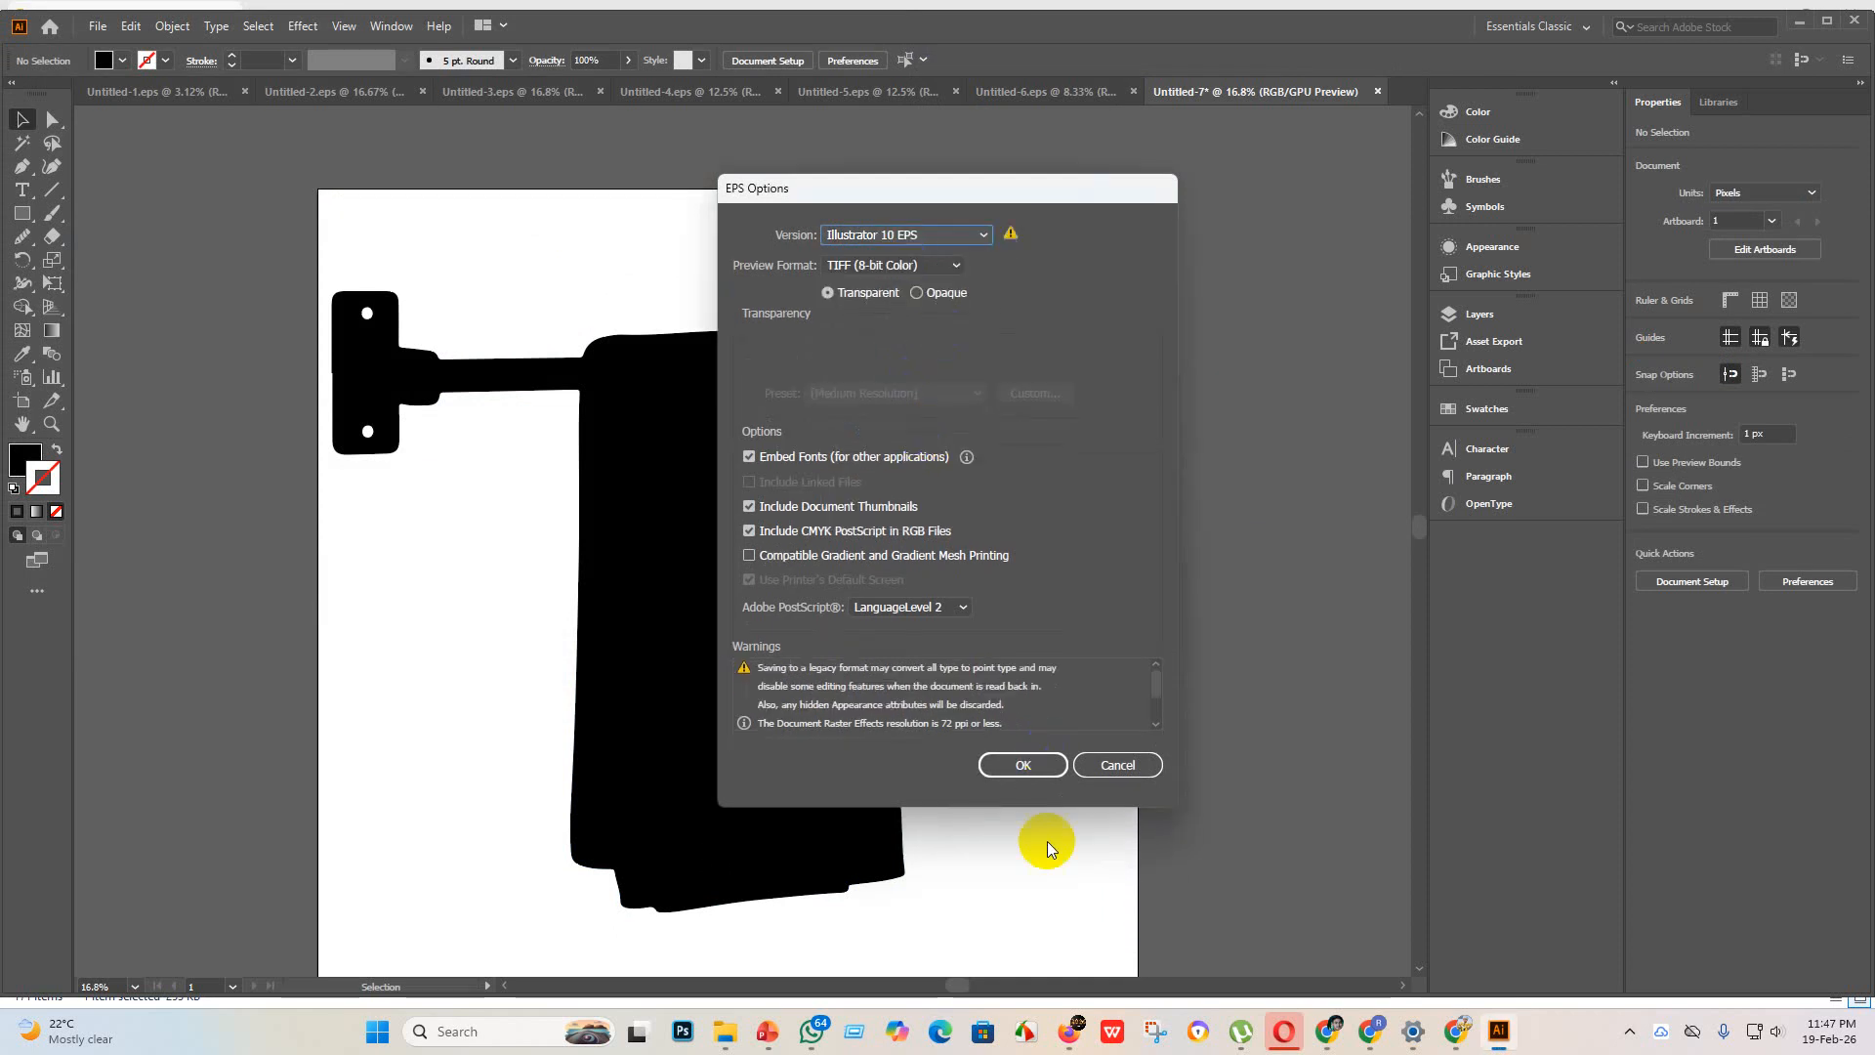
click(1029, 771)
click(1025, 542)
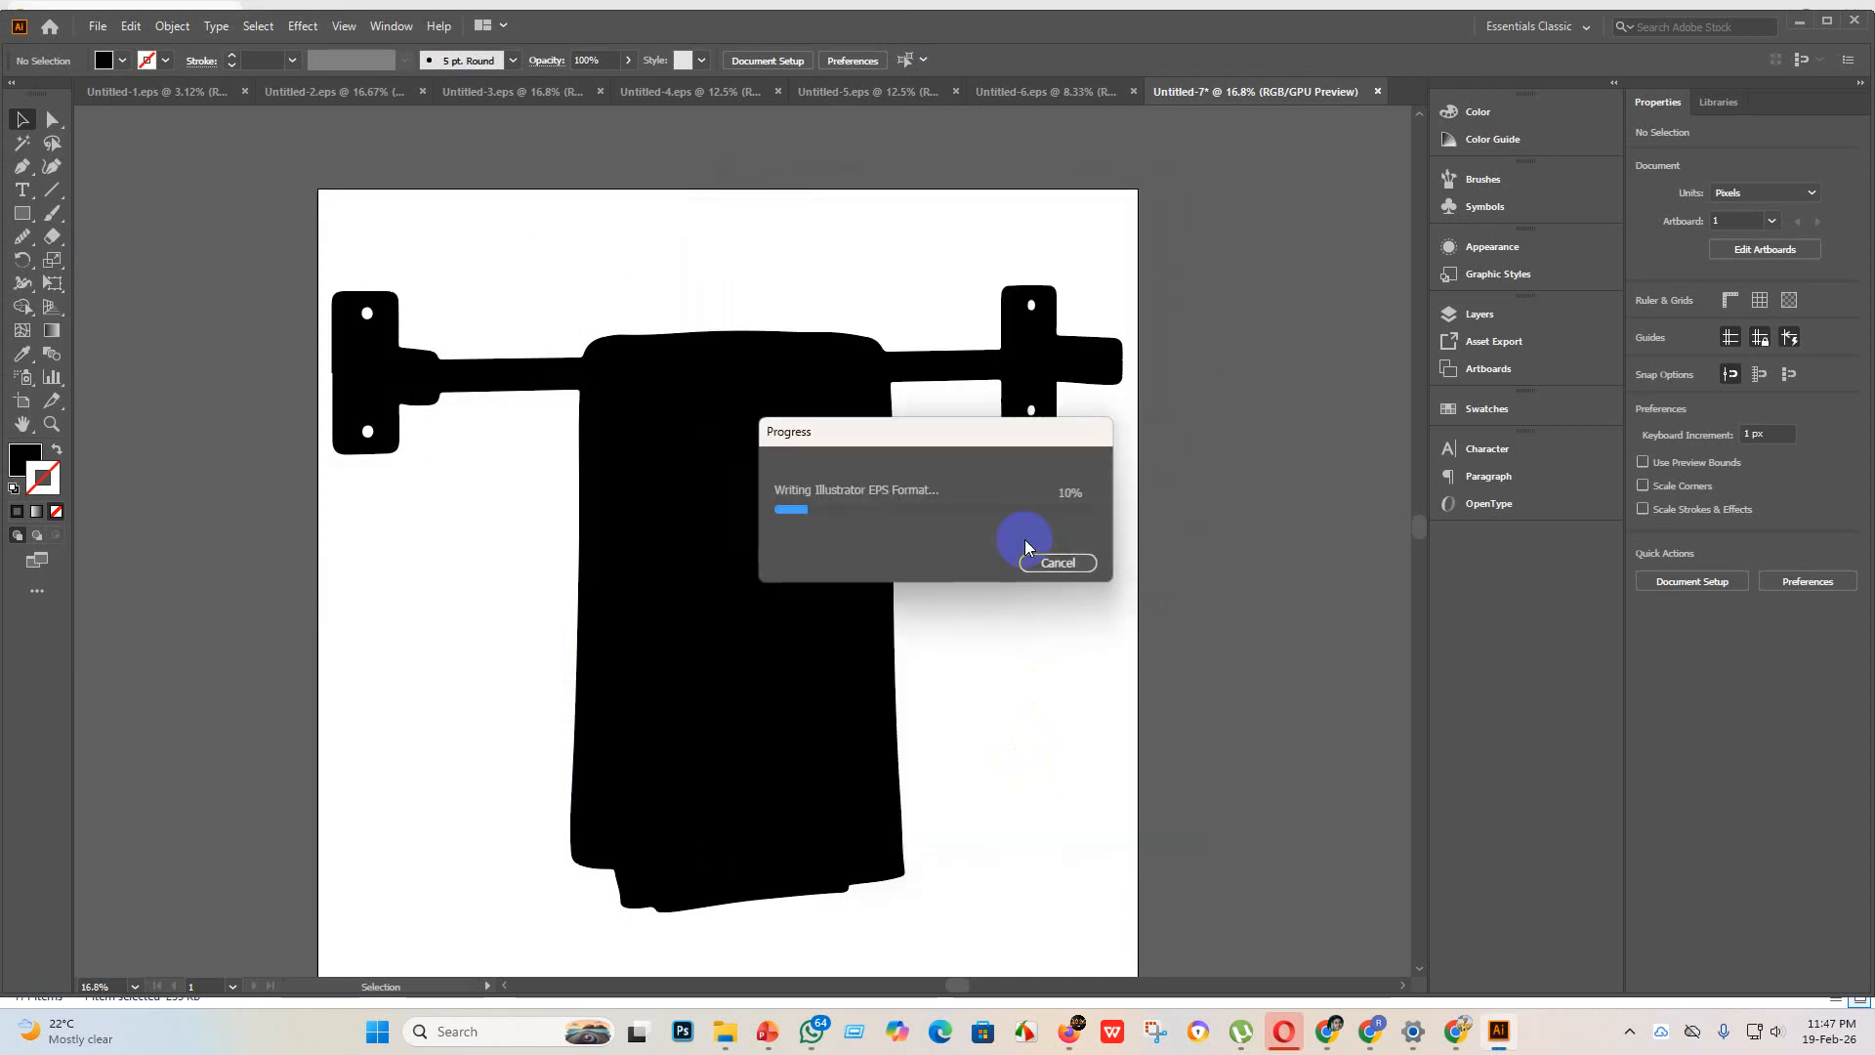
Step: Export the towel-rack artwork as JPEG Untitled-7 to the "eps 3" folder, using artboards, the RGB color model and 300 ppi
click(99, 26)
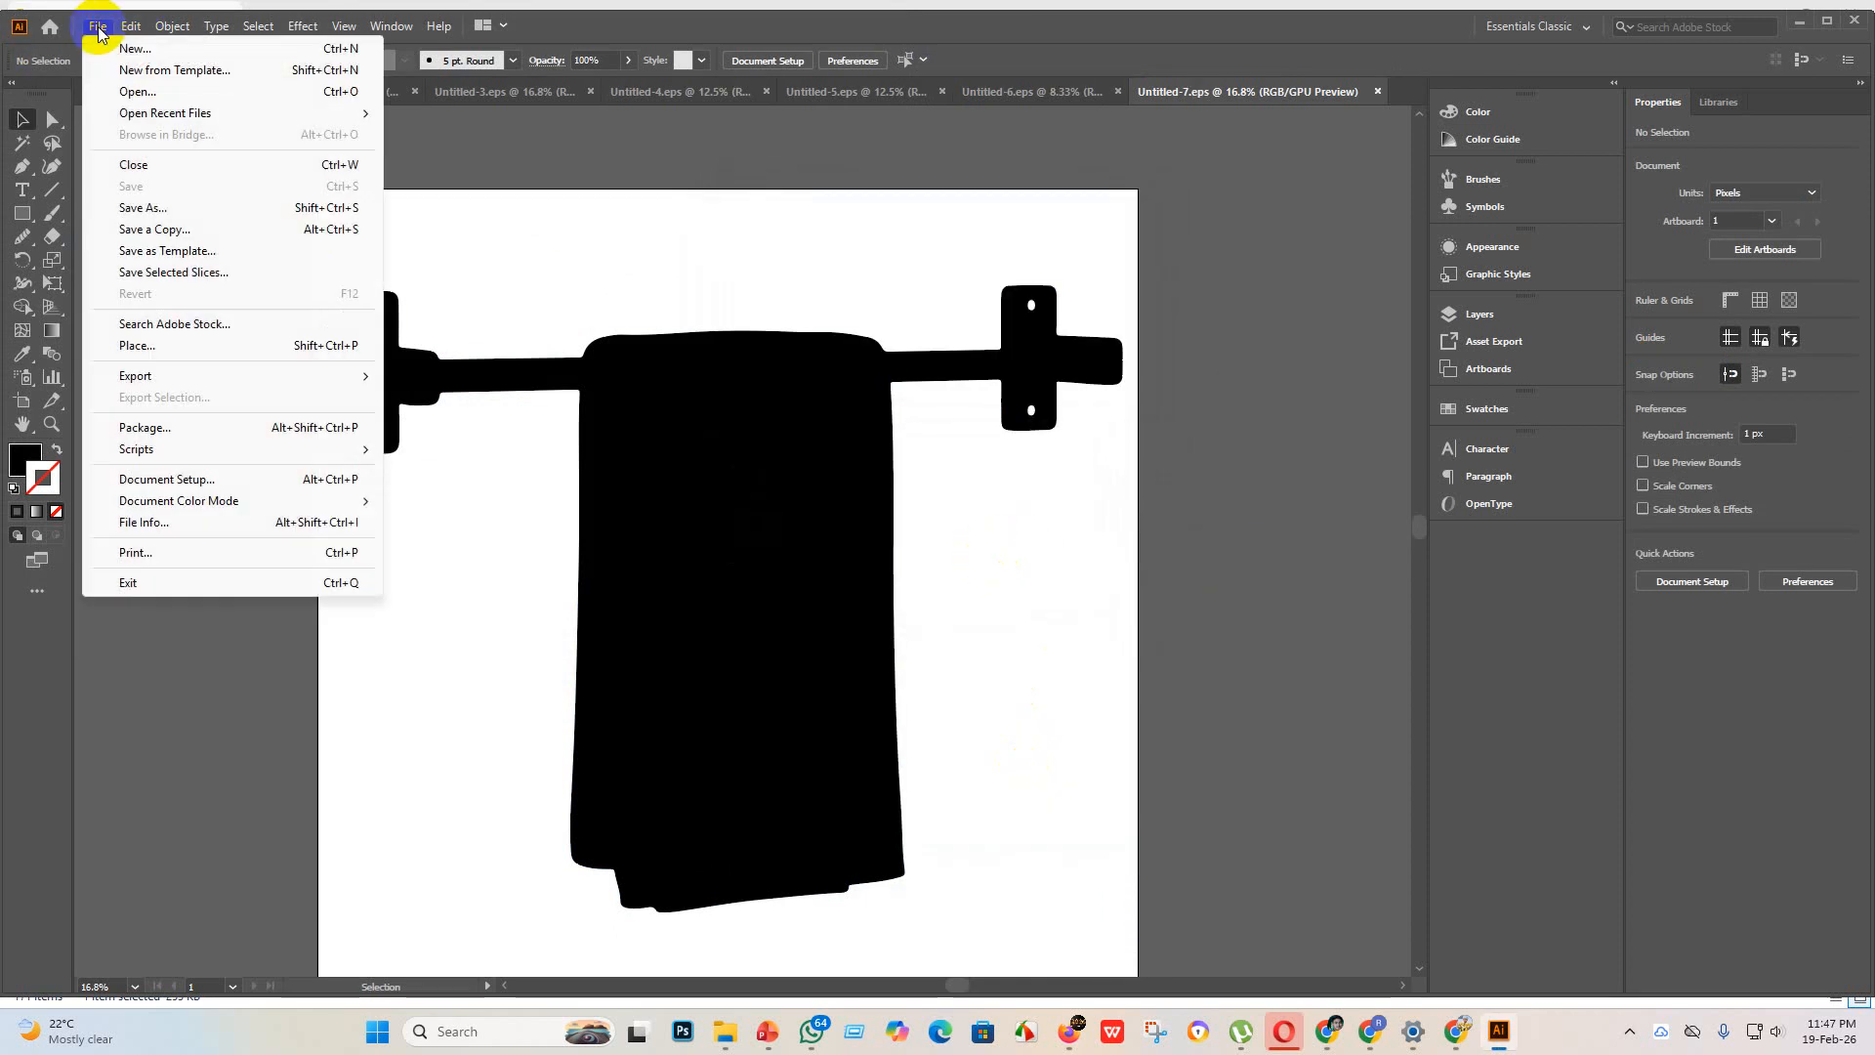
mouse_move(181, 377)
click(433, 398)
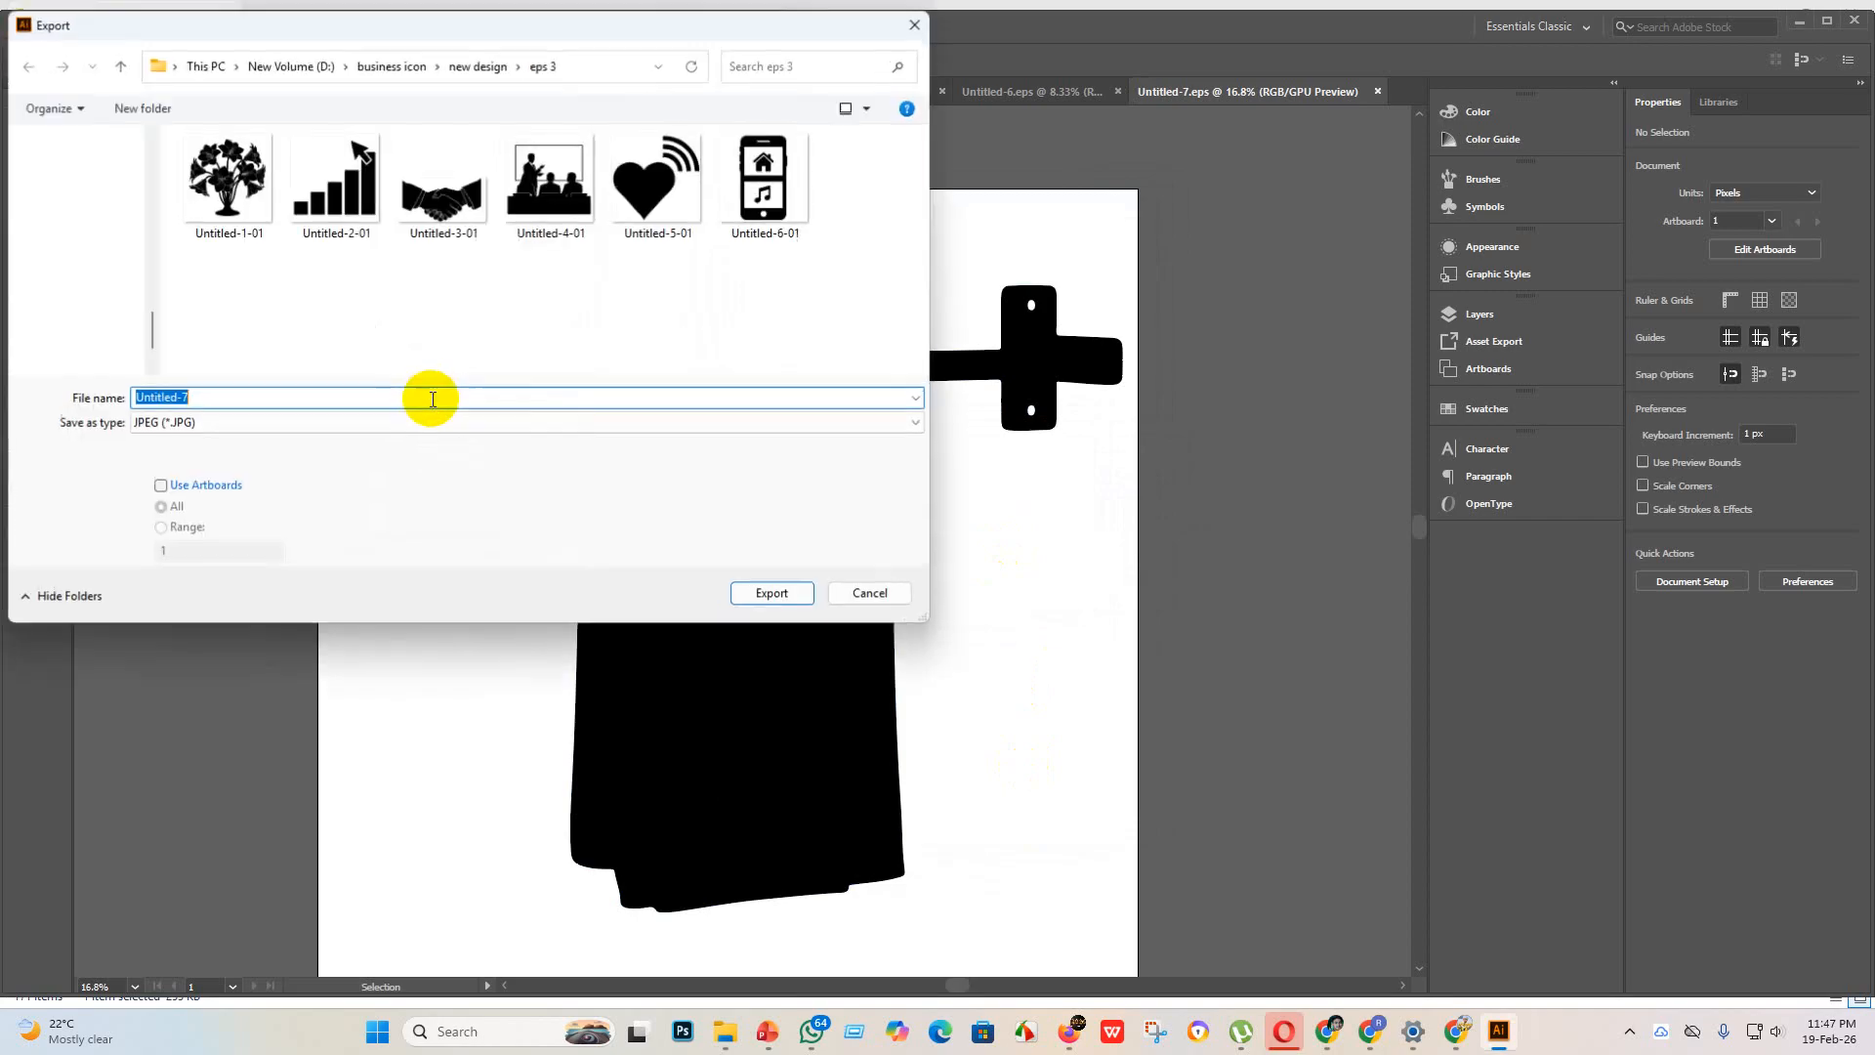
click(158, 485)
click(773, 593)
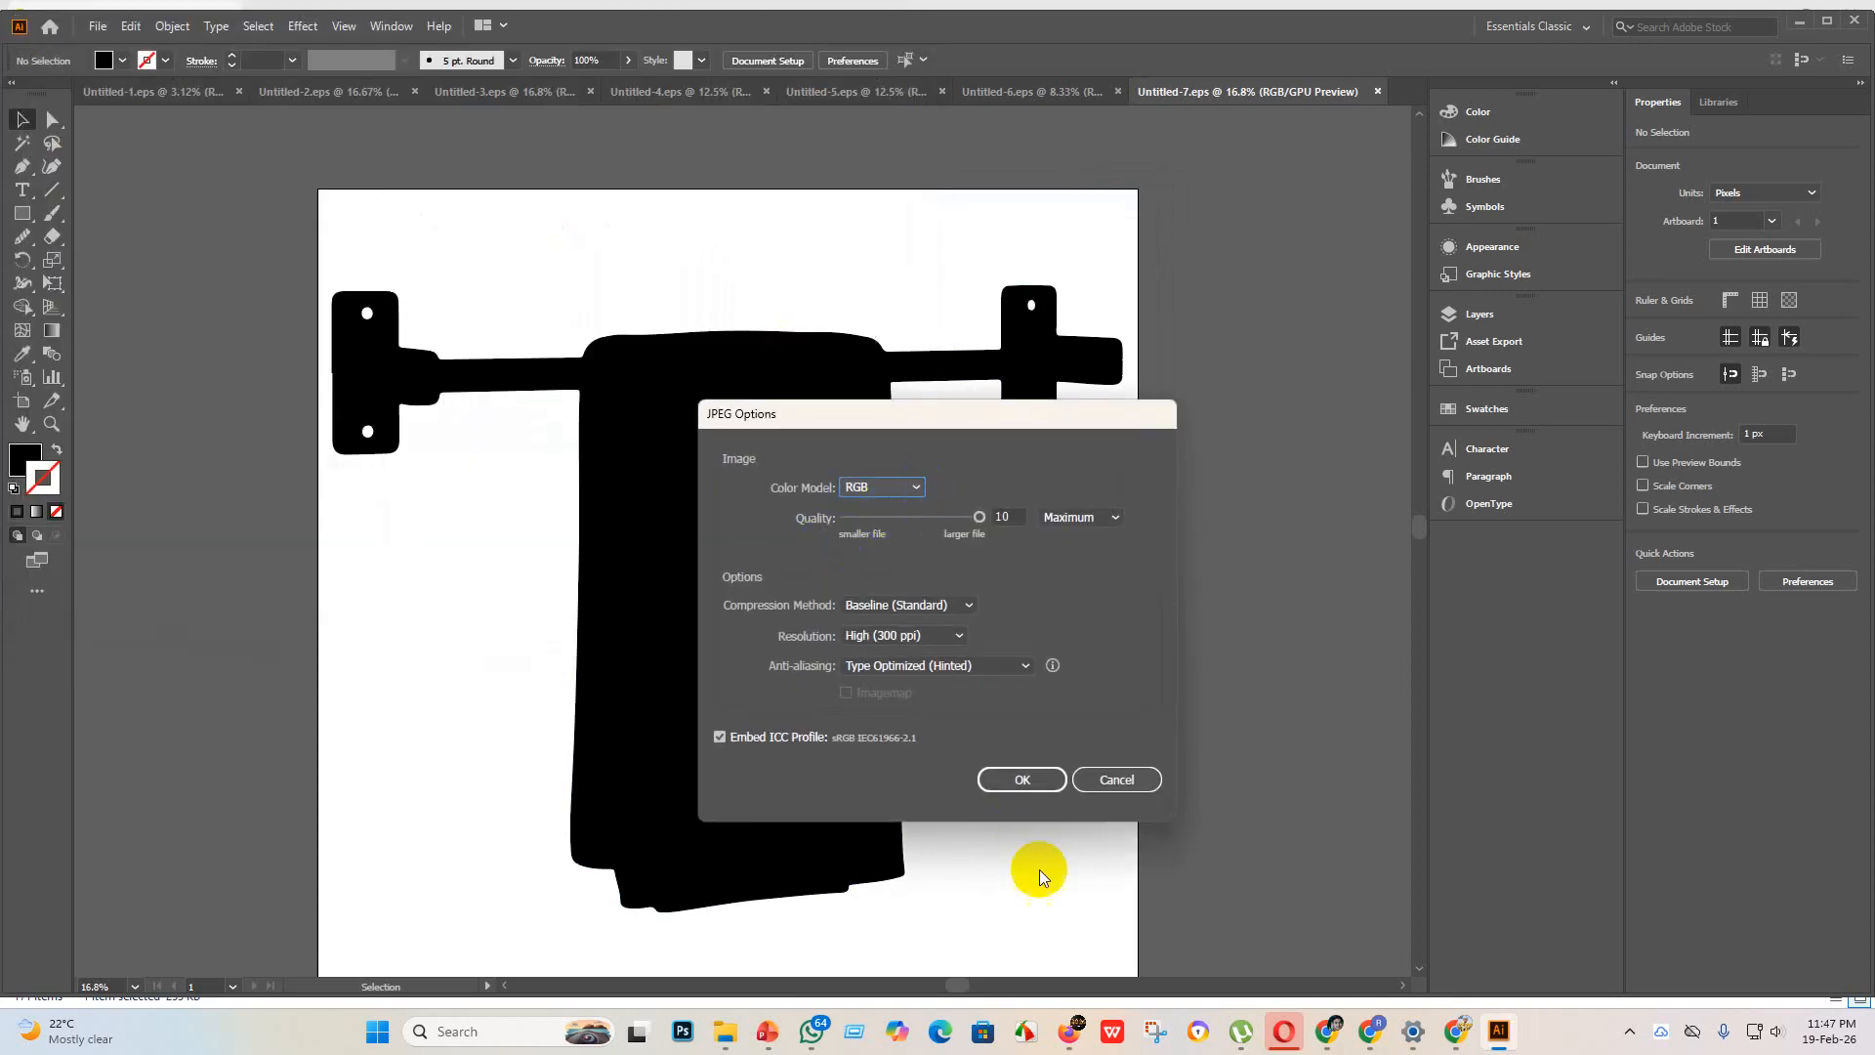
click(1006, 778)
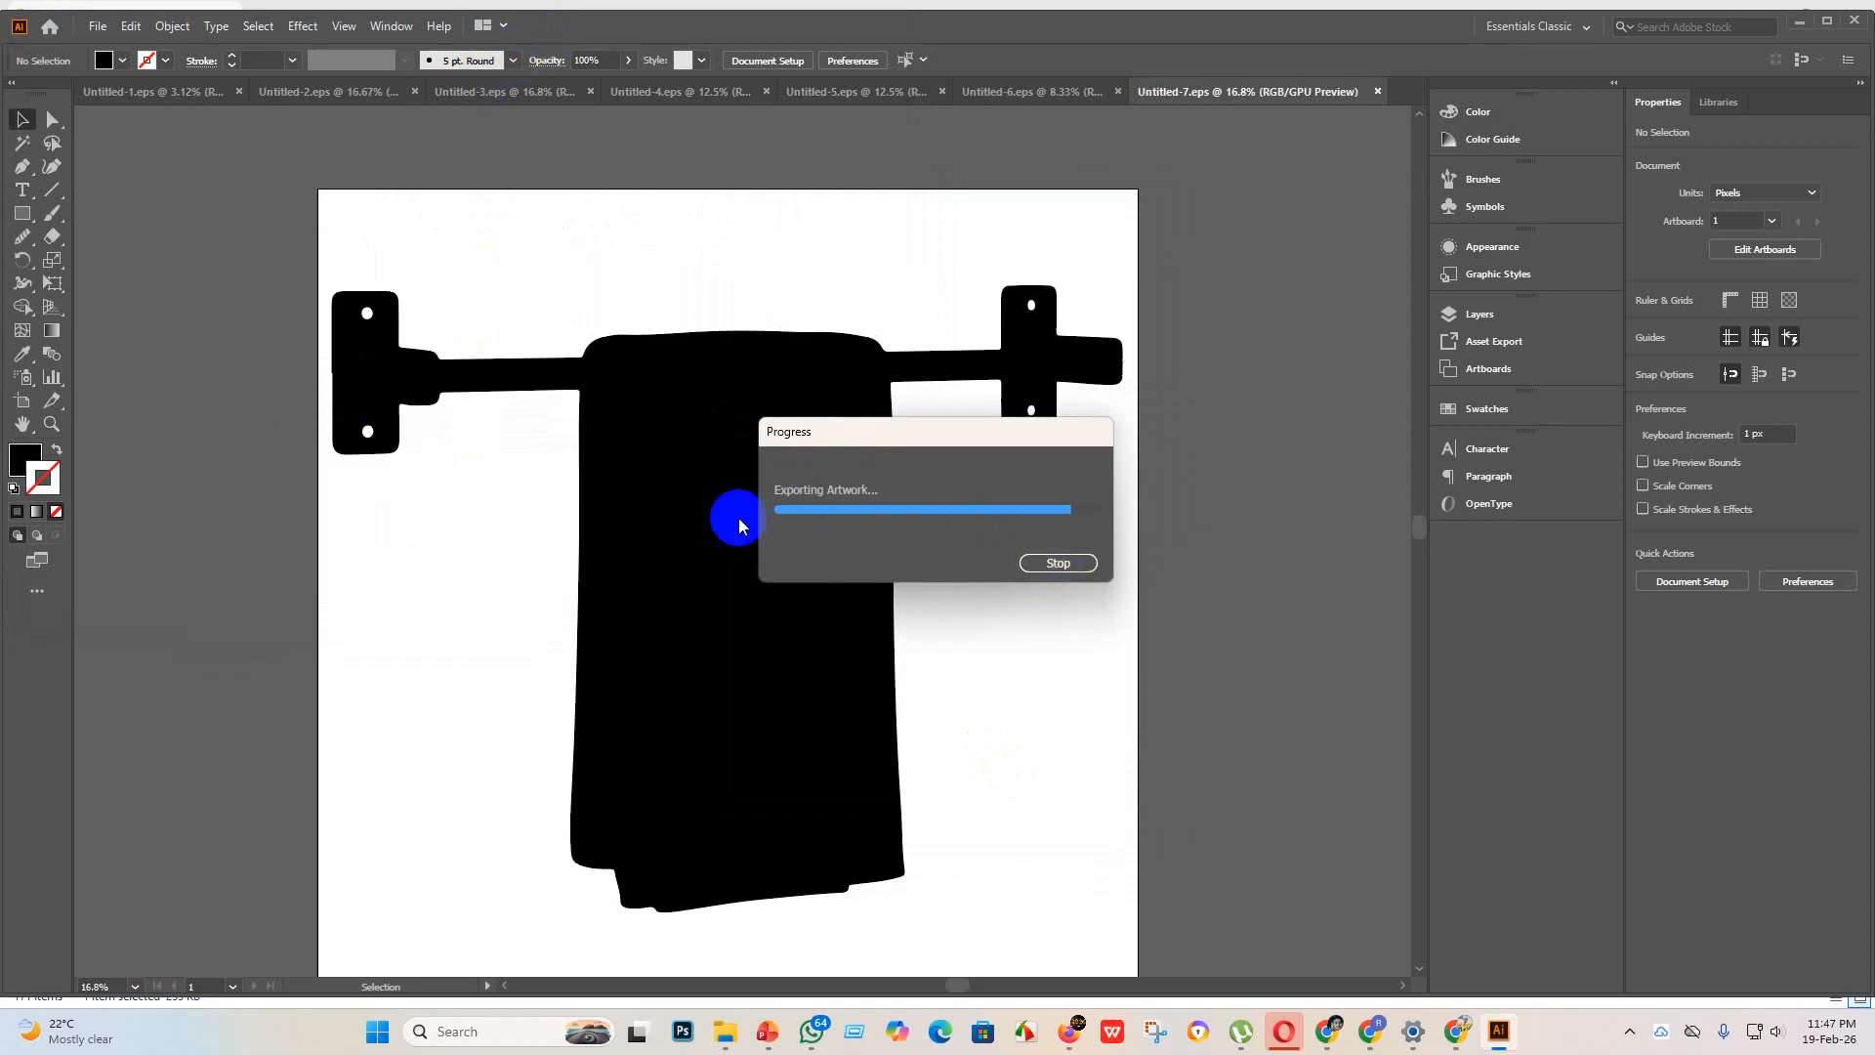
Step: Select the towel-rack artwork's paths and smooth the notch on the outer edge of the left wall bracket with the Smooth tool
scroll(343, 385, up, 4)
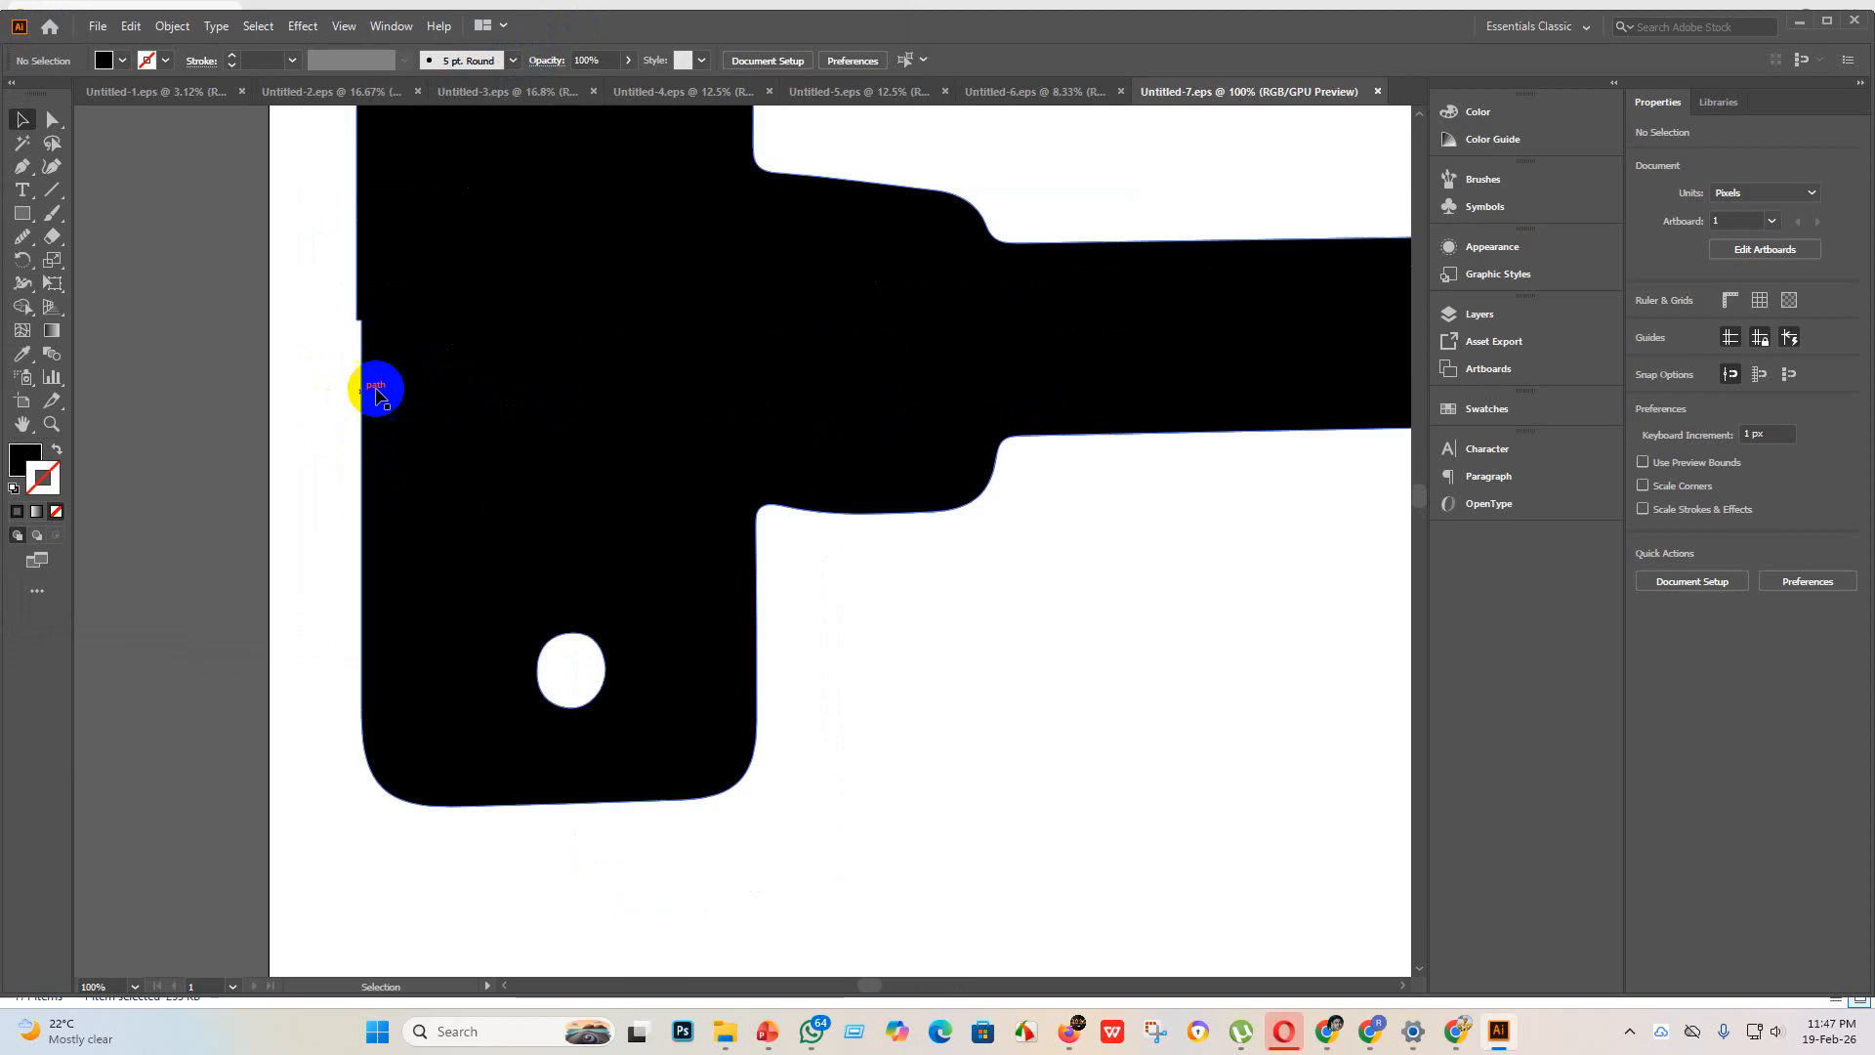
scroll(410, 366, down, 2)
click(410, 366)
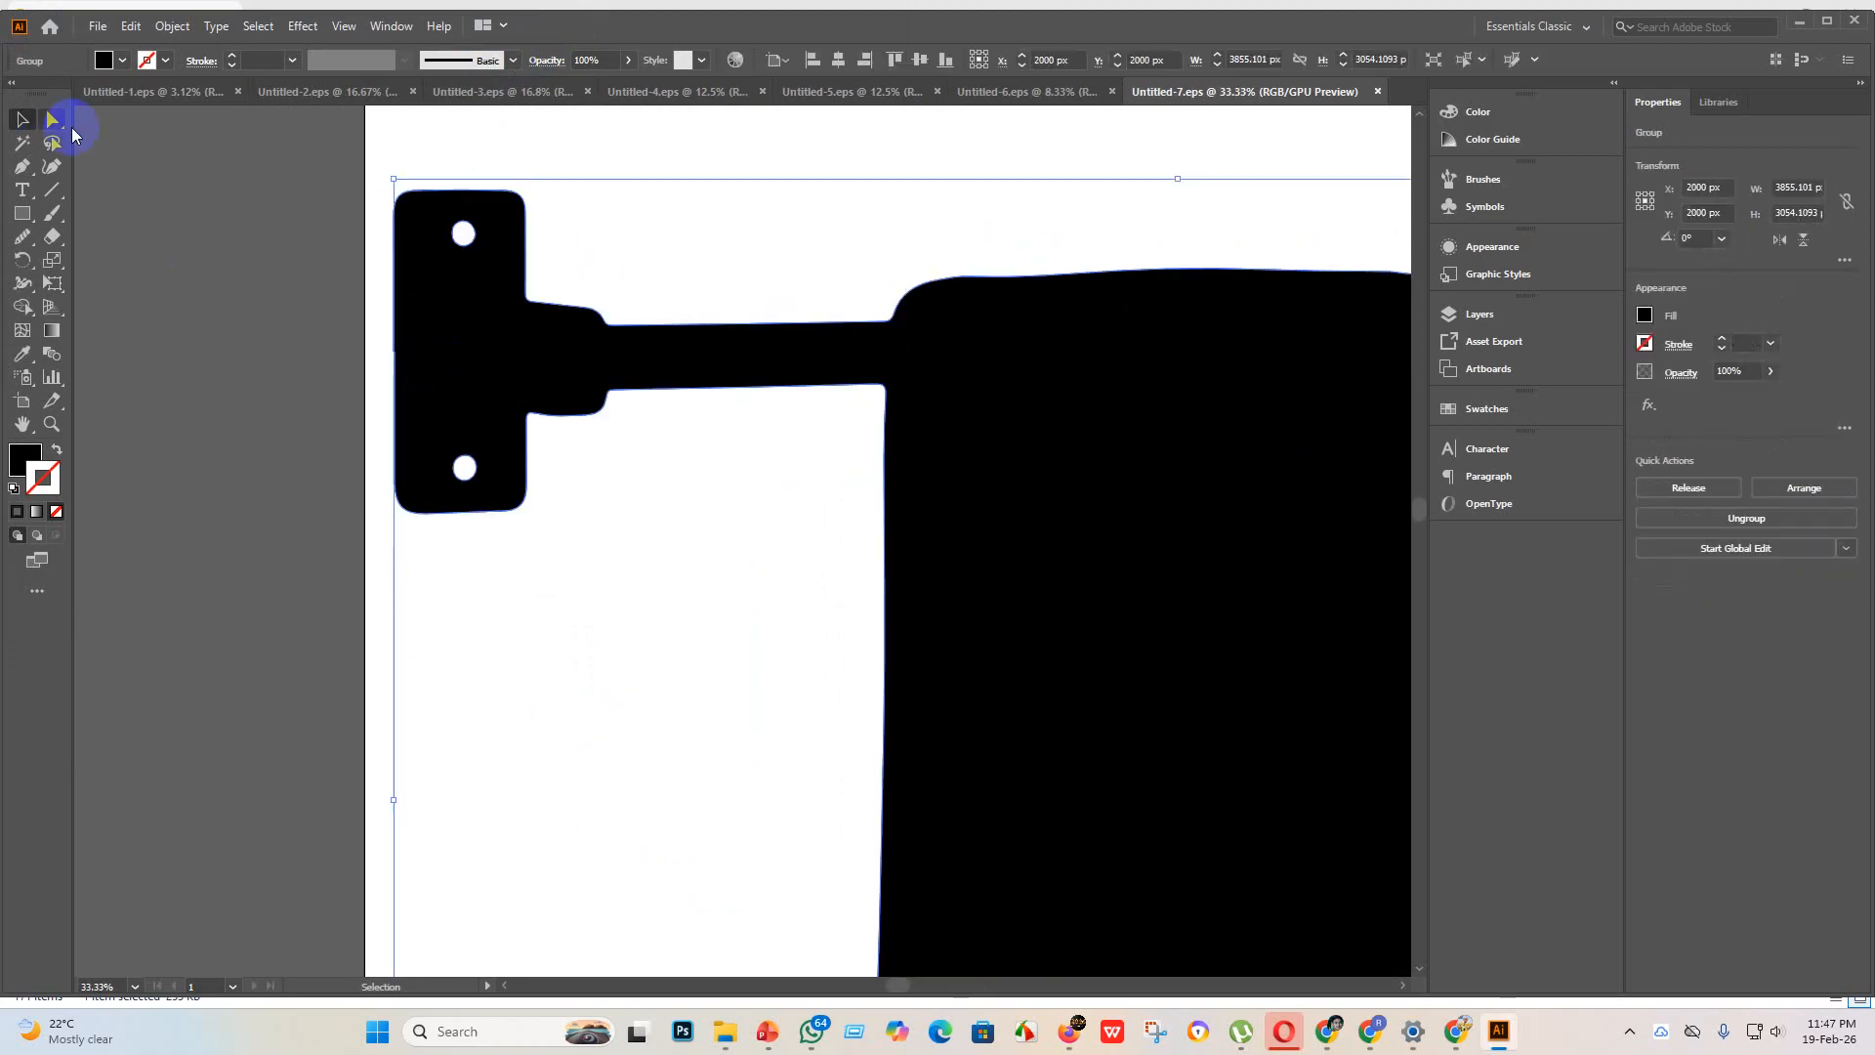
click(51, 120)
click(21, 242)
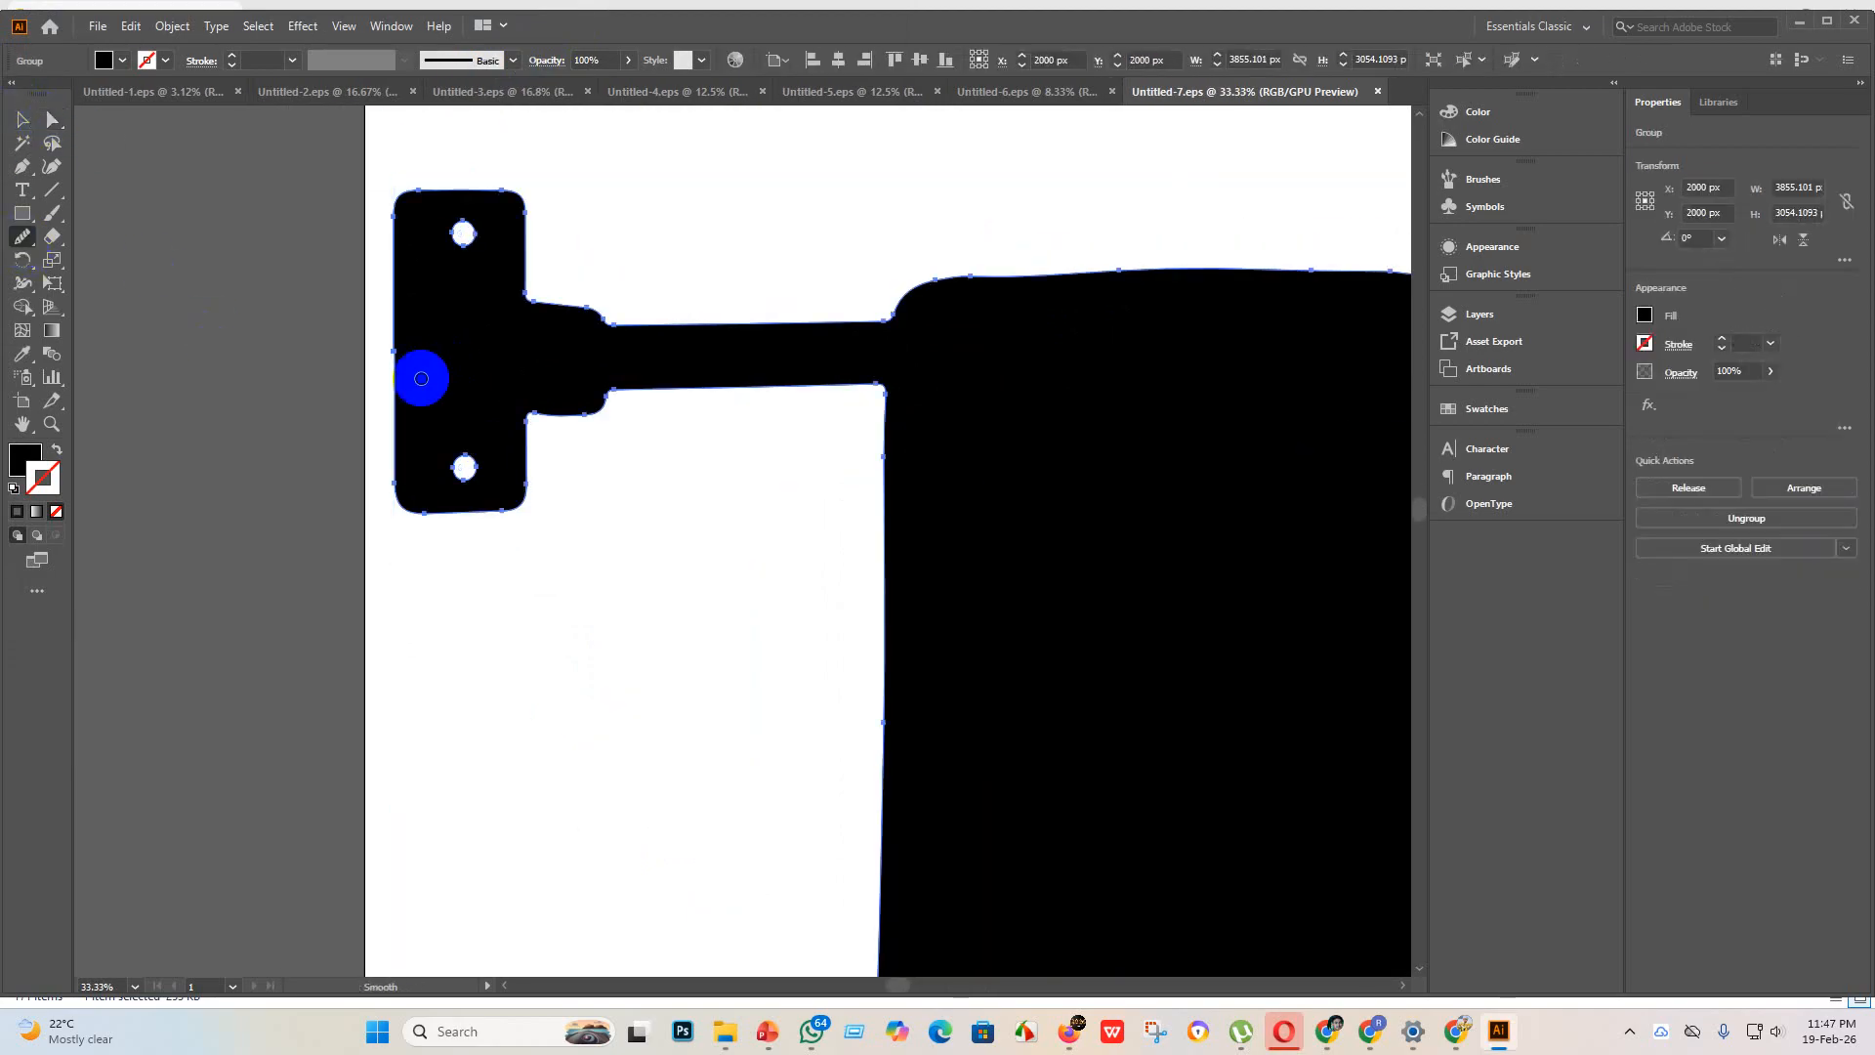
scroll(420, 365, up, 3)
scroll(386, 351, down, 3)
mouse_move(379, 296)
mouse_down()
mouse_move(378, 389)
mouse_move(377, 303)
mouse_move(375, 373)
mouse_move(387, 338)
mouse_up()
Step: Inspect the towel-rack artwork's edges up close, from the left bar to the right bracket, and return to the Selection tool
scroll(405, 368, up, 6)
scroll(401, 383, down, 6)
scroll(711, 364, up, 3)
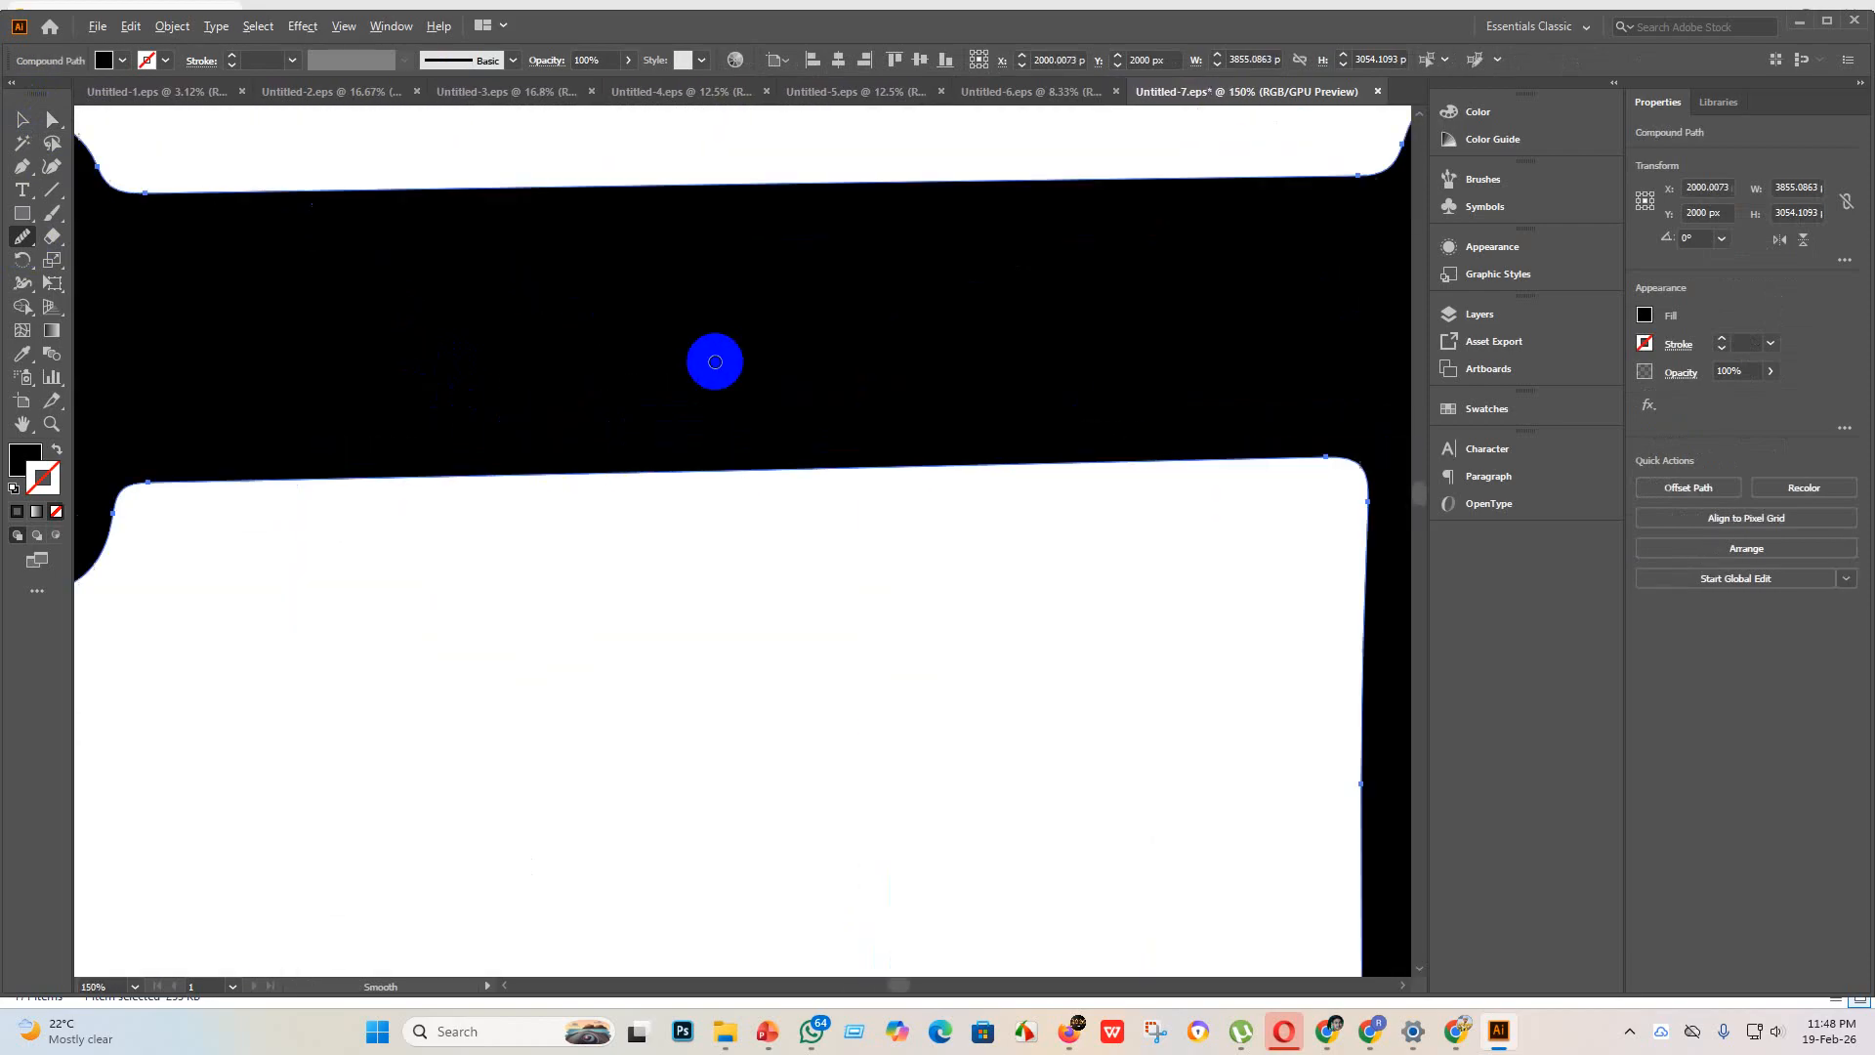
scroll(611, 355, down, 5)
scroll(1068, 609, down, 3)
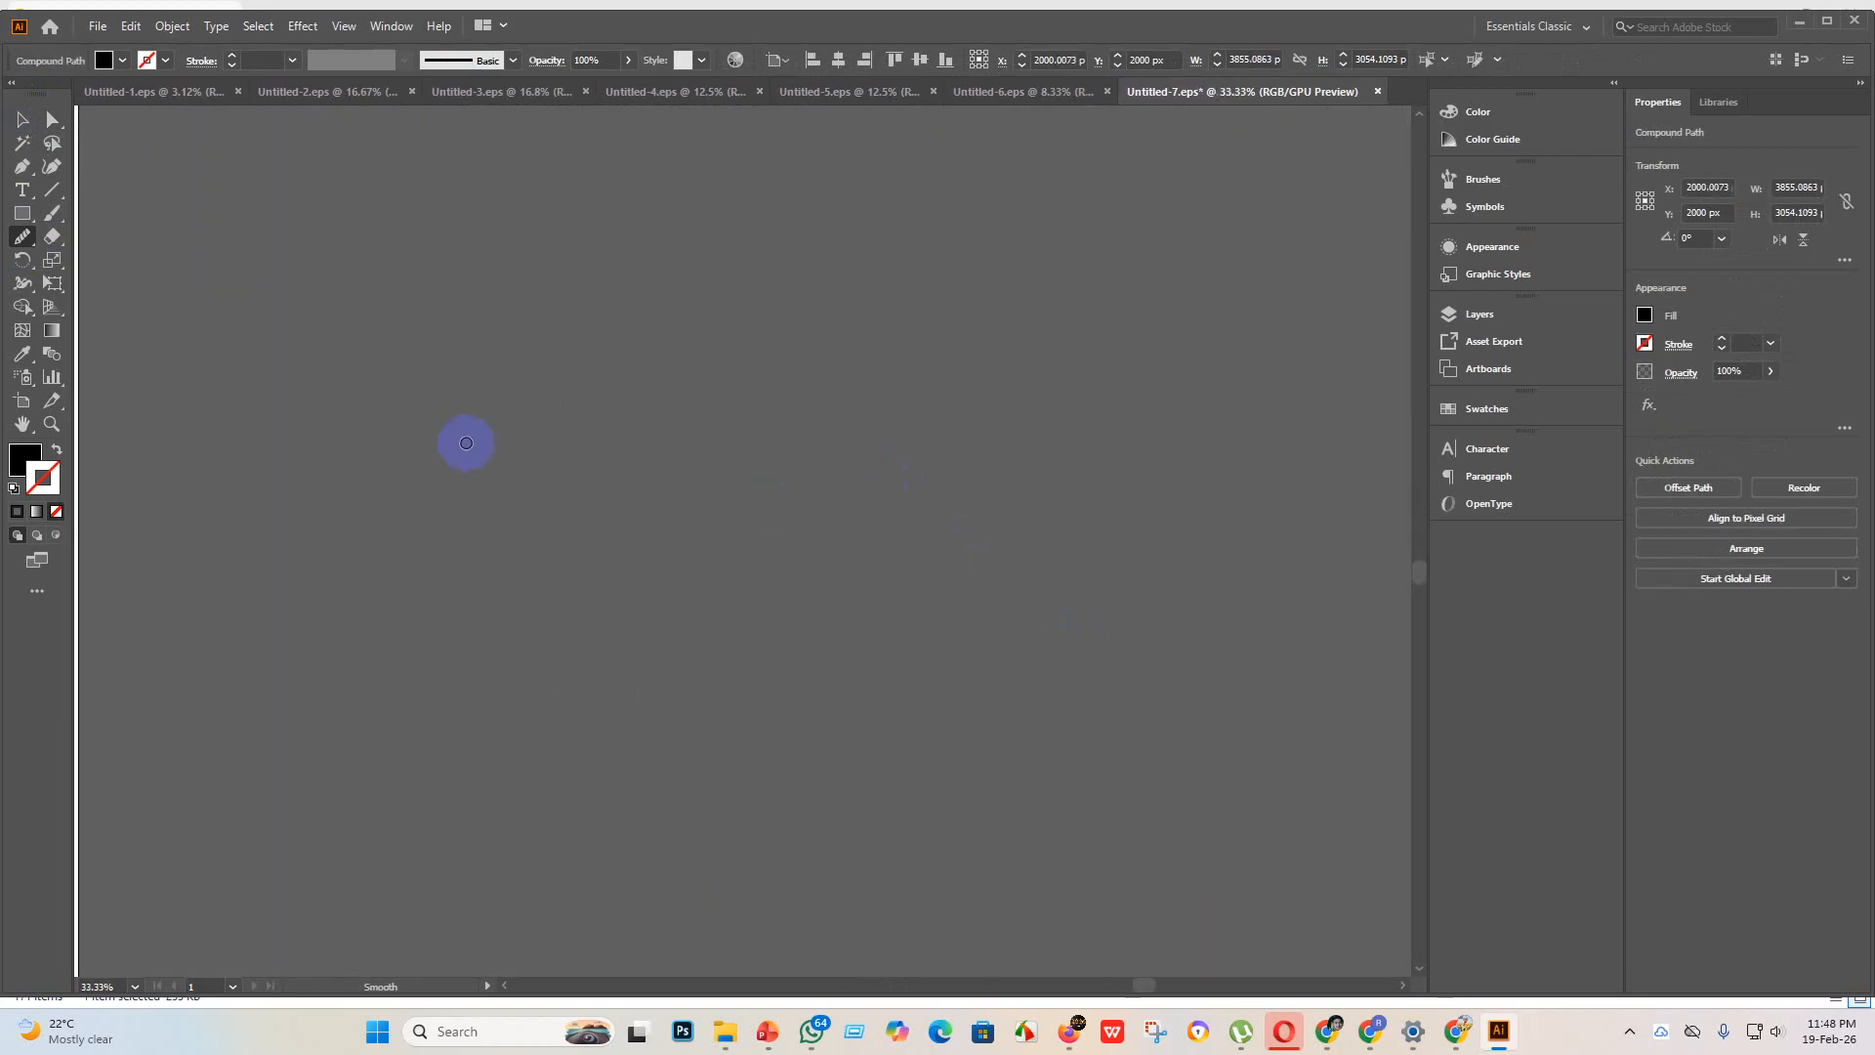
scroll(677, 460, up, 3)
scroll(745, 355, up, 3)
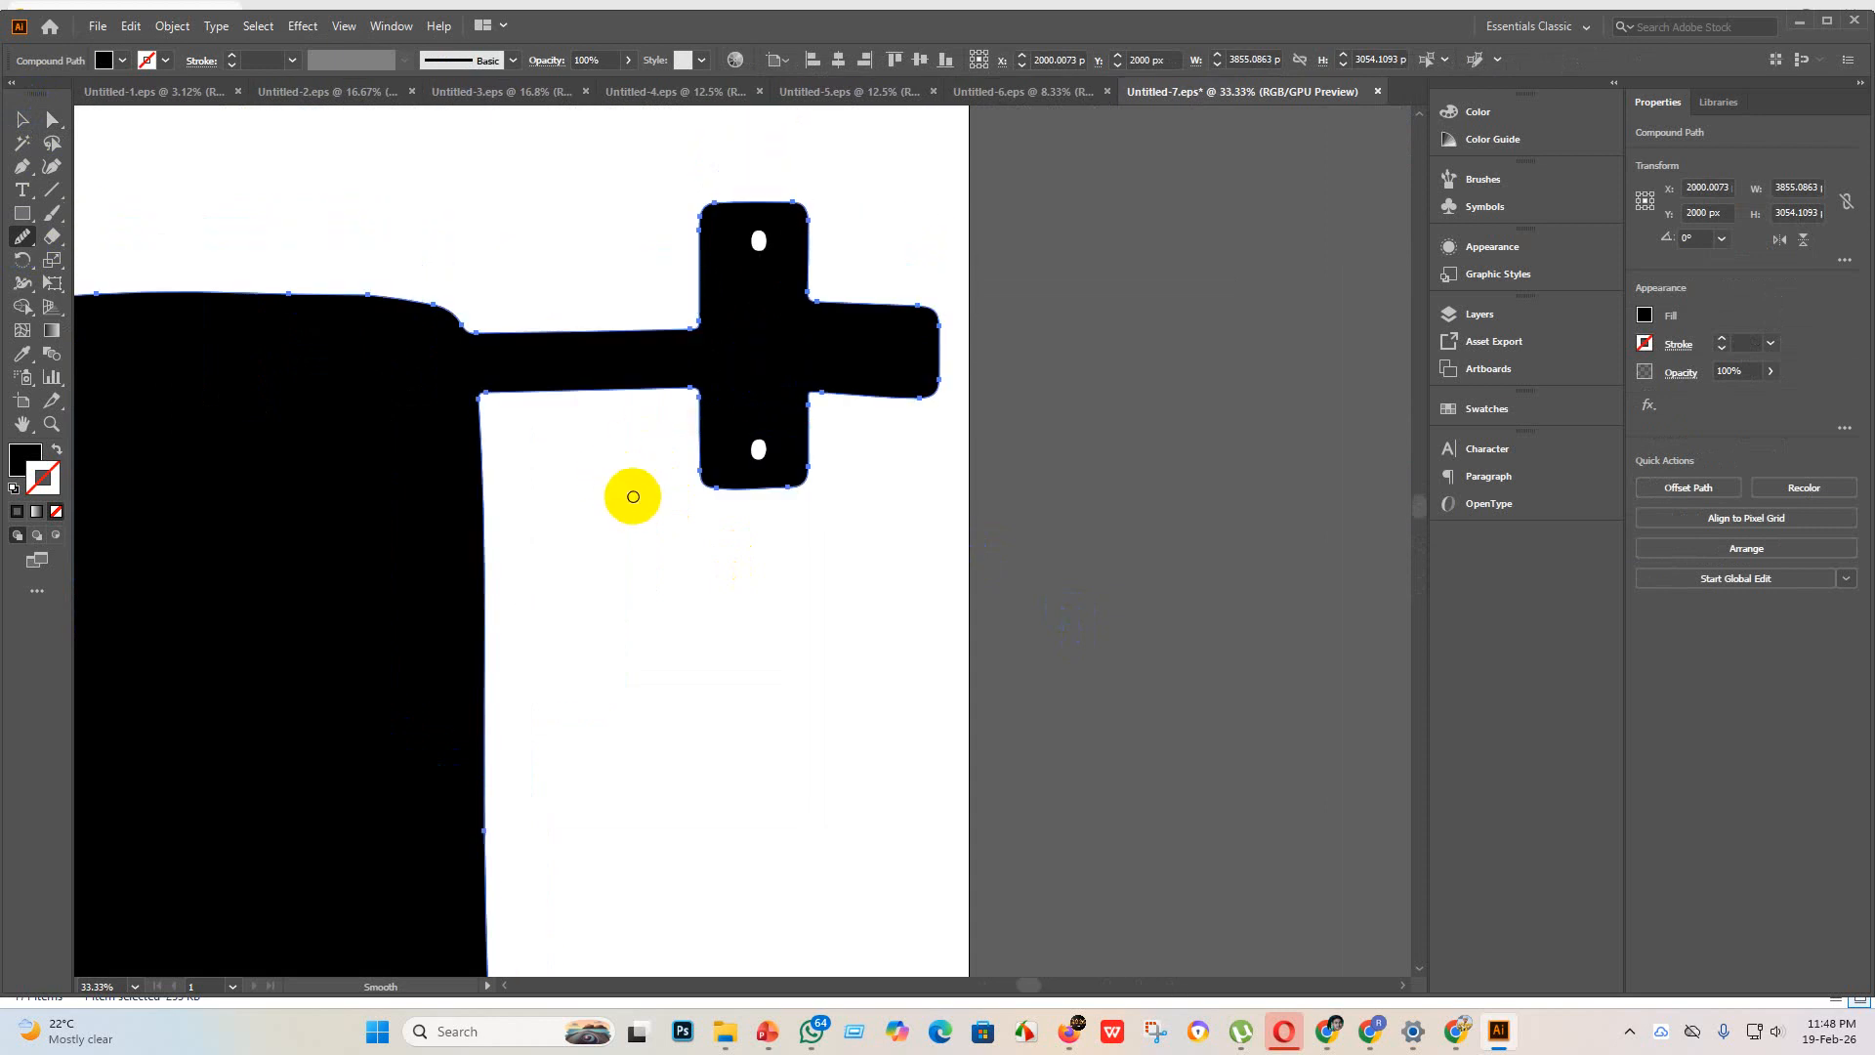
scroll(635, 498, down, 4)
click(25, 119)
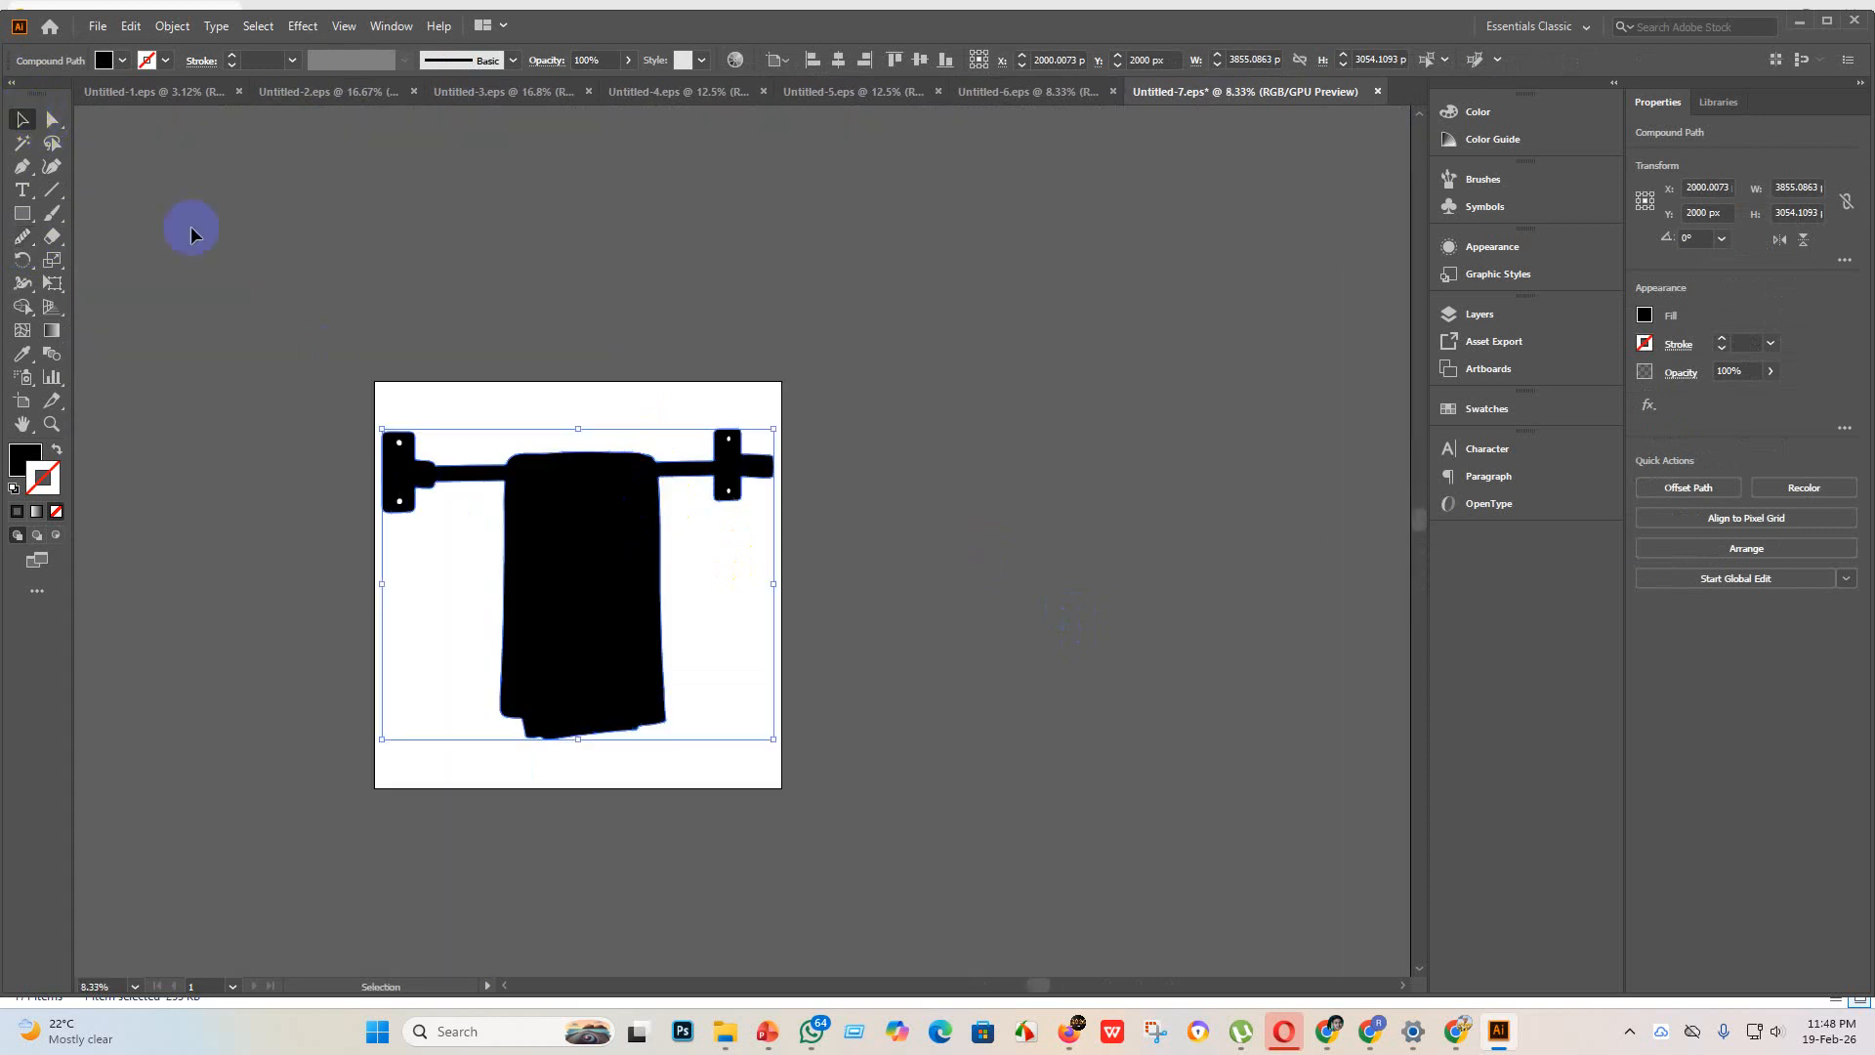
Step: Save the edited towel-rack artwork over the existing Untitled-7 EPS file in the "eps 3" folder, using the Illustrator 10 EPS version
click(97, 26)
click(142, 207)
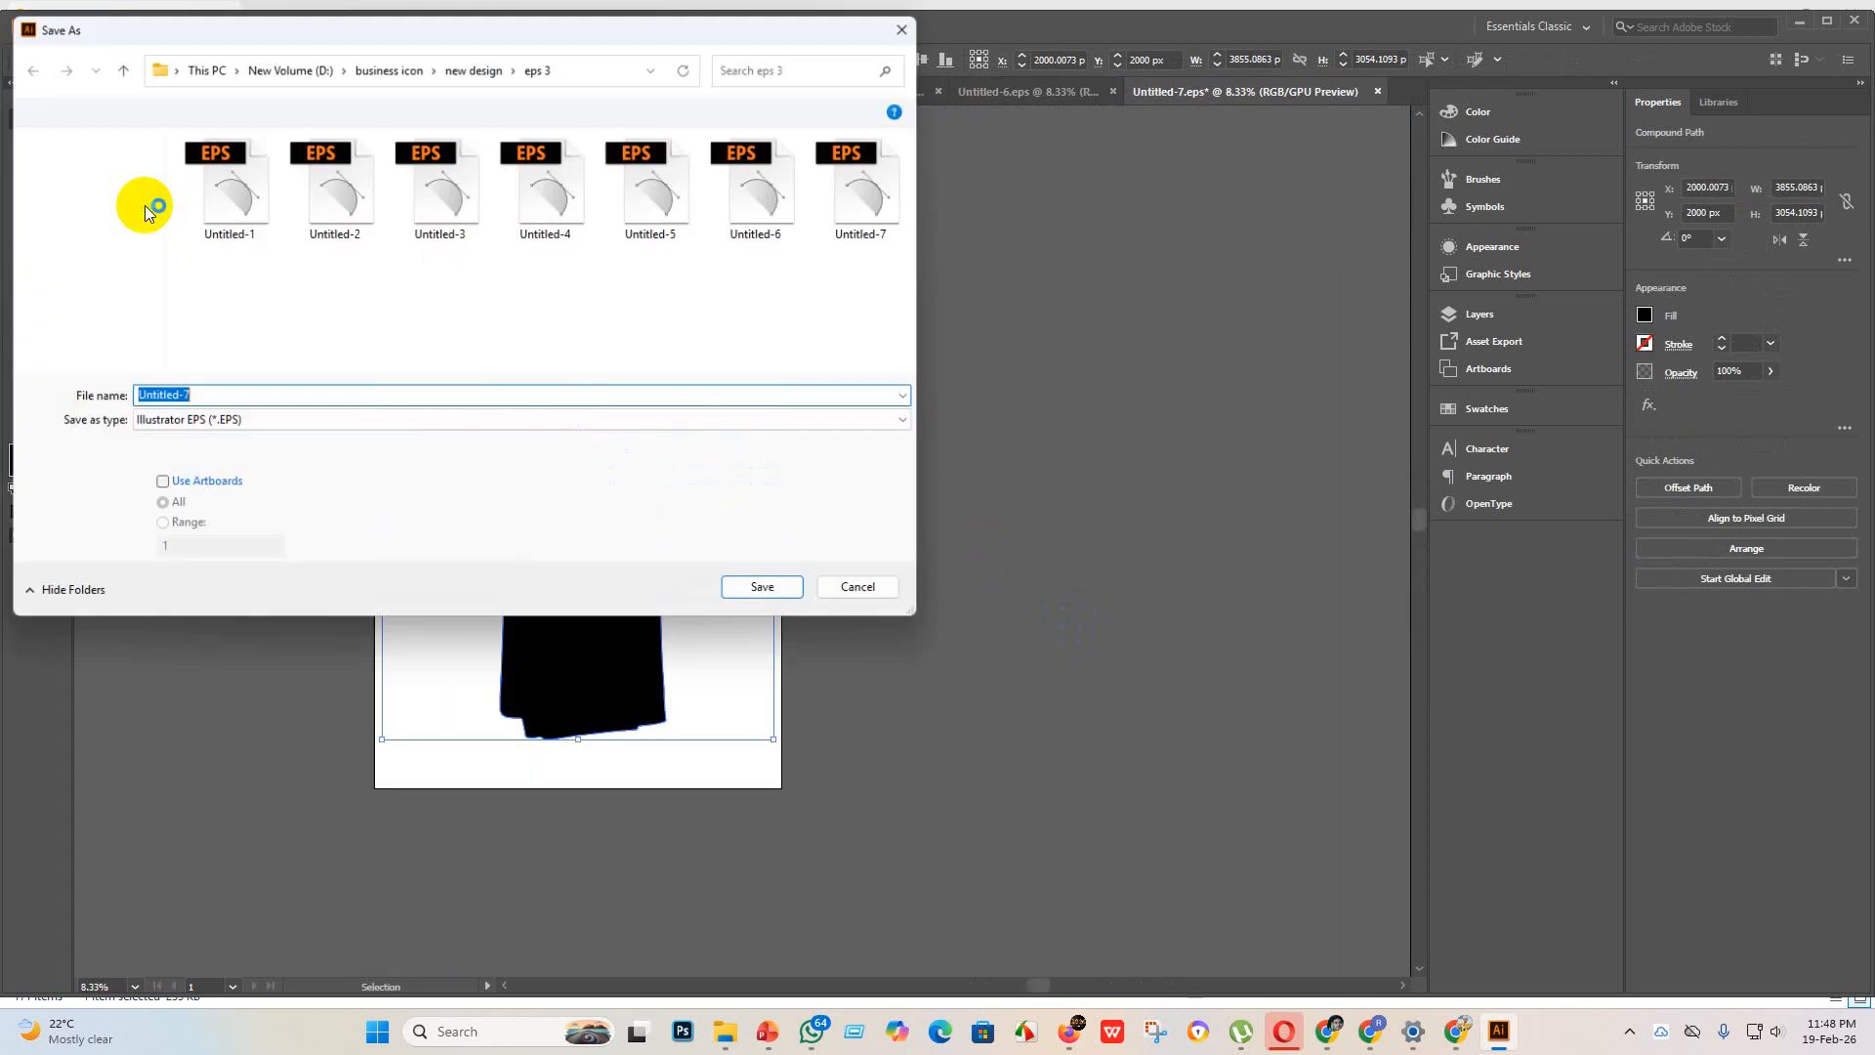
click(866, 196)
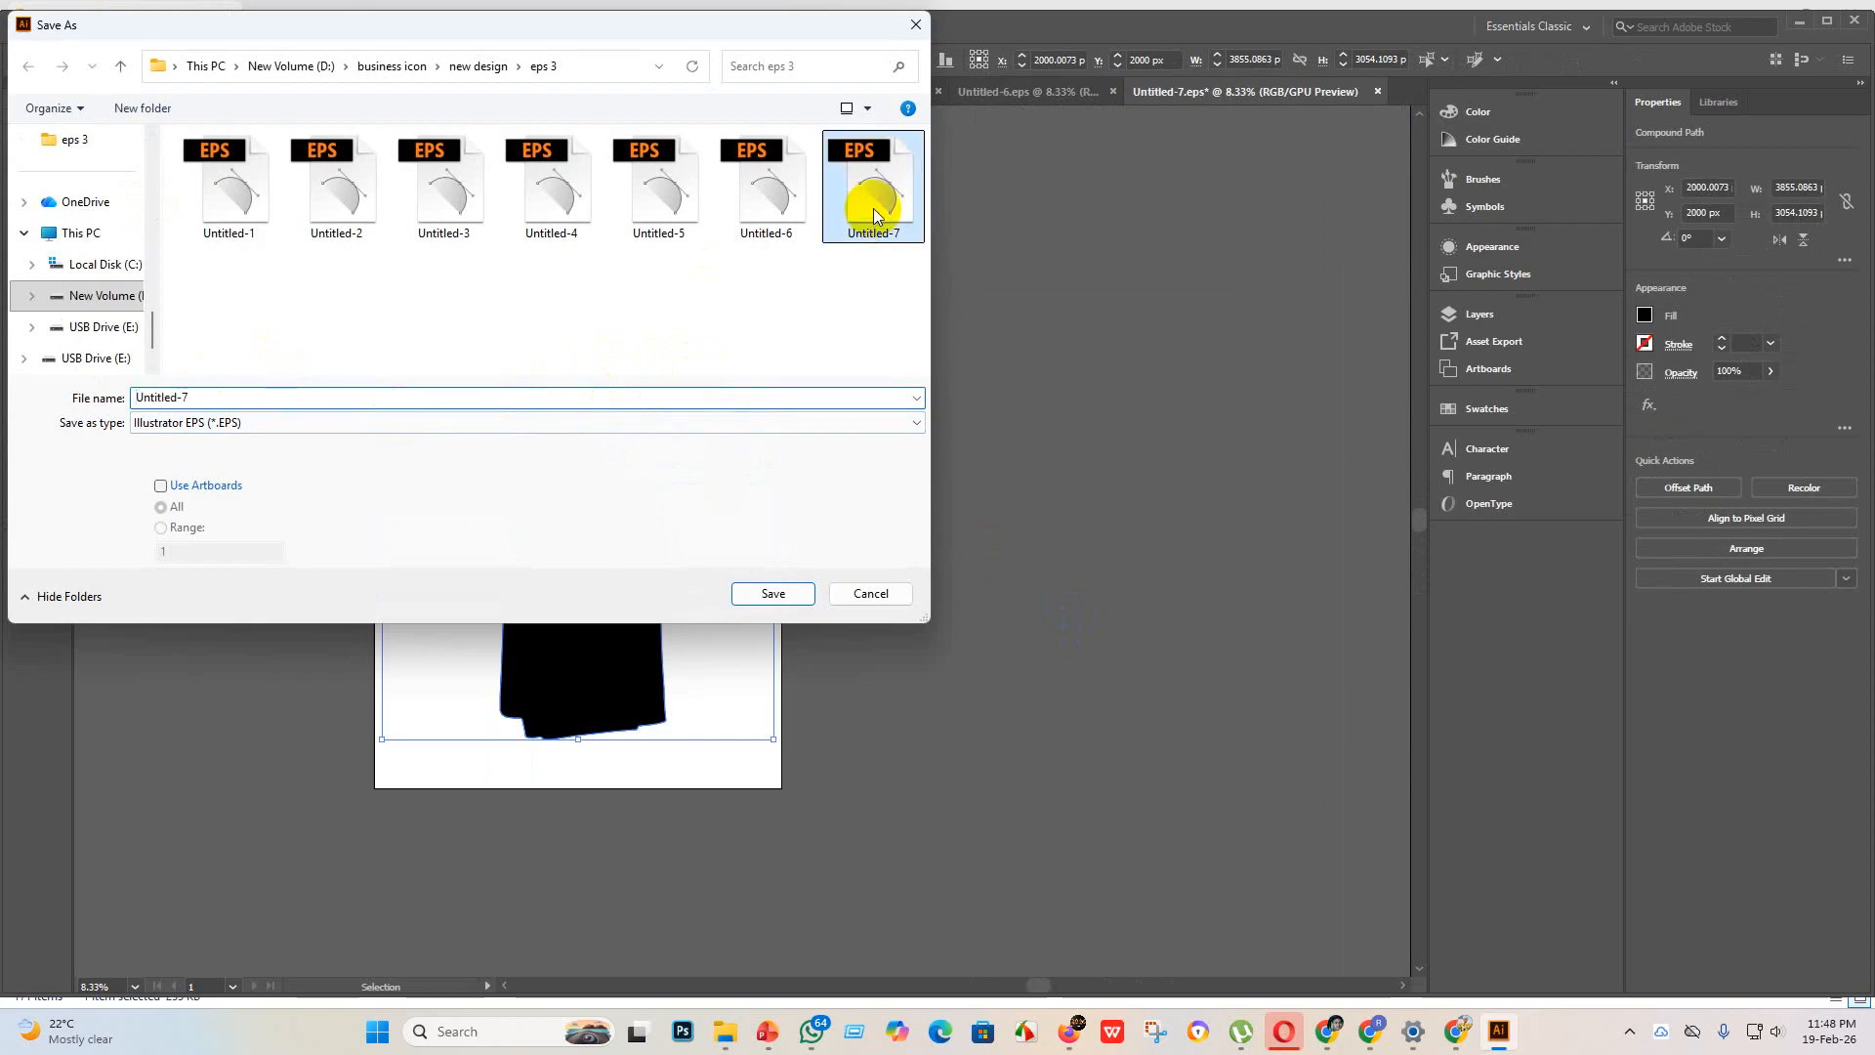
click(773, 594)
click(997, 584)
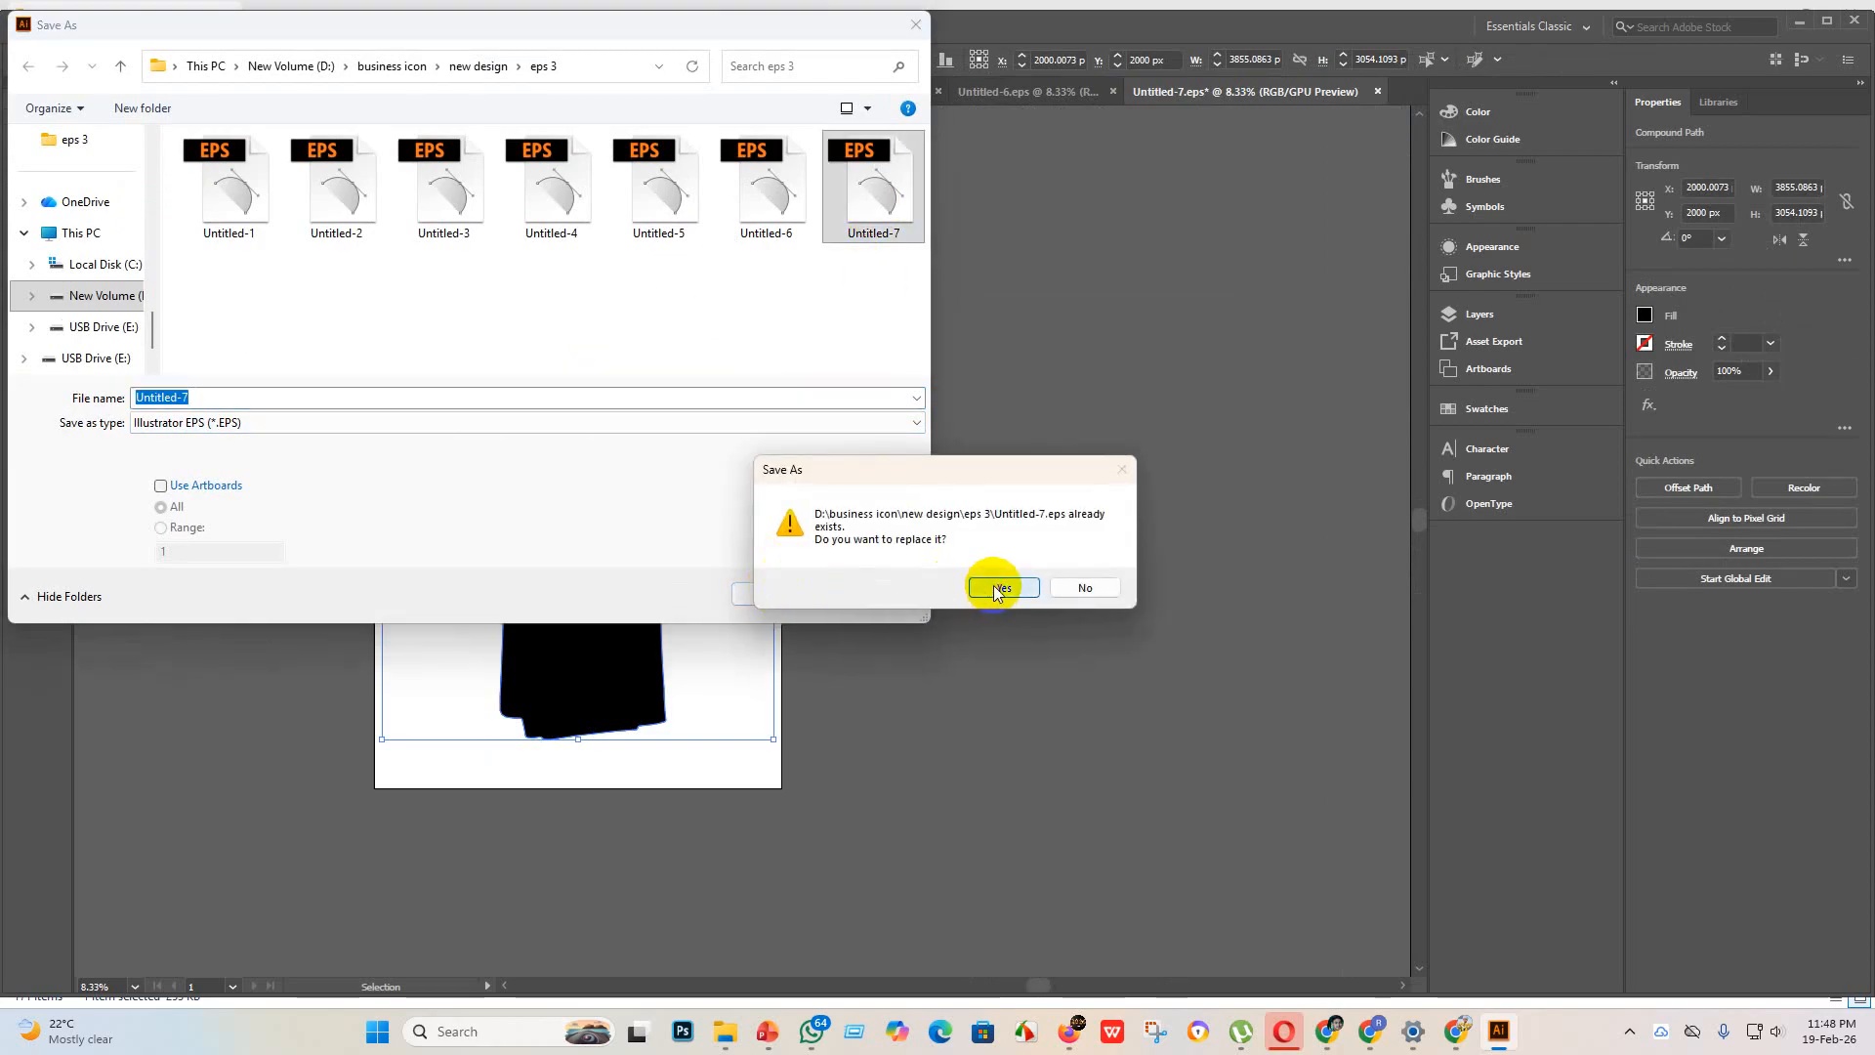
click(982, 234)
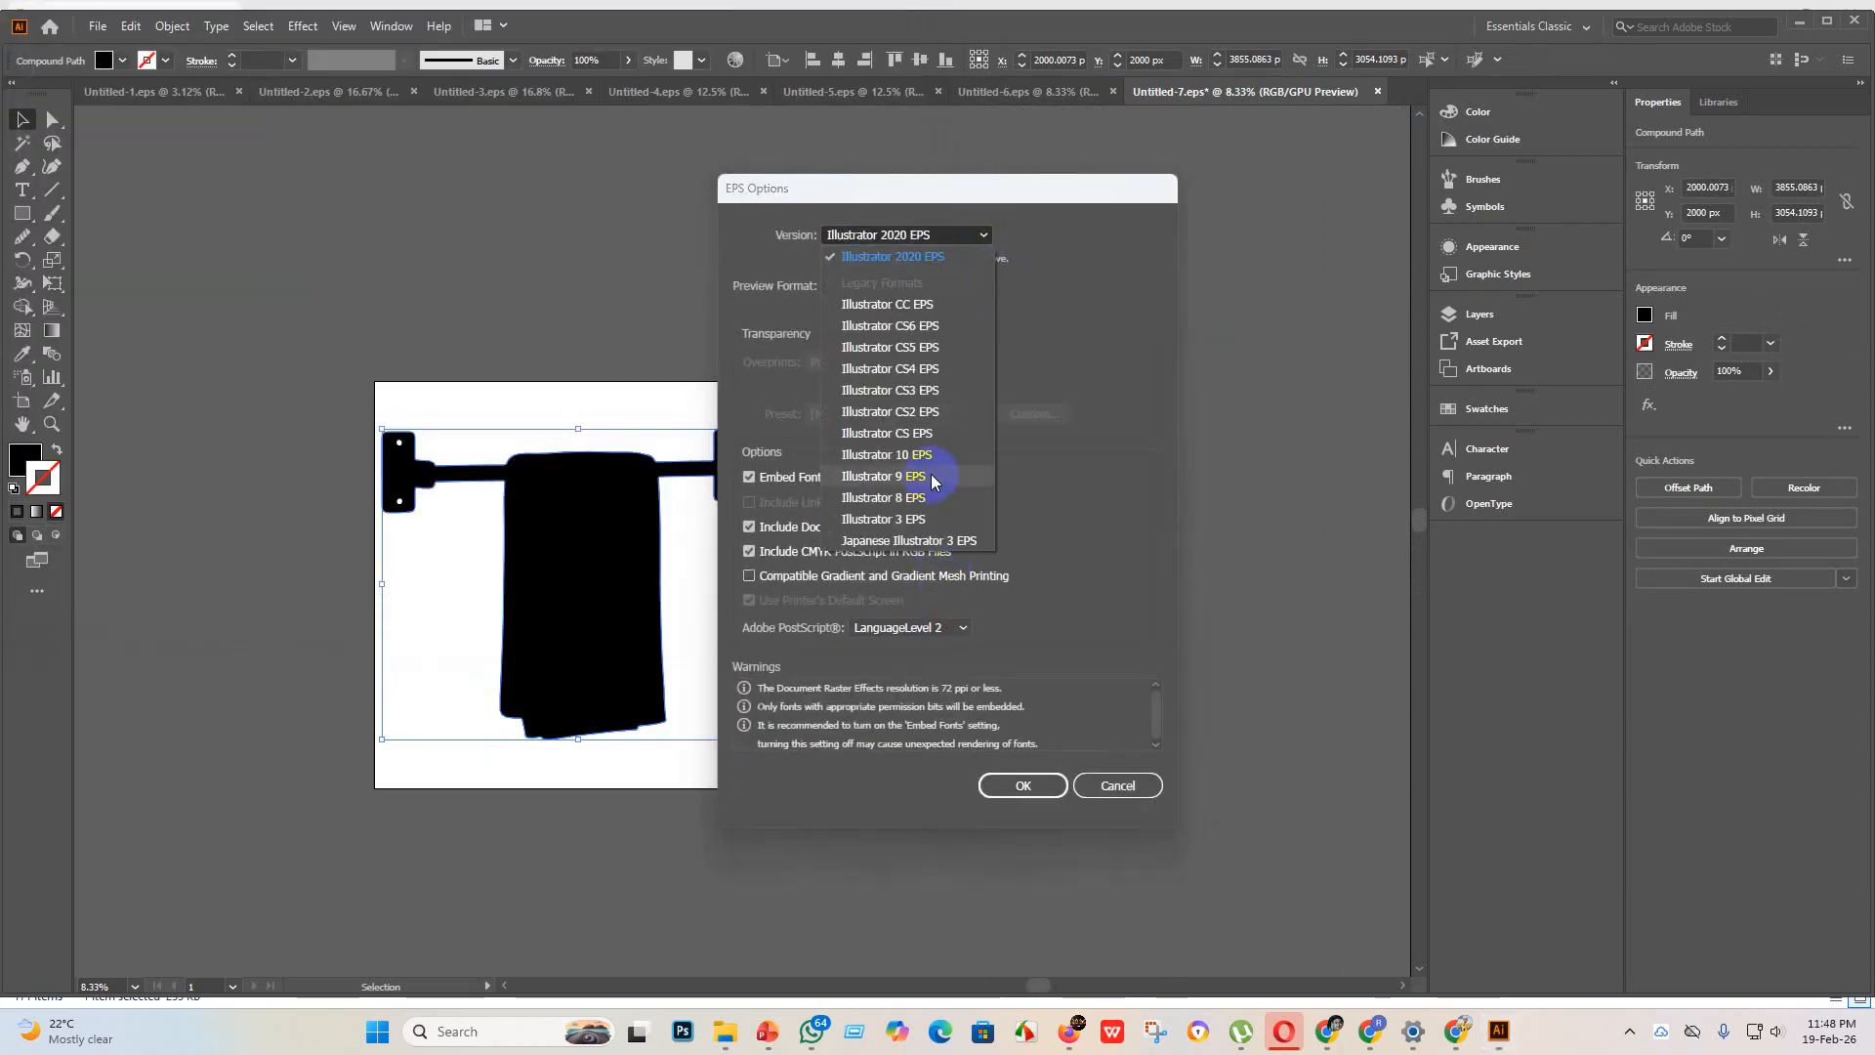
click(933, 455)
click(1022, 765)
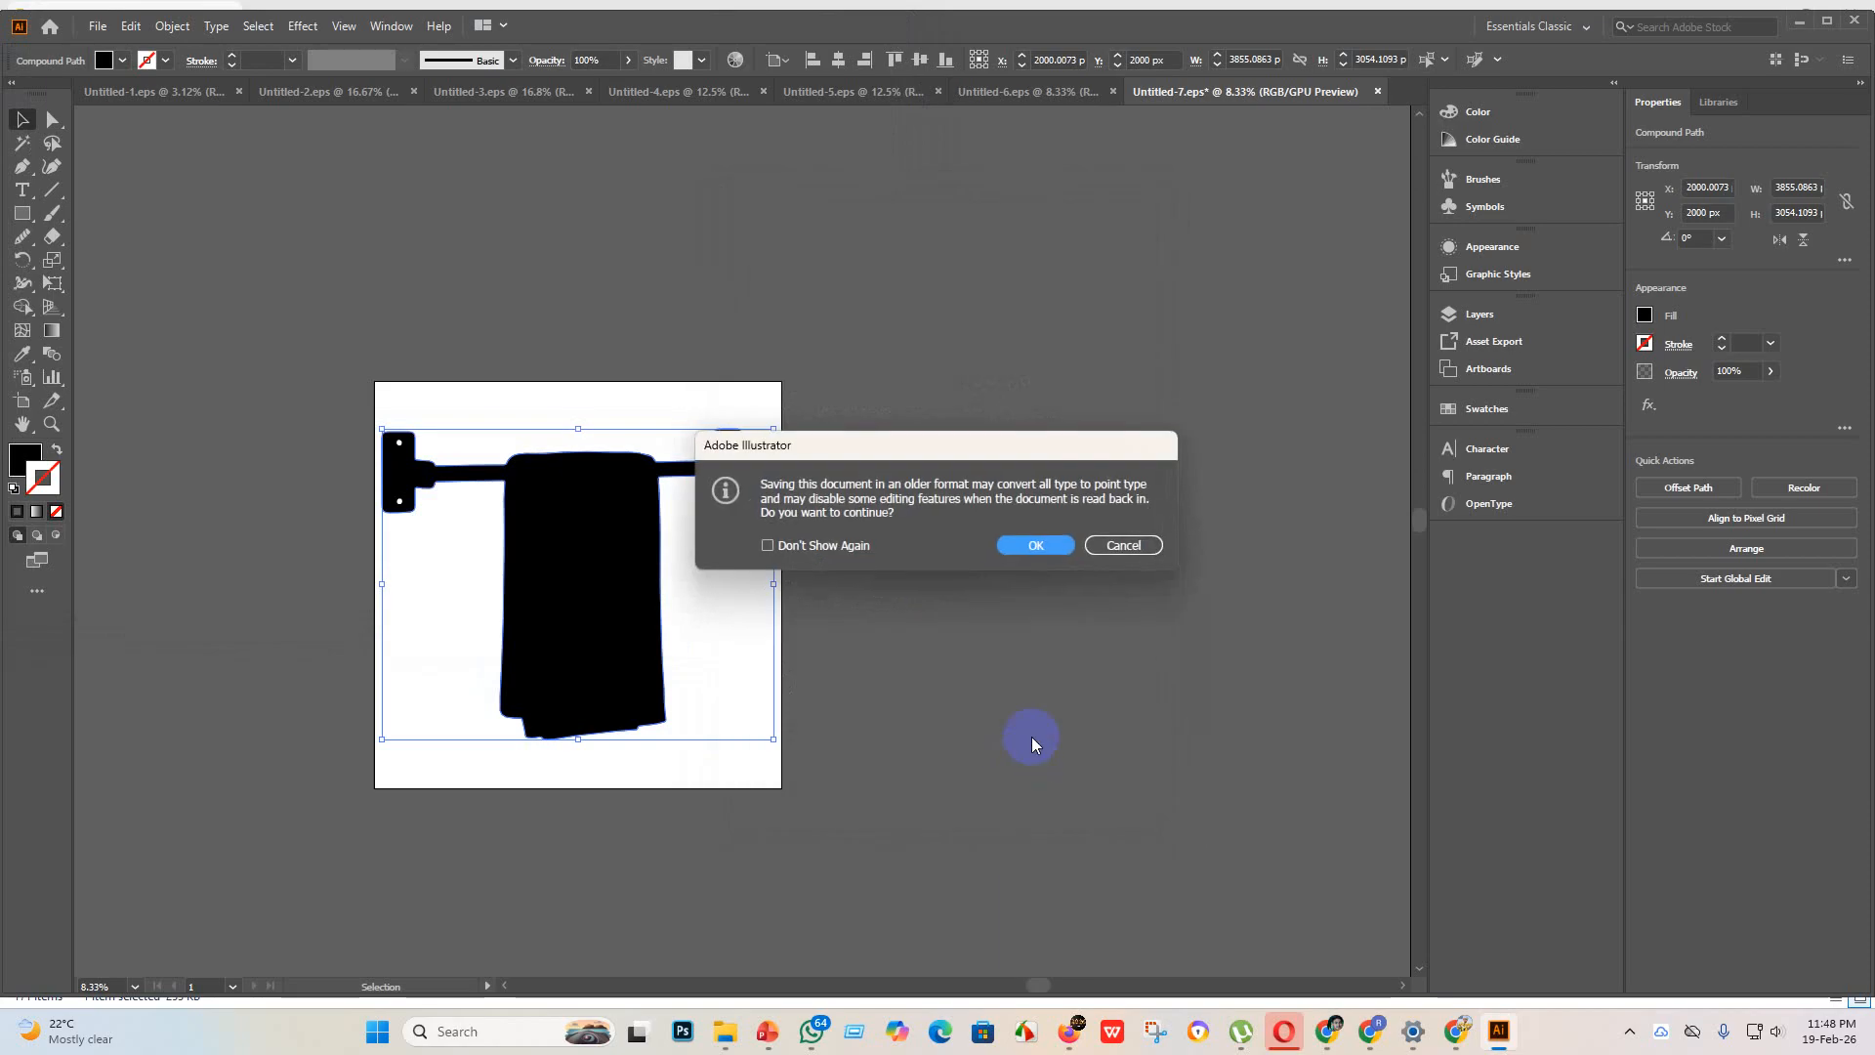
click(1028, 543)
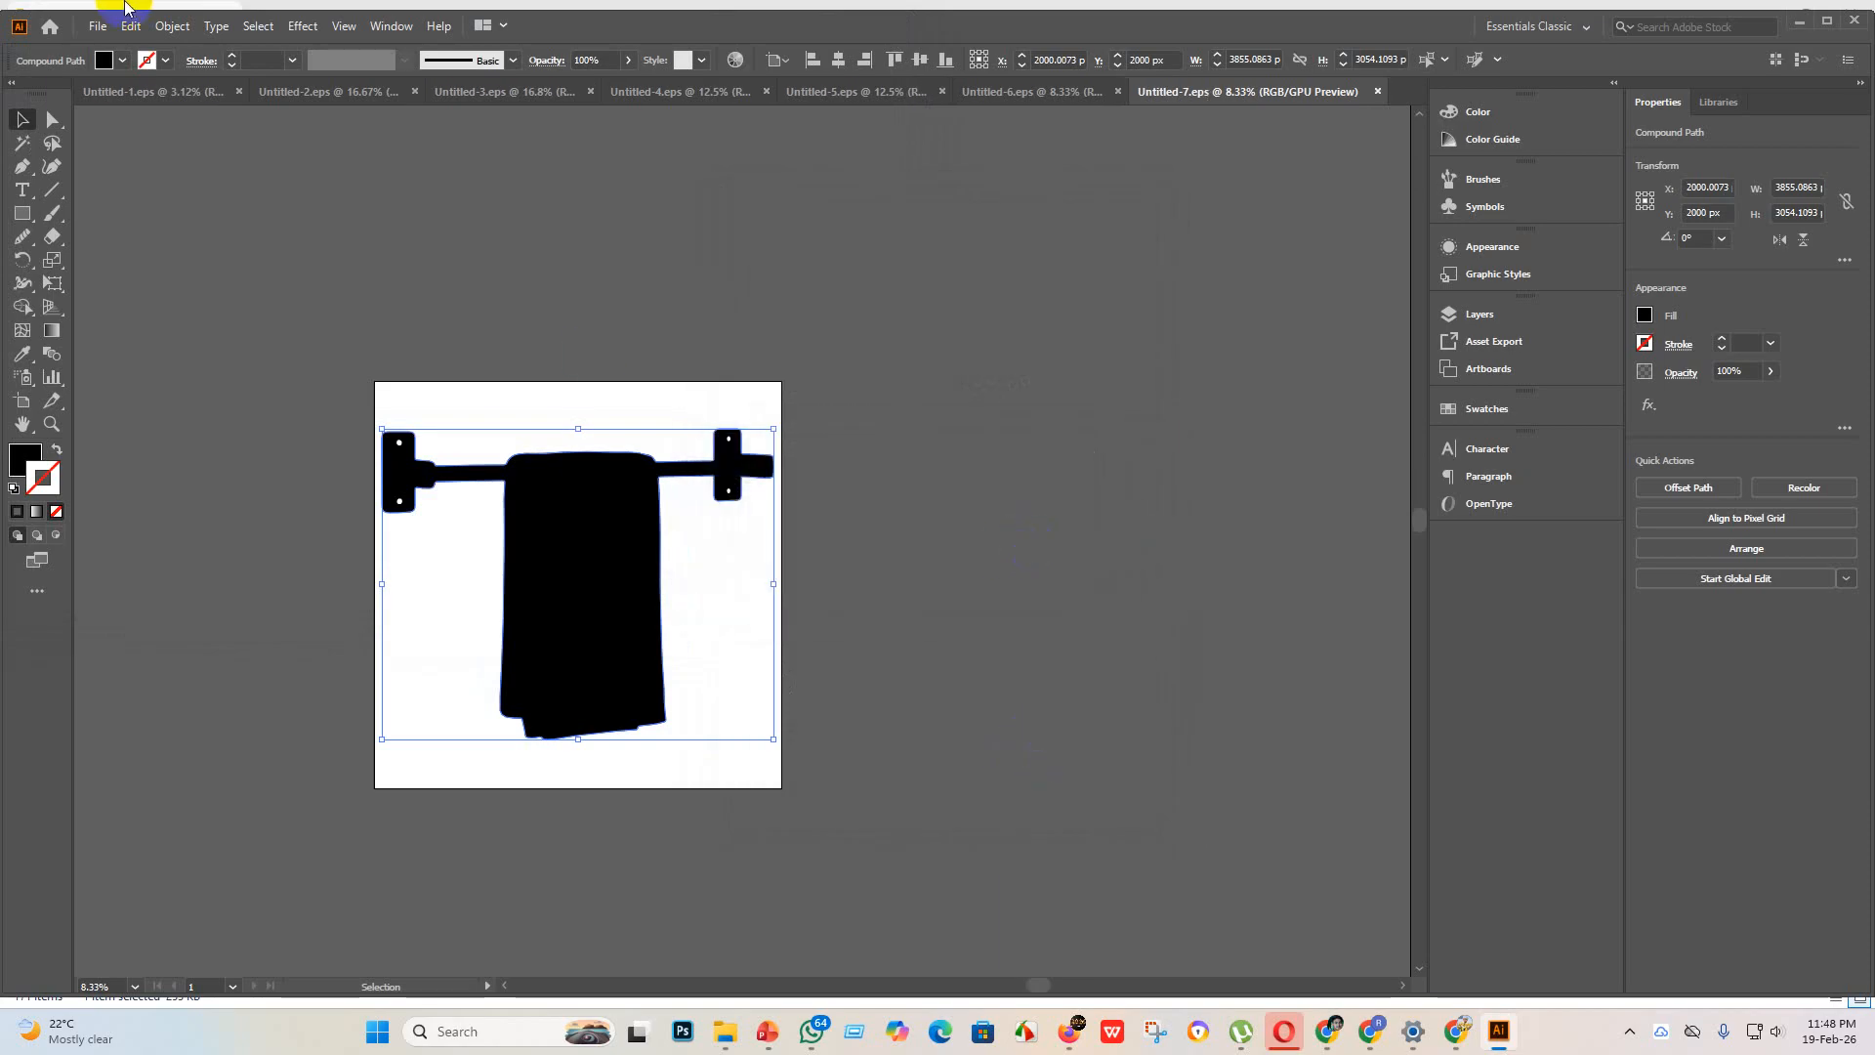
Step: Create a new blank square document for the next icon
click(100, 26)
click(162, 55)
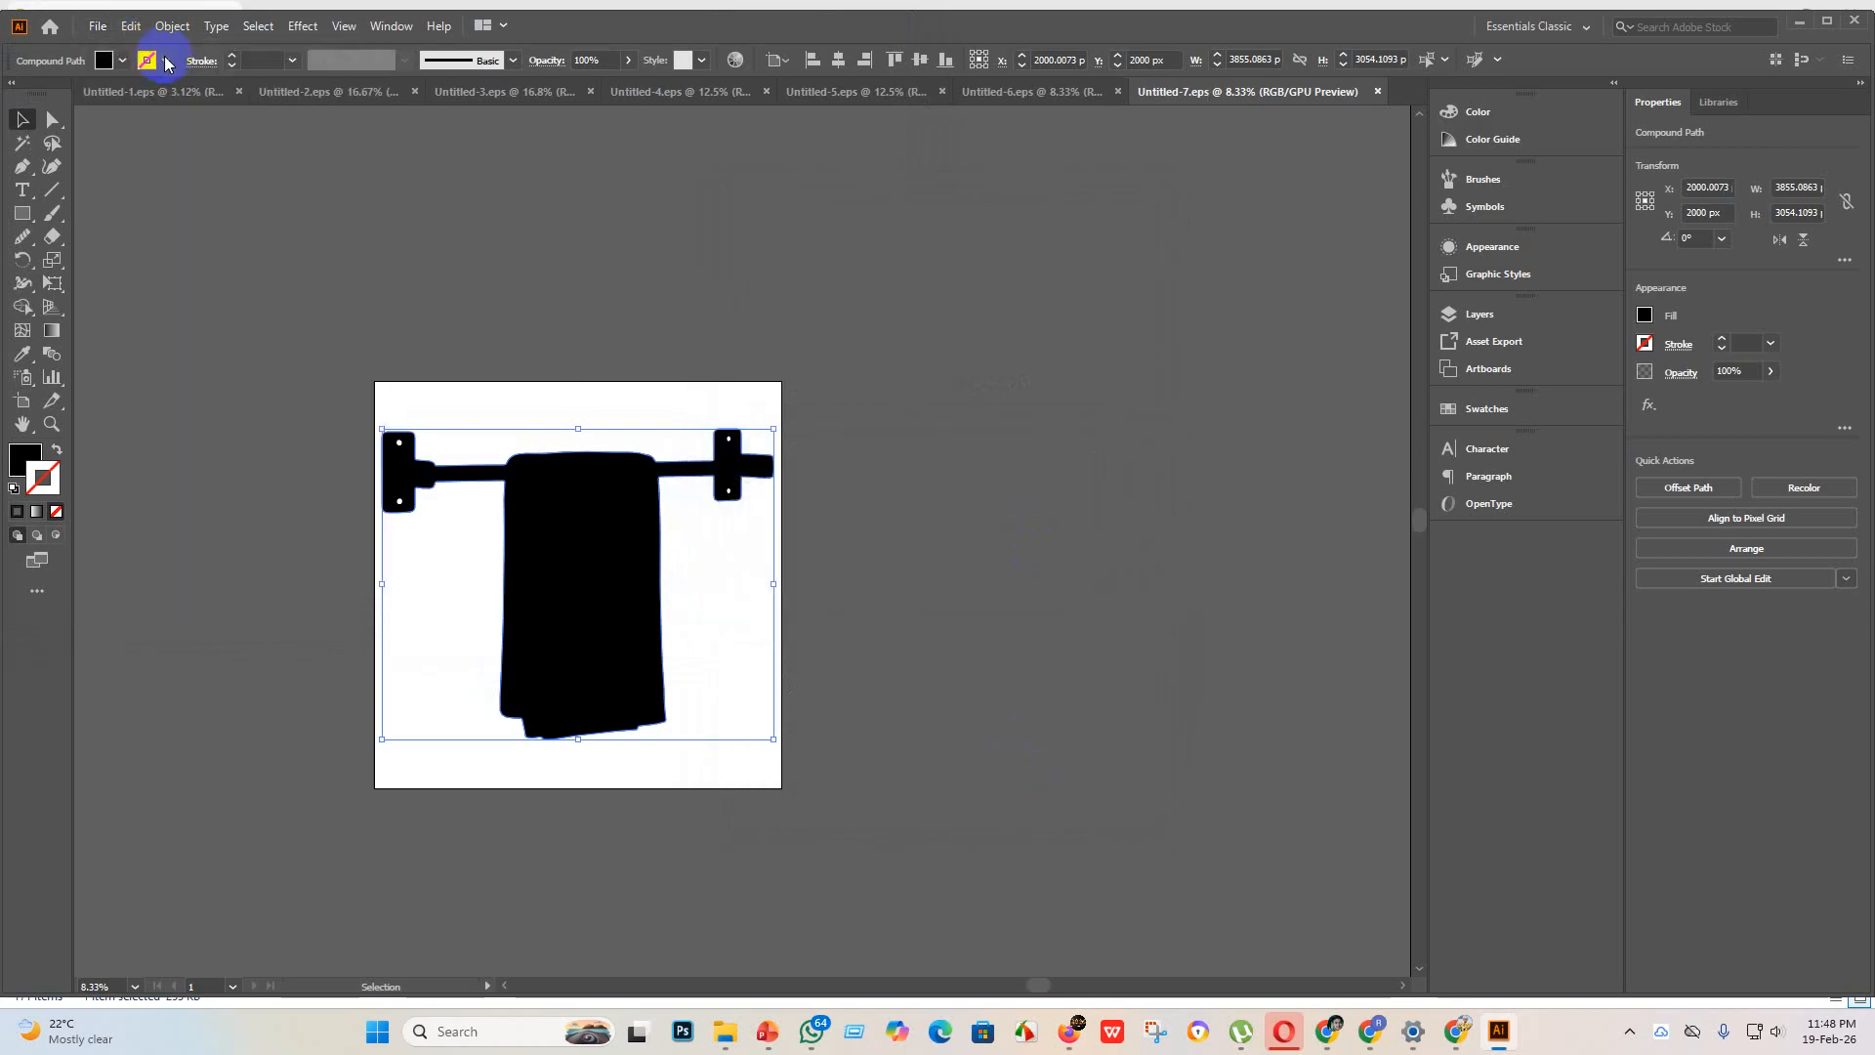
click(1332, 806)
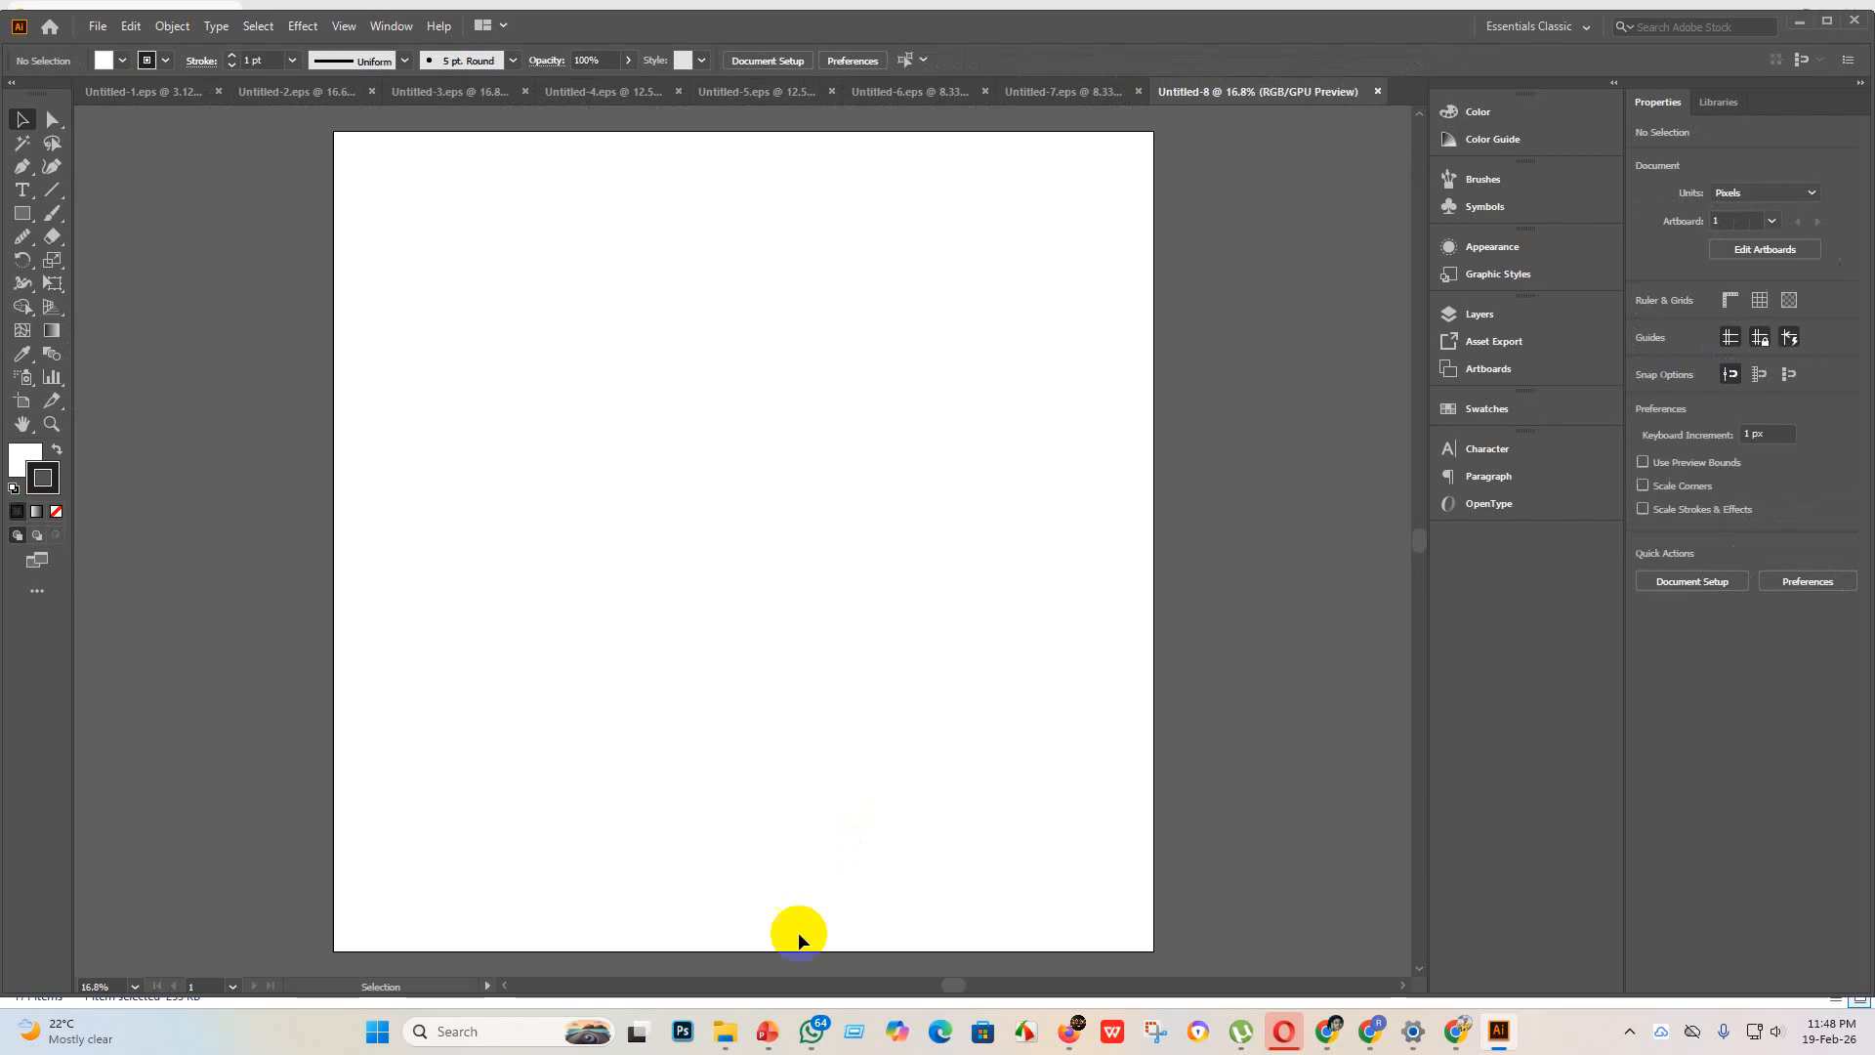
Step: Place the black snowflake image from the "new design" folder into the new document and embed it
mouse_move(726, 1025)
click(729, 952)
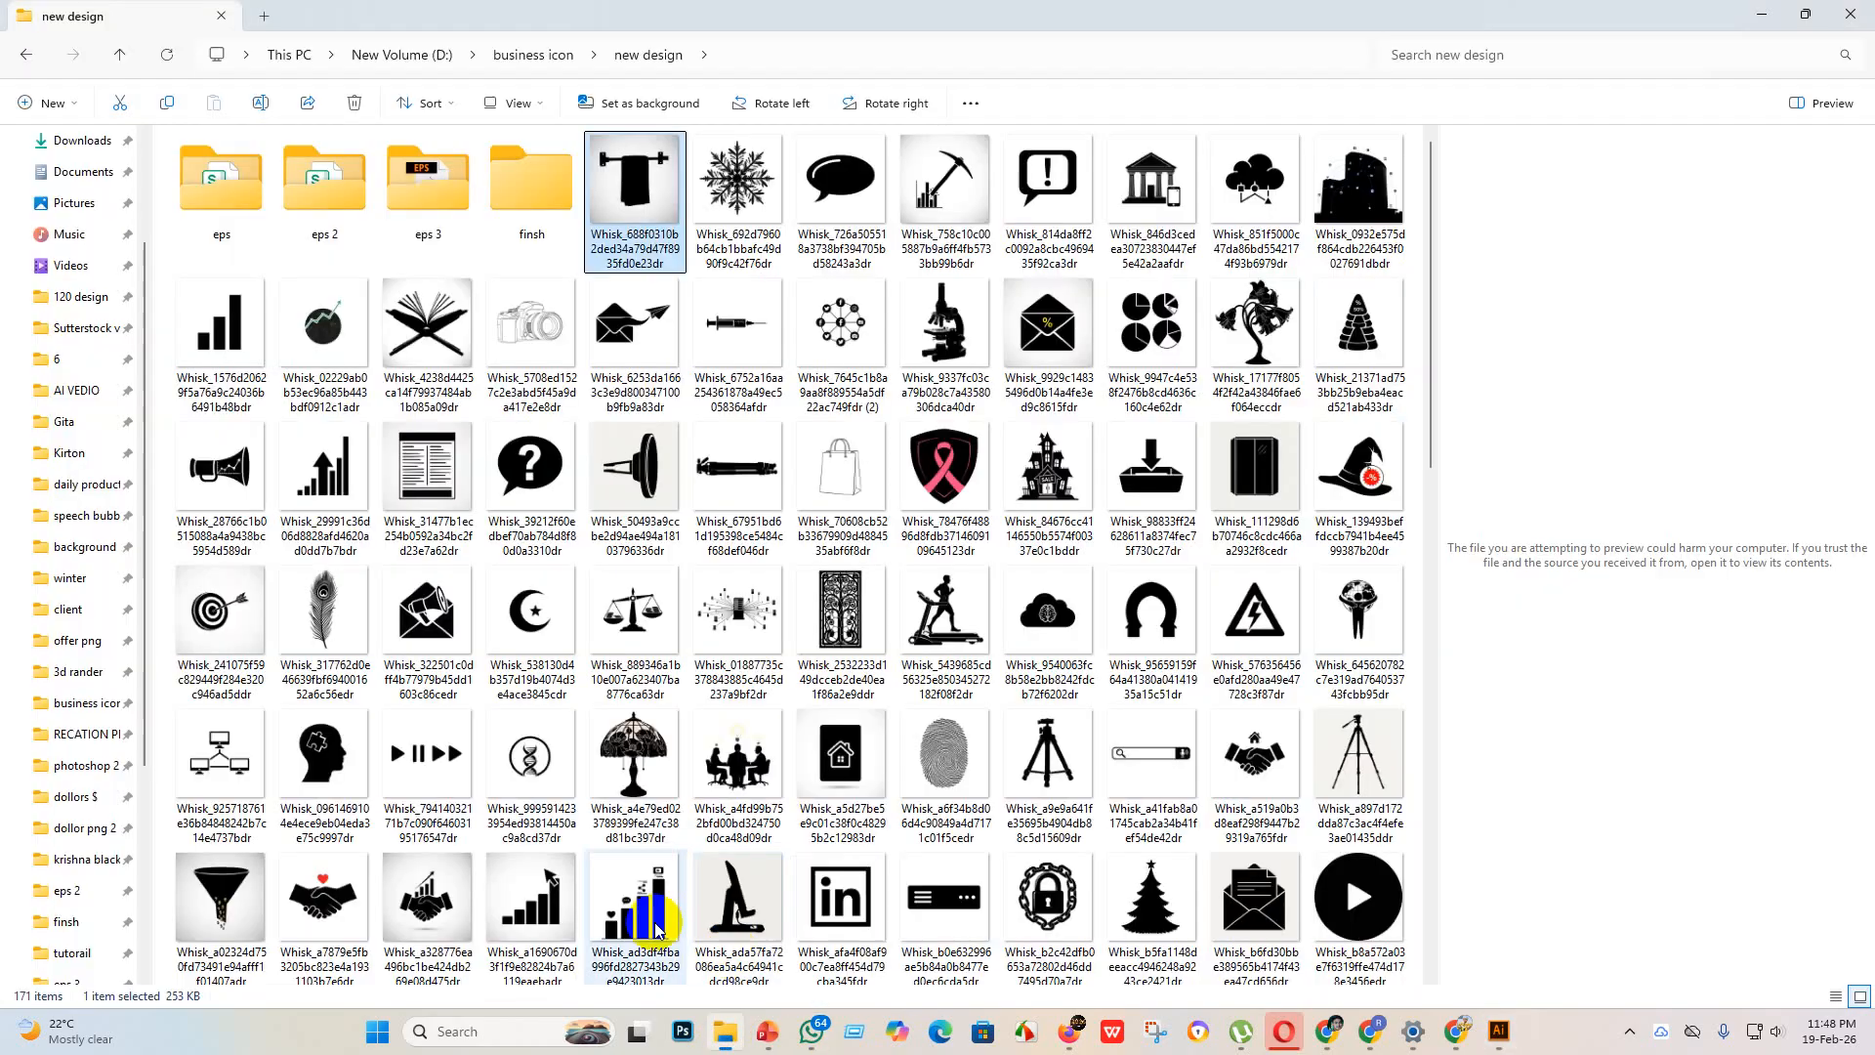
drag(645, 212, 1192, 962)
click(330, 61)
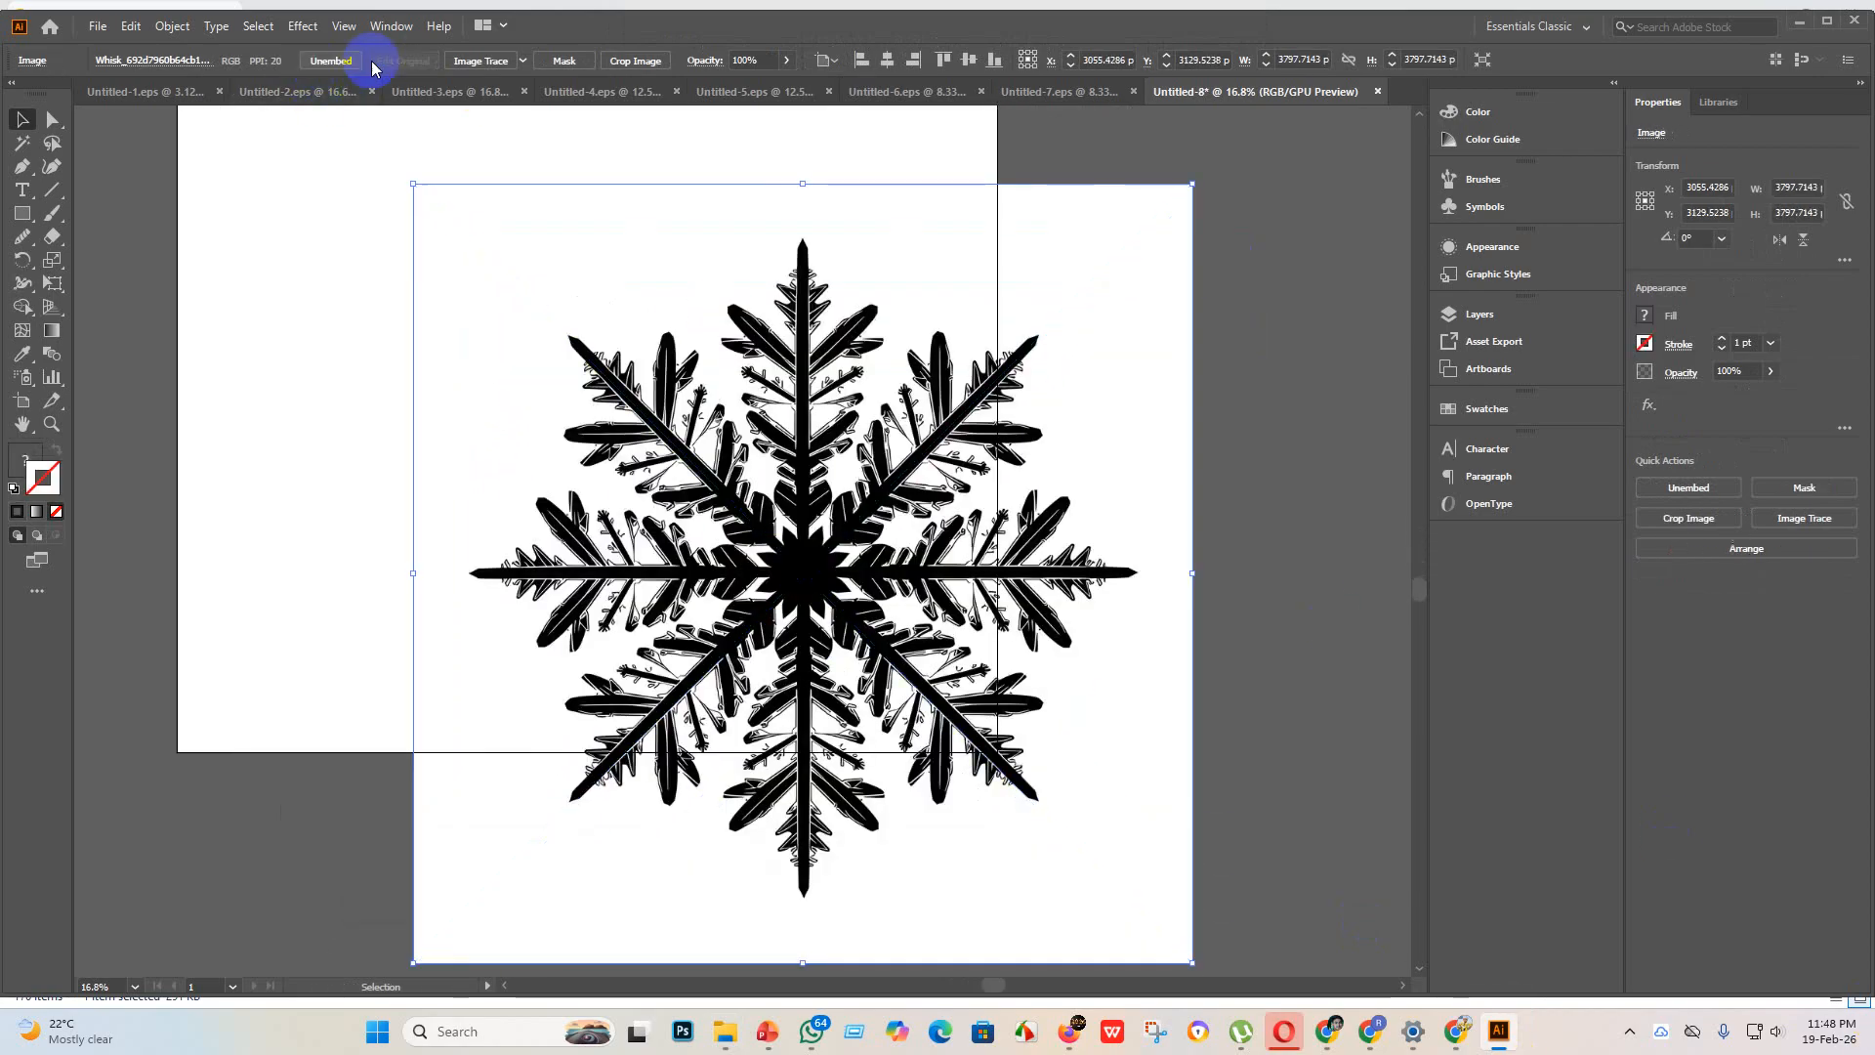
Step: Trace the snowflake image with an Image Trace preset and expand the tracing into vector paths
click(521, 61)
click(598, 304)
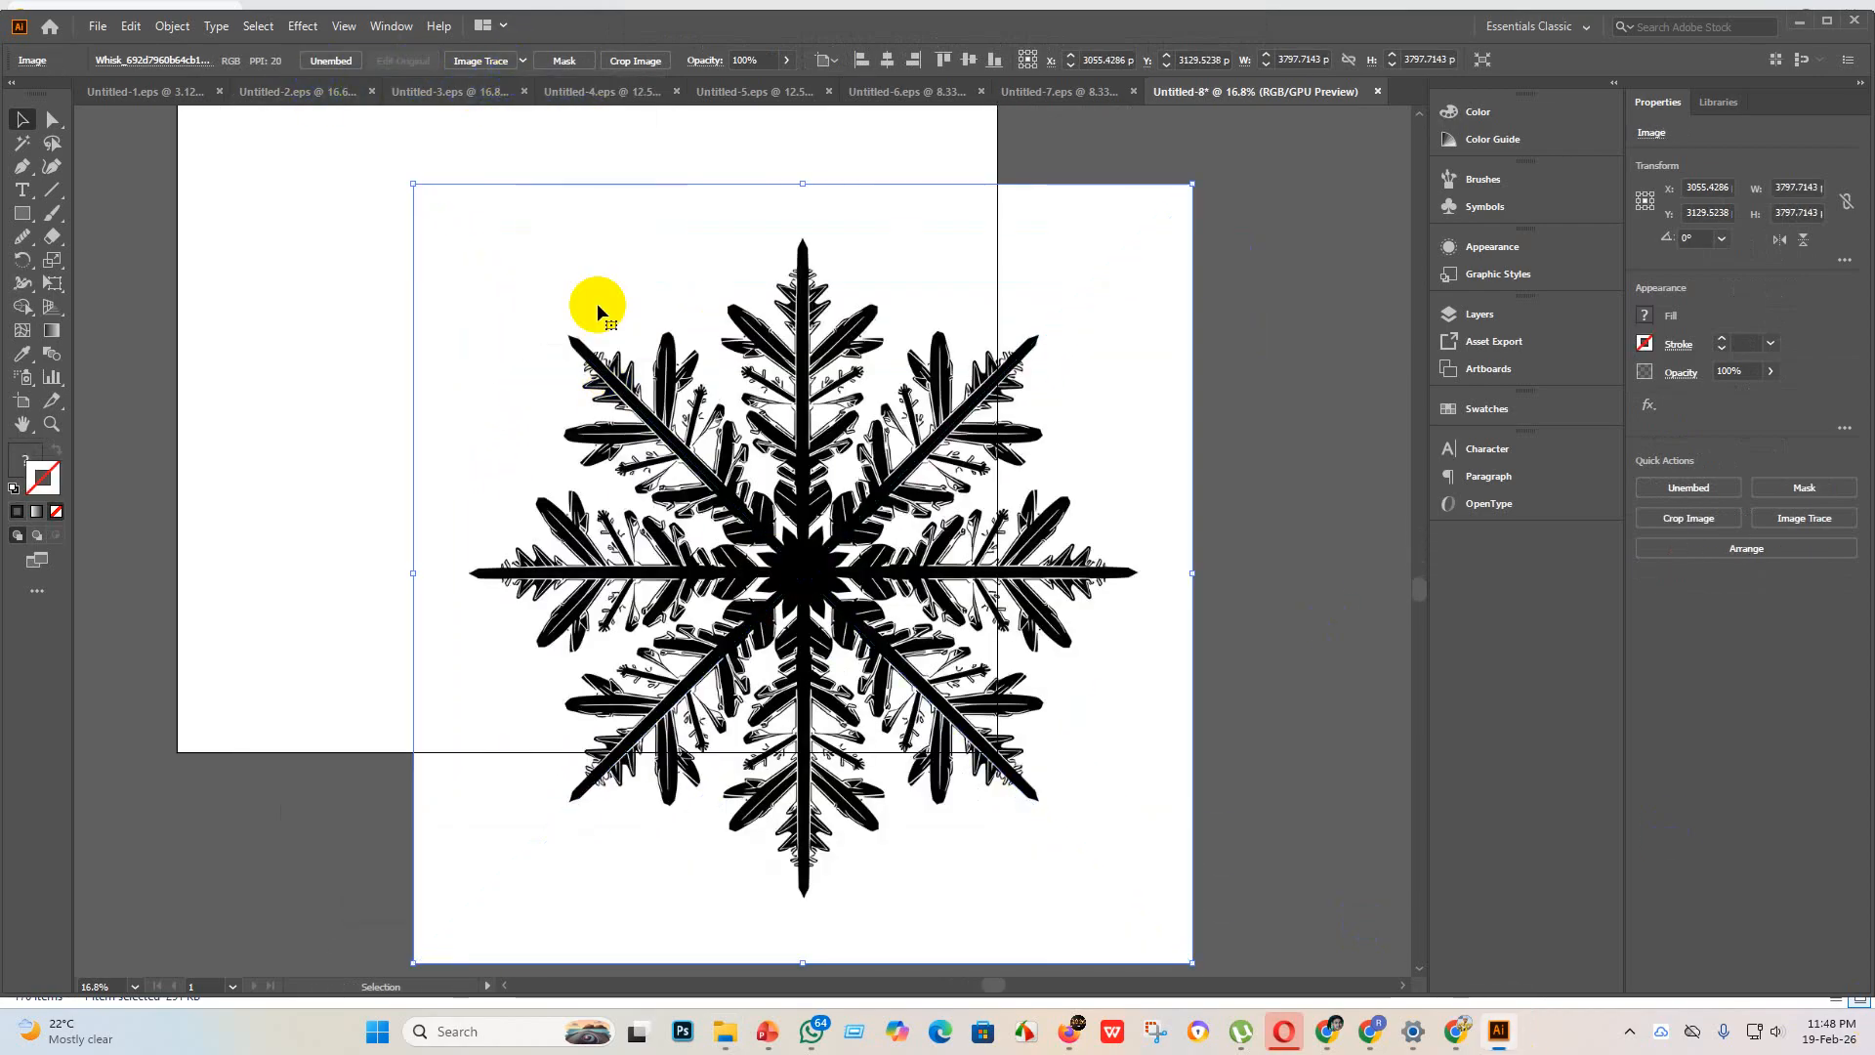
click(497, 60)
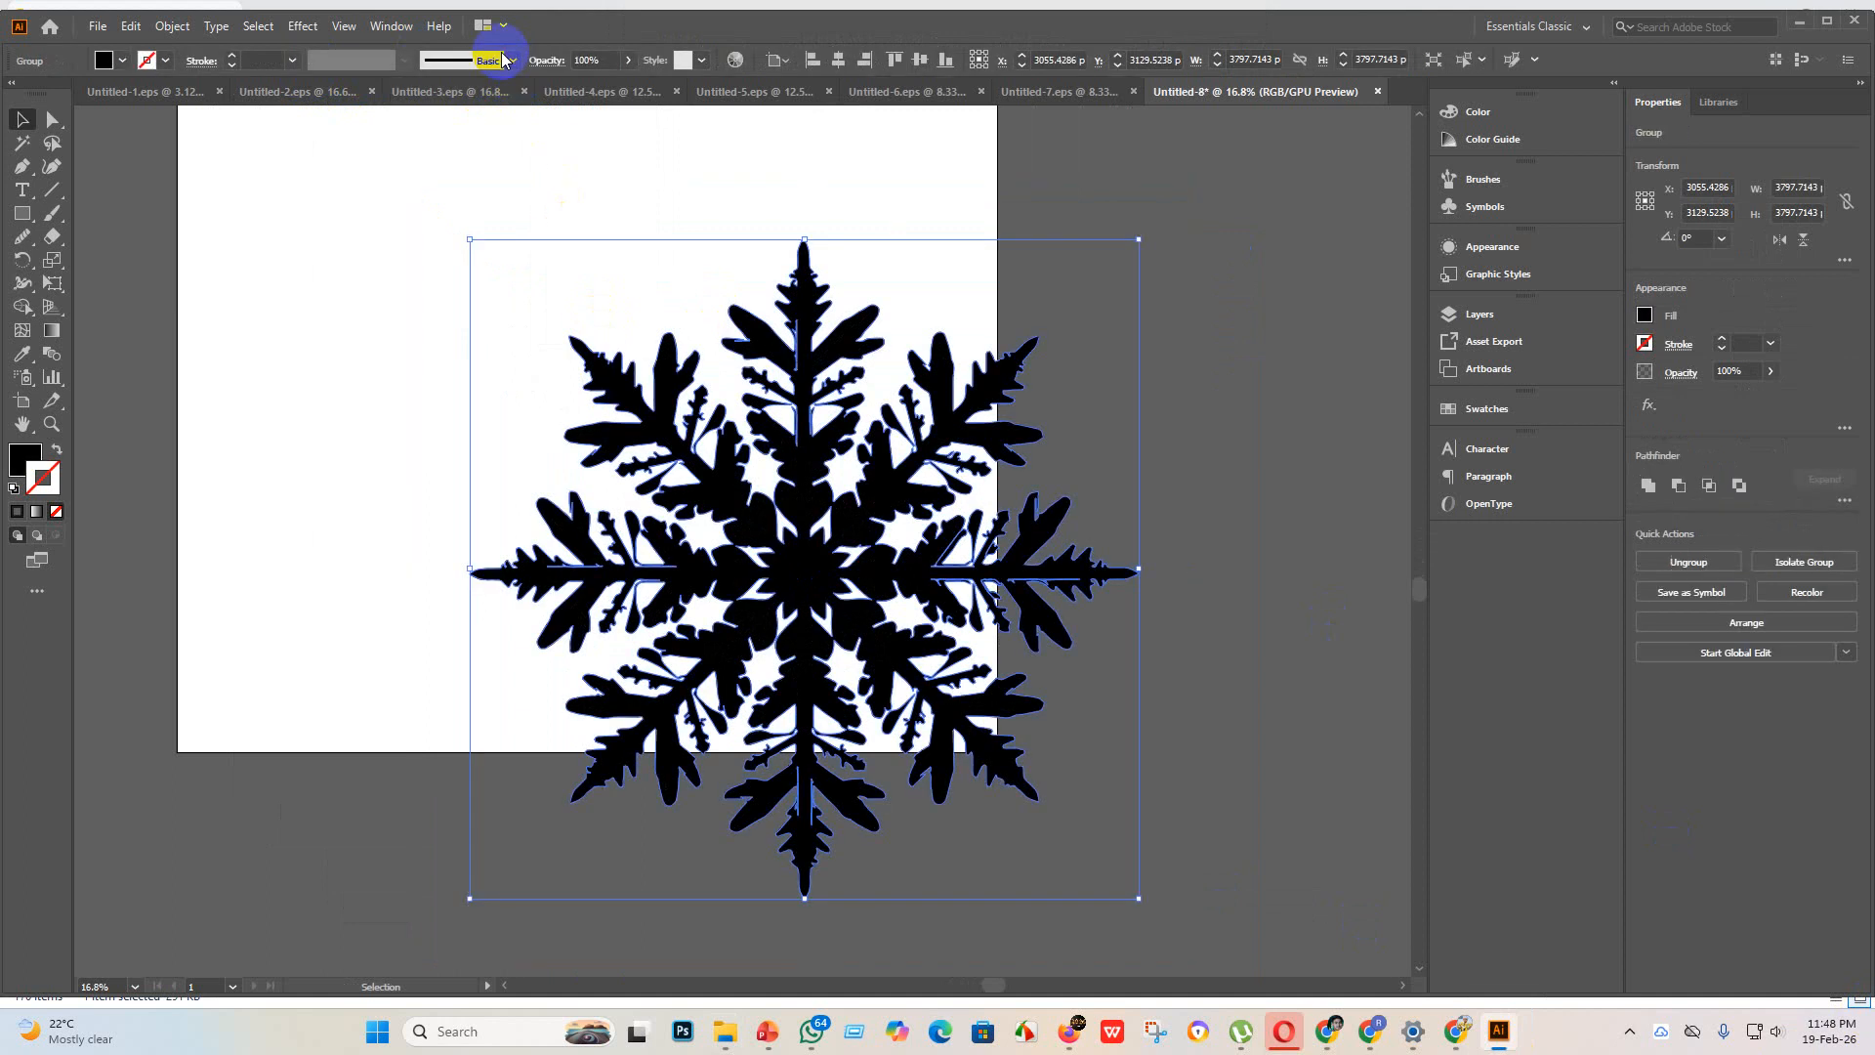
Step: Center the traced snowflake horizontally and vertically on the artboard
click(841, 62)
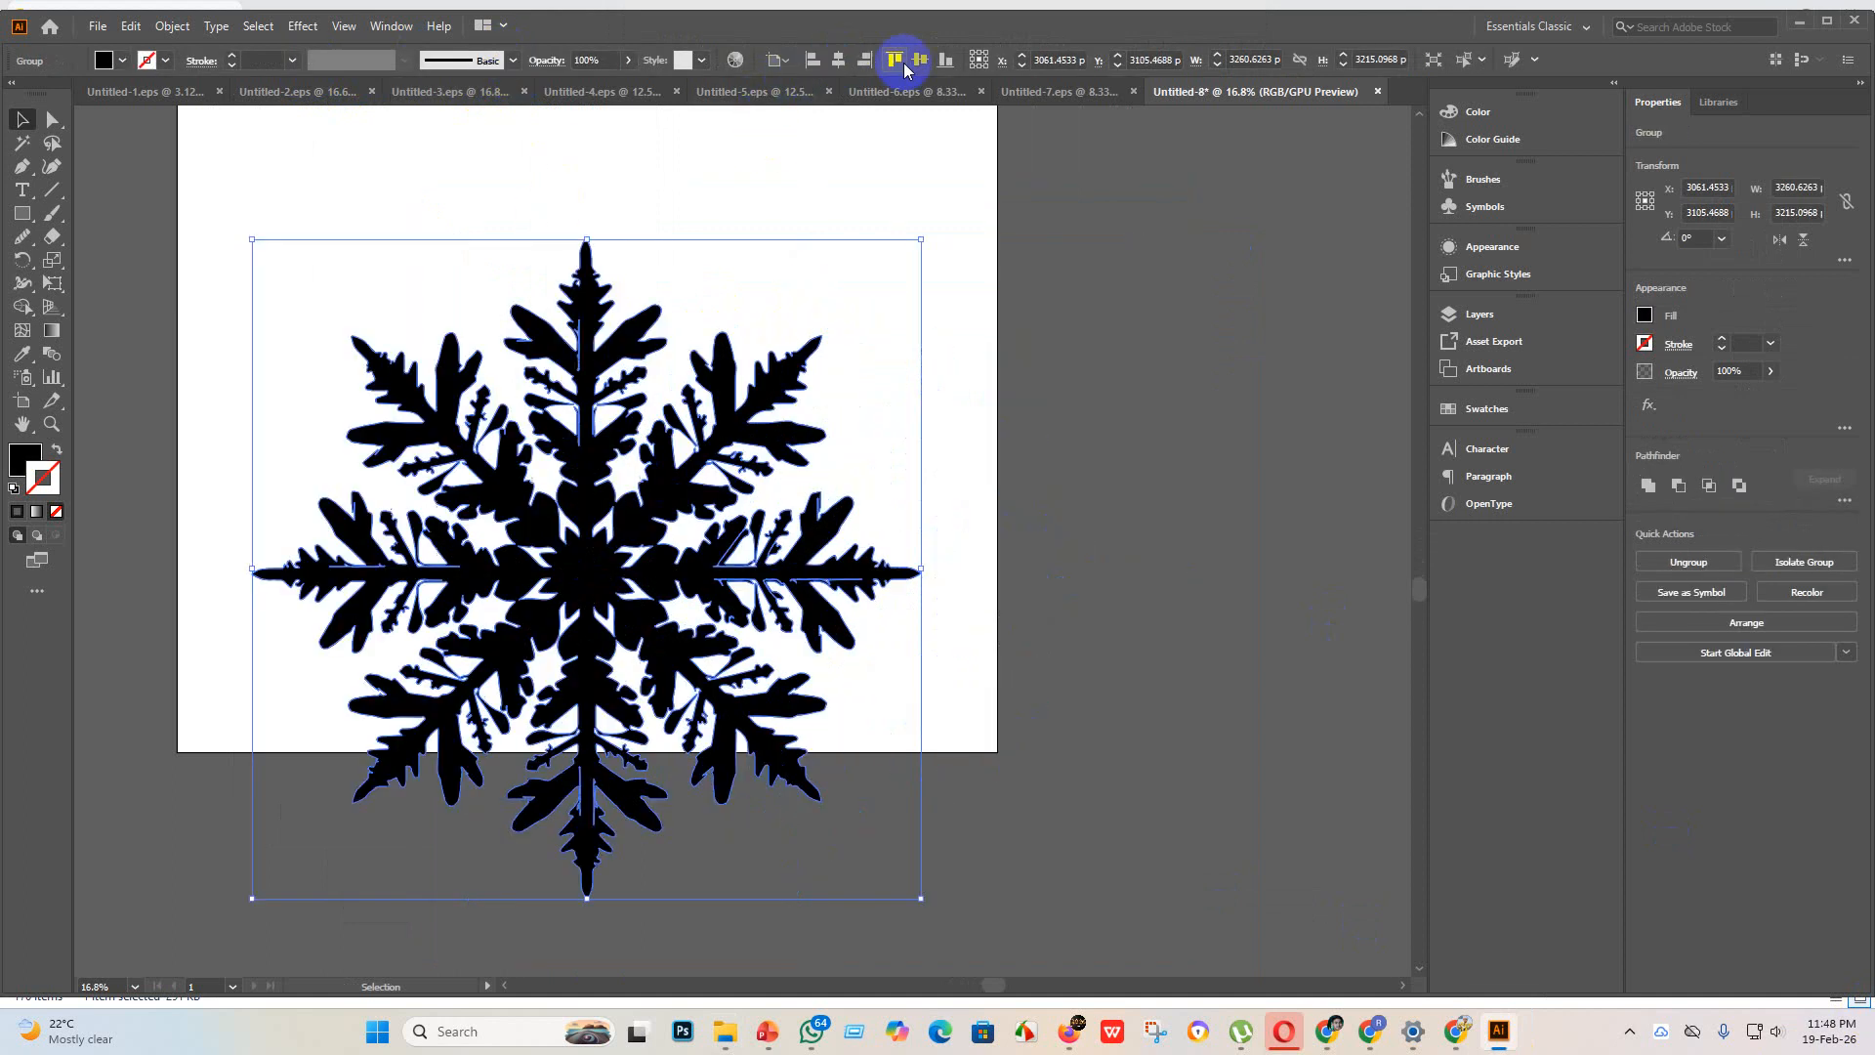
click(921, 60)
scroll(723, 537, up, 5)
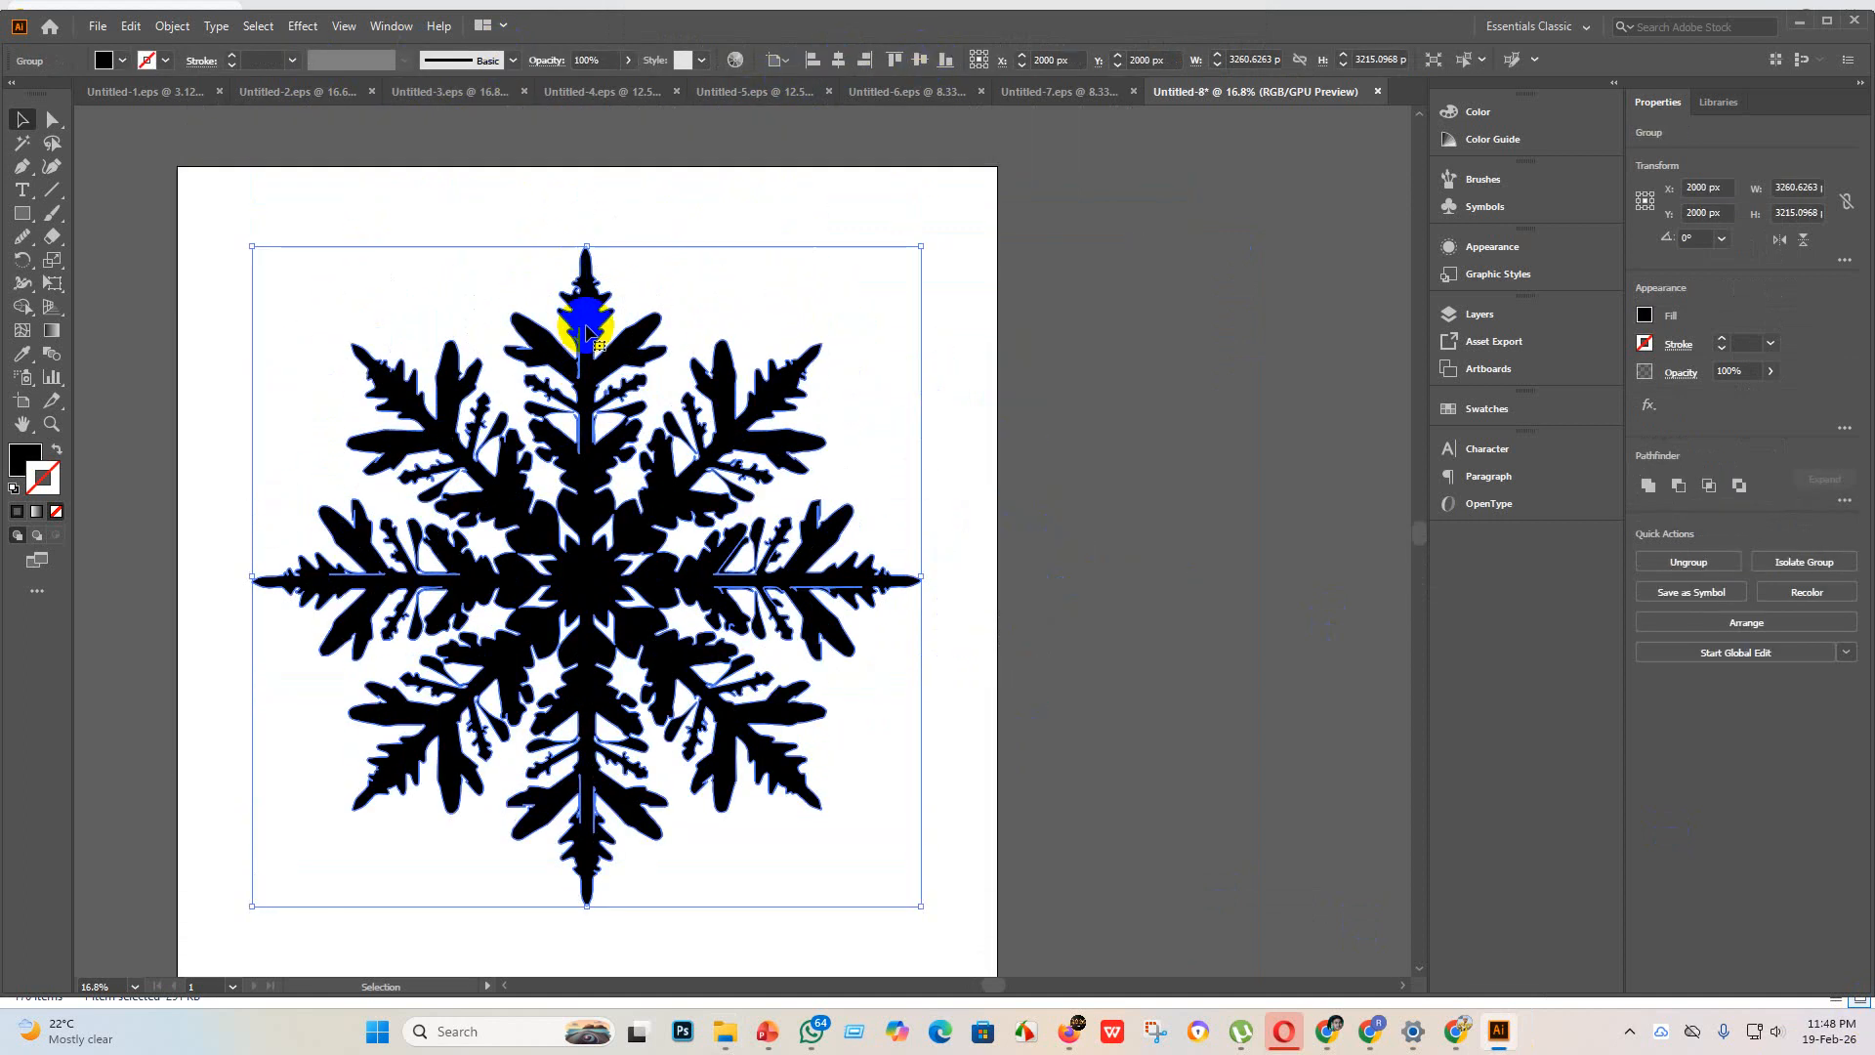
Step: Scale the snowflake proportionally to about 3795 by 3742 px so it fits inside the artboard, re-center it vertically and deselect it
drag(576, 246, 587, 443)
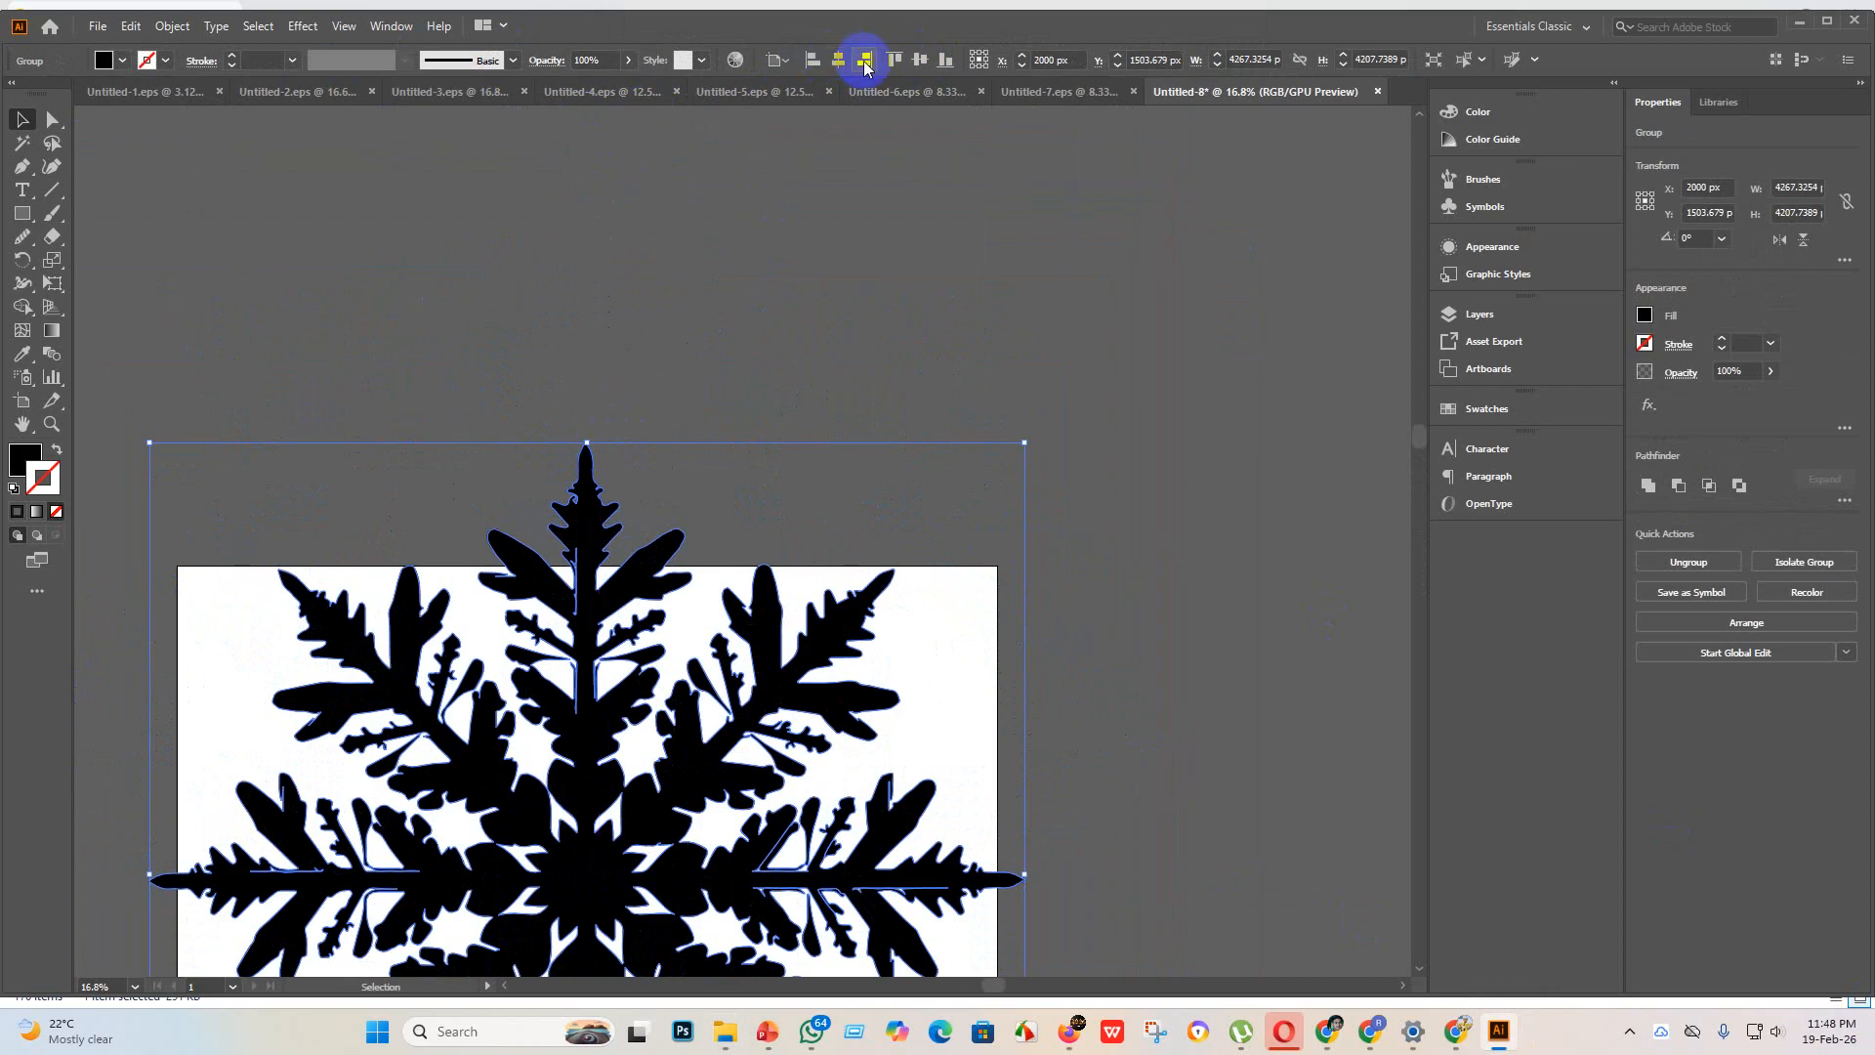
click(909, 64)
scroll(544, 586, down, 5)
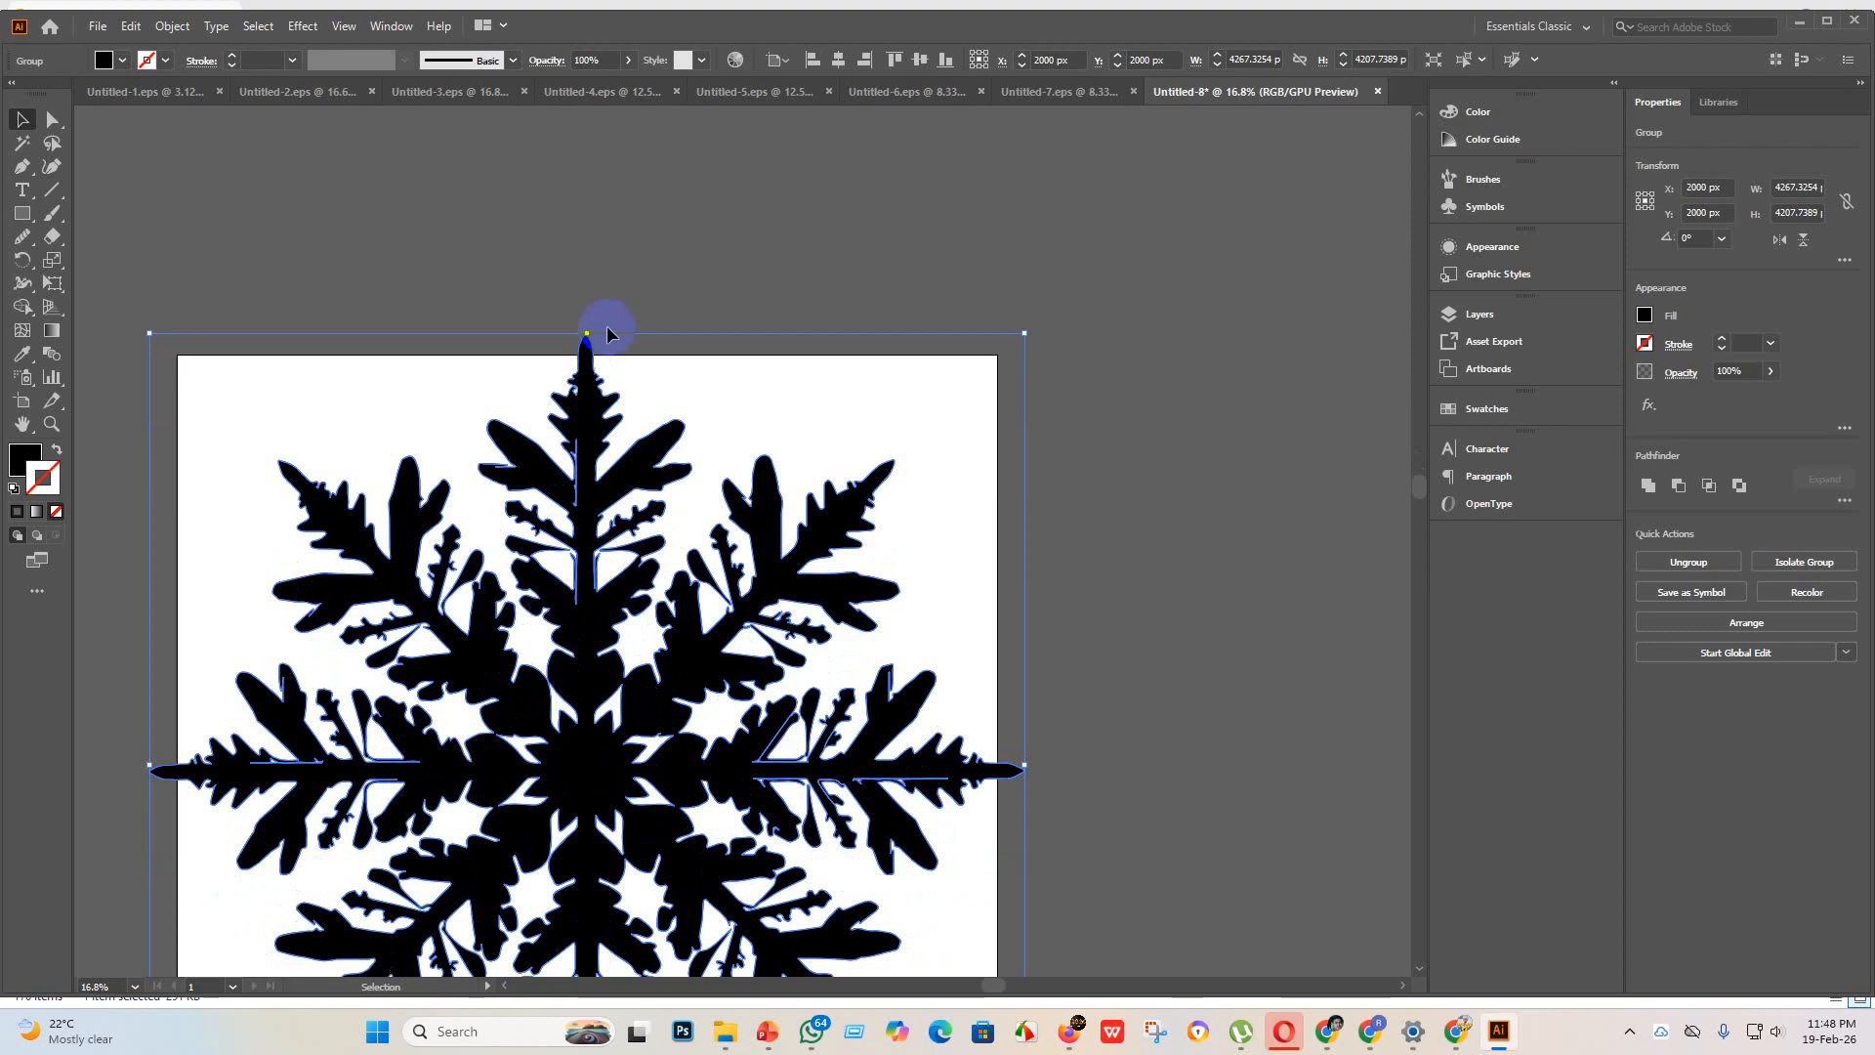
drag(587, 333, 586, 428)
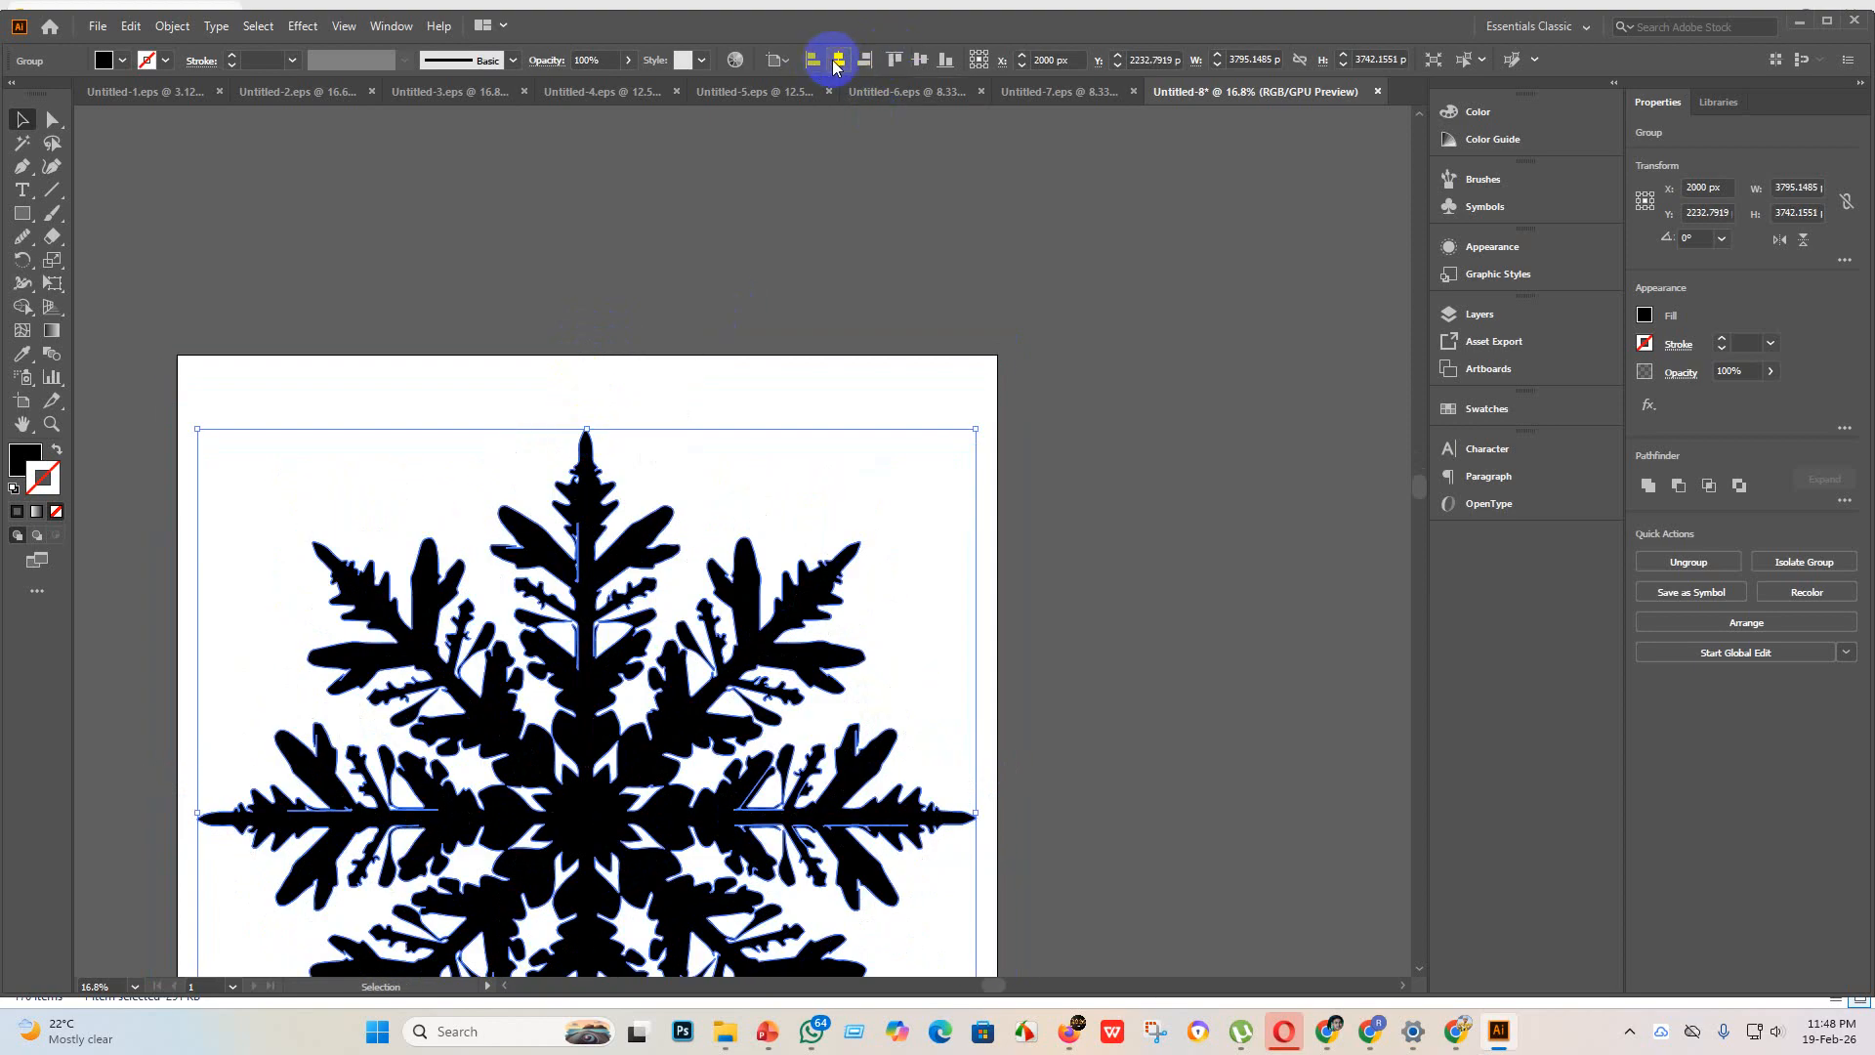
click(922, 61)
click(1087, 525)
Step: Inspect the snowflake's branches, thin gaps and edges up close for tracing flaws, and return to viewing the whole artboard
scroll(1065, 547, down, 3)
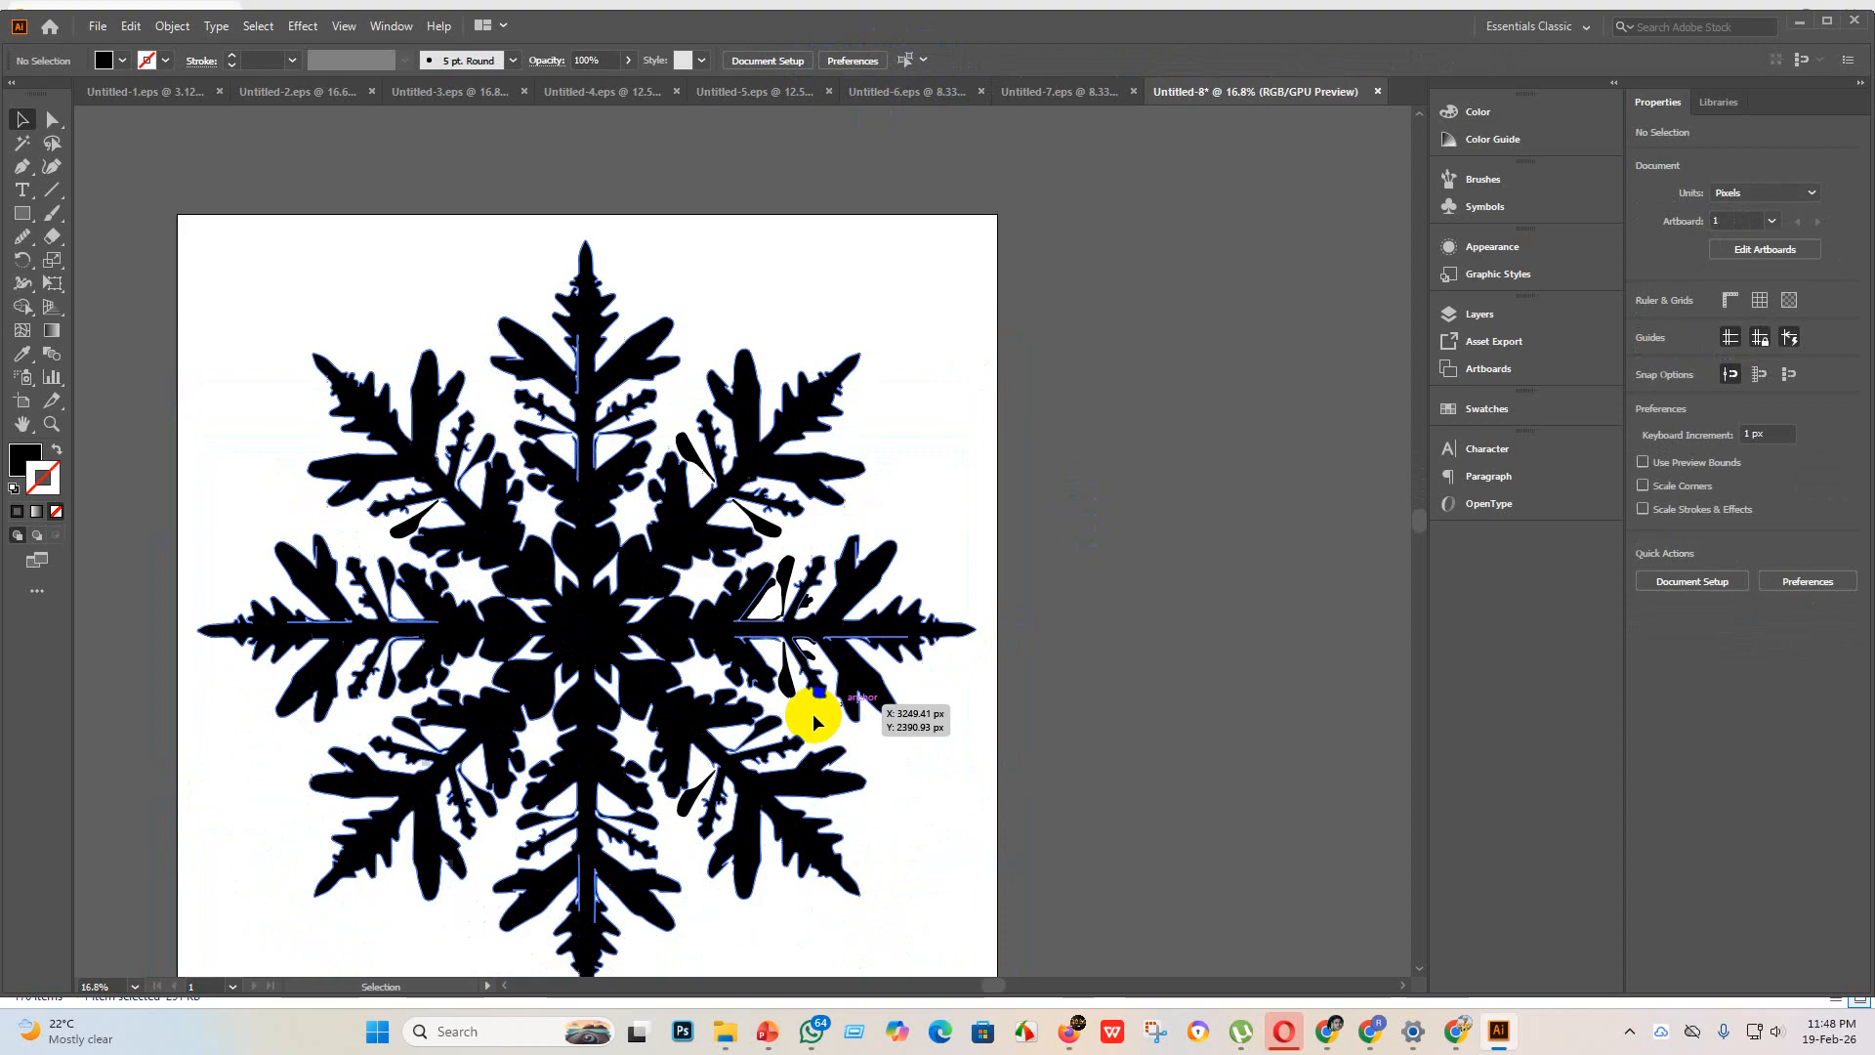
scroll(438, 804, up, 5)
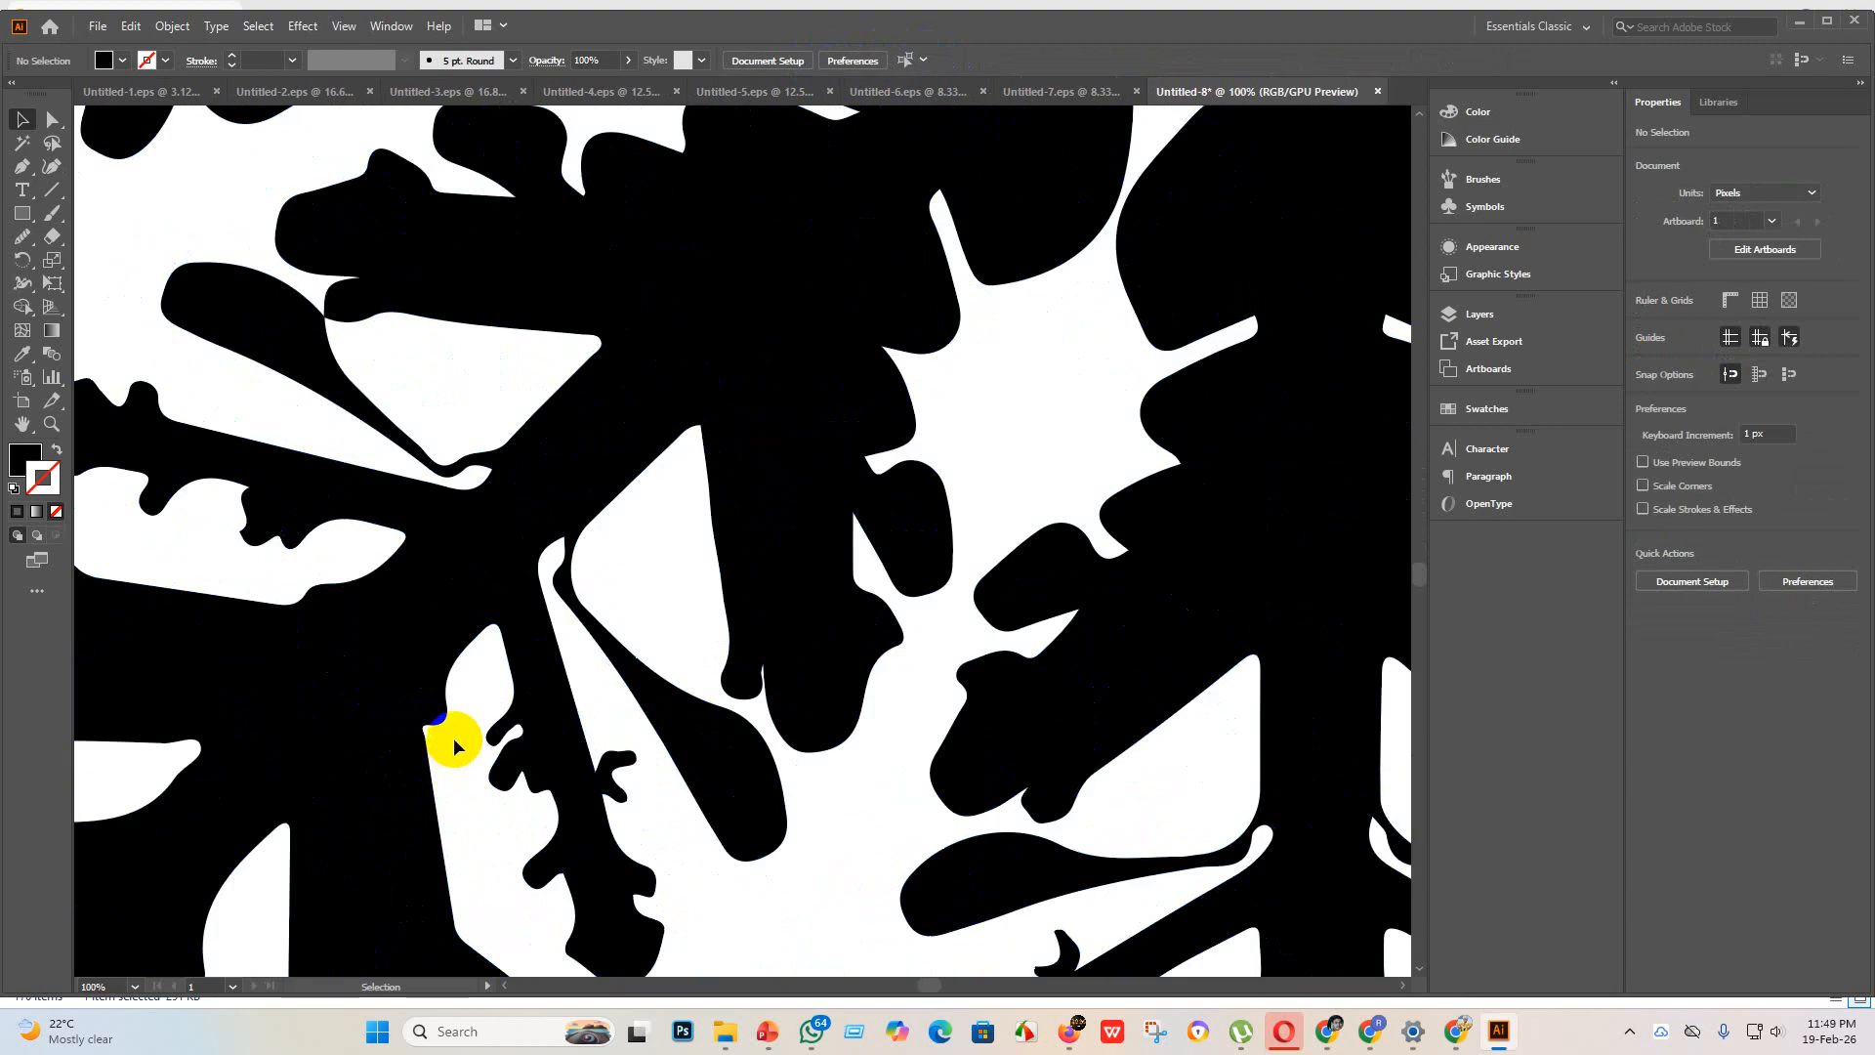
scroll(453, 736, down, 5)
scroll(439, 449, up, 4)
scroll(439, 531, down, 2)
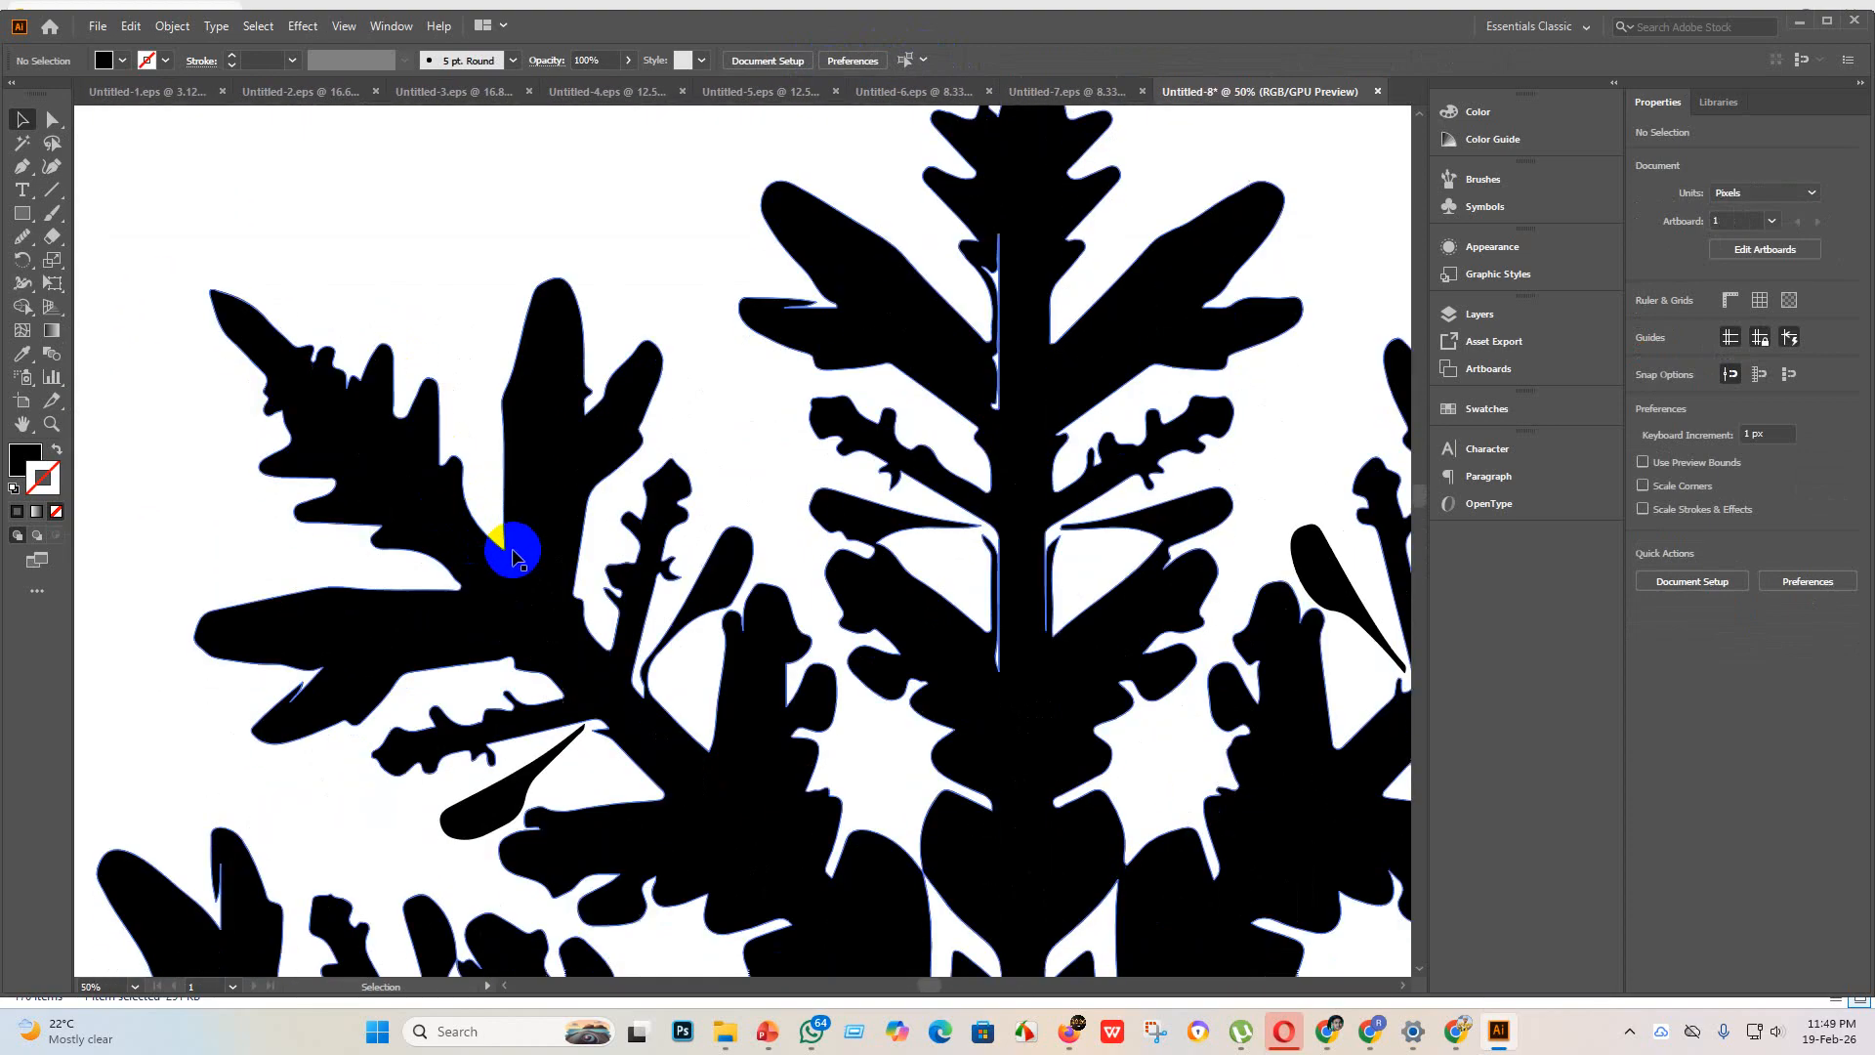
scroll(607, 628, down, 4)
scroll(684, 625, up, 4)
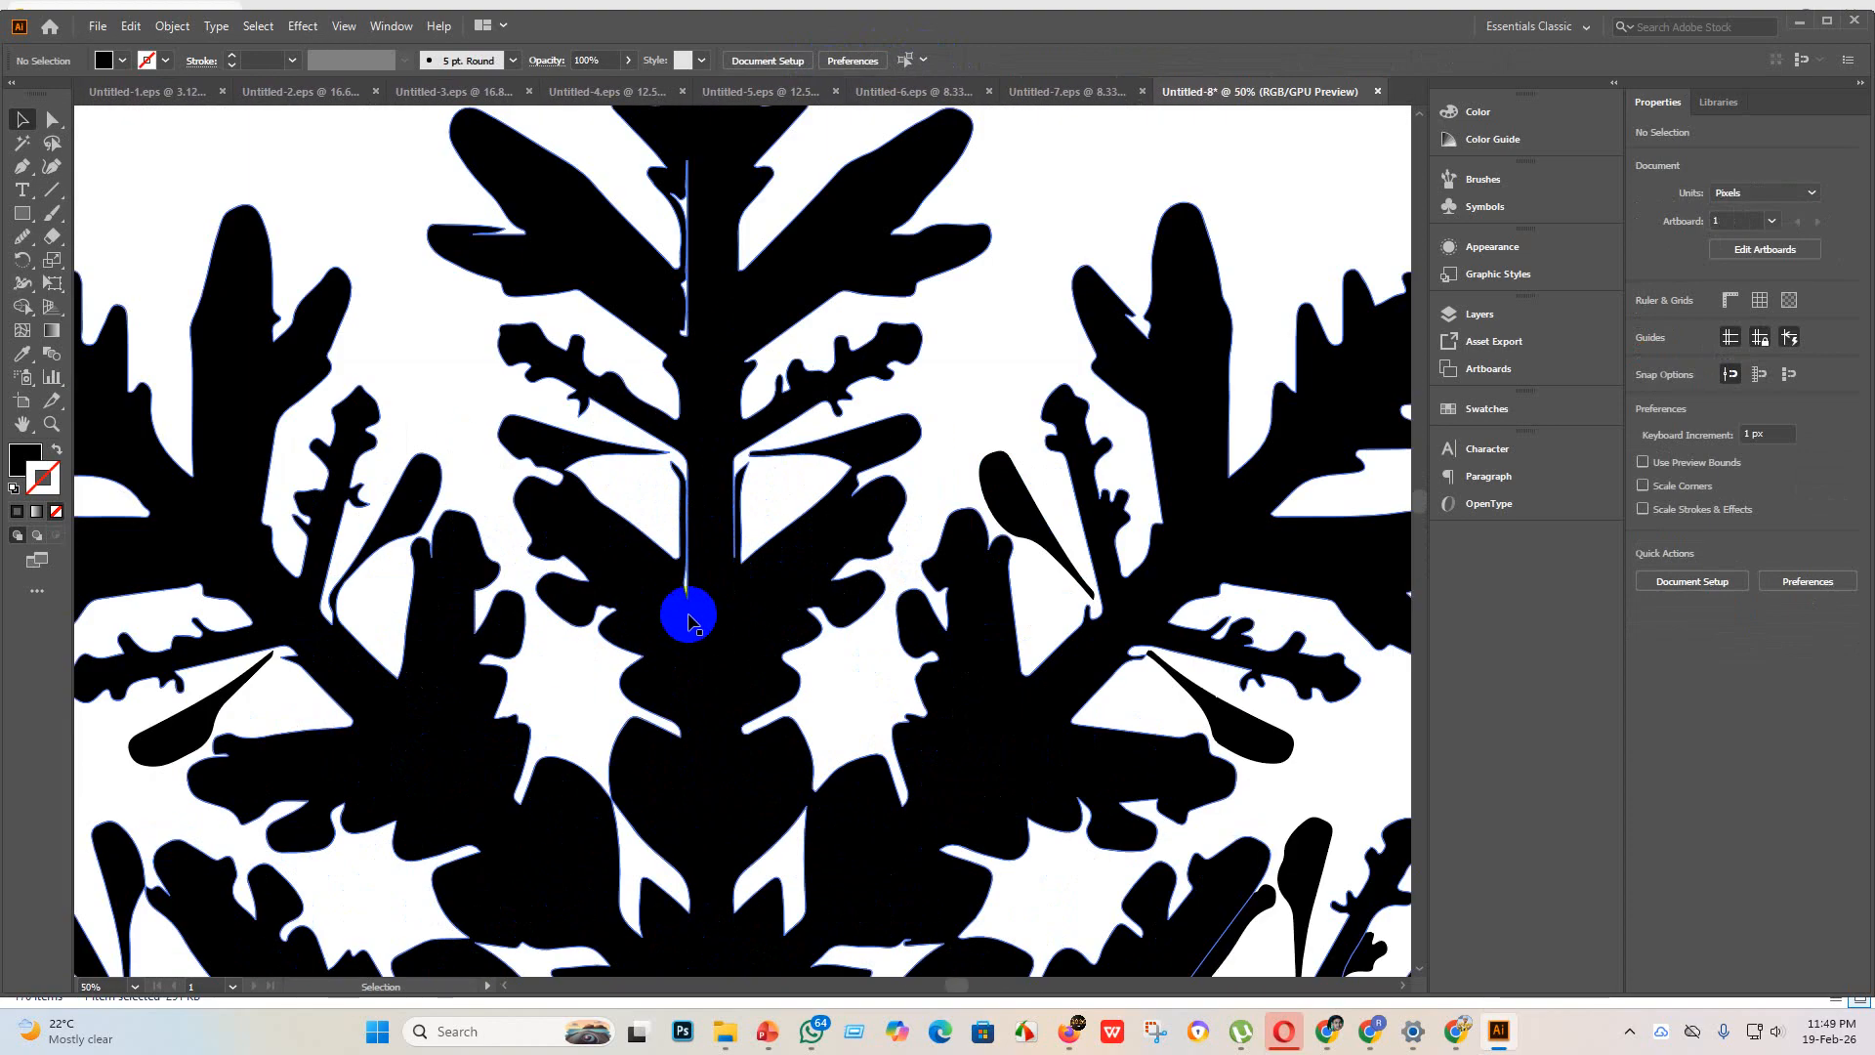
scroll(722, 664, down, 4)
scroll(810, 635, up, 3)
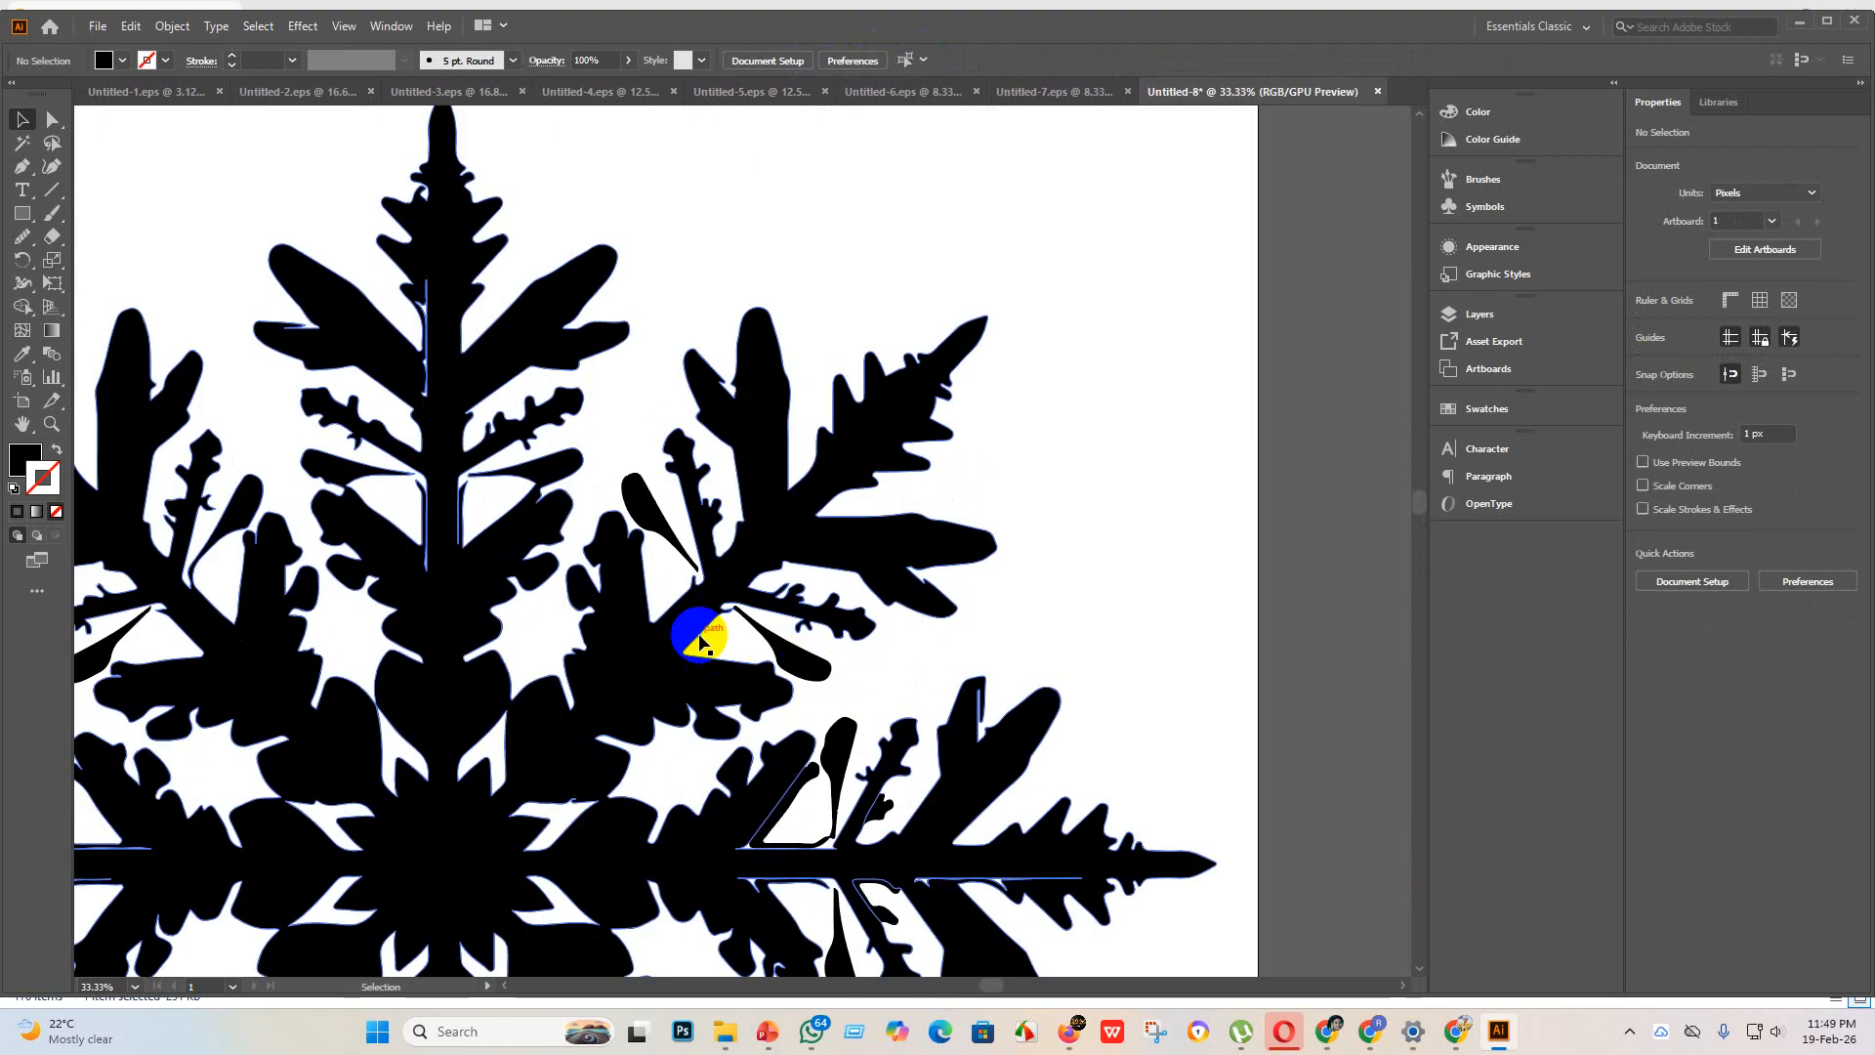
scroll(703, 635, up, 3)
scroll(713, 598, down, 6)
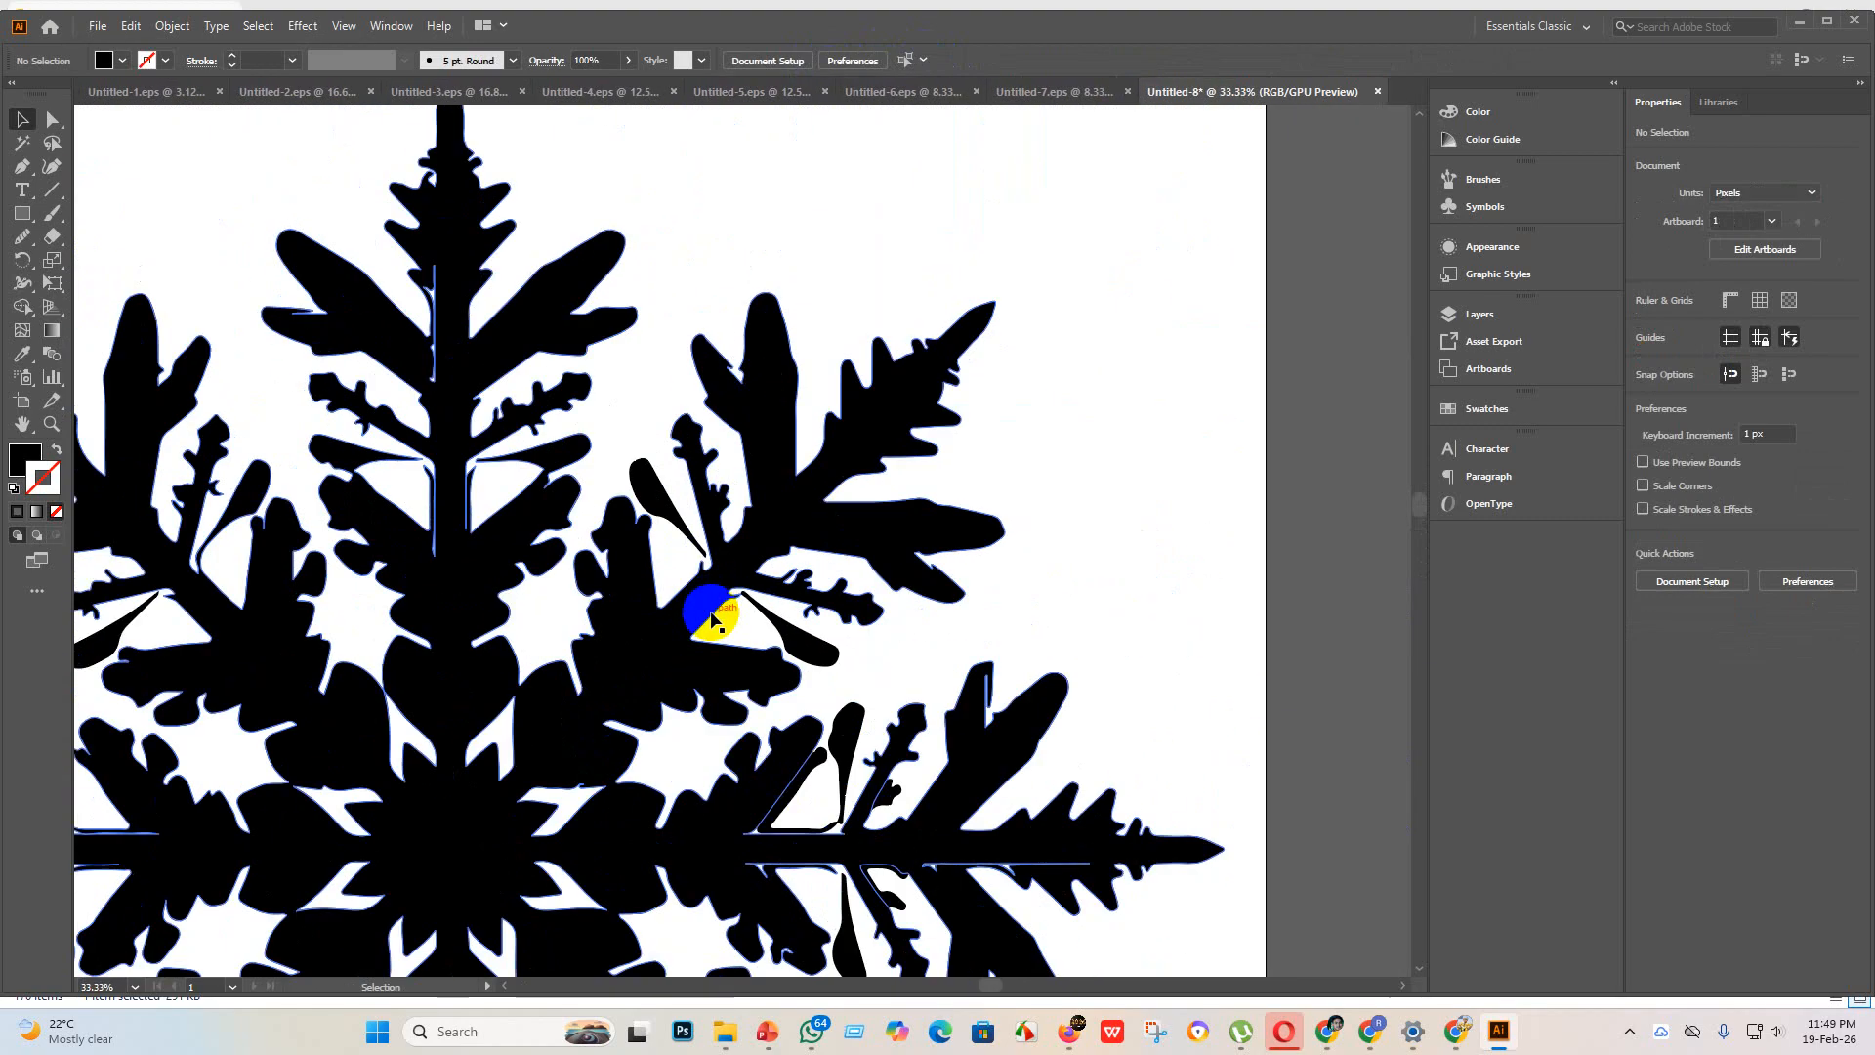
scroll(612, 653, up, 5)
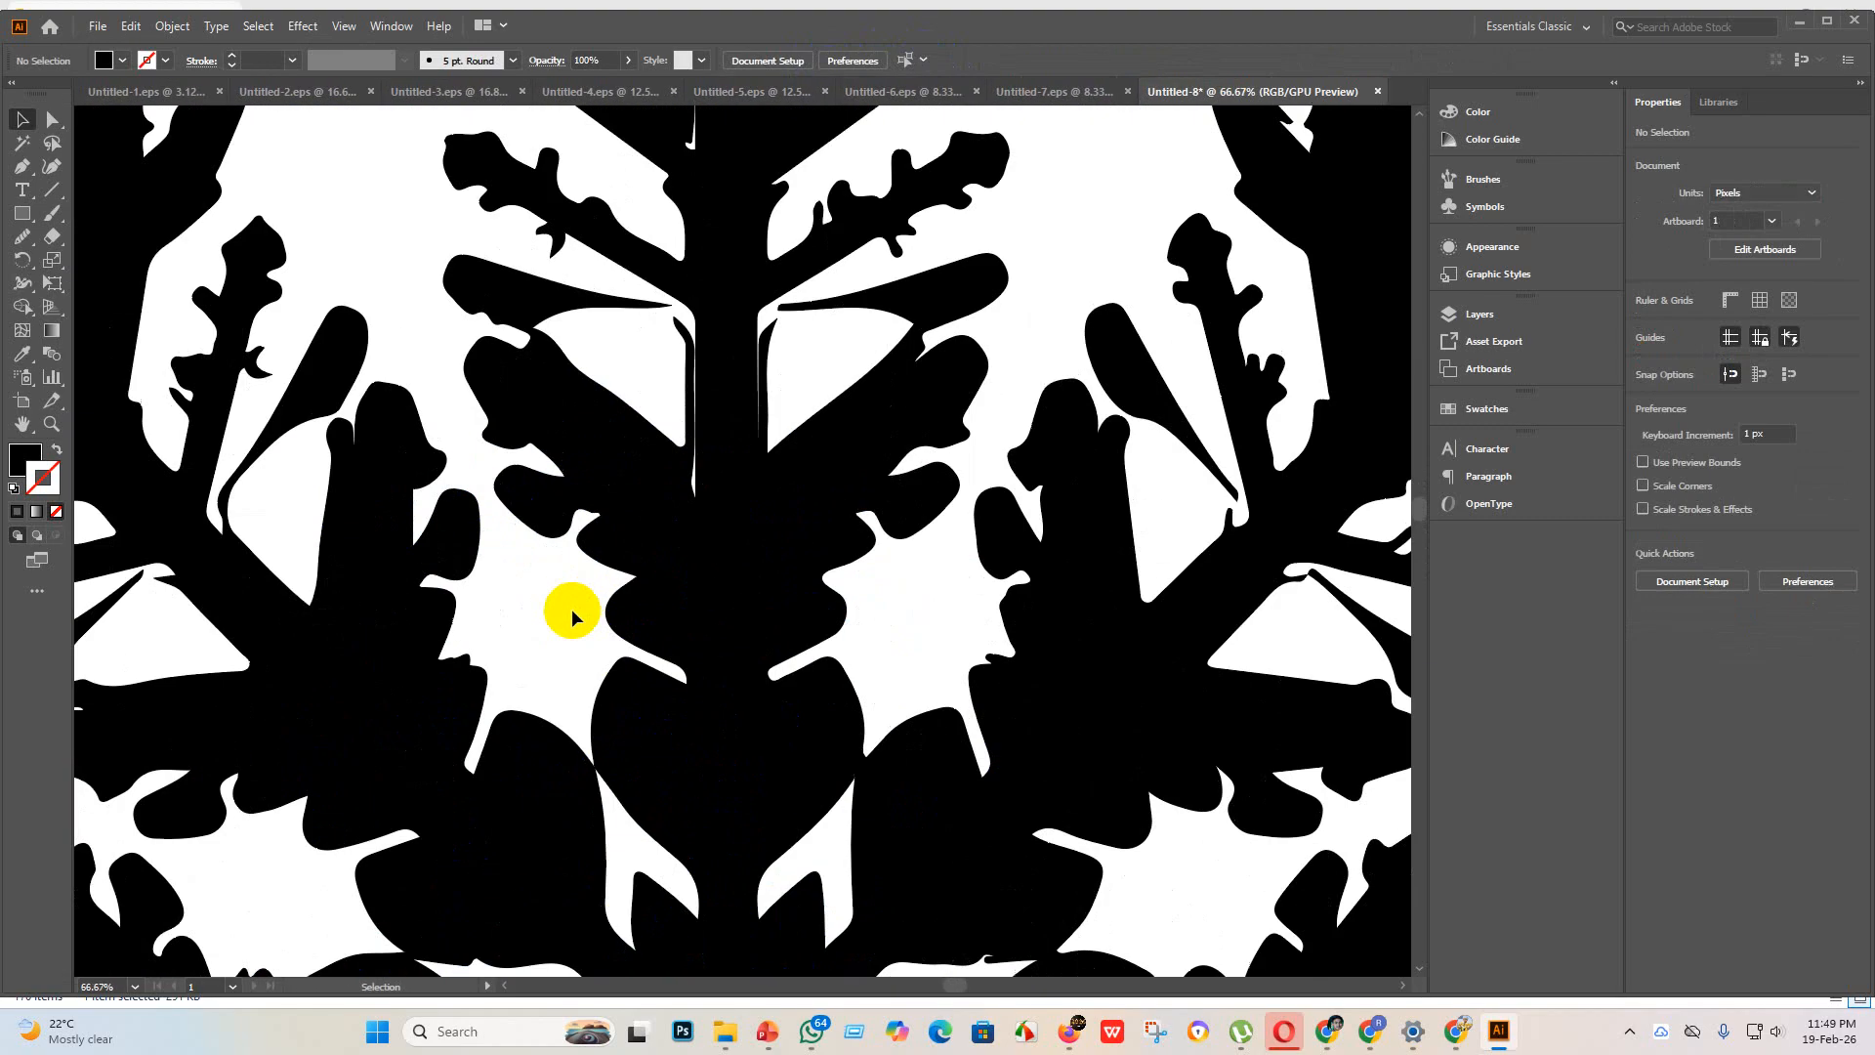
scroll(565, 628, down, 4)
scroll(712, 553, up, 4)
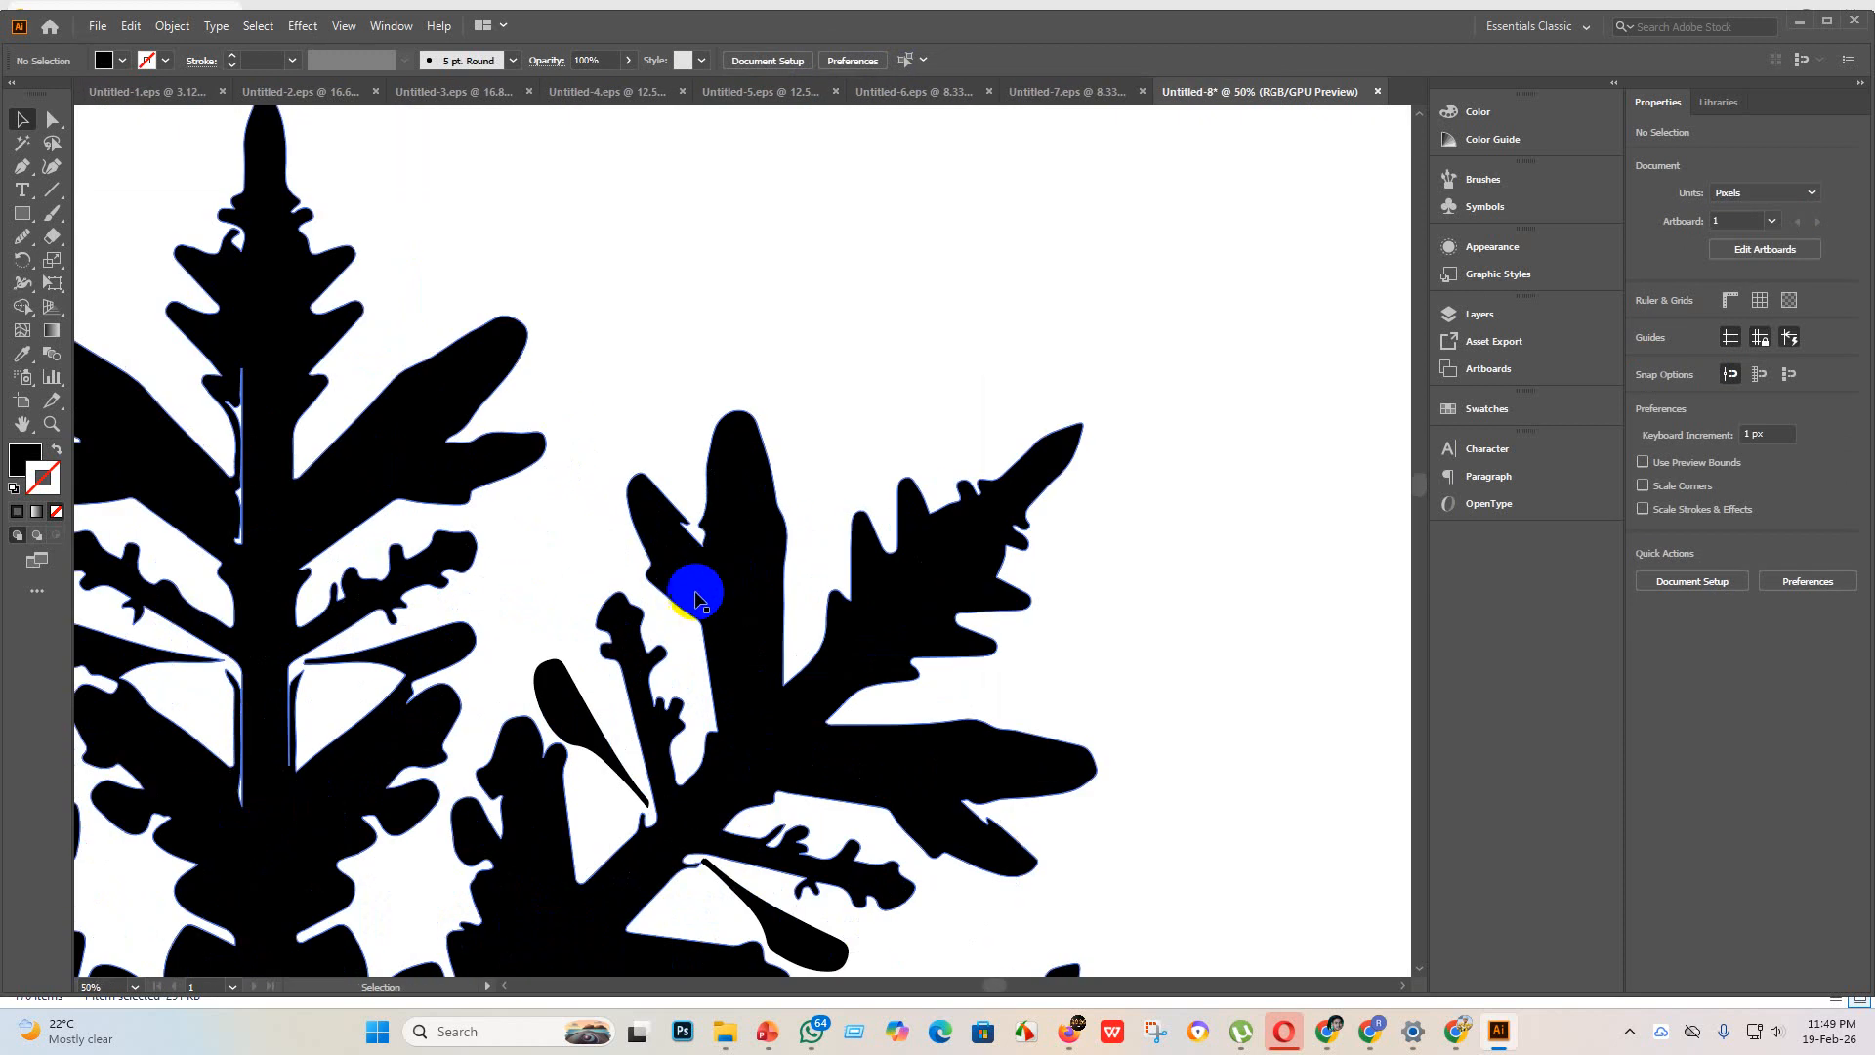
scroll(635, 630, down, 1)
click(594, 536)
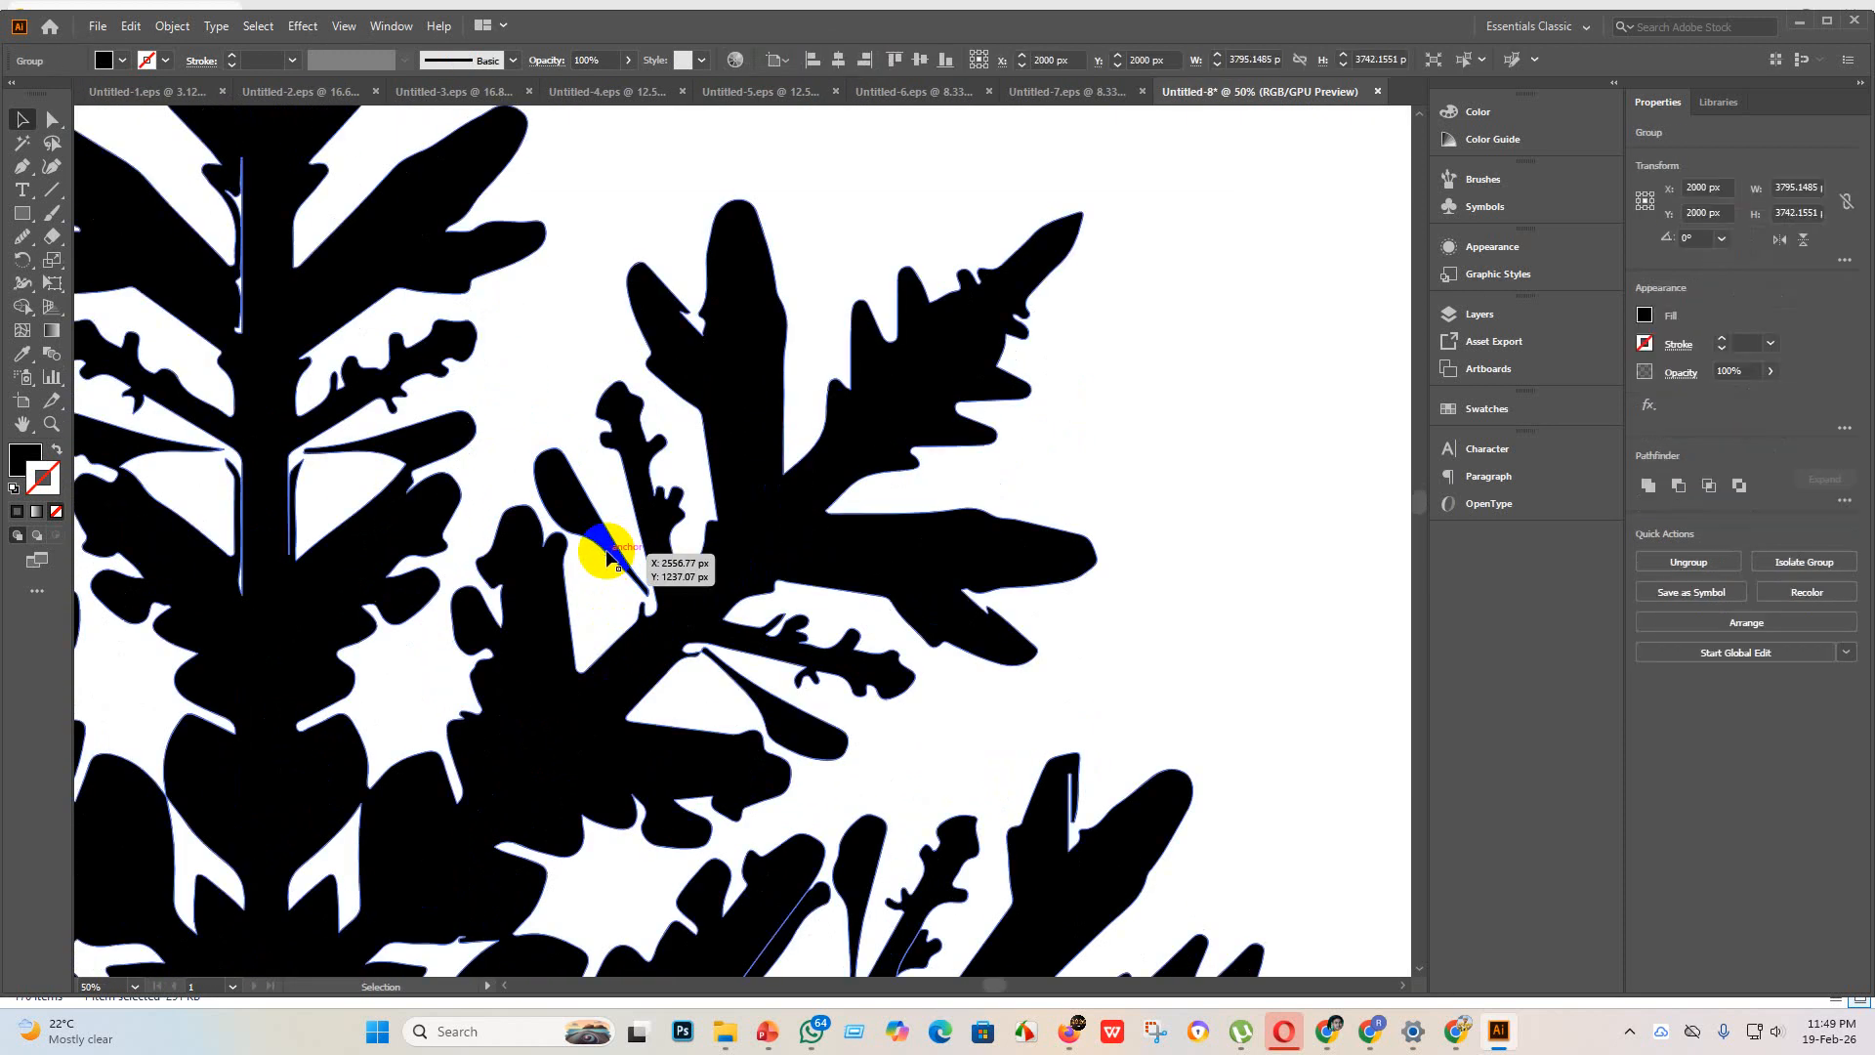
scroll(595, 539, down, 3)
scroll(625, 576, down, 2)
click(951, 705)
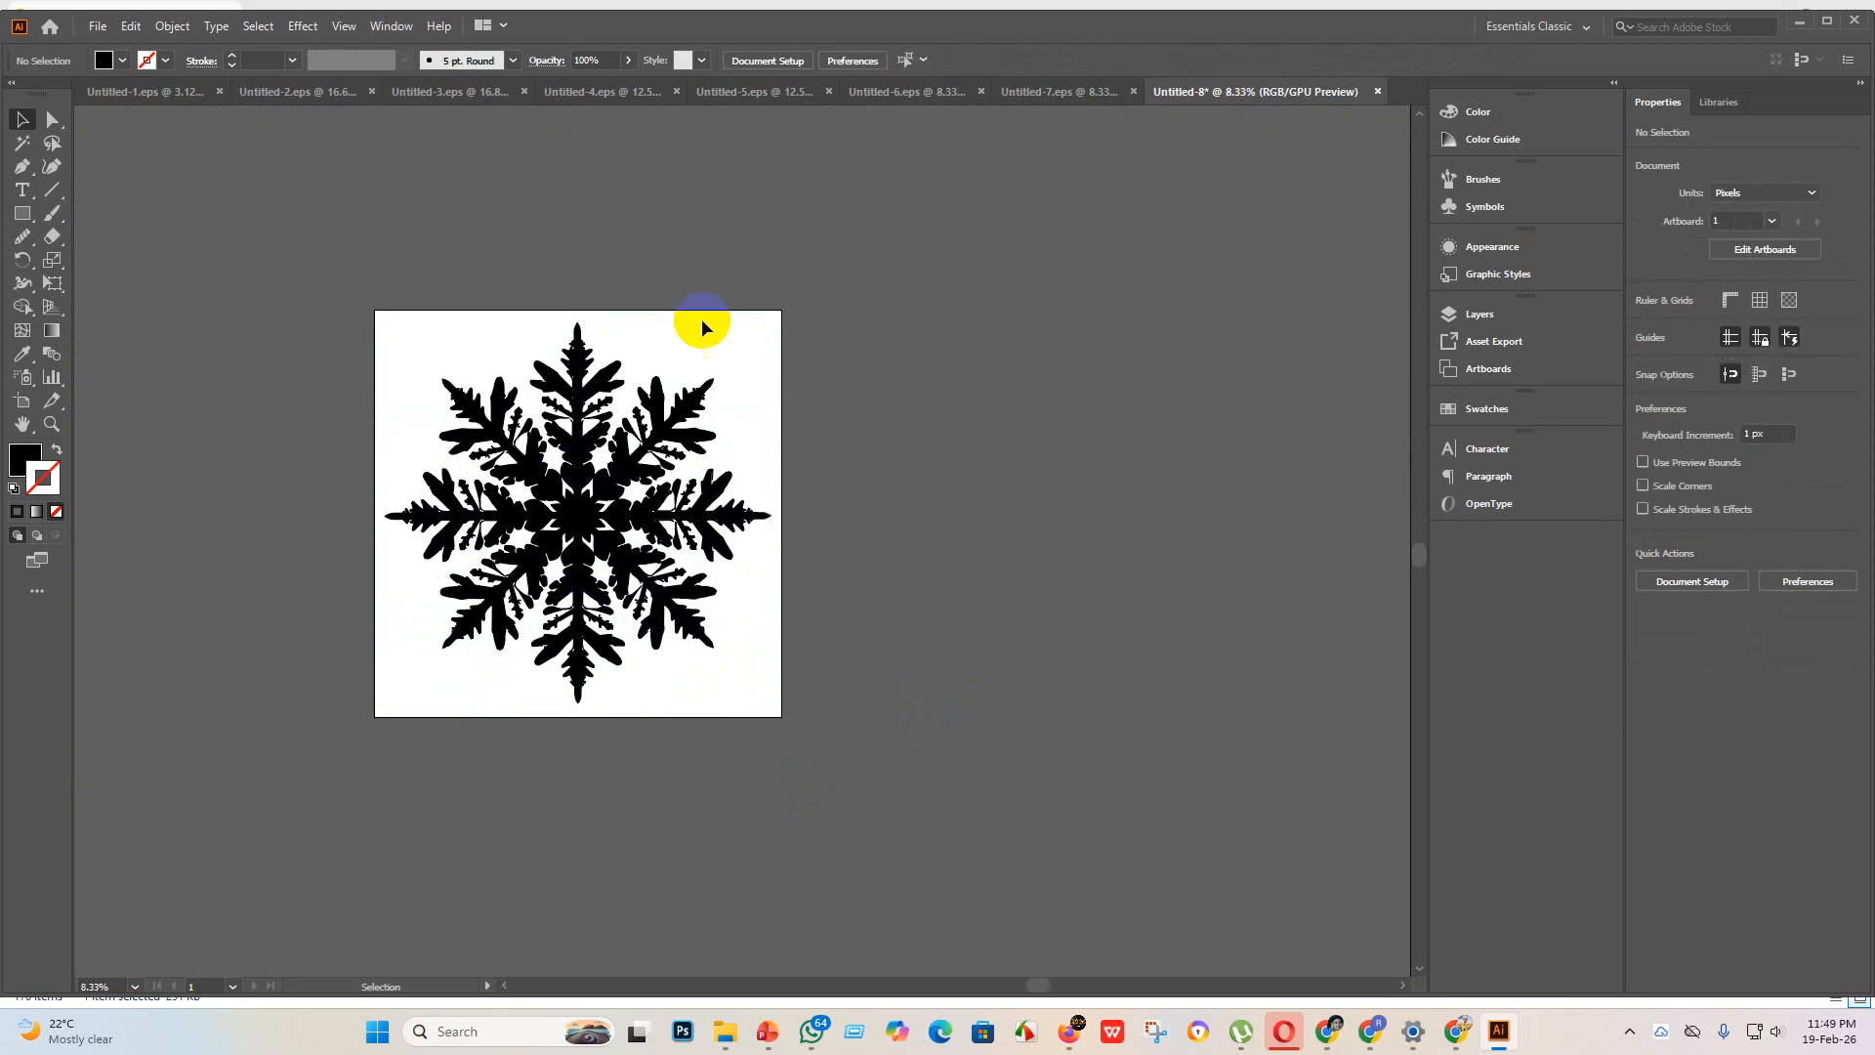
Step: Save the snowflake artwork as Untitled-8 in Illustrator EPS format in the "eps 3" folder, using the Illustrator 10 EPS version
click(98, 25)
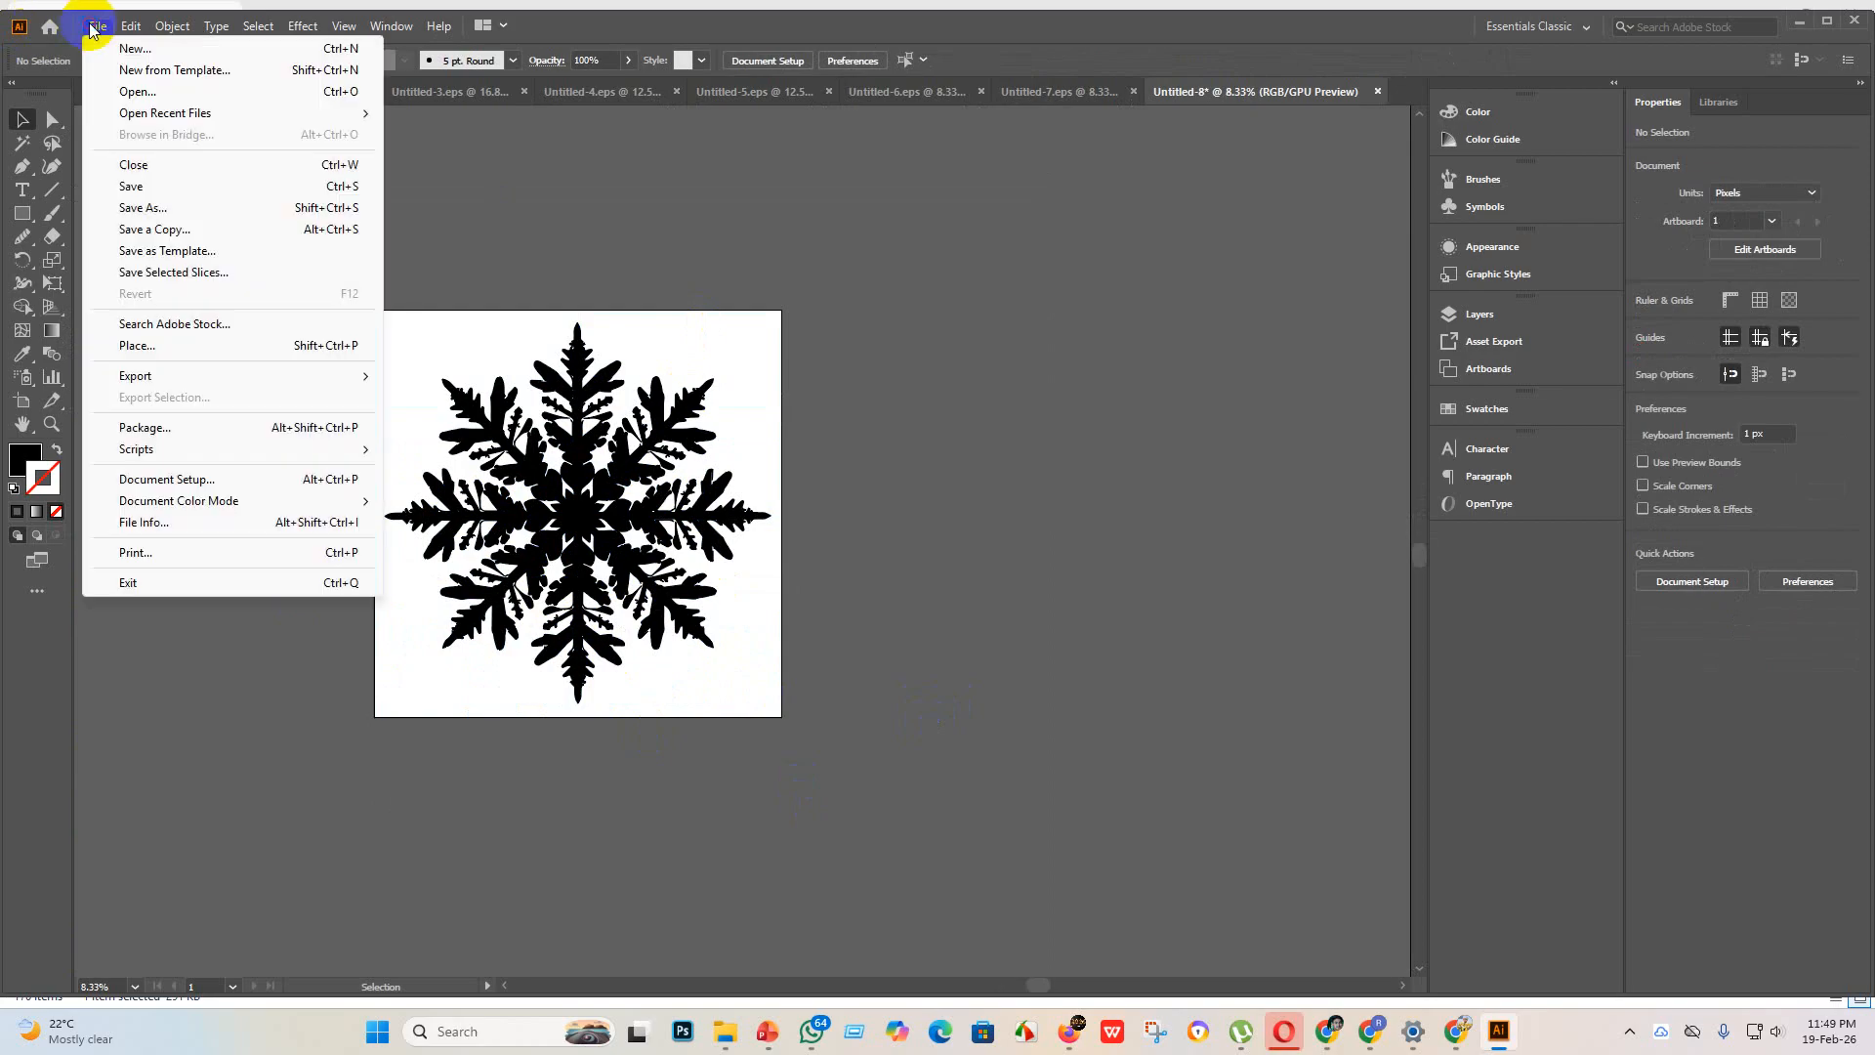
click(154, 189)
click(263, 422)
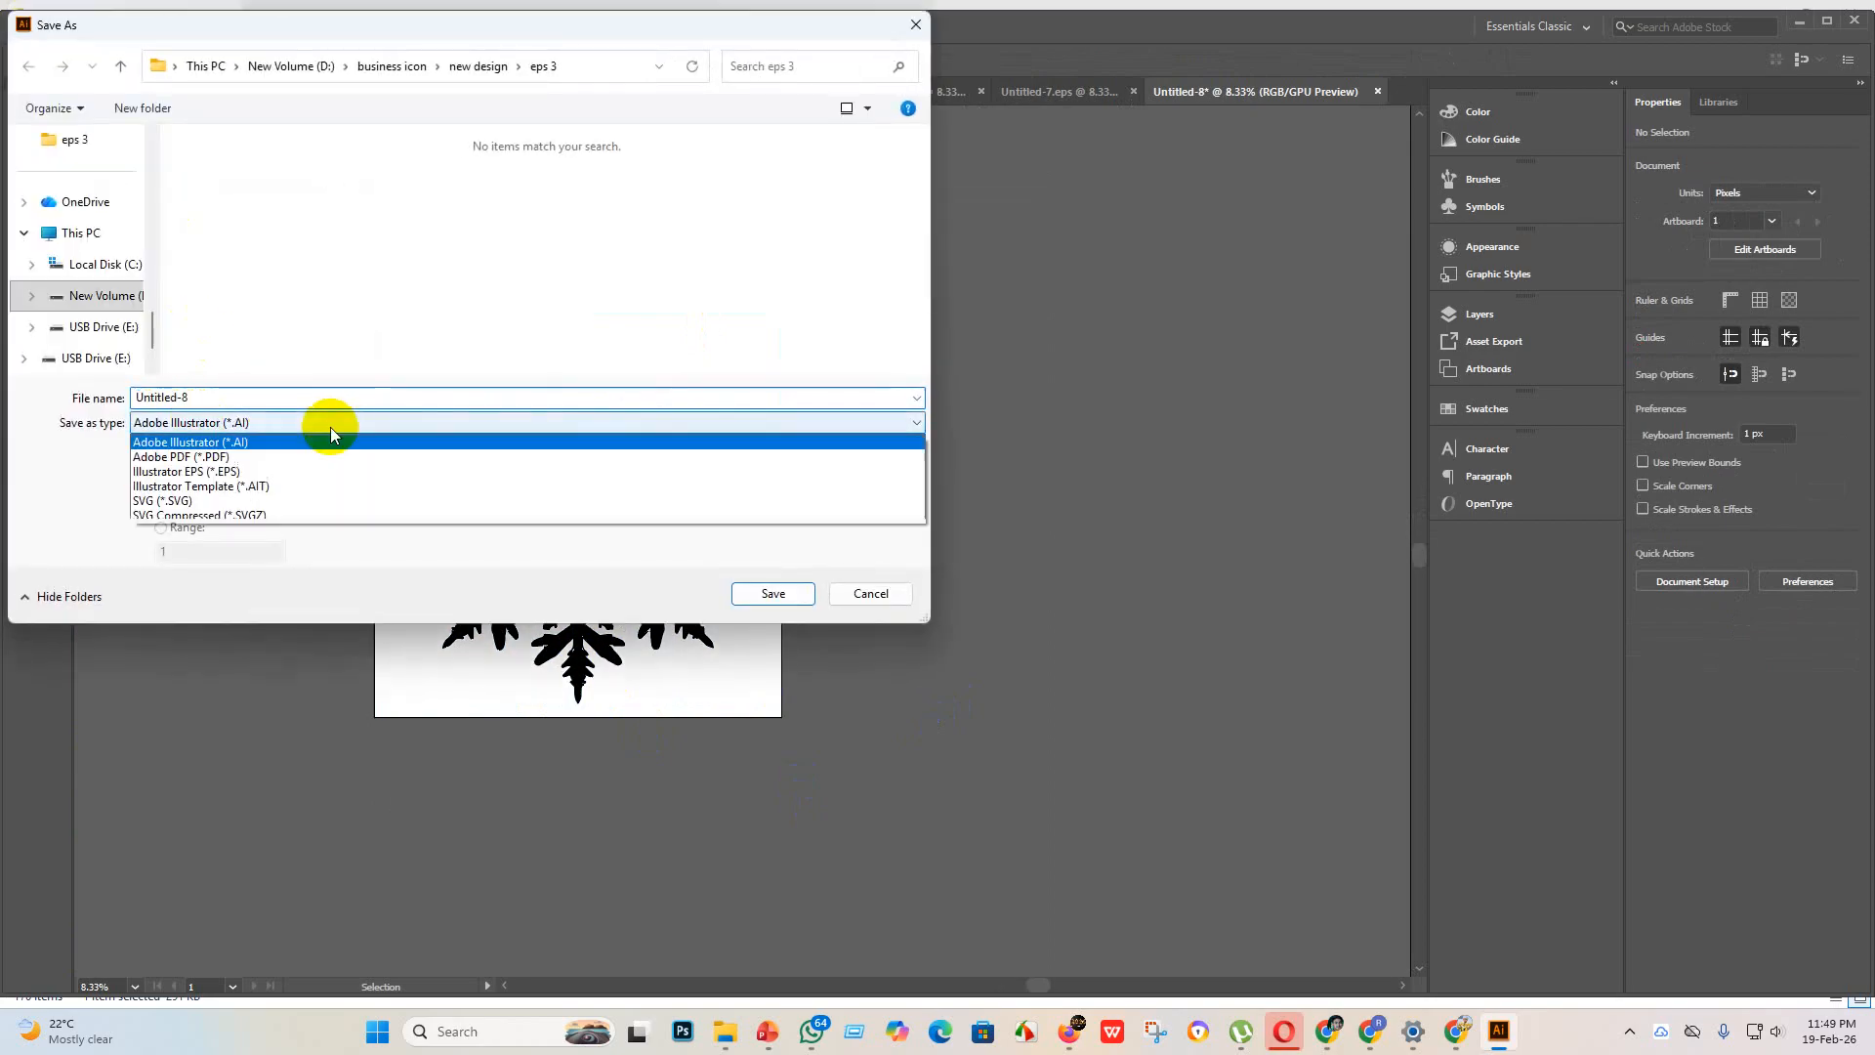
click(252, 472)
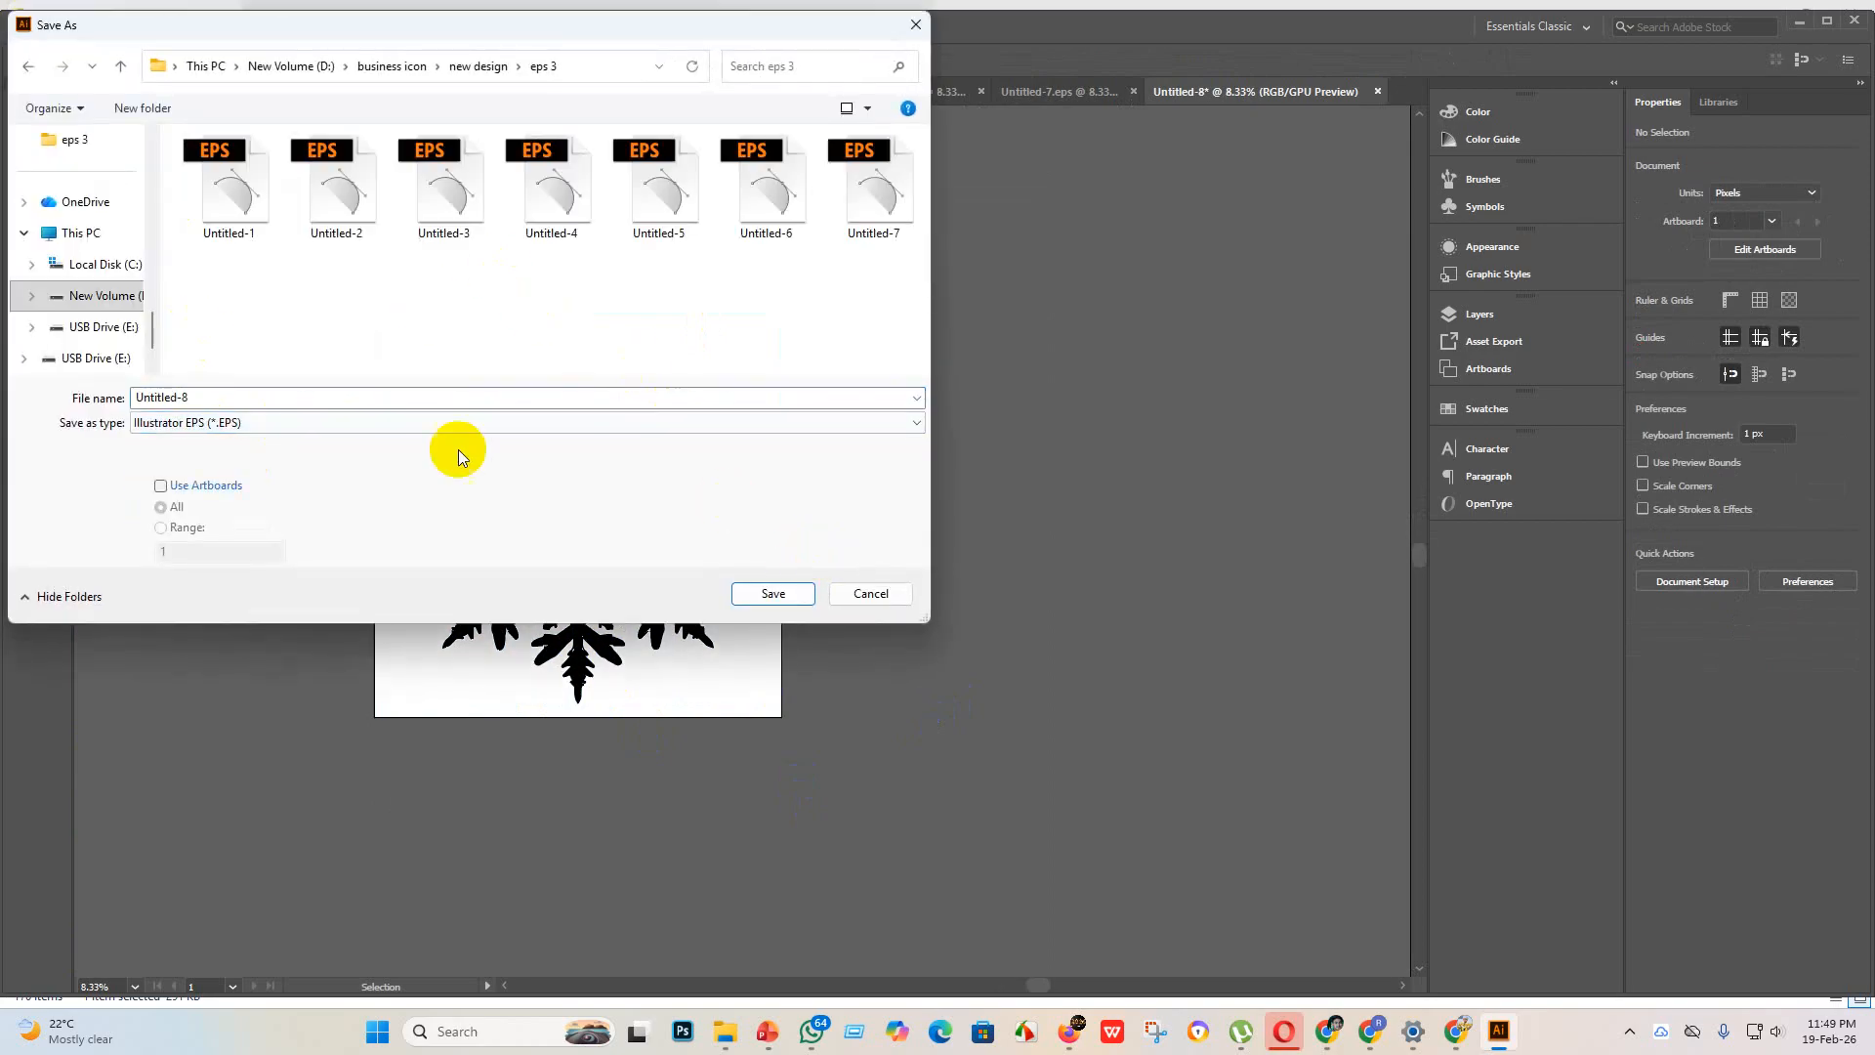
click(750, 585)
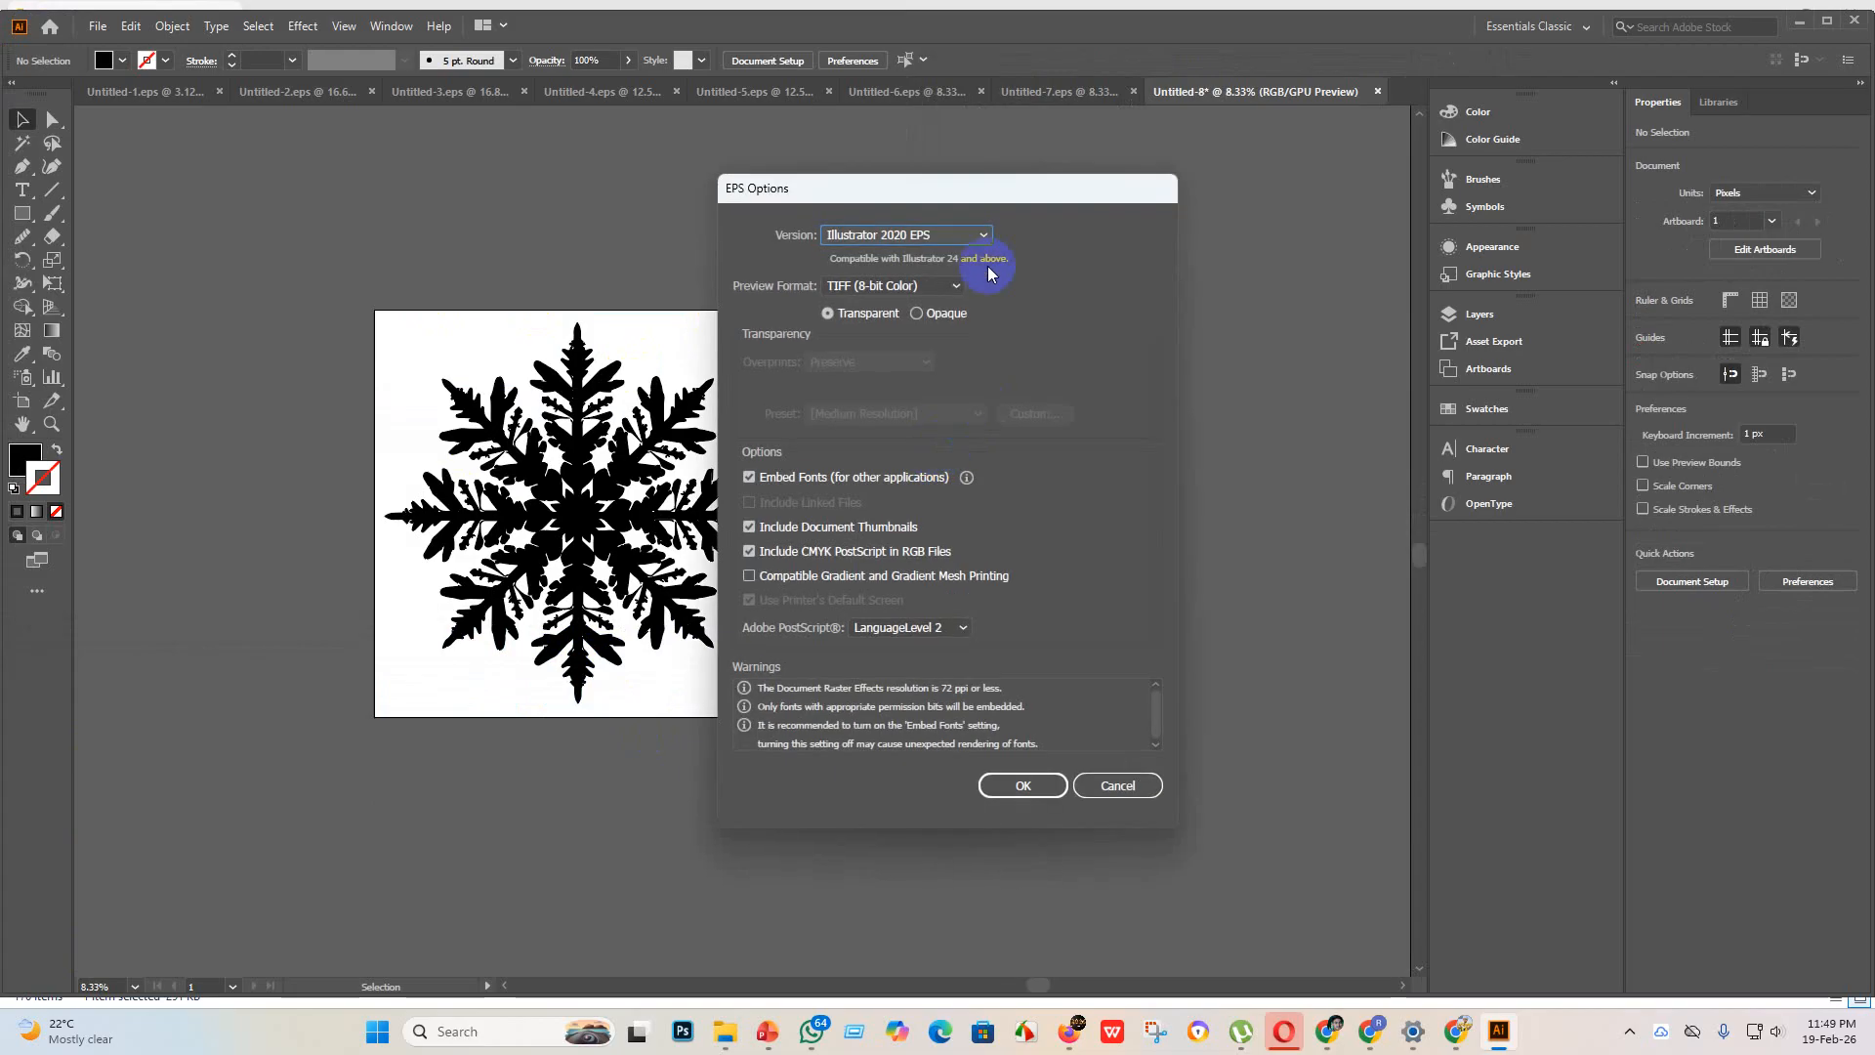
click(987, 234)
click(944, 457)
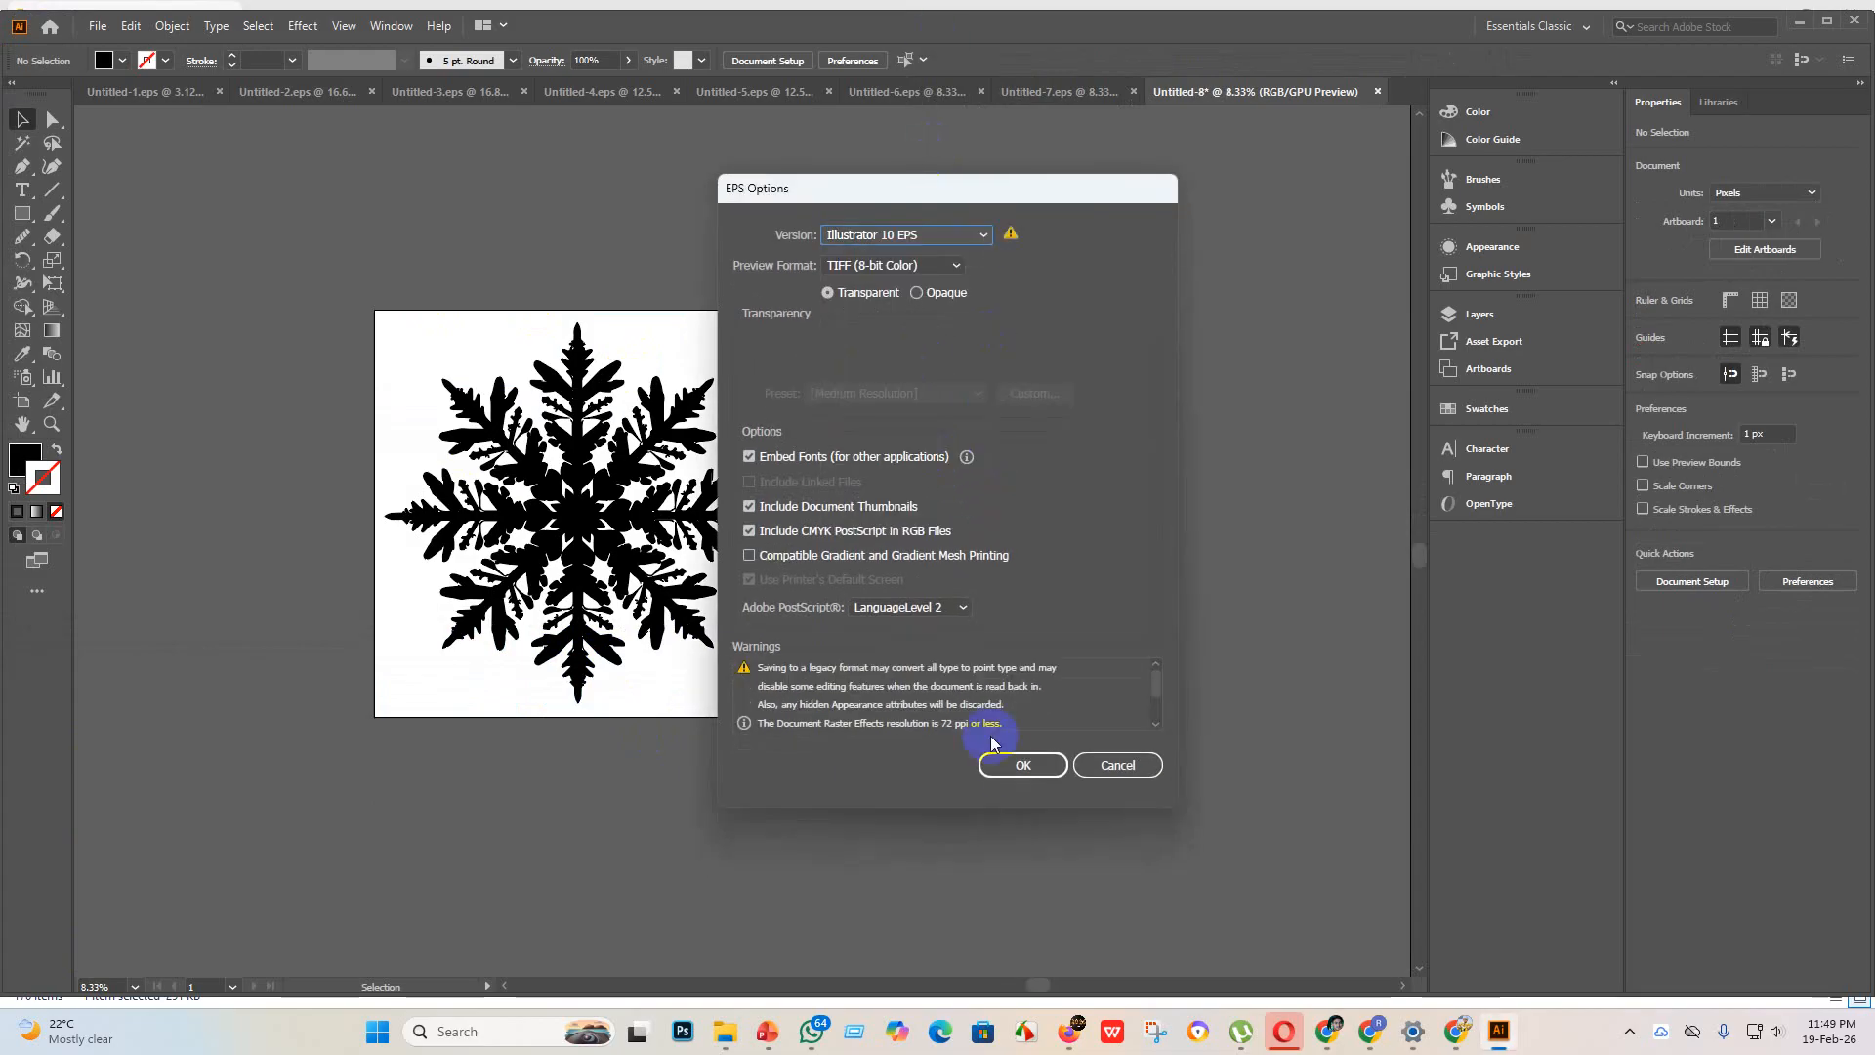
click(1012, 766)
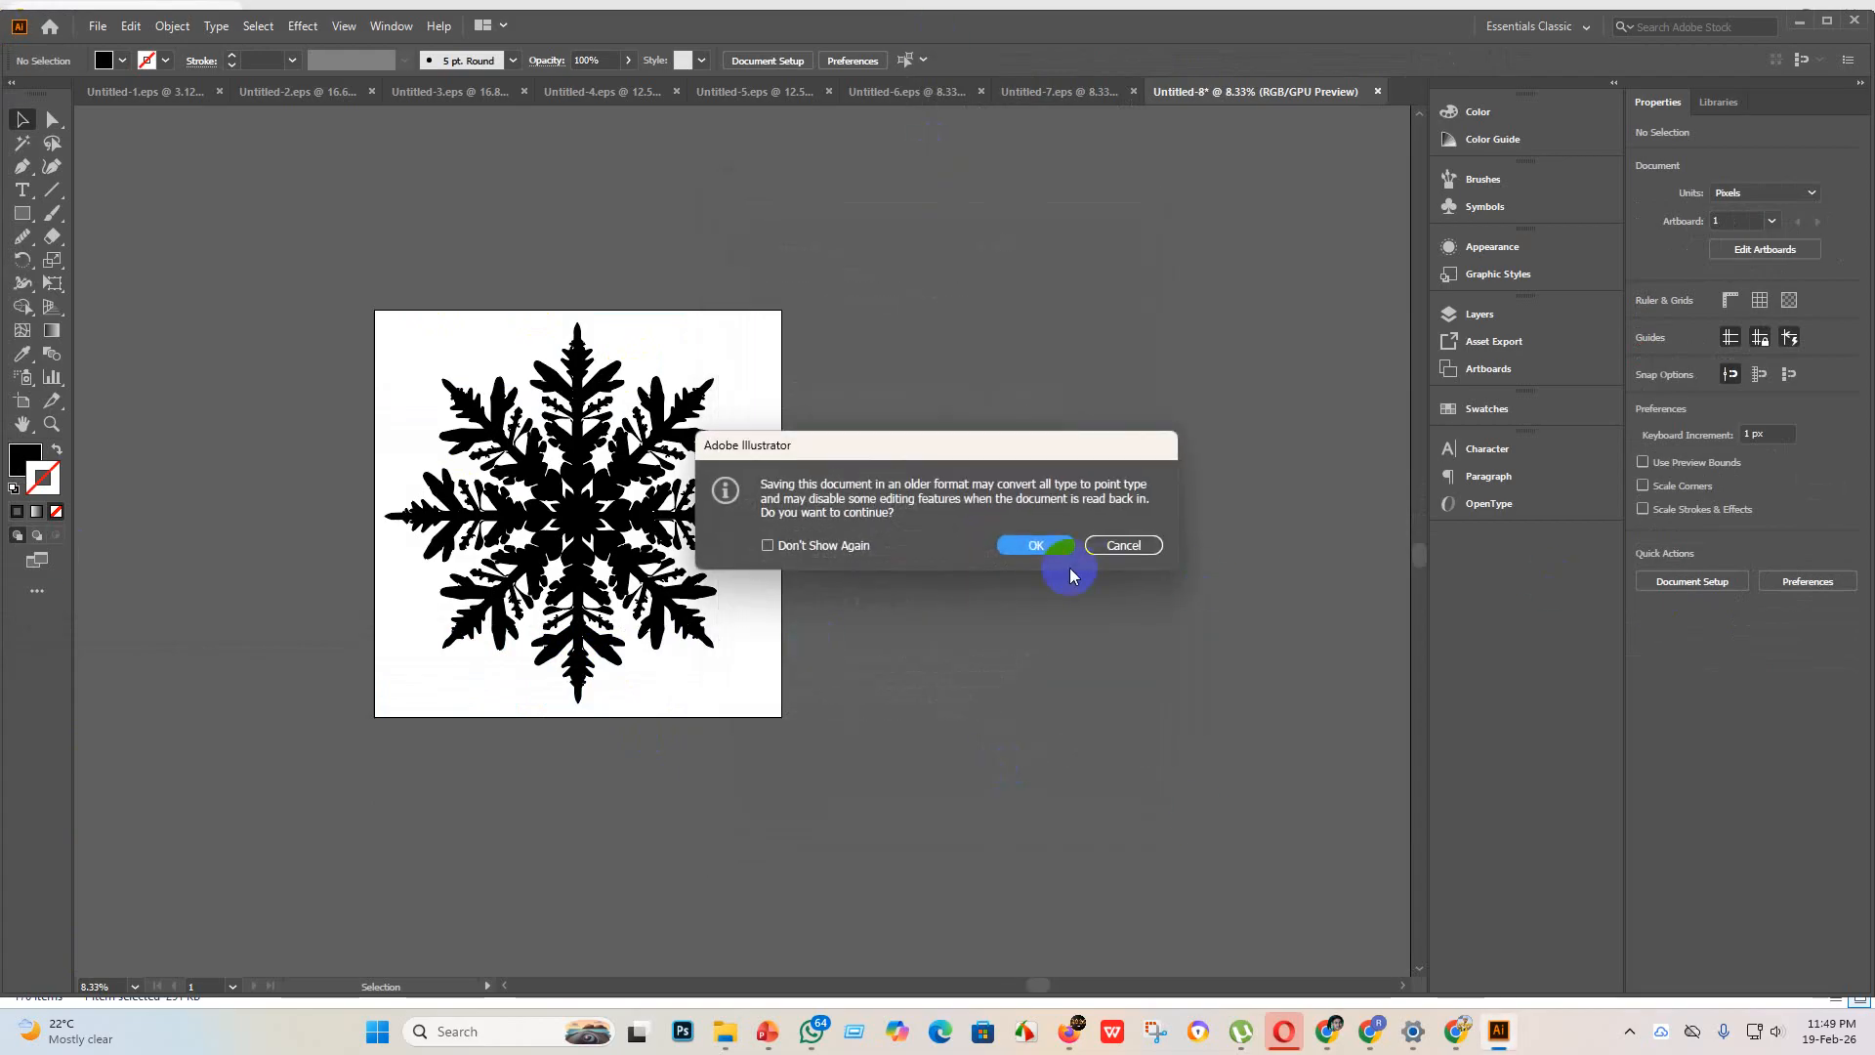
click(1037, 545)
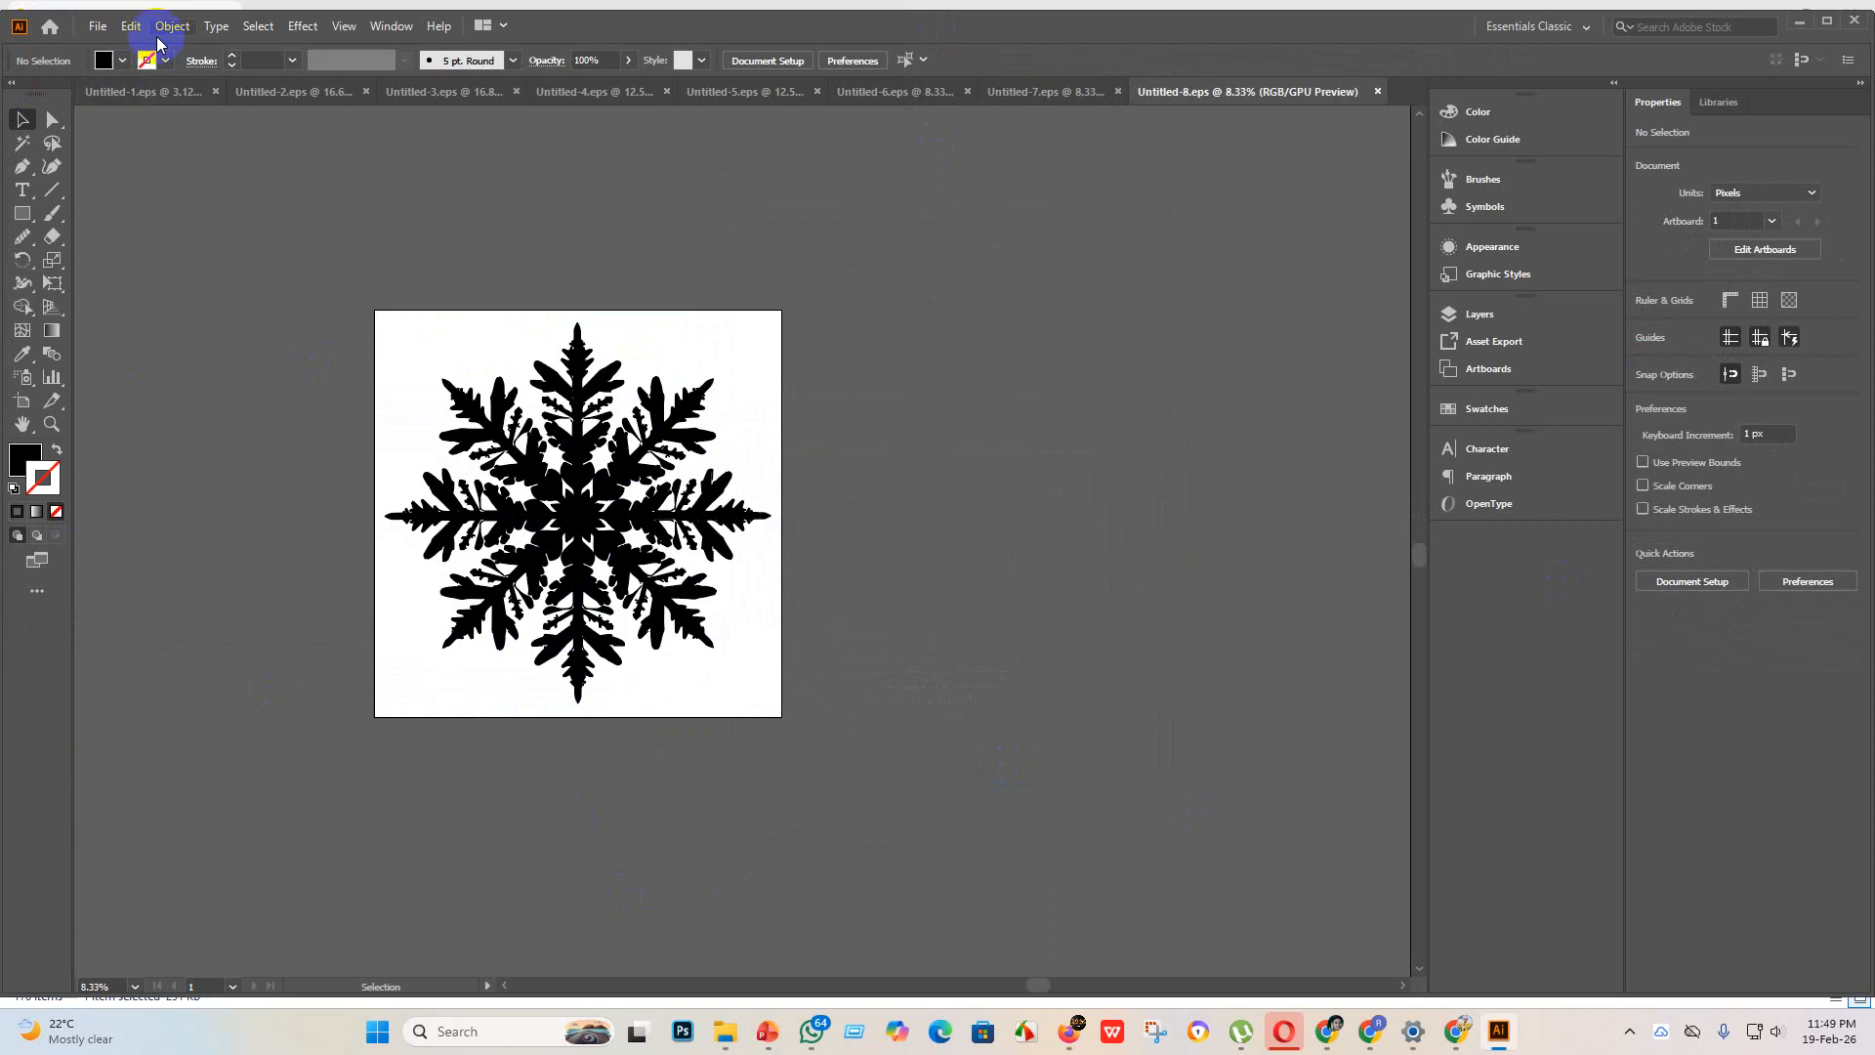
Step: Export the snowflake artwork as Untitled-8 in JPEG format using artboards, with RGB color, Maximum quality 10 and High (300 ppi) resolution
click(95, 26)
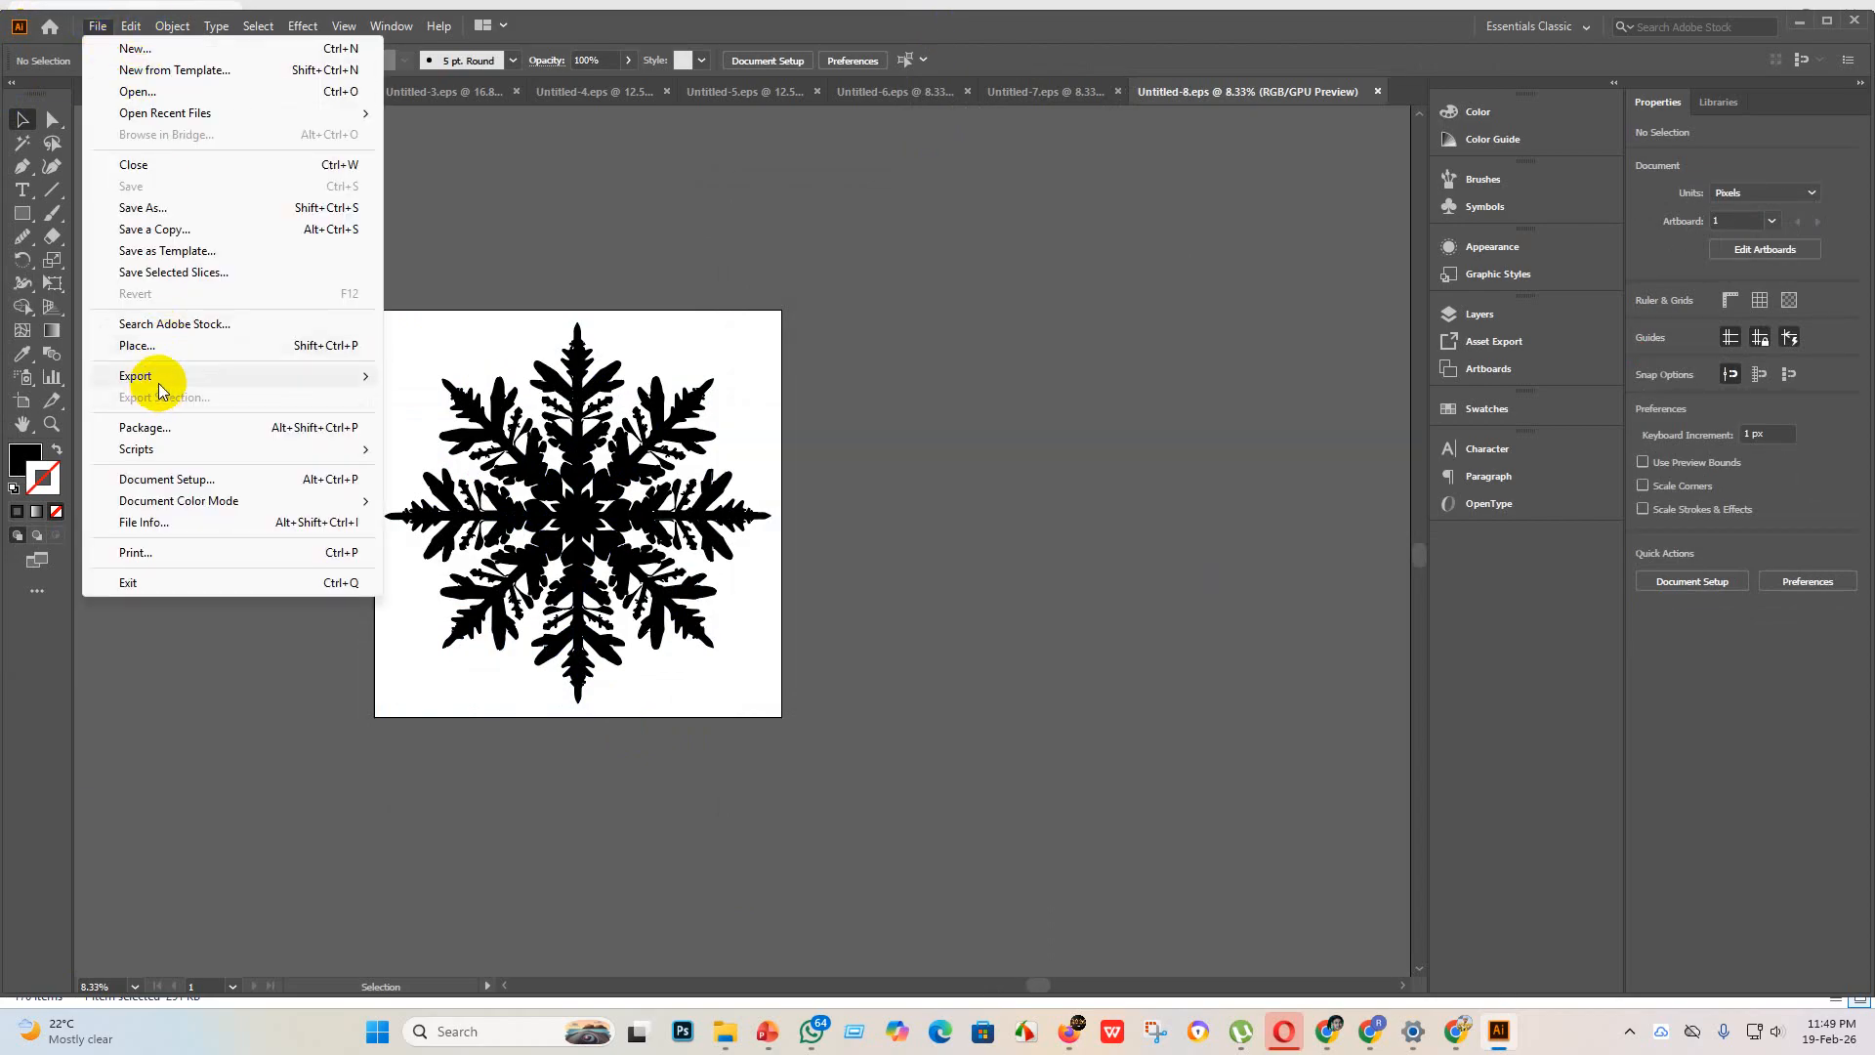
mouse_move(142, 377)
click(481, 399)
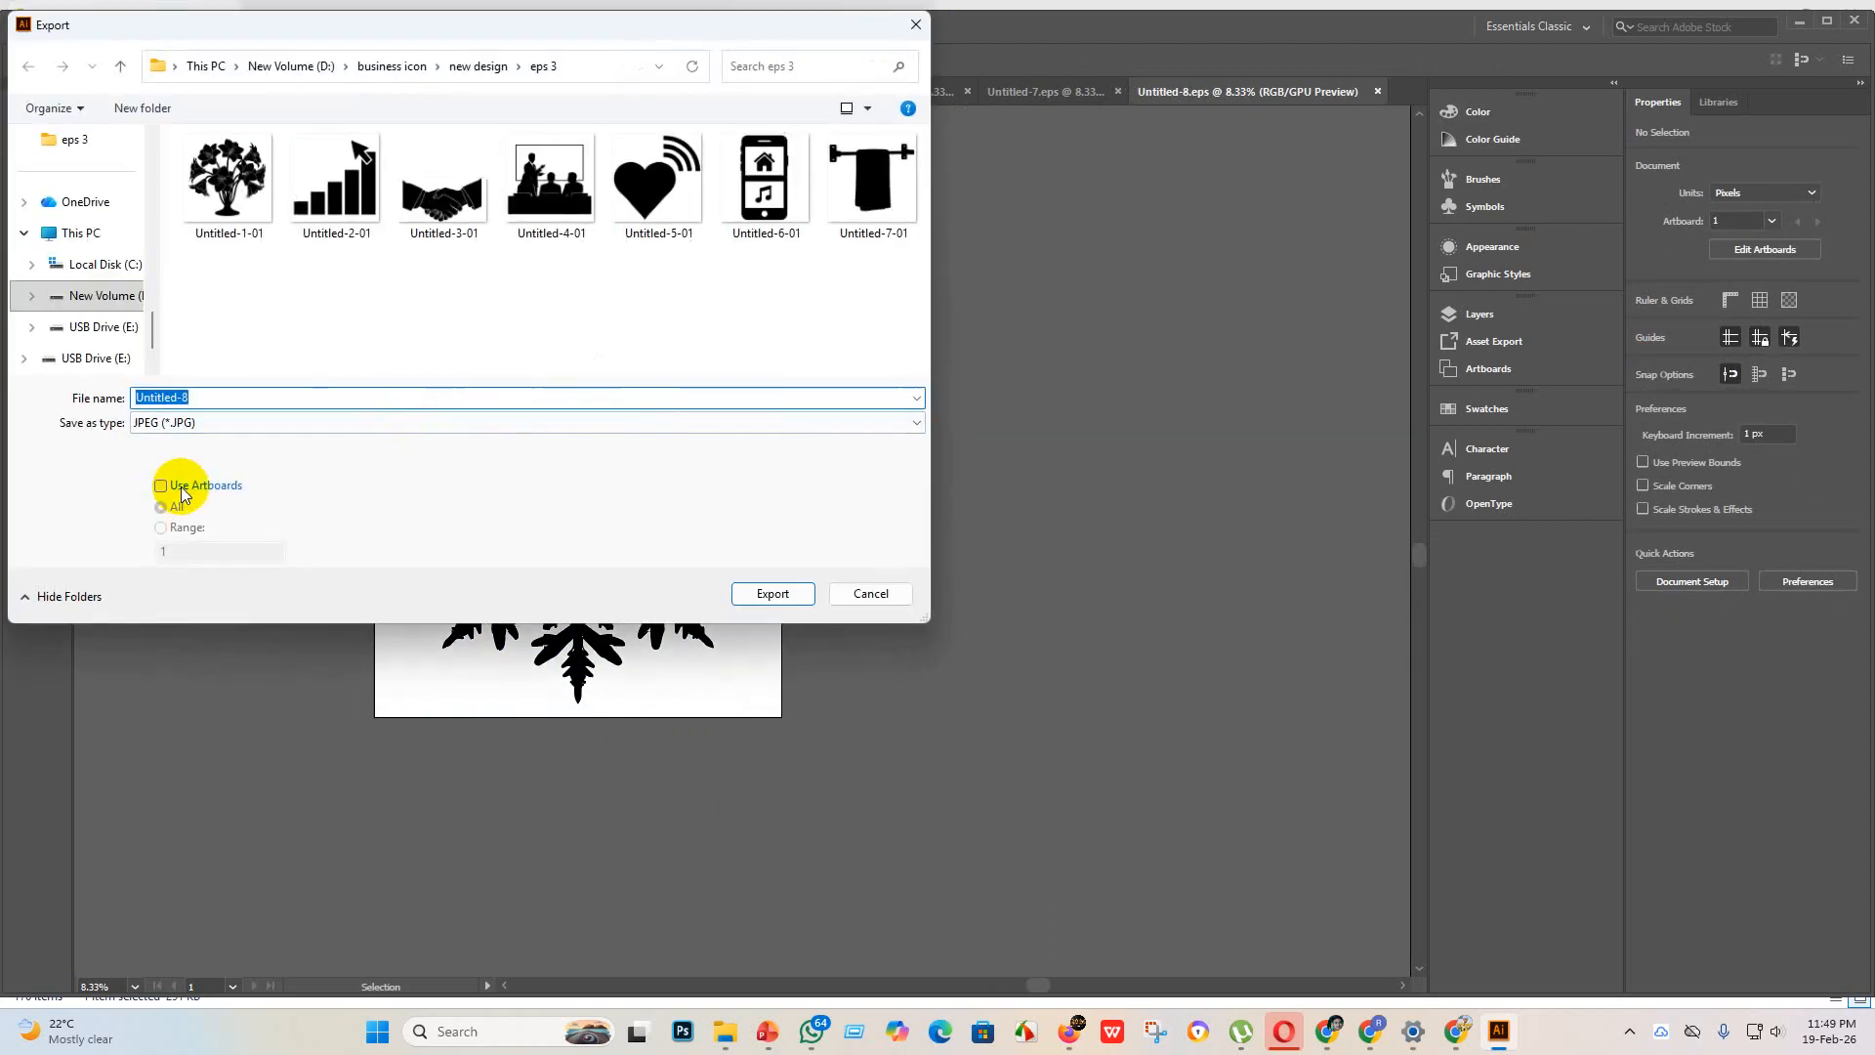
click(166, 486)
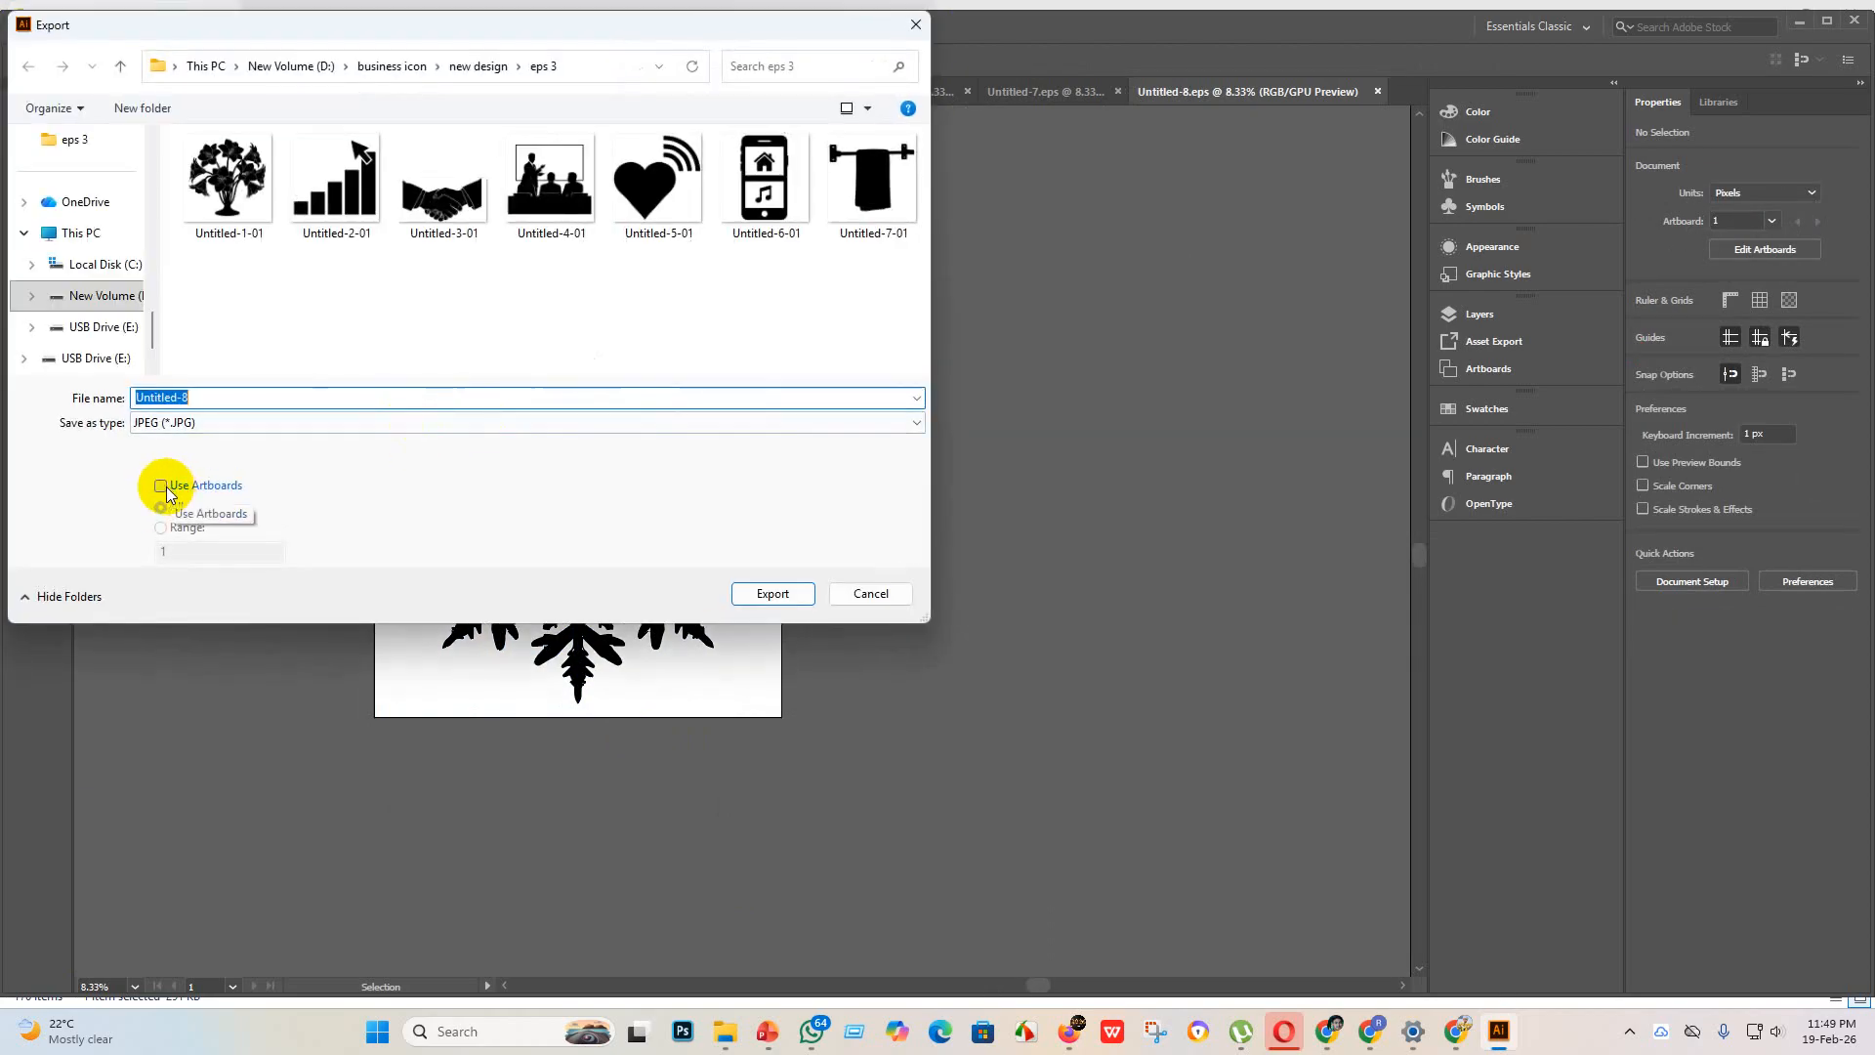
click(773, 594)
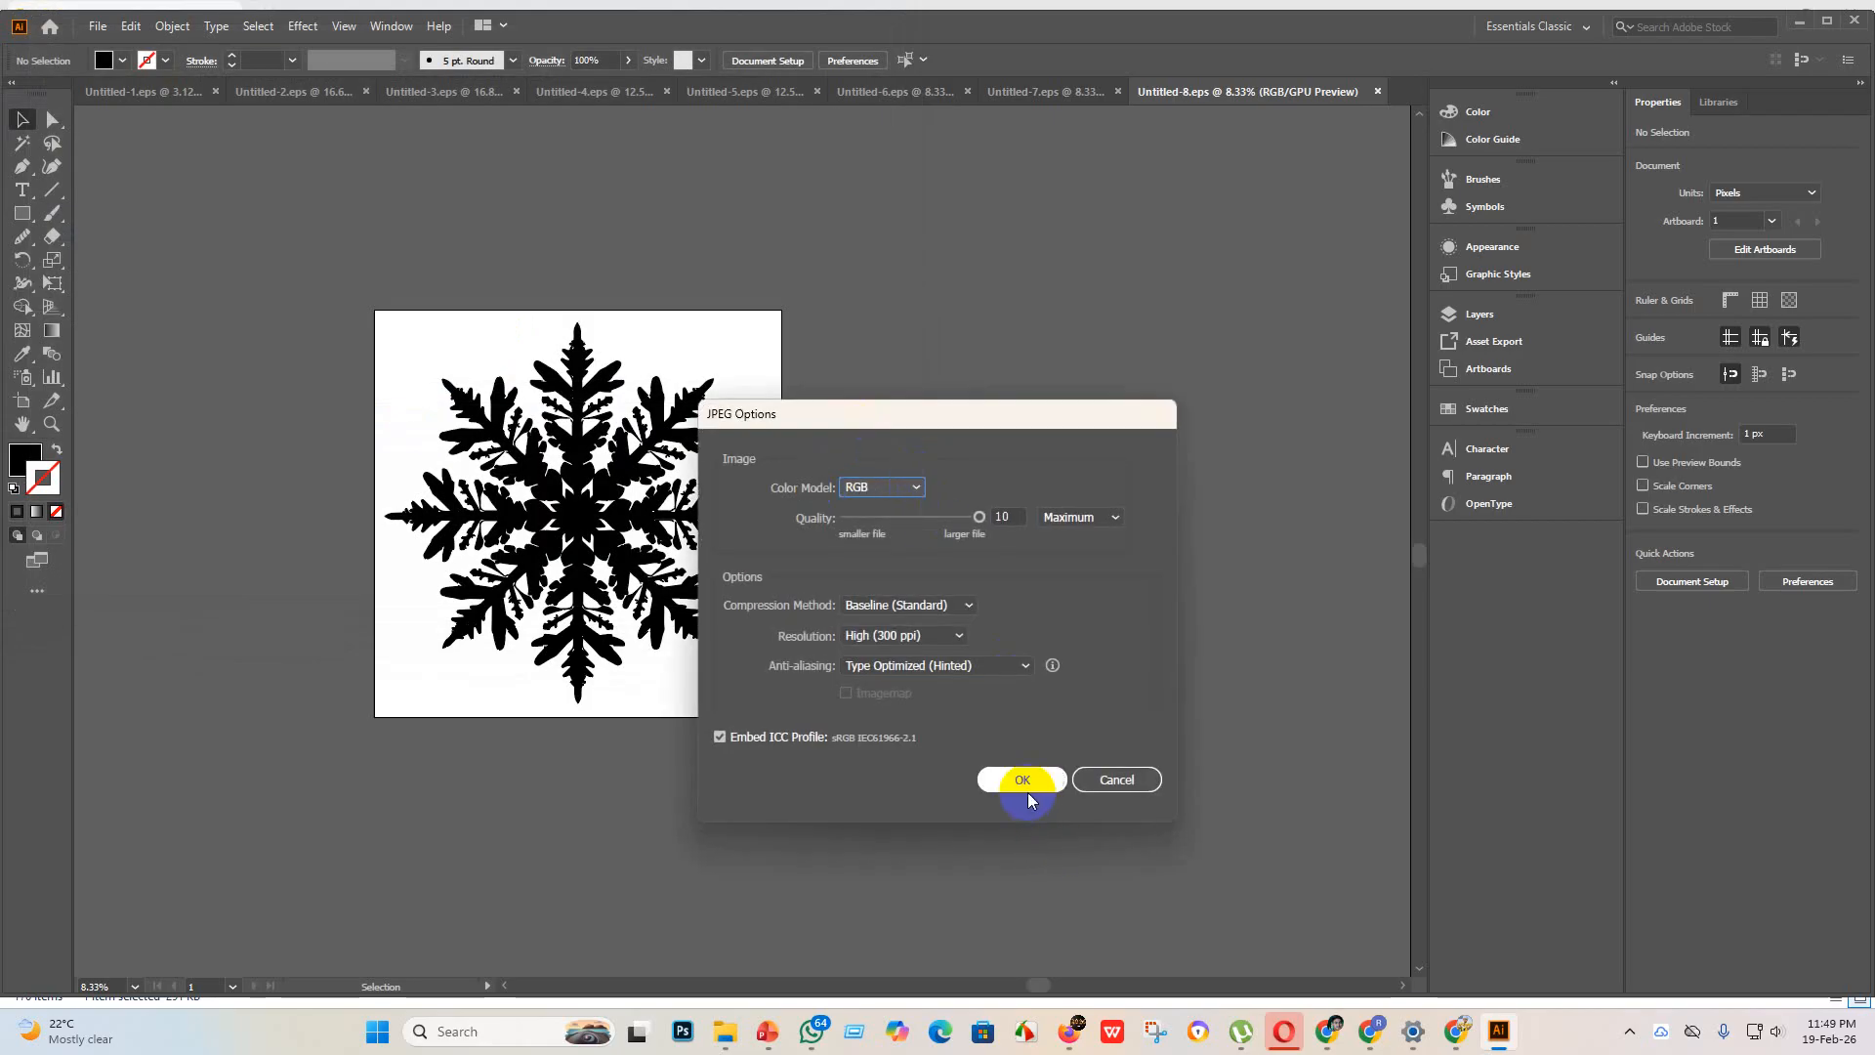
click(1027, 787)
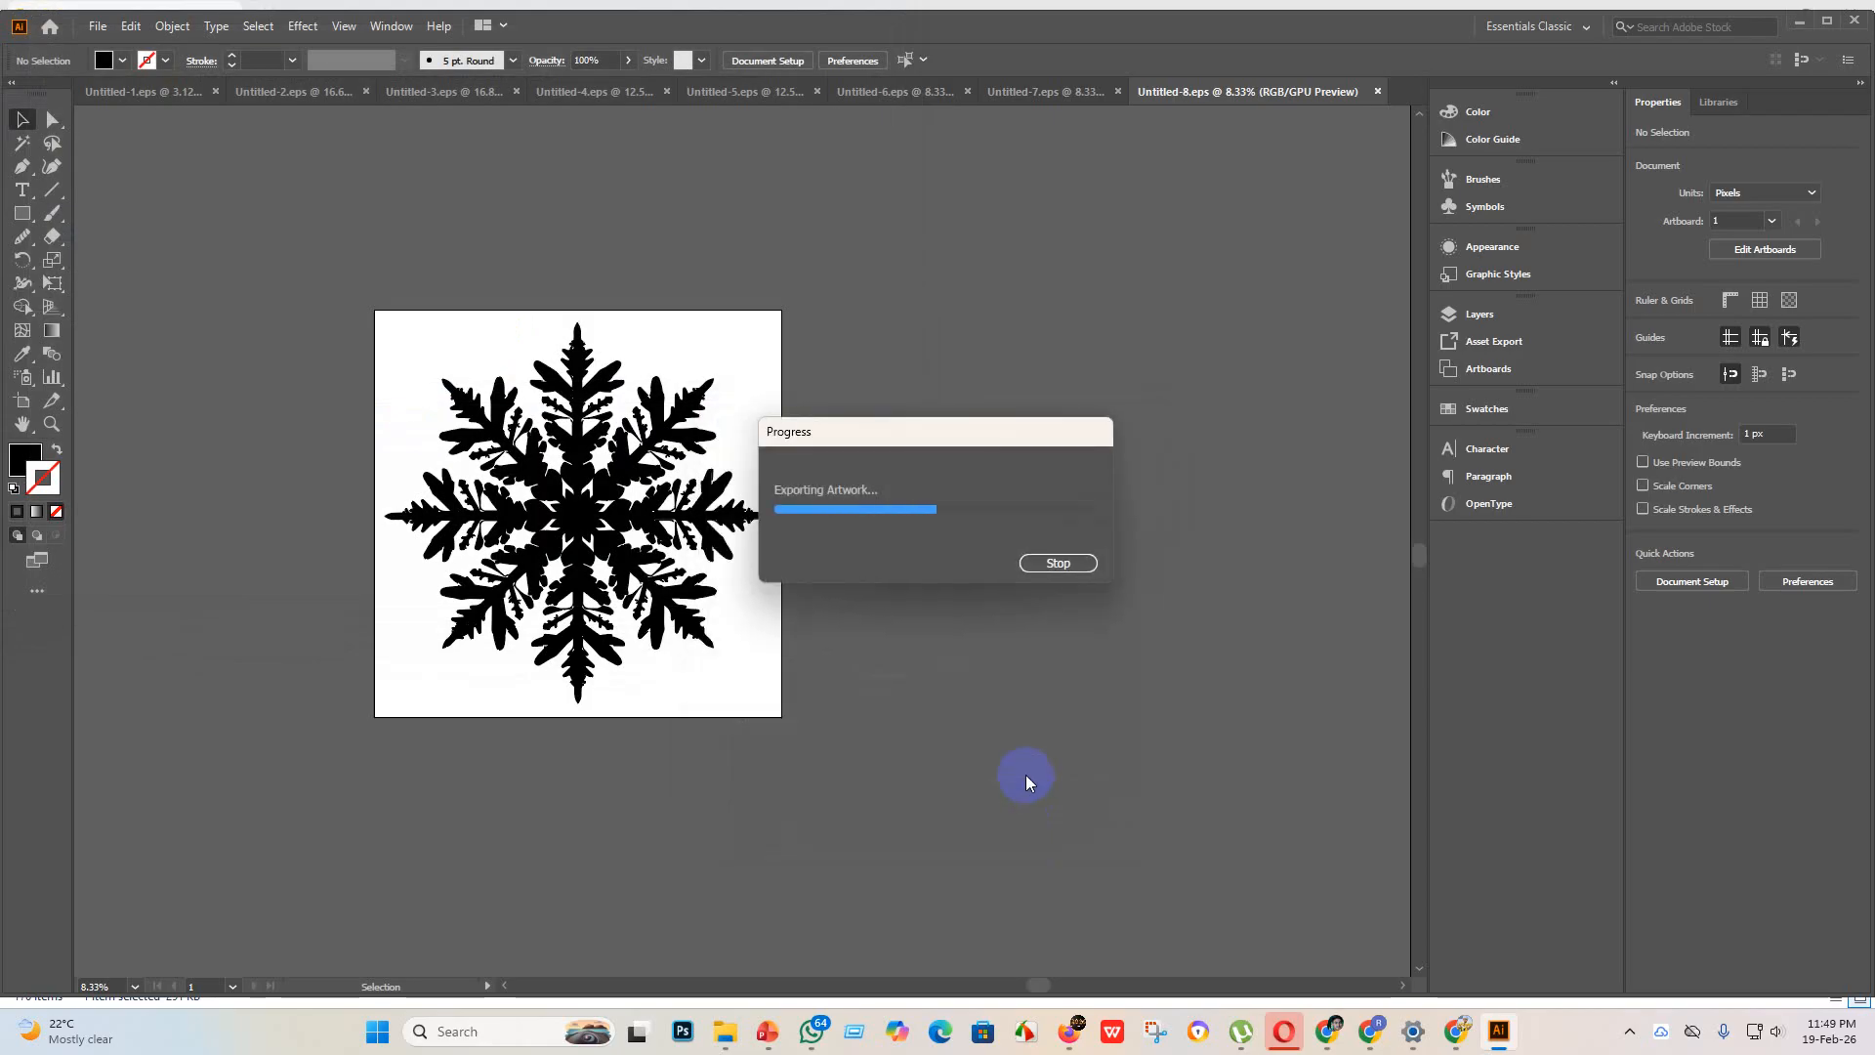
Step: Create a new 4000 x 4000 px RGB document with one artboard for the next icon
click(99, 28)
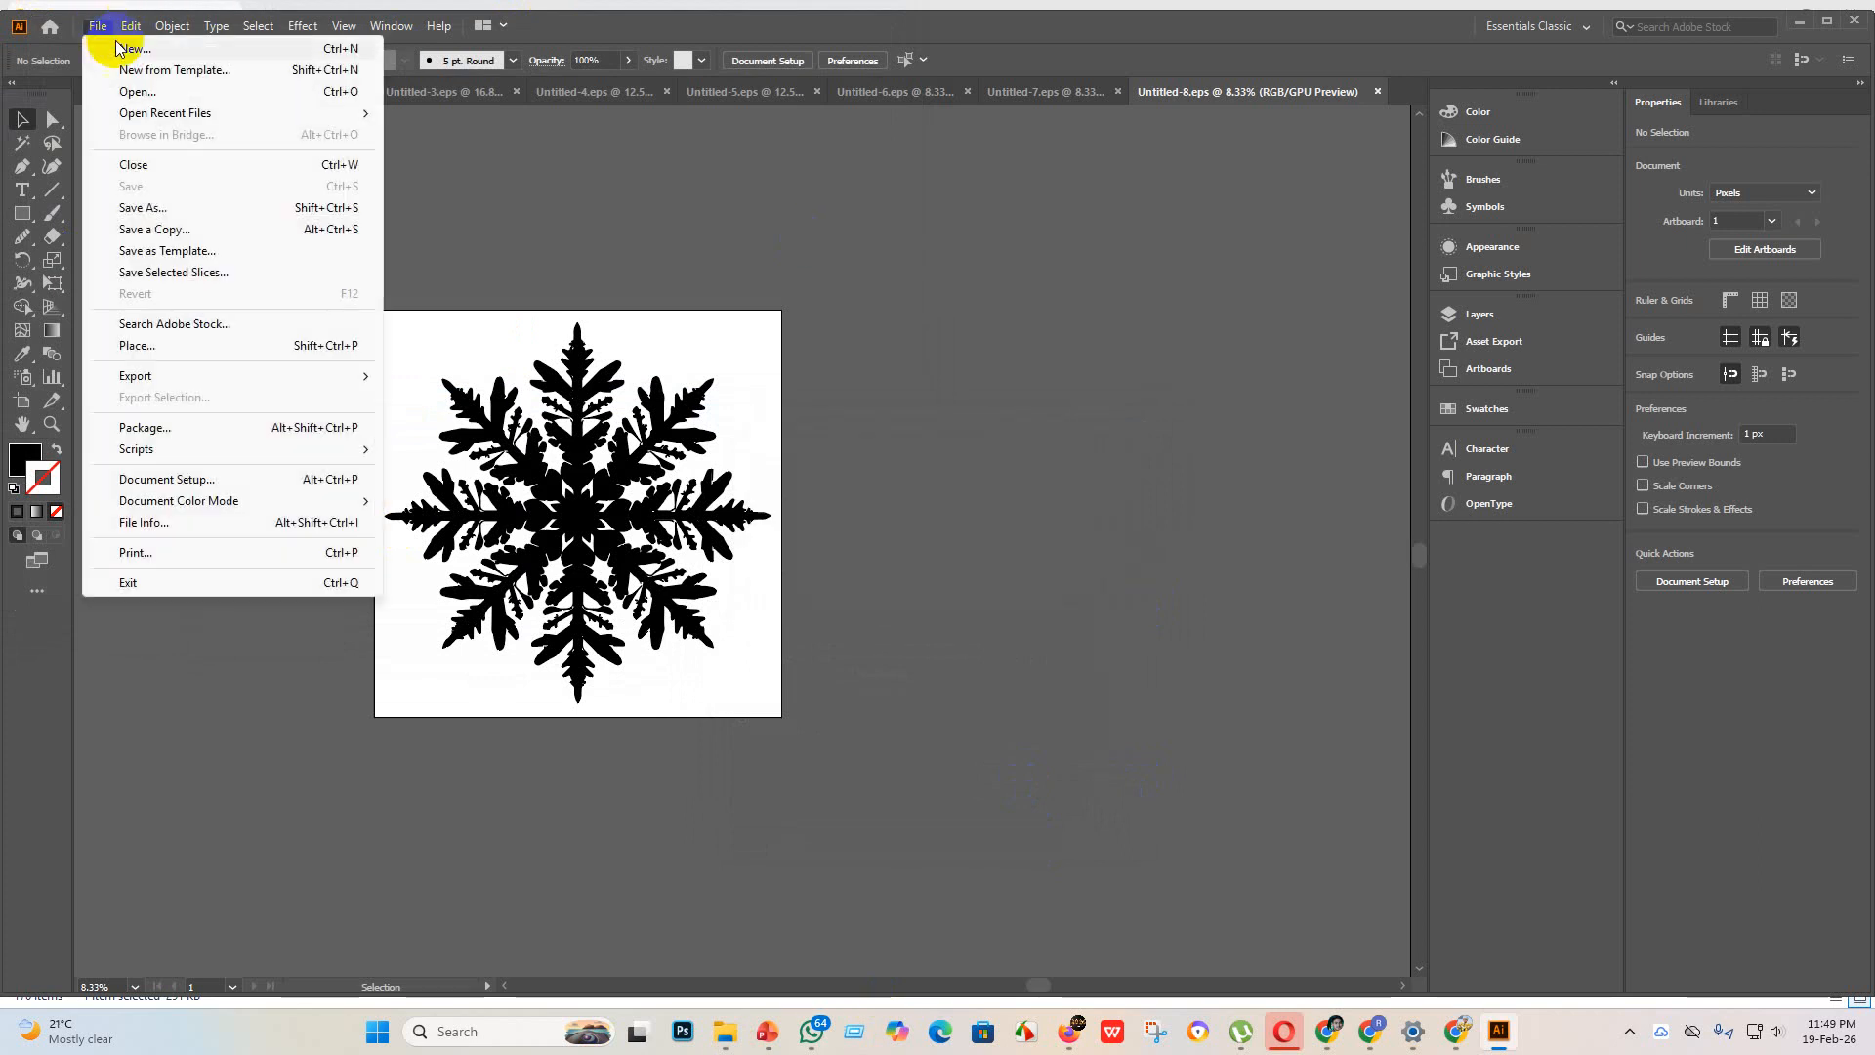
click(139, 52)
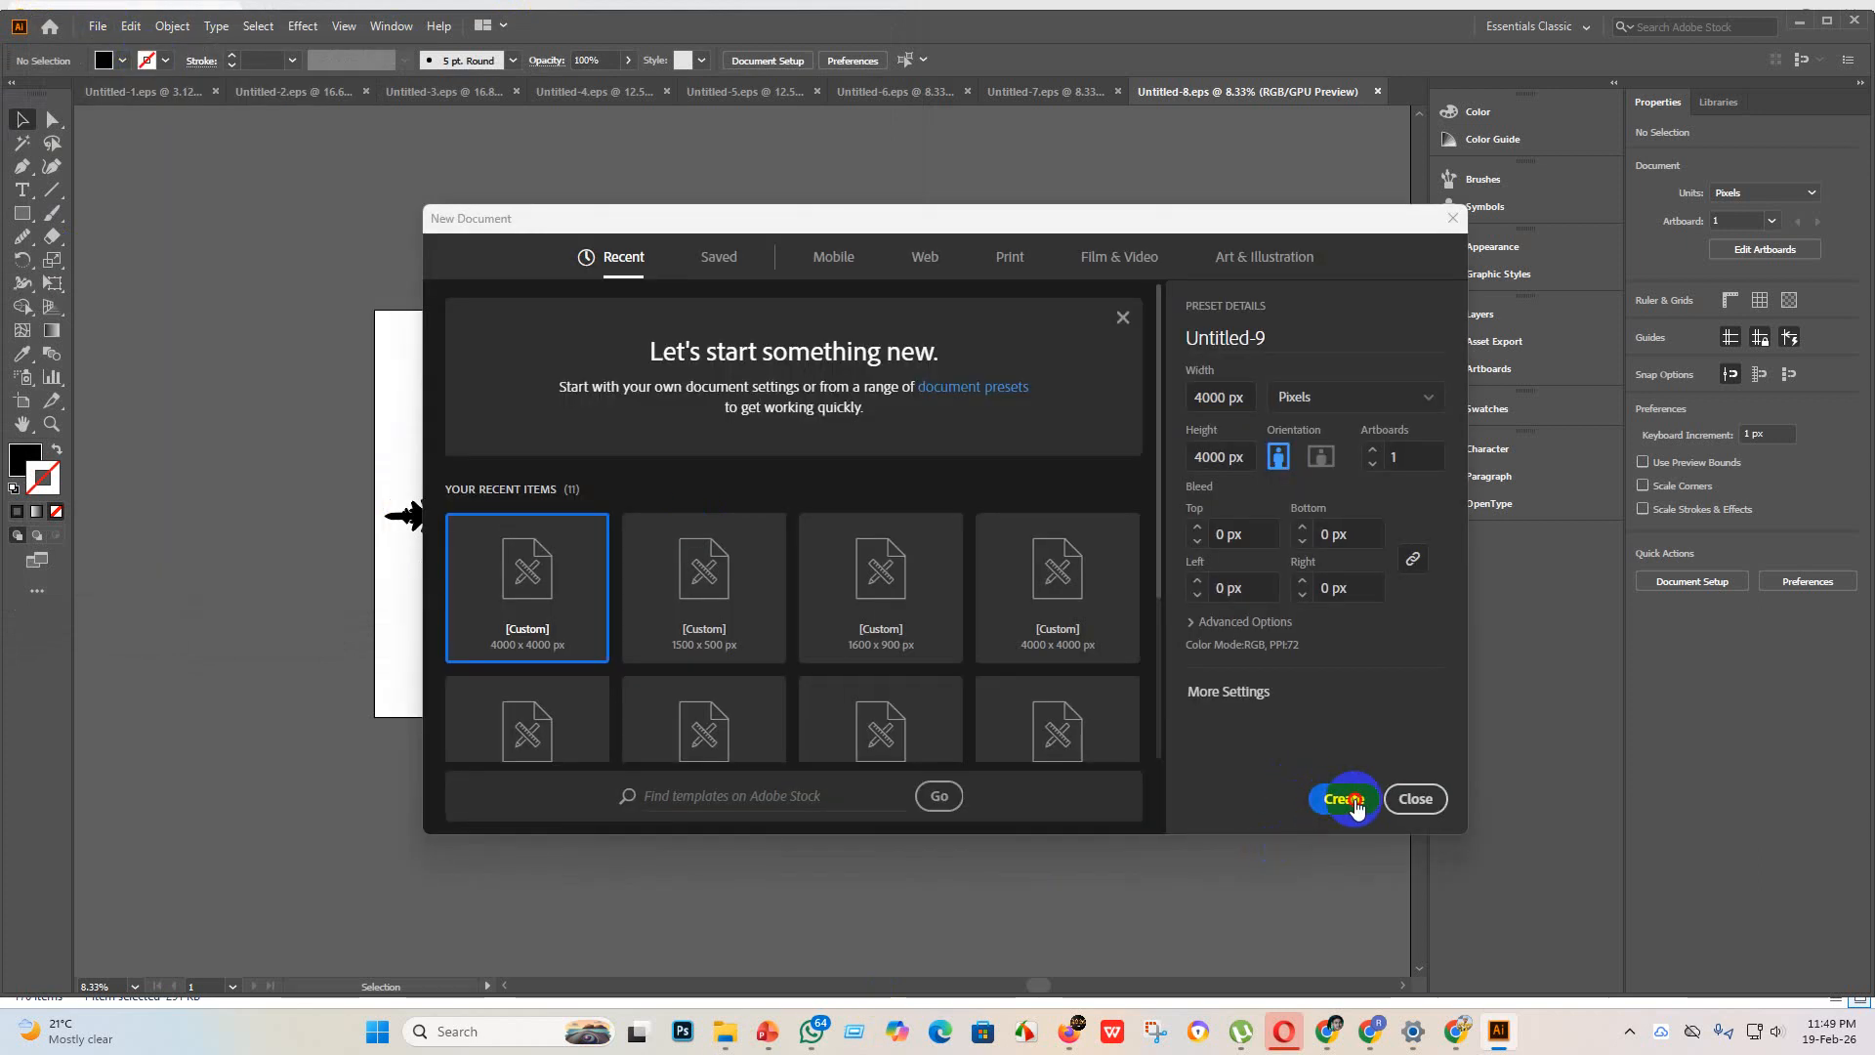
click(1346, 798)
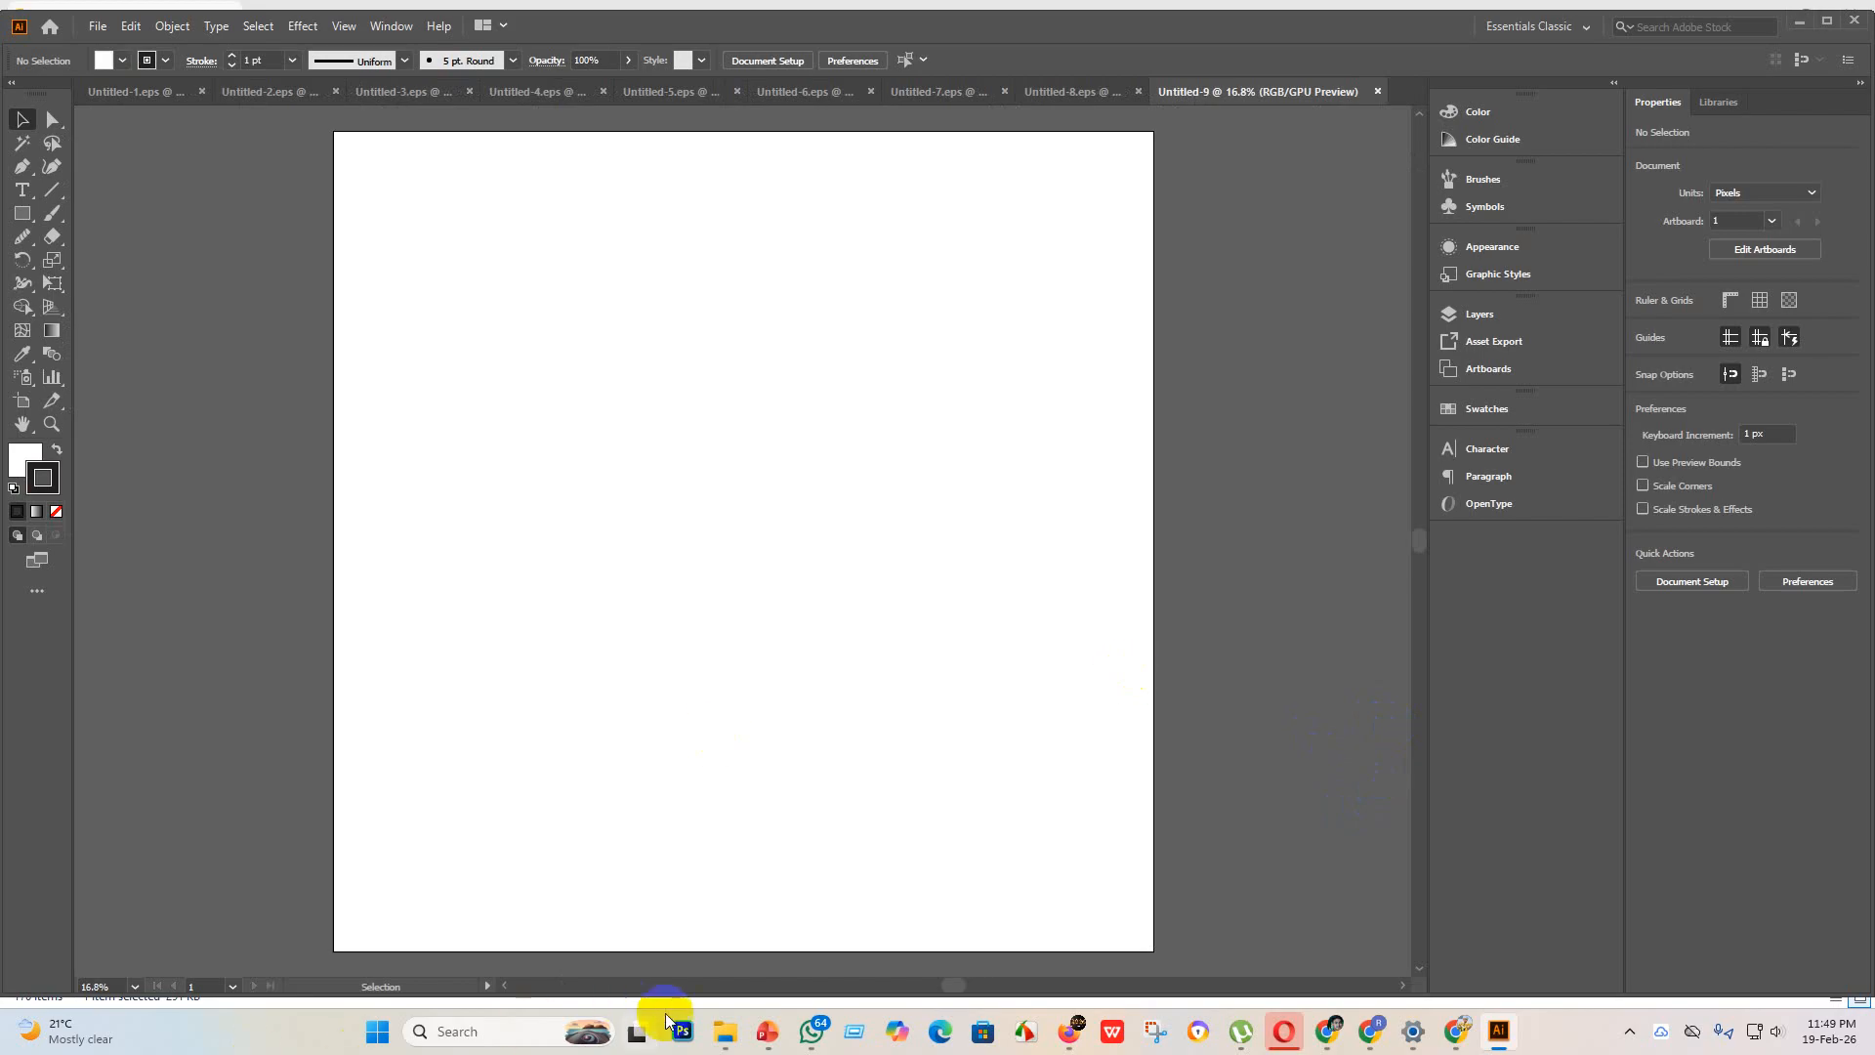
Step: Place the black oval speech bubble image from the "new design" folder and enlarge it to about 3331 px square
mouse_move(732, 1045)
click(690, 929)
scroll(733, 502, up, 1)
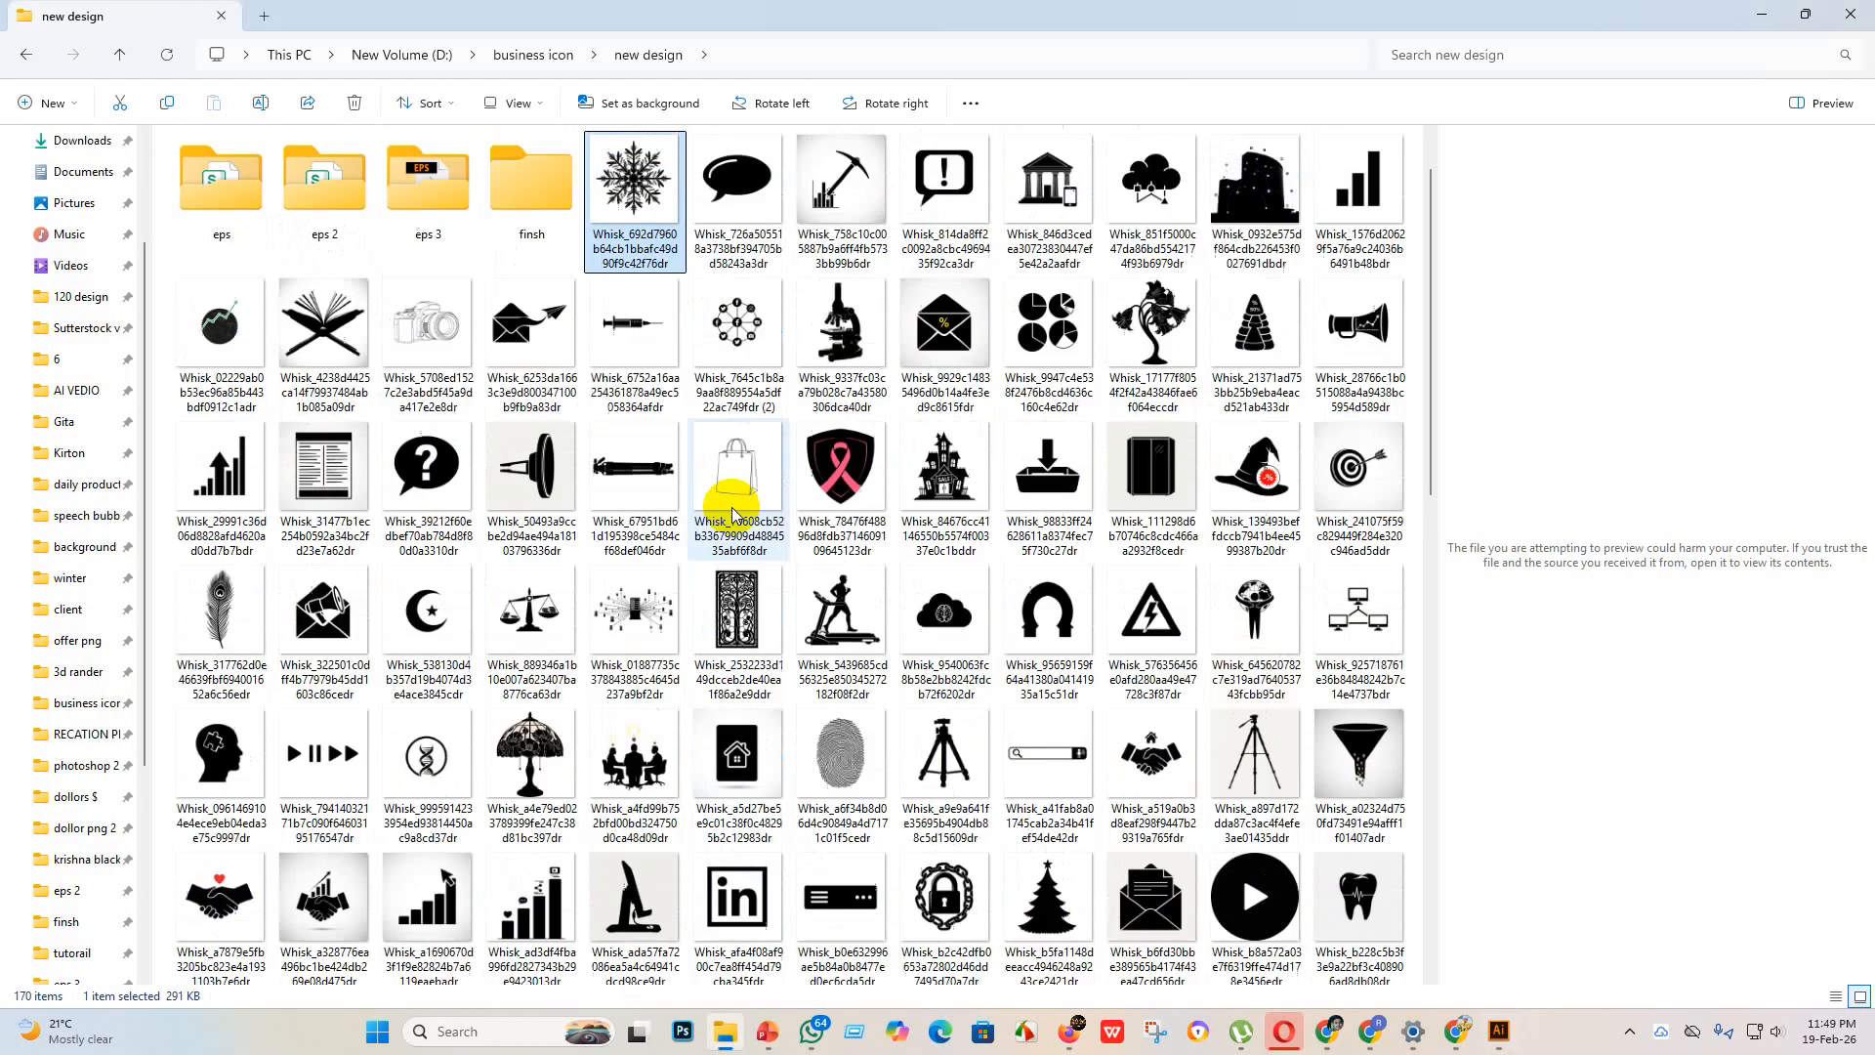
drag(654, 181, 1549, 1035)
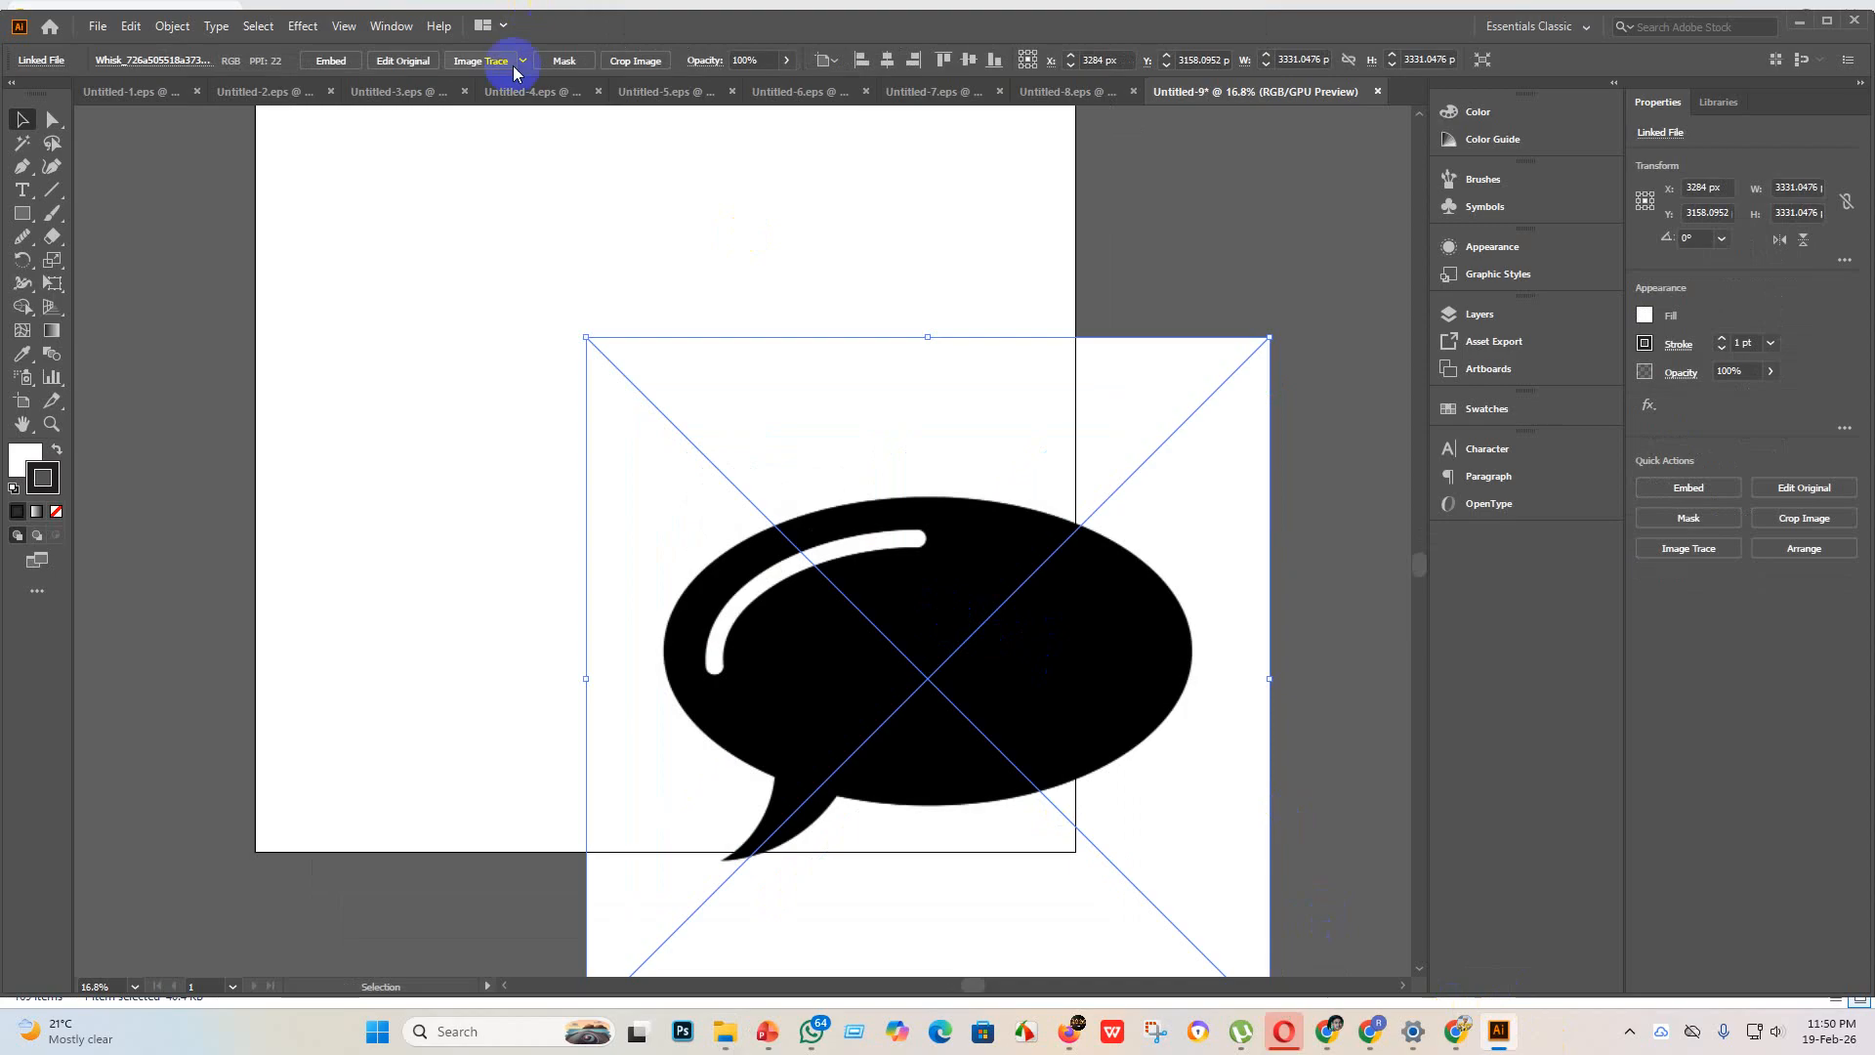
Step: Embed the speech bubble image, trace it with the Silhouettes preset and expand the tracing into vector shapes
click(331, 60)
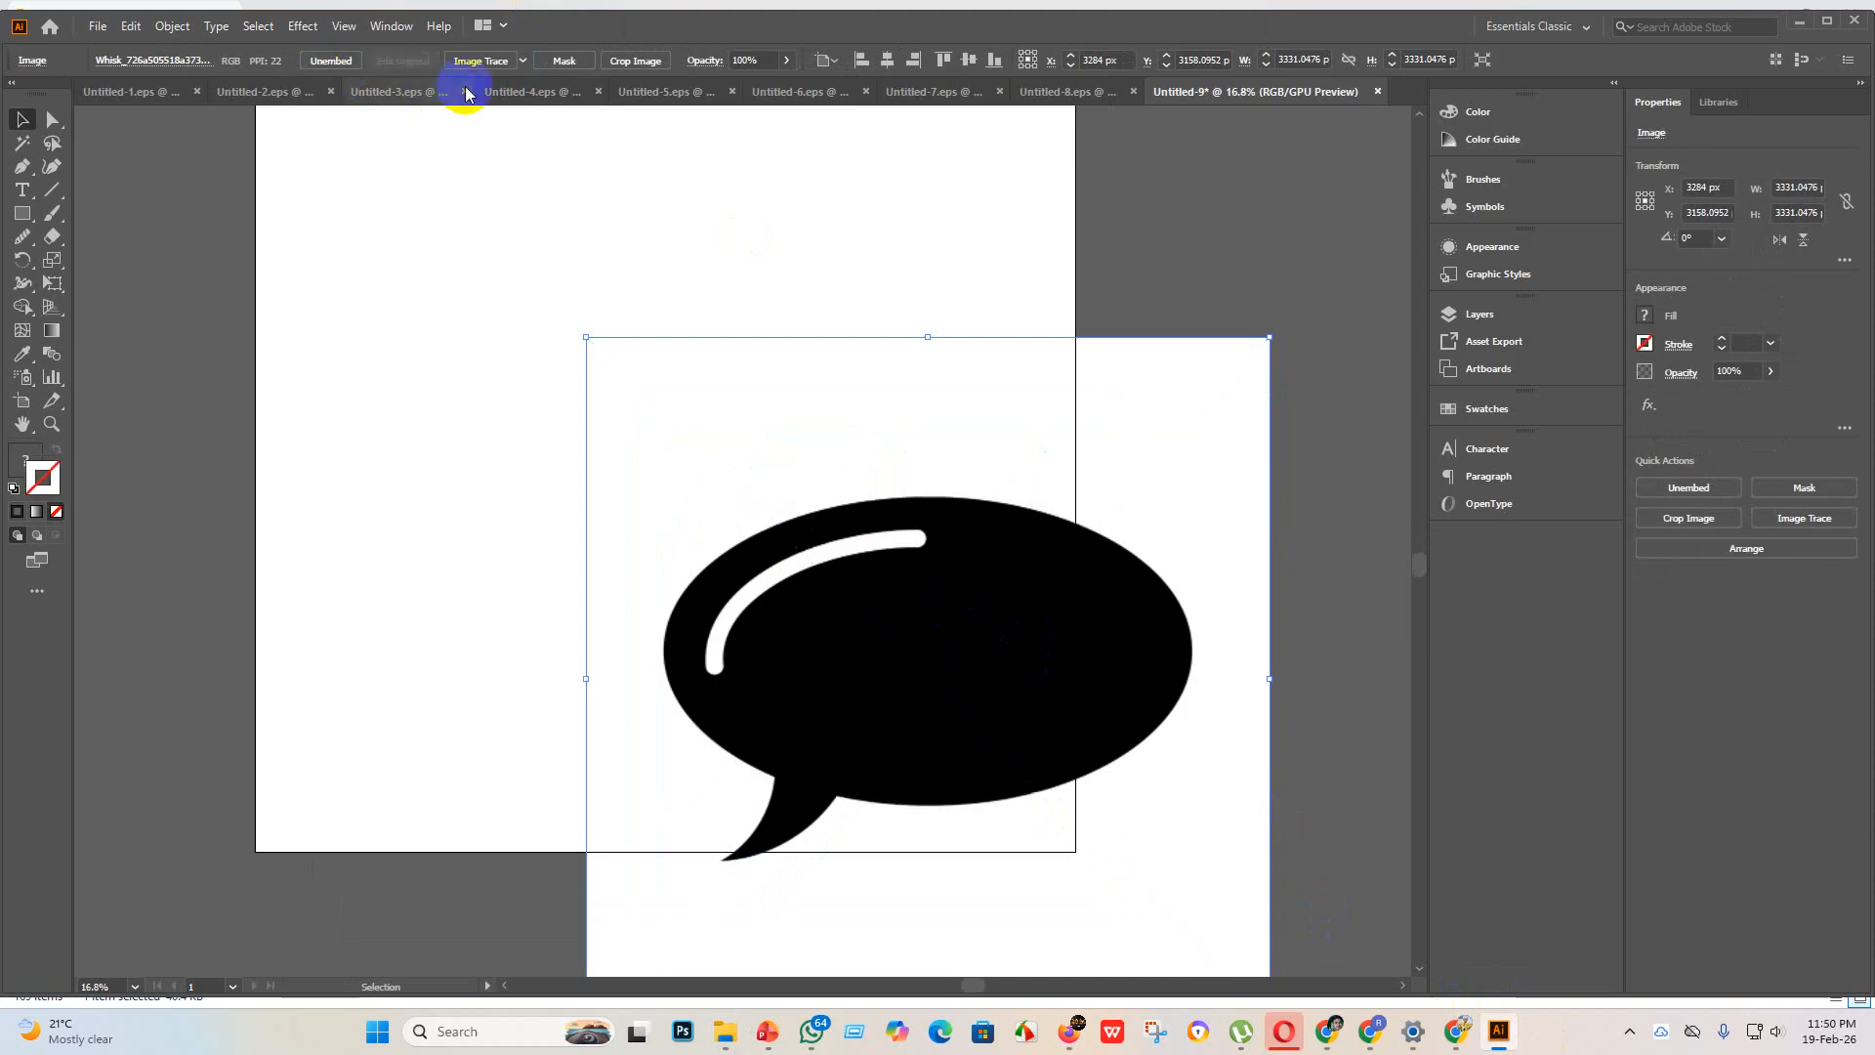
click(522, 62)
click(586, 302)
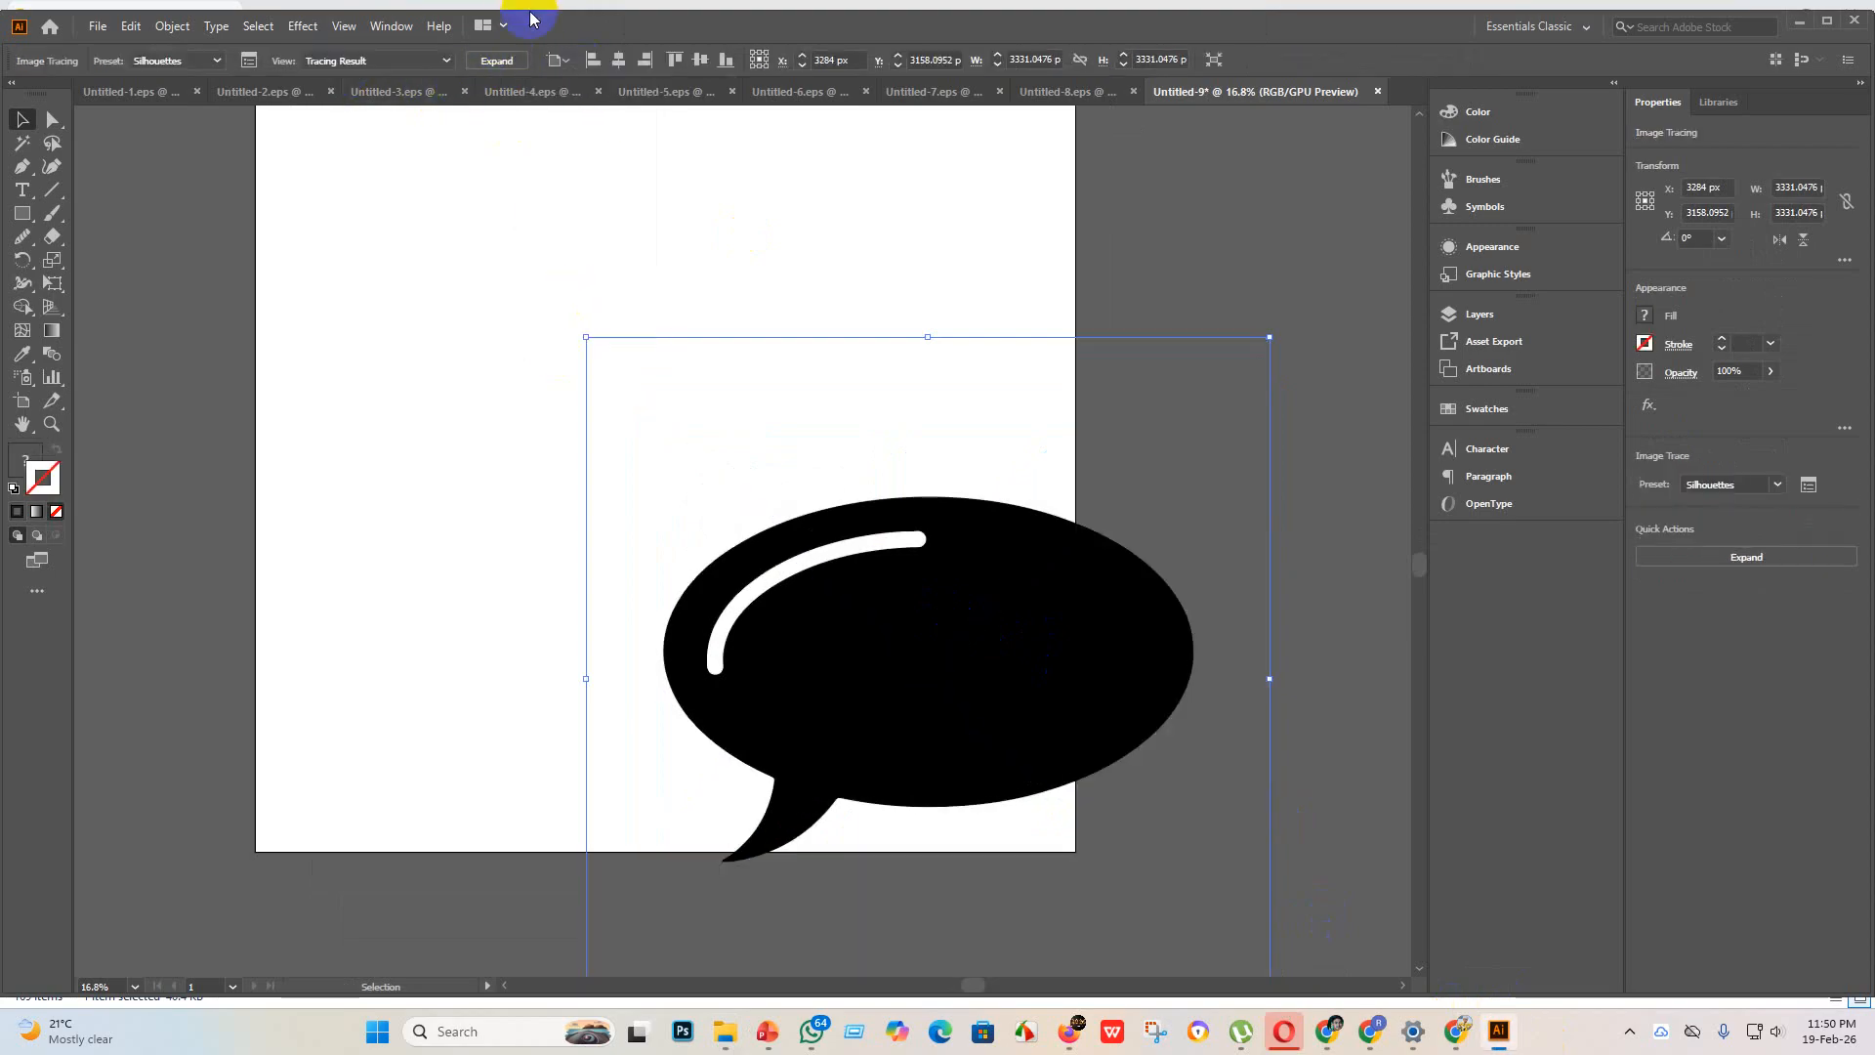
click(498, 60)
Step: Move the traced speech bubble into the artboard's upper half and place a duplicate of it diagonally below to the right
scroll(967, 854, up, 1)
mouse_move(955, 841)
mouse_down()
mouse_move(628, 430)
mouse_move(661, 539)
mouse_up()
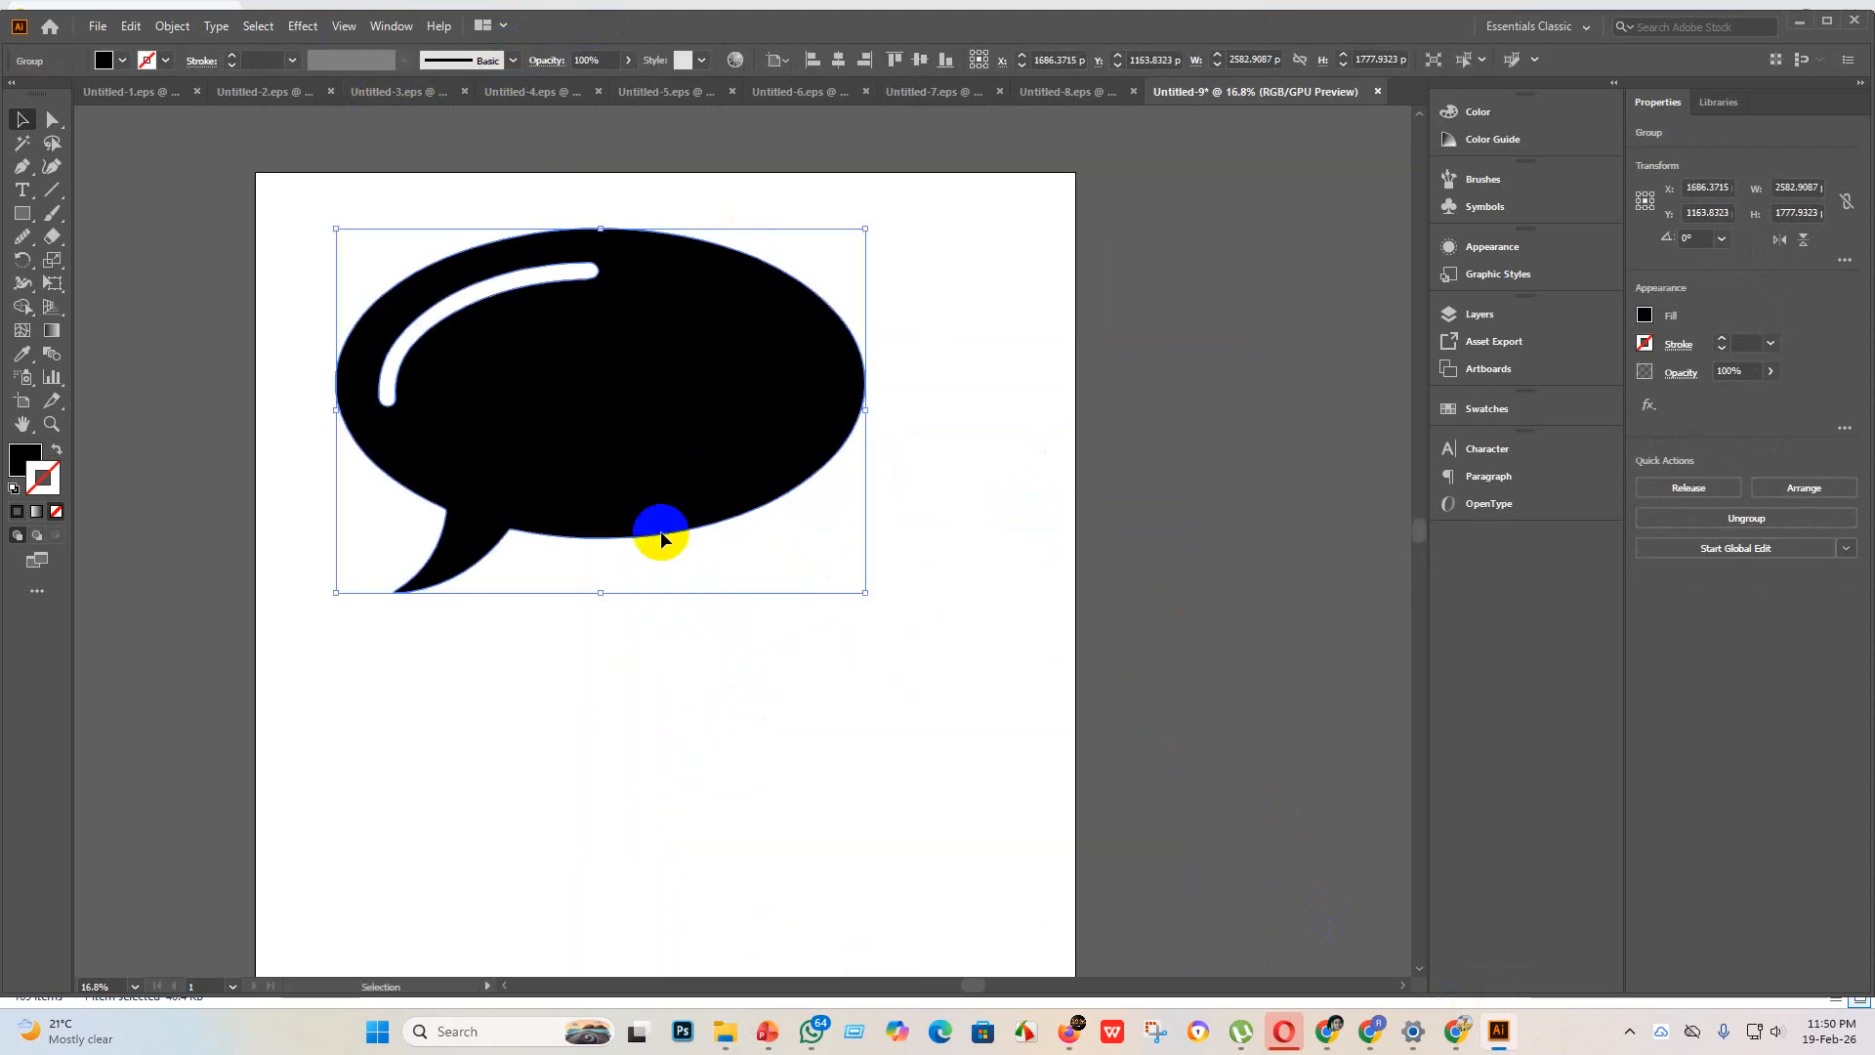
drag(679, 476, 866, 828)
click(1367, 734)
Step: Flip the lower speech bubble horizontally, shift it left beneath the first one, and group both bubbles
scroll(1158, 757, down, 5)
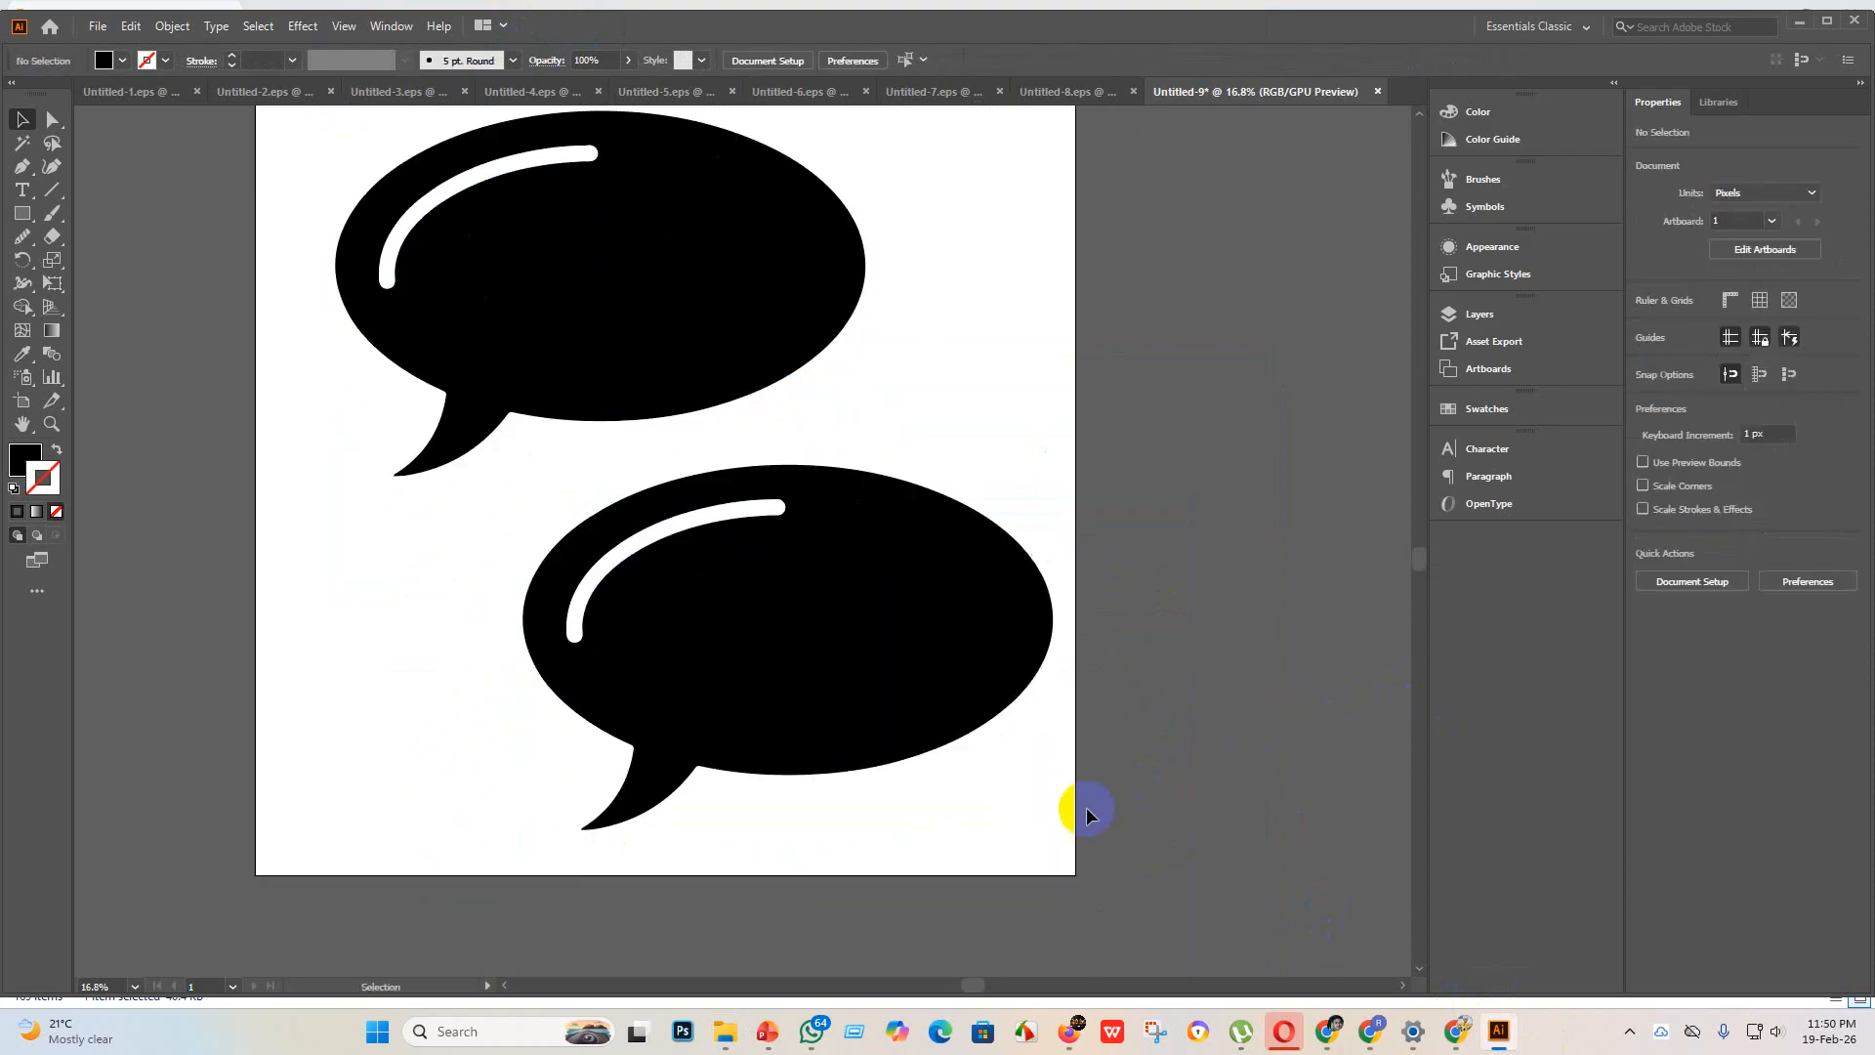
scroll(1002, 812, down, 1)
click(887, 694)
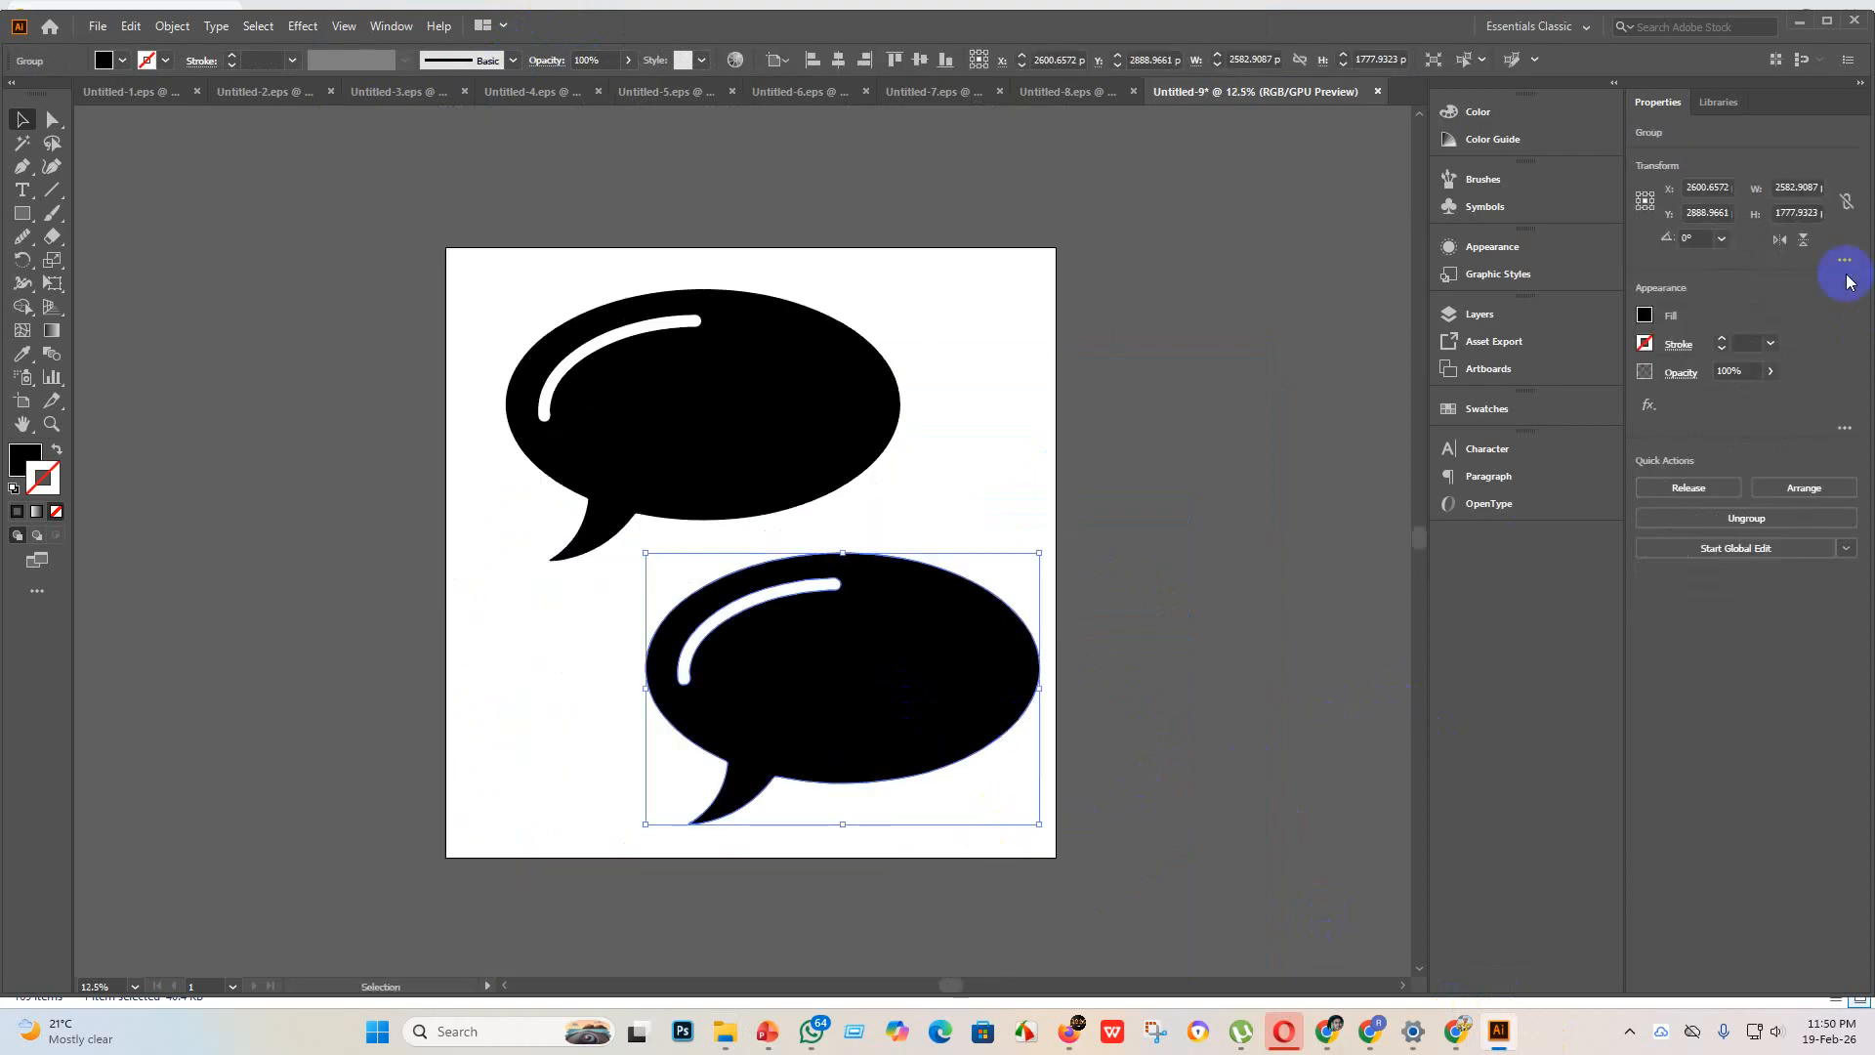
click(1777, 240)
drag(992, 678, 933, 686)
click(1077, 734)
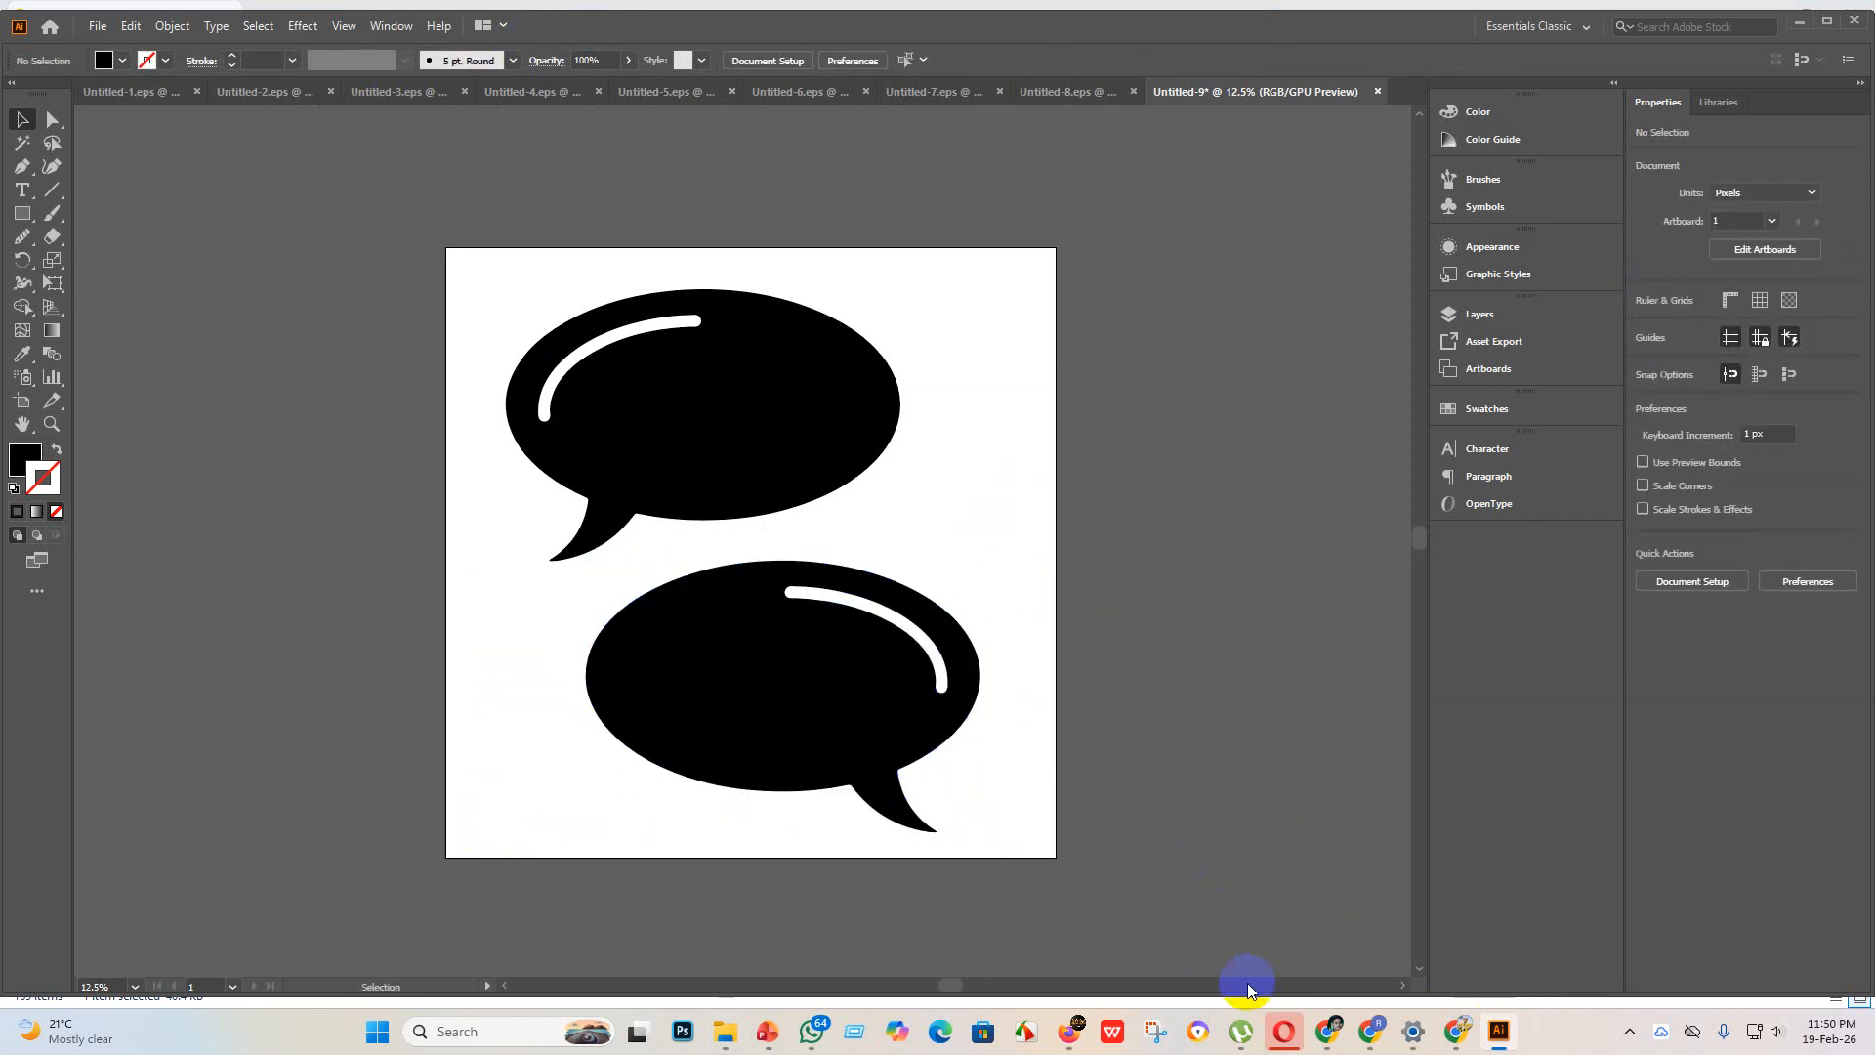
drag(1229, 977, 537, 298)
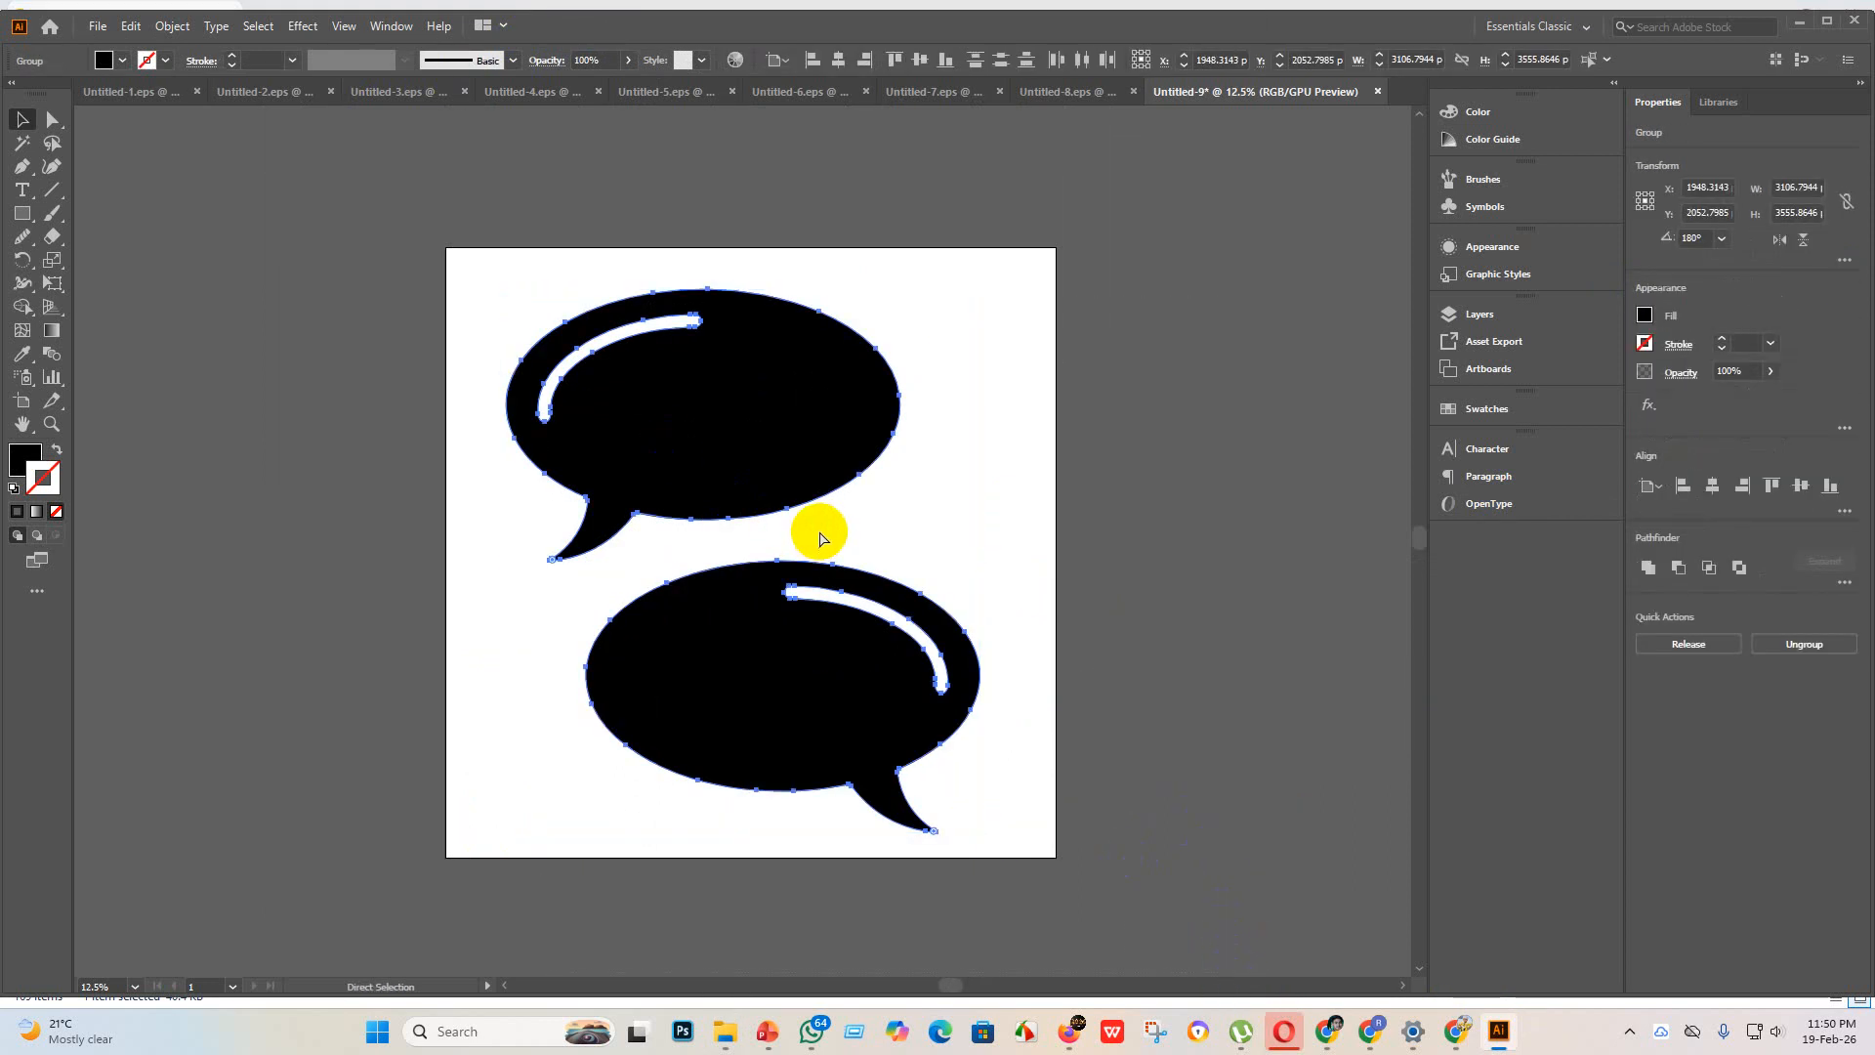
Step: Save the speech bubble artwork as Untitled-9 in Illustrator EPS format in the "eps 3" folder, using the Illustrator 10 EPS version
click(98, 25)
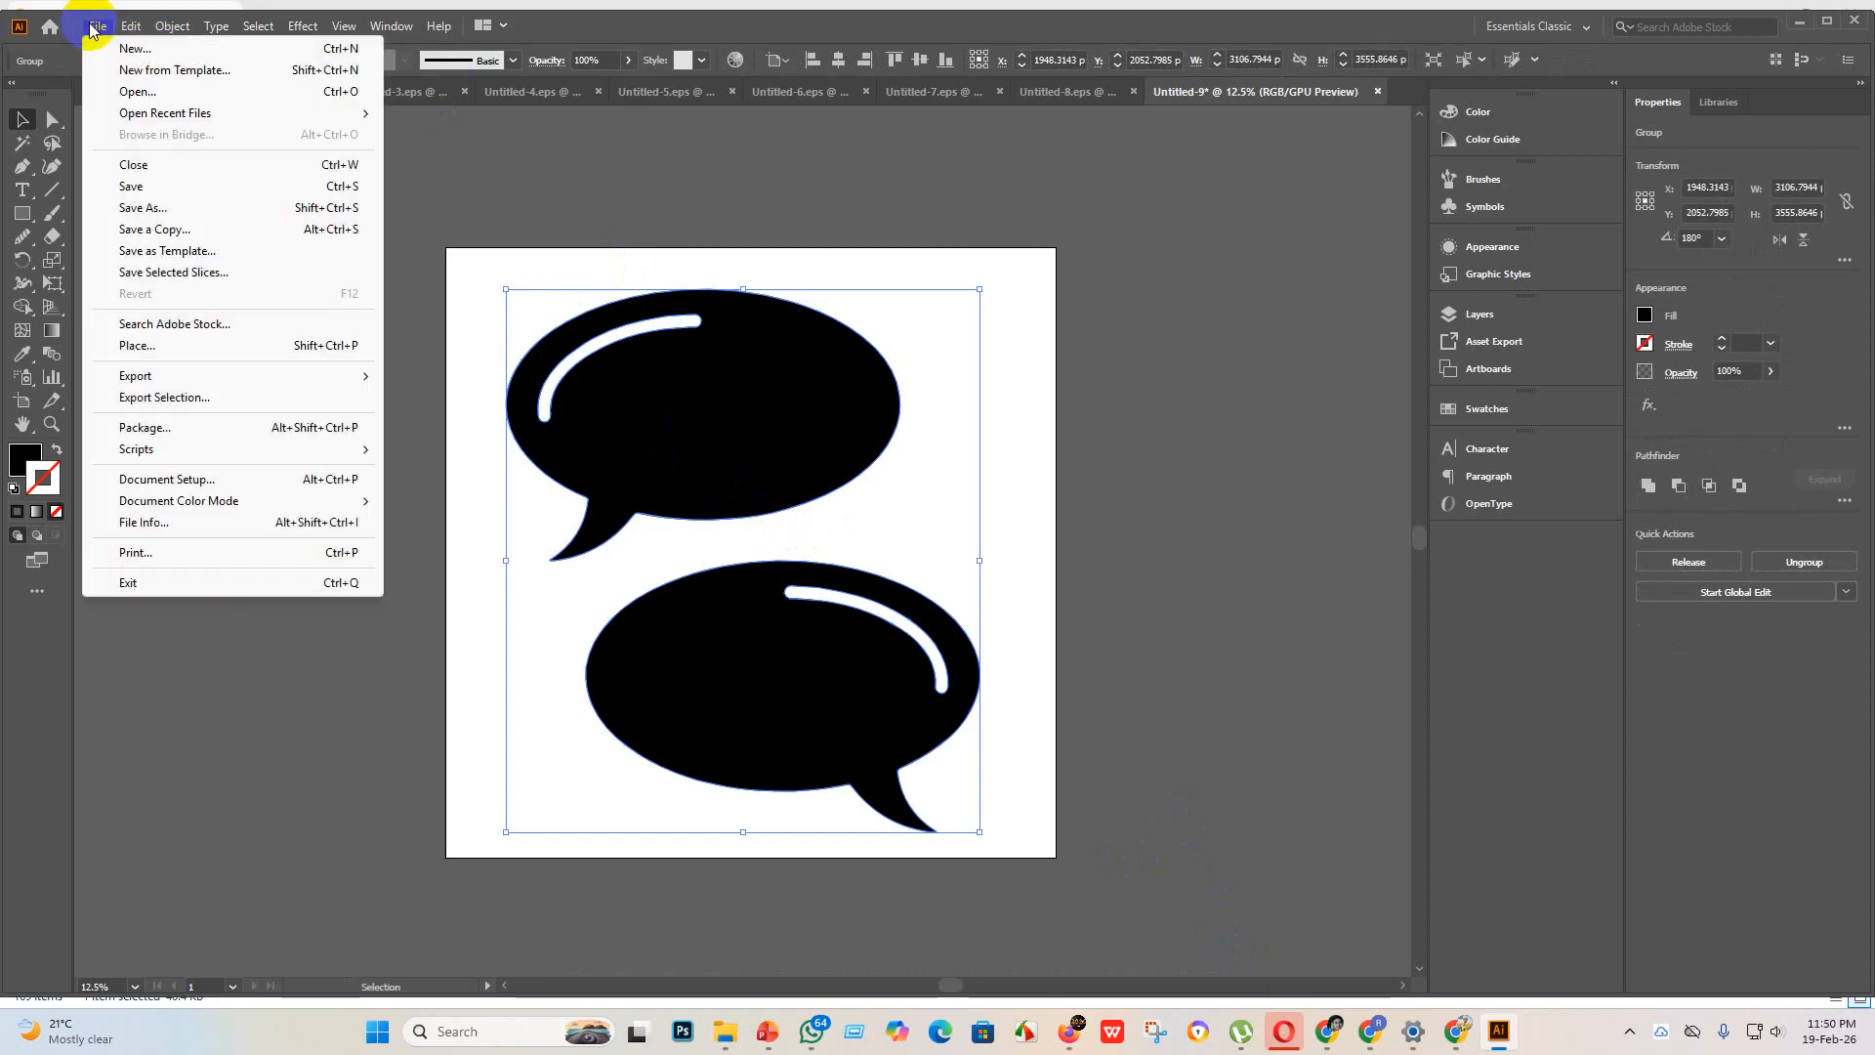
click(148, 189)
click(238, 422)
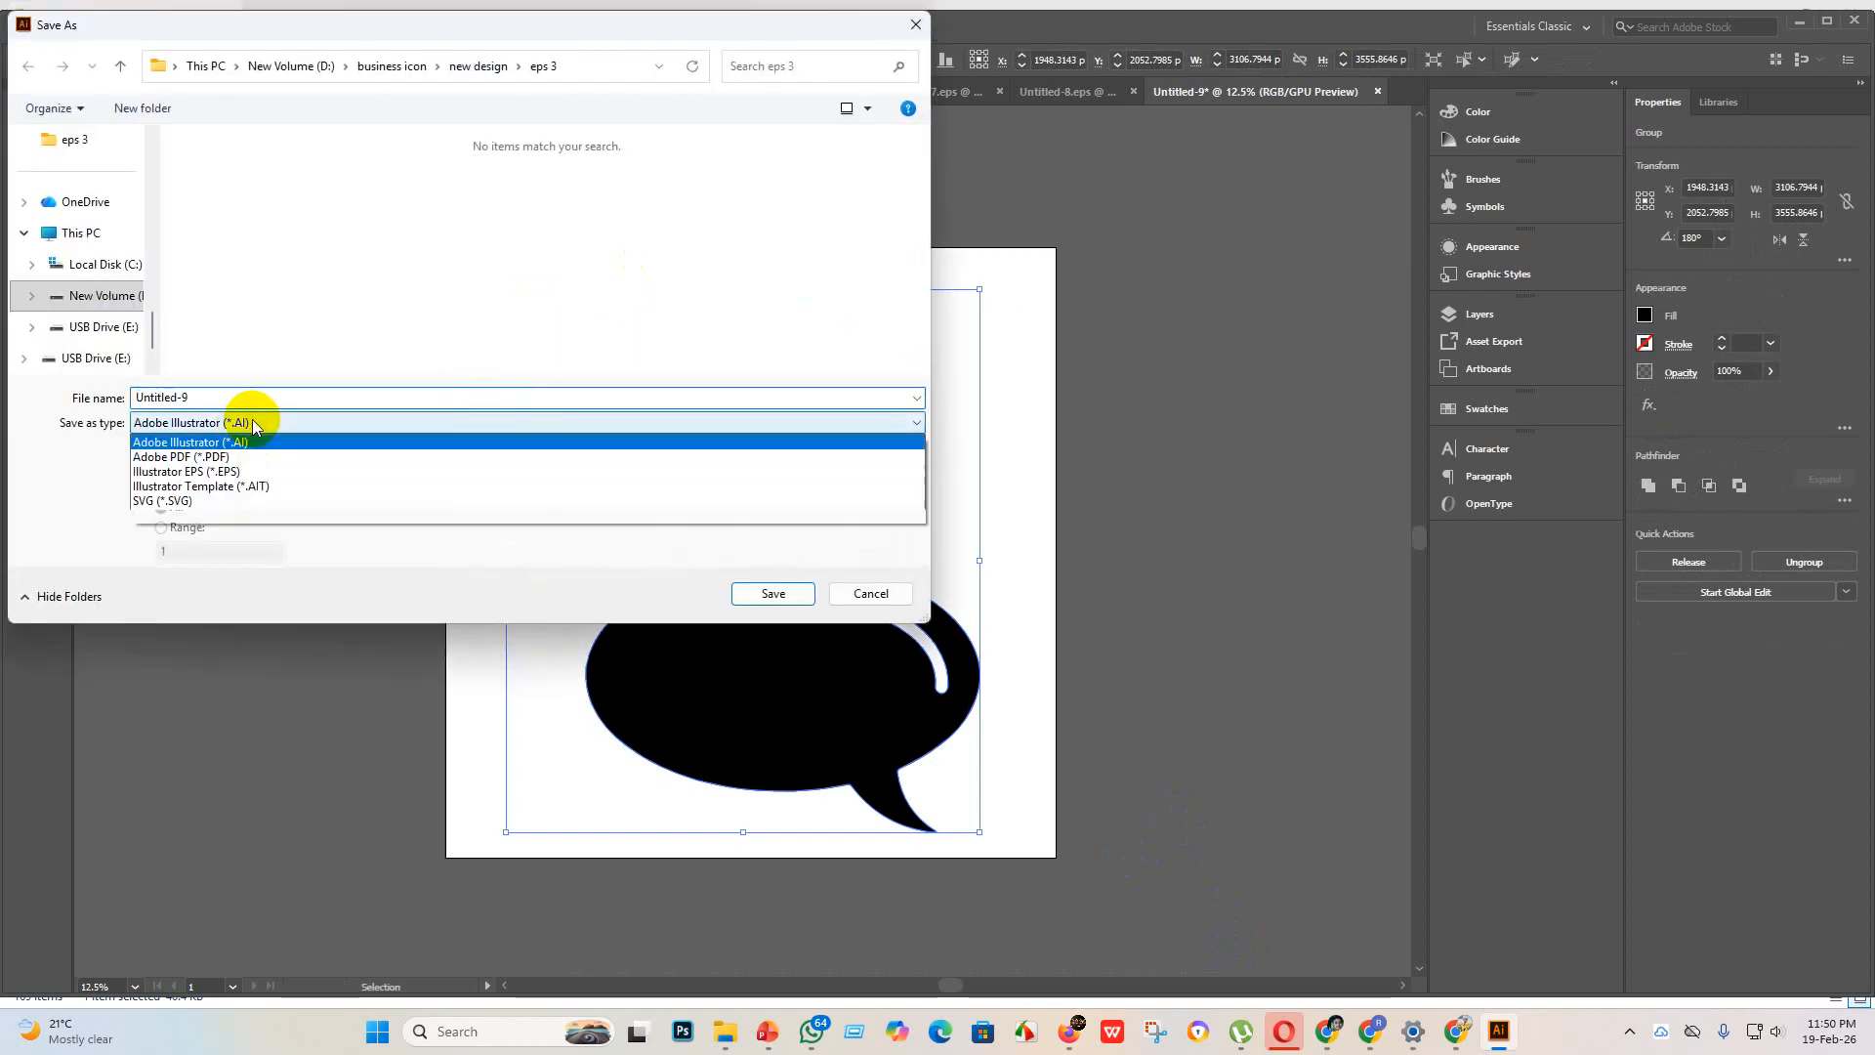
click(219, 467)
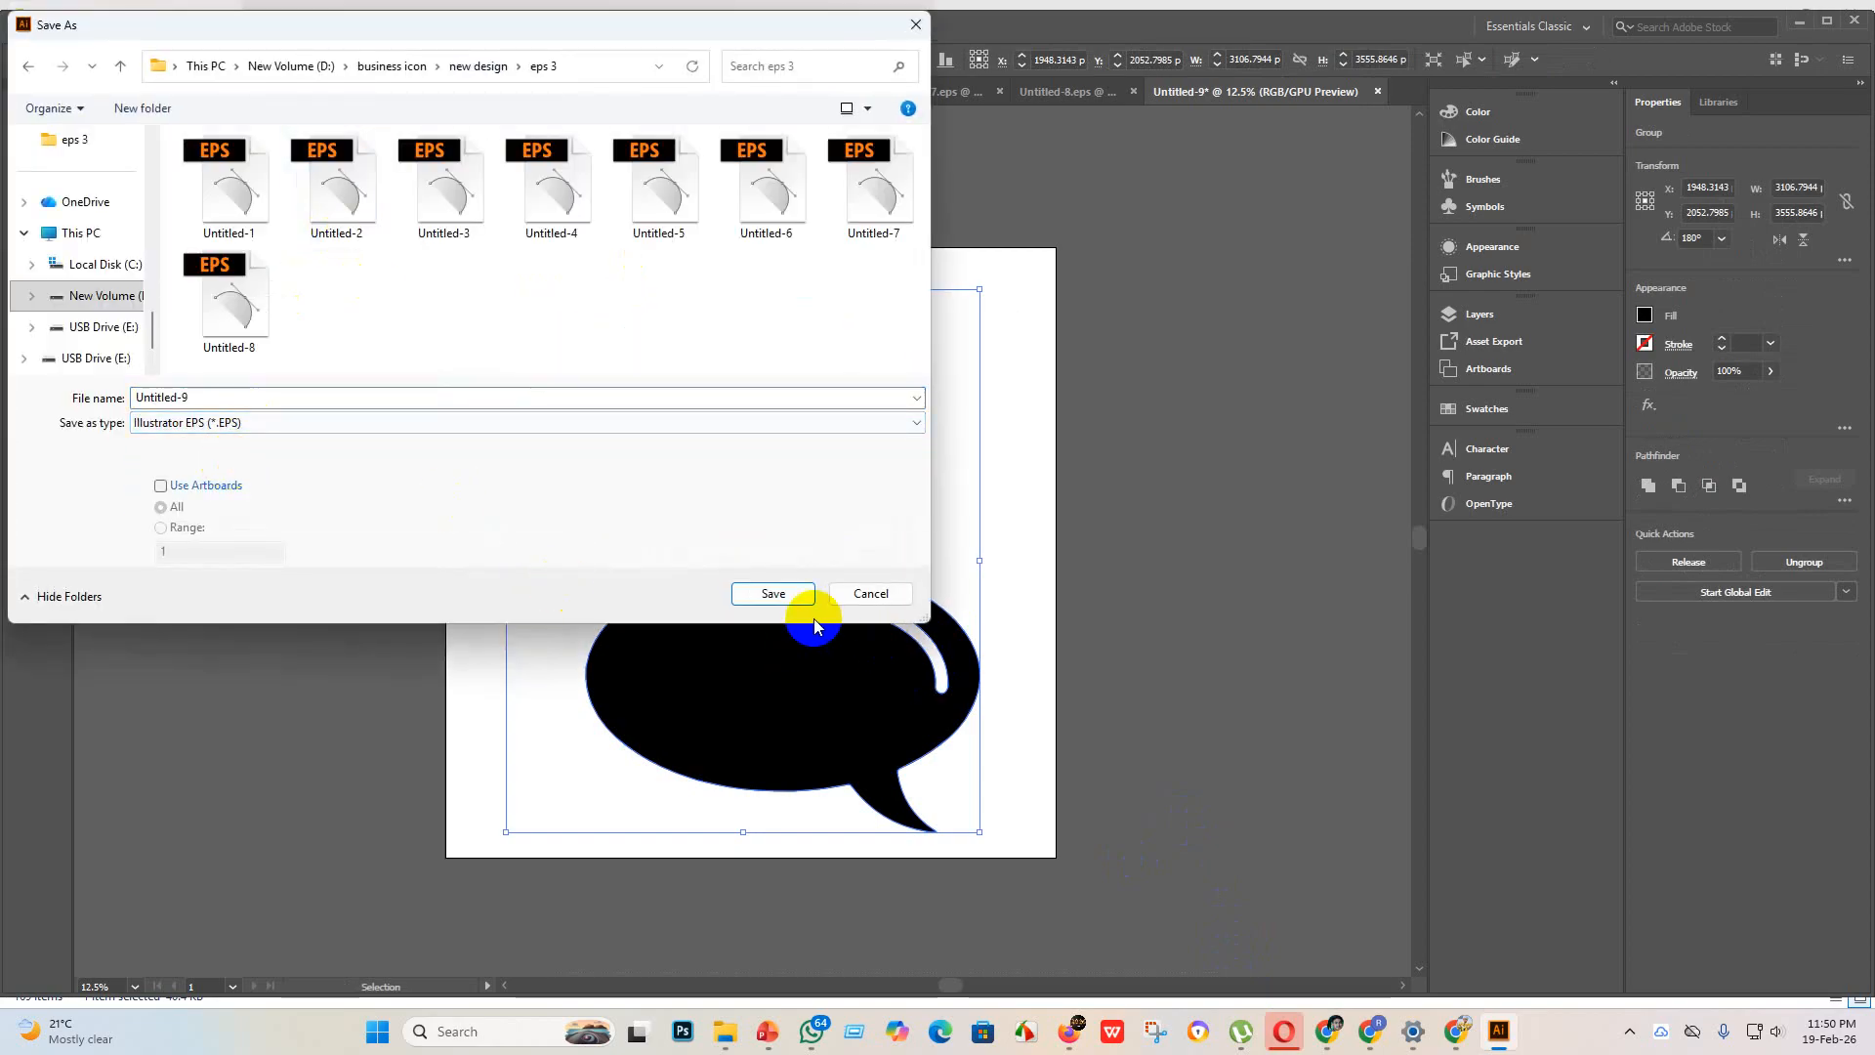
click(777, 592)
click(977, 236)
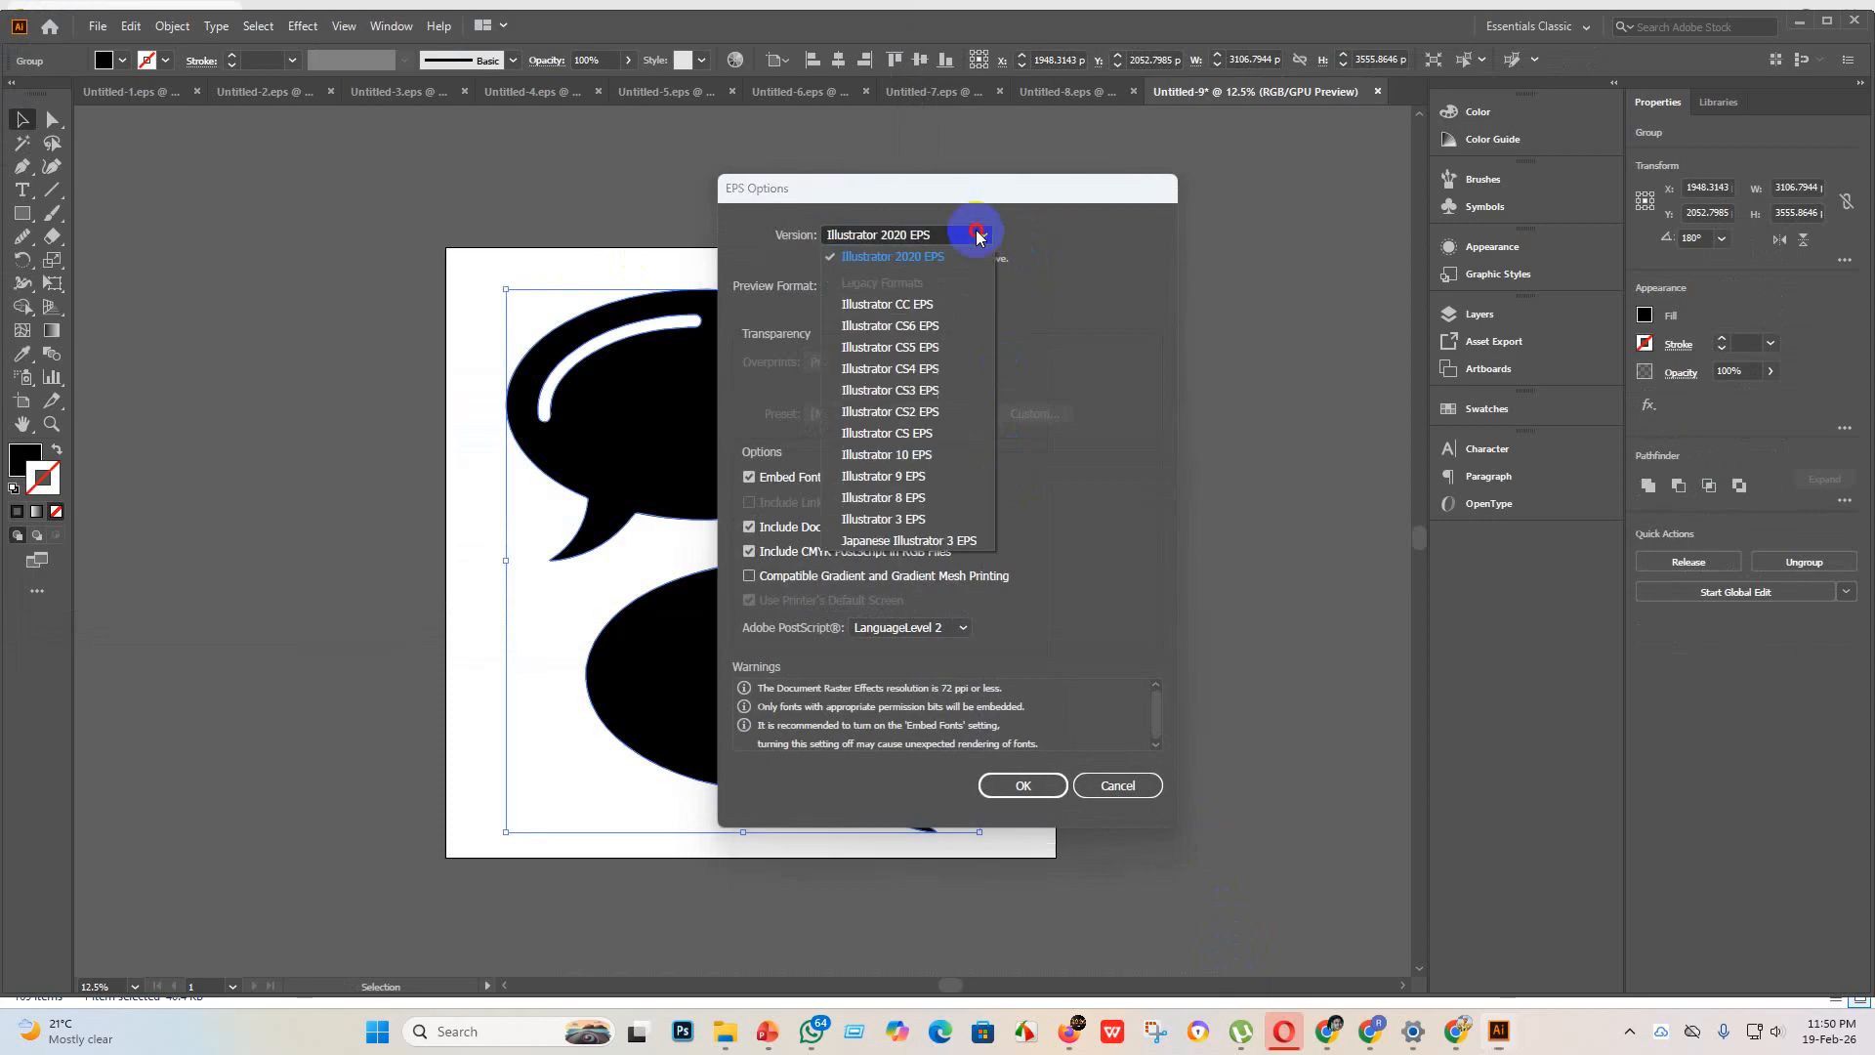
click(930, 456)
click(1025, 762)
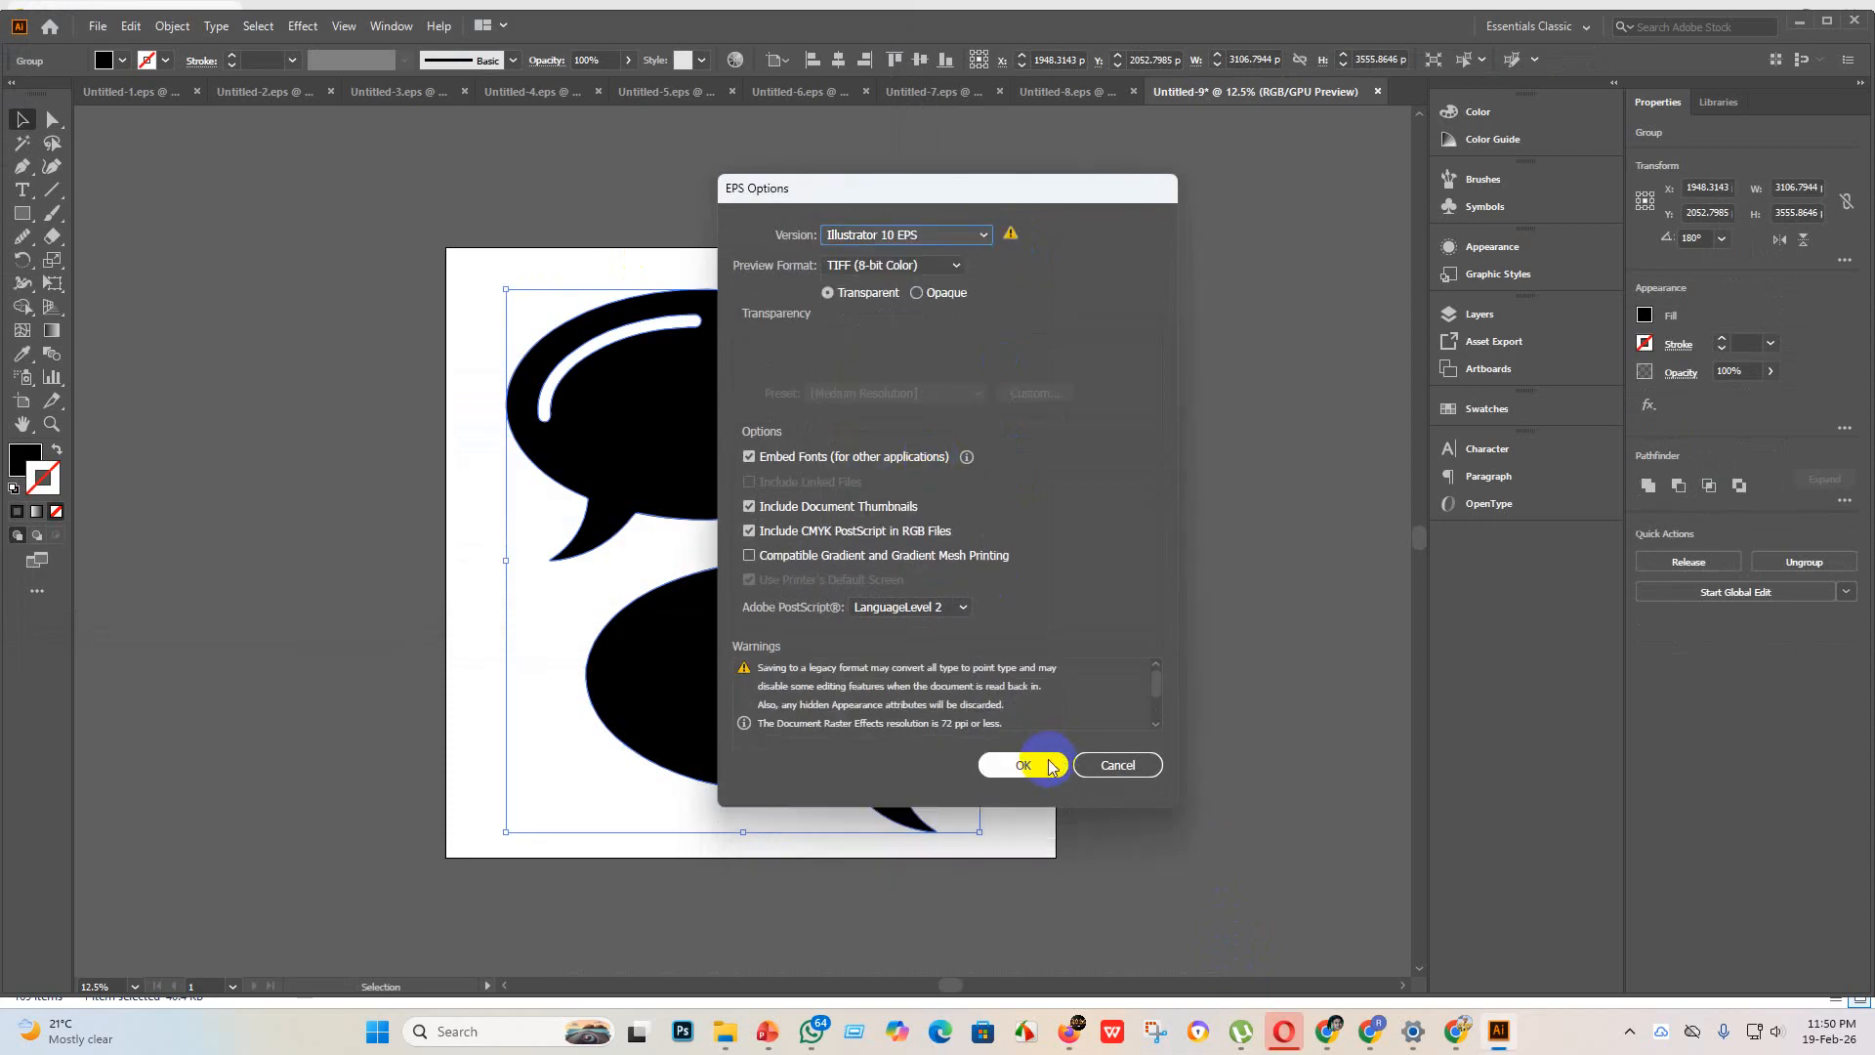
click(1043, 550)
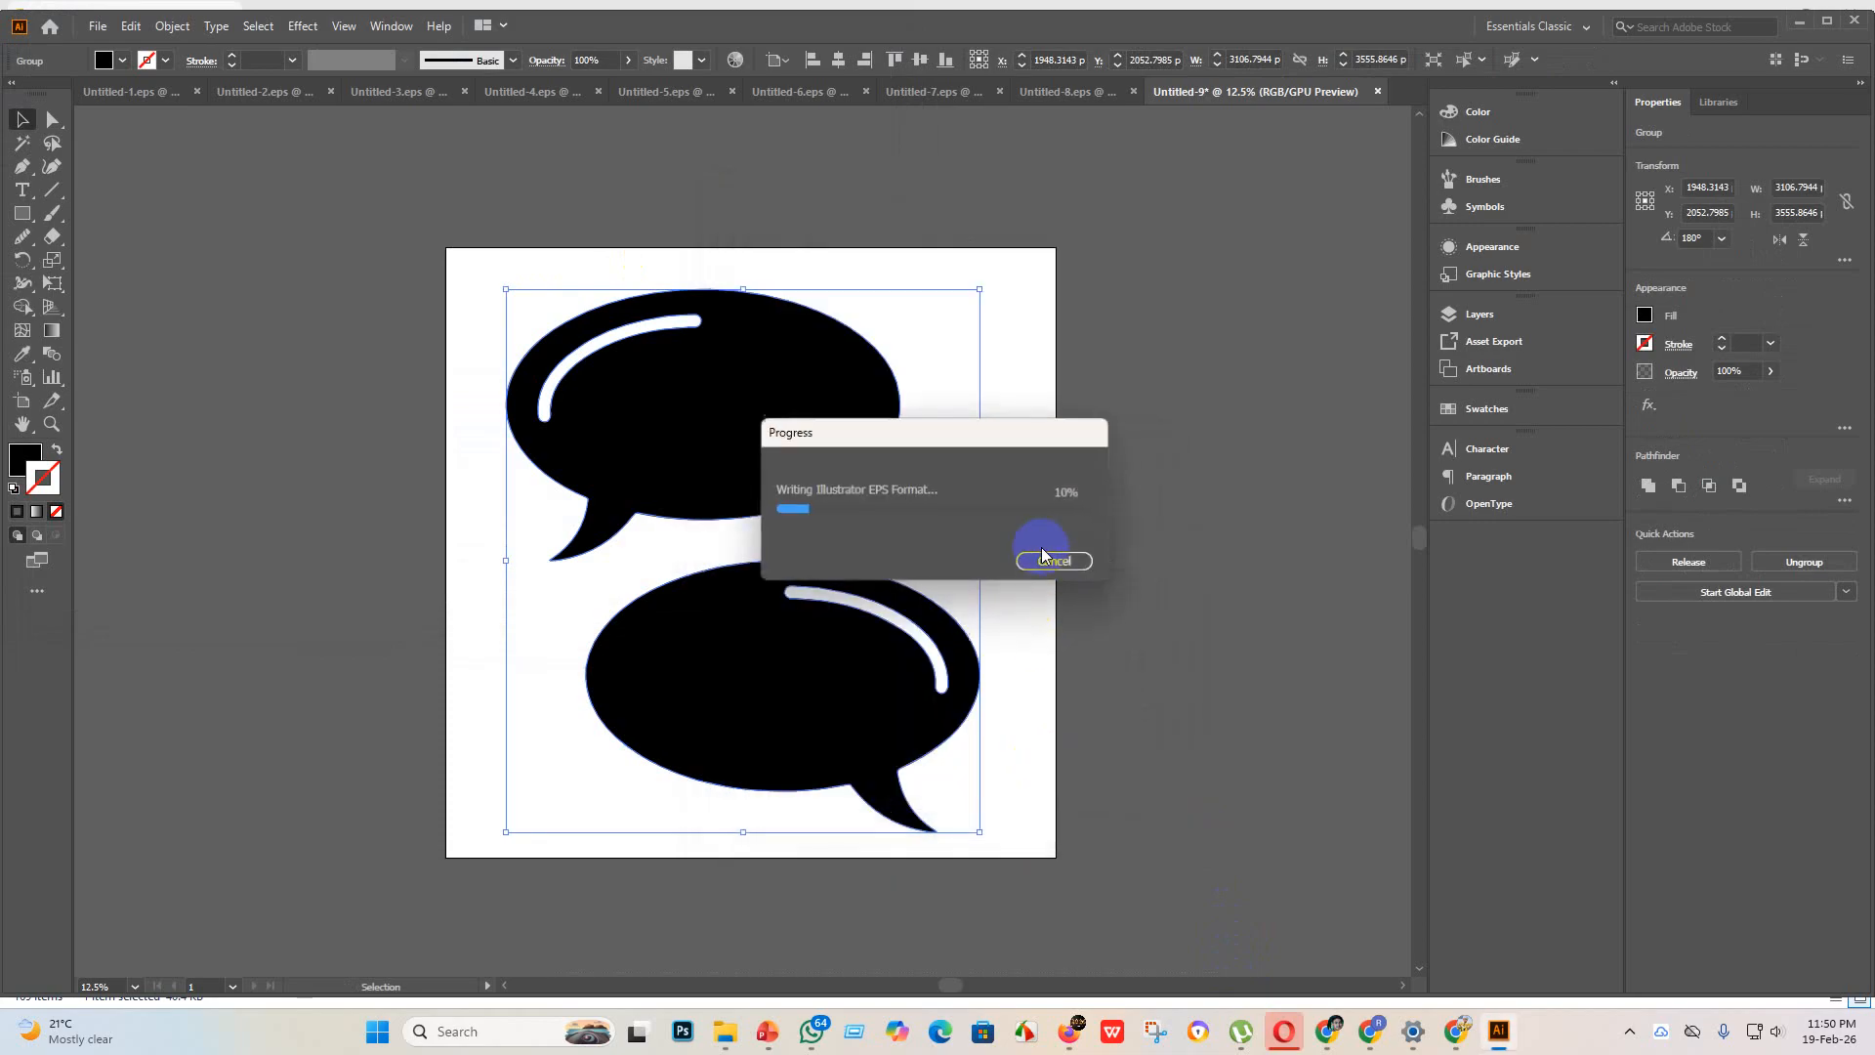
Step: Export the speech bubble artwork as Untitled-9 in JPEG format using artboards, with RGB color, Maximum quality 10 and High (300 ppi) resolution
click(102, 33)
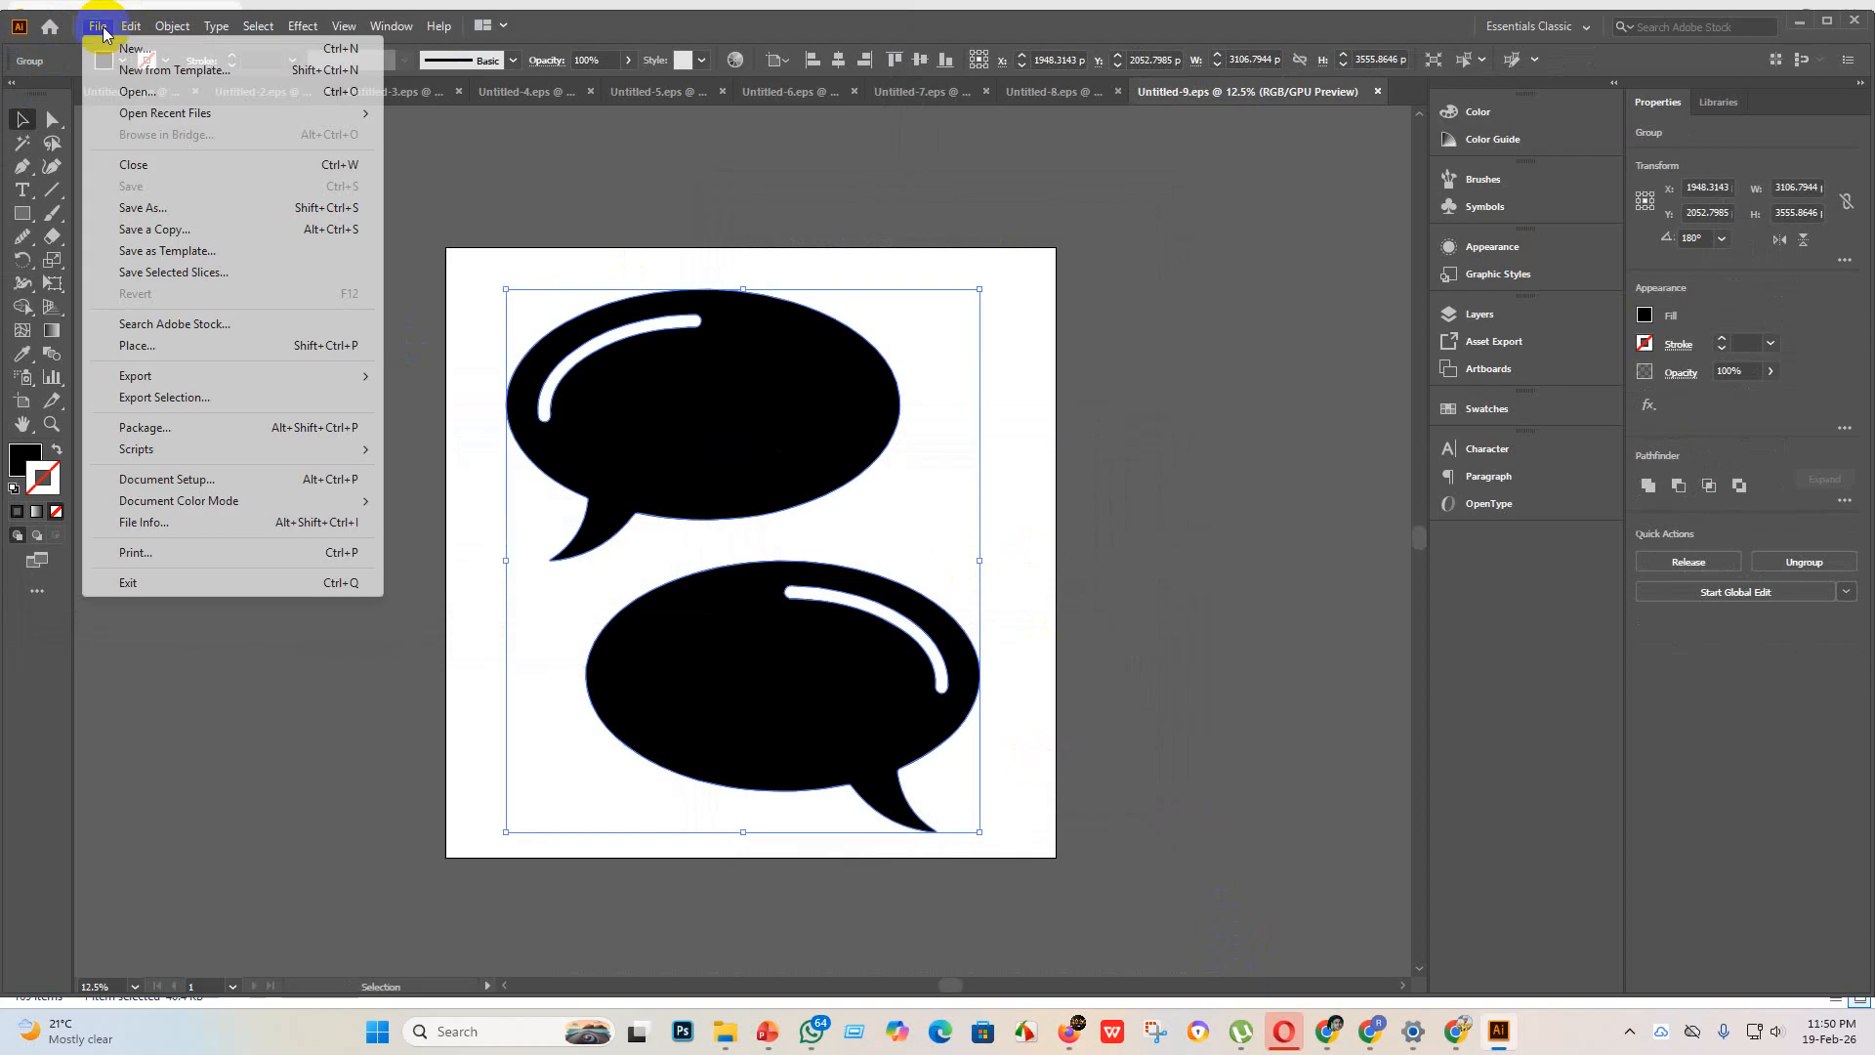
mouse_move(363, 375)
click(427, 395)
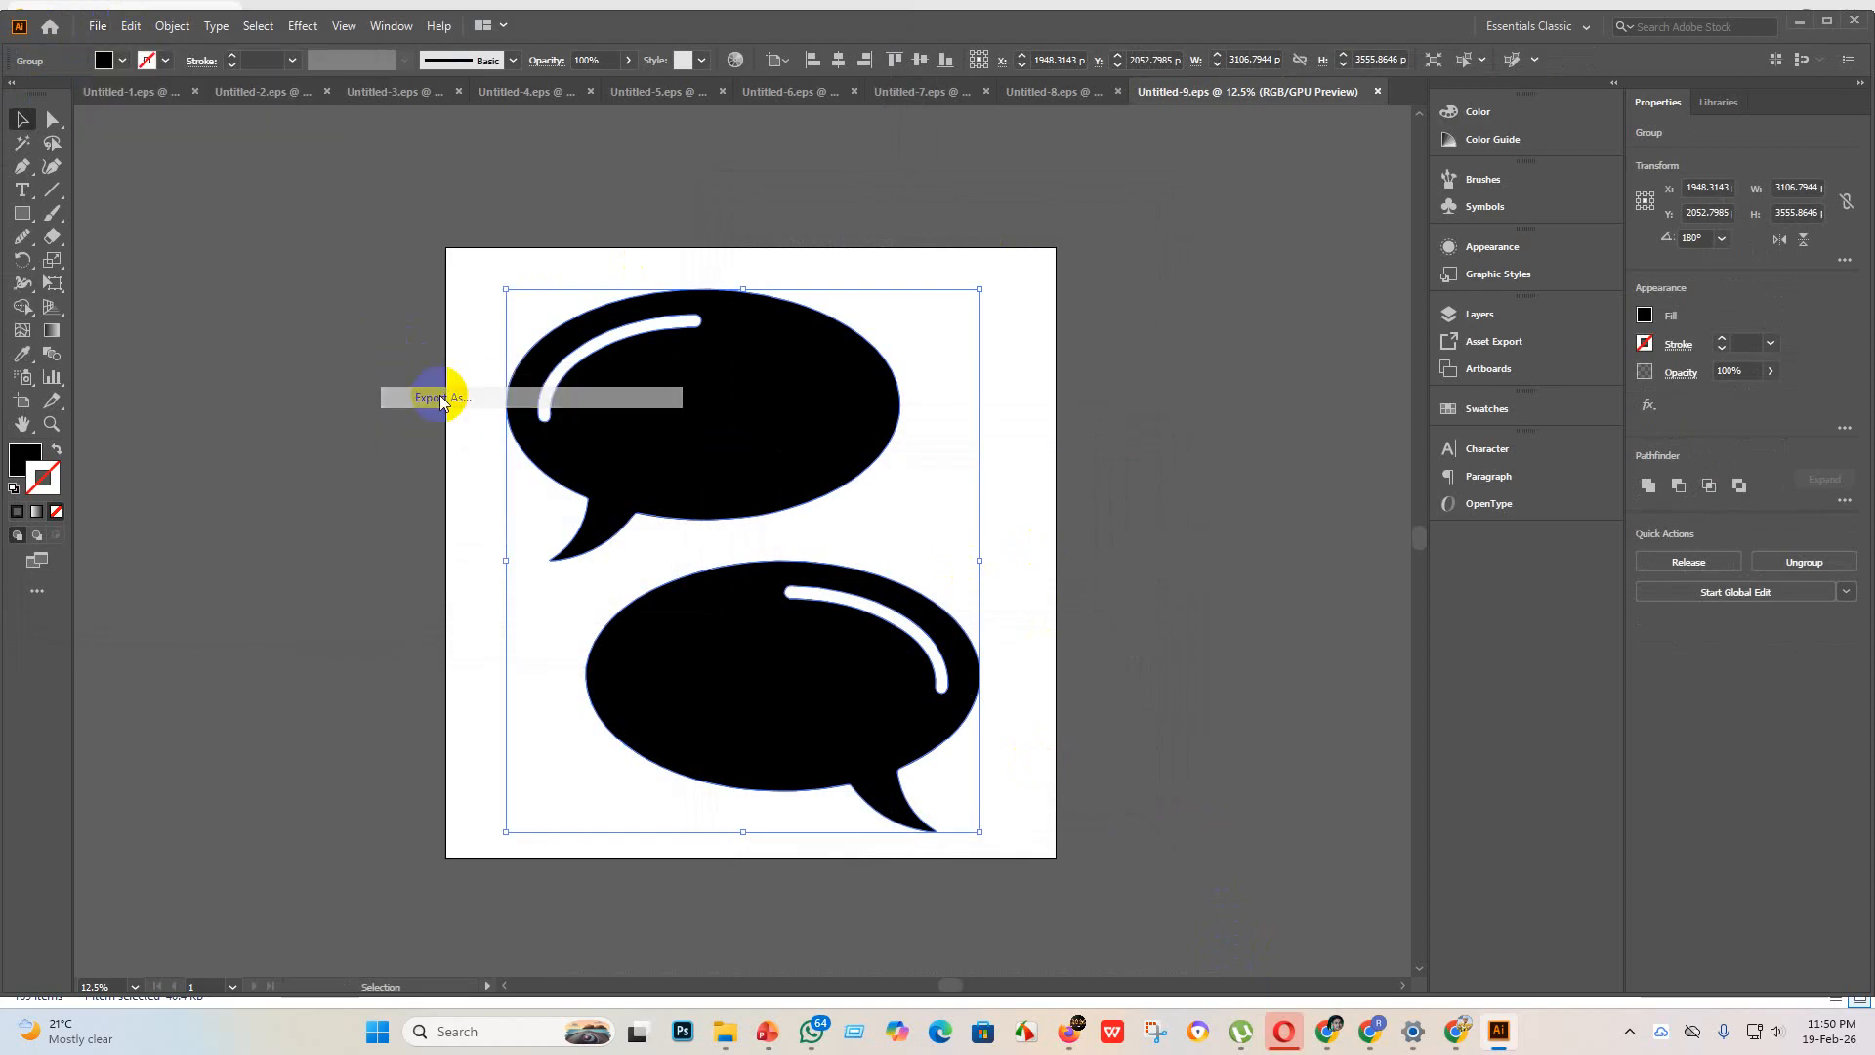
click(160, 485)
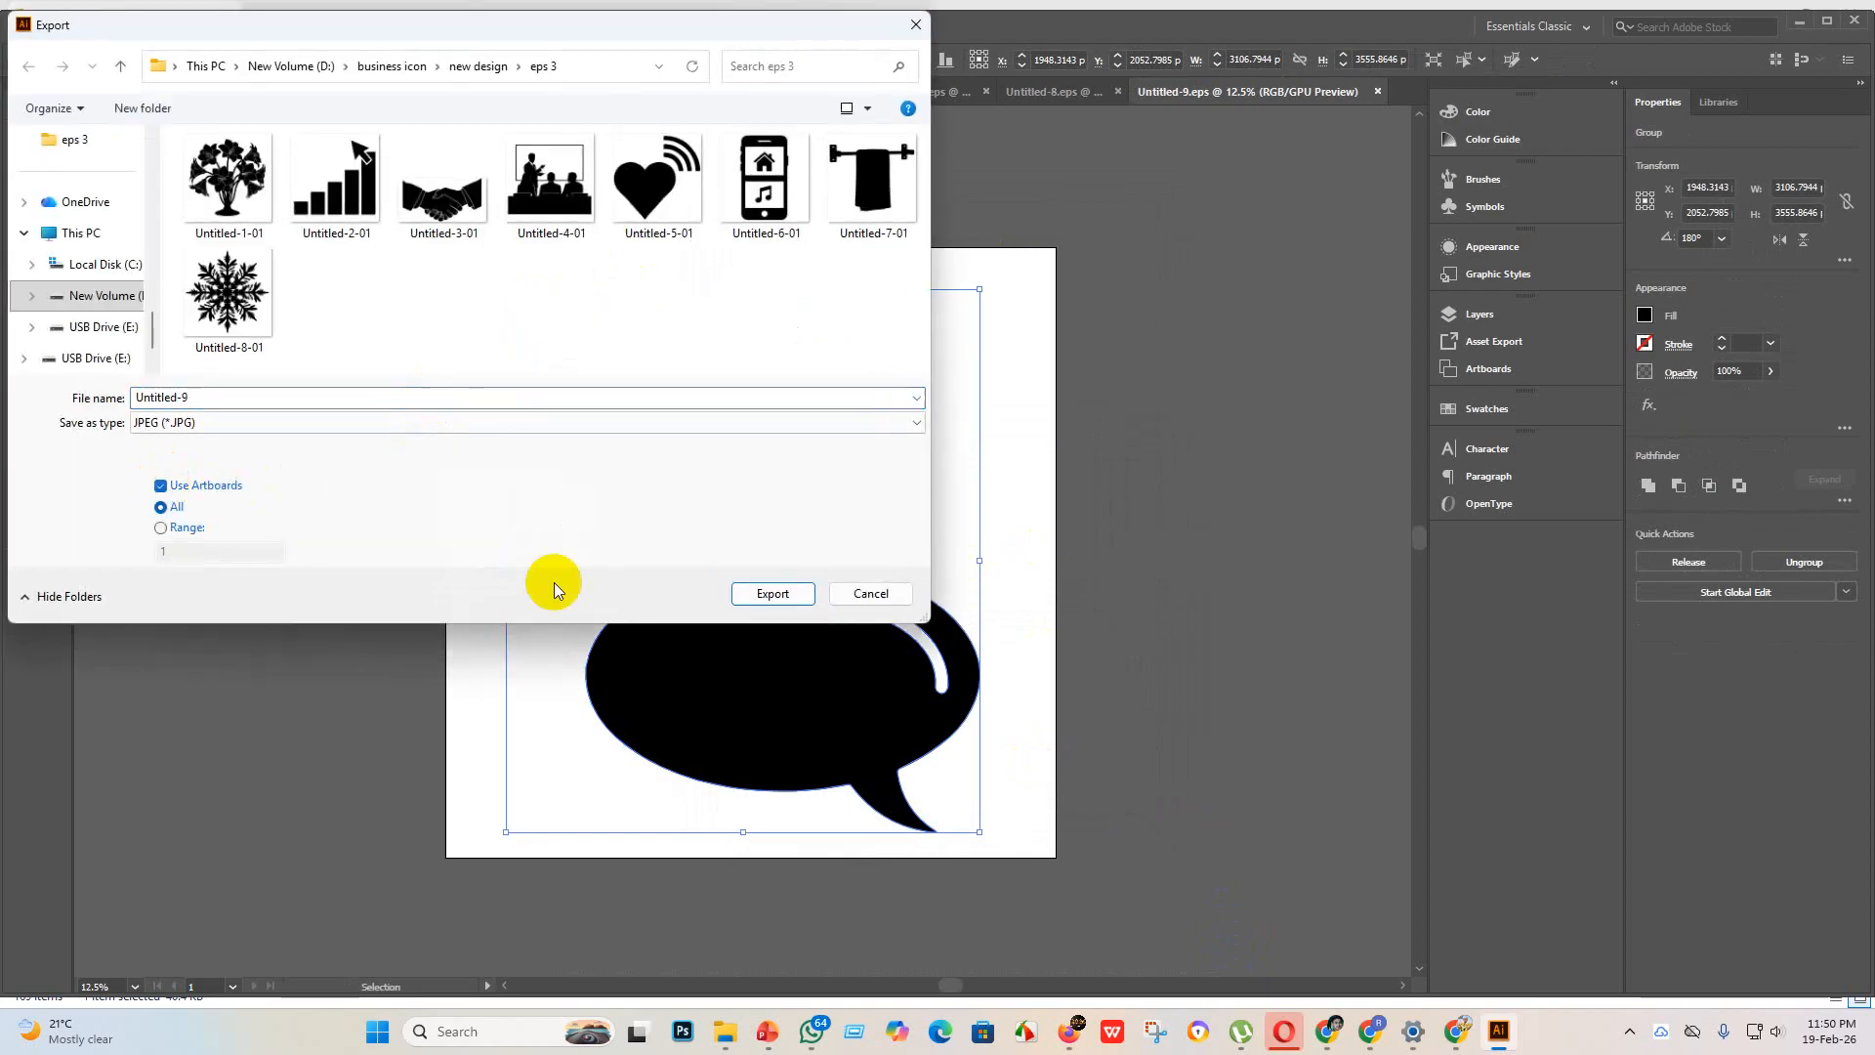
click(784, 600)
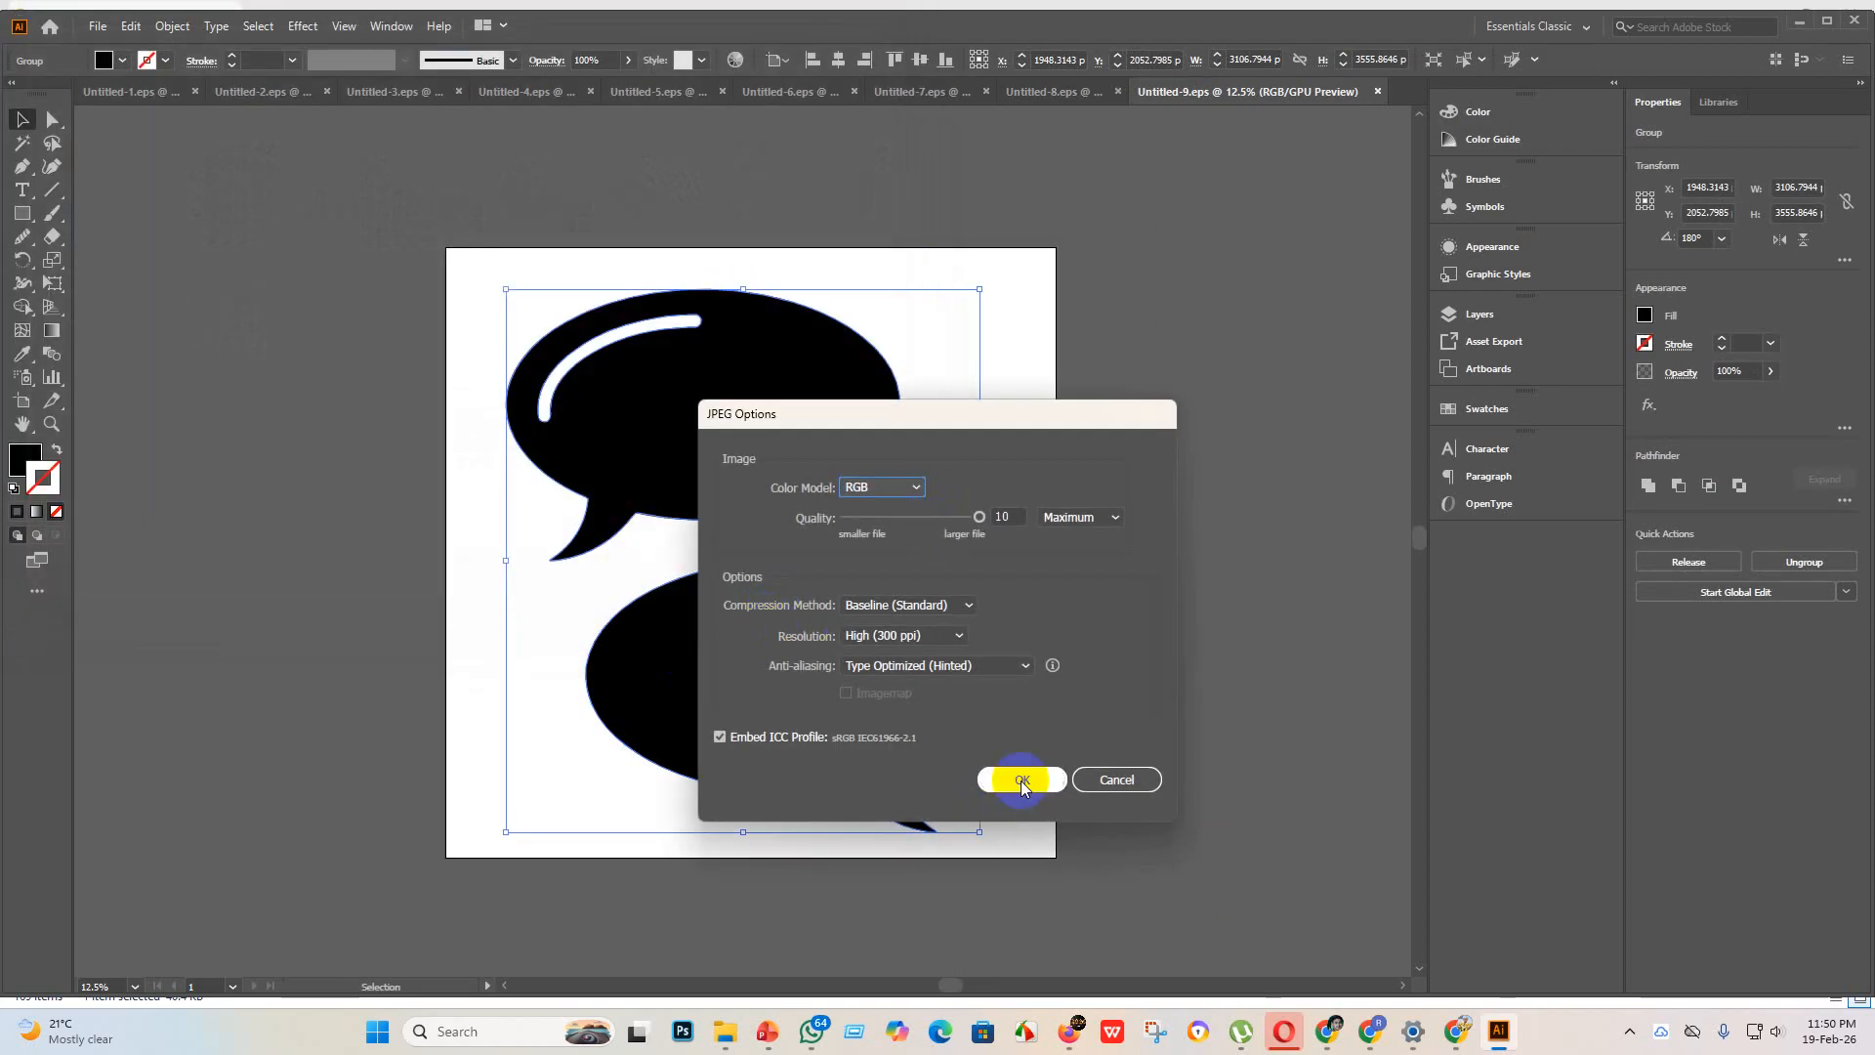
click(1021, 779)
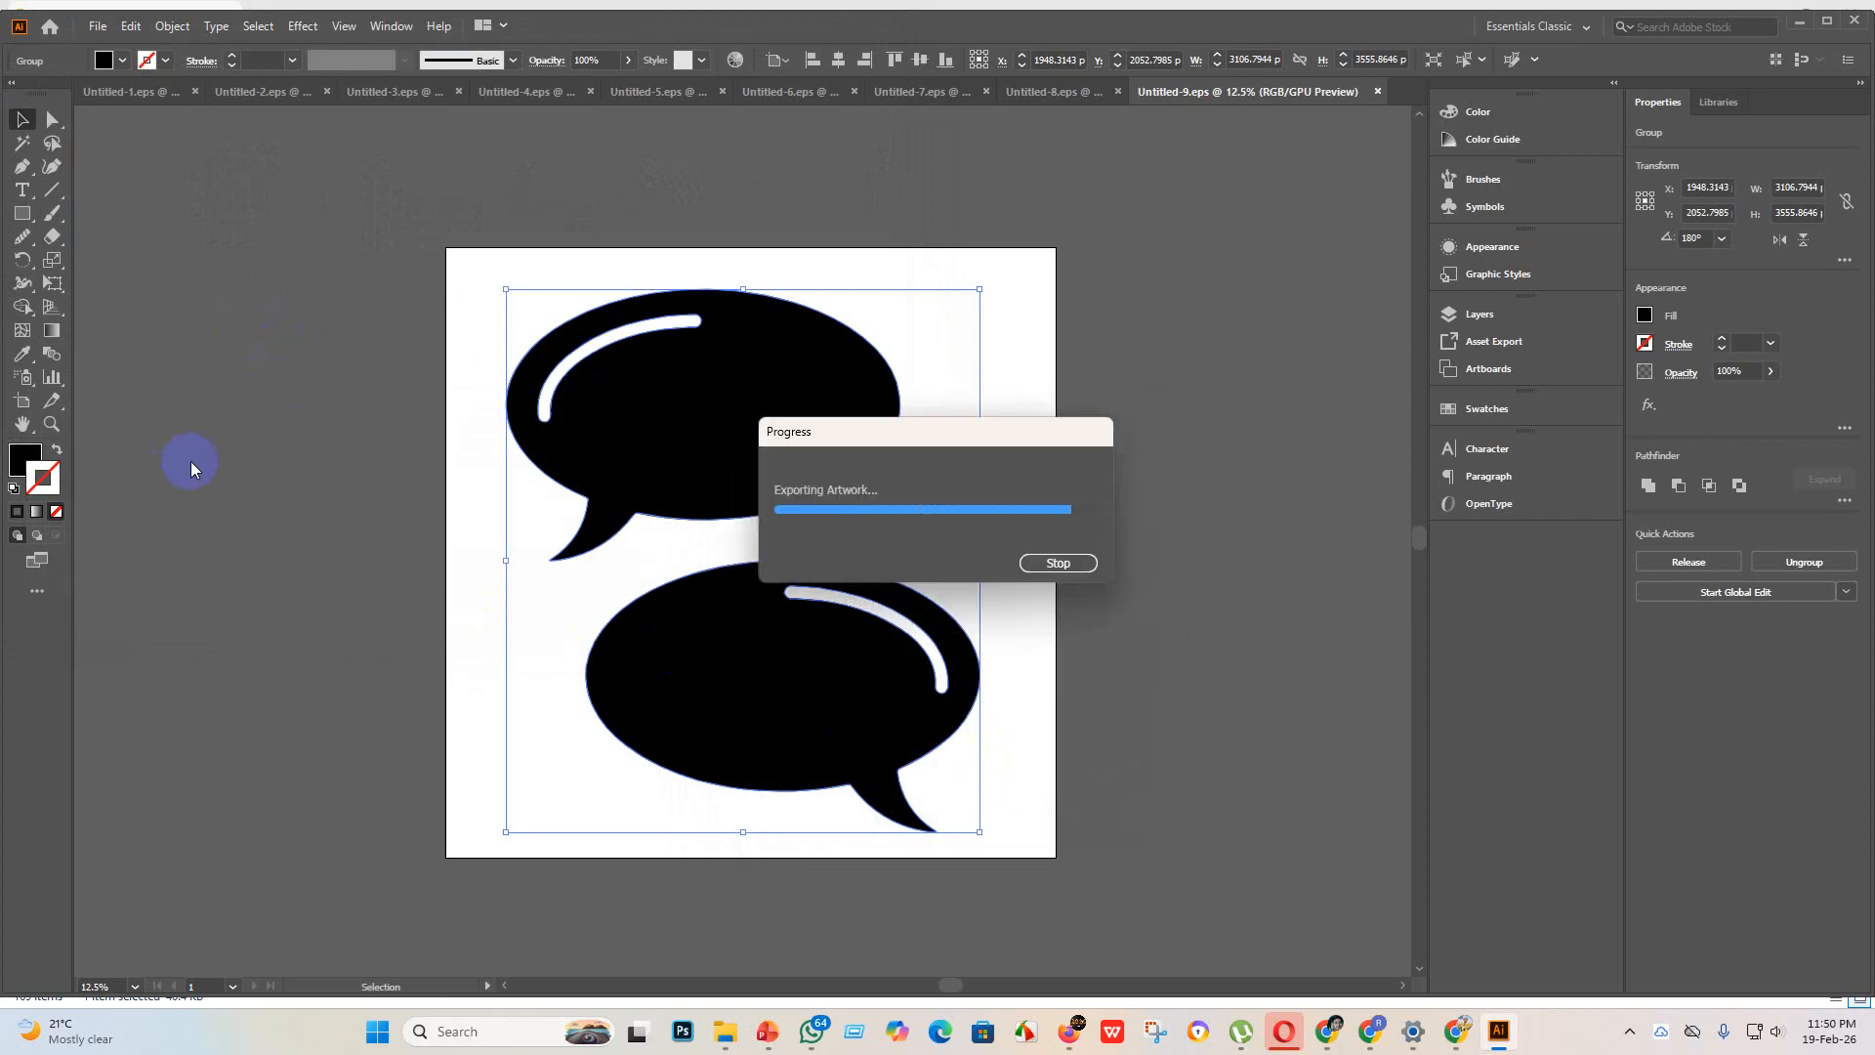
Step: Create another blank 4000 x 4000 px RGB document for the pickaxe icon
click(108, 26)
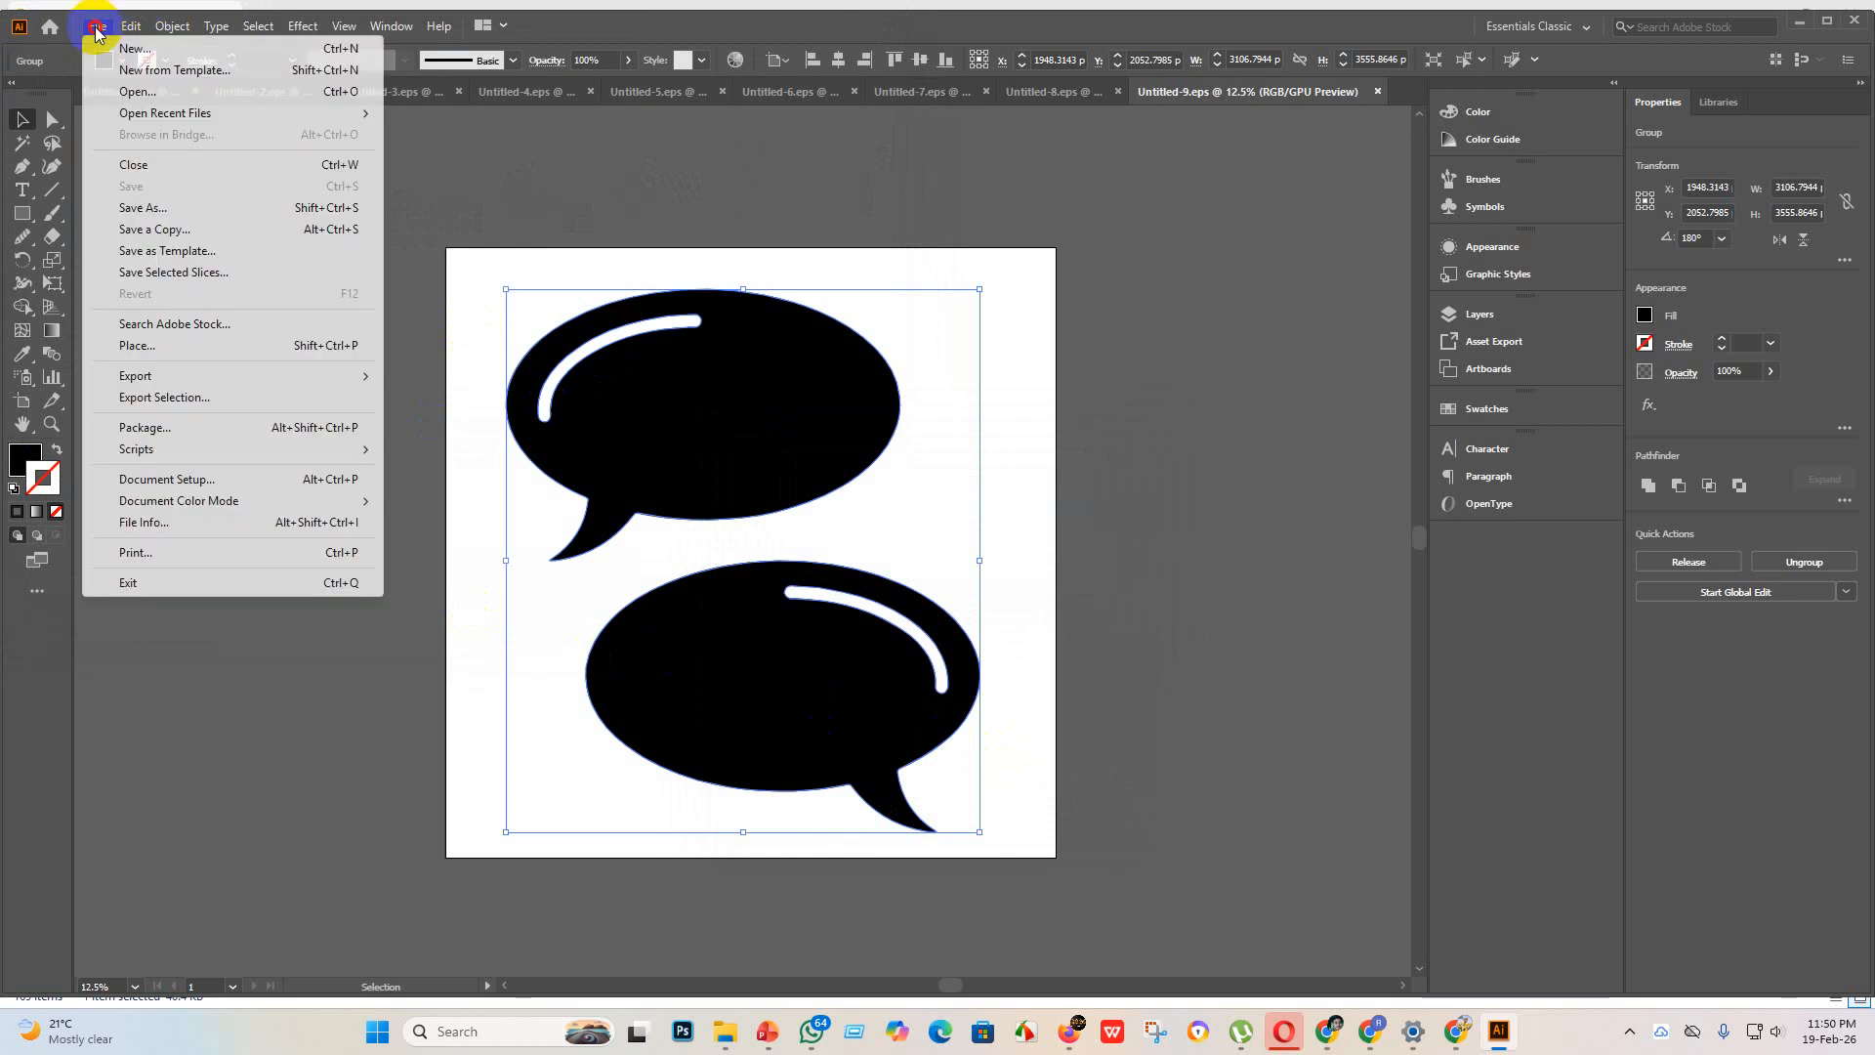
click(132, 40)
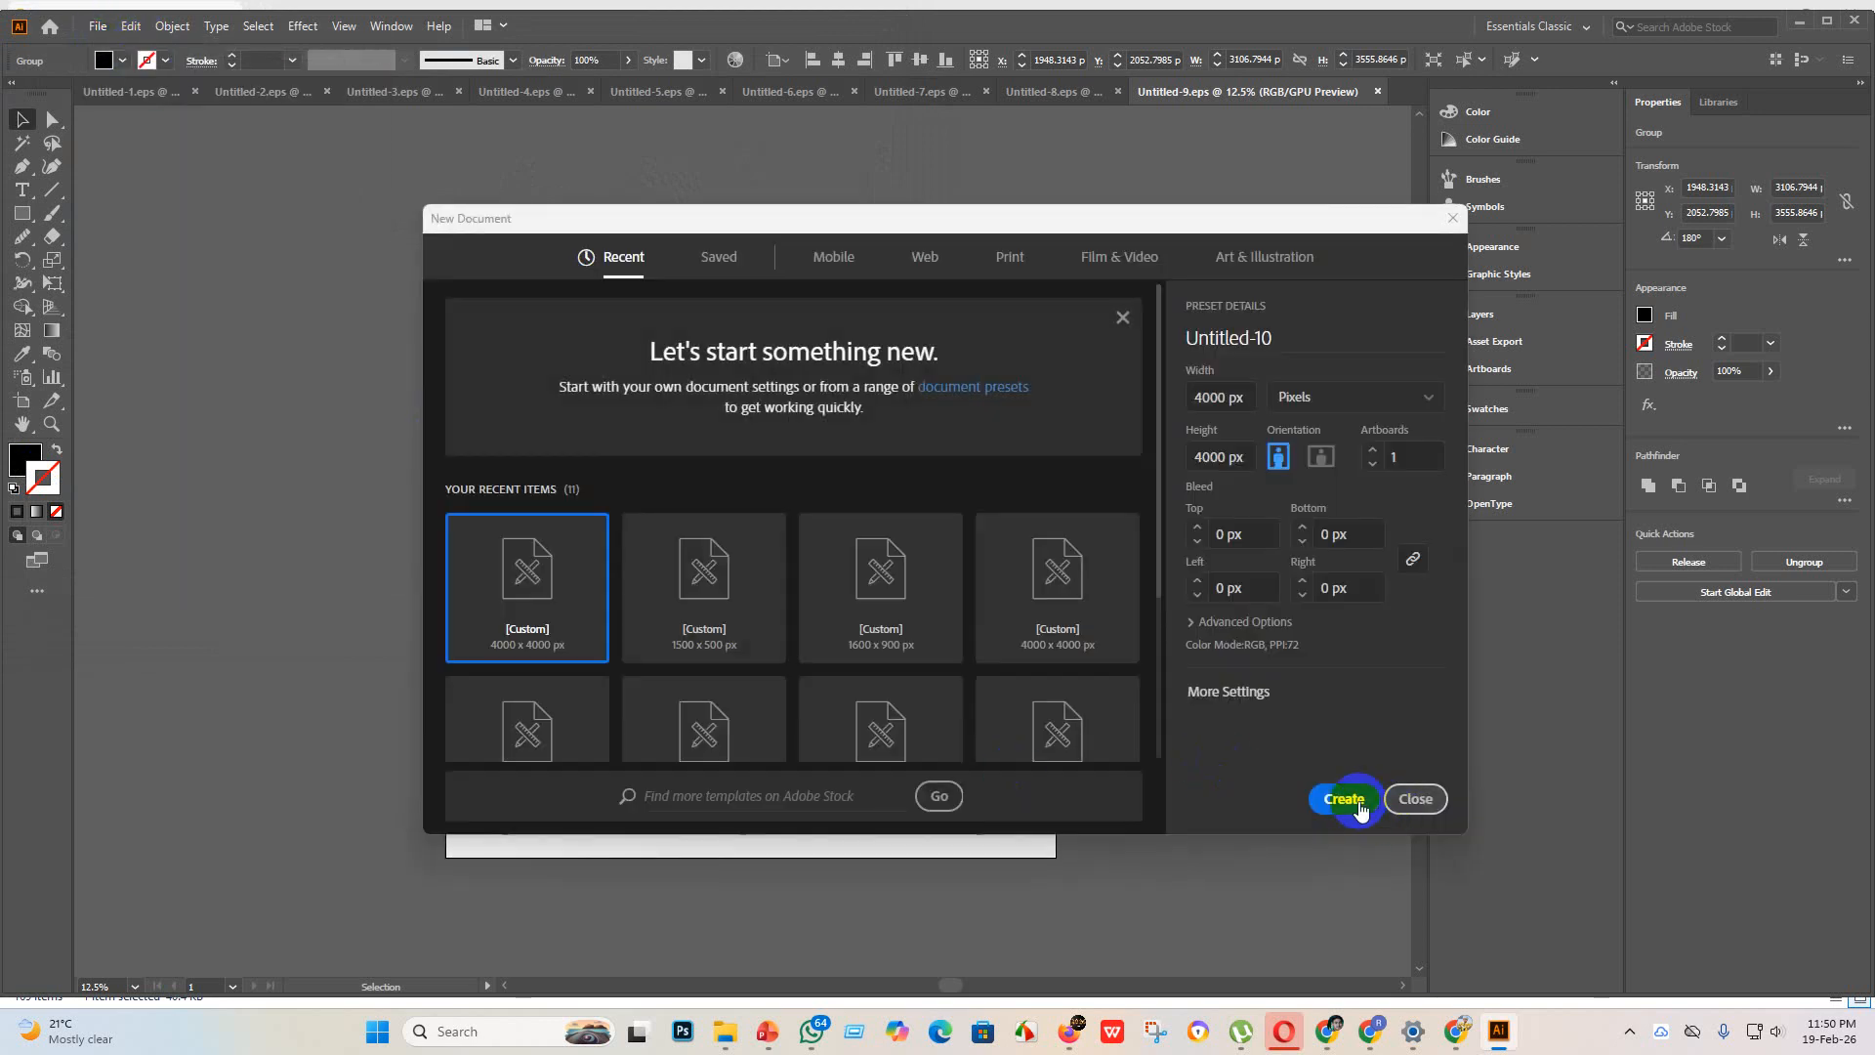
click(1358, 806)
Step: Place the pickaxe and bar chart image from the "new design" folder and enlarge it to about 4069 px square
mouse_move(725, 1031)
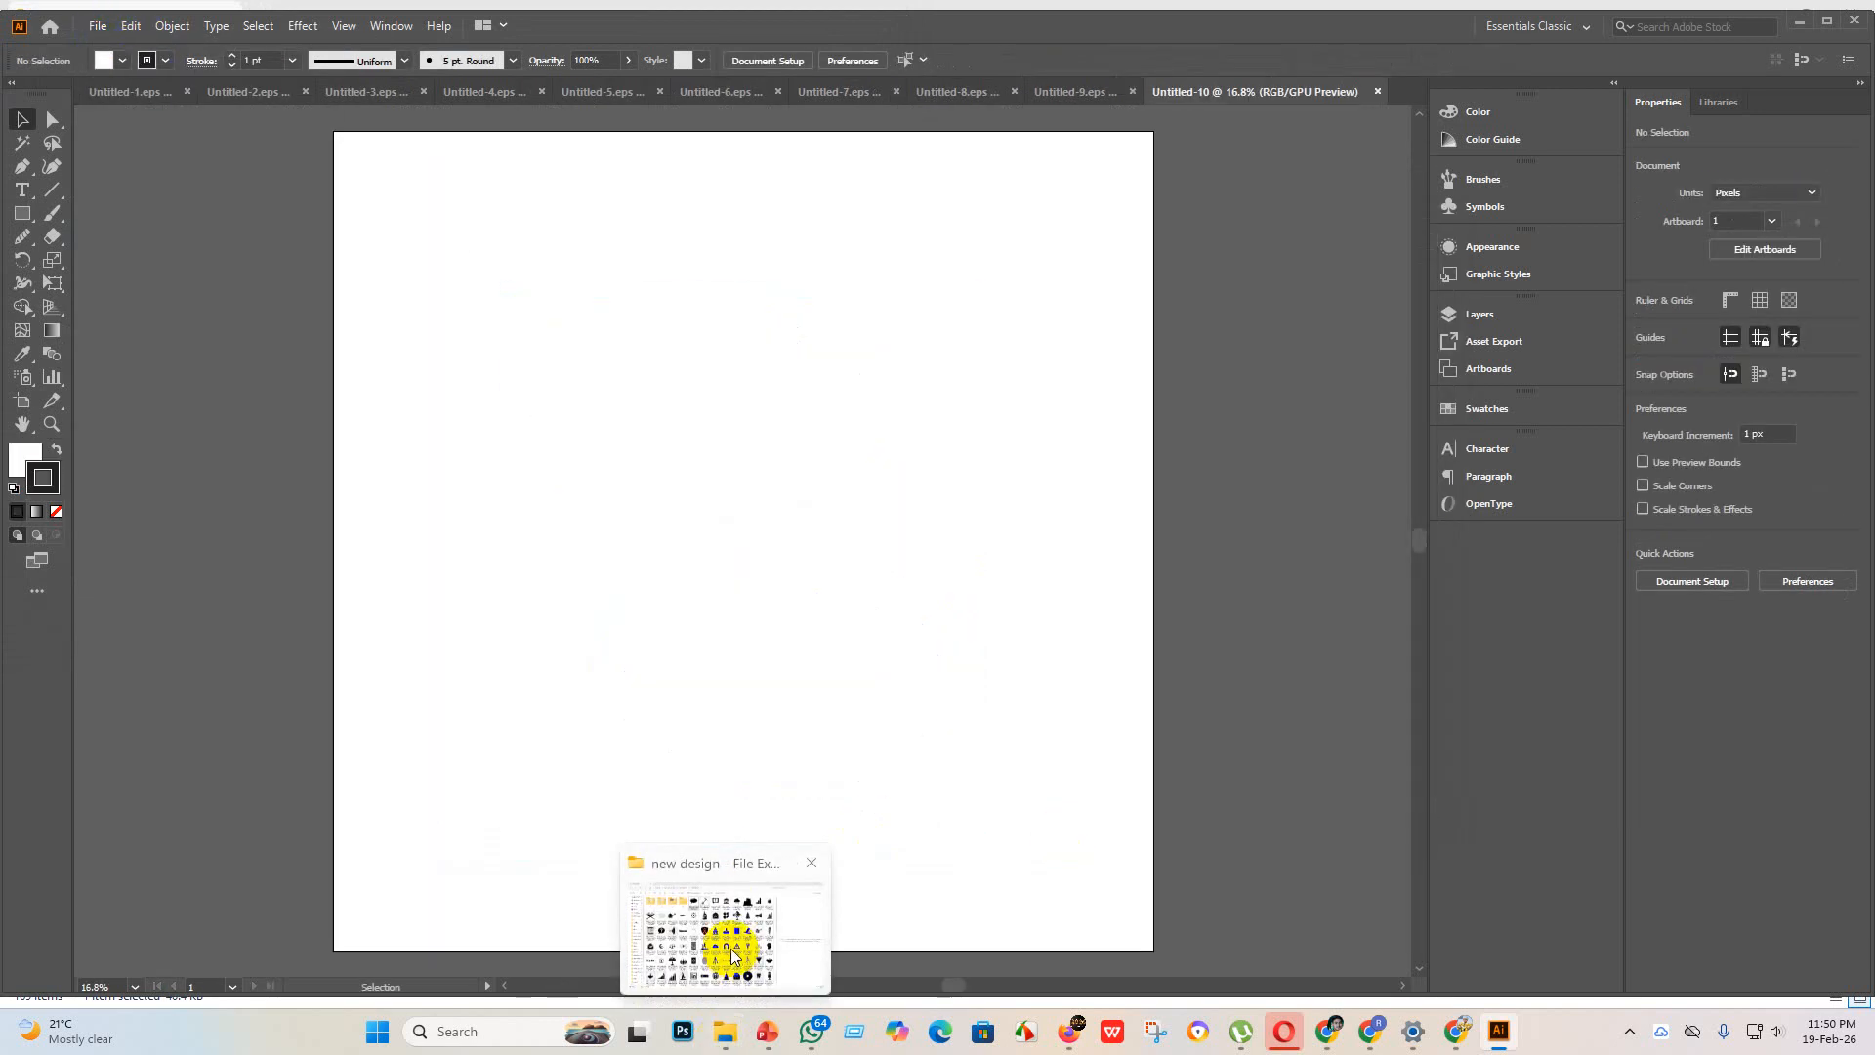
click(733, 955)
drag(630, 194, 924, 553)
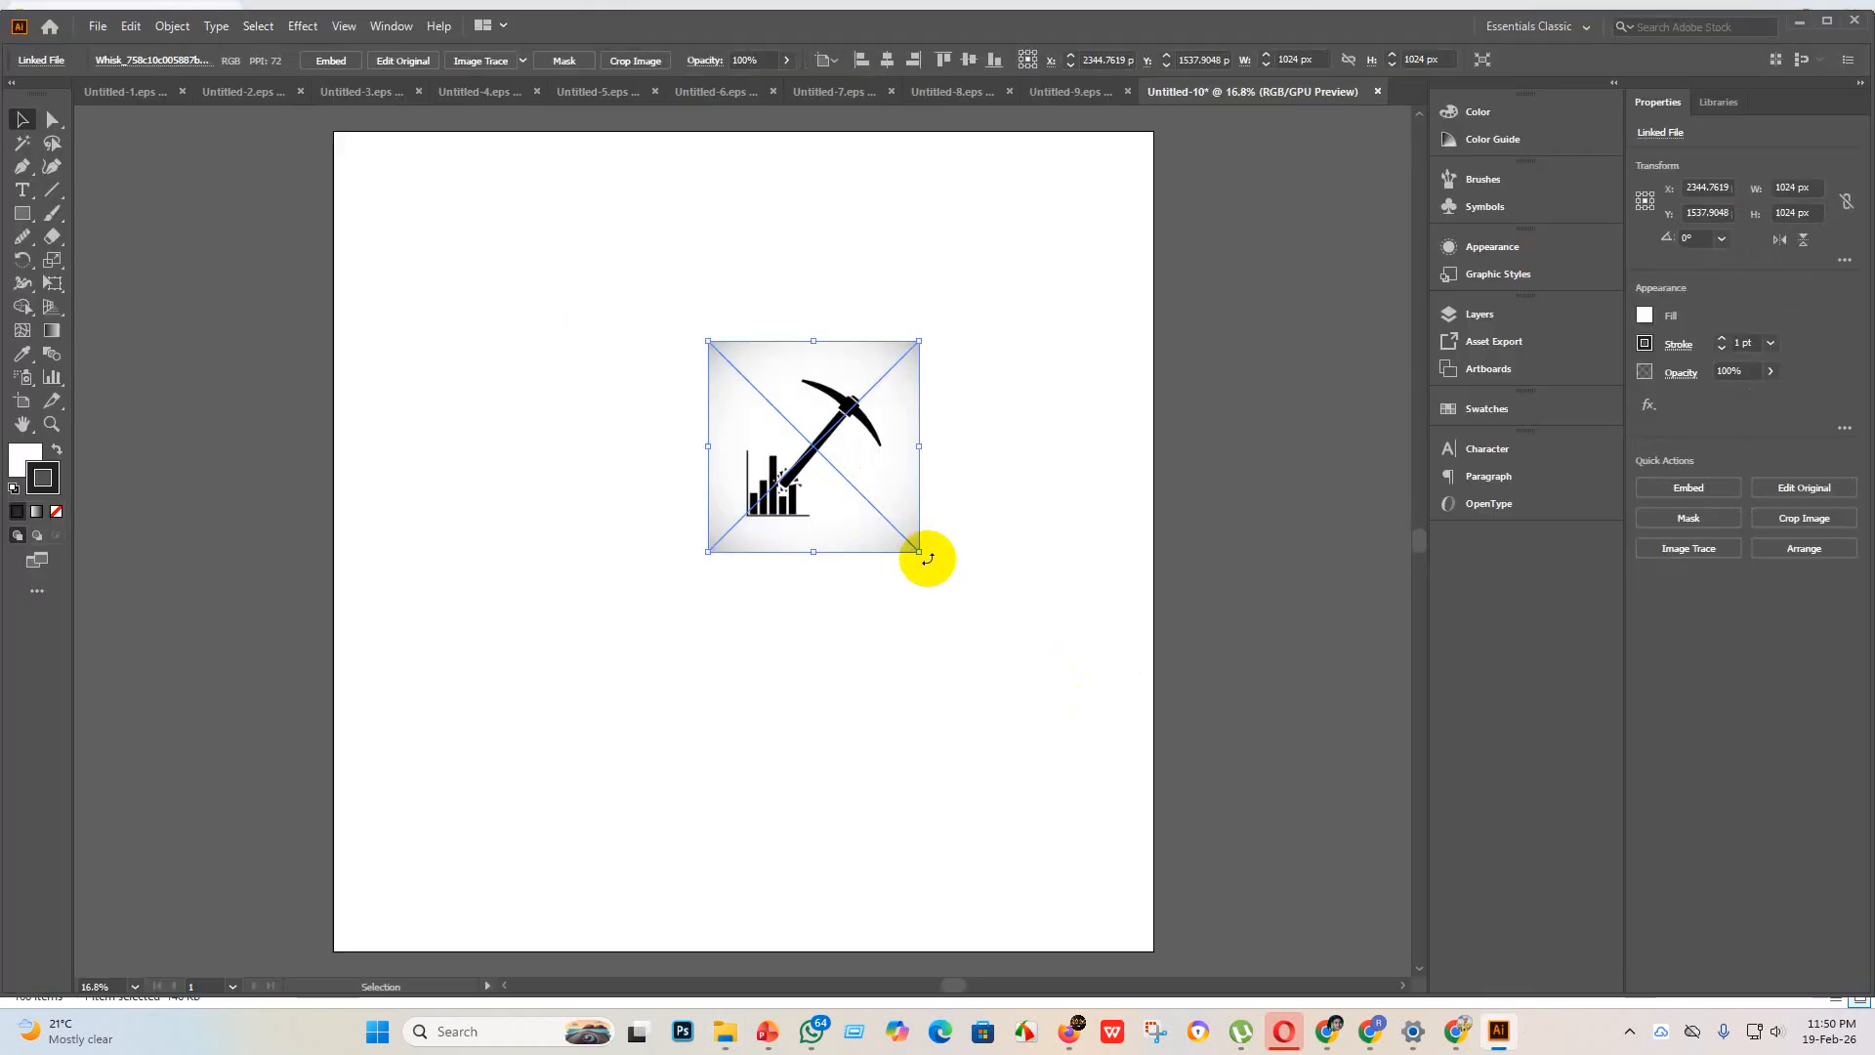
drag(924, 553, 1362, 991)
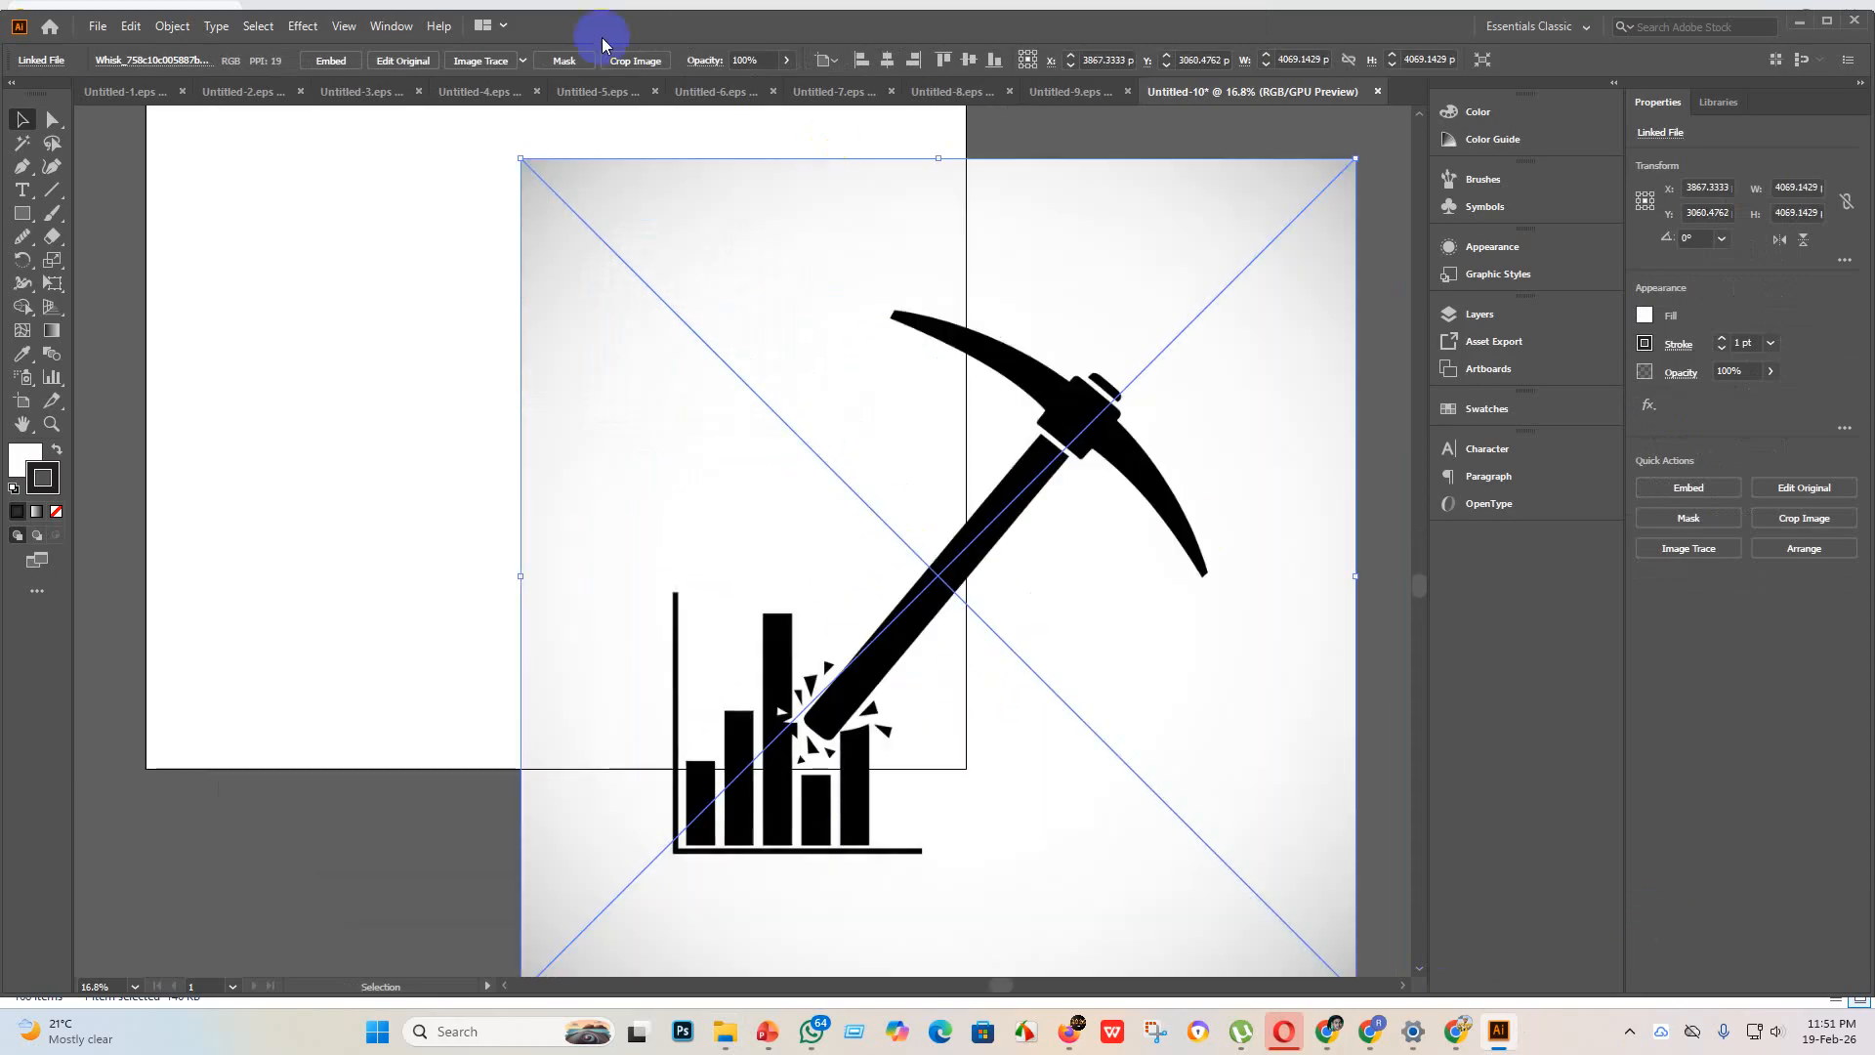
Step: Embed the pickaxe and bar chart image and trace it with the Sketched Art preset
click(335, 63)
click(523, 61)
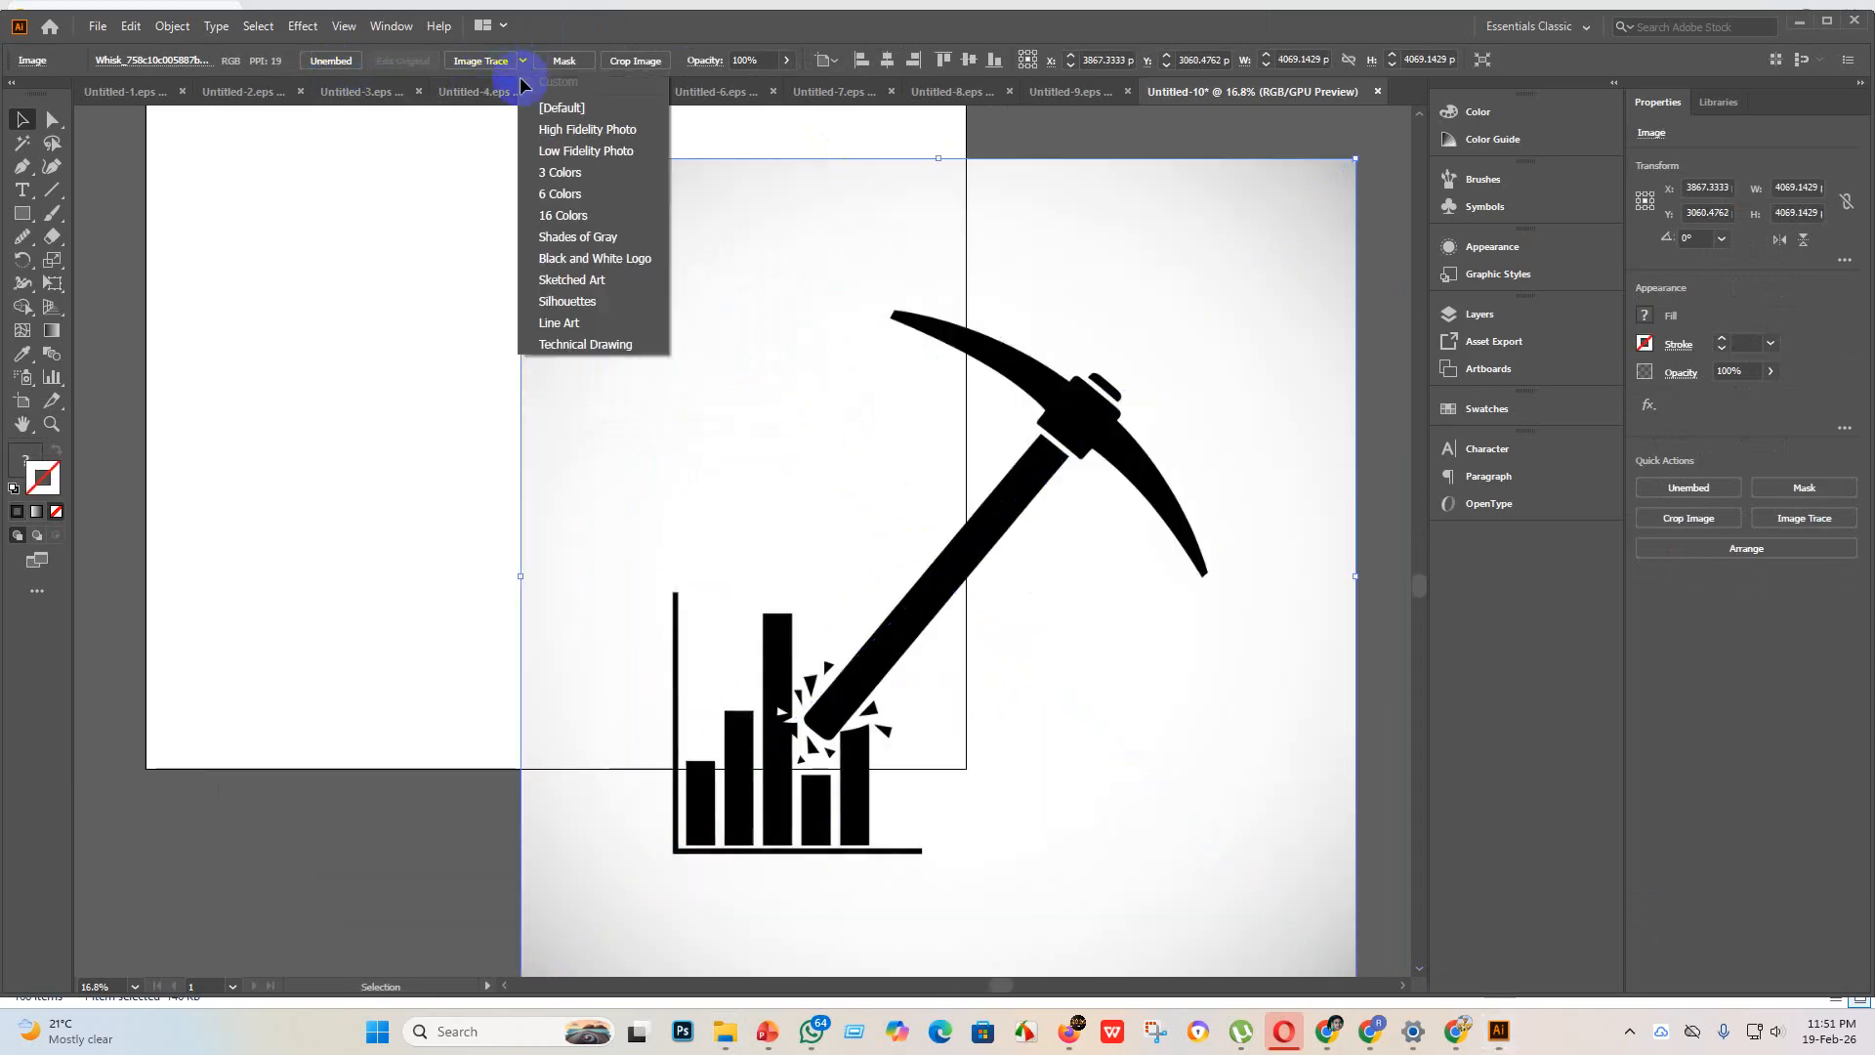
click(586, 279)
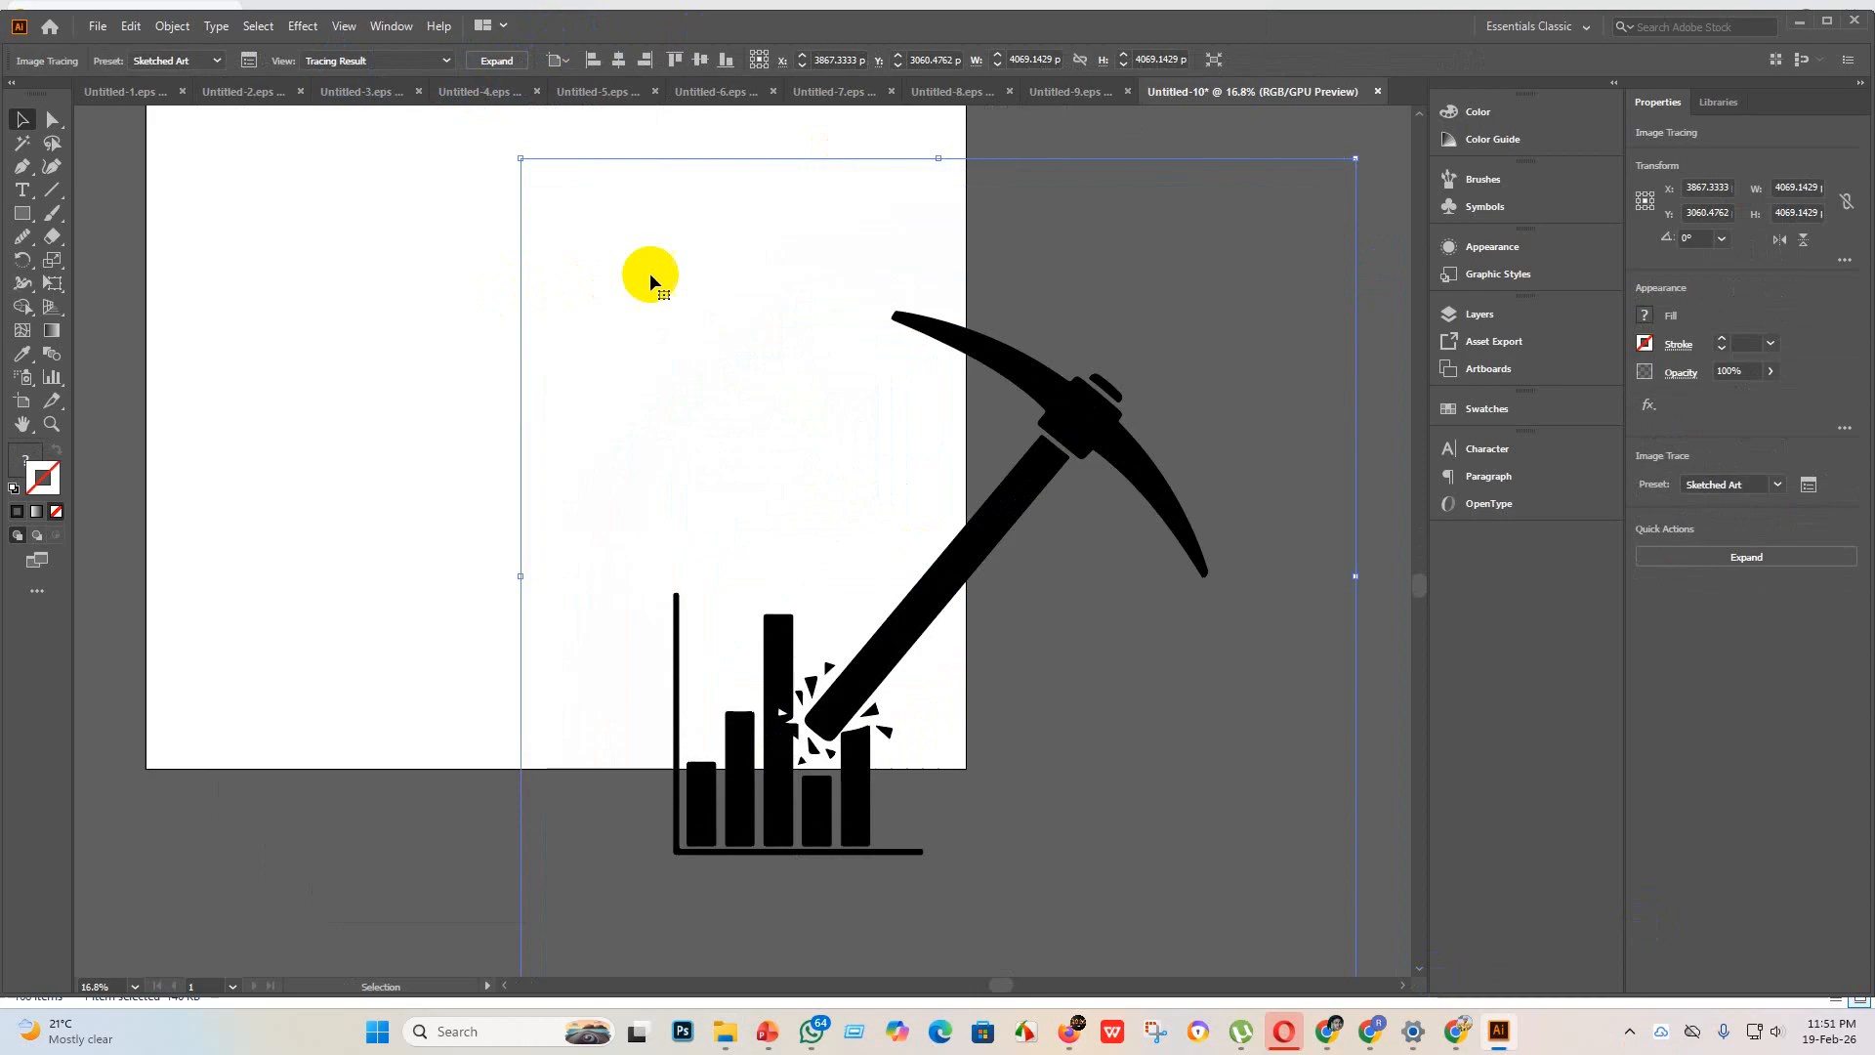
Step: Expand the traced pickaxe and bar chart artwork and centre it horizontally and vertically on the artboard
click(494, 60)
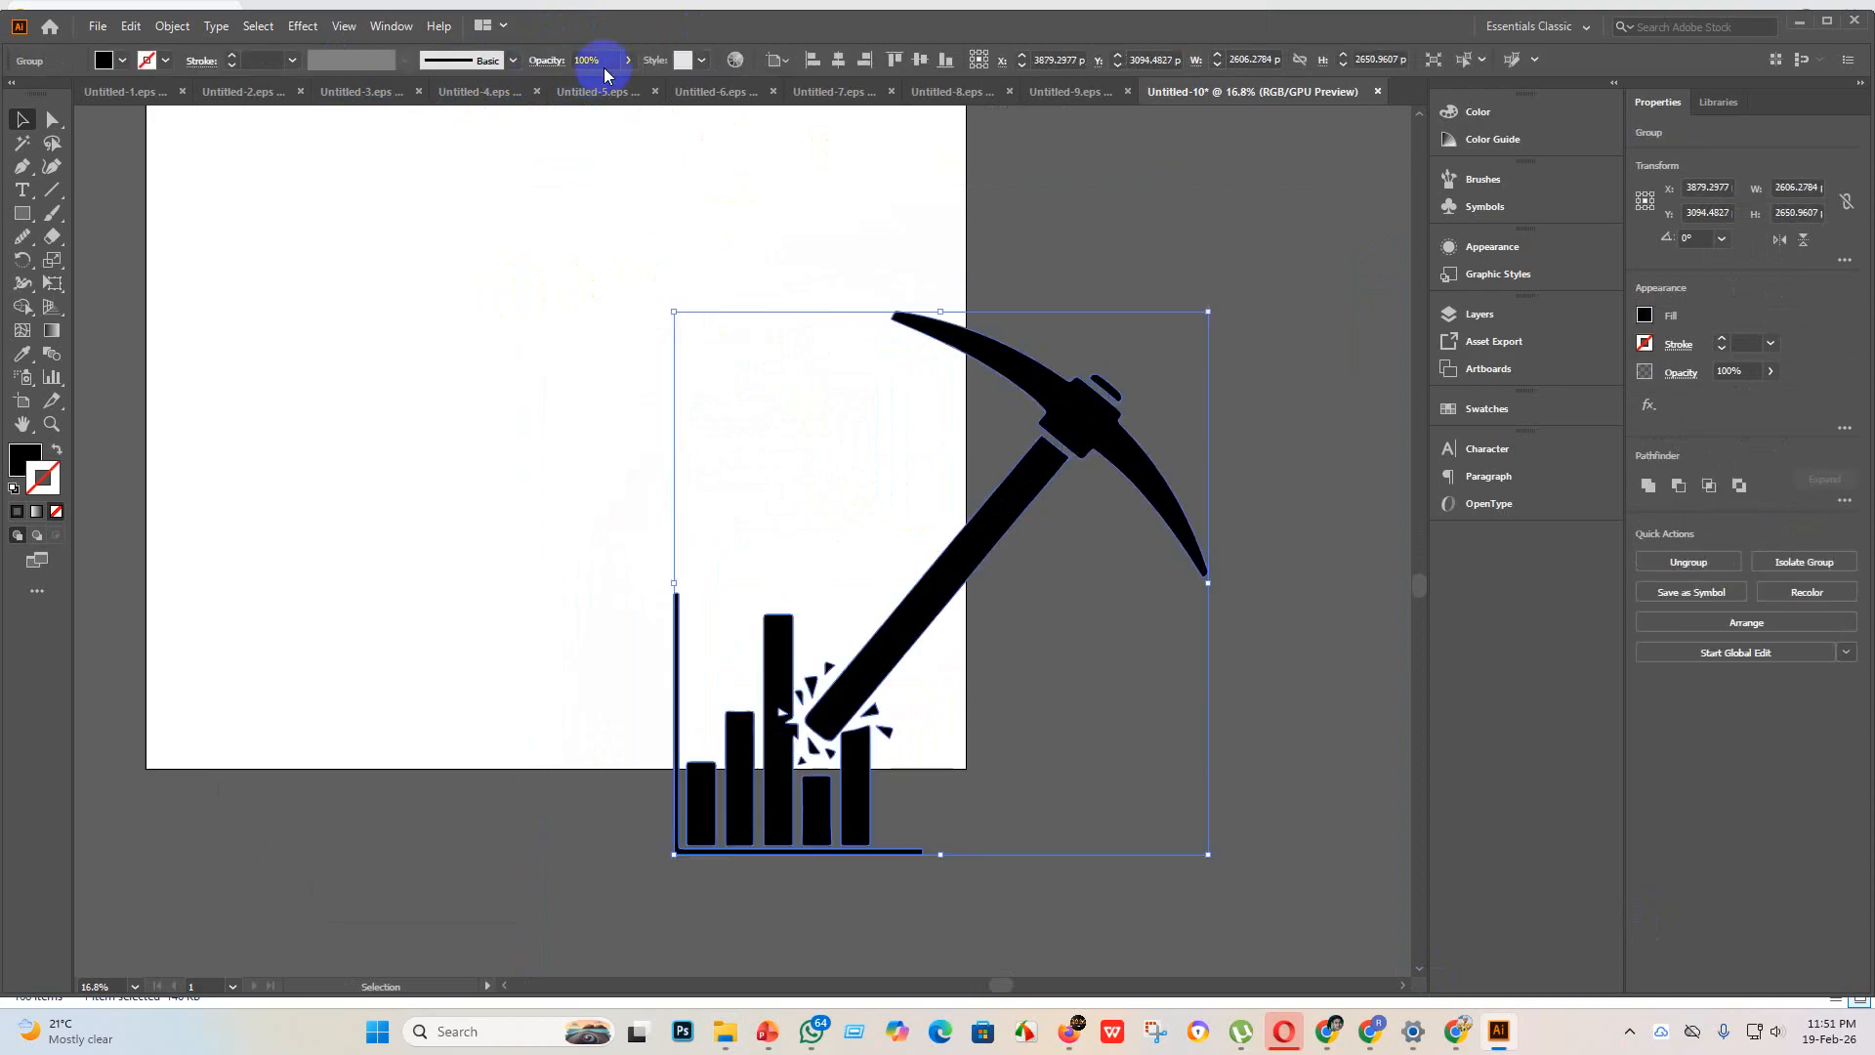
click(838, 61)
click(924, 60)
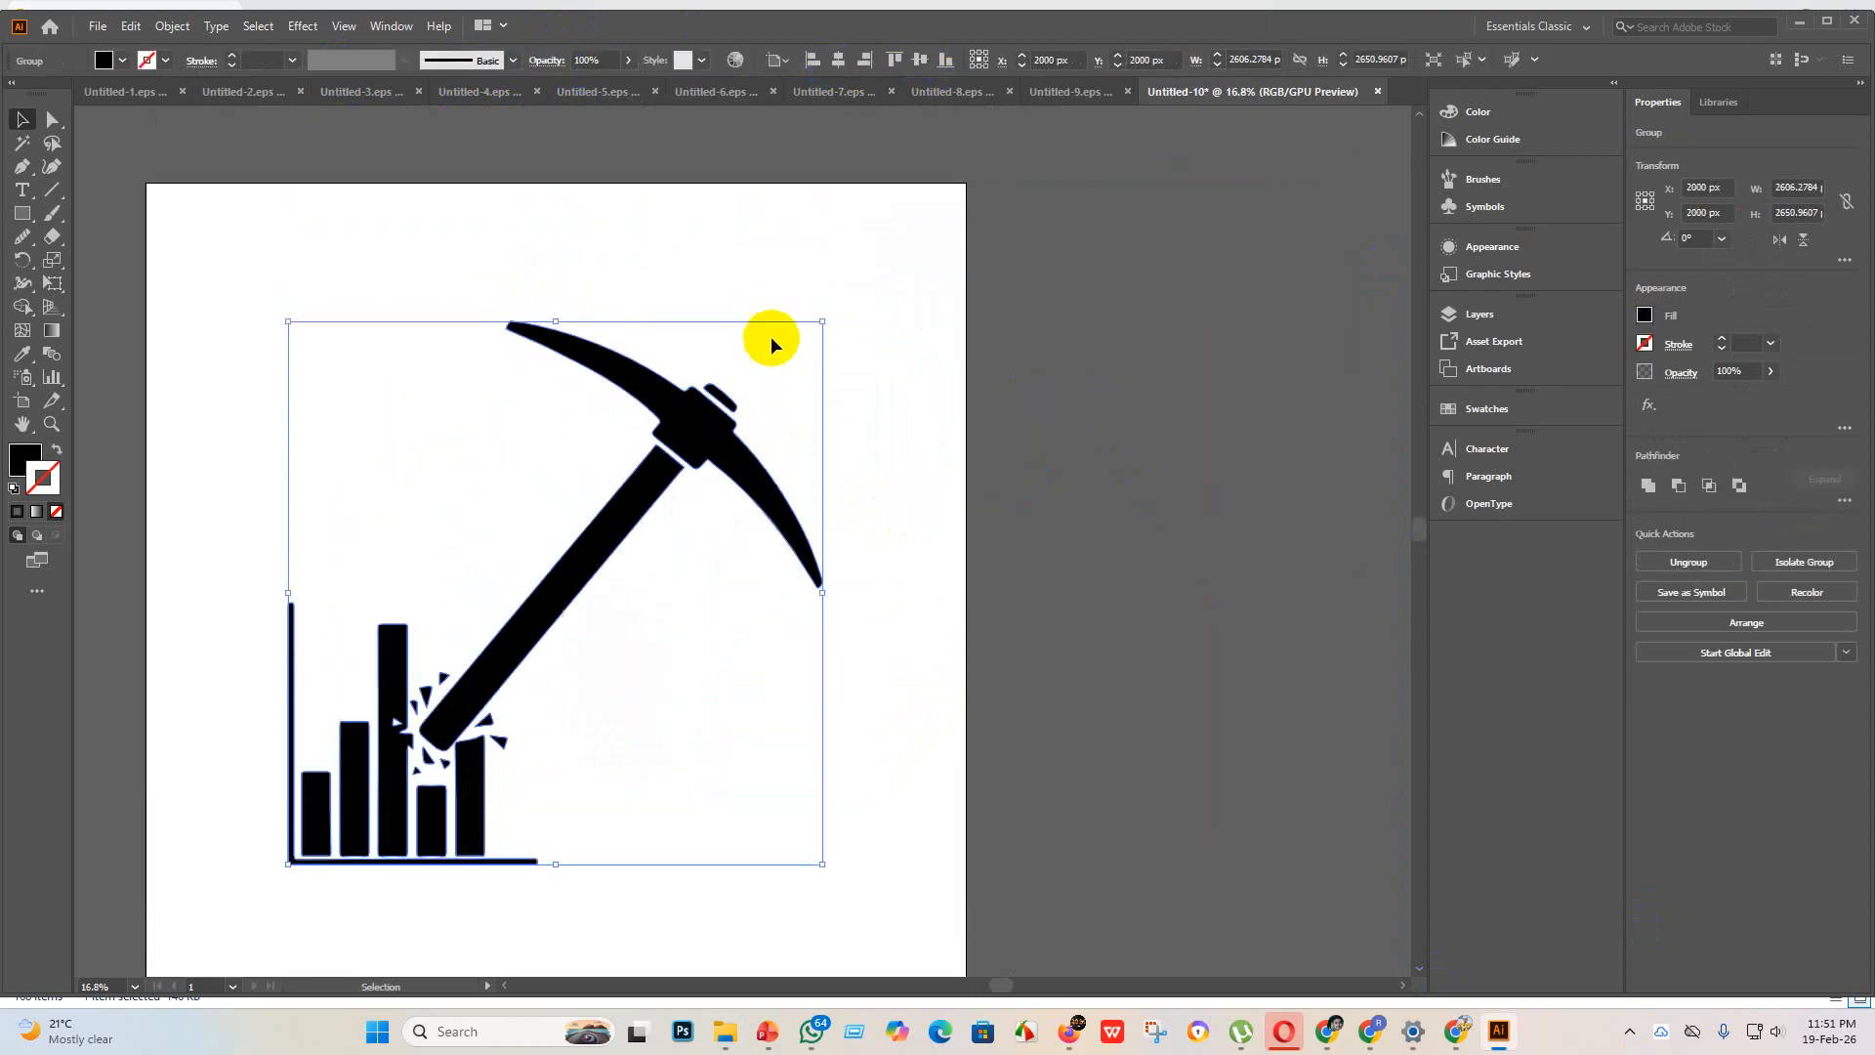
Step: Enlarge the icon proportionally to about 3307 x 3364 px and centre it on the artboard again
drag(822, 322, 966, 176)
click(838, 60)
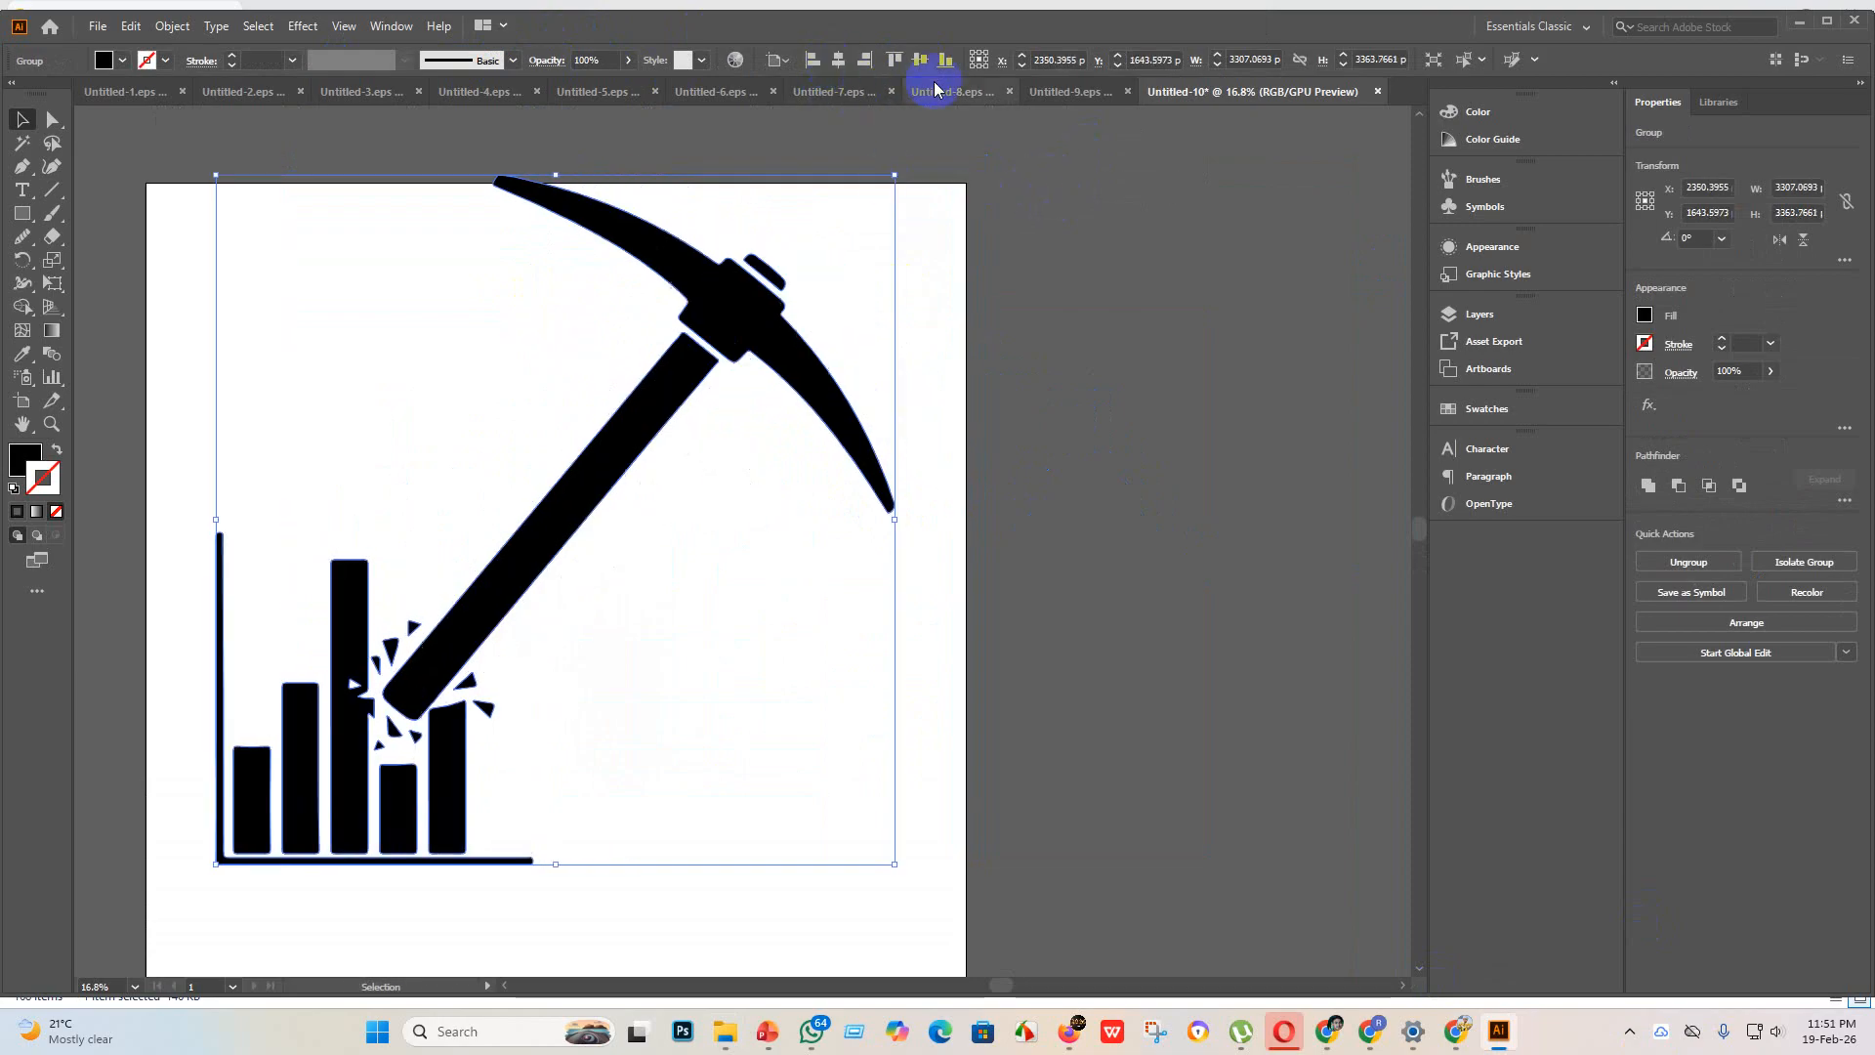
click(920, 61)
scroll(1089, 558, down, 2)
click(1089, 558)
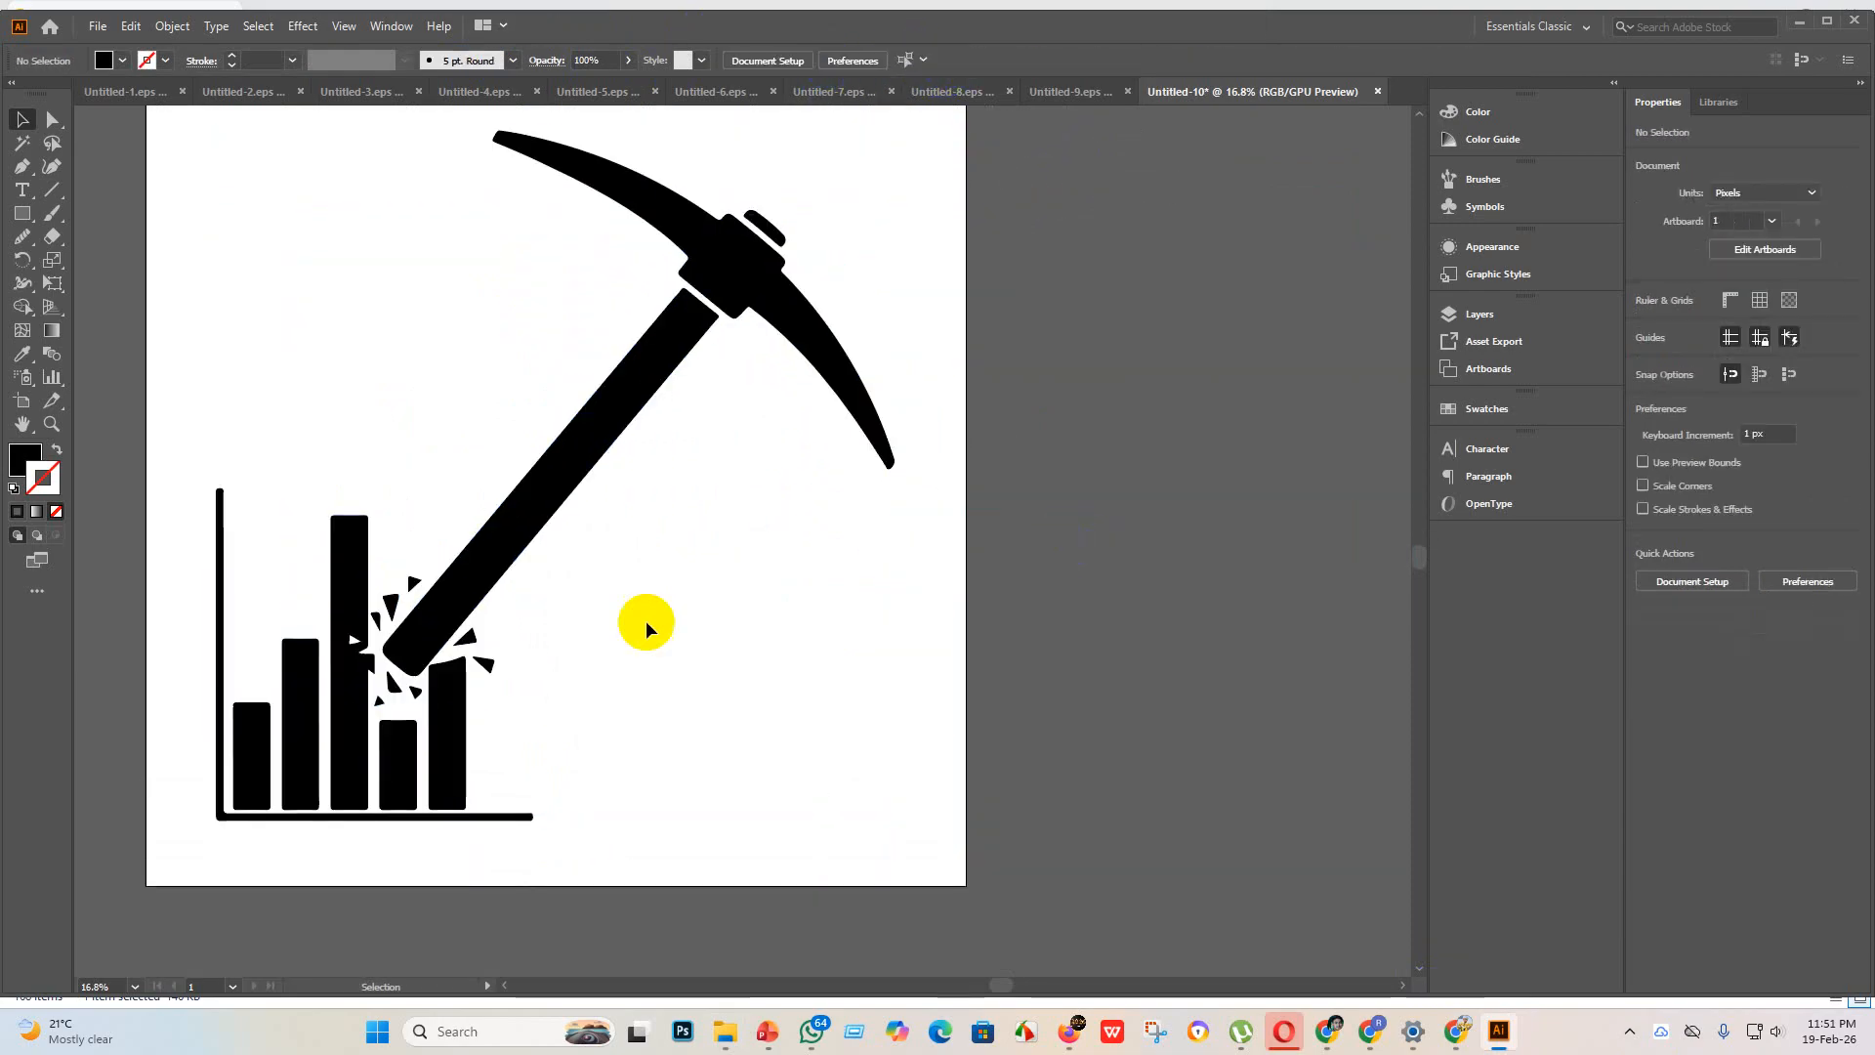
Step: Merge the small triangular hole in the tallest bar into the bar with the Shape Builder tool
scroll(389, 703, up, 3)
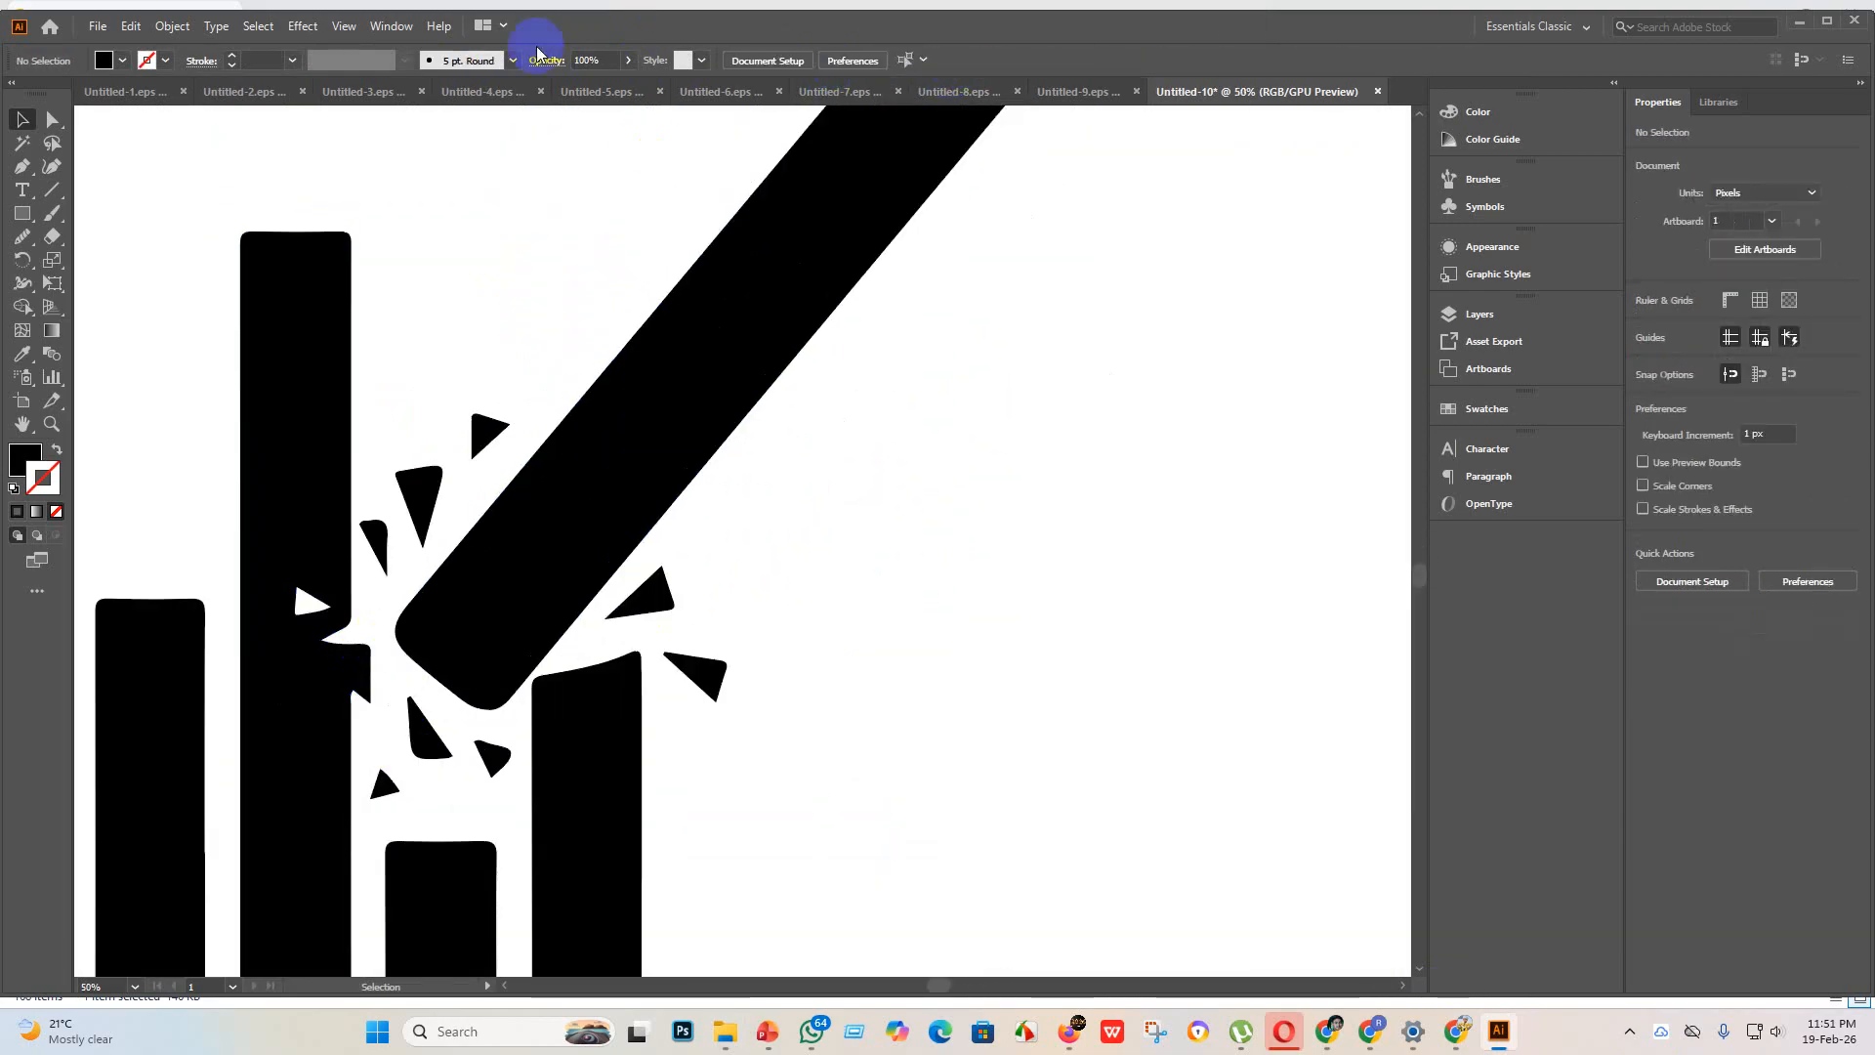
scroll(388, 626, down, 2)
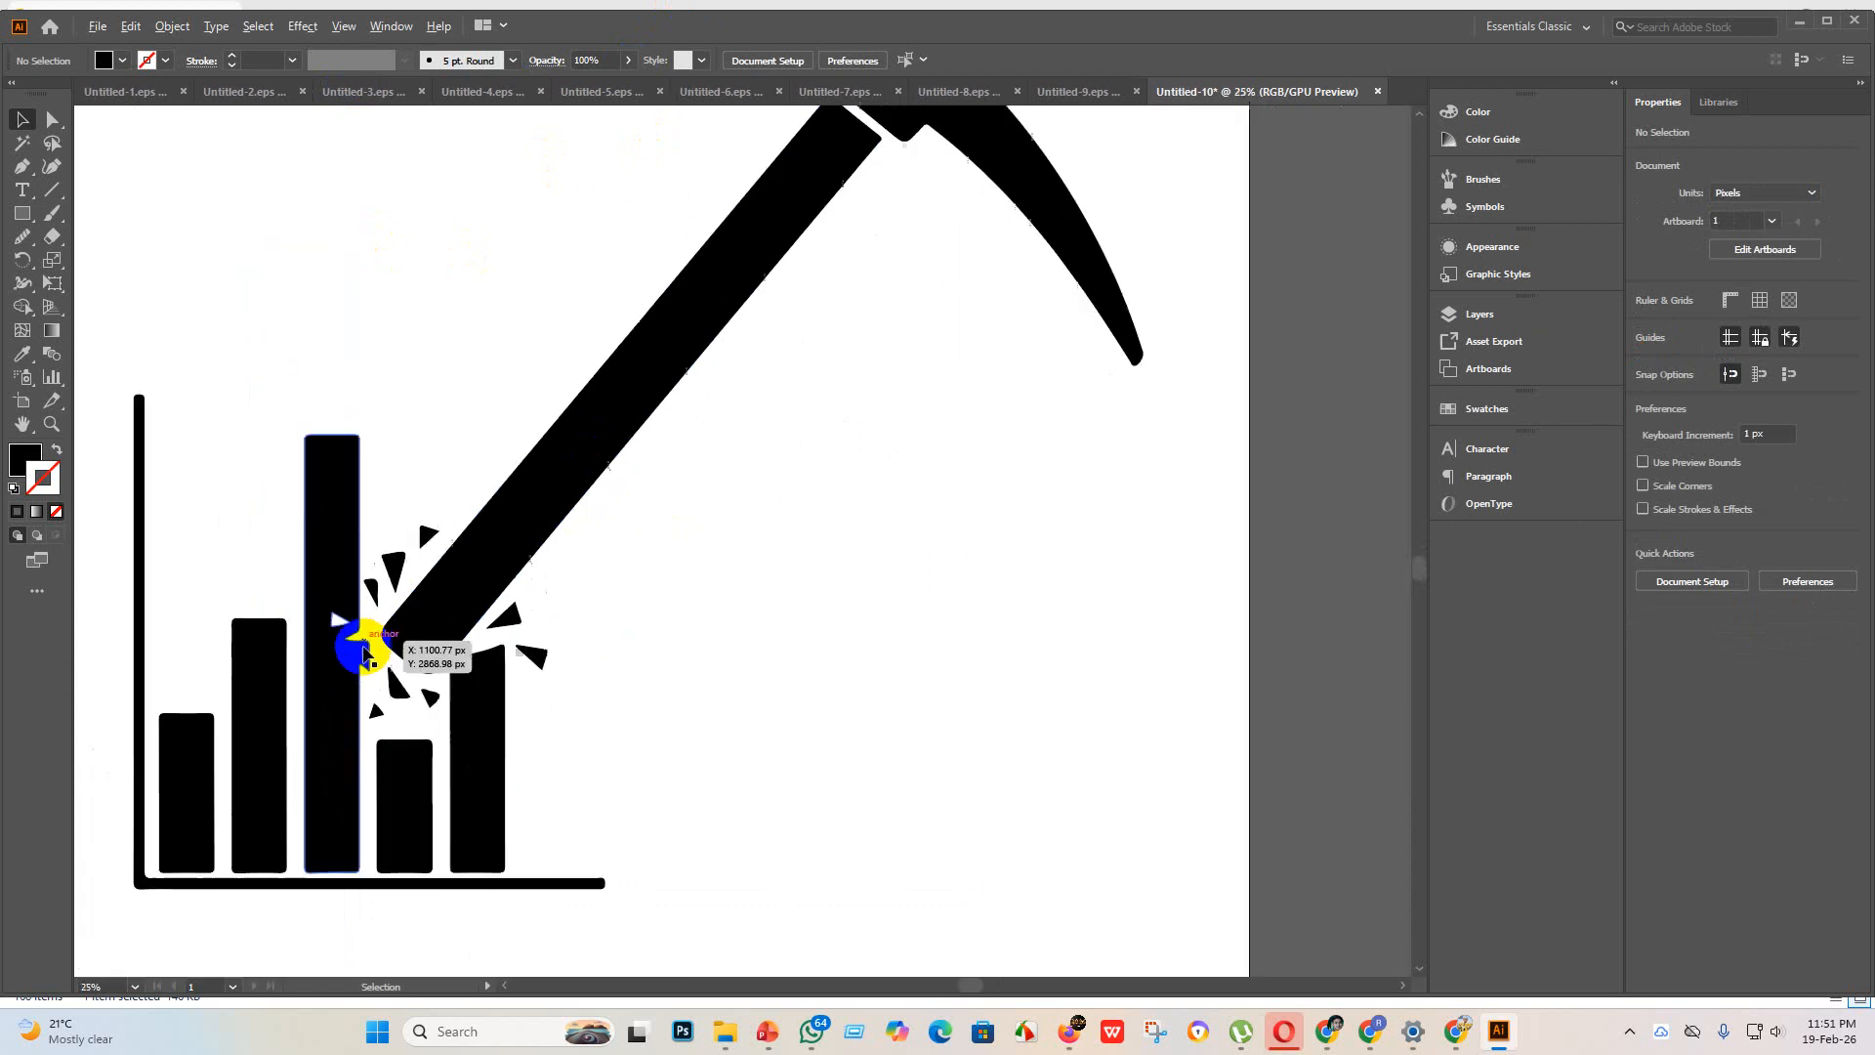
click(430, 781)
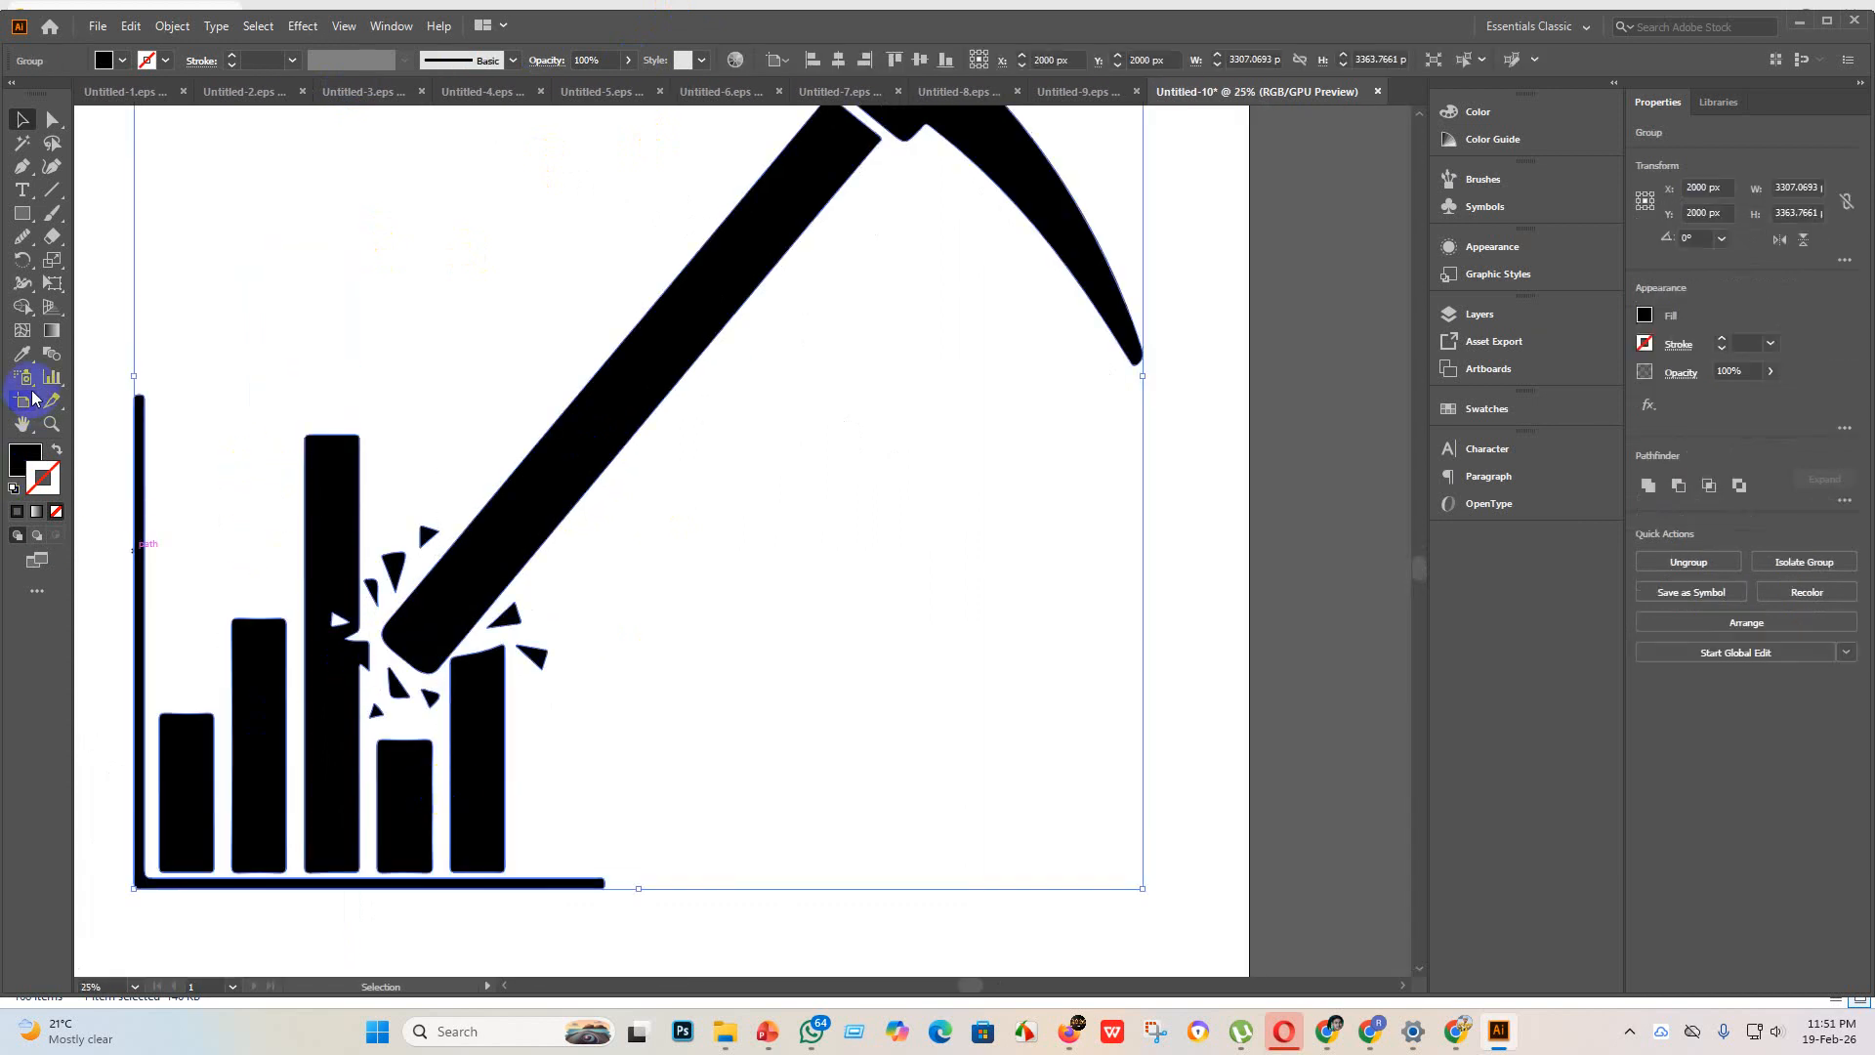
click(22, 309)
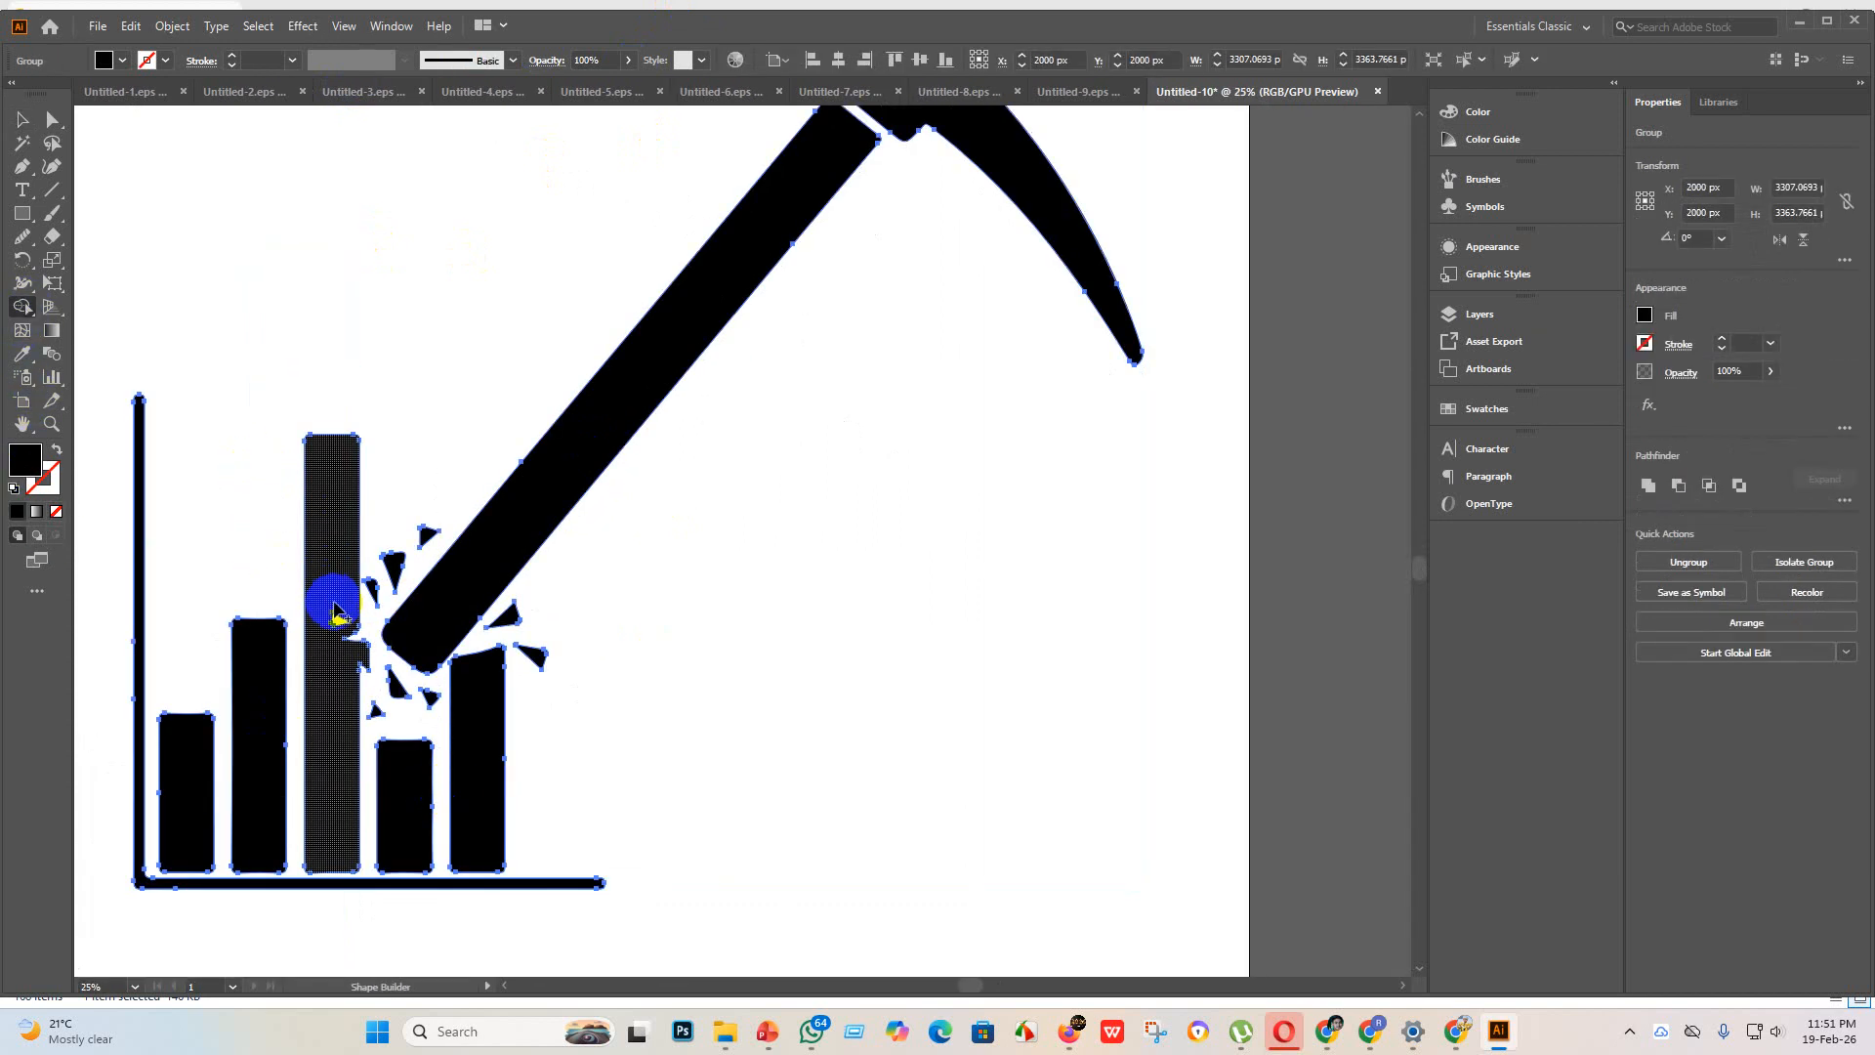
drag(335, 610, 351, 646)
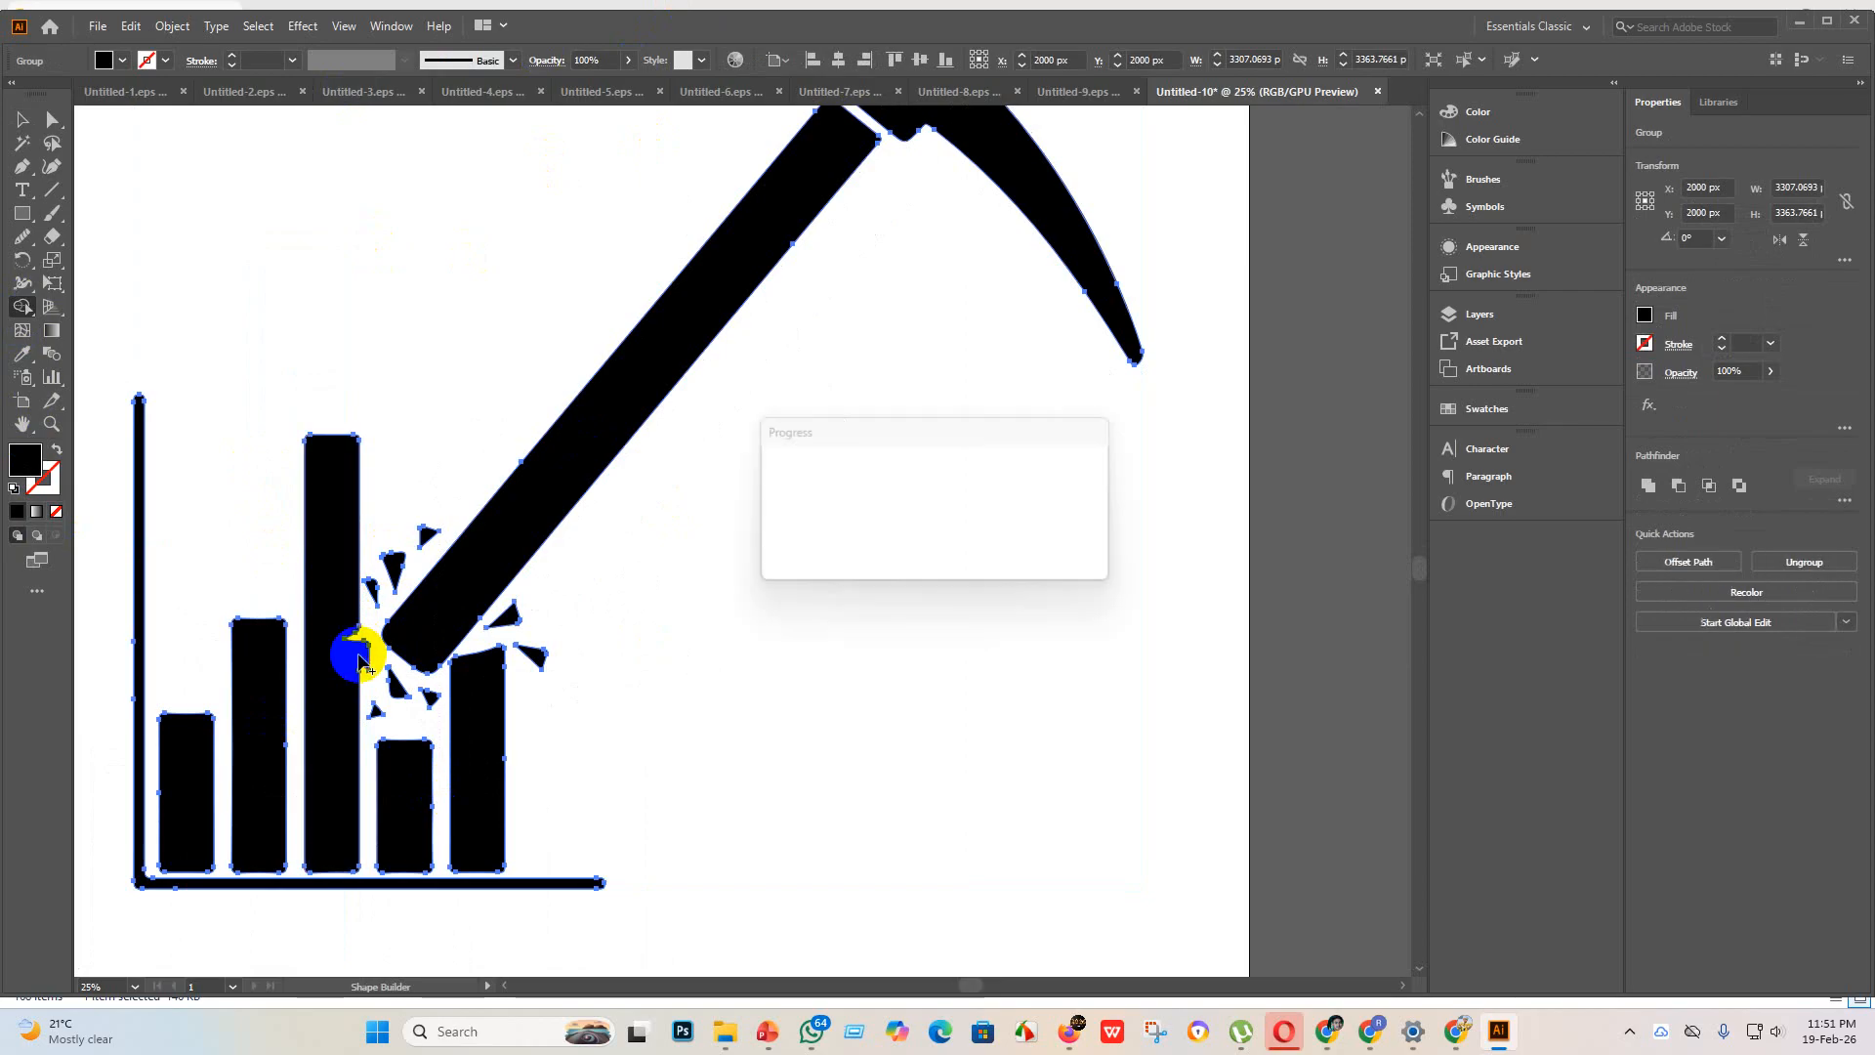
click(22, 121)
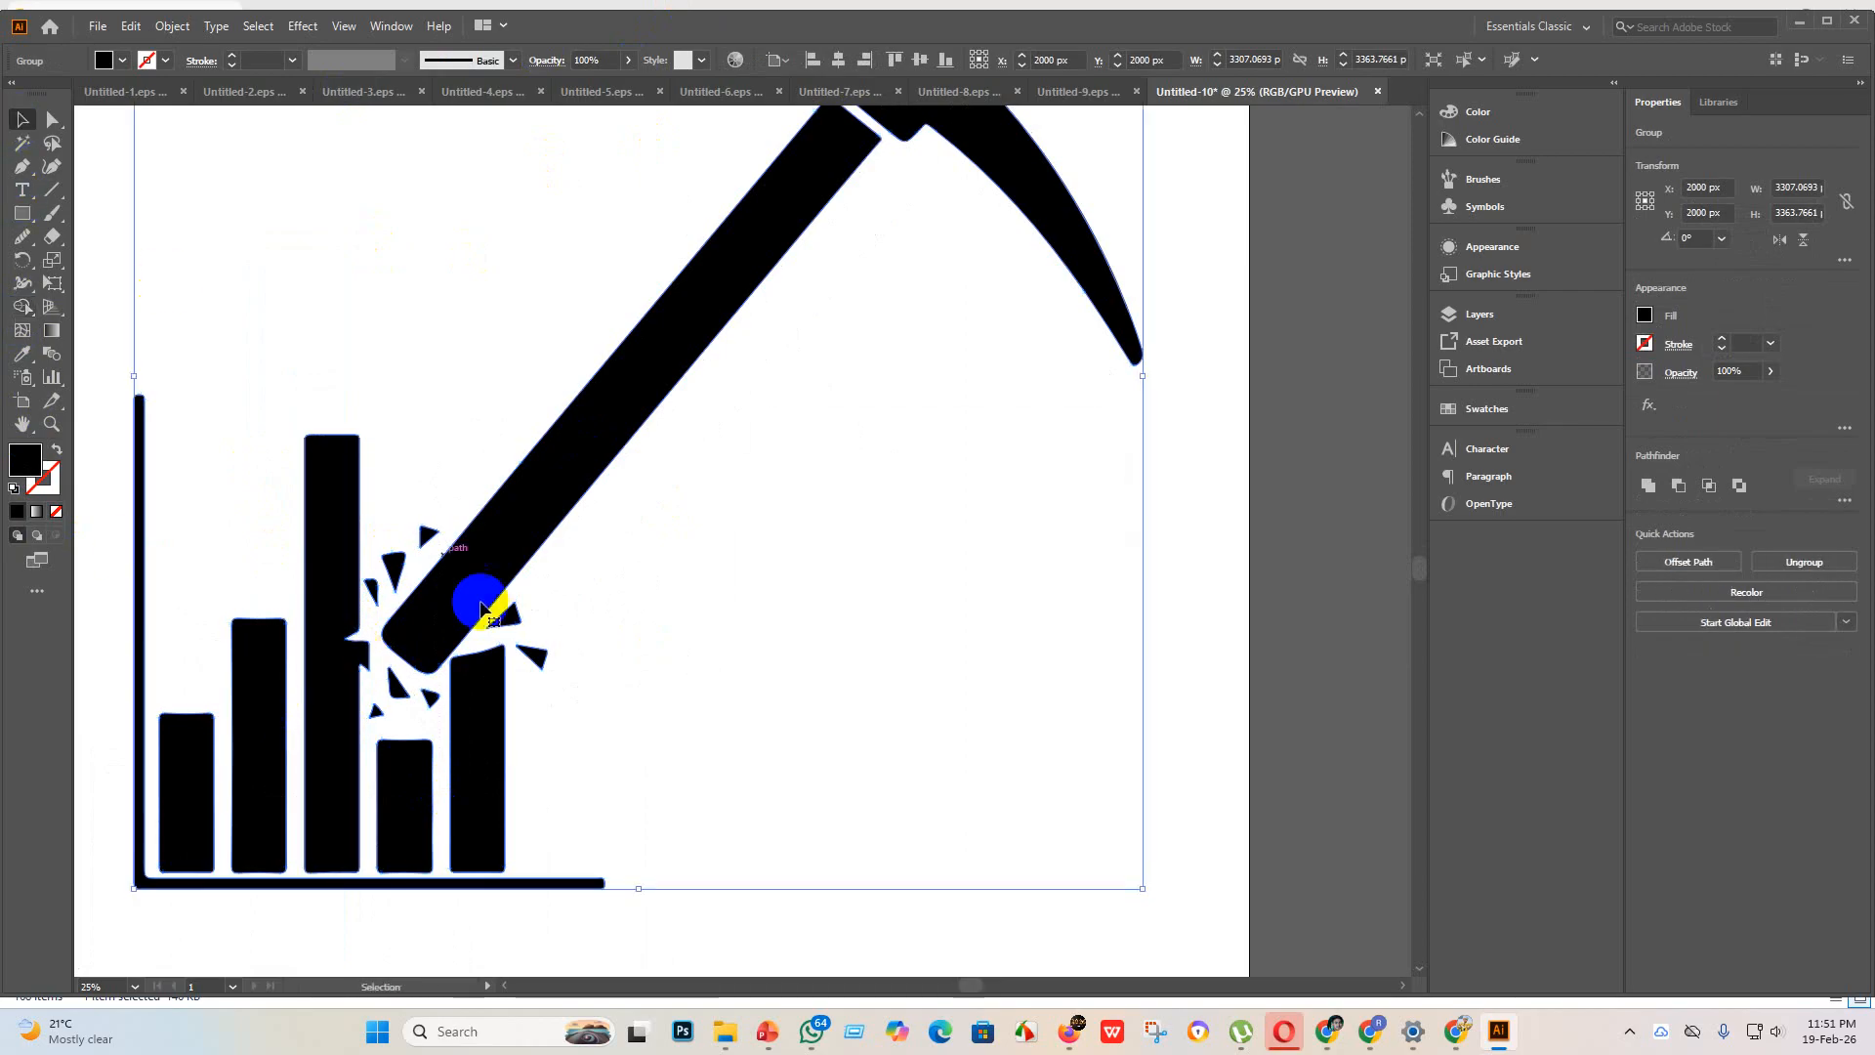
click(753, 782)
Step: Draw a black rectangle about 138 x 443 px over the notch, flush with the tallest bar's right edge
scroll(363, 691, up, 2)
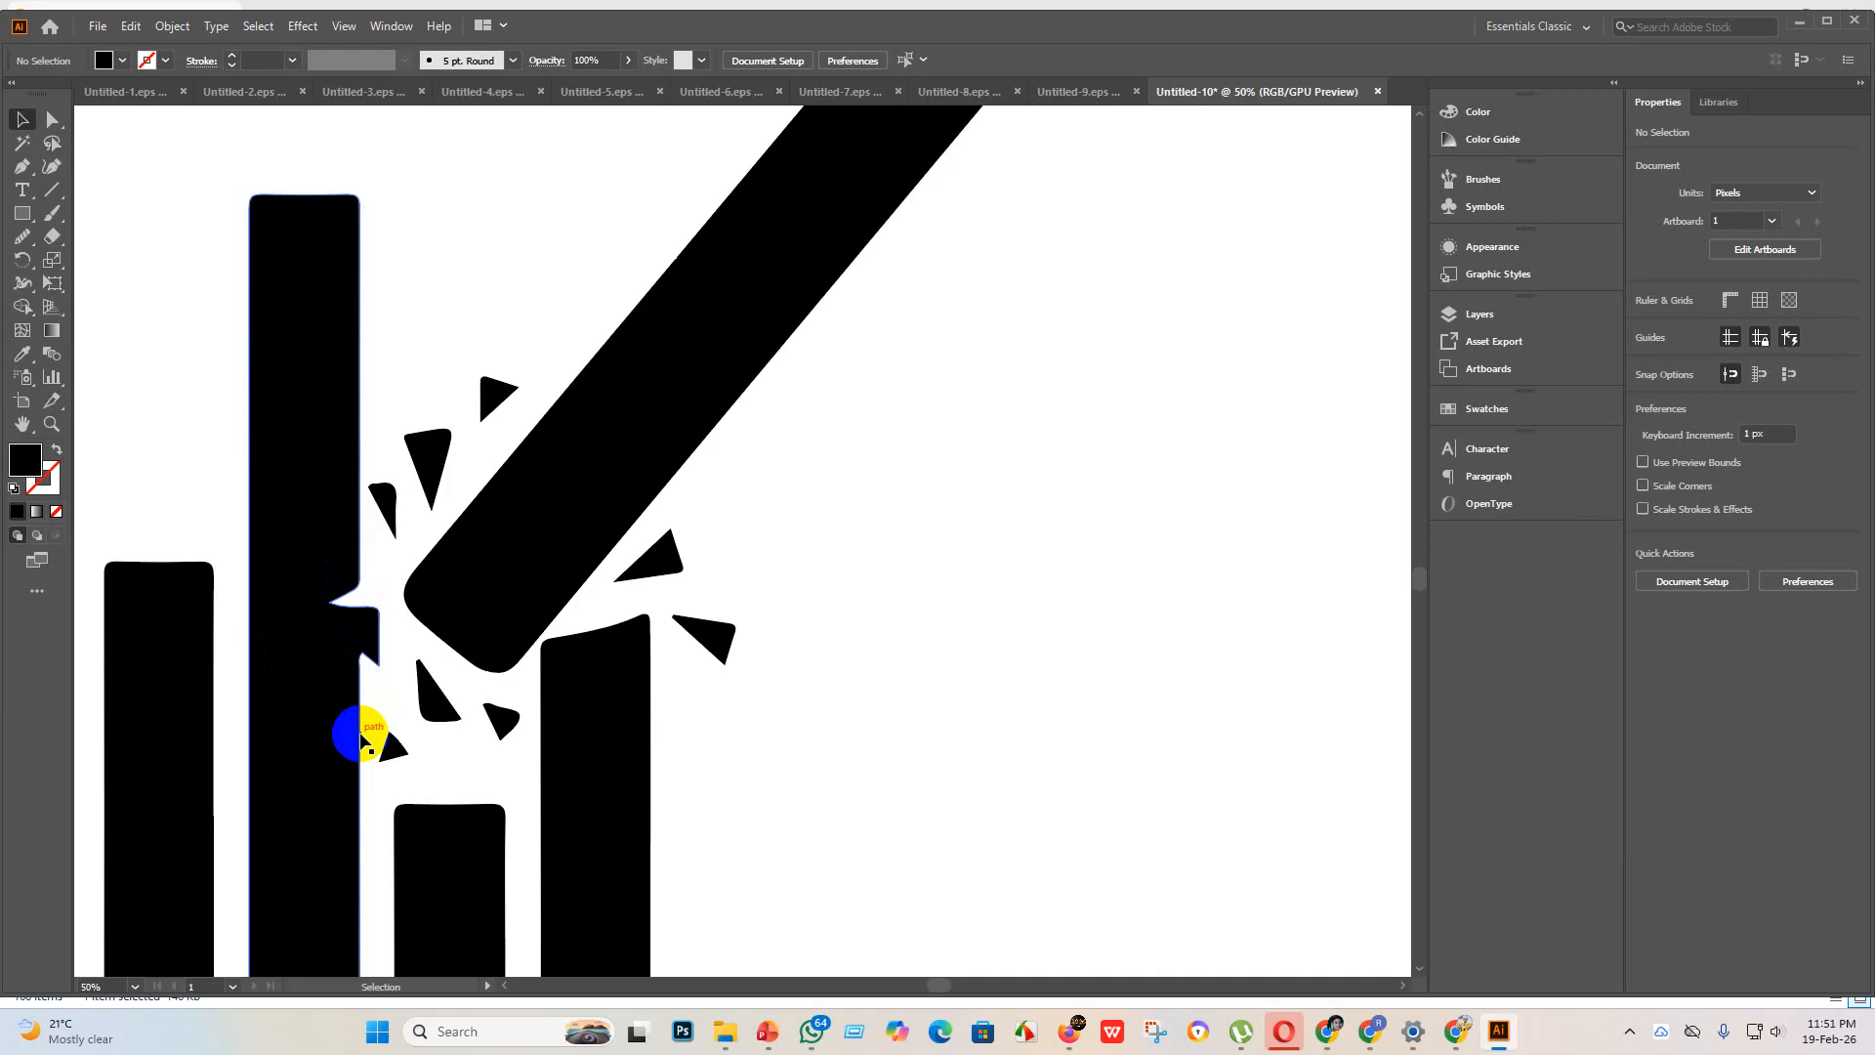
scroll(362, 740, down, 2)
scroll(401, 734, down, 2)
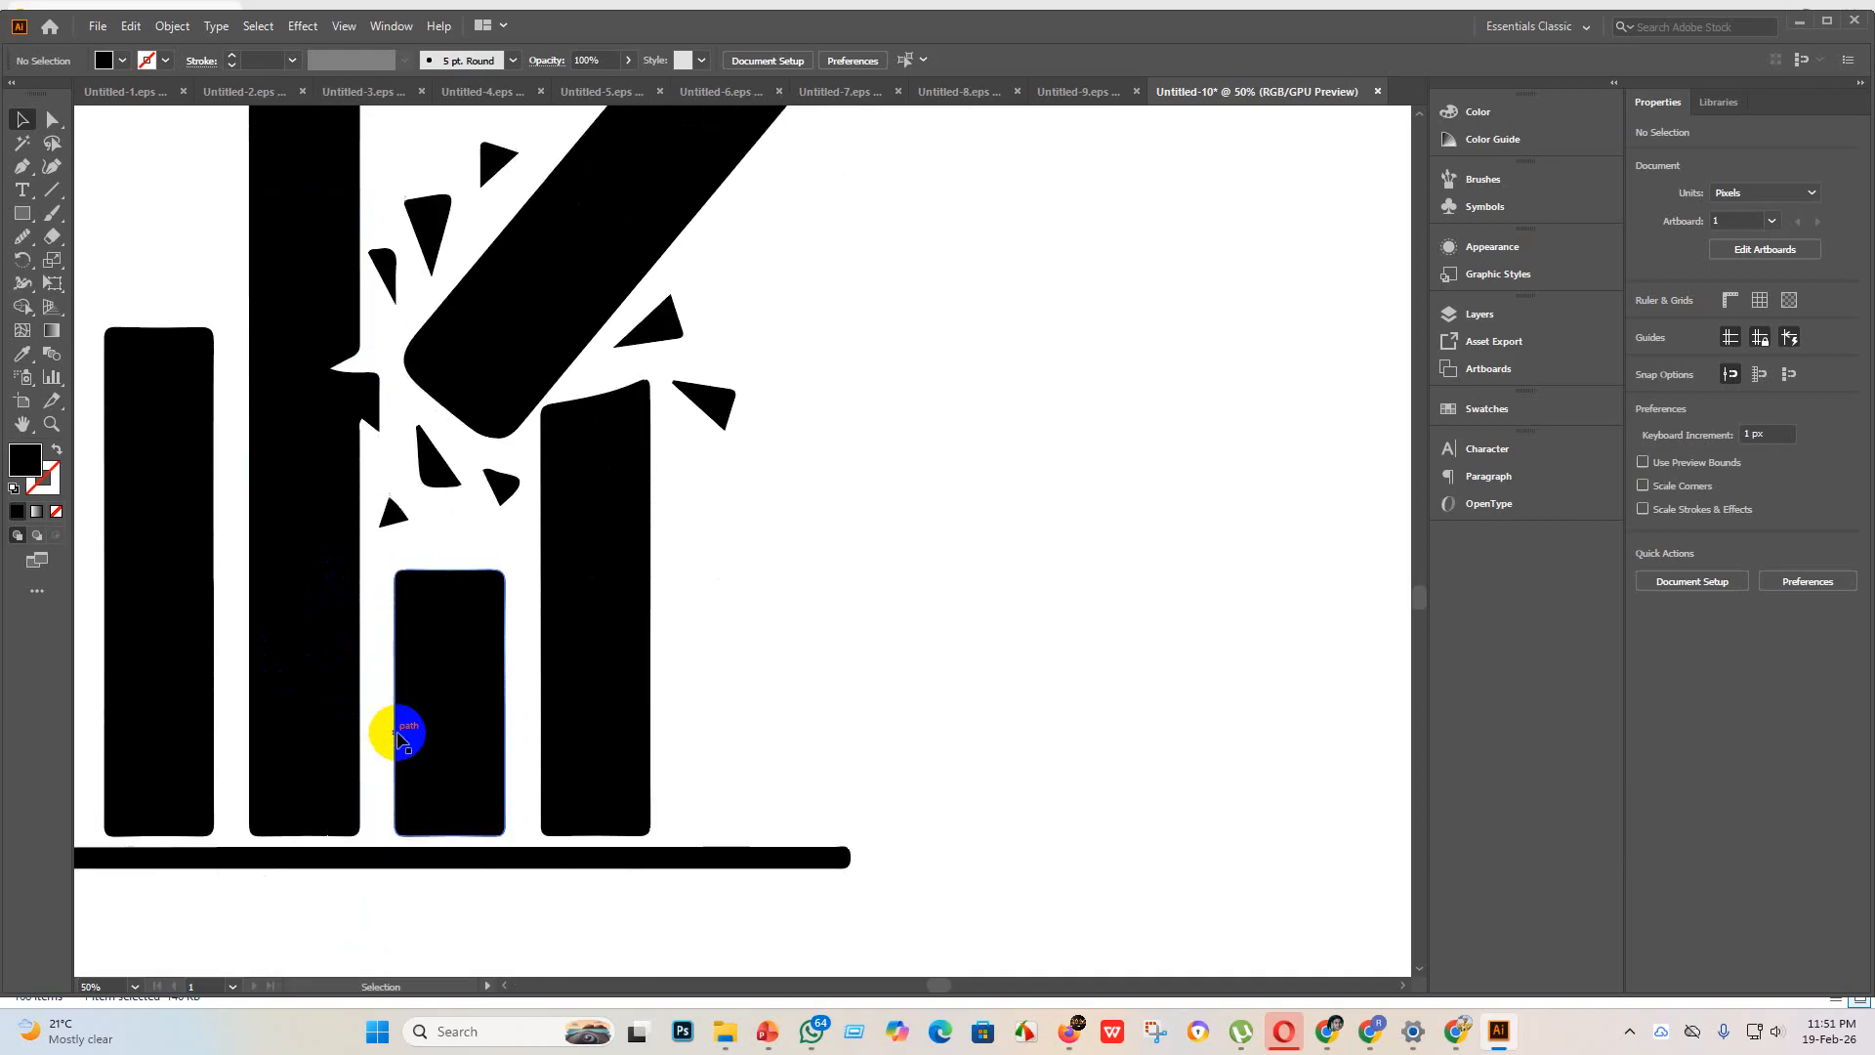
scroll(402, 723, up, 1)
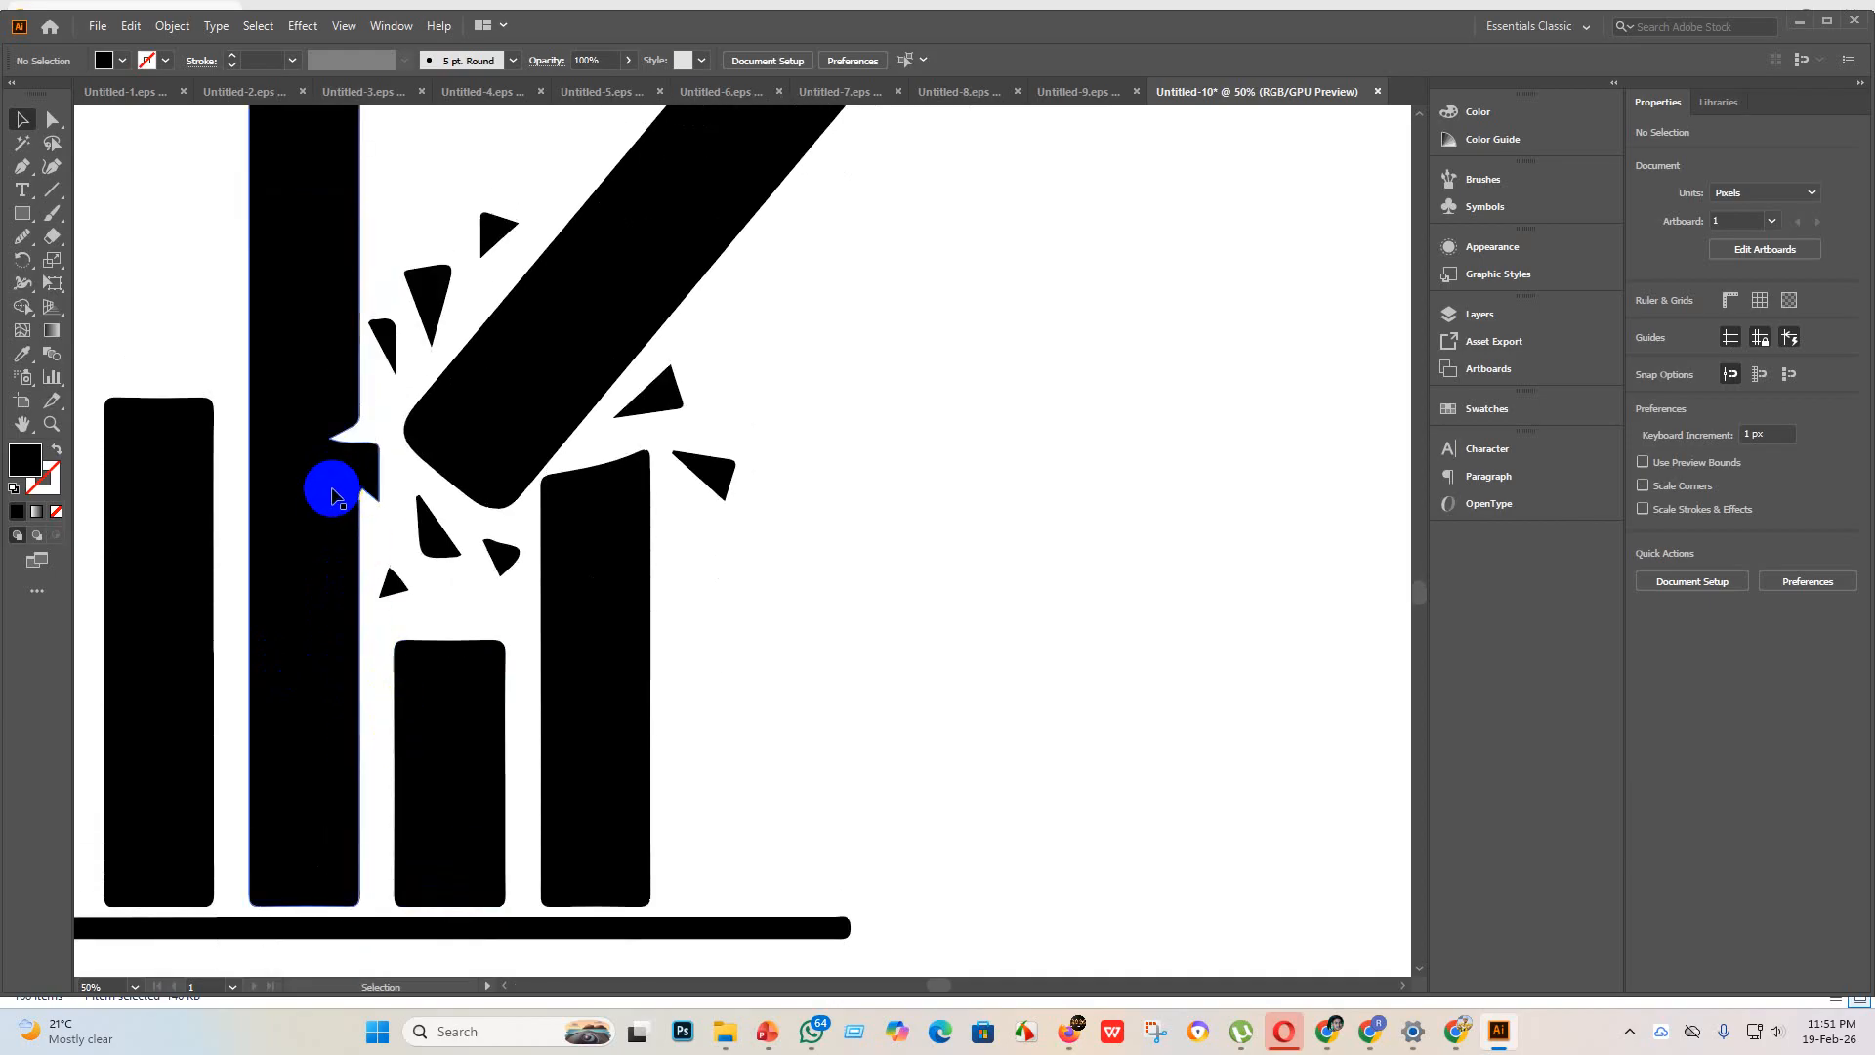
click(17, 215)
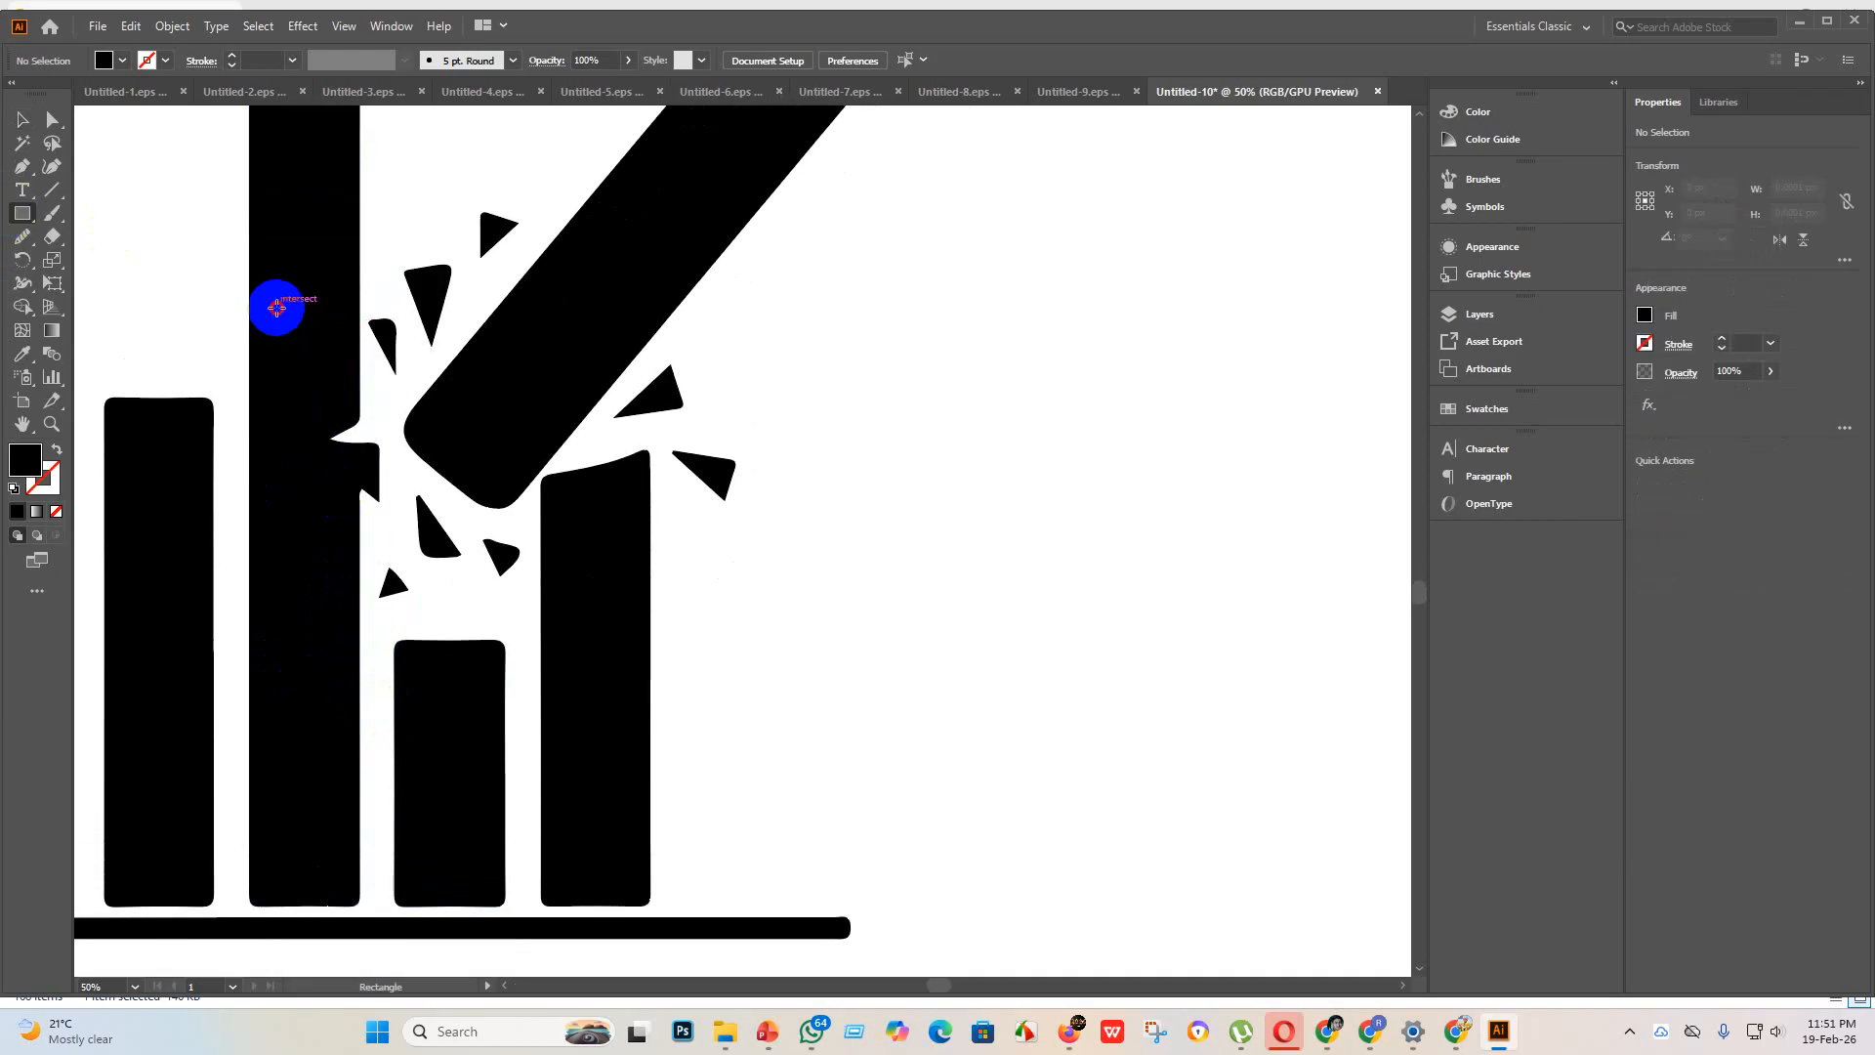
drag(277, 306, 361, 575)
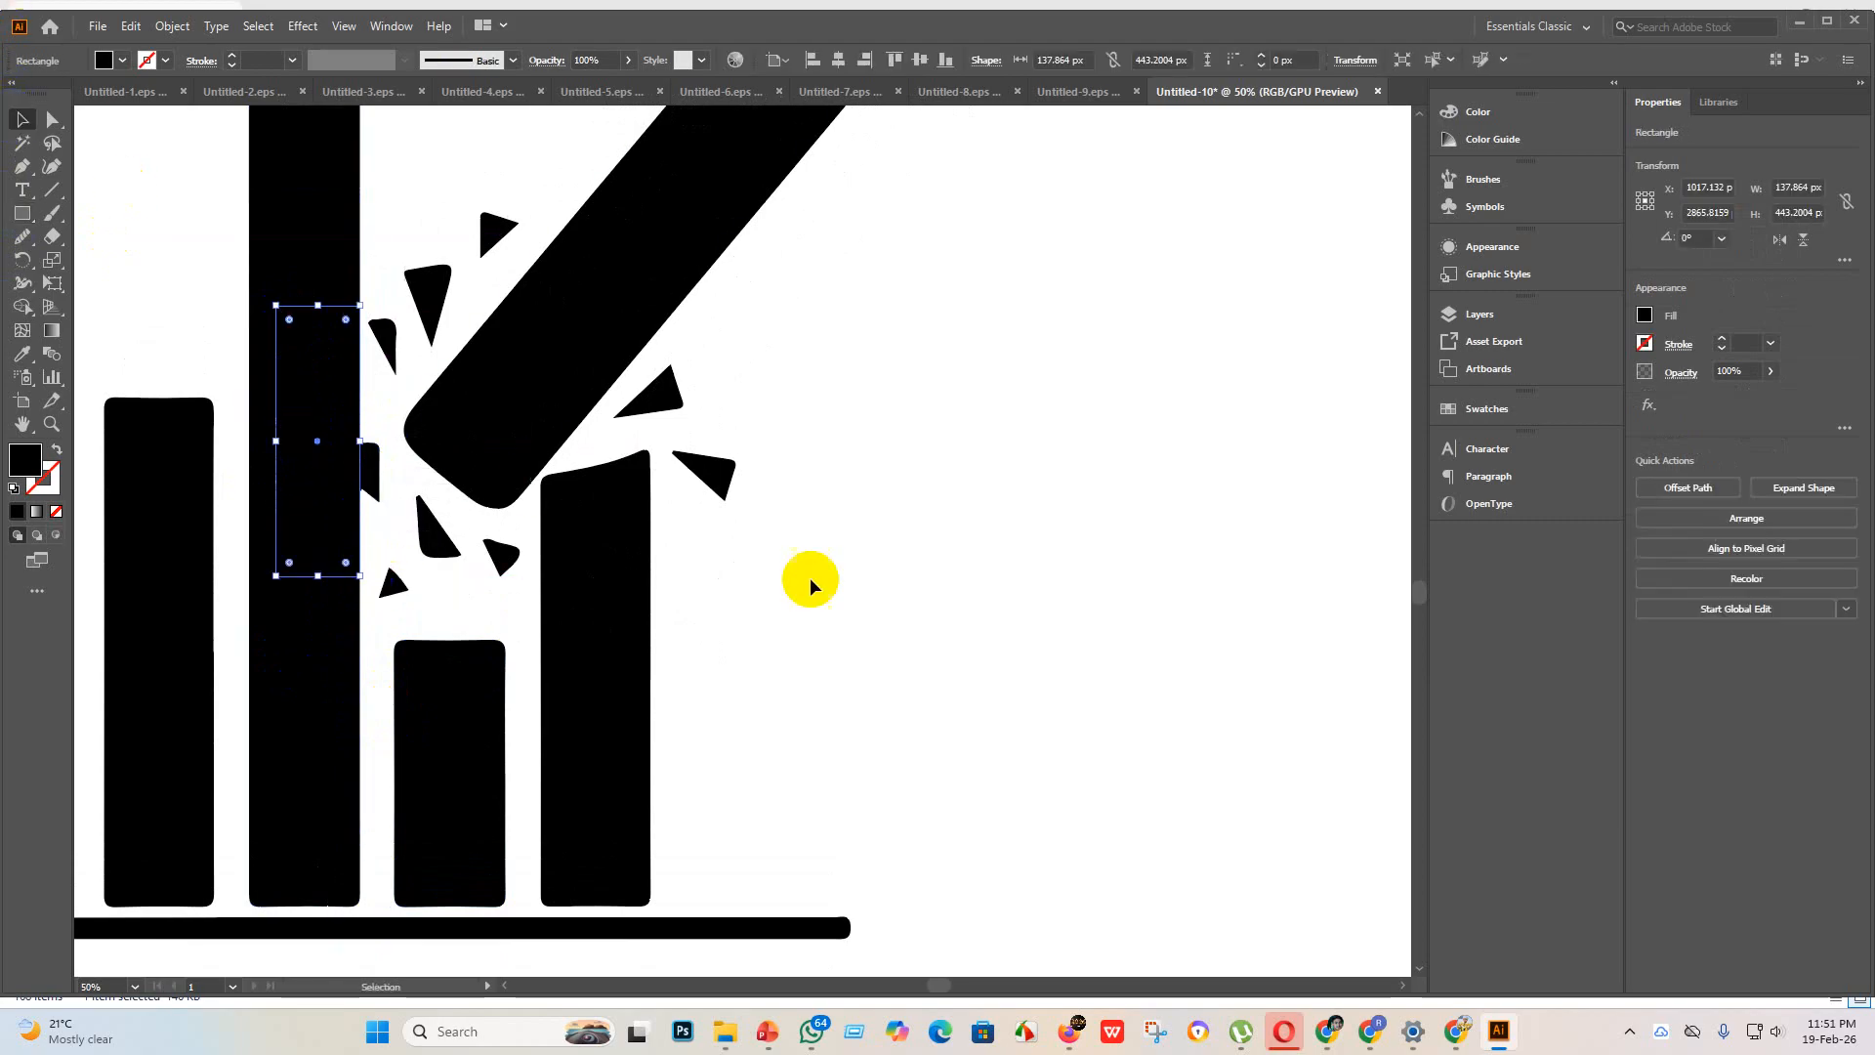
Step: With Shape Builder, remove the fragment protruding from the tallest bar and merge the rectangle and notch into the bar
drag(920, 703, 5, 330)
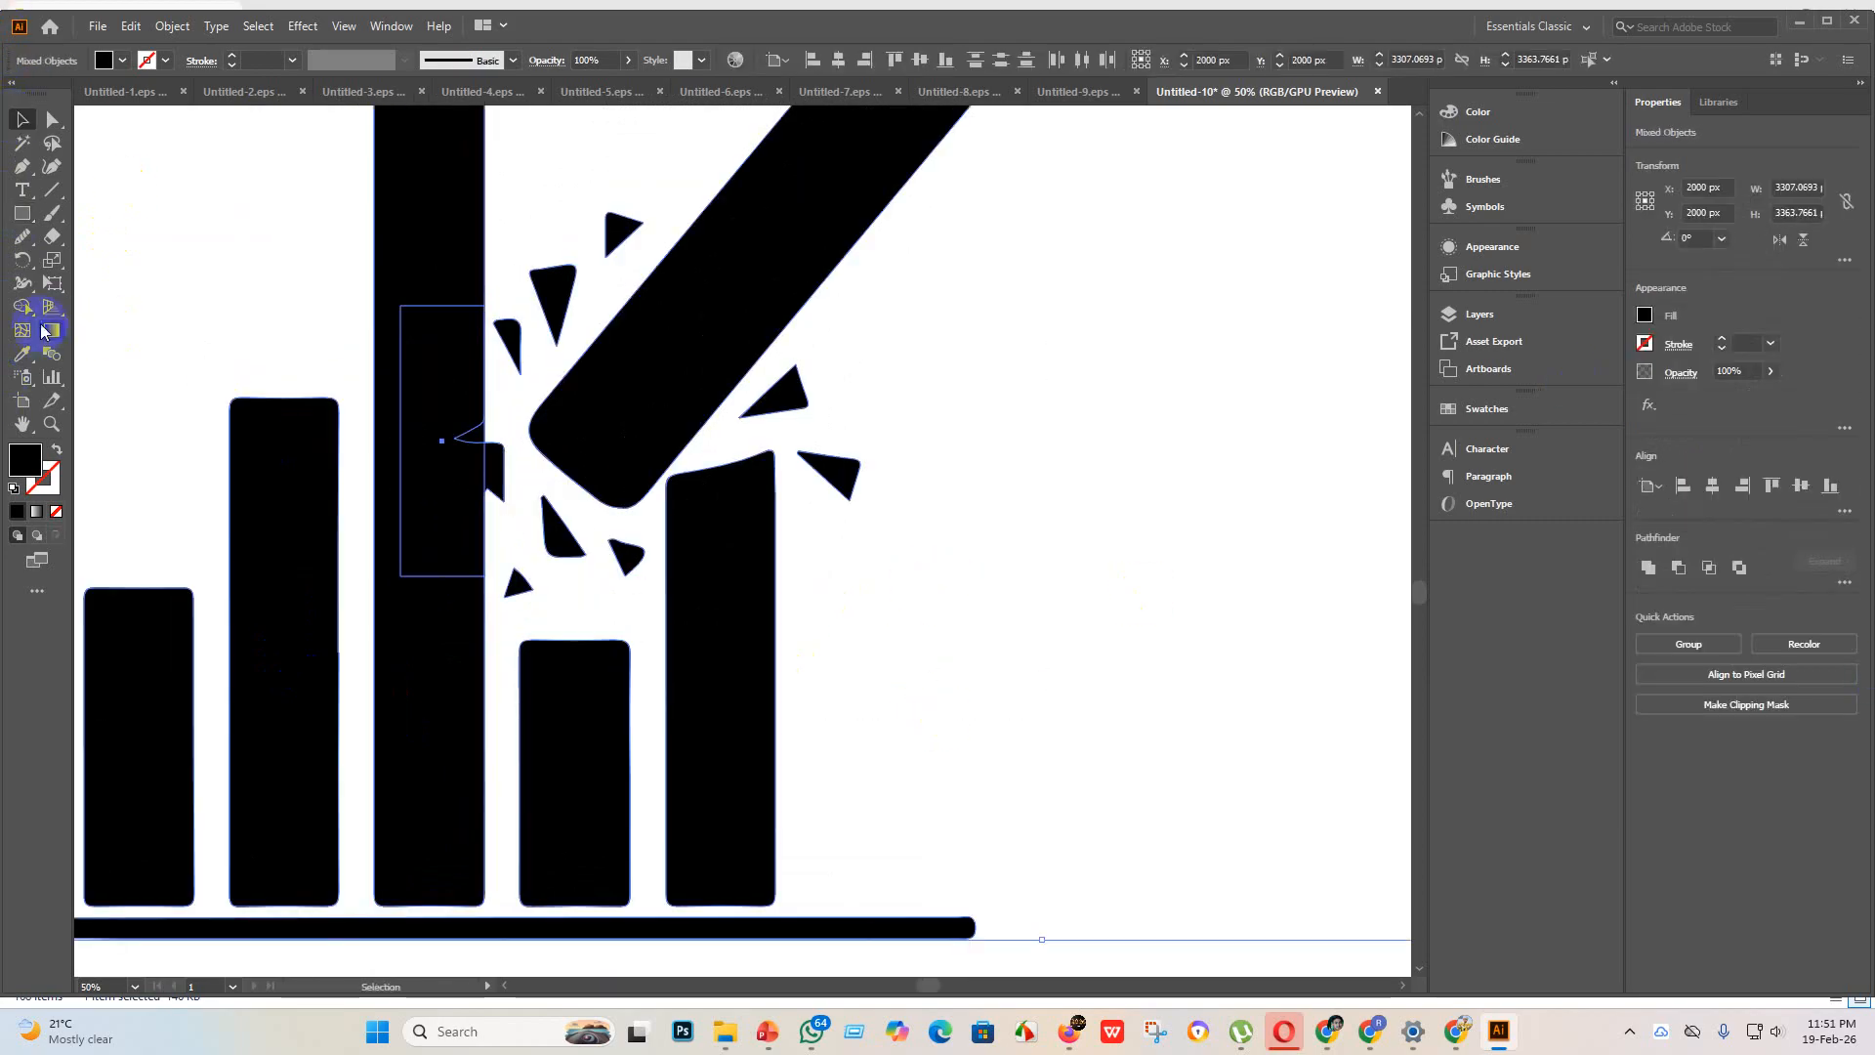
click(23, 305)
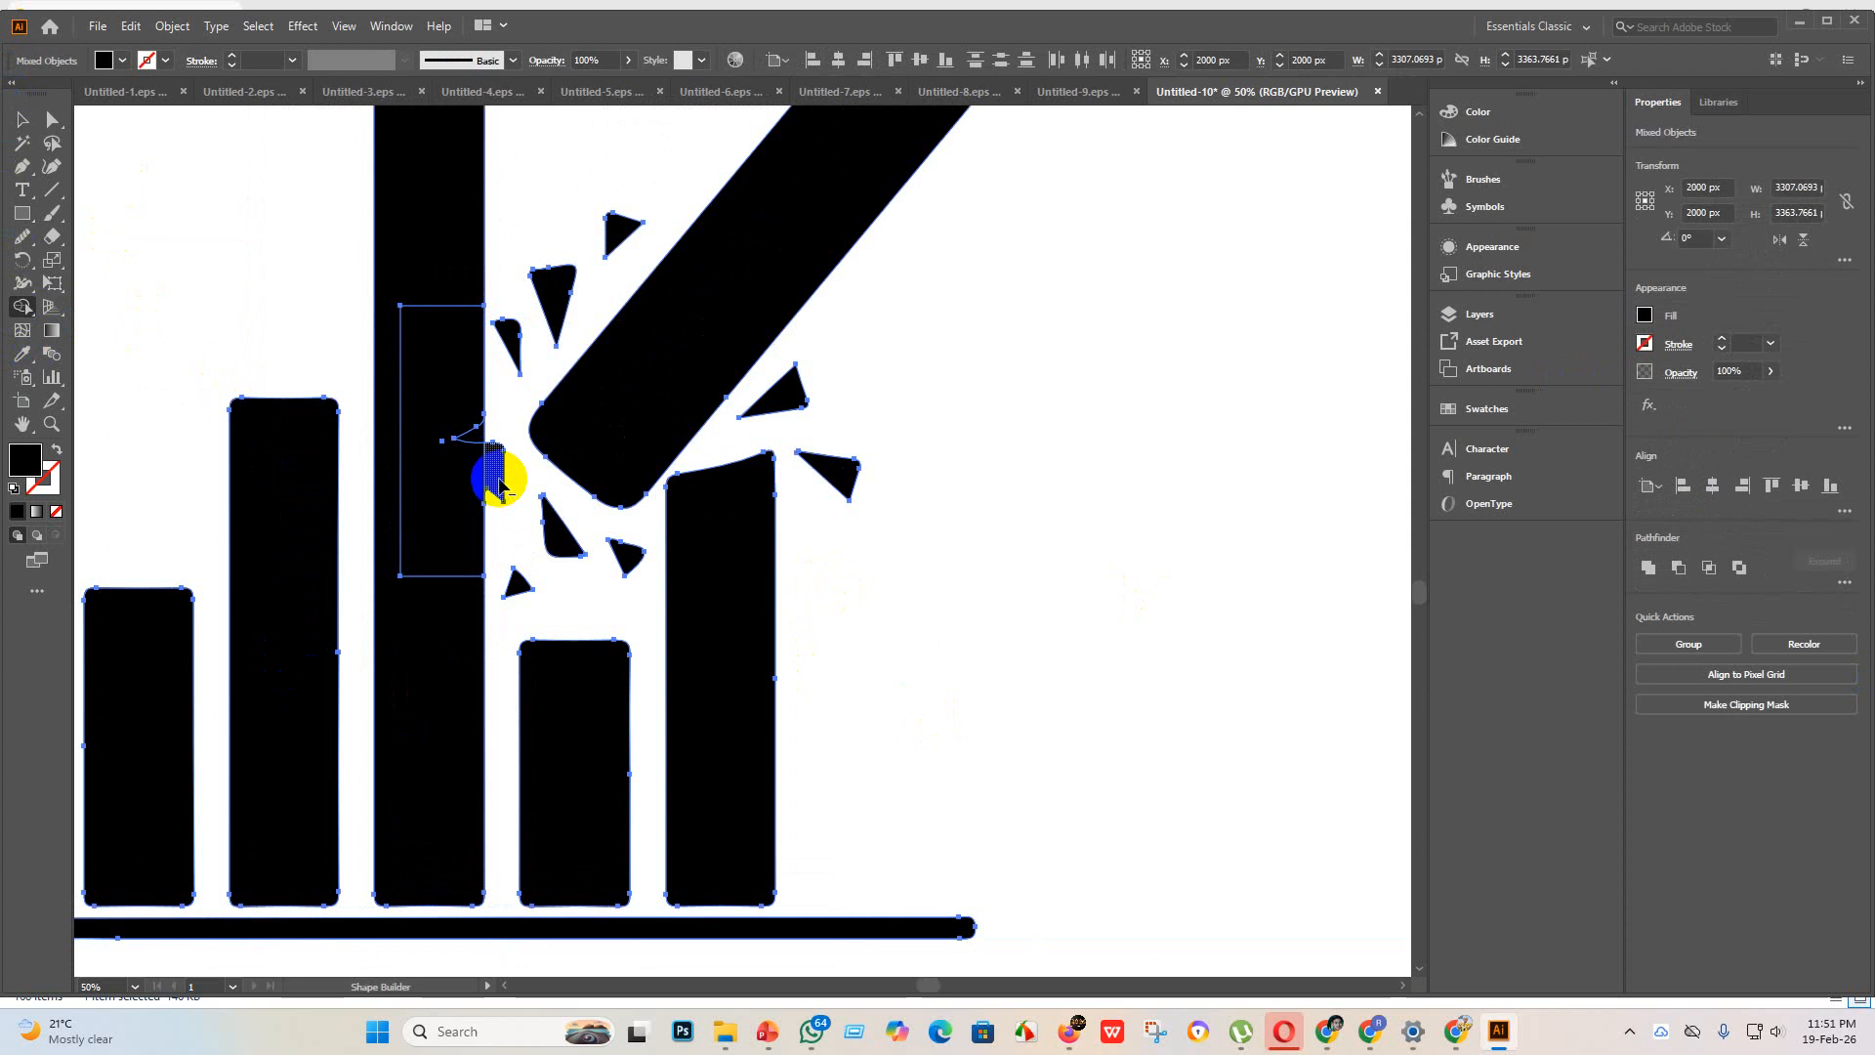
drag(499, 485, 460, 431)
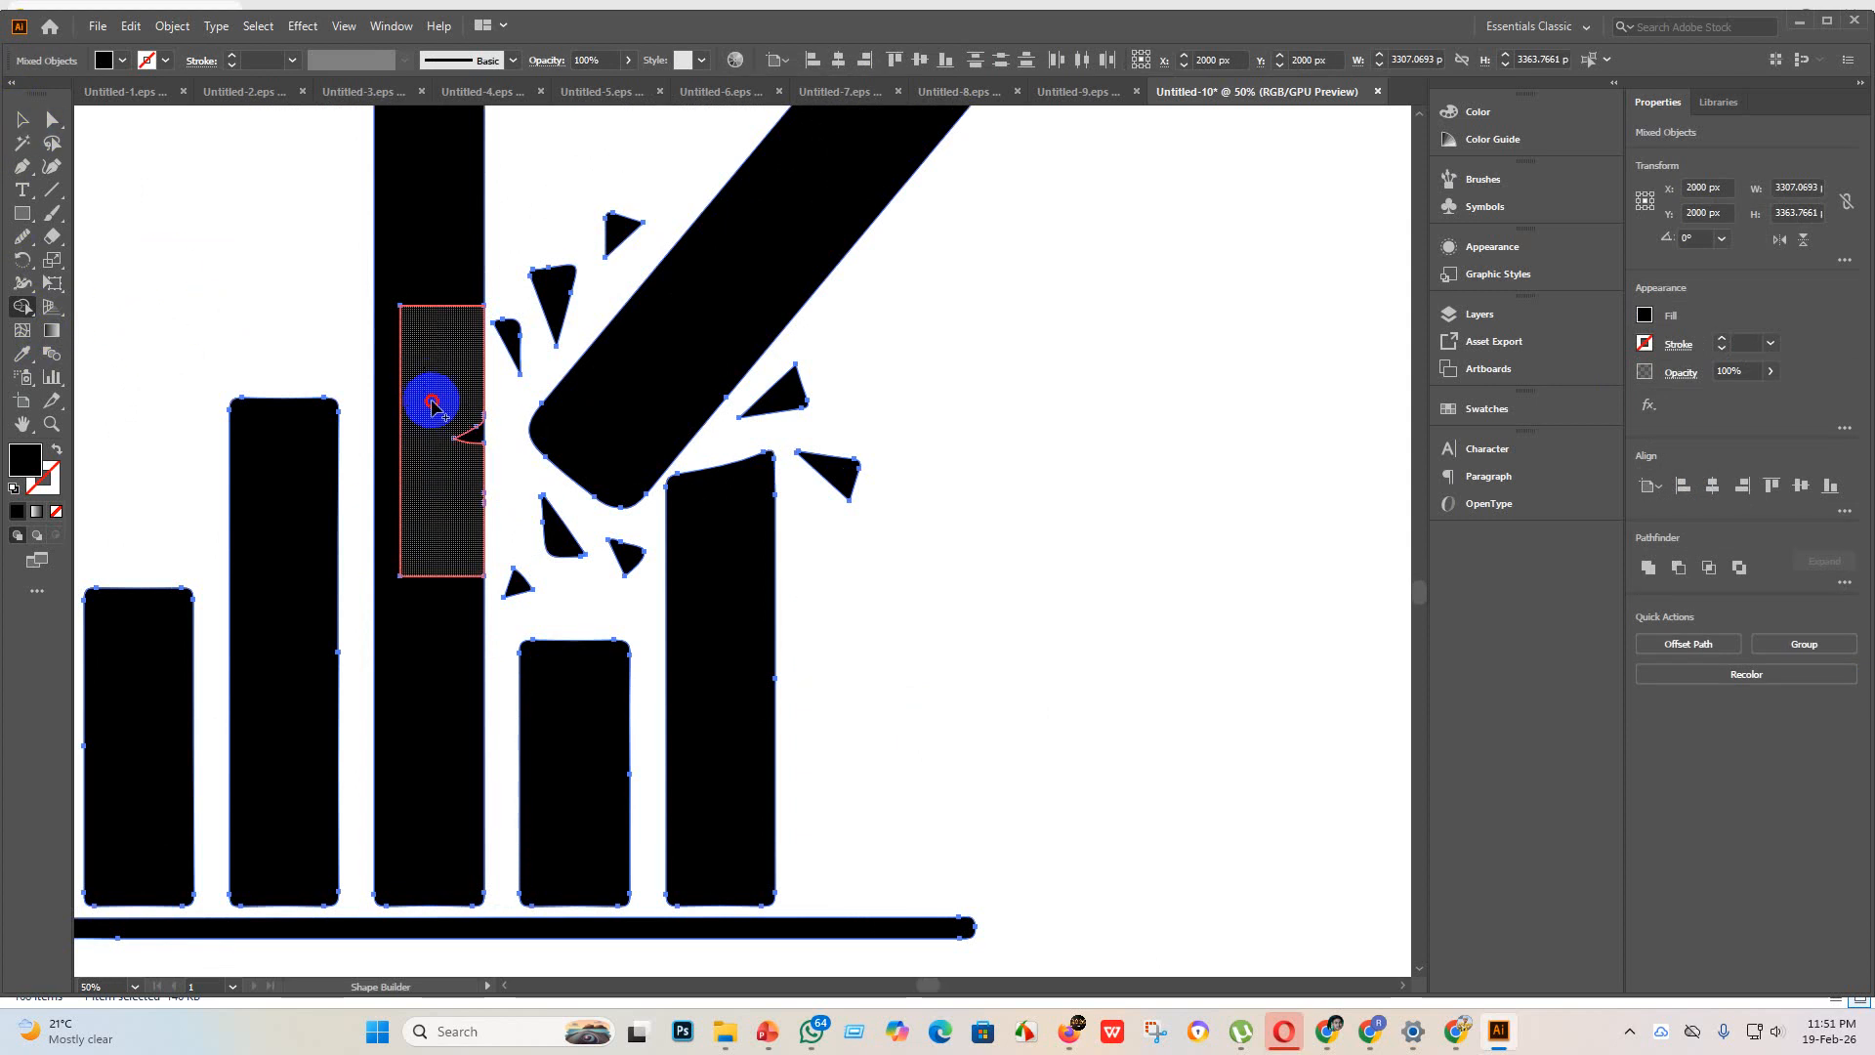
mouse_move(431, 403)
mouse_down()
mouse_move(472, 463)
mouse_move(454, 635)
mouse_up()
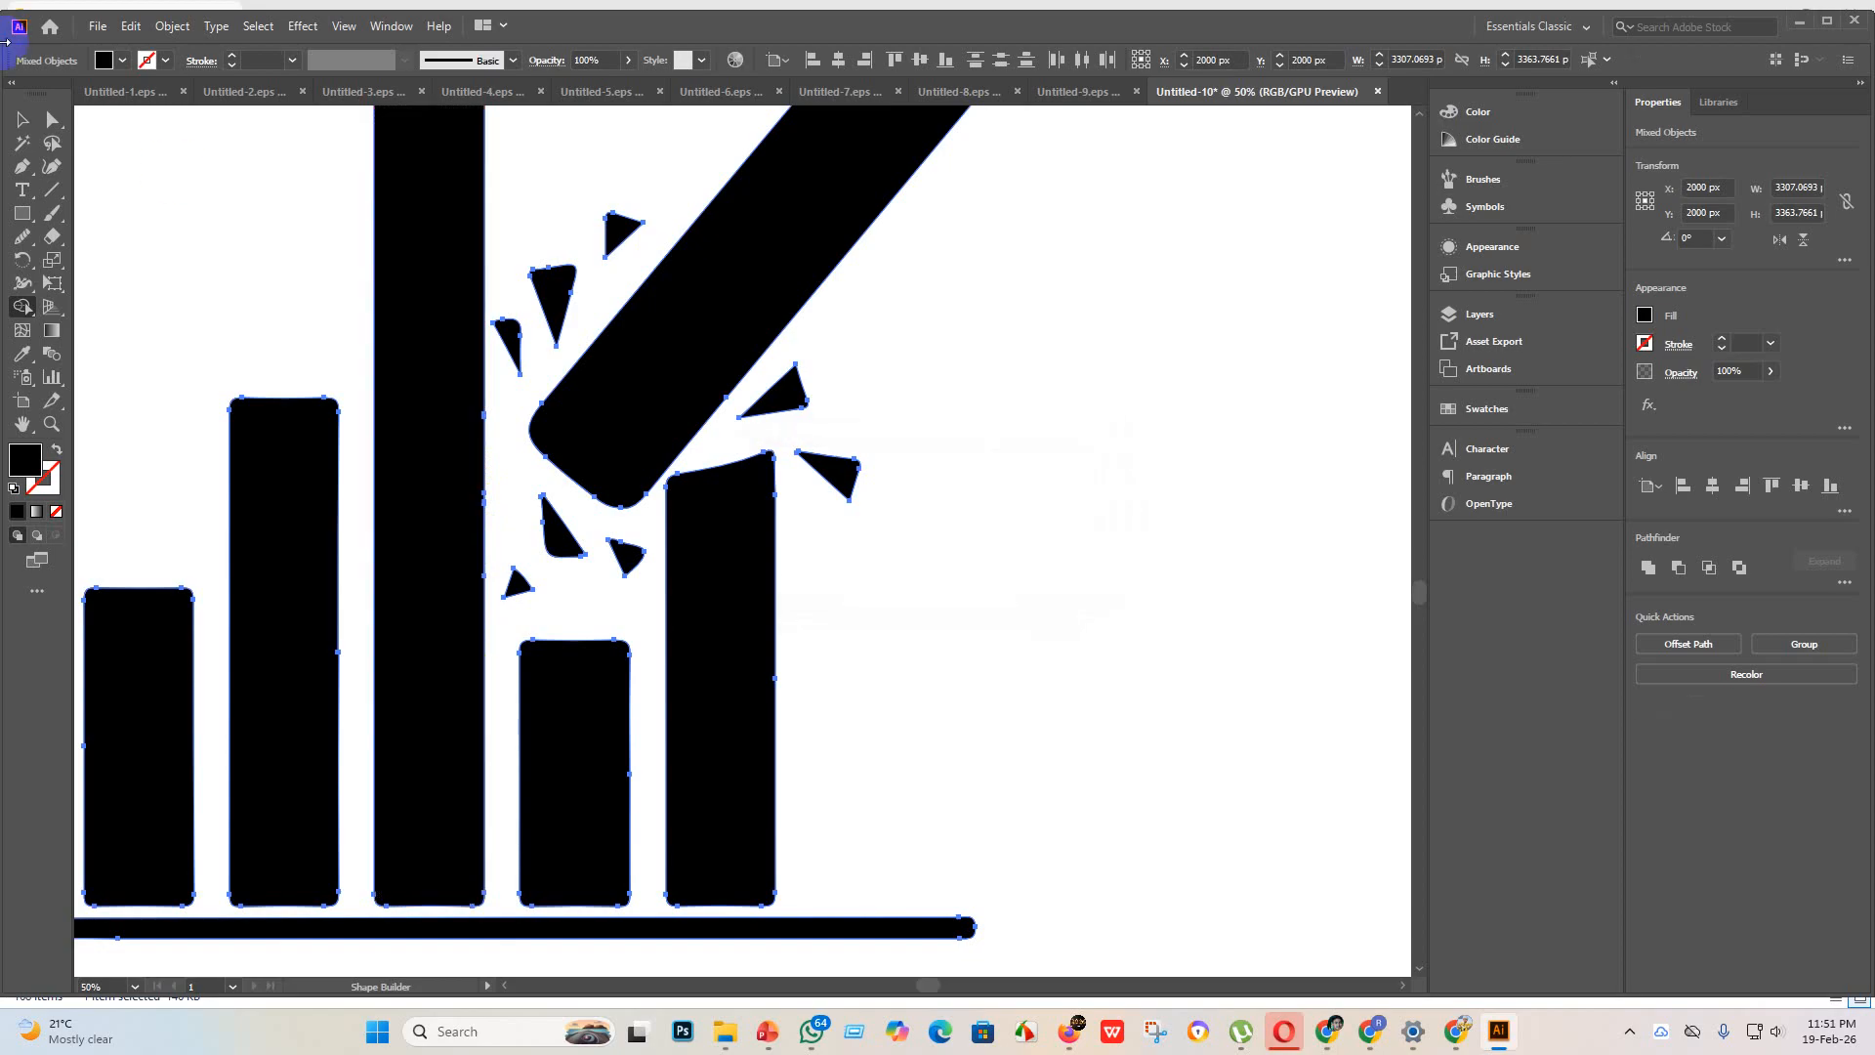
click(23, 125)
click(1100, 696)
Step: Examine the repaired edge of the tallest bar up close and the whole icon on the artboard
scroll(544, 523, up, 5)
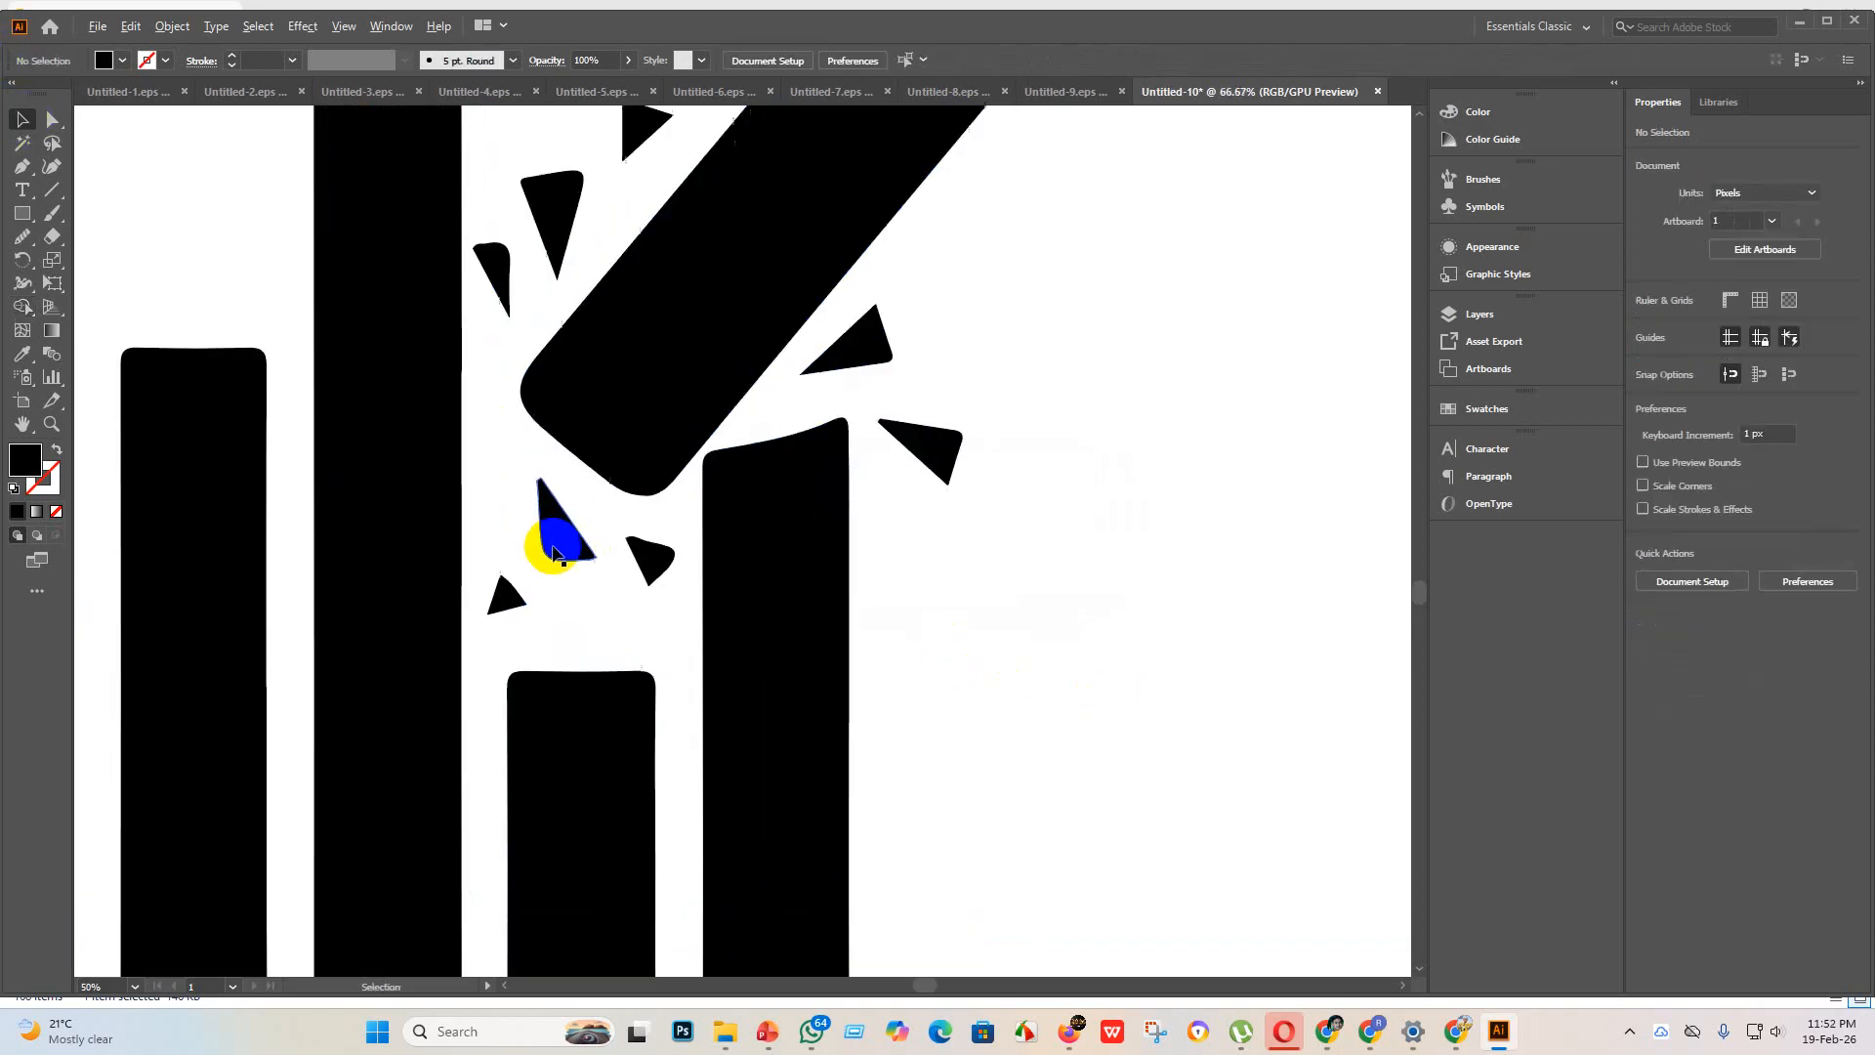
click(356, 502)
scroll(476, 500, down, 5)
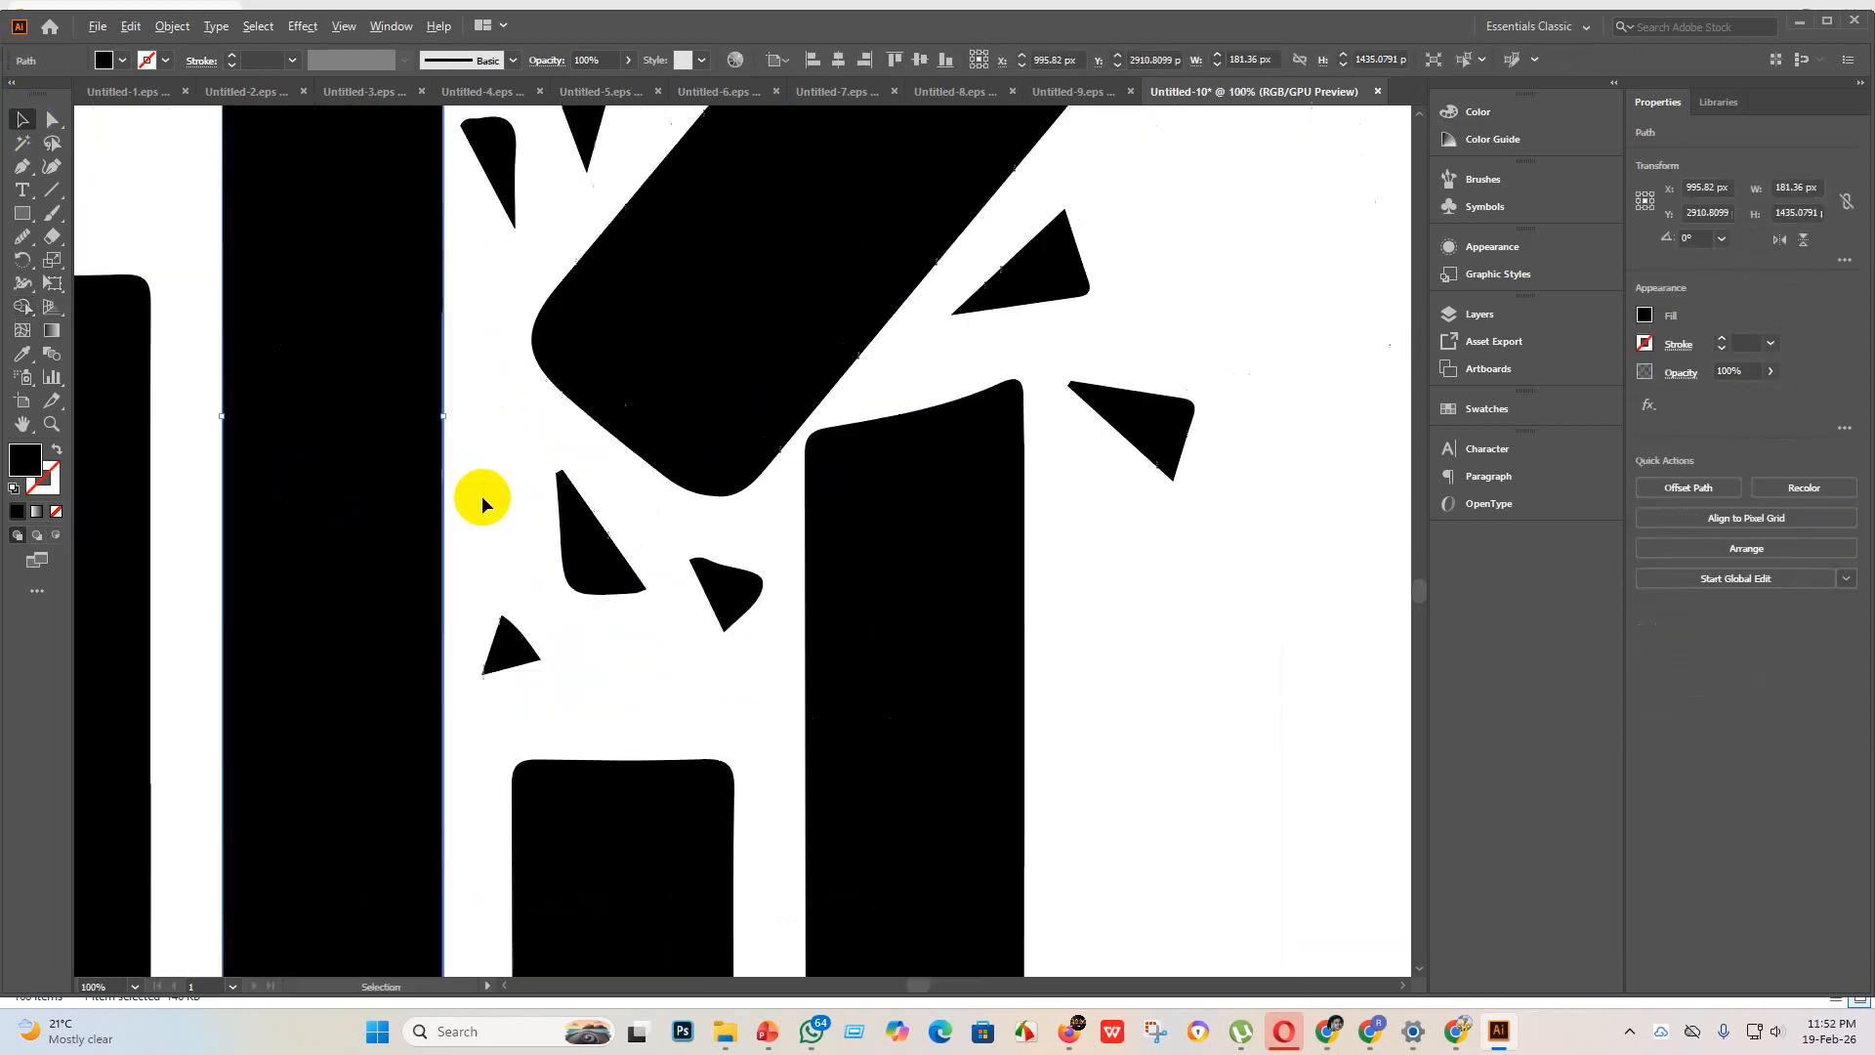
scroll(1000, 619, down, 3)
click(1084, 625)
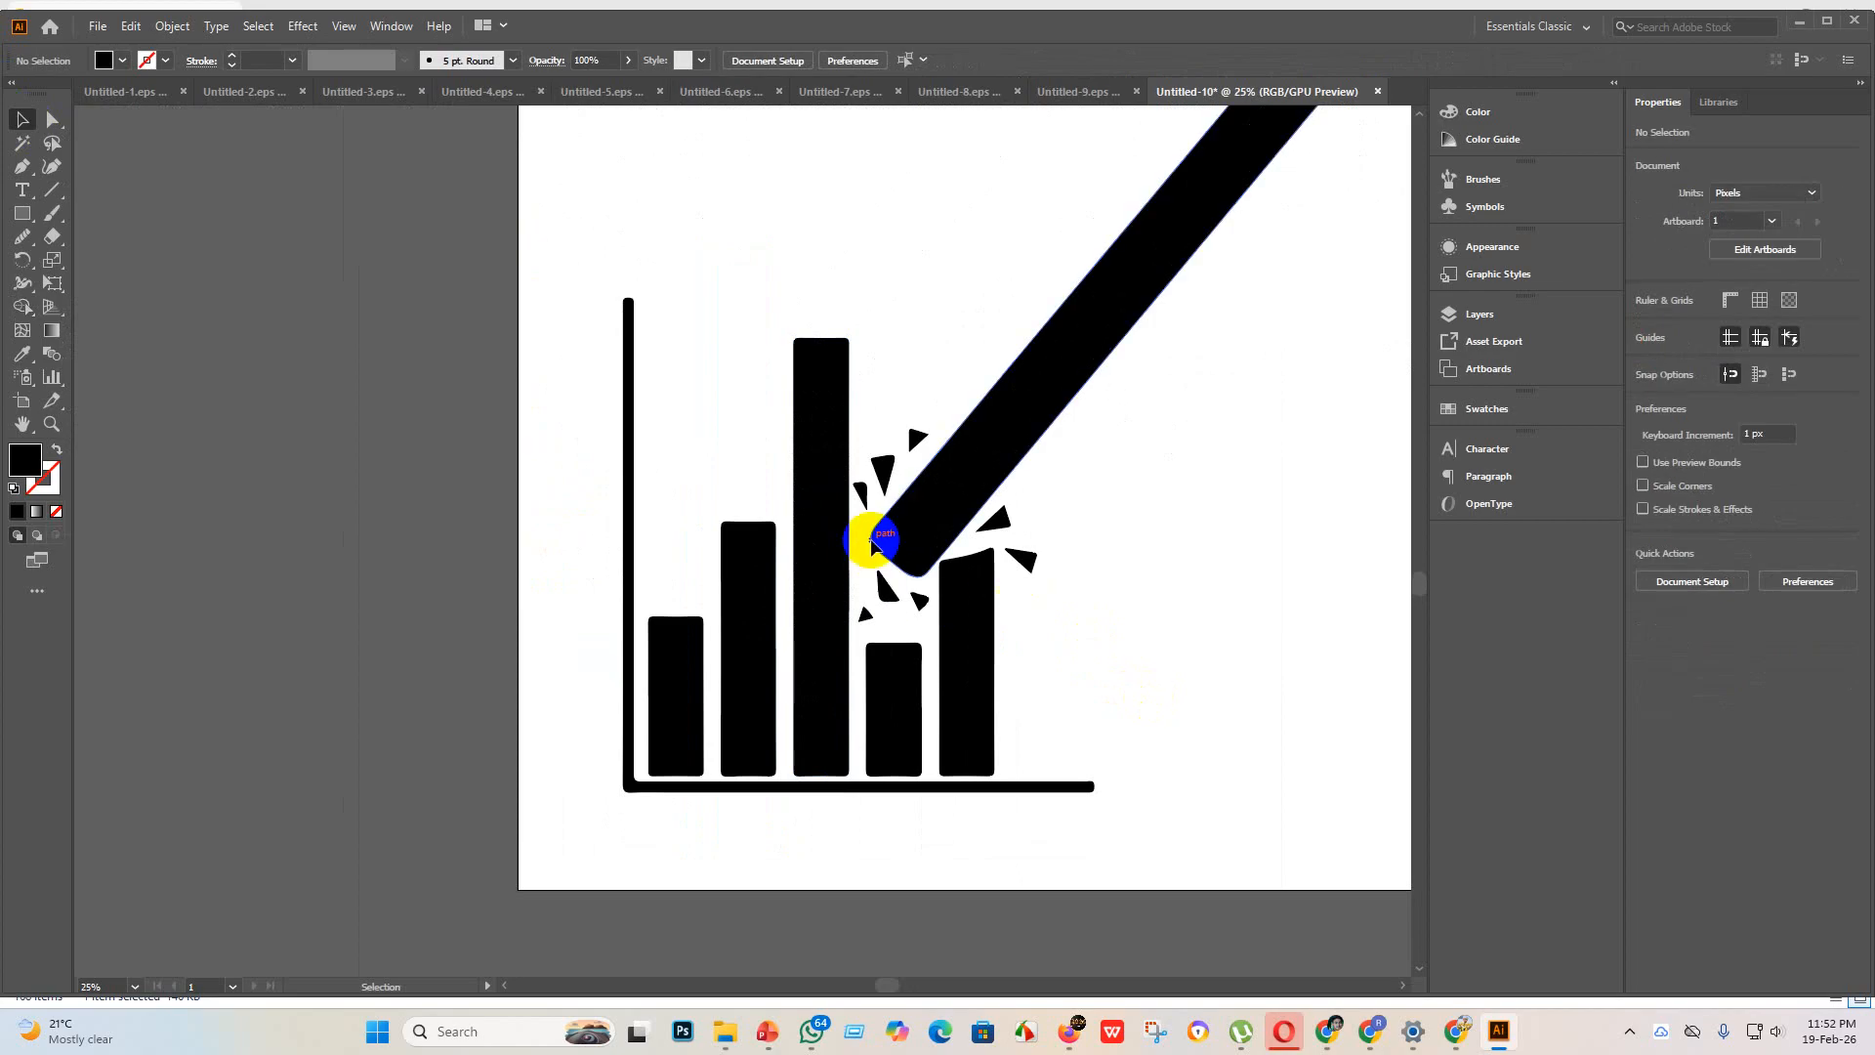
scroll(1039, 583, down, 4)
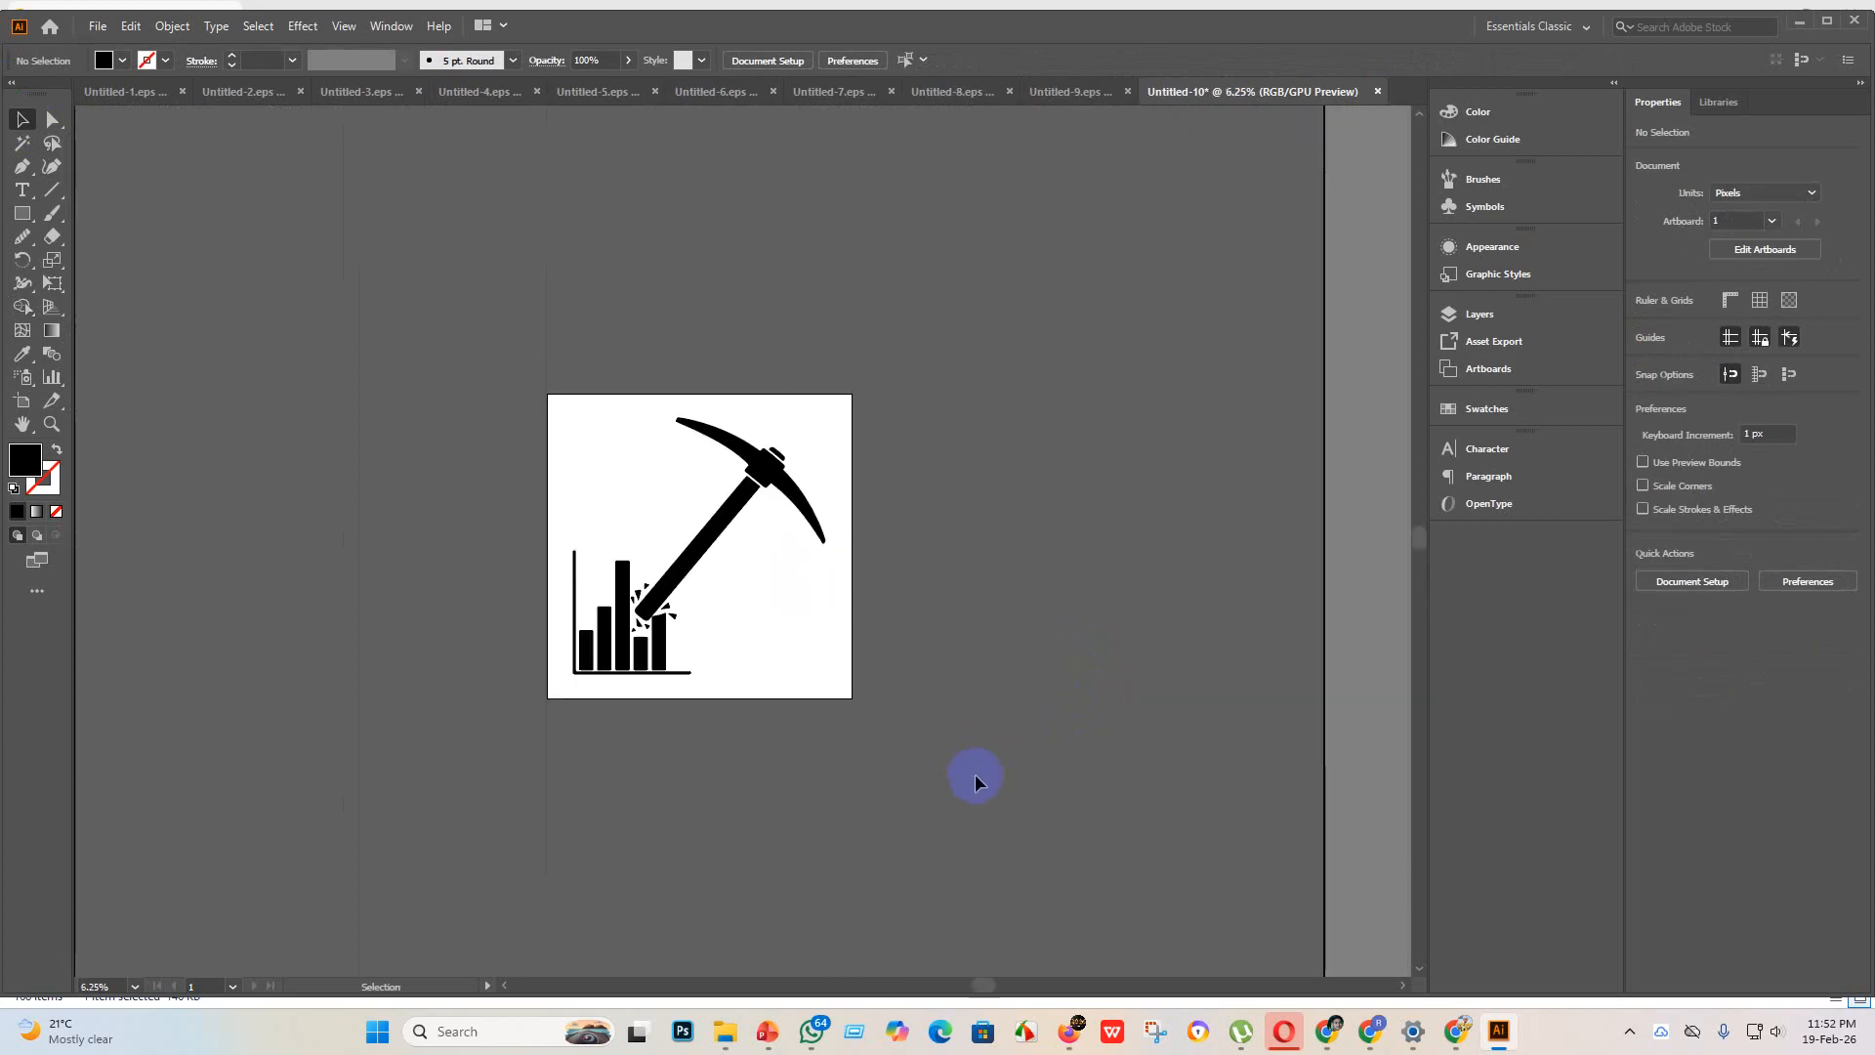
scroll(835, 640, up, 1)
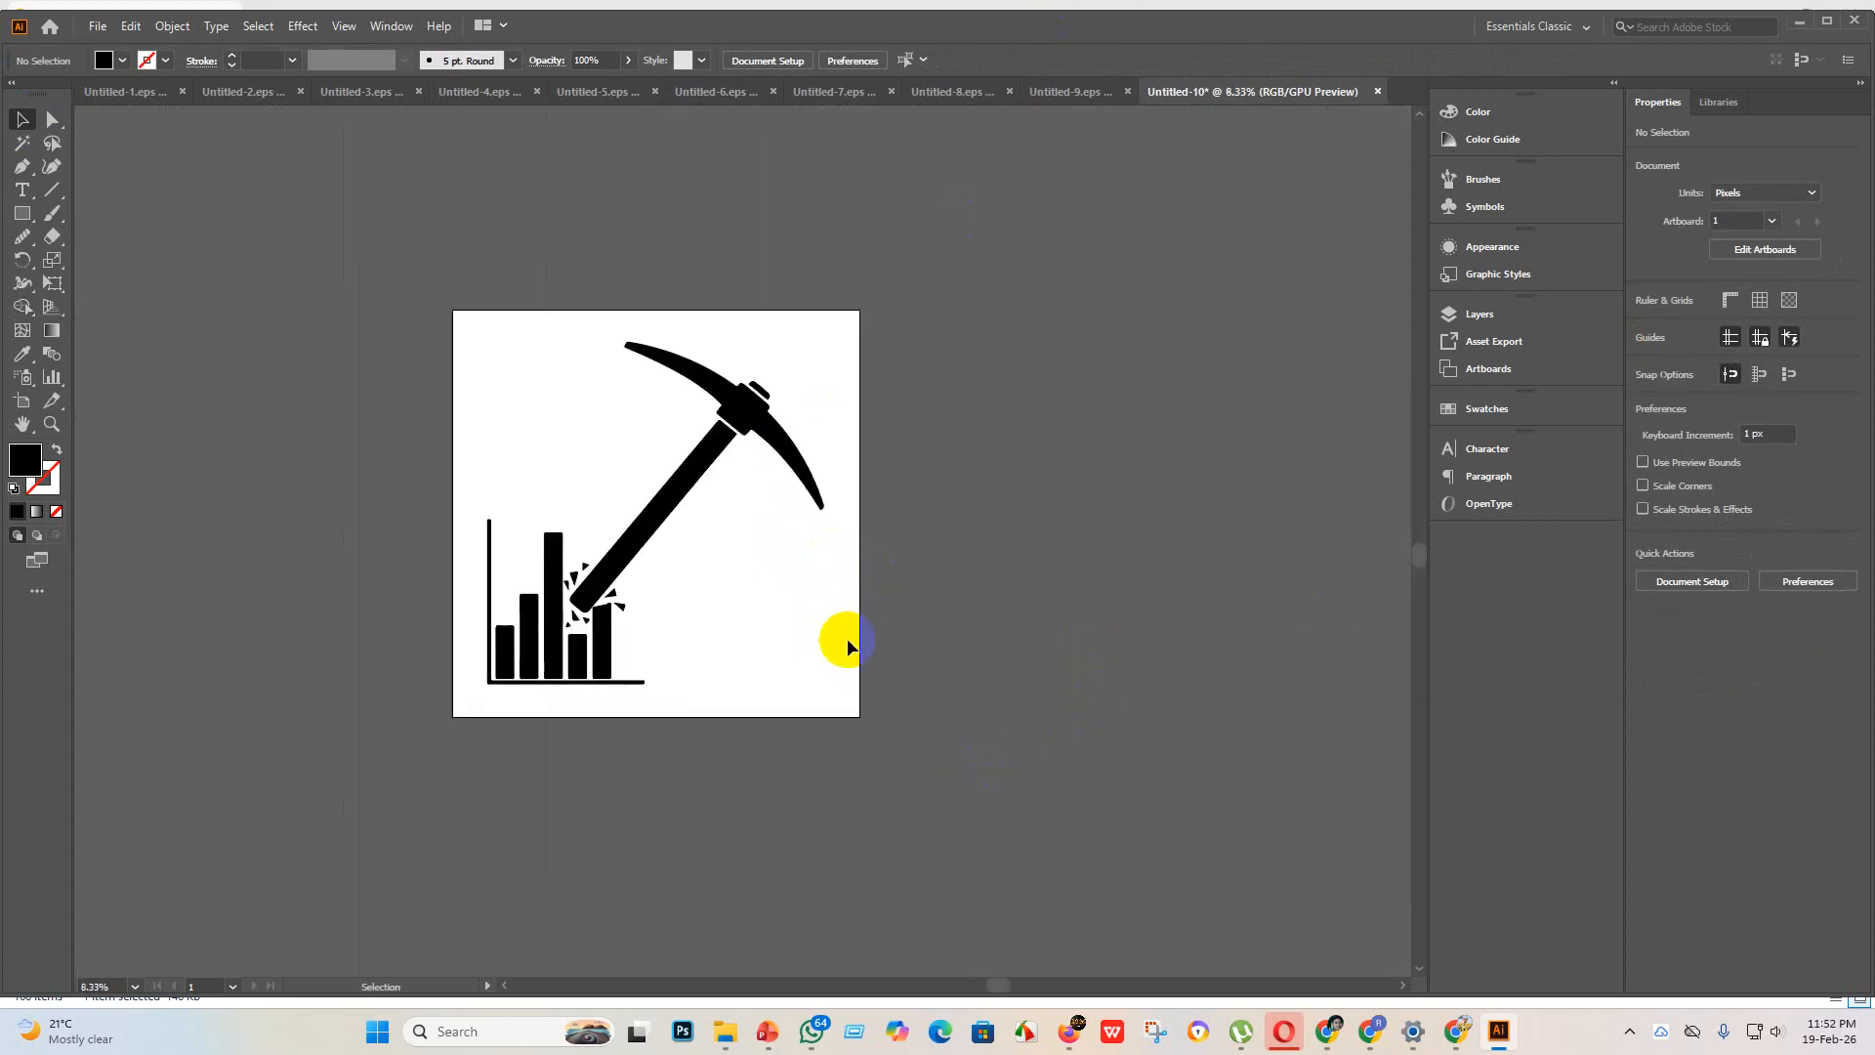
scroll(913, 632, down, 1)
scroll(899, 657, up, 1)
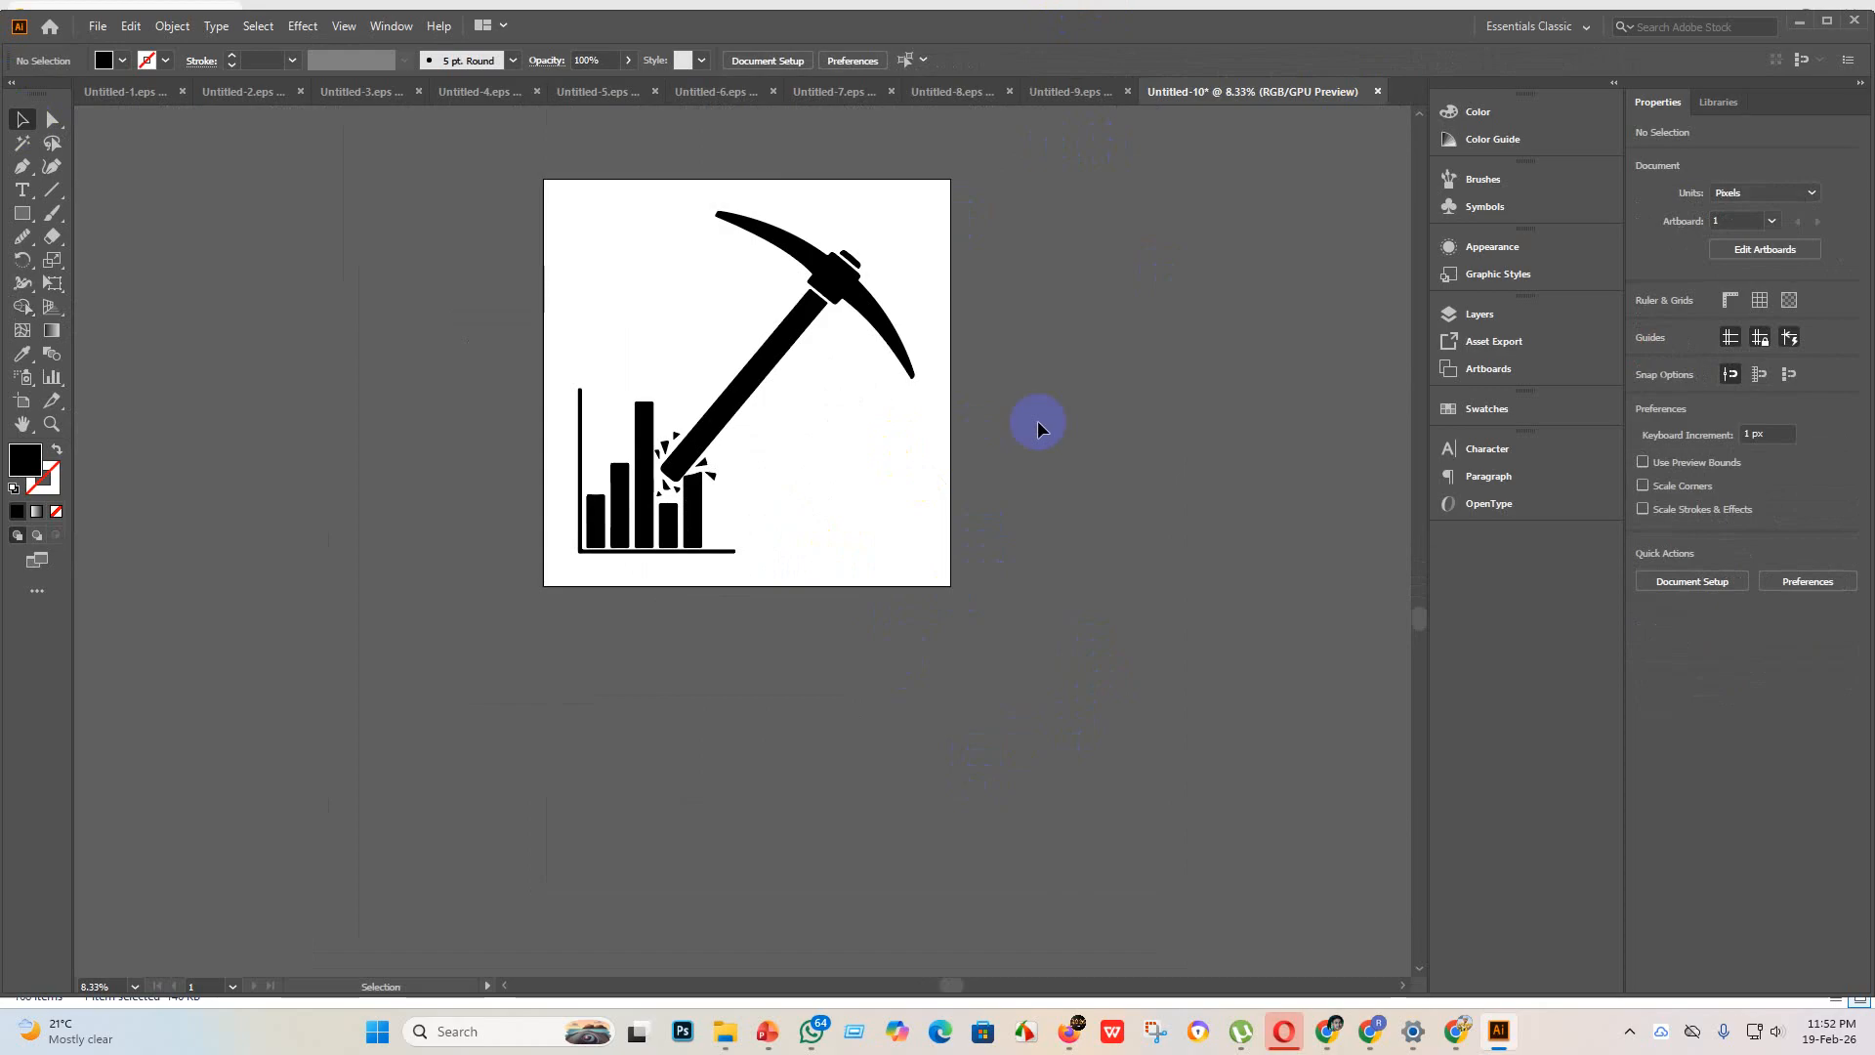
scroll(1037, 420, up, 1)
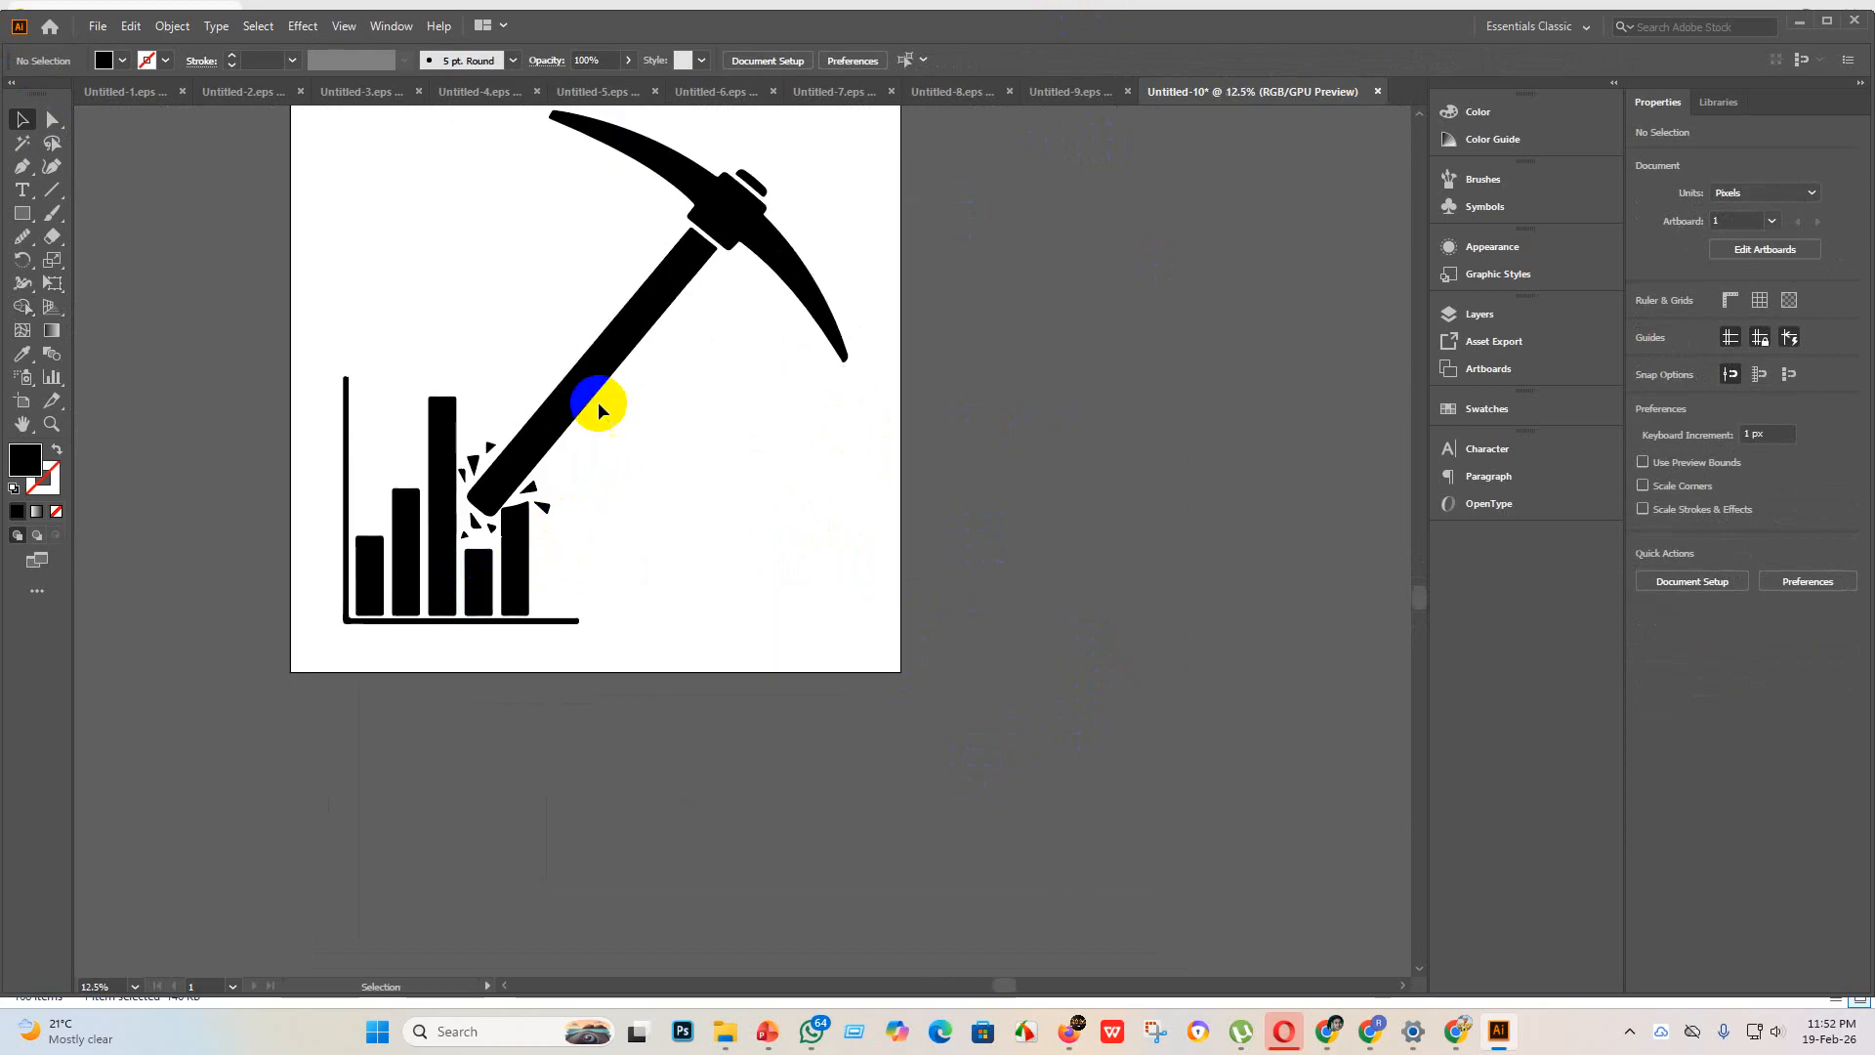
Step: Place a smaller copy of the icon, about 1052 x 1070 px, in the artboard's empty lower-right area and undo its uneven stretching
drag(606, 385, 869, 454)
drag(1114, 185, 858, 405)
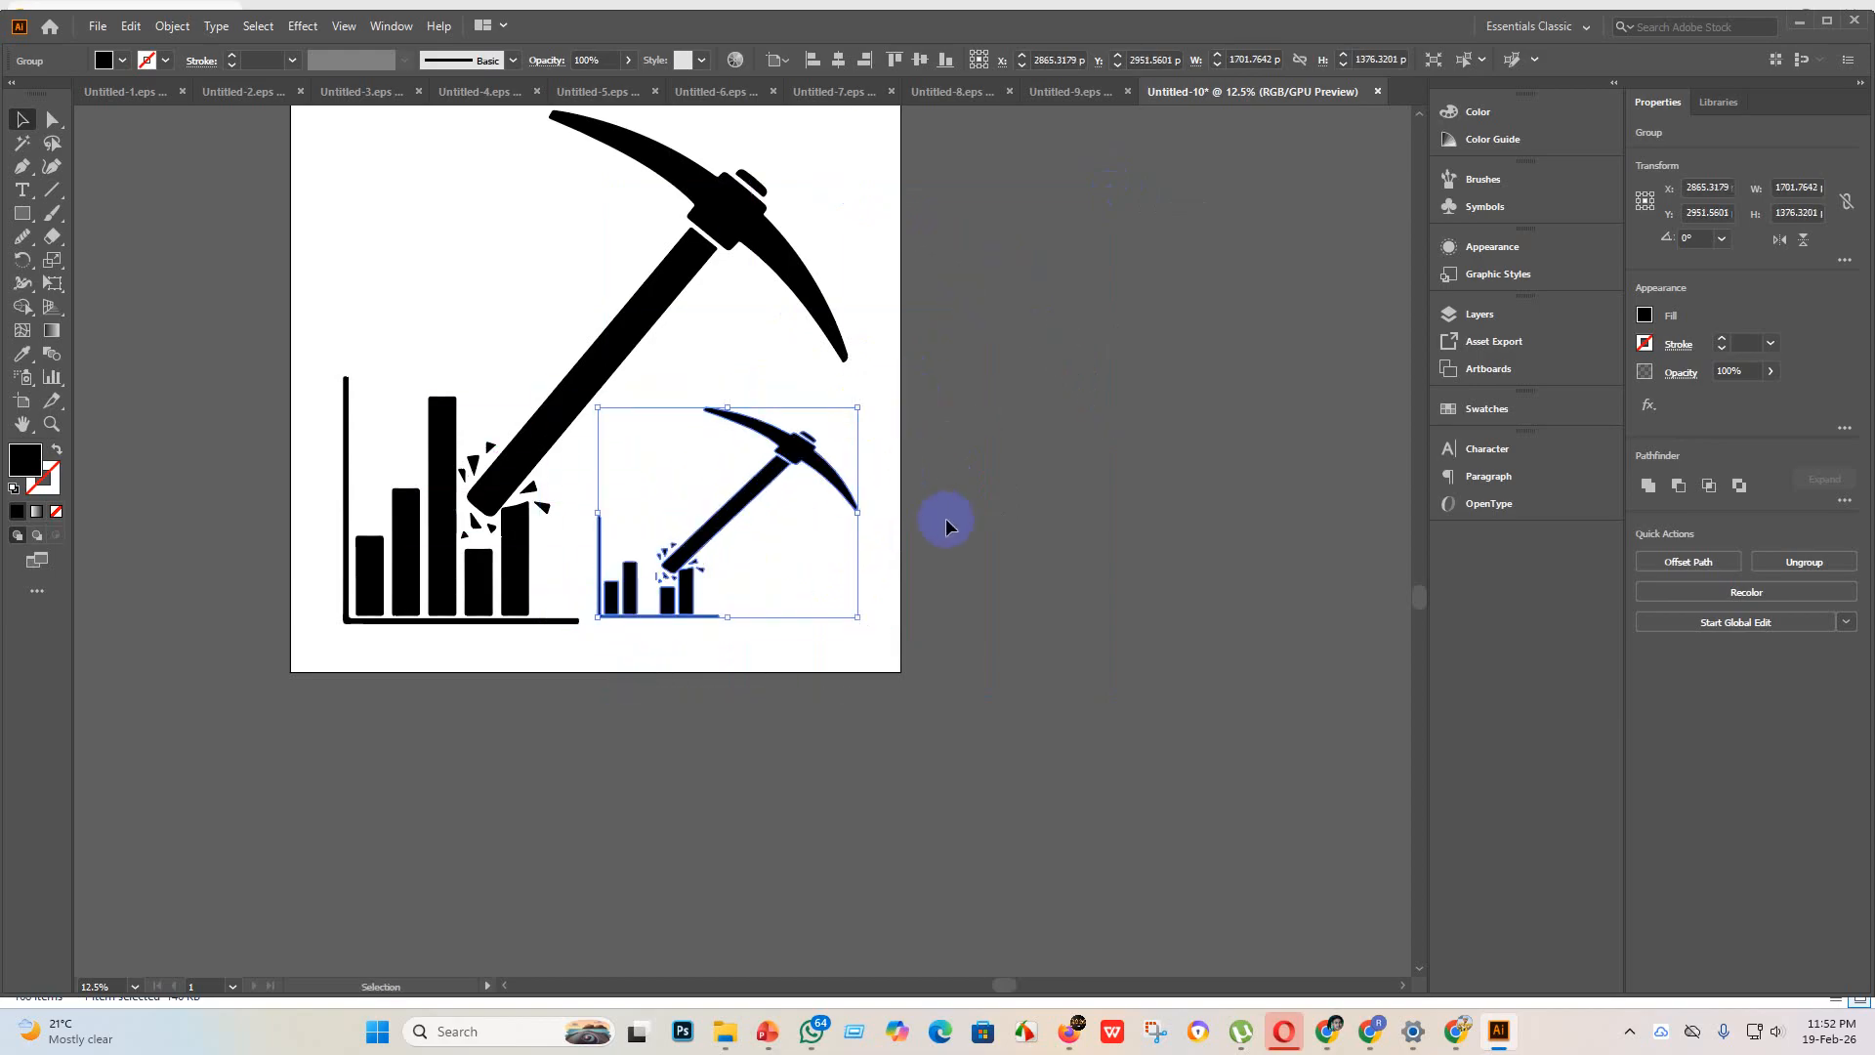
click(947, 517)
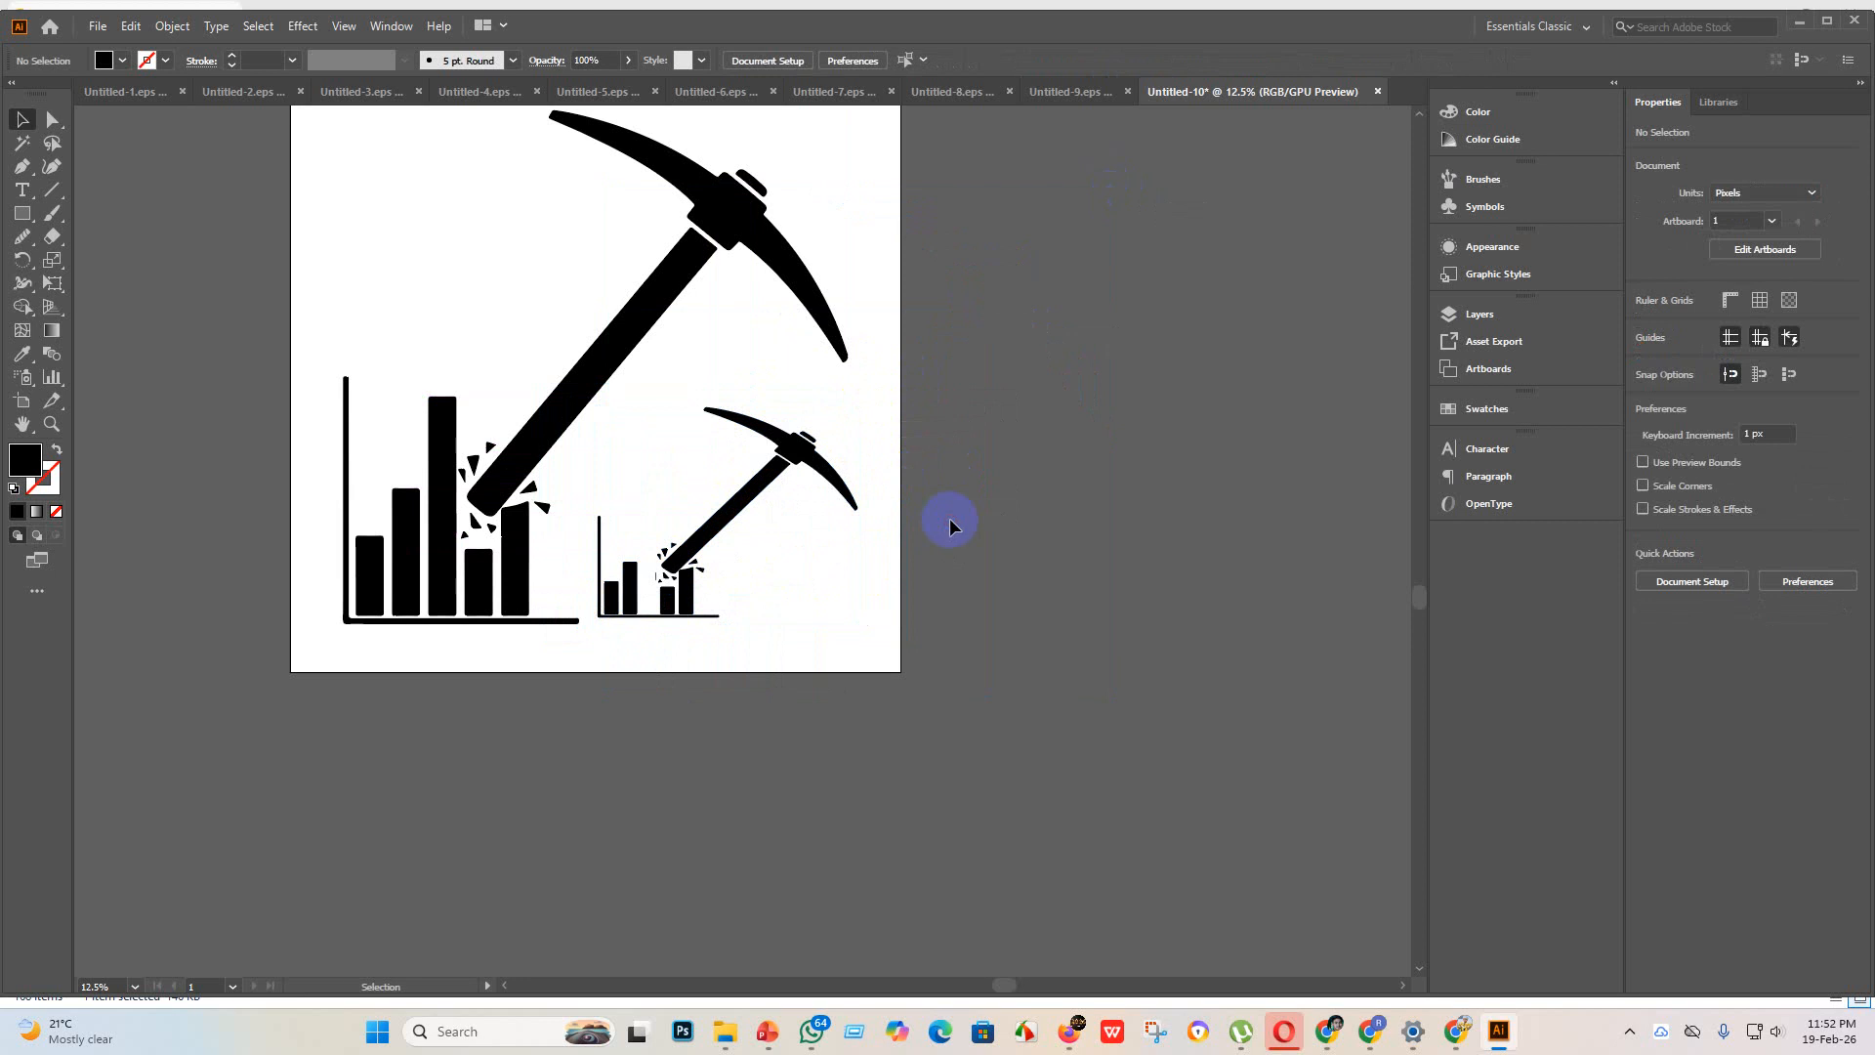
key(ctrl+z)
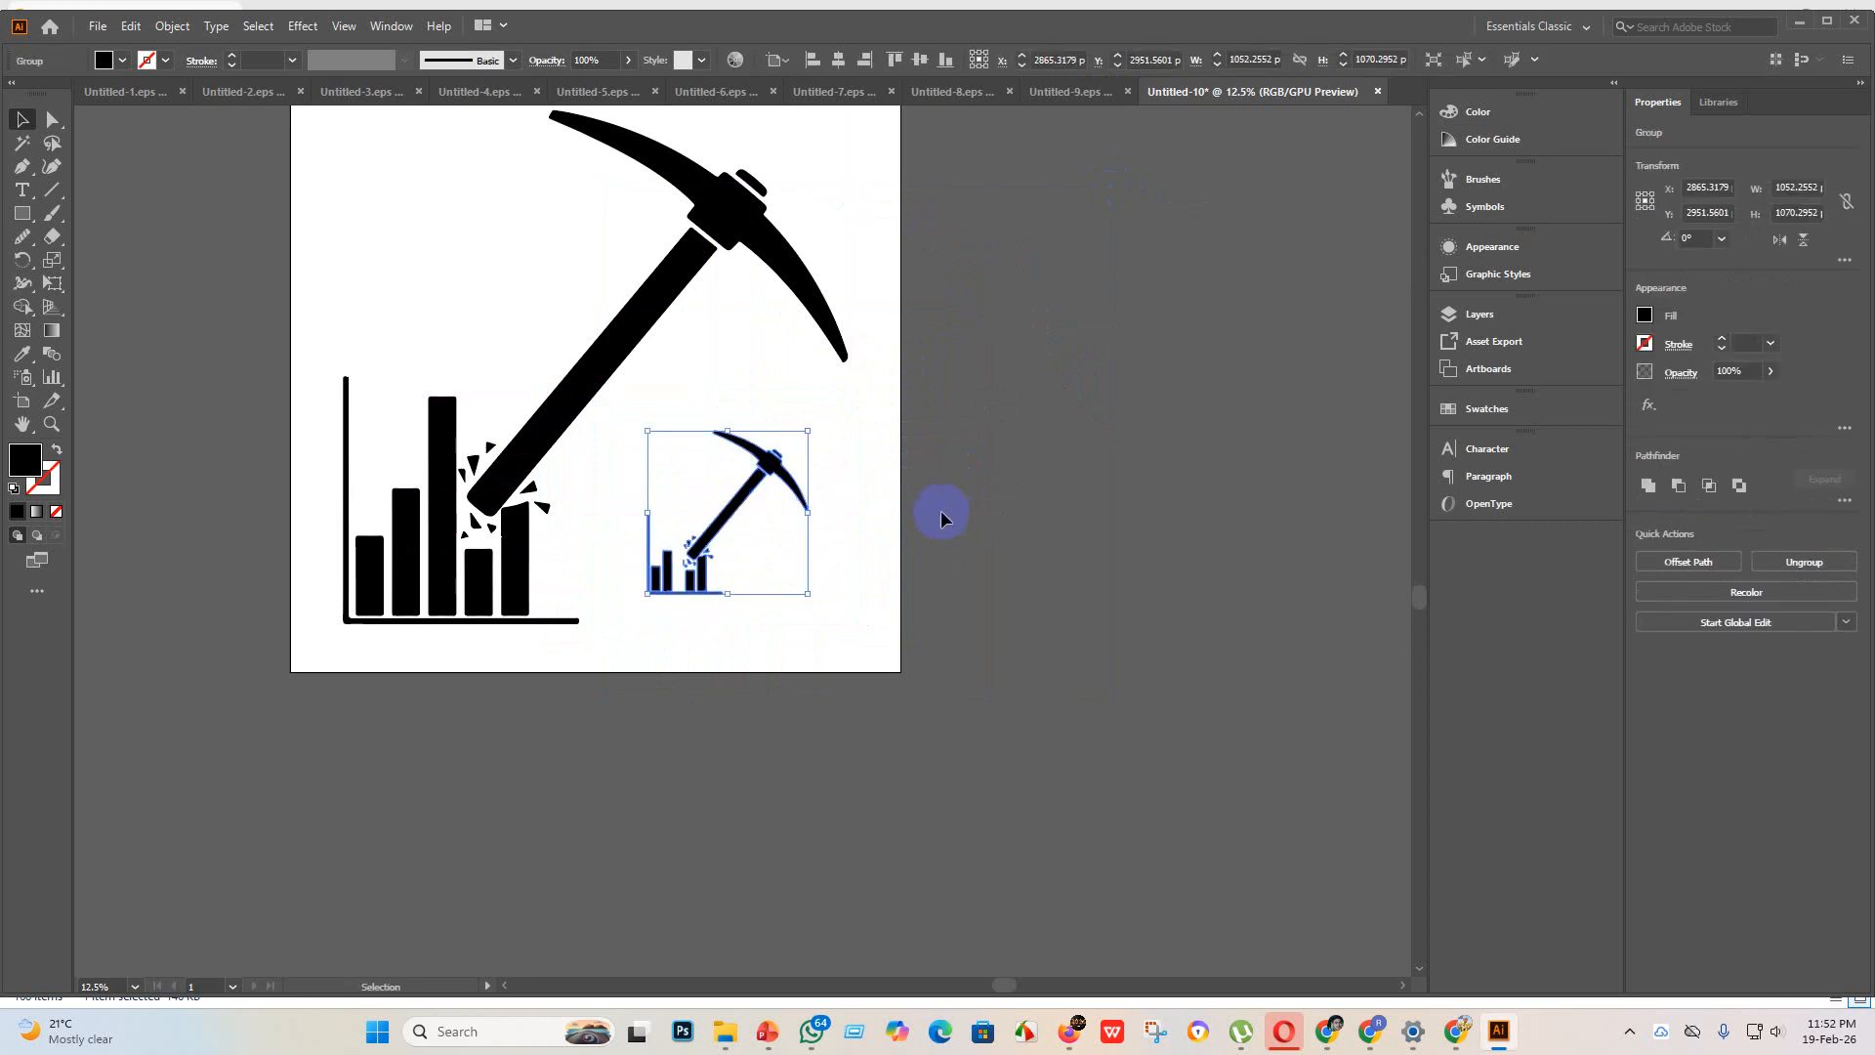
Step: Enlarge the small icon copy proportionally to about 1414 x 1438 px and position it below the large pickaxe head
click(764, 565)
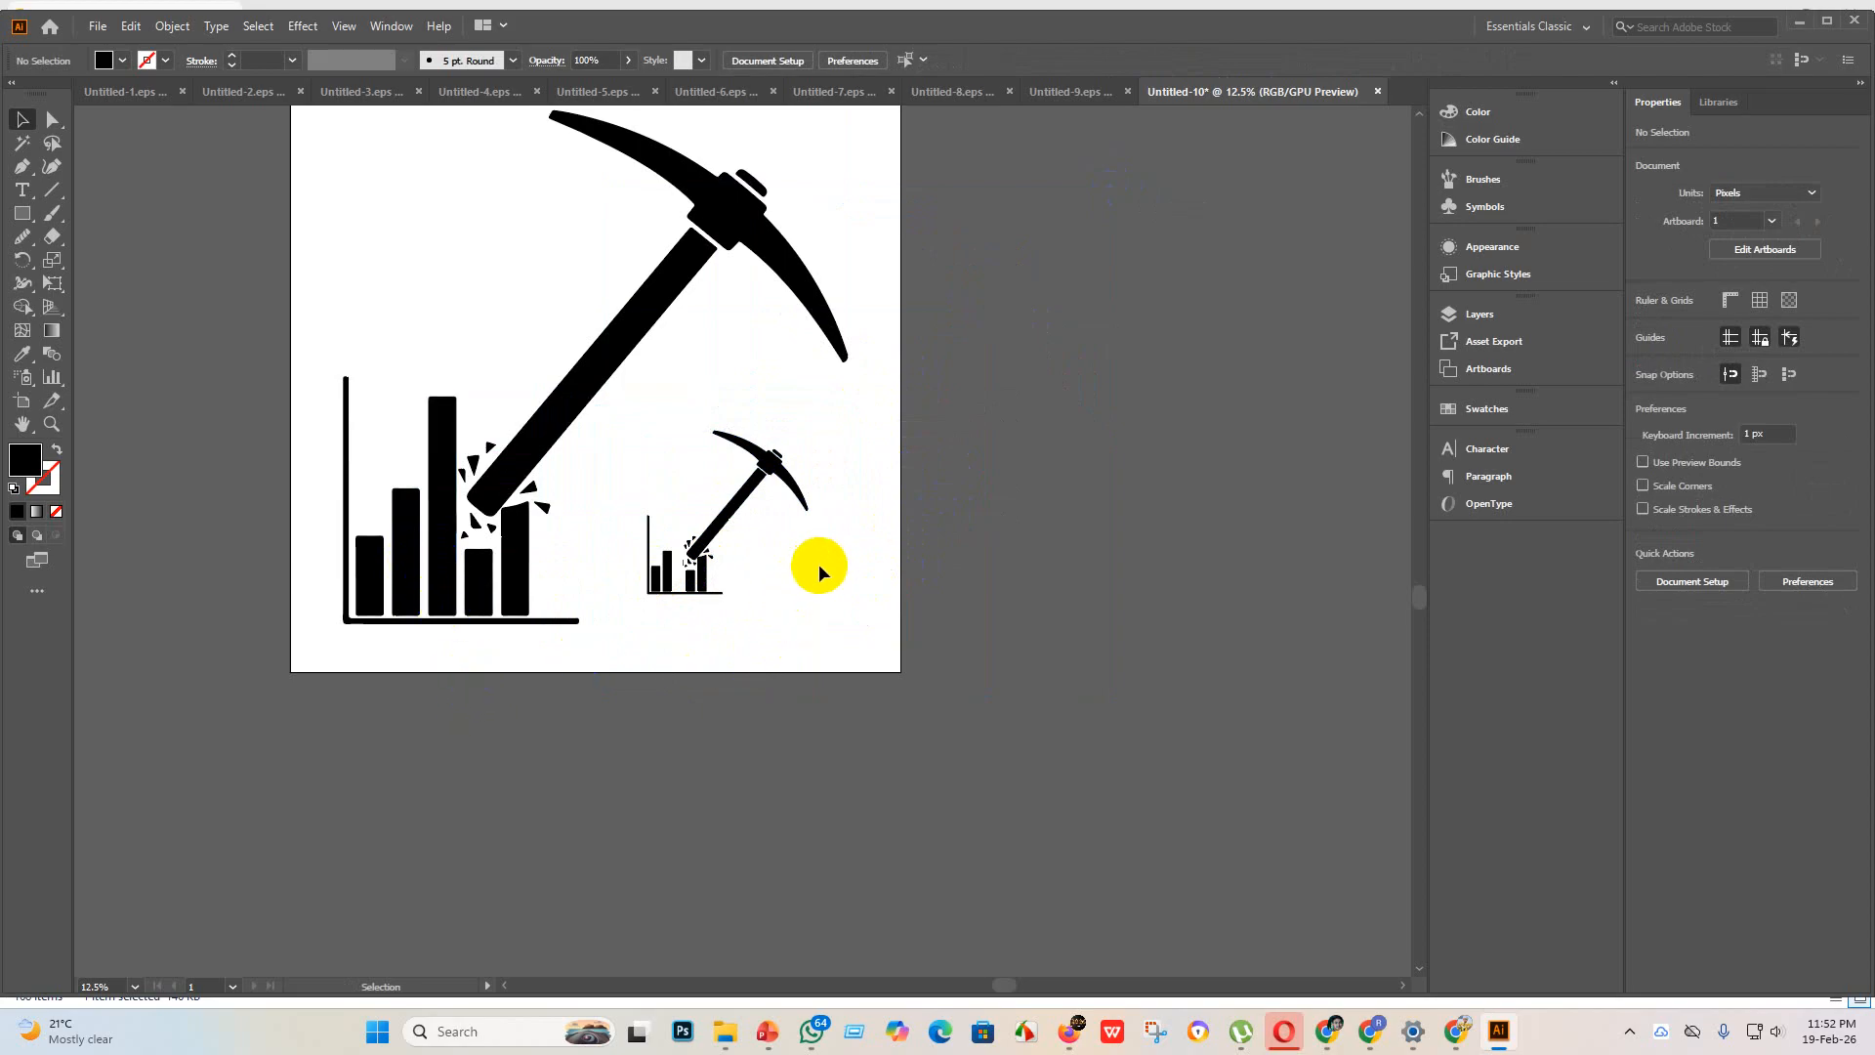
click(716, 505)
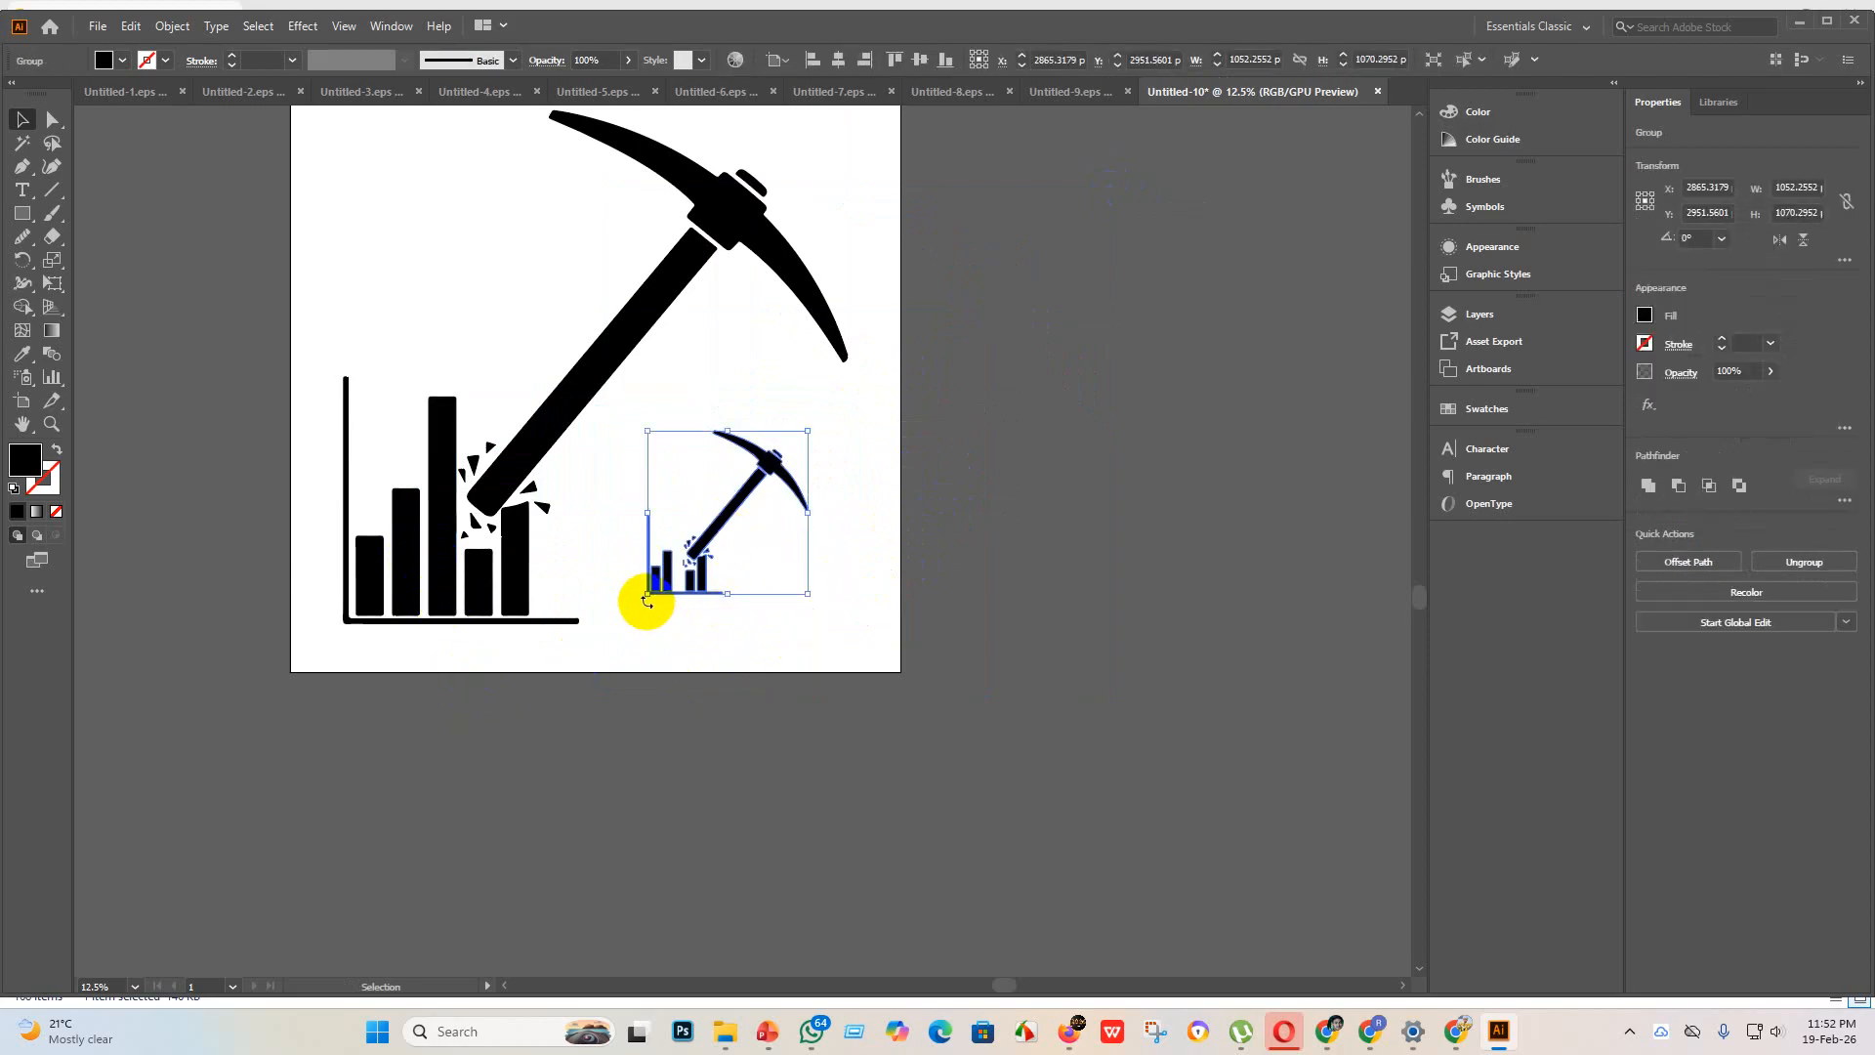
drag(648, 594, 584, 653)
drag(762, 481, 801, 439)
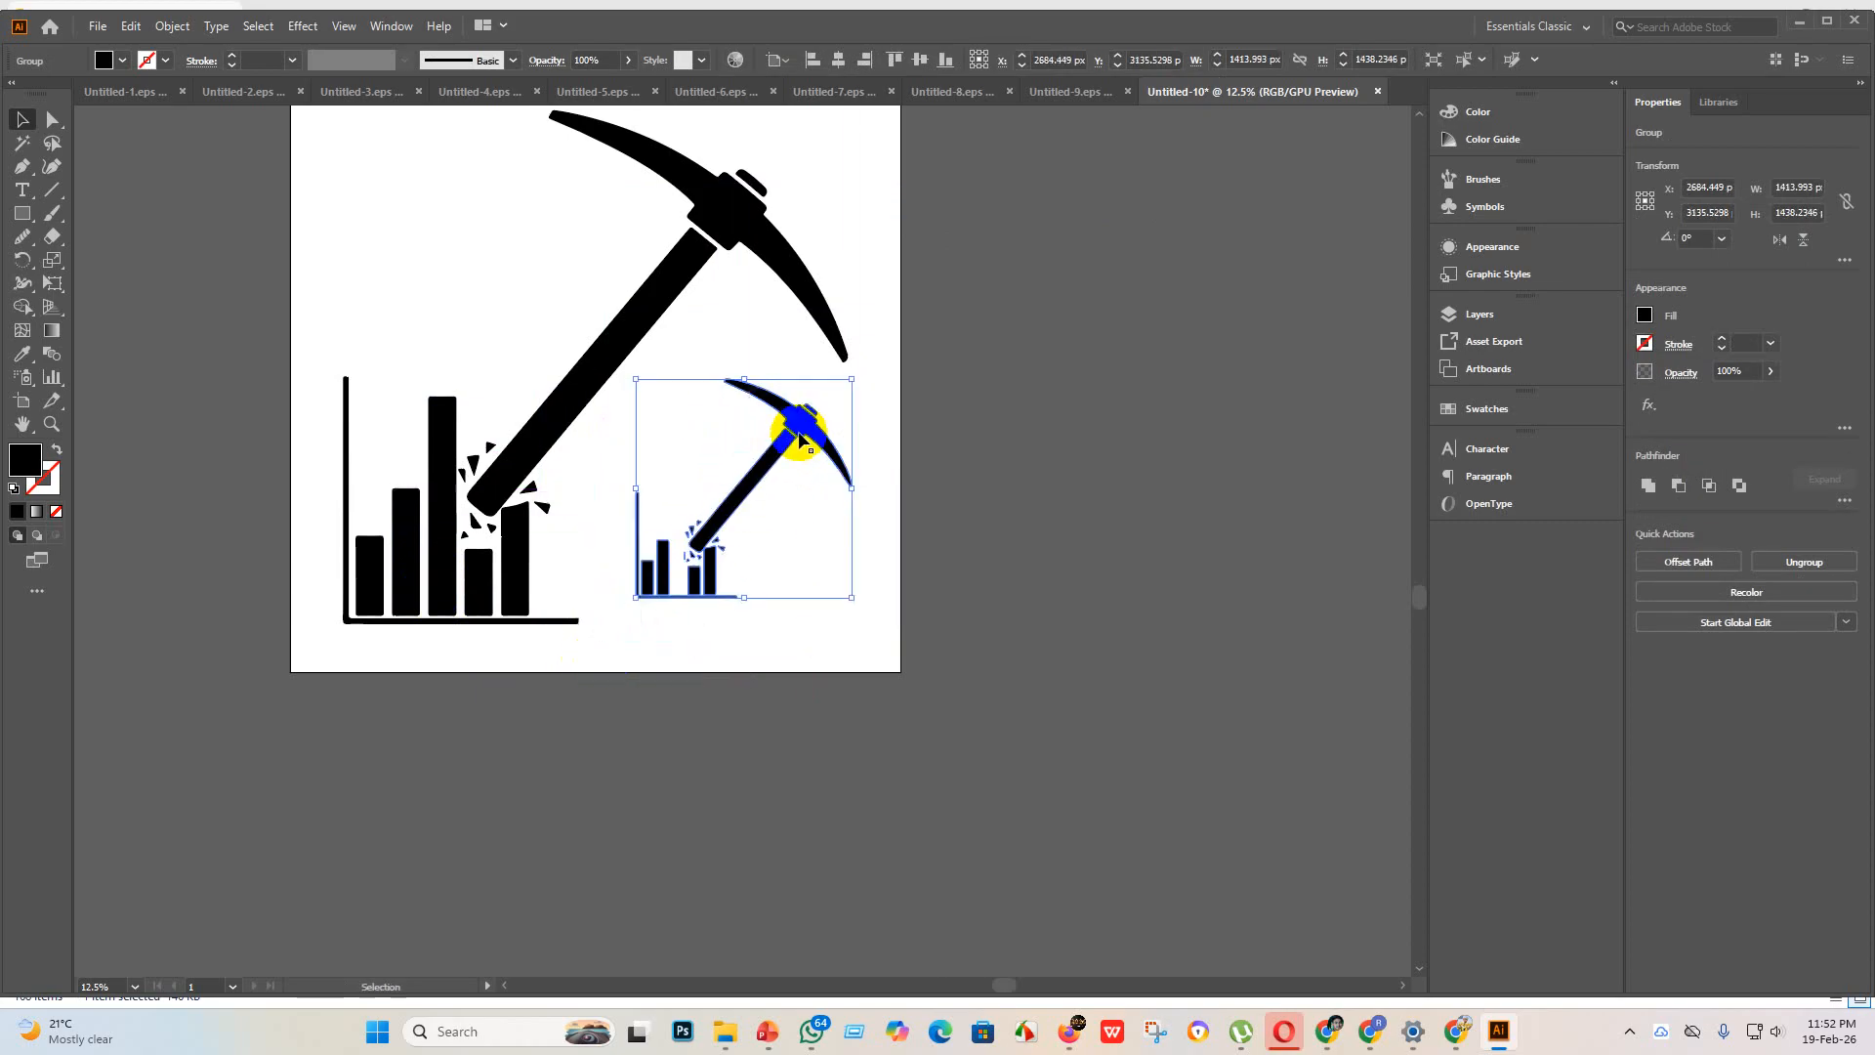
click(973, 503)
Step: Save the pickaxe and chart document as Untitled-10 in Illustrator EPS format, version Illustrator 10 EPS, in the eps 3 folder
scroll(986, 498, down, 2)
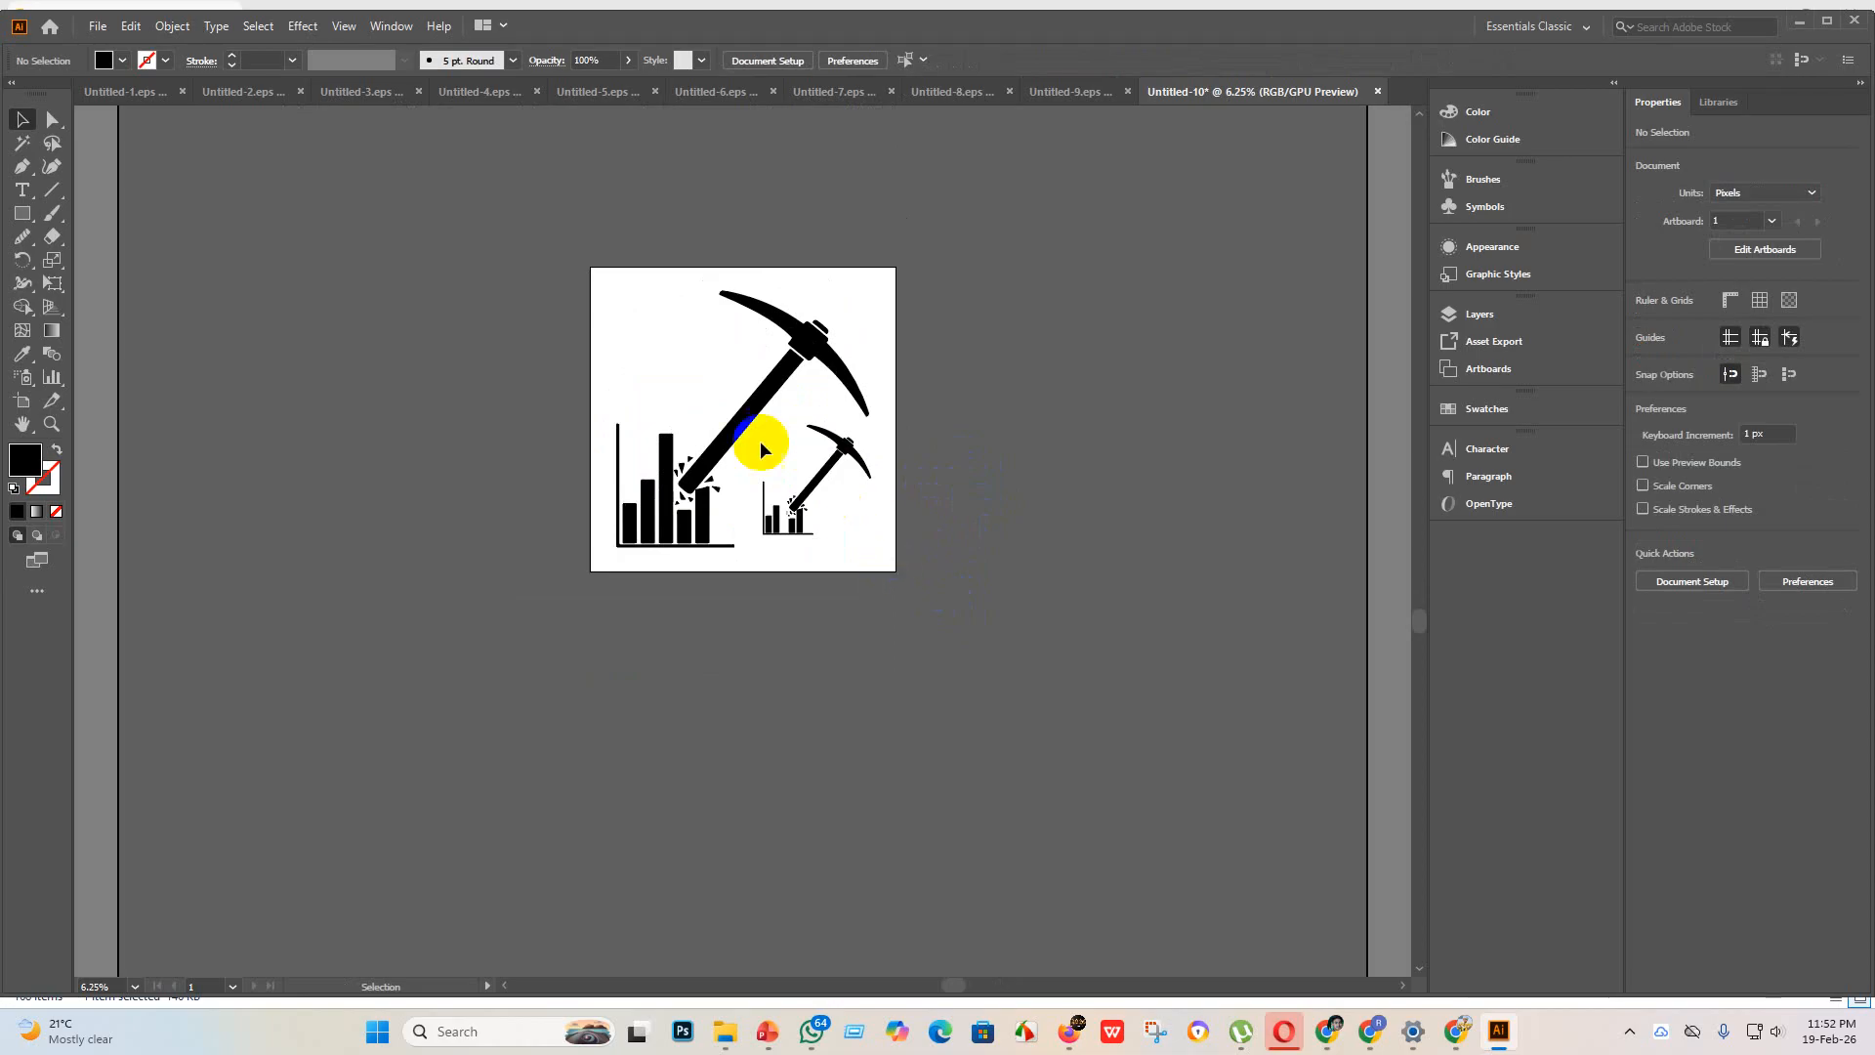
click(98, 25)
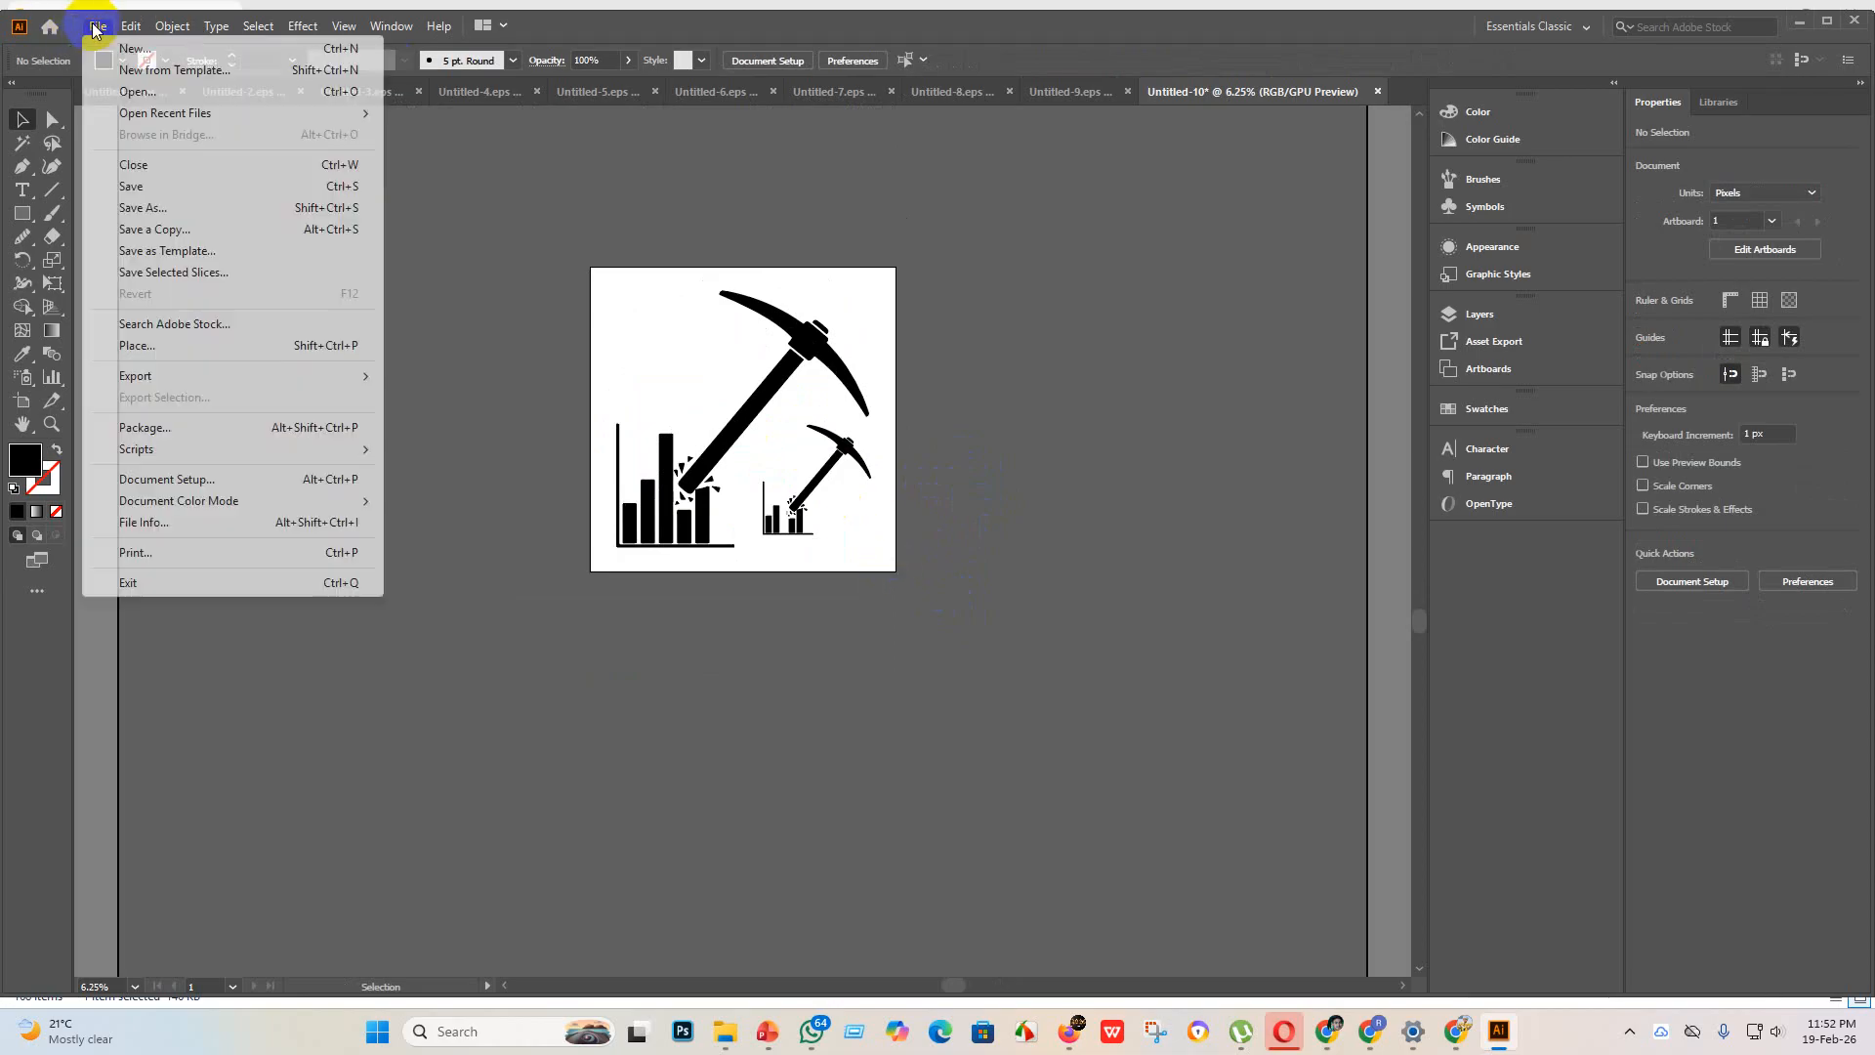
click(179, 186)
click(299, 422)
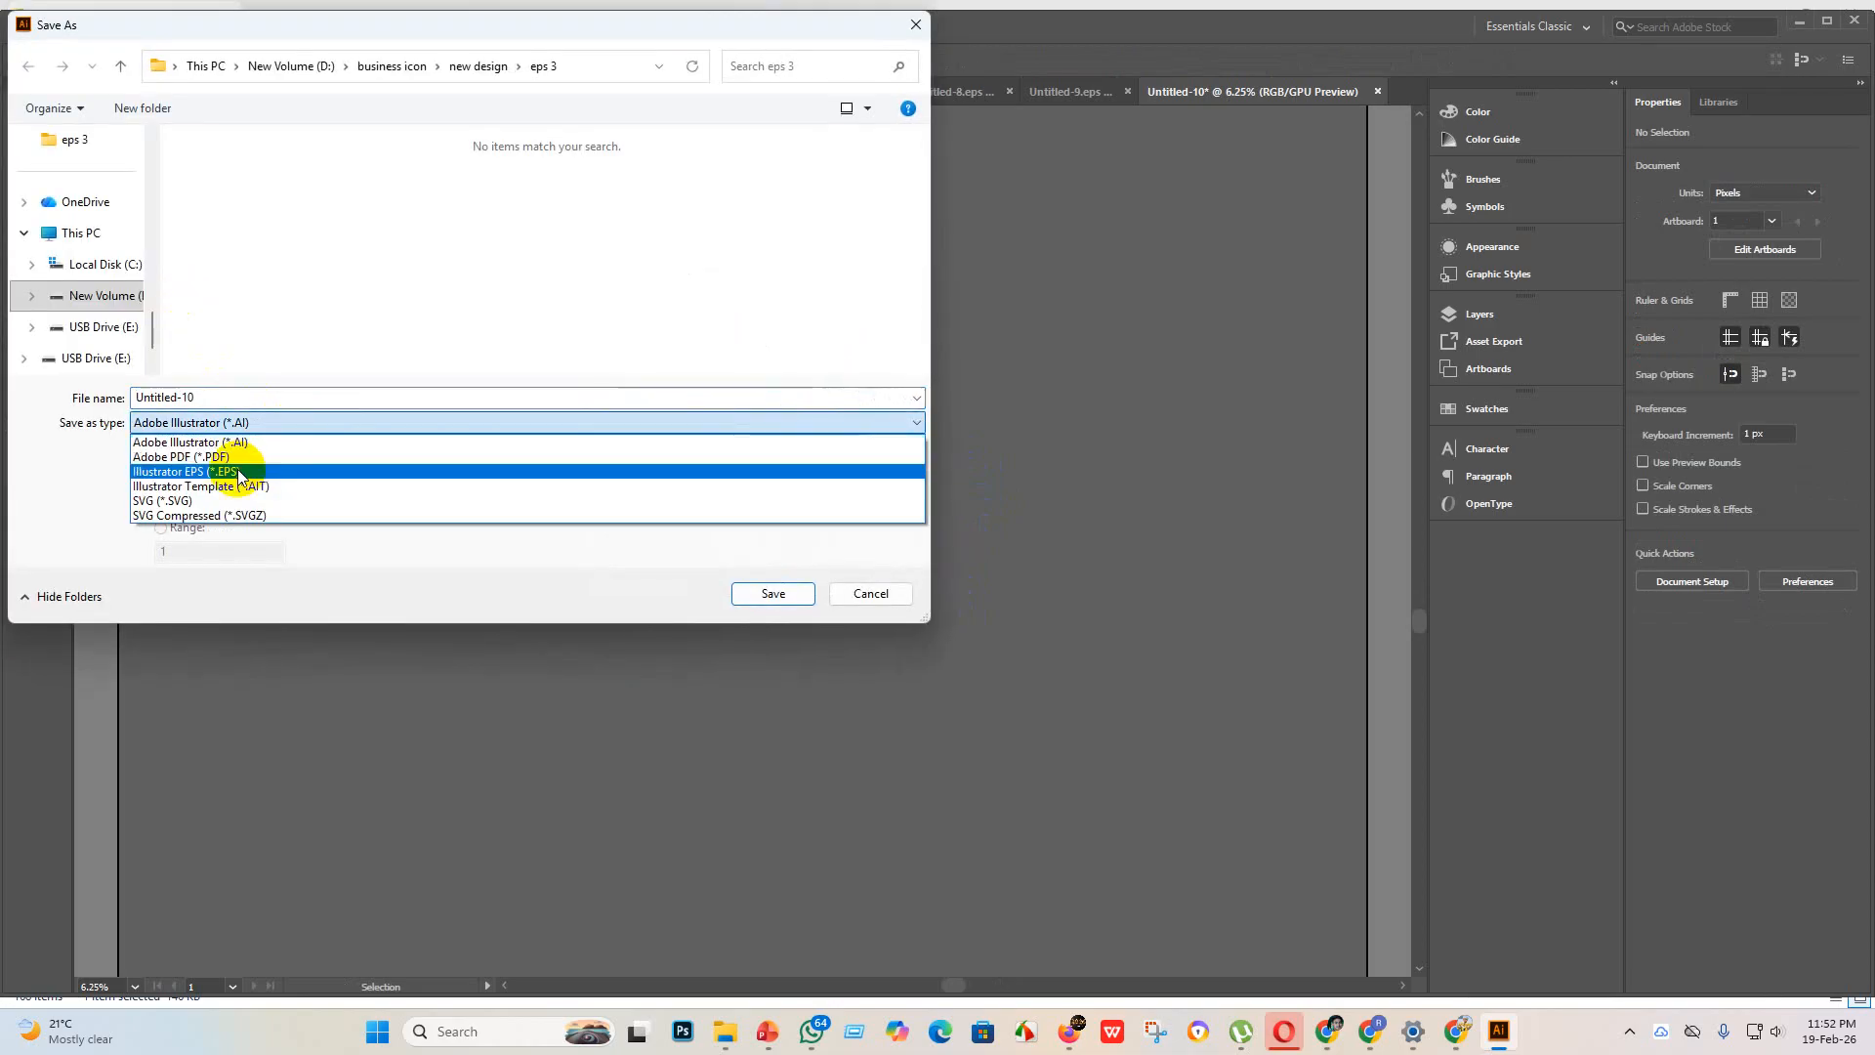
click(242, 467)
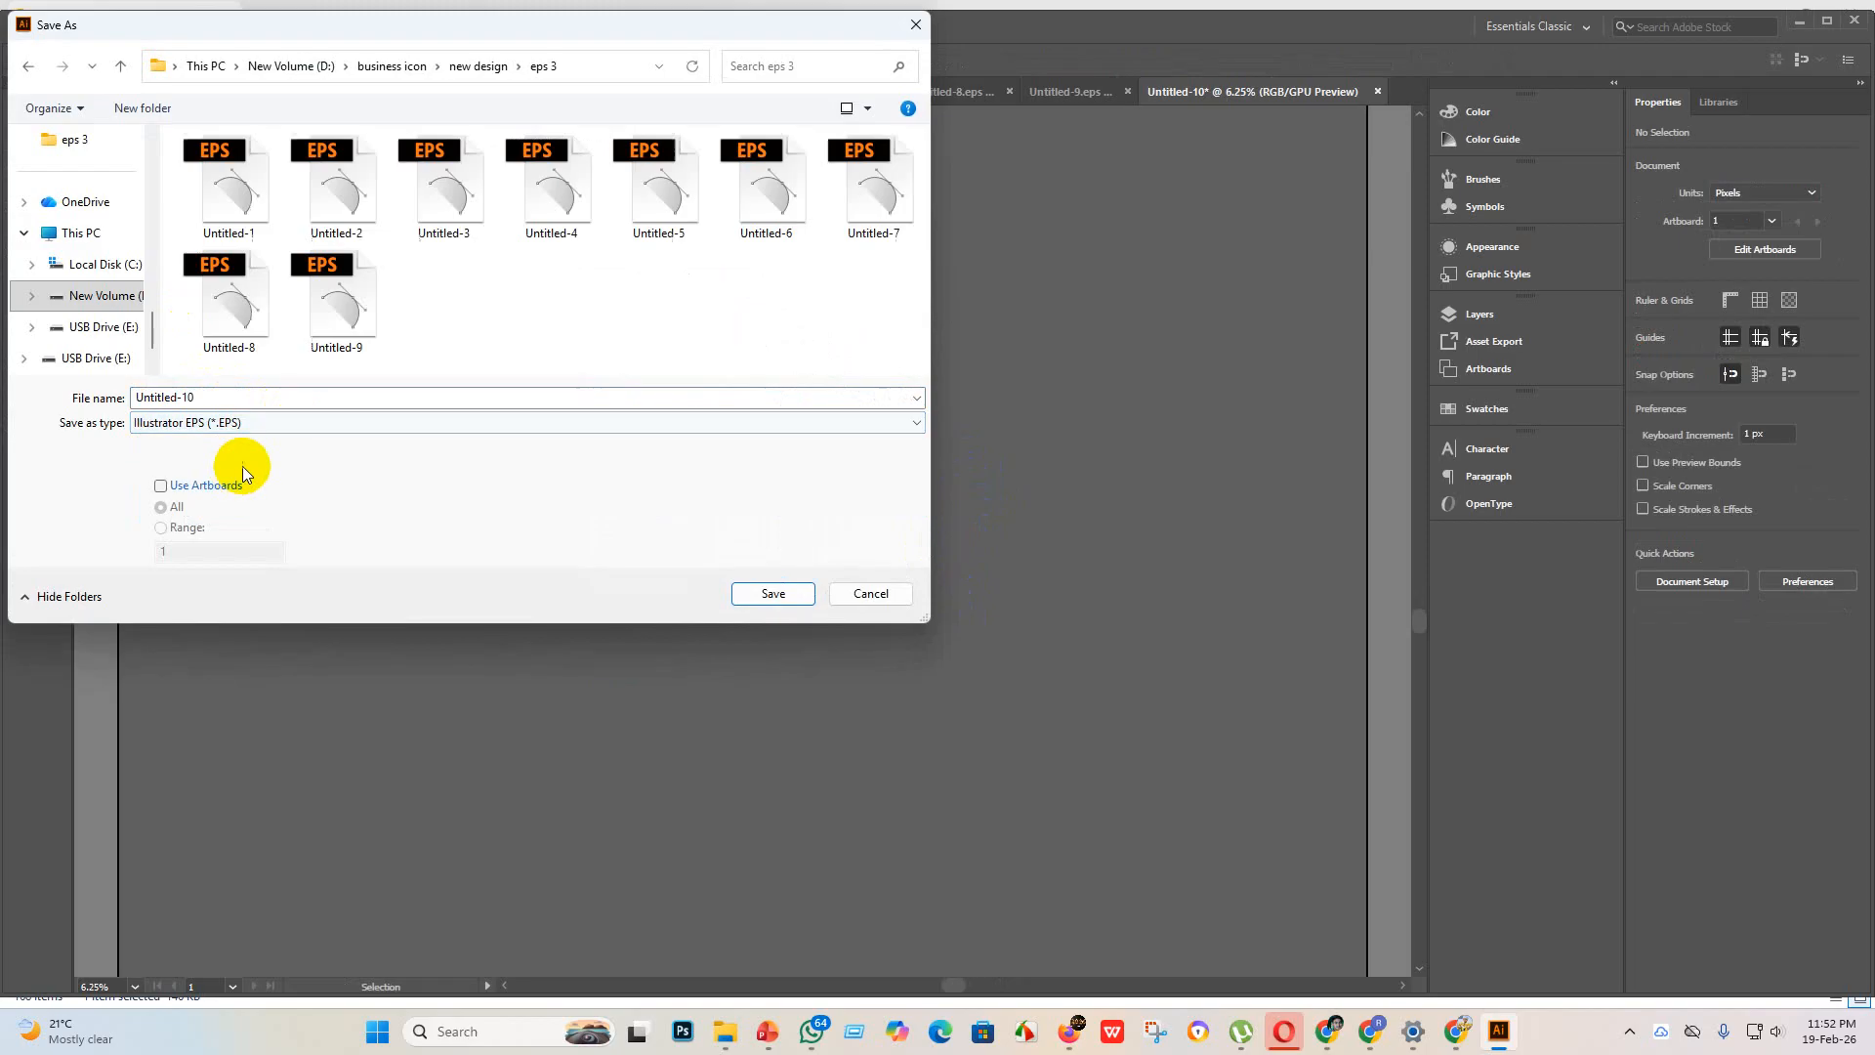
click(777, 593)
click(981, 235)
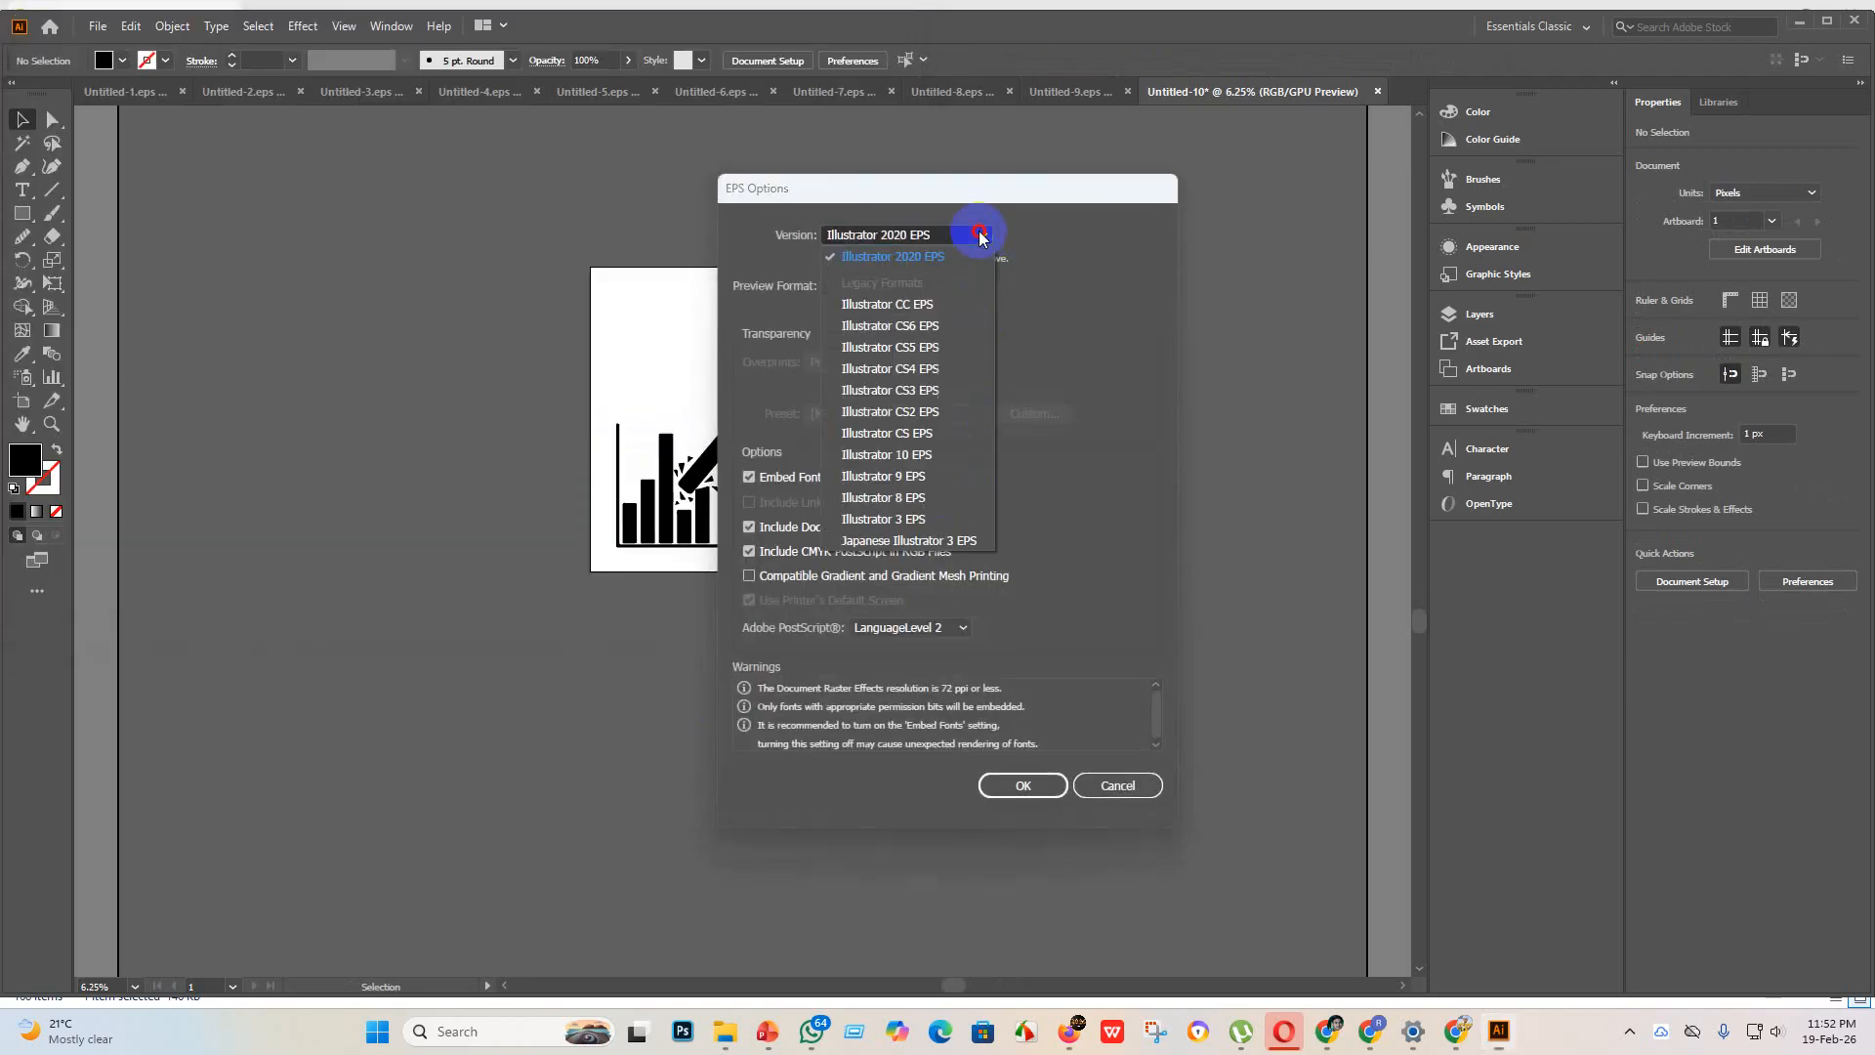
click(943, 456)
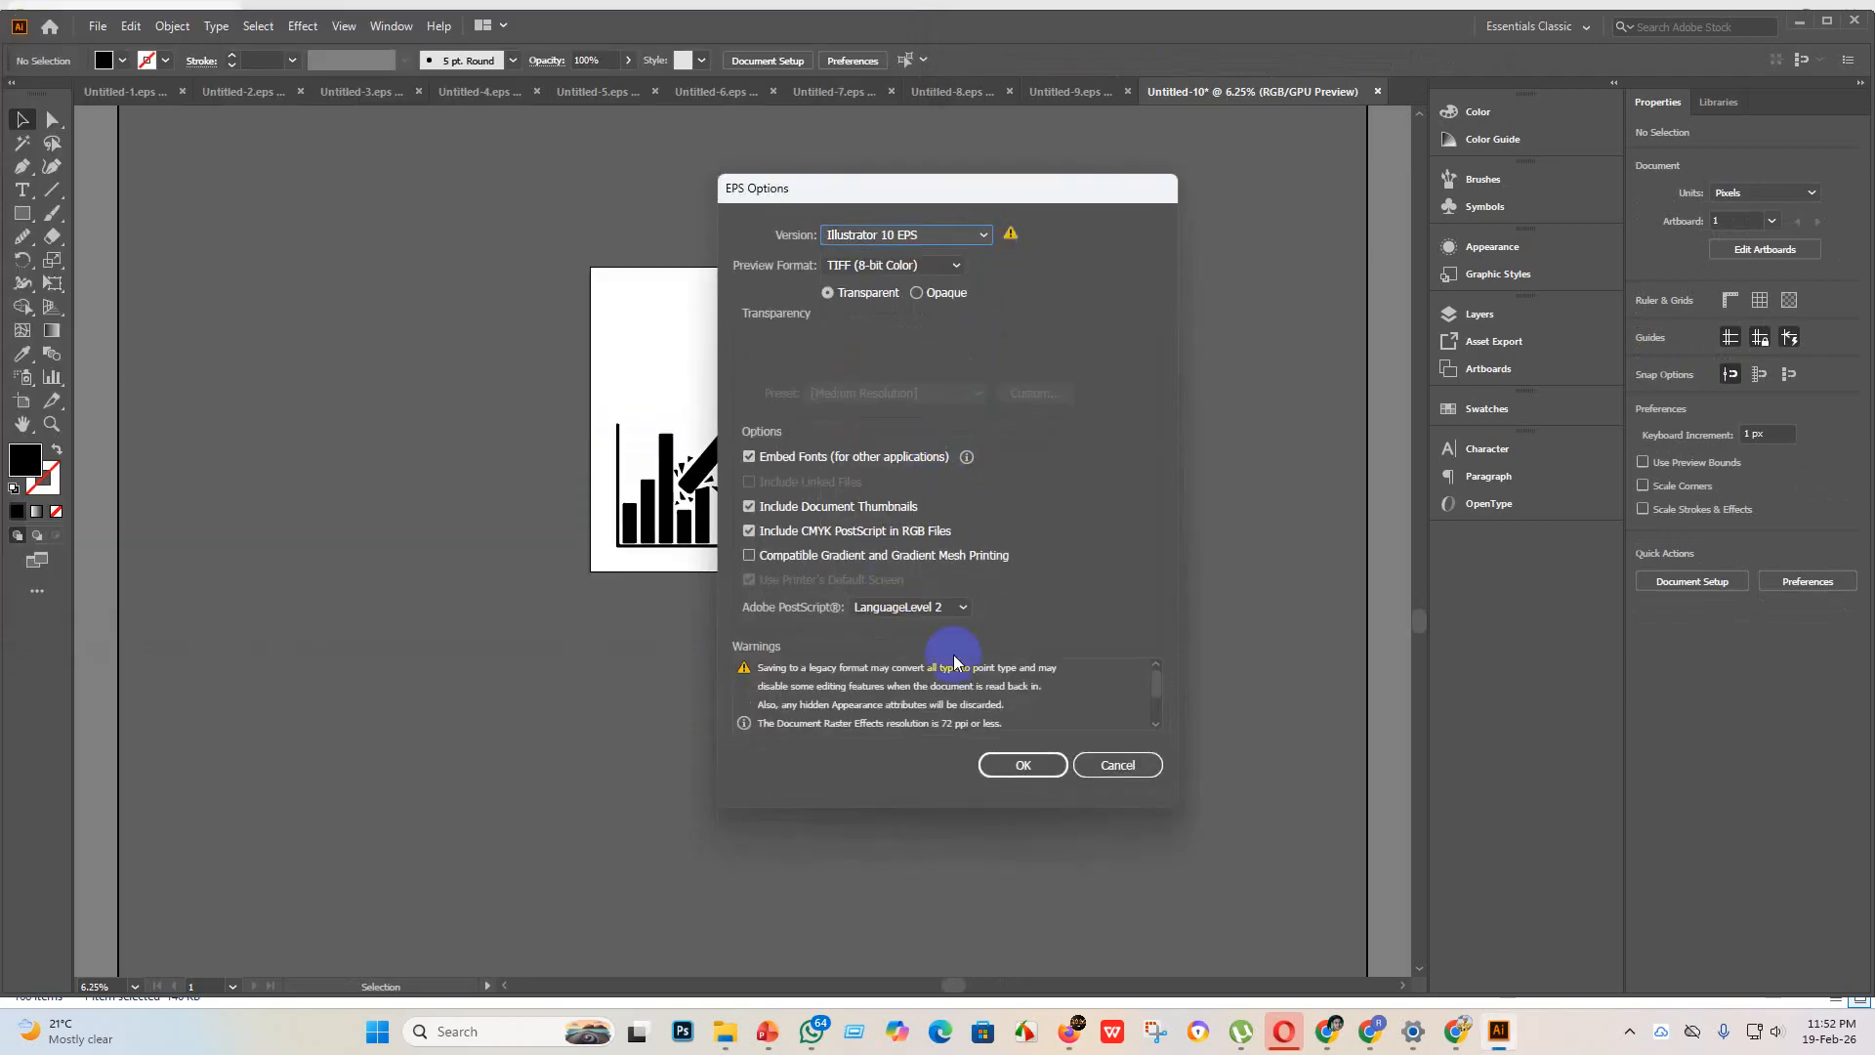
click(1006, 767)
click(1049, 547)
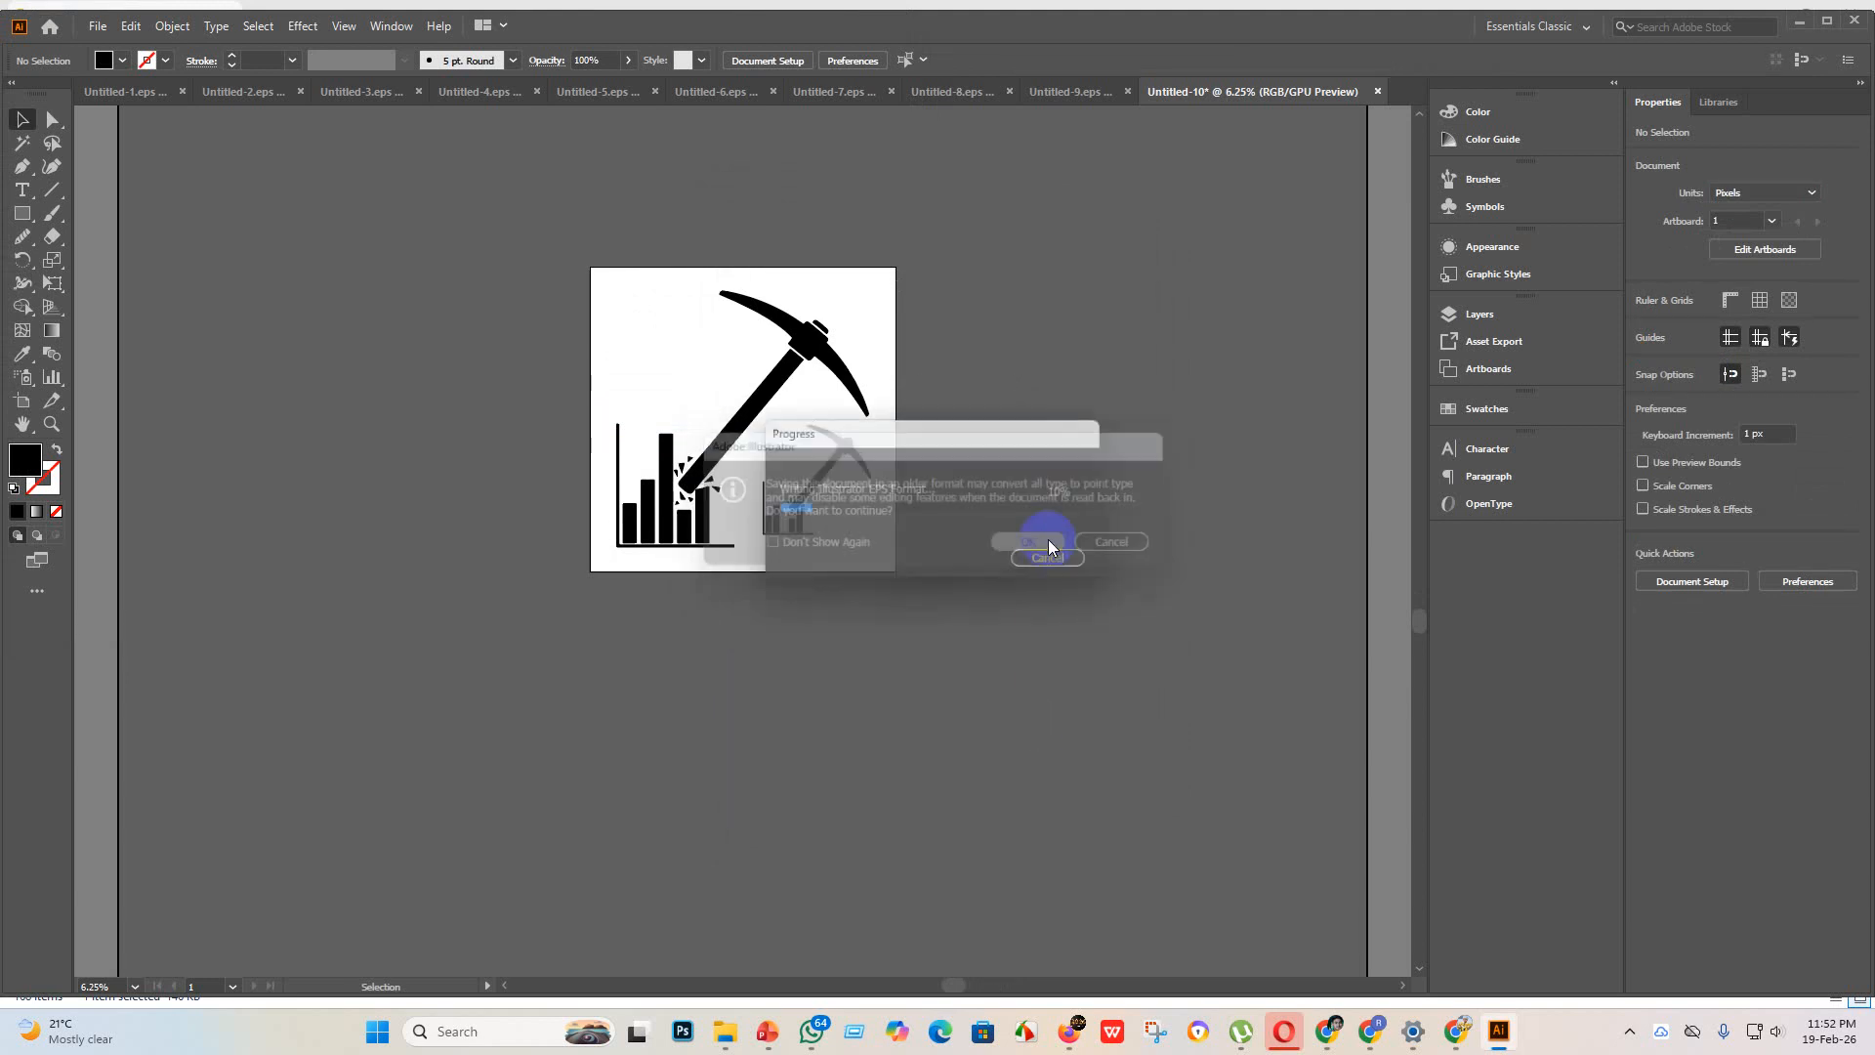
click(543, 182)
Step: Export the pickaxe artwork as JPEG Untitled-10 using artboards, in RGB at maximum quality 10 and High (300 ppi) resolution
click(104, 25)
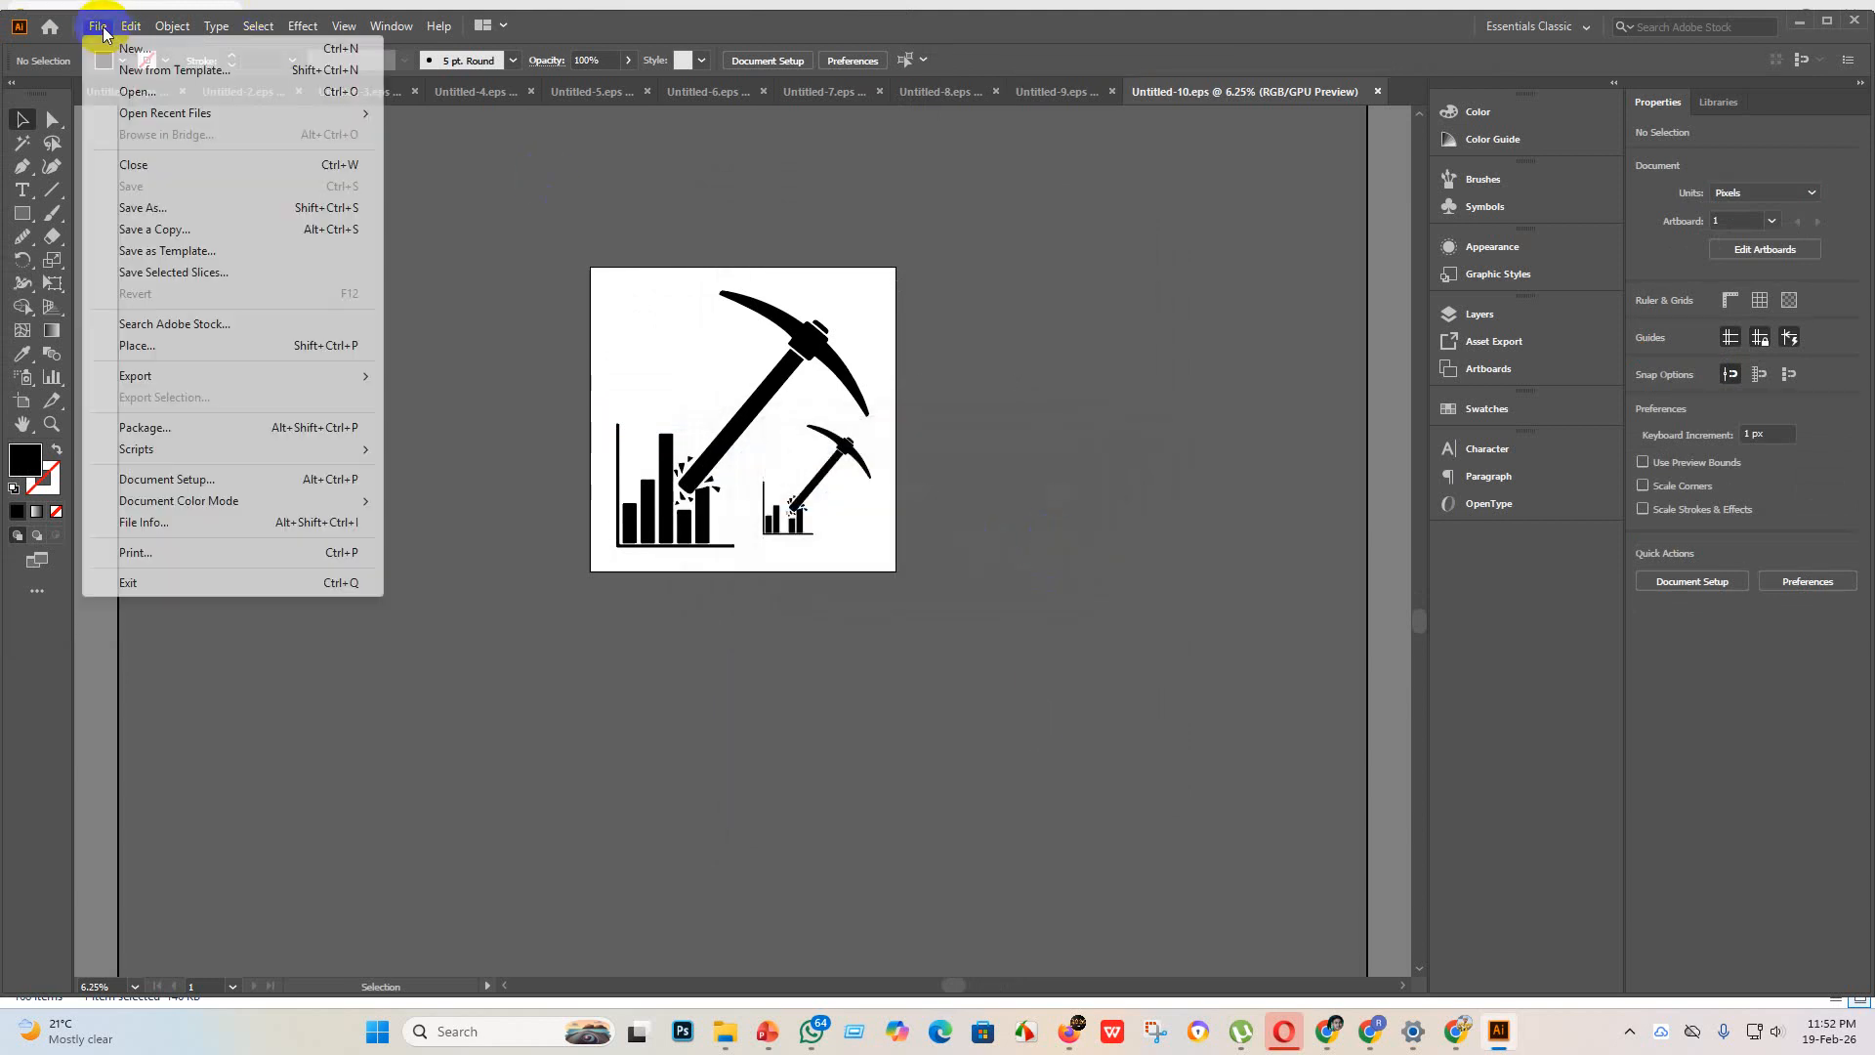
mouse_move(189, 374)
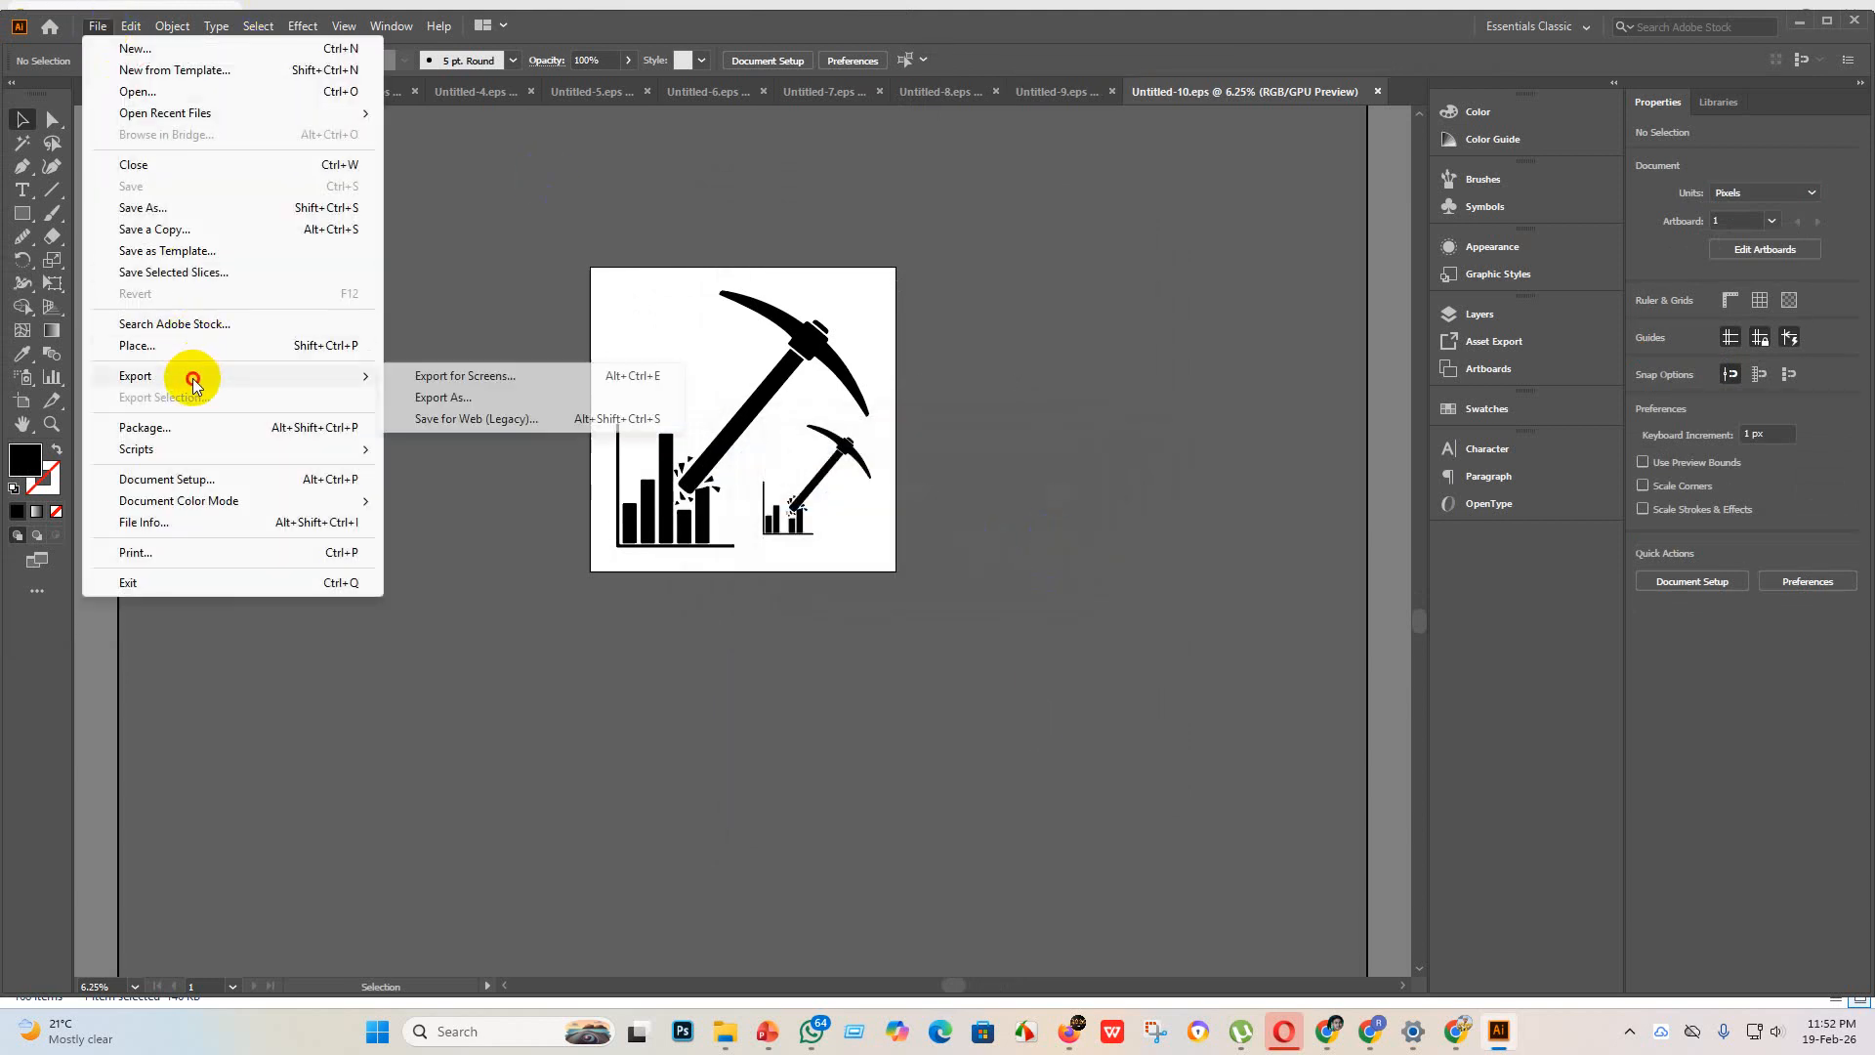
click(459, 397)
click(161, 487)
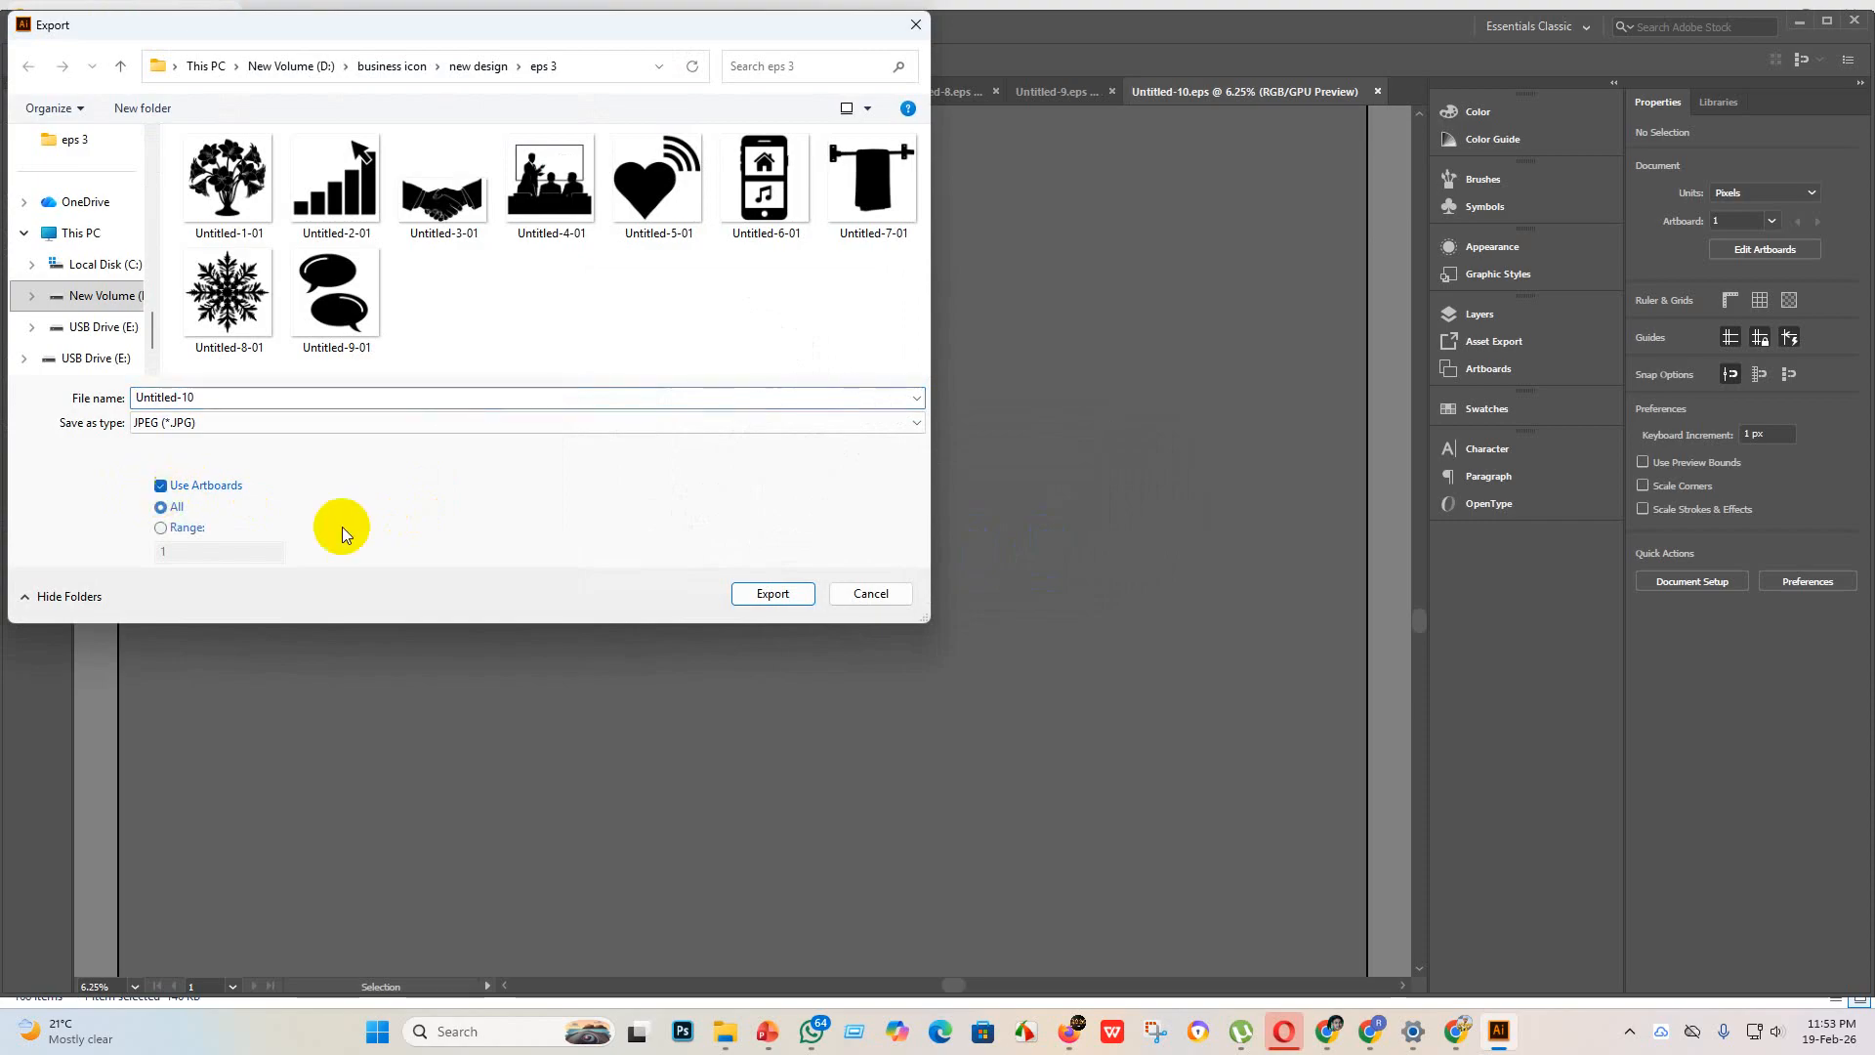
click(773, 592)
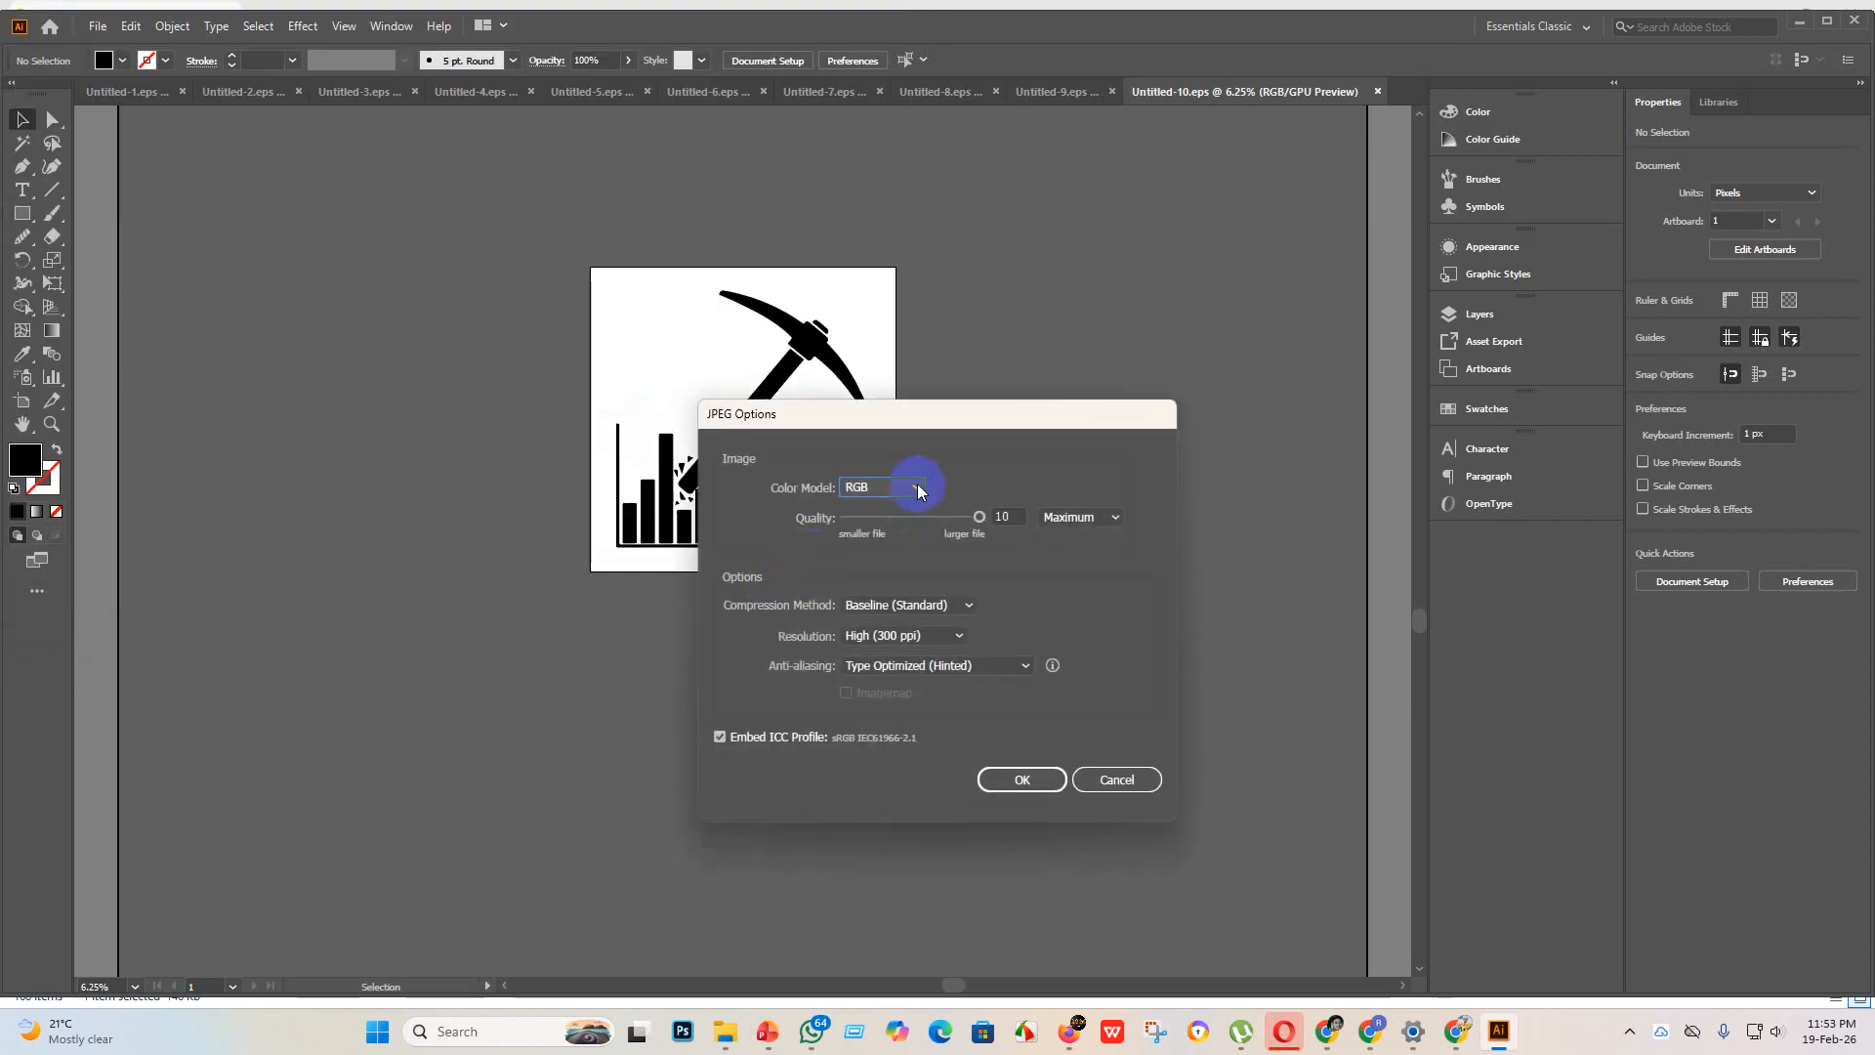
click(1030, 779)
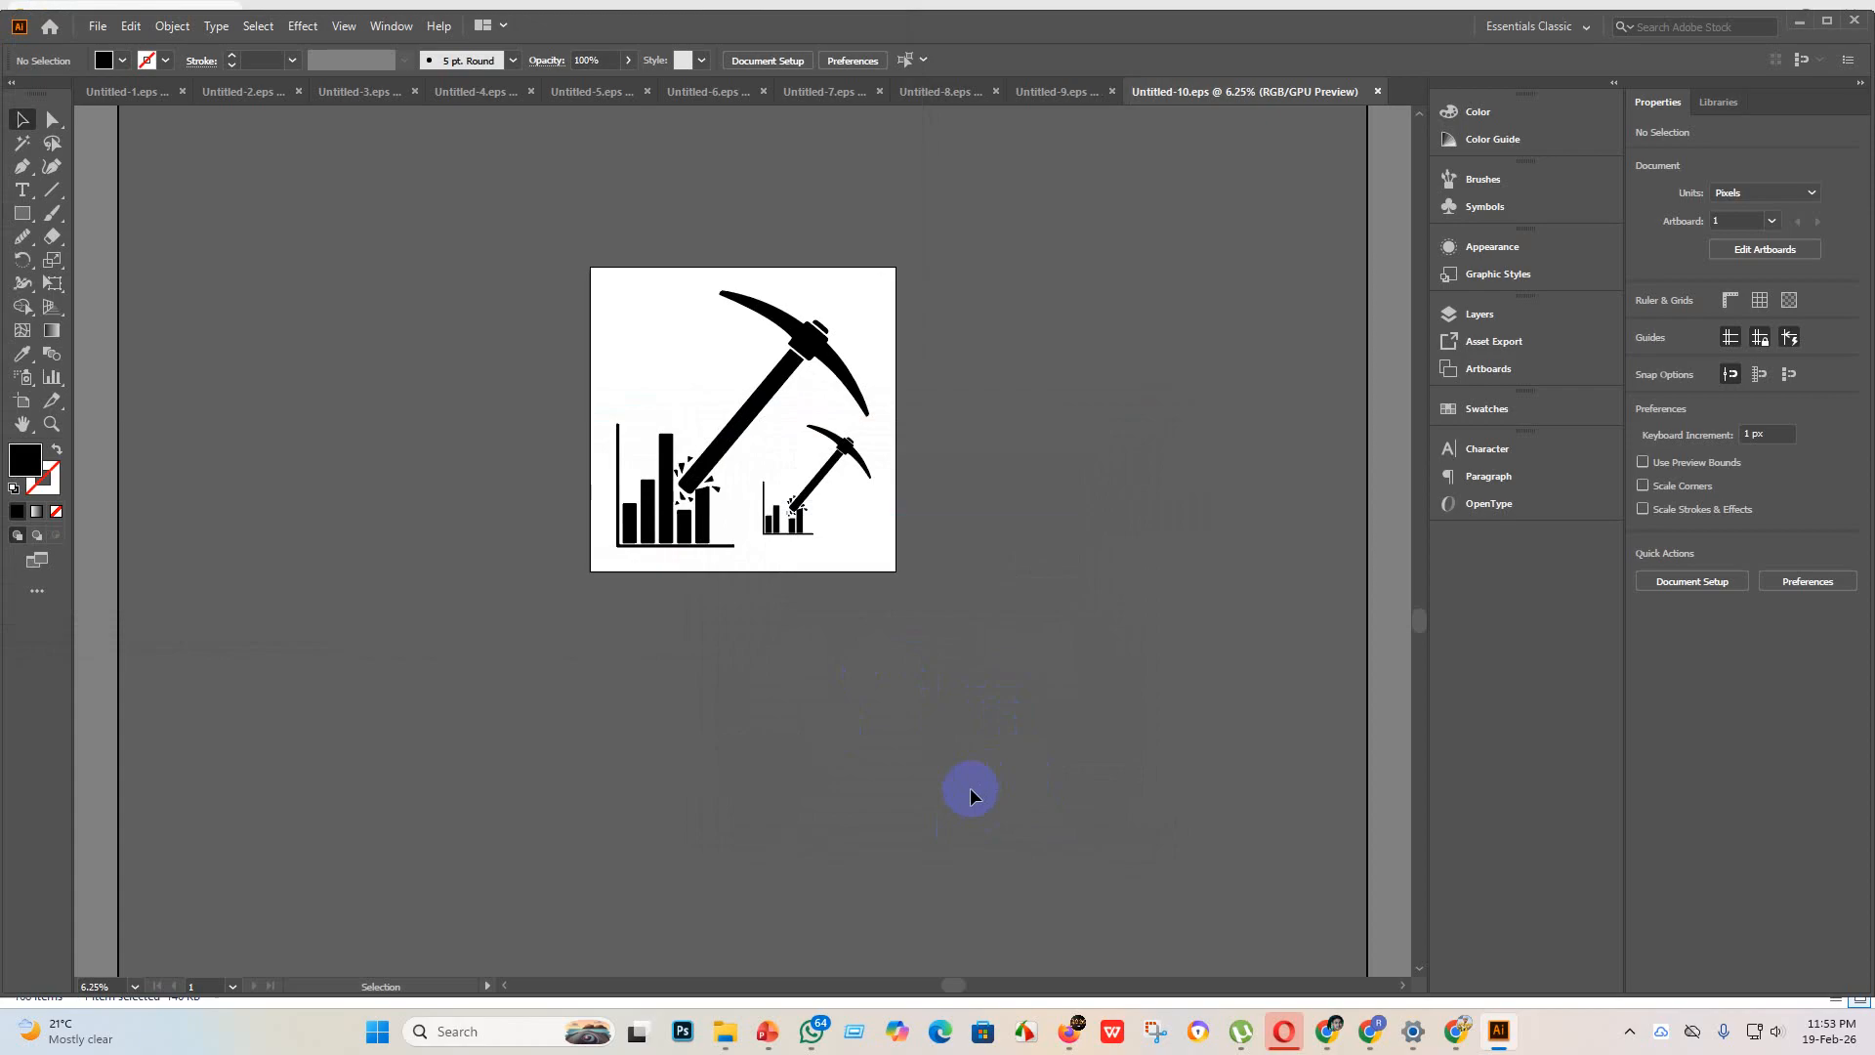
click(1019, 1028)
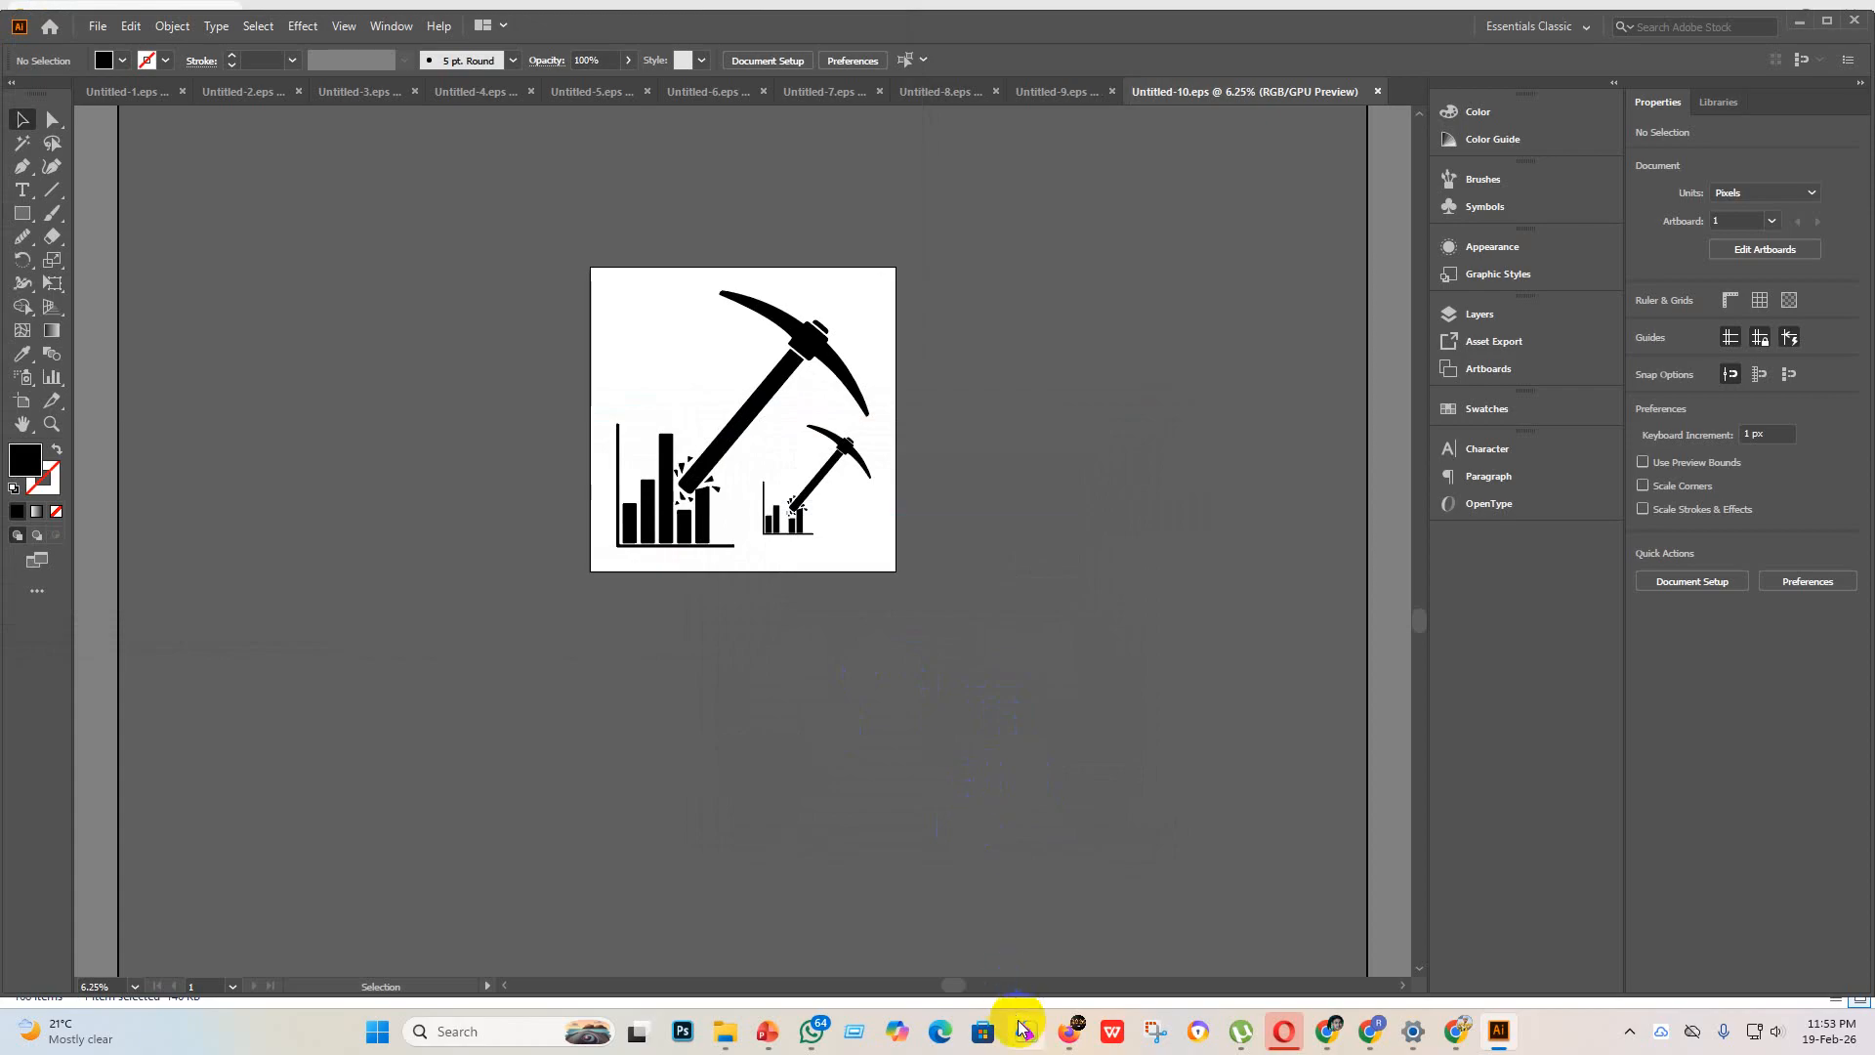
click(96, 28)
mouse_move(209, 372)
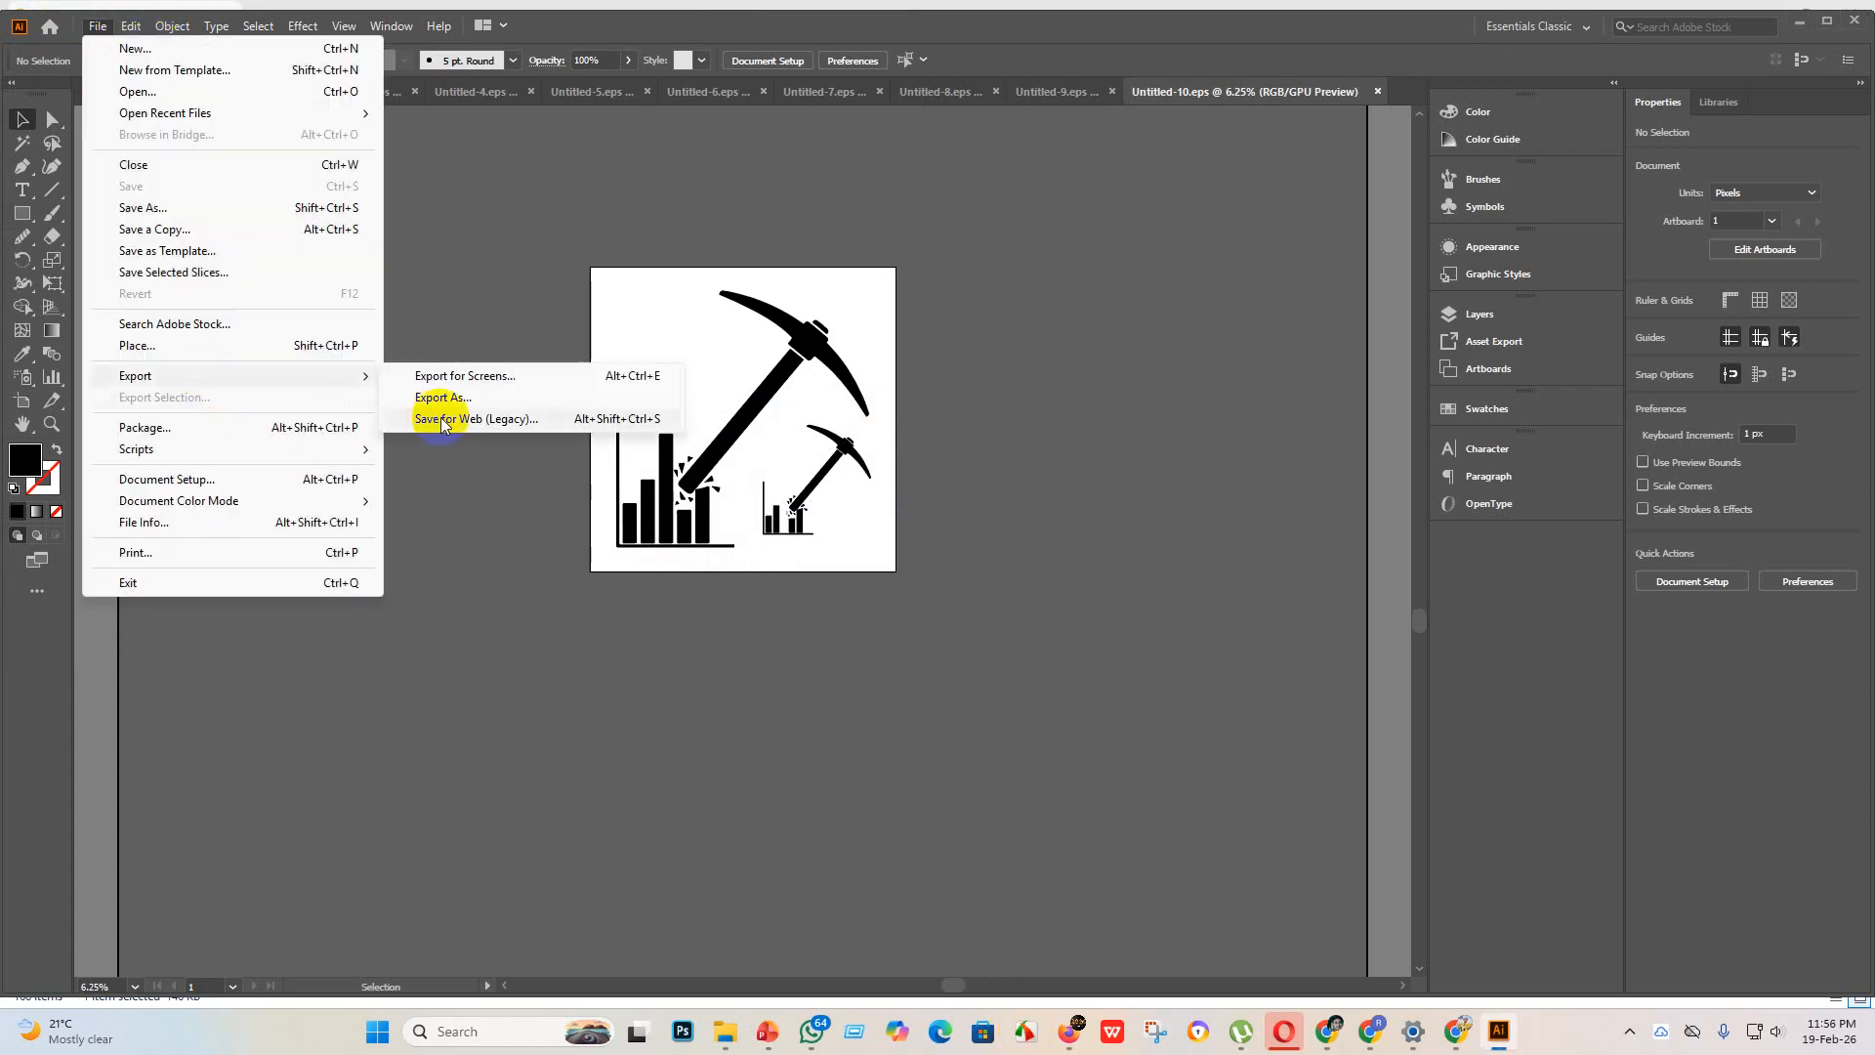
click(446, 397)
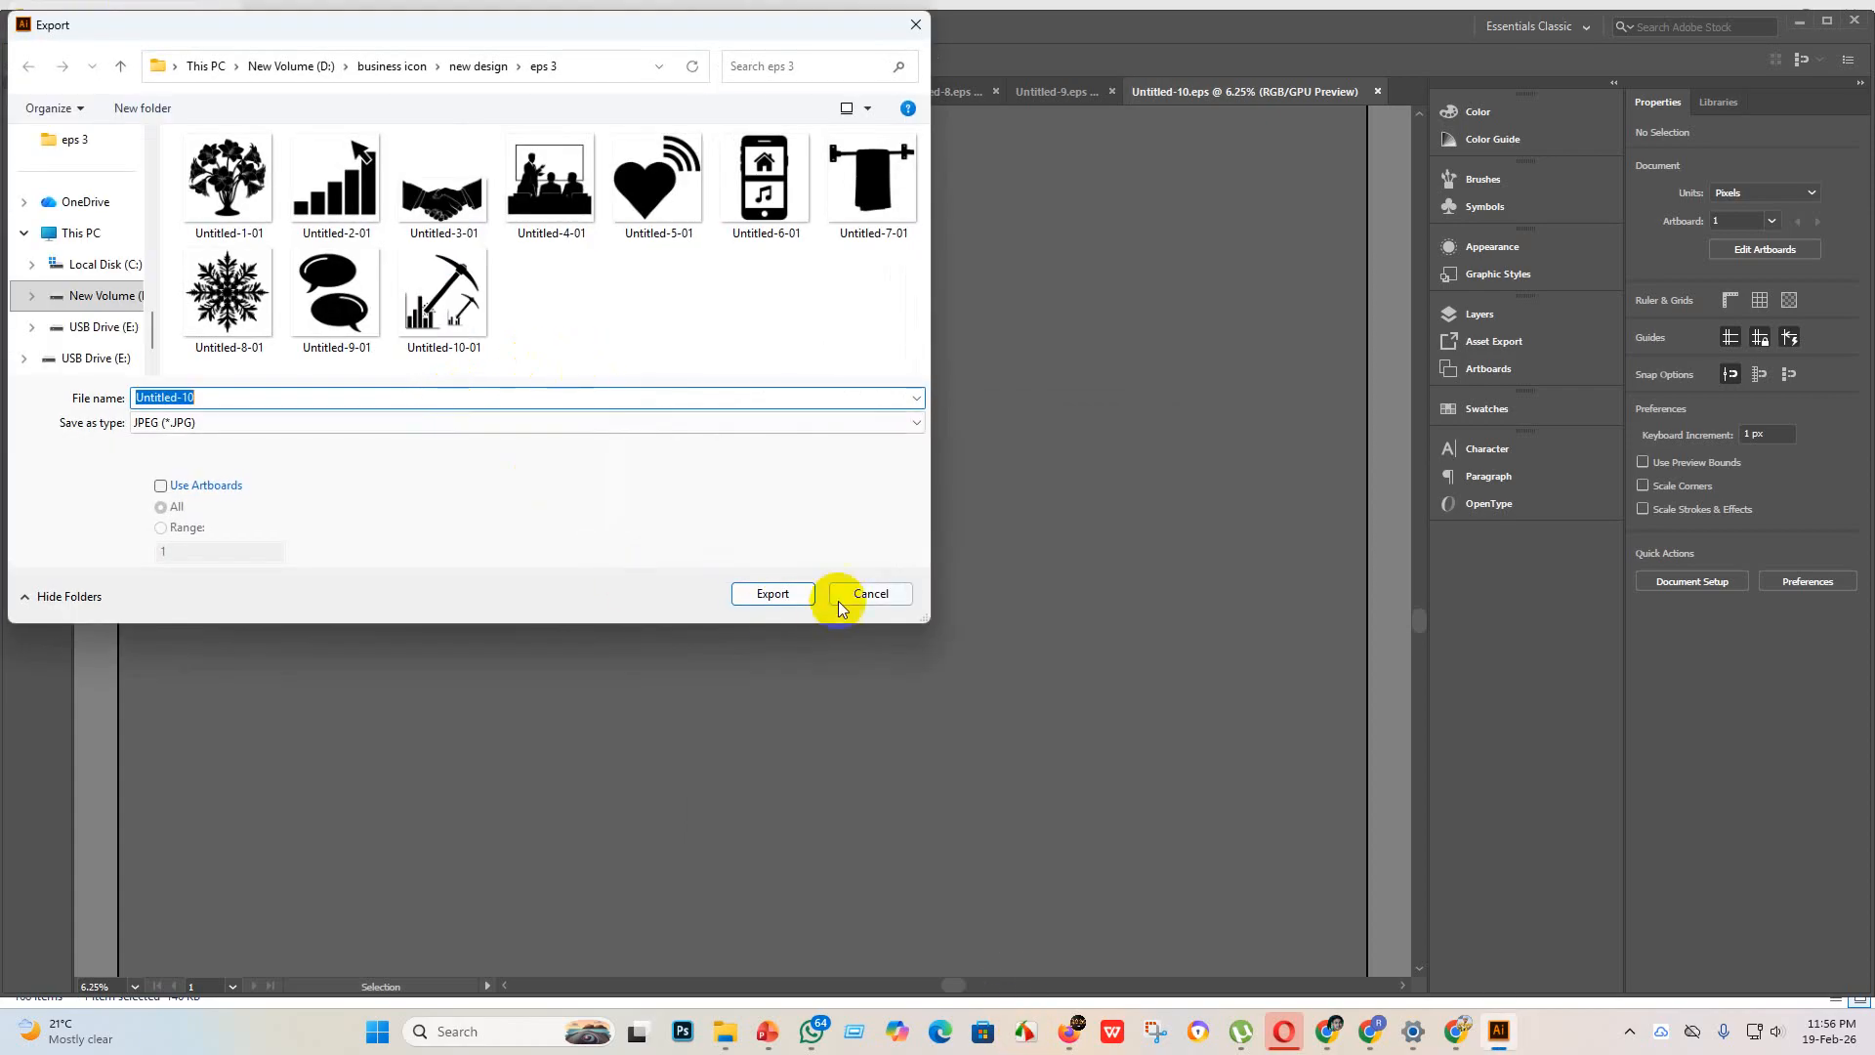
click(865, 593)
Step: Create a new 4000 x 4000 px document with one artboard
click(110, 31)
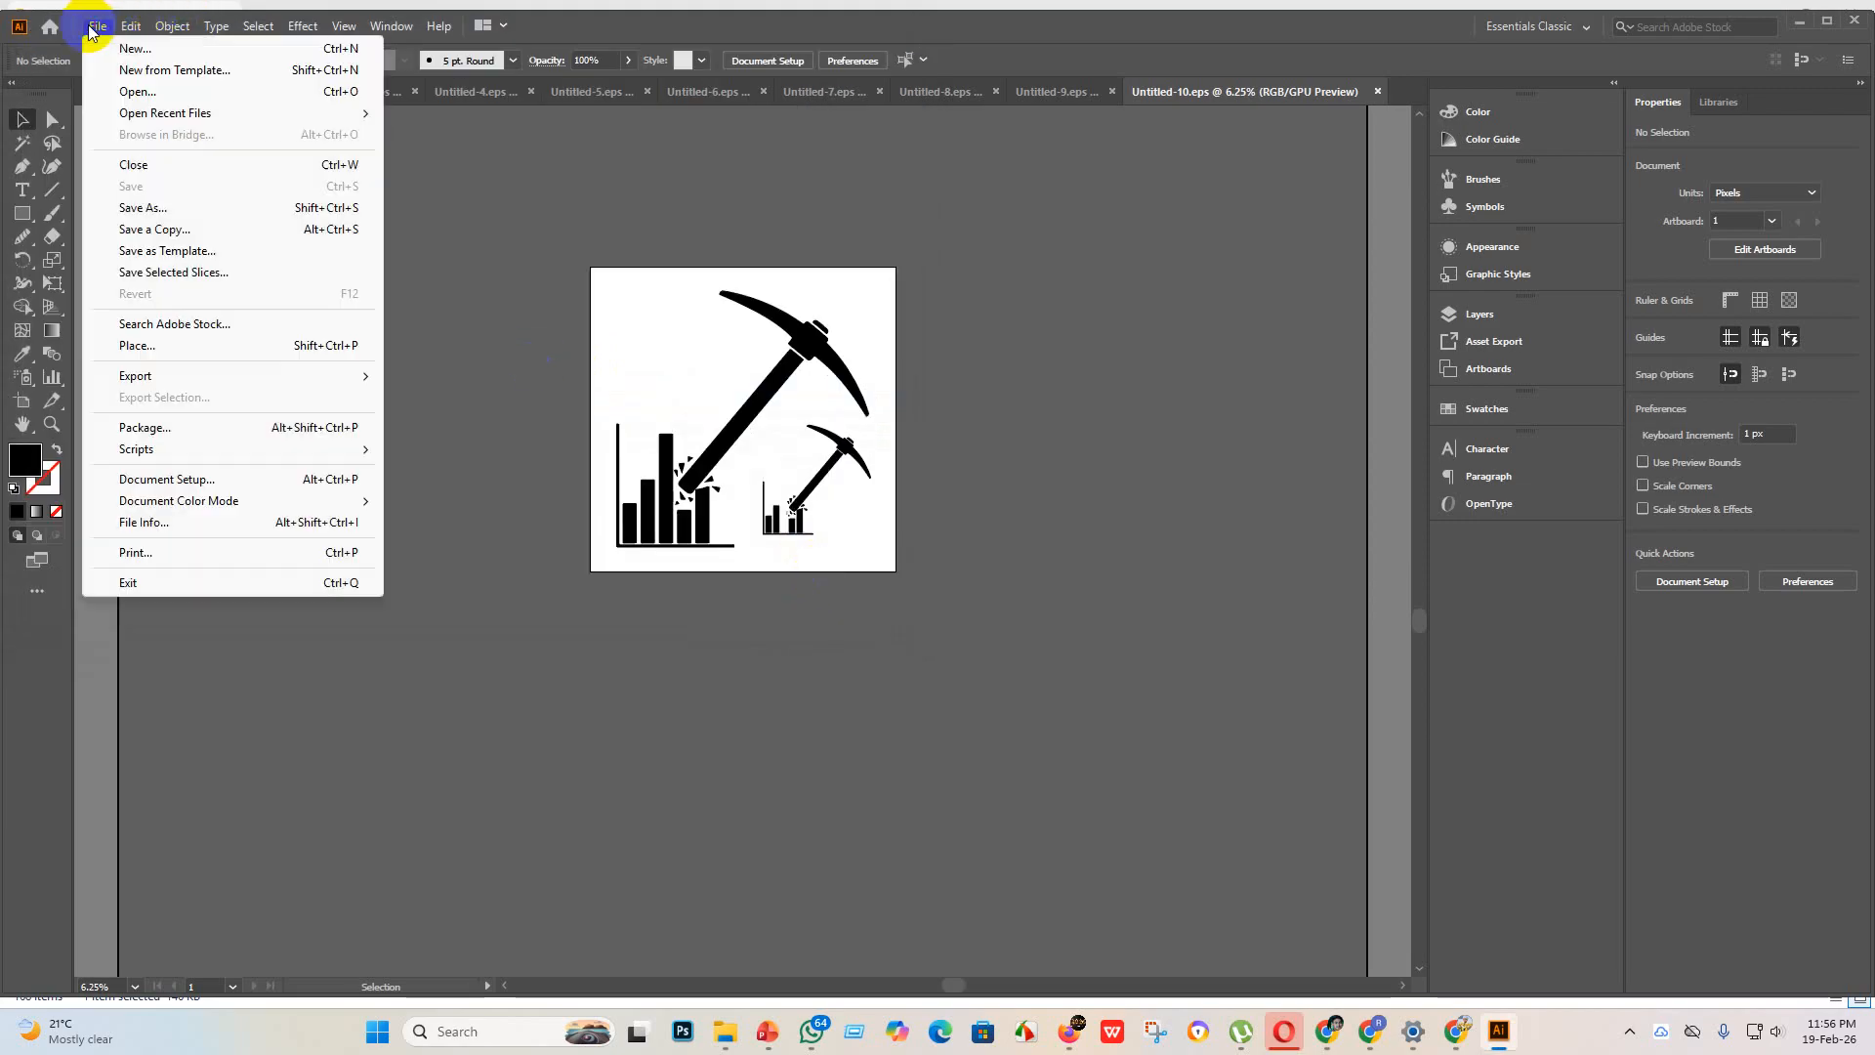
click(143, 48)
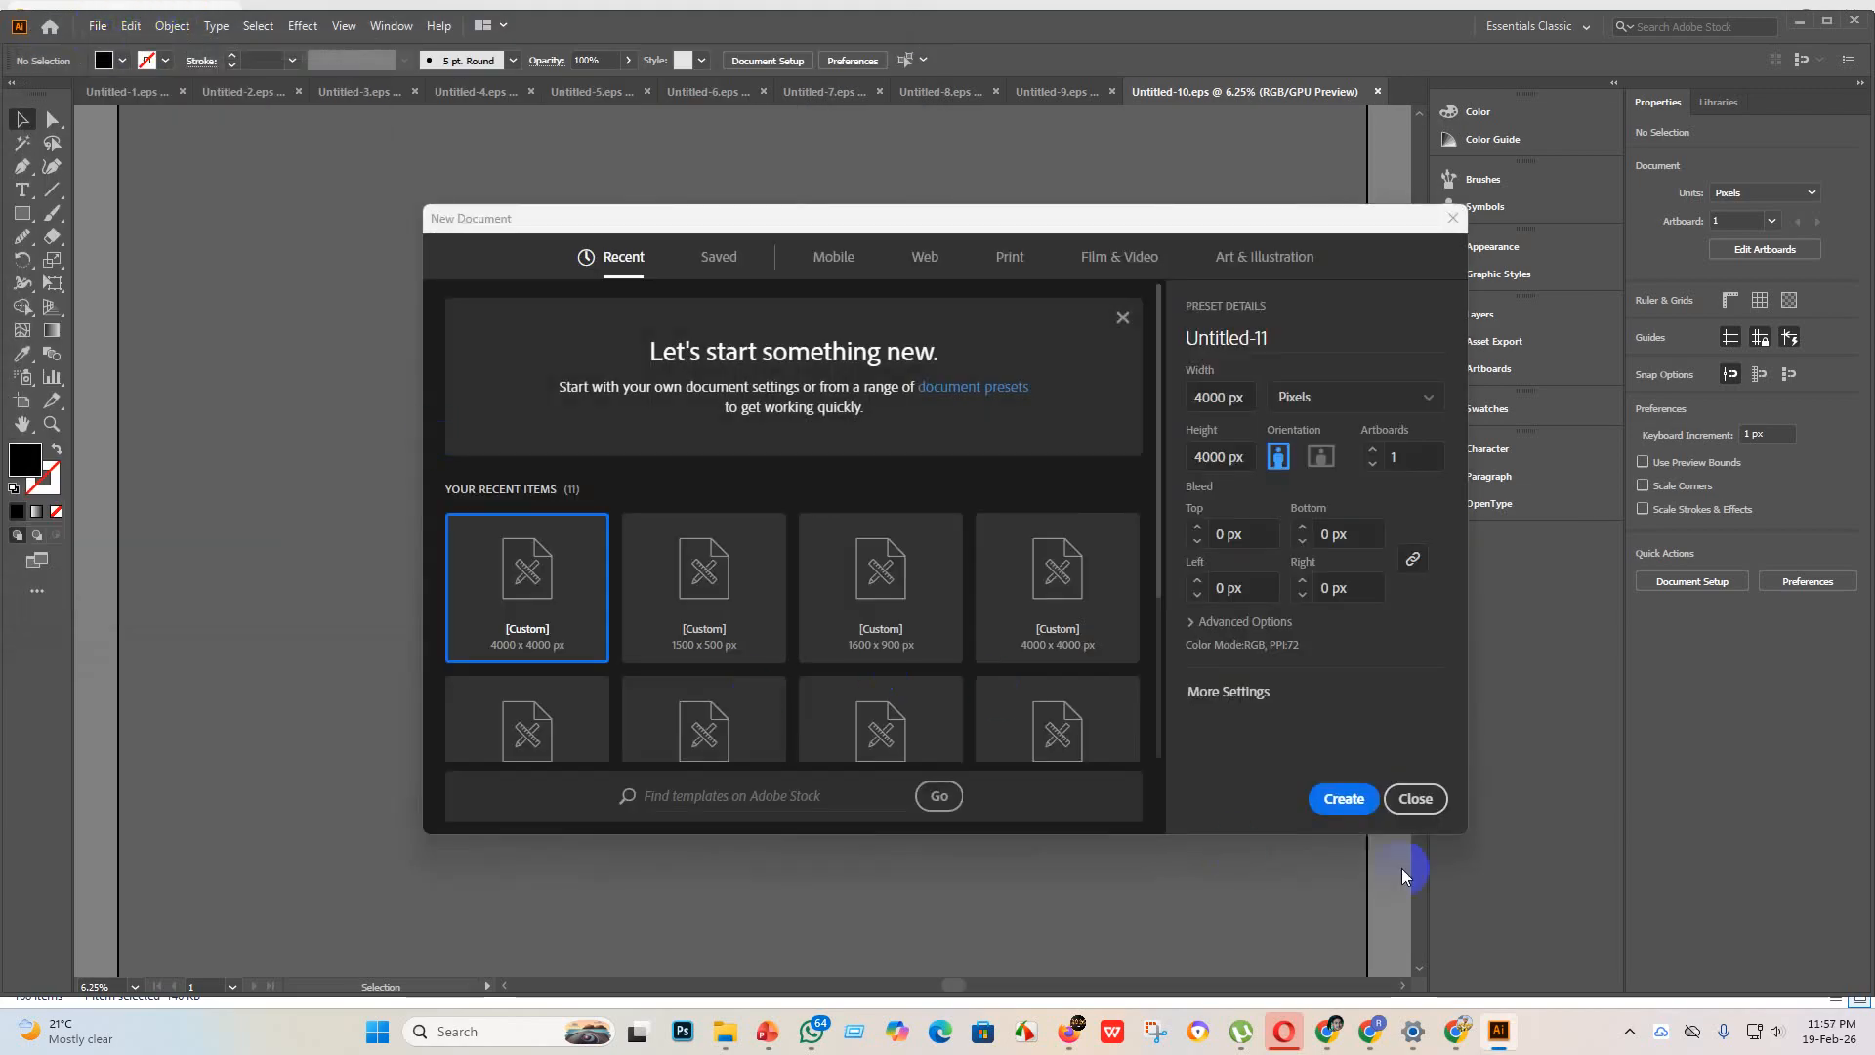
click(1337, 801)
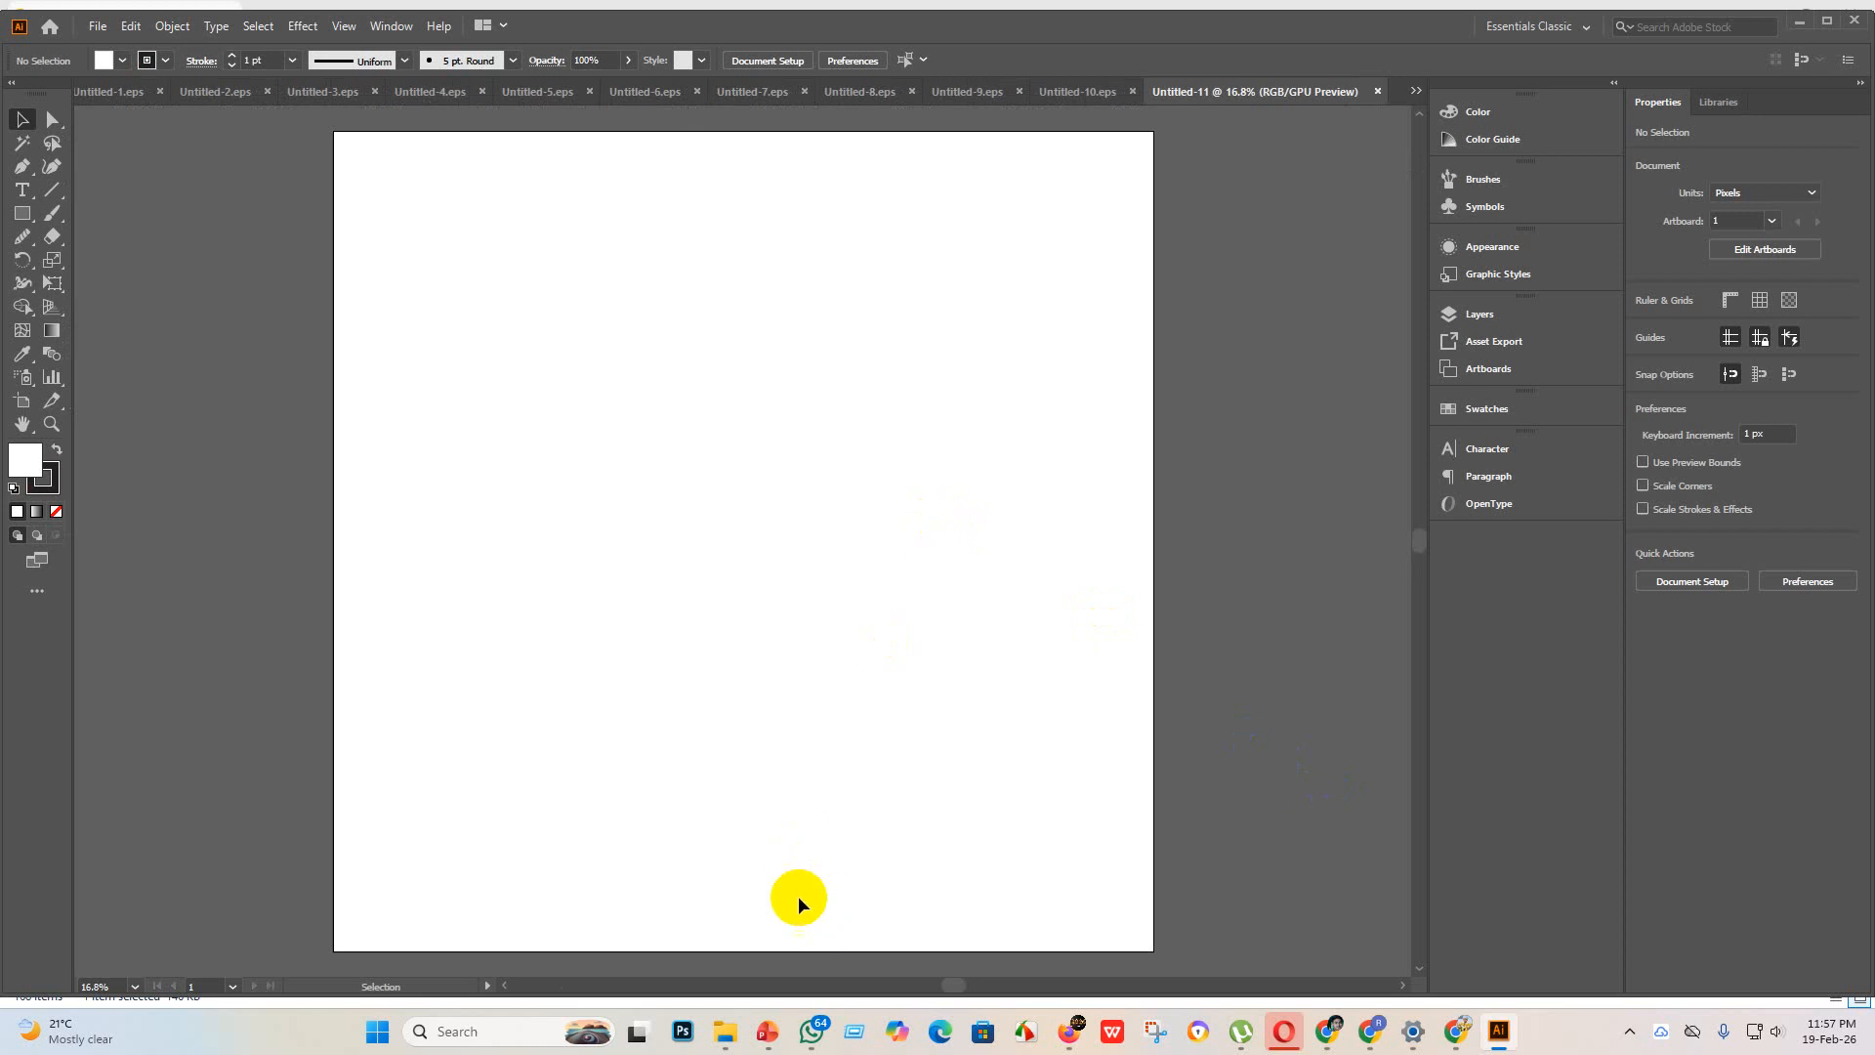
Step: Place the image of the speech bubble with an exclamation mark from the new design folder on the artboard and embed it
mouse_move(735, 1039)
click(712, 966)
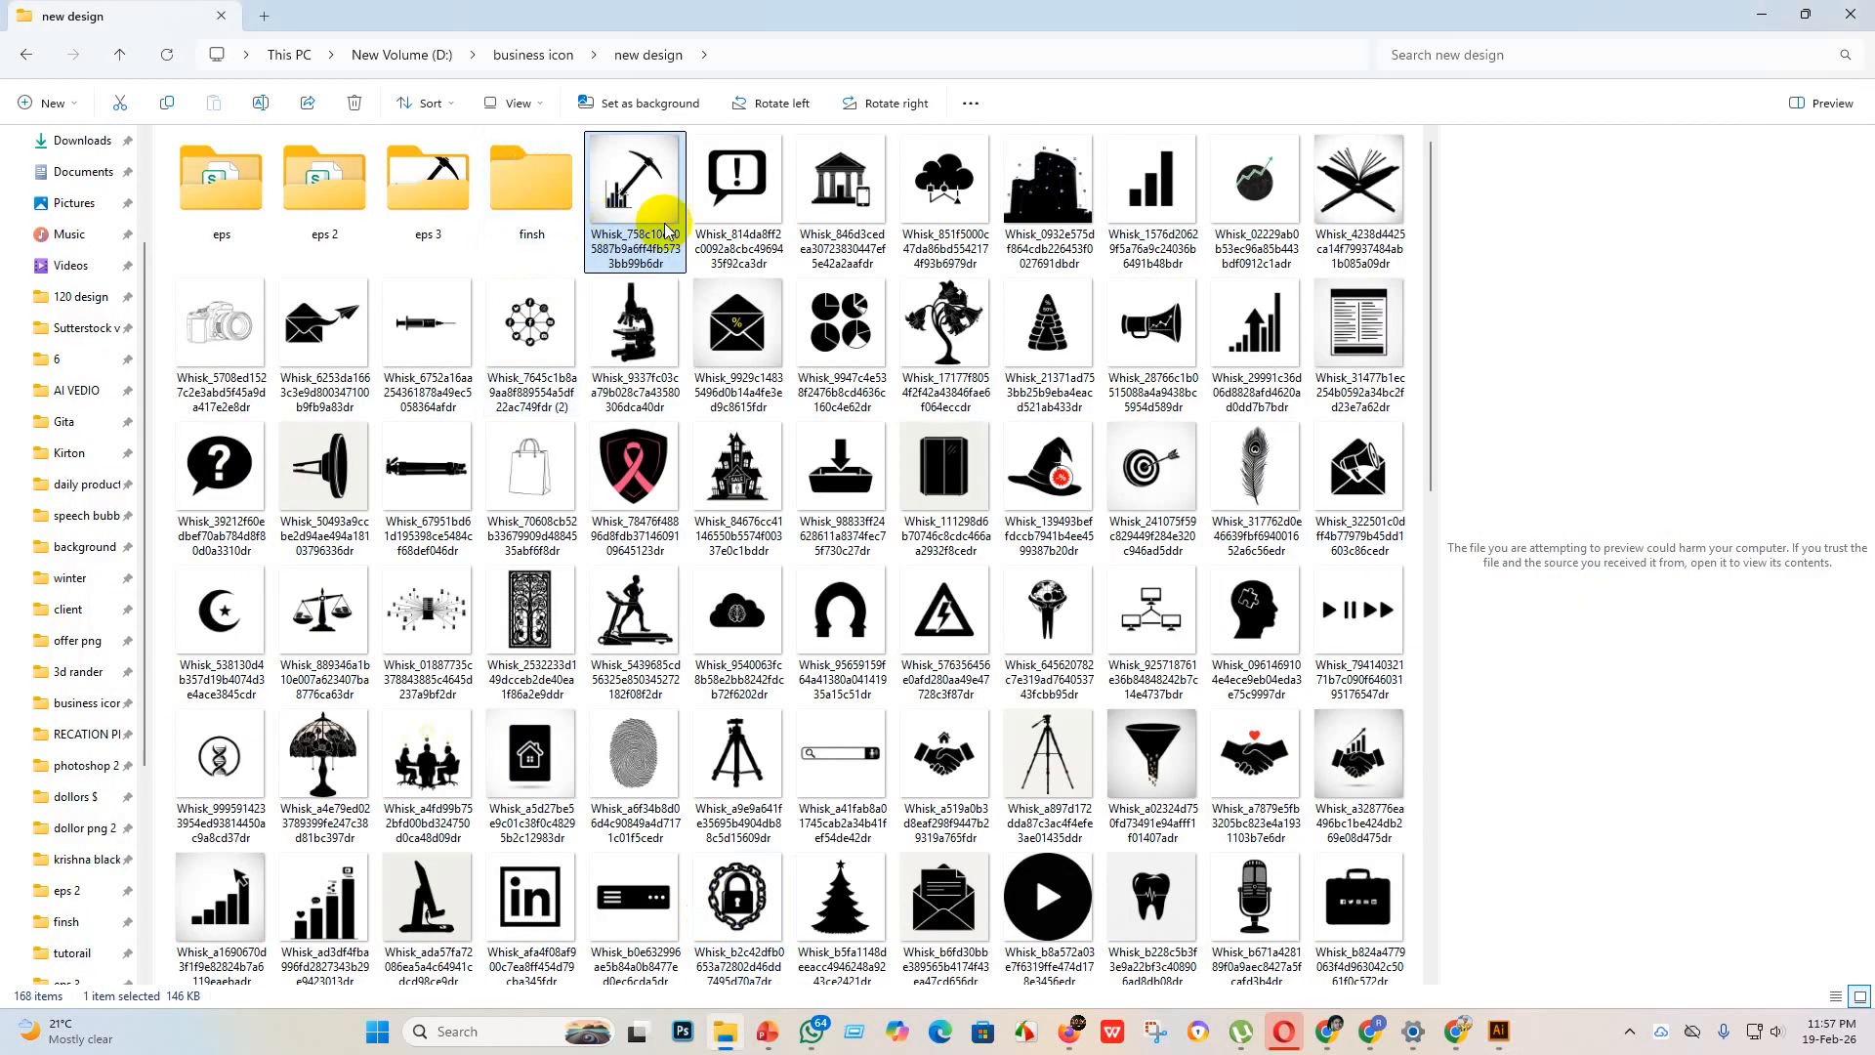
drag(644, 210, 621, 390)
drag(719, 489, 1110, 915)
click(320, 62)
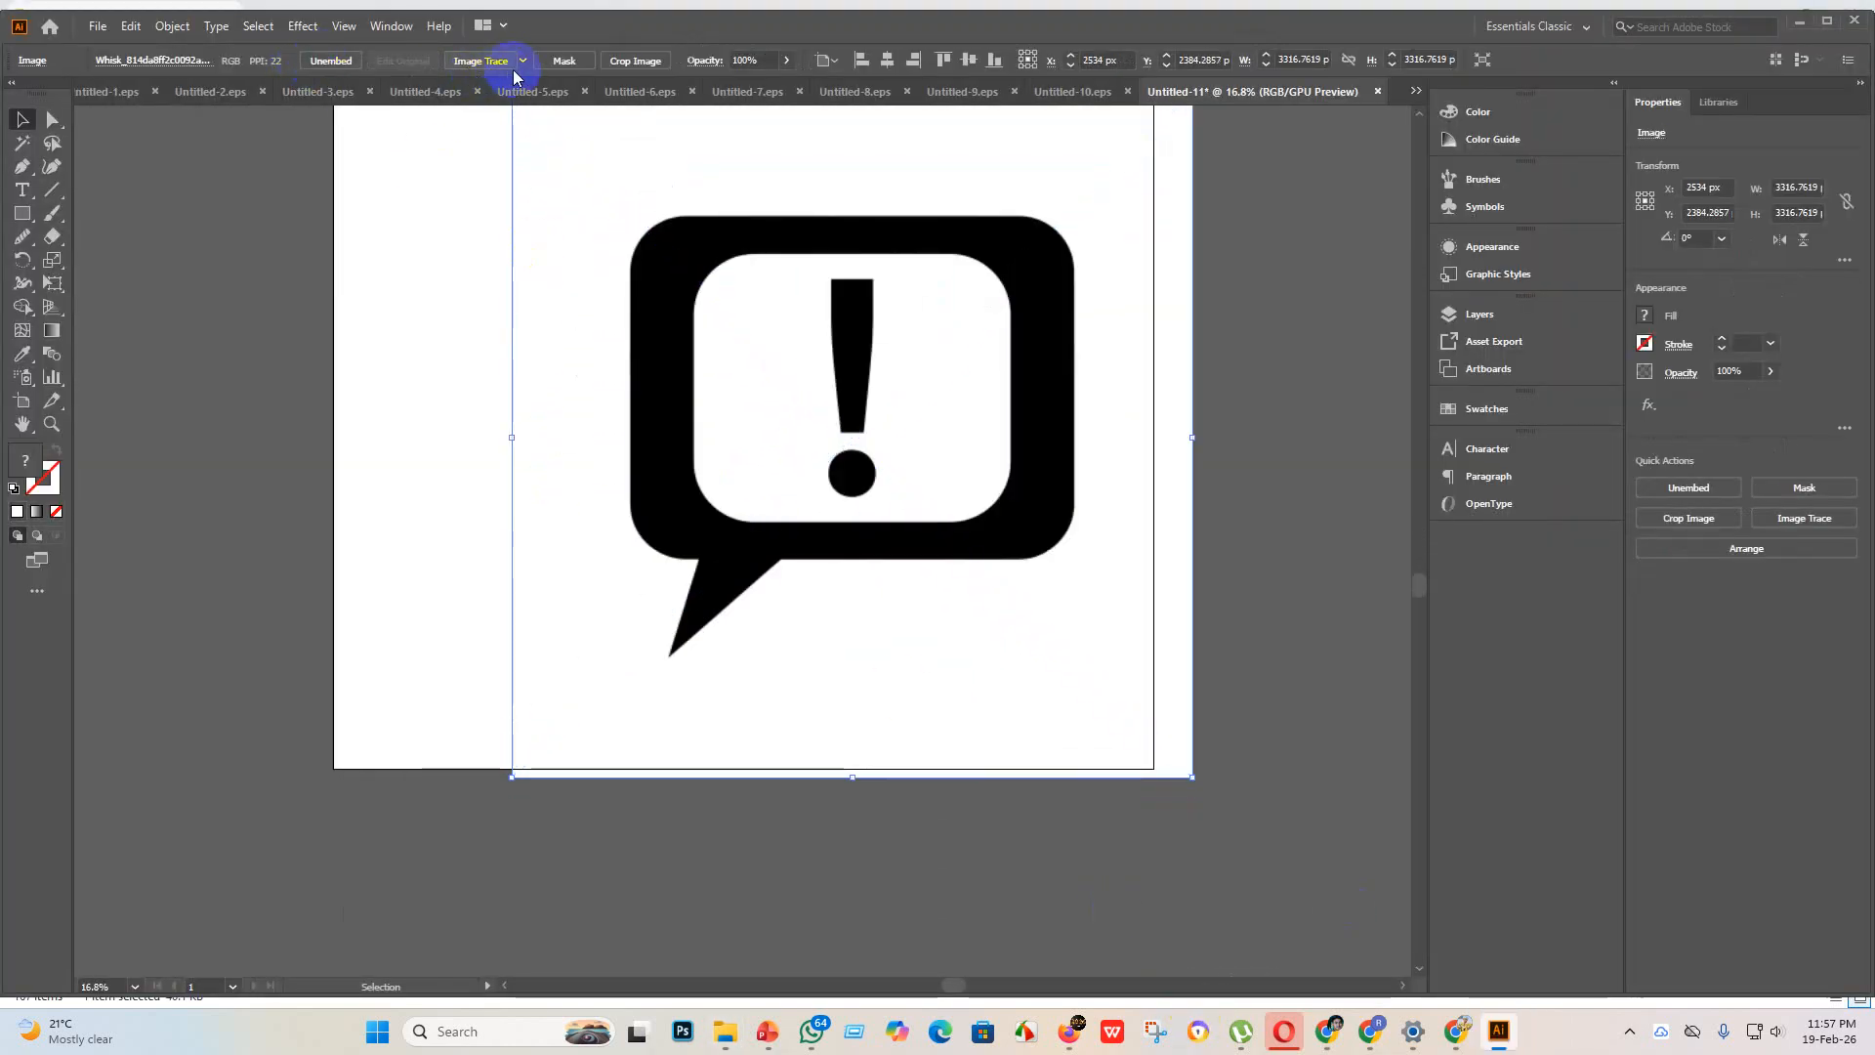
Step: Trace the speech bubble image with the Silhouettes preset and expand the tracing into vector shapes
click(522, 61)
click(606, 302)
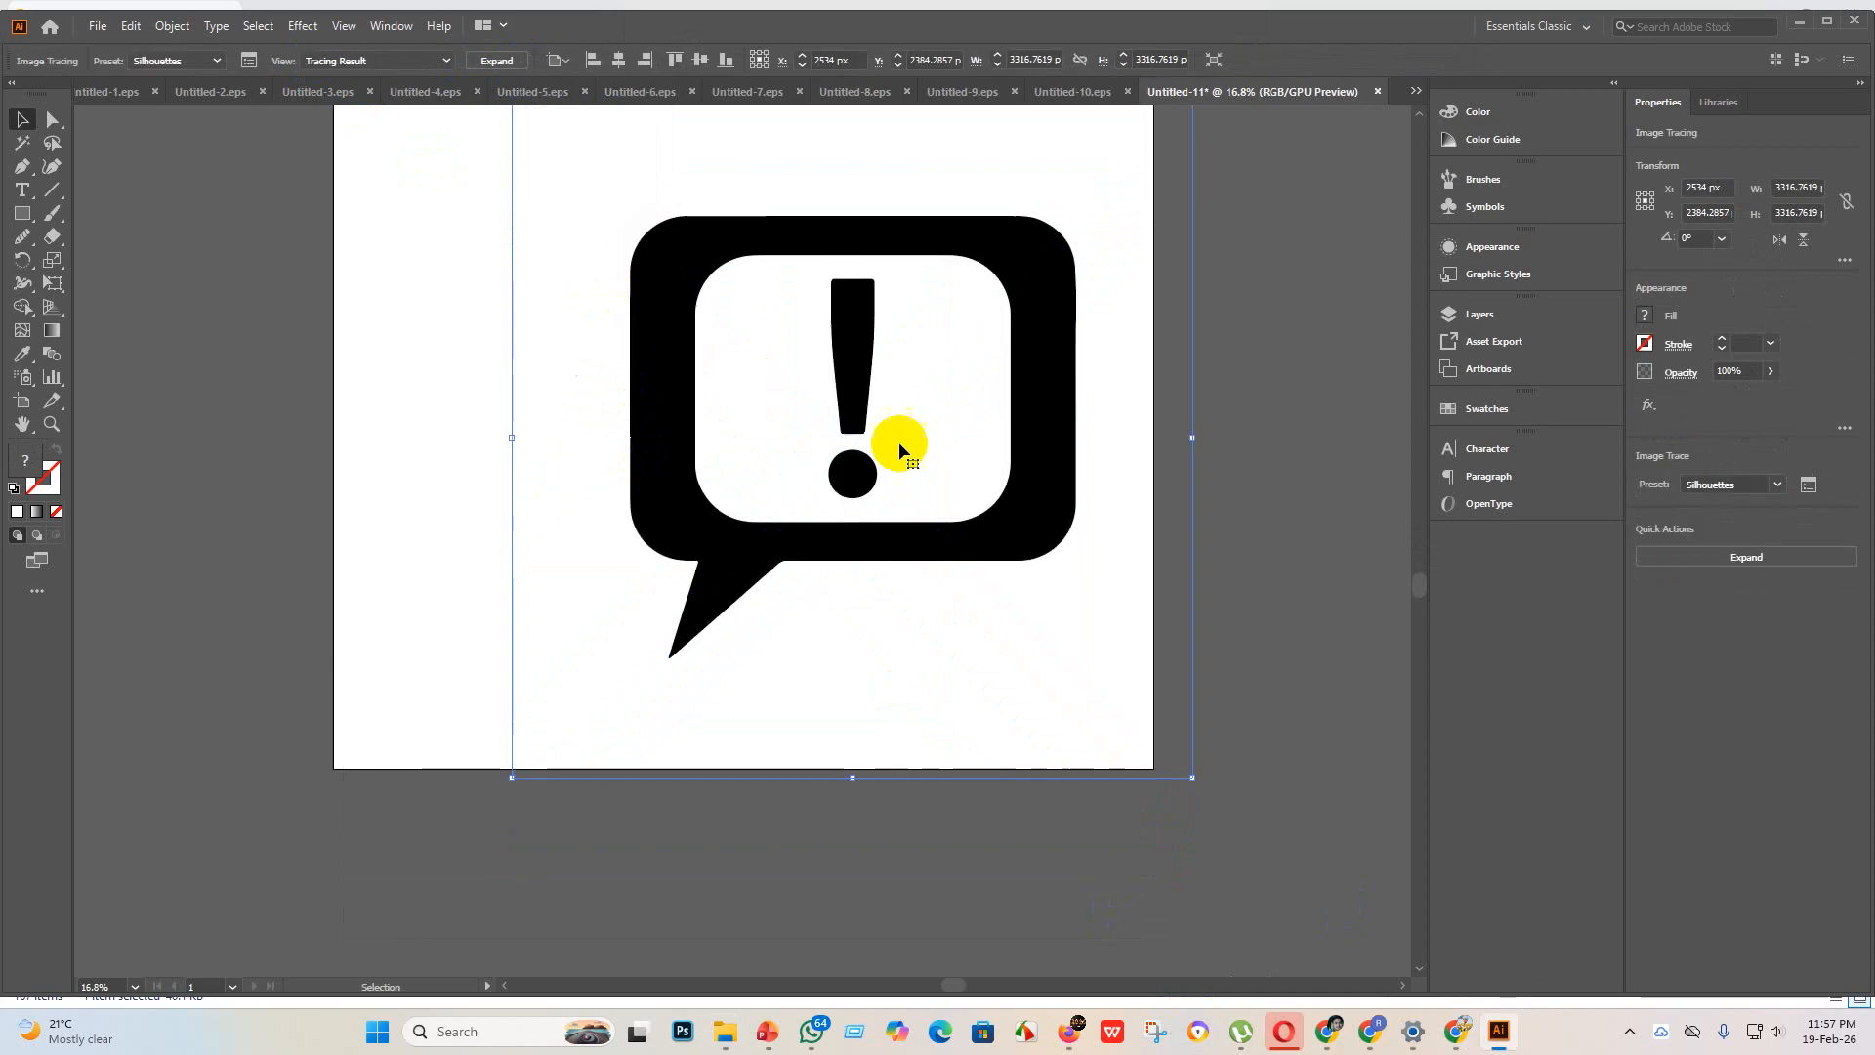
click(505, 62)
scroll(757, 368, up, 5)
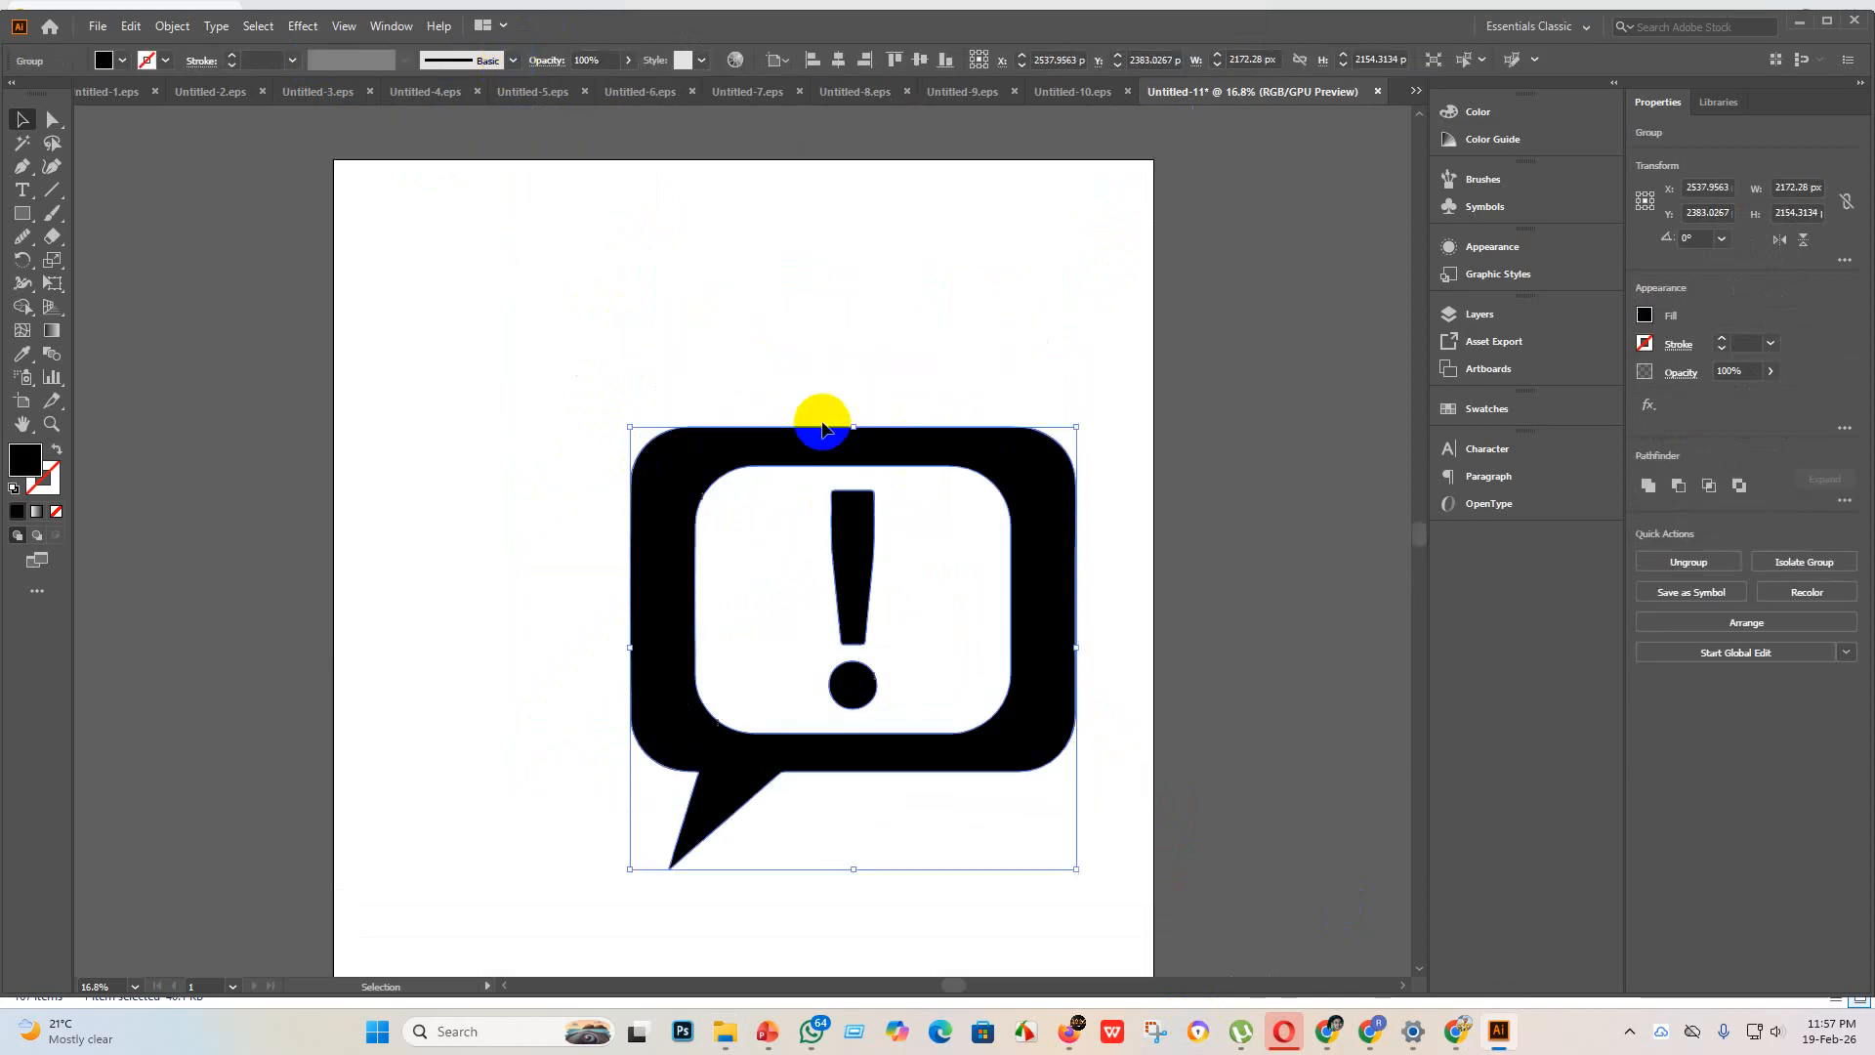
Step: Enlarge the traced speech bubble to about 3374 x 3346 px and center it horizontally and vertically on the artboard
drag(878, 500, 713, 307)
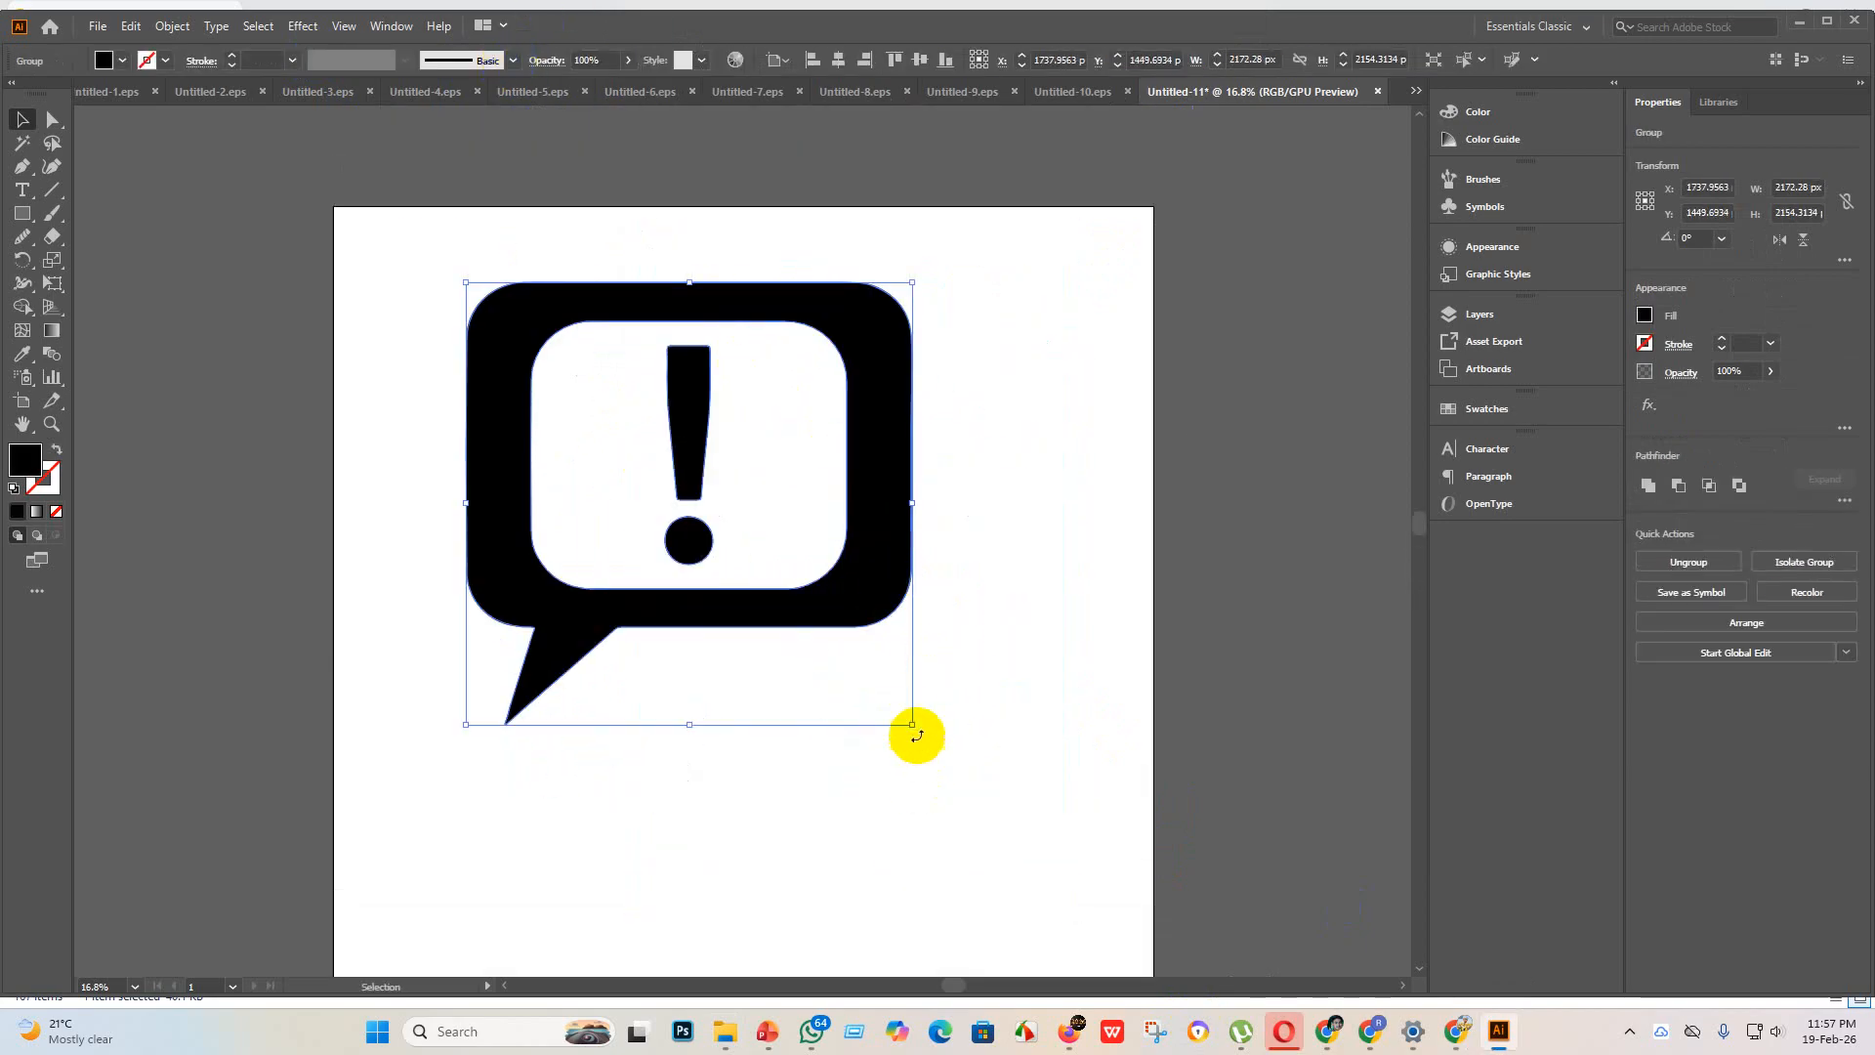
drag(914, 725, 1159, 959)
scroll(1079, 757, up, 3)
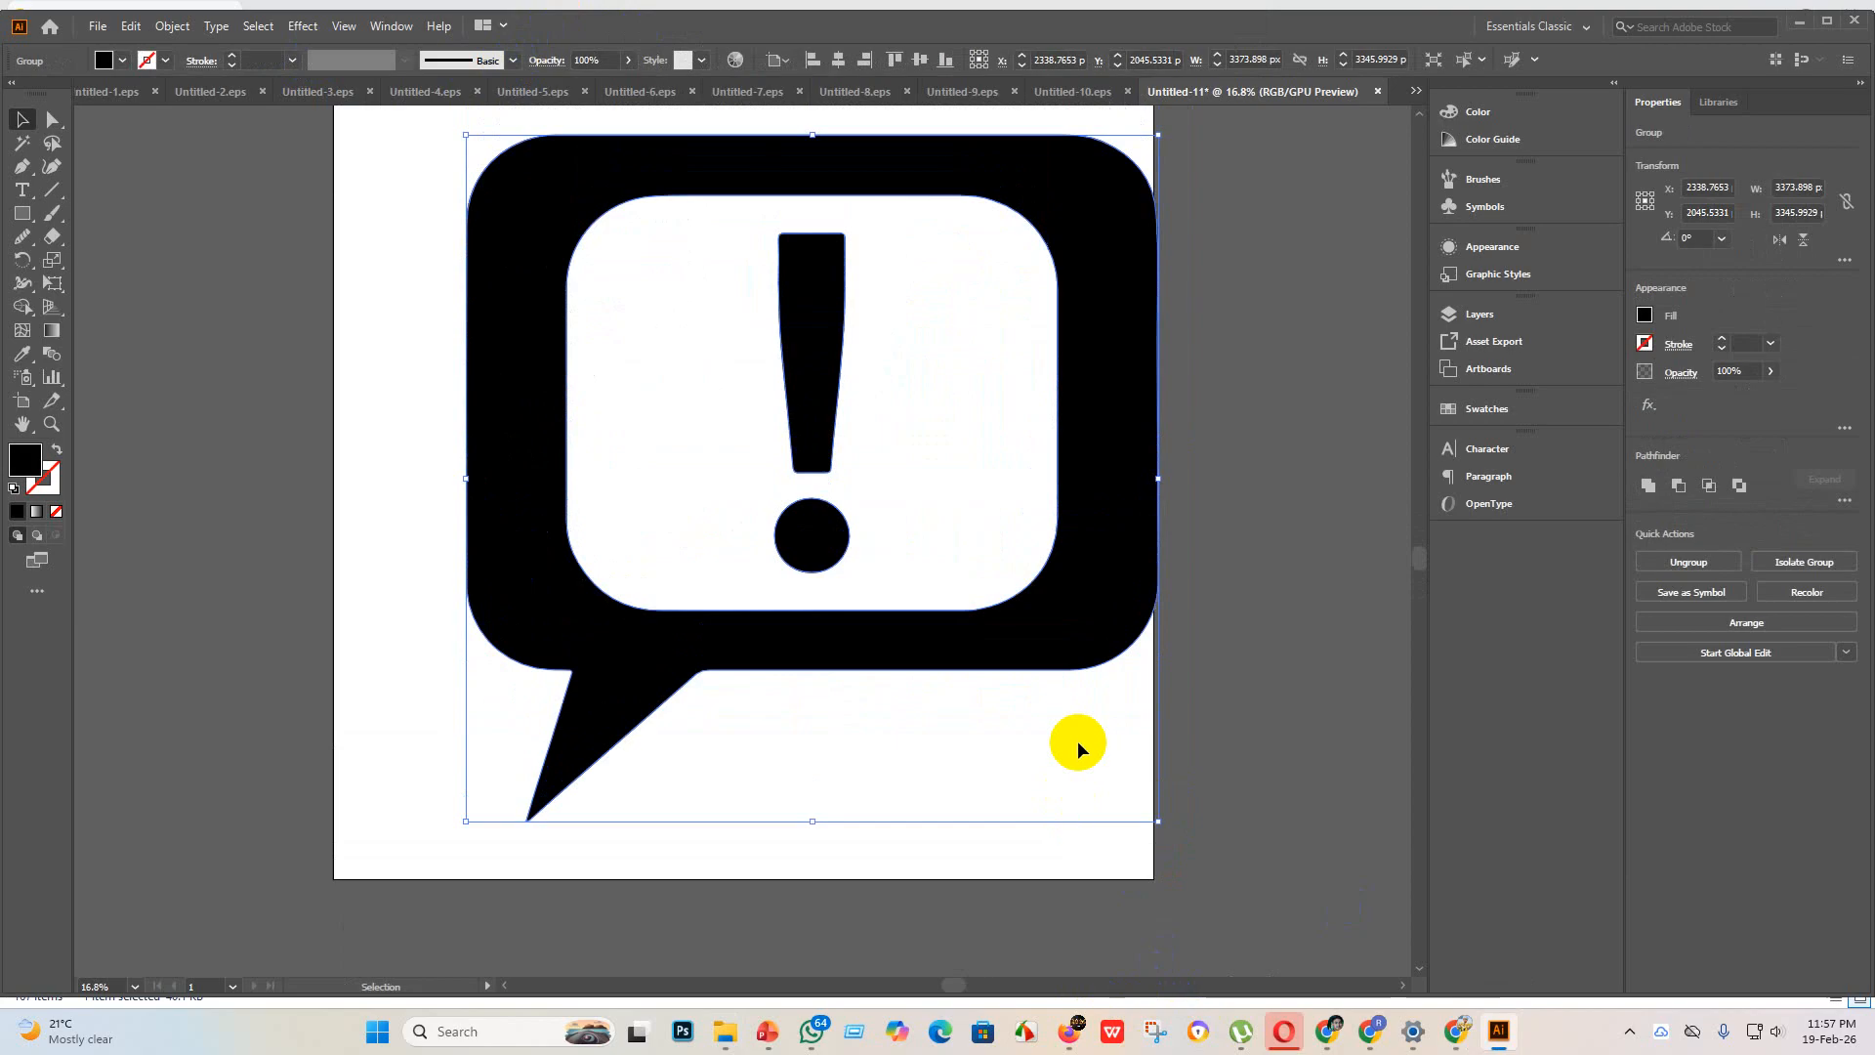
click(837, 60)
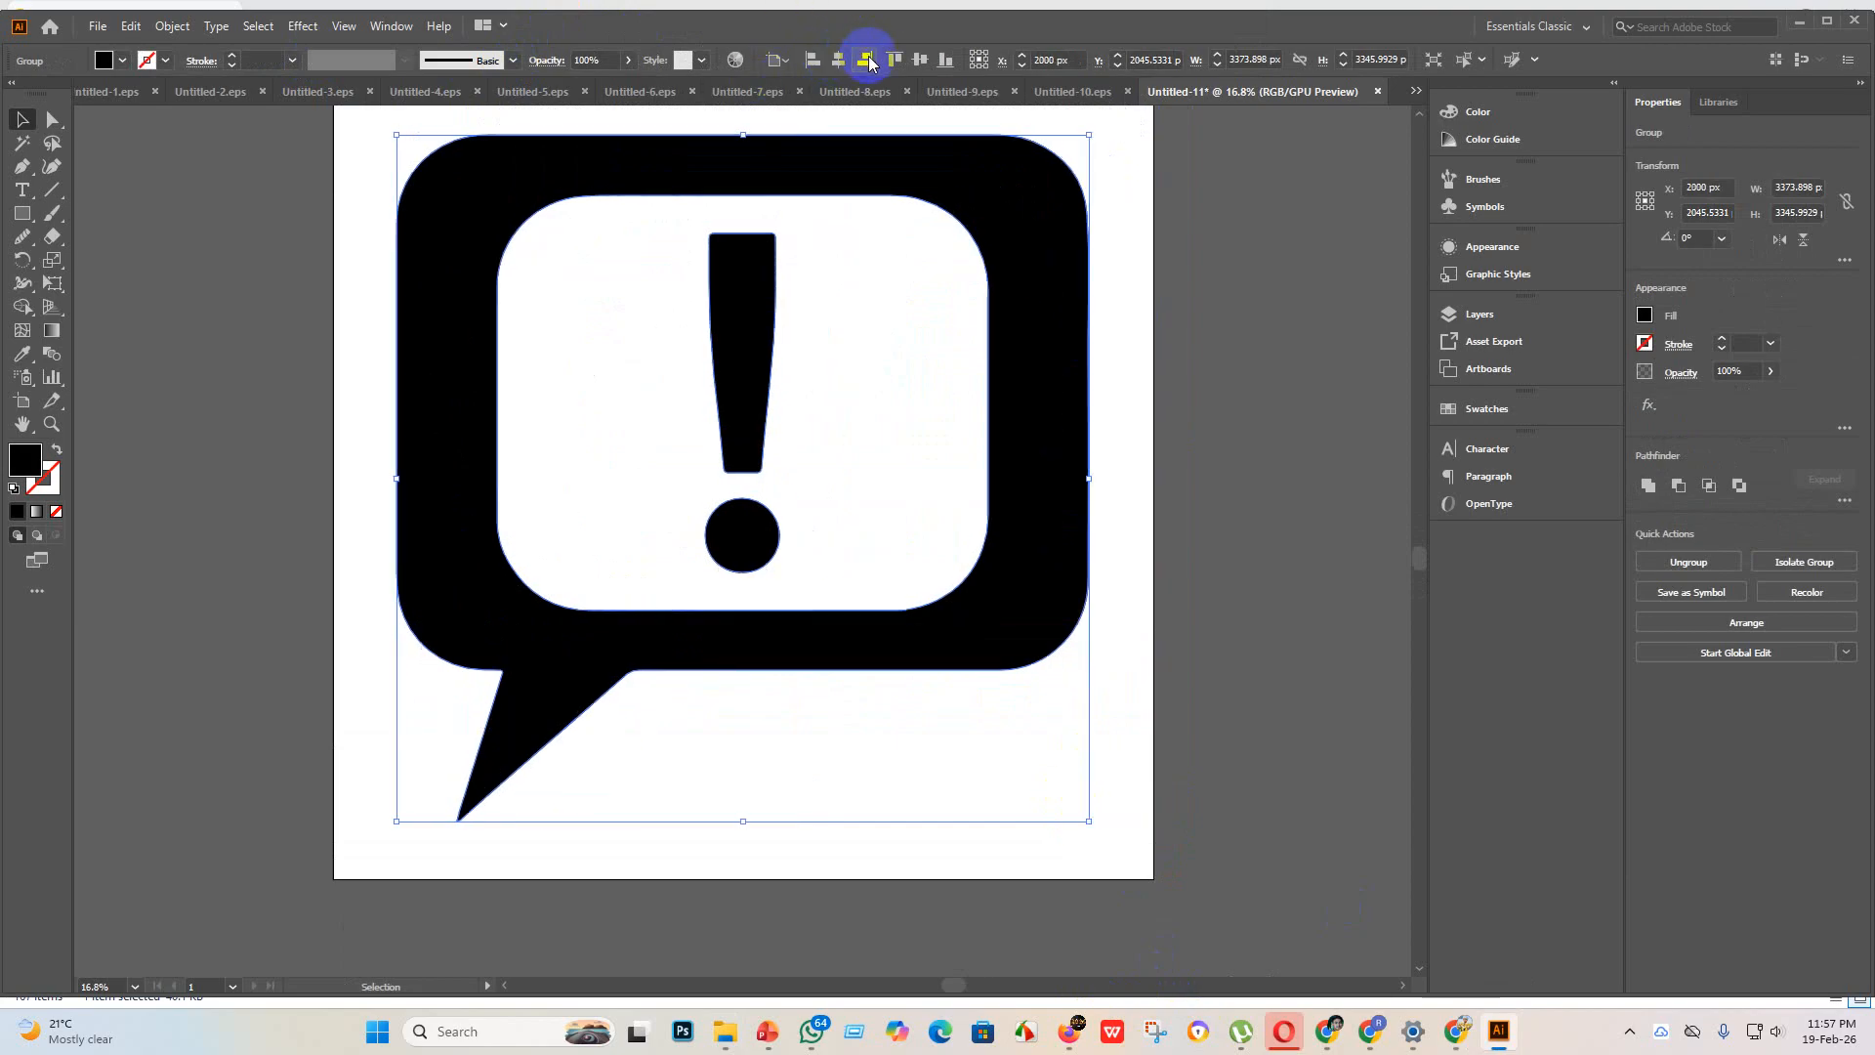
click(919, 61)
scroll(904, 473, up, 3)
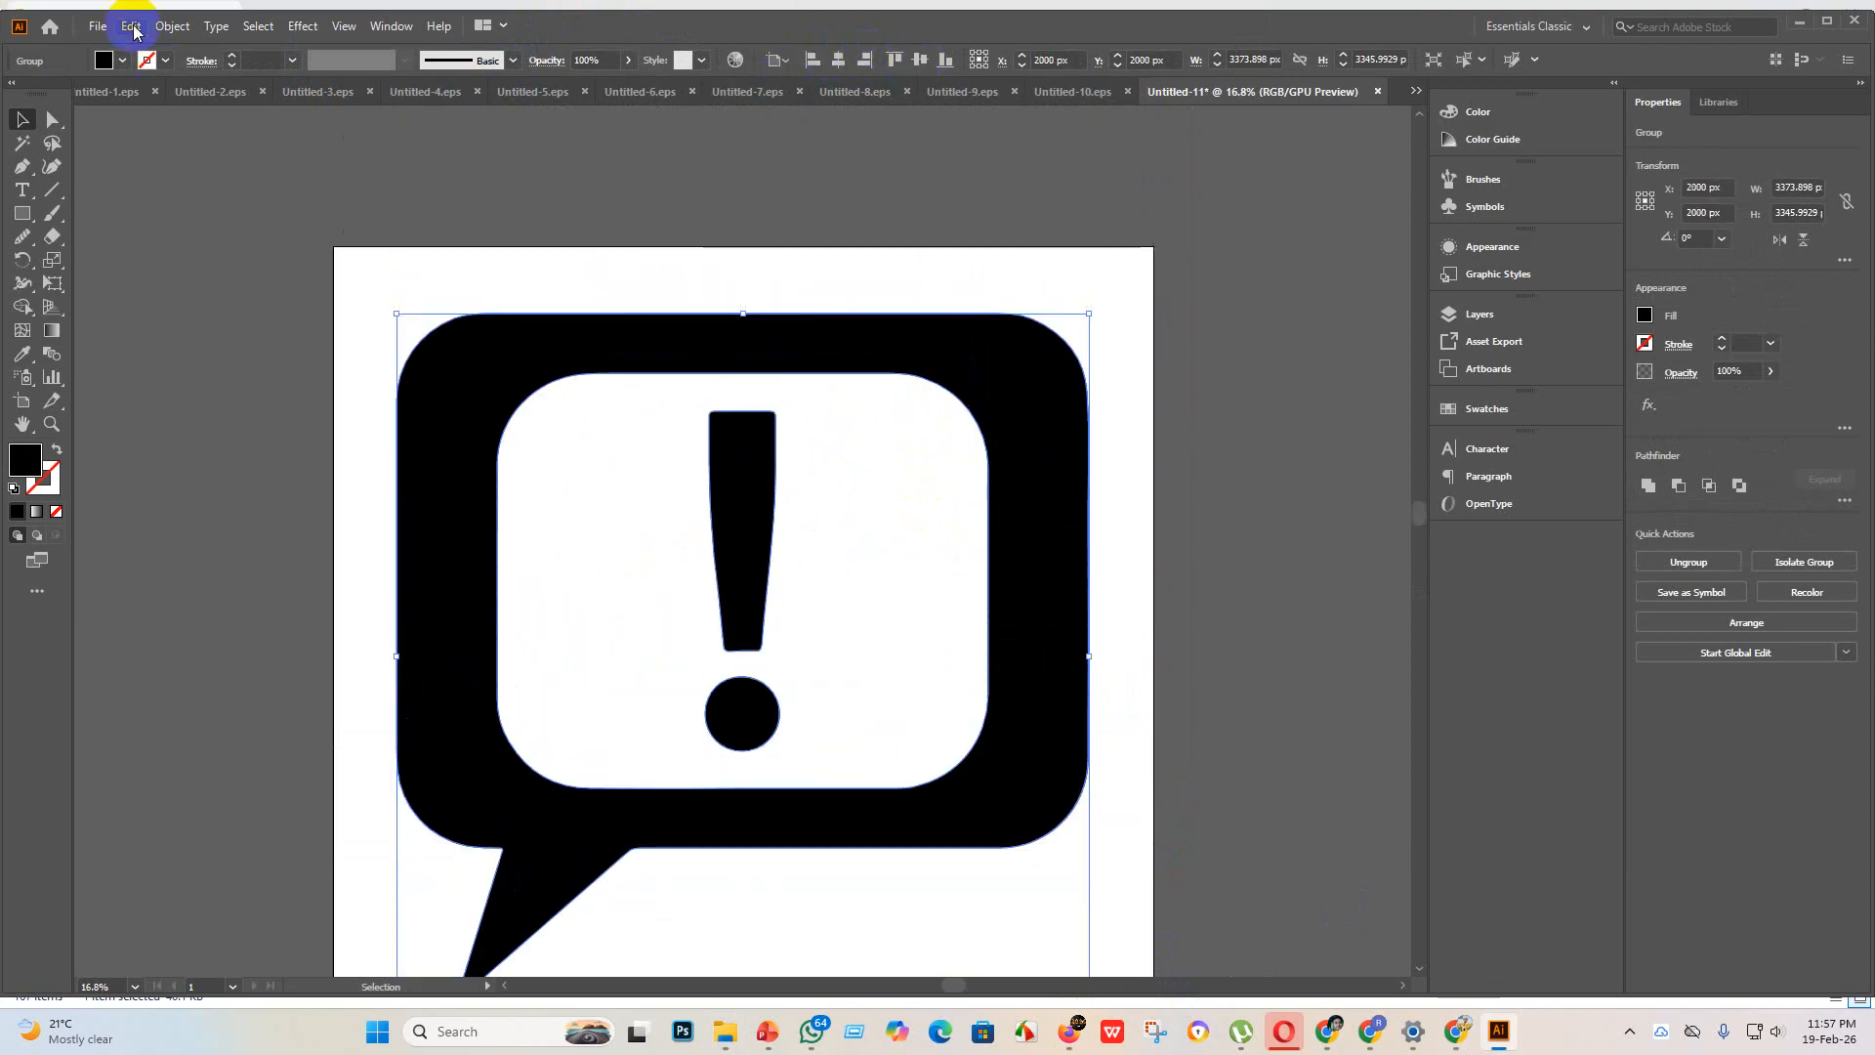
Step: Save the speech bubble document as Untitled-11 in Illustrator EPS format, version Illustrator 10 EPS, in the eps 3 folder
click(99, 27)
click(132, 188)
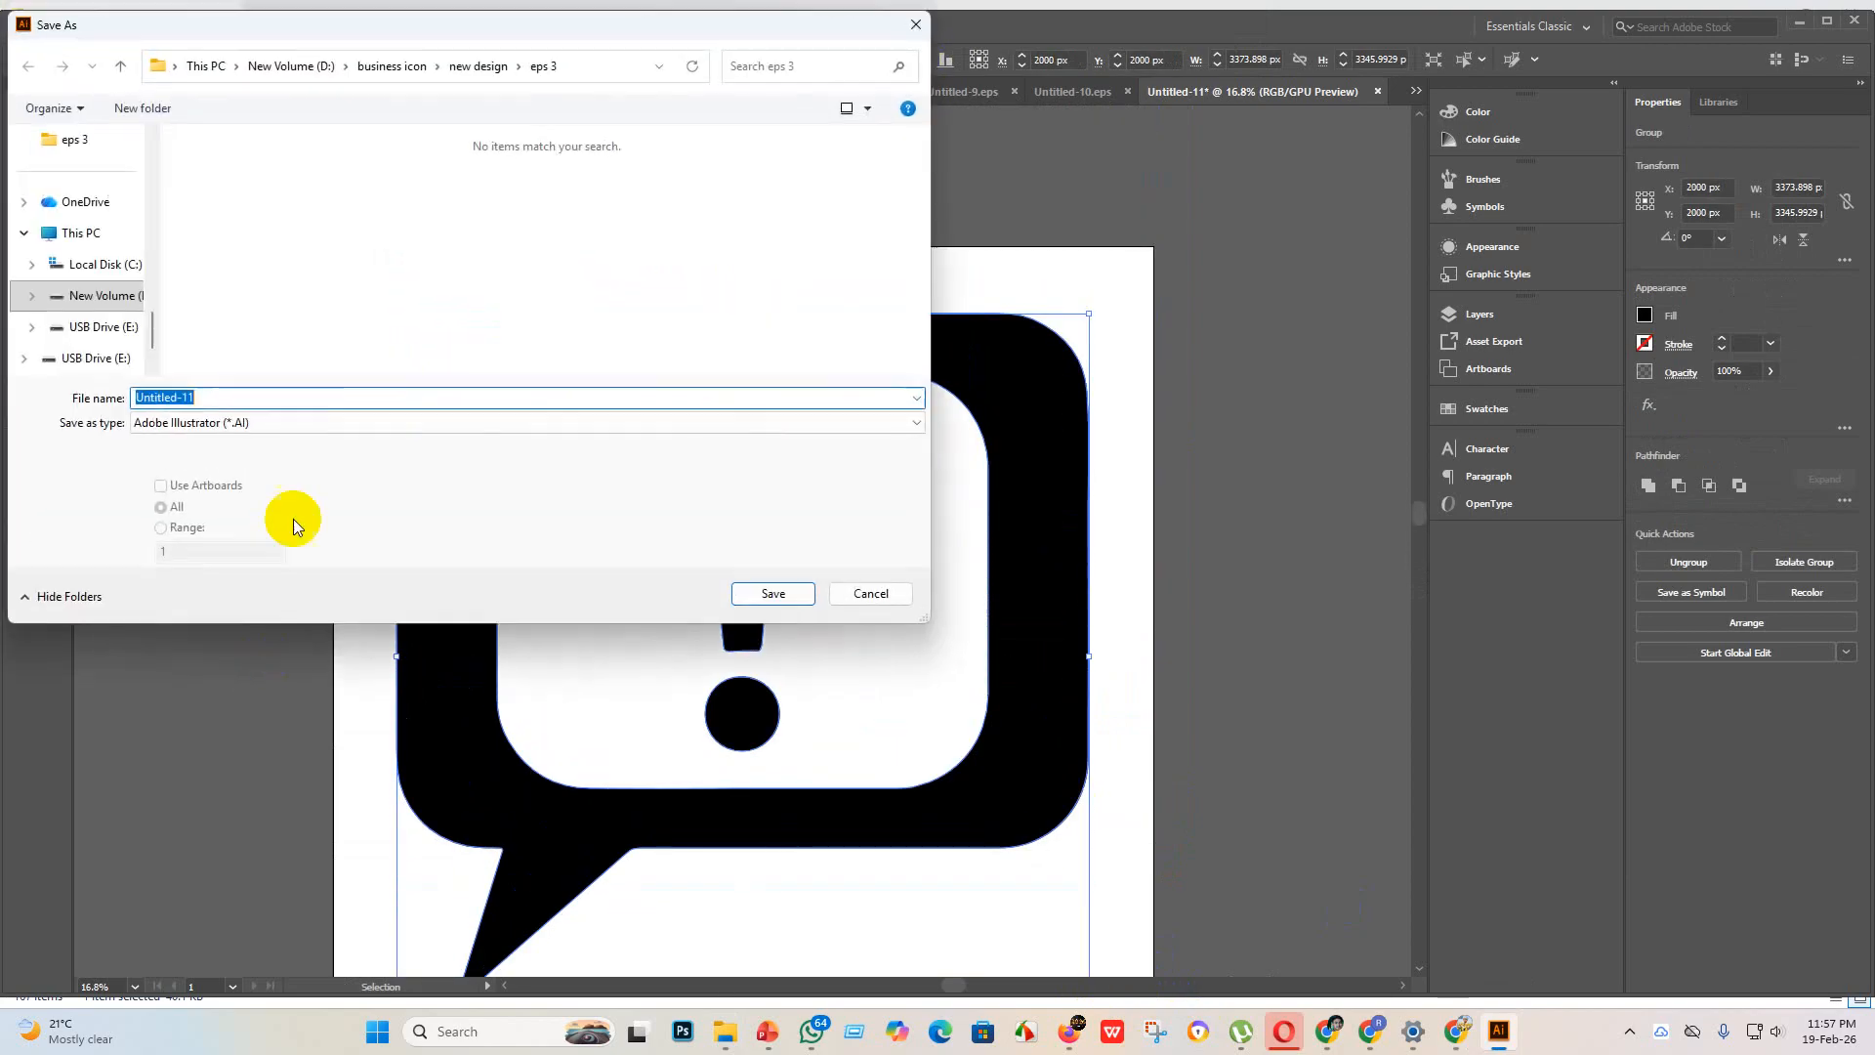
click(287, 420)
click(201, 470)
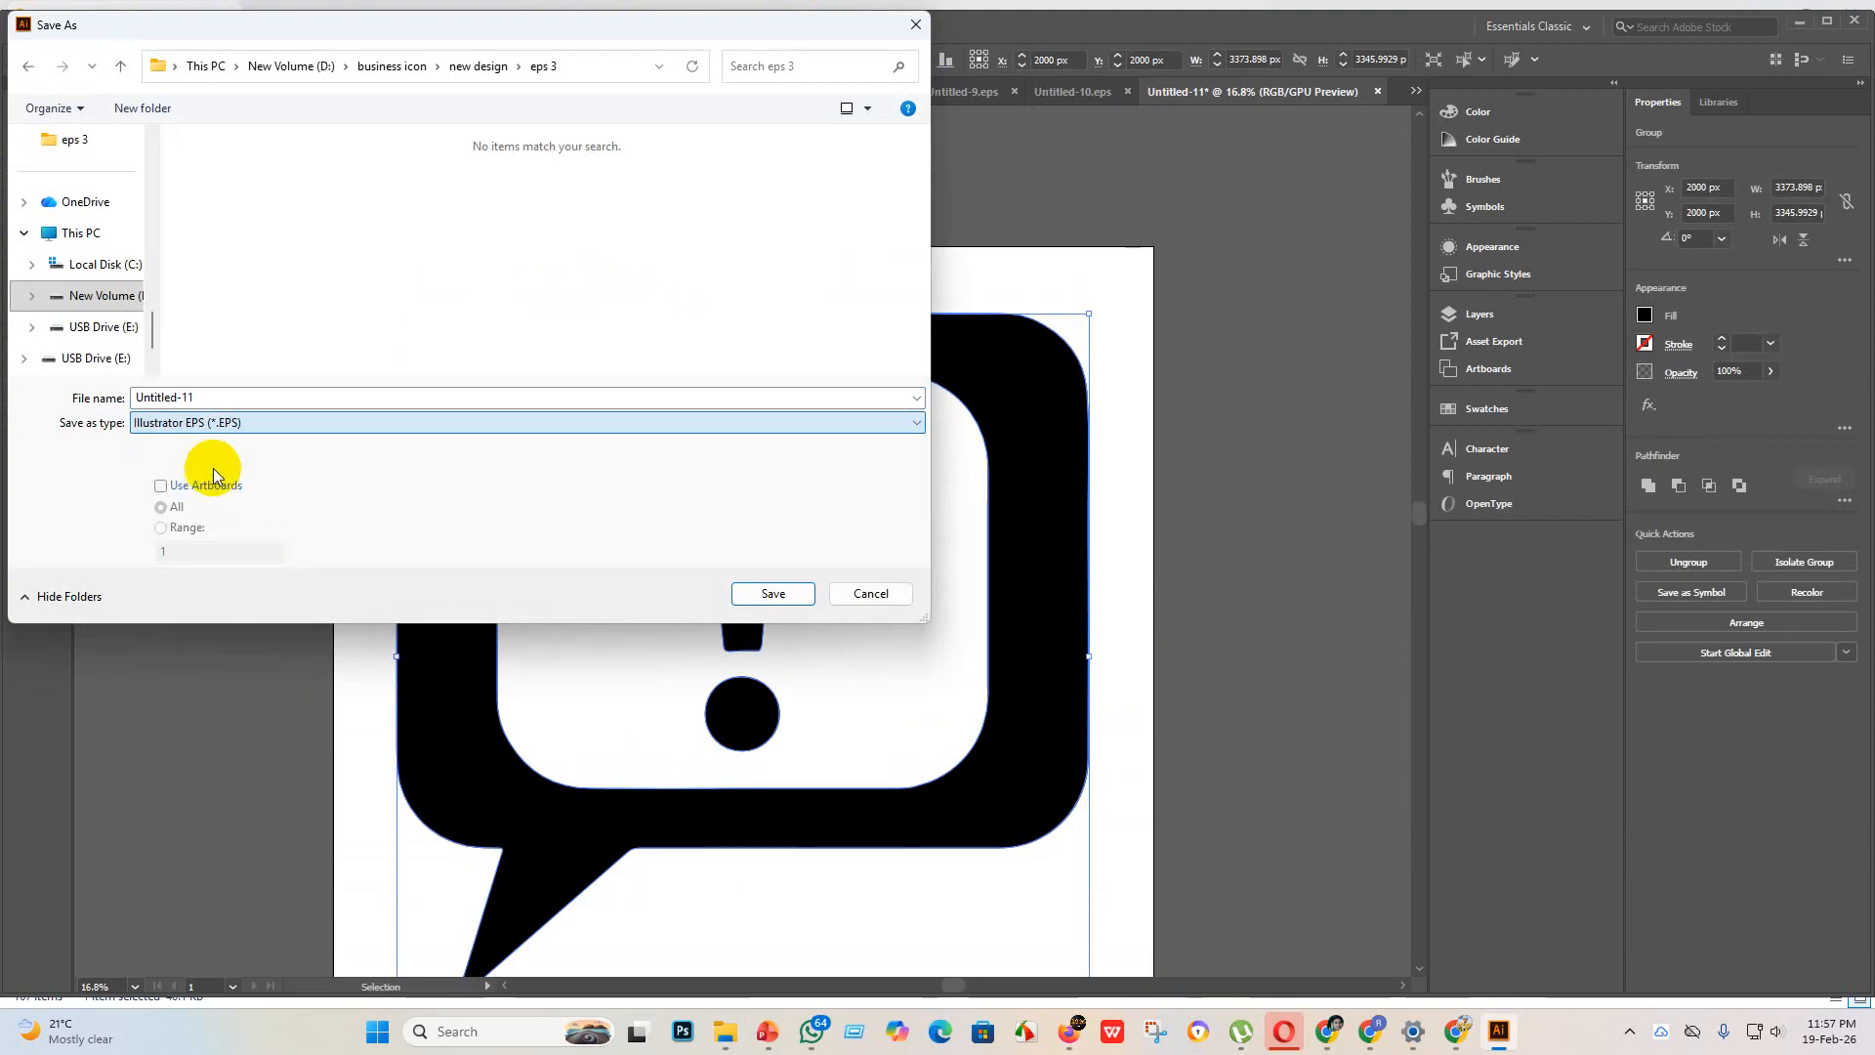
click(808, 597)
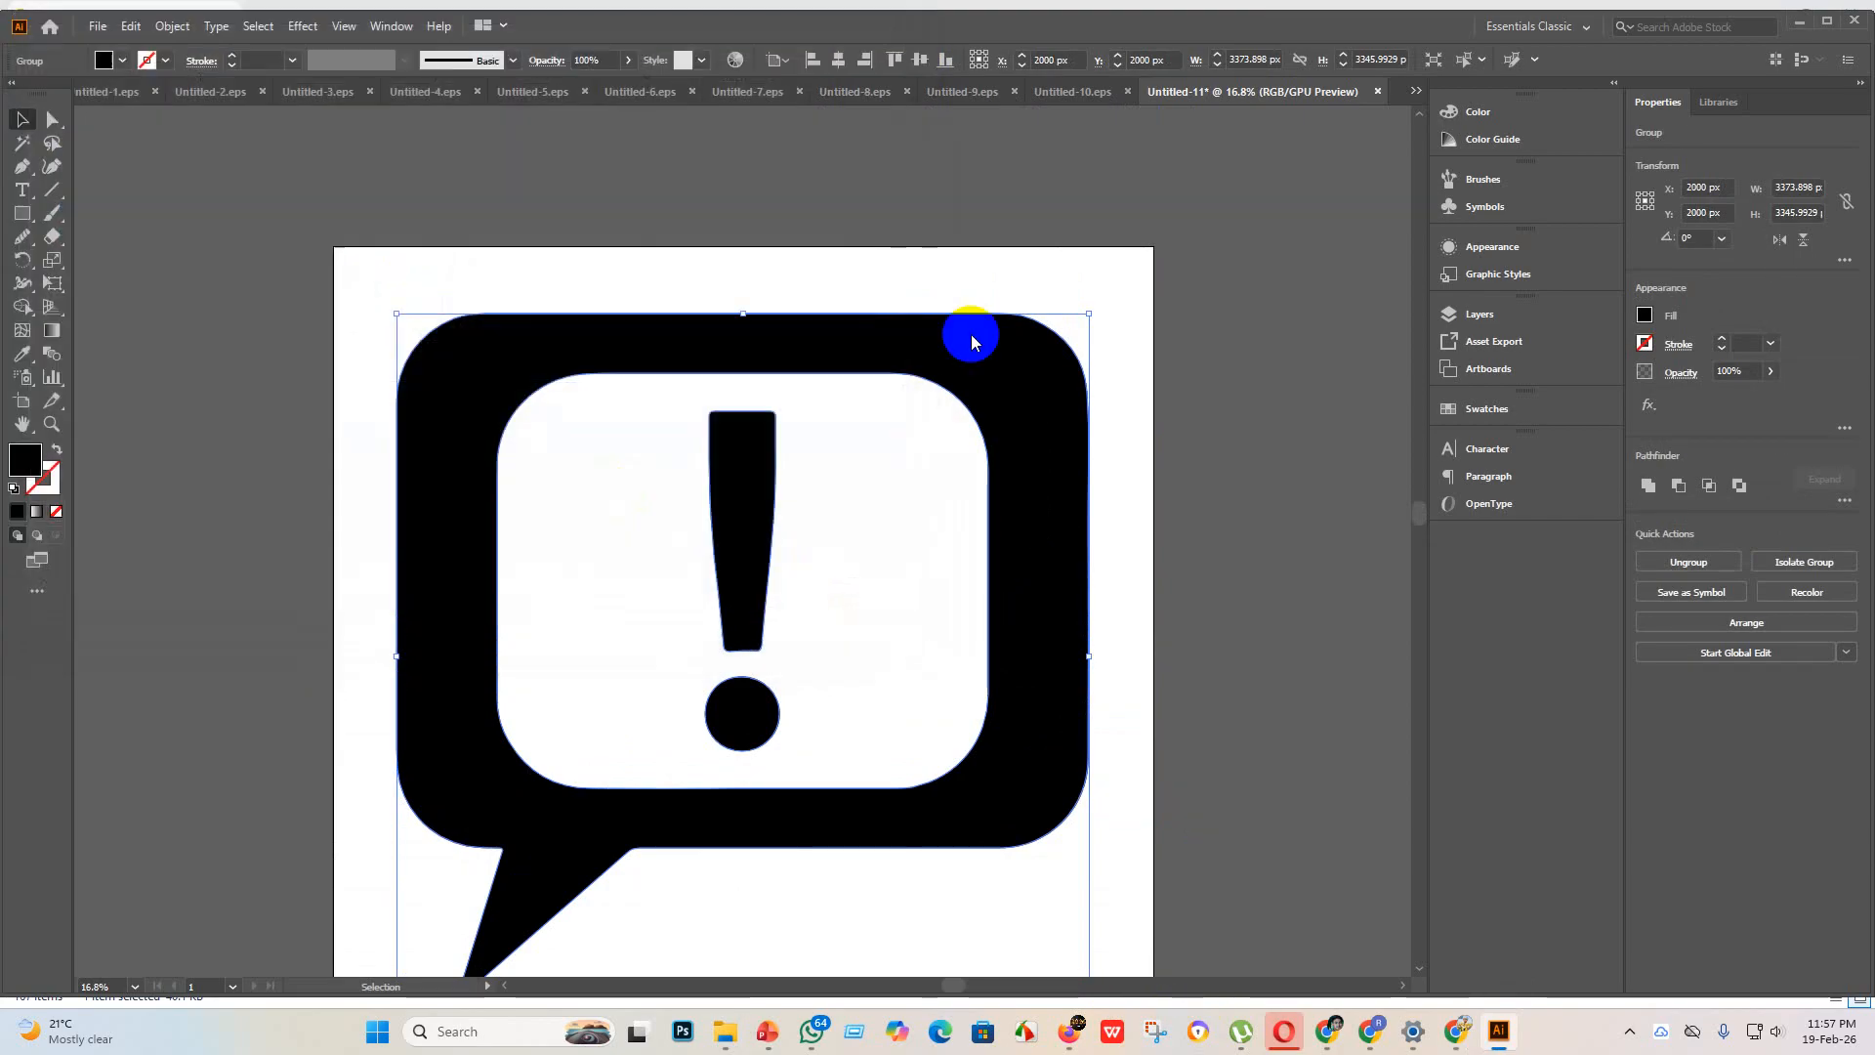
click(958, 235)
click(935, 457)
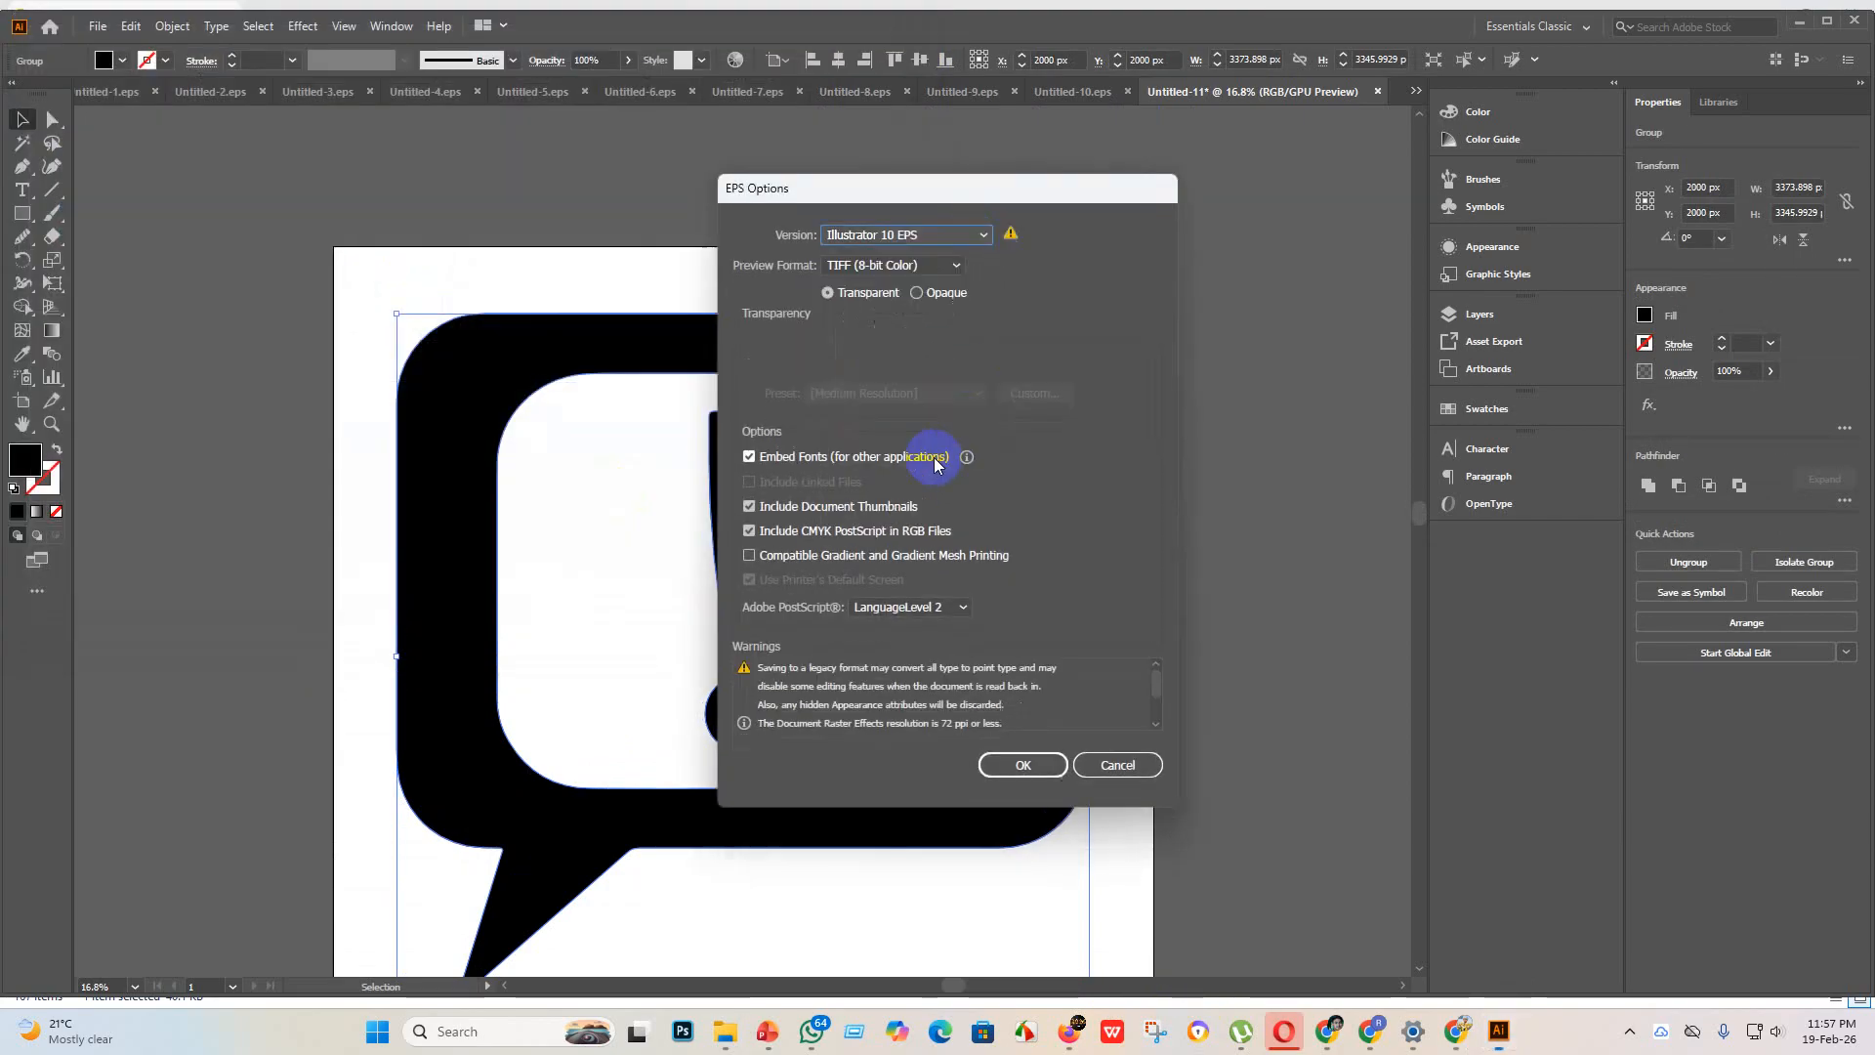
click(1028, 773)
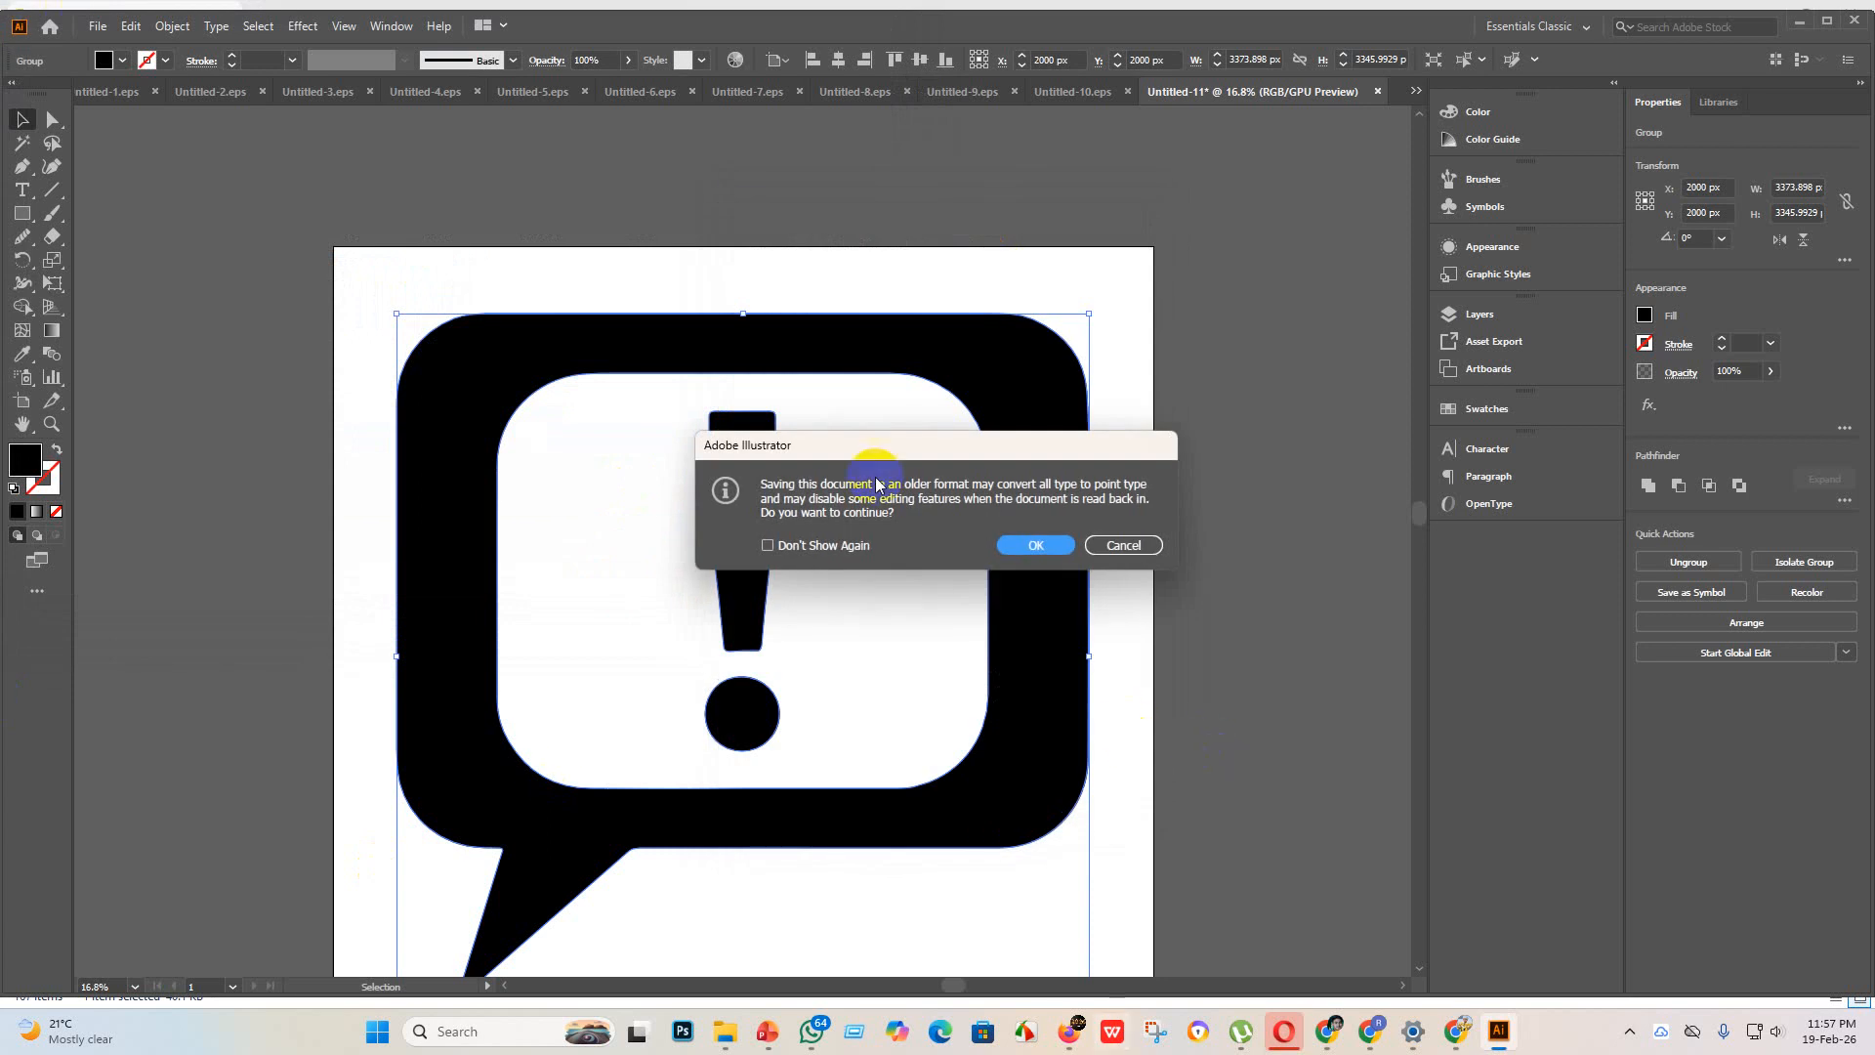
click(1004, 545)
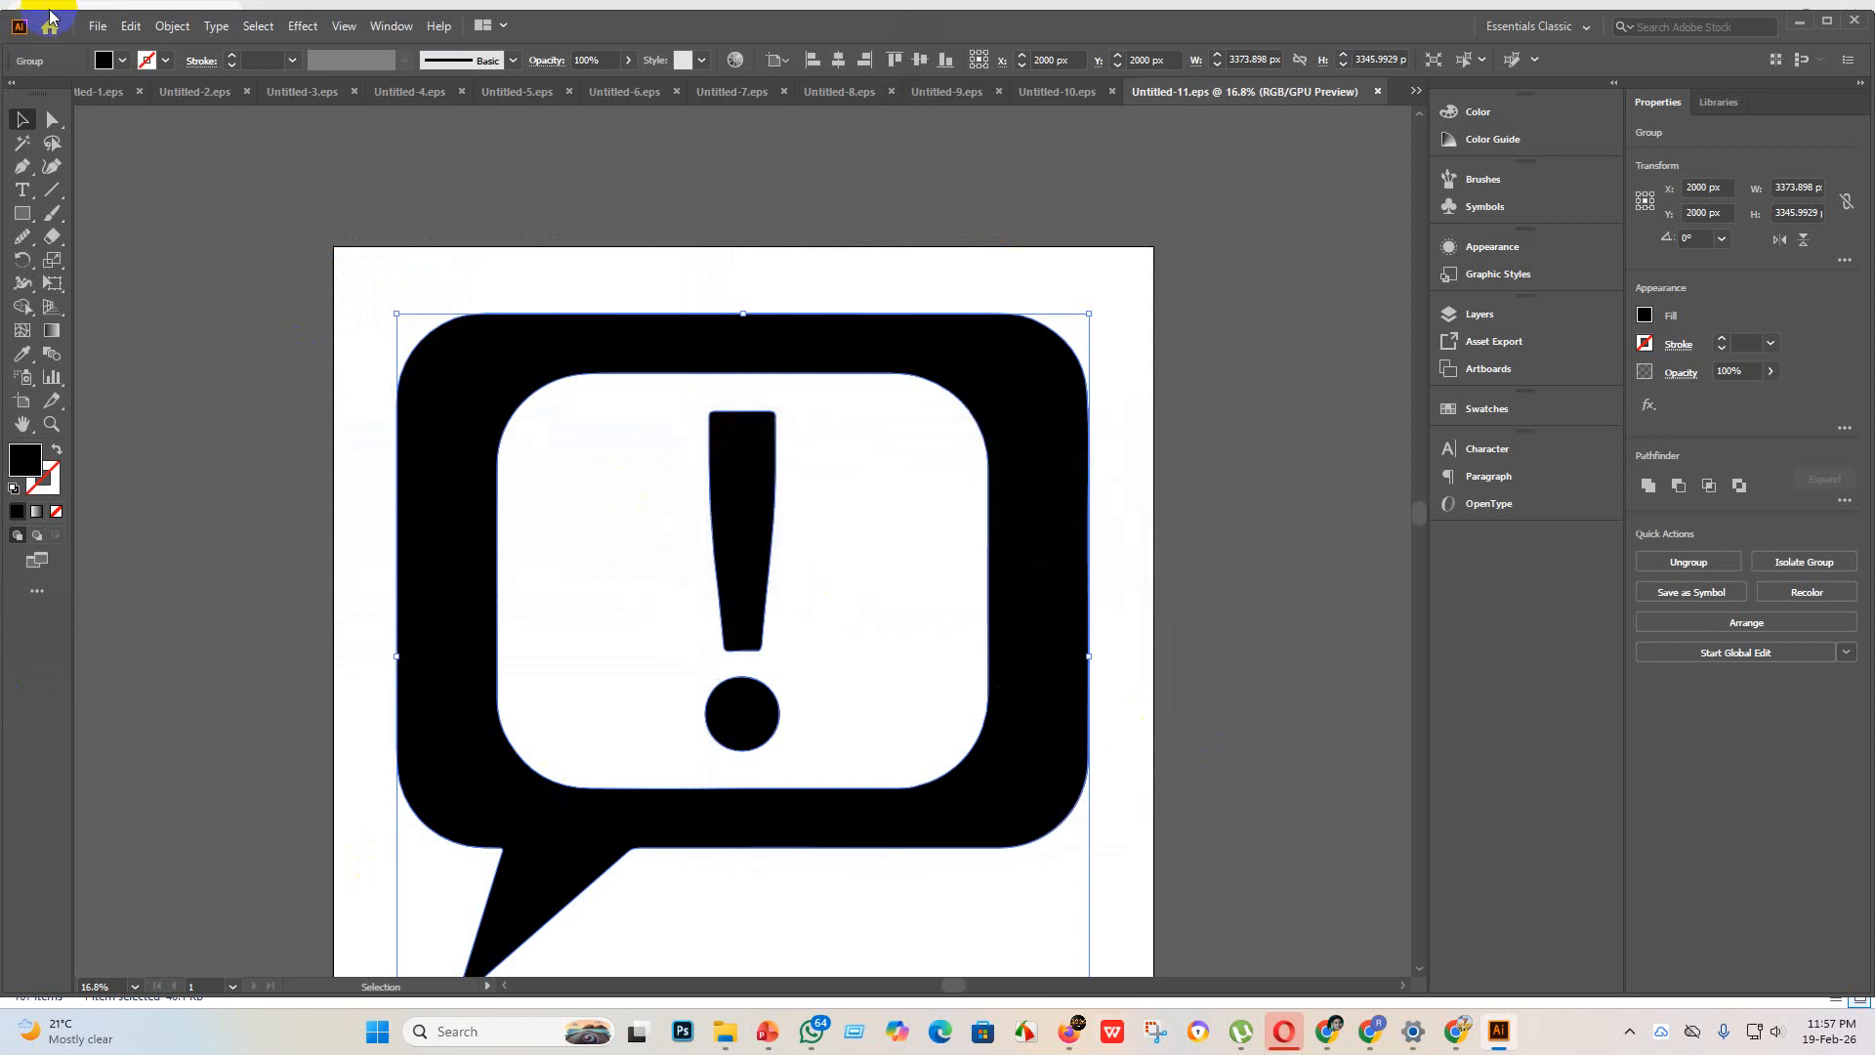
Step: Export the speech bubble artwork as the JPEG Untitled-11 to the eps 3 folder, using artboards, RGB, maximum quality and 300 ppi
click(91, 27)
mouse_move(127, 370)
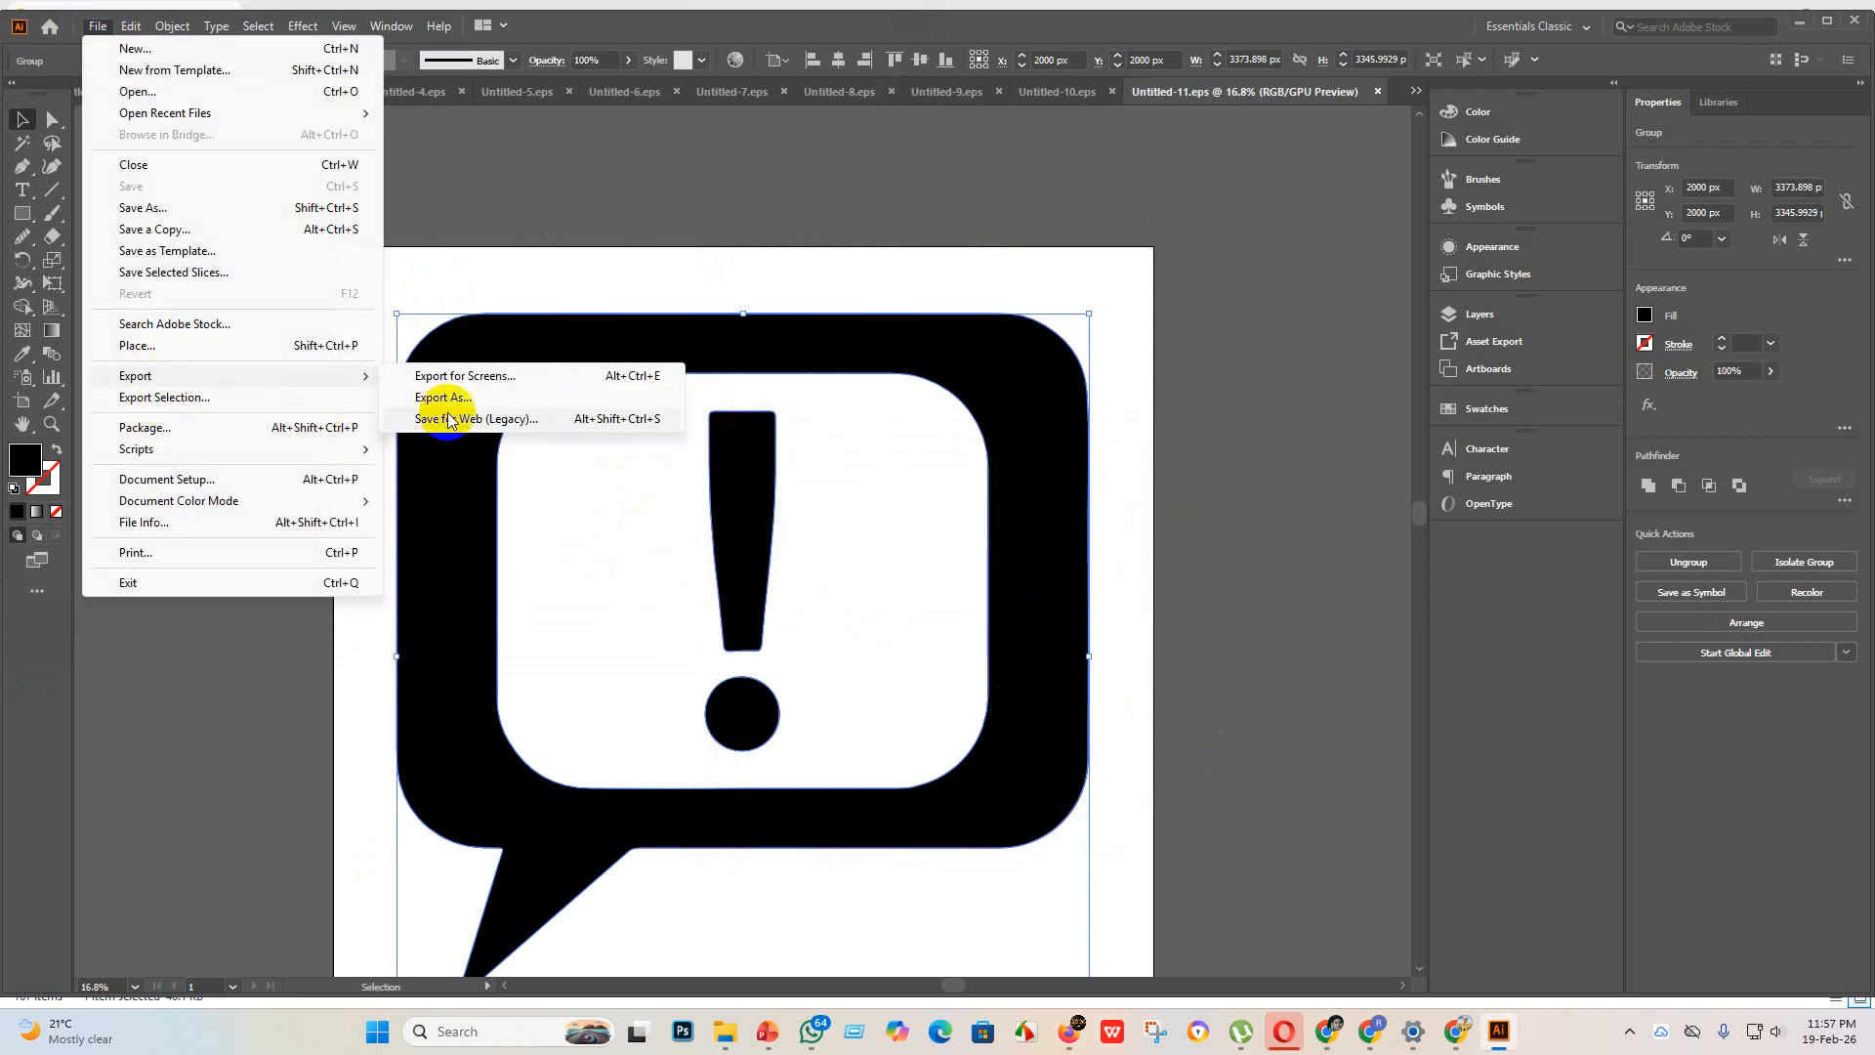
click(454, 398)
click(164, 486)
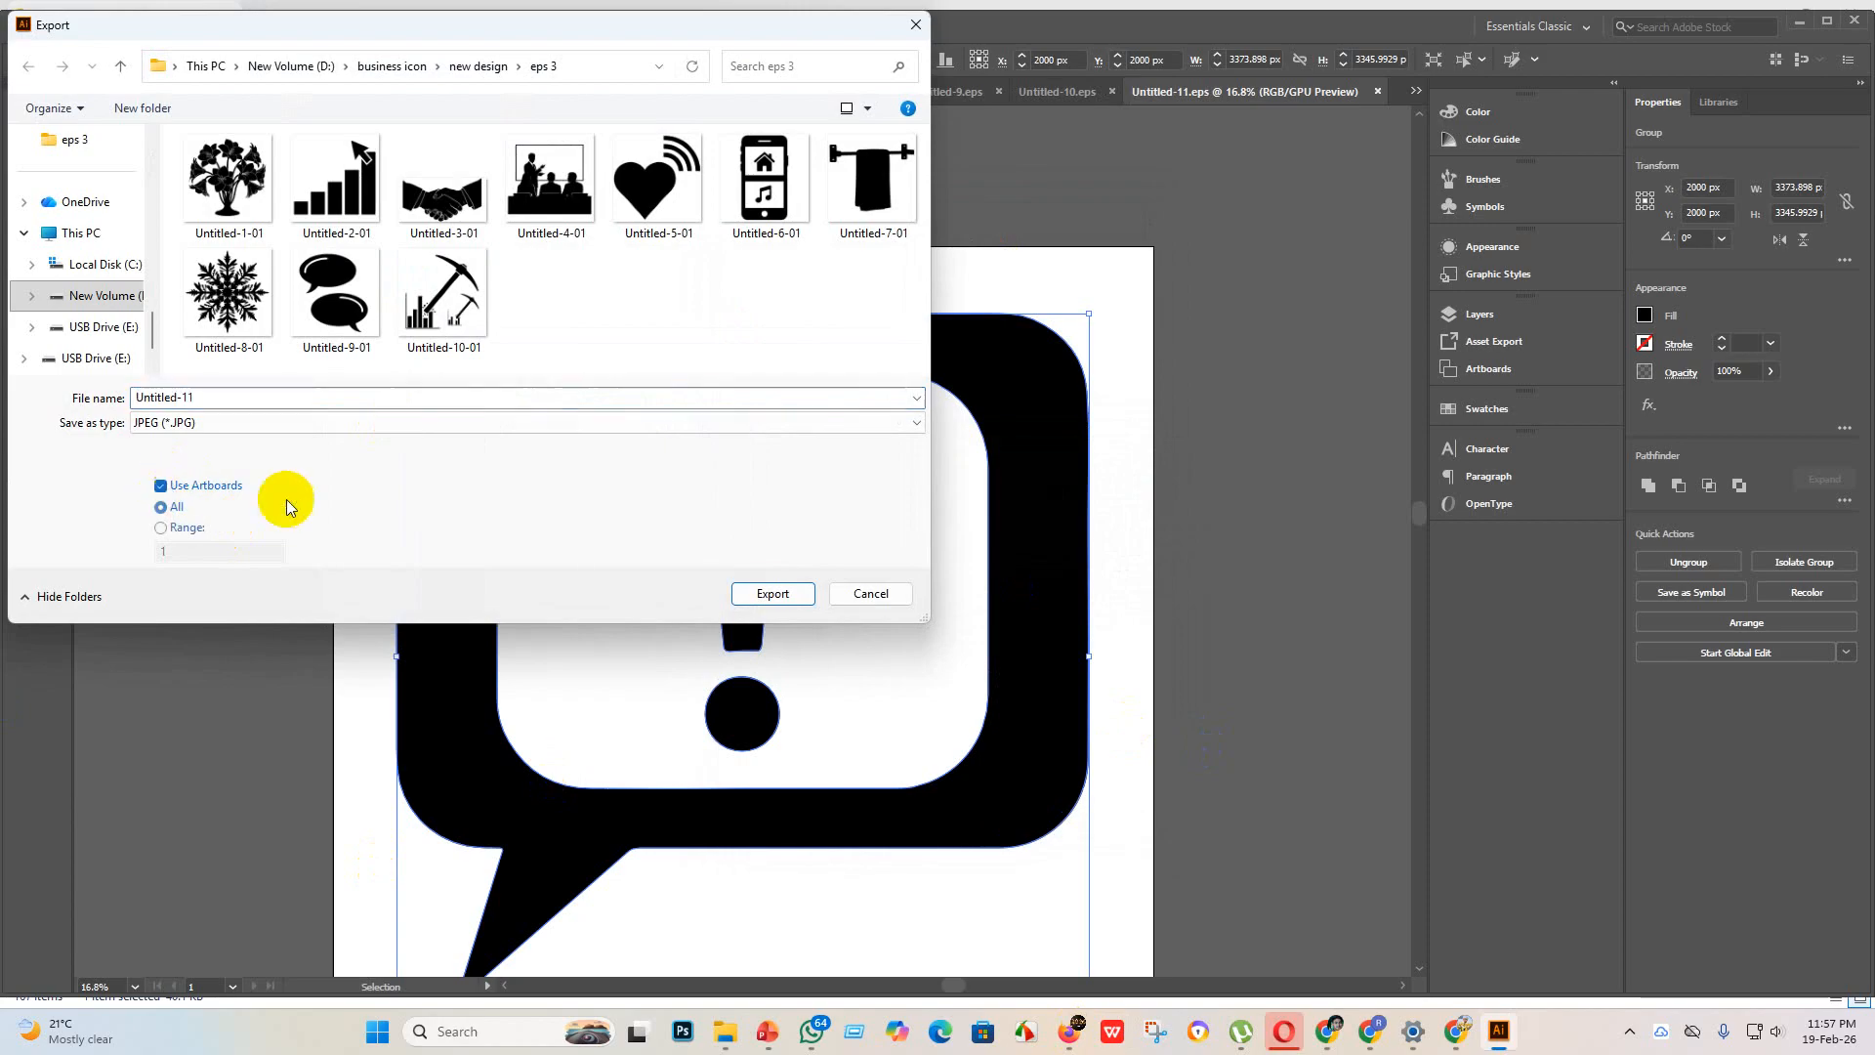
click(770, 594)
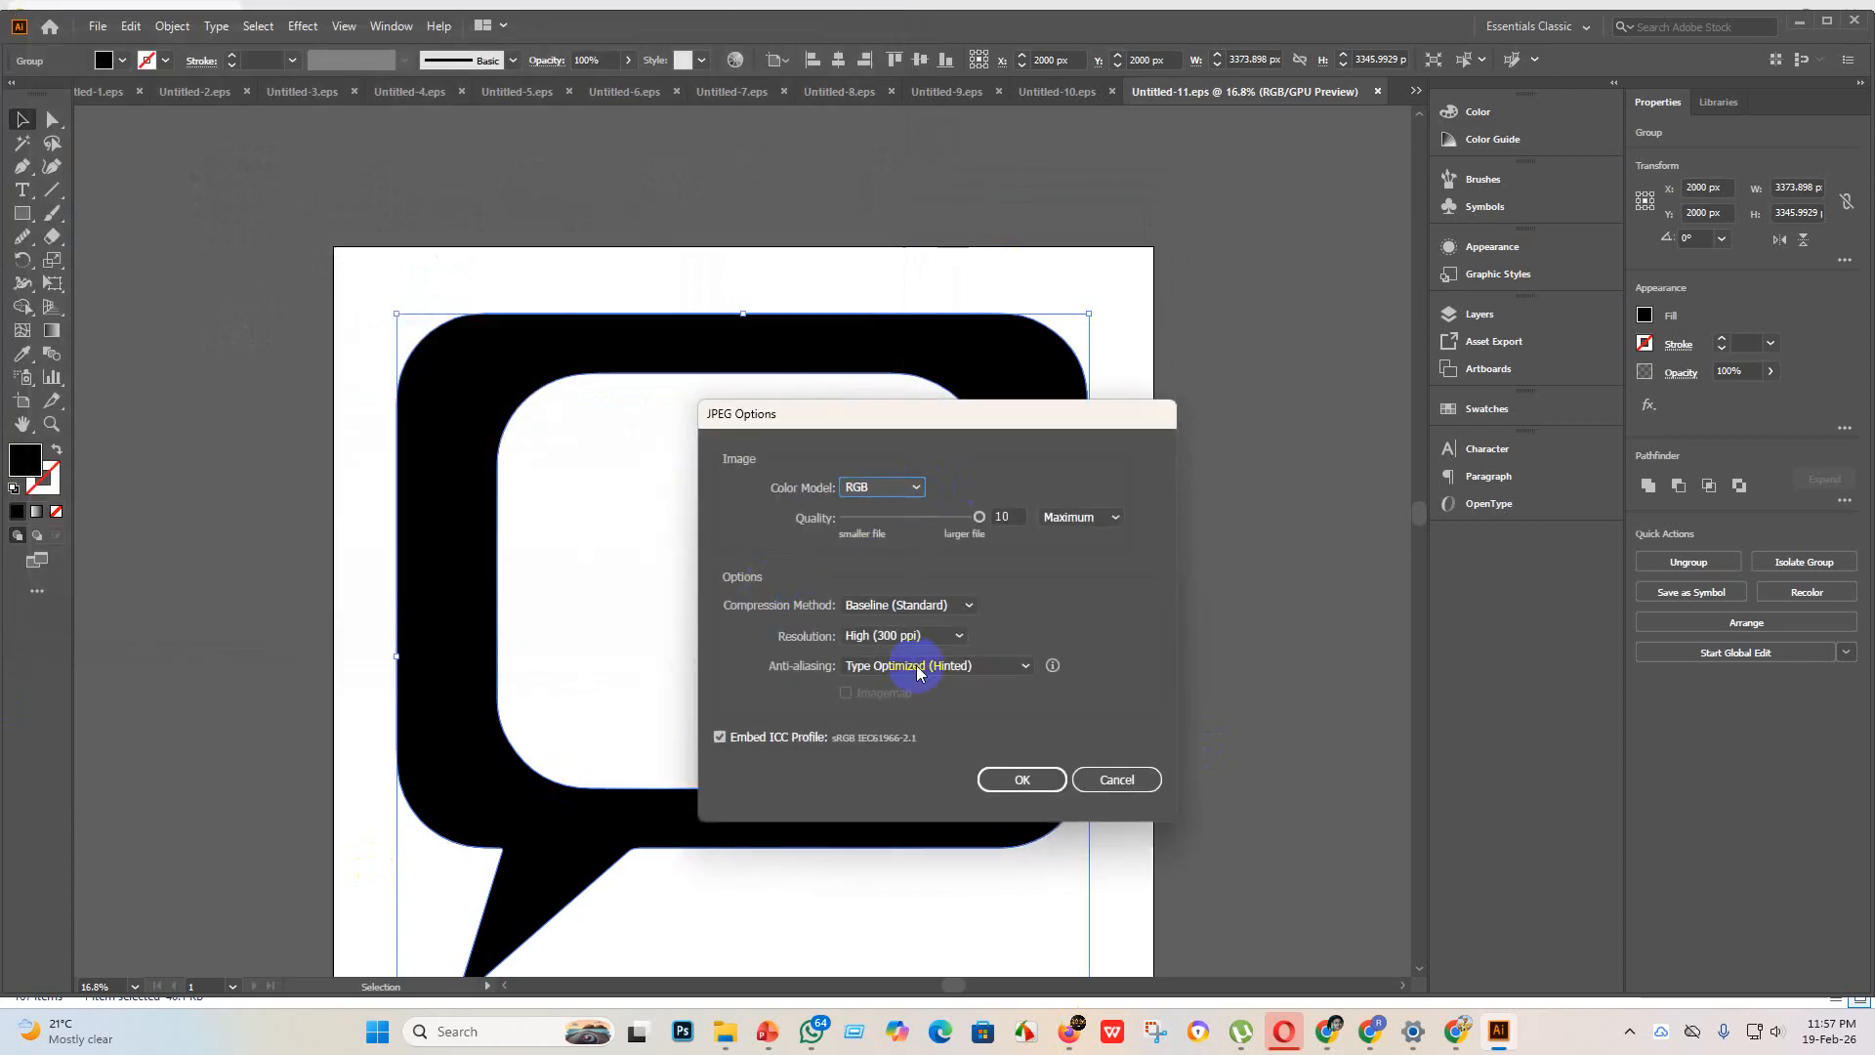
click(1015, 781)
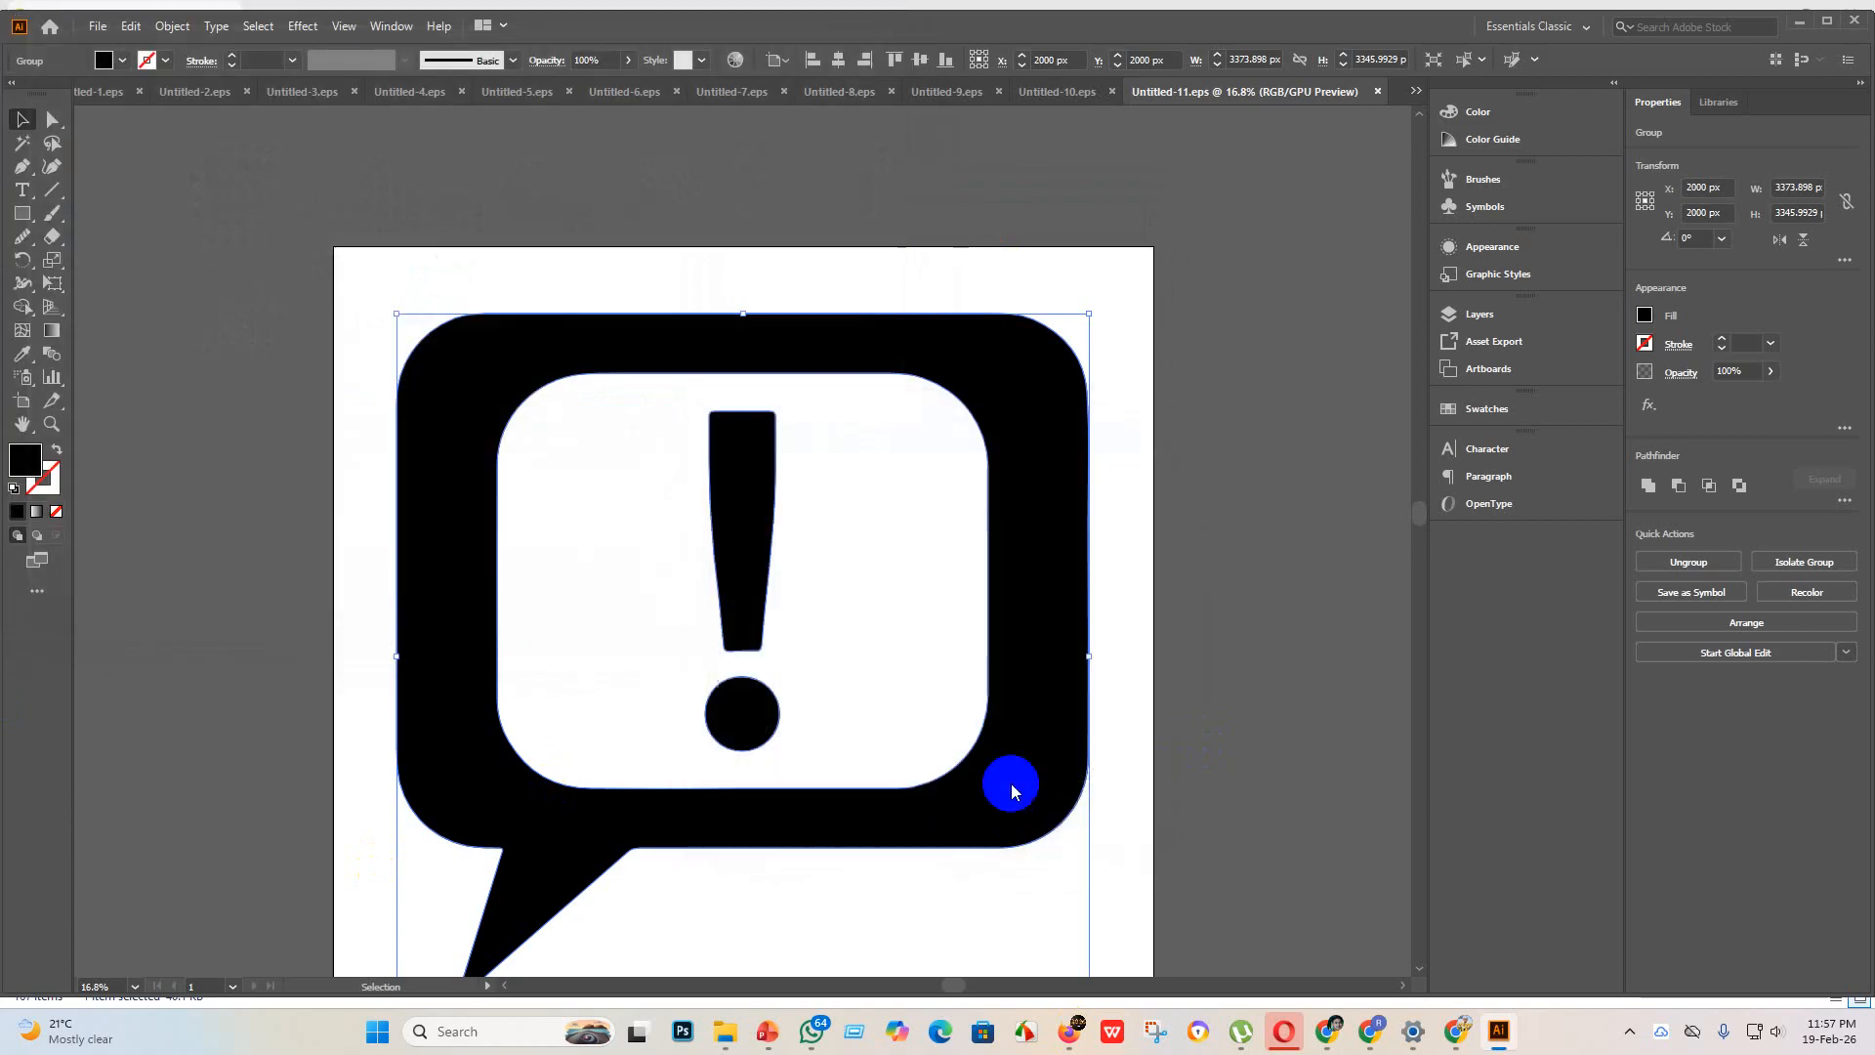
Step: Create a new blank document for the bank building icon
click(107, 29)
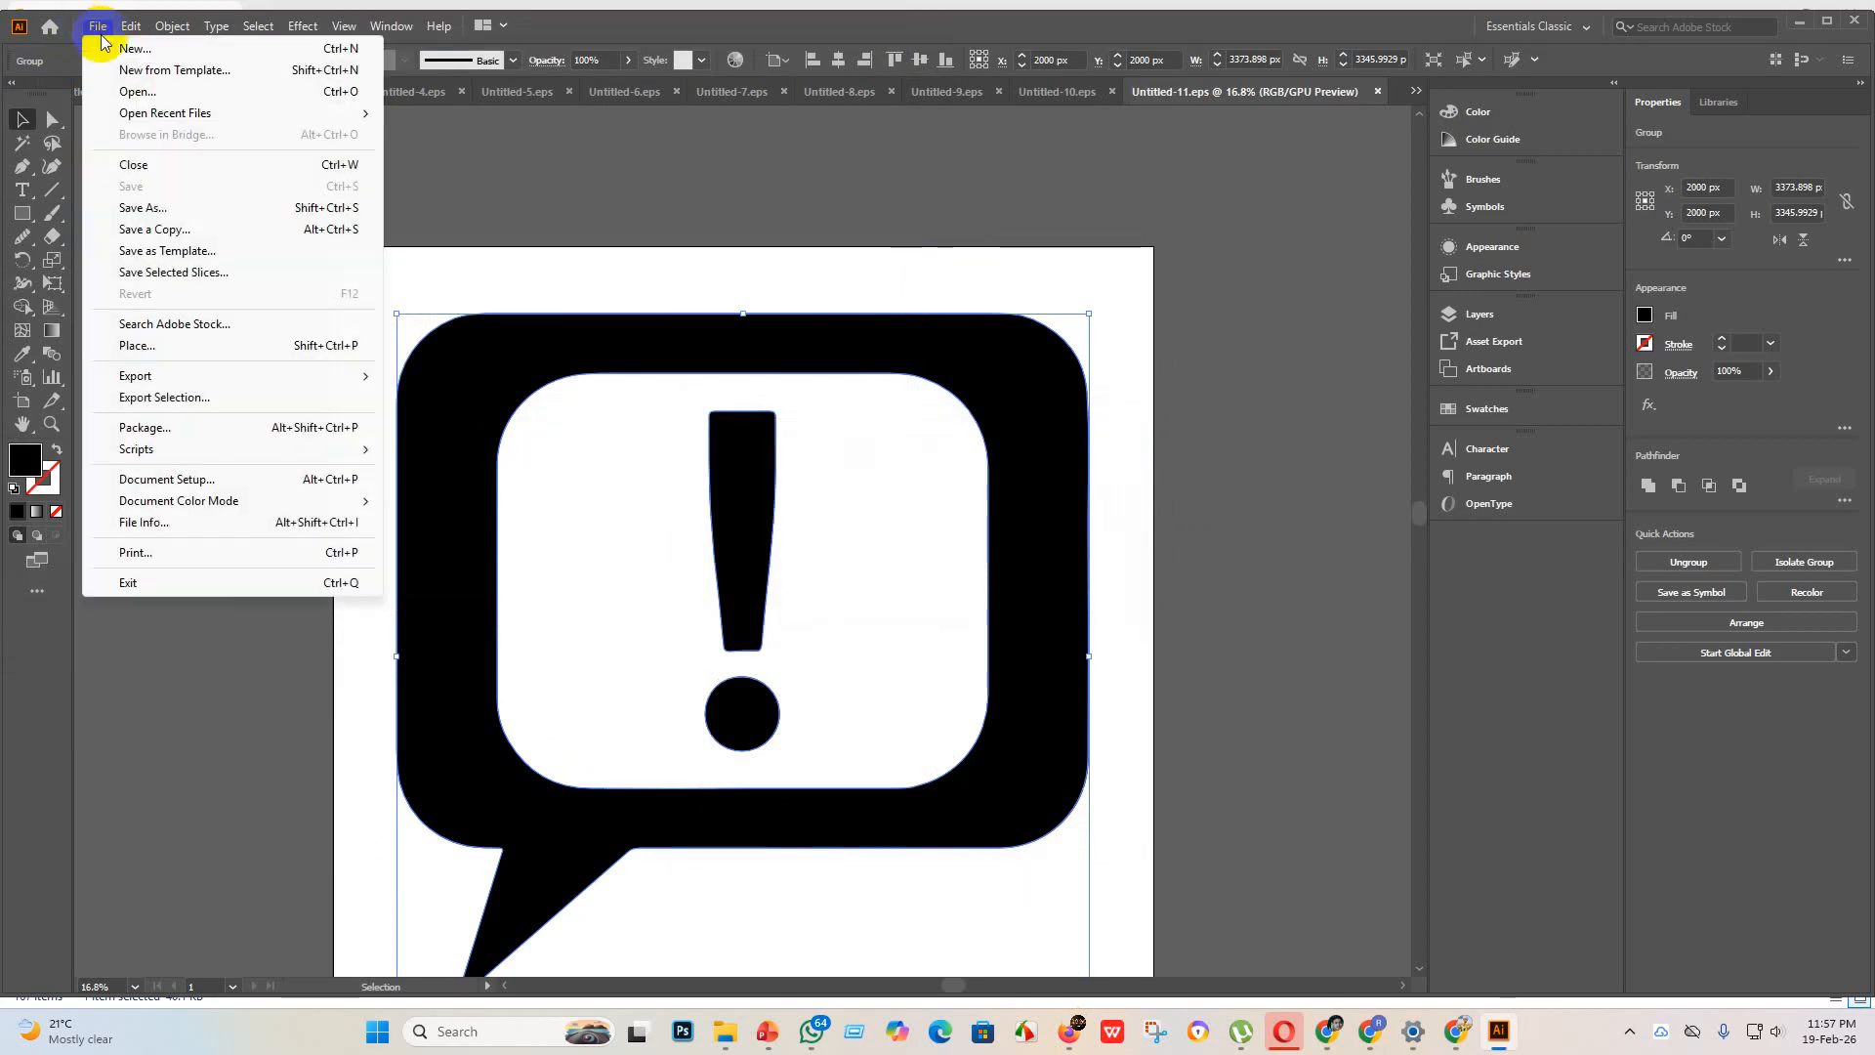
click(185, 49)
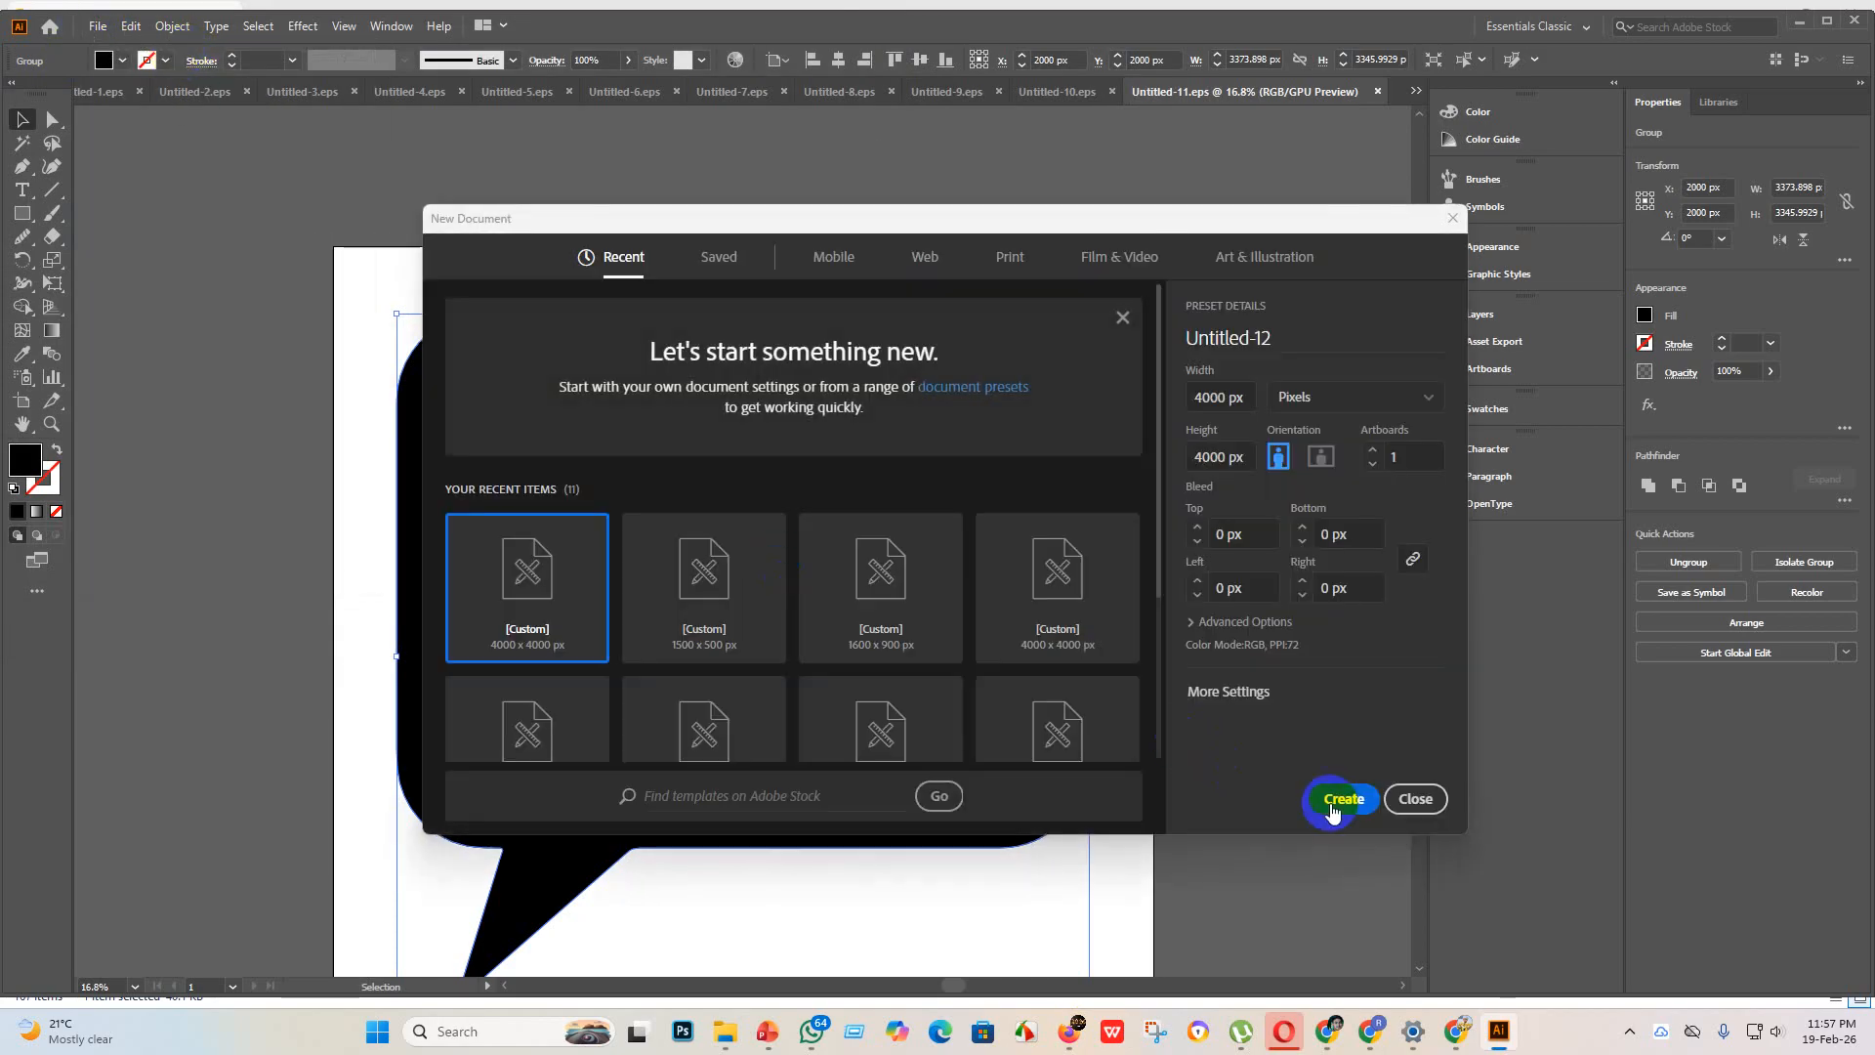
click(1328, 796)
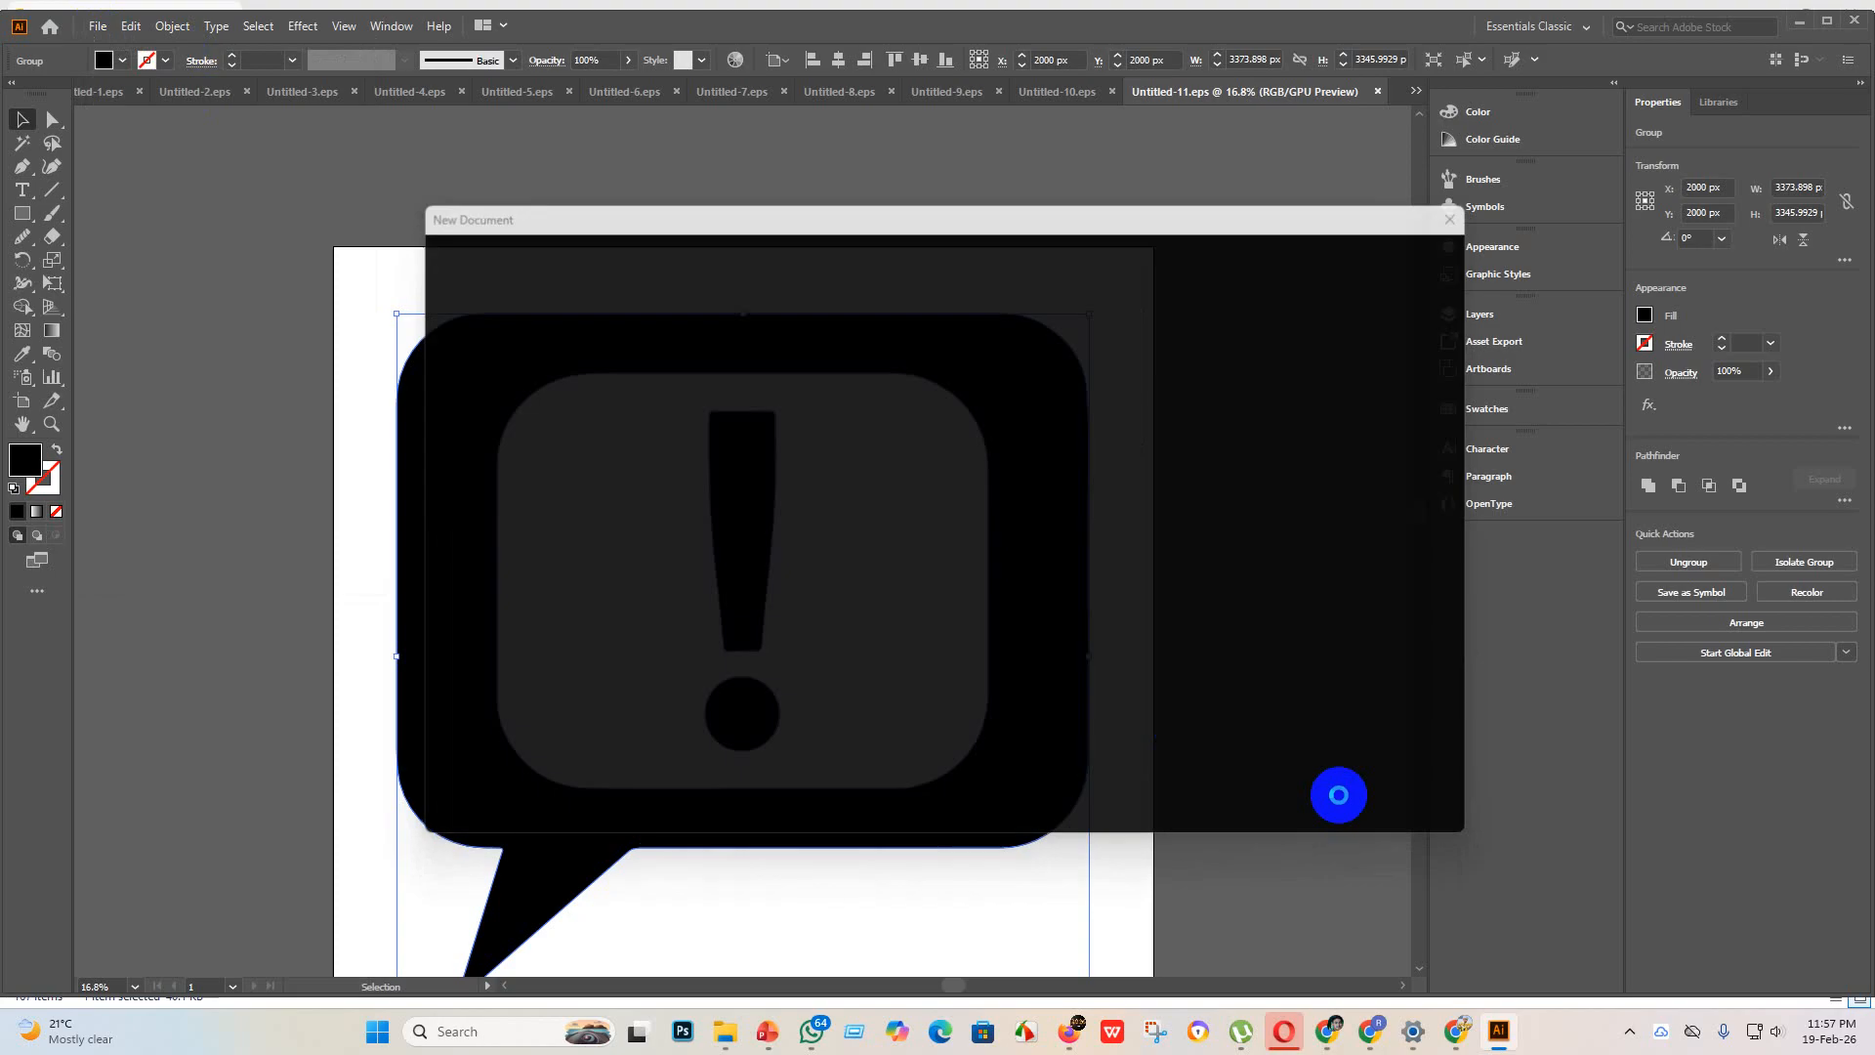
Step: Place the bank building and phone image from the new design folder, enlarge it to about 3202 x 3202 px and embed it
mouse_move(720, 1027)
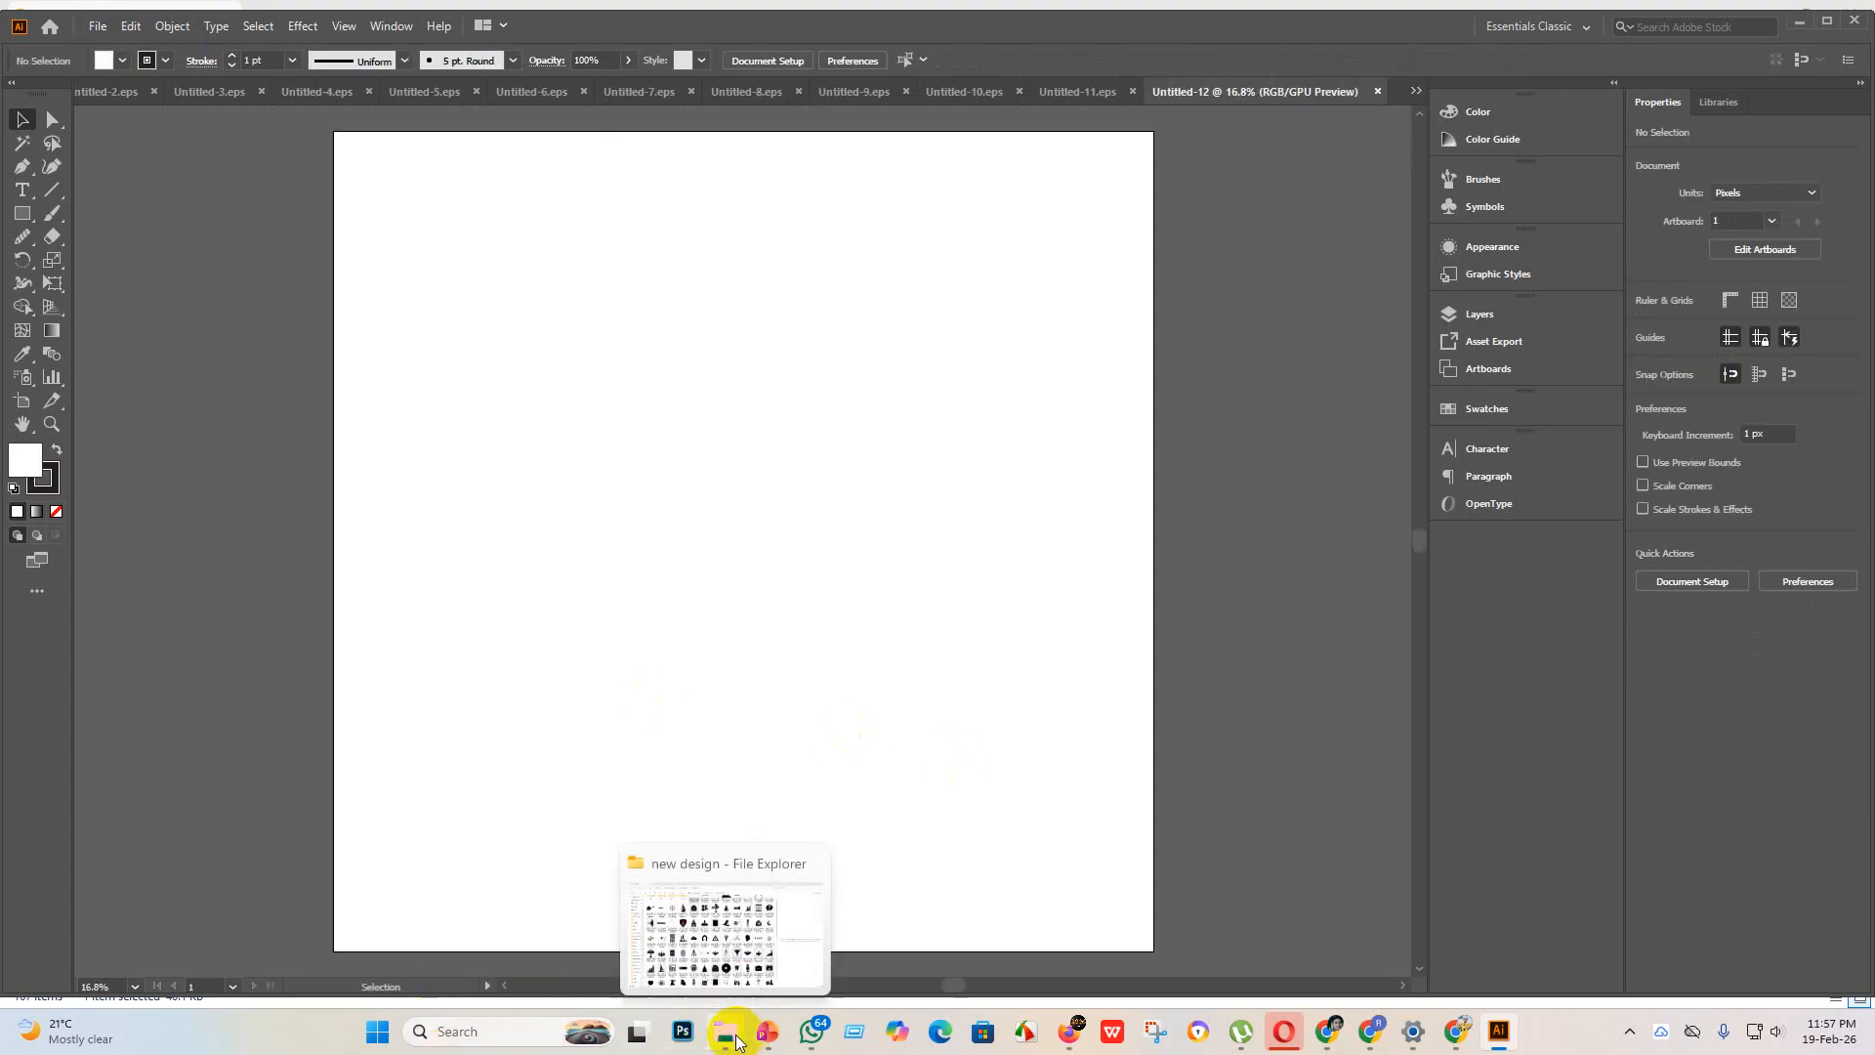
click(645, 883)
drag(652, 187, 805, 500)
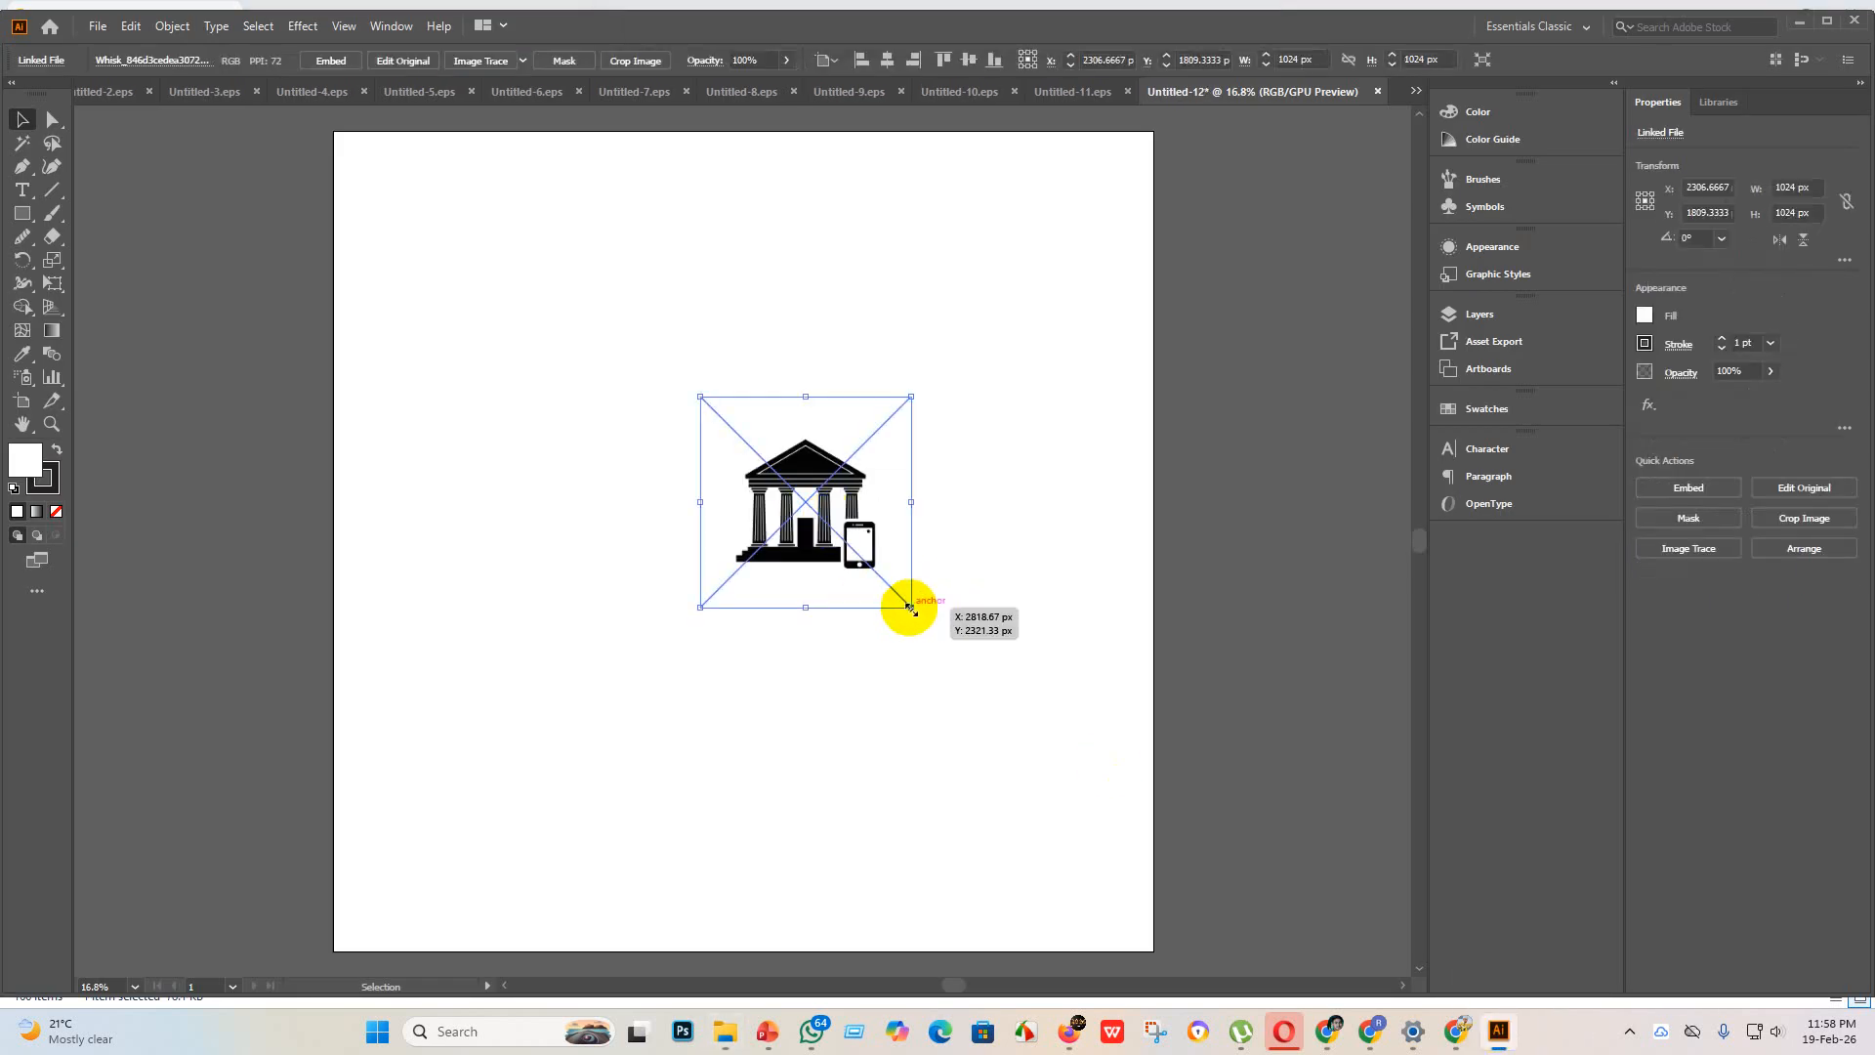
drag(909, 610, 1620, 912)
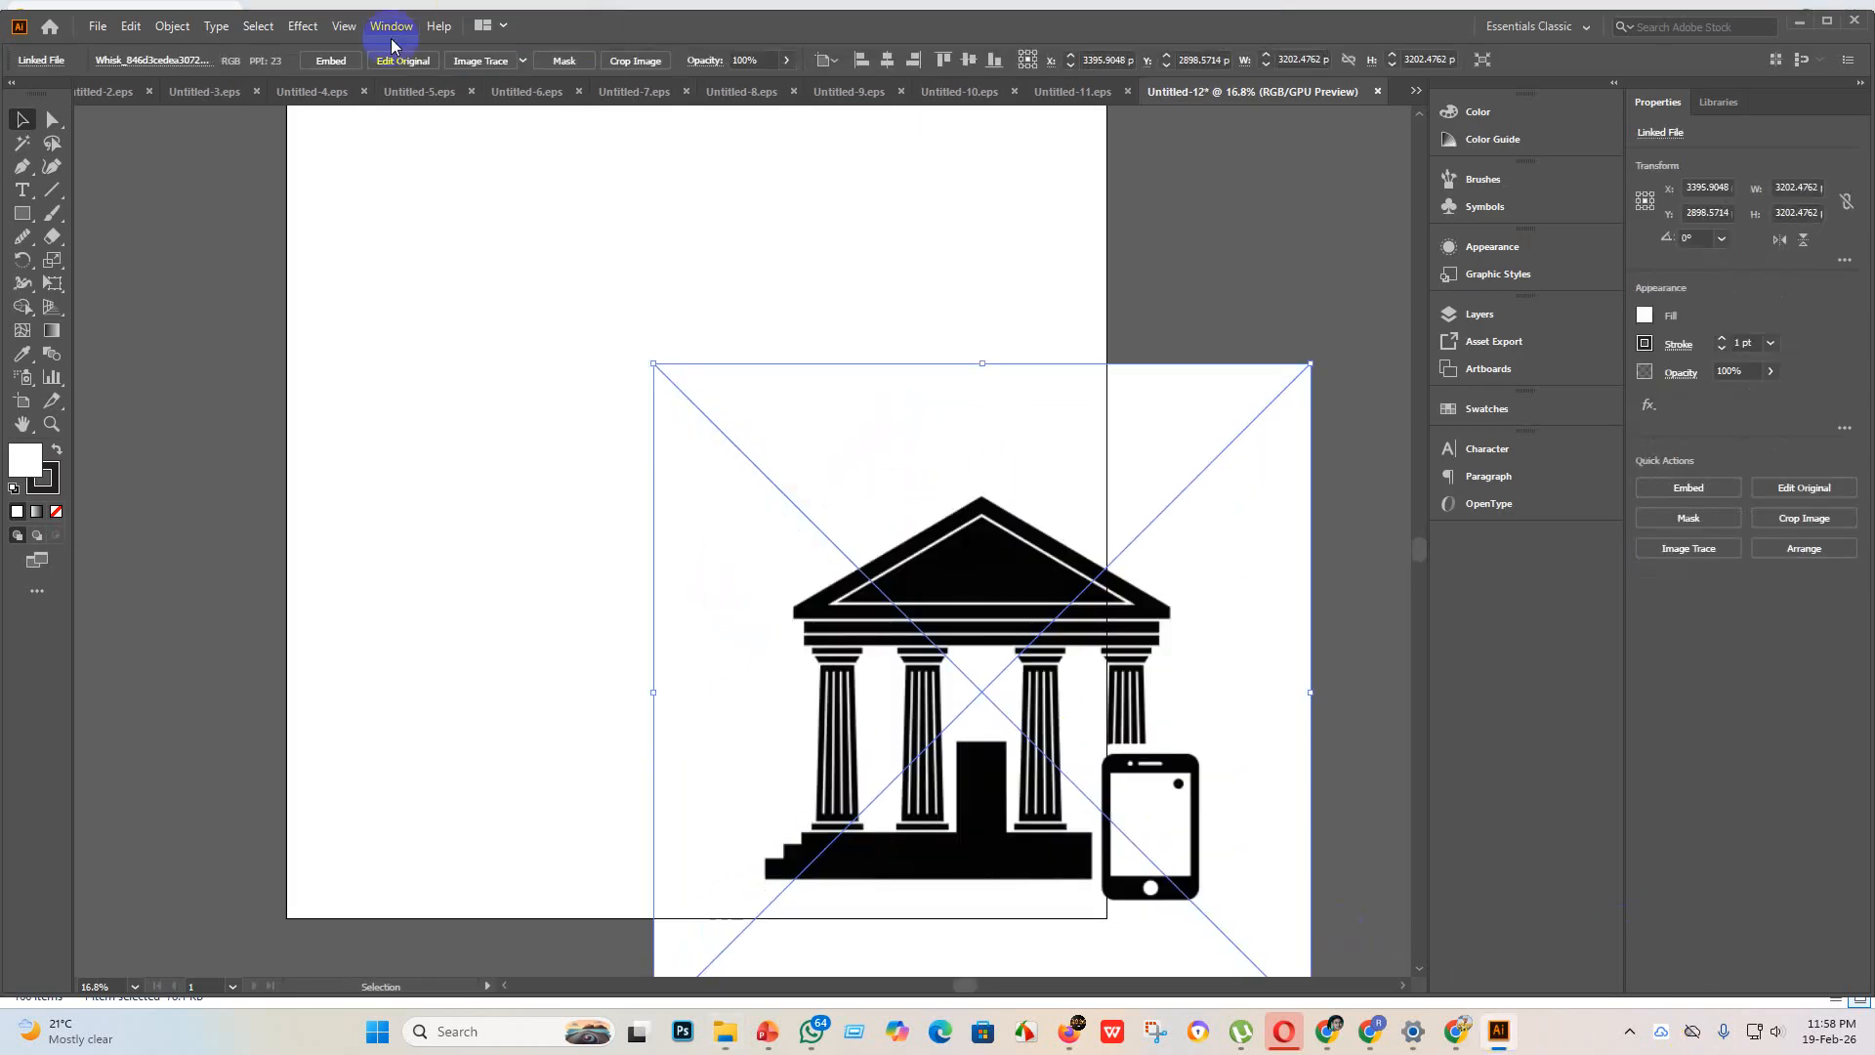
click(325, 61)
Step: Trace the bank building image with the Silhouettes preset and expand the tracing into vector shapes
click(522, 61)
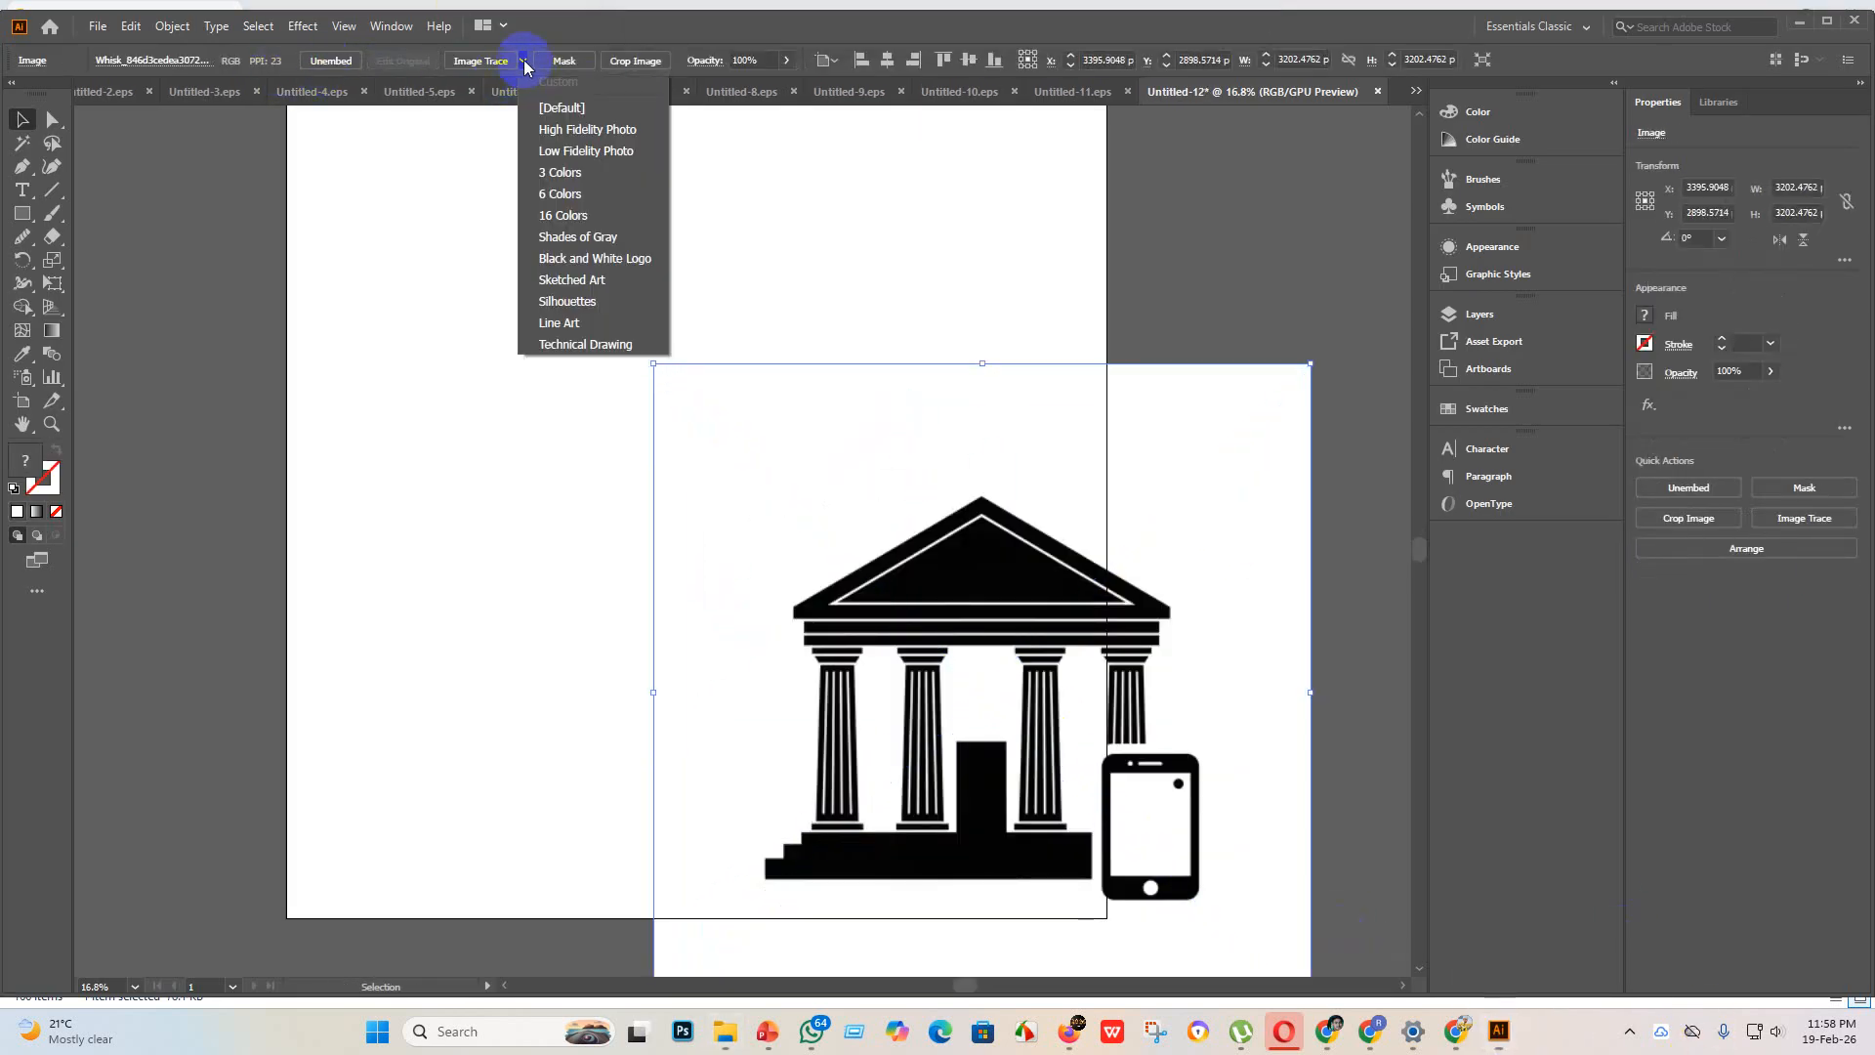
click(605, 301)
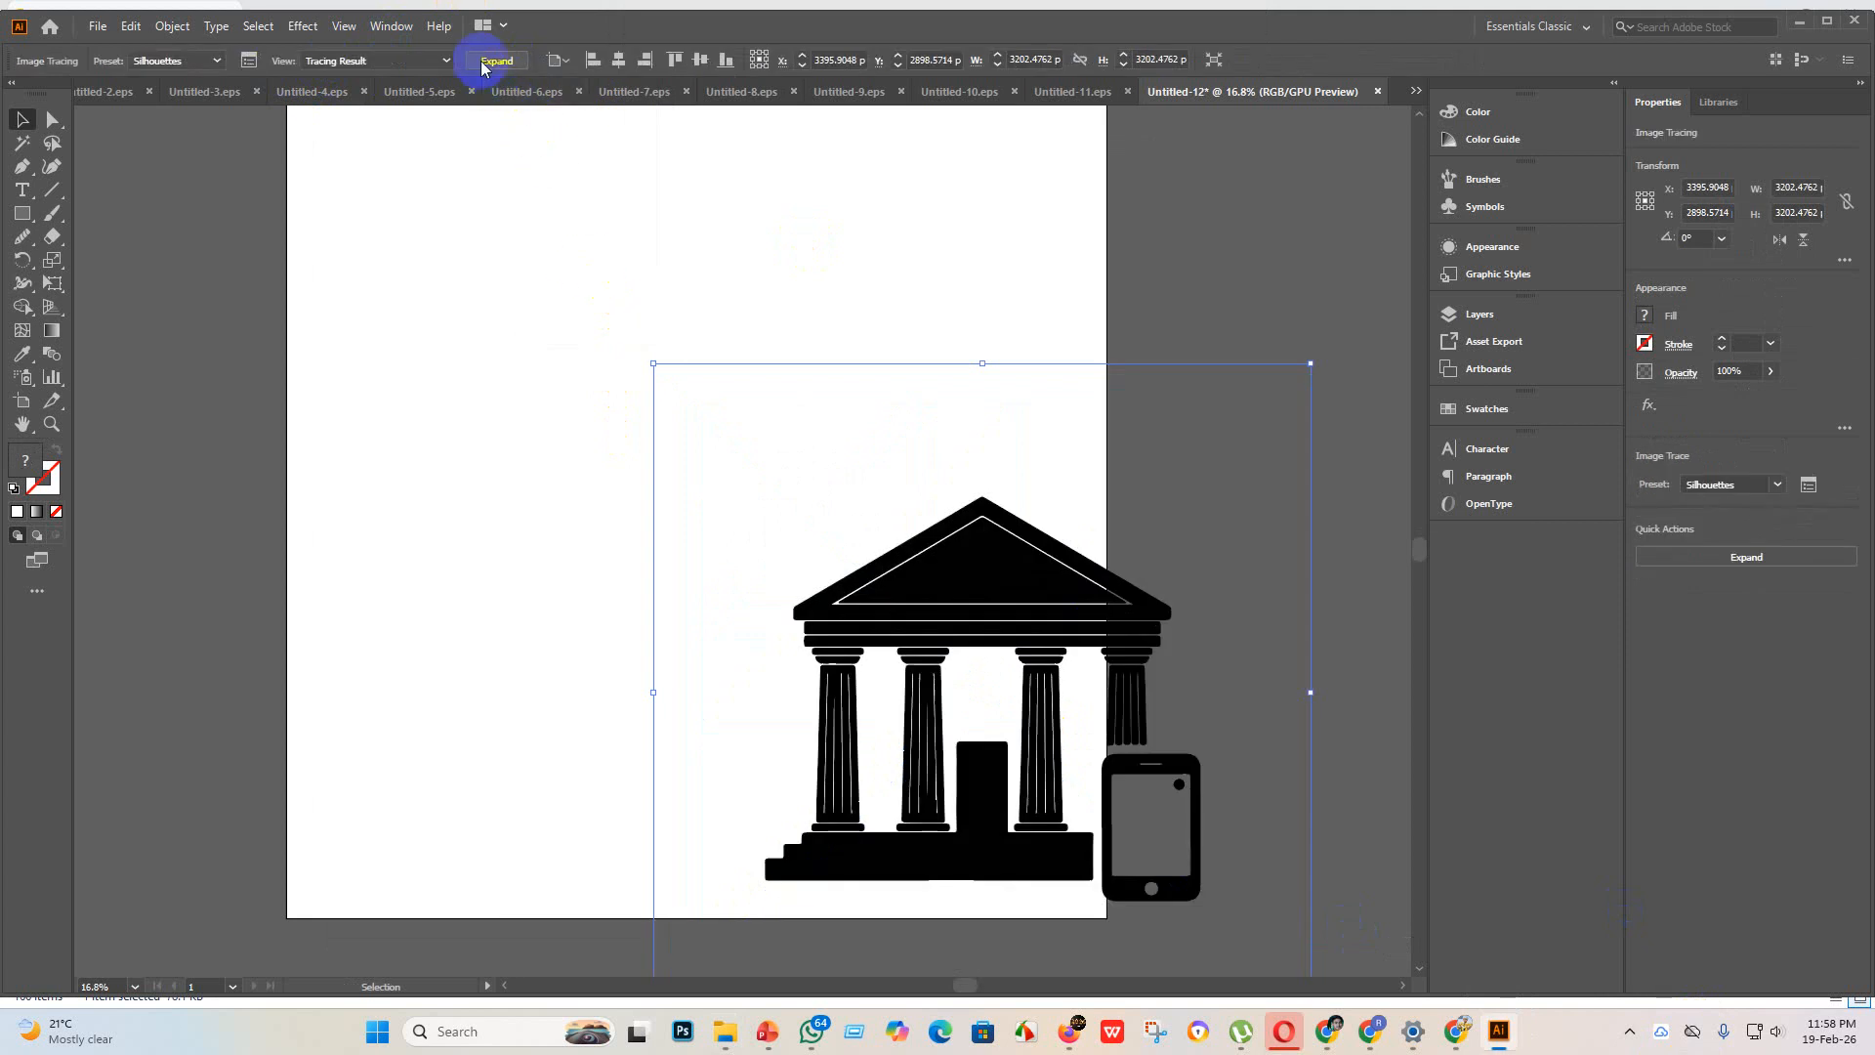
click(492, 62)
Step: Enlarge the traced bank building to about 3724 x 3456 px and center it horizontally and vertically on the artboard
click(839, 60)
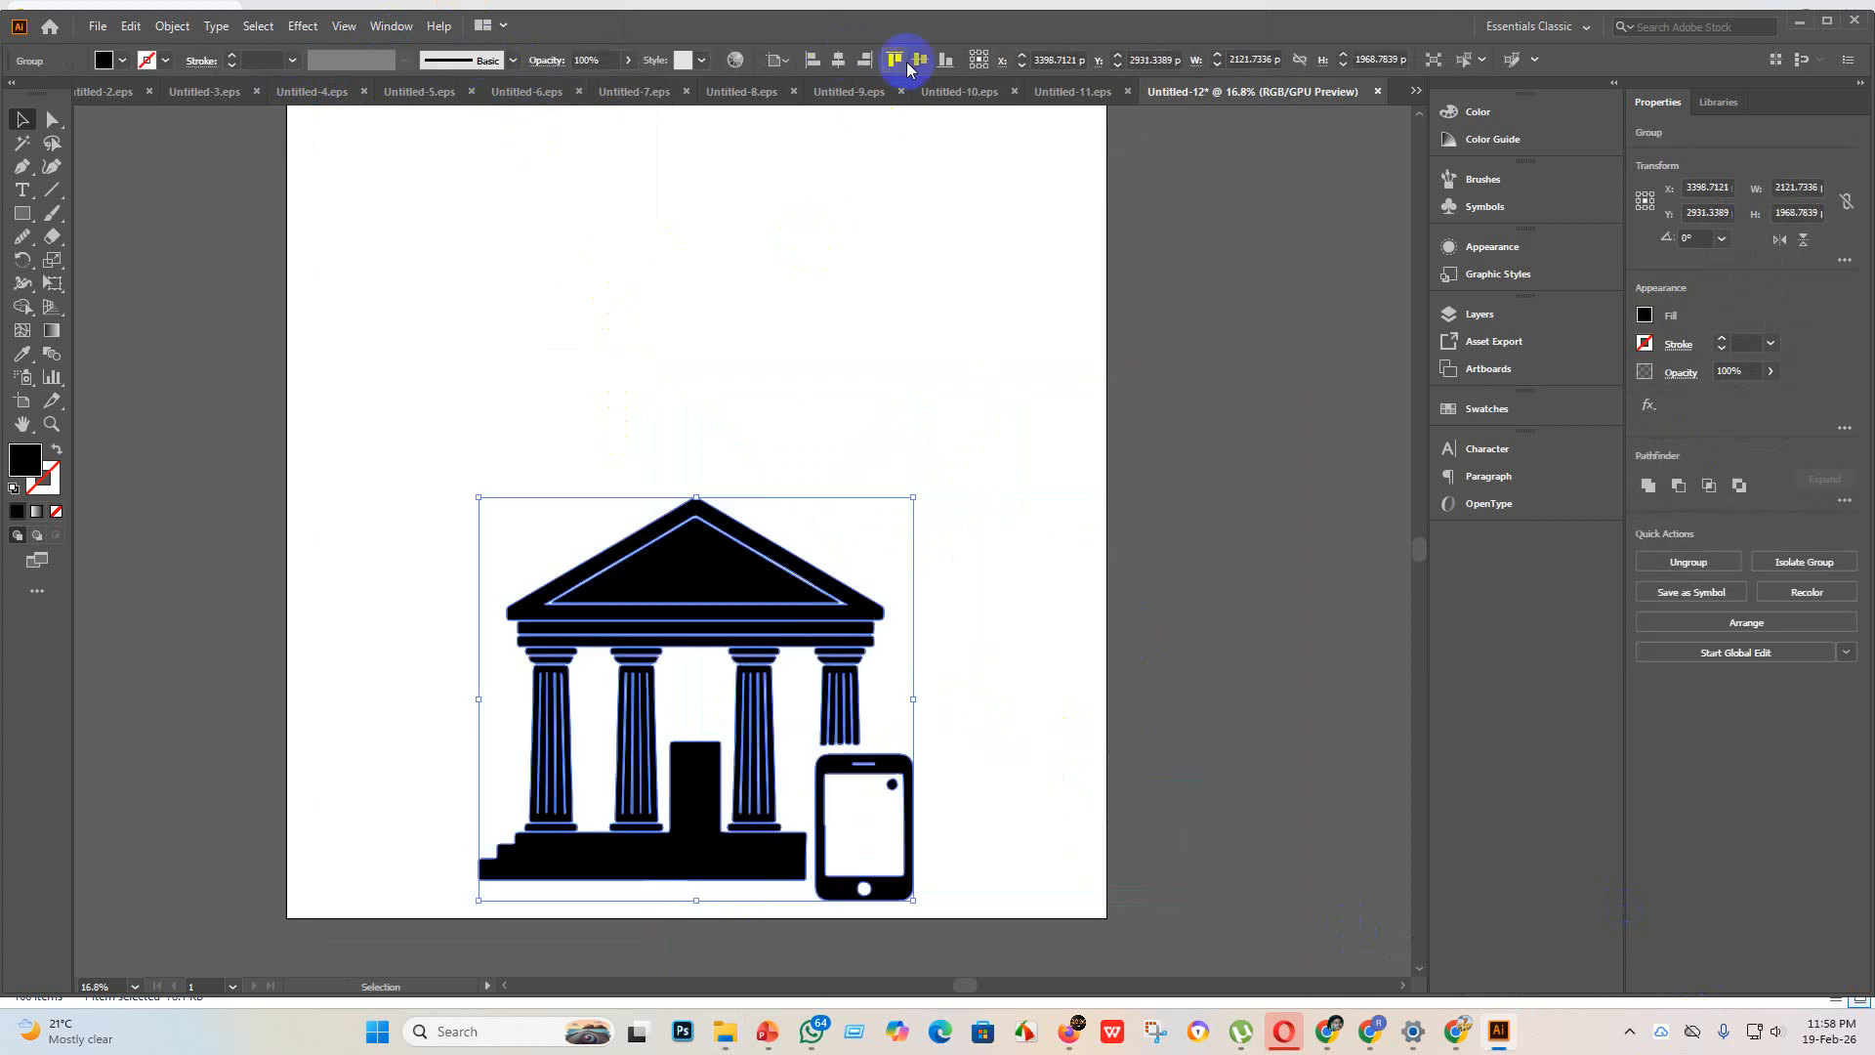
click(919, 59)
scroll(752, 493, up, 3)
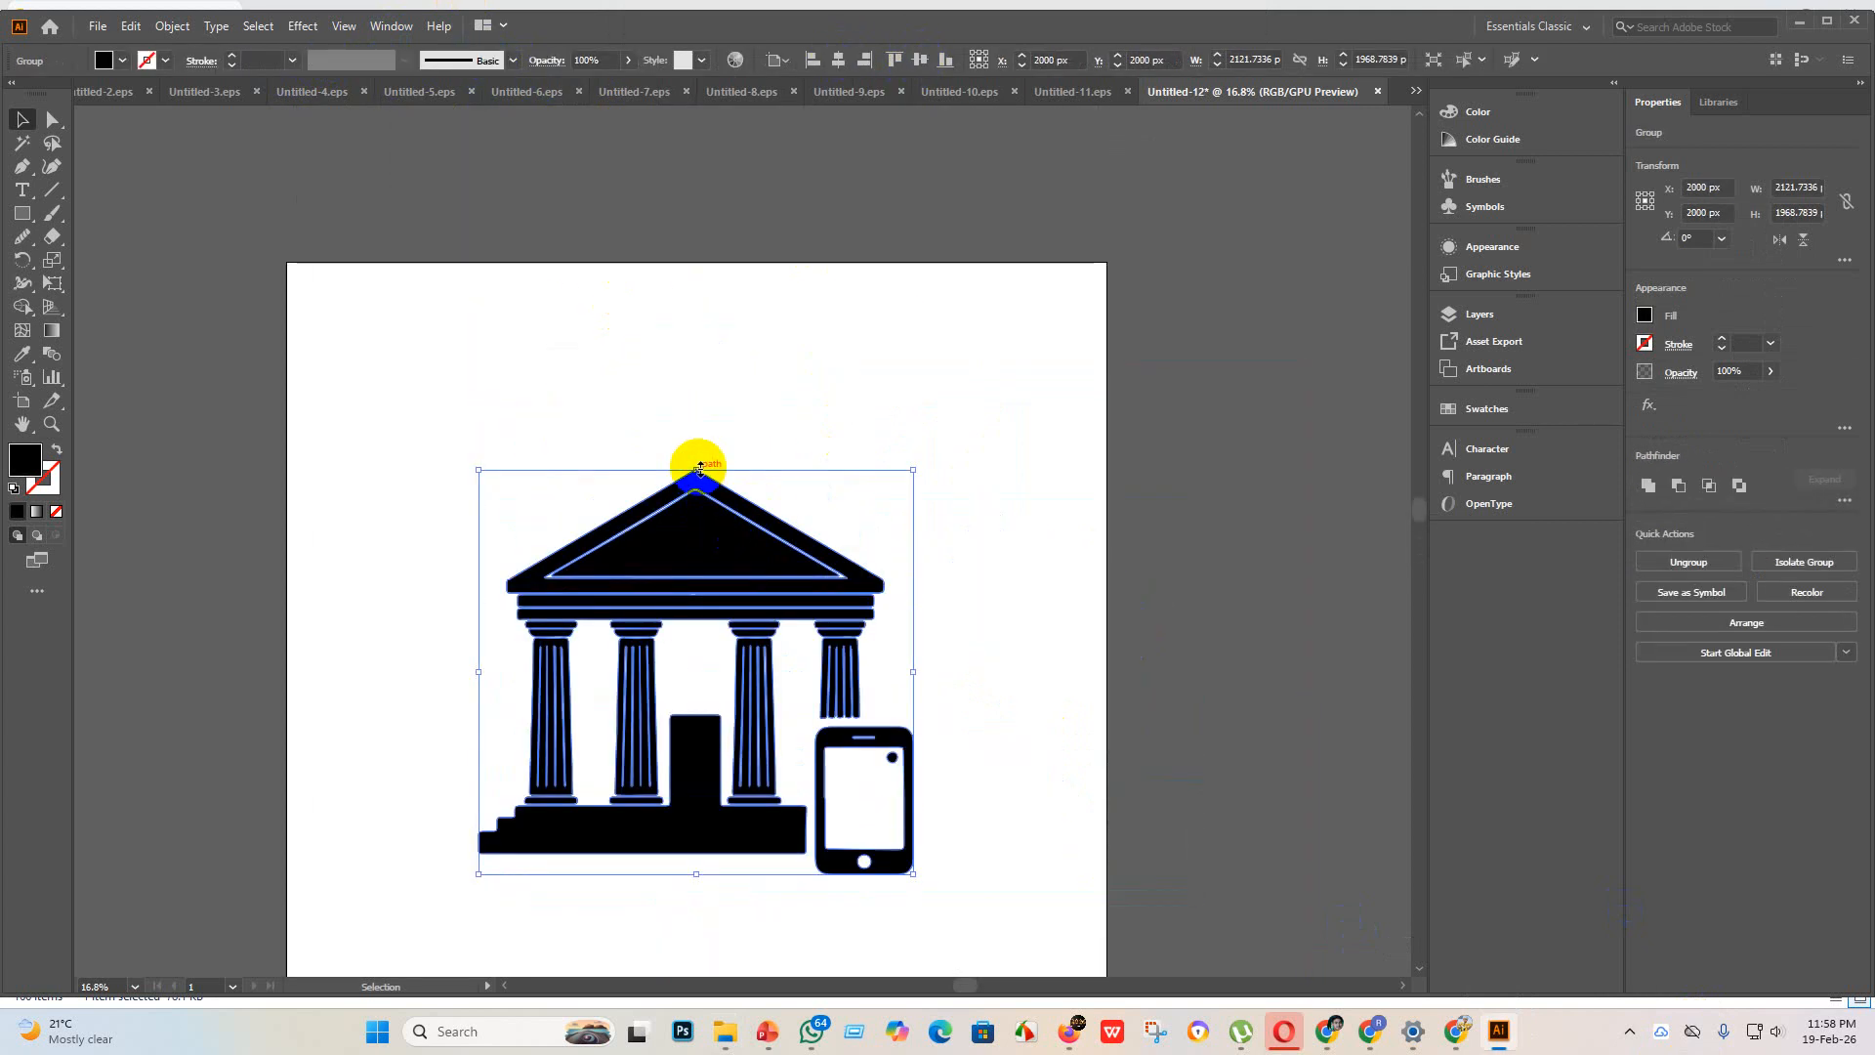
drag(698, 469, 733, 171)
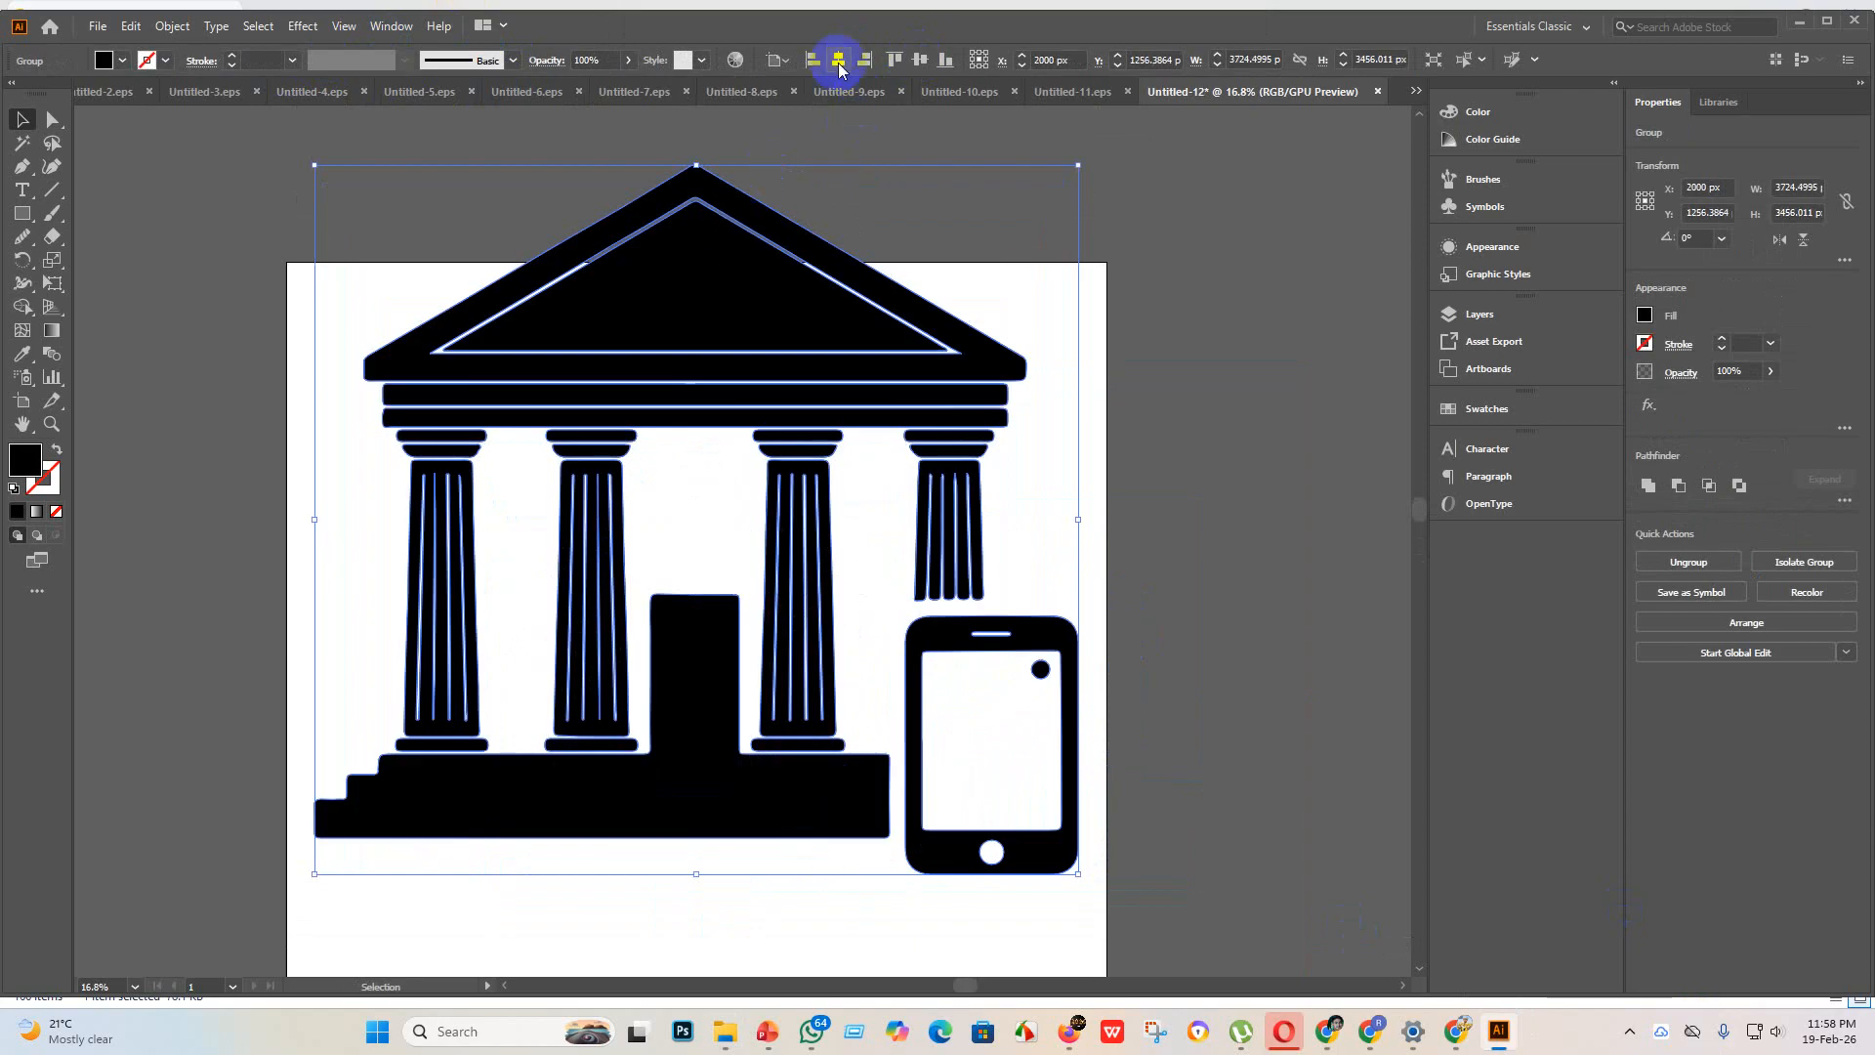
click(922, 62)
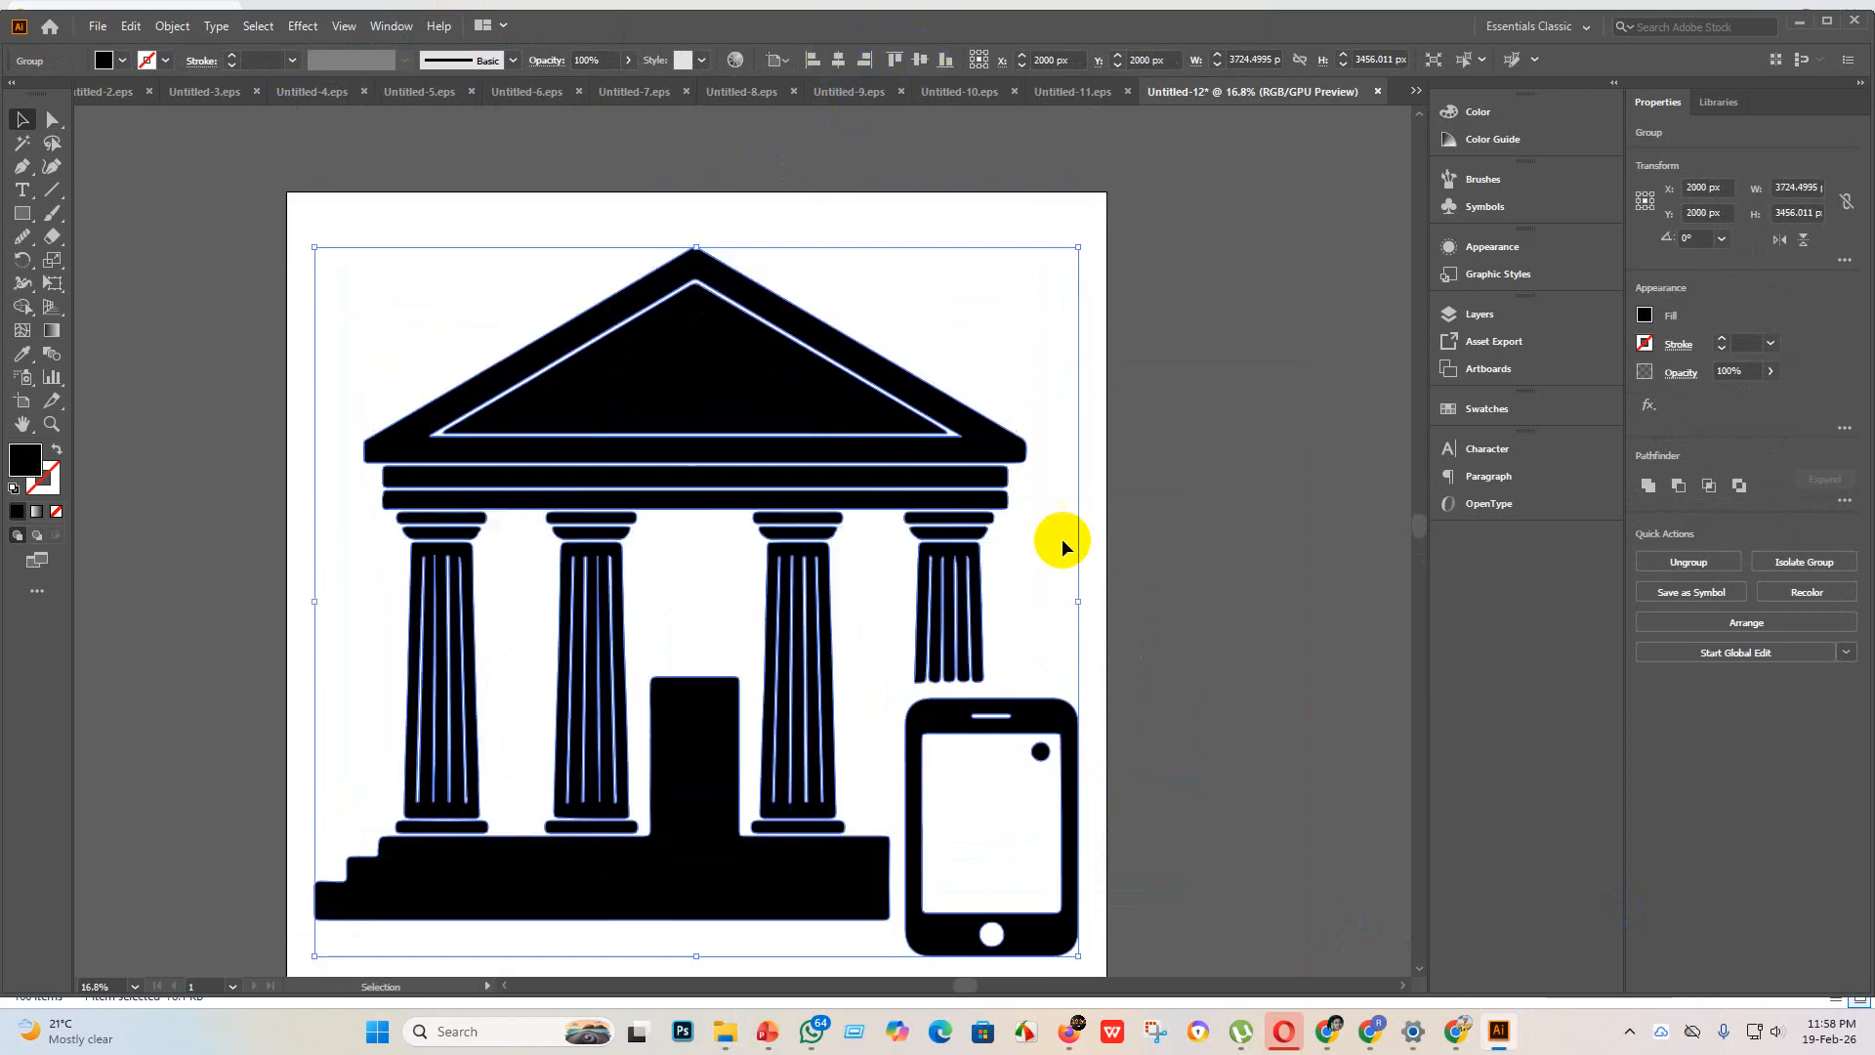
Step: Examine the traced columns, steps and phone of the bank building artwork up close and as a whole
click(1226, 635)
scroll(1158, 647, down, 3)
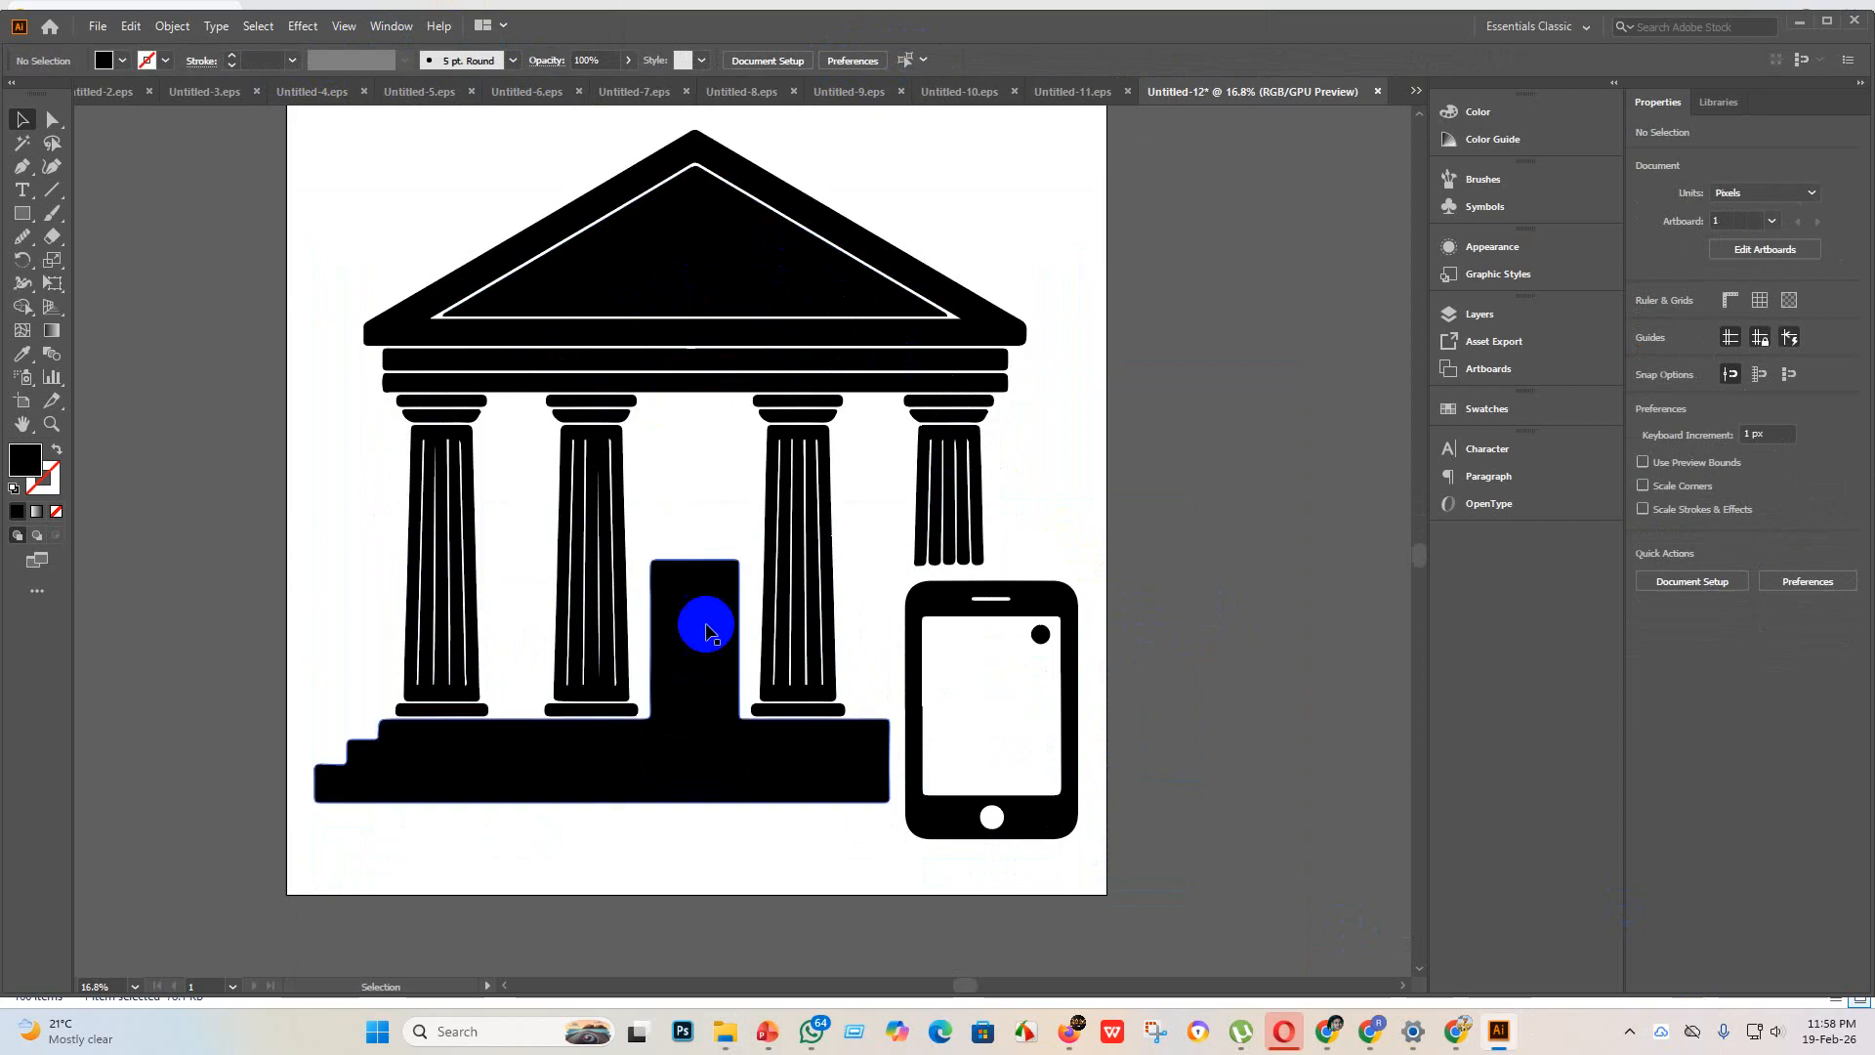
scroll(701, 635, up, 2)
scroll(699, 645, down, 4)
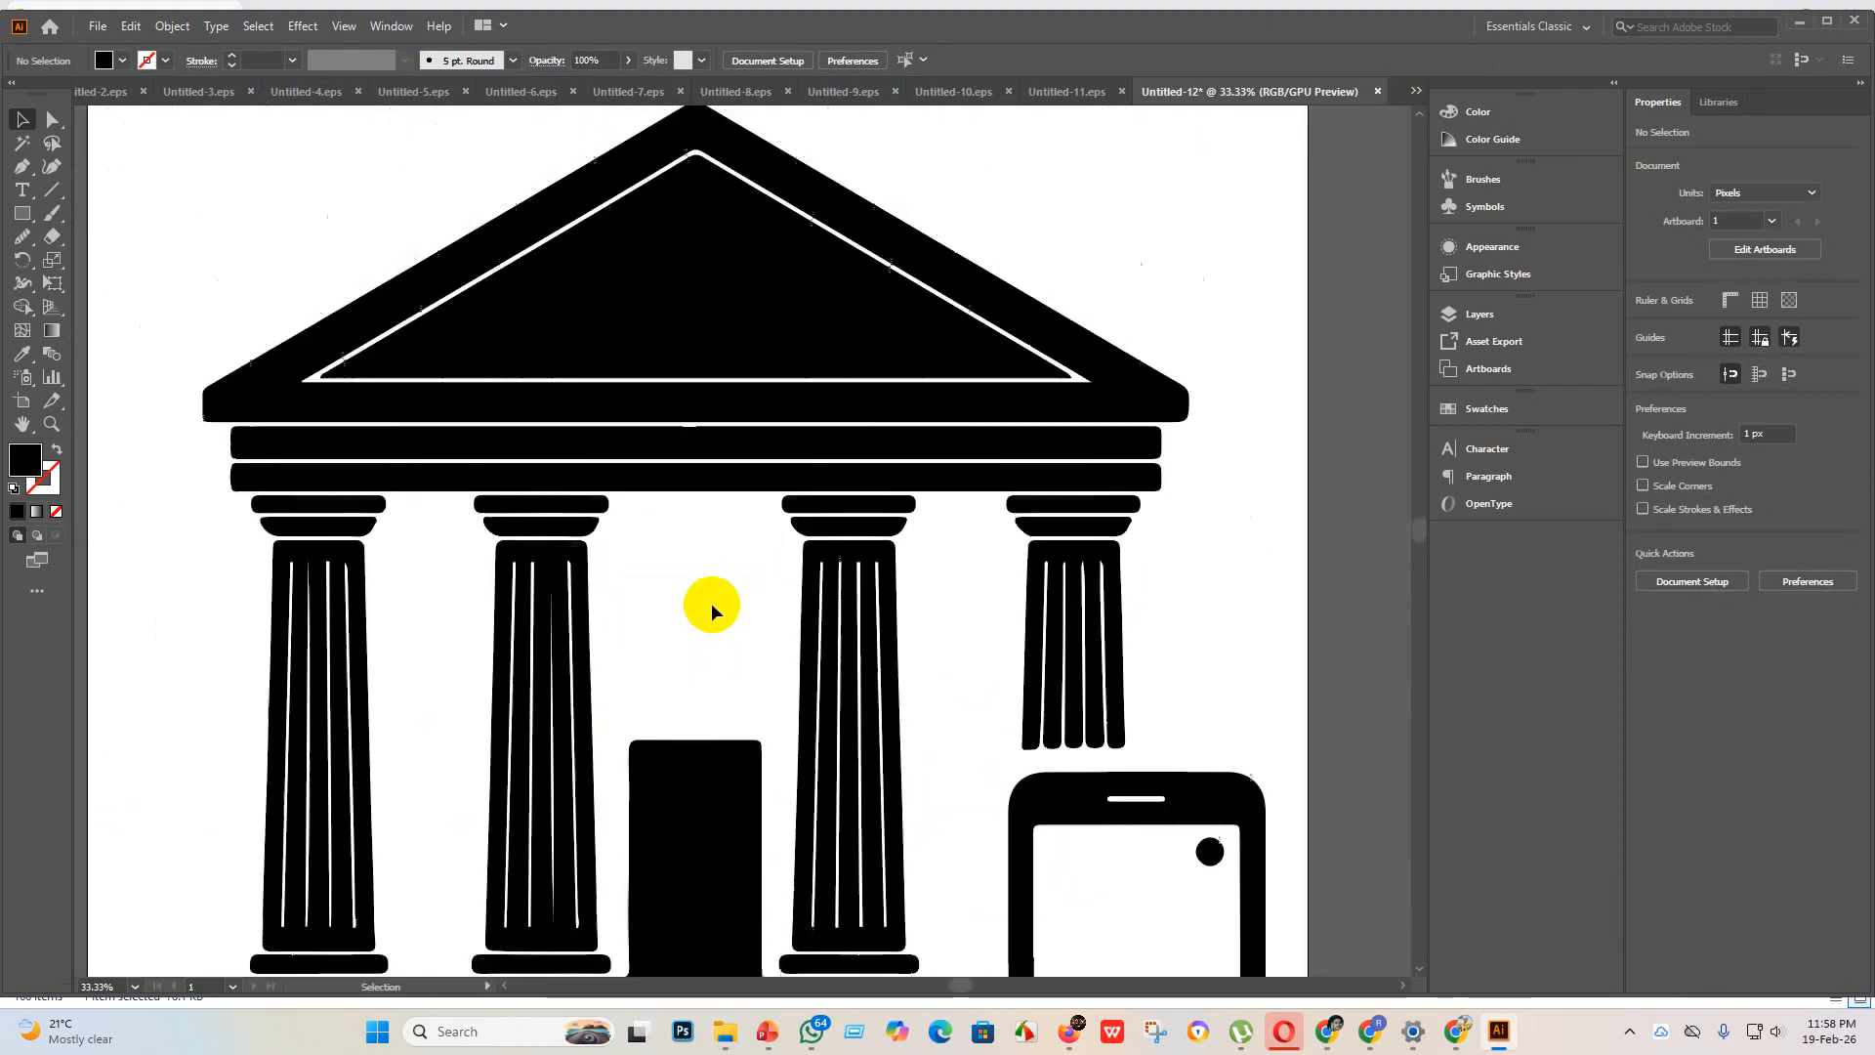
scroll(936, 820, up, 3)
scroll(1051, 657, down, 2)
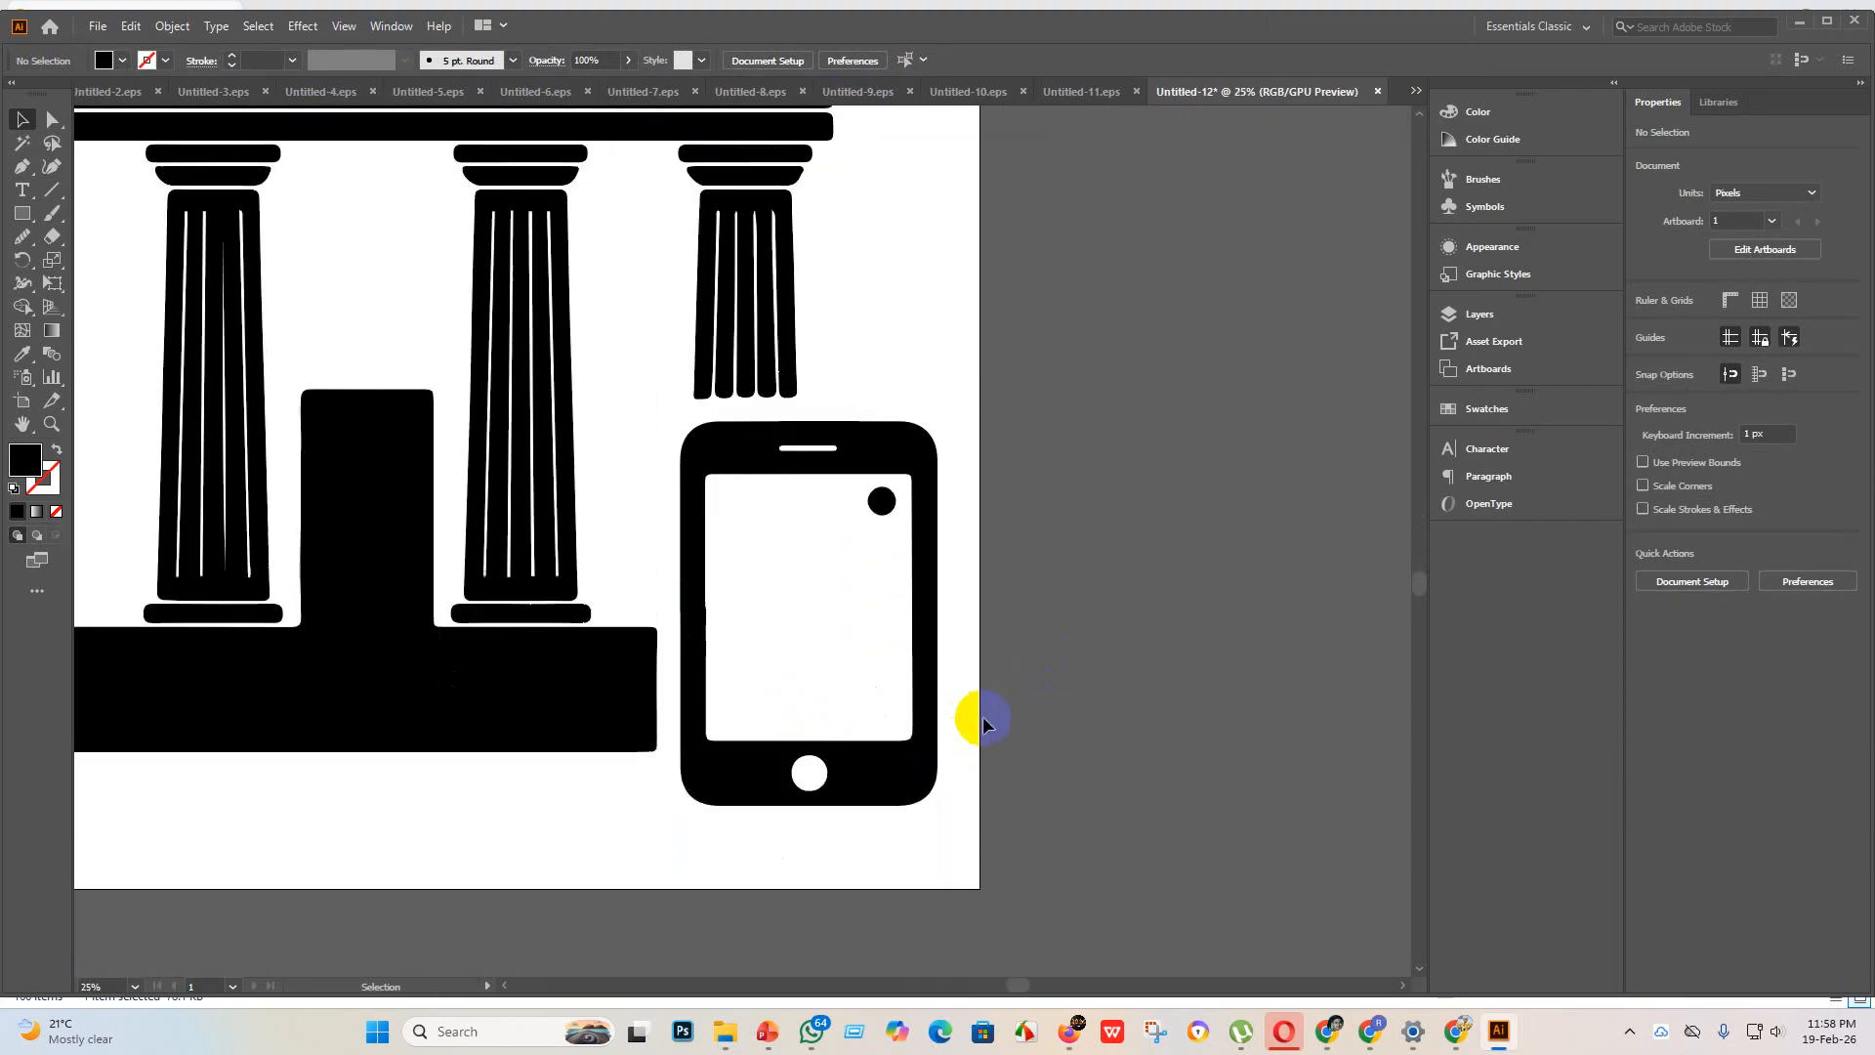
scroll(971, 720, down, 1)
scroll(971, 695, down, 1)
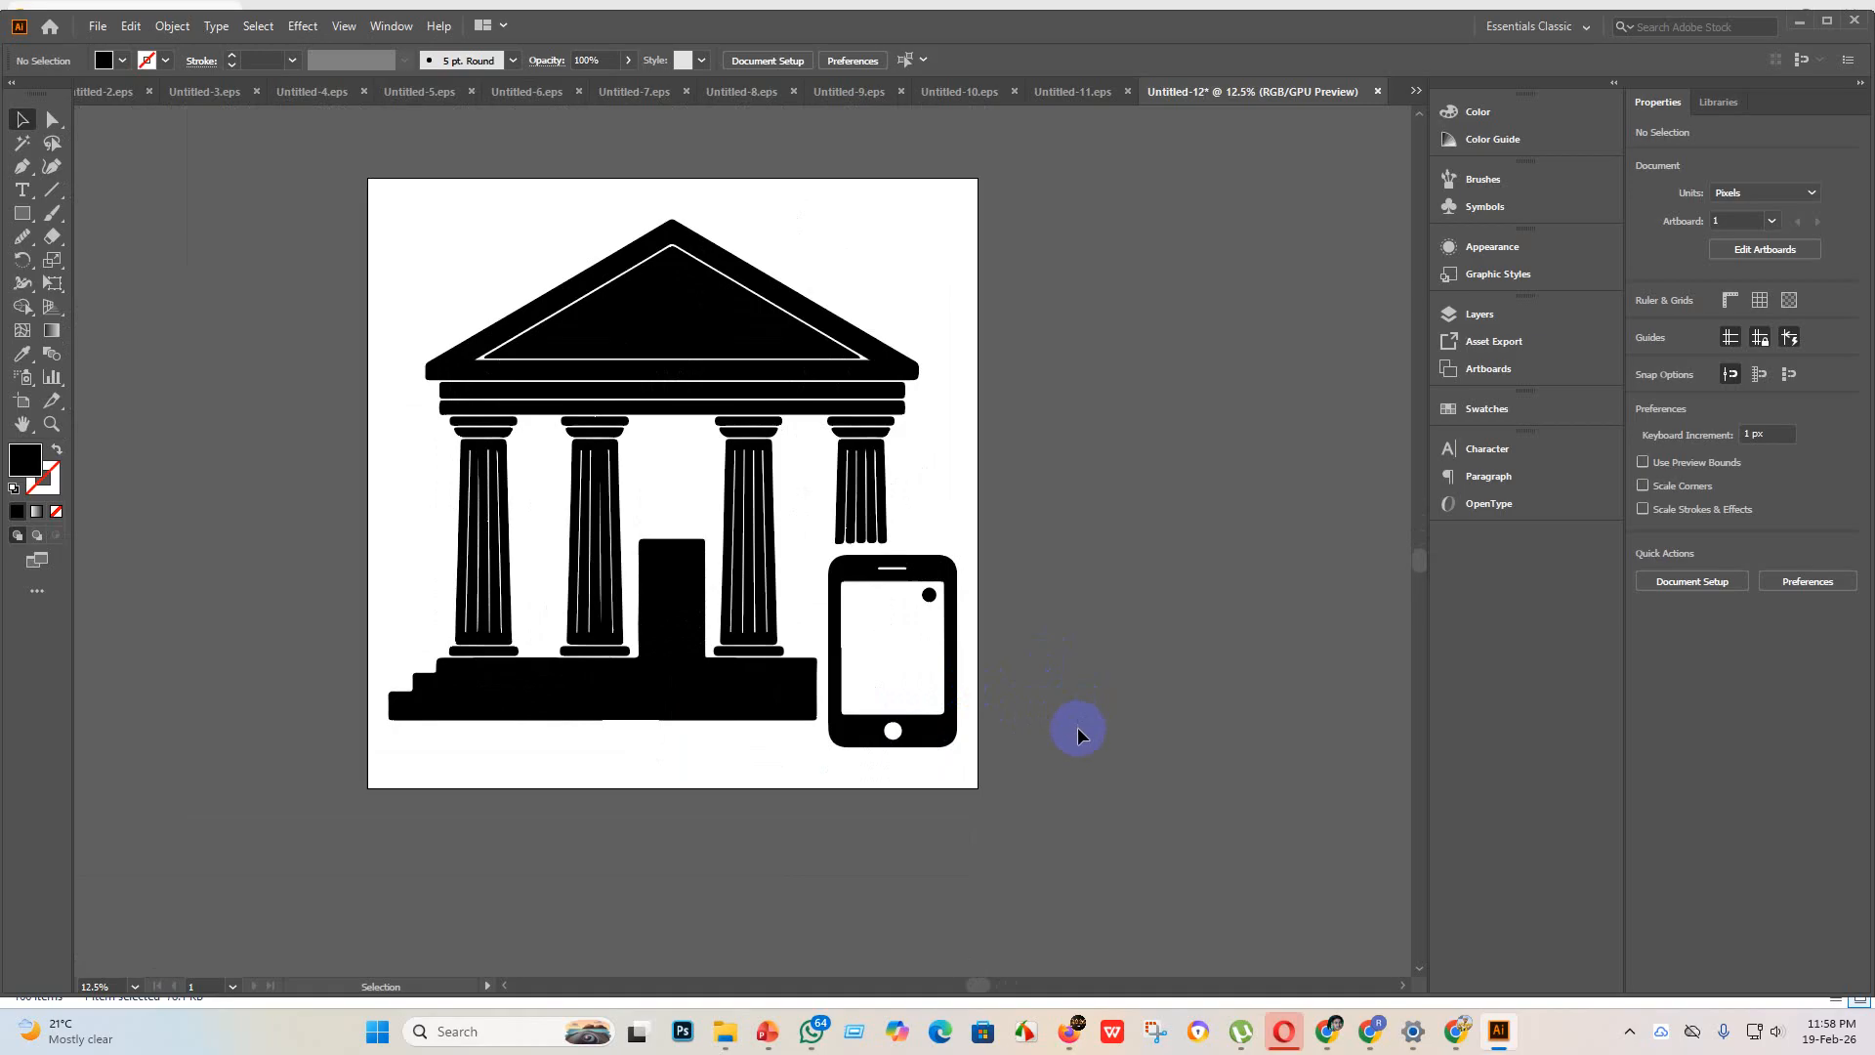
Step: Save the bank building document as Untitled-12 in Illustrator EPS format, version Illustrator 10 EPS, in the eps 3 folder
click(88, 23)
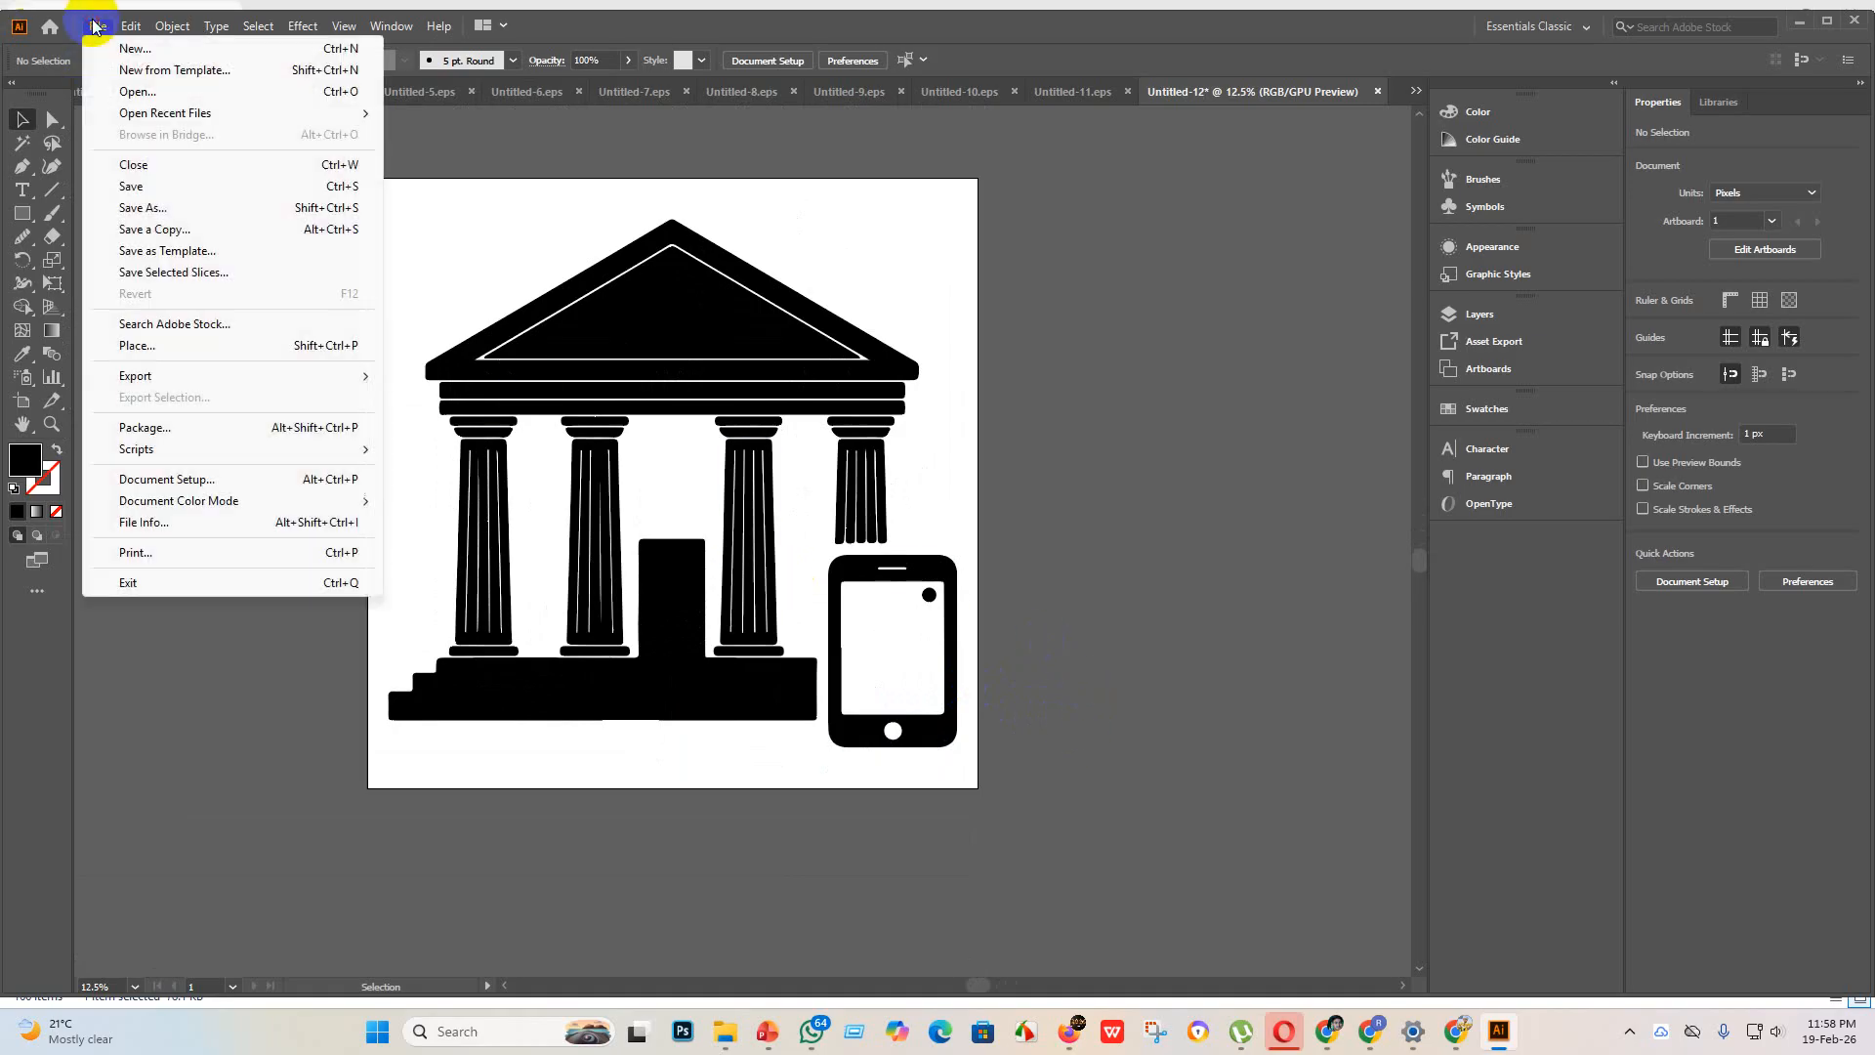
click(156, 179)
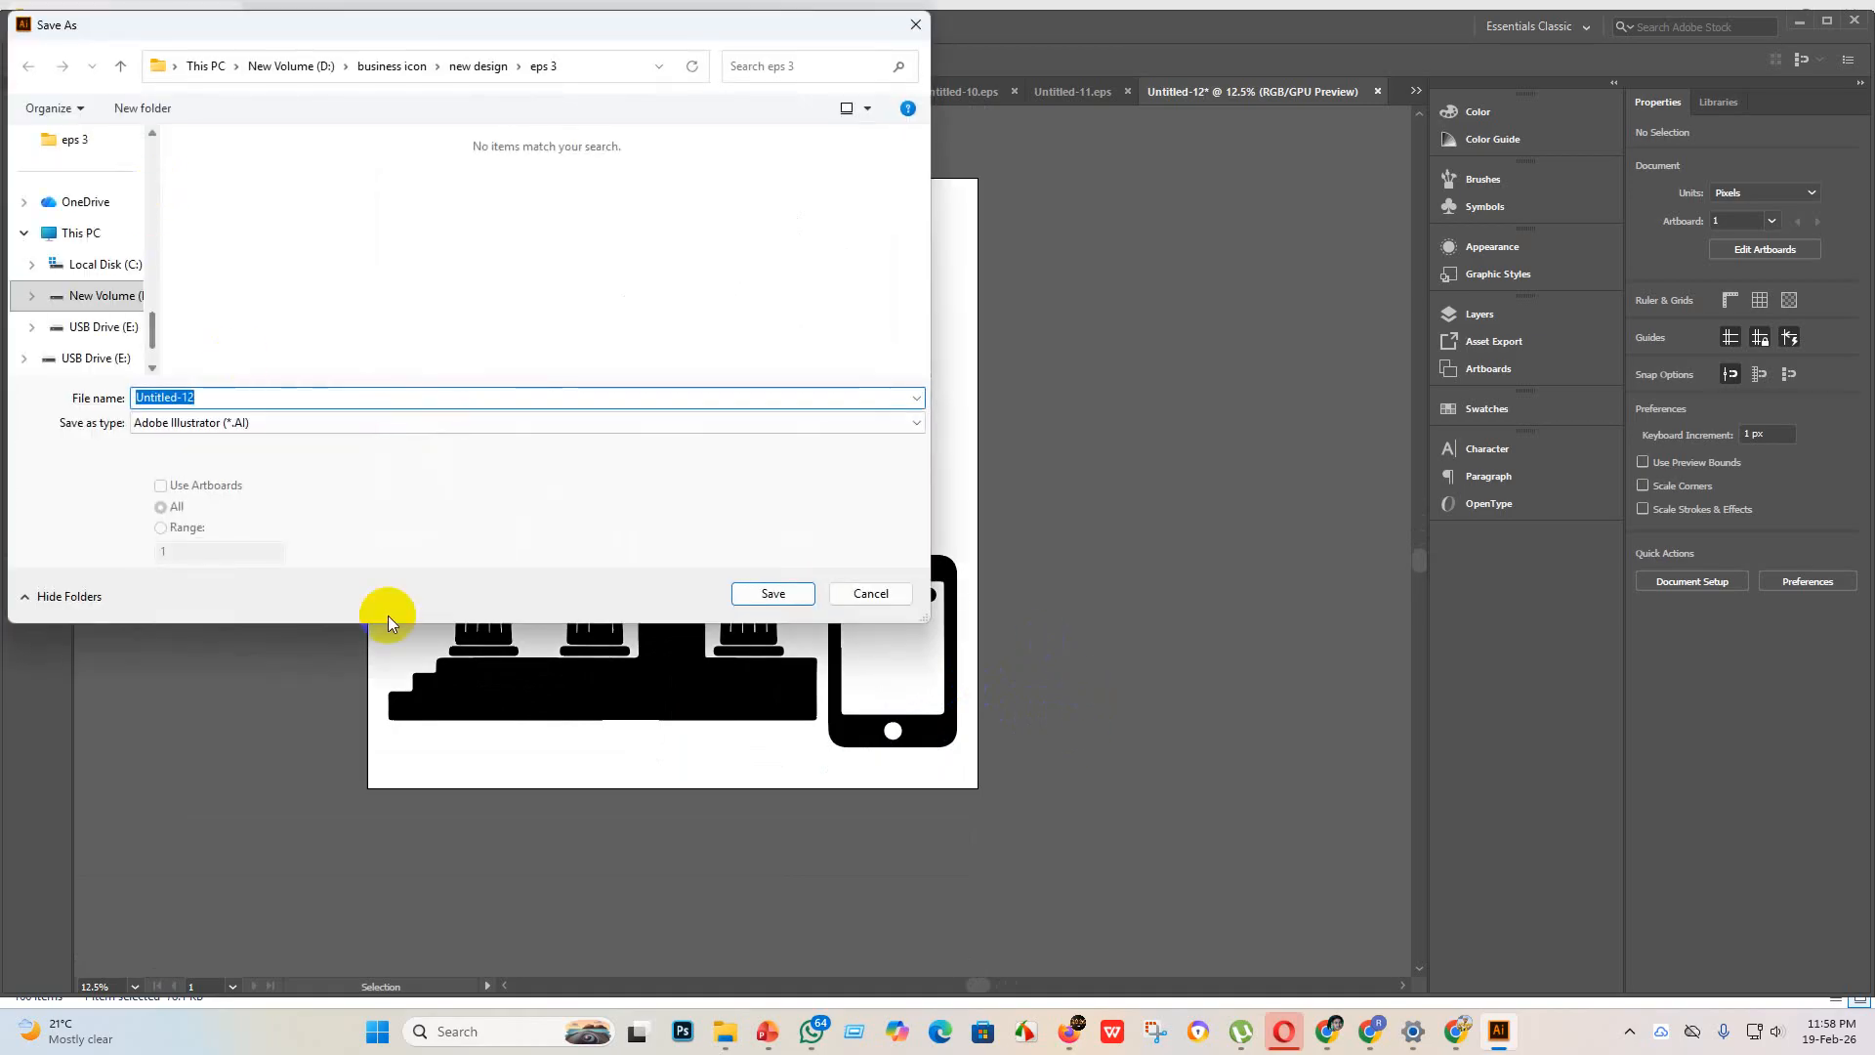
click(683, 422)
click(314, 473)
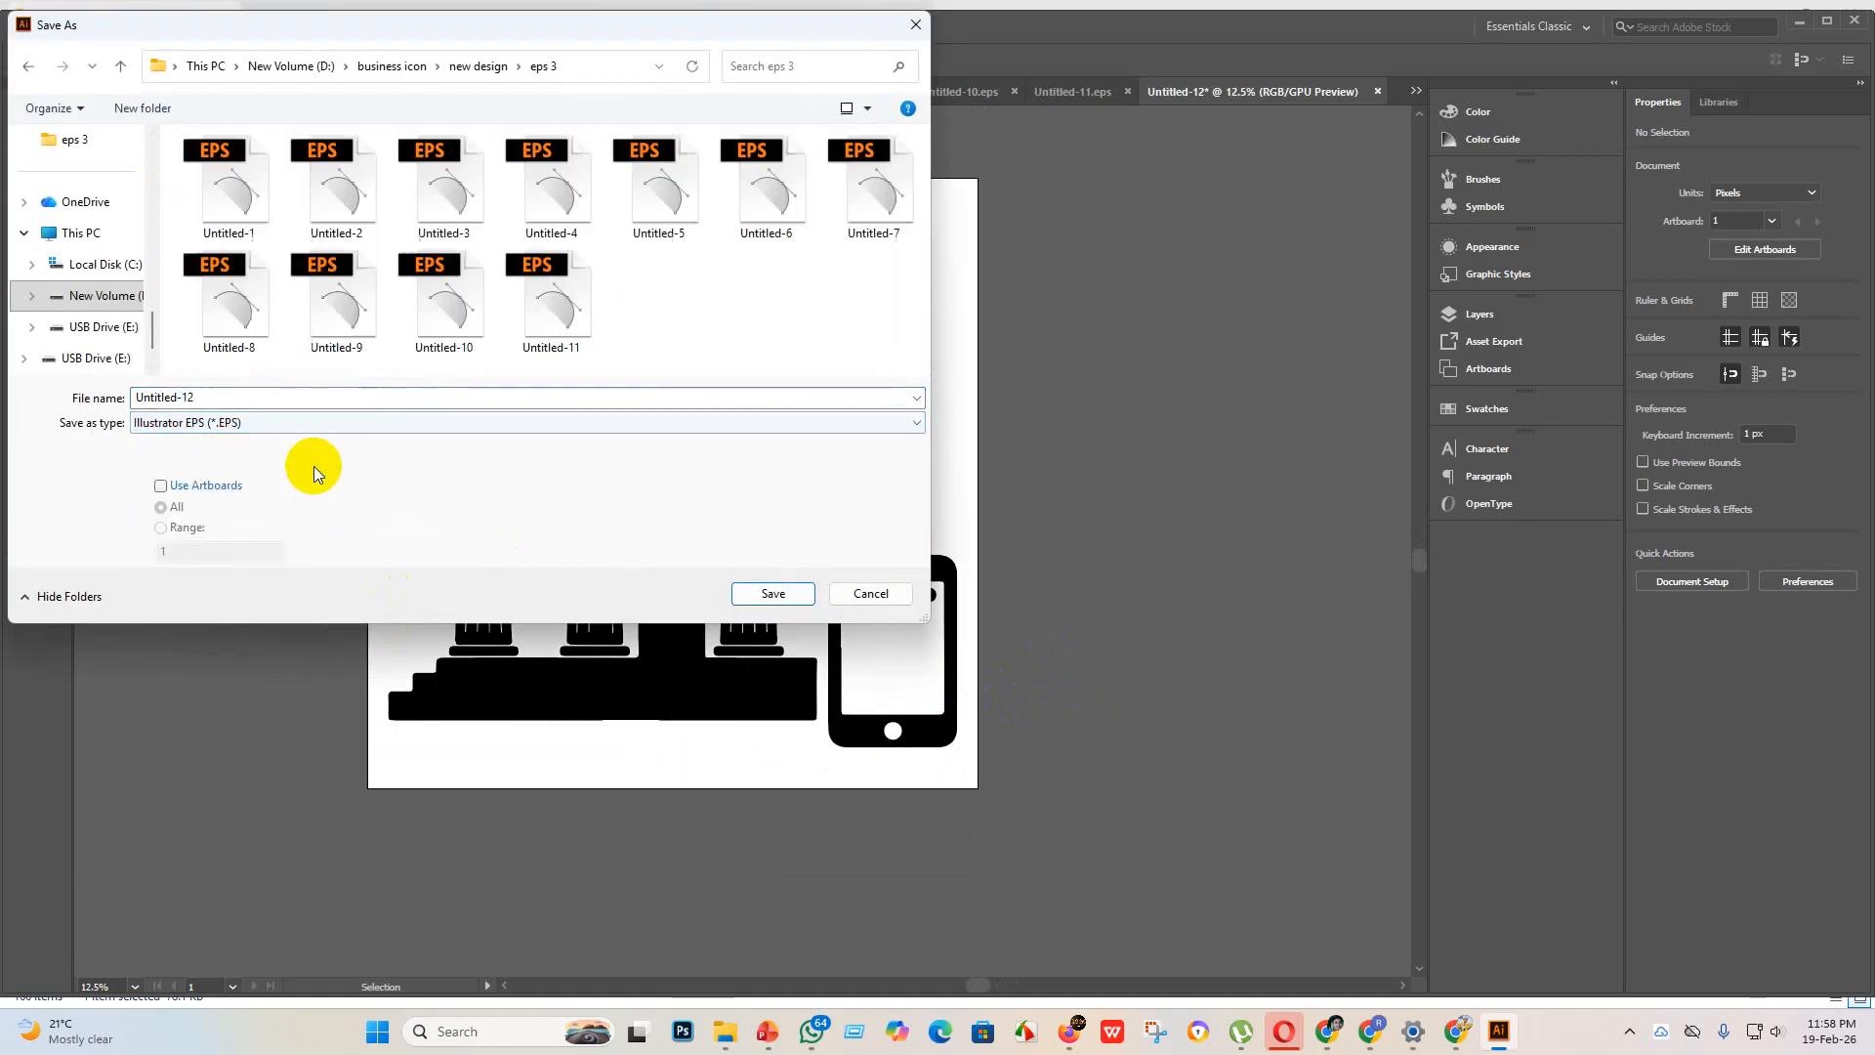
click(773, 593)
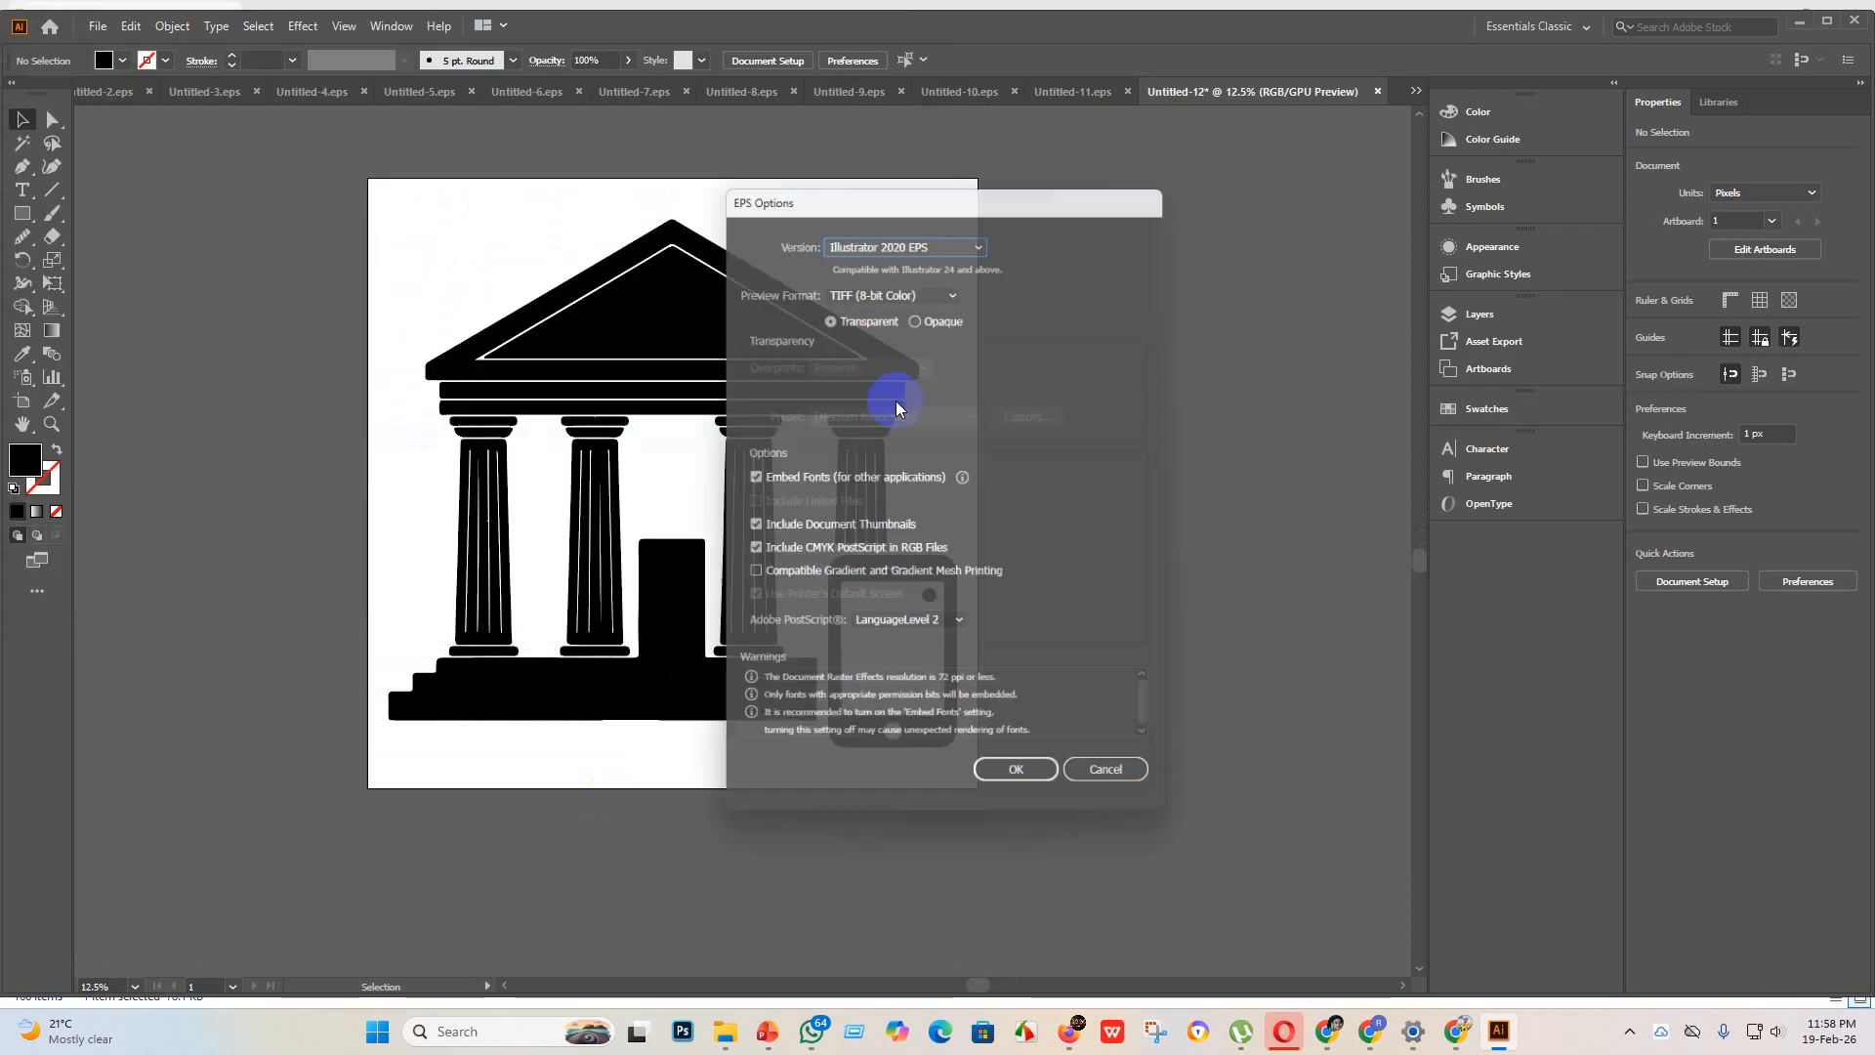
click(975, 236)
click(923, 476)
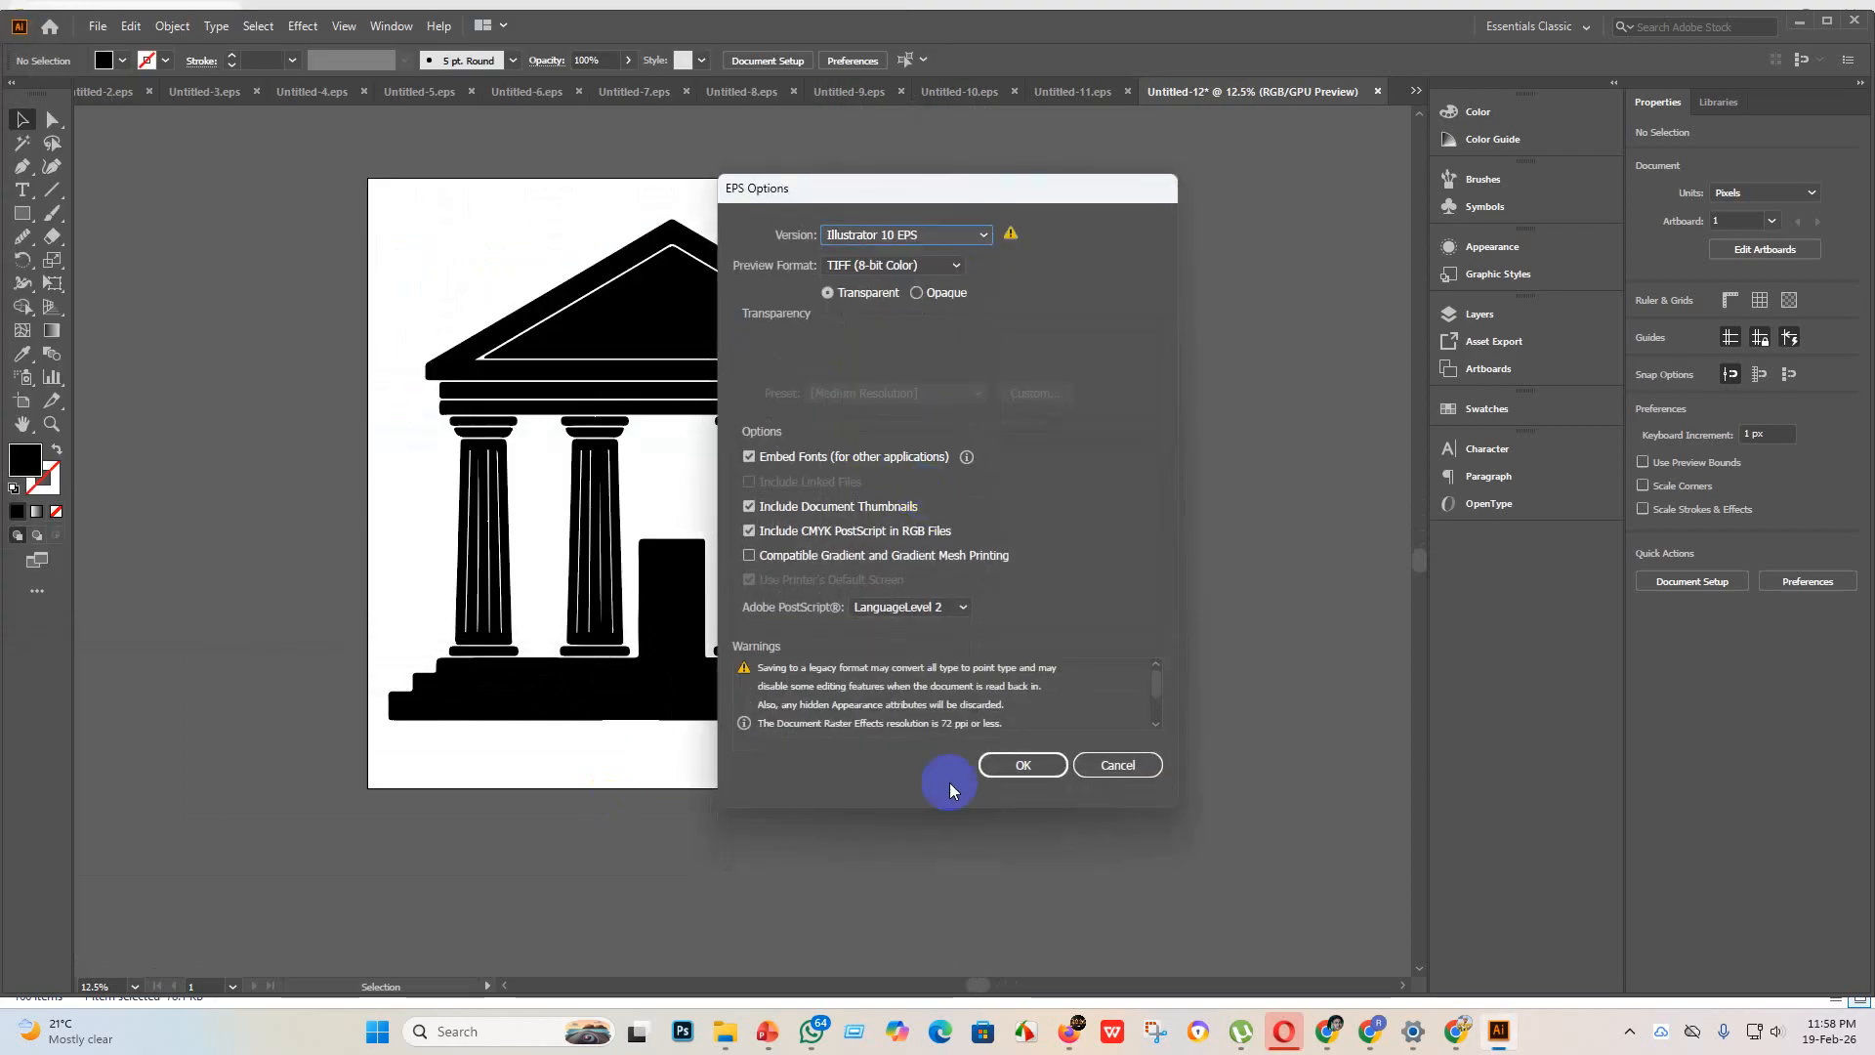
click(1023, 785)
click(1020, 549)
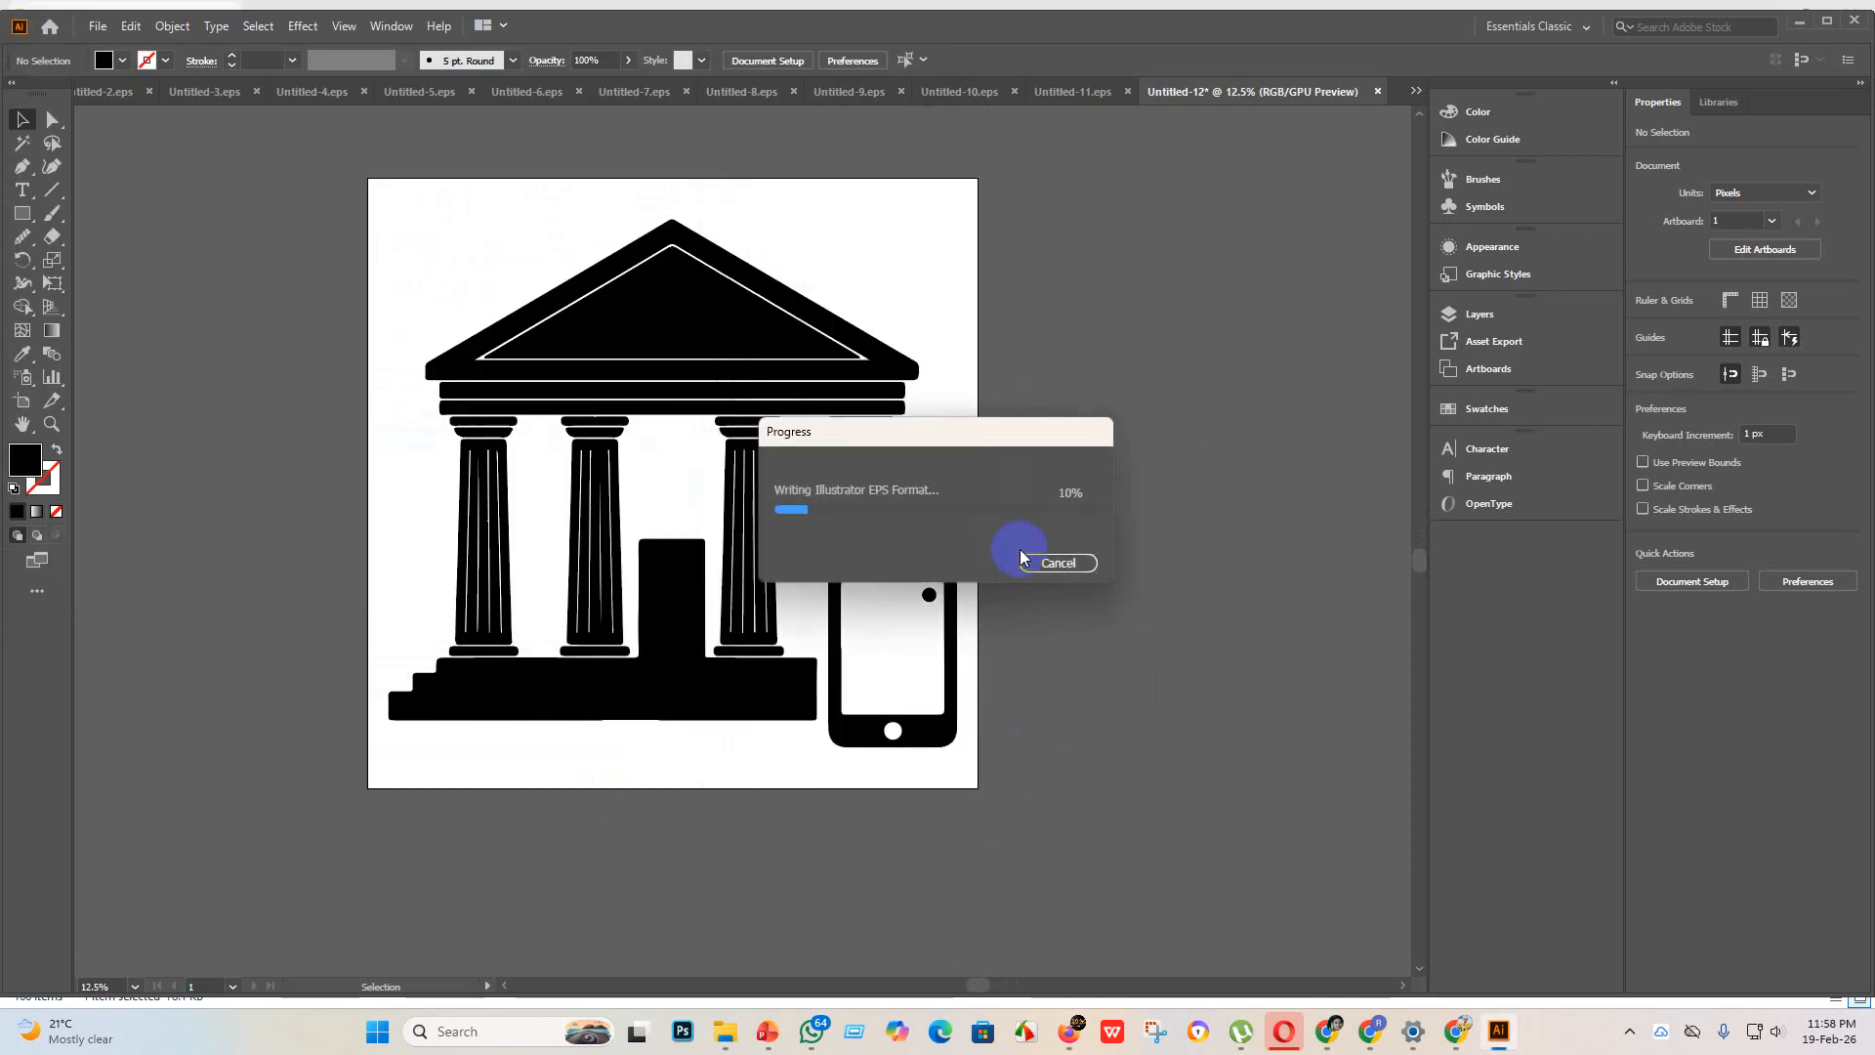
Step: Export the bank building artwork as the JPEG Untitled-12 to the eps 3 folder with artboards used
click(92, 28)
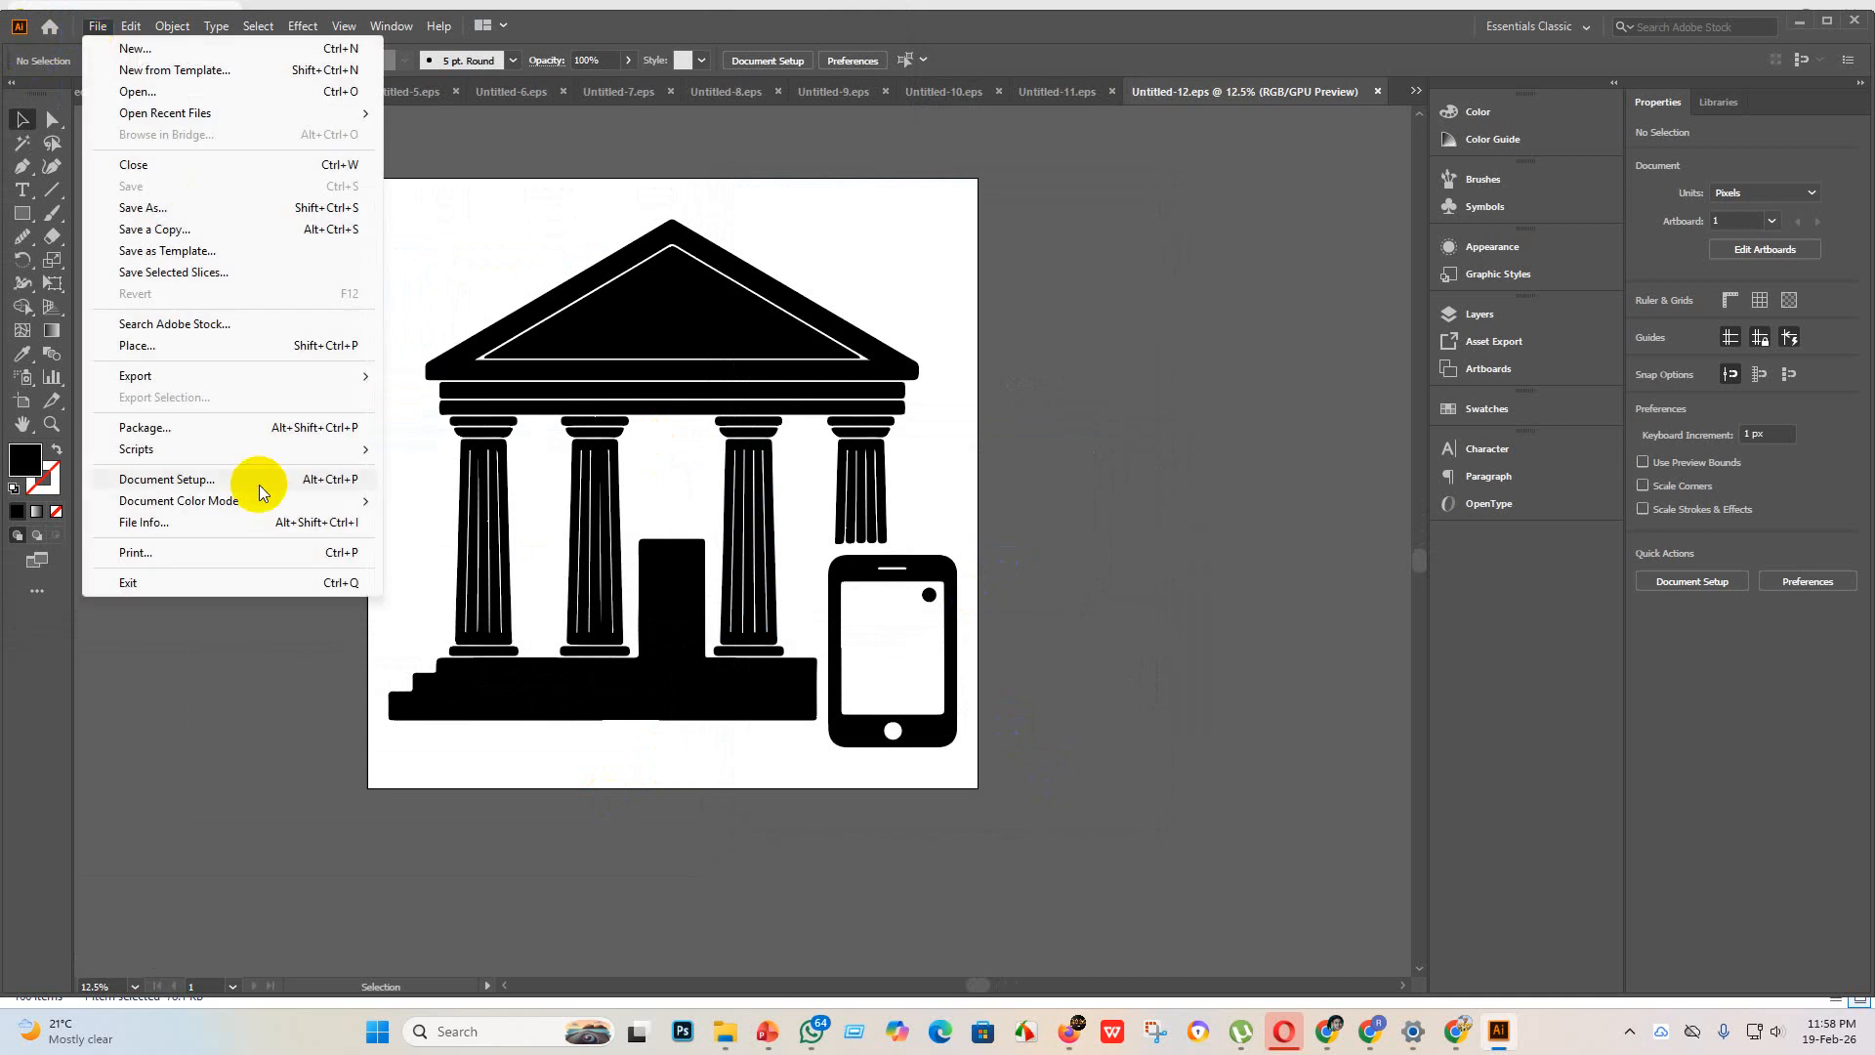
mouse_move(244, 375)
click(478, 395)
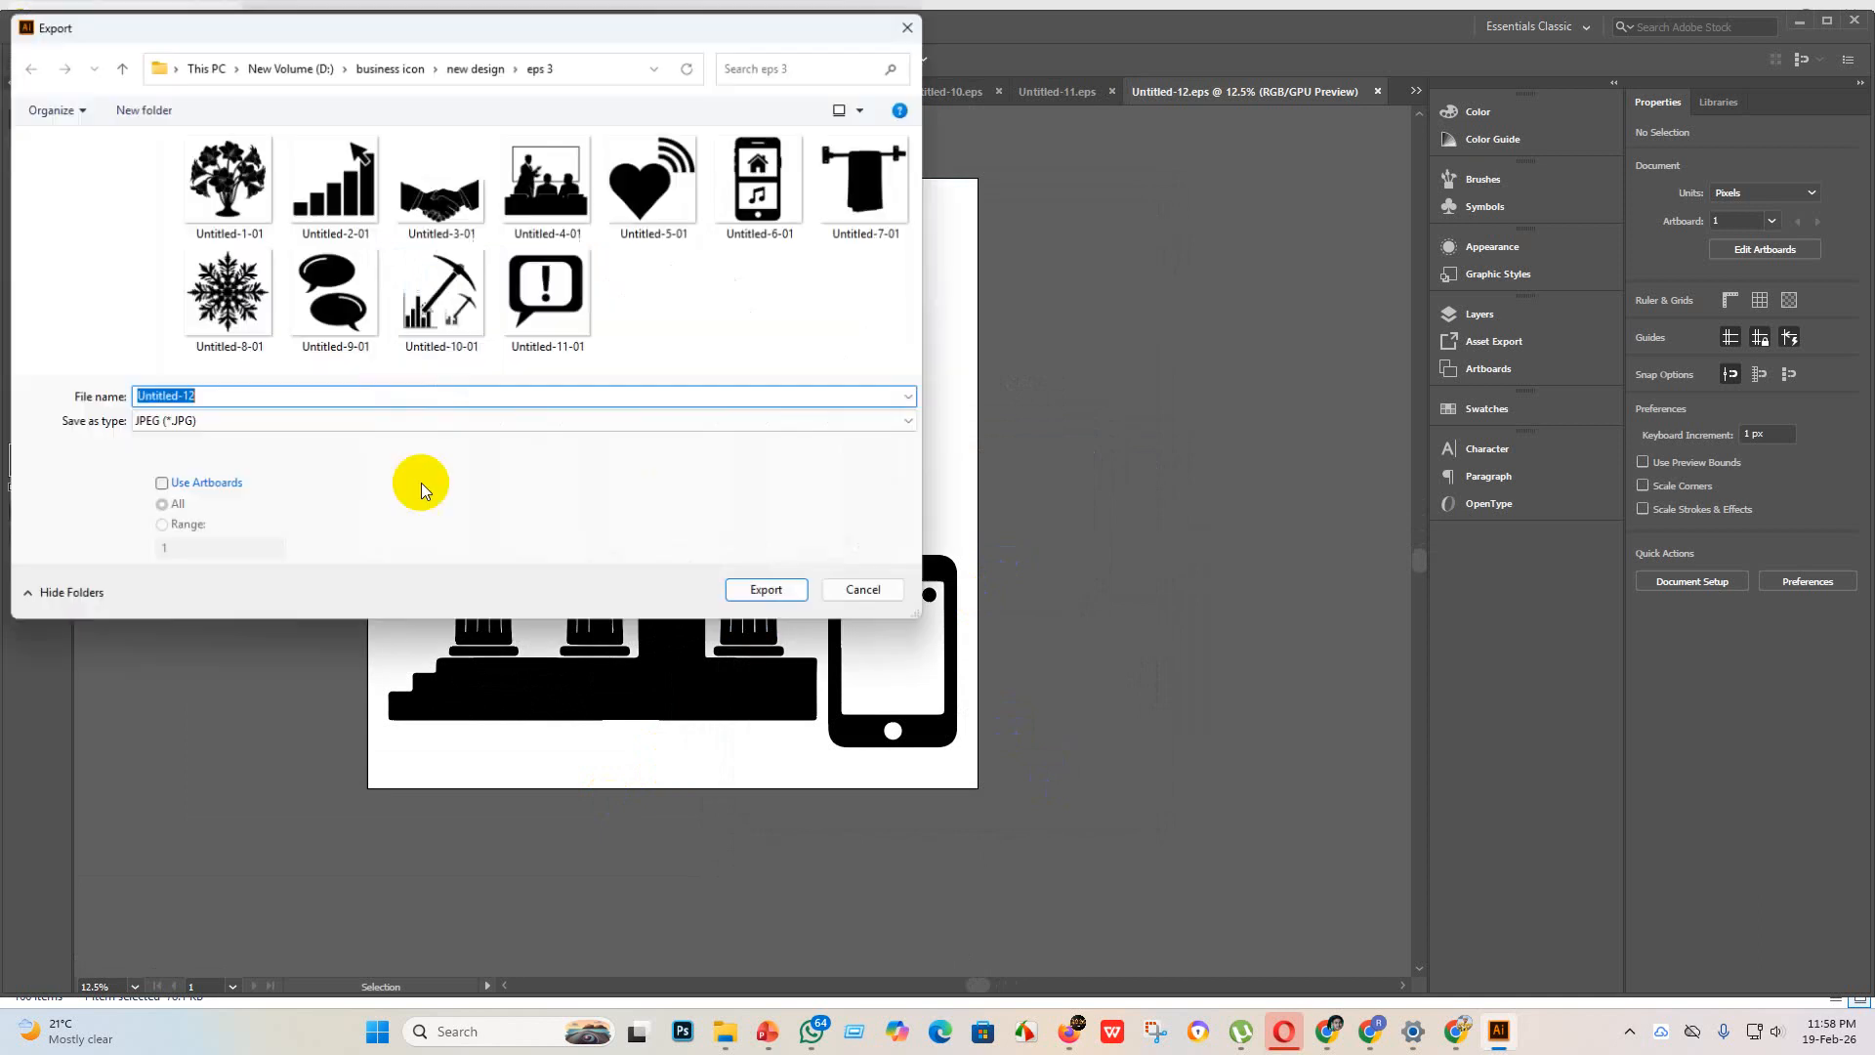
click(161, 487)
click(772, 595)
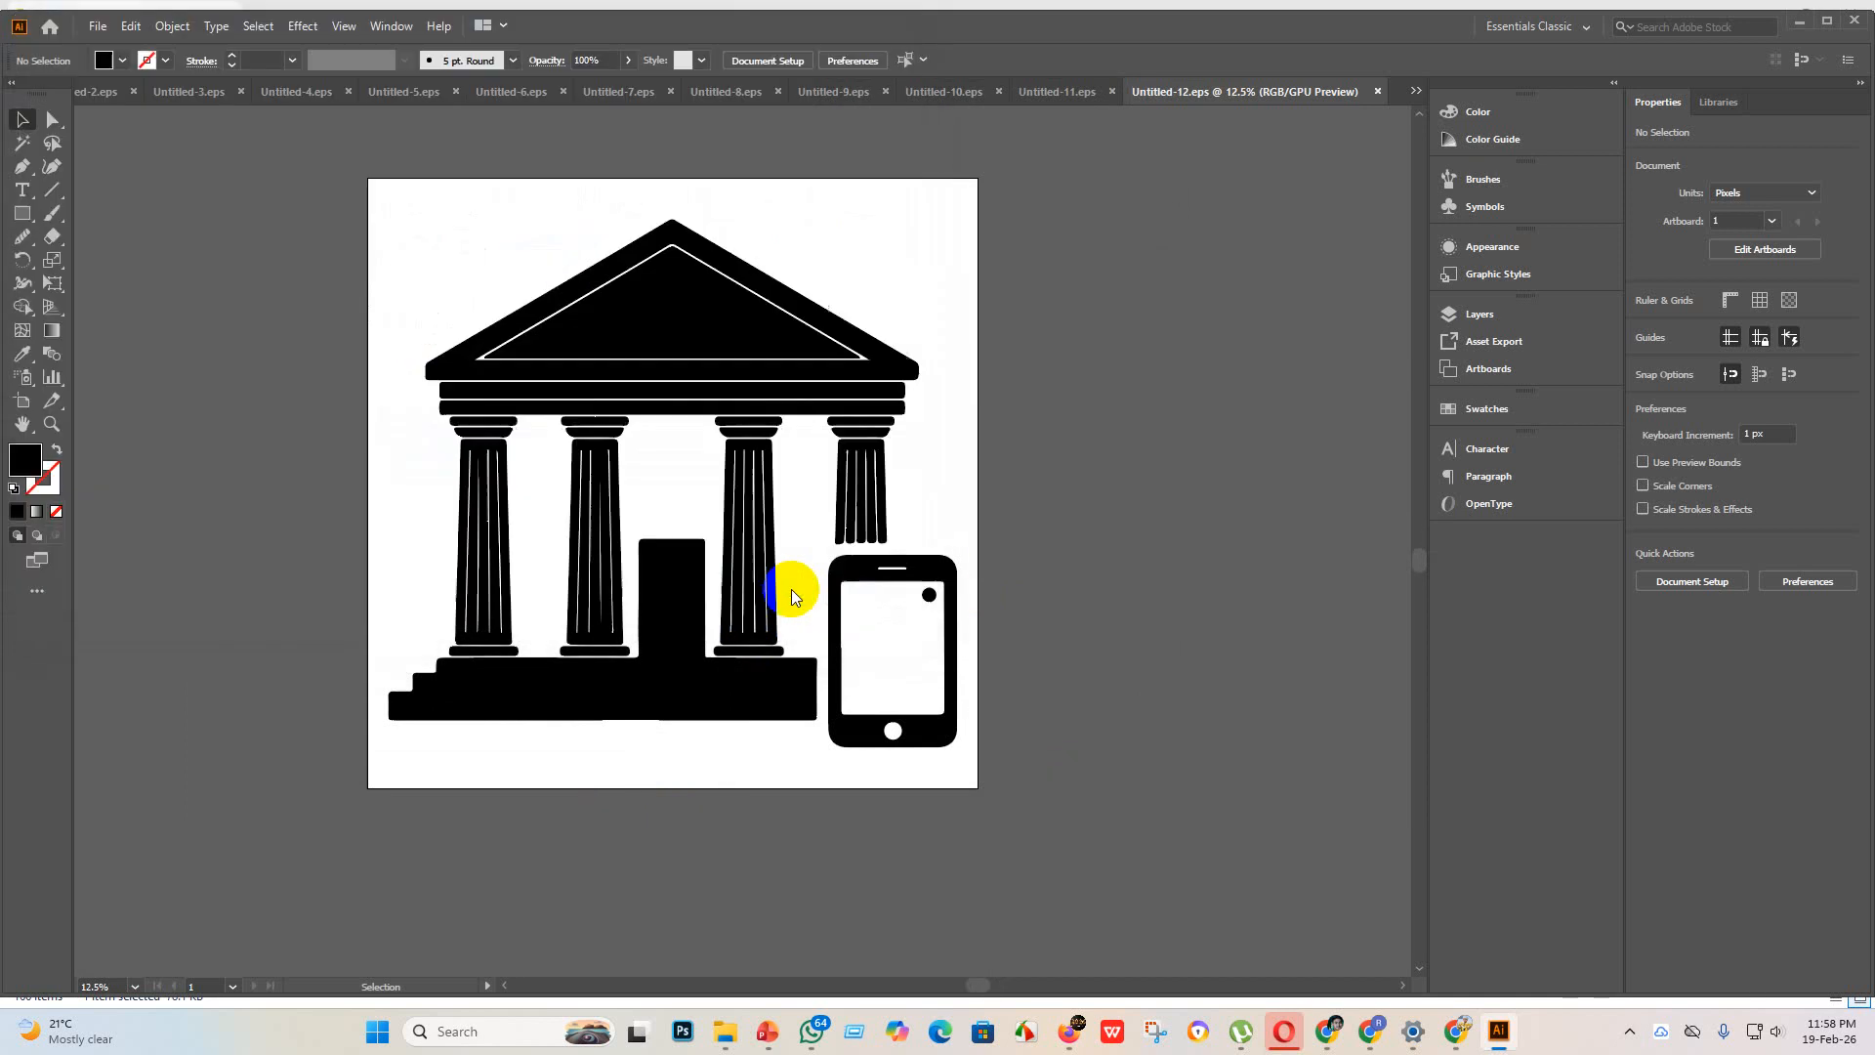
click(1027, 781)
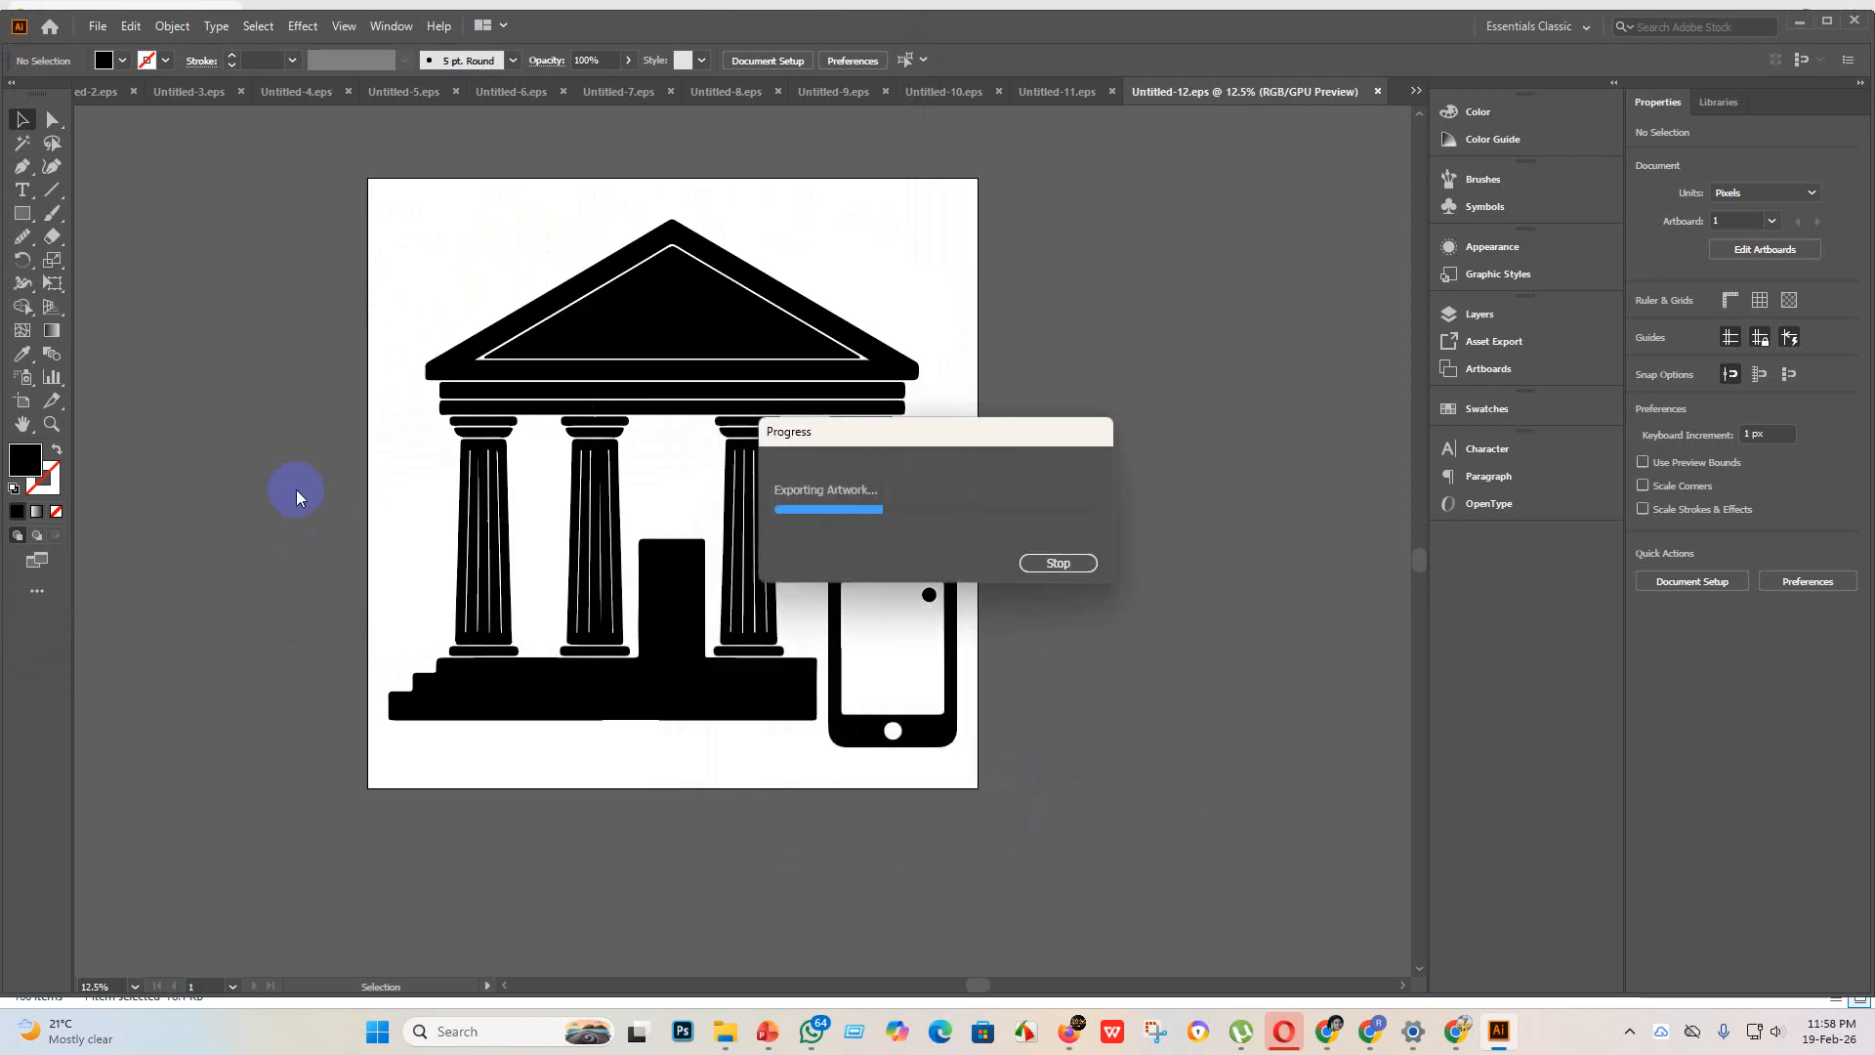
Step: Create another new blank document for the cloud icon
click(98, 26)
click(134, 49)
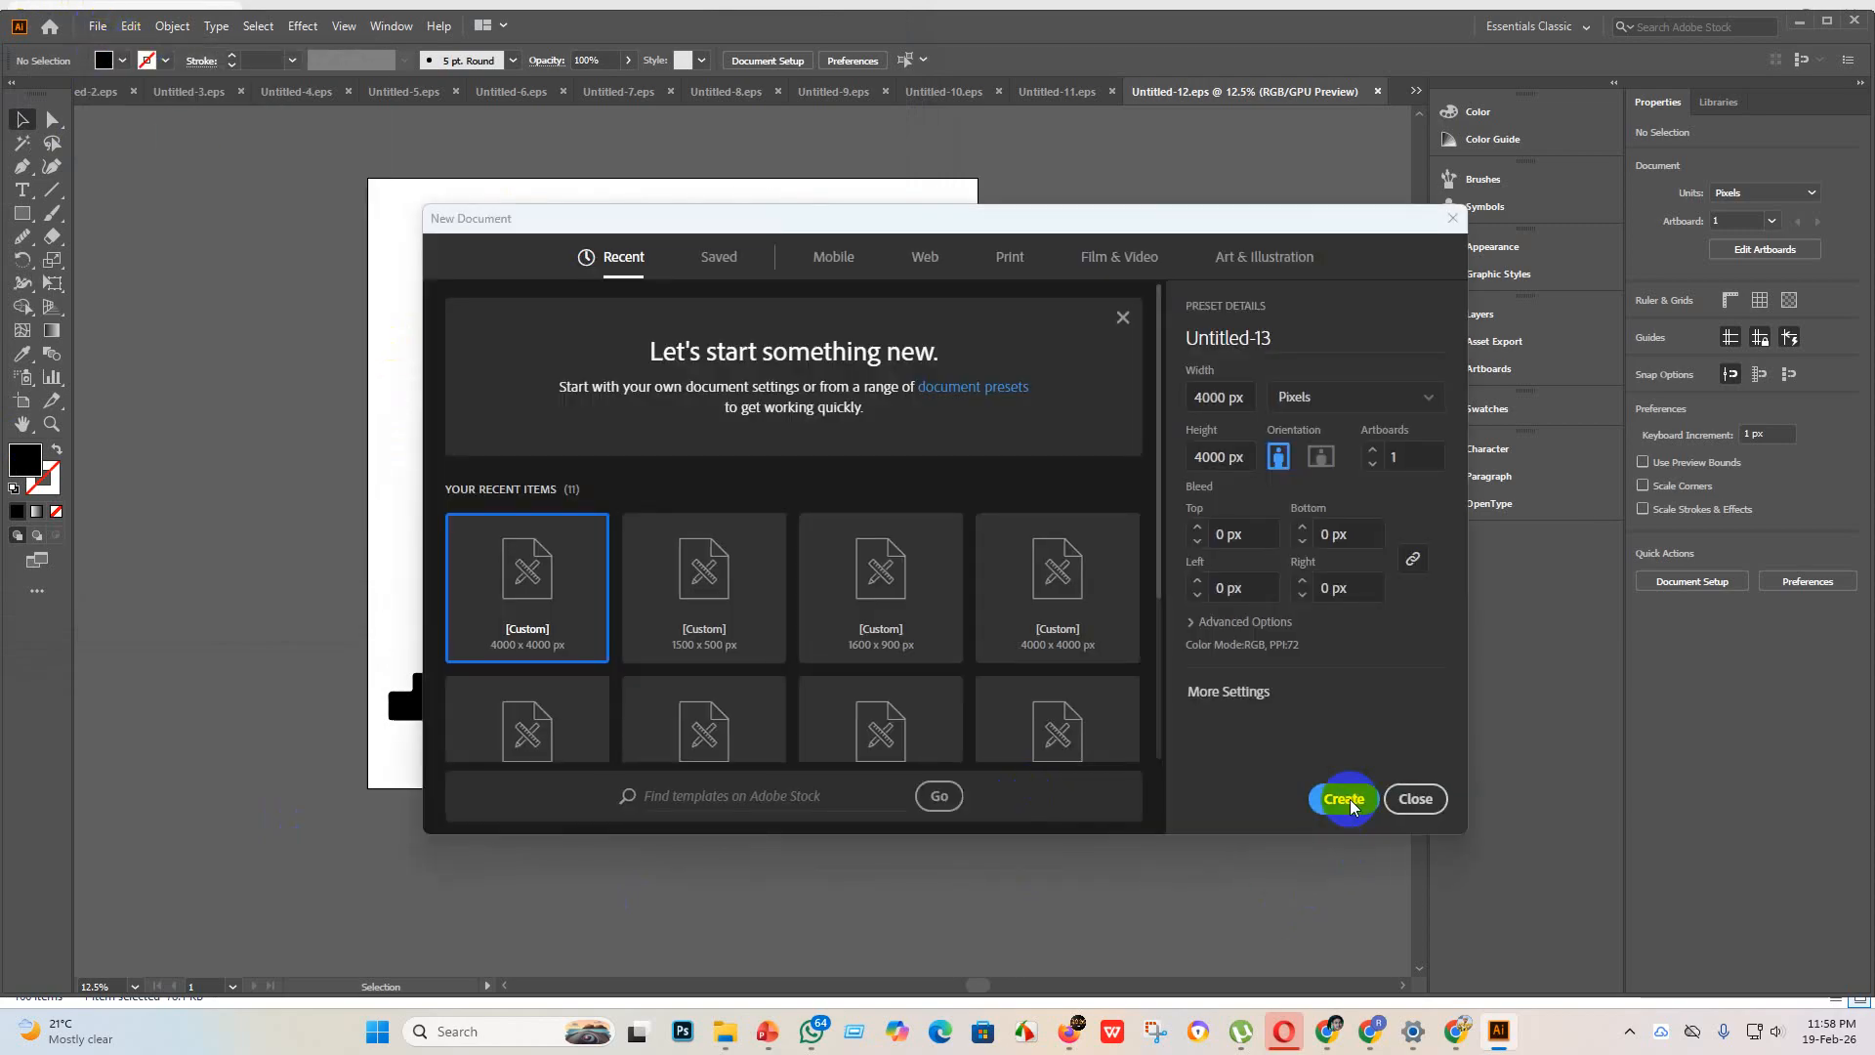
click(1345, 799)
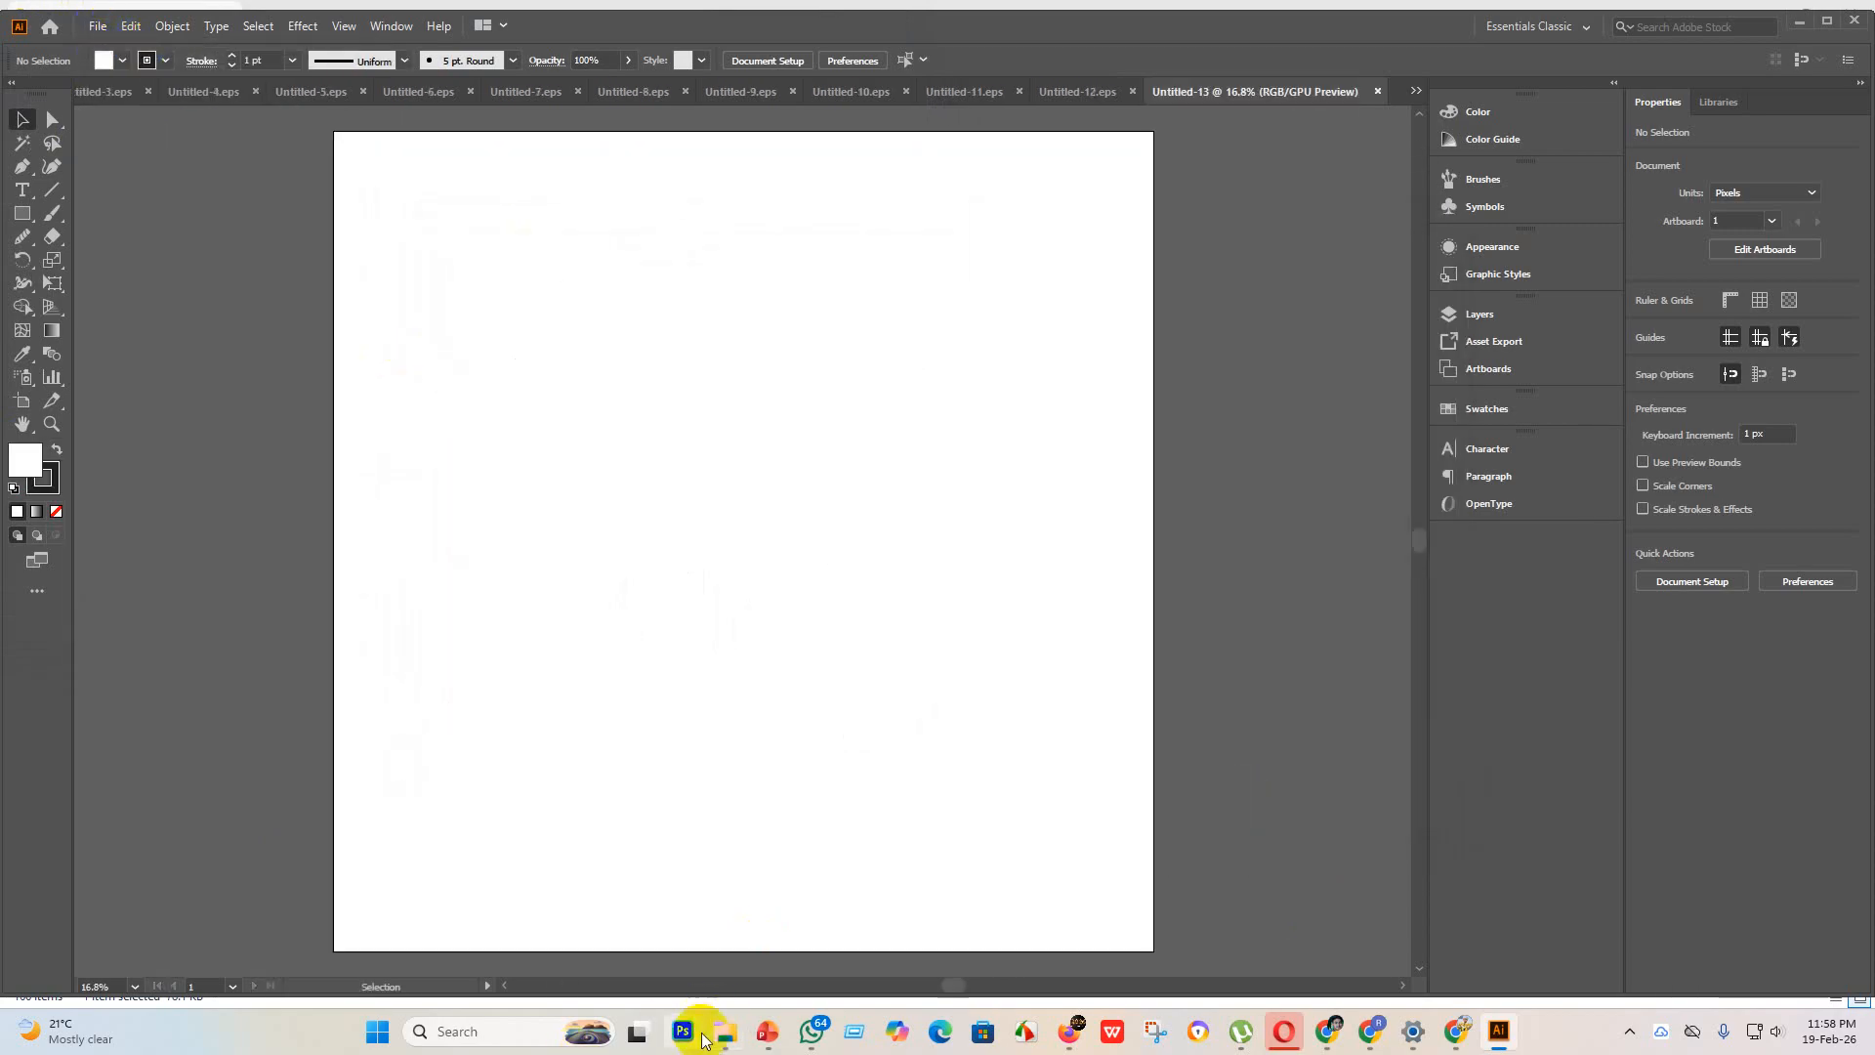
Step: Place the cloud image with square, circle and triangle from the new design folder, enlarge it to about 3831 x 3831 px and embed it
mouse_move(720, 1027)
click(732, 928)
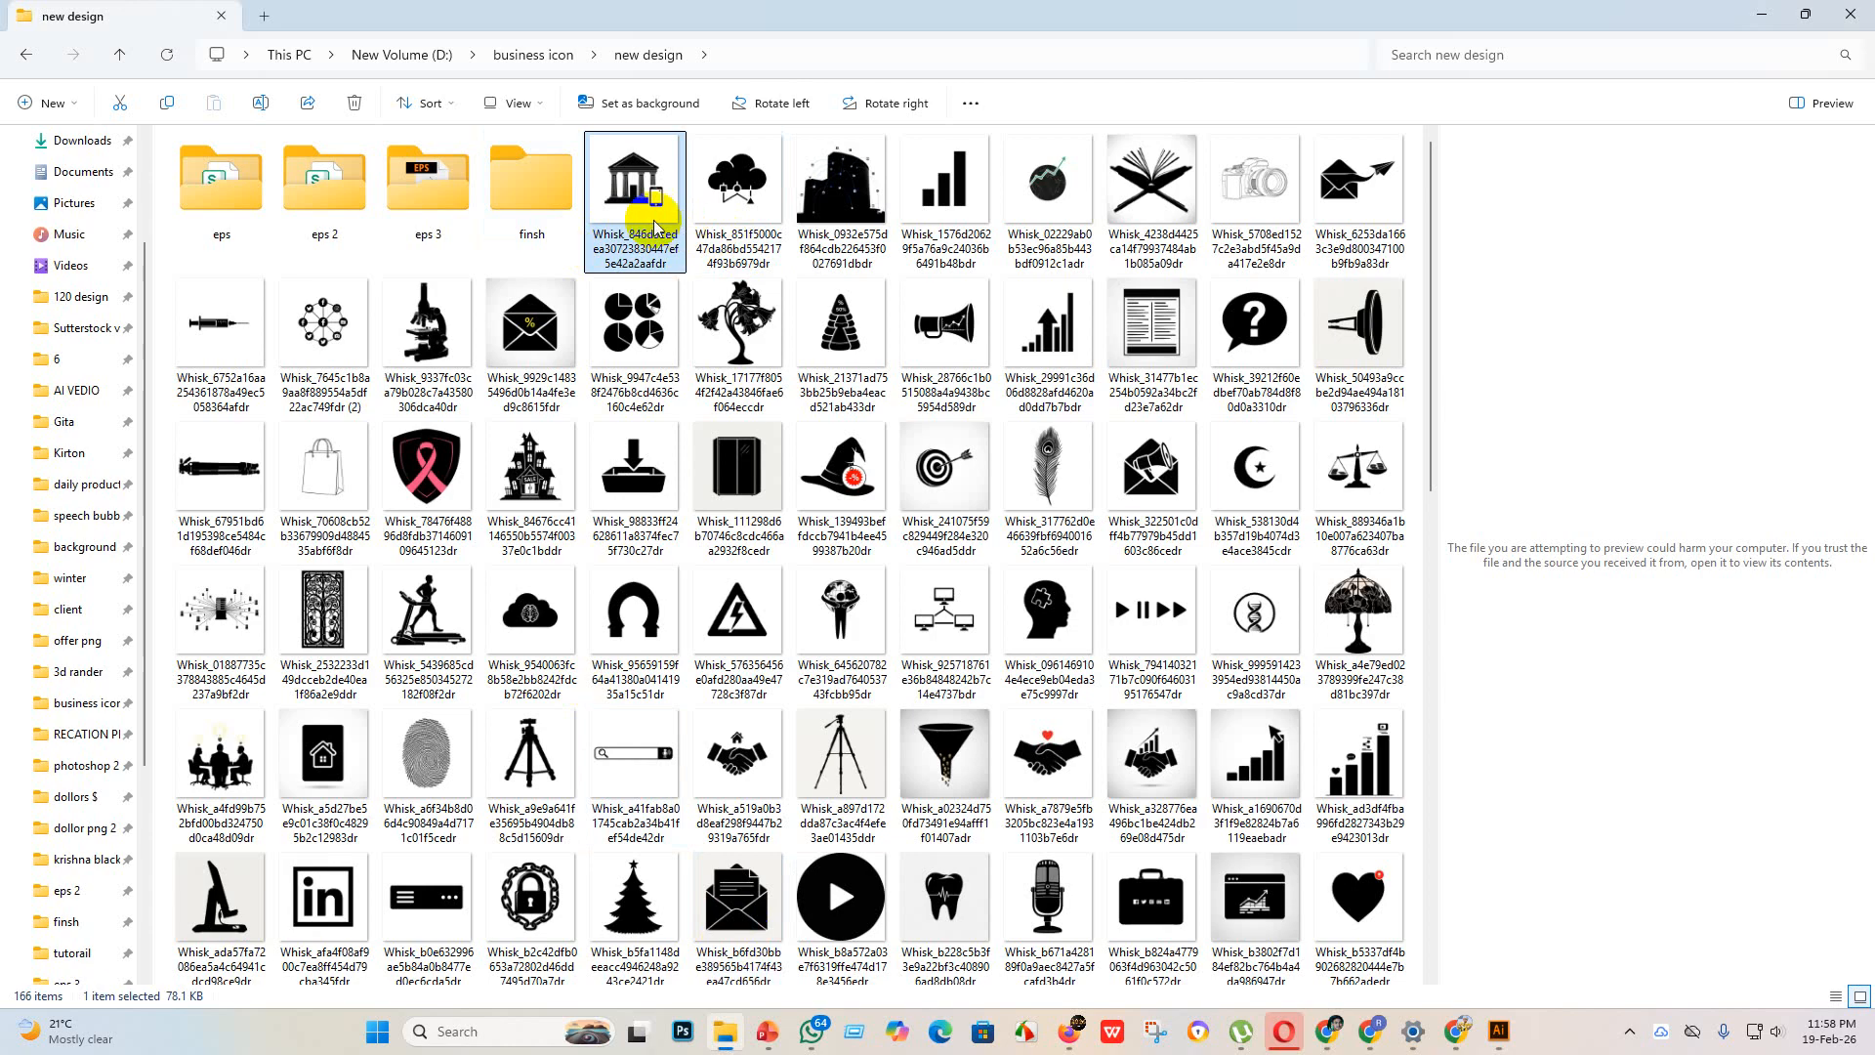
drag(654, 226, 1067, 1019)
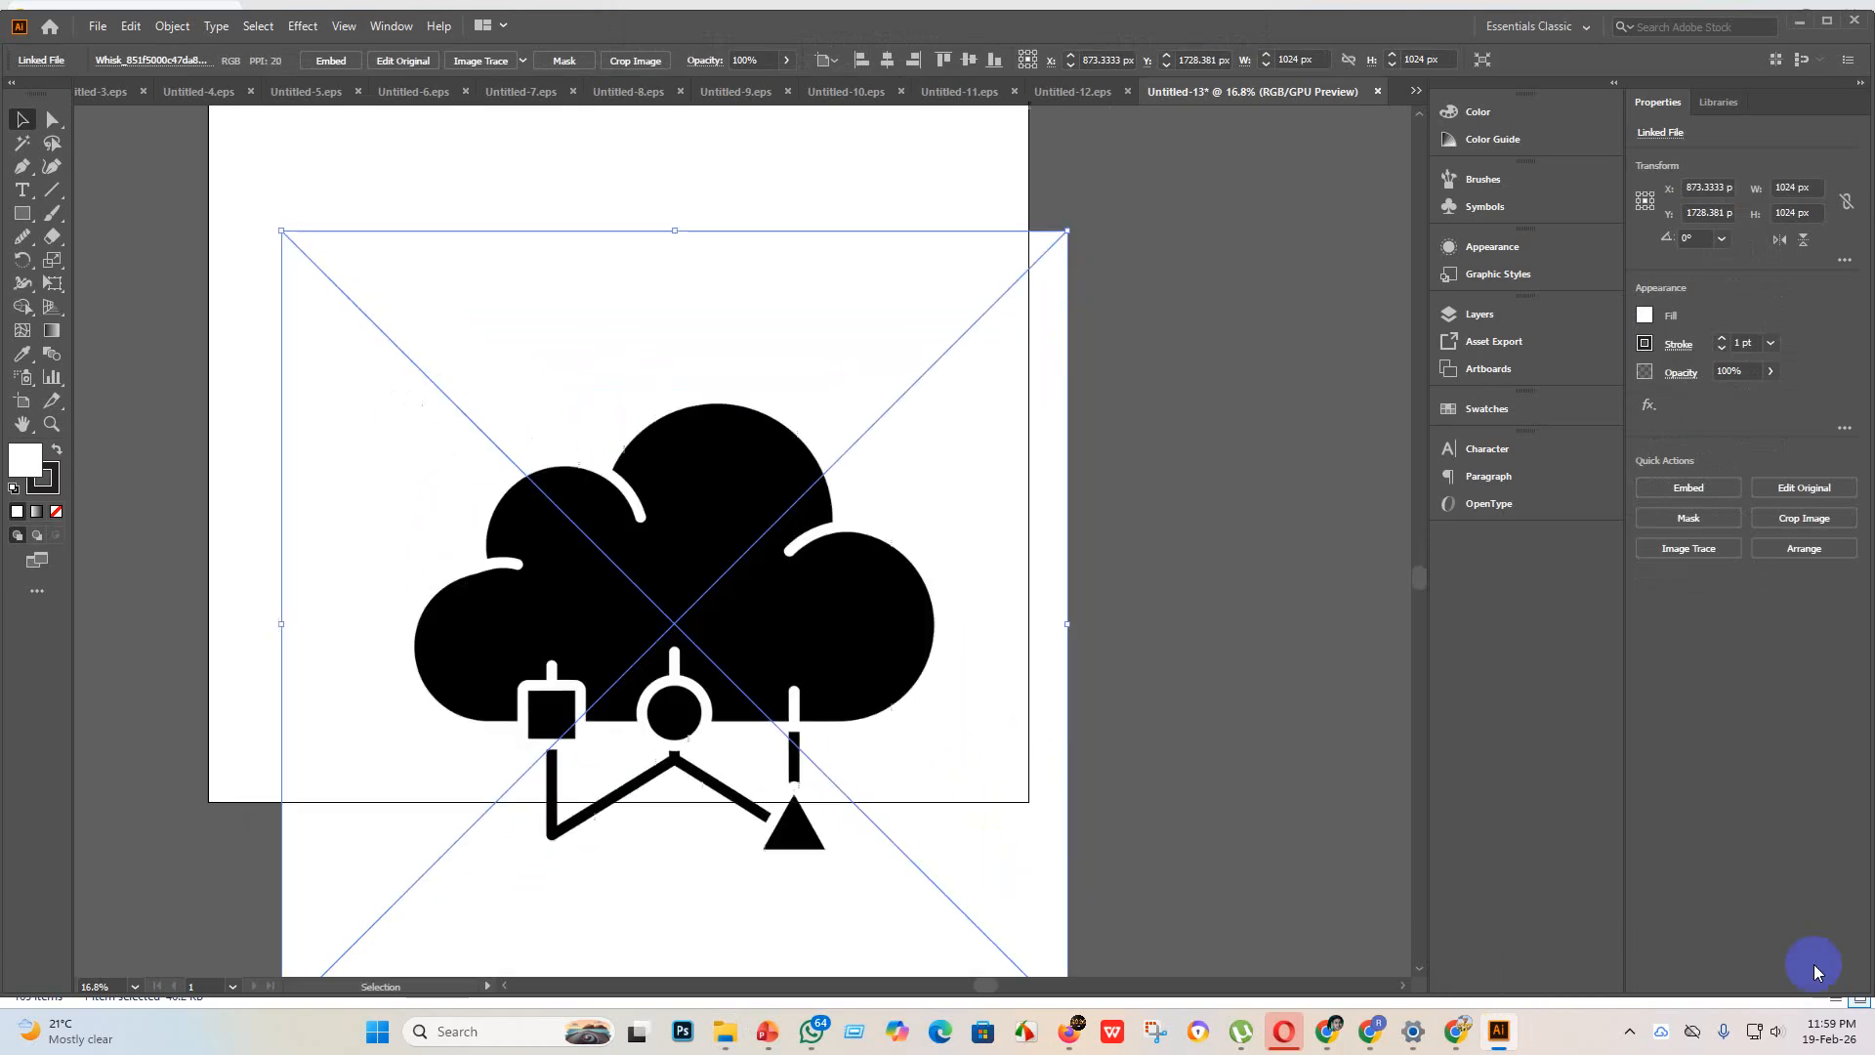
click(331, 60)
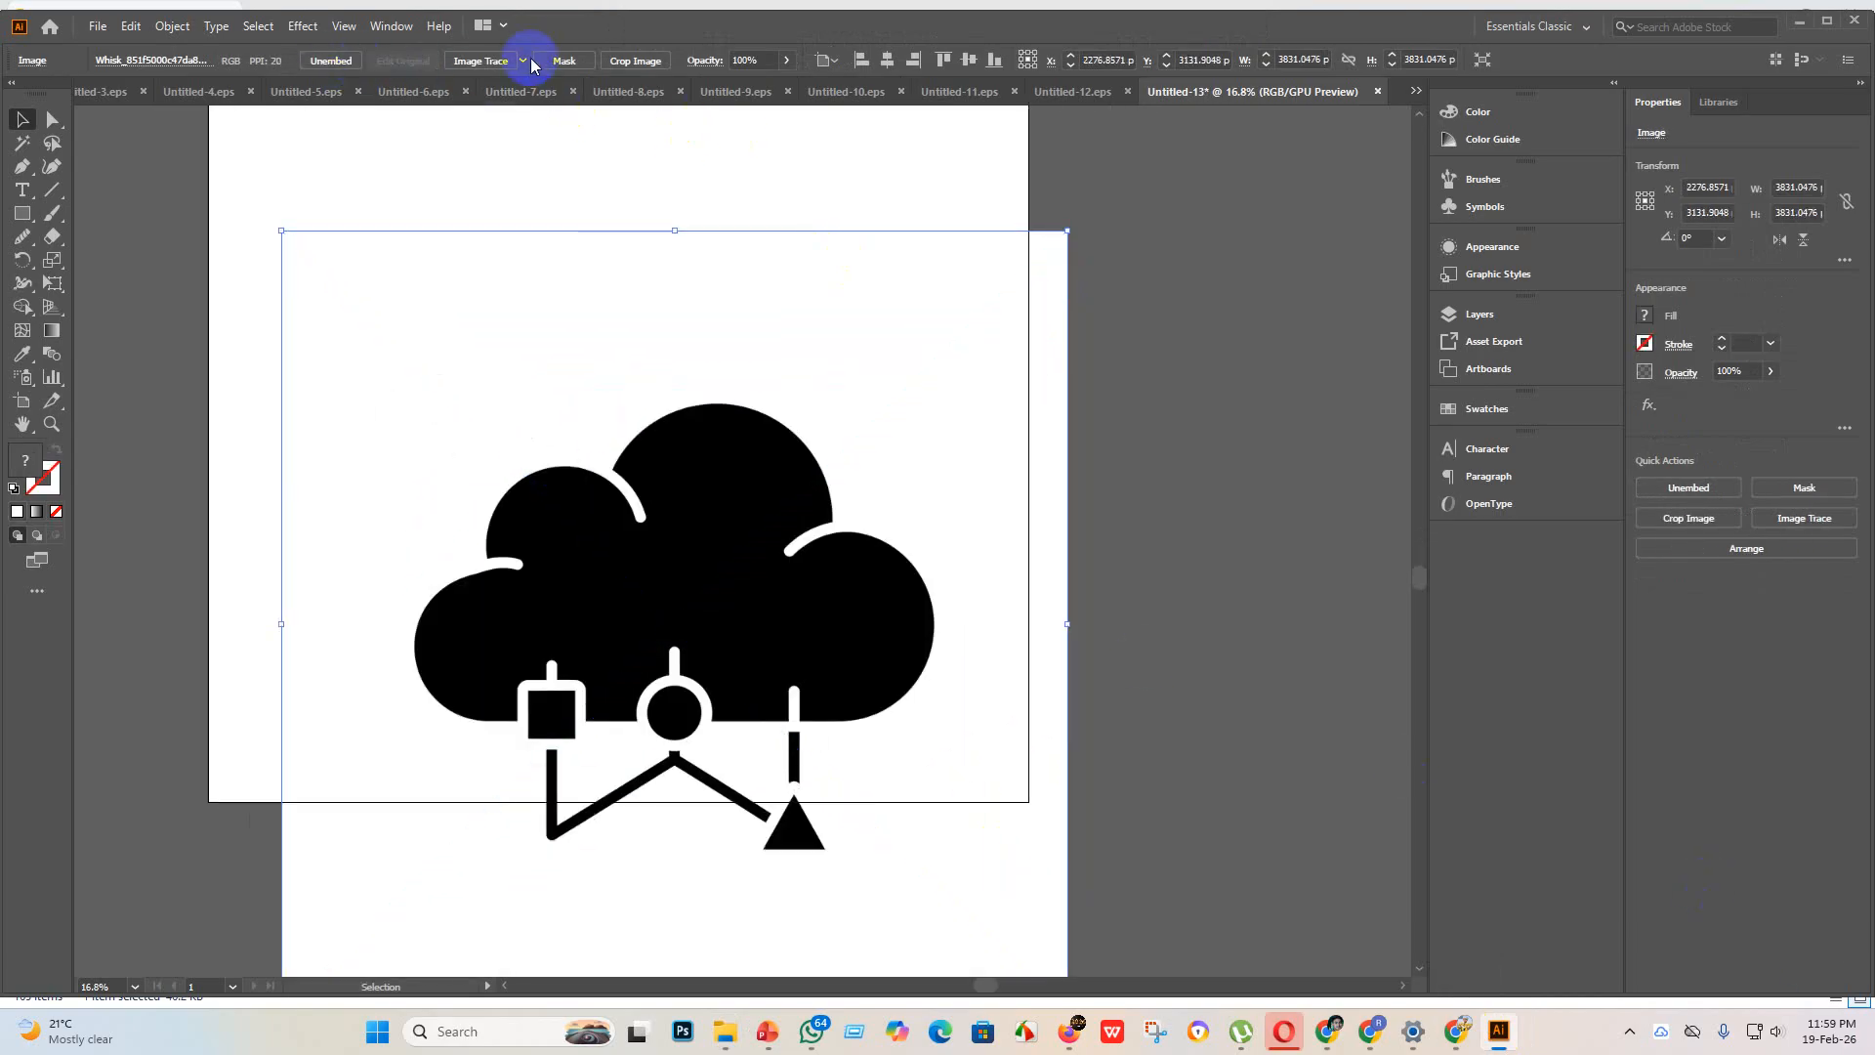
Step: Trace the cloud image with the Silhouettes preset, expand it and centre it horizontally and vertically on the artboard
click(524, 60)
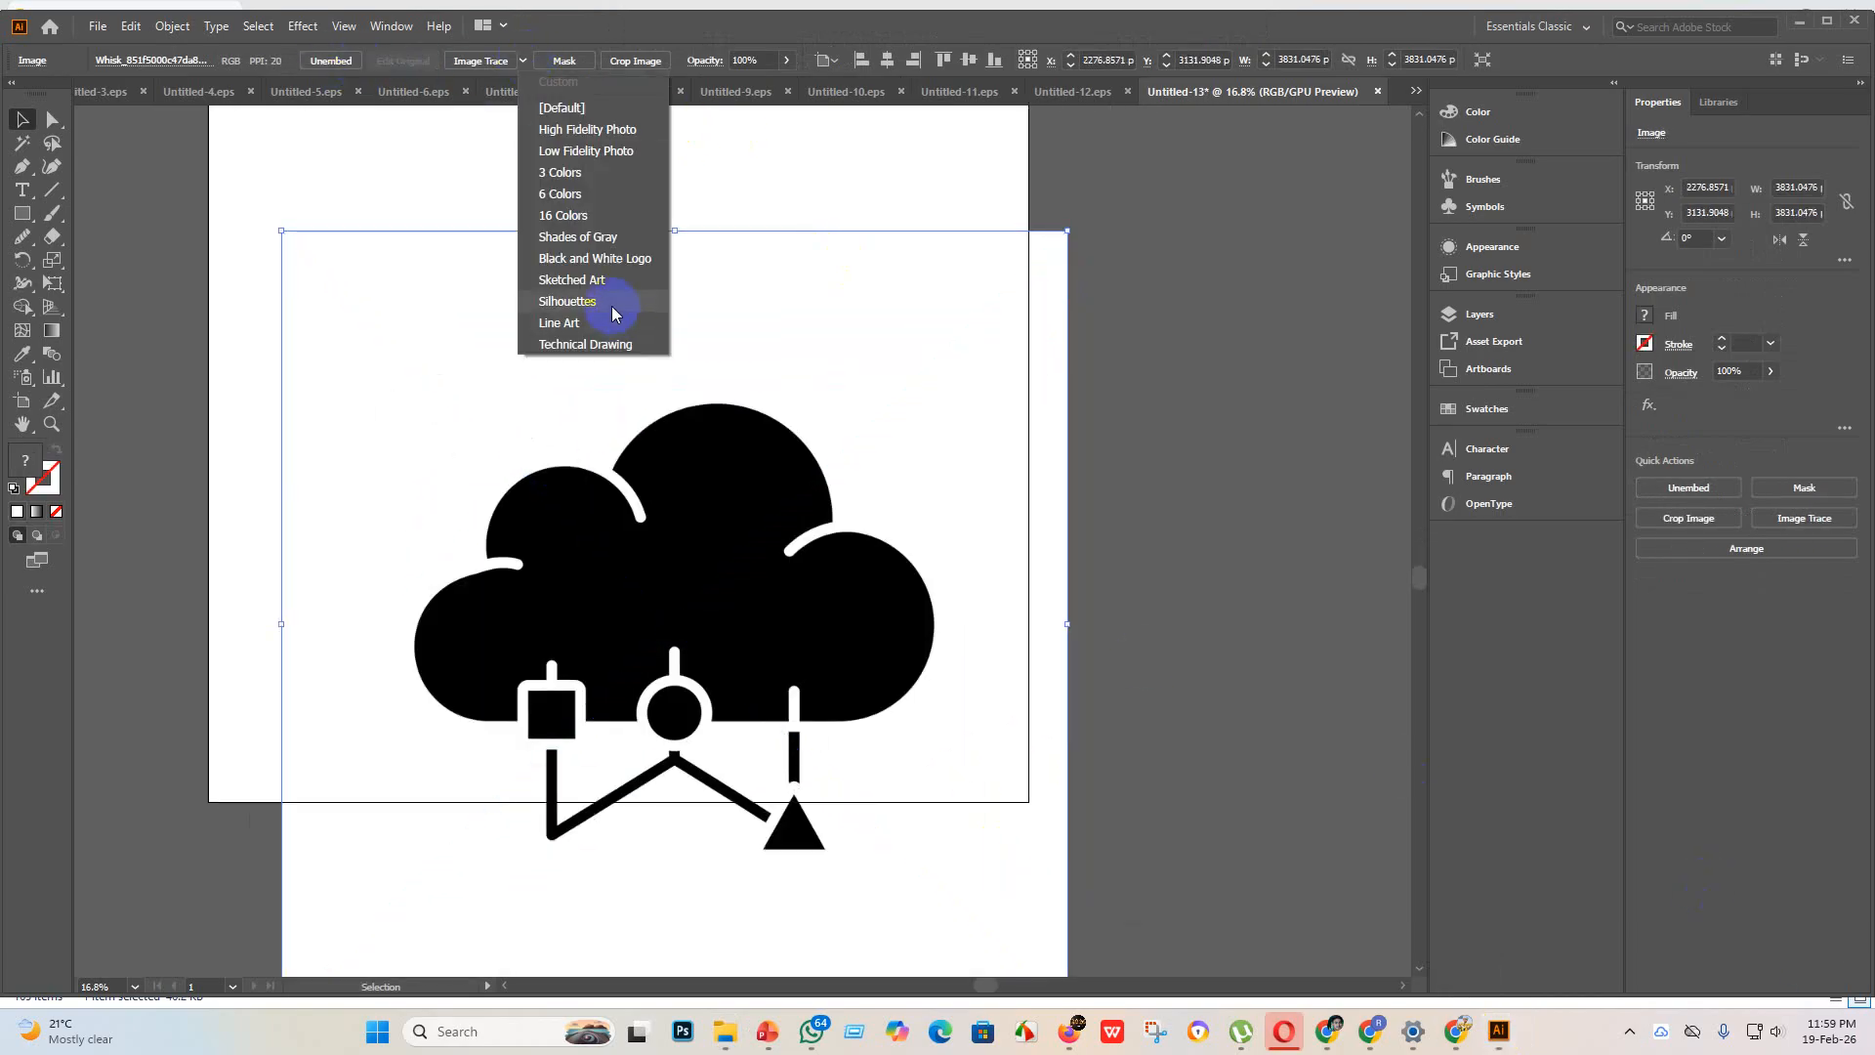
click(611, 306)
click(491, 61)
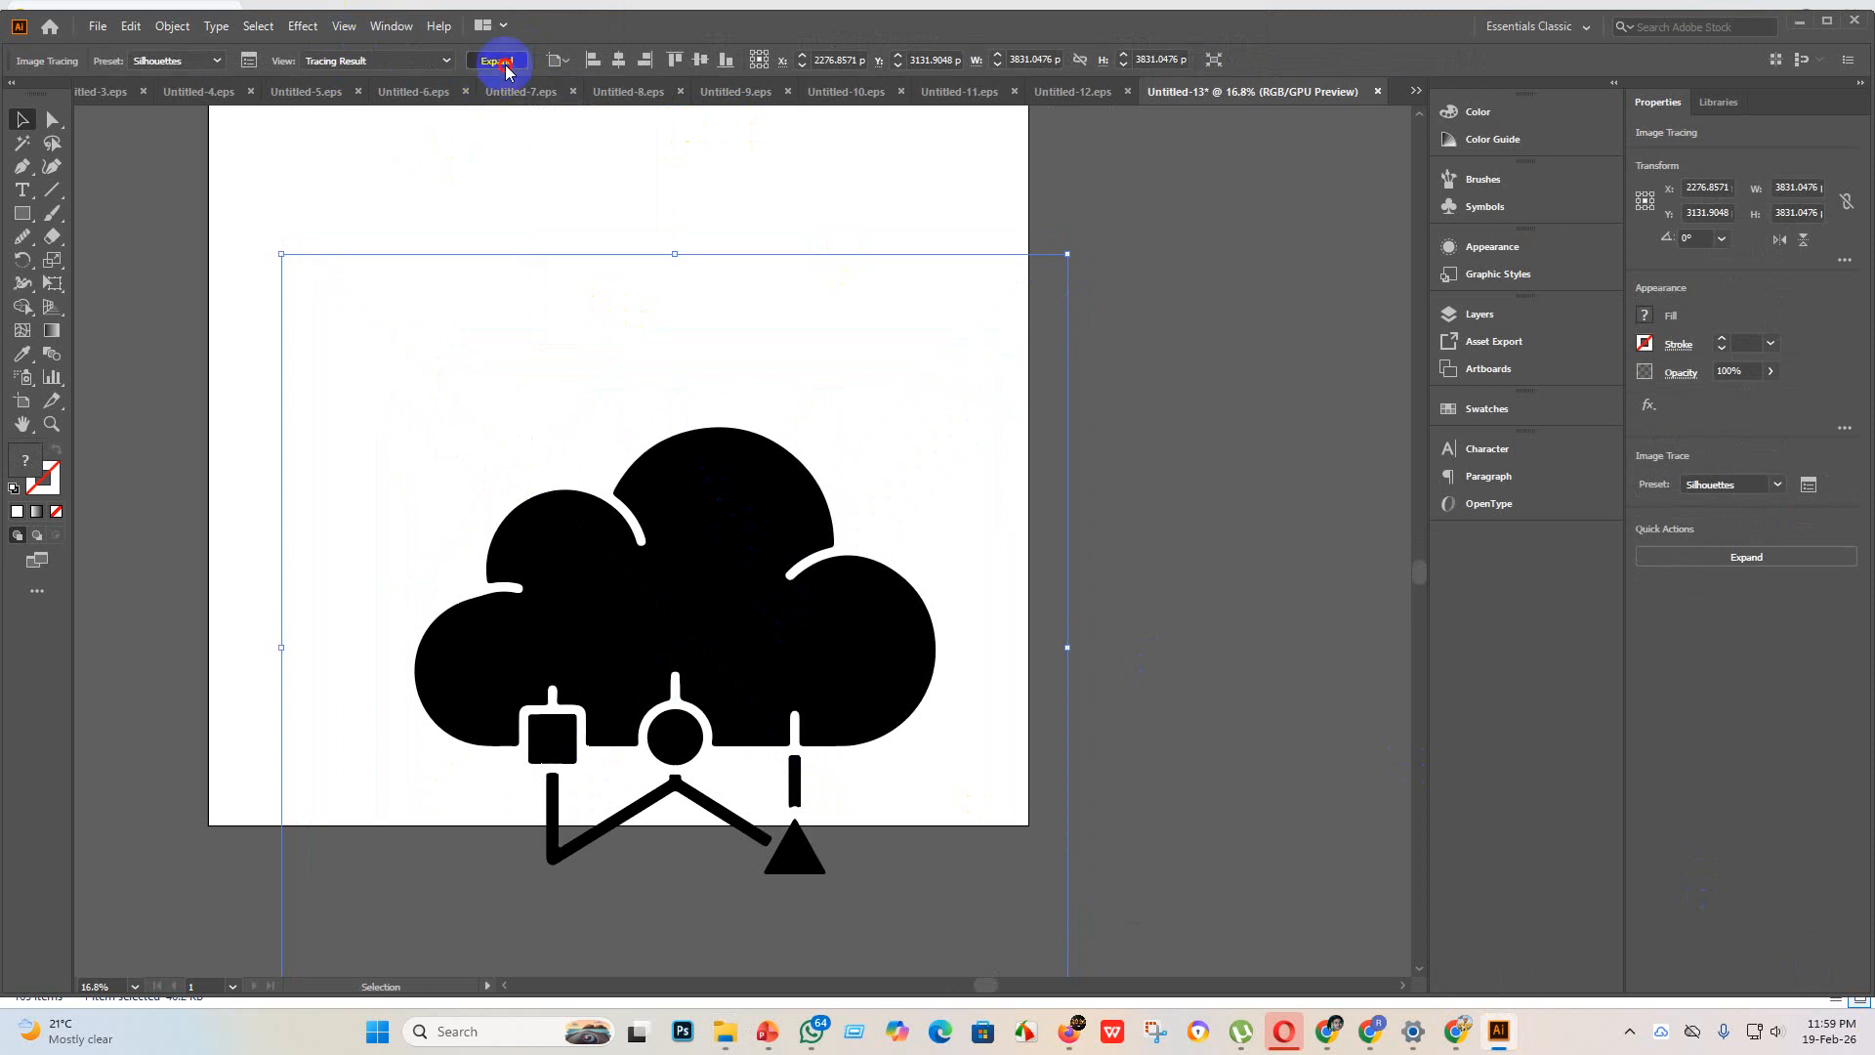
click(834, 61)
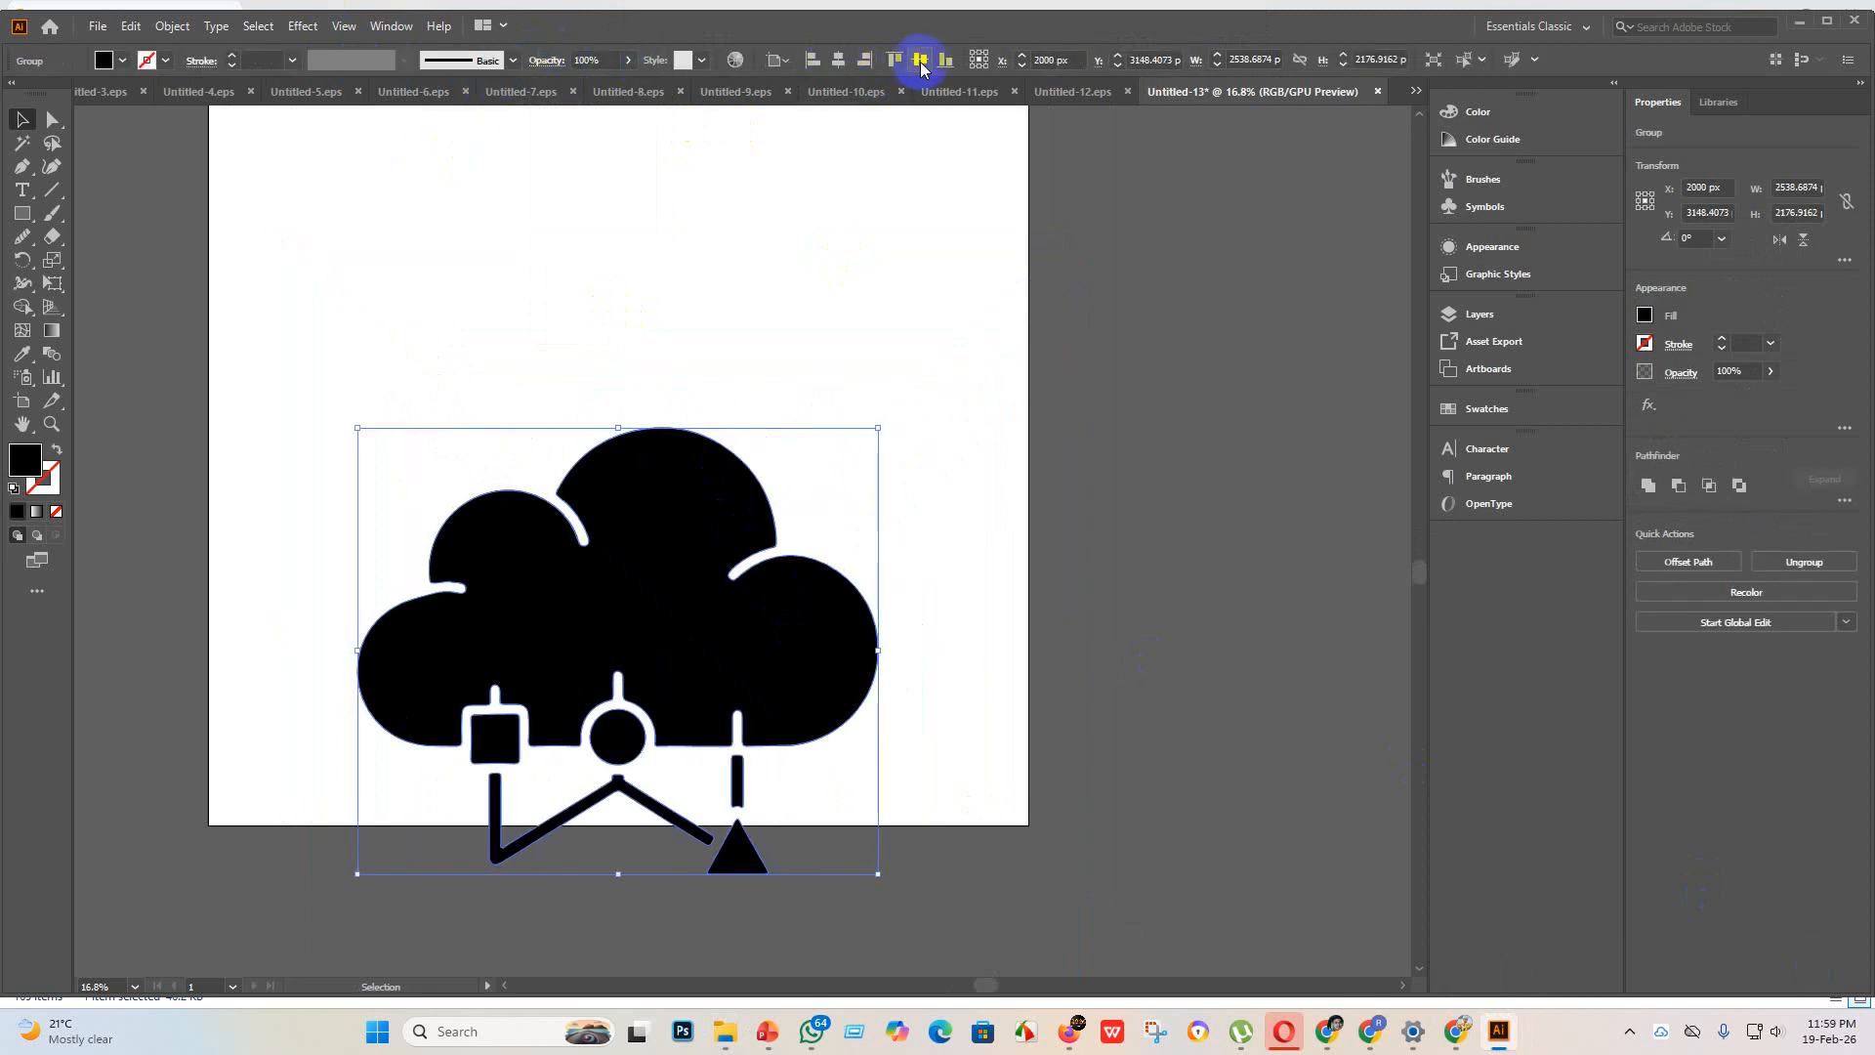
click(919, 61)
scroll(893, 488, up, 2)
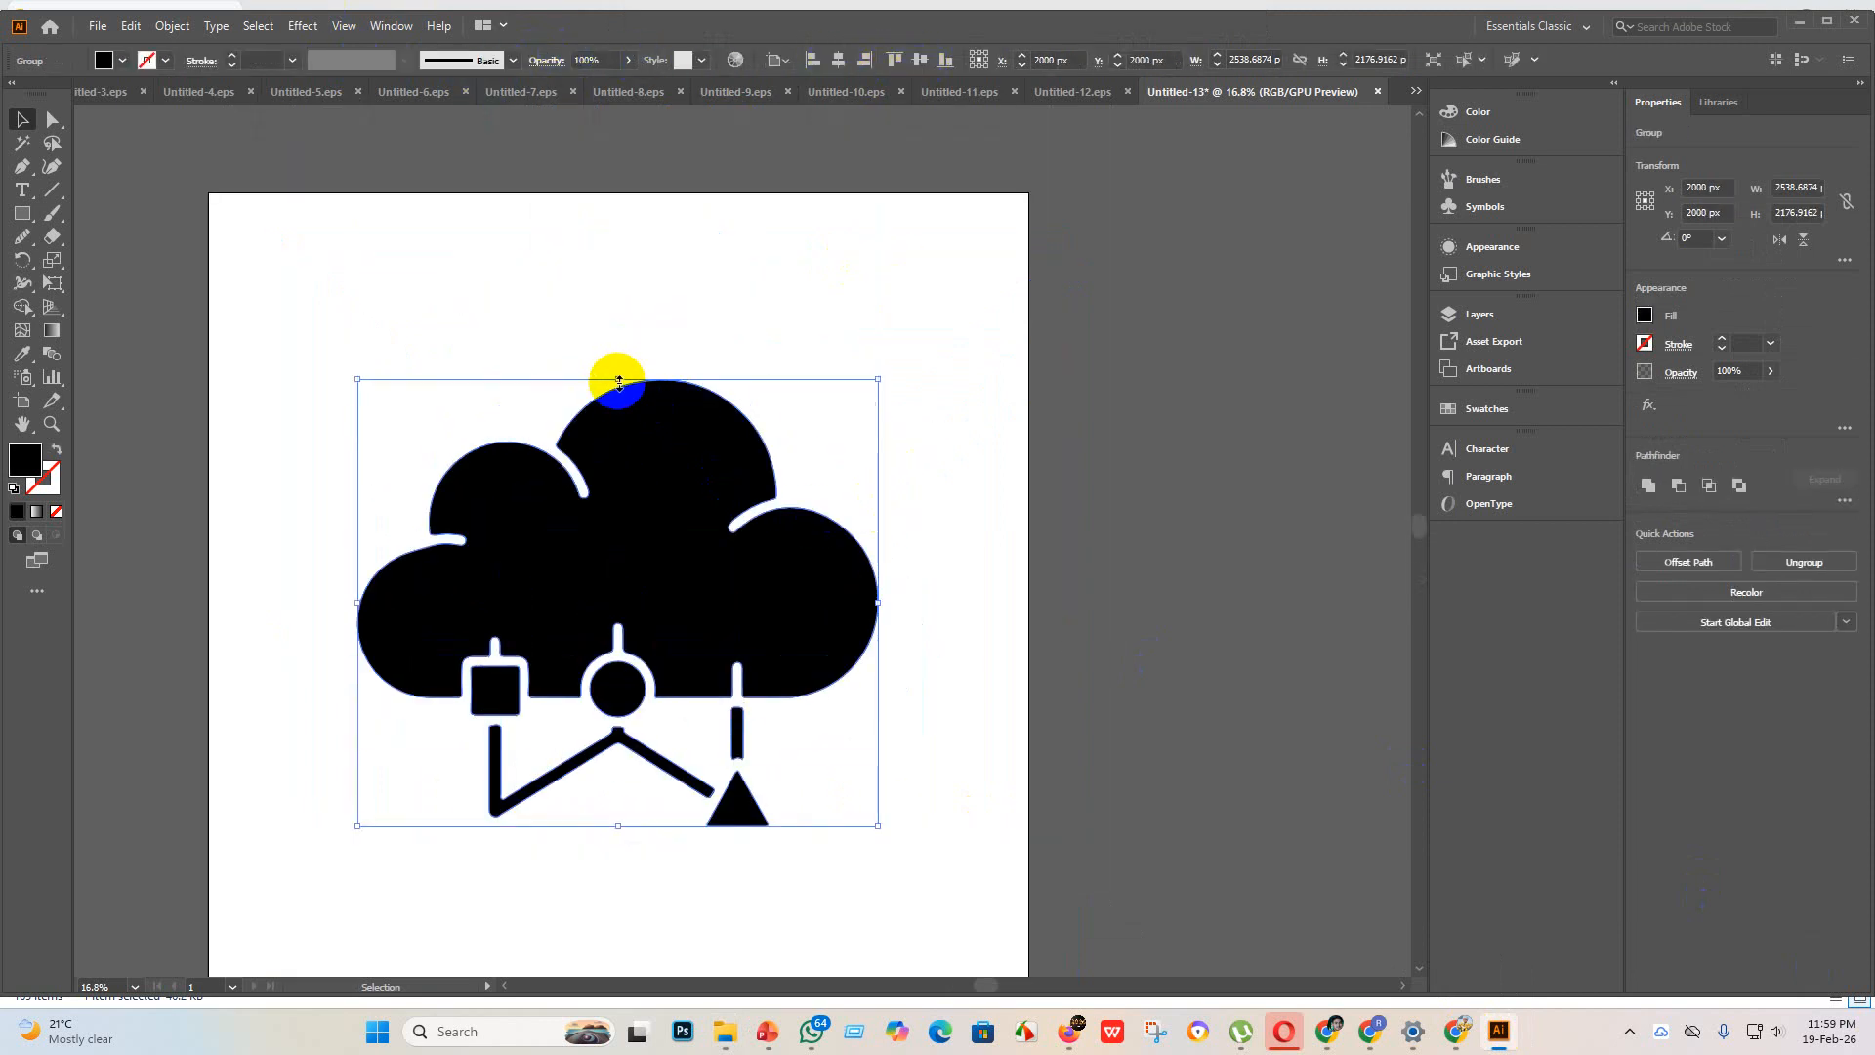
Step: Enlarge the cloud artwork proportionally to about 3663 x 3141 px and centre it vertically on the artboard
mouse_move(619, 383)
mouse_down()
mouse_move(649, 168)
mouse_move(625, 119)
mouse_move(619, 407)
mouse_move(644, 557)
mouse_up()
scroll(658, 528, down, 4)
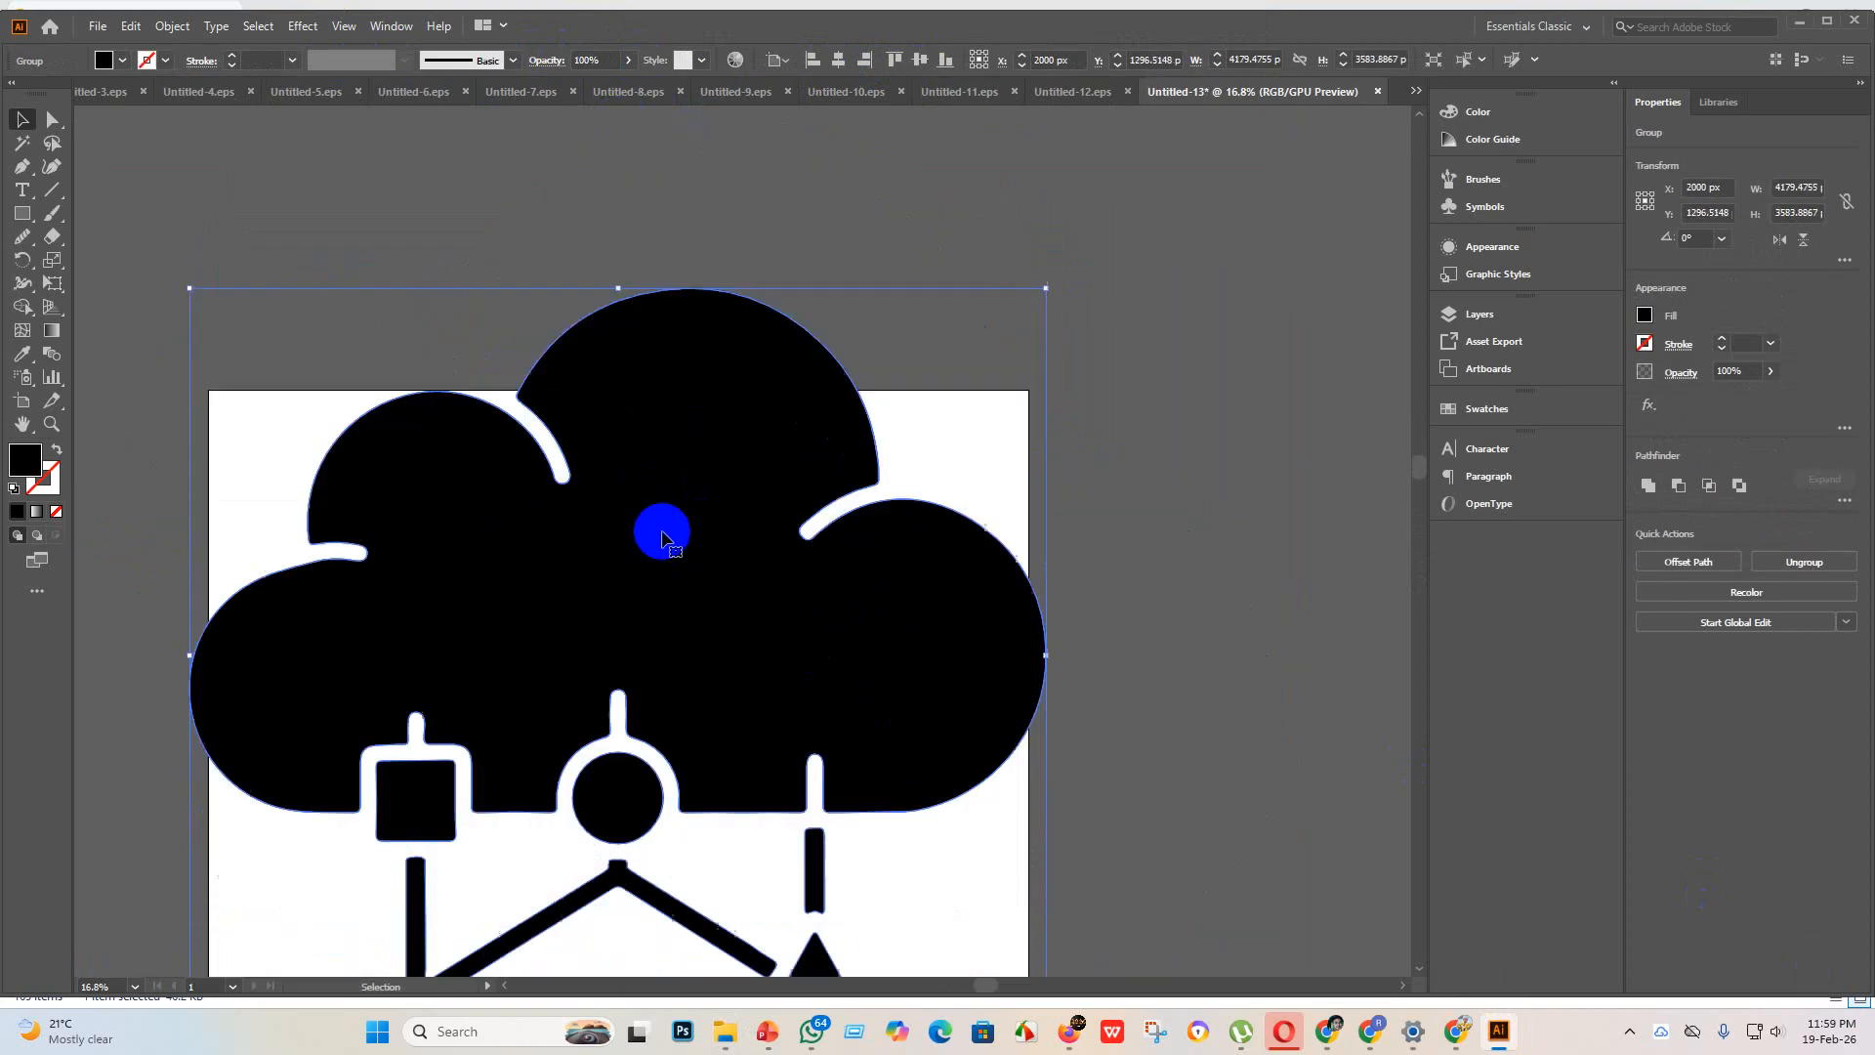
drag(623, 265, 618, 355)
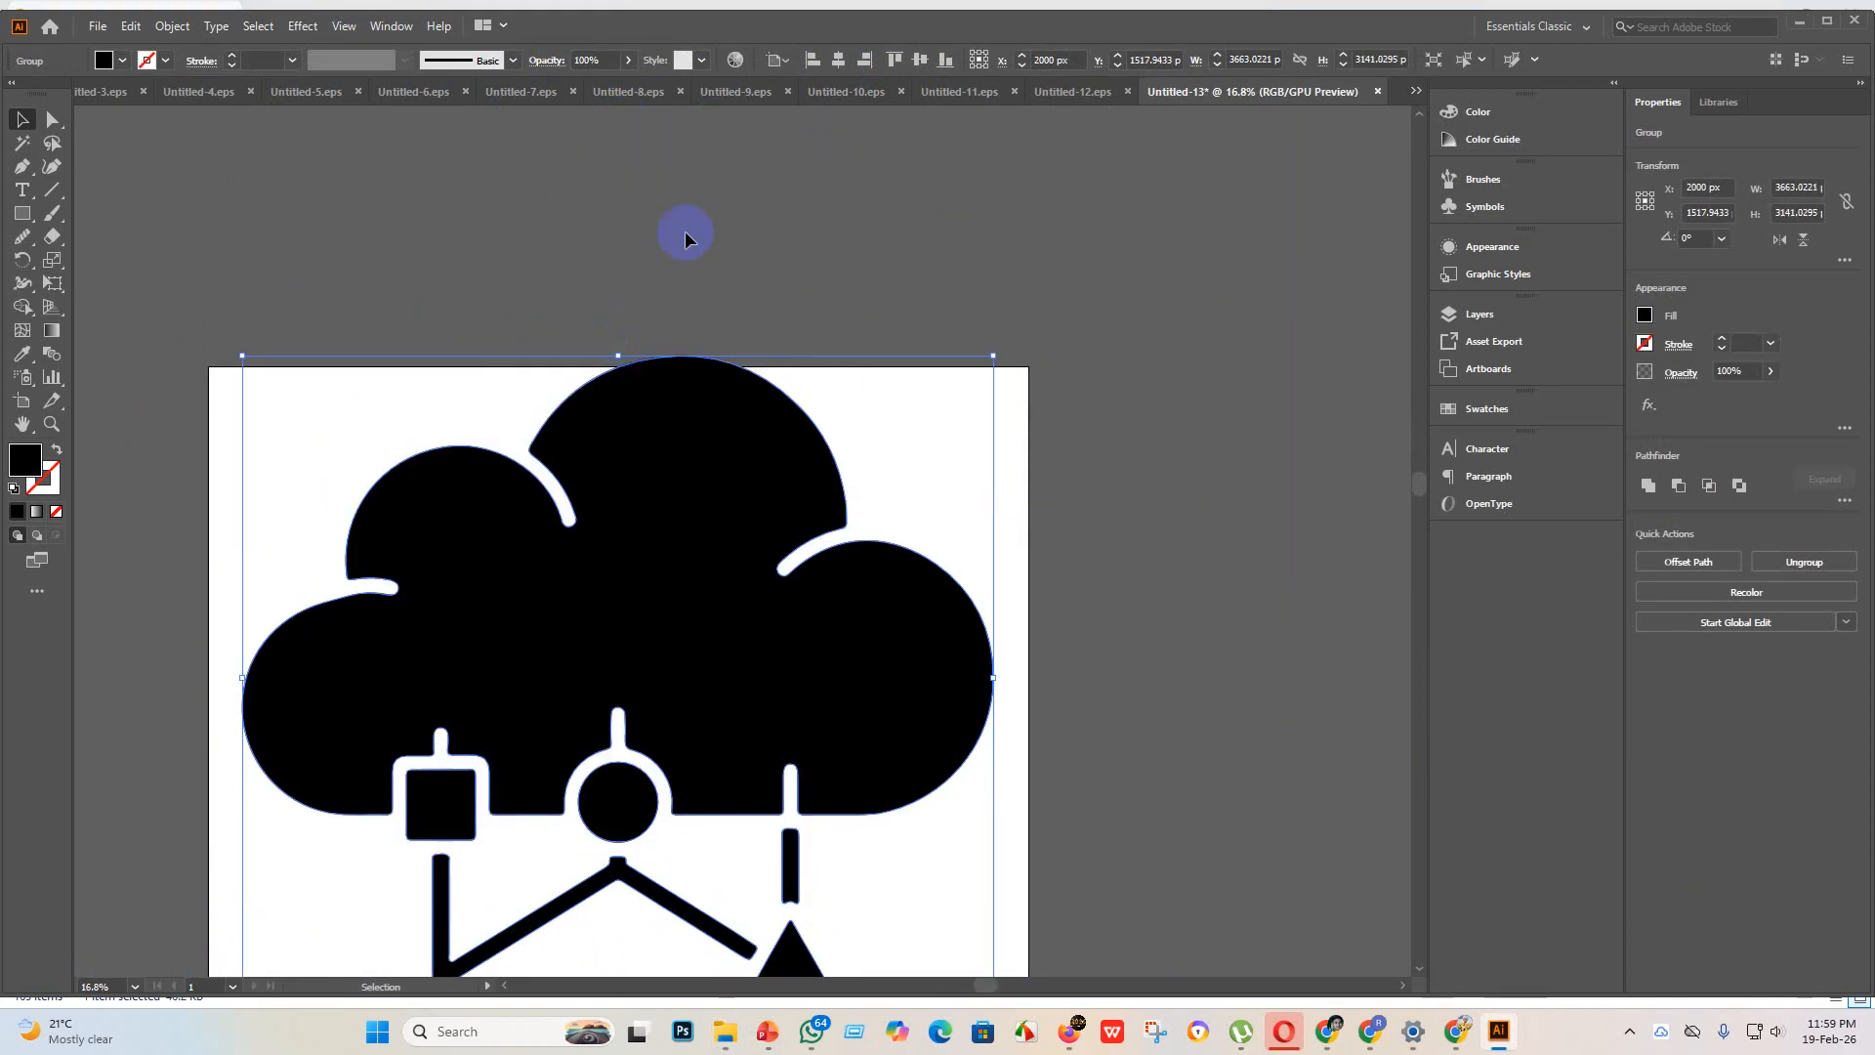
click(922, 61)
scroll(754, 562, down, 3)
click(786, 804)
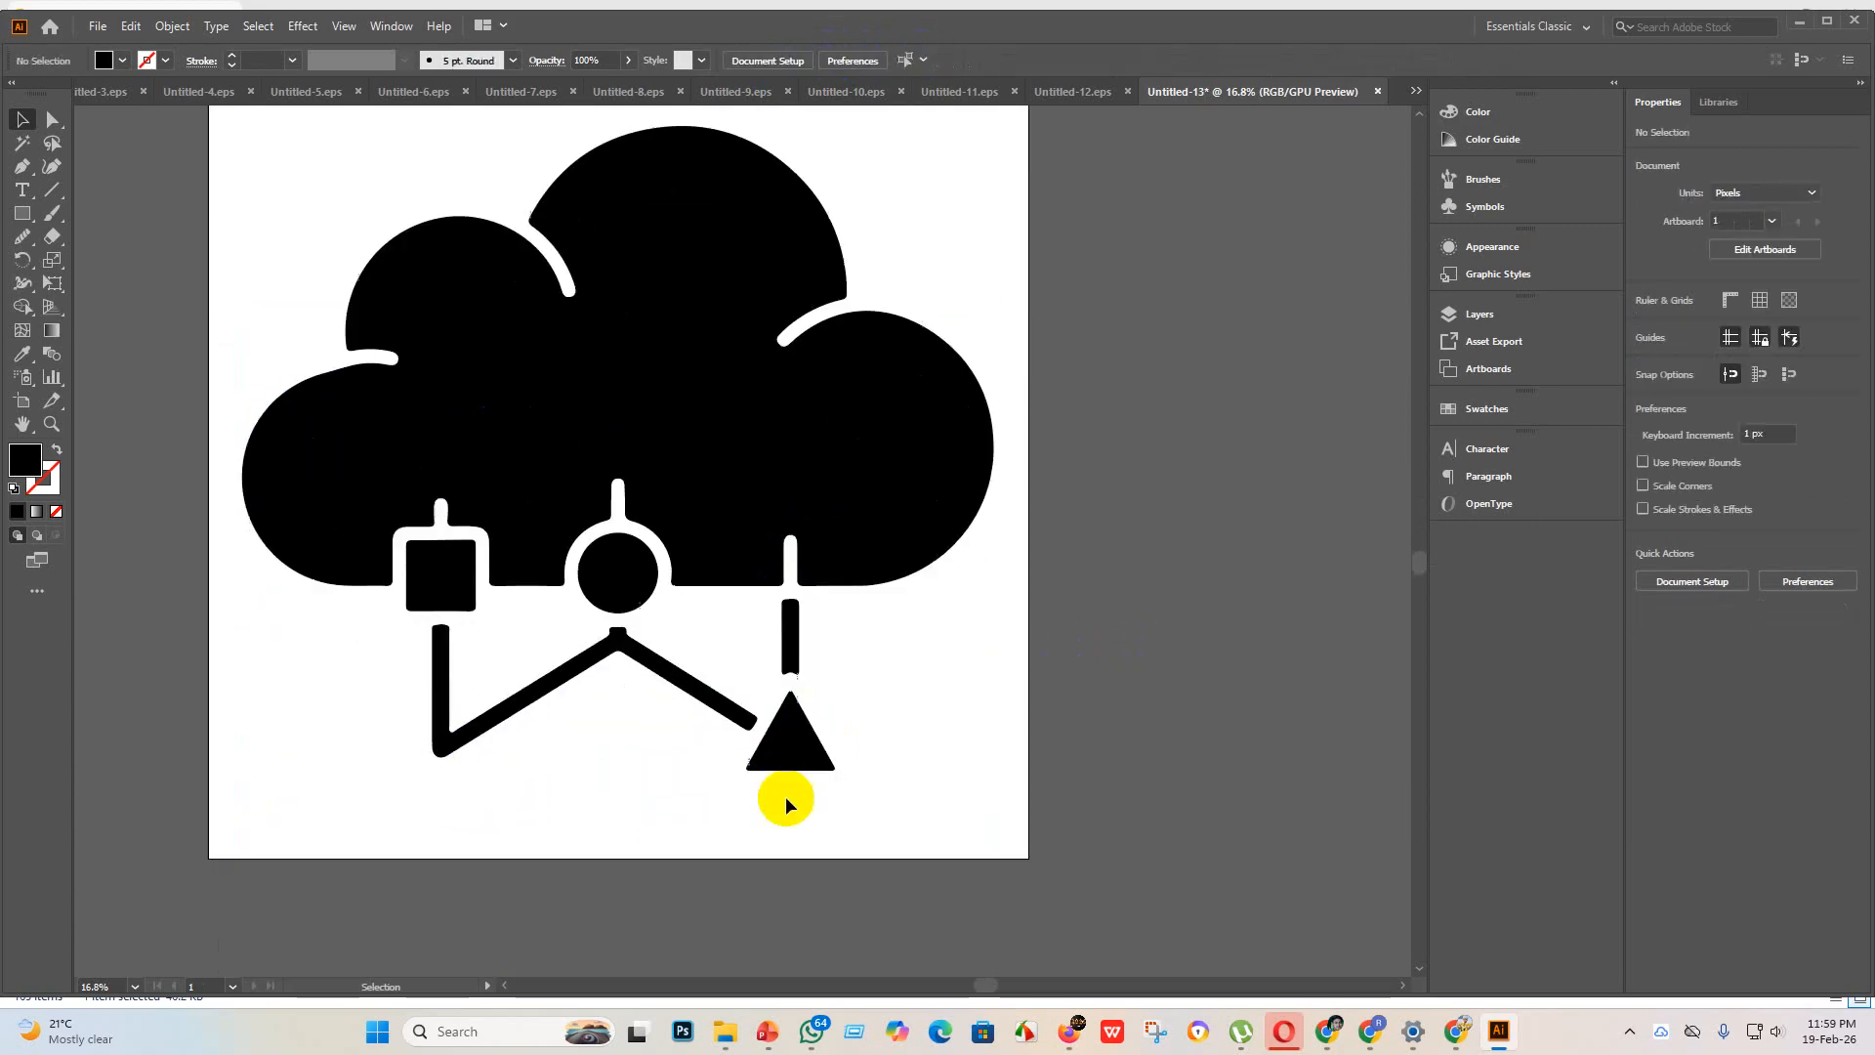
scroll(341, 640, up, 1)
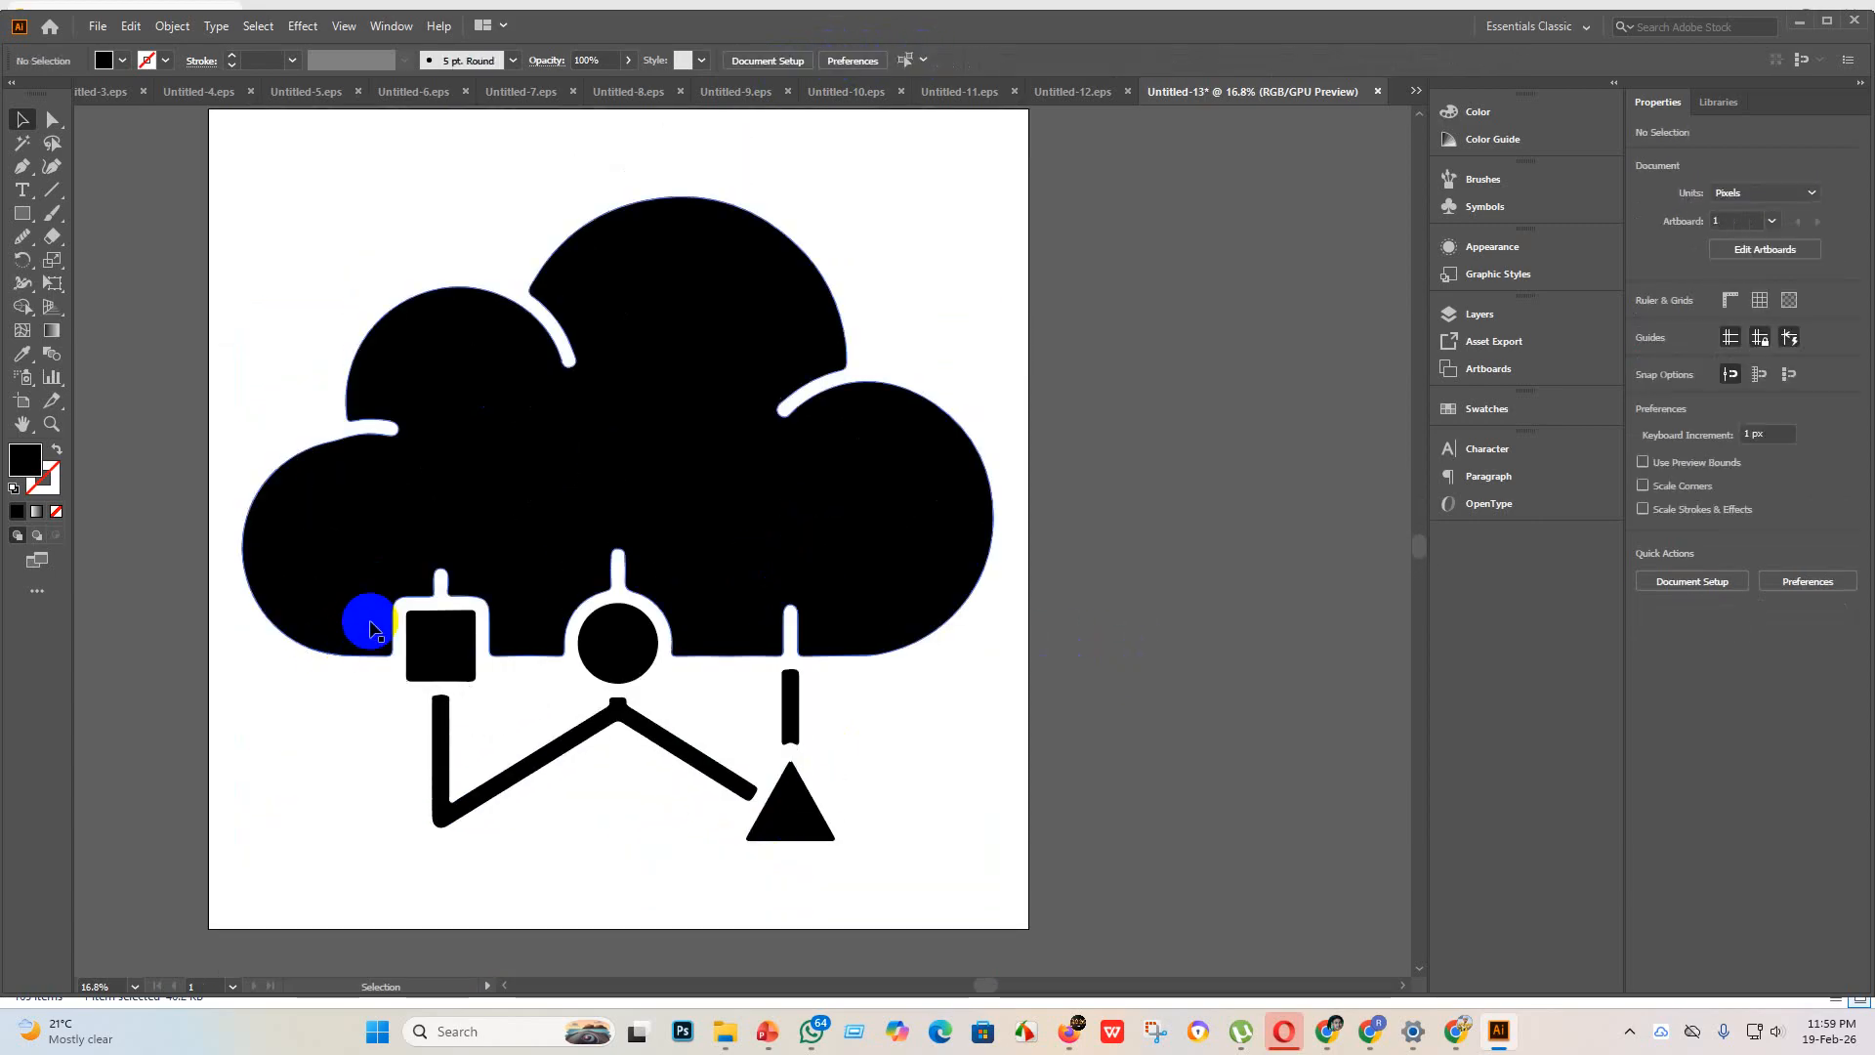
scroll(360, 444, up, 1)
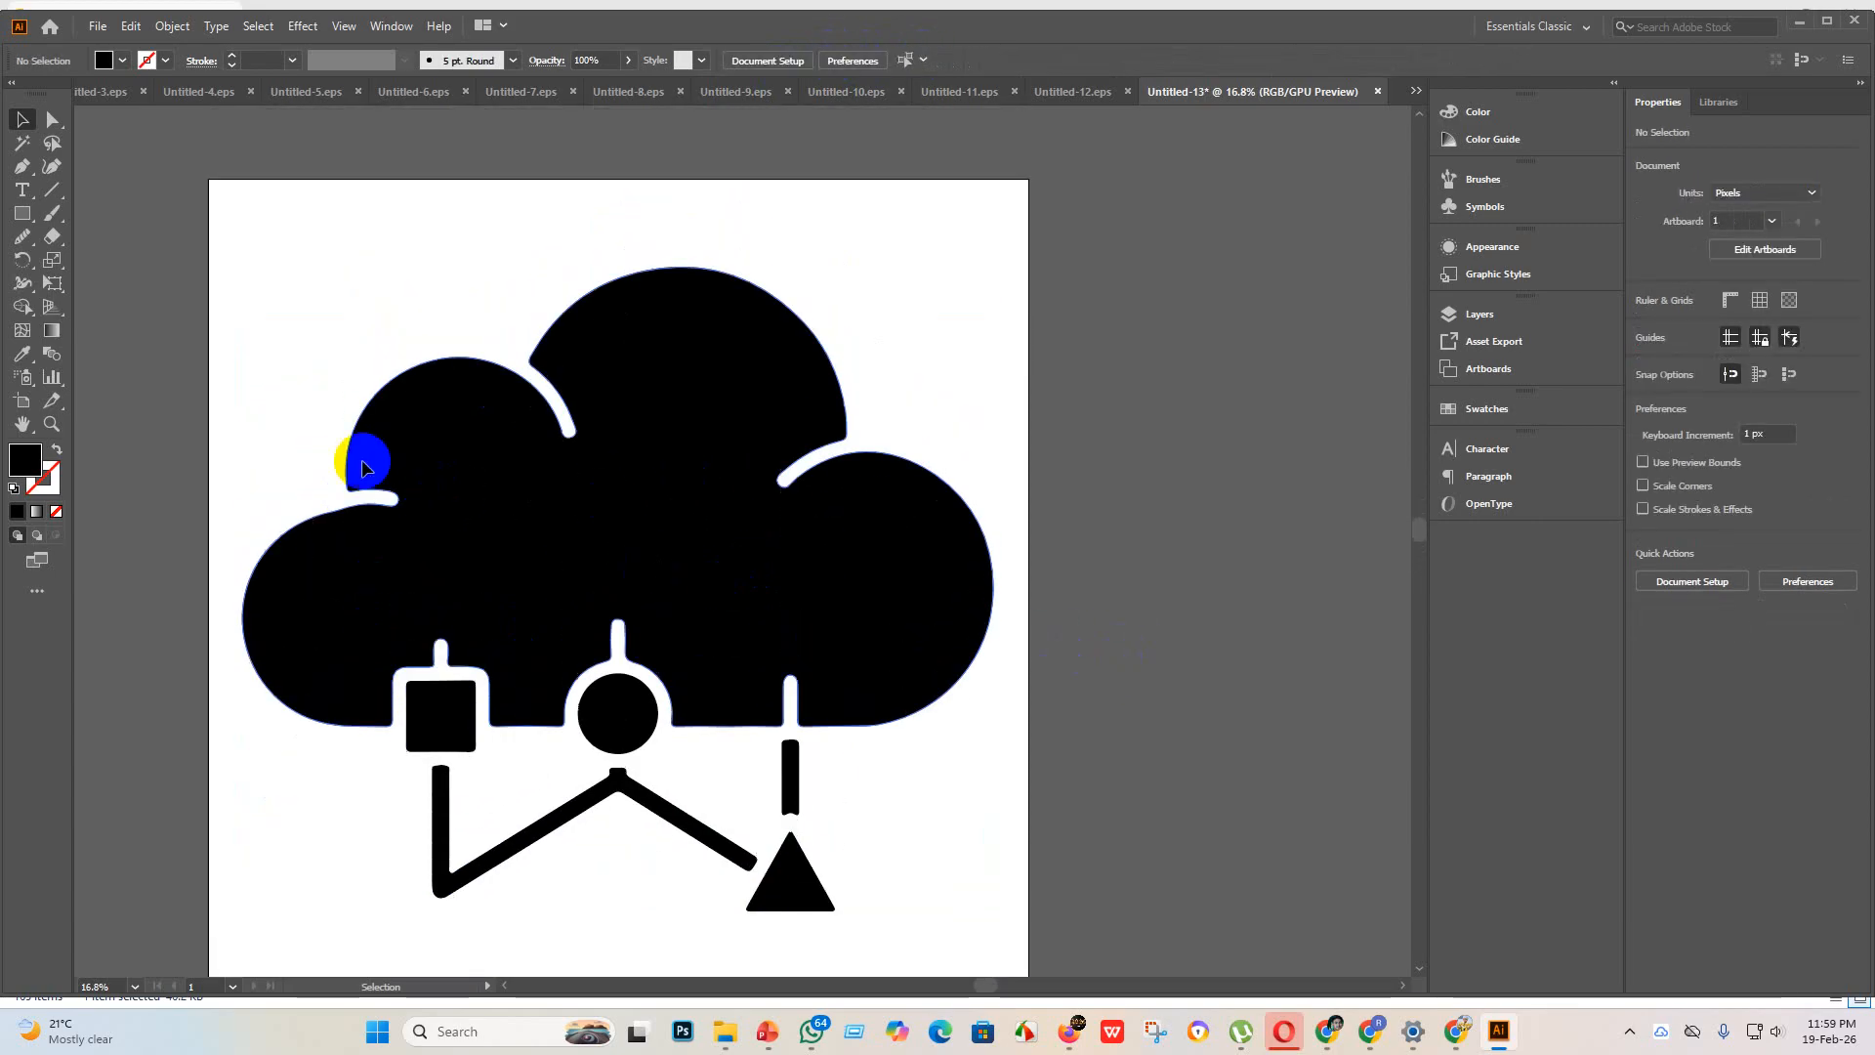
Step: Save the cloud document as Untitled-13 in Illustrator EPS format, version Illustrator 10 EPS, in the eps 3 folder
click(91, 27)
click(171, 188)
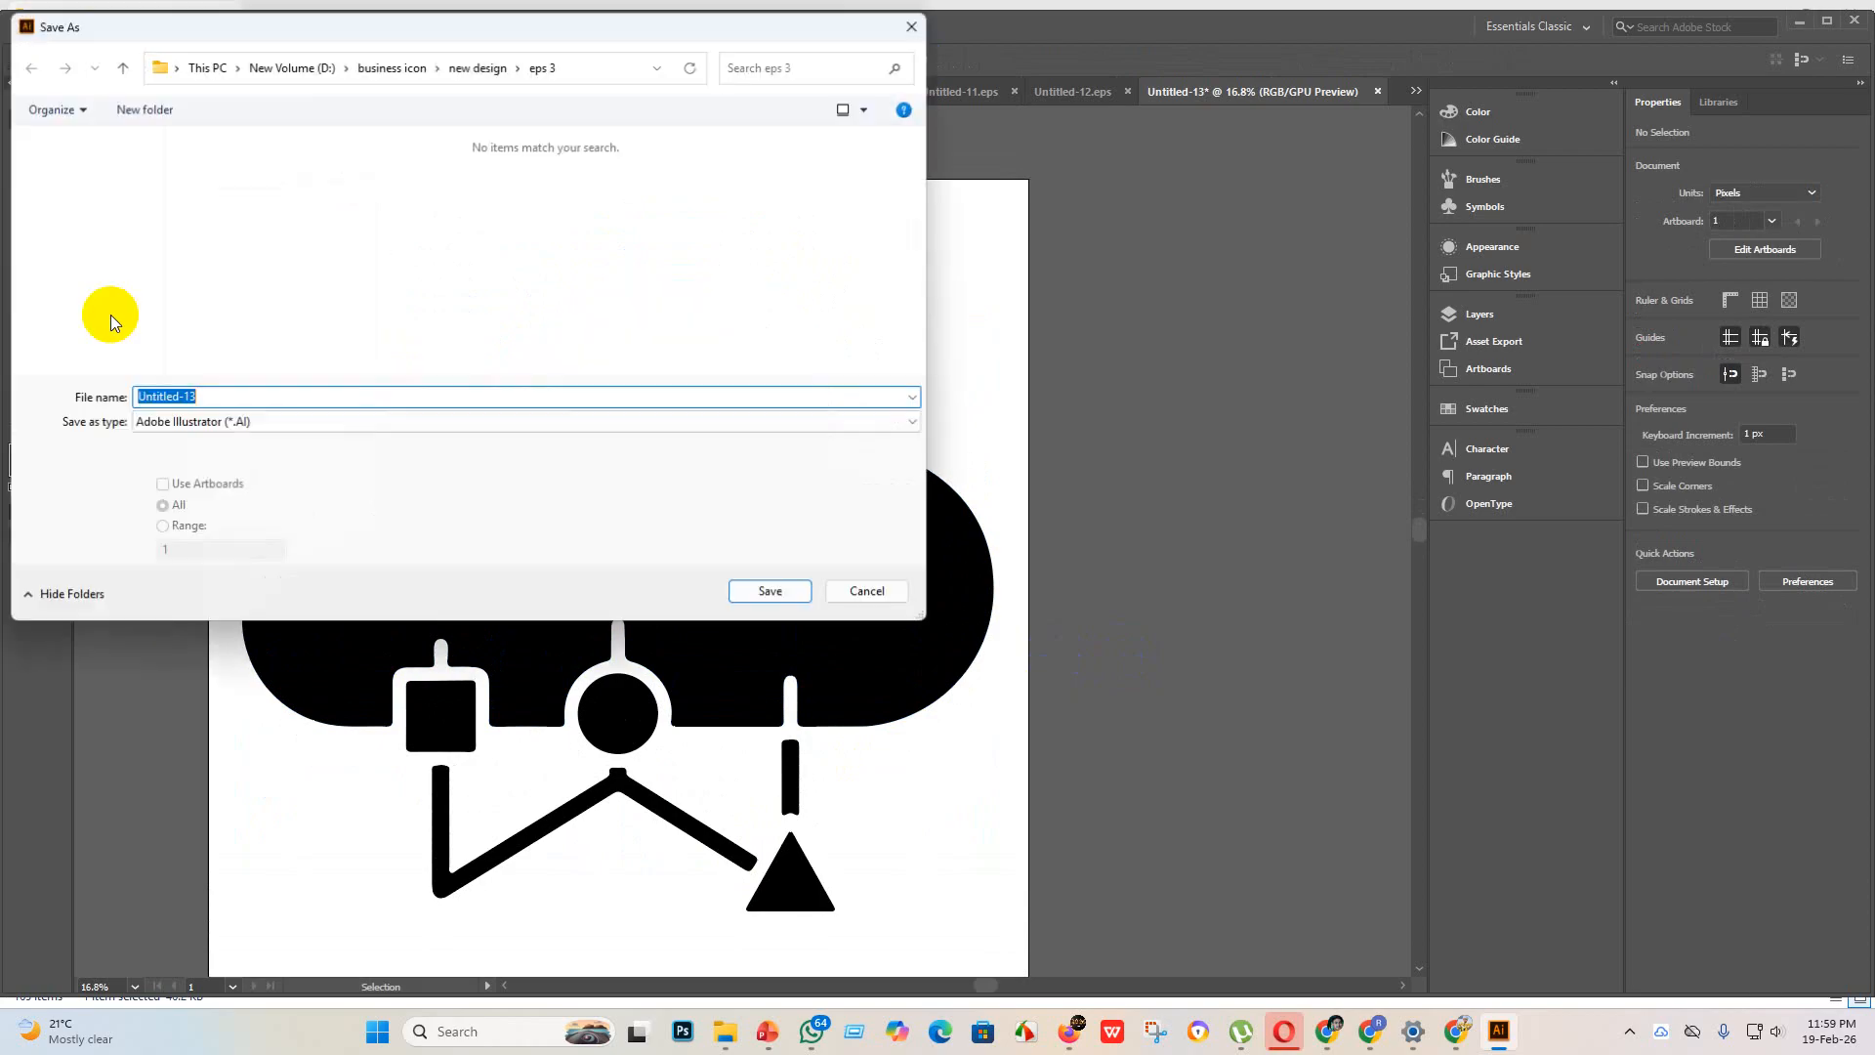
click(314, 424)
click(244, 467)
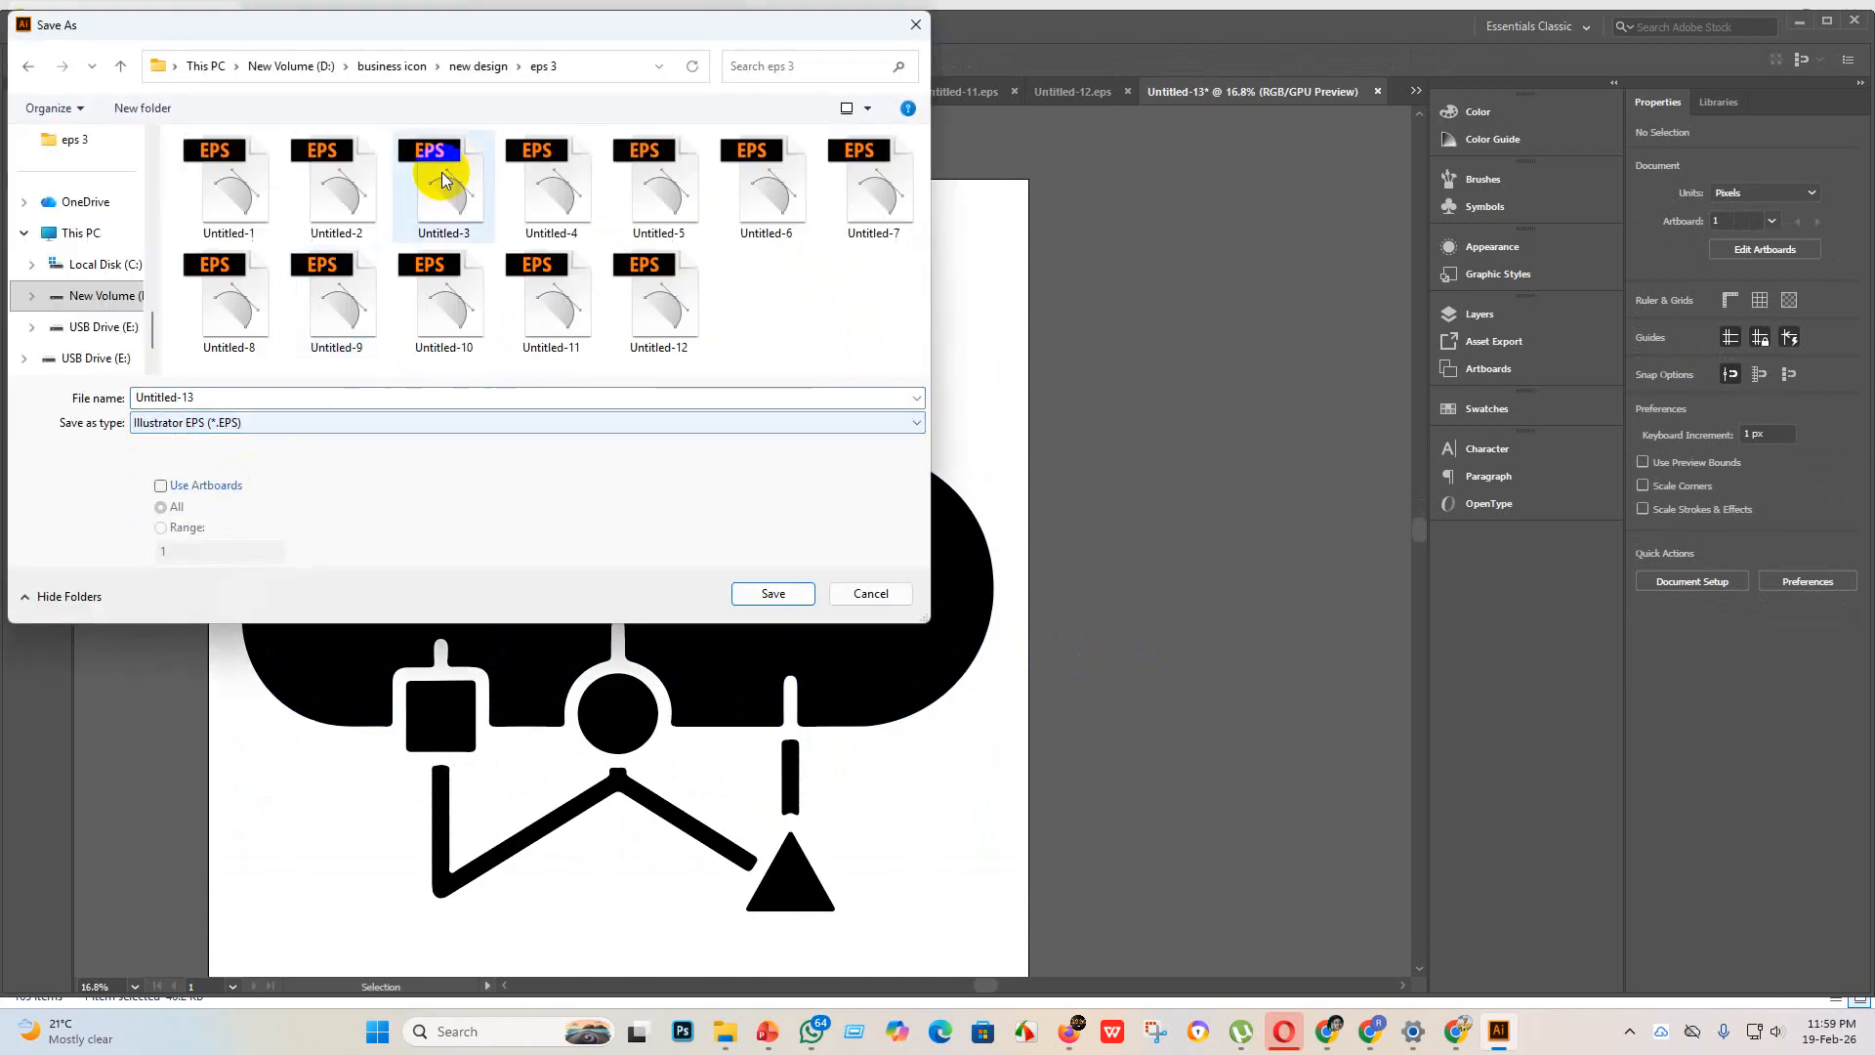
click(773, 593)
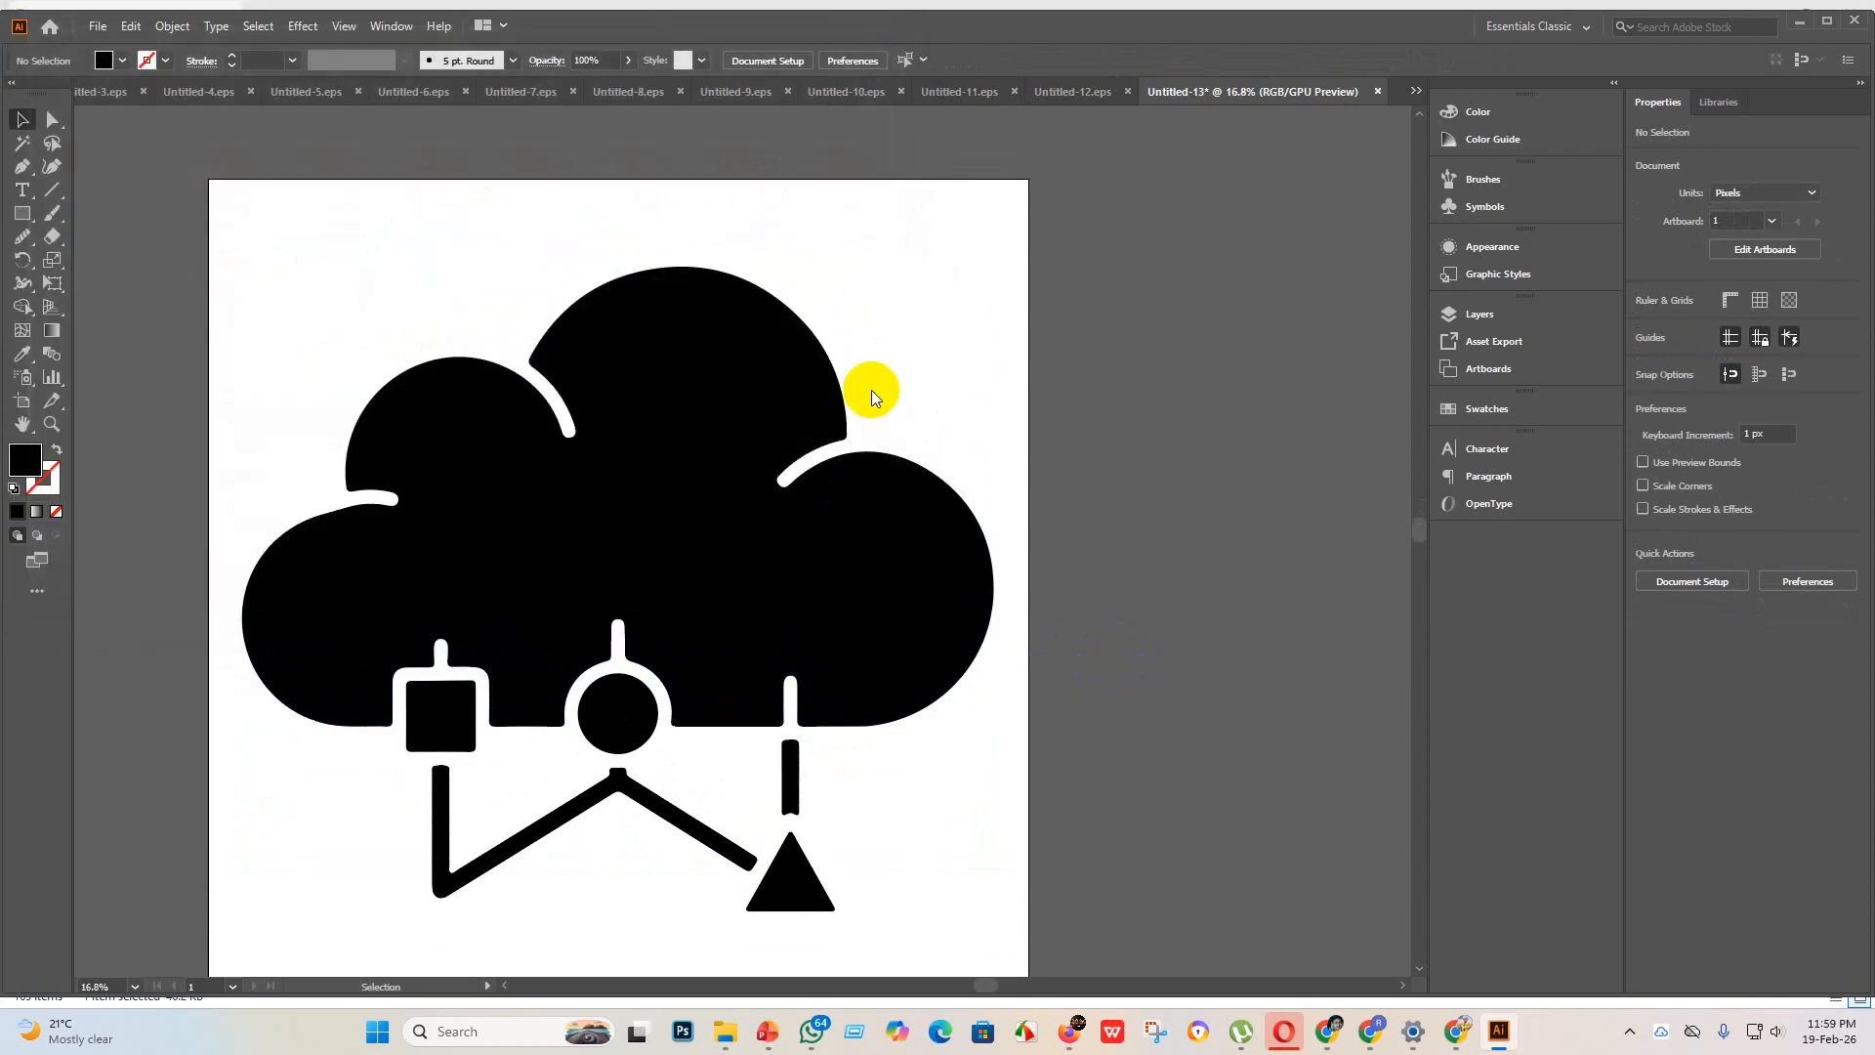
click(974, 236)
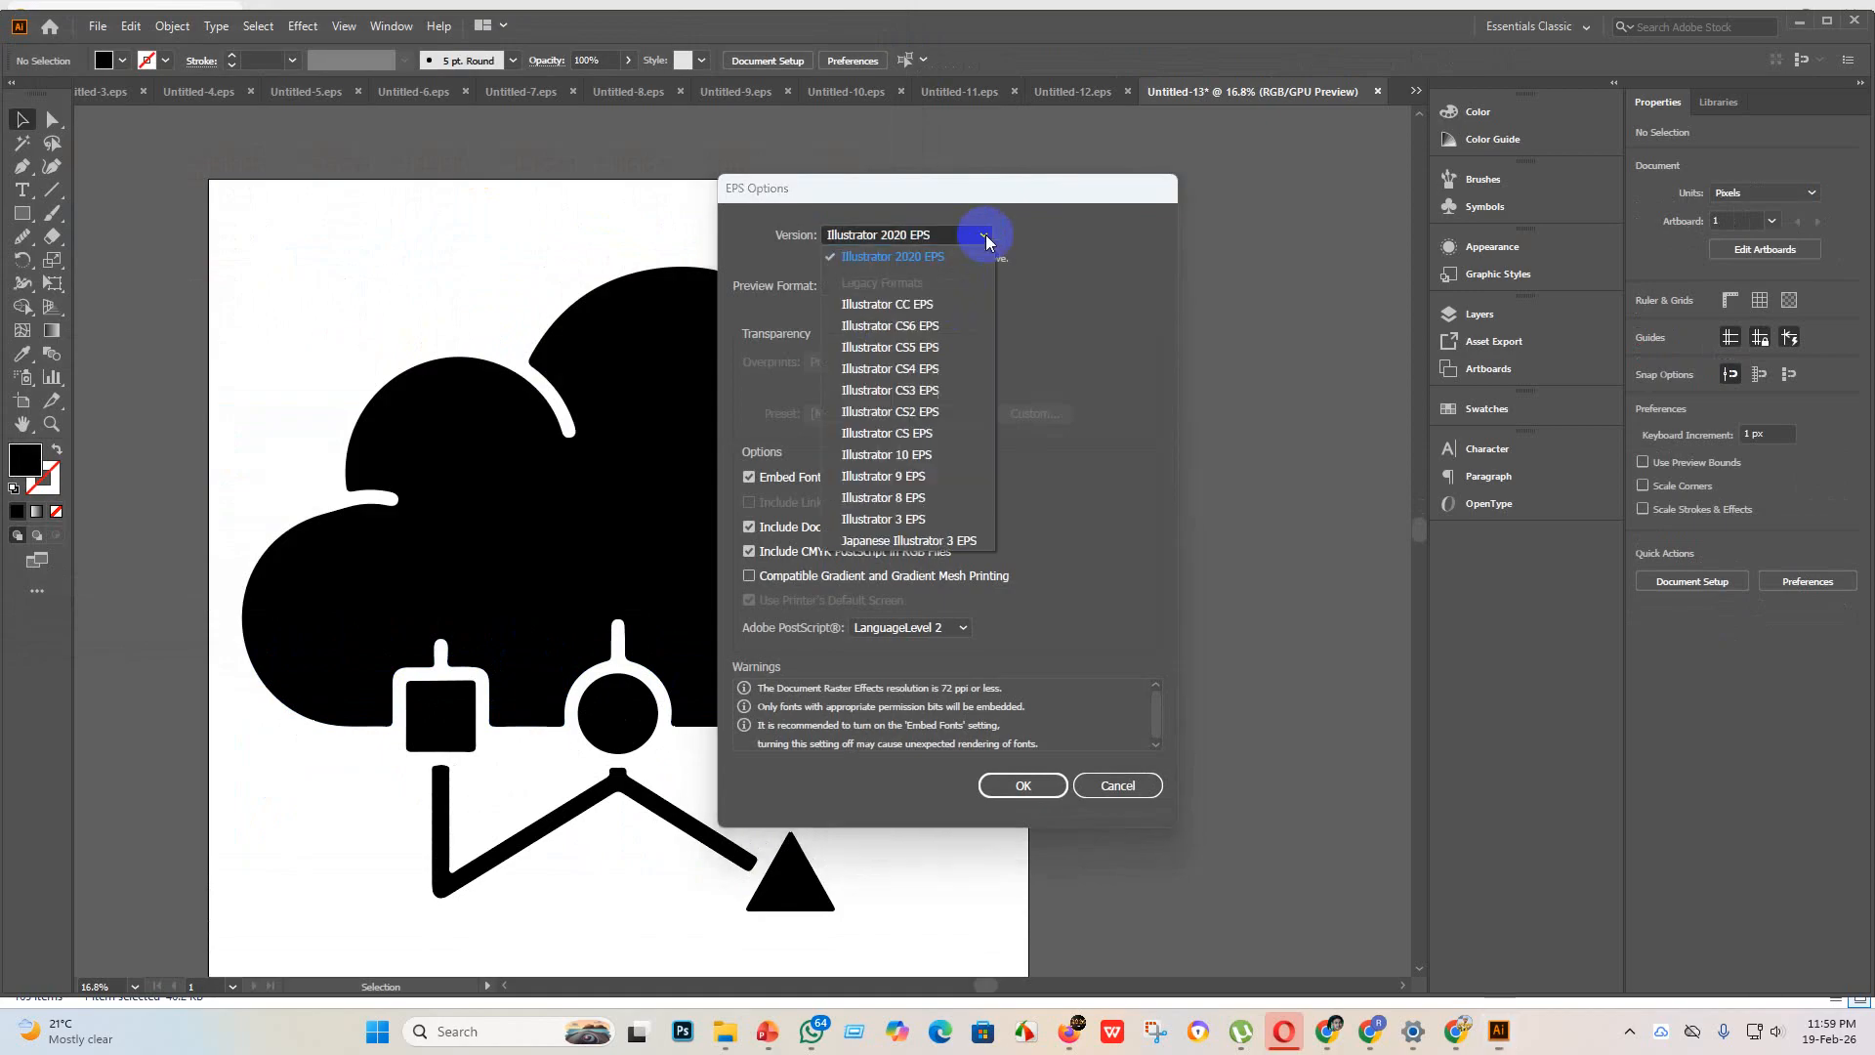
click(923, 454)
click(1052, 770)
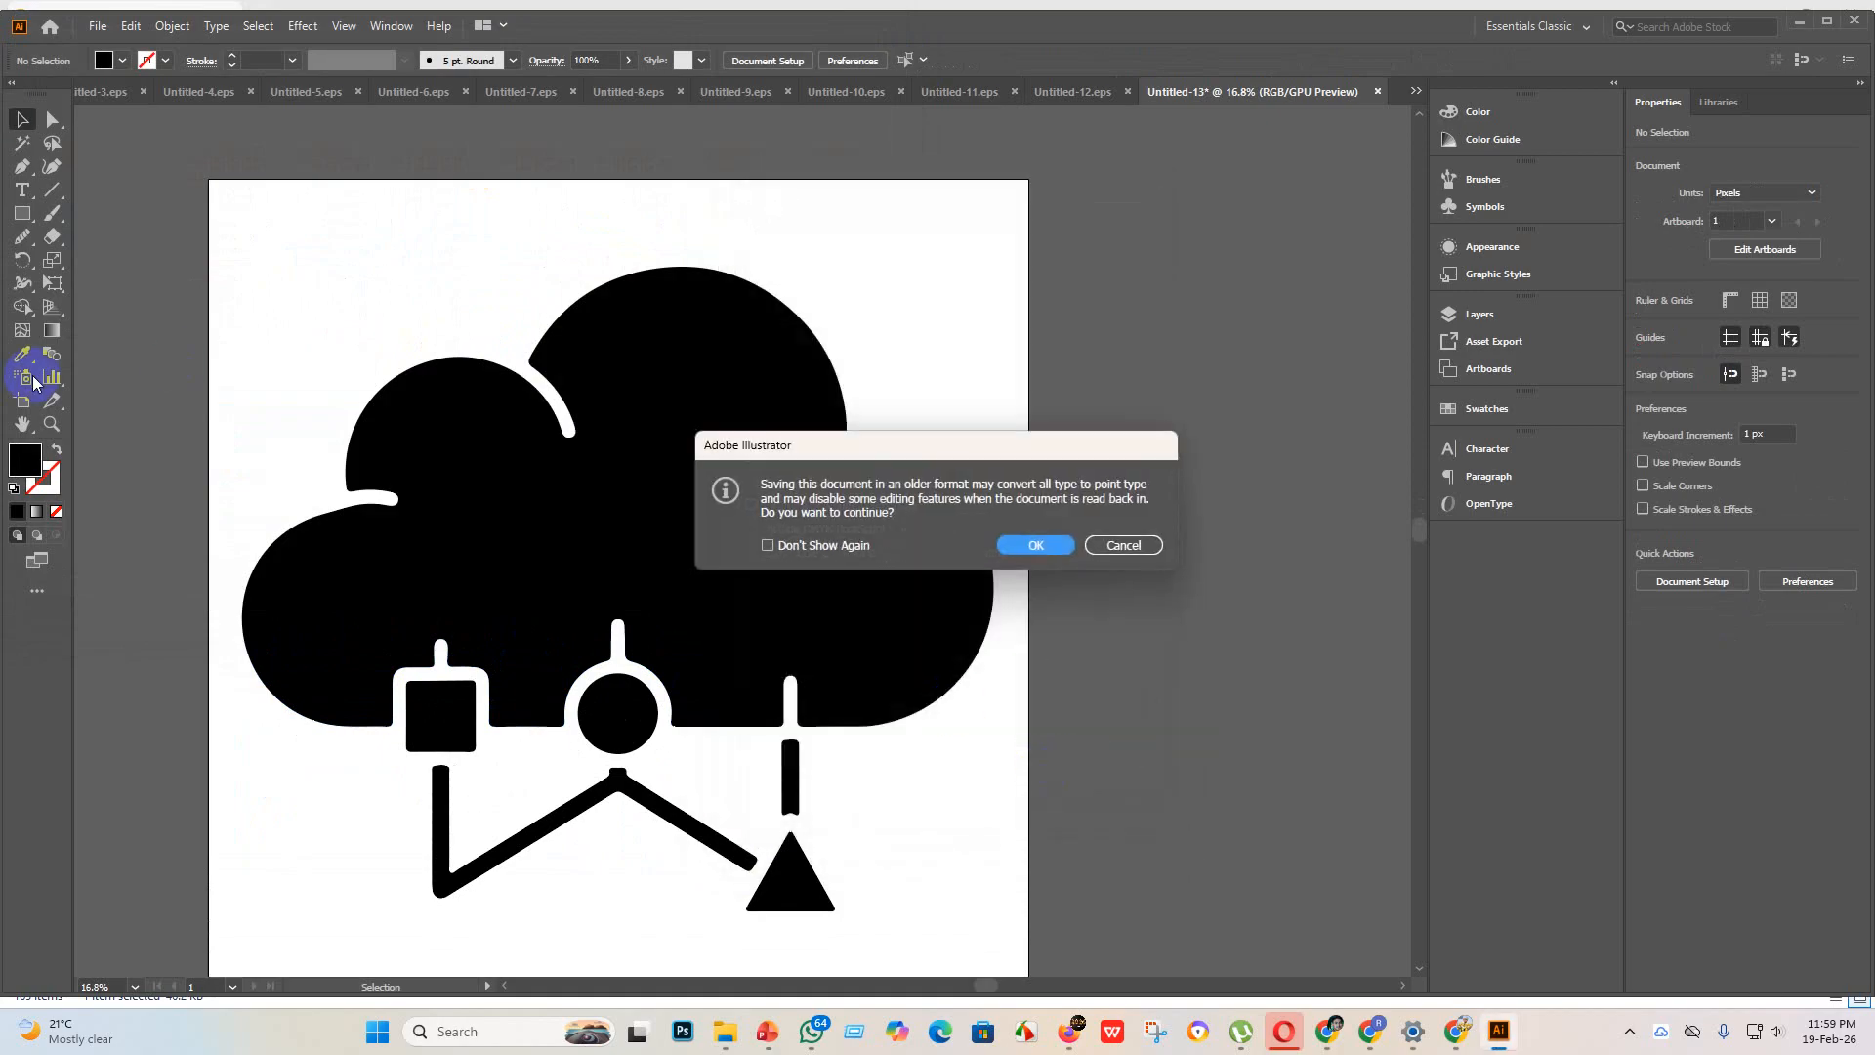
click(1059, 553)
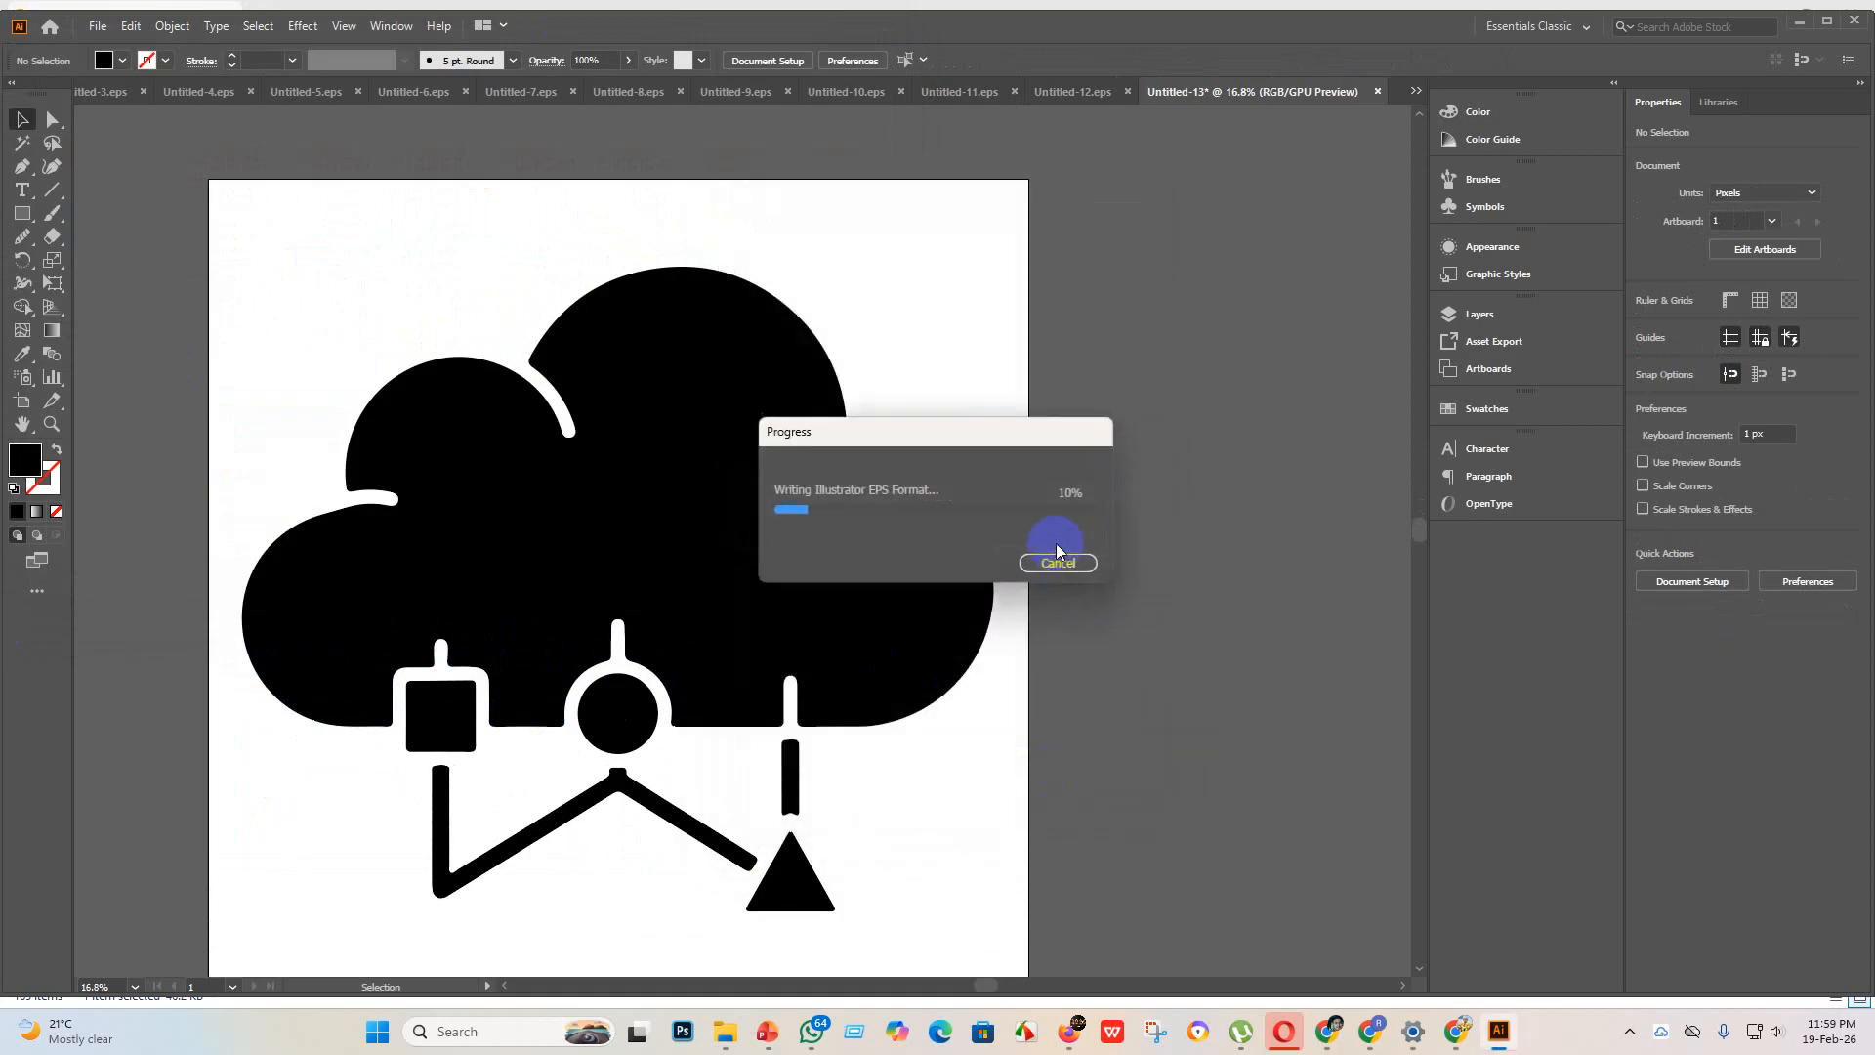
click(29, 125)
Step: Export the cloud artwork as the JPEG Untitled-13 to the eps 3 folder with artboards used
click(102, 28)
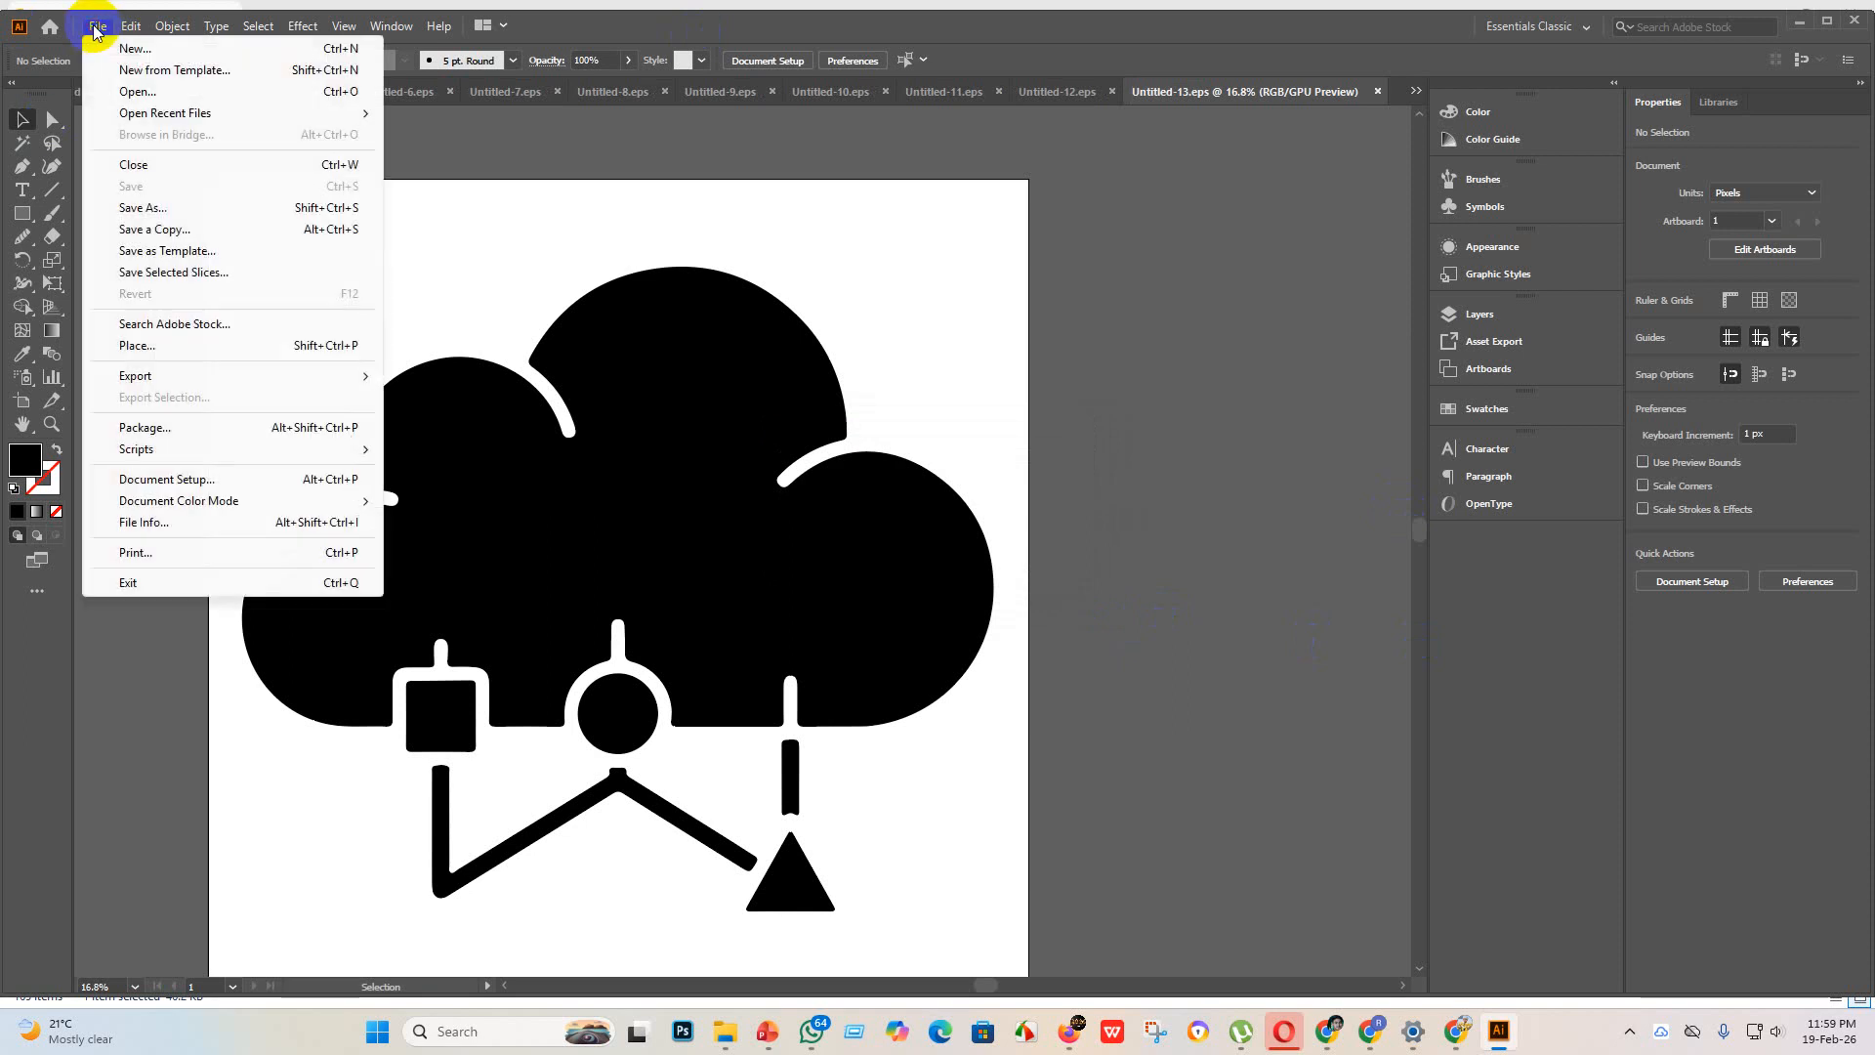
mouse_move(125, 376)
click(400, 395)
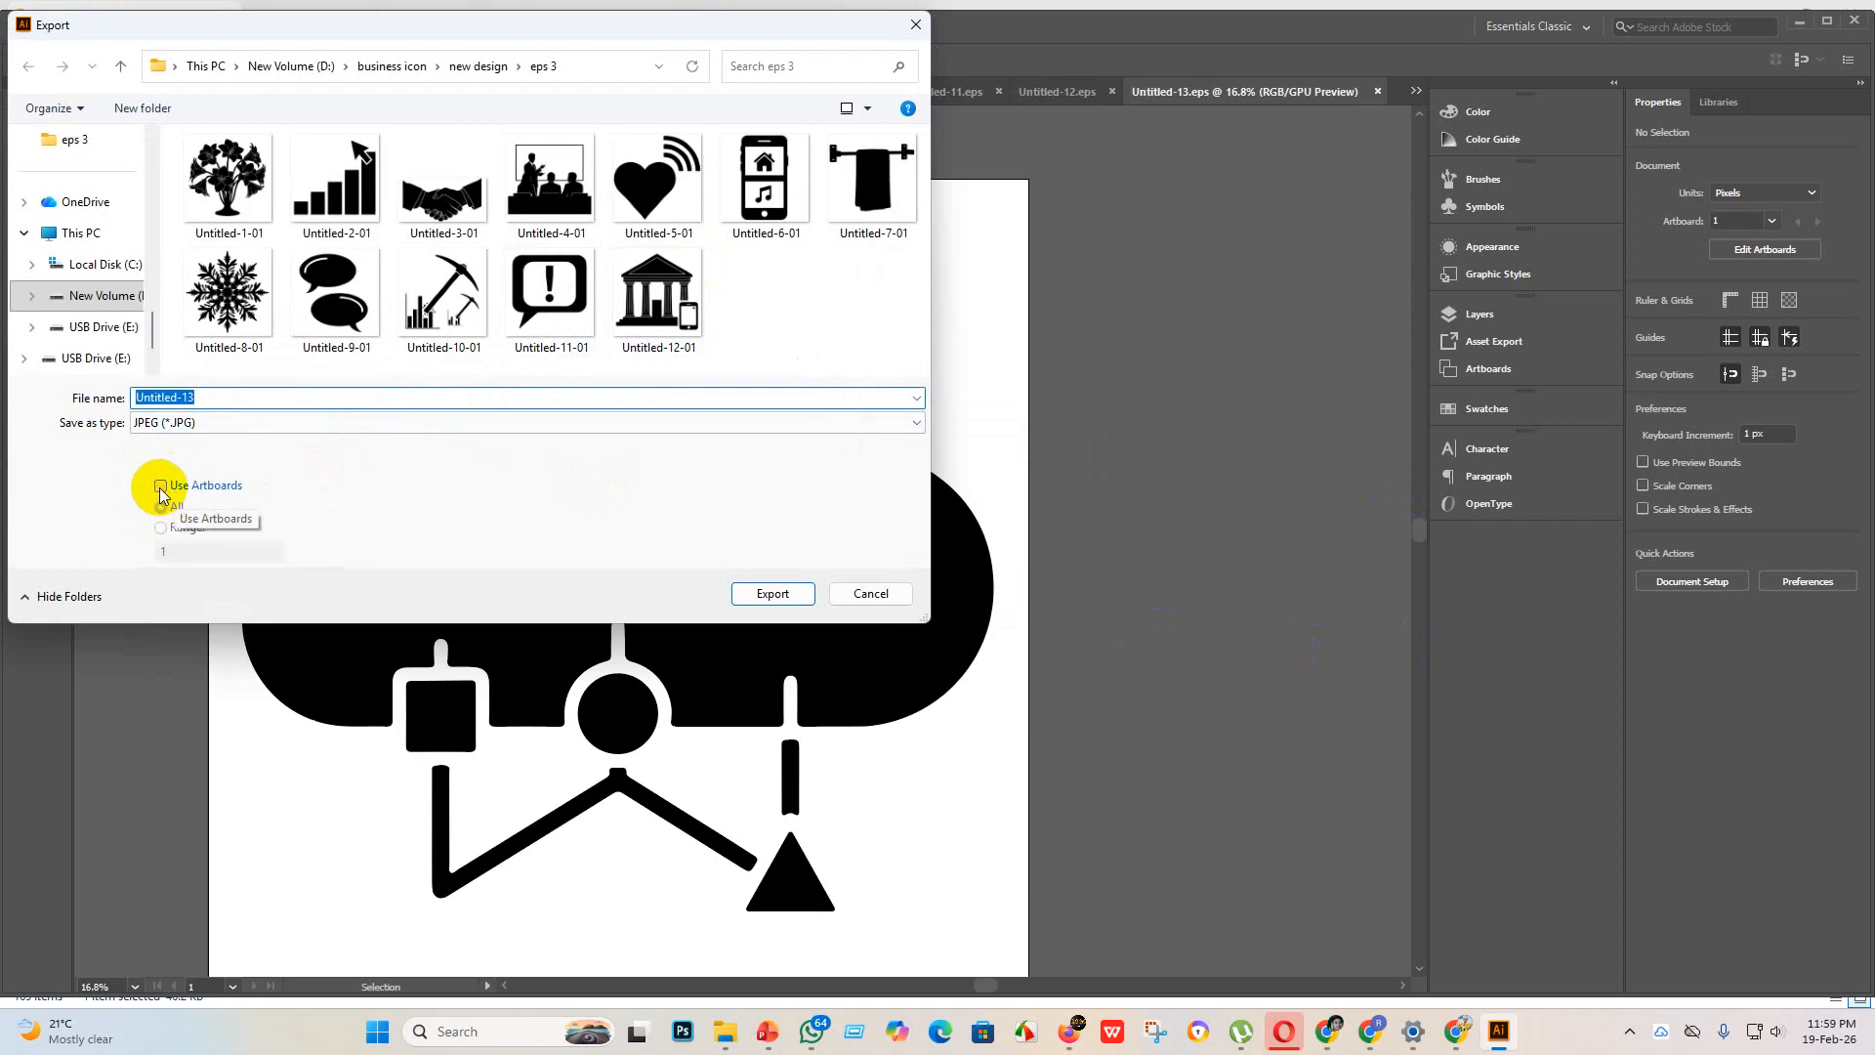
click(161, 488)
click(772, 592)
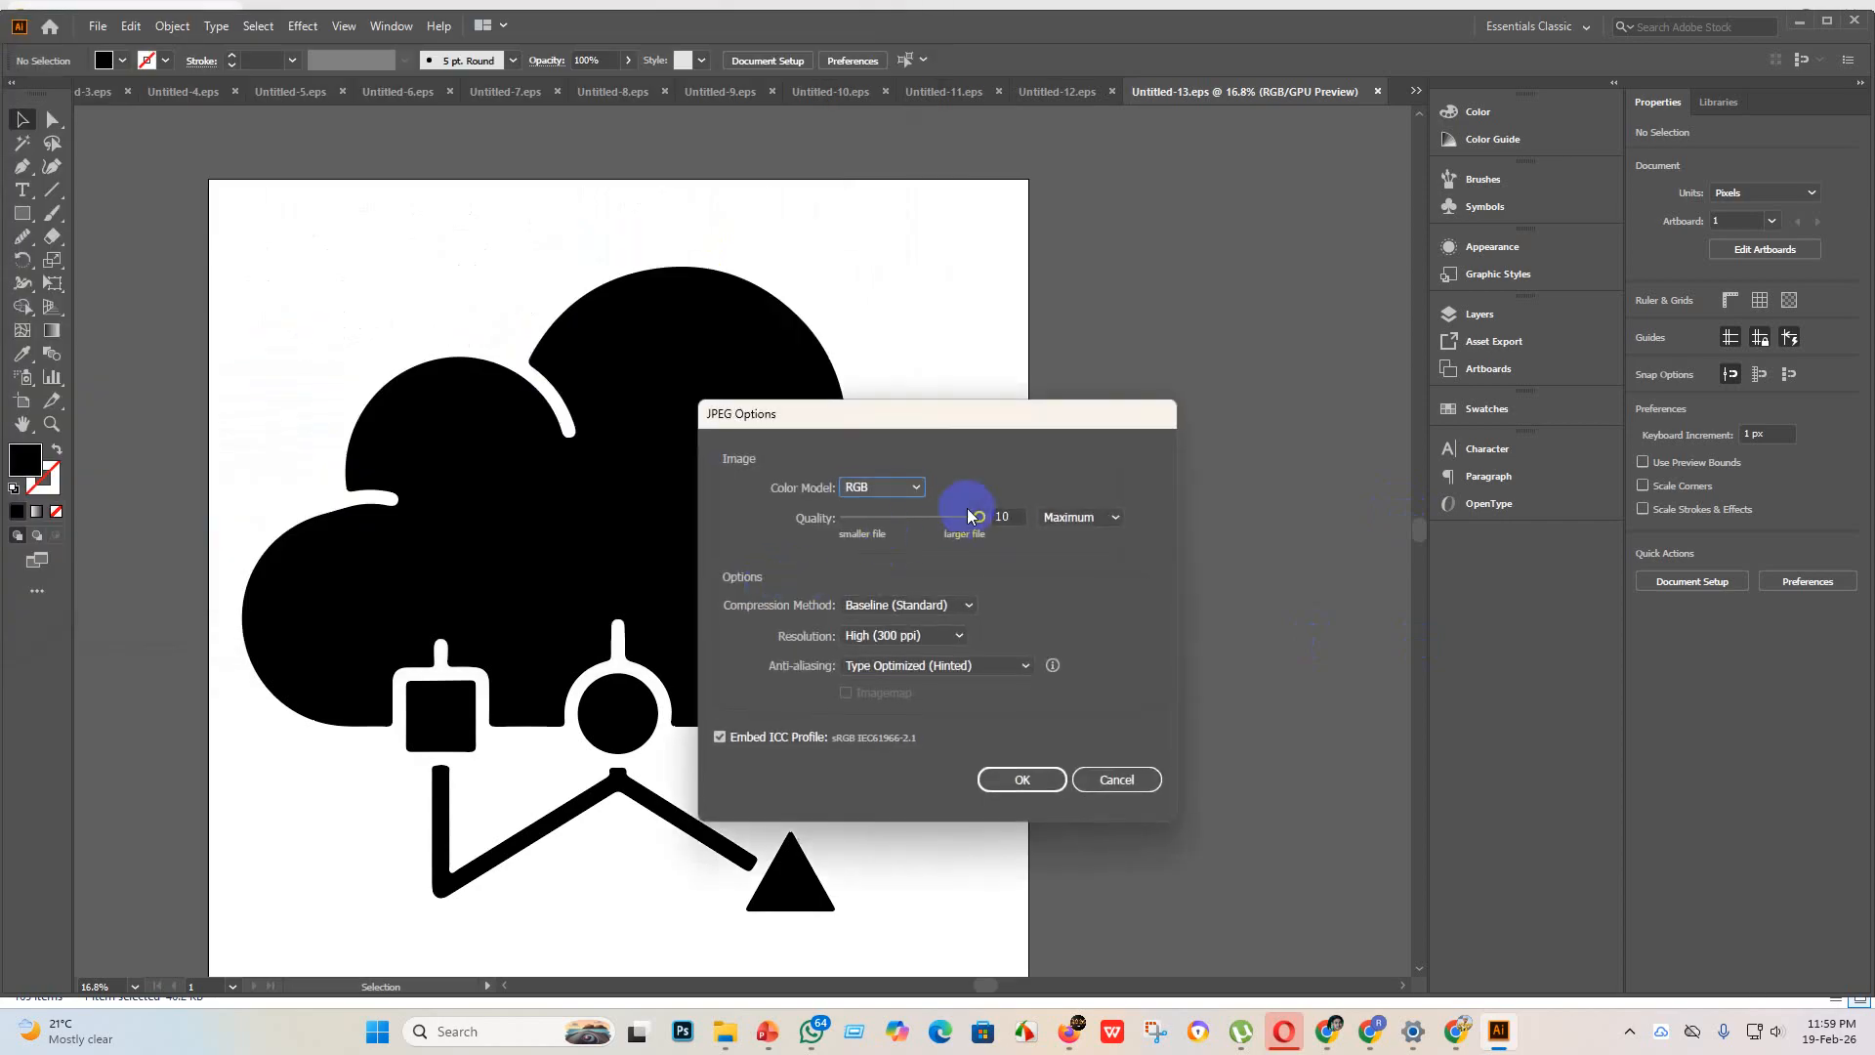
click(1021, 780)
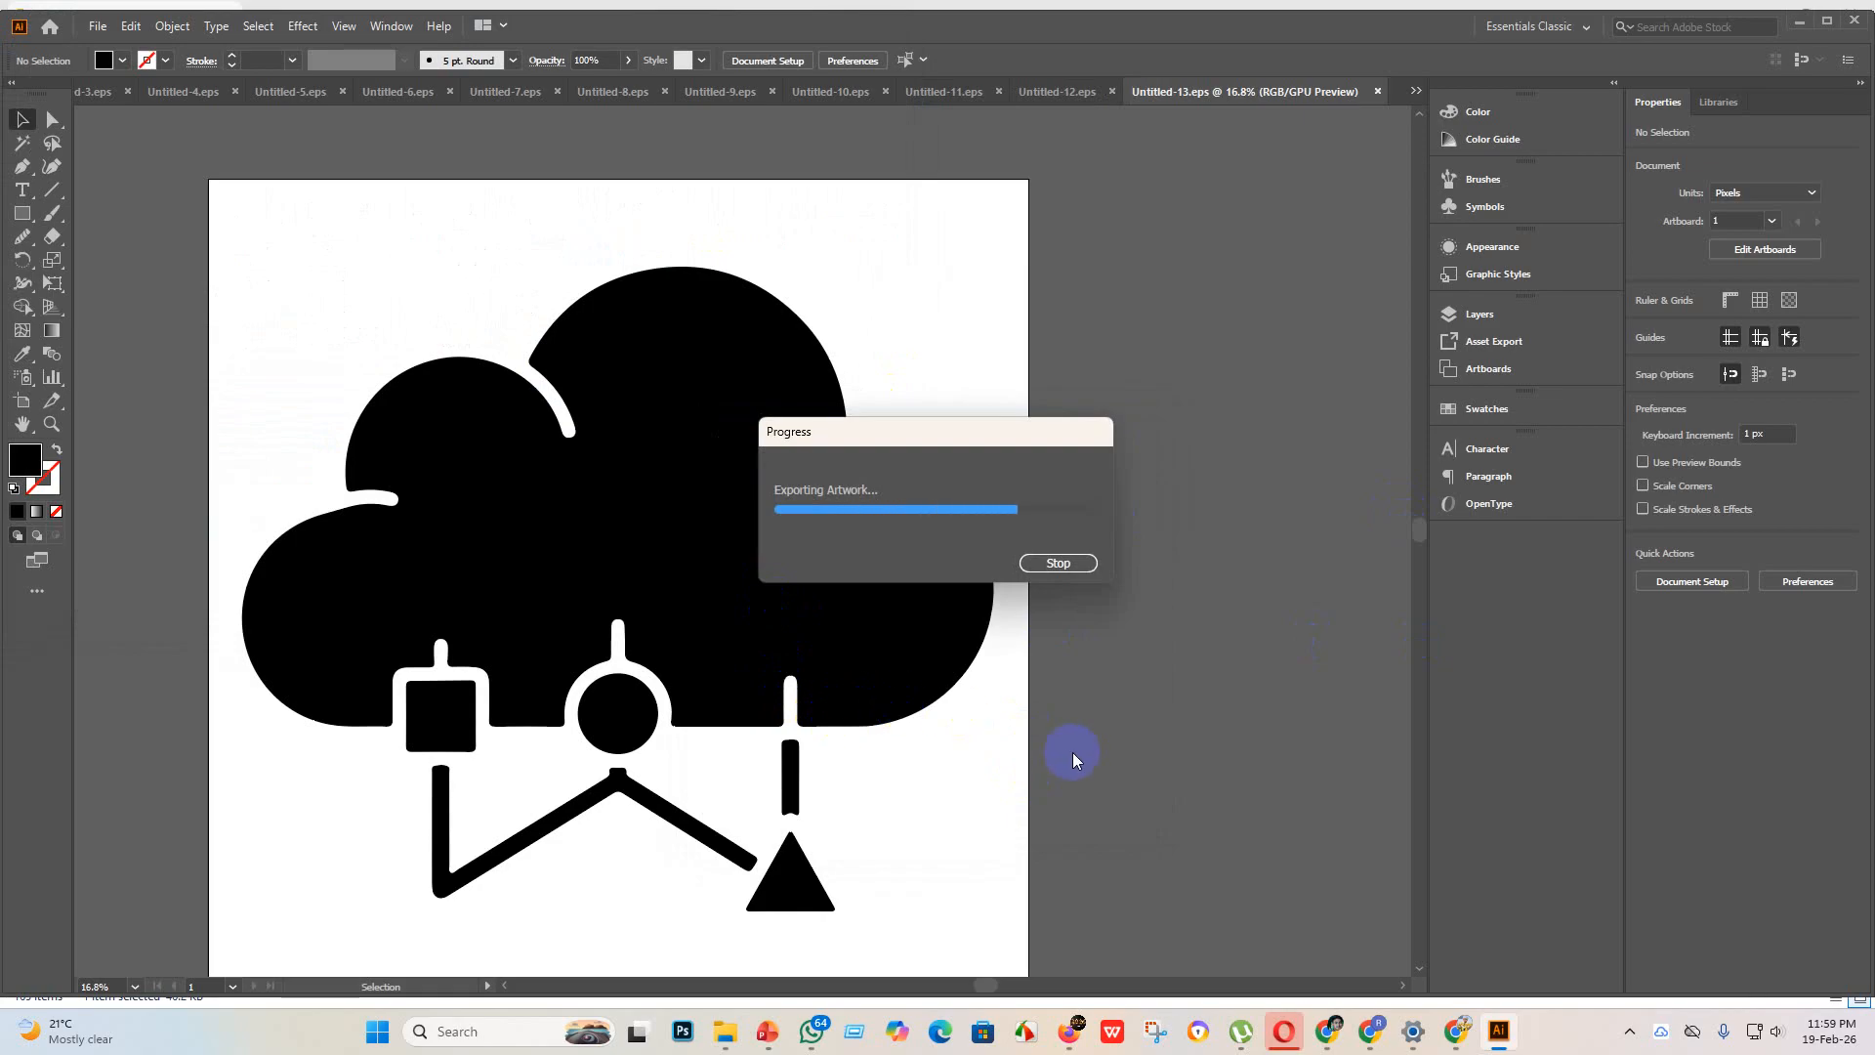
scroll(1073, 744, down, 1)
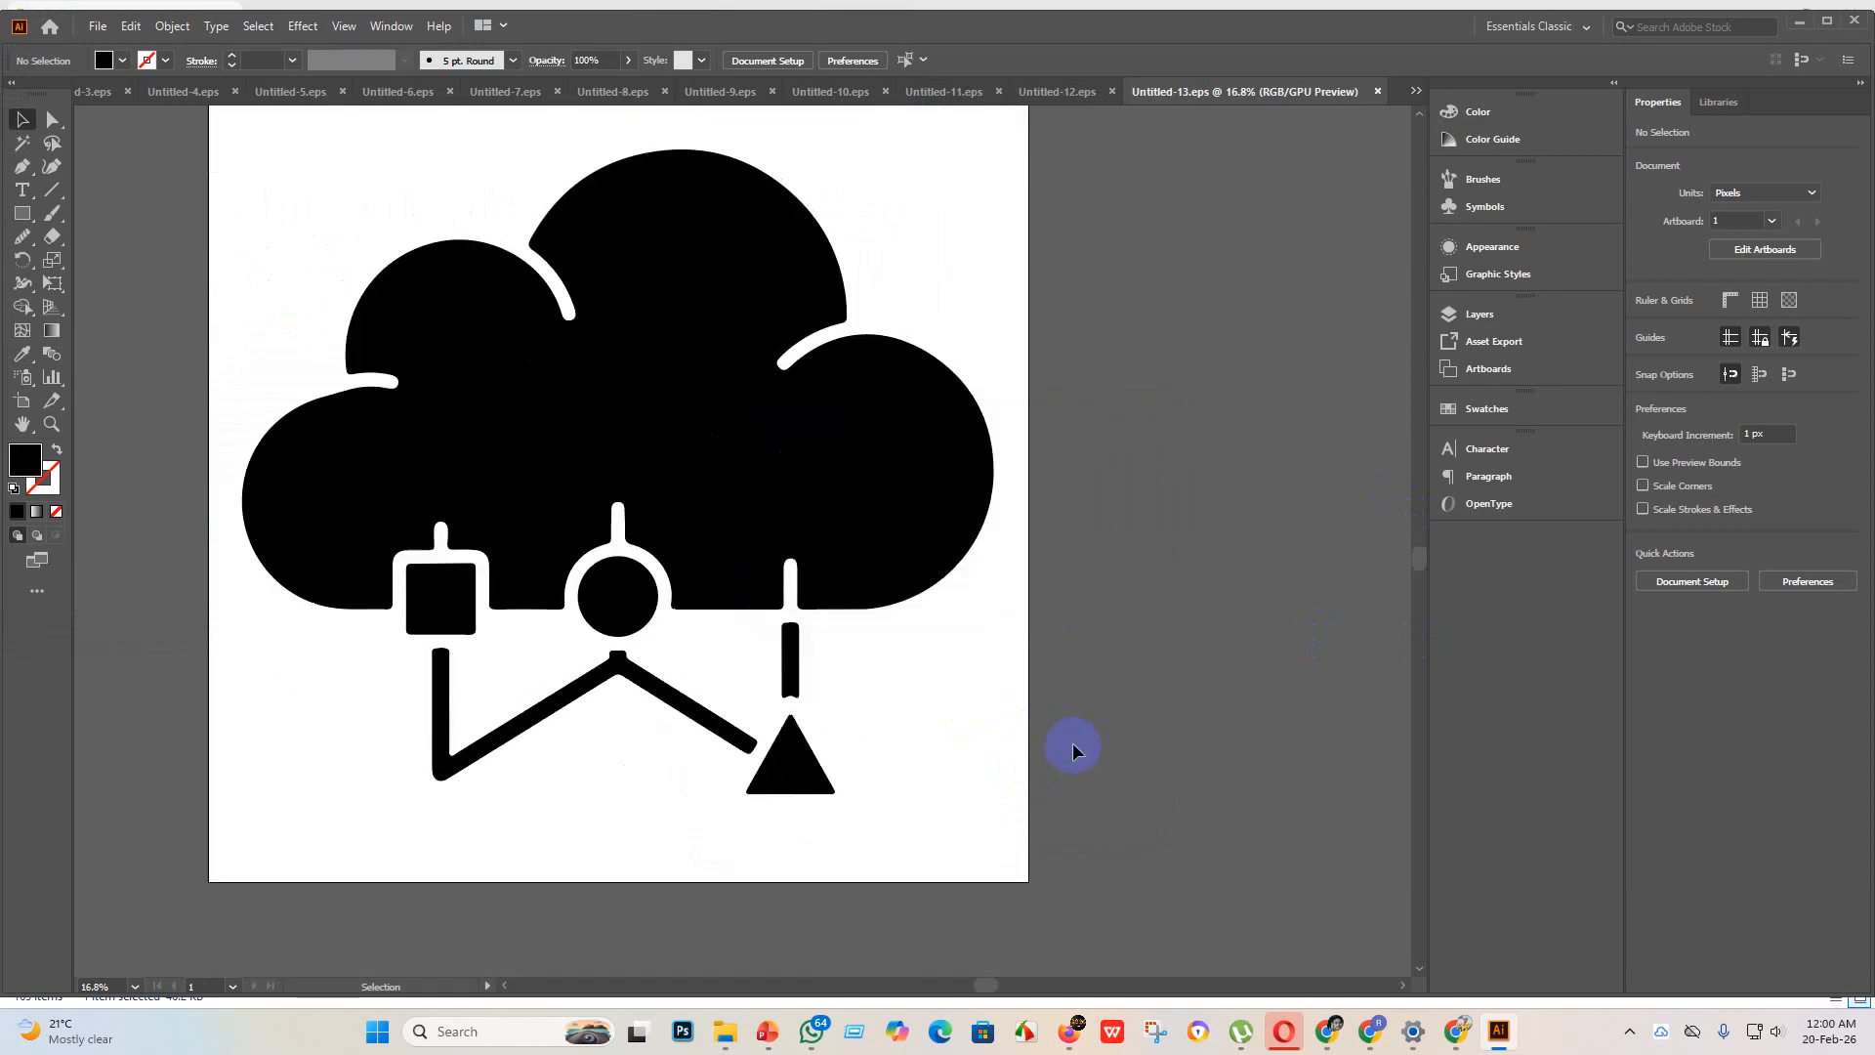
Step: Create a new blank 4000 x 4000 px document for the building icon
click(95, 27)
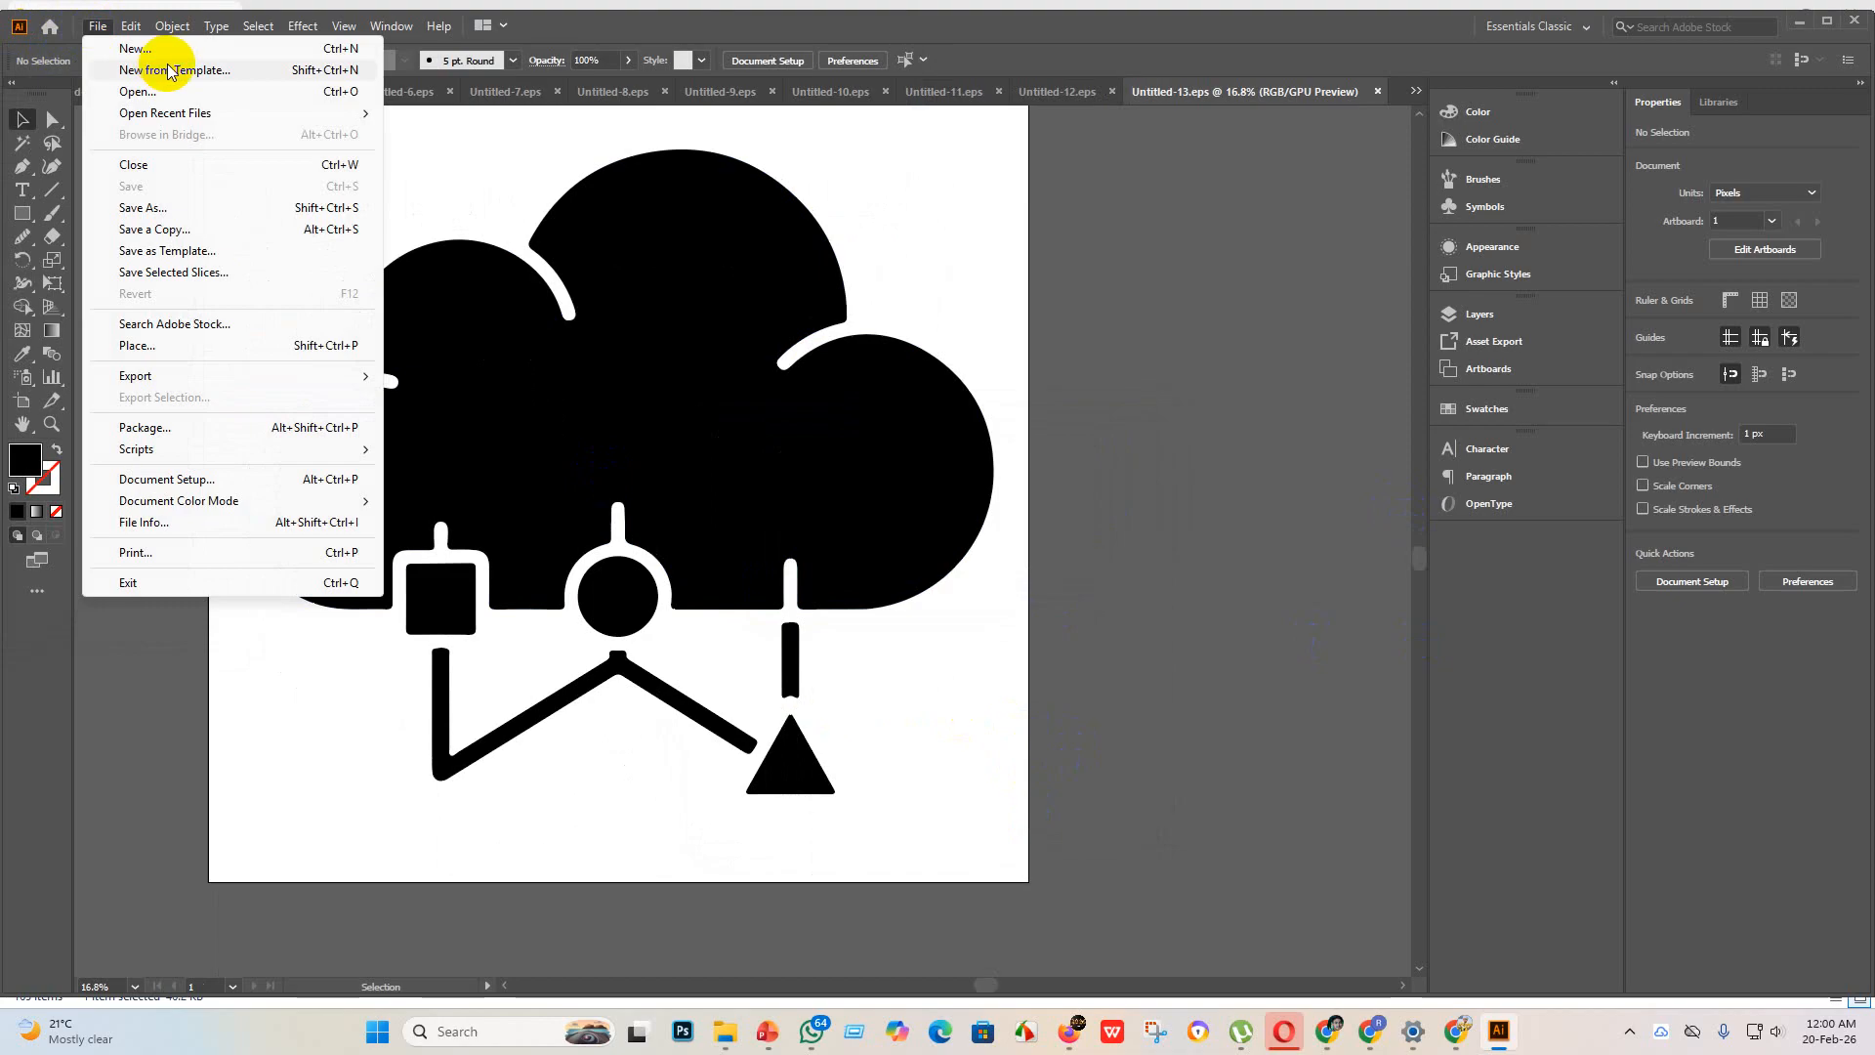
click(135, 41)
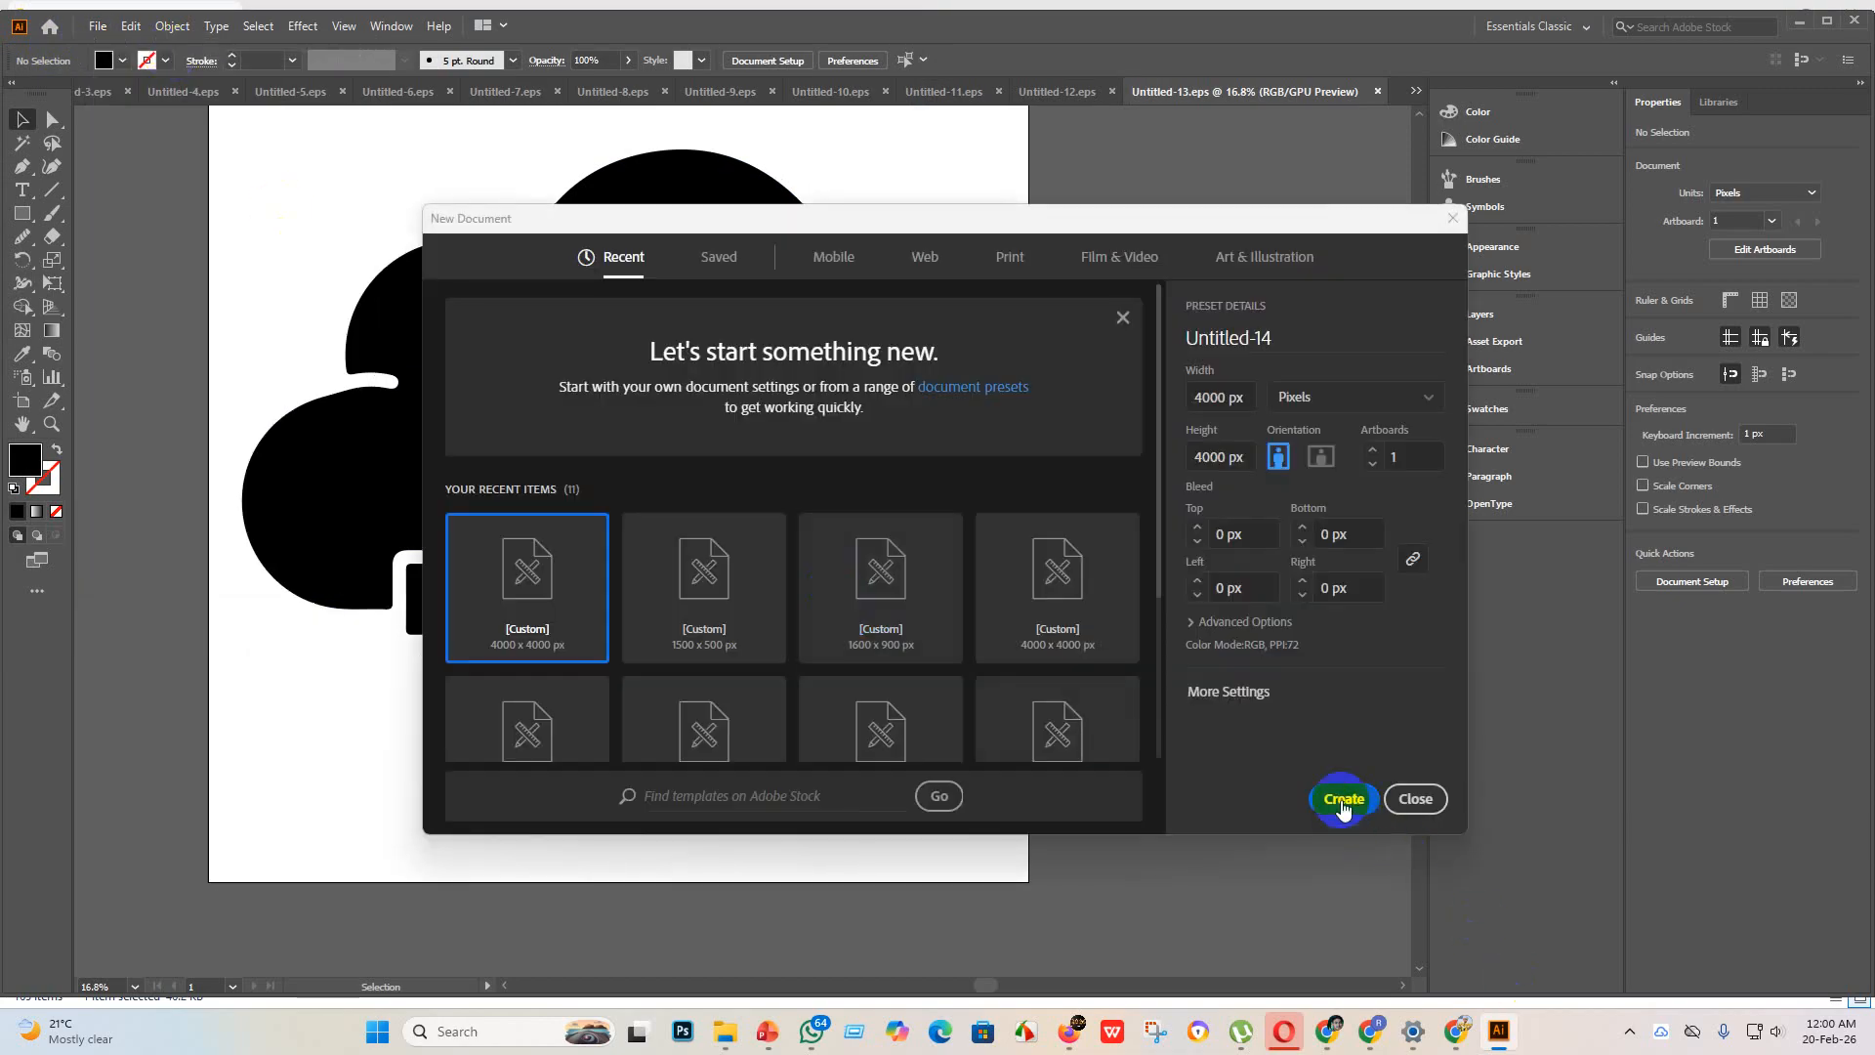
click(1343, 798)
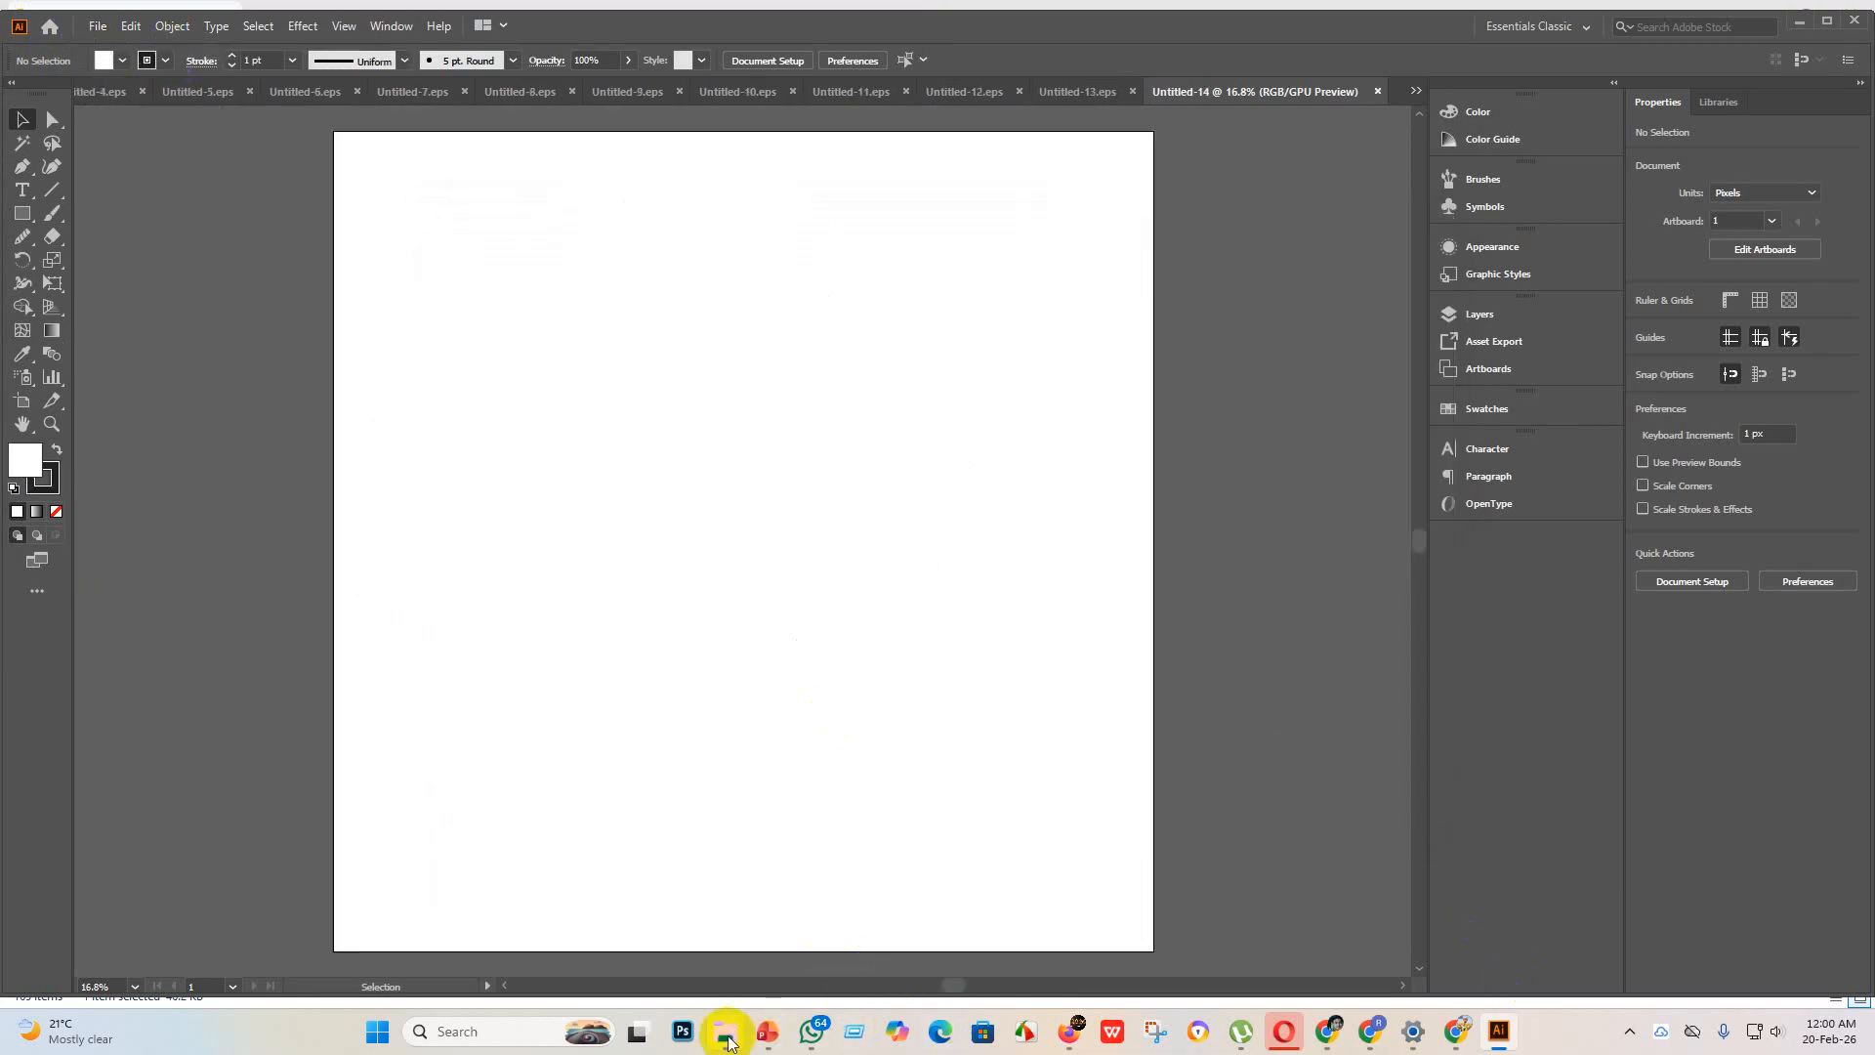
Step: Place the building image with social media icons, enlarge it to about 3850 x 3850 px and embed it
mouse_move(727, 1042)
click(719, 929)
drag(630, 195, 1444, 657)
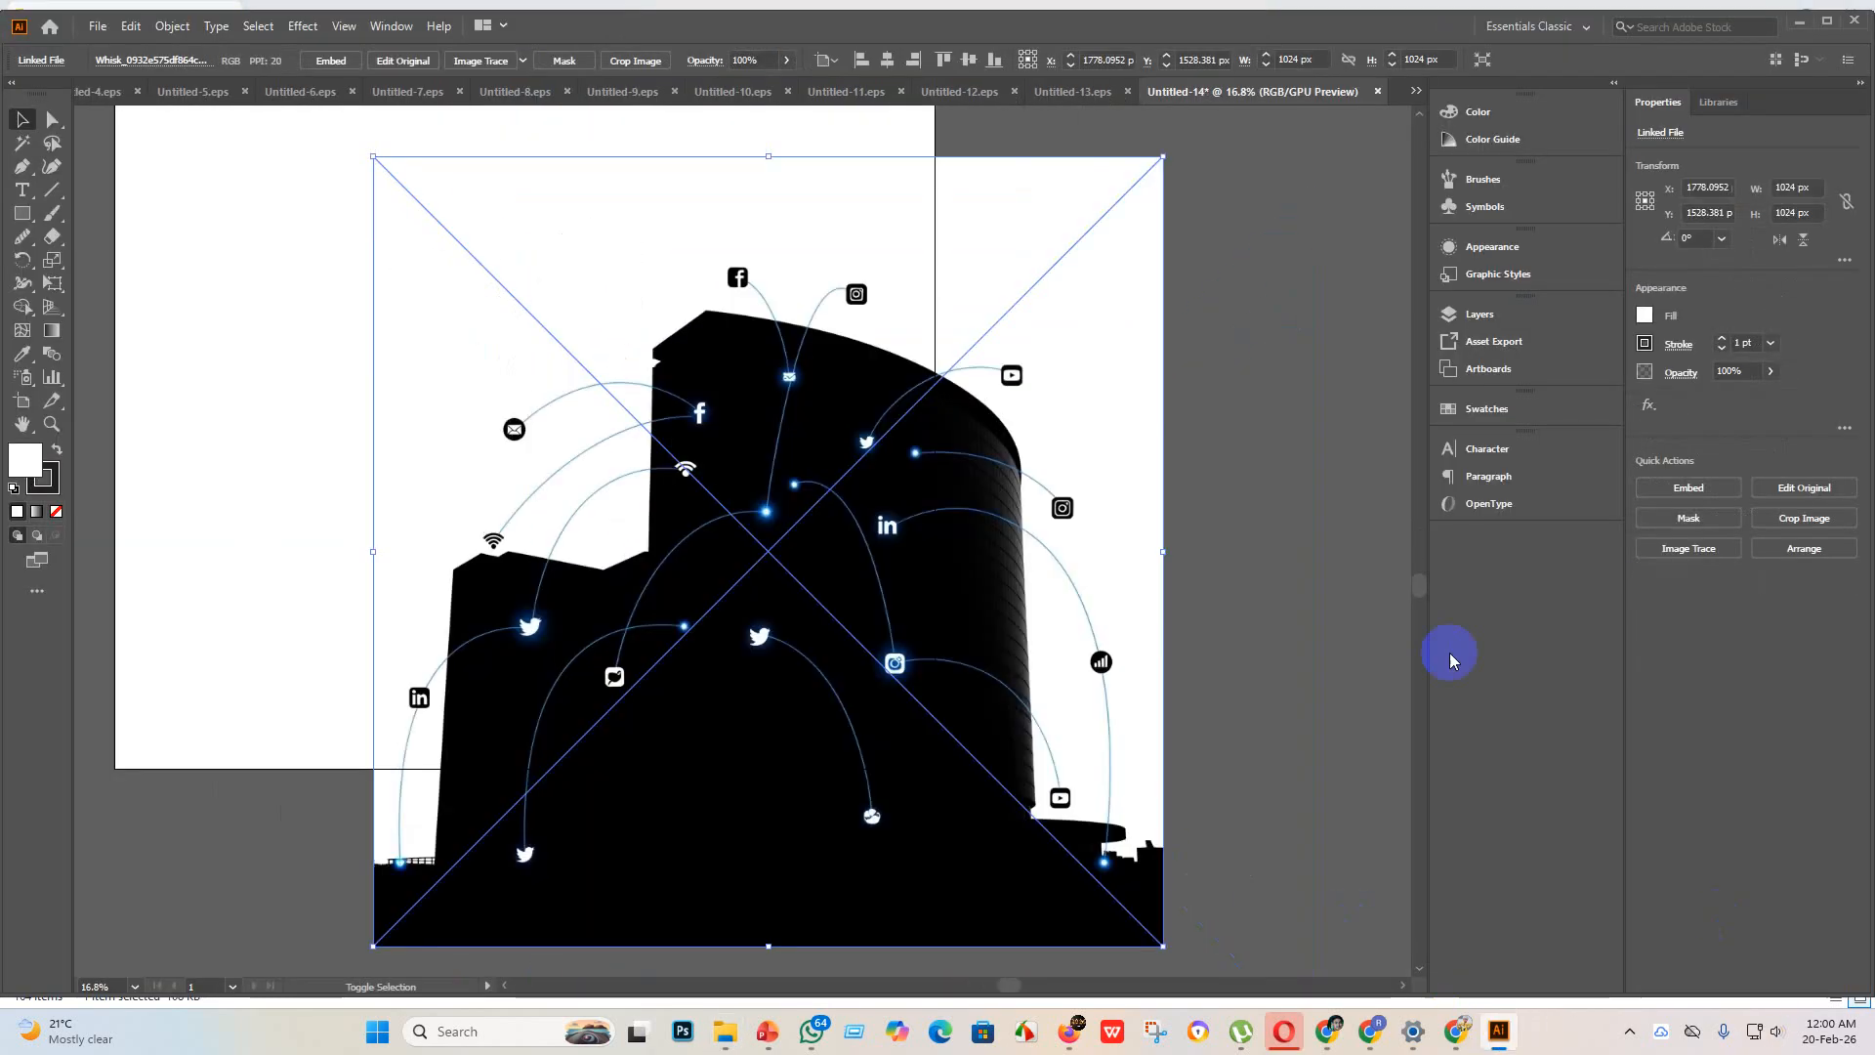
click(309, 63)
Step: Trace the building image with the Silhouettes preset, expand it and centre it horizontally and vertically on the artboard
click(522, 61)
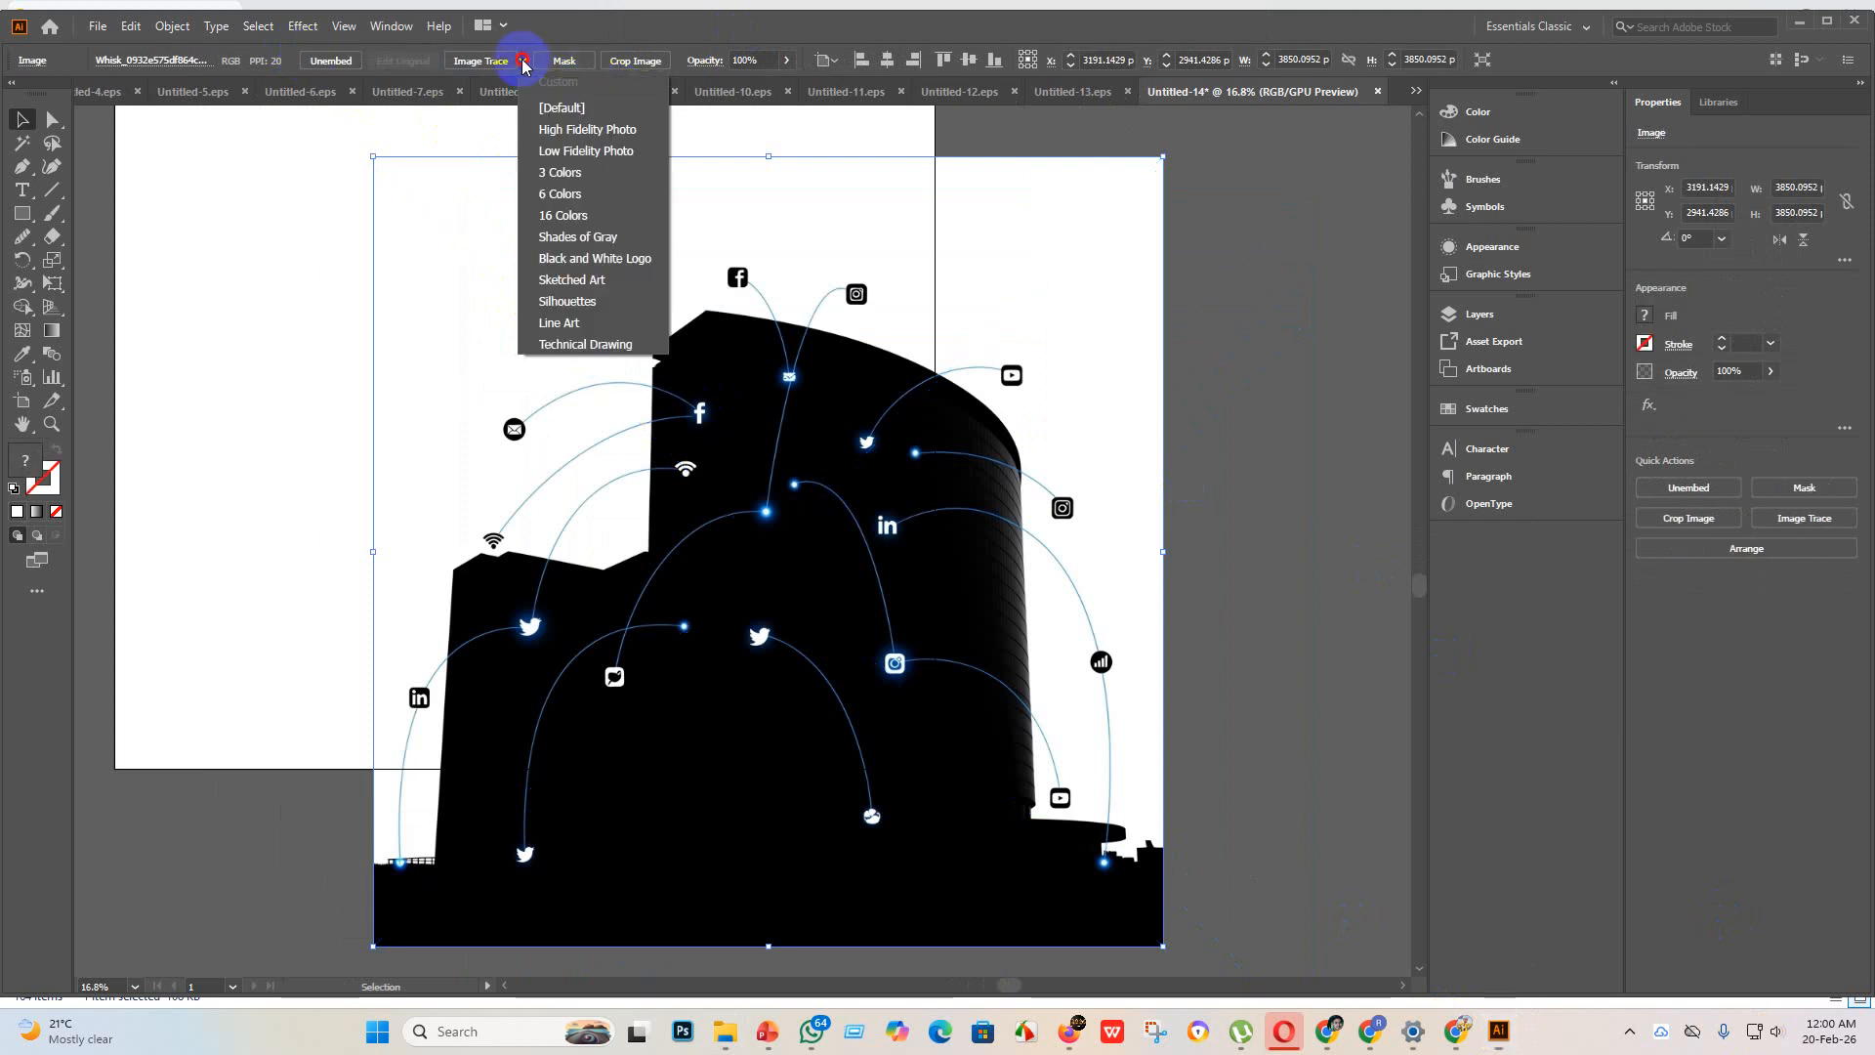
click(599, 307)
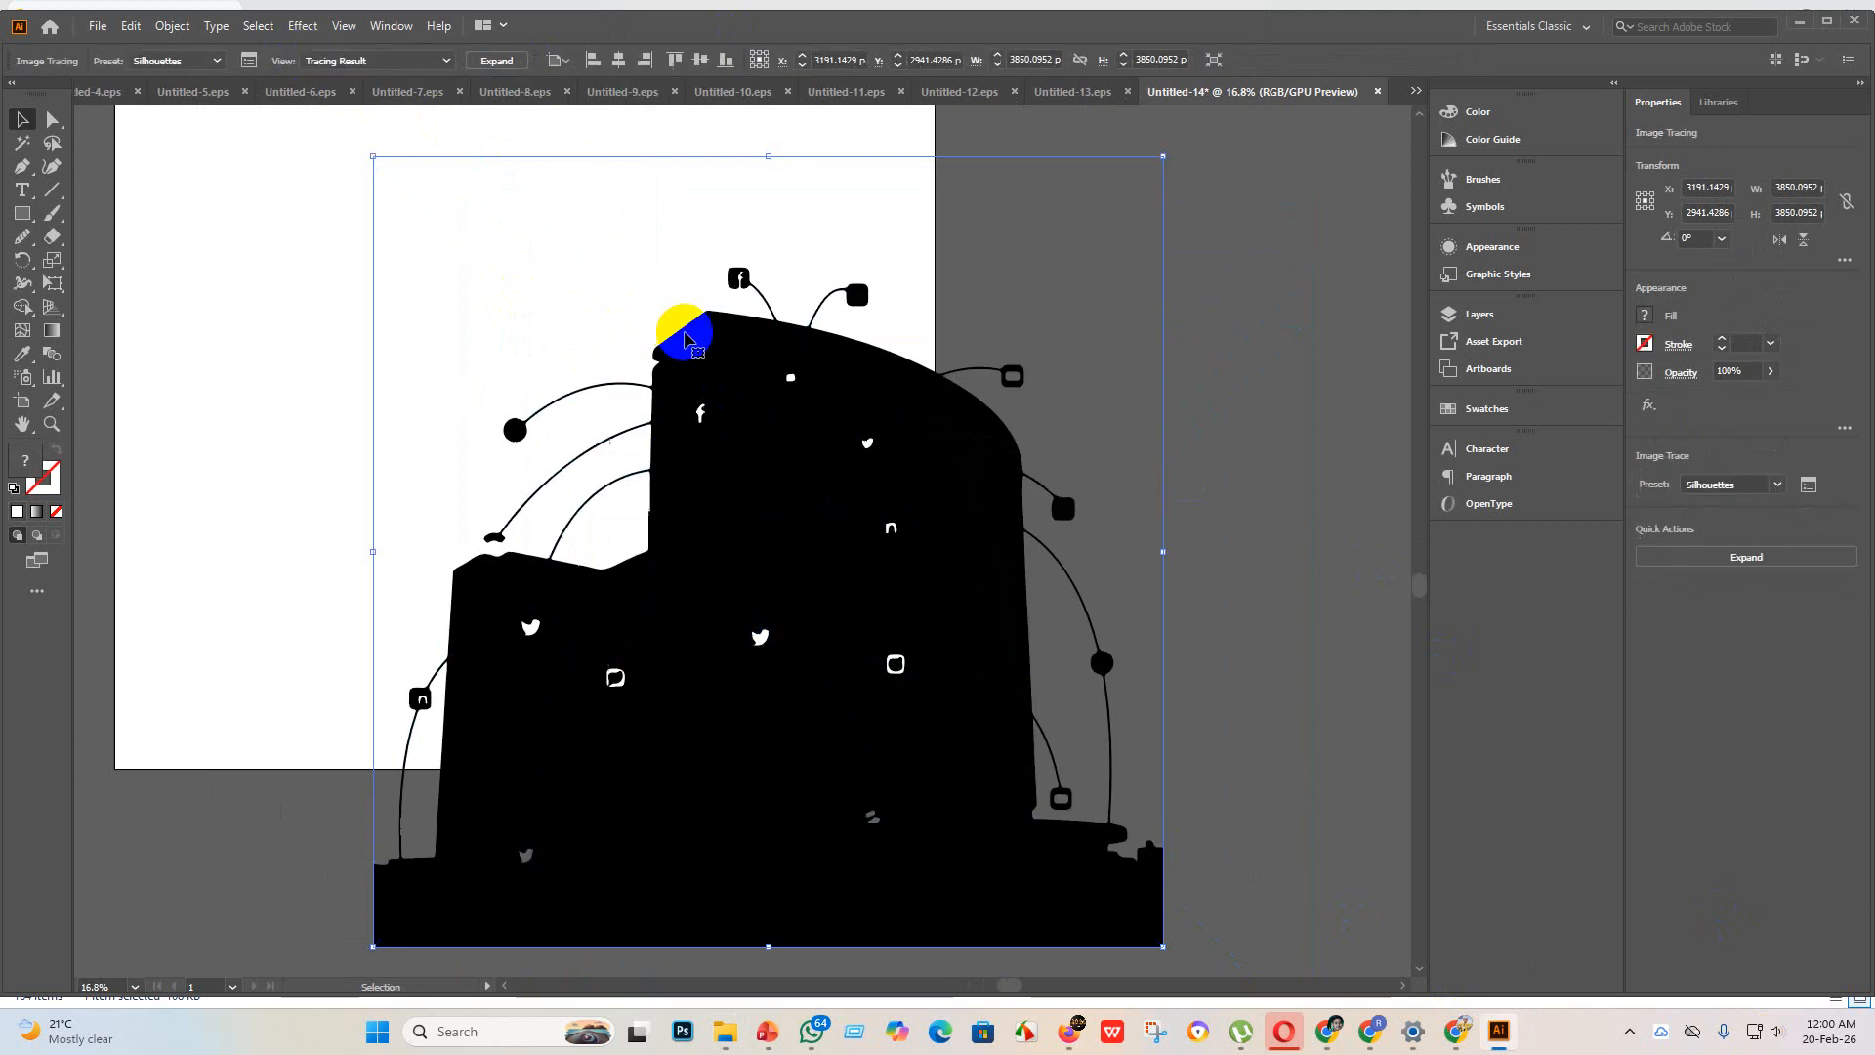
click(496, 60)
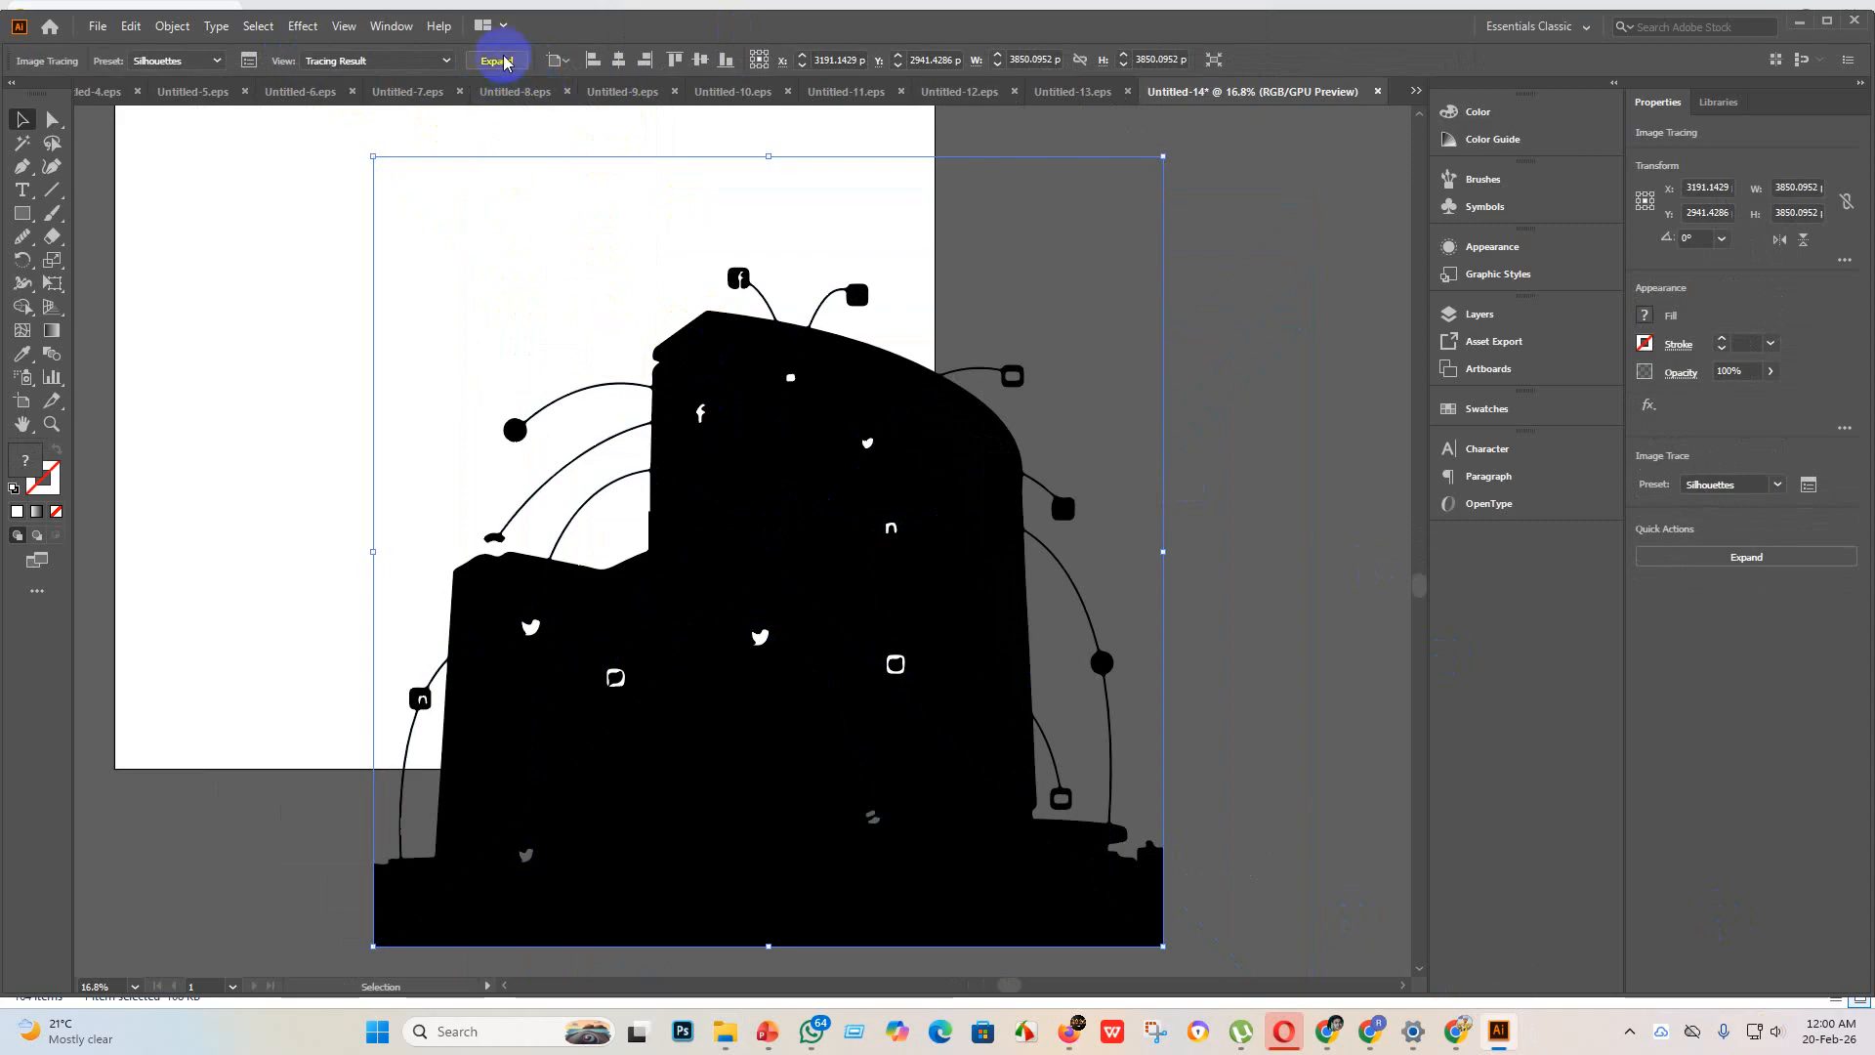
click(838, 60)
click(919, 61)
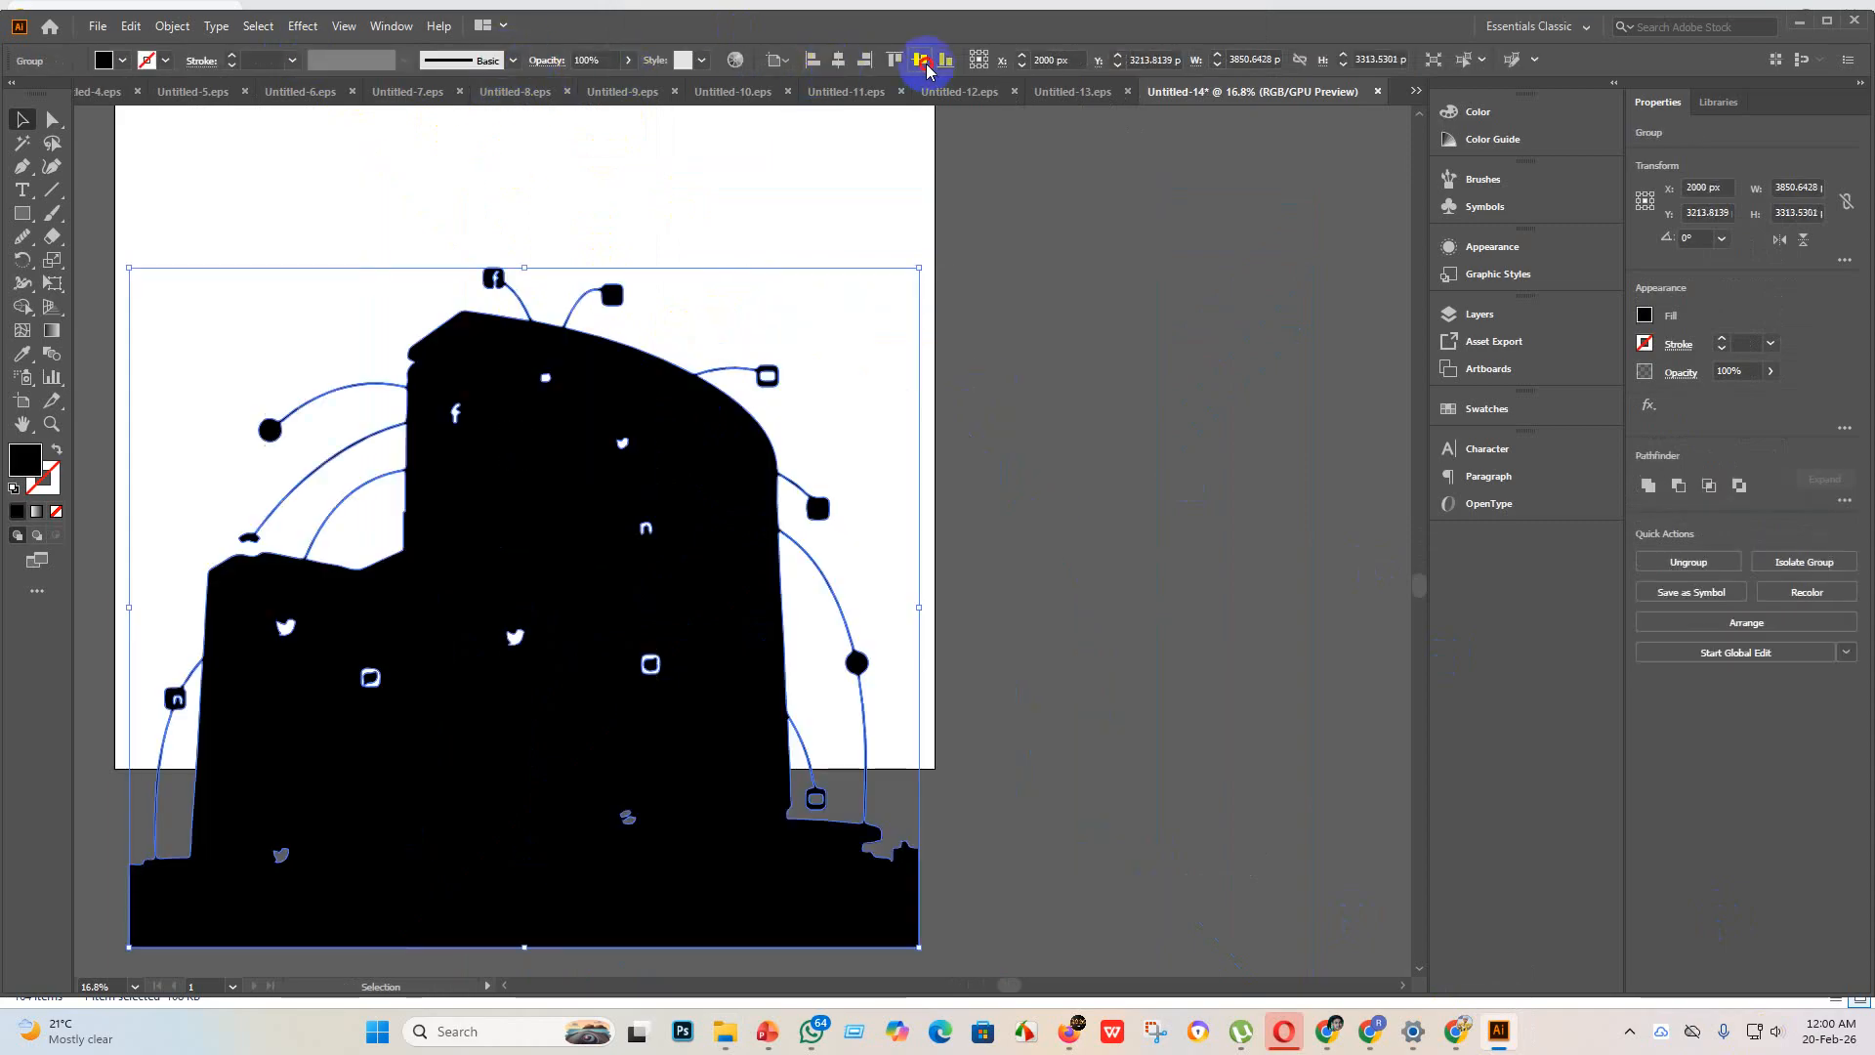
click(1129, 498)
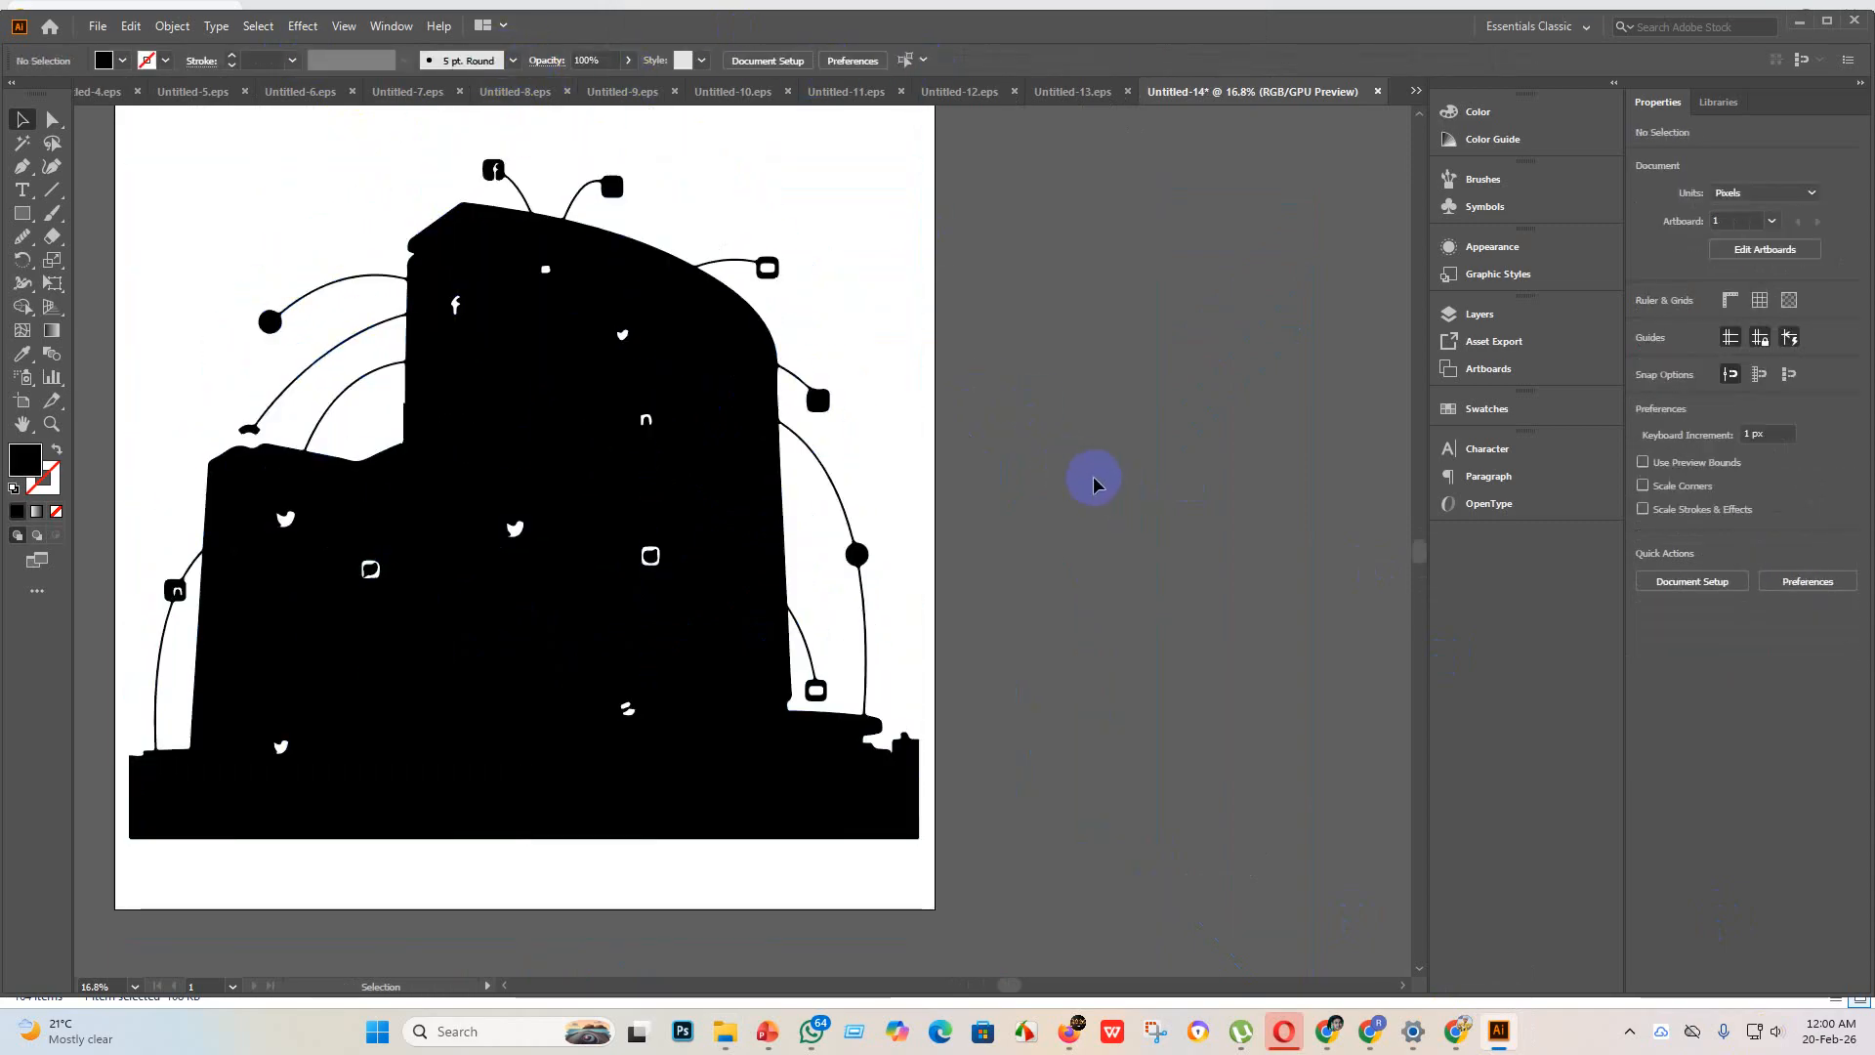
scroll(1033, 493, down, 1)
scroll(929, 535, down, 1)
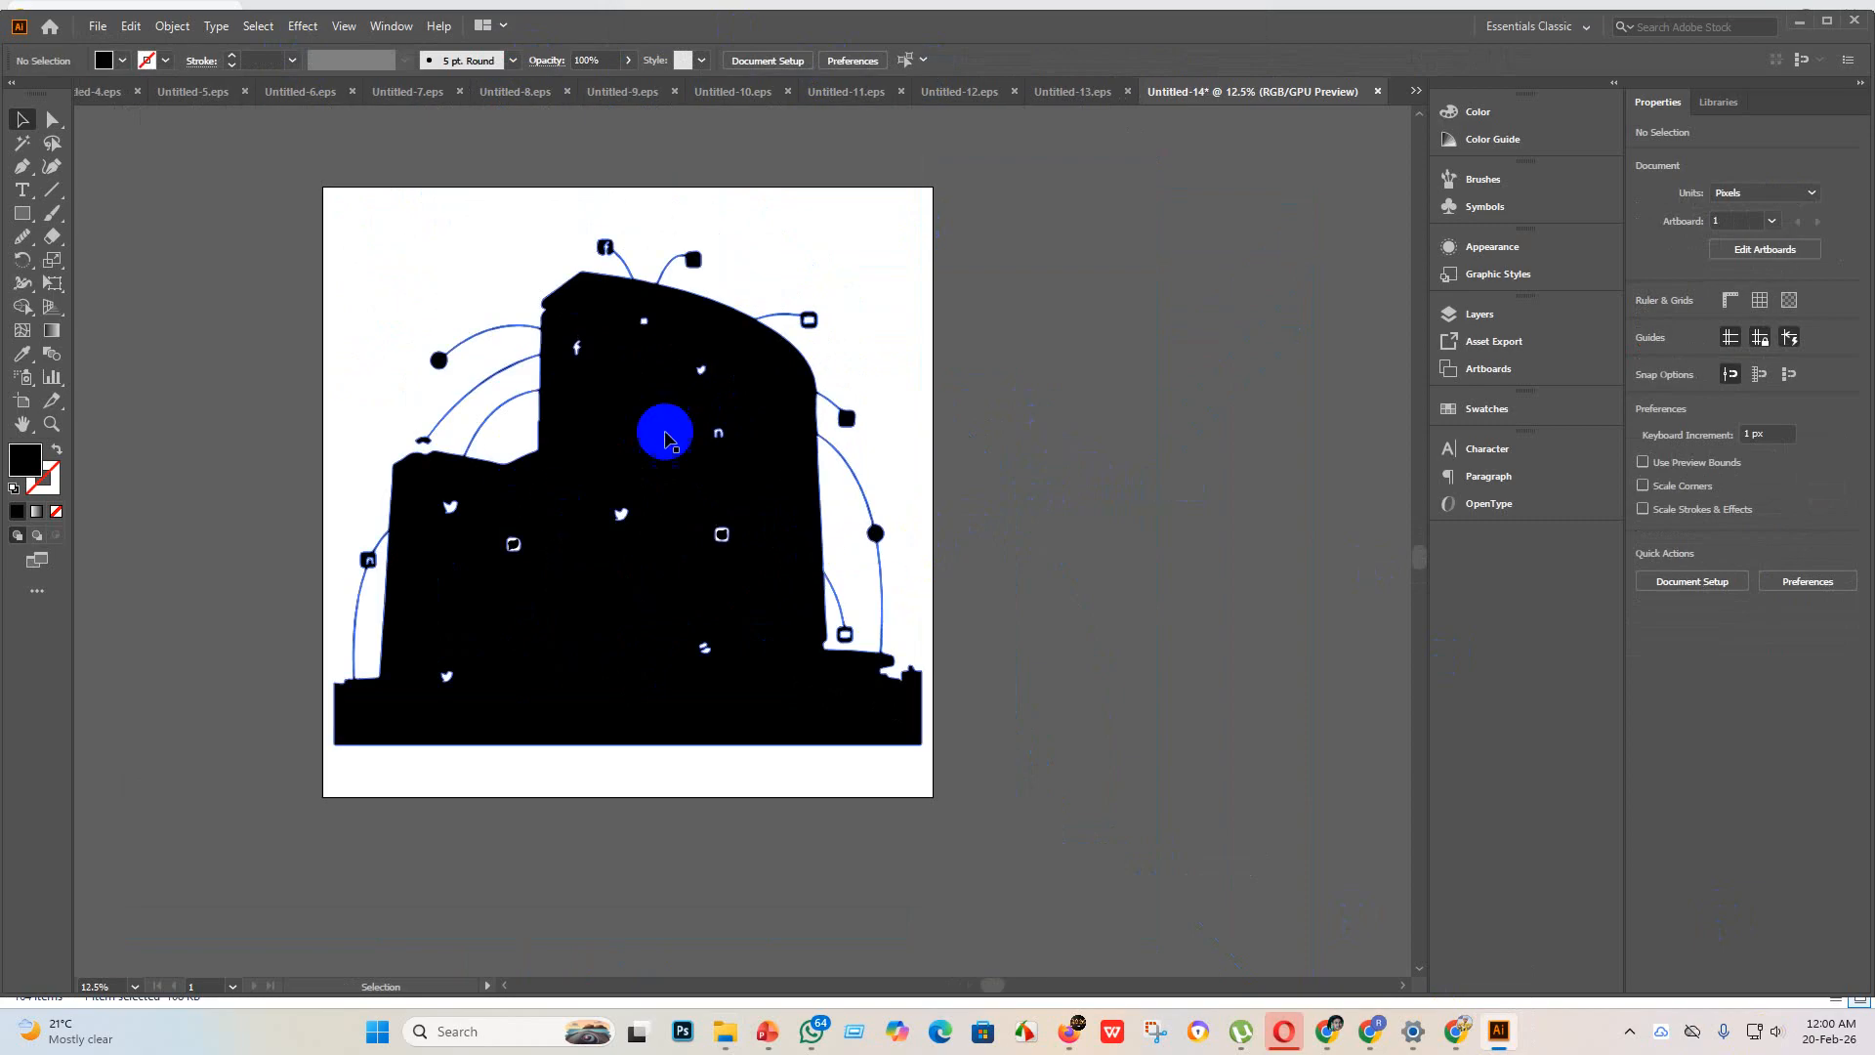
Step: Merge the building's inner icon holes and the gaps under the side arcs into one solid silhouette with the Shape Builder
click(356, 348)
scroll(269, 233, up, 3)
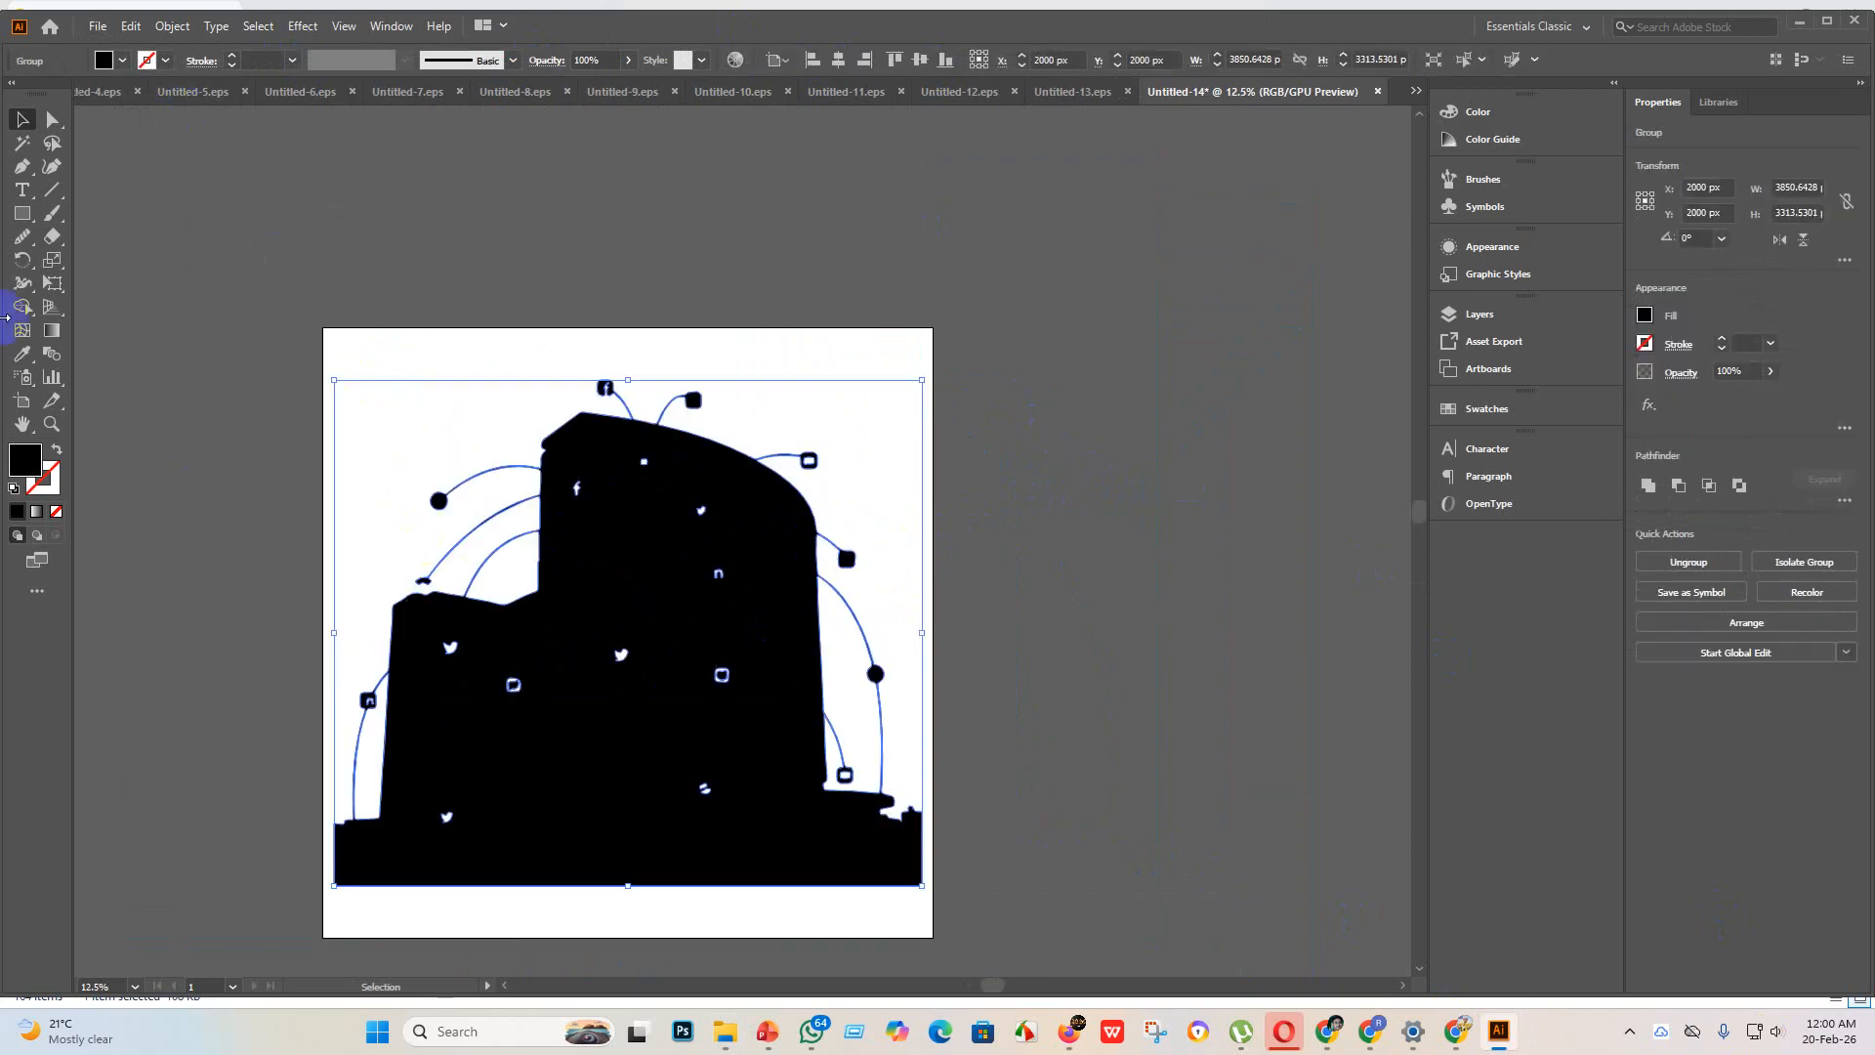
click(23, 309)
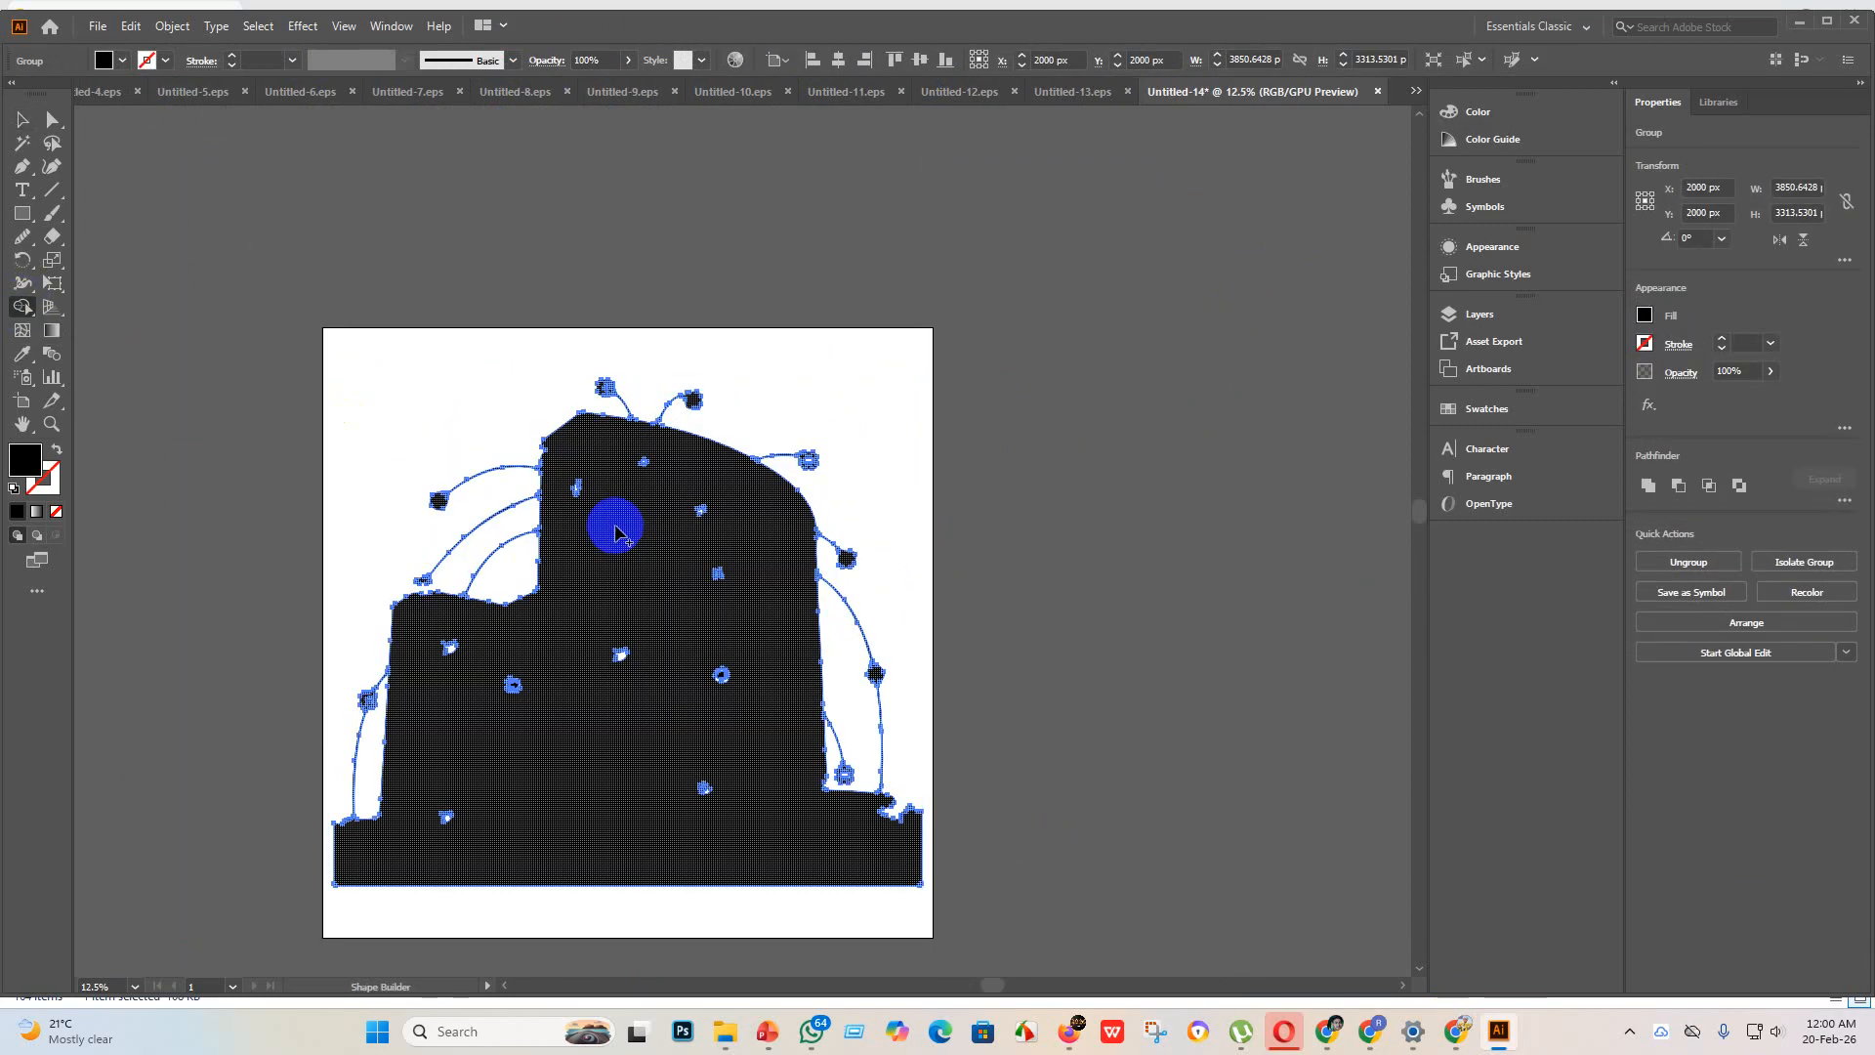
mouse_move(569, 476)
mouse_down()
mouse_move(797, 738)
mouse_move(816, 883)
mouse_up()
mouse_move(348, 482)
mouse_down()
mouse_move(418, 714)
mouse_move(894, 952)
mouse_up()
mouse_move(437, 299)
mouse_down()
mouse_move(599, 347)
mouse_move(1097, 1049)
mouse_up()
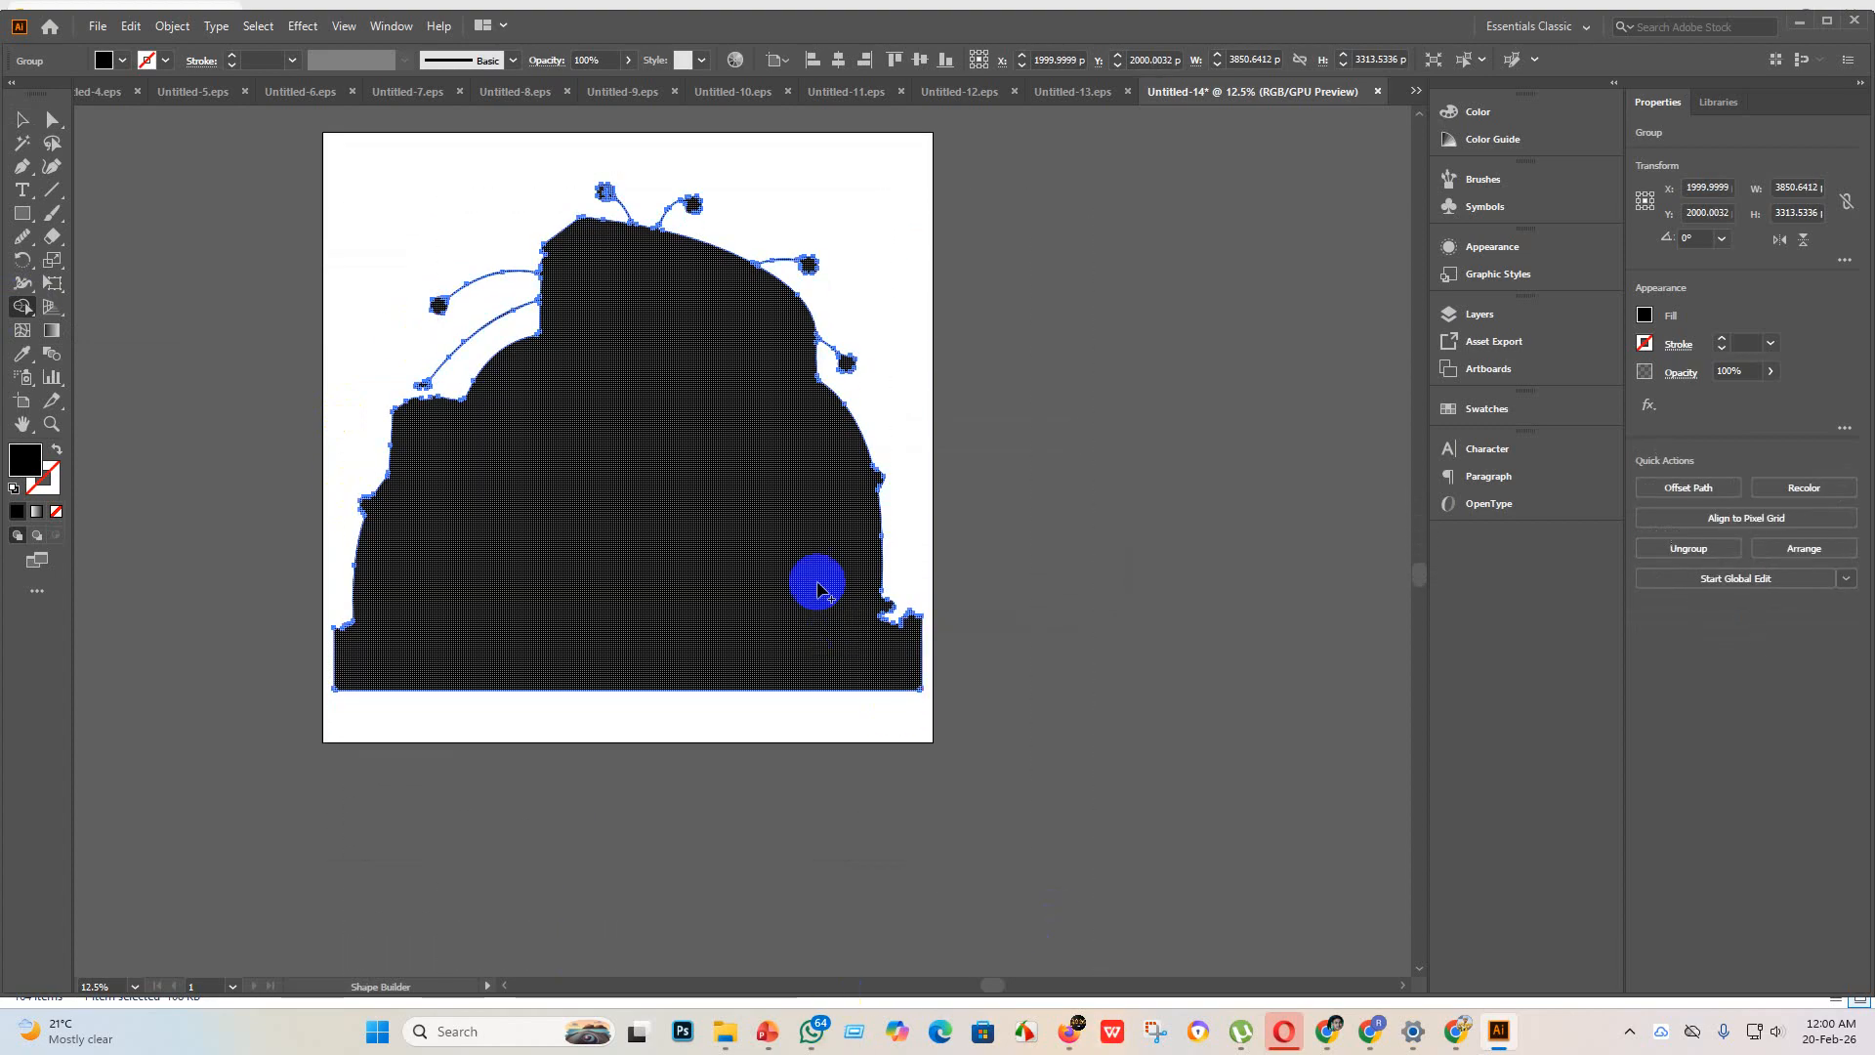
mouse_move(508, 230)
mouse_down()
mouse_move(707, 330)
mouse_move(1123, 859)
mouse_up()
click(20, 120)
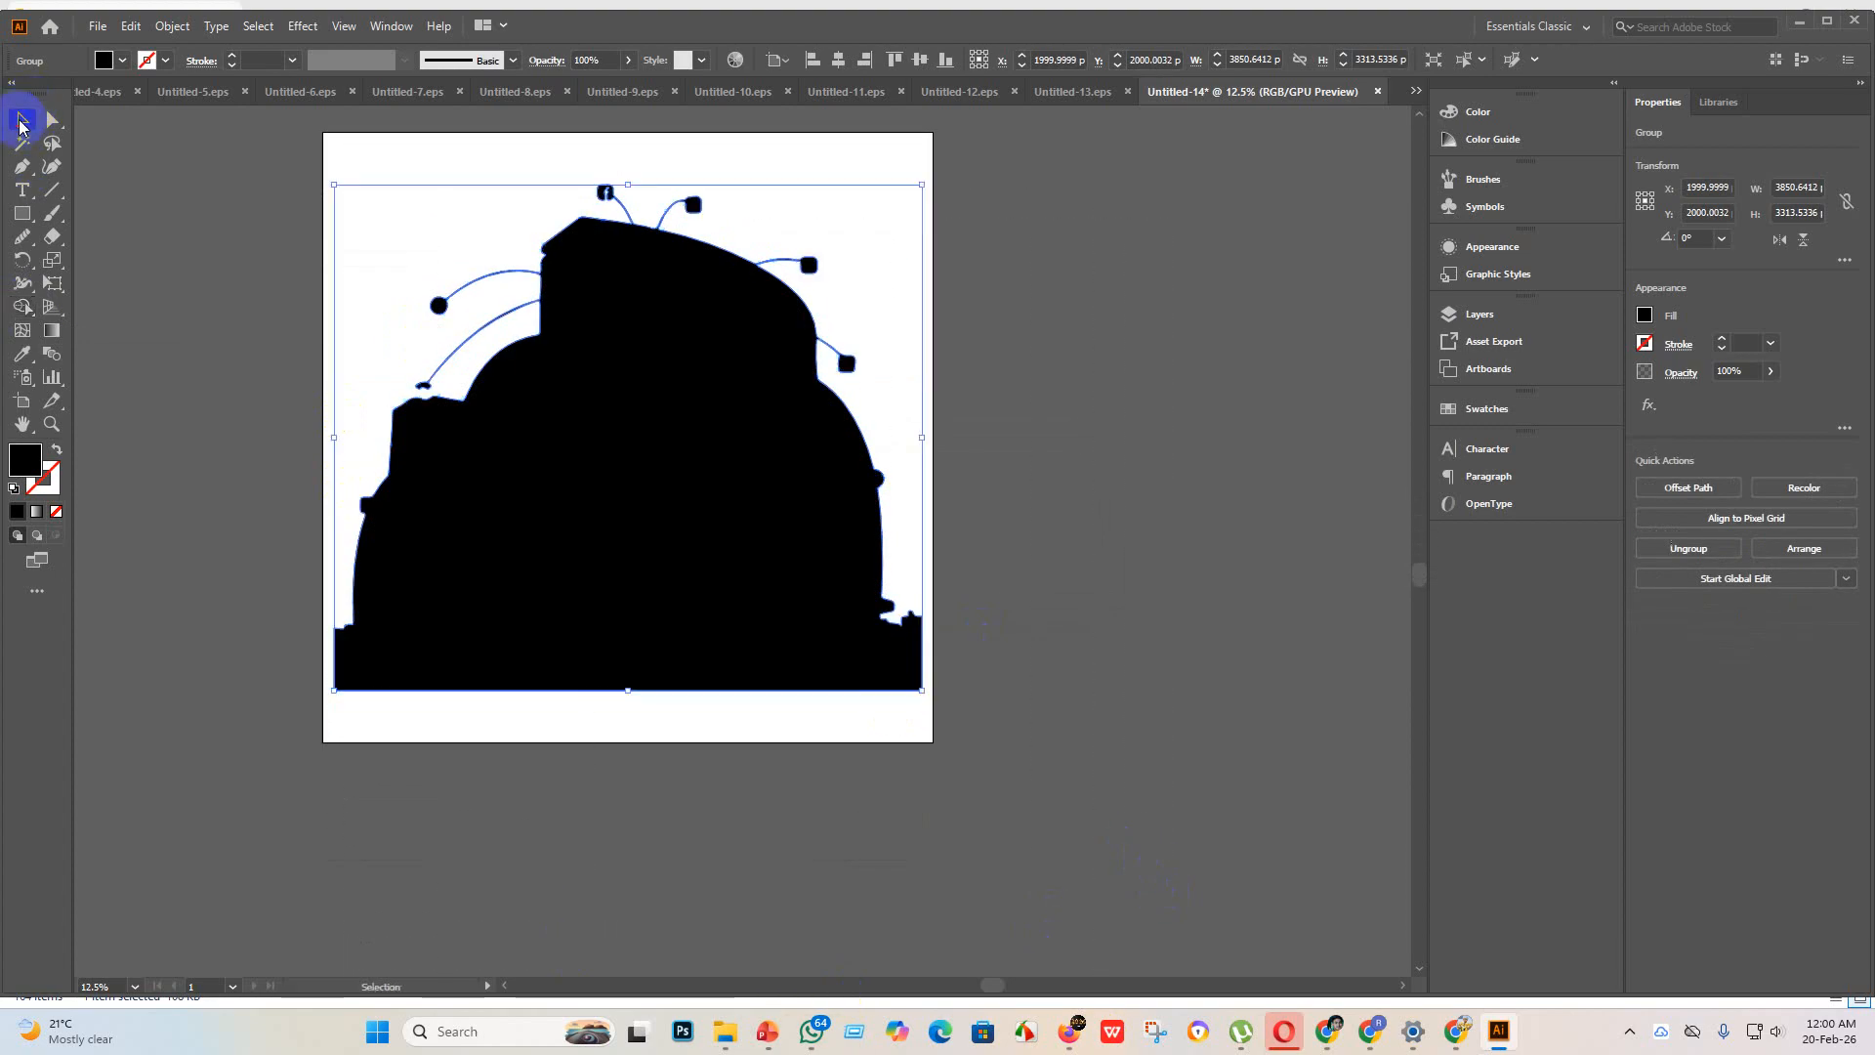
click(1265, 691)
Step: Reselect the building silhouette and activate the Shape Builder to rework the small icon nodes around its outline
alt+scroll(745, 309, up, 3)
scroll(808, 373, up, 5)
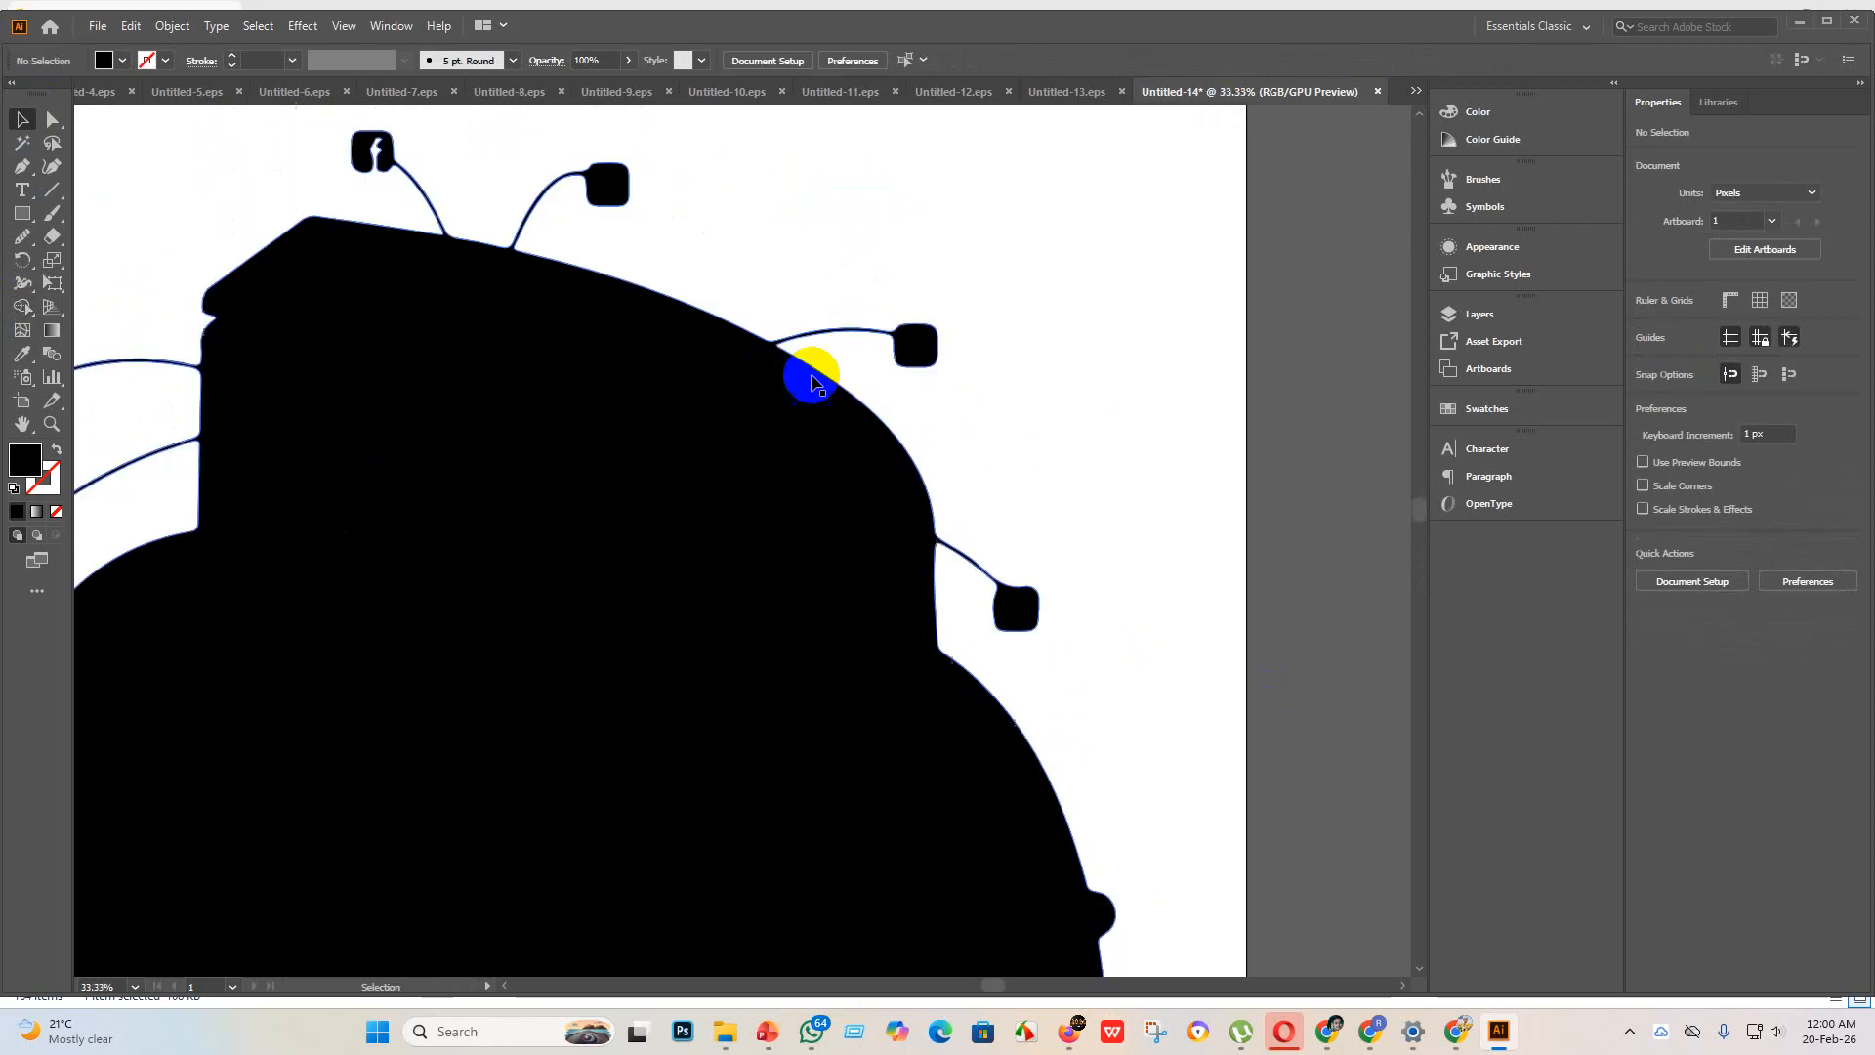
click(358, 252)
alt+scroll(418, 326, down, 3)
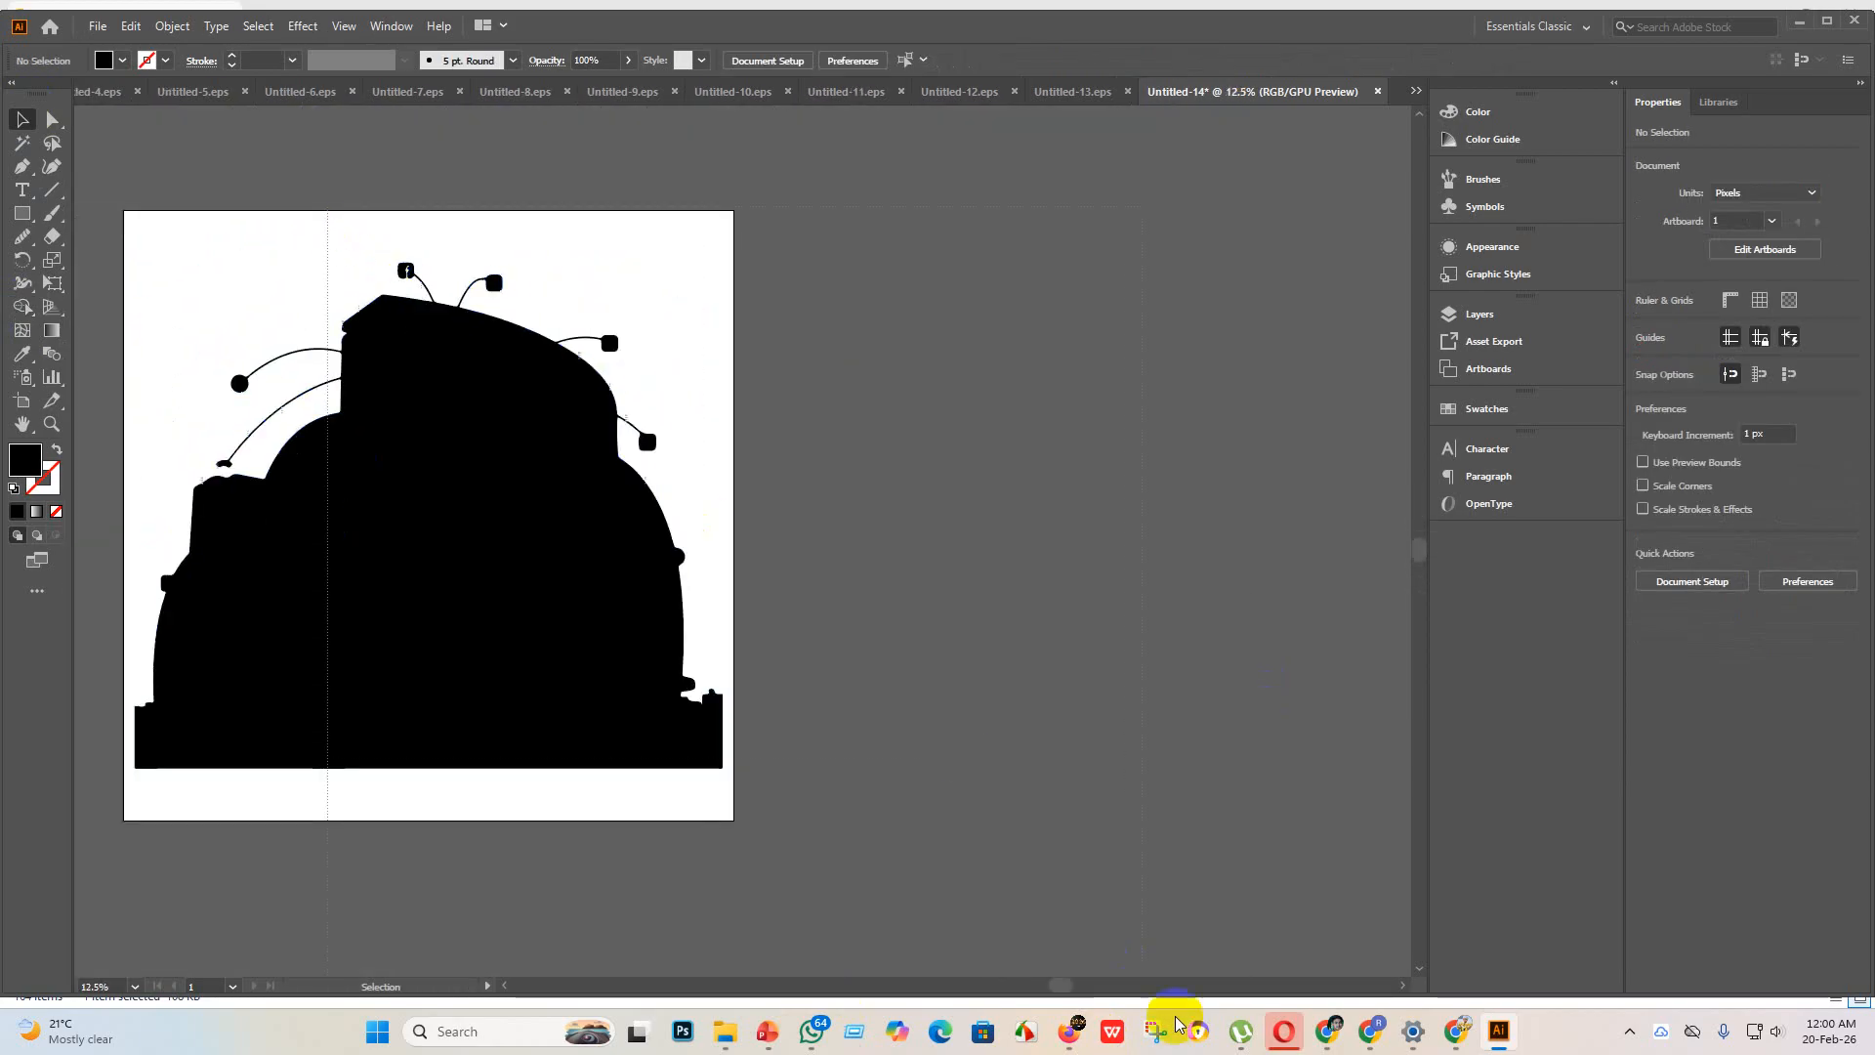
click(32, 309)
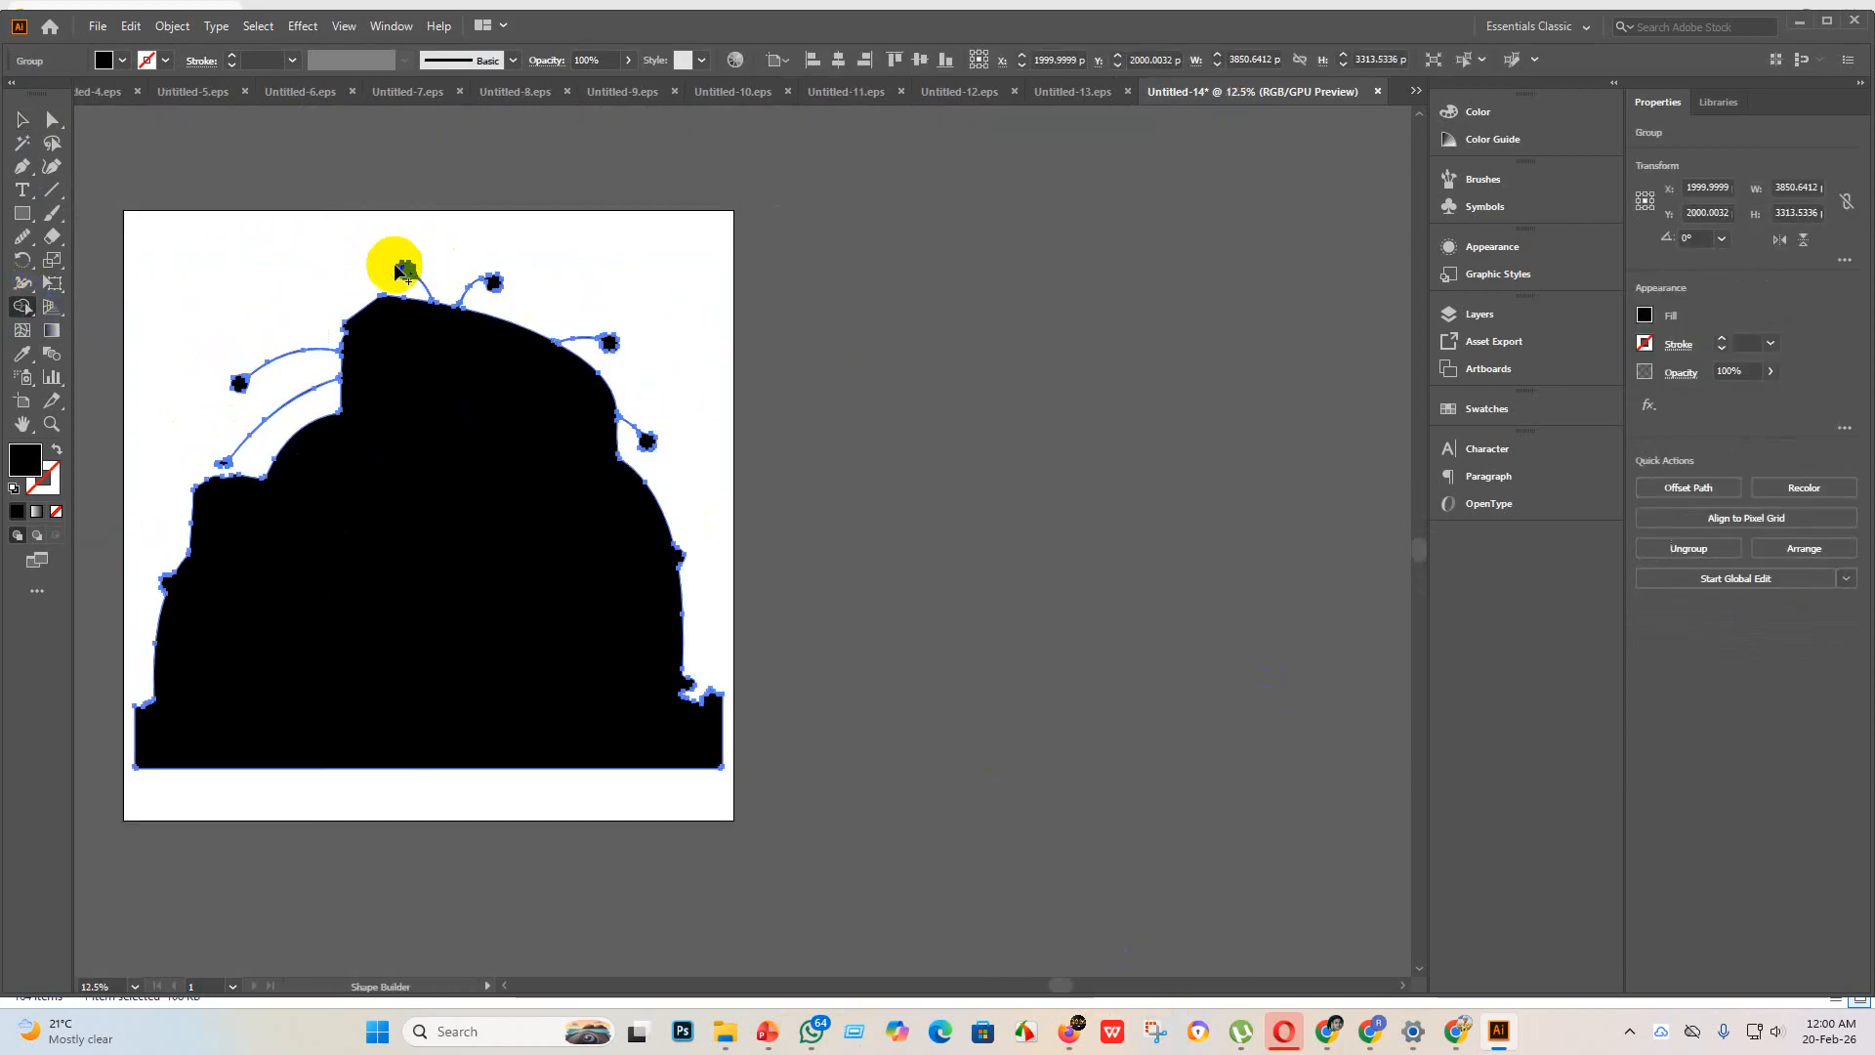
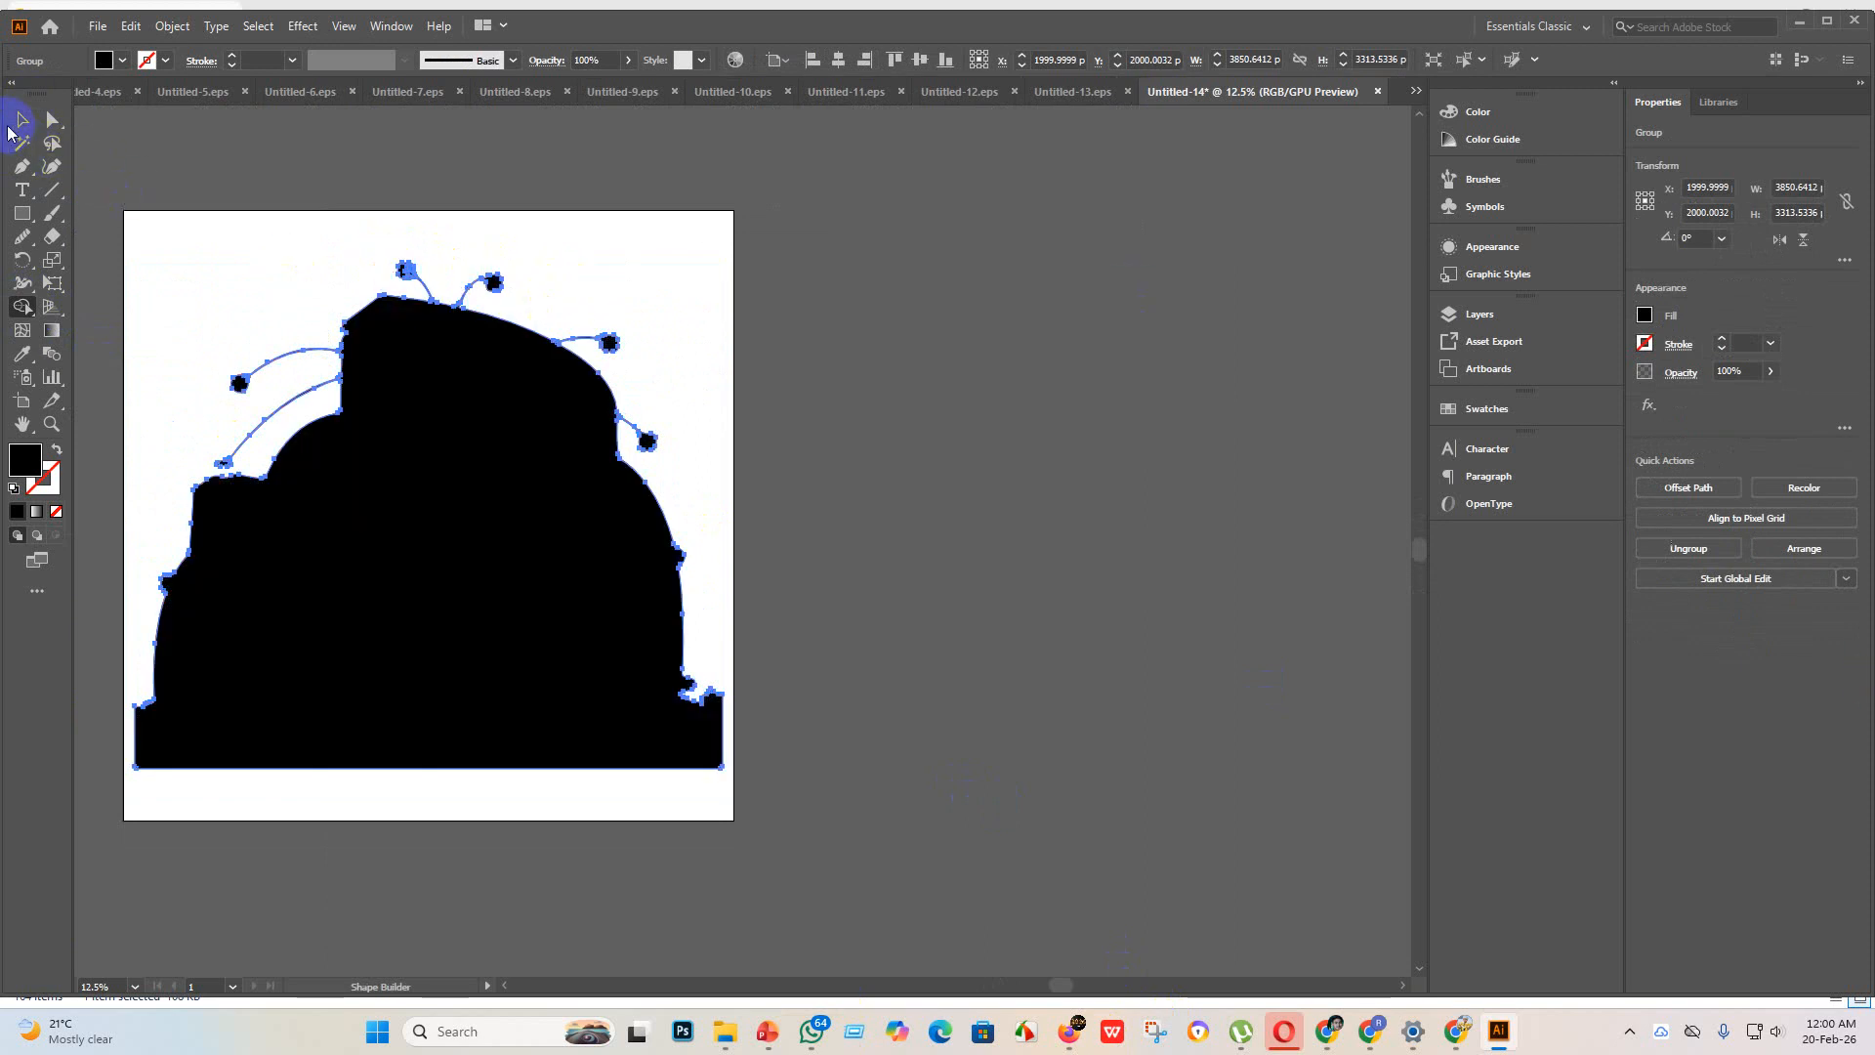
Step: Draw a black rectangle of about 152 x 108 px over the Facebook icon node above the building silhouette
click(20, 124)
click(1130, 523)
scroll(361, 284, up, 5)
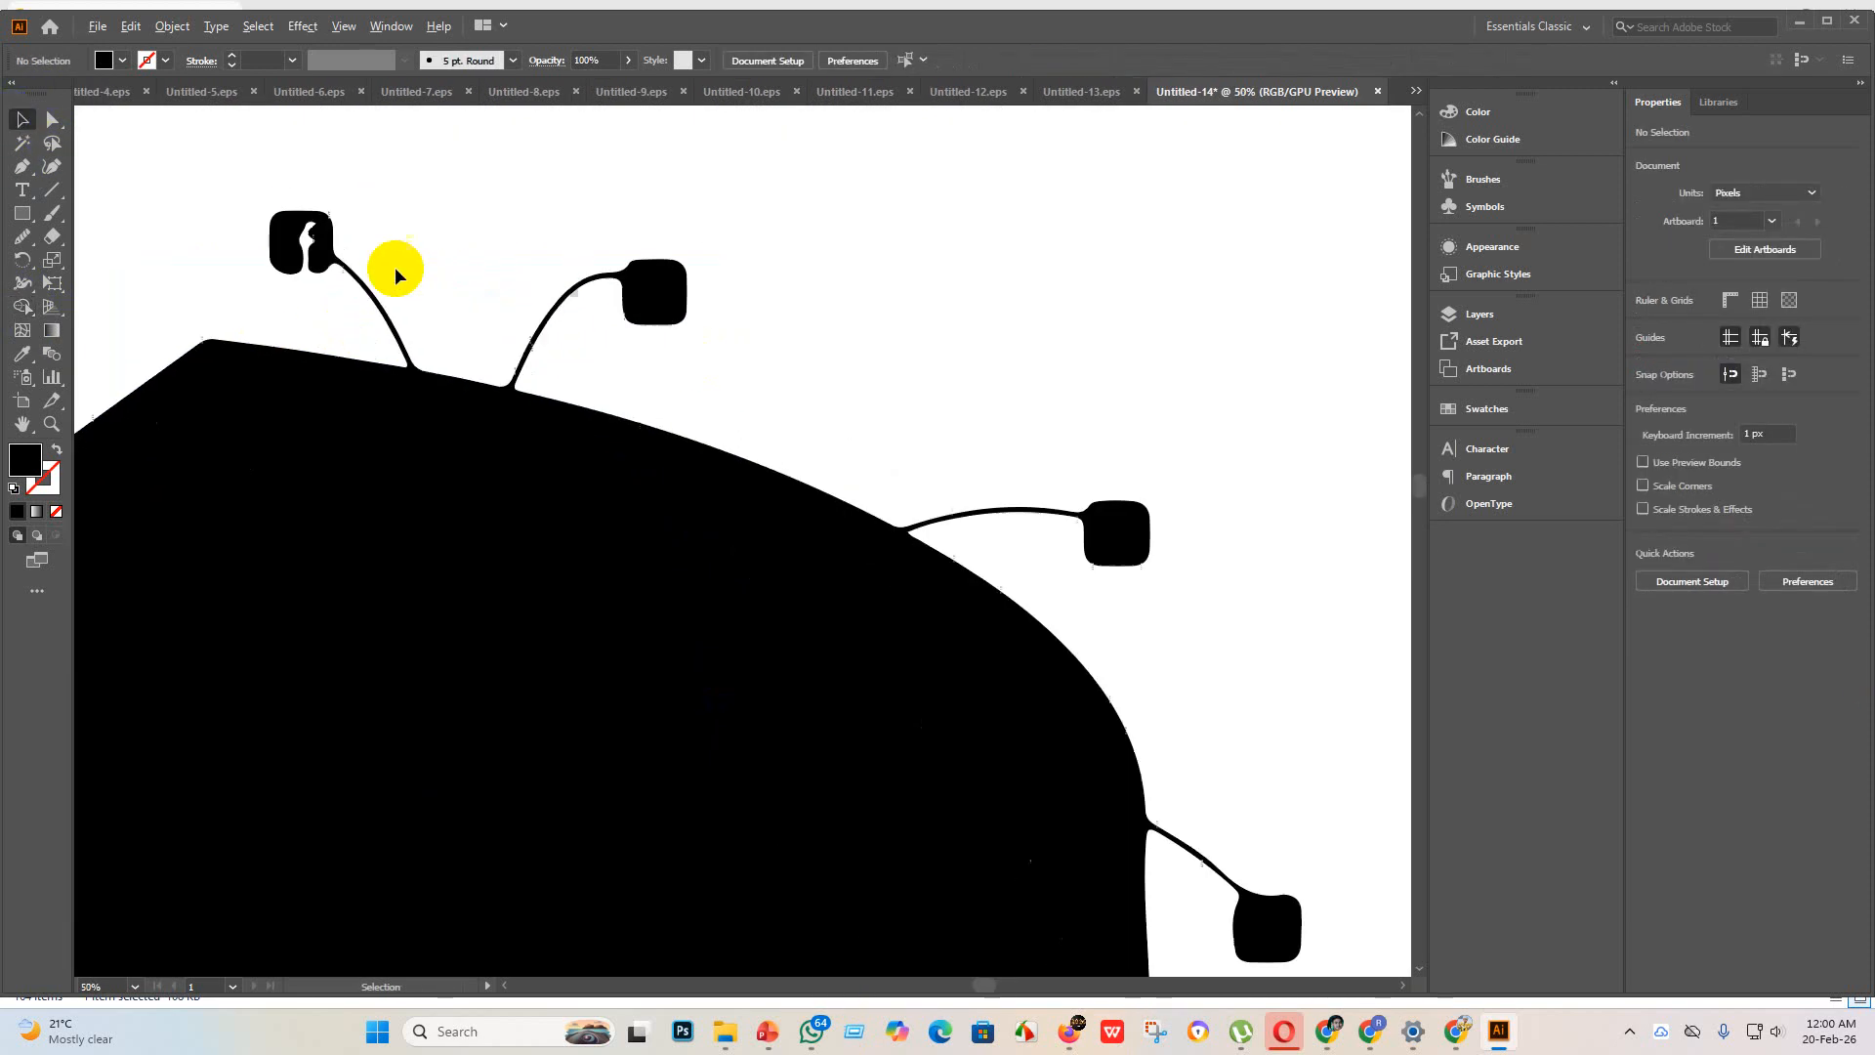
scroll(439, 418, down, 3)
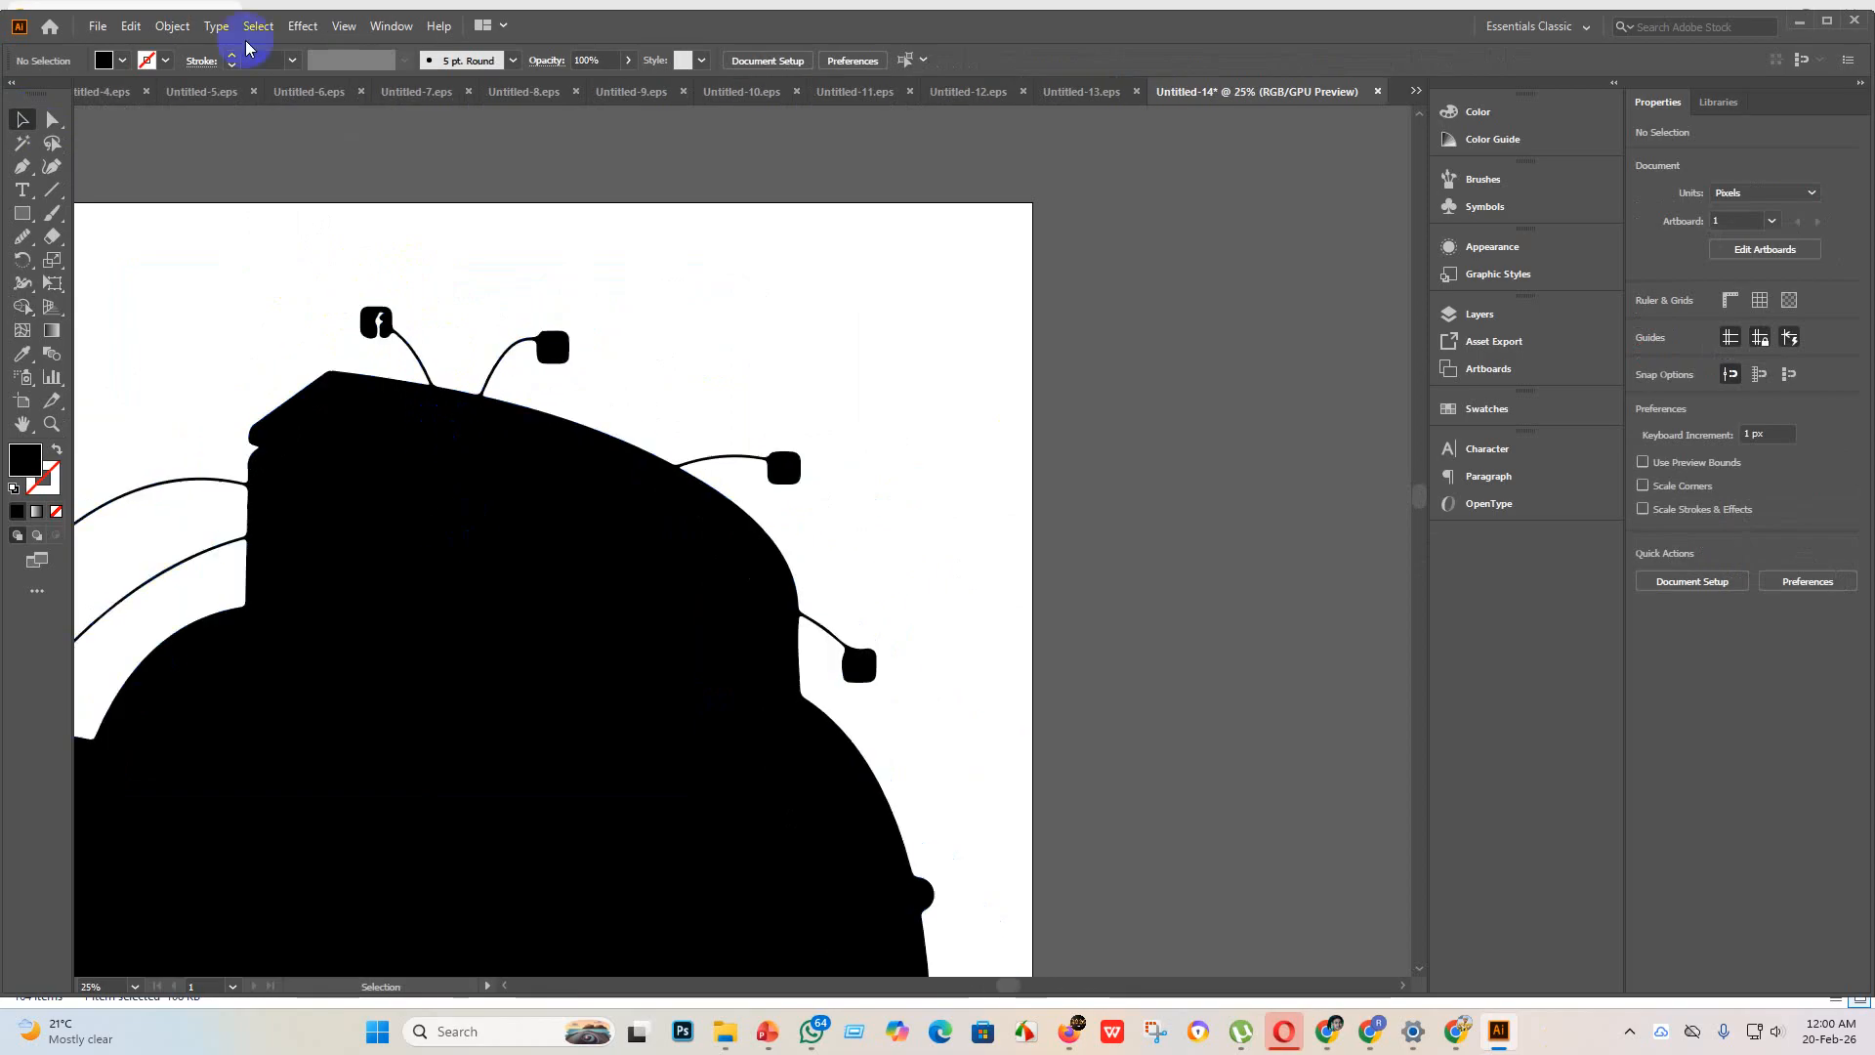
click(22, 213)
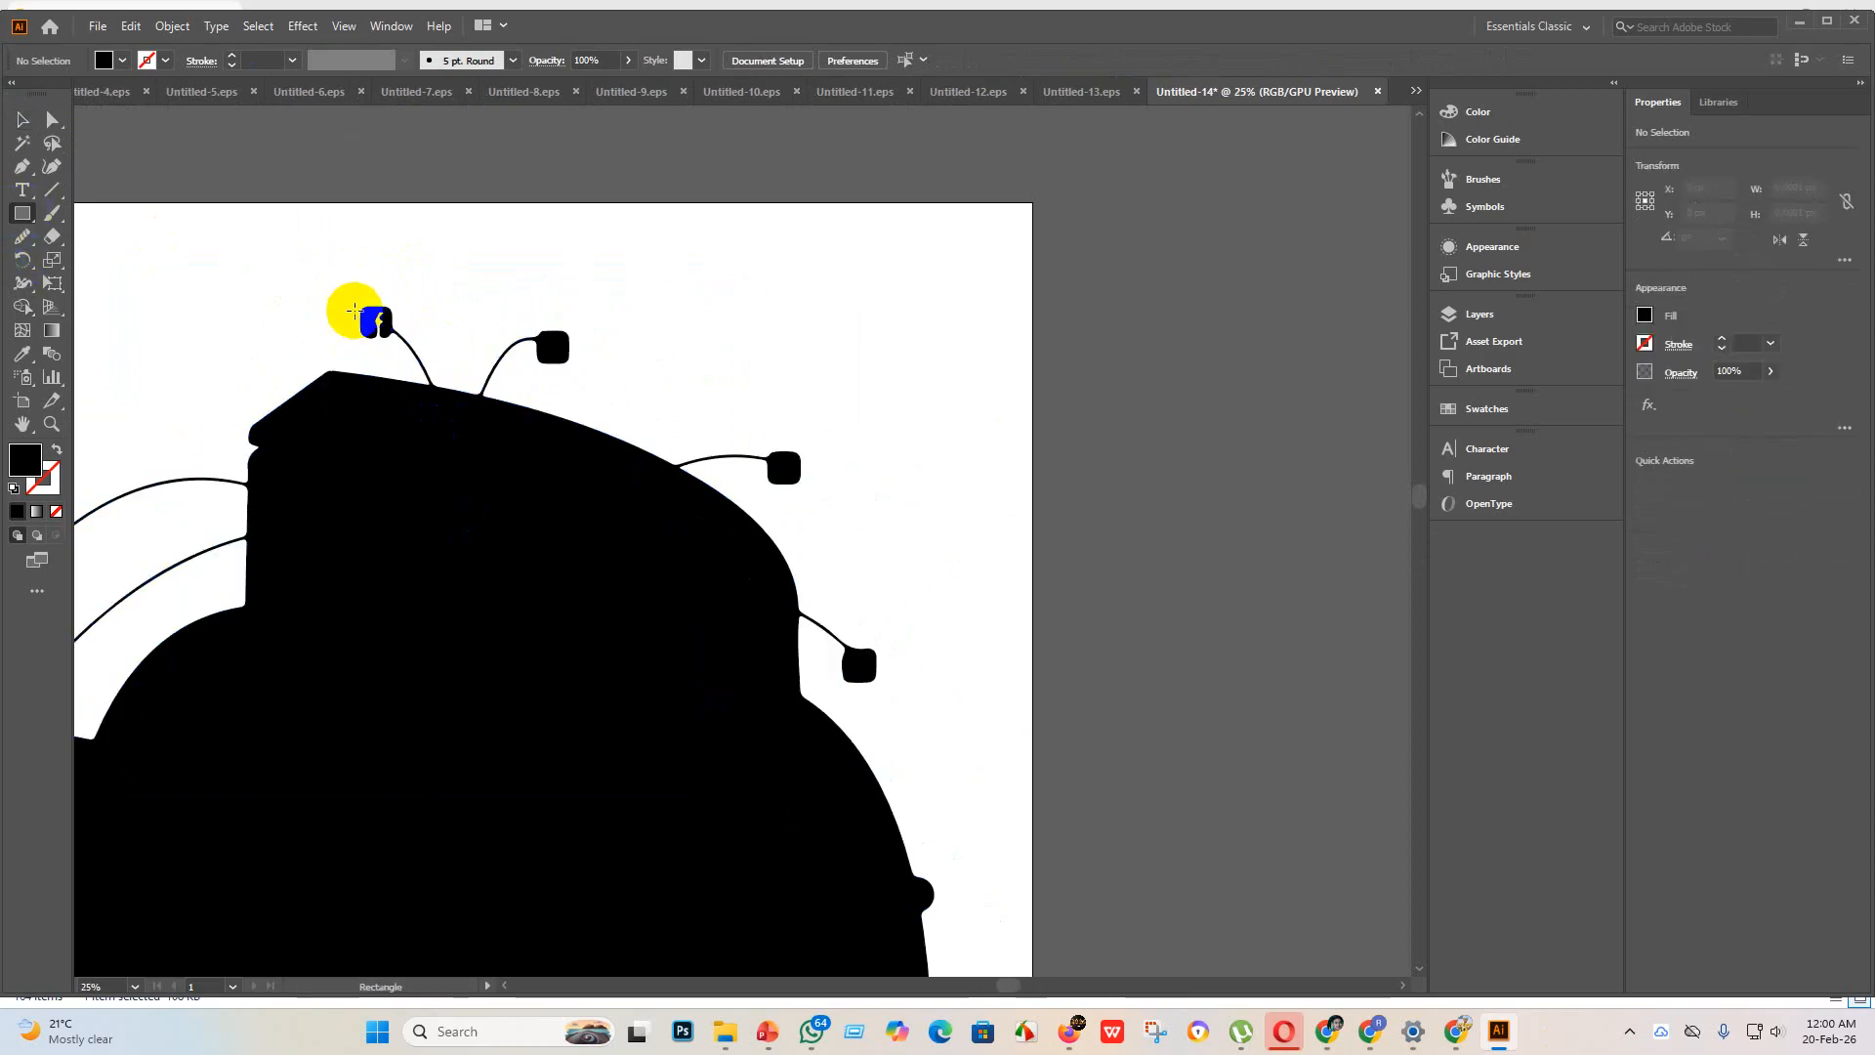
drag(358, 307, 403, 337)
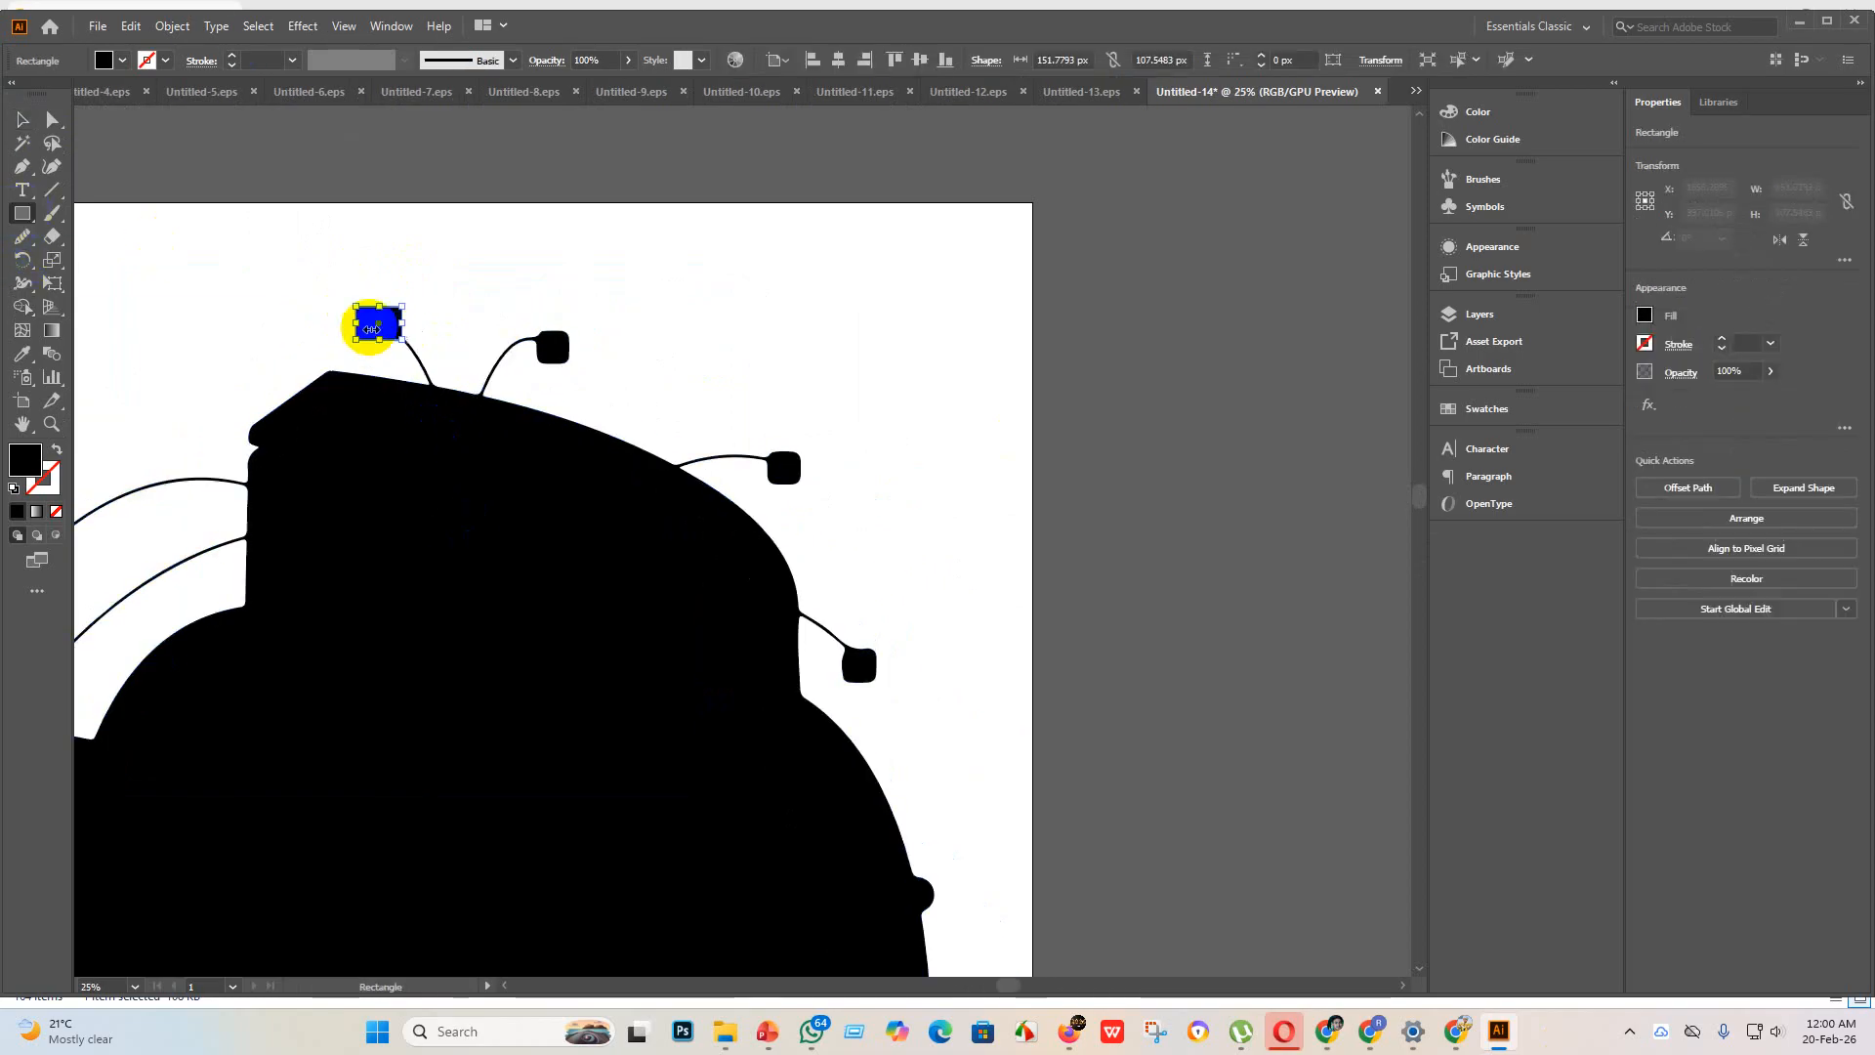
click(372, 187)
click(972, 593)
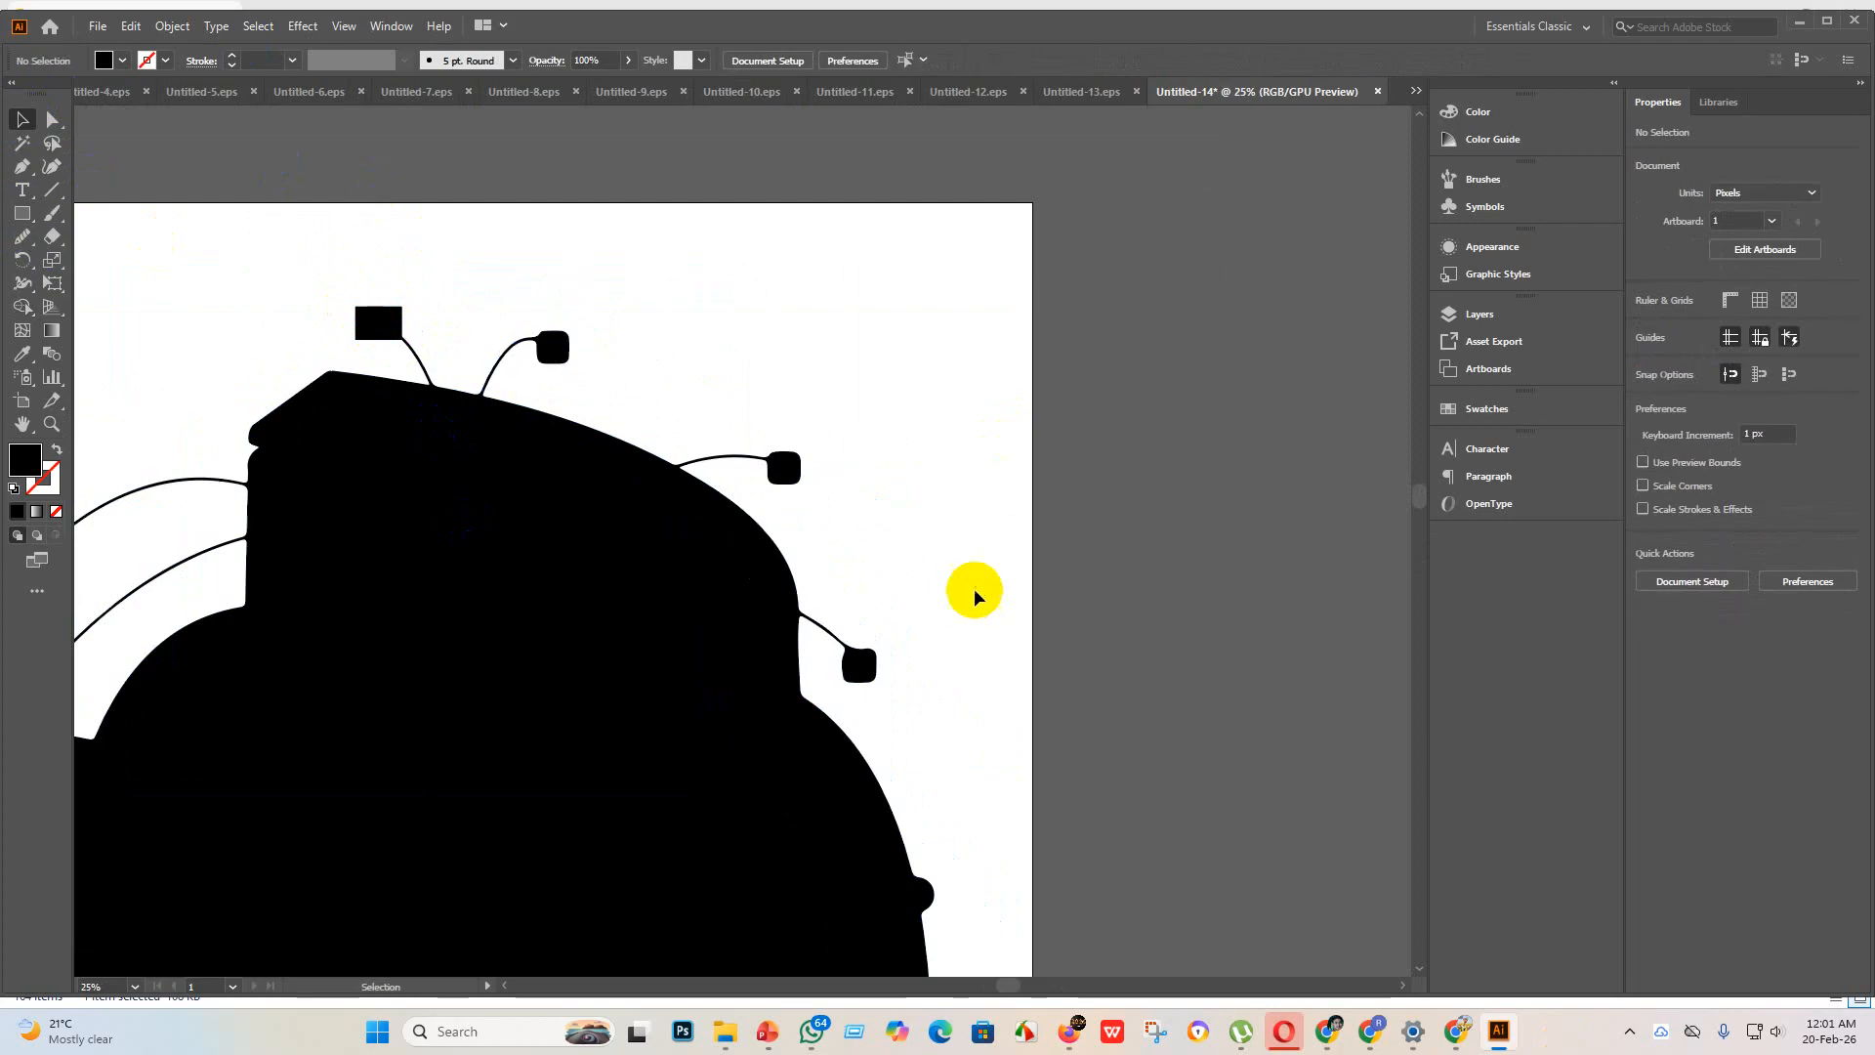
alt+scroll(555, 425, down, 2)
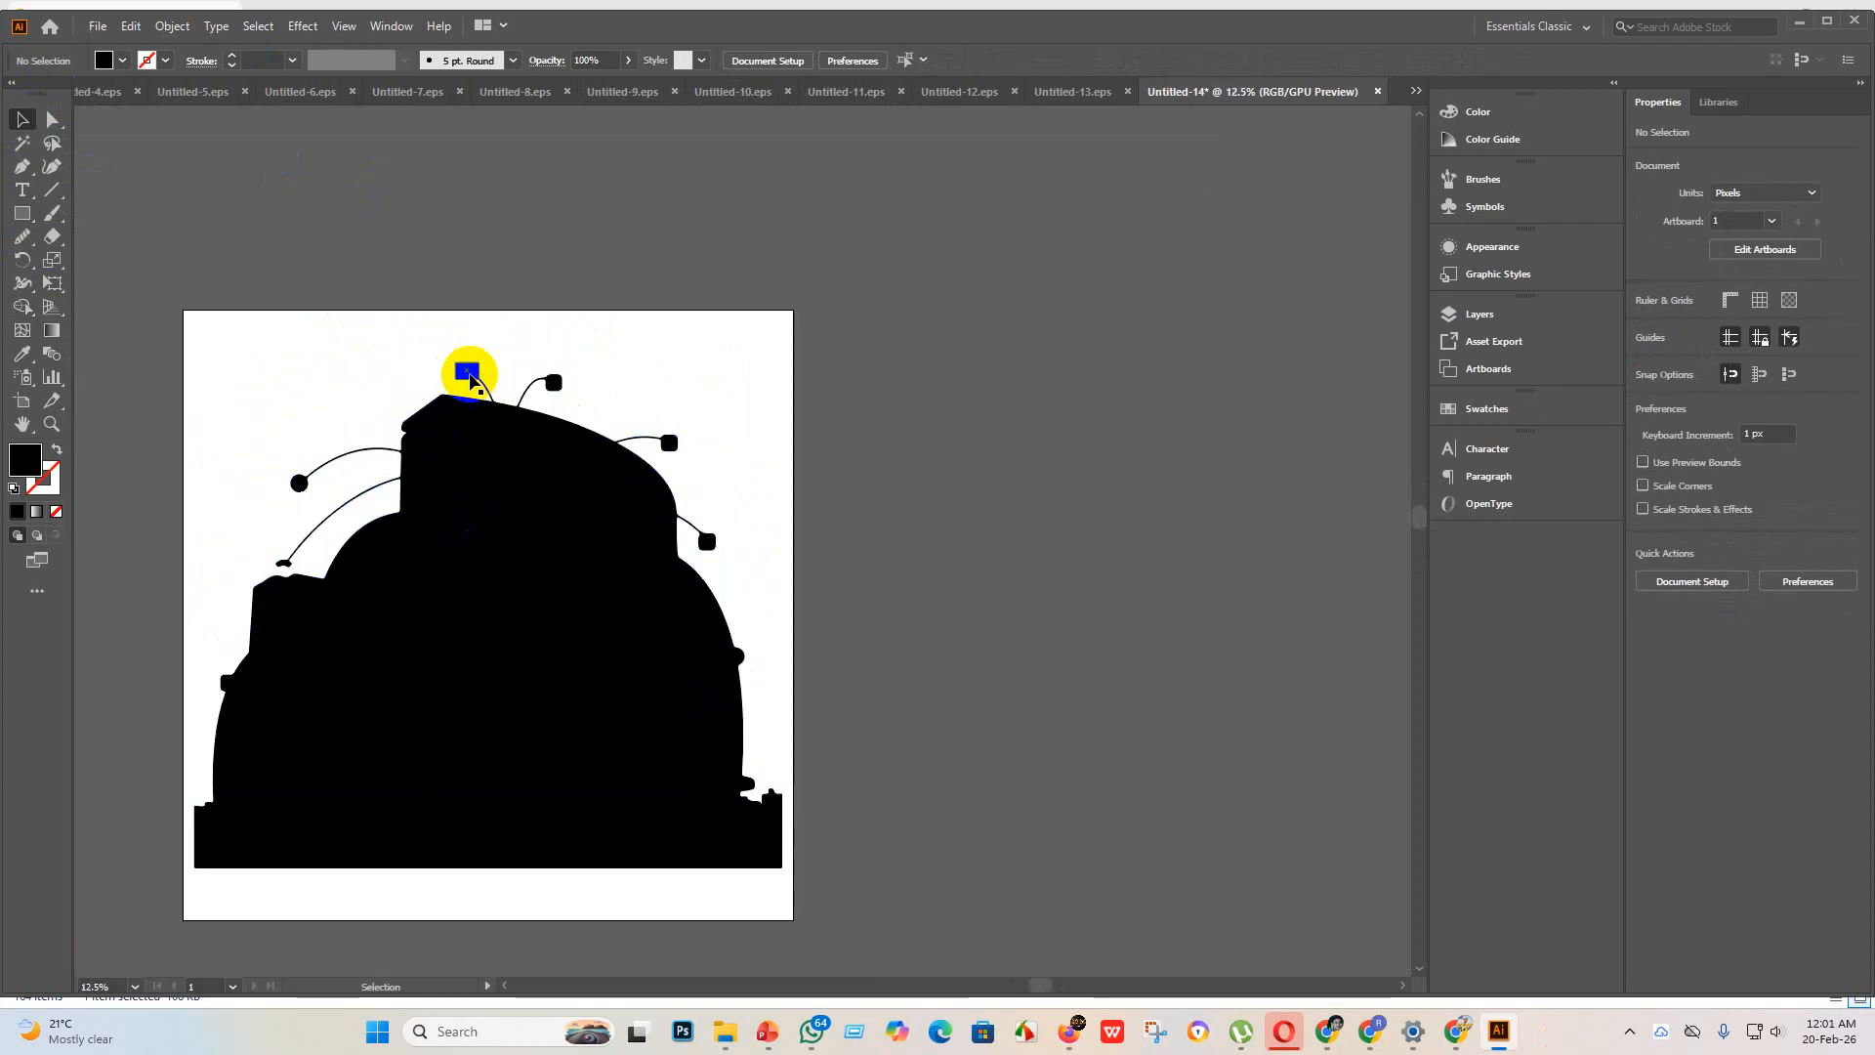
Step: Duplicate the black rectangle onto the three other icon nodes along the building's upper-right outline
drag(468, 368, 1197, 625)
alt+scroll(485, 385, up, 2)
scroll(1205, 609, down, 4)
scroll(1297, 668, down, 2)
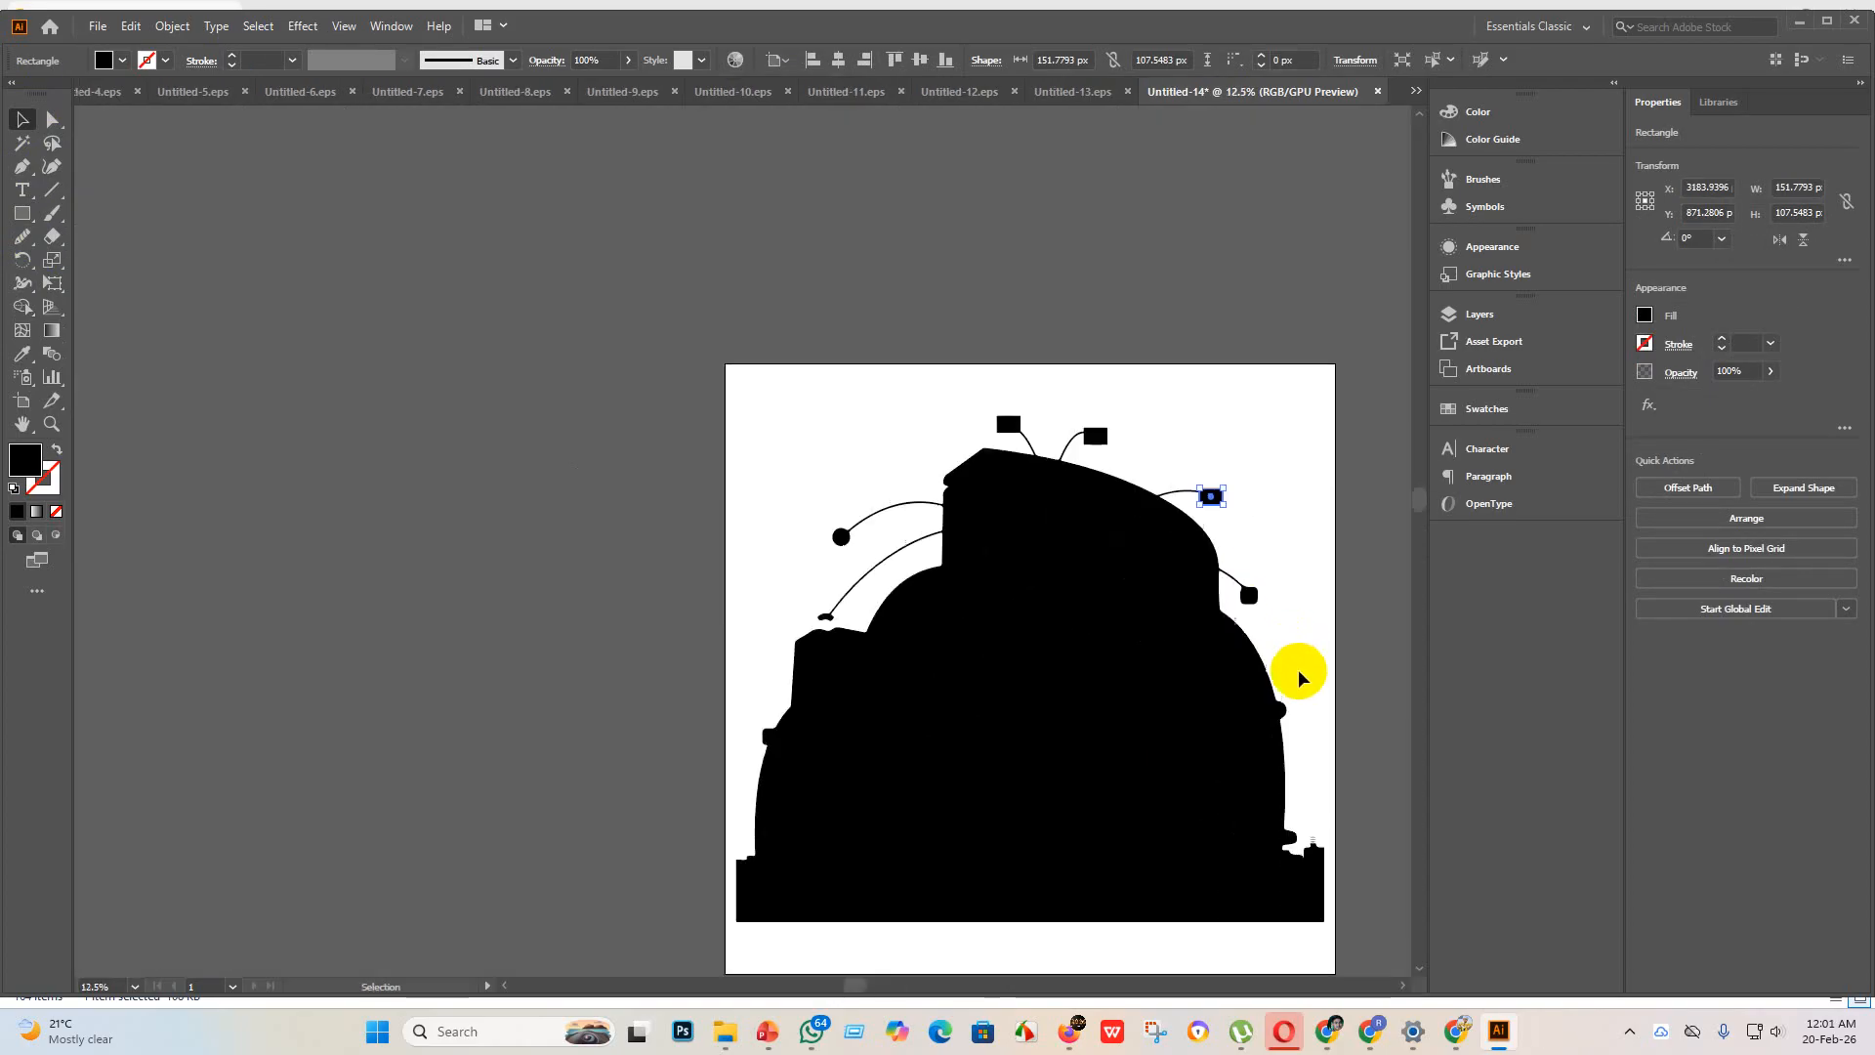
scroll(1319, 672, up, 3)
alt+drag(997, 223, 1106, 485)
scroll(1199, 523, down, 3)
alt+scroll(1162, 528, down, 4)
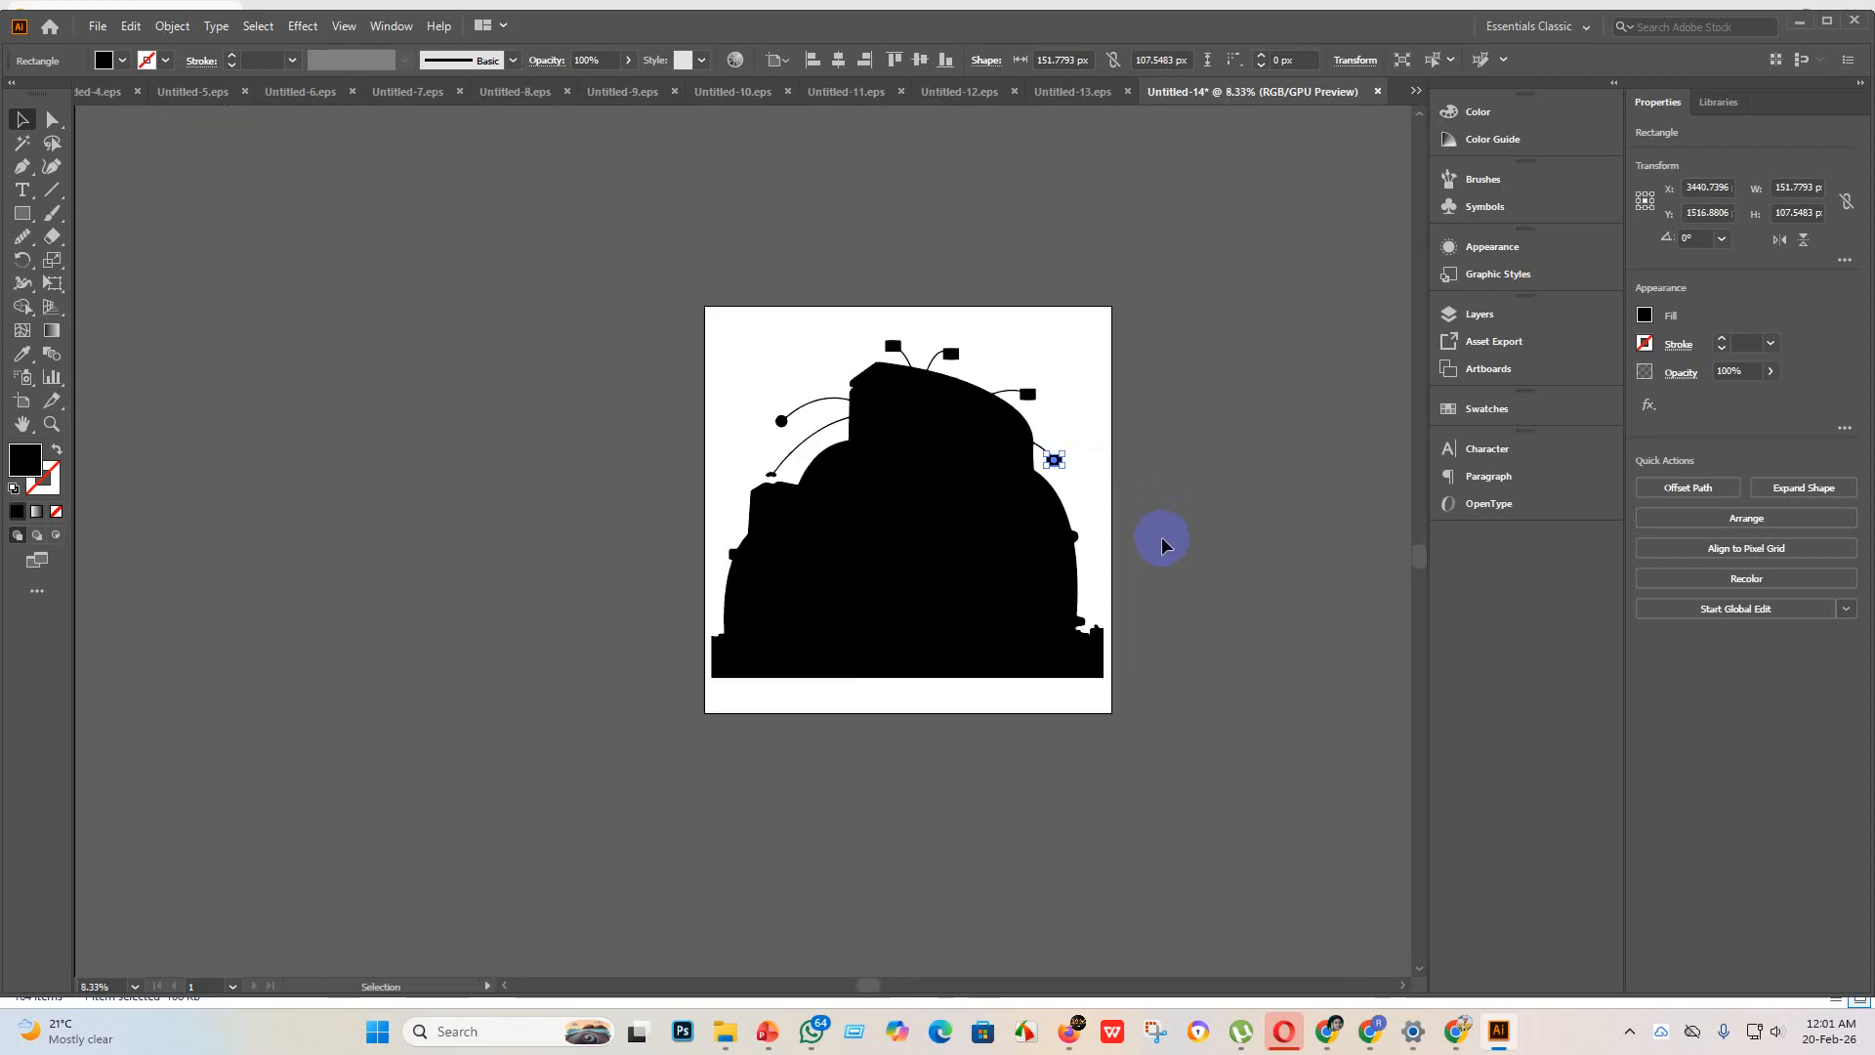
alt+scroll(782, 484, up, 3)
alt+scroll(781, 483, down, 3)
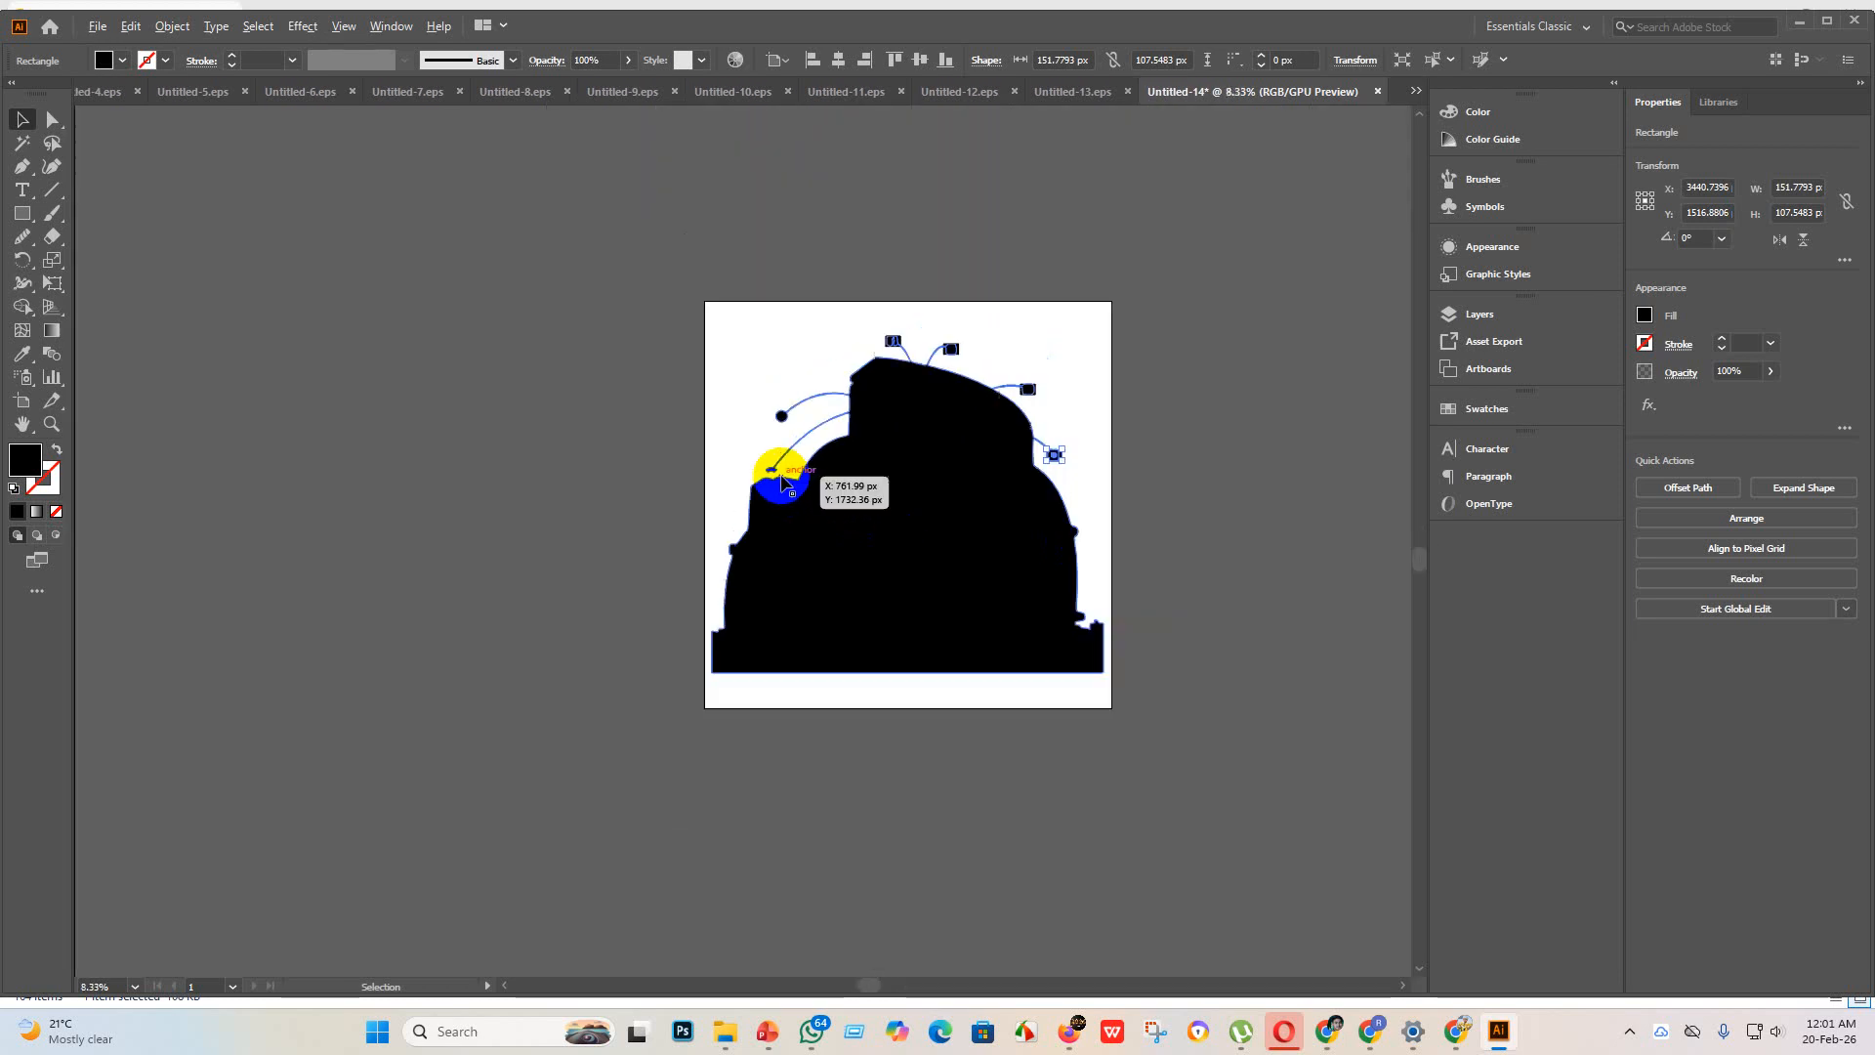
alt+scroll(781, 481, up, 5)
alt+scroll(766, 471, down, 4)
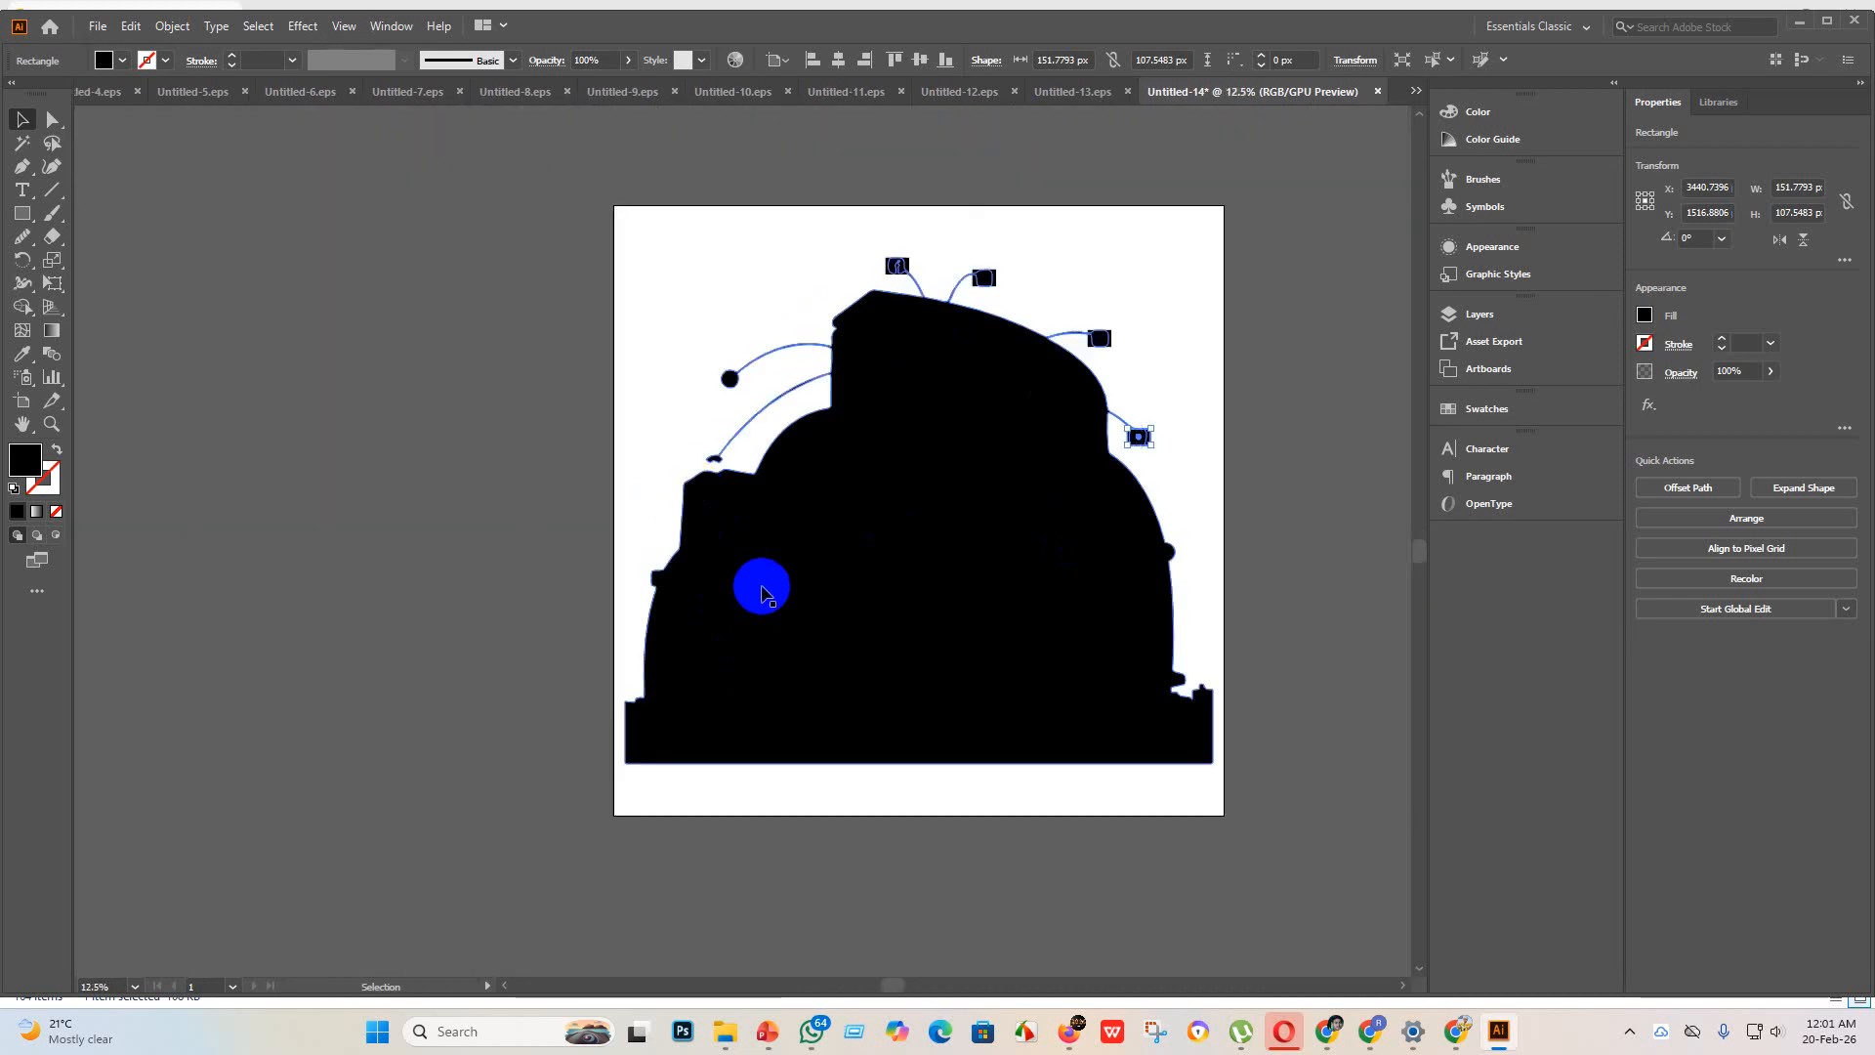
alt+scroll(761, 584, down, 2)
Step: Merge the building silhouette and the four rectangles into a single path with the Shape Builder
drag(425, 285, 425, 285)
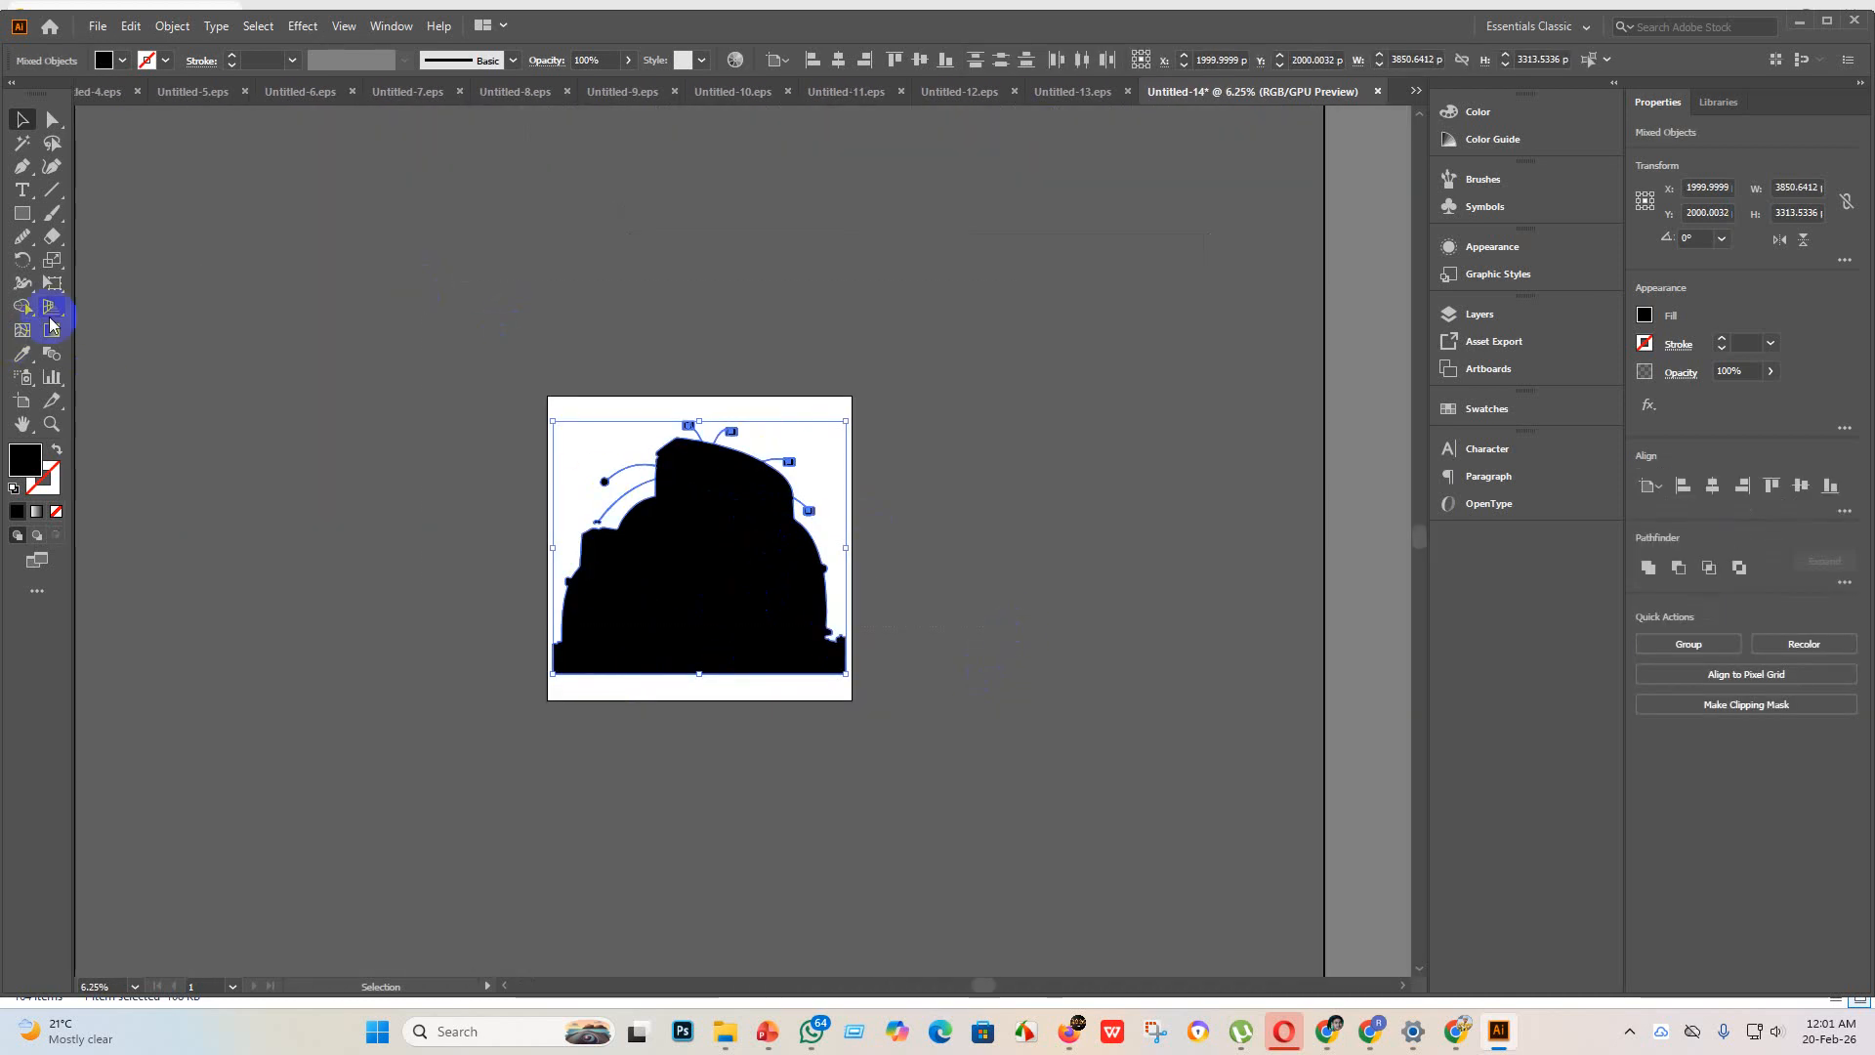
click(23, 309)
shift+drag(574, 407, 999, 714)
shift+drag(614, 339, 872, 793)
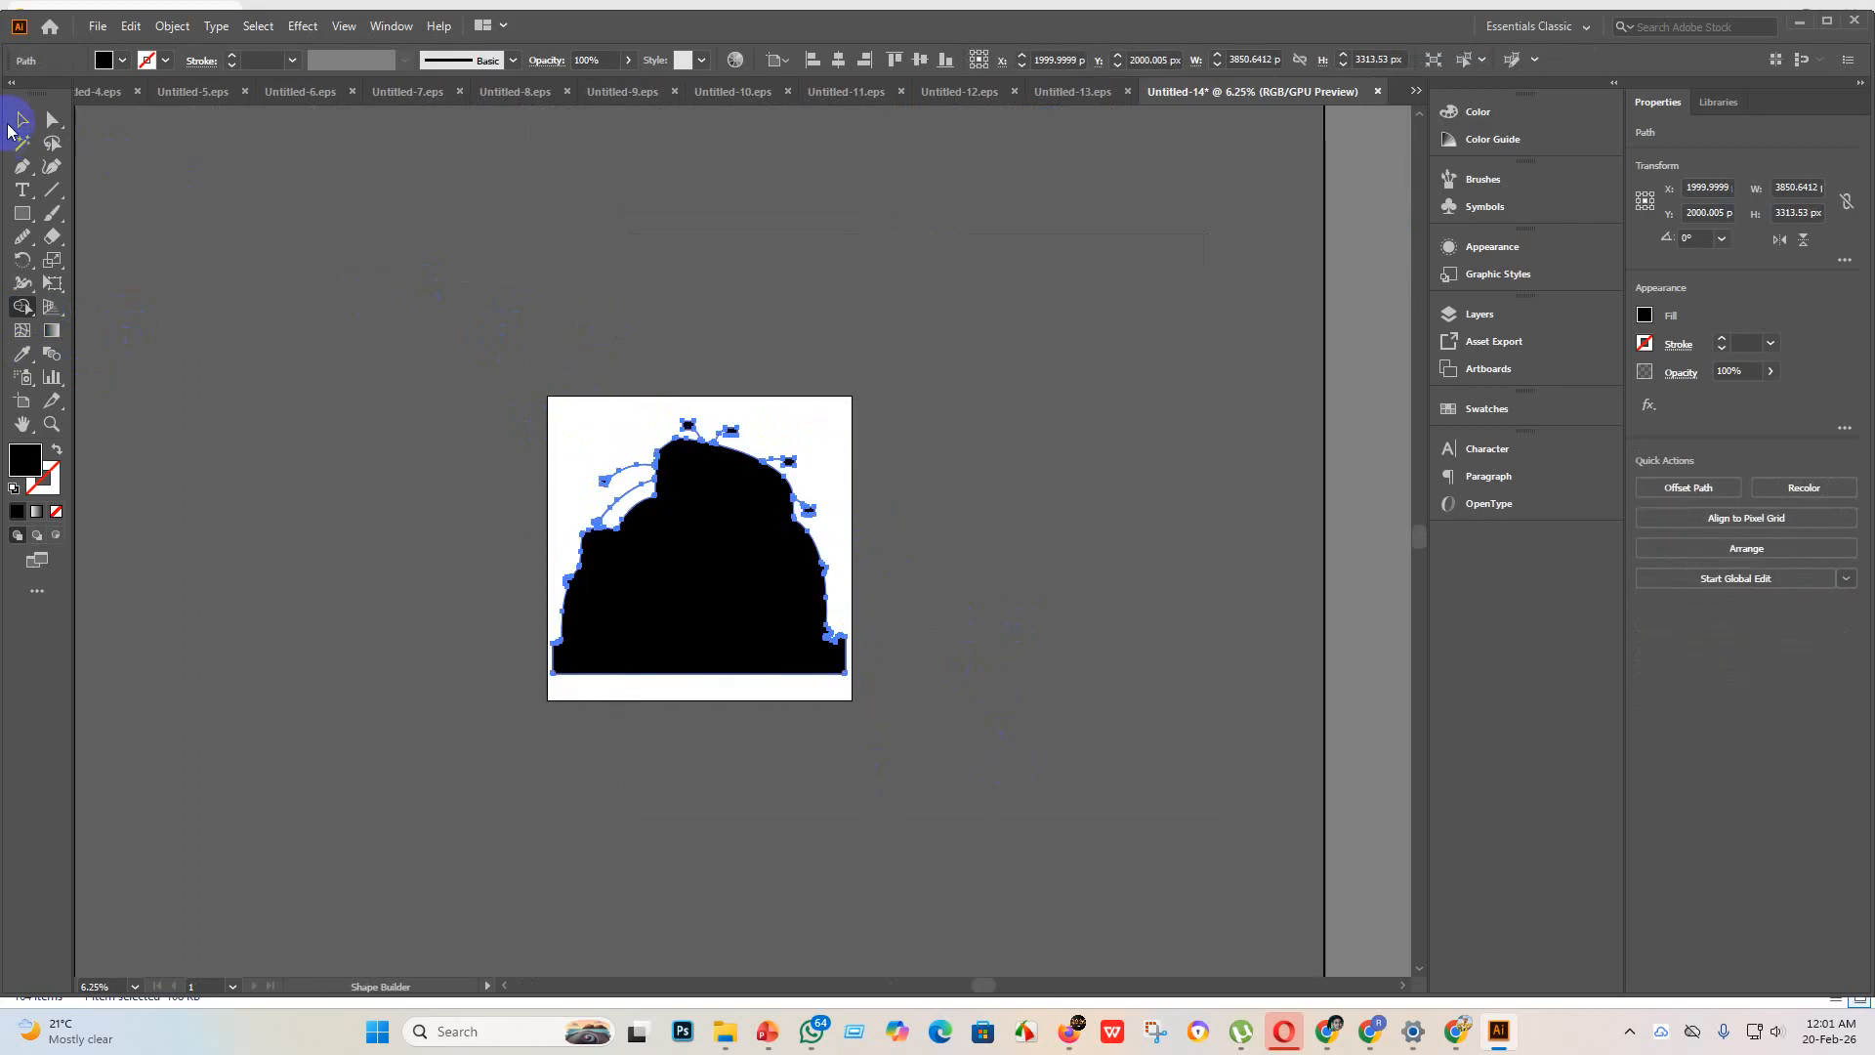
click(15, 123)
click(407, 418)
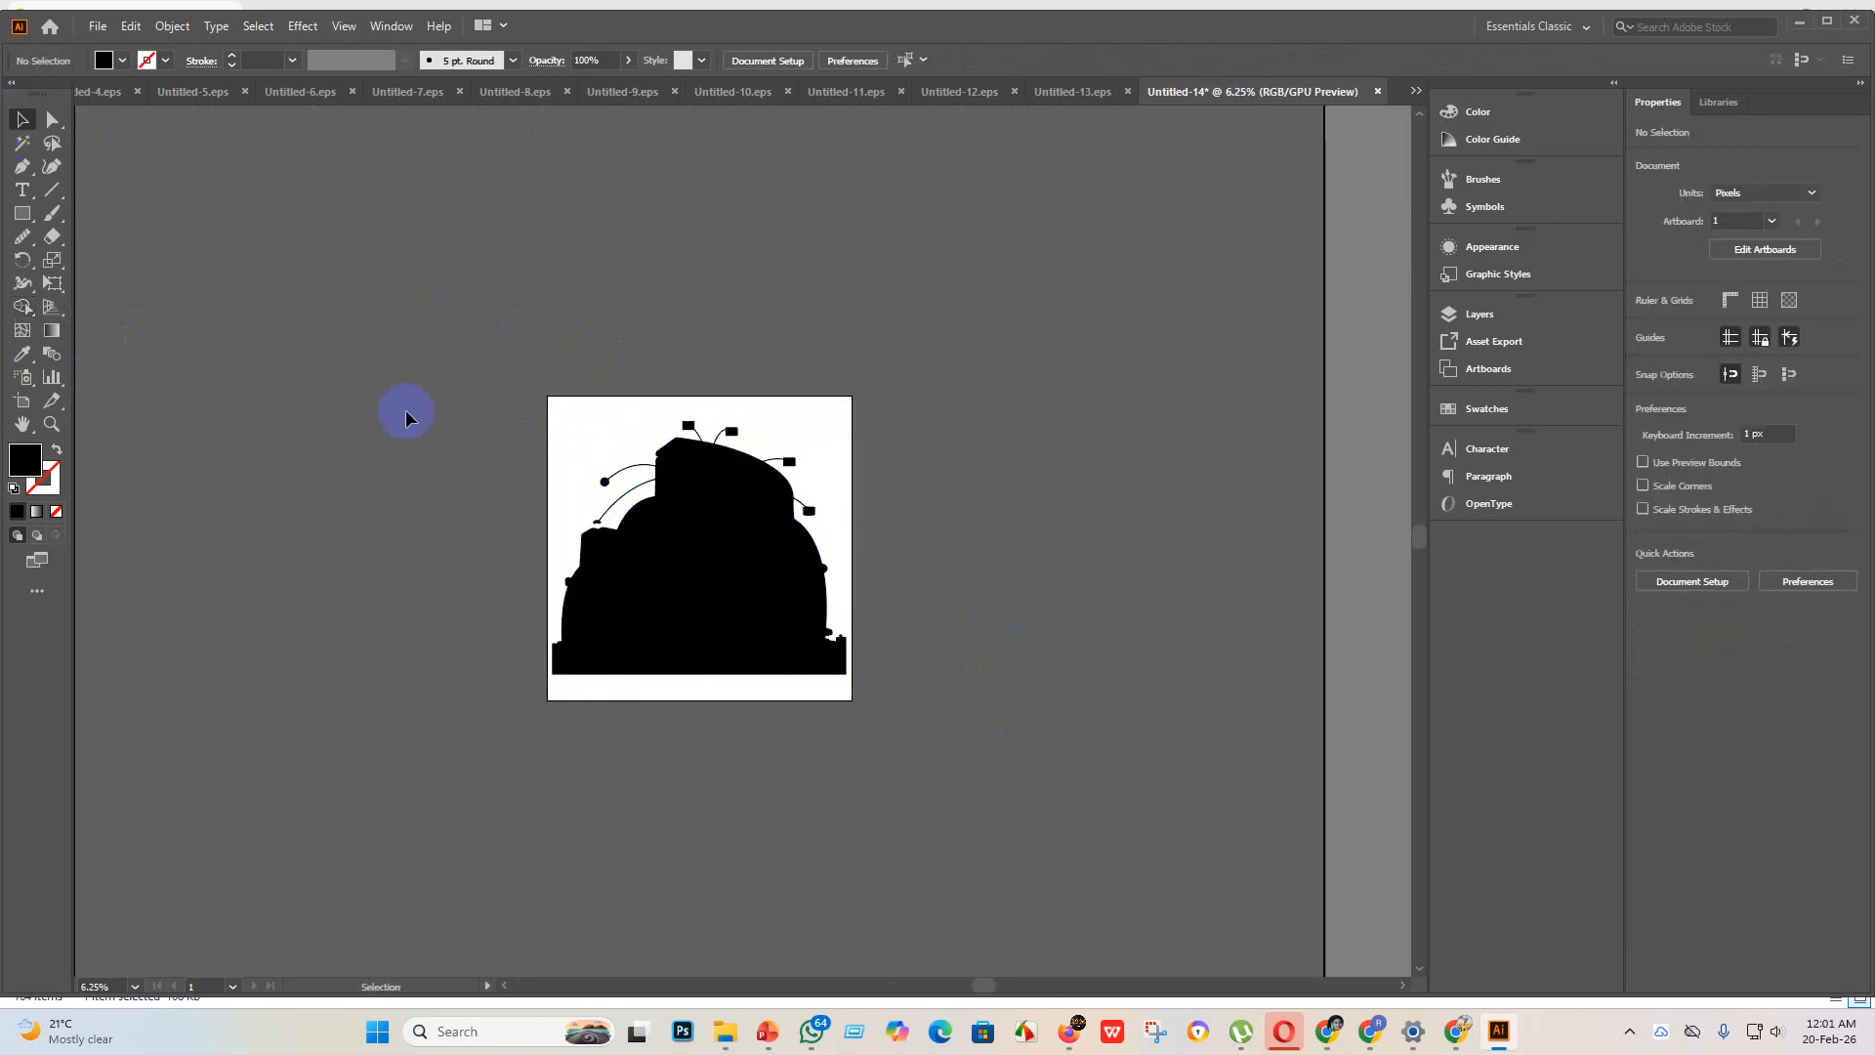
Step: Save the building artwork as Untitled-14 in Illustrator EPS format in the eps 3 folder, with version Illustrator 10 EPS
click(94, 28)
click(156, 208)
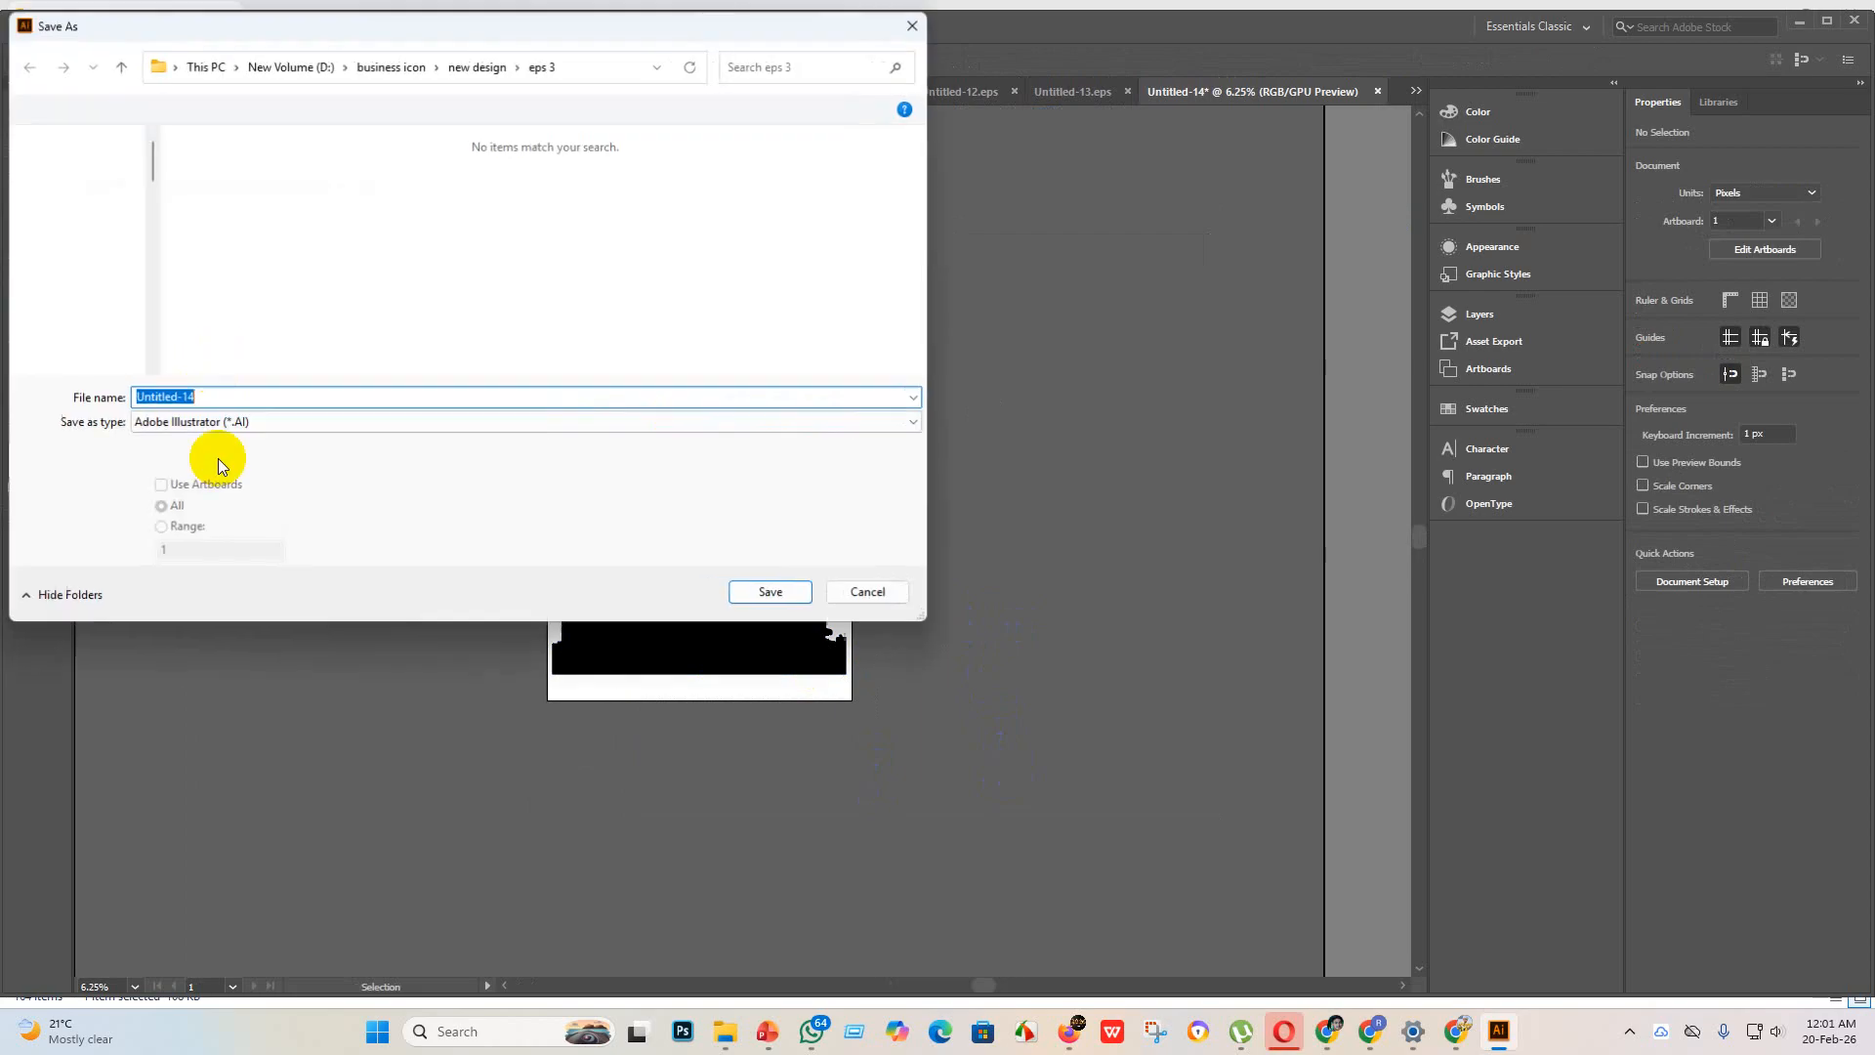
click(285, 422)
click(173, 474)
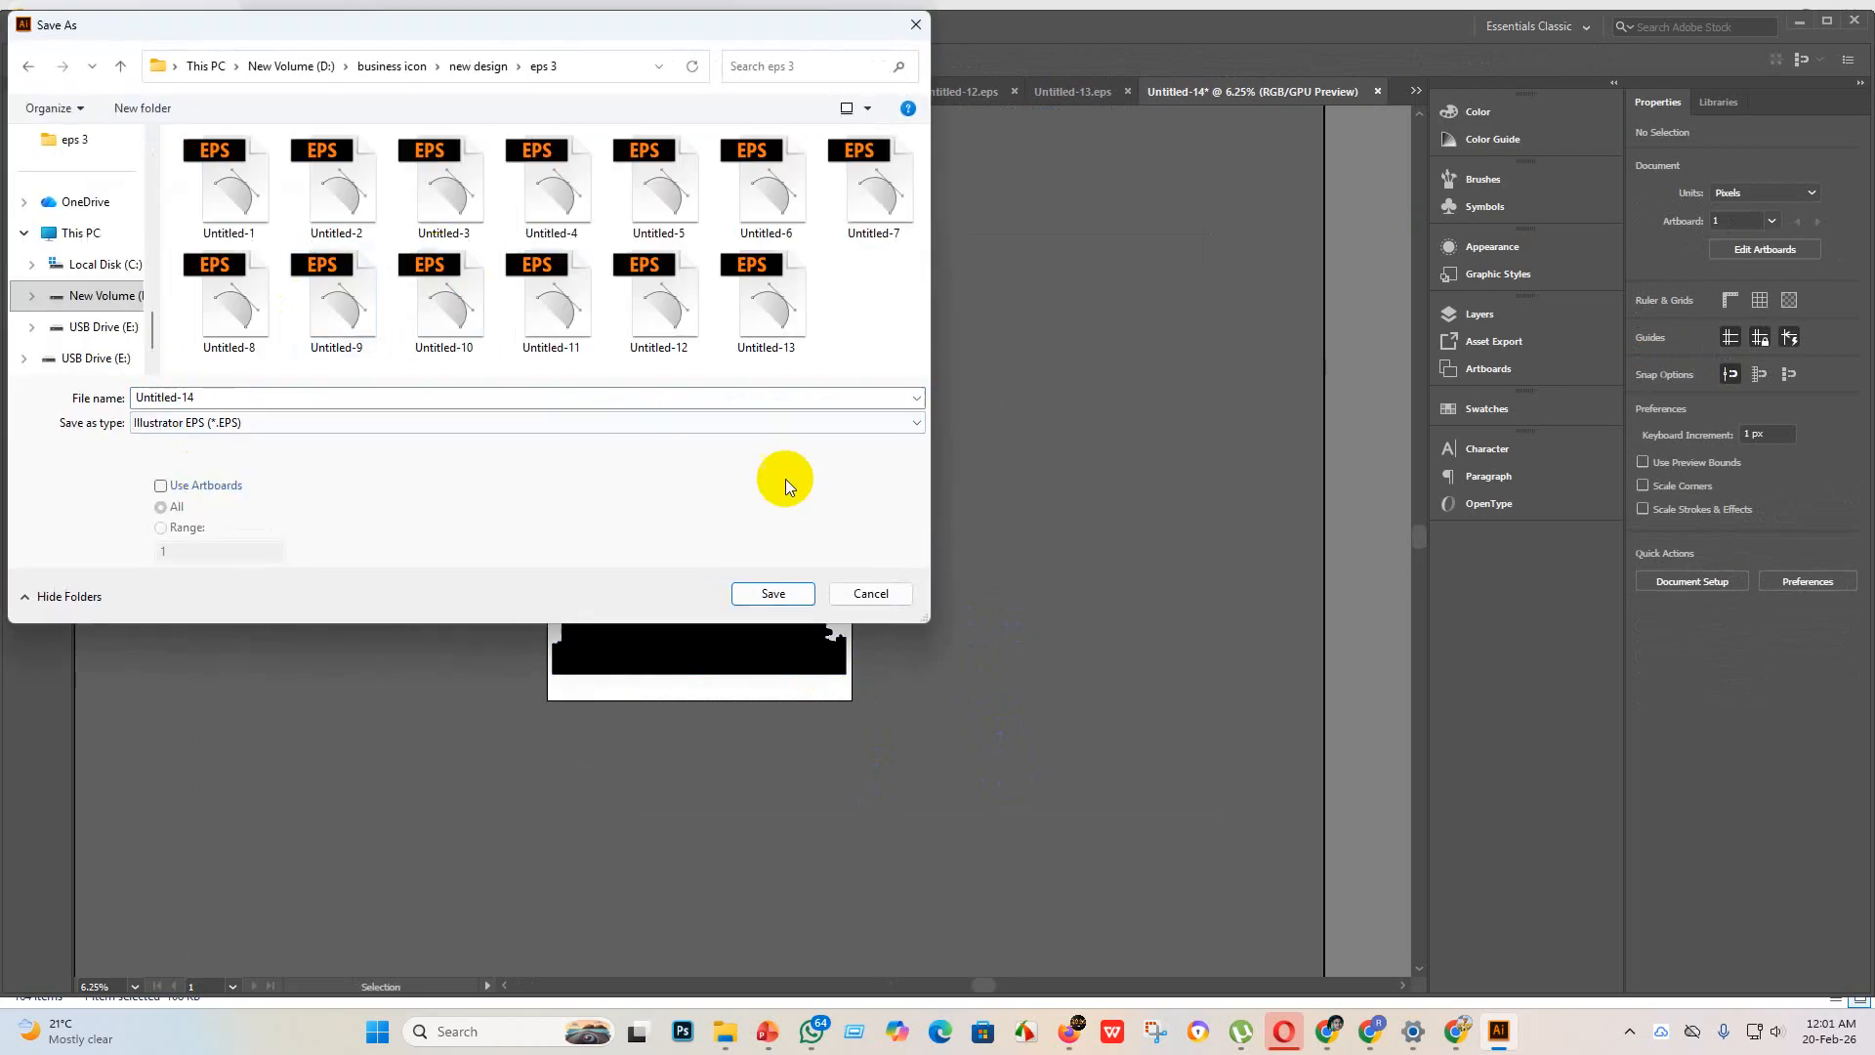
click(770, 593)
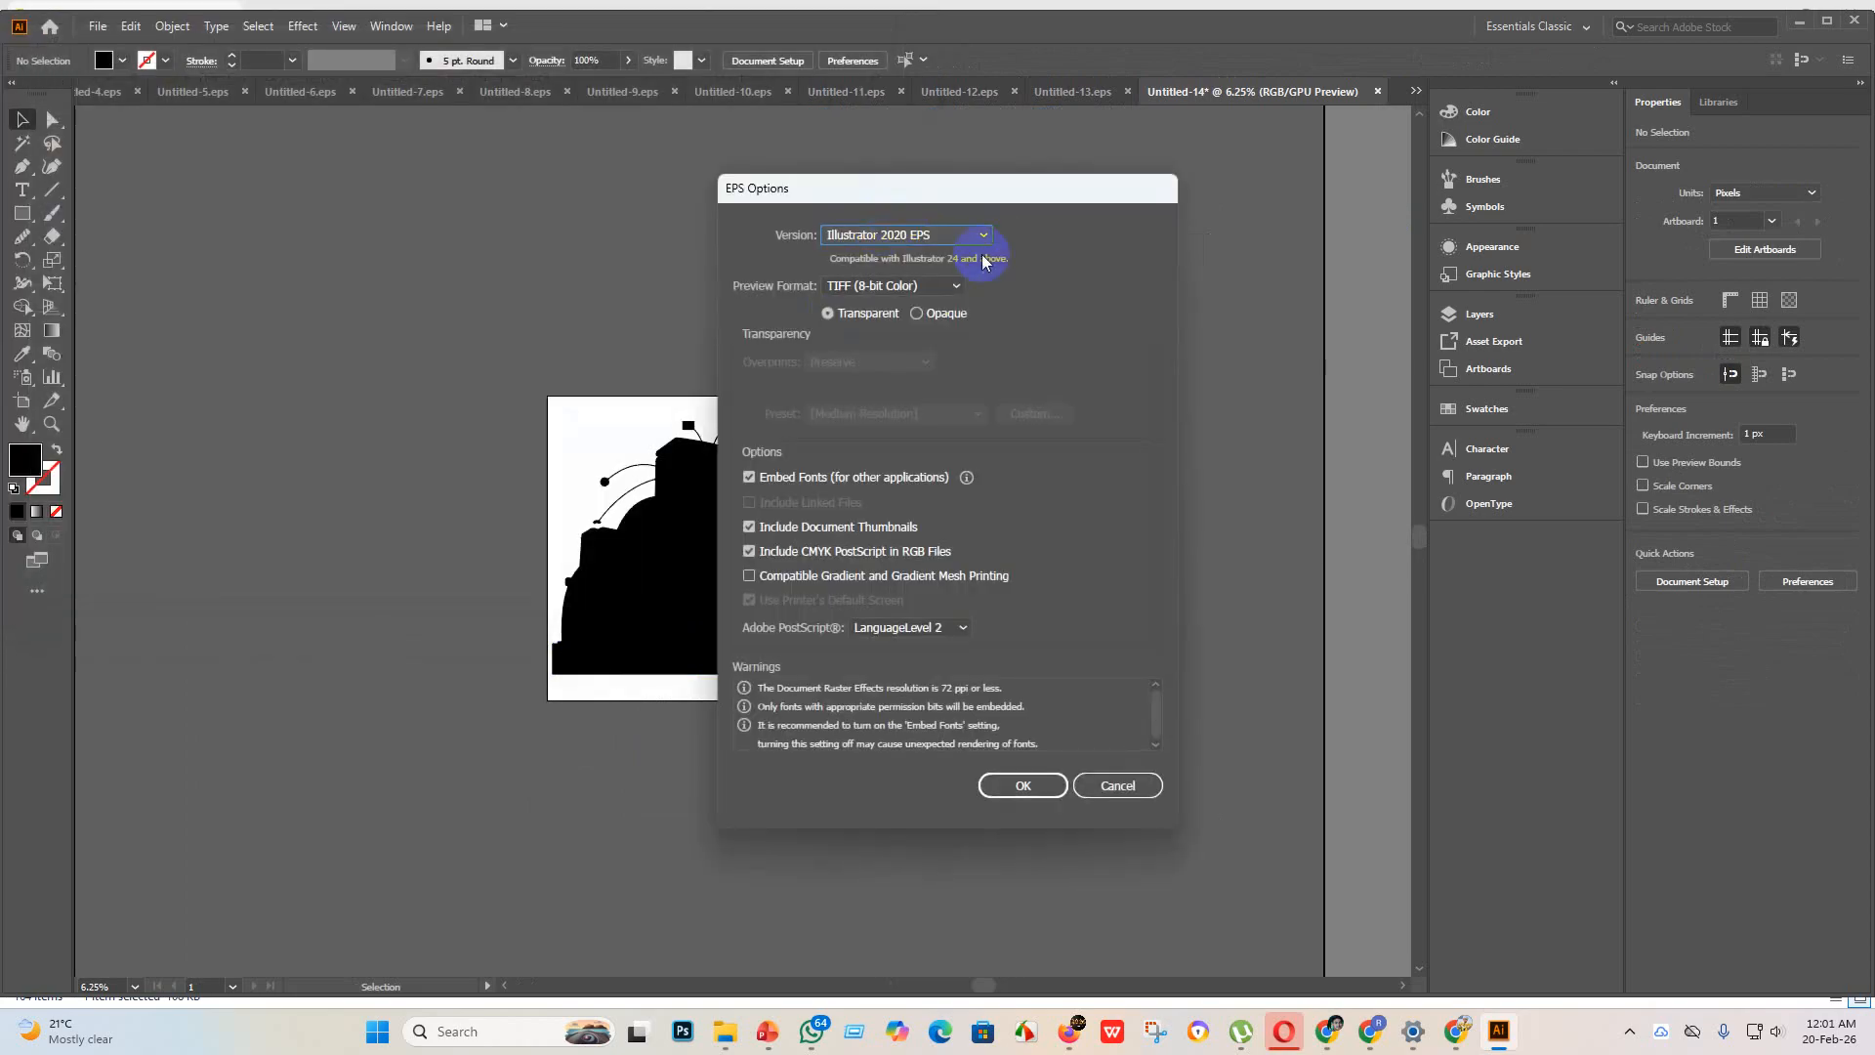
click(983, 235)
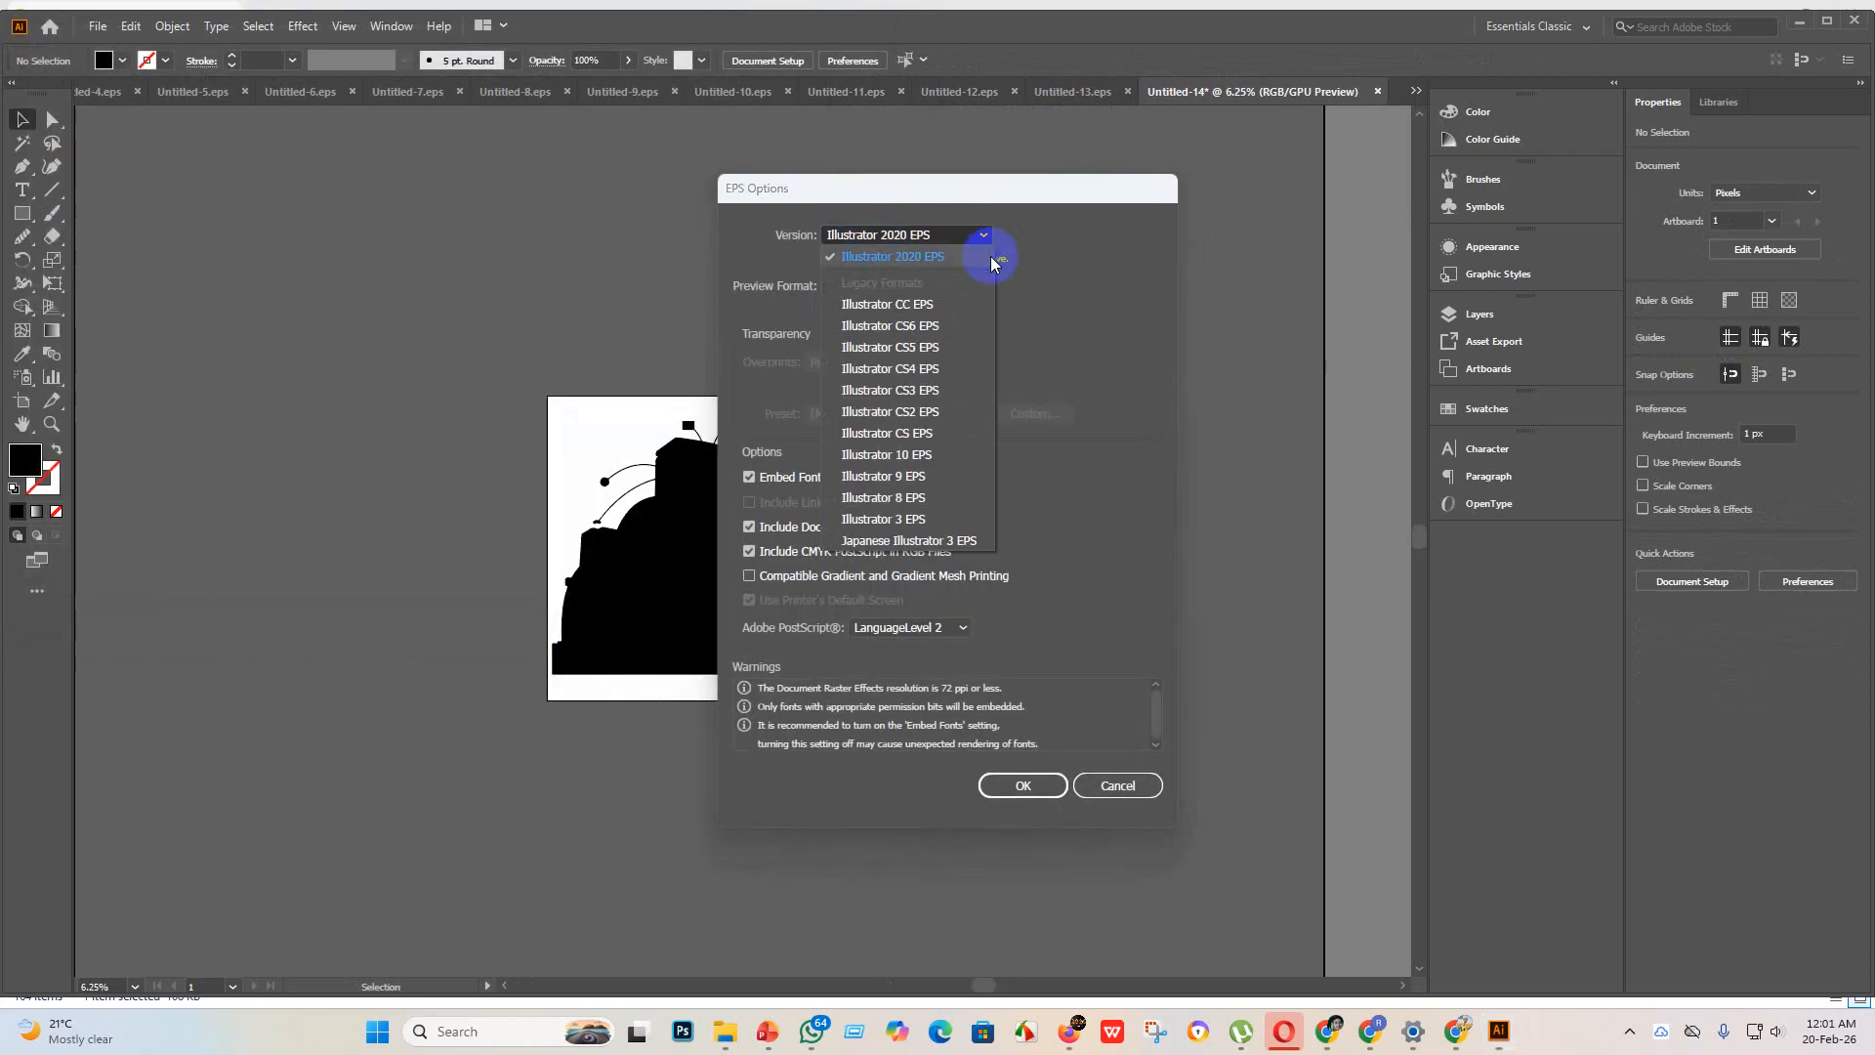
click(932, 481)
click(1022, 761)
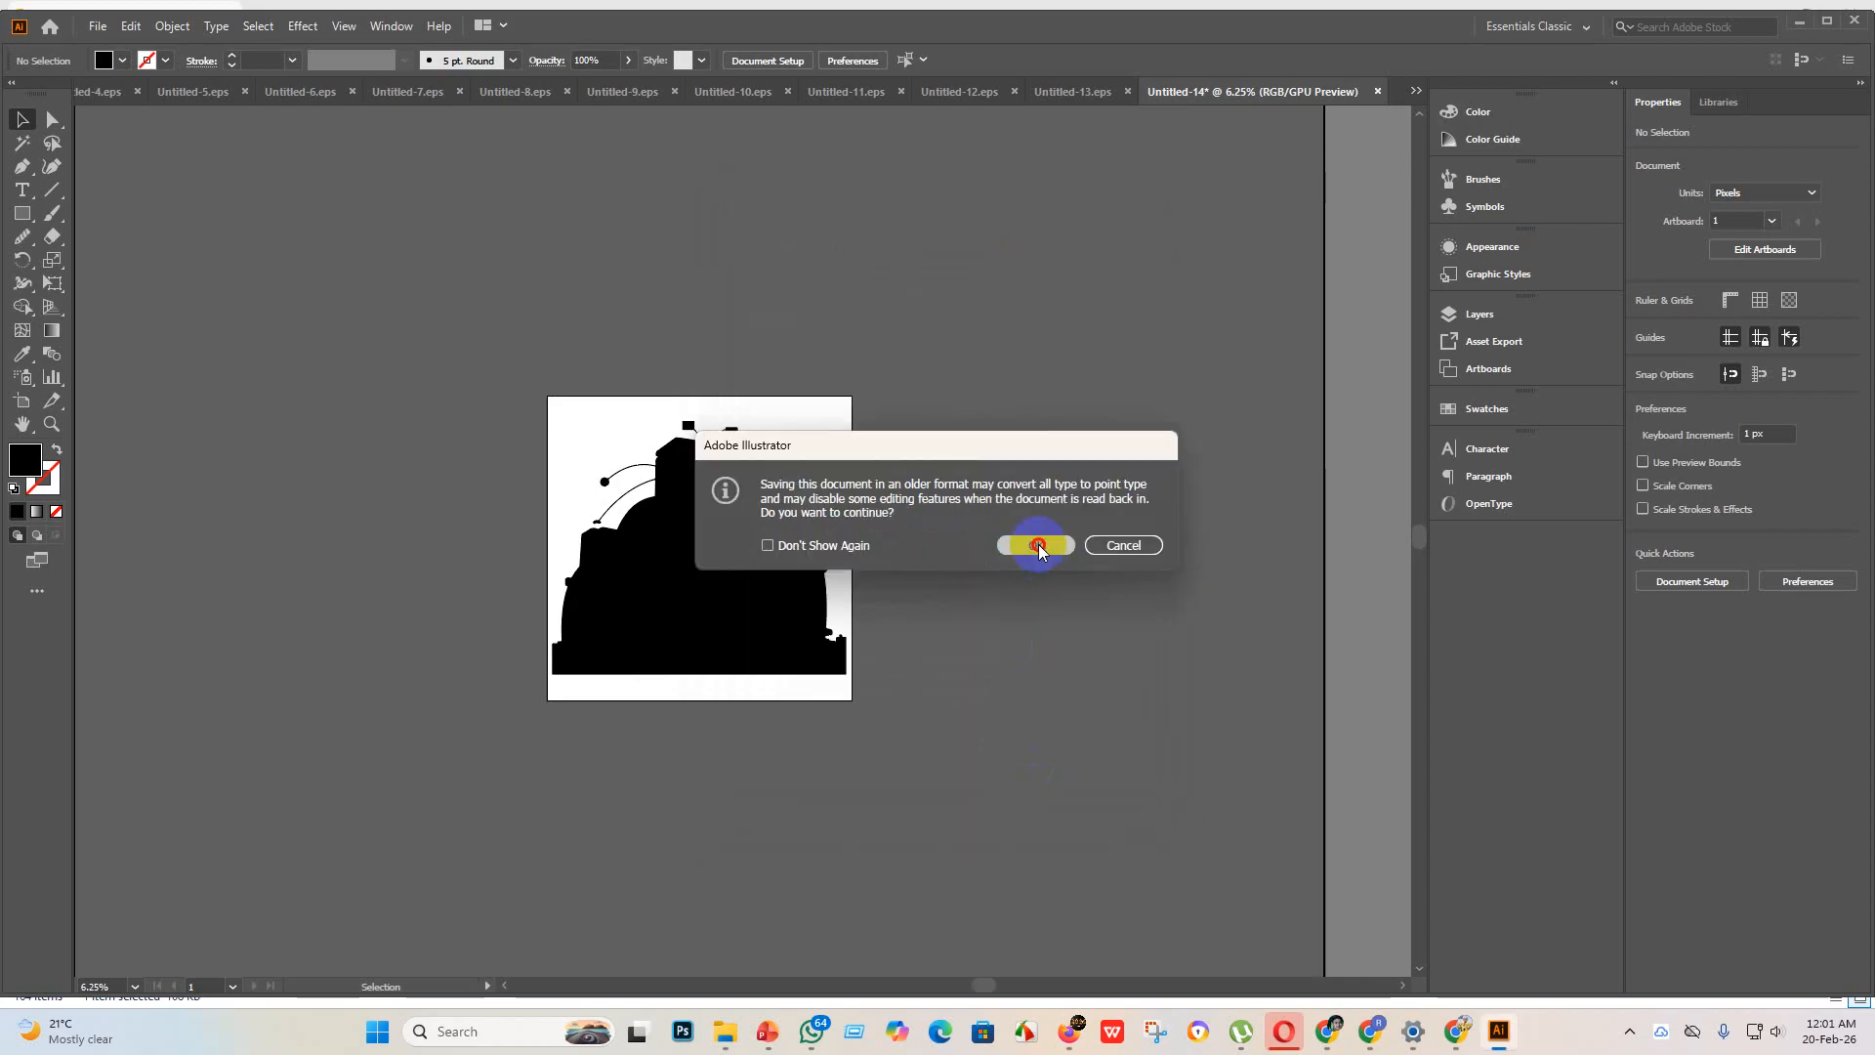
click(1036, 545)
Step: Export the building artwork as a JPEG using artboards, in RGB at maximum quality and 300 ppi
click(96, 26)
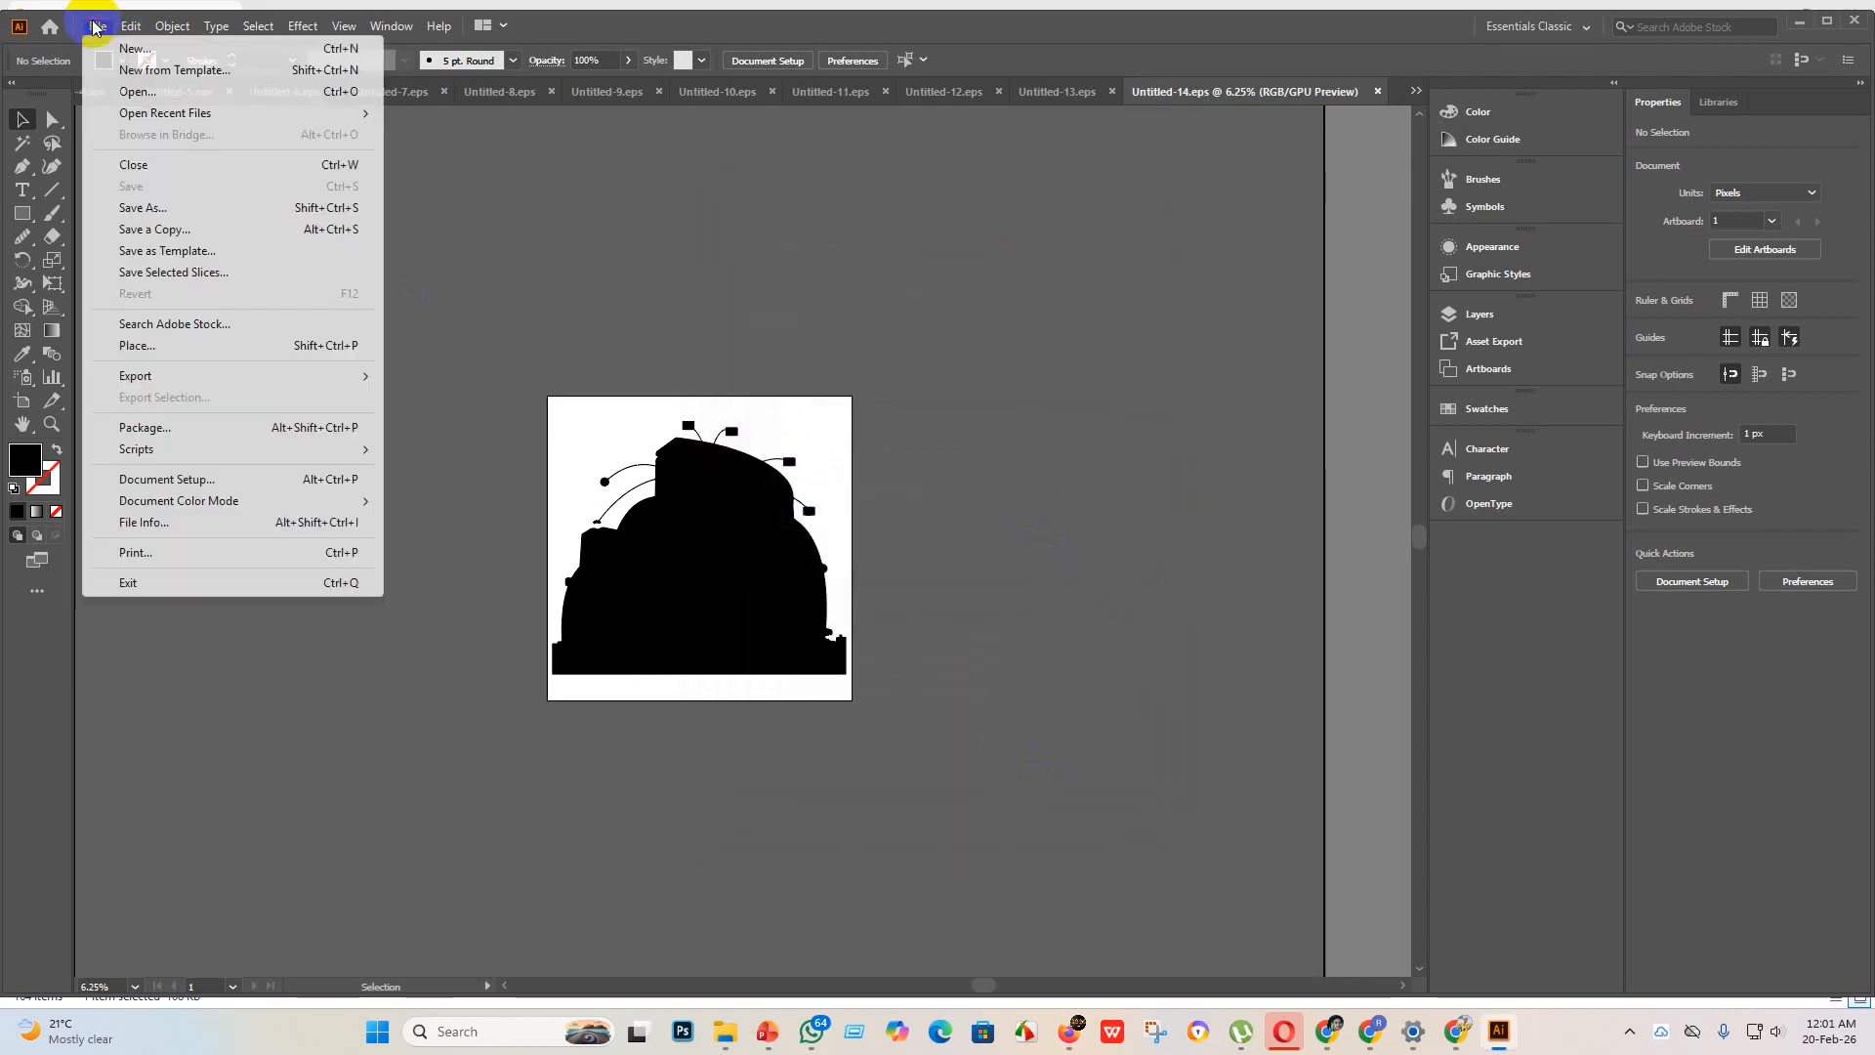
mouse_move(255, 379)
click(494, 392)
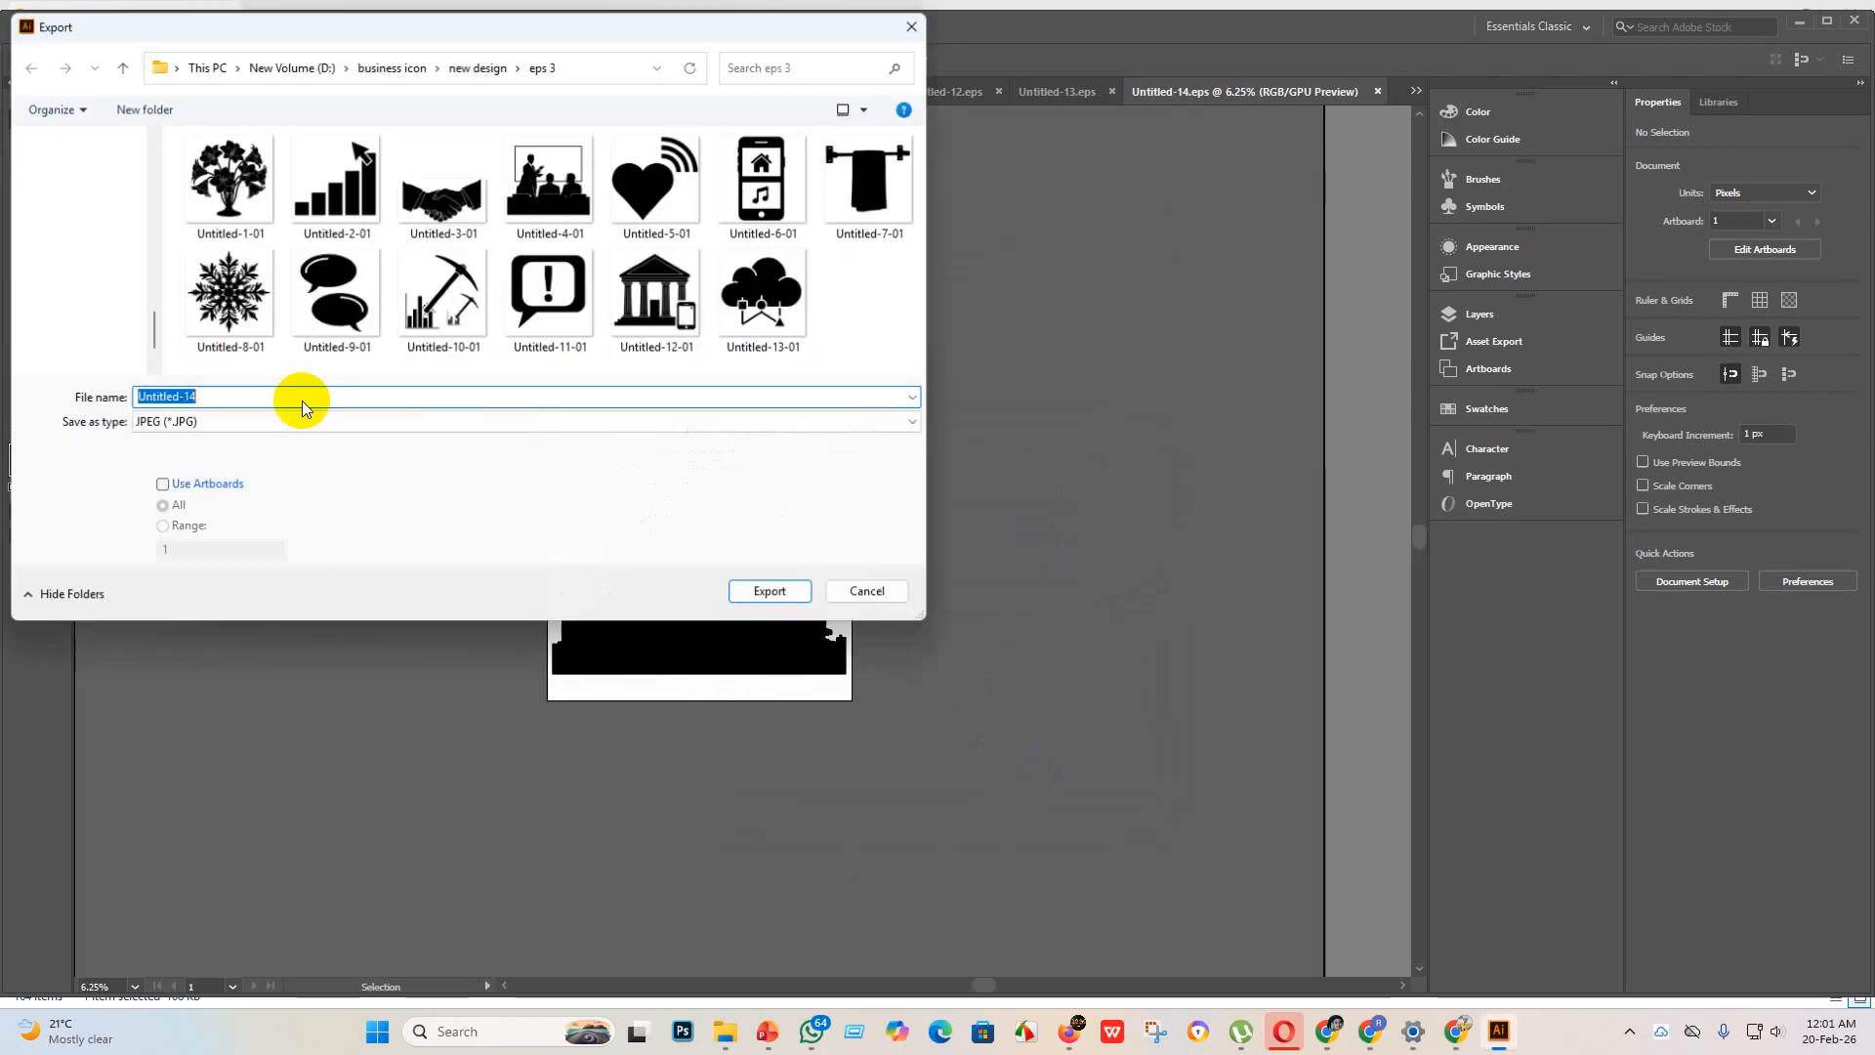
click(162, 488)
click(772, 593)
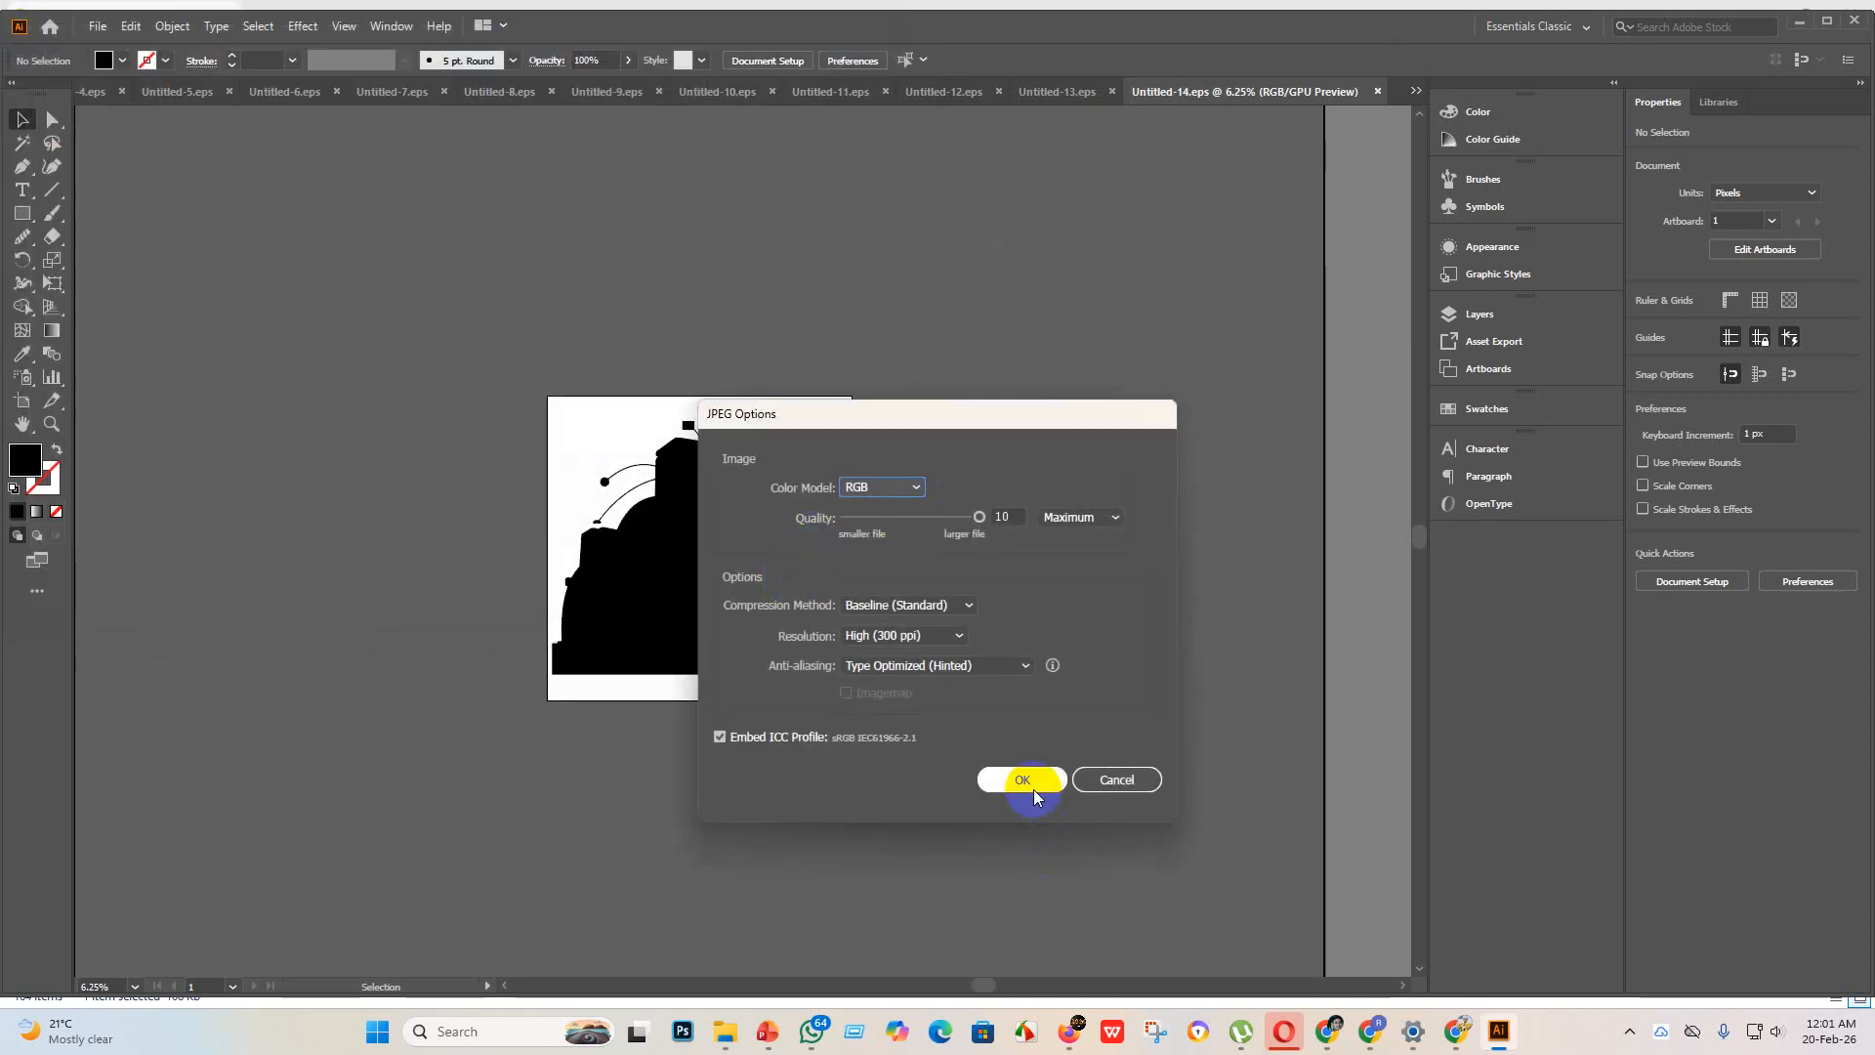
click(1033, 793)
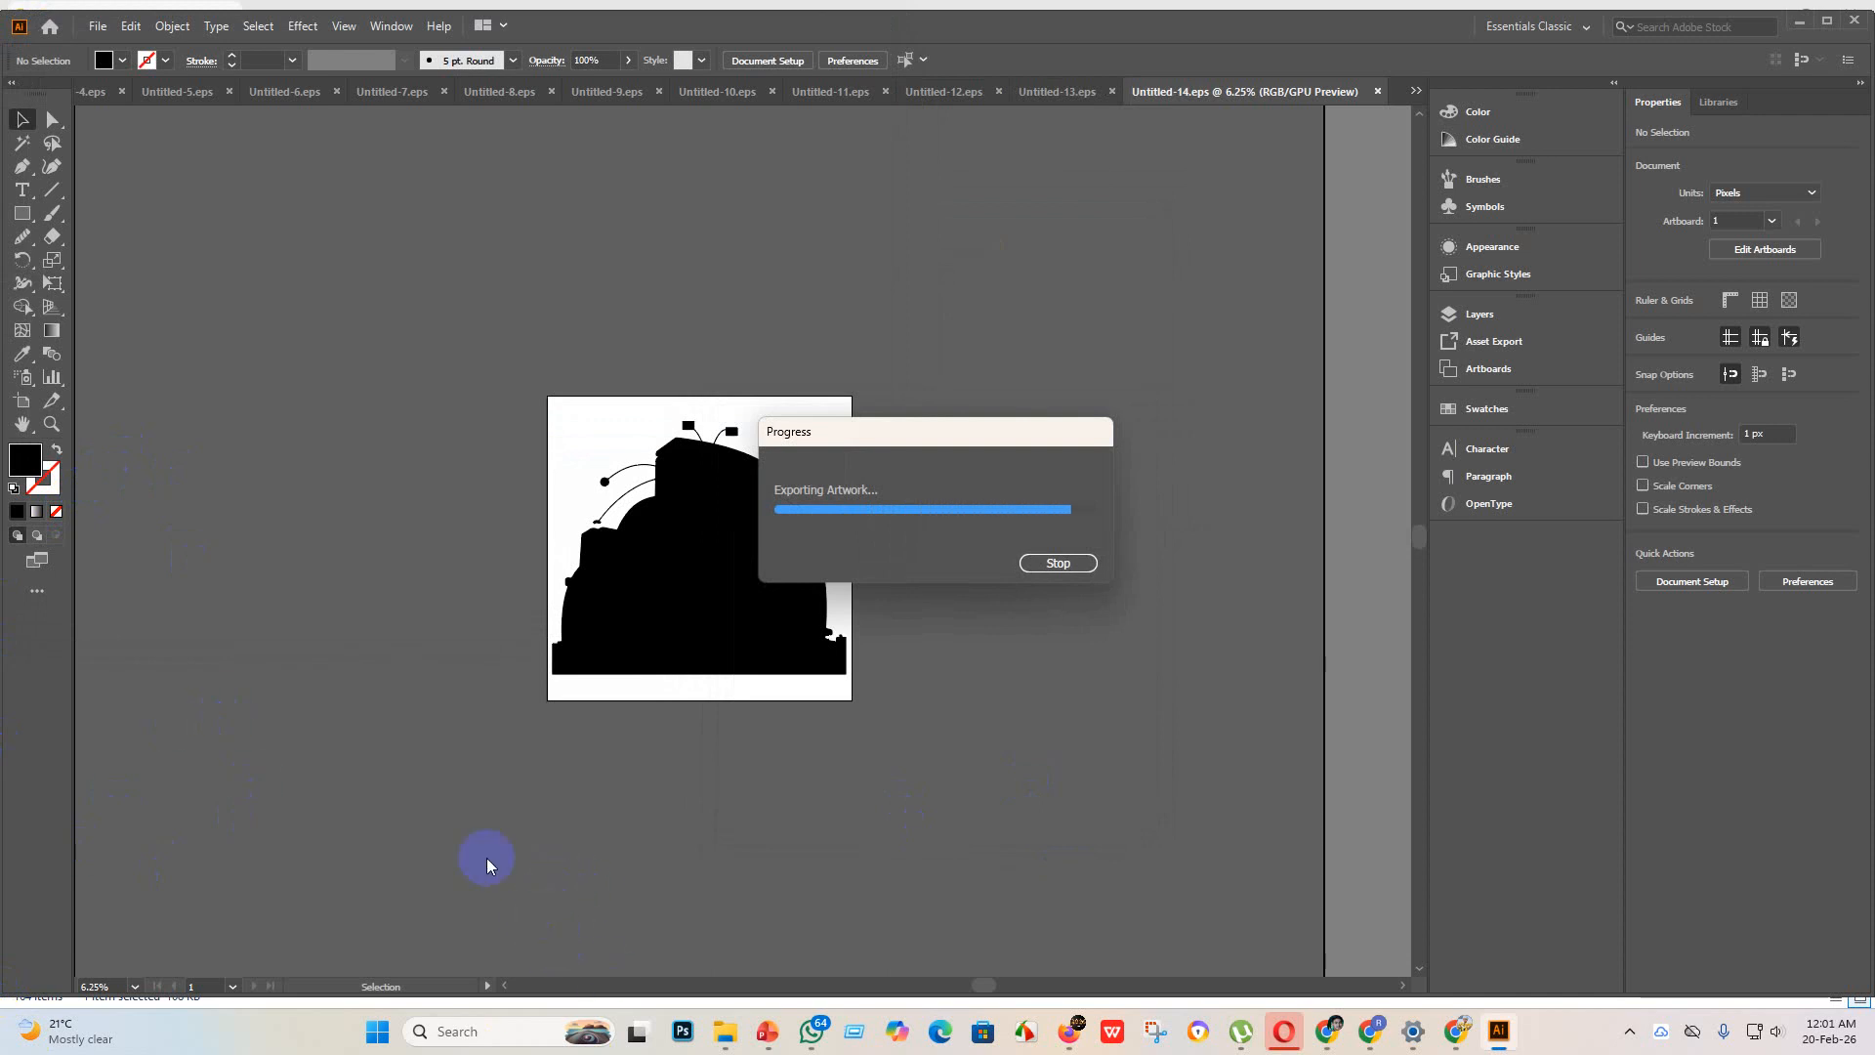
Step: Create a new 4000 x 4000 px document with one artboard
click(97, 26)
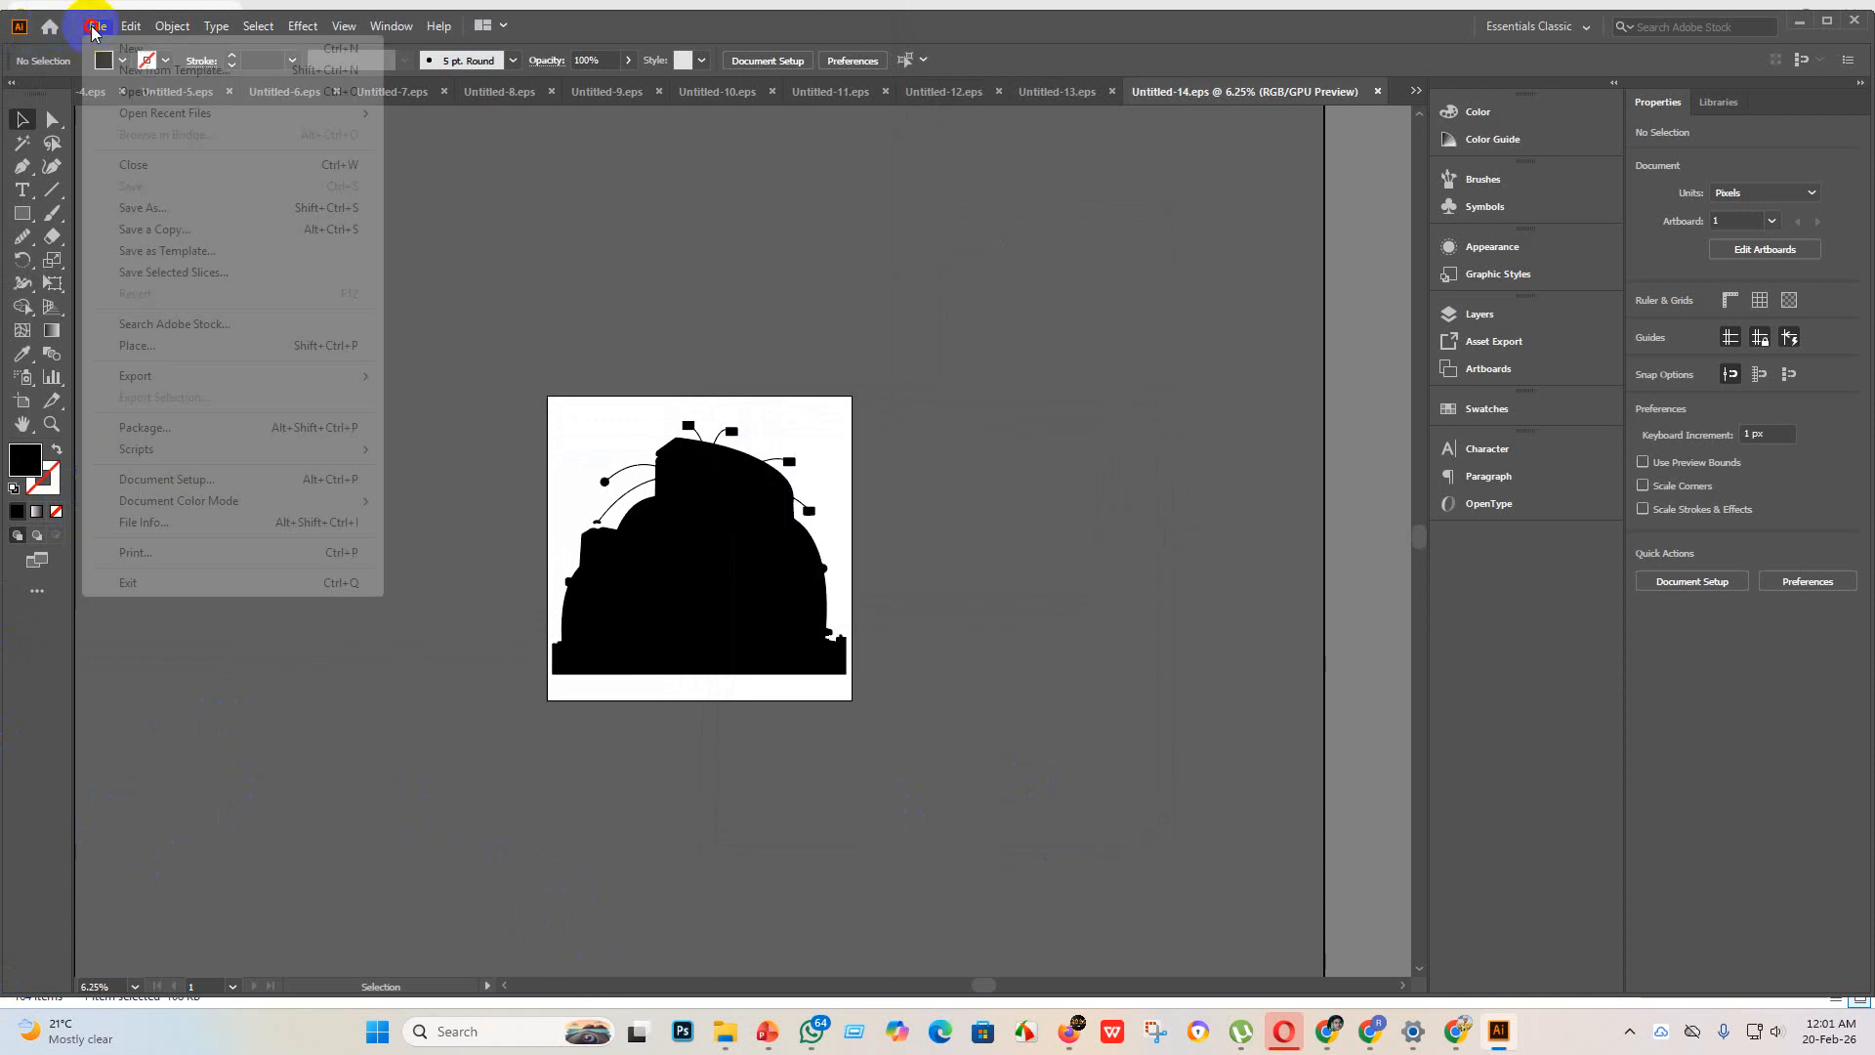
click(137, 42)
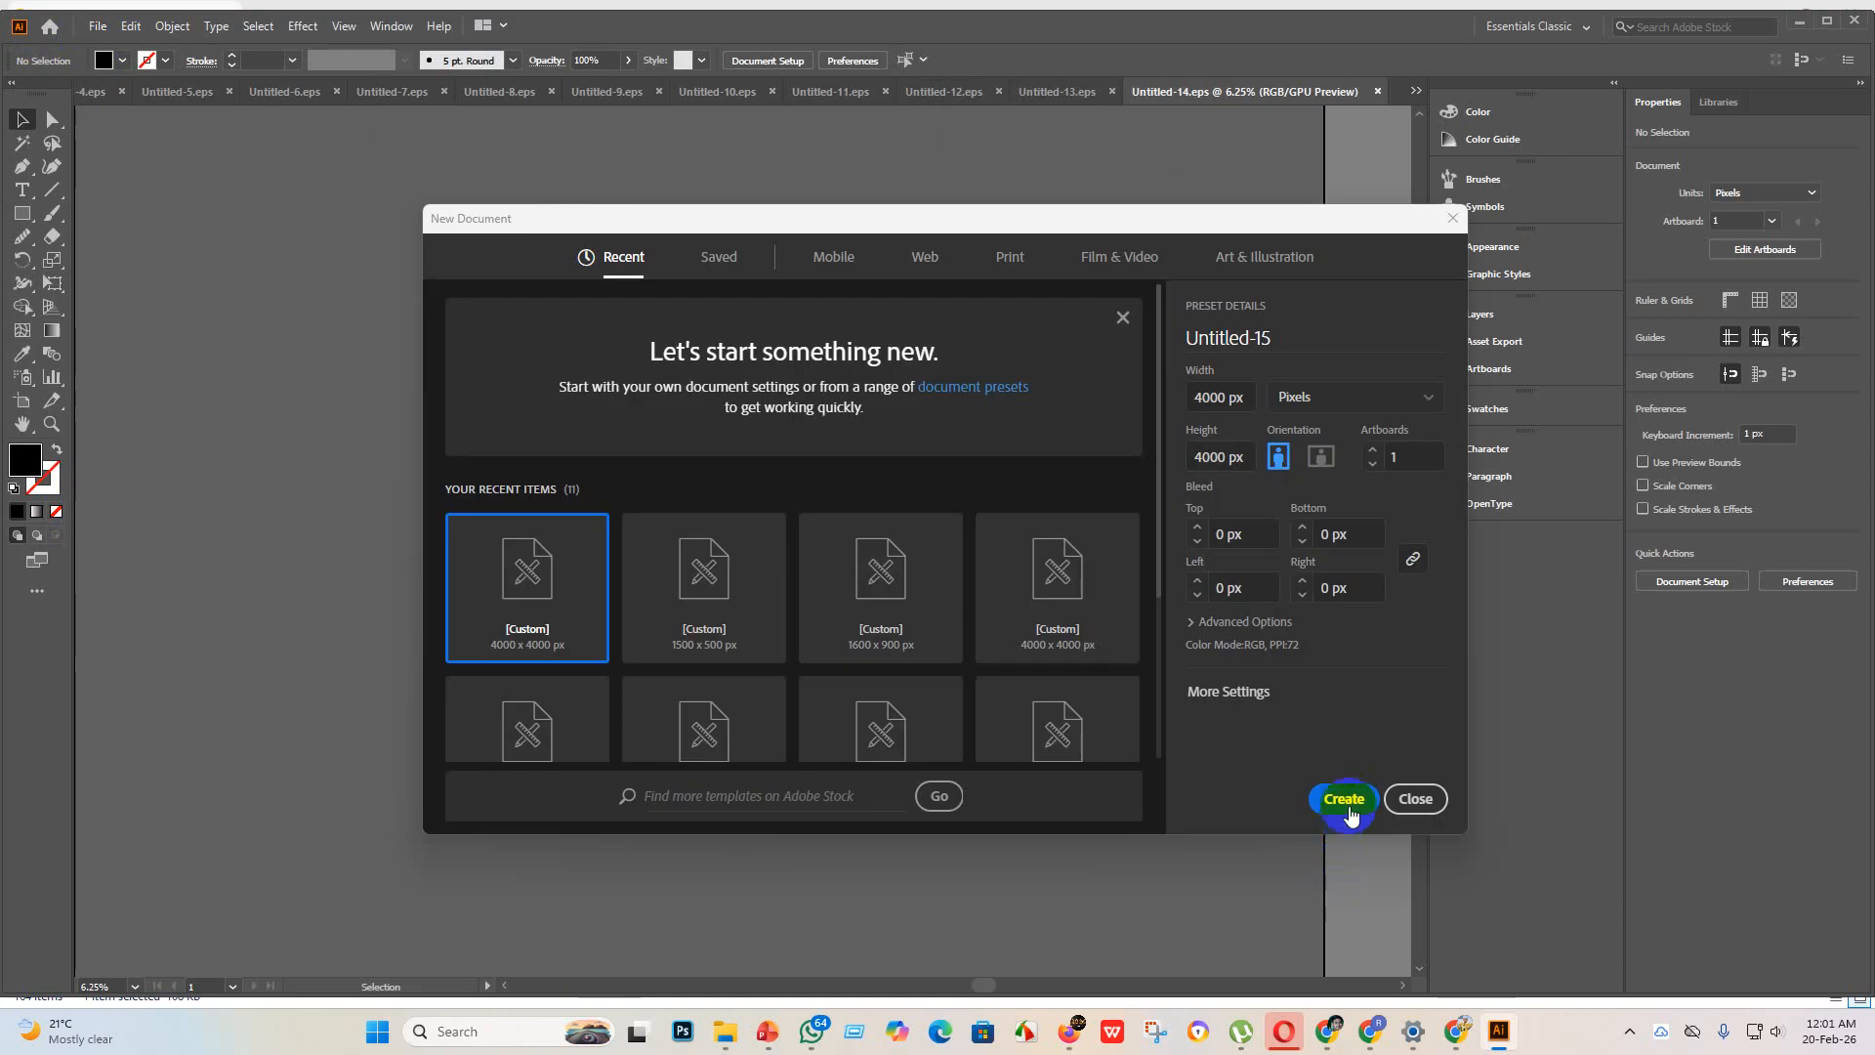
click(1350, 810)
Step: Place the three-bar chart image from the new design folder, enlarge it to about 4222 x 4222 px and embed it
mouse_move(725, 1031)
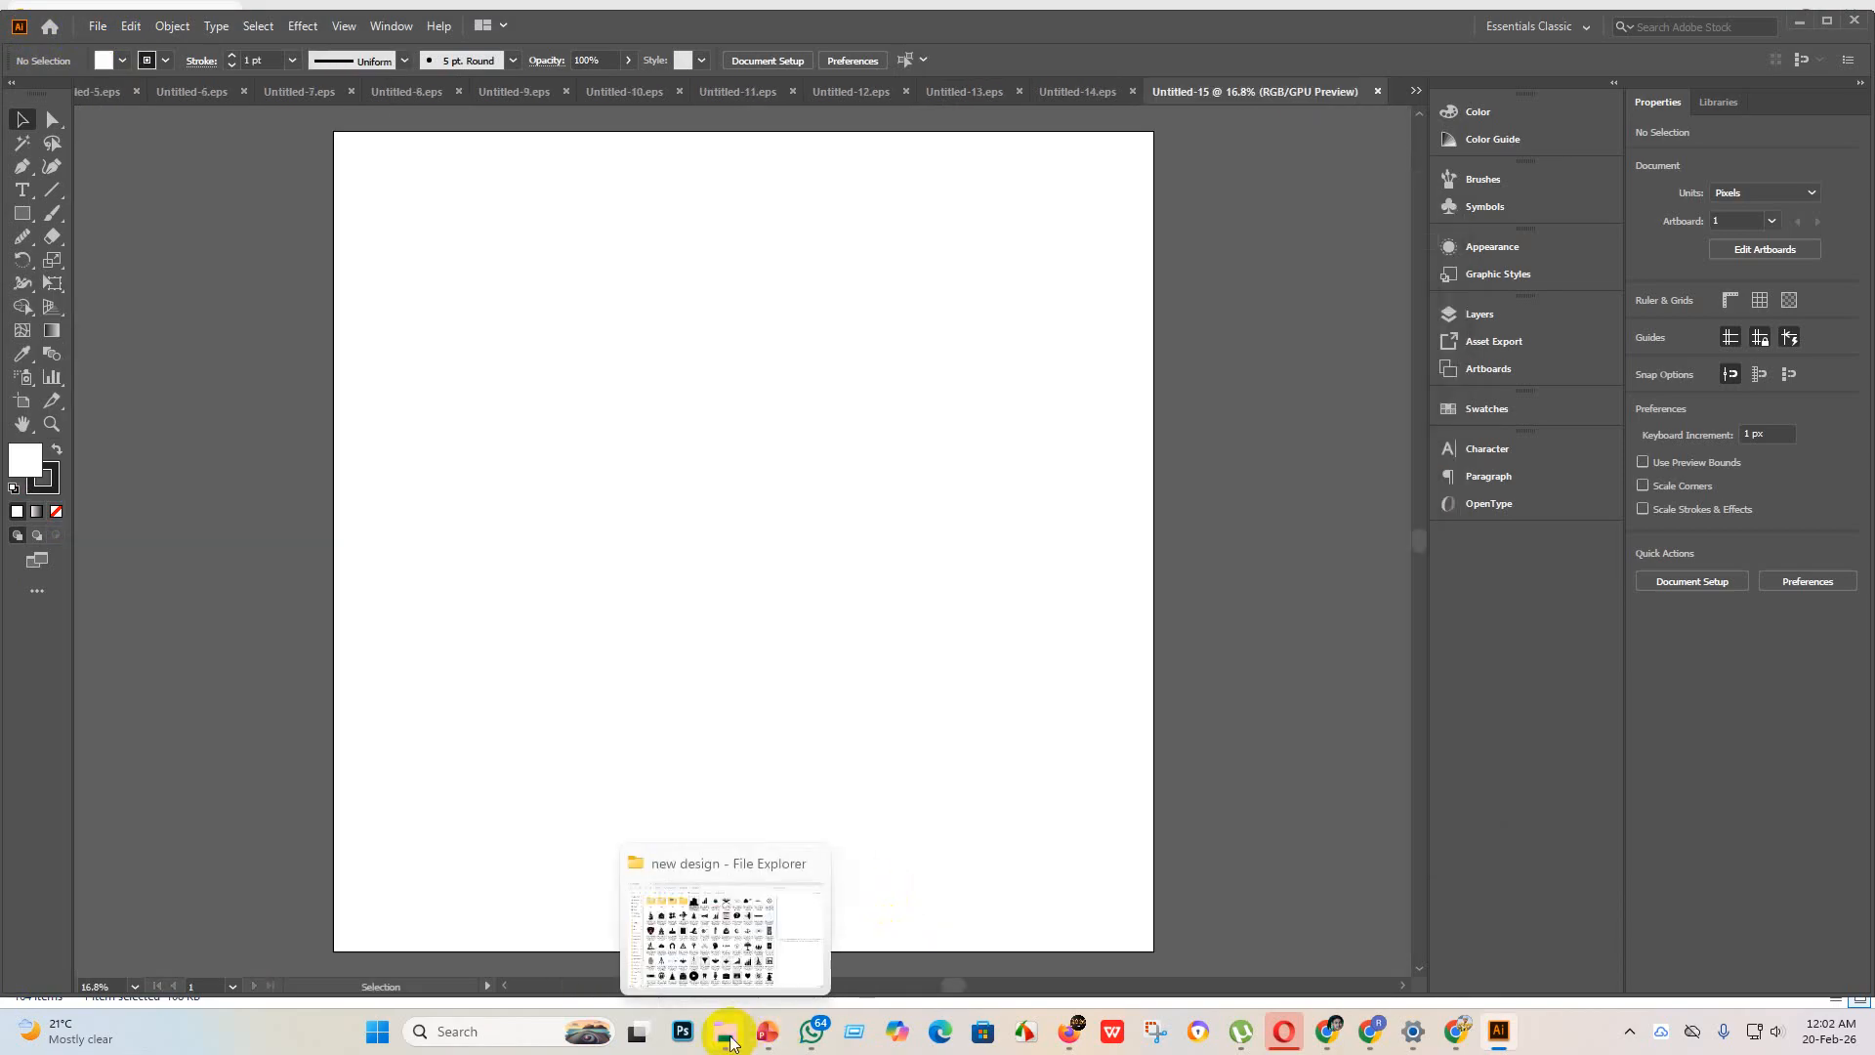
click(710, 961)
click(633, 190)
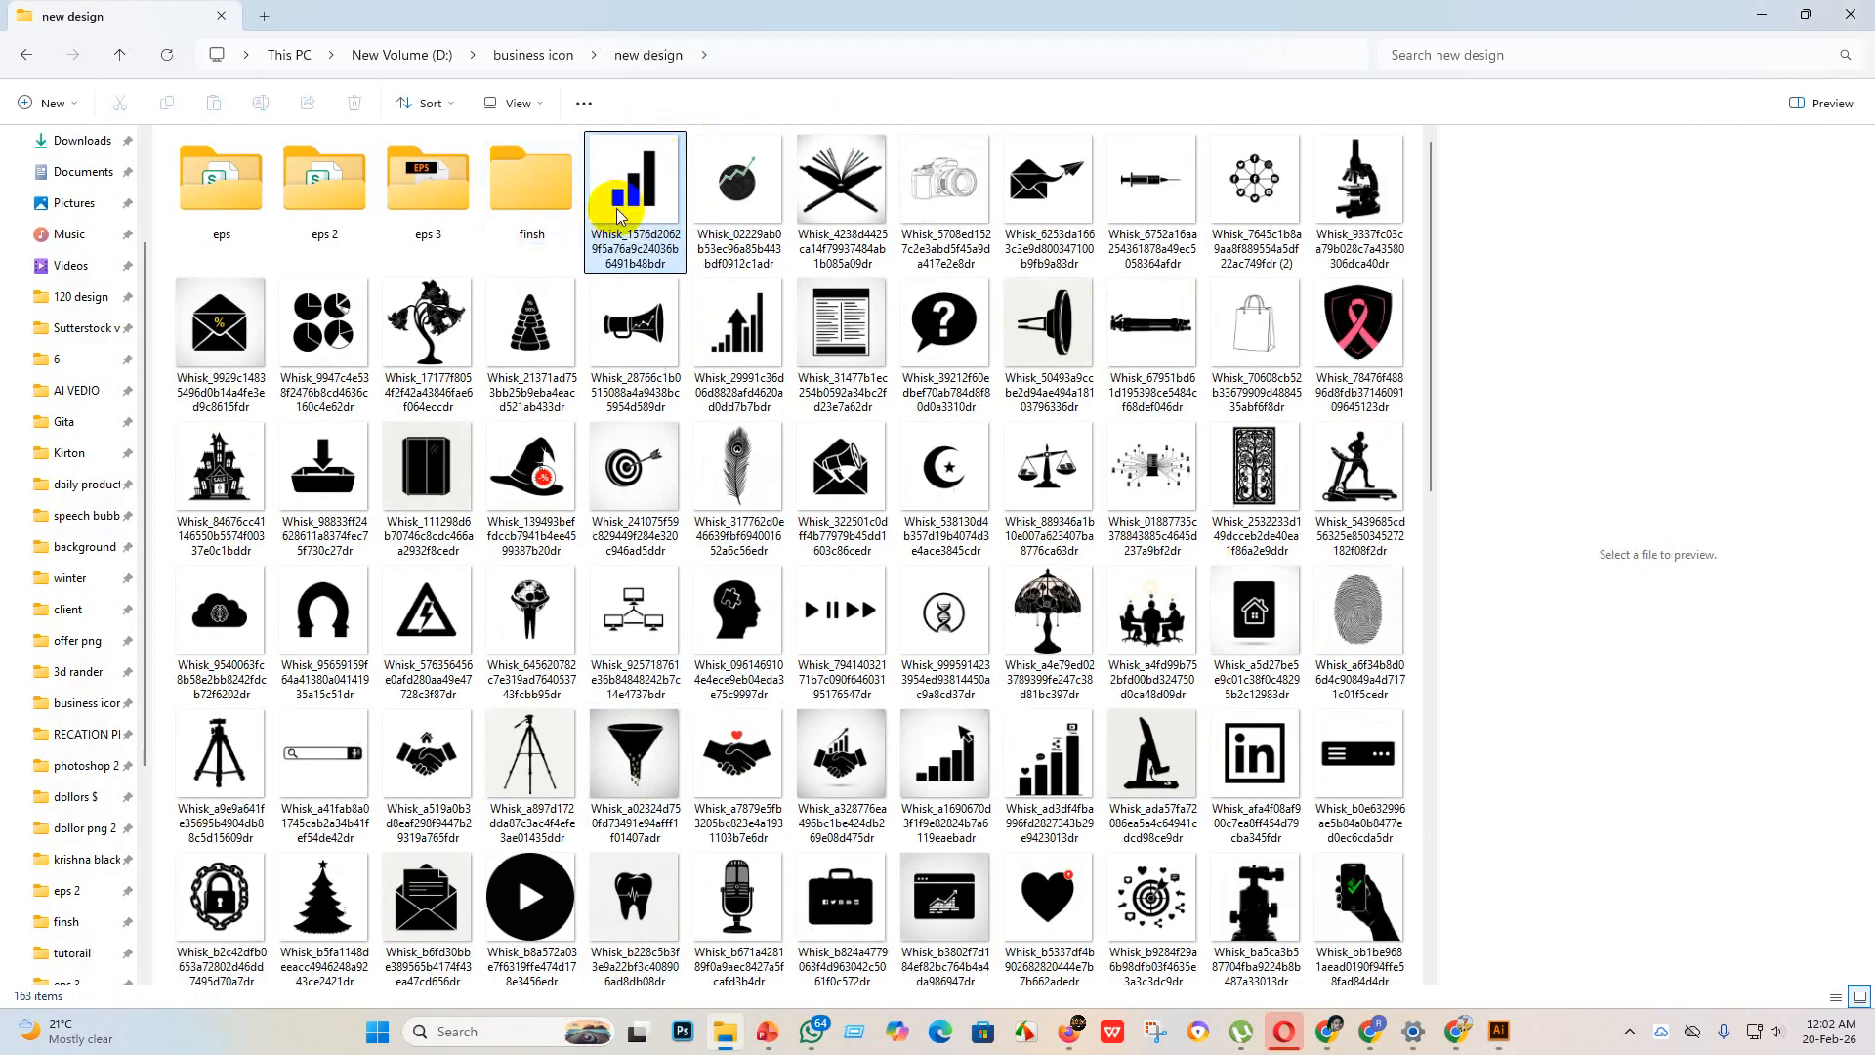
drag(617, 215, 564, 383)
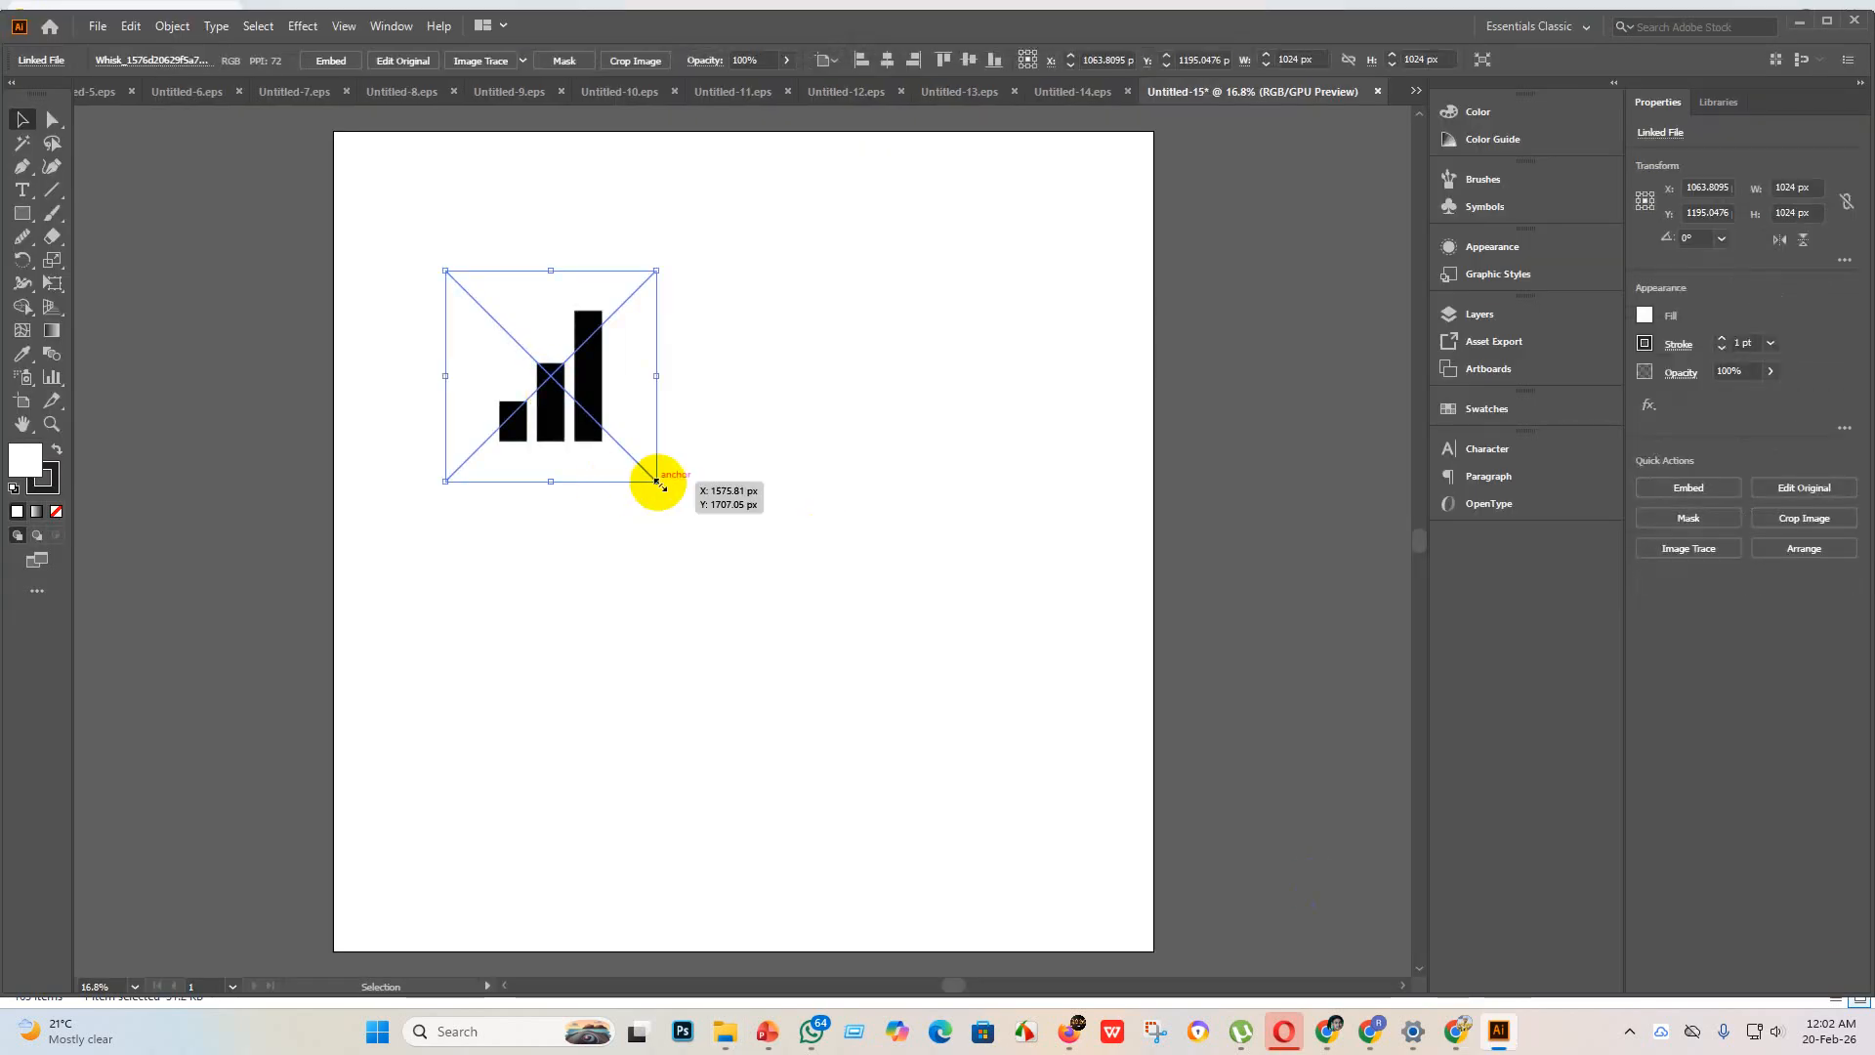
drag(658, 481, 1221, 836)
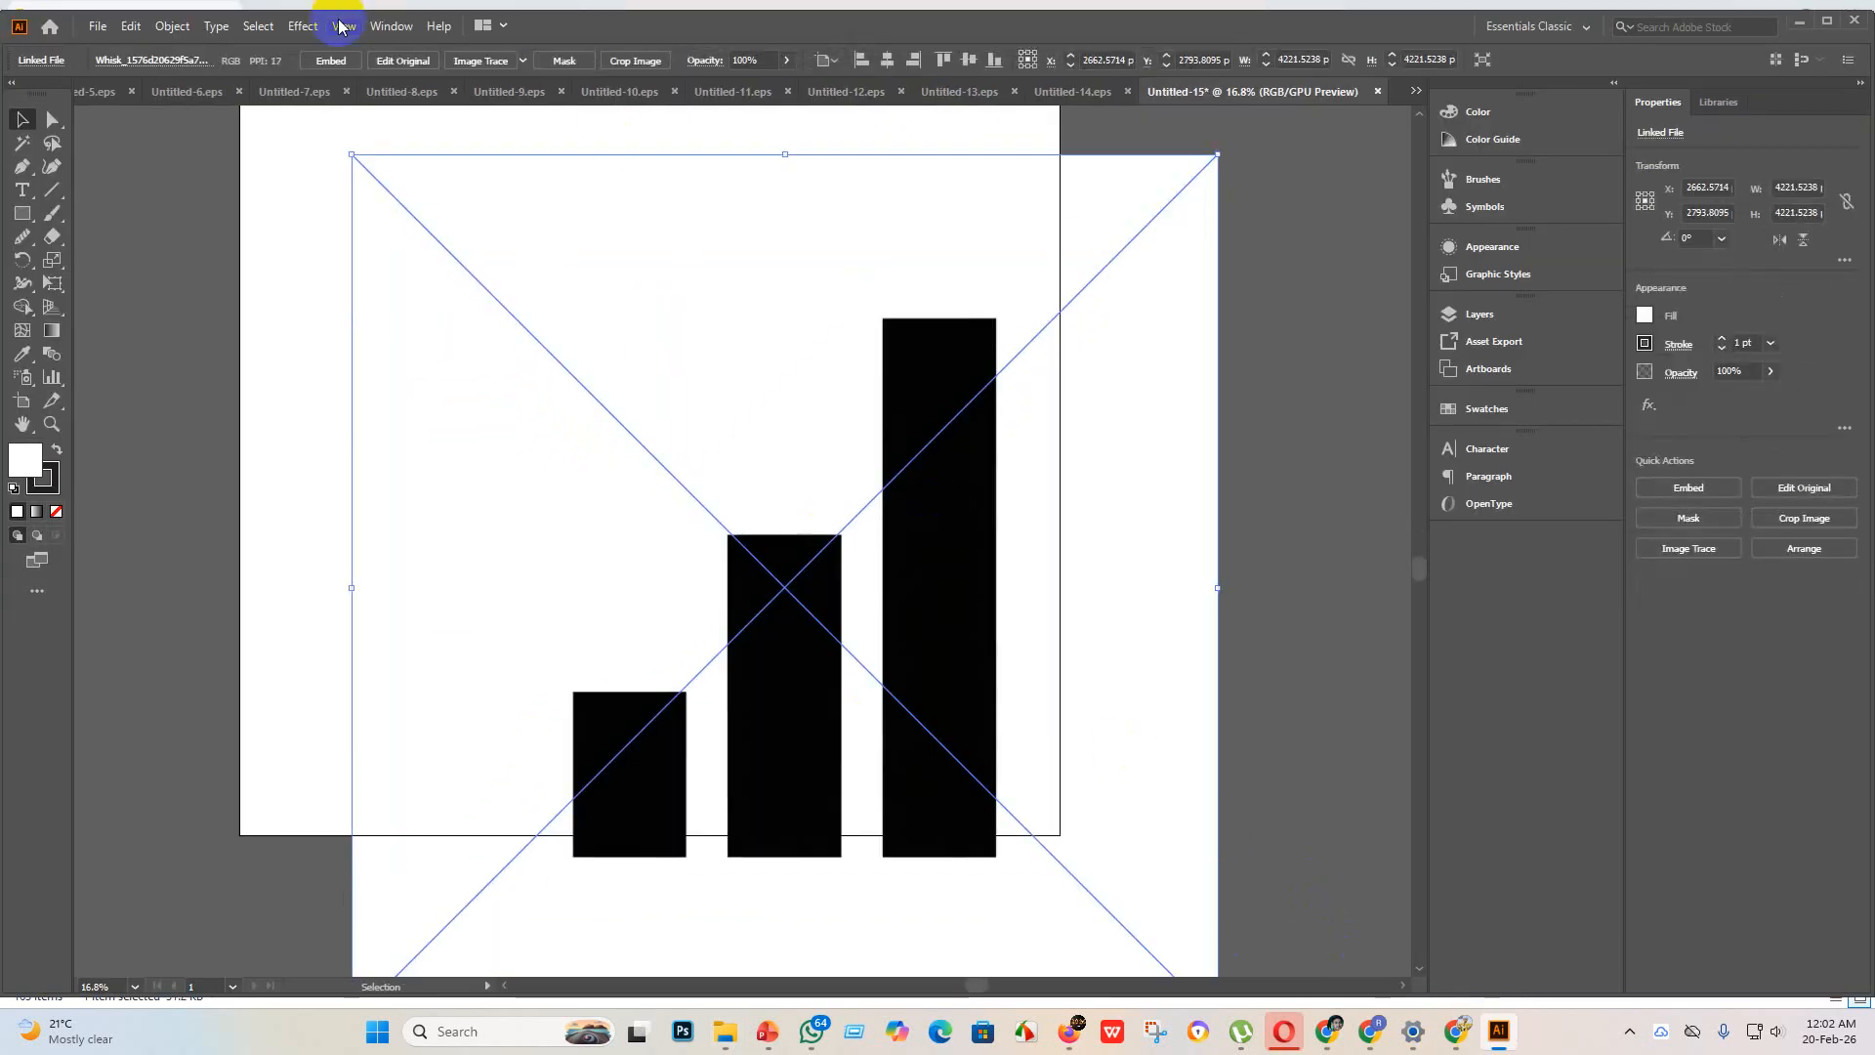
click(332, 61)
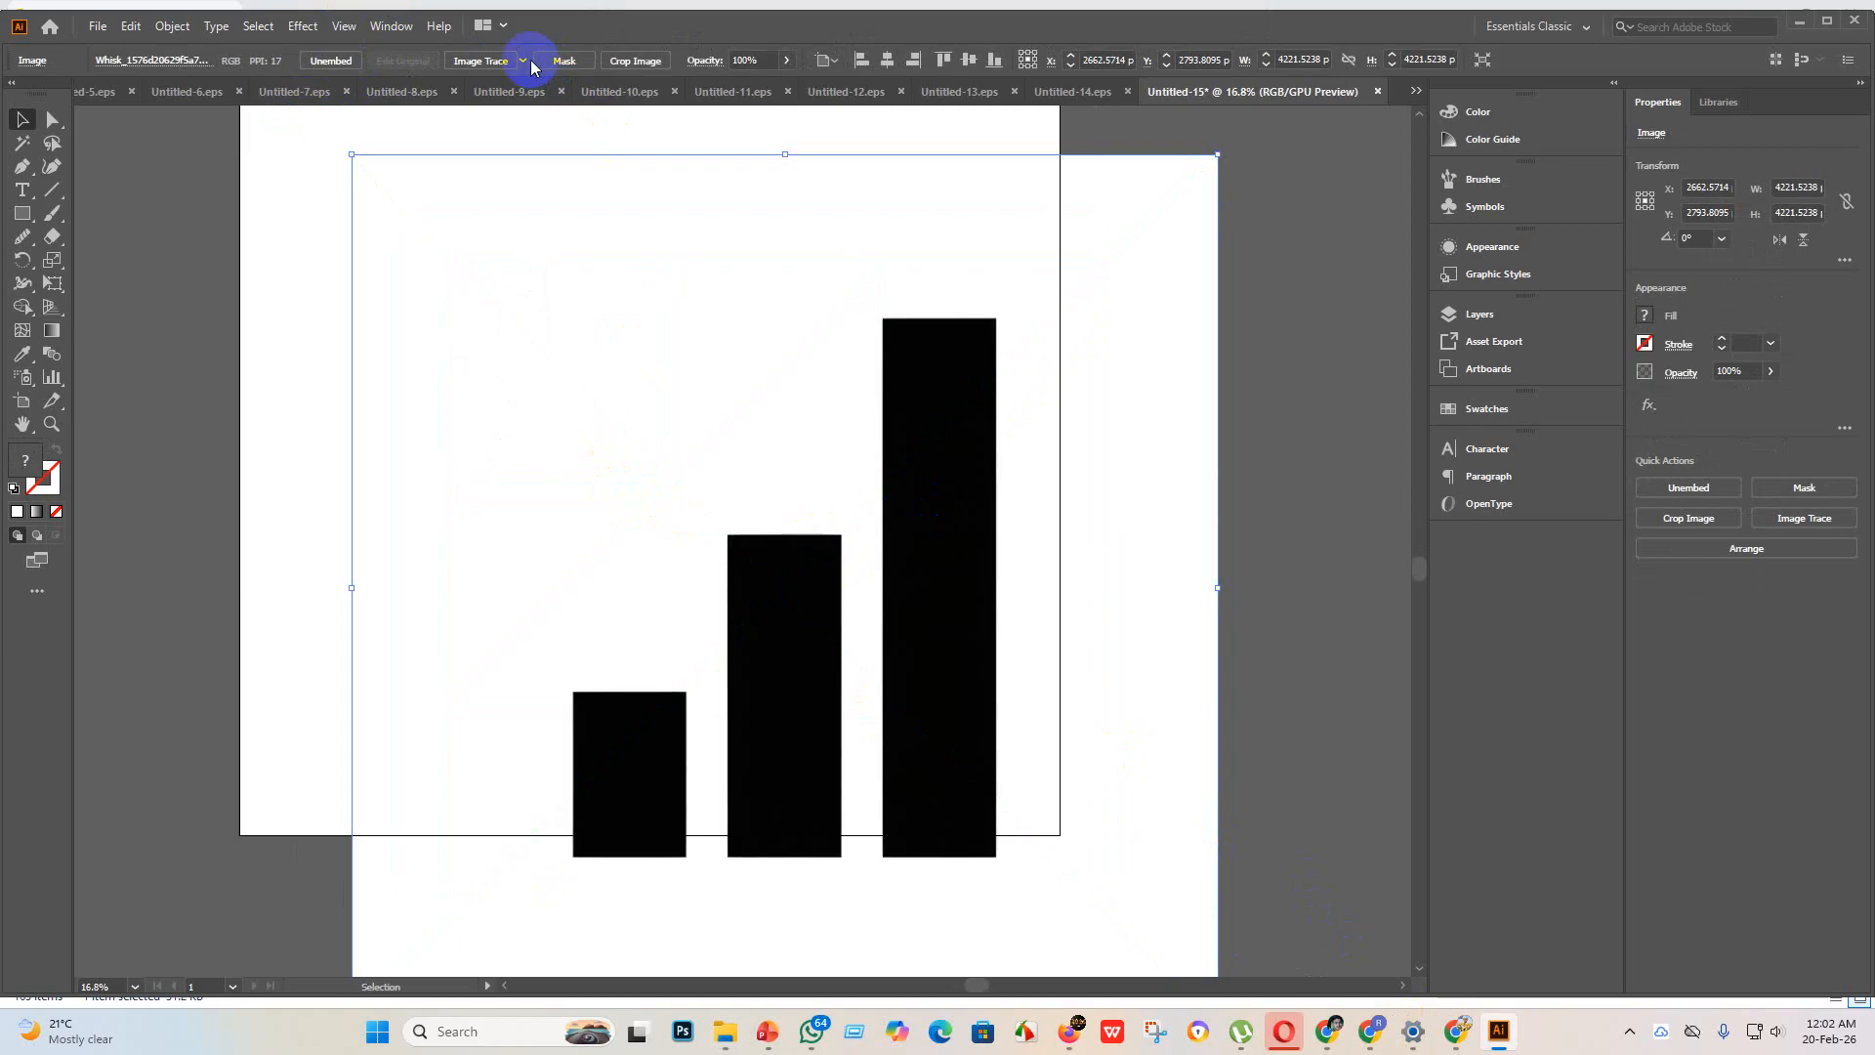
Step: Trace the bar chart image with the Silhouettes preset and expand it into vector shapes
click(523, 60)
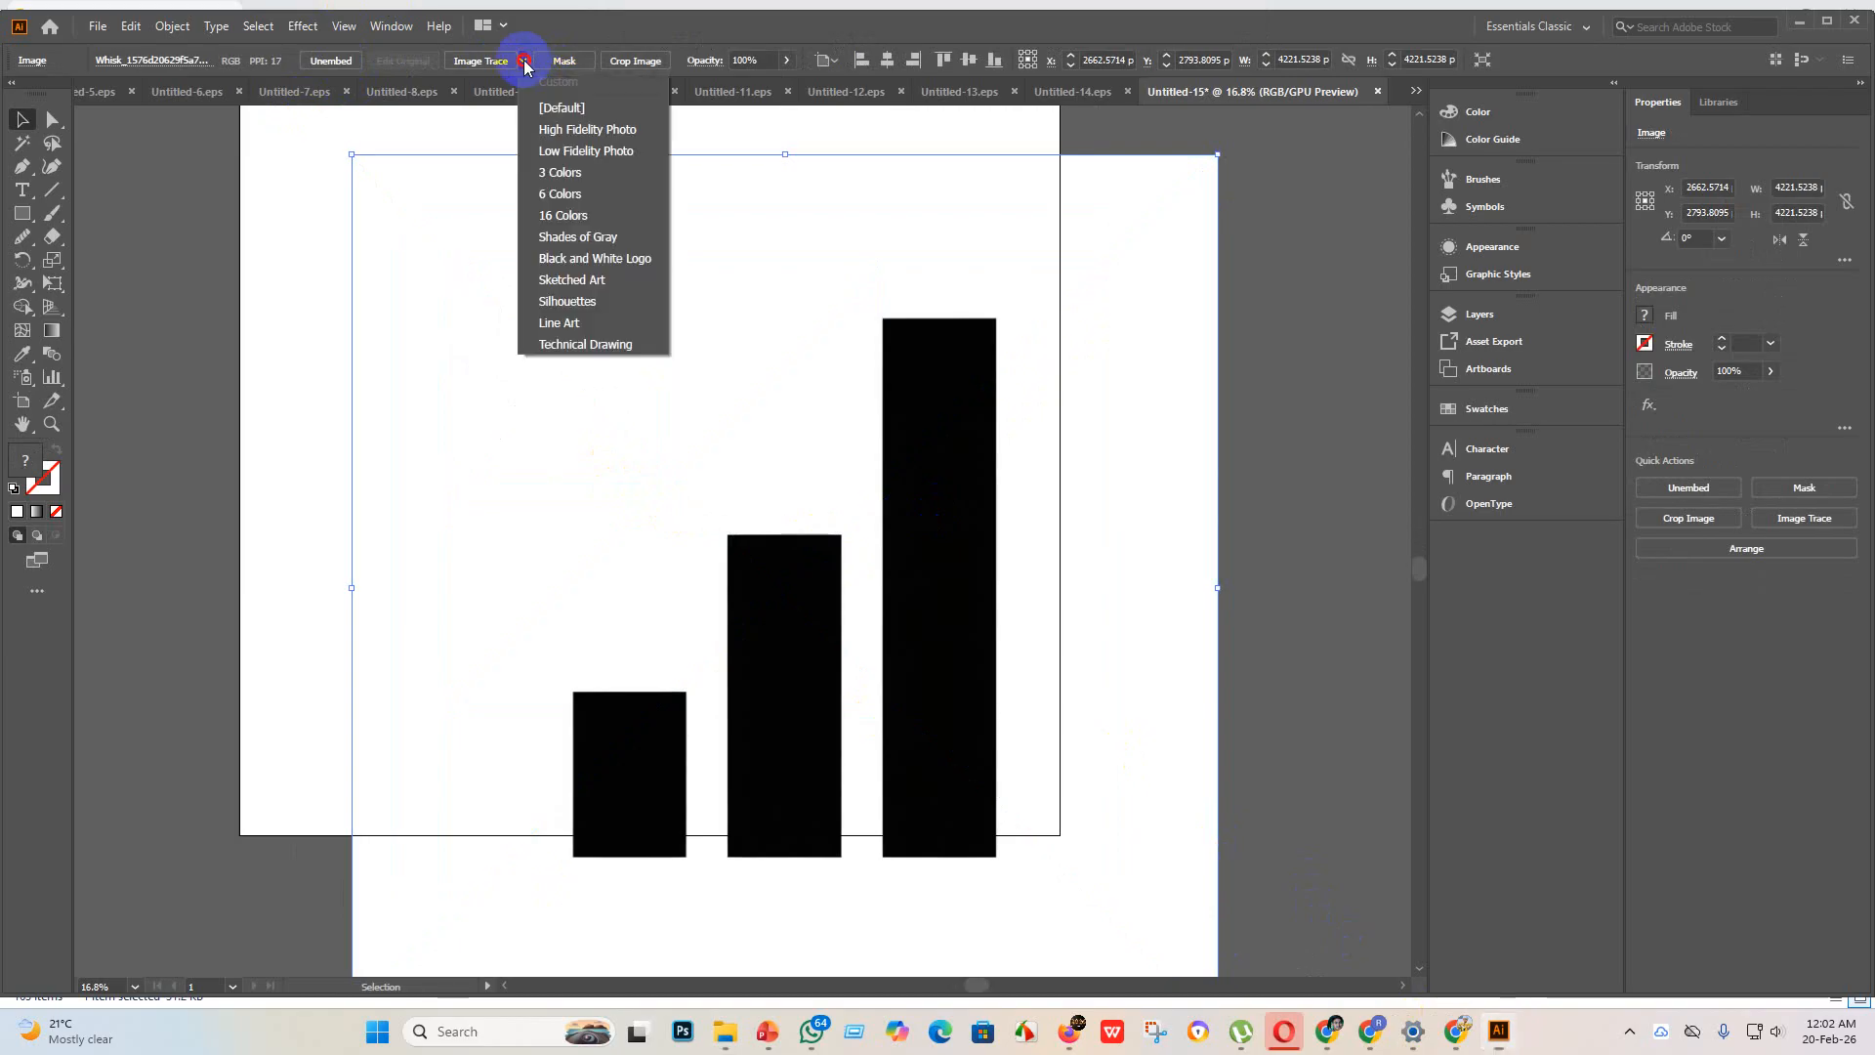
click(595, 304)
click(497, 60)
Step: Move the bars to the artboard's upper right and place a reduced copy of about 1353 x 1722 px at the lower left
scroll(962, 833, up, 6)
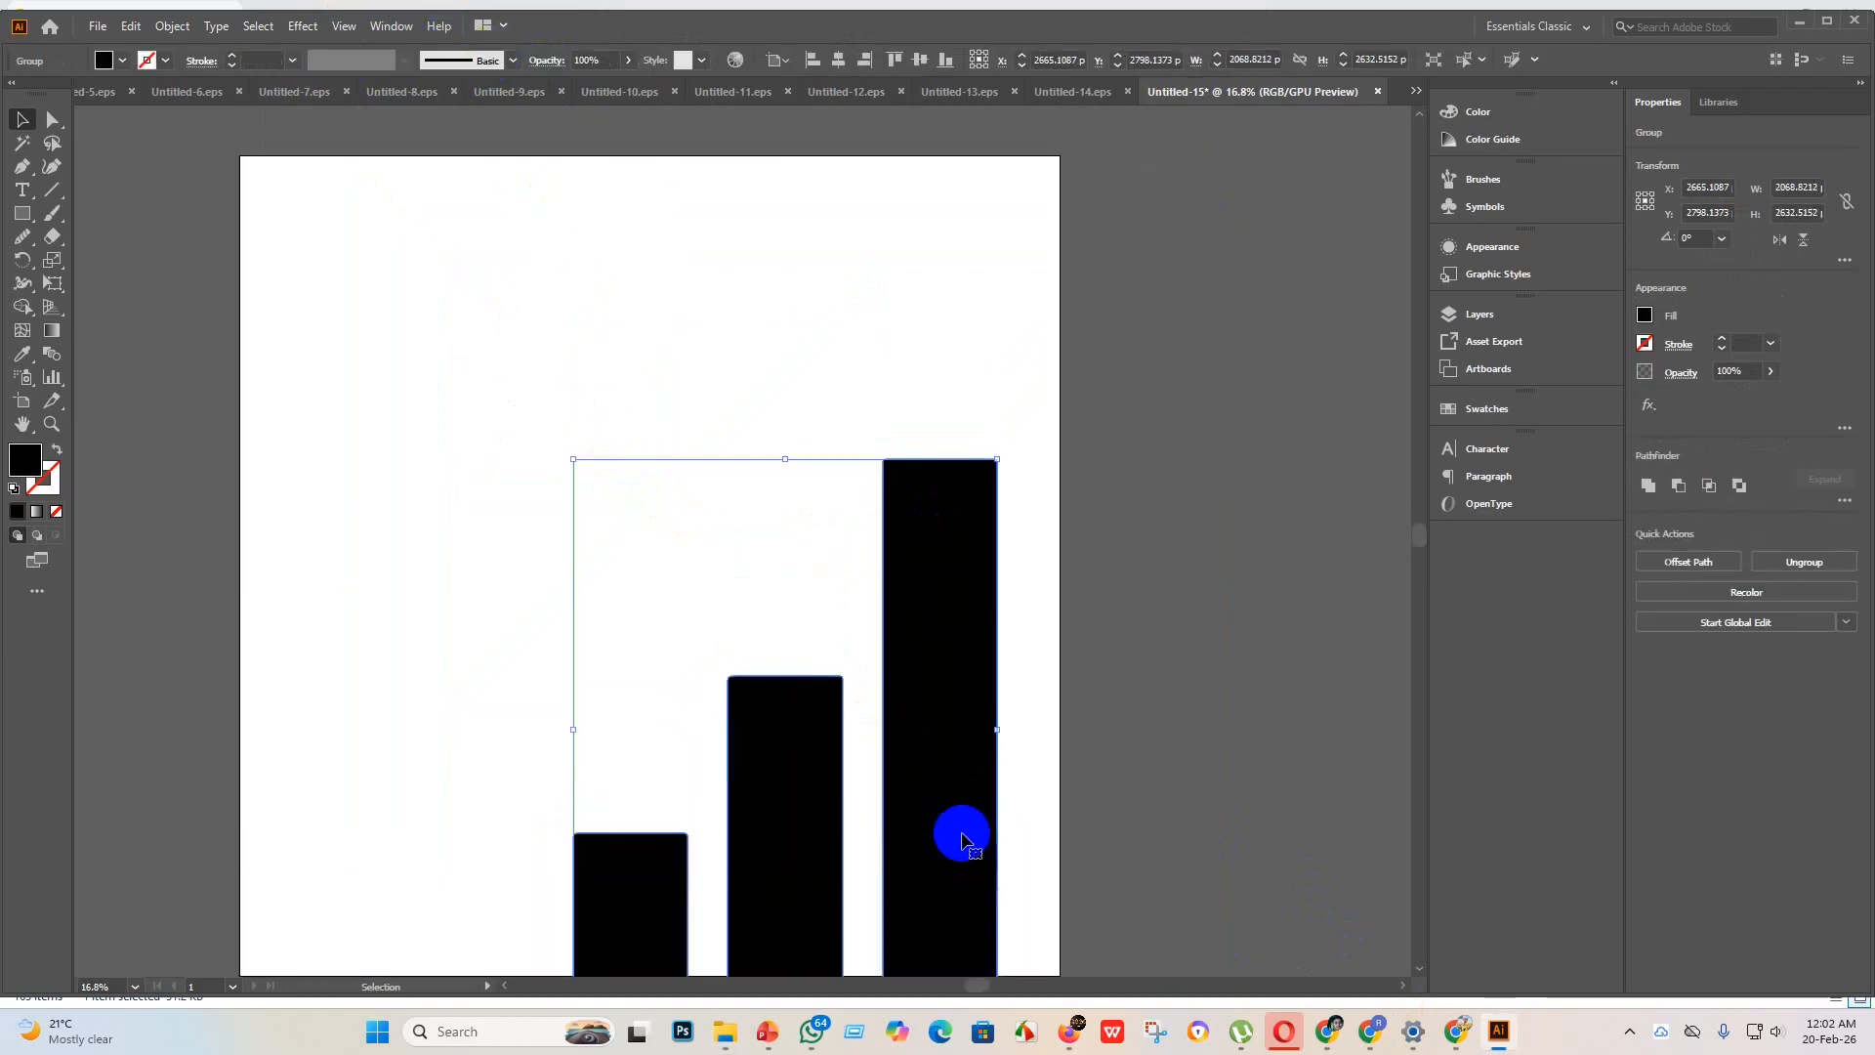
mouse_move(962, 838)
mouse_down()
mouse_move(924, 595)
mouse_move(965, 562)
mouse_move(440, 641)
mouse_move(489, 745)
mouse_move(510, 749)
mouse_up()
drag(551, 376, 405, 563)
drag(345, 701, 496, 723)
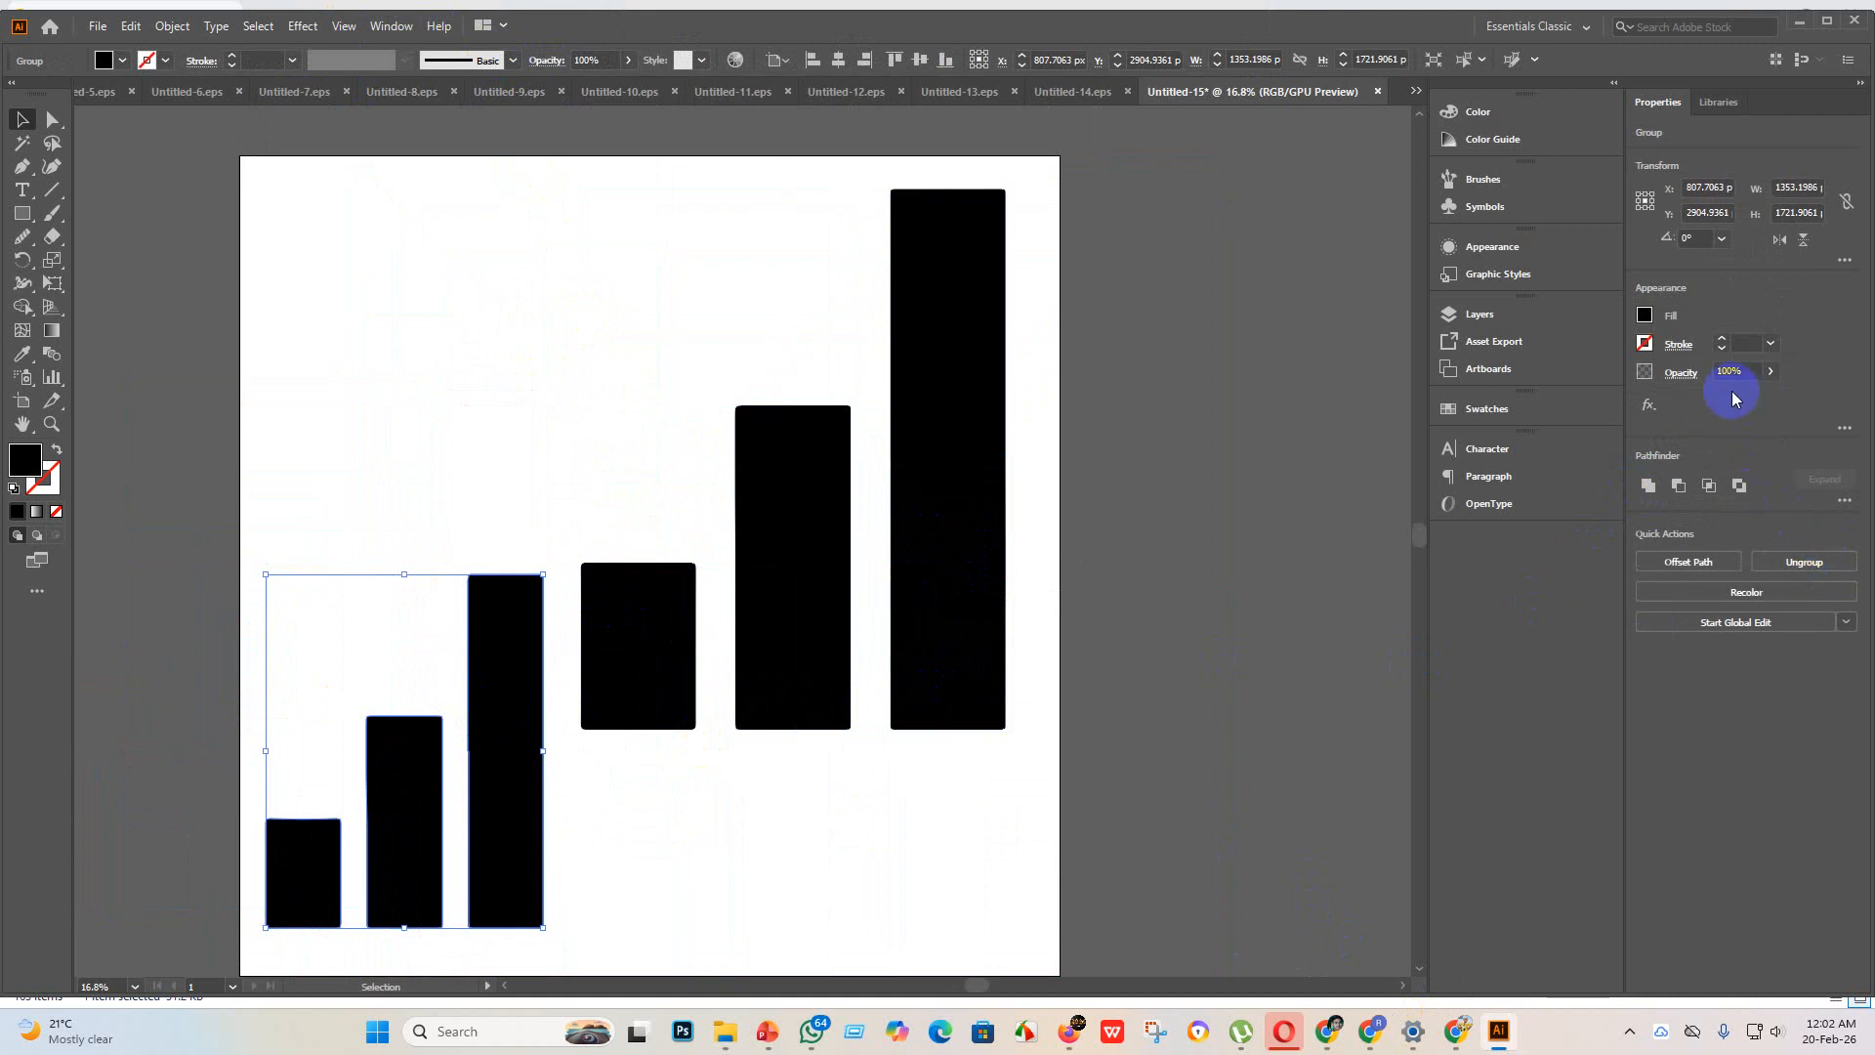
Step: Flip the small bar group horizontally and duplicate it to the artboard's upper left and lower right, flattening the lower-right copy to about 801 px high
click(1775, 239)
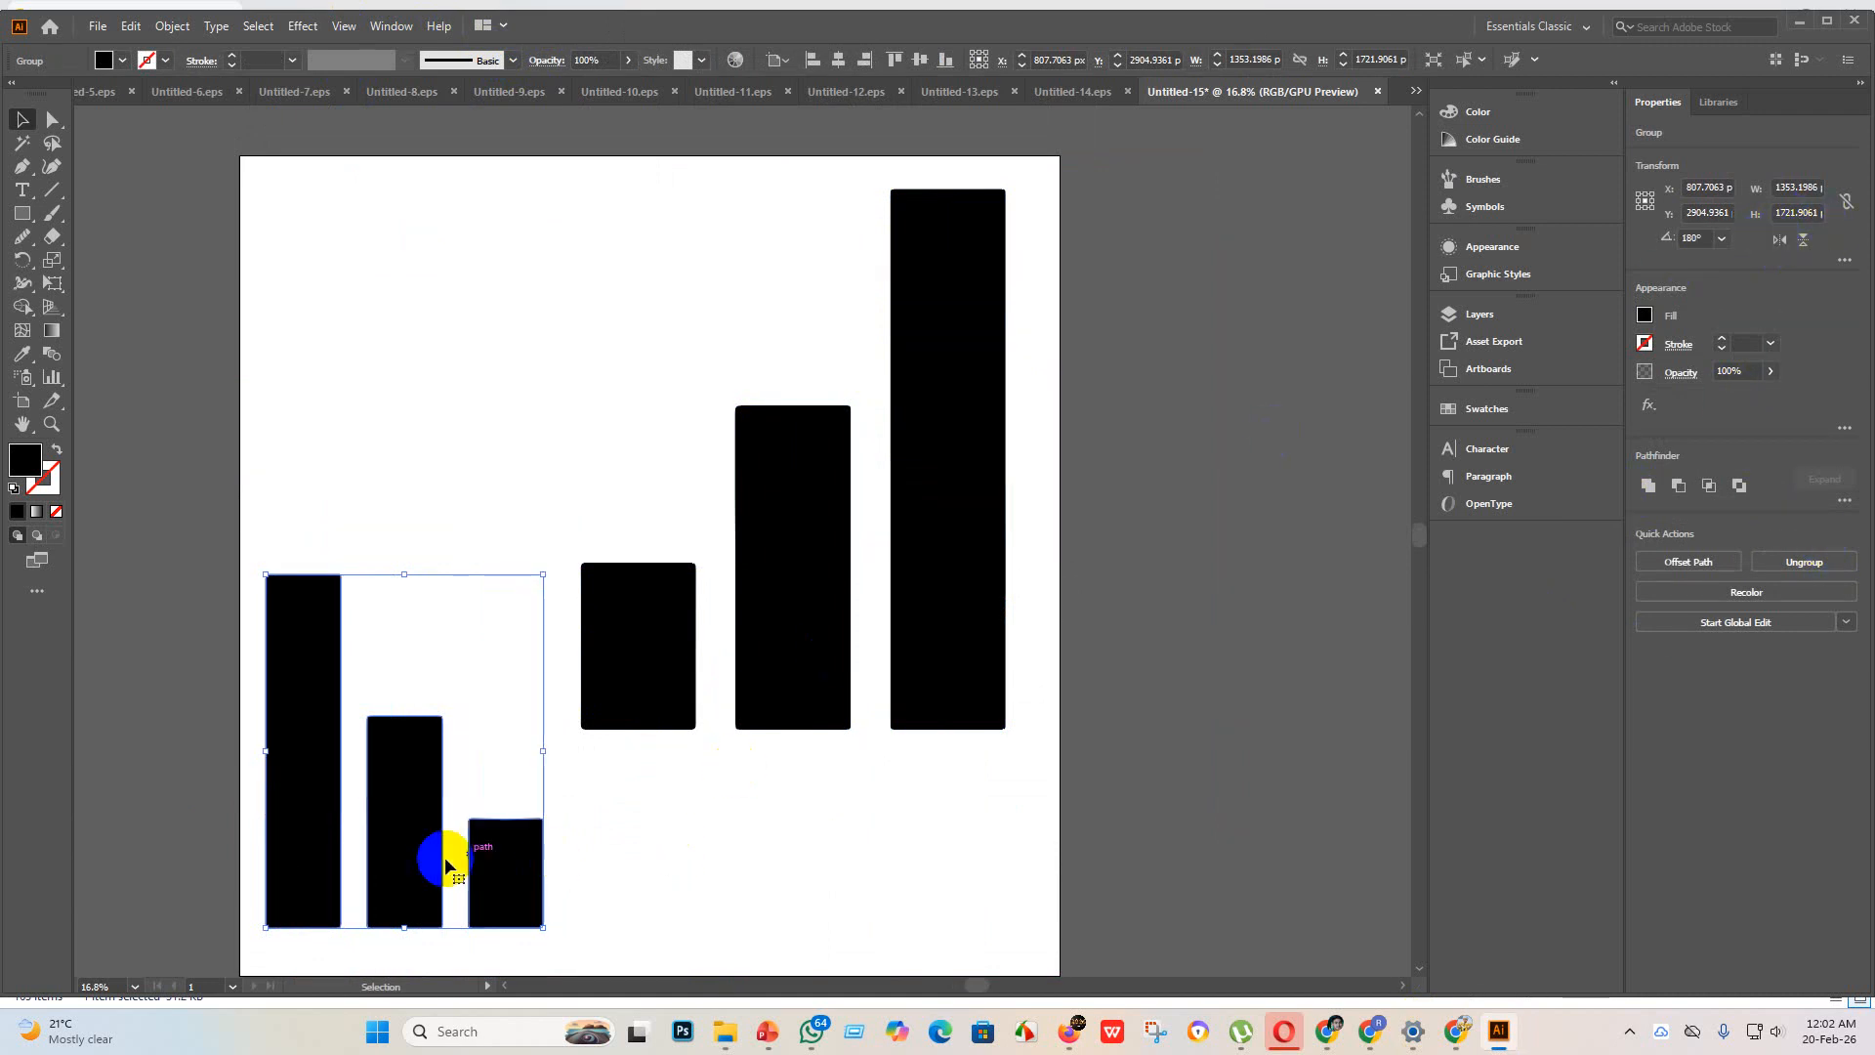
drag(406, 850, 852, 709)
drag(805, 810, 810, 889)
scroll(966, 890, down, 3)
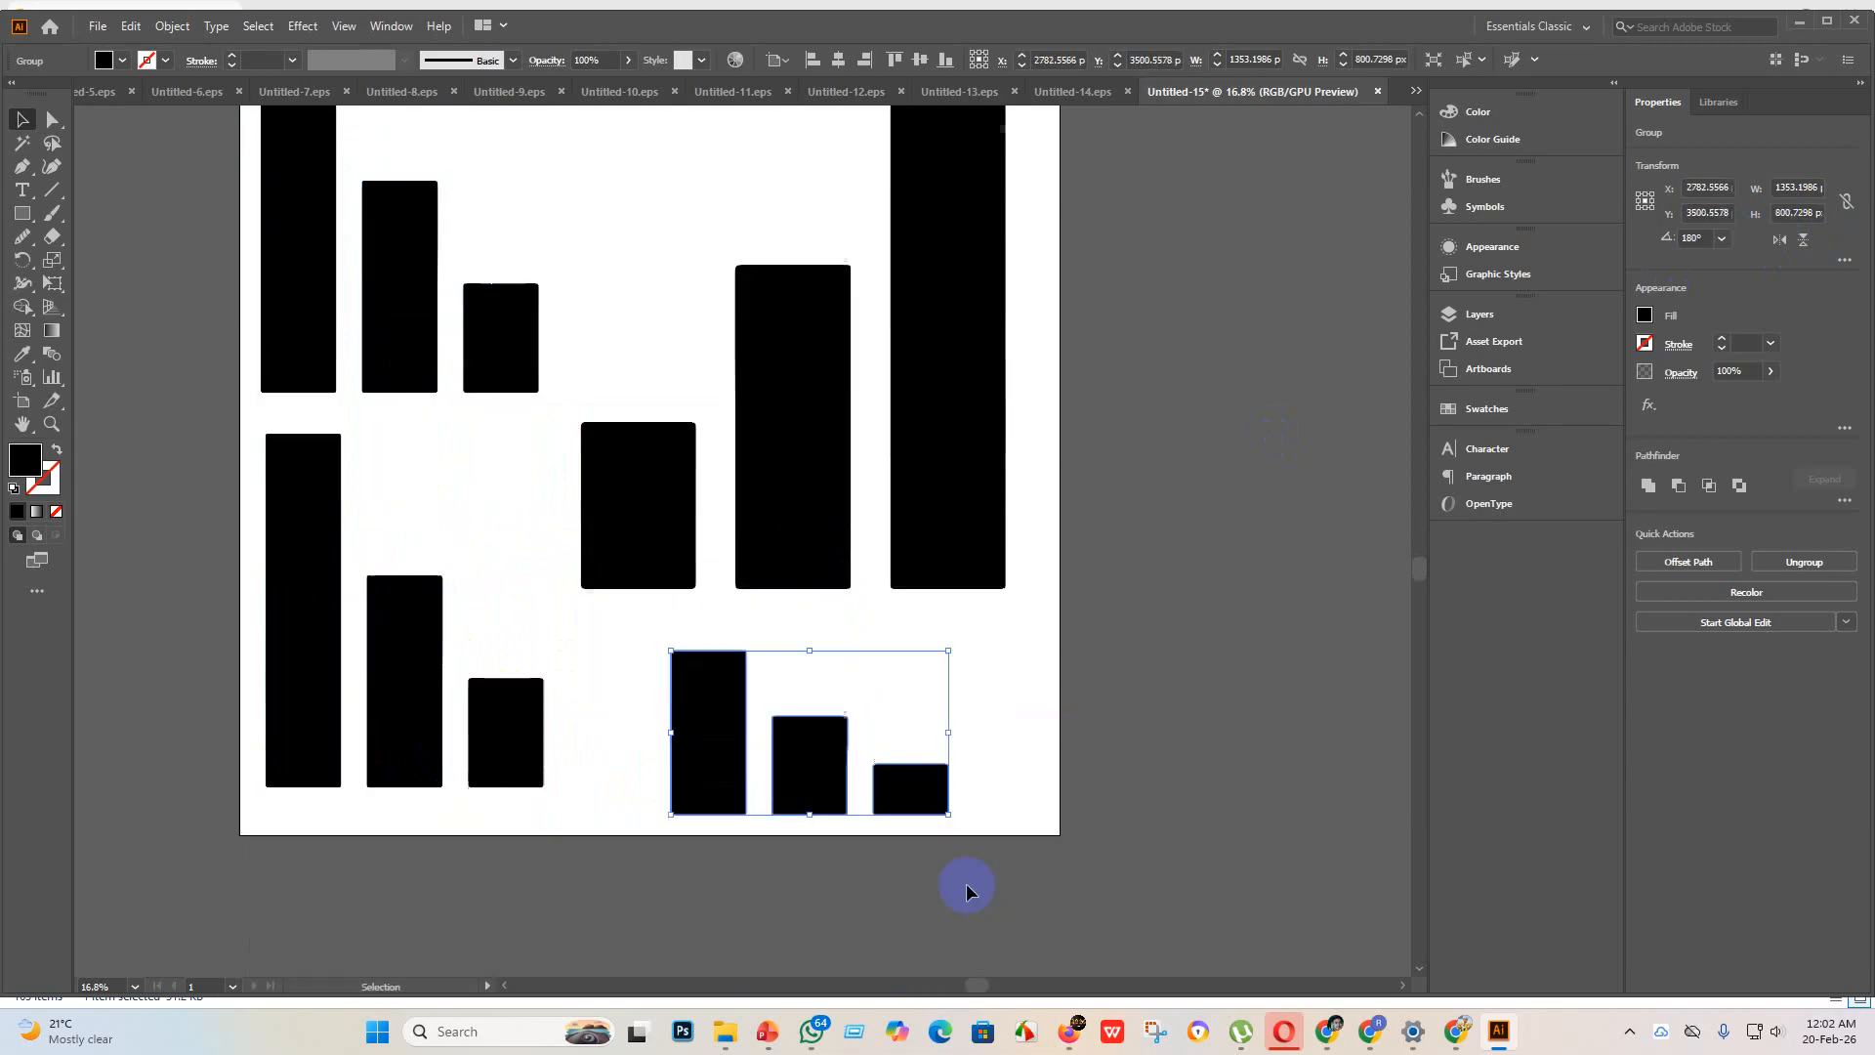
click(1191, 835)
scroll(1096, 837, down, 1)
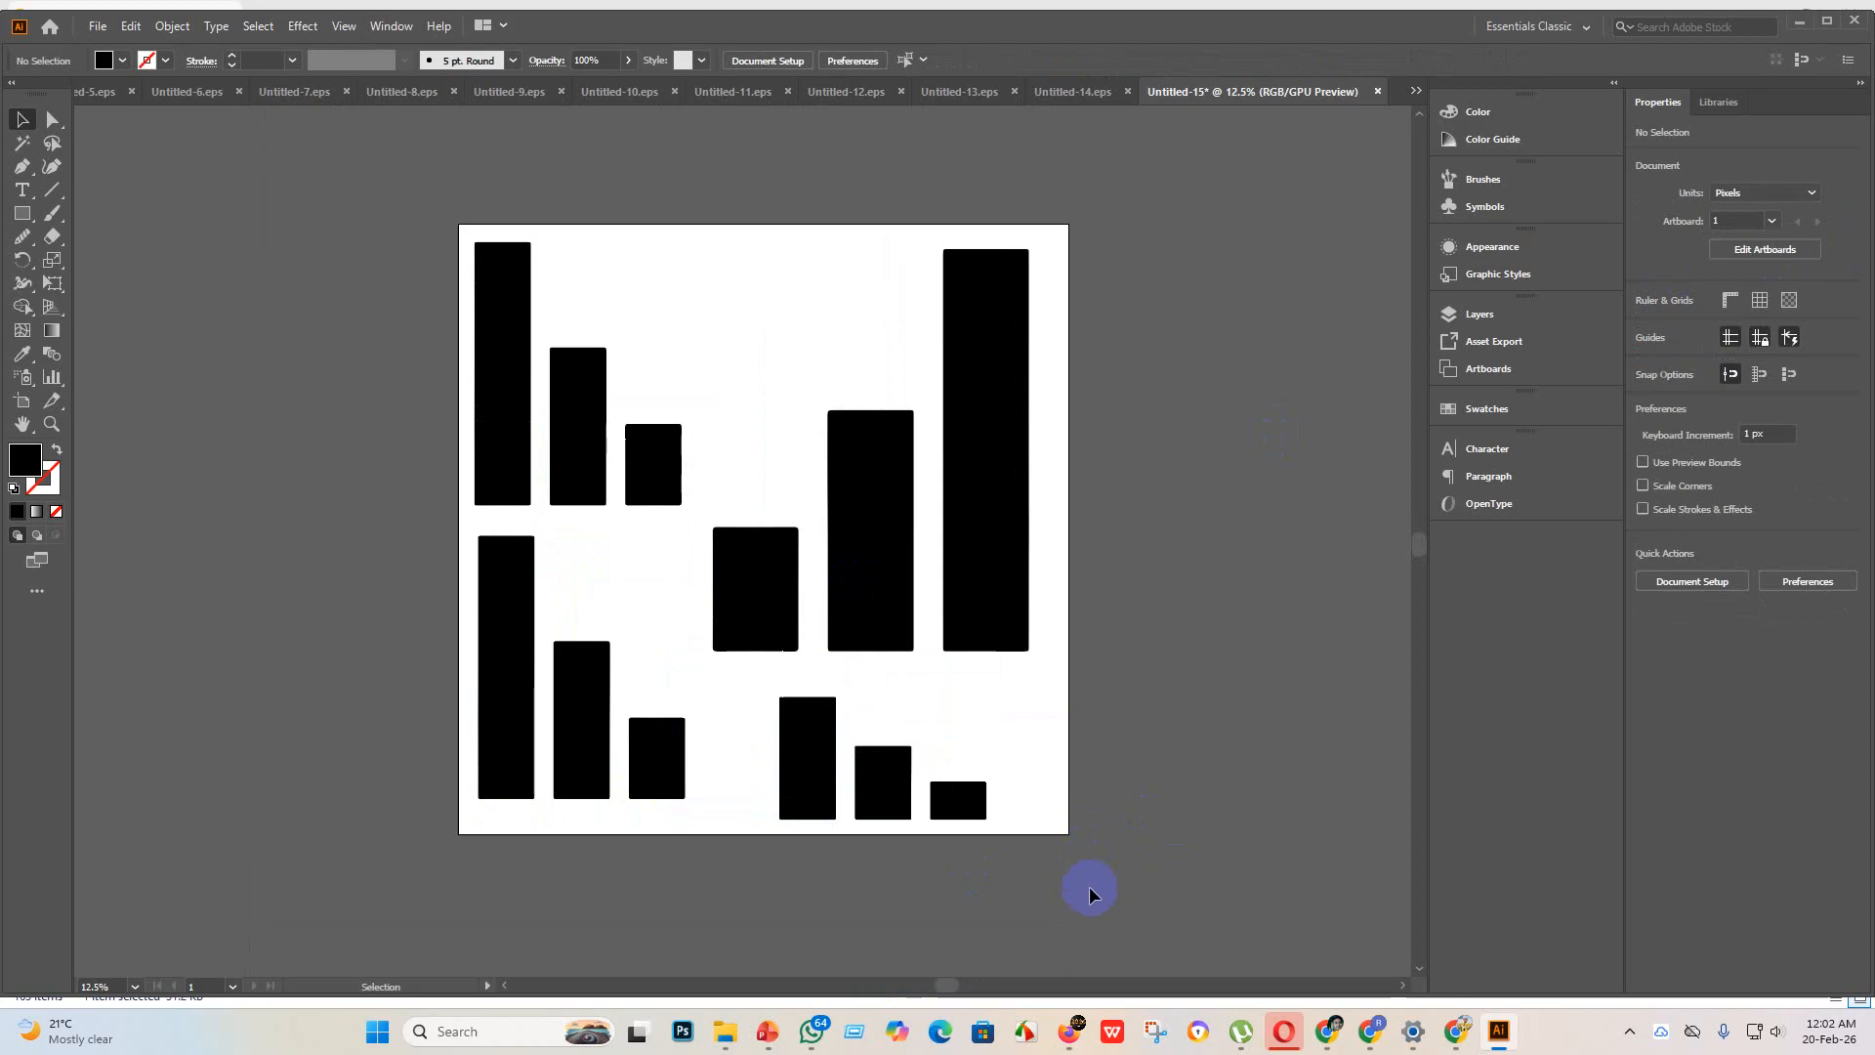
Step: Duplicate the small flattened bar group from the artboard's lower right to the empty space at its upper middle
drag(895, 801, 768, 352)
click(1258, 604)
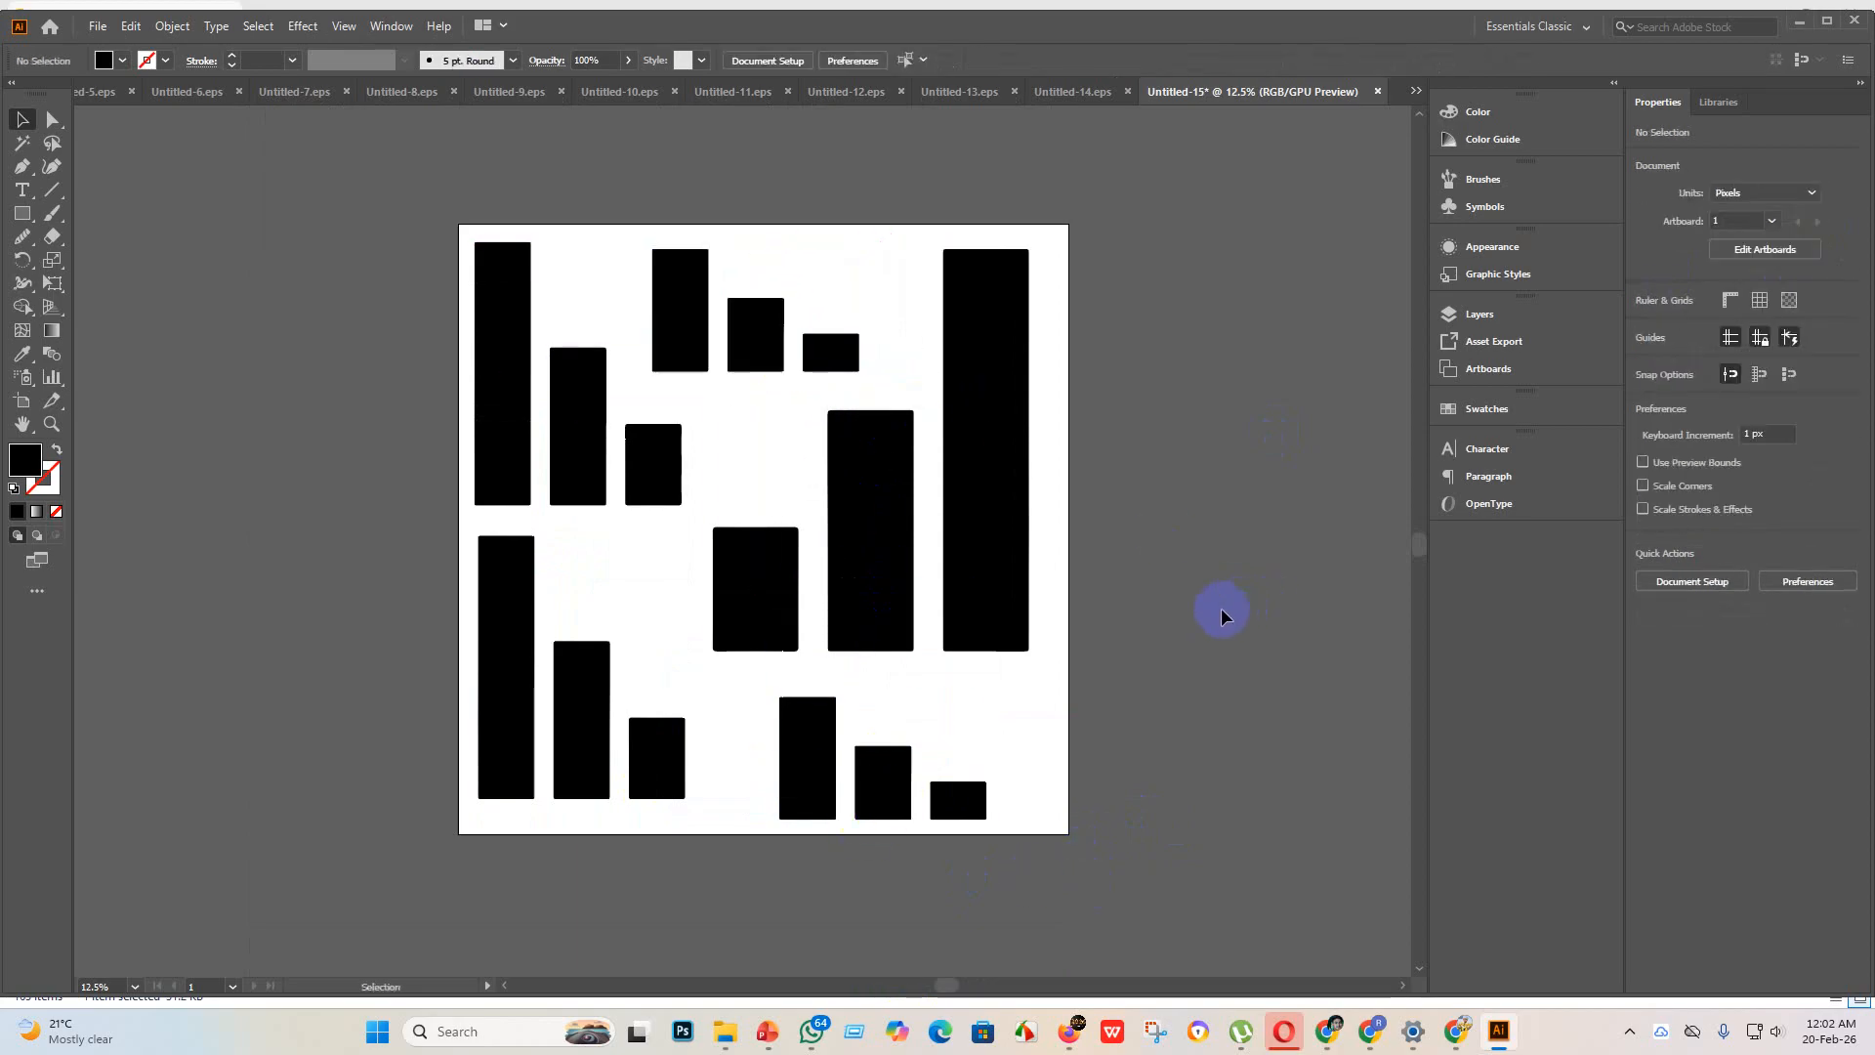
scroll(1211, 644, up, 2)
Step: Save the bar chart artwork as Untitled-15 in the eps 3 folder in Illustrator EPS format, using version Illustrator 10 EPS
click(98, 26)
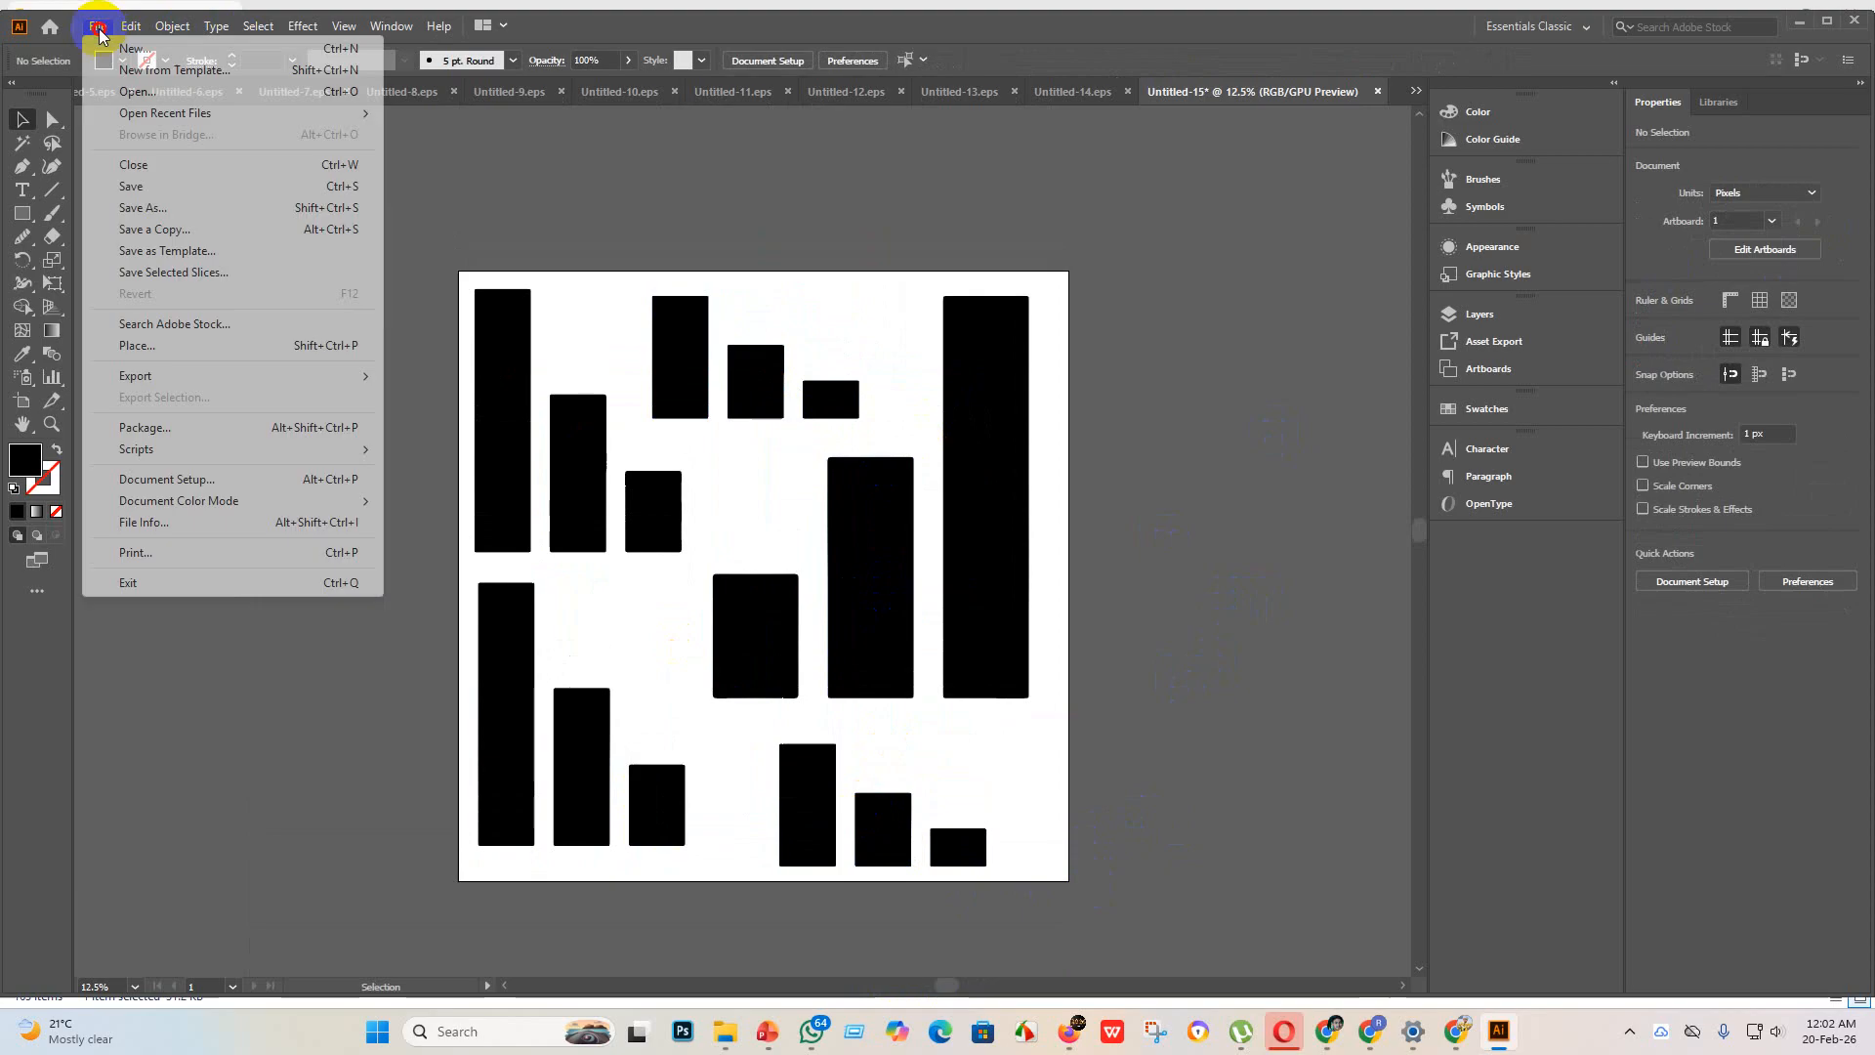
click(153, 186)
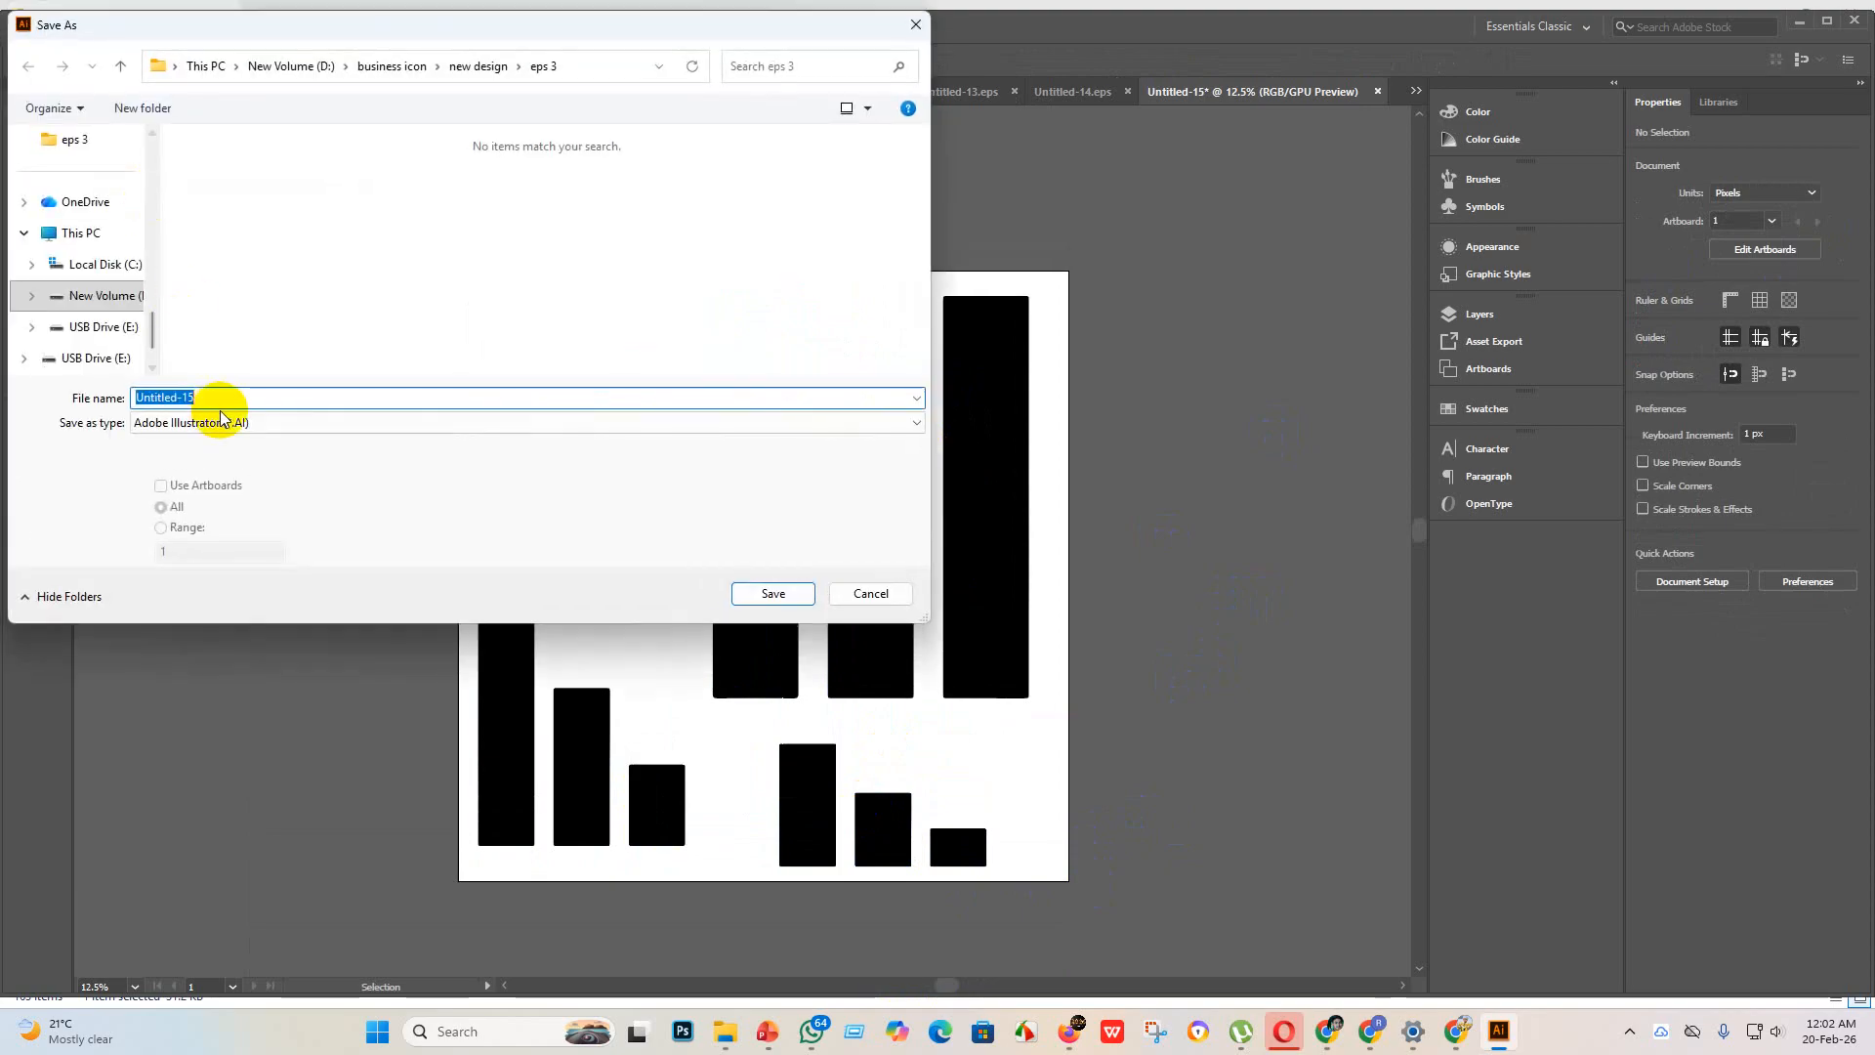
click(317, 422)
click(232, 472)
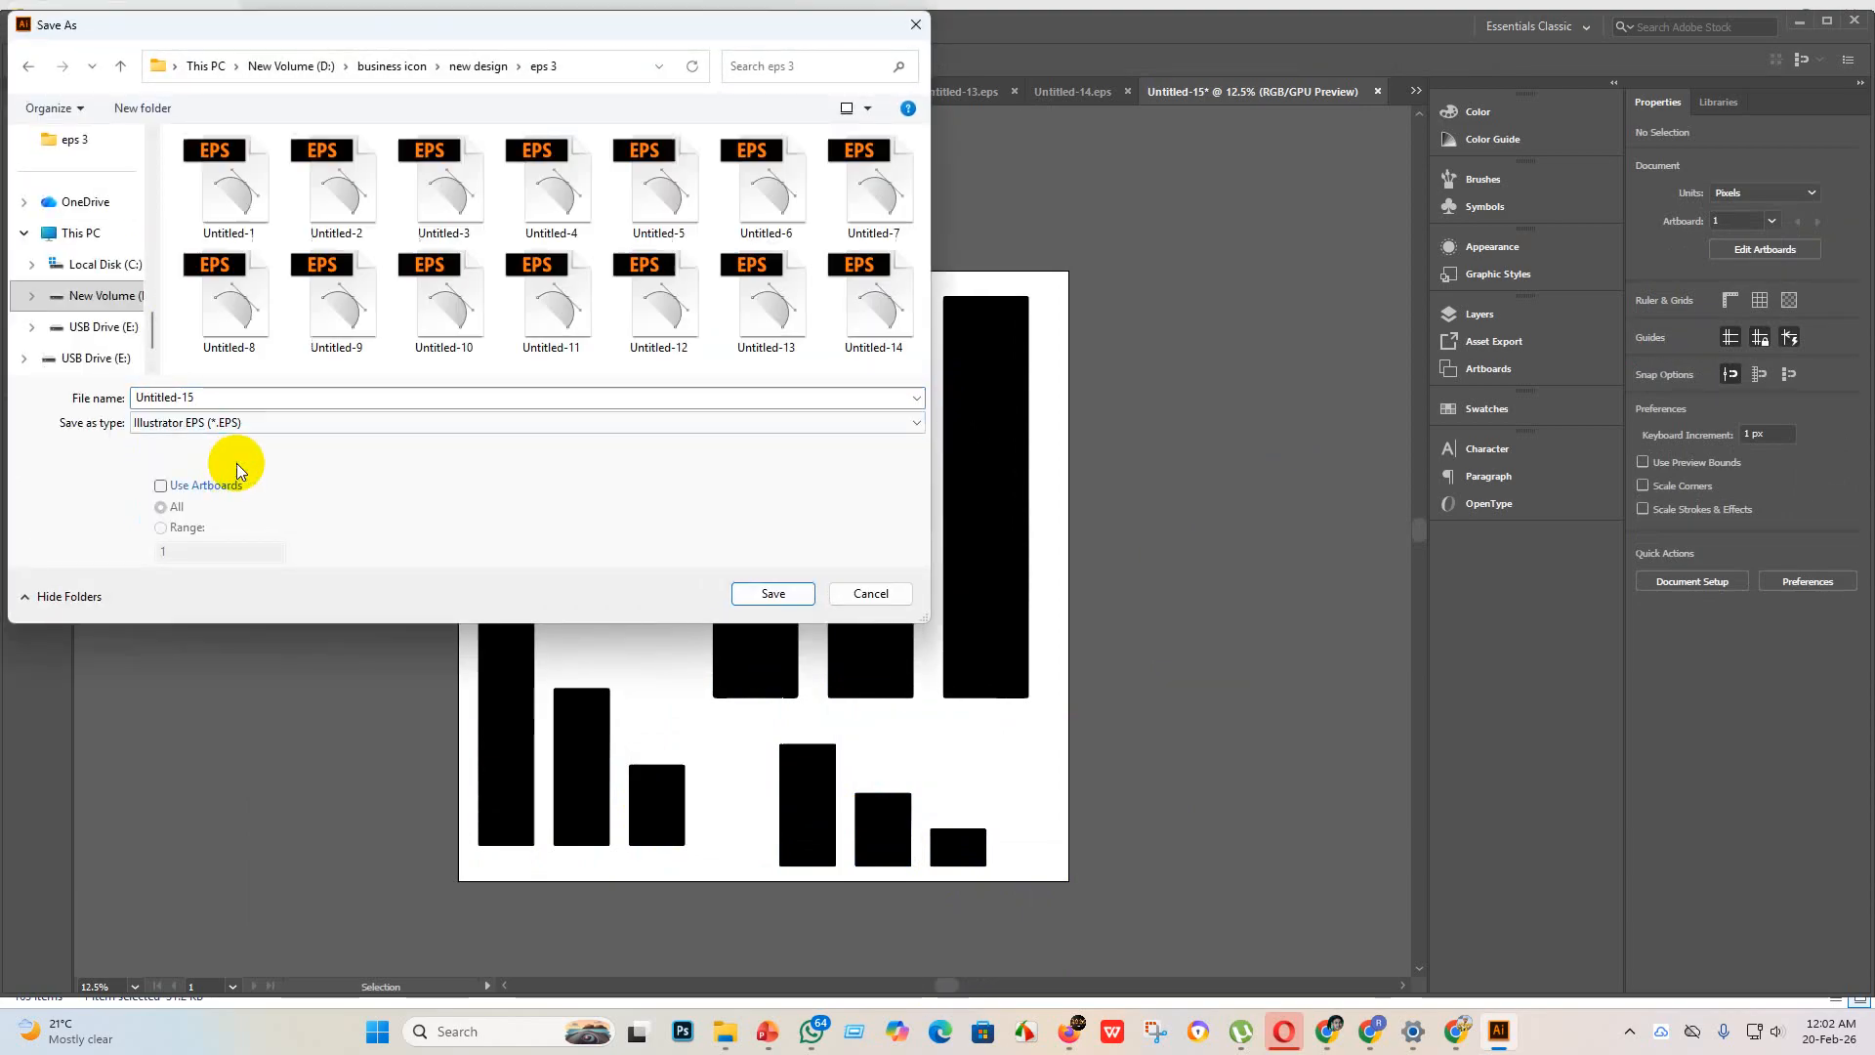
click(773, 594)
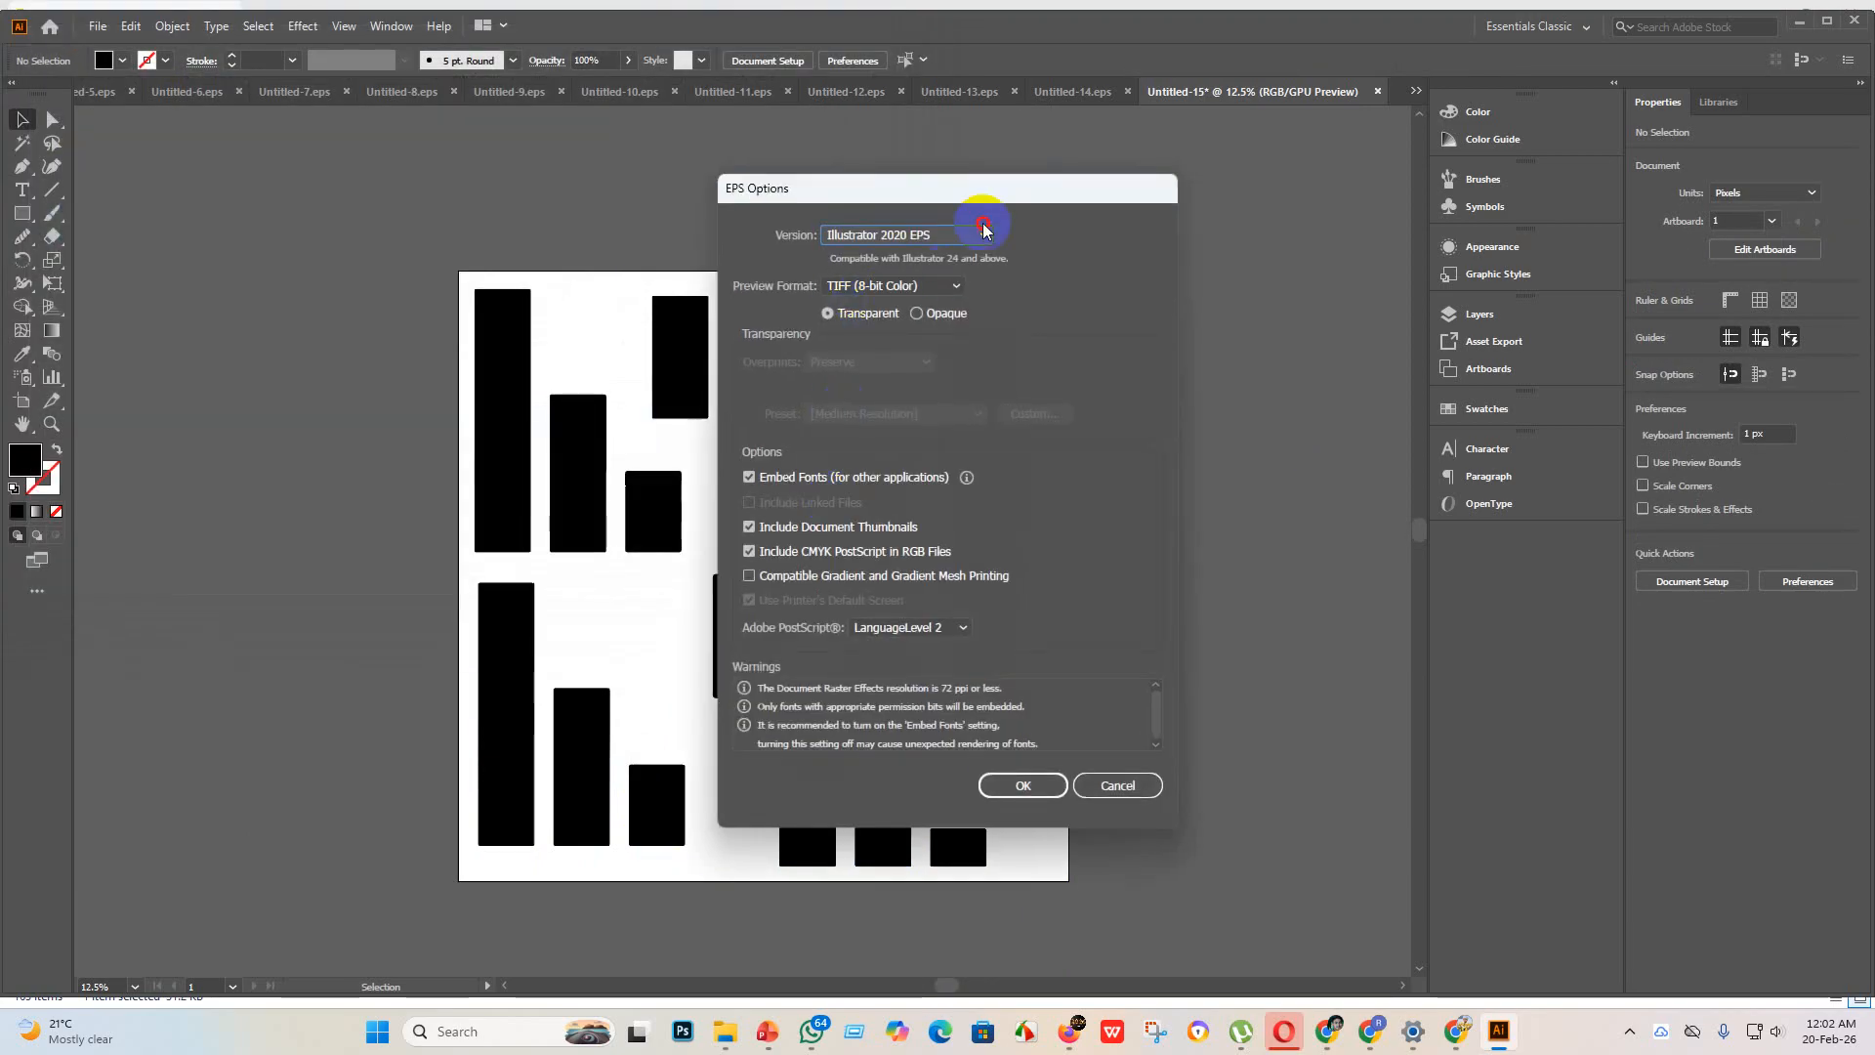
click(983, 230)
click(908, 453)
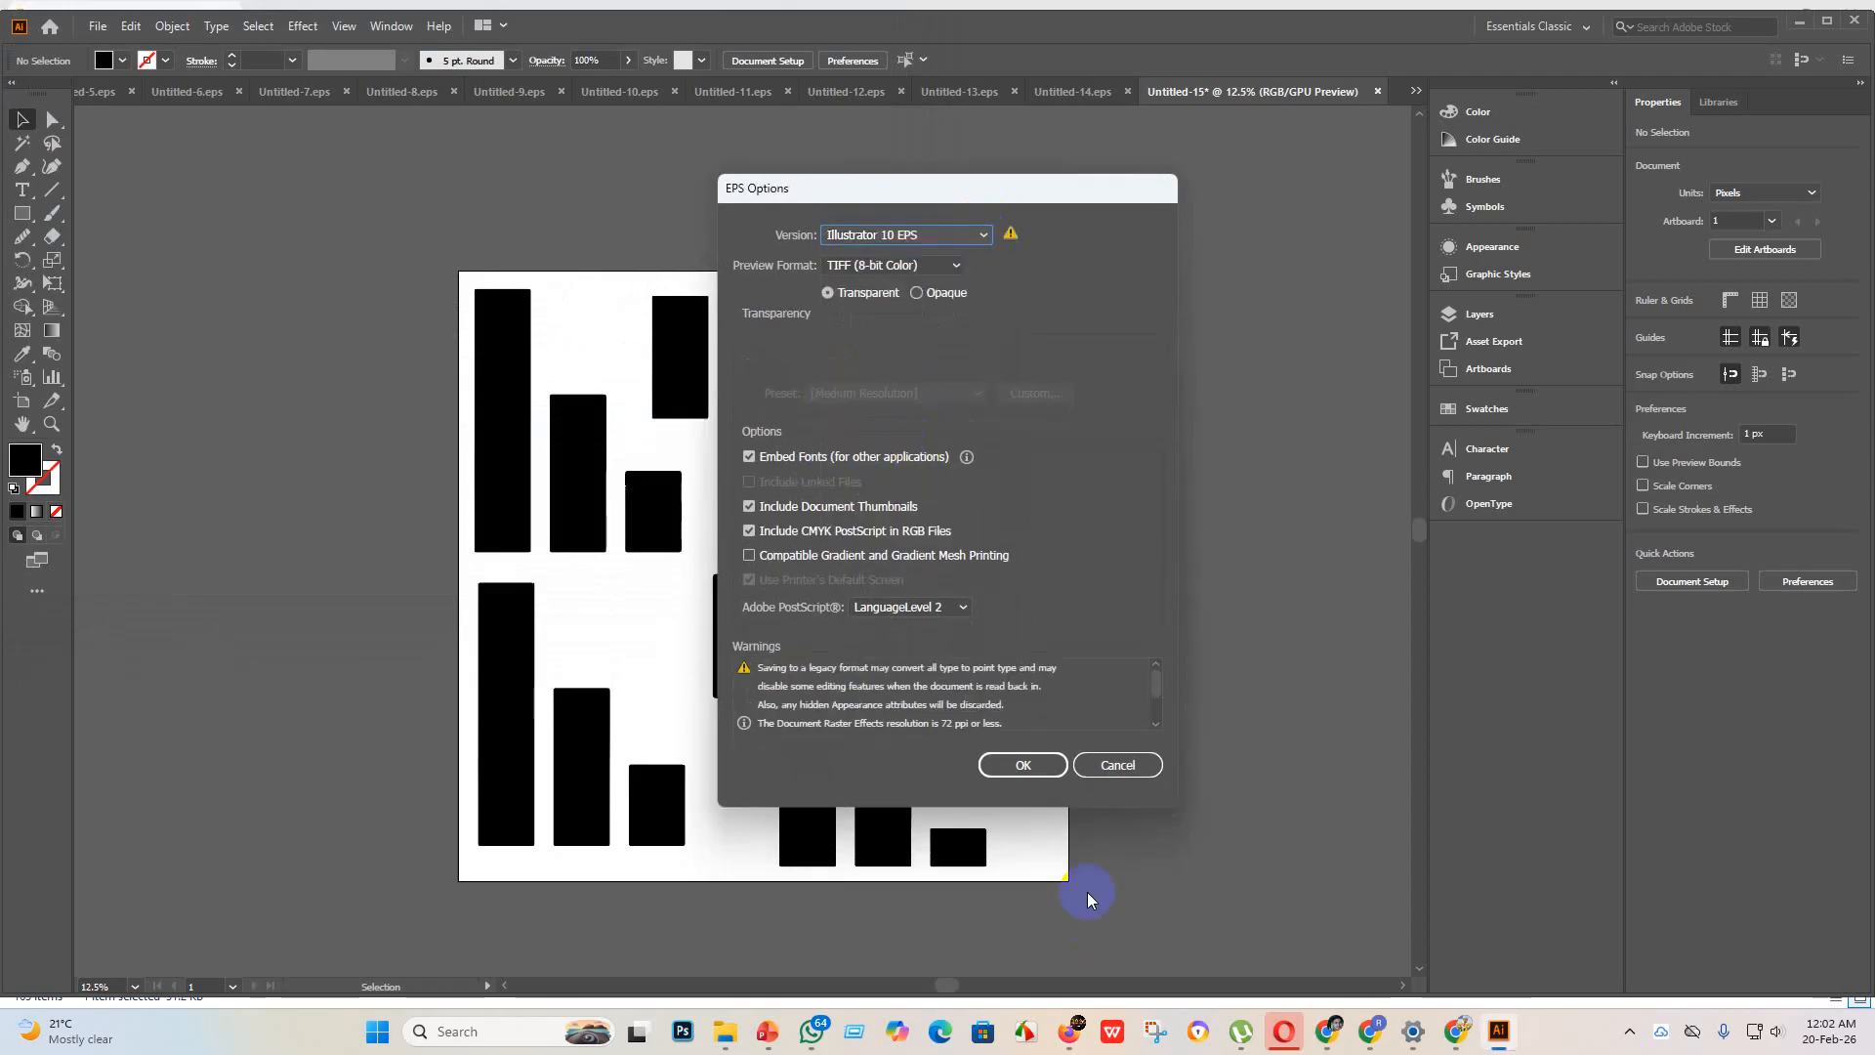
click(1025, 765)
click(1052, 543)
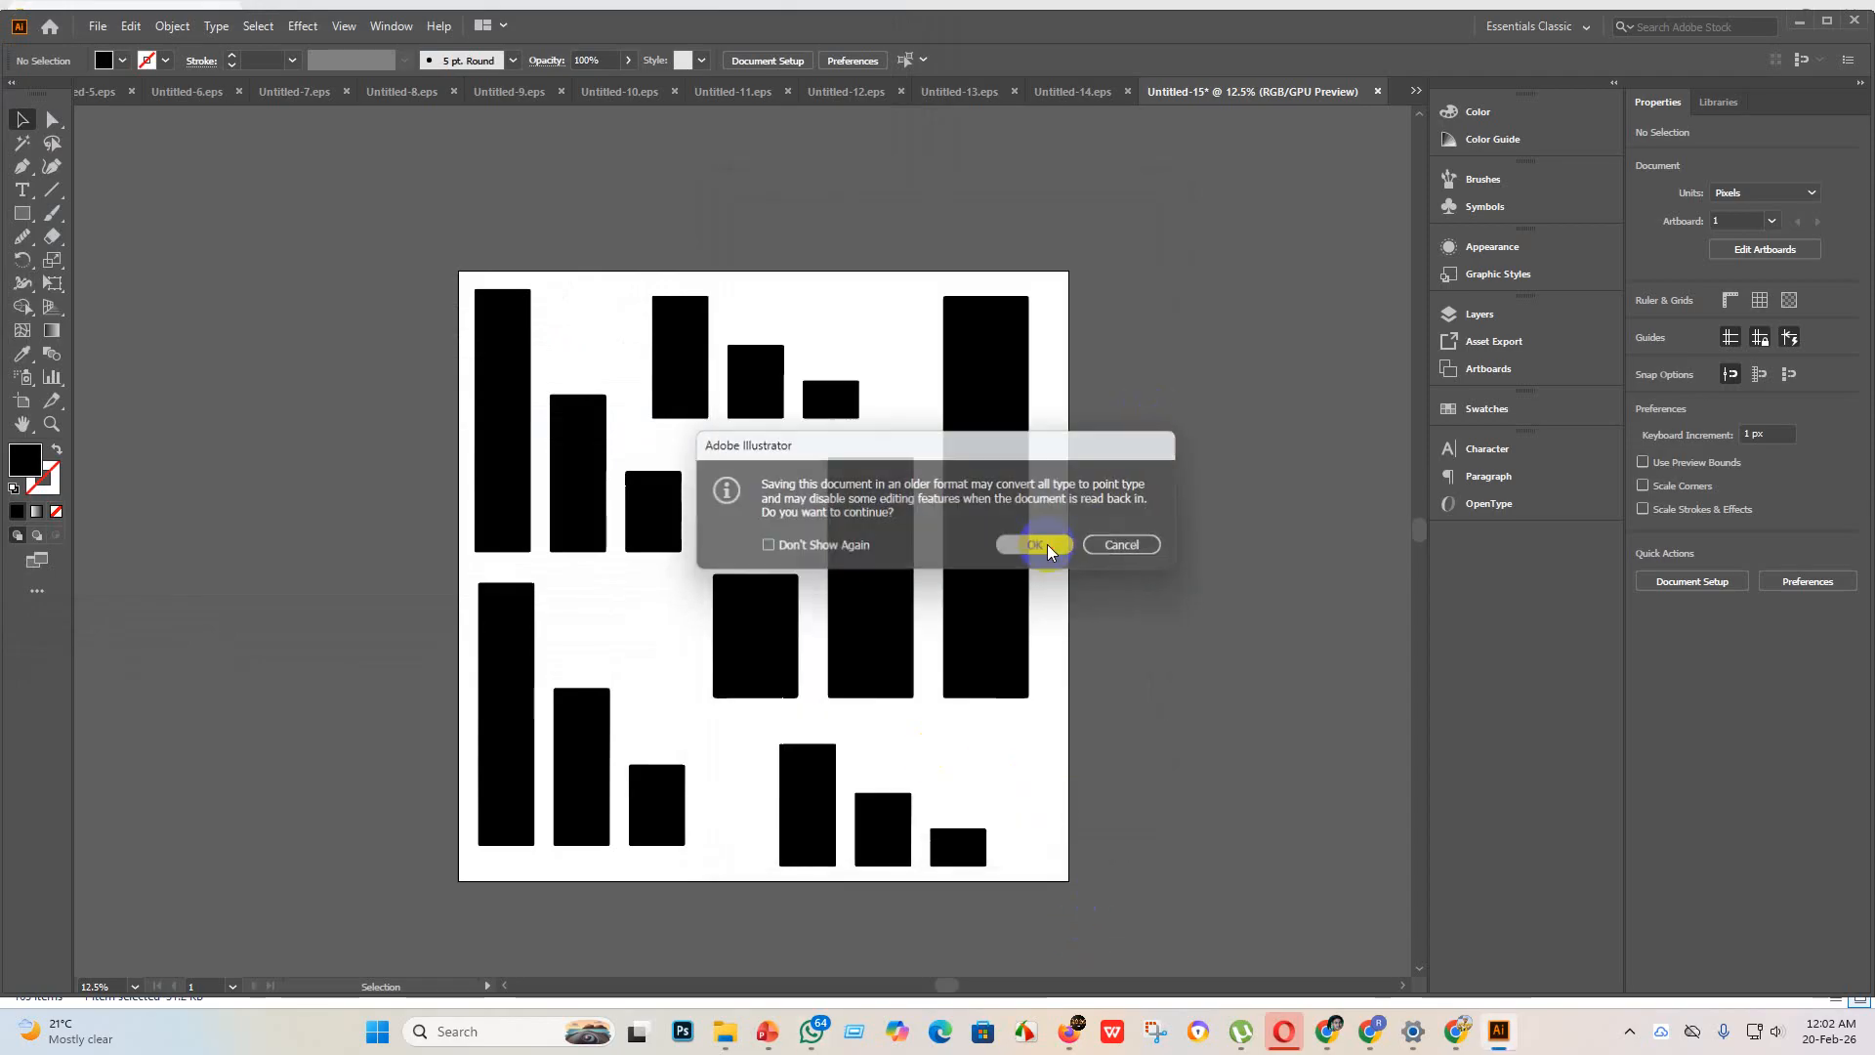
Step: Export the bar chart artwork as an RGB JPEG using artboards, at maximum quality 10 and 300 ppi, into the eps 3 folder
click(102, 36)
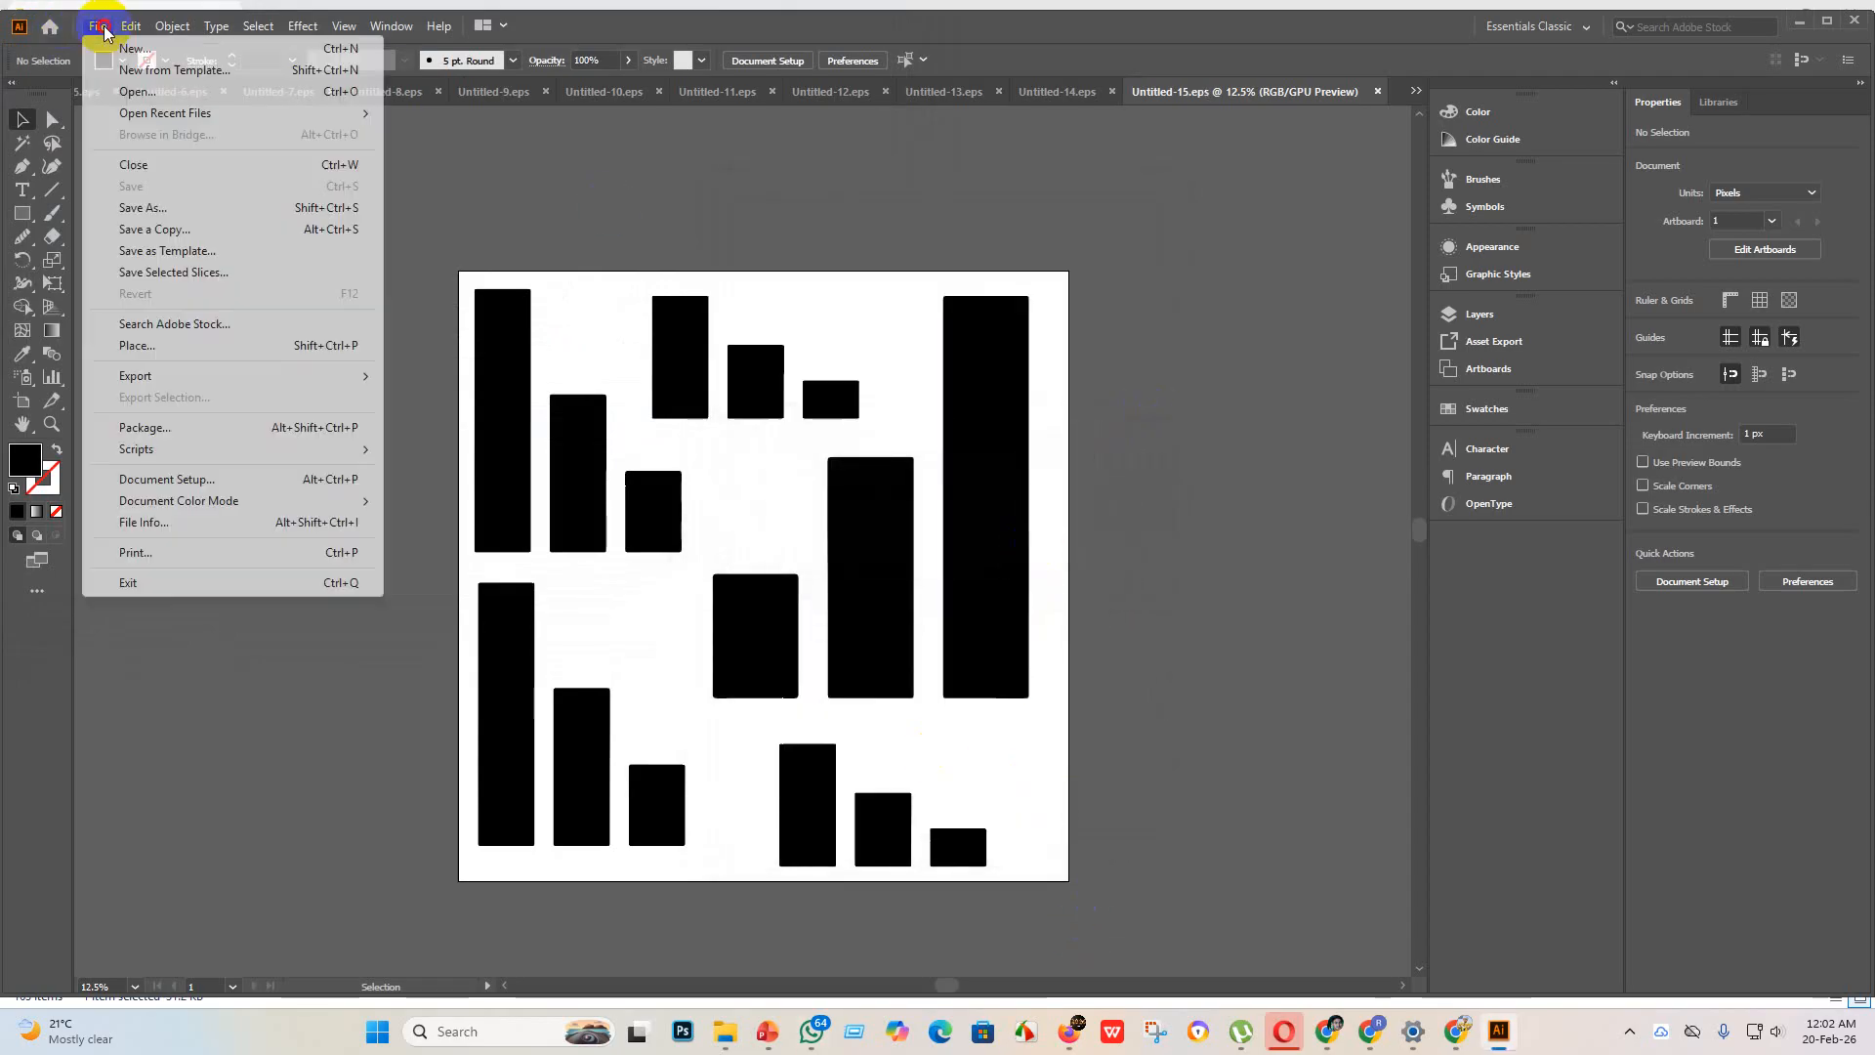
mouse_move(161, 380)
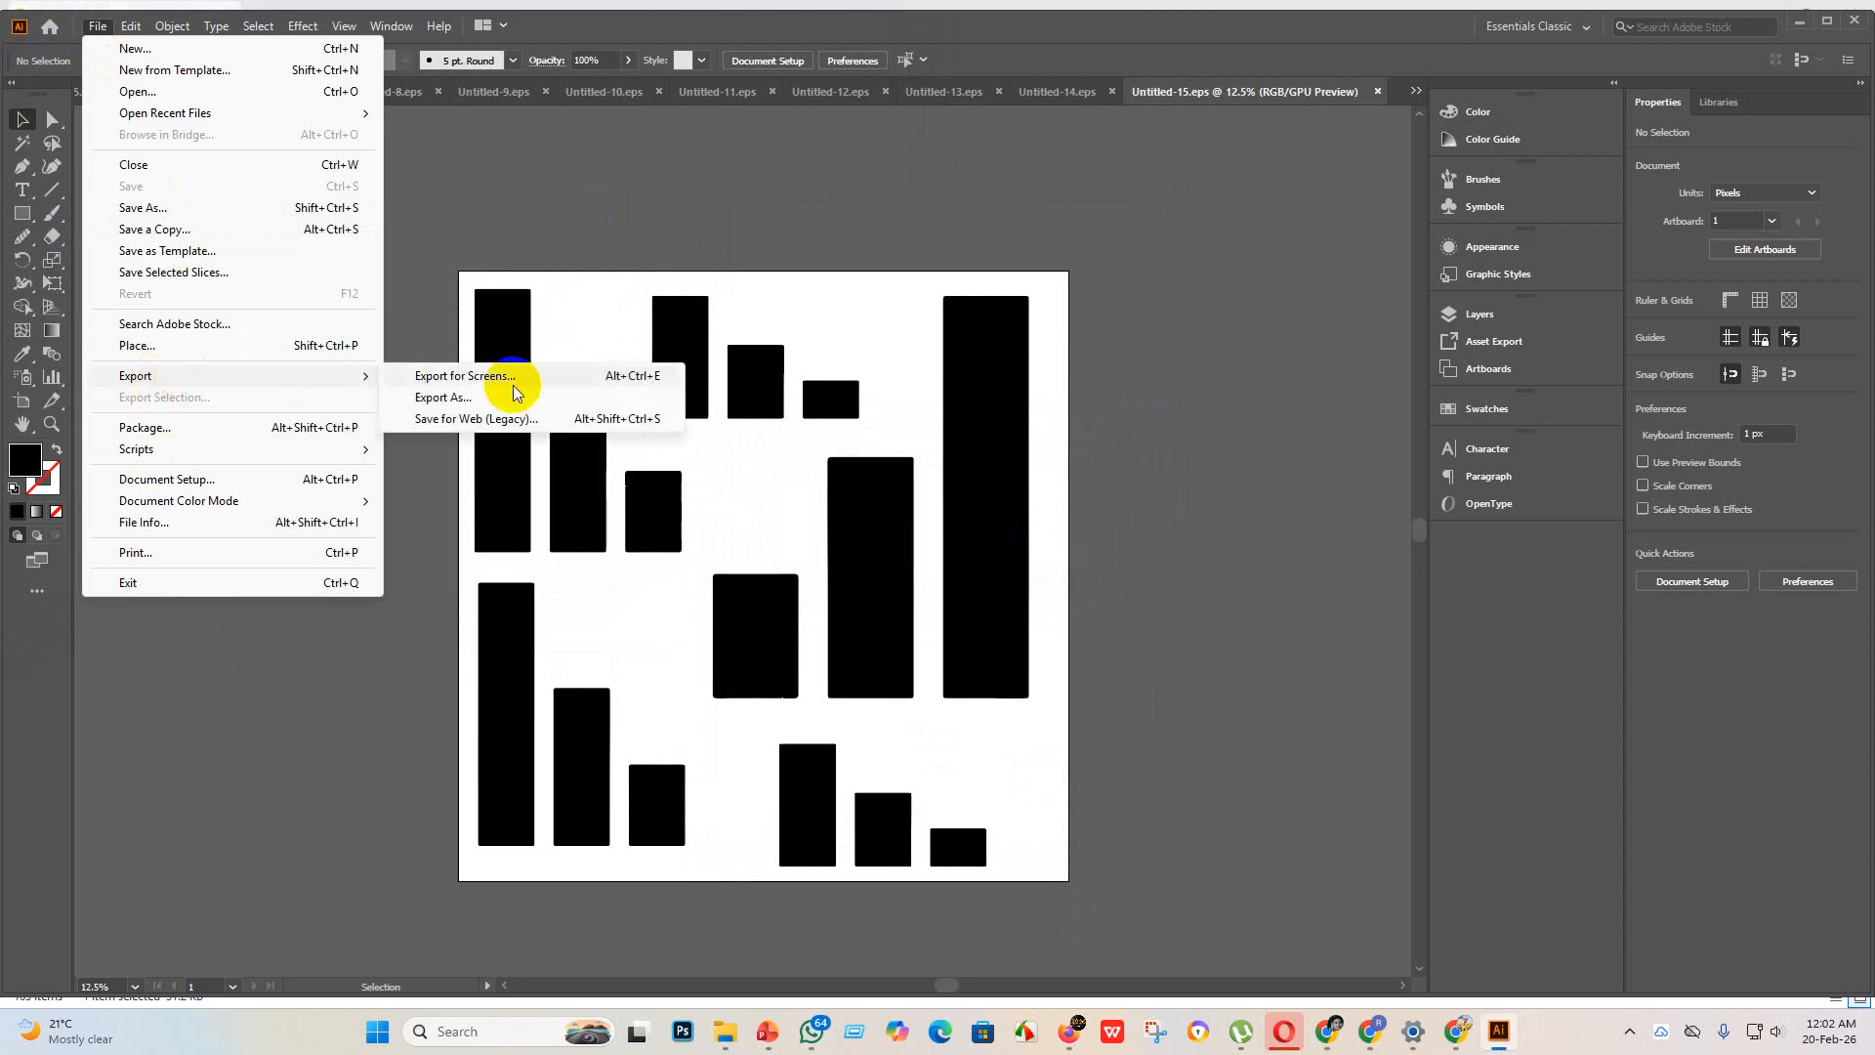
click(471, 395)
click(160, 485)
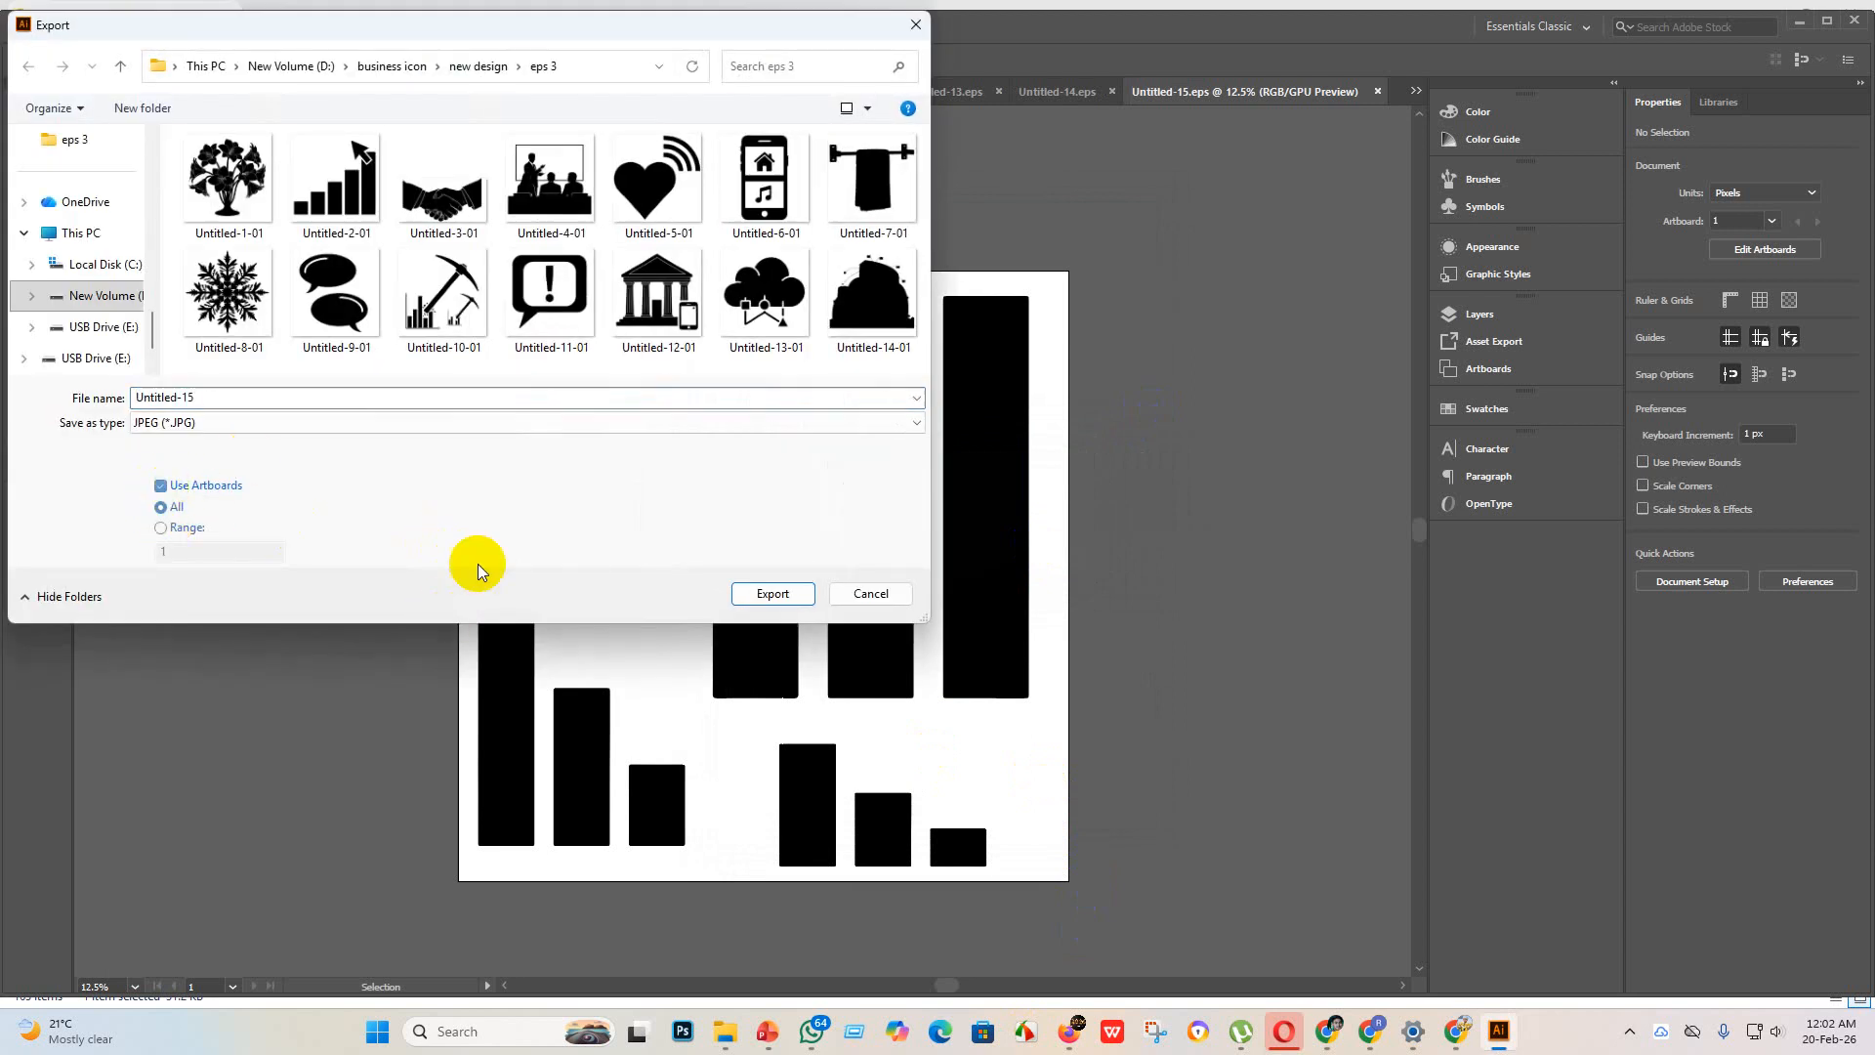
click(773, 594)
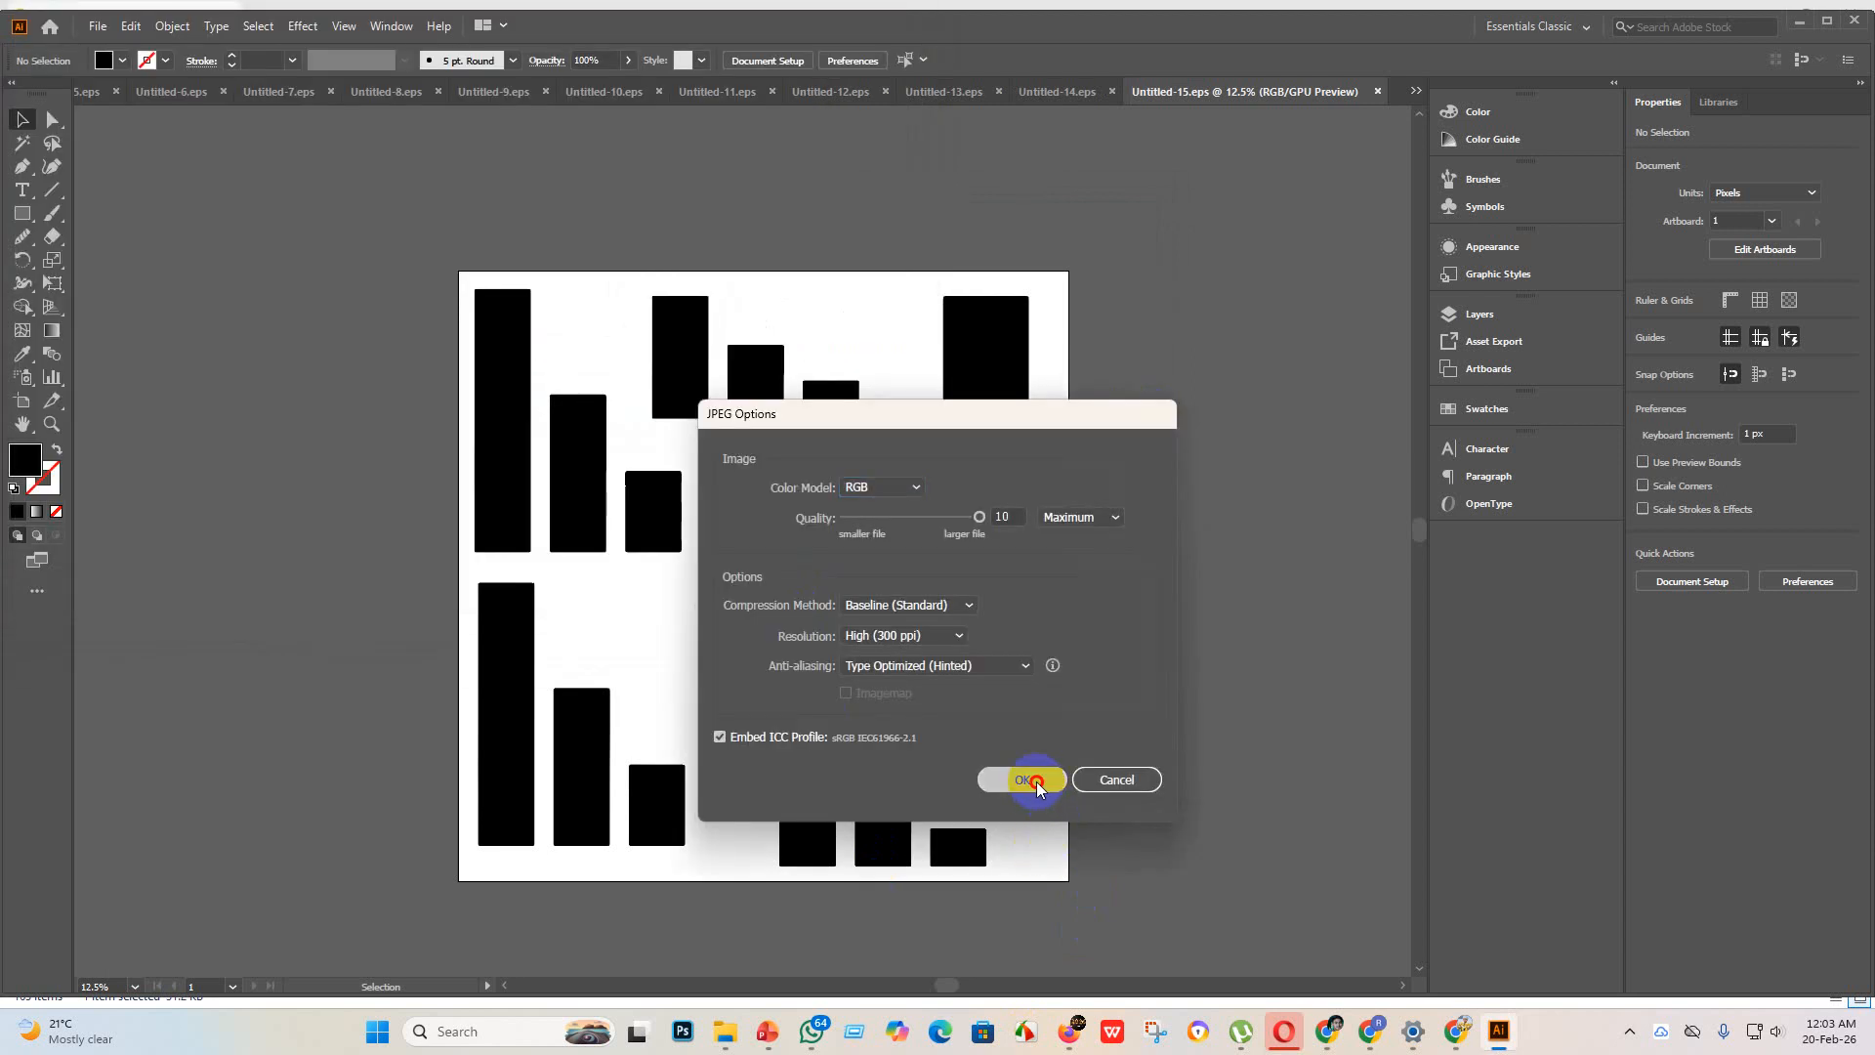
click(1032, 778)
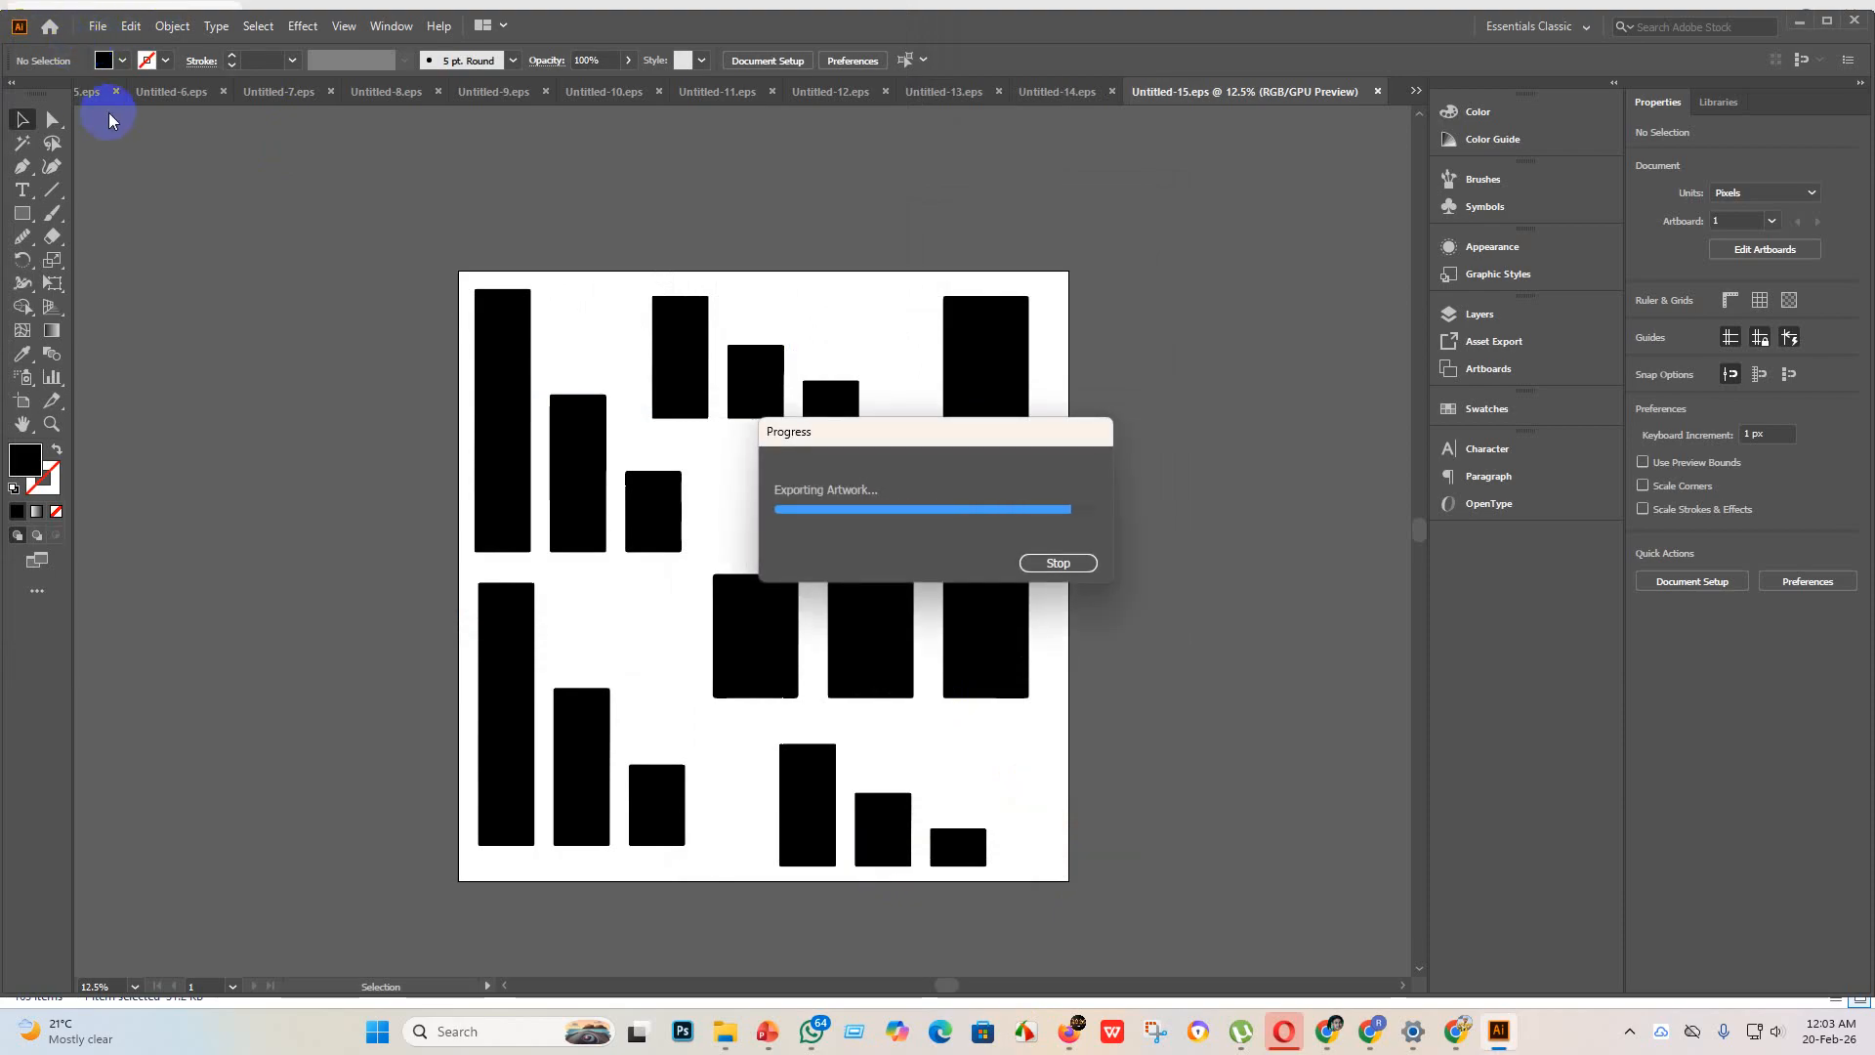
Step: Create a new 4000 x 4000 px document
click(97, 25)
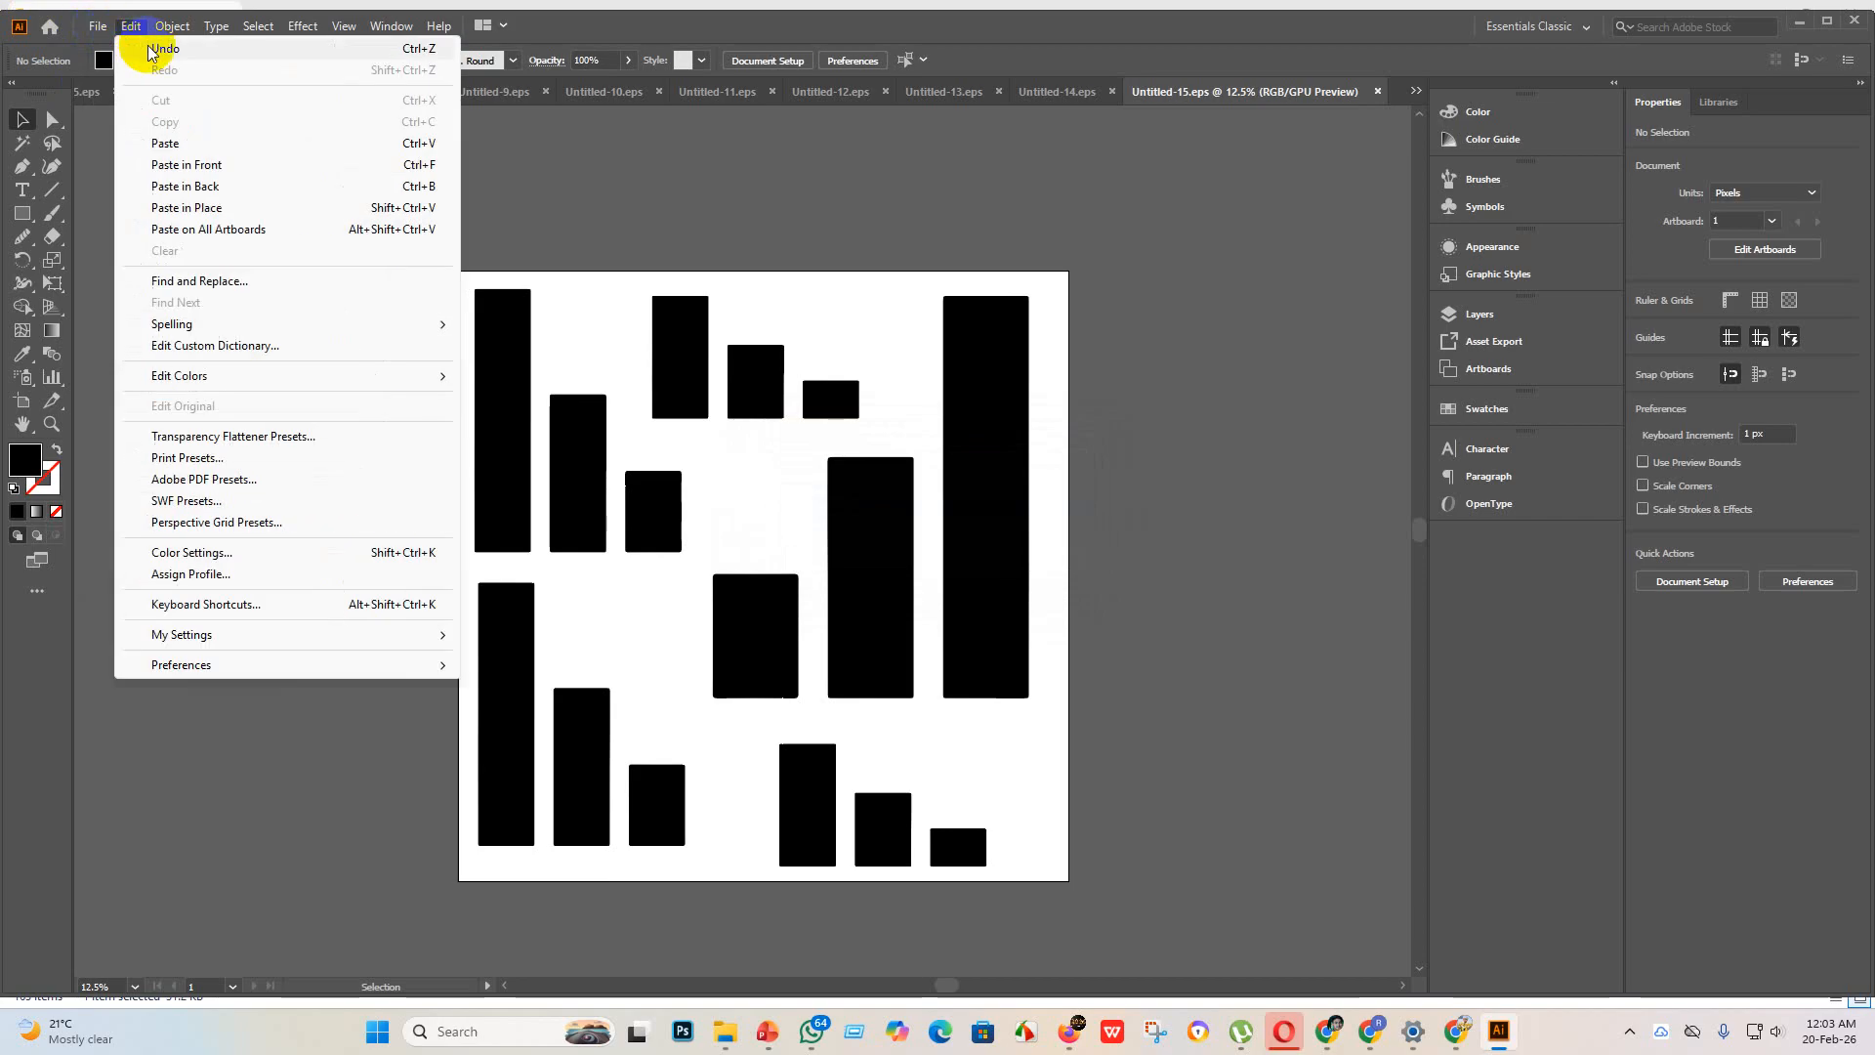
click(125, 51)
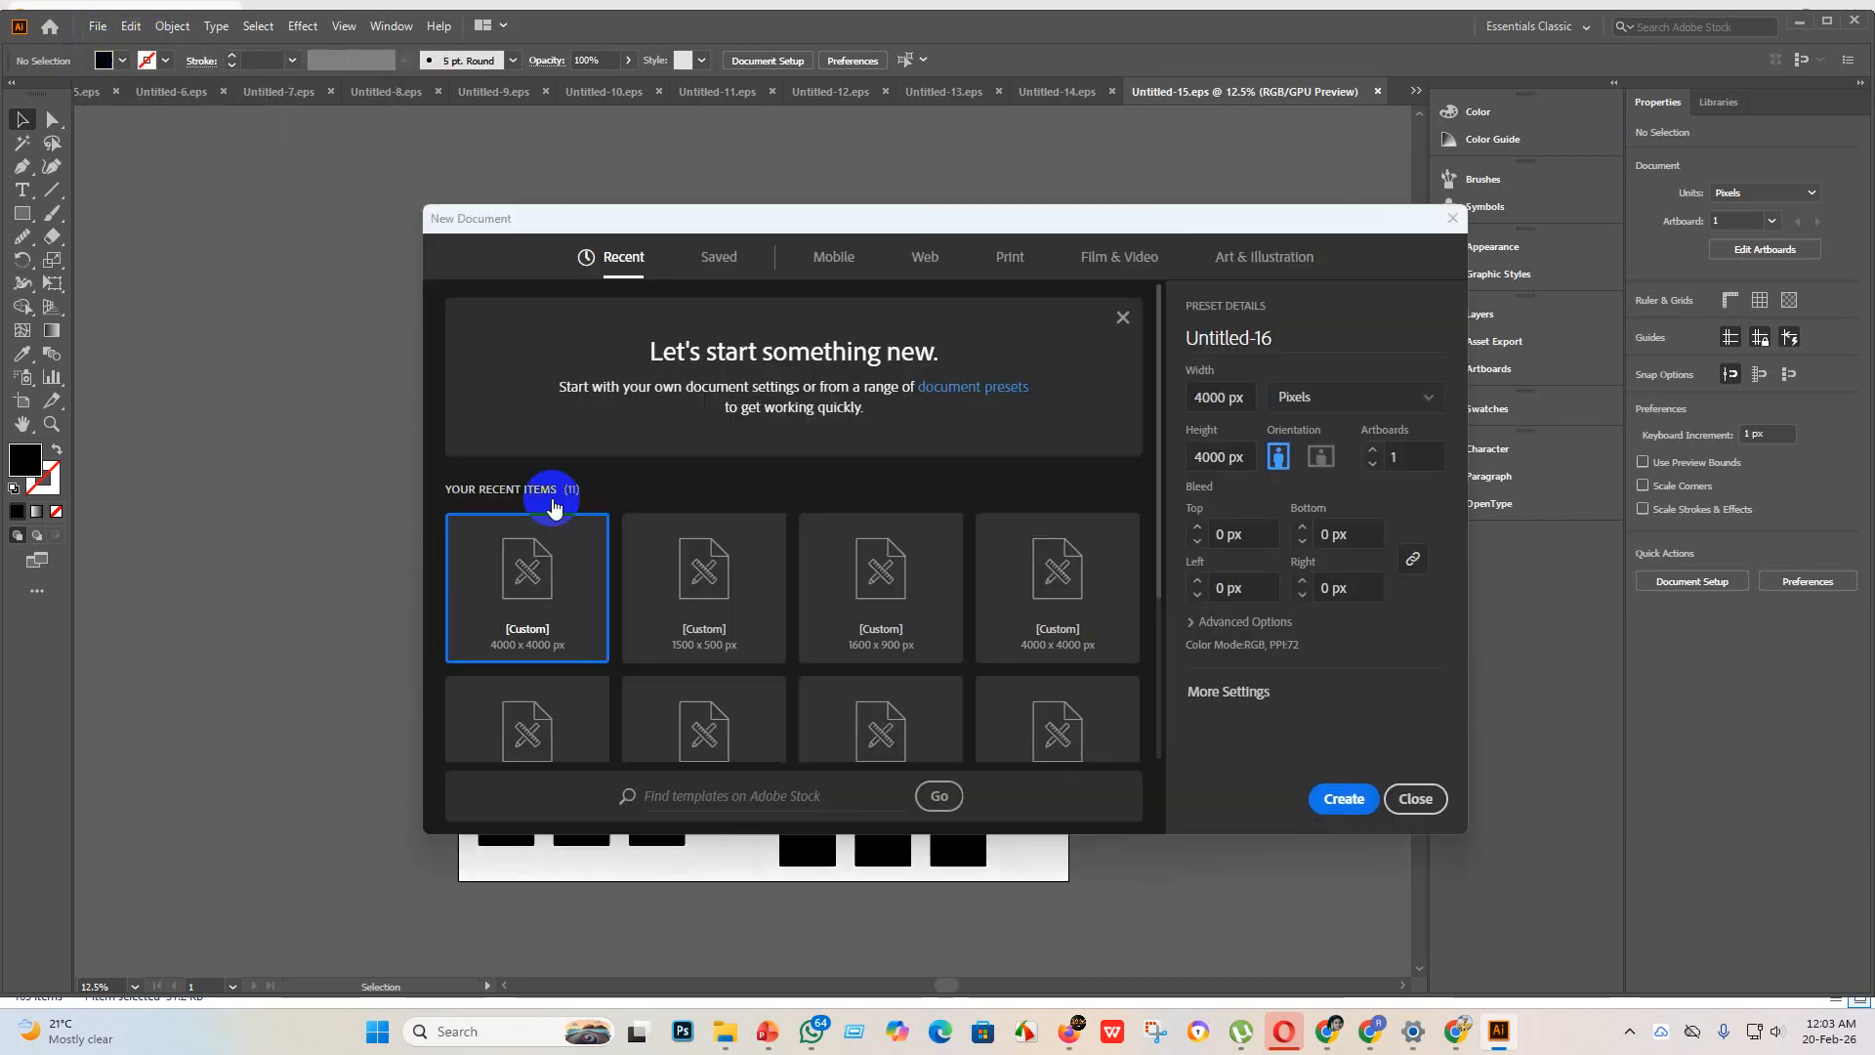
click(1358, 814)
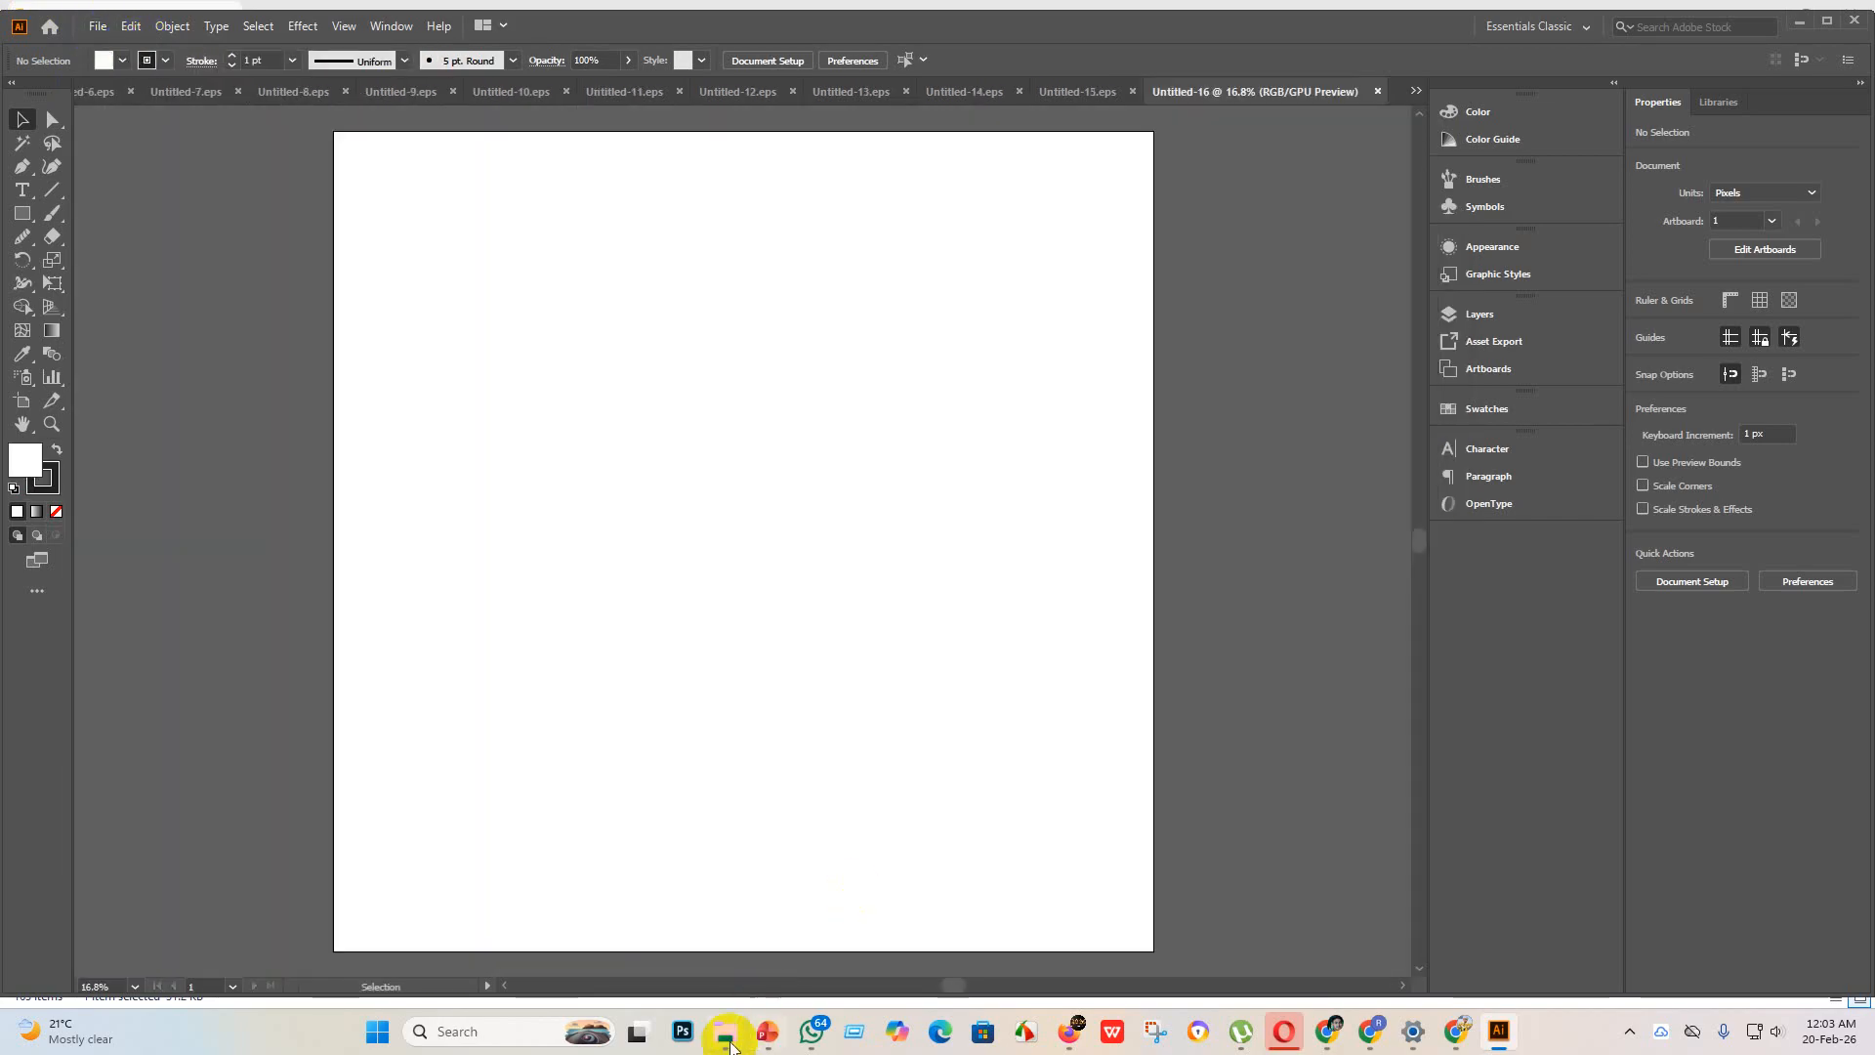
Step: Place the globe with the rising green arrow from the new design folder, enlarge it to about 3902 x 3902 px and embed it
mouse_move(721, 1027)
click(717, 952)
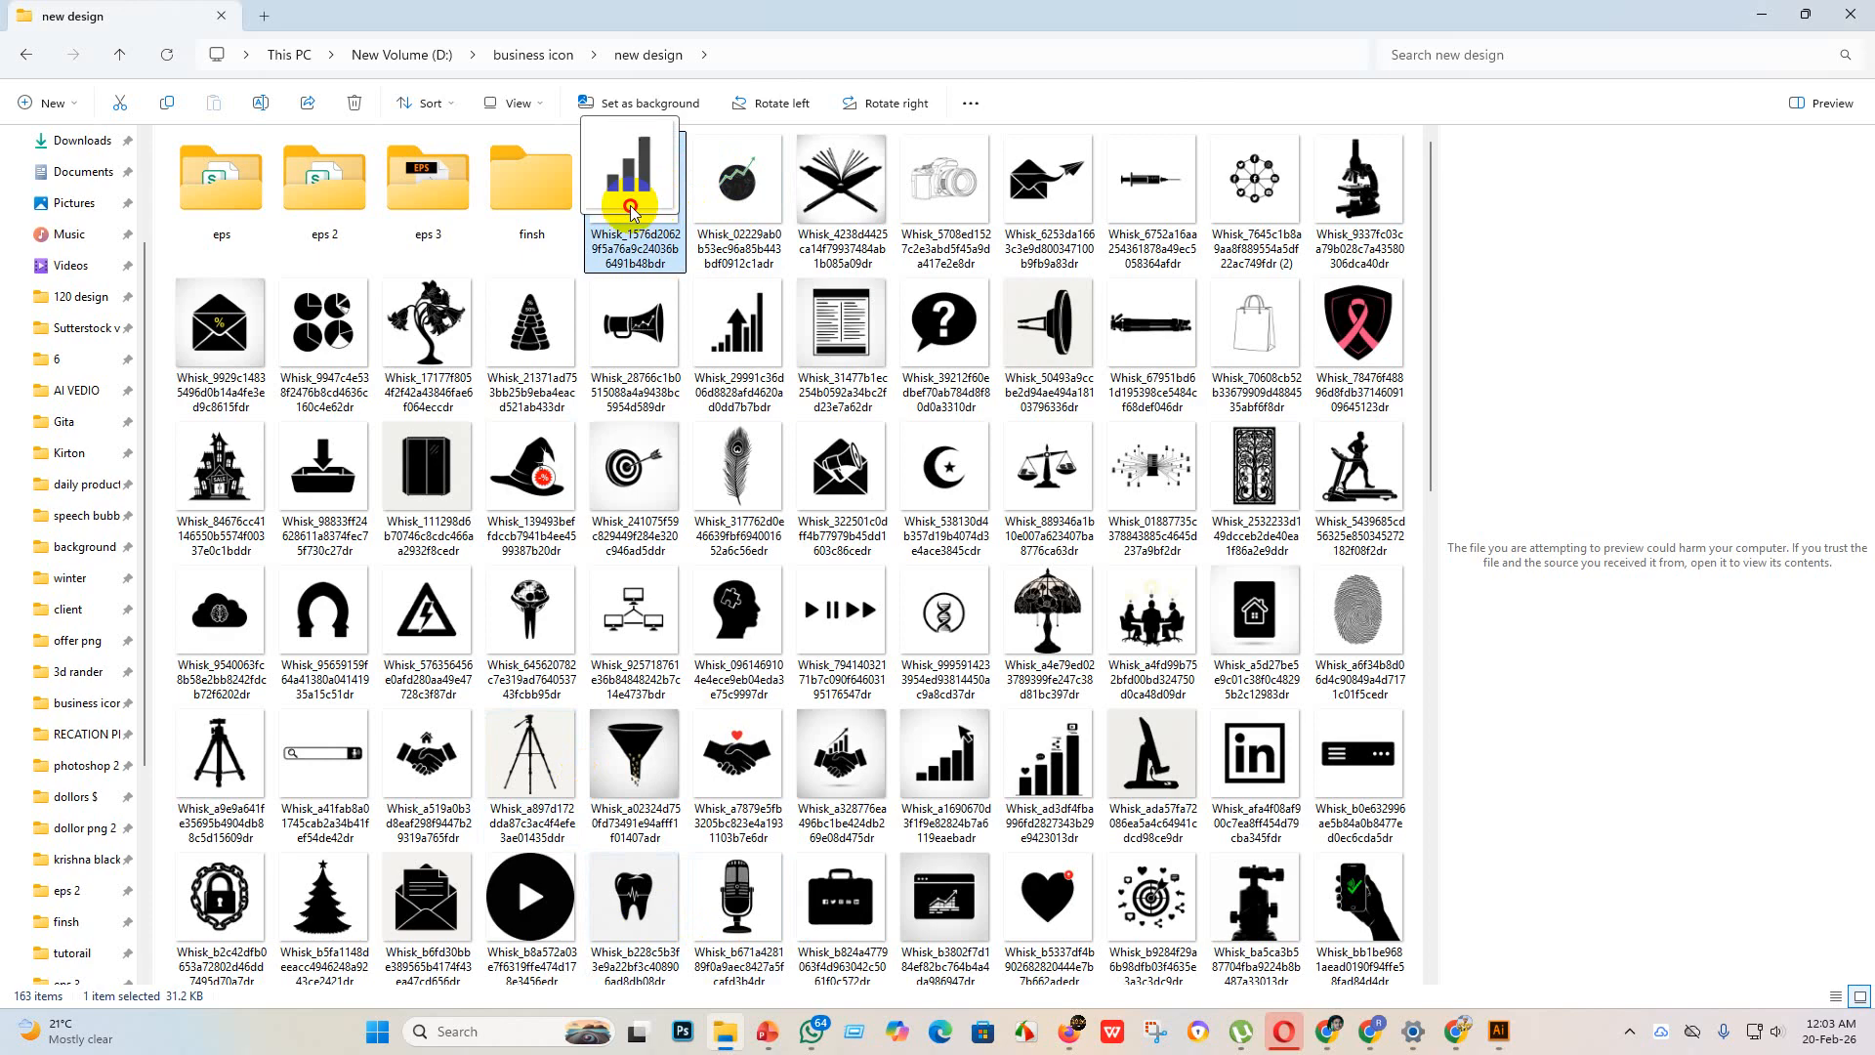
drag(631, 207, 533, 208)
drag(647, 196, 694, 400)
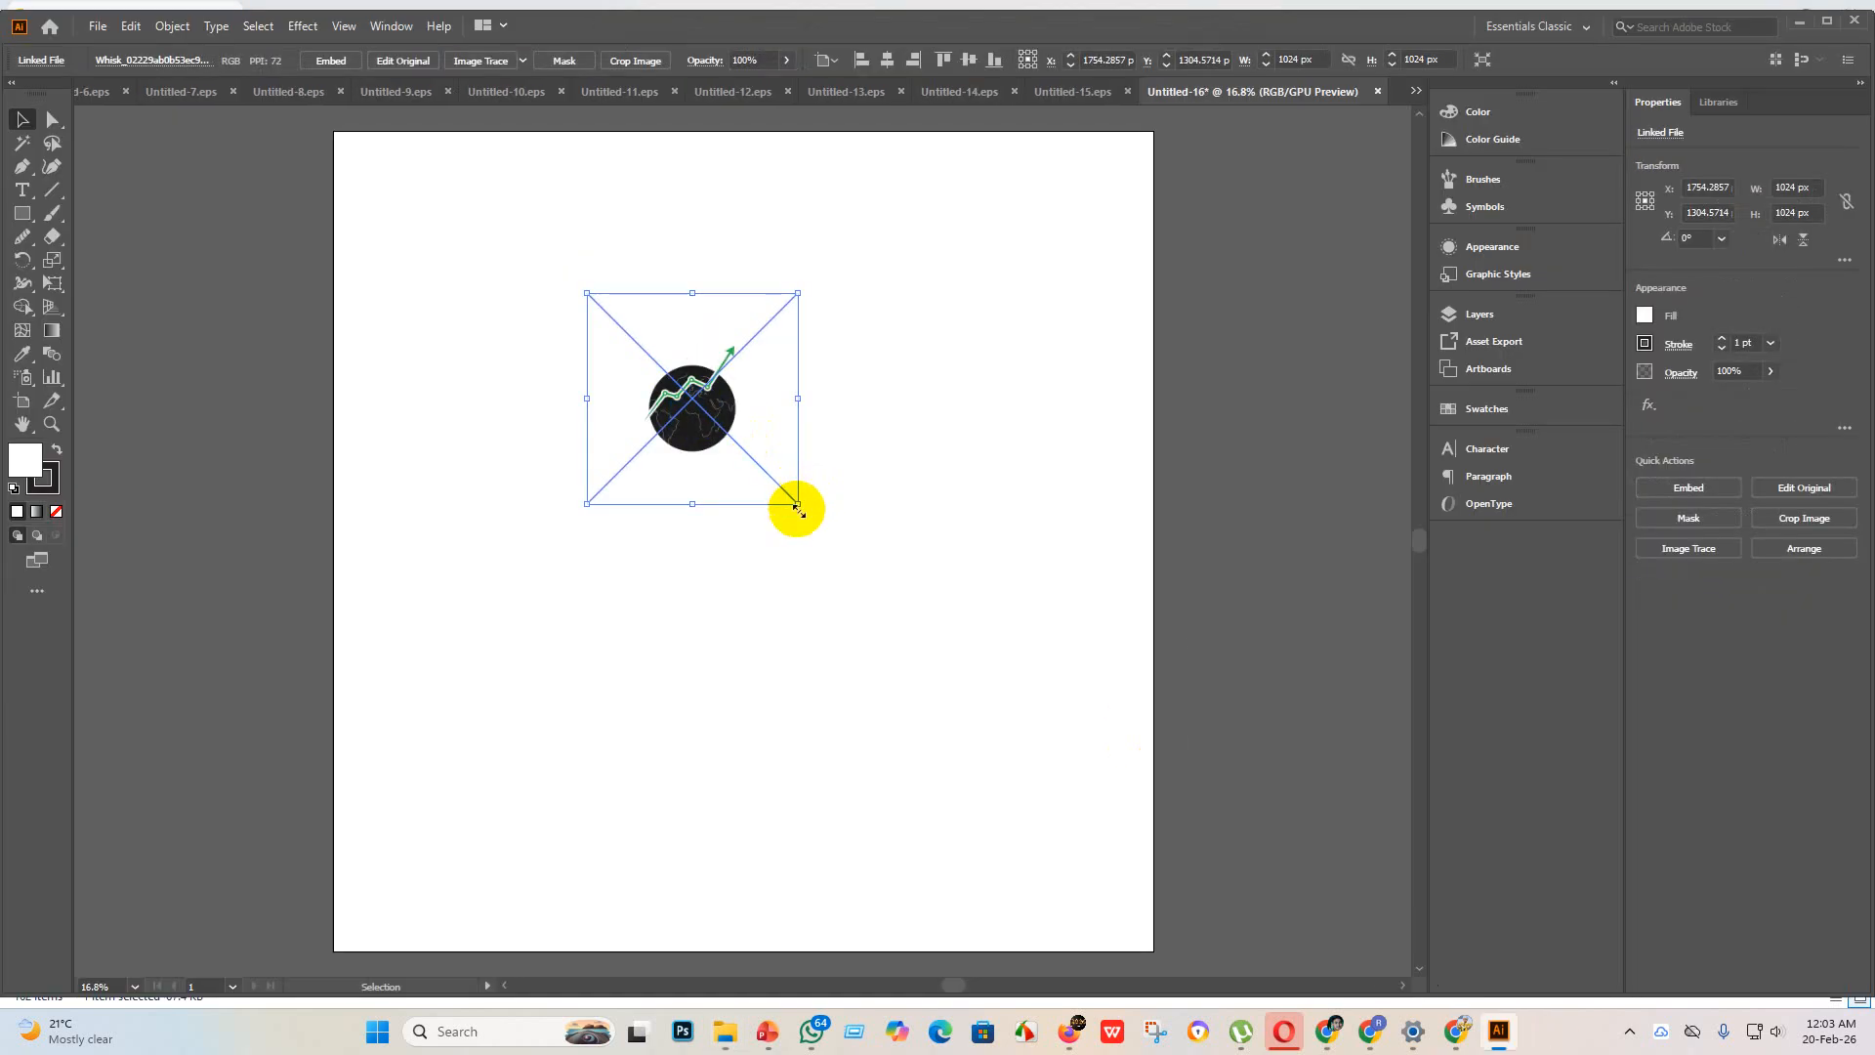
drag(798, 504, 1280, 795)
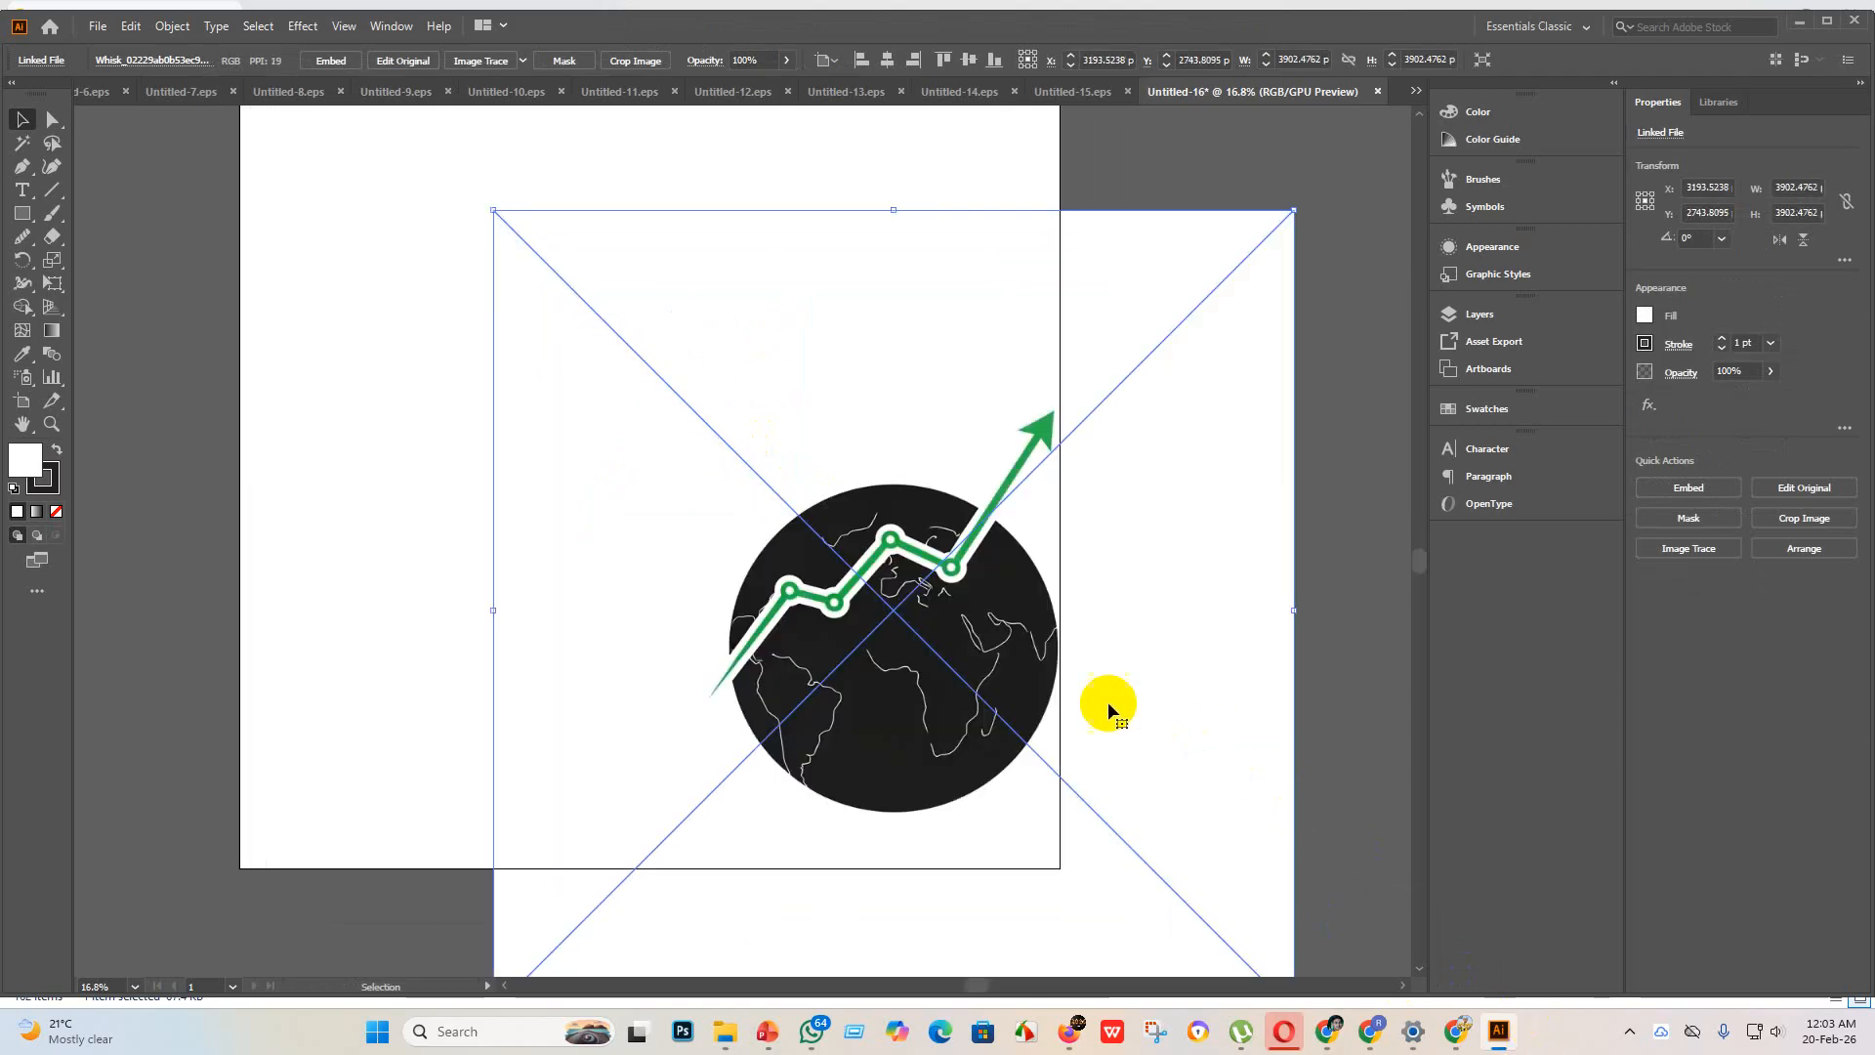
click(332, 61)
Step: Try tracing the globe image with the Sketched Art preset, check the map lines, and undo the trace
click(523, 61)
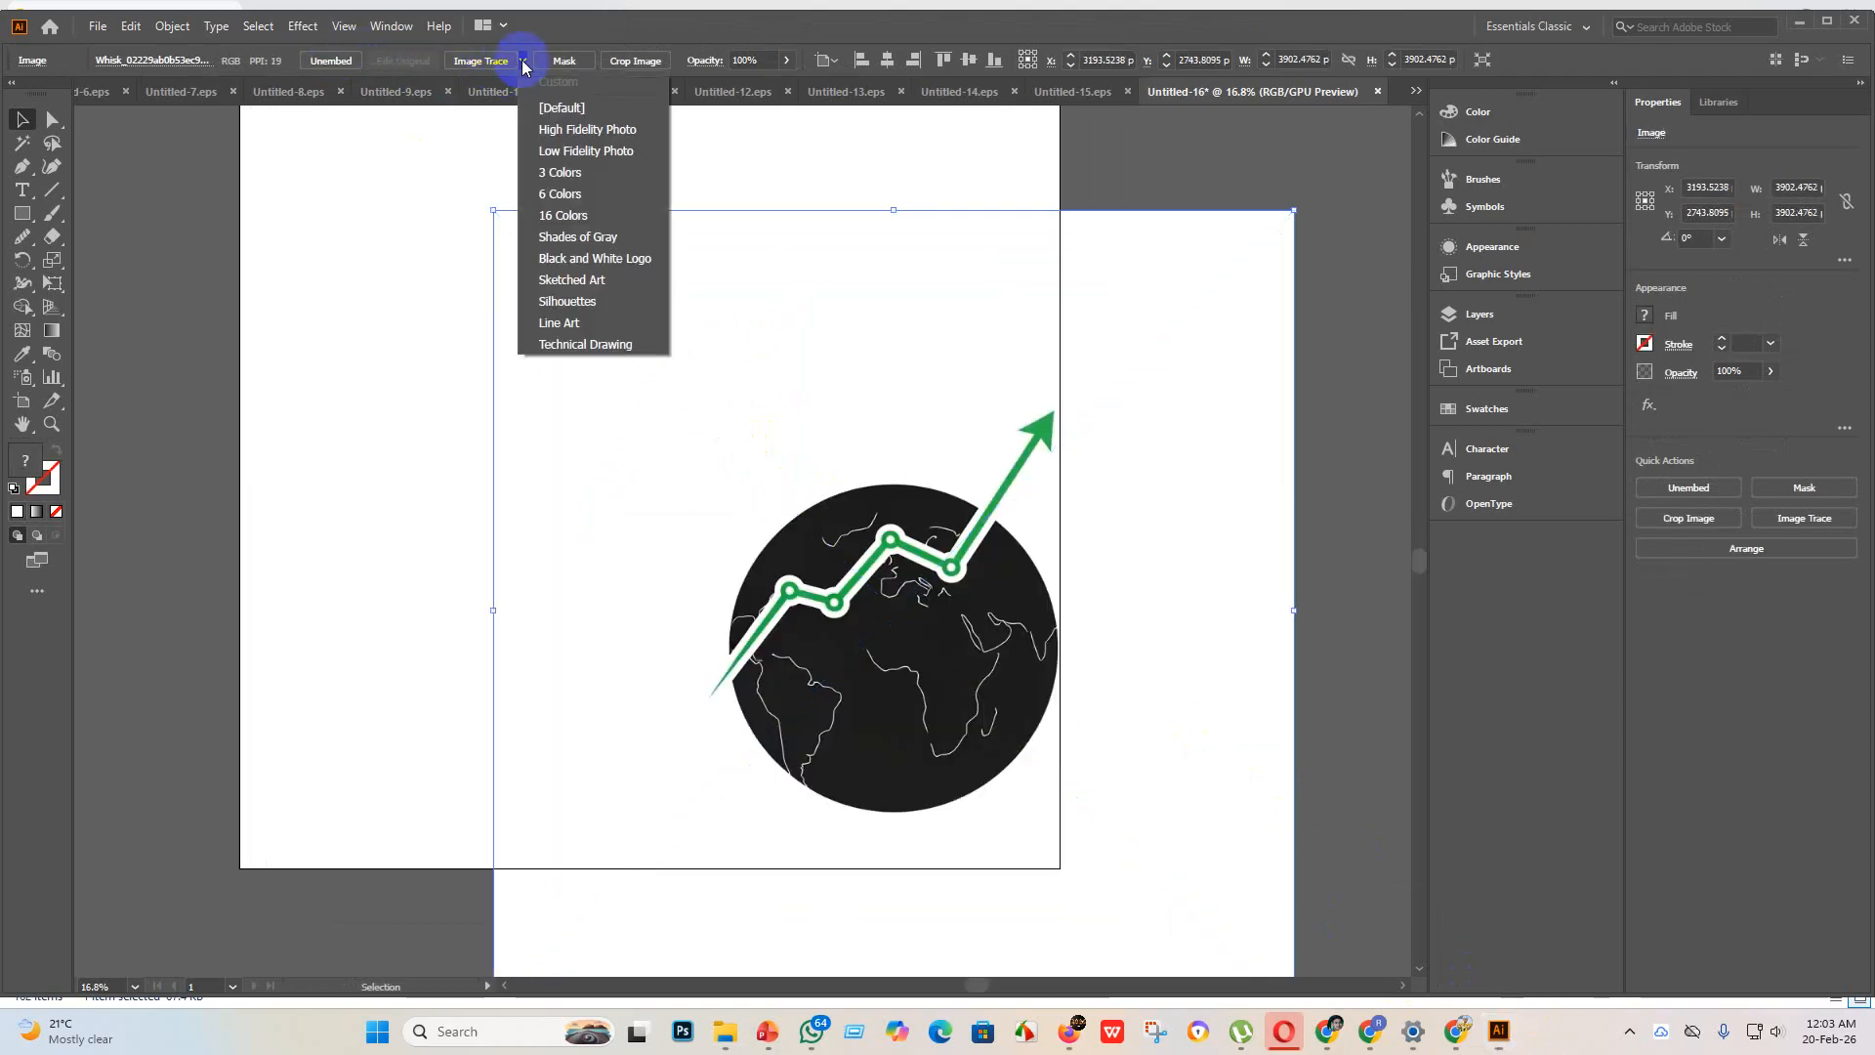
click(565, 280)
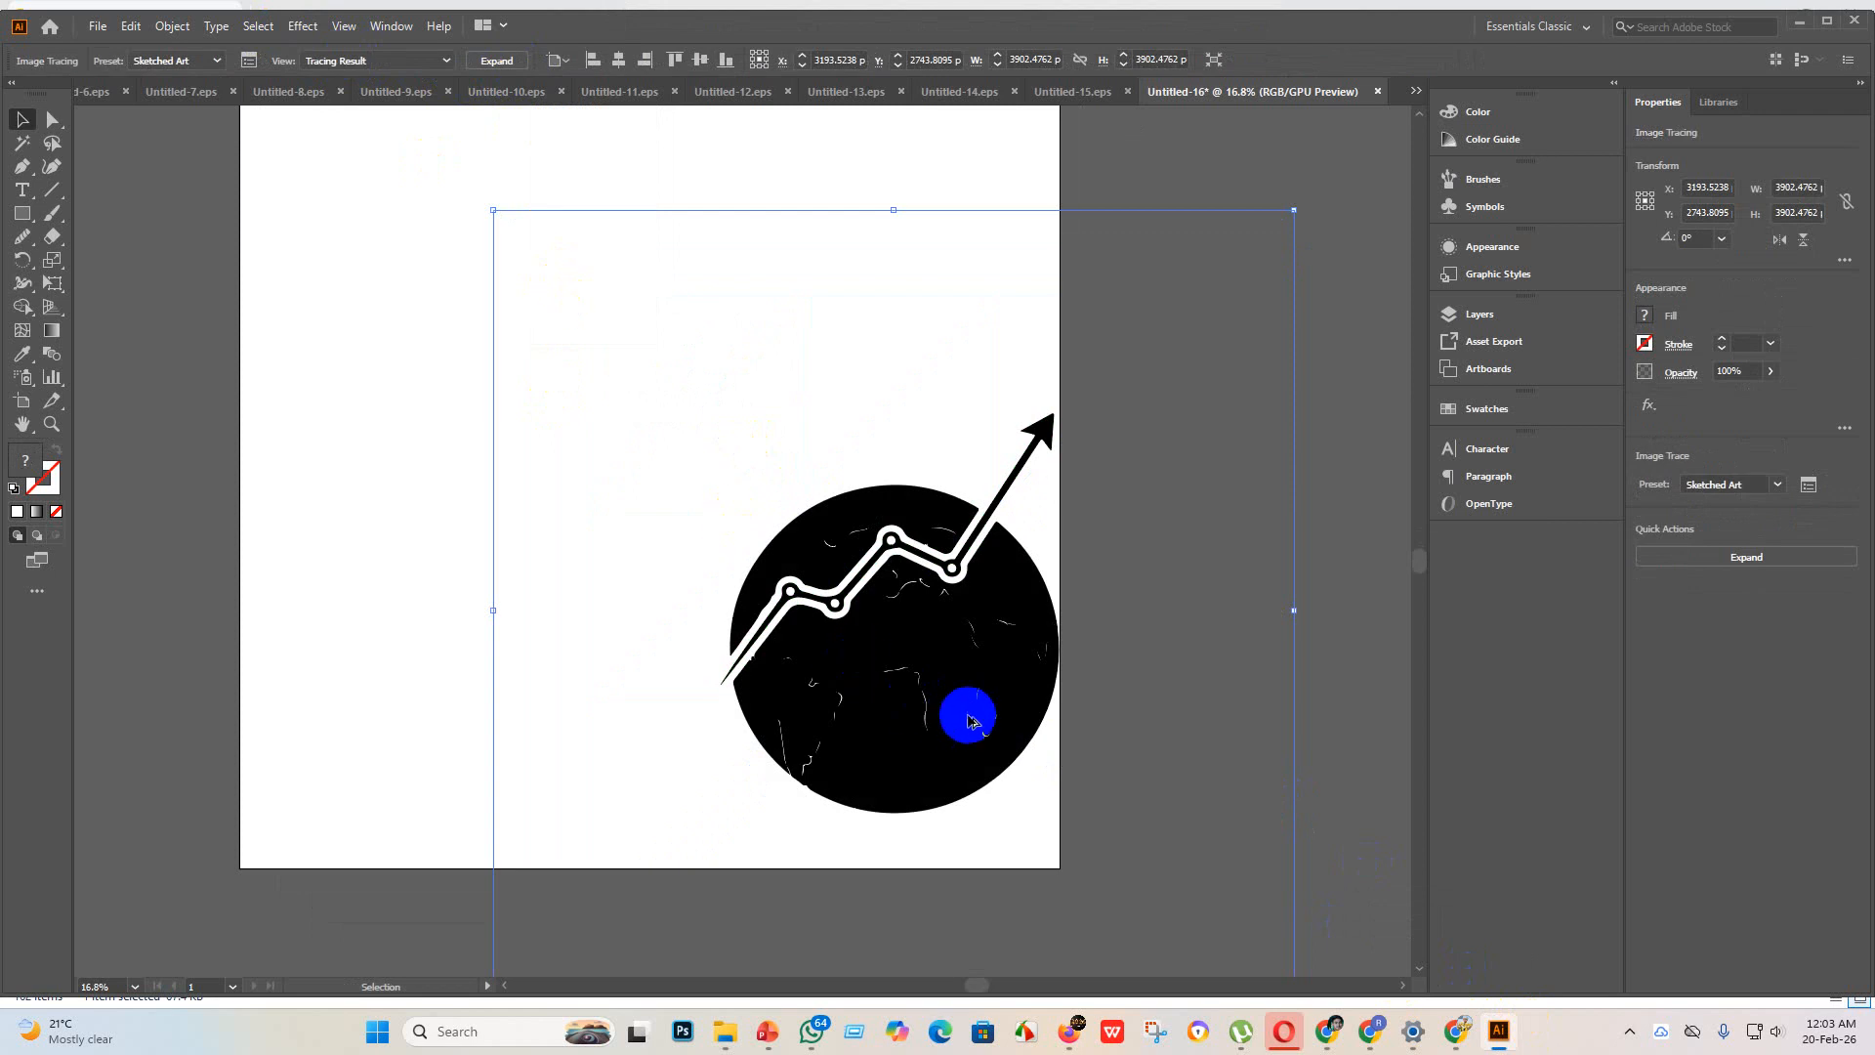
scroll(966, 707, up, 6)
scroll(575, 536, down, 4)
scroll(569, 289, up, 1)
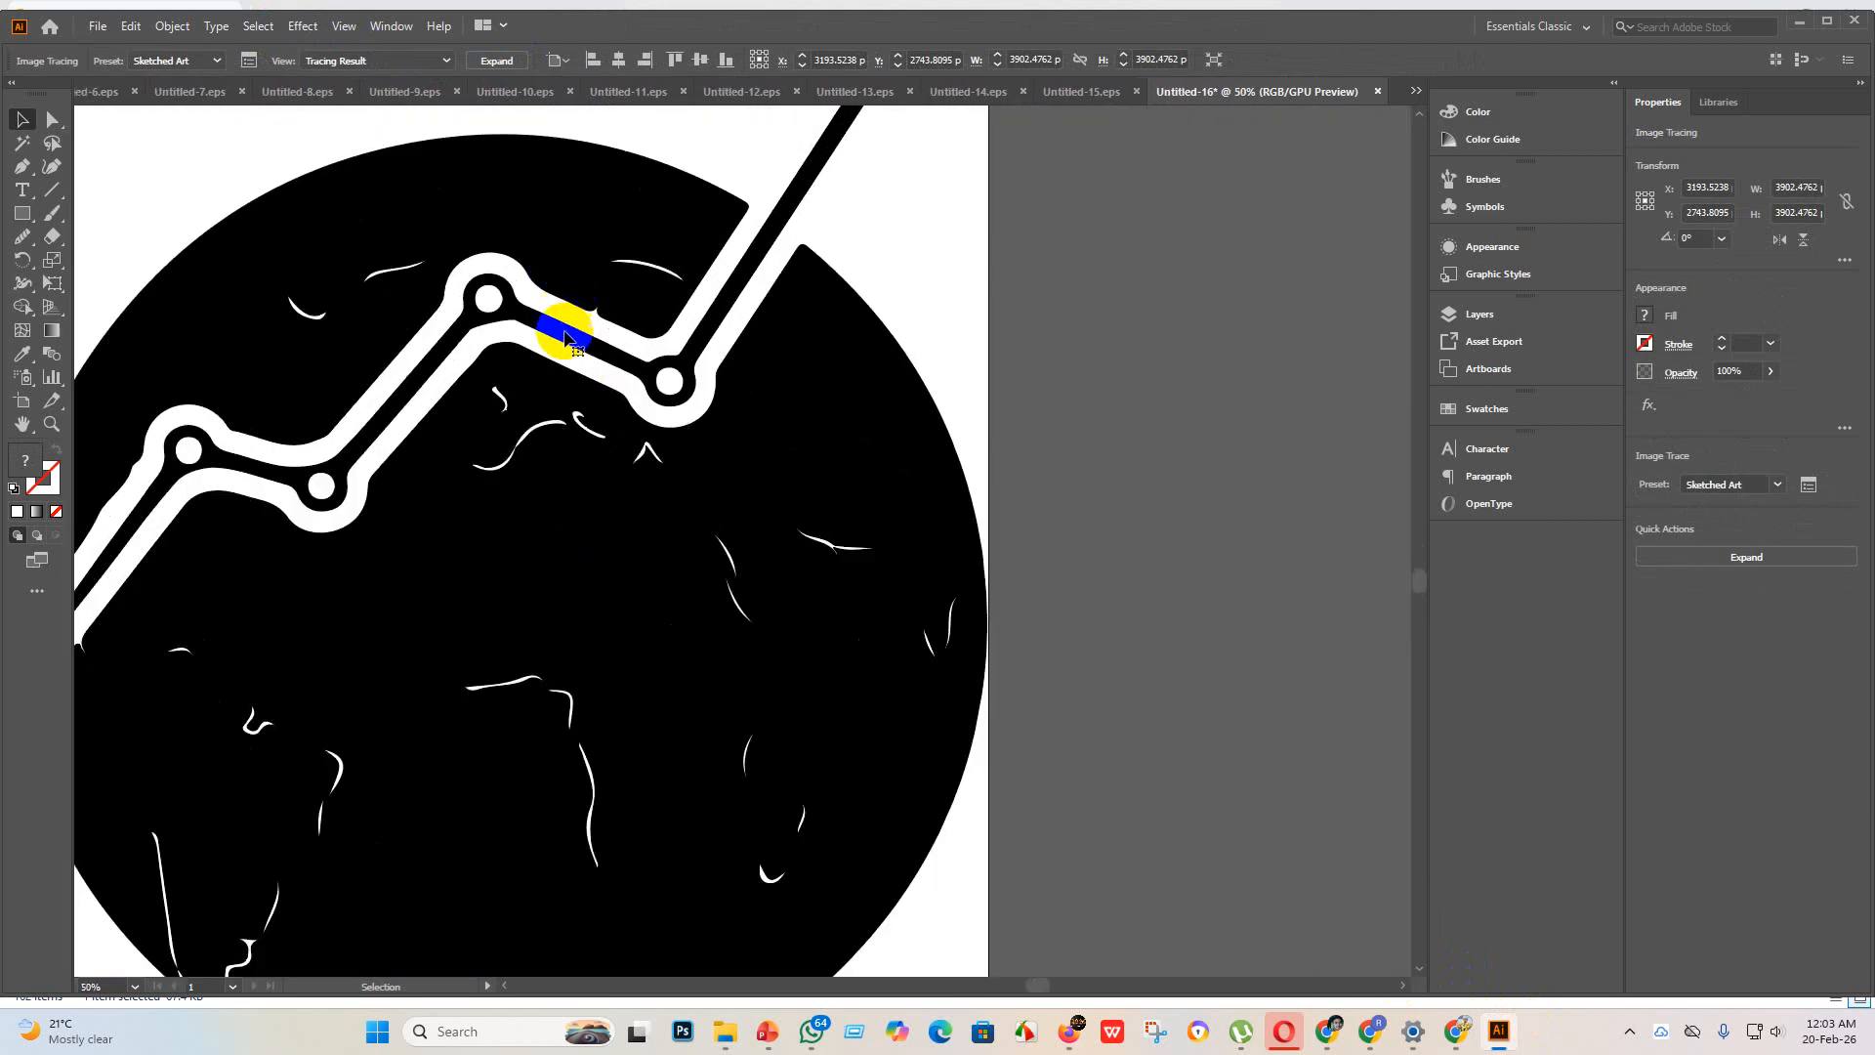
scroll(566, 337, down, 3)
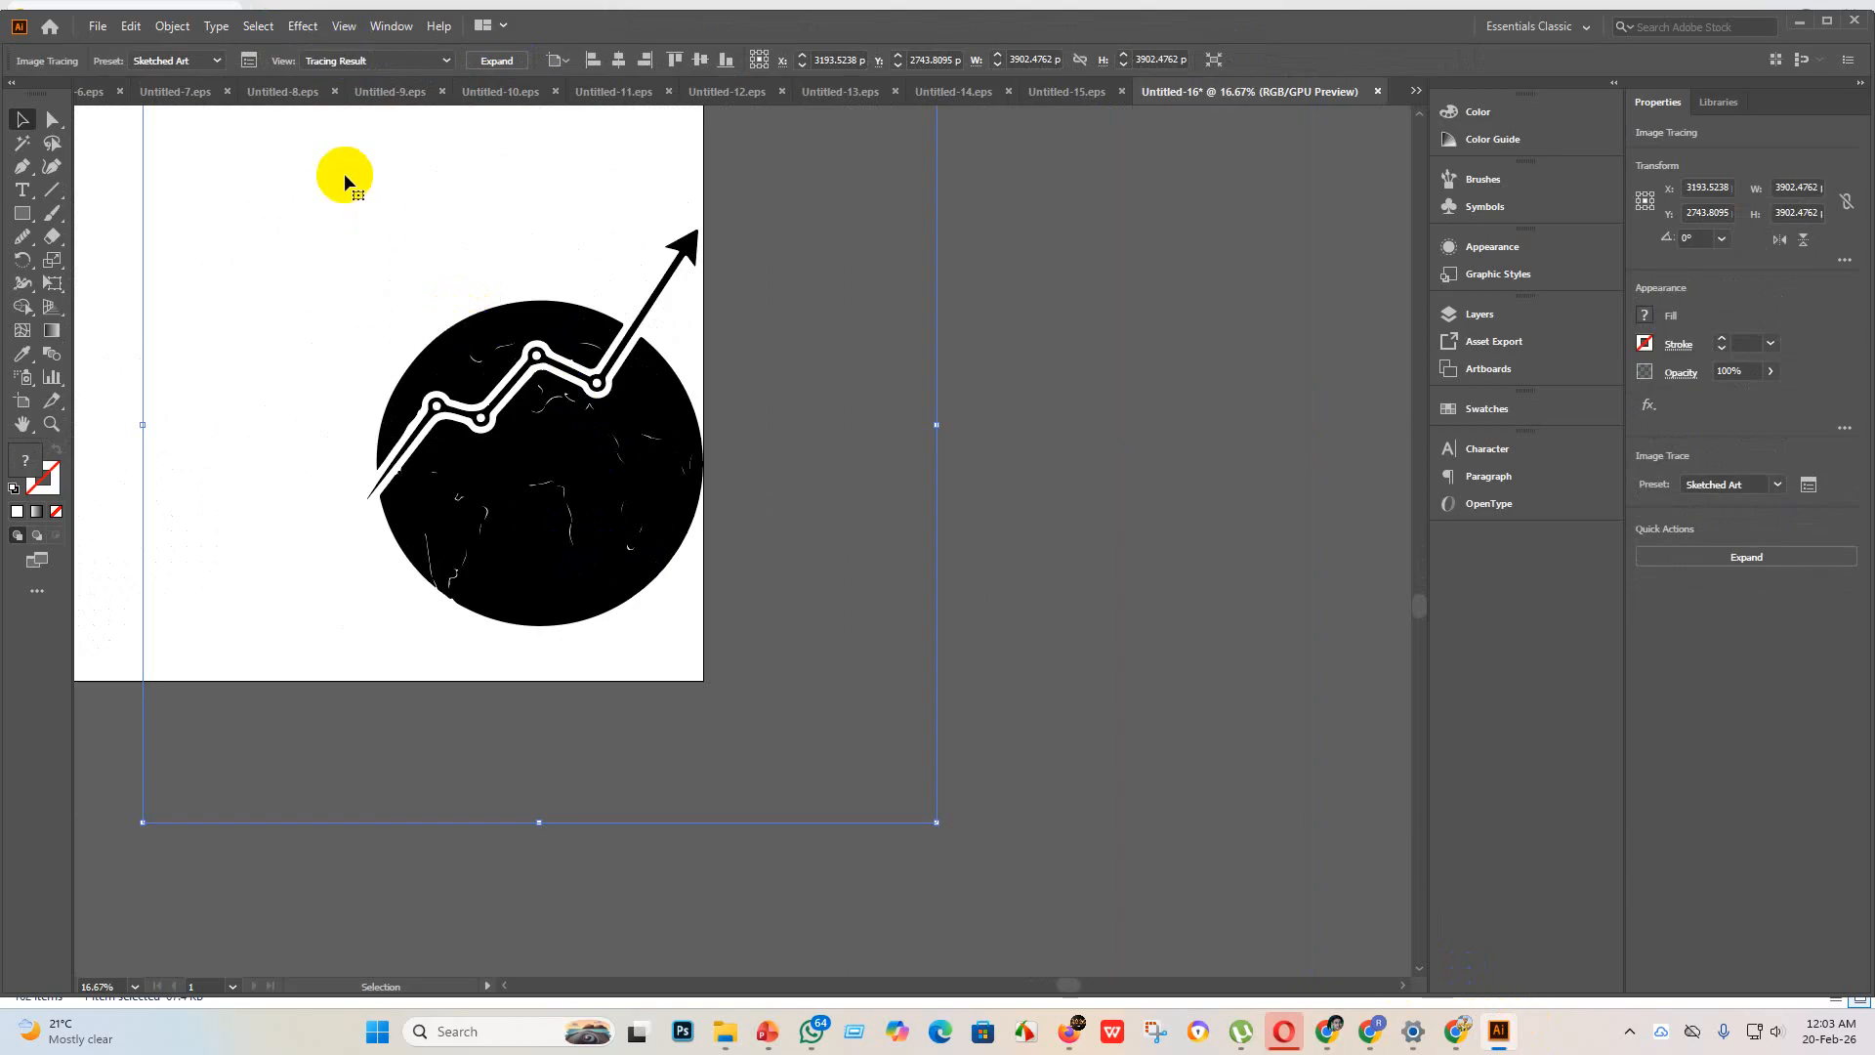
key(ctrl+z)
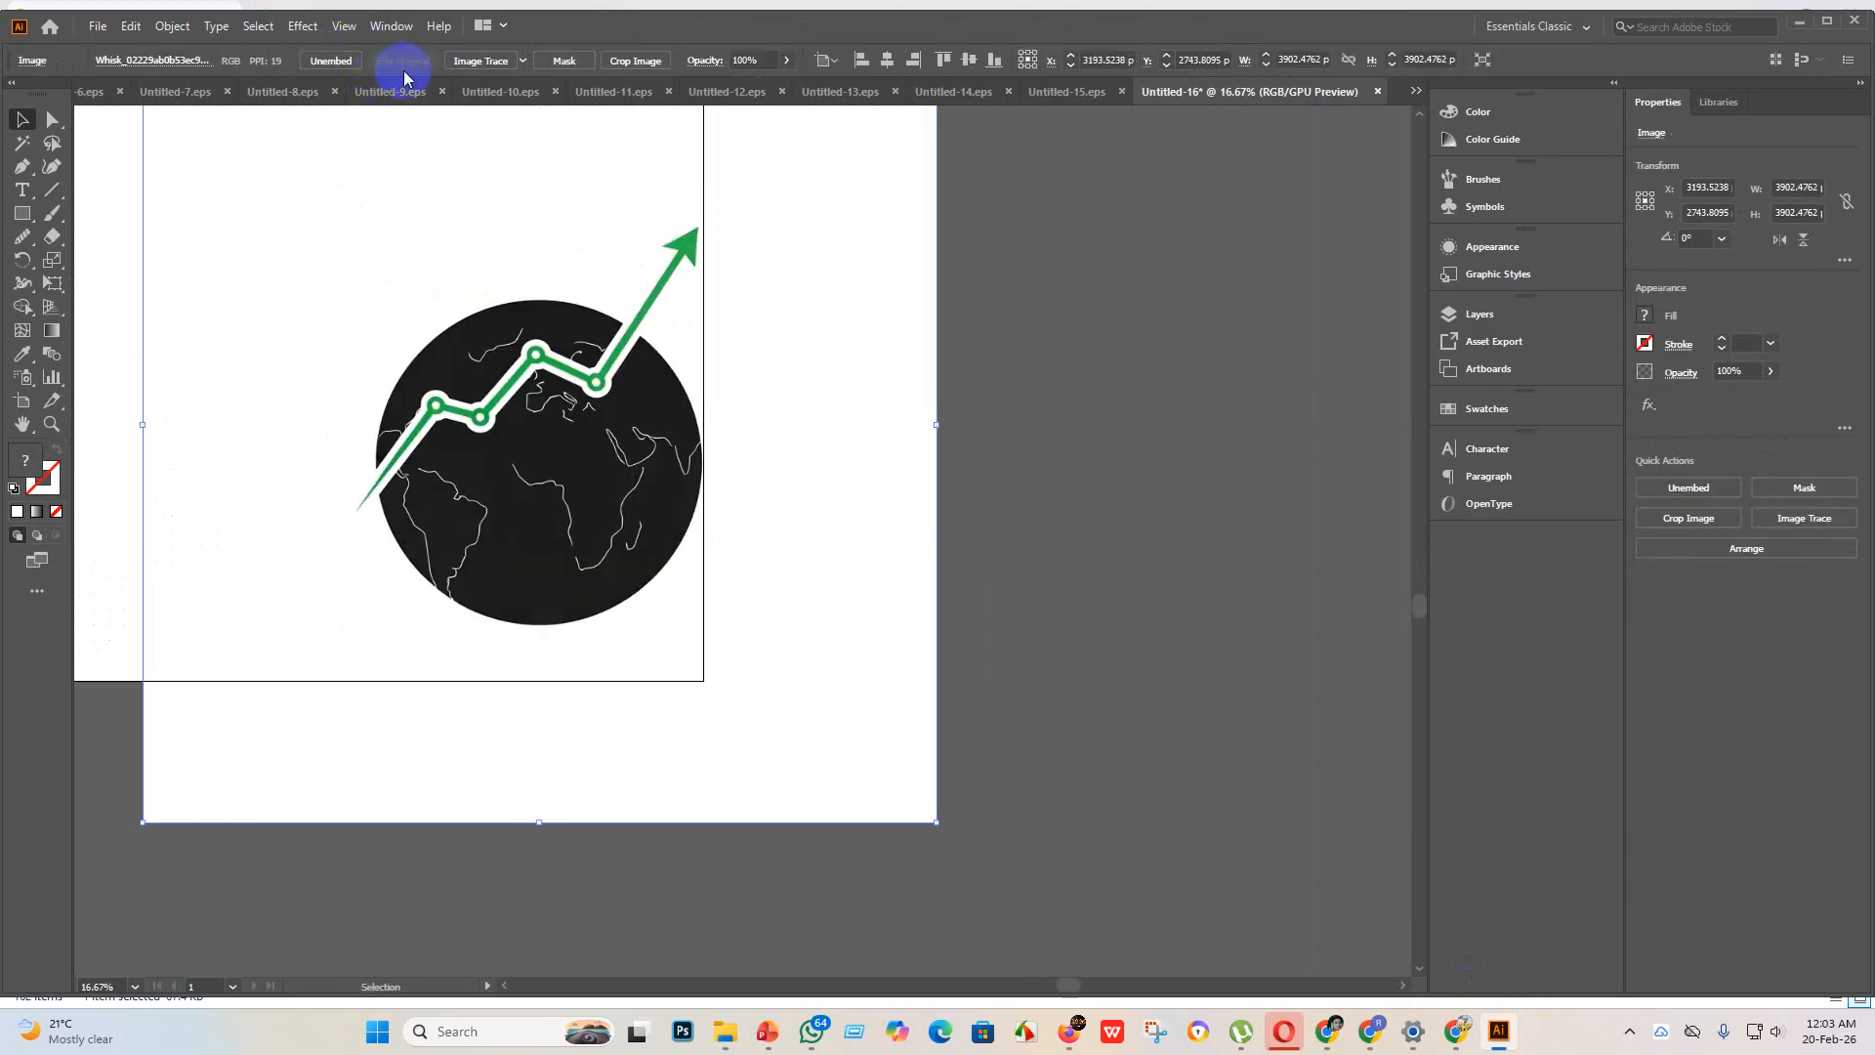
Step: Trace the globe and arrow image with the Silhouettes preset
click(522, 62)
click(595, 308)
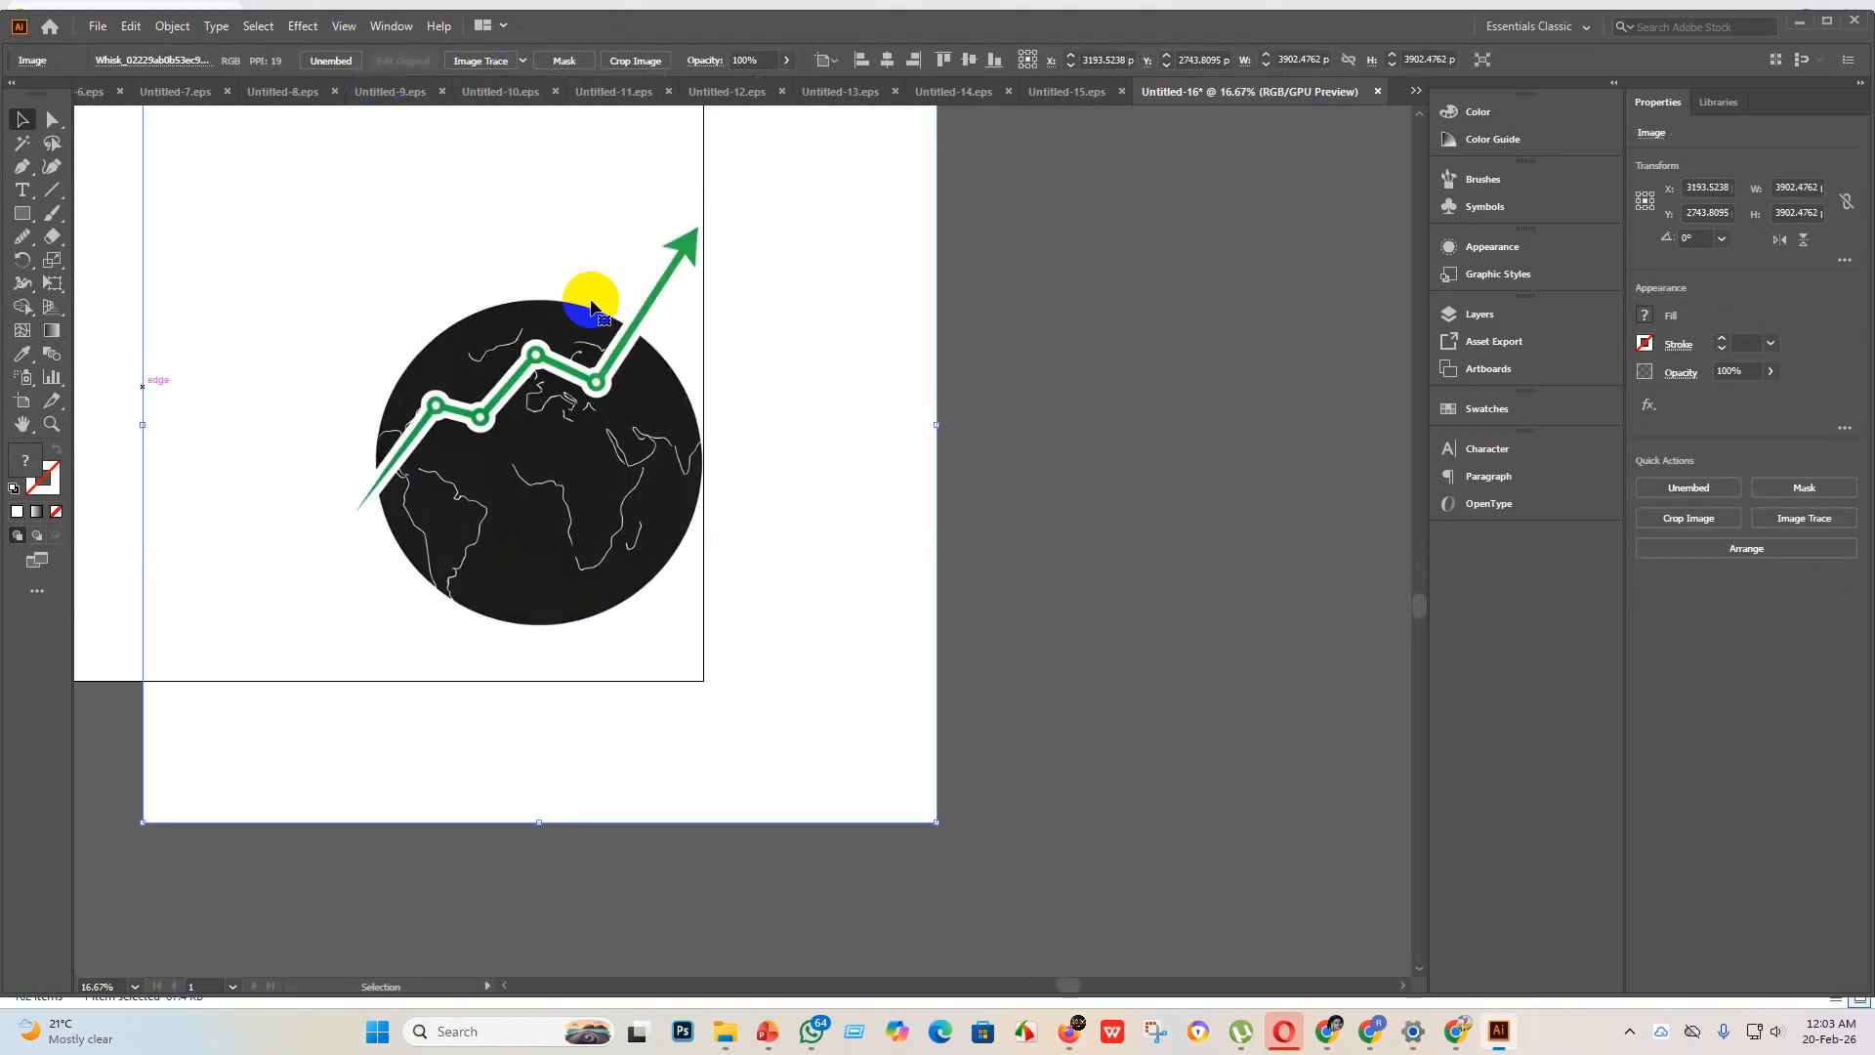
scroll(1191, 456, down, 3)
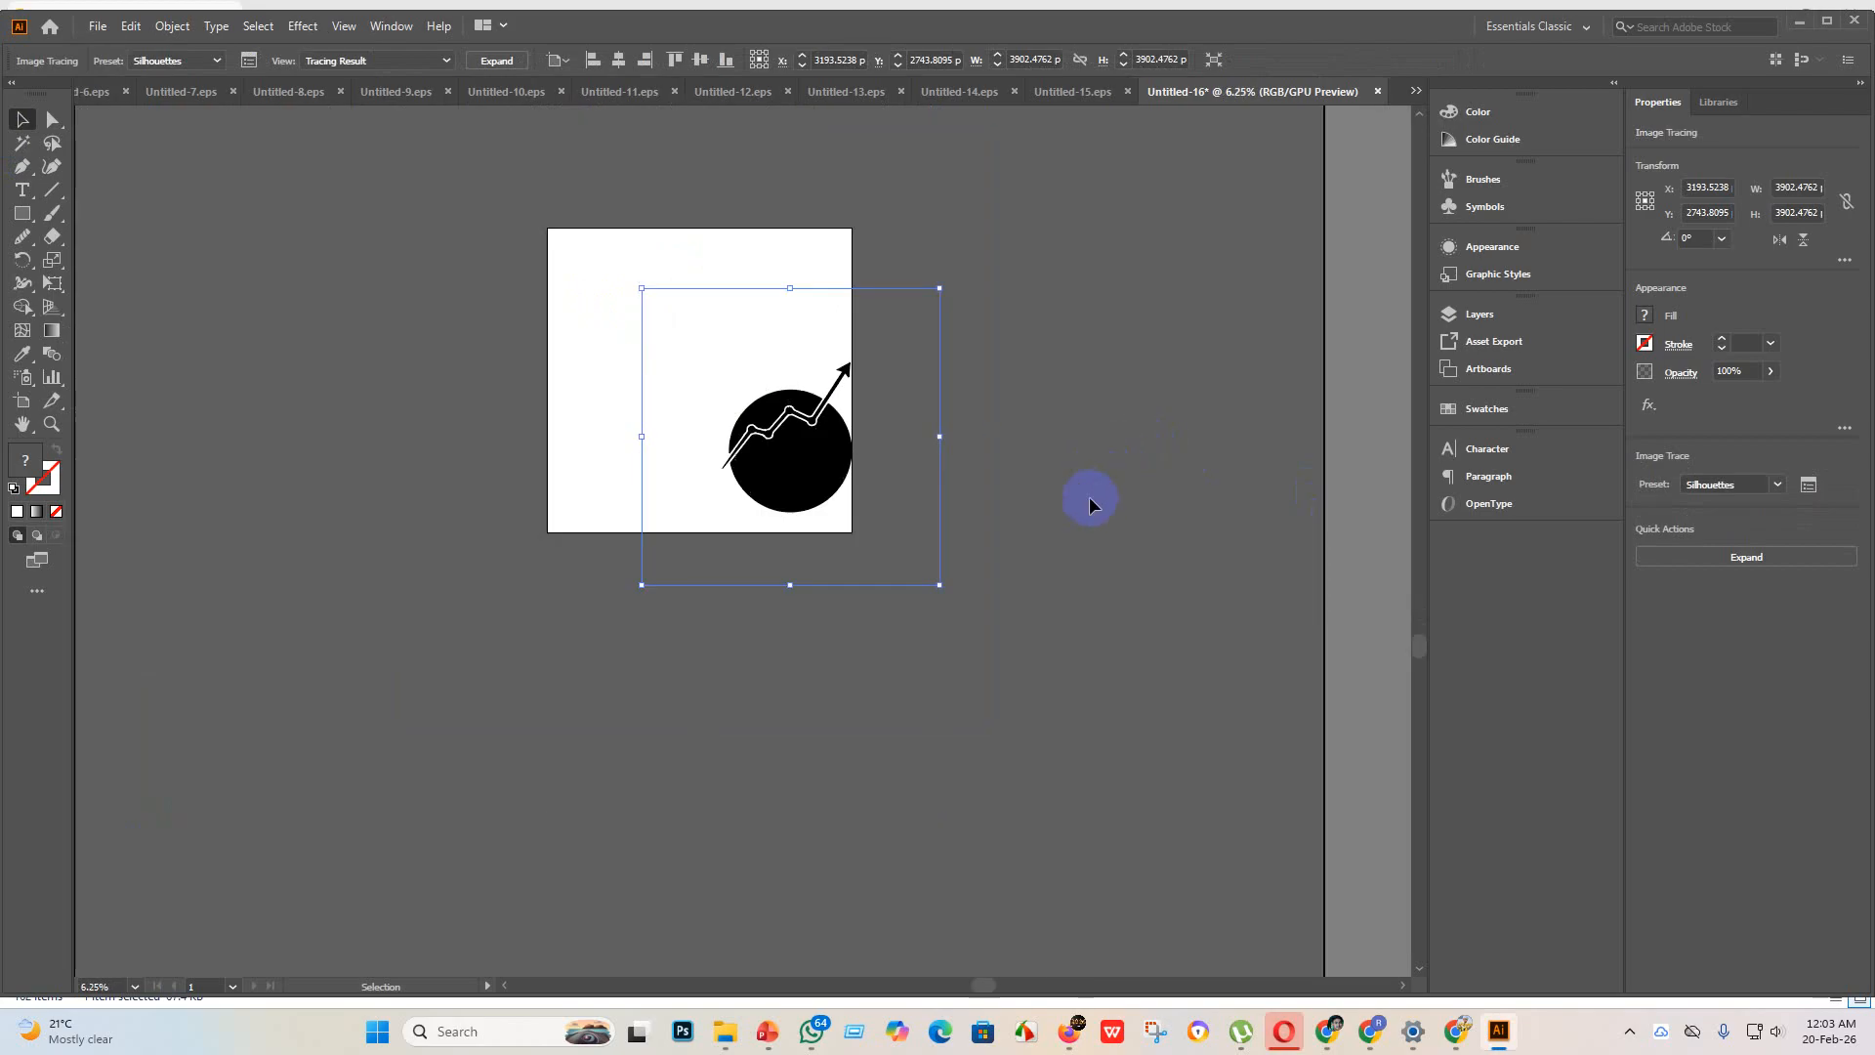
Step: Enlarge the globe tracing to about 10872 x 10872 px and expand it into vector shapes
drag(940, 590, 1655, 996)
mouse_move(1020, 634)
mouse_down()
mouse_move(777, 449)
mouse_move(863, 469)
mouse_up()
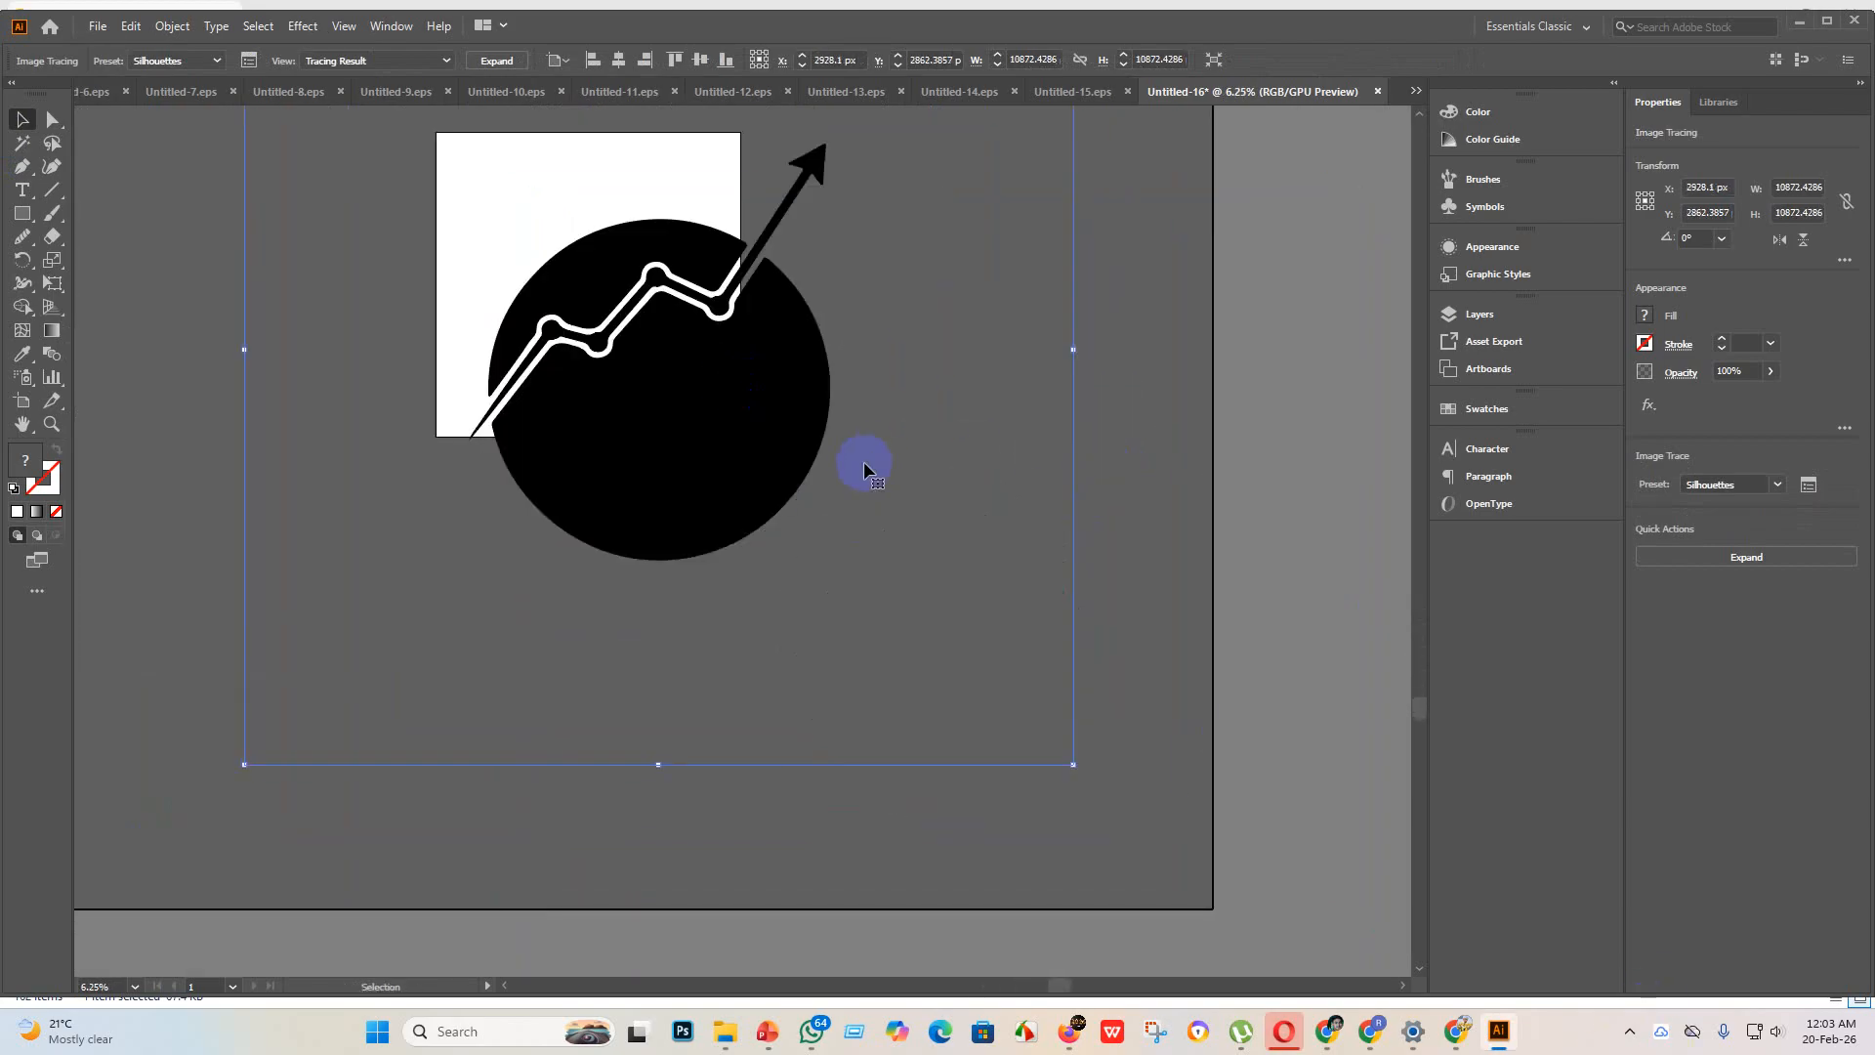
scroll(542, 135, up, 2)
click(498, 61)
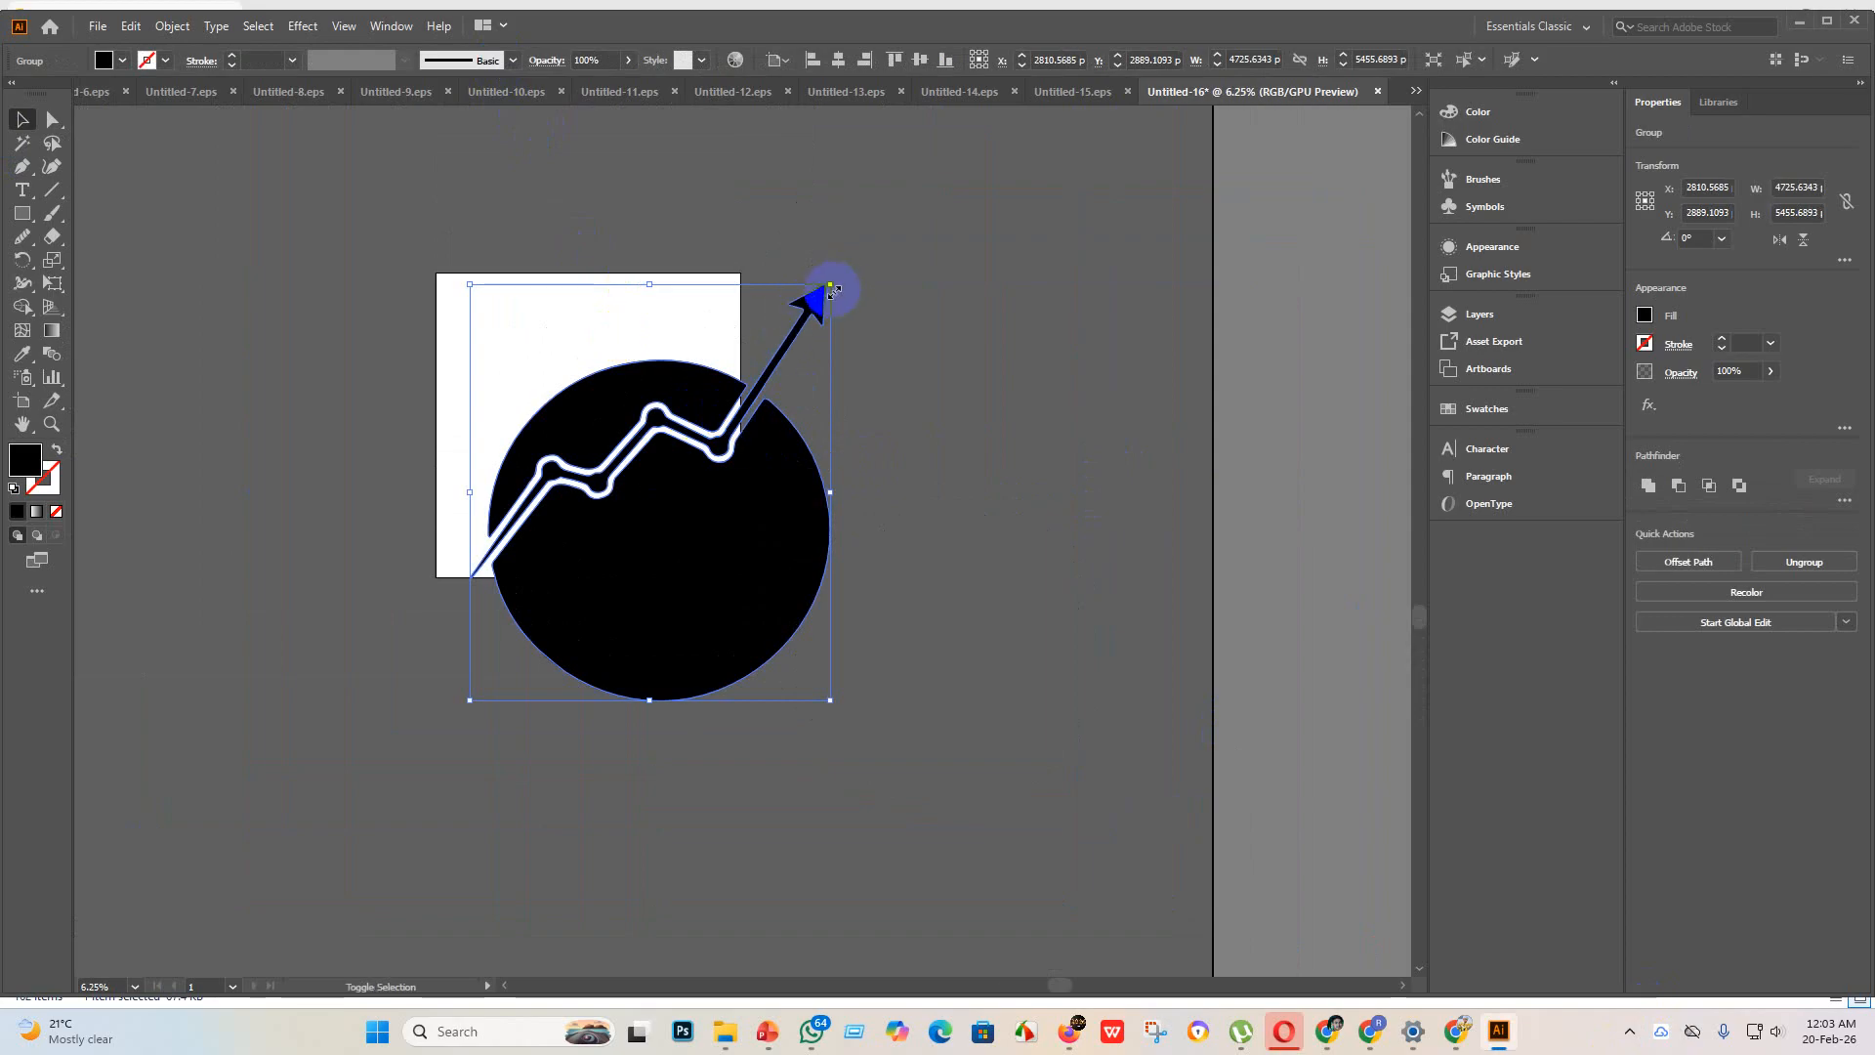
Step: Reduce the globe group to about 3141 x 3626 px and center it horizontally and vertically on the artboard
shift+click(831, 289)
click(823, 279)
drag(830, 285, 752, 374)
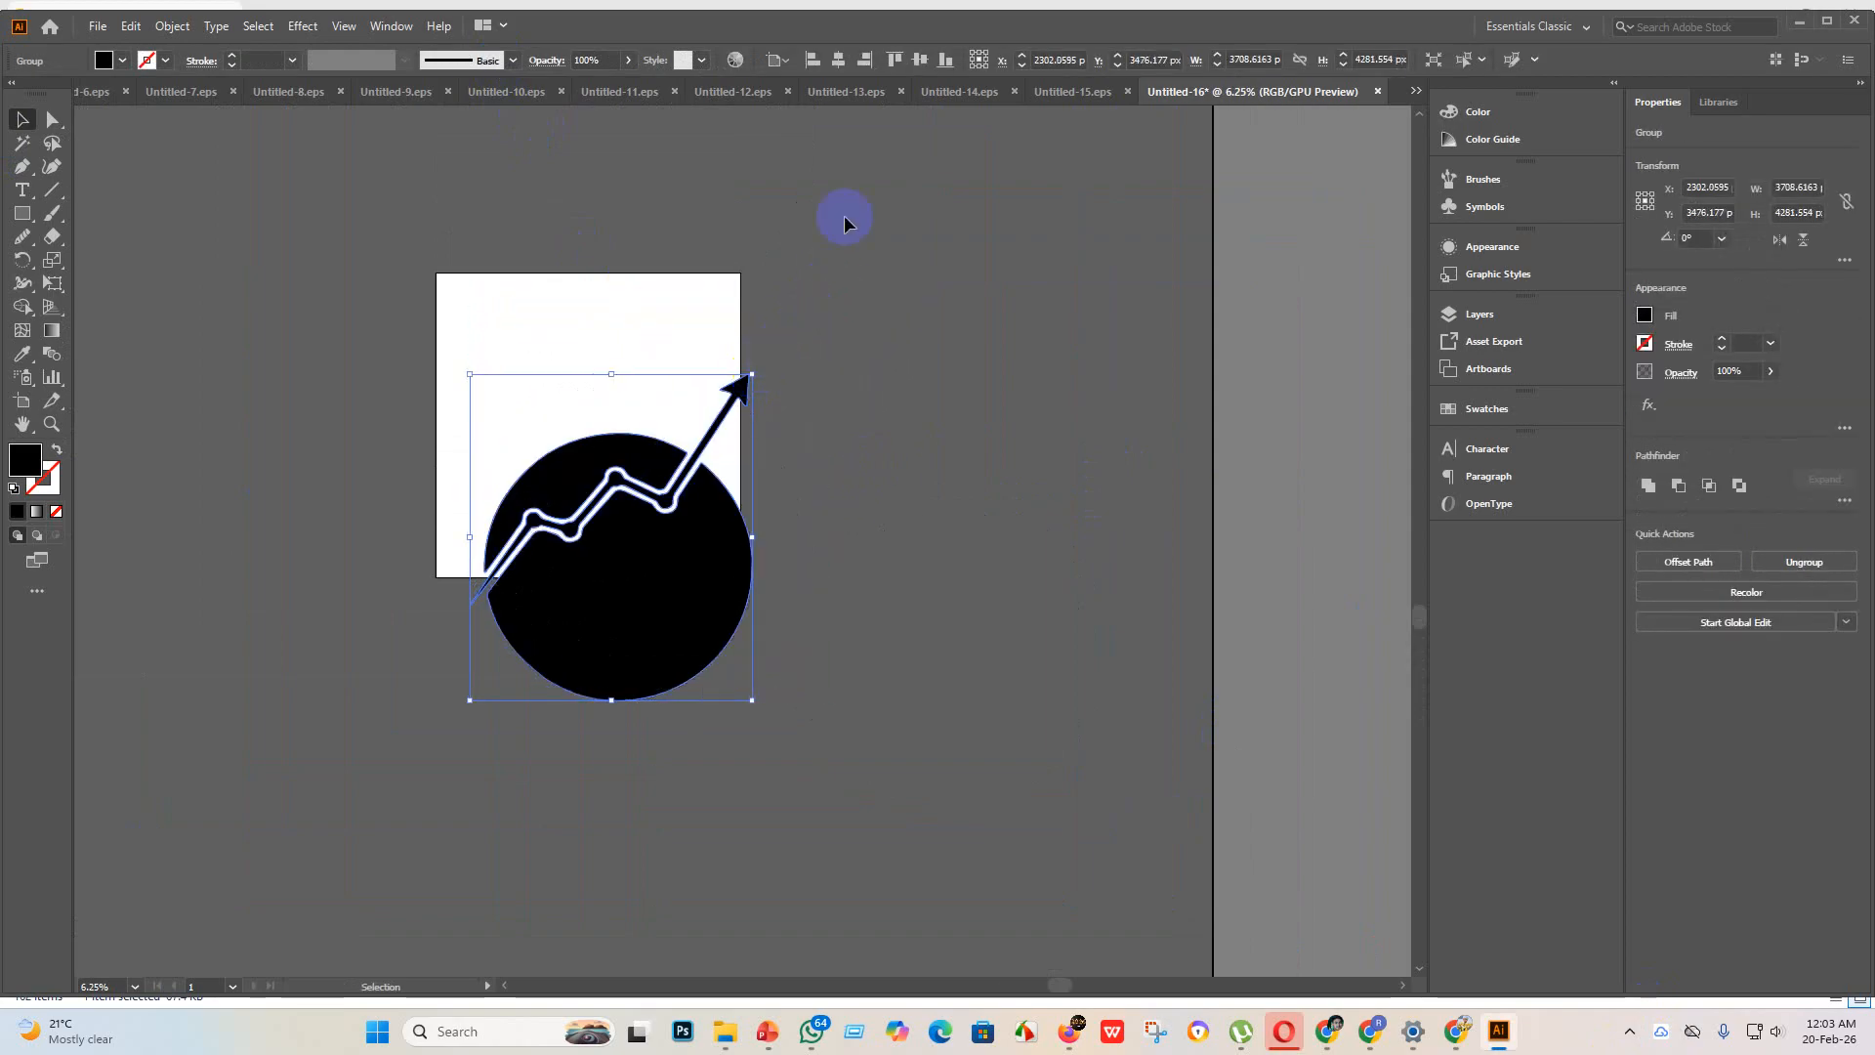
click(835, 61)
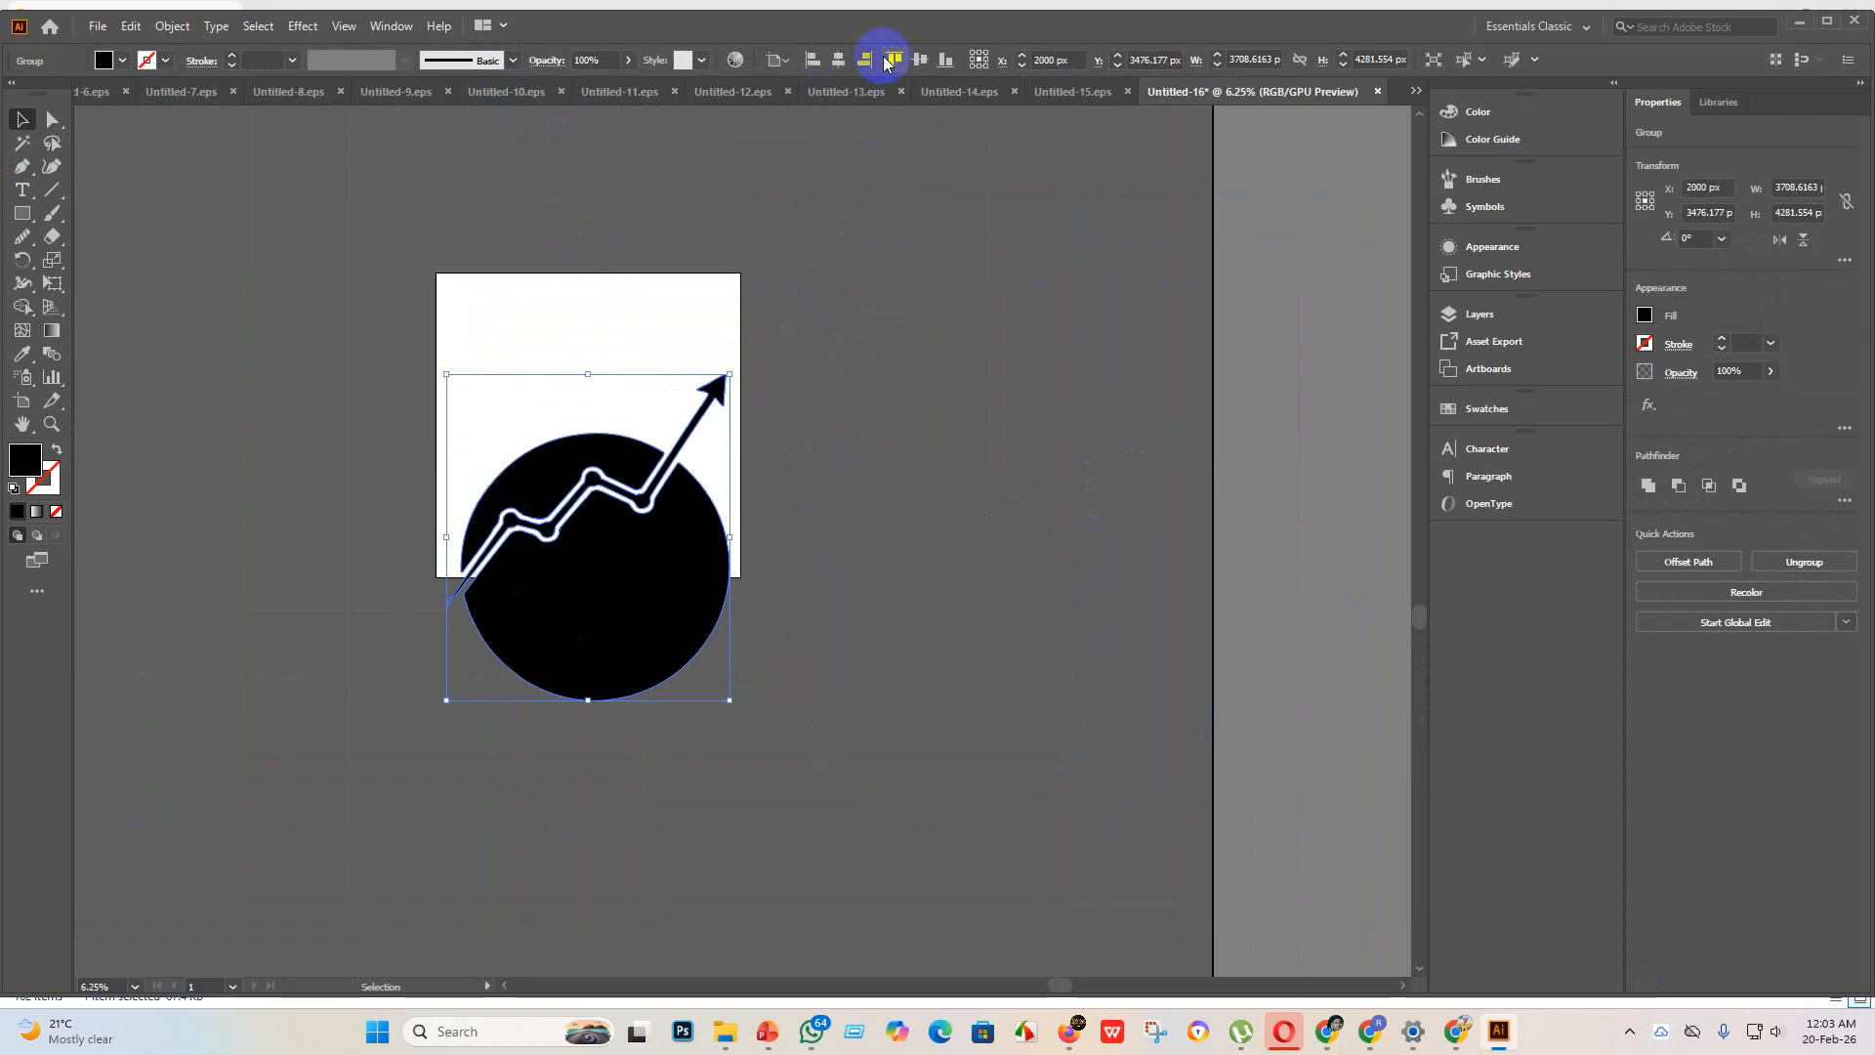
click(920, 61)
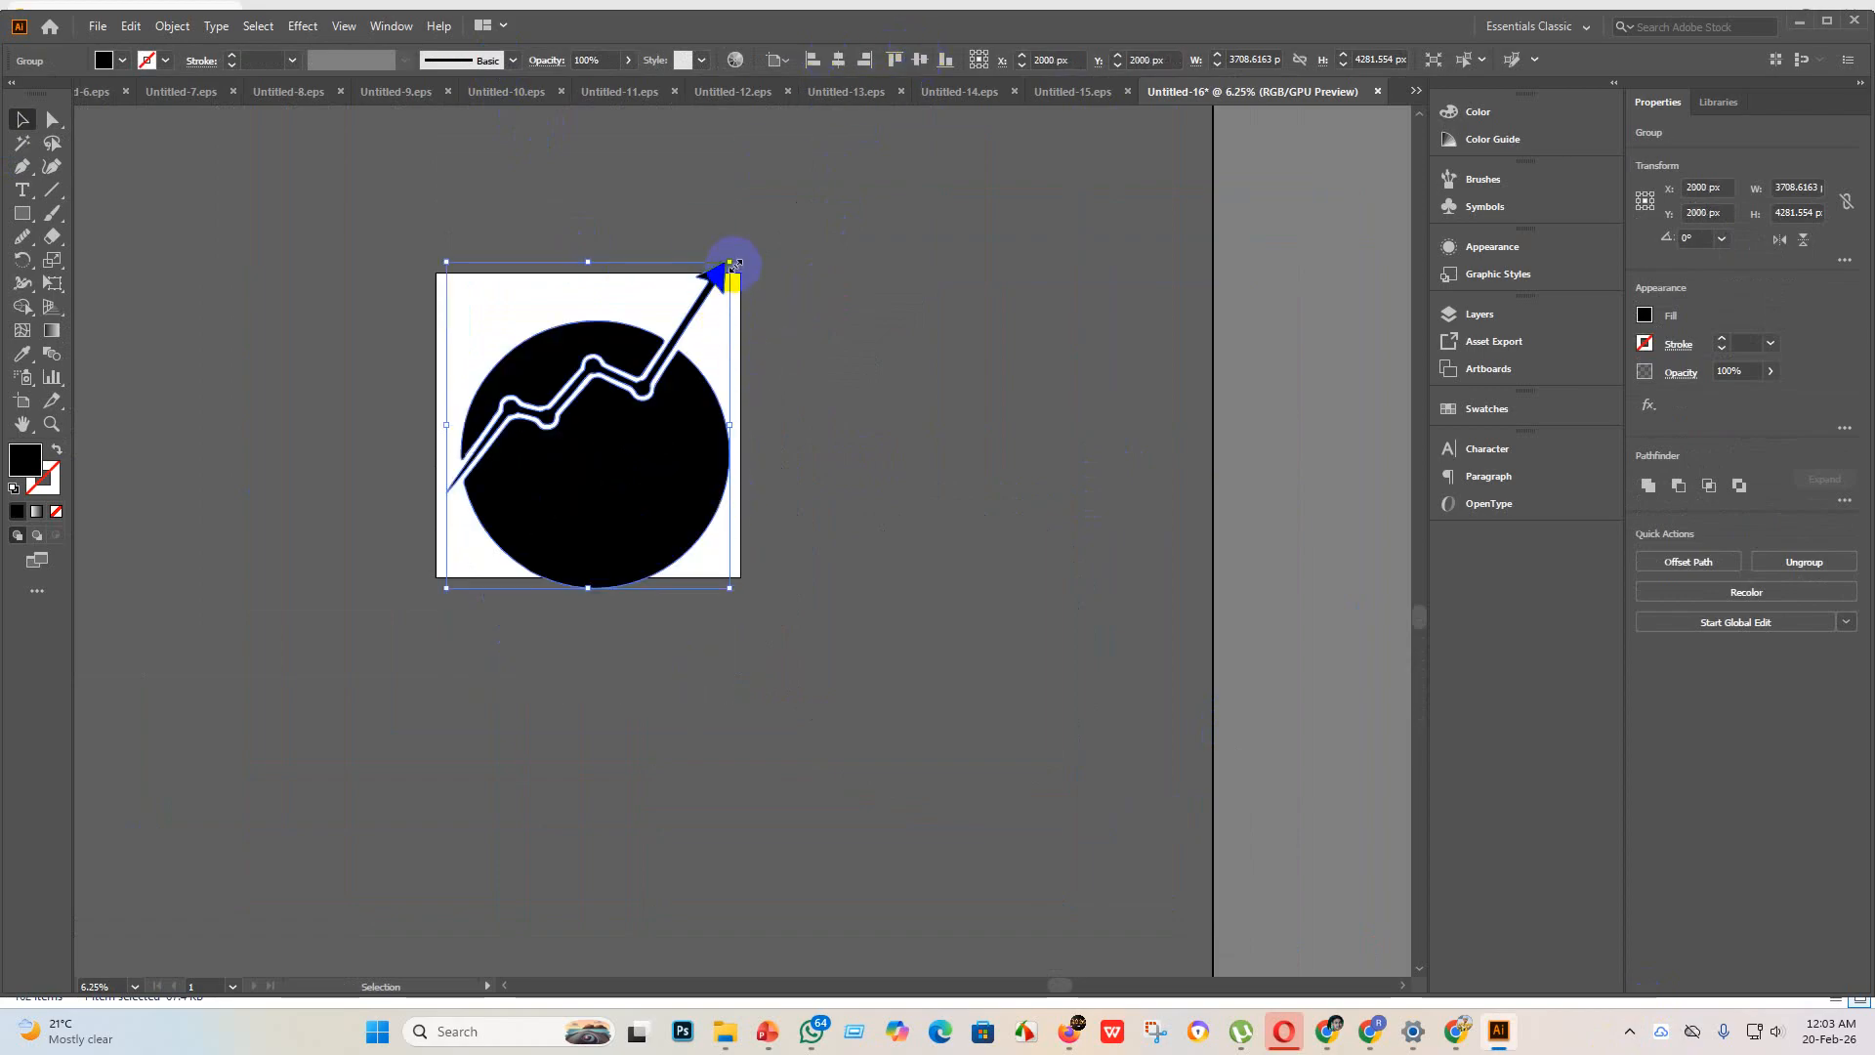
drag(734, 264, 686, 311)
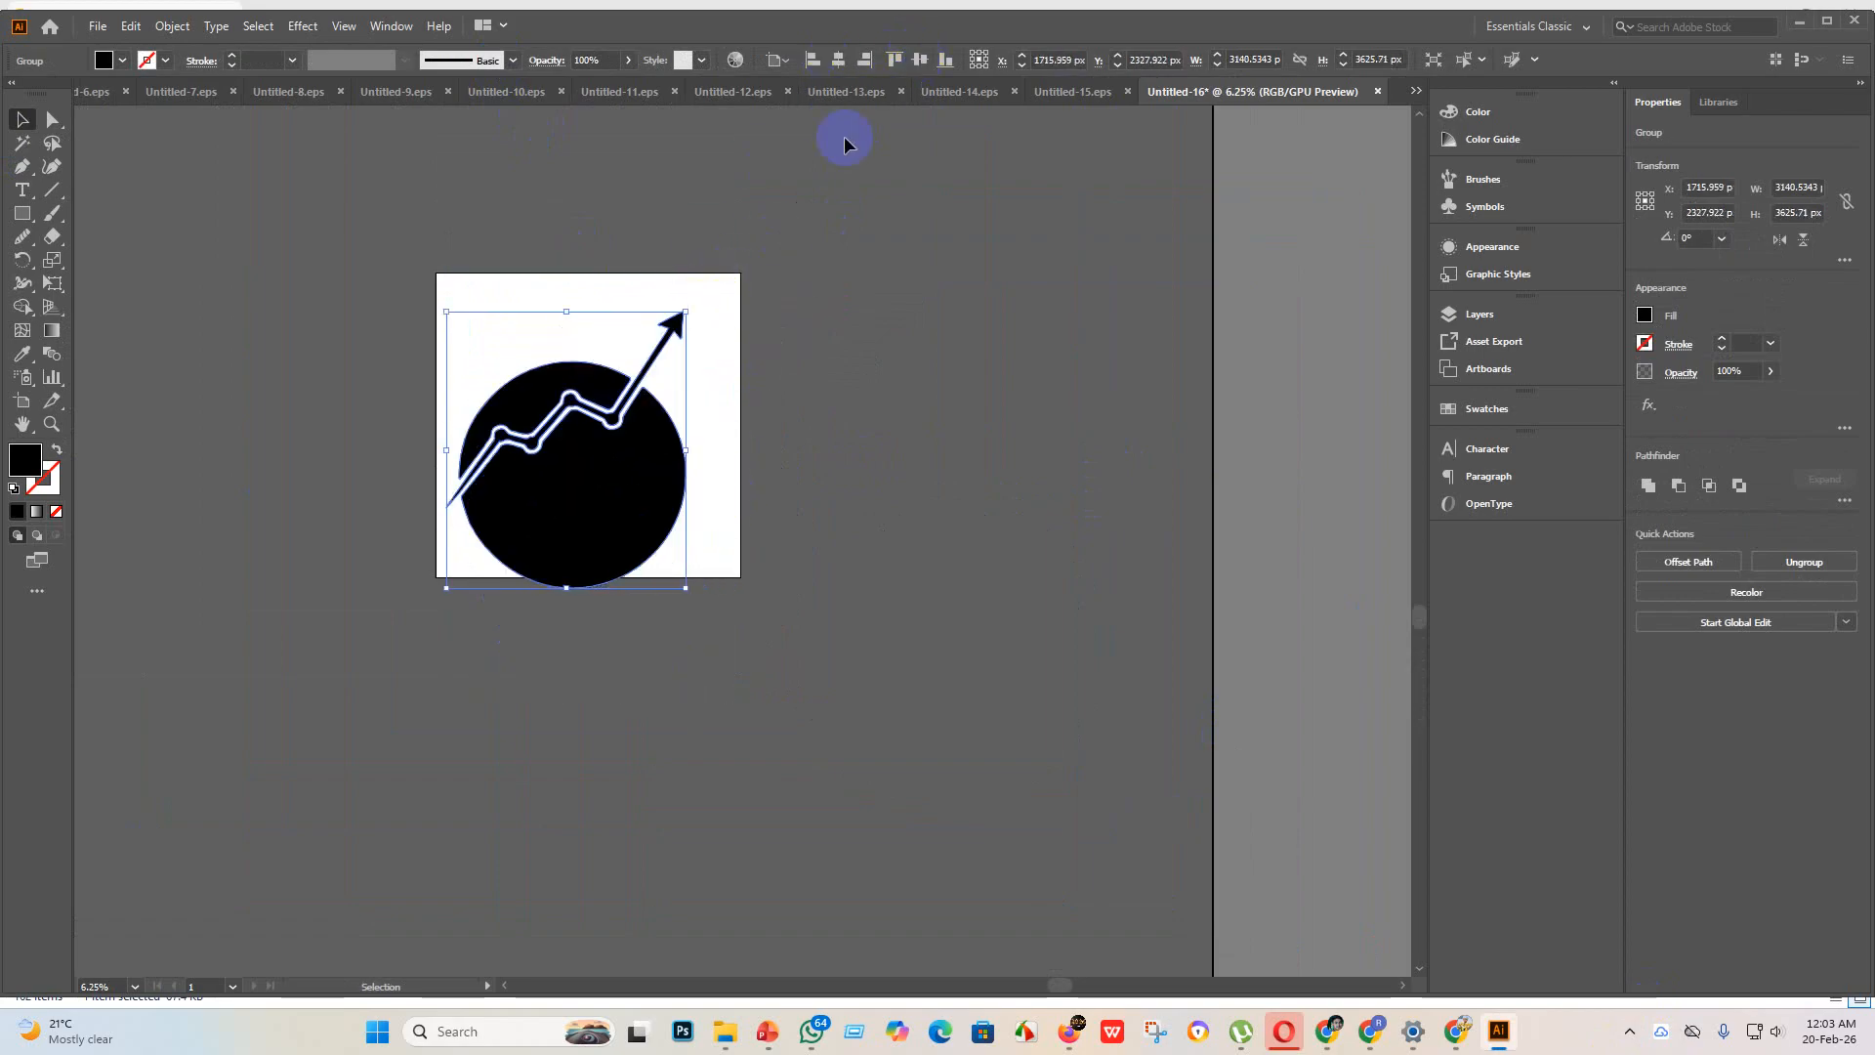
click(837, 61)
click(920, 61)
click(967, 418)
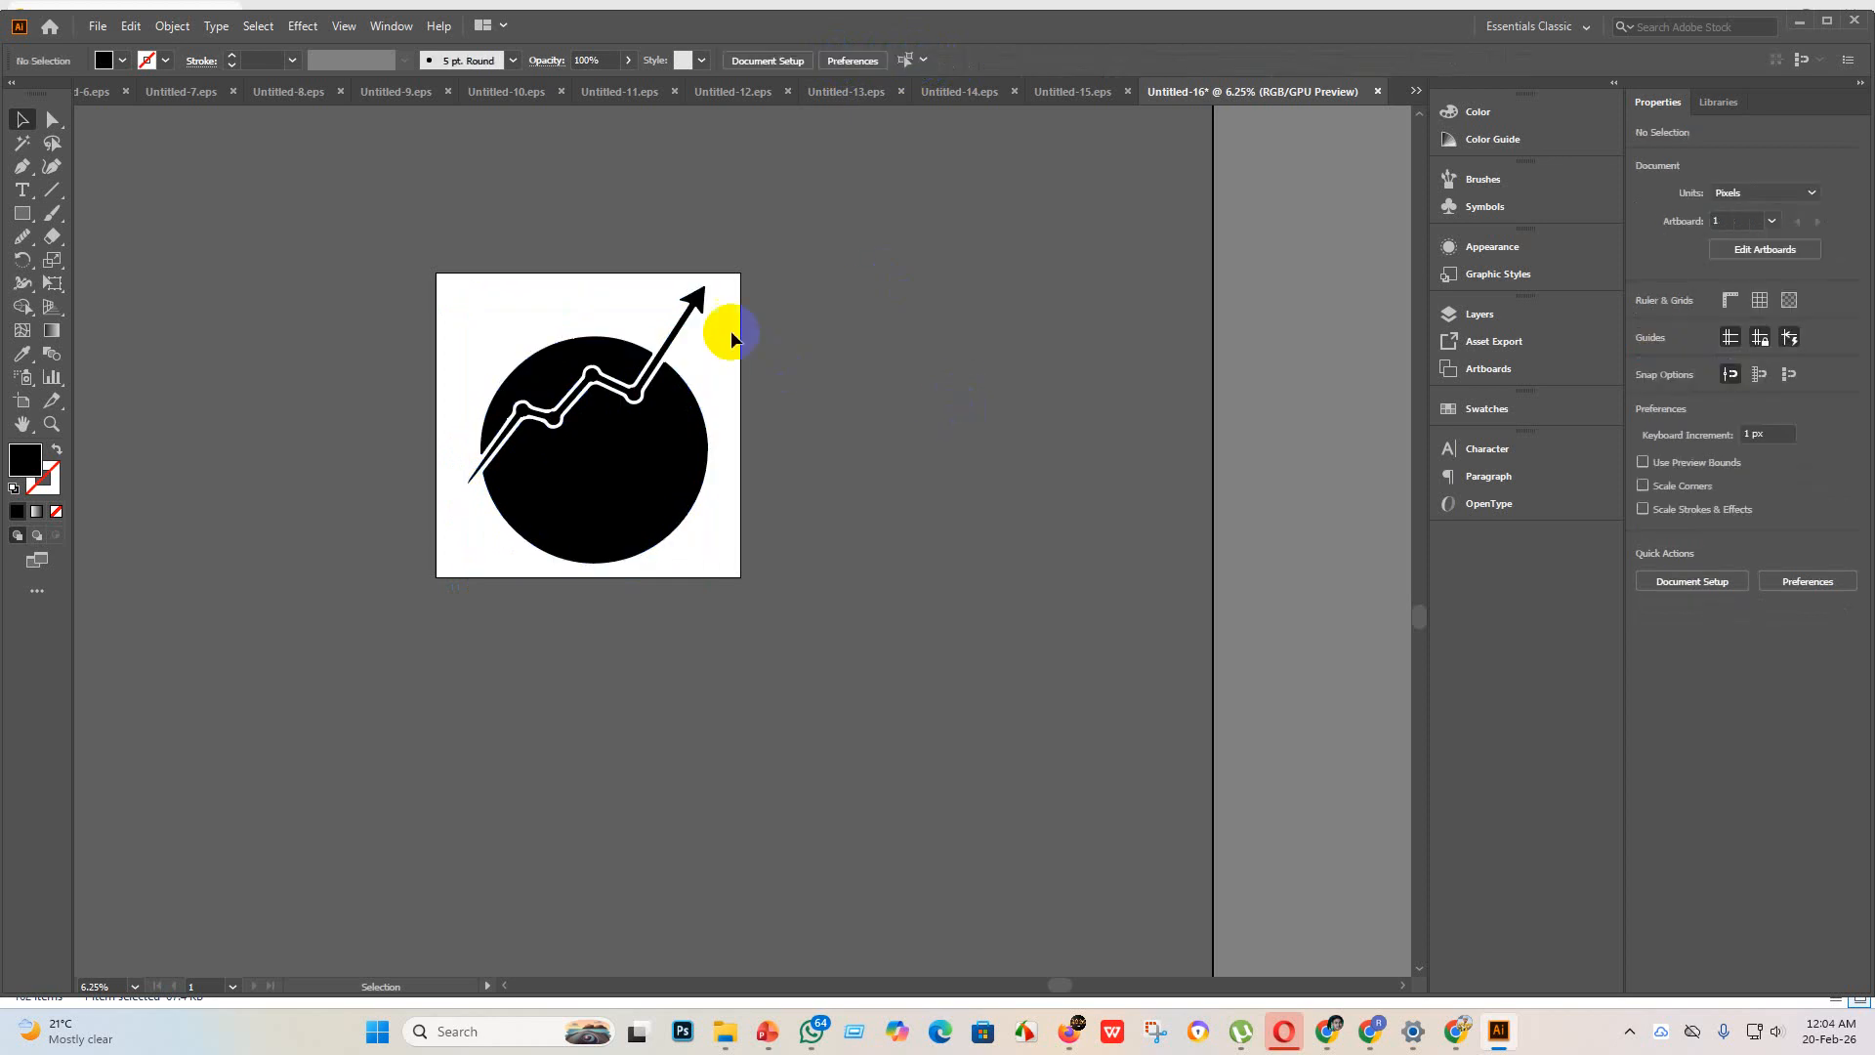
Step: Examine the edges of the traced arrow line and its round nodes across the globe
scroll(687, 317, up, 6)
scroll(744, 316, up, 4)
scroll(828, 330, down, 4)
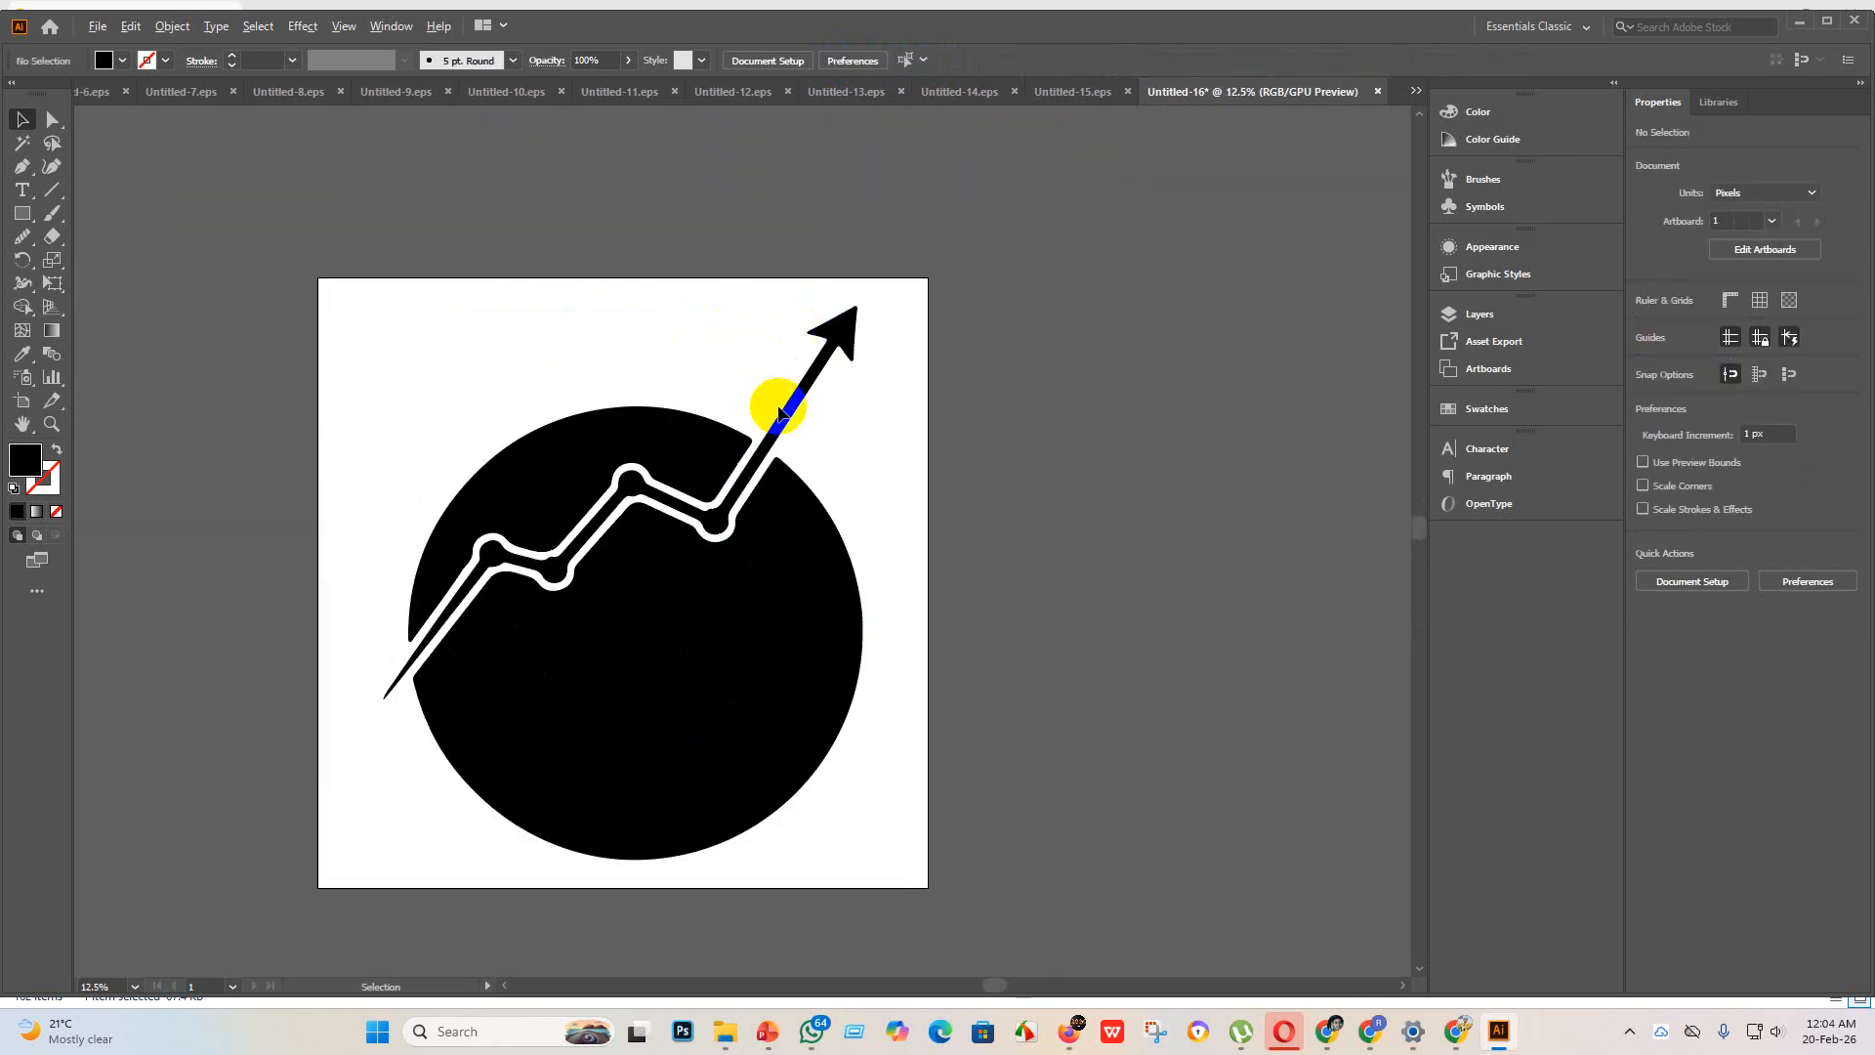
scroll(554, 571, up, 4)
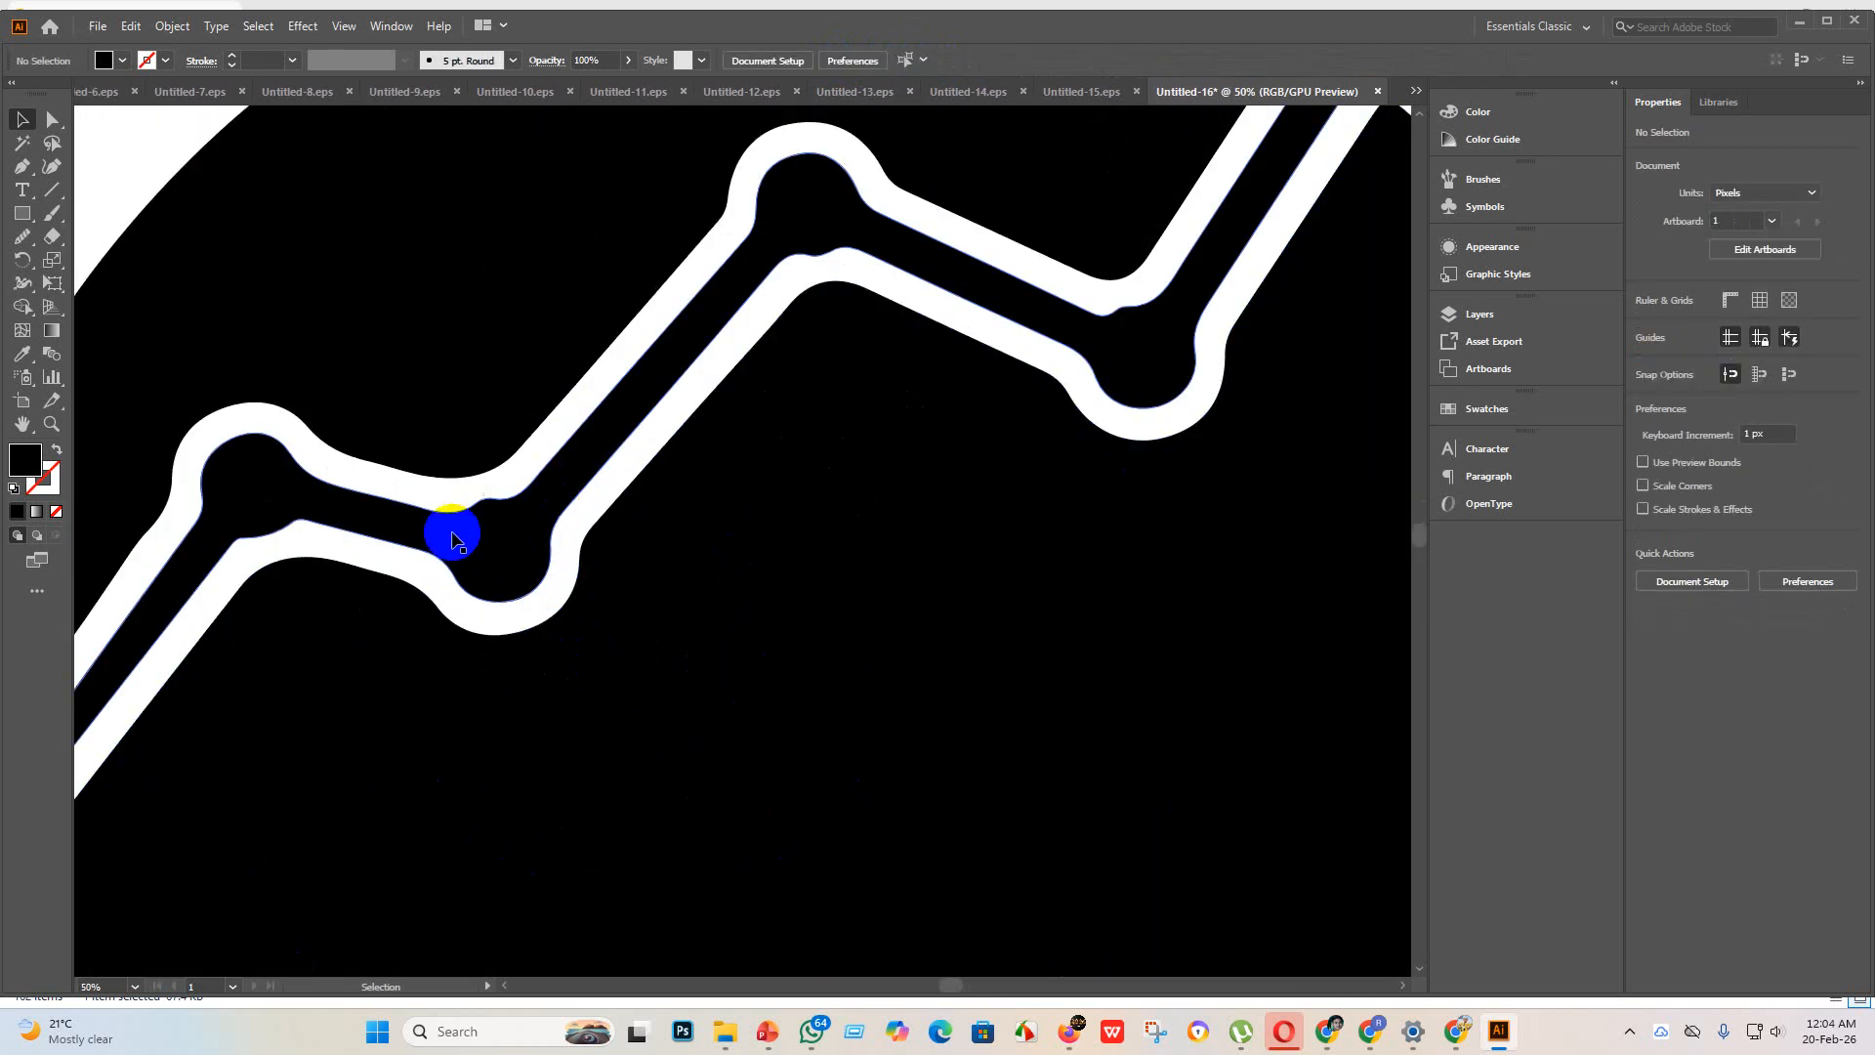
scroll(712, 486, down, 1)
scroll(706, 597, down, 2)
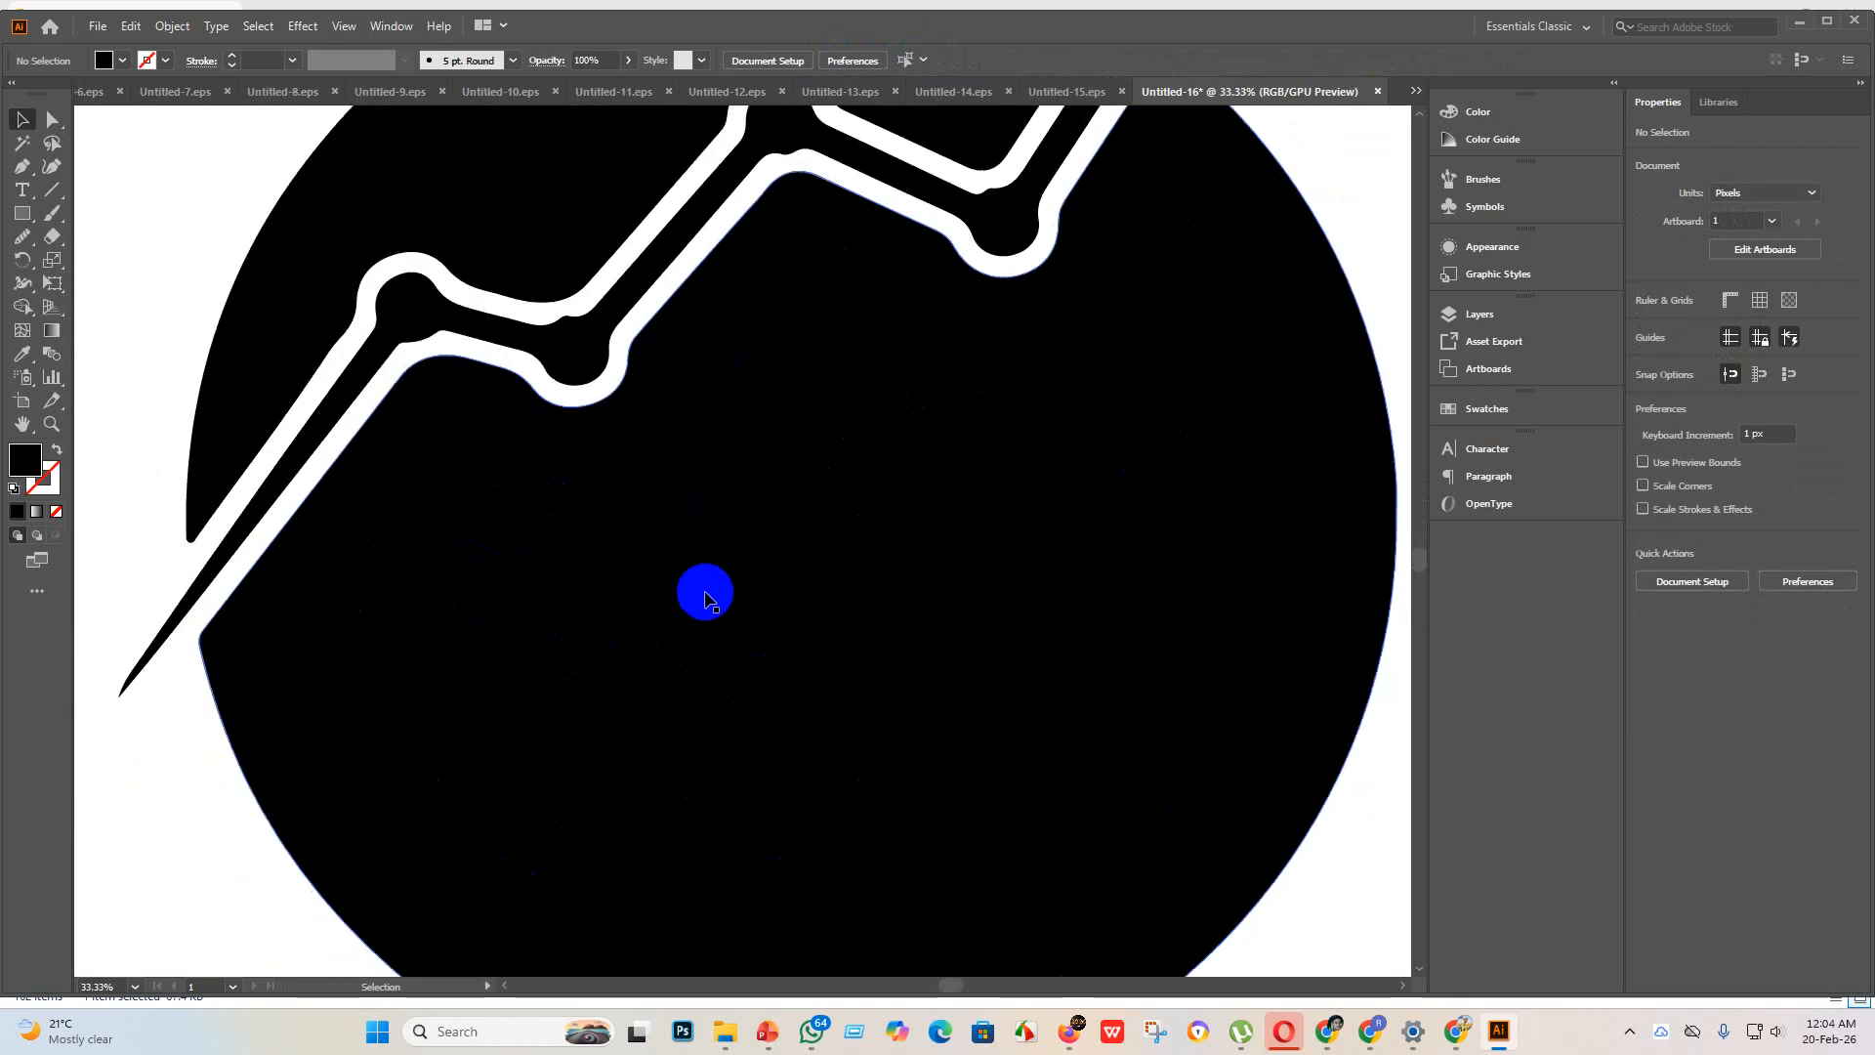
Step: Save the globe artwork as Untitled-16 in Illustrator EPS format in the "eps 3" folder
scroll(704, 594, down, 2)
scroll(711, 593, down, 1)
scroll(736, 599, down, 2)
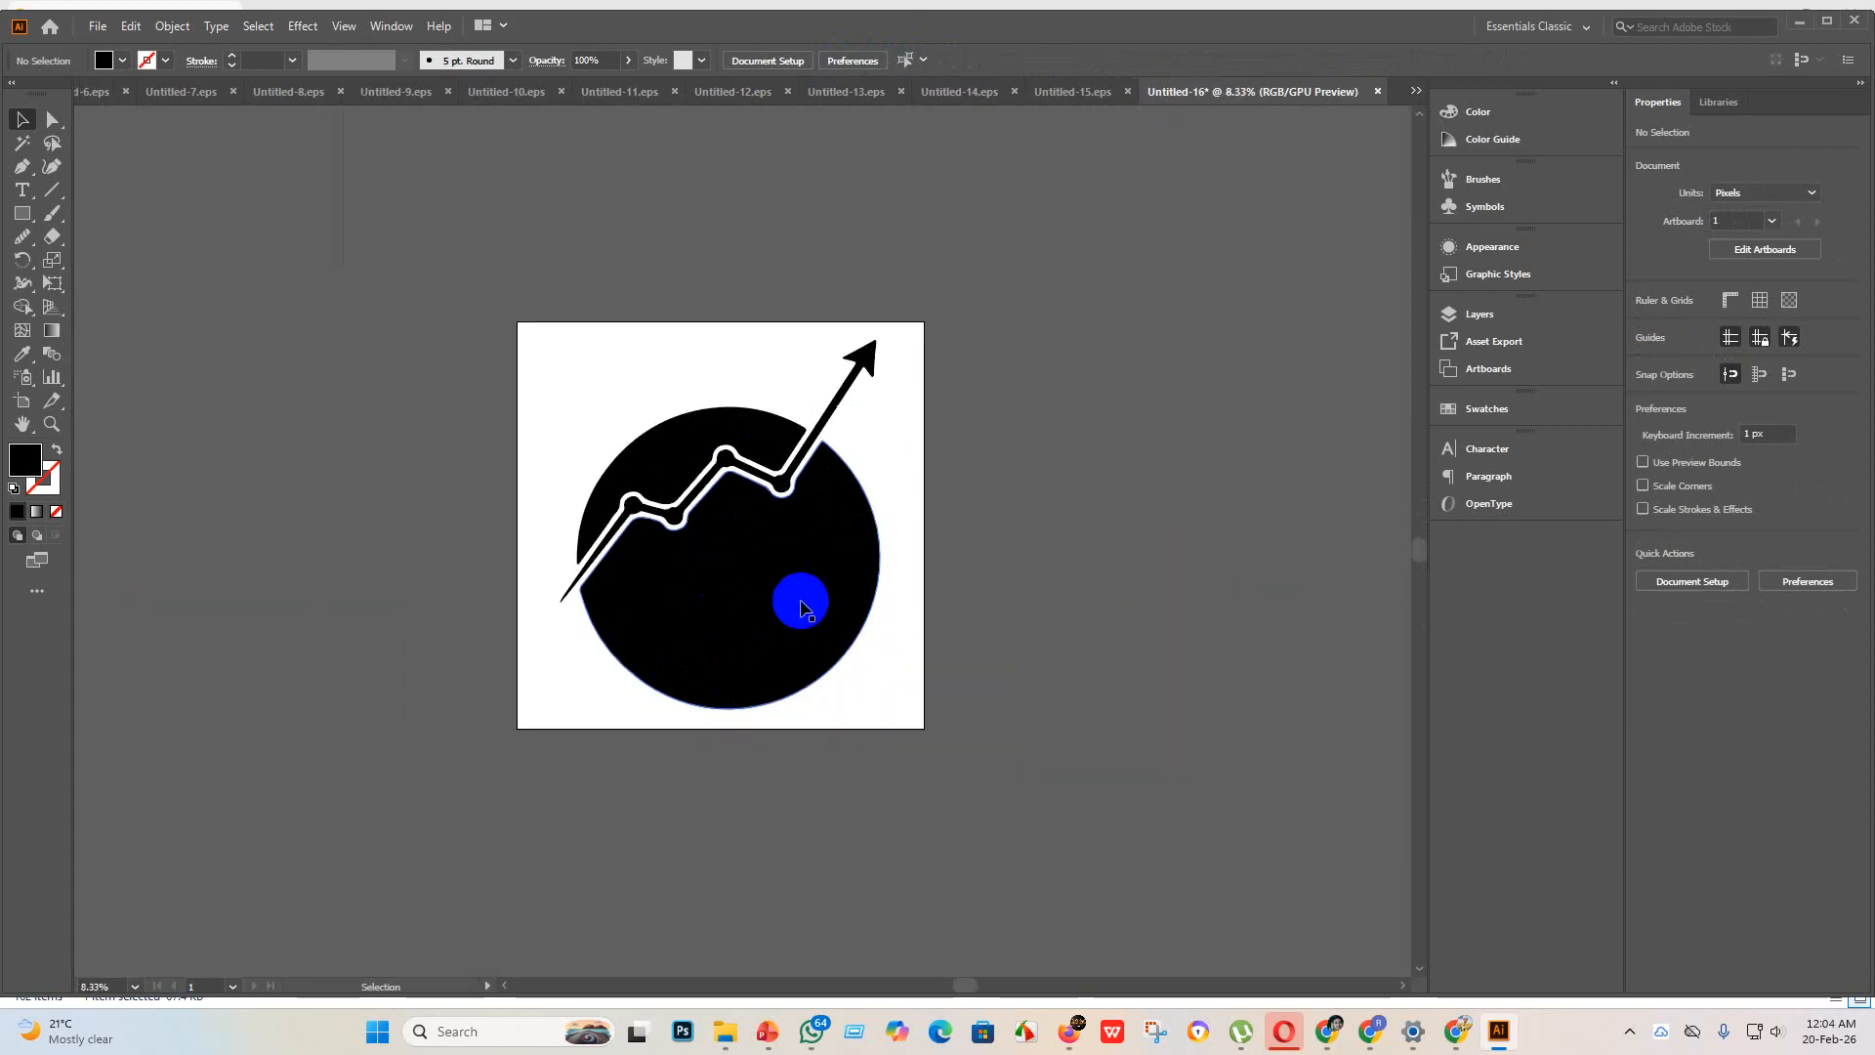
click(97, 25)
click(156, 207)
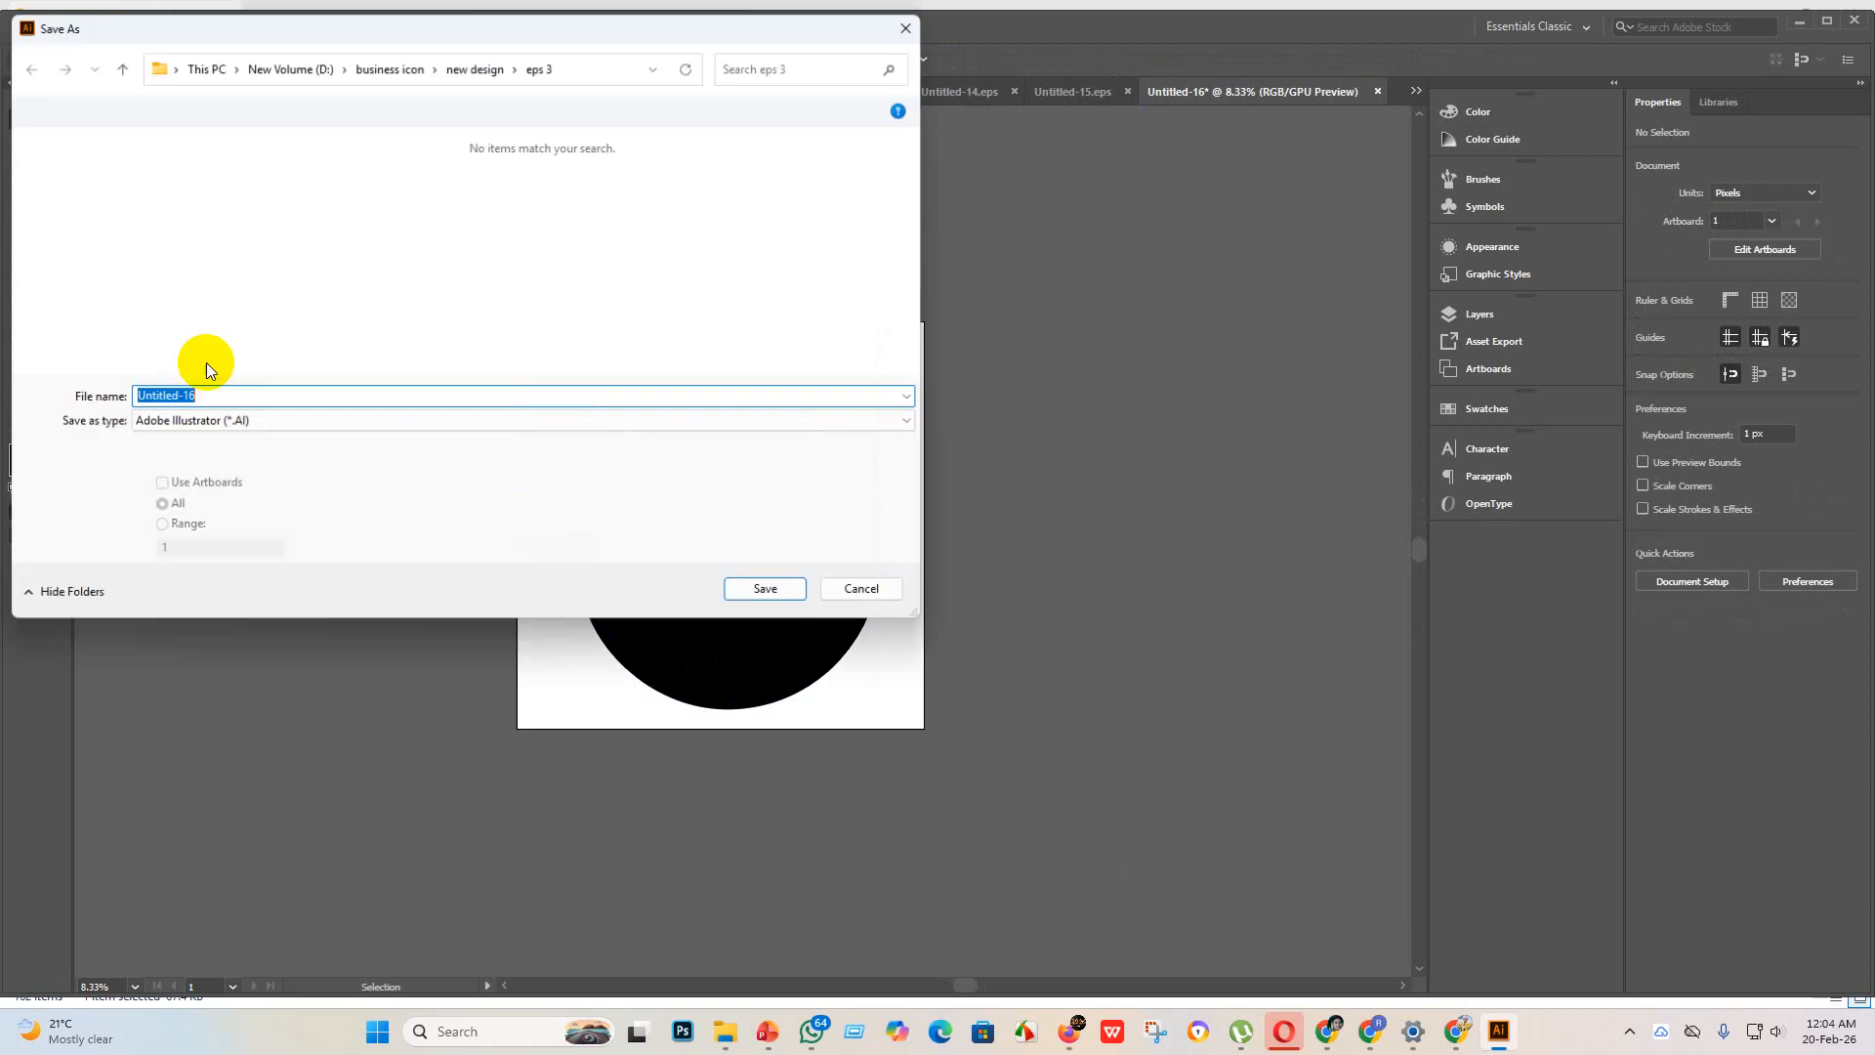
click(273, 420)
click(251, 469)
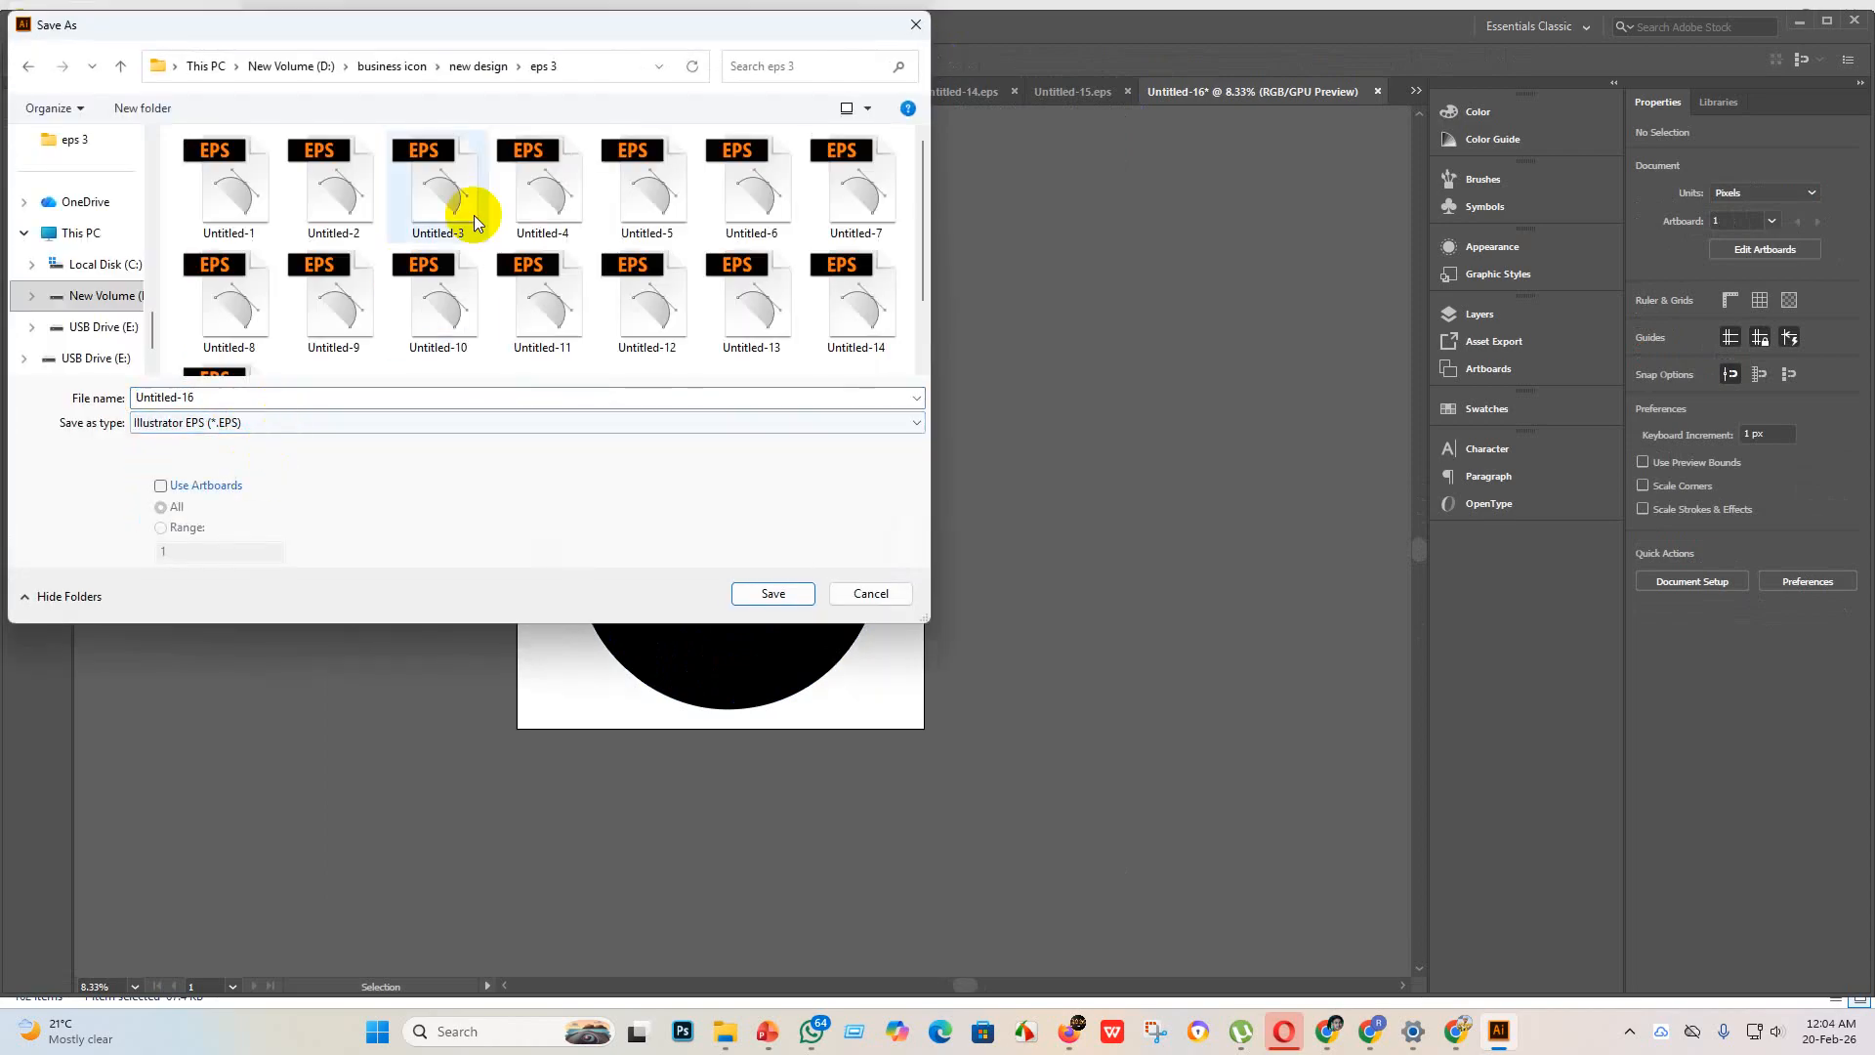
scroll(473, 215, down, 1)
click(771, 594)
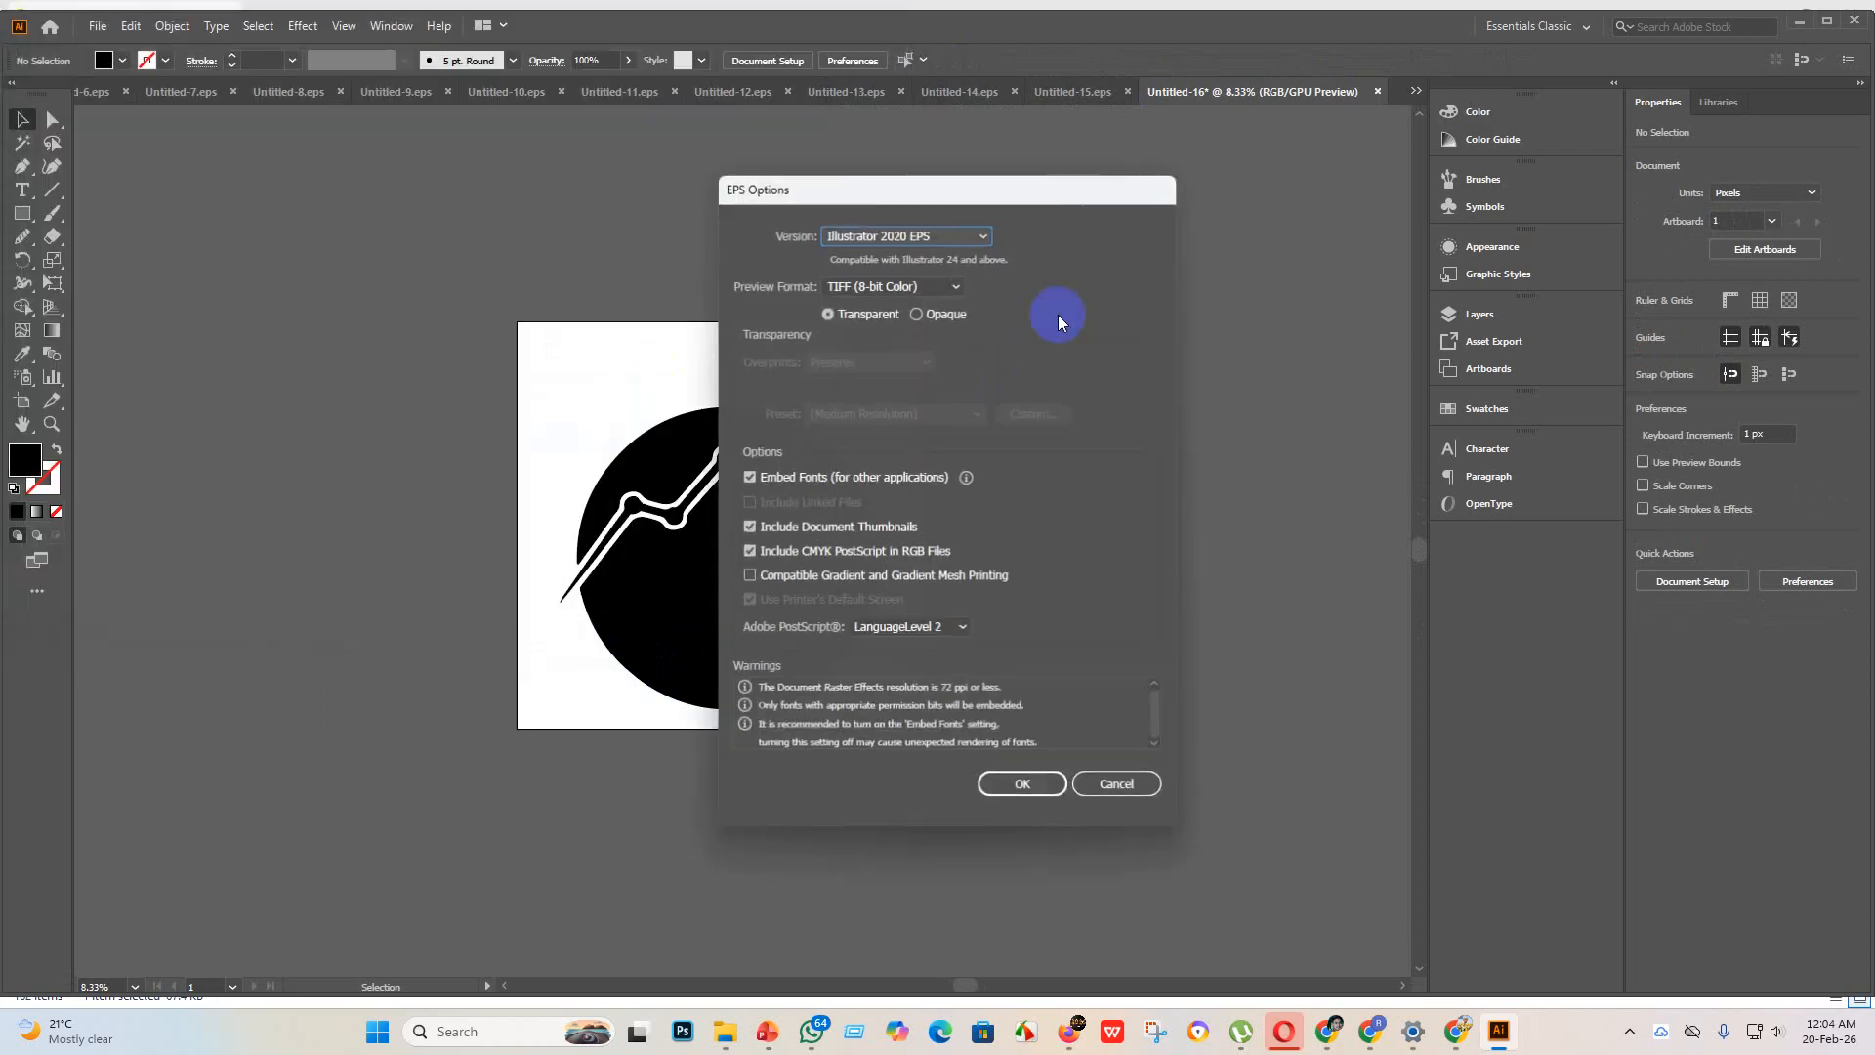
Step: Set the EPS version to Illustrator 10 EPS and accept saving in the older format
click(981, 236)
click(937, 455)
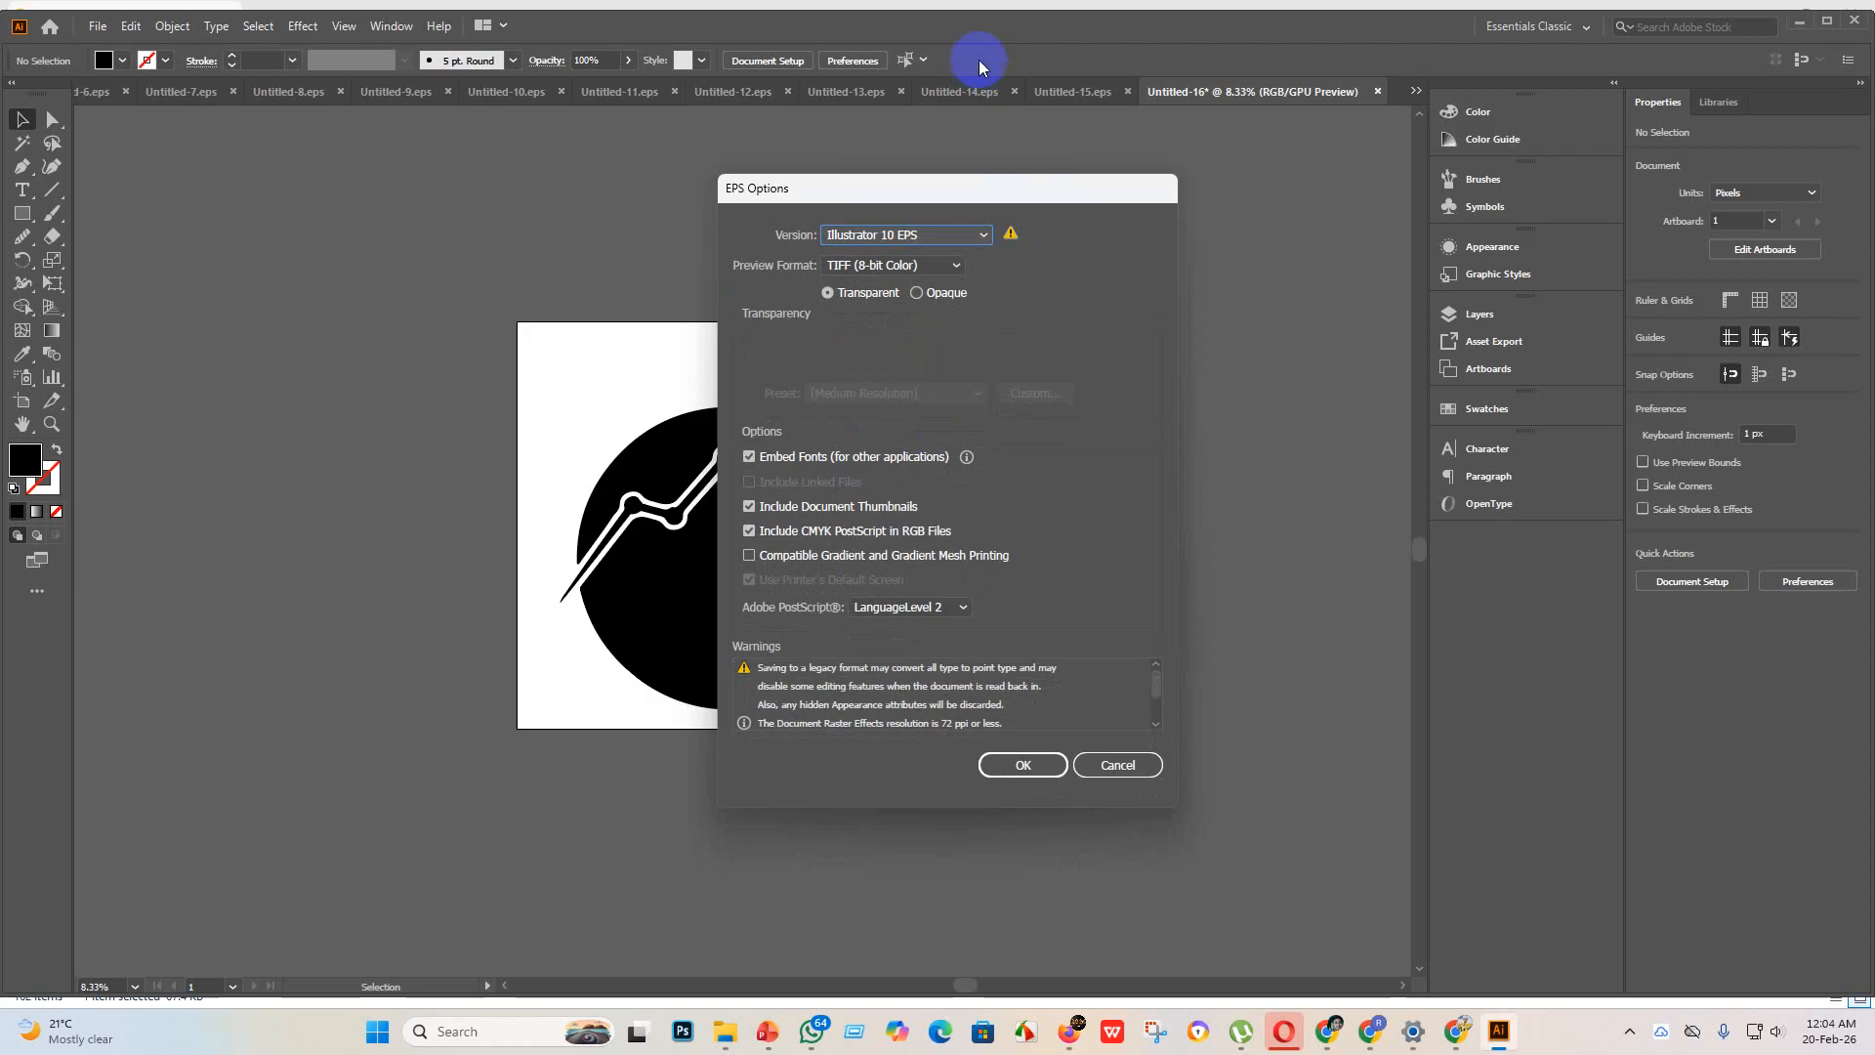
click(1039, 748)
click(1051, 547)
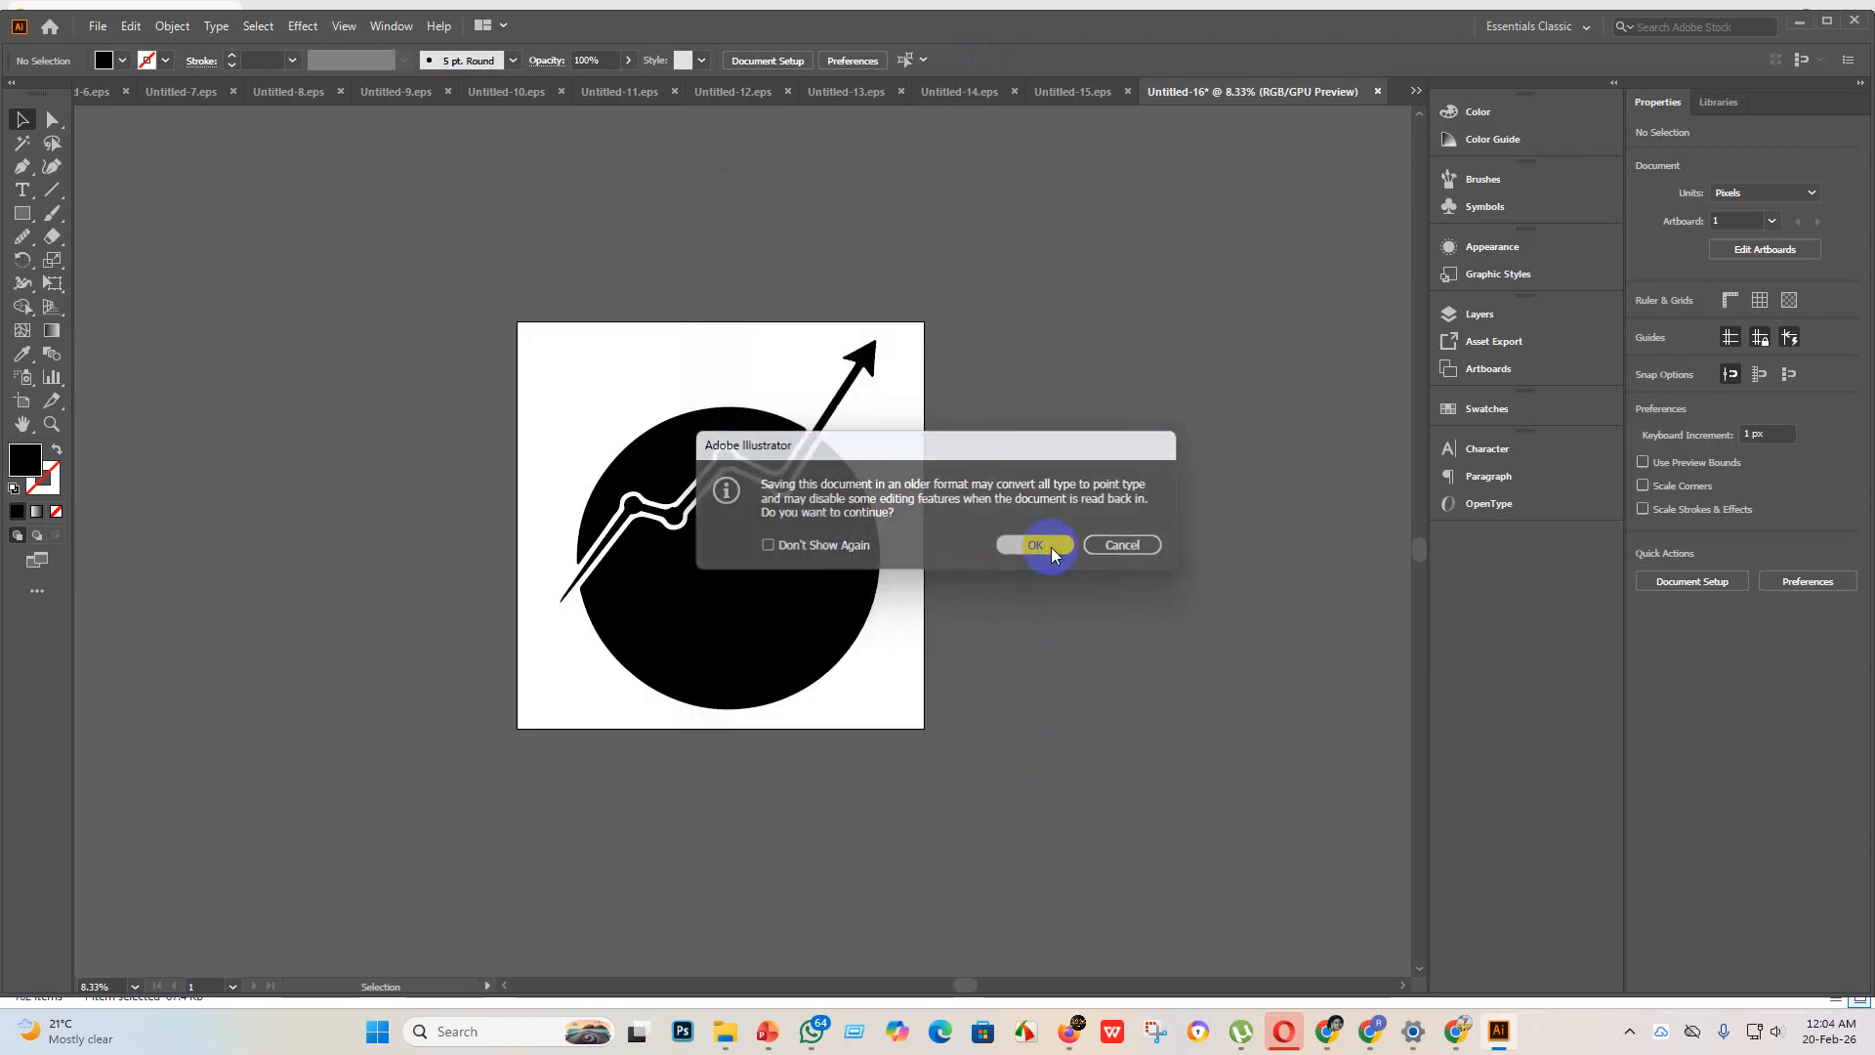
Step: Export the globe artwork as JPEG Untitled-16 to "eps 3" using artboards, with RGB color, quality 10 and 300 ppi
click(99, 27)
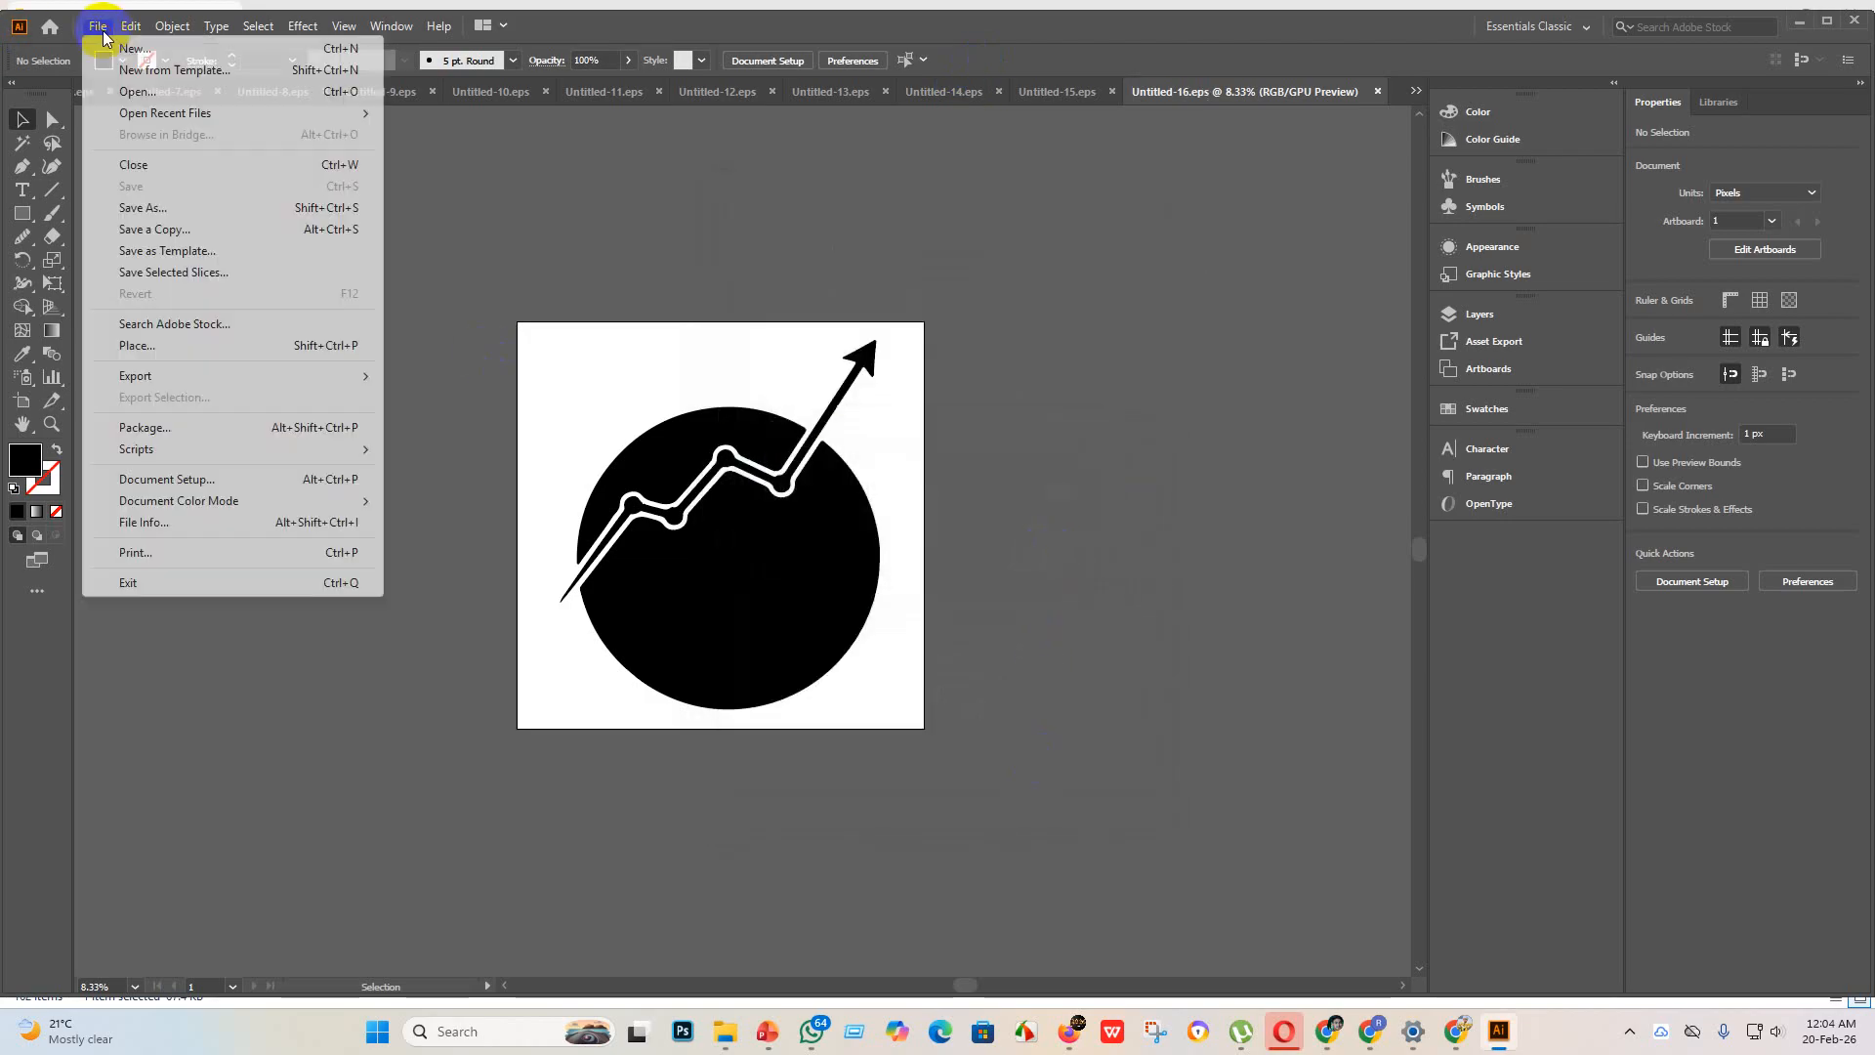
mouse_move(166, 383)
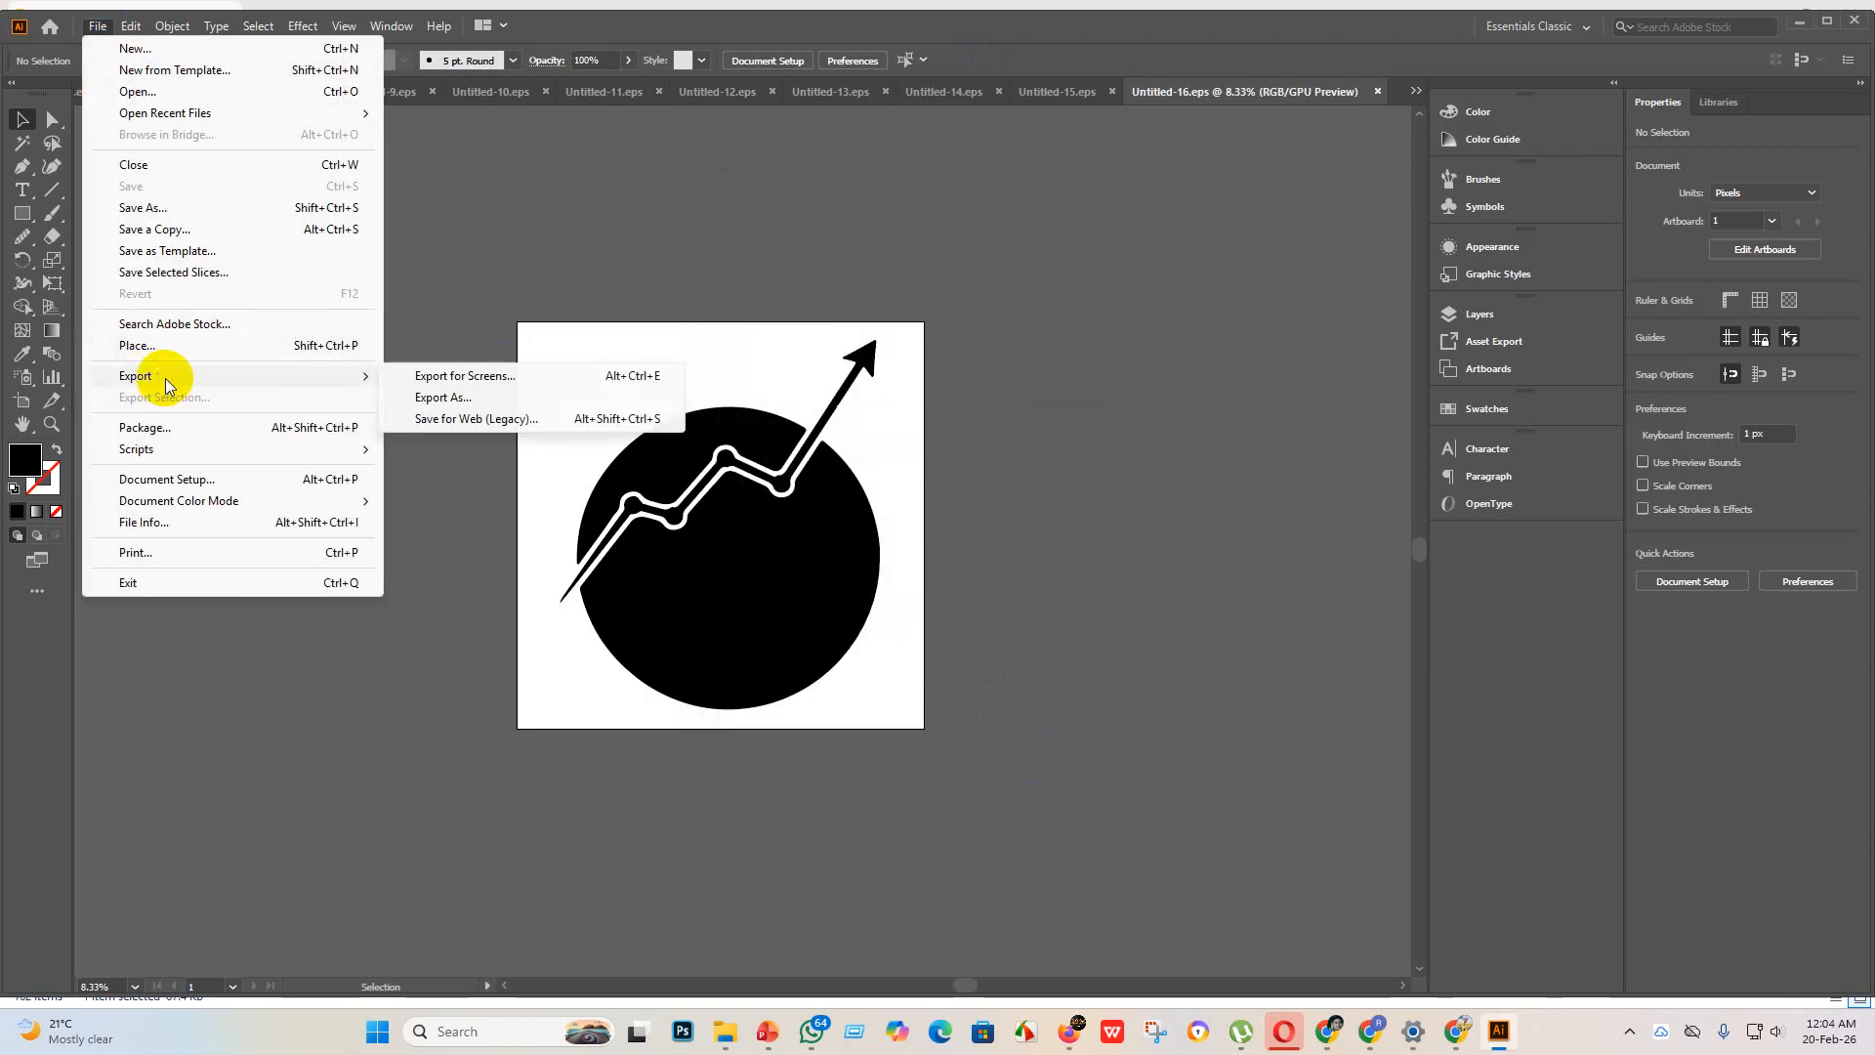
click(512, 398)
click(160, 485)
scroll(538, 317, down, 1)
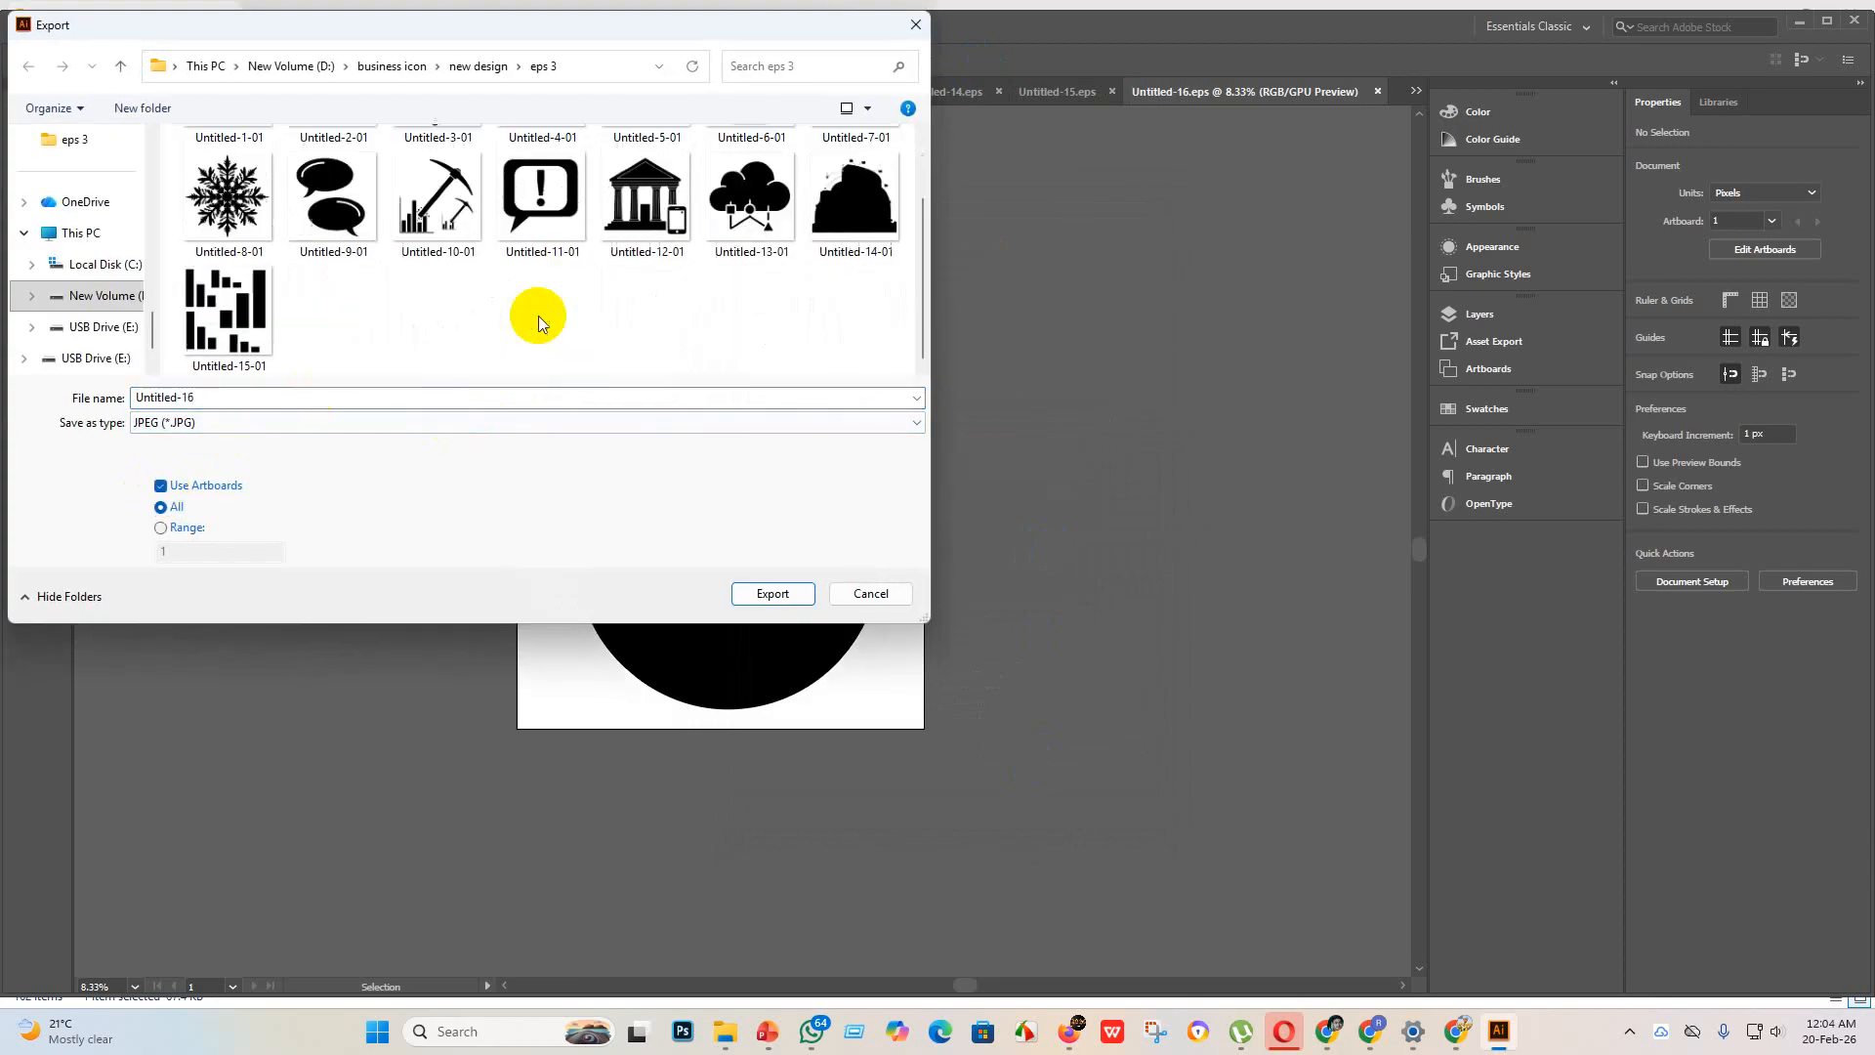
click(773, 593)
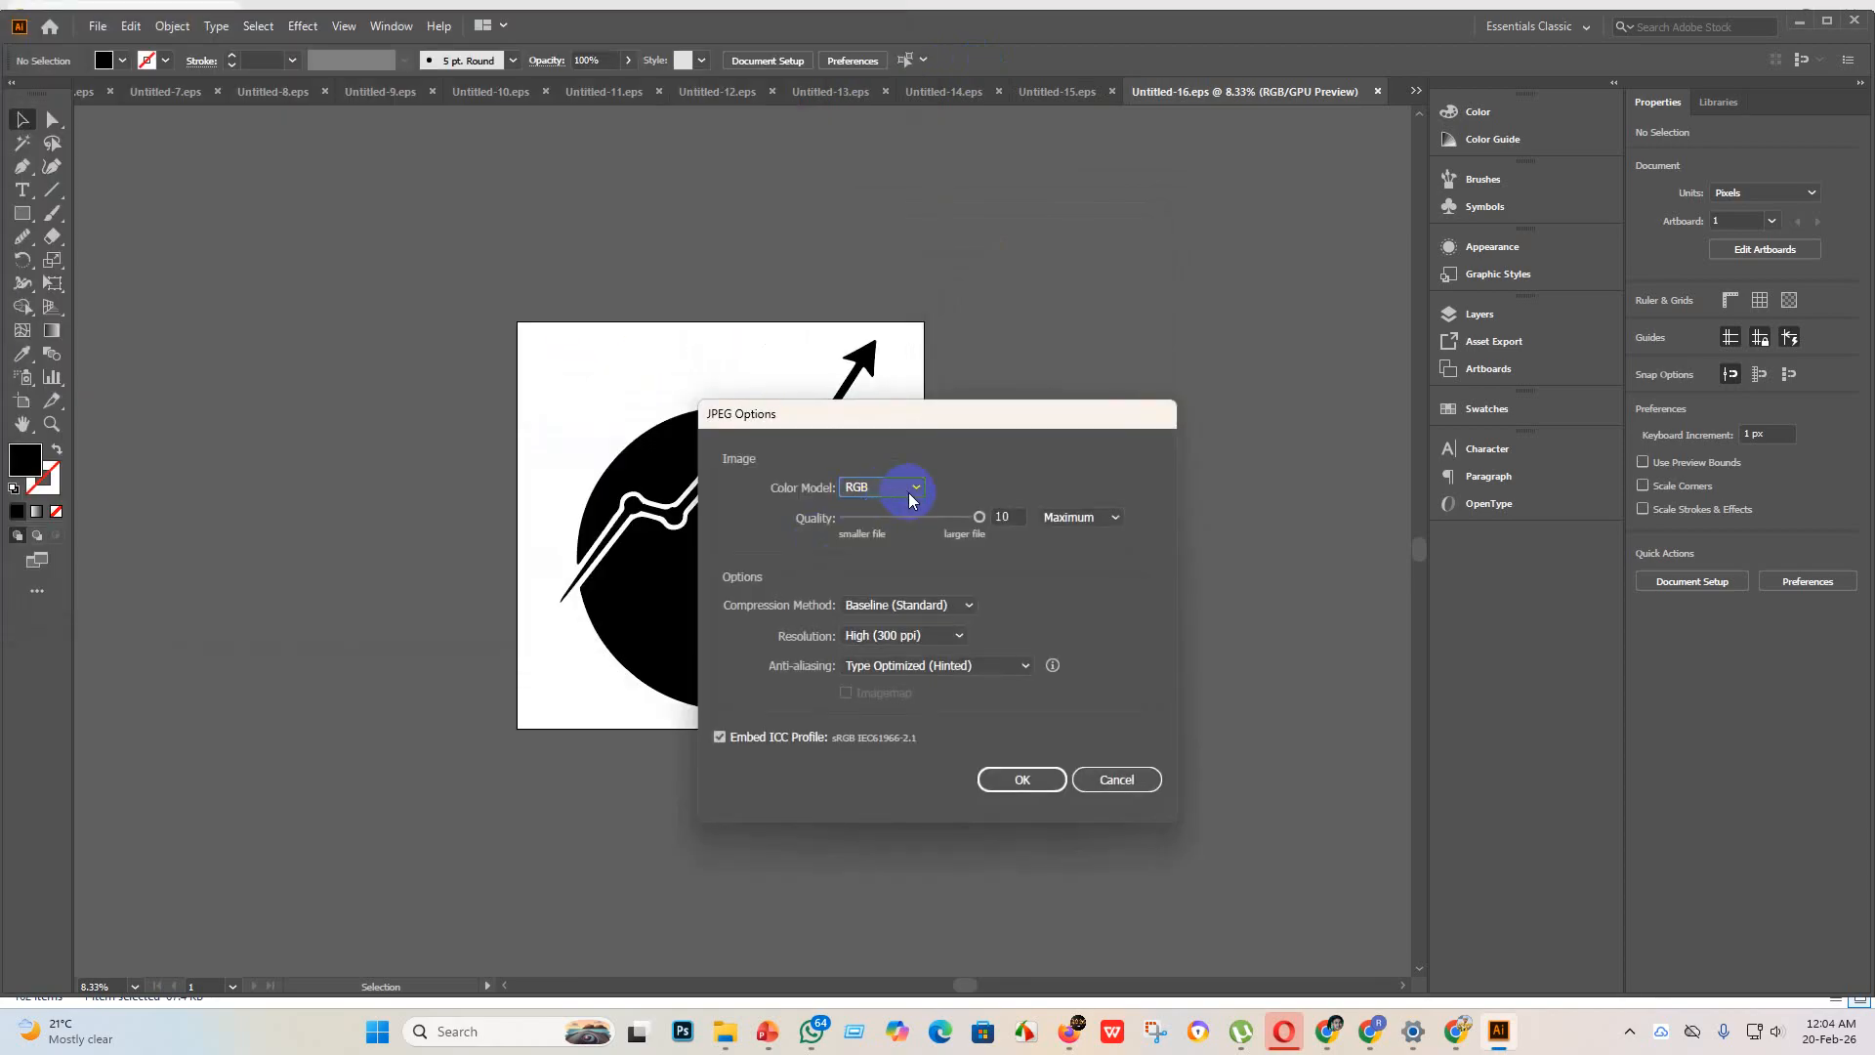
click(1024, 780)
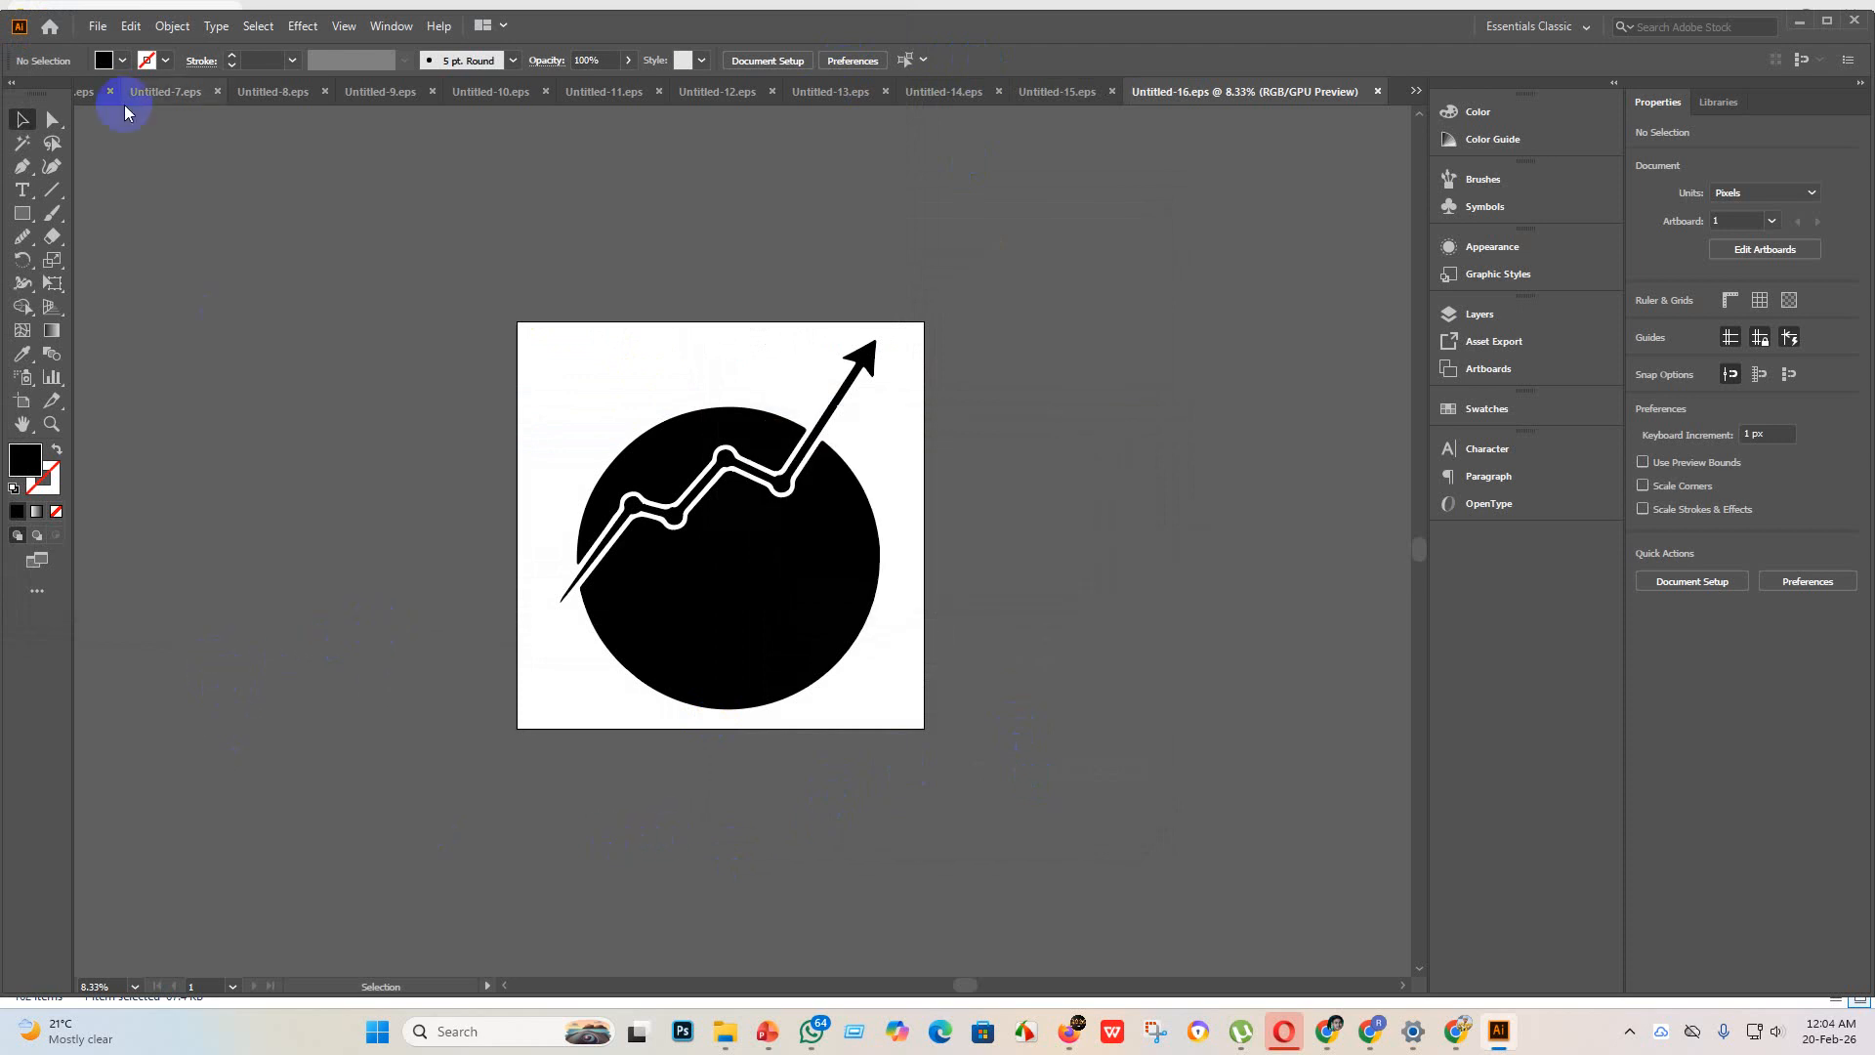
Step: Create a new 4000 x 4000 px document
click(97, 25)
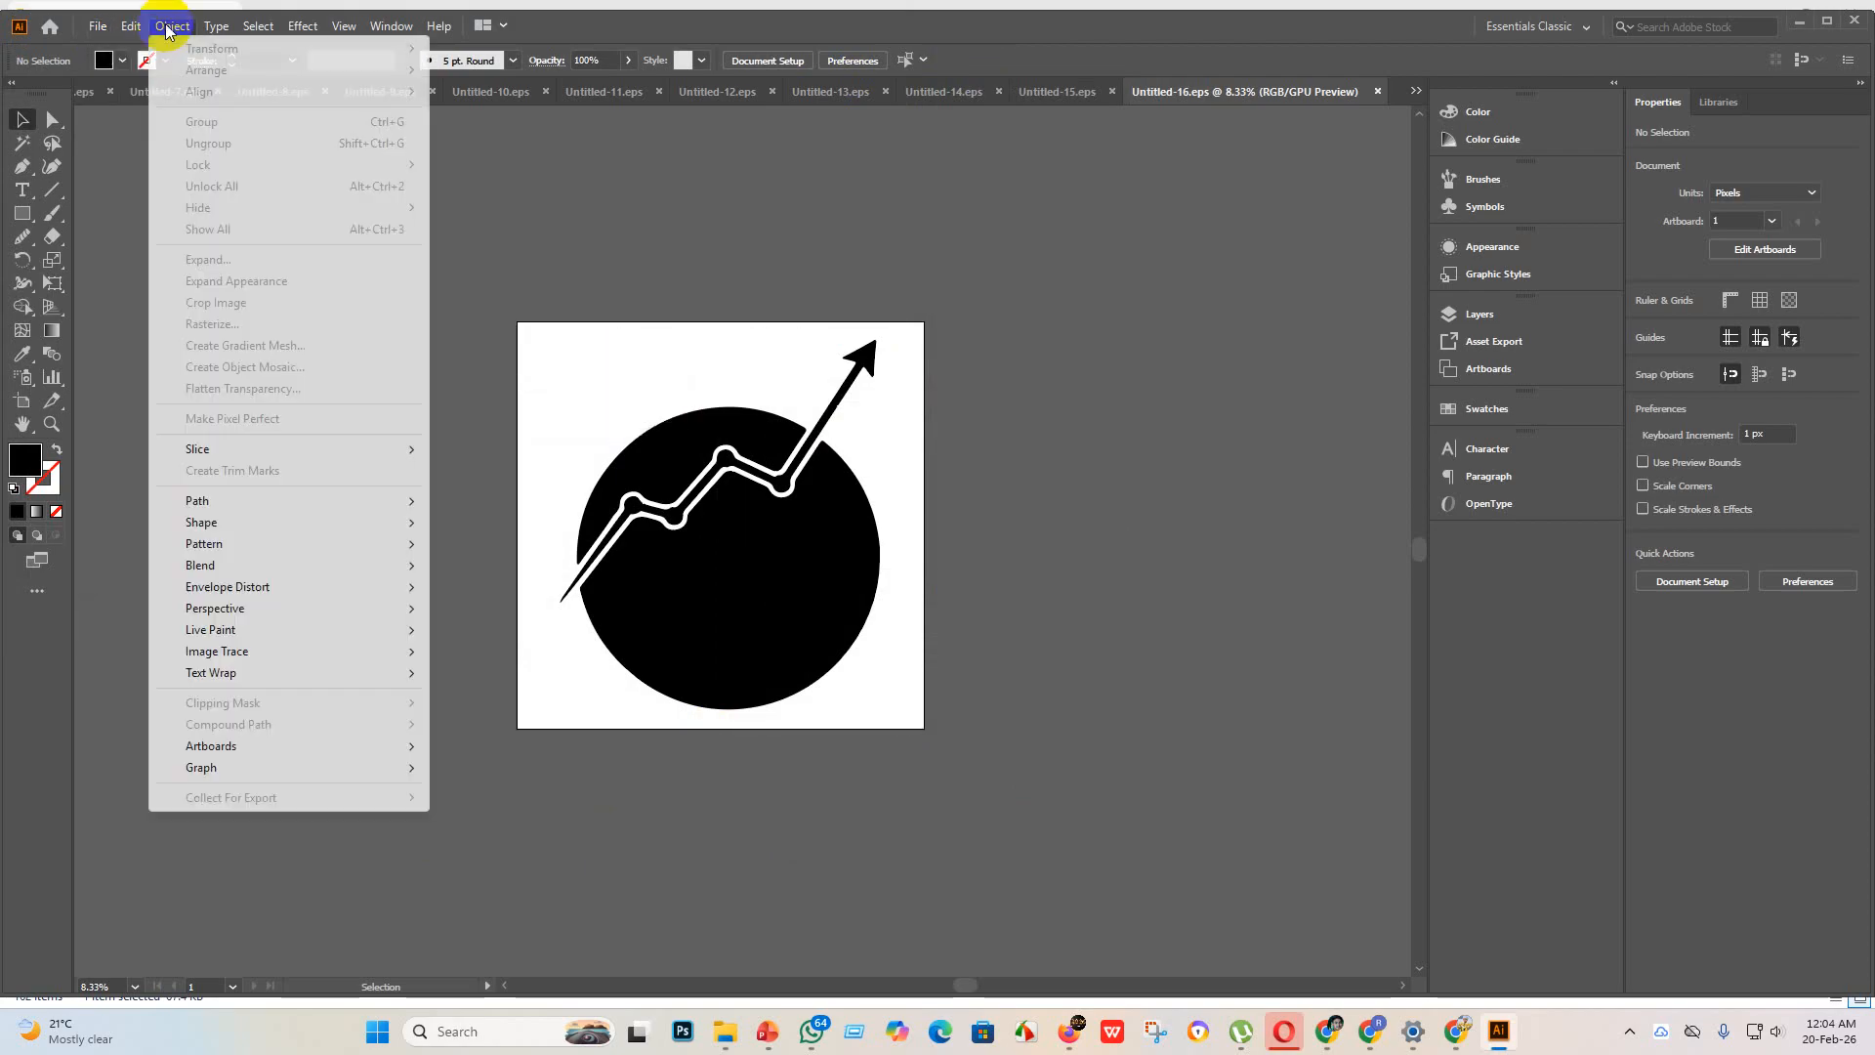
click(97, 25)
key(ctrl+n)
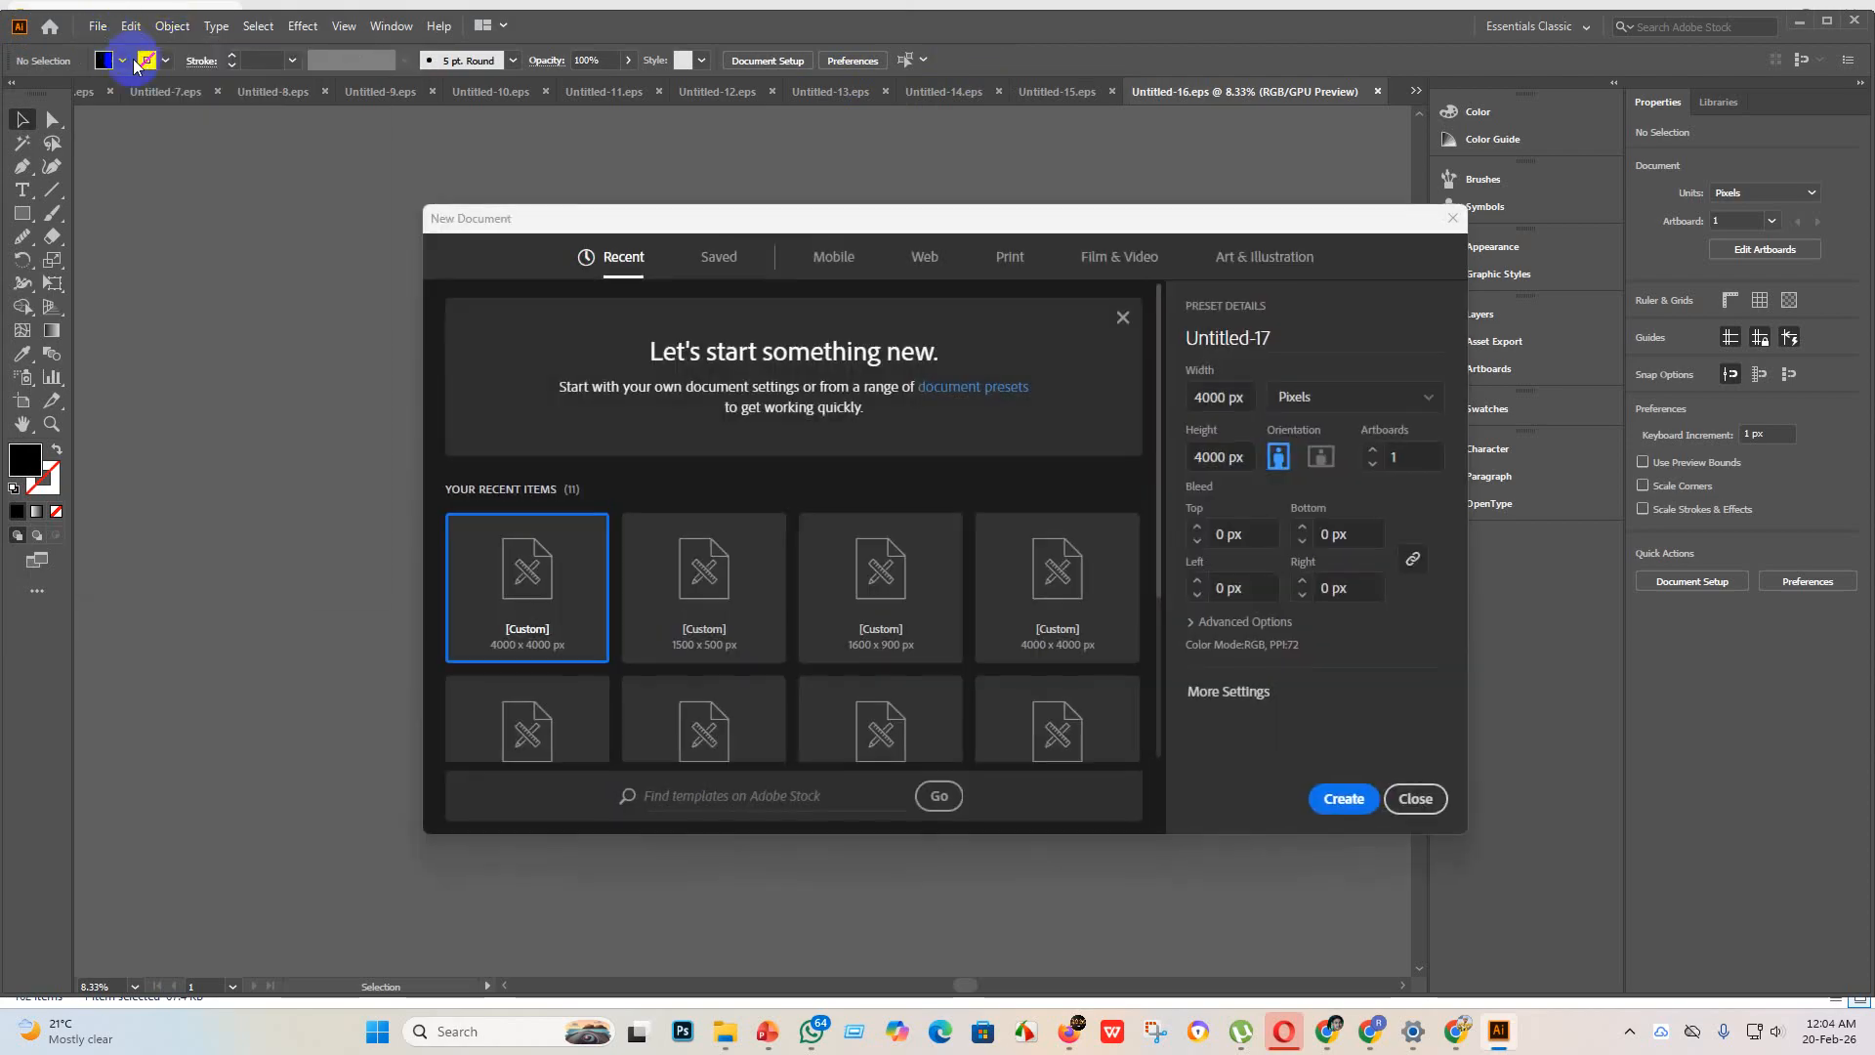
click(1342, 801)
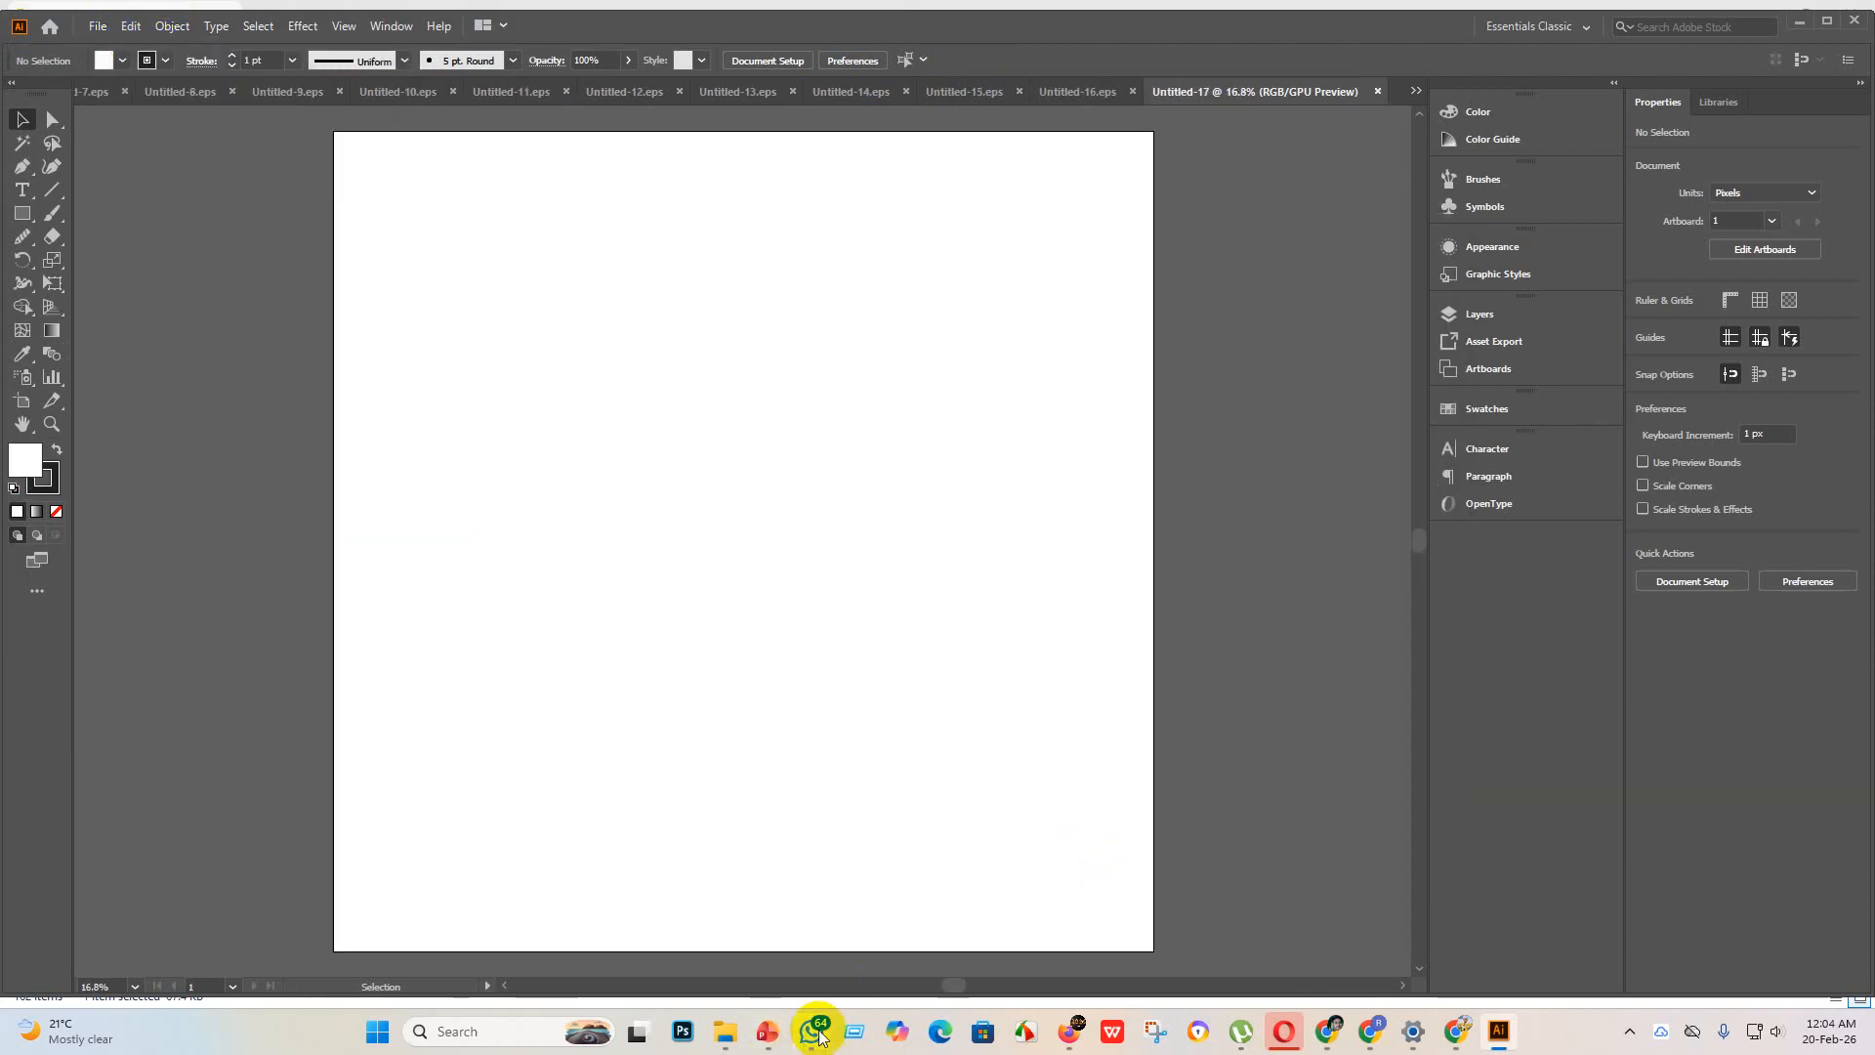
Step: In File Explorer, take the finished globe image out of "new design" and place the open book image in the new Illustrator document
click(727, 1027)
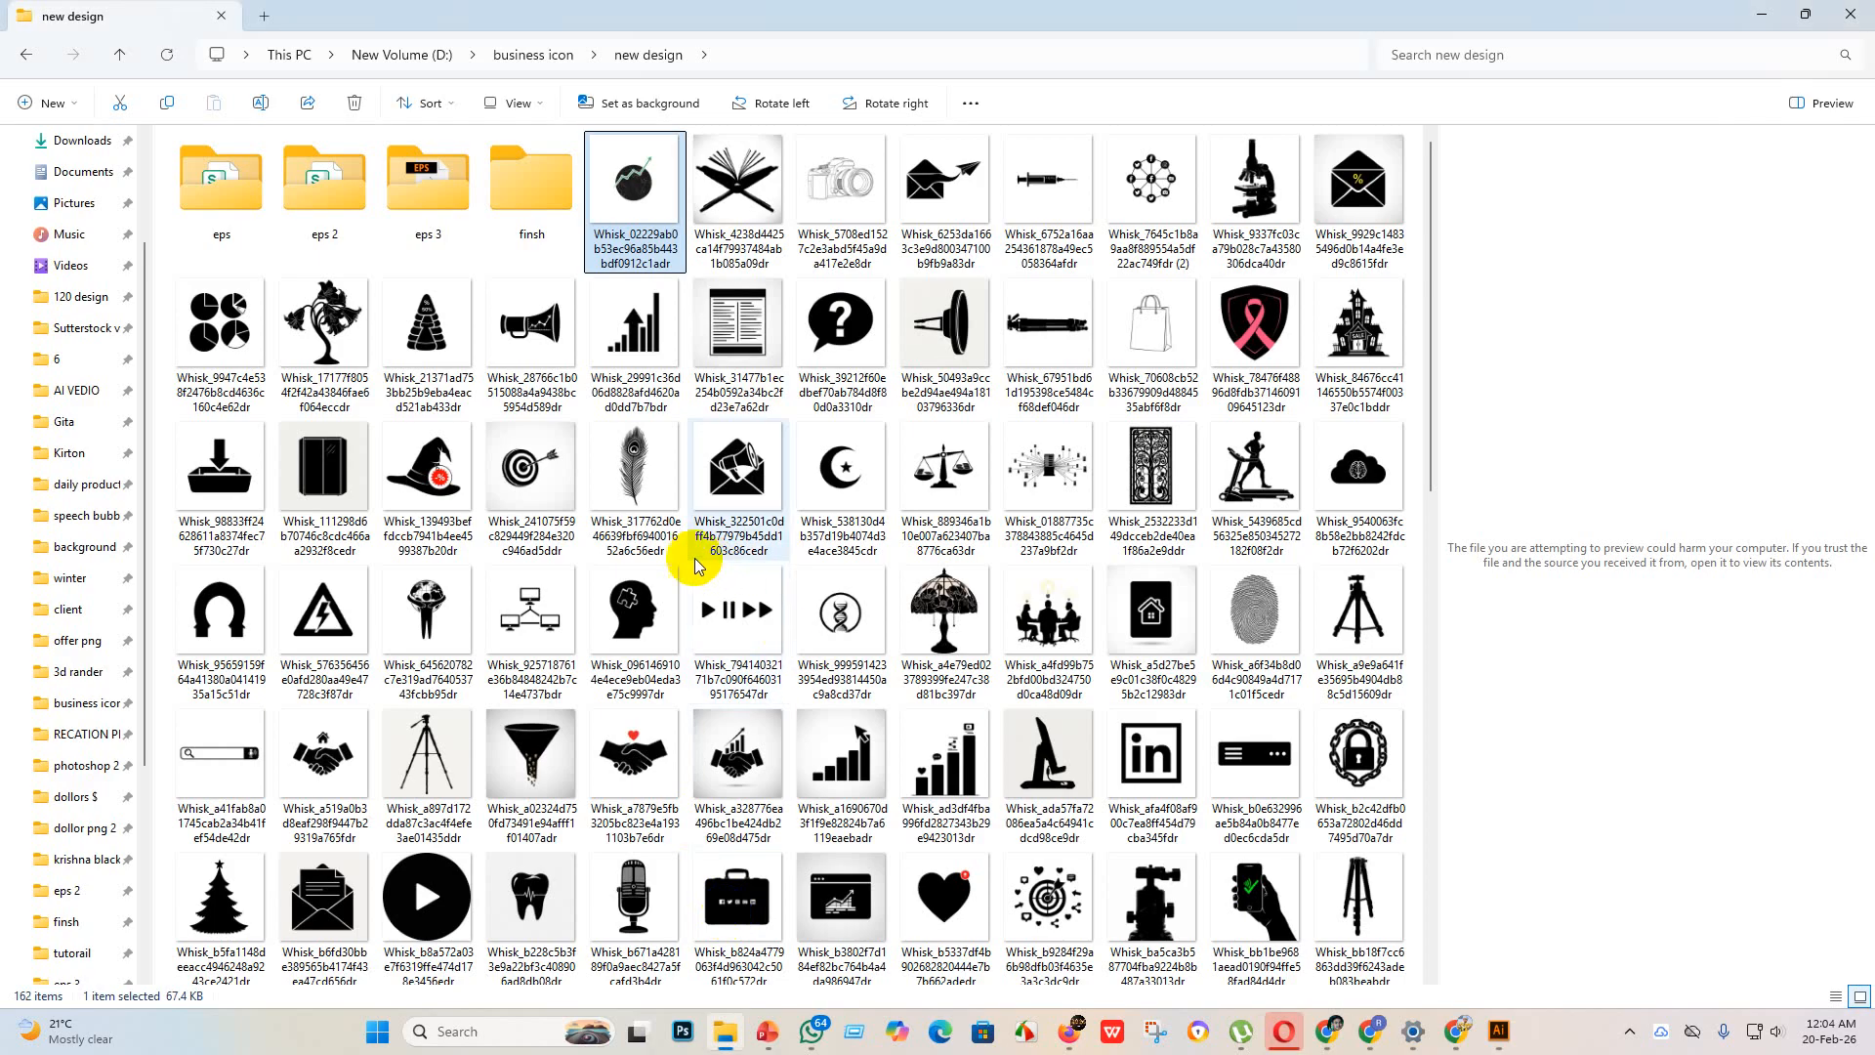
drag(628, 232, 659, 503)
drag(770, 608, 1536, 1017)
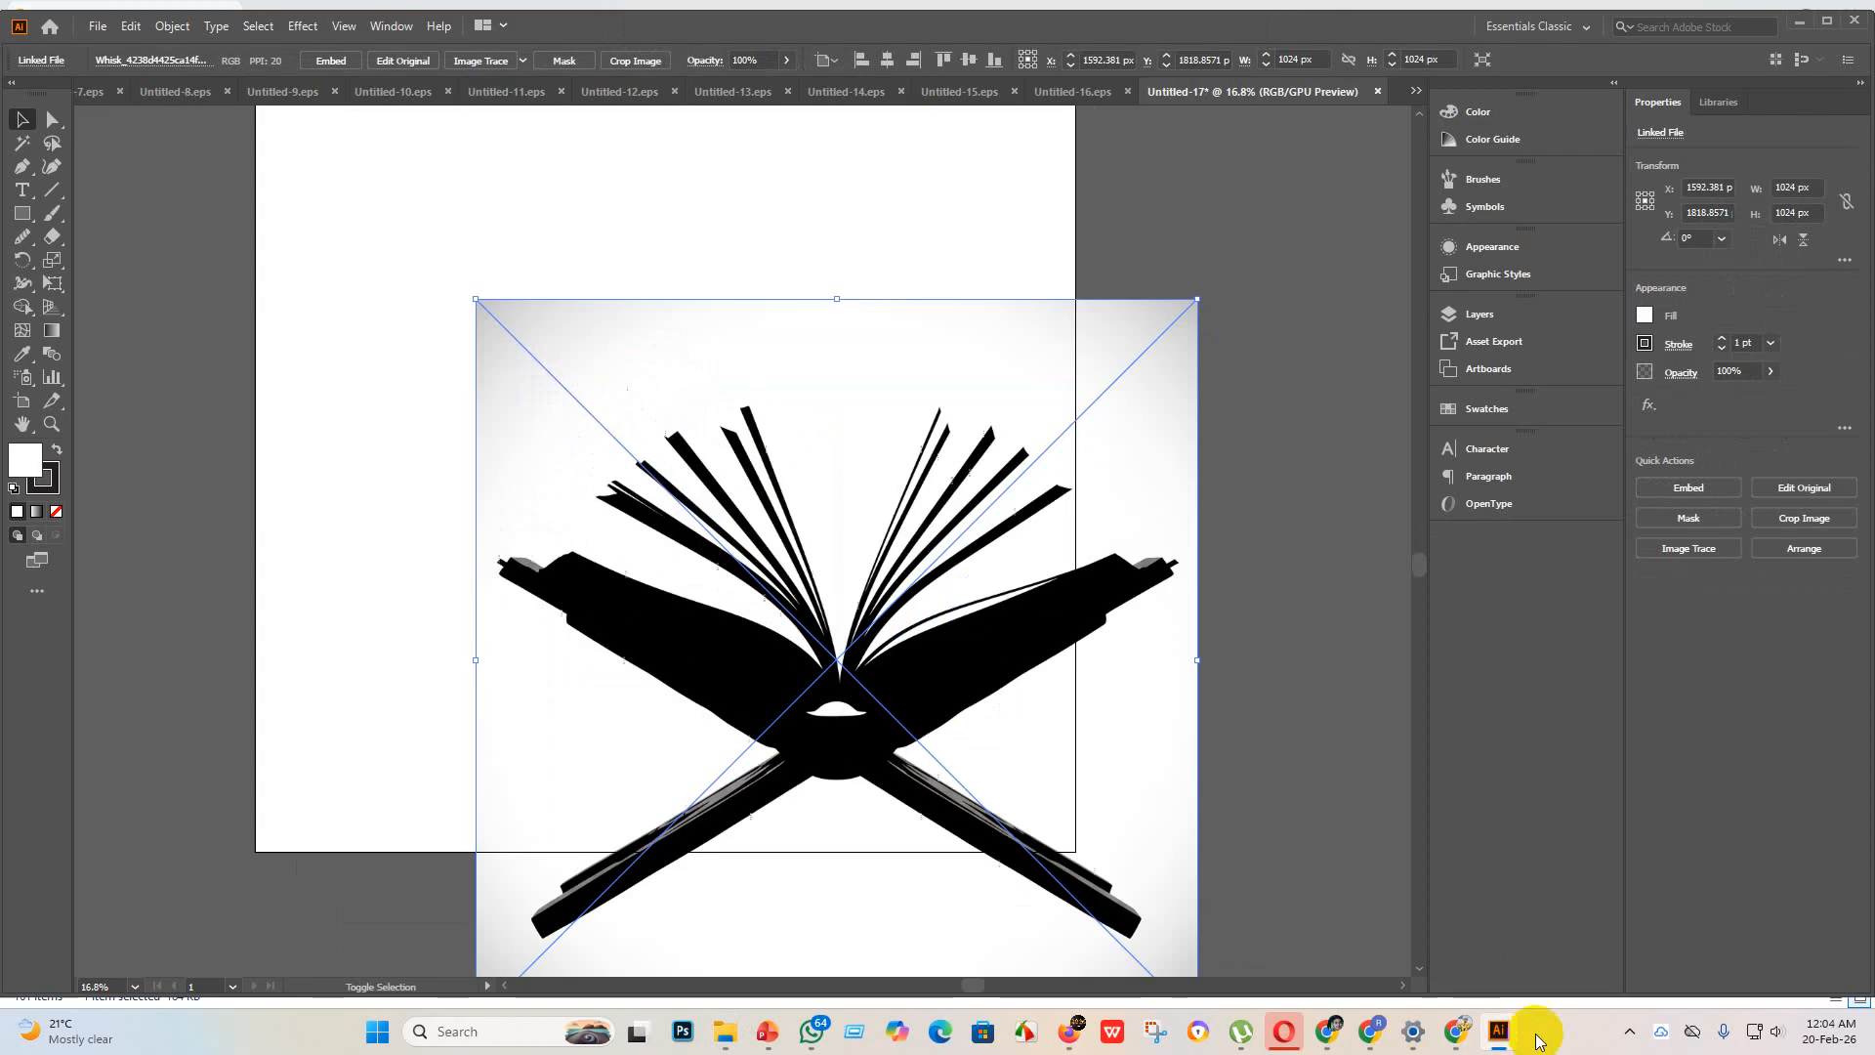
Step: Embed the open book image and trace it with the Sketched Art preset
click(332, 61)
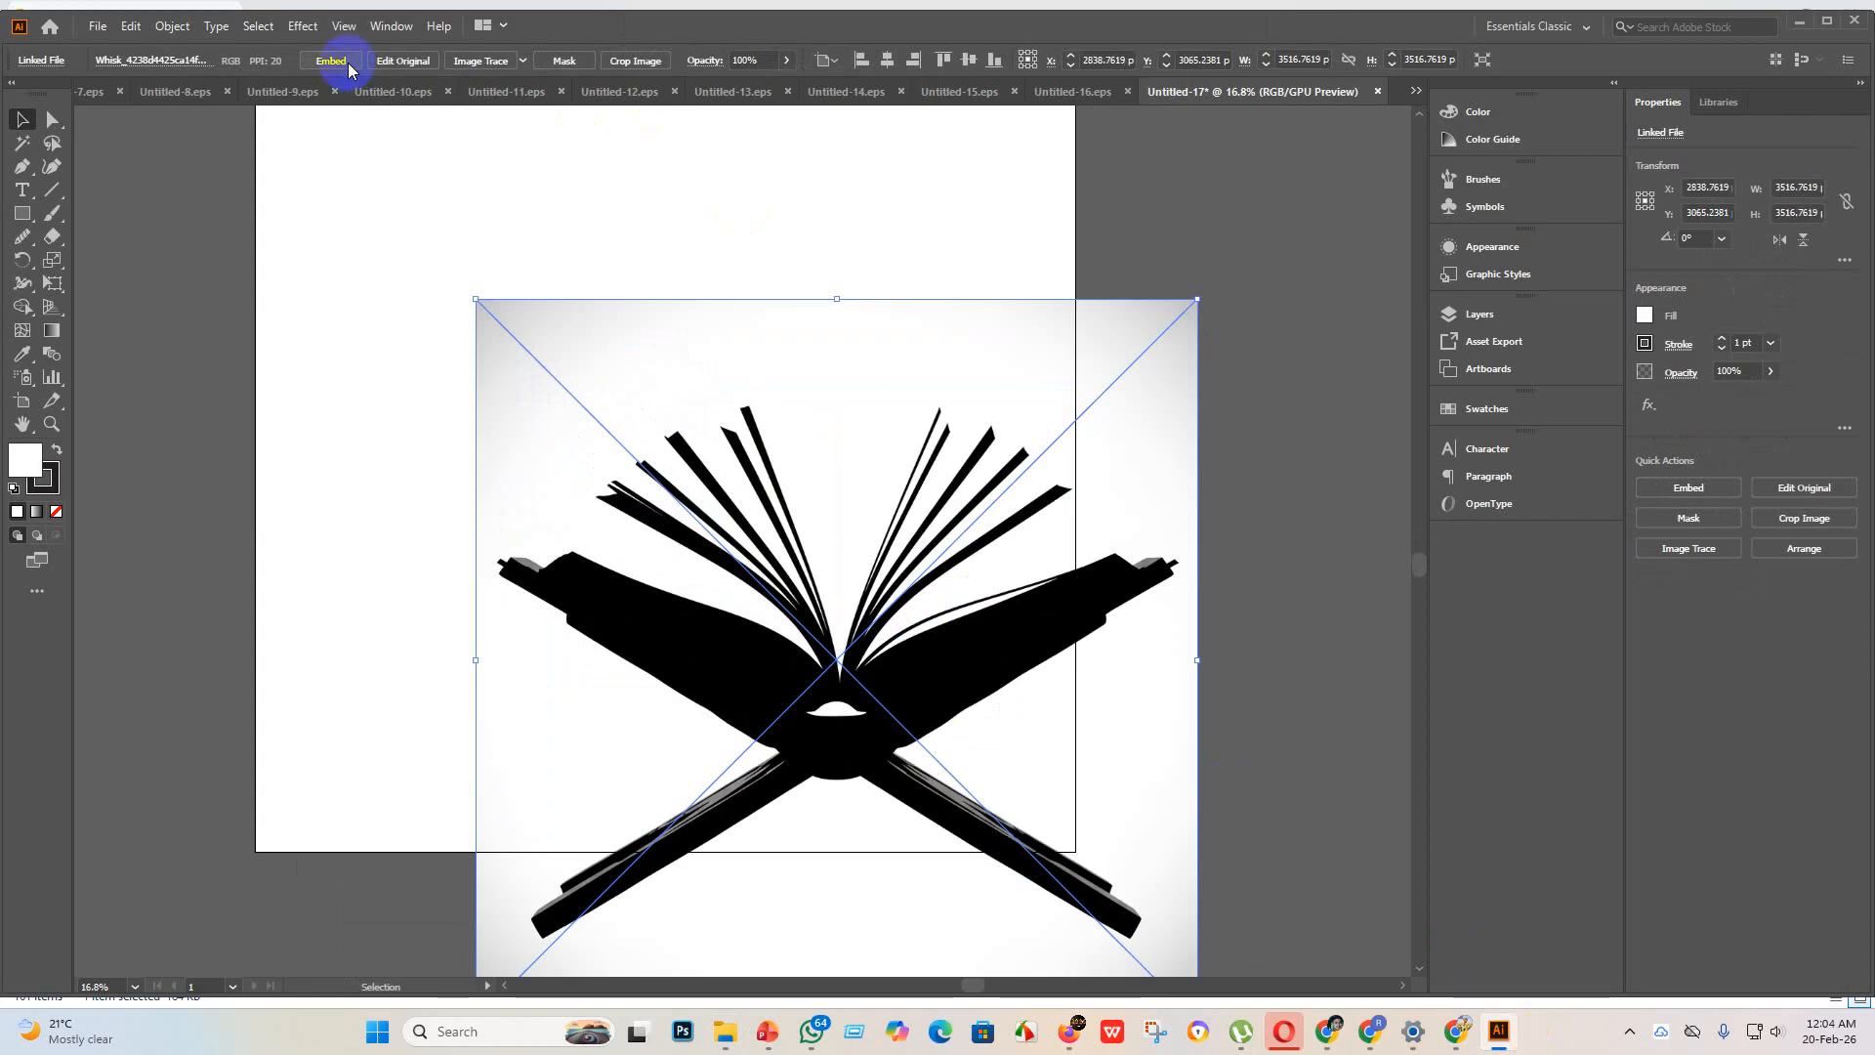
click(524, 59)
click(571, 291)
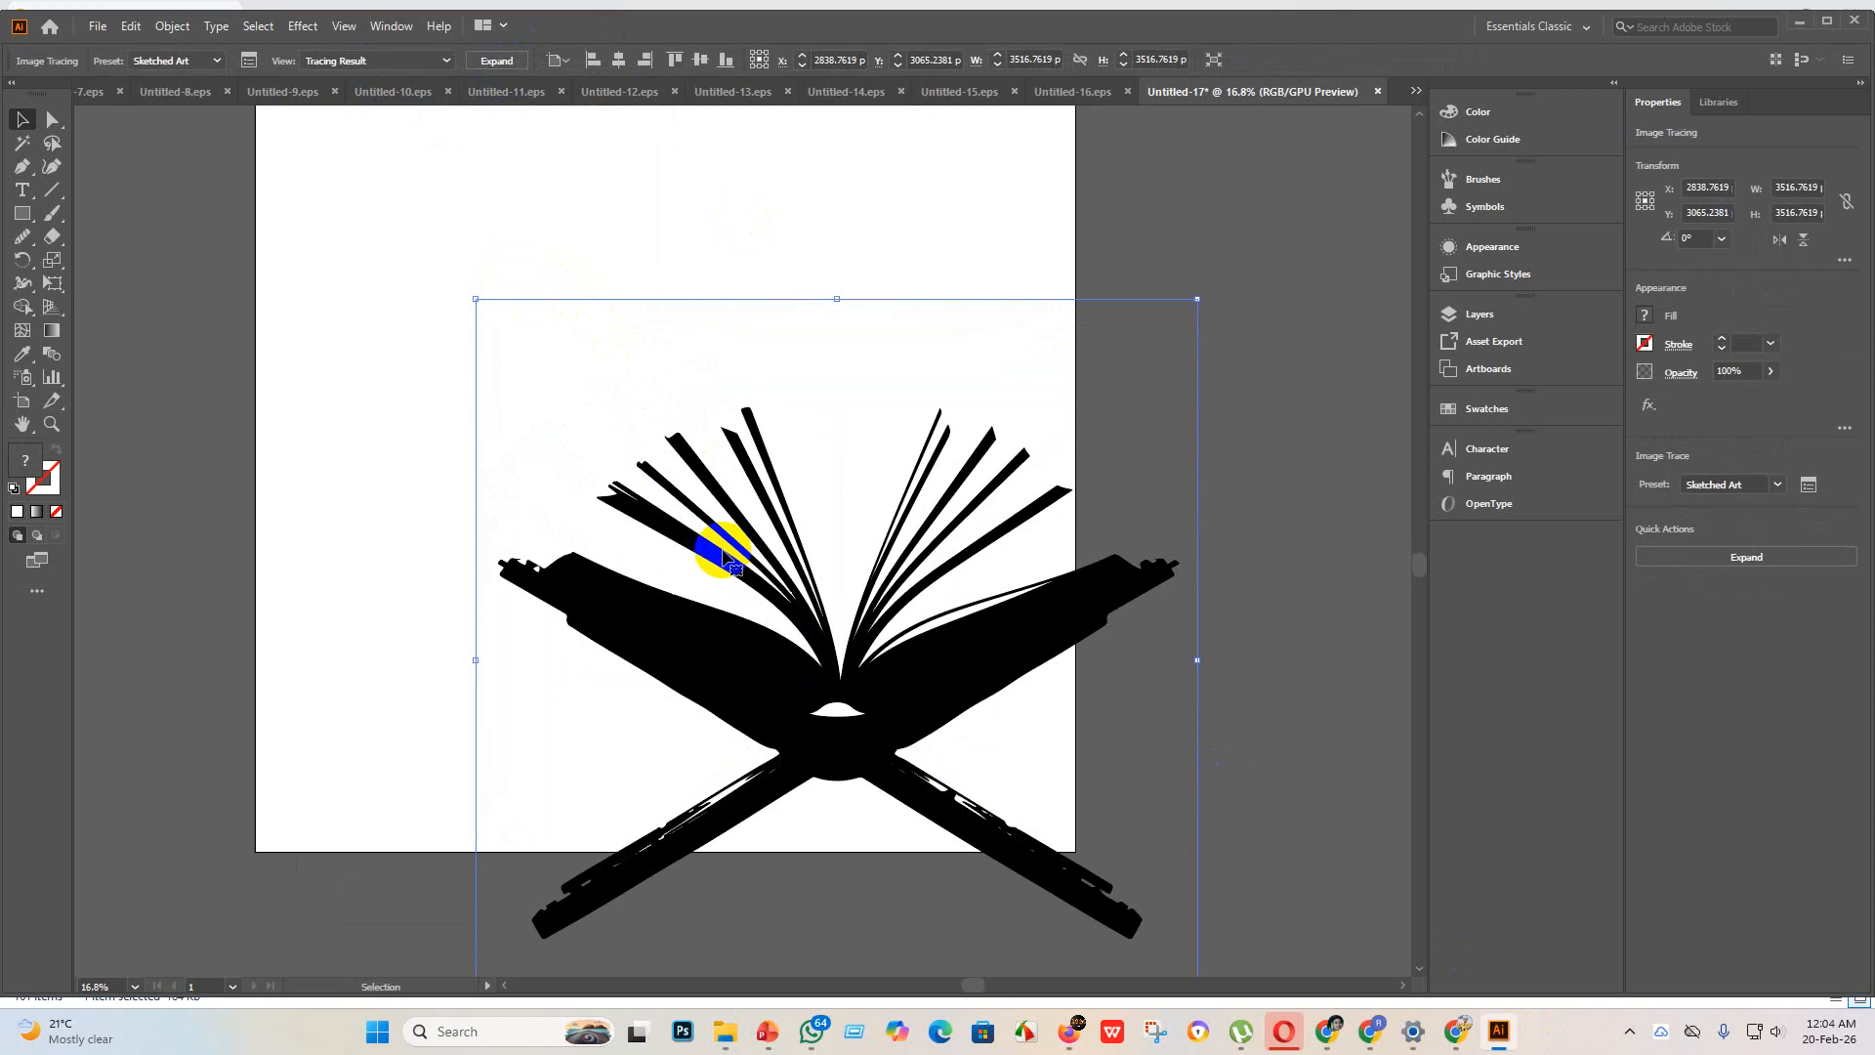
Step: Expand the book tracing, move the book group onto the artboard and enlarge it to about 3705 x 2890 px
scroll(659, 883, up, 4)
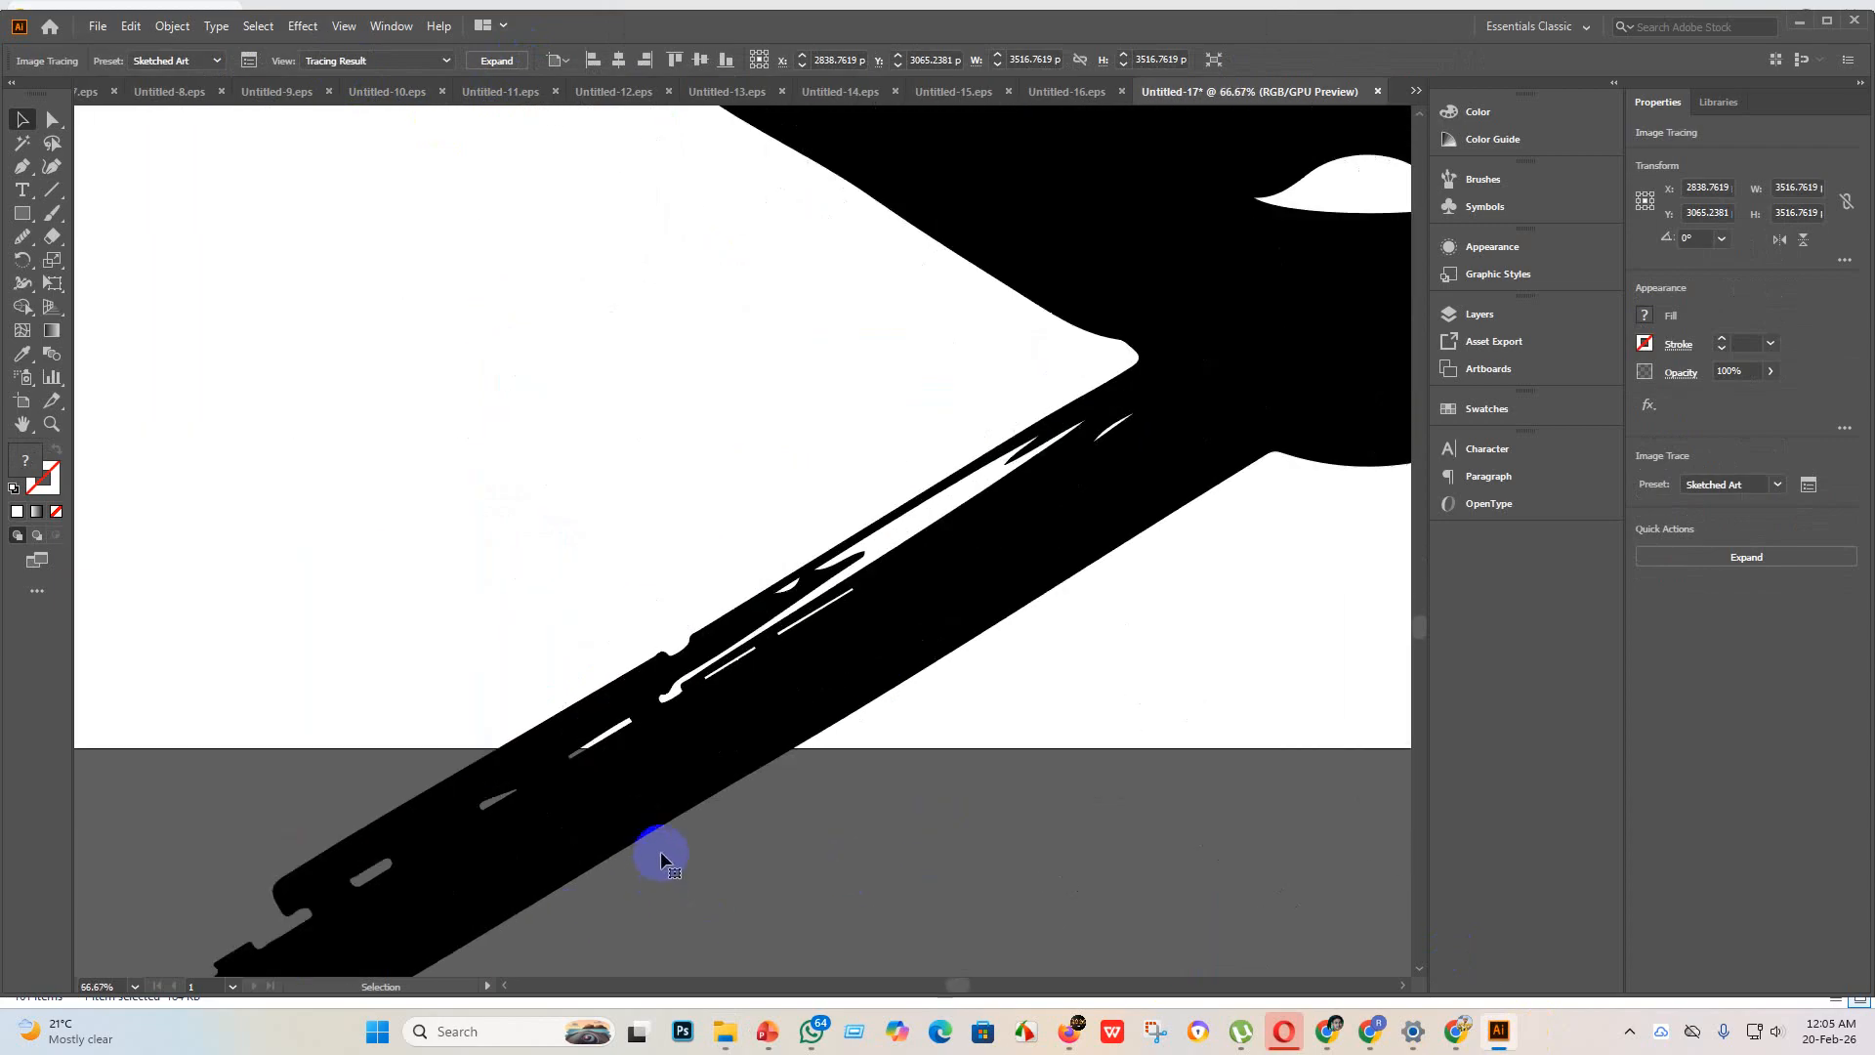
scroll(590, 787, down, 5)
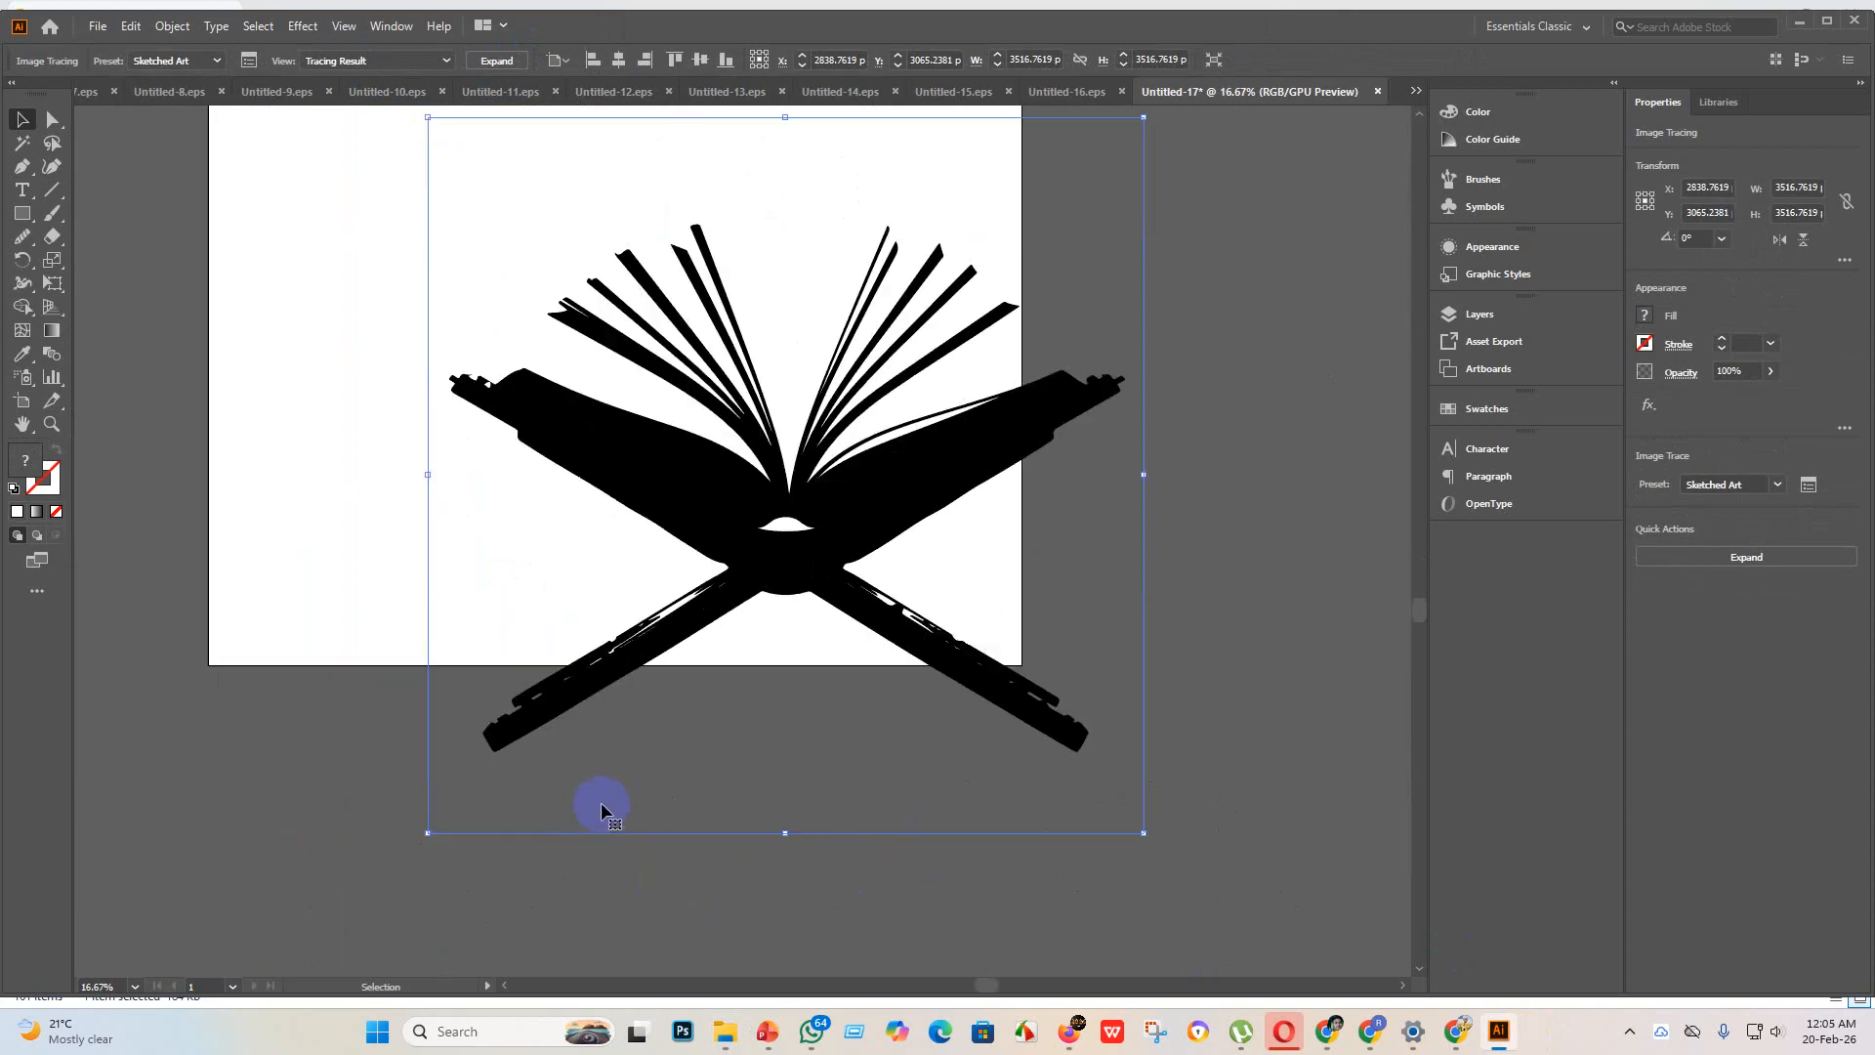
scroll(602, 800, up, 6)
scroll(603, 675, down, 4)
scroll(544, 385, up, 3)
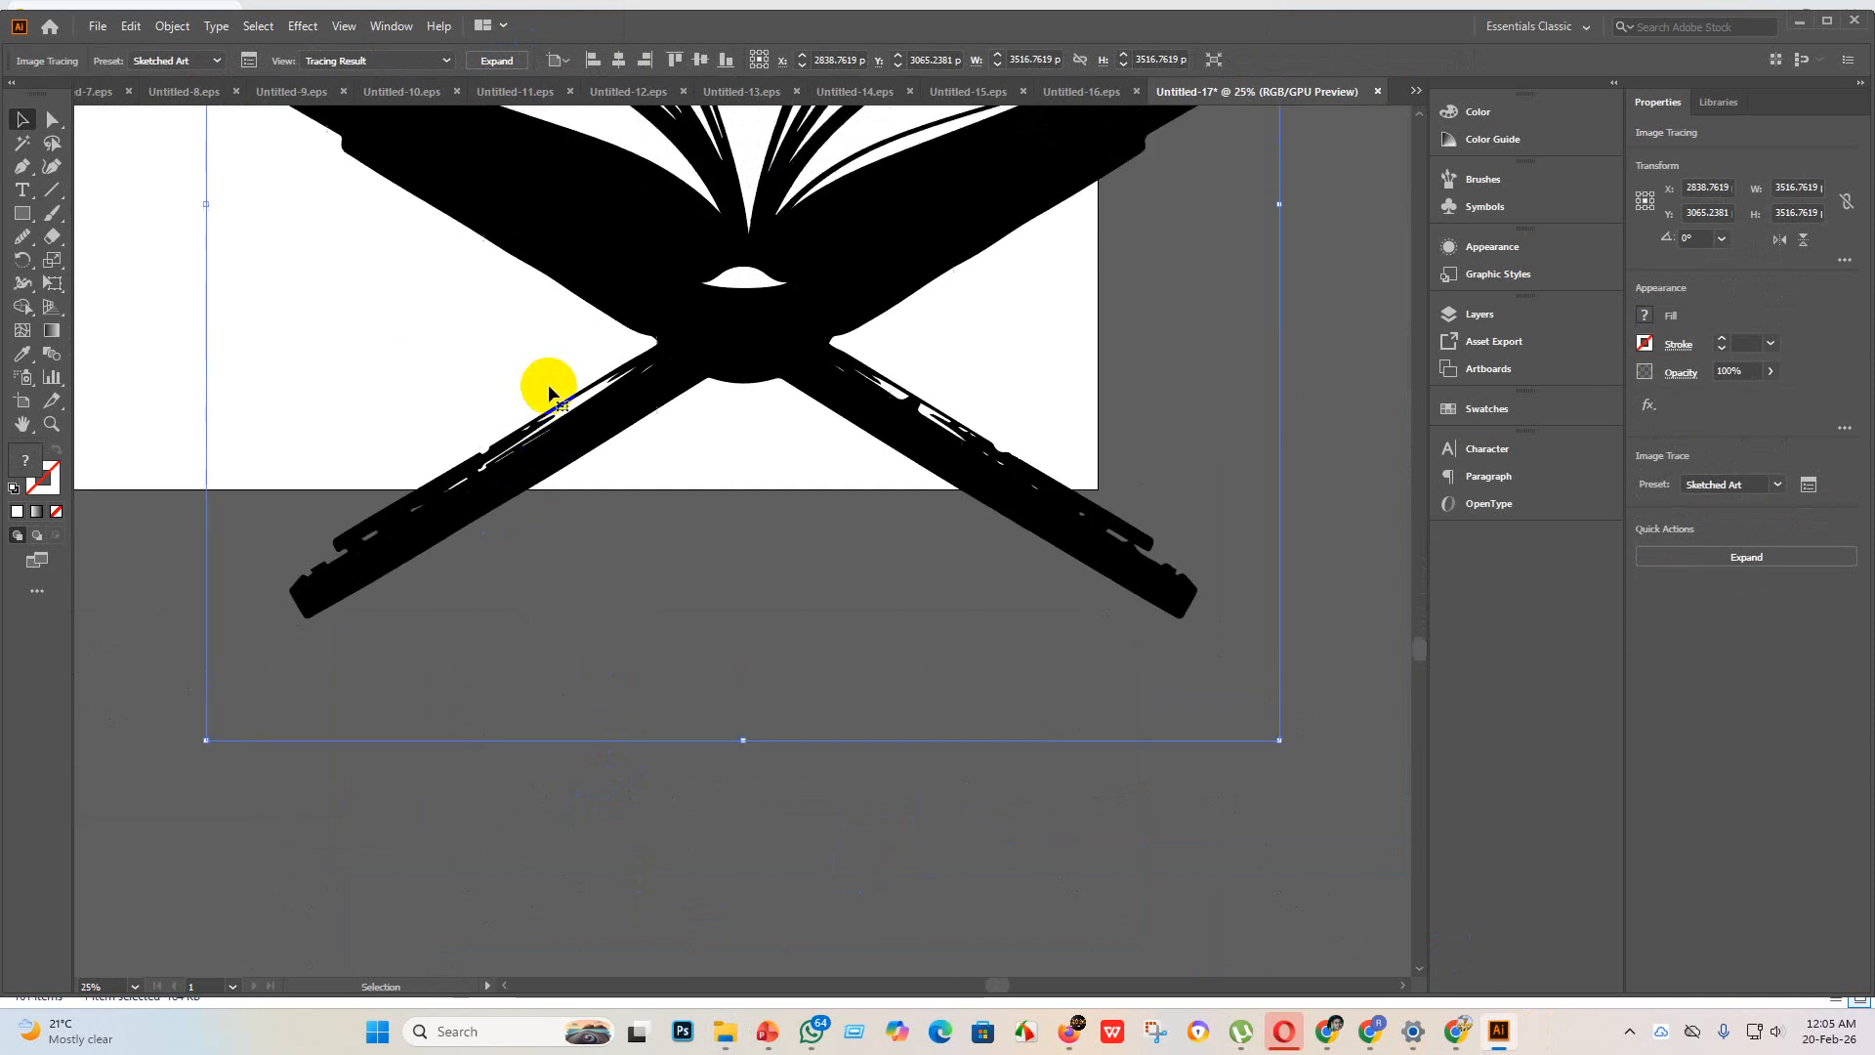
scroll(608, 403, down, 6)
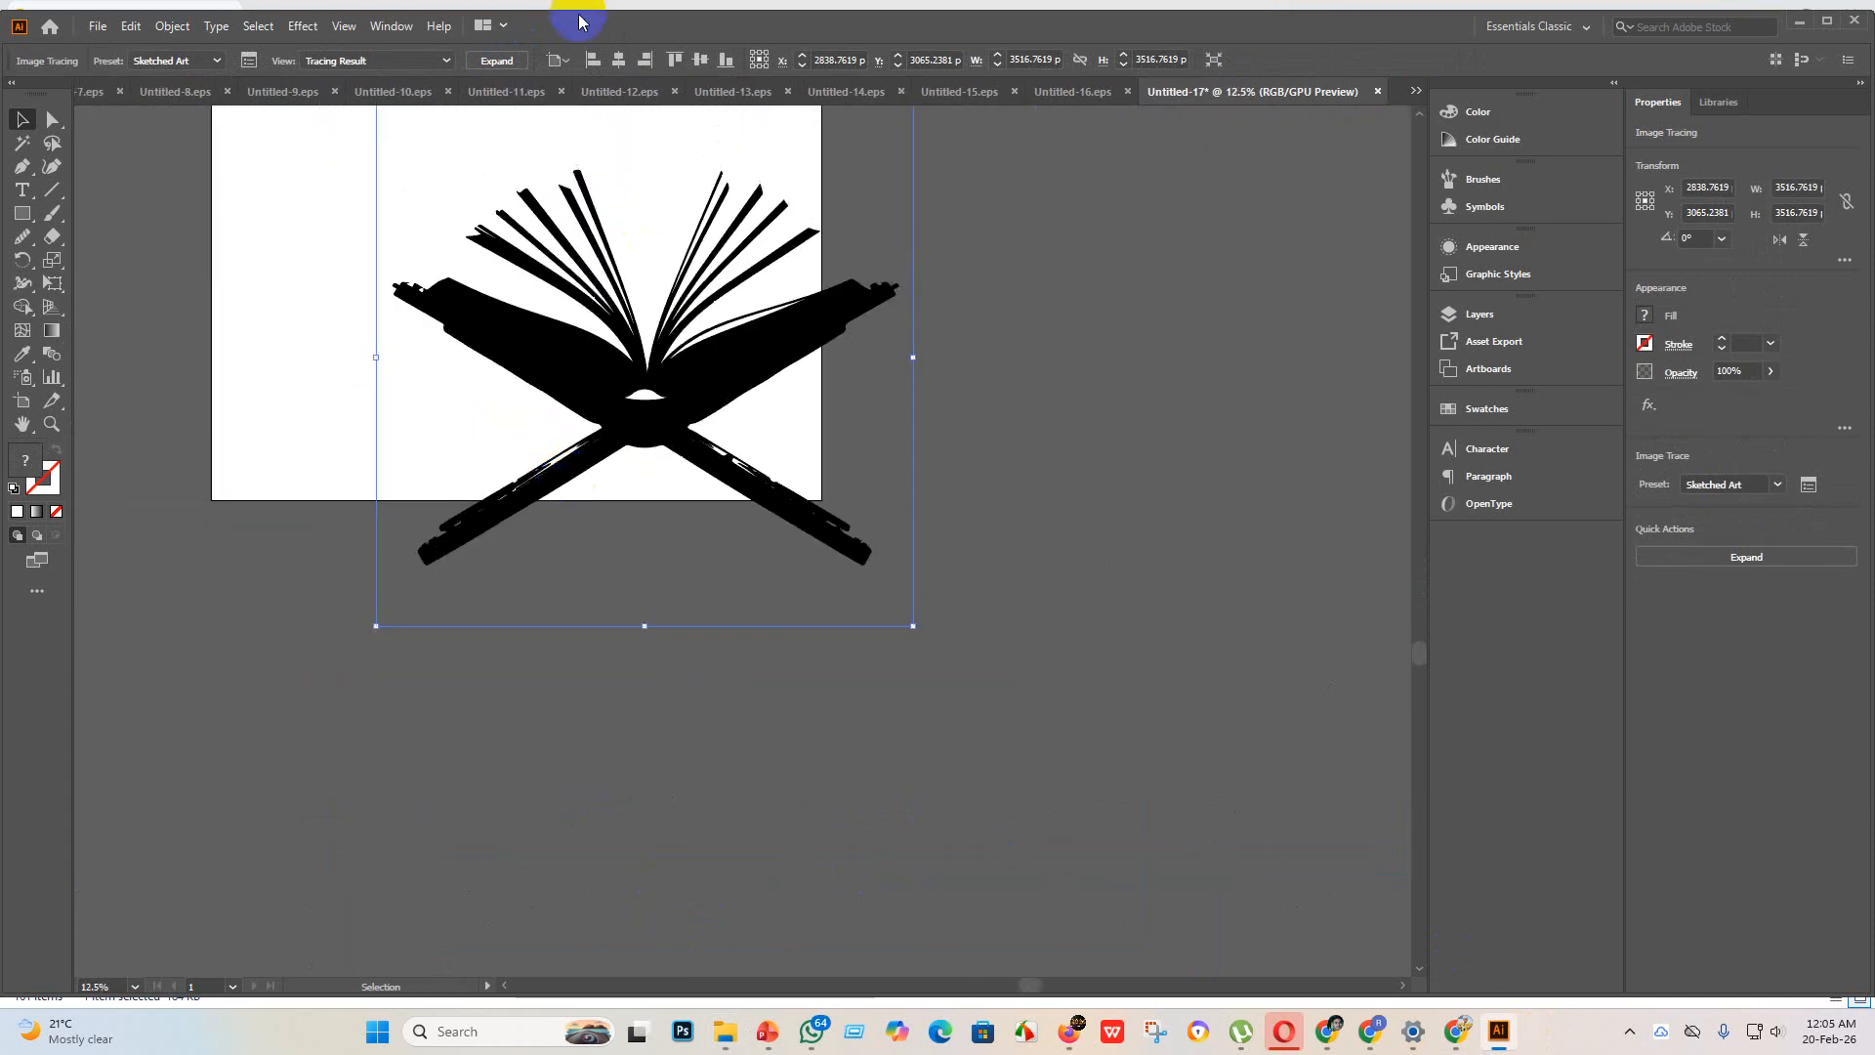
click(497, 61)
drag(619, 511, 486, 377)
scroll(544, 473, up, 2)
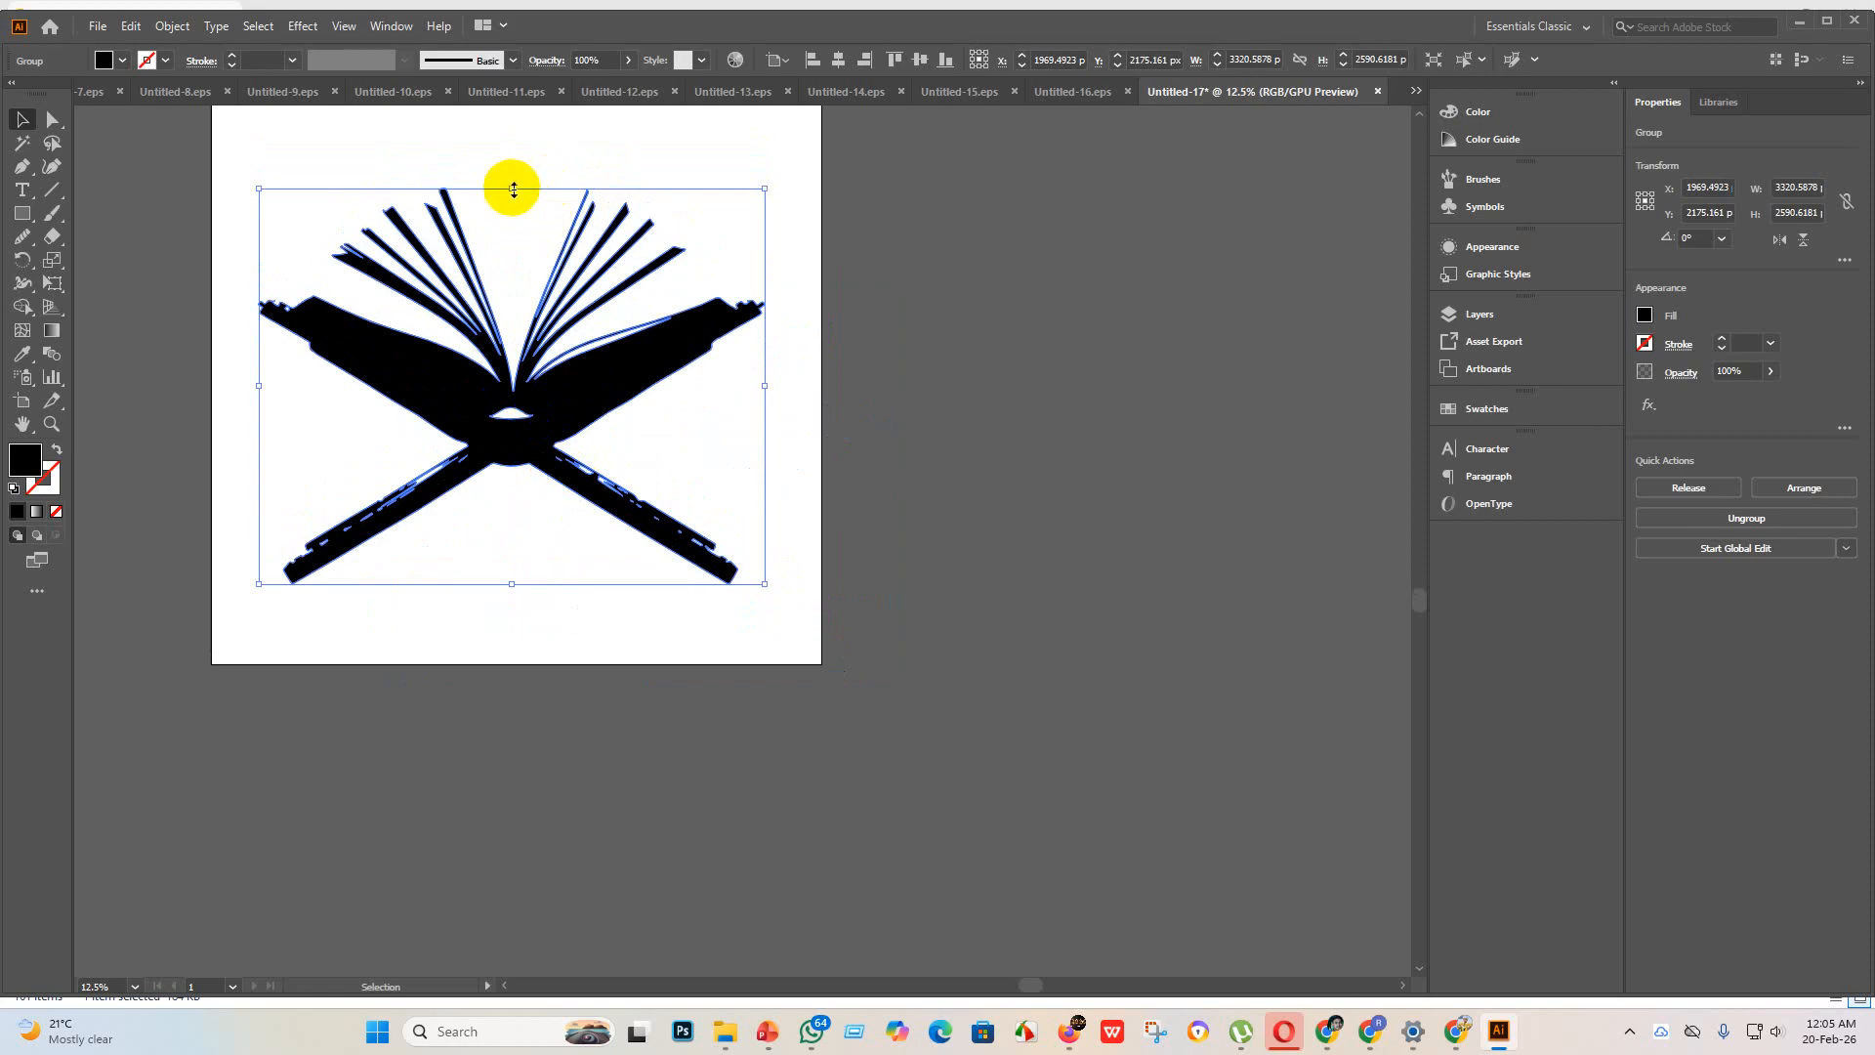
drag(513, 188, 519, 140)
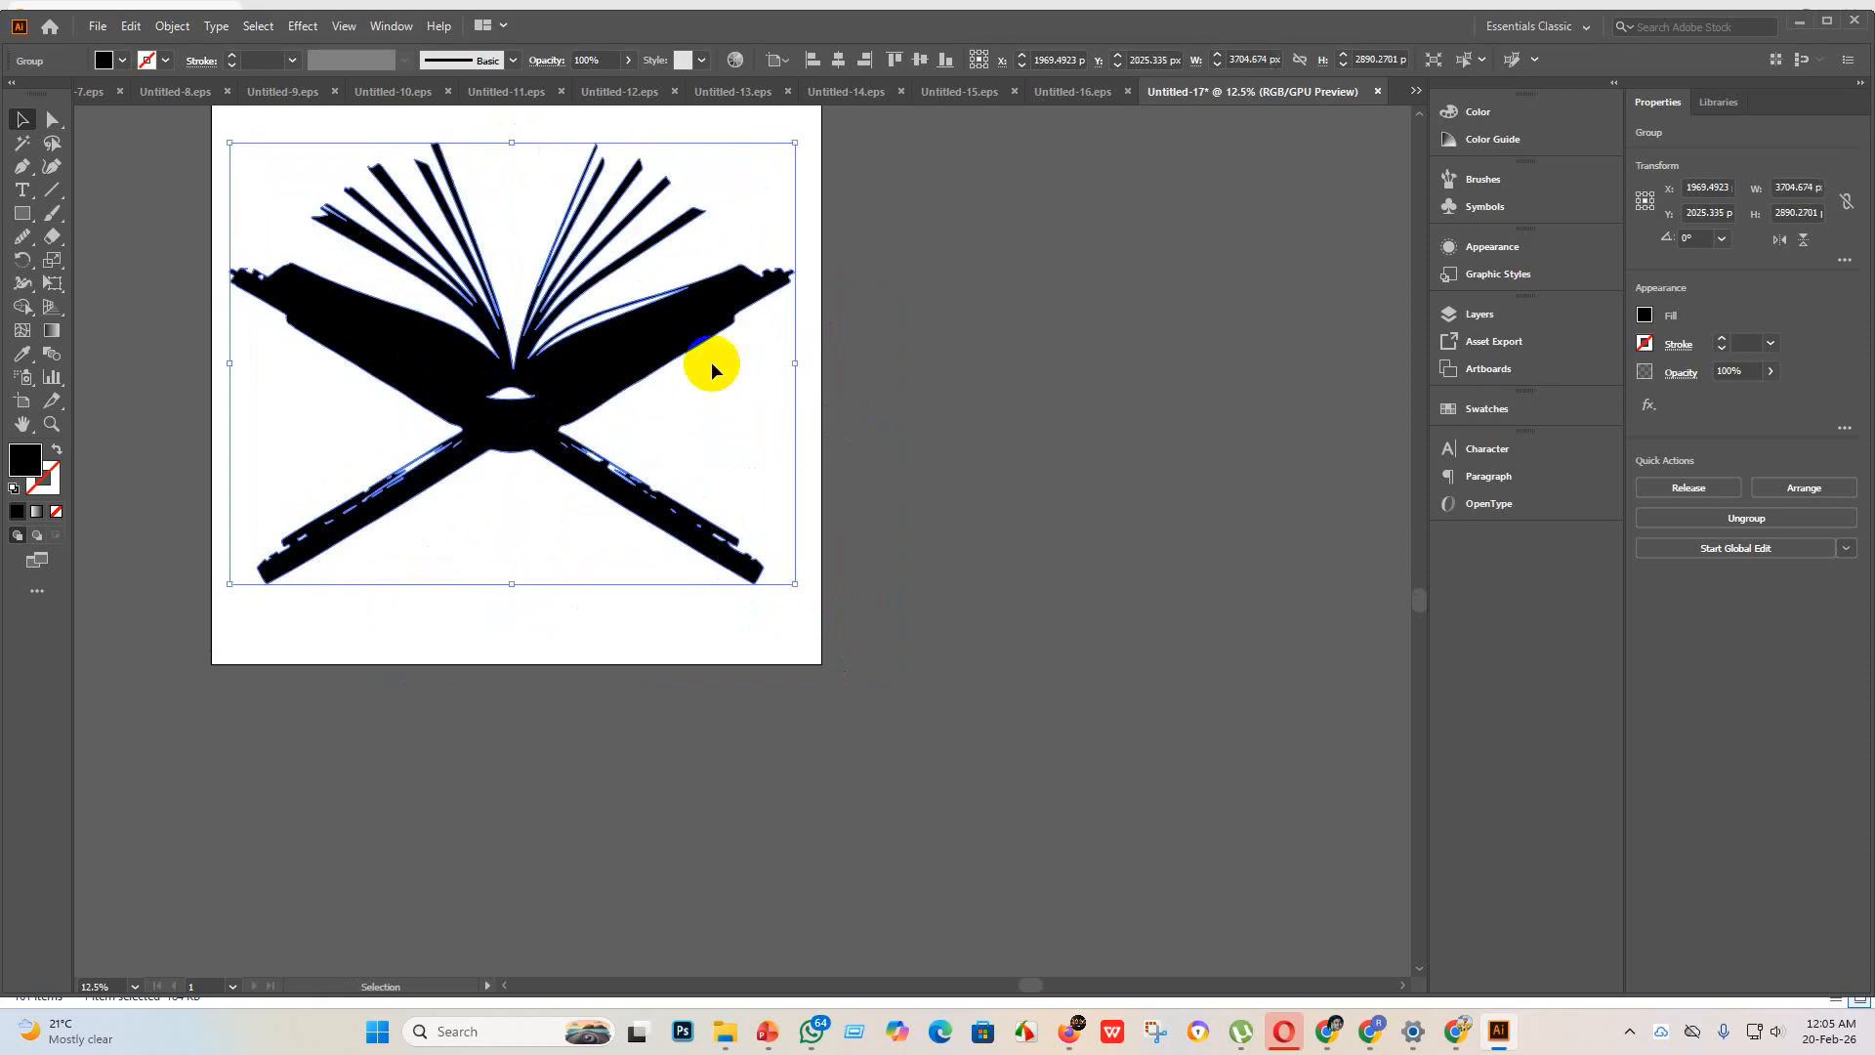
click(711, 361)
drag(188, 361, 186, 360)
Step: Merge the white gaps in the book stand's legs and center into the black shape with the Shape Builder tool
click(22, 306)
mouse_move(260, 453)
mouse_down()
mouse_move(502, 532)
mouse_move(488, 522)
mouse_up()
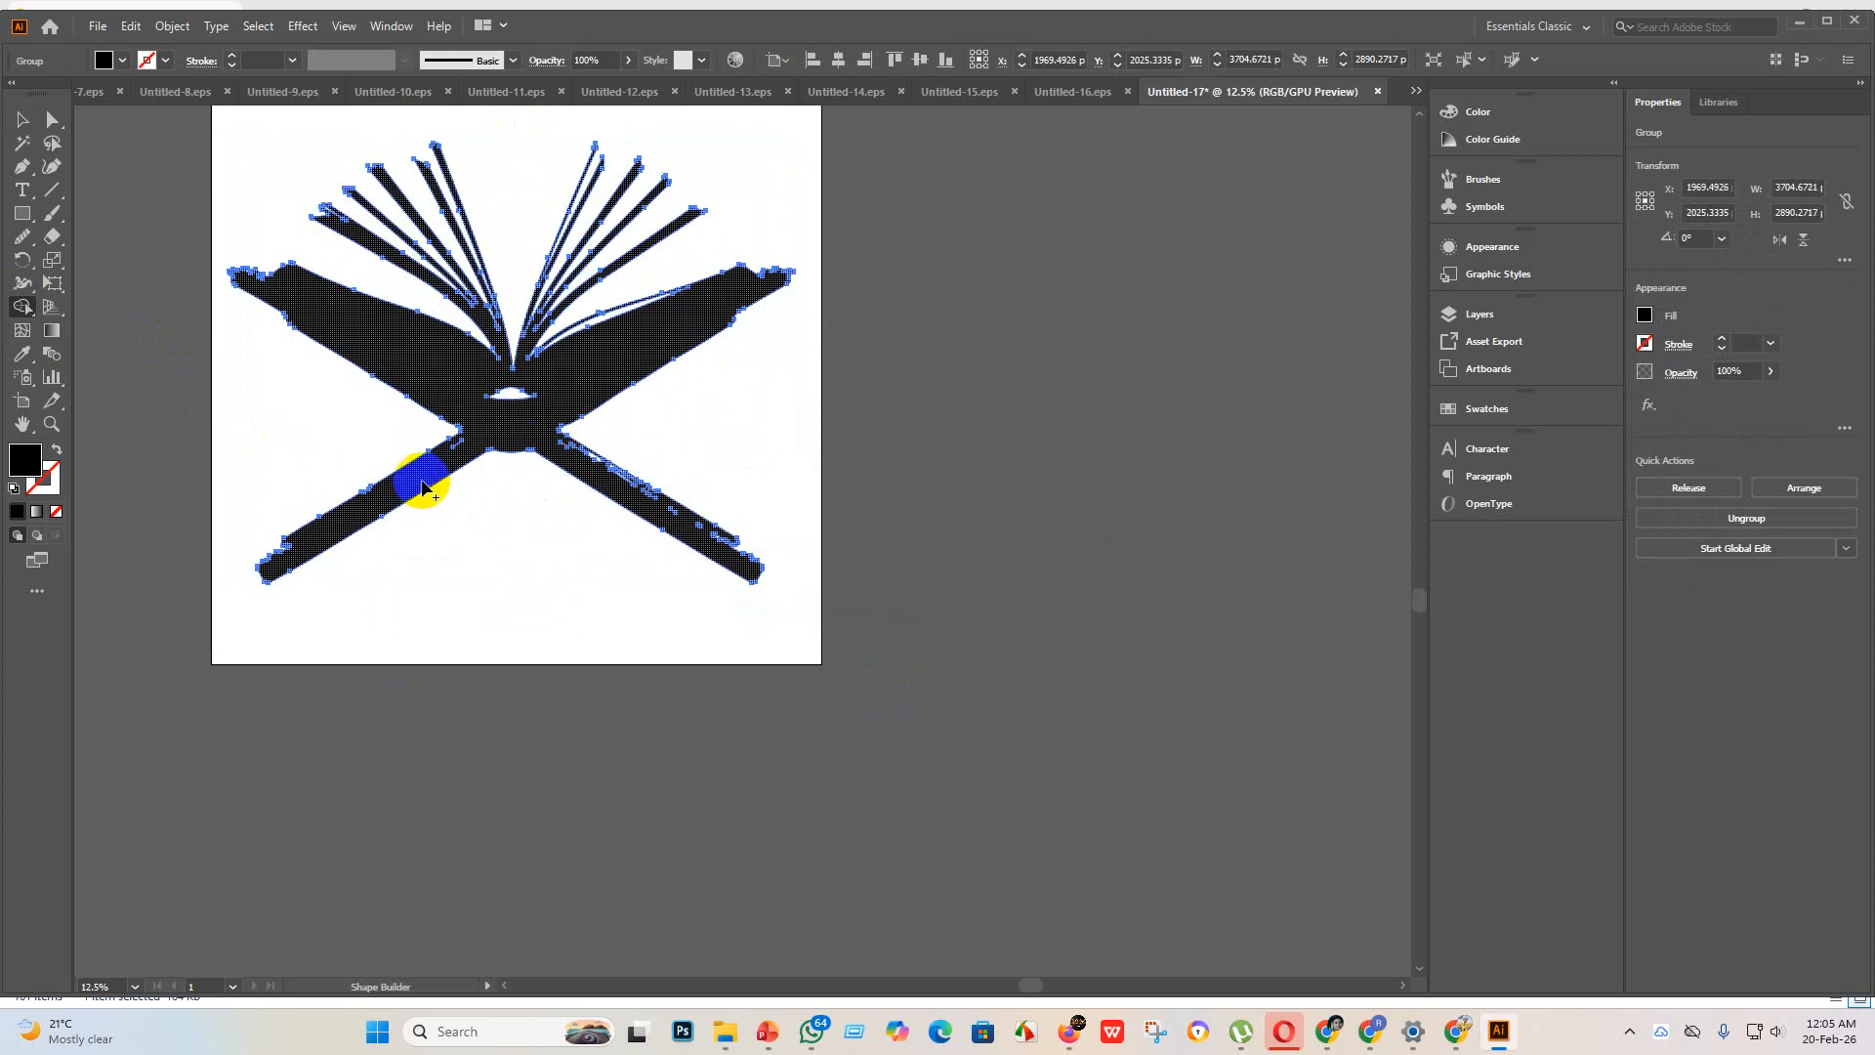
drag(686, 436, 522, 499)
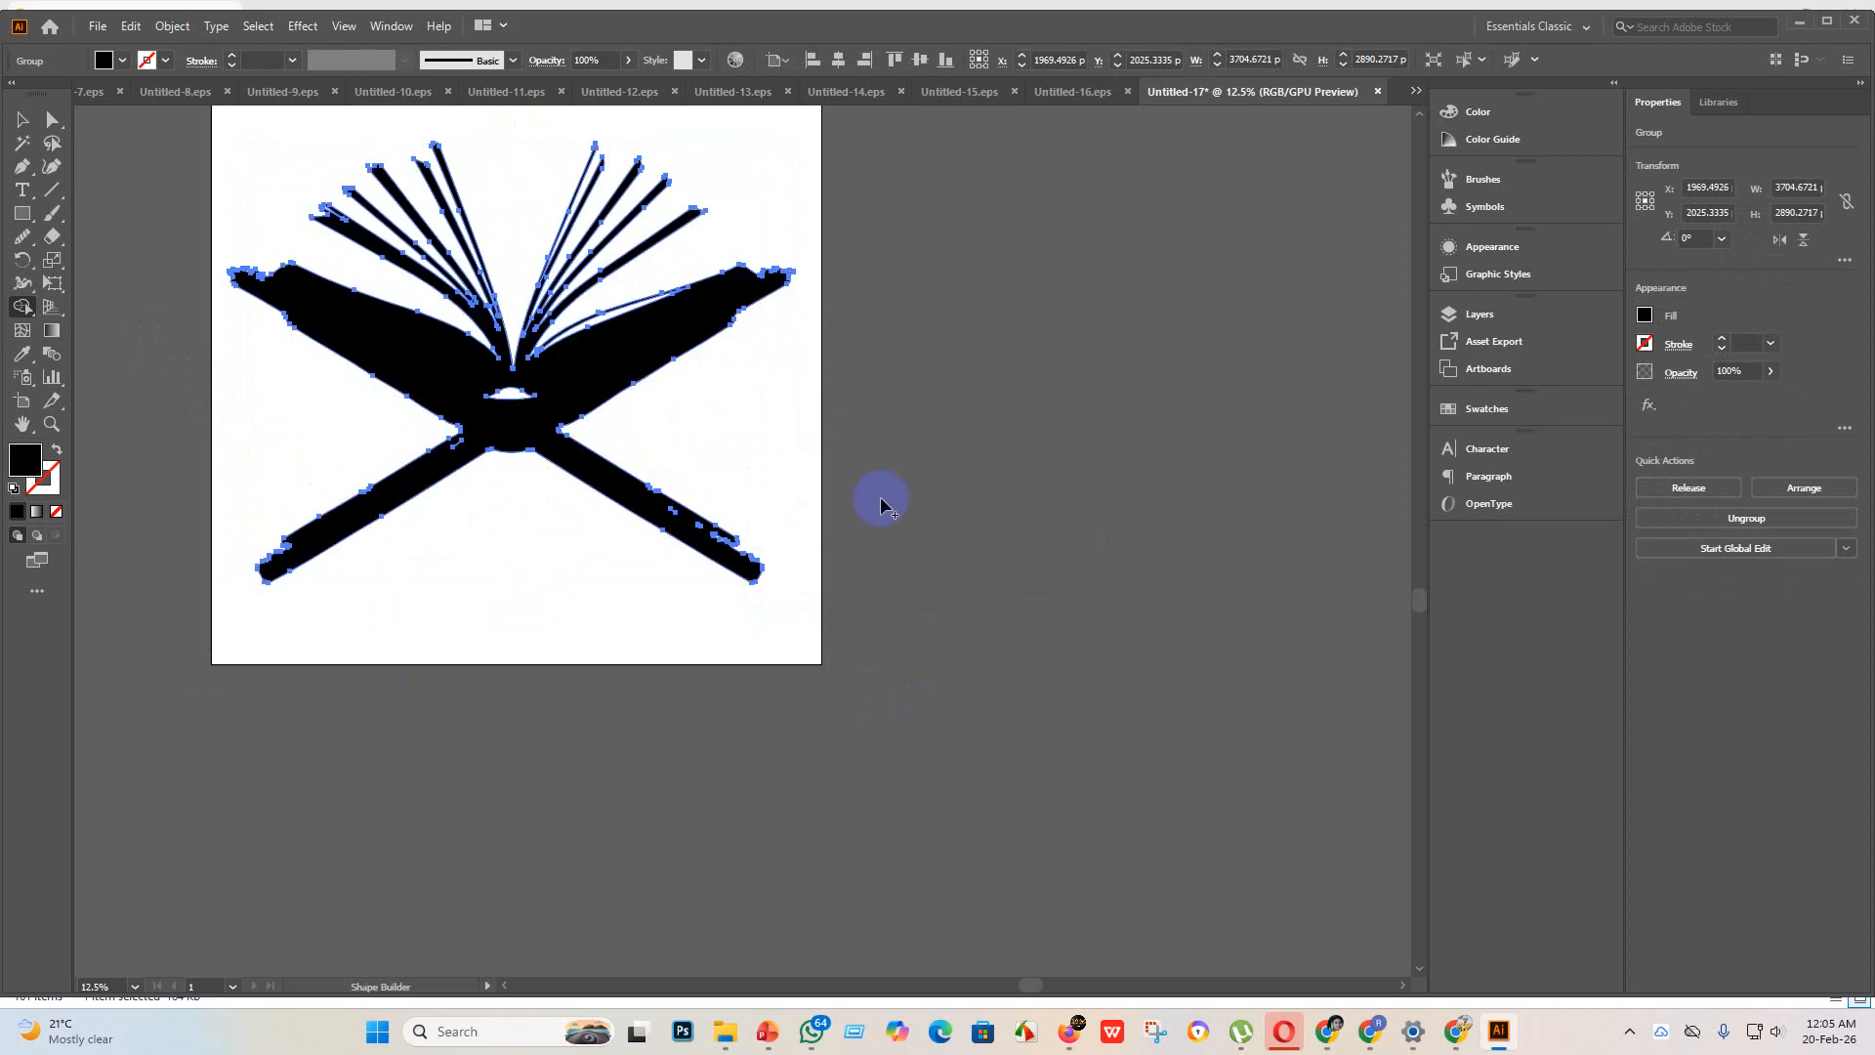
drag(848, 506, 536, 559)
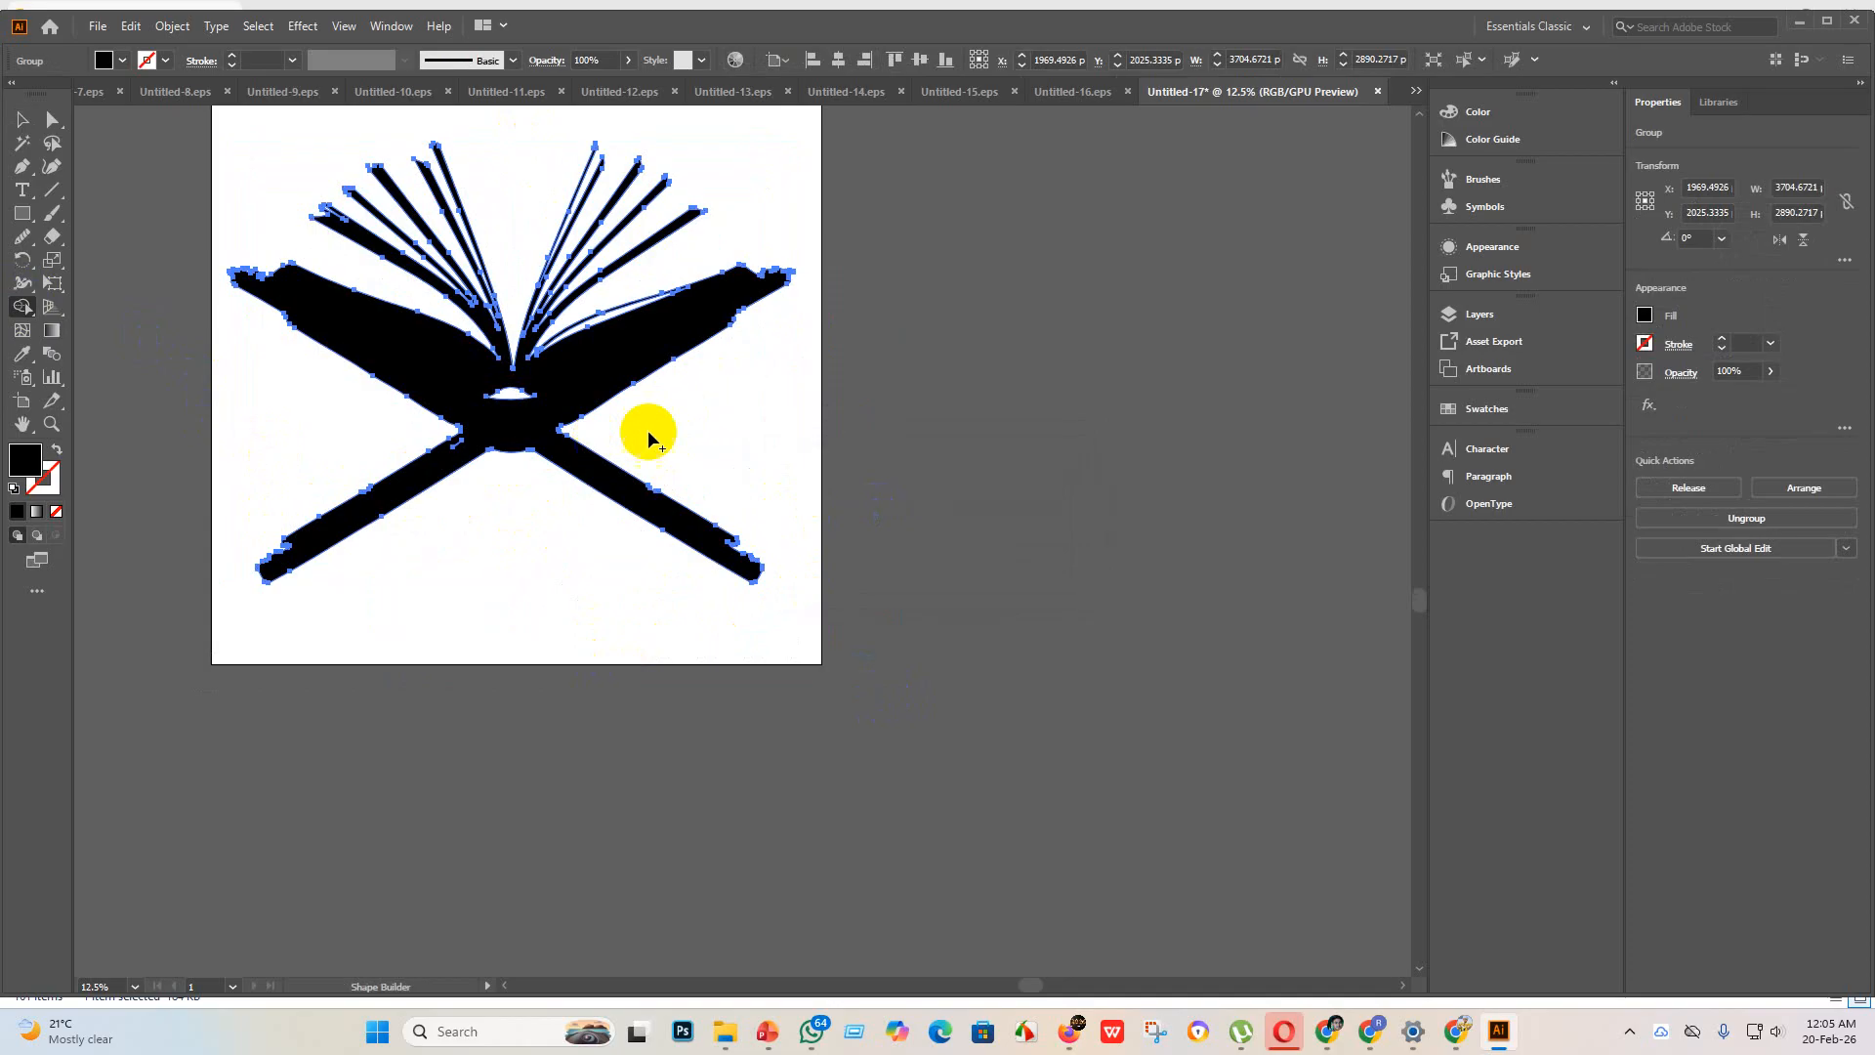
drag(657, 430, 631, 487)
click(24, 119)
click(966, 435)
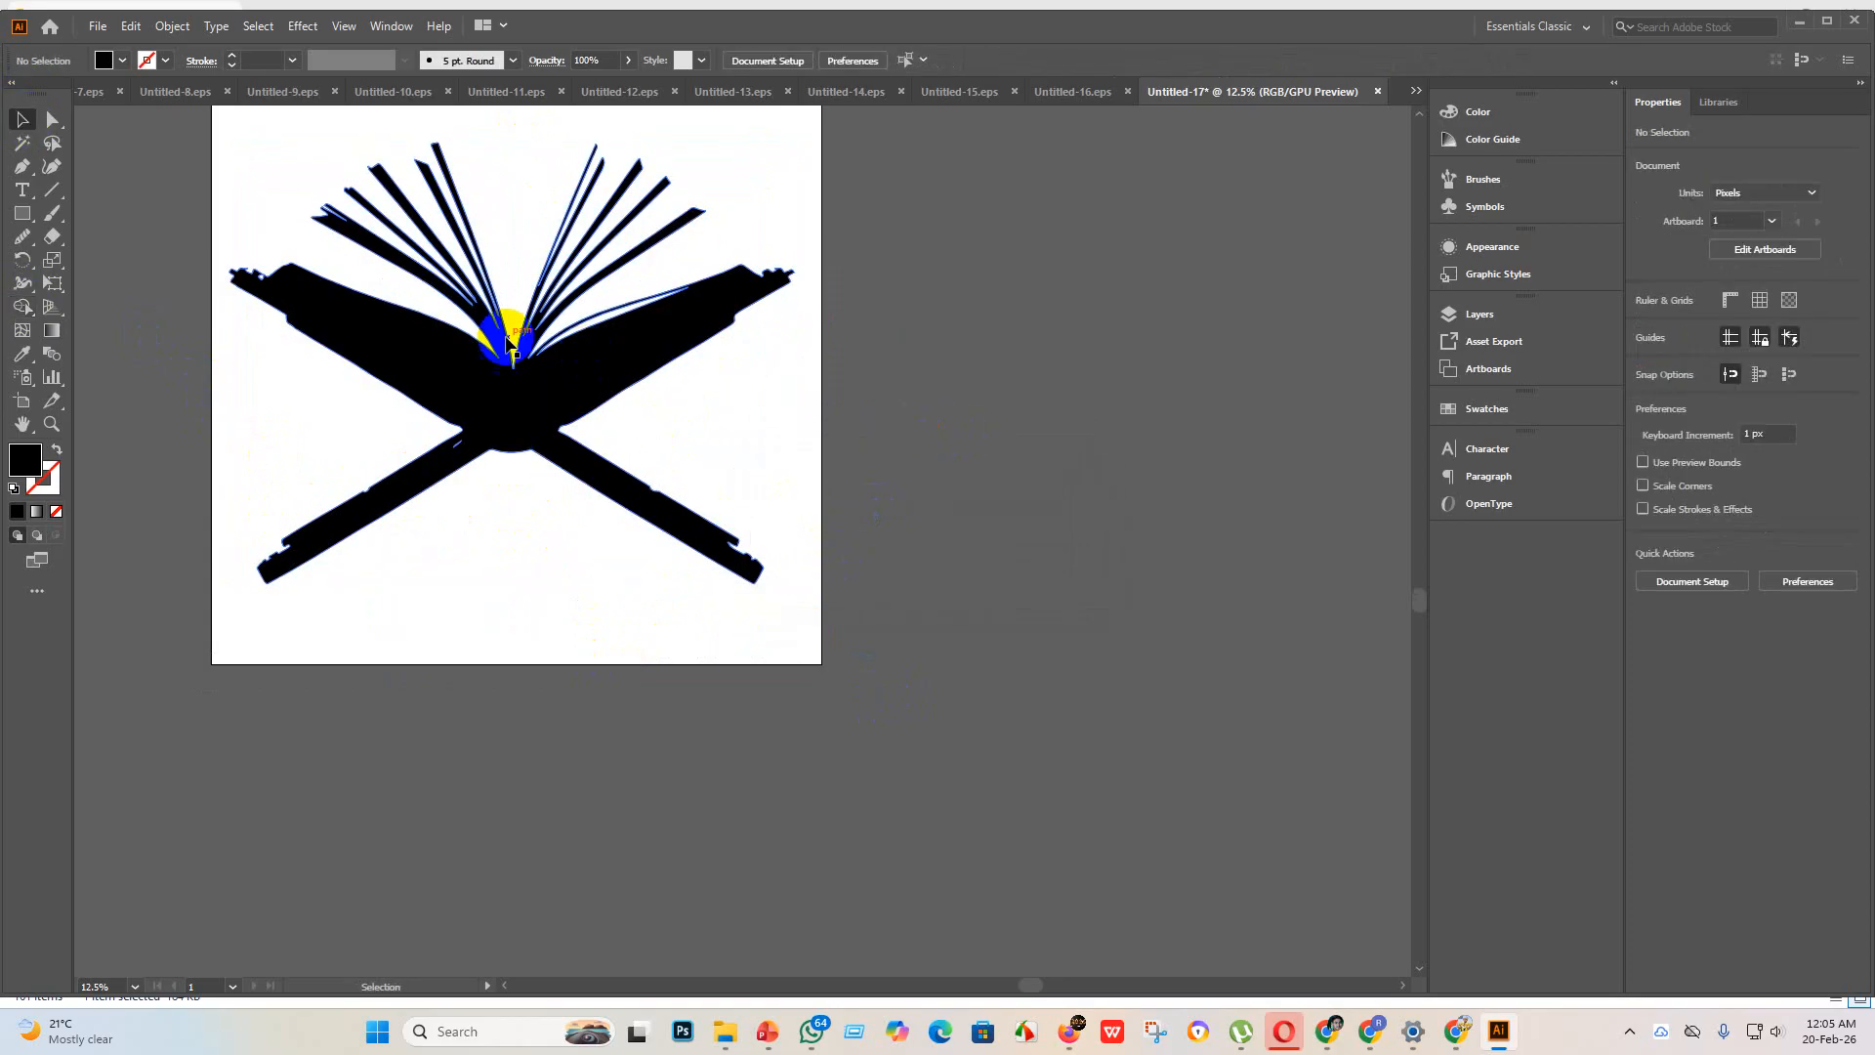
Step: Check the rough edges of the book and its stand, and delete the group from the artboard
alt+scroll(511, 322, up, 4)
alt+scroll(550, 426, down, 3)
scroll(576, 459, down, 1)
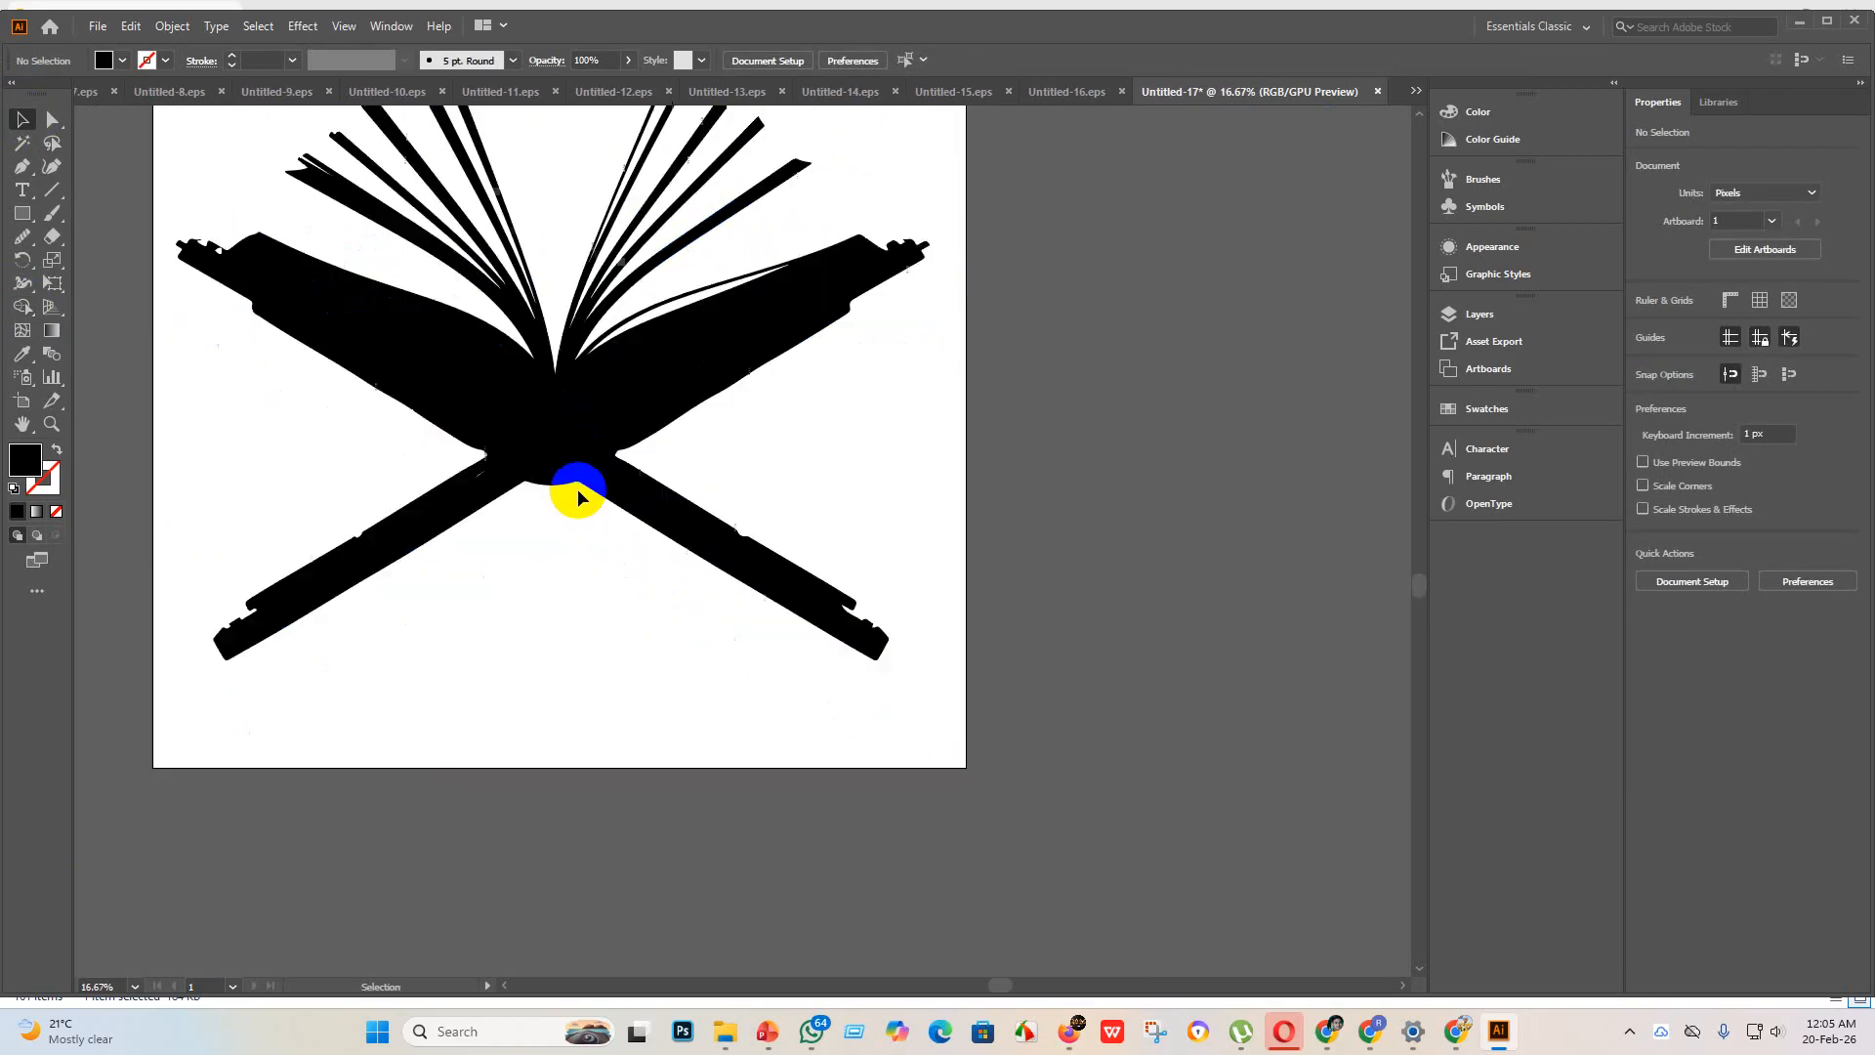
alt+scroll(202, 251, up, 4)
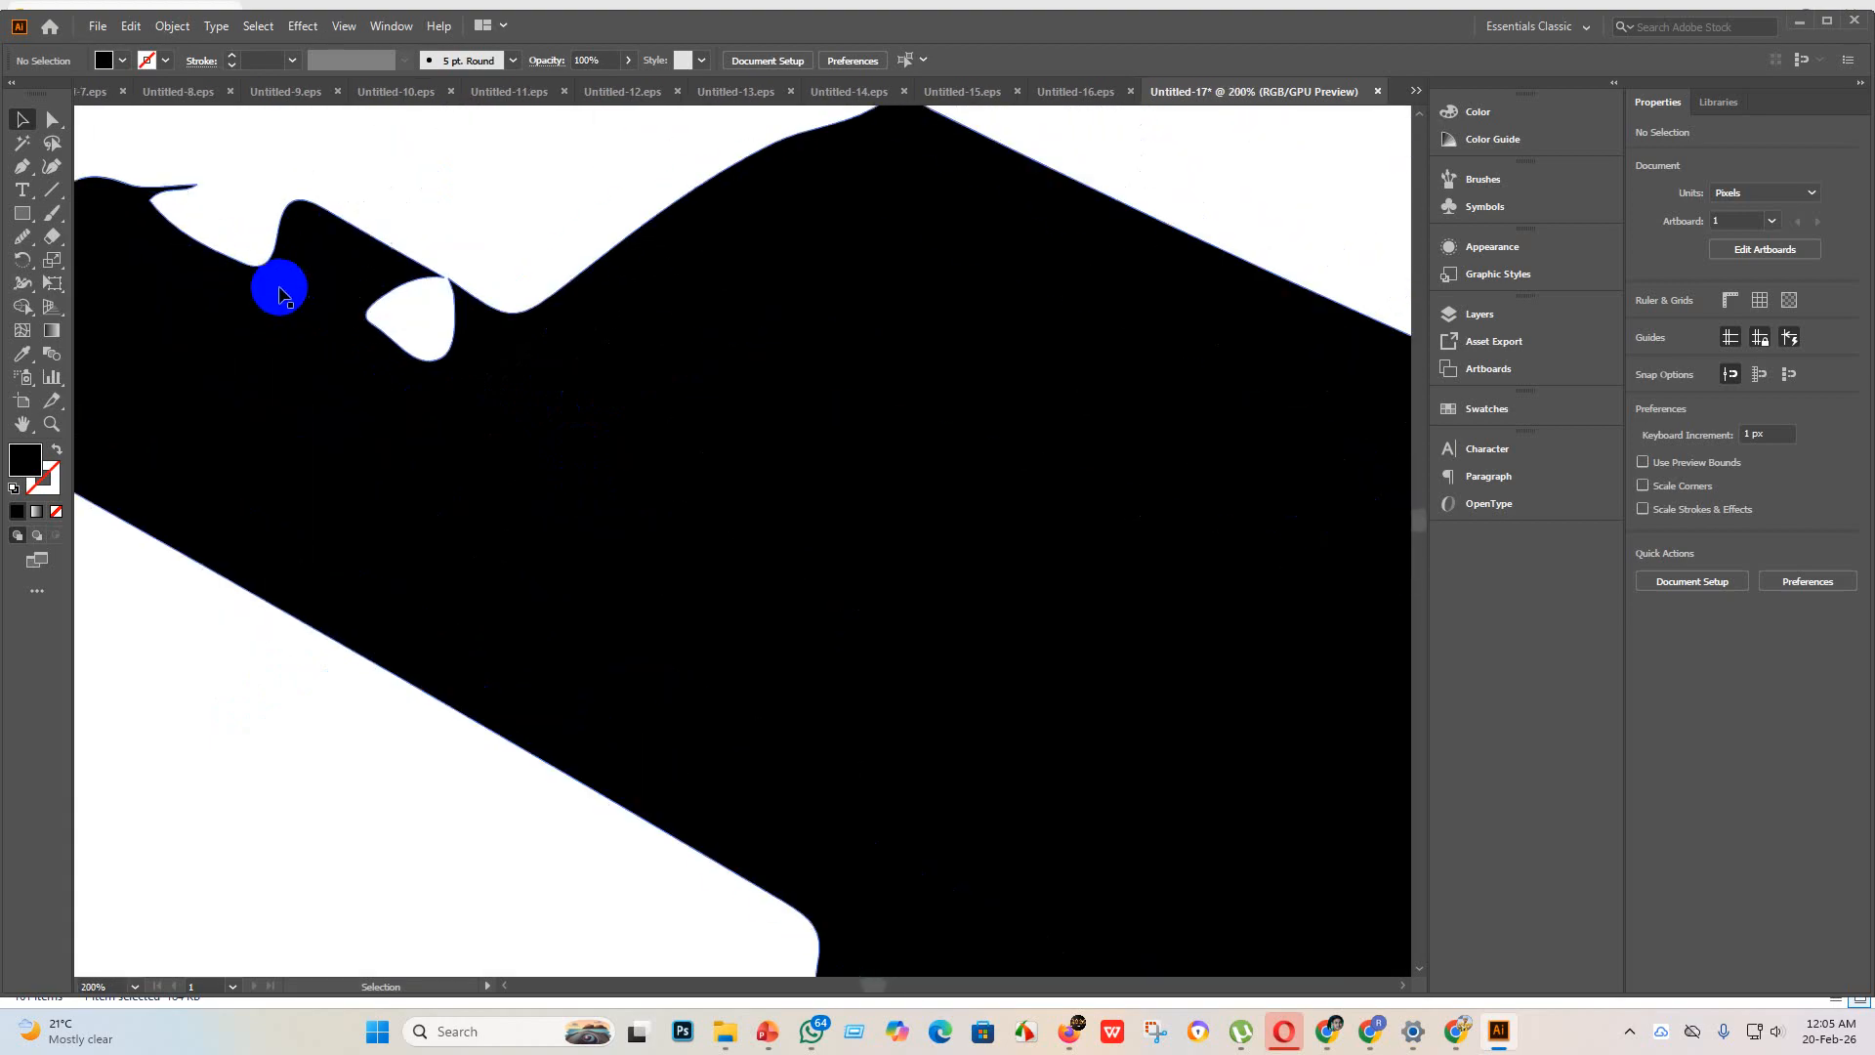
alt+scroll(281, 284, down, 6)
alt+scroll(879, 302, up, 2)
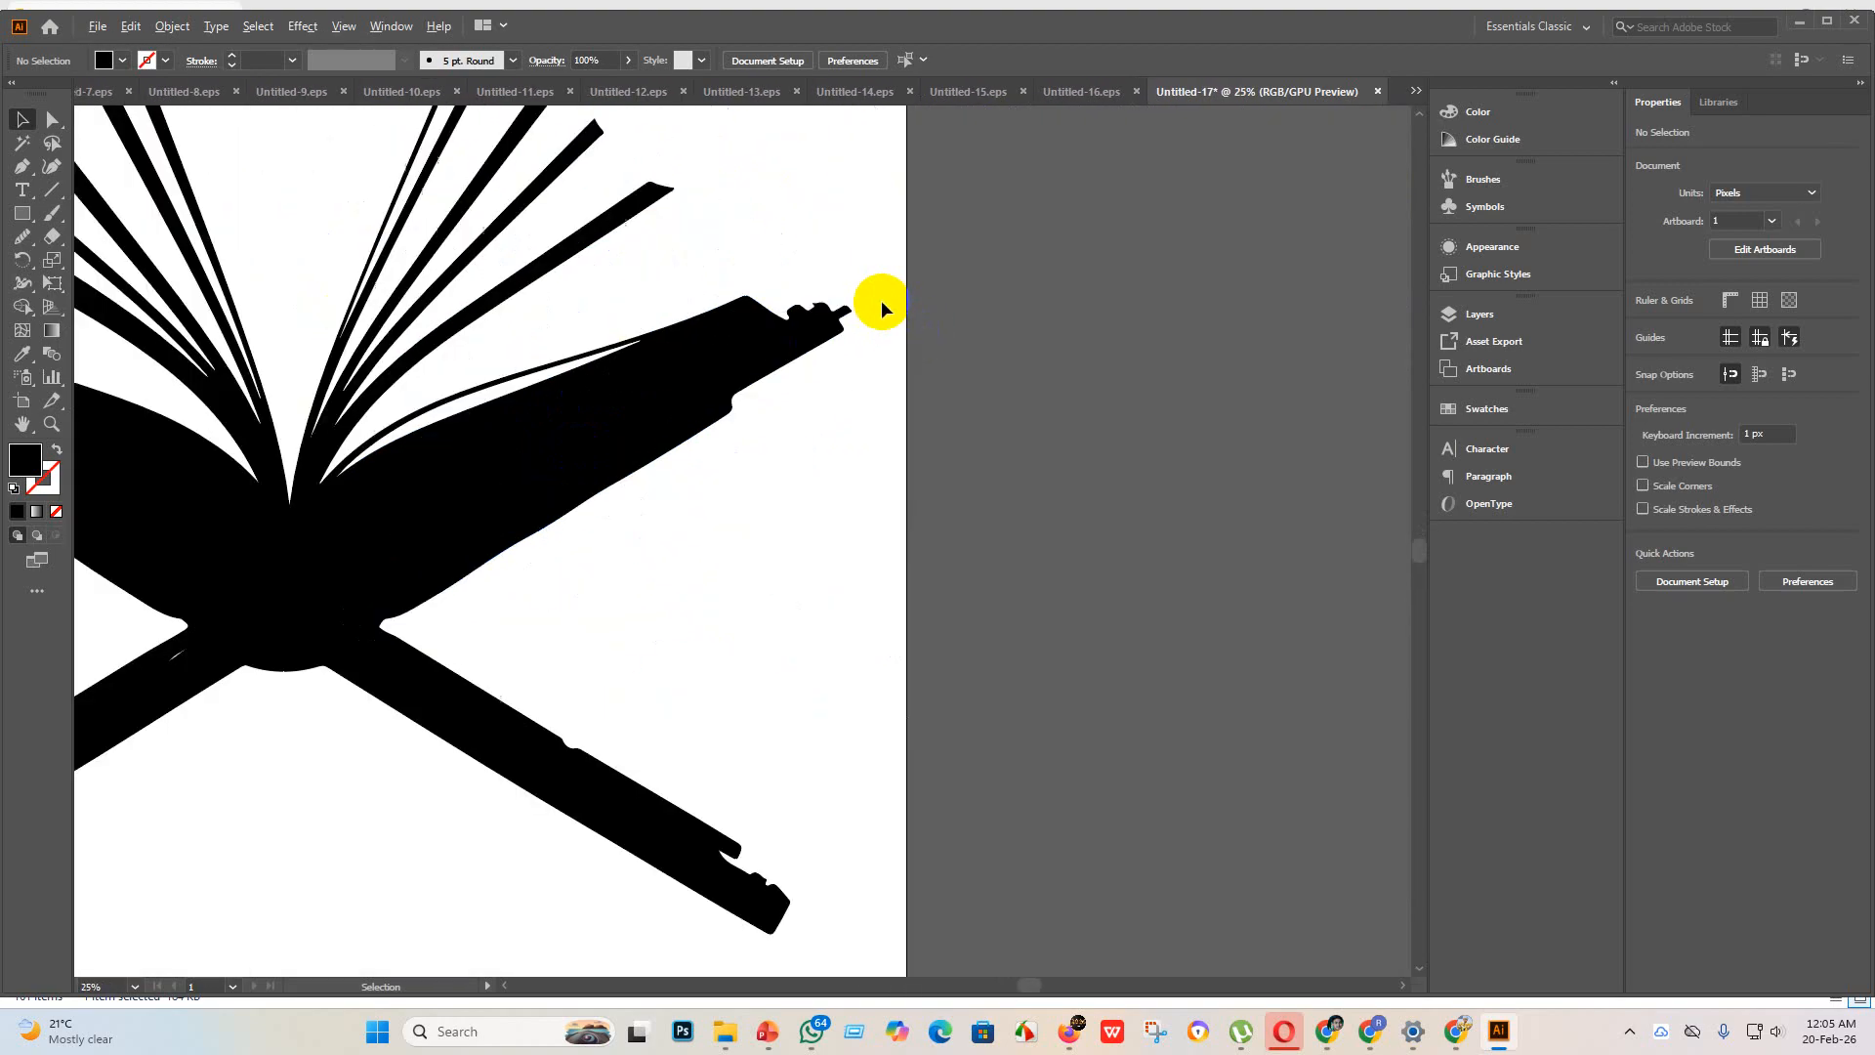
alt+scroll(683, 351, down, 3)
click(508, 415)
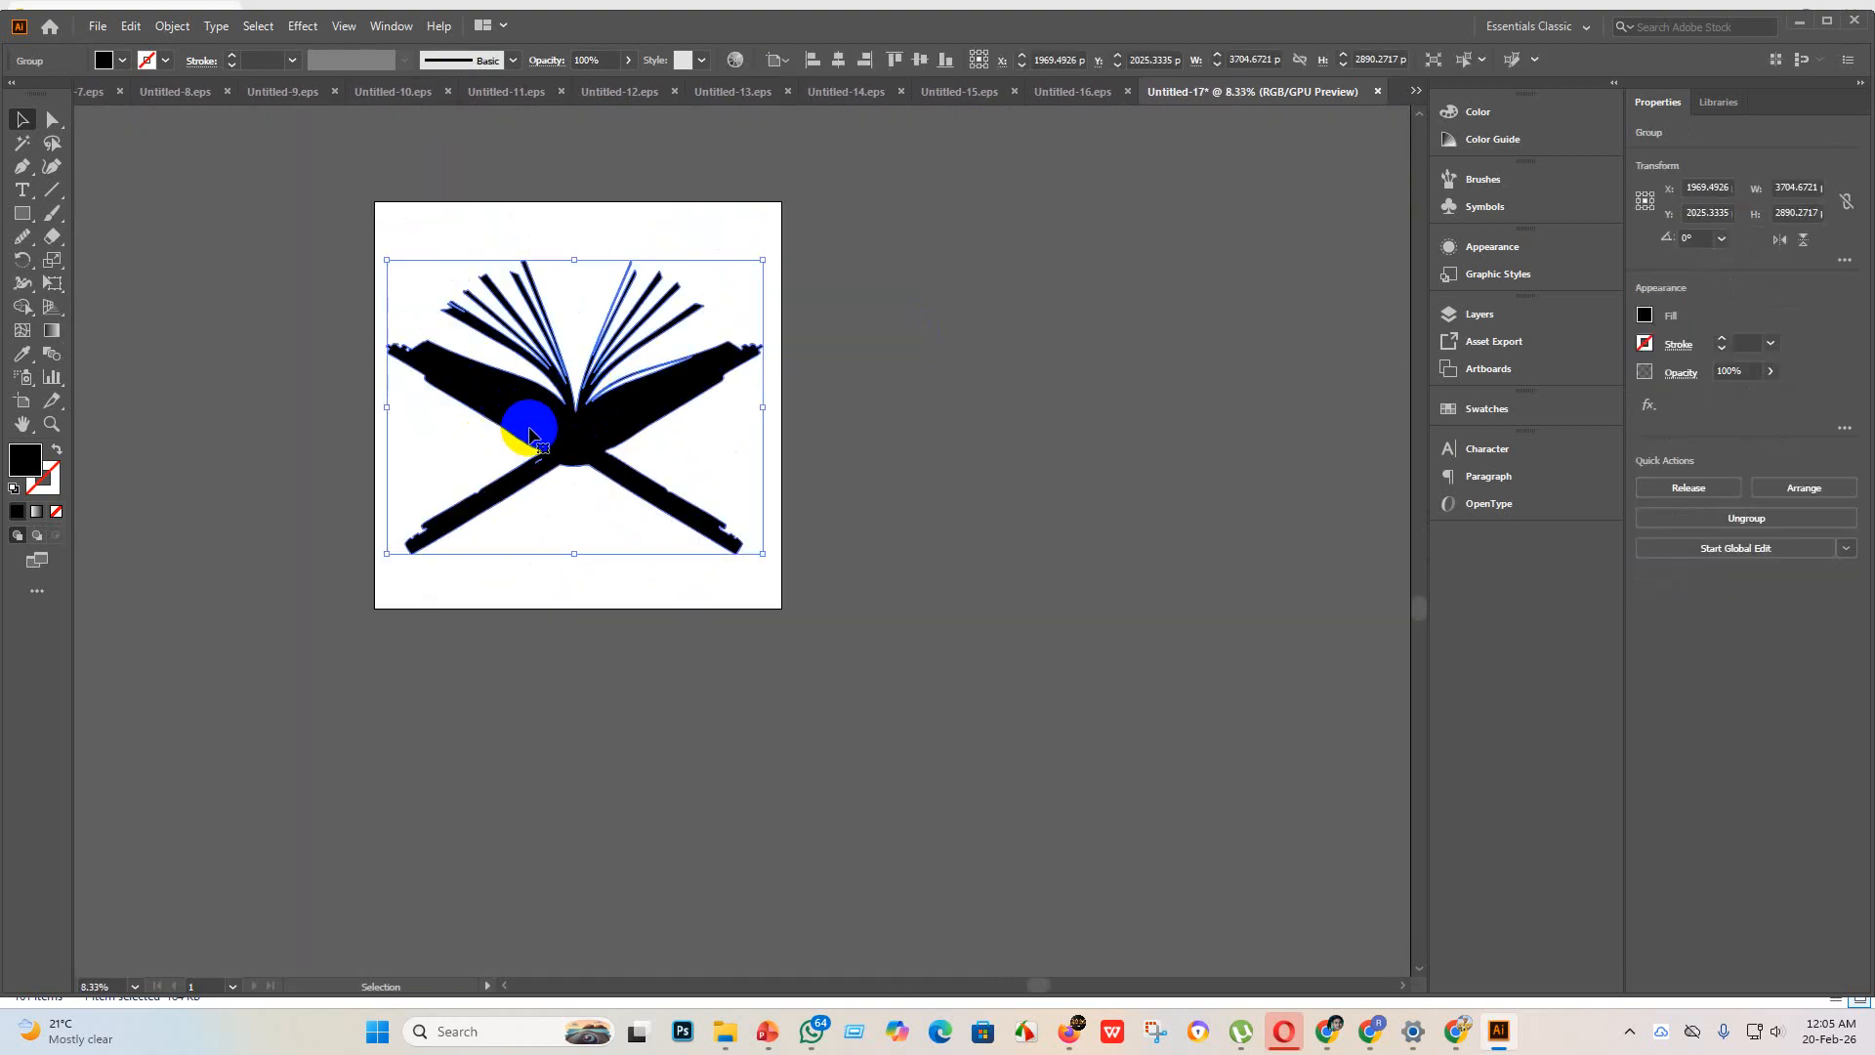
key(Delete)
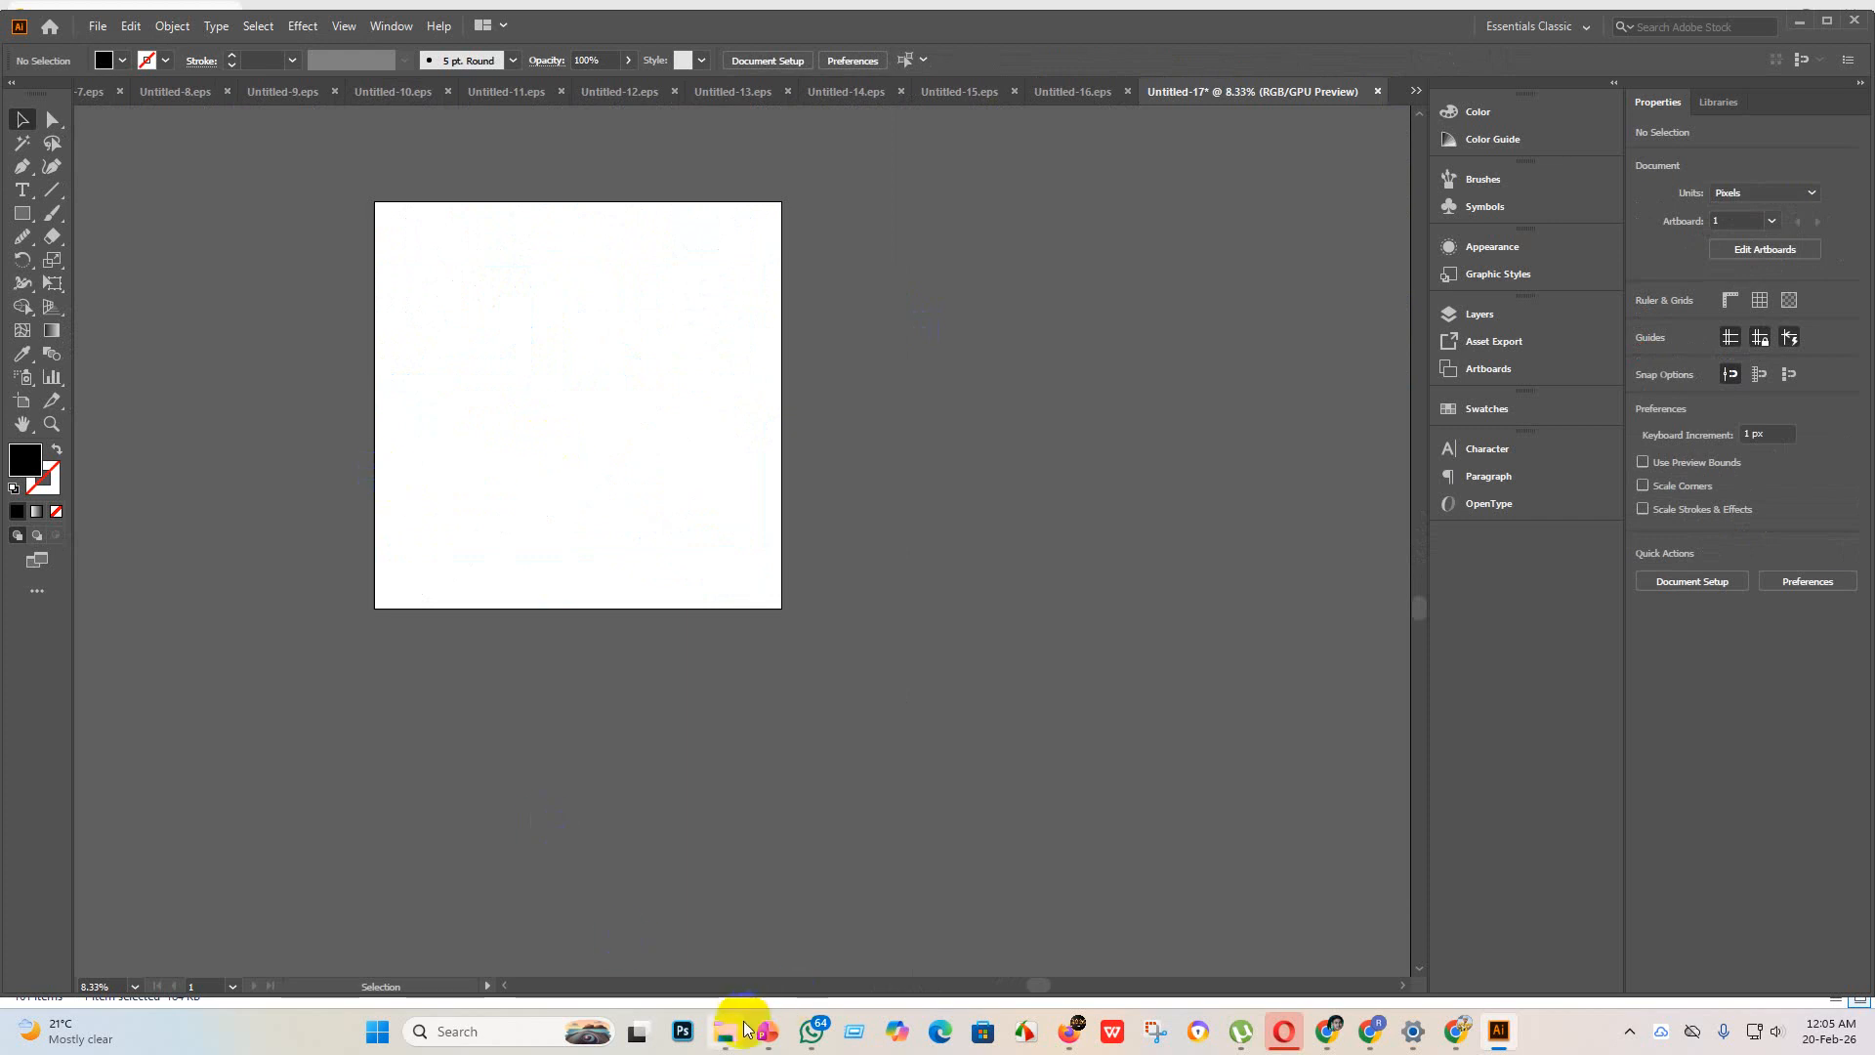
Step: Switch to File Explorer, open the new design folder and place the camera image in the document, enlarged to about 6445 px square
mouse_move(724, 1030)
click(727, 933)
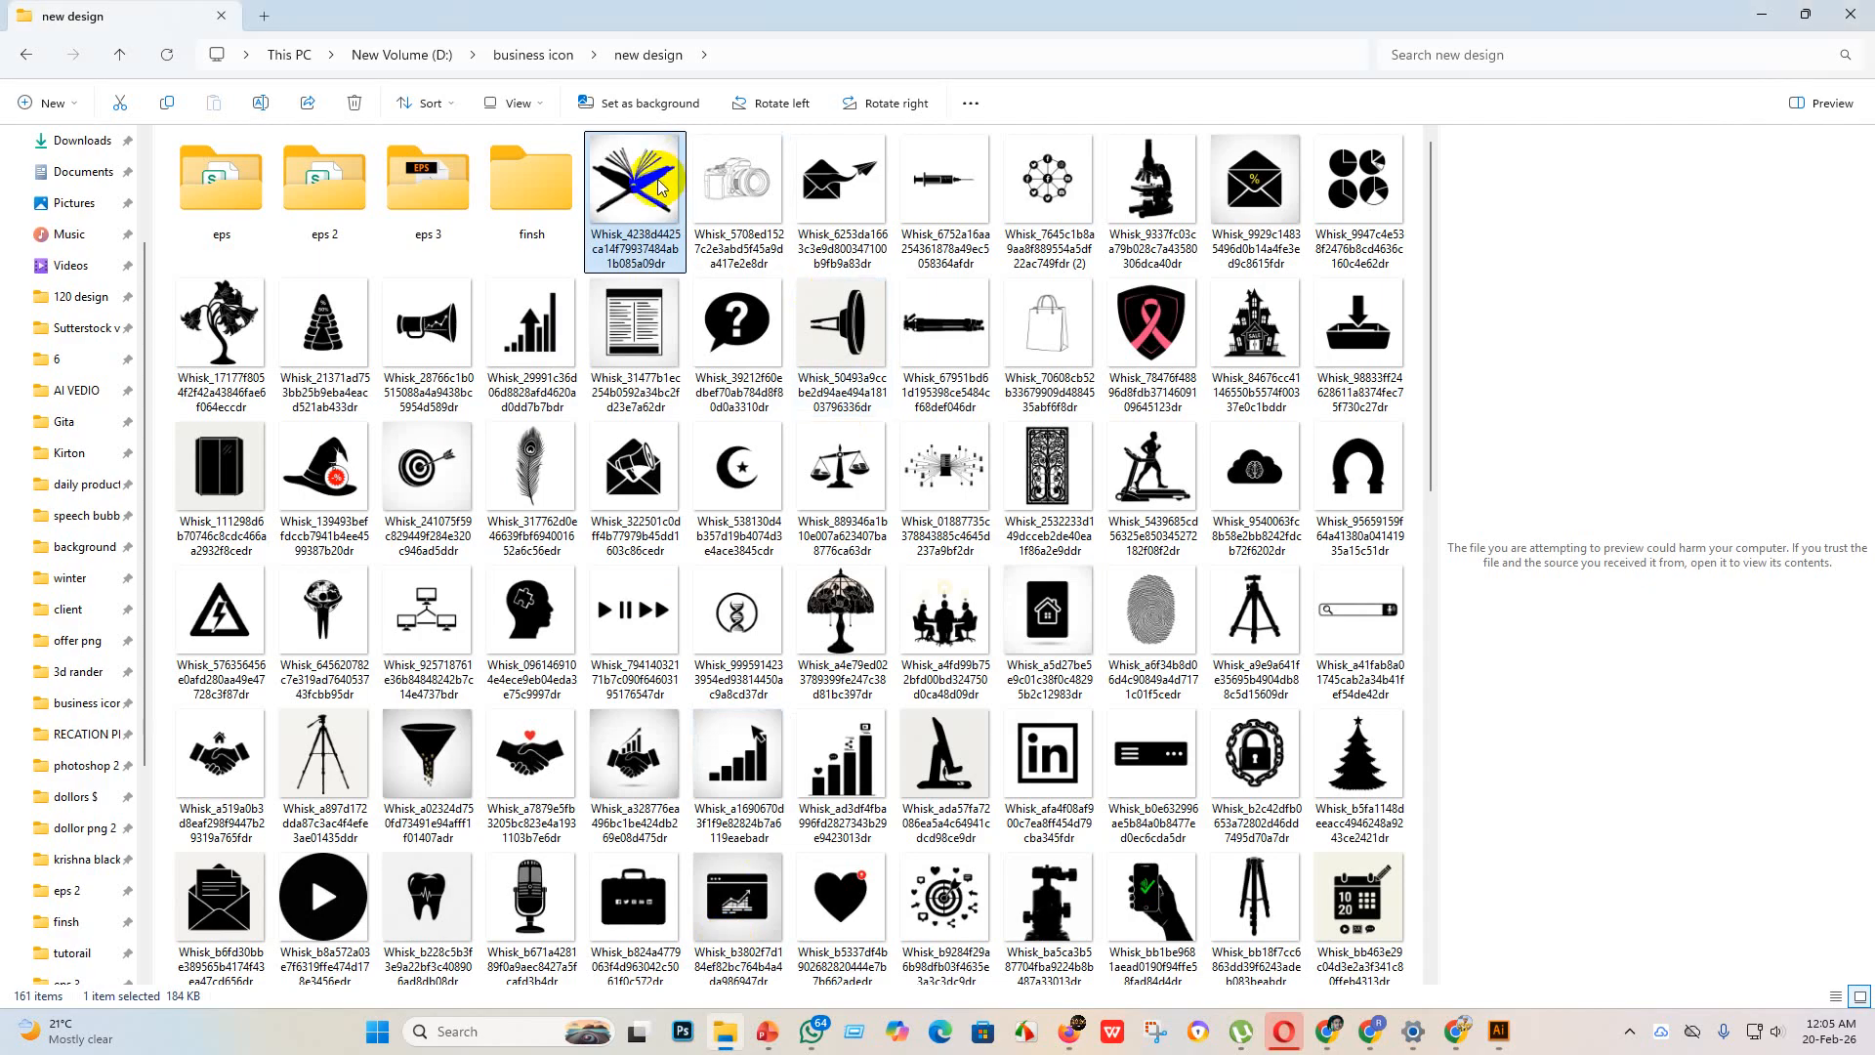
key(alt+Left)
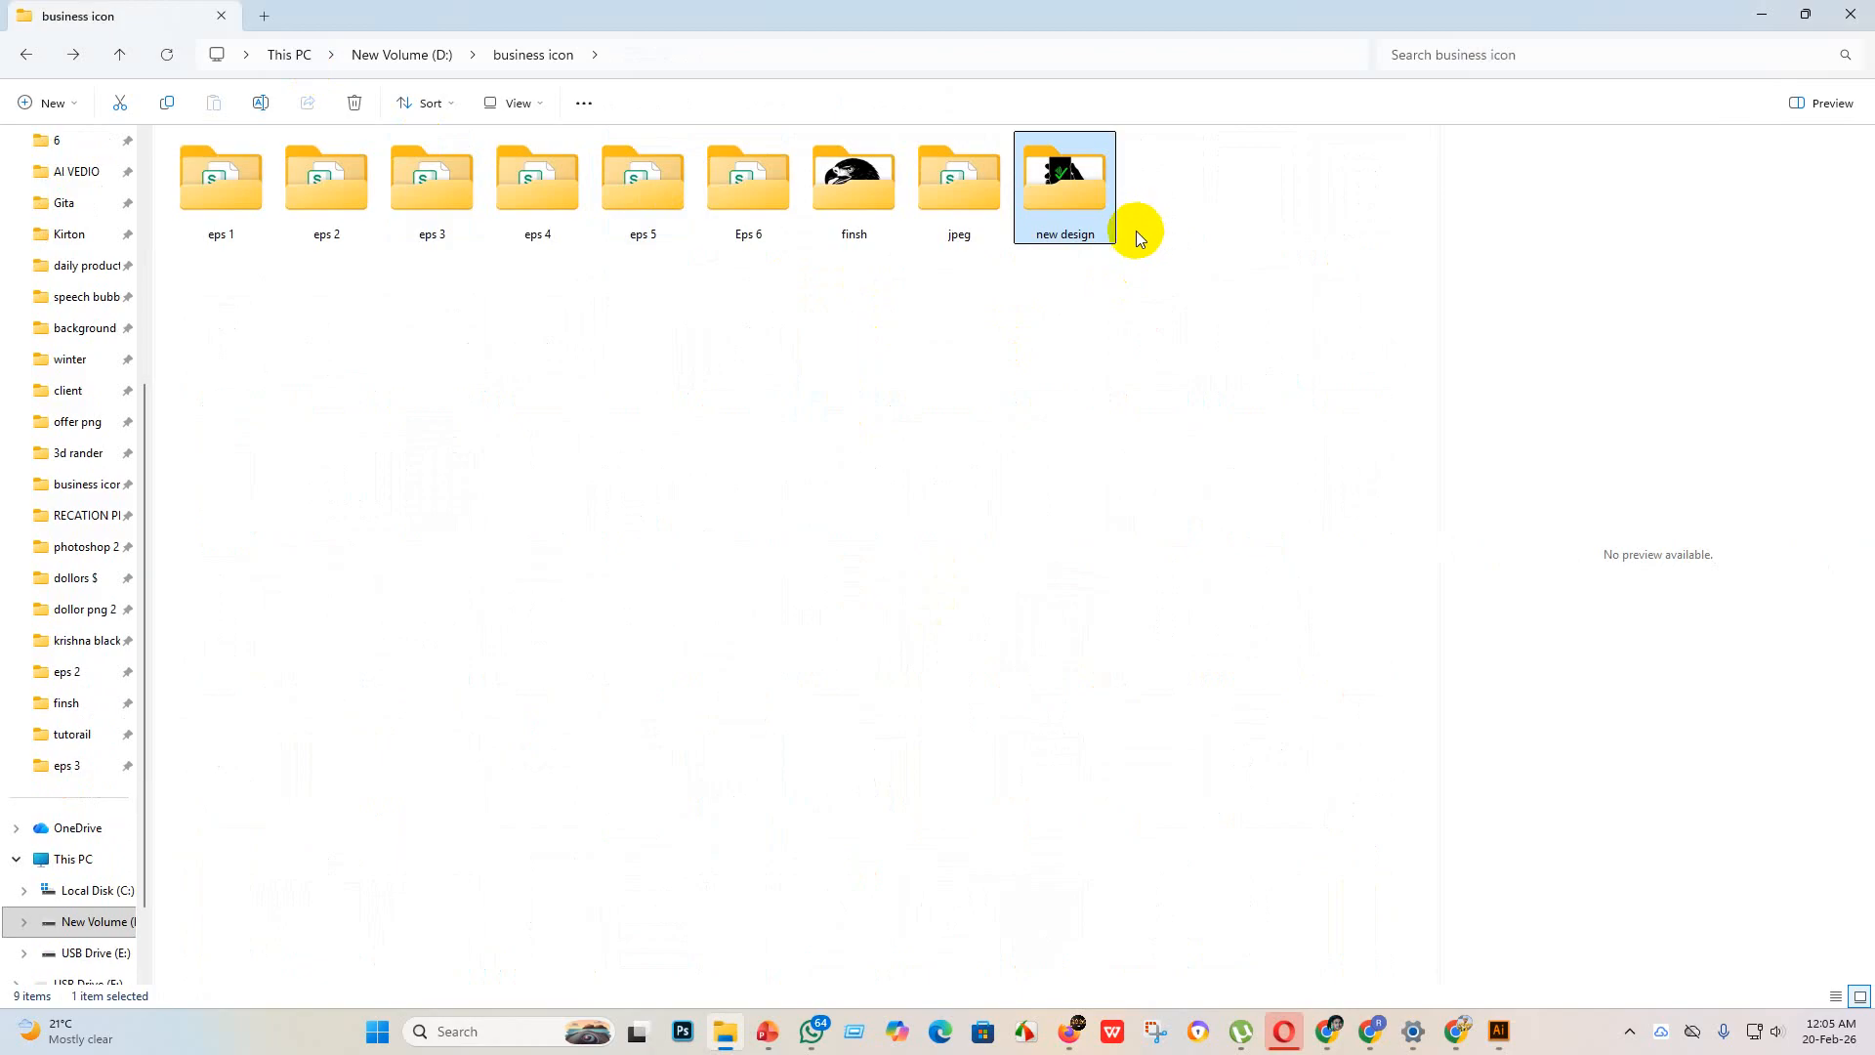
double_click(1082, 182)
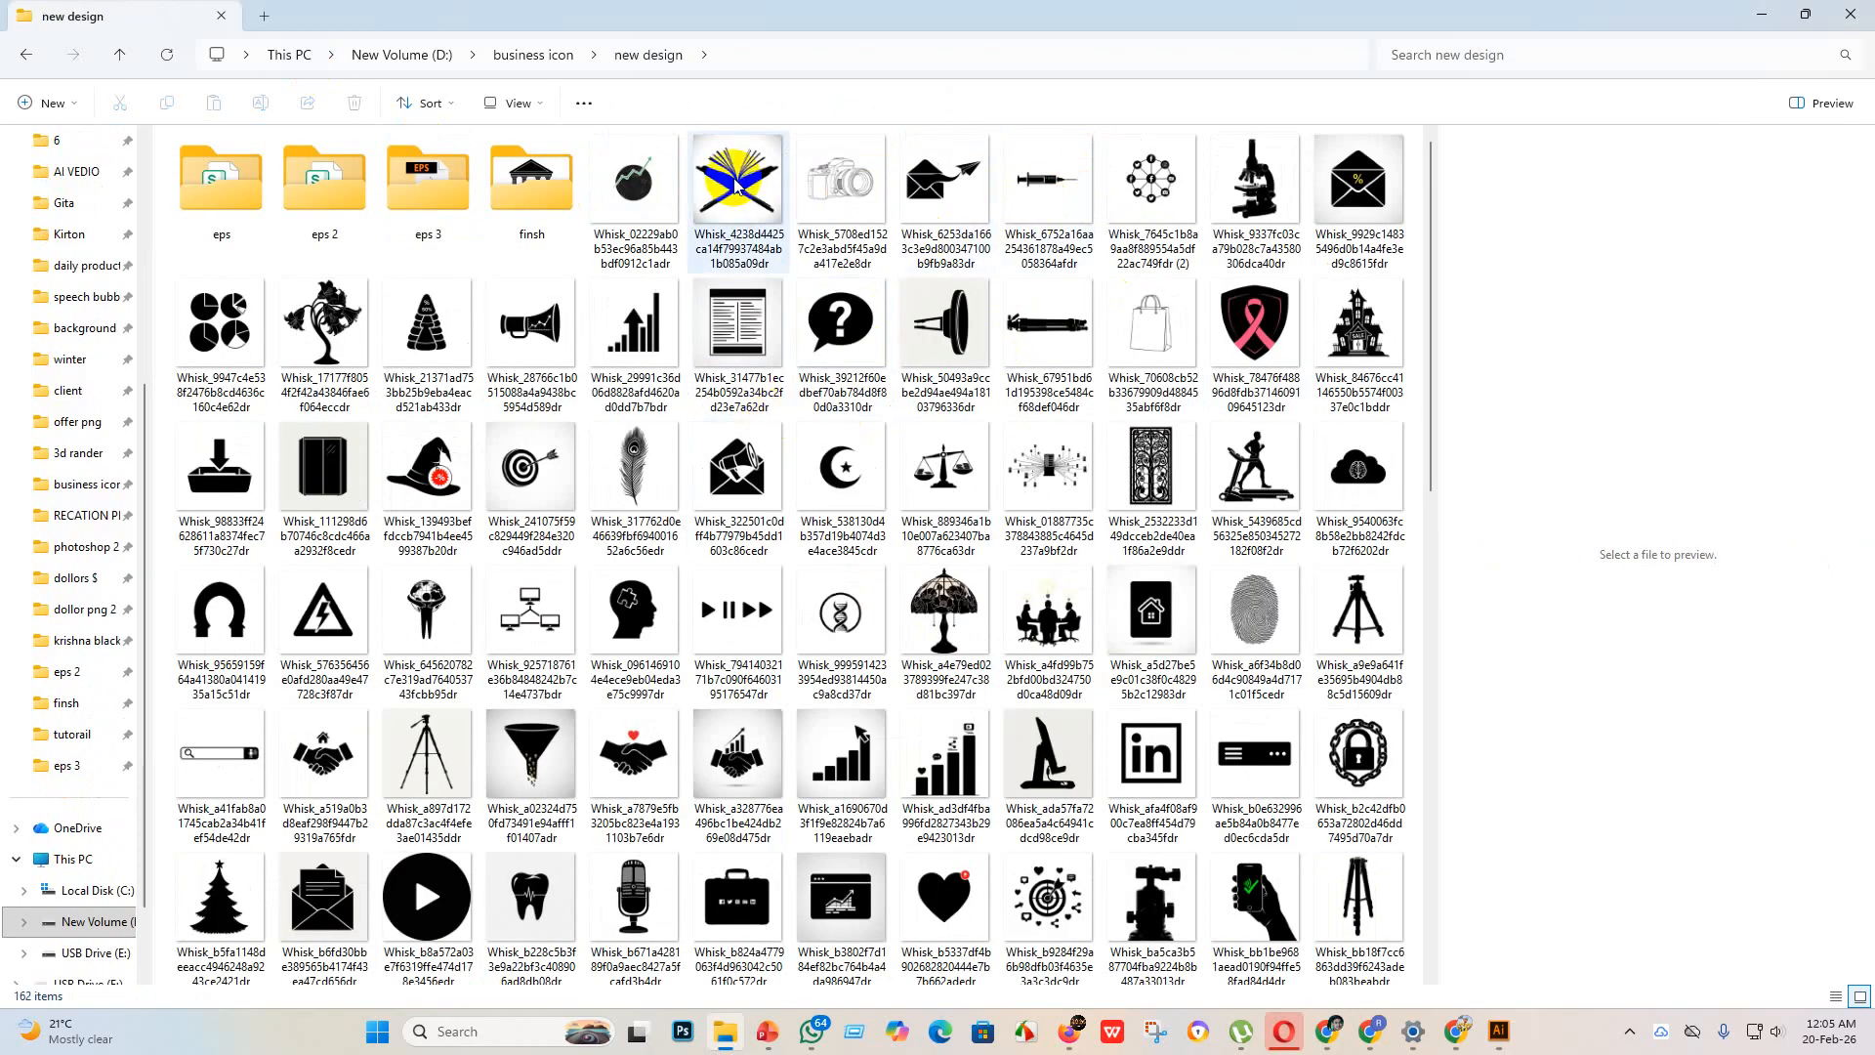
click(738, 181)
drag(757, 208, 1439, 718)
click(636, 185)
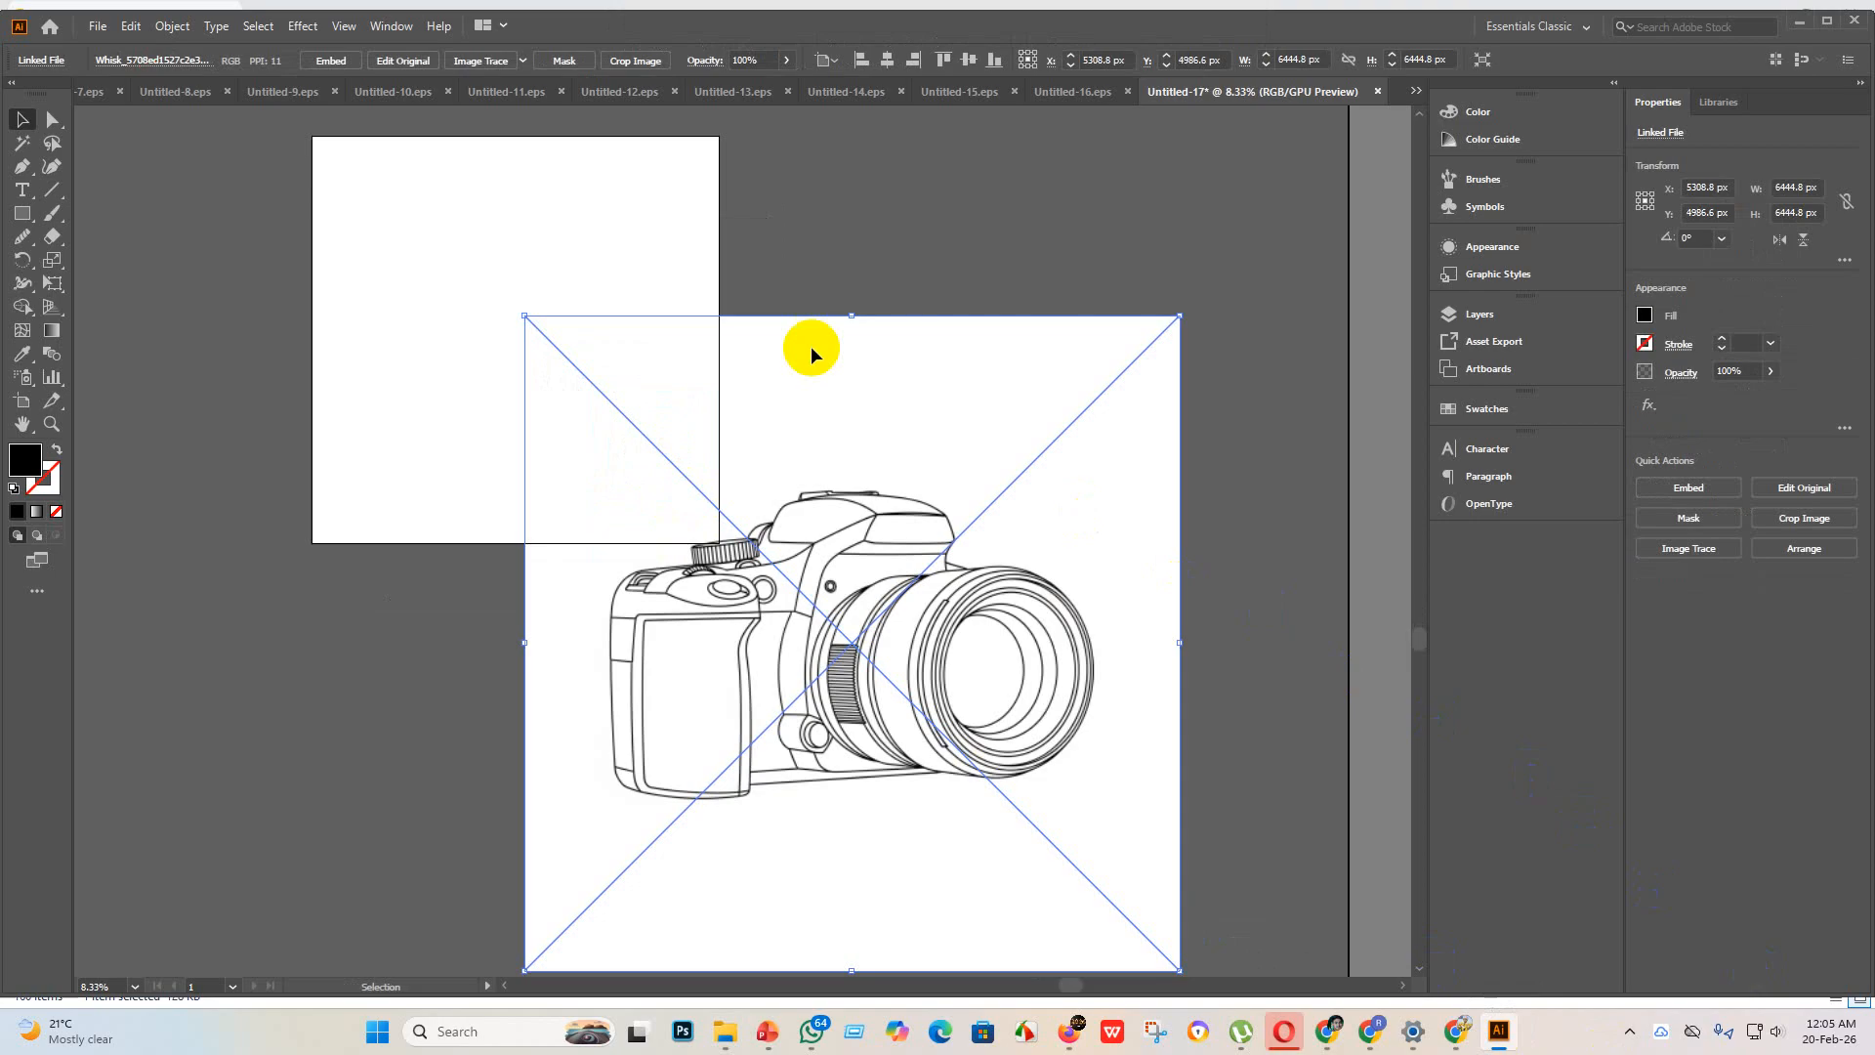
Step: Embed the camera image and trace it with the Sketched Art preset
click(332, 60)
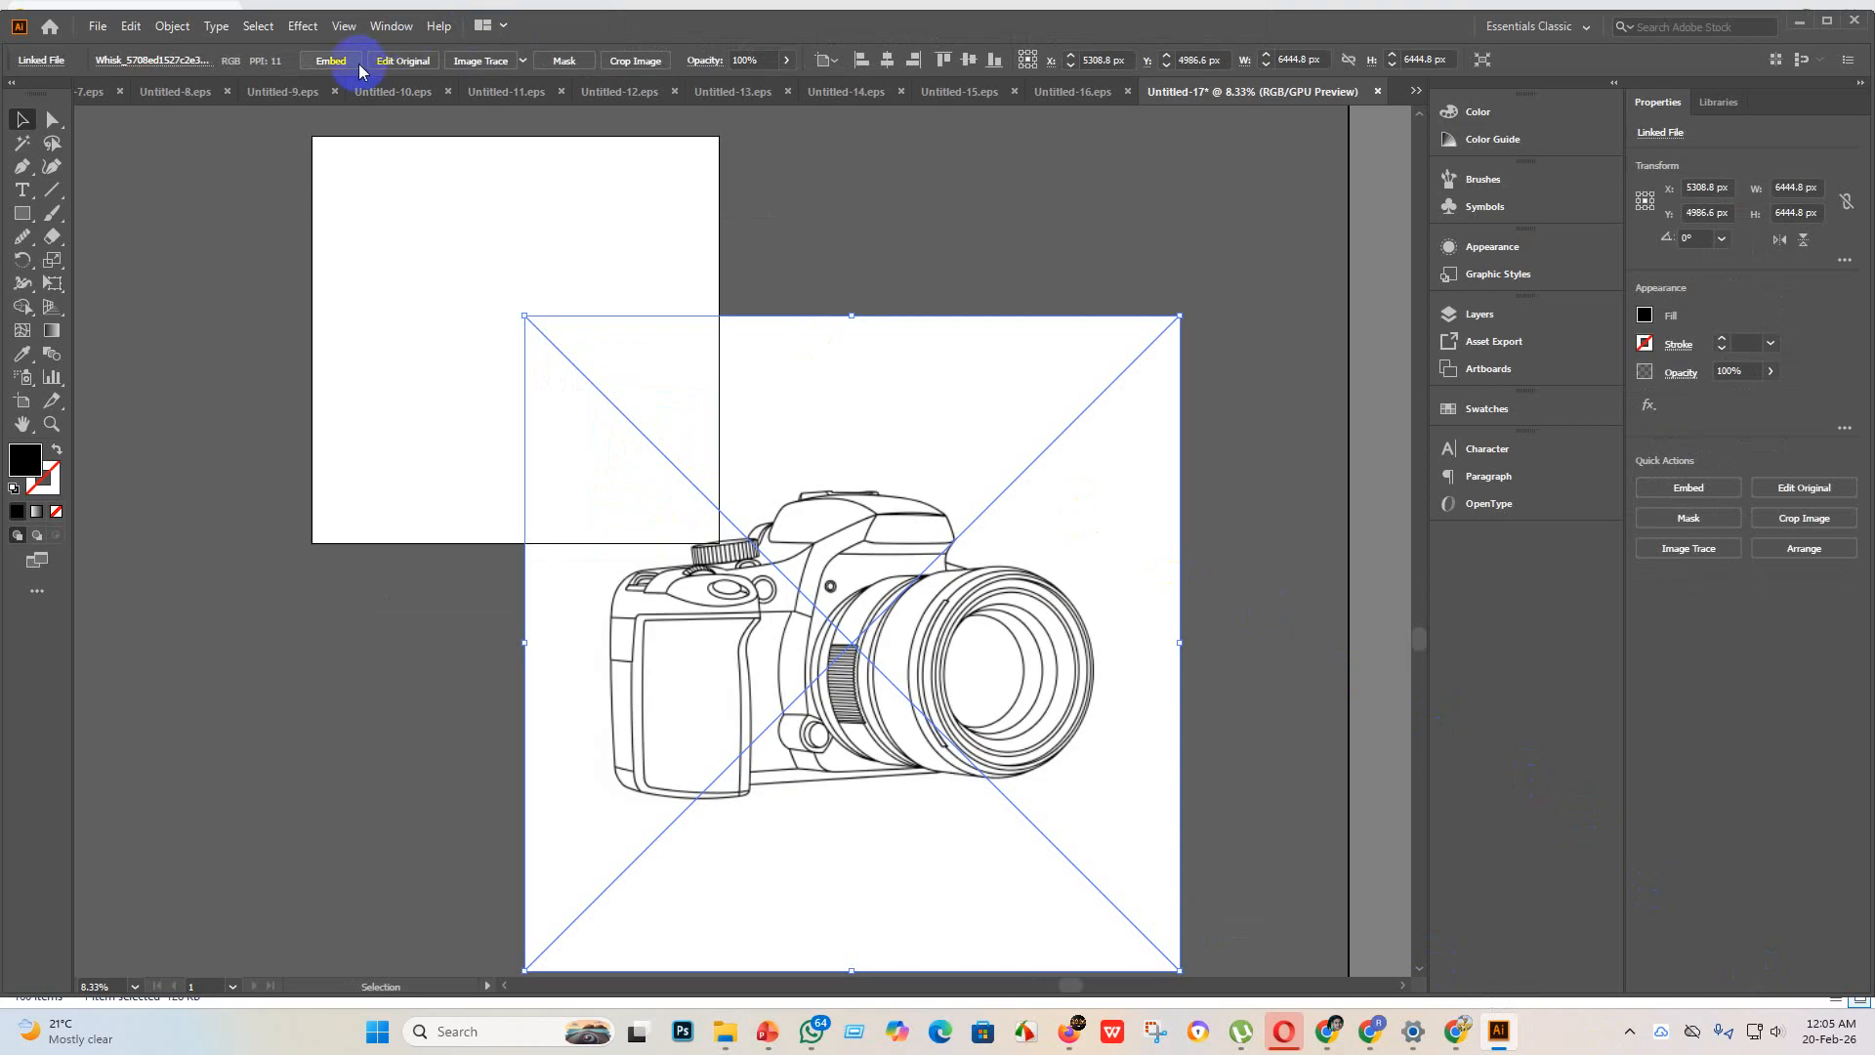
click(523, 62)
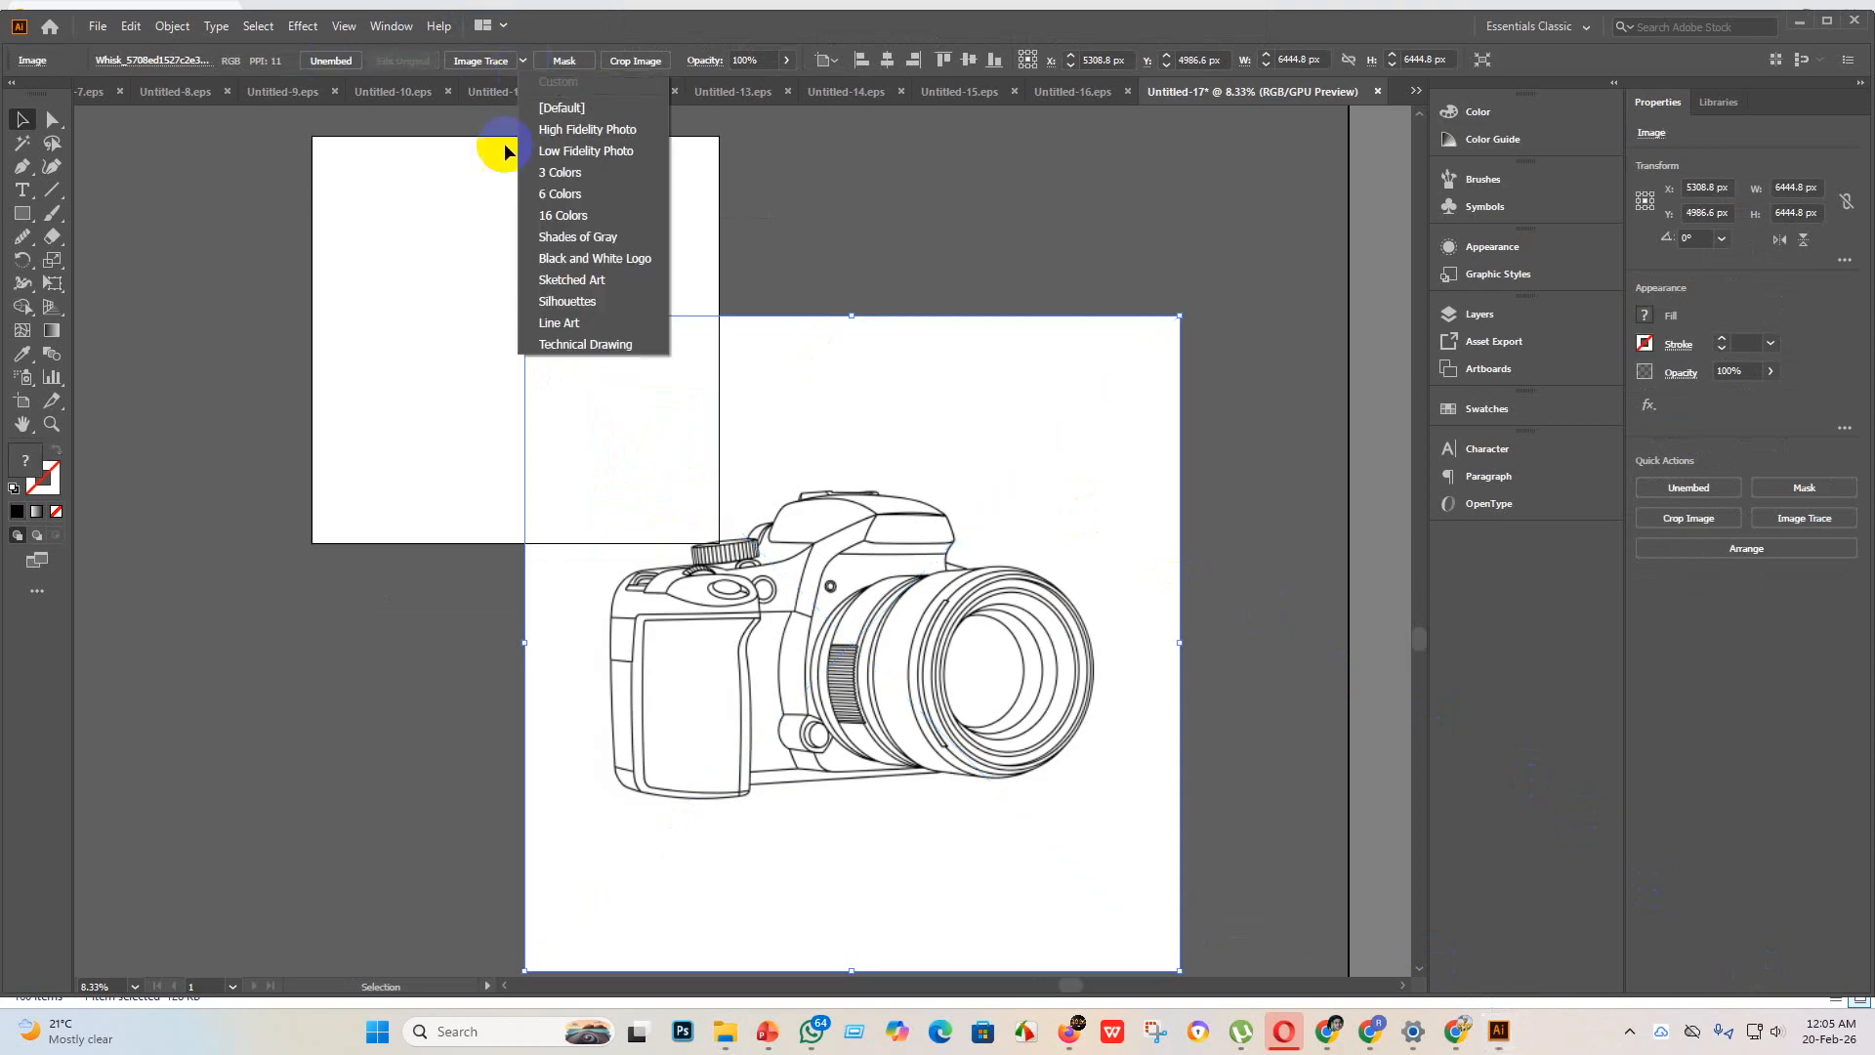
click(579, 282)
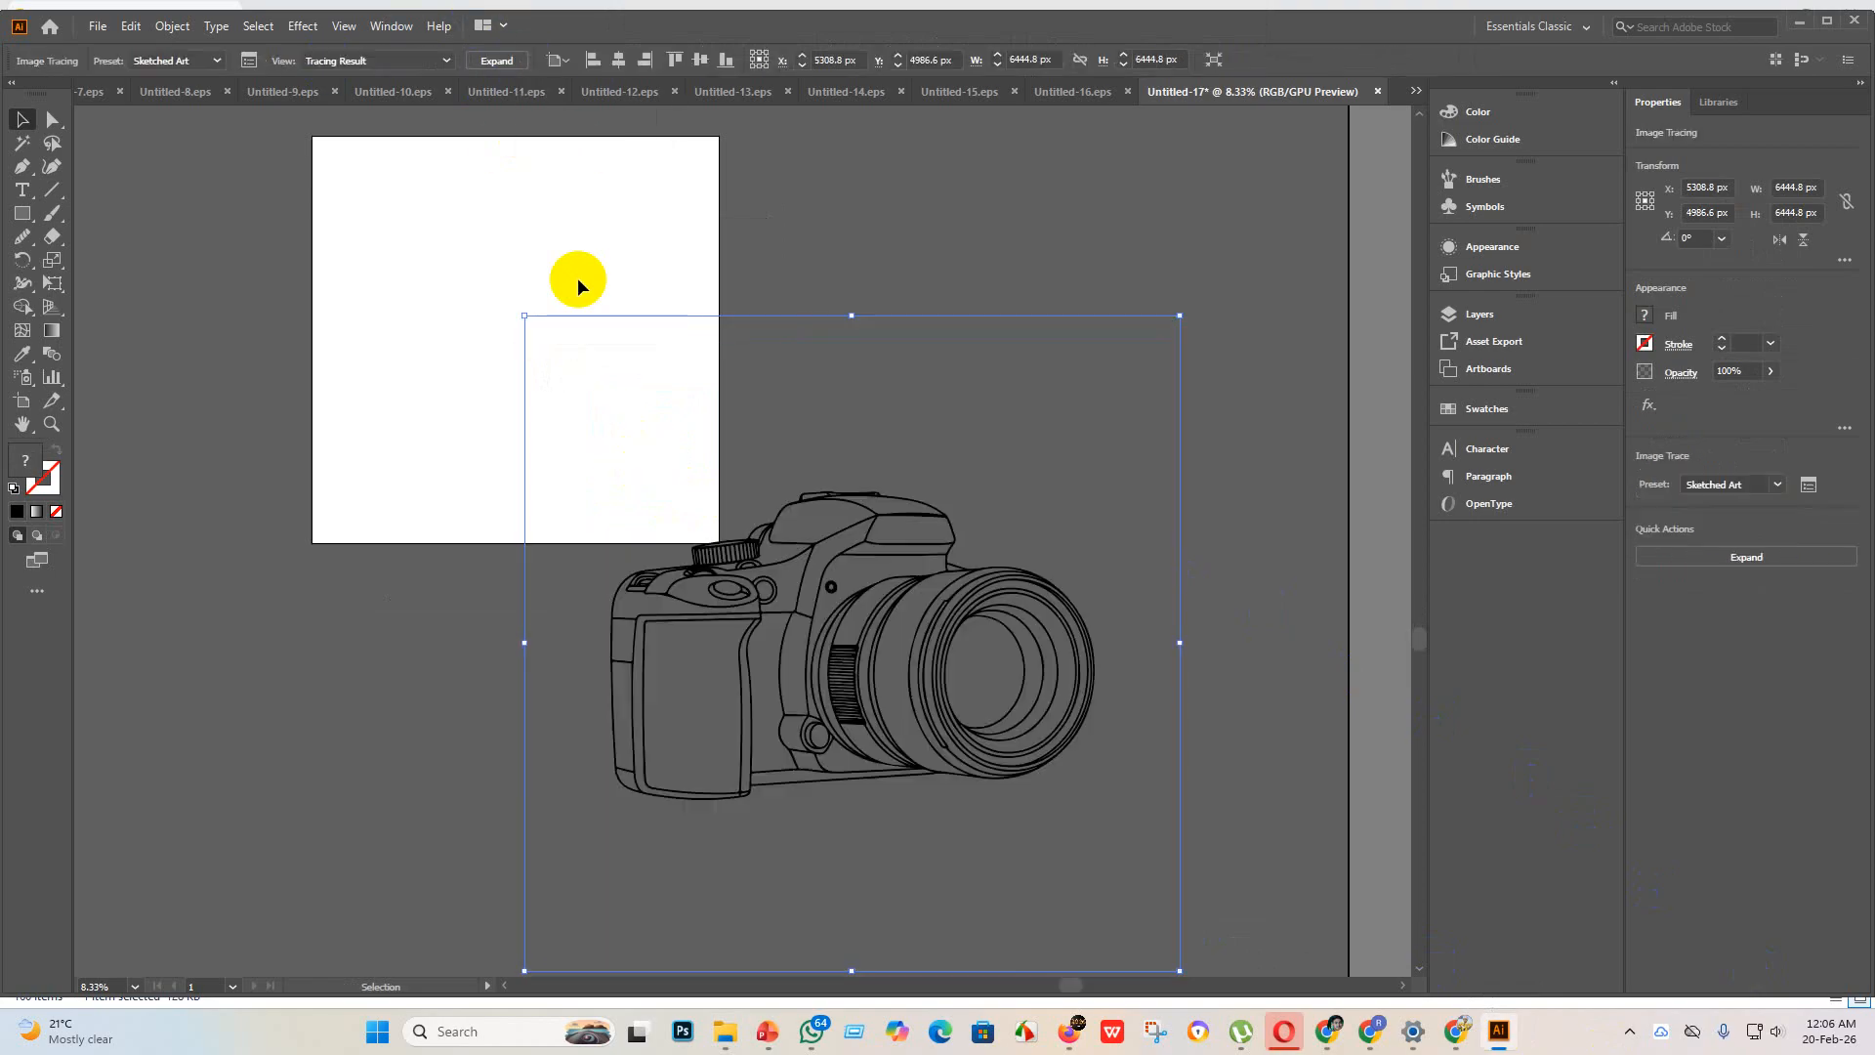
Step: Expand the camera tracing, scale the group to about 3578 x 2282 px and center it on the artboard
drag(908, 697, 628, 428)
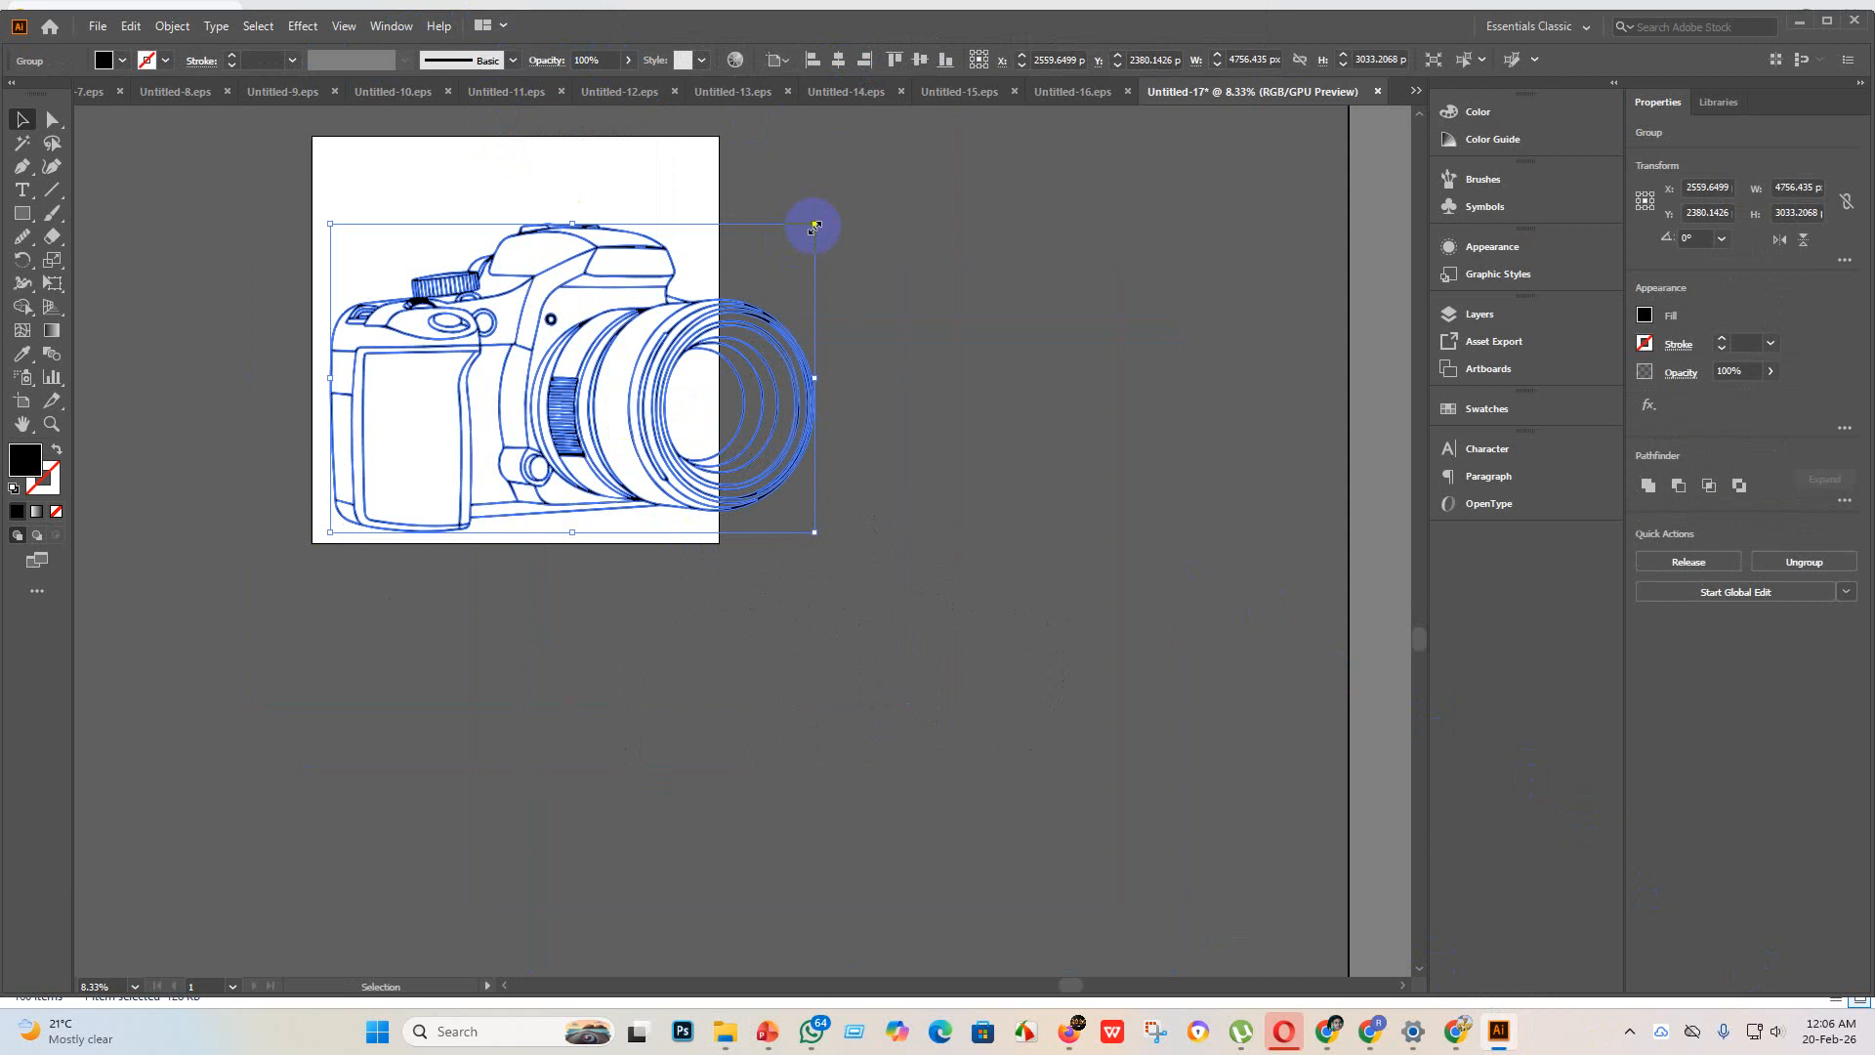
drag(815, 226, 751, 254)
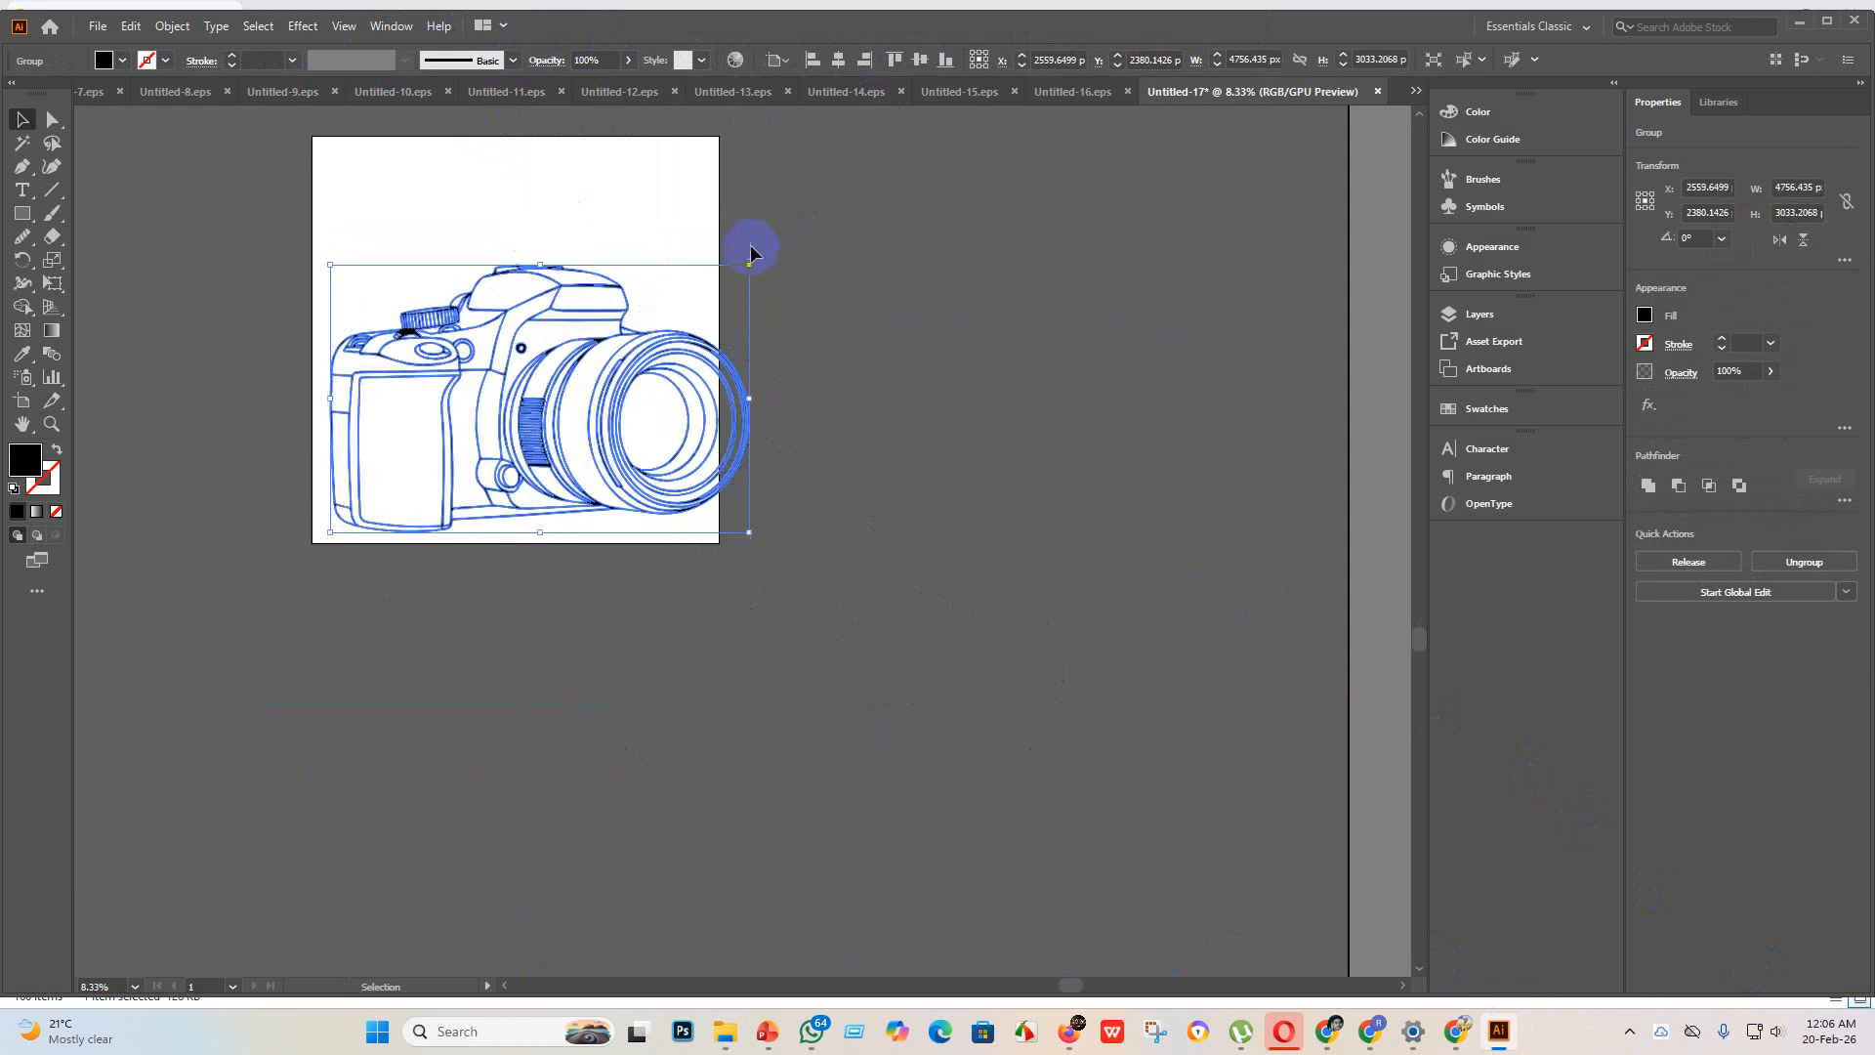
click(839, 61)
click(920, 61)
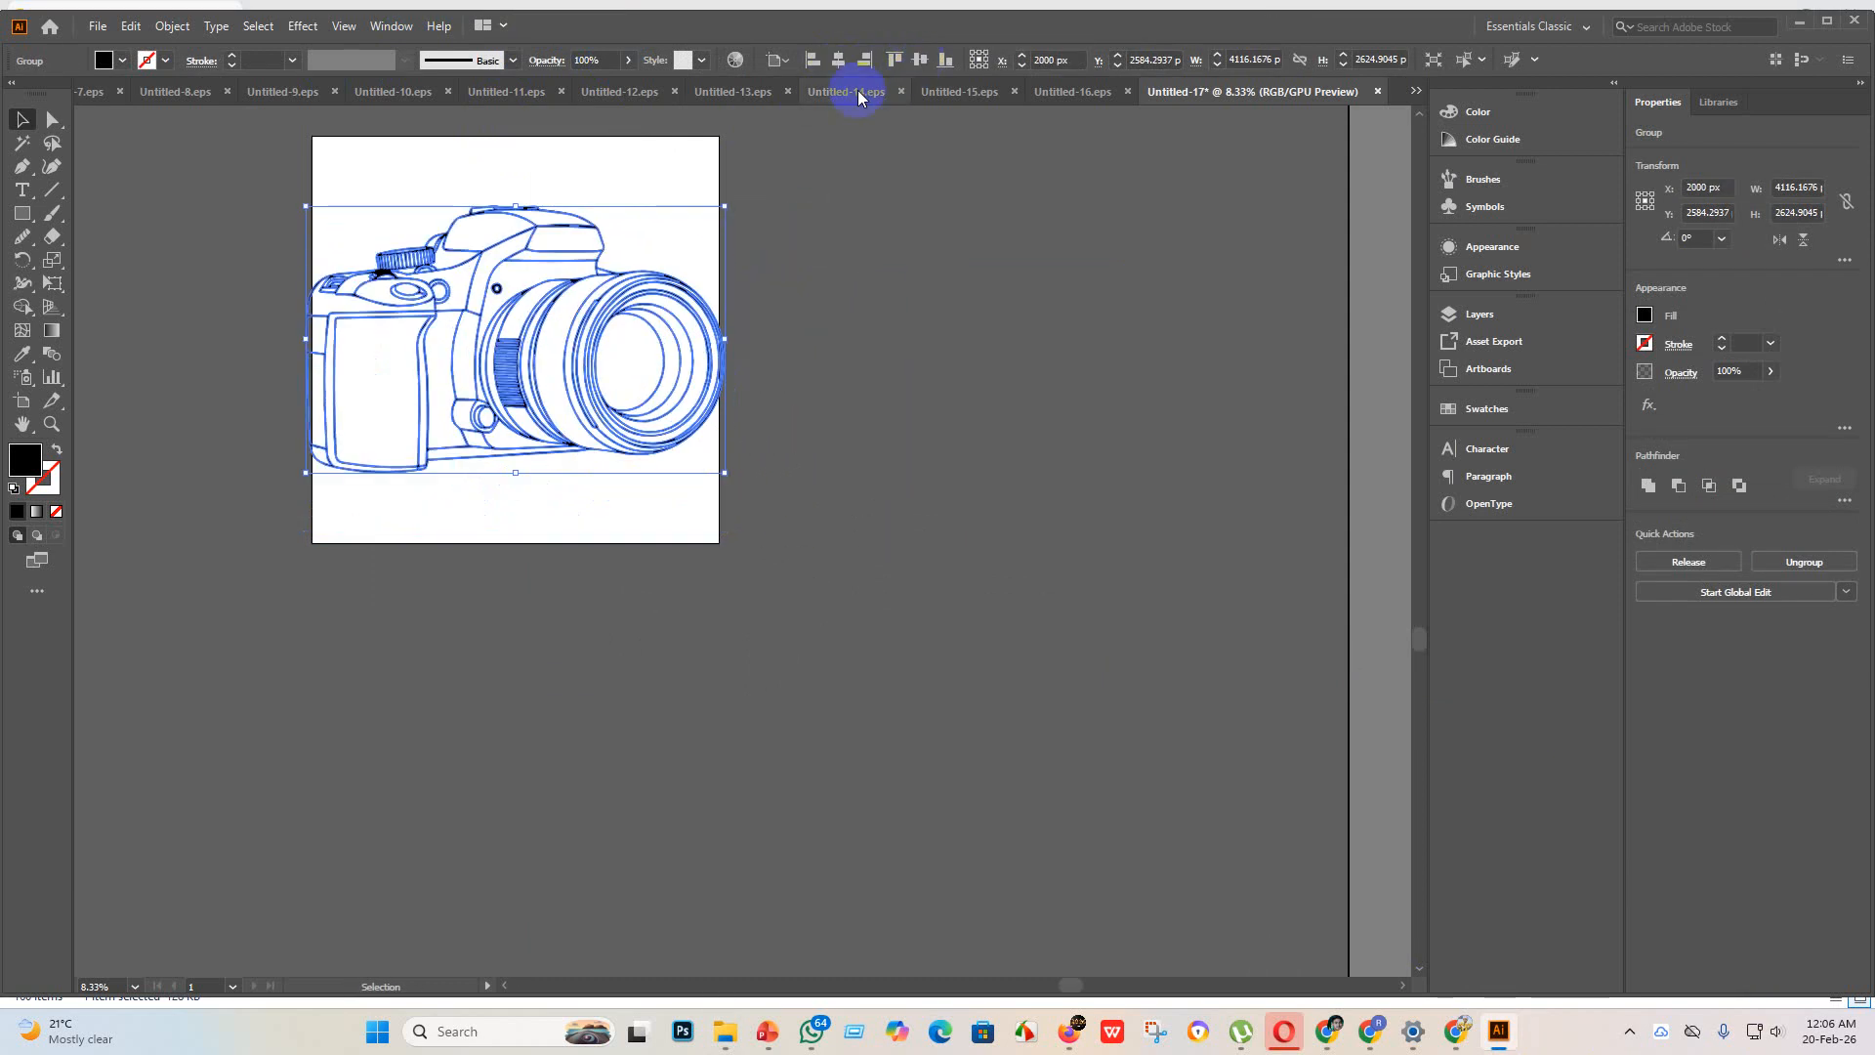
drag(726, 206, 670, 239)
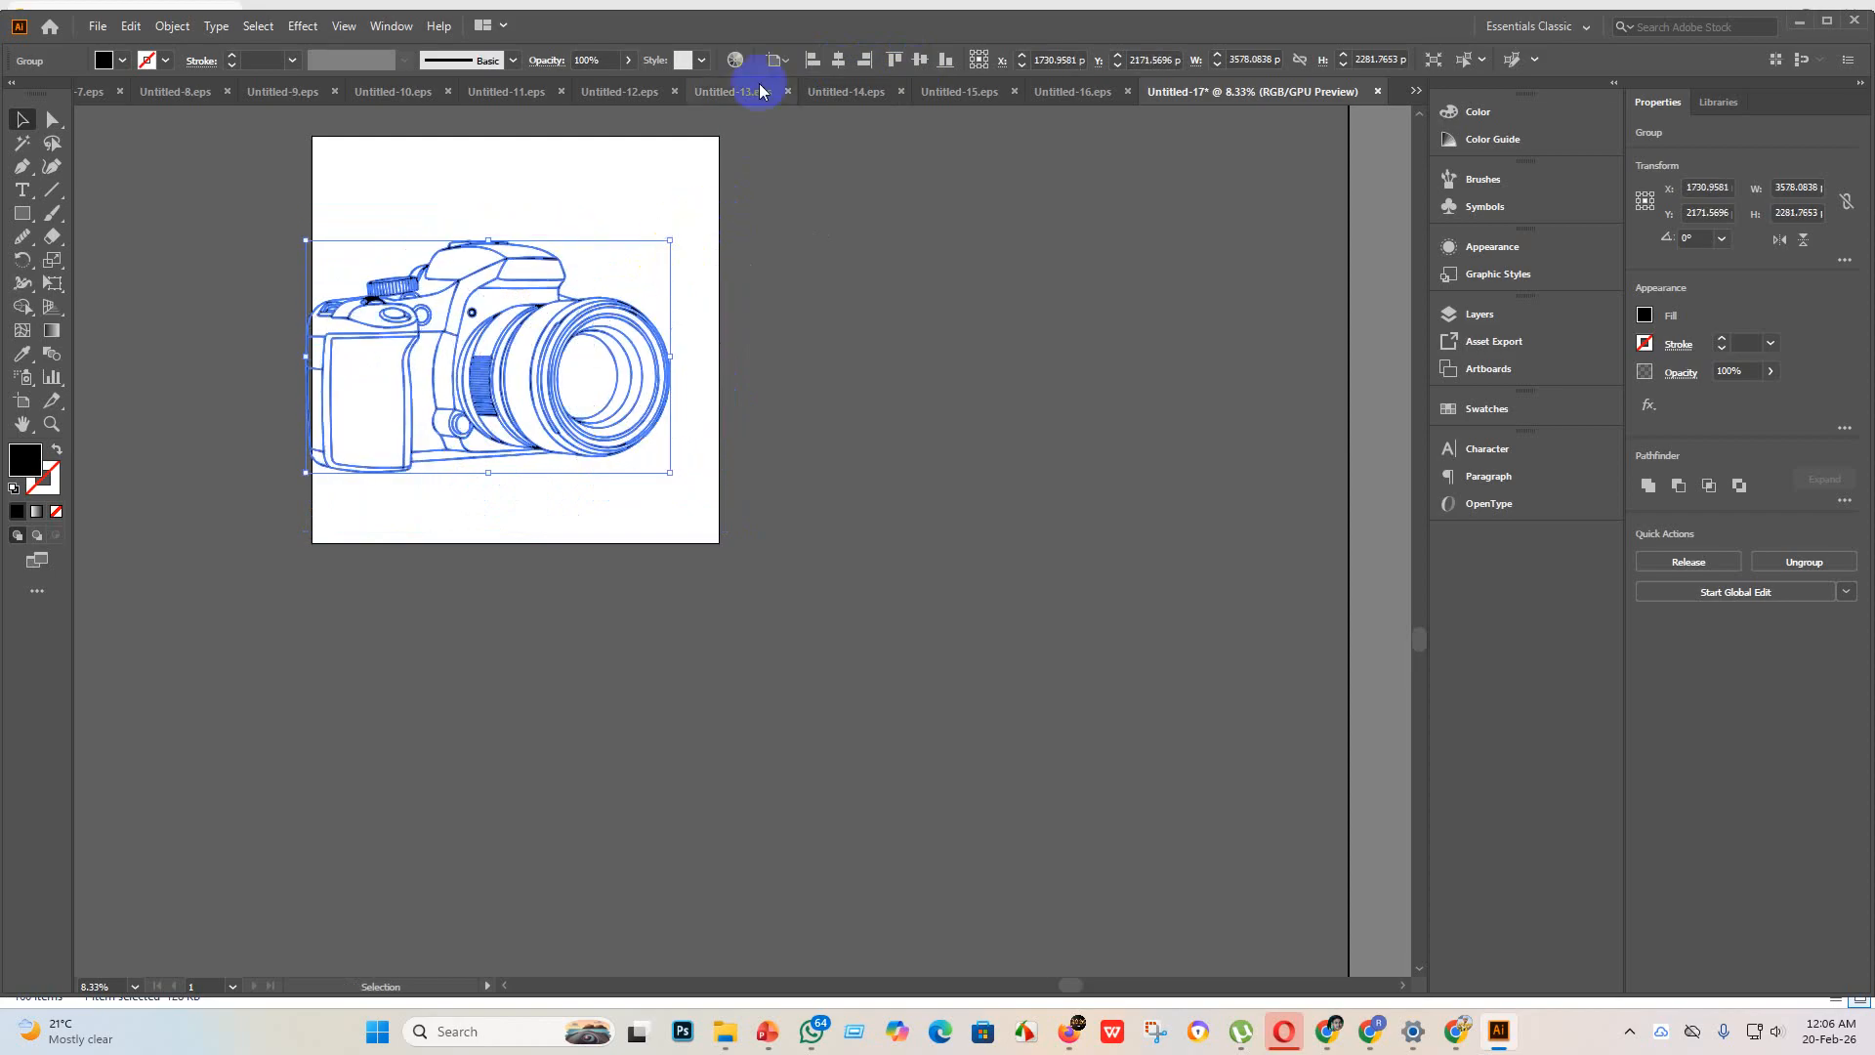
click(837, 60)
click(922, 61)
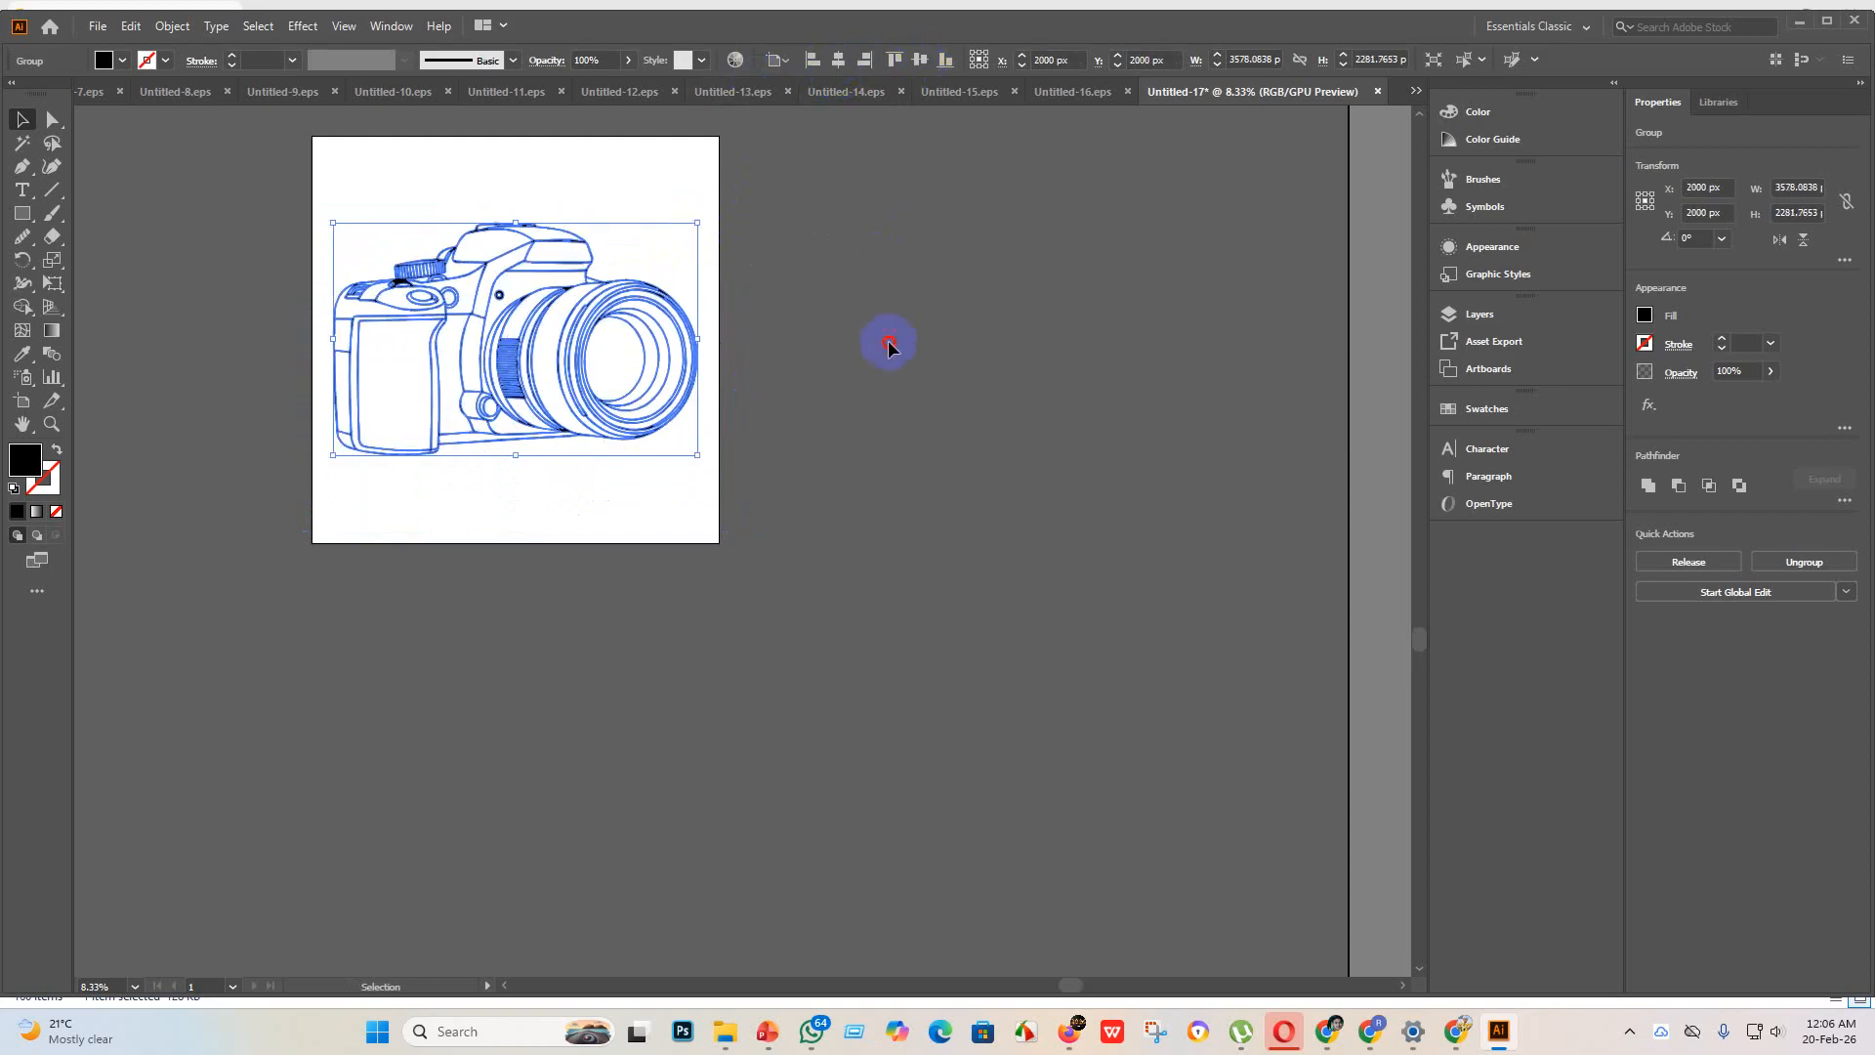
click(888, 343)
scroll(516, 306, up, 4)
scroll(524, 533, down, 2)
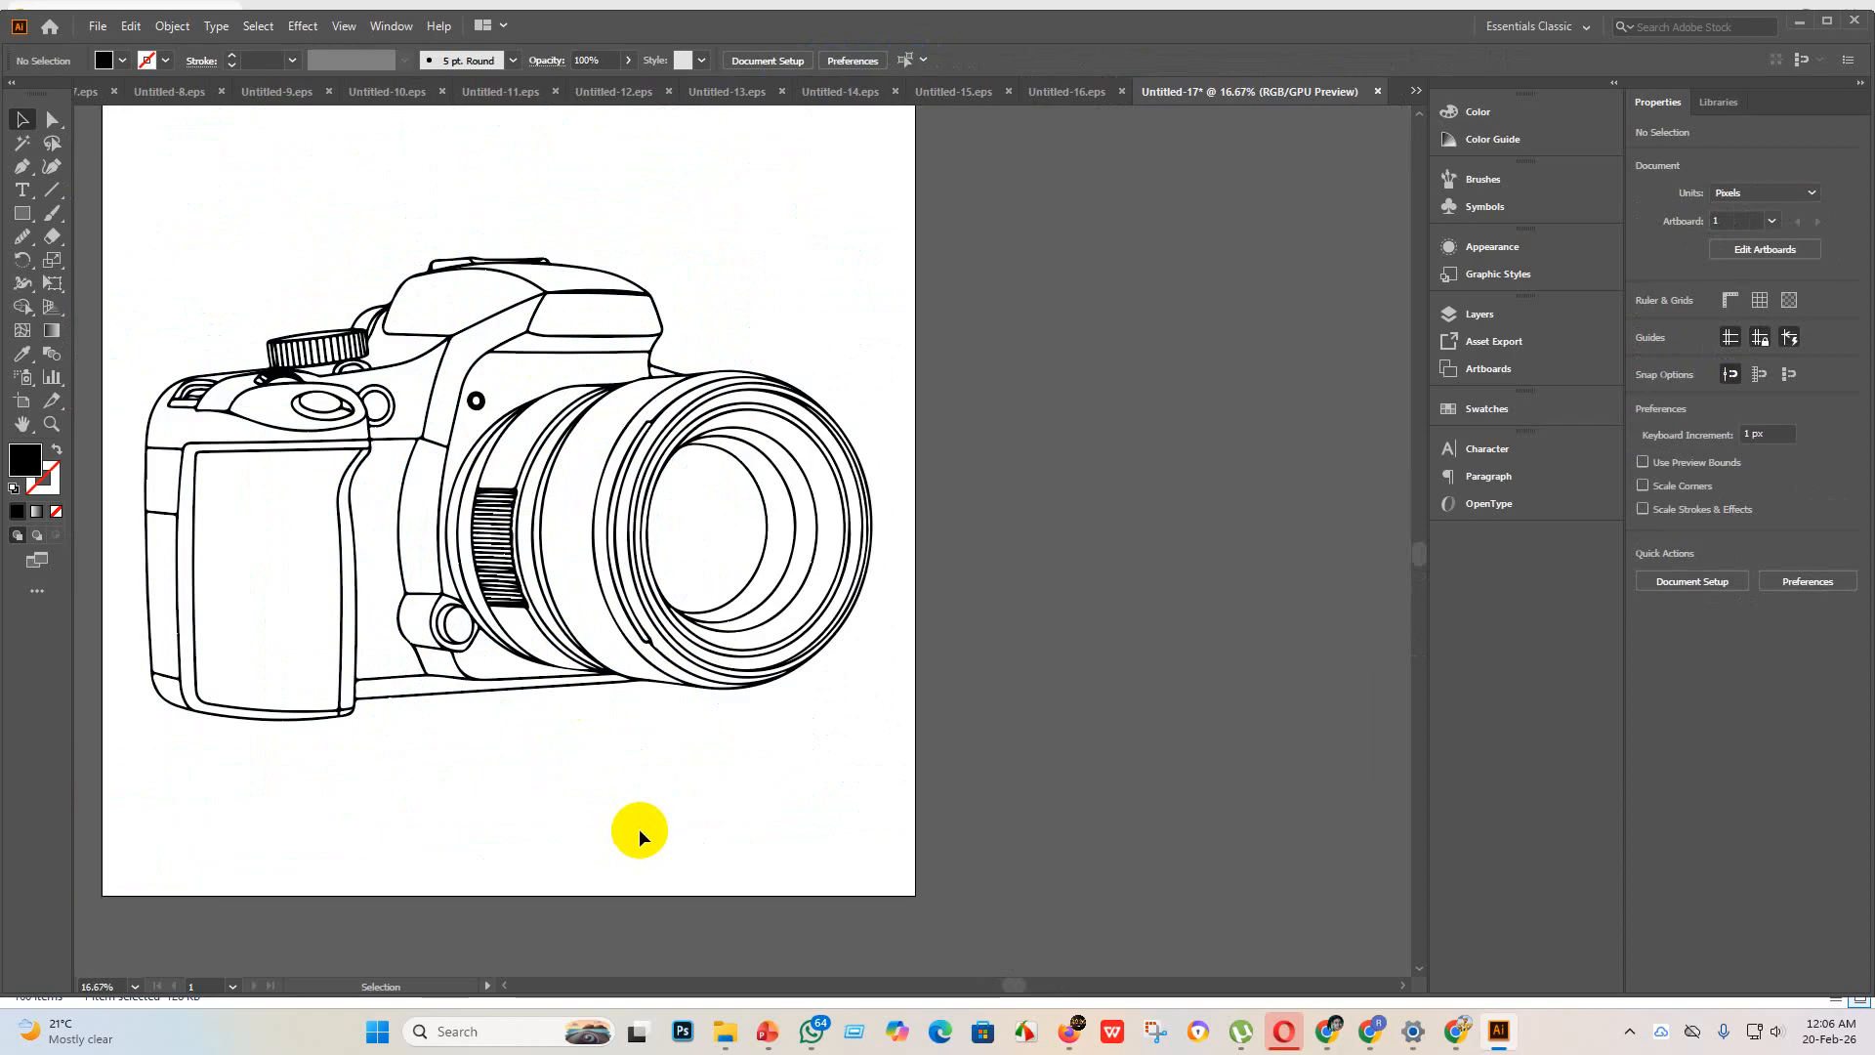
scroll(636, 826, down, 1)
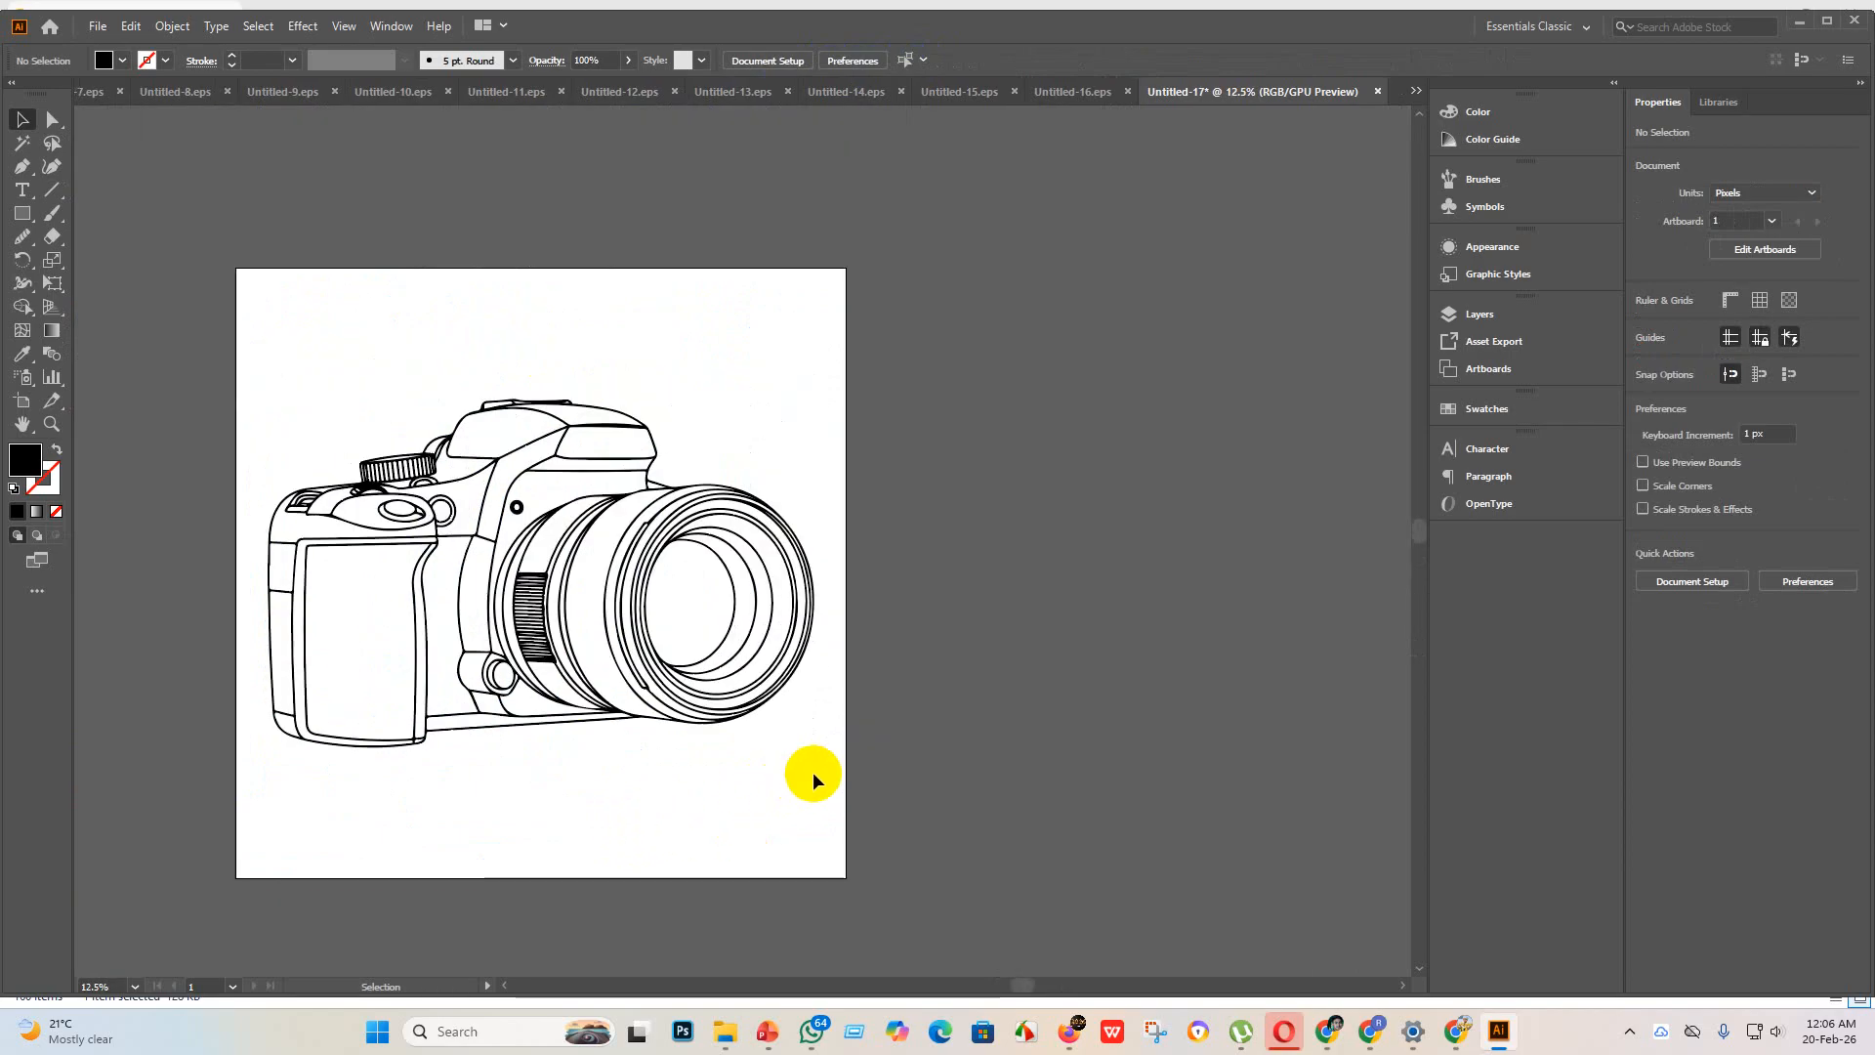
drag(981, 837, 201, 385)
drag(712, 804, 904, 828)
Step: Save the camera document as Untitled-17 in Illustrator EPS format in the eps 3 folder, using the Illustrator 10 EPS version
click(100, 27)
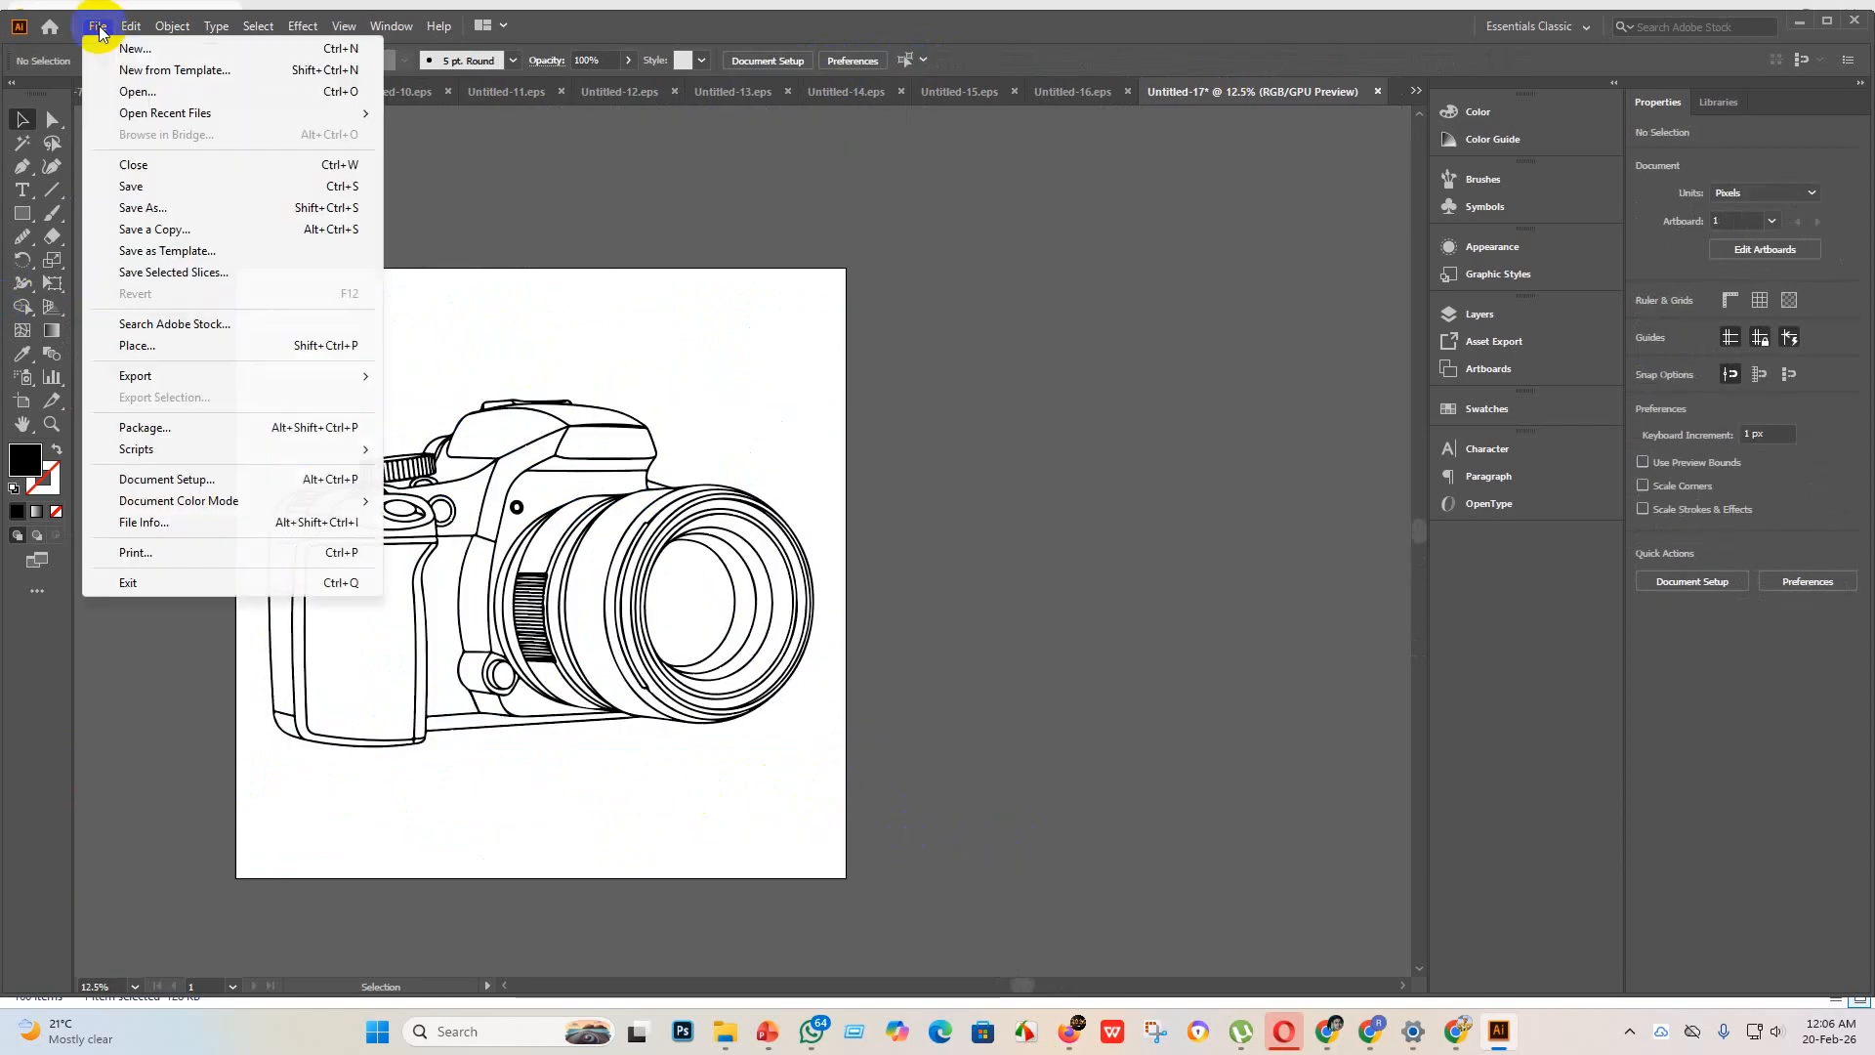
click(144, 179)
click(307, 421)
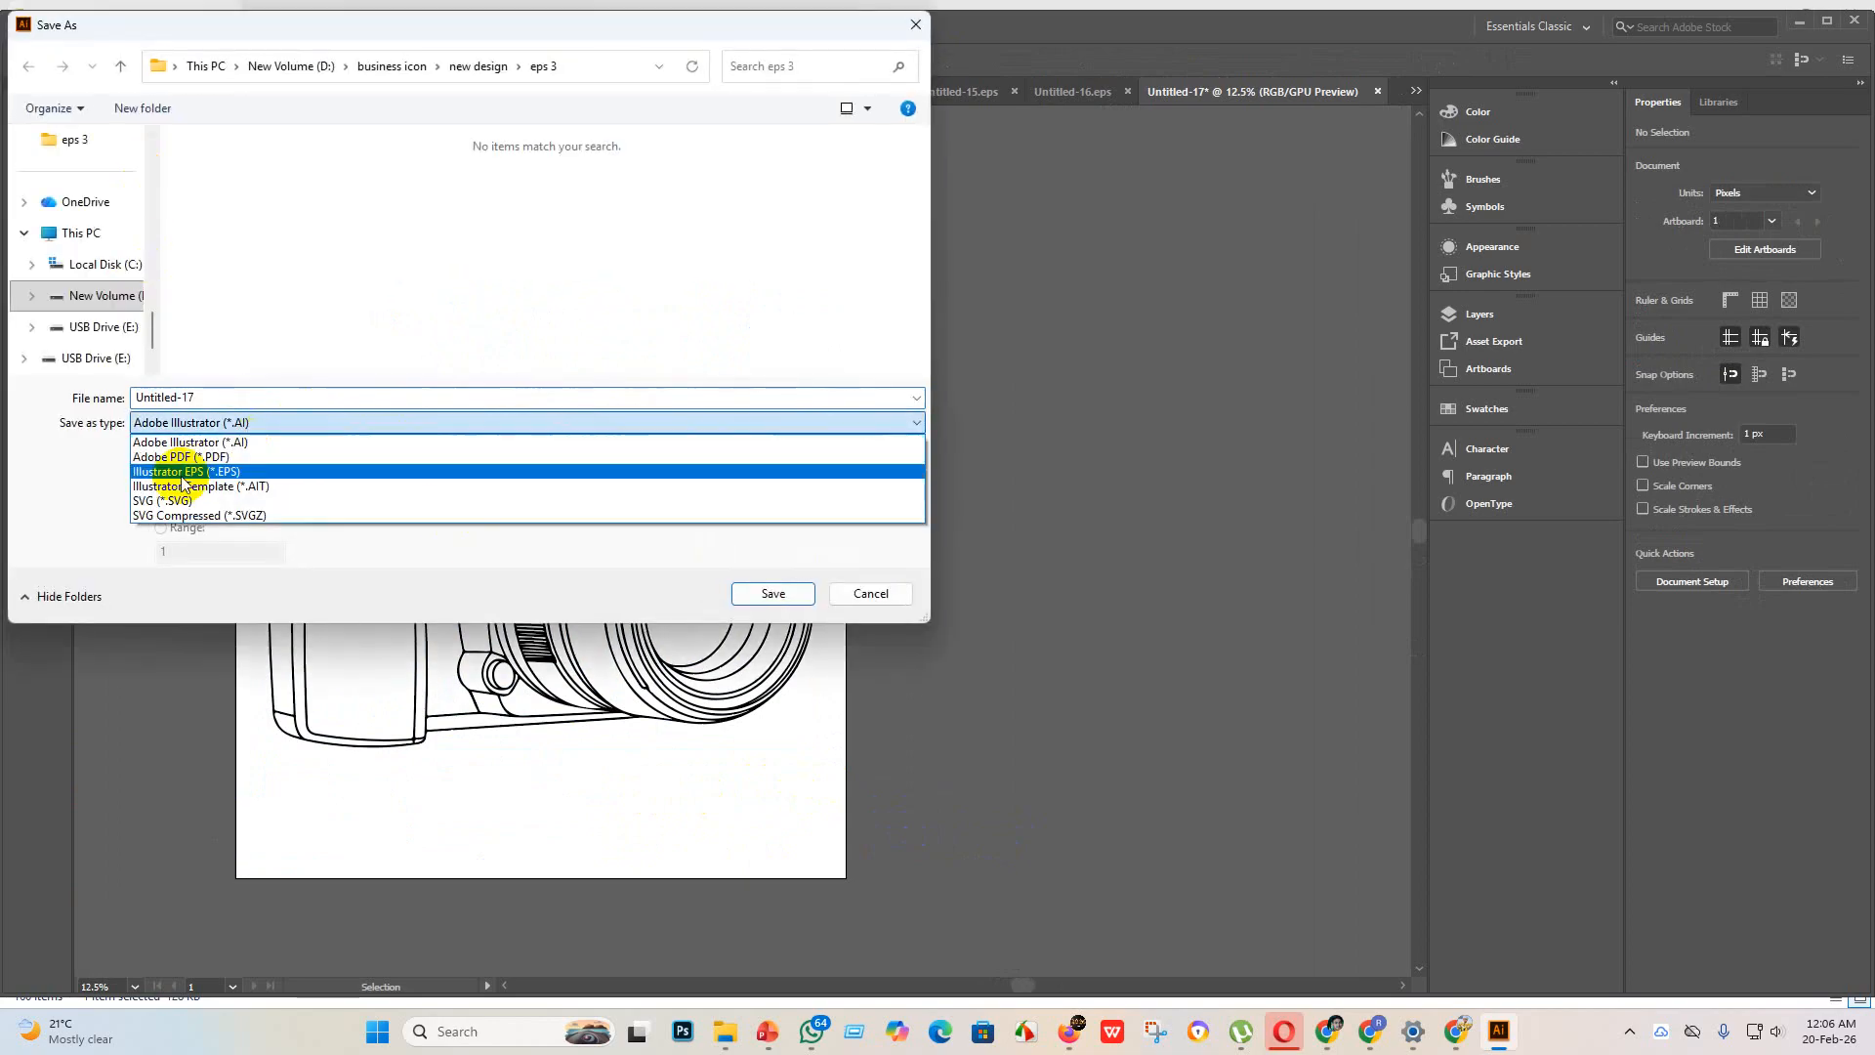
click(180, 479)
scroll(670, 200, down, 2)
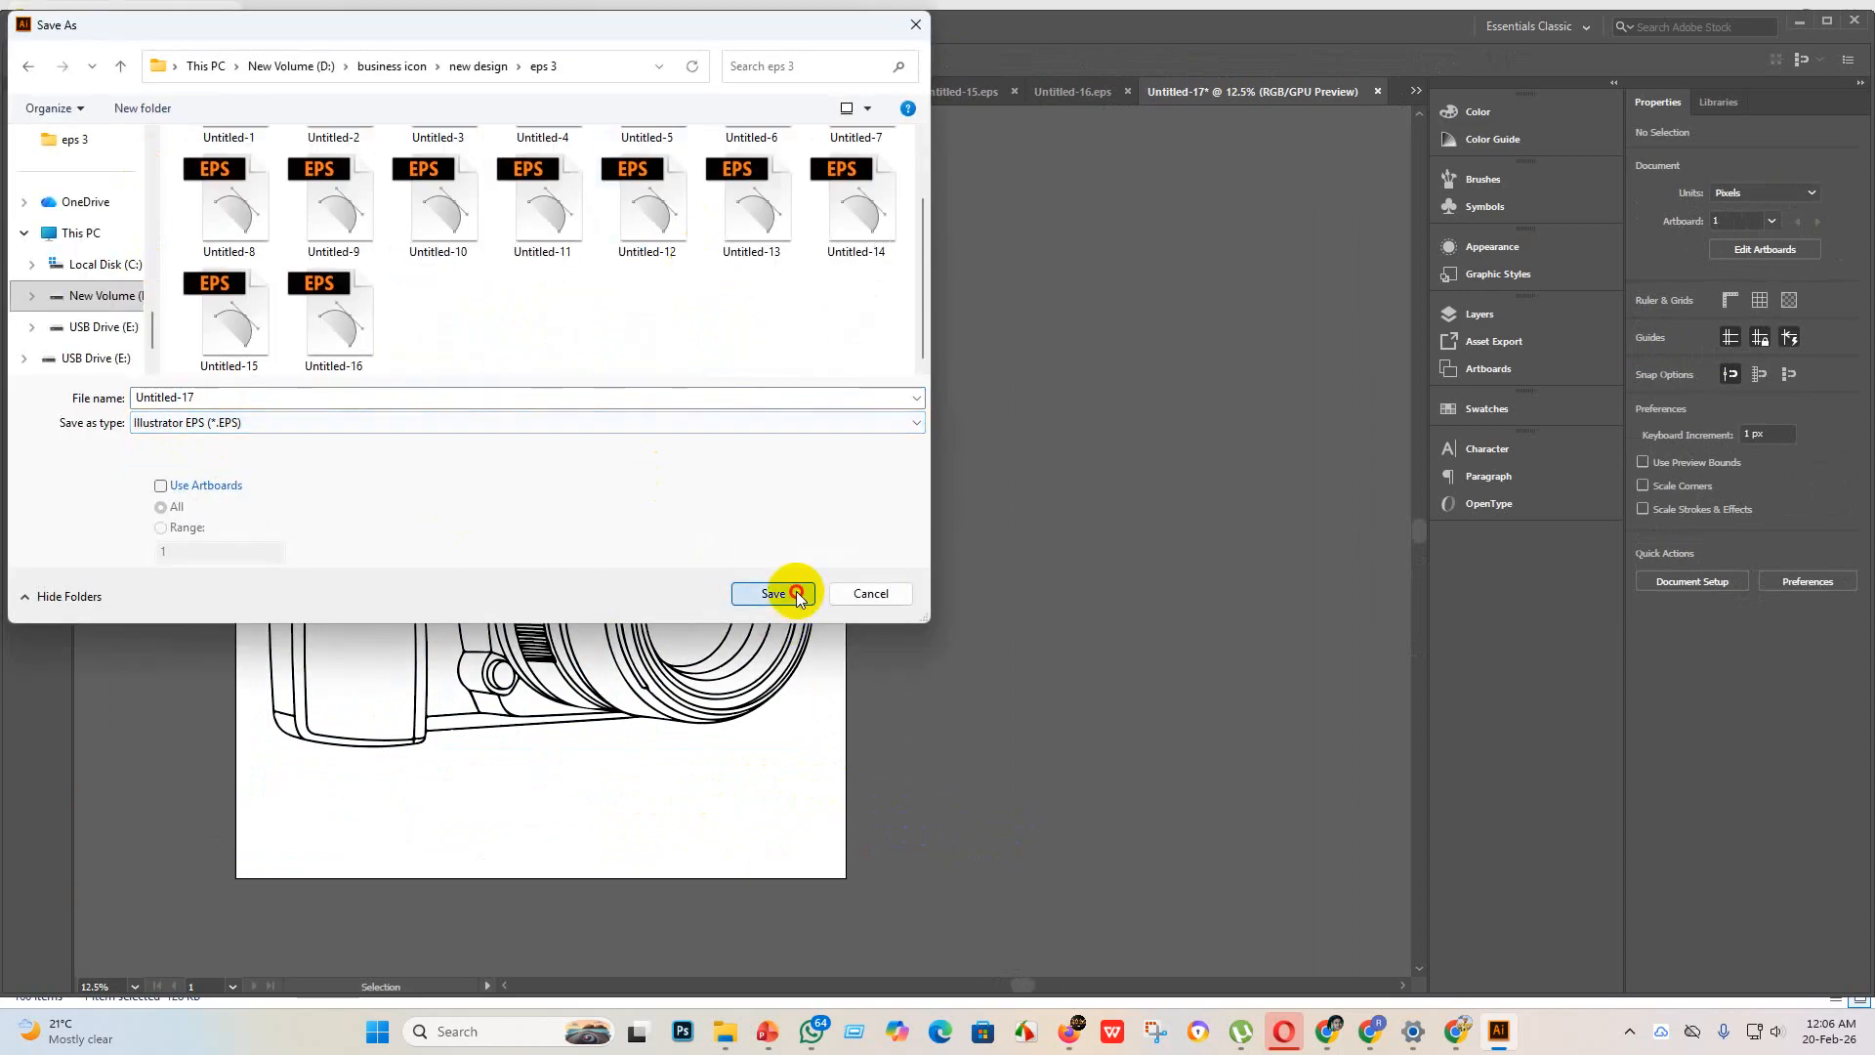
click(774, 593)
click(983, 234)
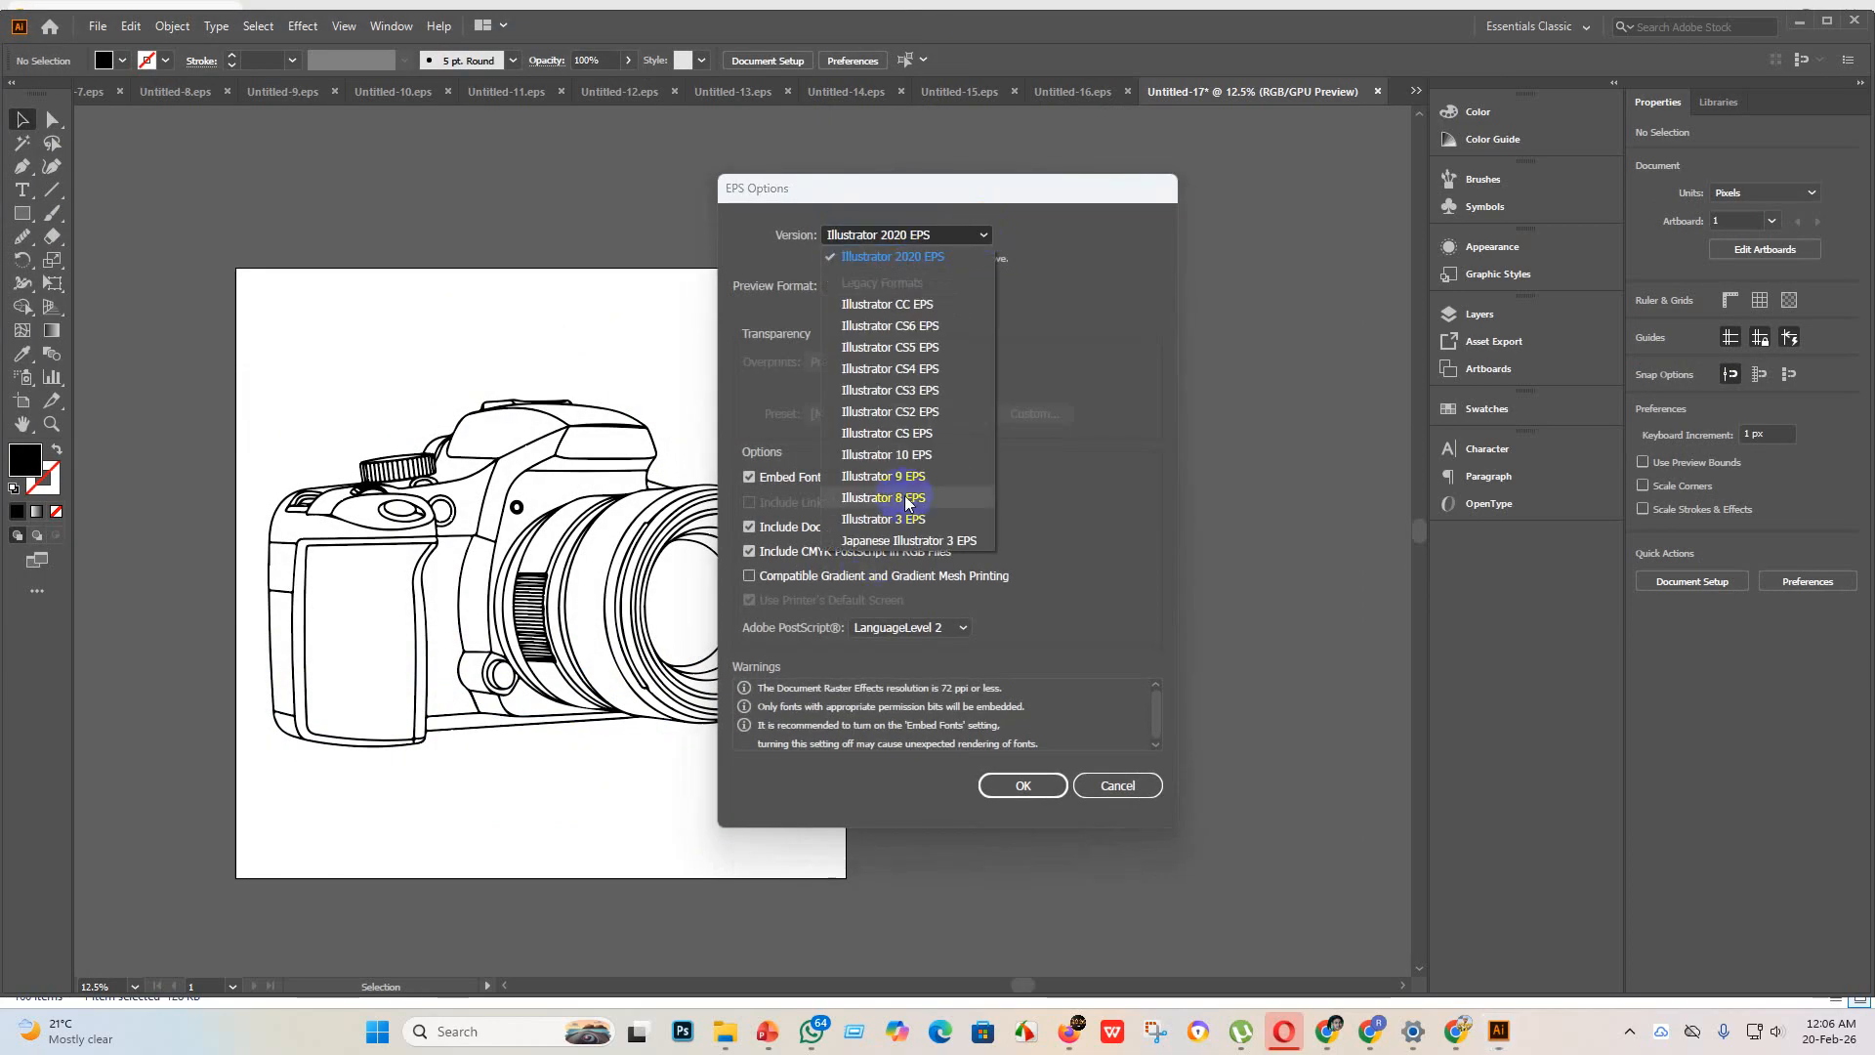
click(918, 455)
click(1022, 766)
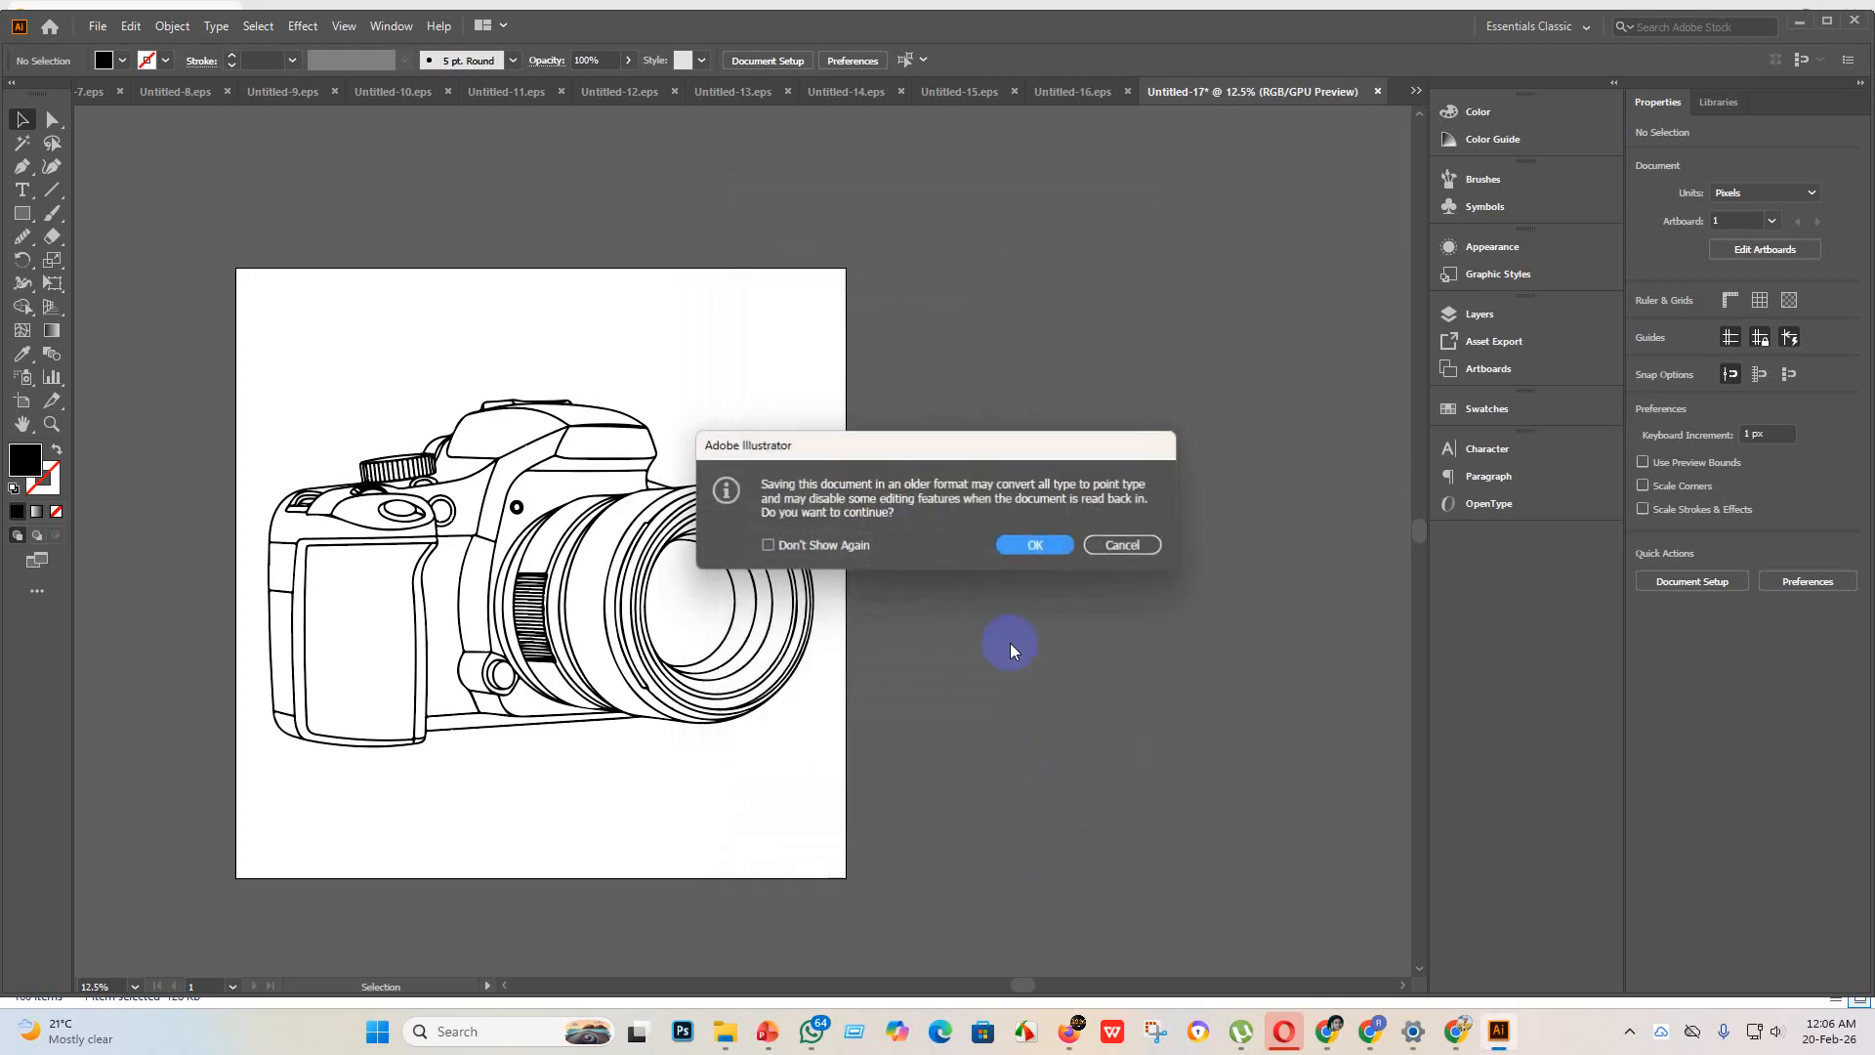
click(1040, 543)
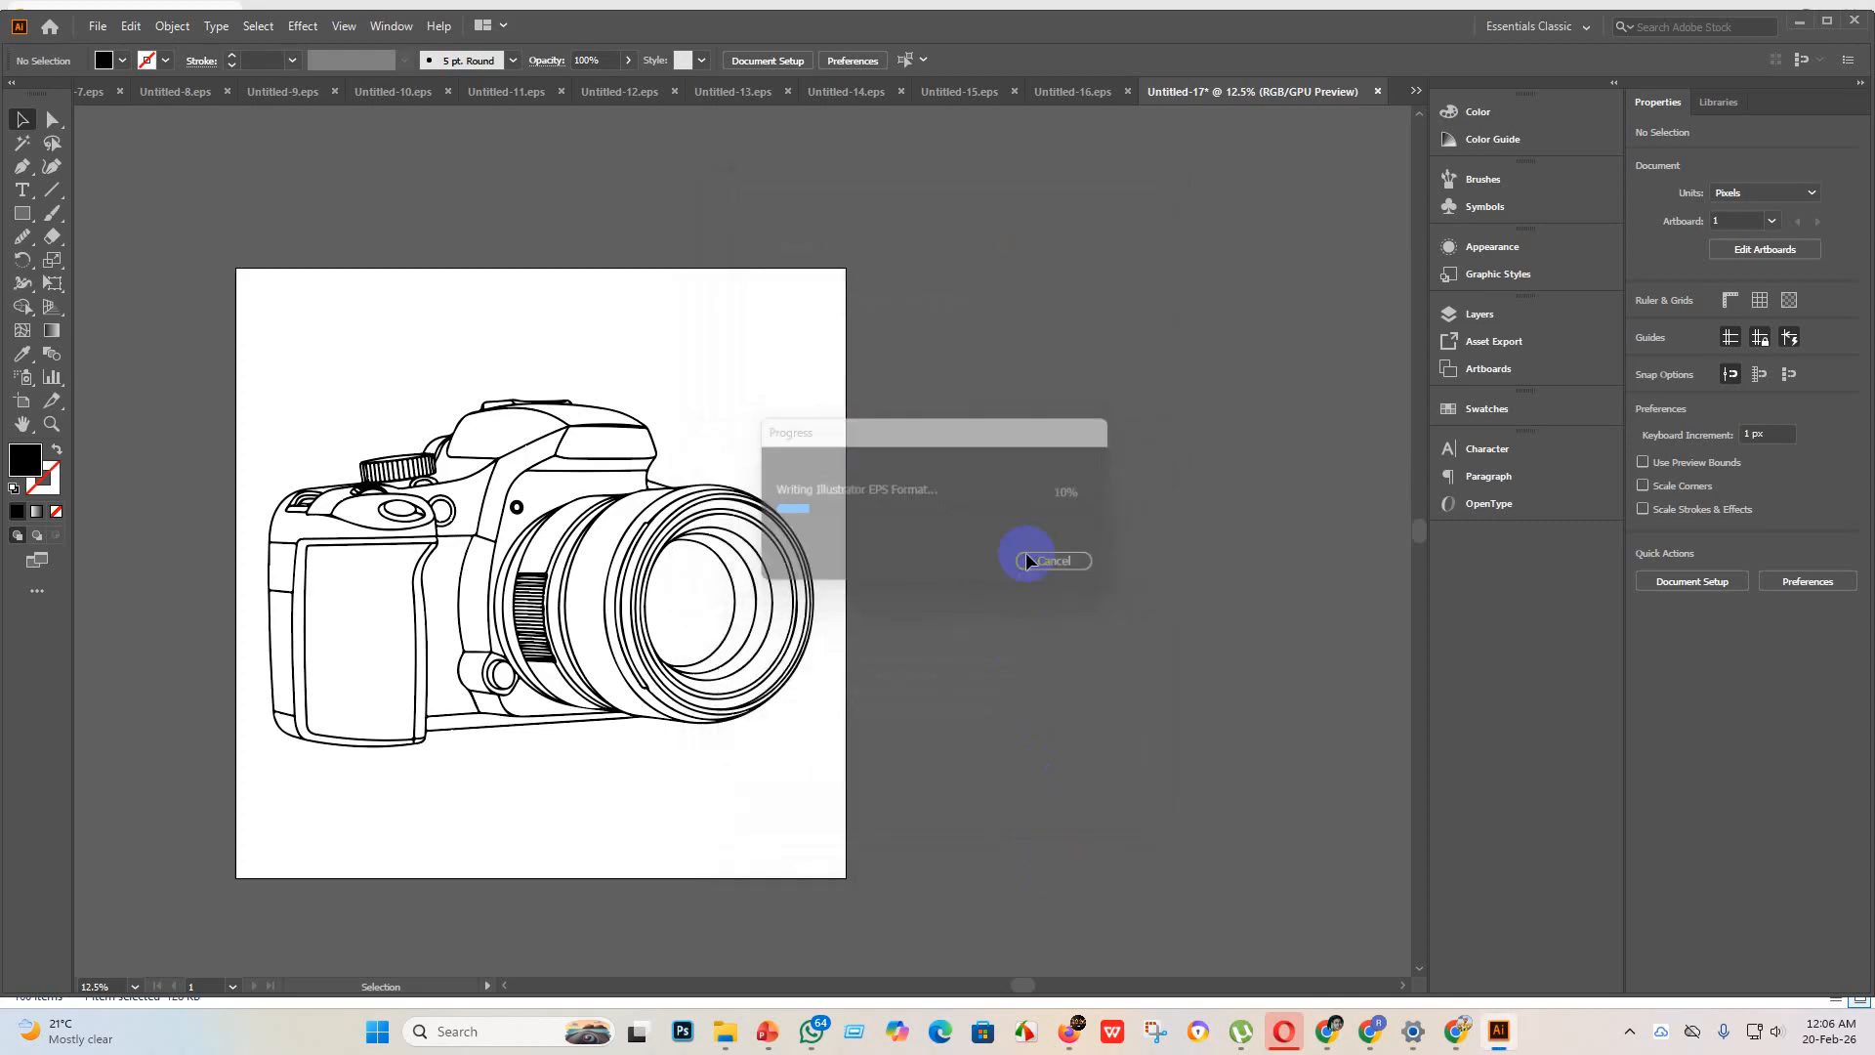
Step: Export the camera artboard as an RGB JPEG to the eps 3 folder with Use Artboards, maximum quality 10 and 300 ppi
click(98, 25)
mouse_move(351, 376)
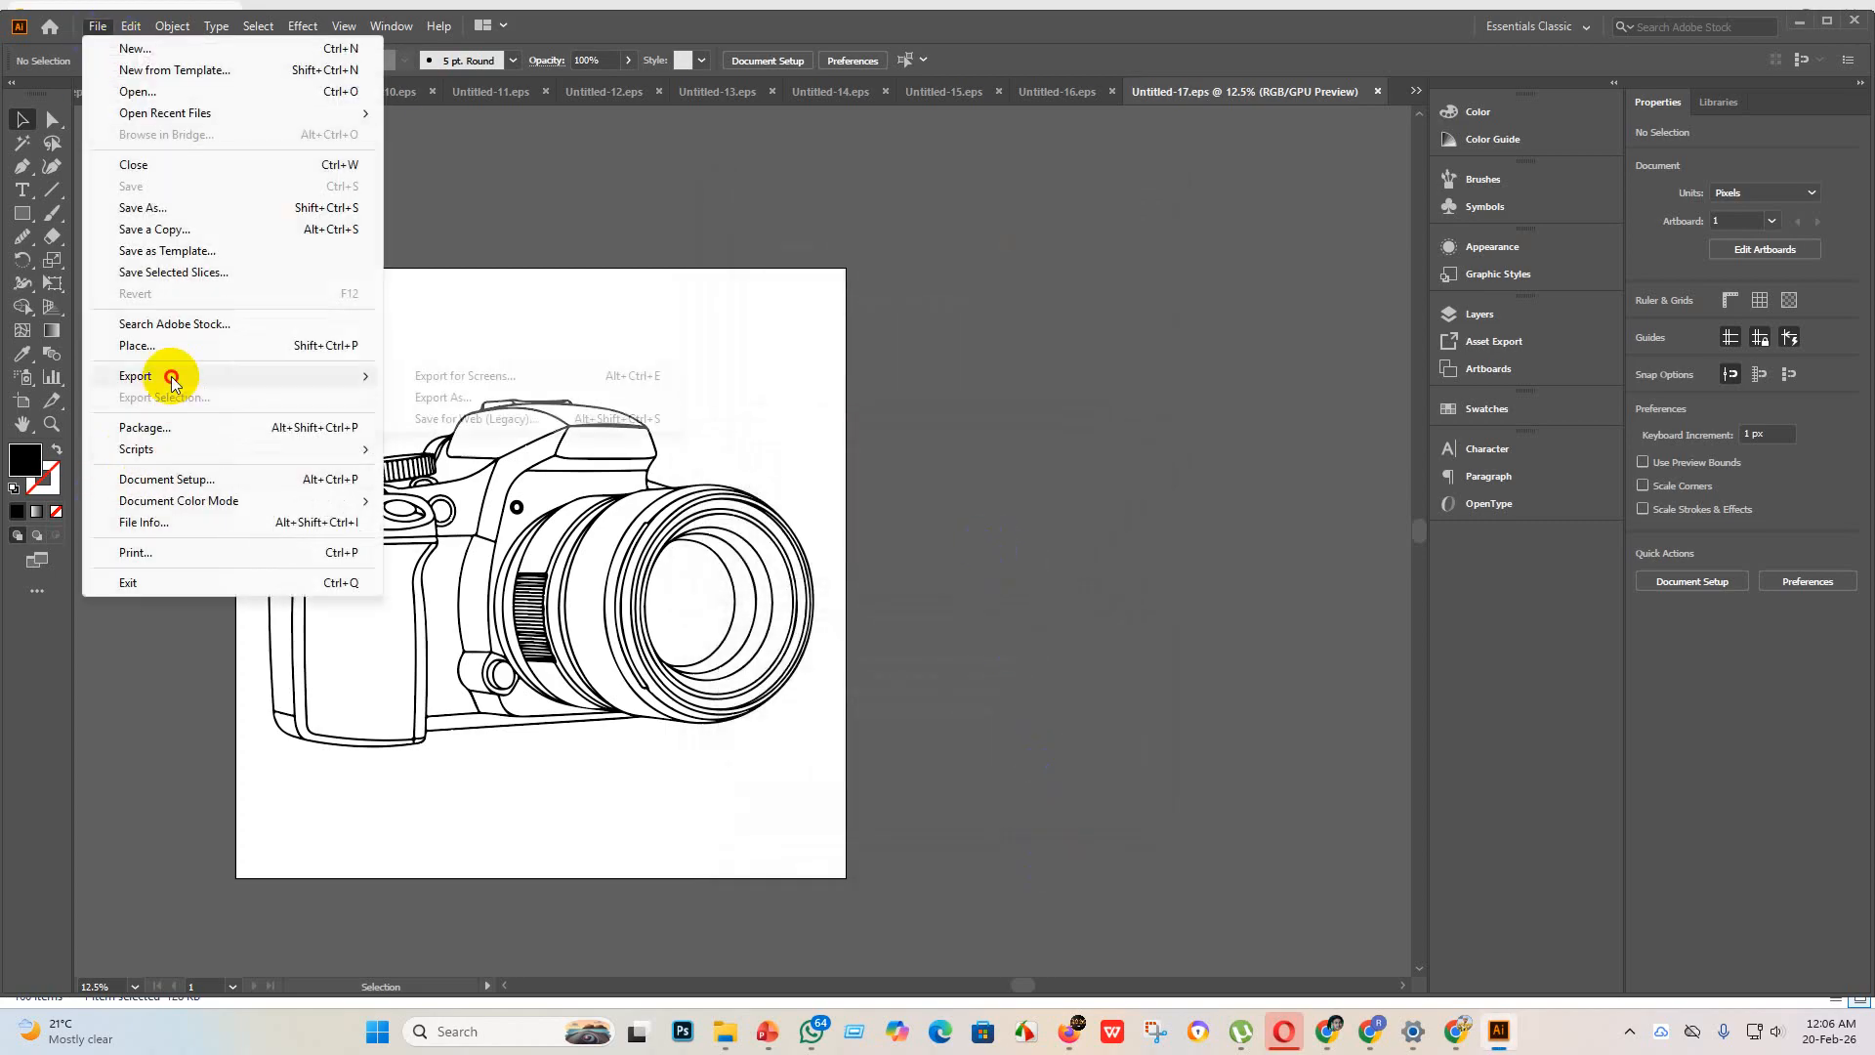
click(469, 397)
click(160, 486)
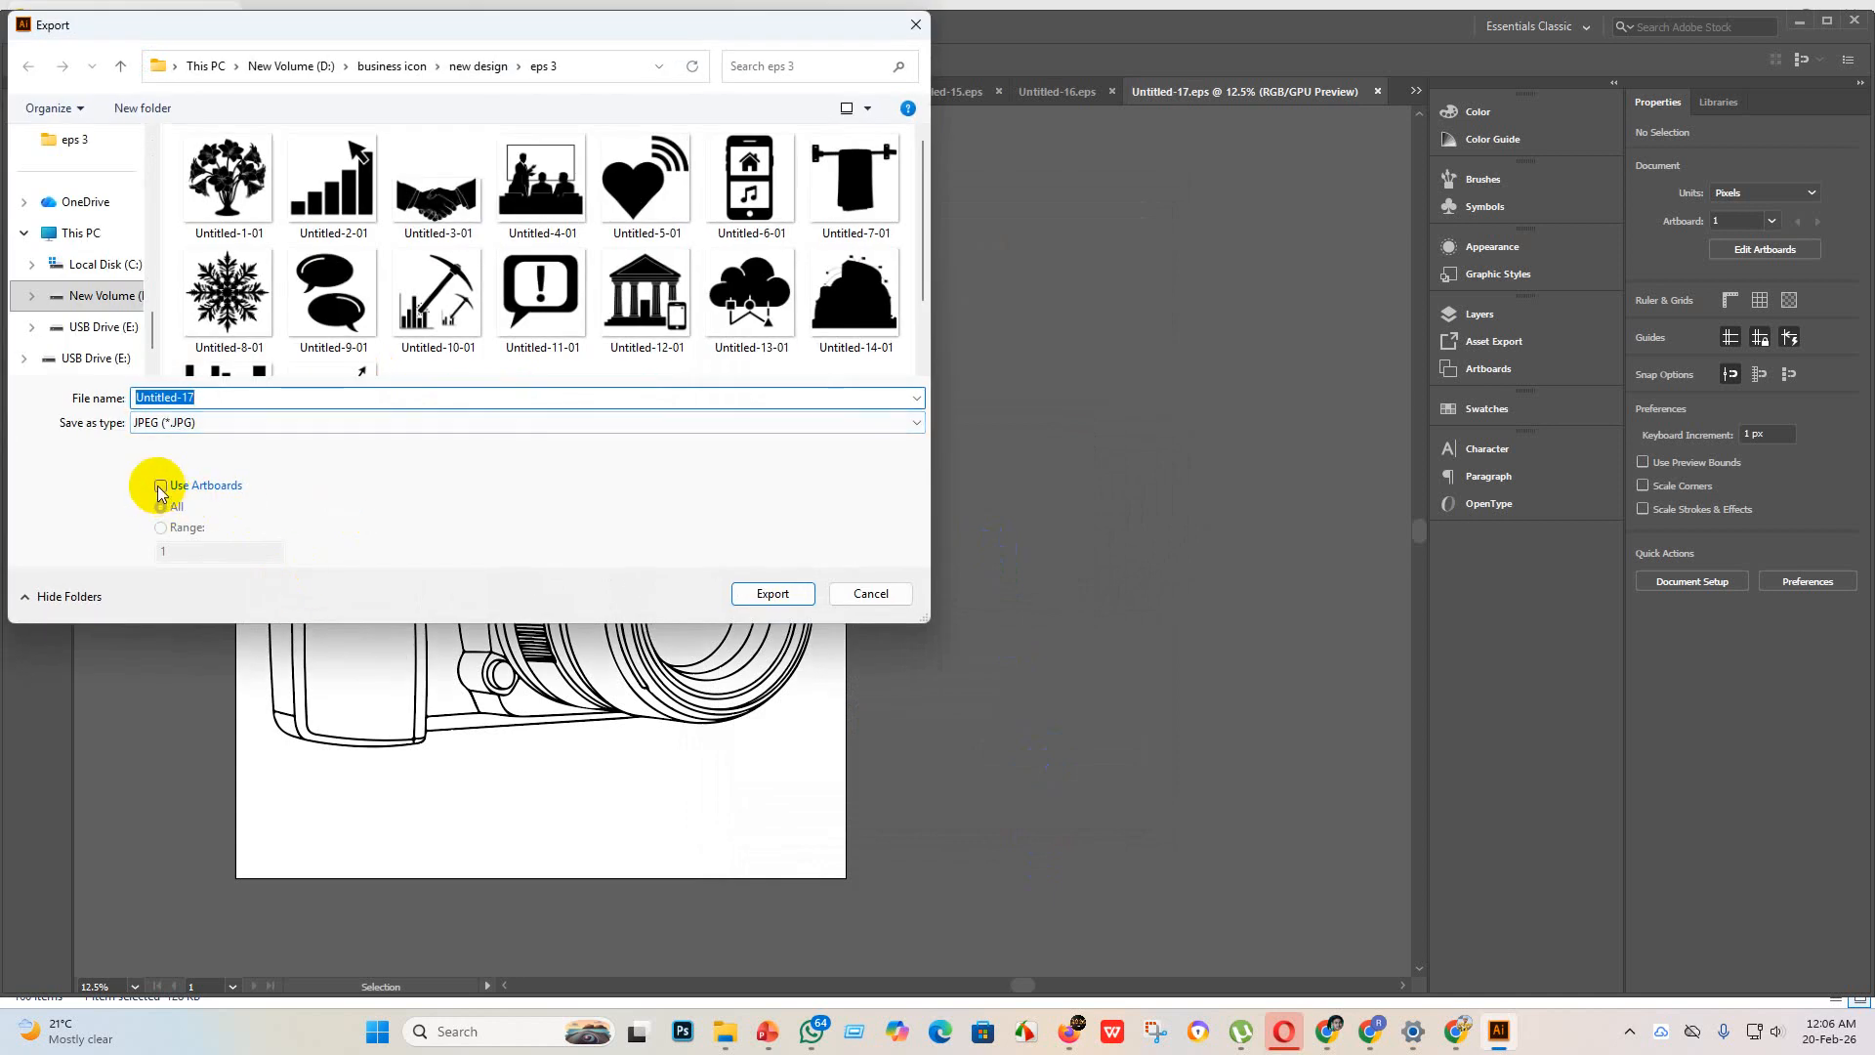
scroll(502, 230, down, 1)
click(773, 593)
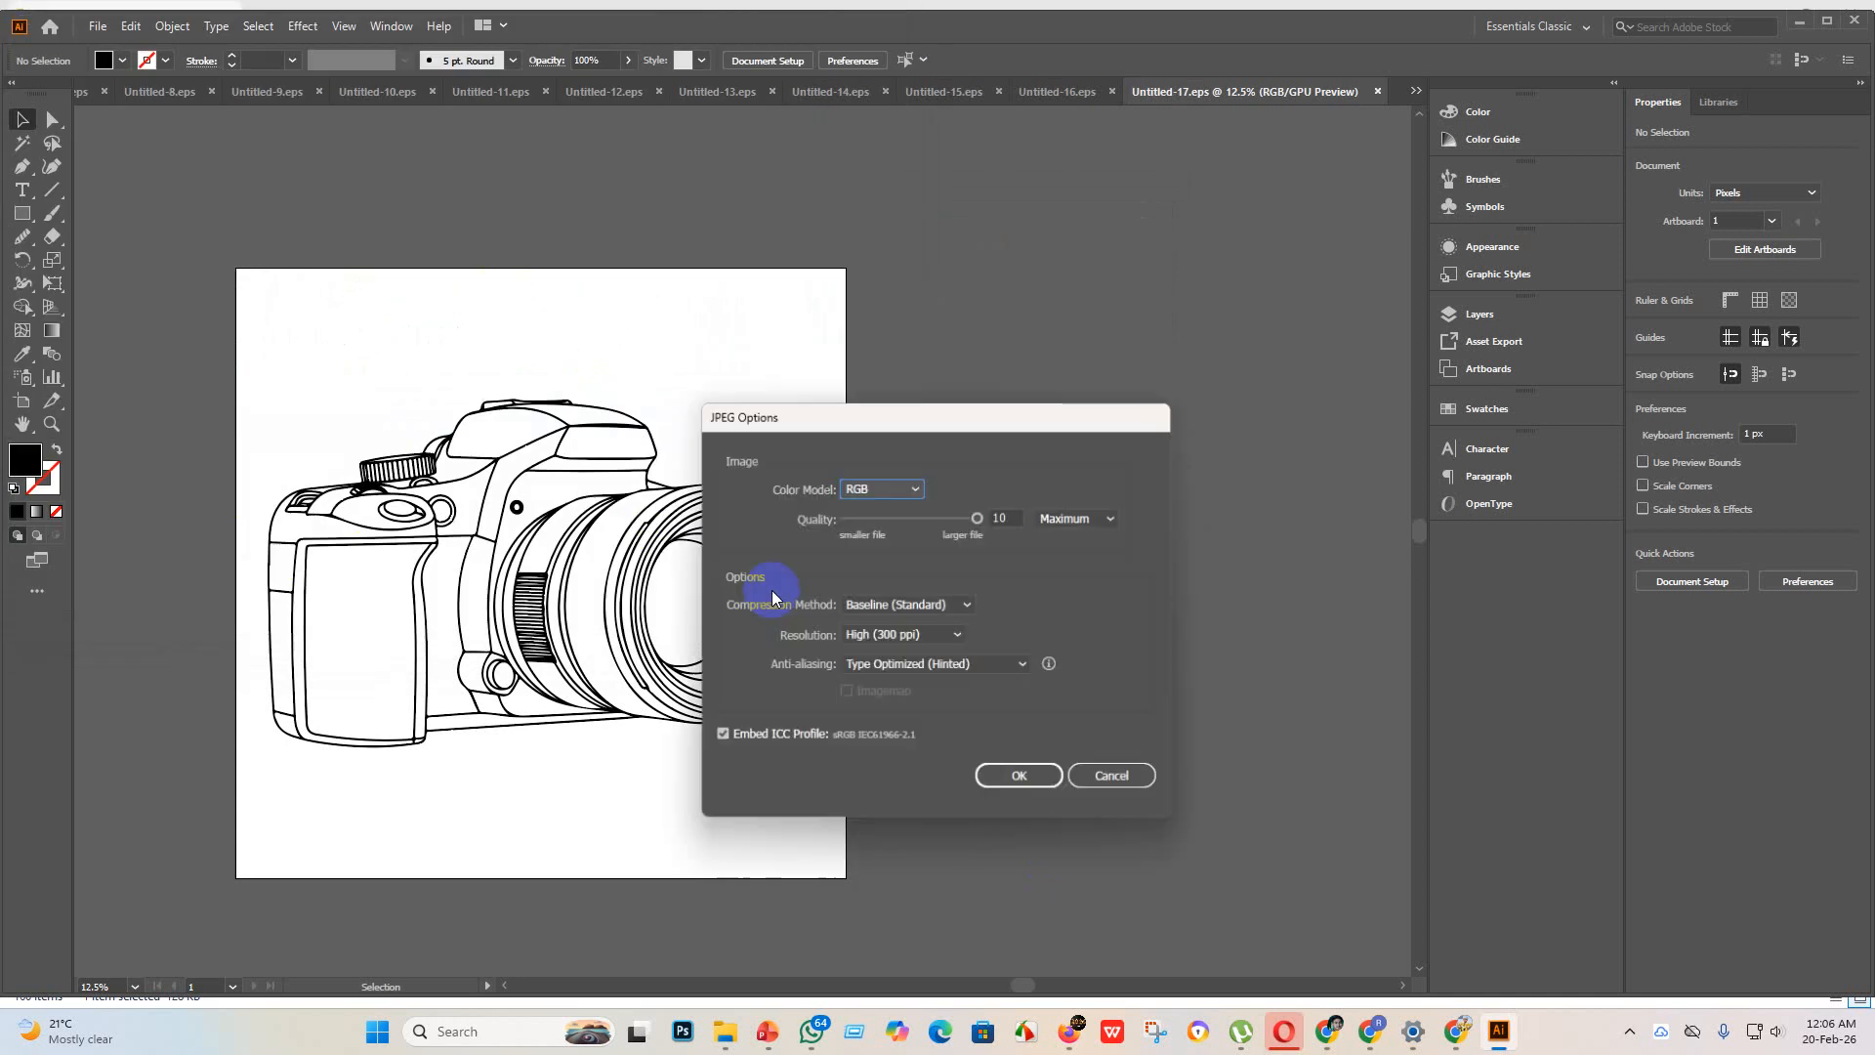
click(1019, 776)
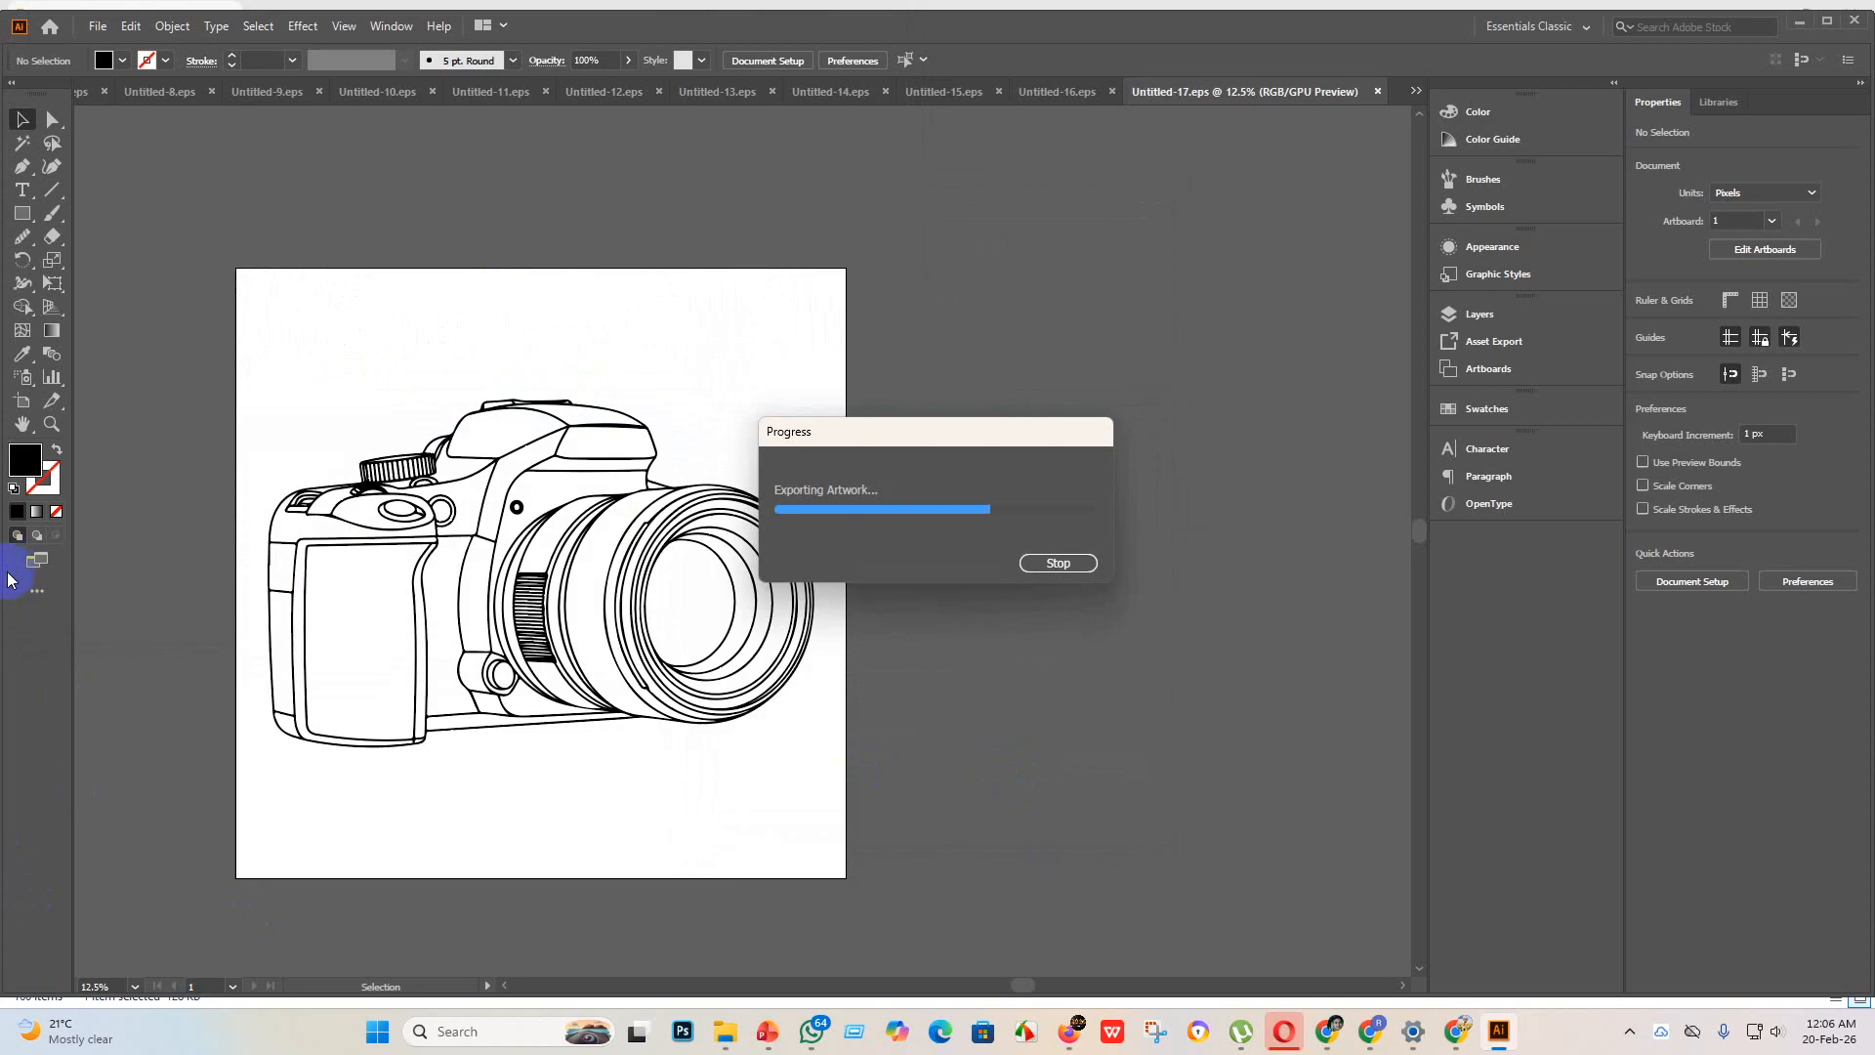
Step: Create a new 4000 x 4000 px document named Untitled-18
click(98, 26)
click(142, 49)
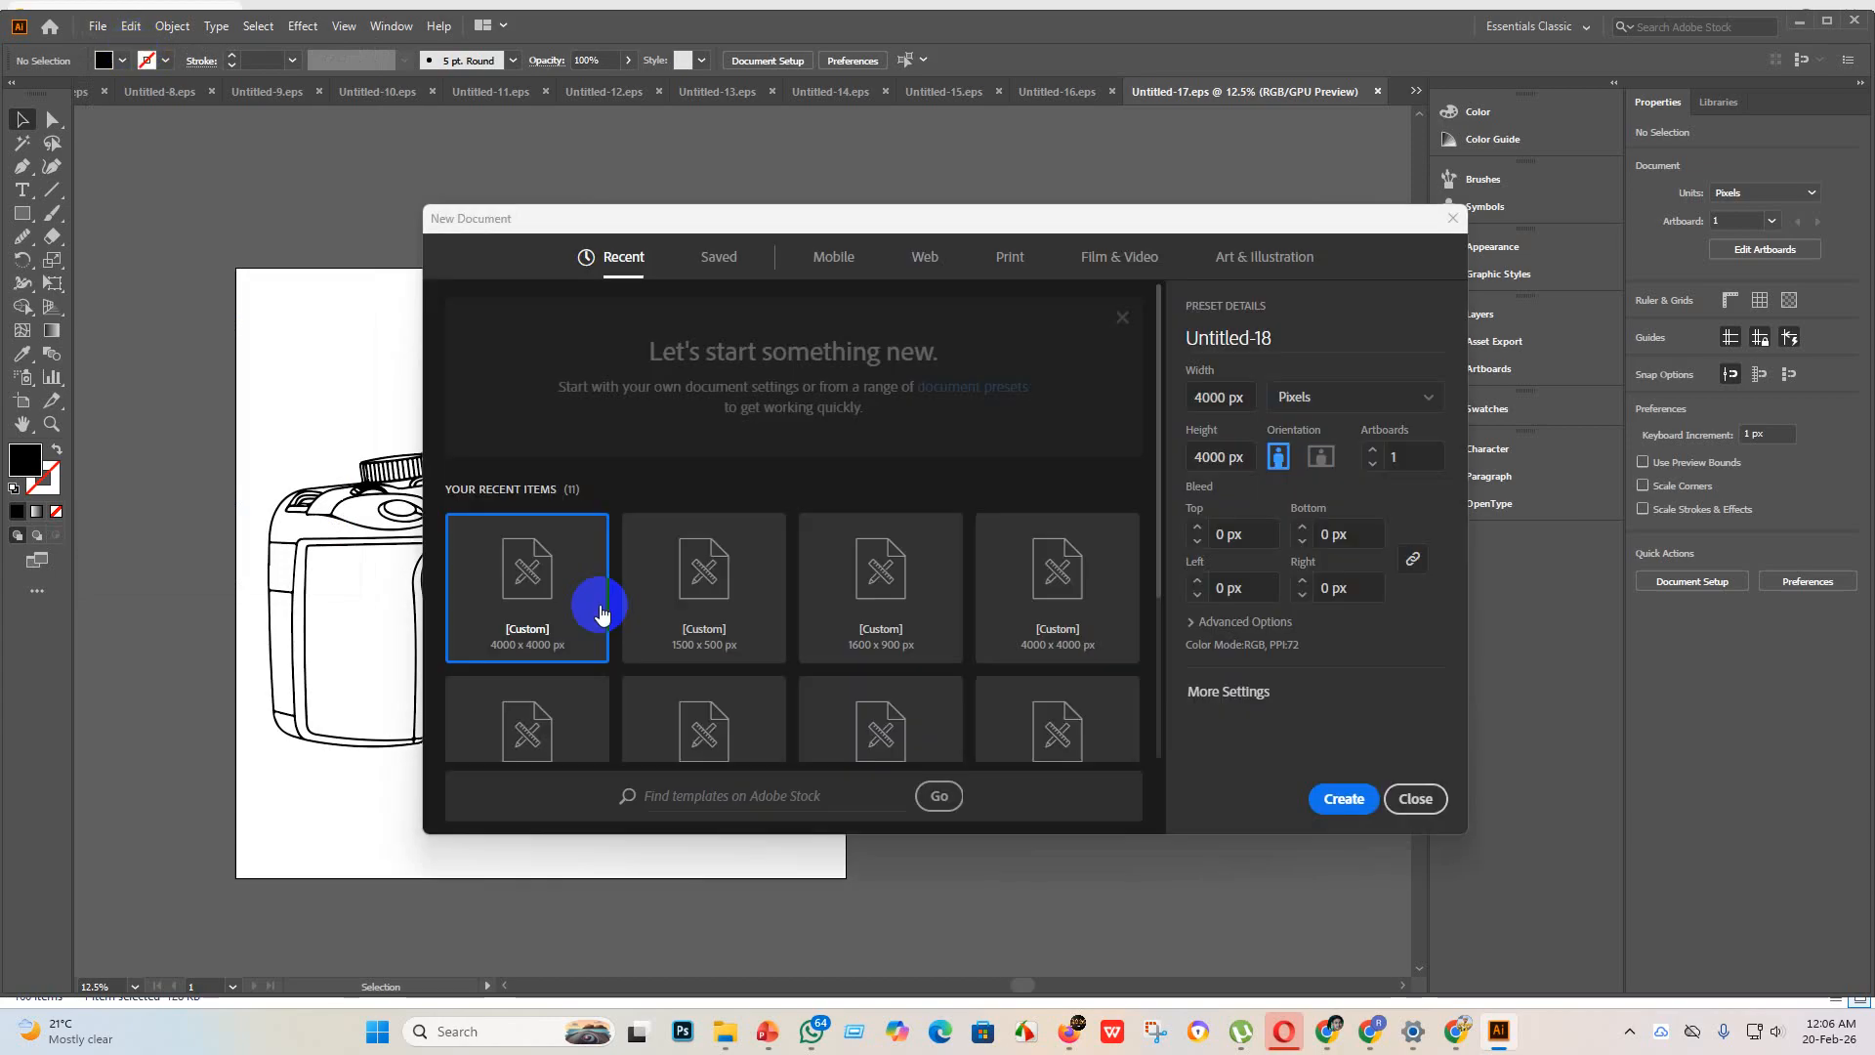
click(1337, 795)
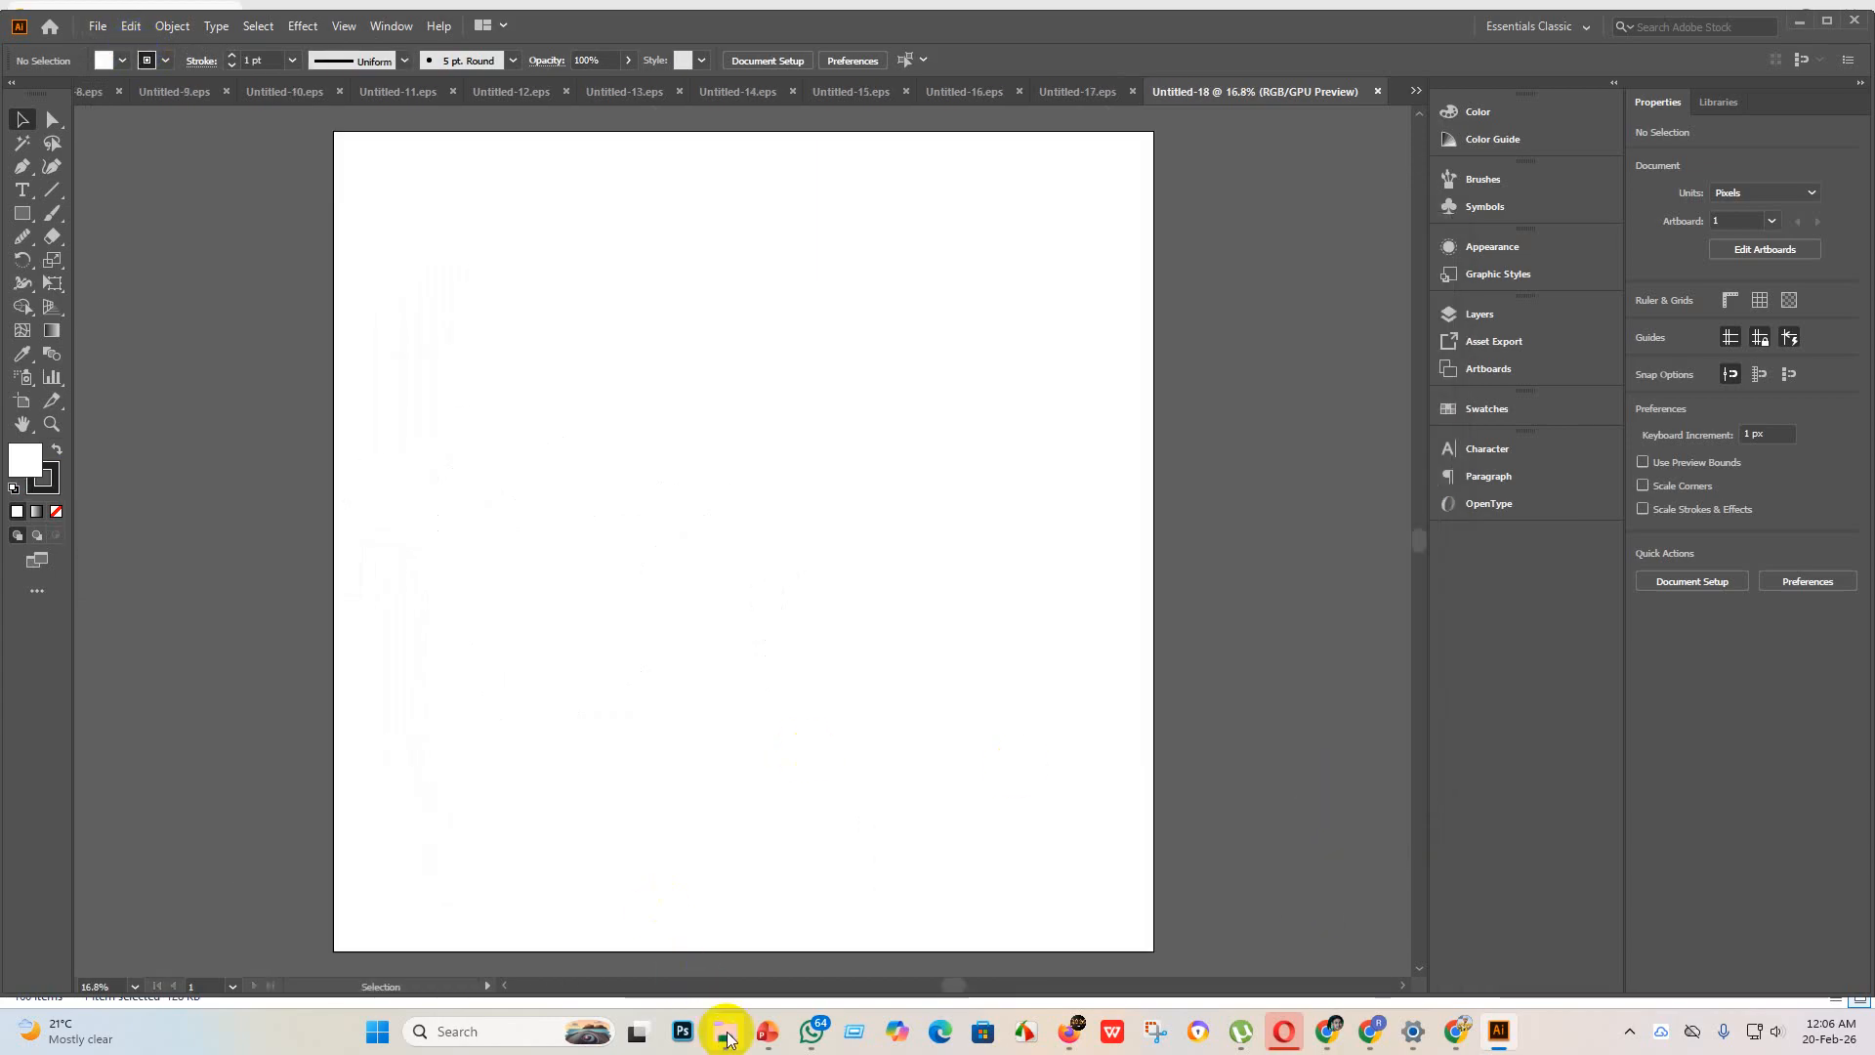
Step: Place the image of the open envelope with paper plane from the new design folder and enlarge it to about 3969 px square
mouse_move(727, 1038)
click(672, 928)
drag(649, 227, 554, 226)
drag(649, 188, 634, 371)
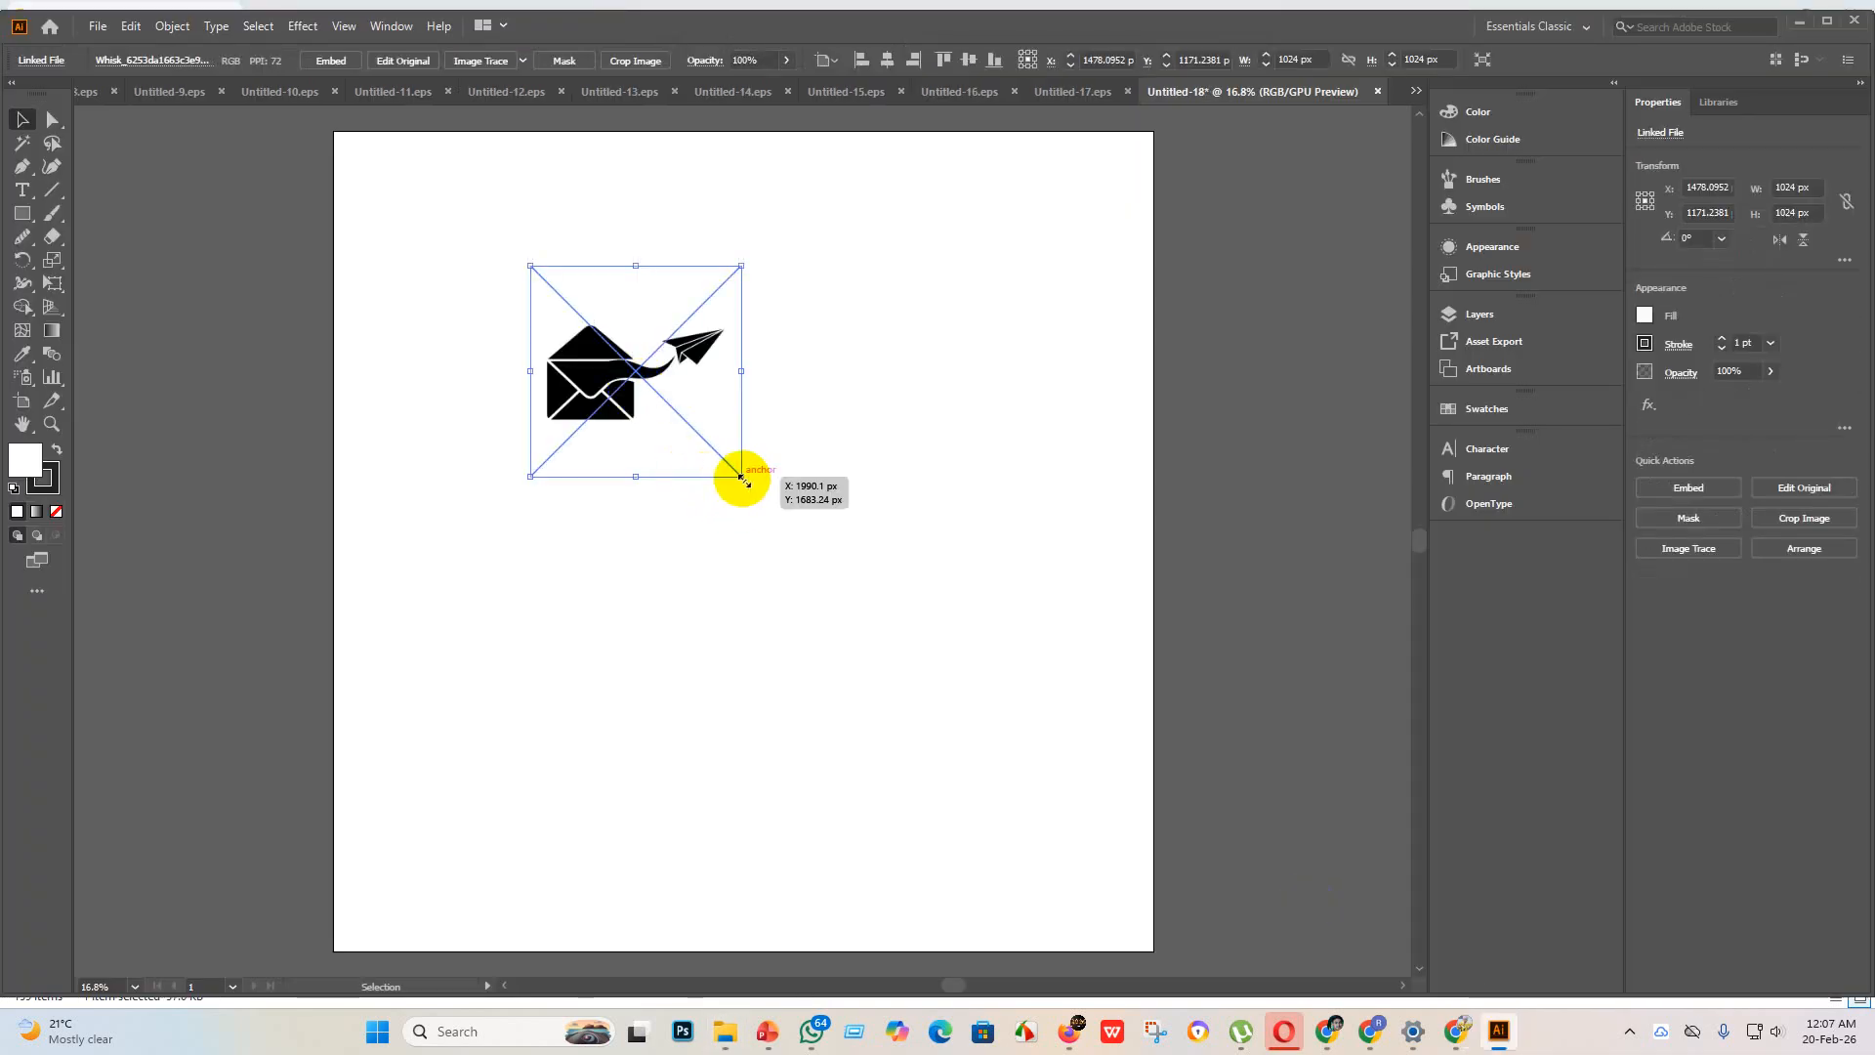
drag(742, 478, 1331, 963)
Step: Embed the envelope image, trace it with the Silhouettes preset and expand the tracing
click(315, 63)
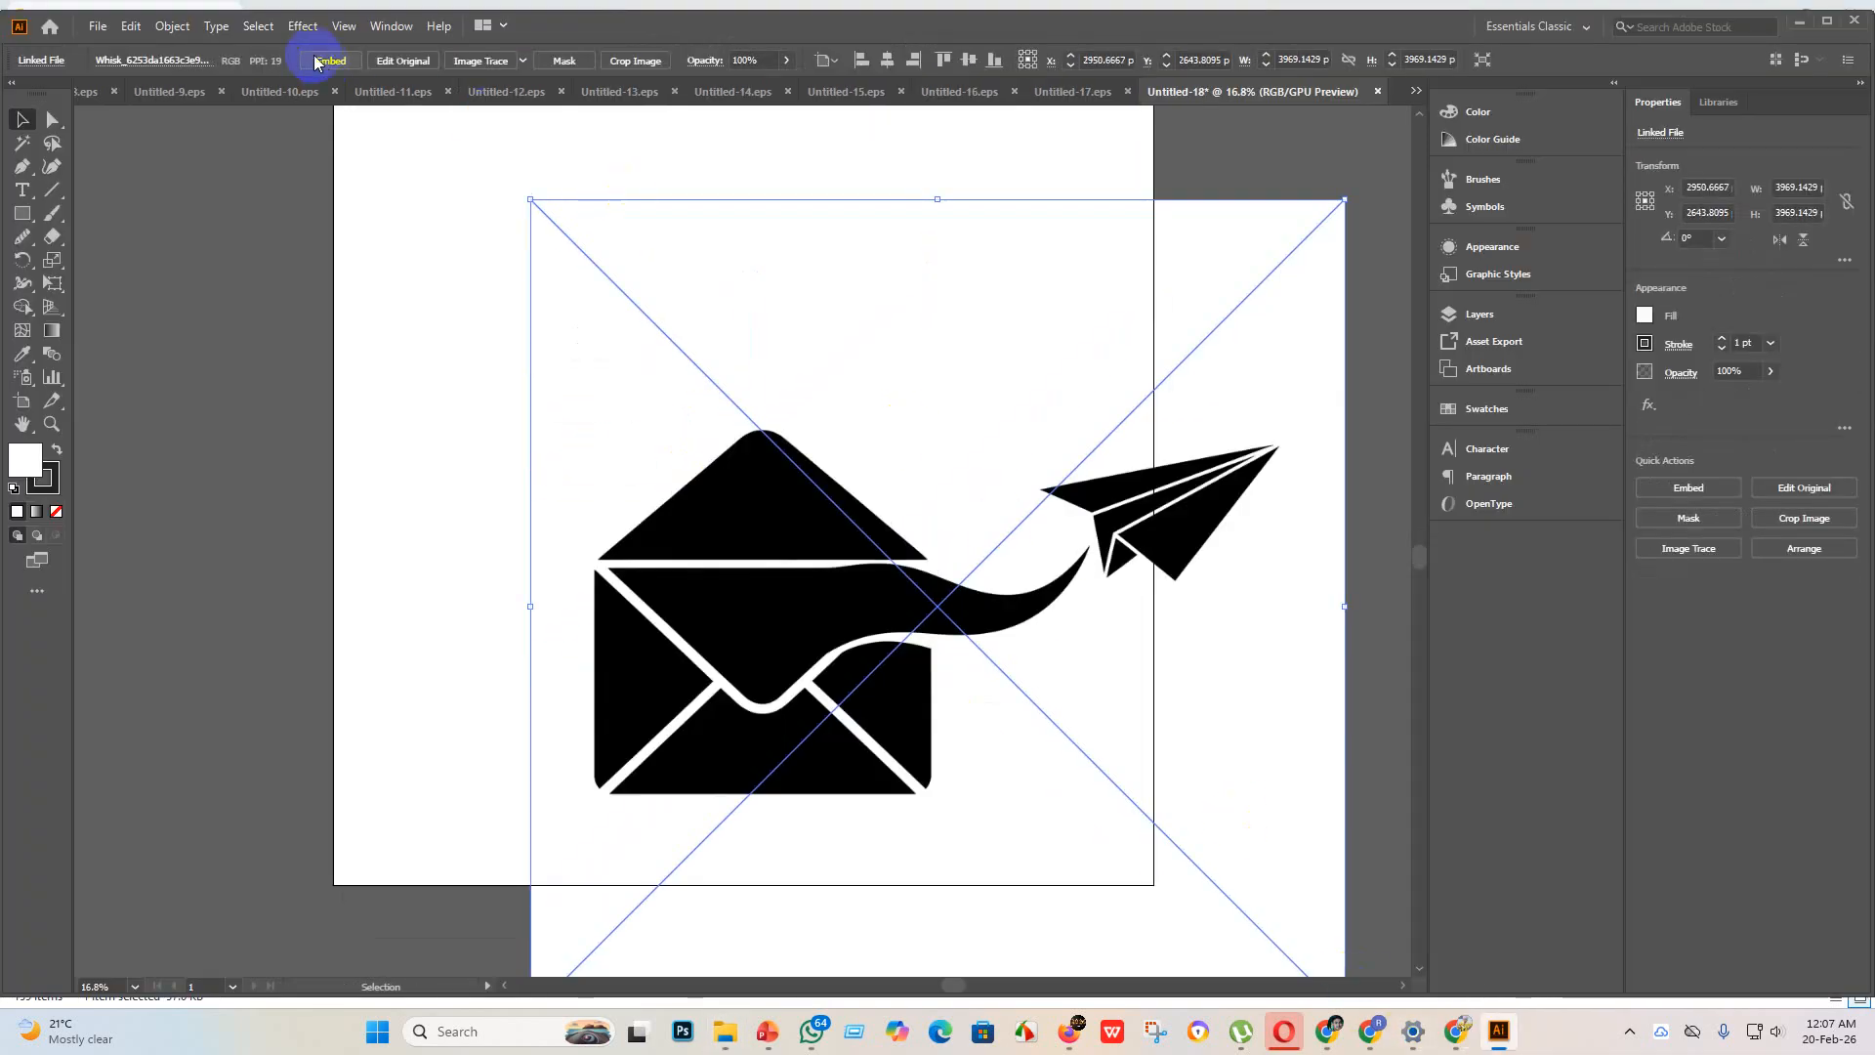
click(524, 63)
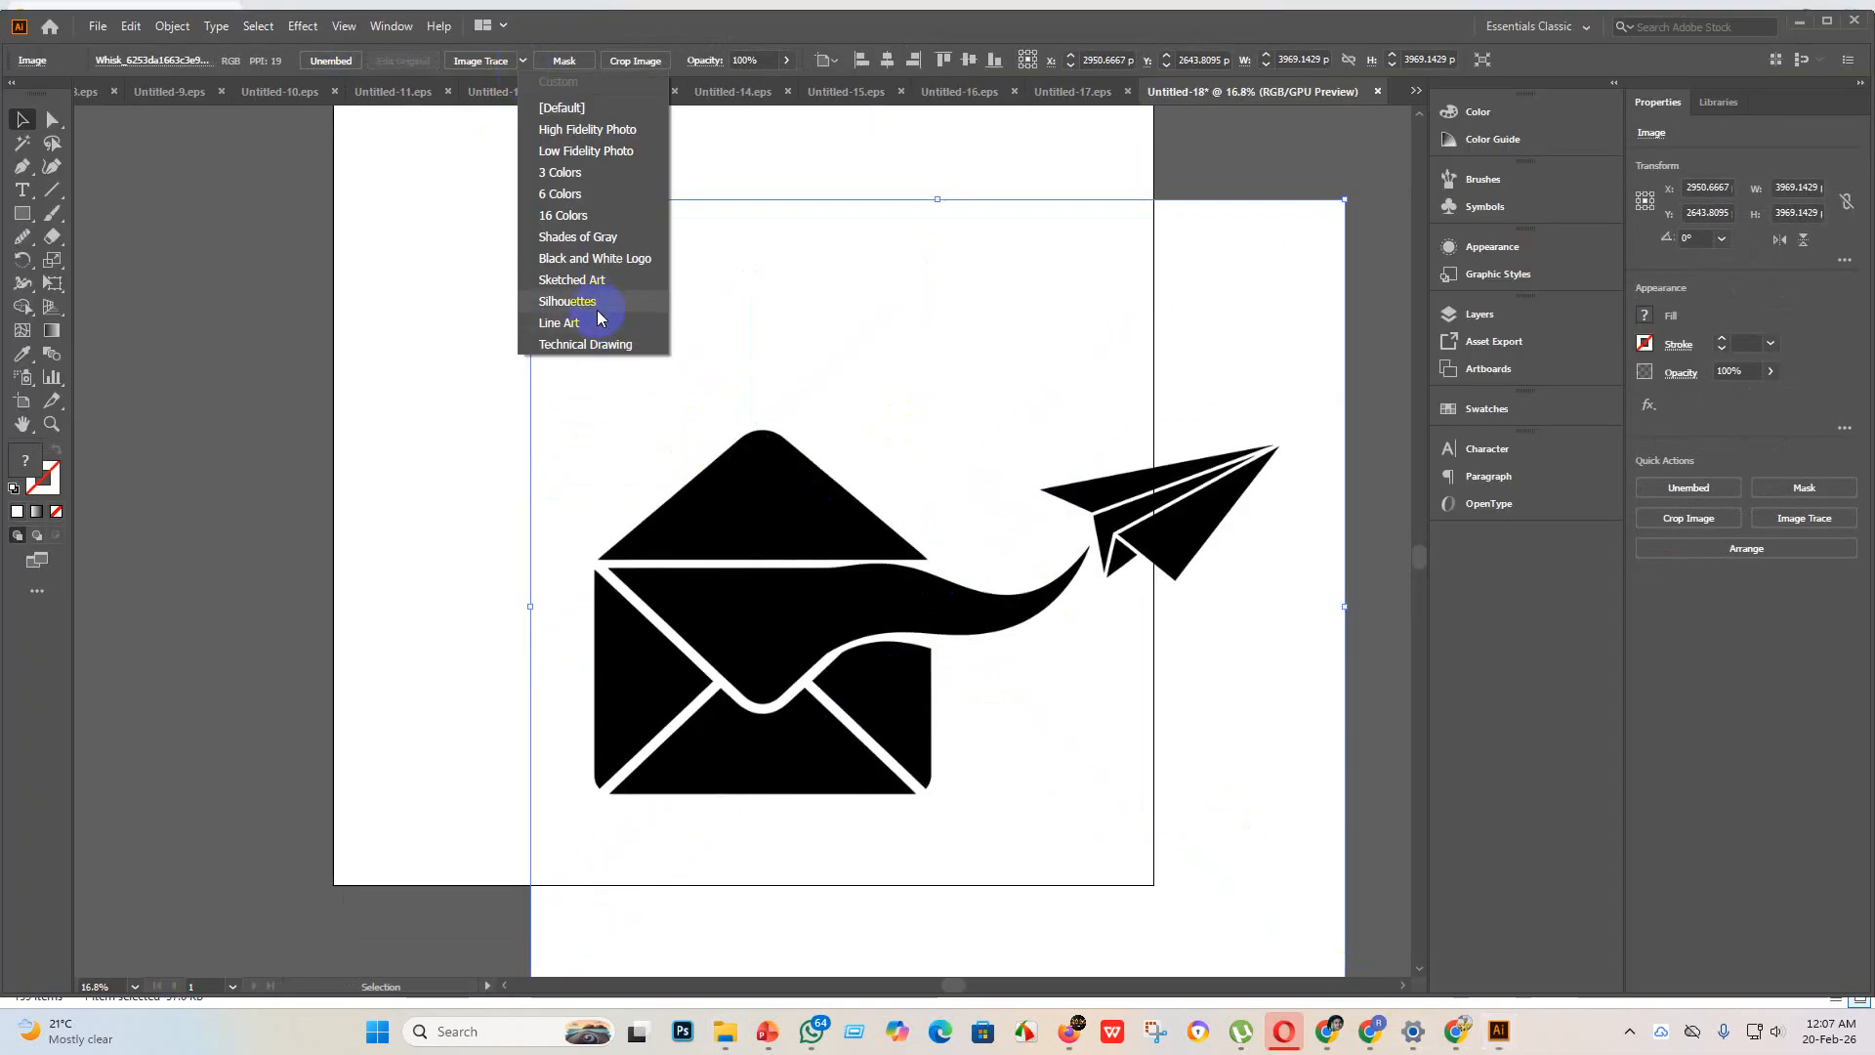
click(598, 304)
click(496, 61)
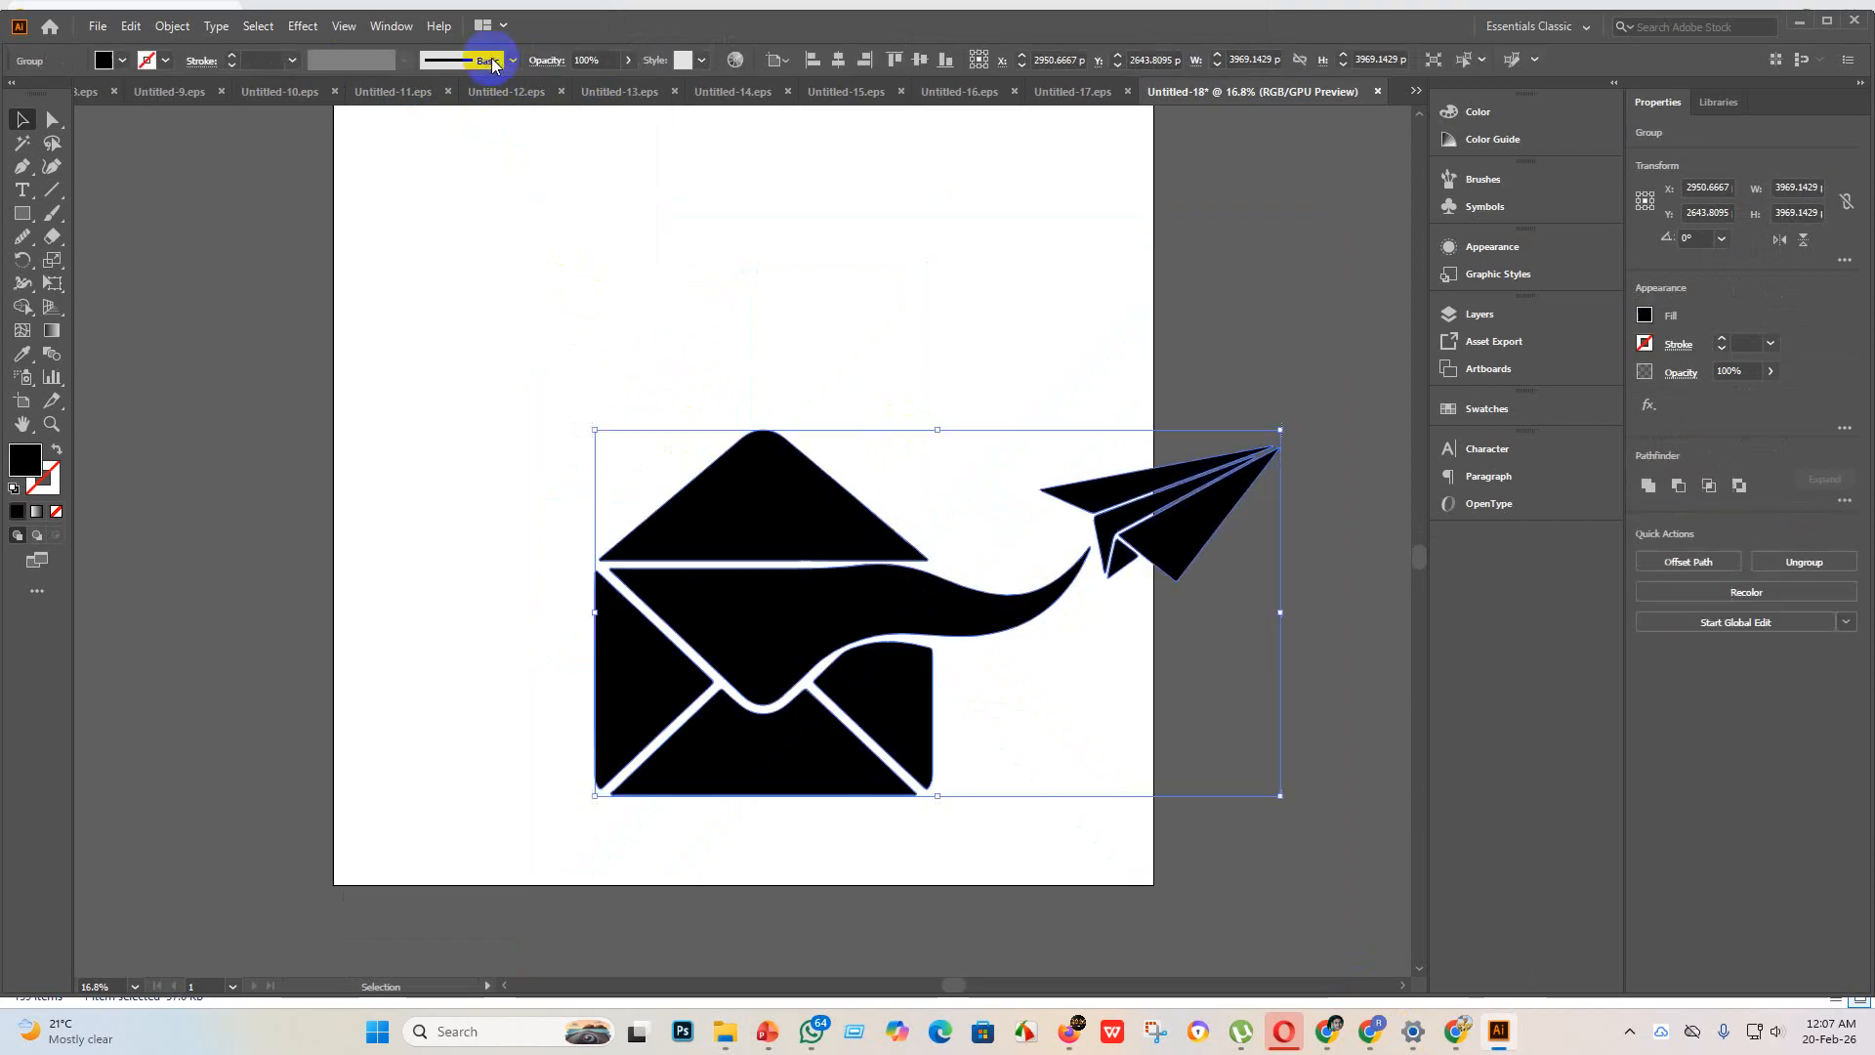
Step: Move the envelope and paper plane group into the upper half of the artboard
mouse_move(820, 603)
mouse_down()
mouse_move(593, 390)
mouse_move(630, 322)
mouse_up()
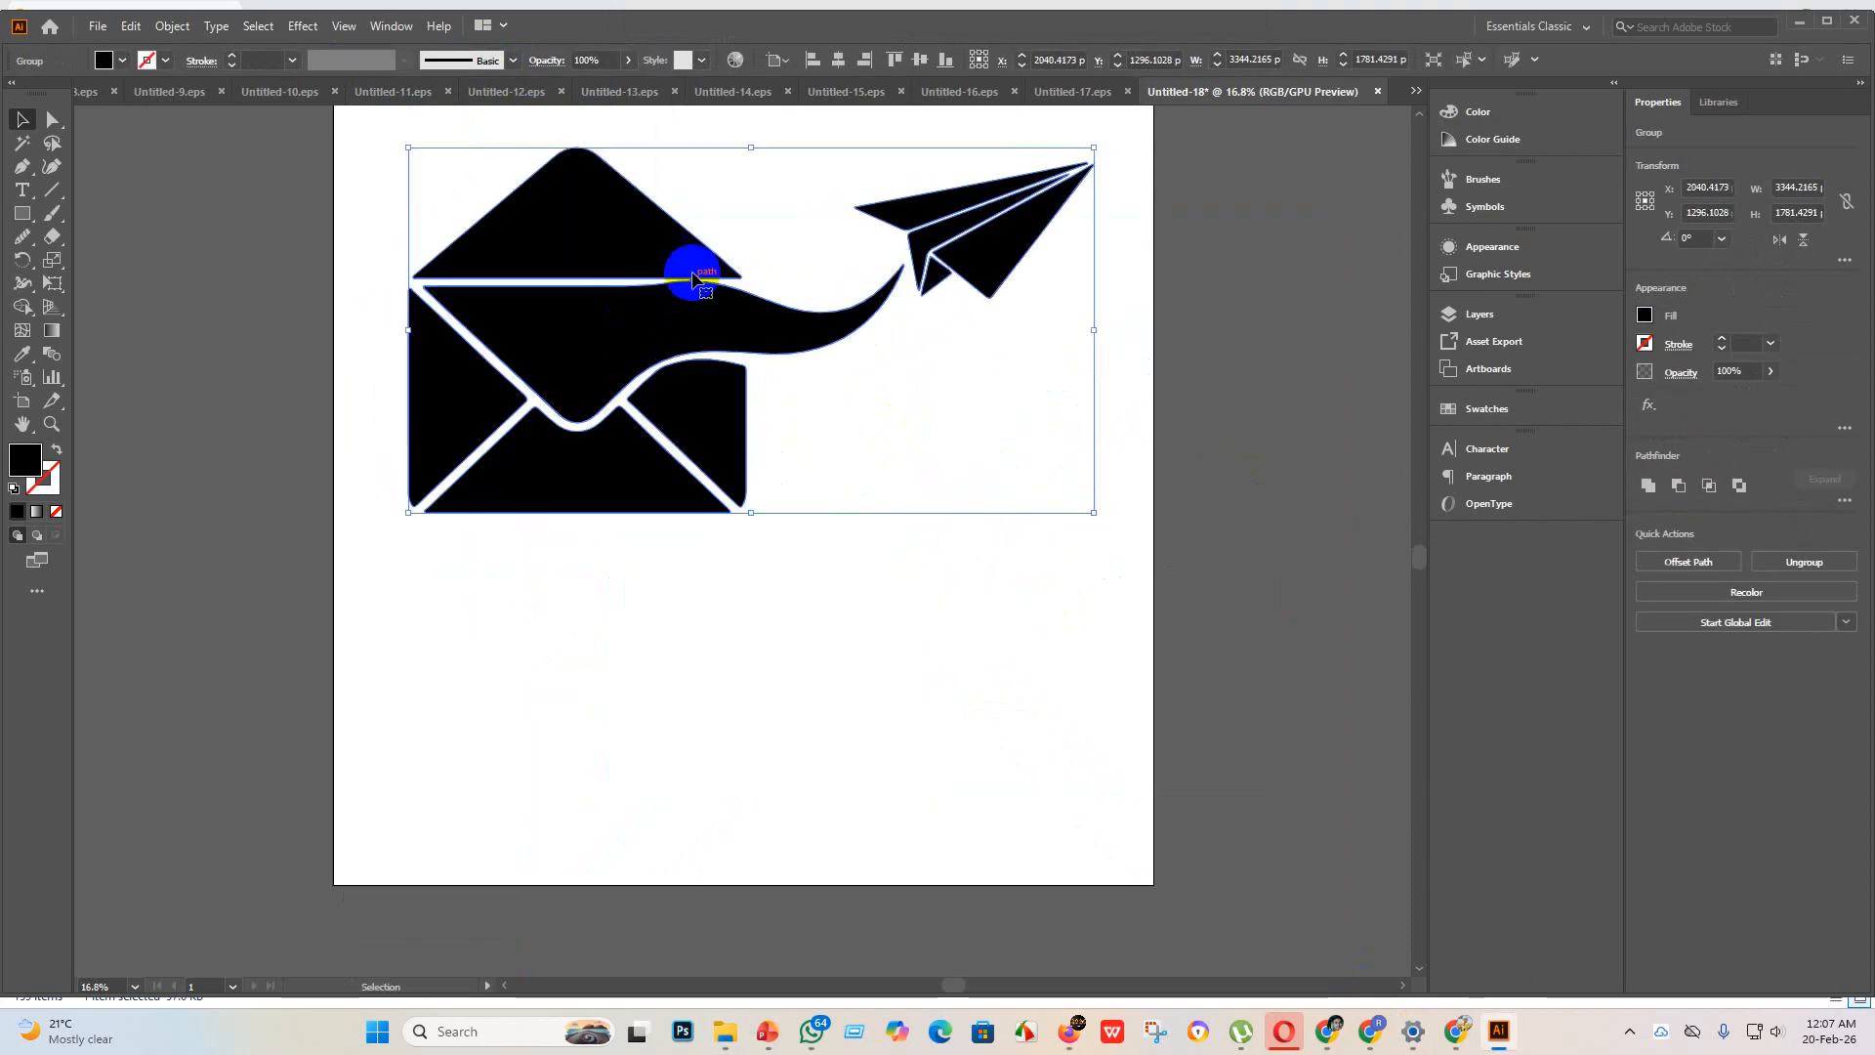
scroll(649, 280, up, 3)
scroll(597, 402, down, 5)
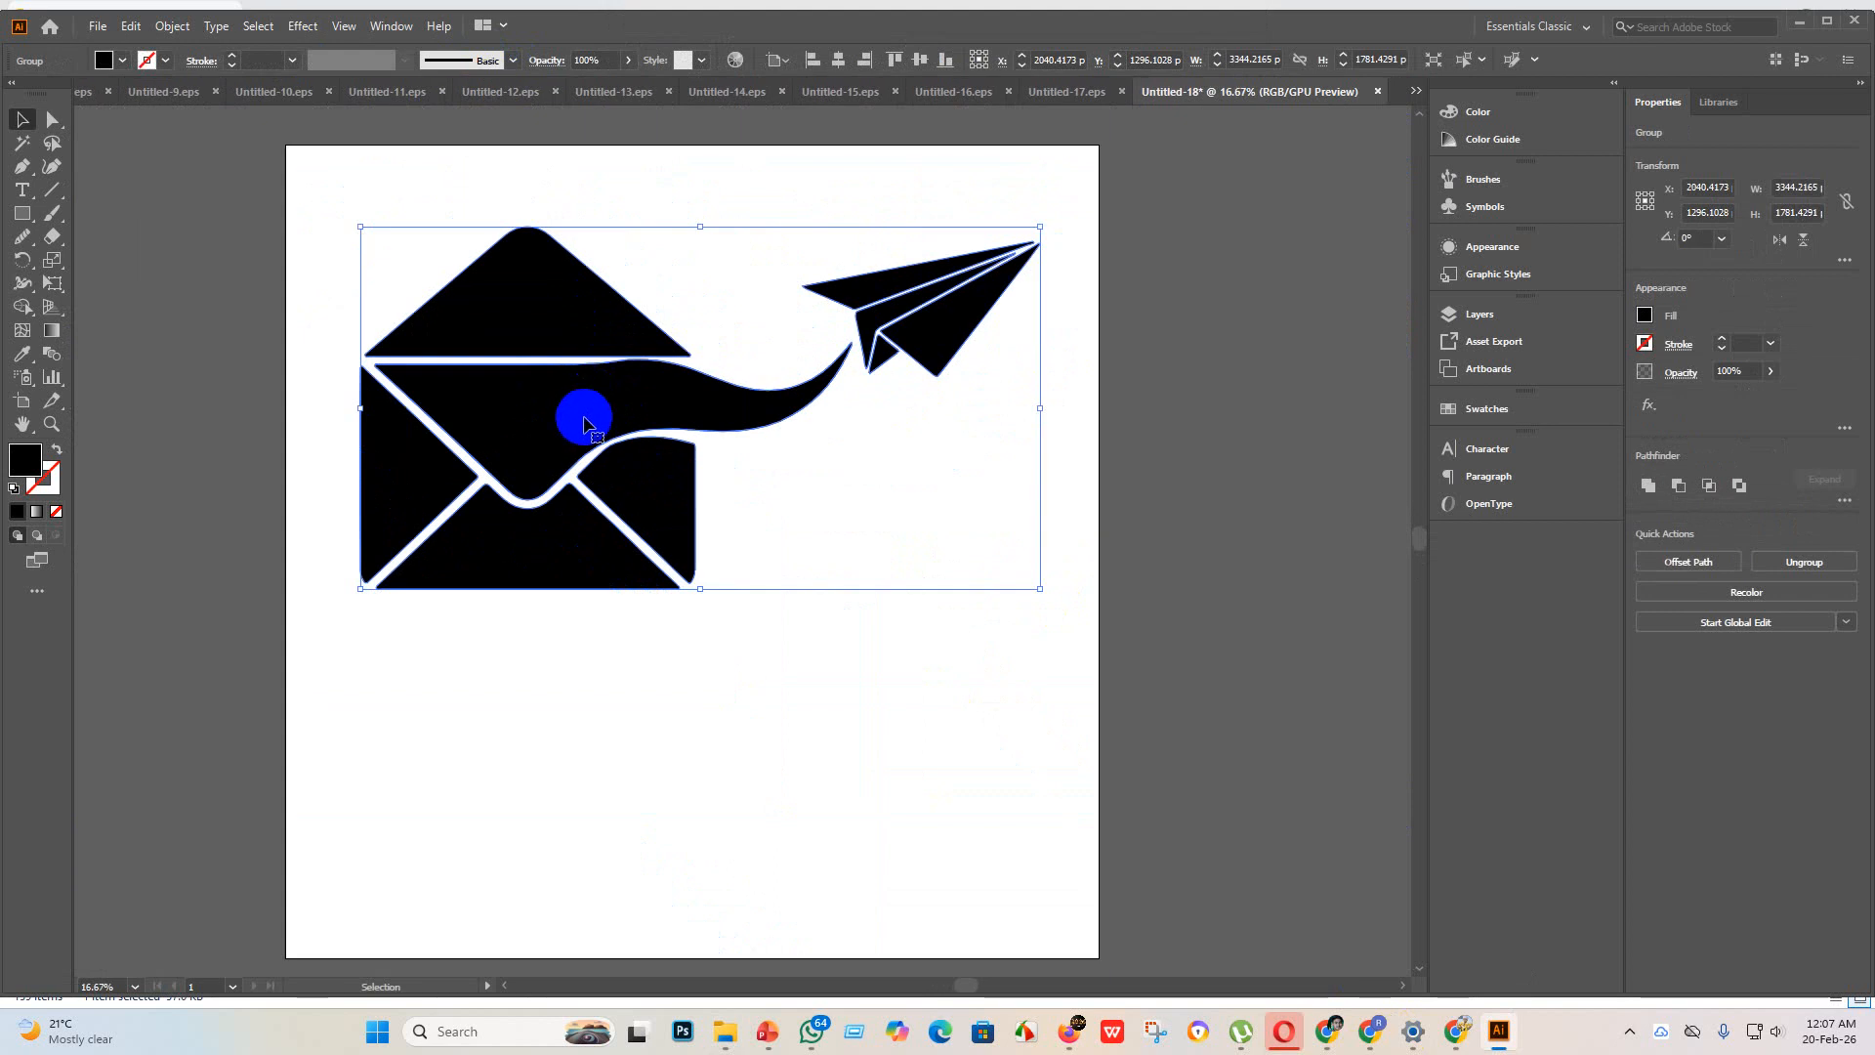
Step: Place a copy of the envelope group directly below the original and flip the copy horizontally
drag(584, 425, 595, 793)
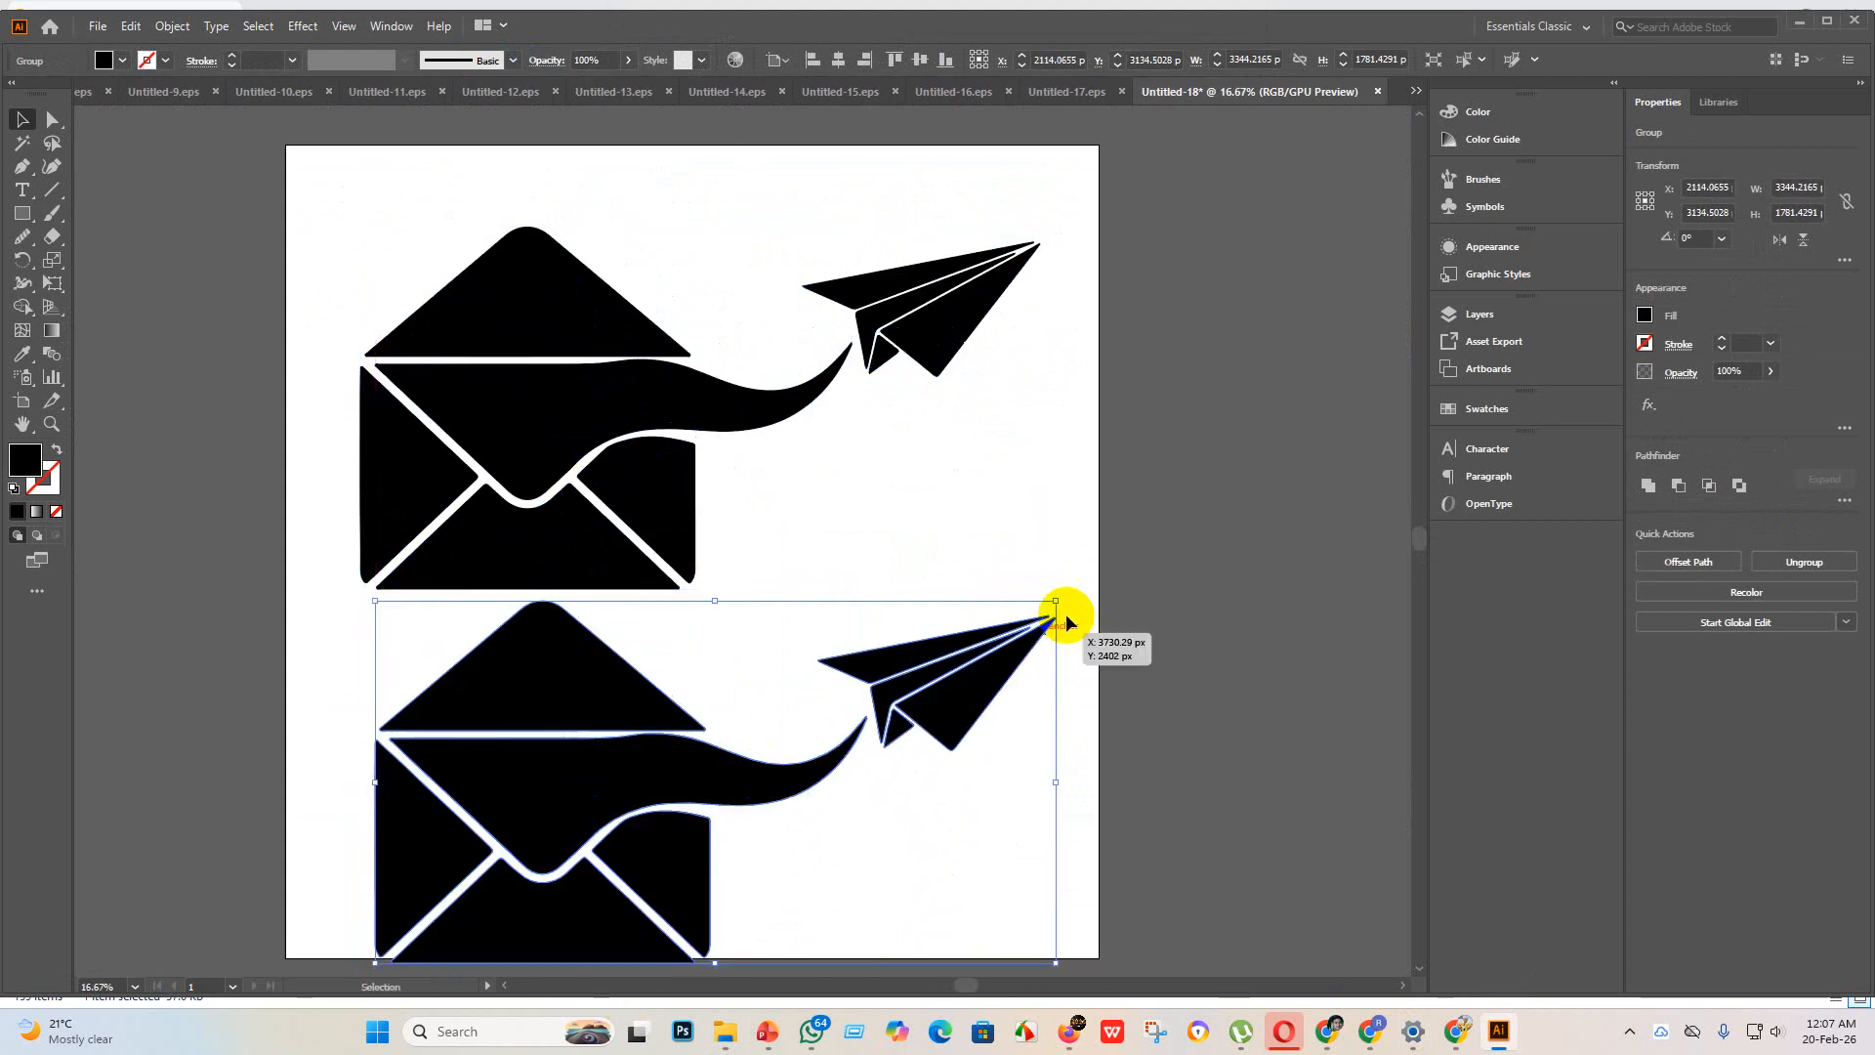
click(1777, 240)
scroll(744, 659, down, 2)
scroll(781, 723, down, 1)
scroll(804, 747, down, 1)
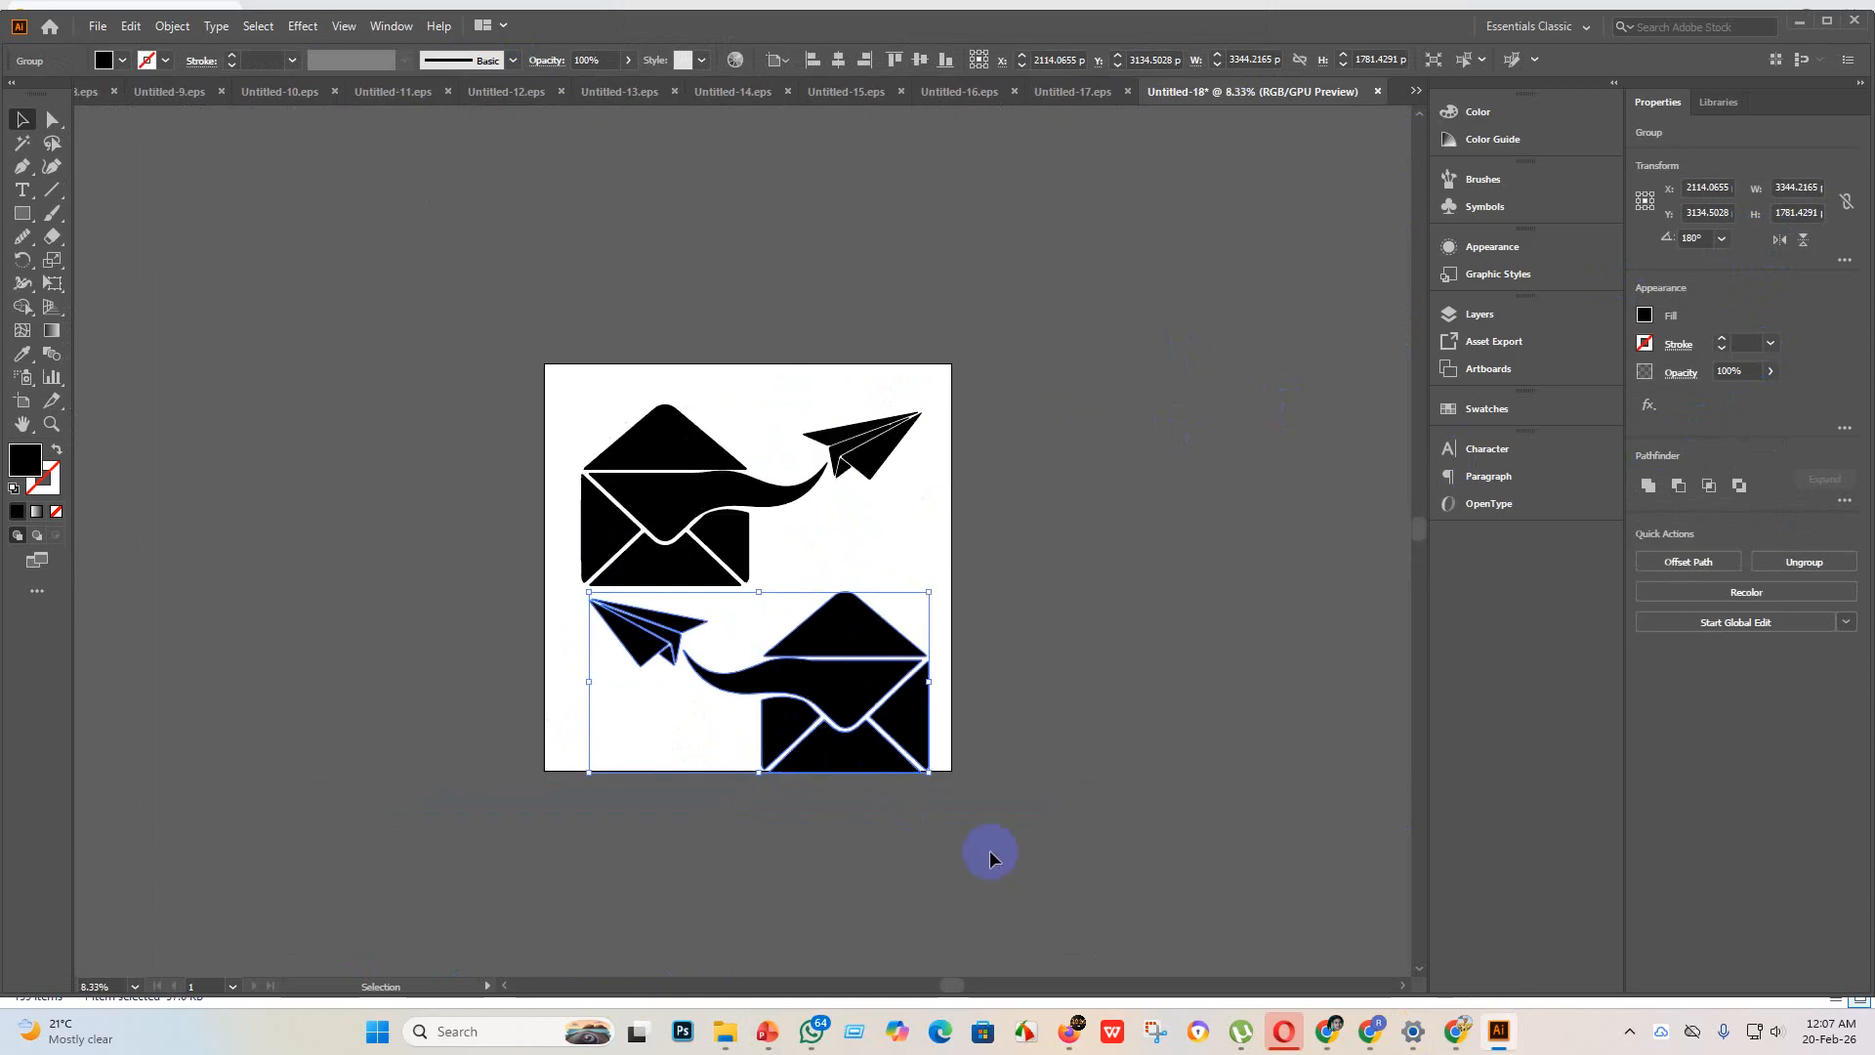
Step: Group both envelope drawings, scale the group down to about 3027 × 3206 px and centre it on the artboard
click(1081, 863)
drag(493, 427, 488, 420)
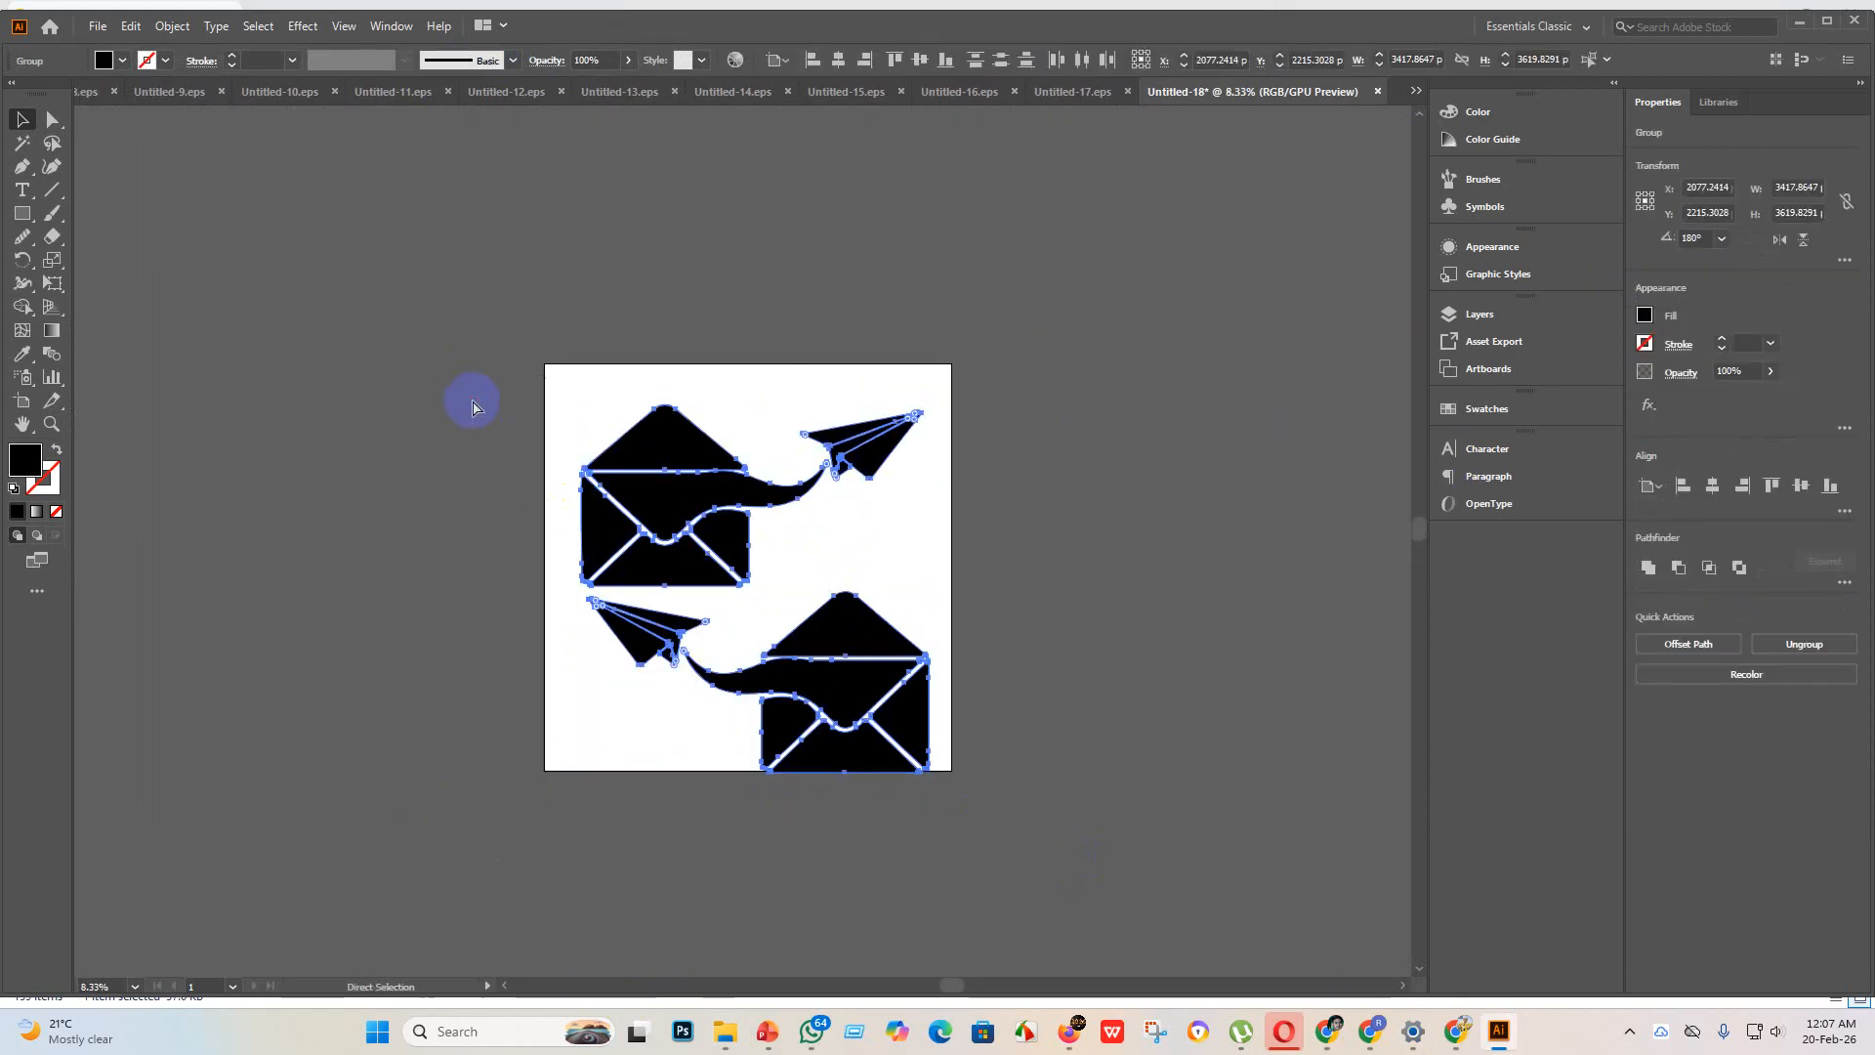
key(v)
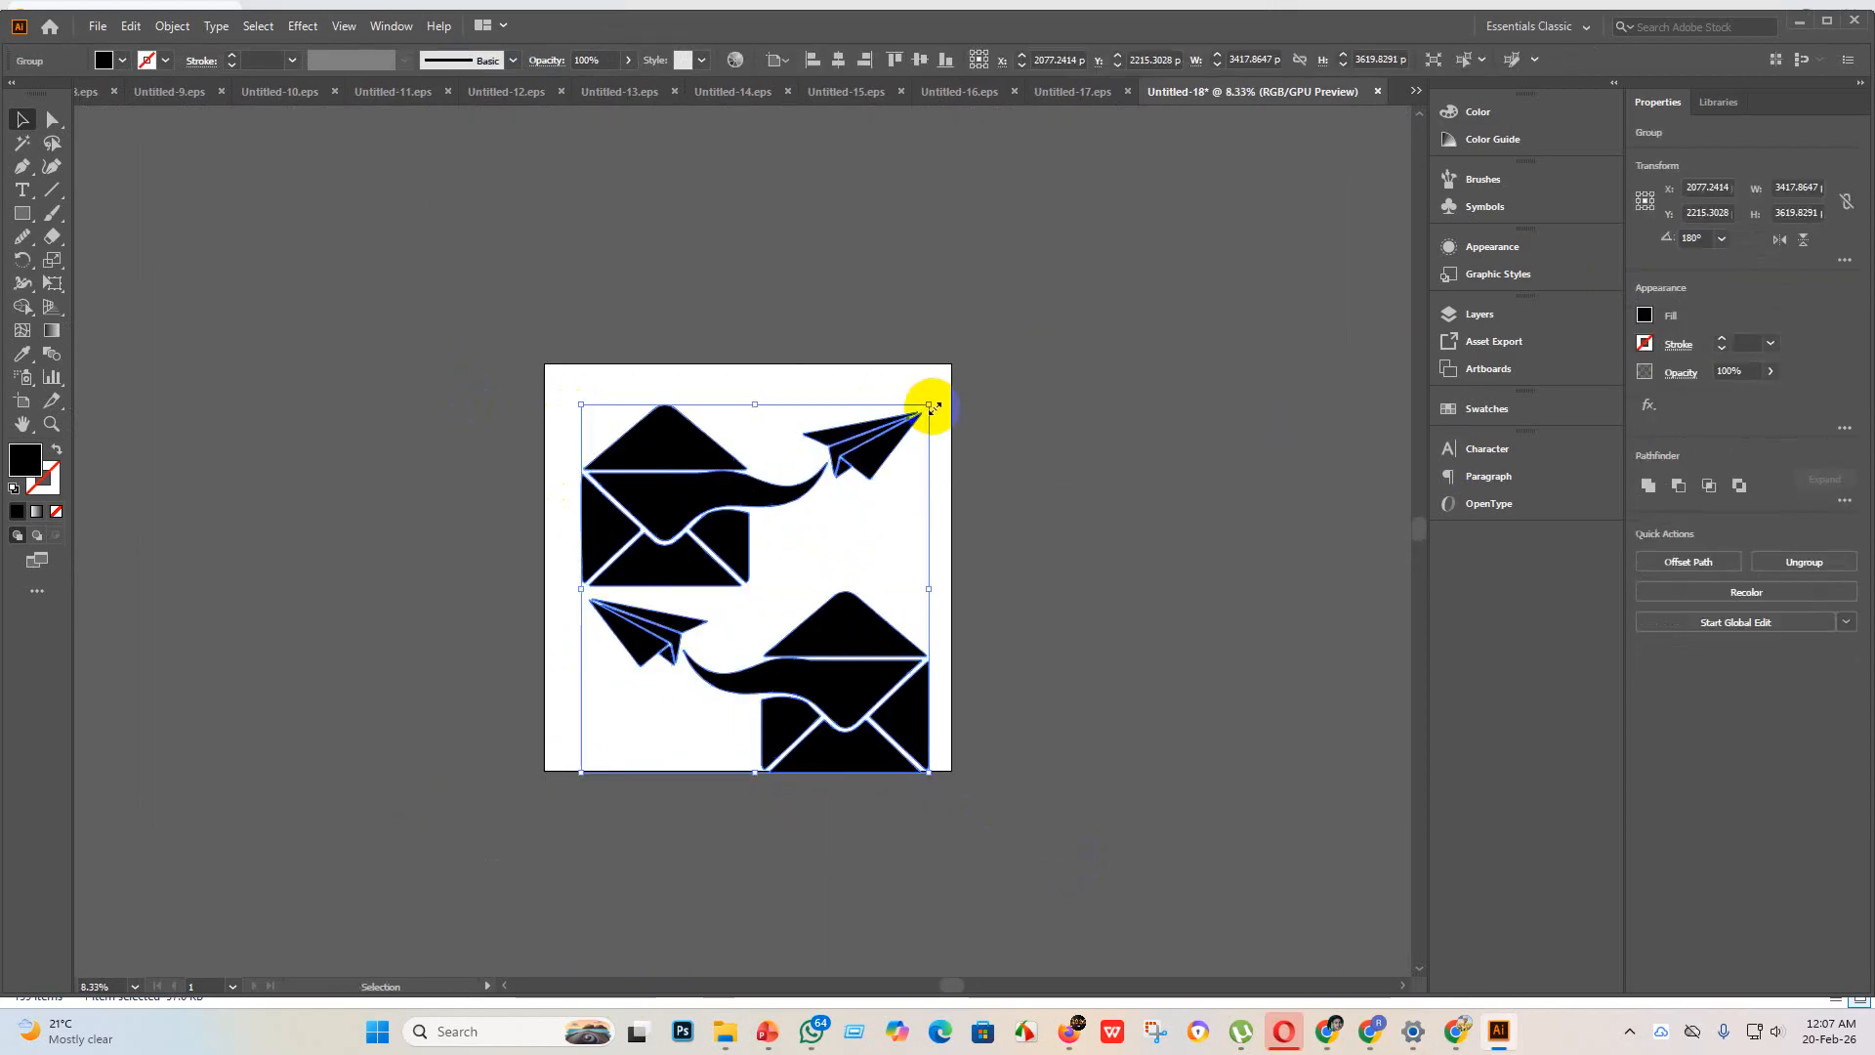
drag(932, 407, 889, 446)
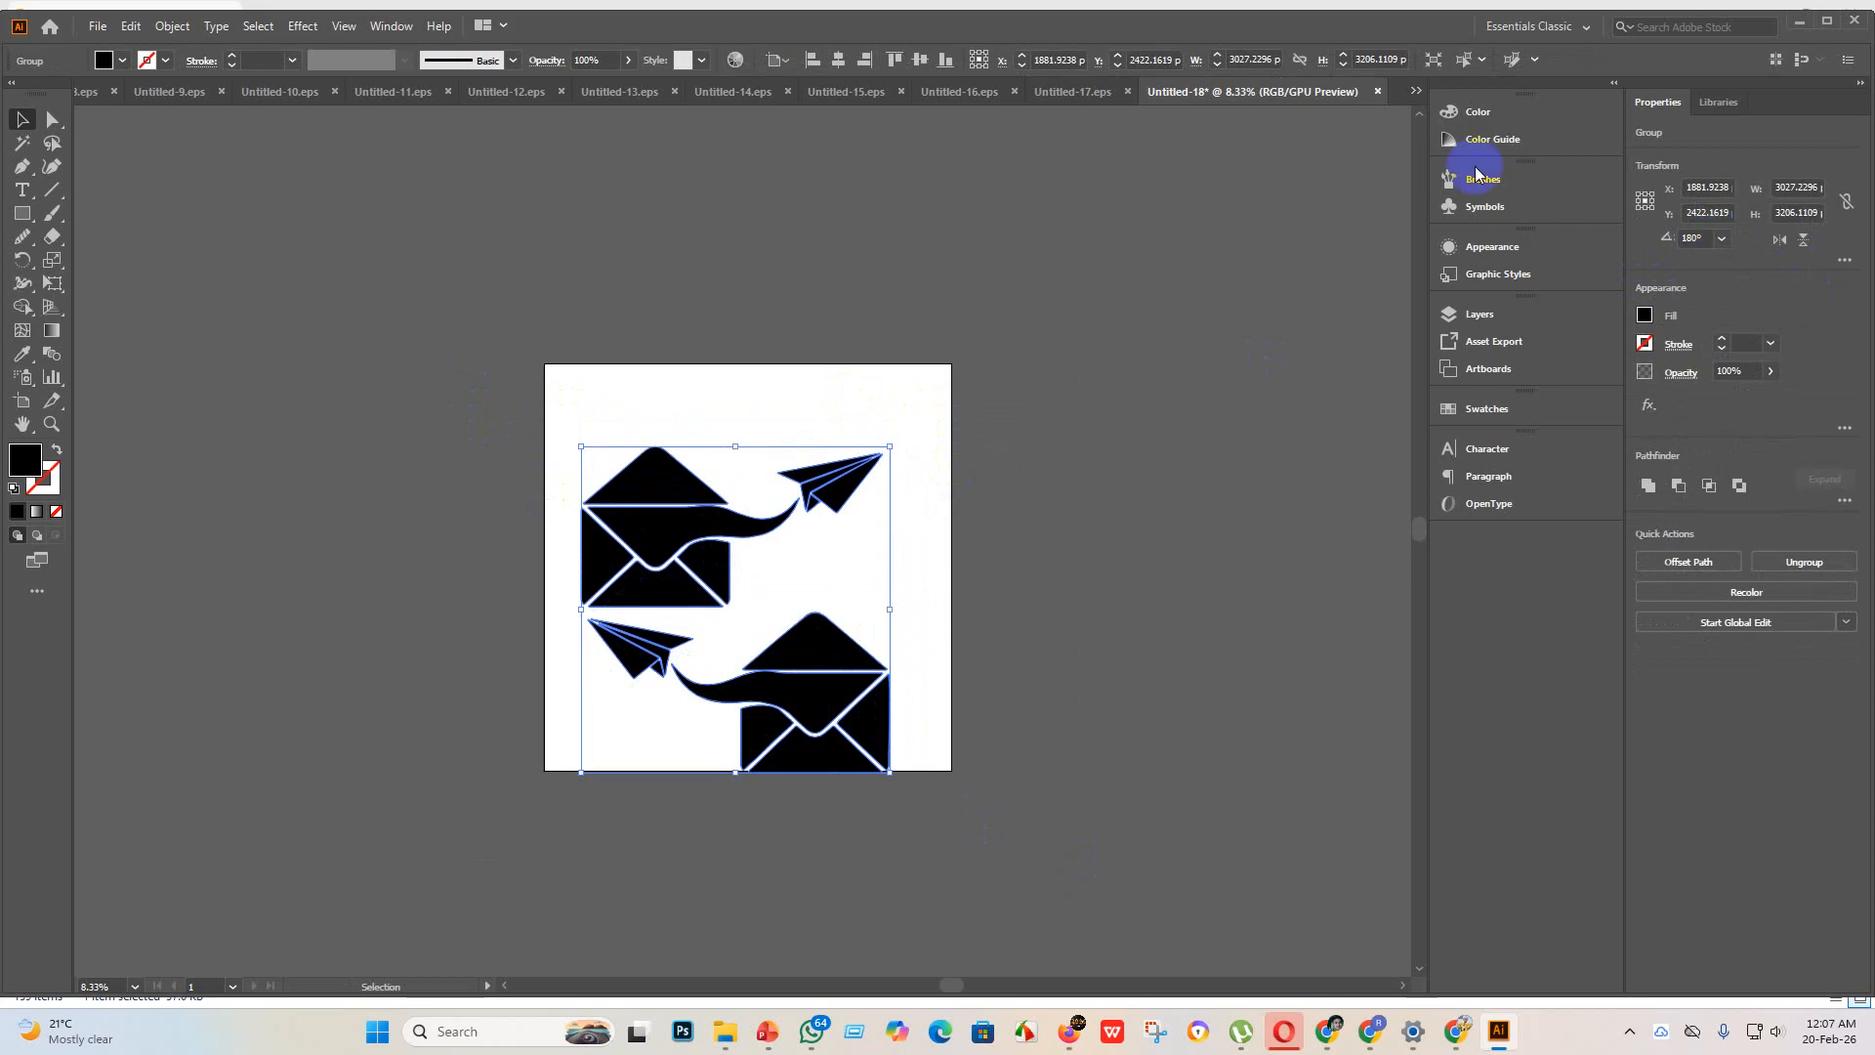
click(841, 65)
click(919, 59)
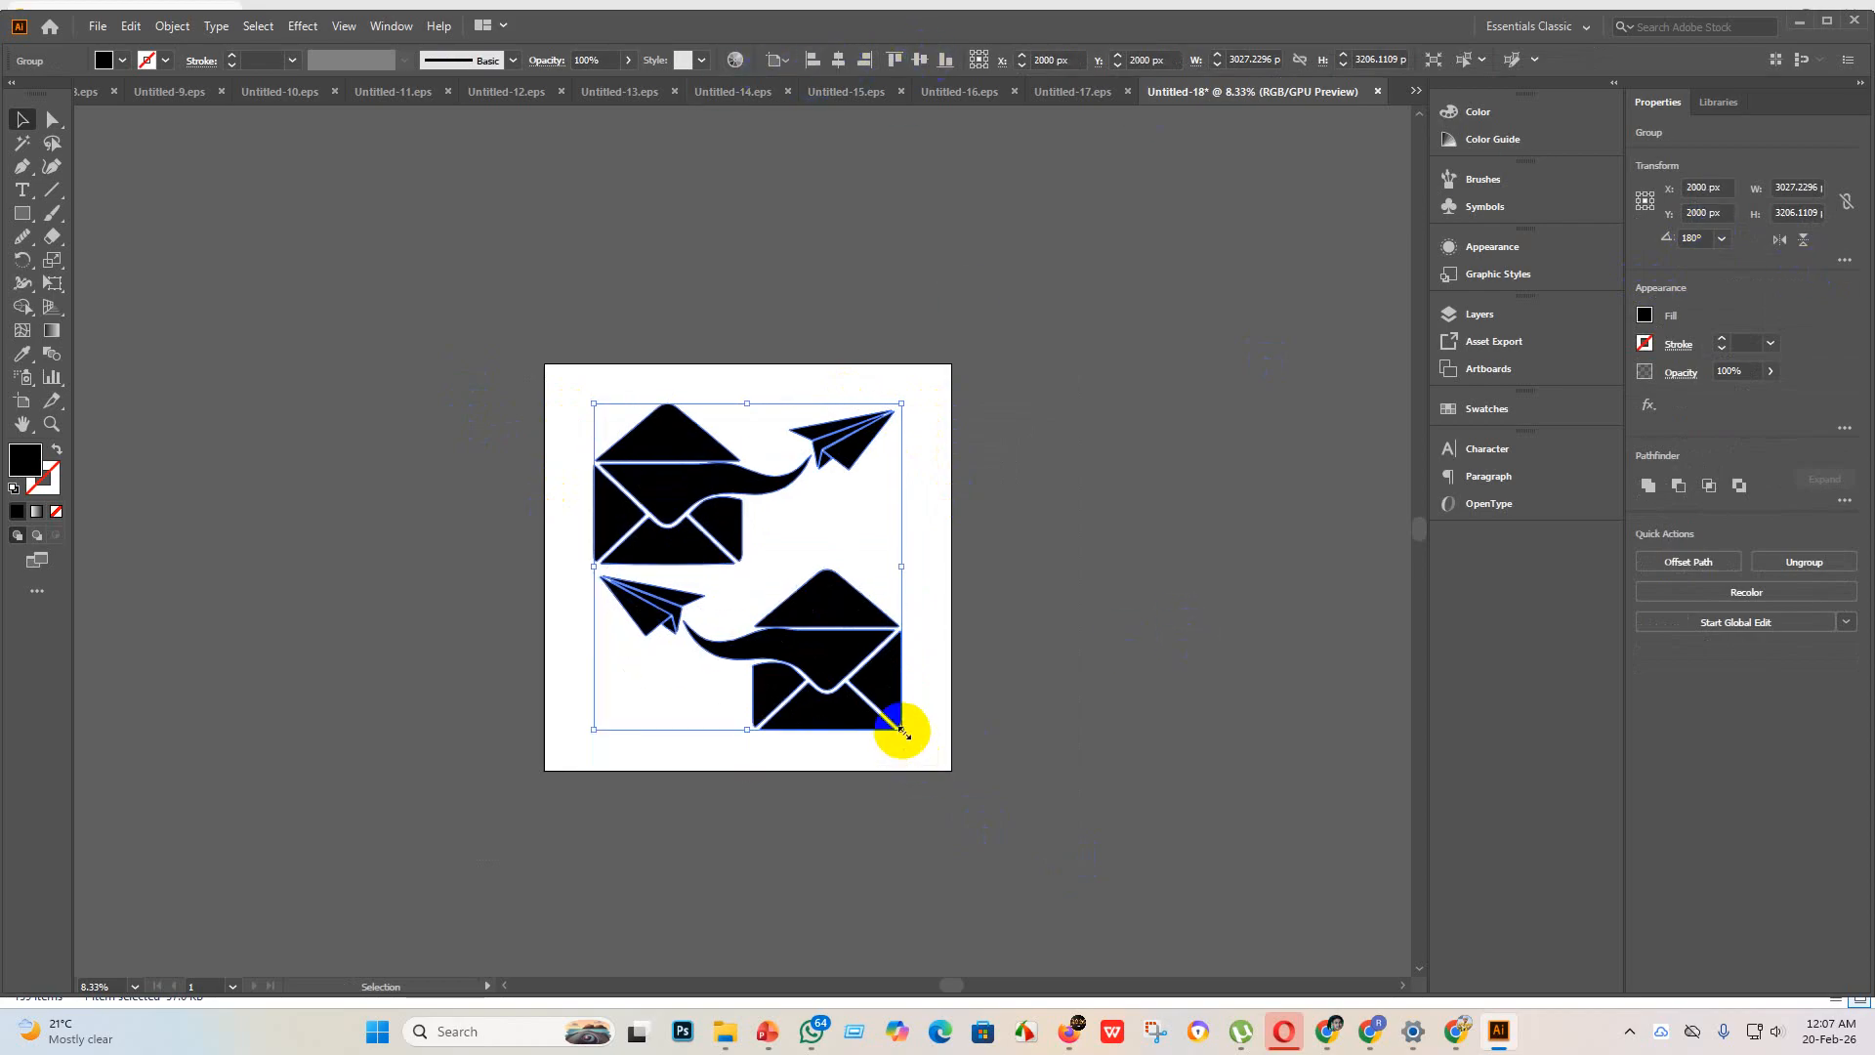
Step: Enlarge the group of both envelopes to about 3412 × 3614 px and centre it on the artboard again
drag(900, 731, 939, 771)
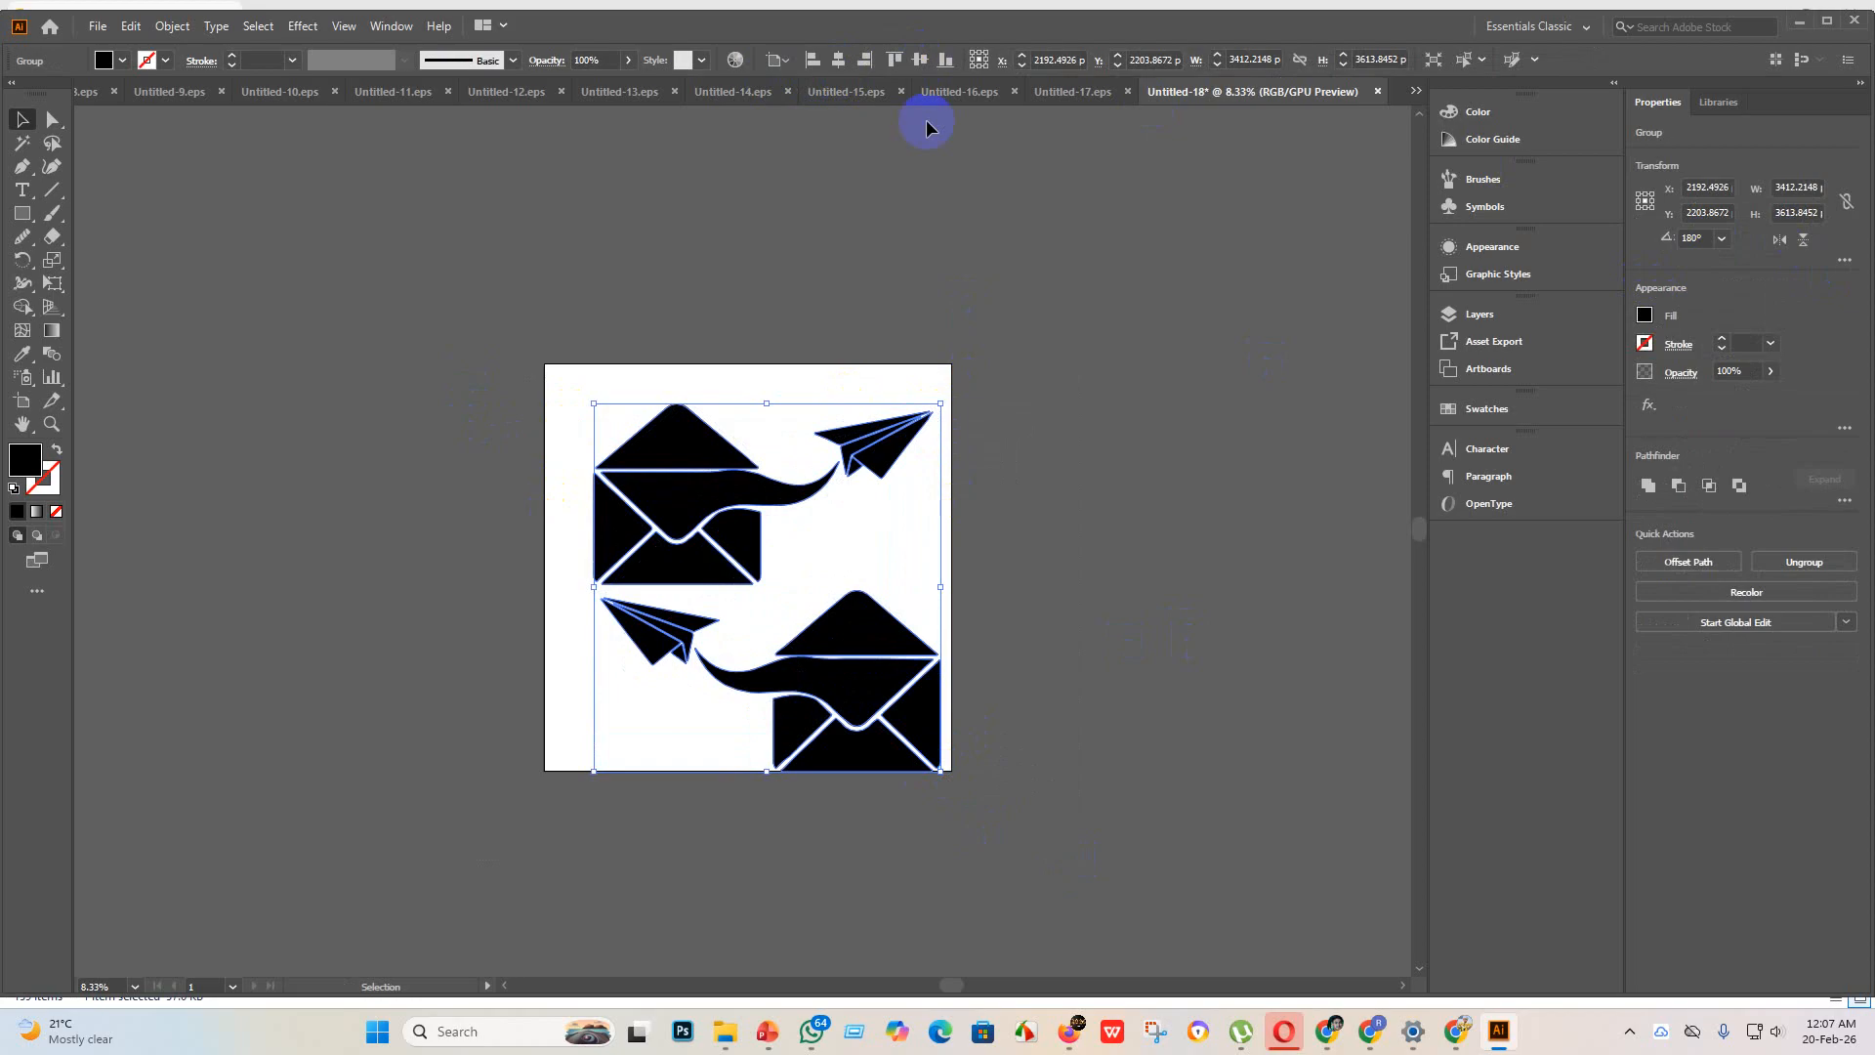
click(840, 64)
click(919, 59)
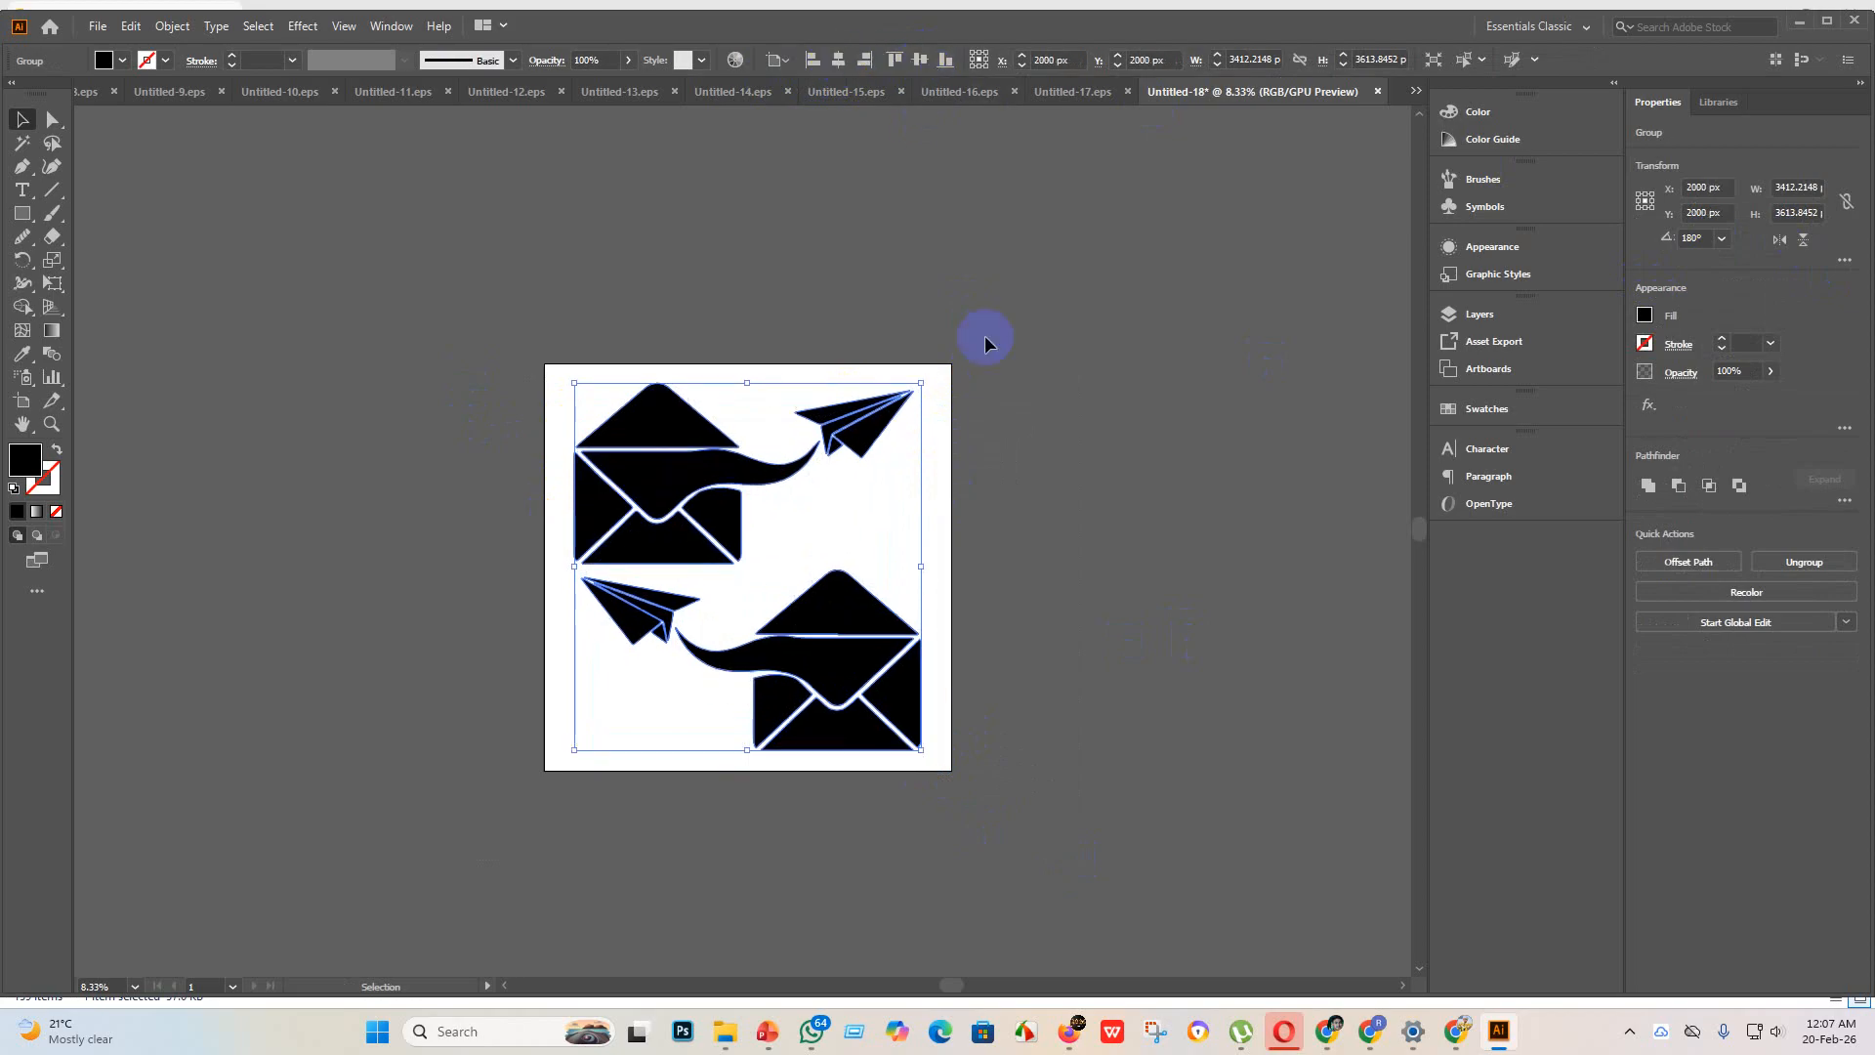
click(1056, 608)
Step: Smooth the kink on the outer vertical edge of the upper envelope's right flap with the Smooth tool
scroll(822, 608, up, 4)
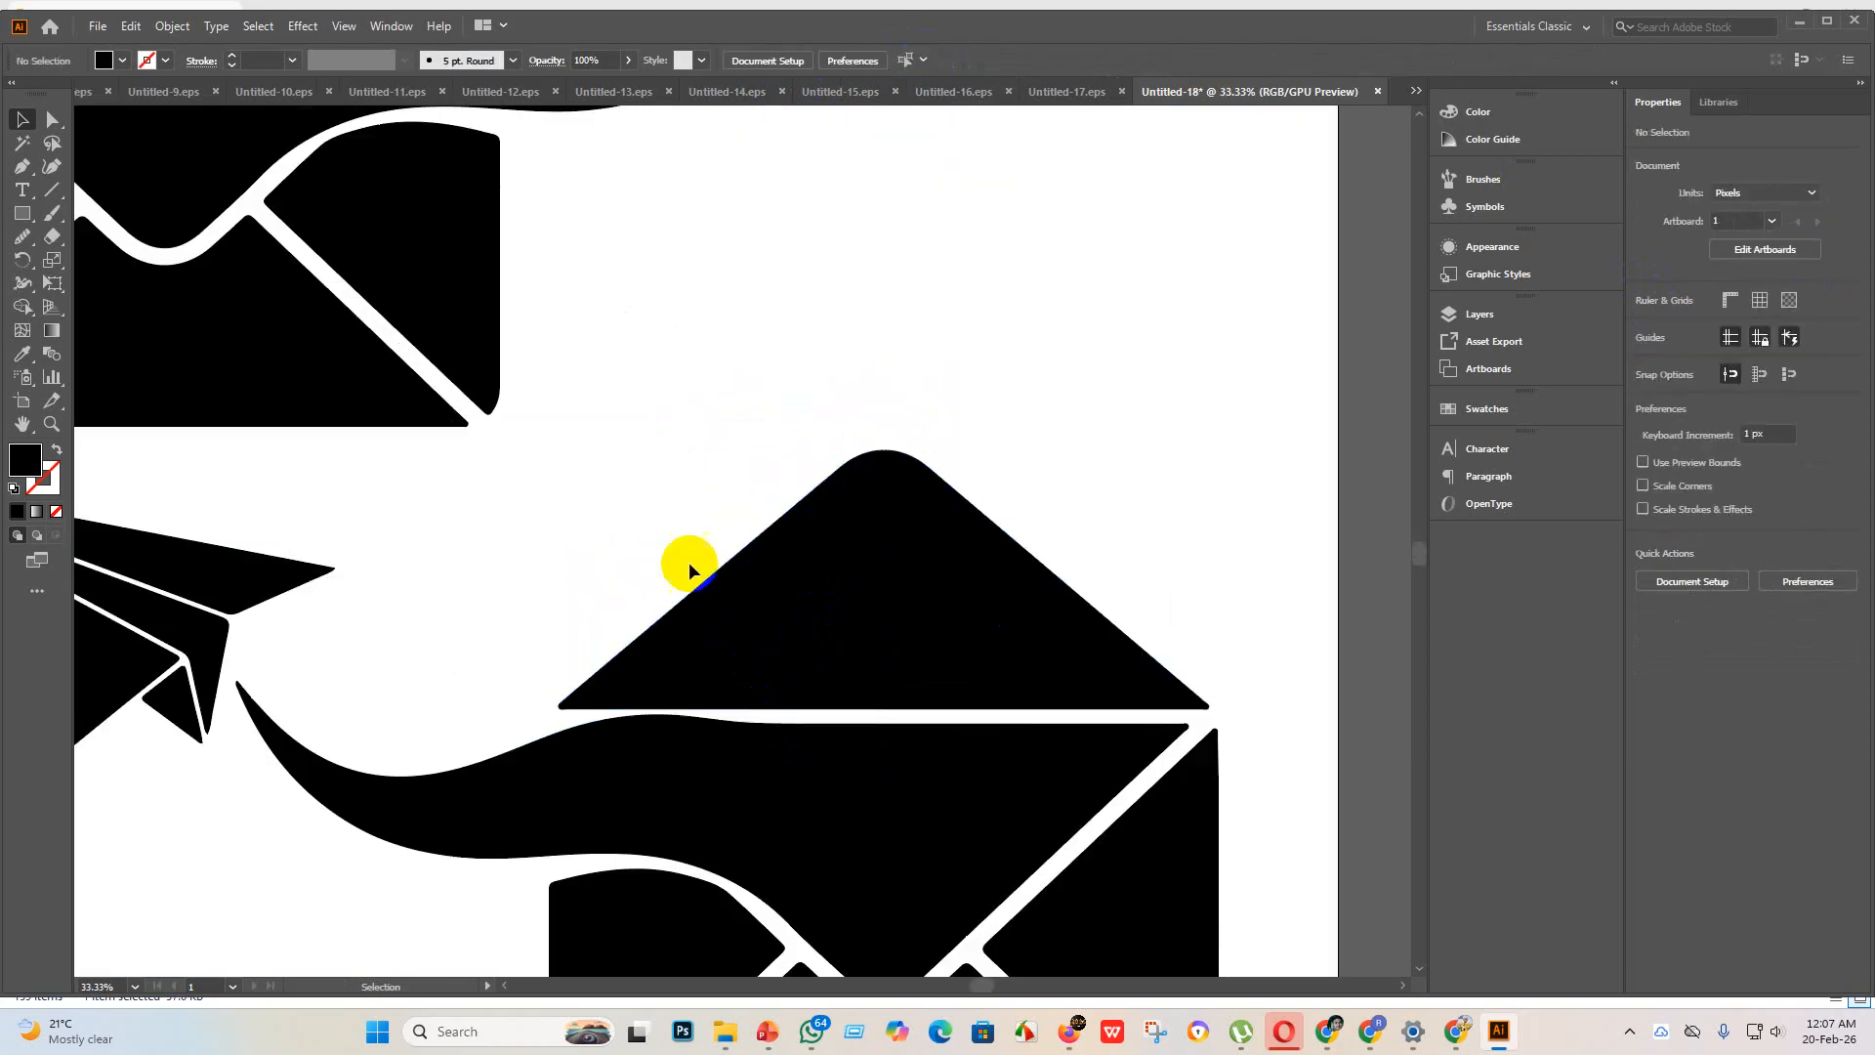
scroll(689, 565, down, 3)
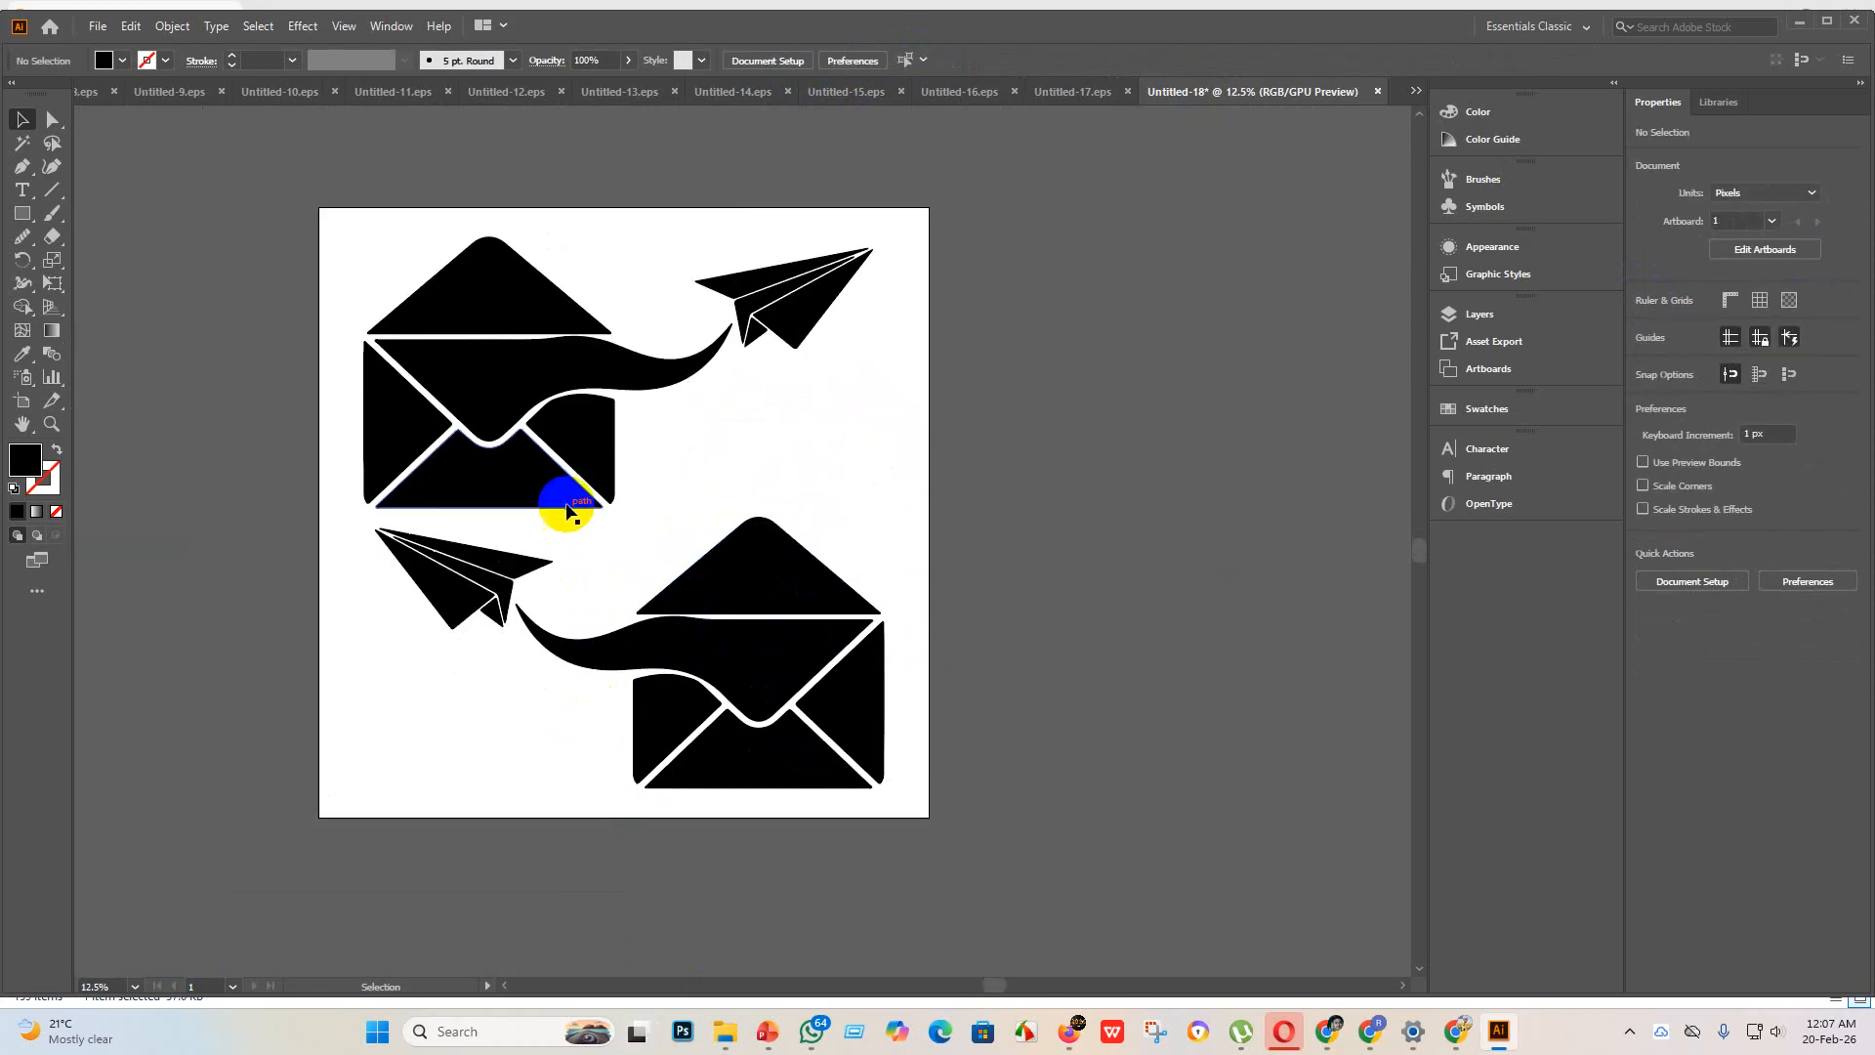
scroll(556, 503, up, 8)
scroll(713, 346, up, 3)
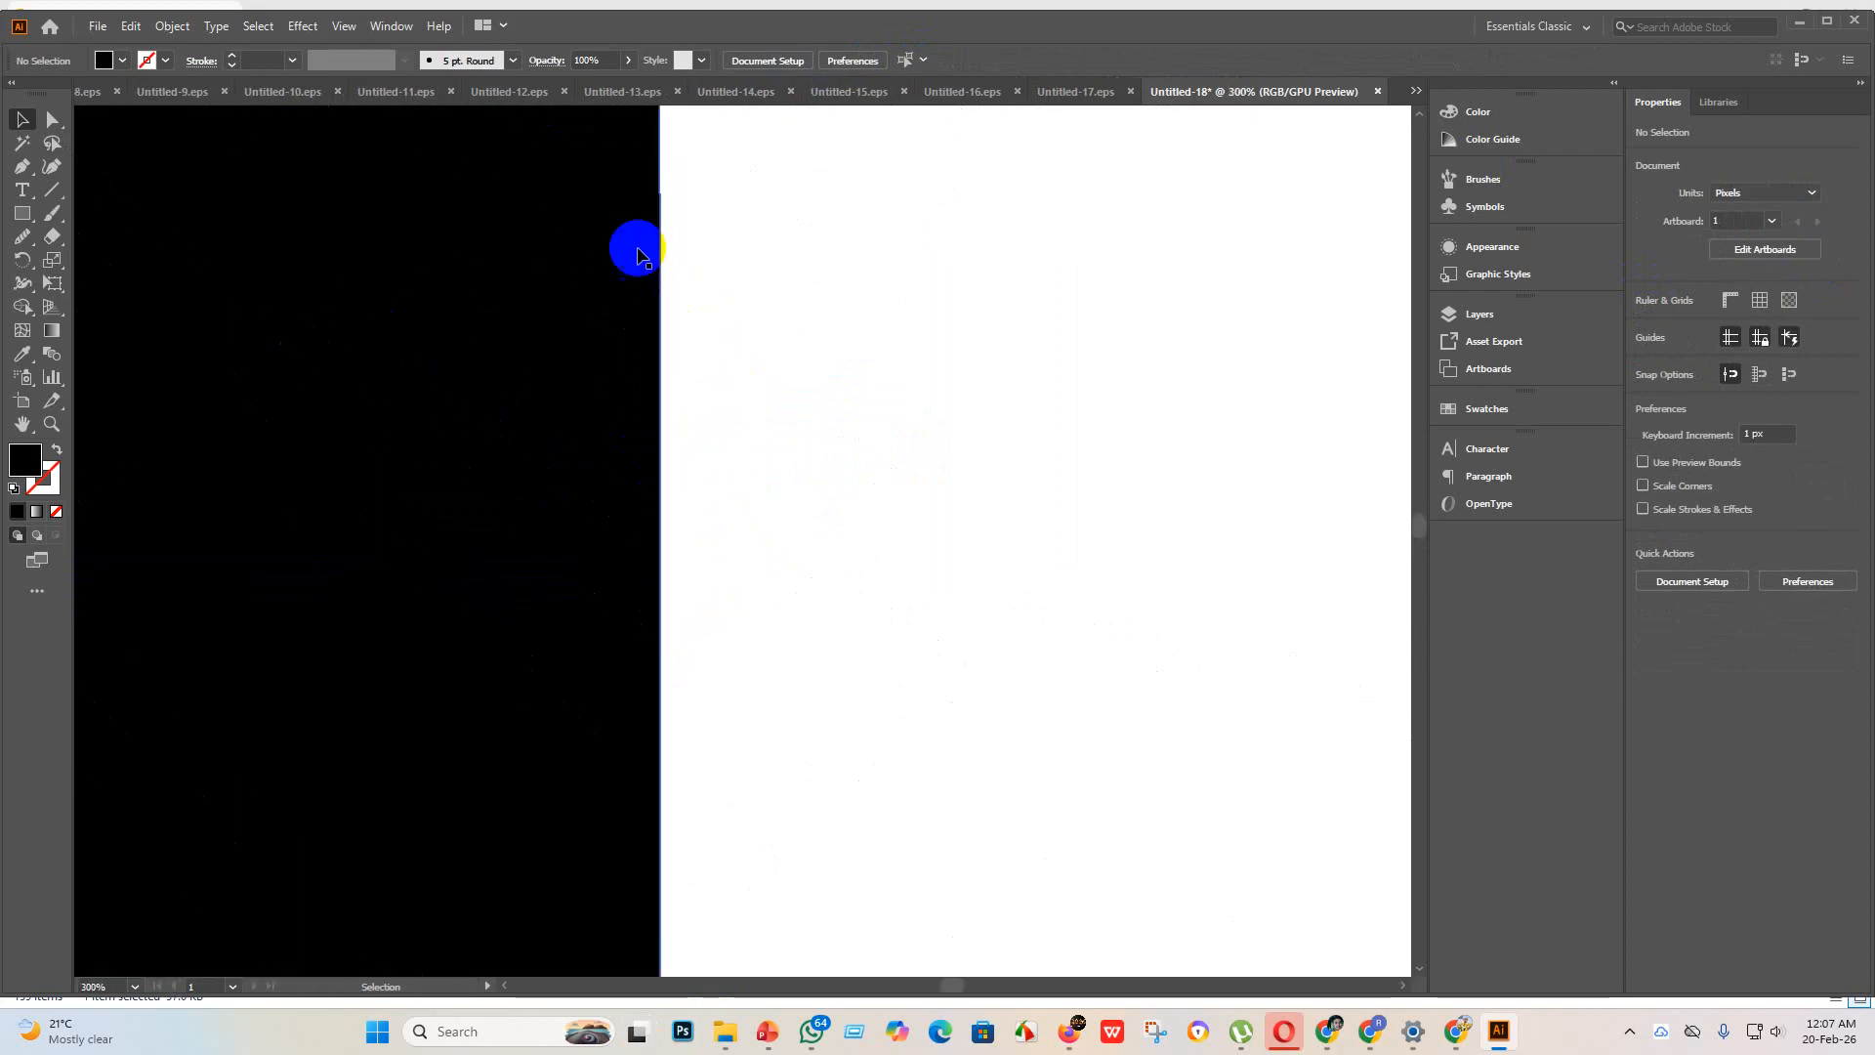
scroll(641, 375, down, 2)
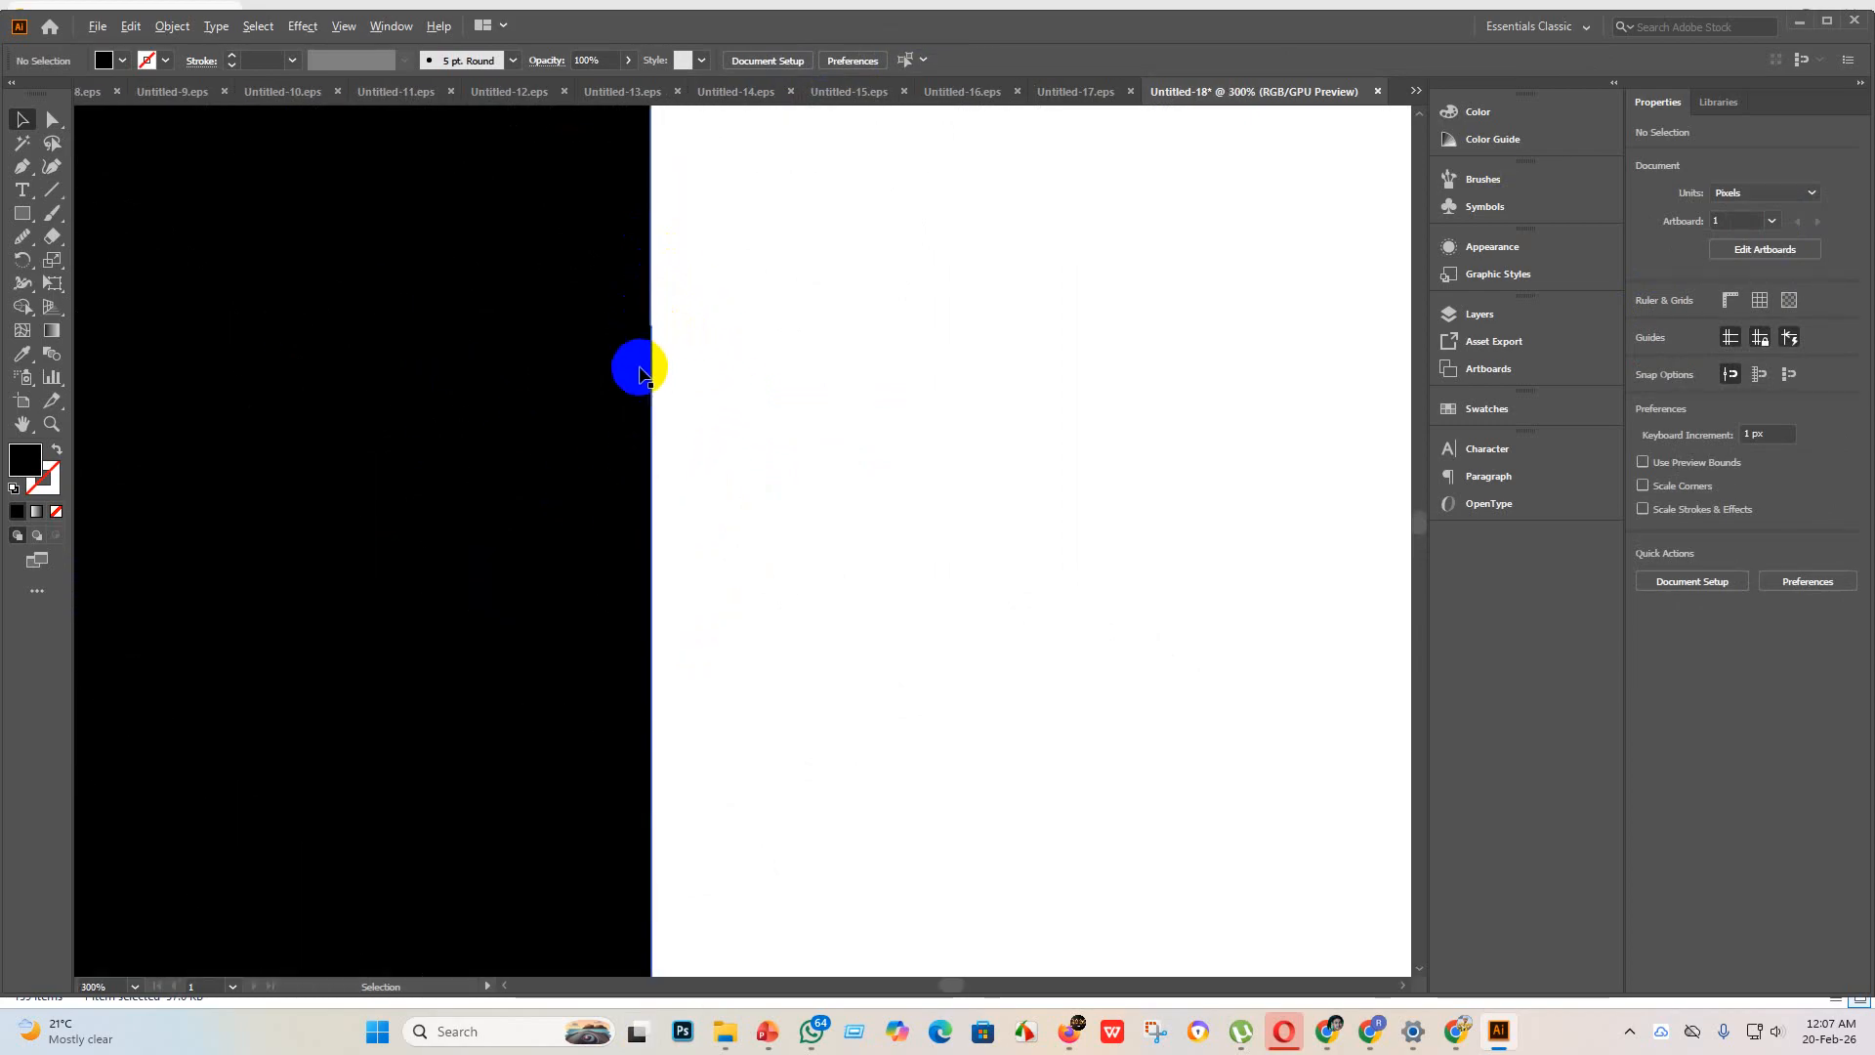
scroll(646, 374, down, 2)
click(401, 334)
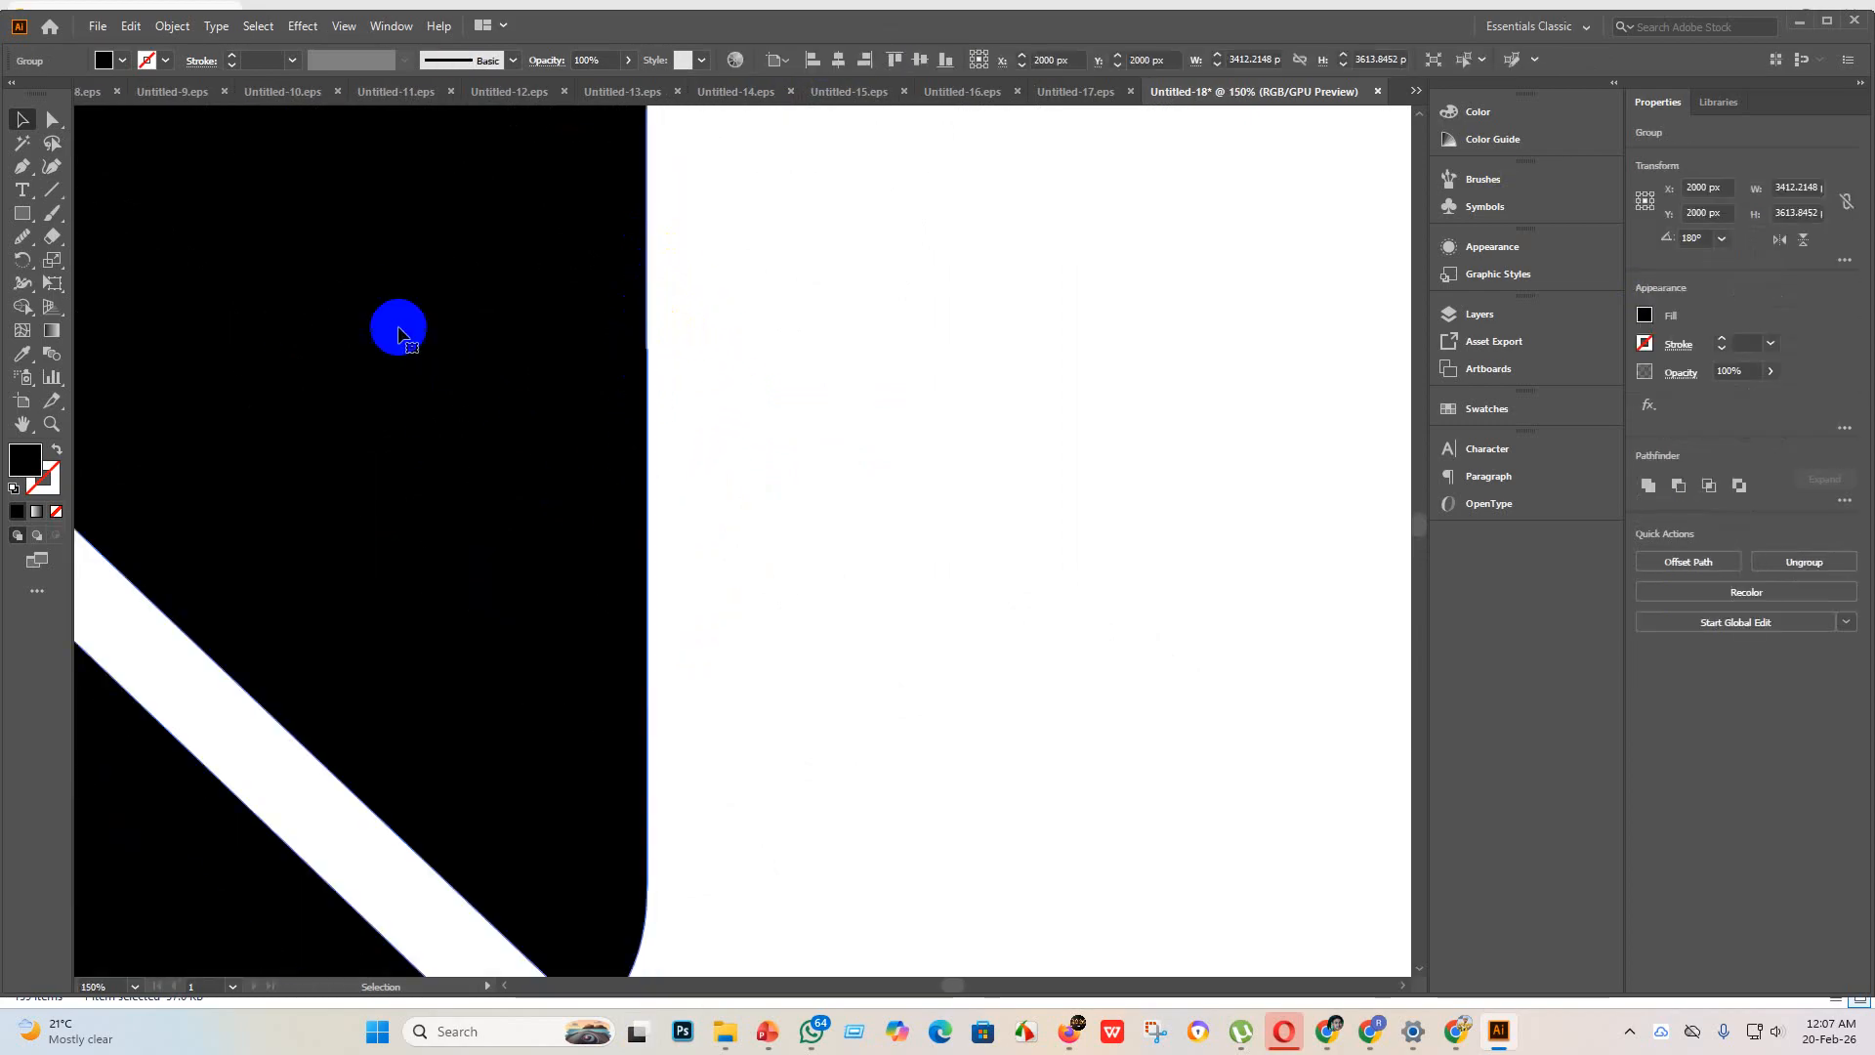
click(52, 118)
click(25, 244)
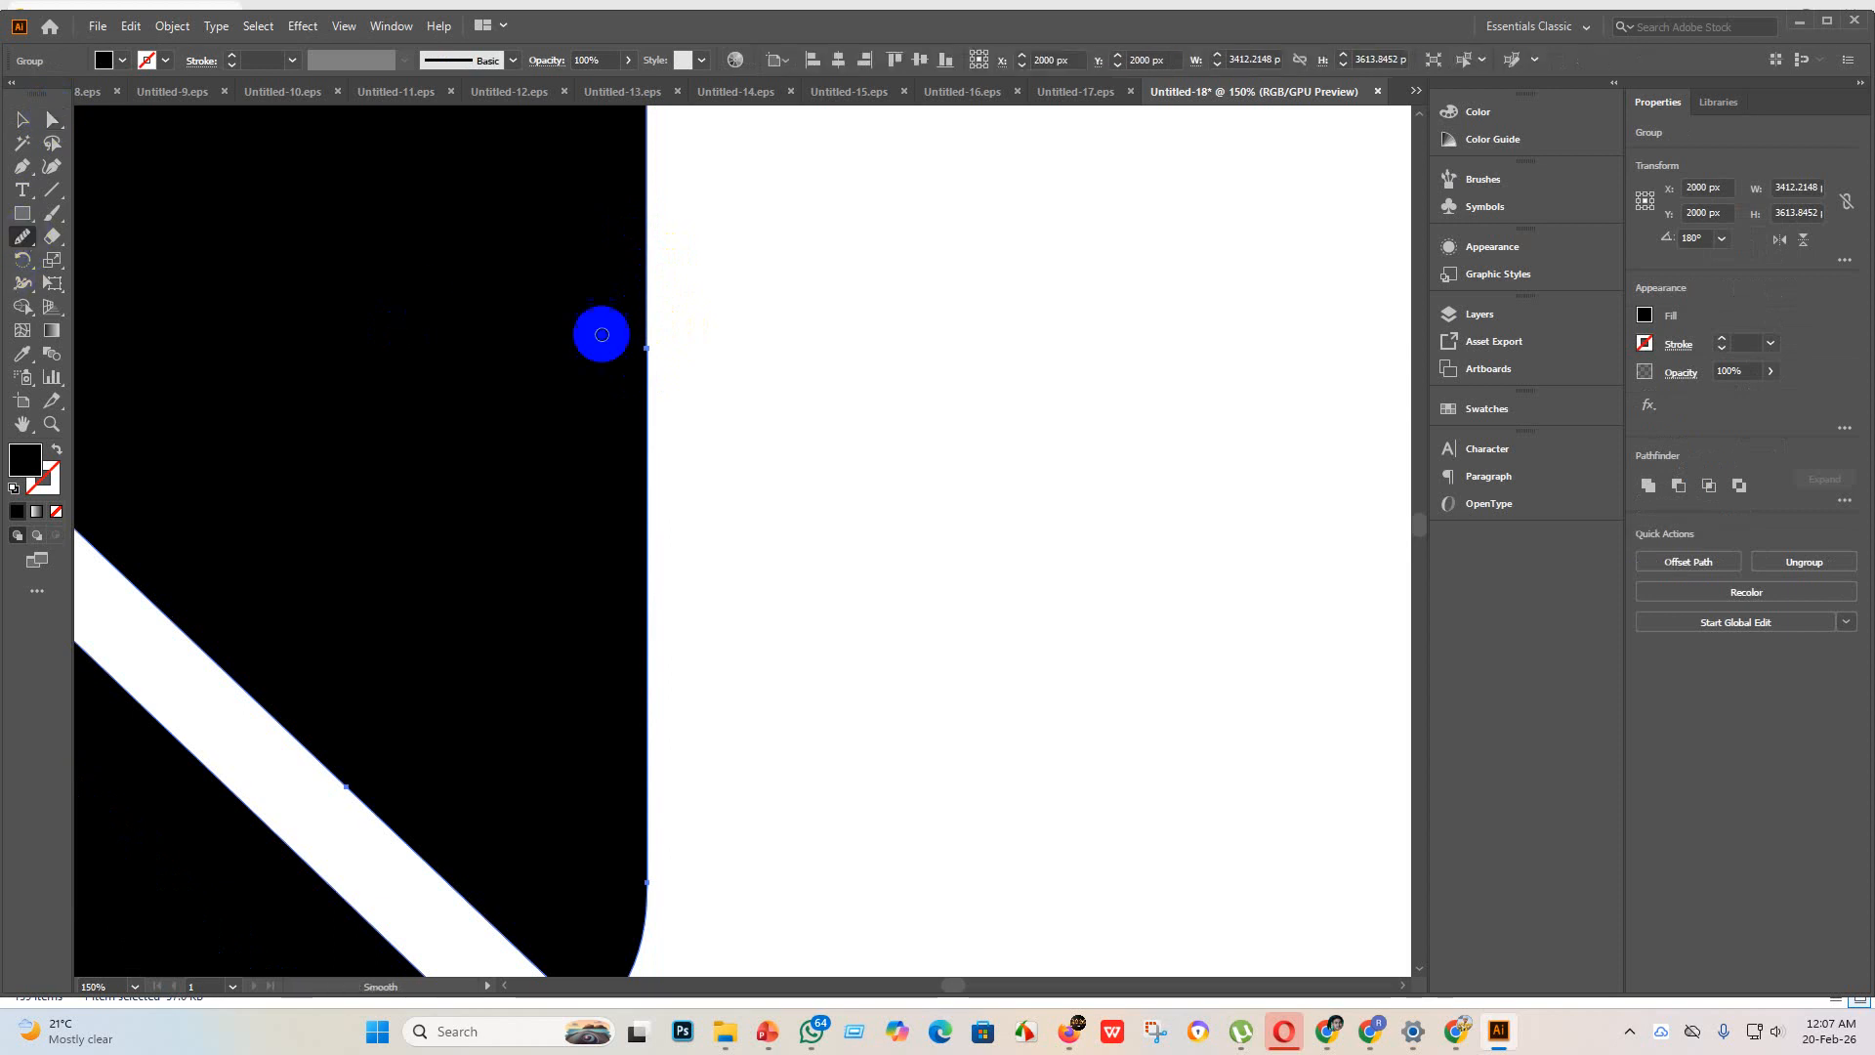
mouse_move(649, 324)
mouse_down()
mouse_move(637, 377)
mouse_move(661, 394)
mouse_up()
scroll(649, 371, down, 7)
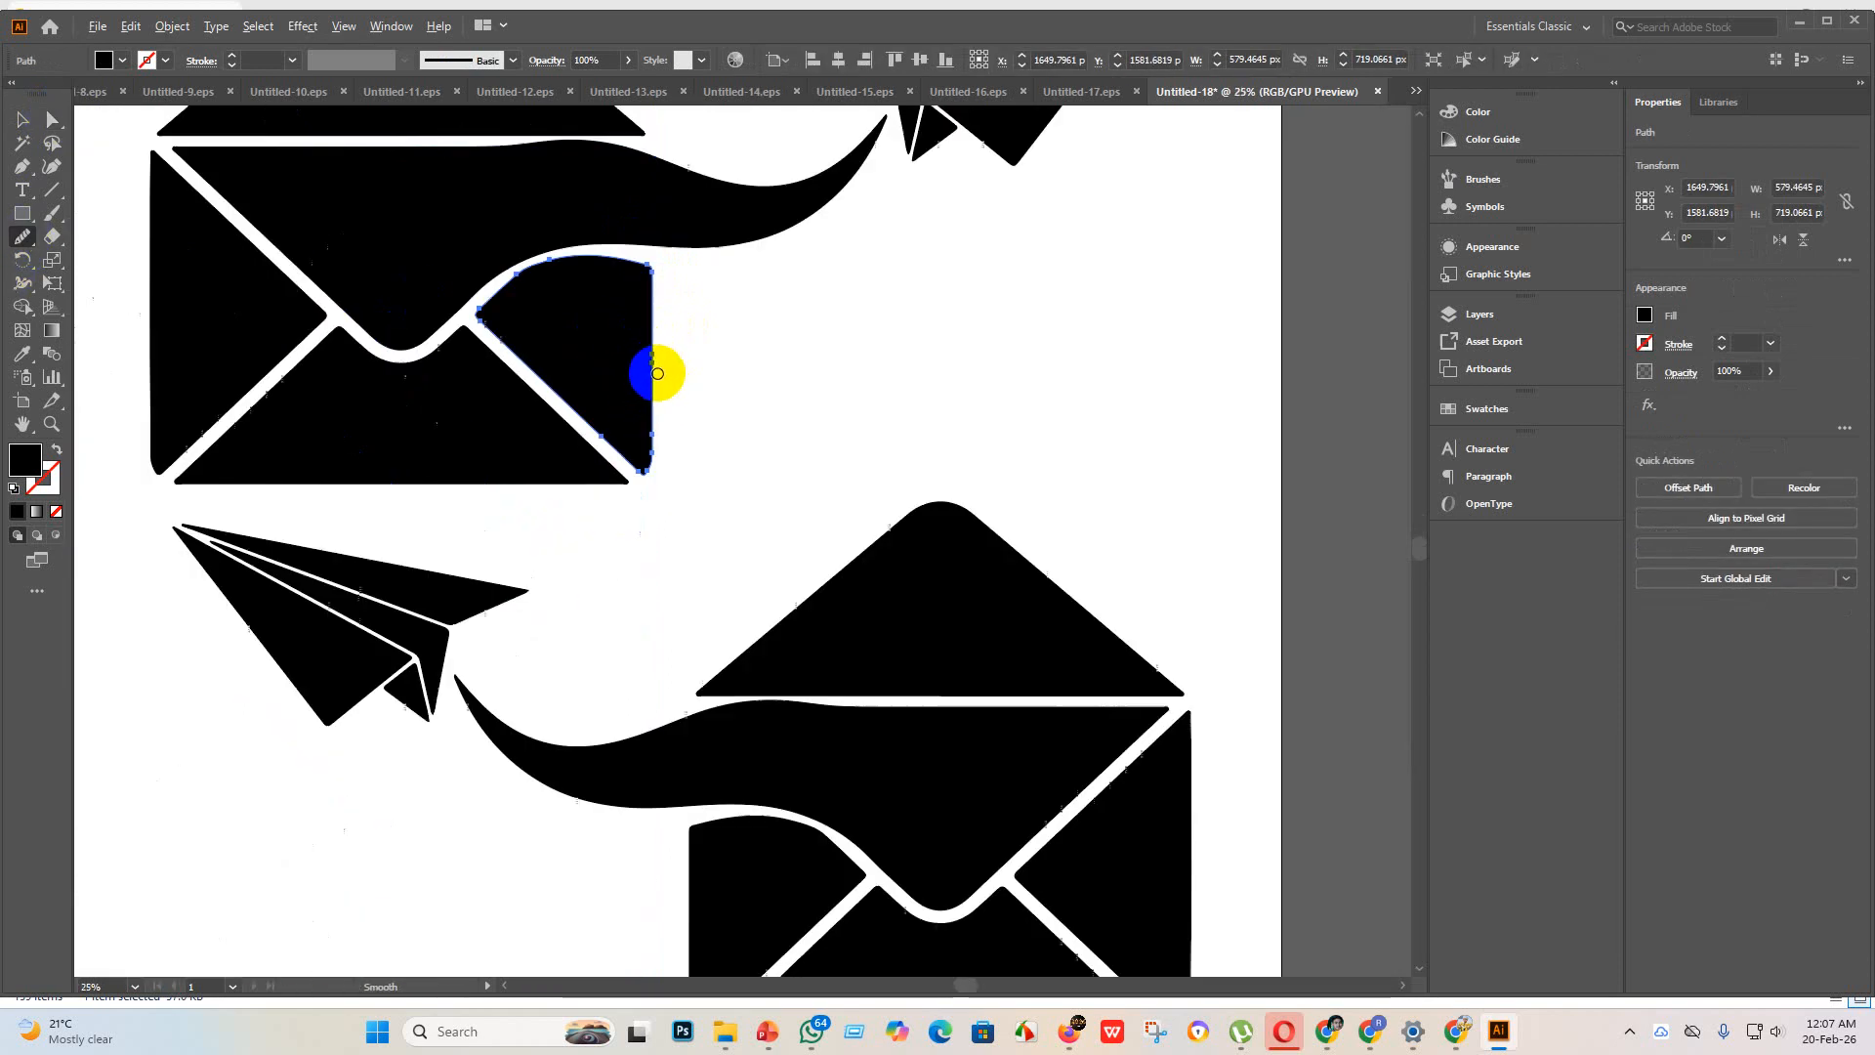
Step: Examine the outer right edge and bottom corner of the lower envelope up close for uneven outlines
scroll(1093, 683, down, 2)
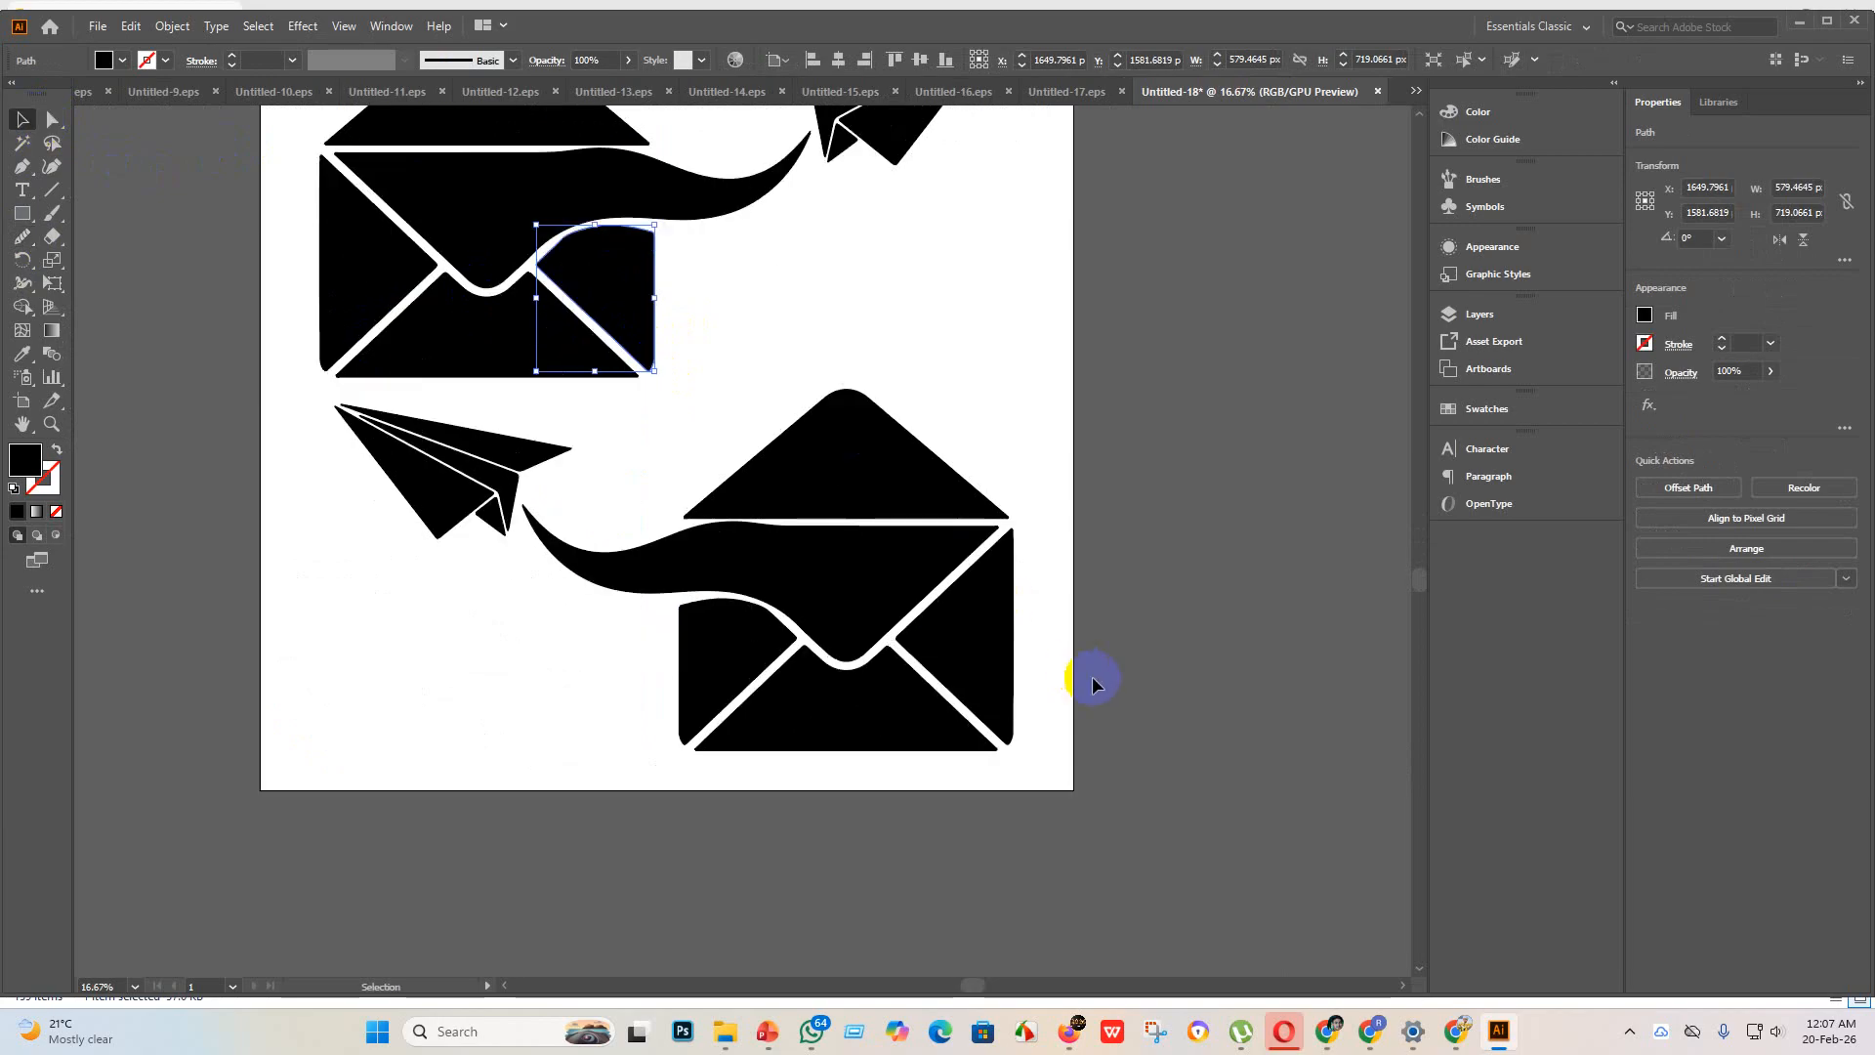
scroll(1121, 707, up, 4)
click(716, 625)
scroll(716, 625, up, 4)
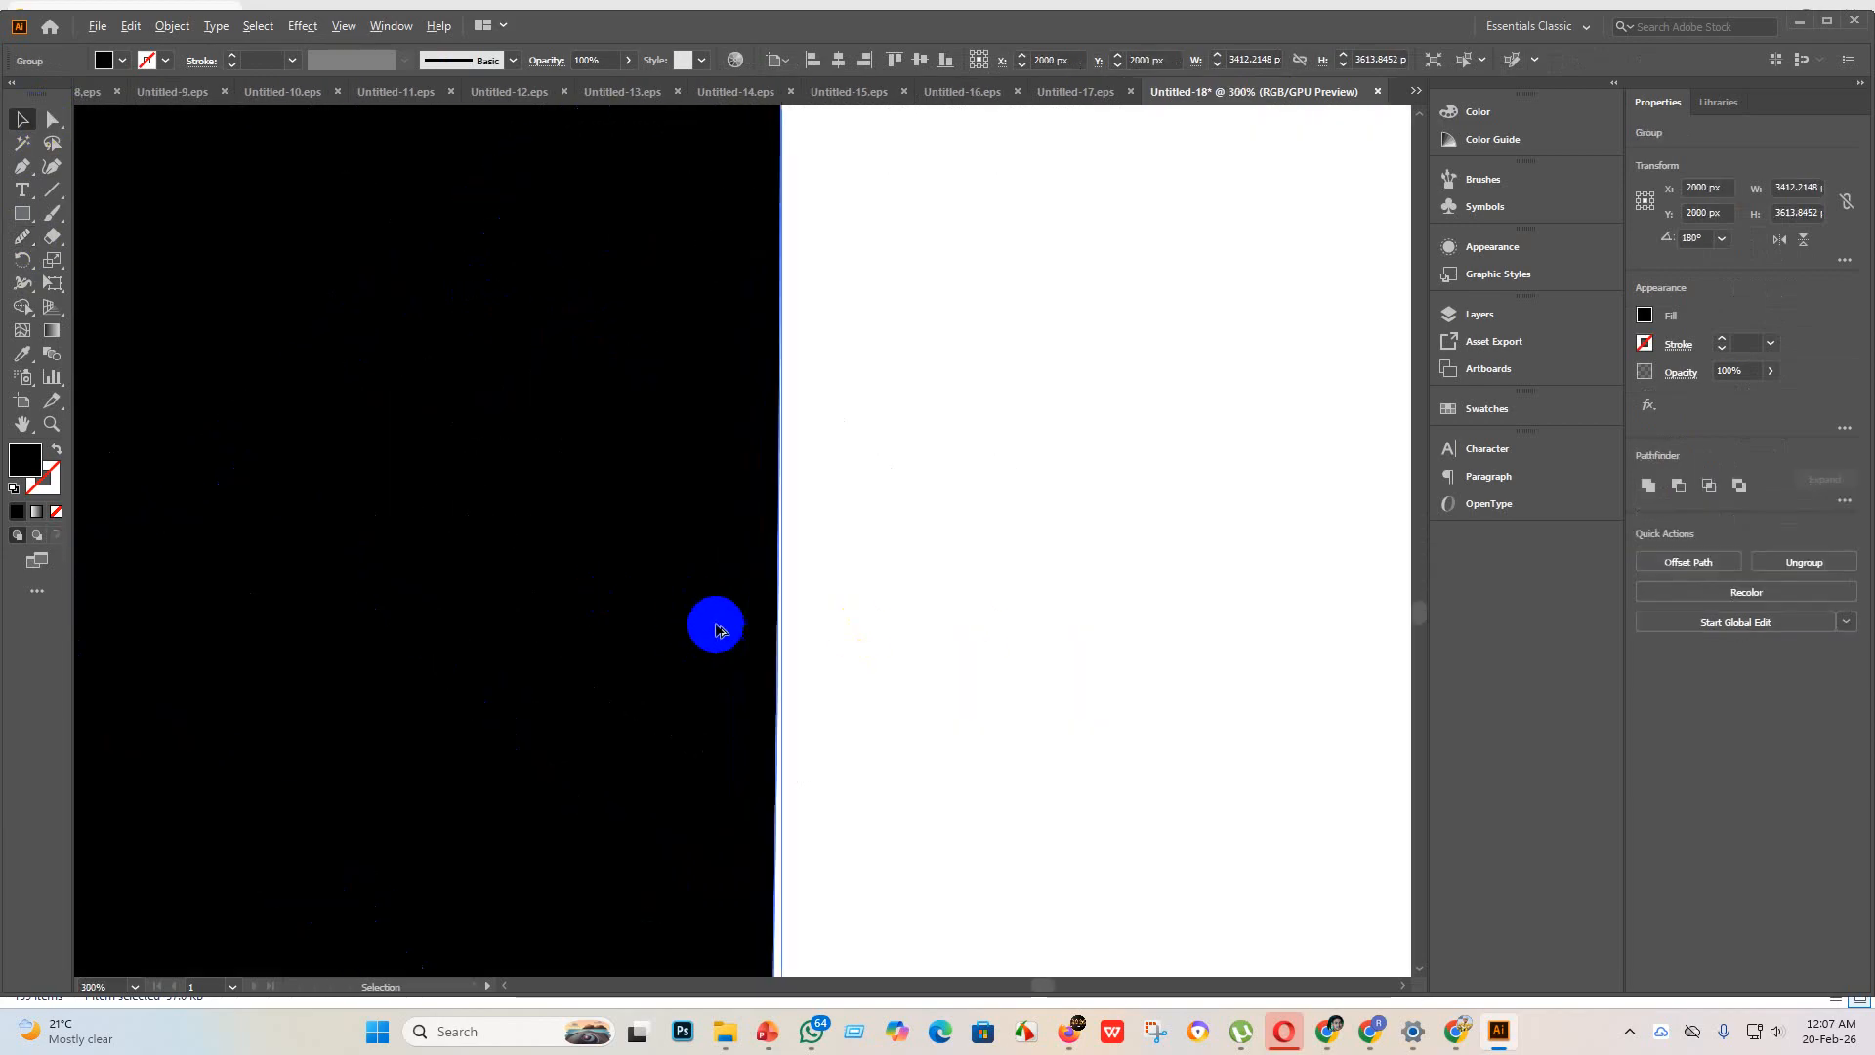
scroll(795, 636, down, 3)
scroll(825, 594, up, 1)
scroll(828, 600, down, 5)
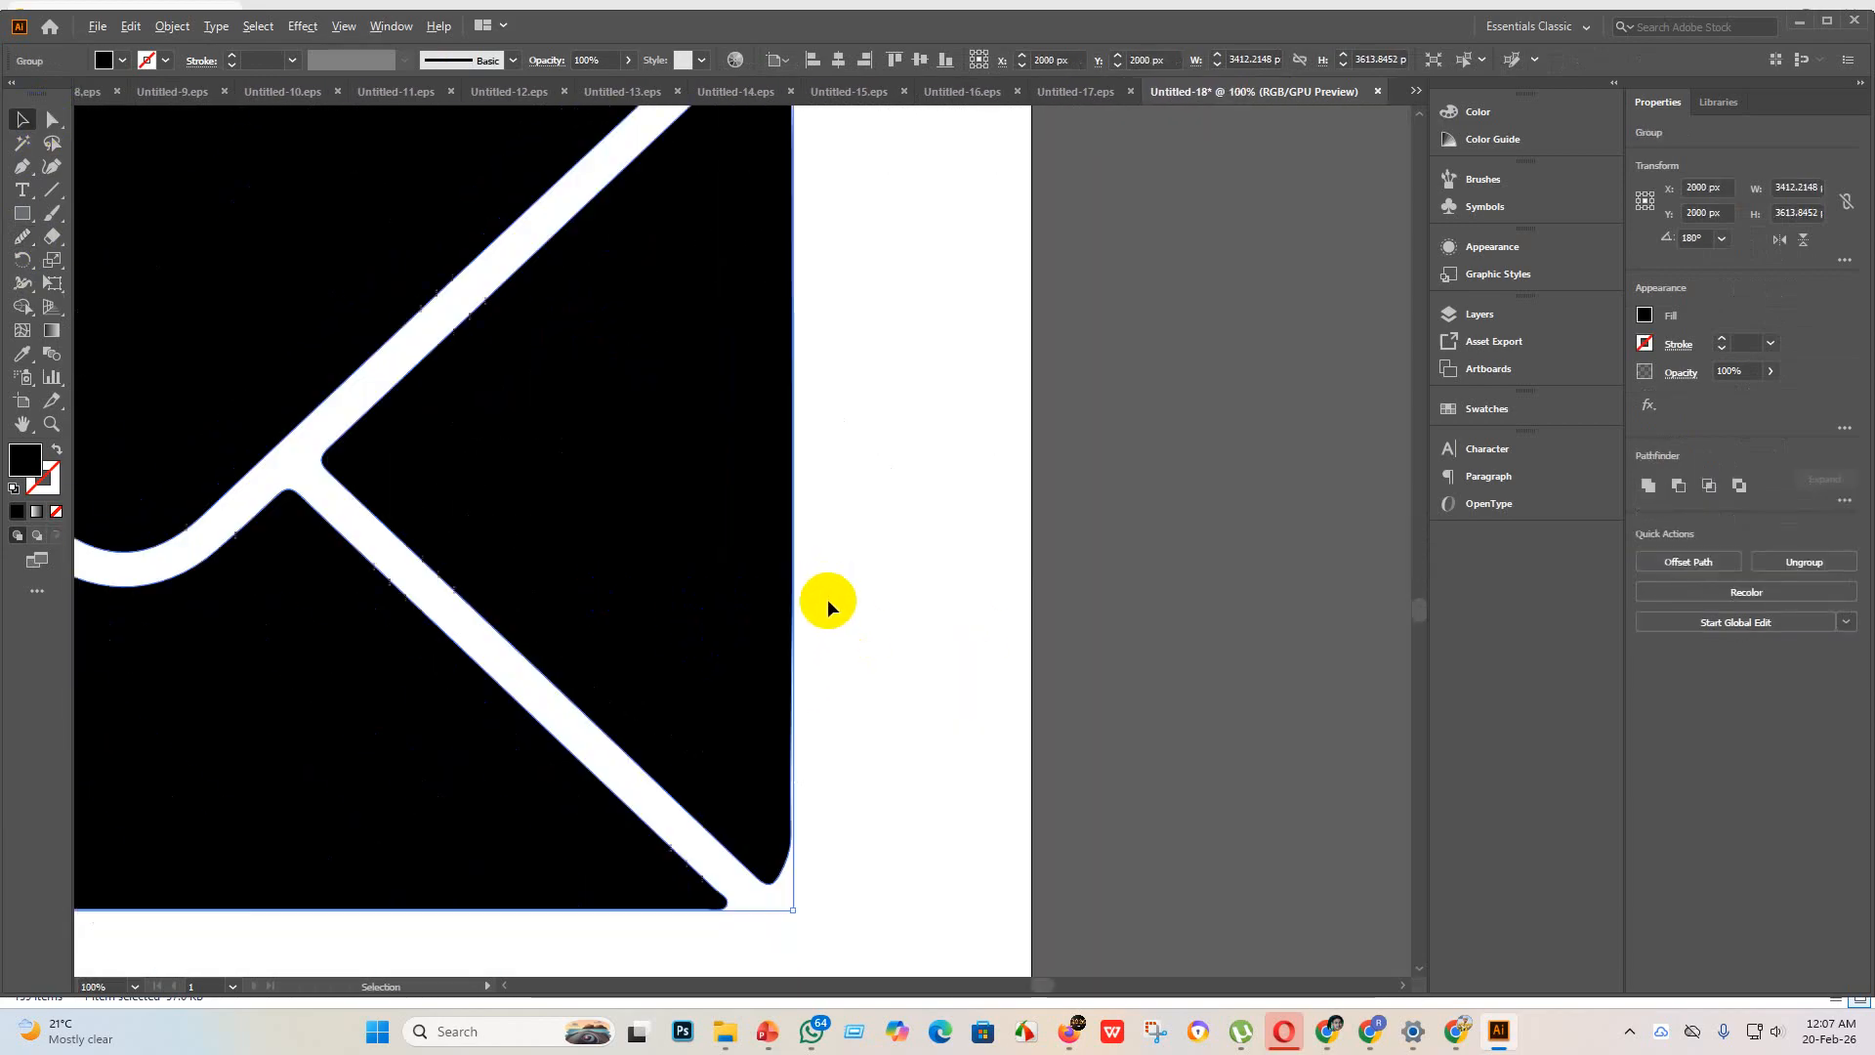
click(459, 681)
scroll(326, 553, up, 4)
scroll(401, 661, down, 6)
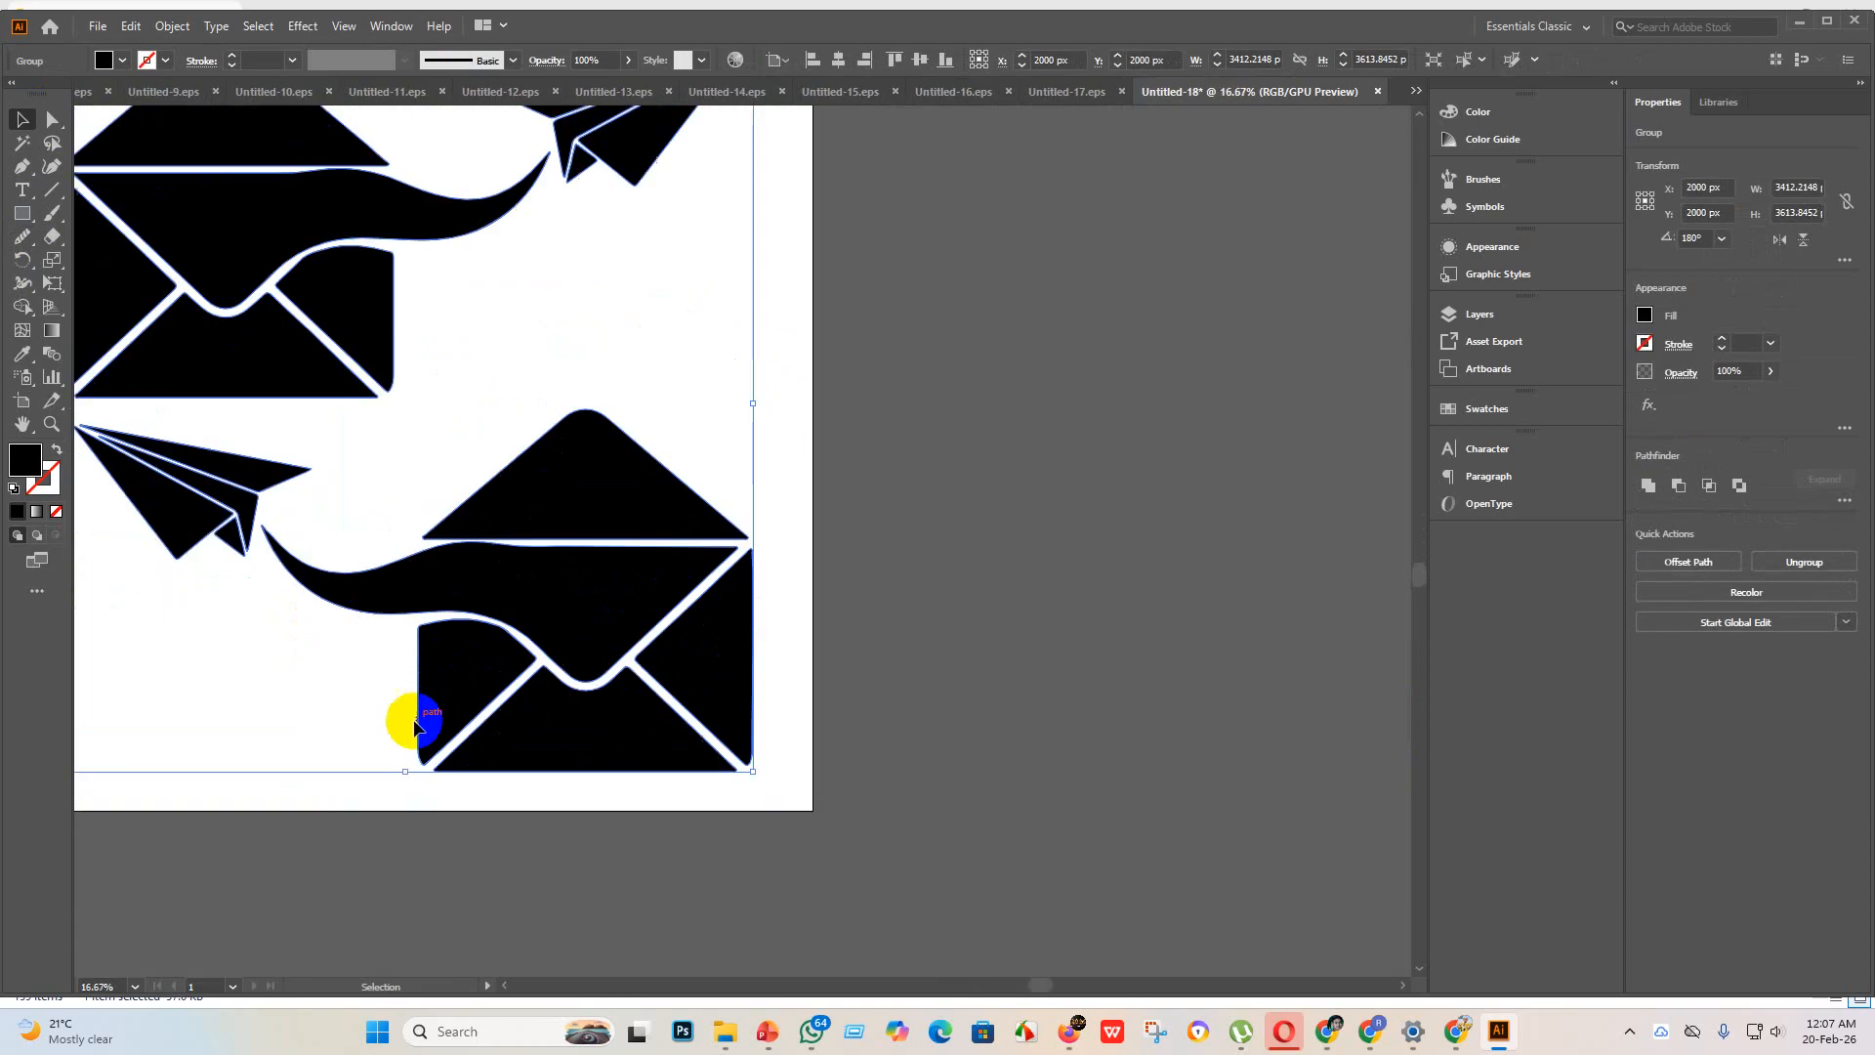
Step: Smooth the kink on the outer vertical edge of the lower envelope's left flap with the Smooth tool
scroll(410, 720, up, 2)
scroll(435, 738, up, 3)
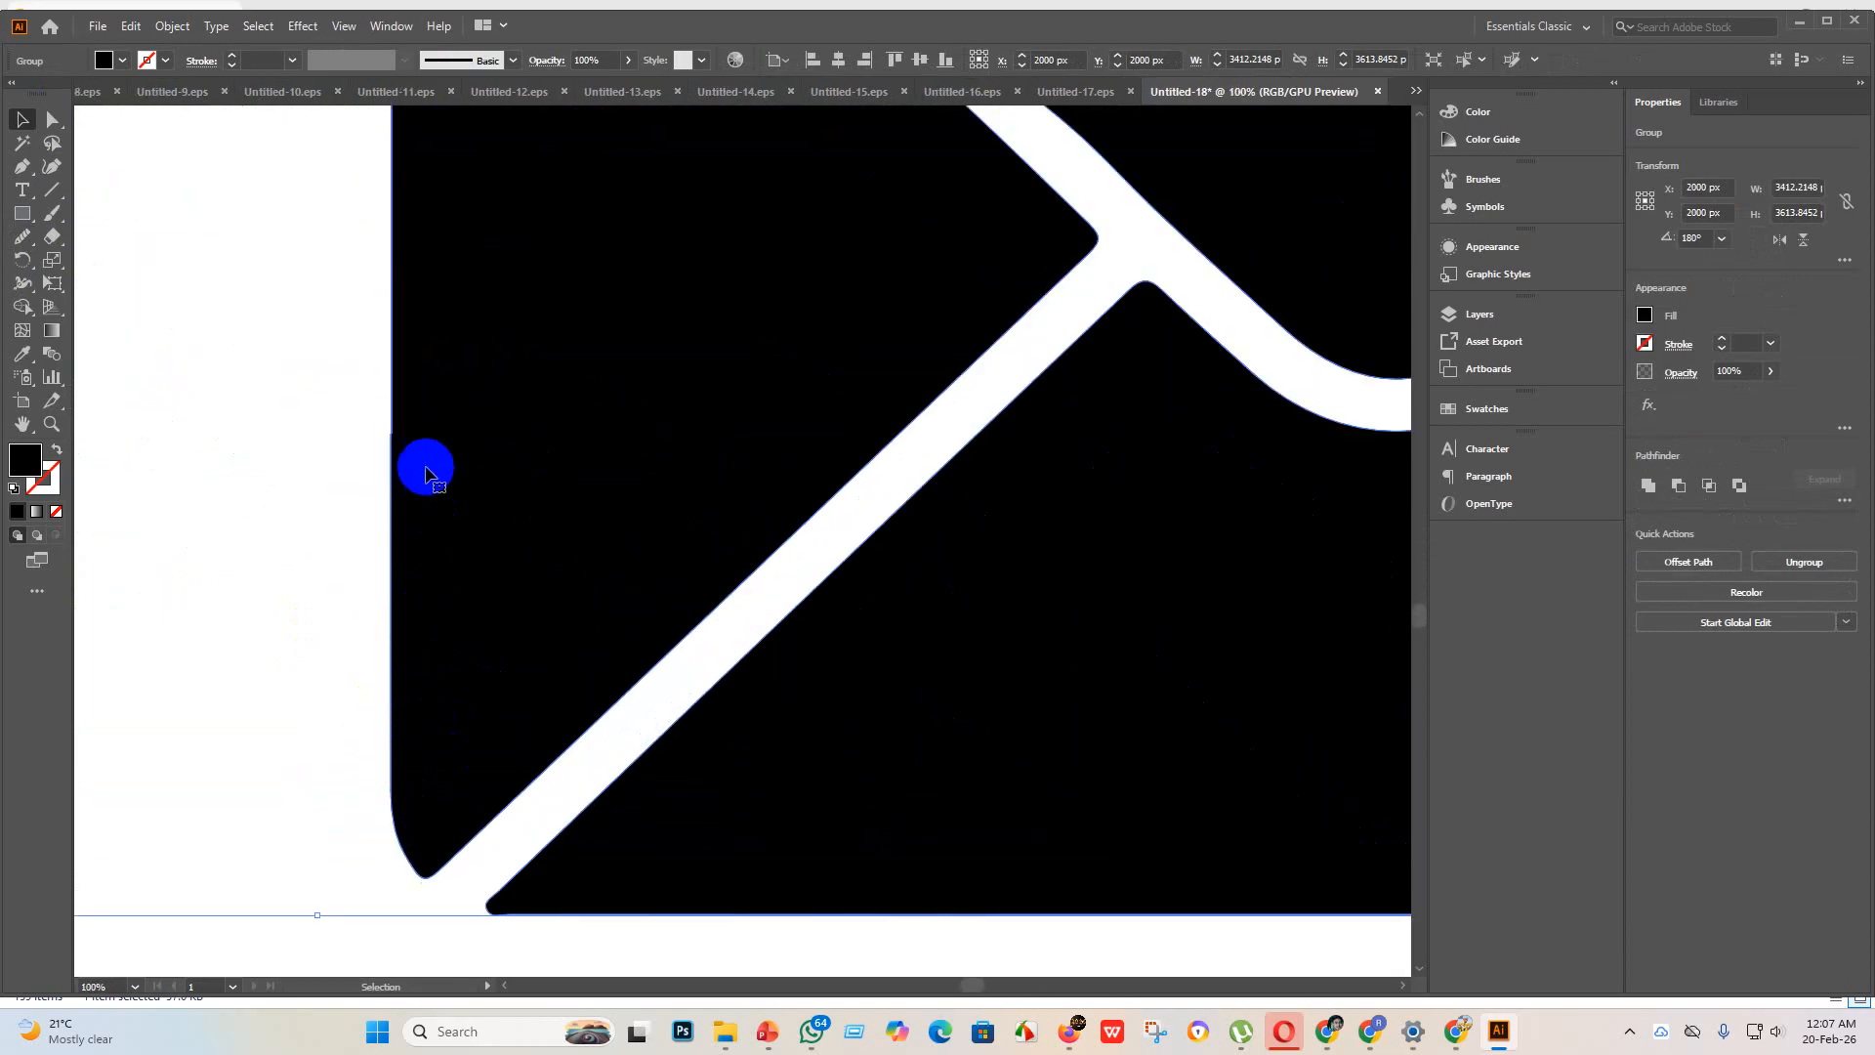
click(51, 119)
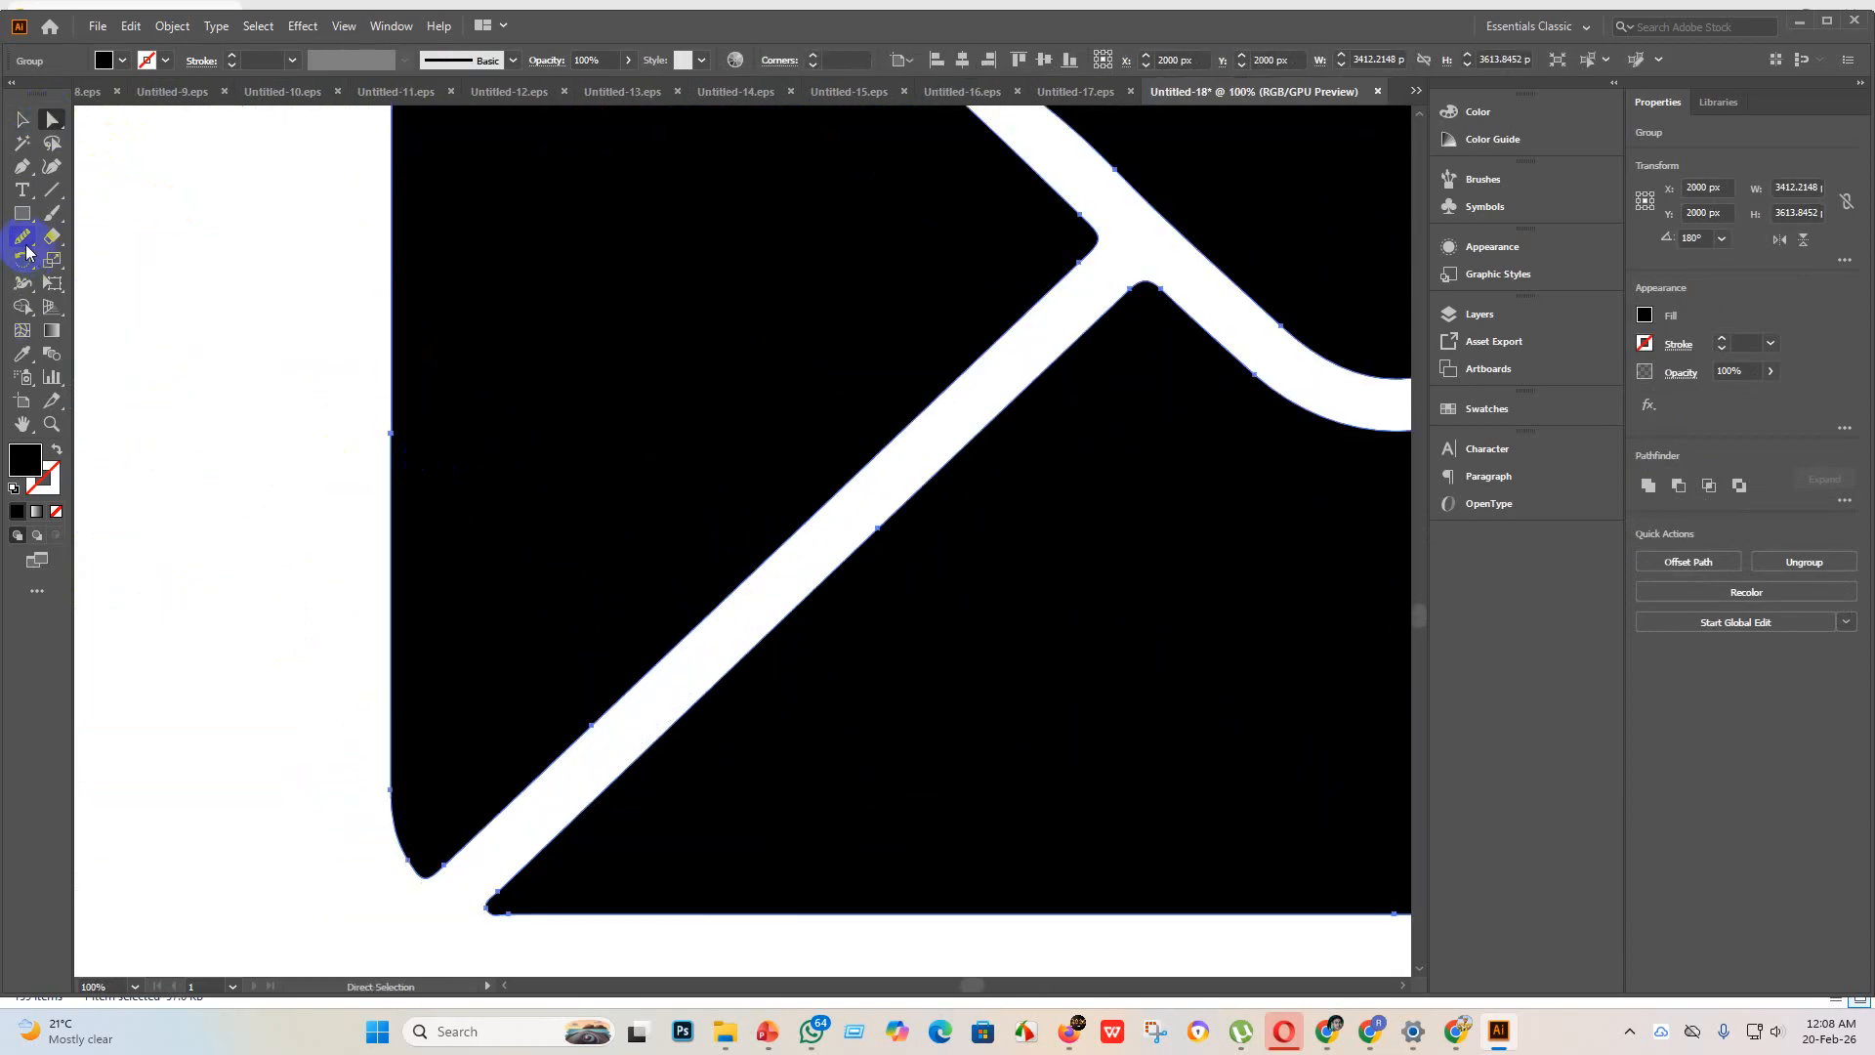
click(26, 242)
drag(396, 401, 398, 469)
scroll(576, 703, down, 5)
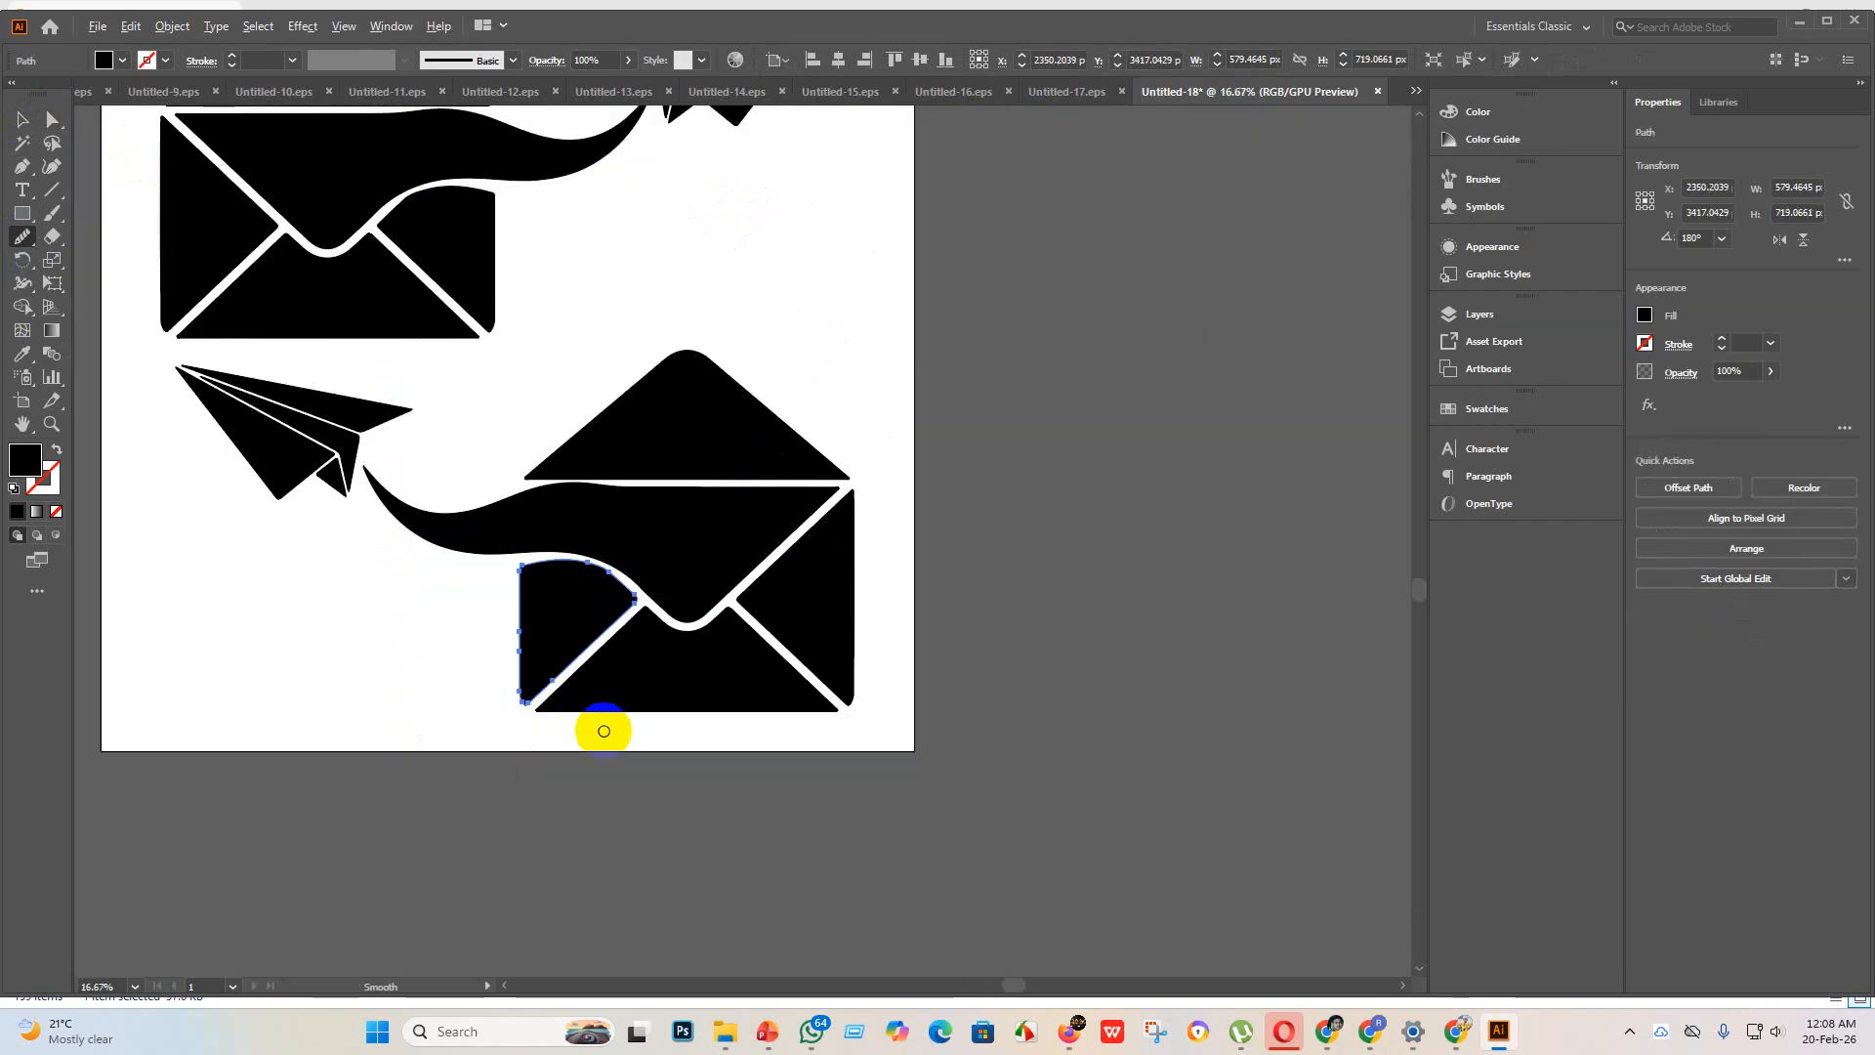
Step: Check the paper planes' outlines up close and the area in and around the artboard for stray paths
scroll(510, 633, down, 1)
scroll(349, 439, up, 4)
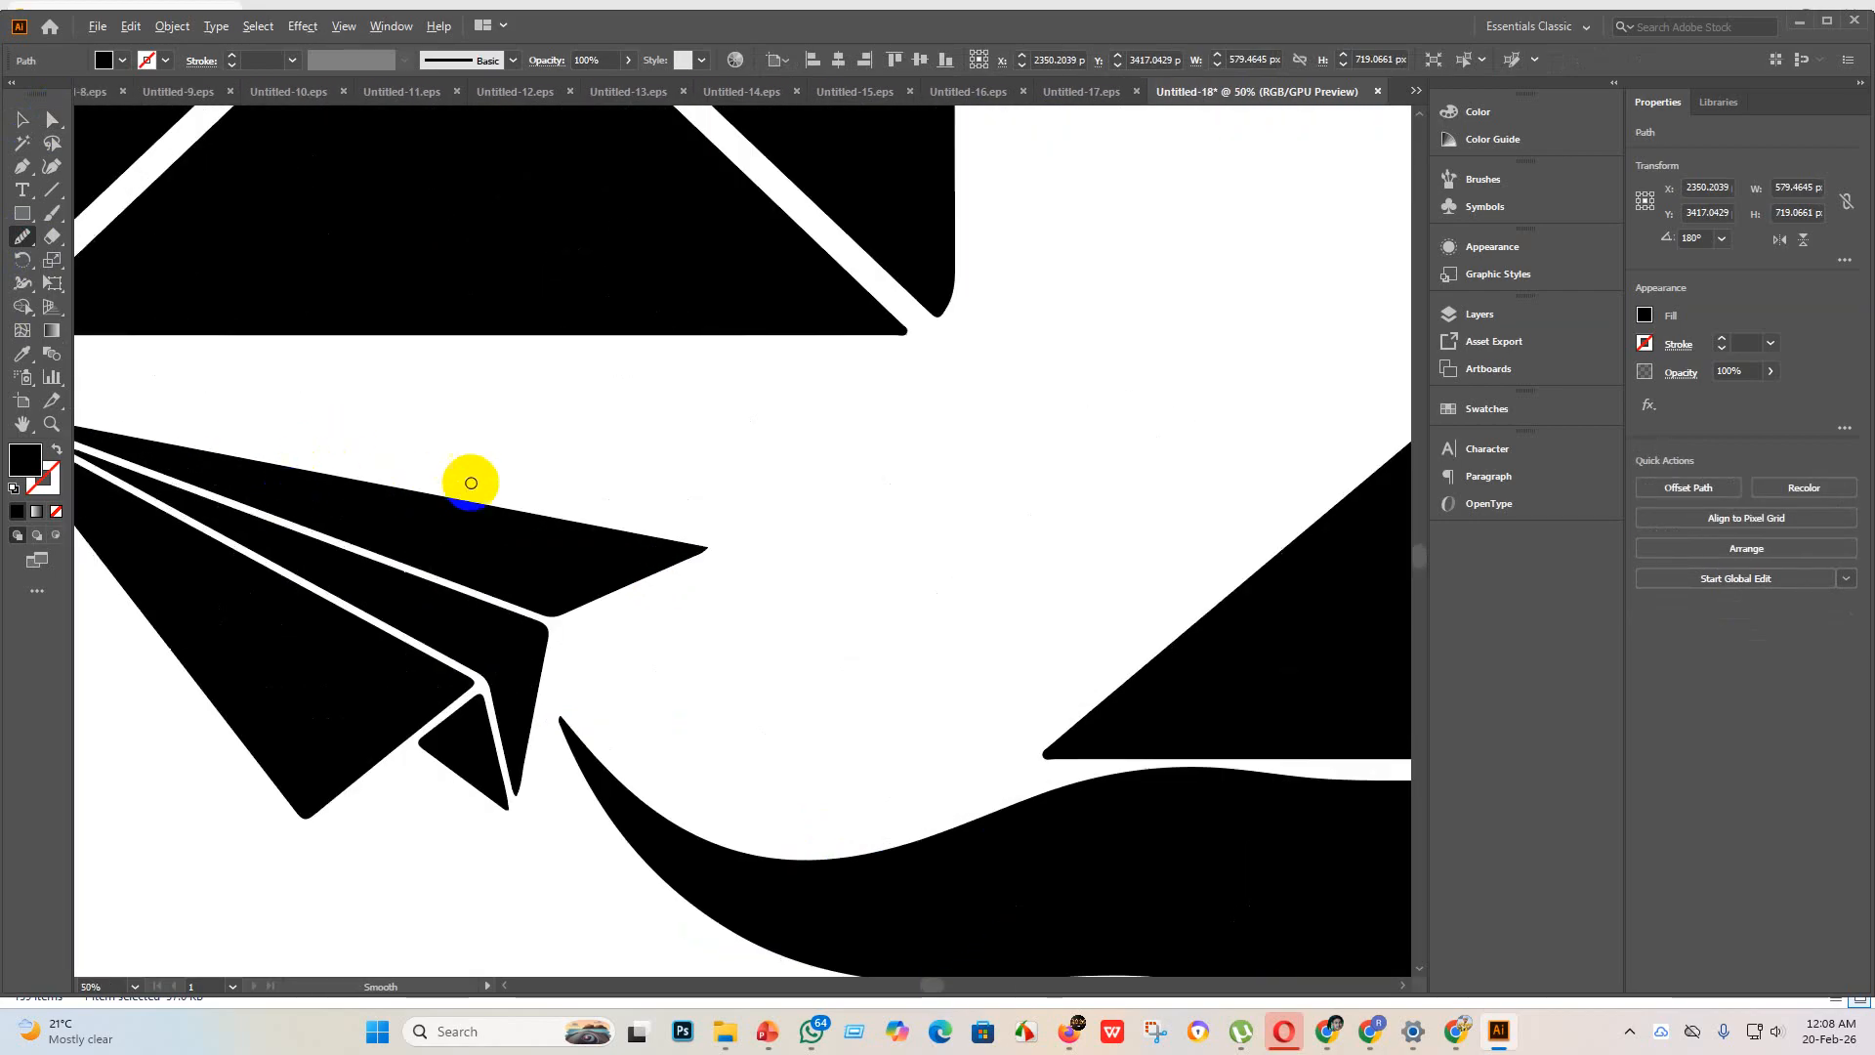
scroll(542, 478, down, 4)
scroll(762, 351, up, 2)
scroll(732, 308, up, 3)
scroll(746, 334, down, 3)
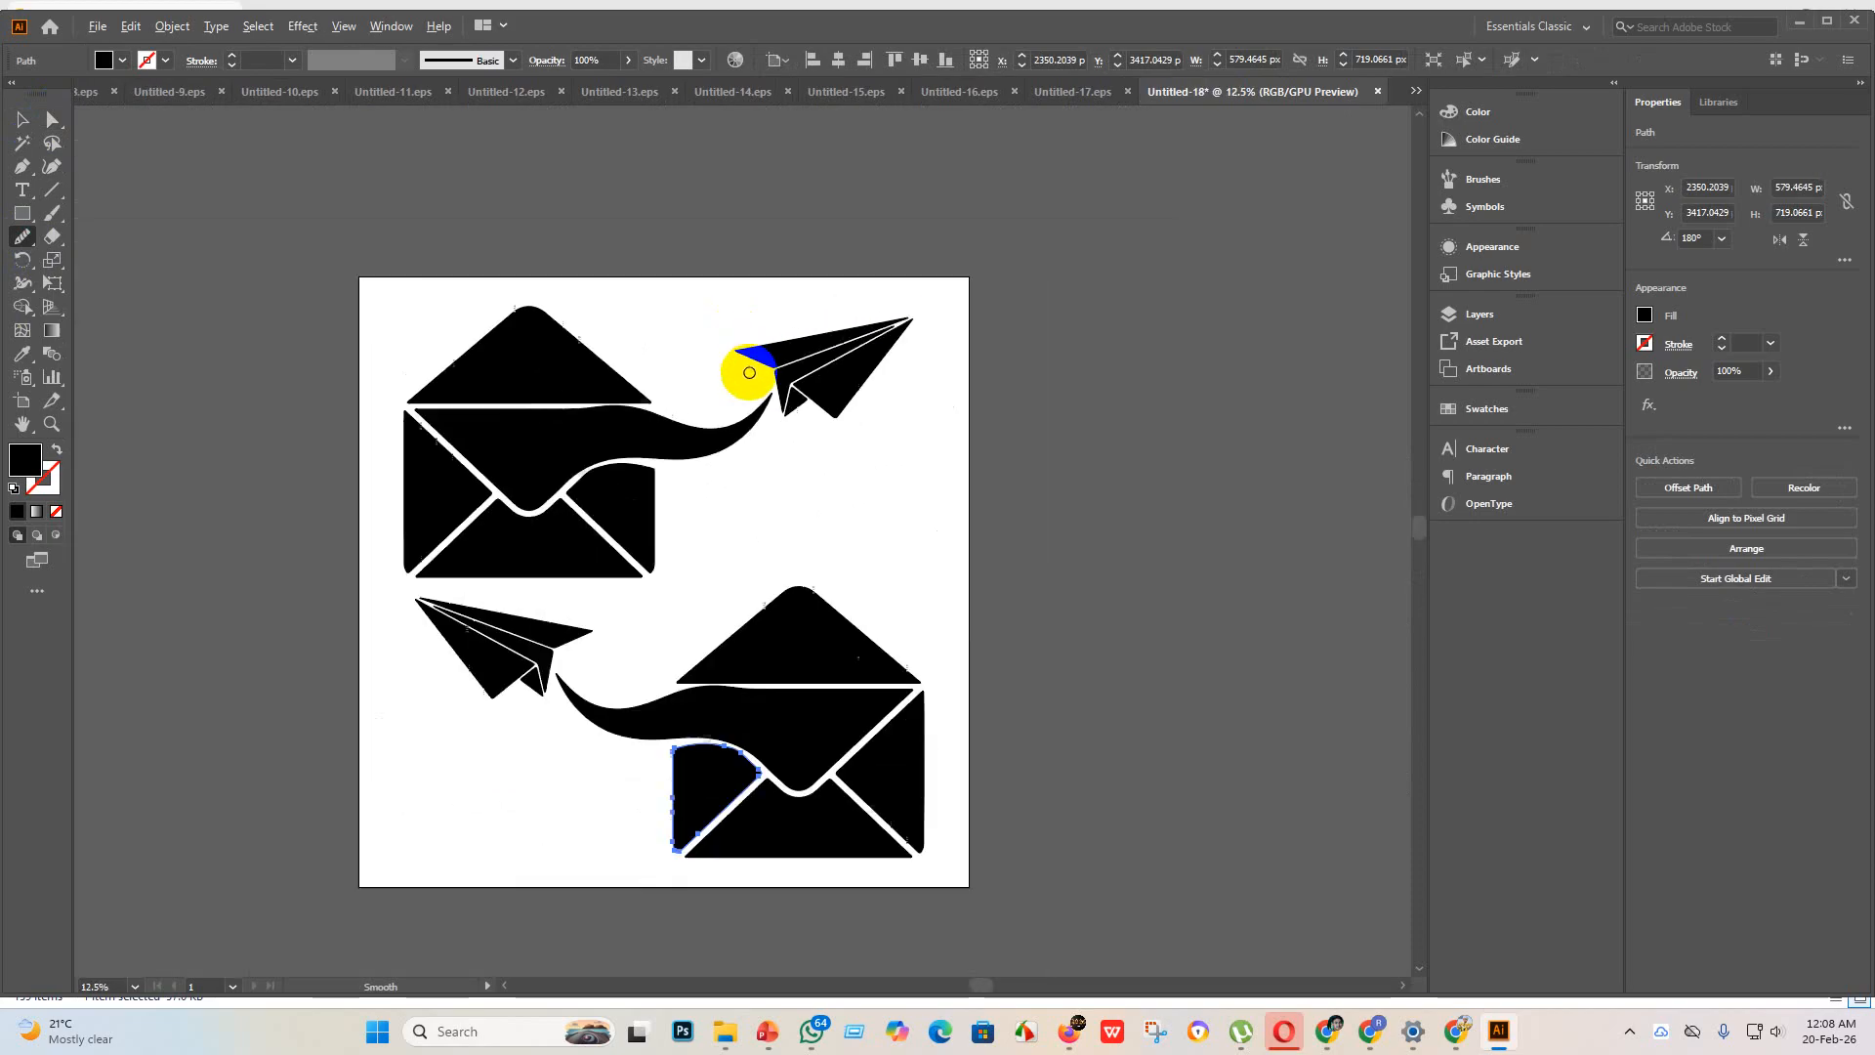
click(24, 117)
scroll(363, 282, down, 3)
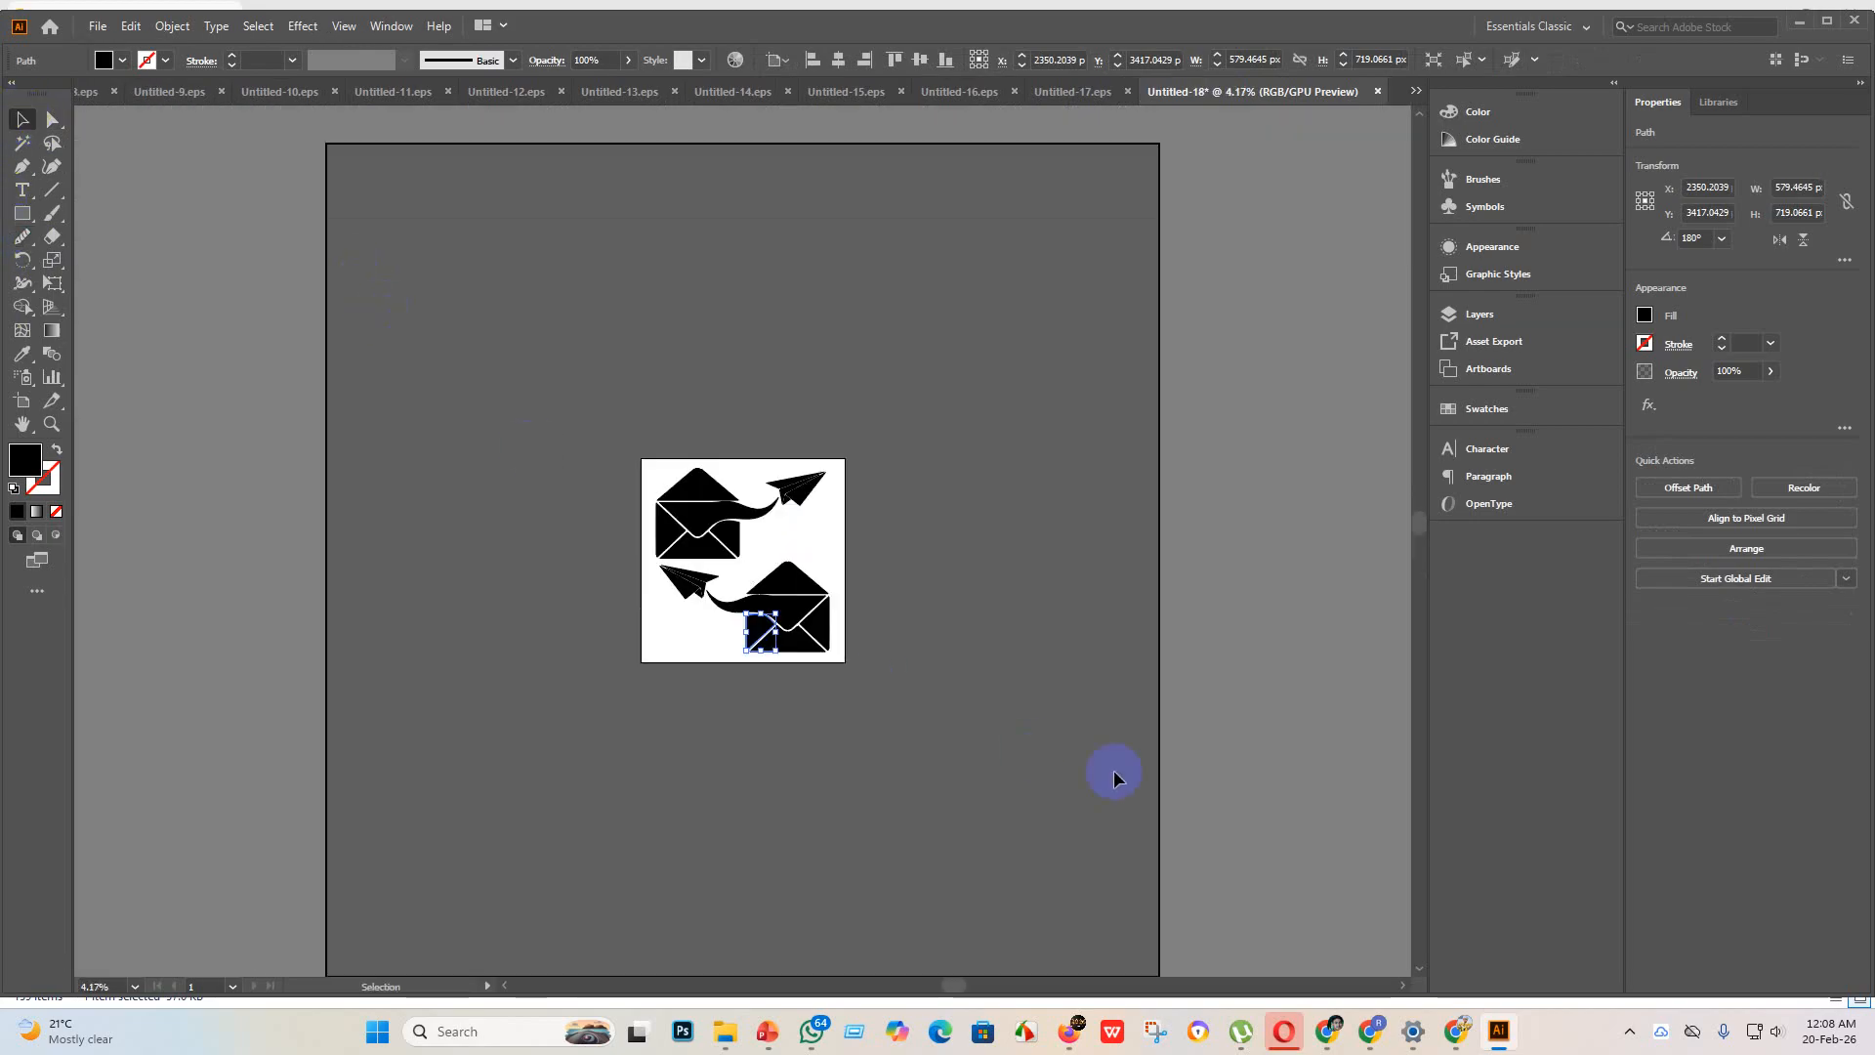
drag(1113, 771, 304, 277)
key(a)
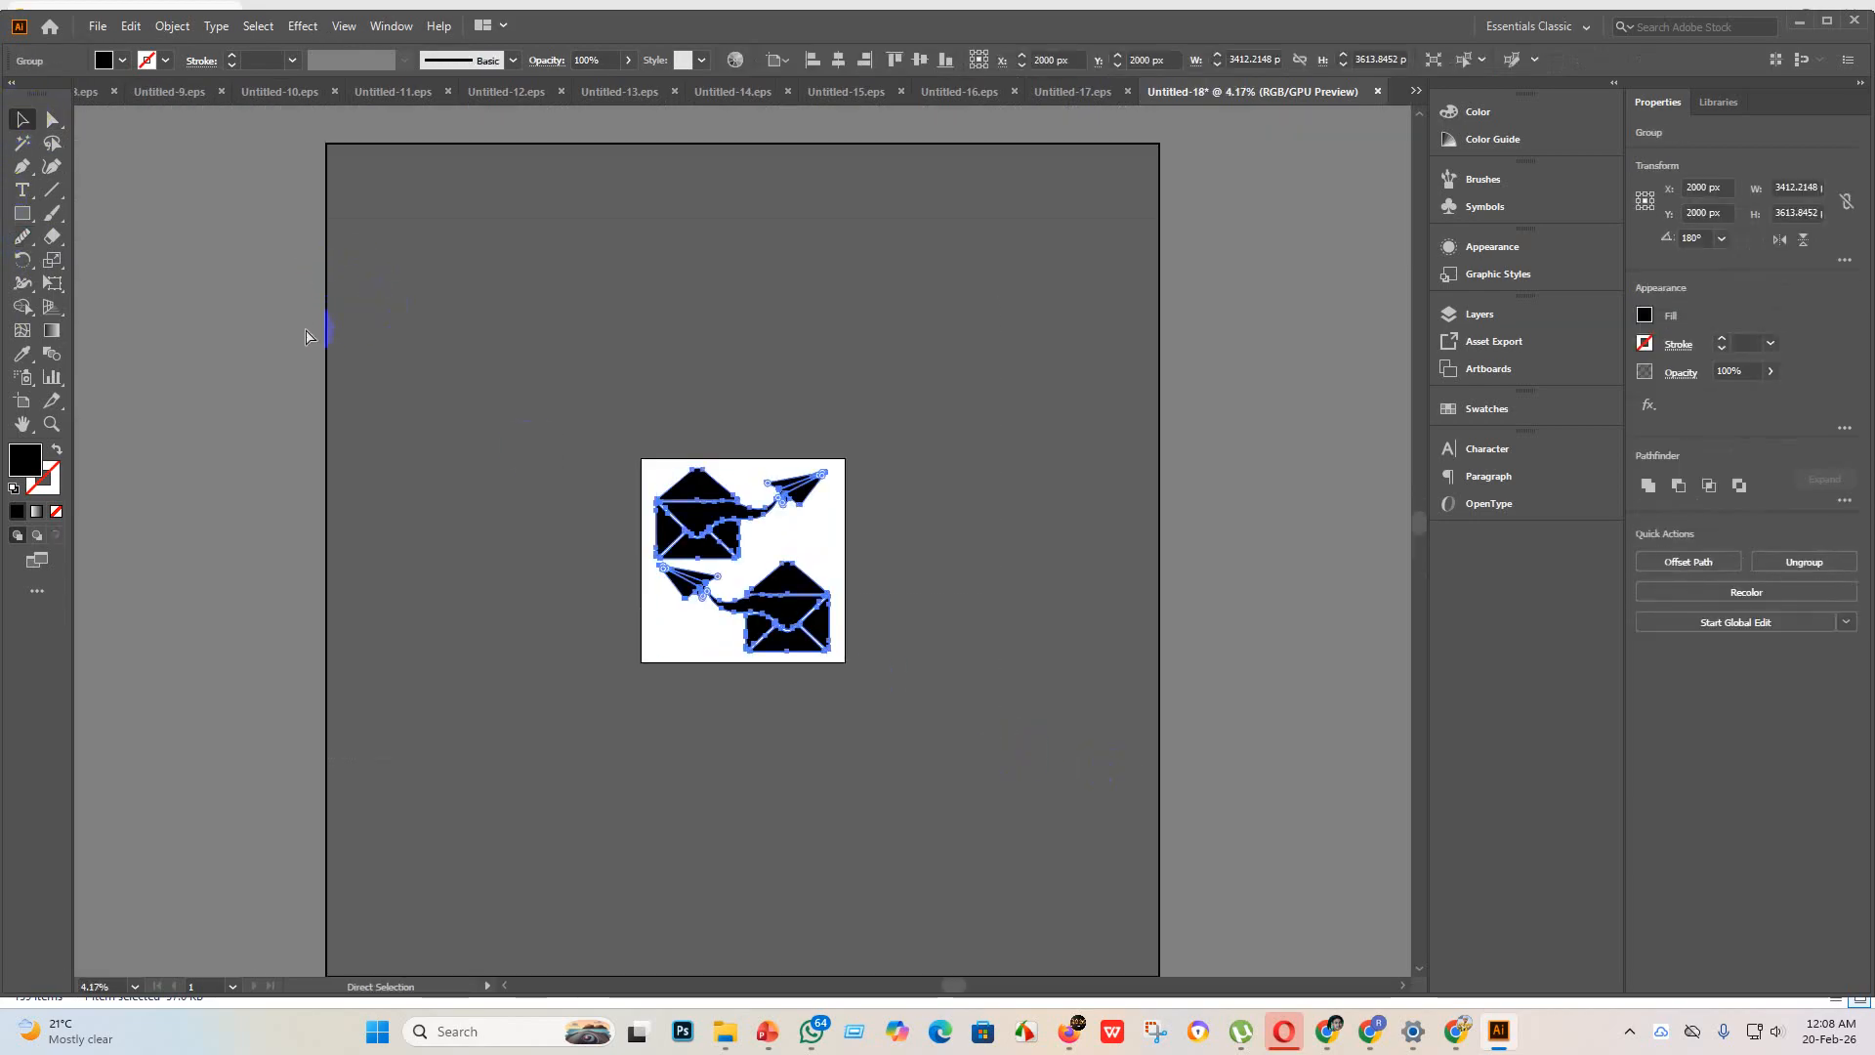
click(742, 921)
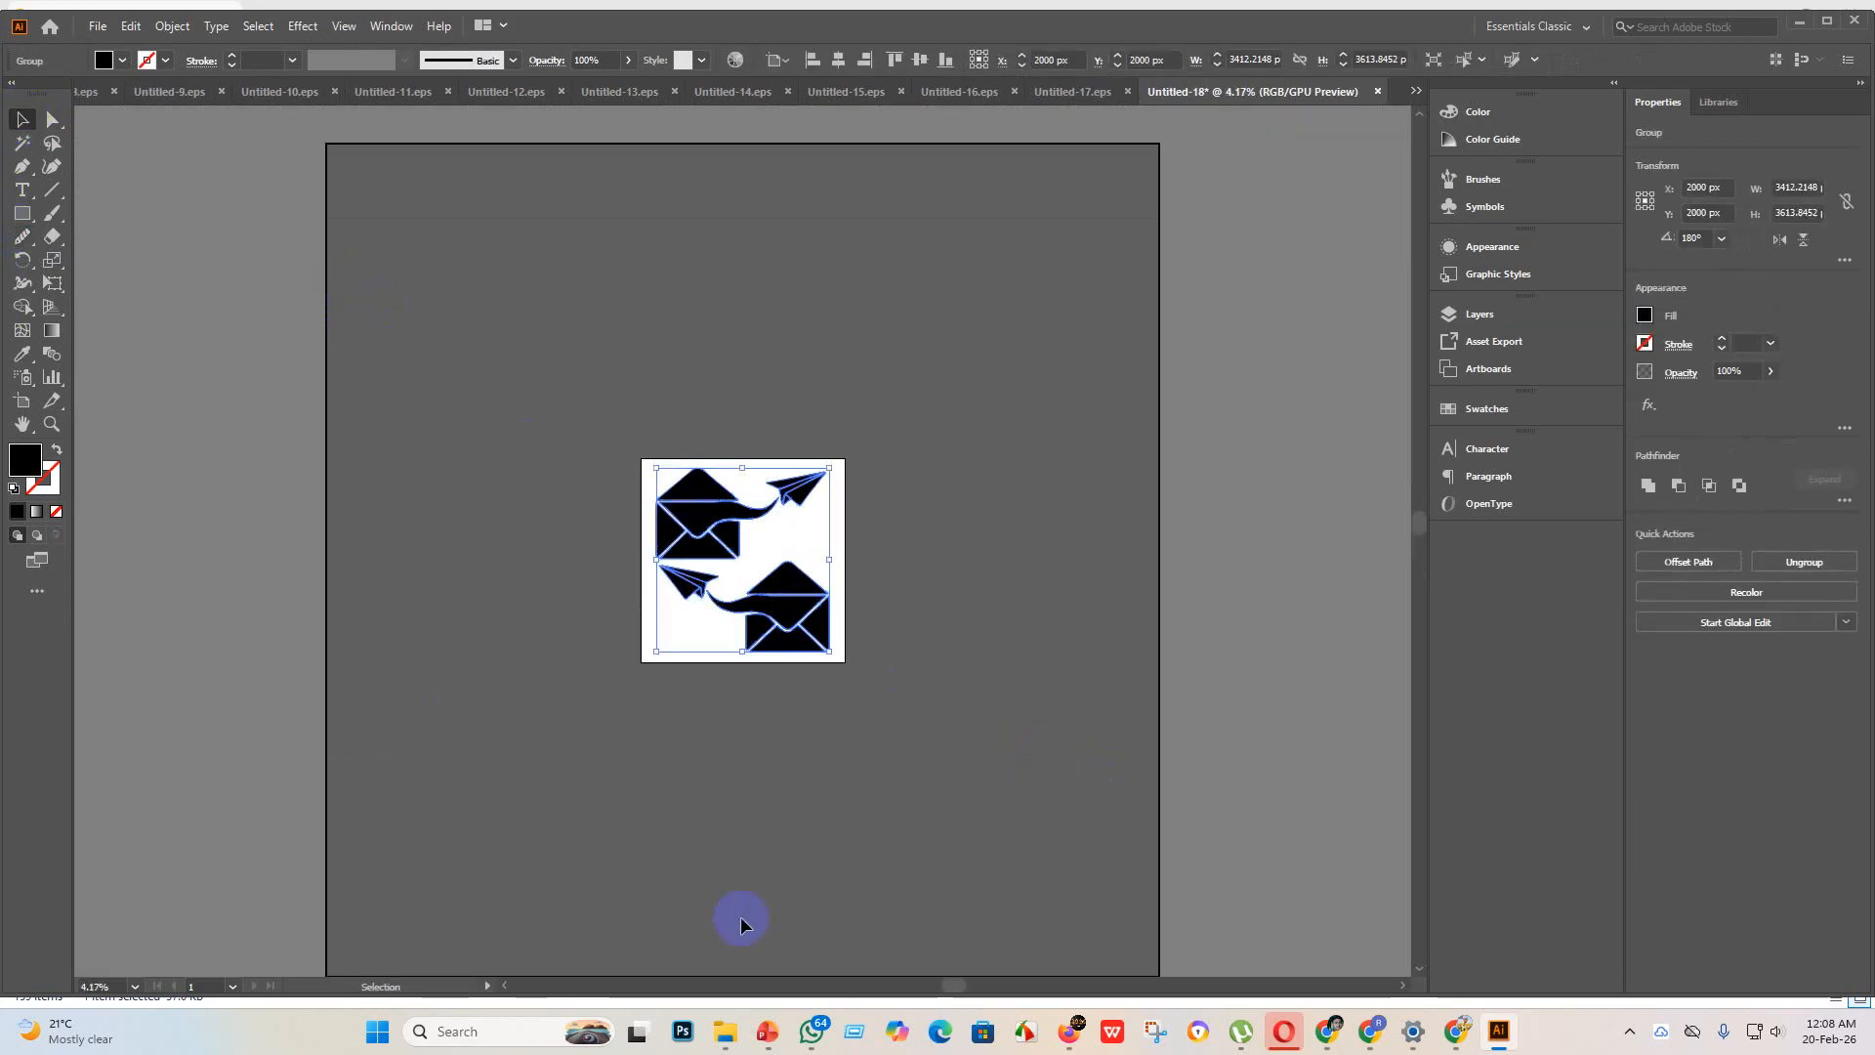
Step: Save the artwork as Untitled-18 in Illustrator EPS format in the eps 3 folder, using the Illustrator 10 EPS version
click(95, 25)
click(161, 196)
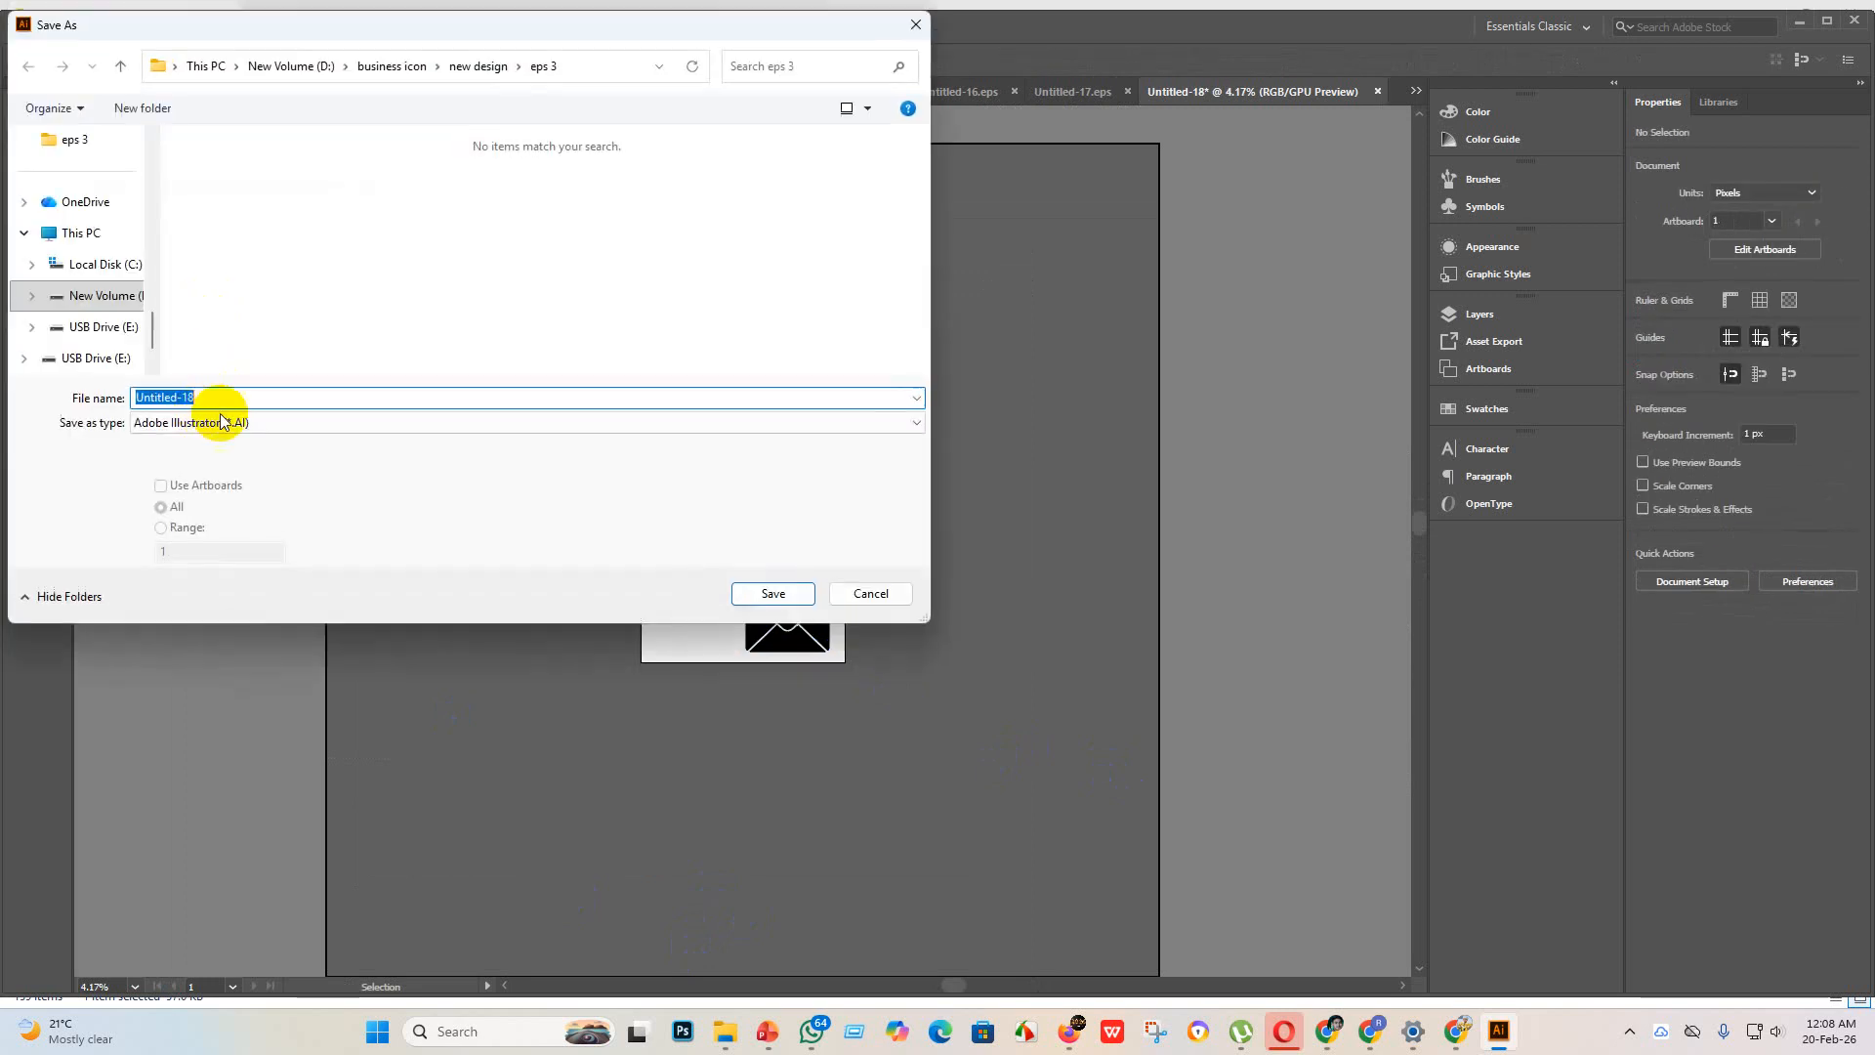
click(326, 422)
click(259, 470)
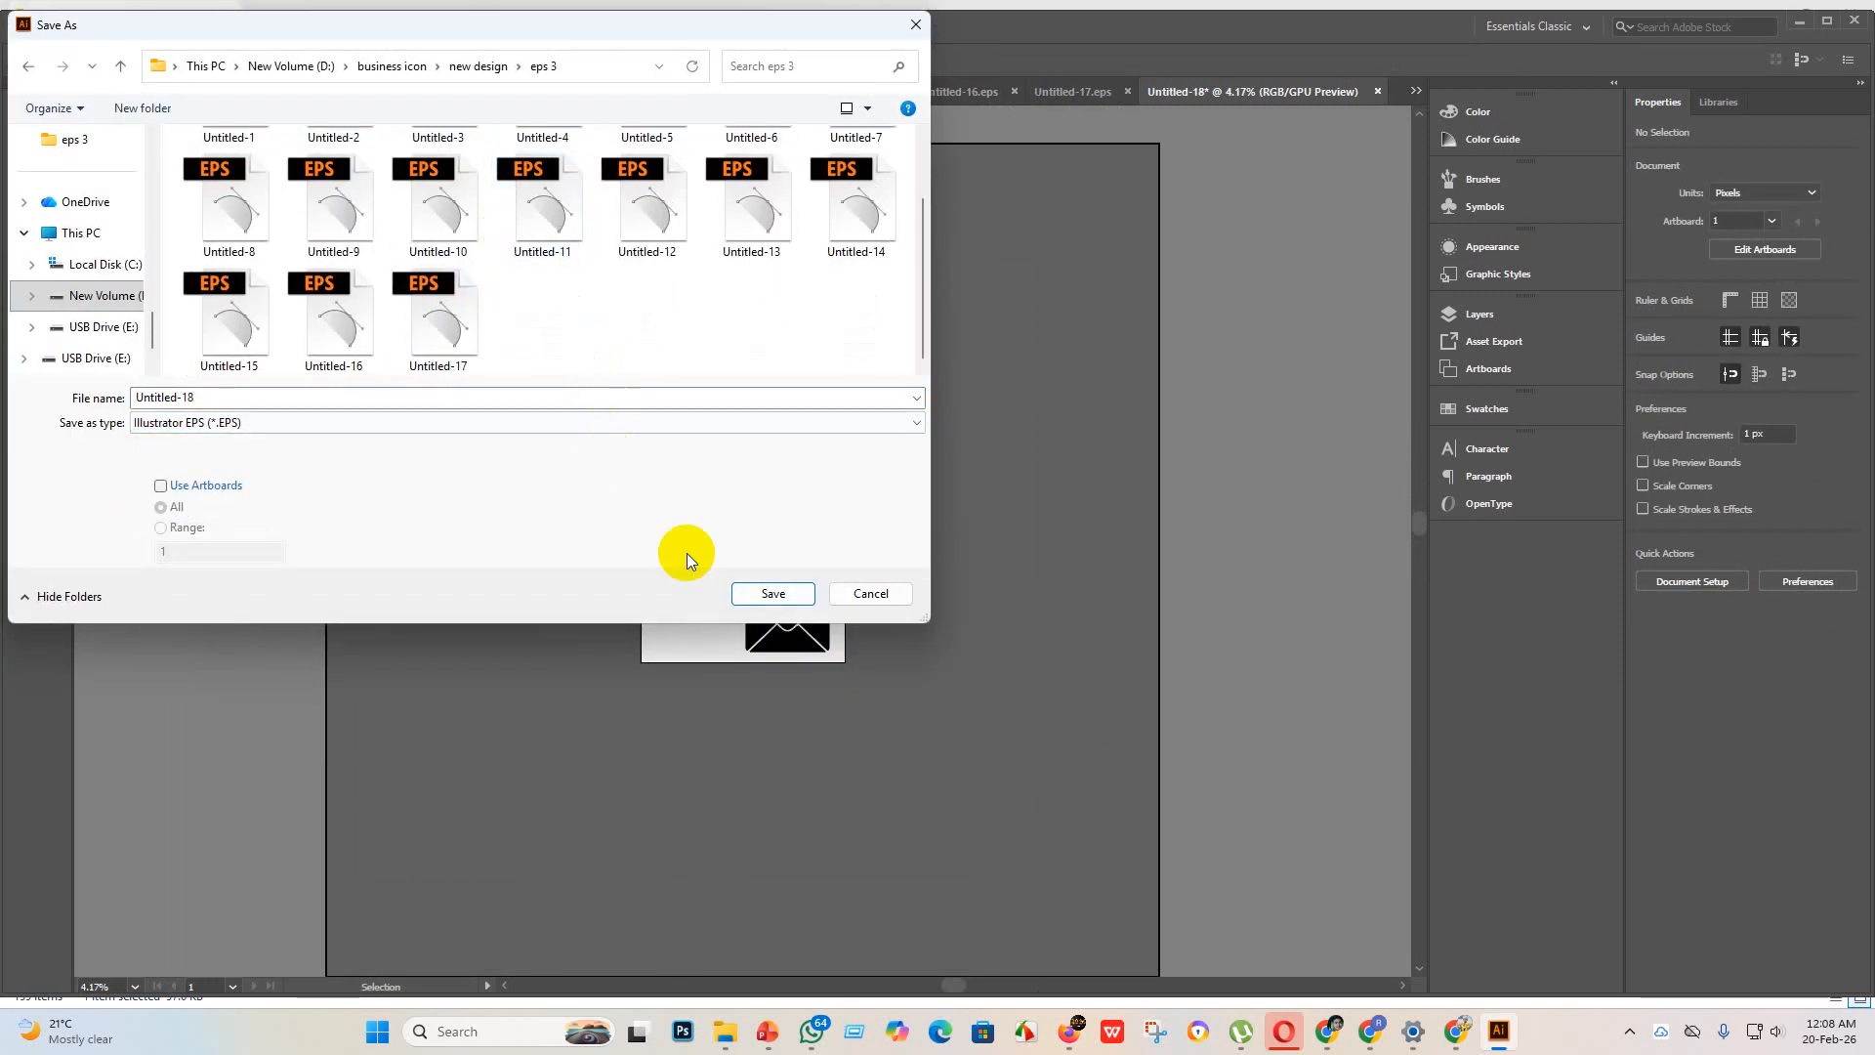
click(773, 593)
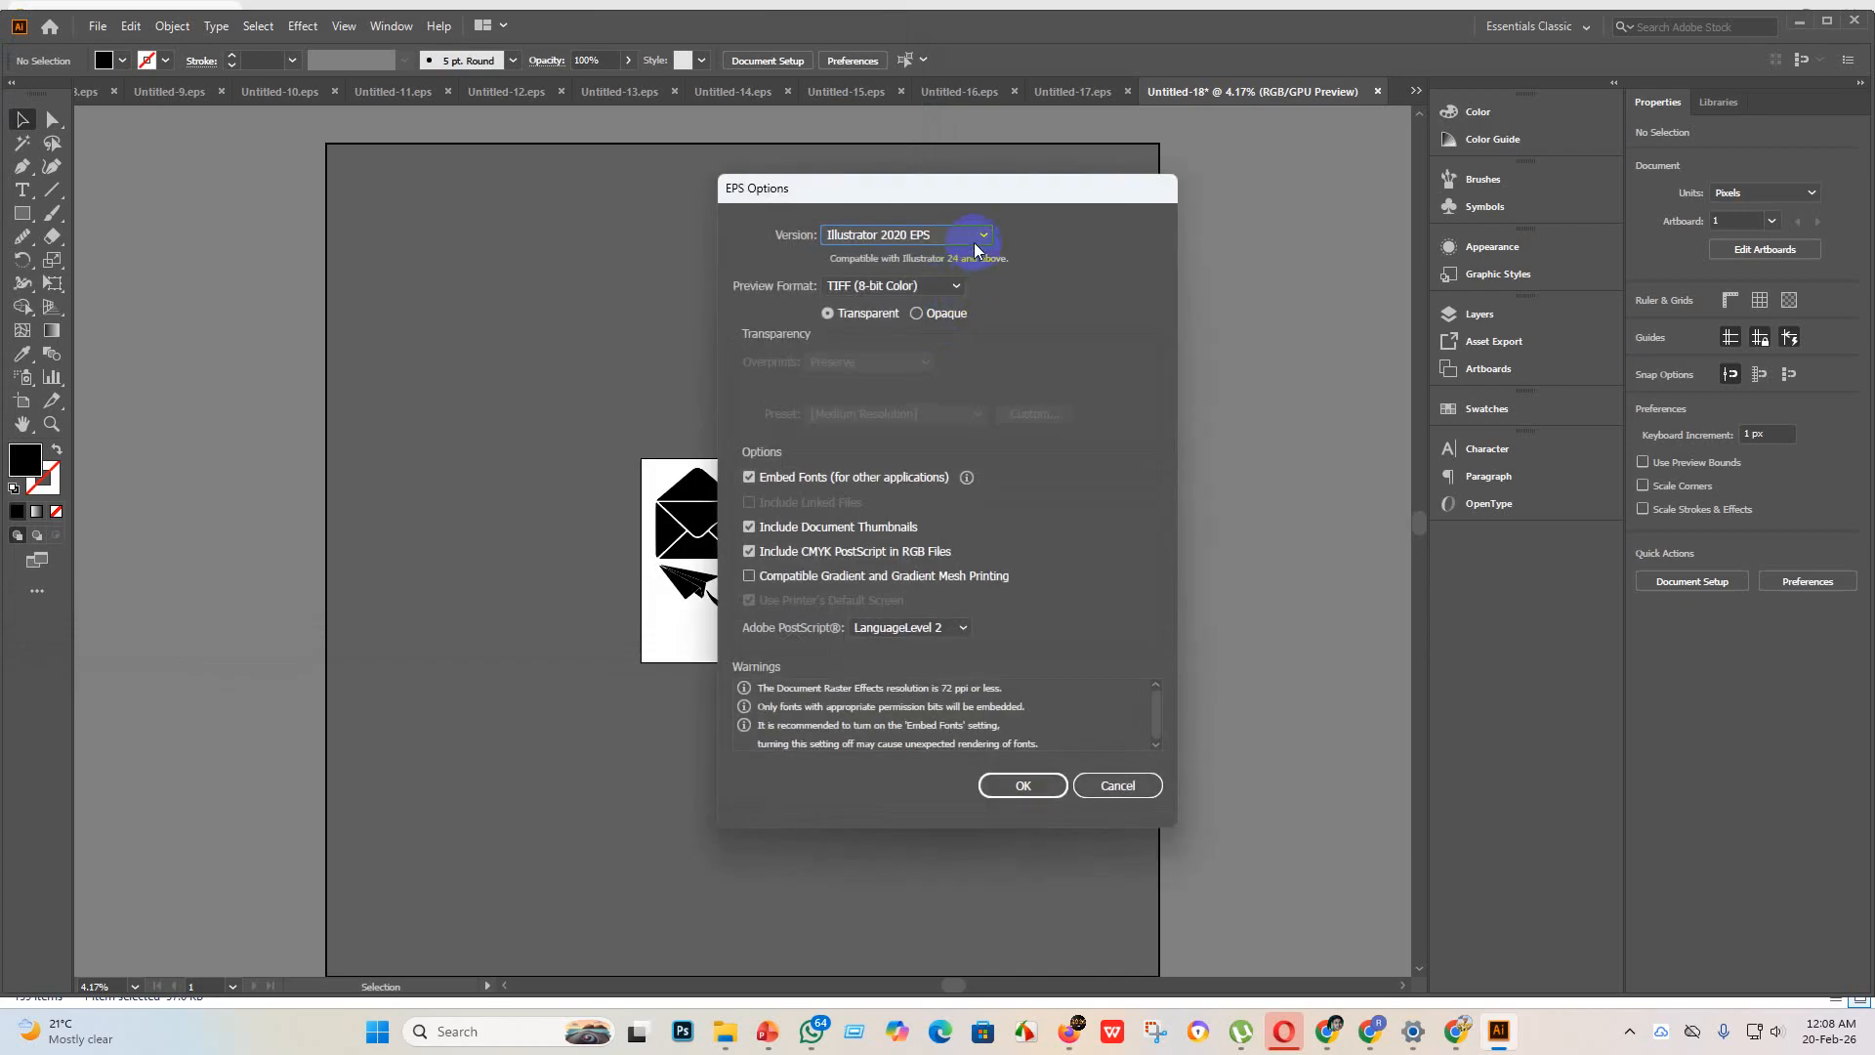
click(974, 238)
click(928, 453)
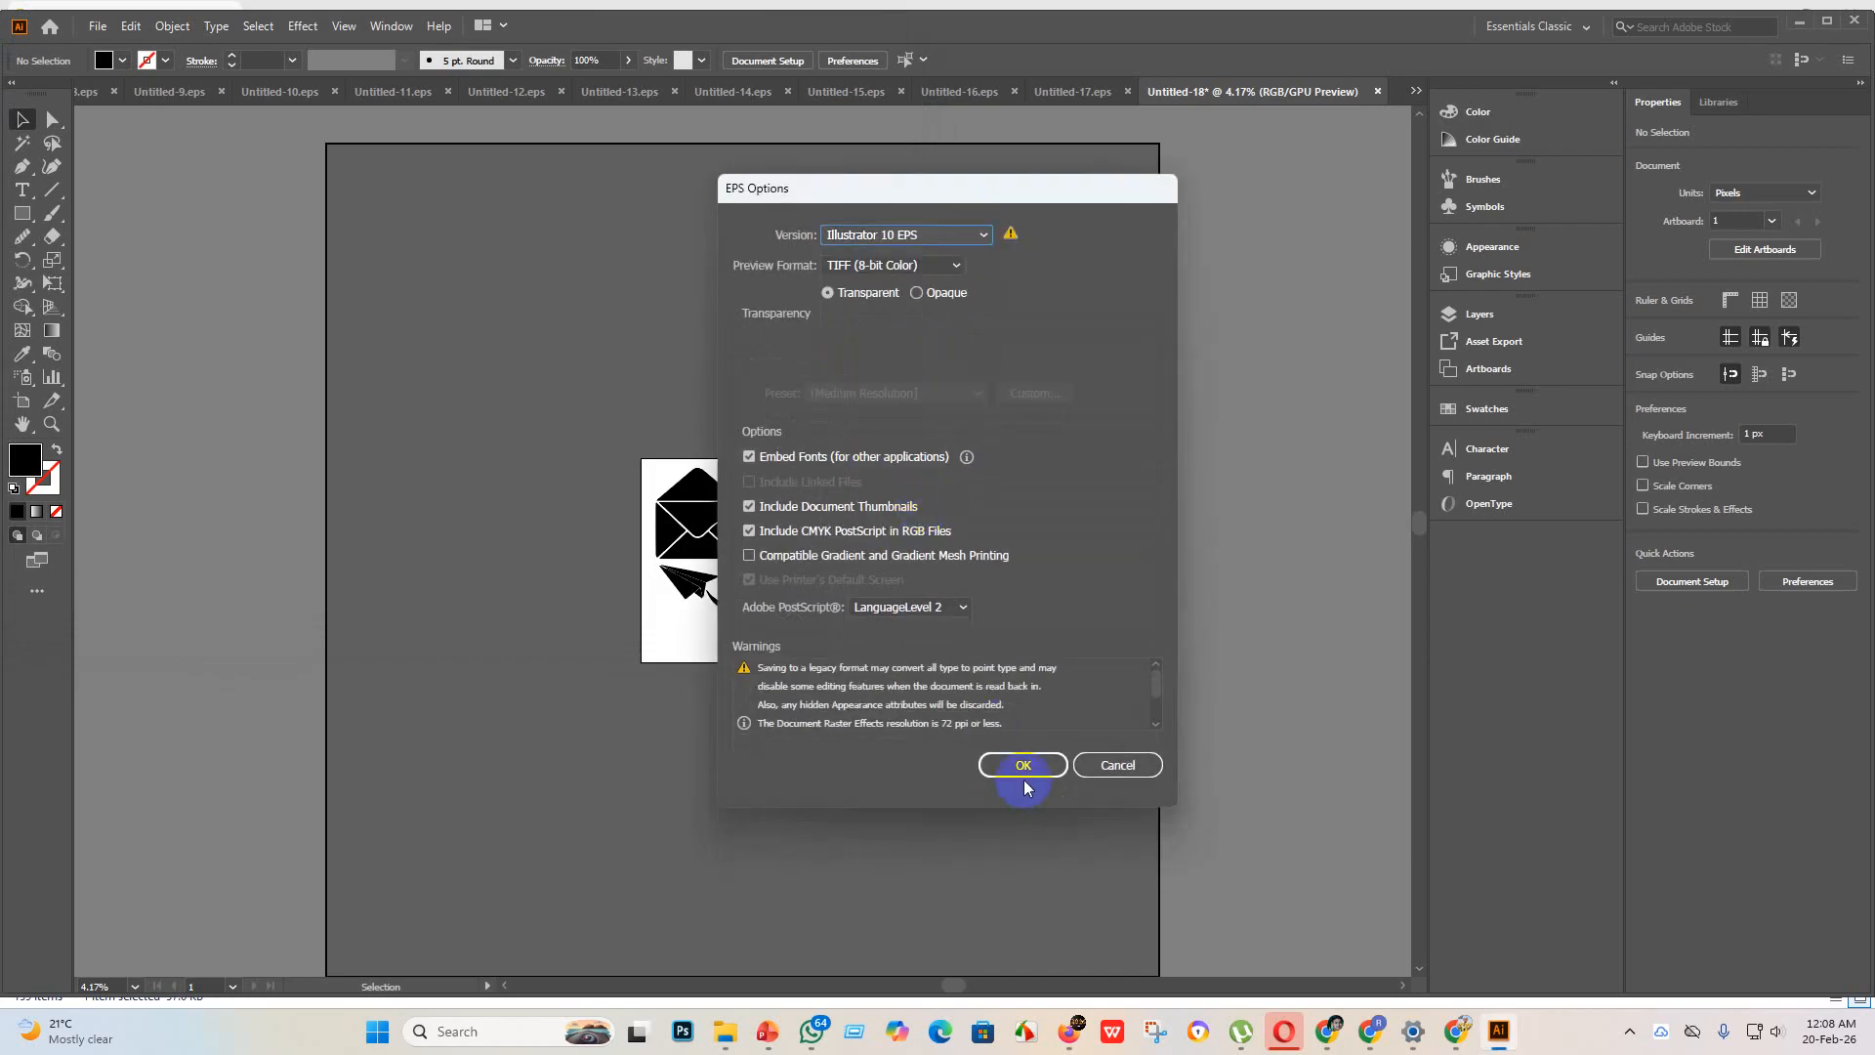
click(1023, 783)
click(1033, 545)
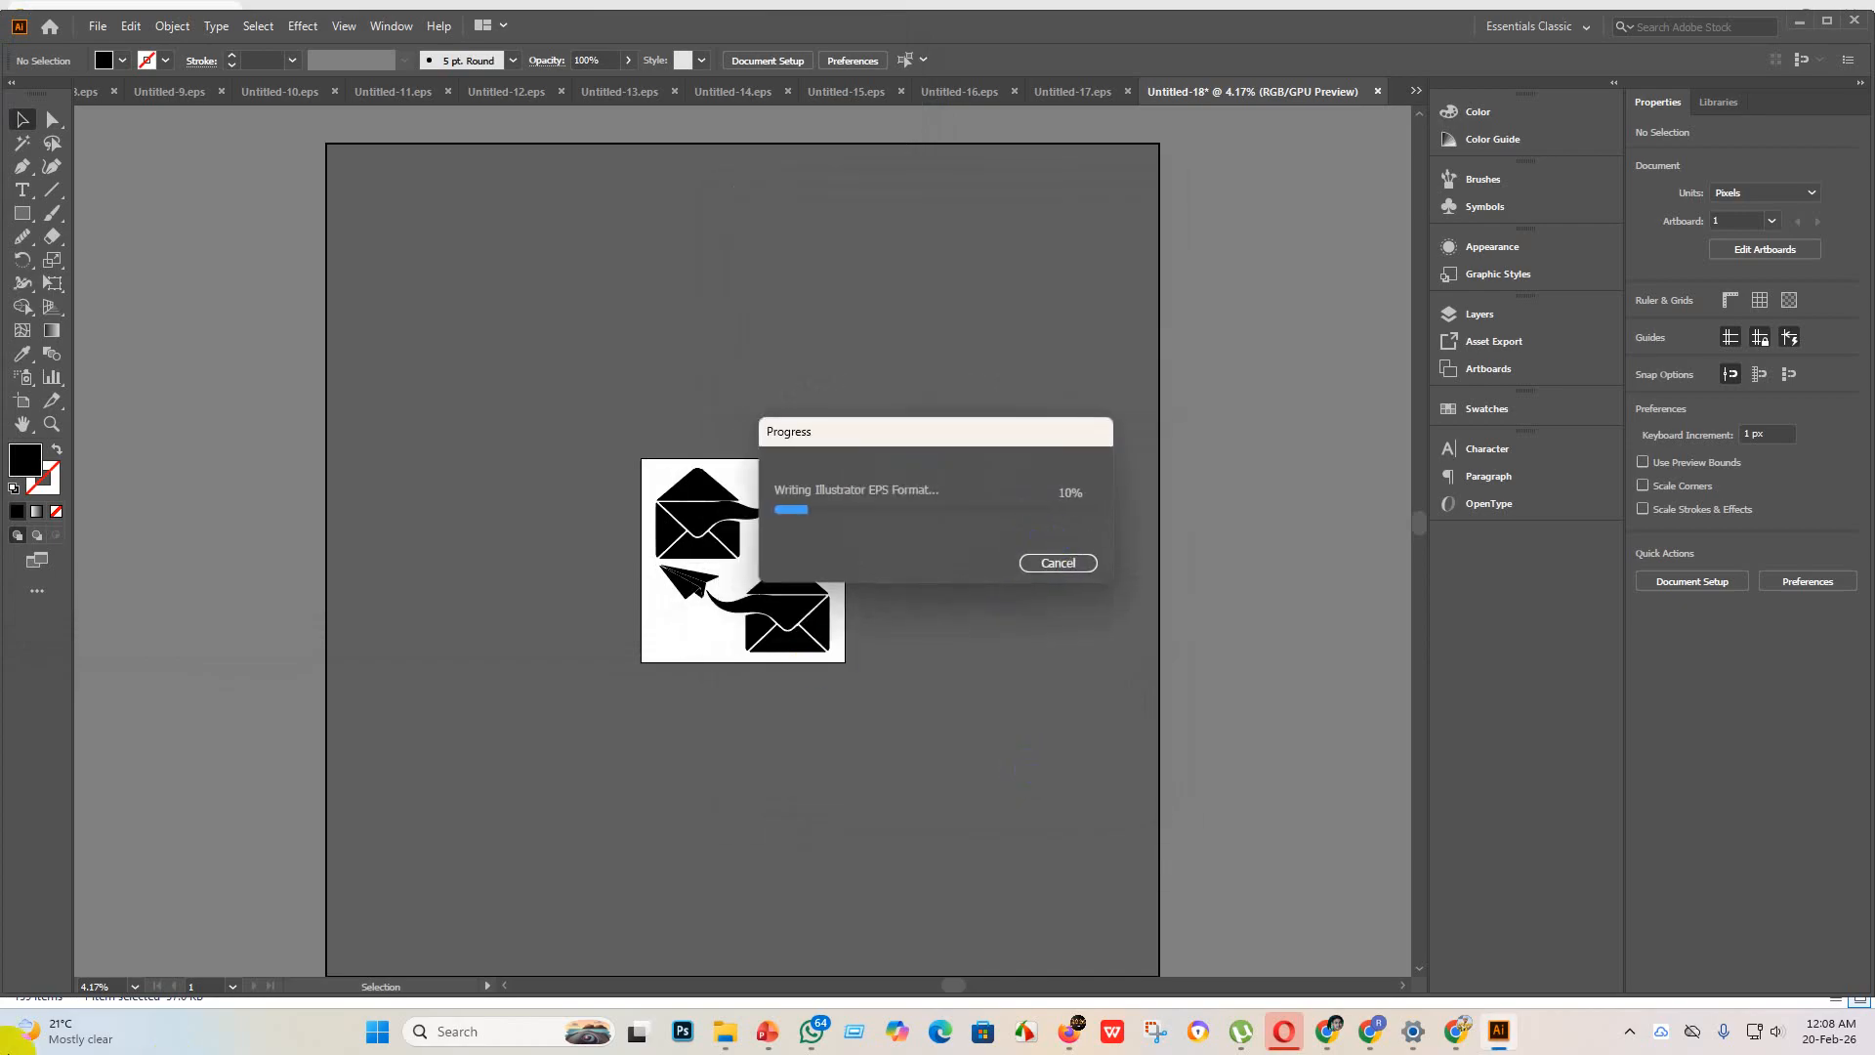
Step: Export all artboards as the JPEG Untitled-18 to the eps 3 folder in RGB at quality 10 and 300 ppi
click(107, 29)
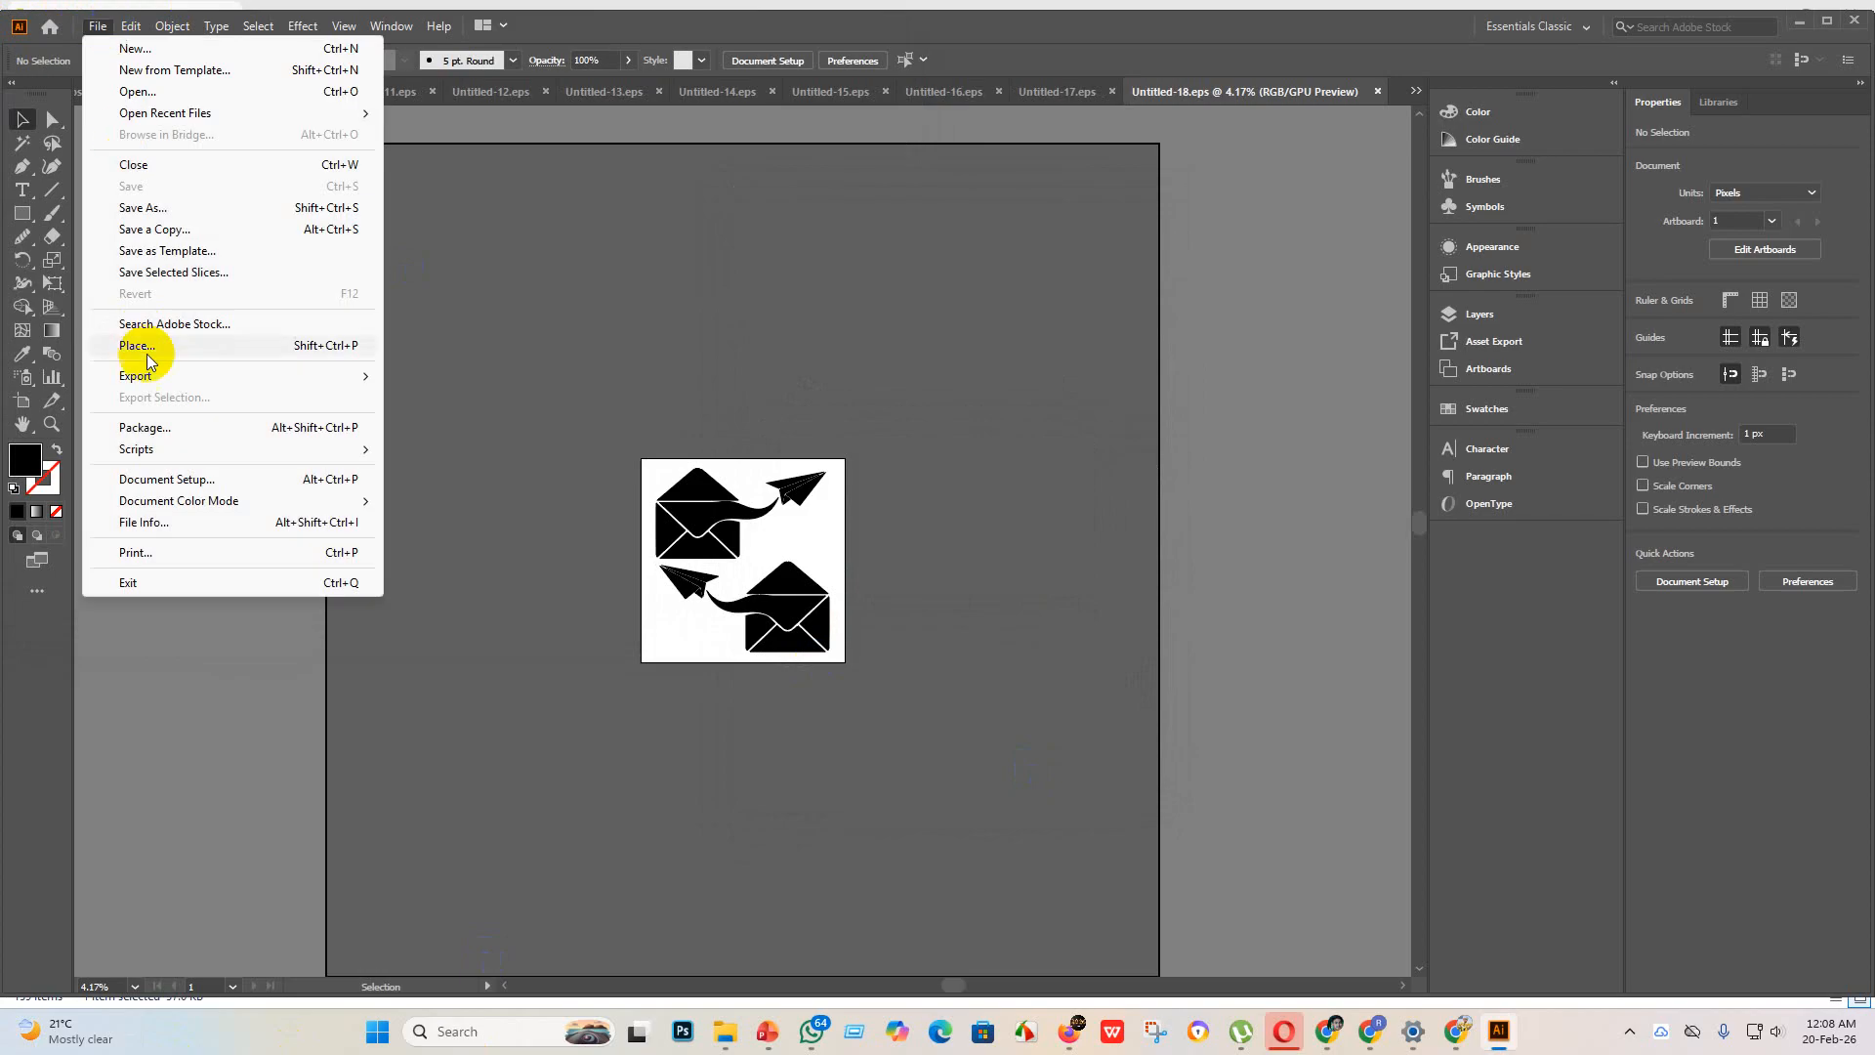
mouse_move(147, 369)
click(420, 400)
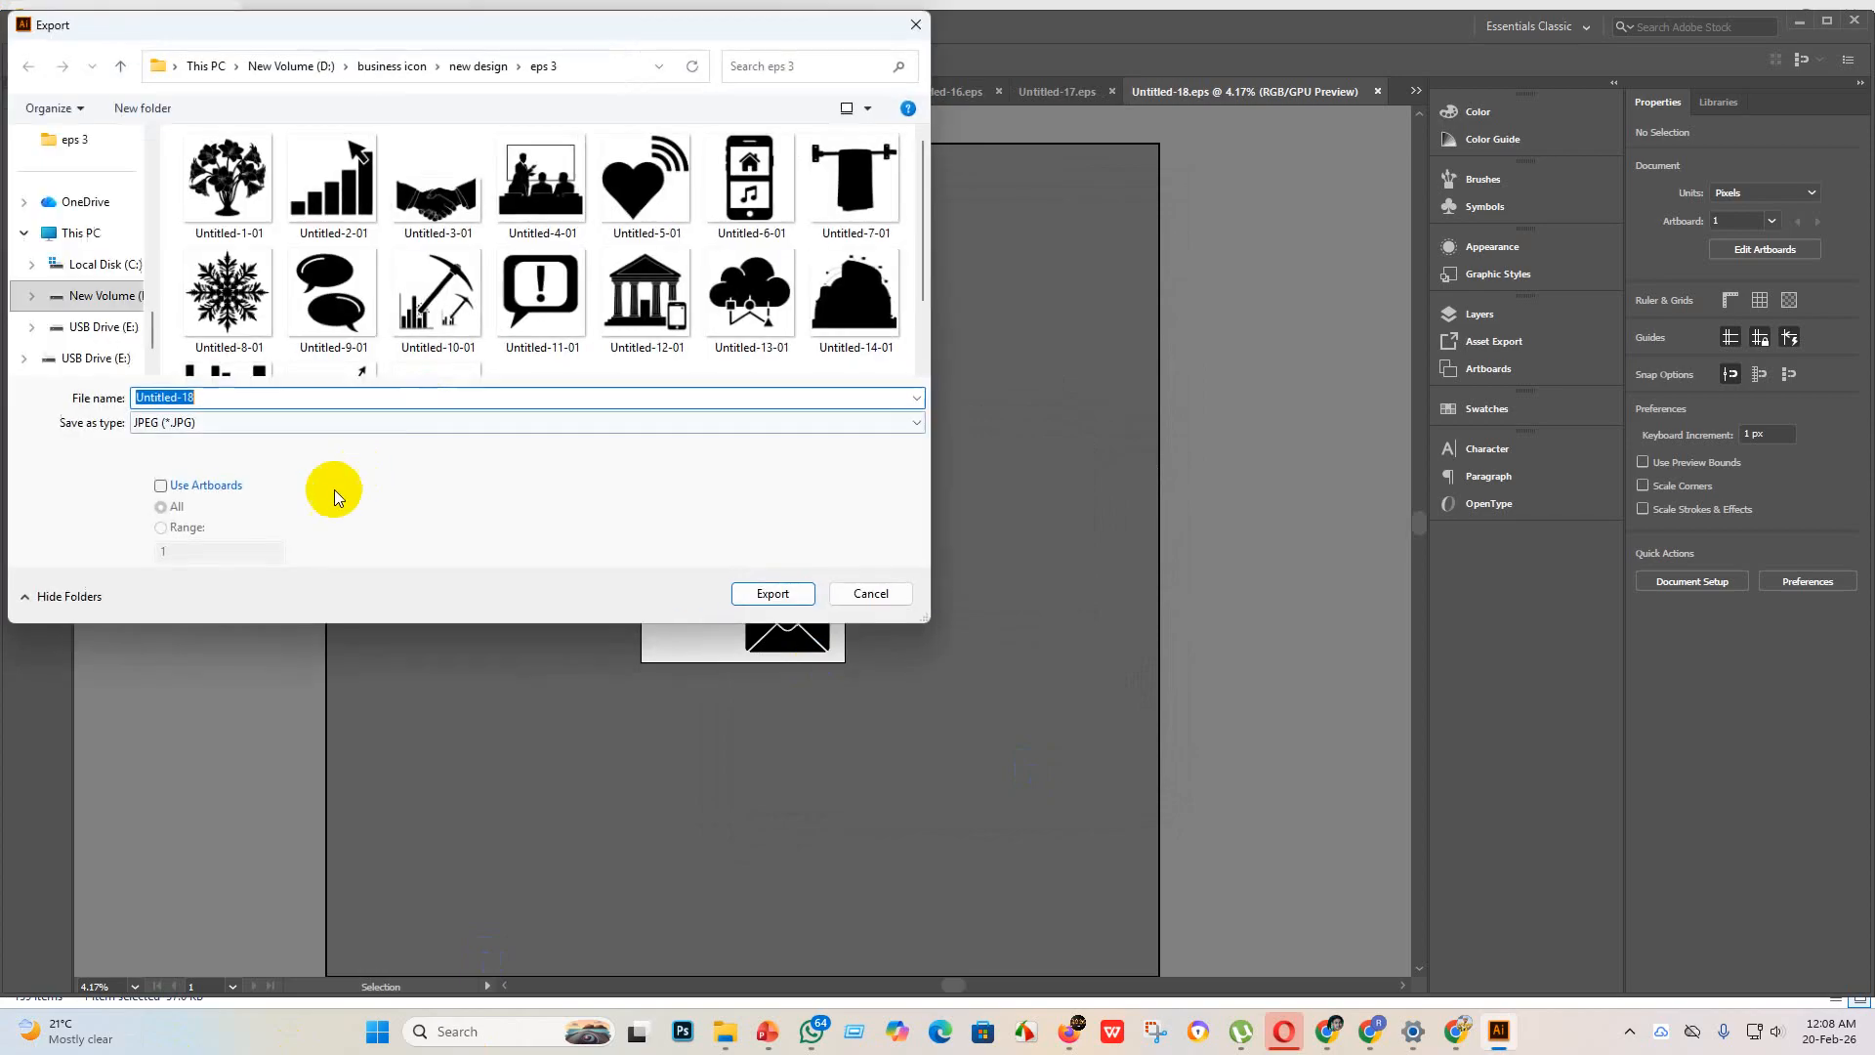
click(162, 486)
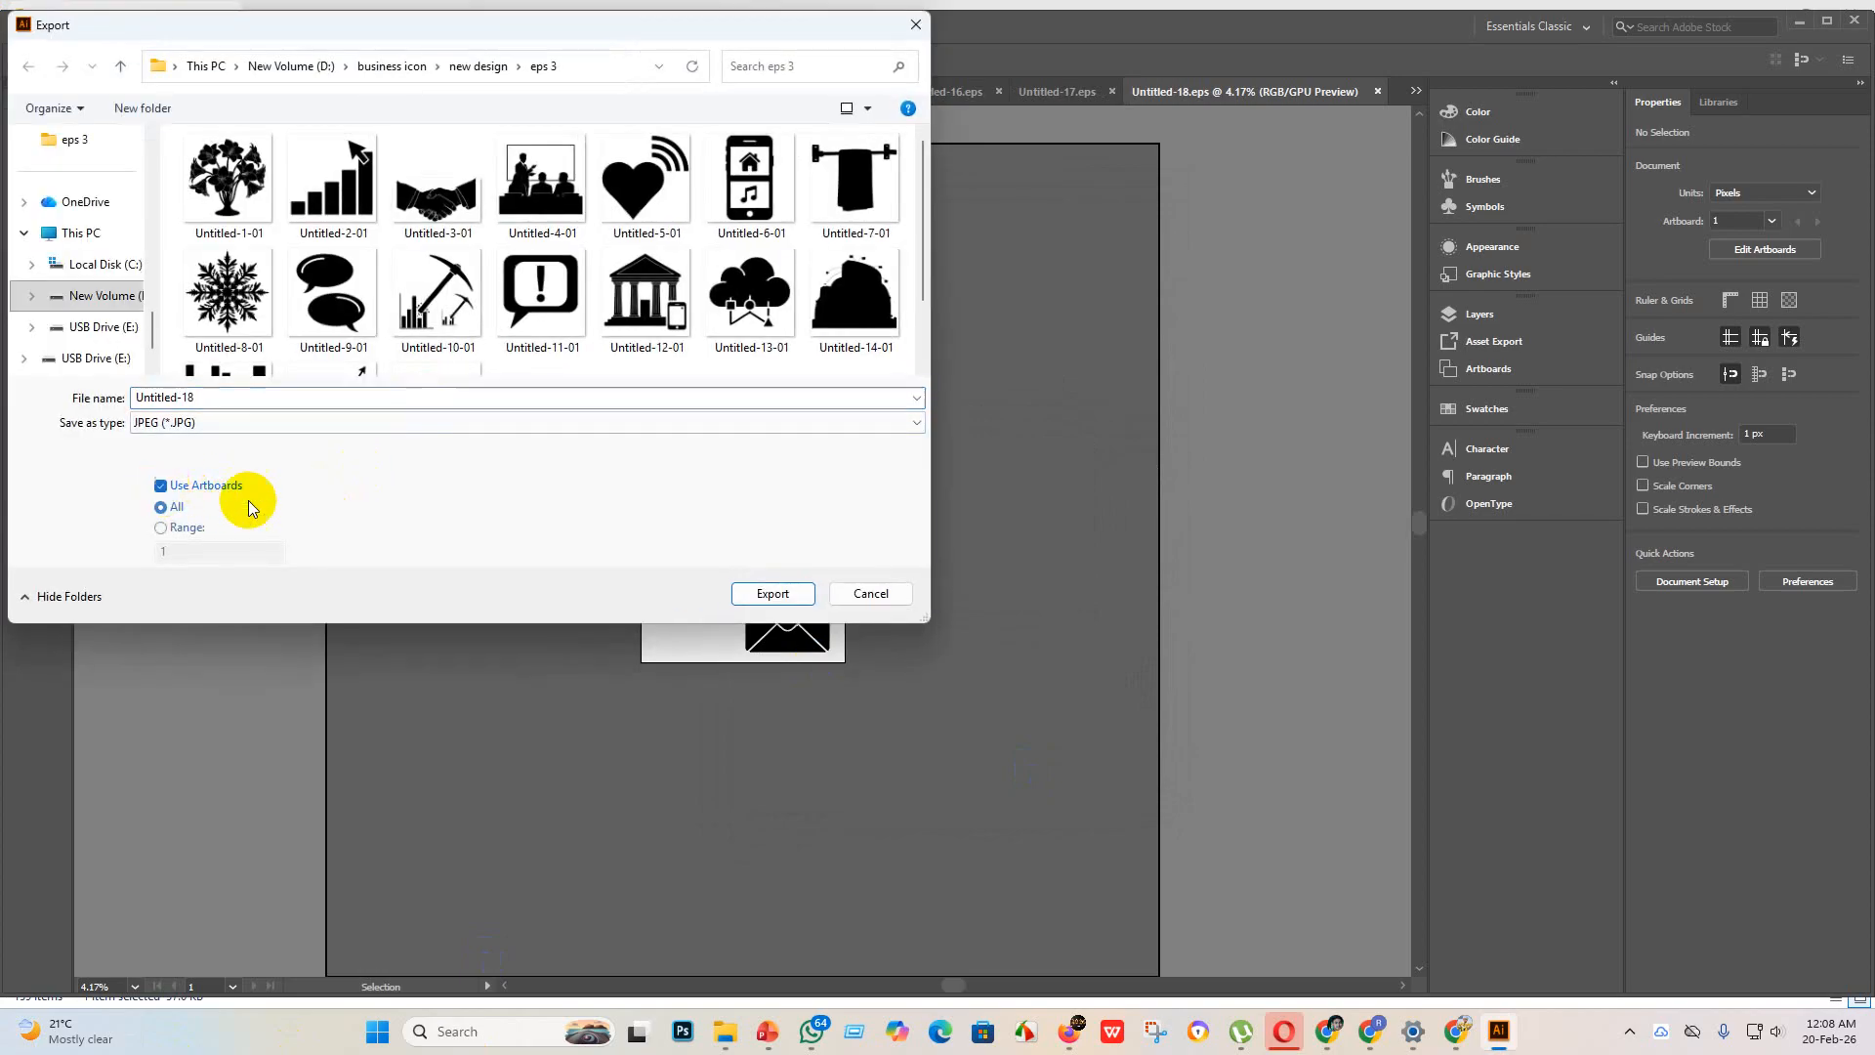
click(773, 594)
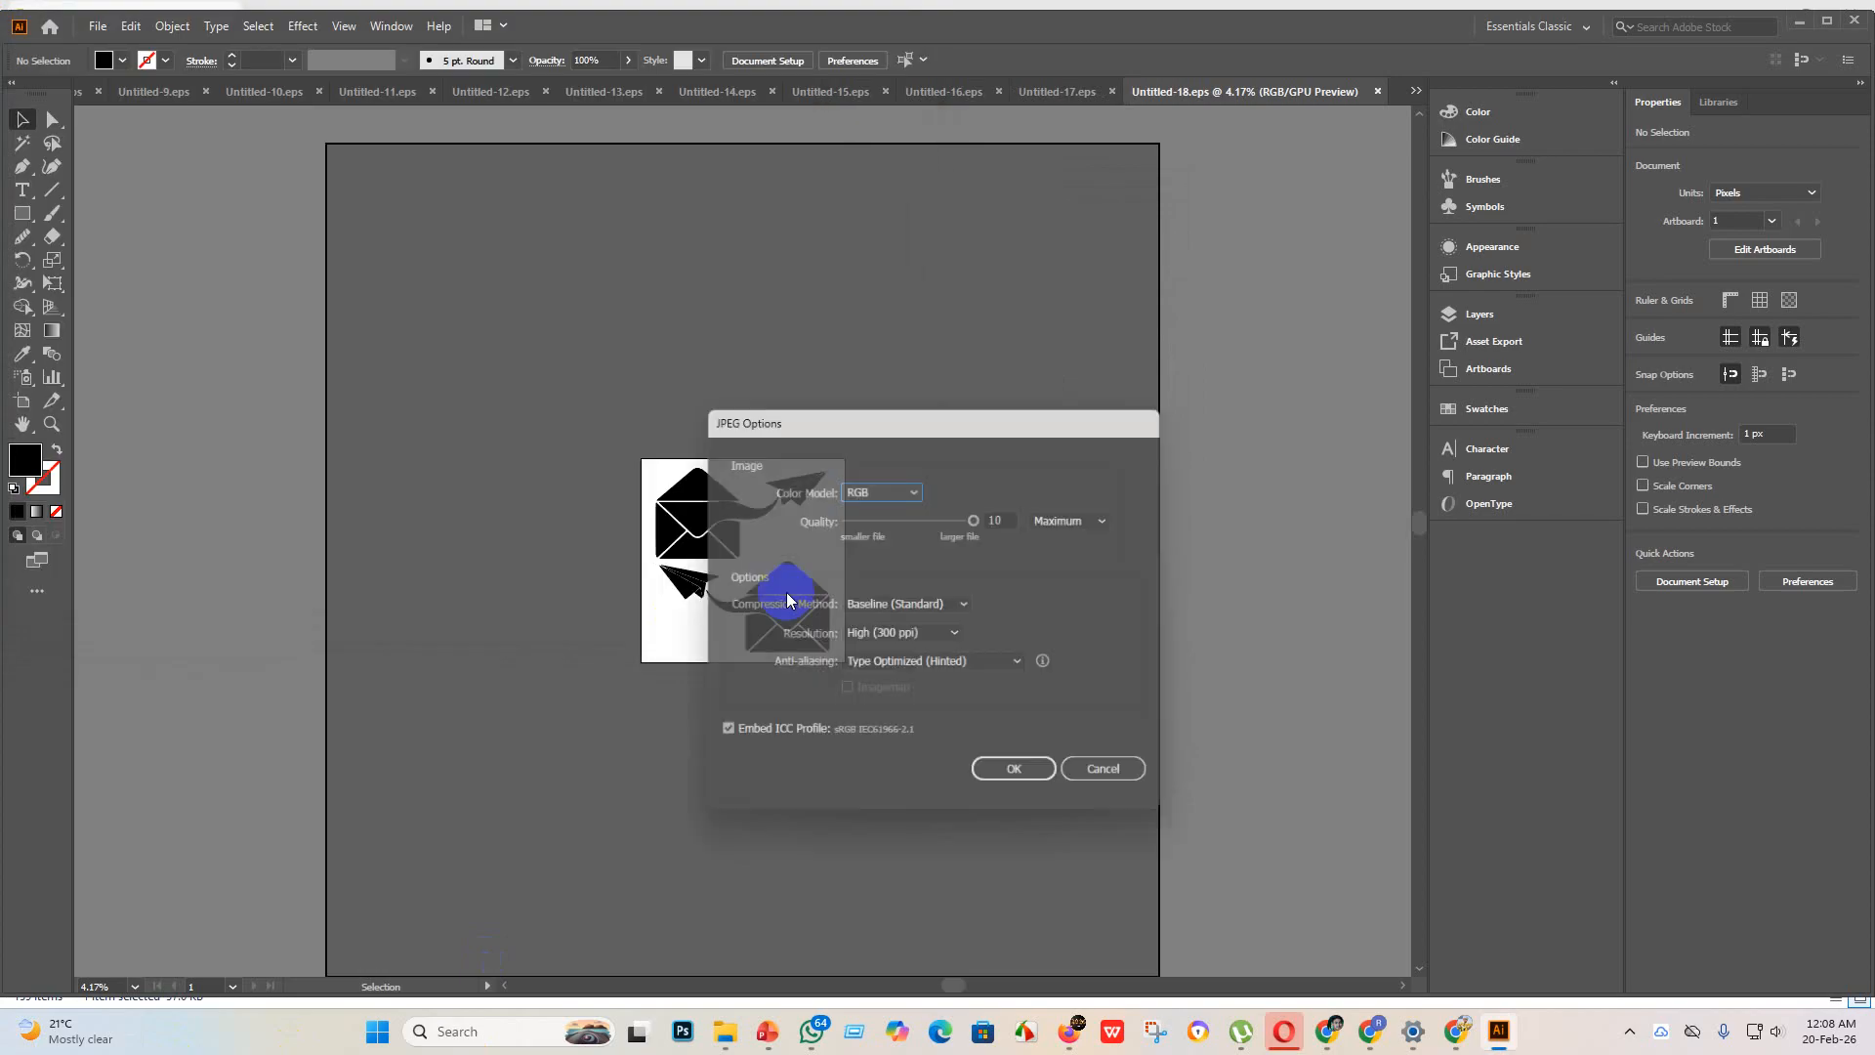
click(1022, 779)
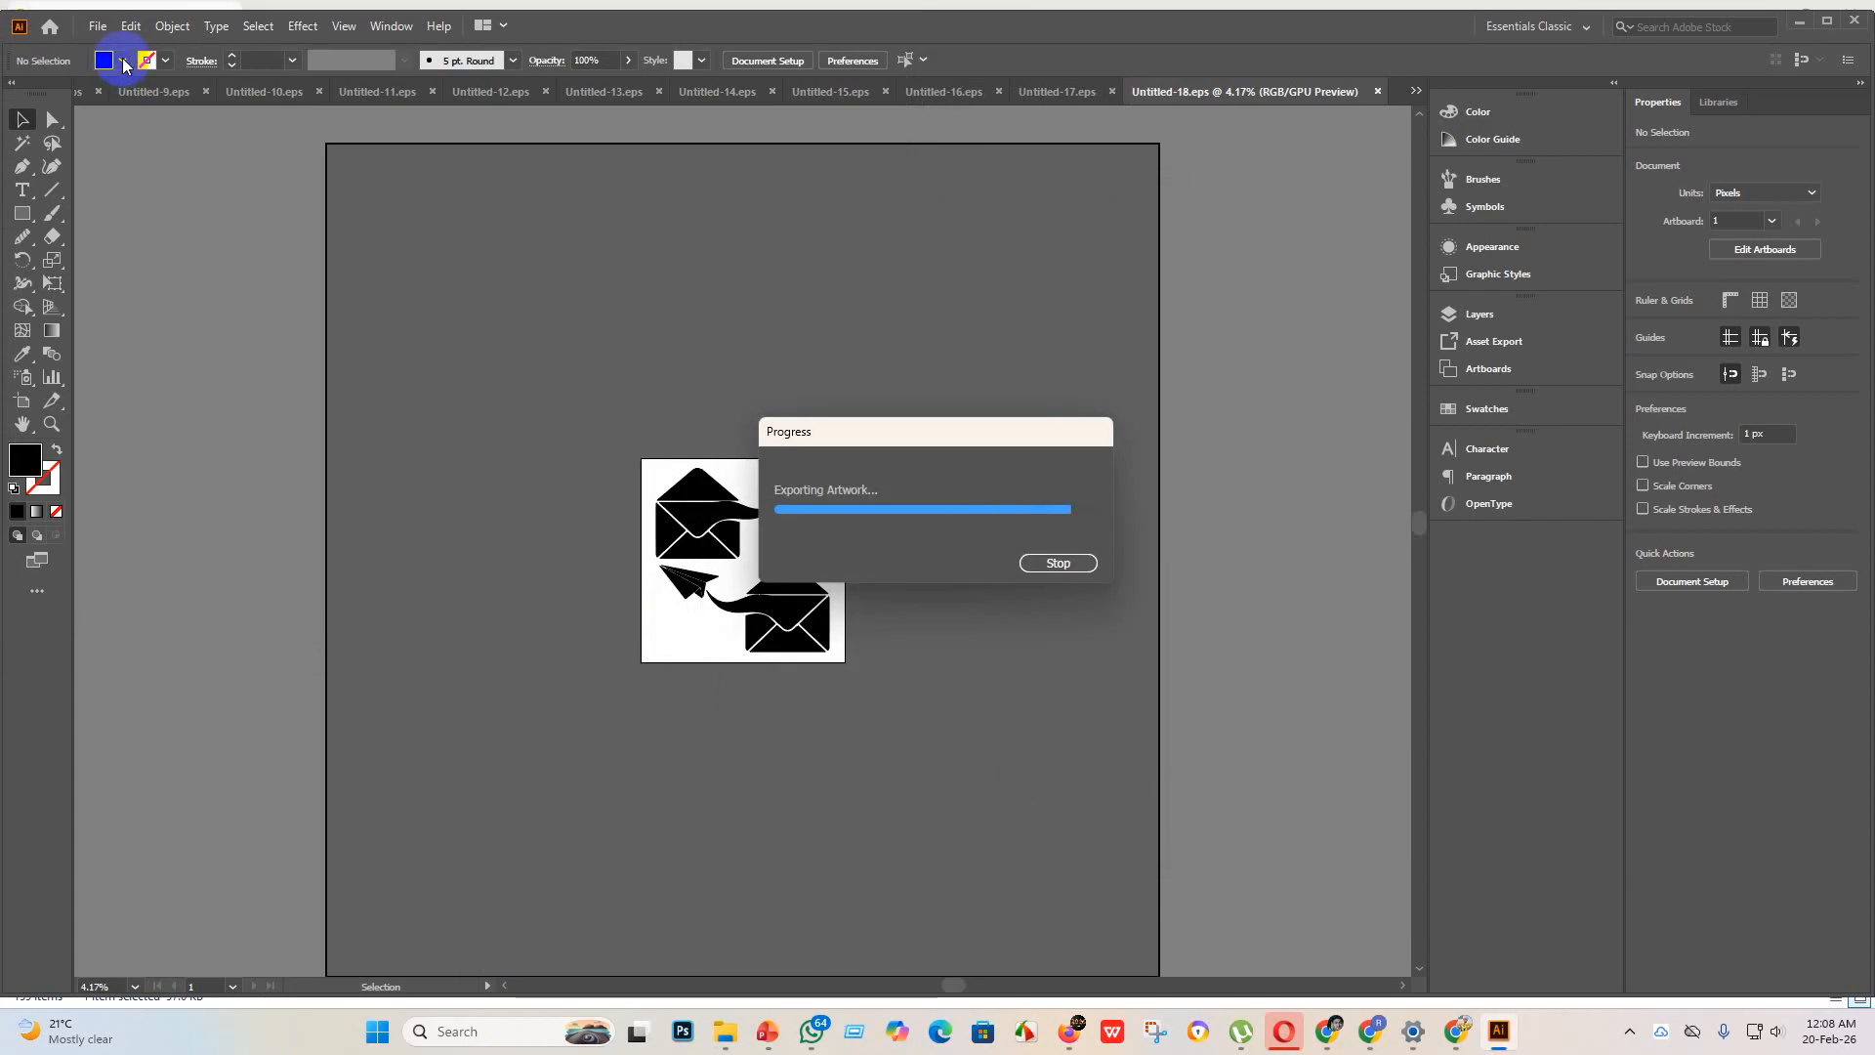
Step: Create a new 4000 x 4000 px document with one artboard
click(95, 32)
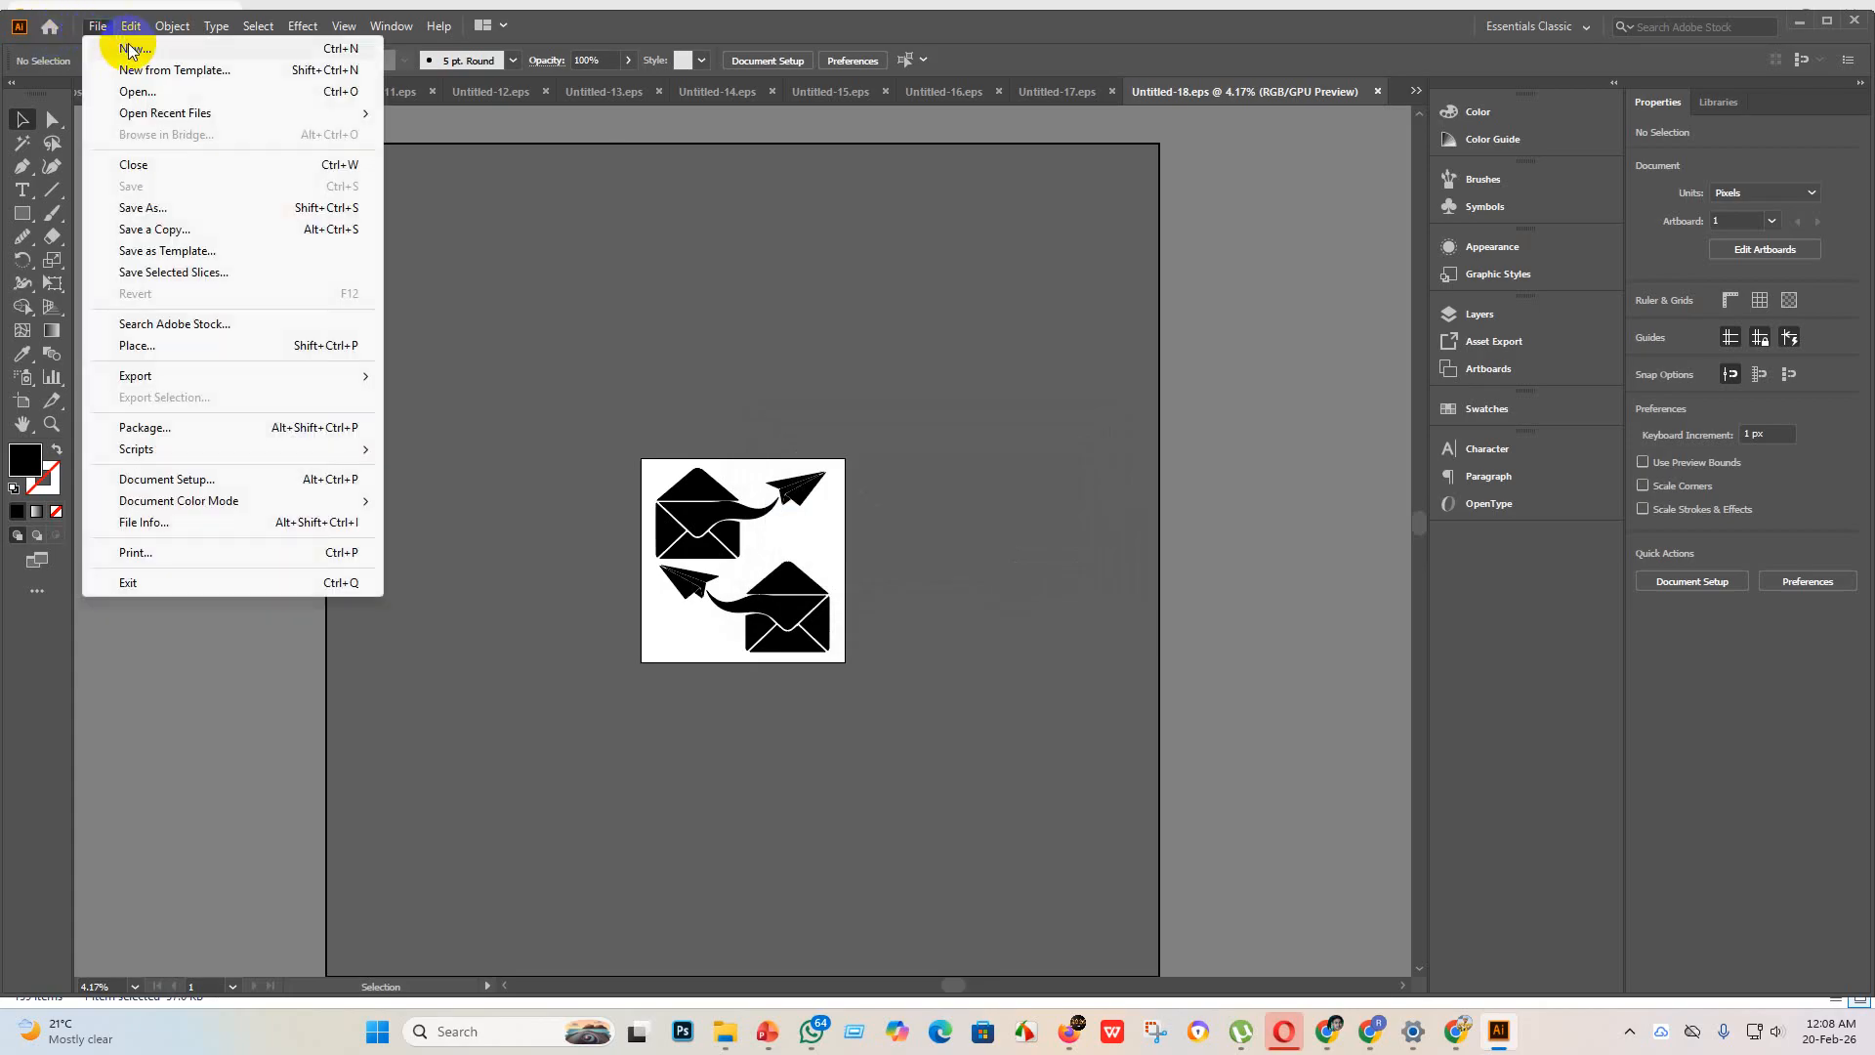
click(115, 44)
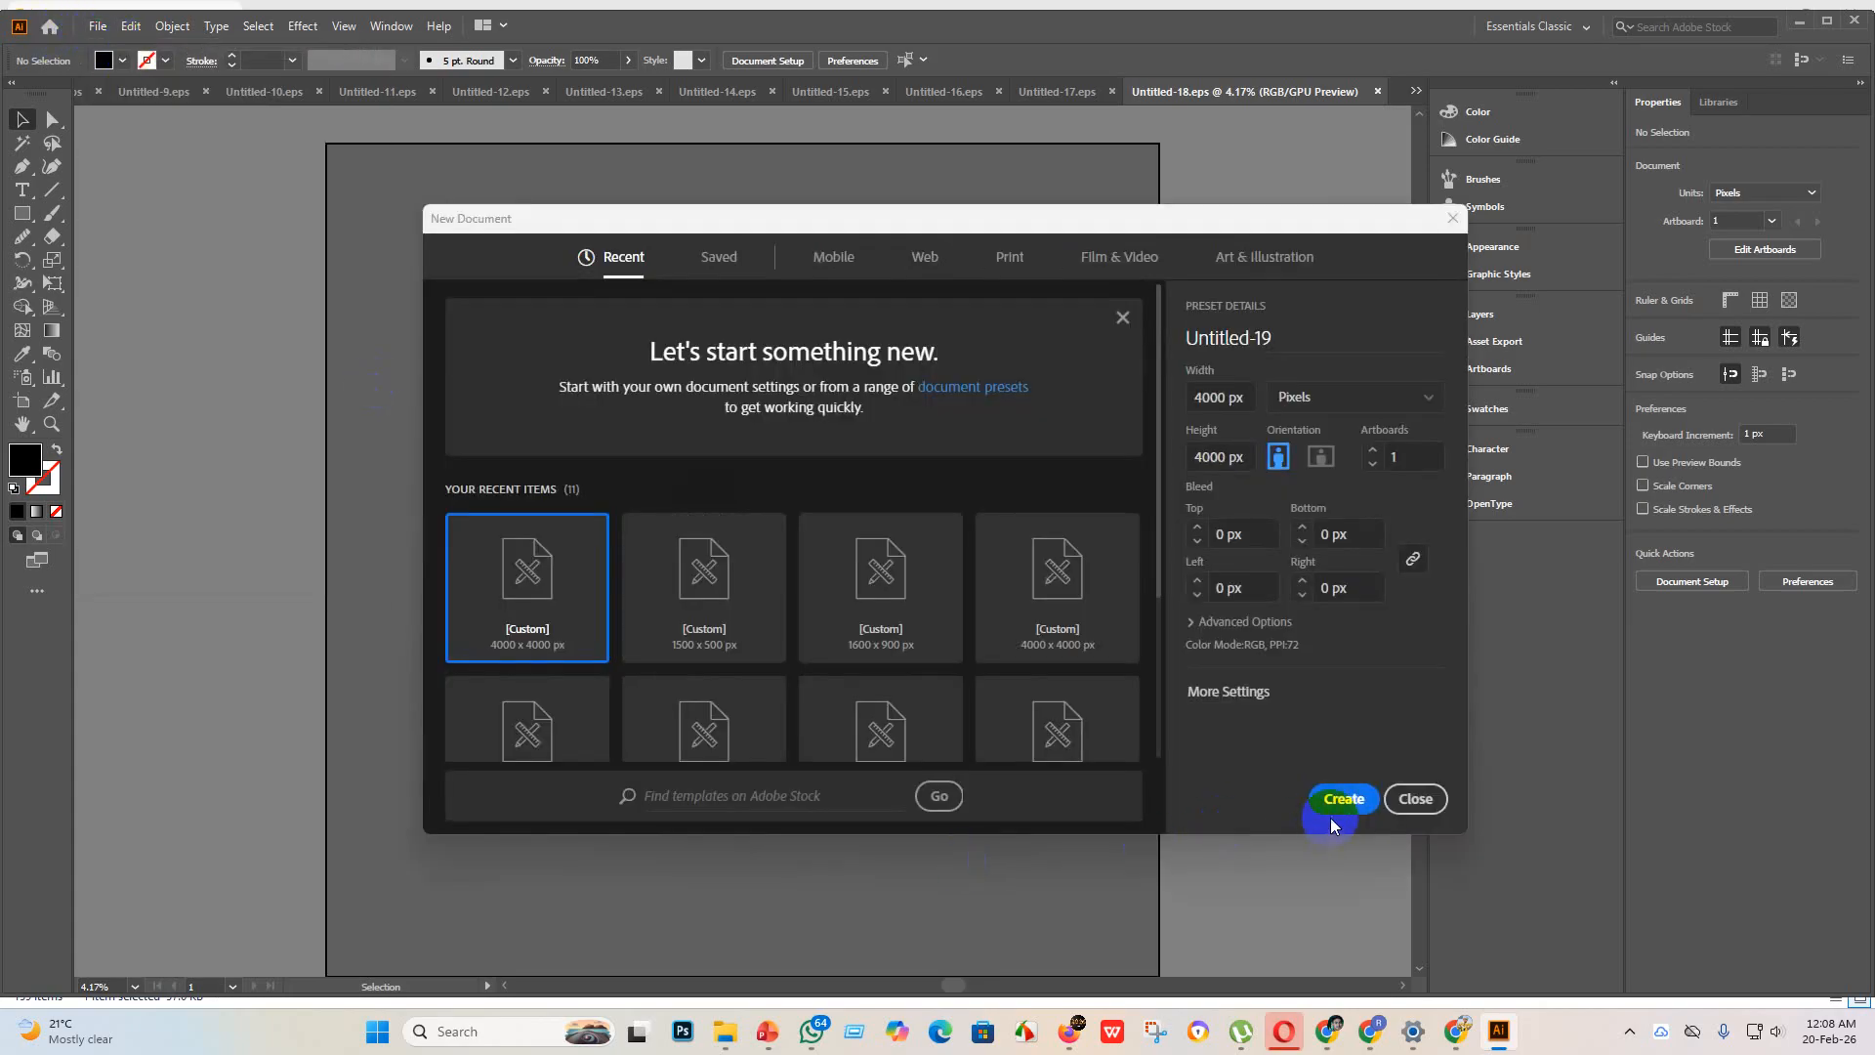
click(1336, 801)
Step: Place the syringe image from the new design folder into the new document and embed it
mouse_move(725, 1031)
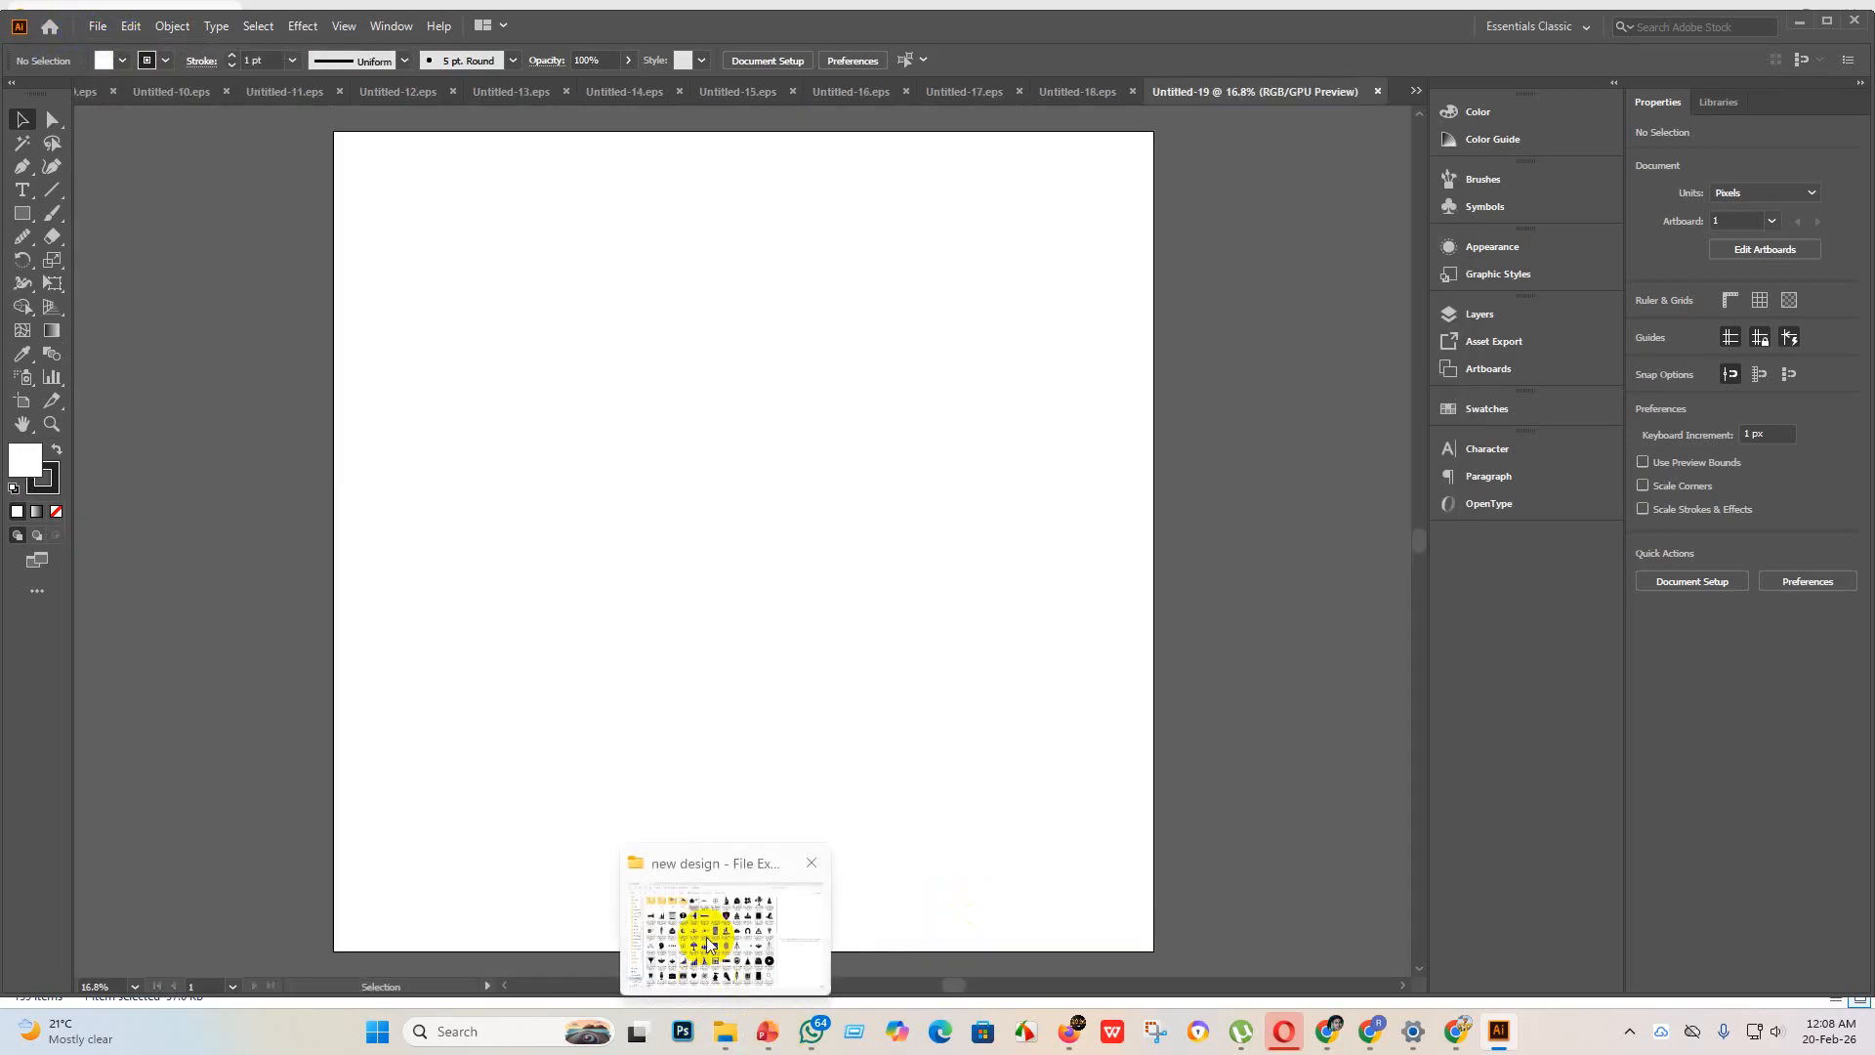
click(710, 943)
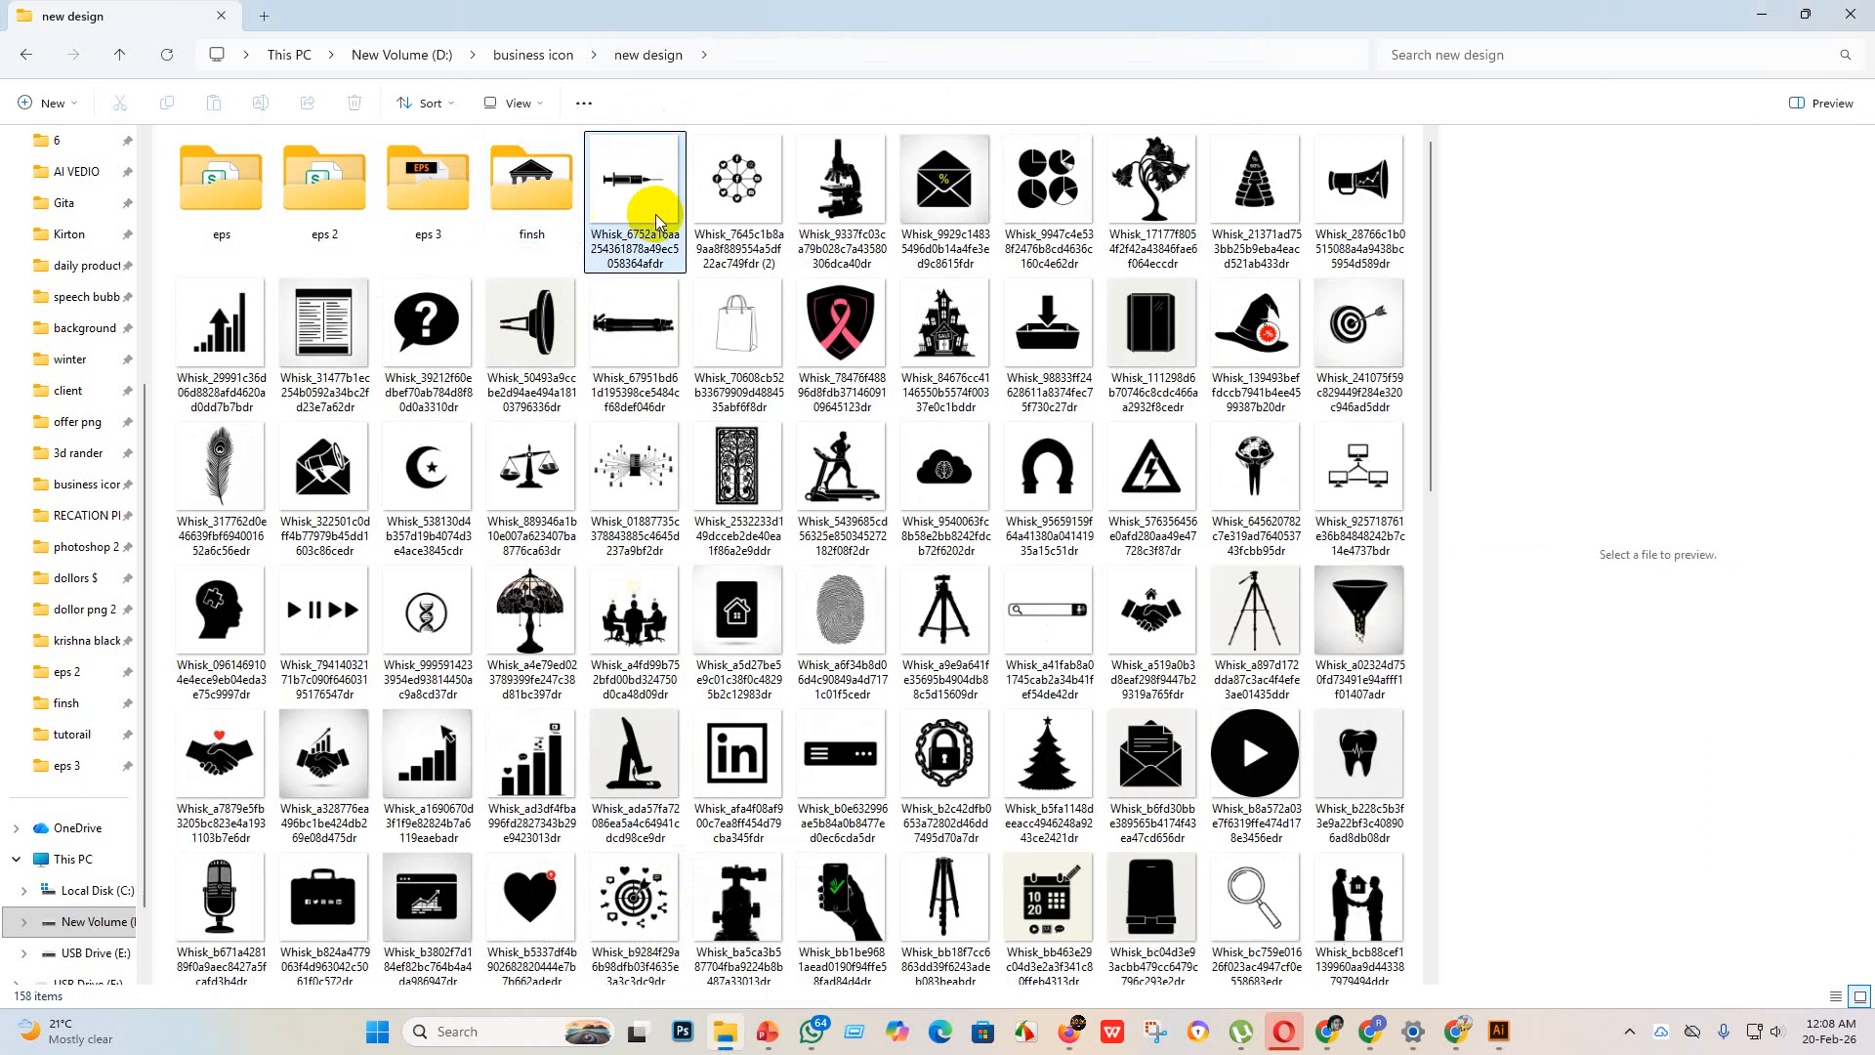
drag(656, 223, 1360, 963)
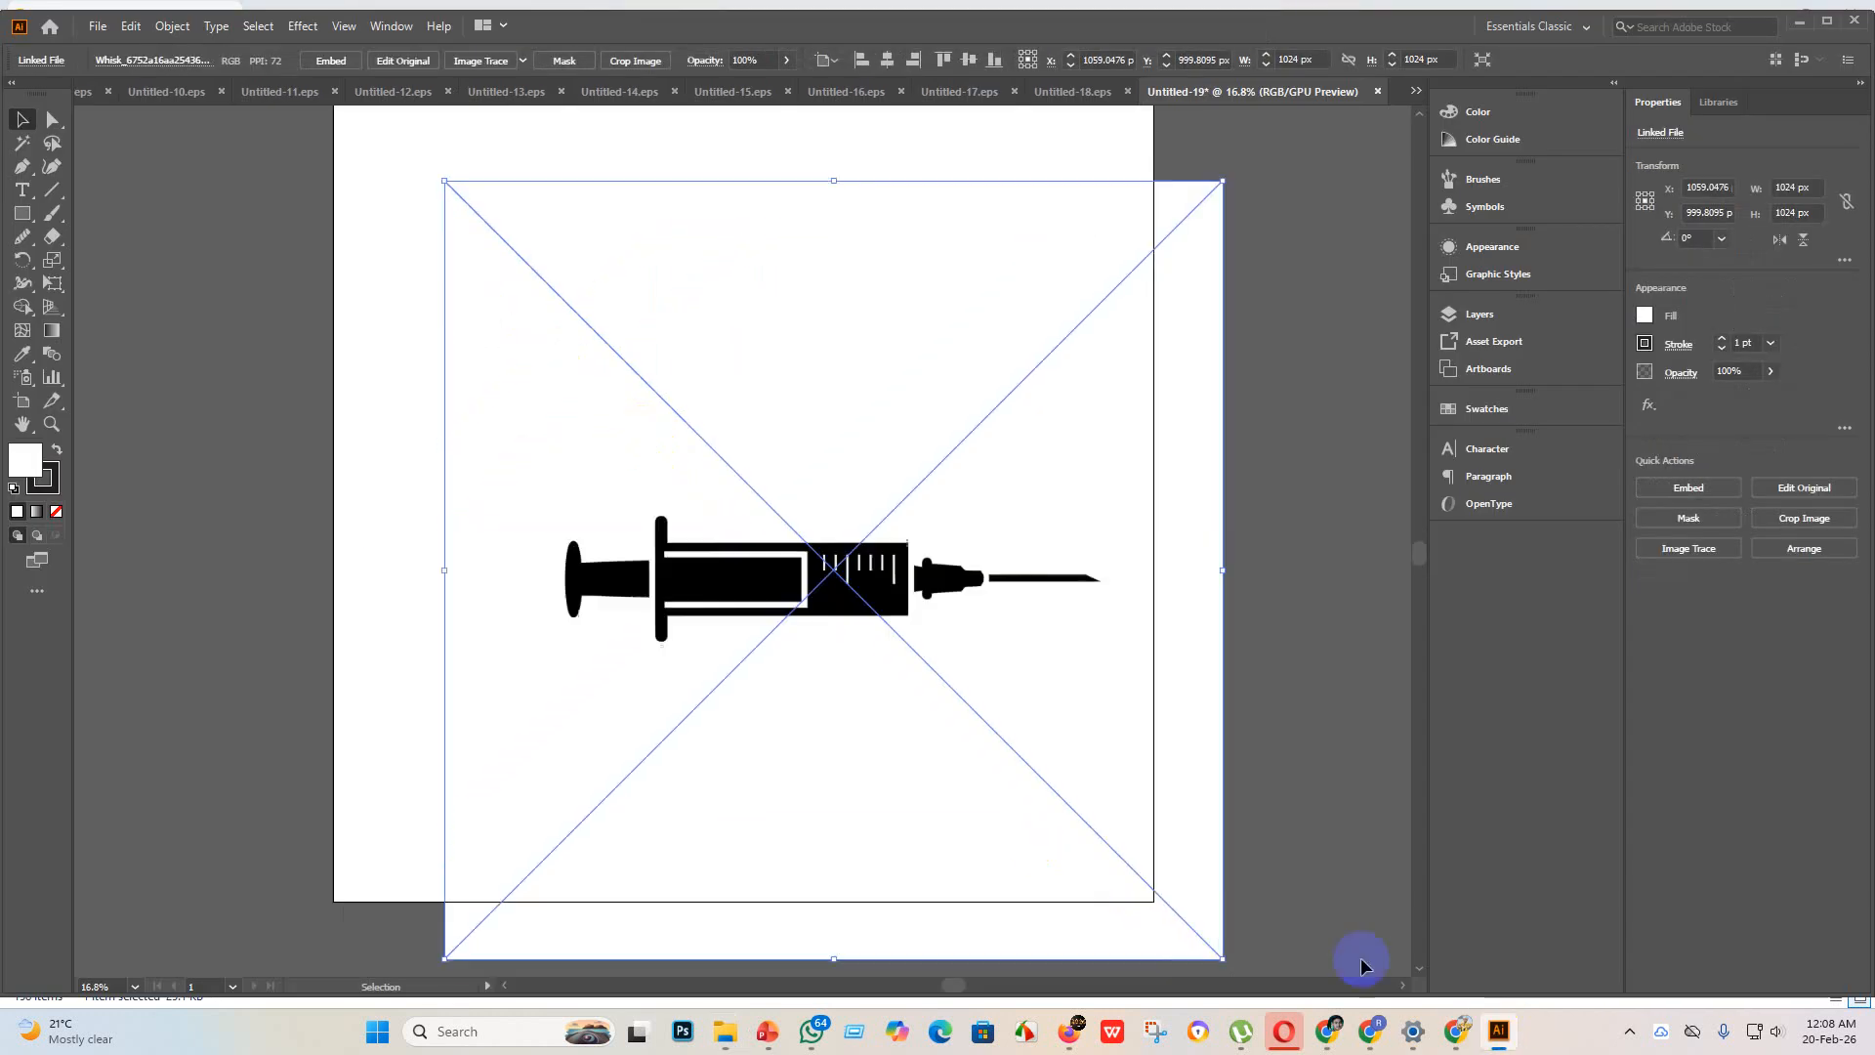
click(331, 61)
Step: Try tracing the syringe image with the Silhouettes preset and undo the trace
click(523, 60)
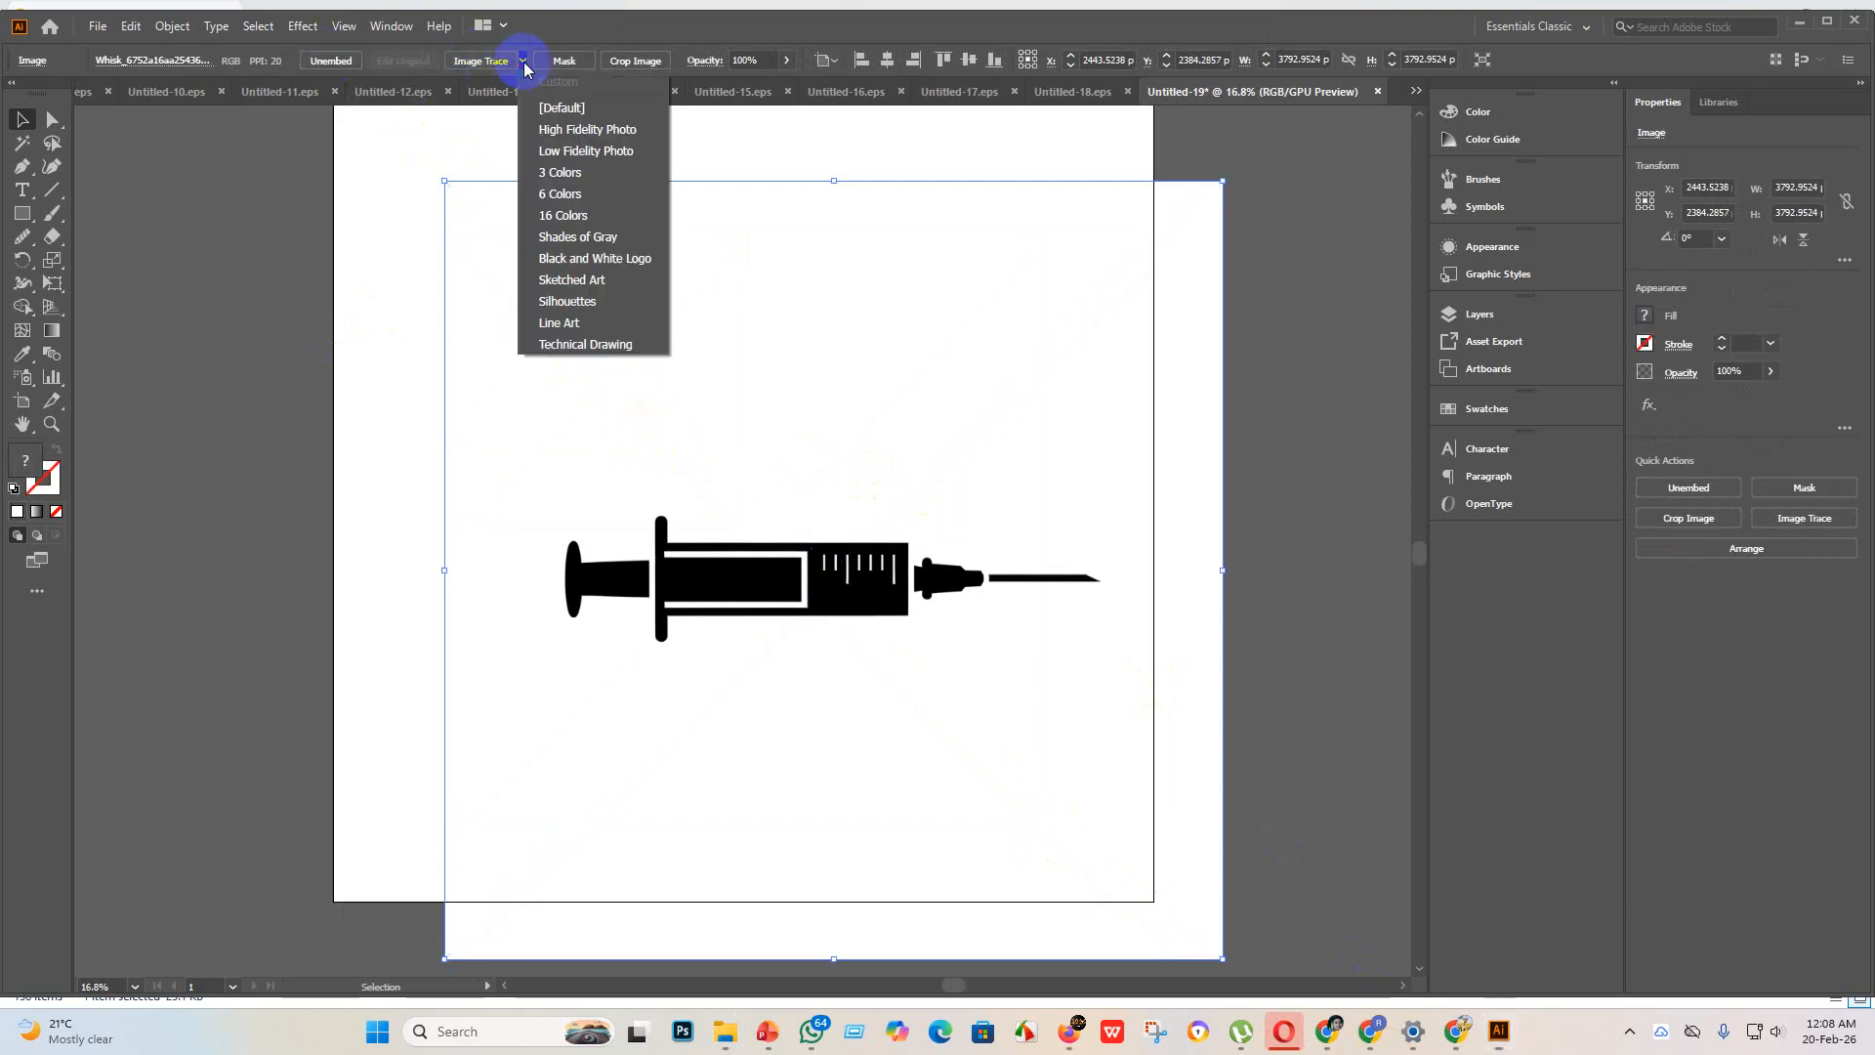
click(594, 307)
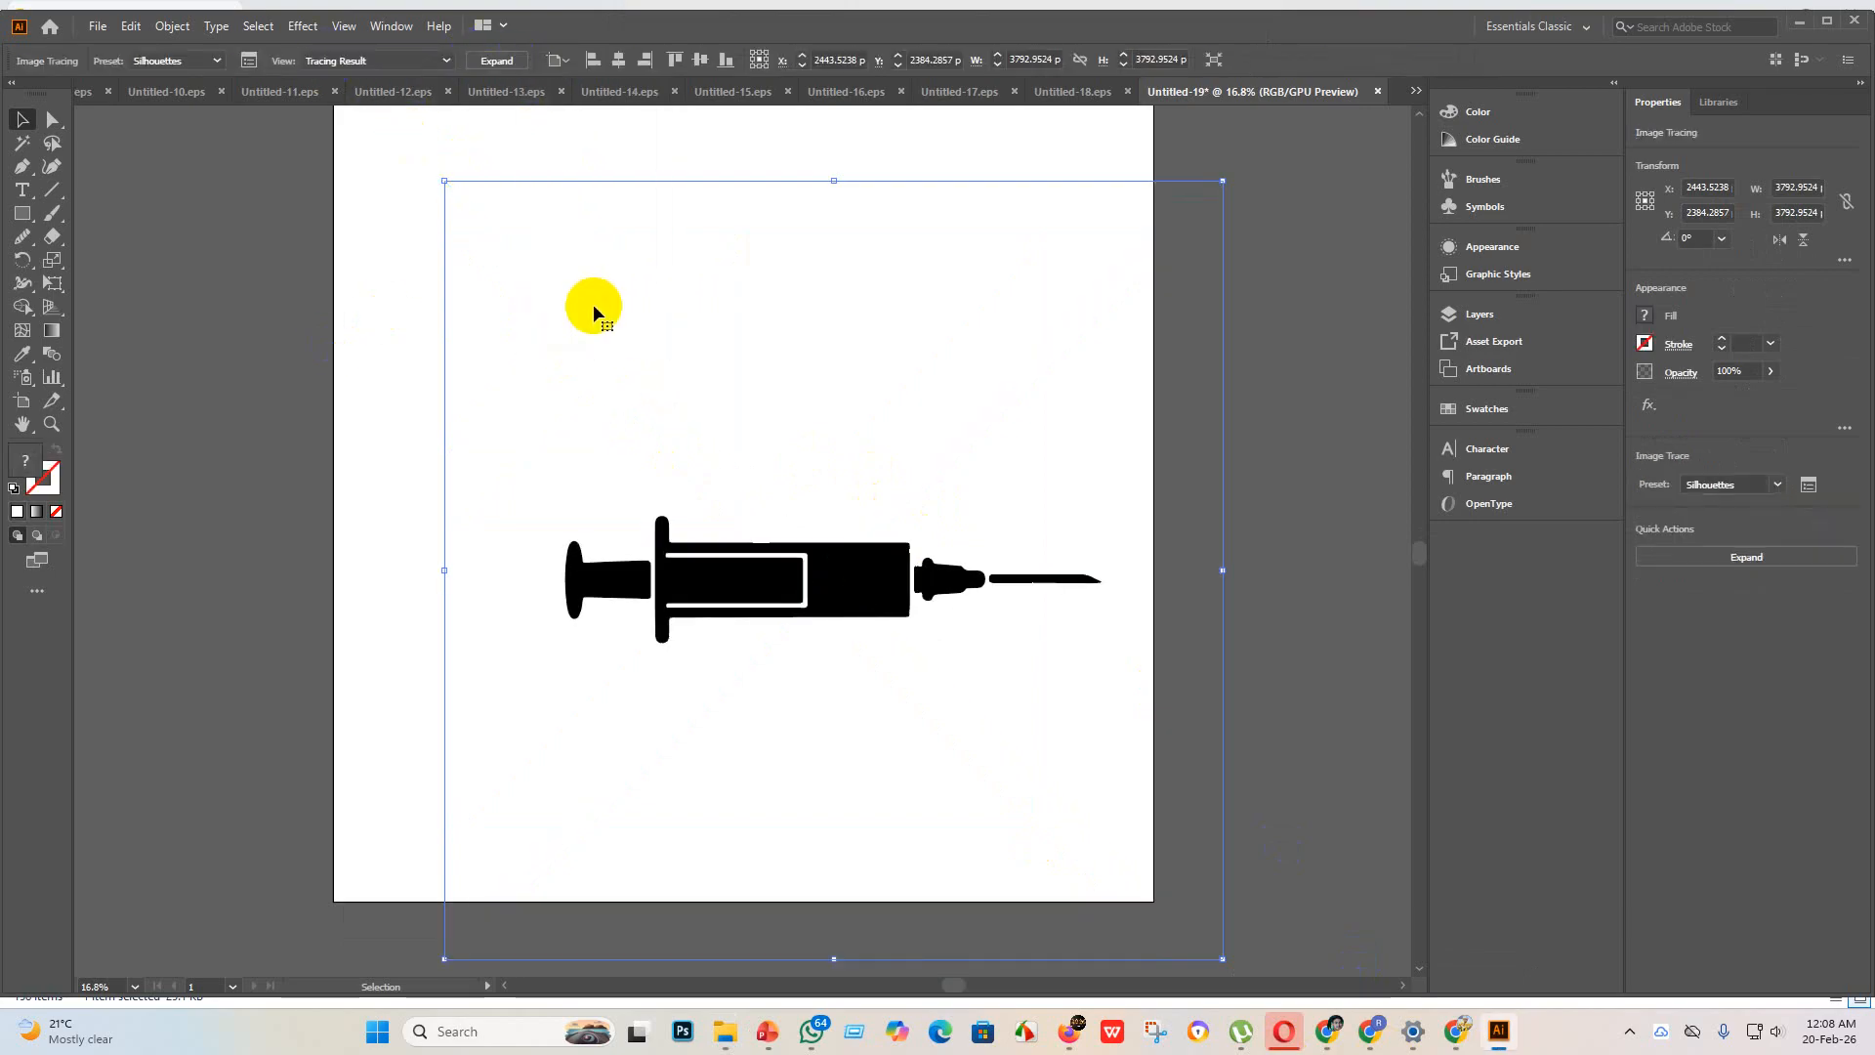
key(ctrl+z)
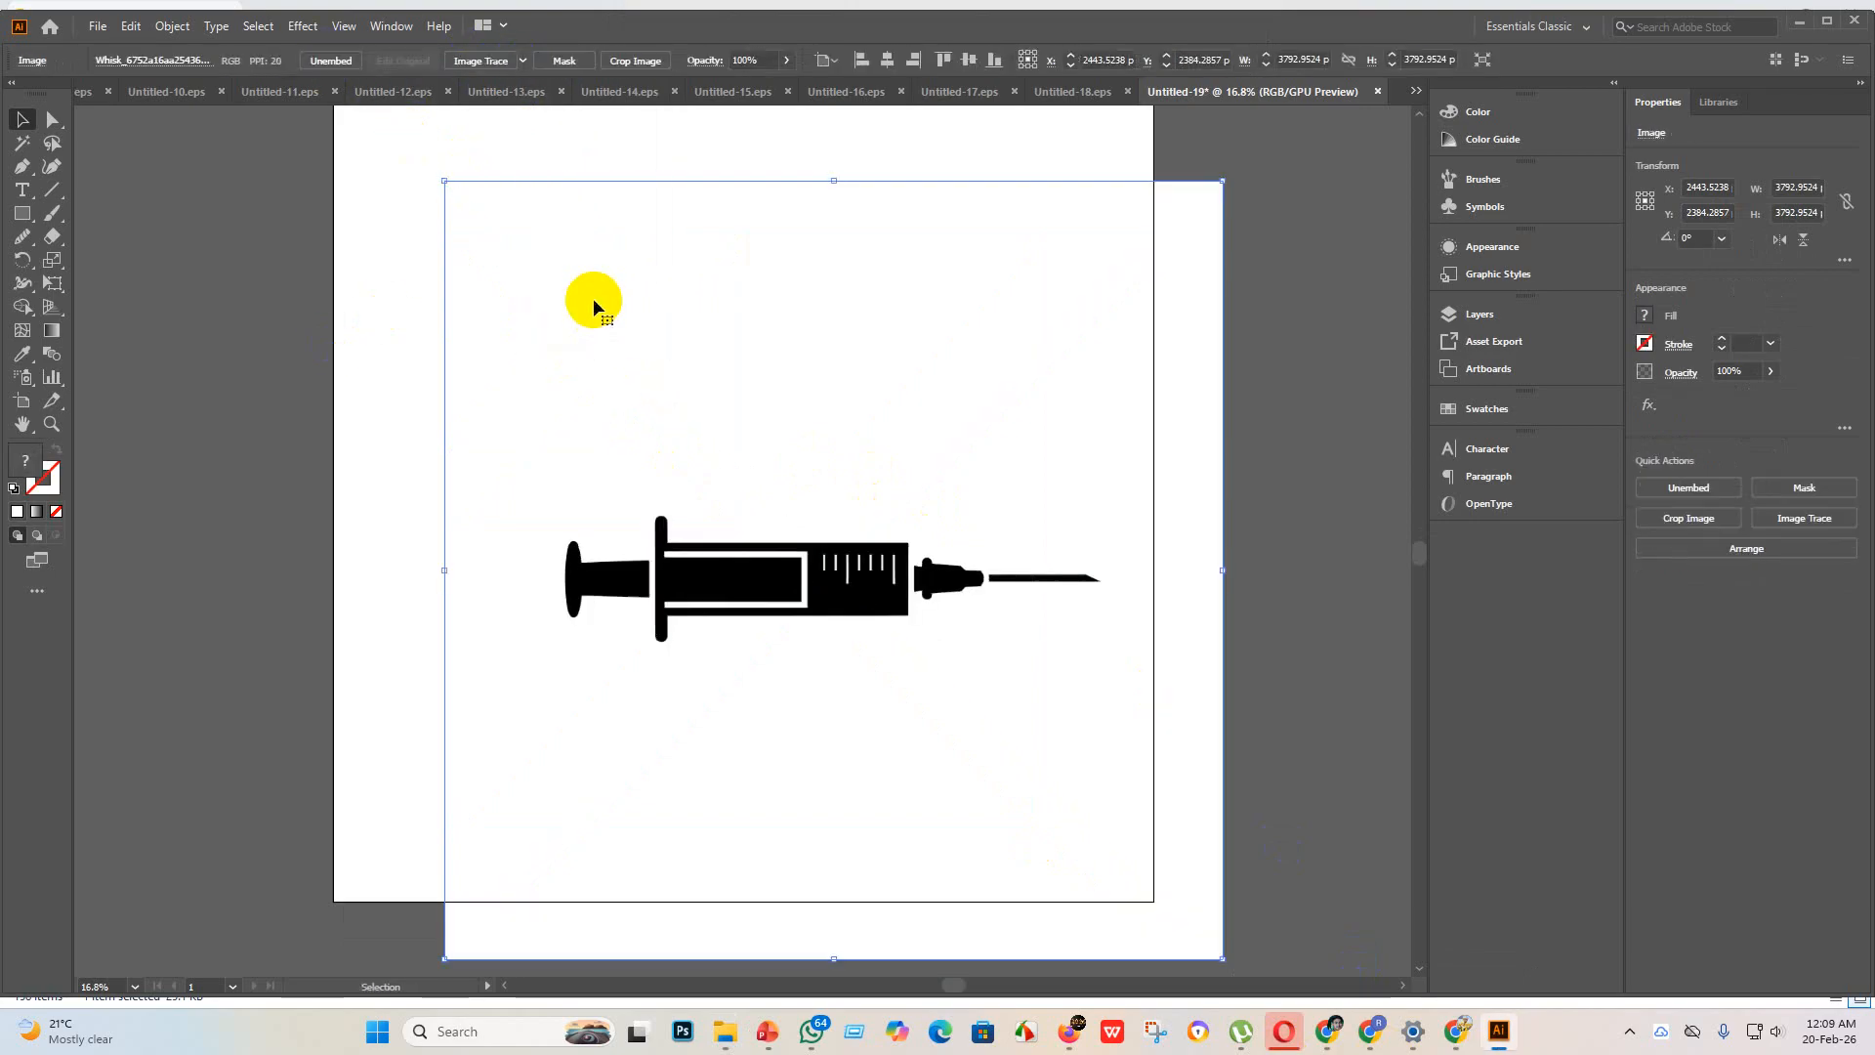
Step: Trace and expand the syringe with the Sketched Art preset, and centre the artwork horizontally and vertically on the artboard
click(522, 61)
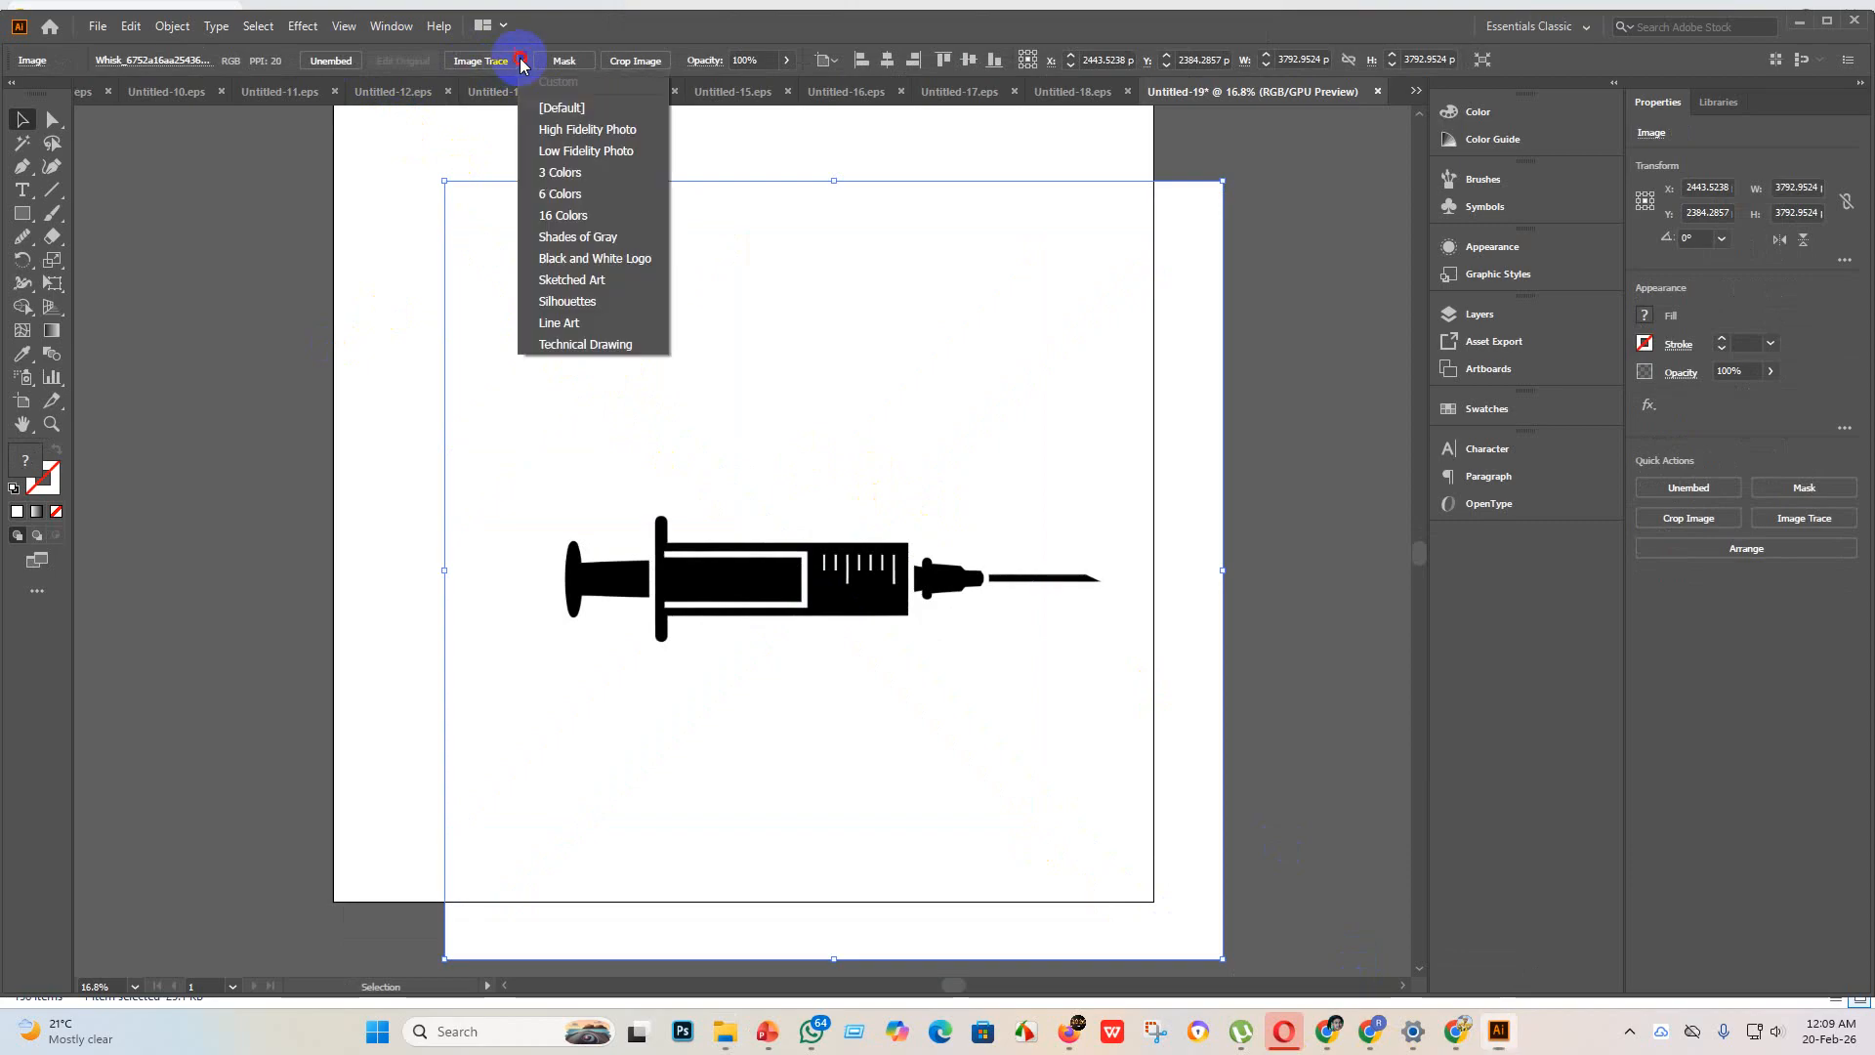
click(571, 279)
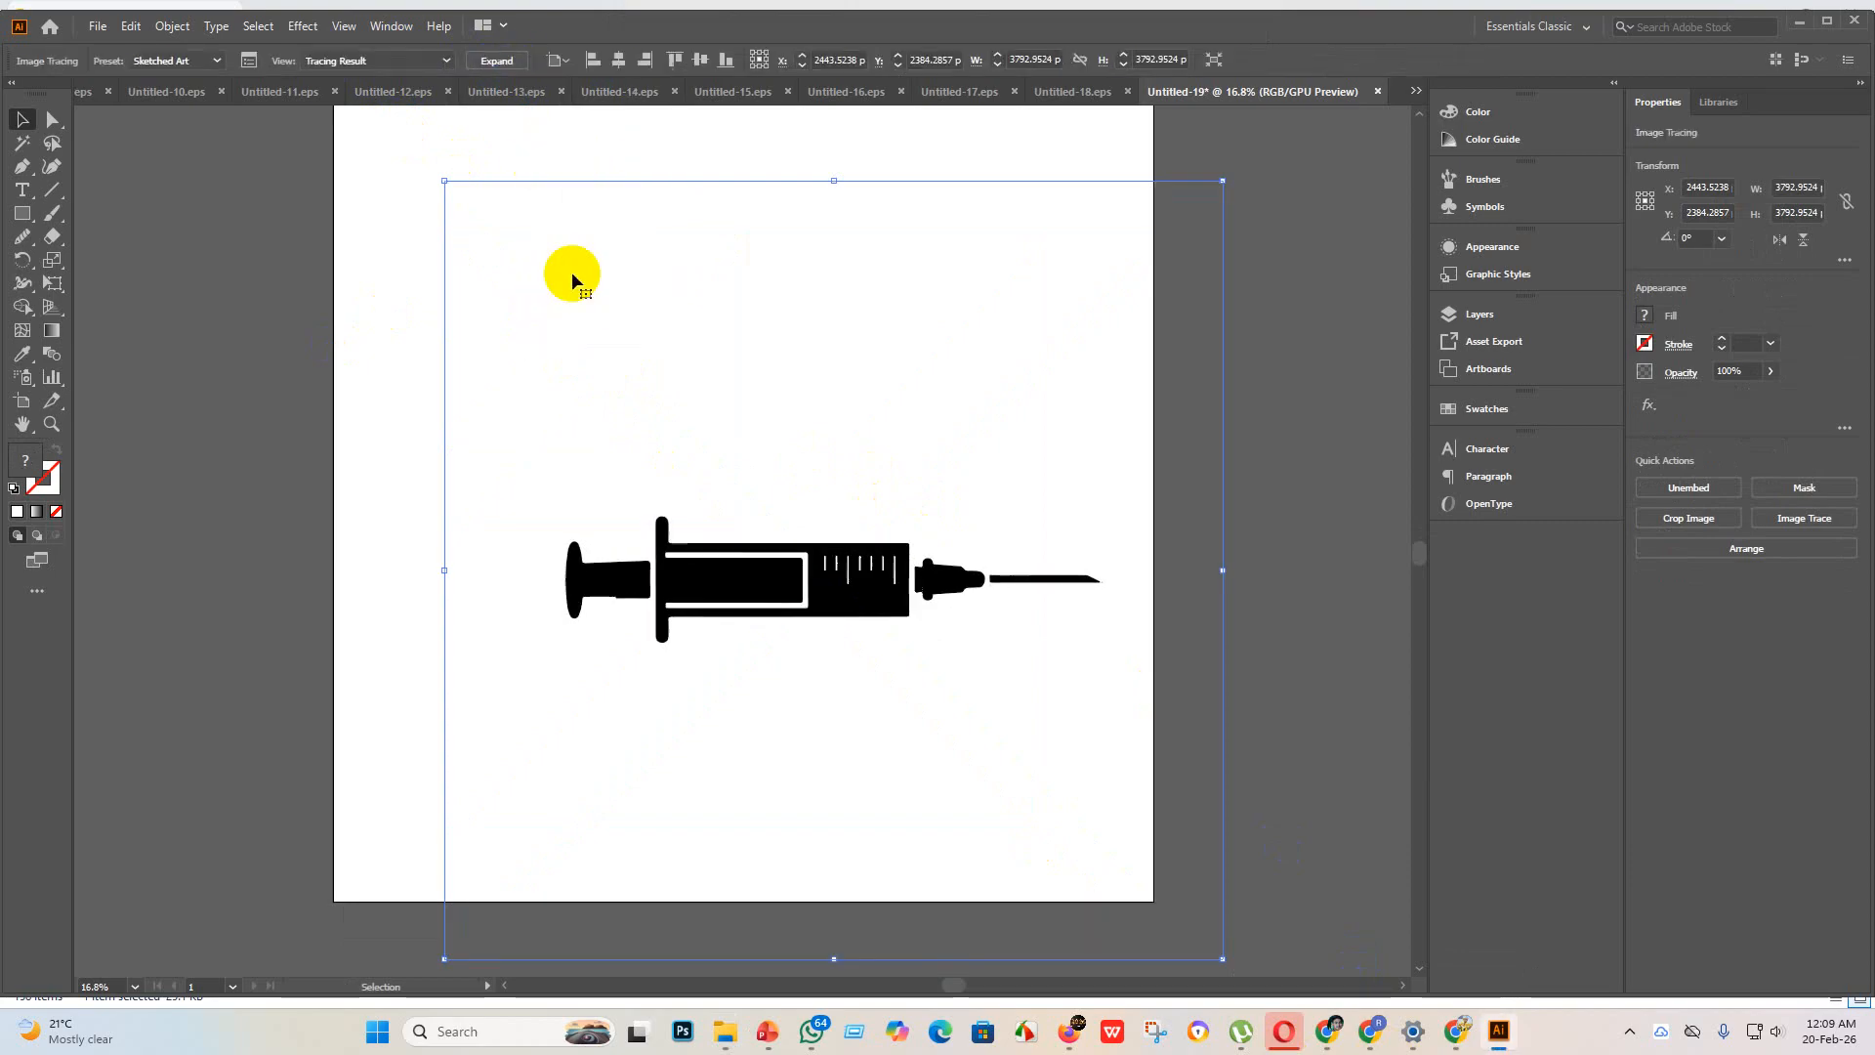
click(512, 60)
click(838, 60)
click(919, 60)
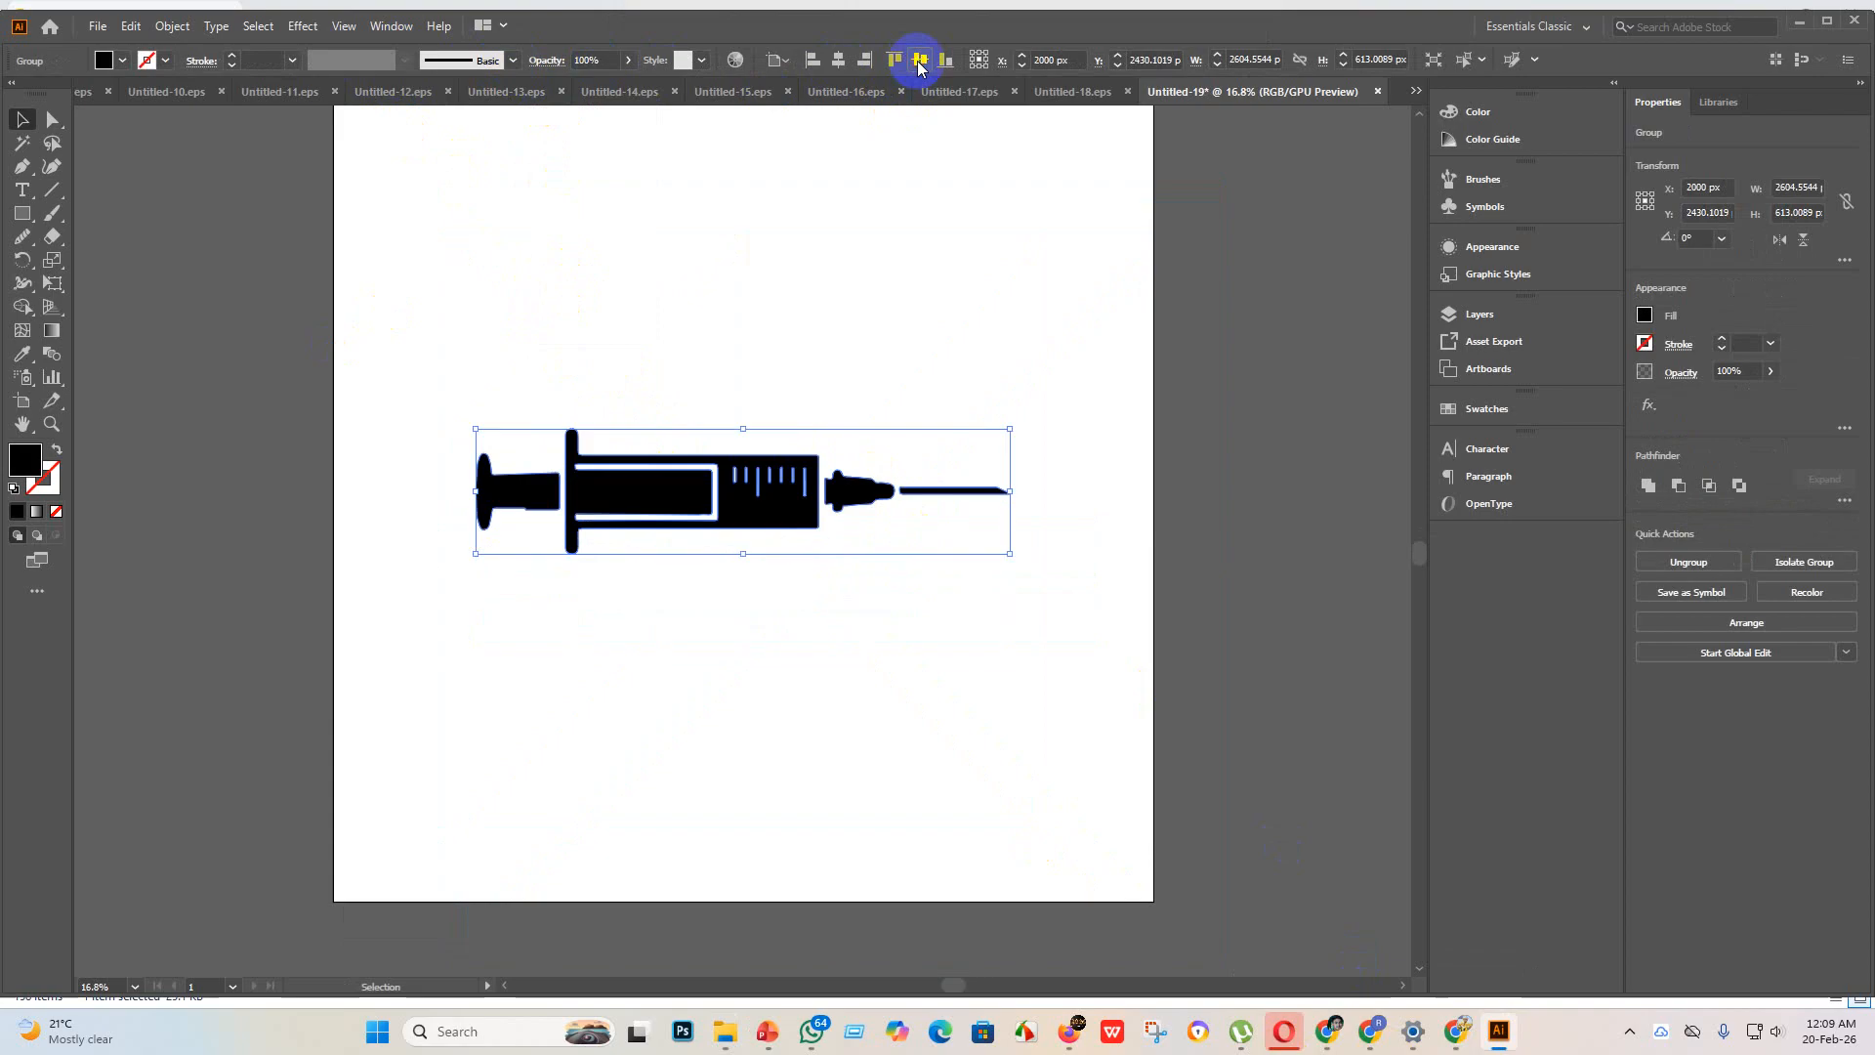
Step: Examine the syringe's scale marks, barrel and plunger outlines up close for tracing flaws
scroll(830, 616, up, 2)
key(ctrl+1)
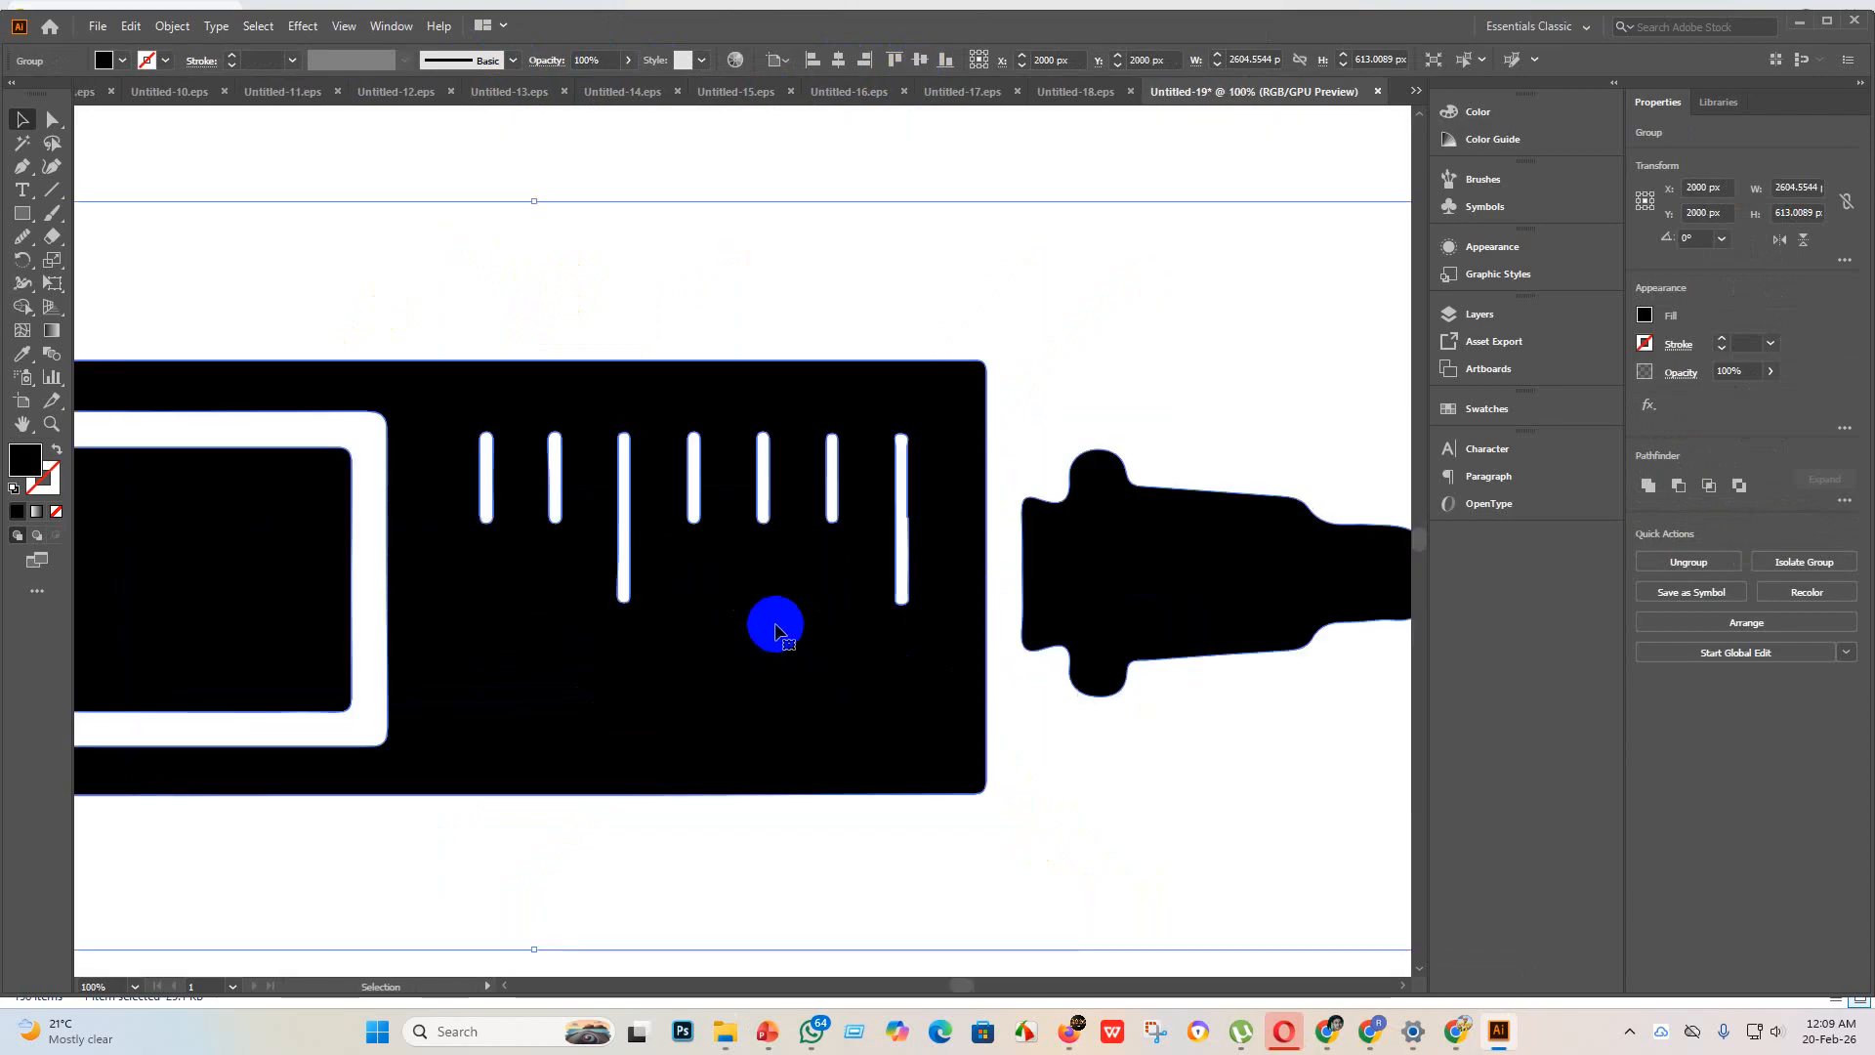
scroll(898, 512, up, 3)
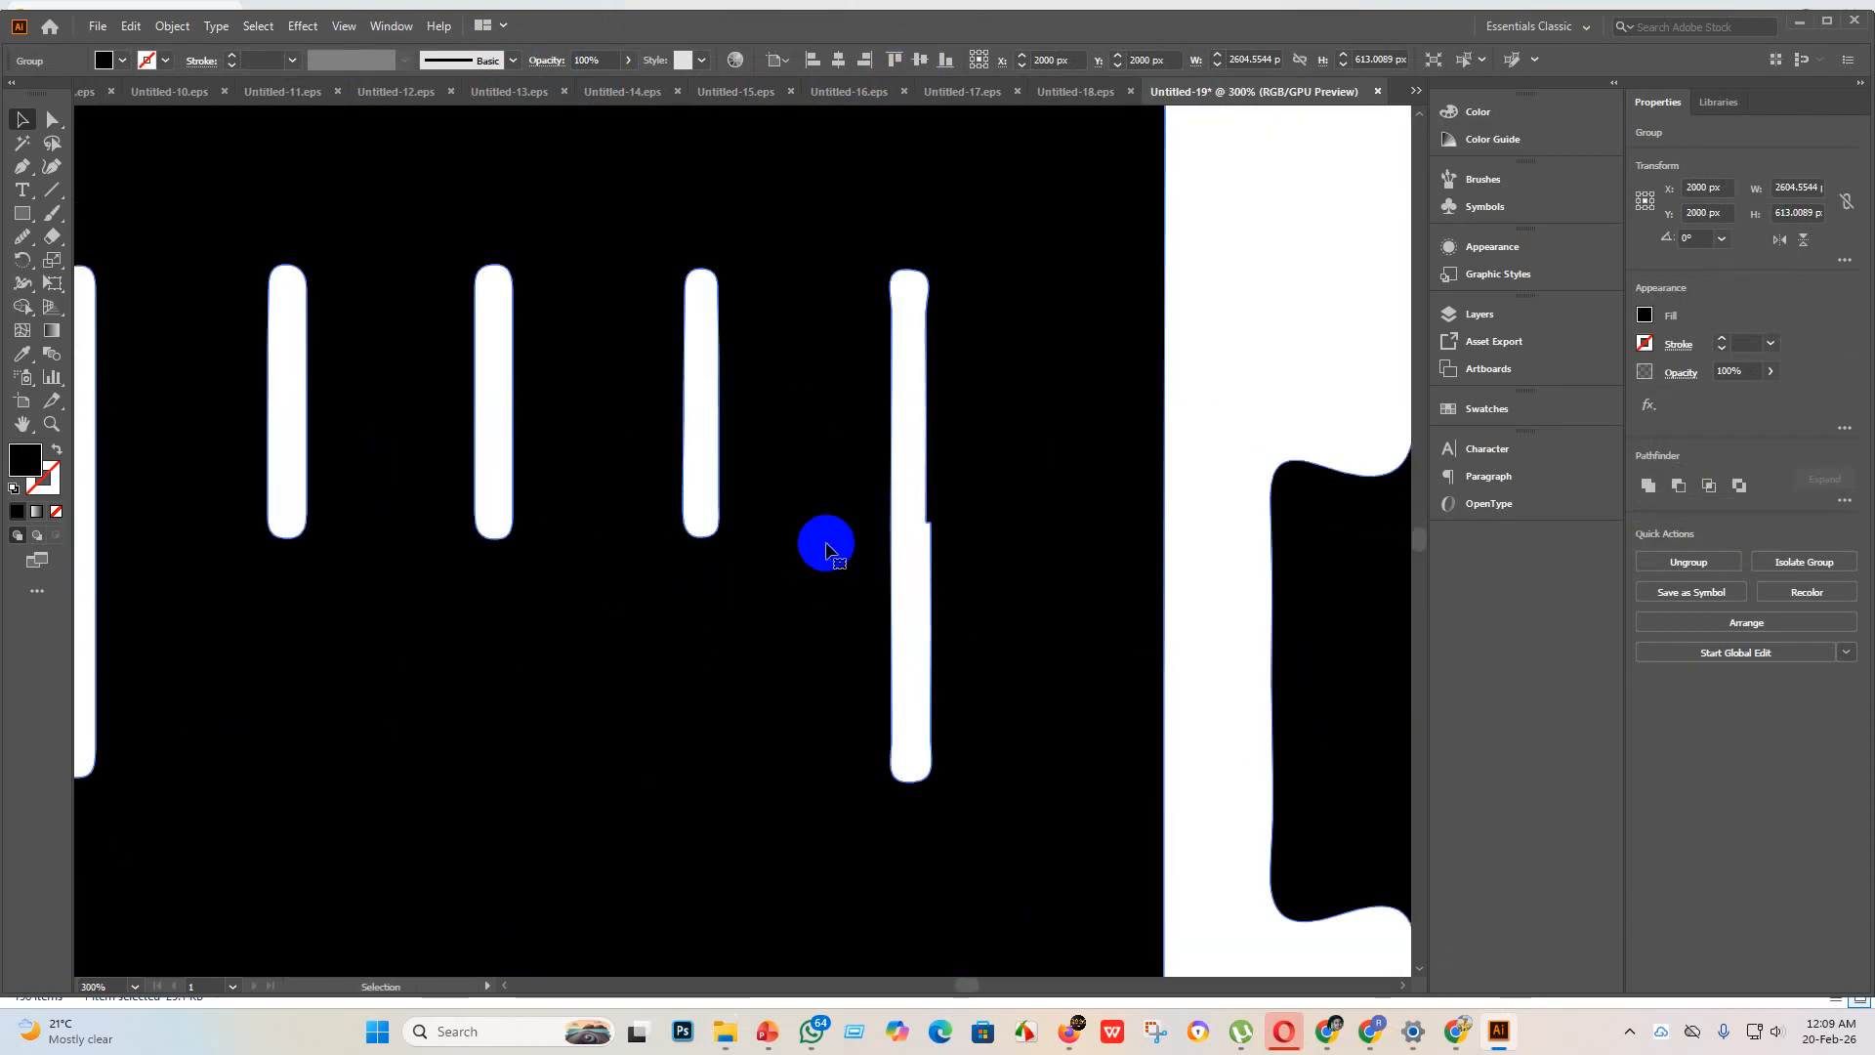
scroll(824, 549, down, 2)
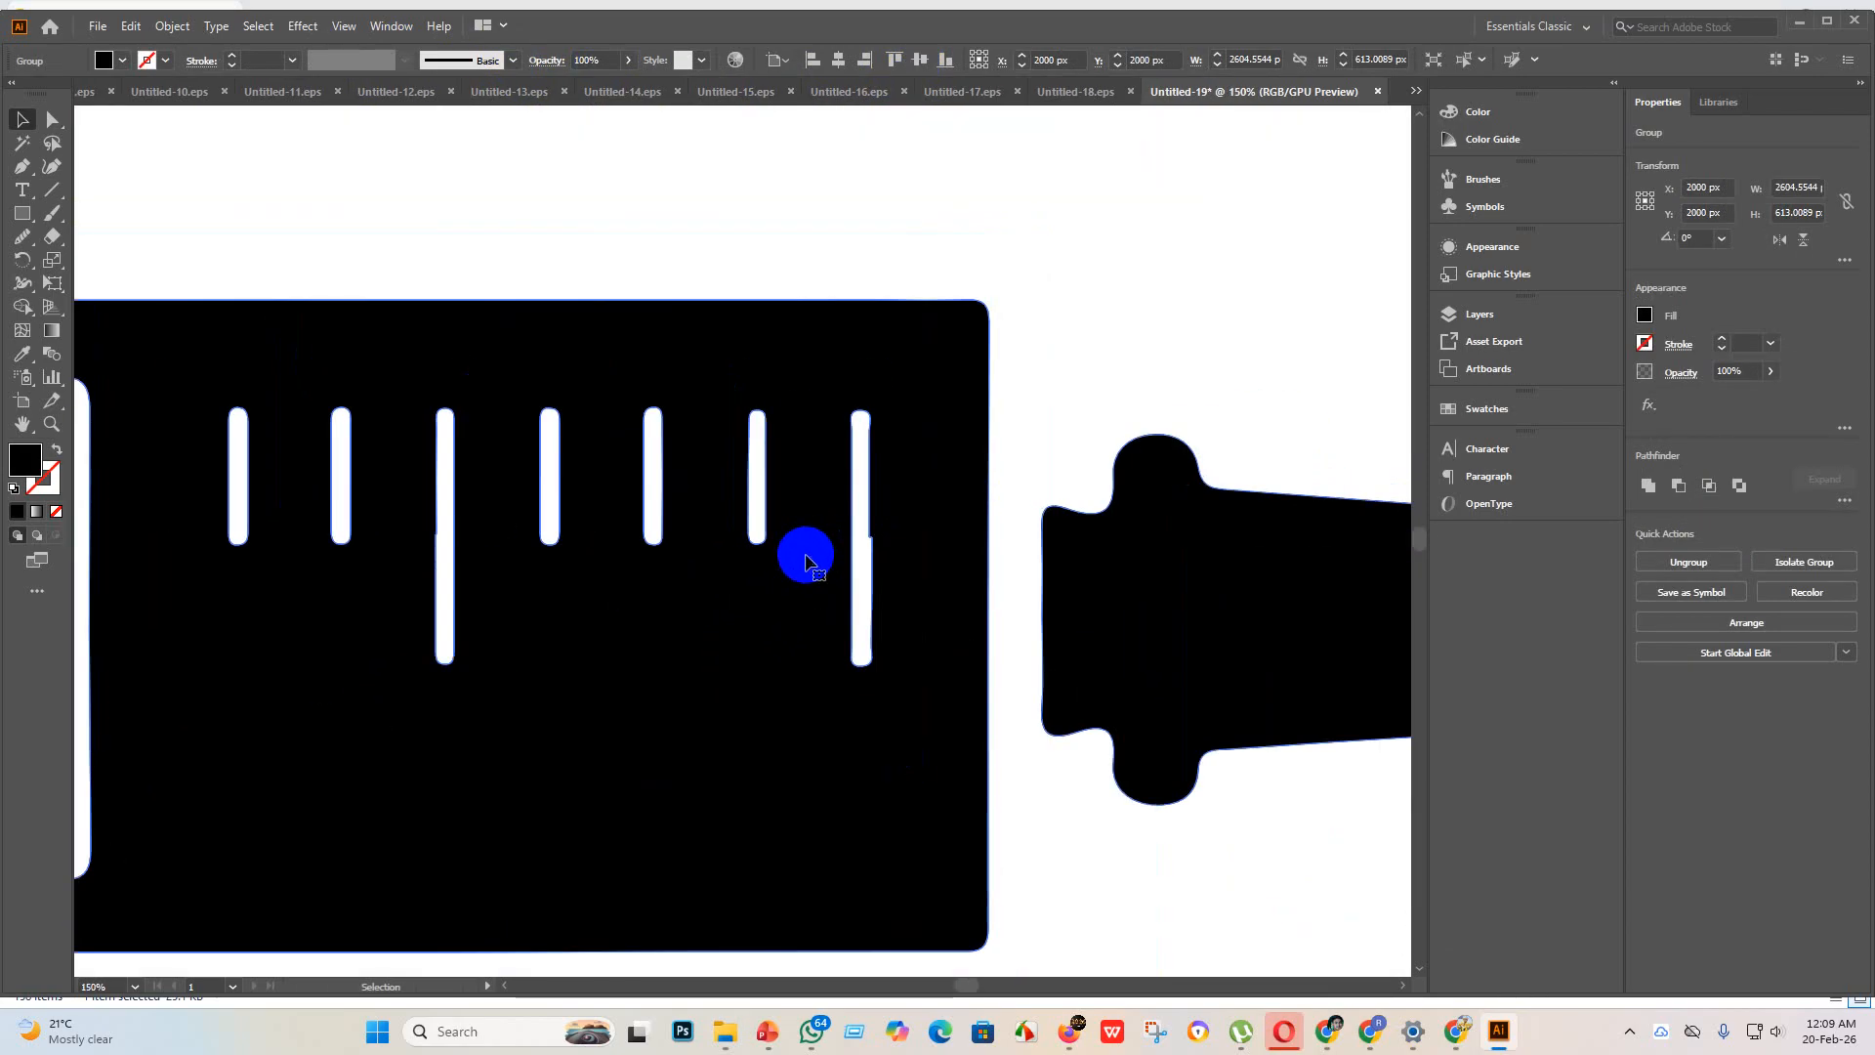
scroll(806, 563, down, 5)
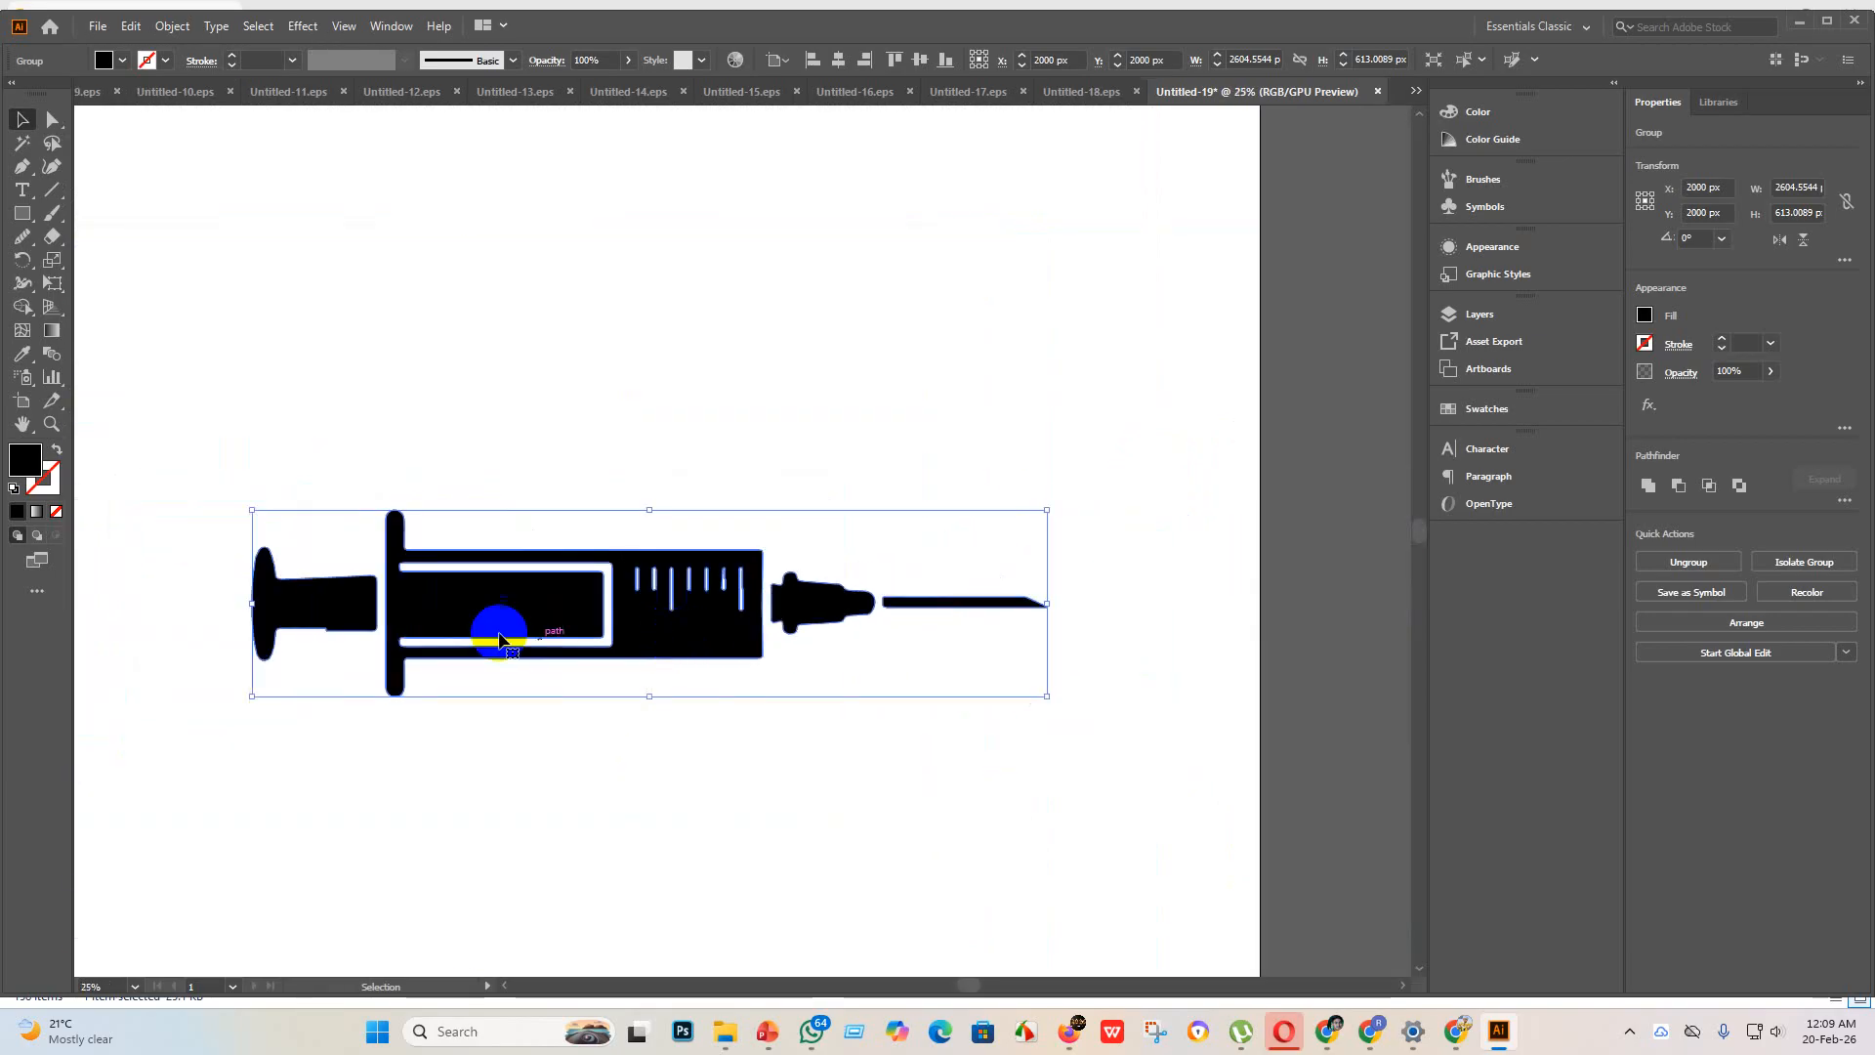
scroll(386, 584, up, 8)
scroll(385, 584, down, 3)
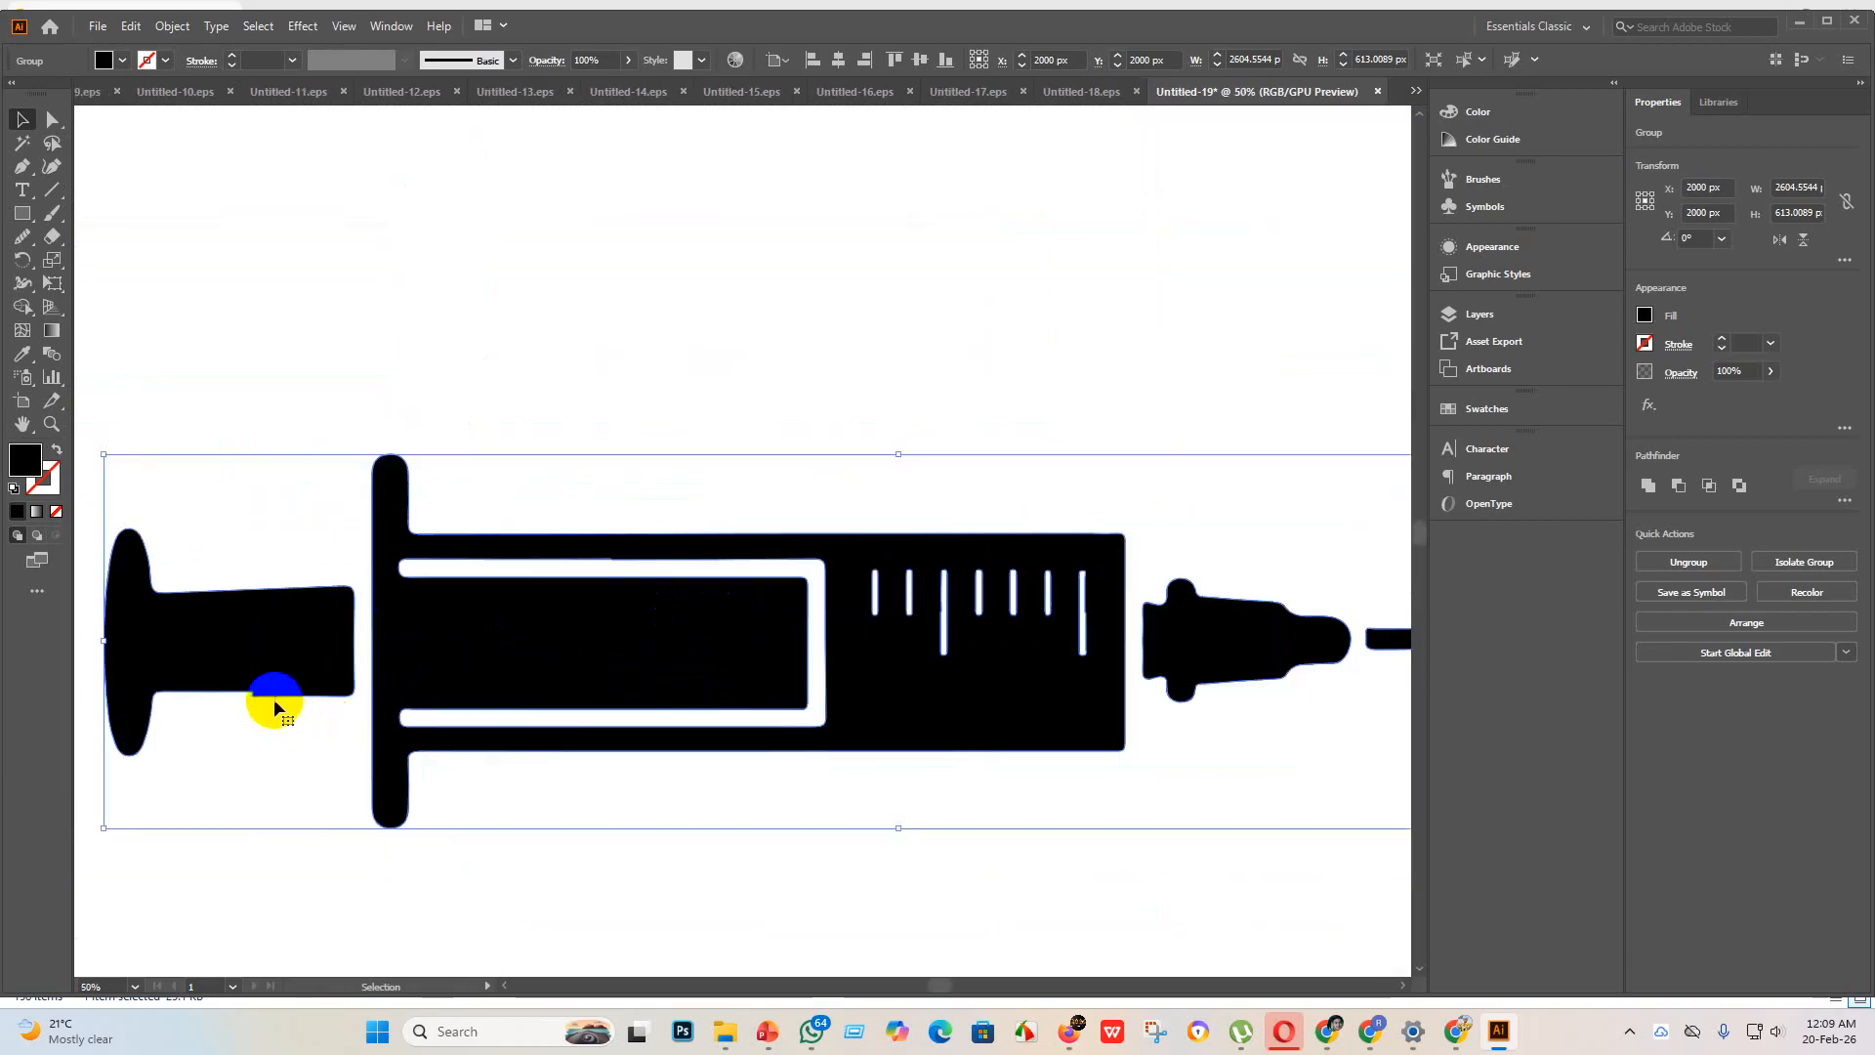
scroll(419, 658, down, 3)
scroll(647, 732, down, 2)
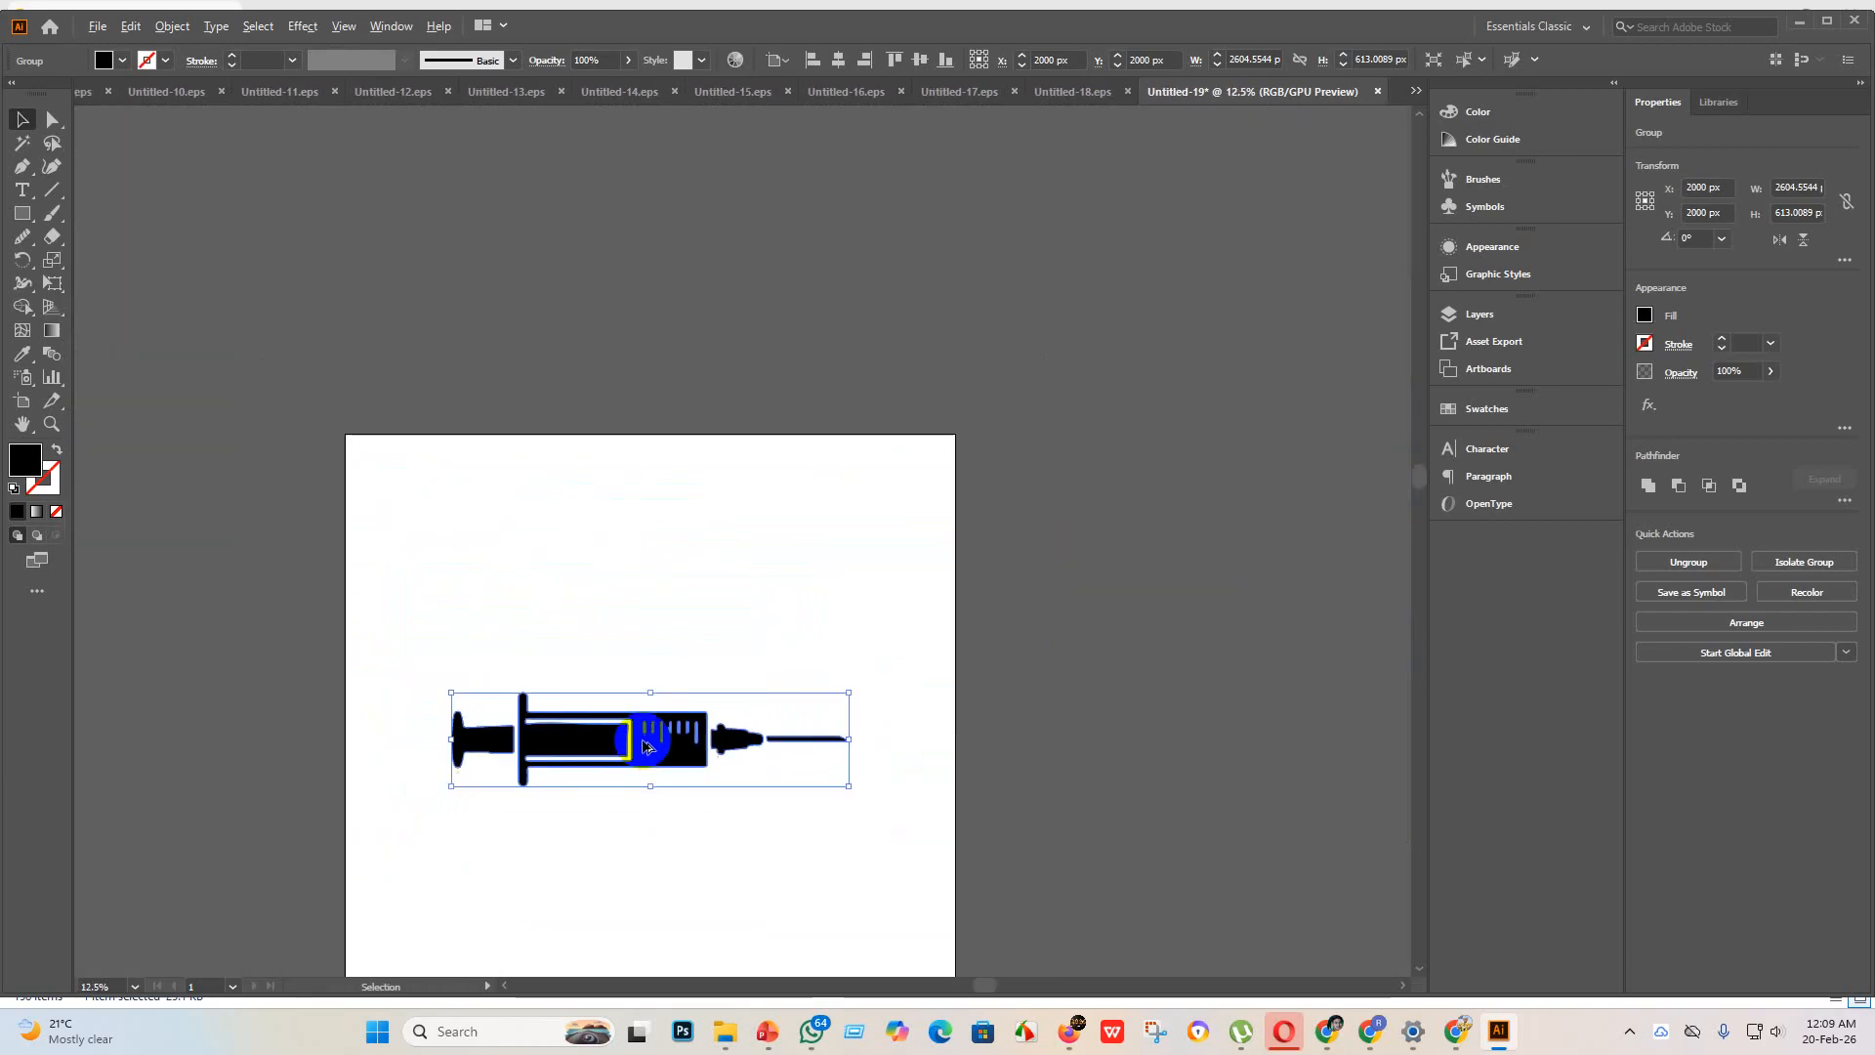
Step: Move the syringe to the upper part of the artboard and smooth the kink in the plunger's lower edge with the Smooth tool
drag(652, 757, 654, 625)
scroll(495, 589, up, 4)
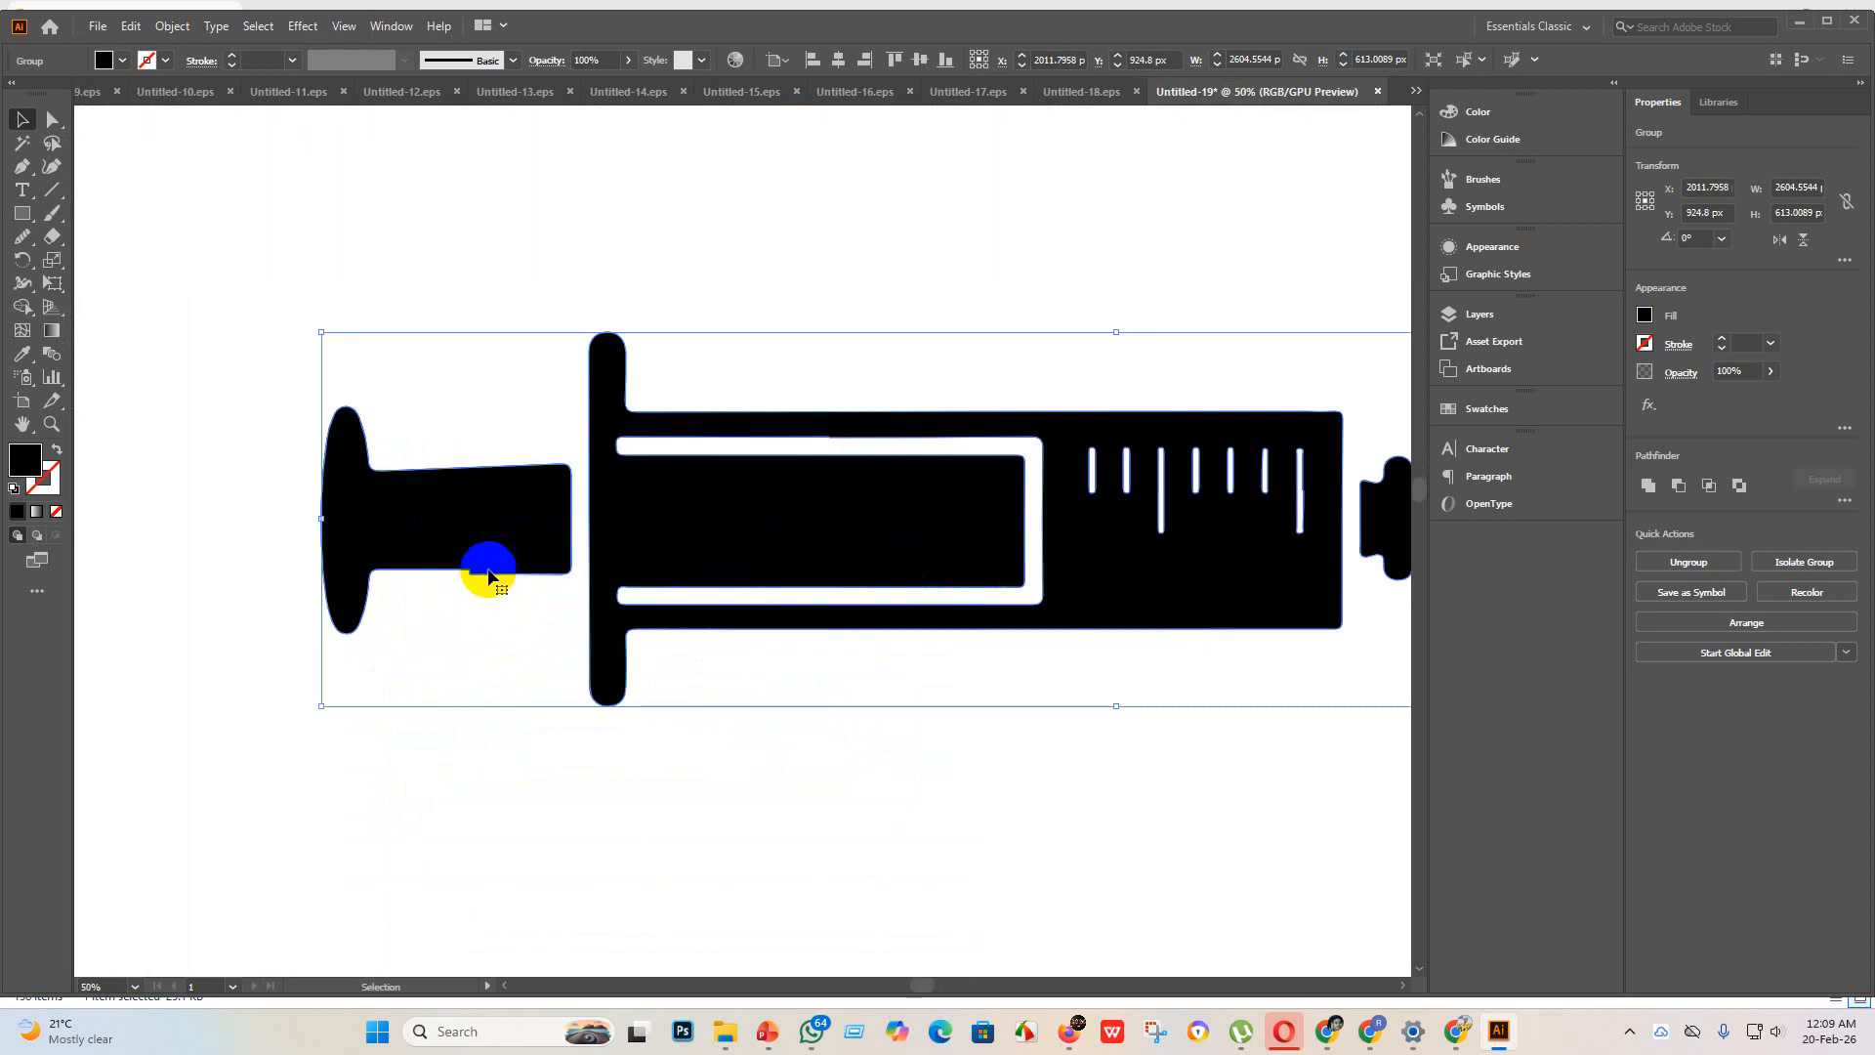
right_click(483, 560)
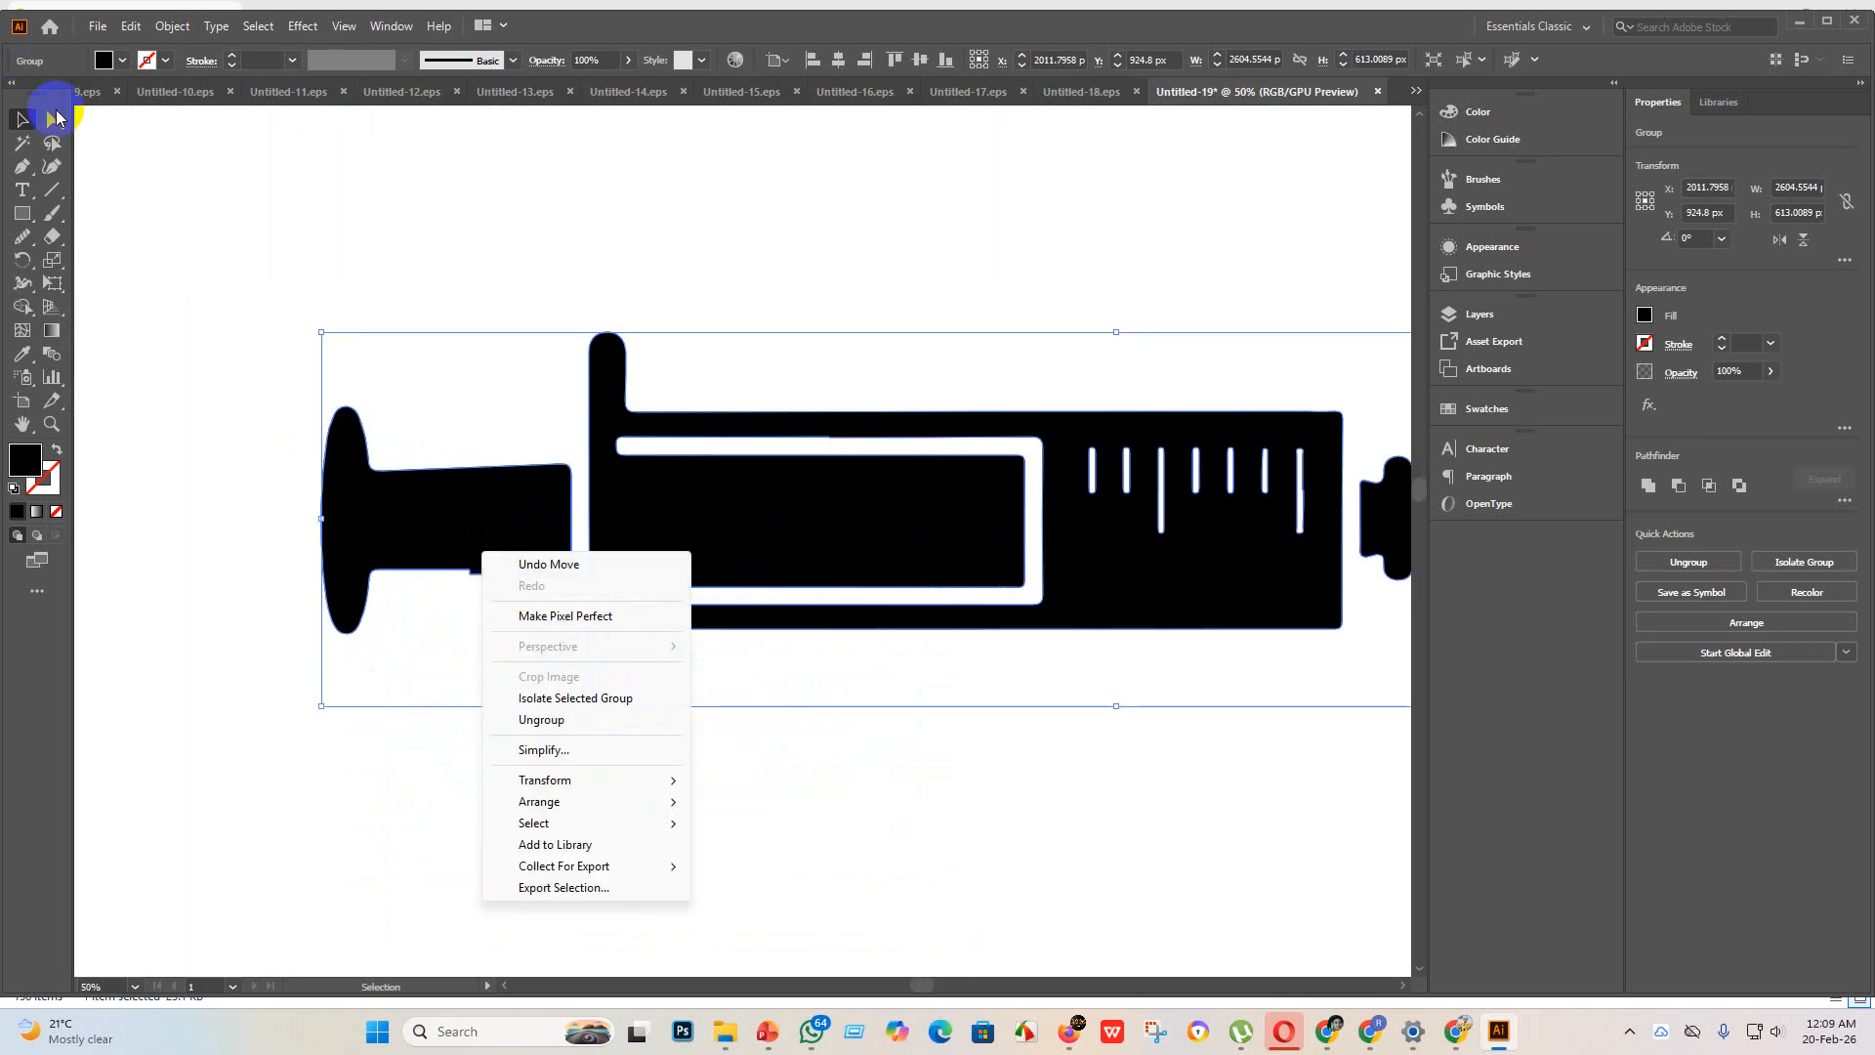
click(52, 119)
click(24, 238)
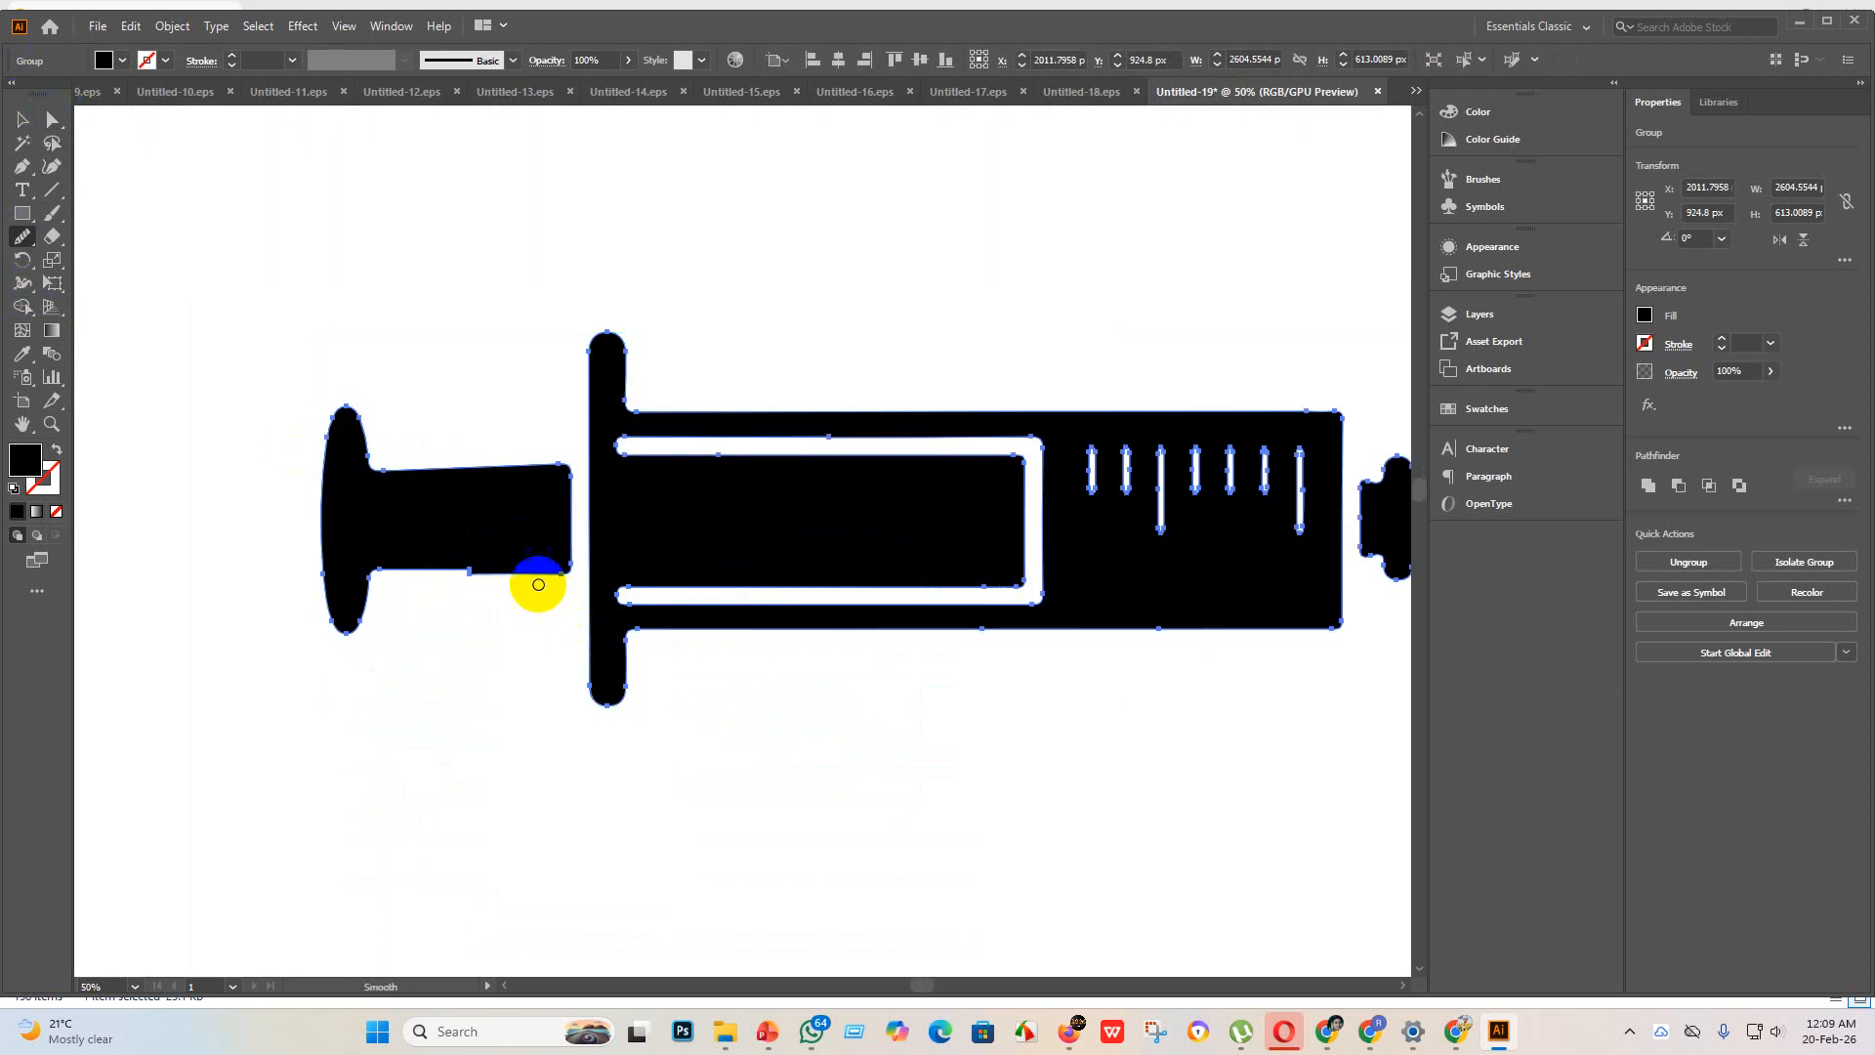
mouse_move(537, 582)
mouse_down()
mouse_move(375, 572)
mouse_move(517, 563)
mouse_up()
scroll(489, 586, down, 2)
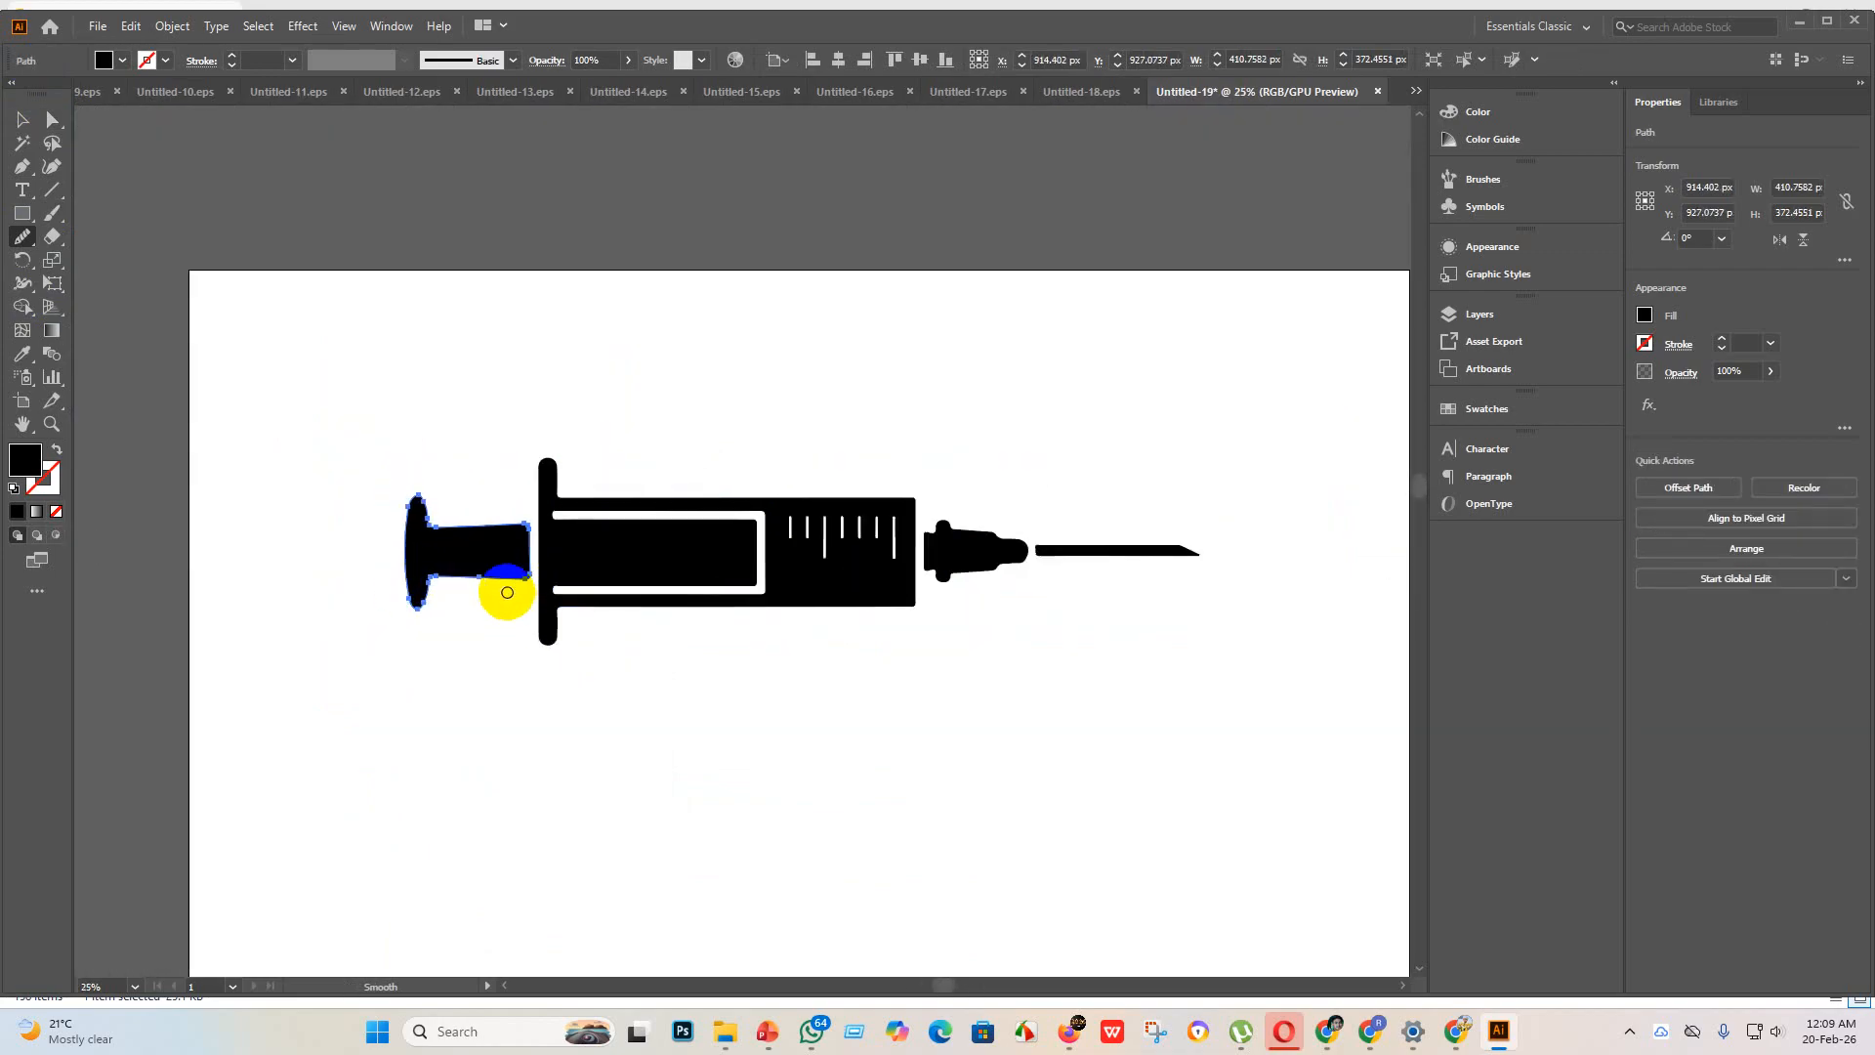
Step: Smooth the step in the right edge of the long scale mark nearest the needle with the Smooth tool
scroll(489, 591, up, 3)
scroll(448, 582, down, 1)
scroll(972, 653, down, 2)
scroll(933, 571, up, 2)
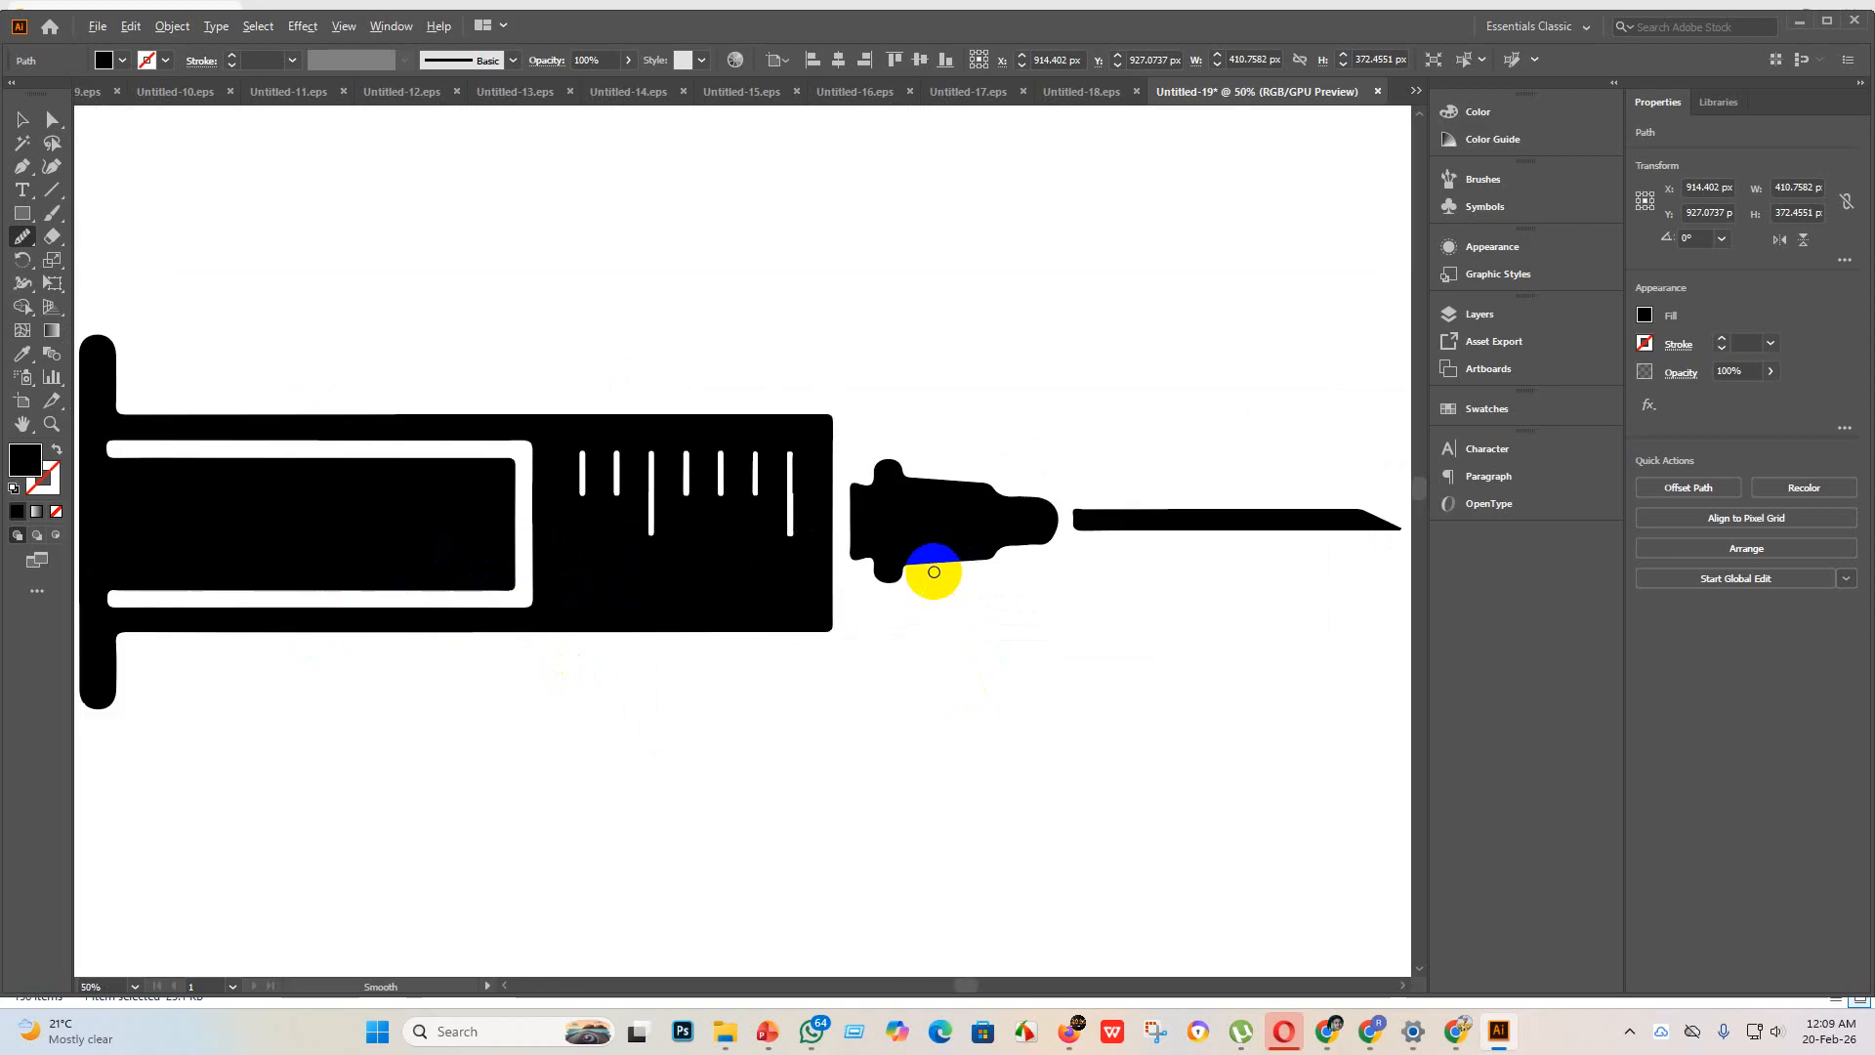
scroll(804, 494, up, 2)
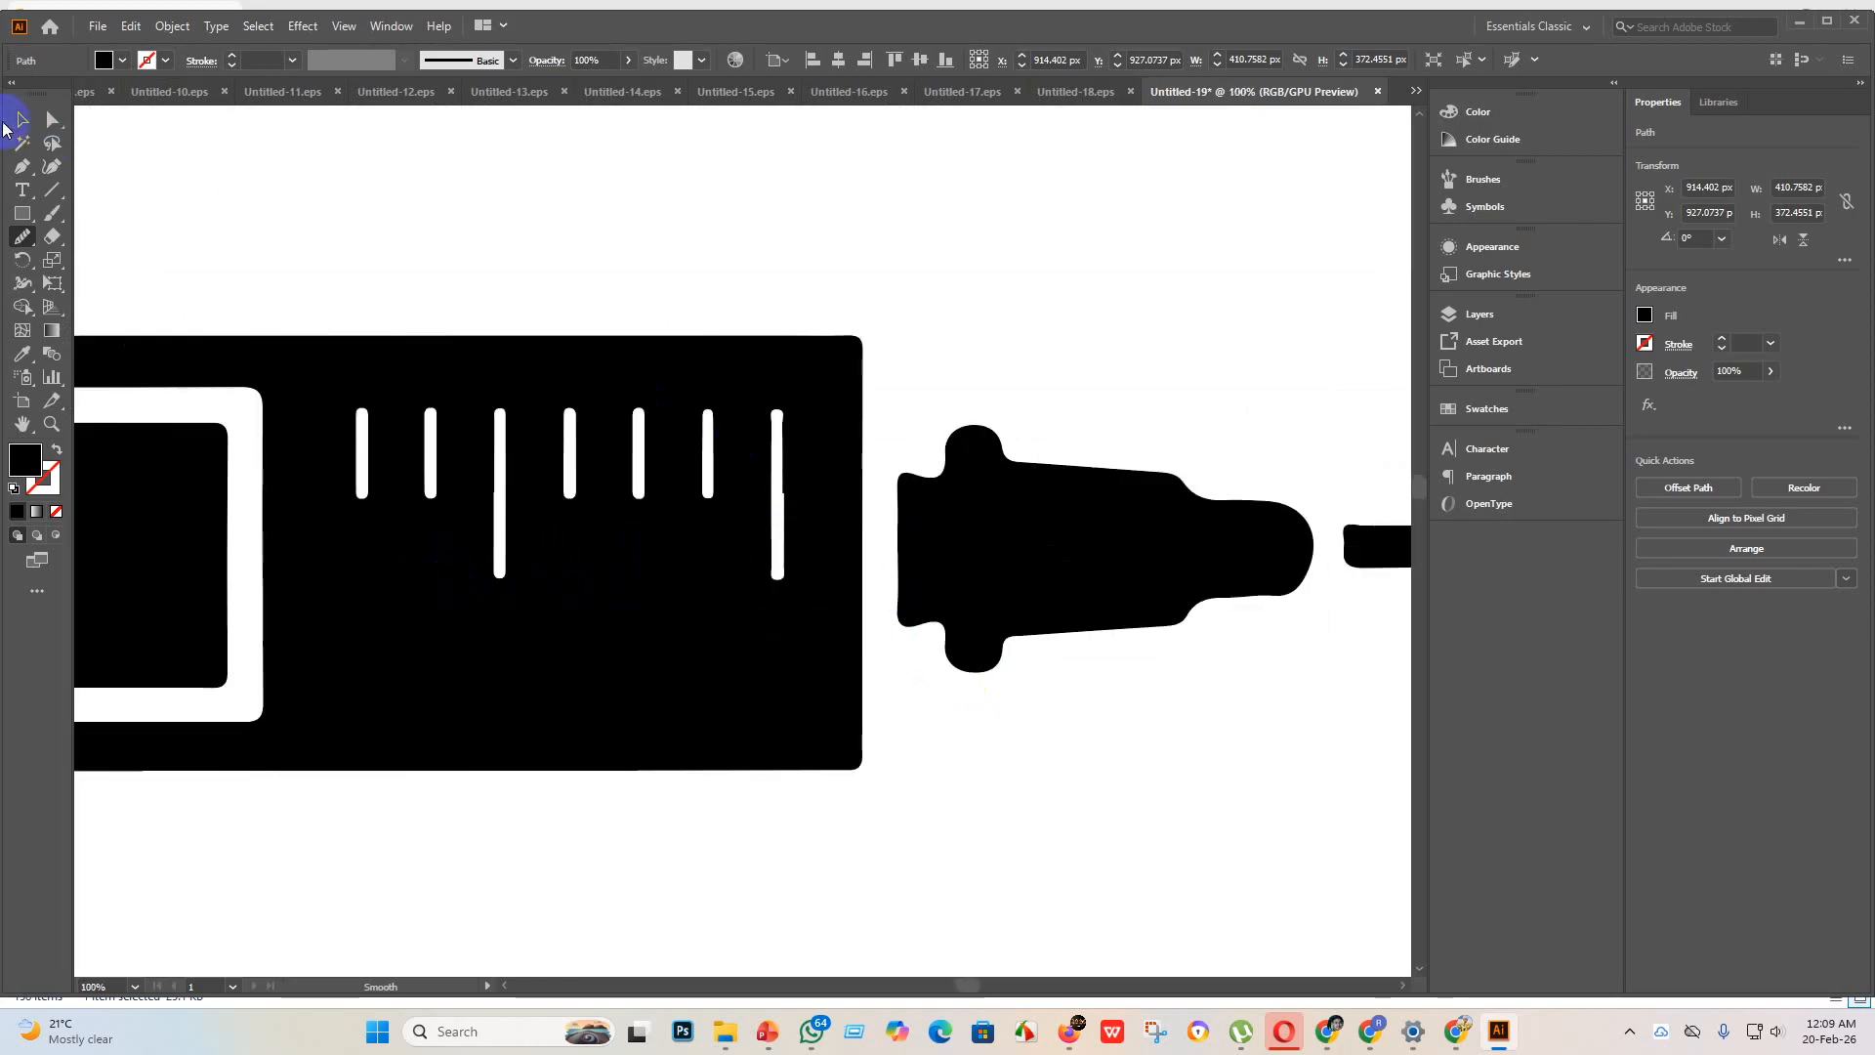
click(14, 121)
click(787, 498)
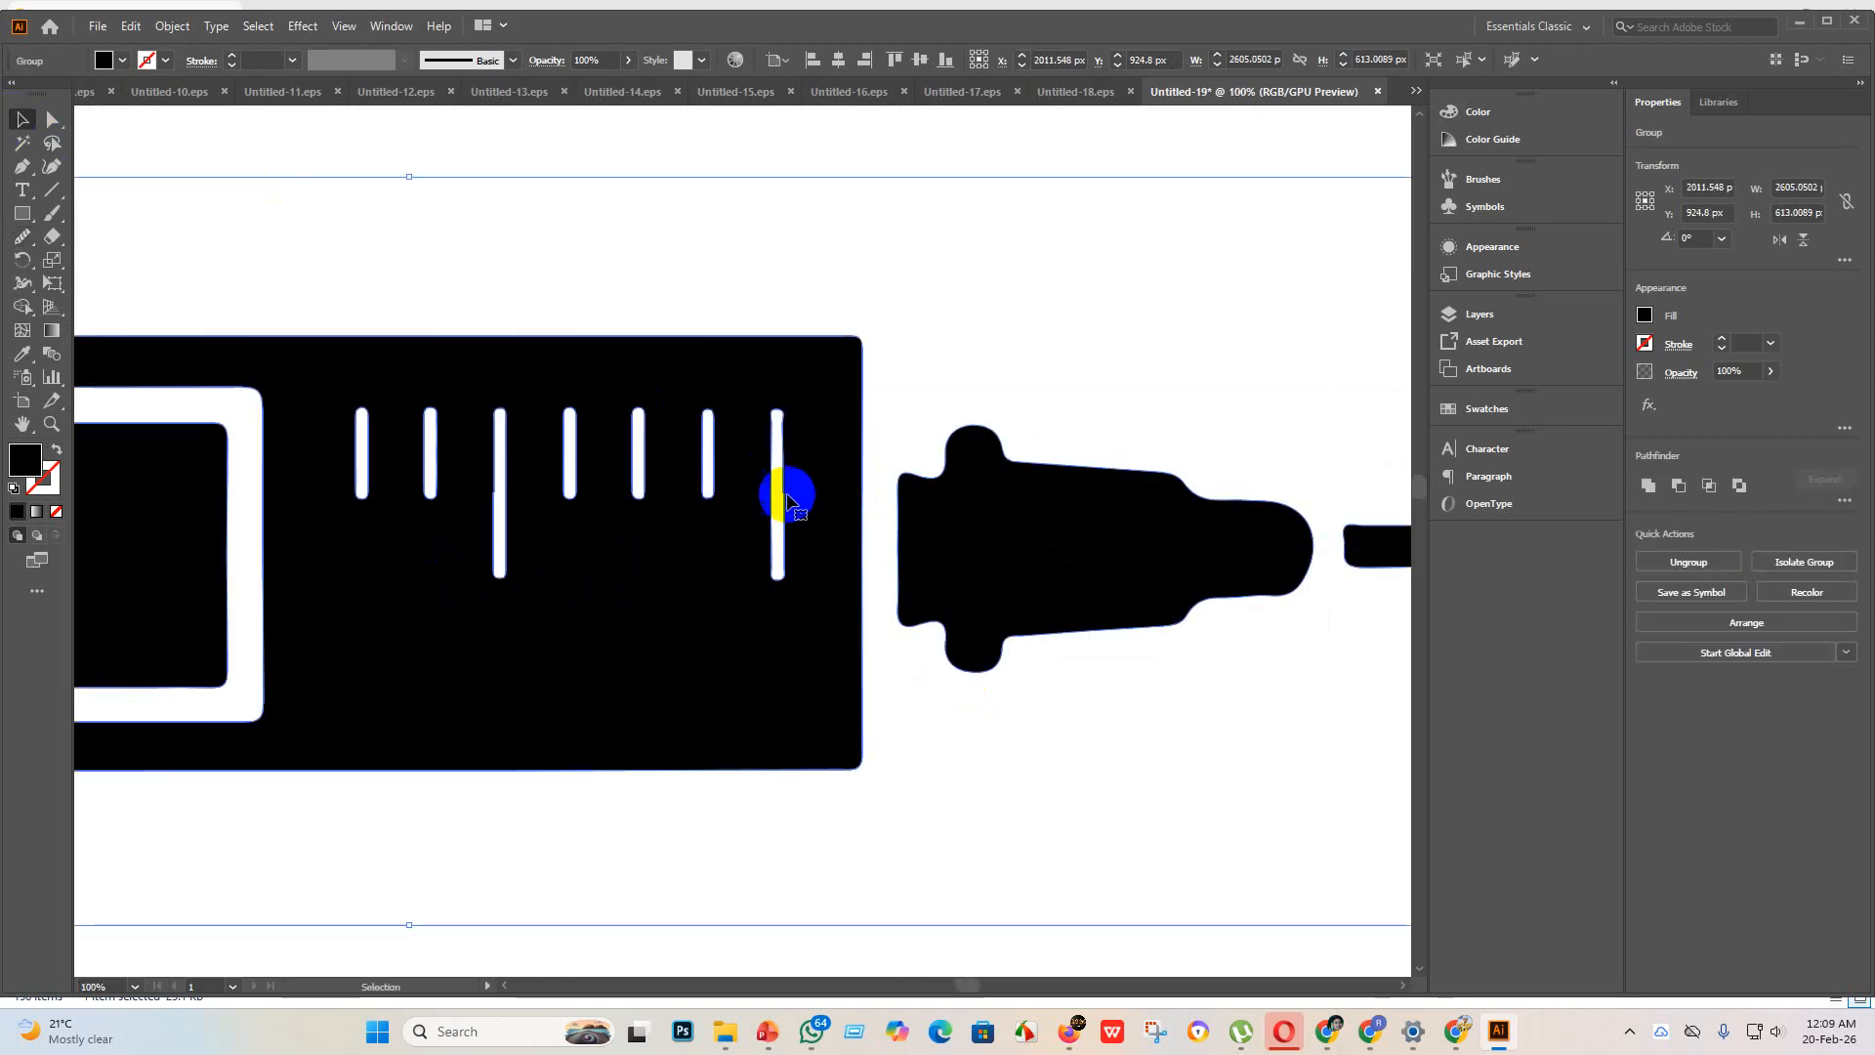
click(51, 119)
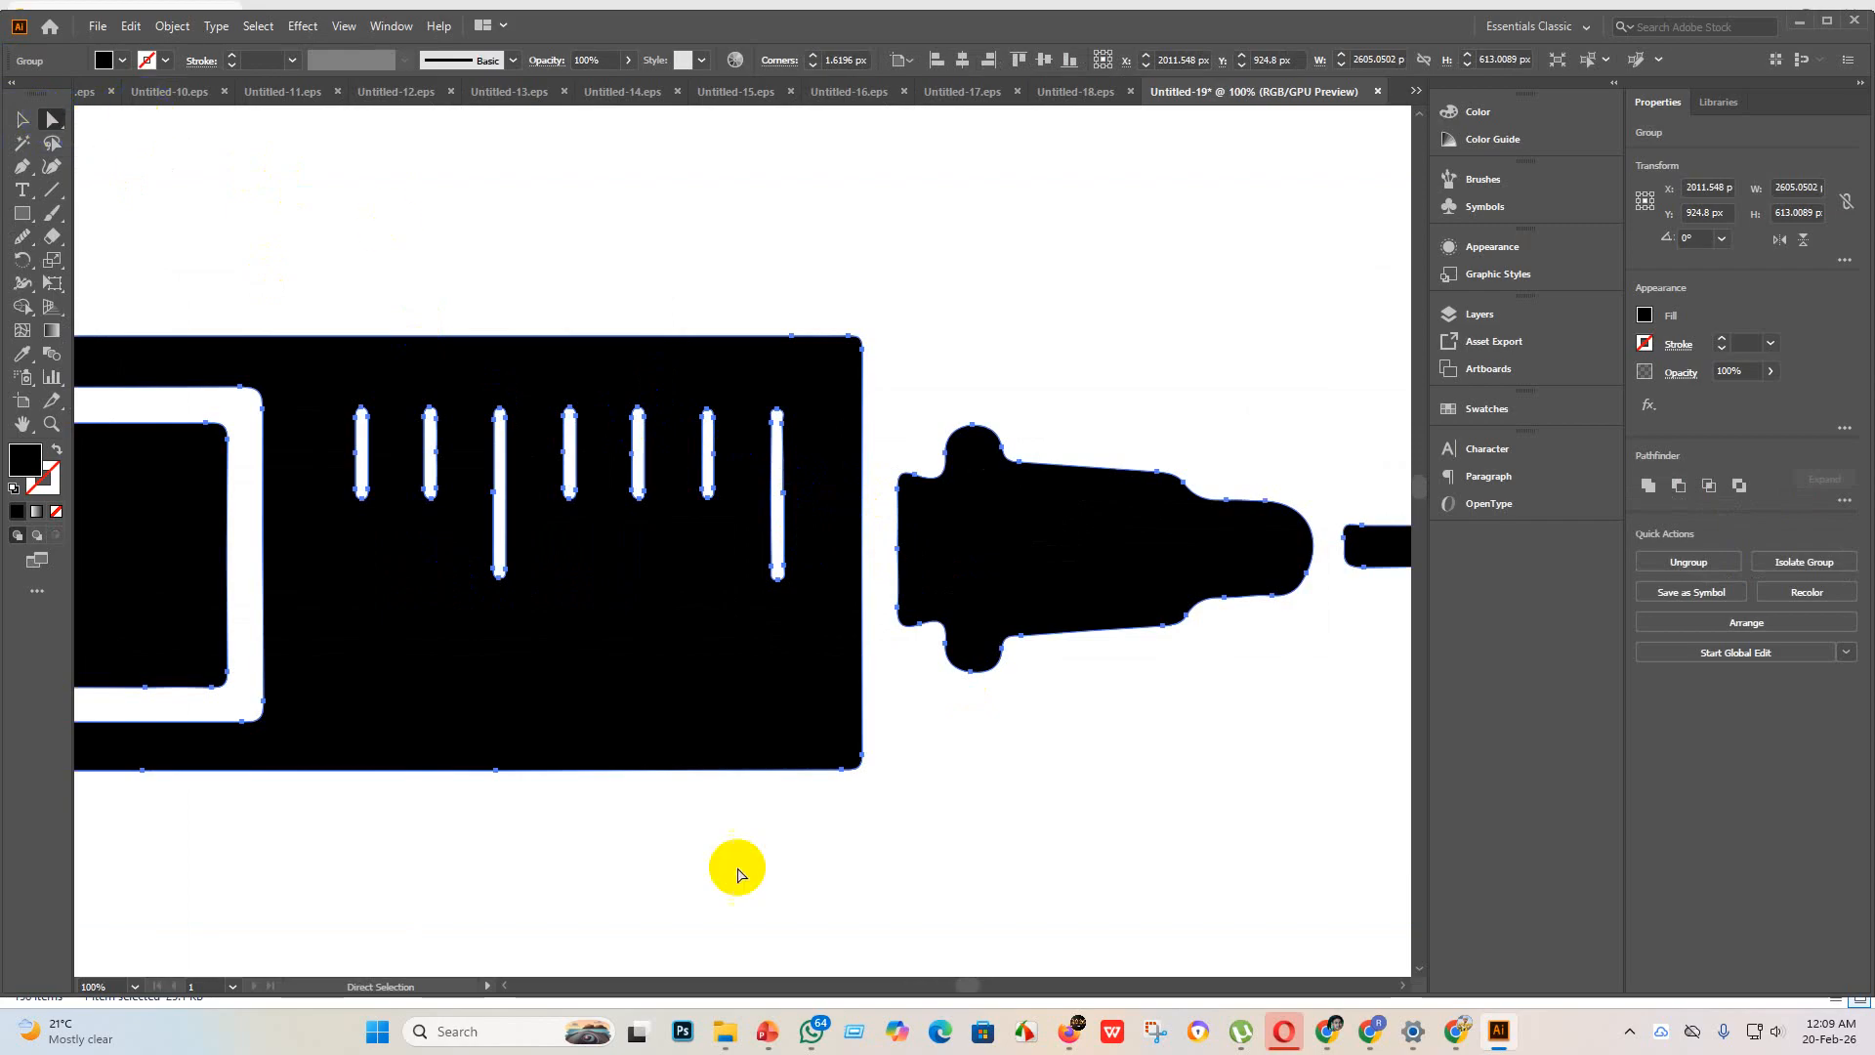
click(23, 236)
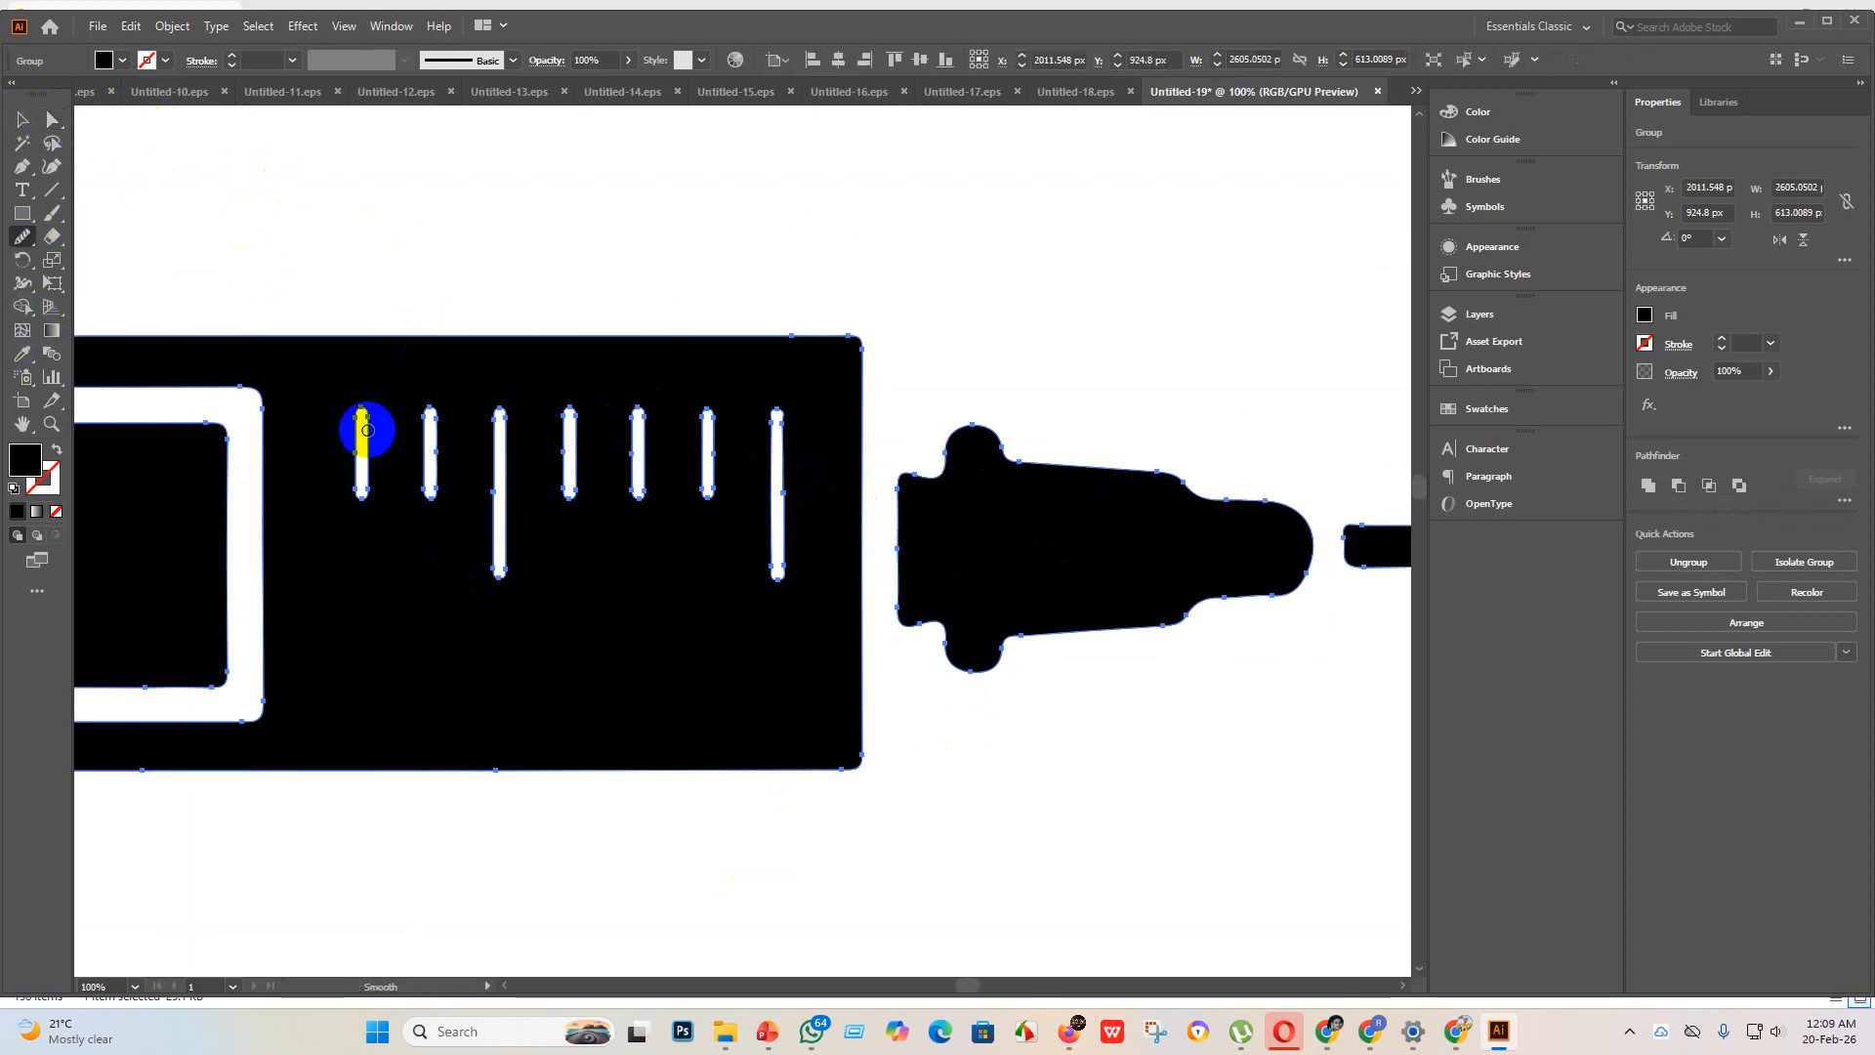
mouse_move(779, 482)
mouse_down()
mouse_move(785, 521)
mouse_move(789, 401)
mouse_move(778, 536)
mouse_up()
Step: Smooth the upper left edge of the long scale mark nearest the needle
scroll(788, 517, down, 2)
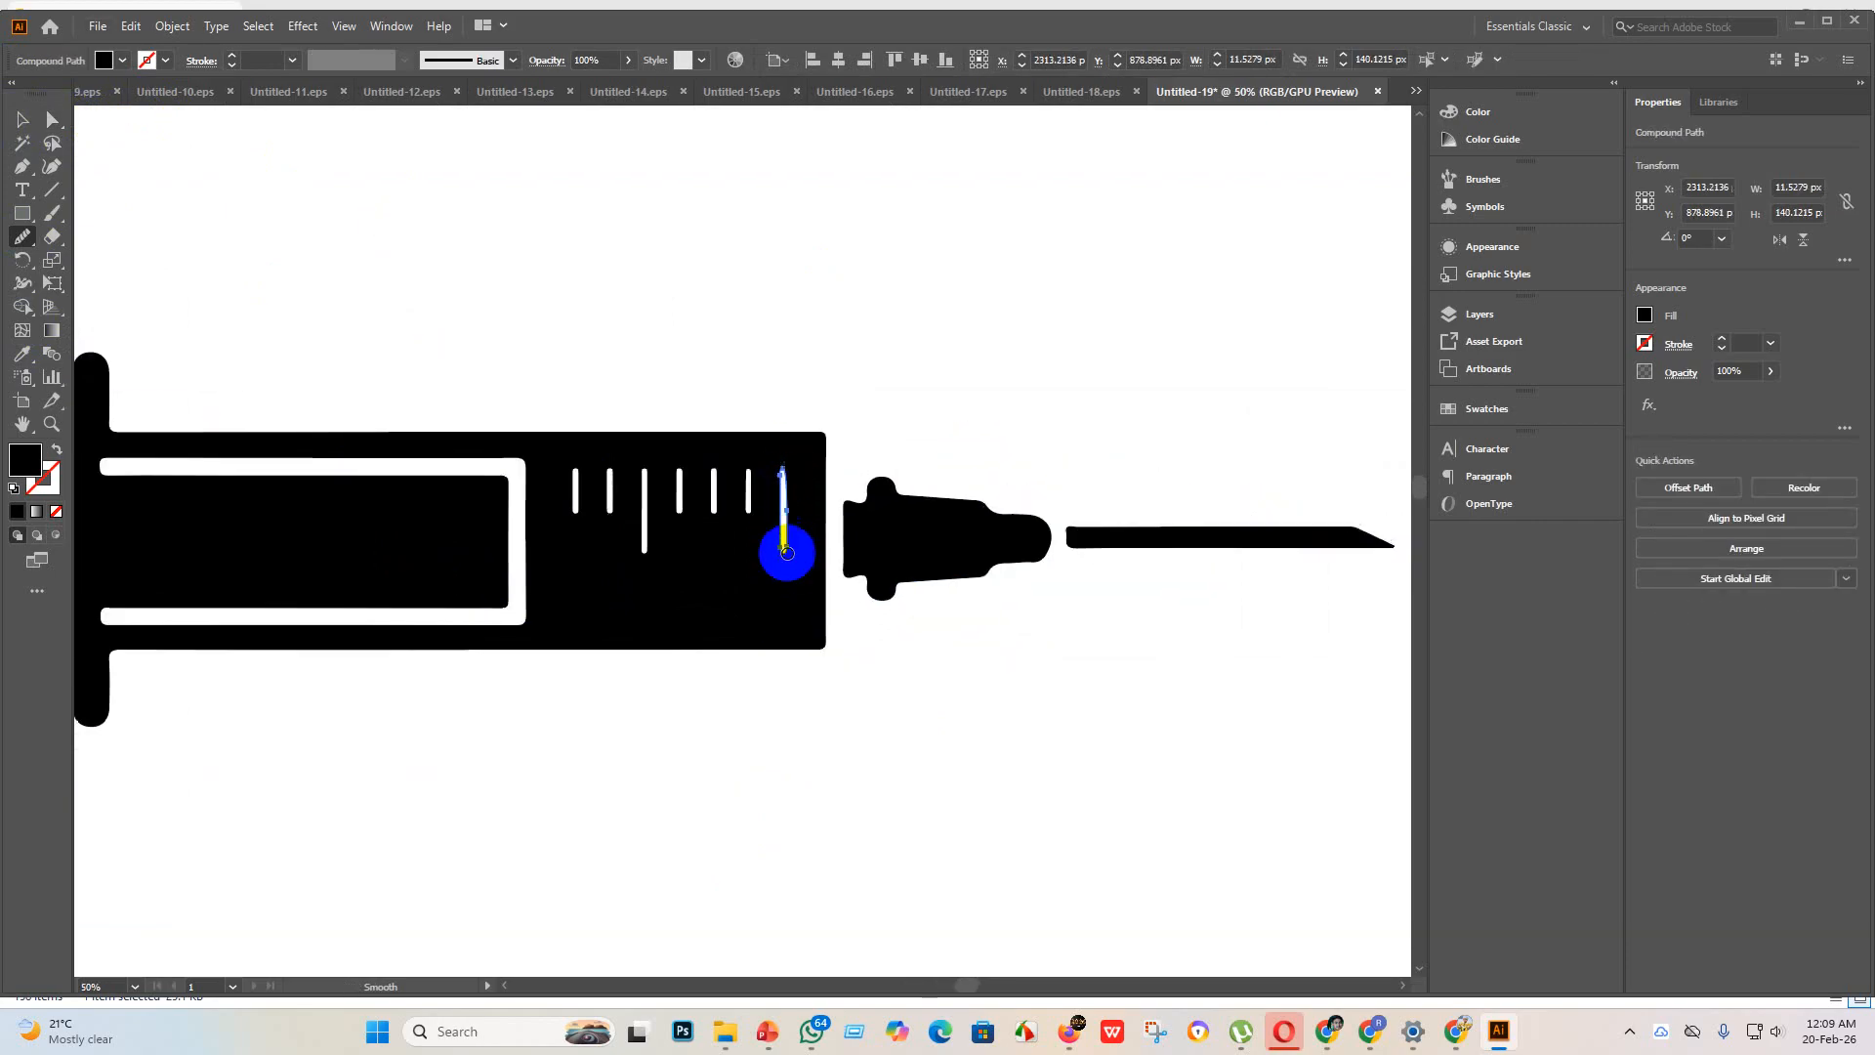
scroll(786, 518, up, 6)
scroll(798, 581, down, 2)
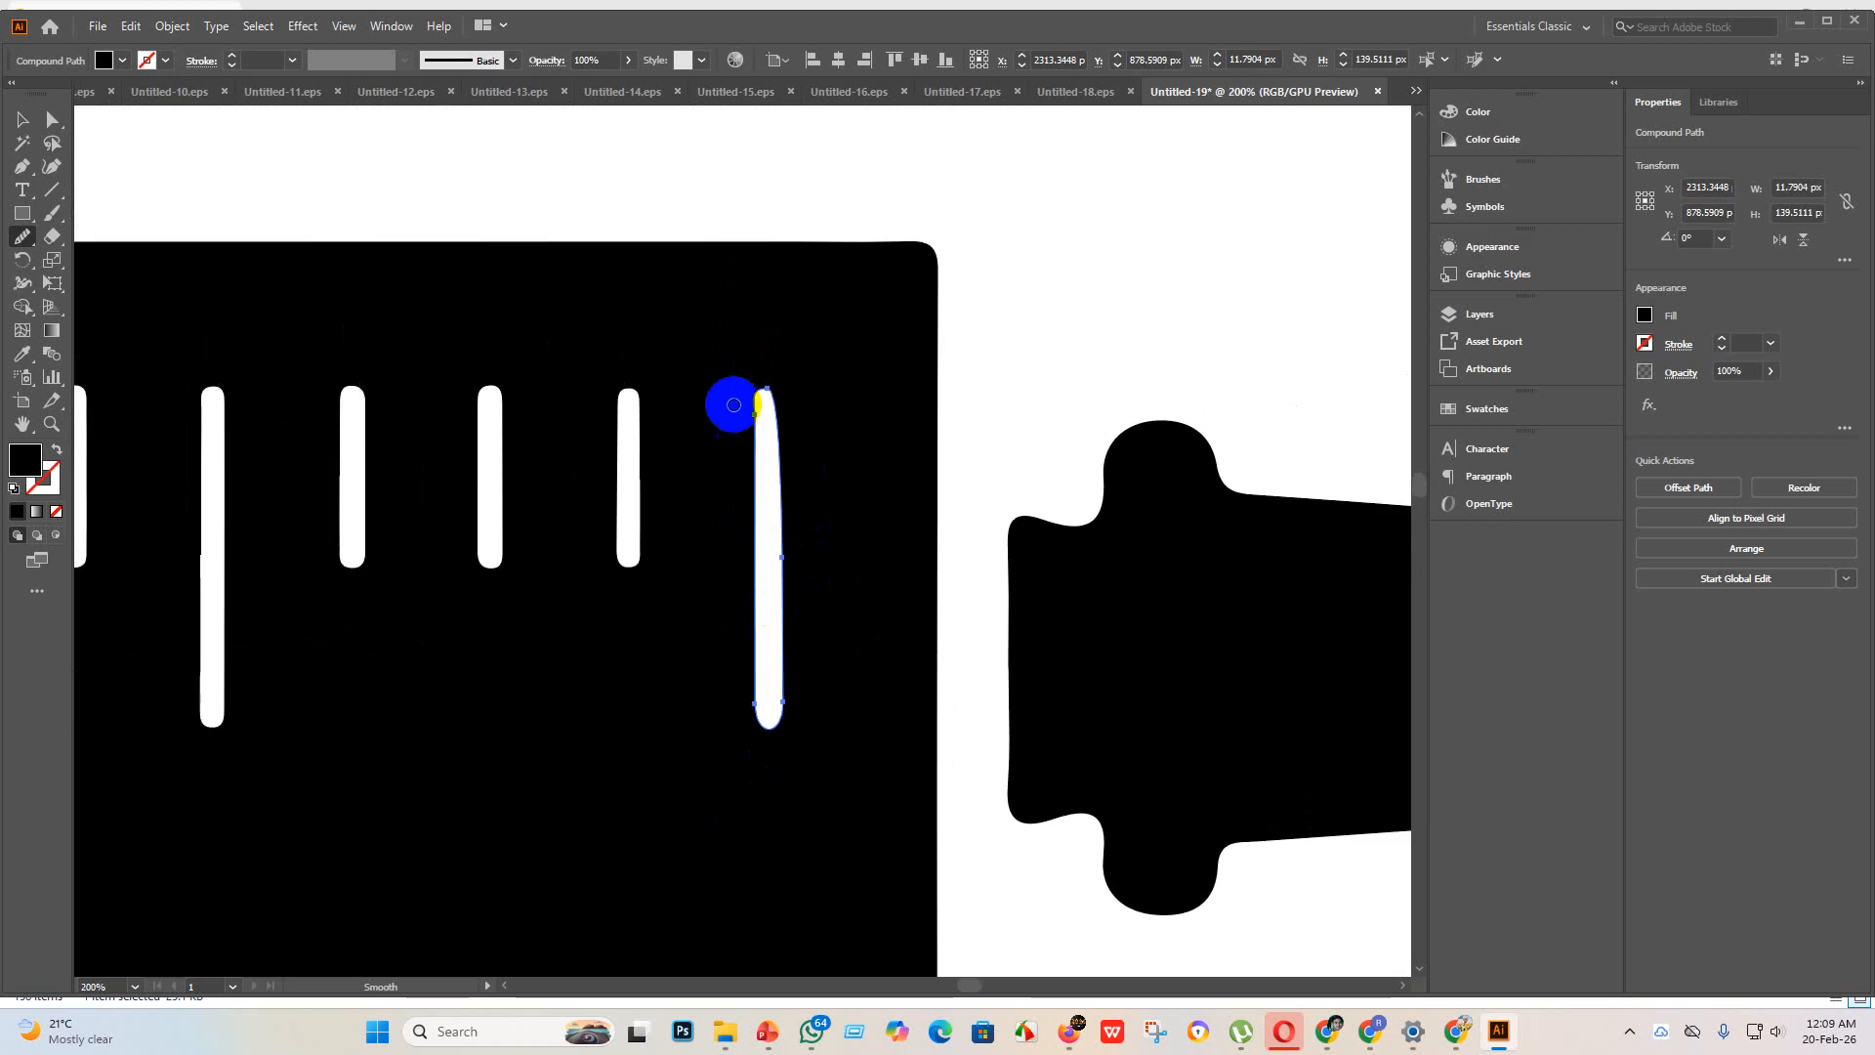
mouse_move(746, 427)
mouse_down()
mouse_move(774, 378)
mouse_move(740, 447)
mouse_move(760, 465)
mouse_move(753, 420)
mouse_move(768, 501)
mouse_move(750, 451)
mouse_up()
scroll(753, 460, down, 5)
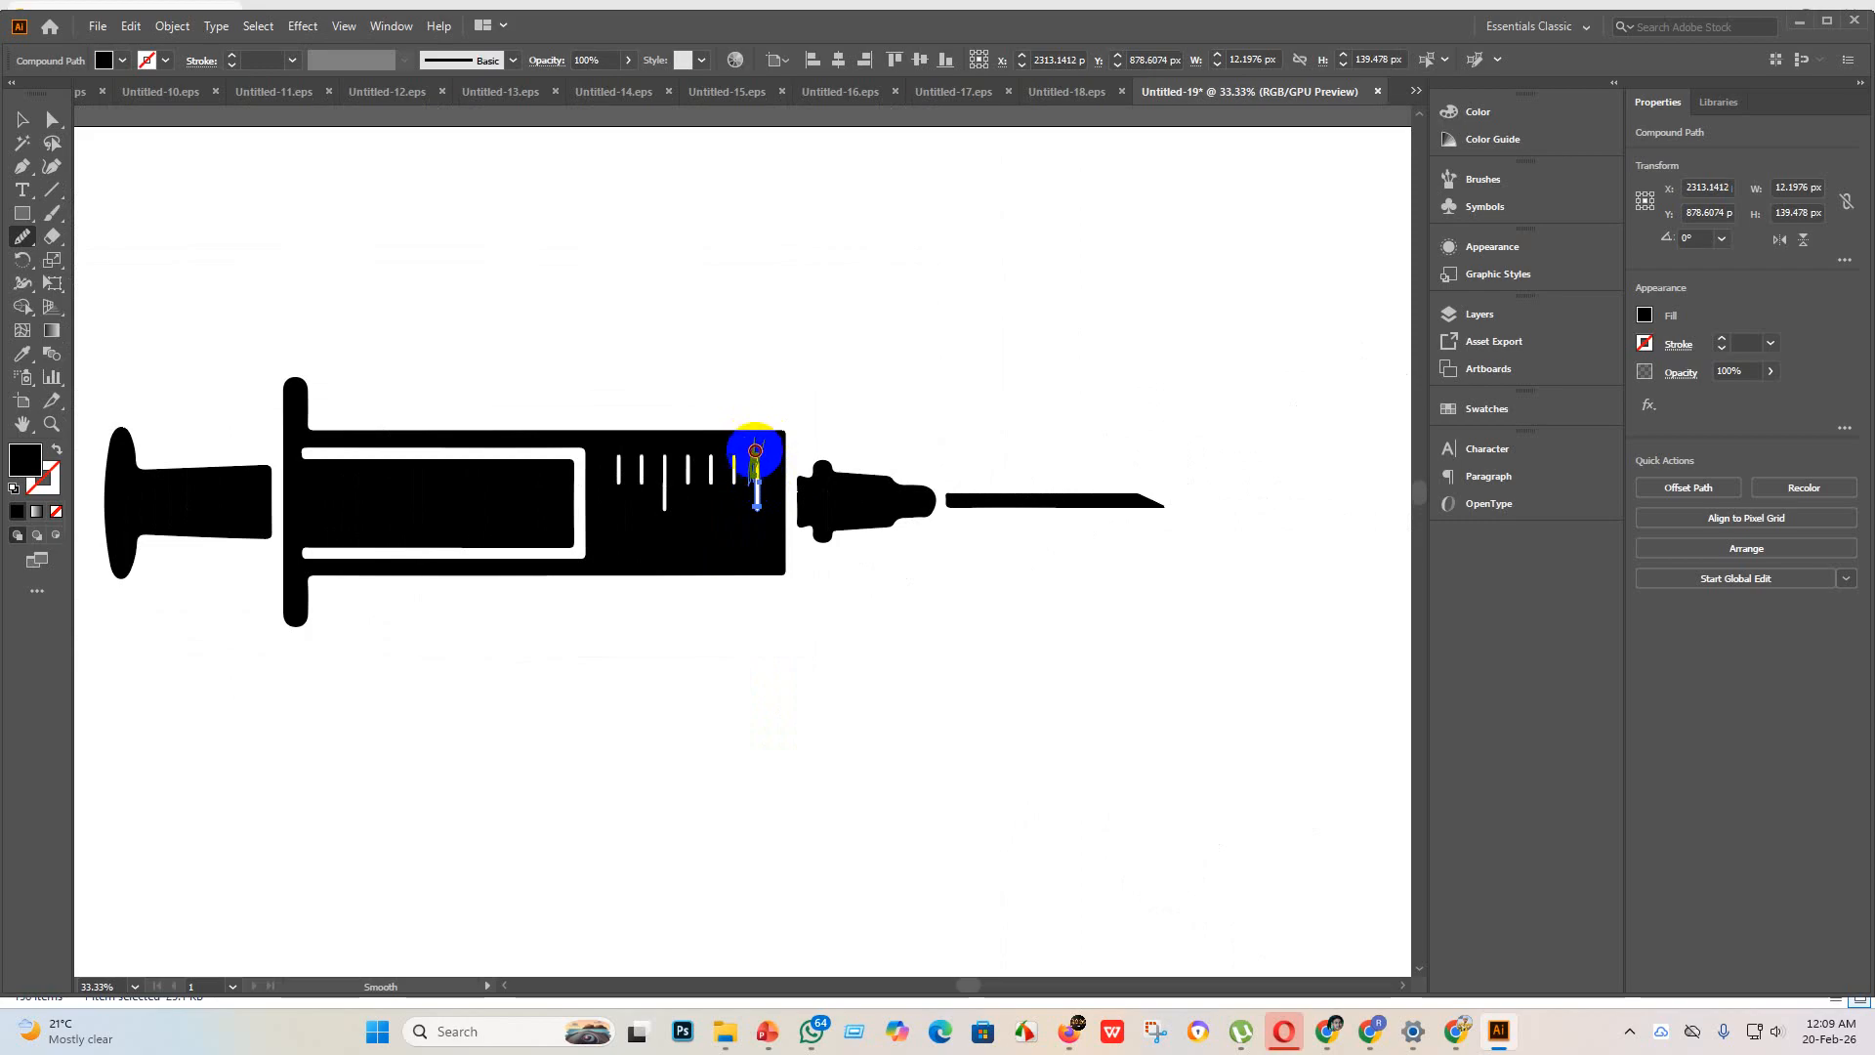
Step: Examine the edges and rounded ends of the reshaped long scale mark and the neighbouring short marks up close
scroll(757, 493, up, 9)
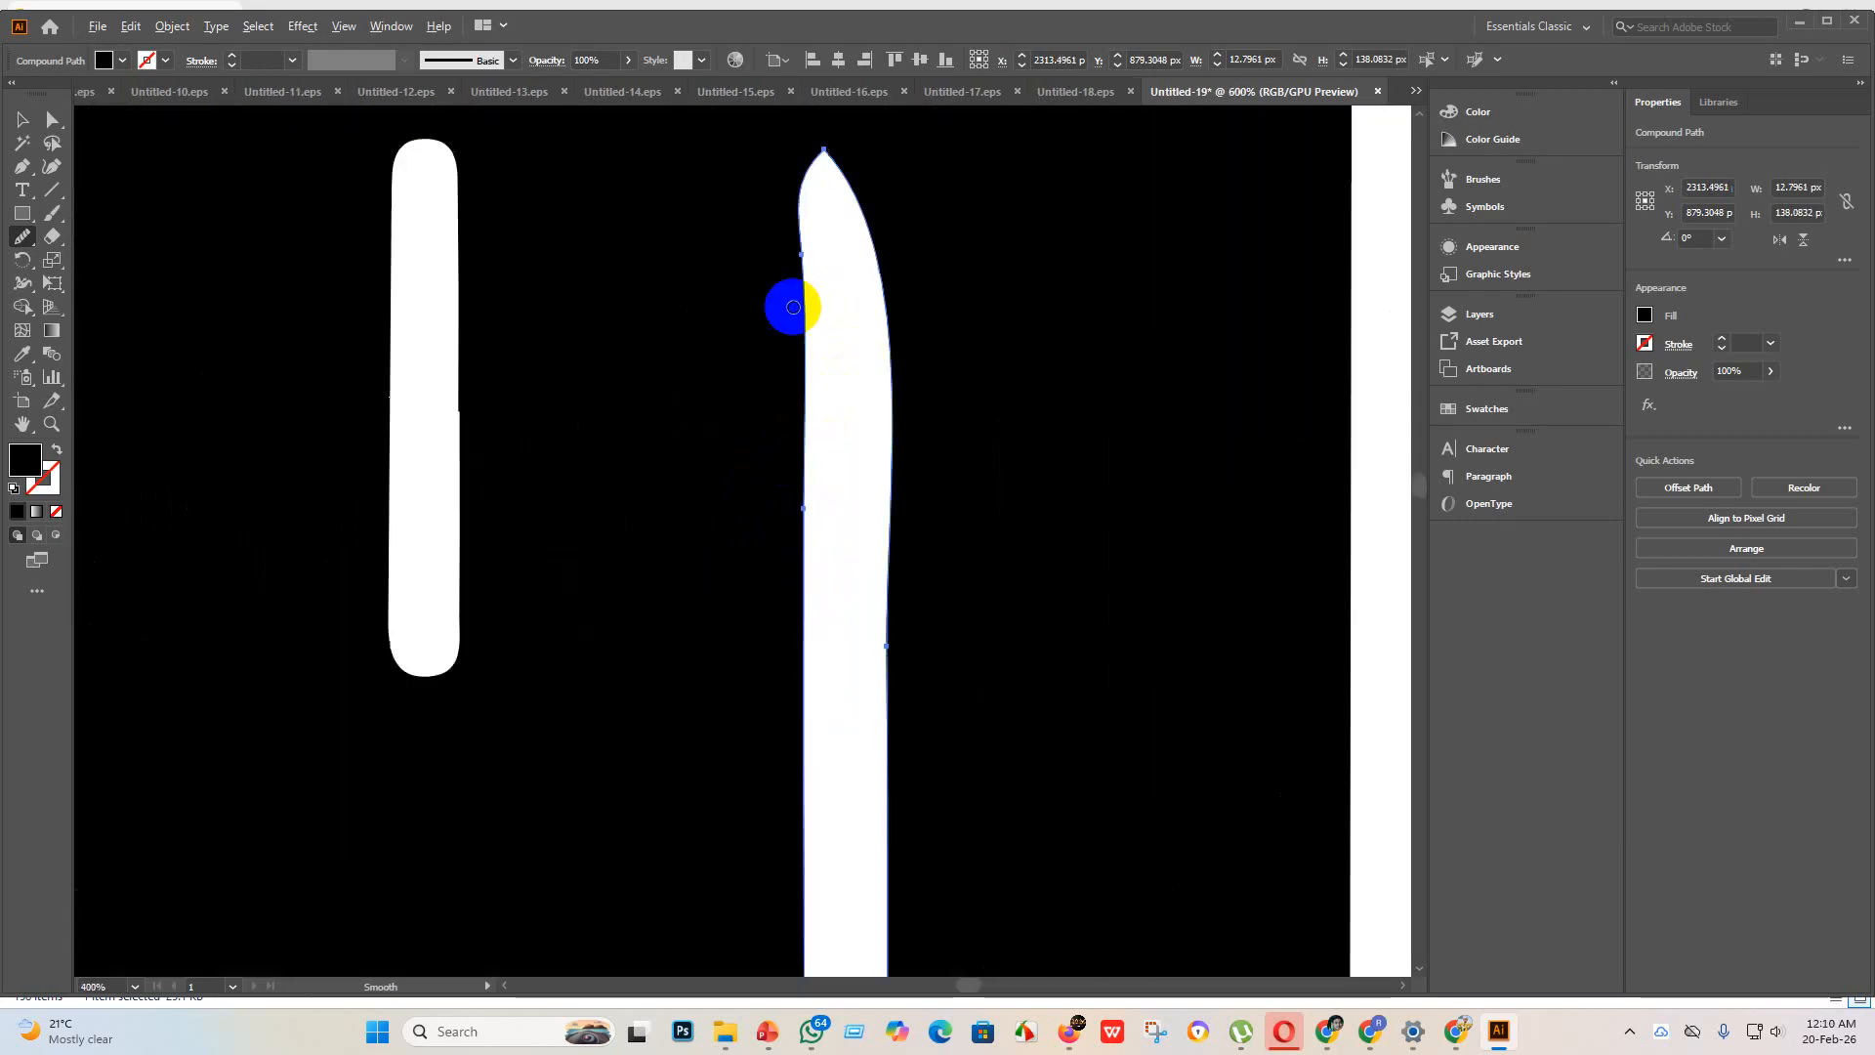
scroll(846, 293, up, 5)
scroll(621, 518, down, 3)
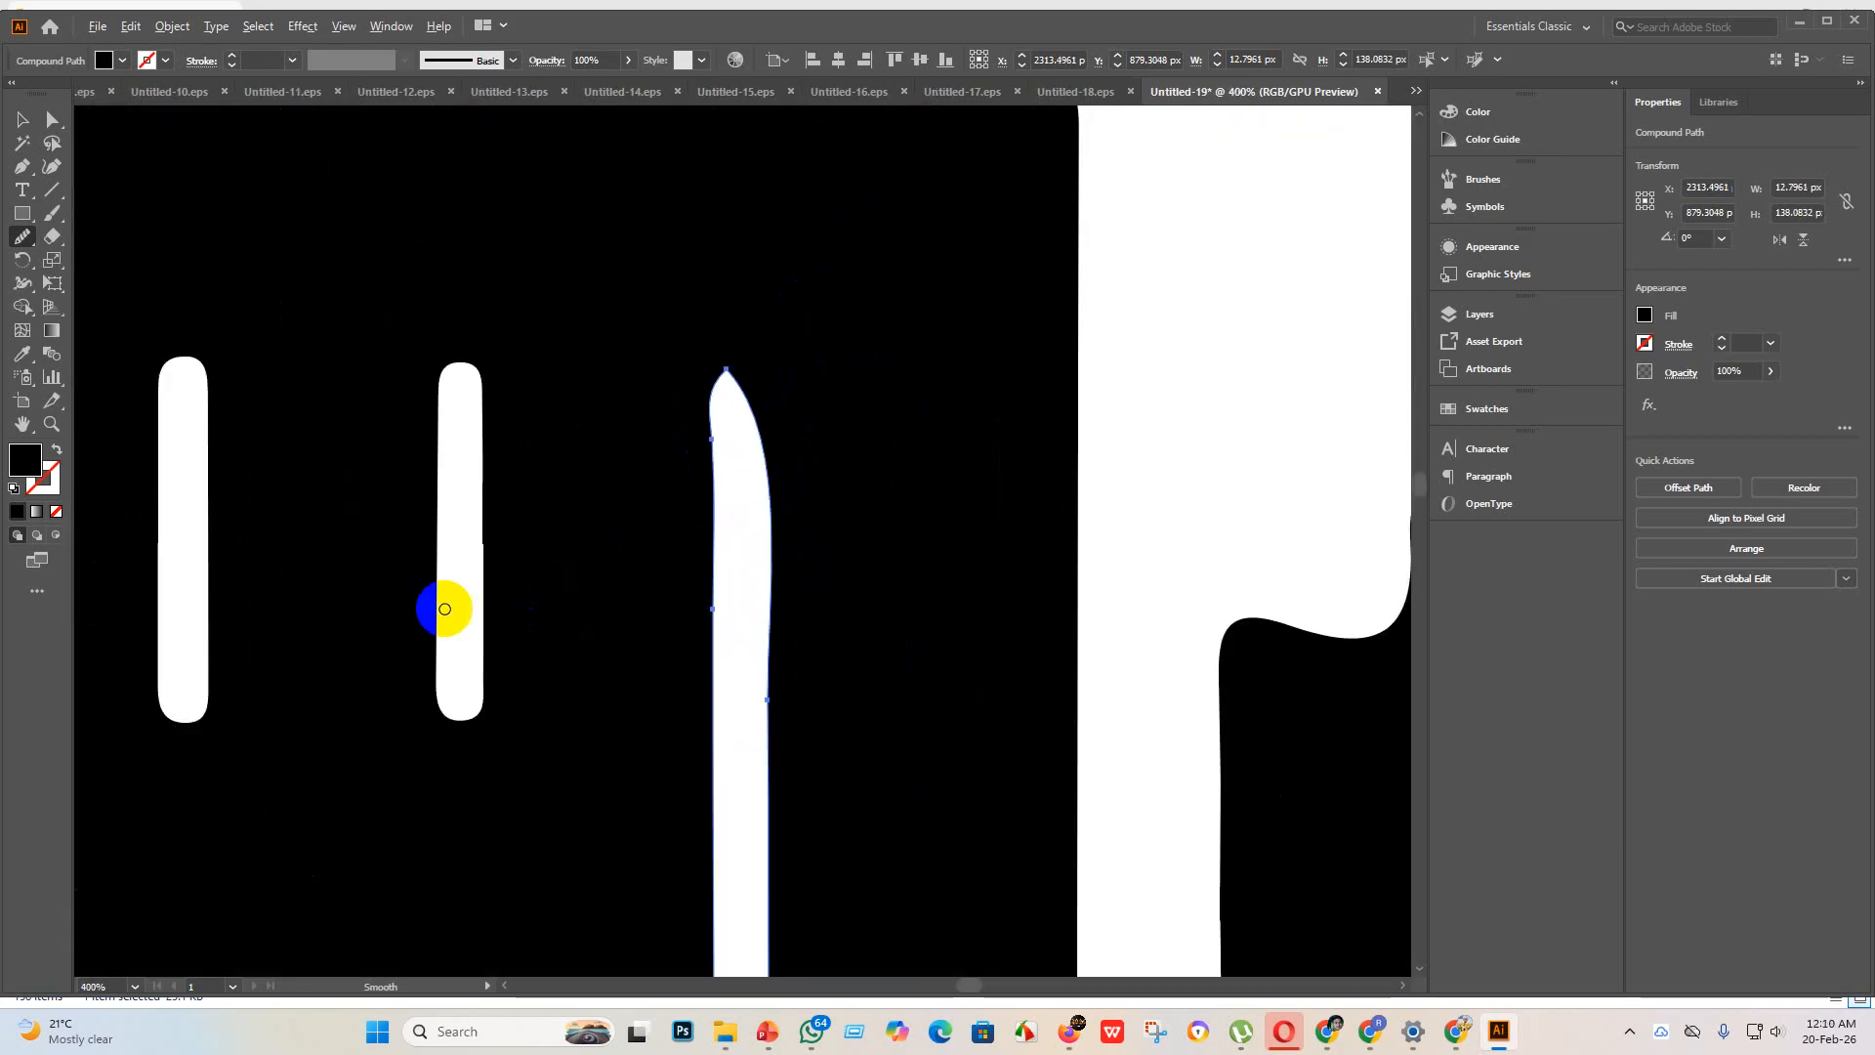
scroll(455, 554, up, 1)
scroll(455, 551, up, 3)
scroll(507, 544, down, 5)
scroll(306, 640, up, 4)
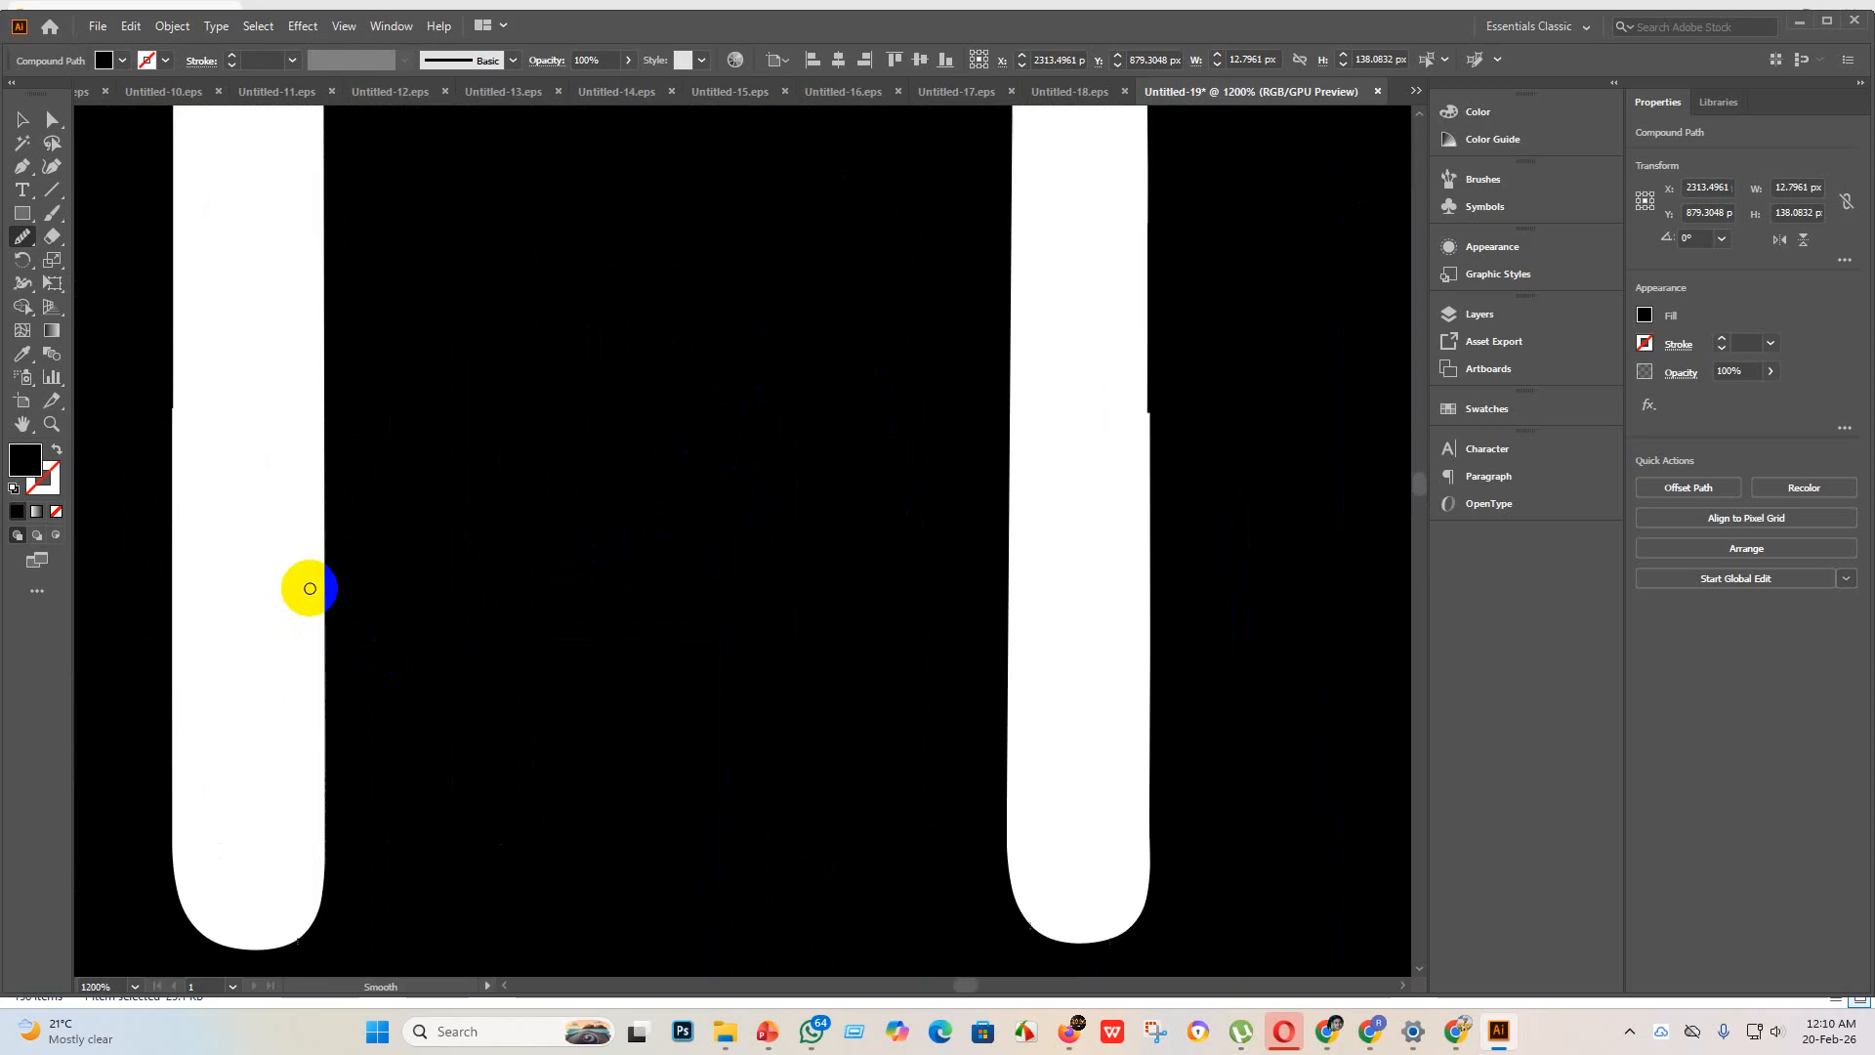
scroll(301, 586, down, 3)
scroll(604, 676, down, 4)
scroll(371, 651, up, 6)
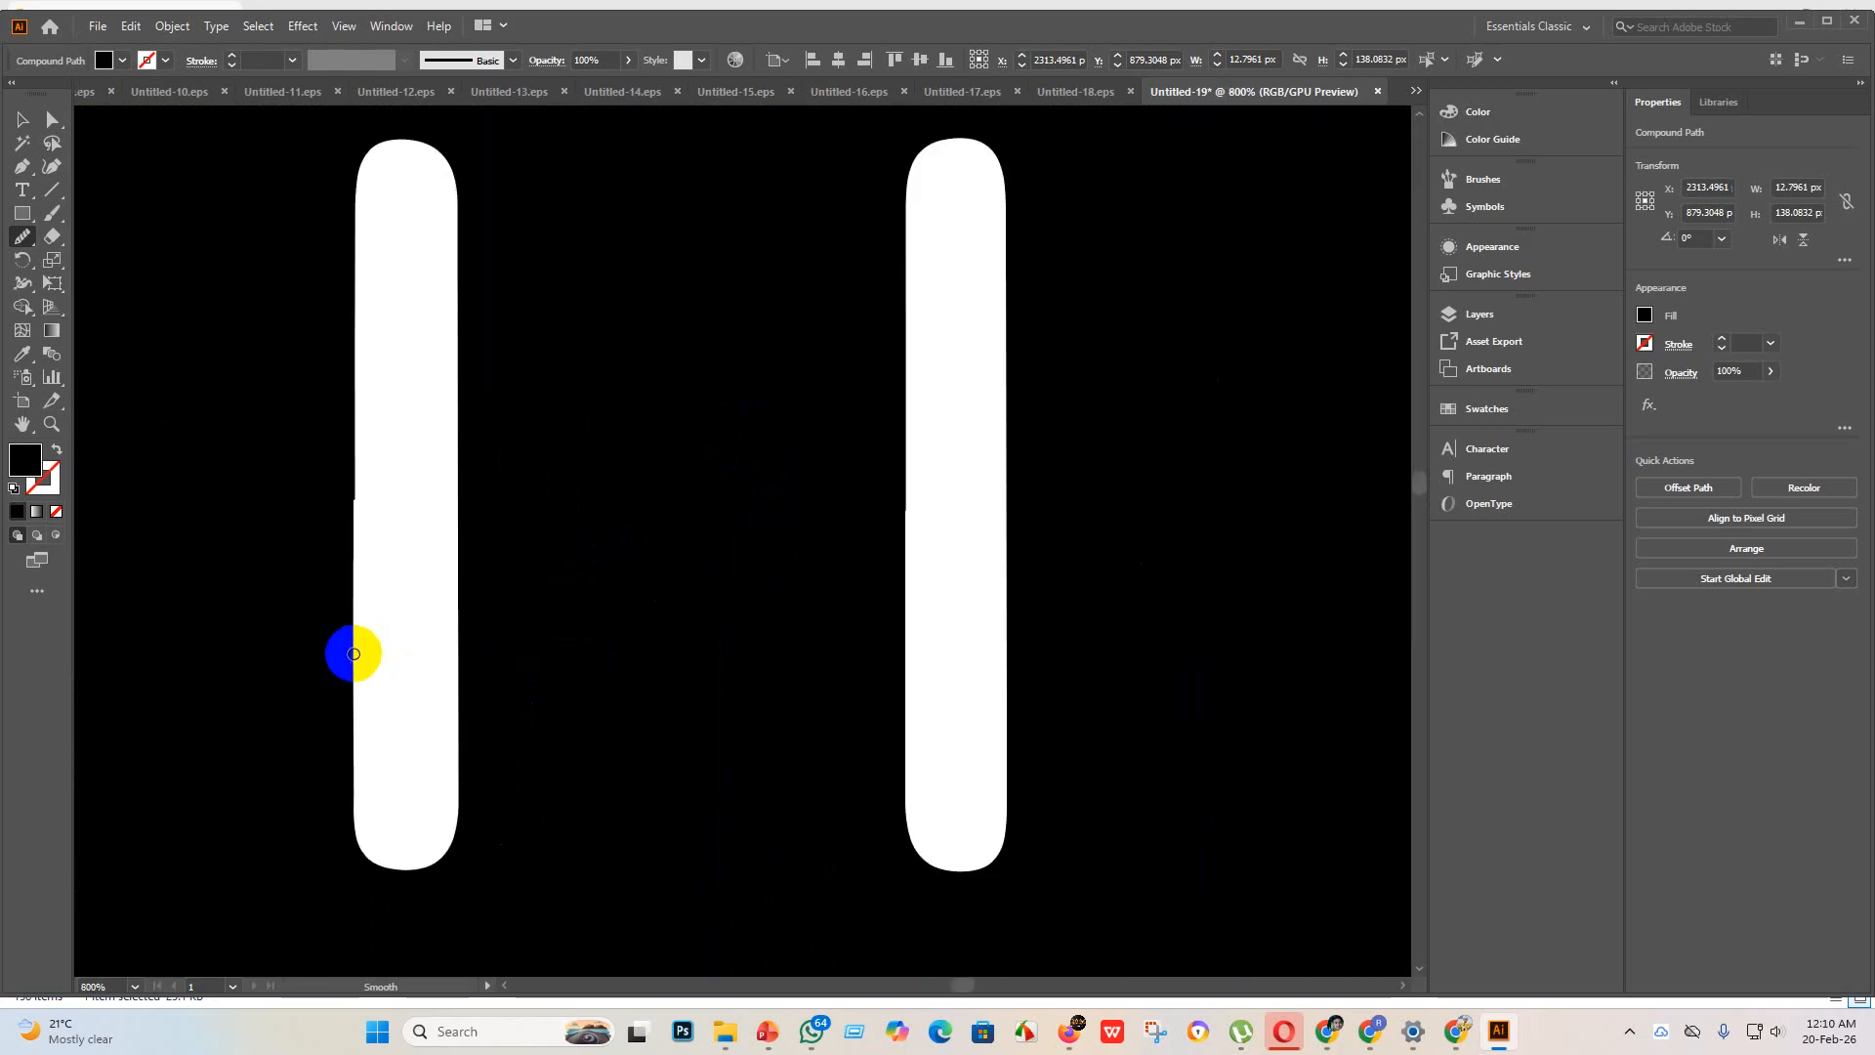
scroll(354, 653, down, 4)
scroll(176, 636, up, 4)
scroll(267, 644, down, 4)
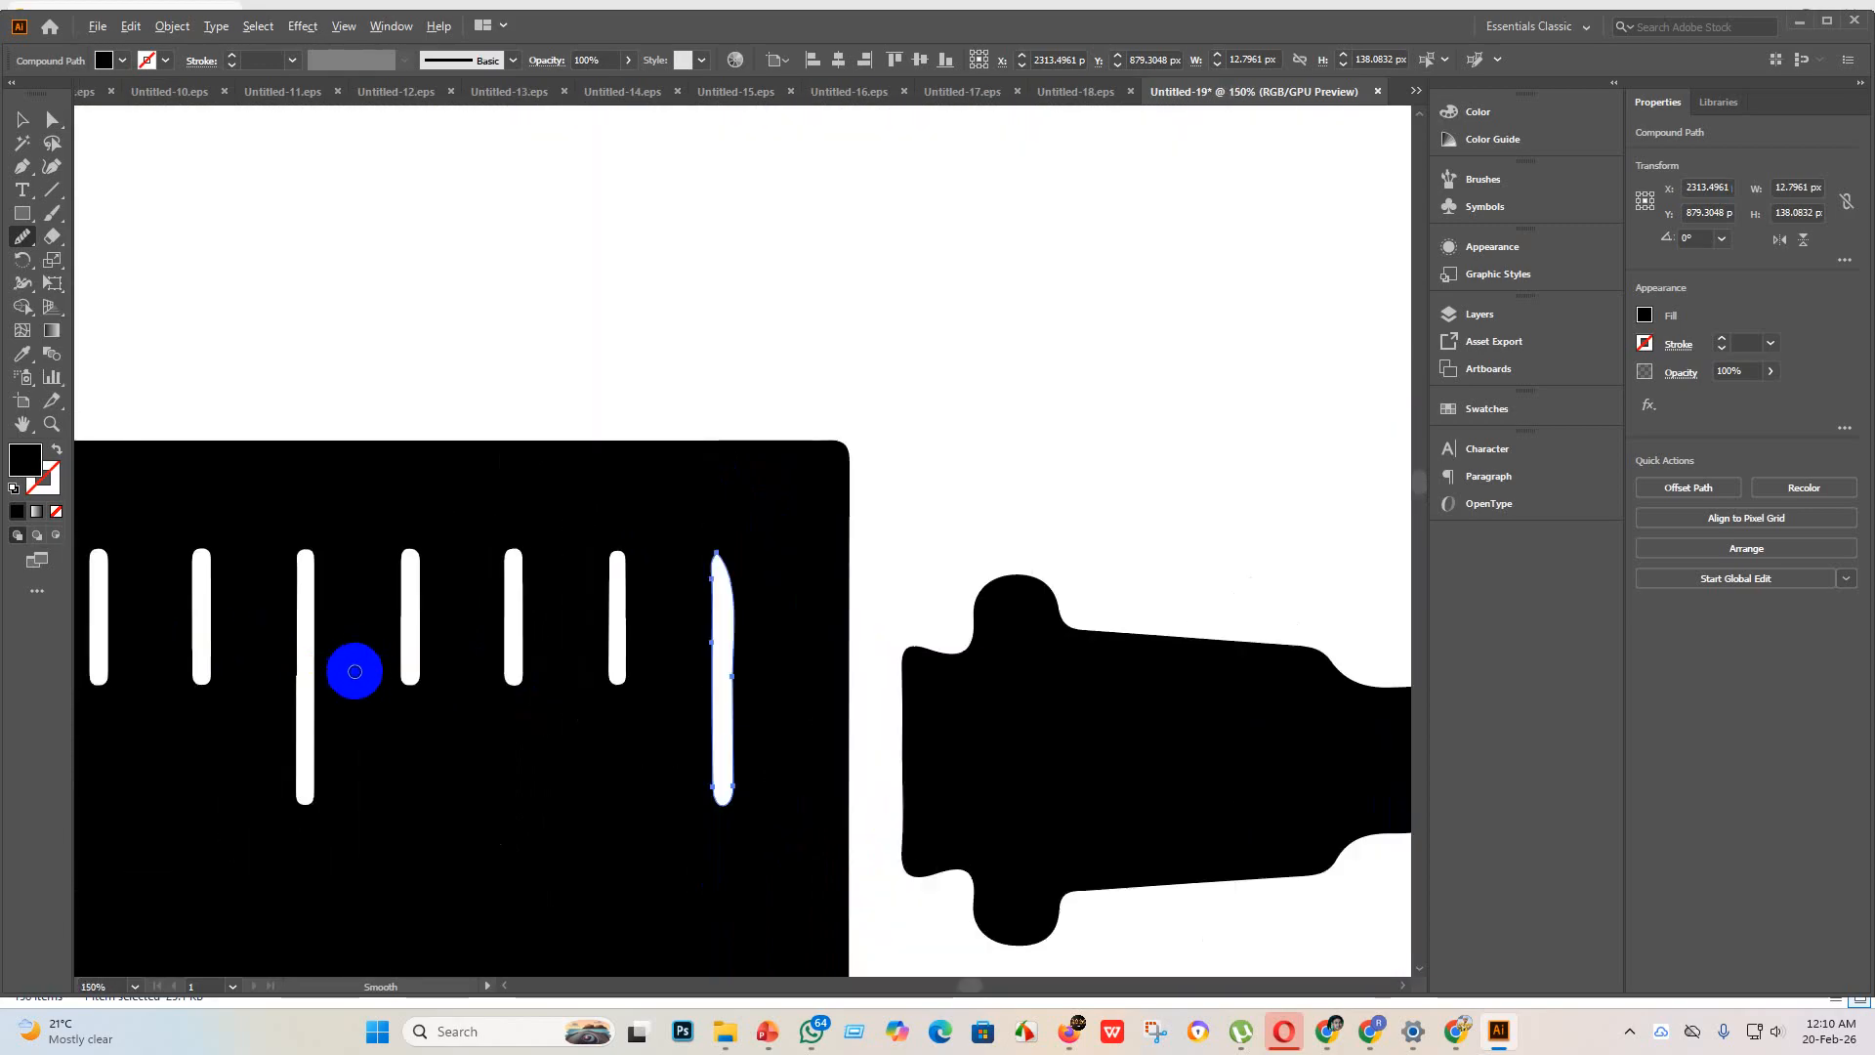
scroll(355, 670, down, 2)
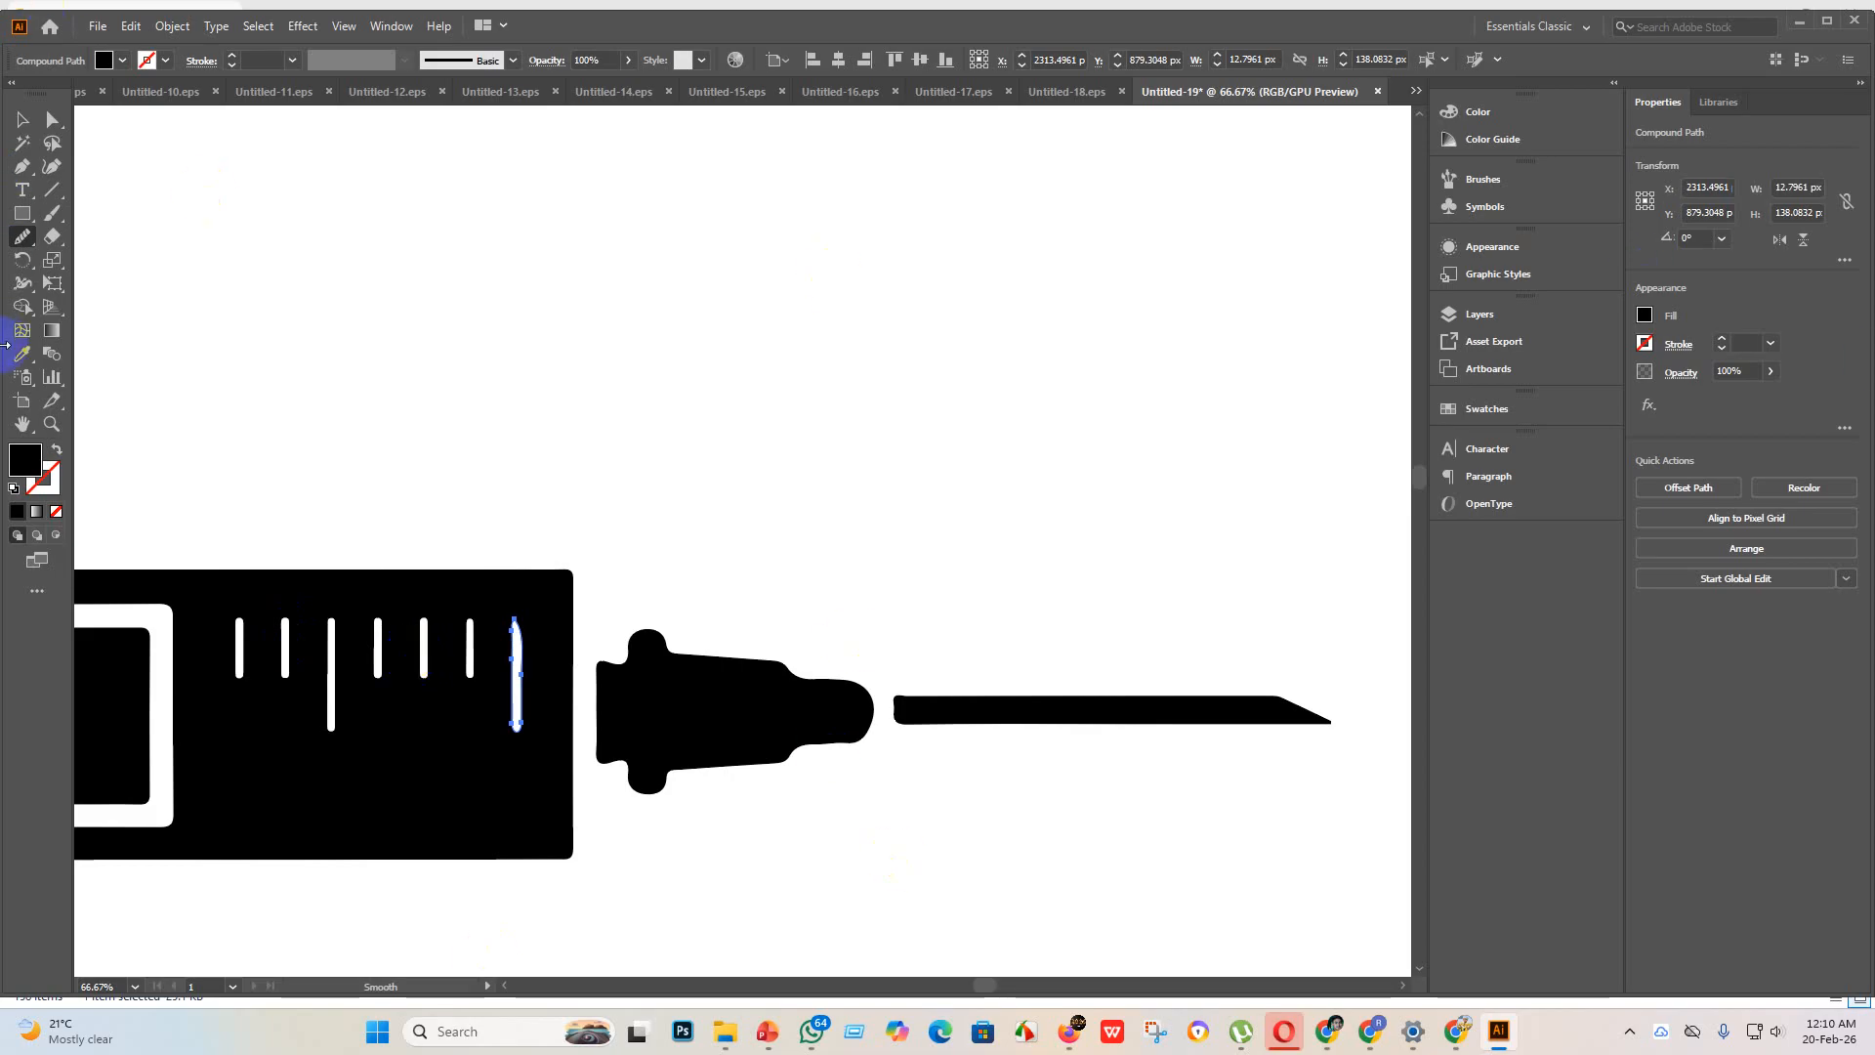
Step: Draw a rounded rectangle about 24 by 117 px over the short scale mark farthest from the needle and fill it white
drag(23, 217, 62, 243)
scroll(222, 633, up, 2)
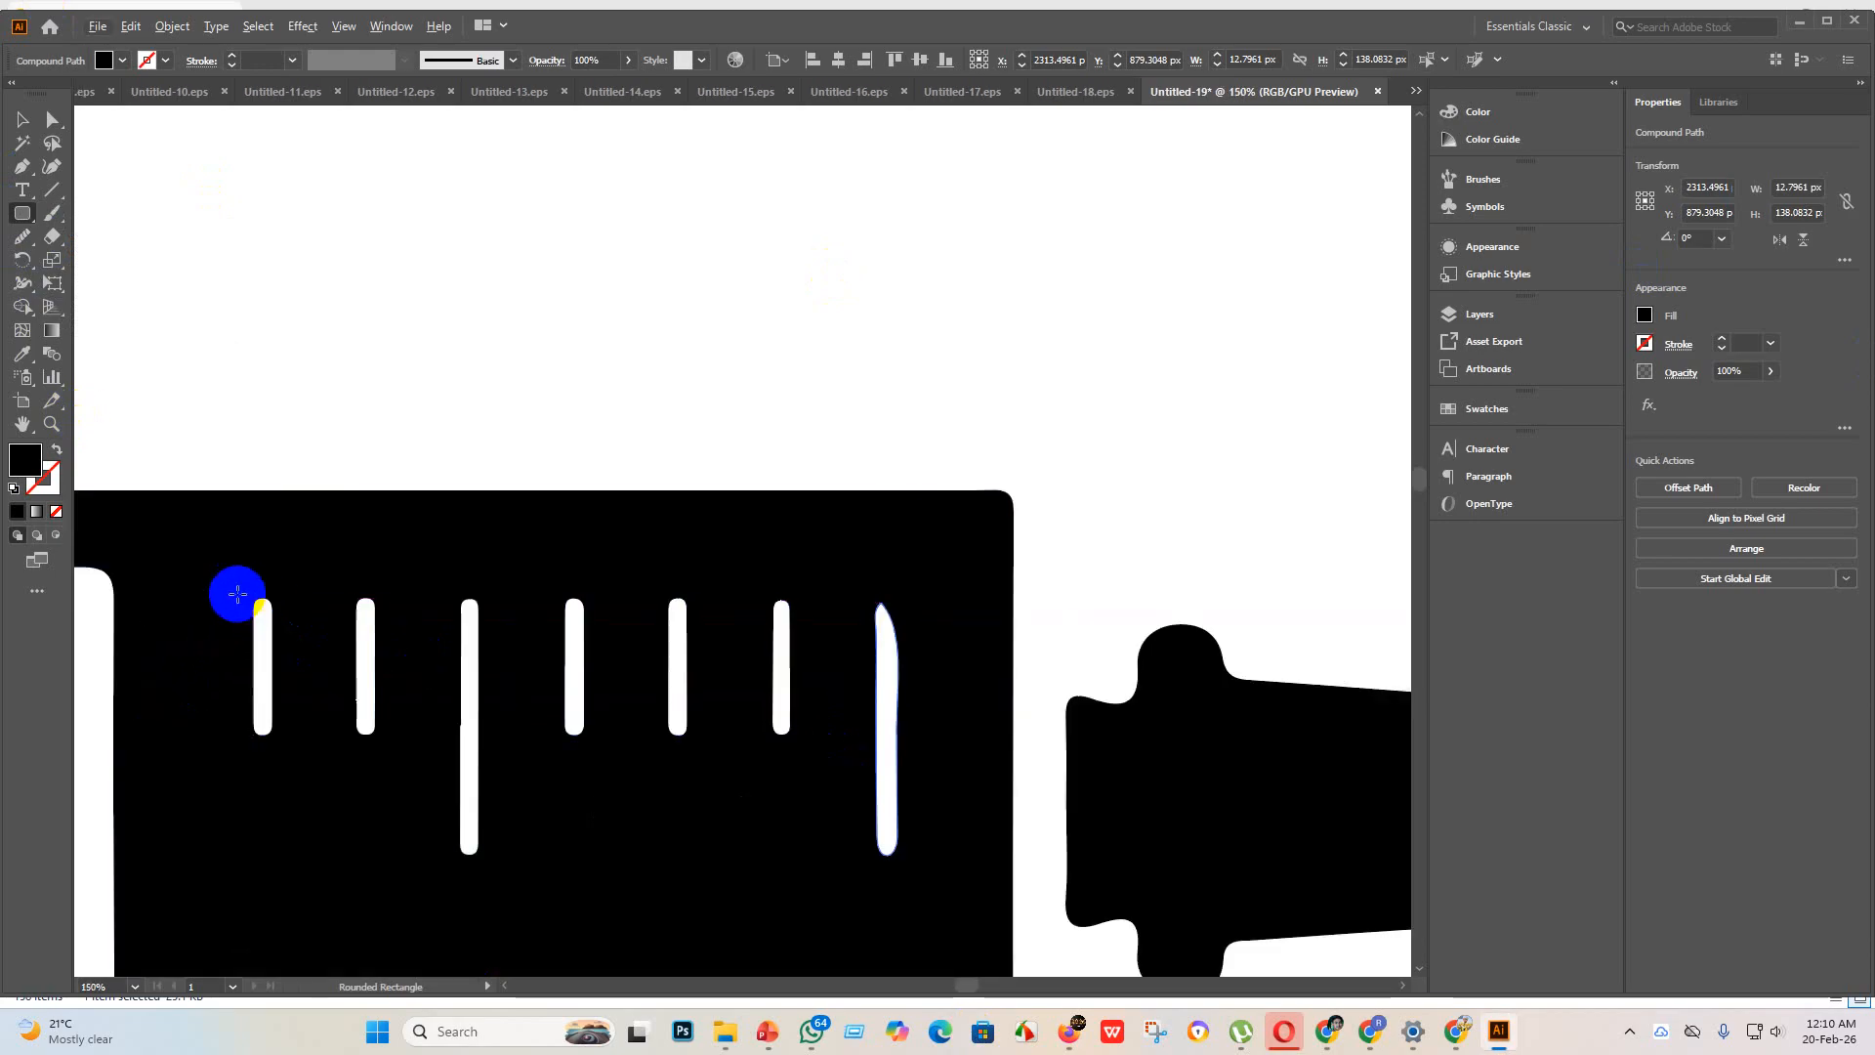
drag(266, 678, 288, 806)
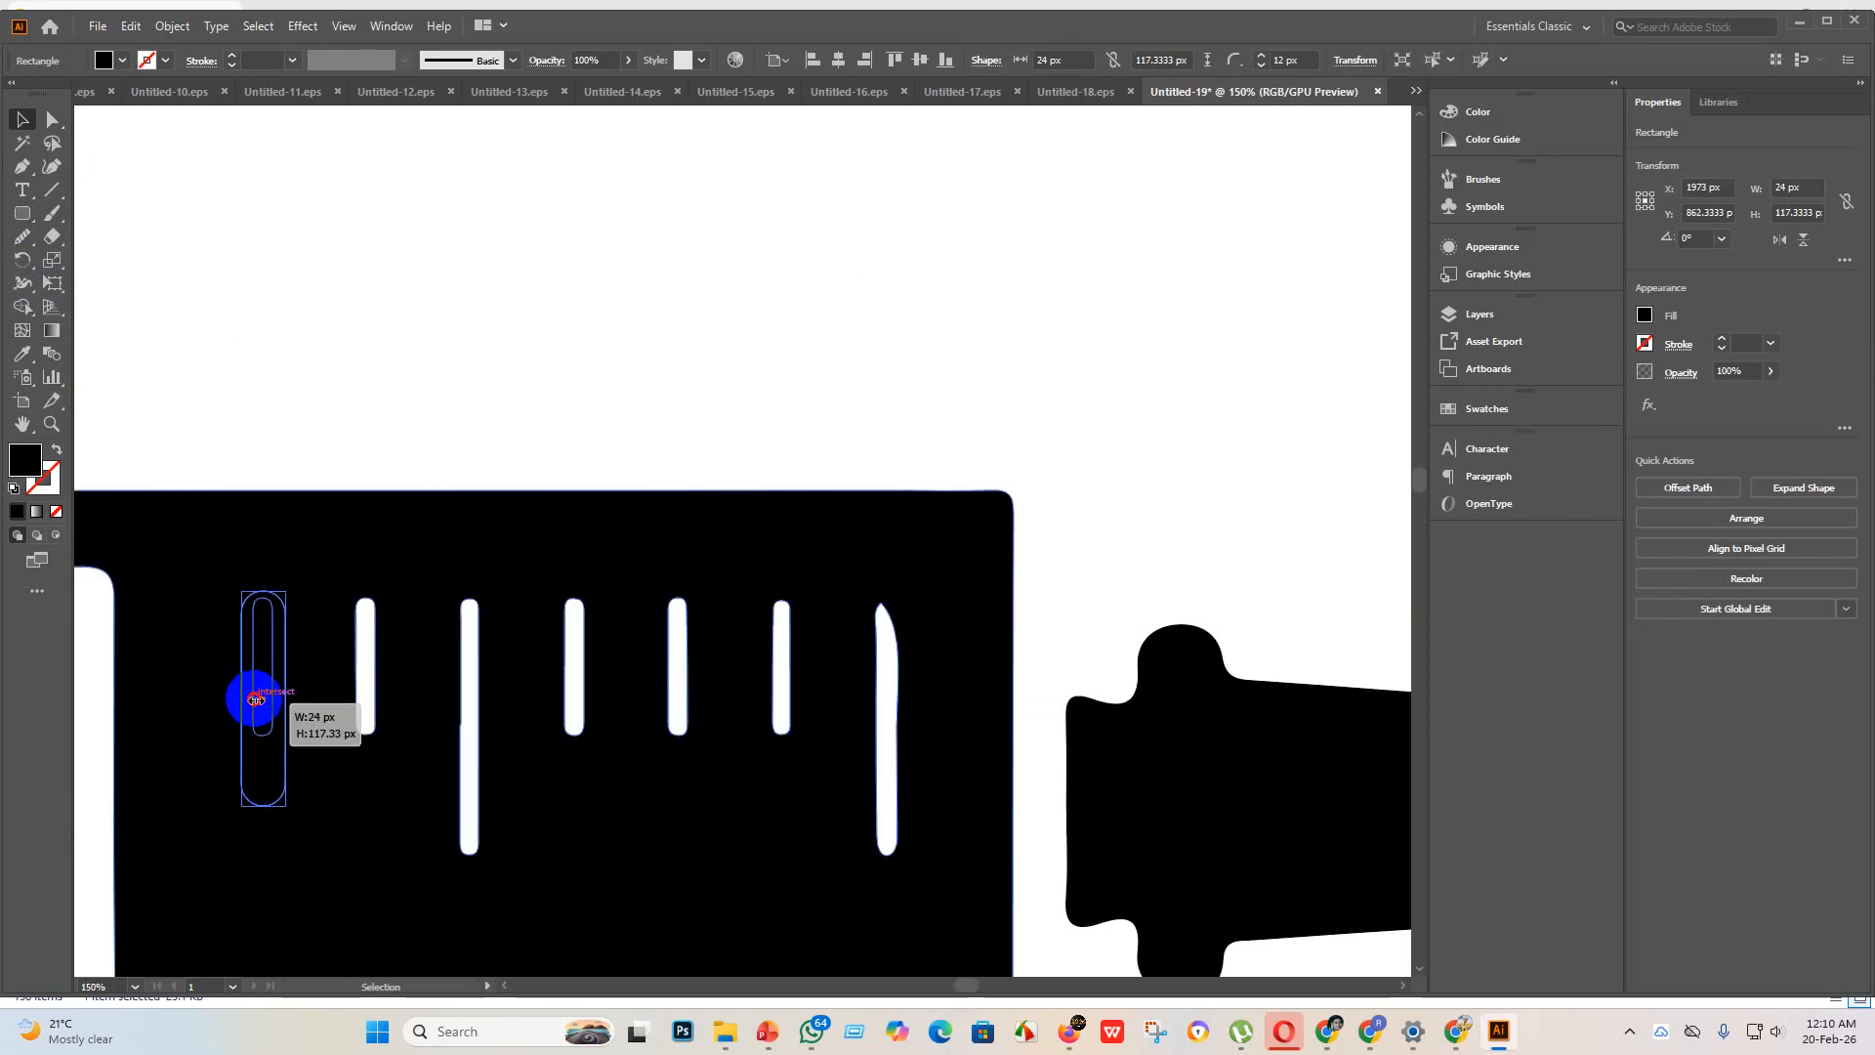
drag(242, 699, 259, 646)
scroll(249, 702, up, 4)
scroll(257, 650, down, 3)
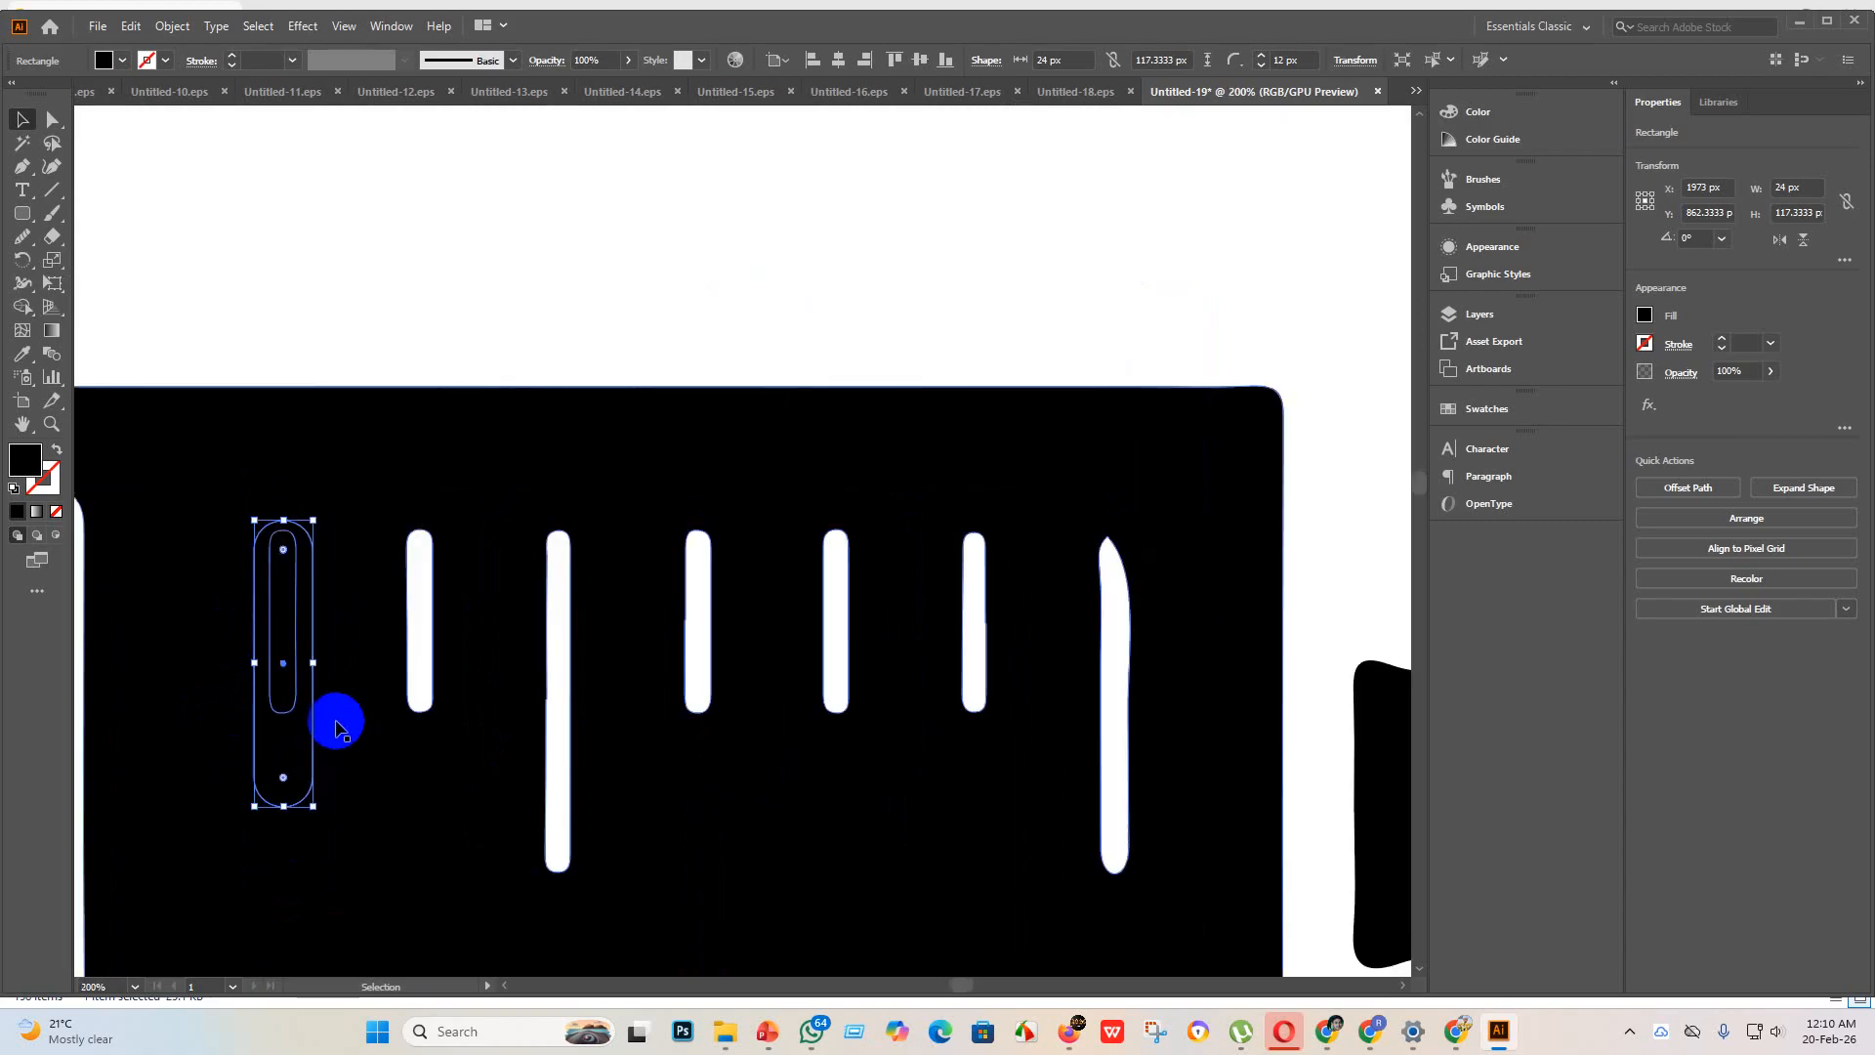
click(123, 62)
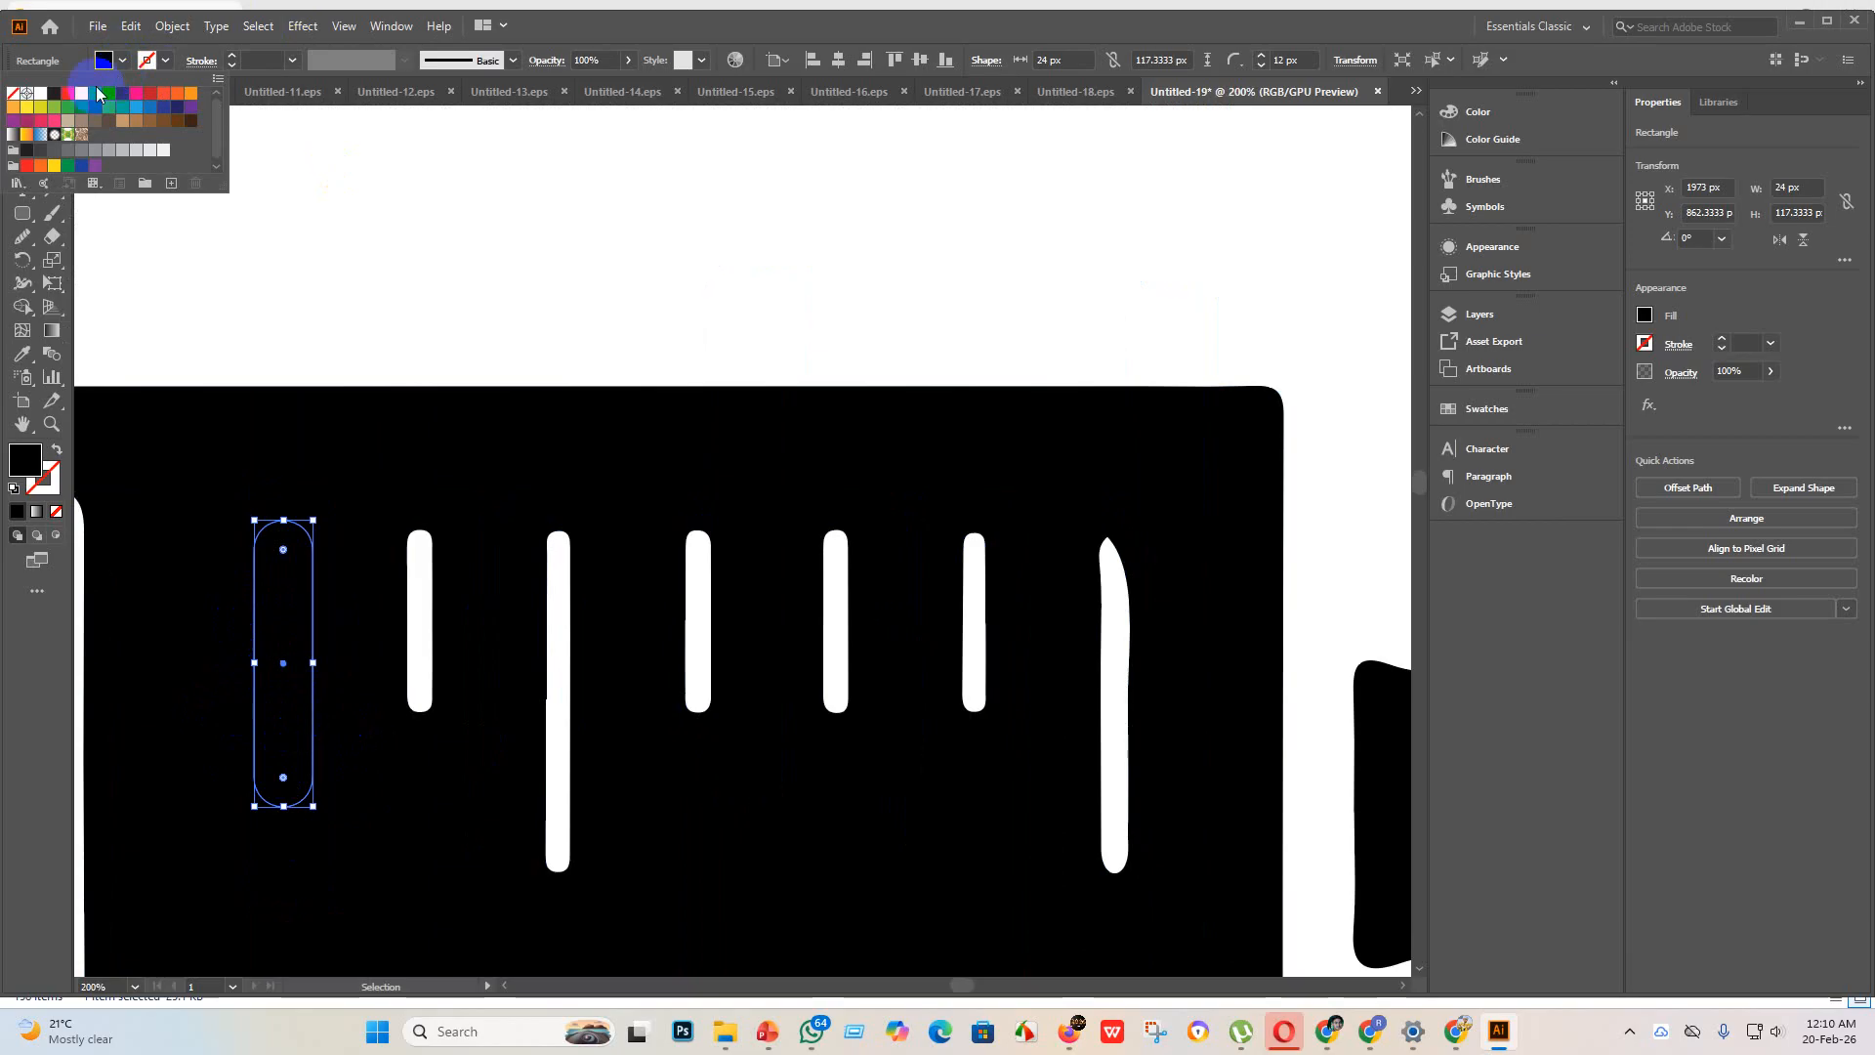
click(41, 98)
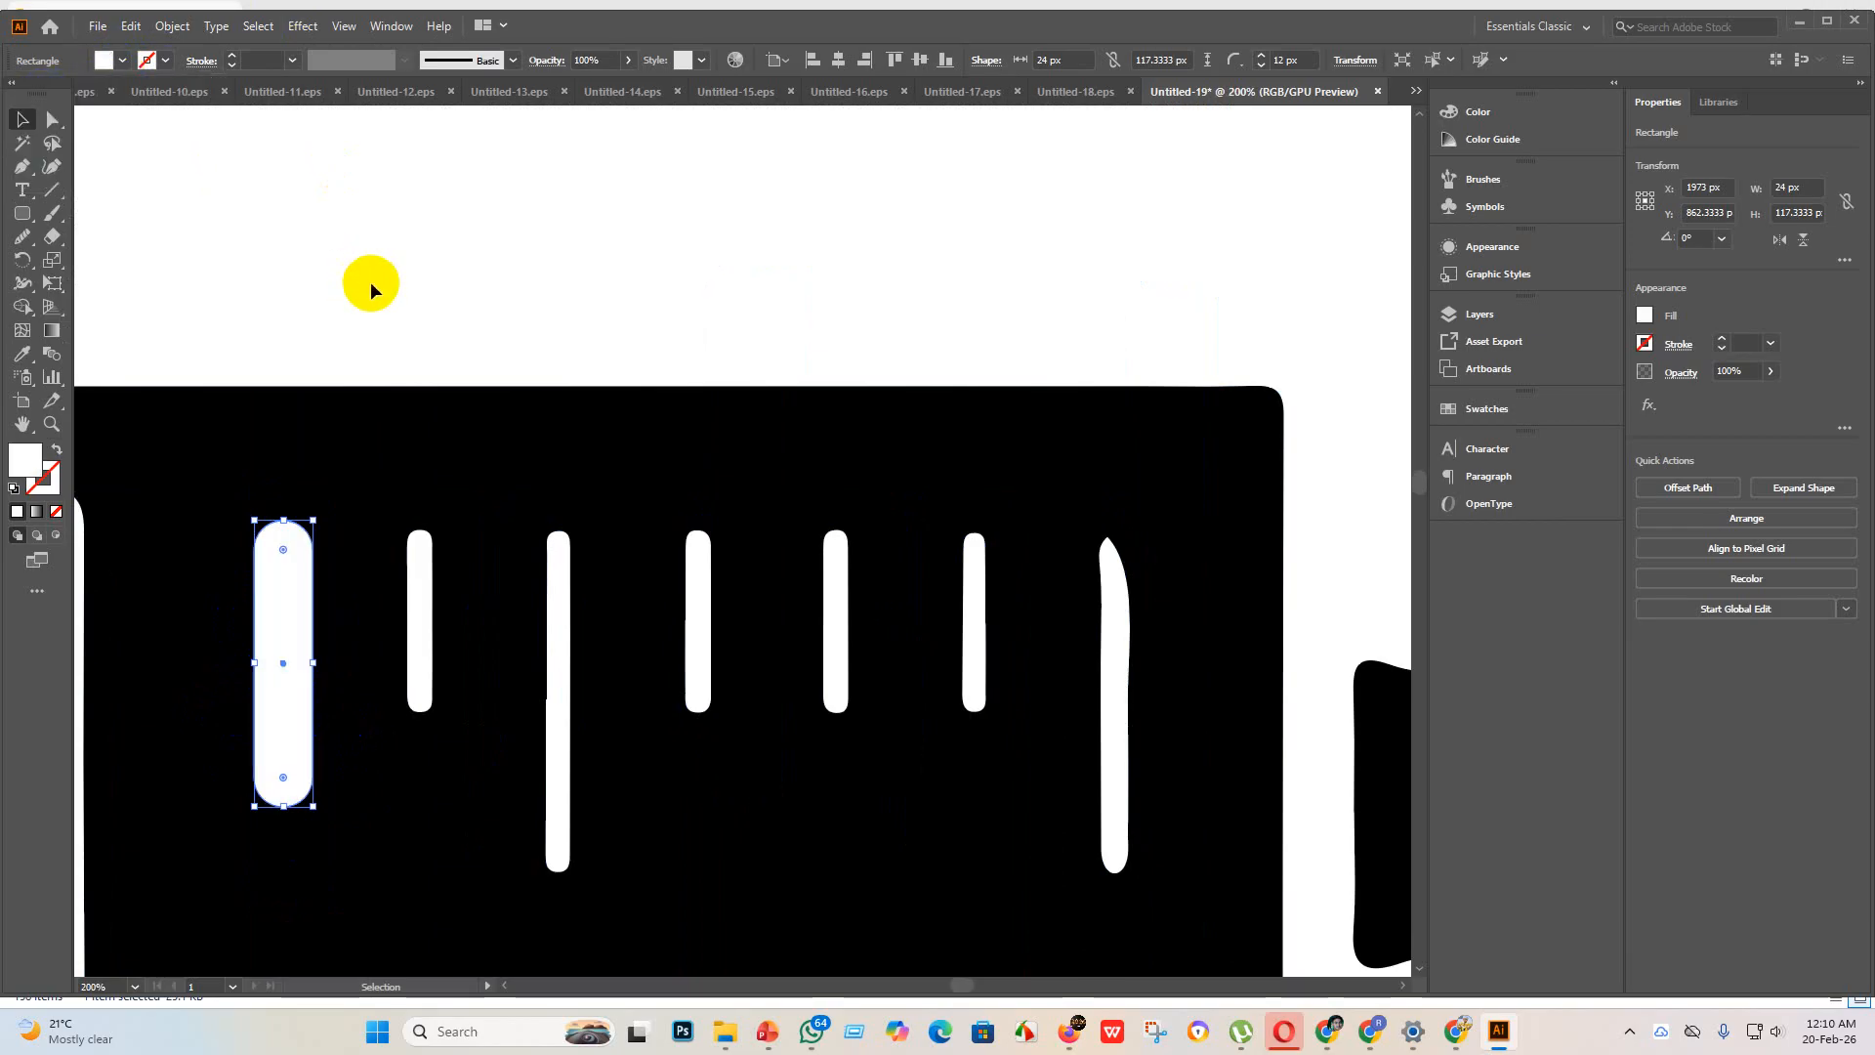
click(372, 302)
Step: Copy the white rounded rectangle onto each of the other six scale marks and lengthen the copy nearest the needle to about 159 px
scroll(294, 668, down, 4)
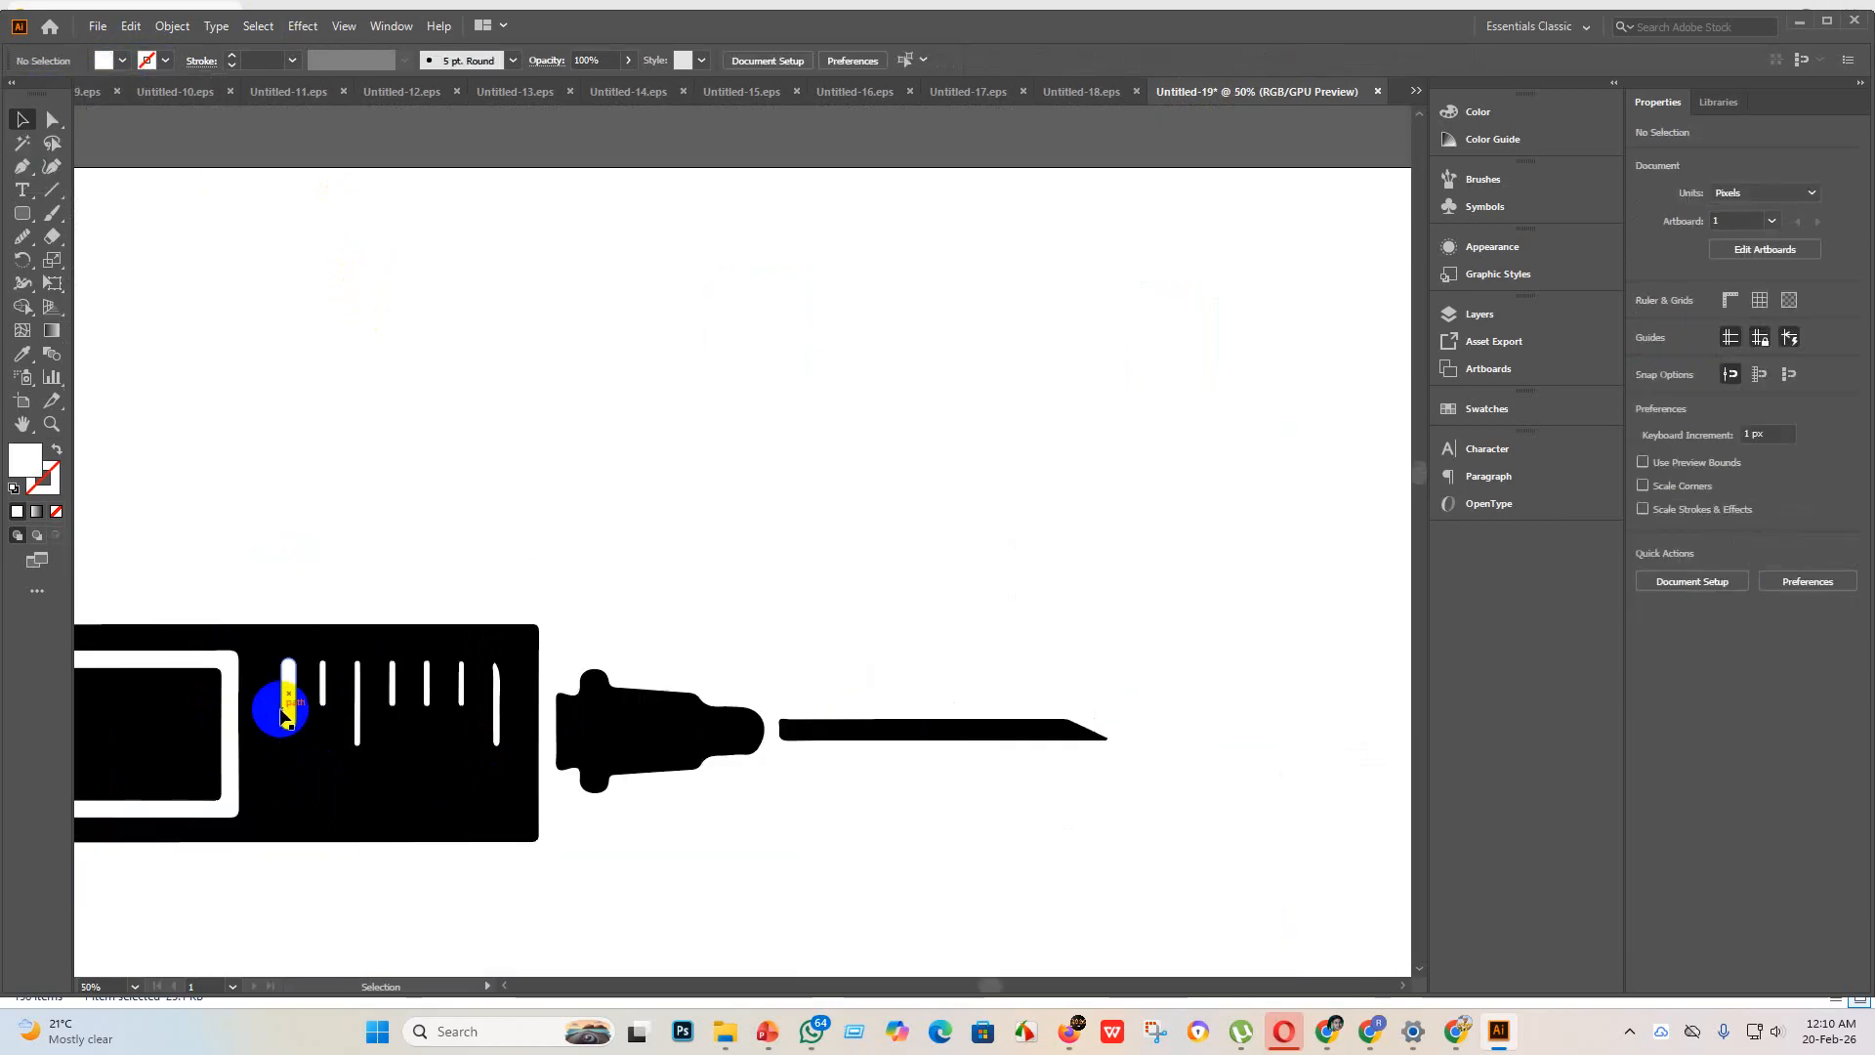
drag(291, 721, 324, 699)
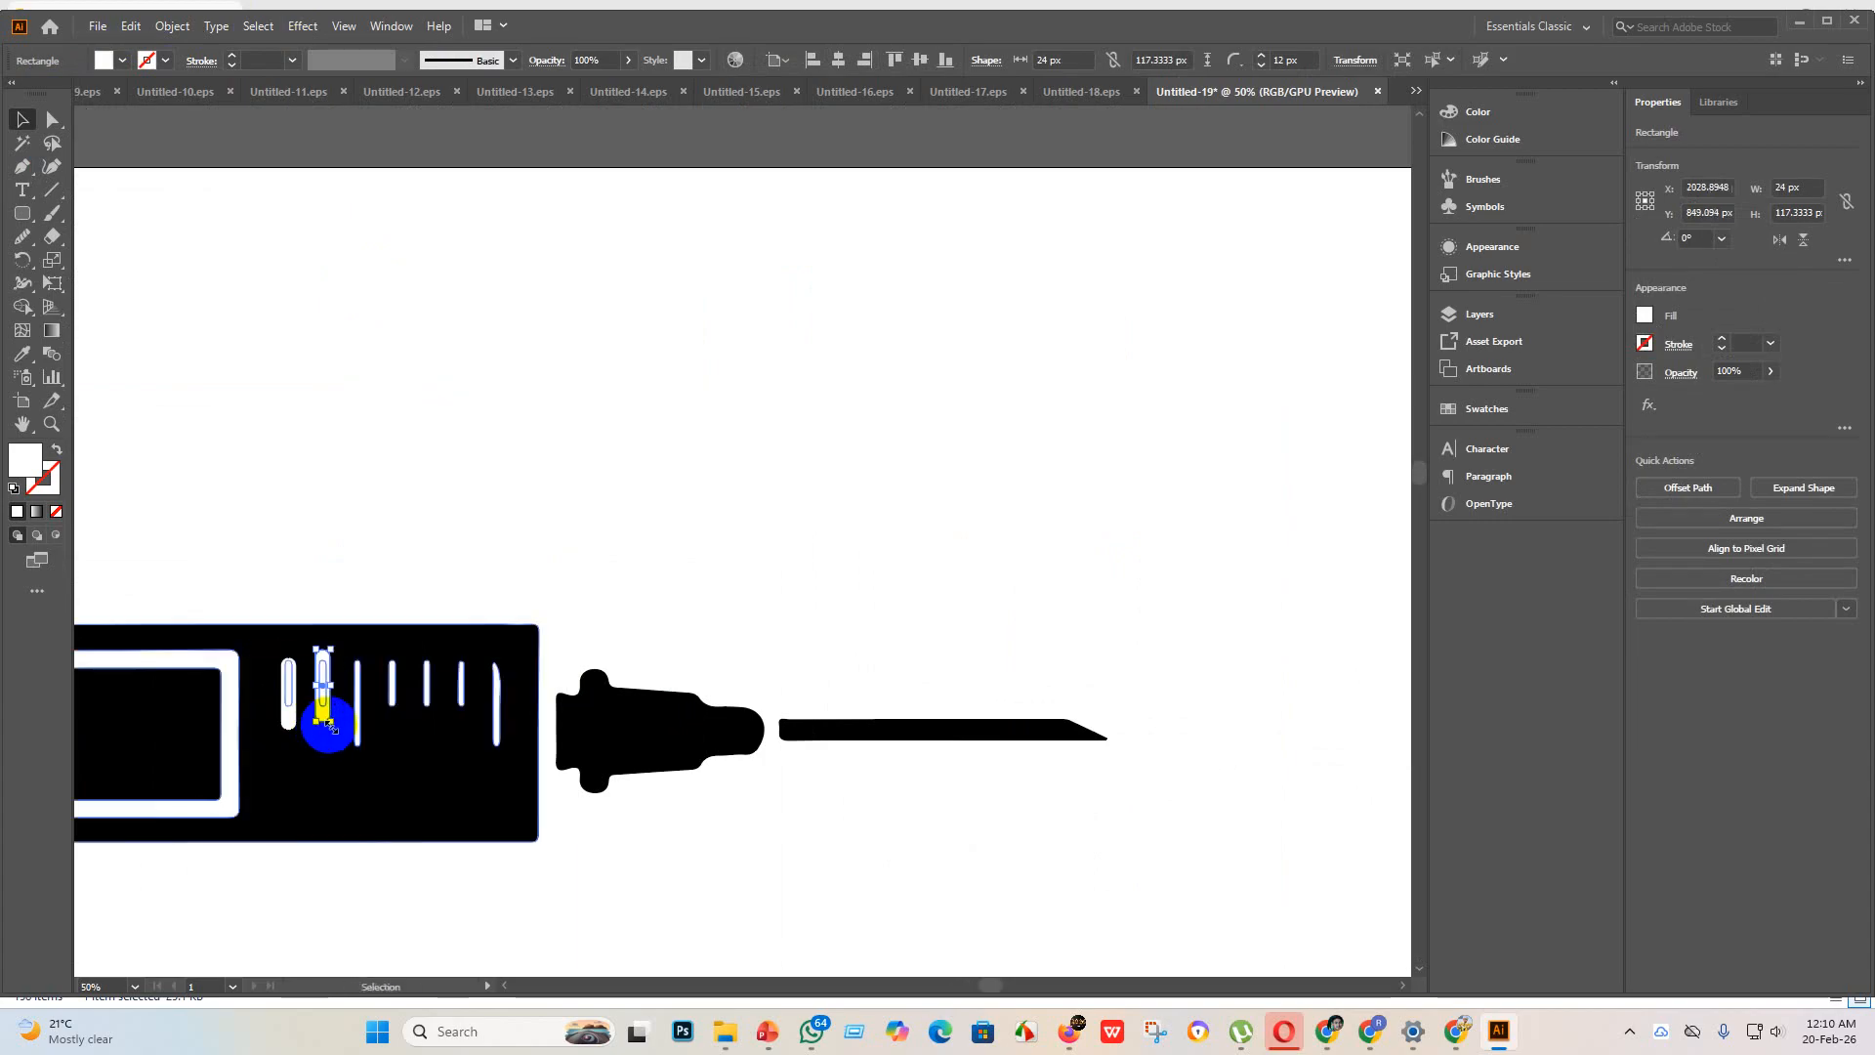
scroll(317, 681, up, 2)
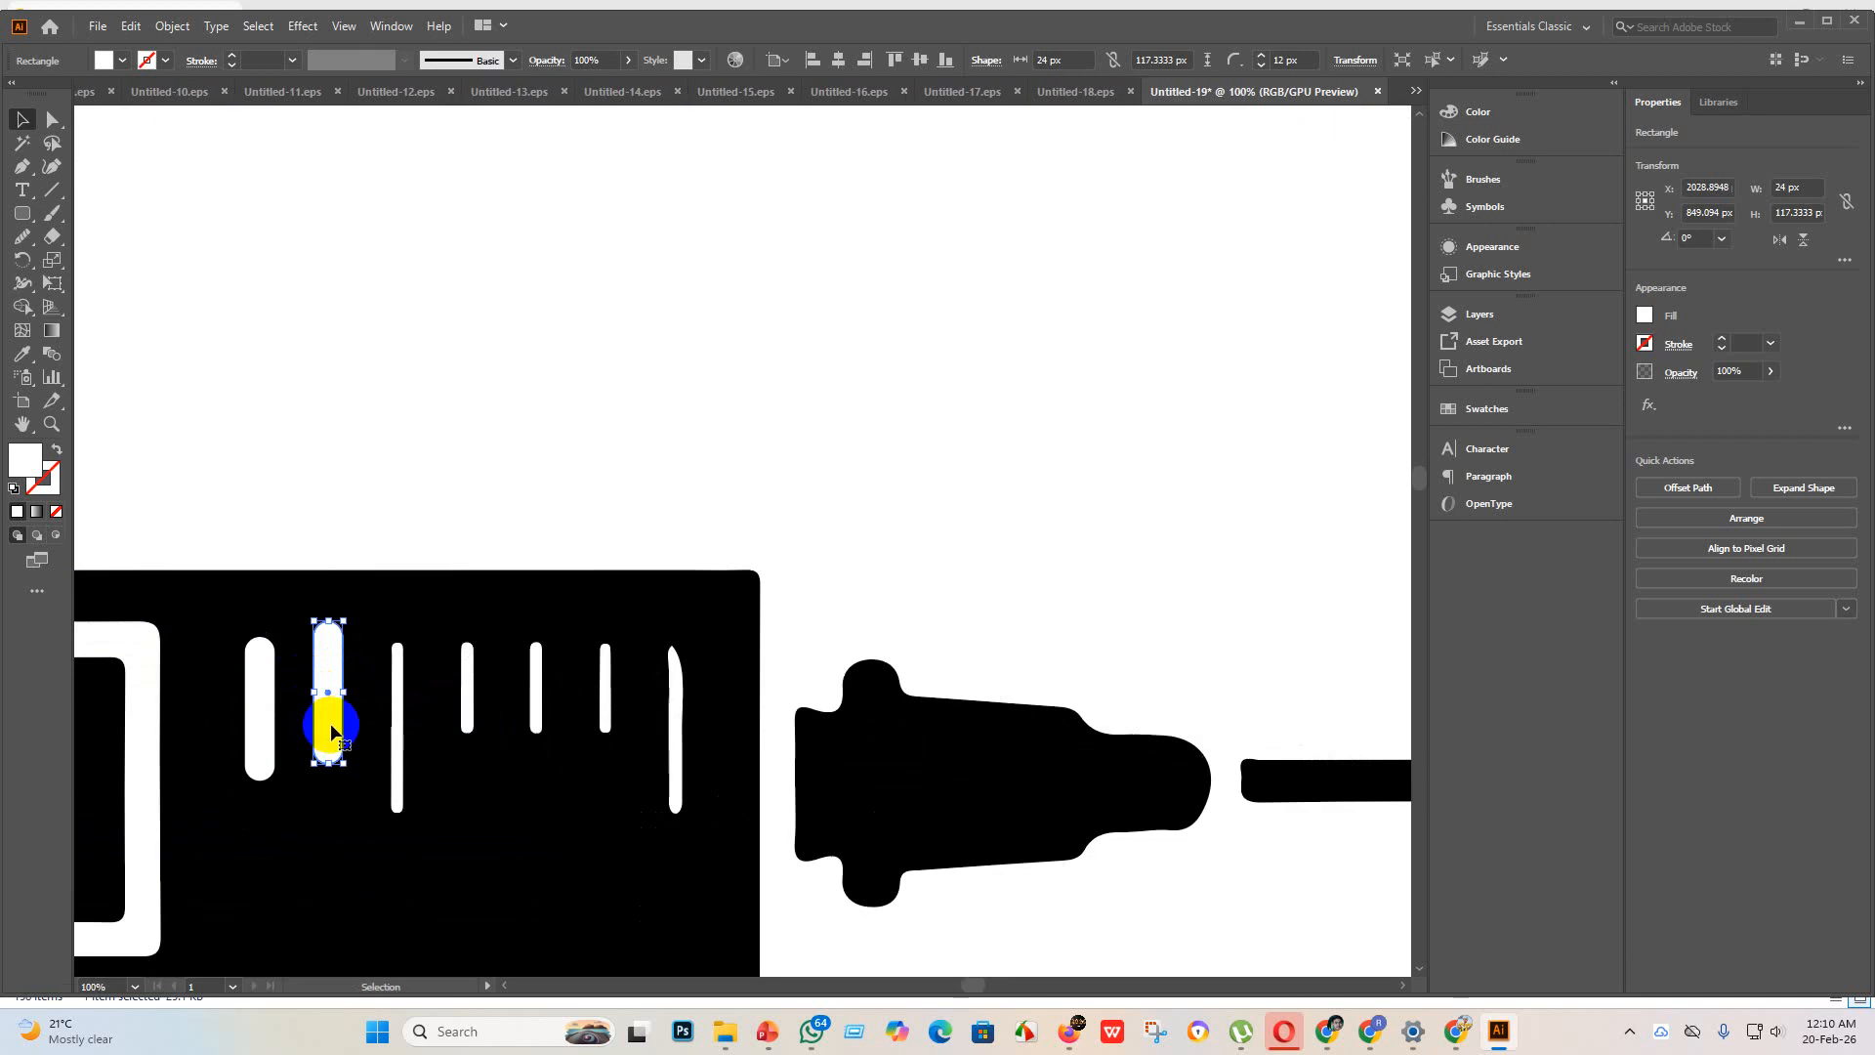
scroll(329, 721, up, 2)
drag(322, 728, 858, 768)
drag(859, 767, 1026, 809)
scroll(976, 777, down, 2)
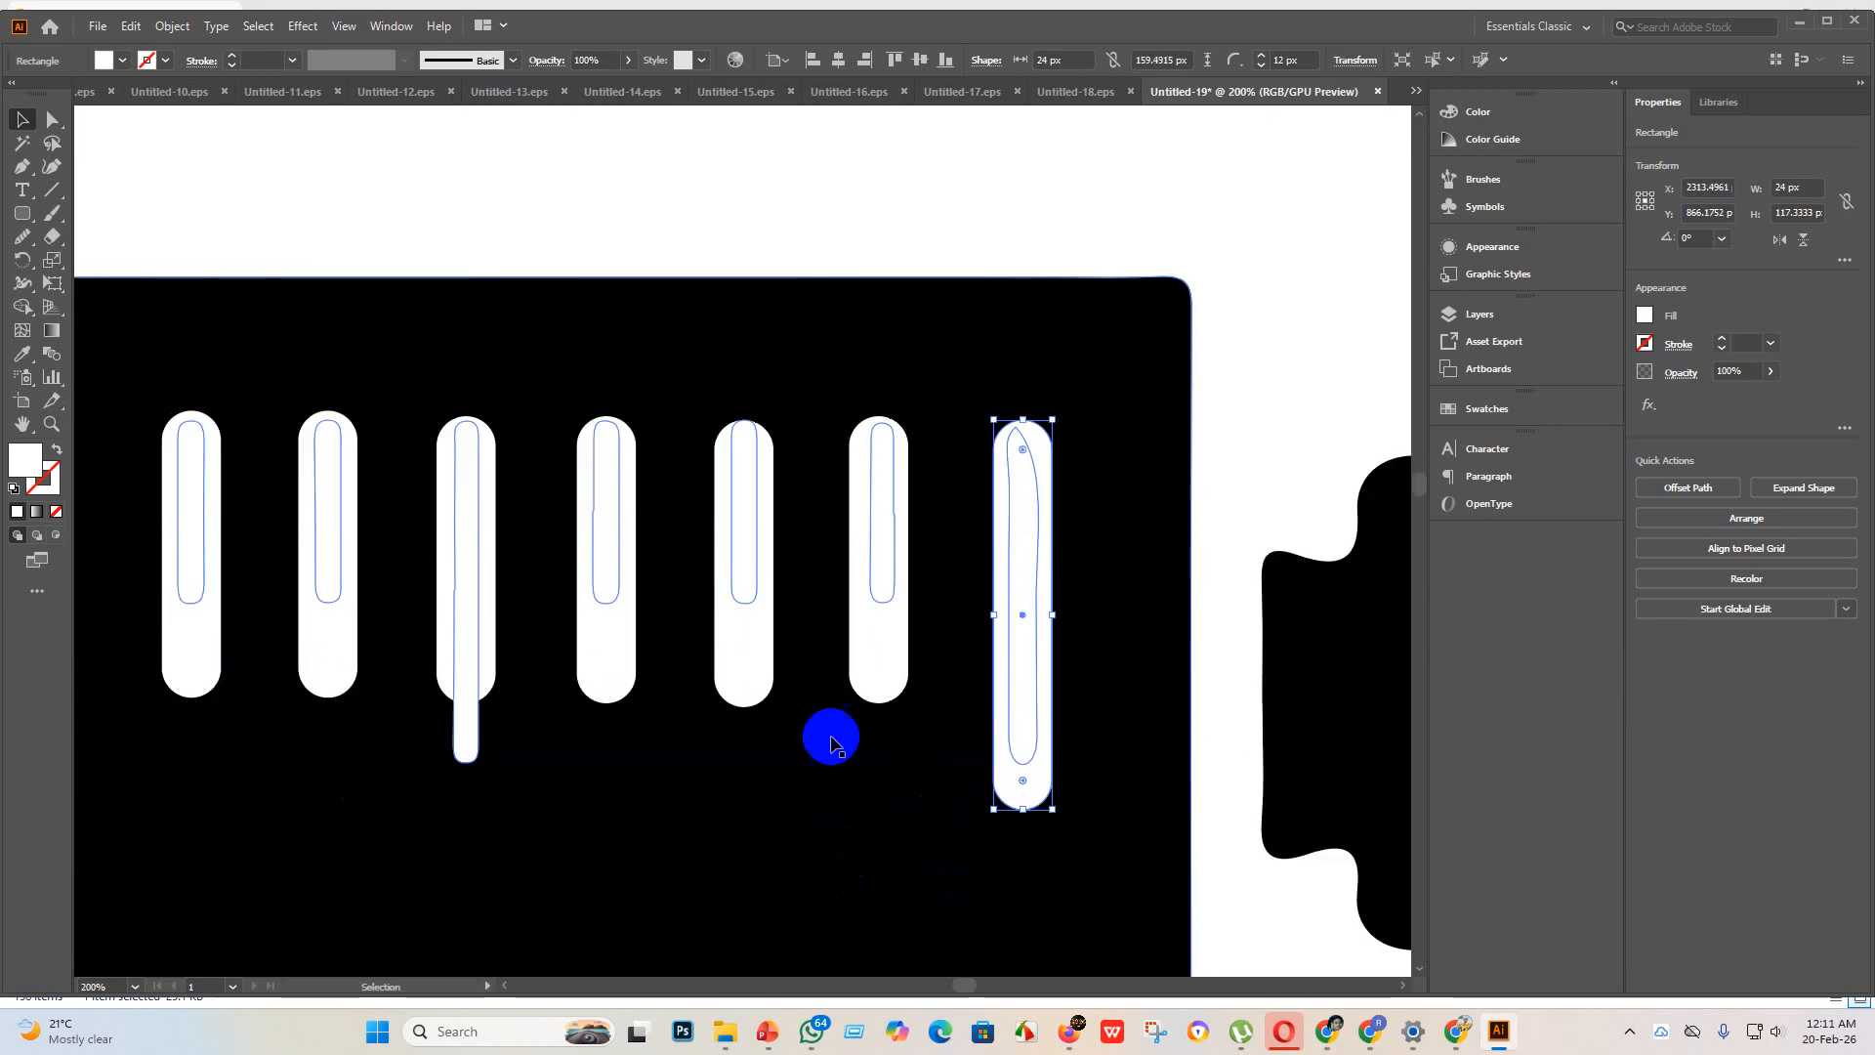
Step: Resize four white marks, counted from the plunger: sixth to about 103 px high, fourth 142 px, third 154 px and second 140 px
click(876, 652)
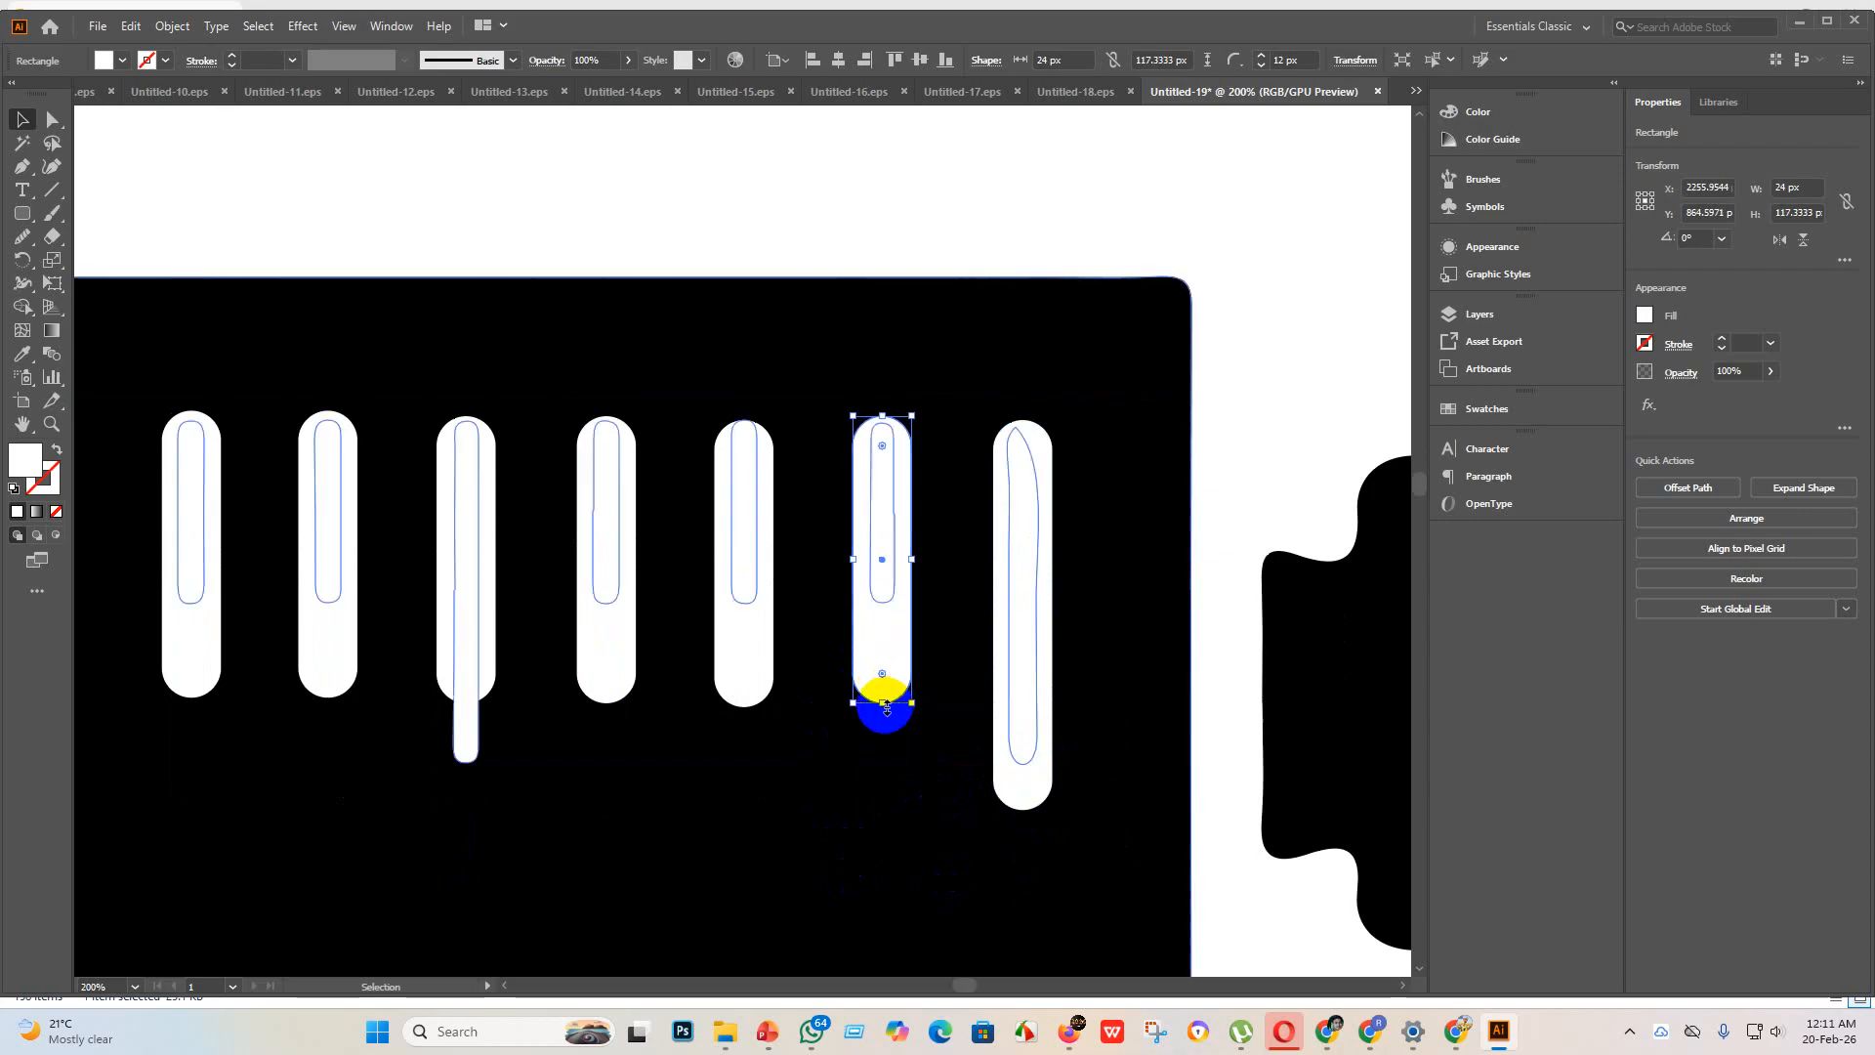
drag(885, 708, 882, 668)
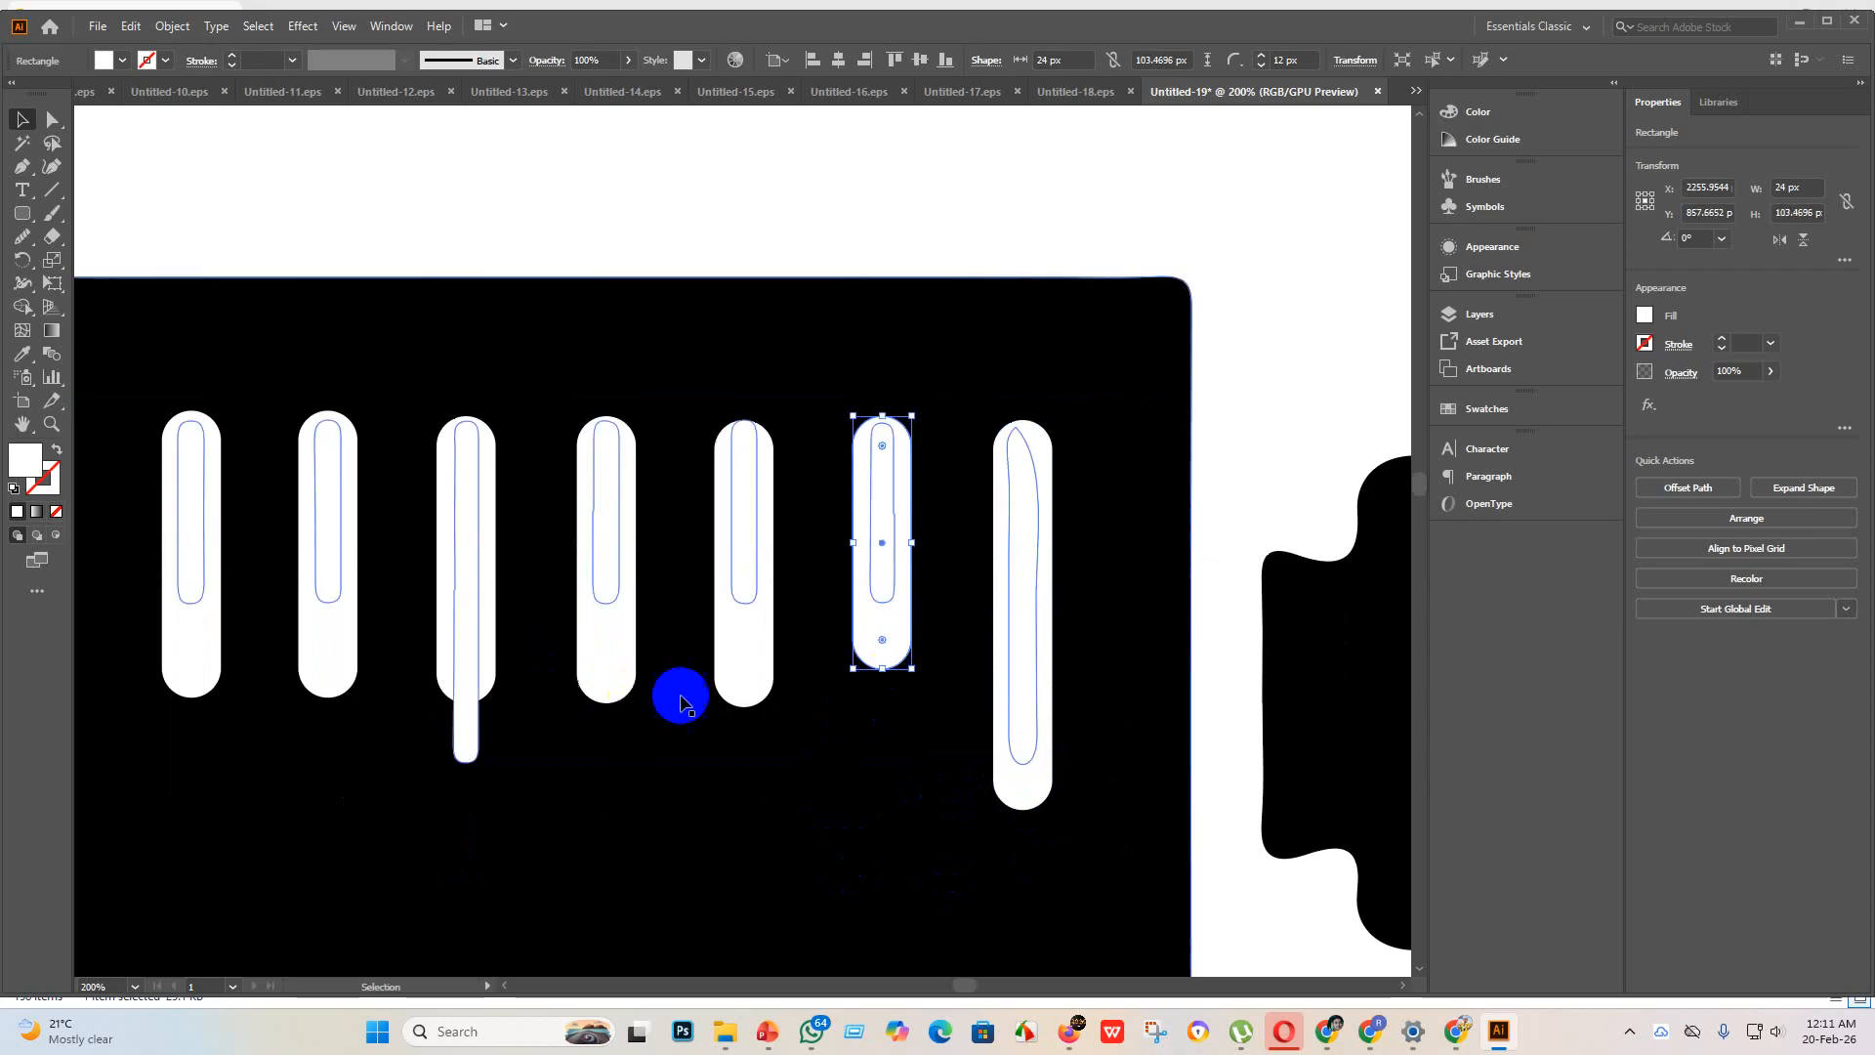
click(601, 676)
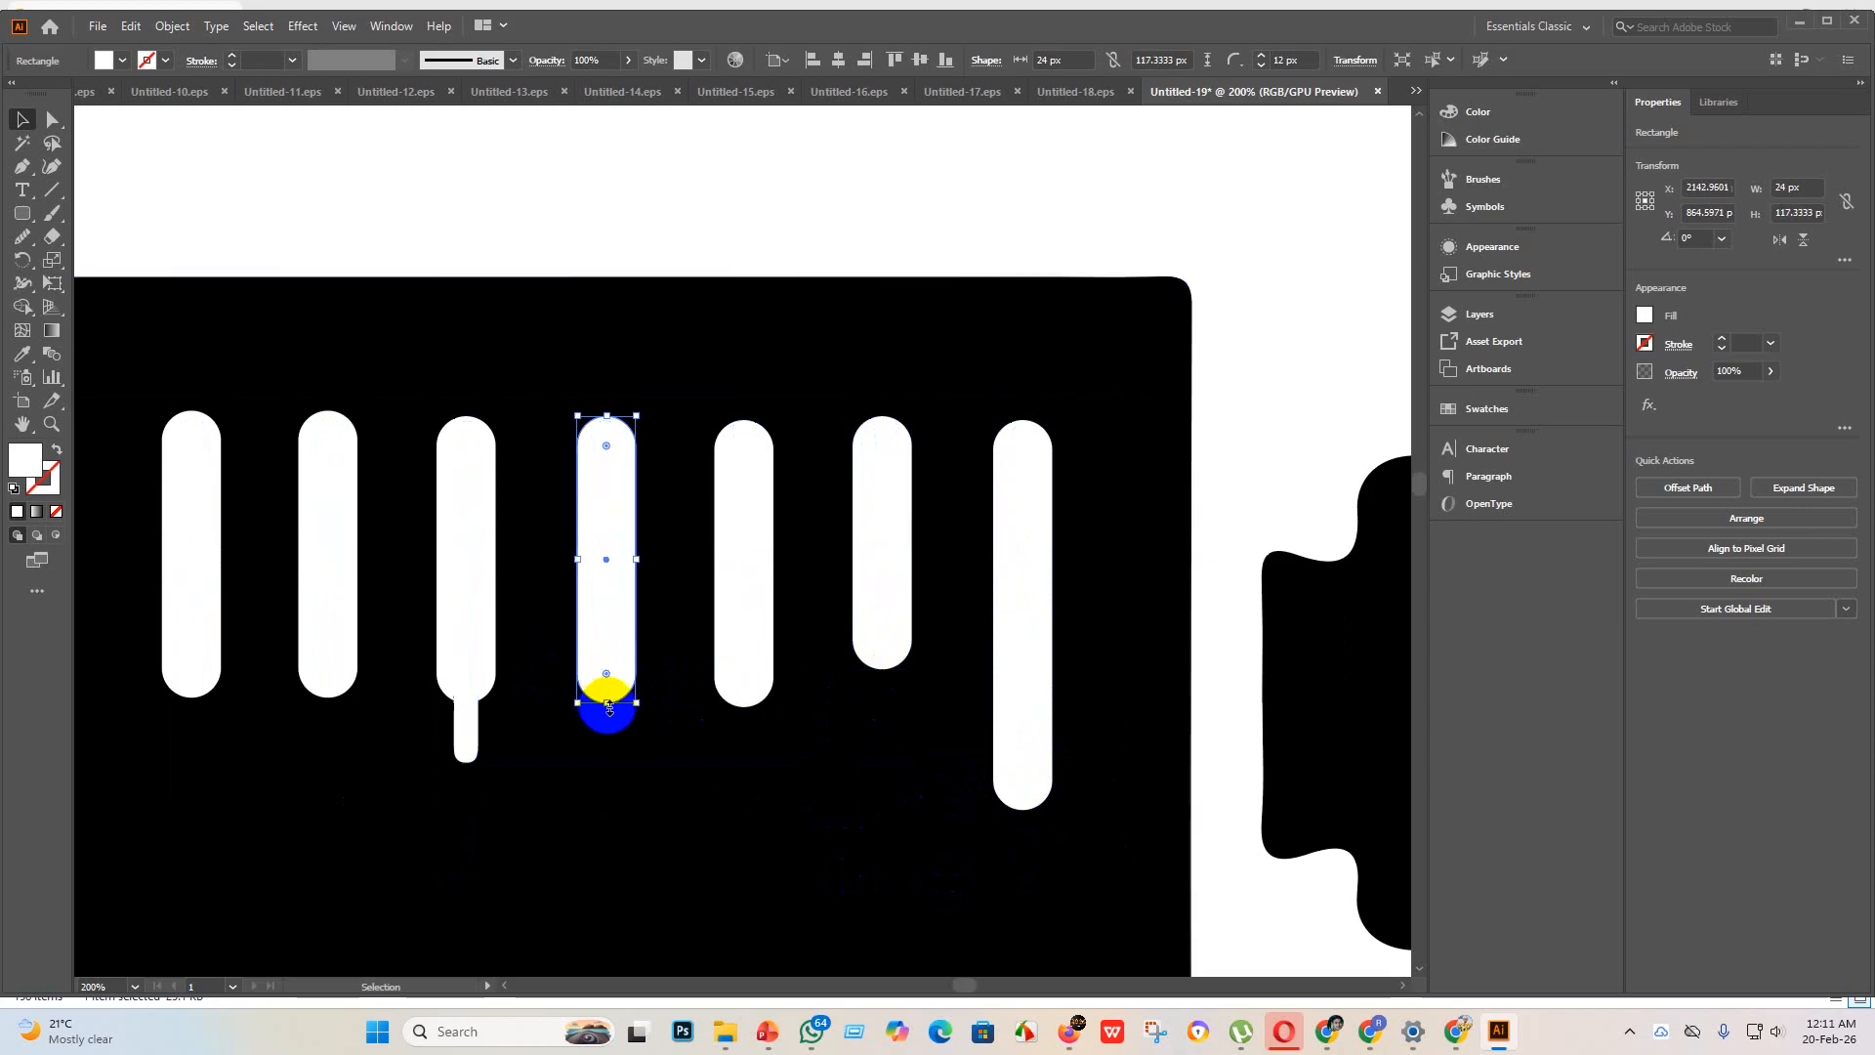
drag(607, 700, 614, 762)
click(463, 684)
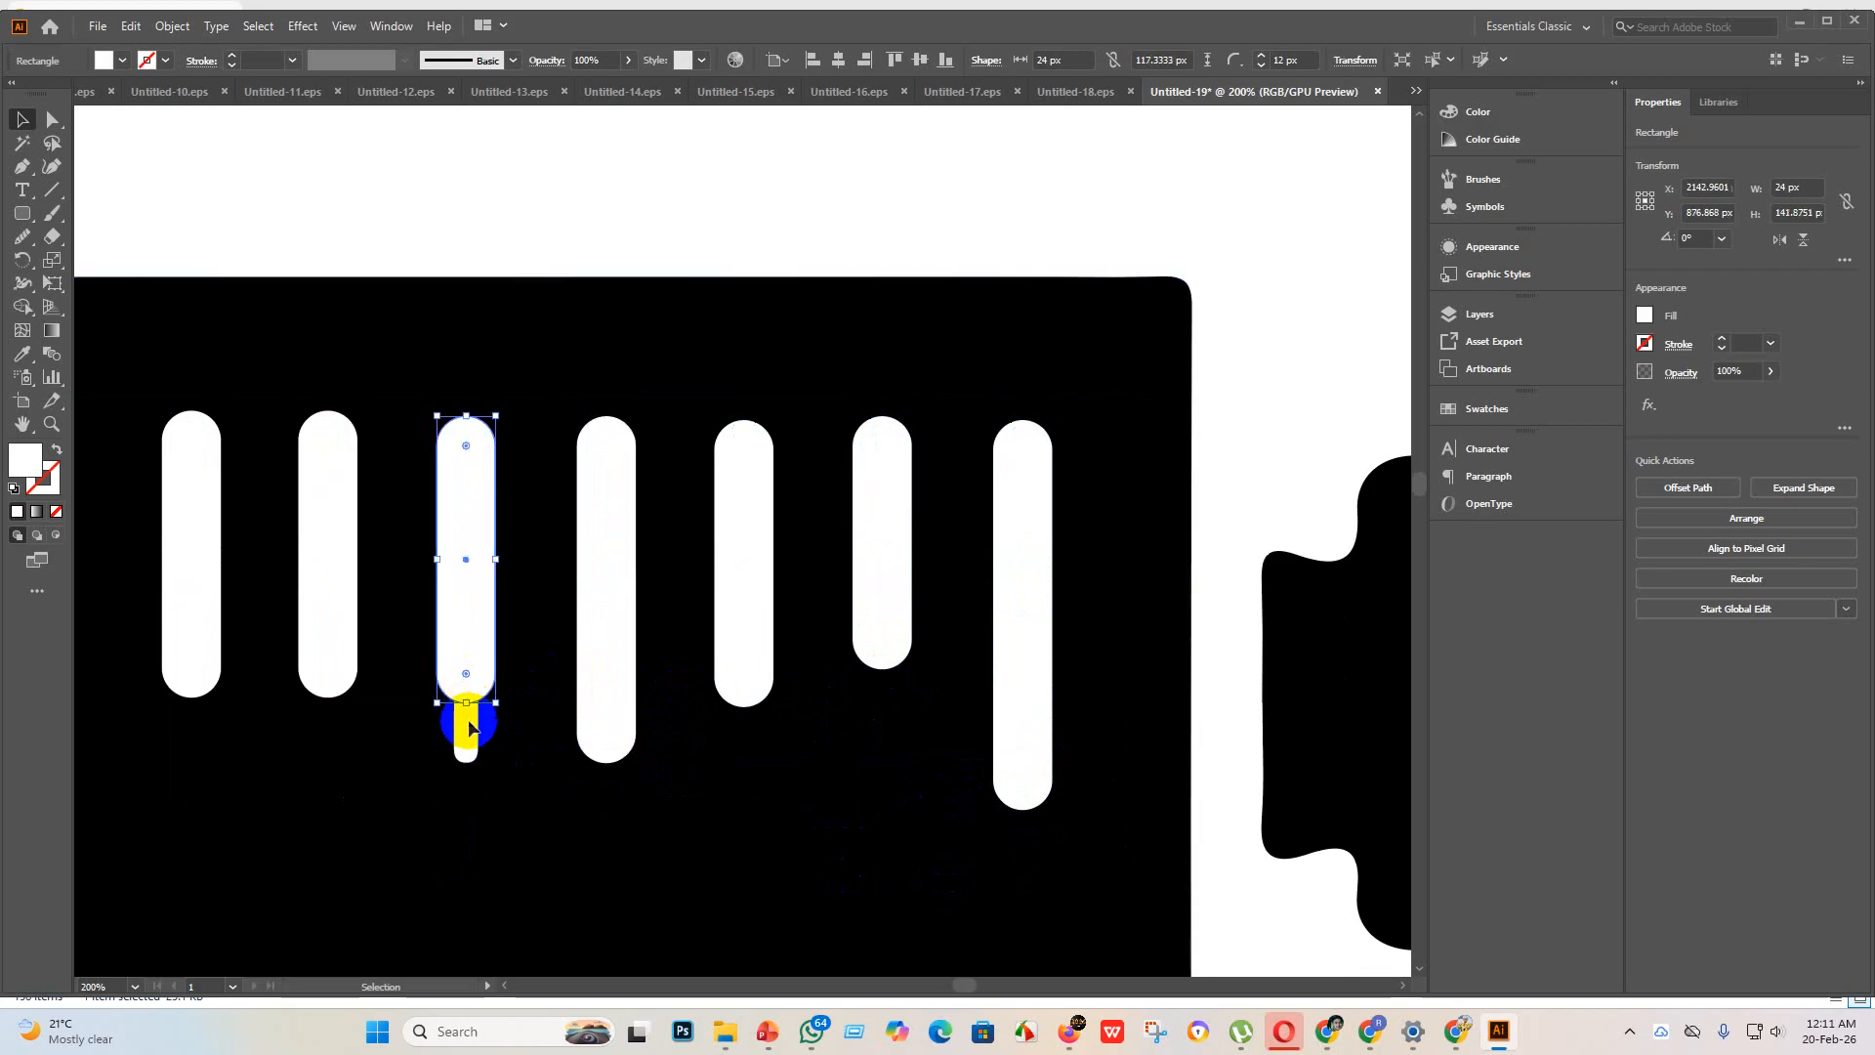
drag(470, 705, 472, 787)
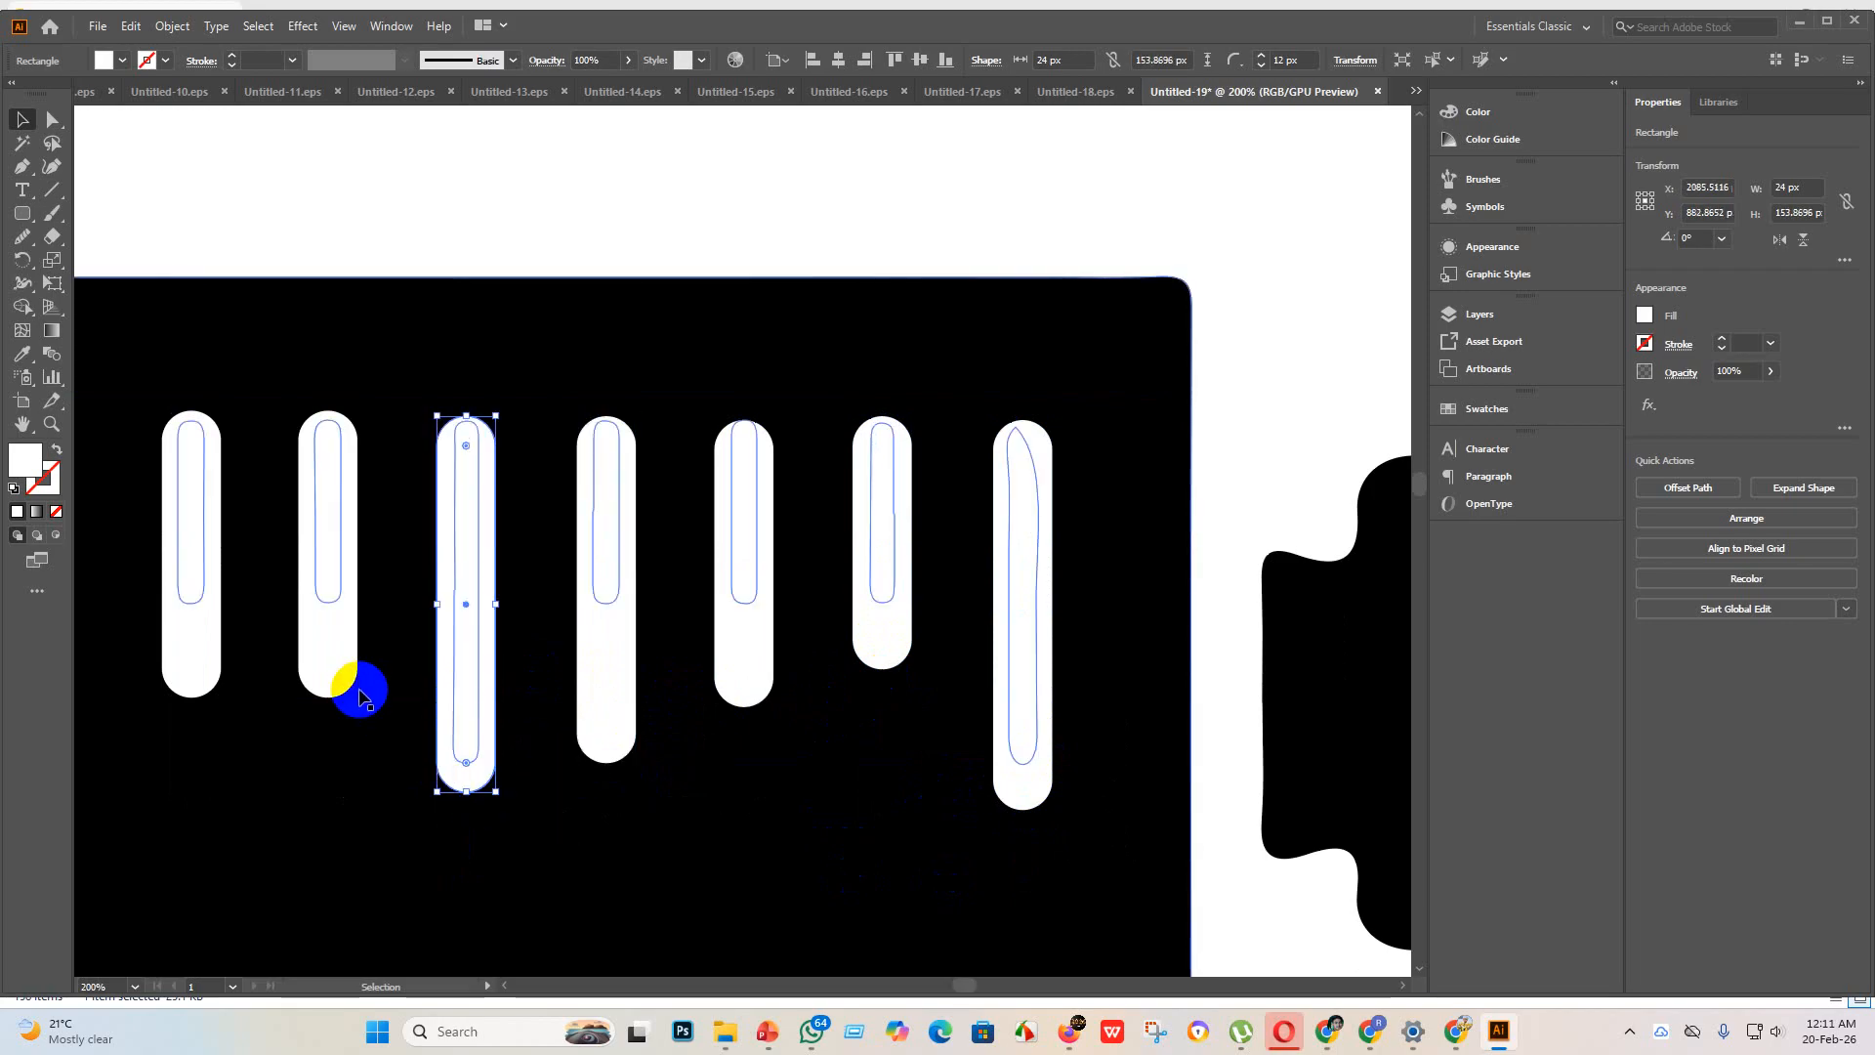
click(342, 683)
drag(328, 695, 332, 754)
scroll(391, 781, down, 5)
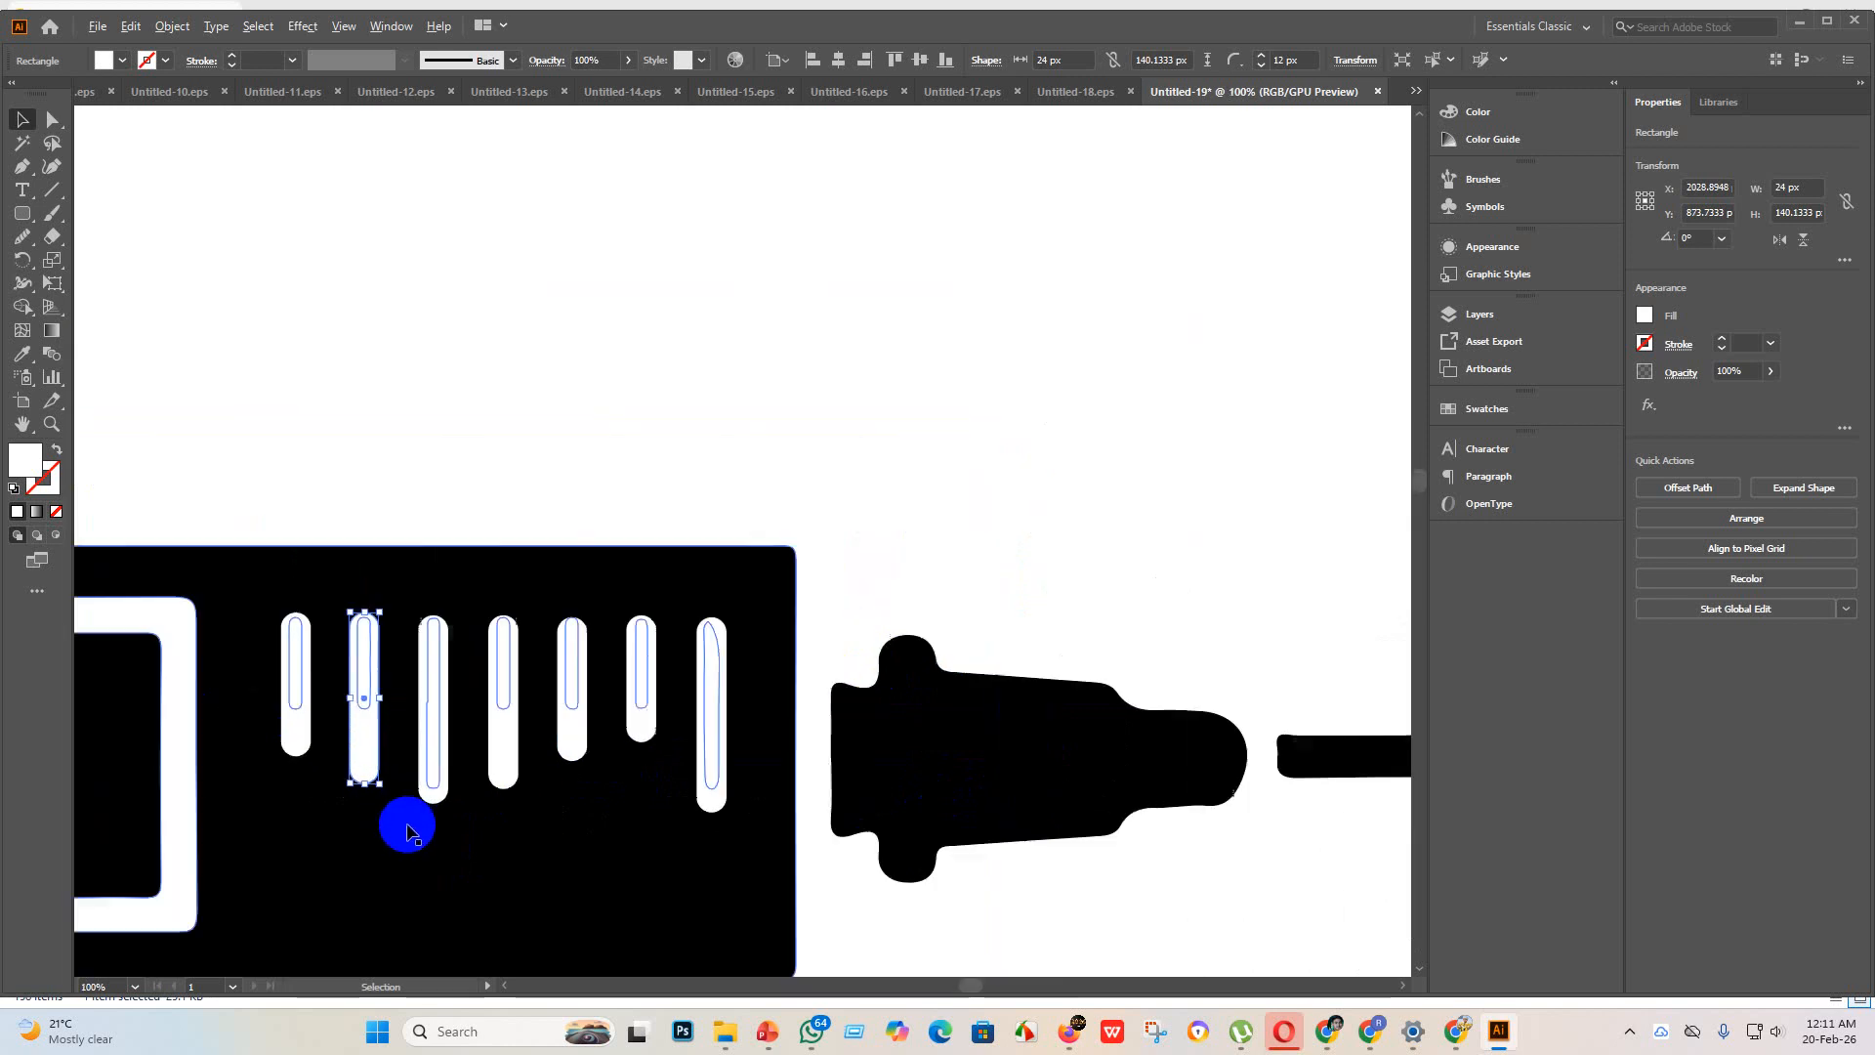
Step: Merge the old scale marks into the white rounded rectangles of the first five marks with the Shape Builder tool, using the whole selected syringe
click(547, 654)
scroll(586, 761, down, 2)
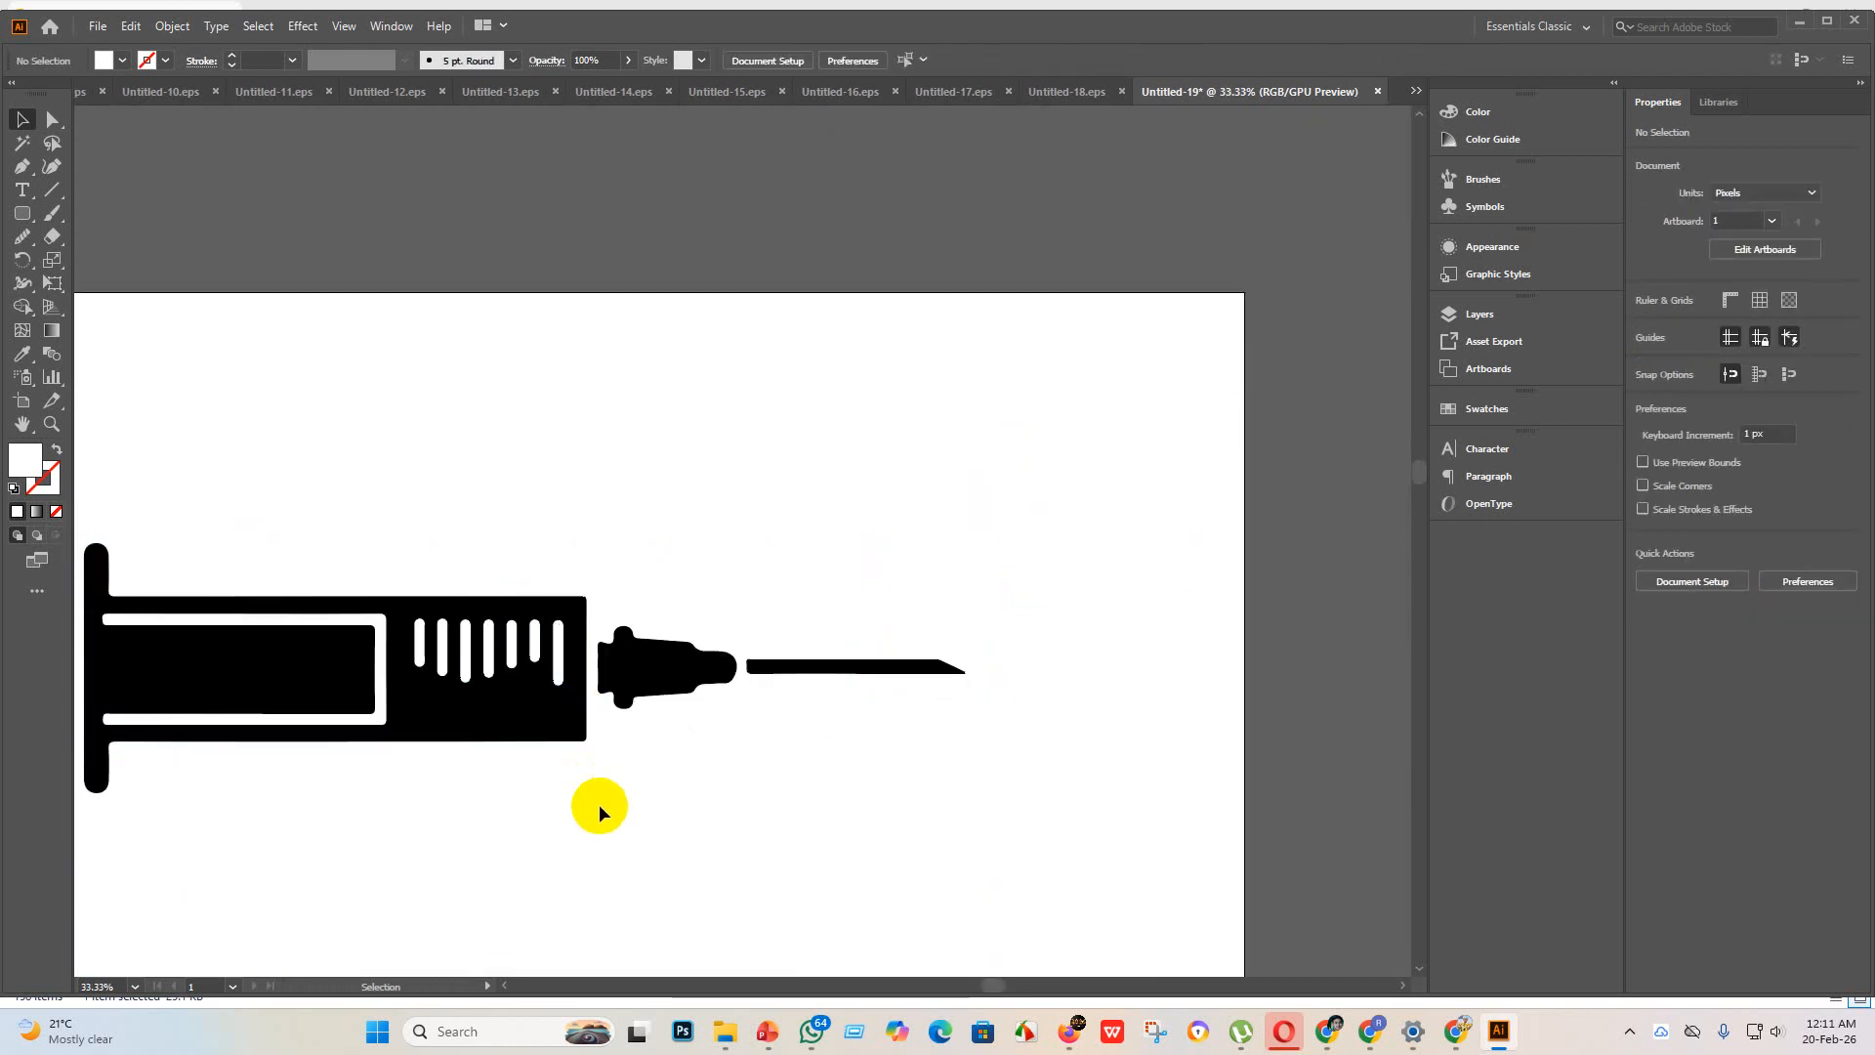
scroll(494, 732, up, 4)
scroll(469, 678, down, 5)
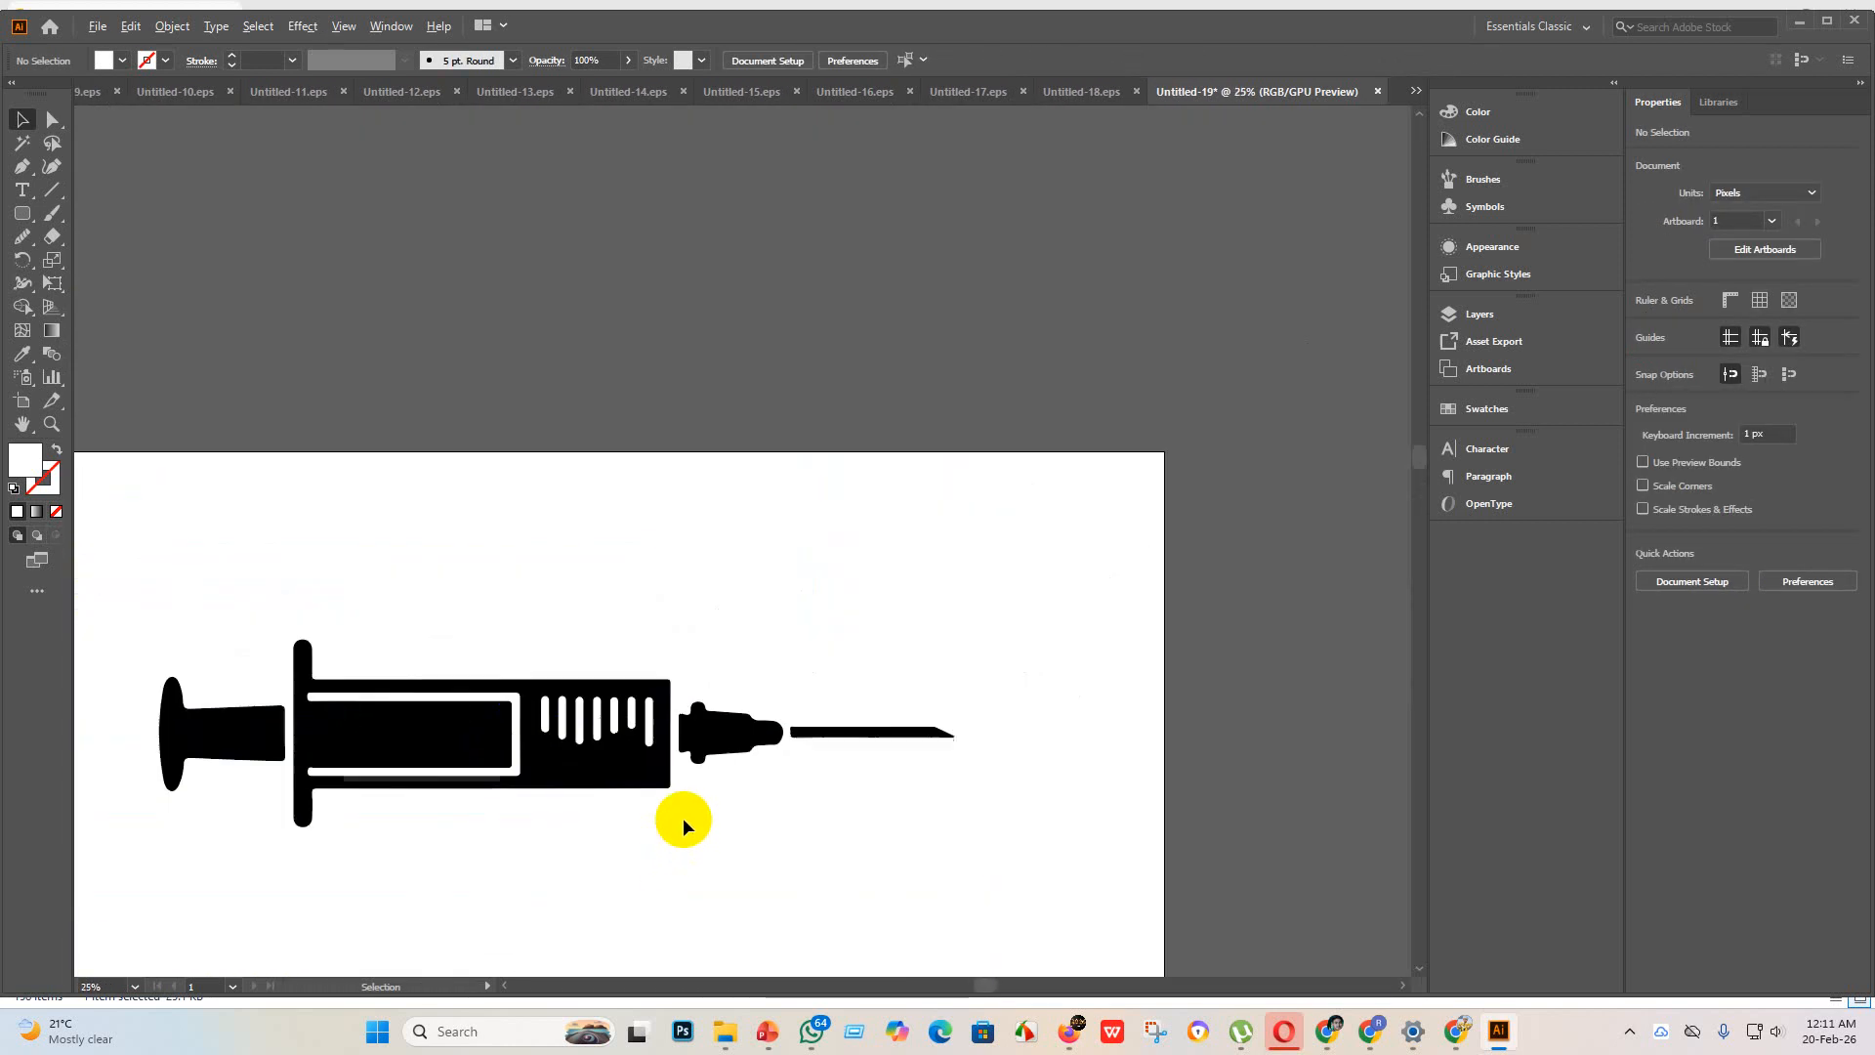
drag(813, 868, 354, 576)
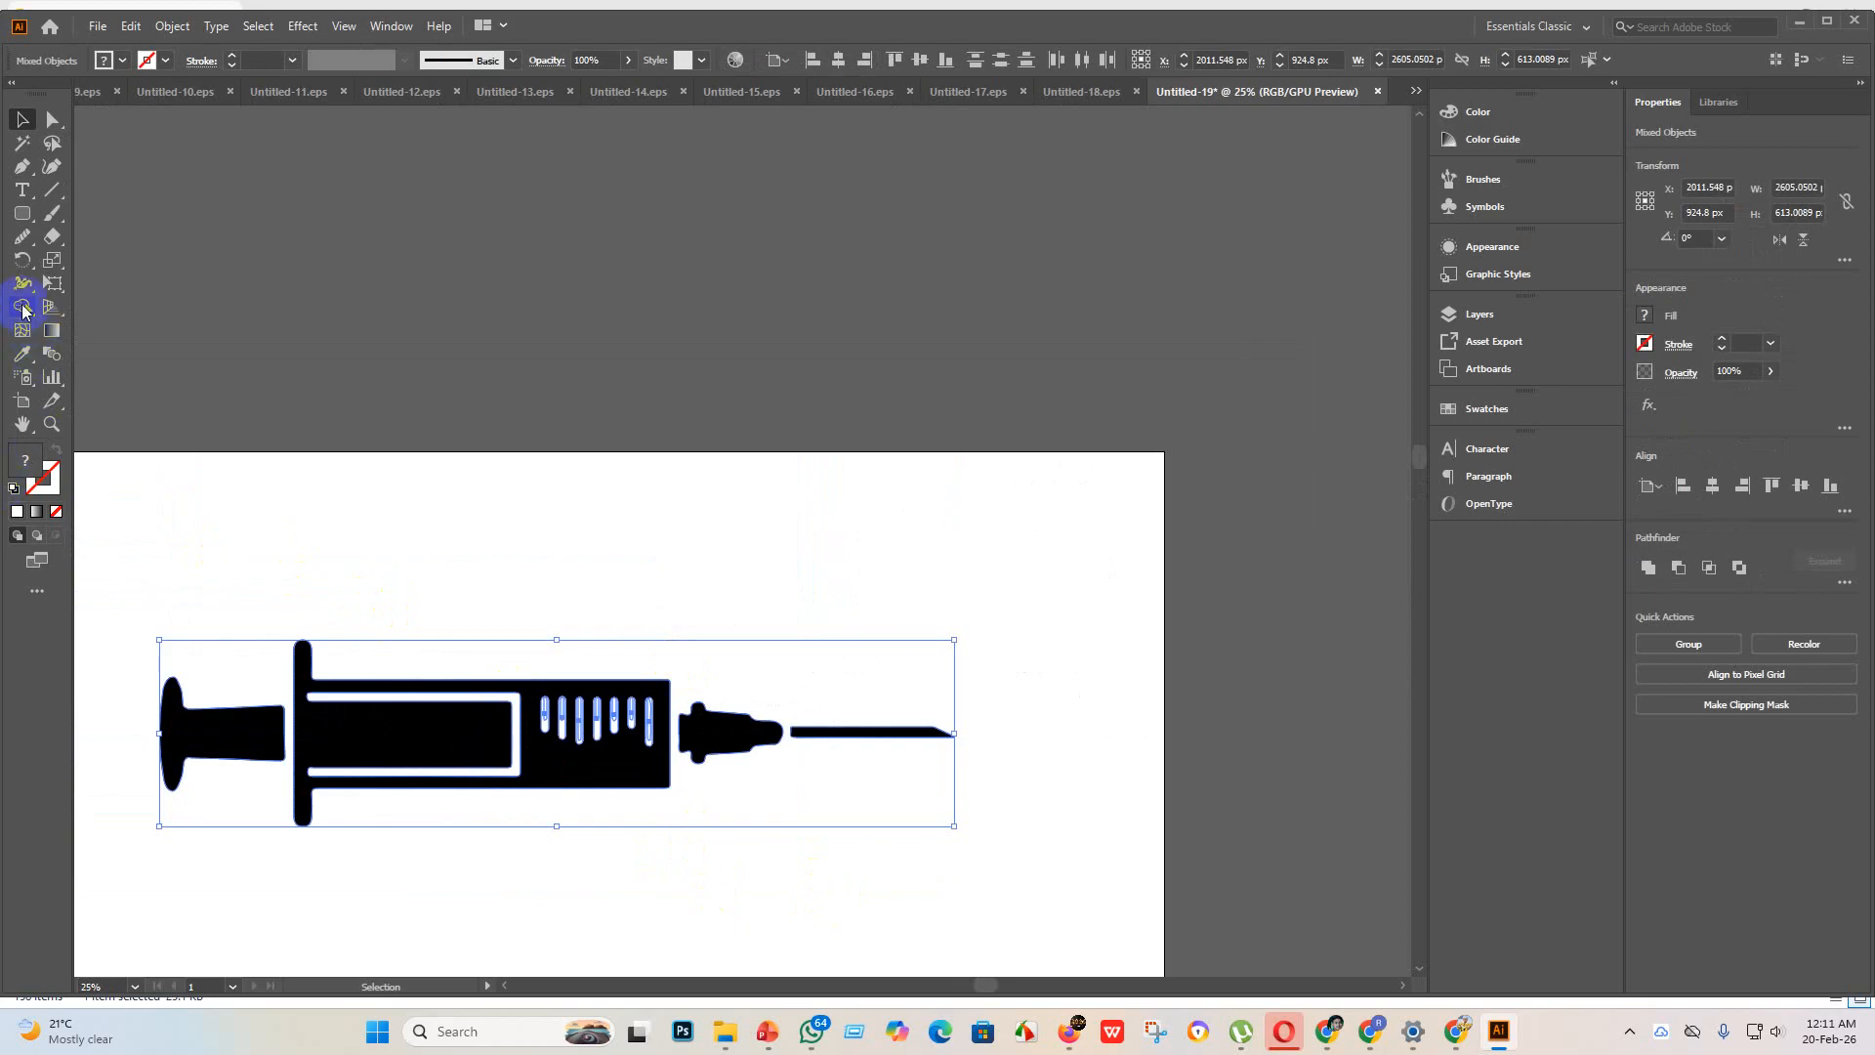
click(22, 306)
mouse_move(544, 712)
mouse_down()
mouse_move(583, 745)
mouse_move(546, 718)
mouse_up()
scroll(544, 712, up, 7)
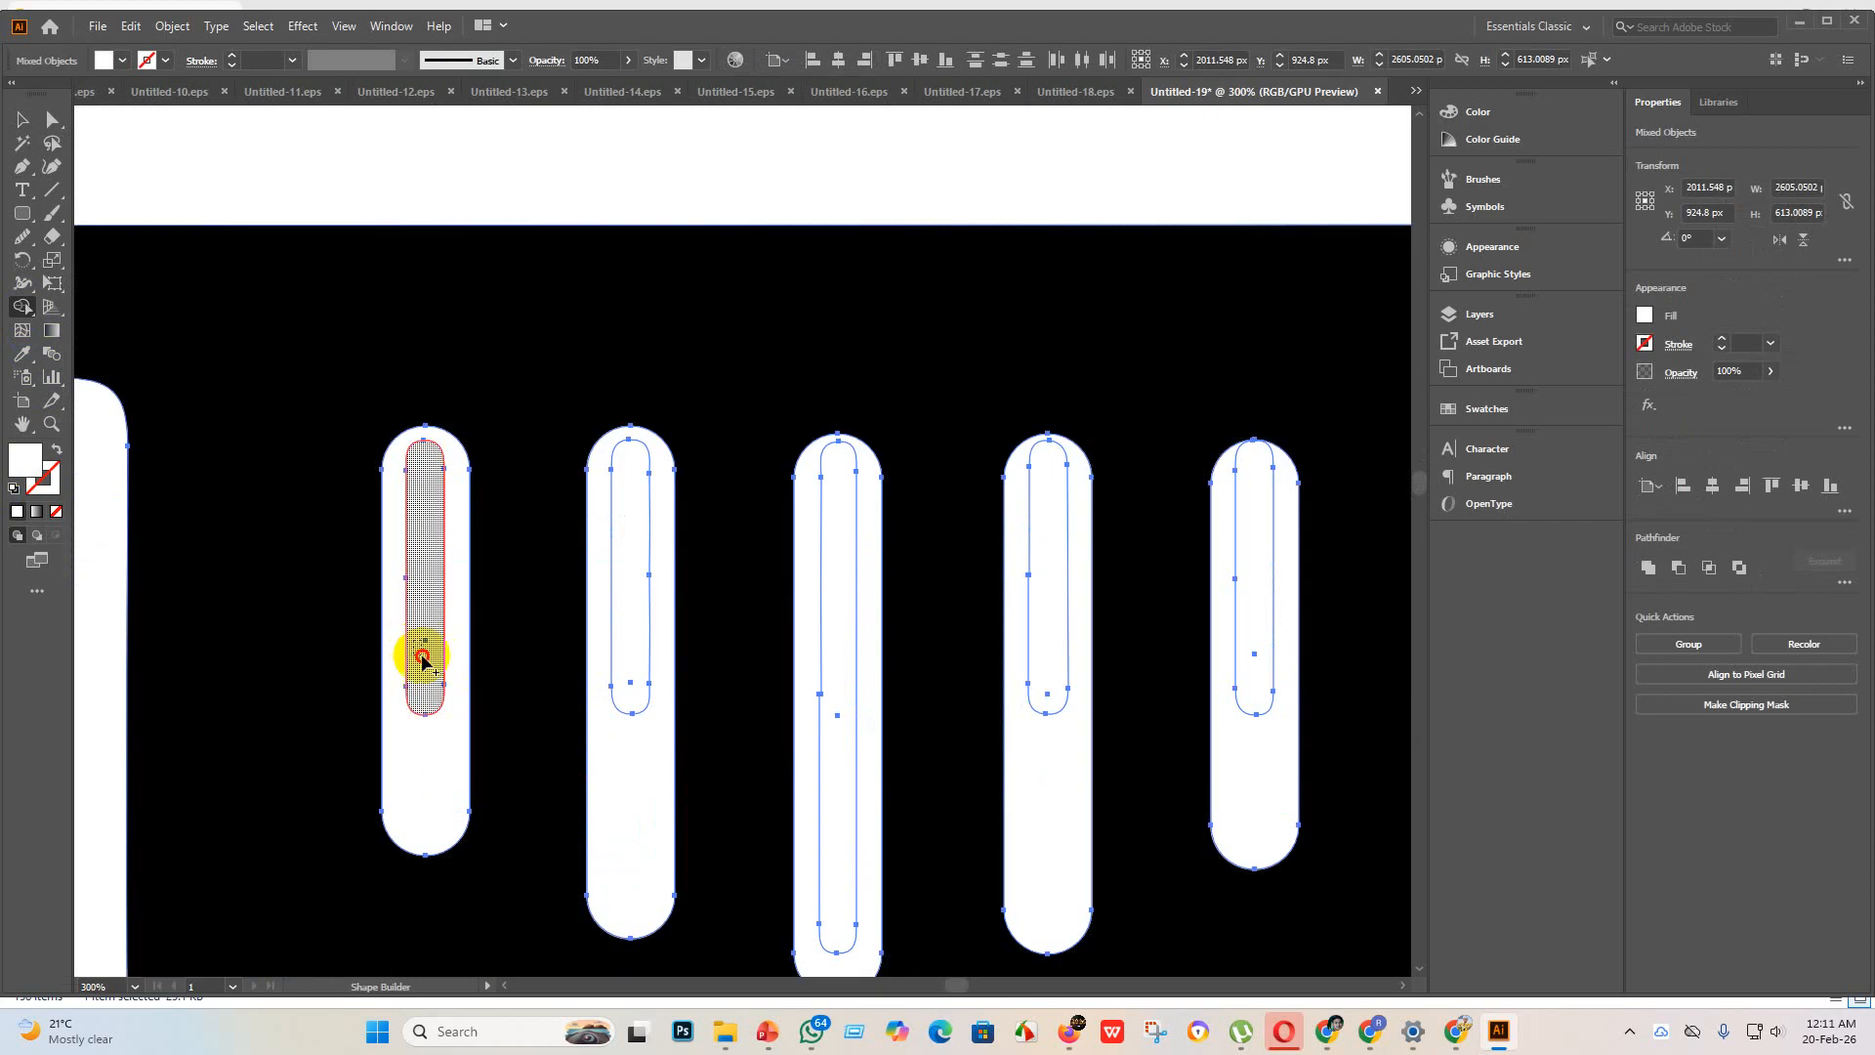
mouse_move(423, 661)
mouse_down()
mouse_move(448, 745)
mouse_move(481, 741)
mouse_up()
drag(624, 649, 666, 804)
mouse_move(799, 747)
mouse_down()
mouse_move(836, 714)
mouse_move(877, 780)
mouse_up()
mouse_move(1011, 674)
mouse_down()
mouse_move(1056, 676)
mouse_move(1080, 753)
mouse_up()
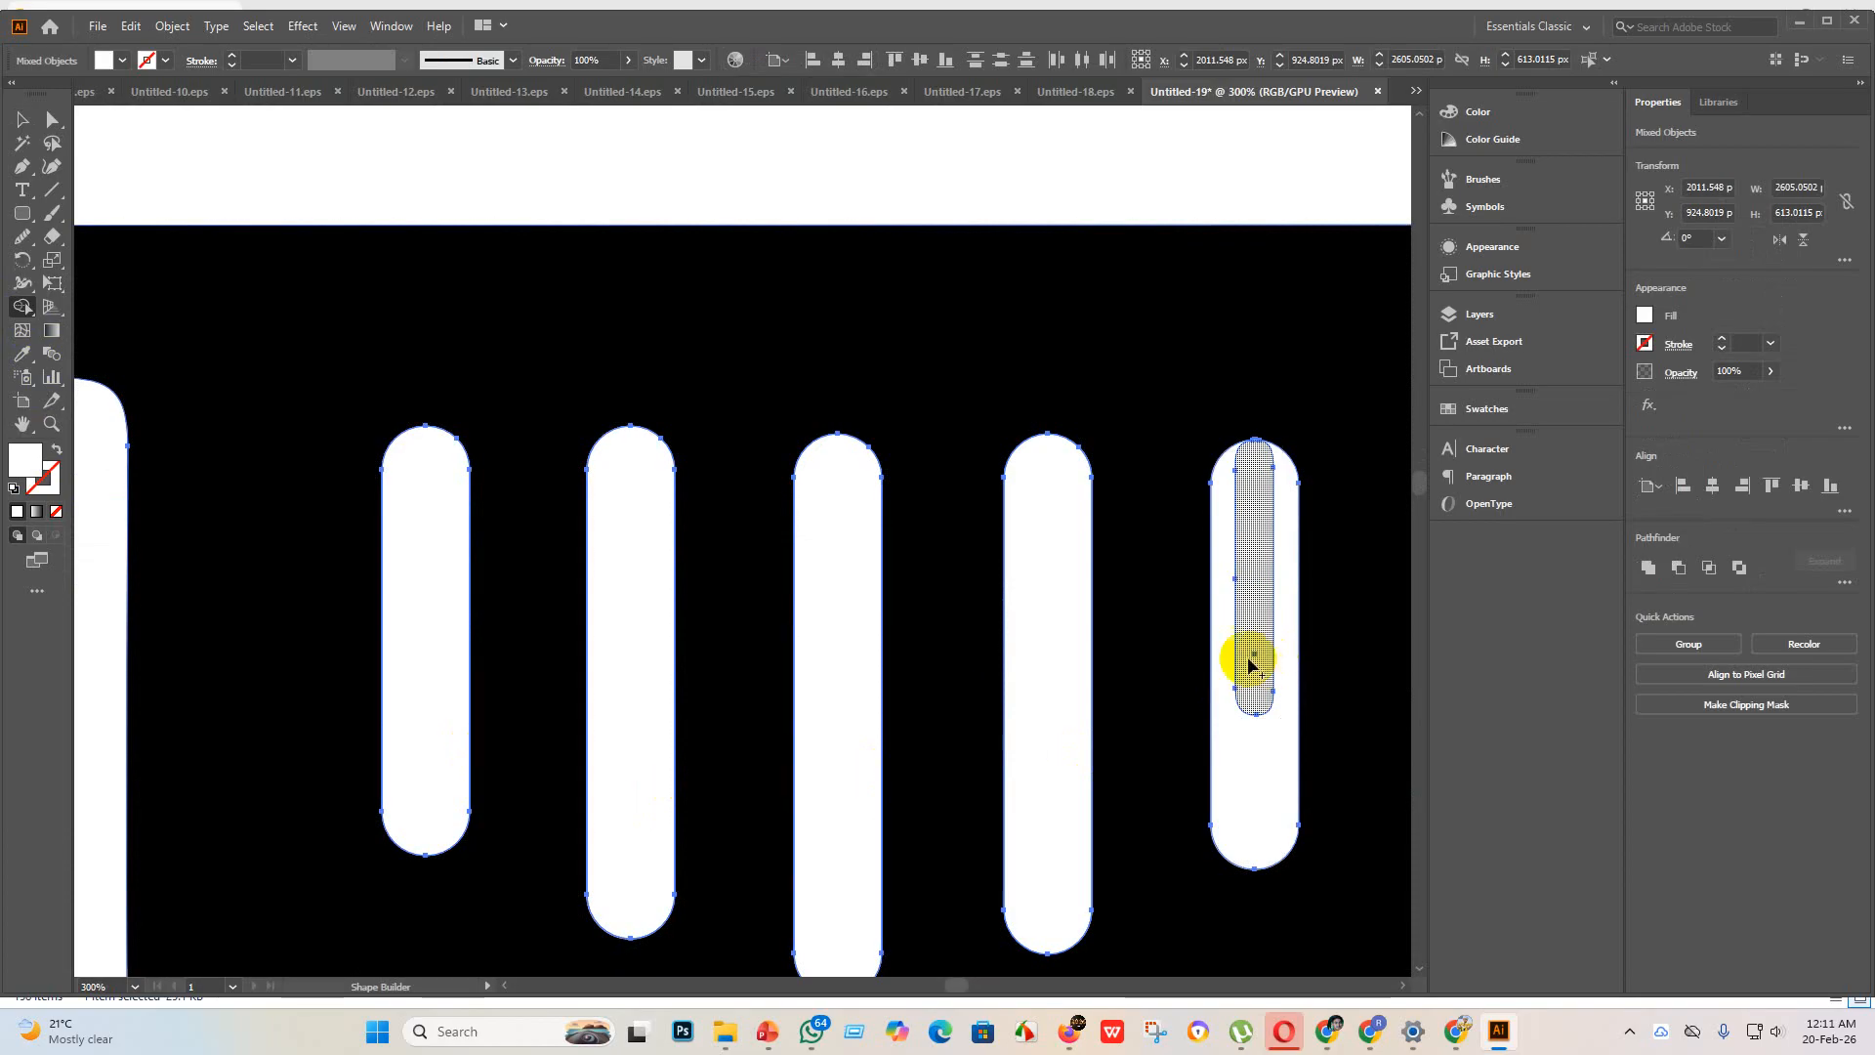
drag(1251, 664, 1281, 762)
scroll(1110, 733, down, 4)
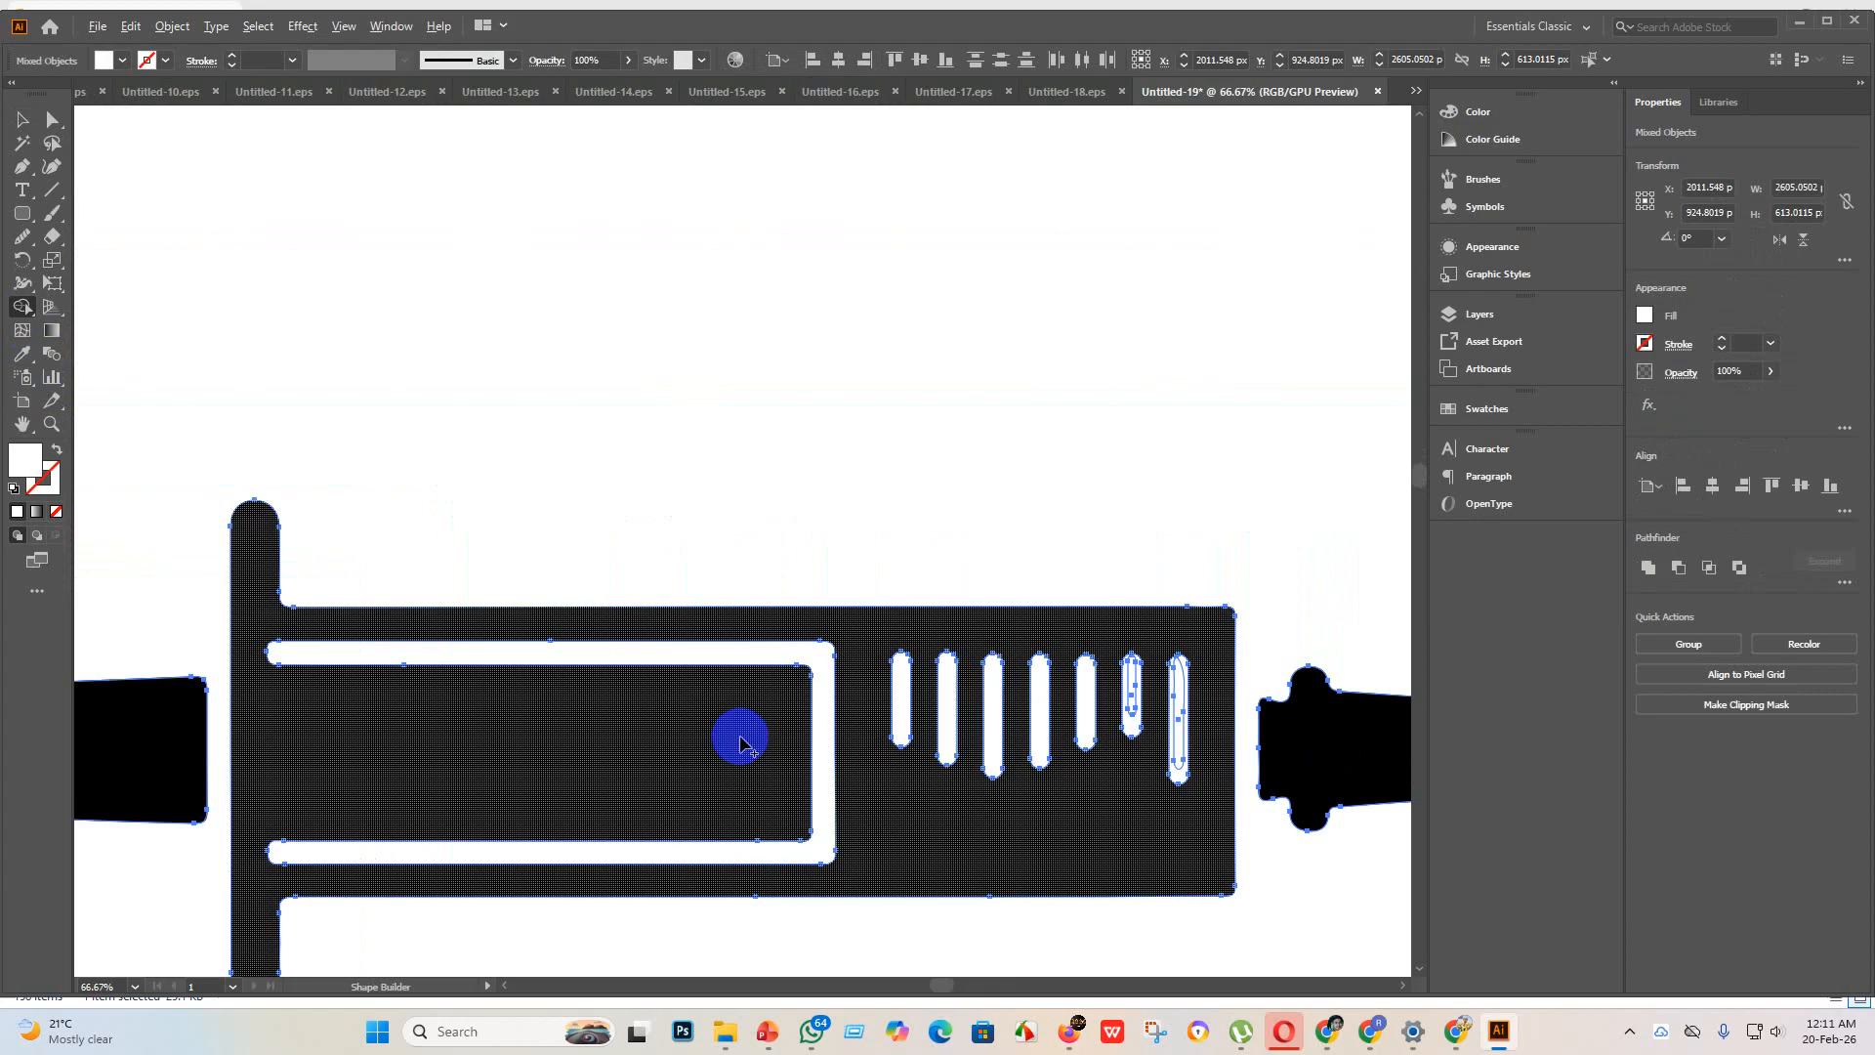
click(22, 119)
click(342, 344)
Step: Examine the whole syringe and its new scale marks at several zoom levels
scroll(553, 488, down, 4)
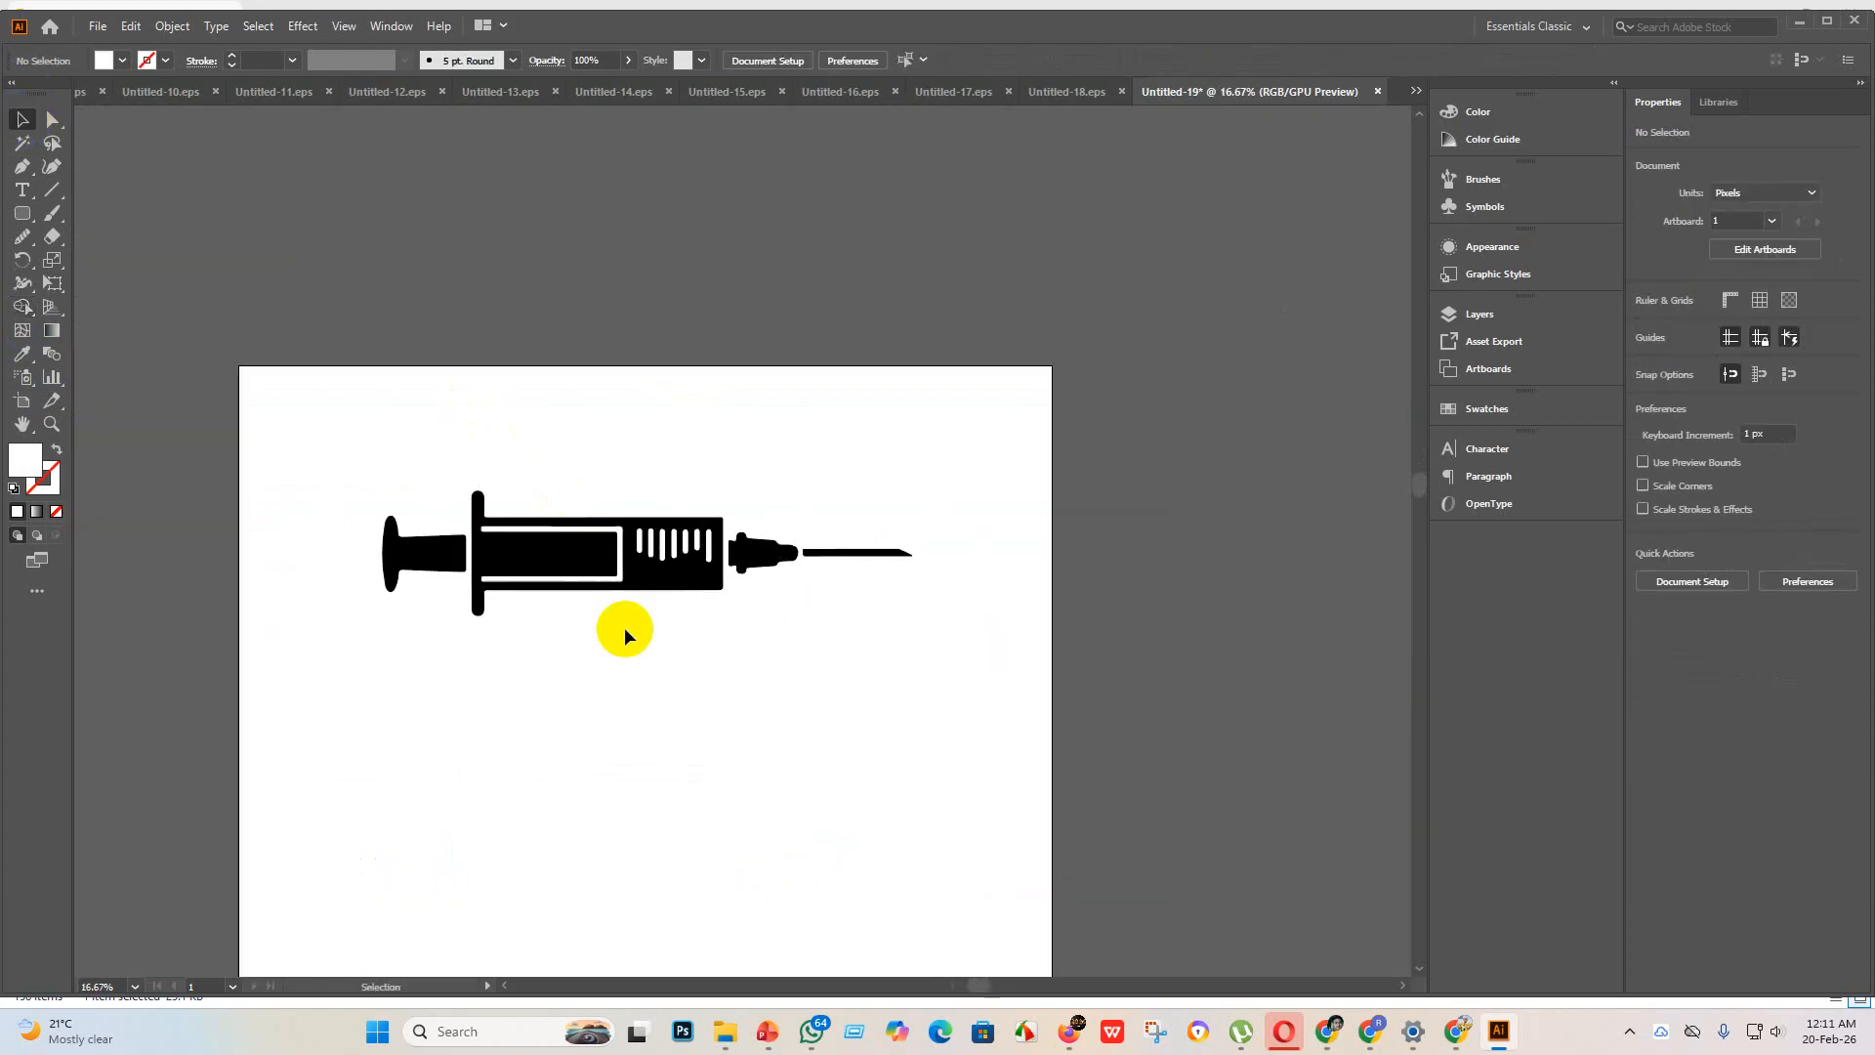
scroll(917, 555, up, 5)
scroll(430, 625, down, 5)
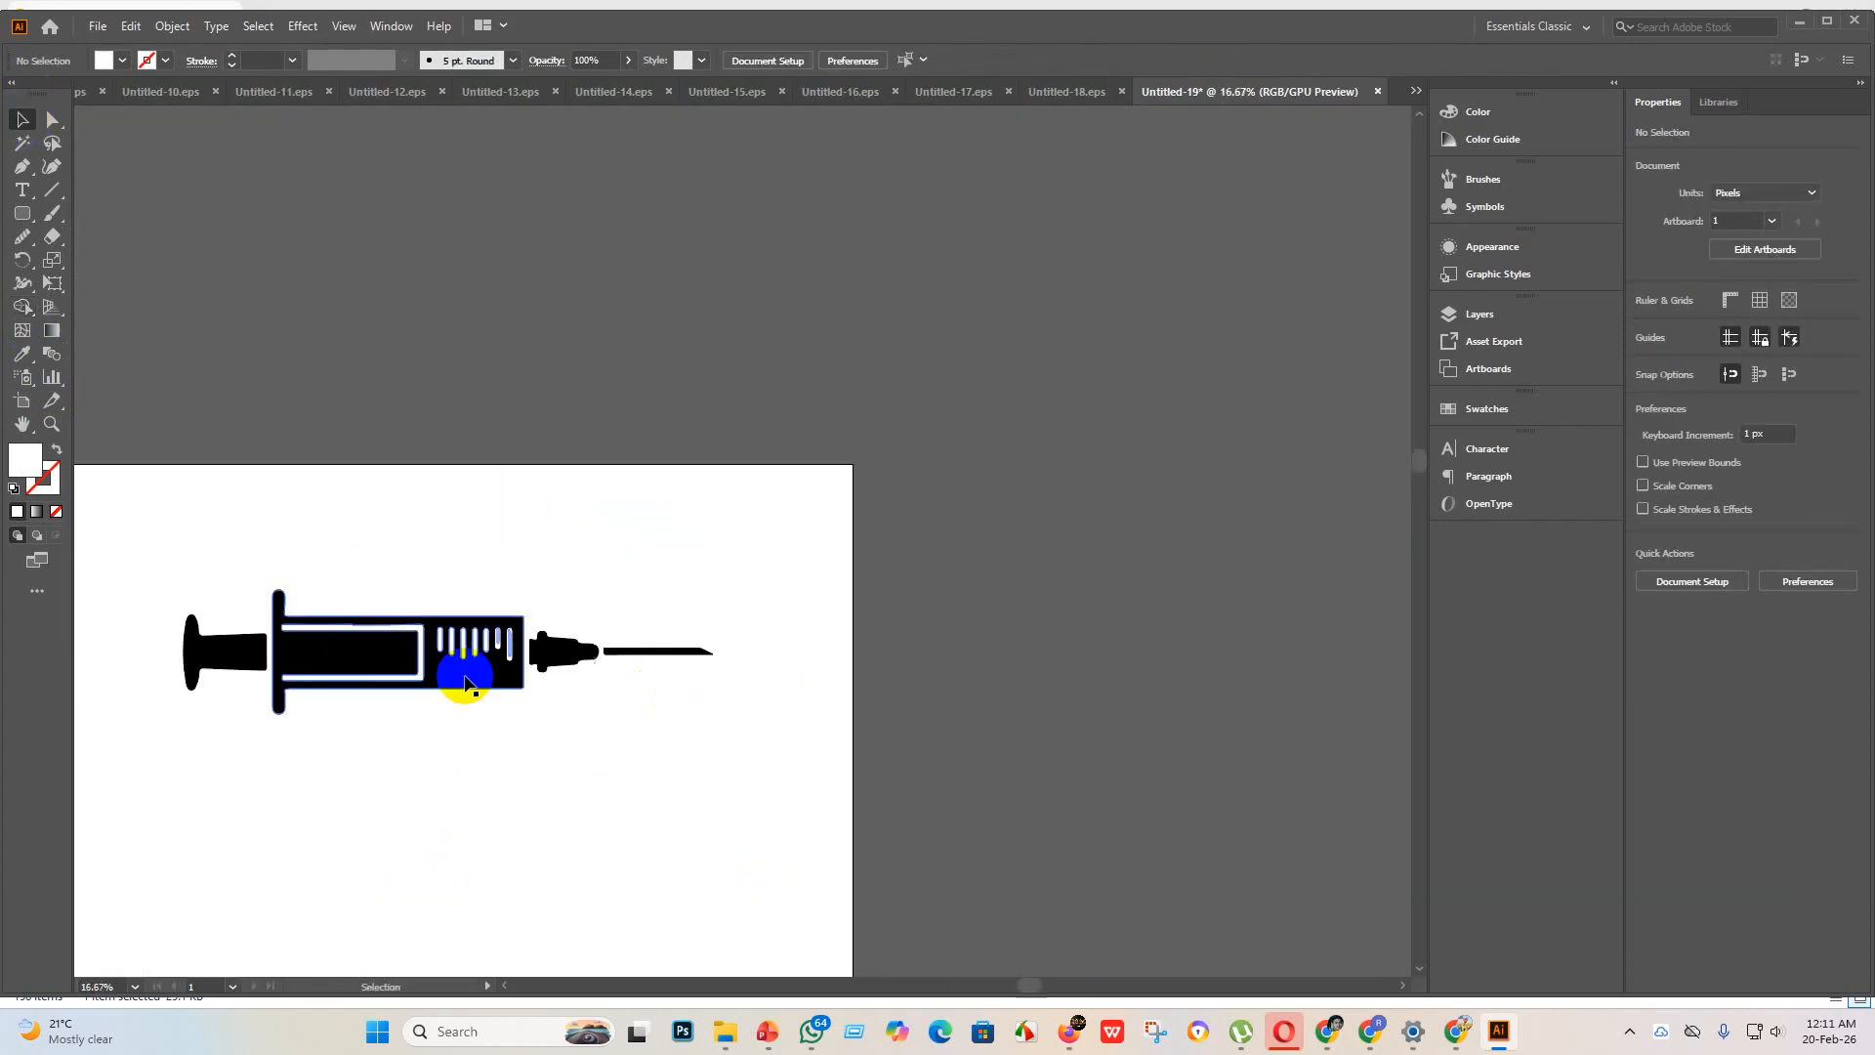
scroll(192, 674, up, 3)
scroll(225, 671, up, 2)
scroll(577, 766, down, 4)
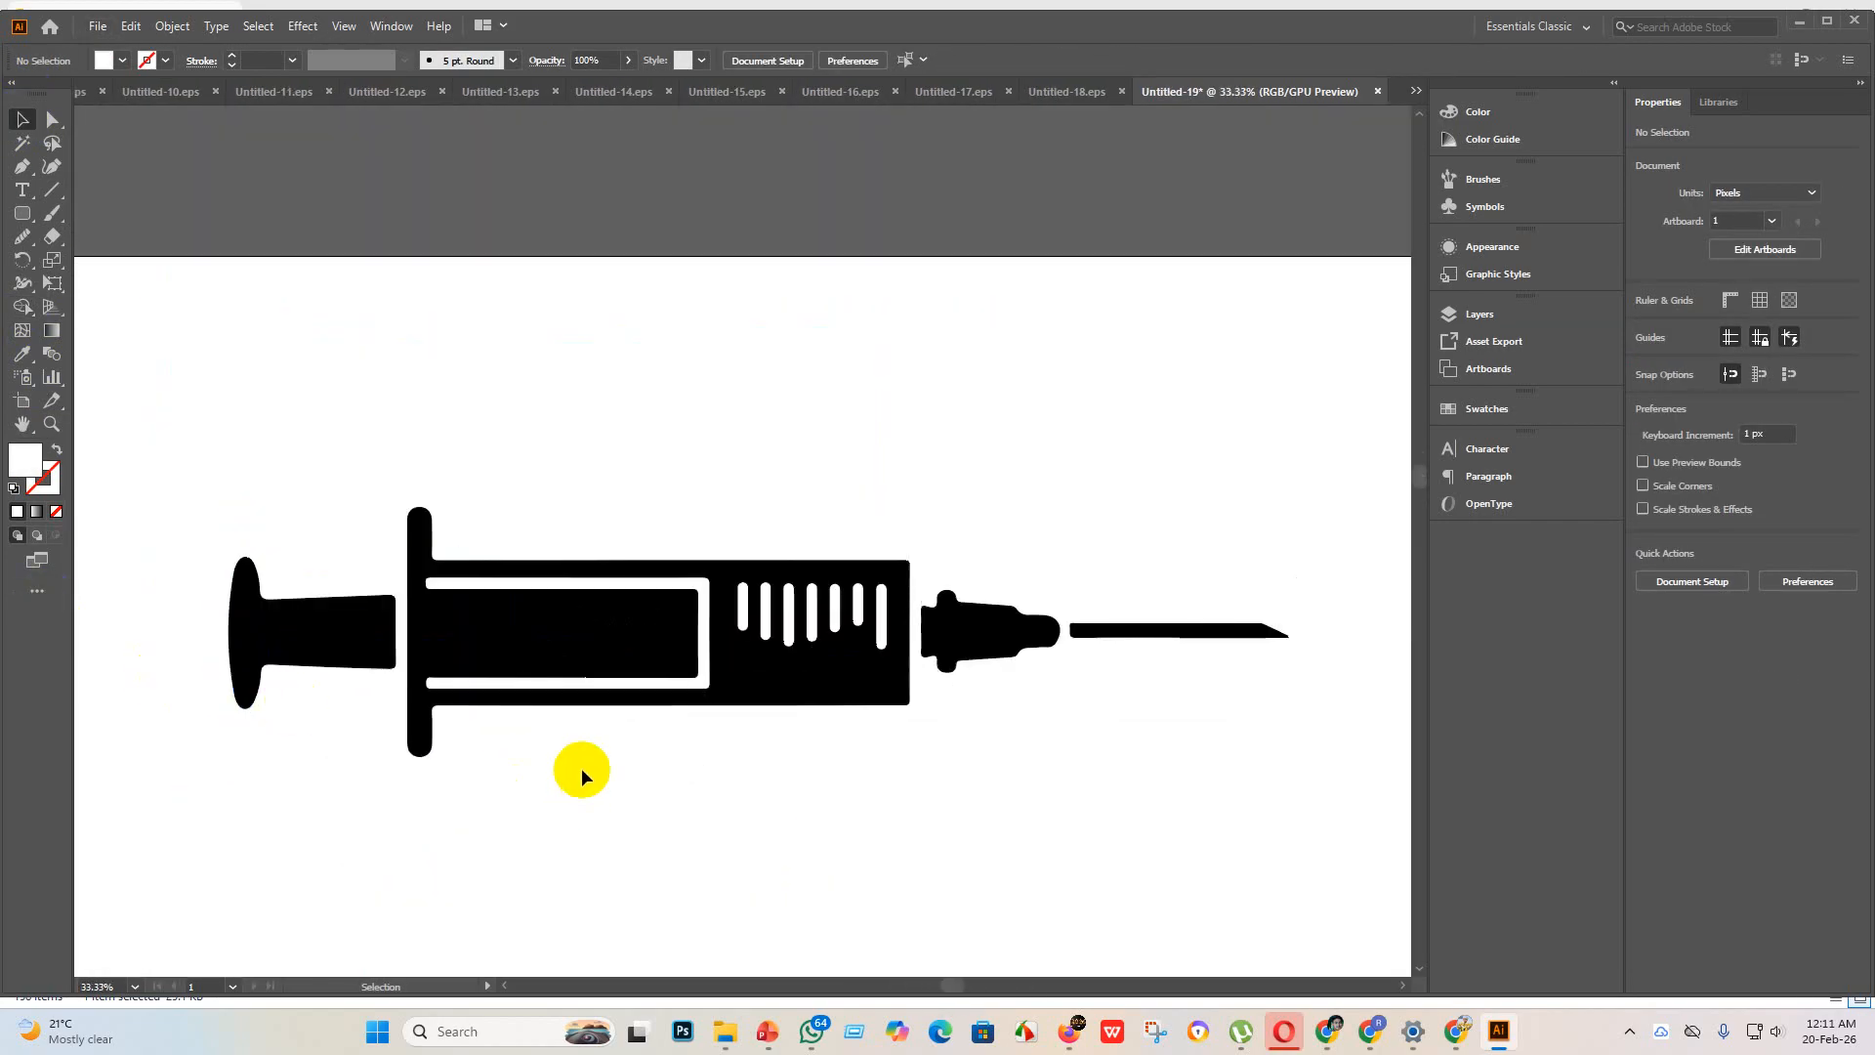
scroll(544, 712, up, 5)
scroll(537, 684, down, 2)
scroll(543, 678, down, 3)
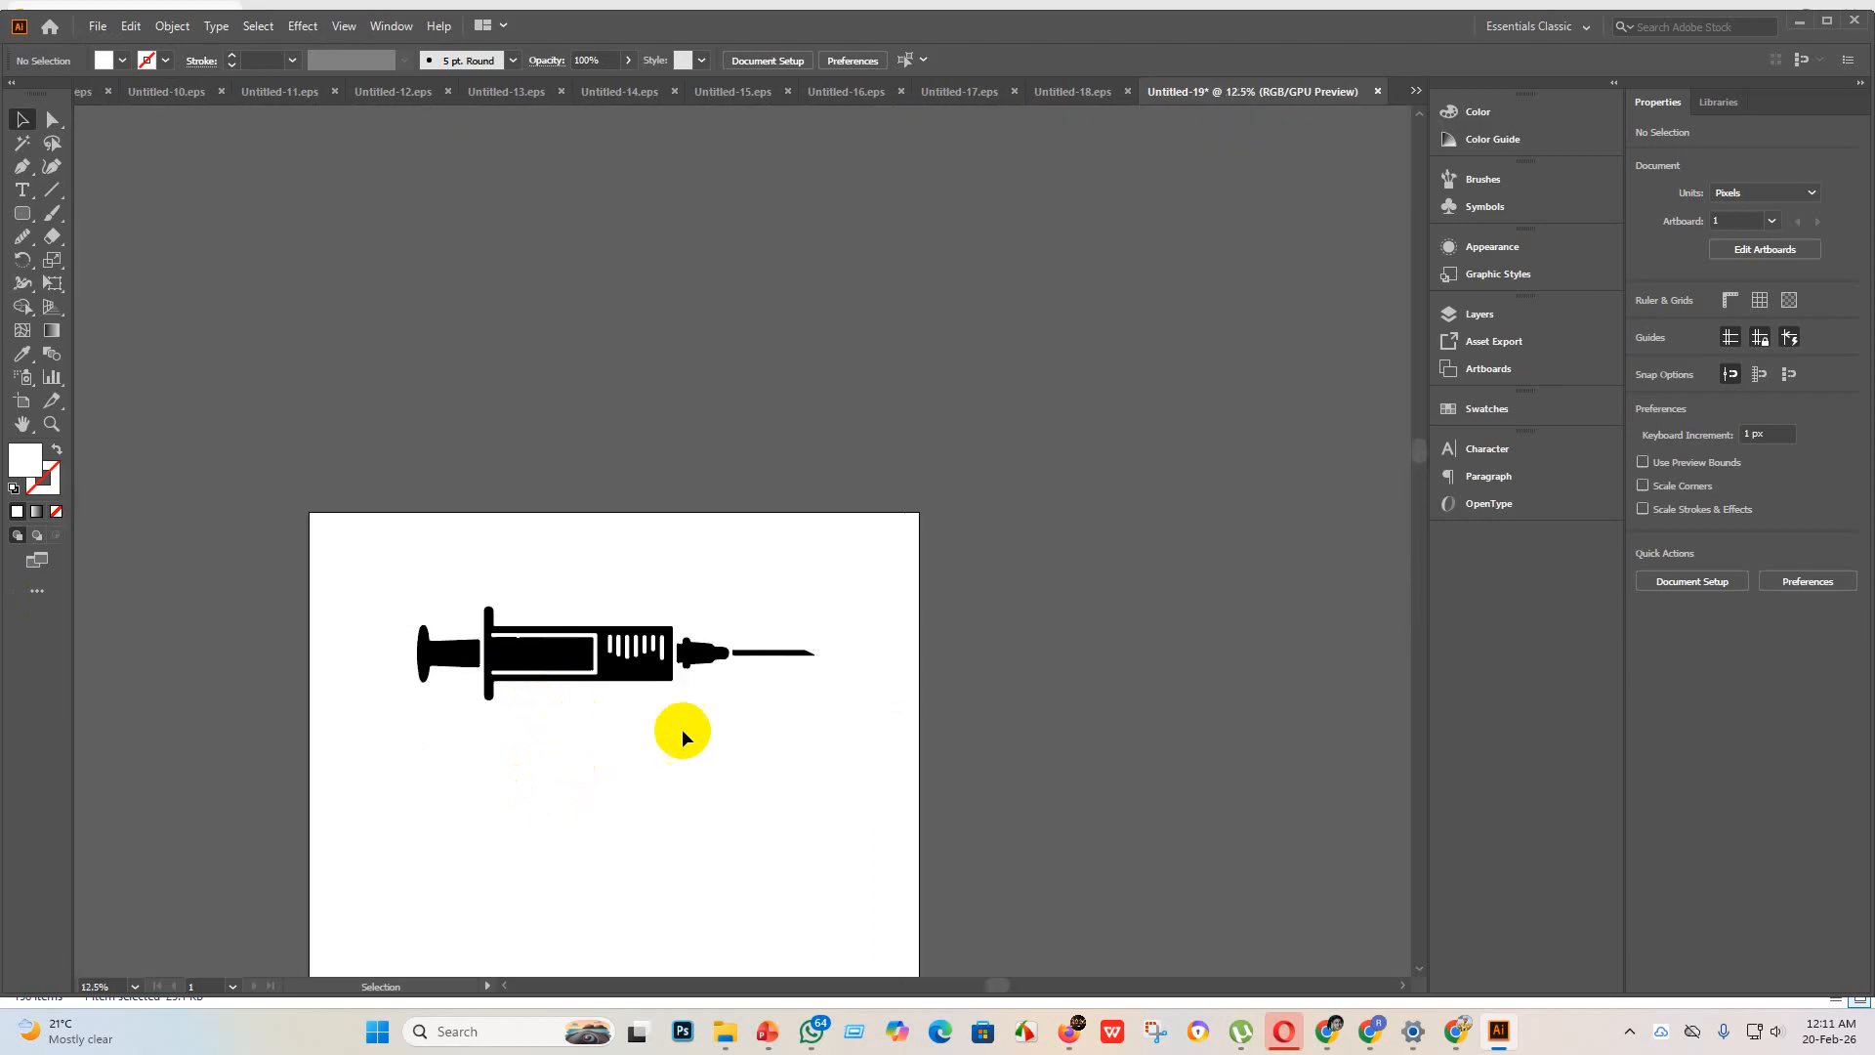
Step: Group all parts of the syringe and enlarge the group to about 3750 px wide across the upper part of the artboard
drag(878, 732, 488, 635)
click(589, 684)
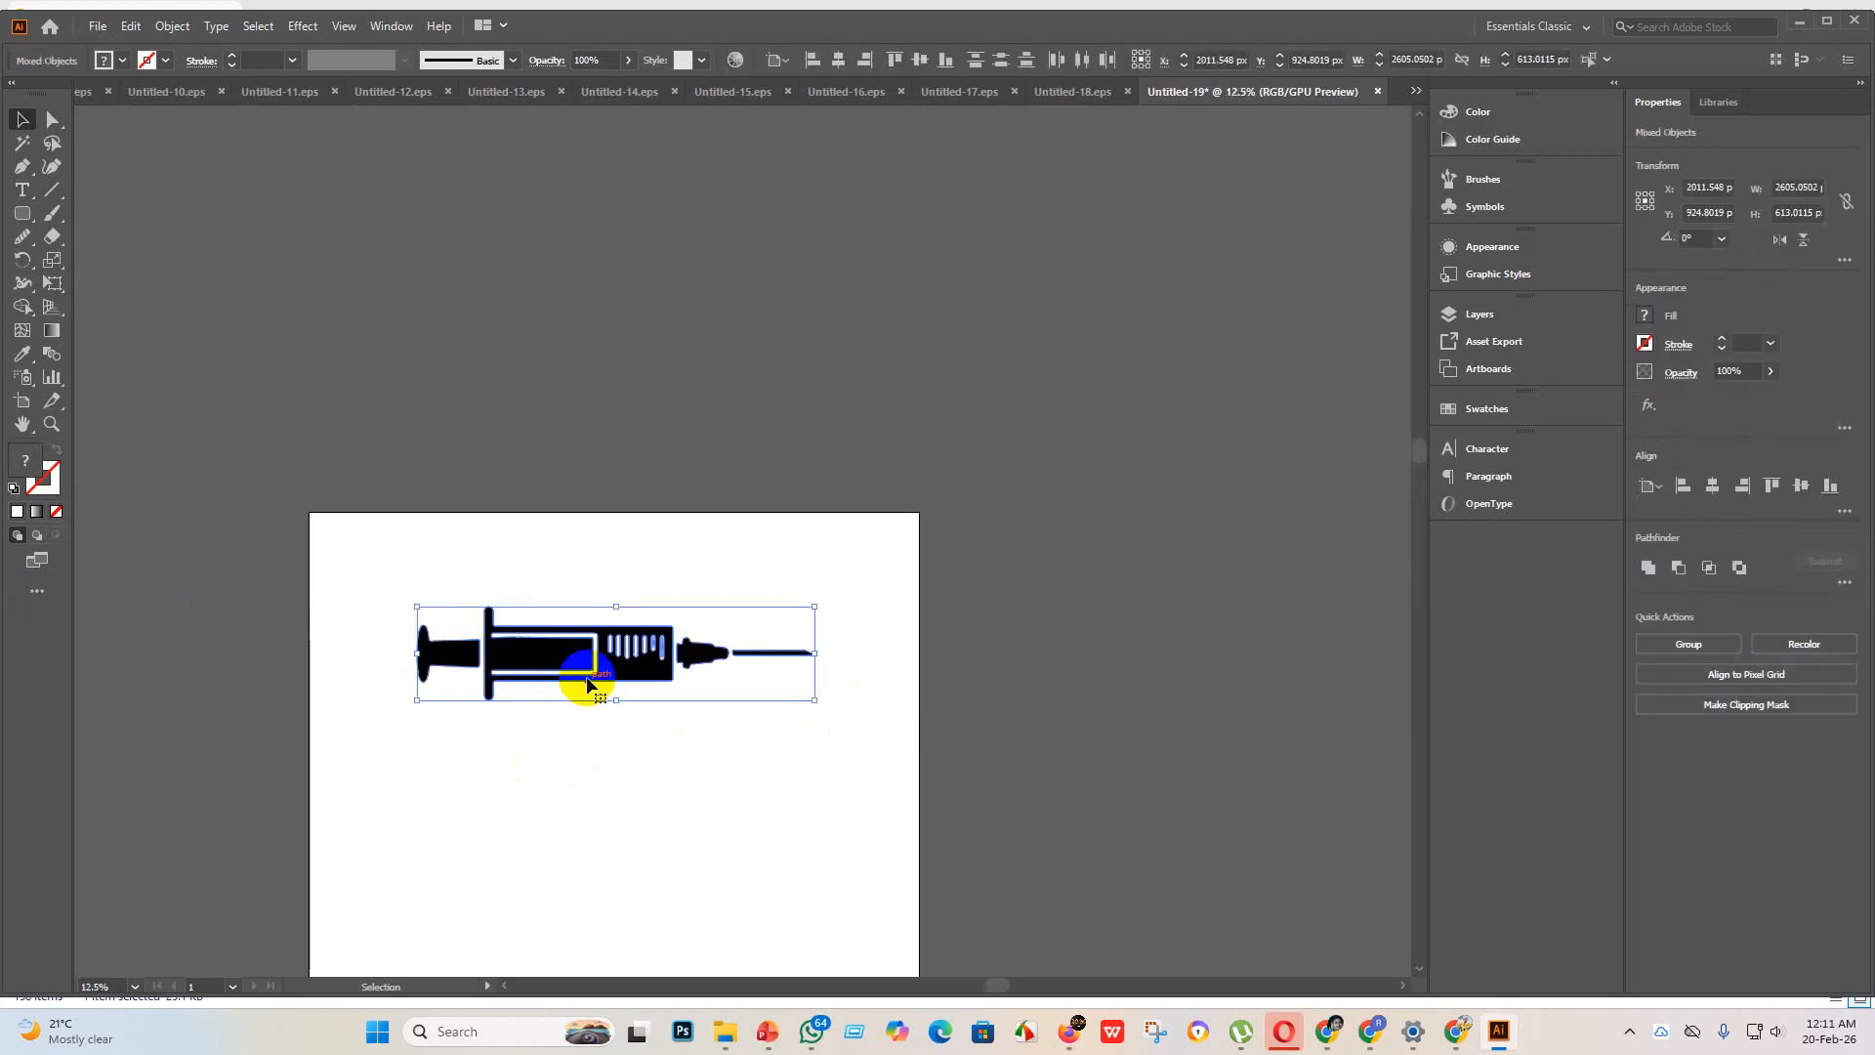
key(ctrl+g)
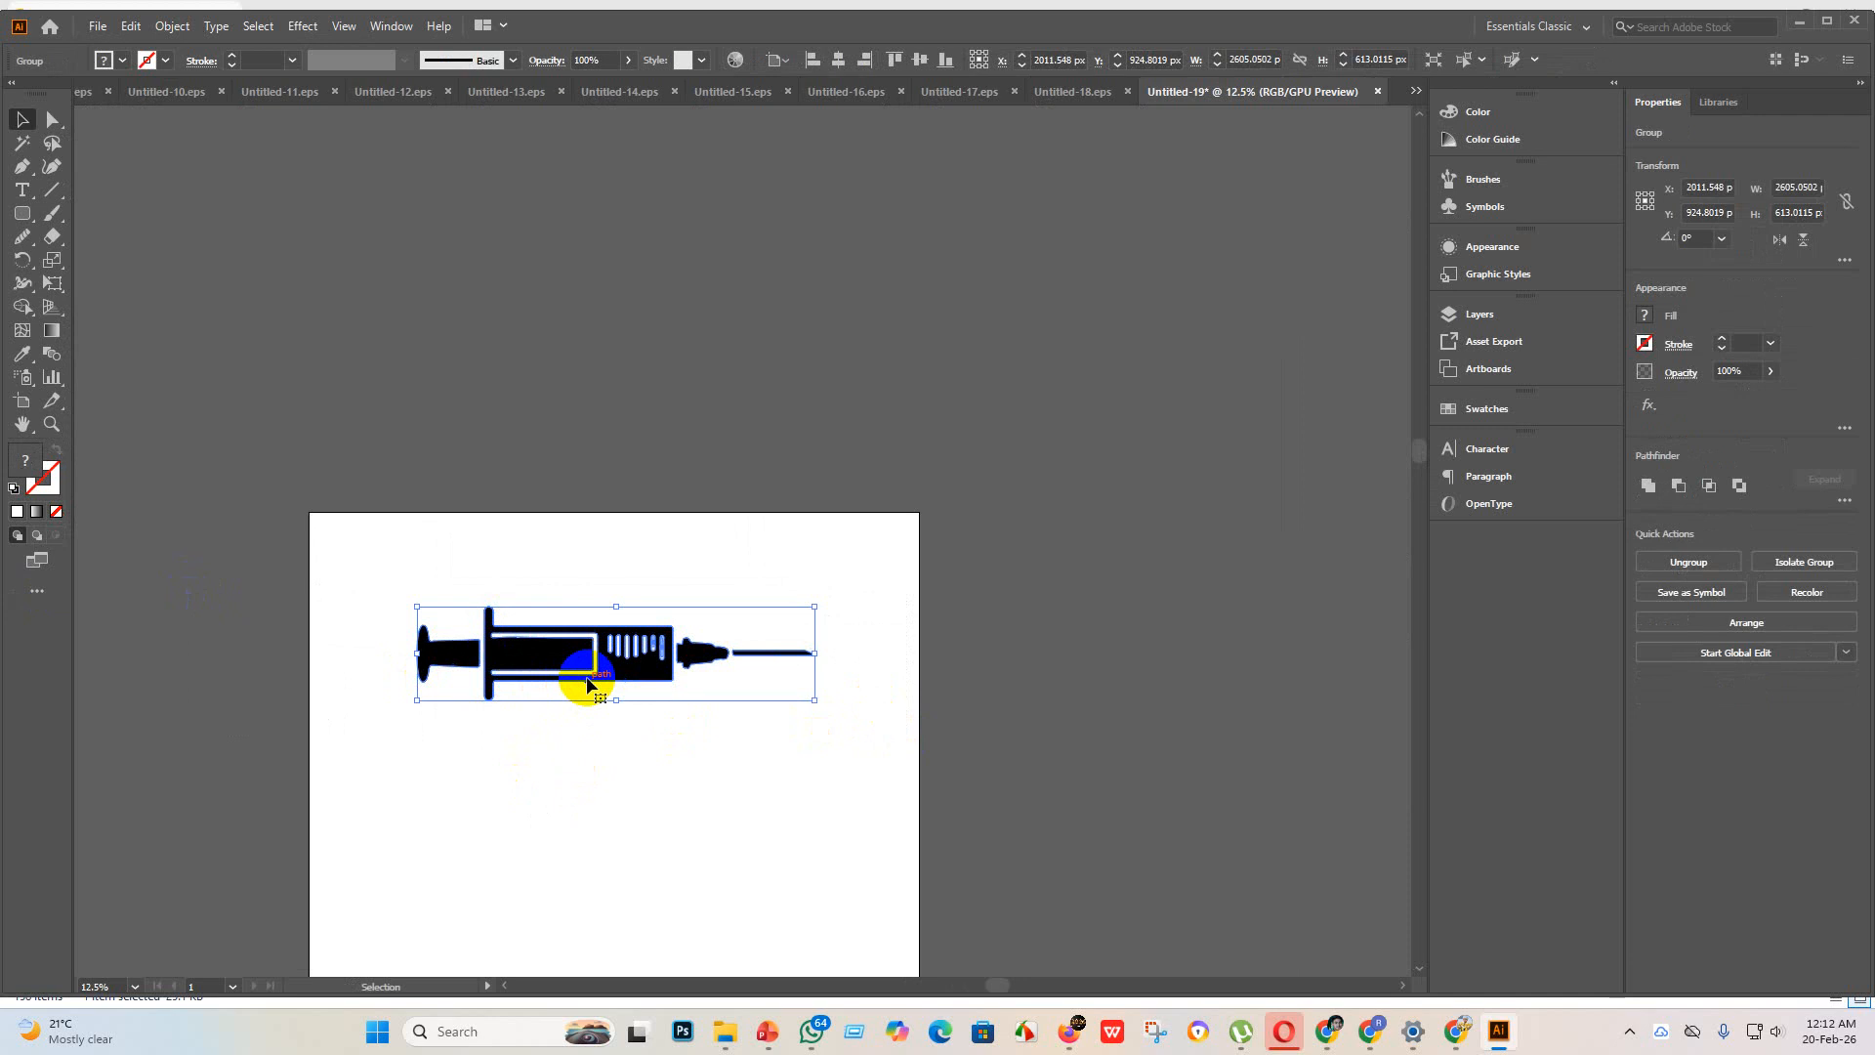
scroll(594, 670, down, 5)
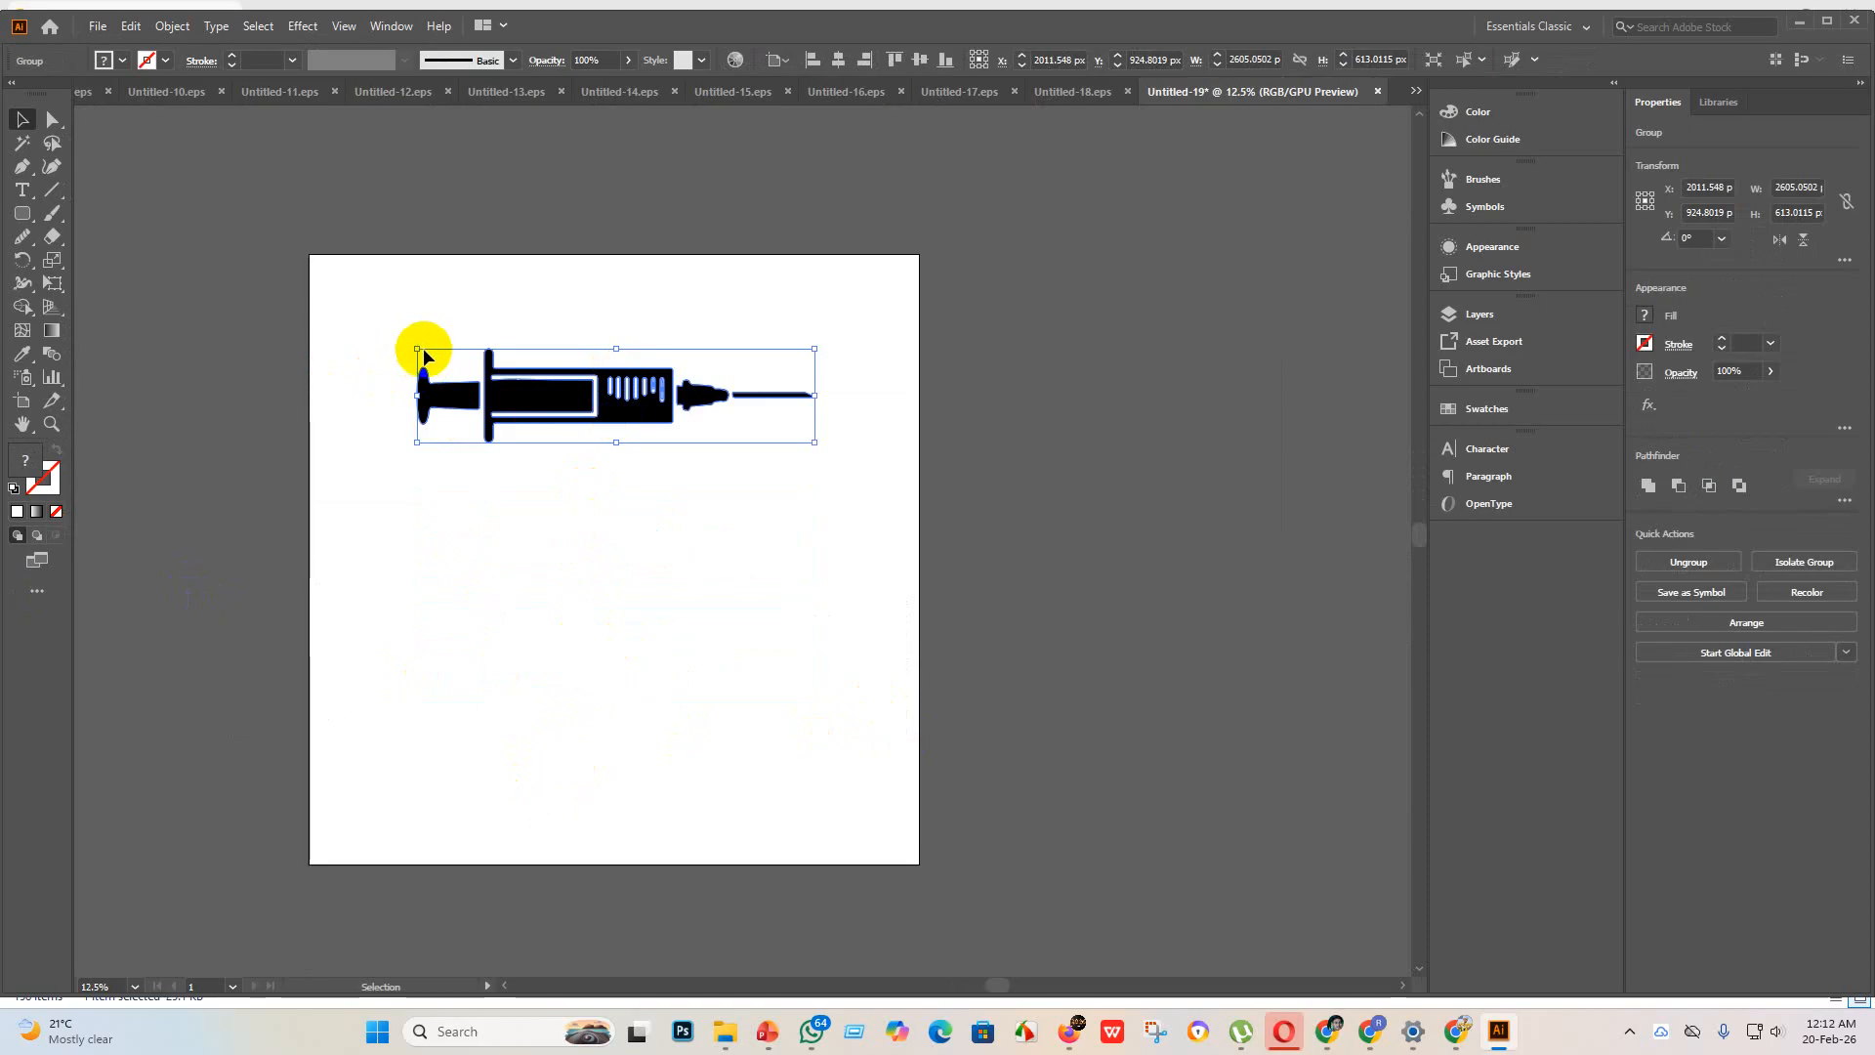
drag(419, 347, 324, 278)
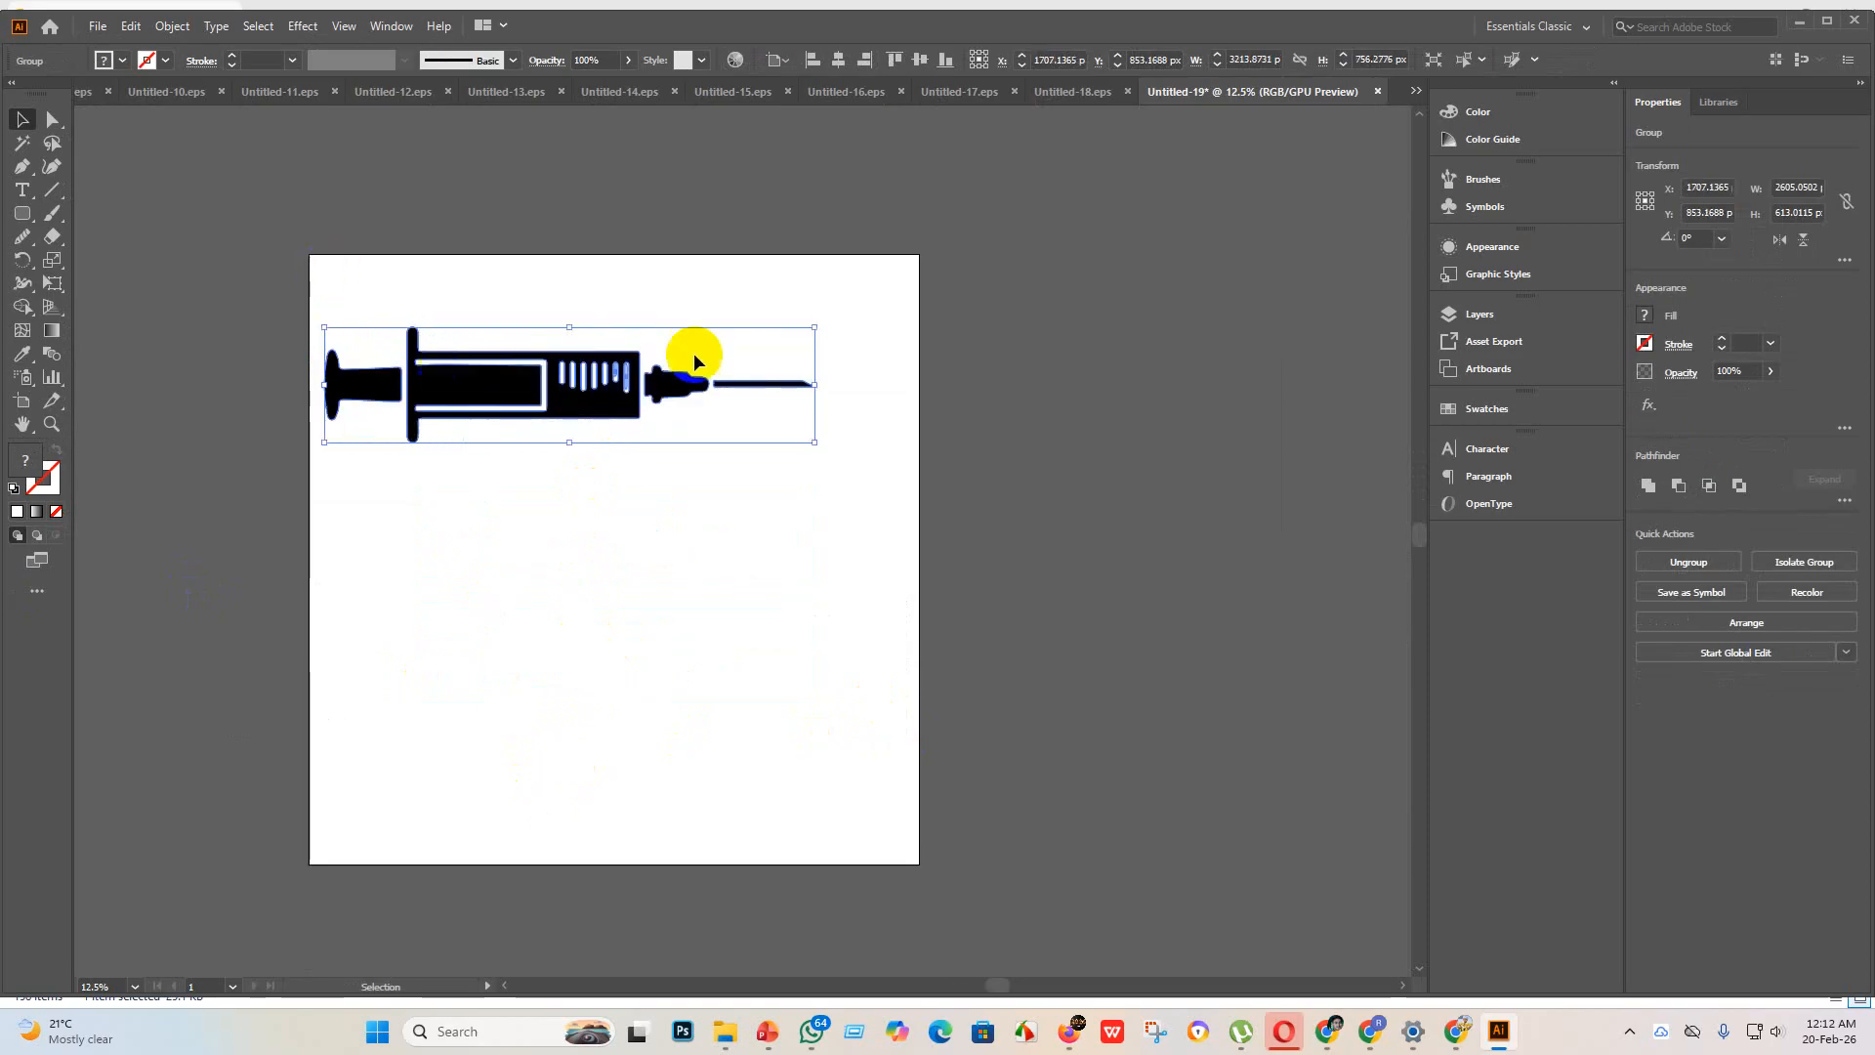
drag(816, 328, 897, 285)
Step: Place two copies of the syringe below the original and flip the lowest and uppermost syringes horizontally
drag(639, 394, 615, 684)
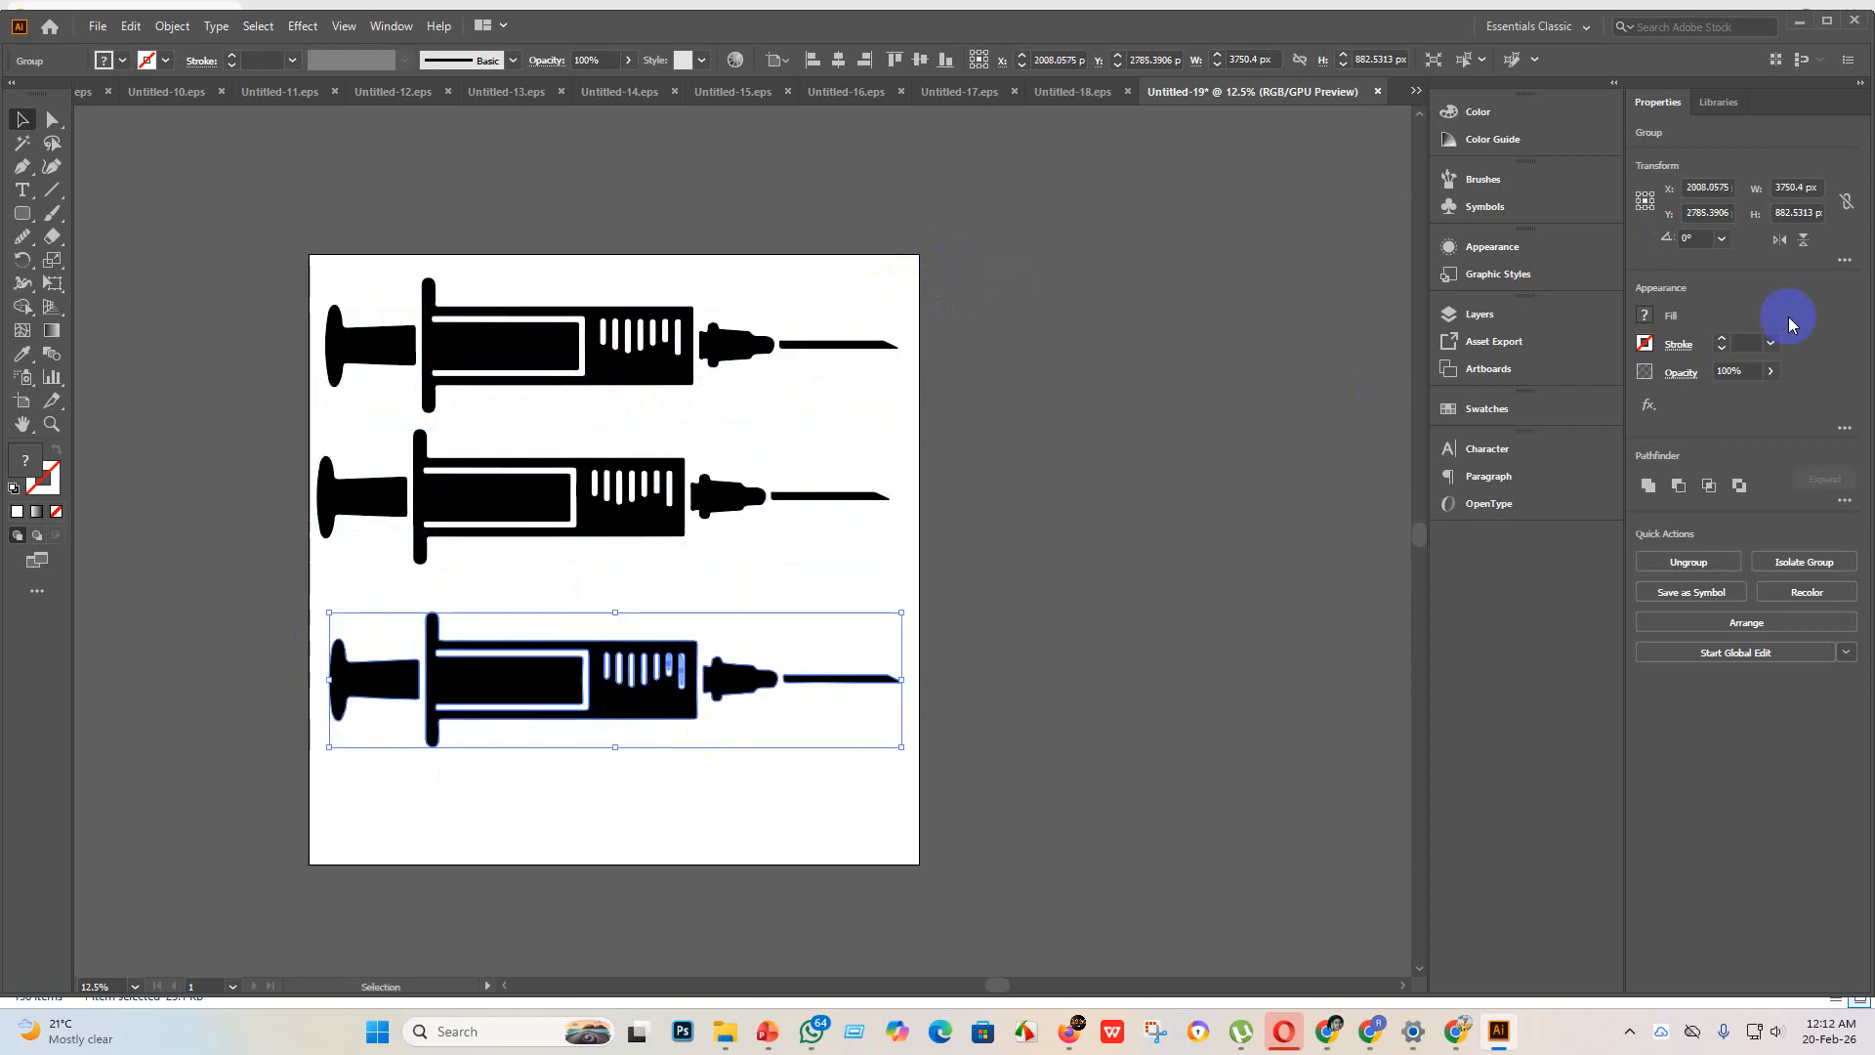
click(1779, 241)
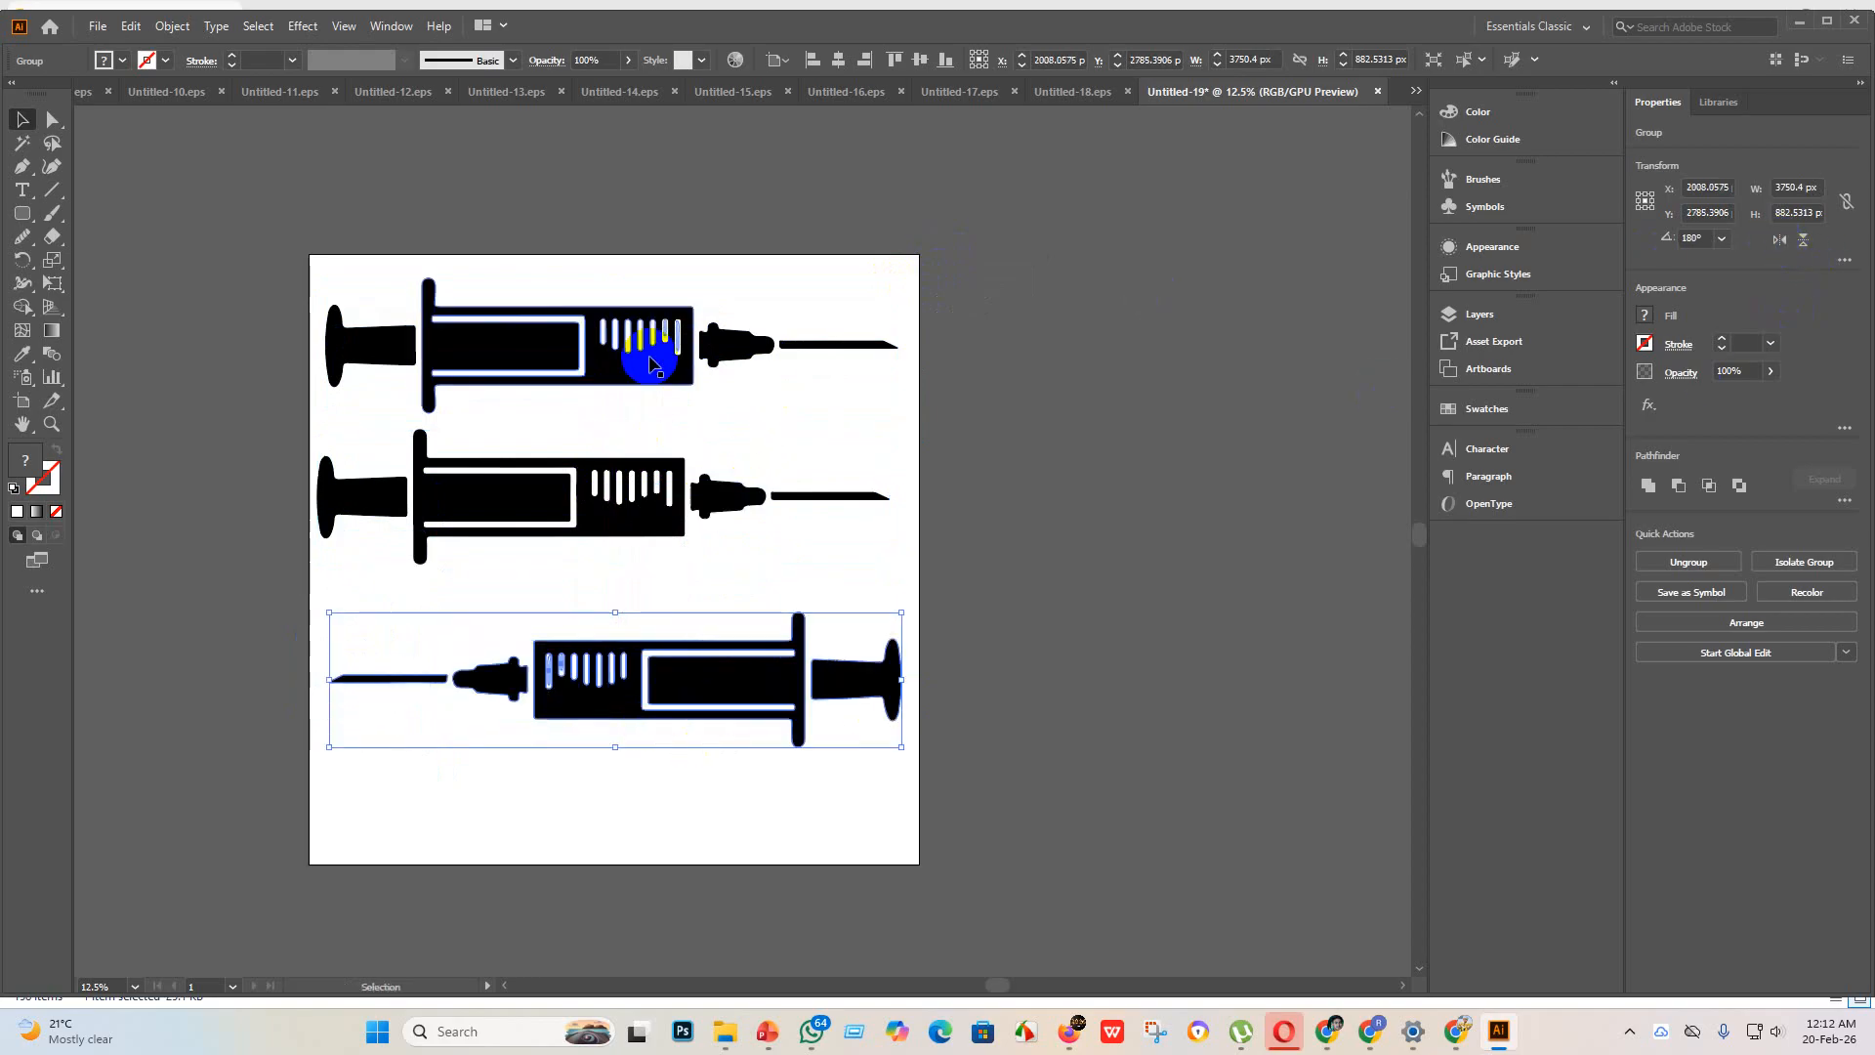
click(731, 337)
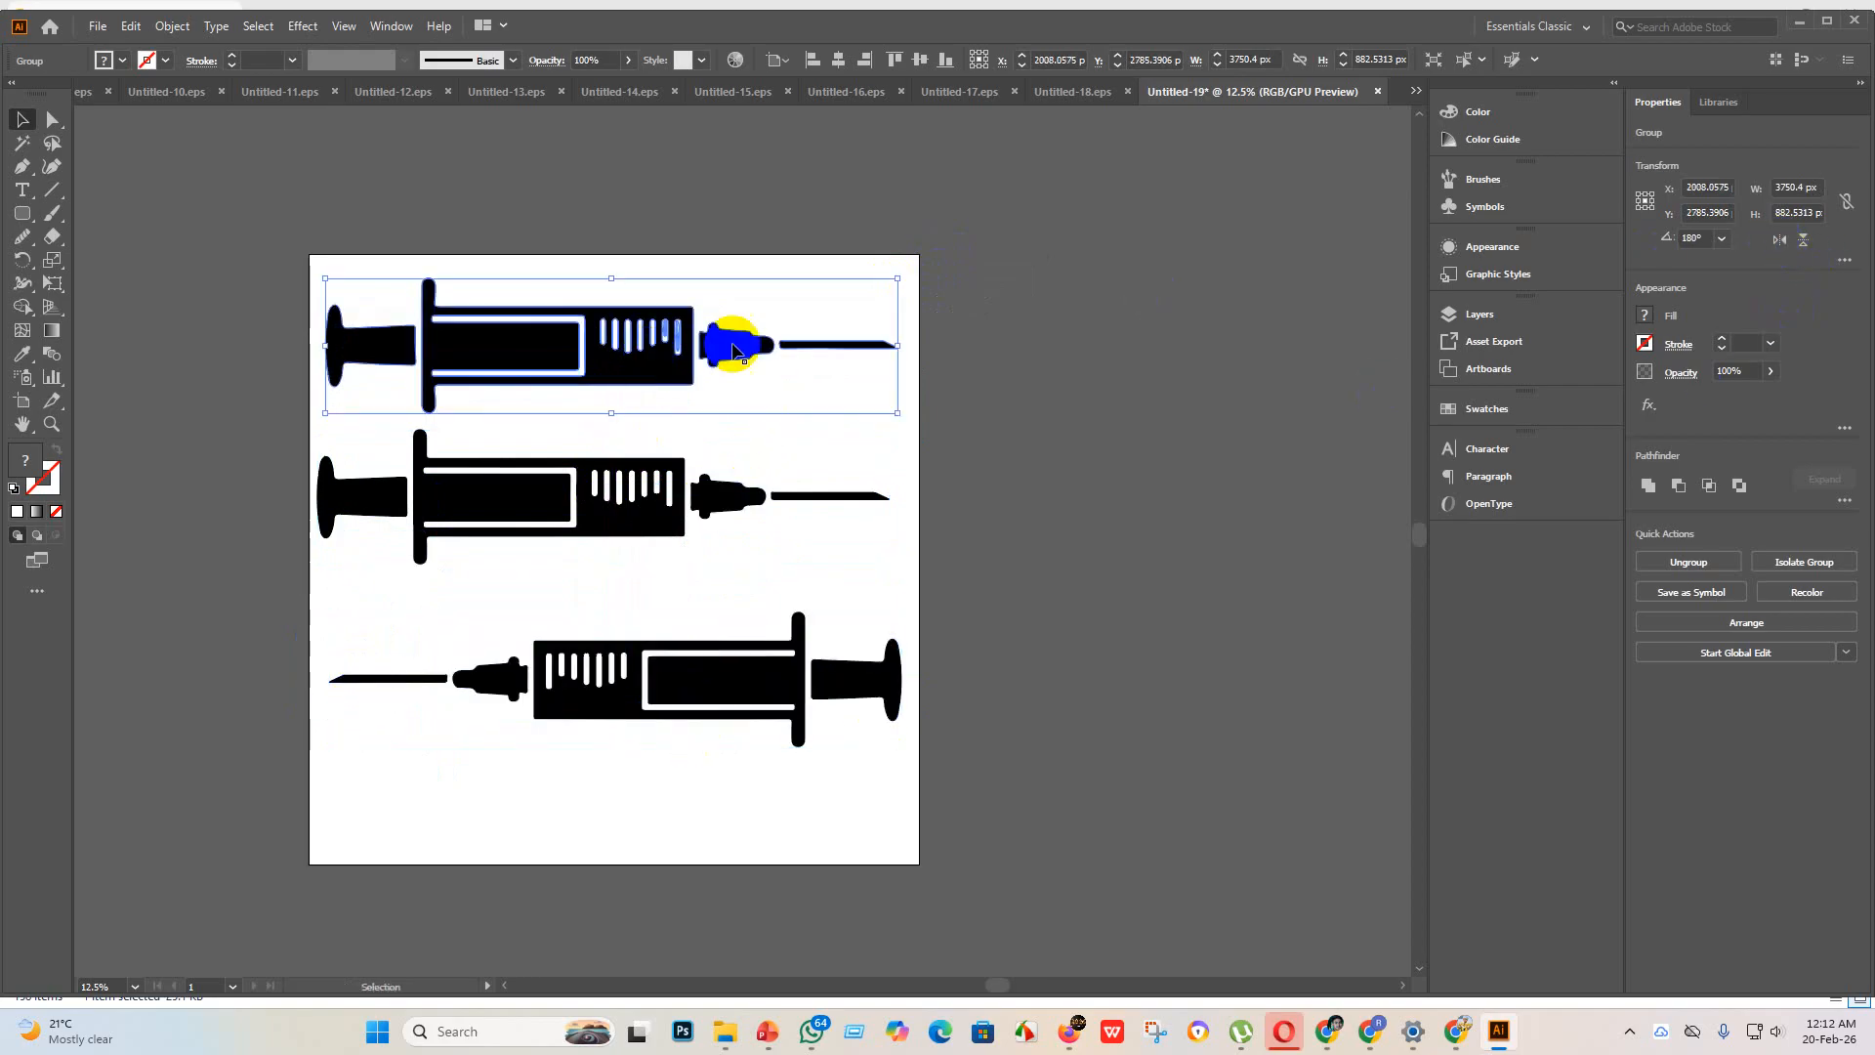
click(1778, 241)
click(1699, 238)
click(1236, 510)
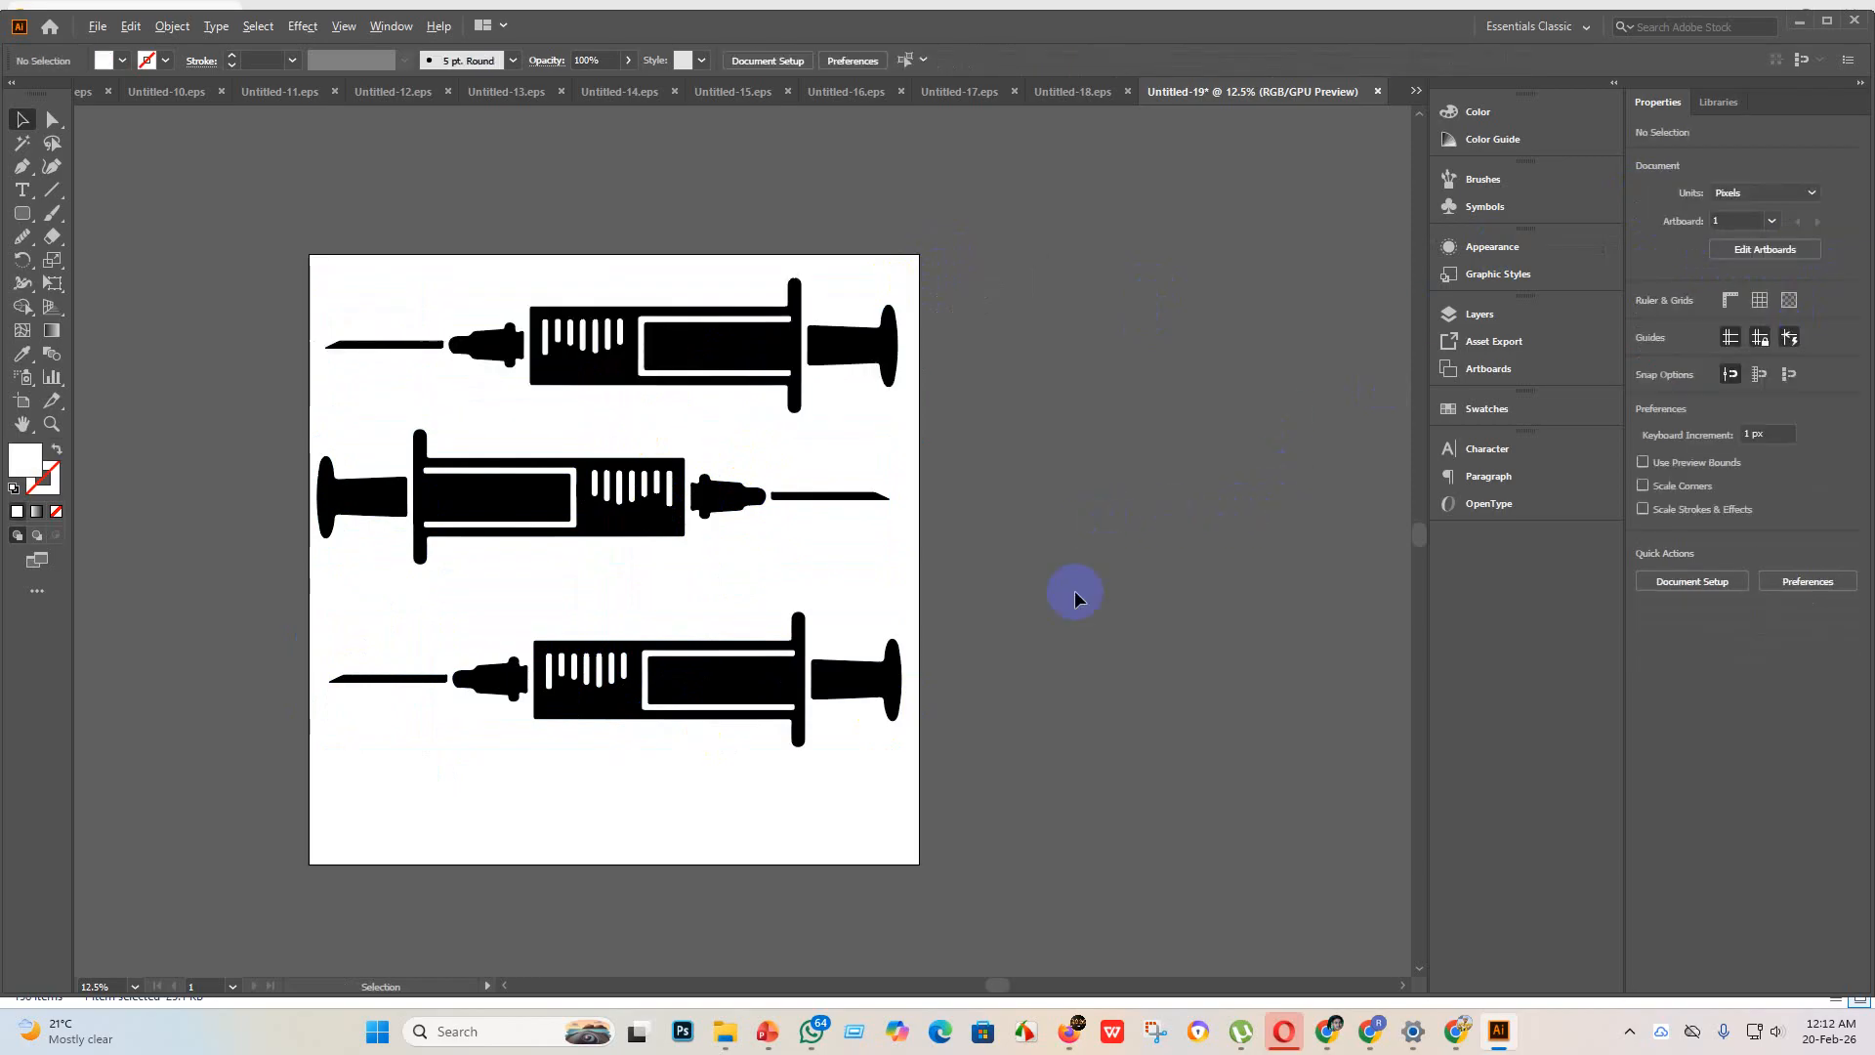
Step: Group all three syringes and center the group horizontally and vertically on the artboard
key(ctrl+minus)
key(ctrl+a)
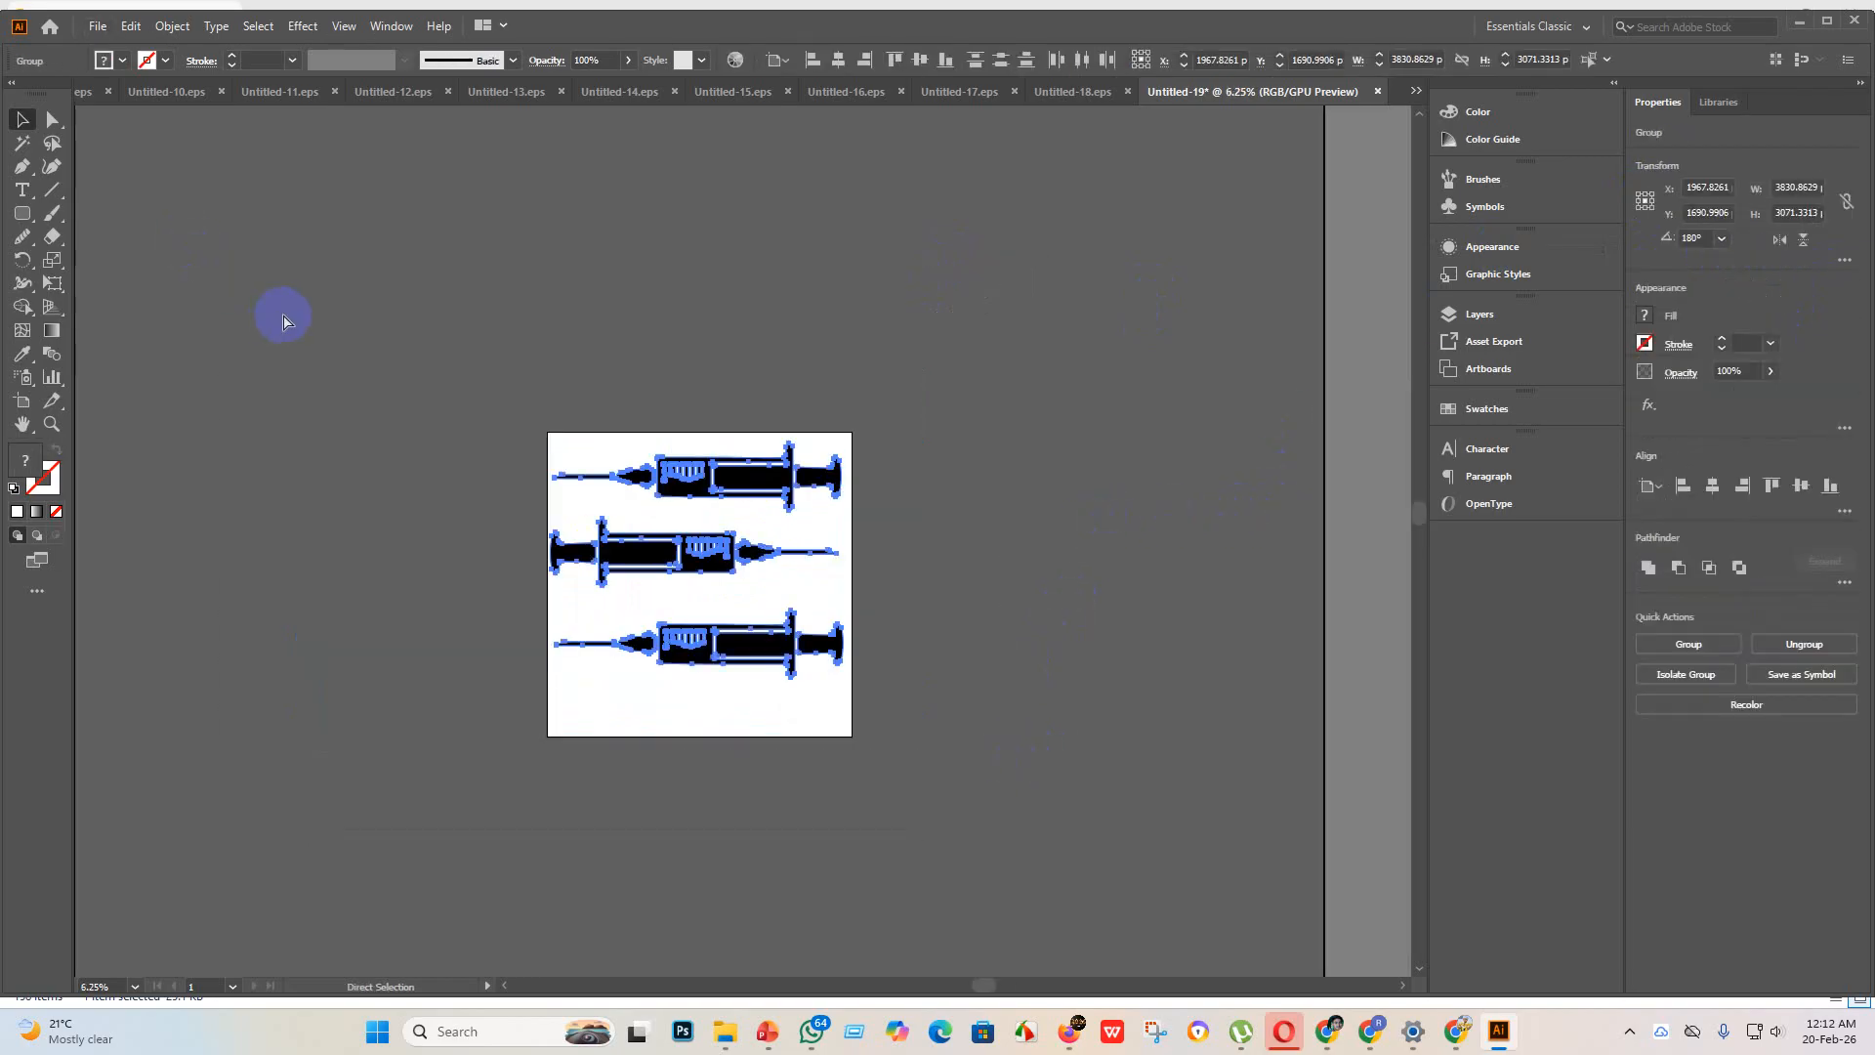
click(840, 61)
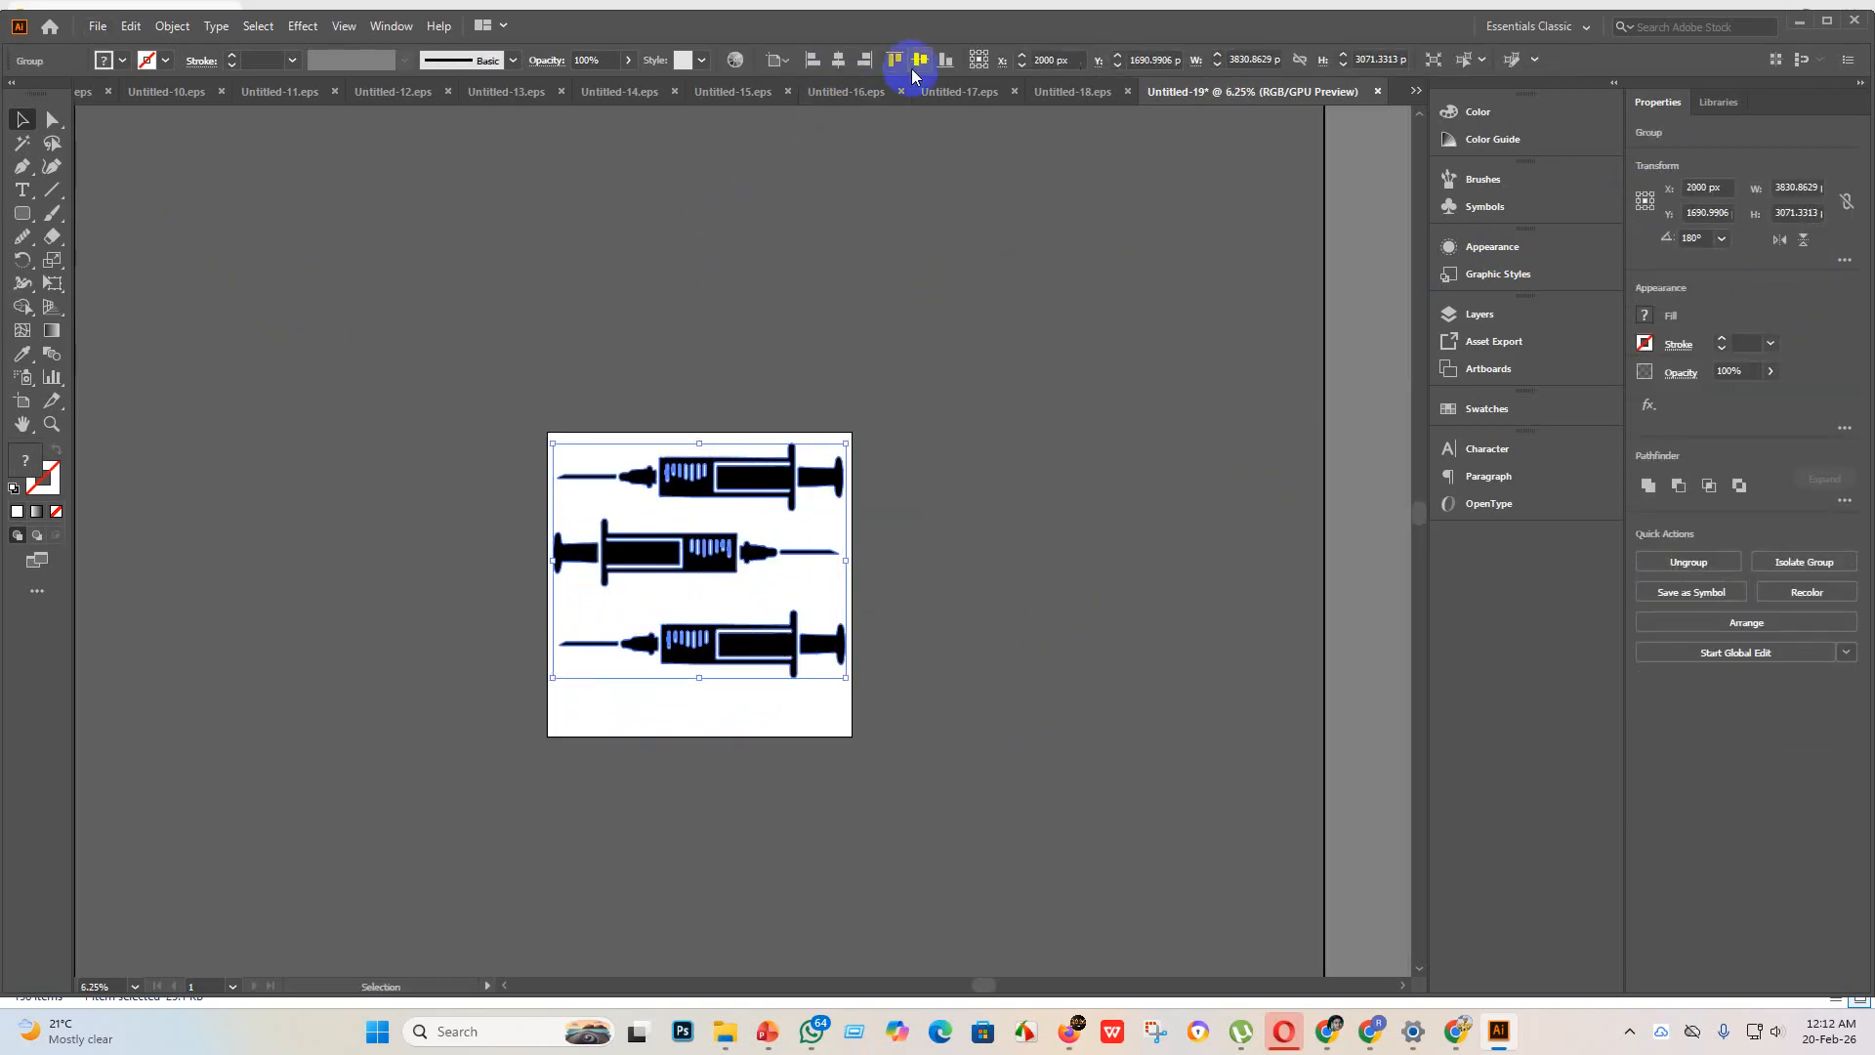
click(919, 60)
click(879, 385)
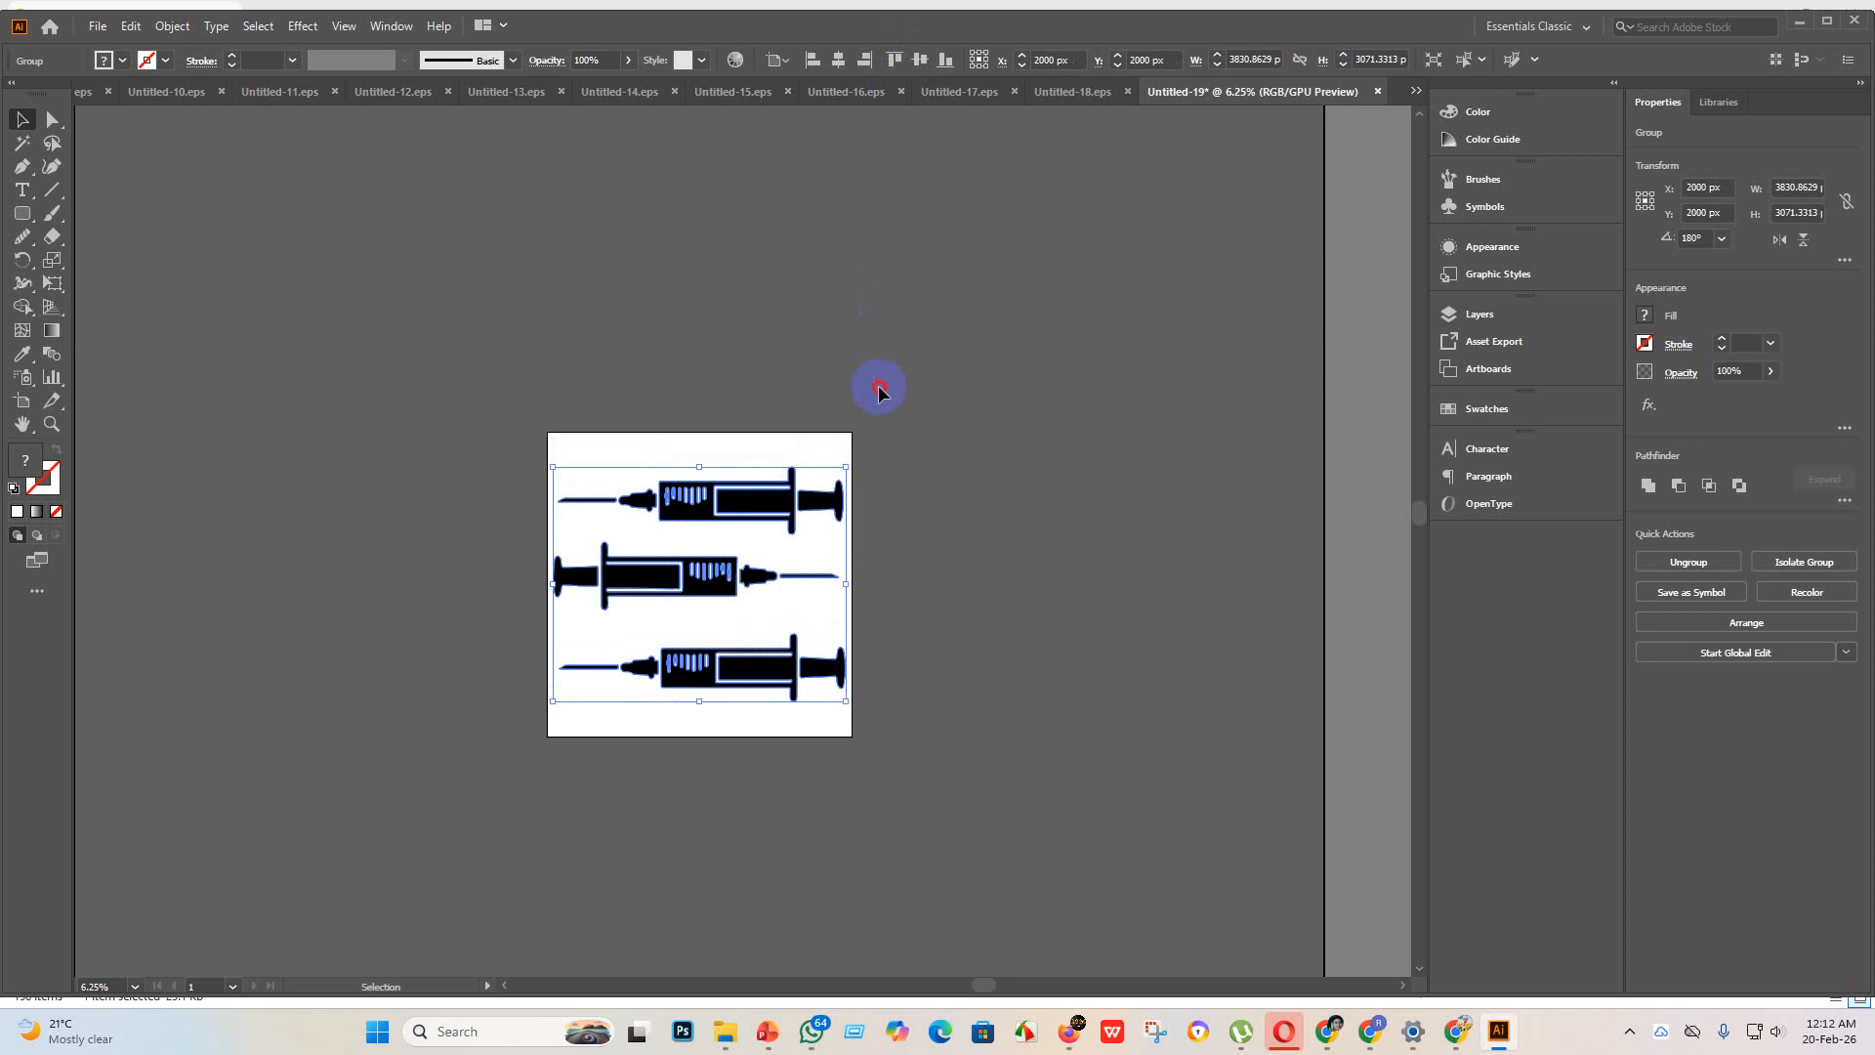
Step: Save the syringe artwork as the EPS file Untitled-19 in the "eps 3" folder, using the Illustrator 10 EPS version
click(95, 29)
click(149, 192)
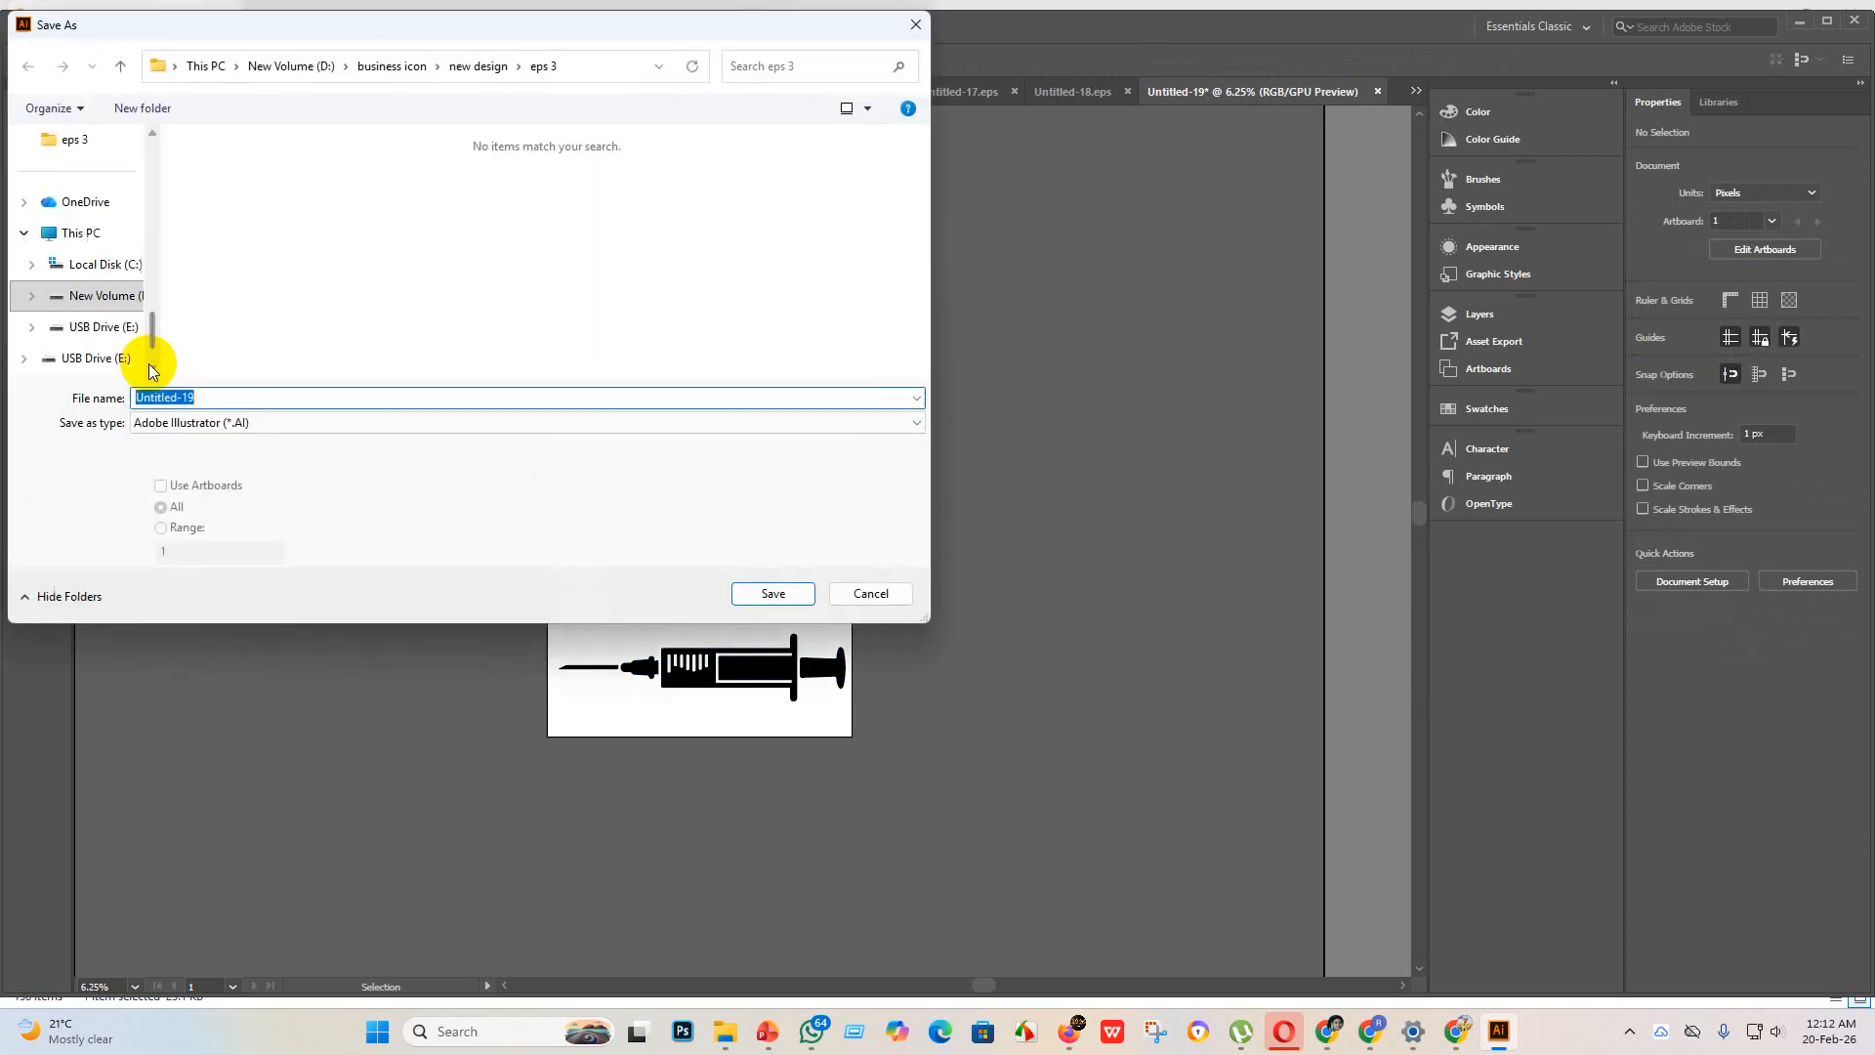
click(275, 423)
click(237, 473)
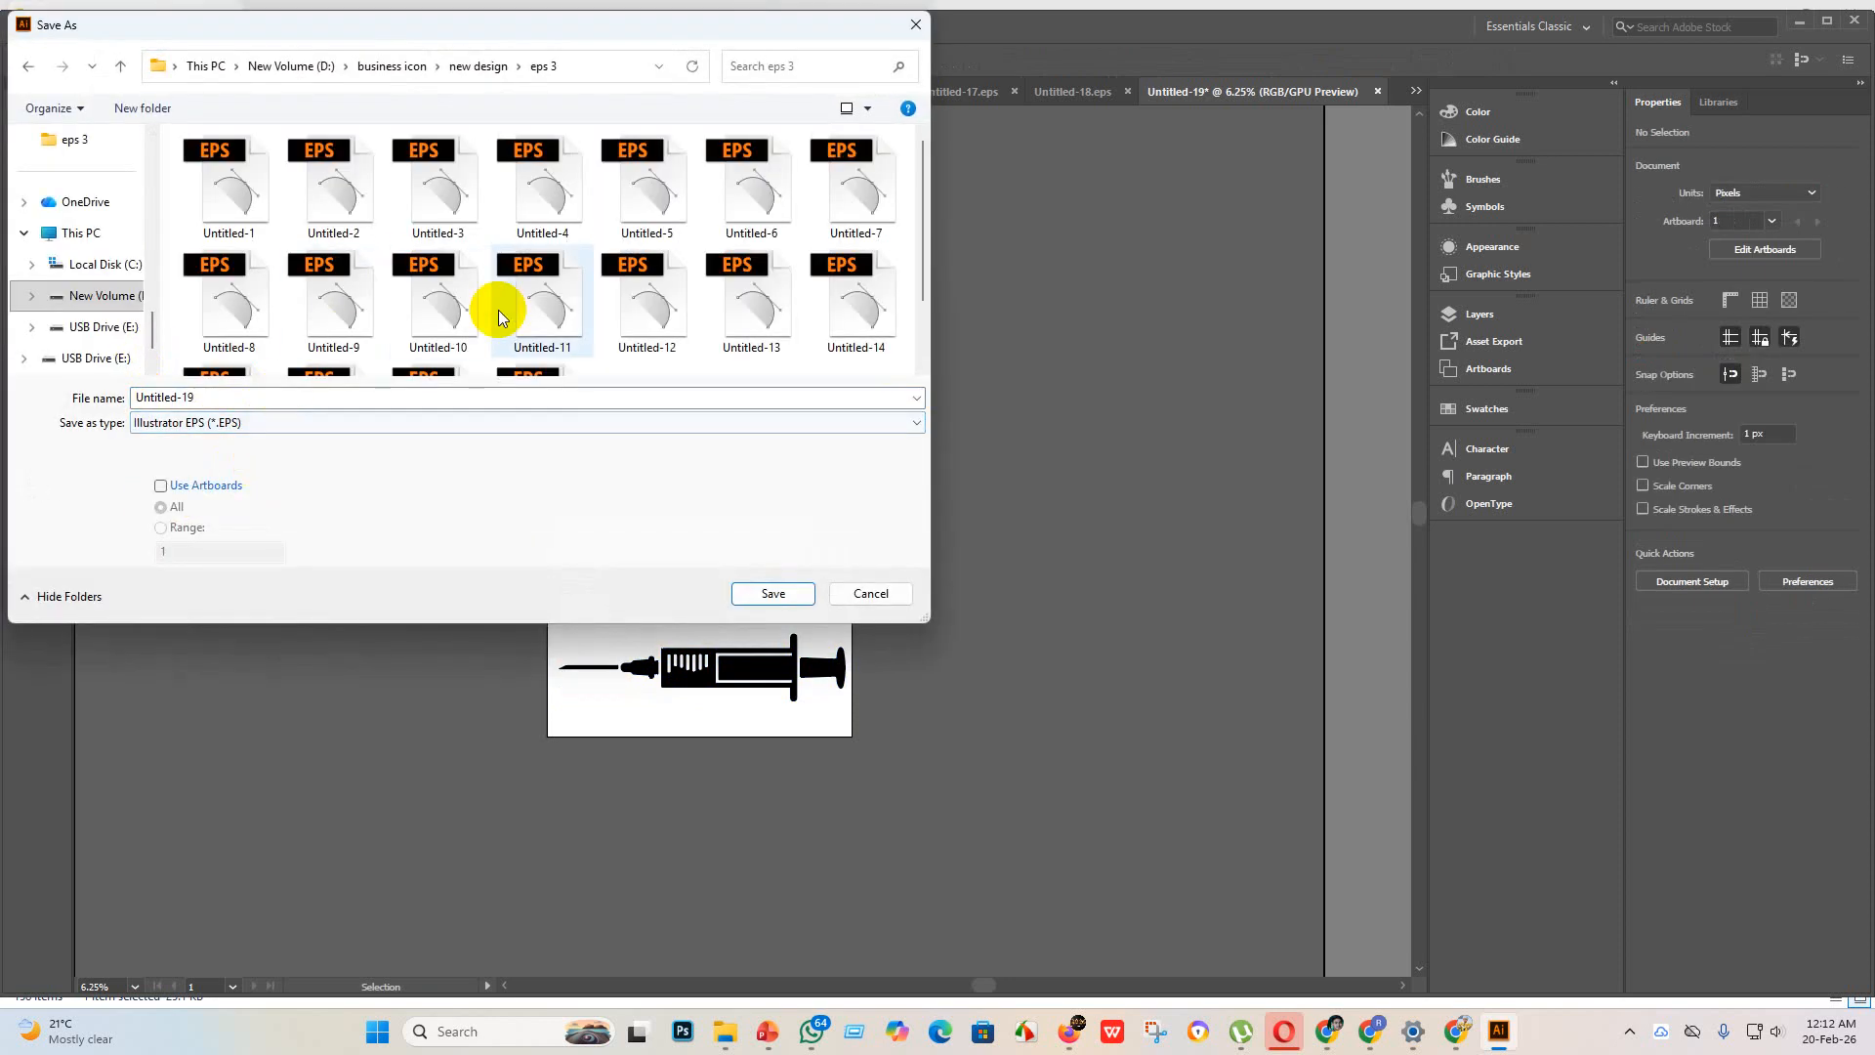
click(772, 592)
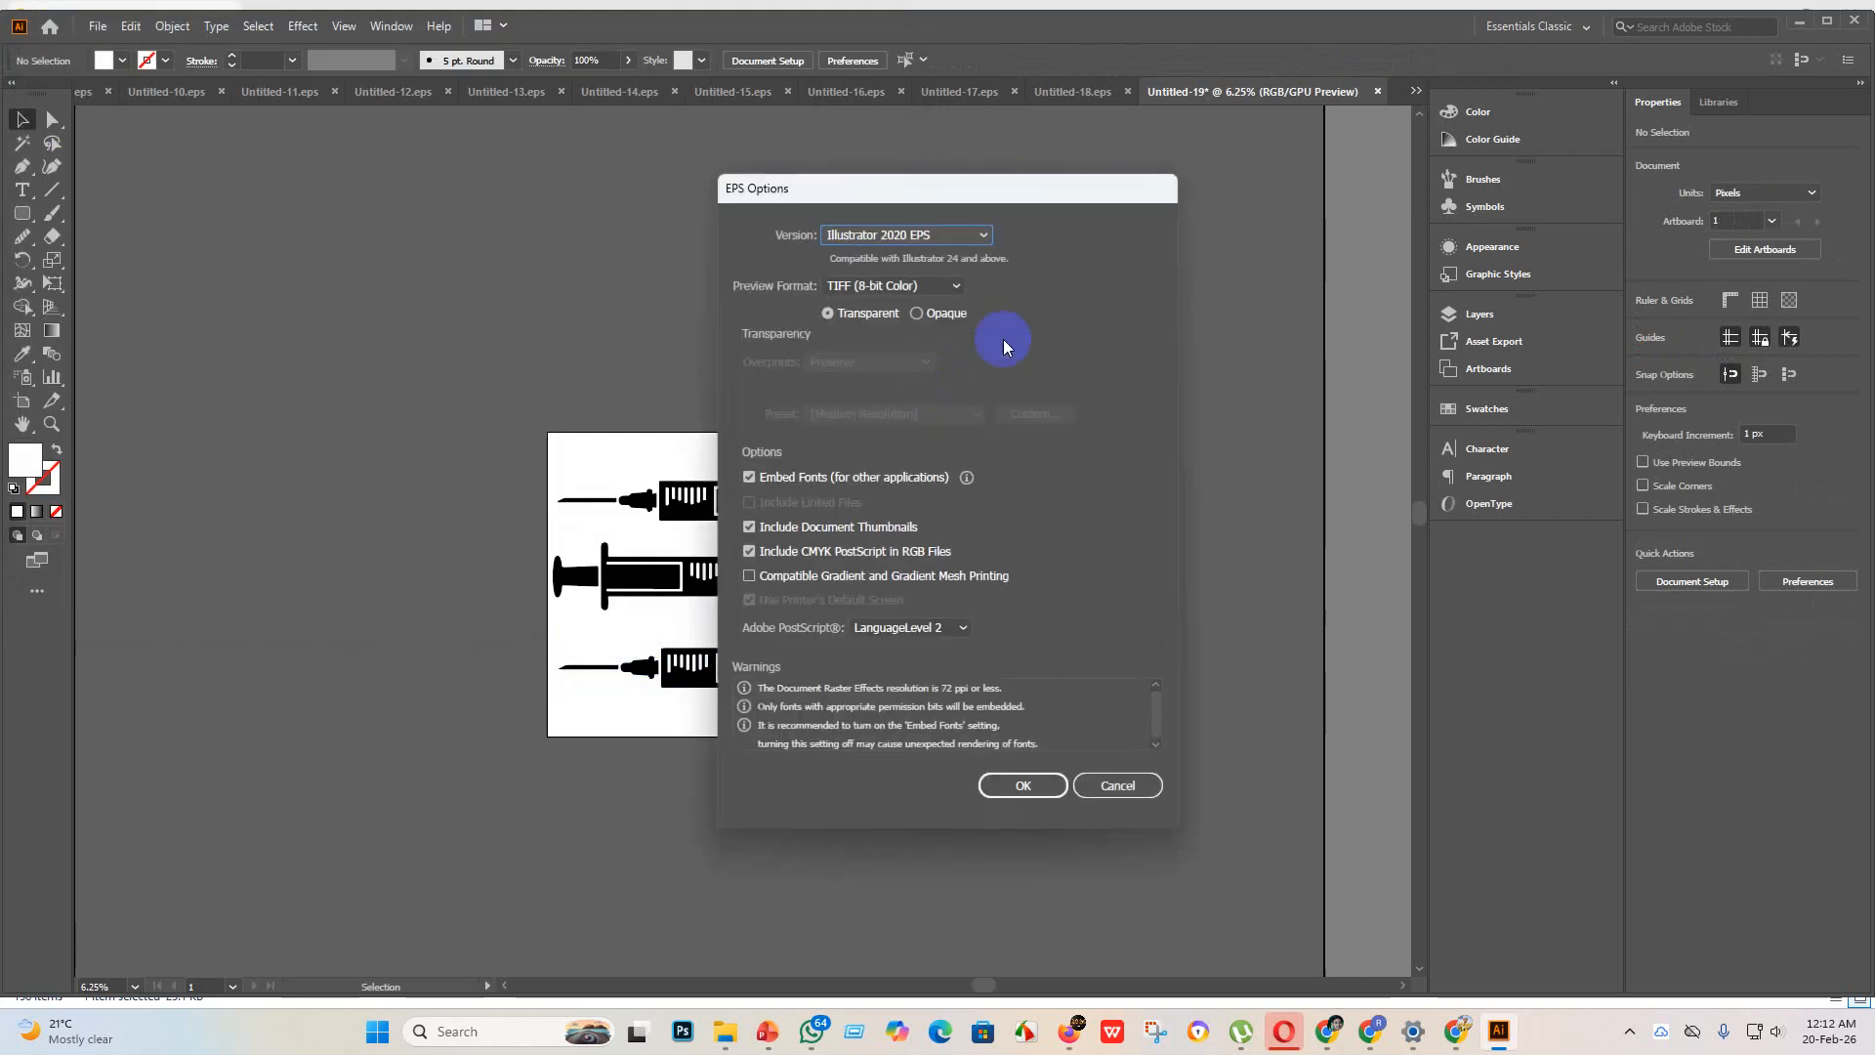
click(982, 238)
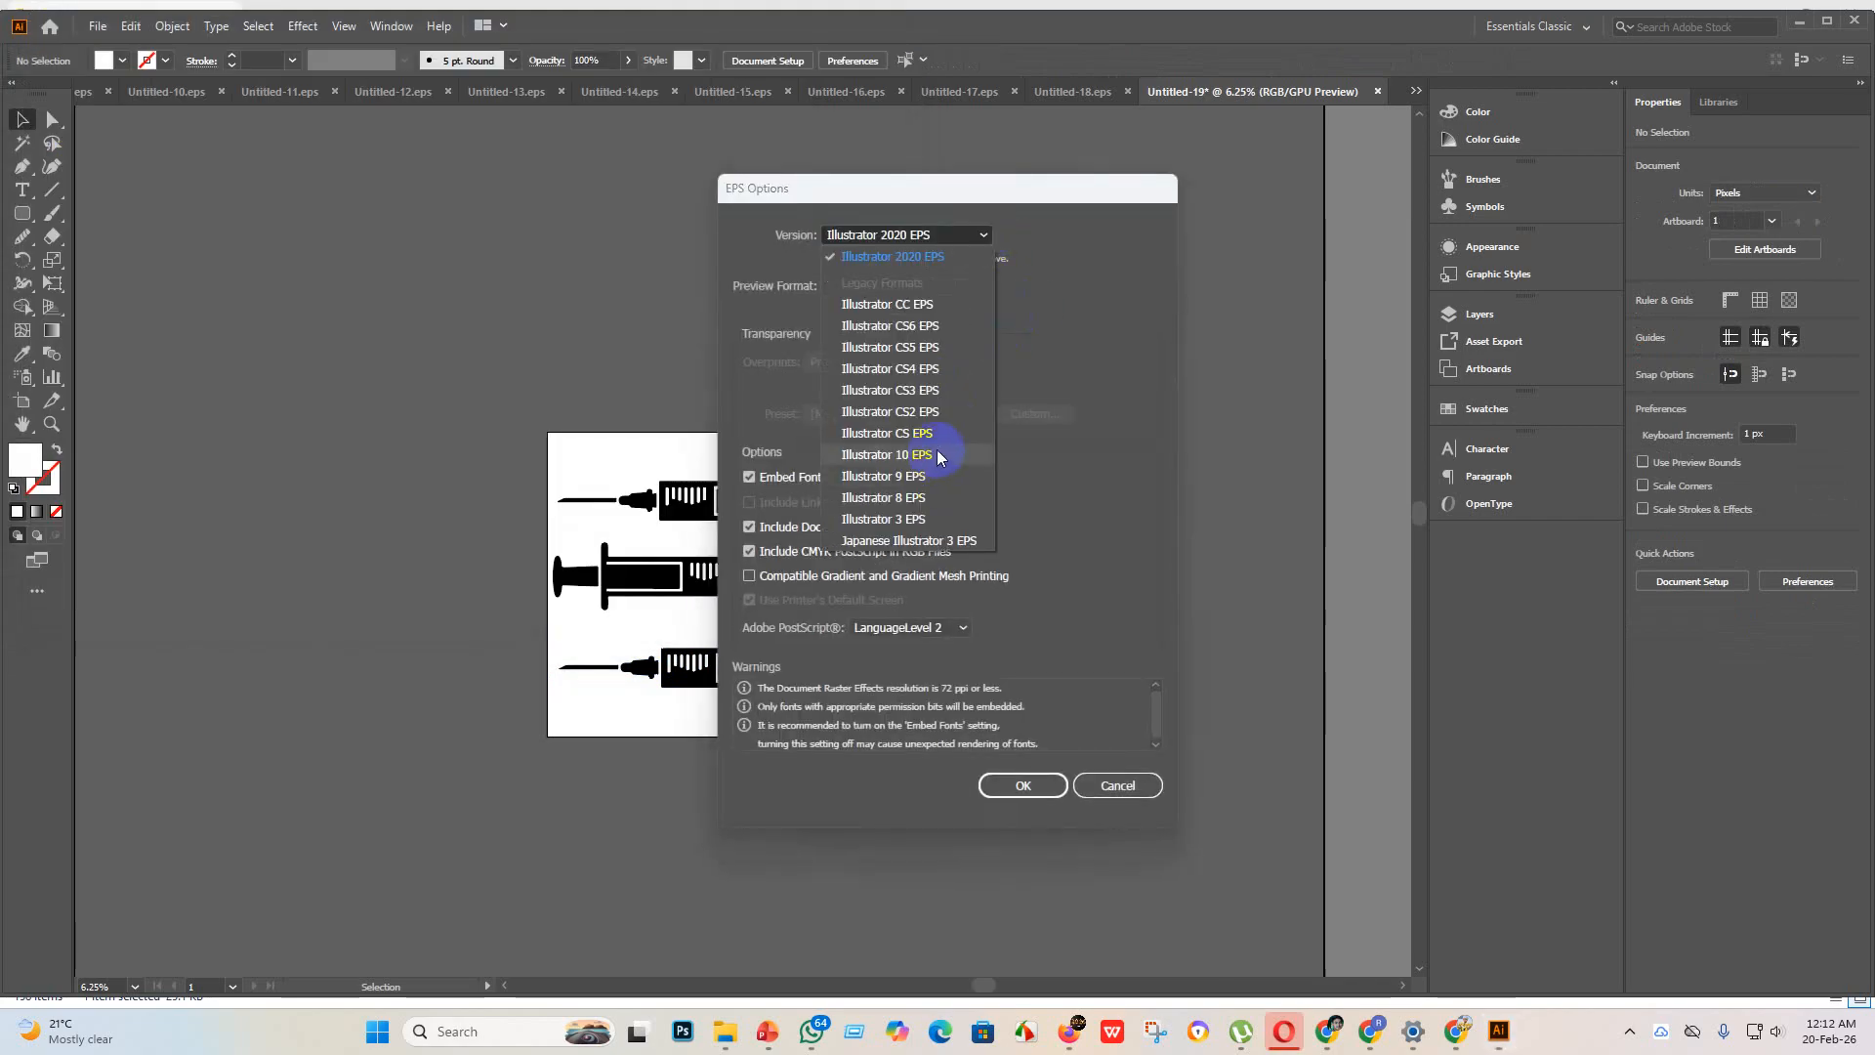
click(942, 467)
click(1022, 767)
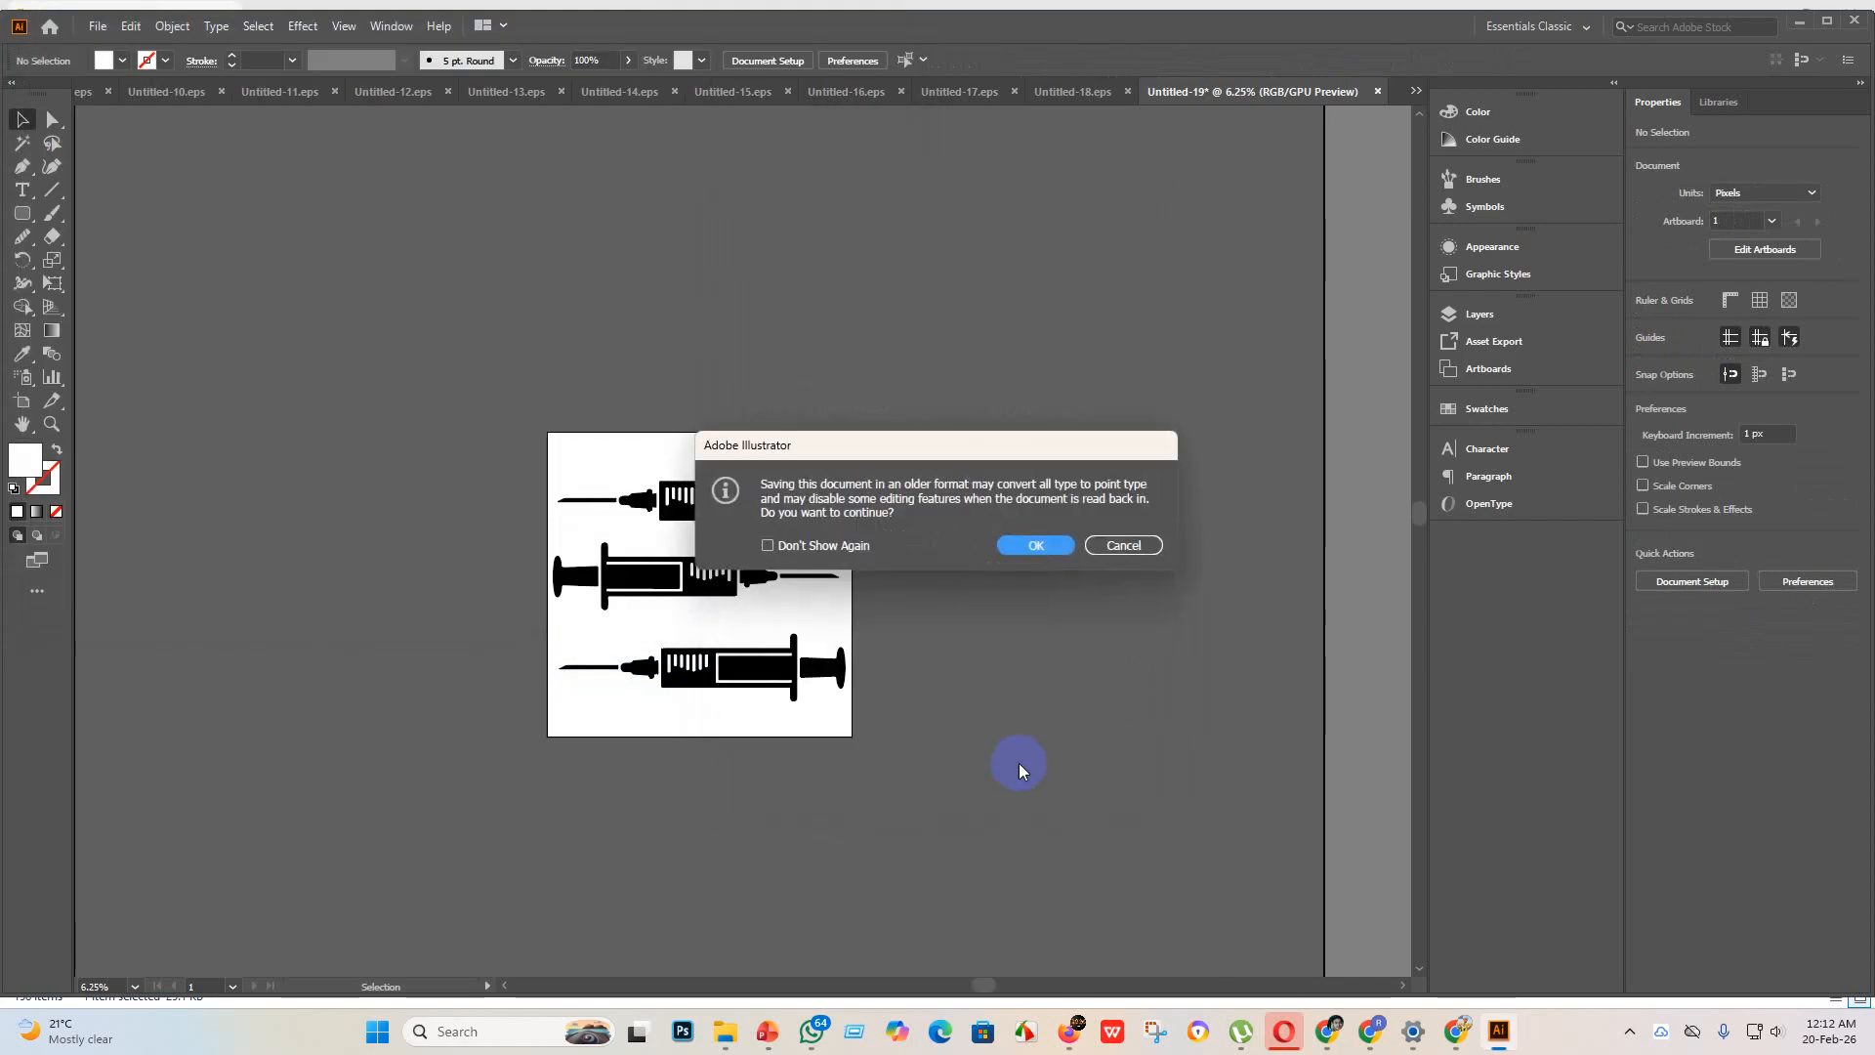
click(1033, 546)
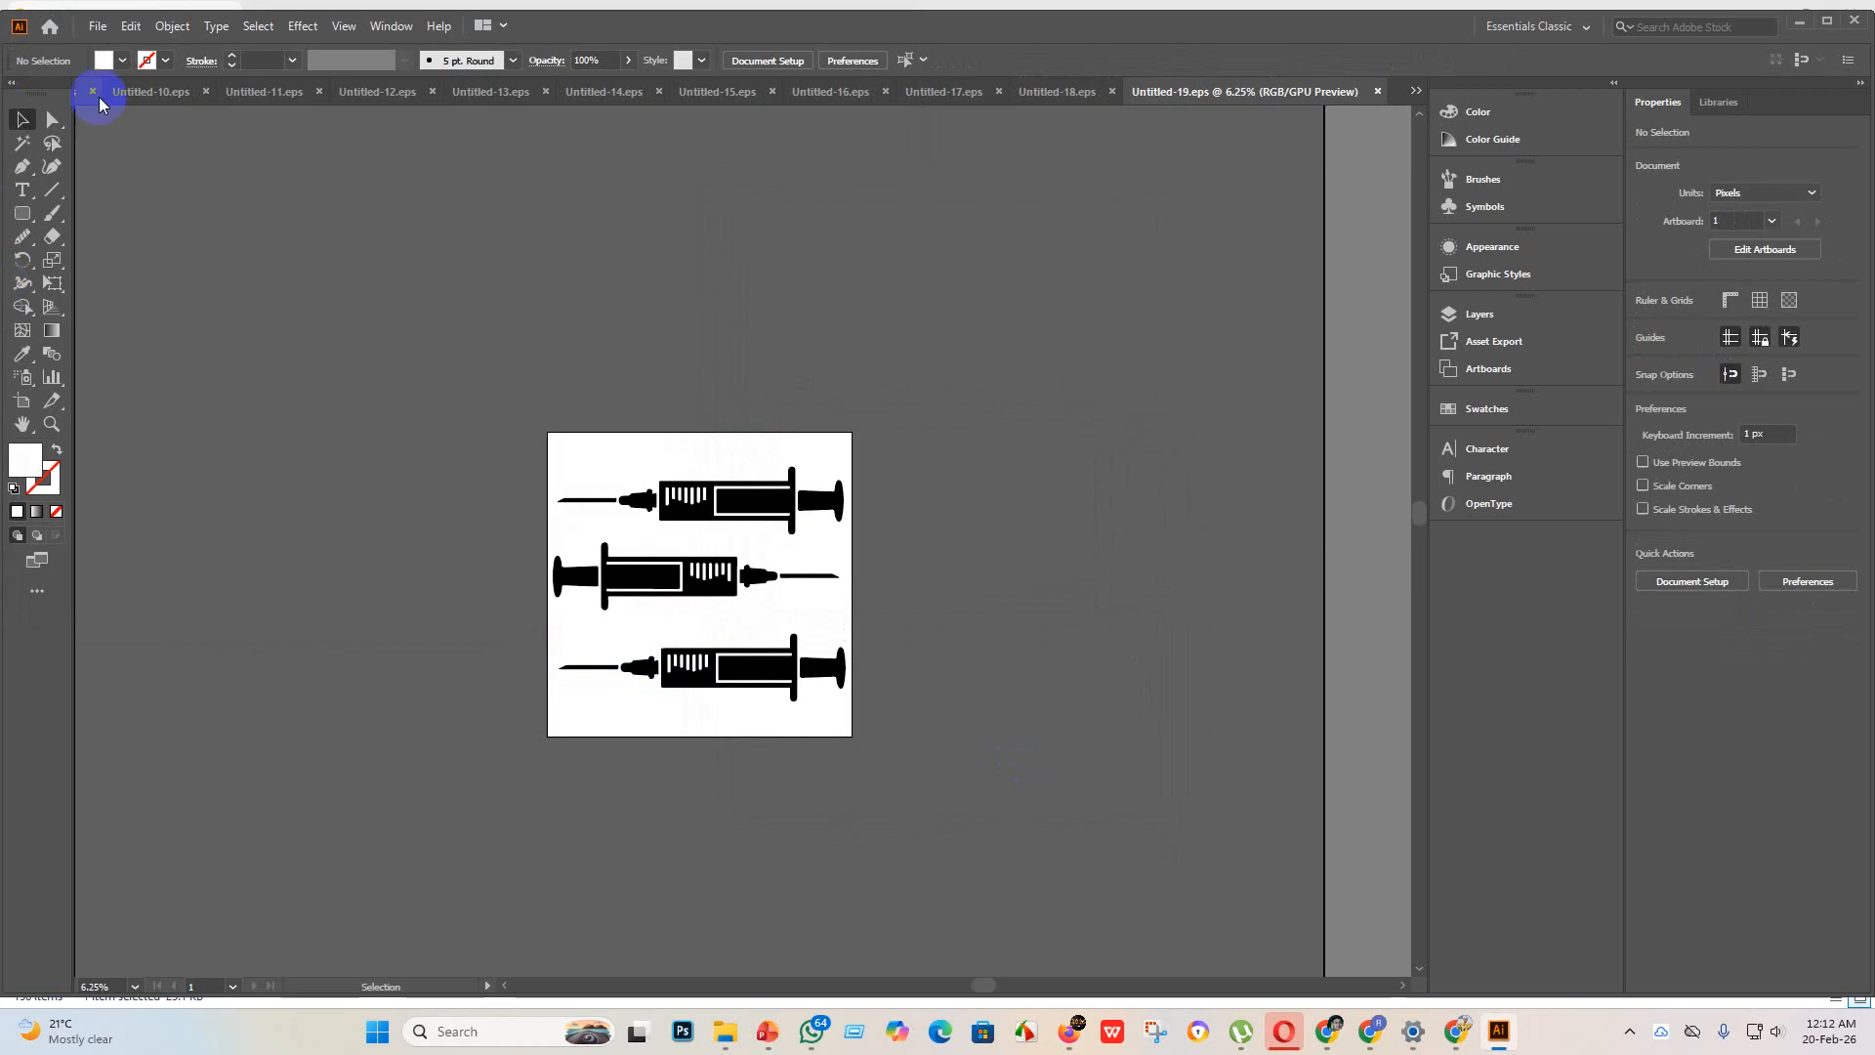
Step: Export the syringe artwork as JPEG Untitled-19 to "eps 3" with Use Artboards, RGB color, maximum quality 10 and 300 ppi
click(97, 27)
mouse_move(147, 375)
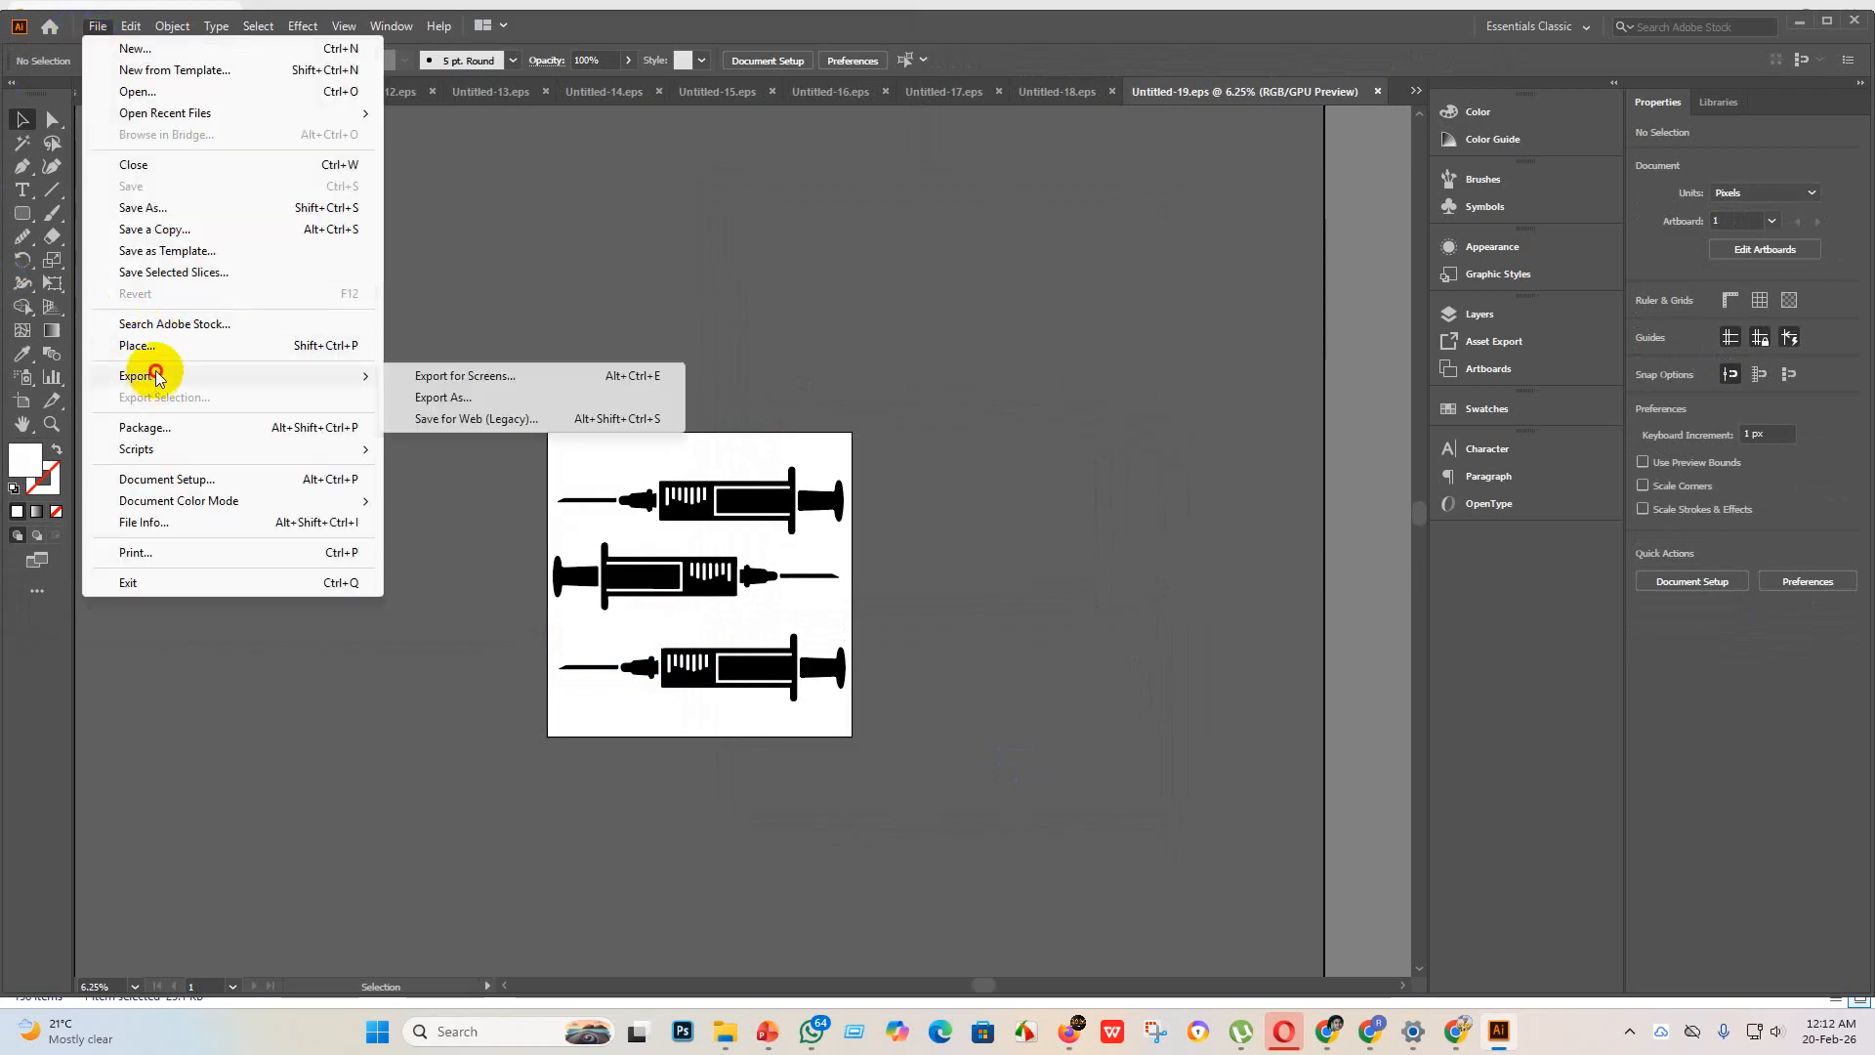
click(459, 399)
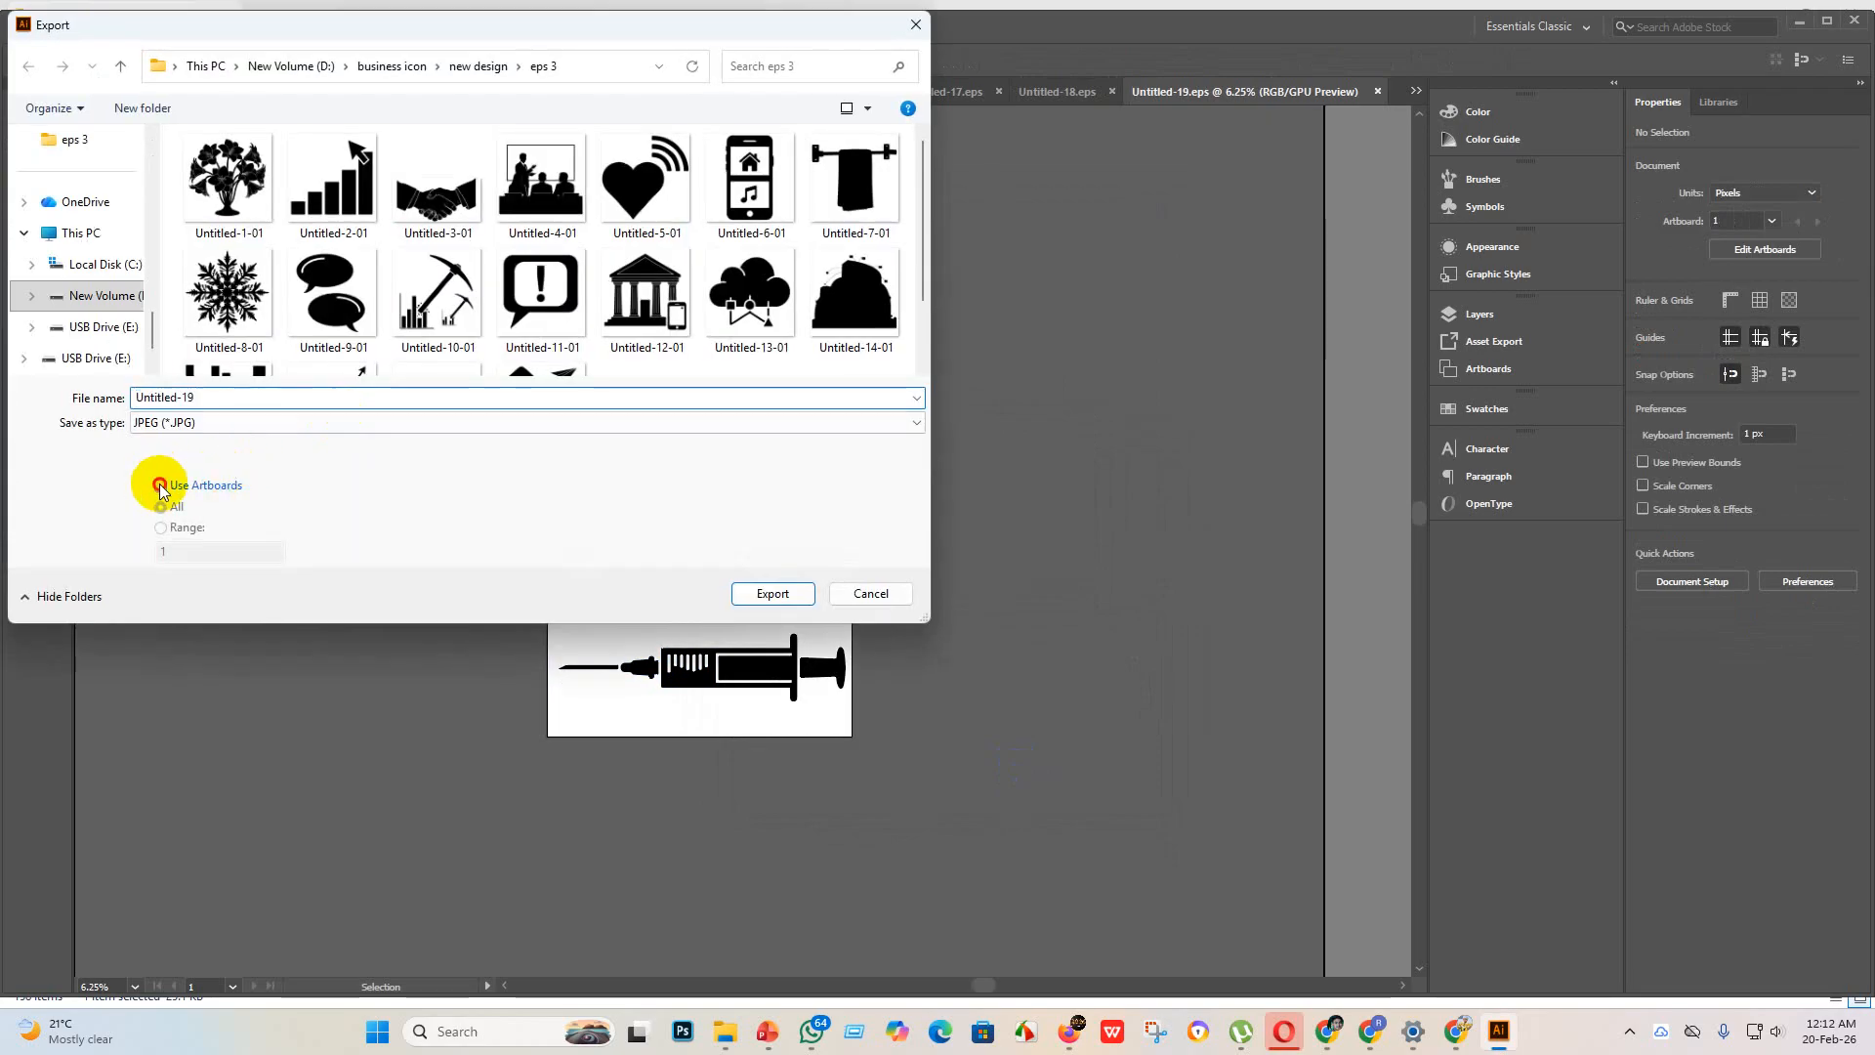
click(159, 485)
scroll(557, 332, down, 1)
click(772, 594)
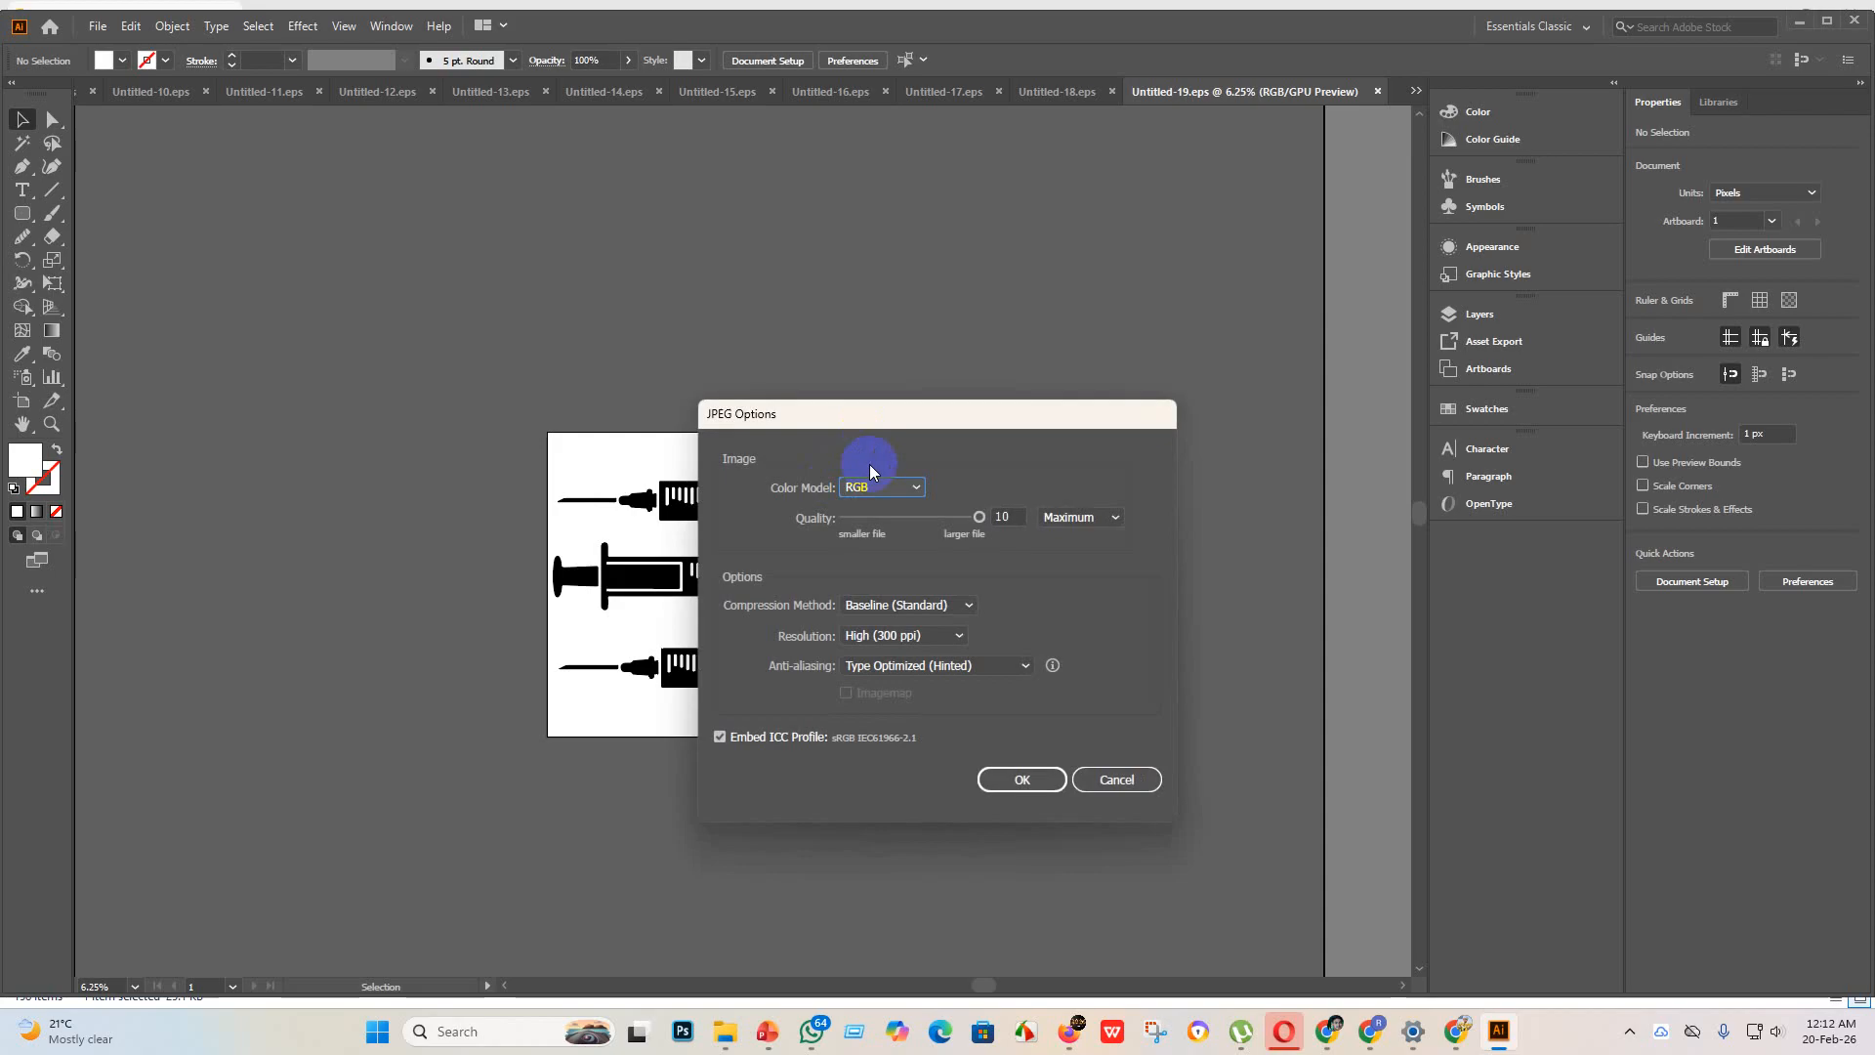
click(894, 486)
click(894, 506)
click(1041, 781)
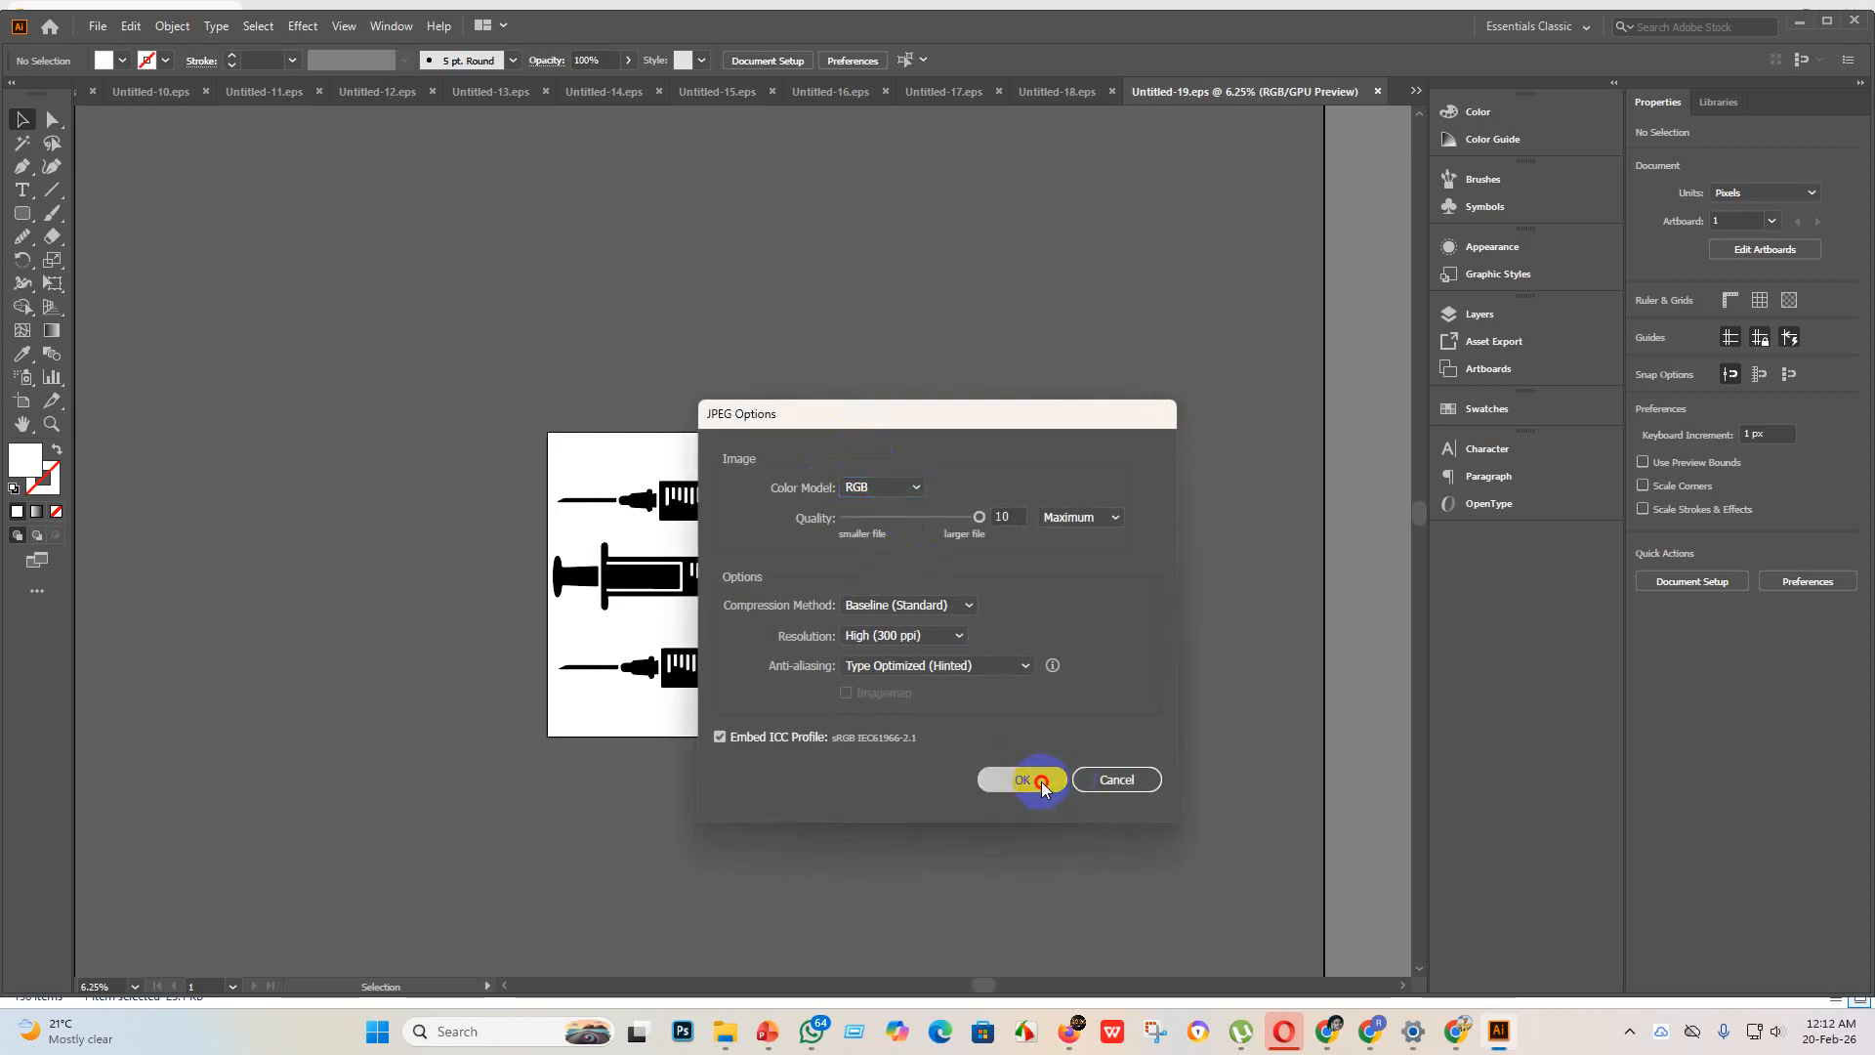
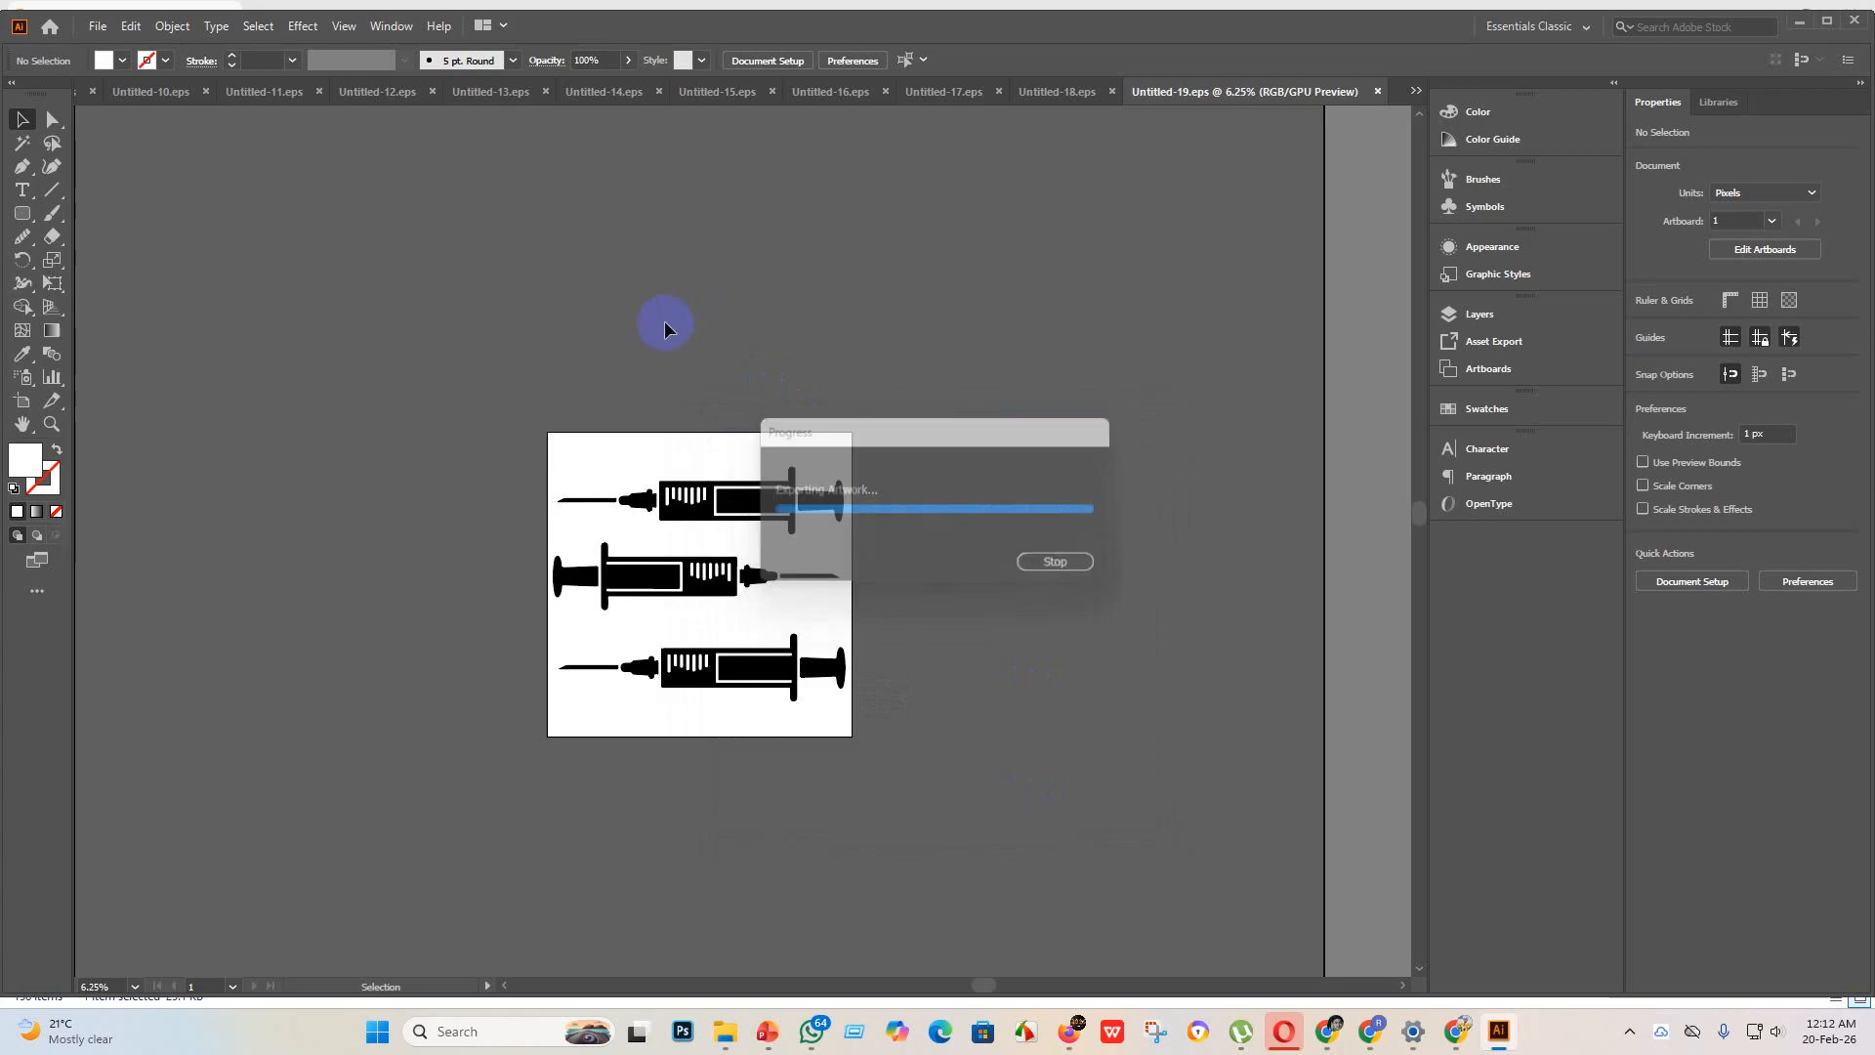
Step: Create a new 4000 x 4000 px document and place the social media network wheel image from the "new design" folder
click(95, 26)
click(125, 51)
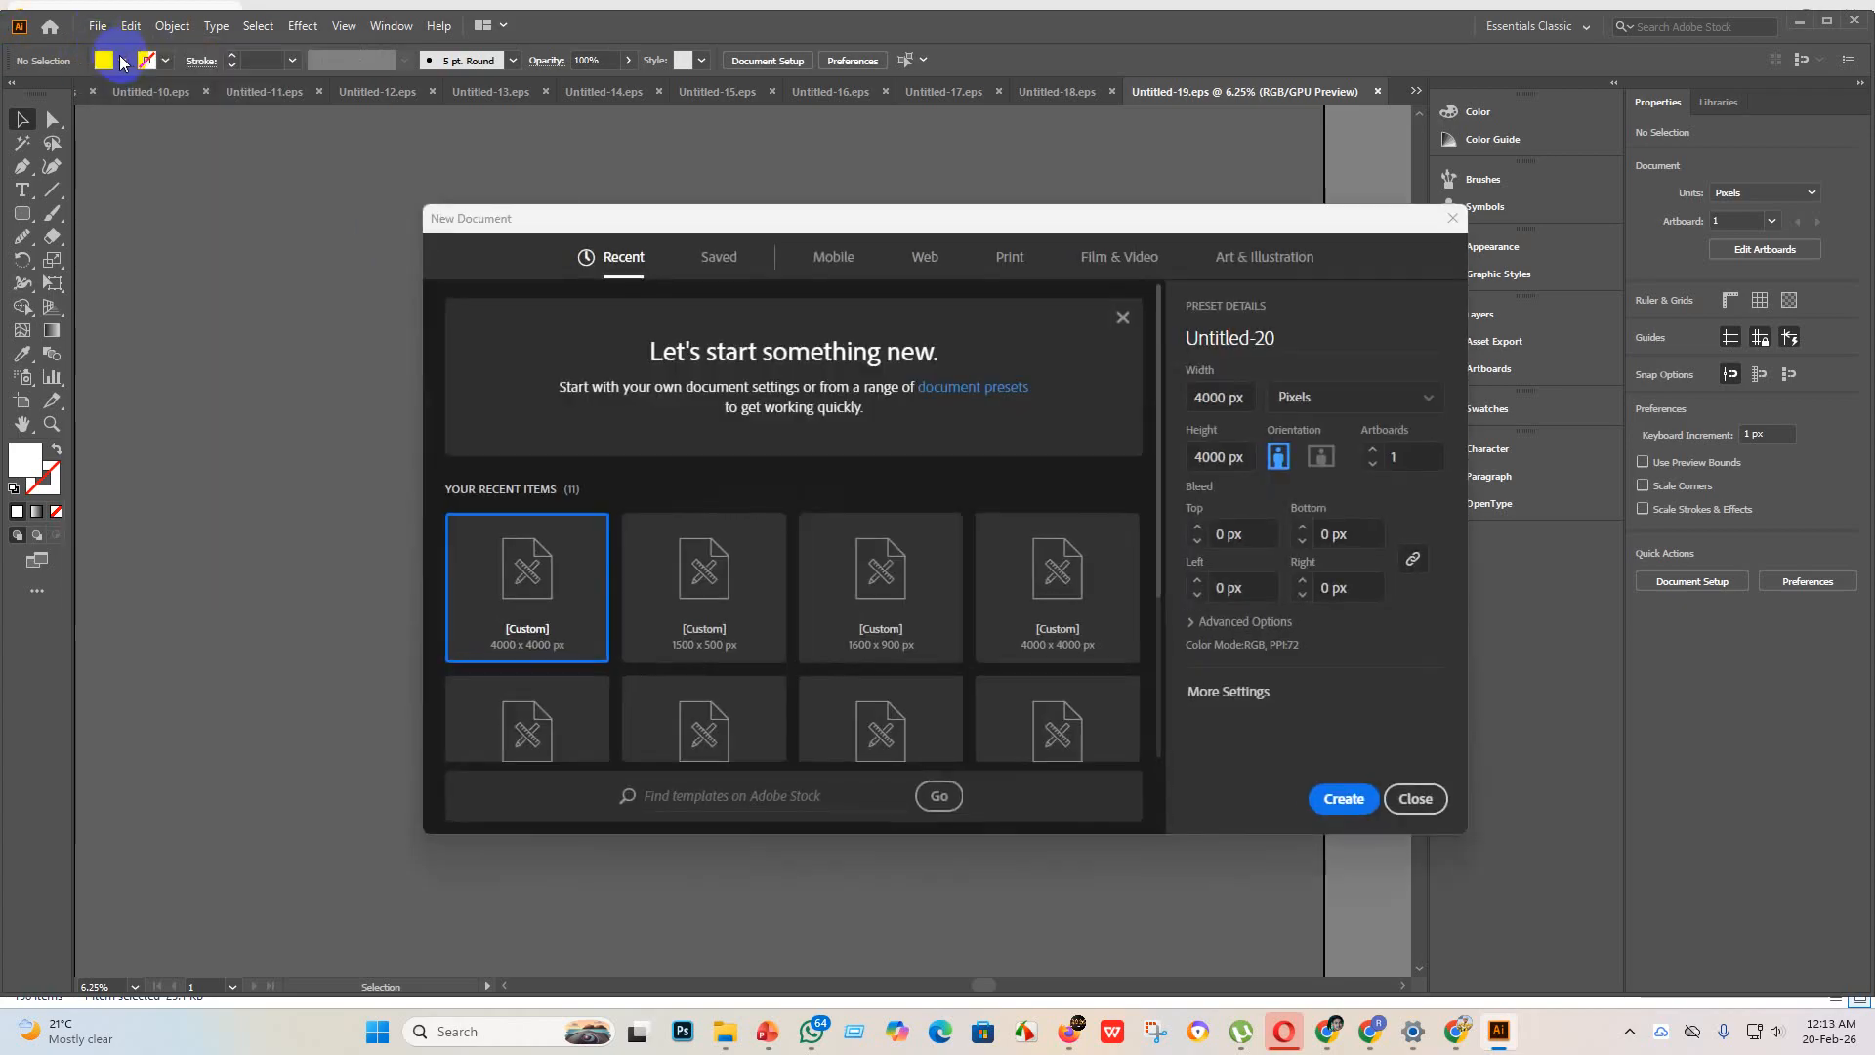
click(1341, 803)
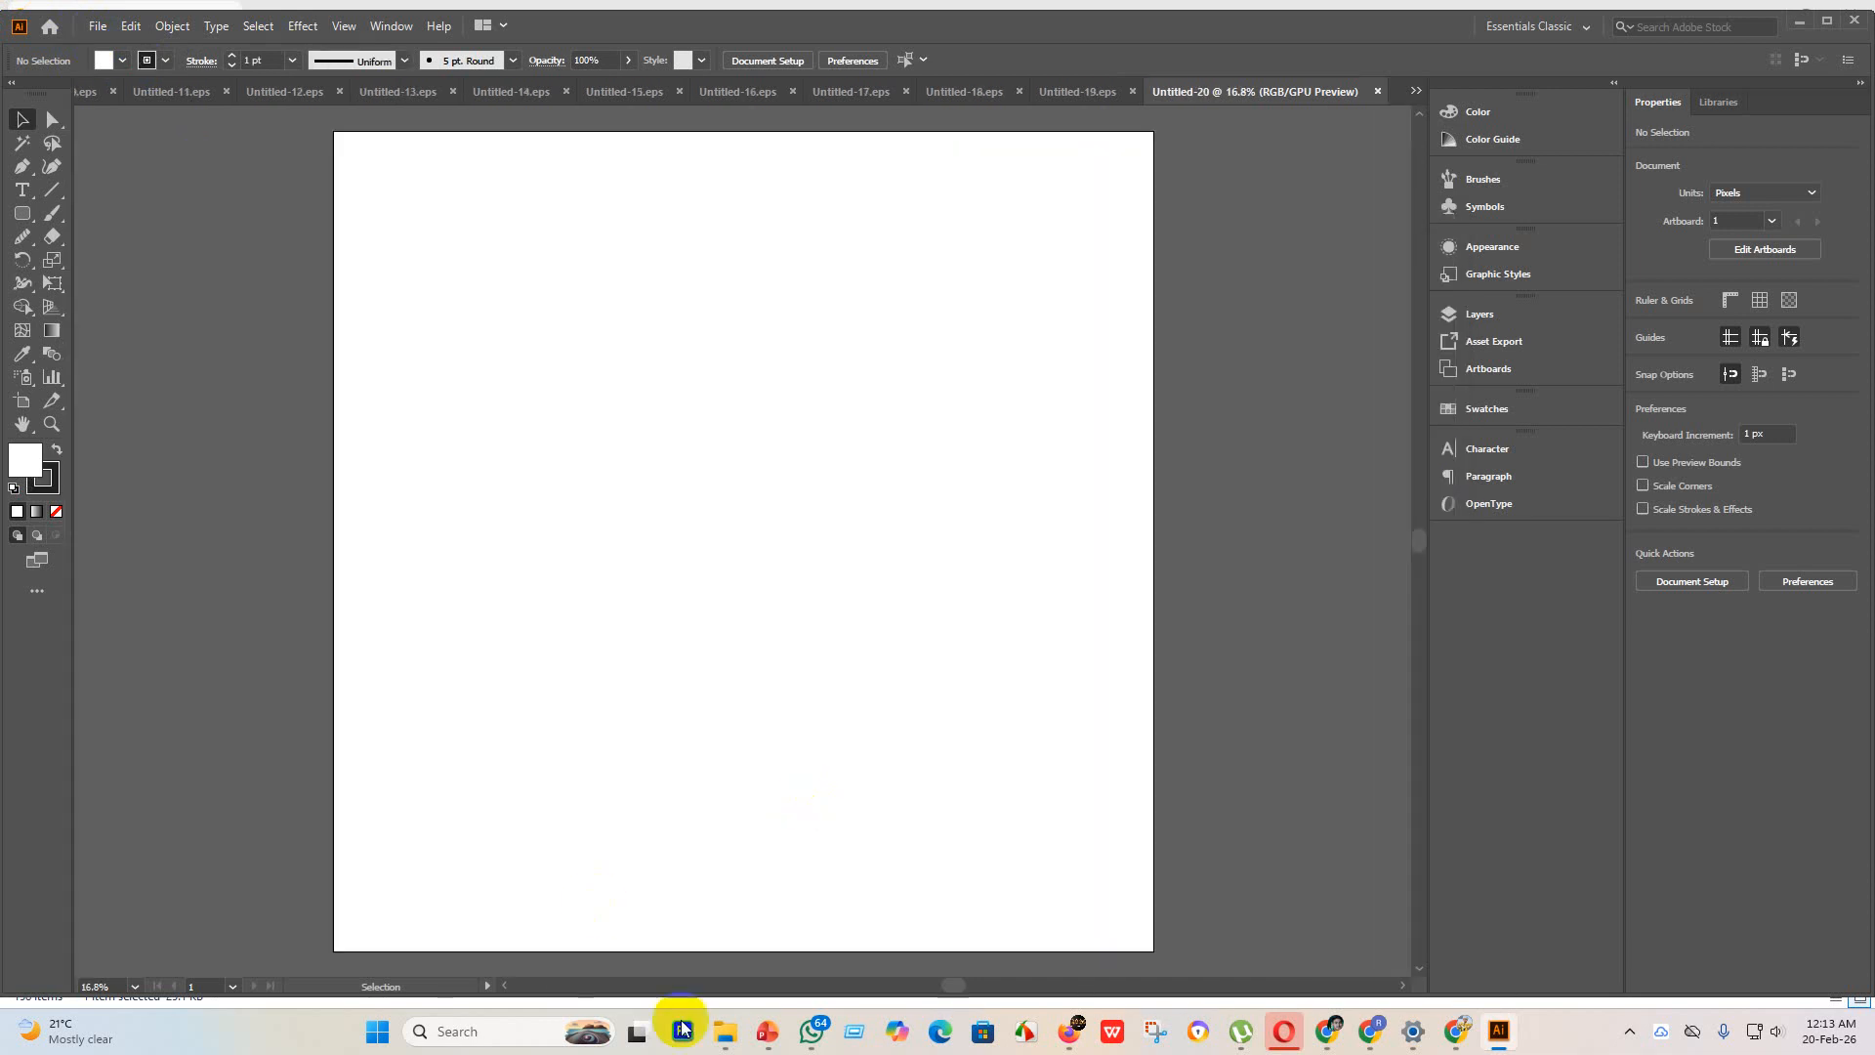
mouse_move(742, 1040)
click(693, 942)
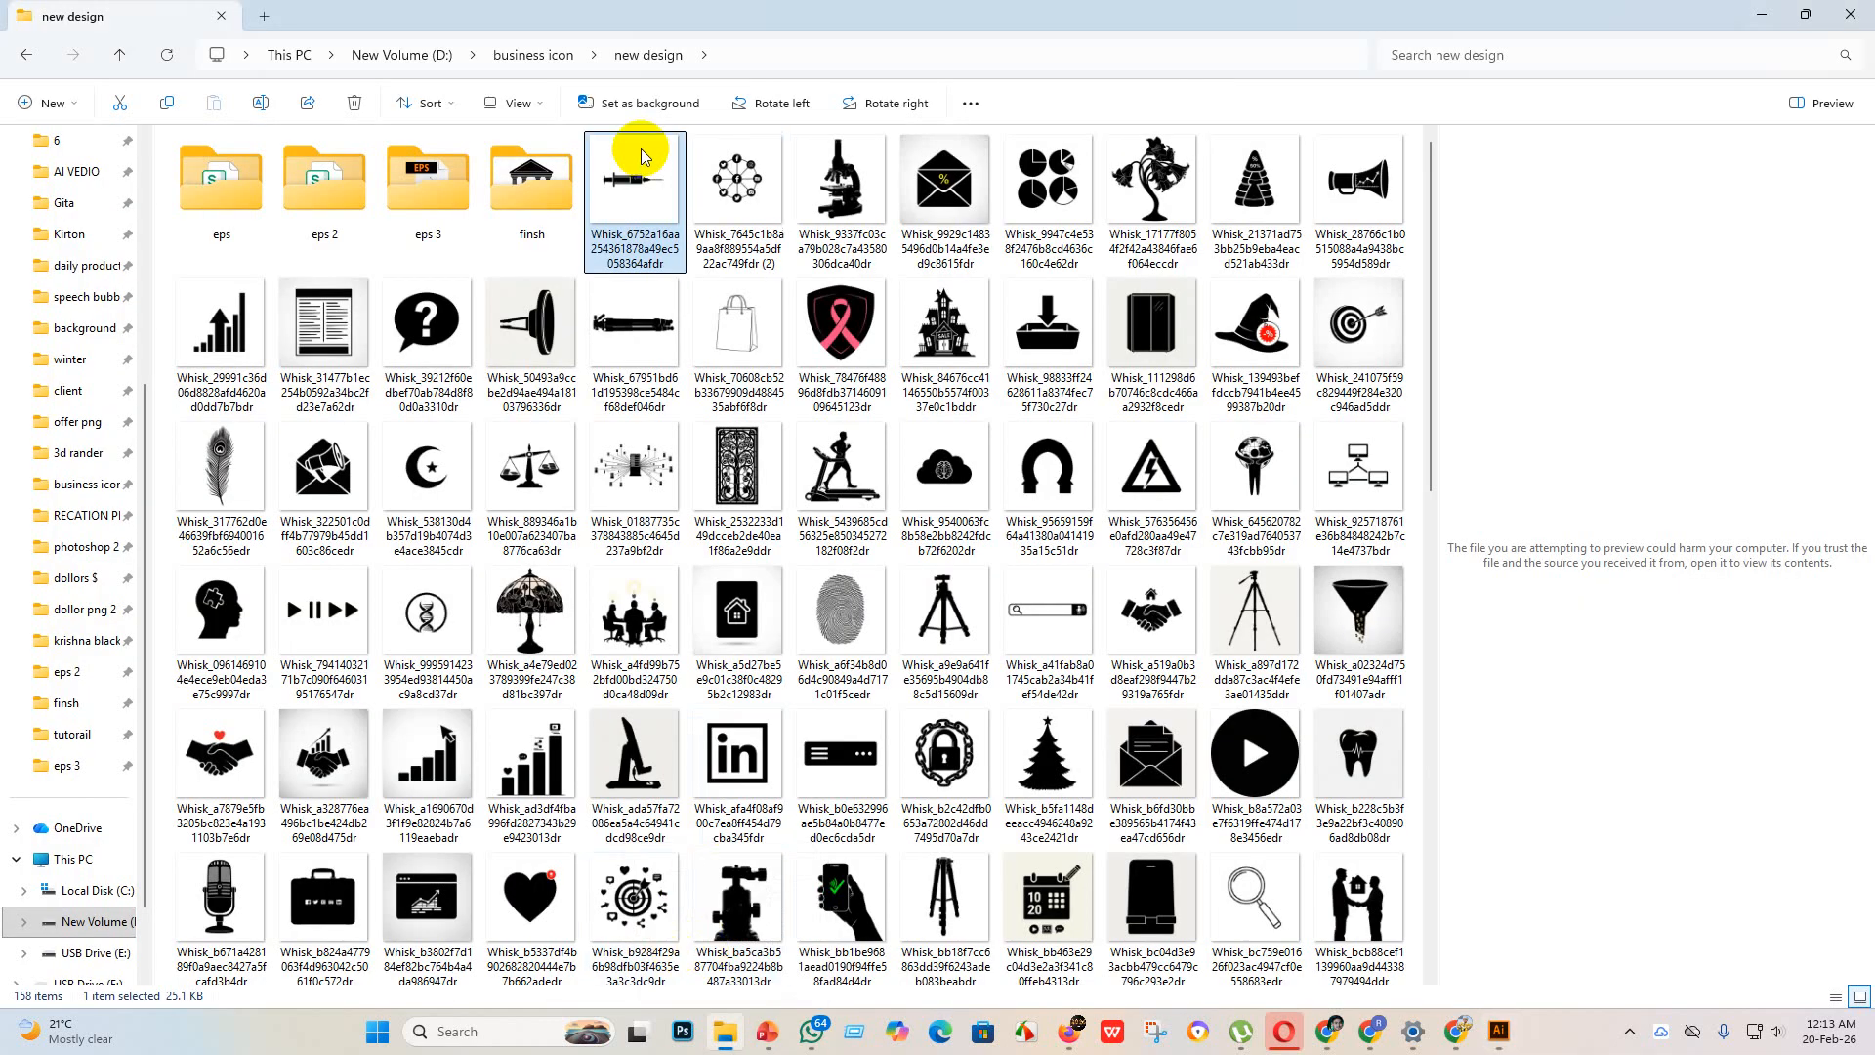
drag(636, 176, 1280, 800)
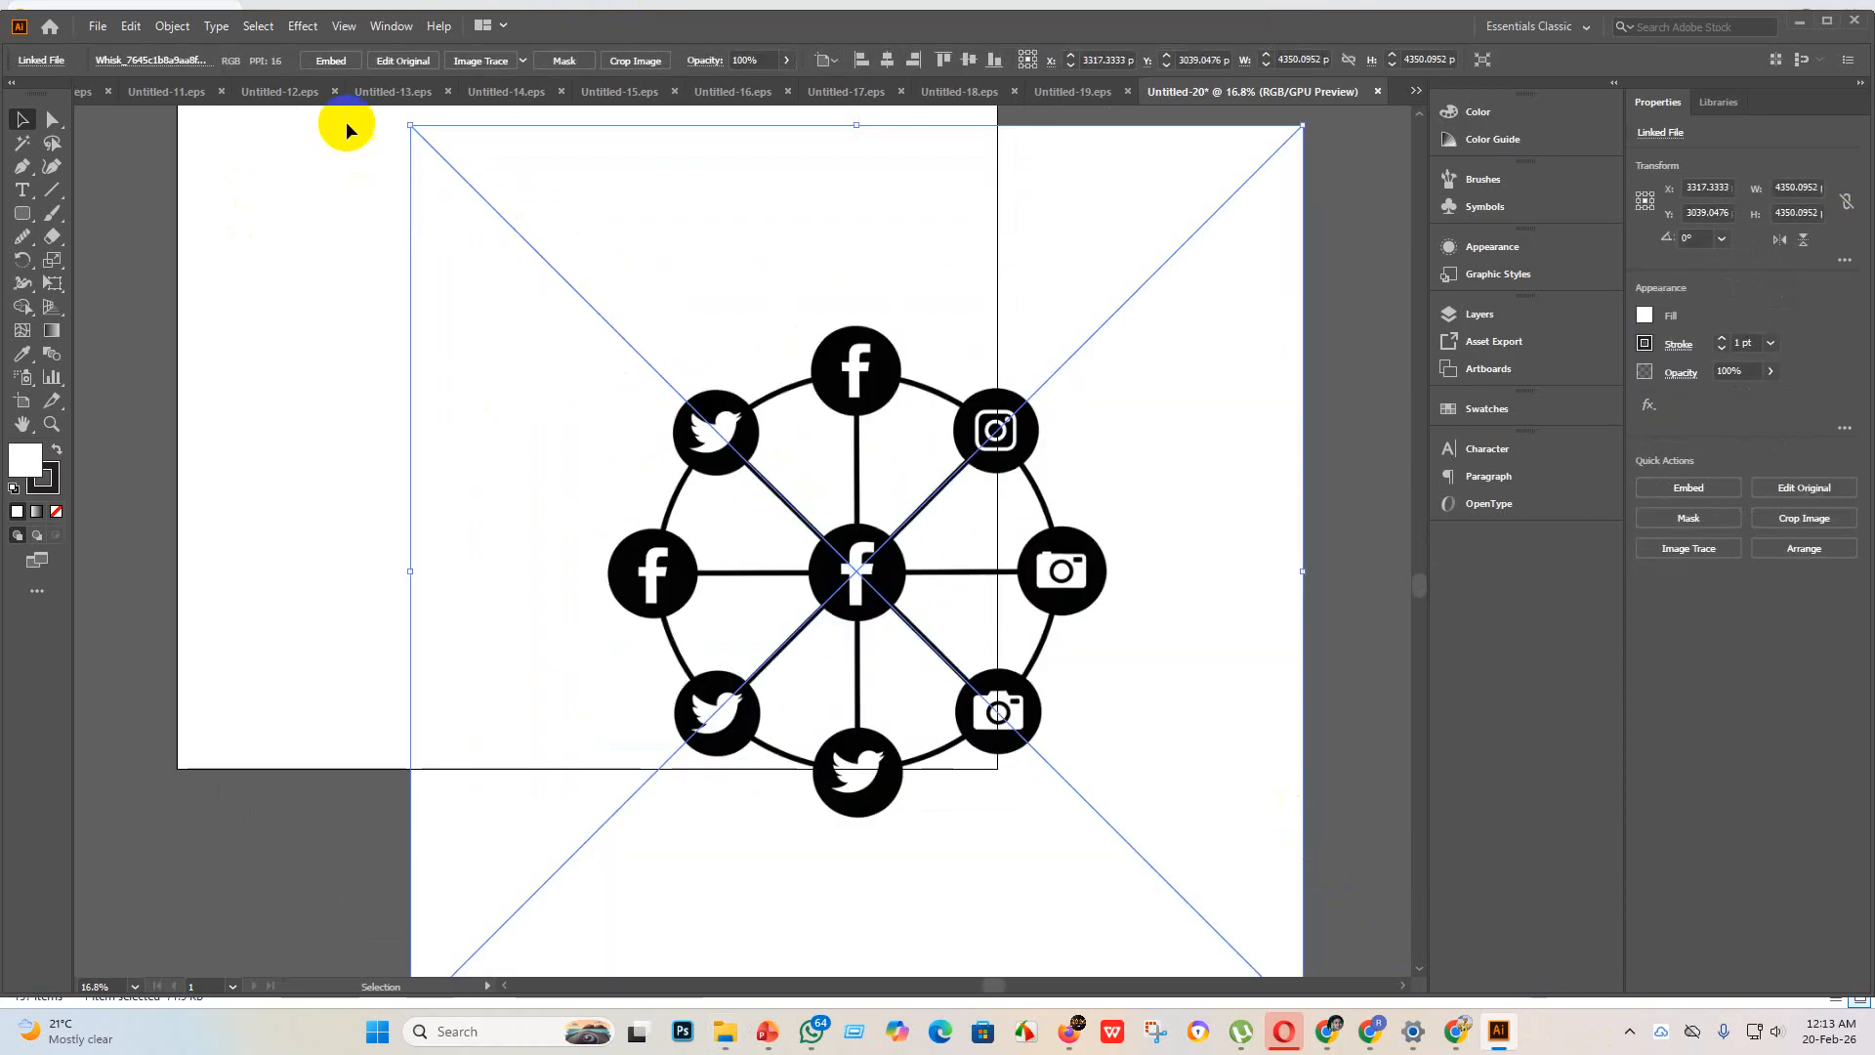
Step: Embed the network wheel image and convert it to vector paths with the expanded Silhouettes image trace
click(330, 61)
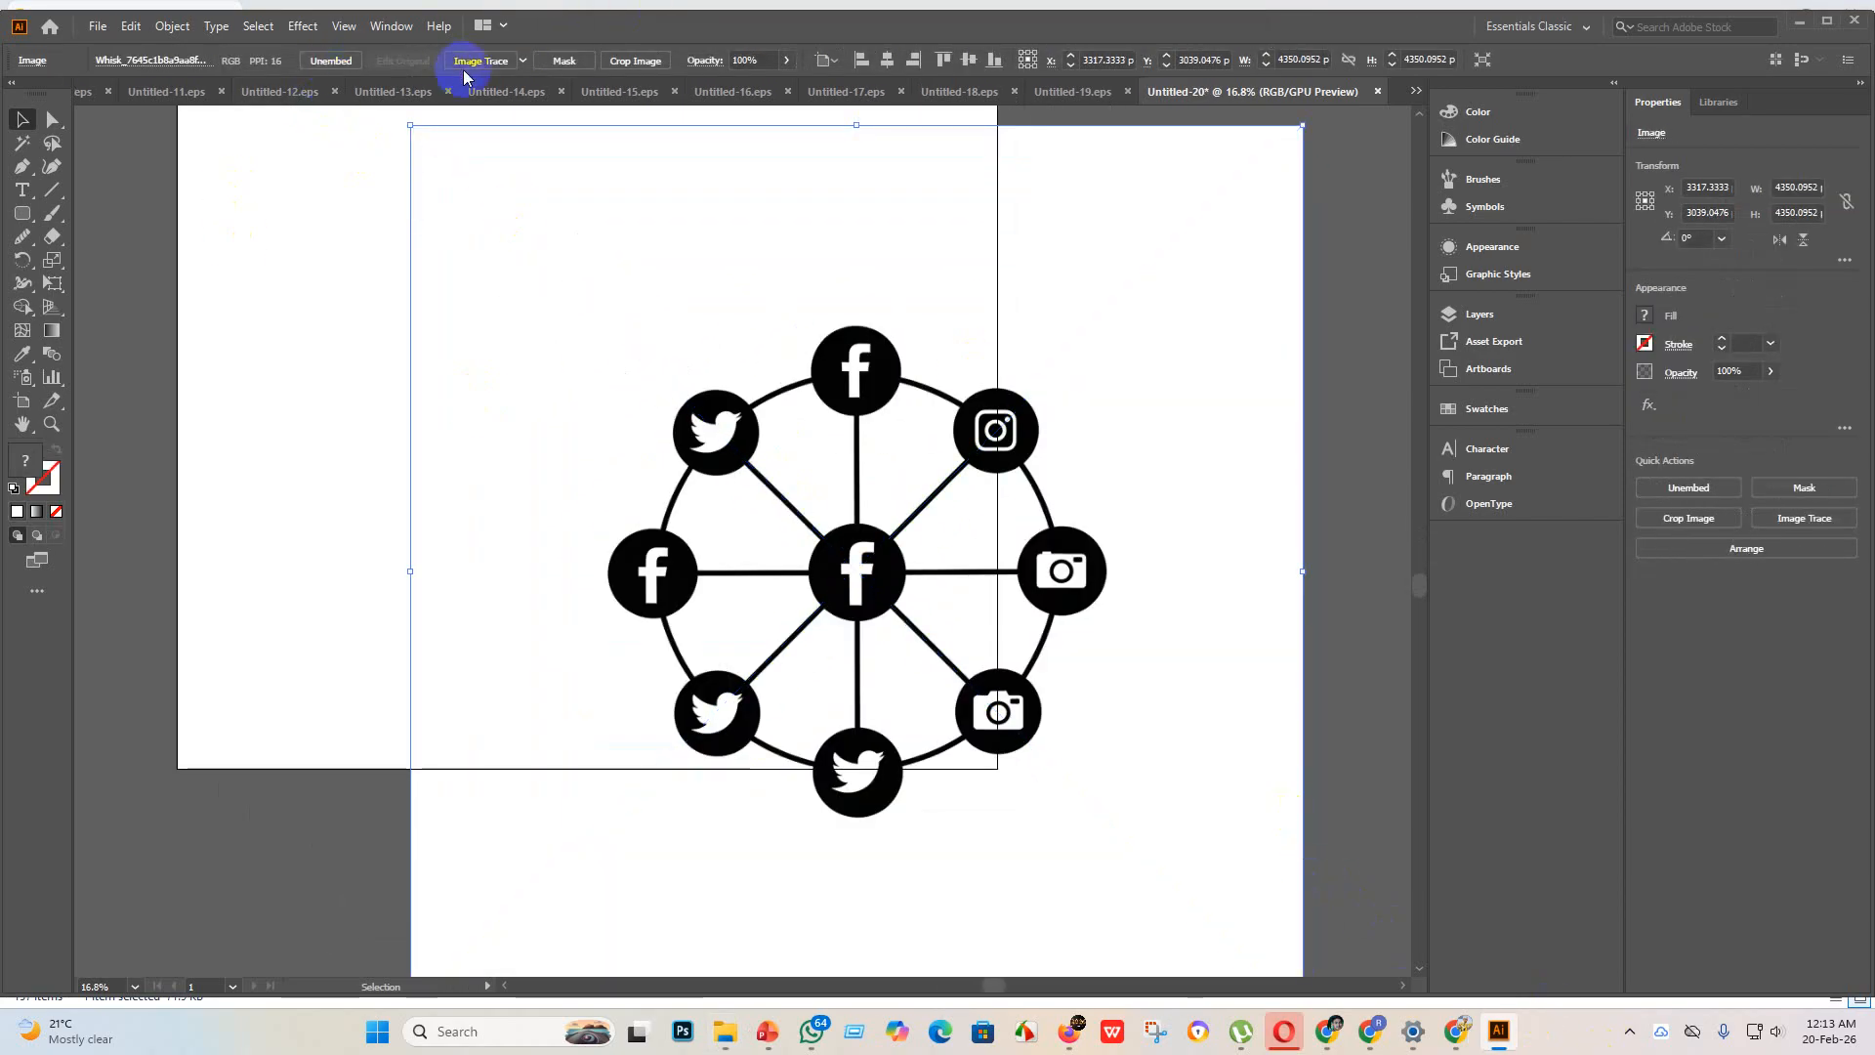
click(525, 62)
click(588, 307)
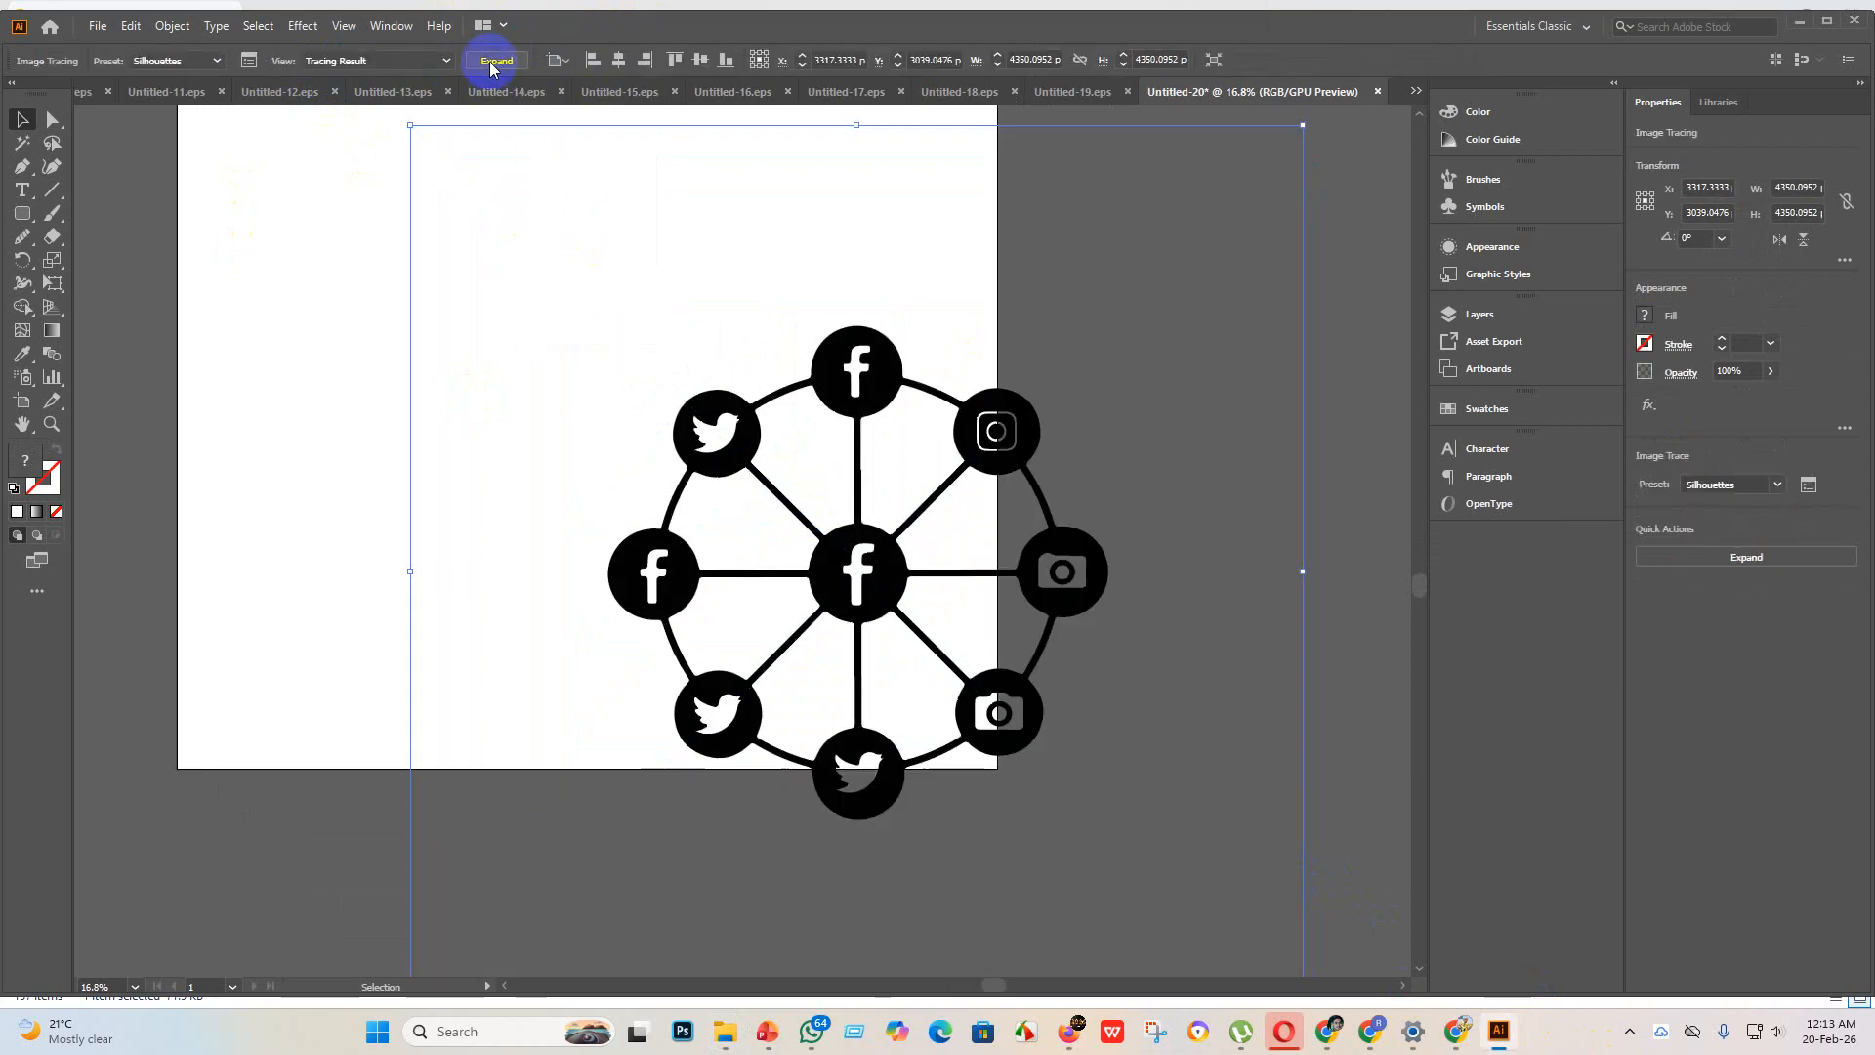
click(494, 60)
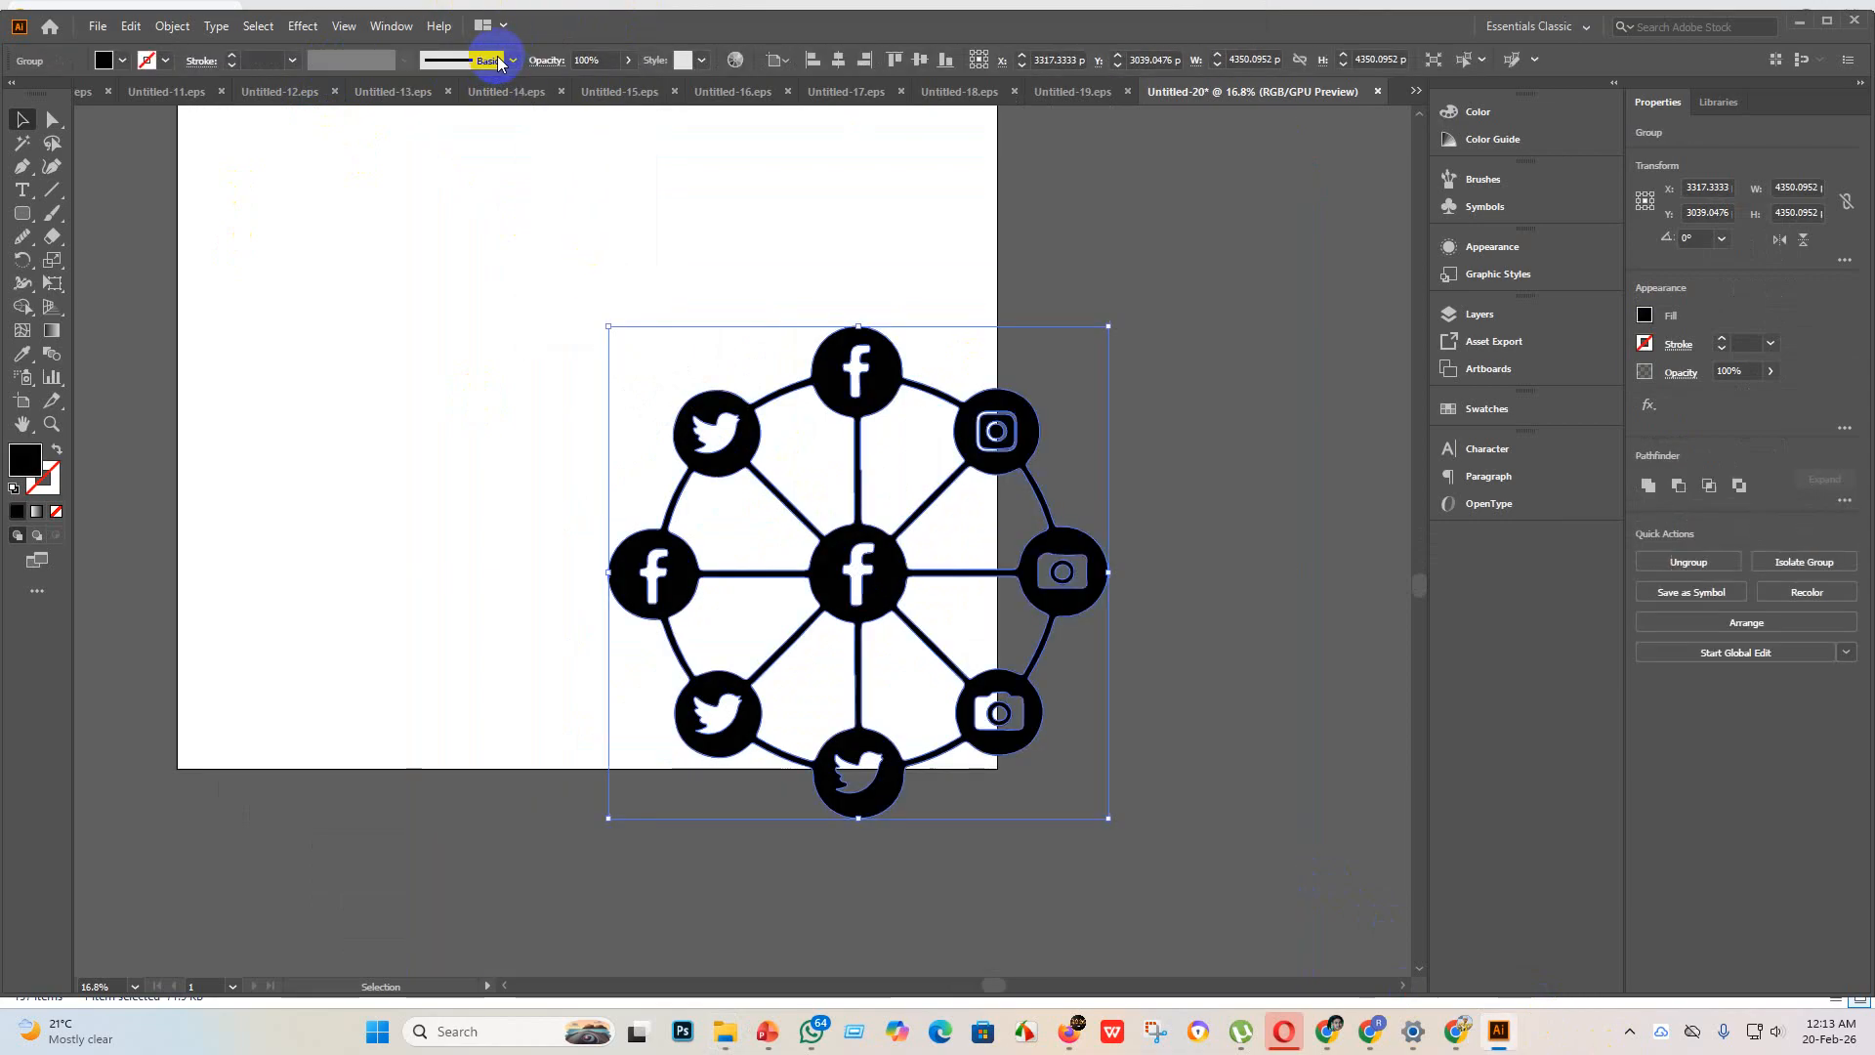
Step: Center the traced wheel horizontally on the artboard and enlarge it proportionally to about 3800 px wide
click(837, 61)
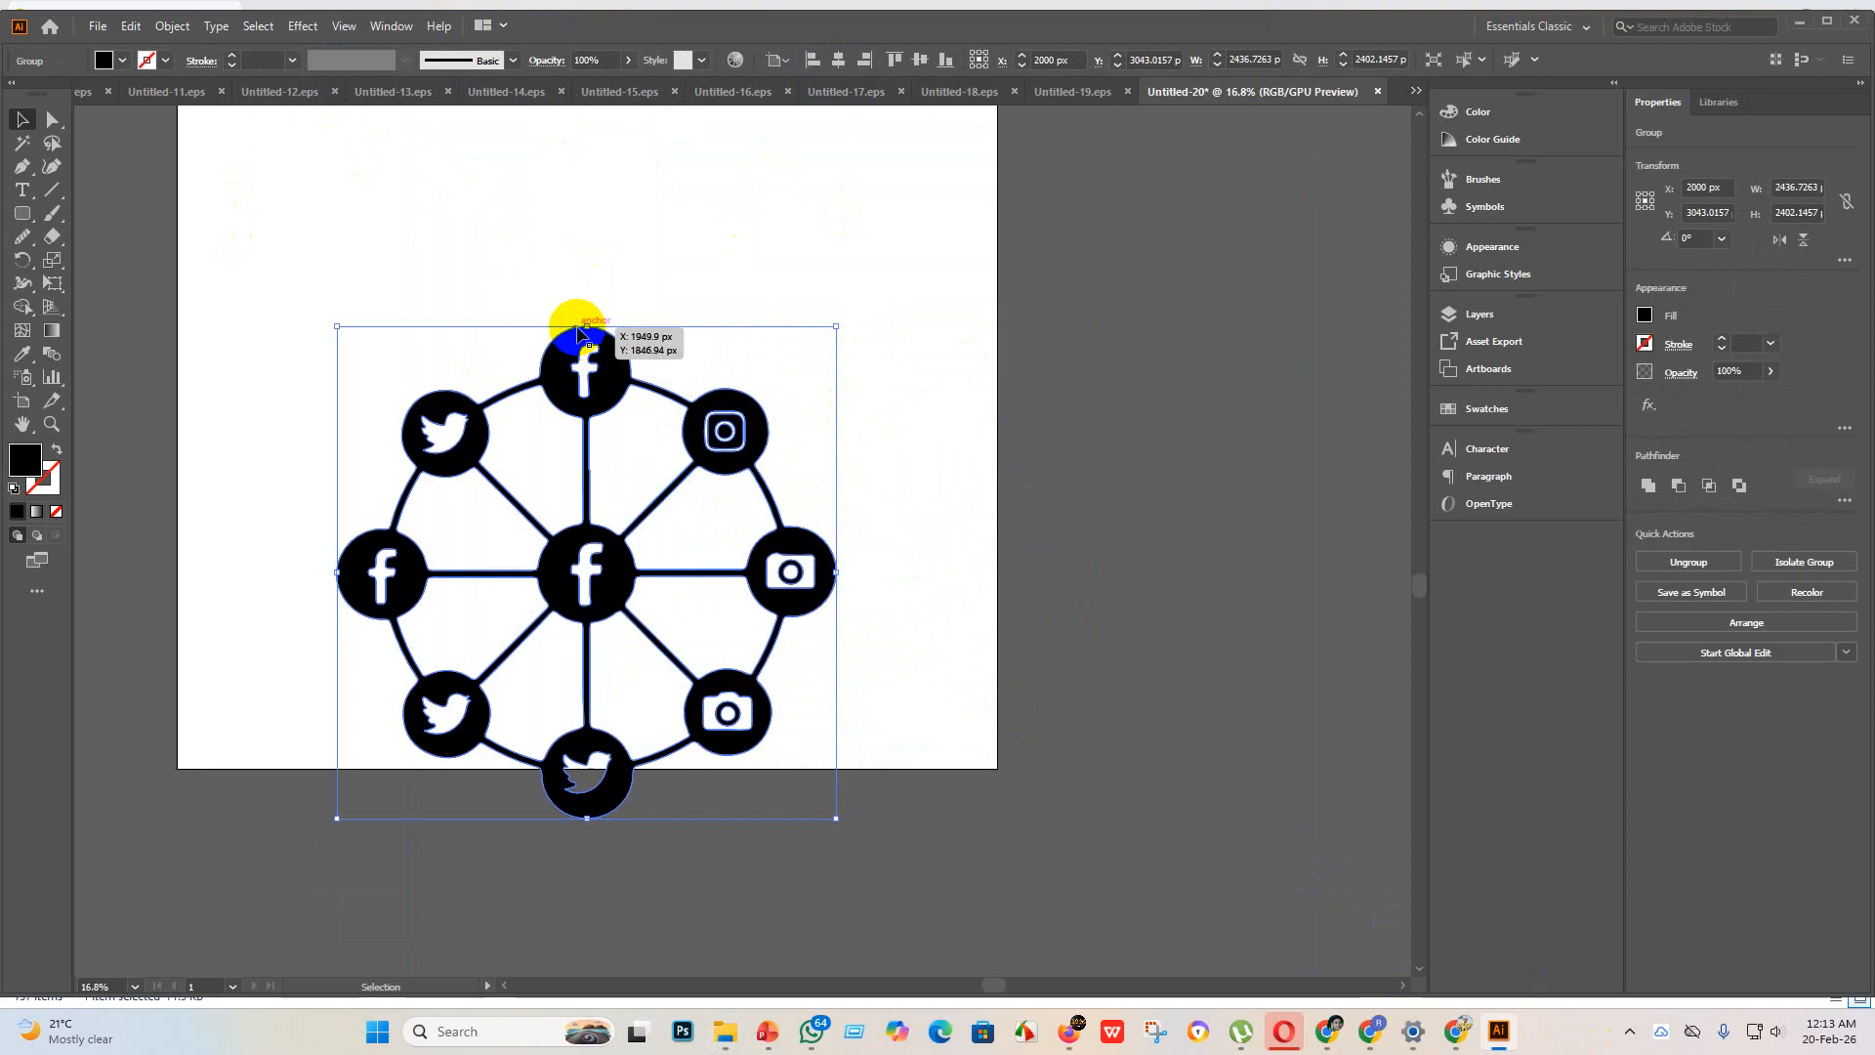
drag(589, 327, 641, 167)
scroll(600, 311, up, 3)
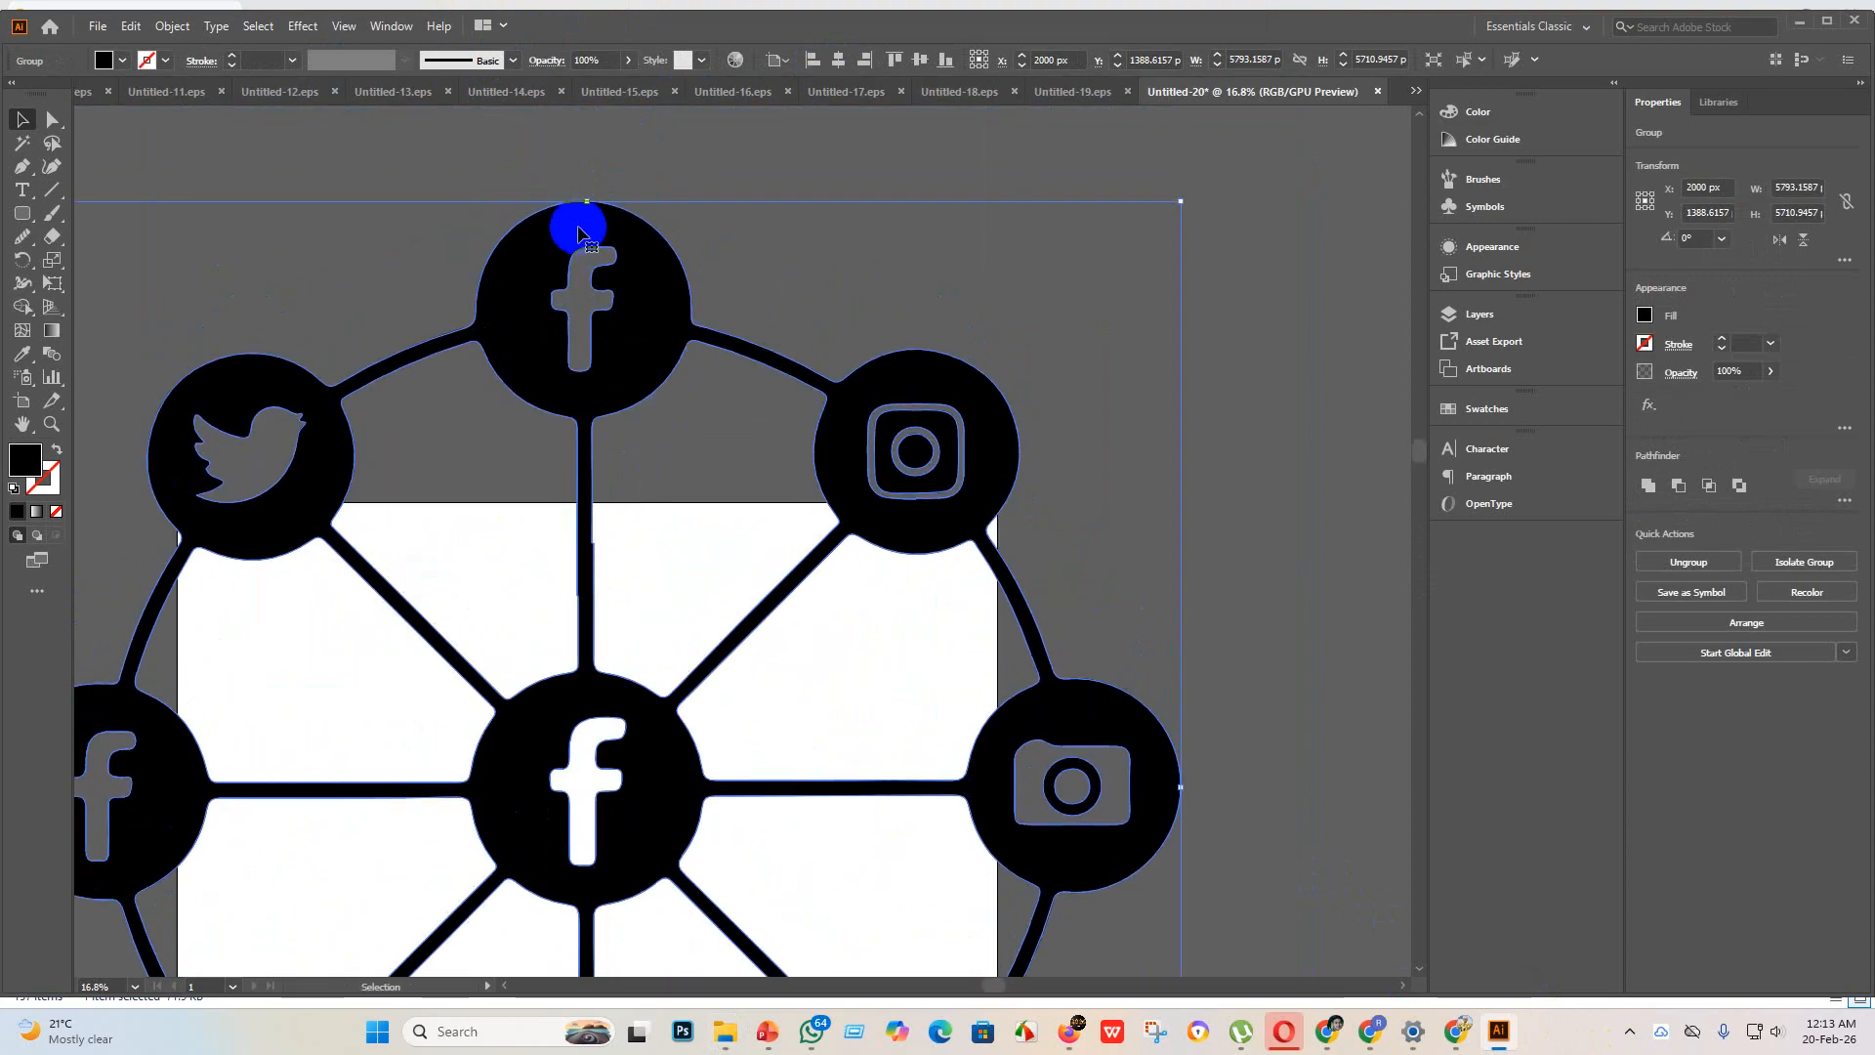
drag(590, 205, 619, 527)
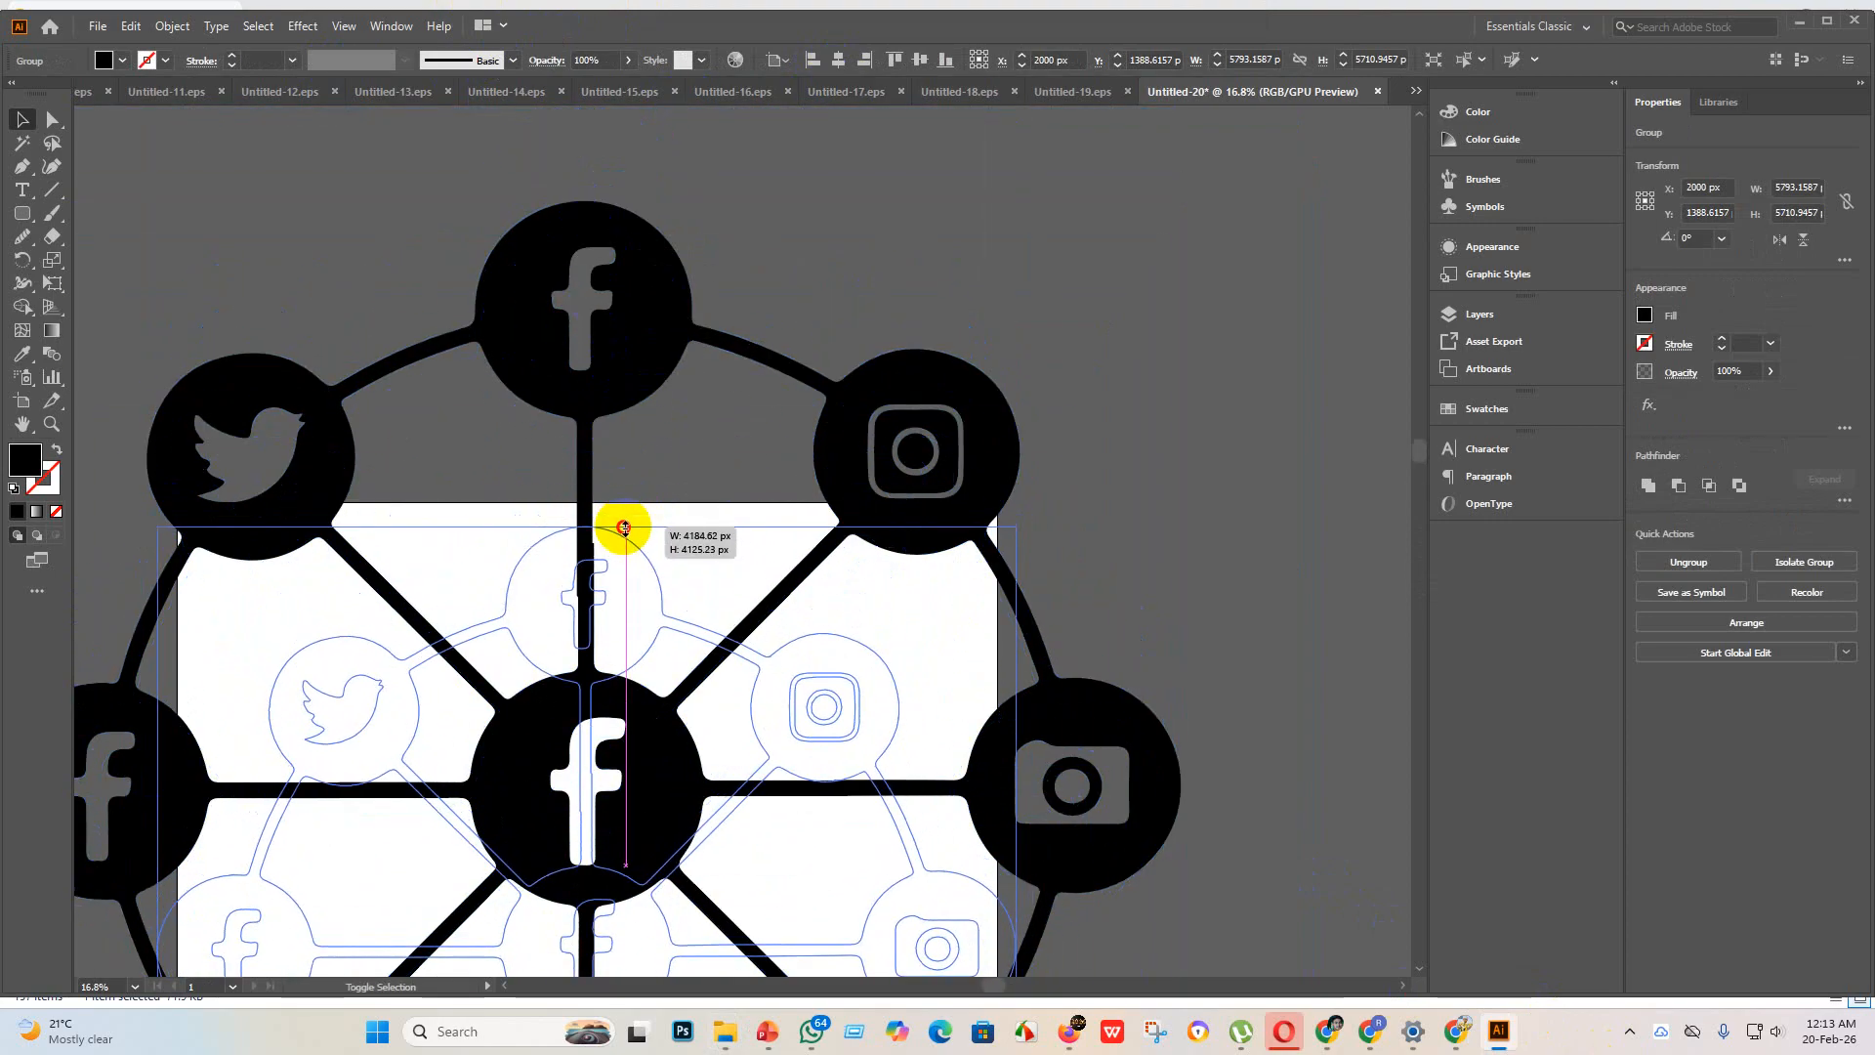
scroll(732, 628, down, 5)
drag(586, 198, 585, 276)
scroll(775, 634, down, 4)
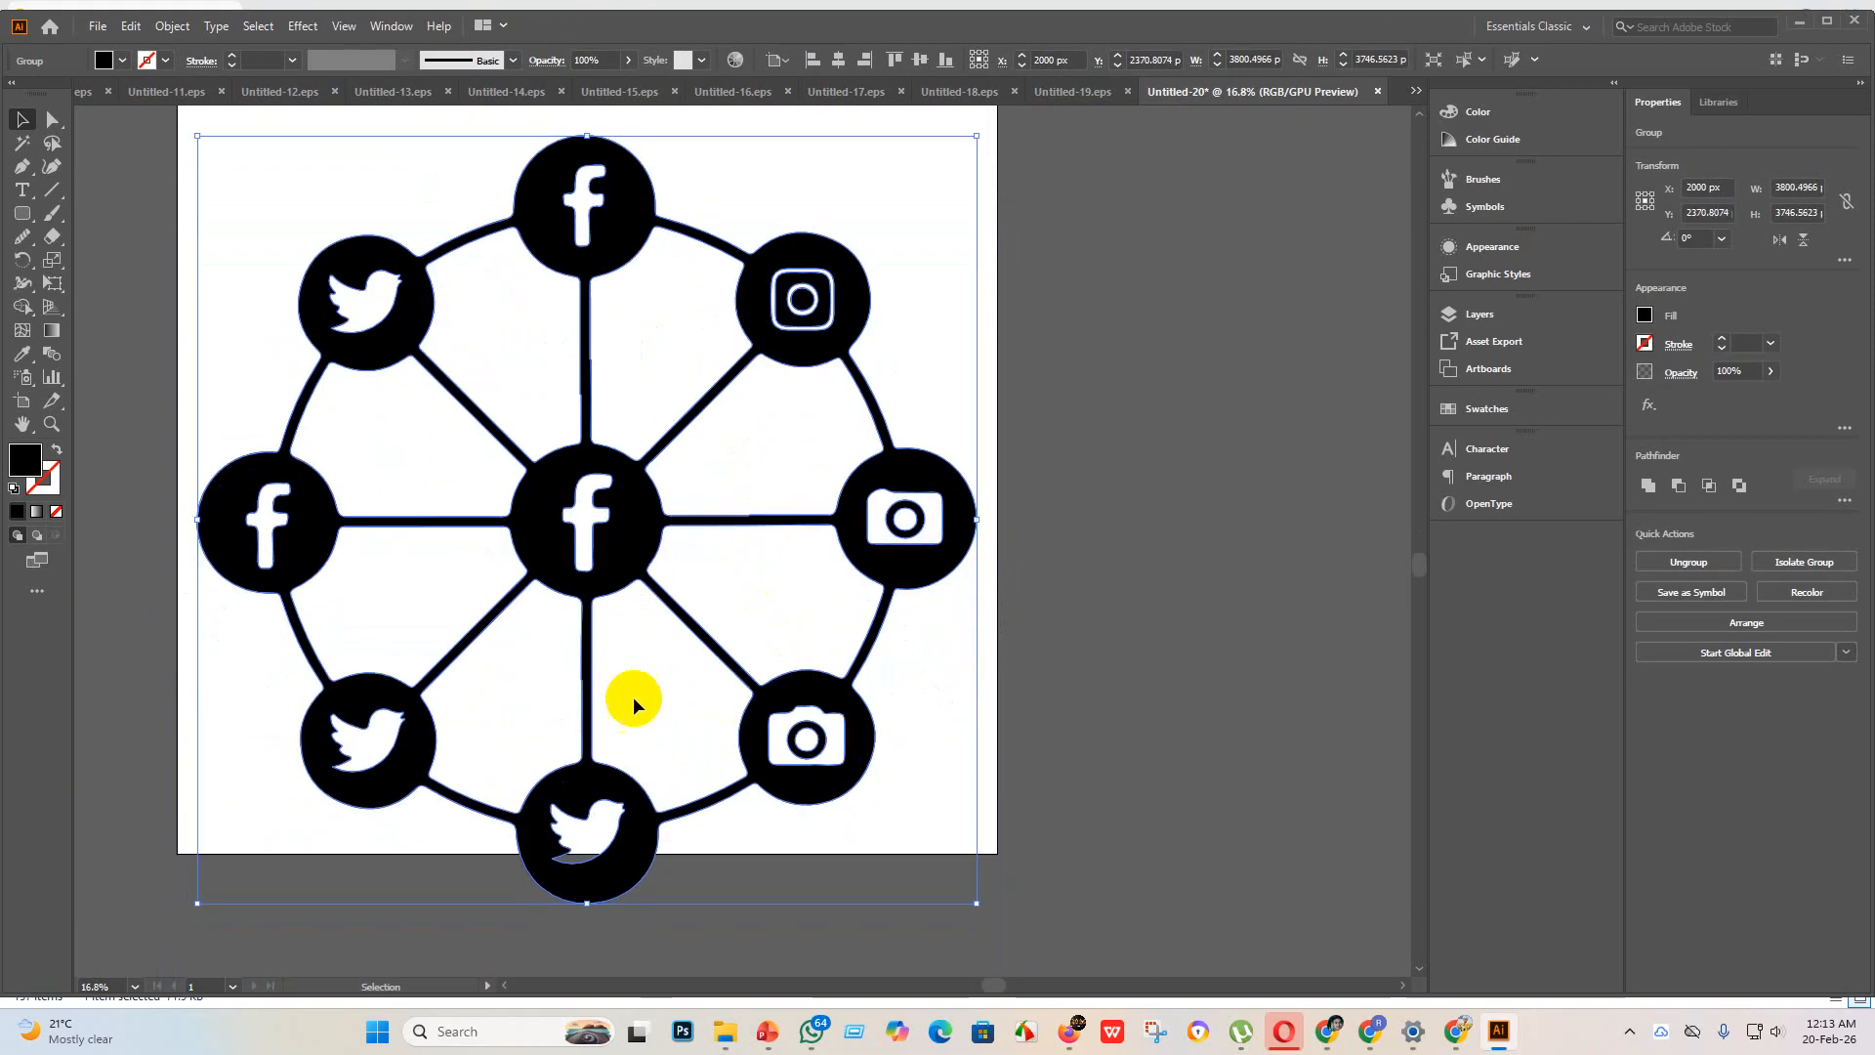
Step: Scale the wheel down to about 3546 px wide and position it in the middle of the artboard
drag(573, 589, 590, 529)
scroll(576, 351, up, 4)
scroll(594, 582, down, 3)
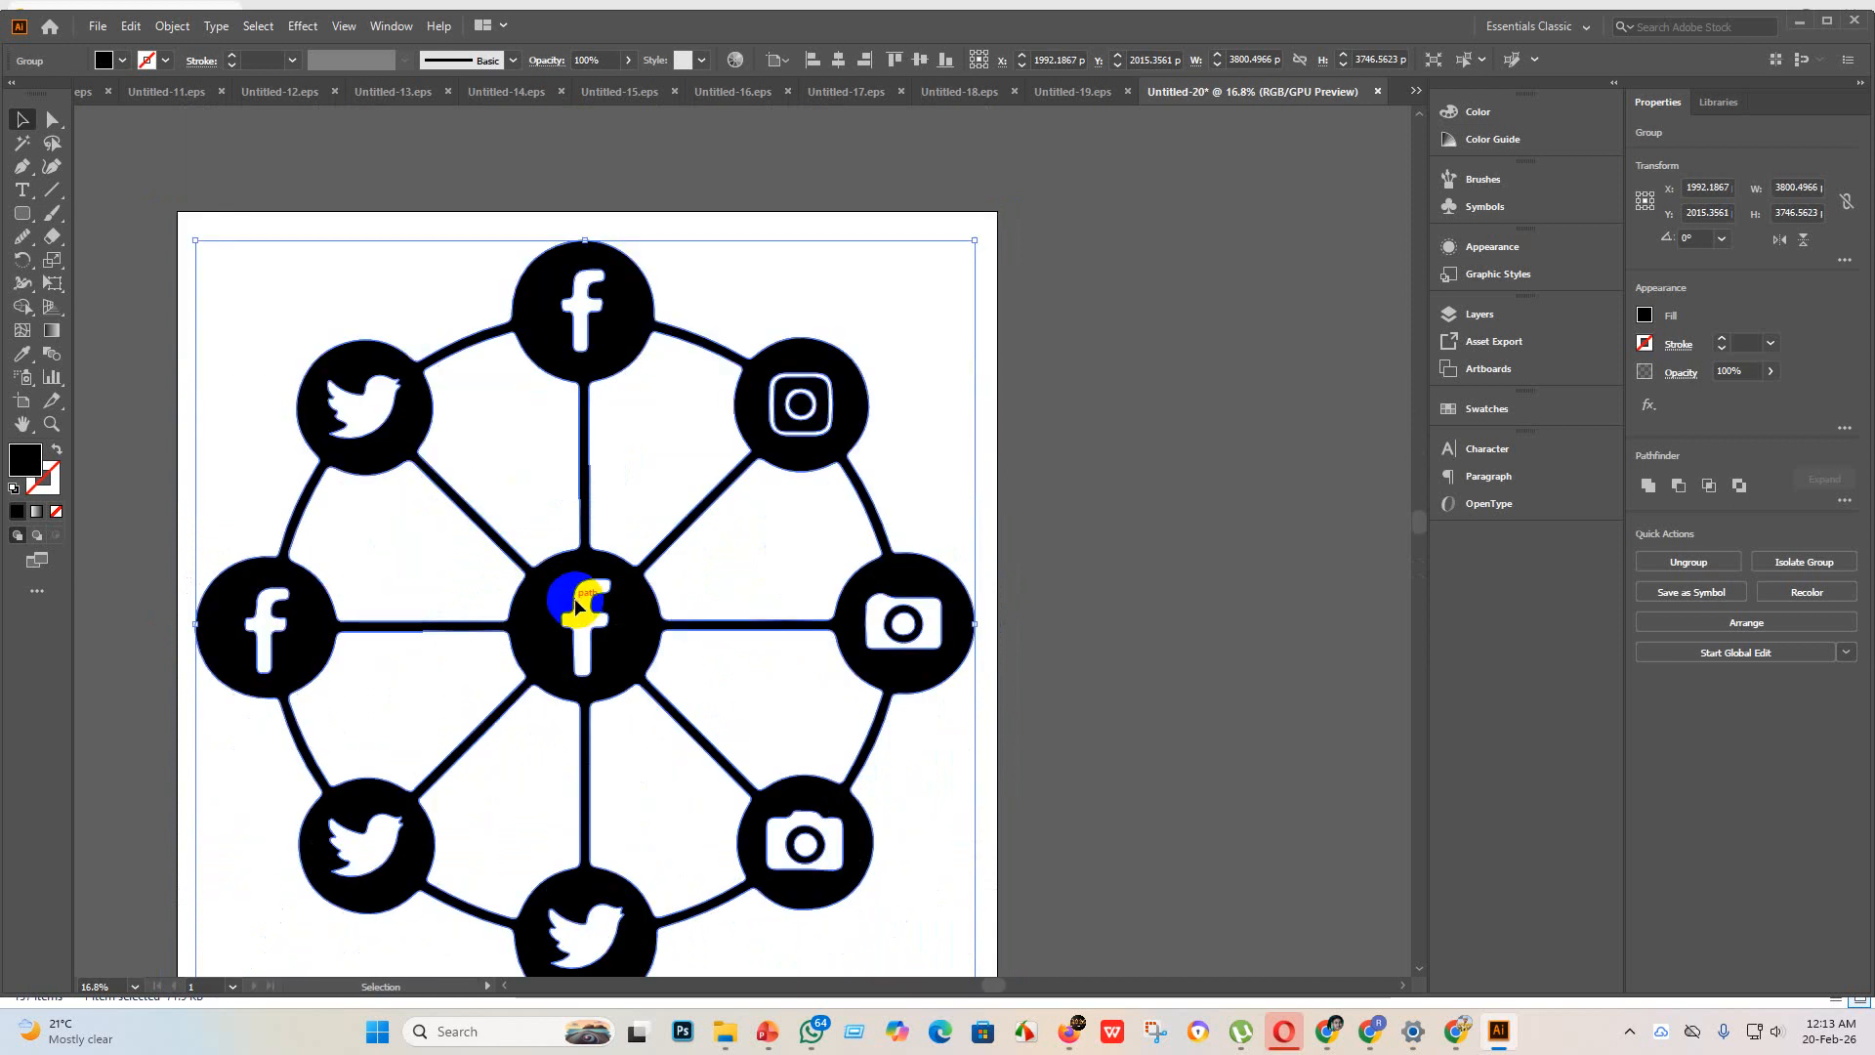
scroll(577, 583, down, 1)
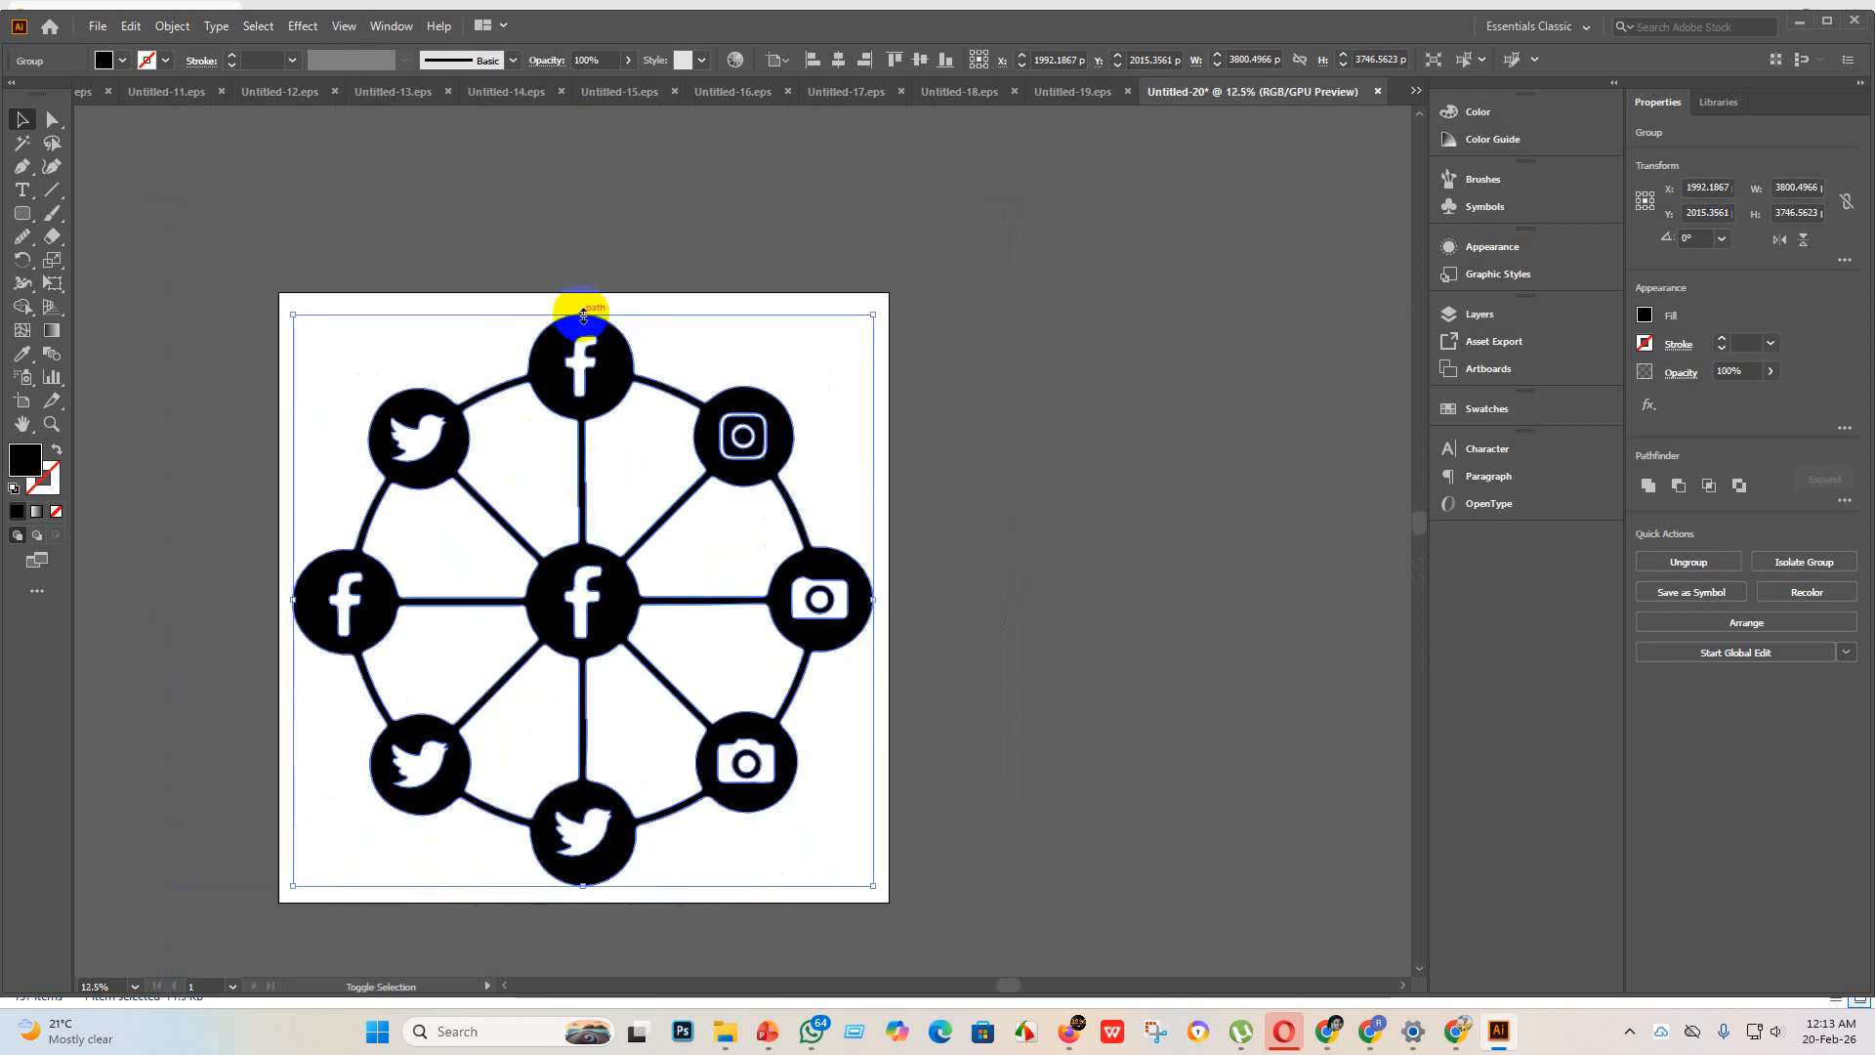
drag(583, 315, 583, 352)
drag(597, 604, 598, 608)
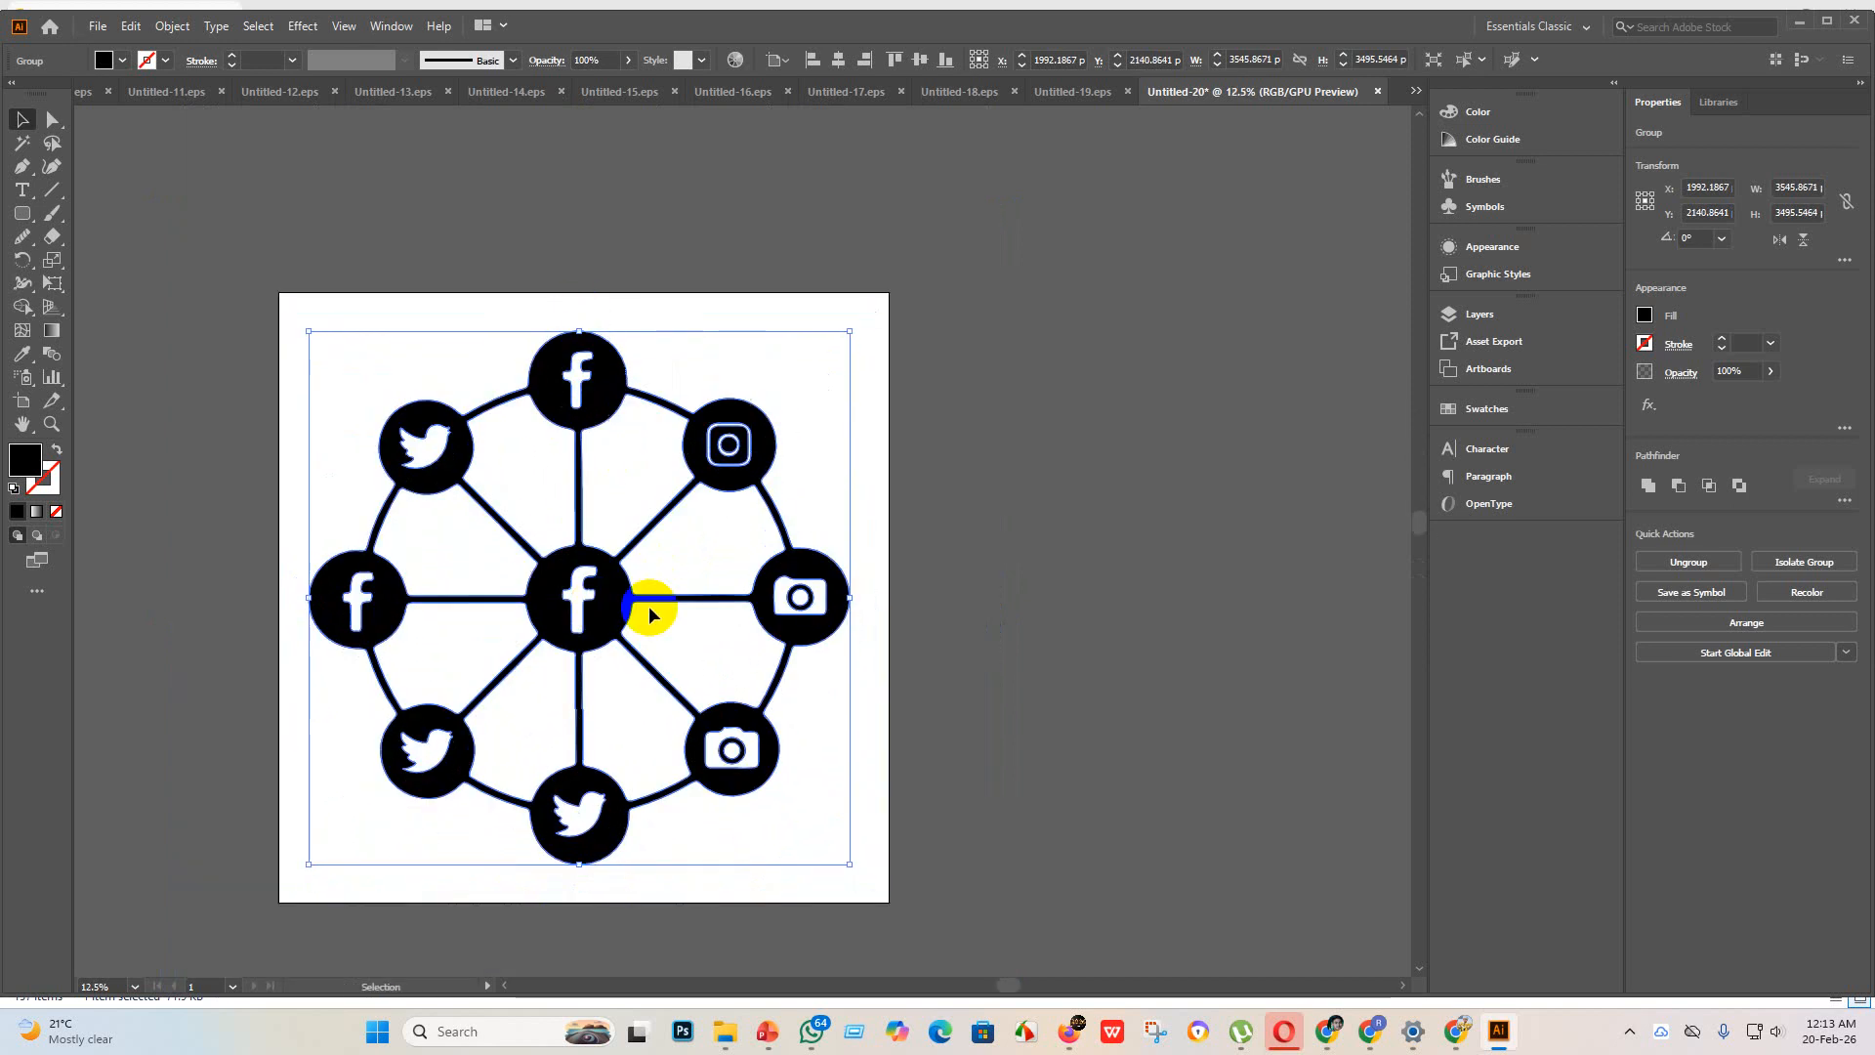
click(1033, 619)
drag(1066, 936, 105, 307)
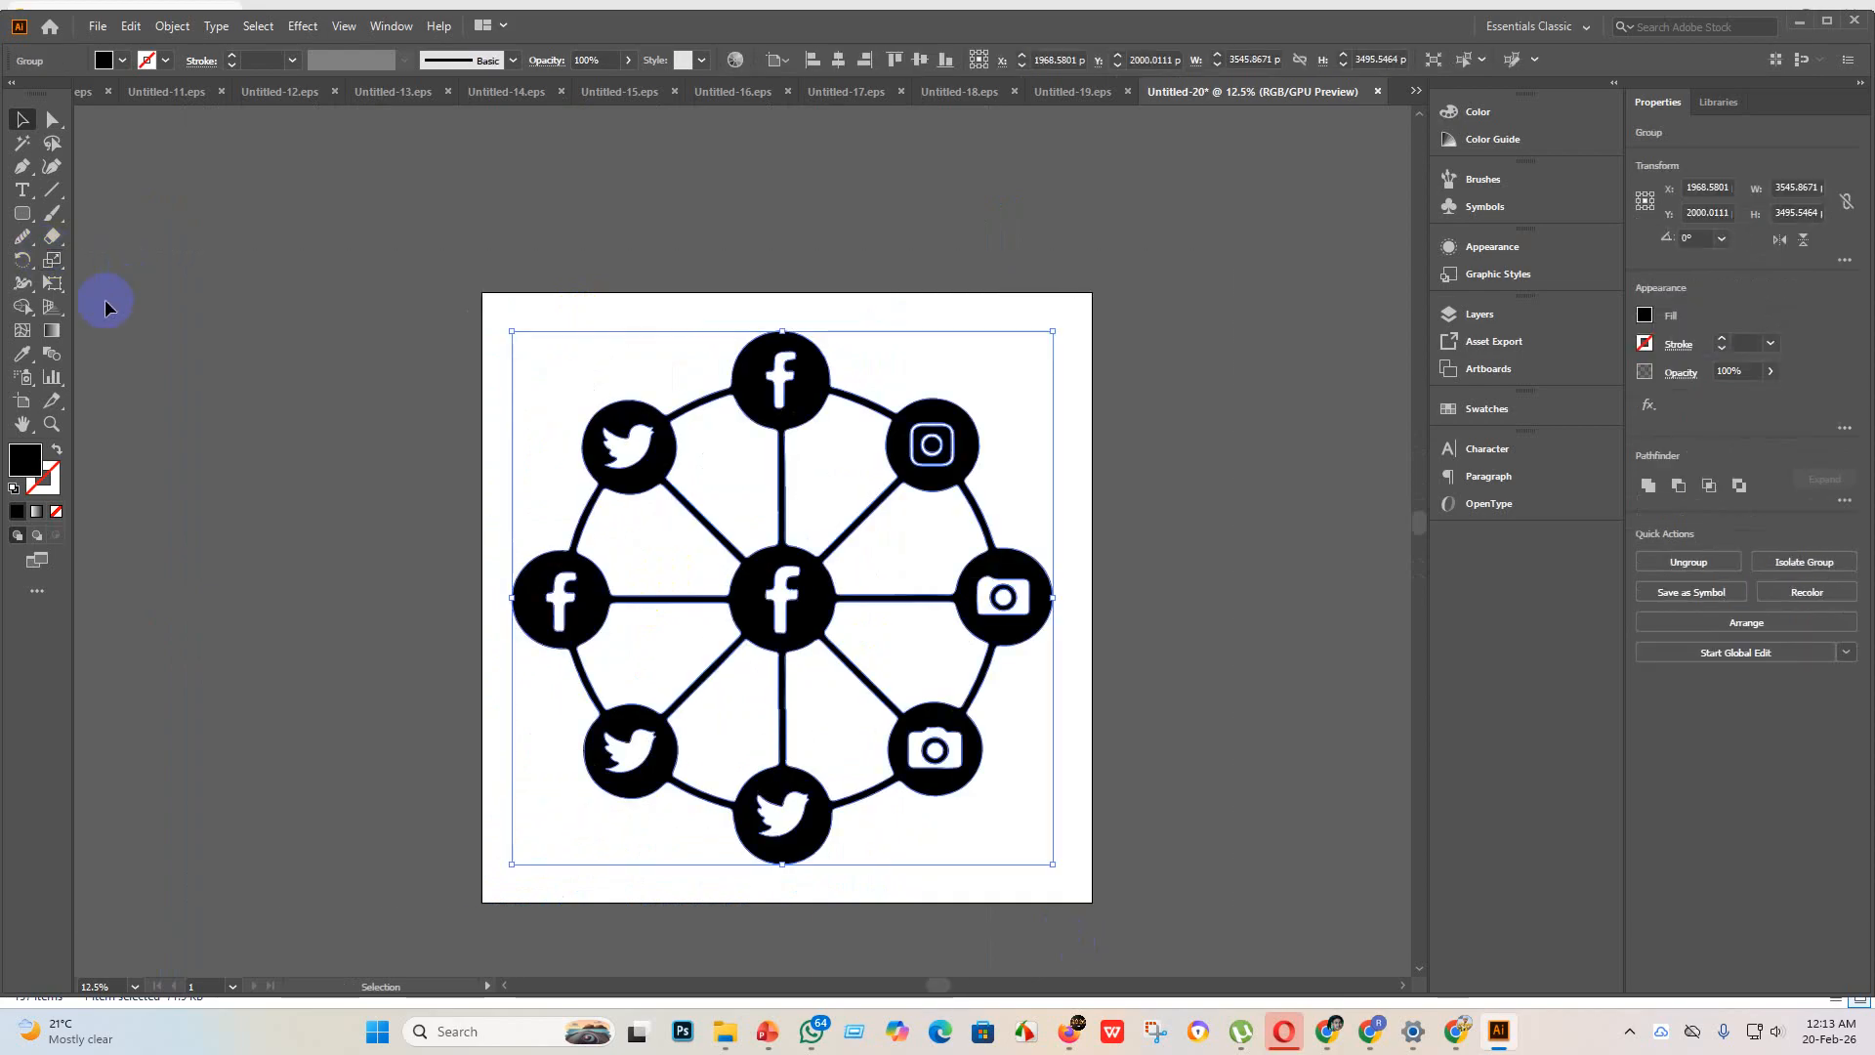
Step: Fill the logo cut-outs in the wheel's upper-left, top and upper-right circles with the Shape Builder tool, undoing unwanted merges
click(19, 307)
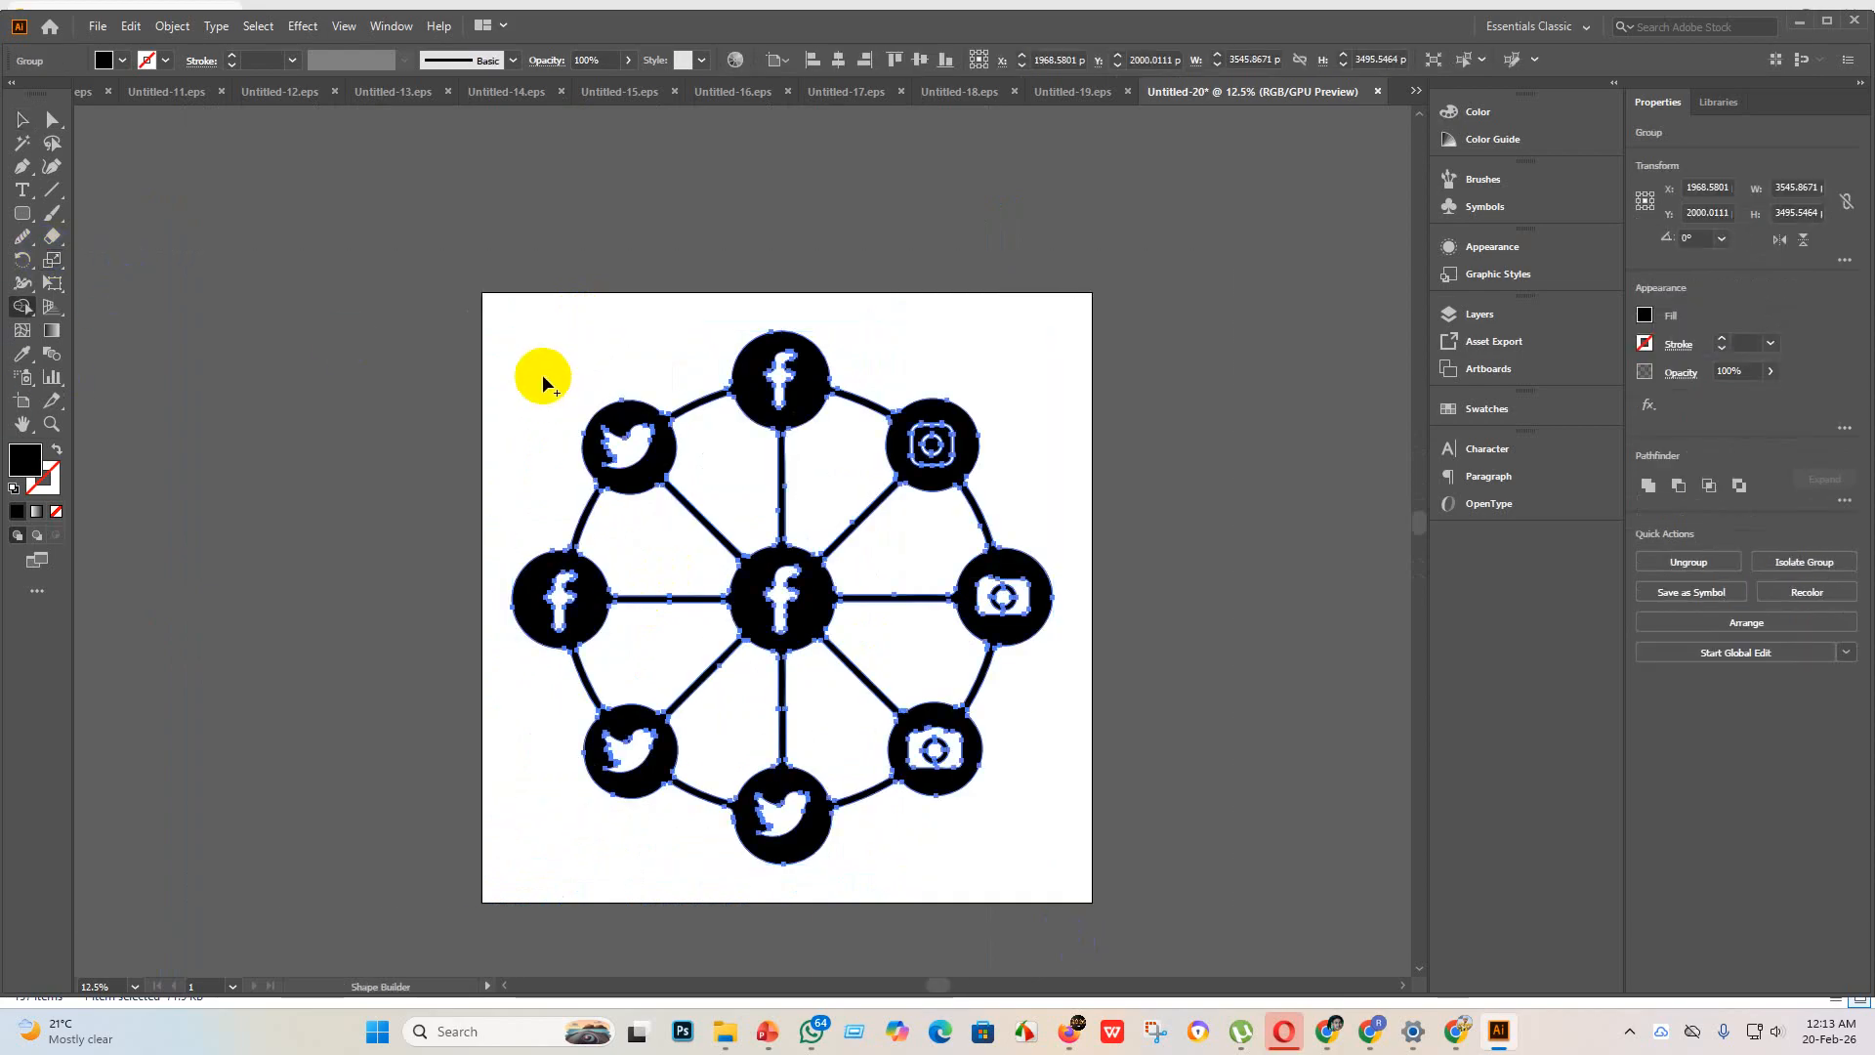
drag(542, 373, 1109, 818)
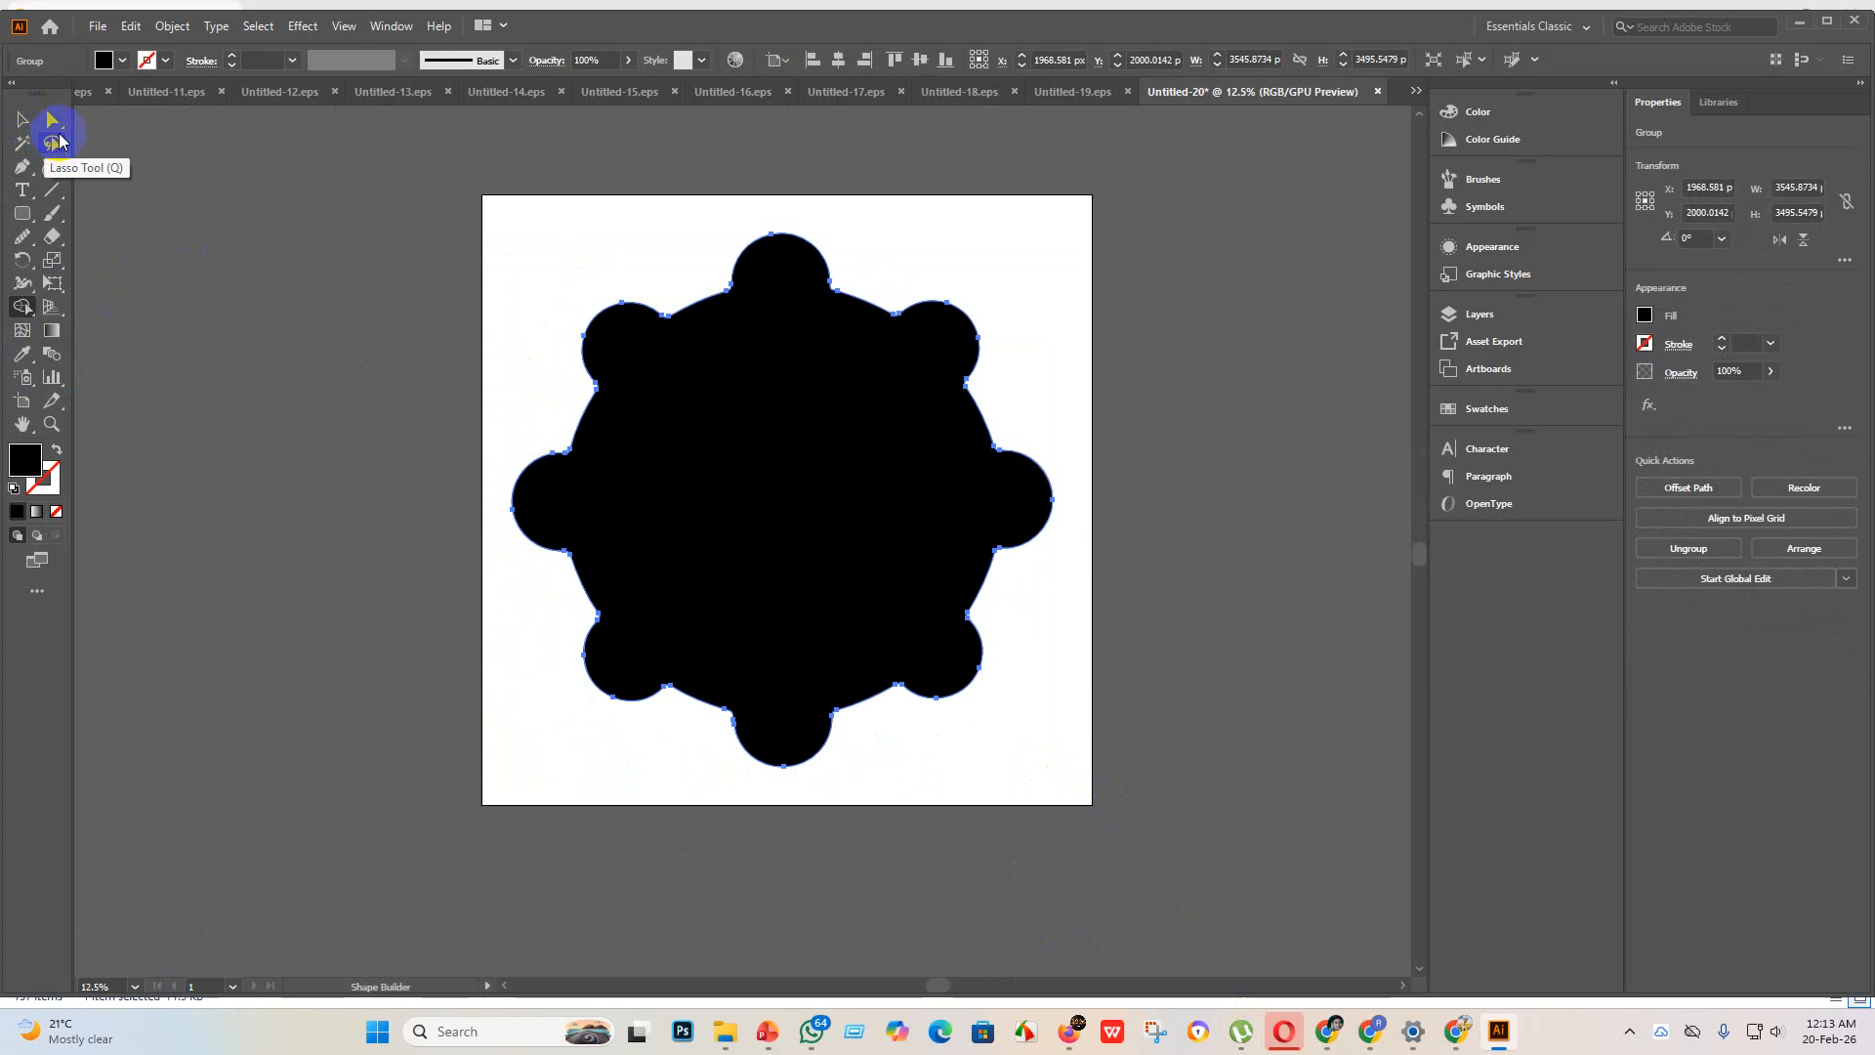
key(ctrl+z)
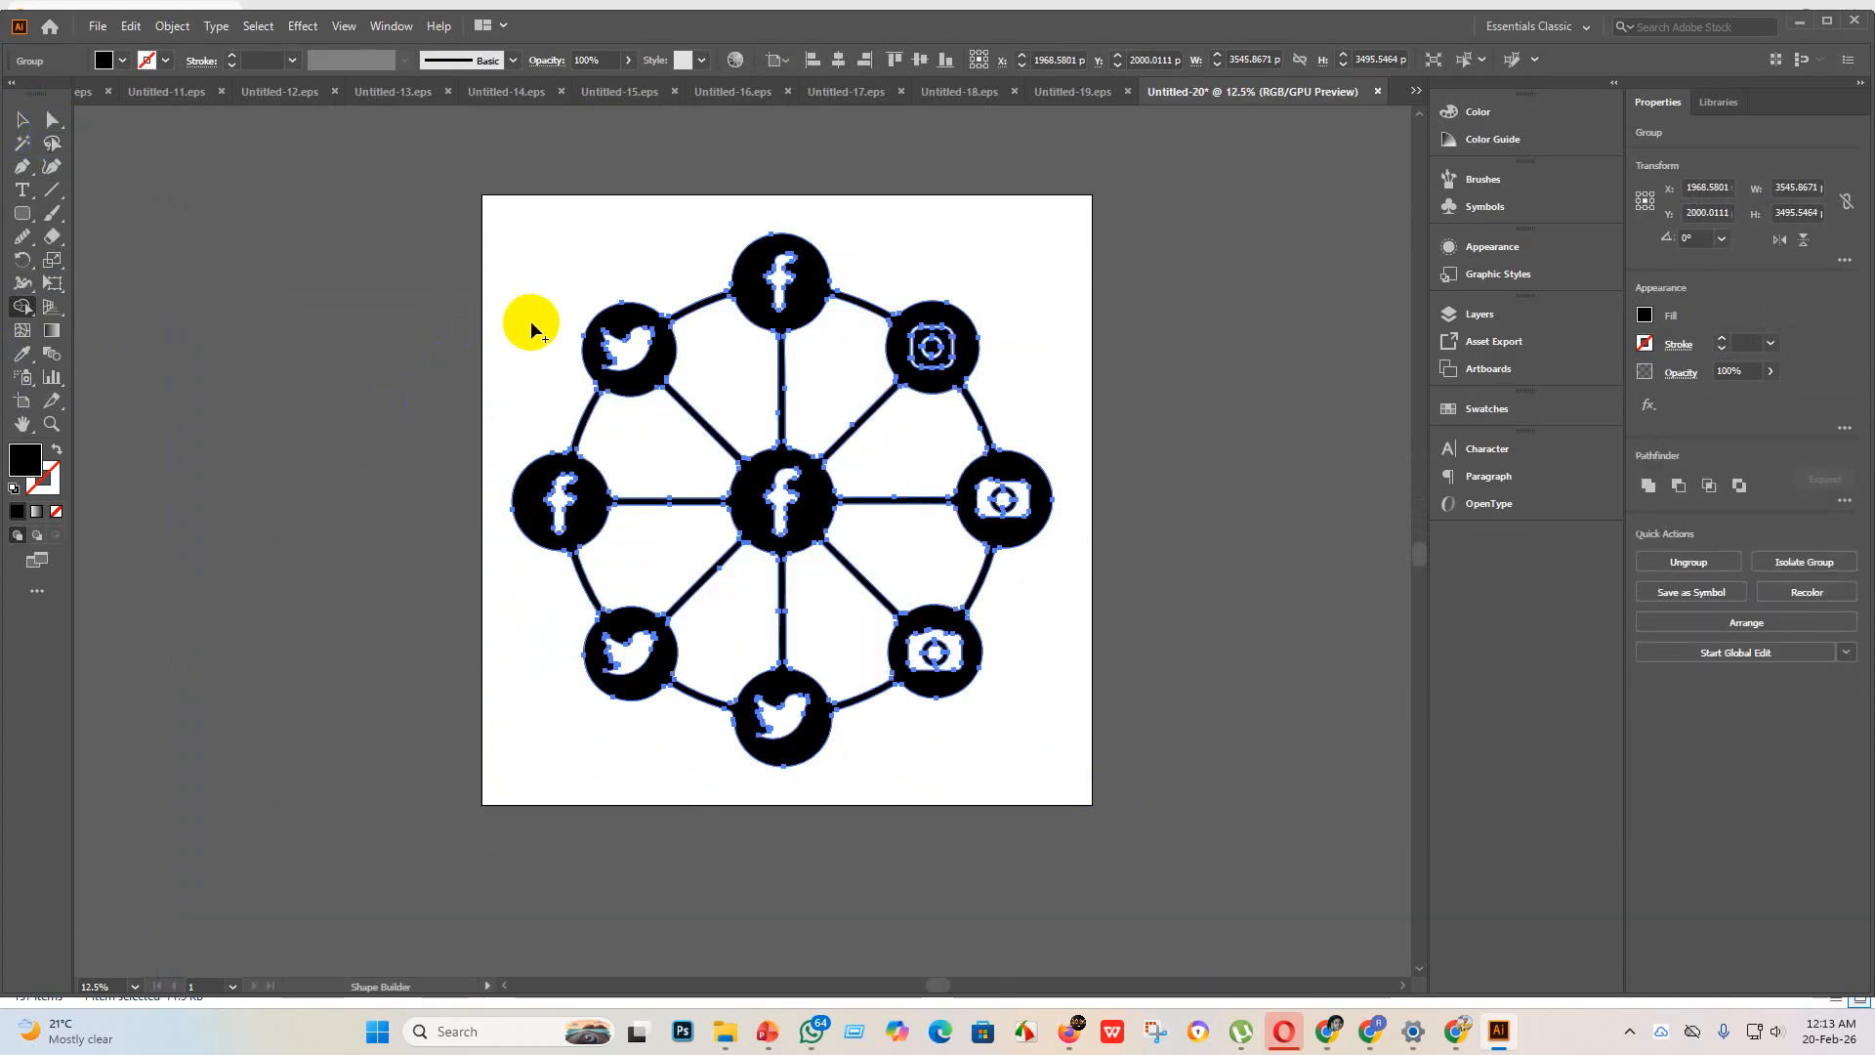
click(625, 347)
click(782, 293)
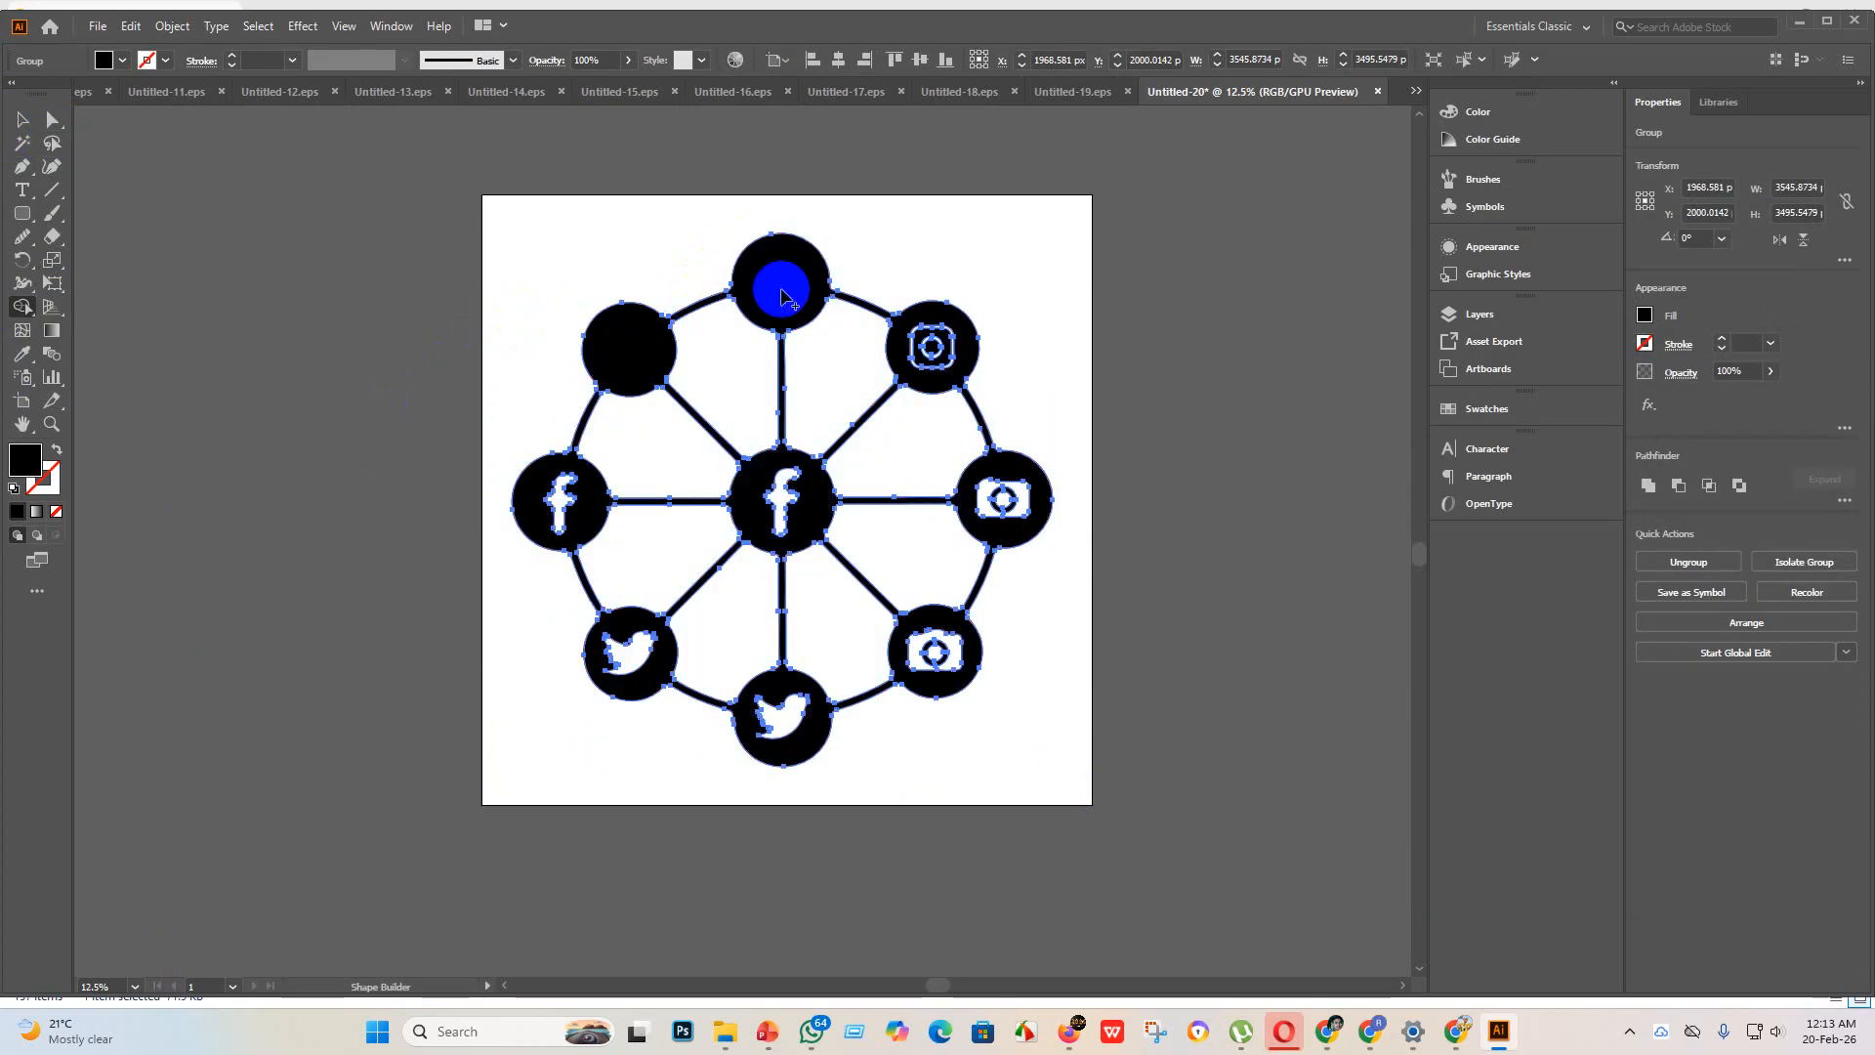
drag(902, 299, 948, 365)
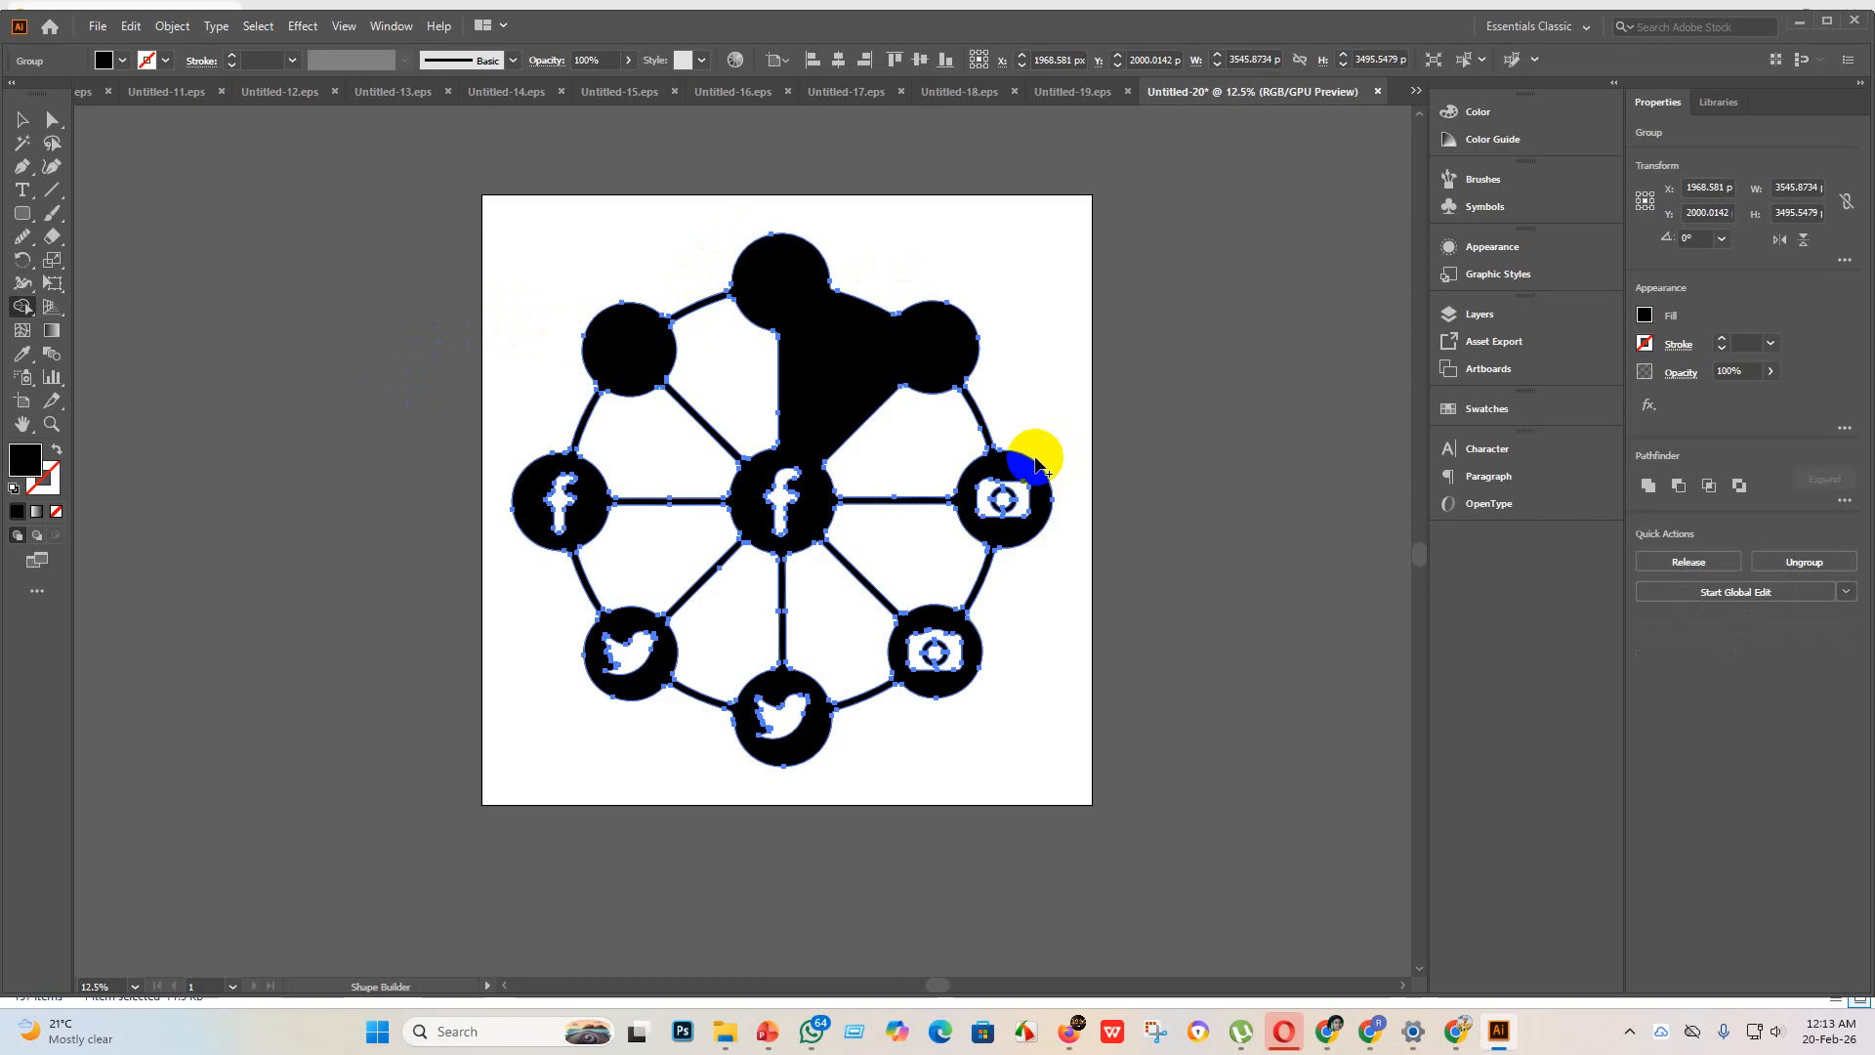
key(ctrl+z)
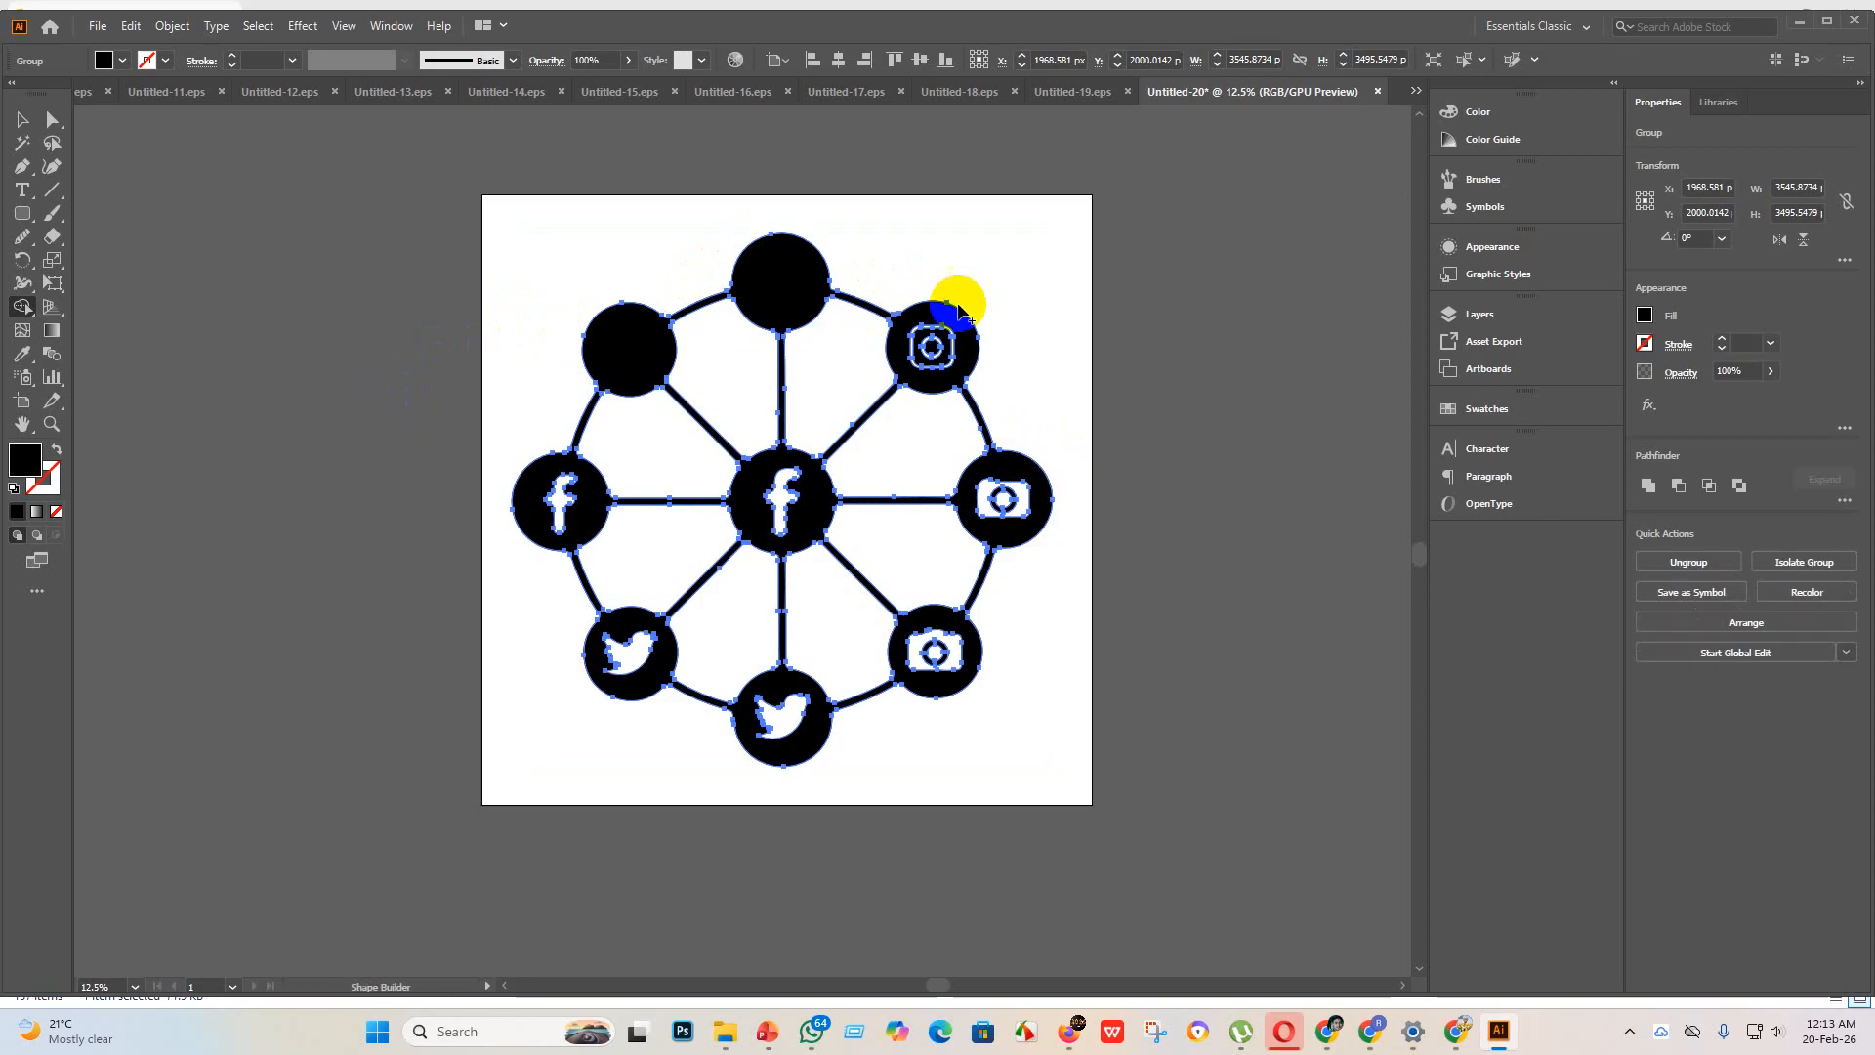
click(958, 309)
drag(975, 328, 928, 349)
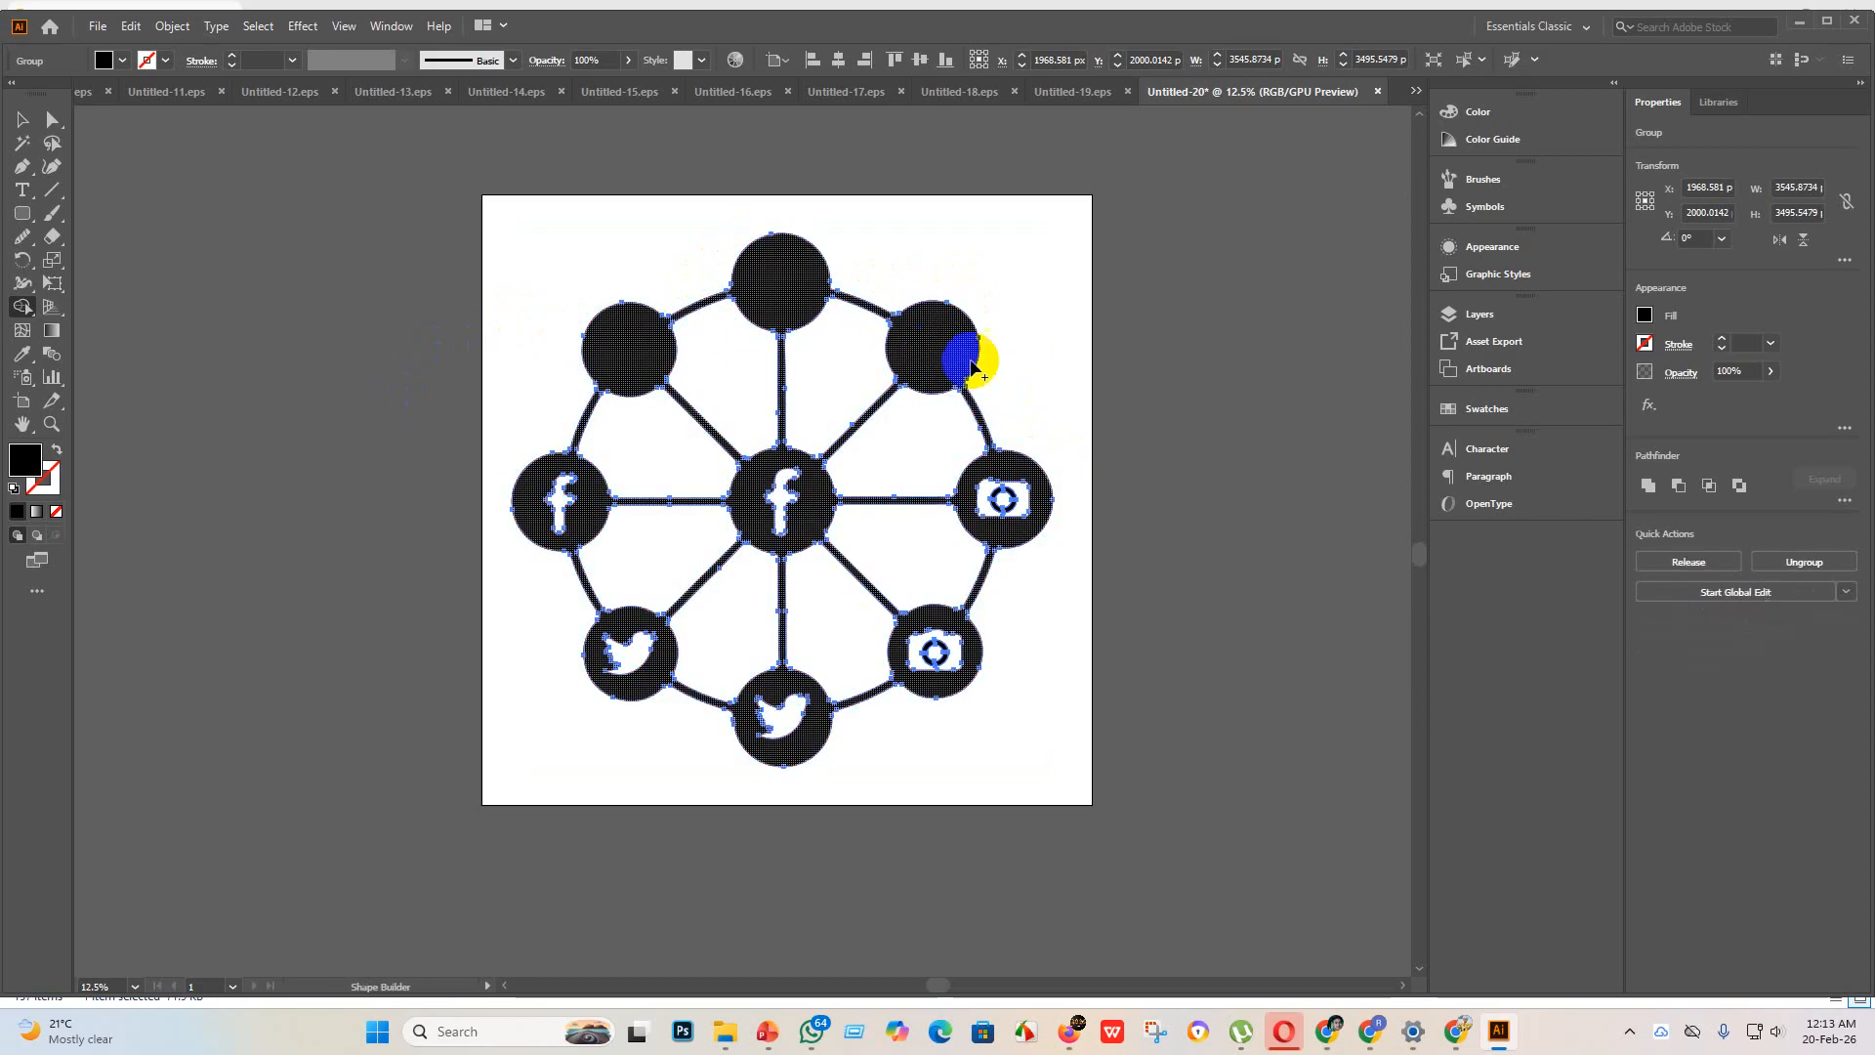
Step: Fill the logo cut-outs in the wheel's center and remaining outer circles with solid black, then deselect the artwork
drag(1060, 439, 1020, 504)
drag(858, 469, 801, 525)
key(ctrl+z)
drag(1023, 699, 935, 652)
drag(858, 778, 785, 723)
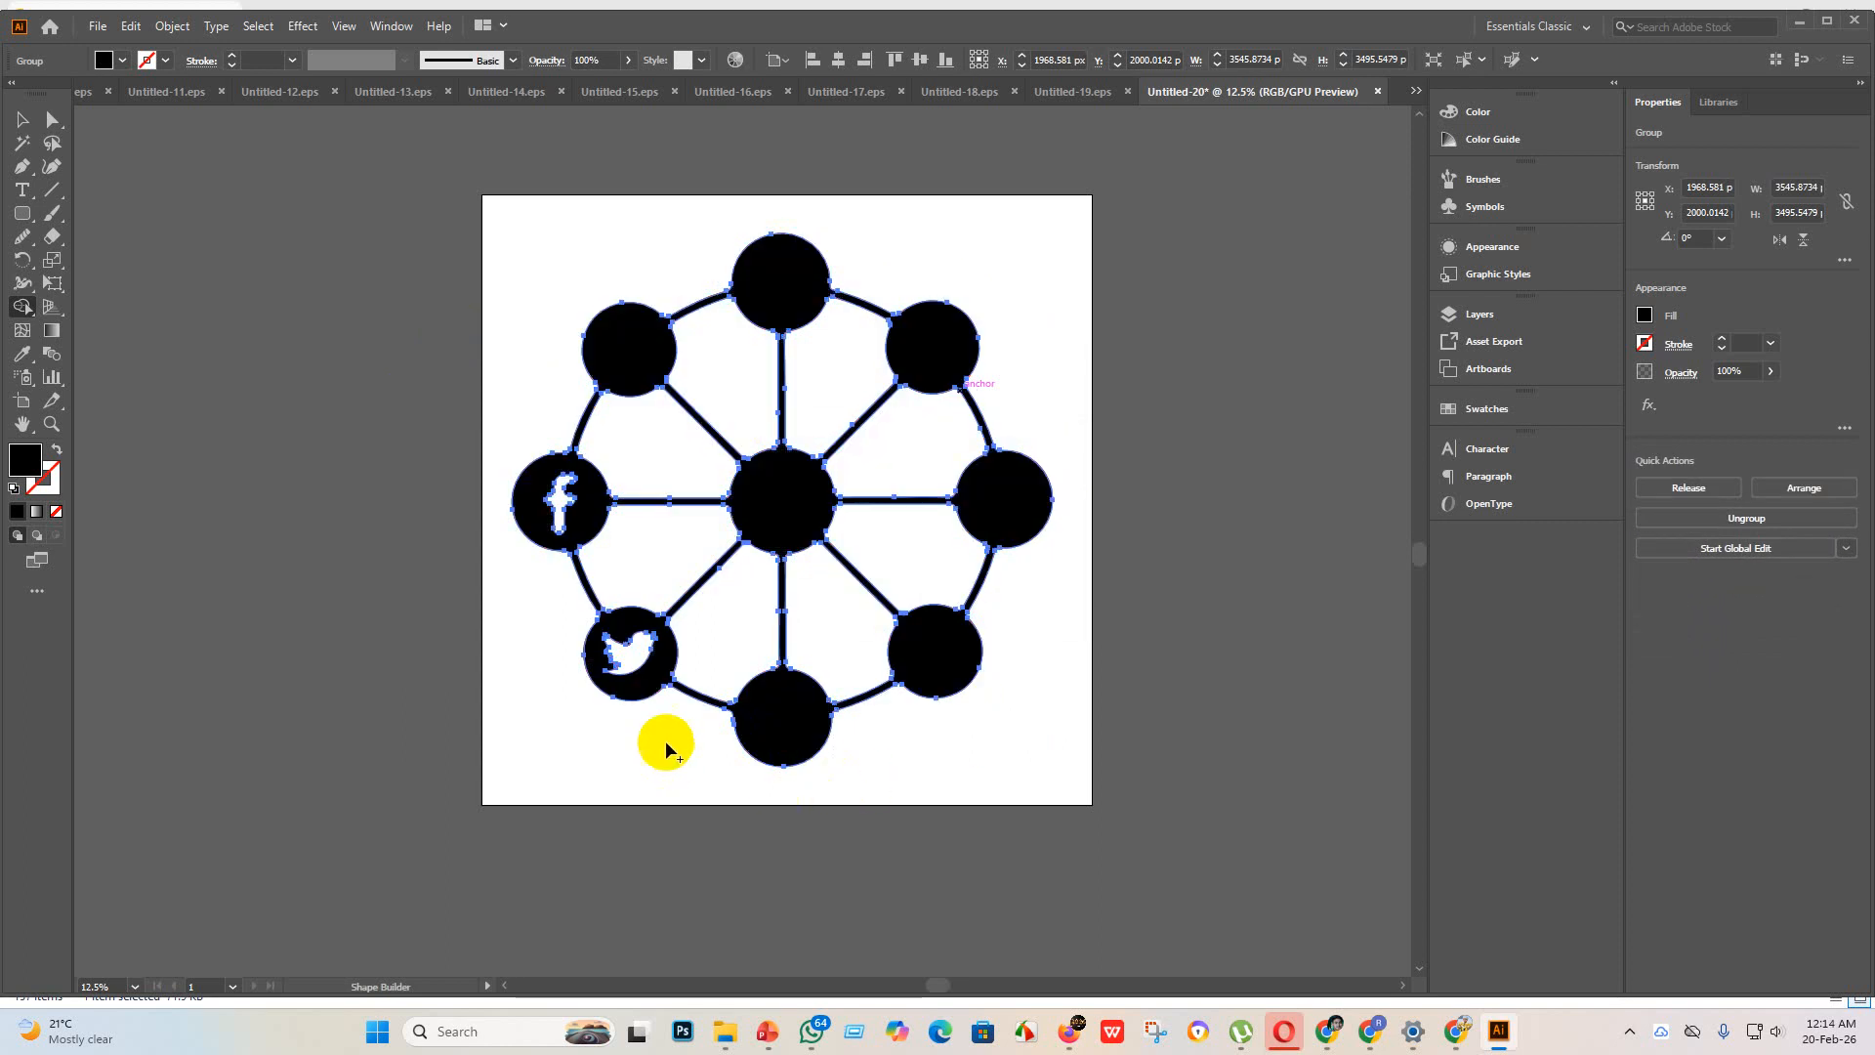
drag(667, 750, 606, 649)
mouse_move(498, 597)
mouse_down()
mouse_move(535, 518)
mouse_move(532, 611)
mouse_up()
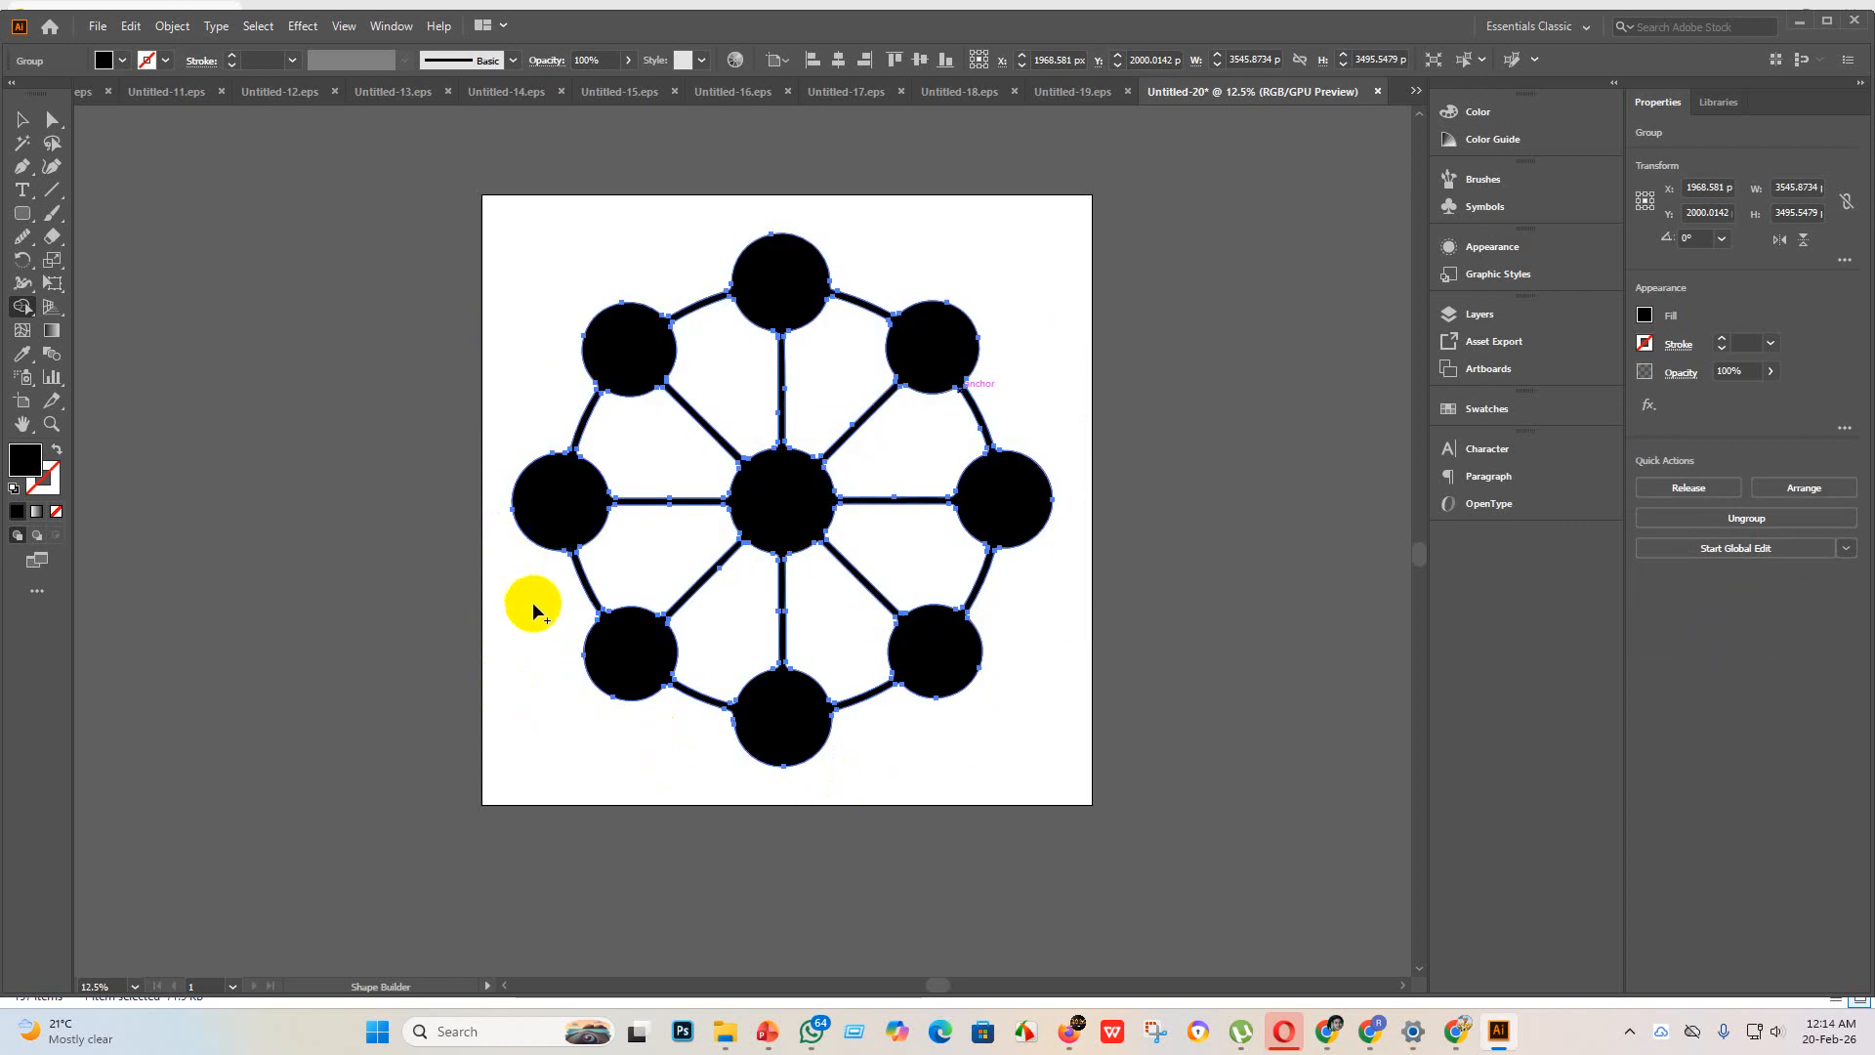
click(17, 125)
click(406, 434)
Step: Smooth the uneven right edge of the vertical spoke above the center circle with the Smooth tool, undoing the excess smoothing
scroll(757, 431, up, 3)
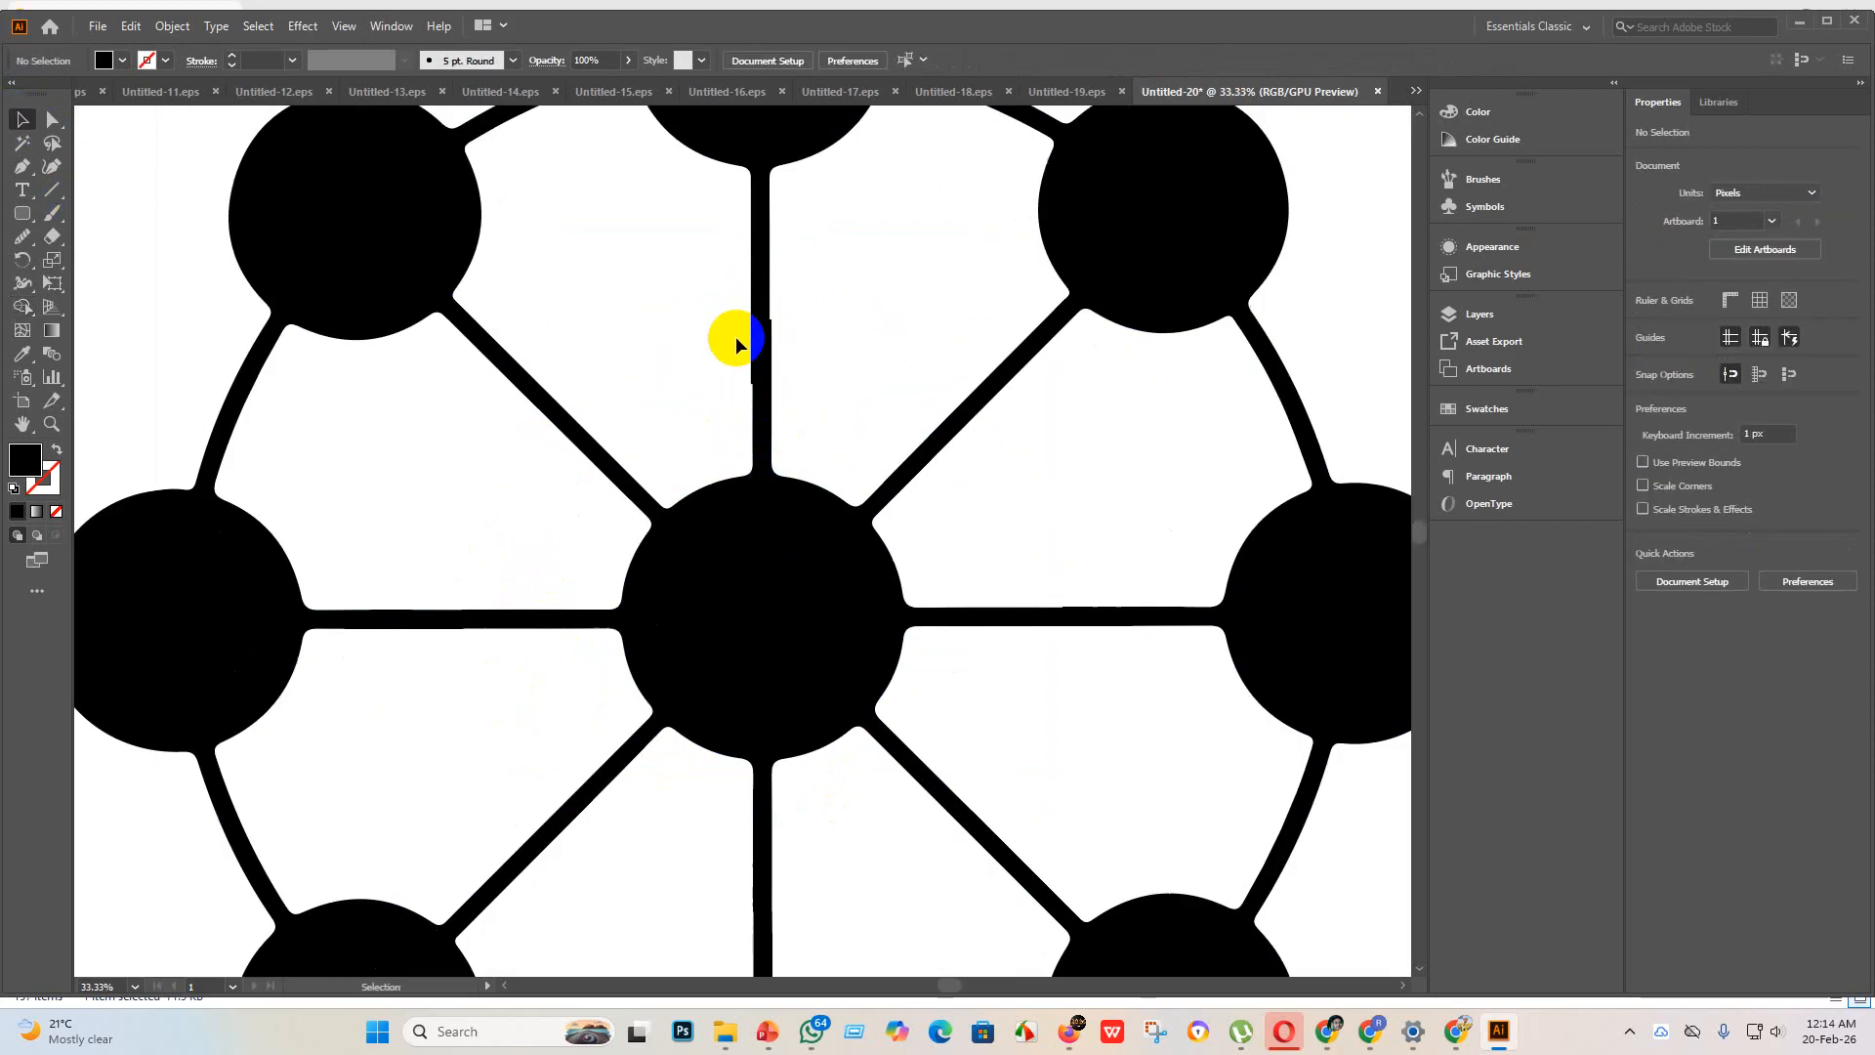
scroll(742, 430, down, 3)
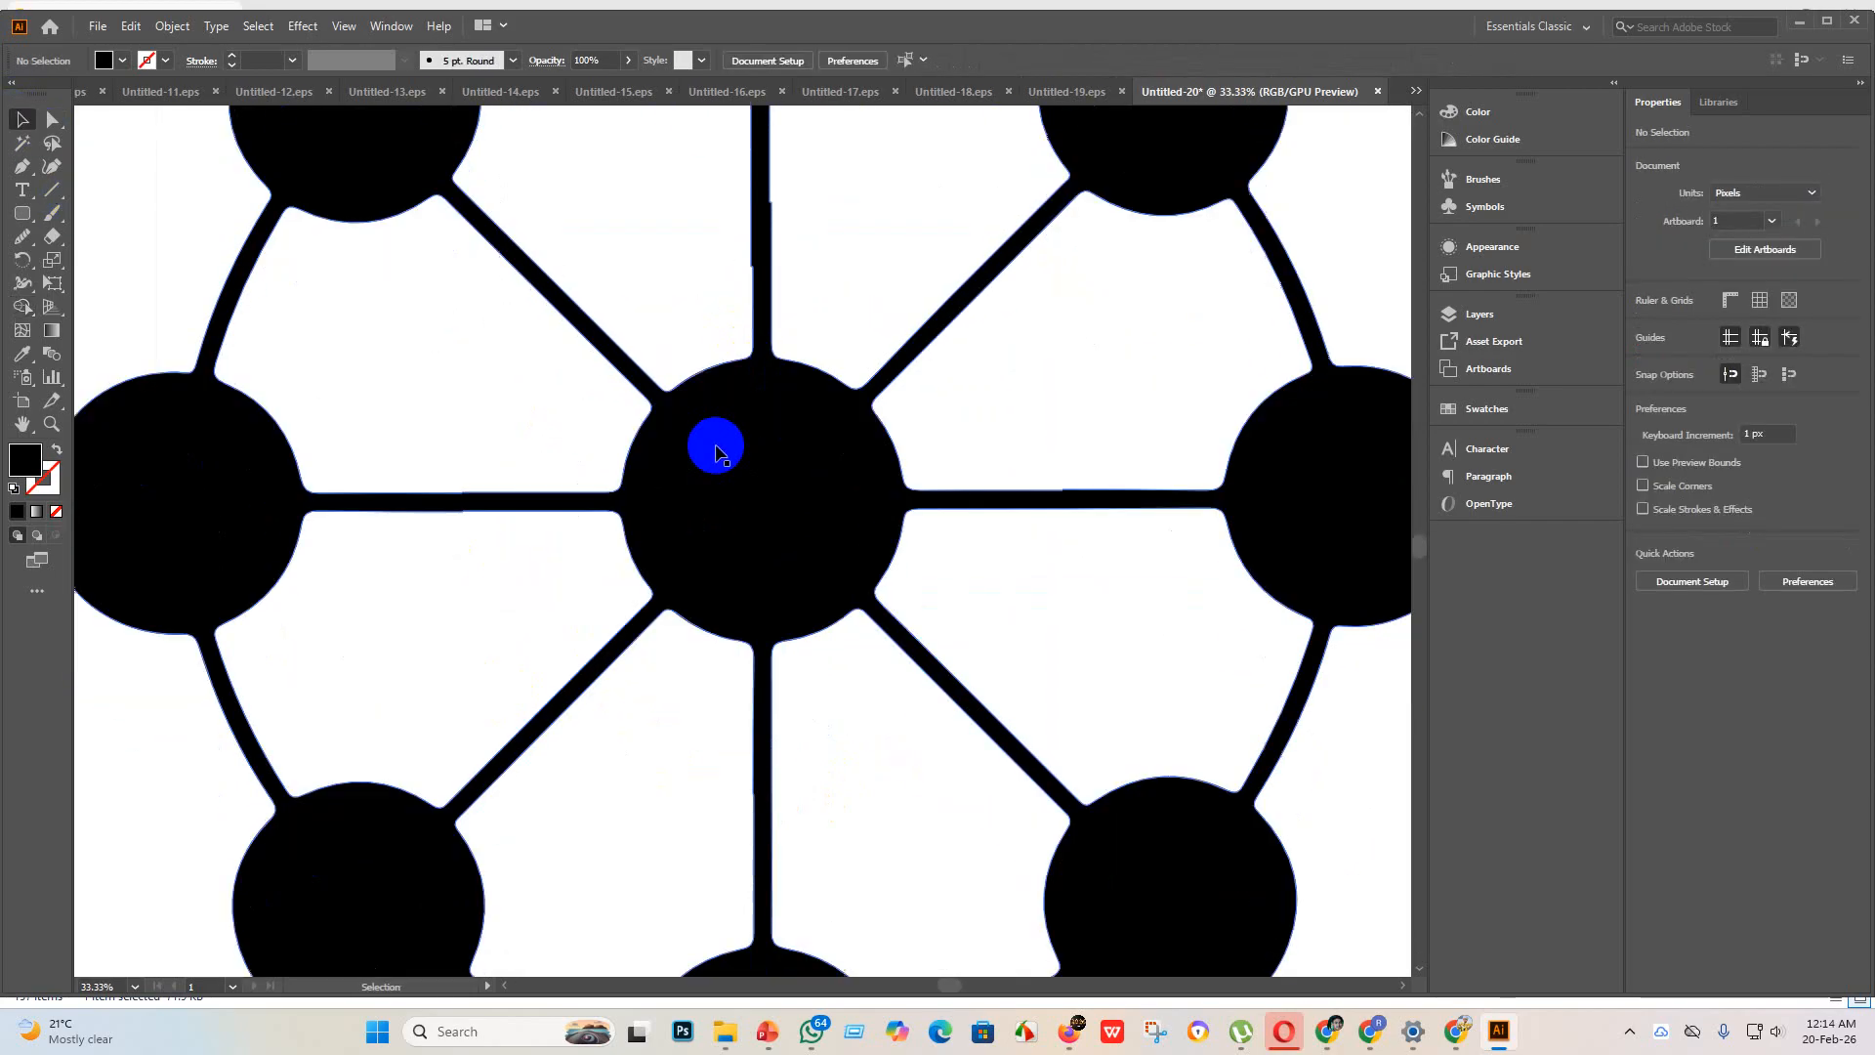
scroll(707, 449, up, 3)
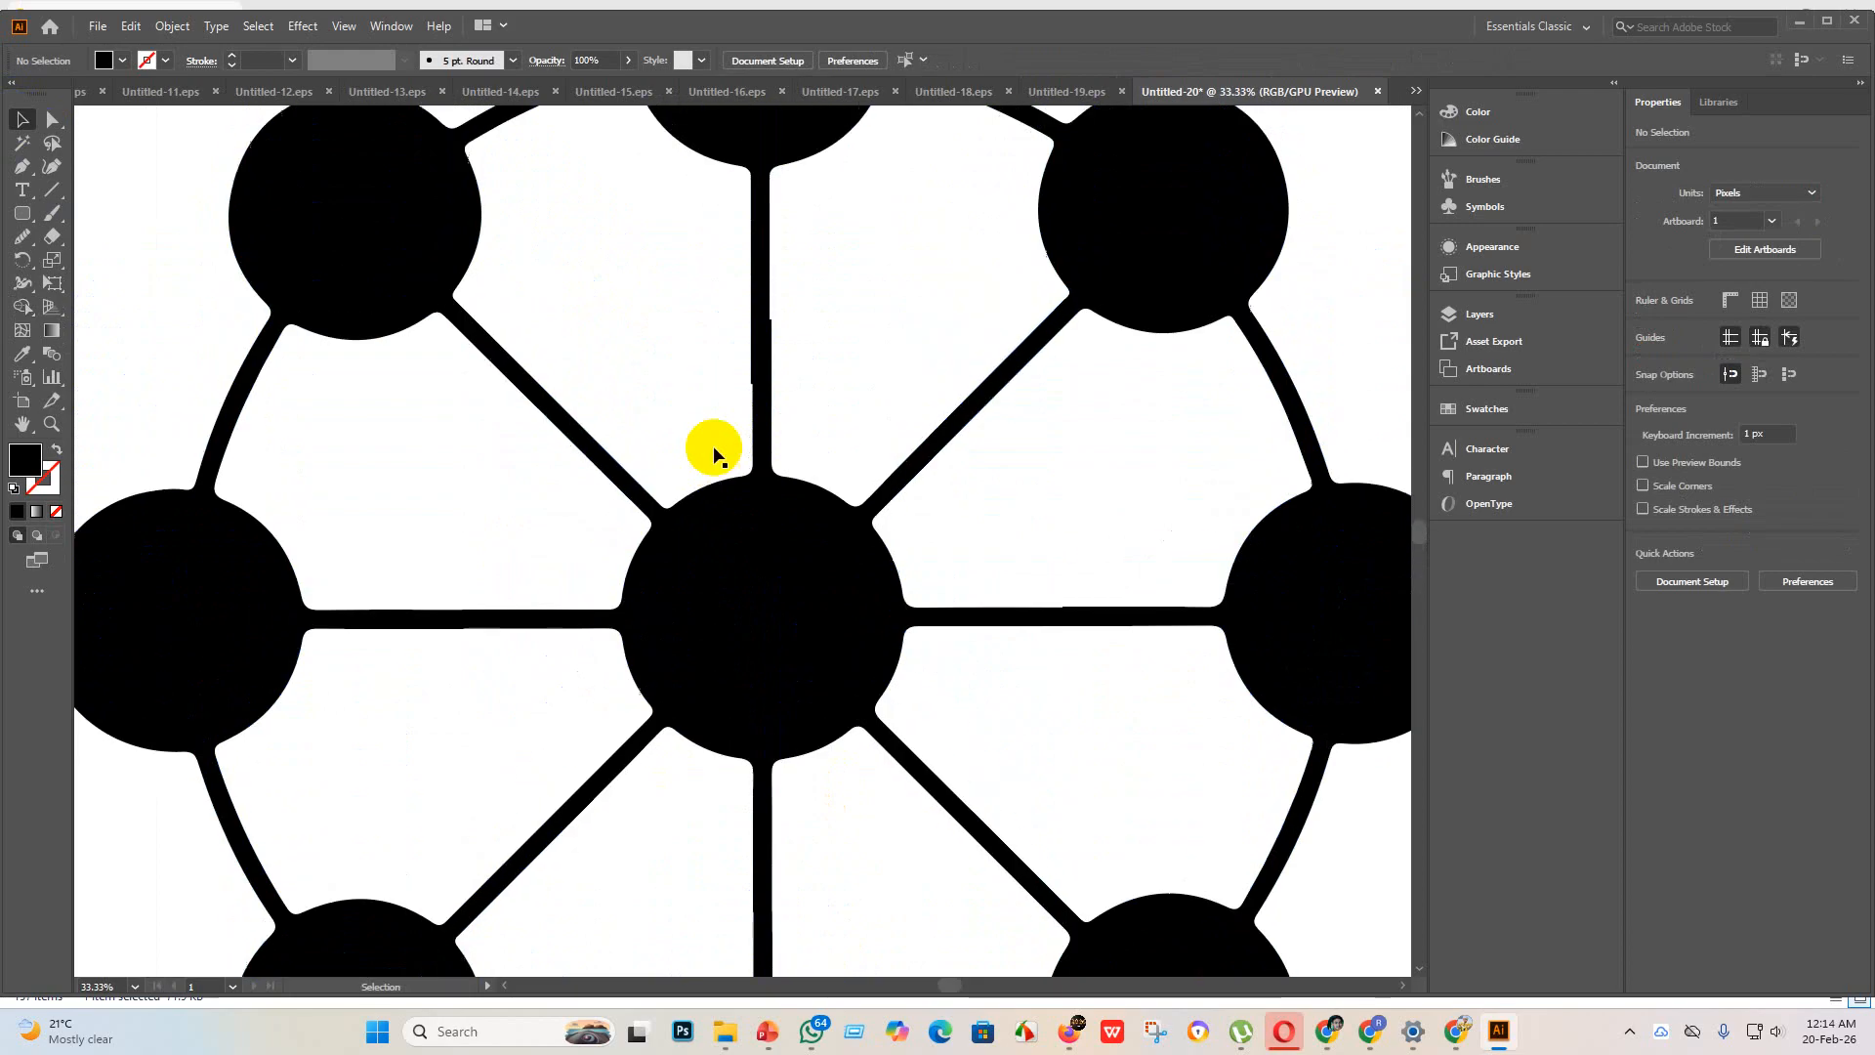
click(762, 360)
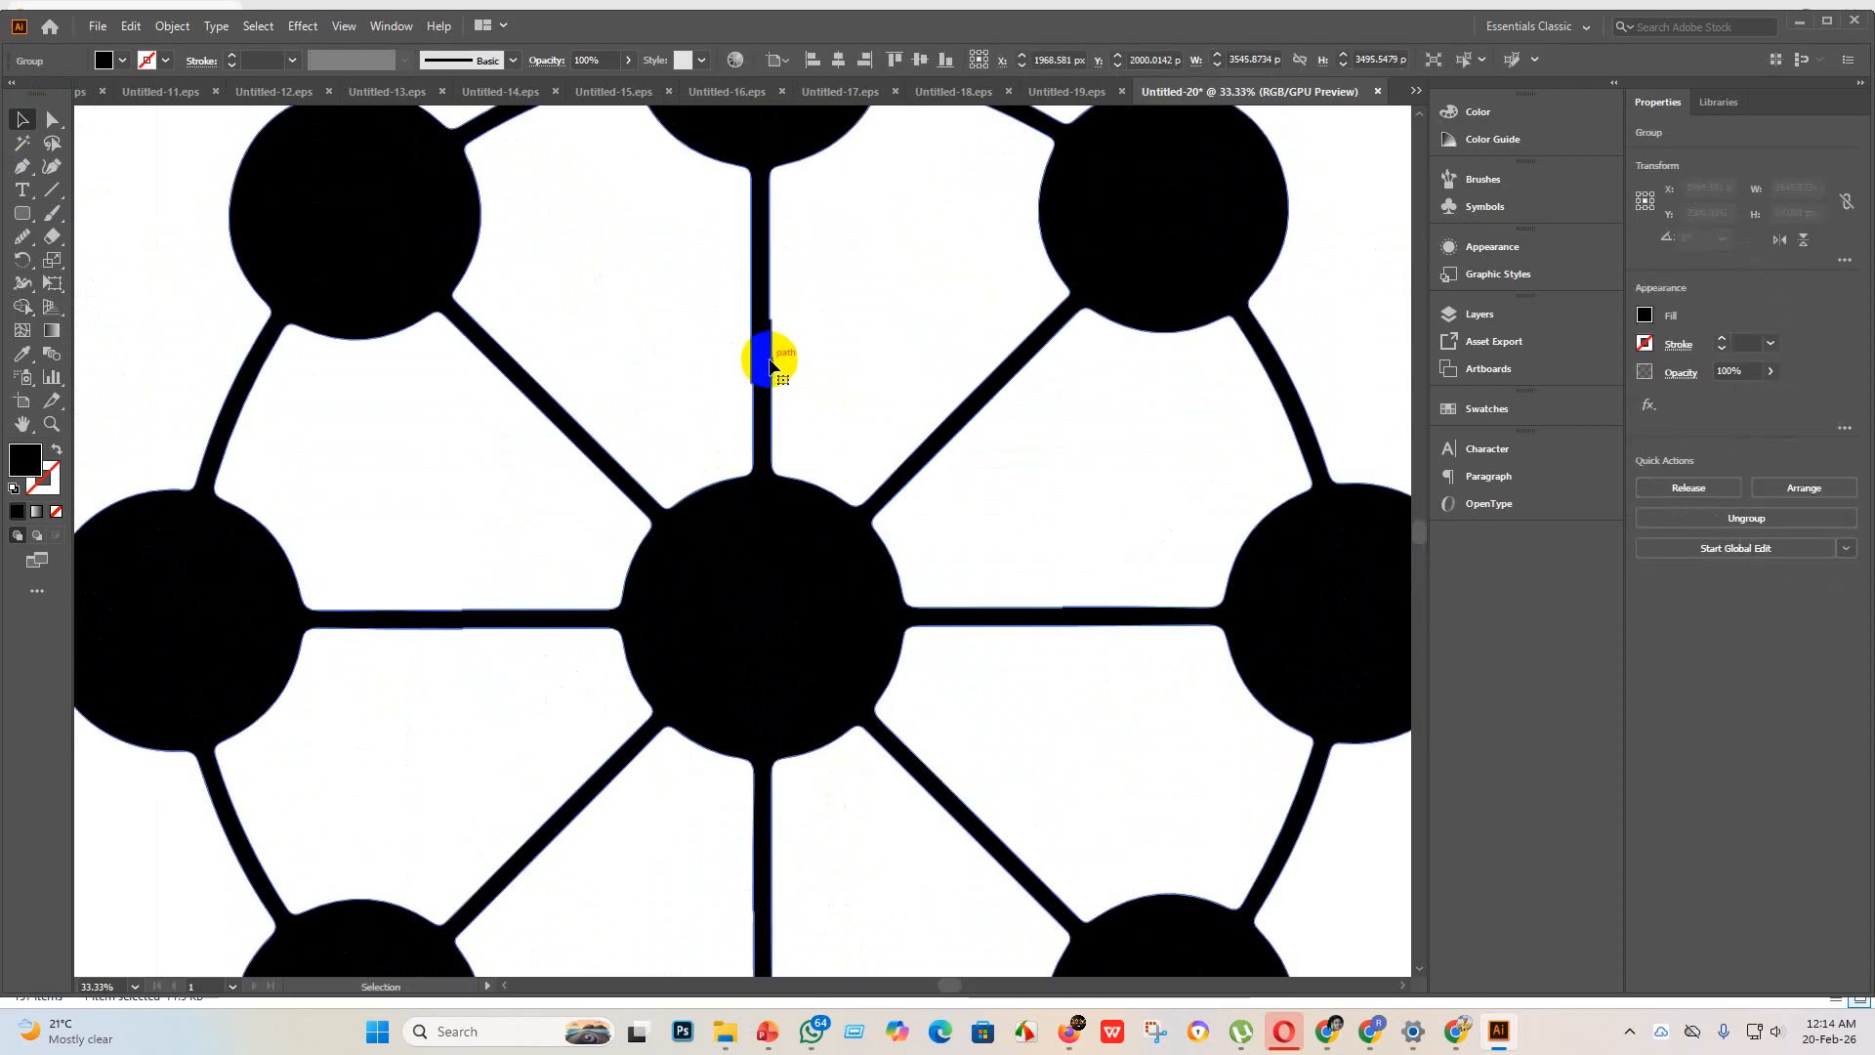
click(54, 120)
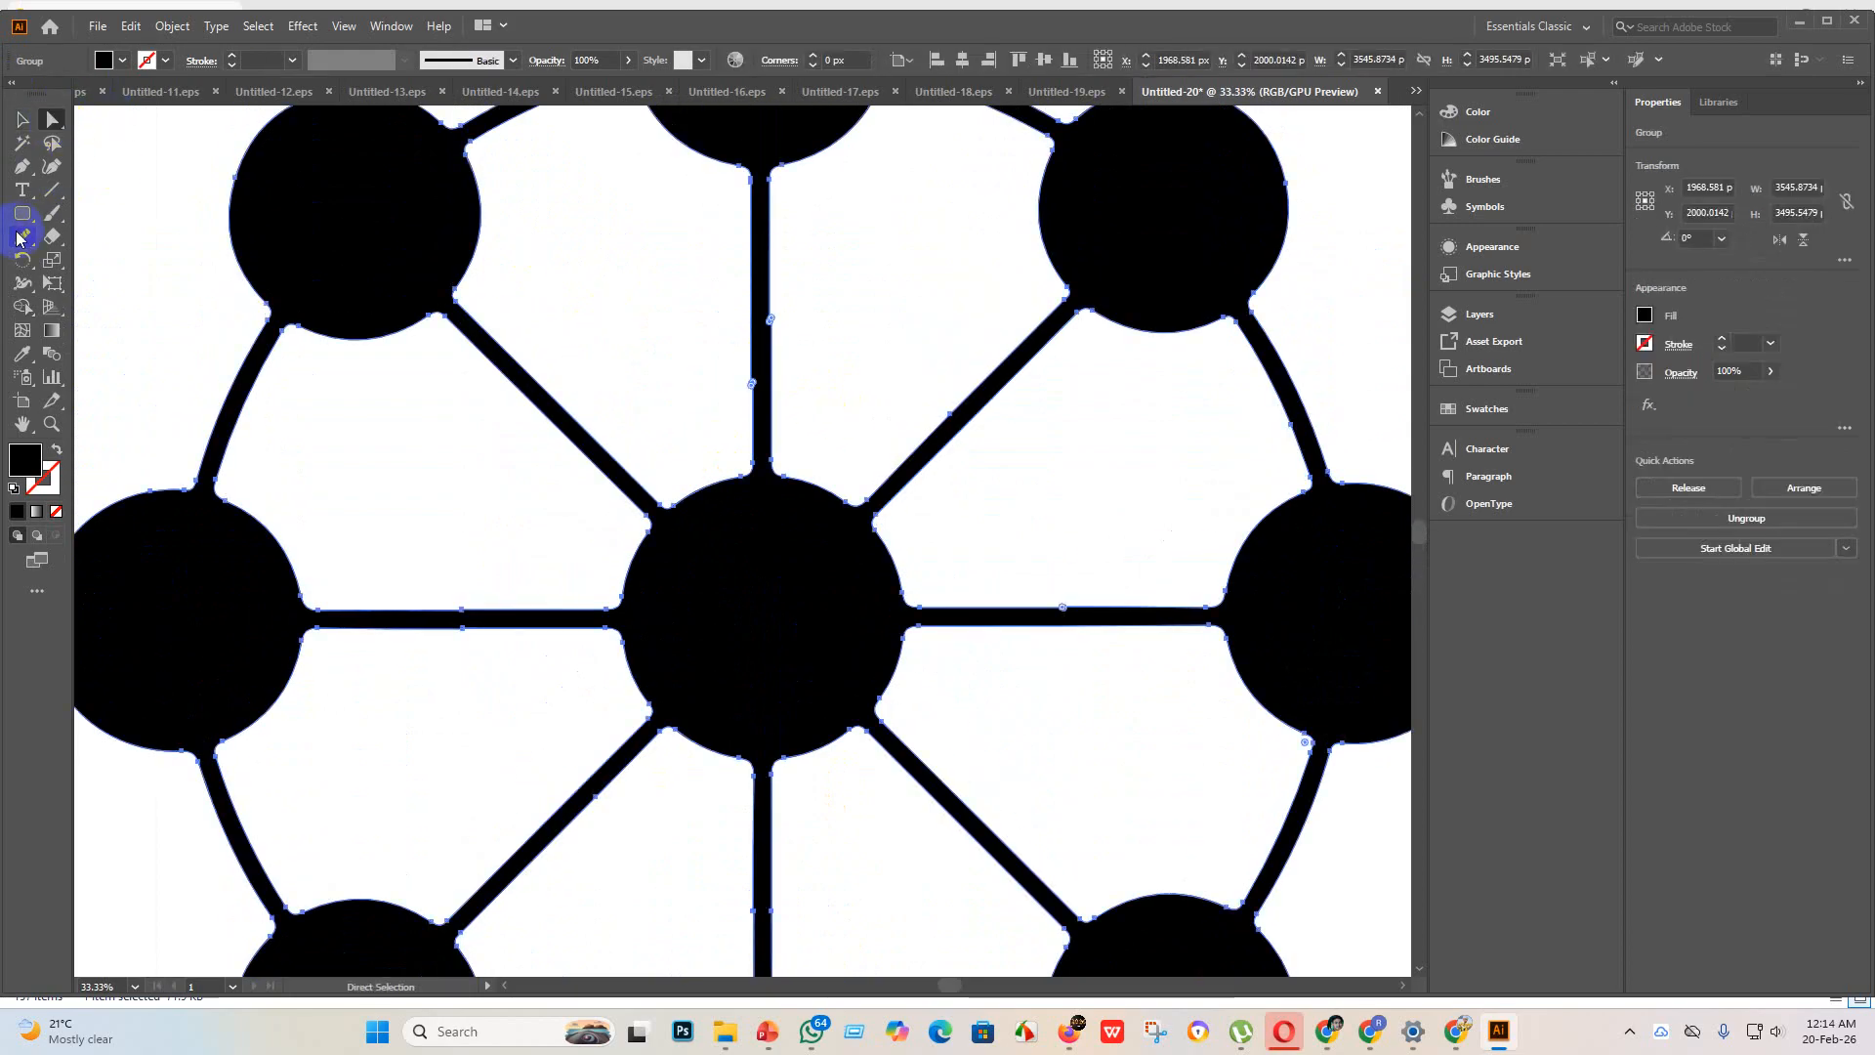
click(18, 239)
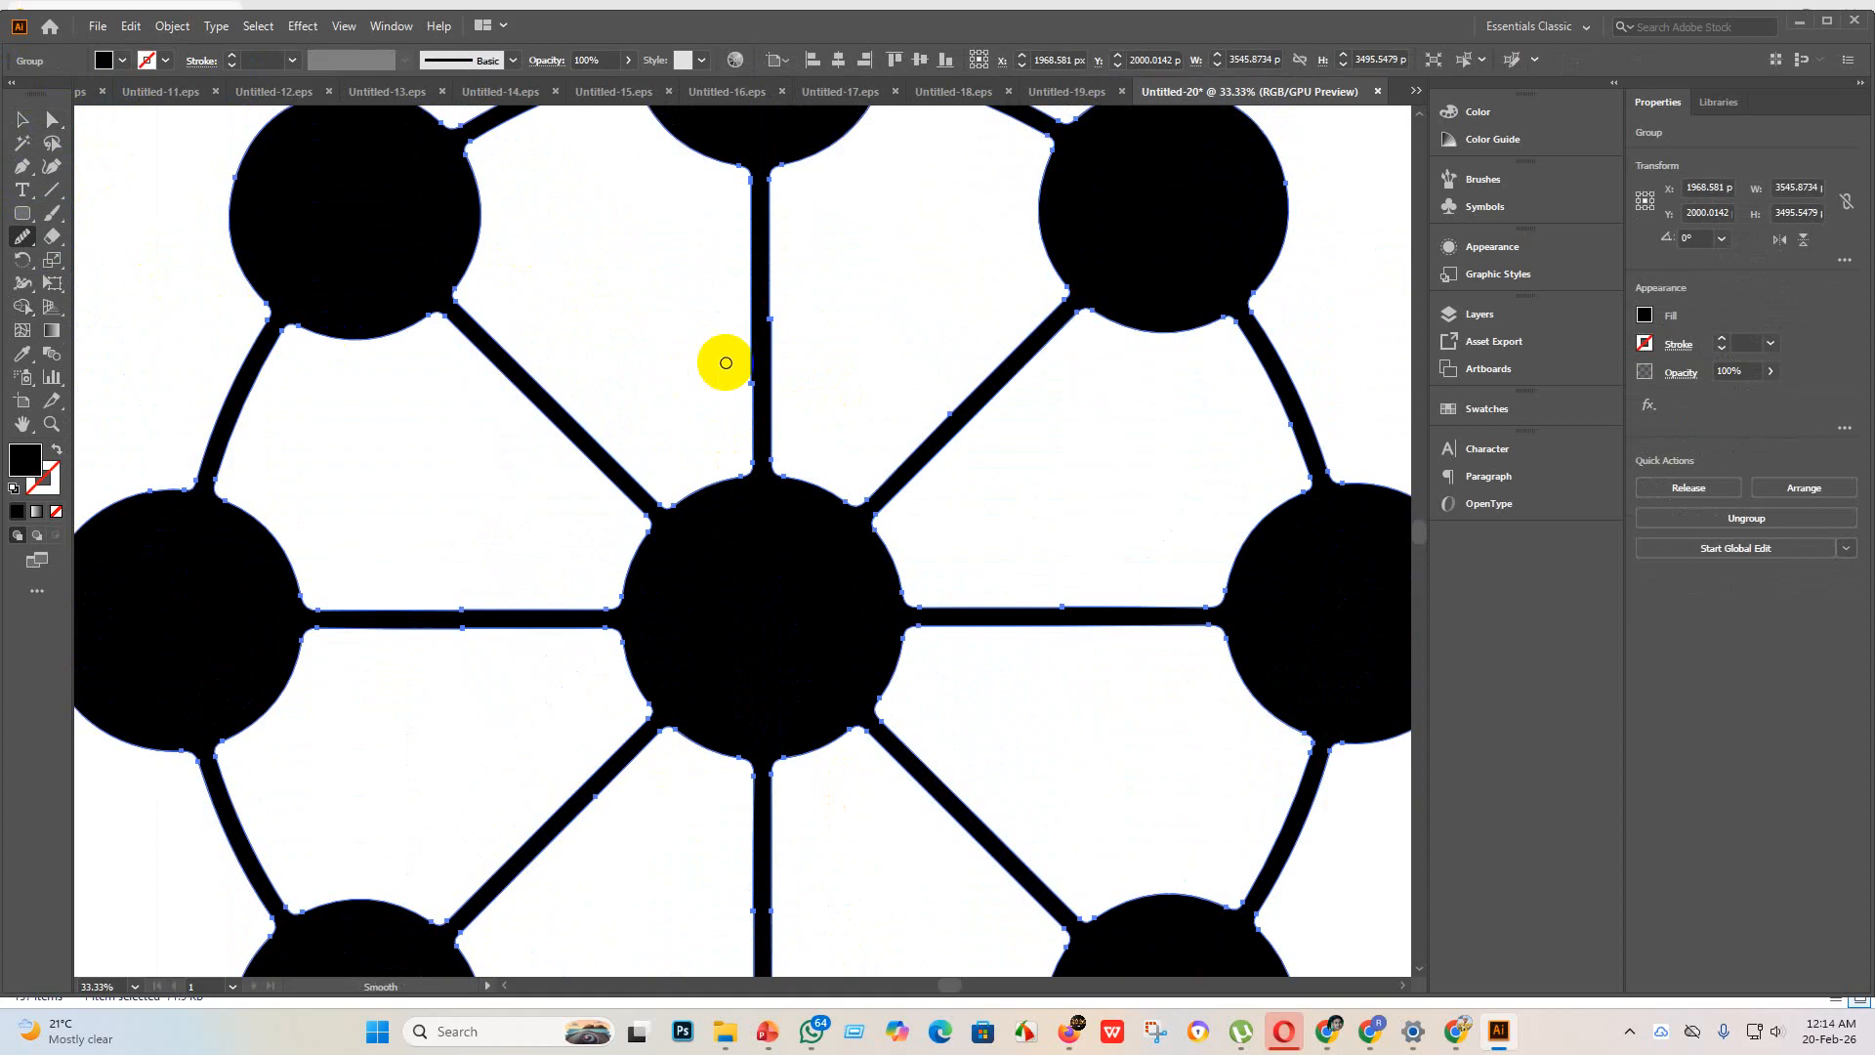
scroll(759, 341, down, 3)
mouse_move(759, 340)
mouse_down()
mouse_move(758, 284)
mouse_move(765, 397)
mouse_move(758, 356)
mouse_up()
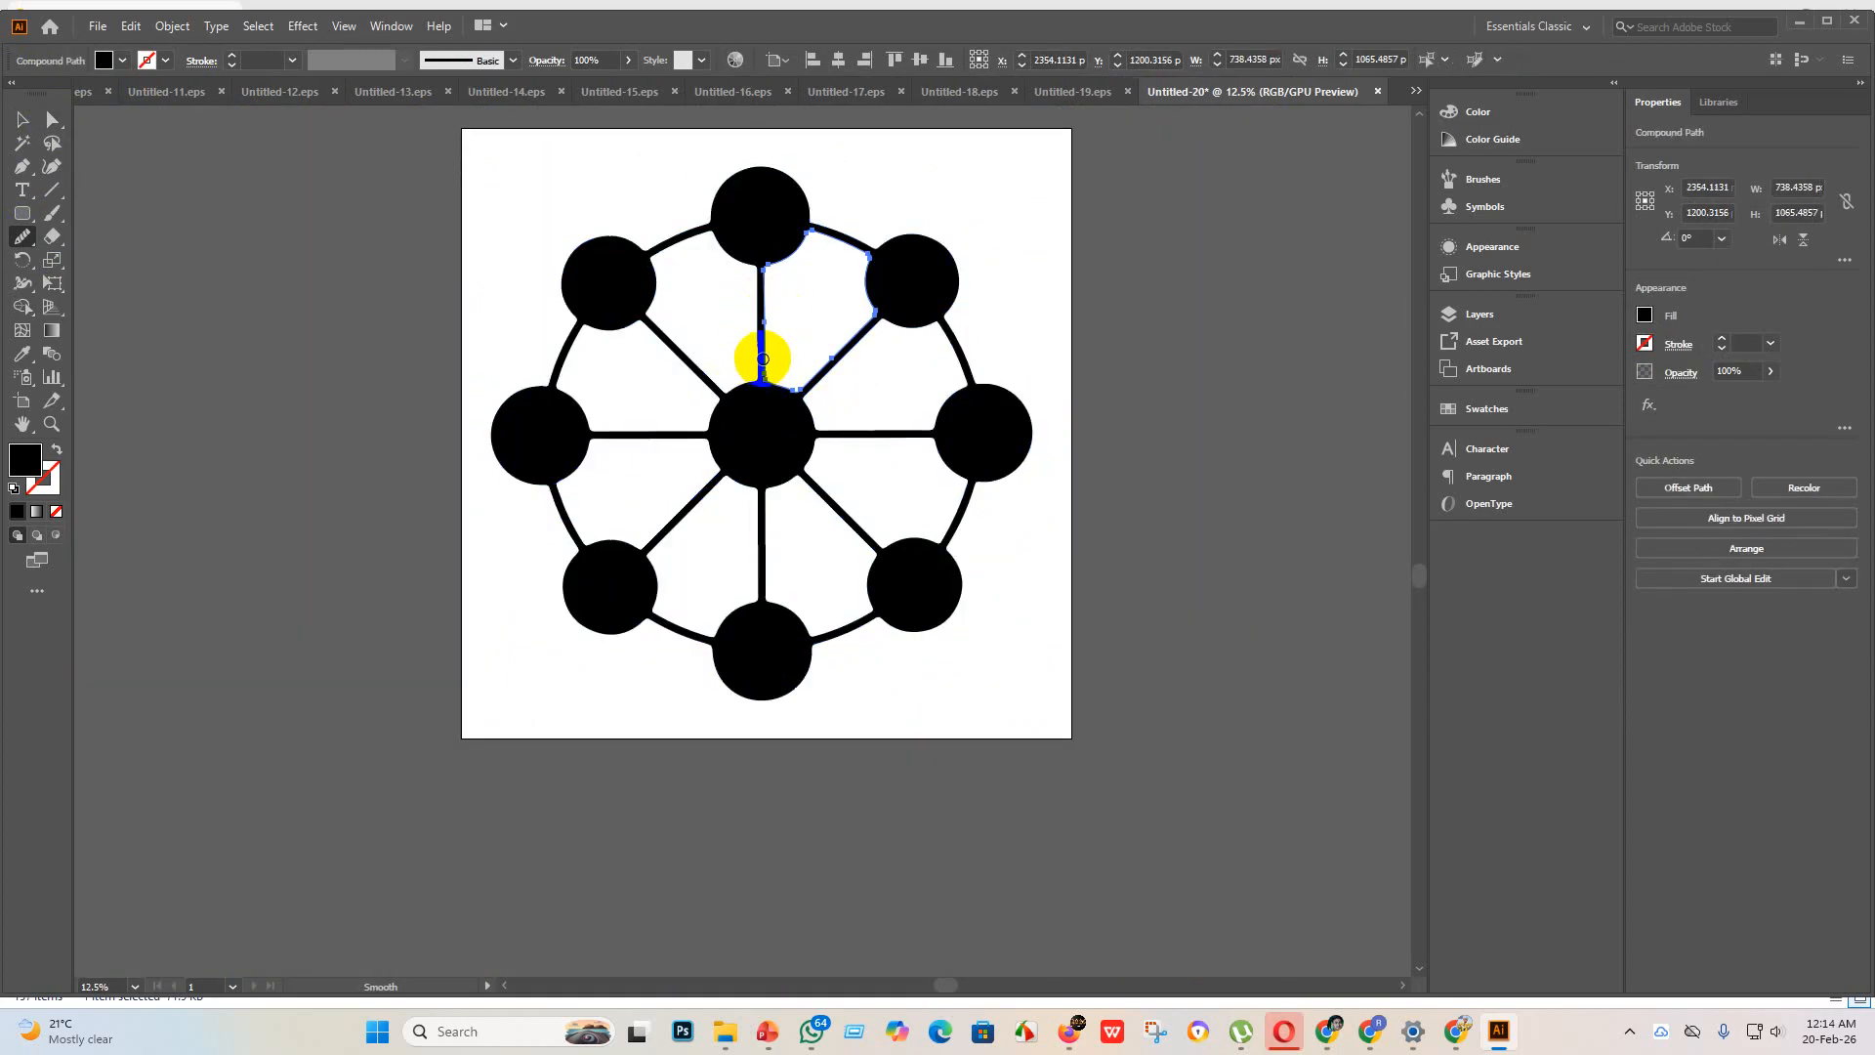
scroll(764, 319, up, 5)
scroll(756, 365, down, 5)
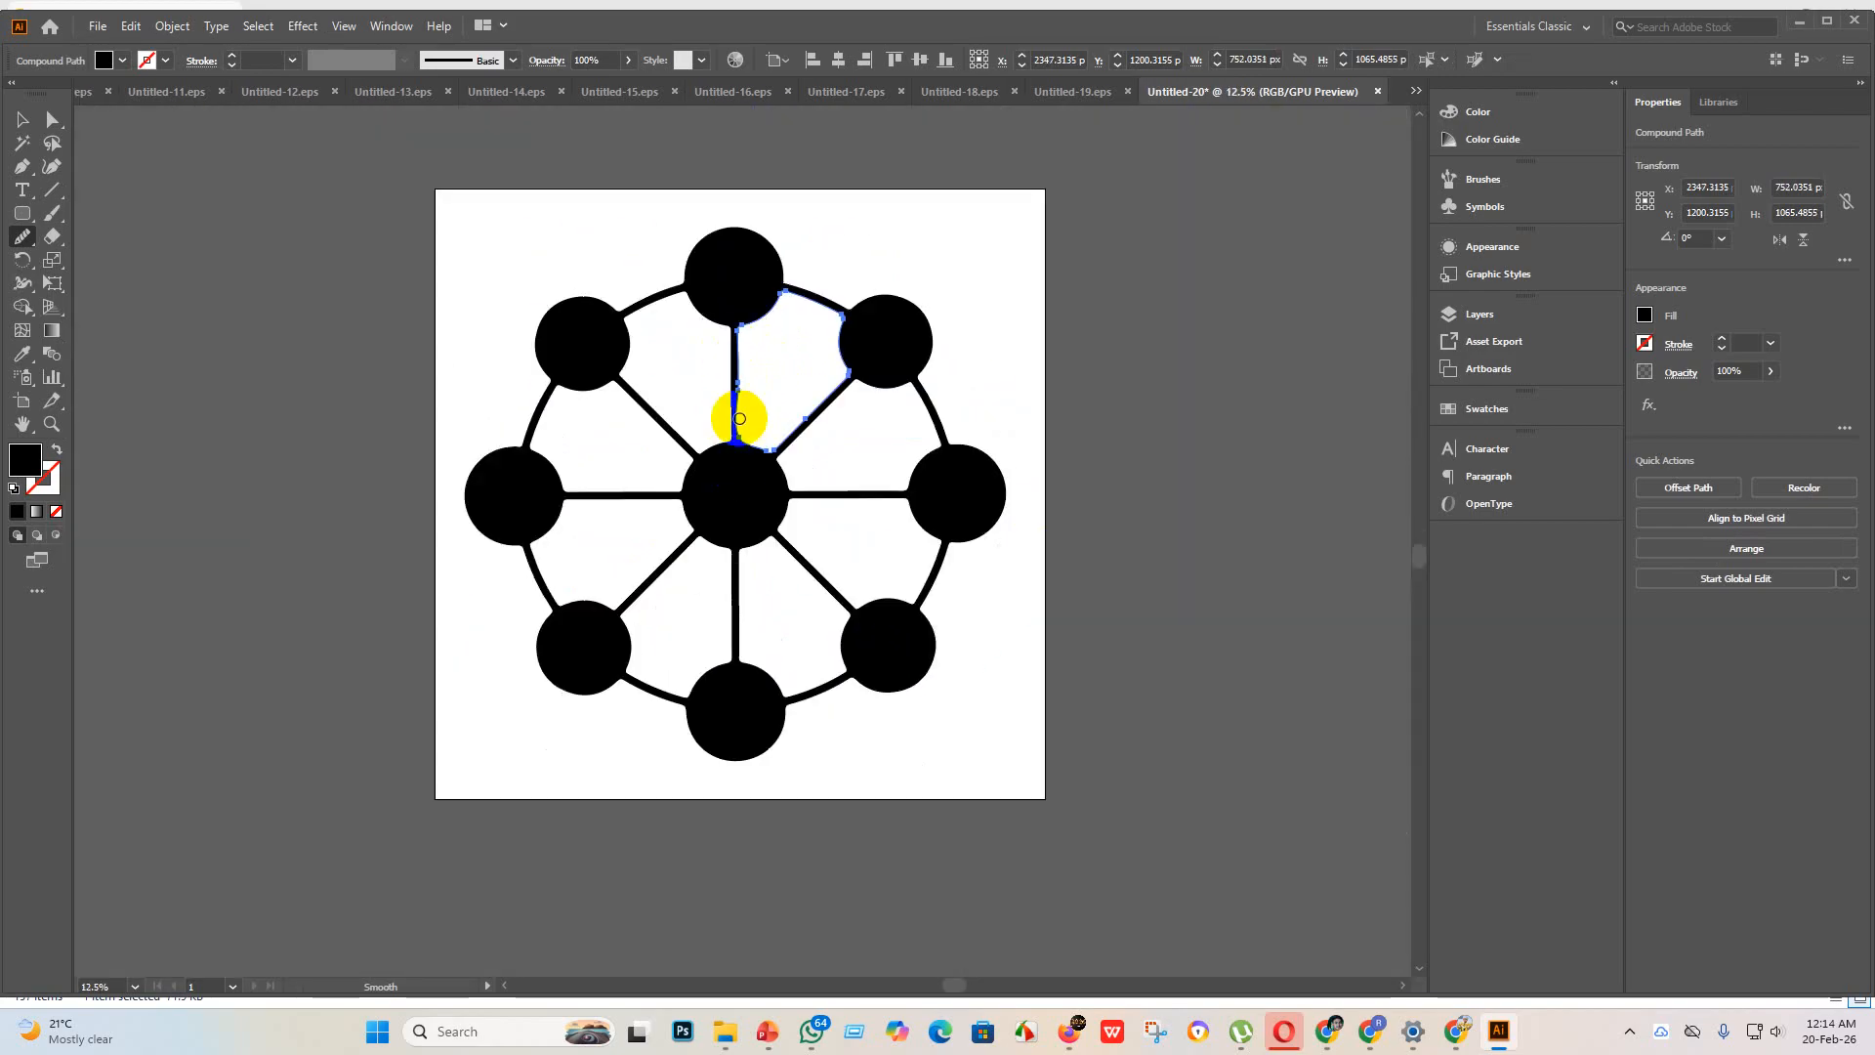
scroll(739, 418, up, 5)
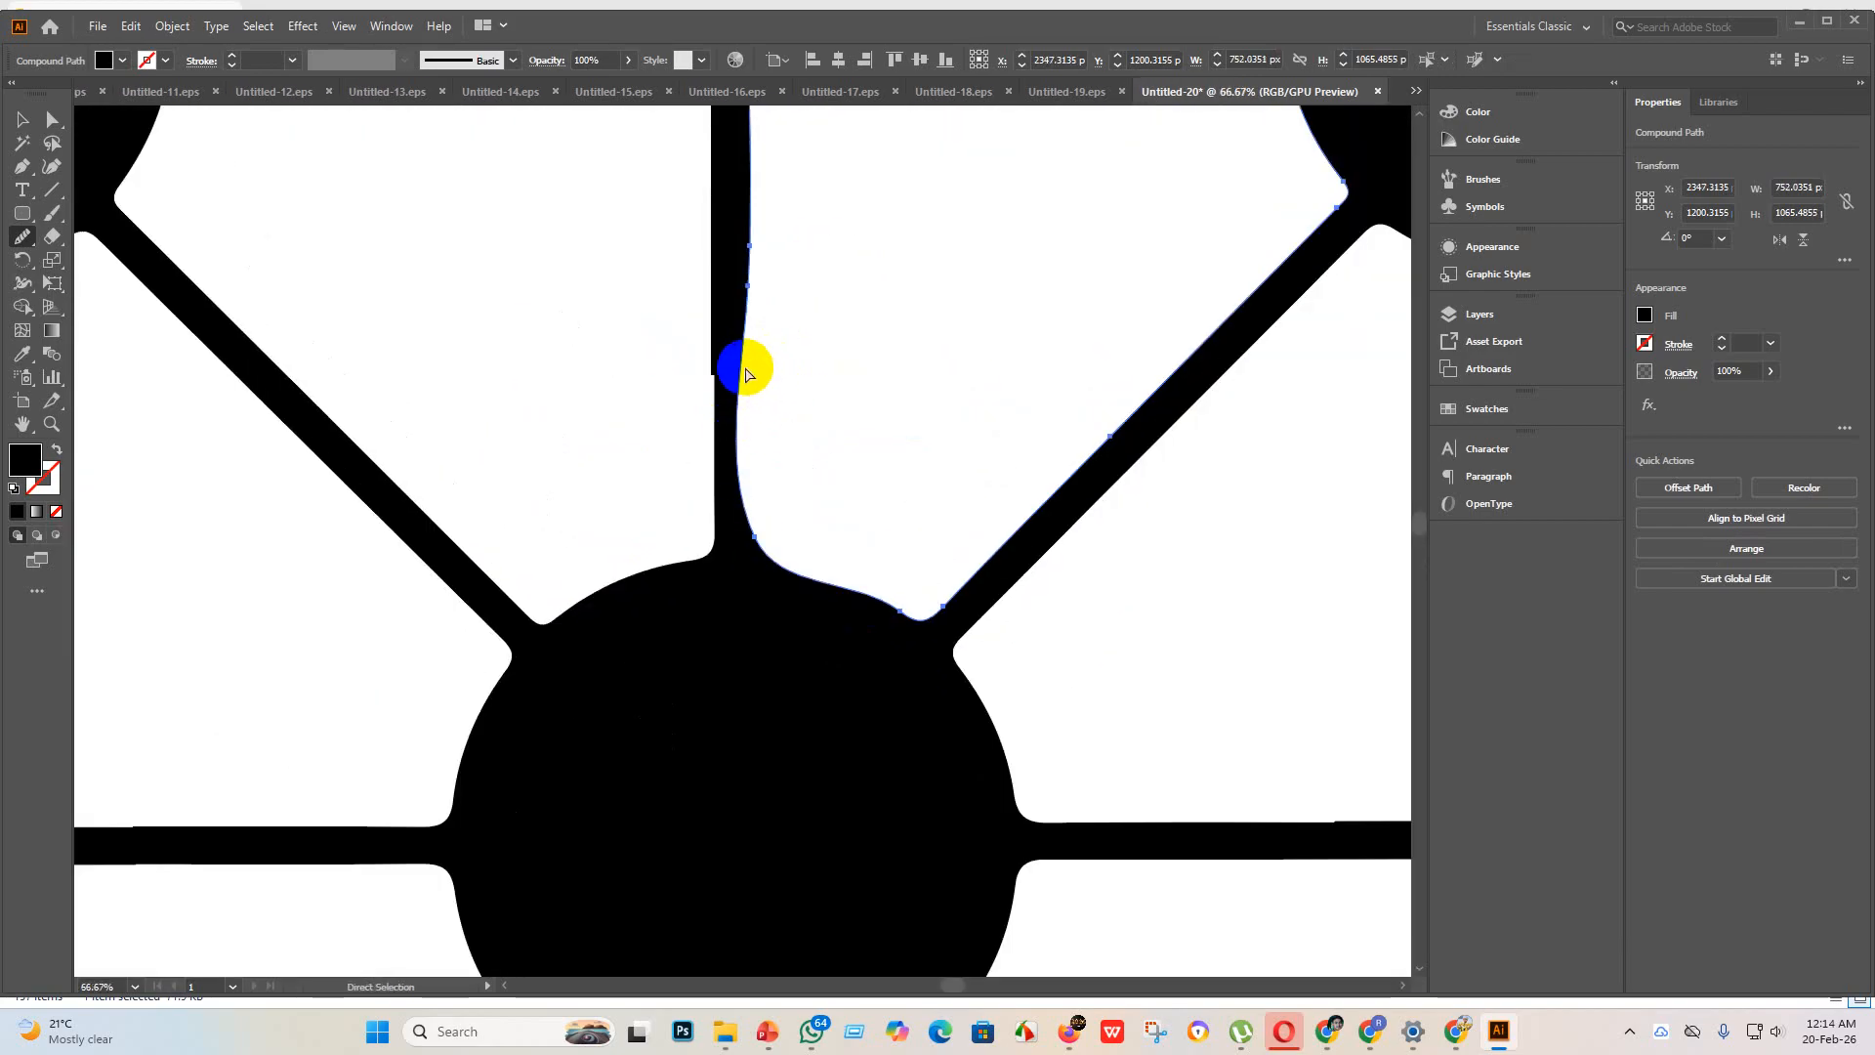
scroll(738, 361, down, 3)
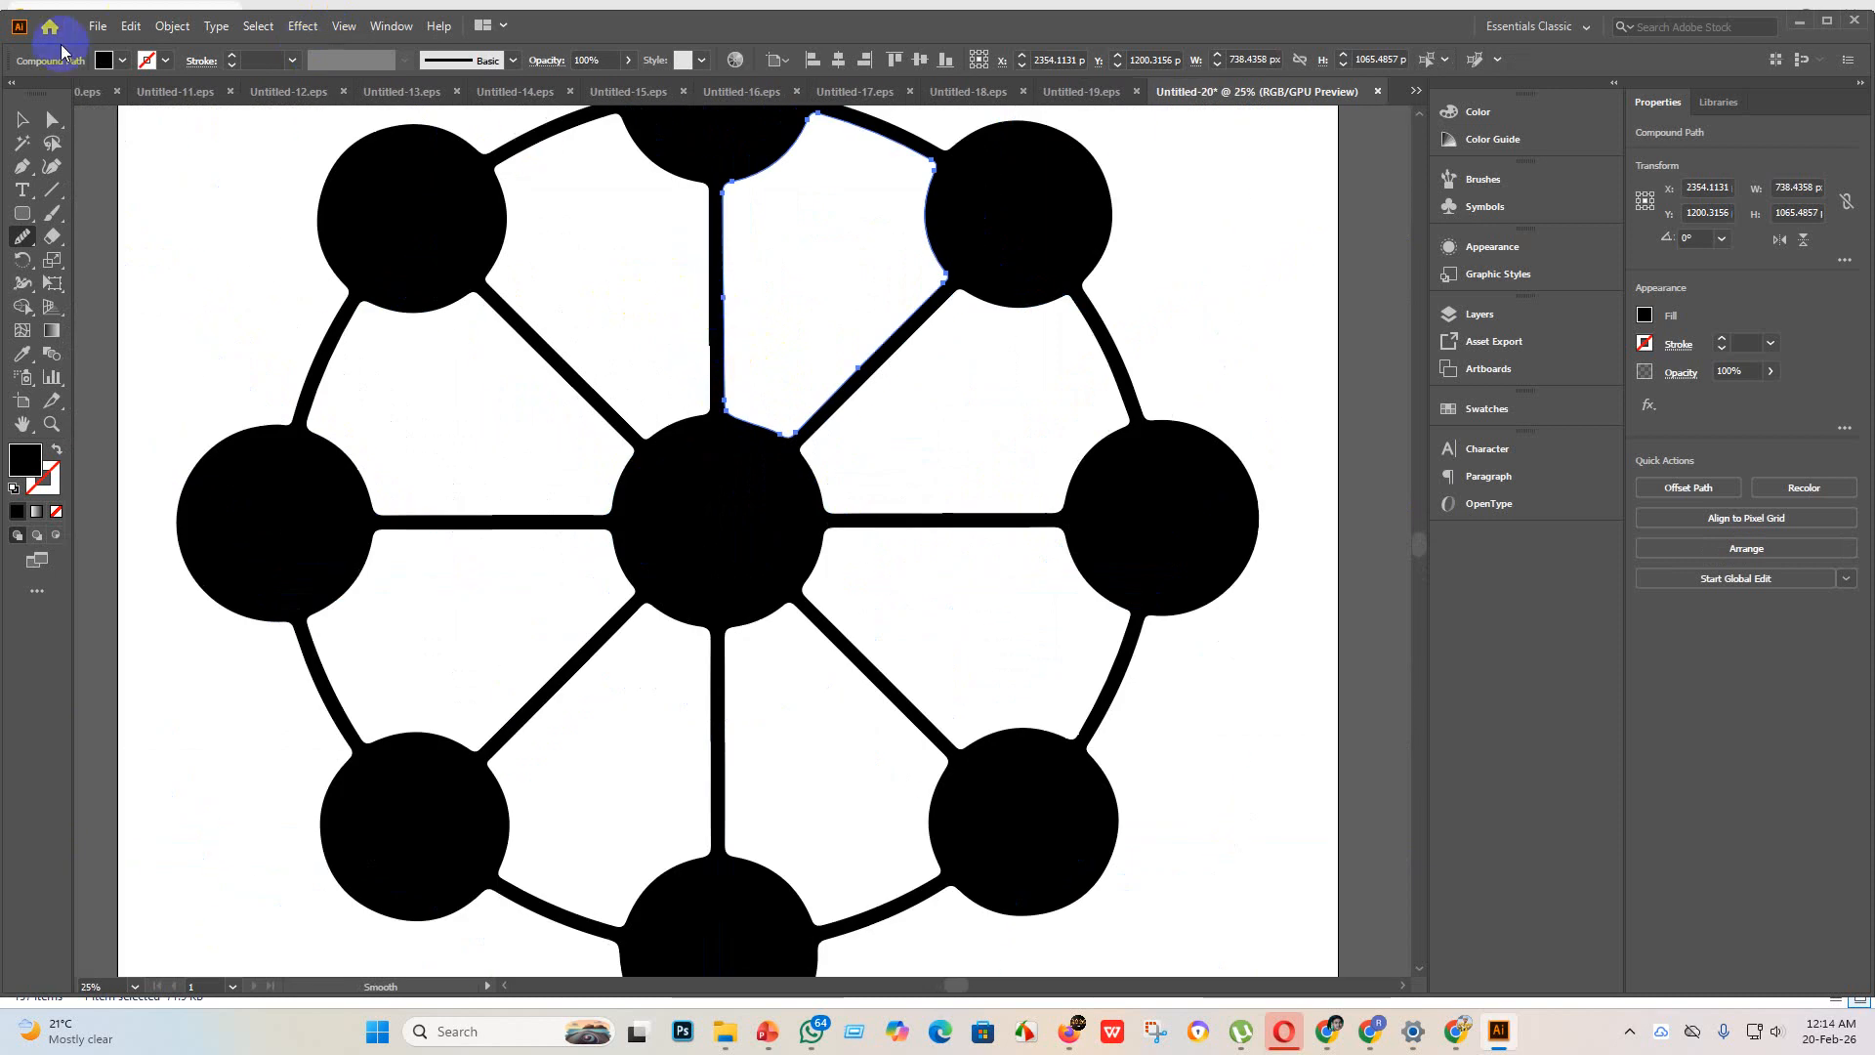
Step: Smooth the uneven left edge of the vertical spoke above the center circle with the Smooth tool
click(23, 121)
click(712, 342)
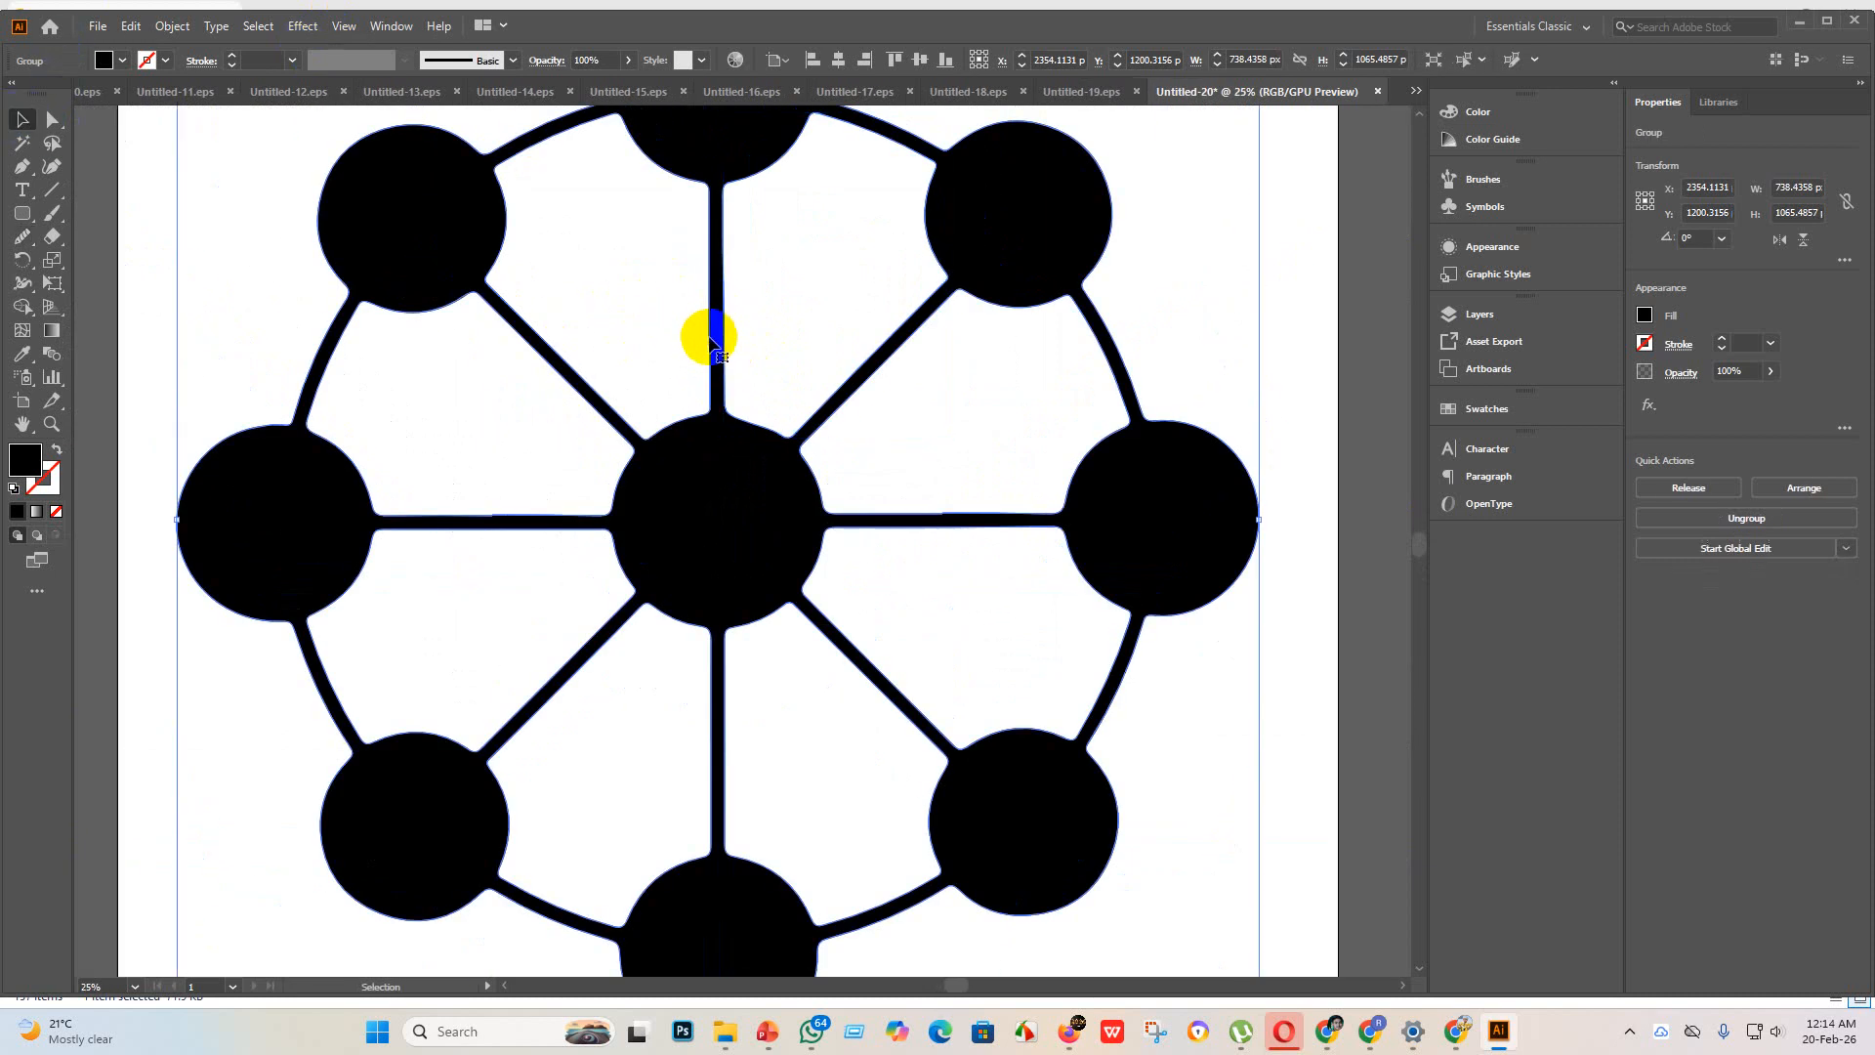
click(52, 121)
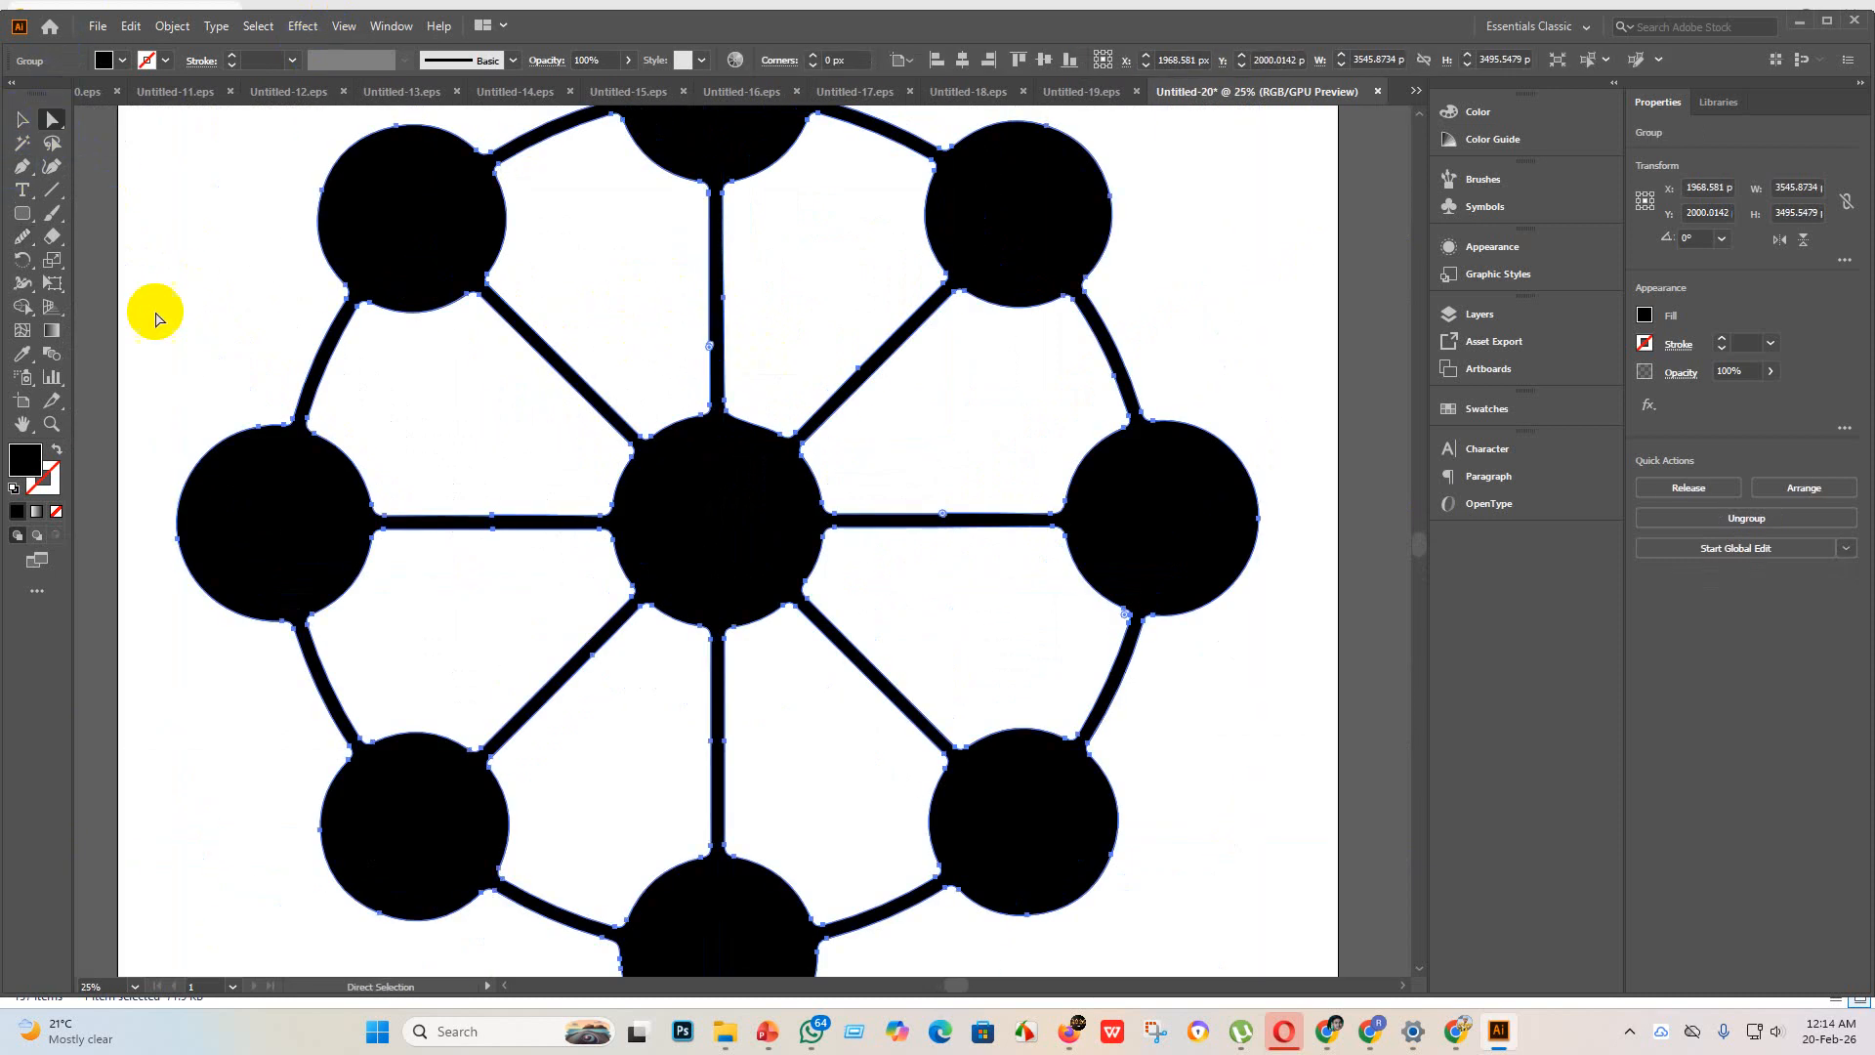
click(20, 239)
mouse_move(649, 402)
mouse_down()
mouse_move(705, 366)
mouse_move(703, 406)
mouse_move(712, 342)
mouse_move(731, 392)
mouse_up()
scroll(747, 631, down, 3)
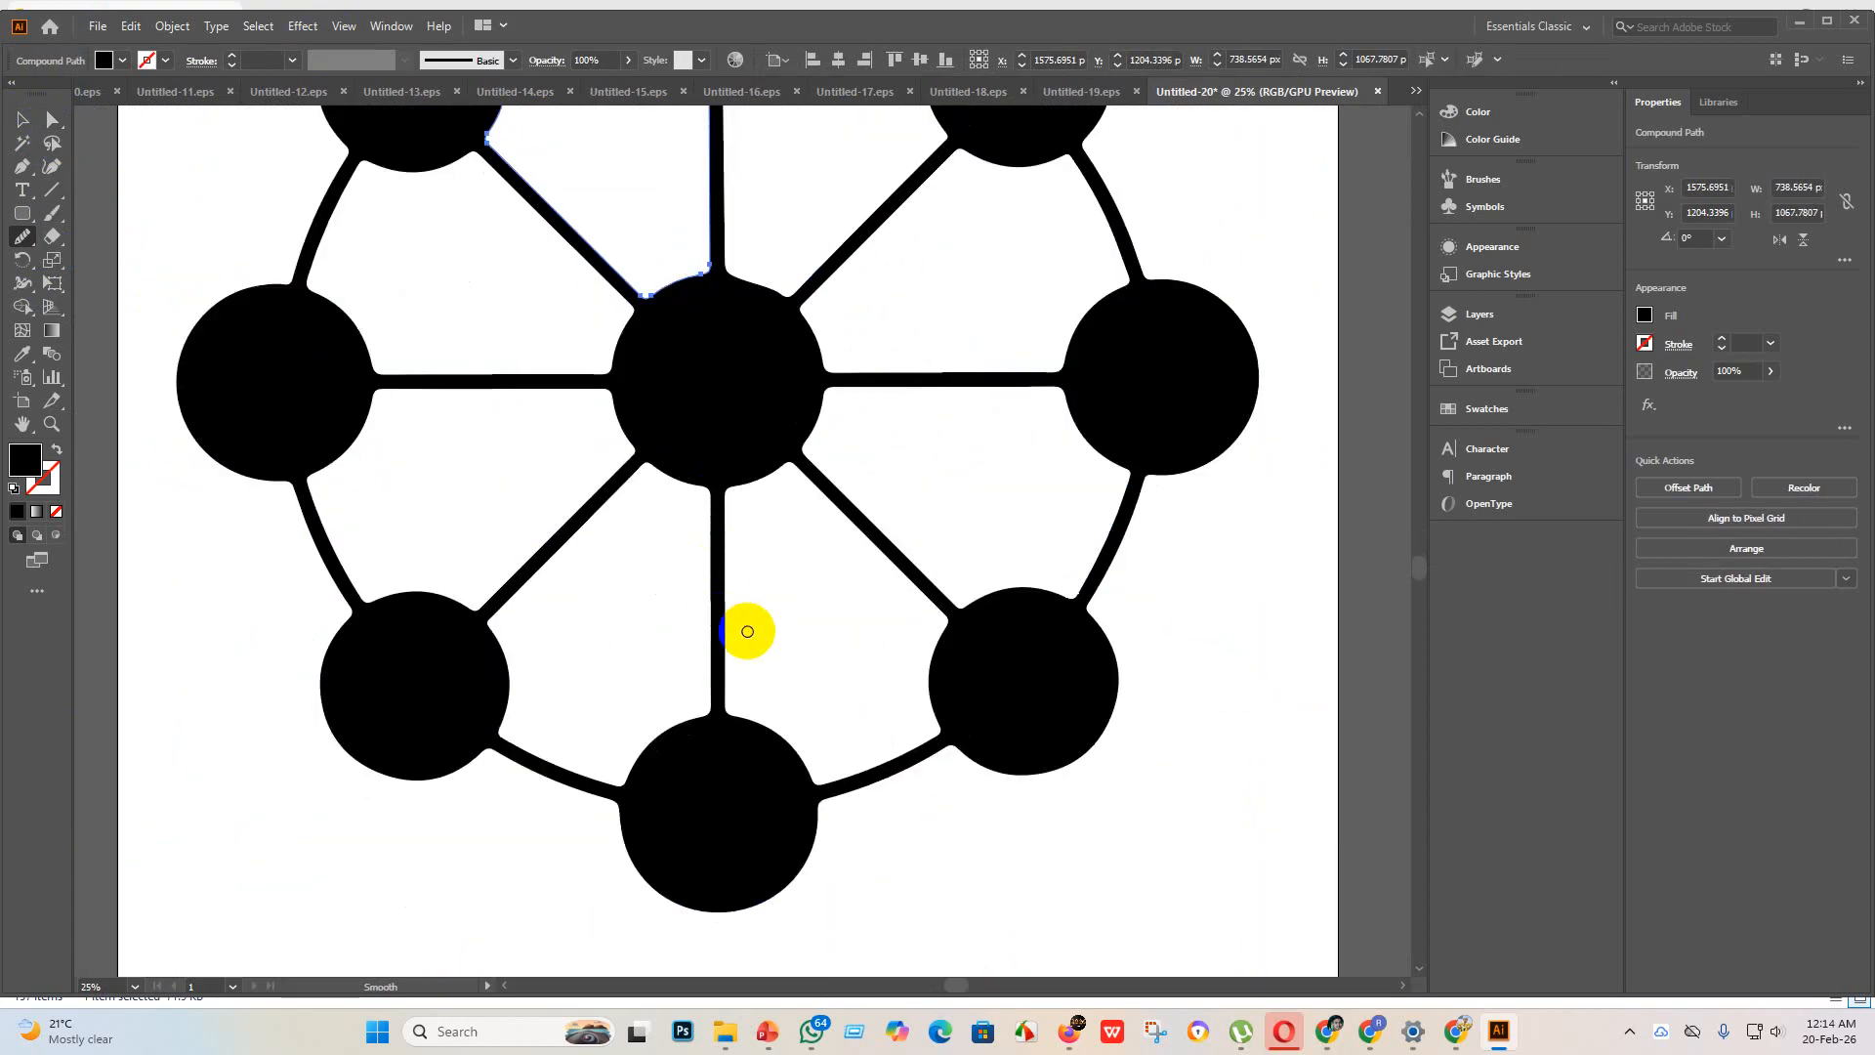
Step: Smooth the right edge of the vertical spoke below the center circle with the Smooth tool
scroll(746, 644, up, 3)
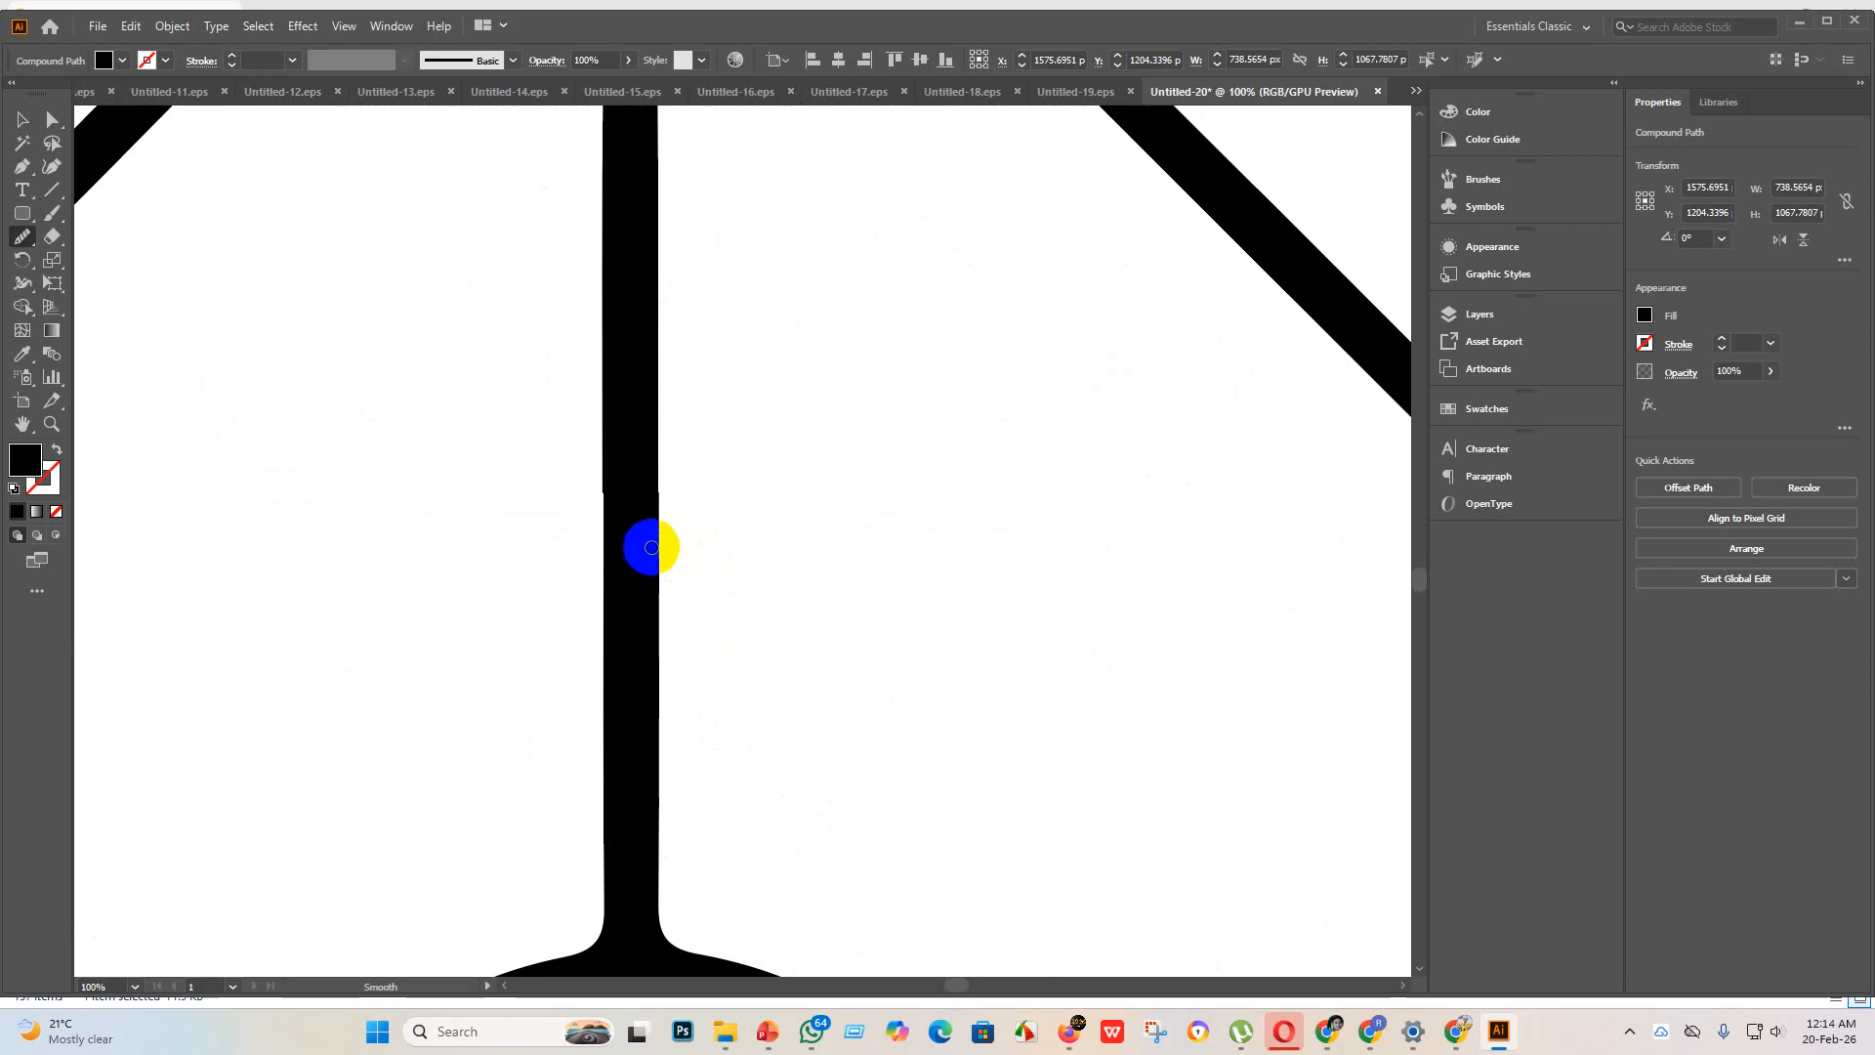
scroll(660, 499, down, 3)
scroll(833, 448, up, 5)
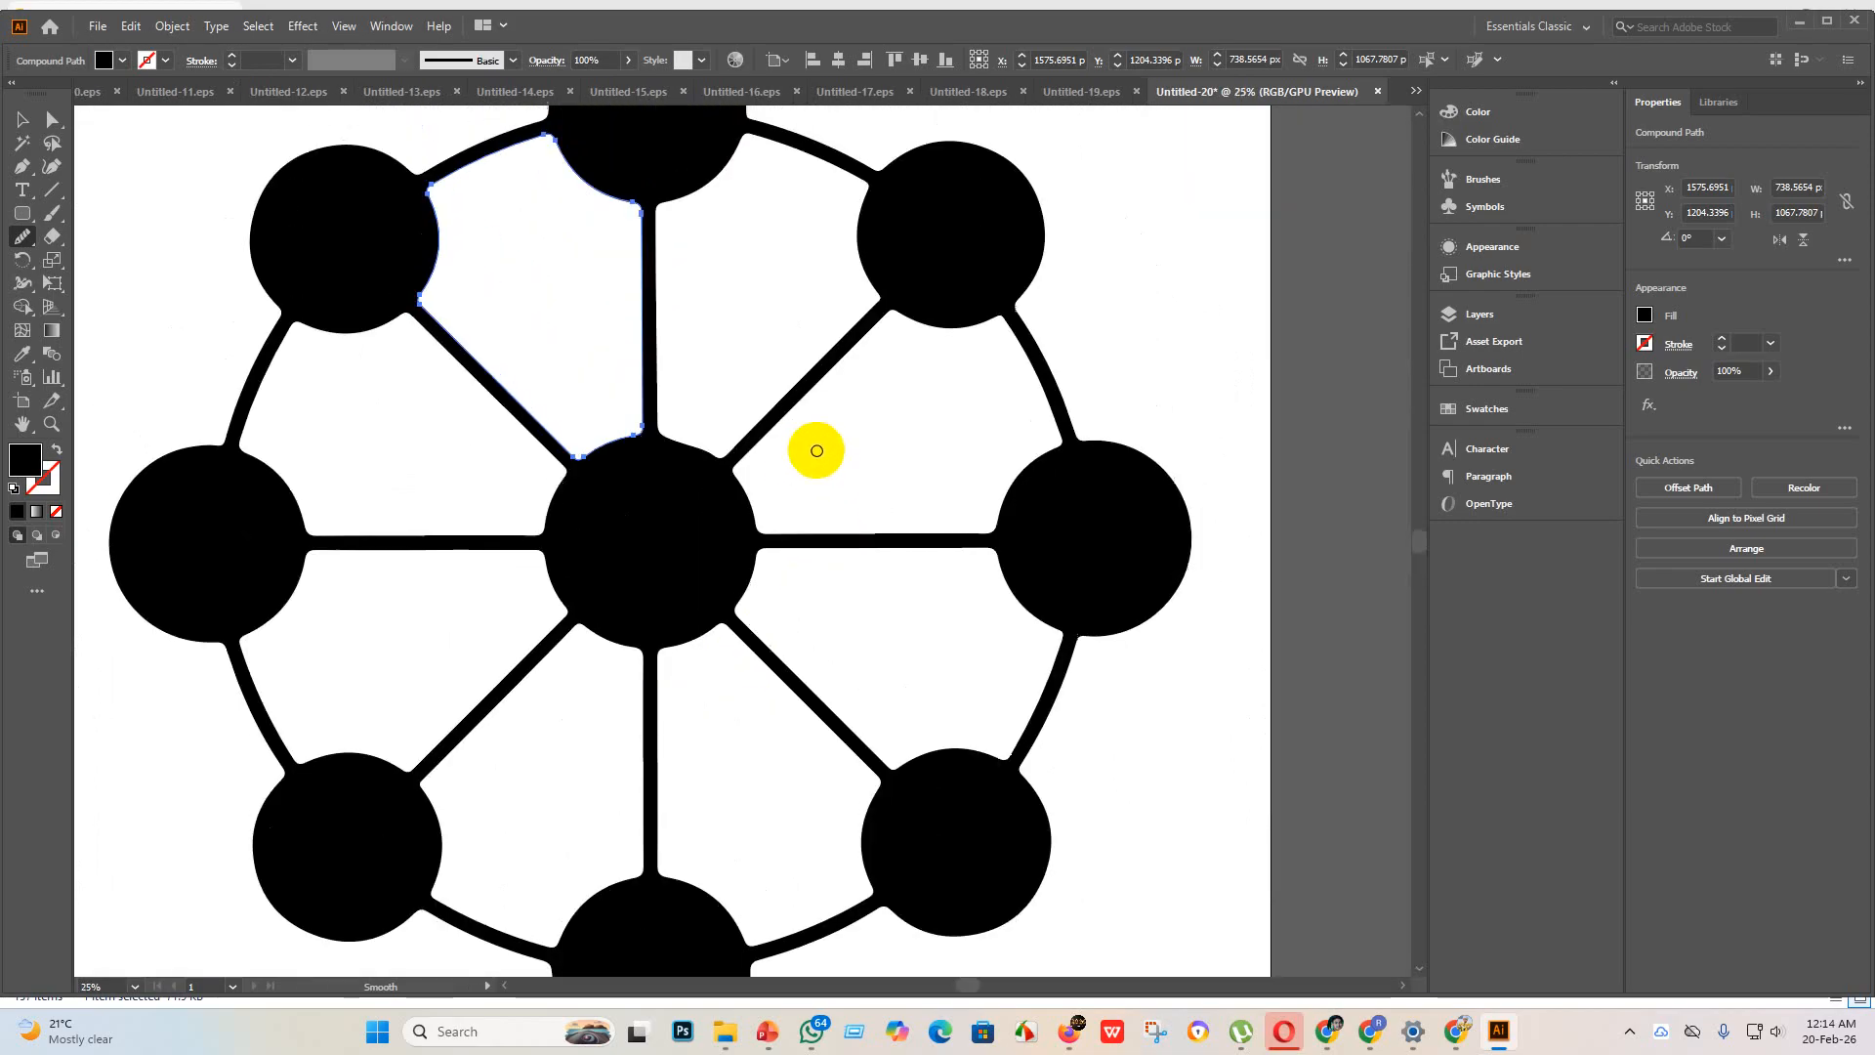
scroll(649, 635, down, 4)
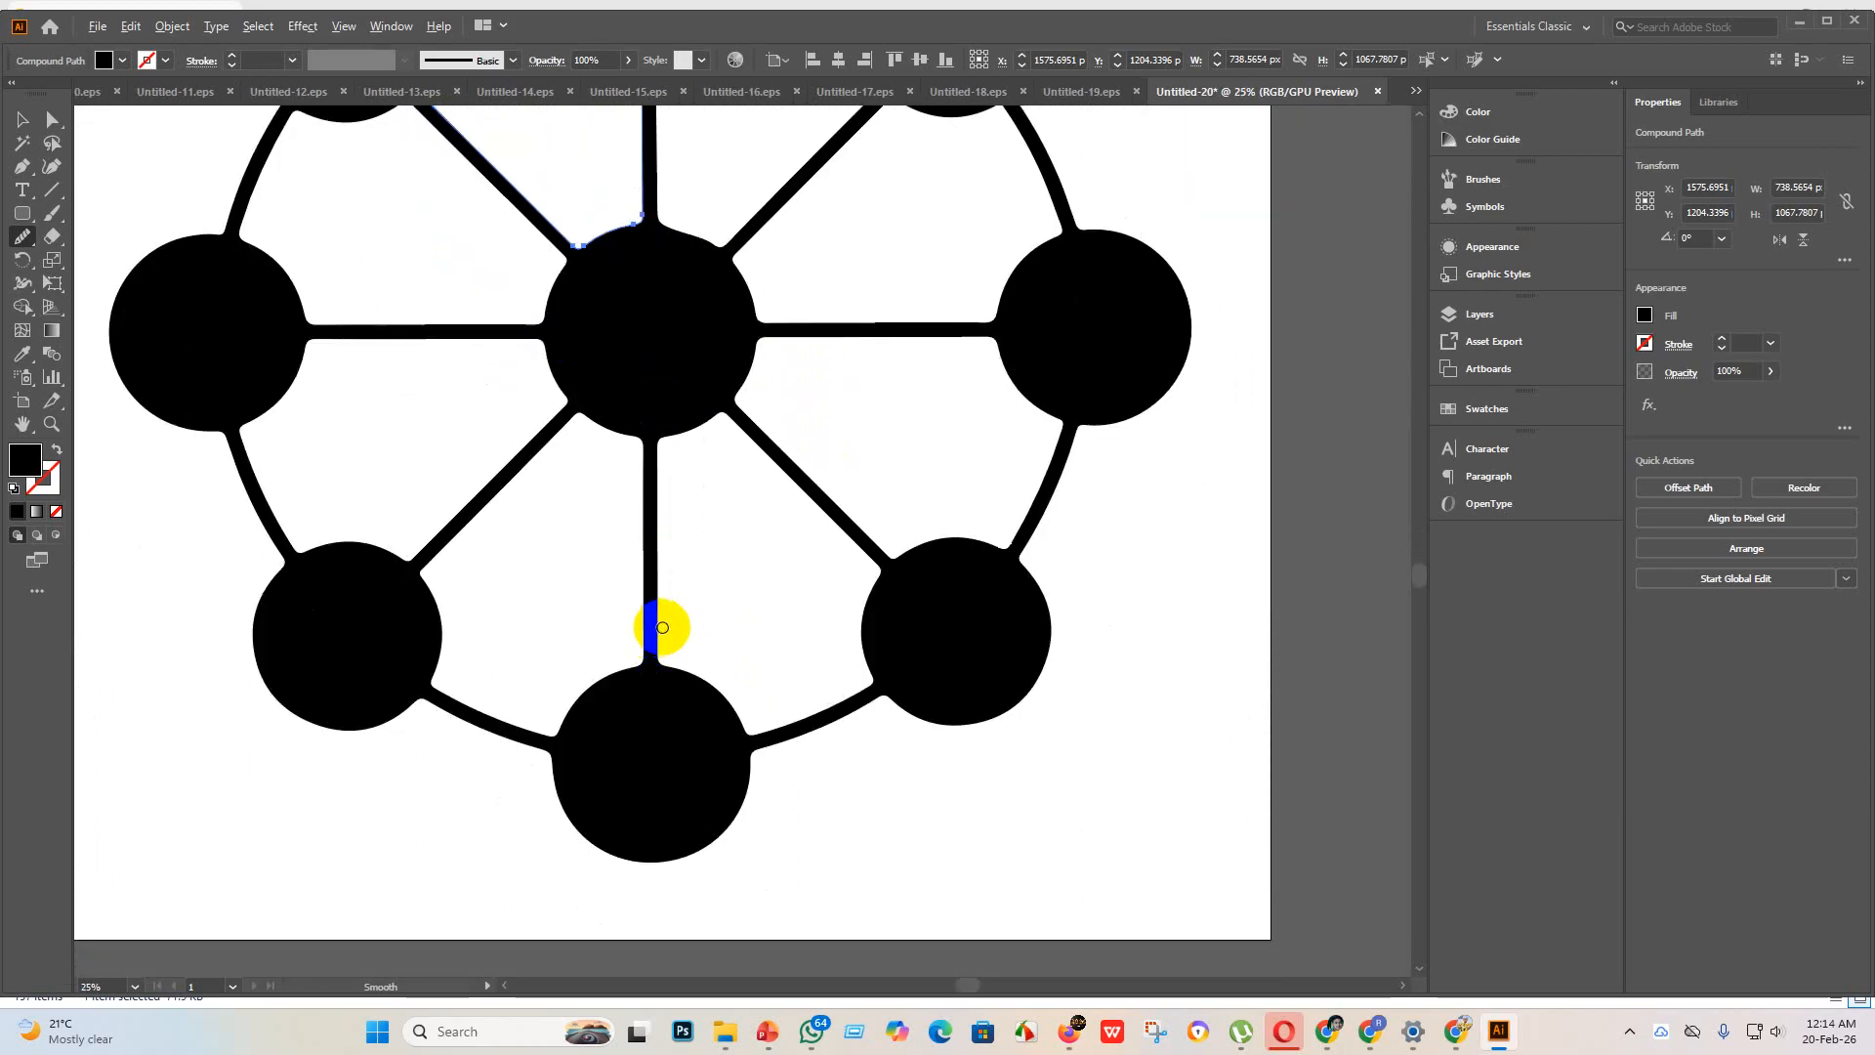
scroll(661, 627, up, 1)
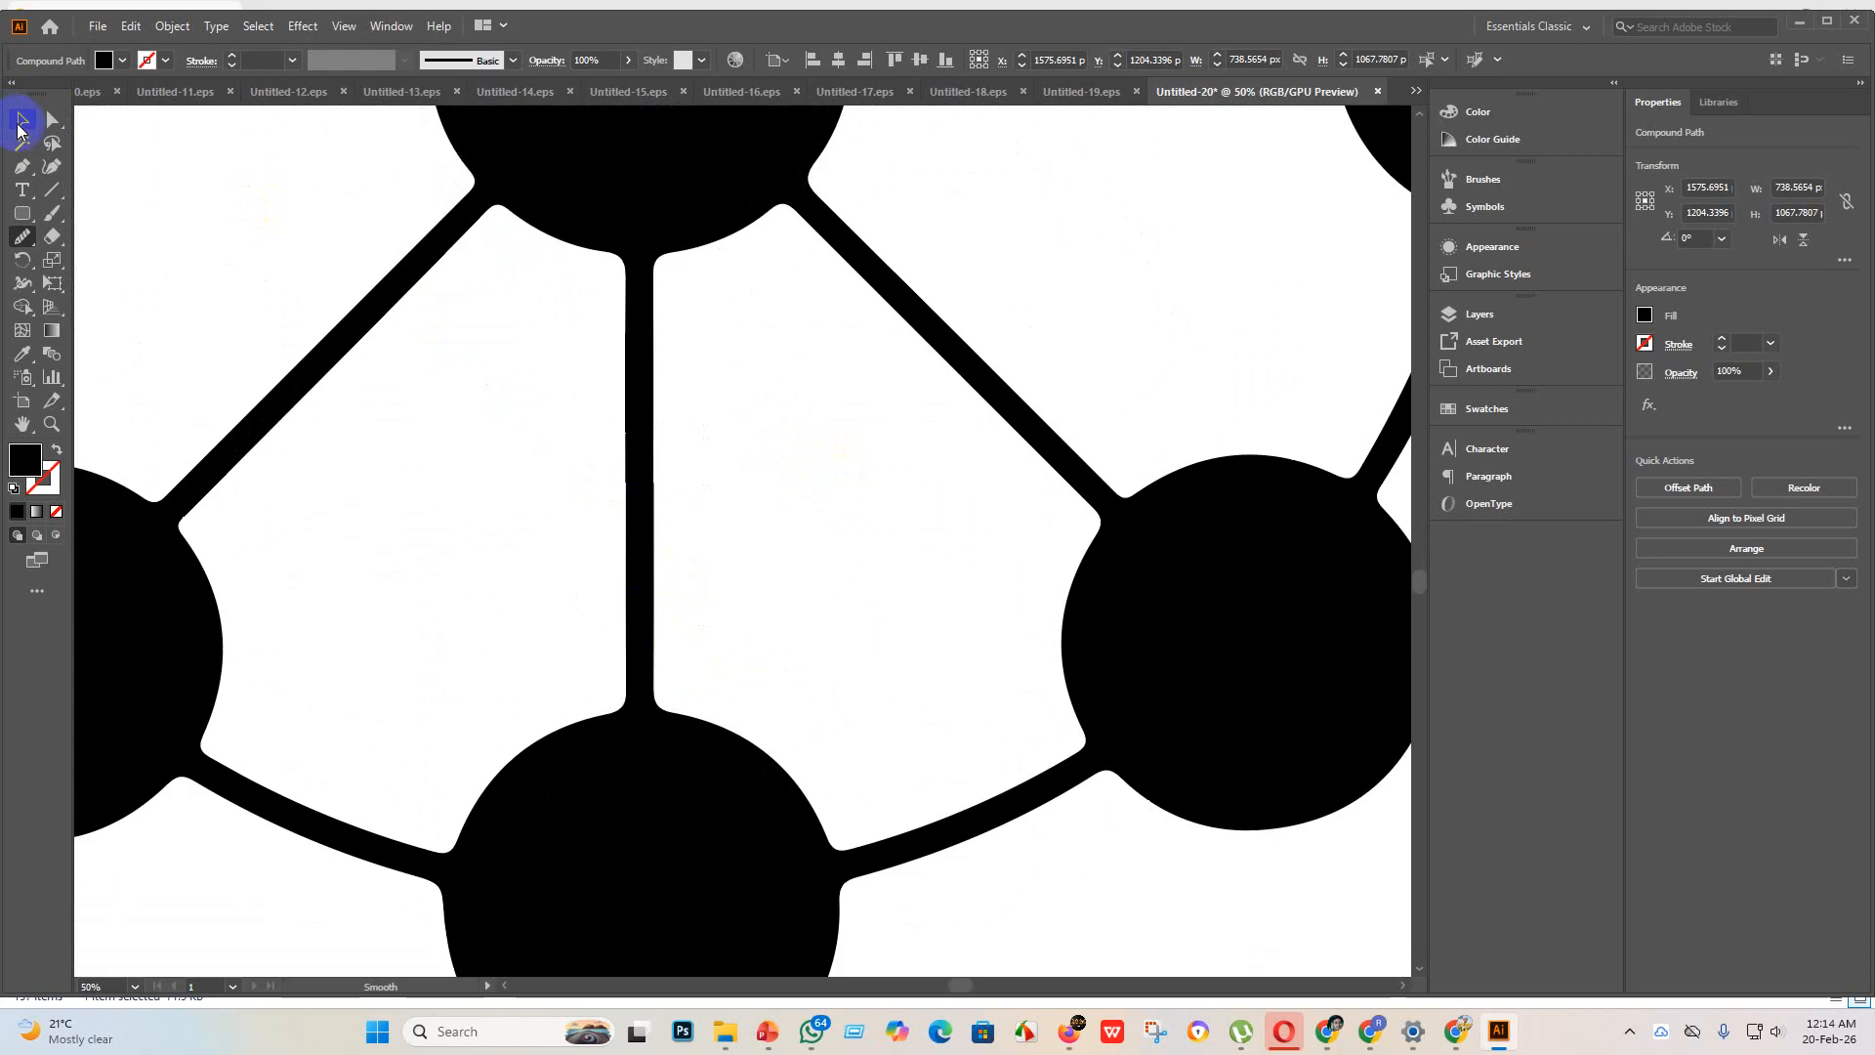
click(22, 119)
click(644, 534)
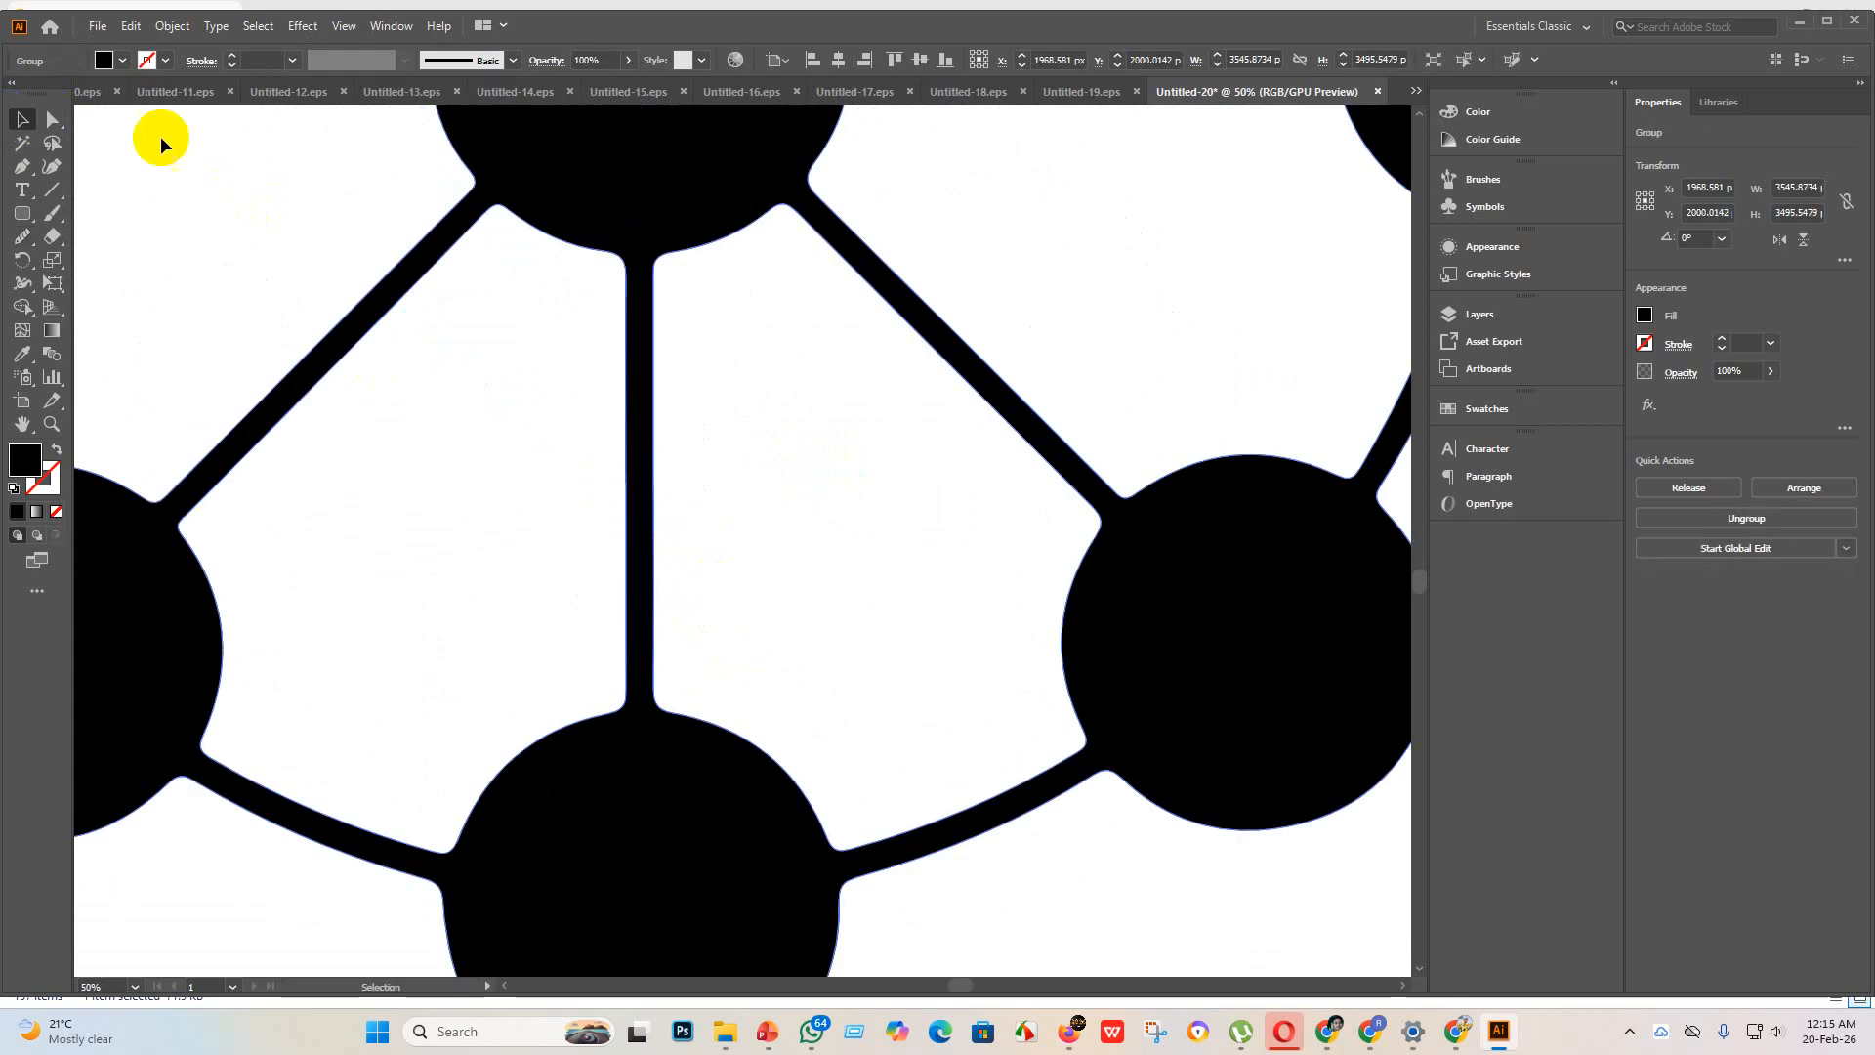
click(52, 119)
click(22, 236)
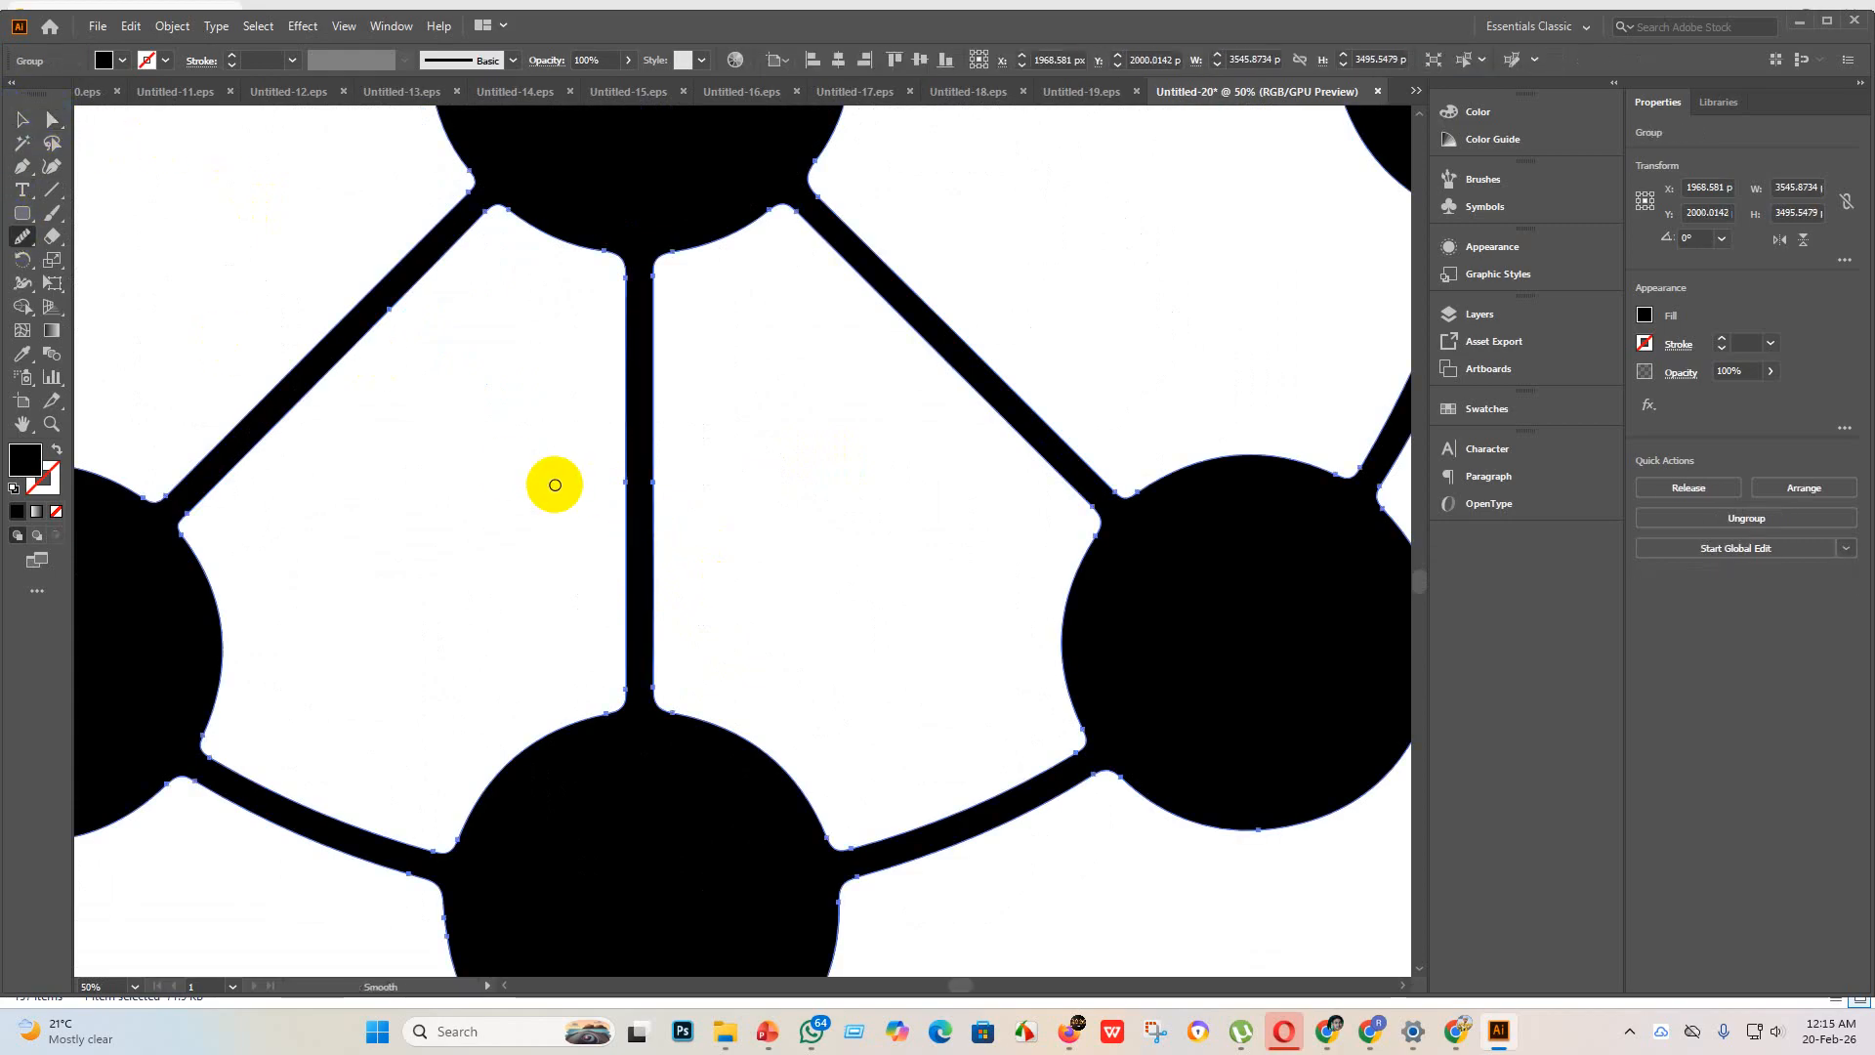
scroll(548, 485, down, 3)
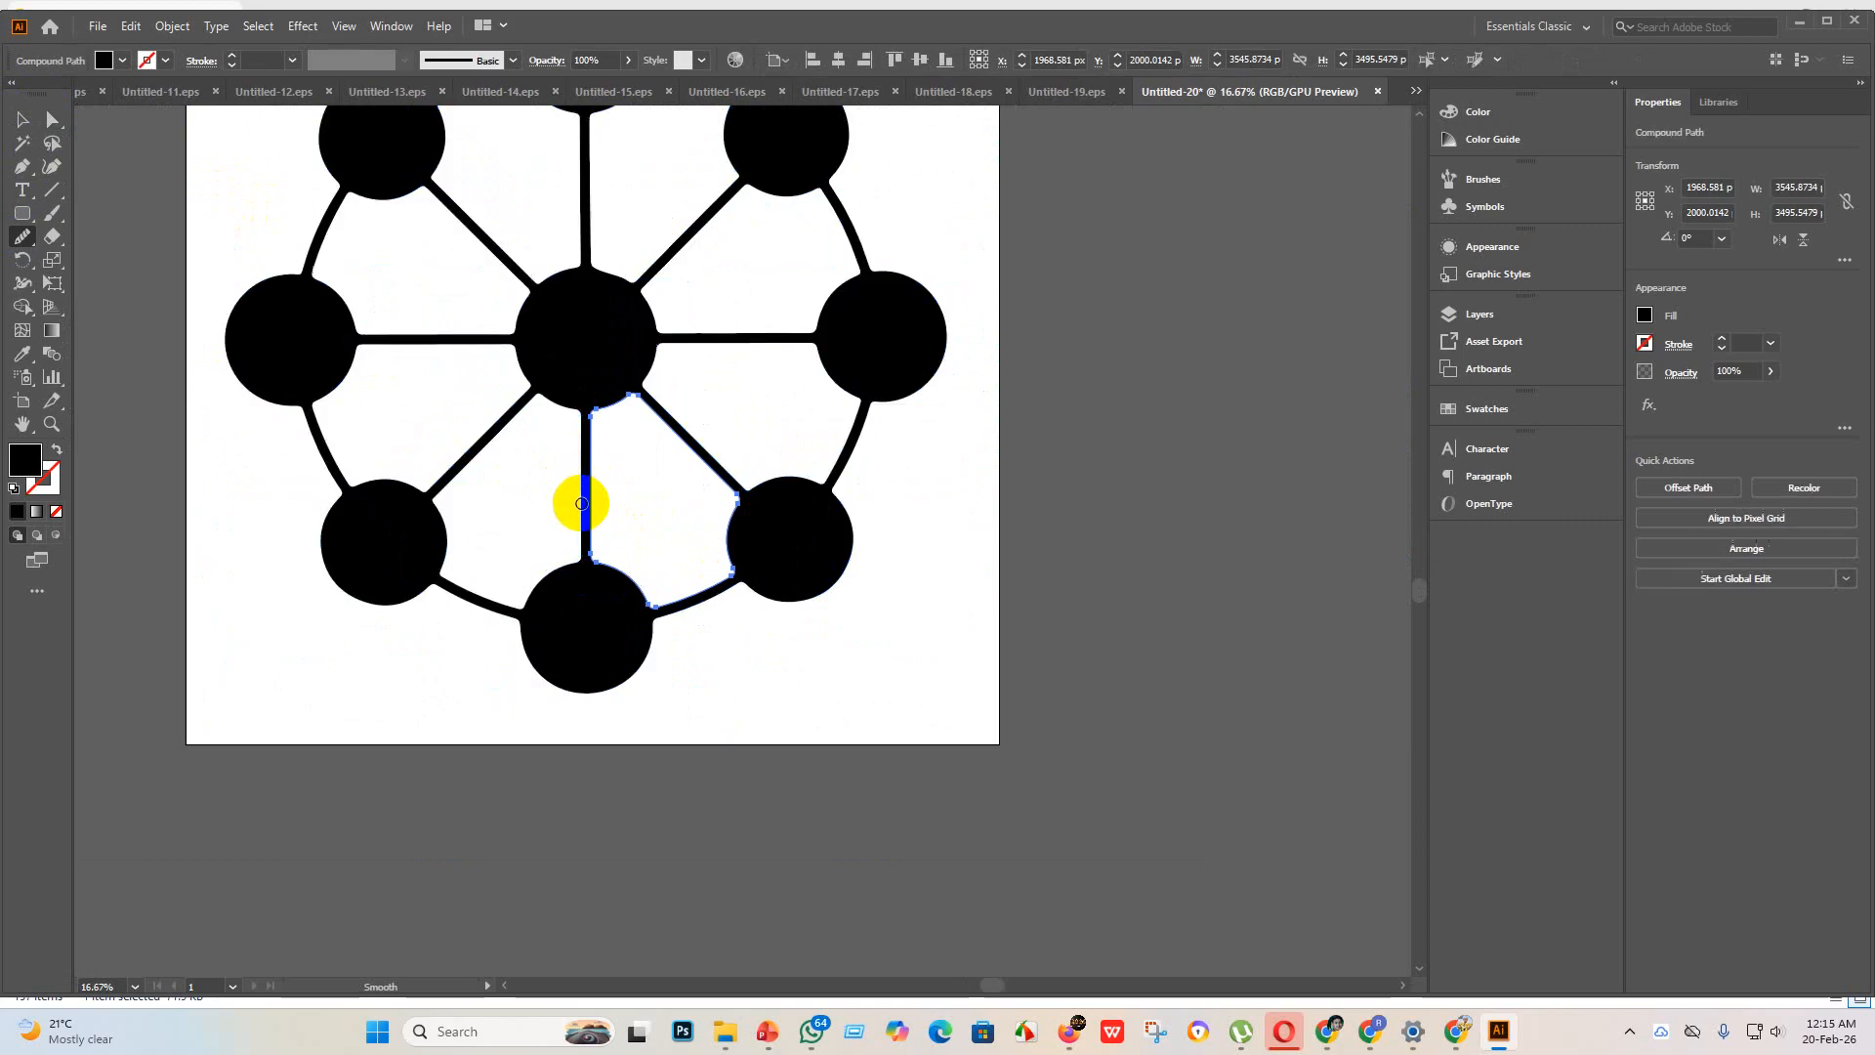
scroll(577, 502, up, 5)
scroll(547, 459, down, 4)
scroll(516, 418, down, 1)
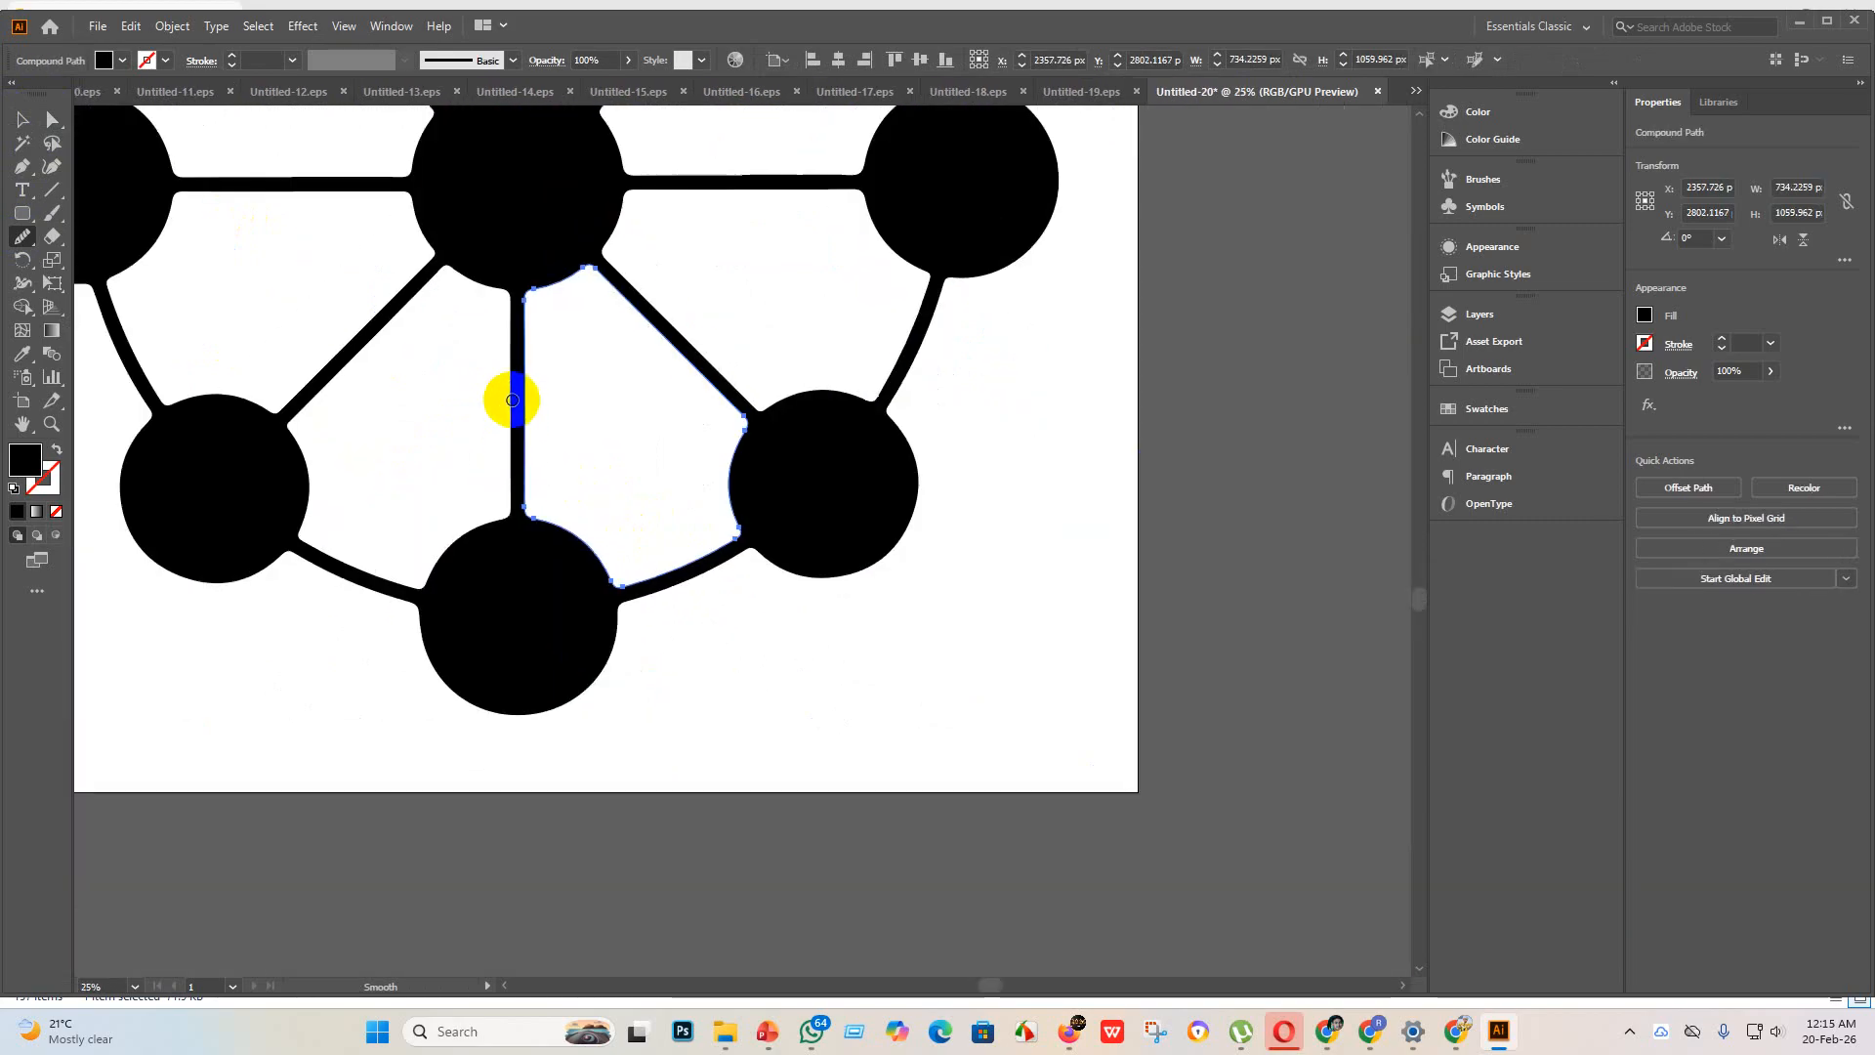
Step: Smooth the left edge of the vertical spoke between the center circle and the lowest circle
key(v)
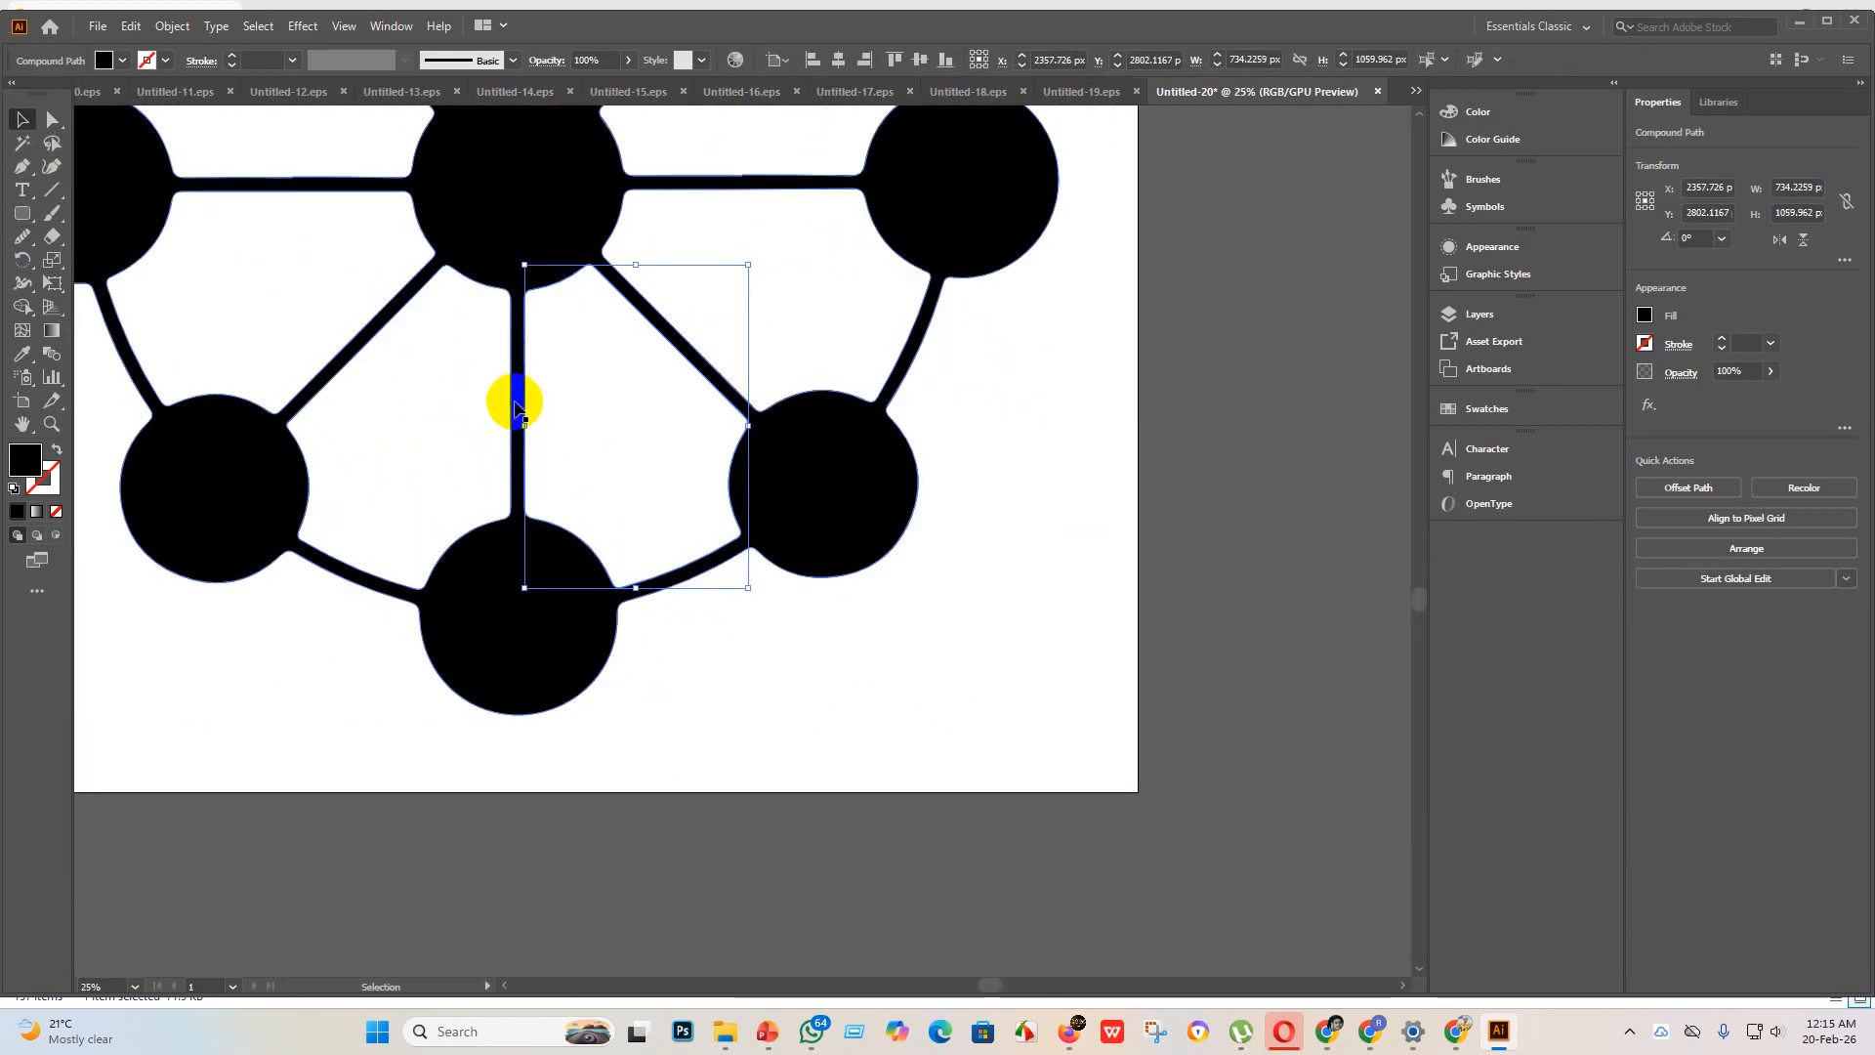
click(514, 402)
click(22, 236)
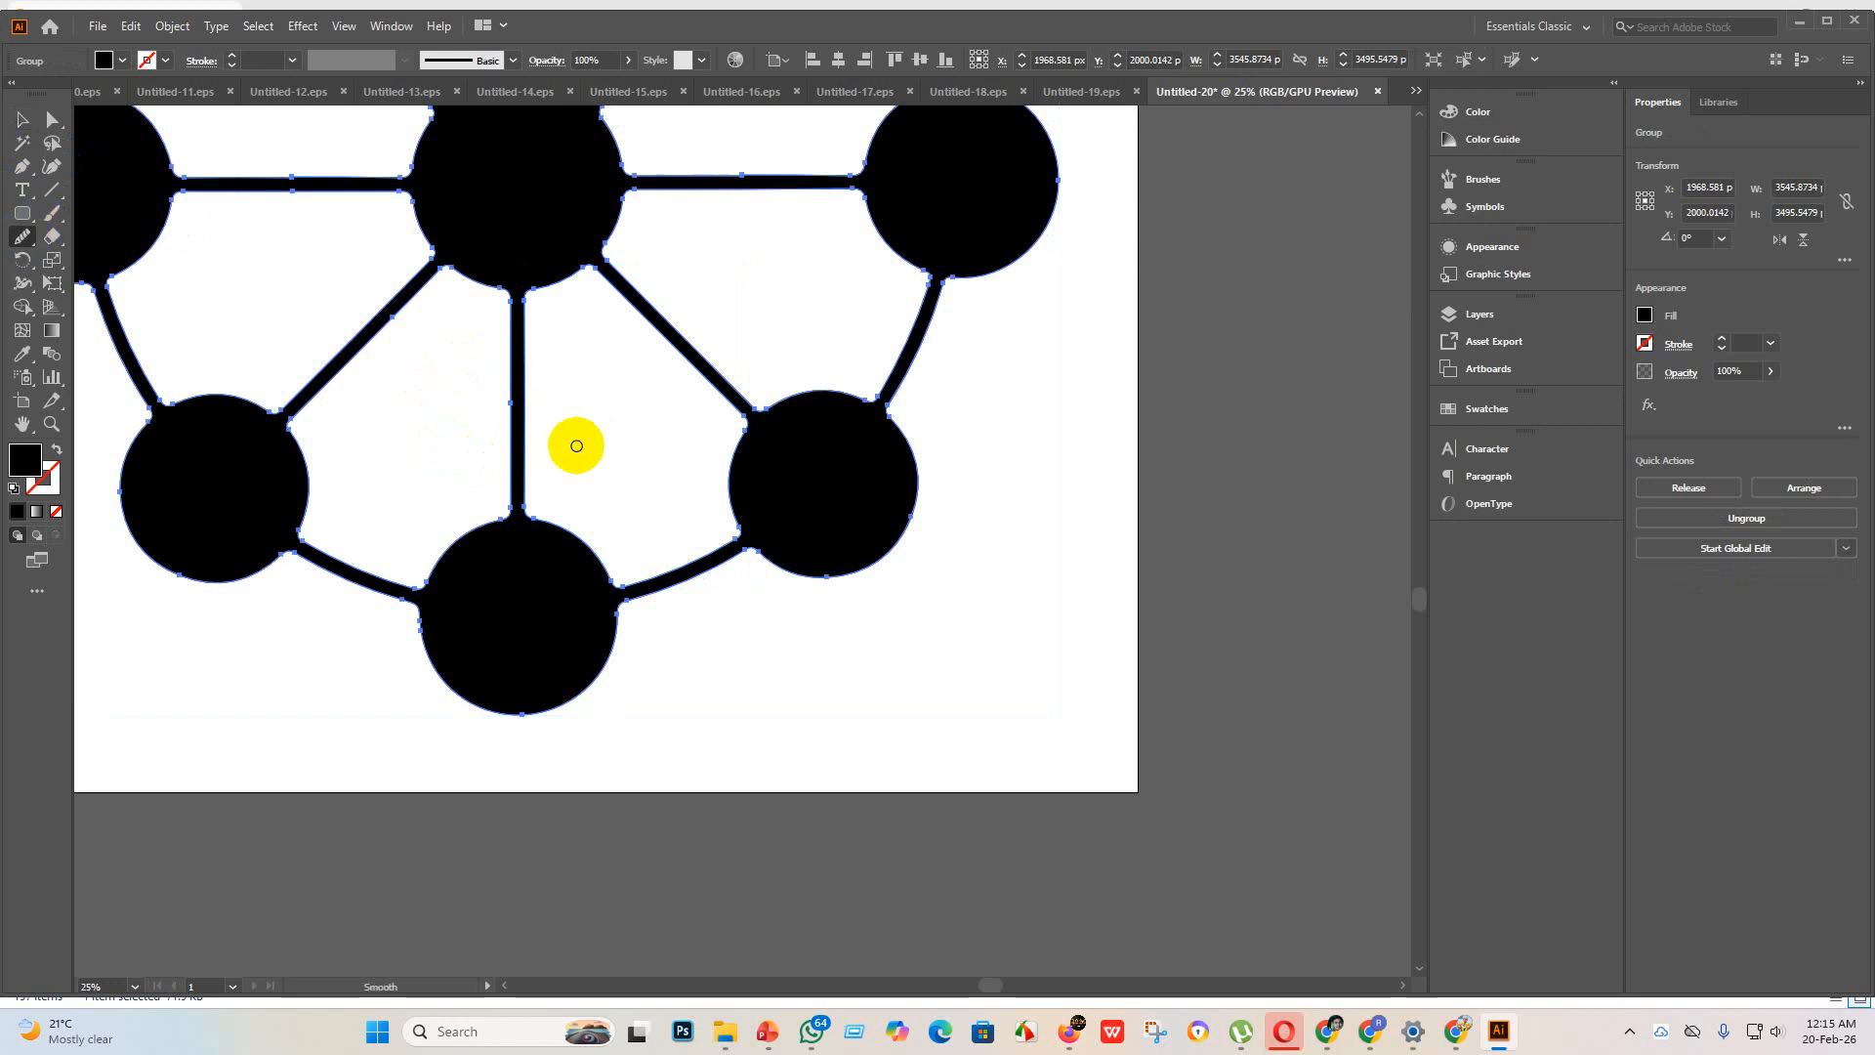
drag(504, 423, 515, 383)
scroll(515, 422, up, 4)
scroll(553, 427, down, 5)
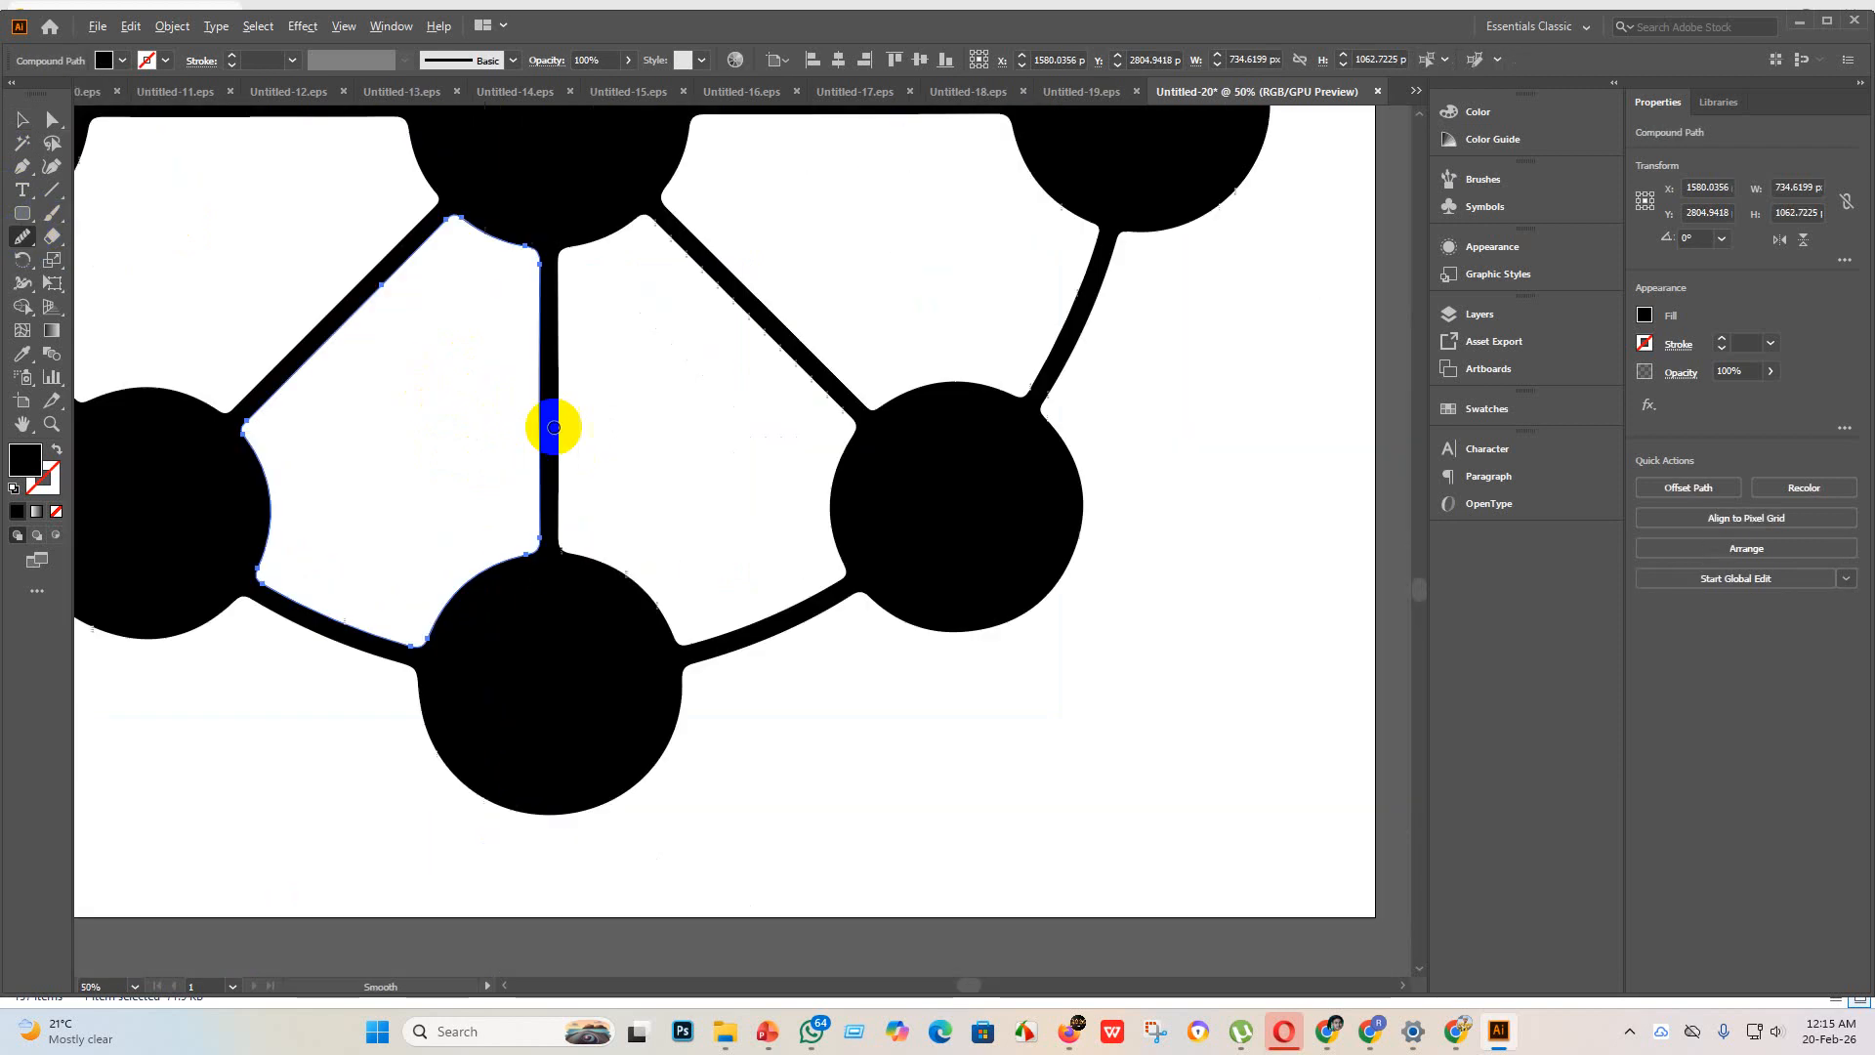
scroll(571, 458, down, 4)
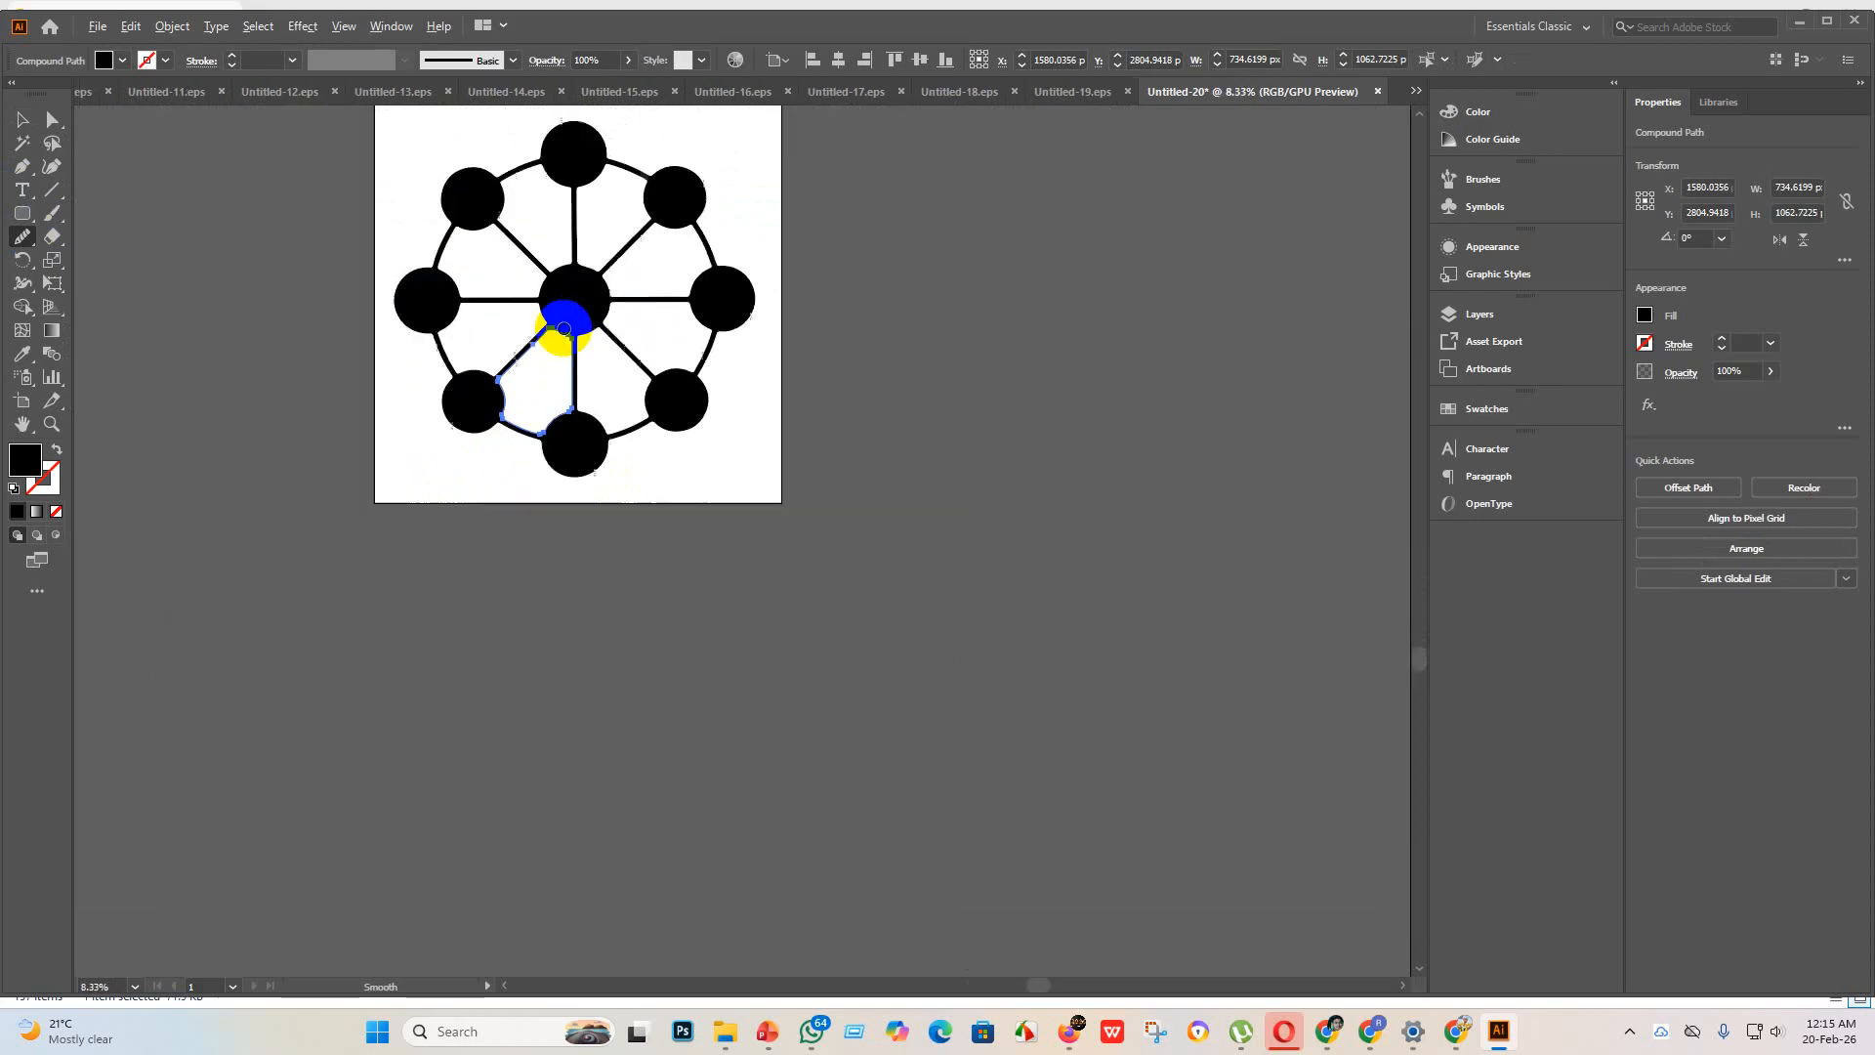
Step: Select the whole wheel to check its outline on the artboard, and leave the artwork deselected
click(22, 121)
click(402, 345)
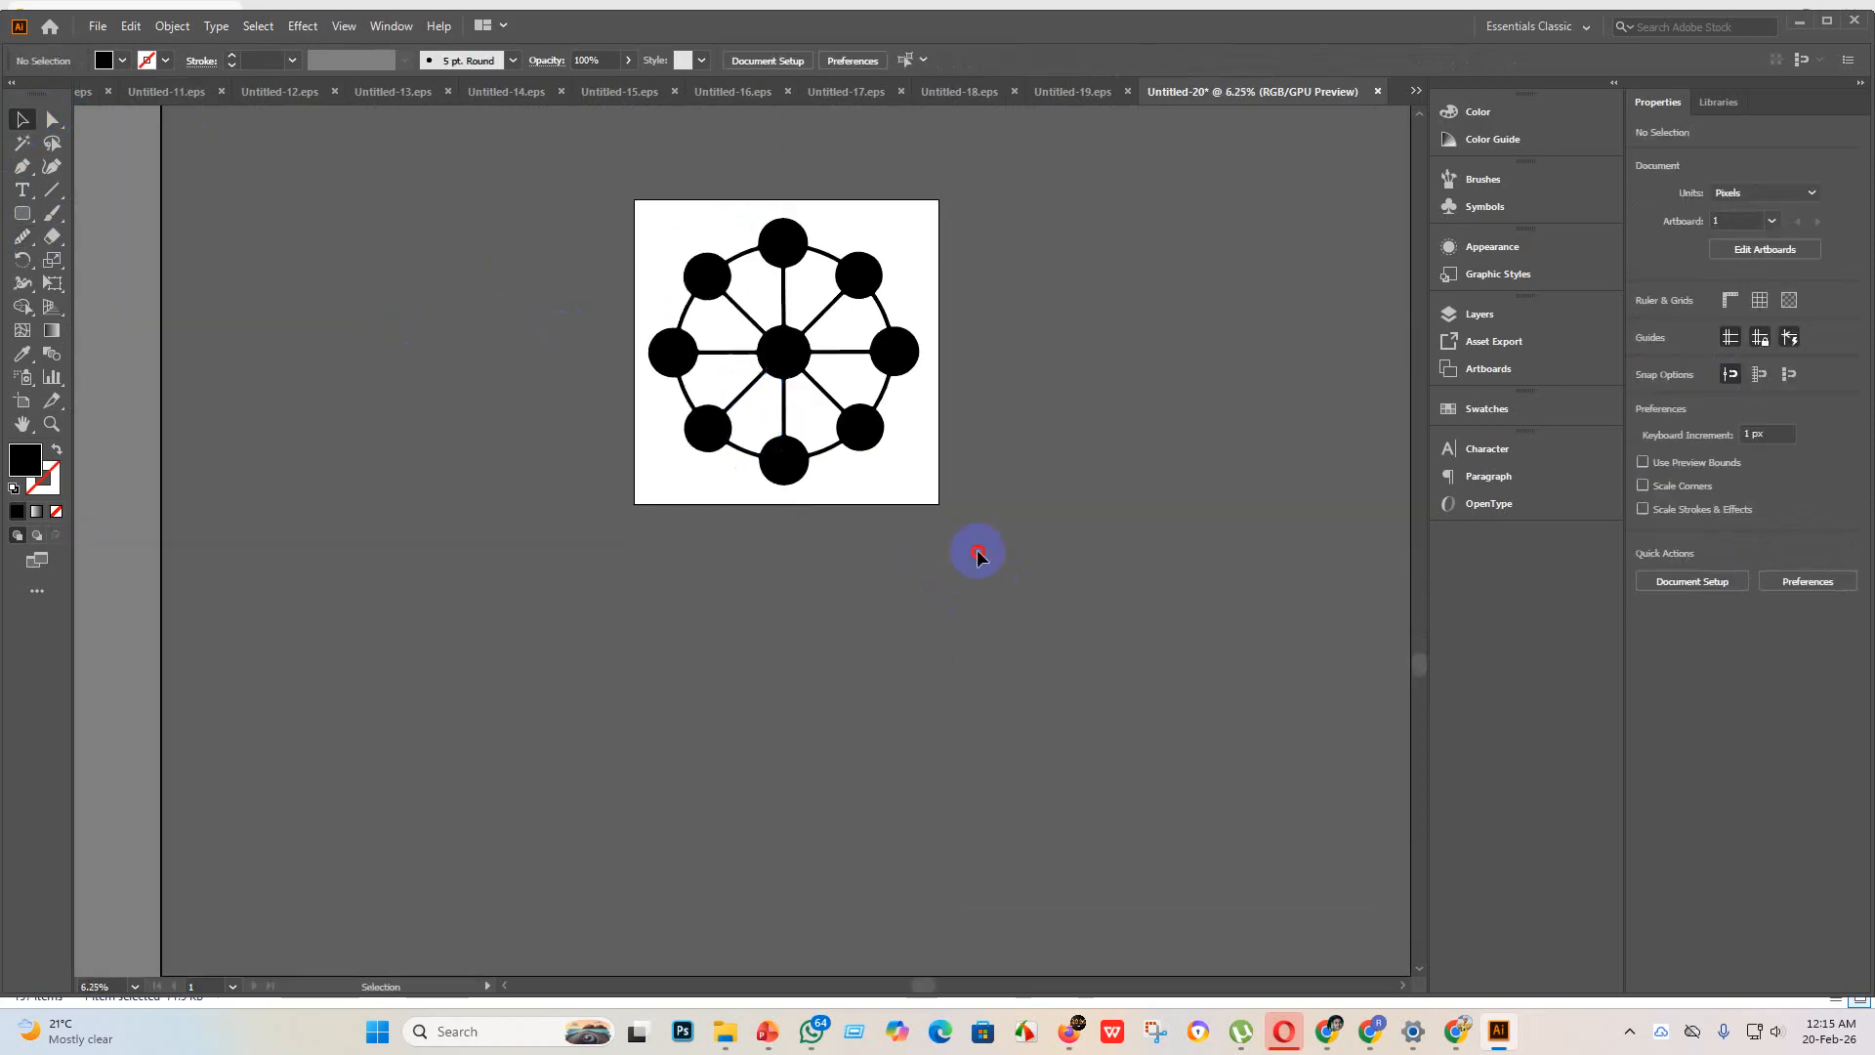
drag(979, 551, 560, 233)
key(a)
key(v)
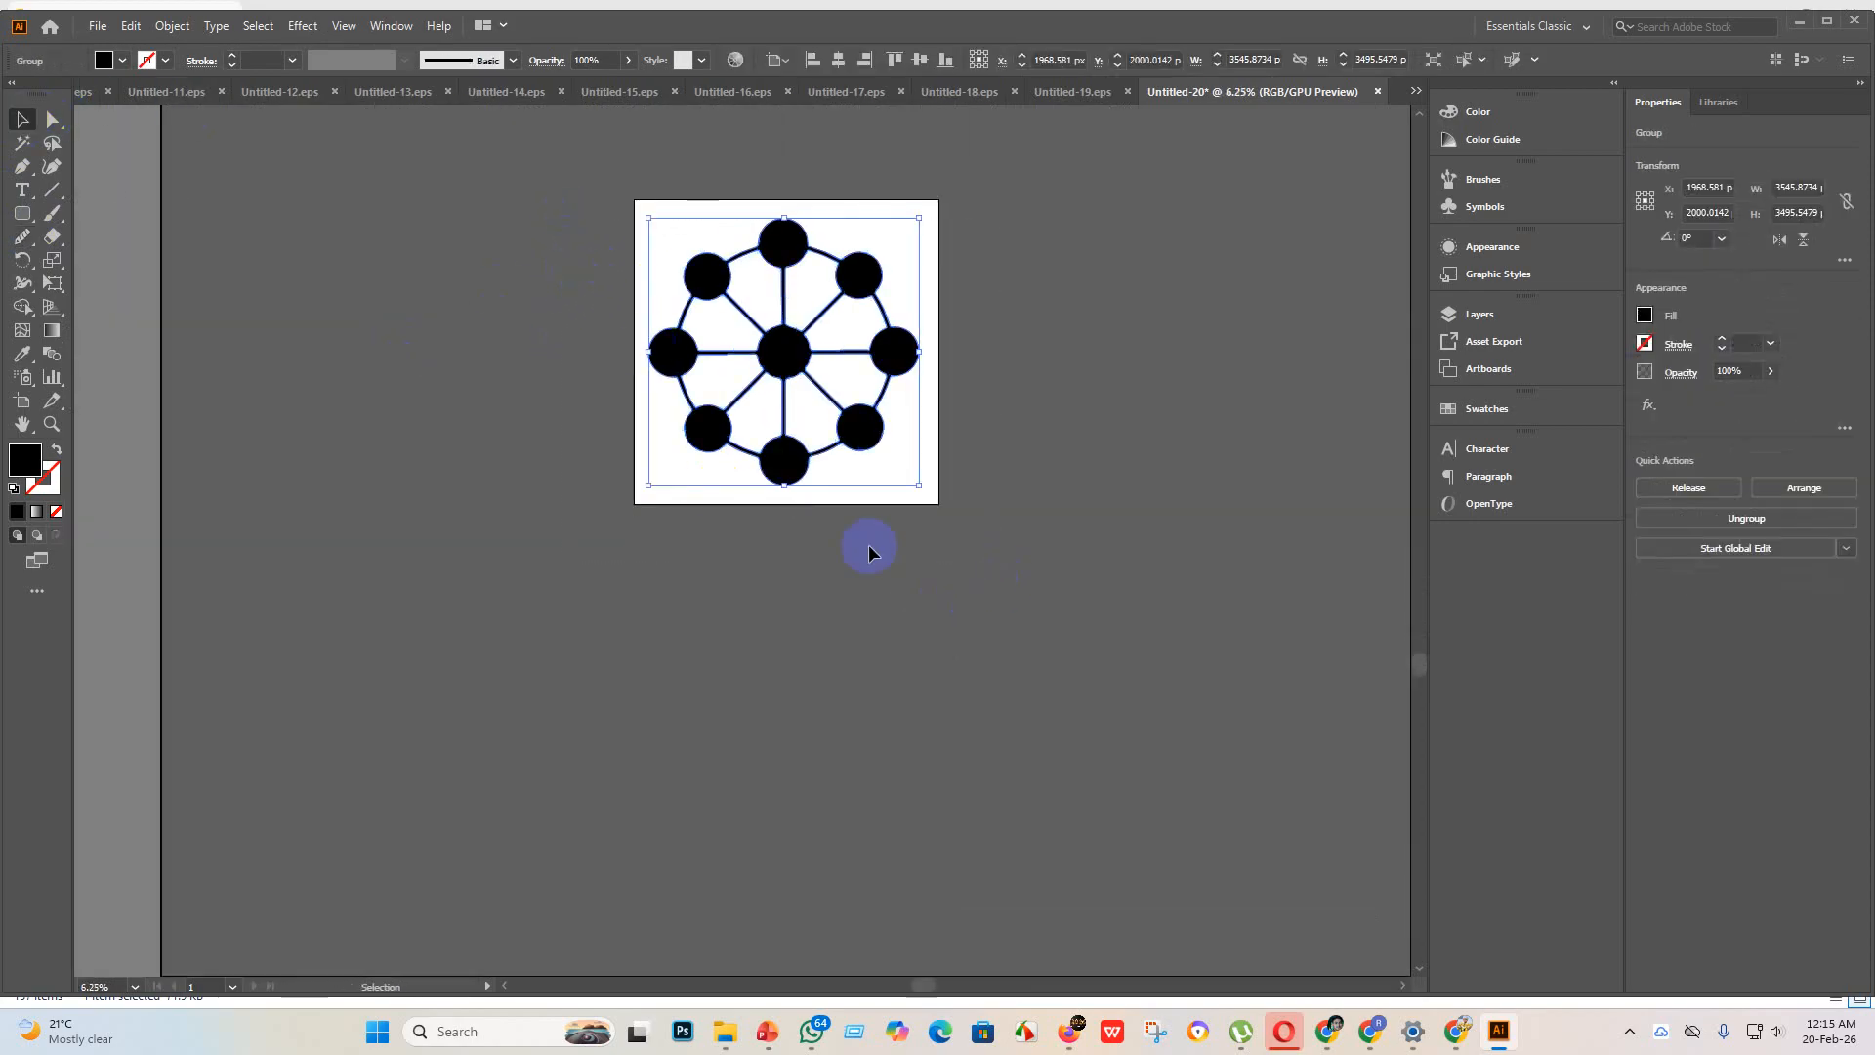
click(902, 428)
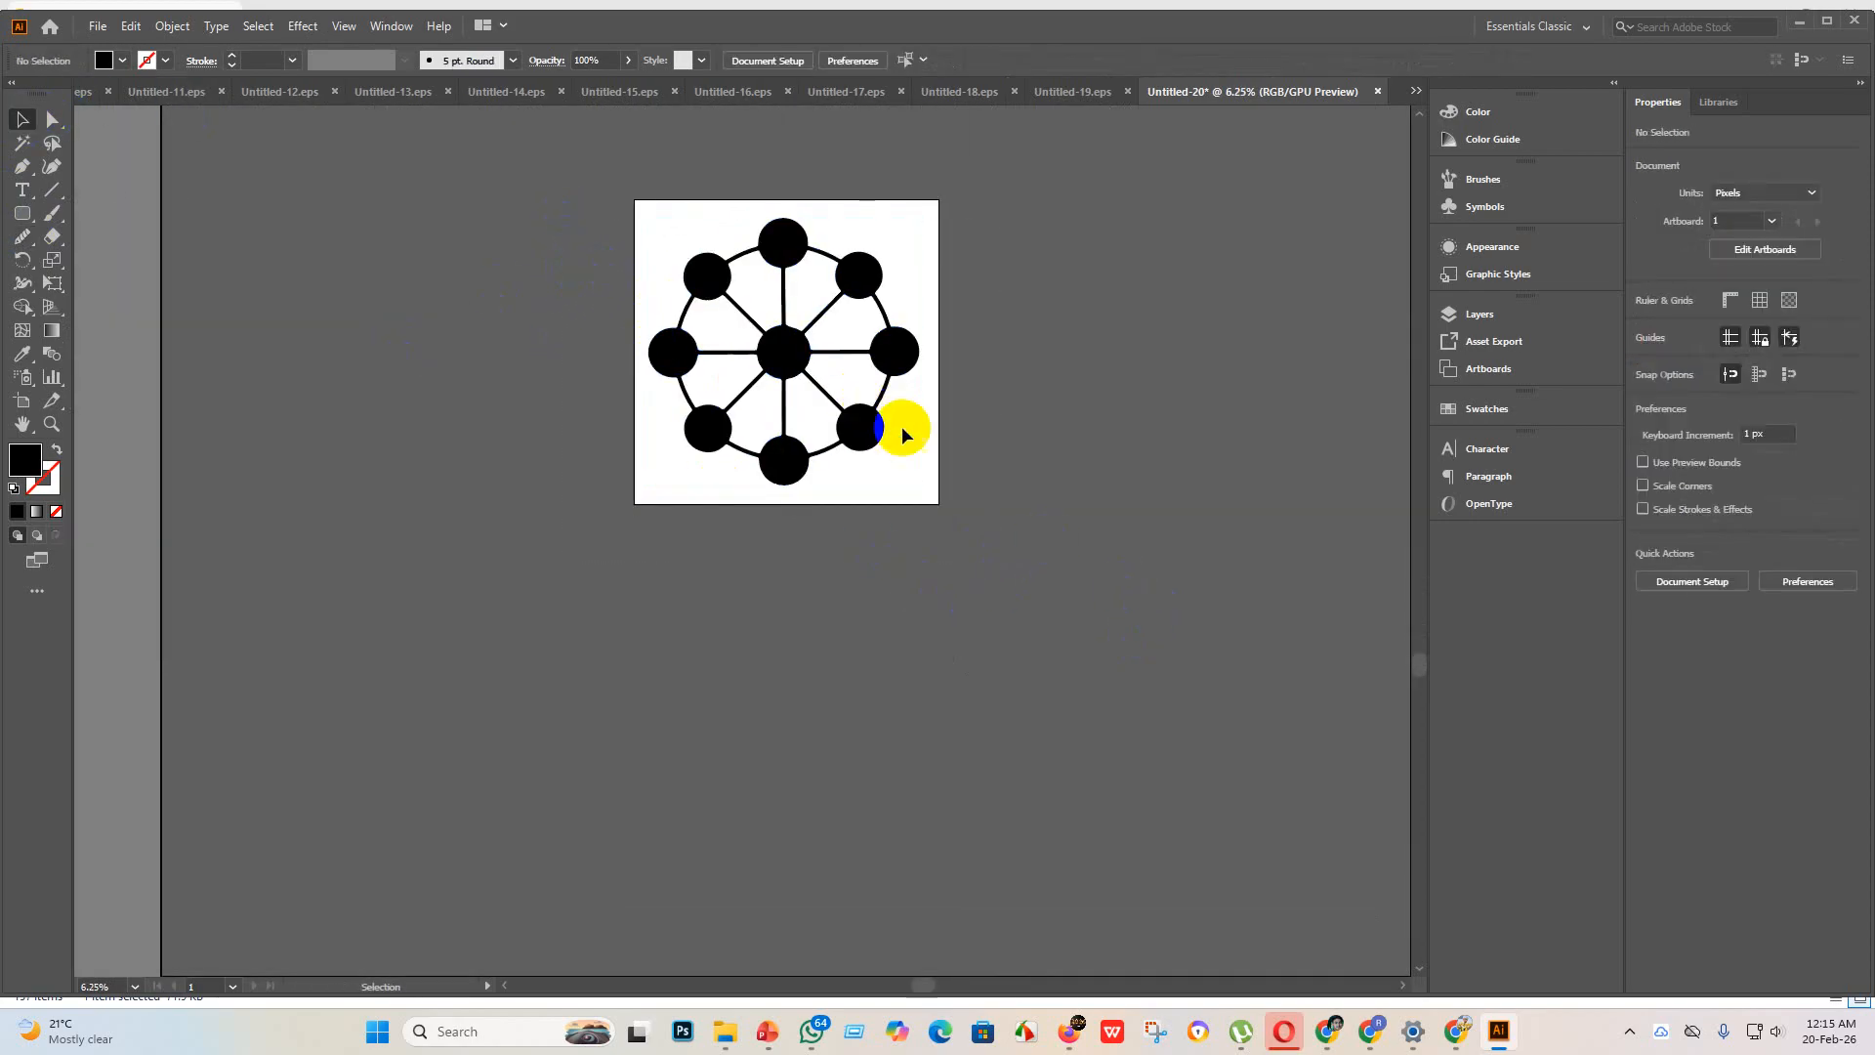
Step: Save the wheel as Untitled-20 in the eps 3 folder in Illustrator EPS format, using the Illustrator 10 EPS version
click(98, 27)
click(138, 183)
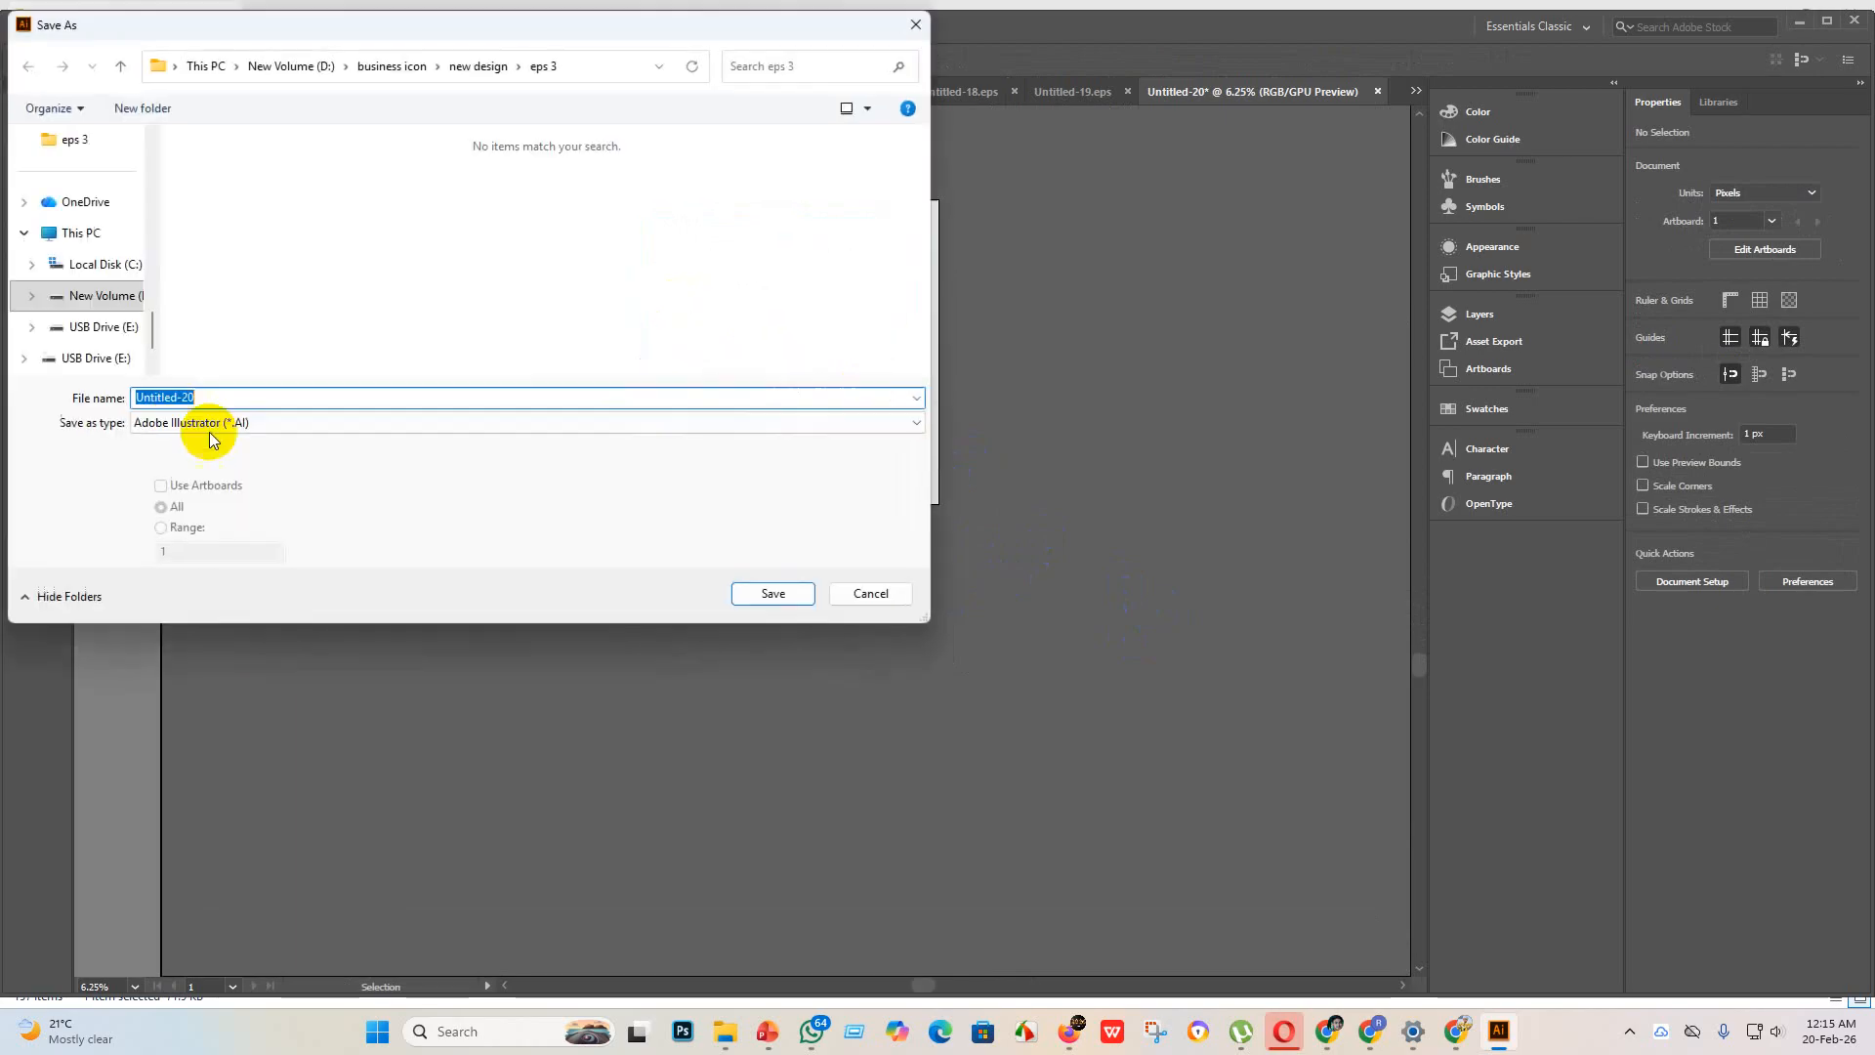
click(209, 430)
click(245, 471)
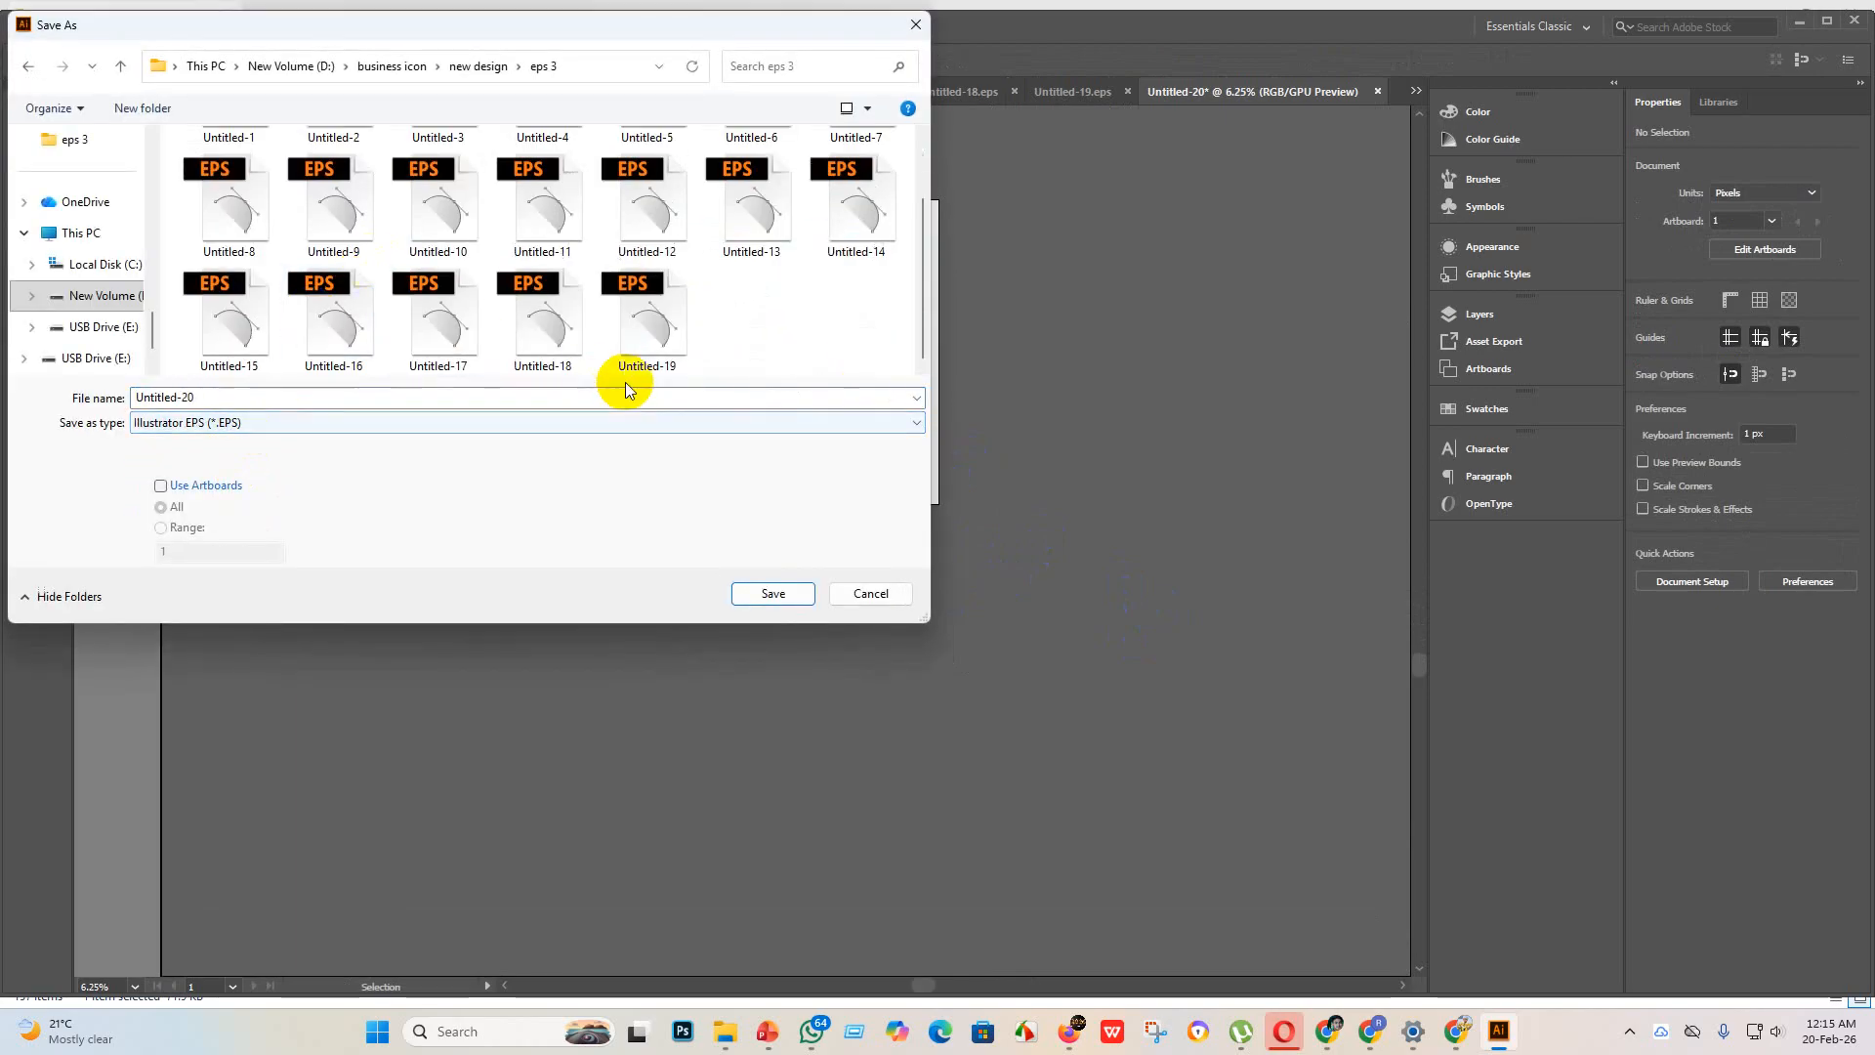
click(777, 596)
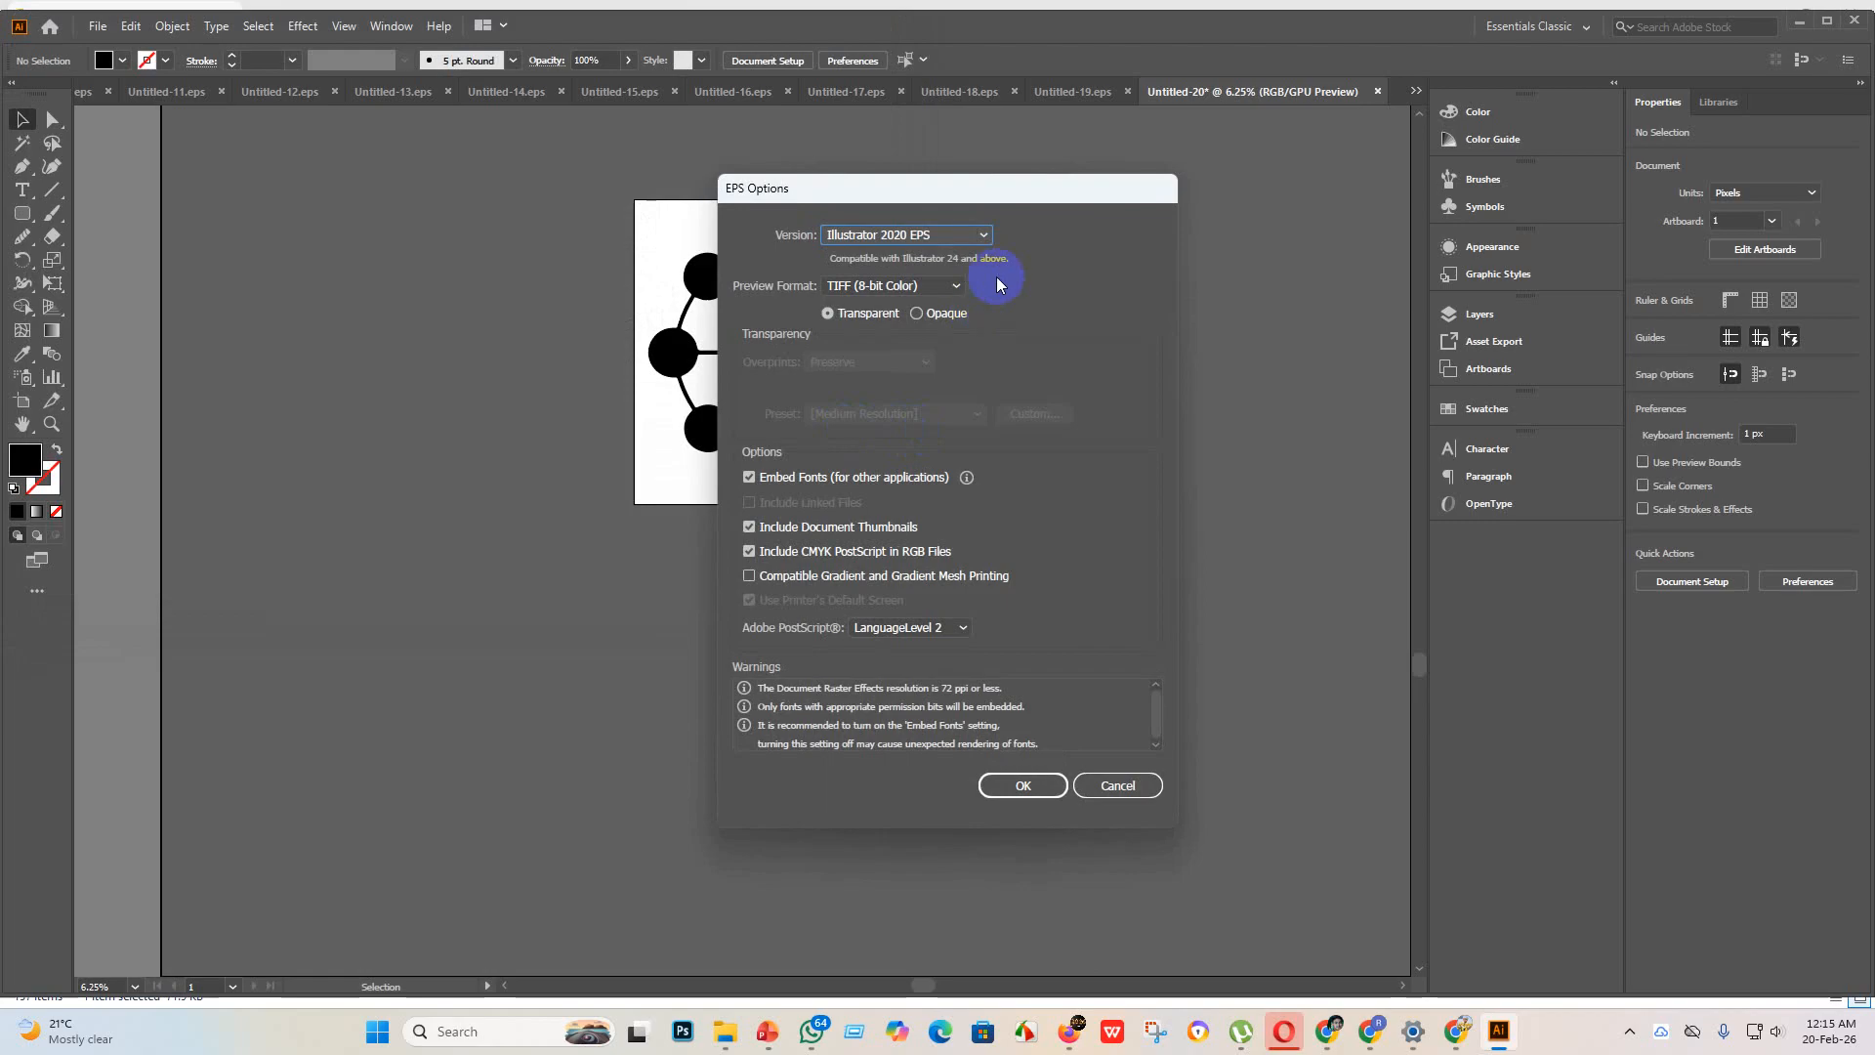
click(979, 235)
click(924, 454)
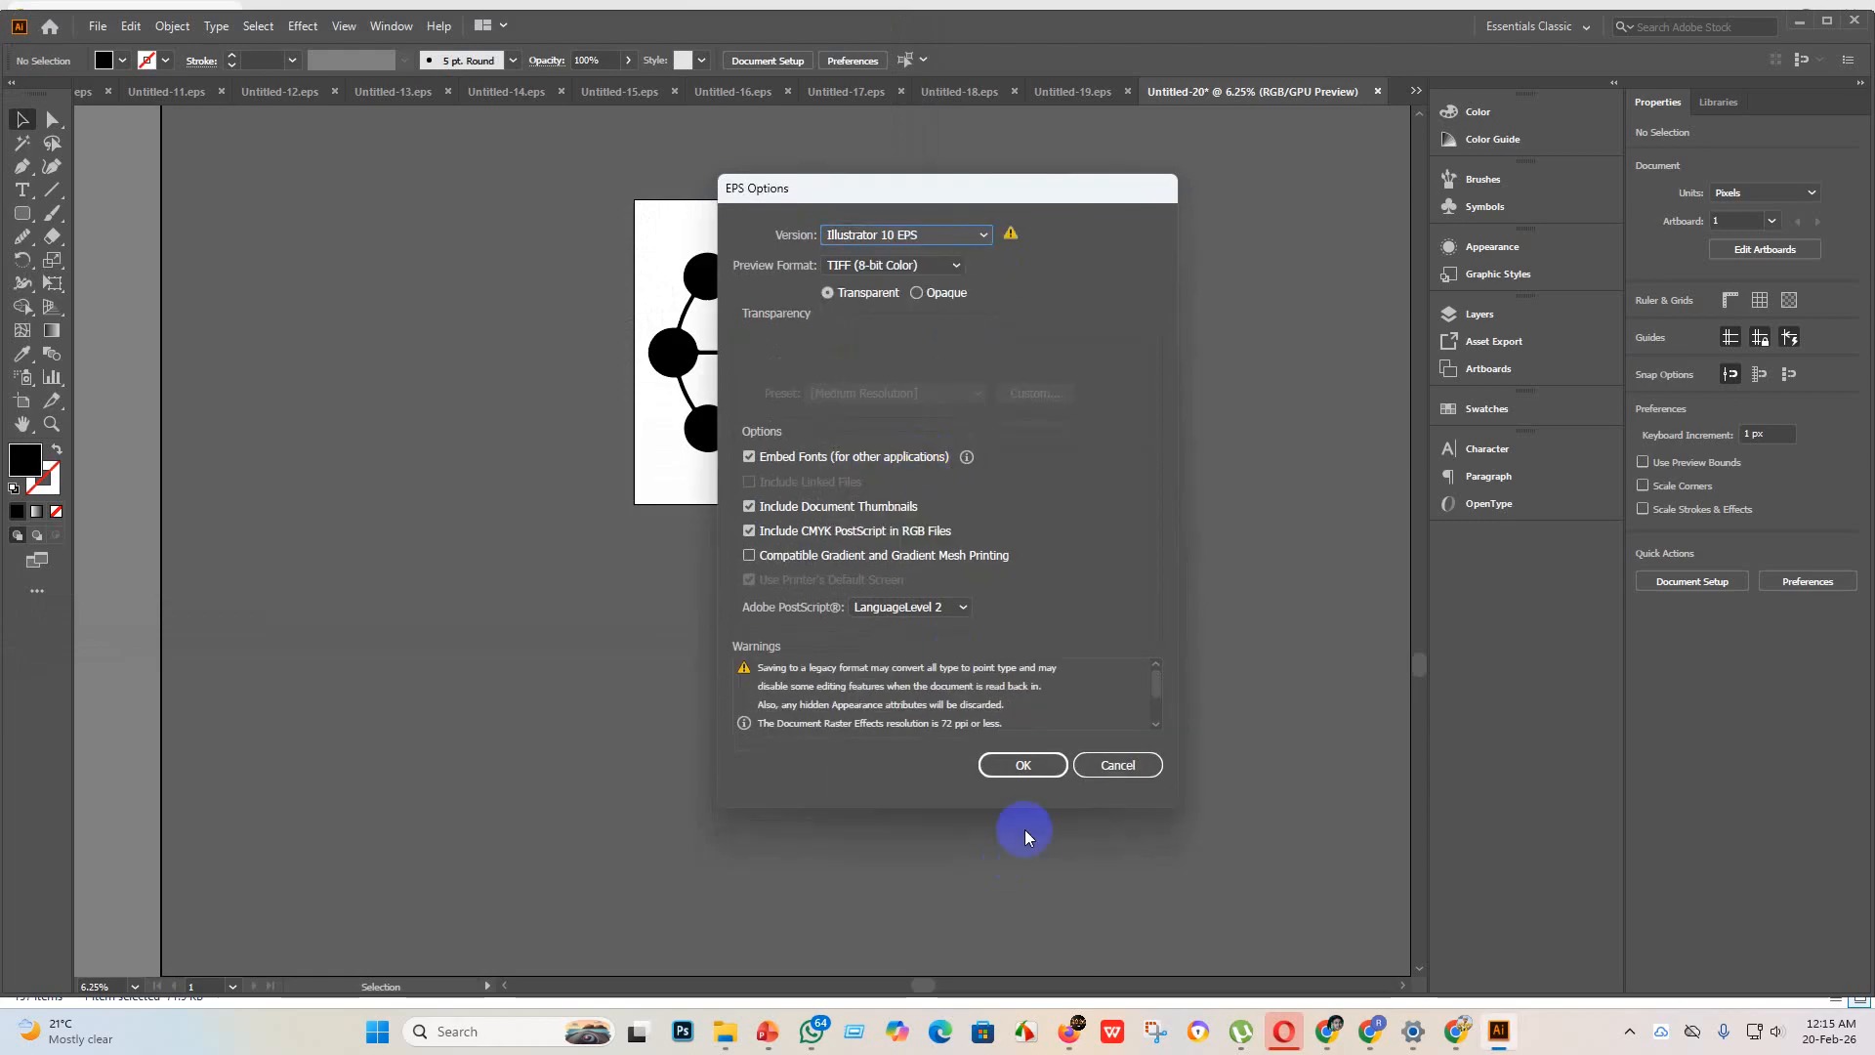
click(1023, 764)
click(1033, 549)
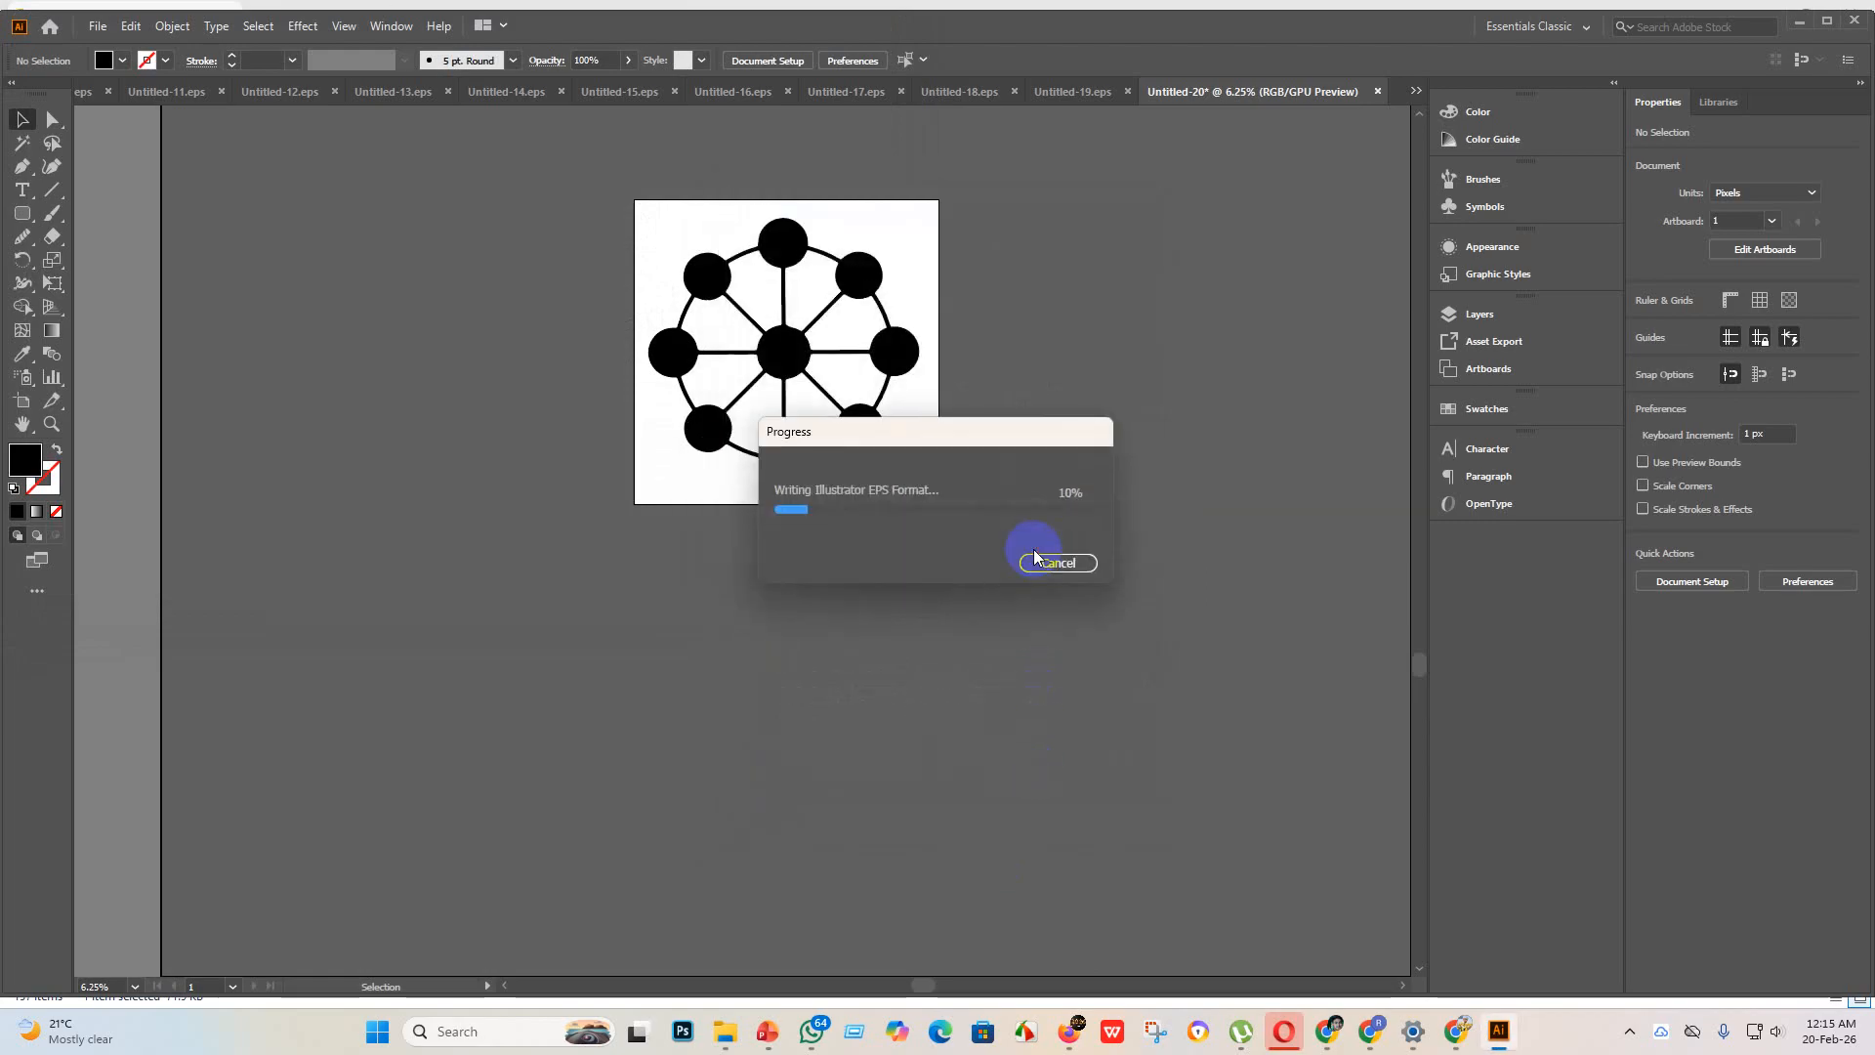
Step: Export the wheel as JPEG Untitled-20 using artboards, with RGB color, maximum quality 10 and 300 ppi resolution
click(100, 26)
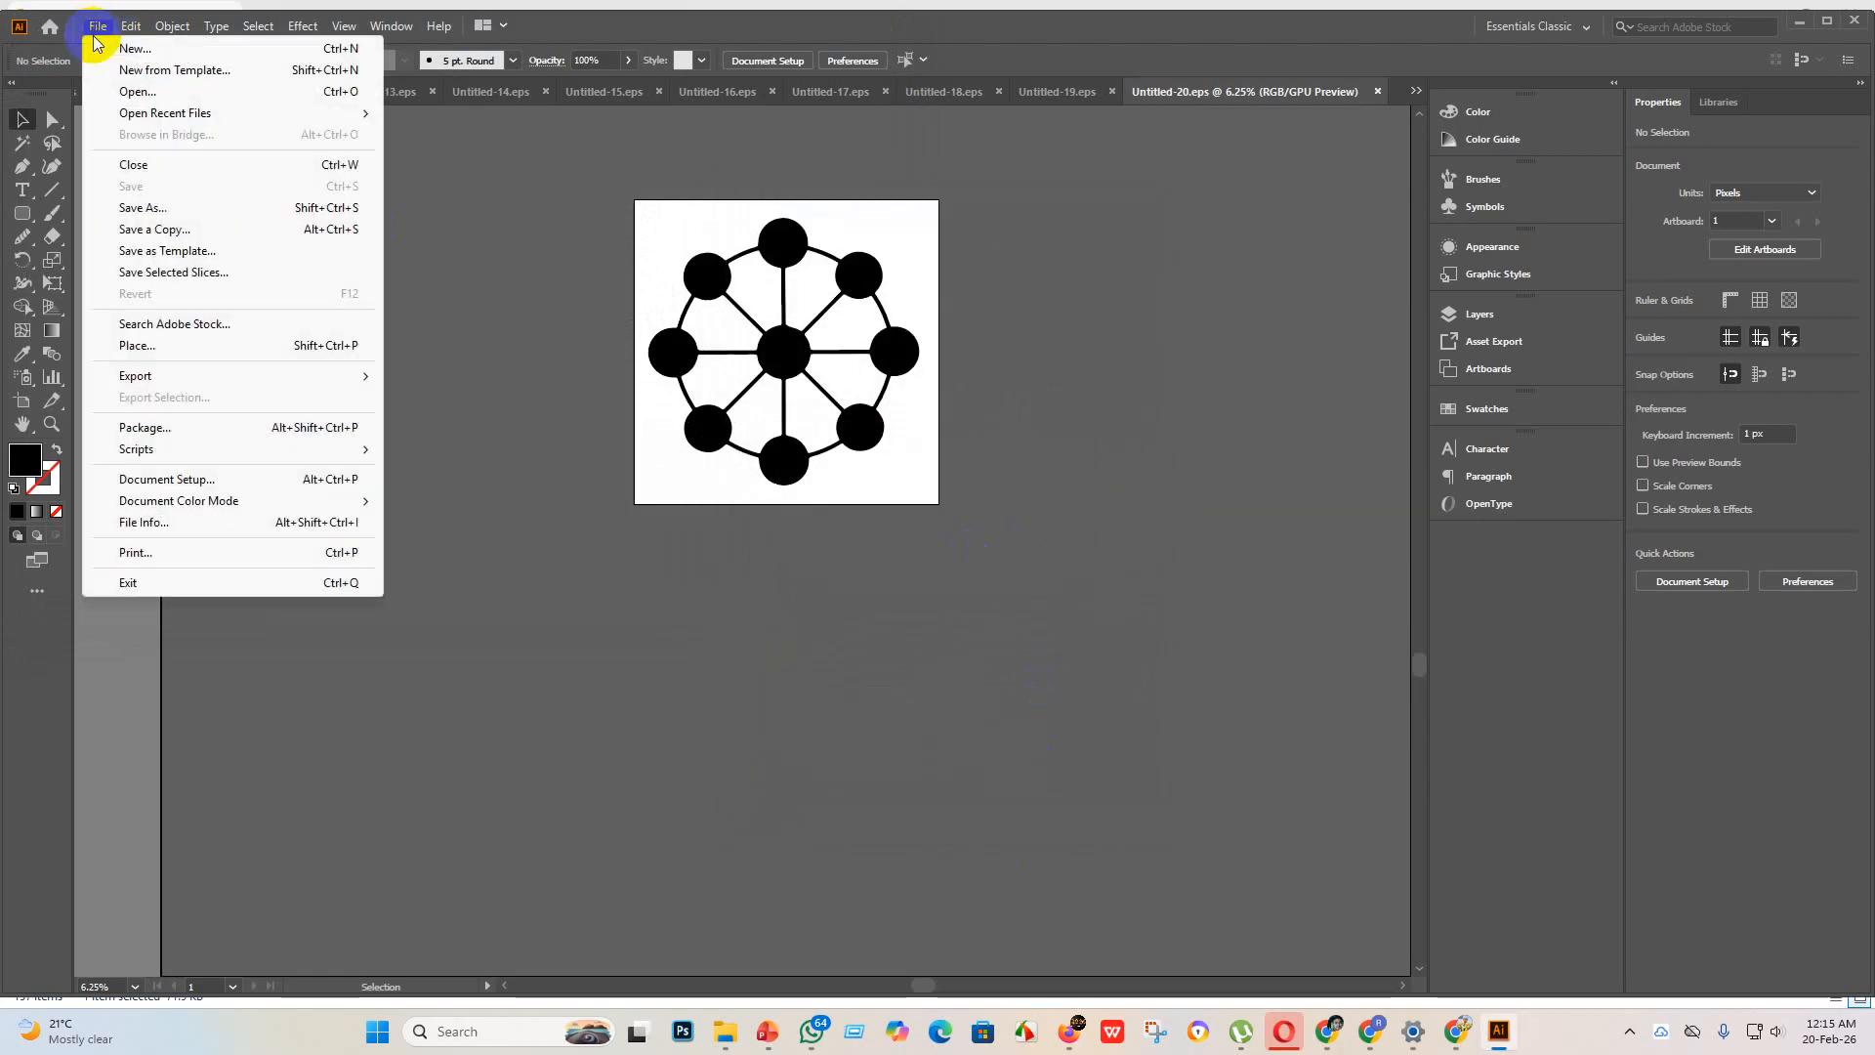
mouse_move(107, 375)
click(491, 397)
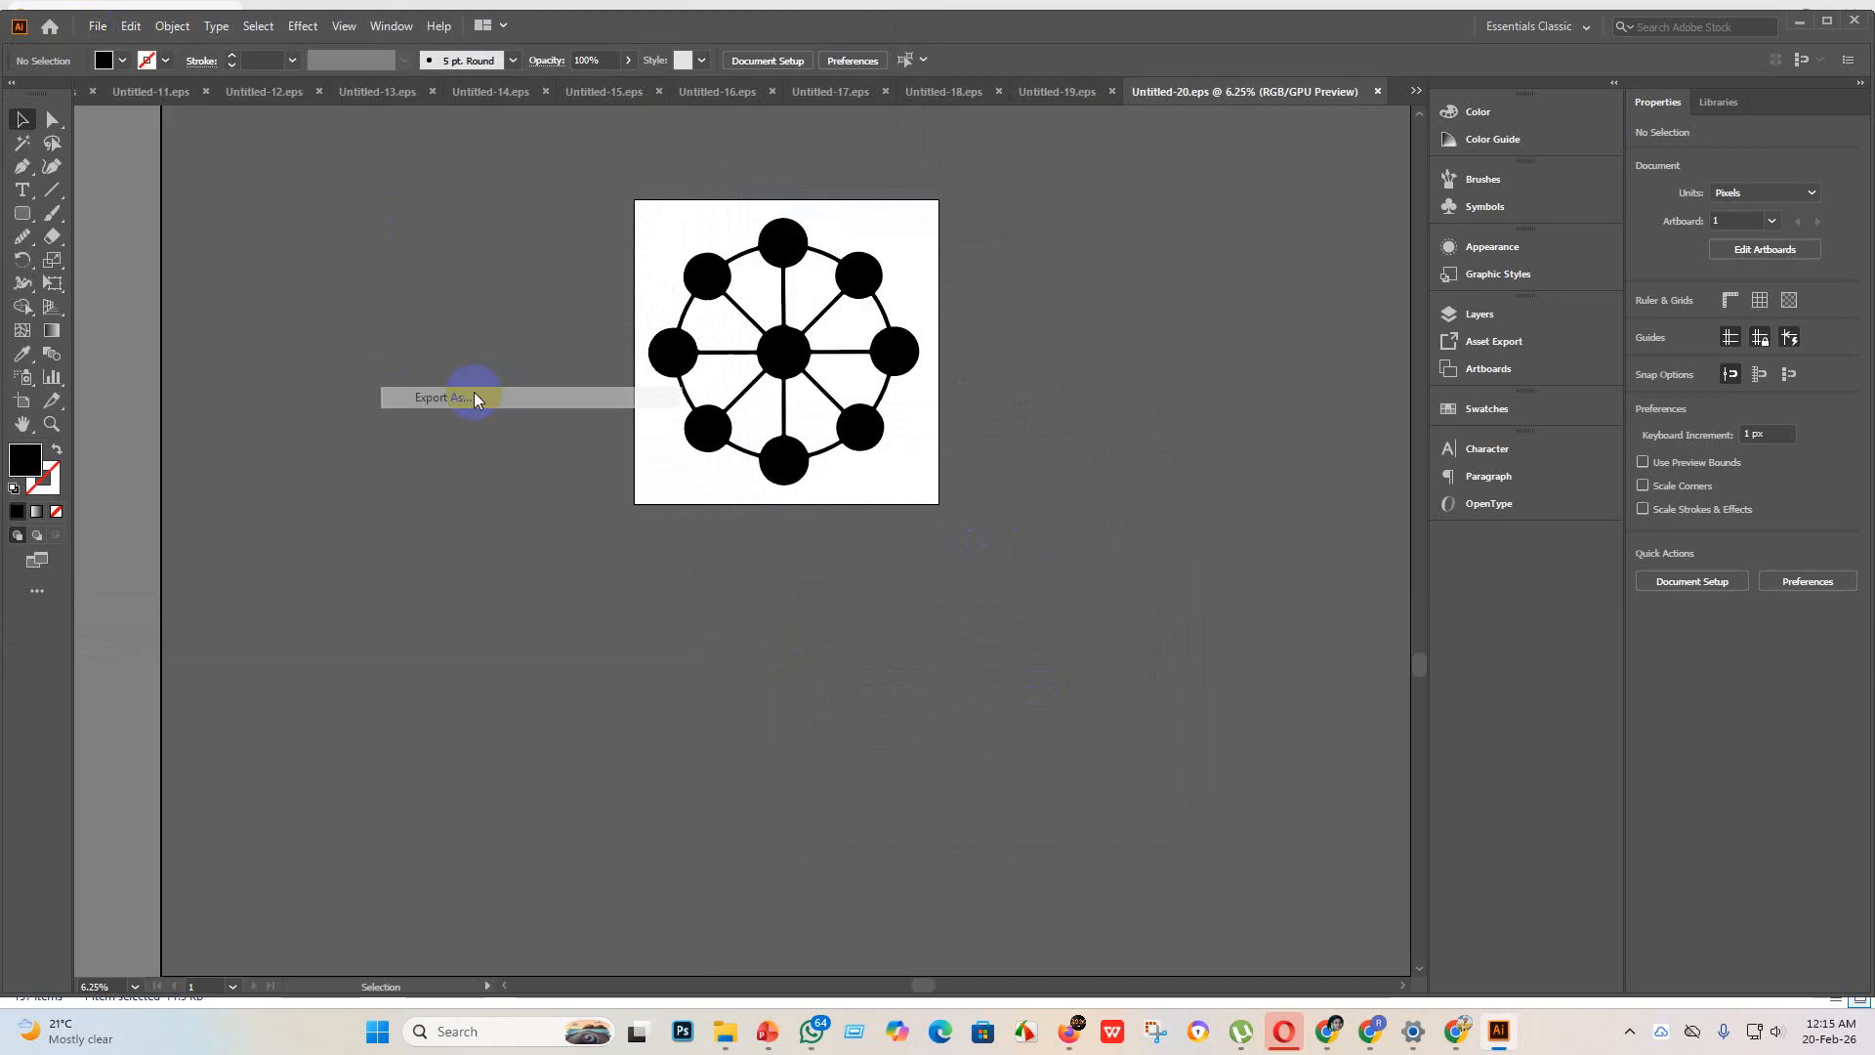
click(159, 487)
scroll(440, 293, down, 2)
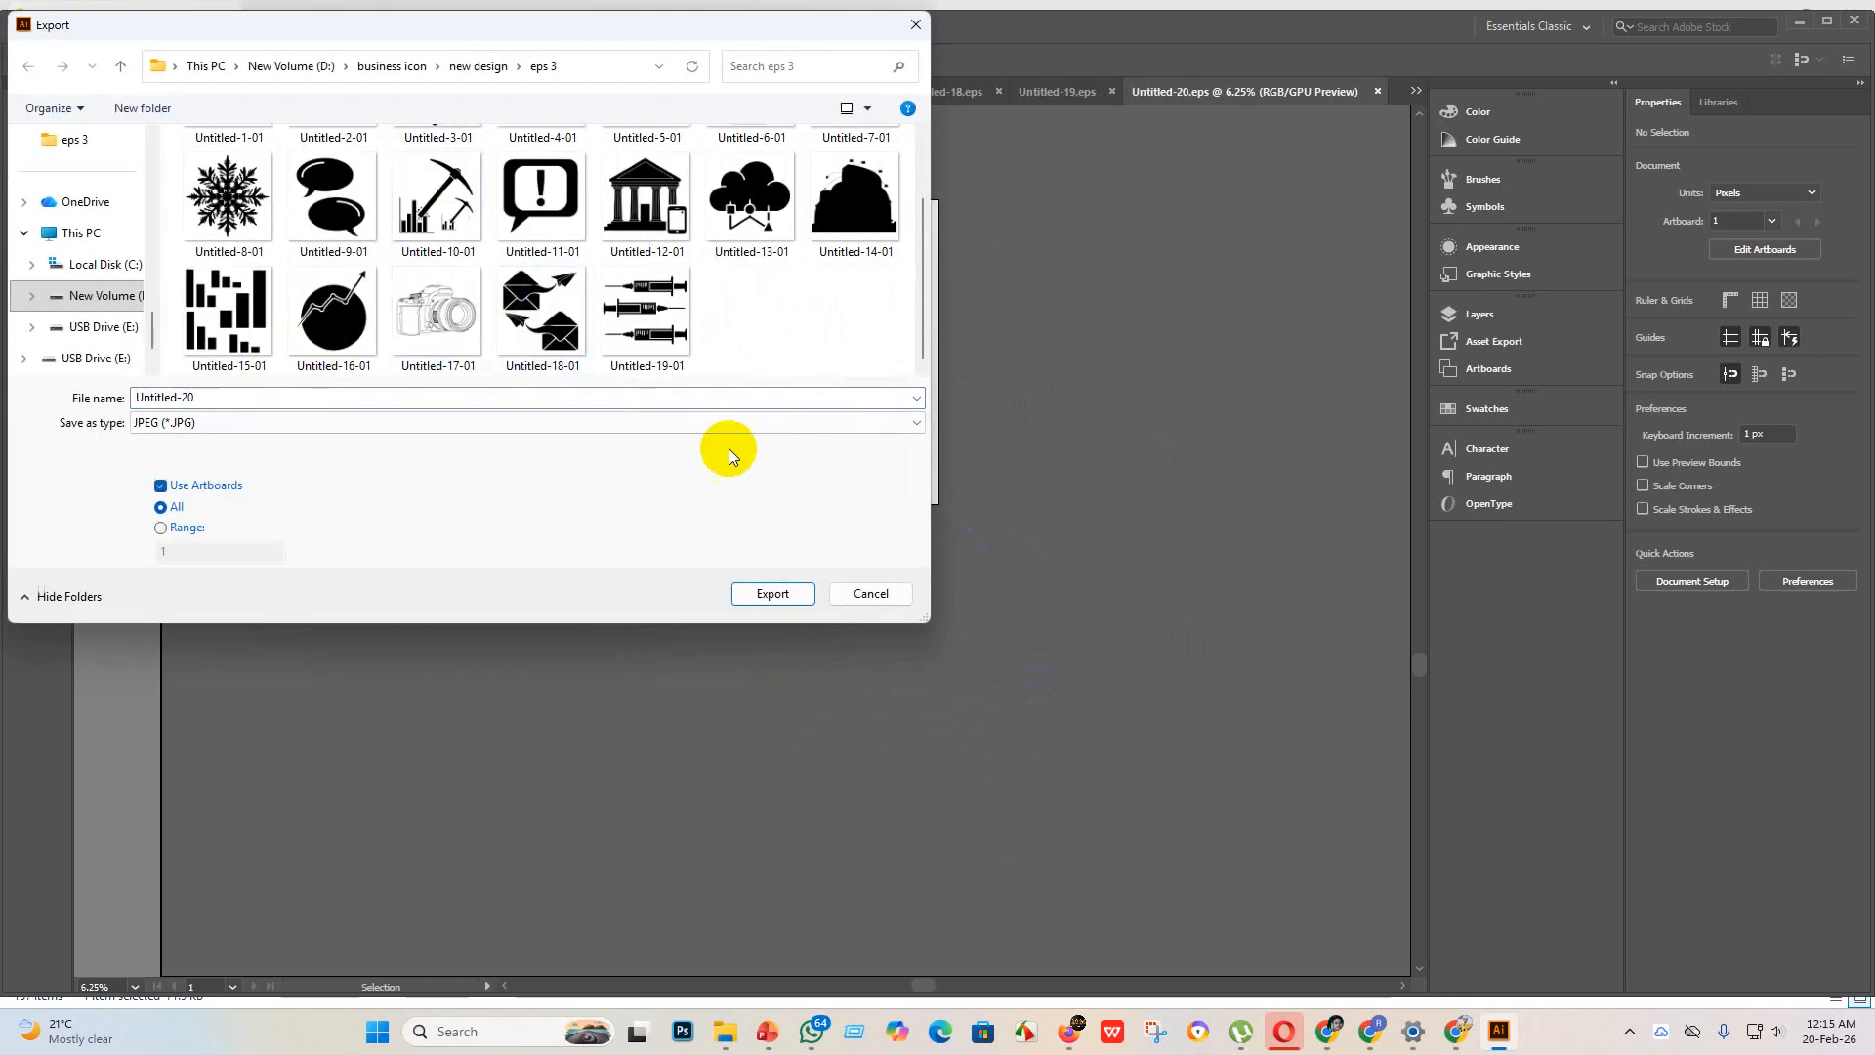
click(772, 593)
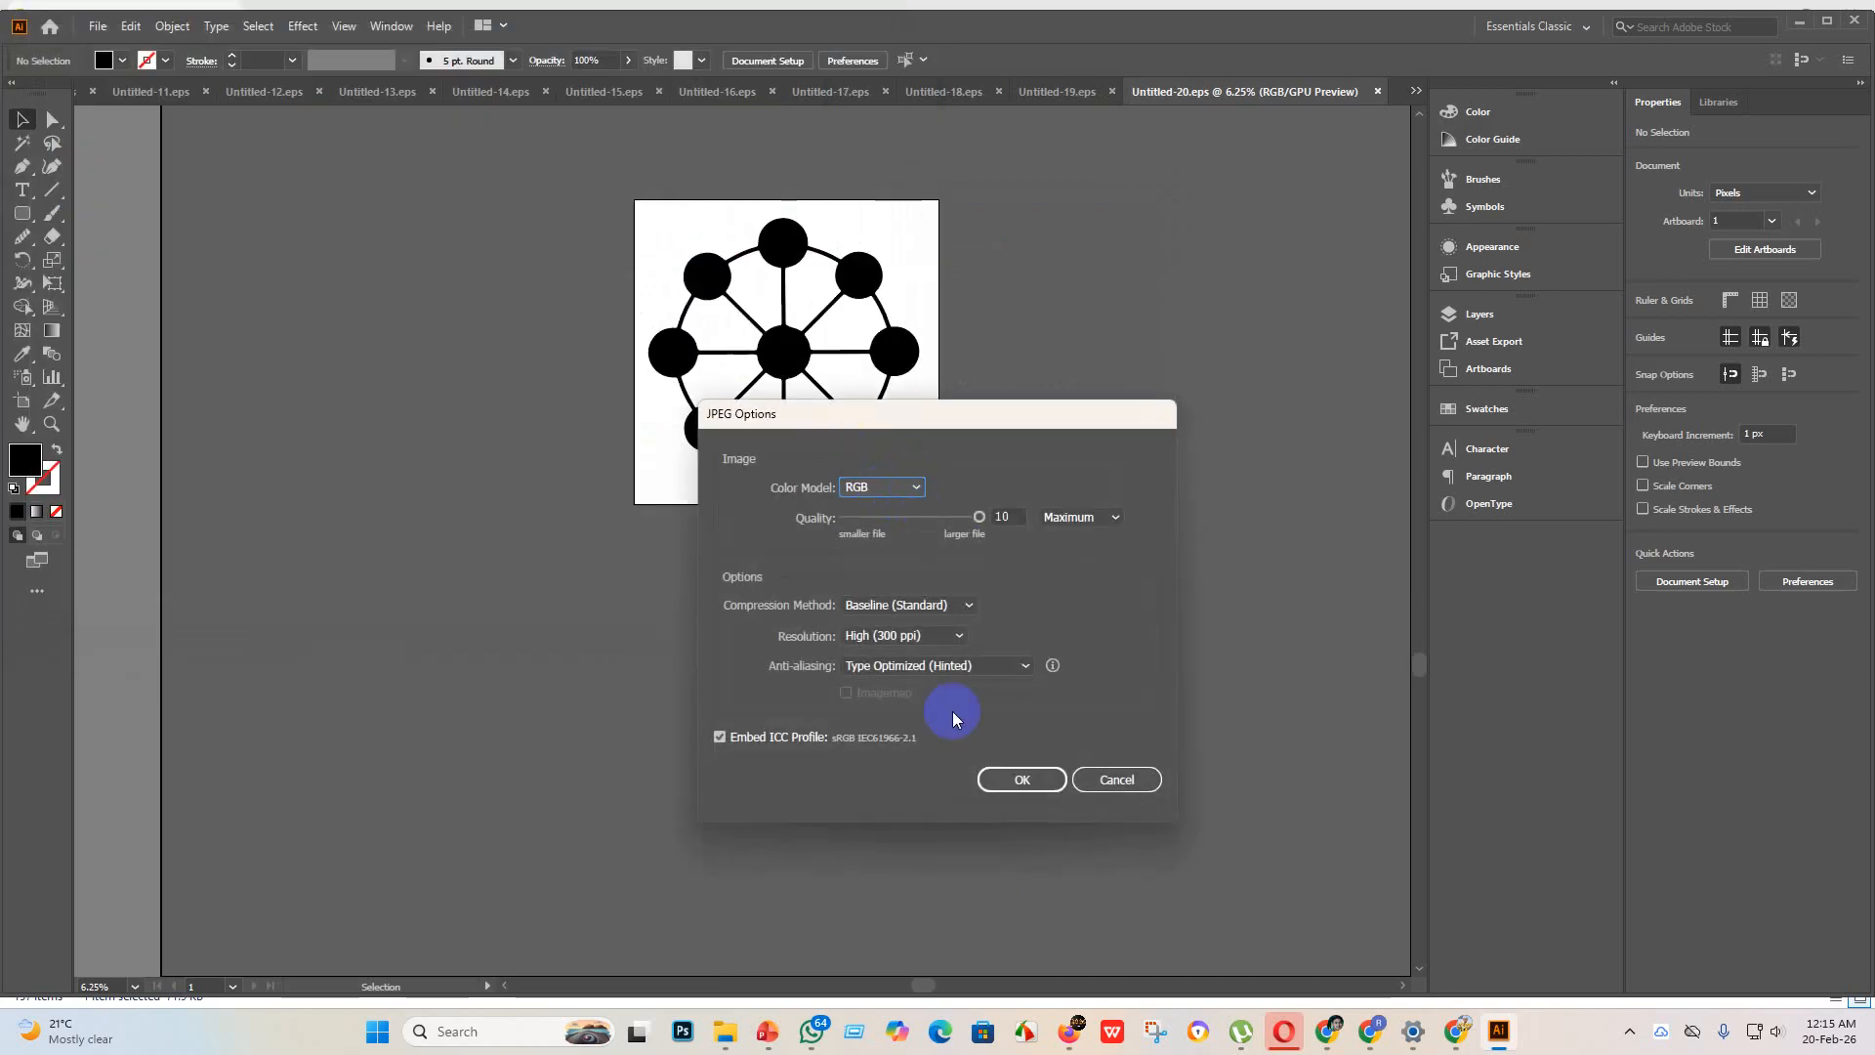
click(1023, 780)
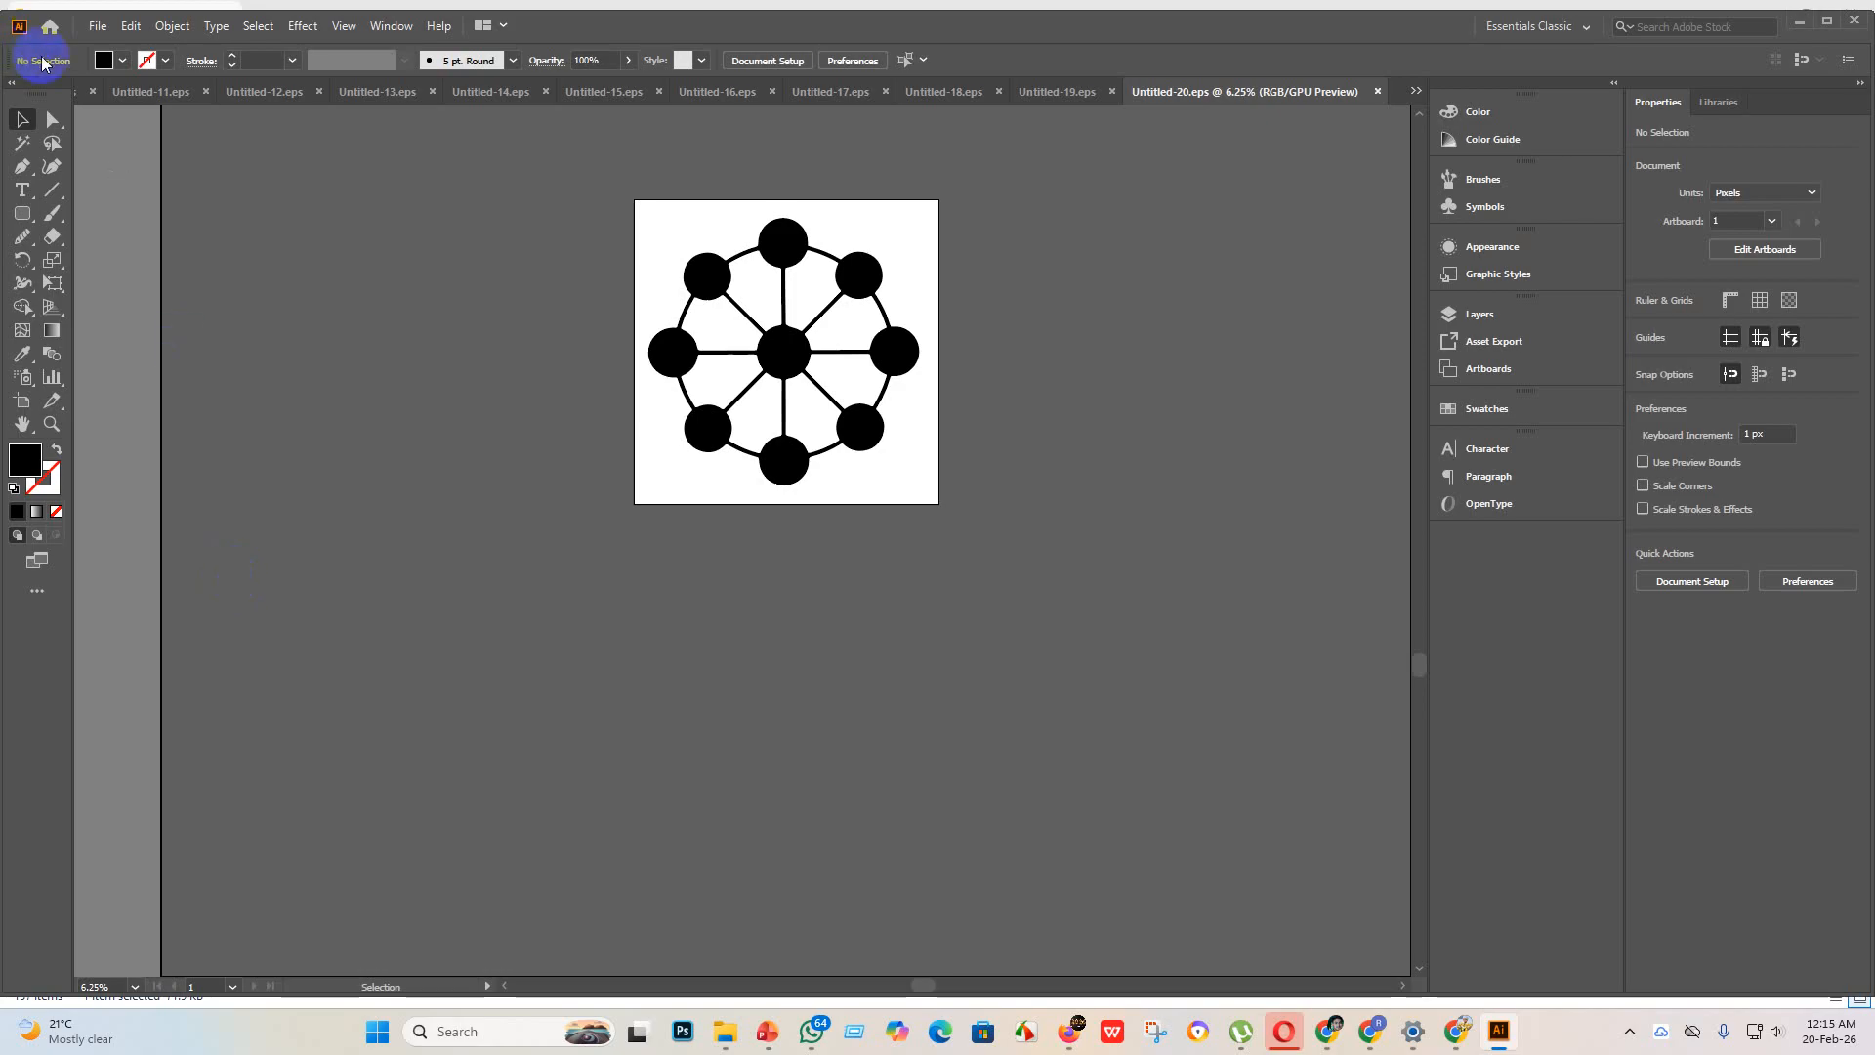
Step: Create a new blank document for the next icon
click(96, 26)
click(127, 49)
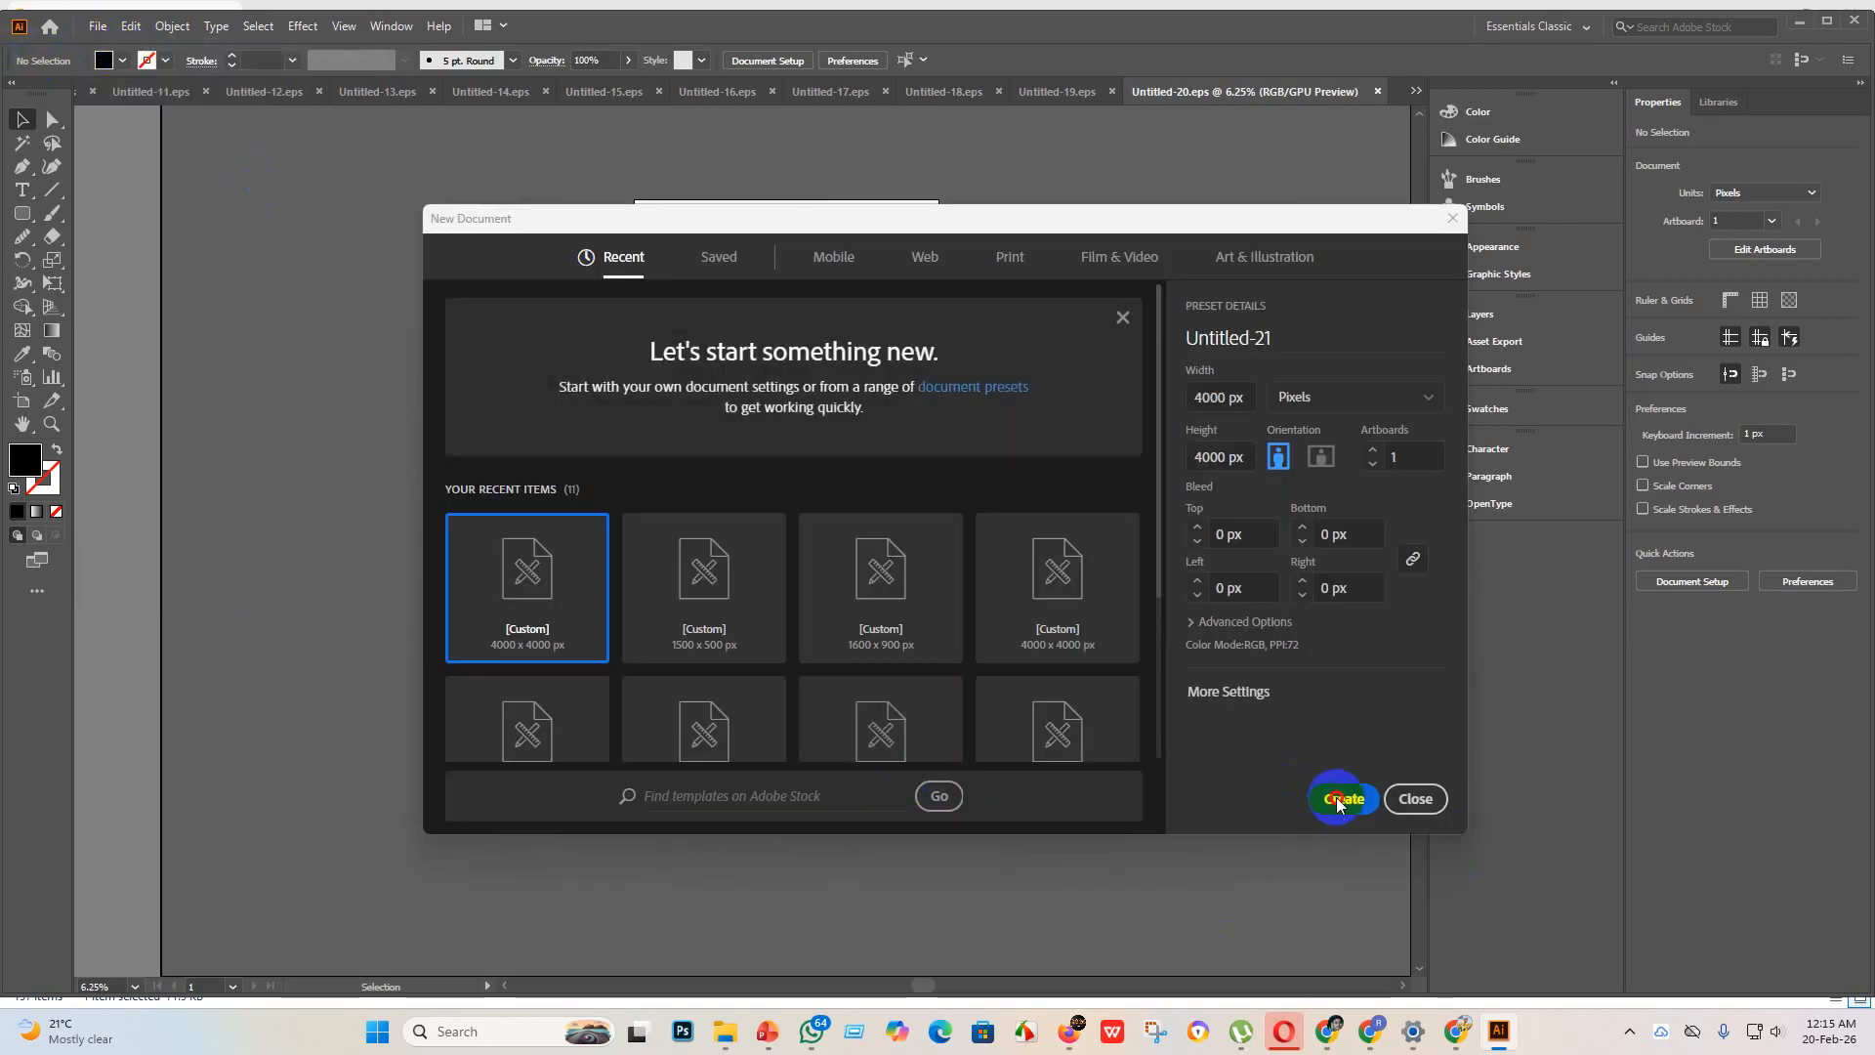
click(1343, 798)
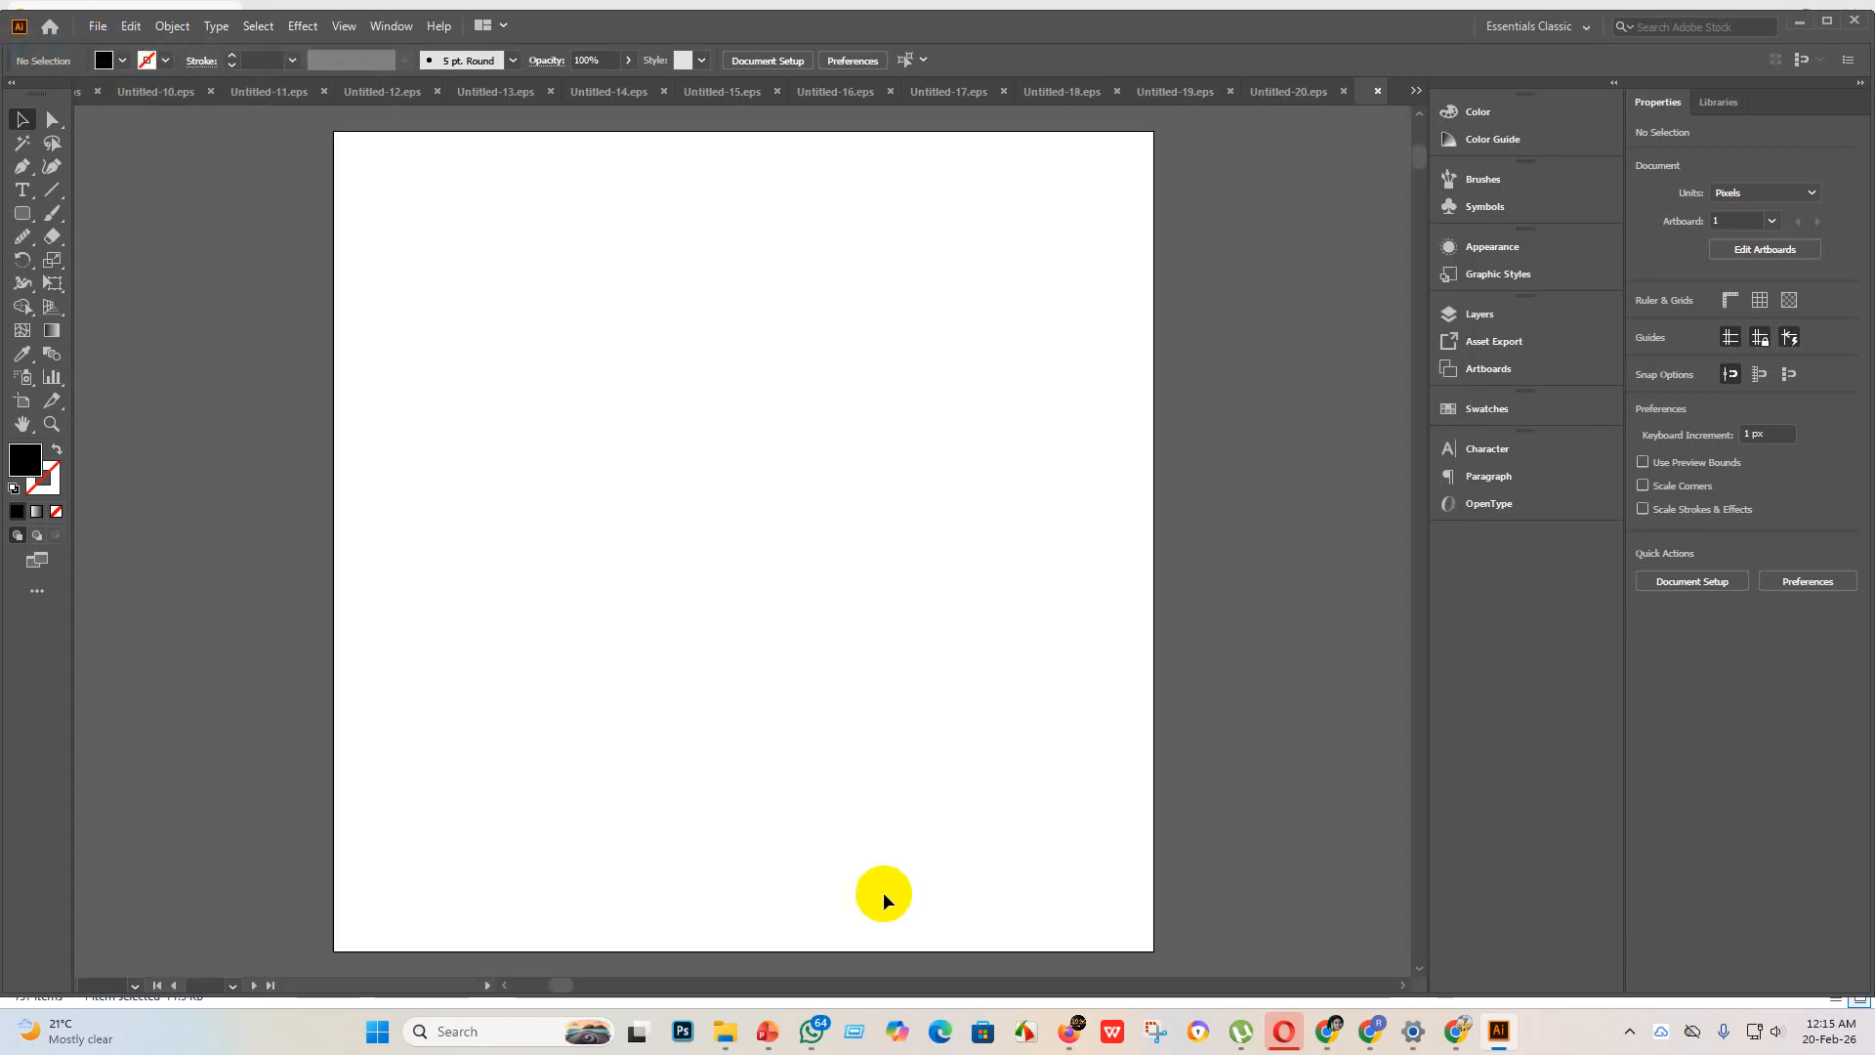
Step: Place the microscope image from the new design folder on the artboard and enlarge it to about 4498 px square
click(750, 947)
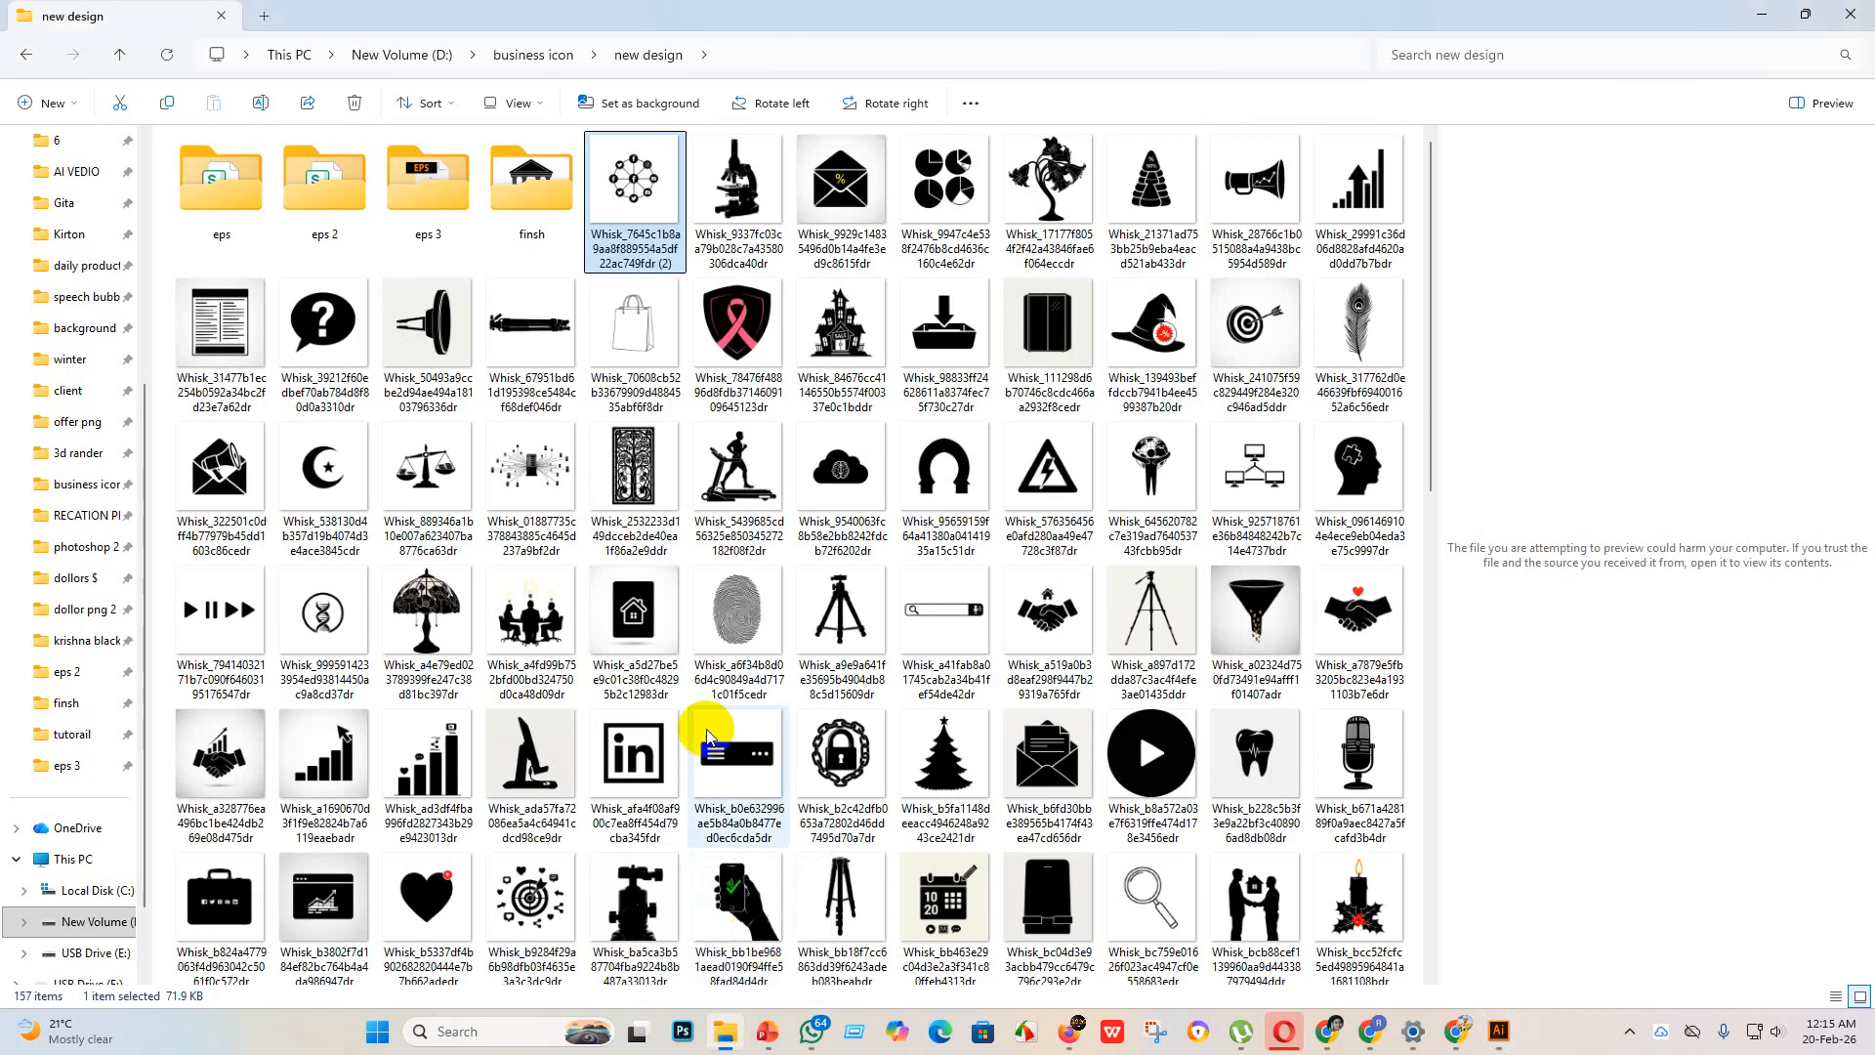
drag(633, 184, 579, 547)
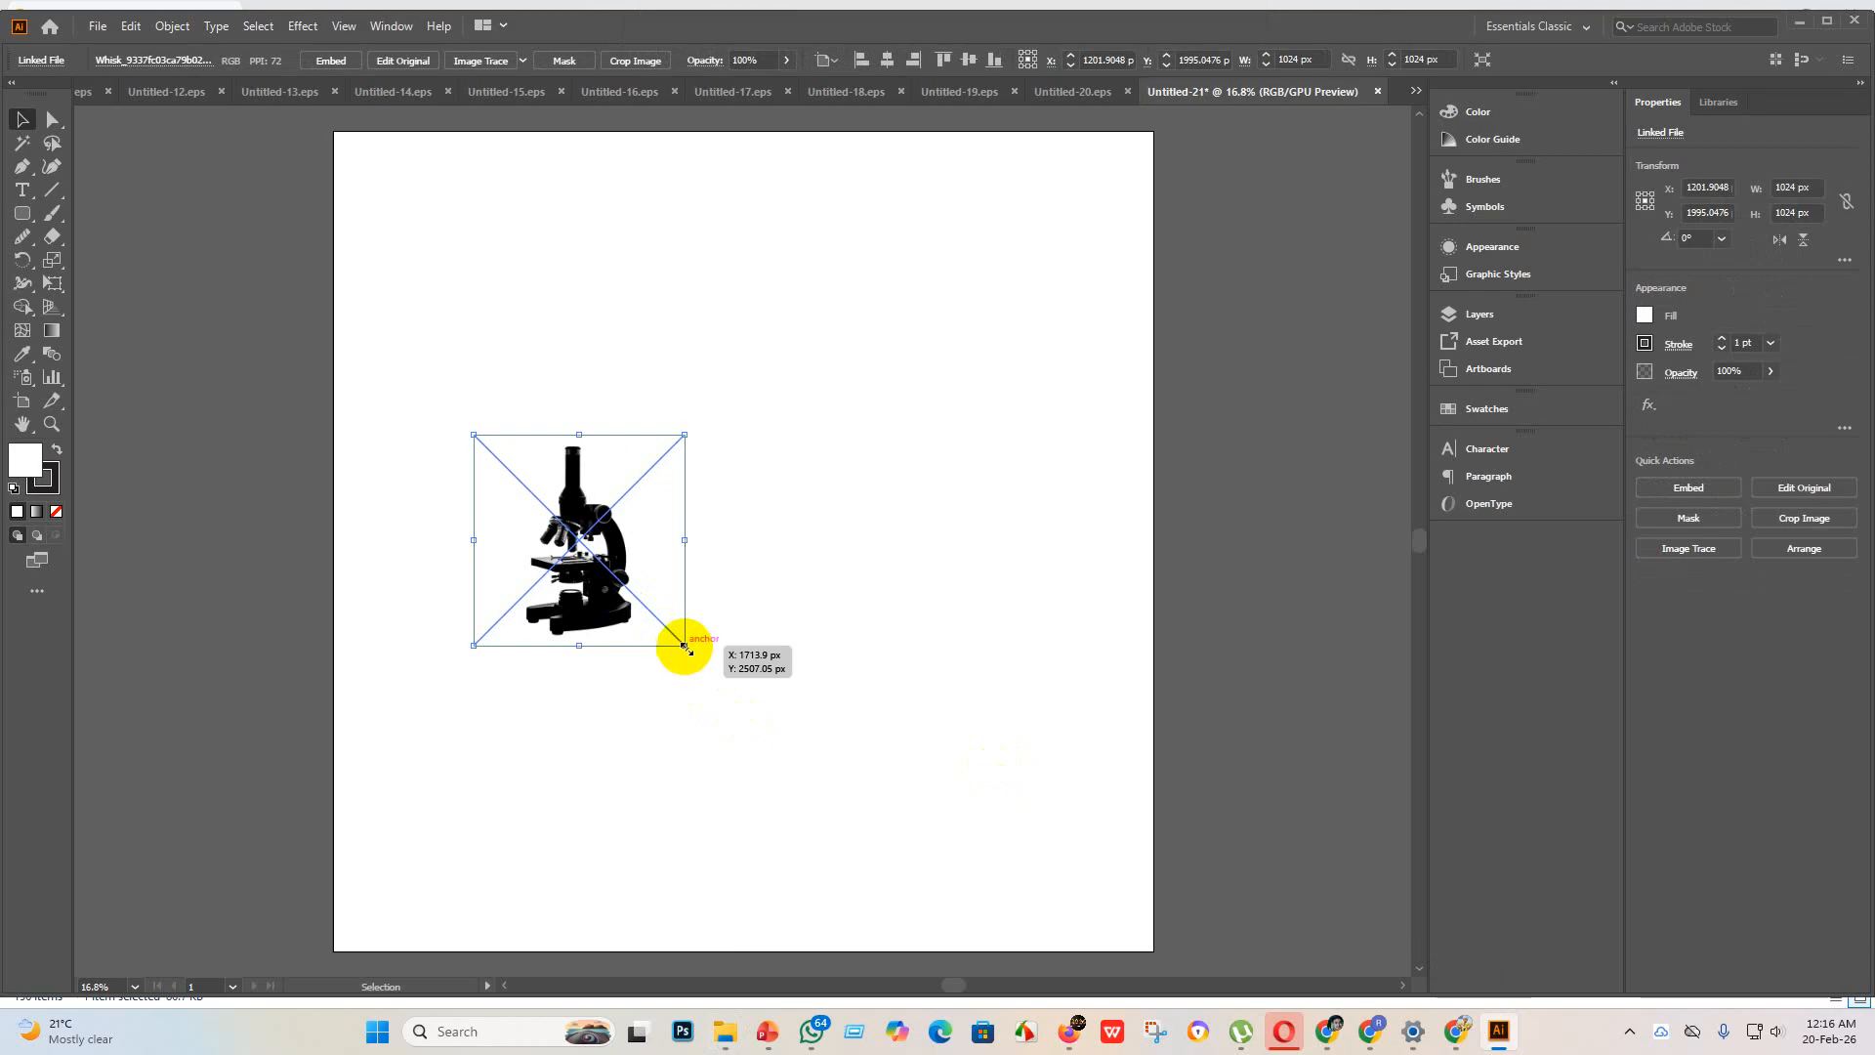
drag(684, 648, 1053, 975)
Step: Embed the microscope image and convert it to vector paths by expanding an Image Trace with the default preset
click(327, 59)
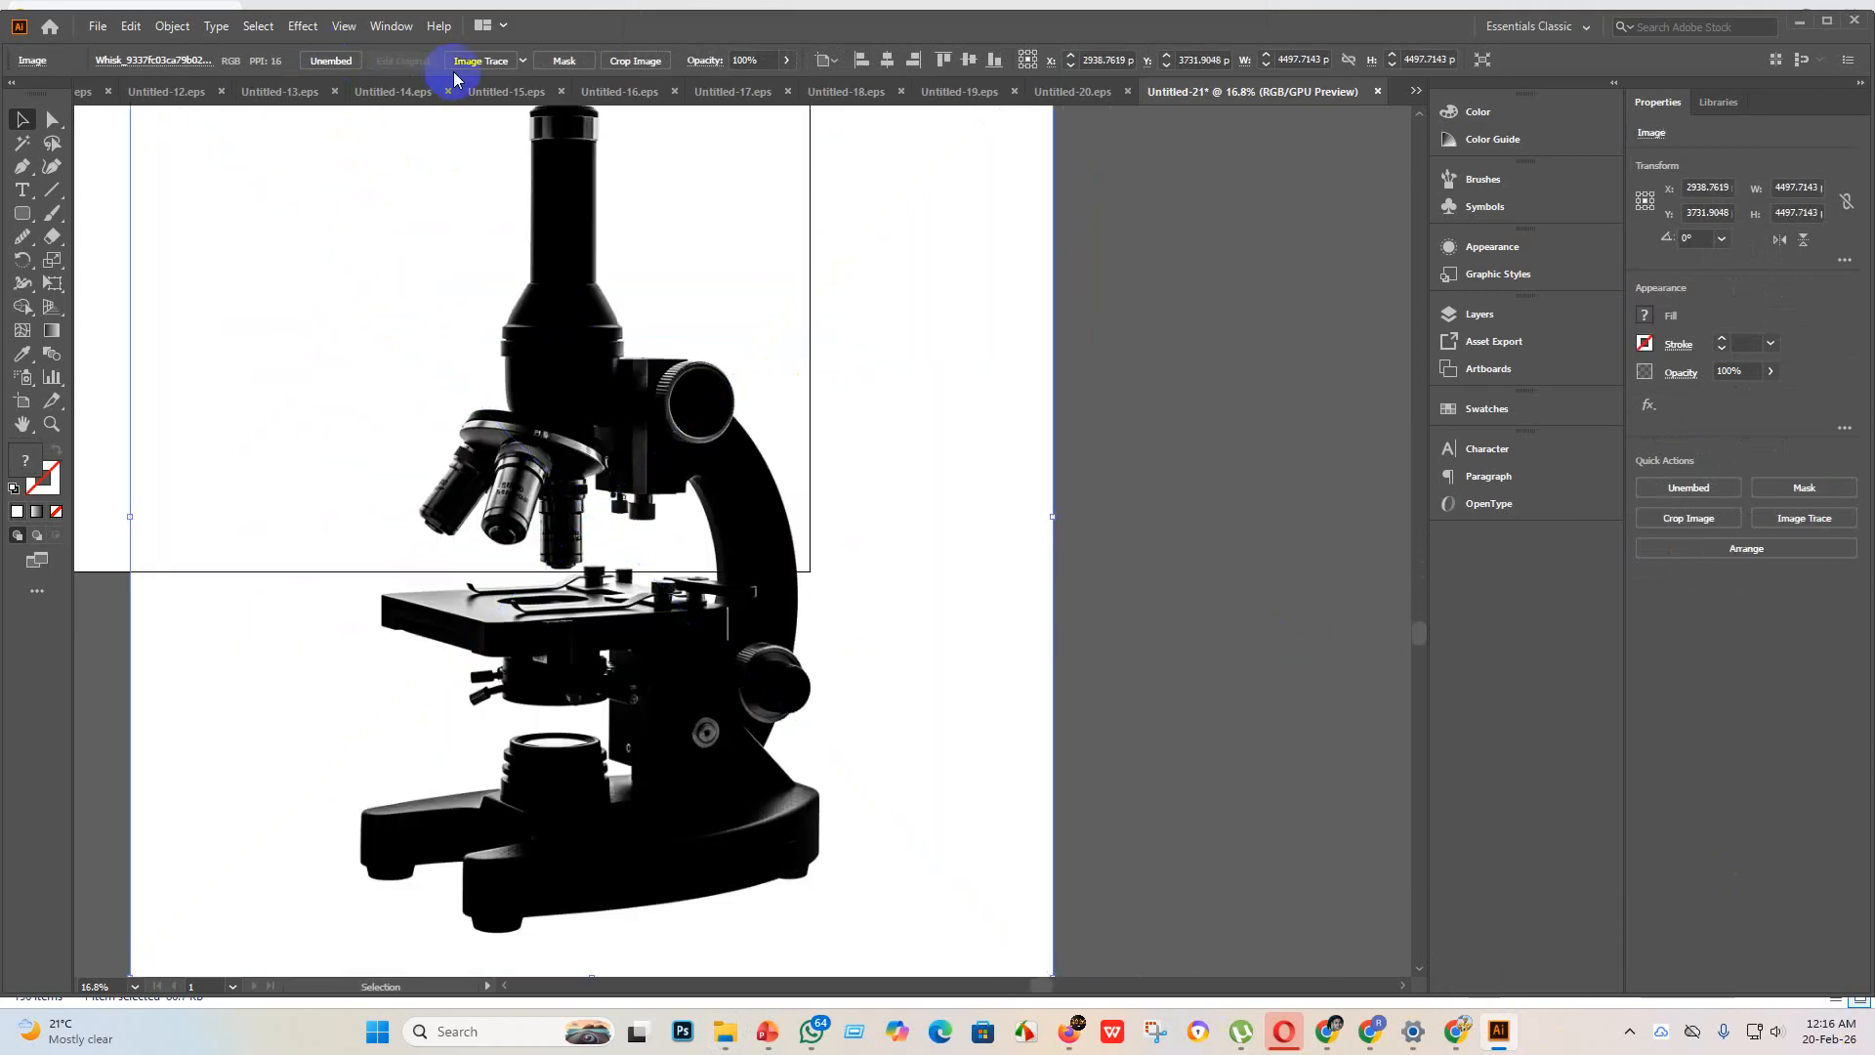
click(516, 62)
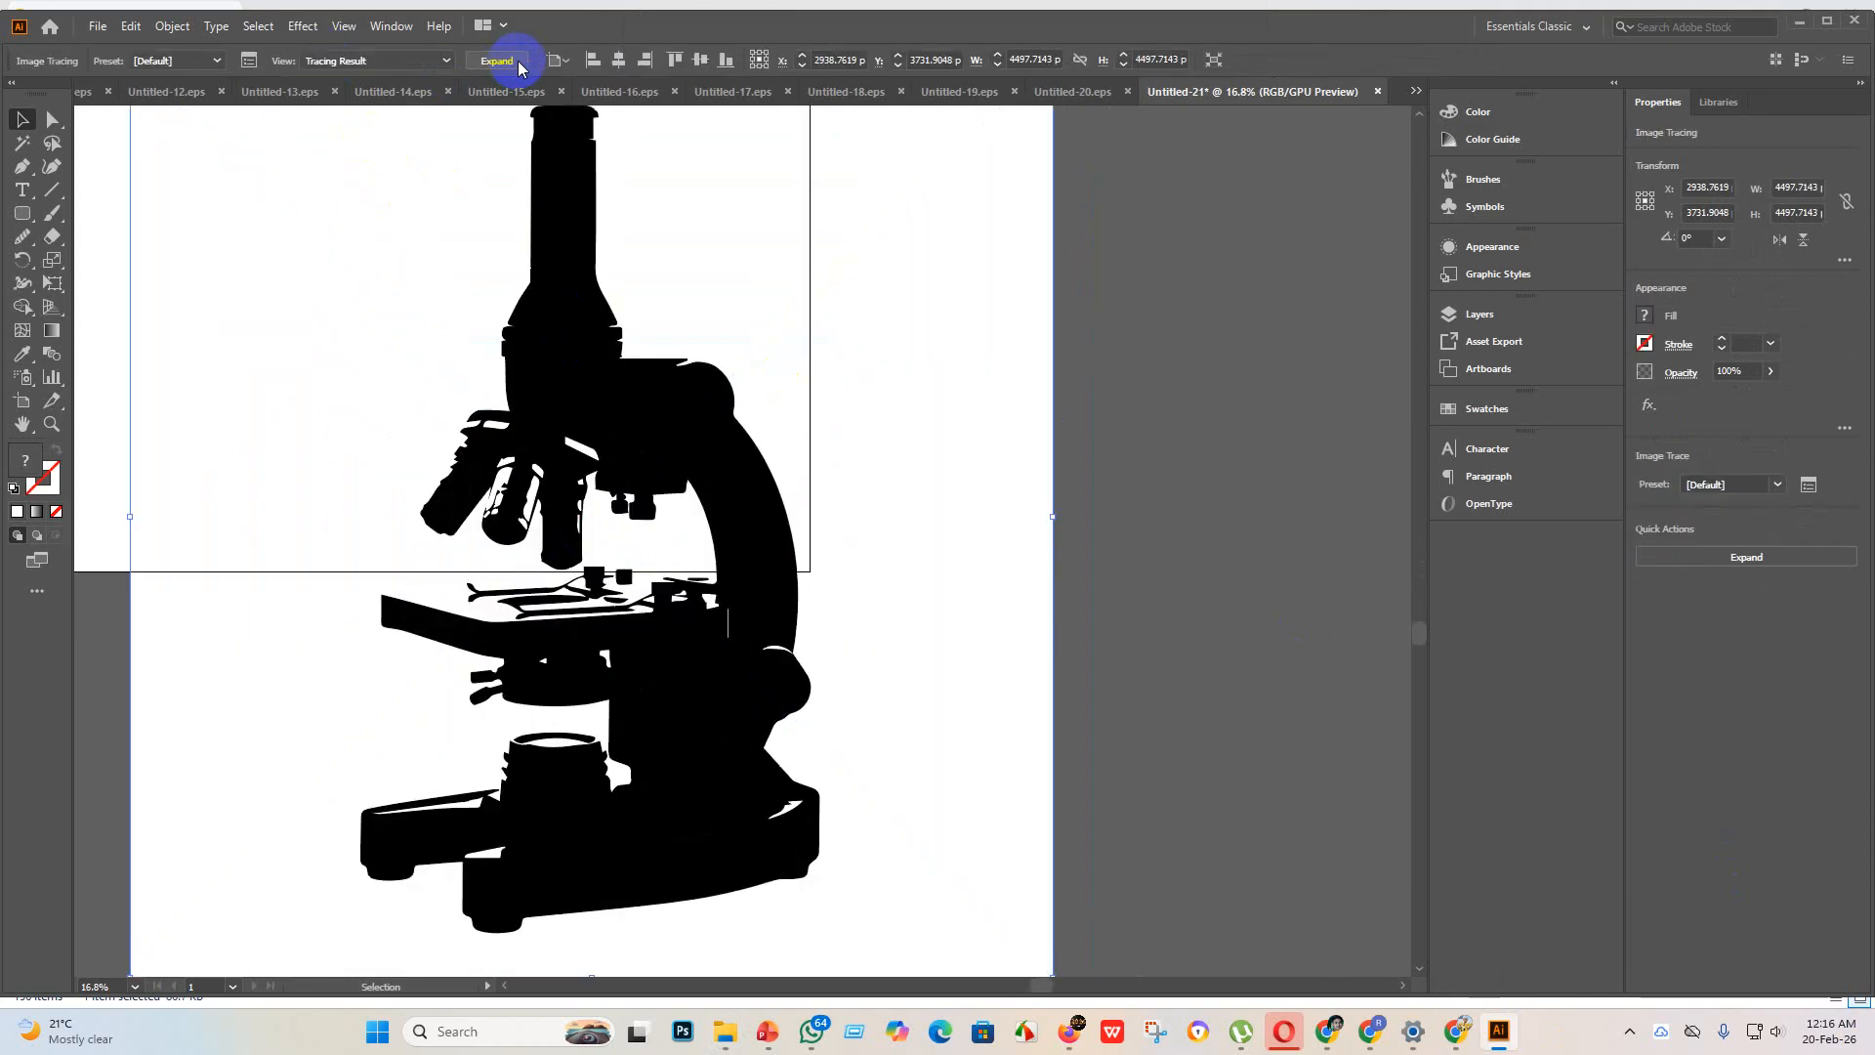
click(499, 62)
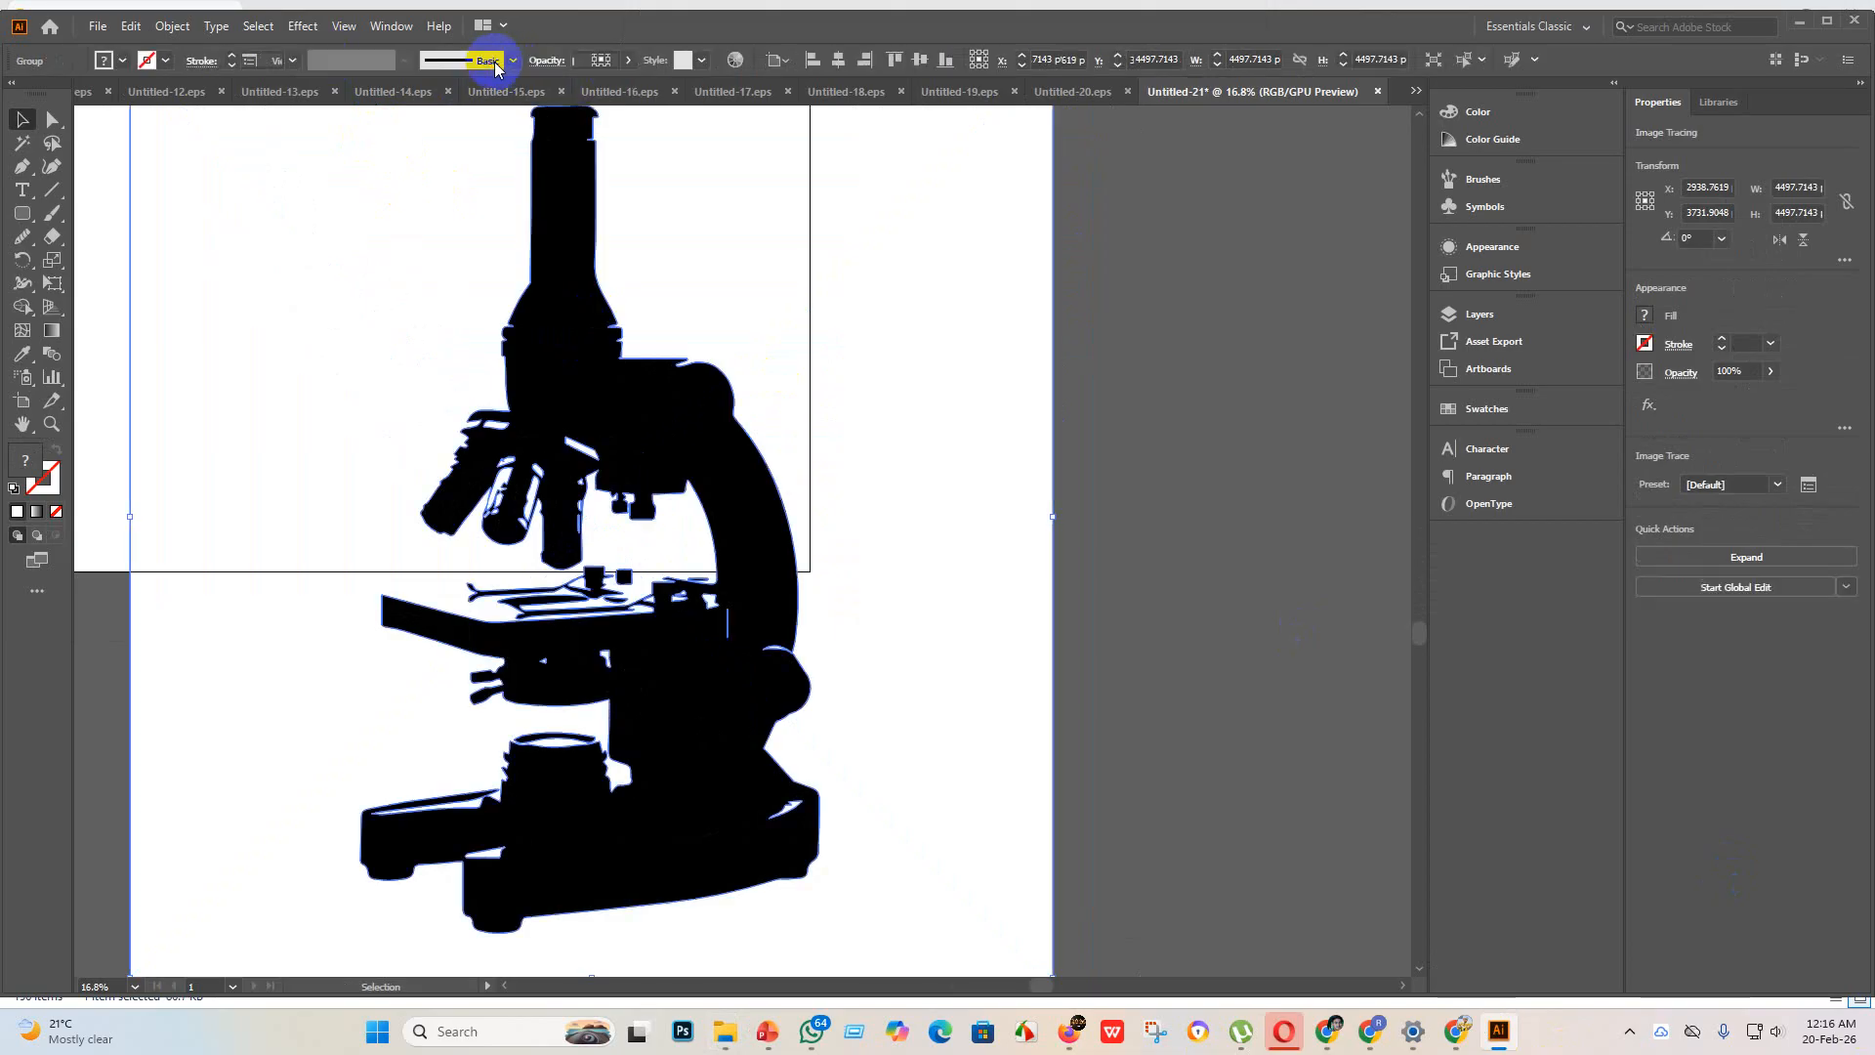
Step: Undo the expansion and the default-preset Image Trace of the microscope image
scroll(684, 508, up, 3)
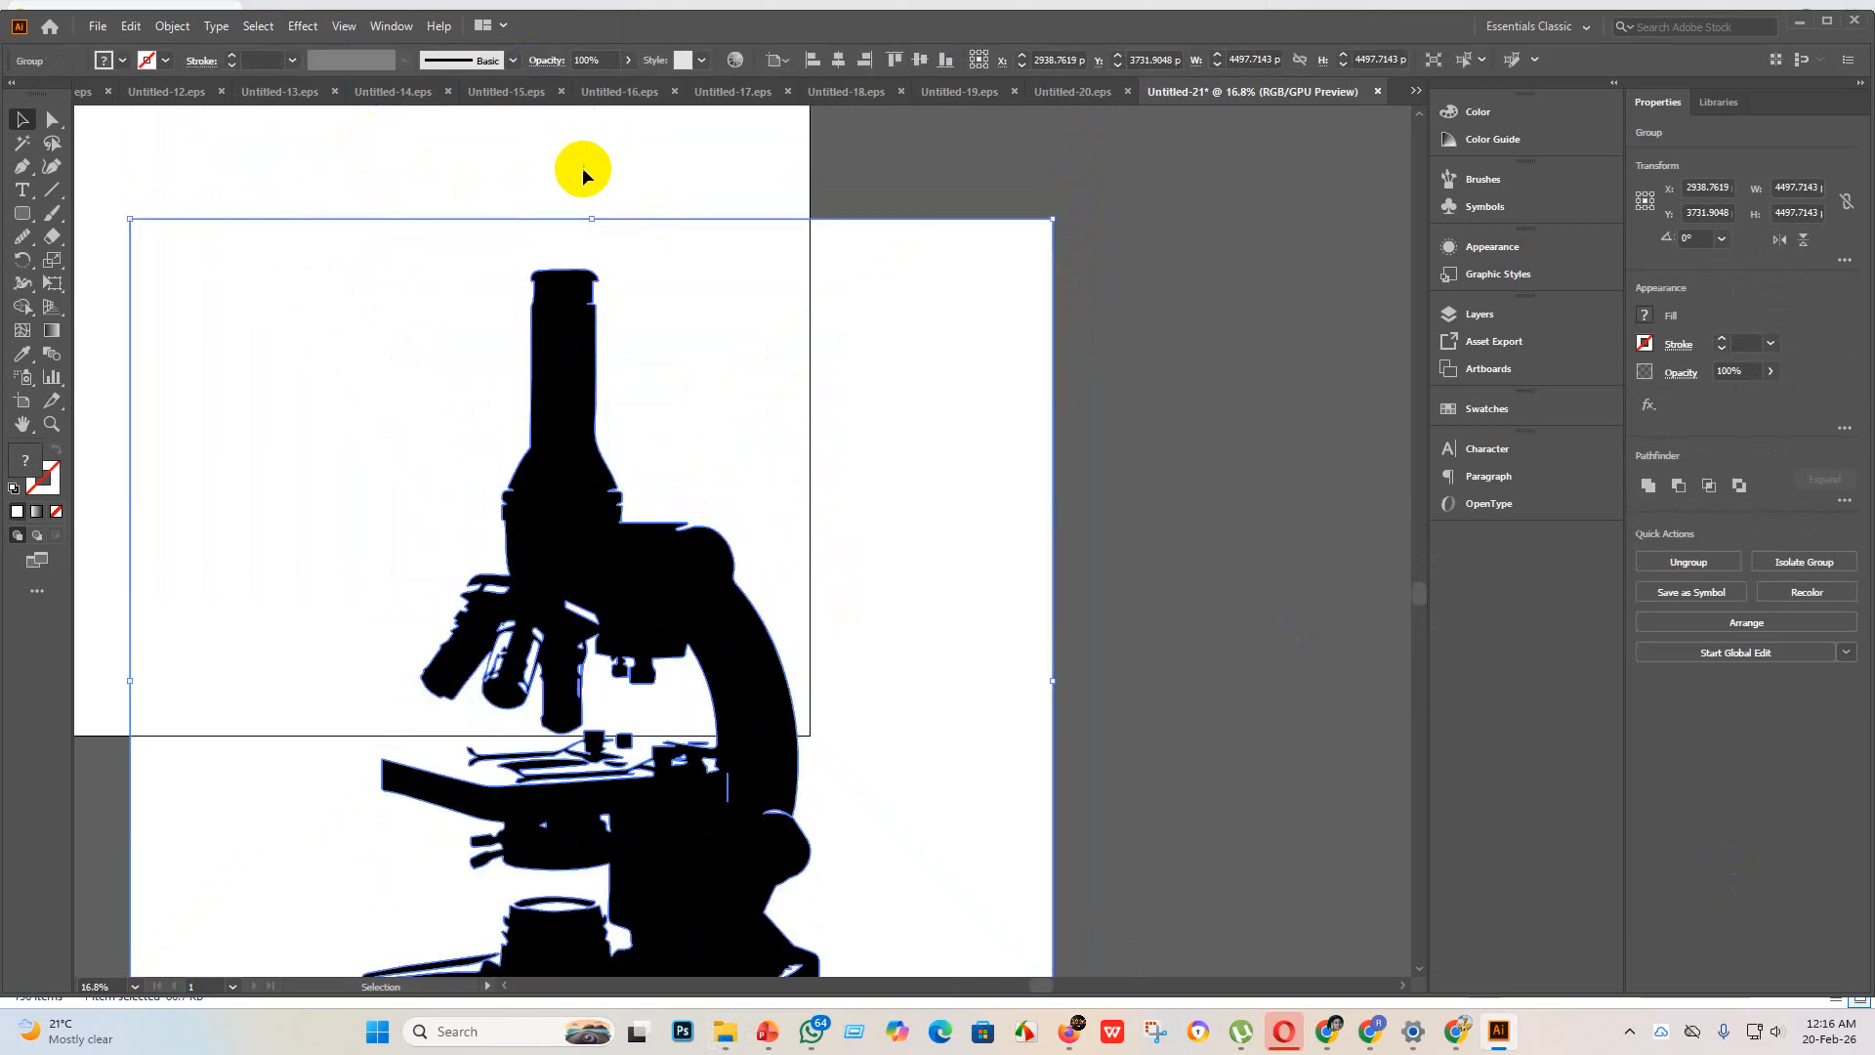
key(ctrl+z)
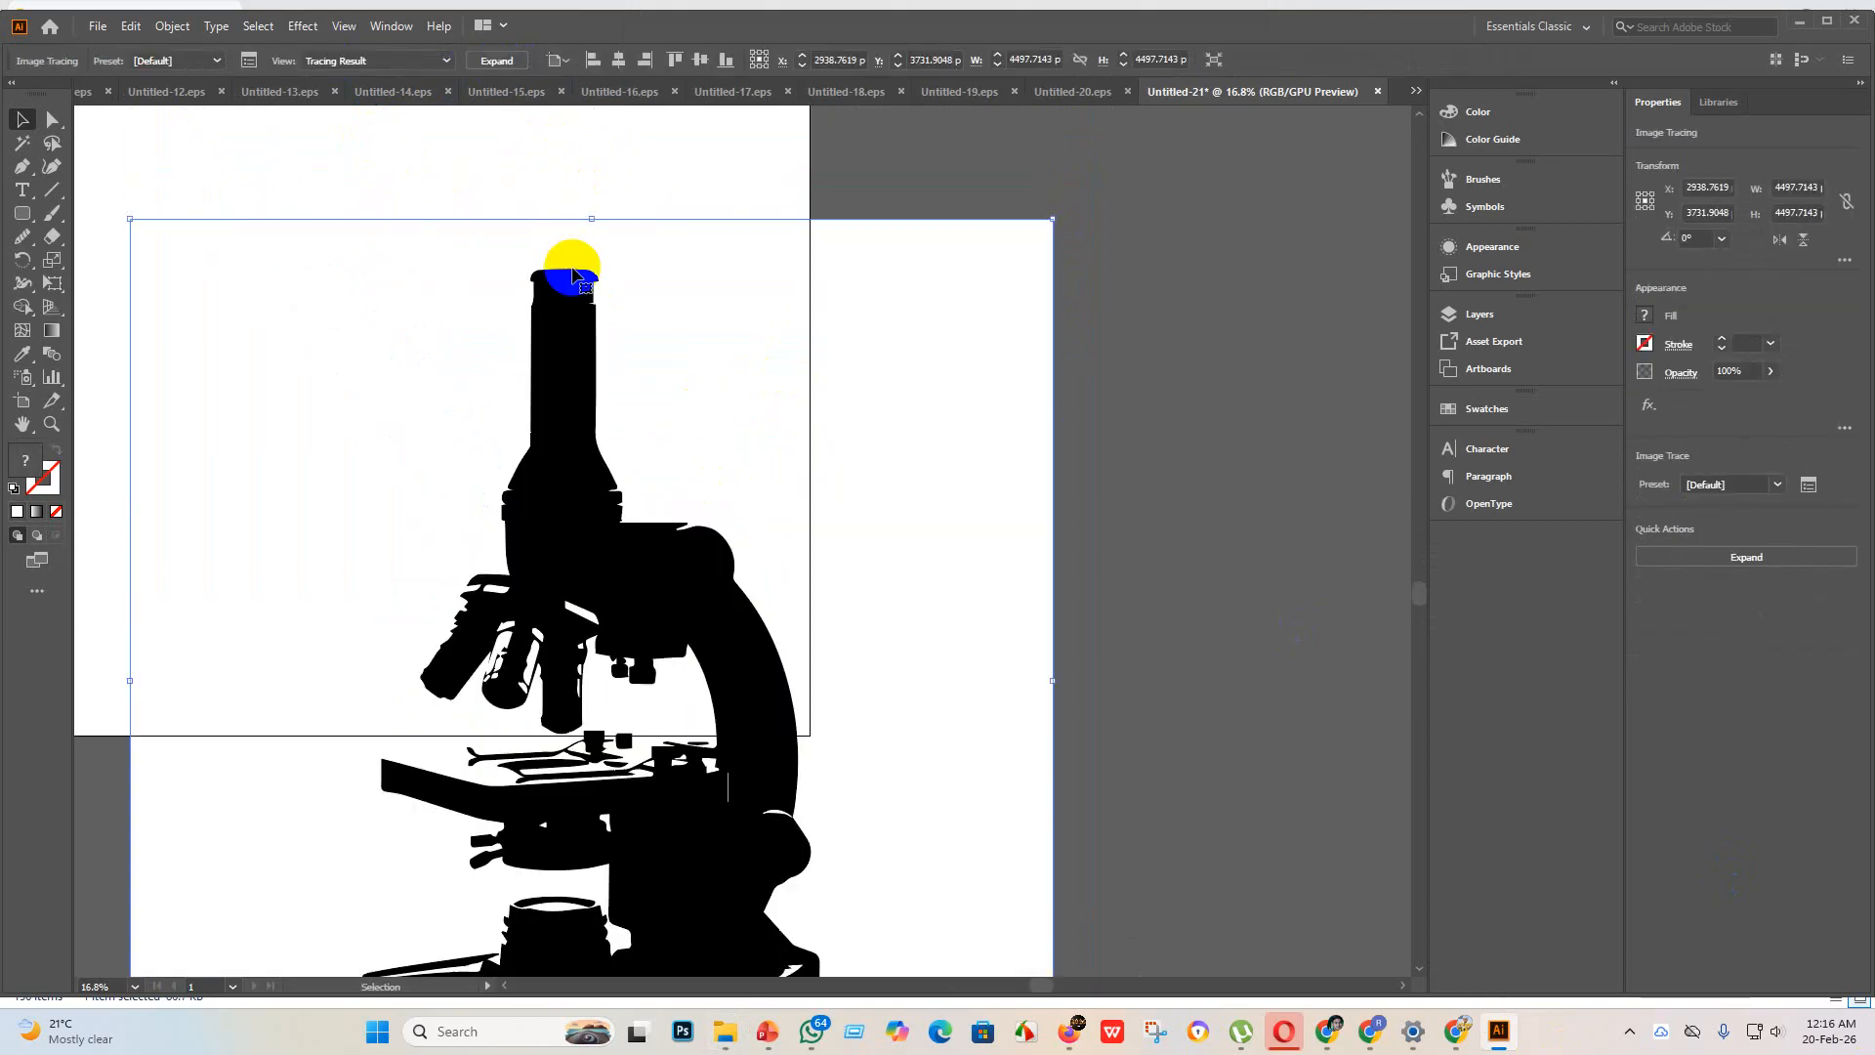
key(ctrl+z)
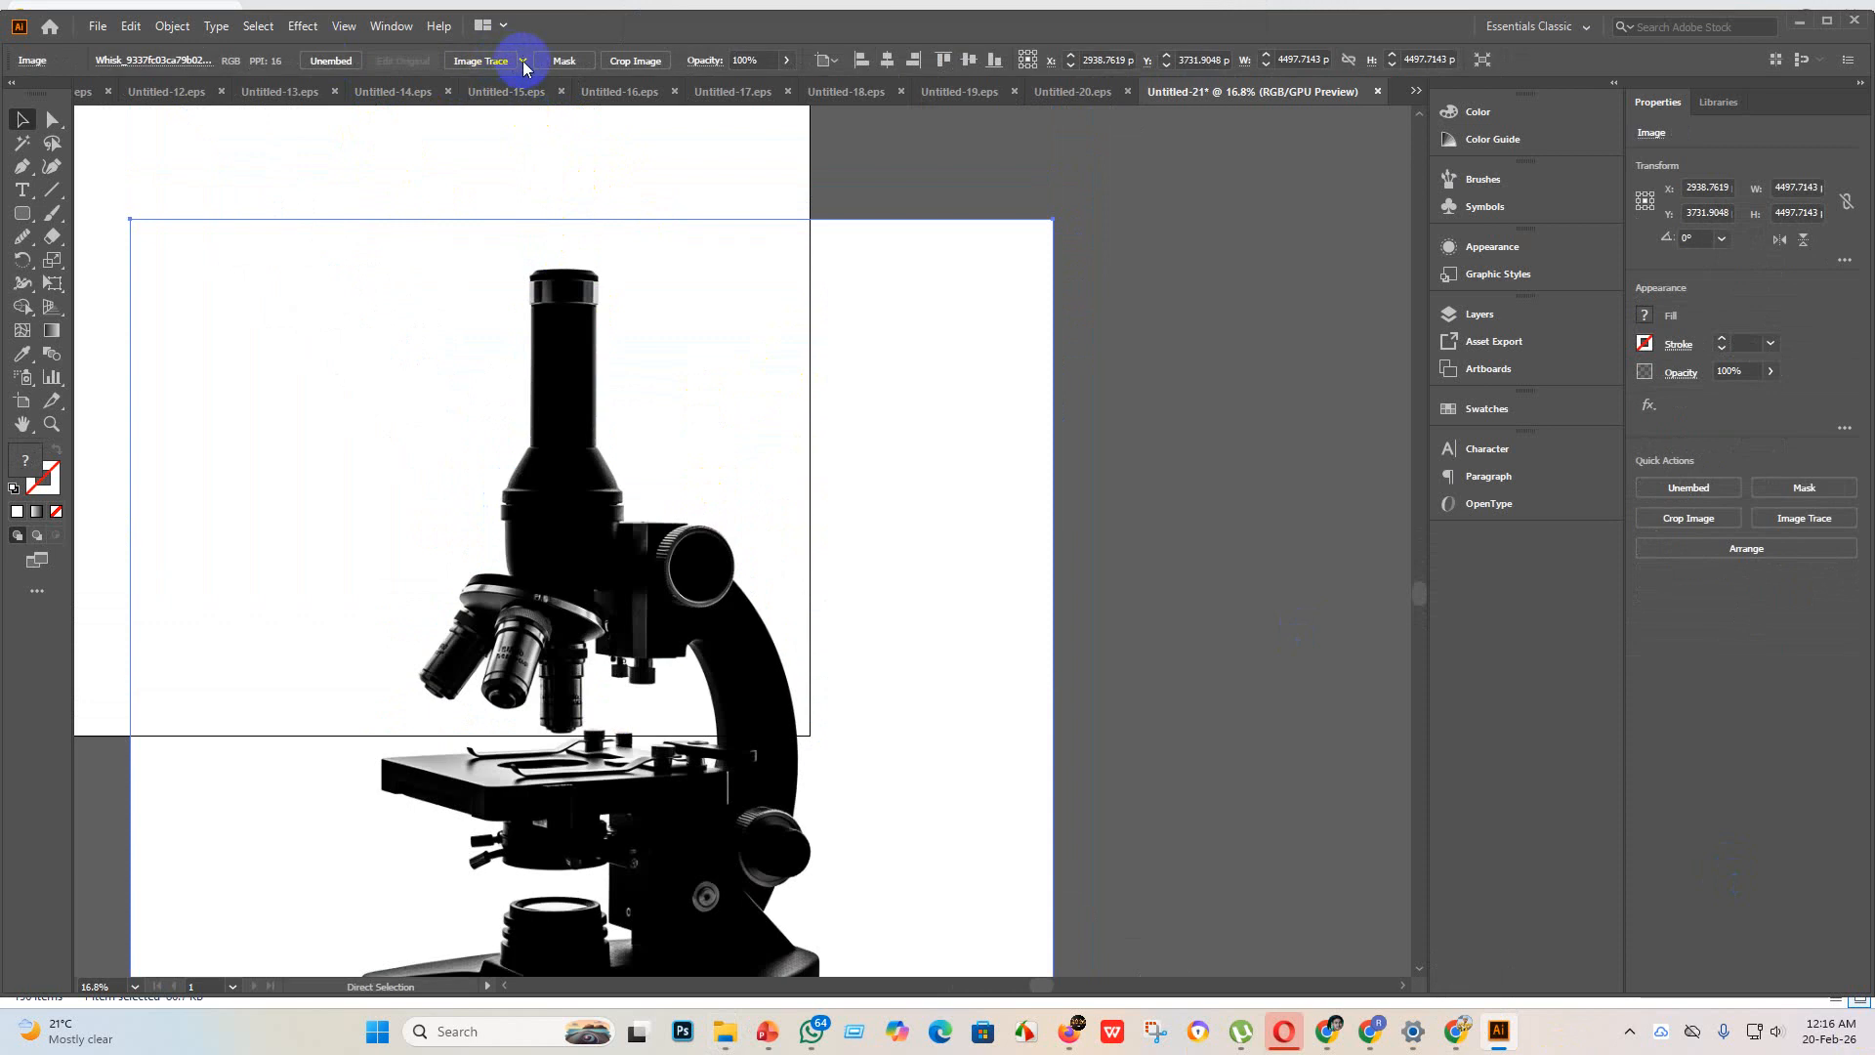
Step: Try tracing the microscope image with the Sketched Art preset and undo that trace
click(525, 63)
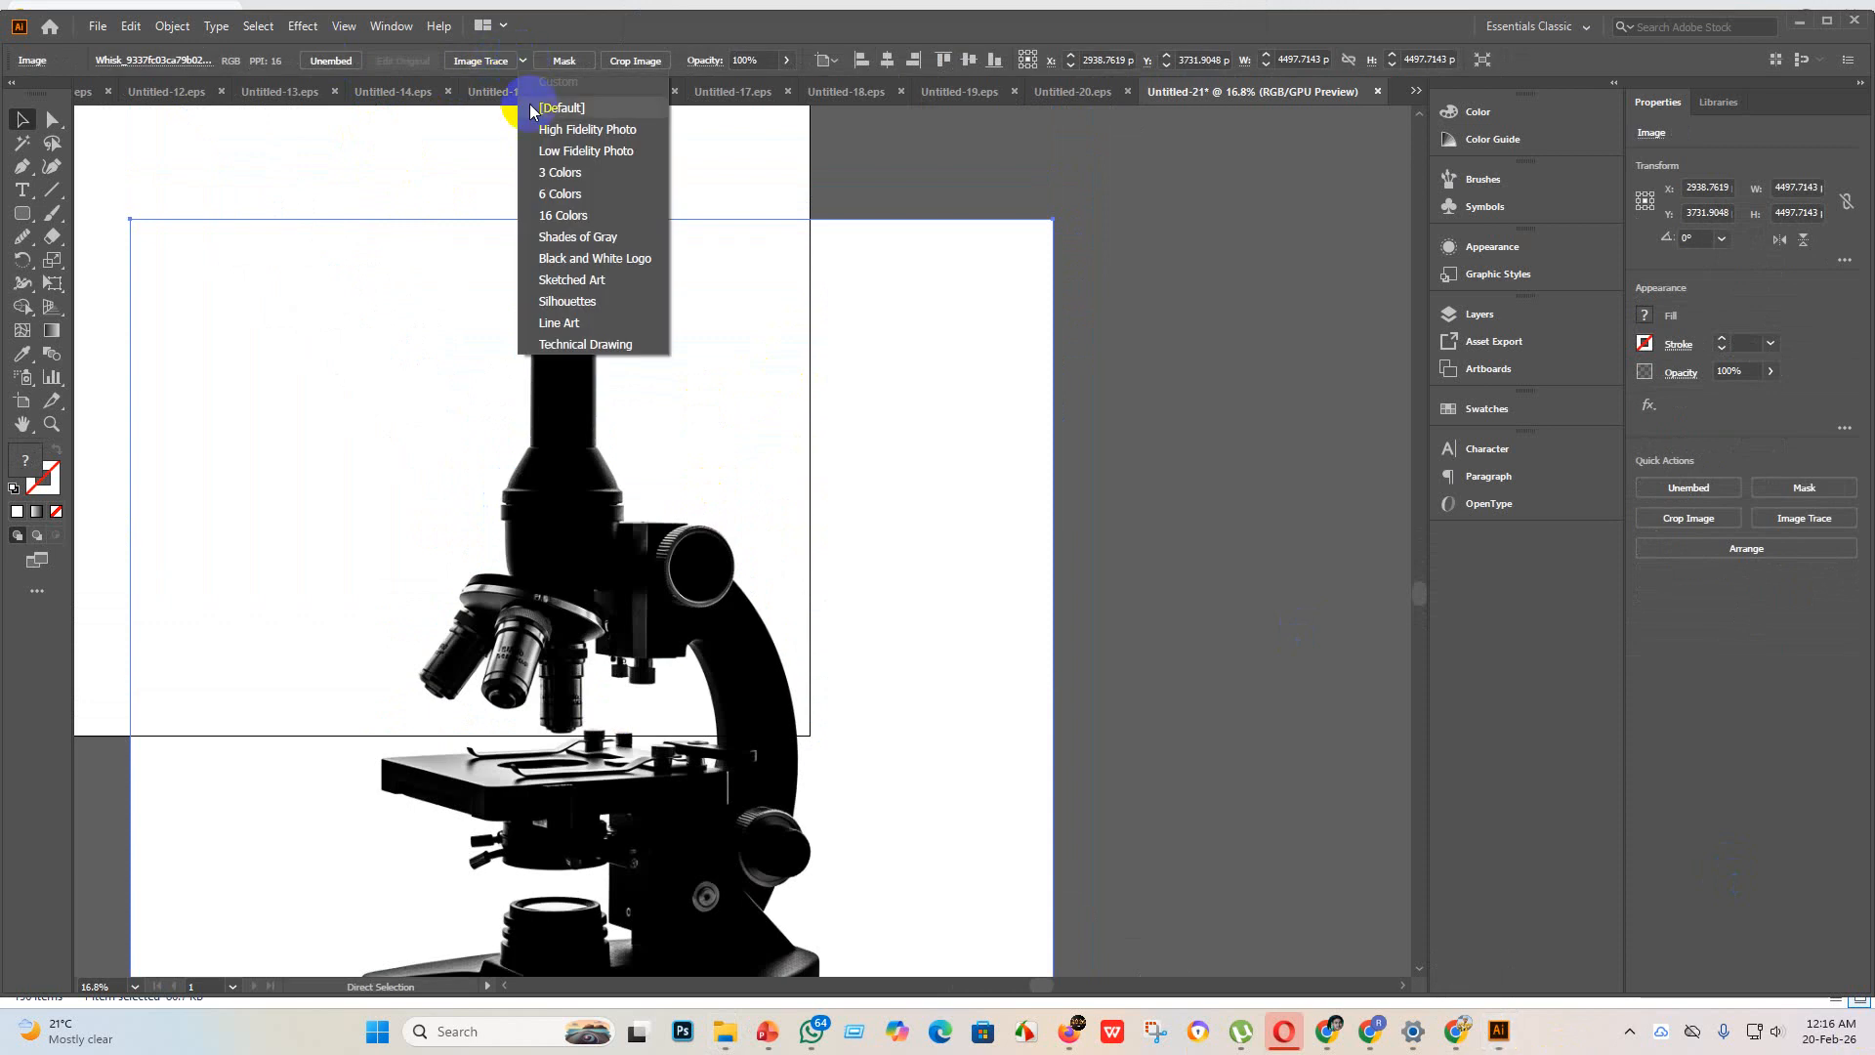
click(597, 283)
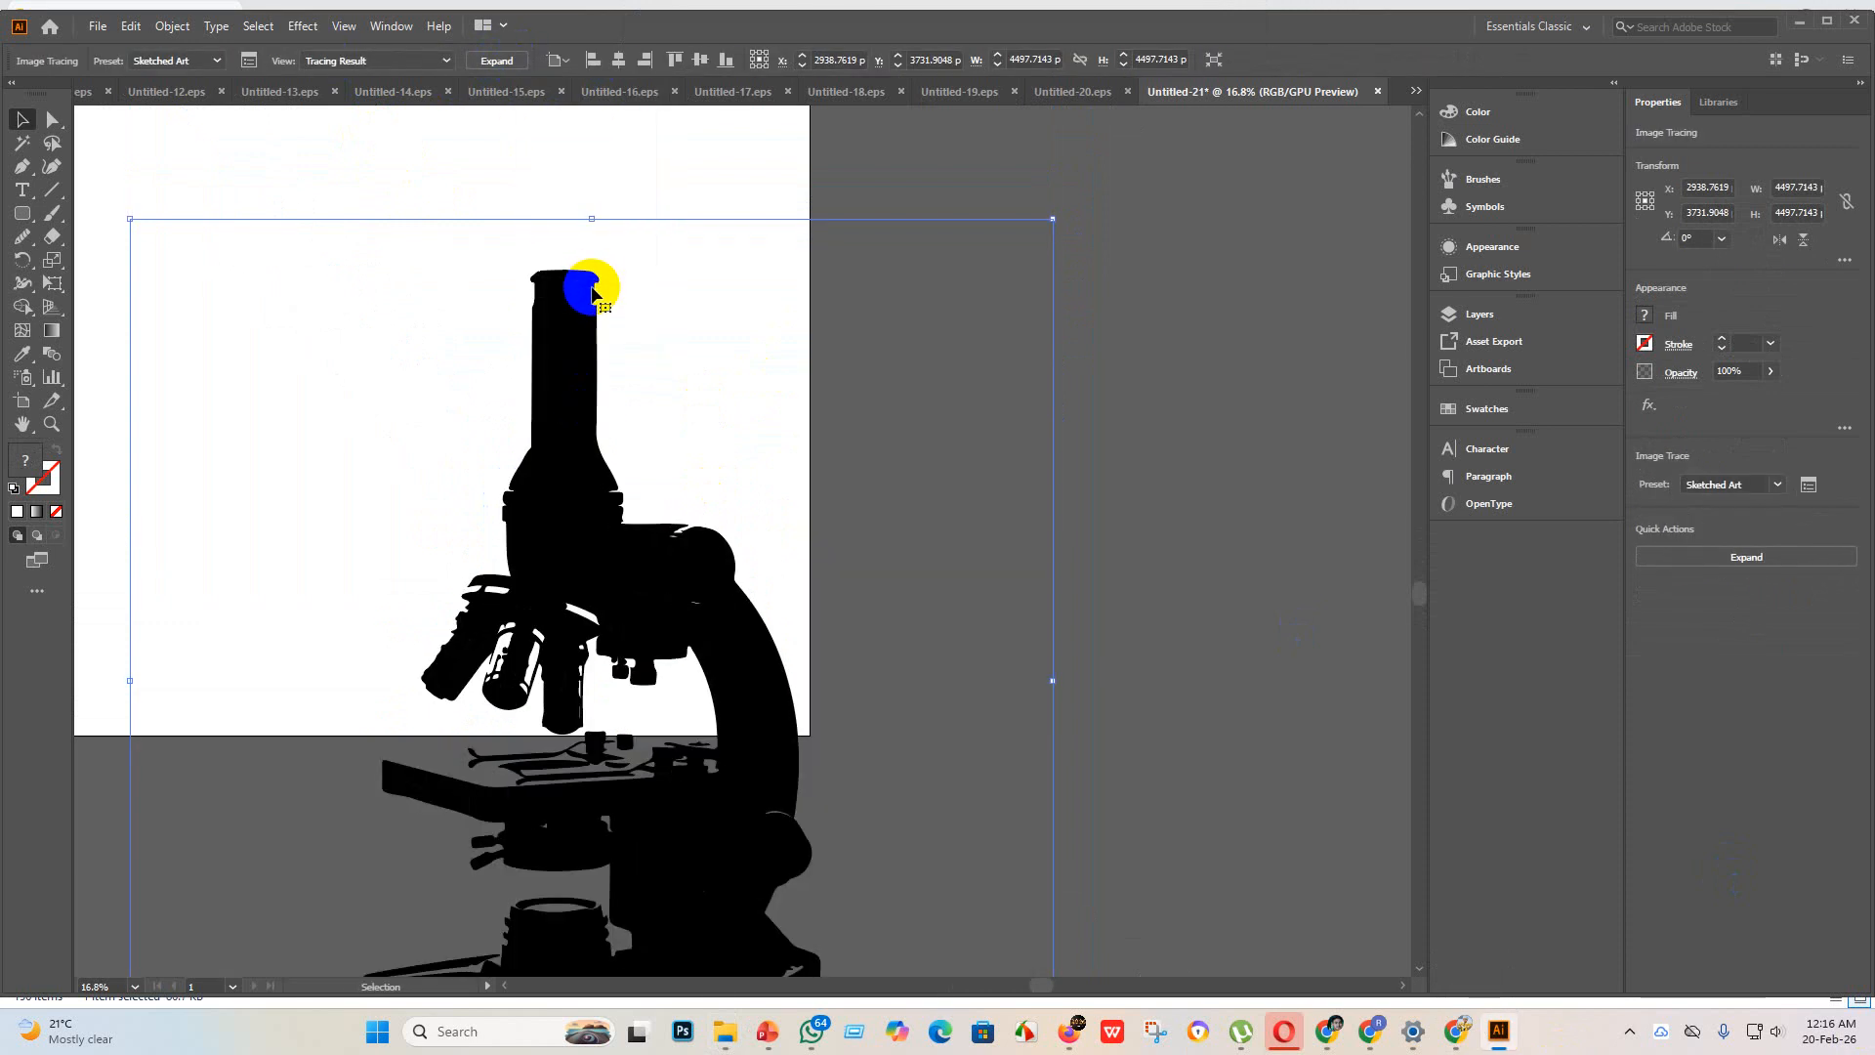
key(ctrl+z)
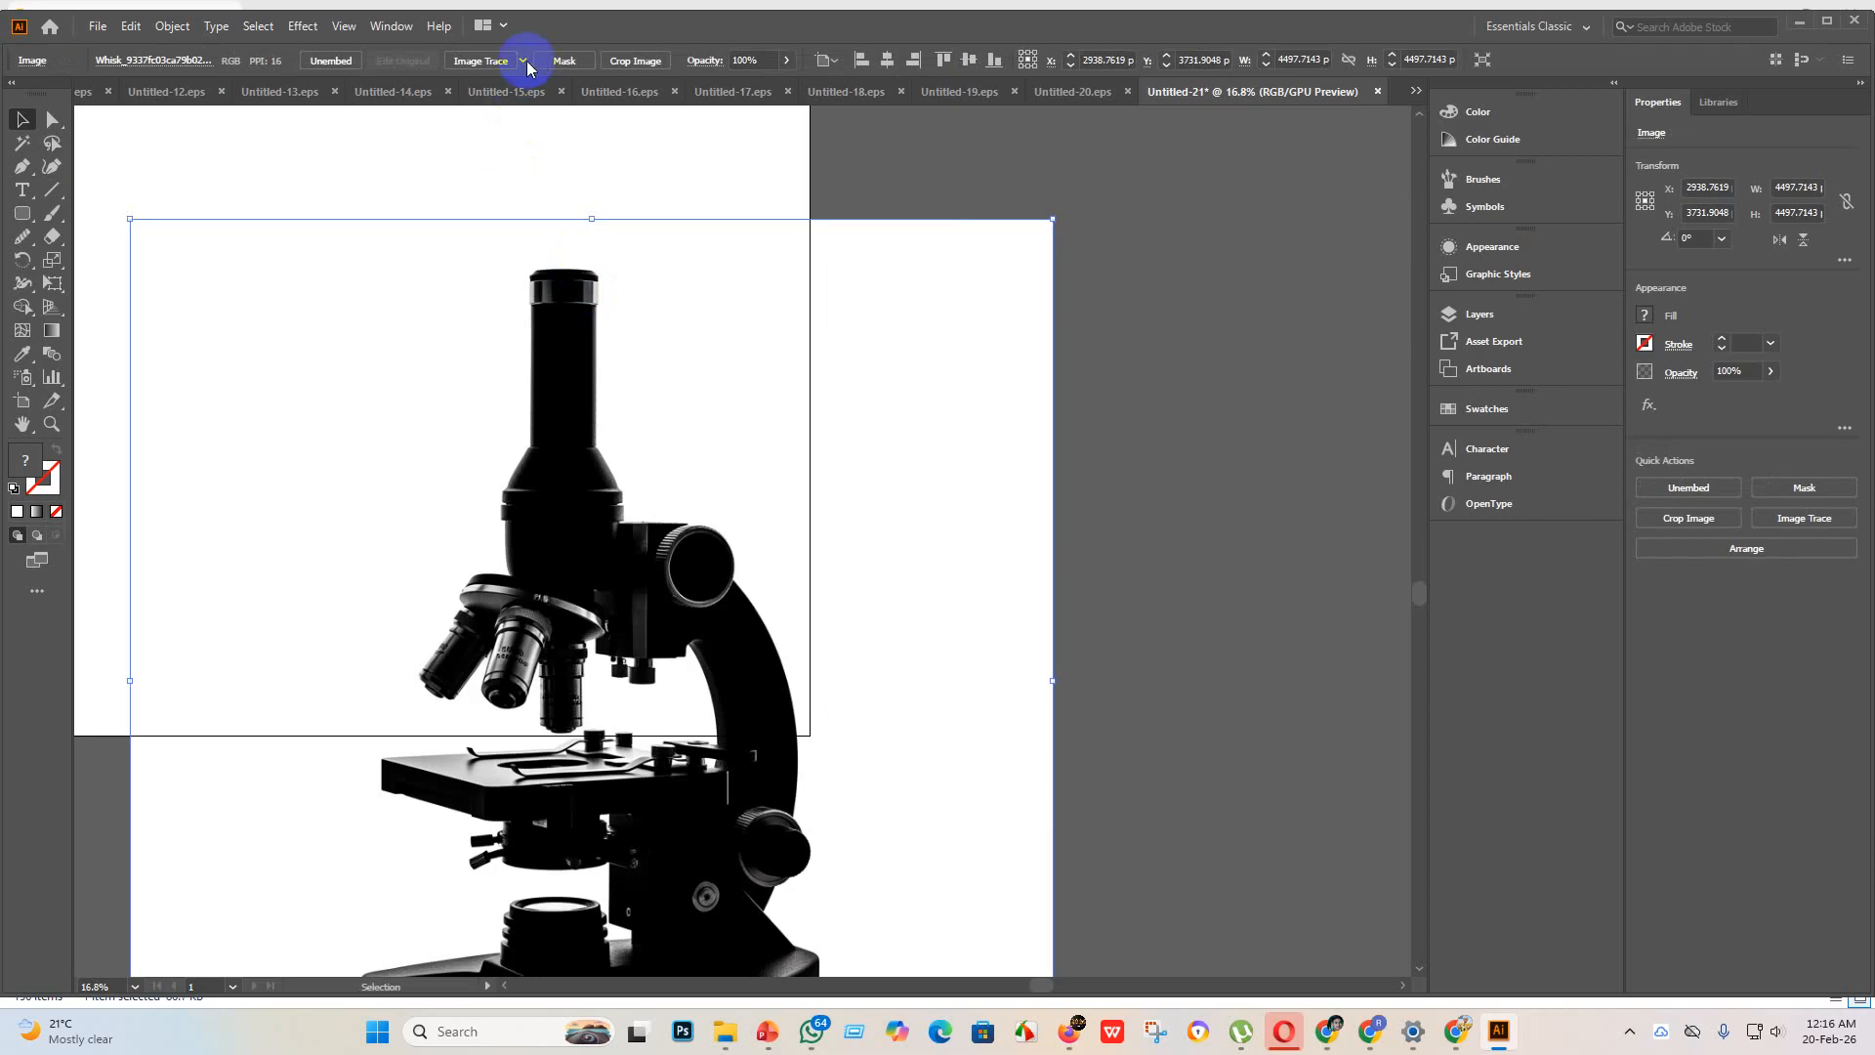
Step: Trace the microscope image with the Silhouettes preset and expand it into vector paths over the artboard
click(525, 62)
click(601, 302)
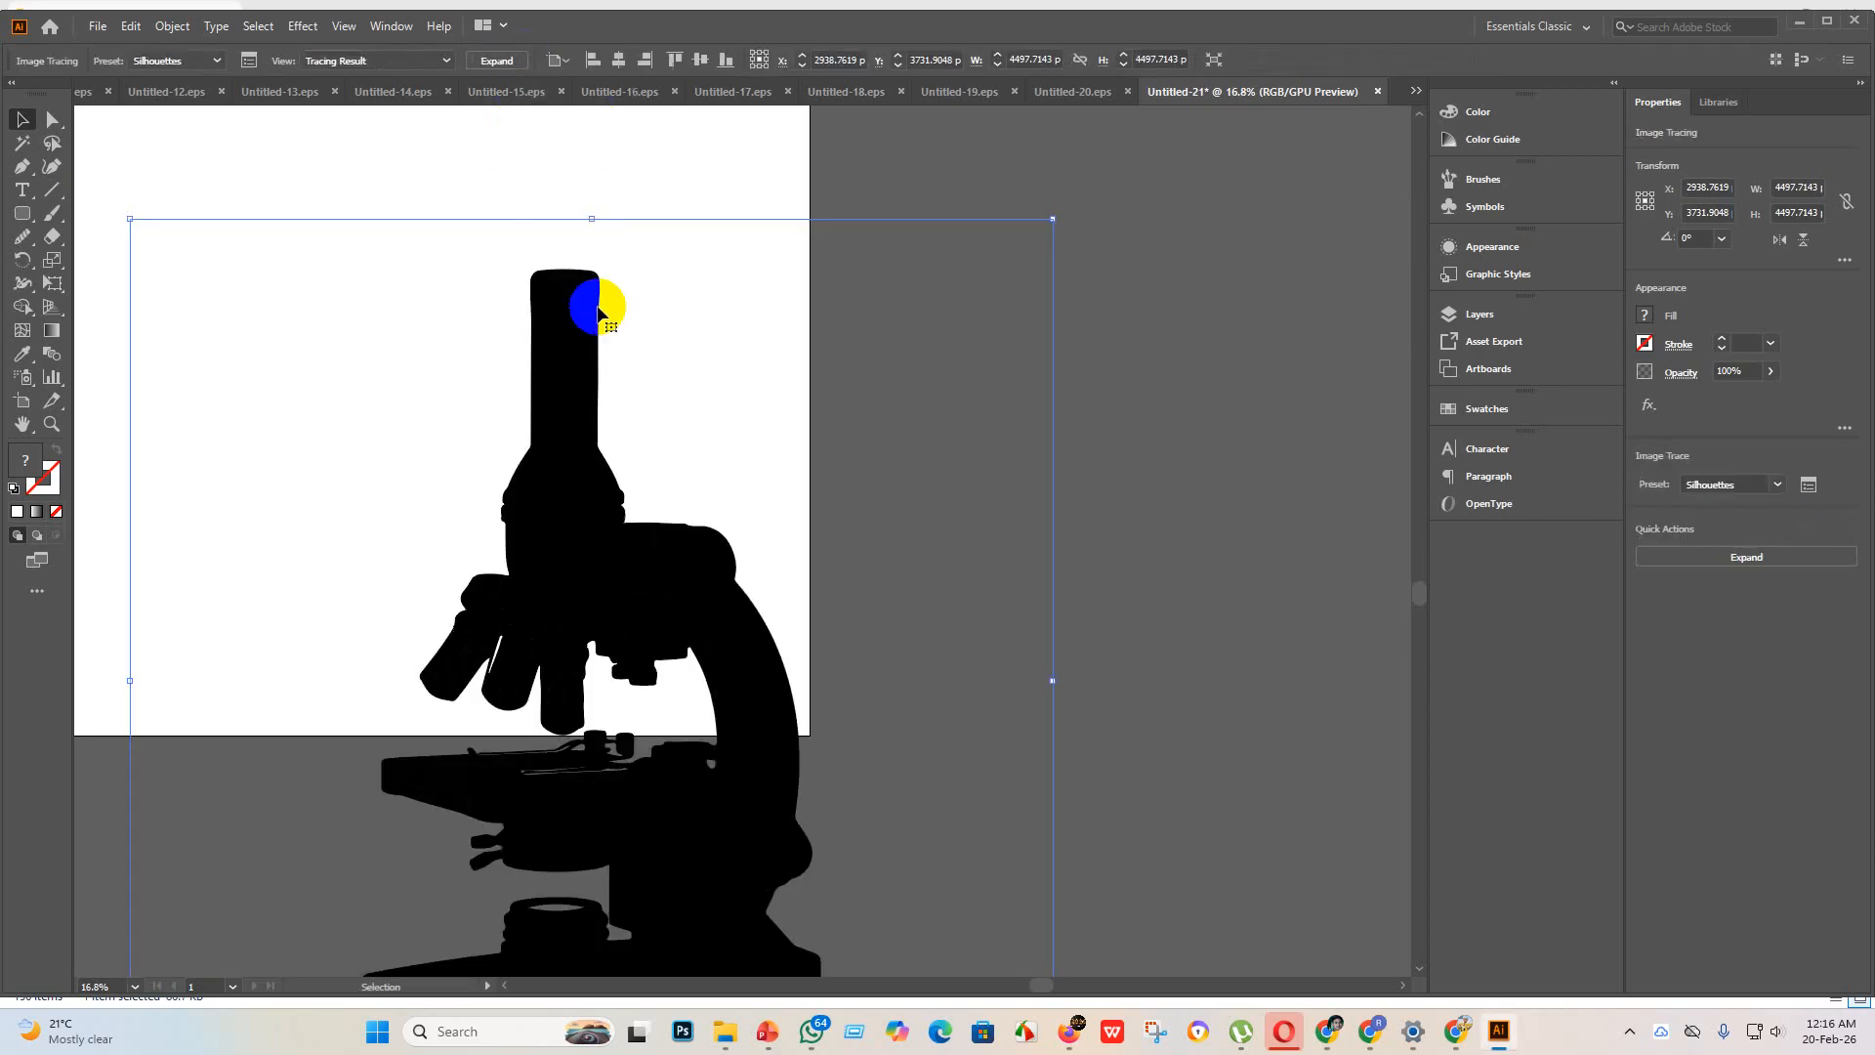
key(ctrl+minus)
key(ctrl+minus)
key(ctrl+minus)
drag(837, 481, 771, 373)
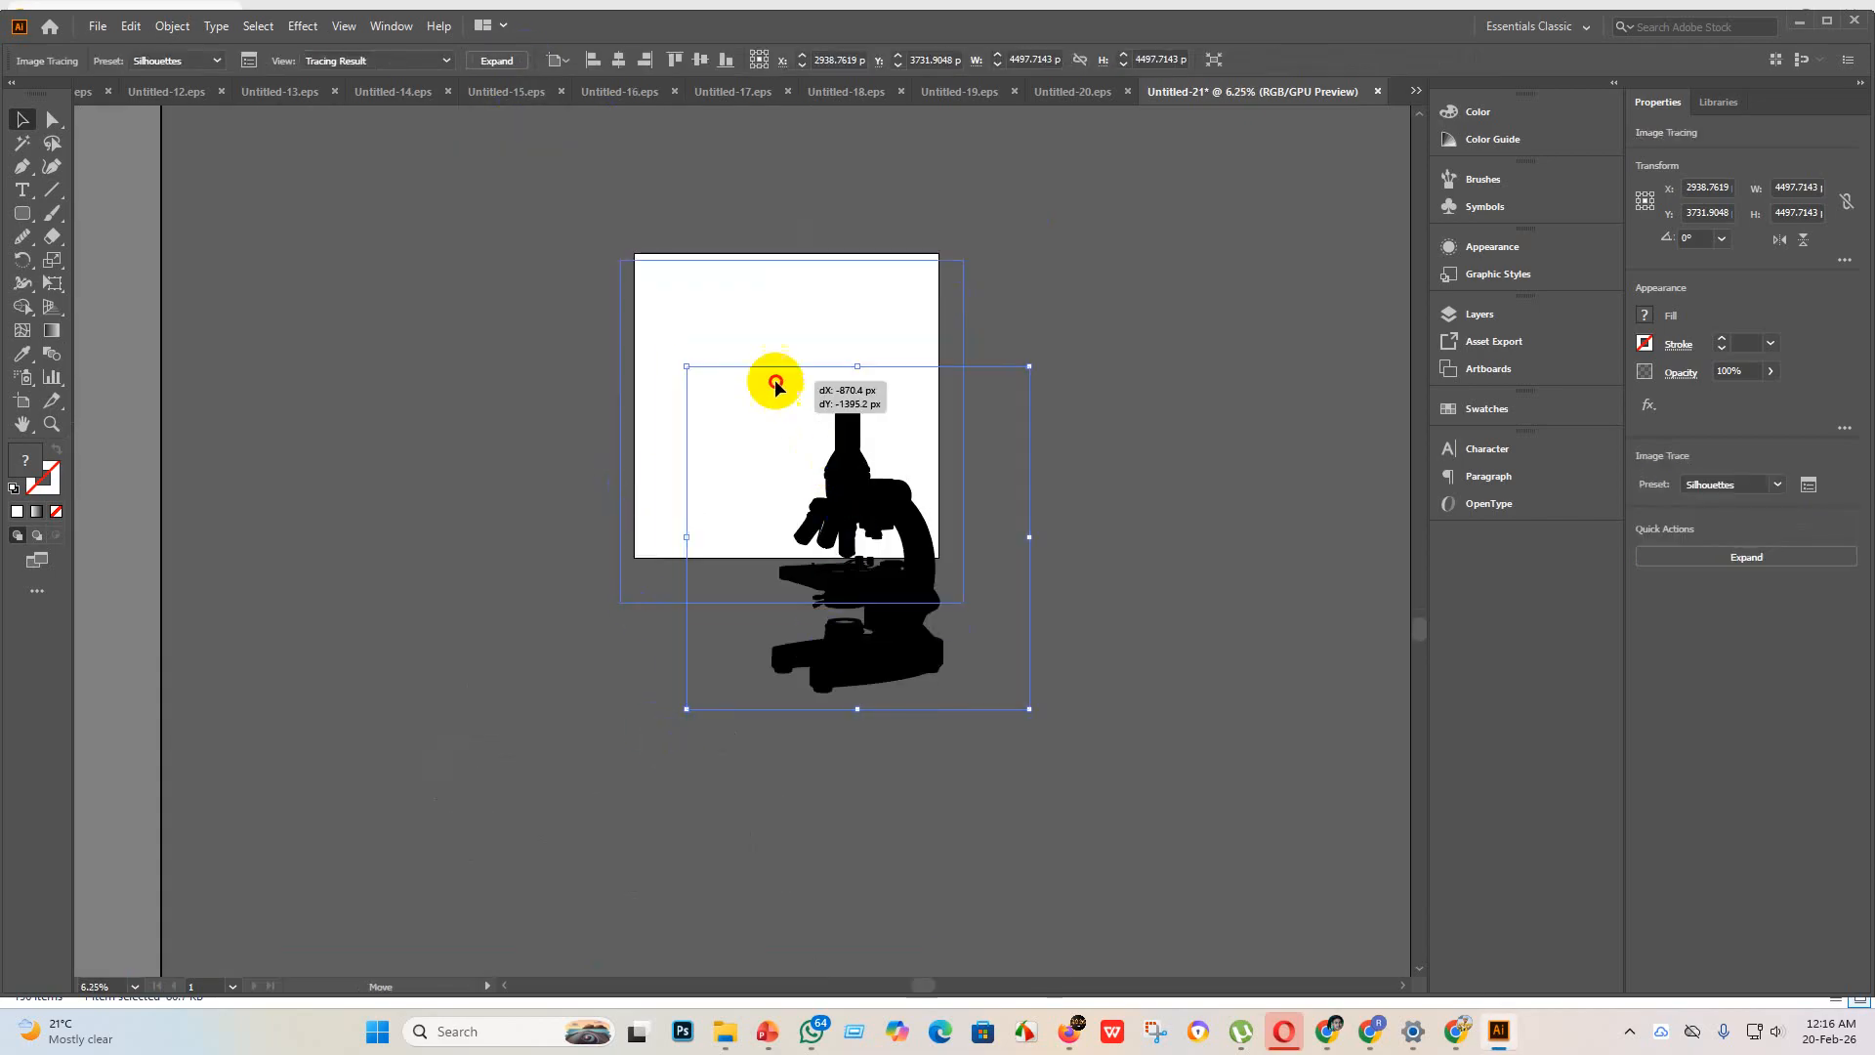
click(491, 60)
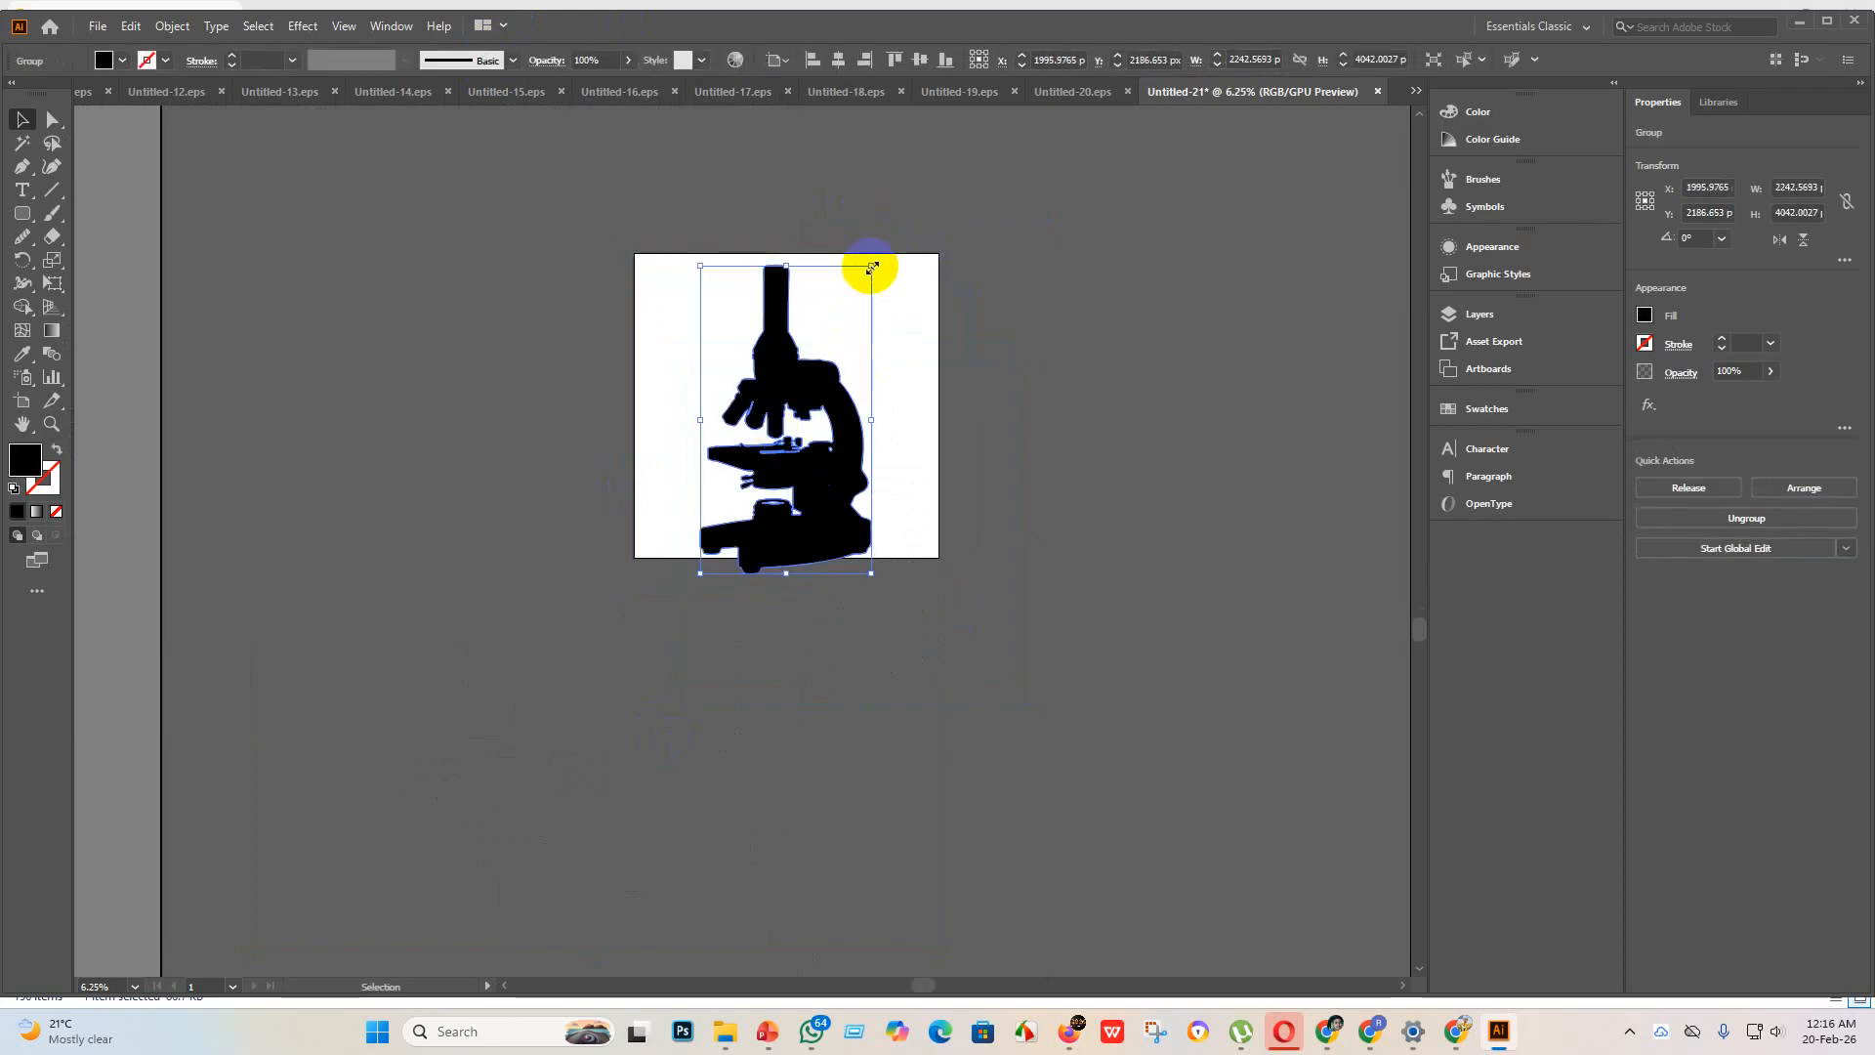
Step: Scale the microscope silhouette down to about 1963 by 3538 px and position it near the middle of the artboard
drag(872, 266, 850, 304)
drag(788, 400, 796, 370)
scroll(929, 371, up, 3)
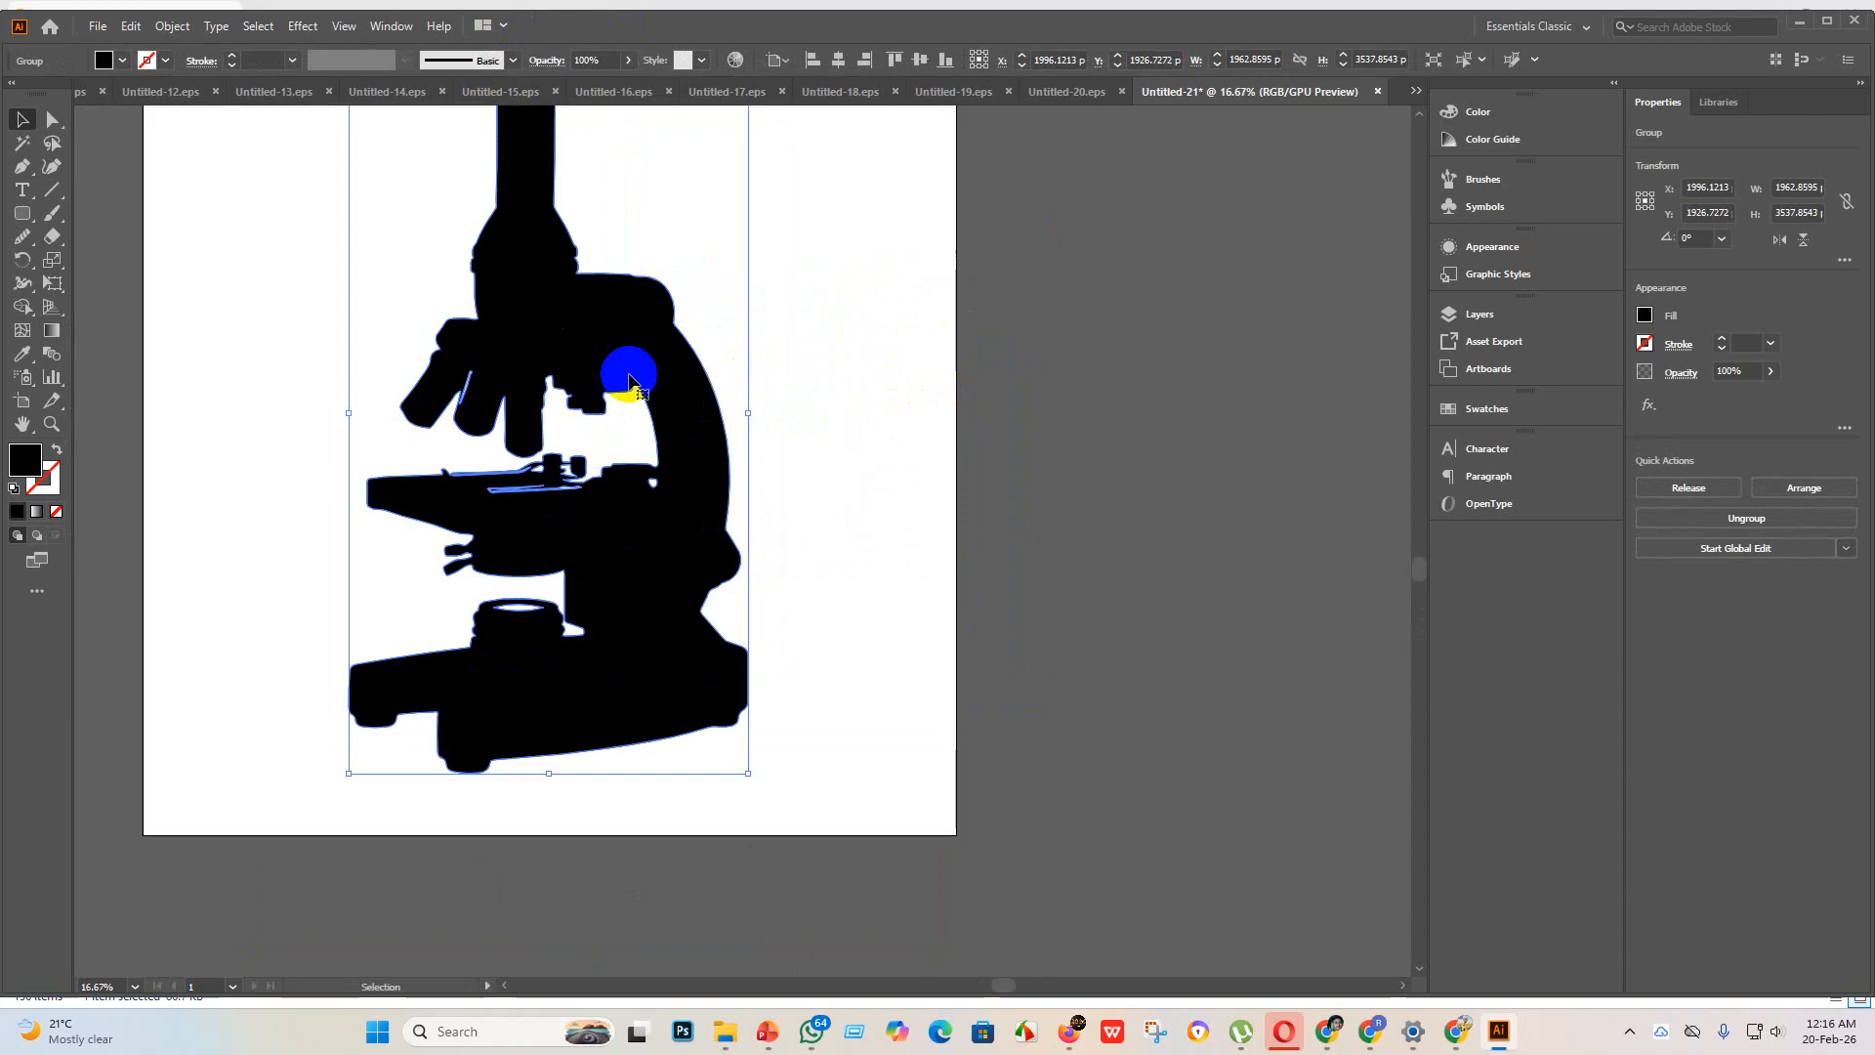
drag(536, 403, 544, 442)
click(881, 670)
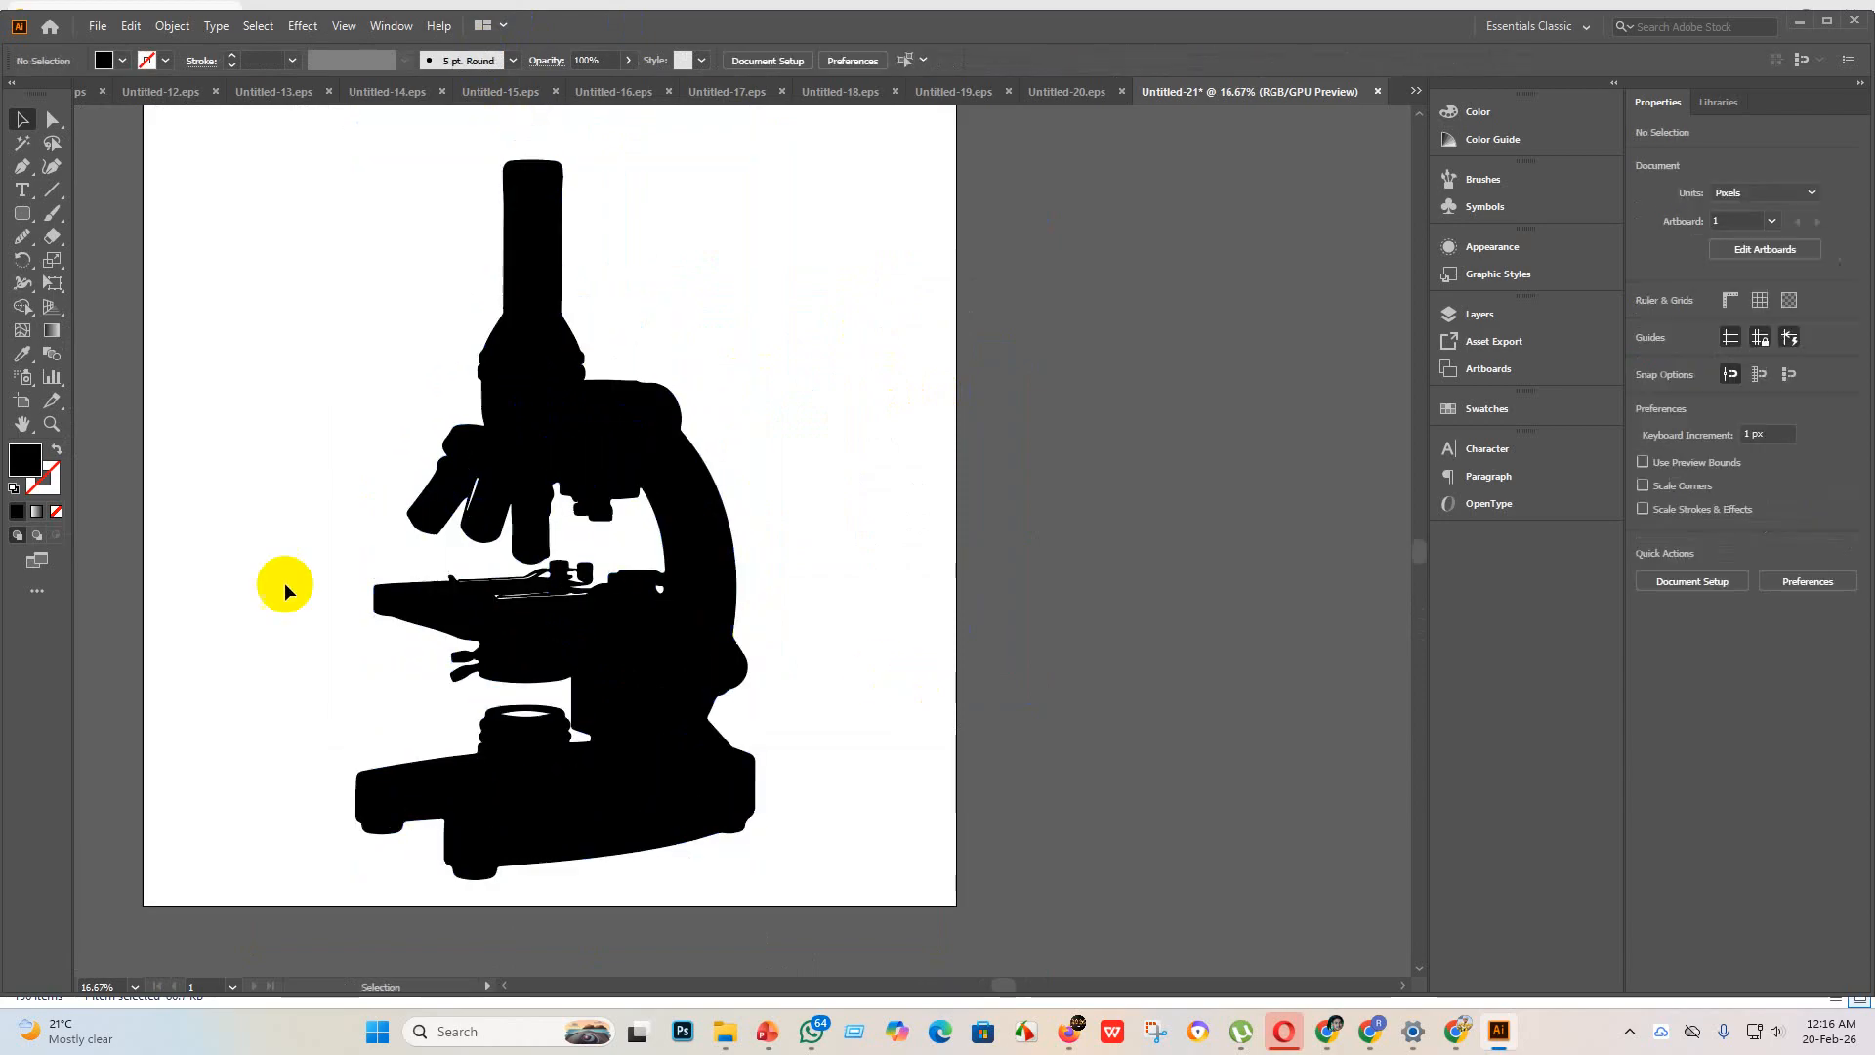
Step: Fill the small white gaps in the microscope's stage, arm and base with the Shape Builder tool
scroll(509, 602, up, 4)
scroll(524, 586, up, 1)
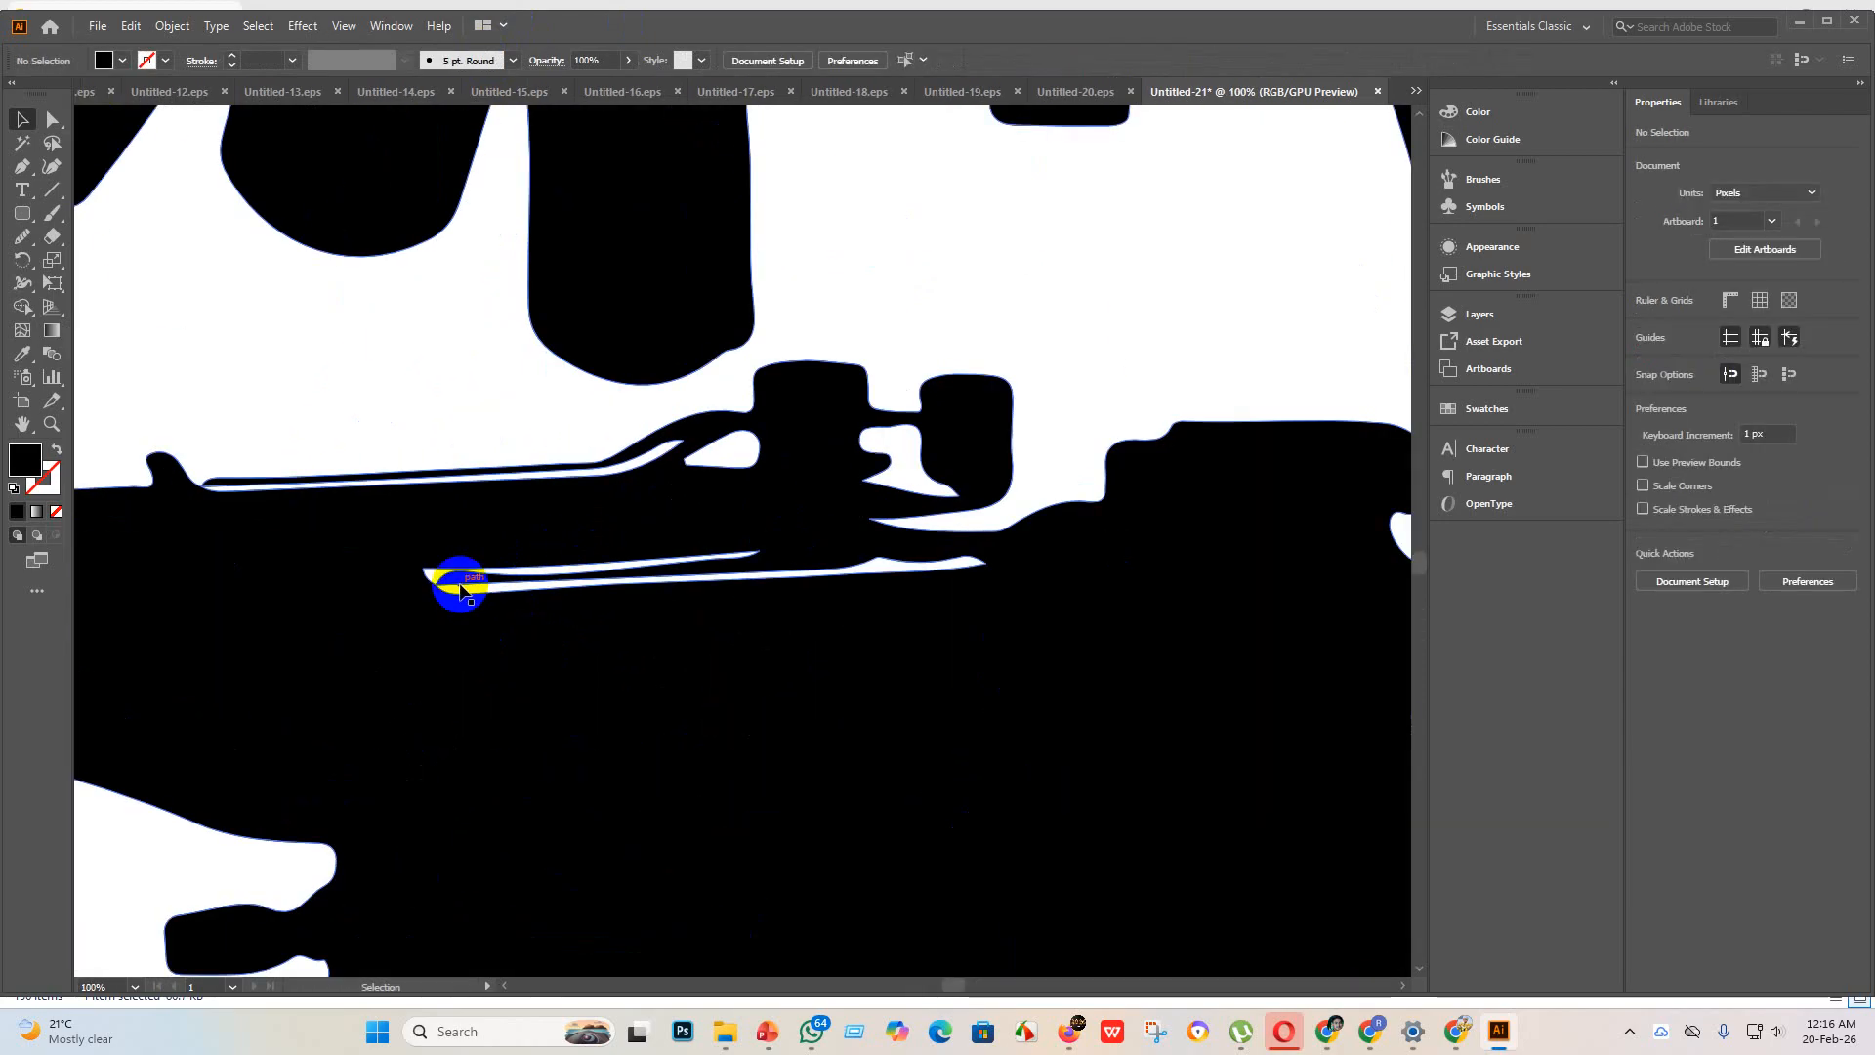
scroll(459, 586, down, 6)
drag(764, 825, 152, 377)
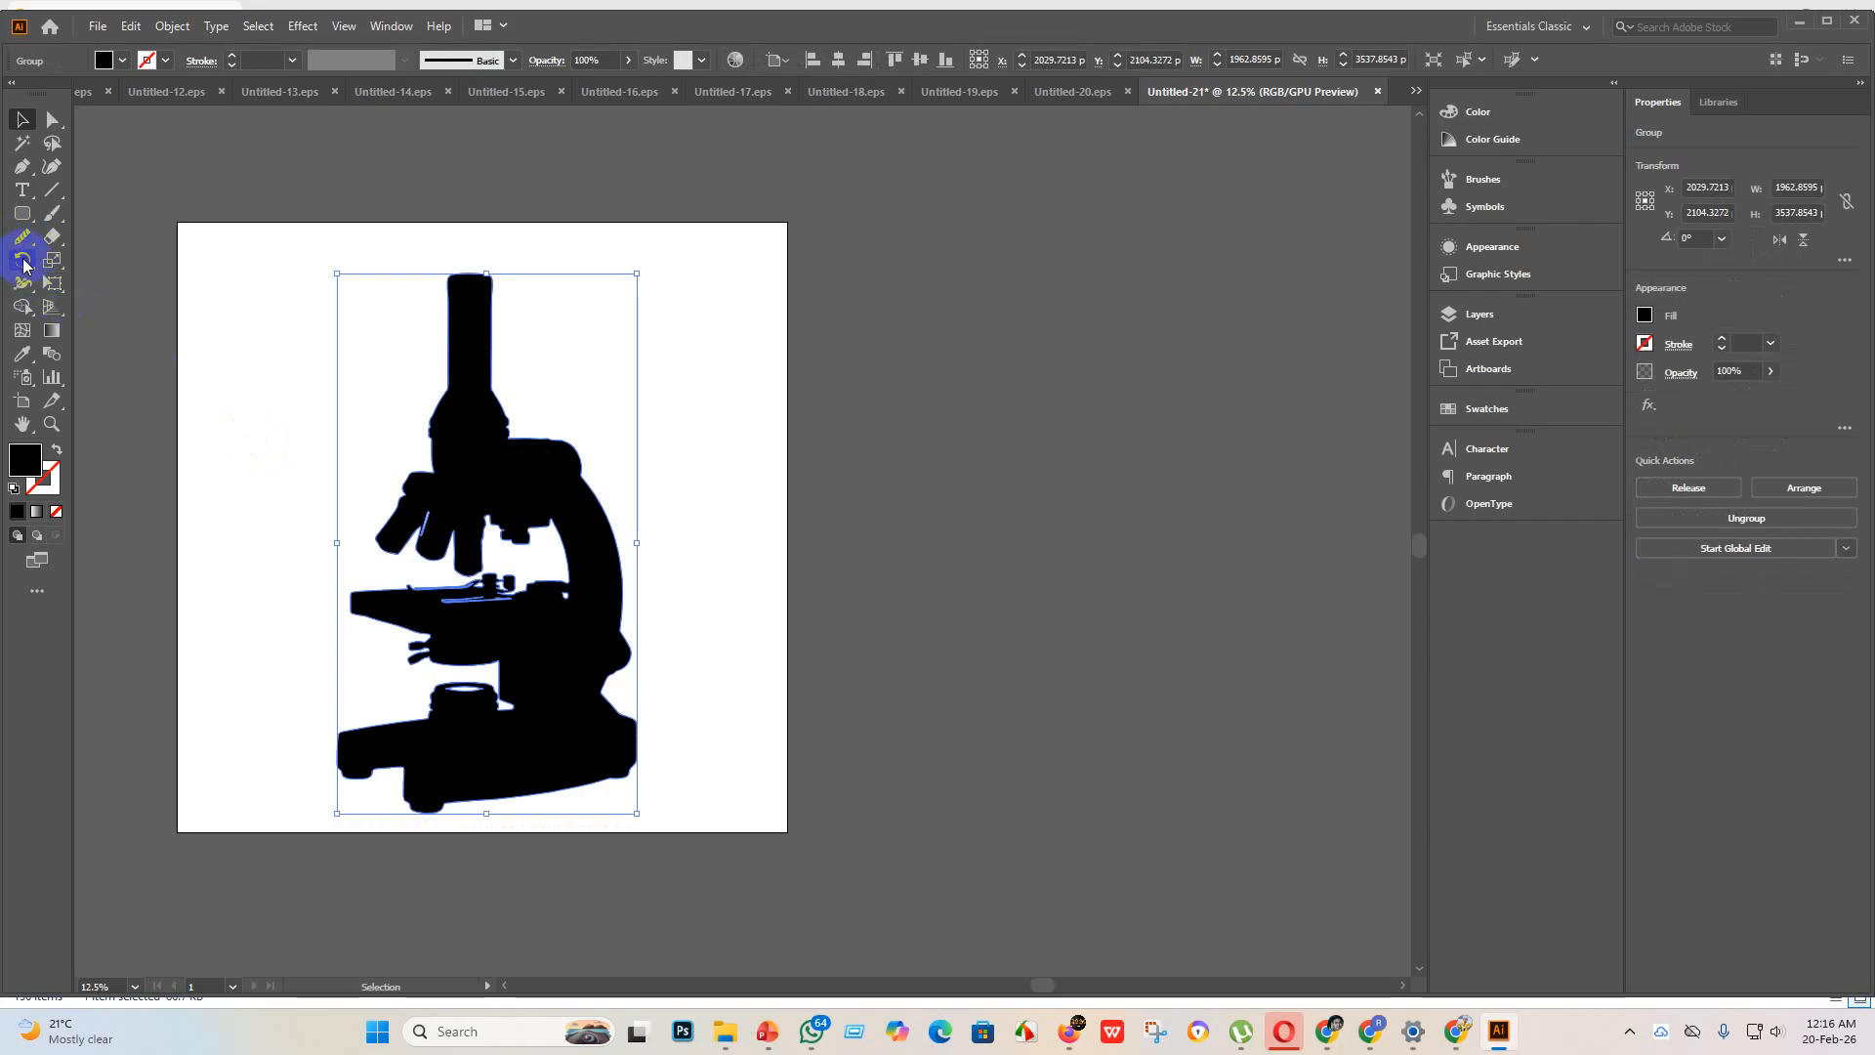
click(23, 306)
click(459, 598)
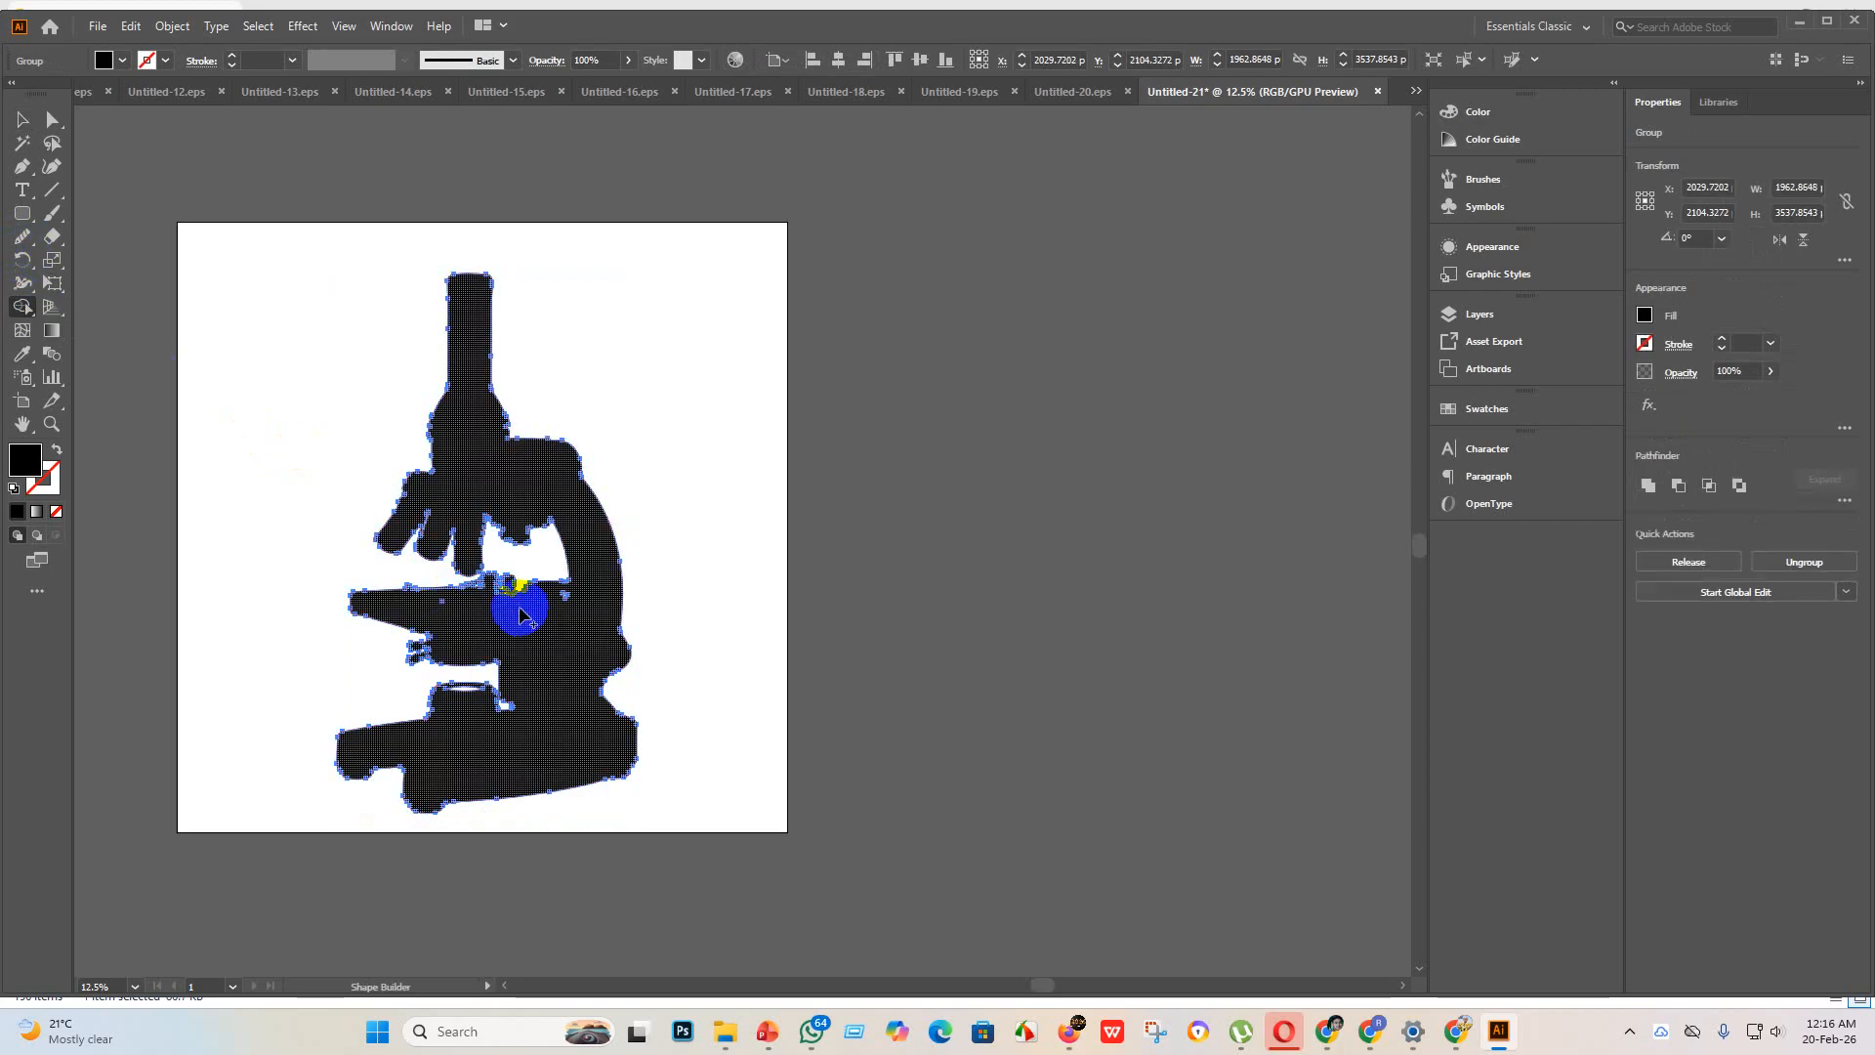
drag(417, 572, 543, 642)
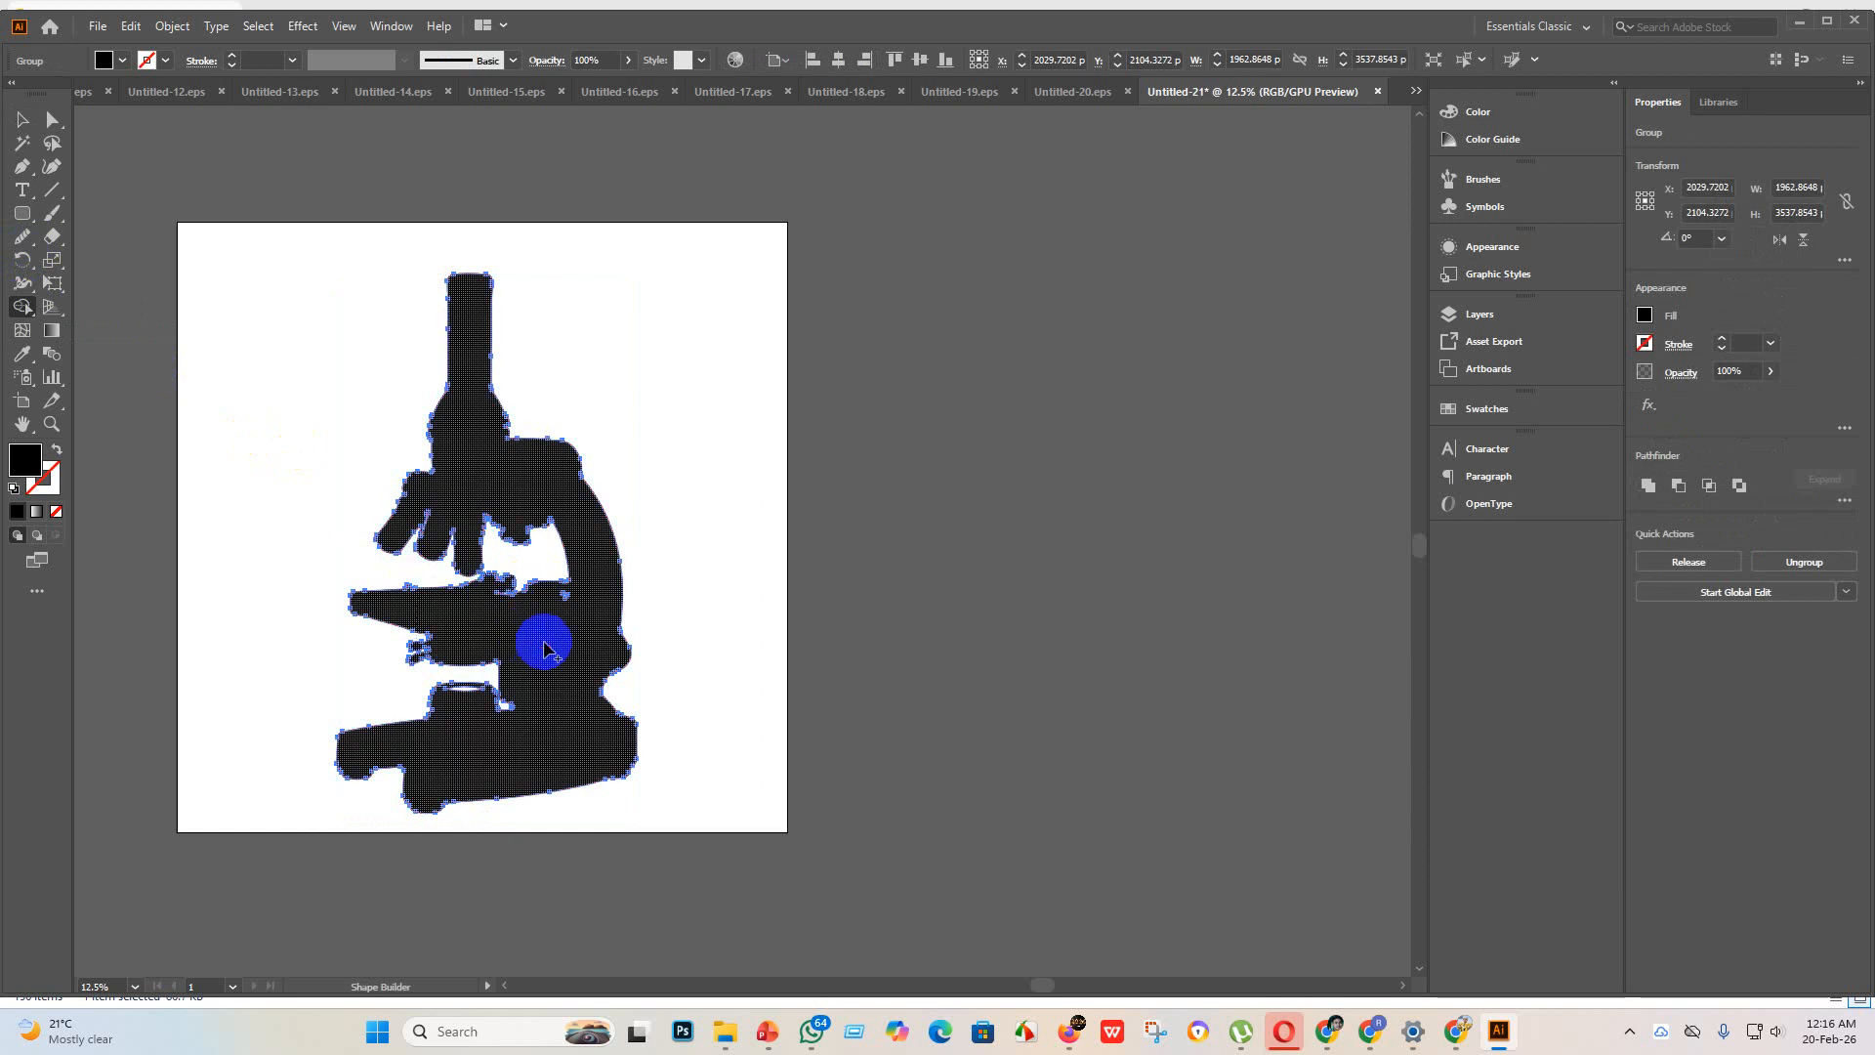
drag(539, 567, 622, 653)
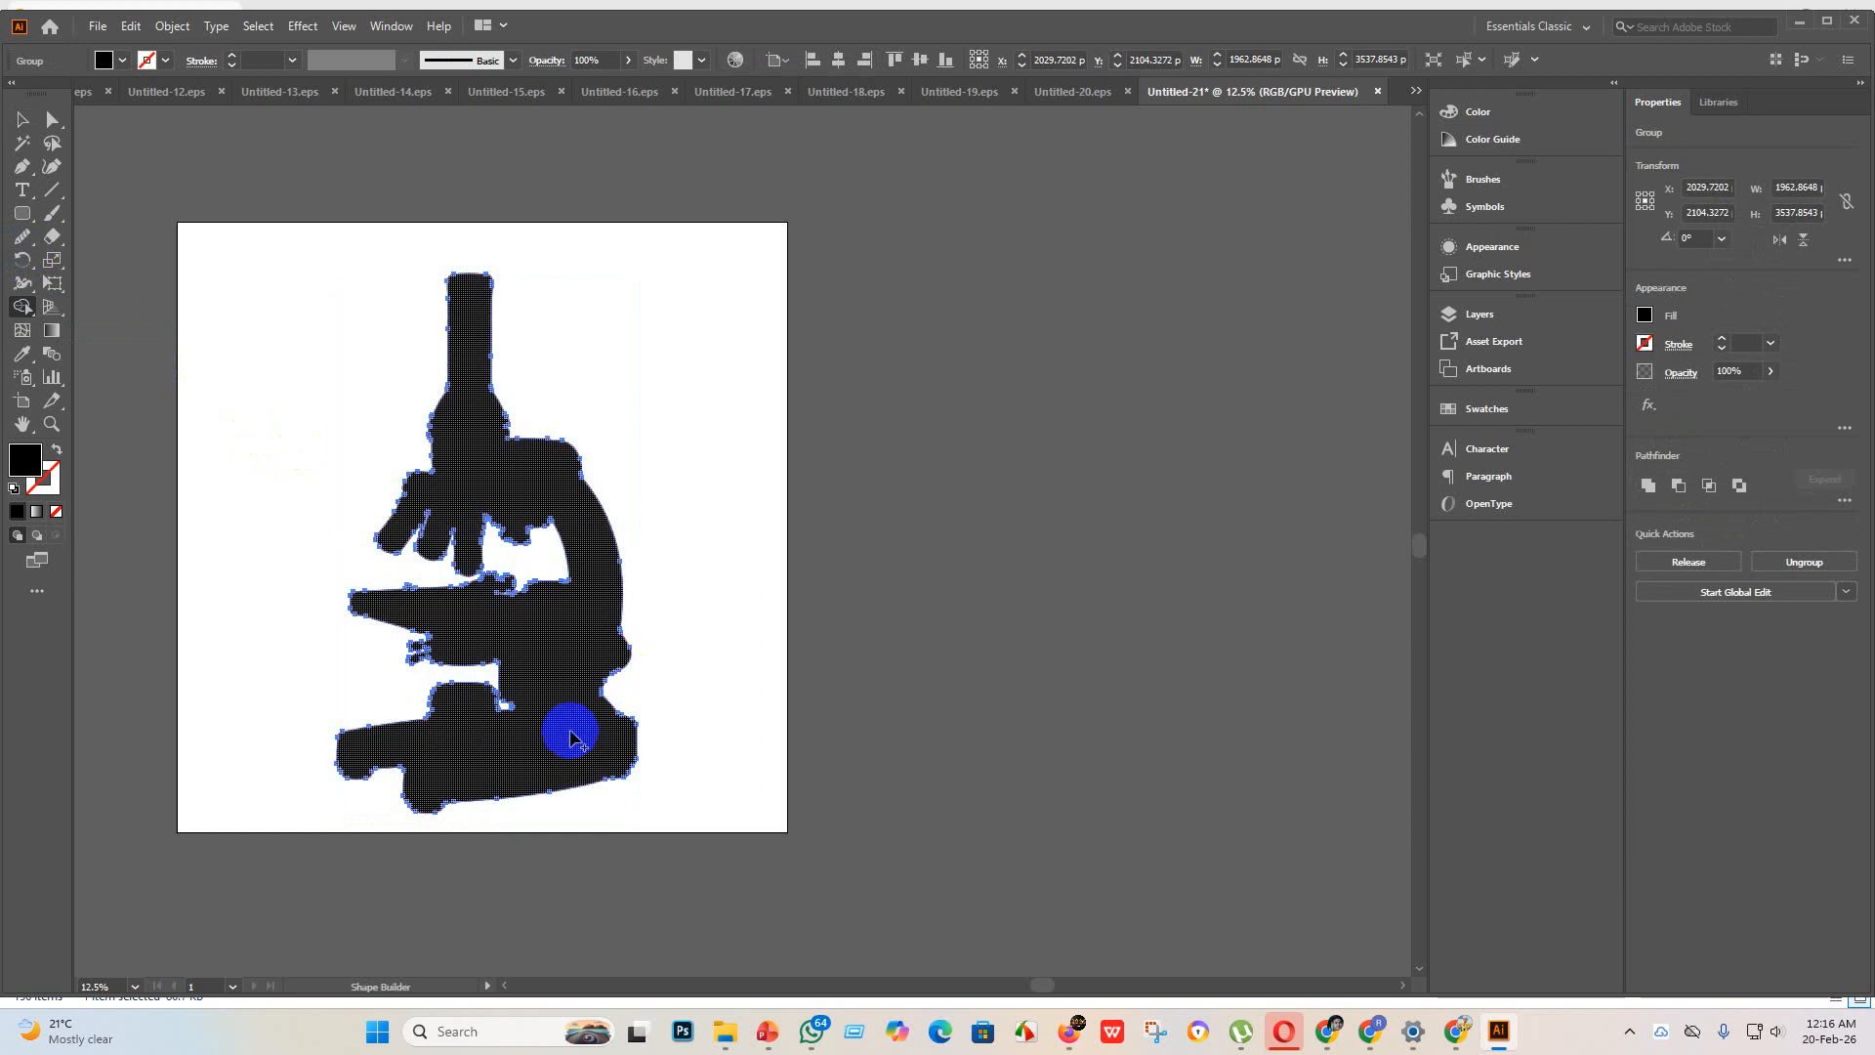
drag(560, 708, 466, 735)
drag(383, 422, 628, 730)
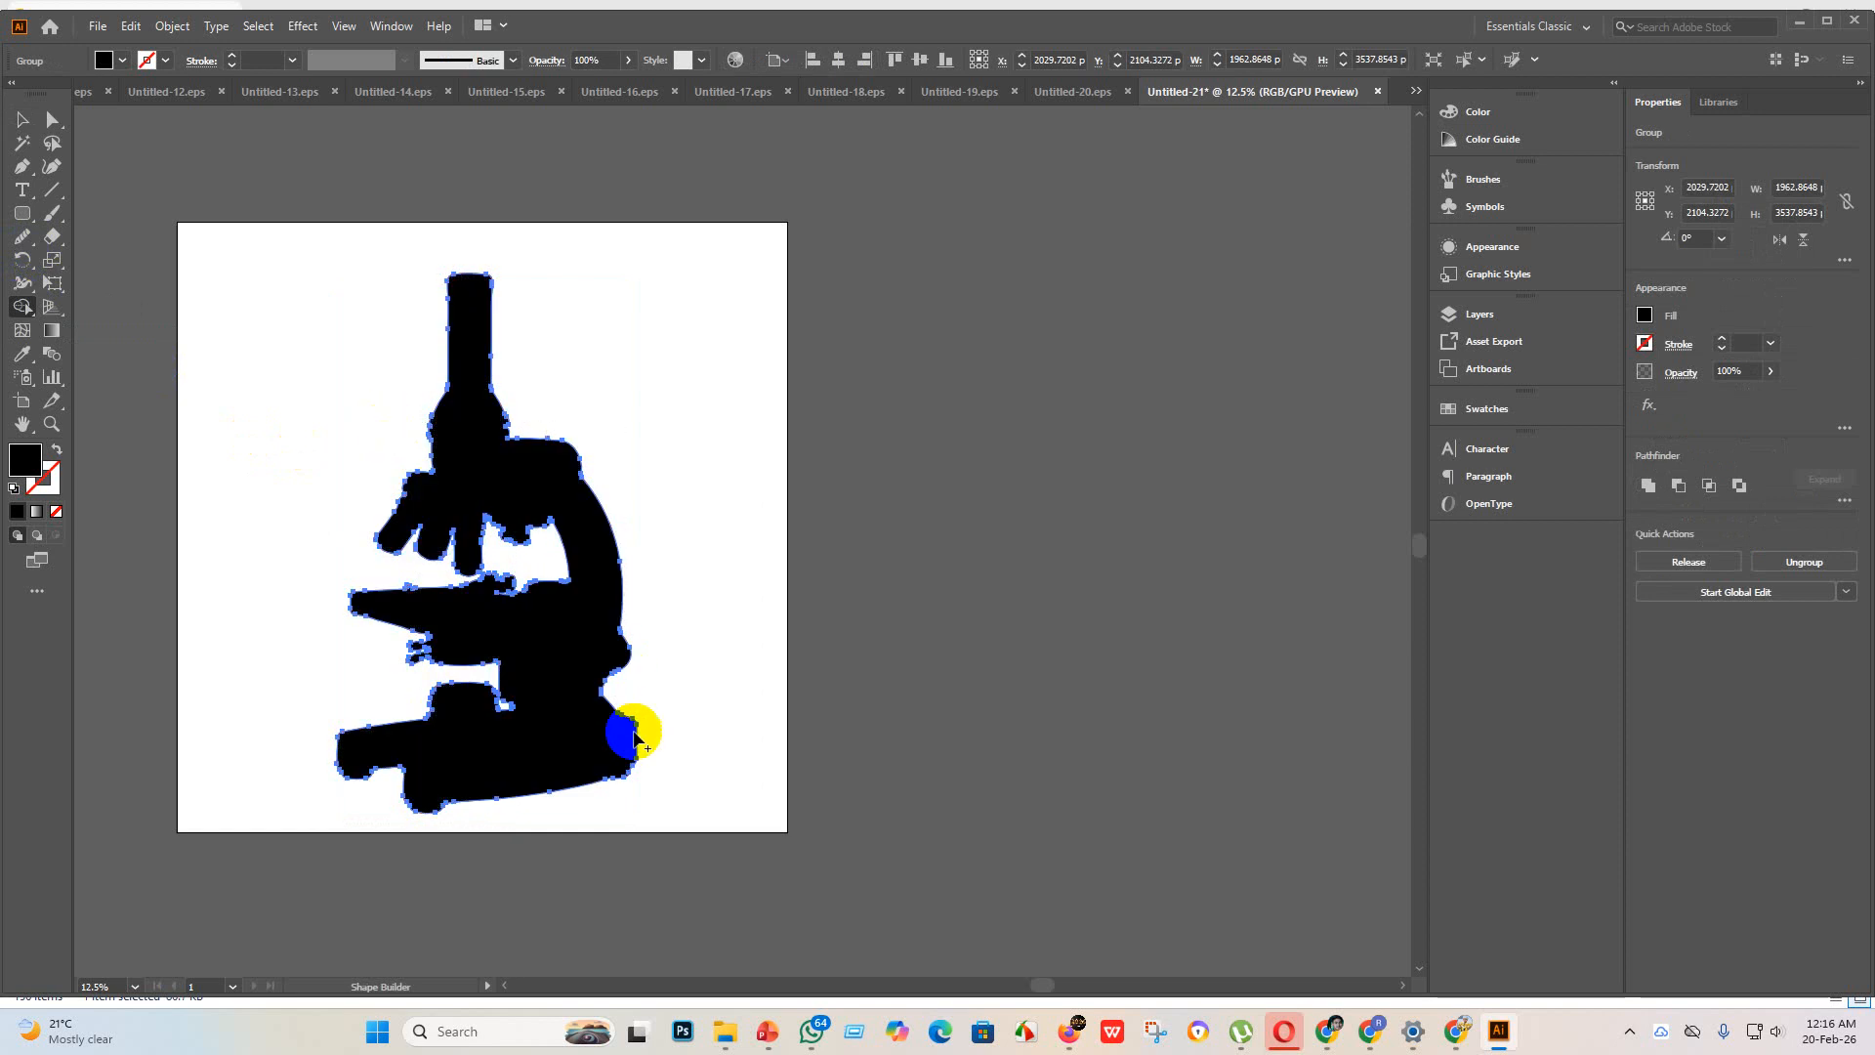
drag(255, 231, 655, 630)
scroll(452, 584, down, 5)
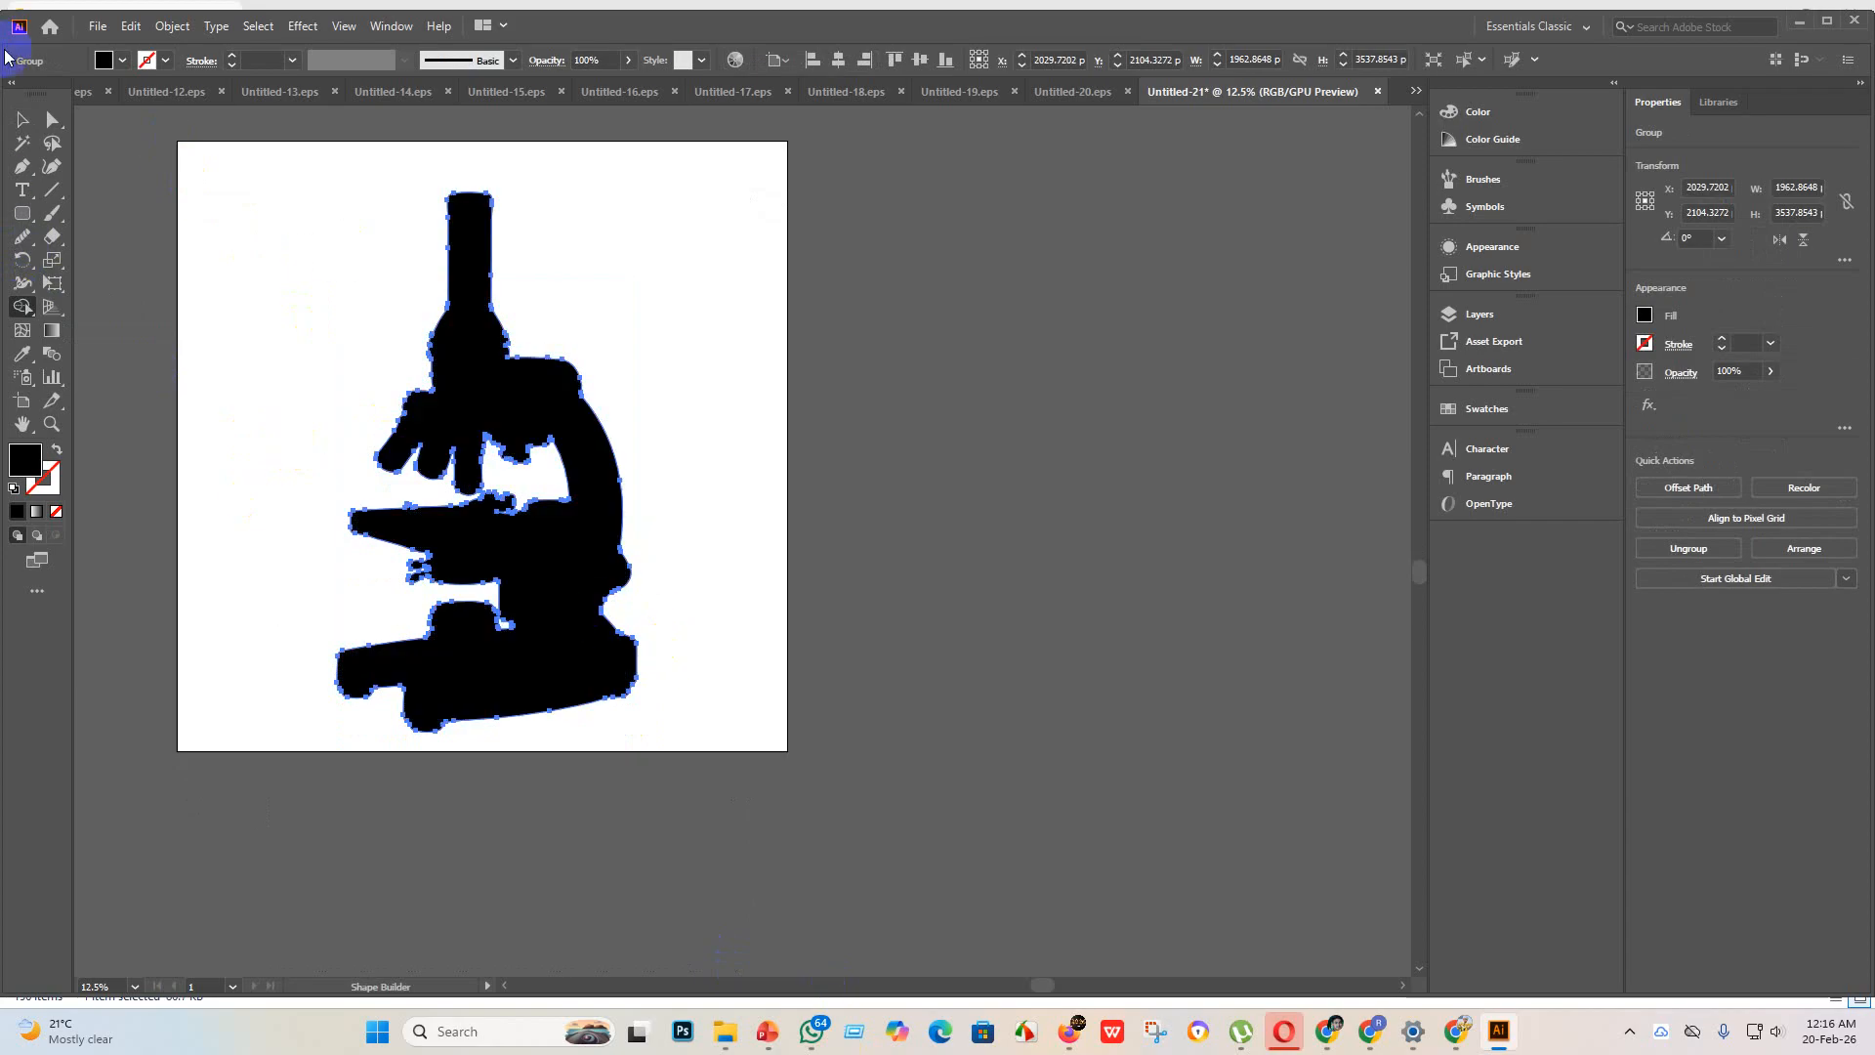
click(24, 122)
click(440, 439)
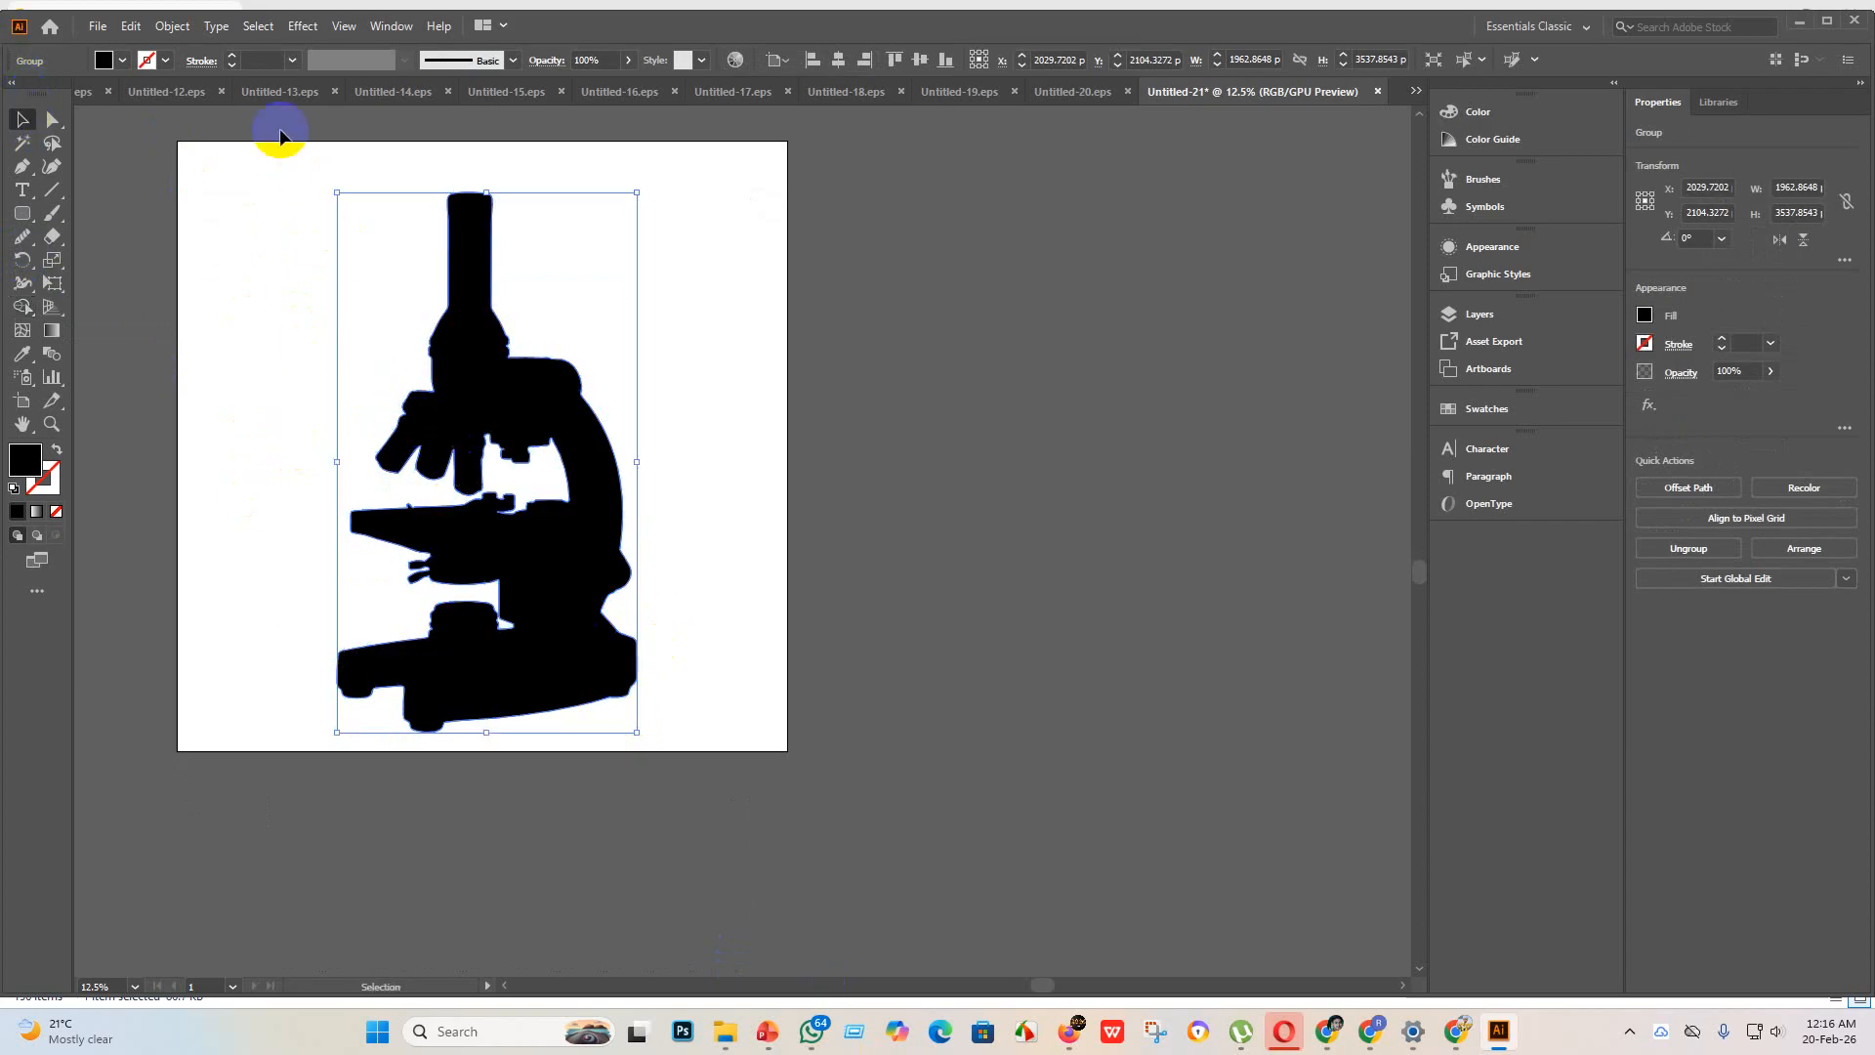
Step: Save the microscope as Untitled-21 in Illustrator EPS format, version Illustrator 10 EPS, in the eps 3 folder
click(98, 26)
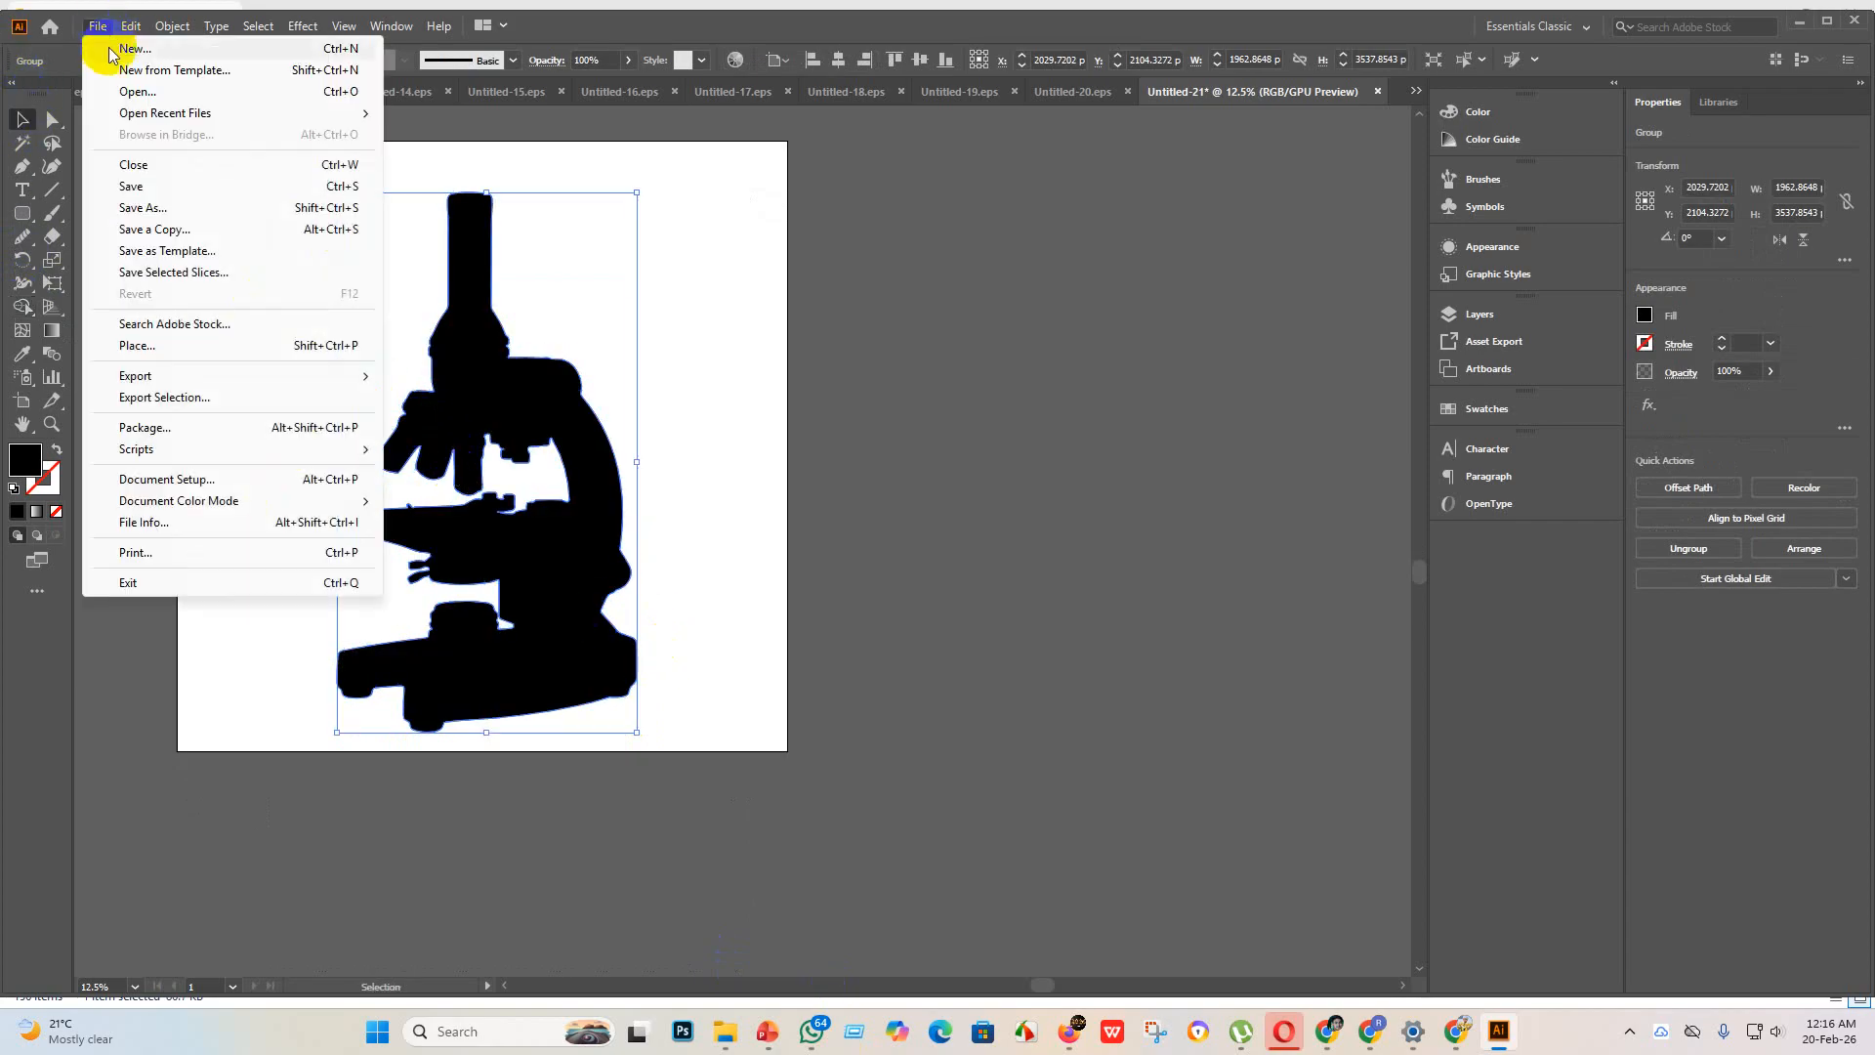
click(174, 204)
click(349, 431)
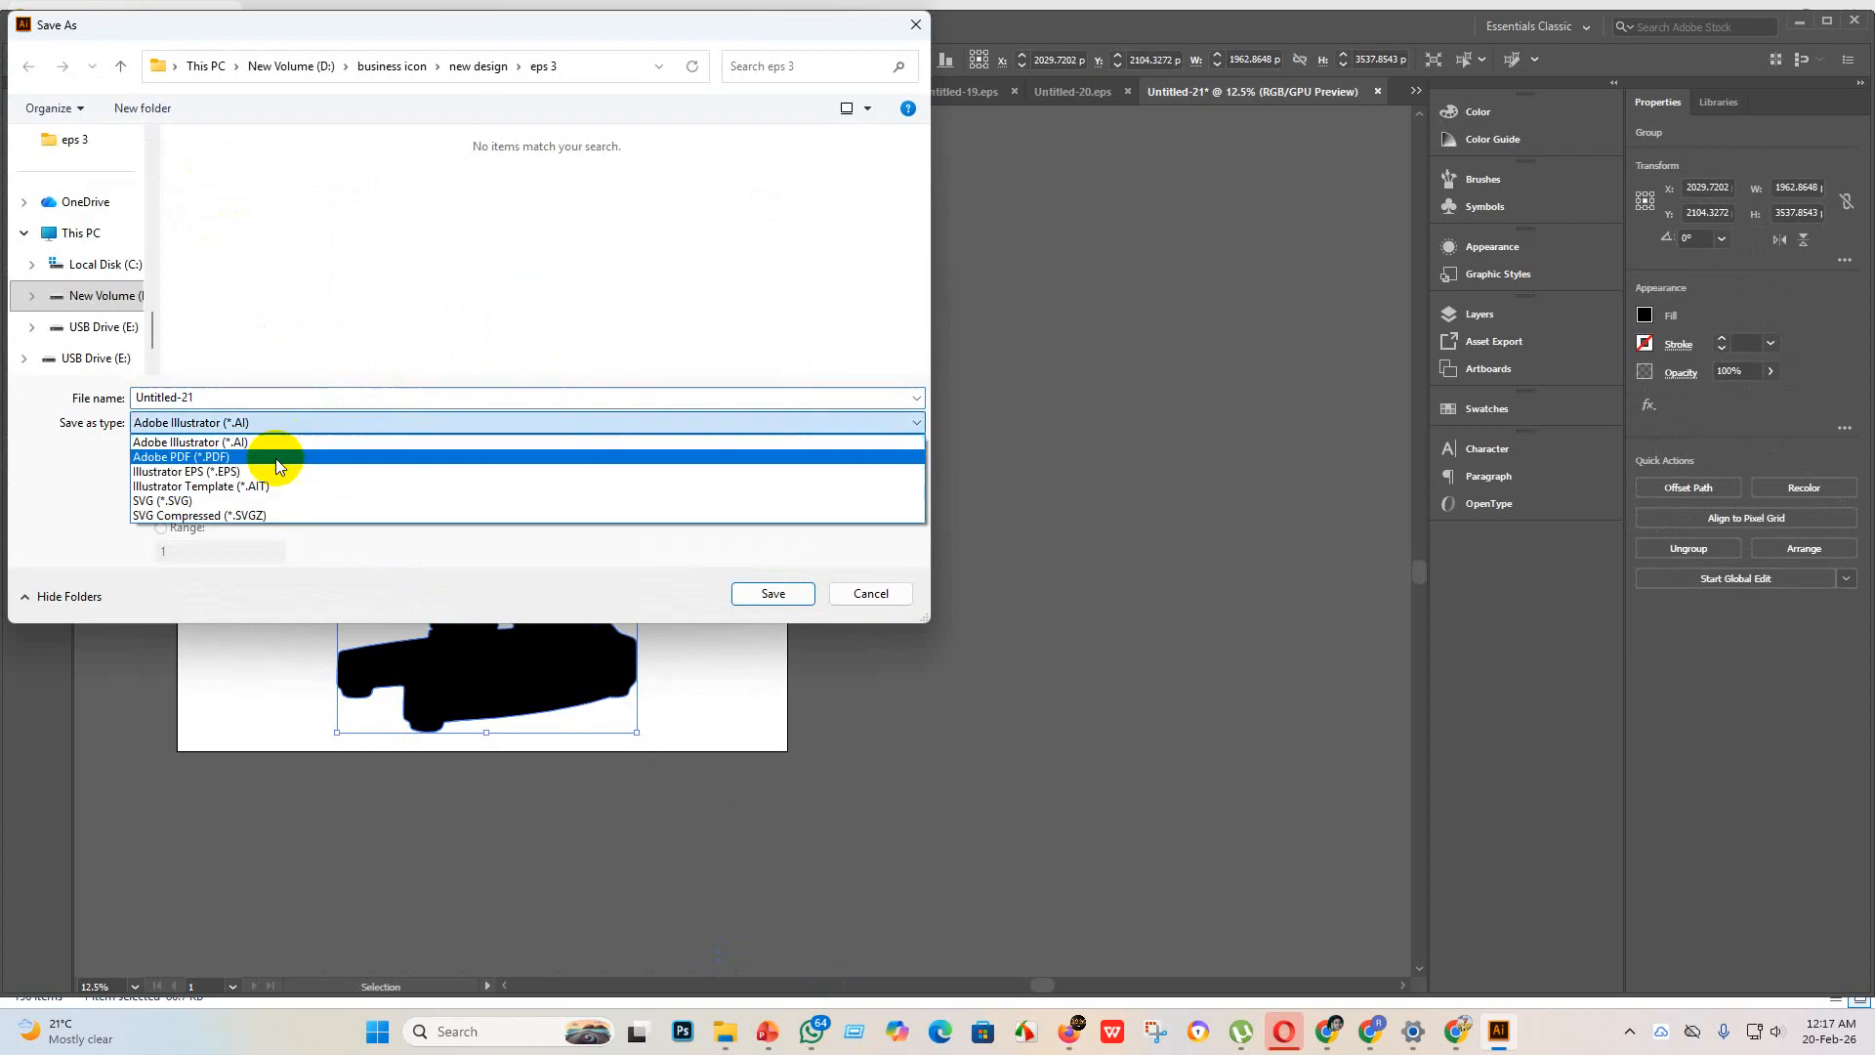
click(260, 467)
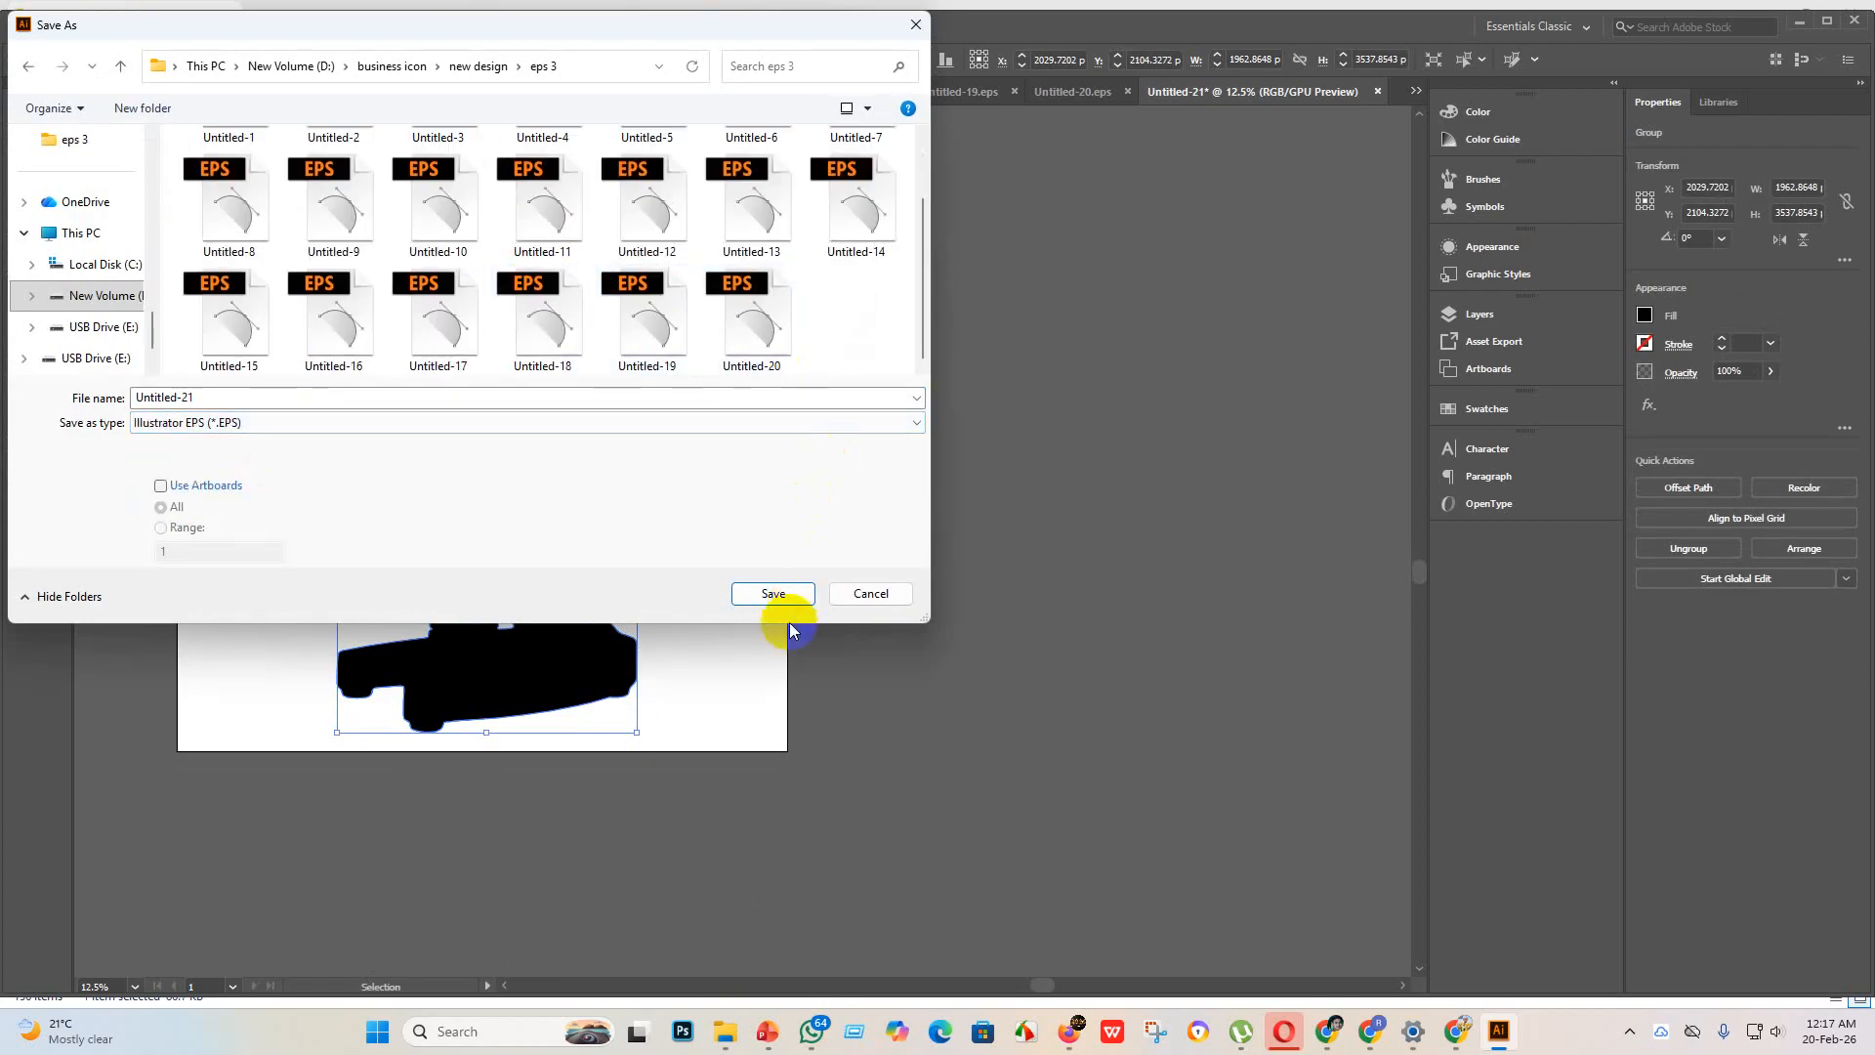
click(775, 594)
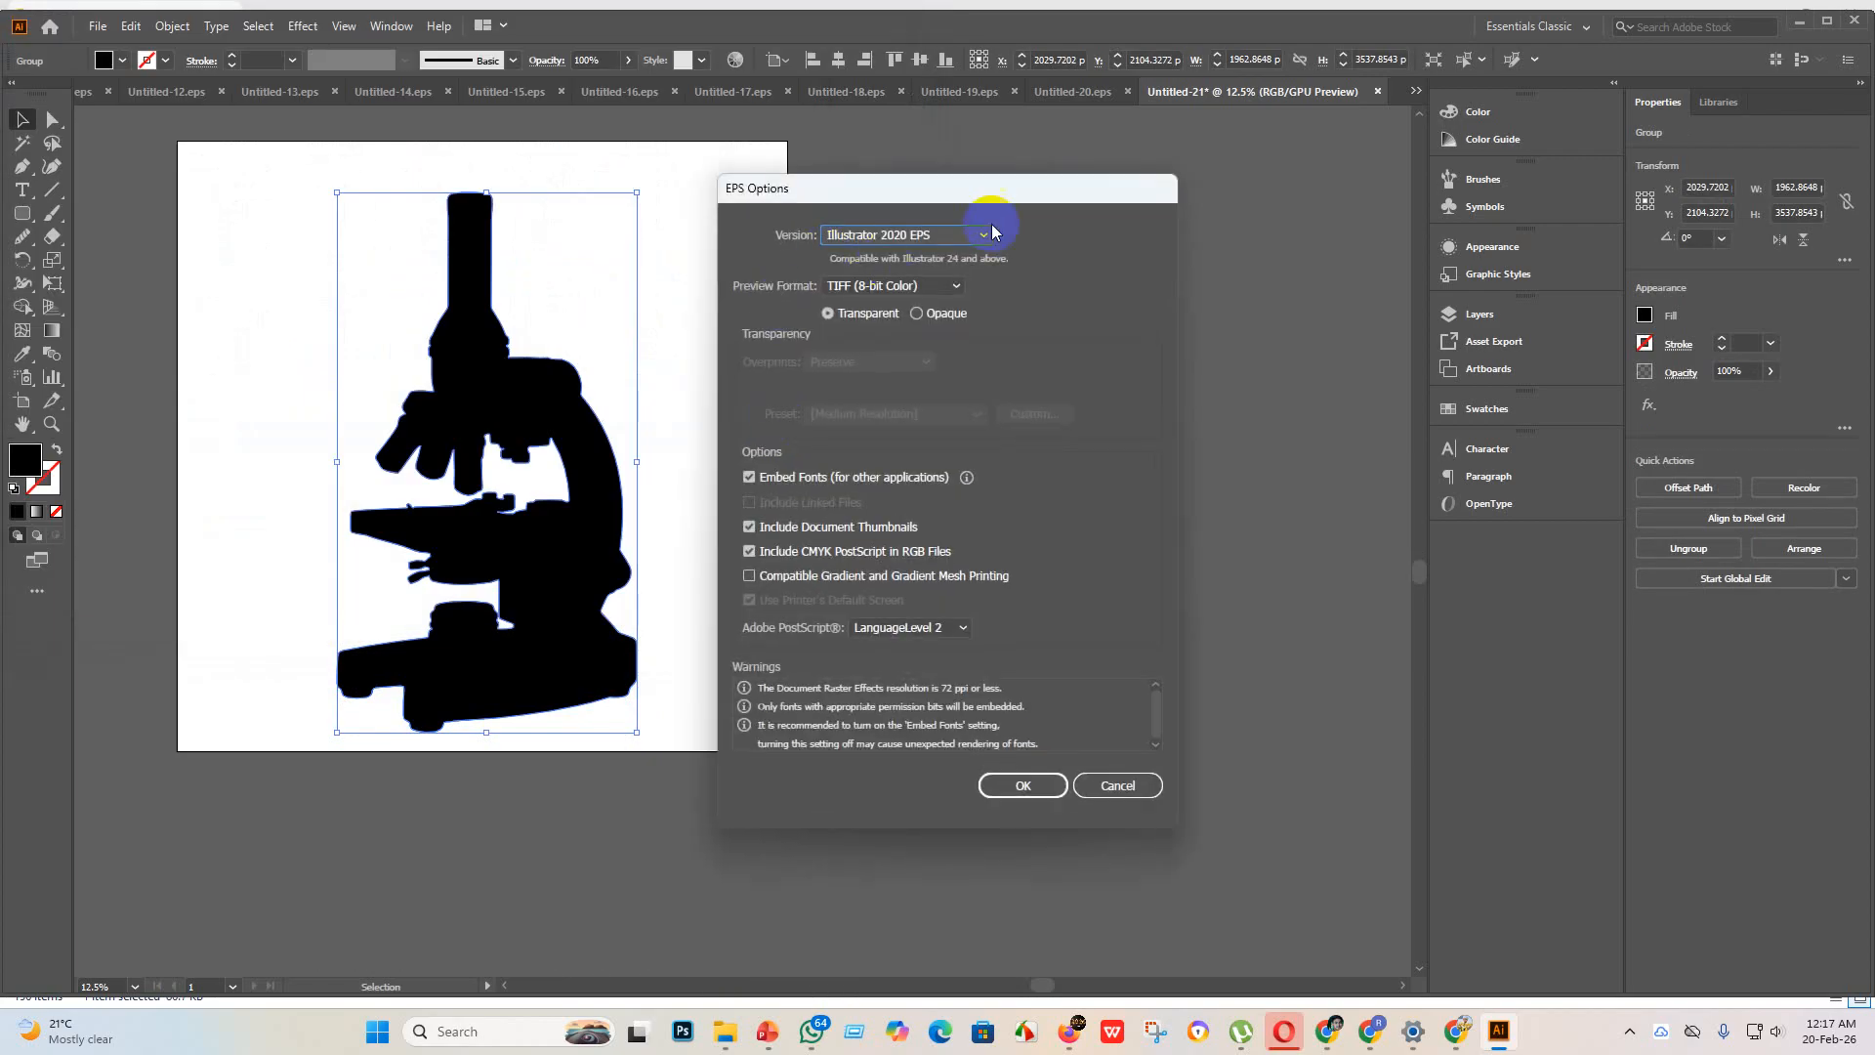
click(976, 235)
click(921, 470)
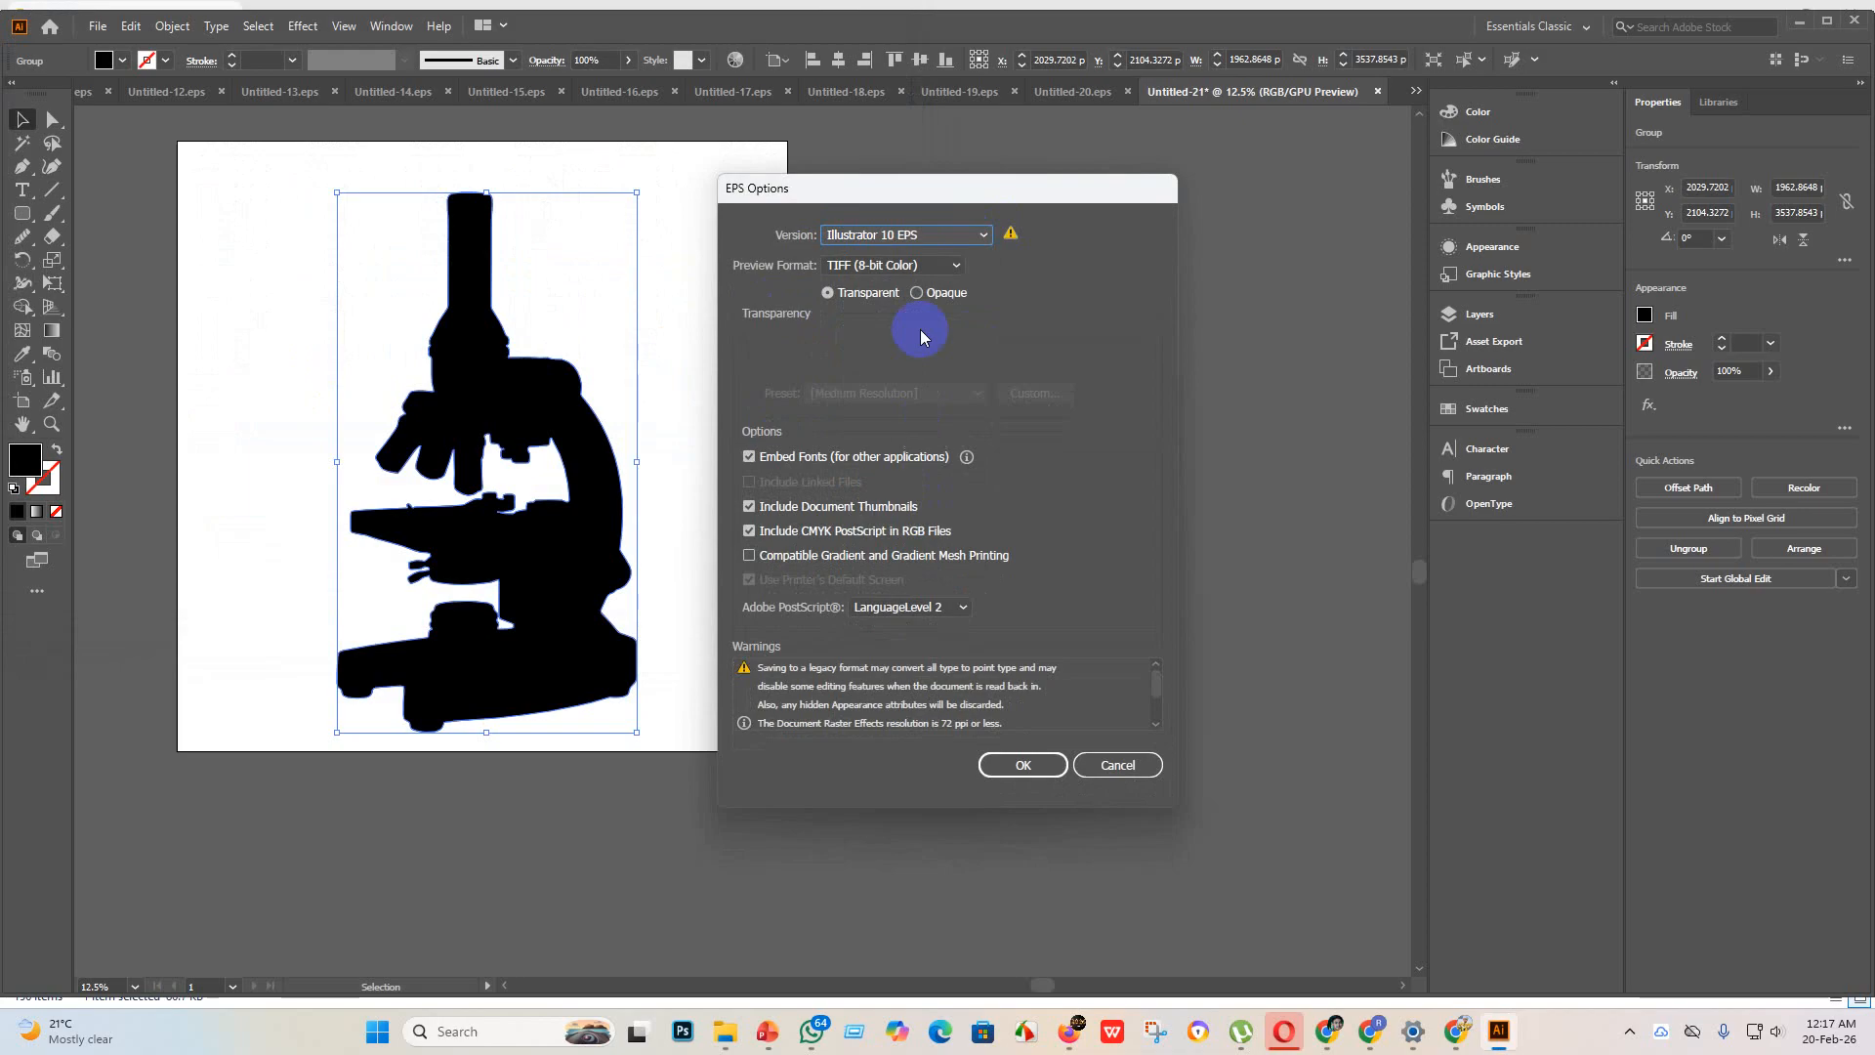
click(991, 769)
click(1040, 545)
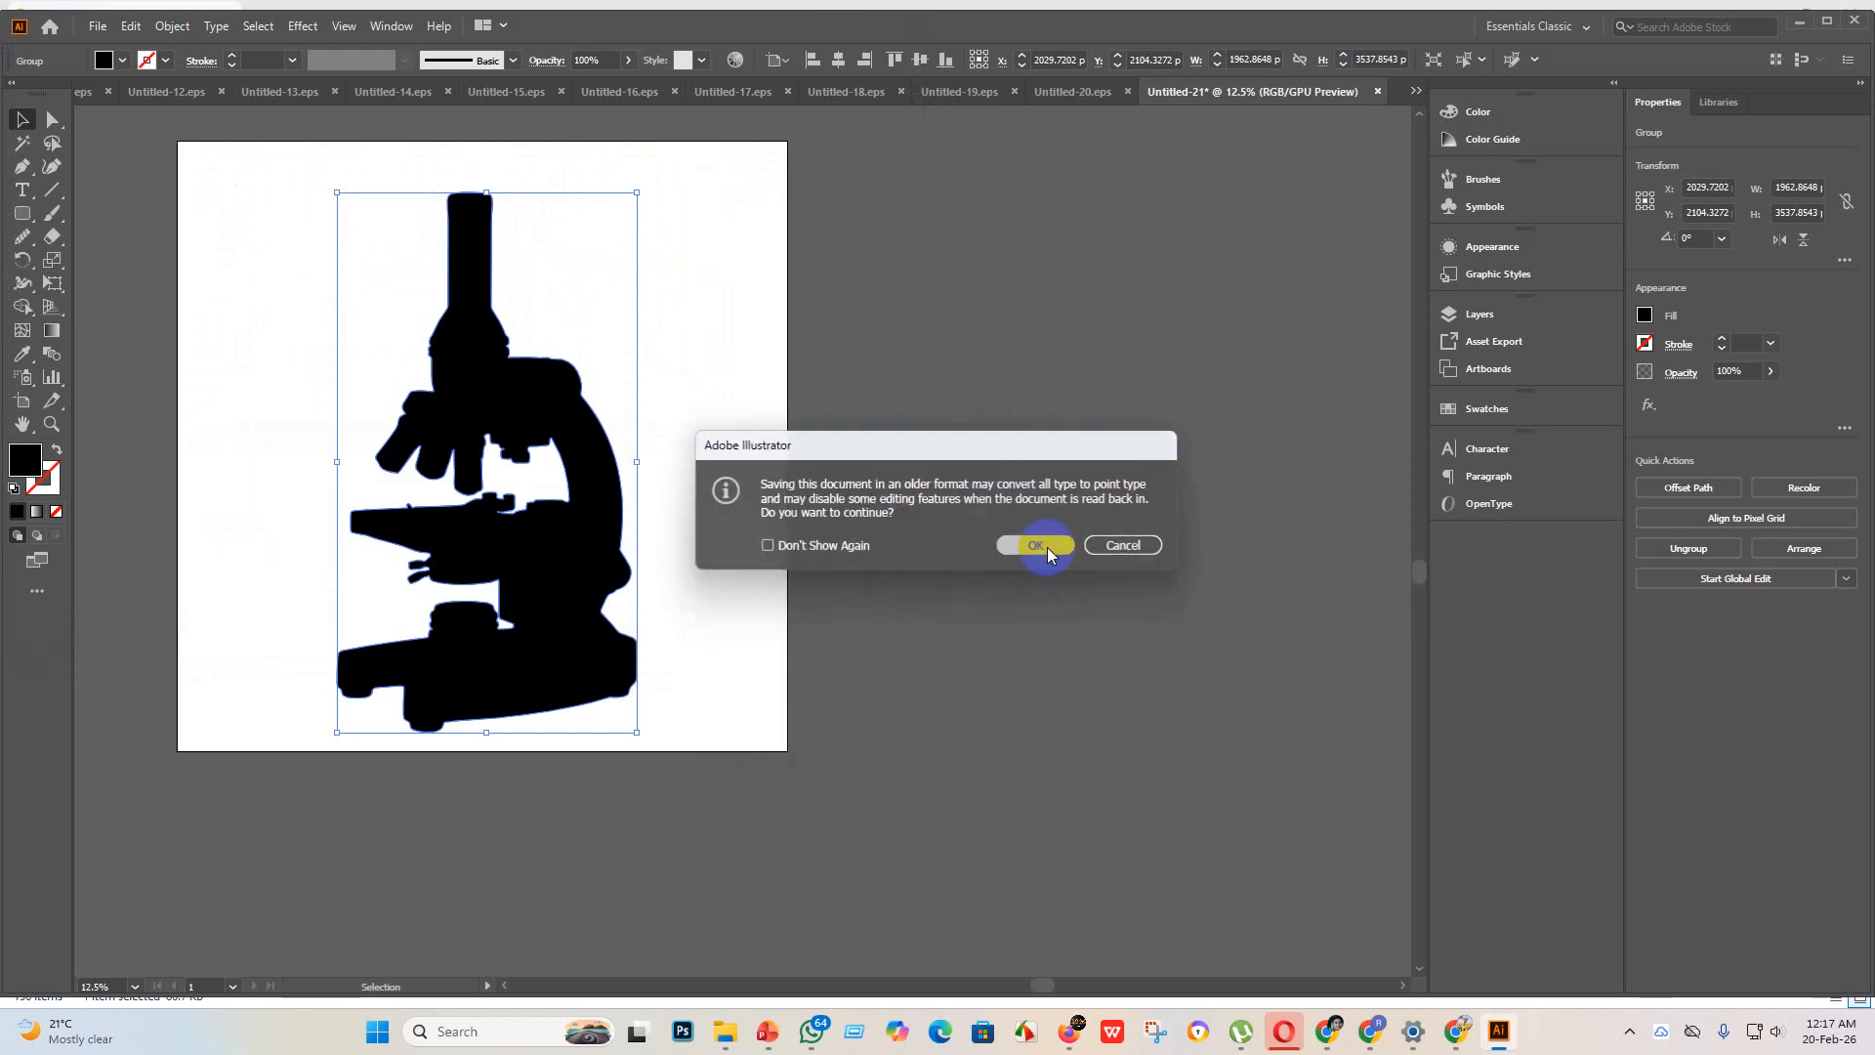
Step: Export the microscope as JPEG Untitled-21 using artboards, with RGB color, maximum quality 10 and 300 ppi resolution
click(97, 25)
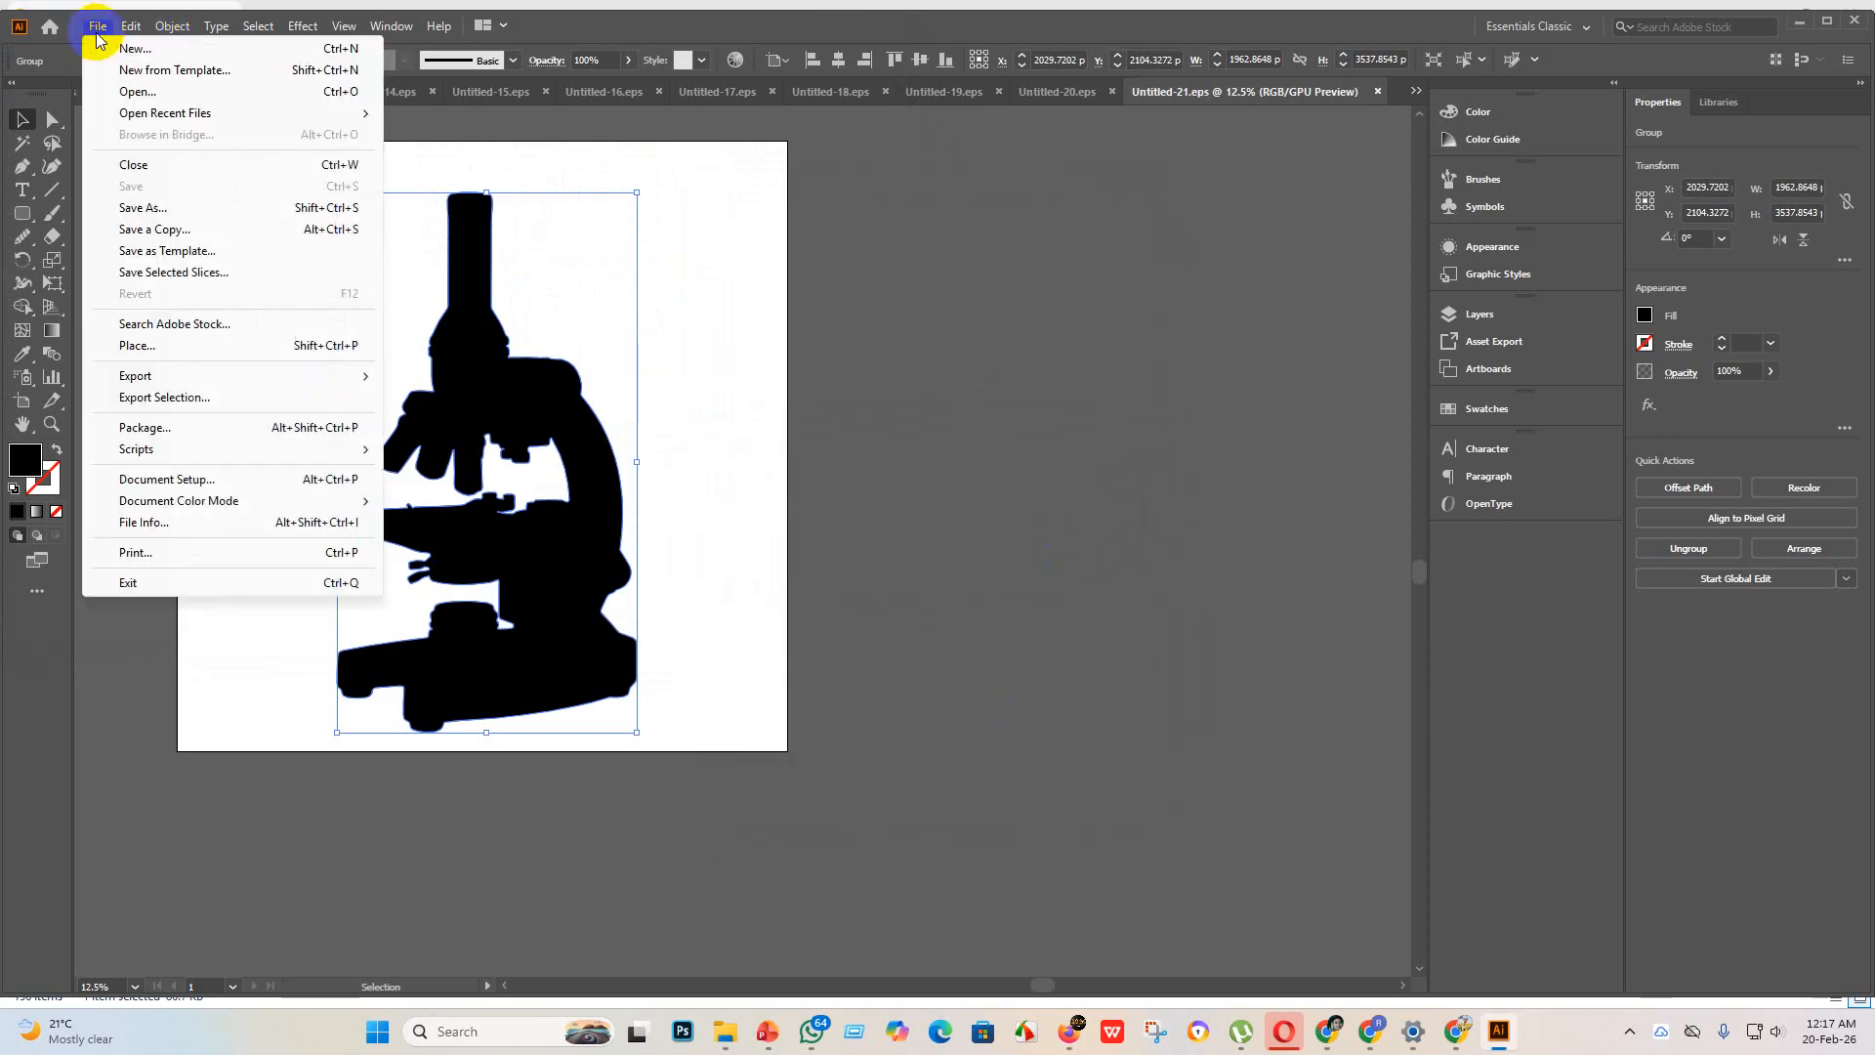
mouse_move(364, 376)
click(442, 397)
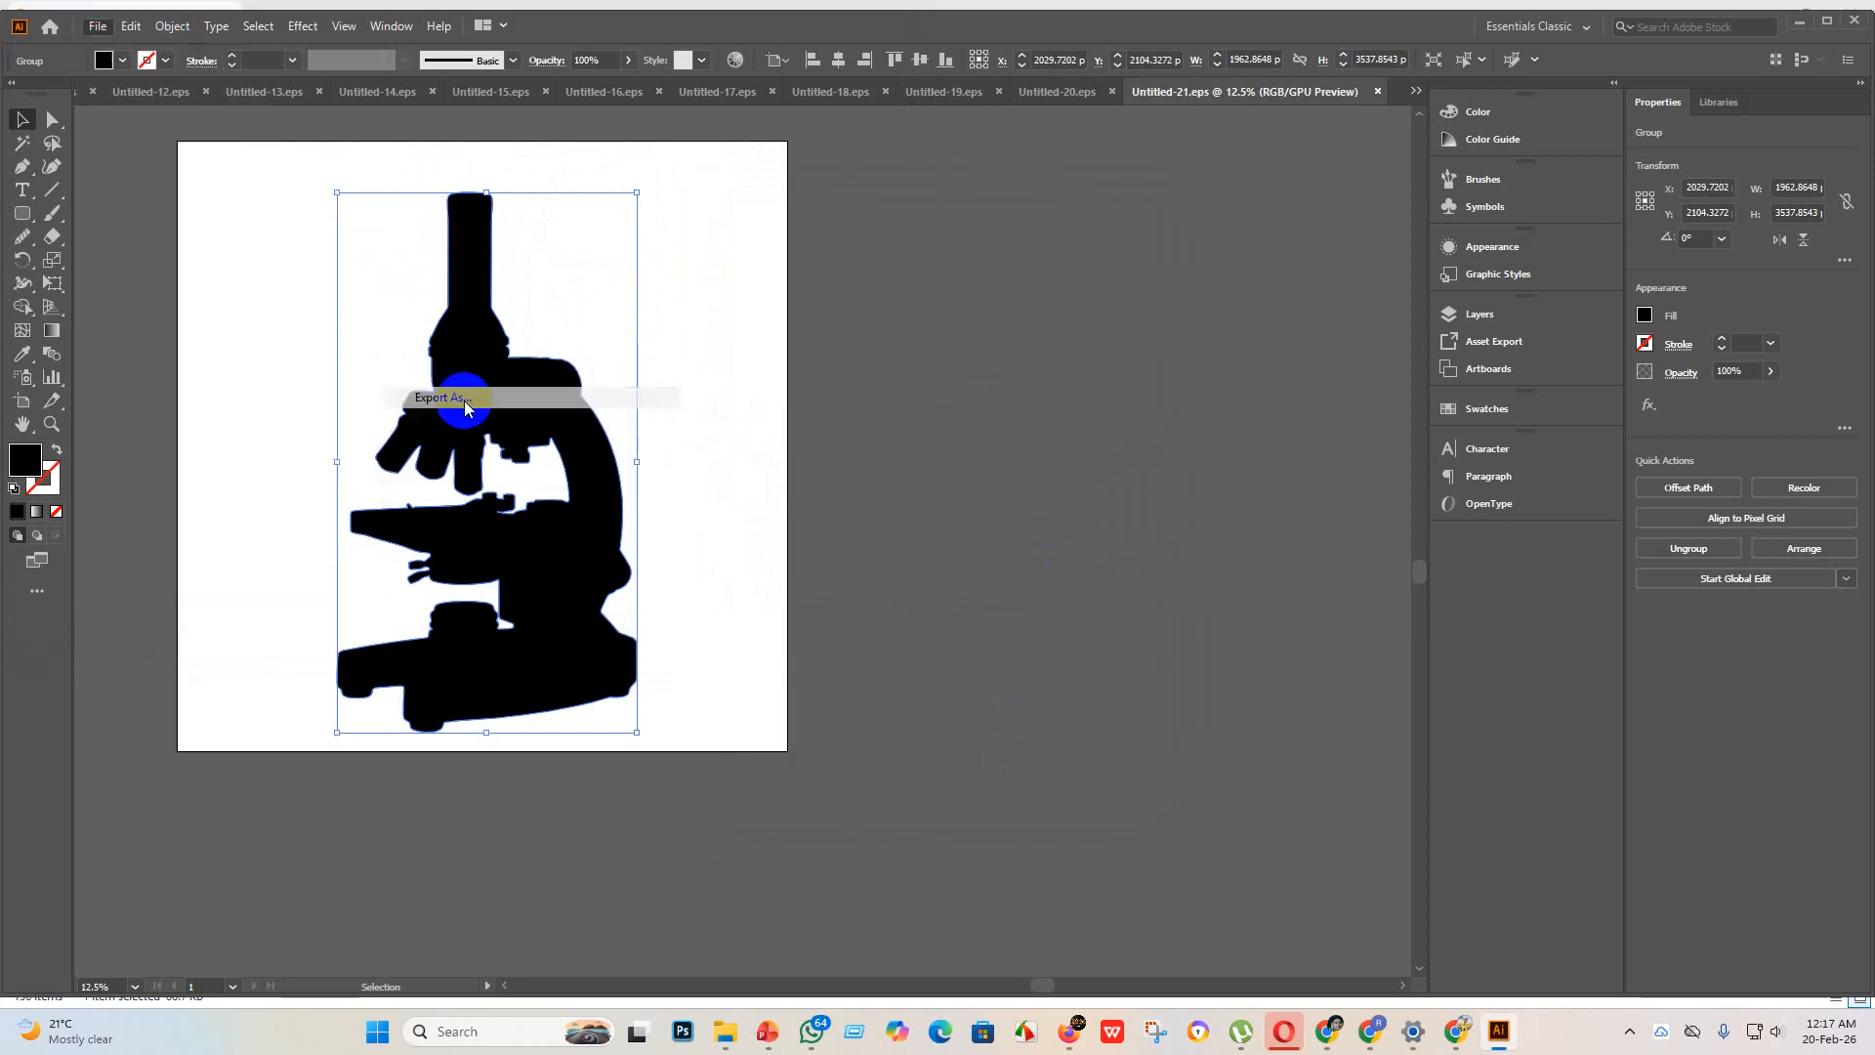
click(161, 487)
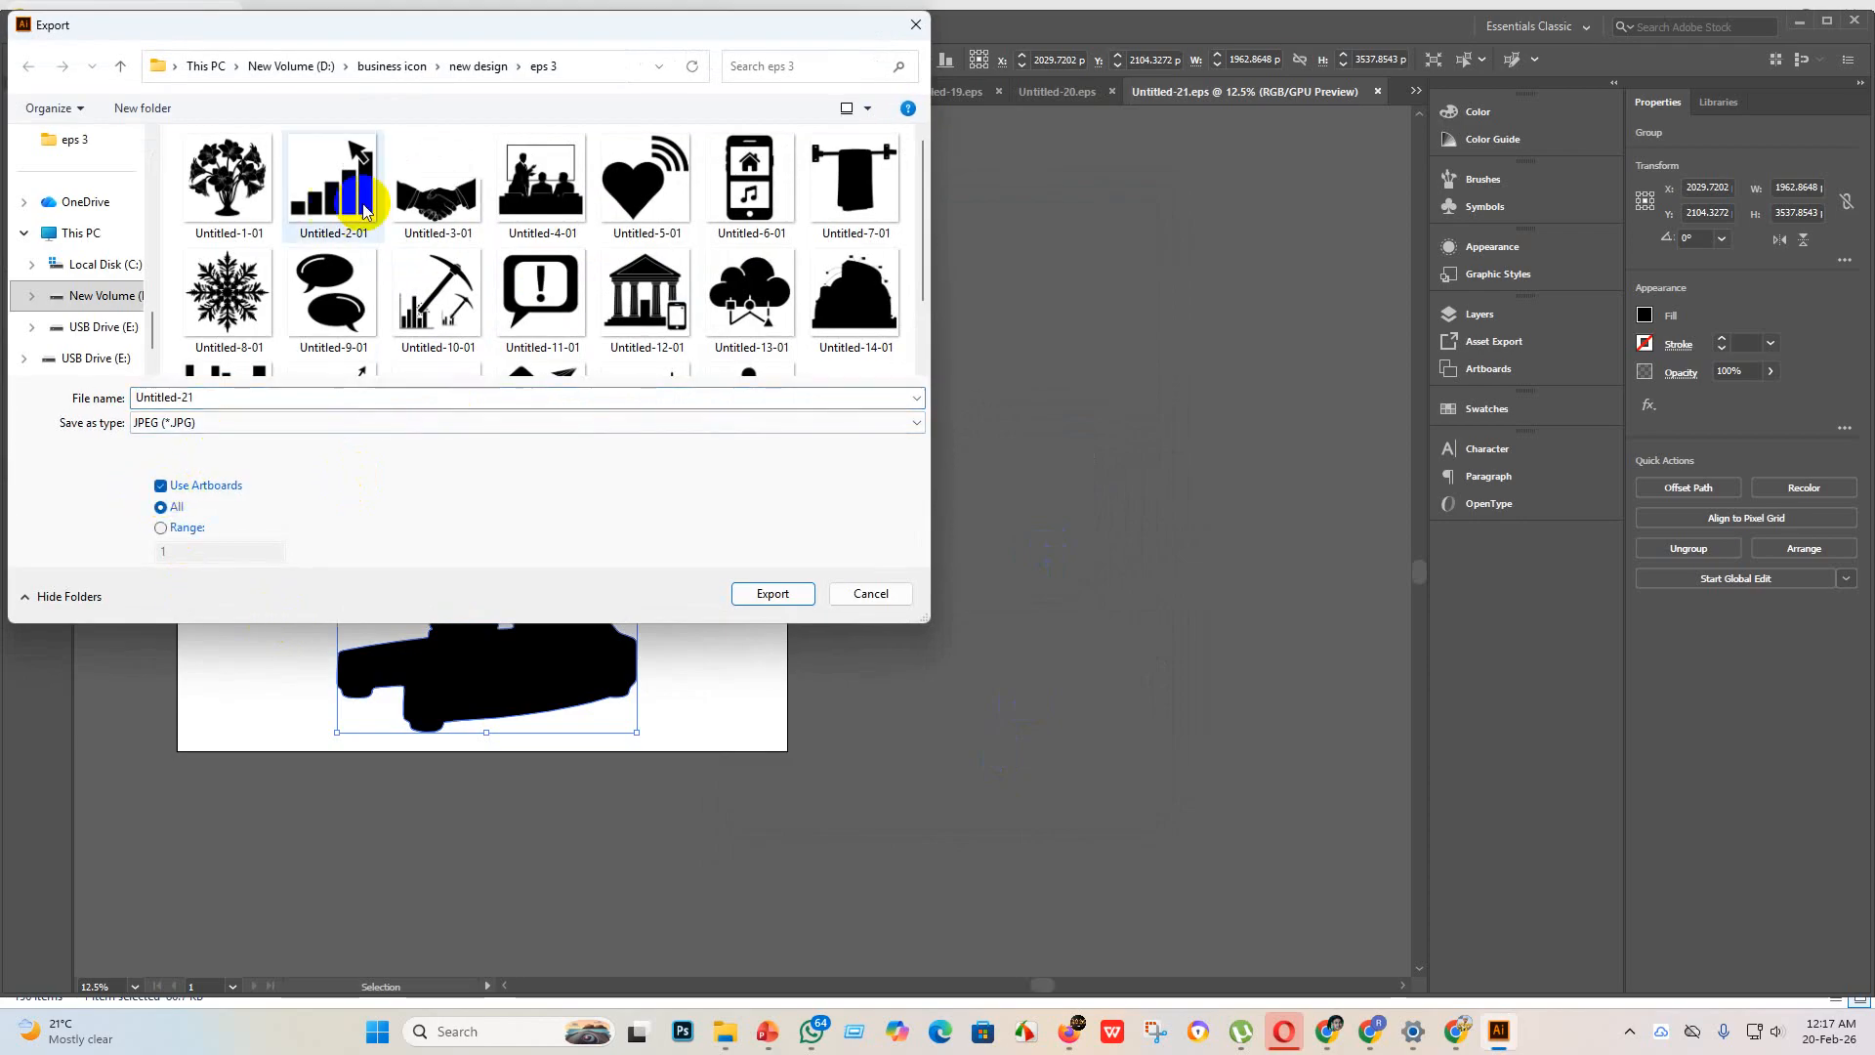
click(772, 593)
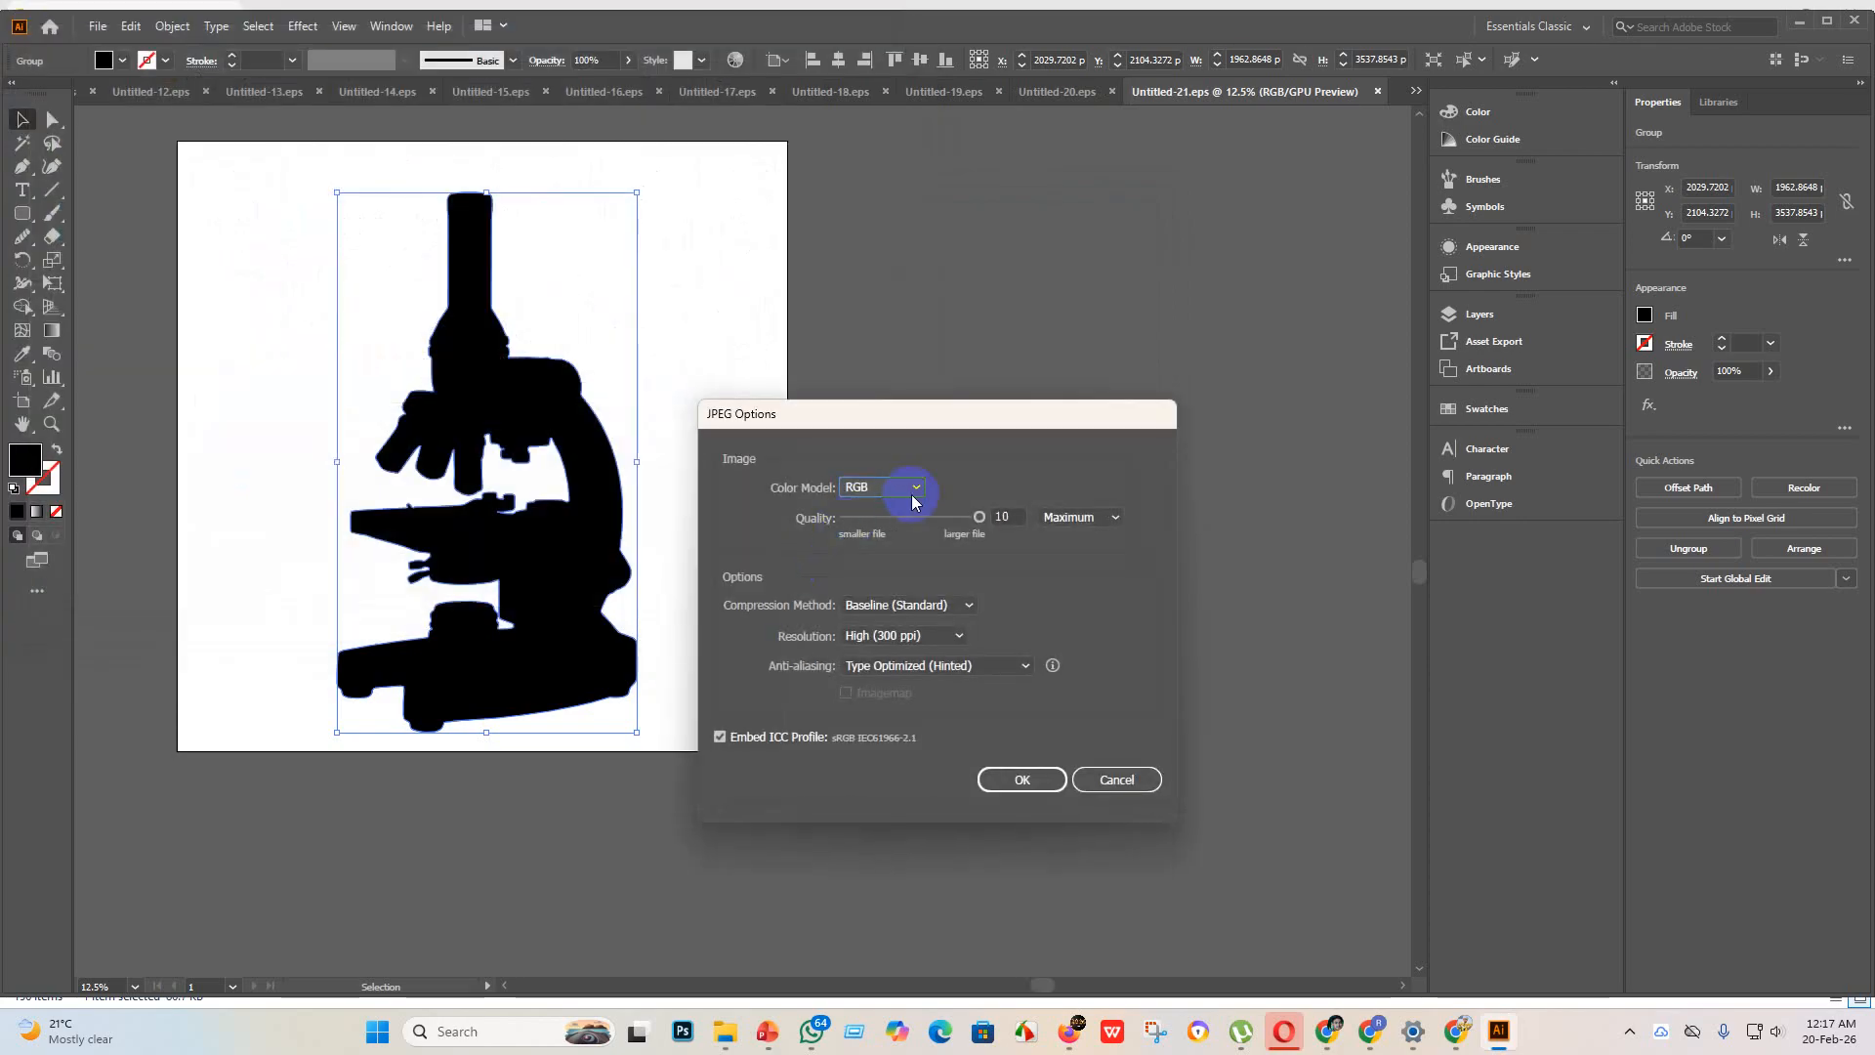
click(1021, 780)
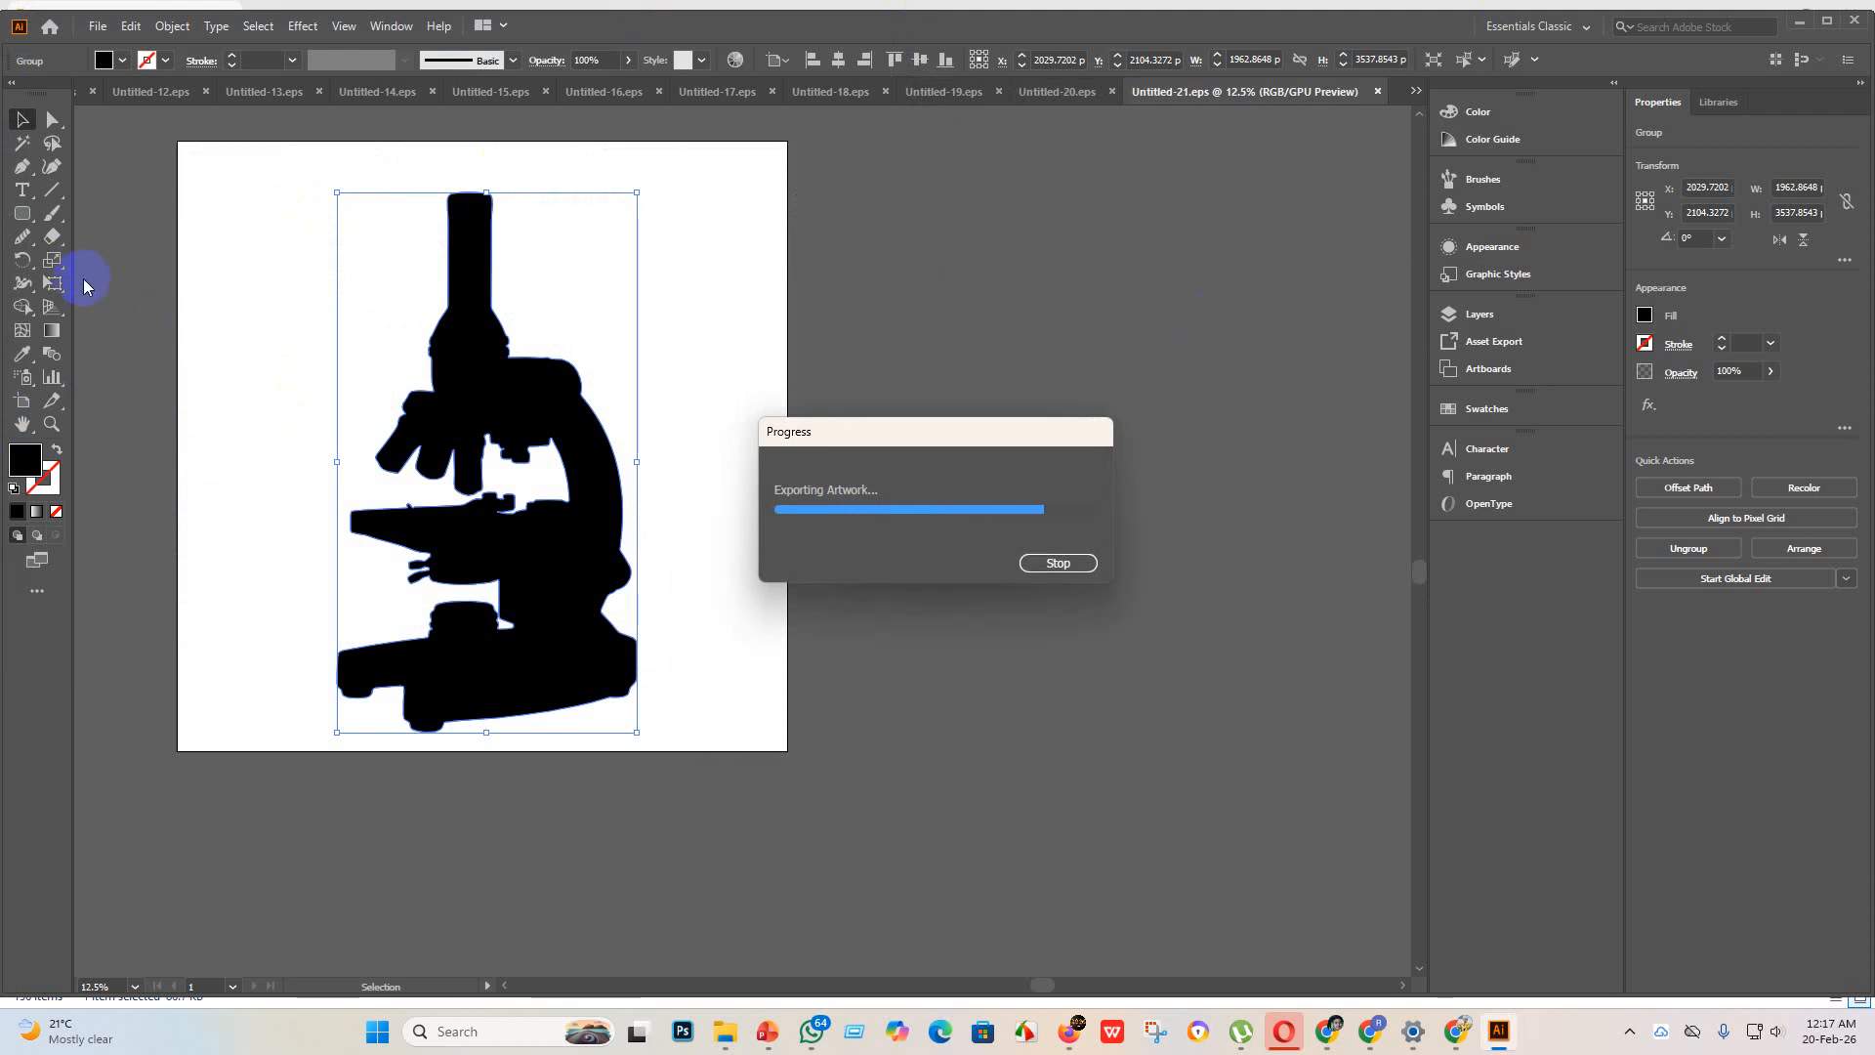
Step: Create a new blank document for the envelope icon
click(100, 29)
click(132, 49)
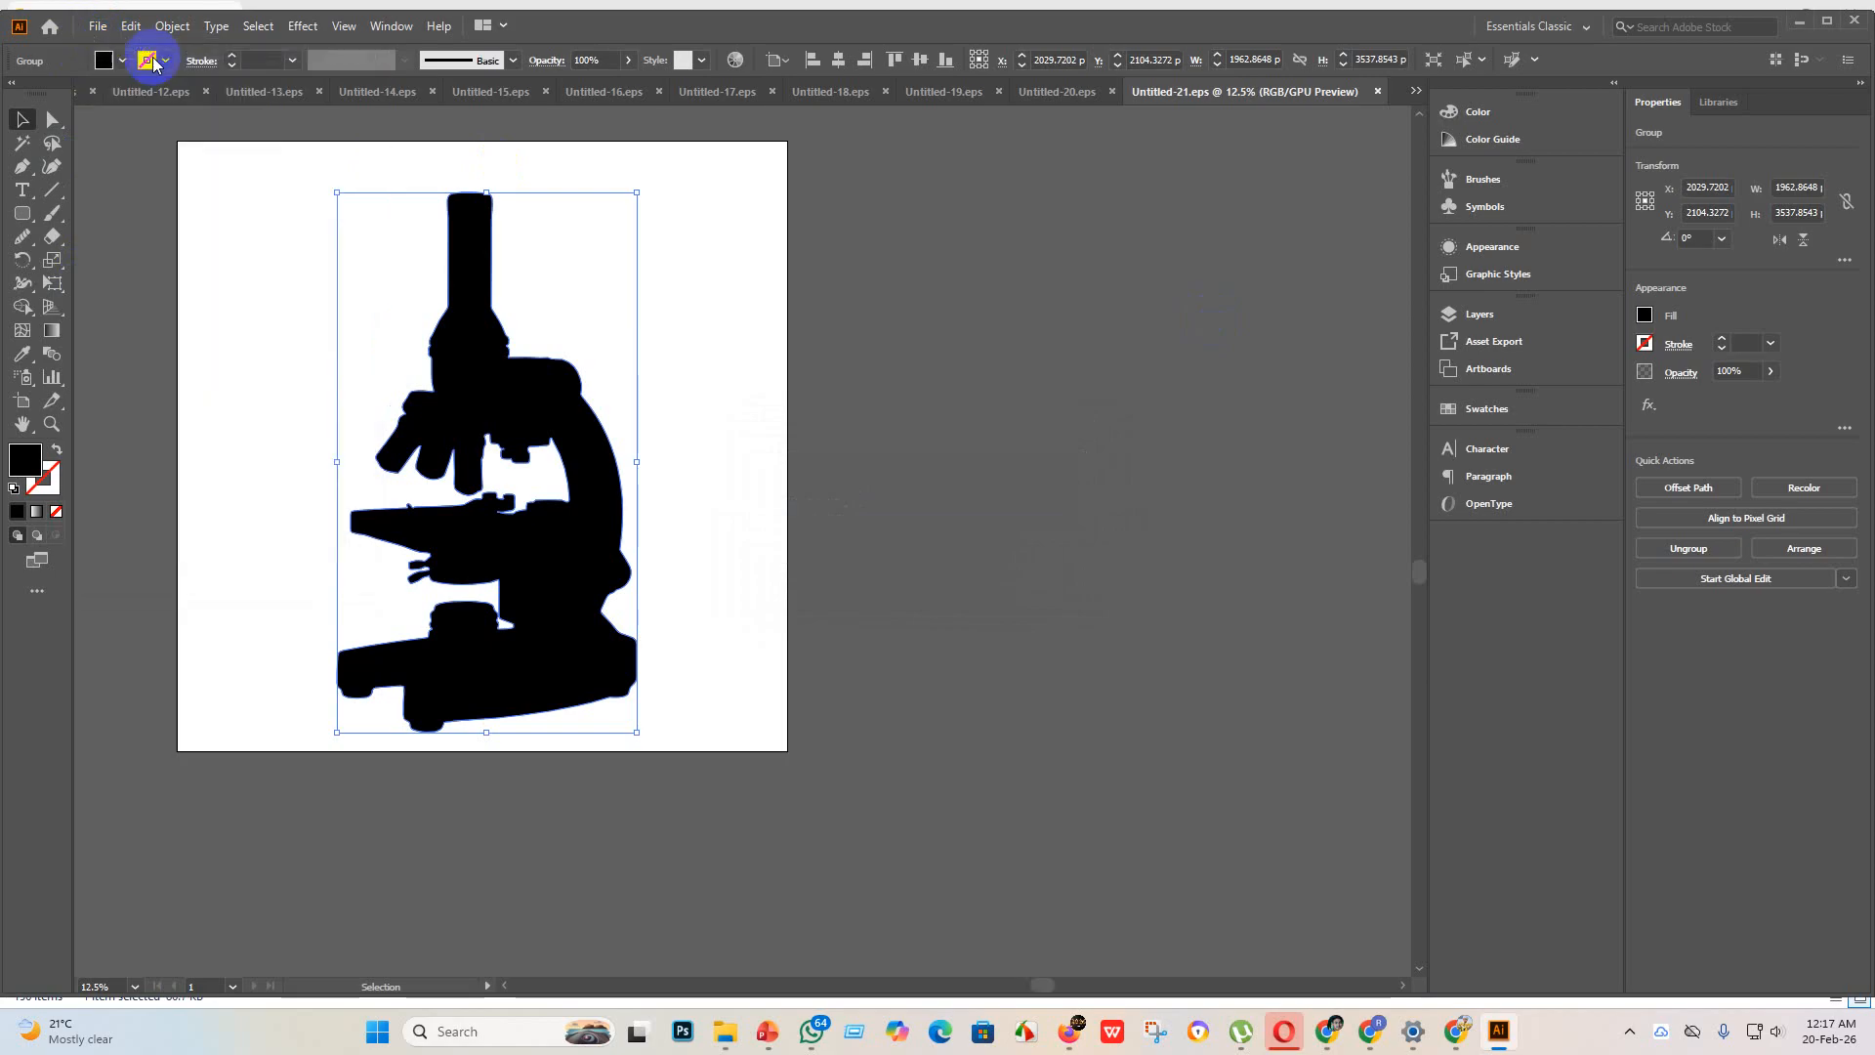
click(1342, 799)
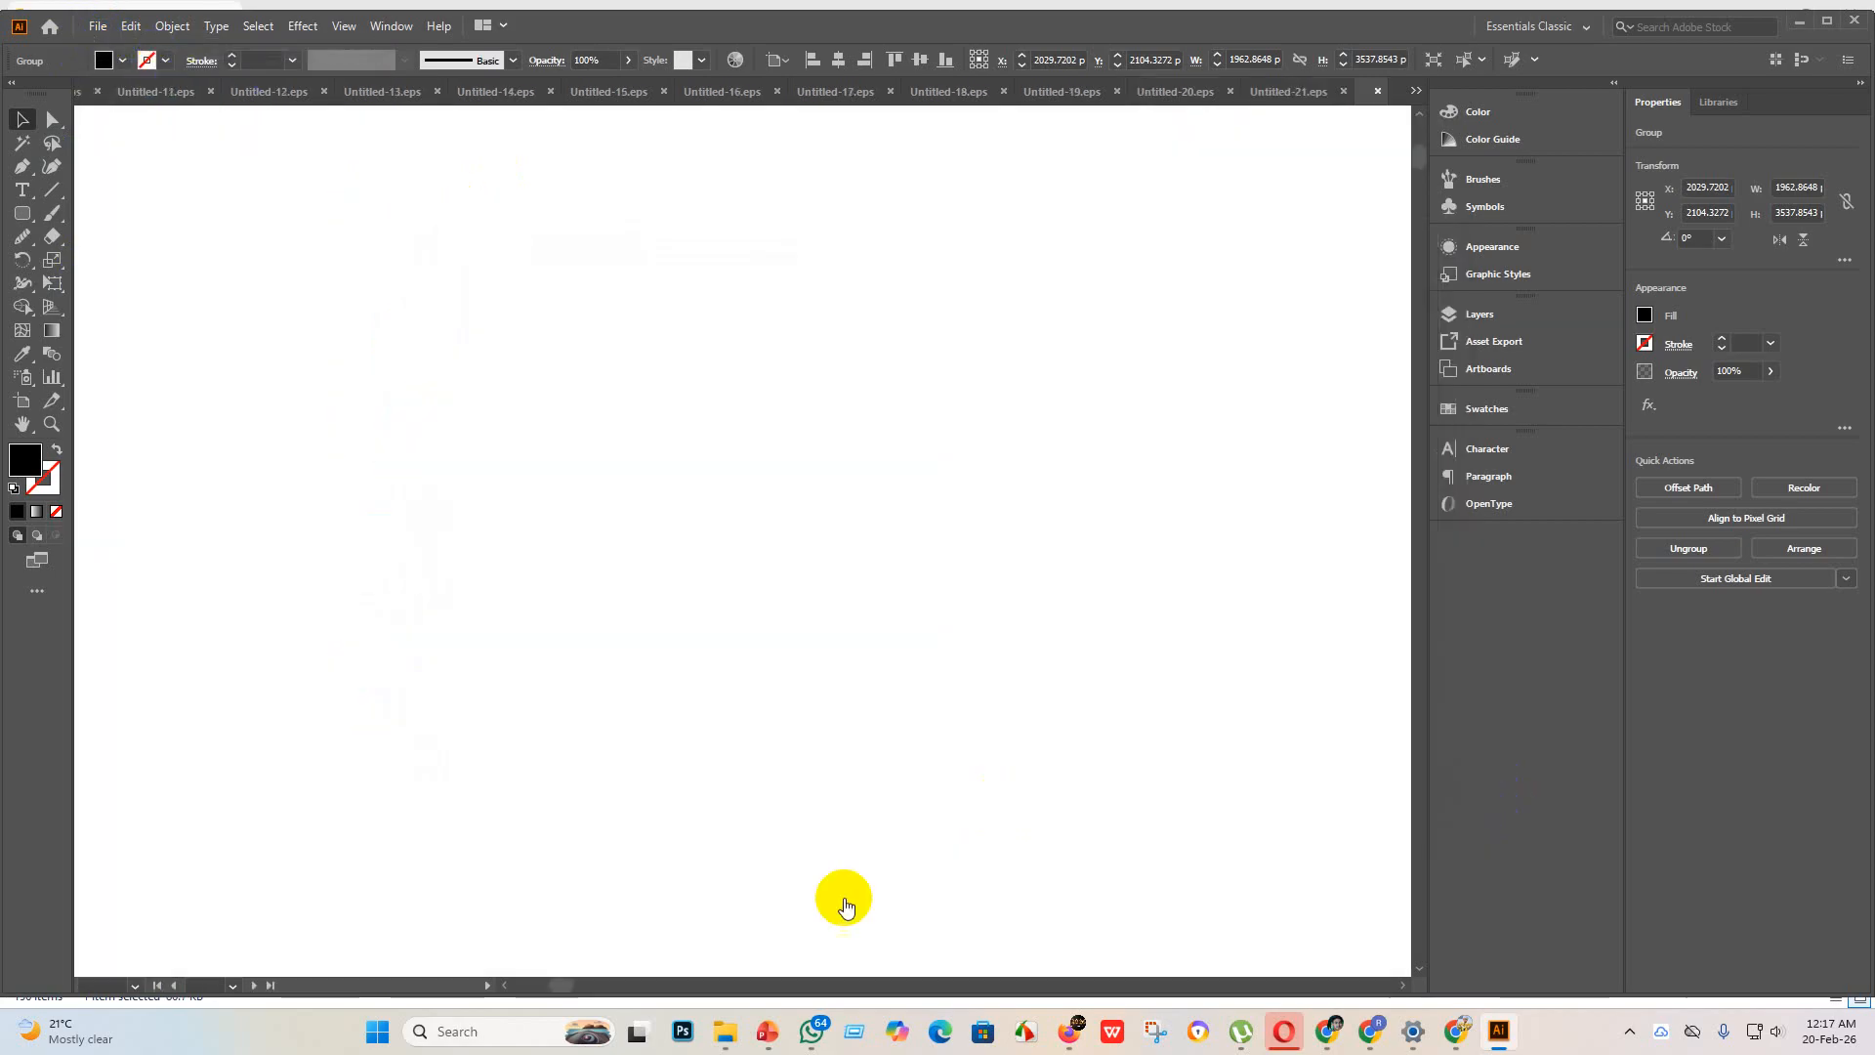
Step: Place the percent envelope image from the new design folder on the artboard and enlarge it to about 4398 px square
mouse_move(723, 1020)
click(748, 961)
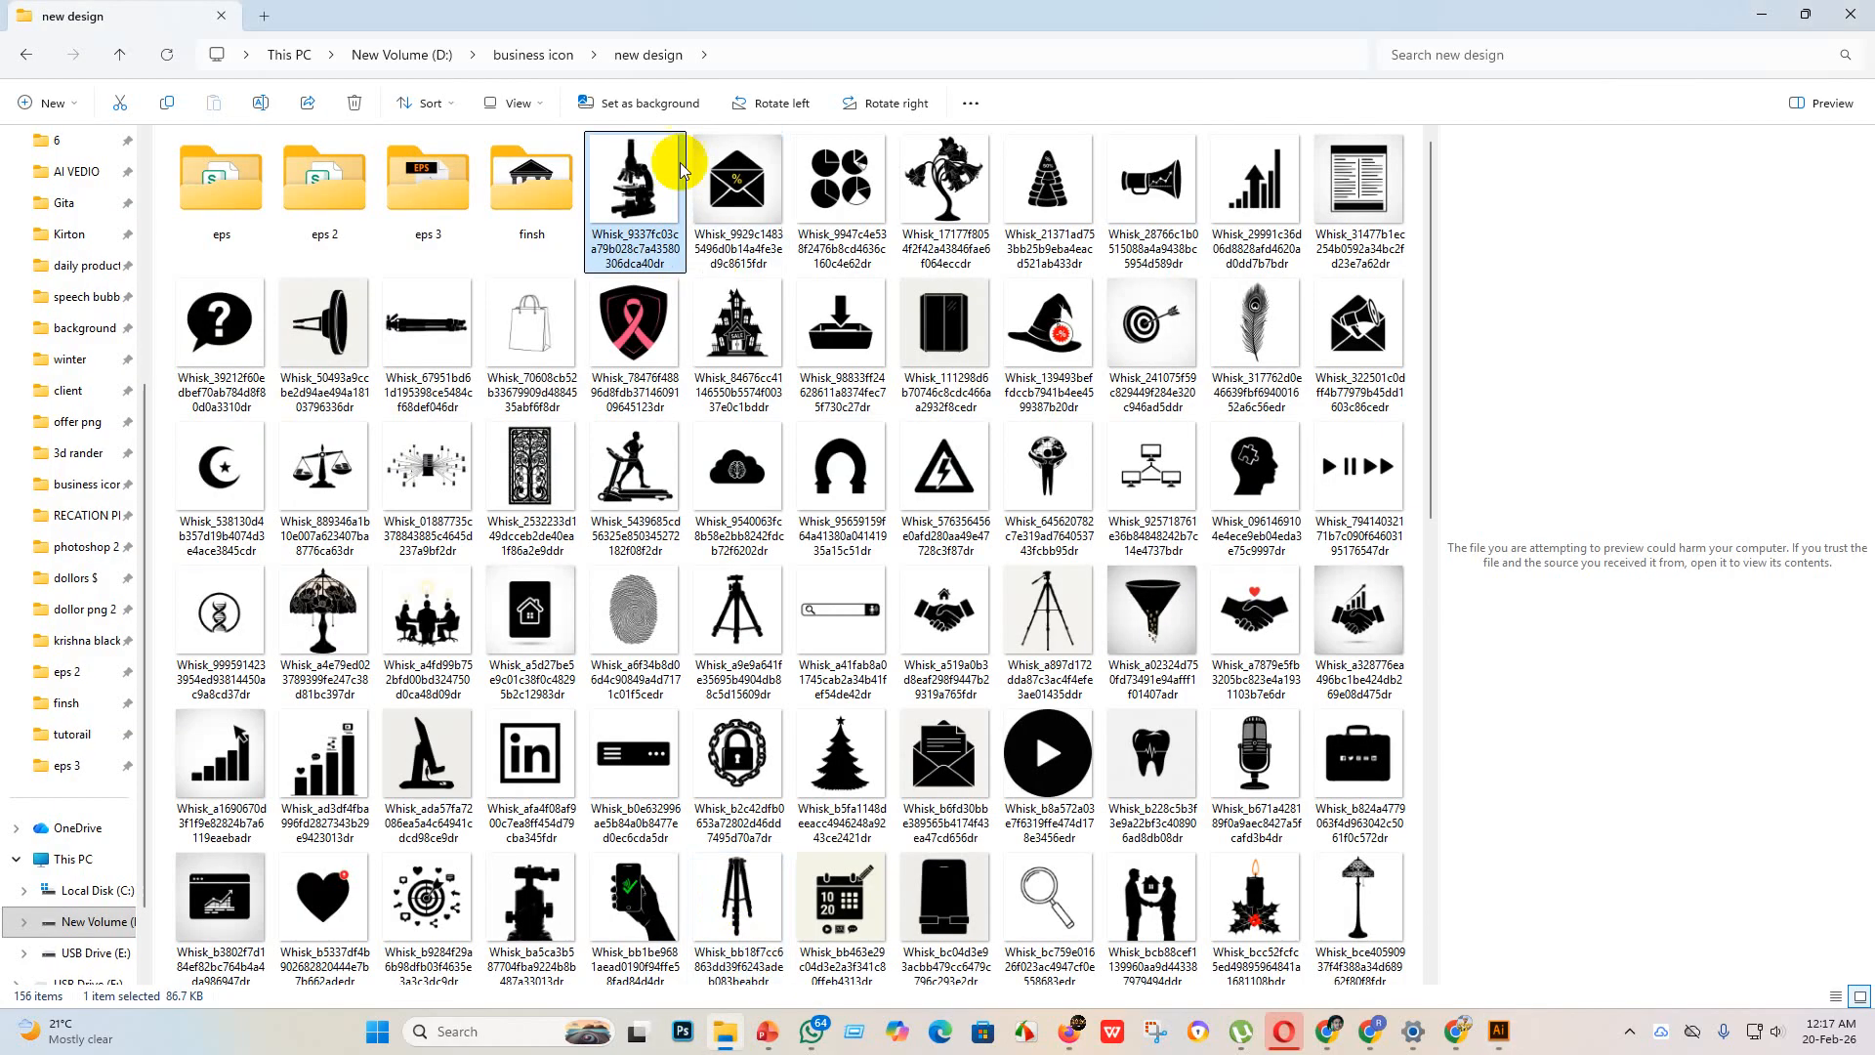
drag(664, 217, 674, 459)
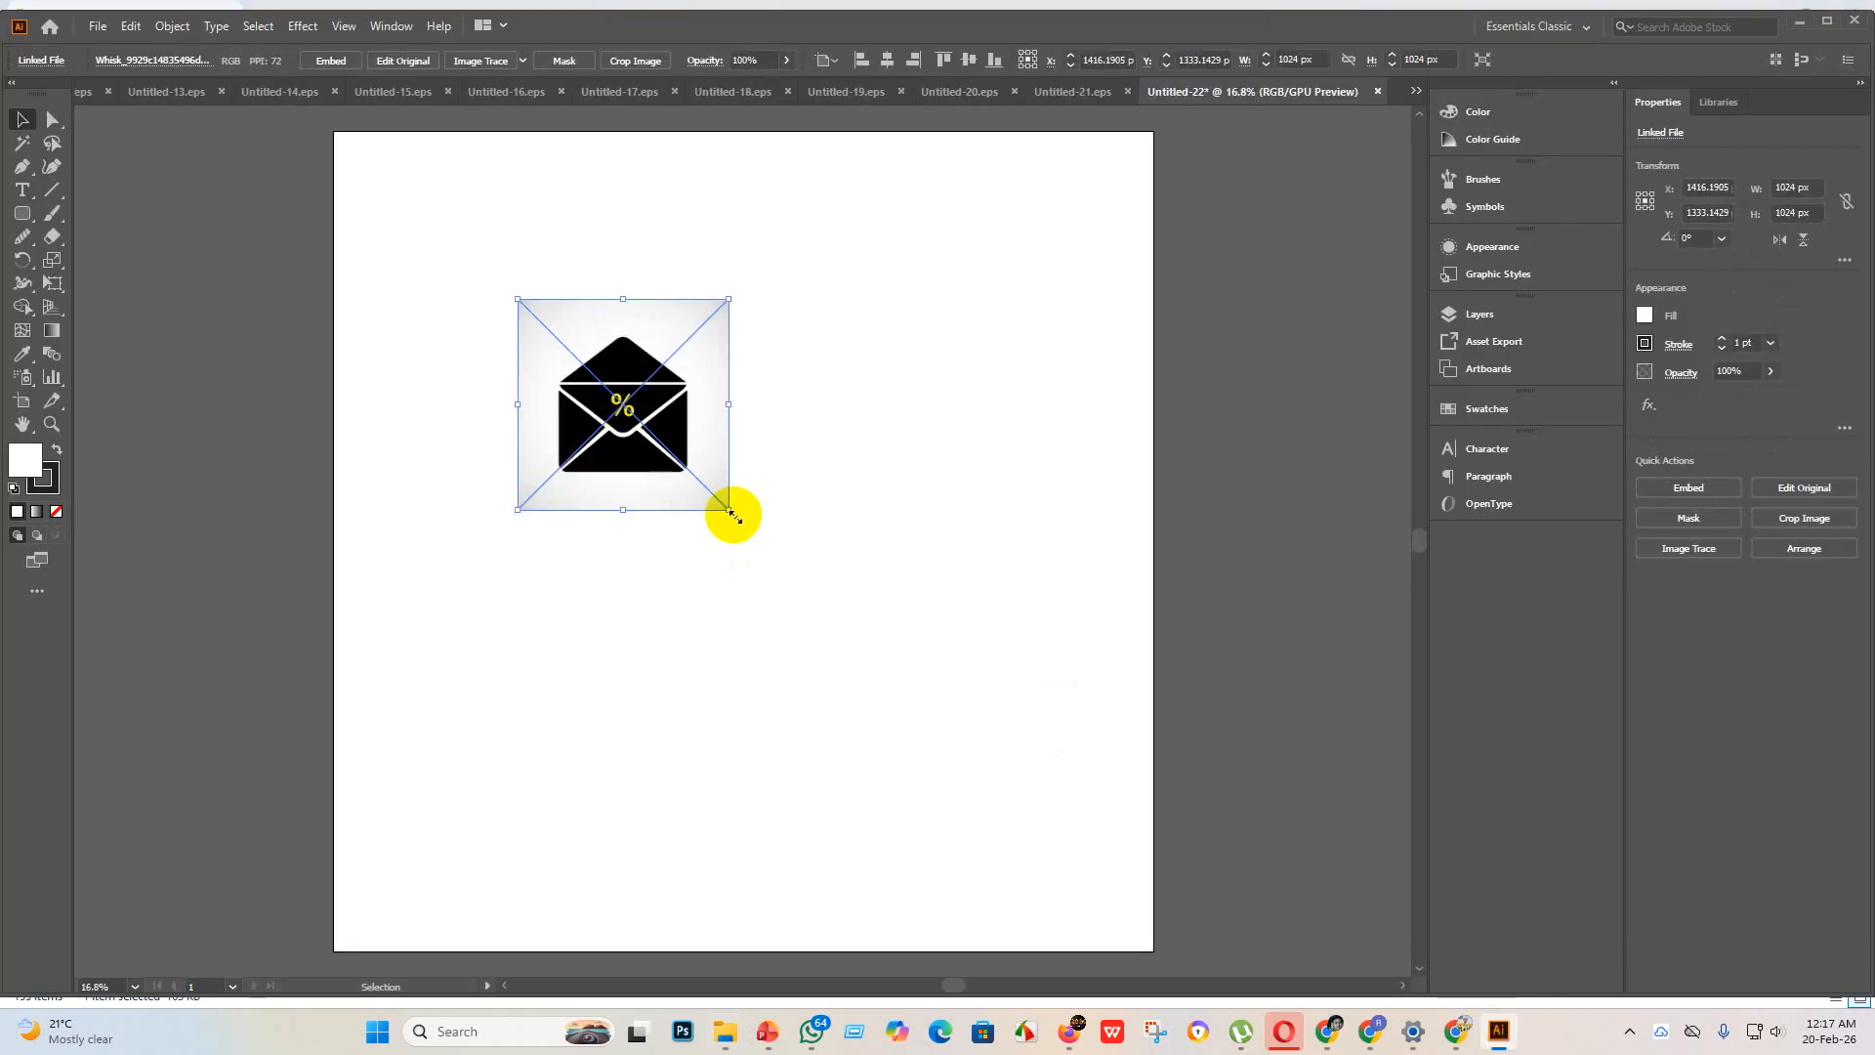
drag(732, 515, 1226, 712)
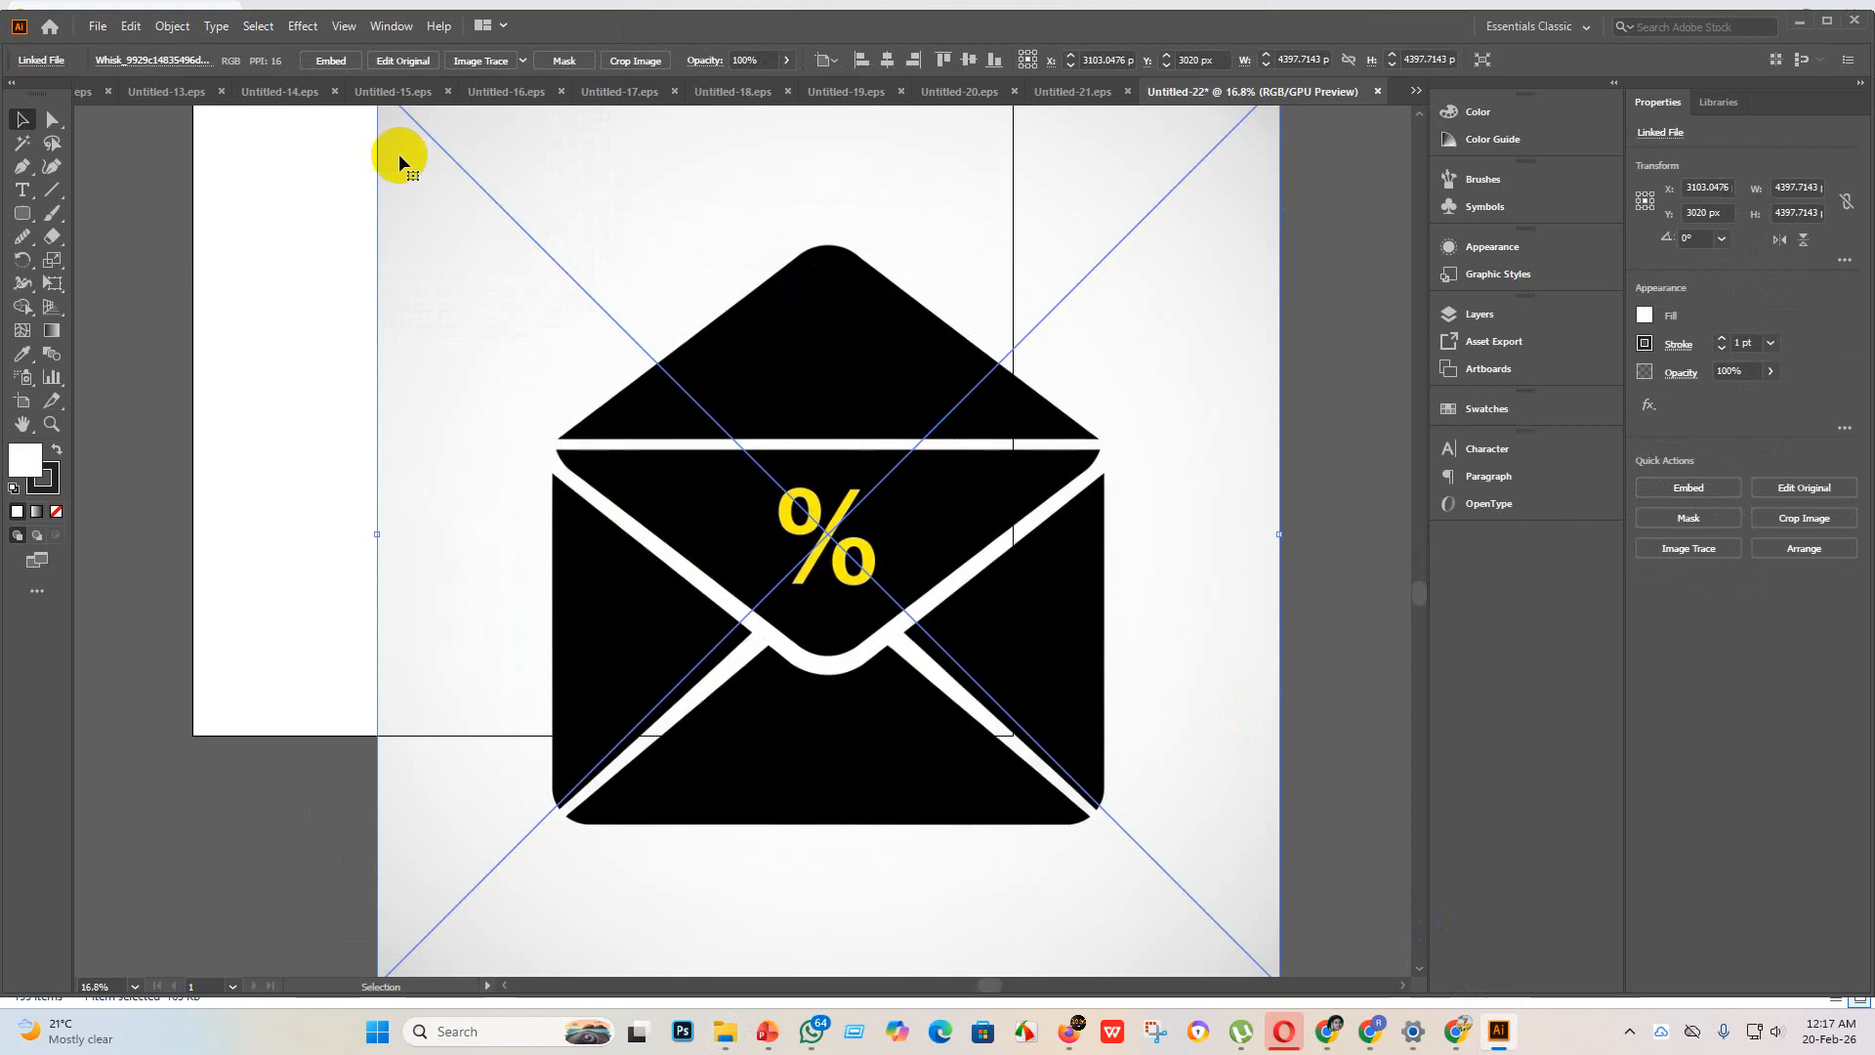
Step: Embed the envelope image, trace it with the Sketched Art preset, and expand the tracing into paths
click(332, 62)
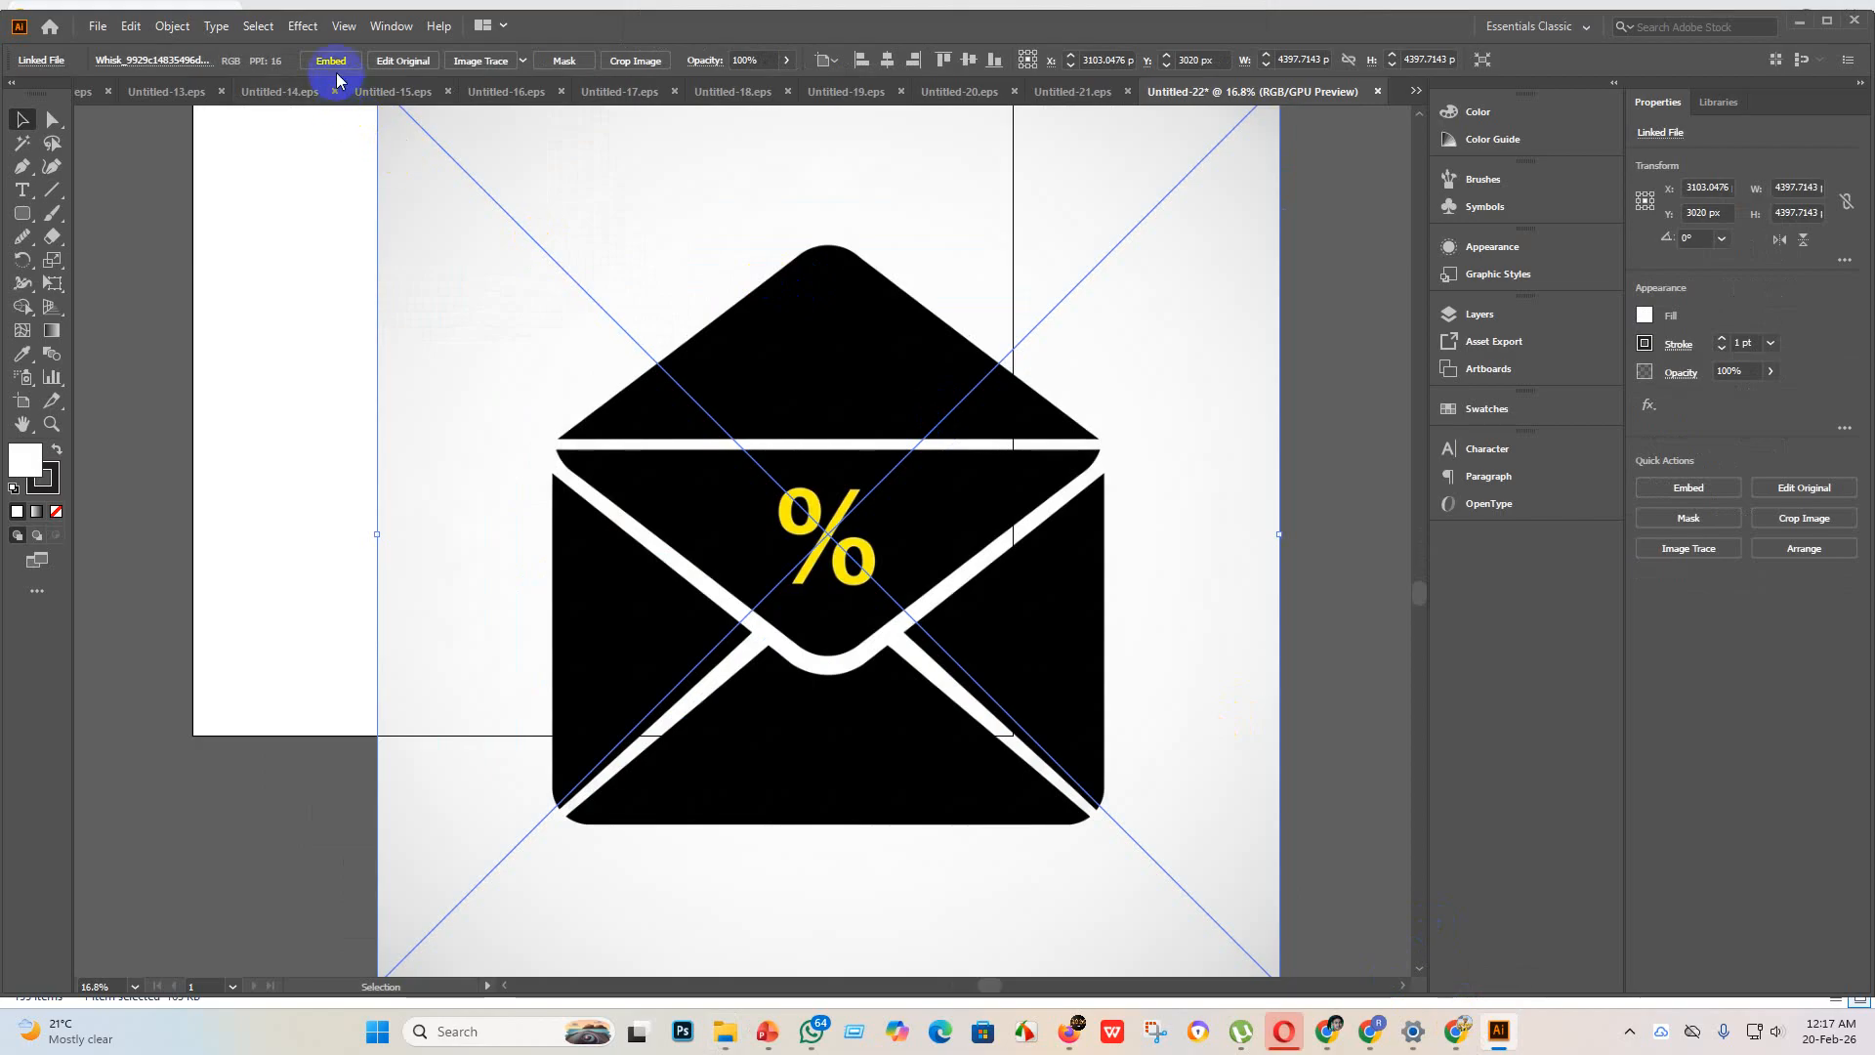
click(522, 61)
click(605, 283)
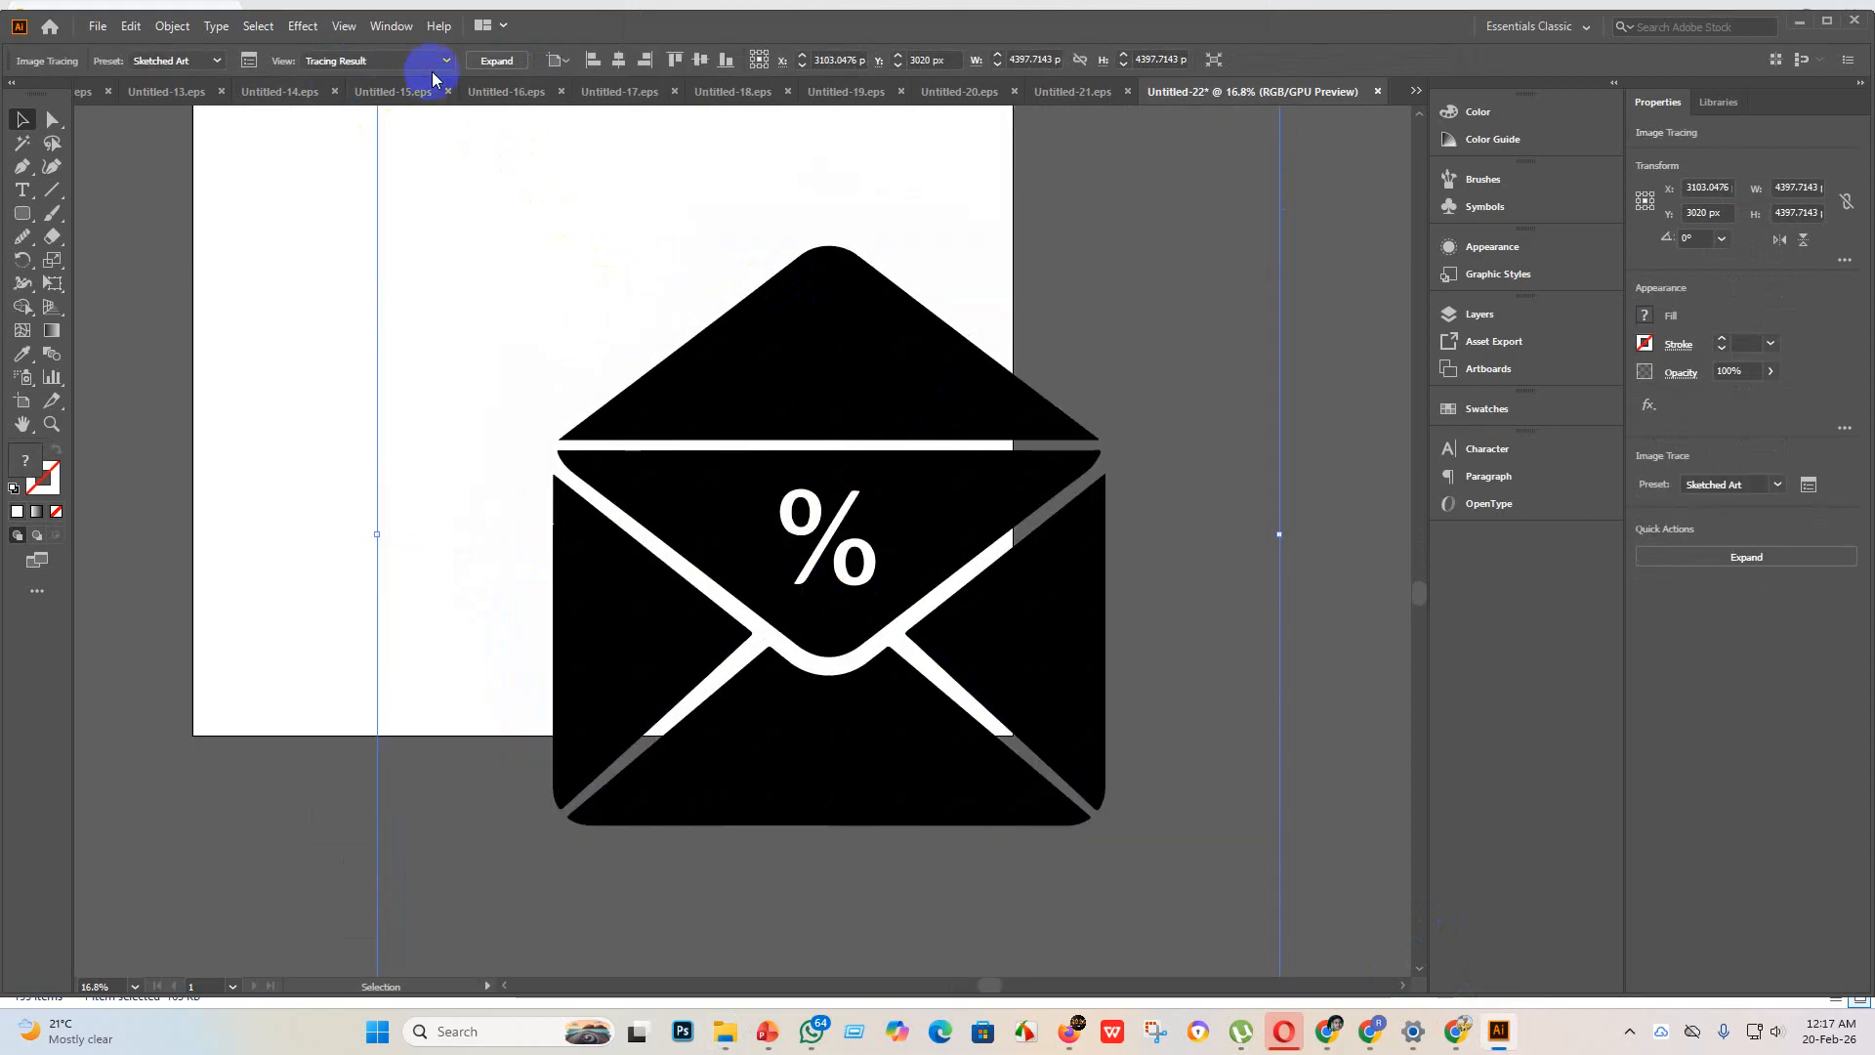
click(496, 60)
Step: Enlarge the traced envelope proportionally to about 3387 × 3555 px and center it horizontally and vertically on the artboard
click(867, 523)
scroll(866, 523, up, 2)
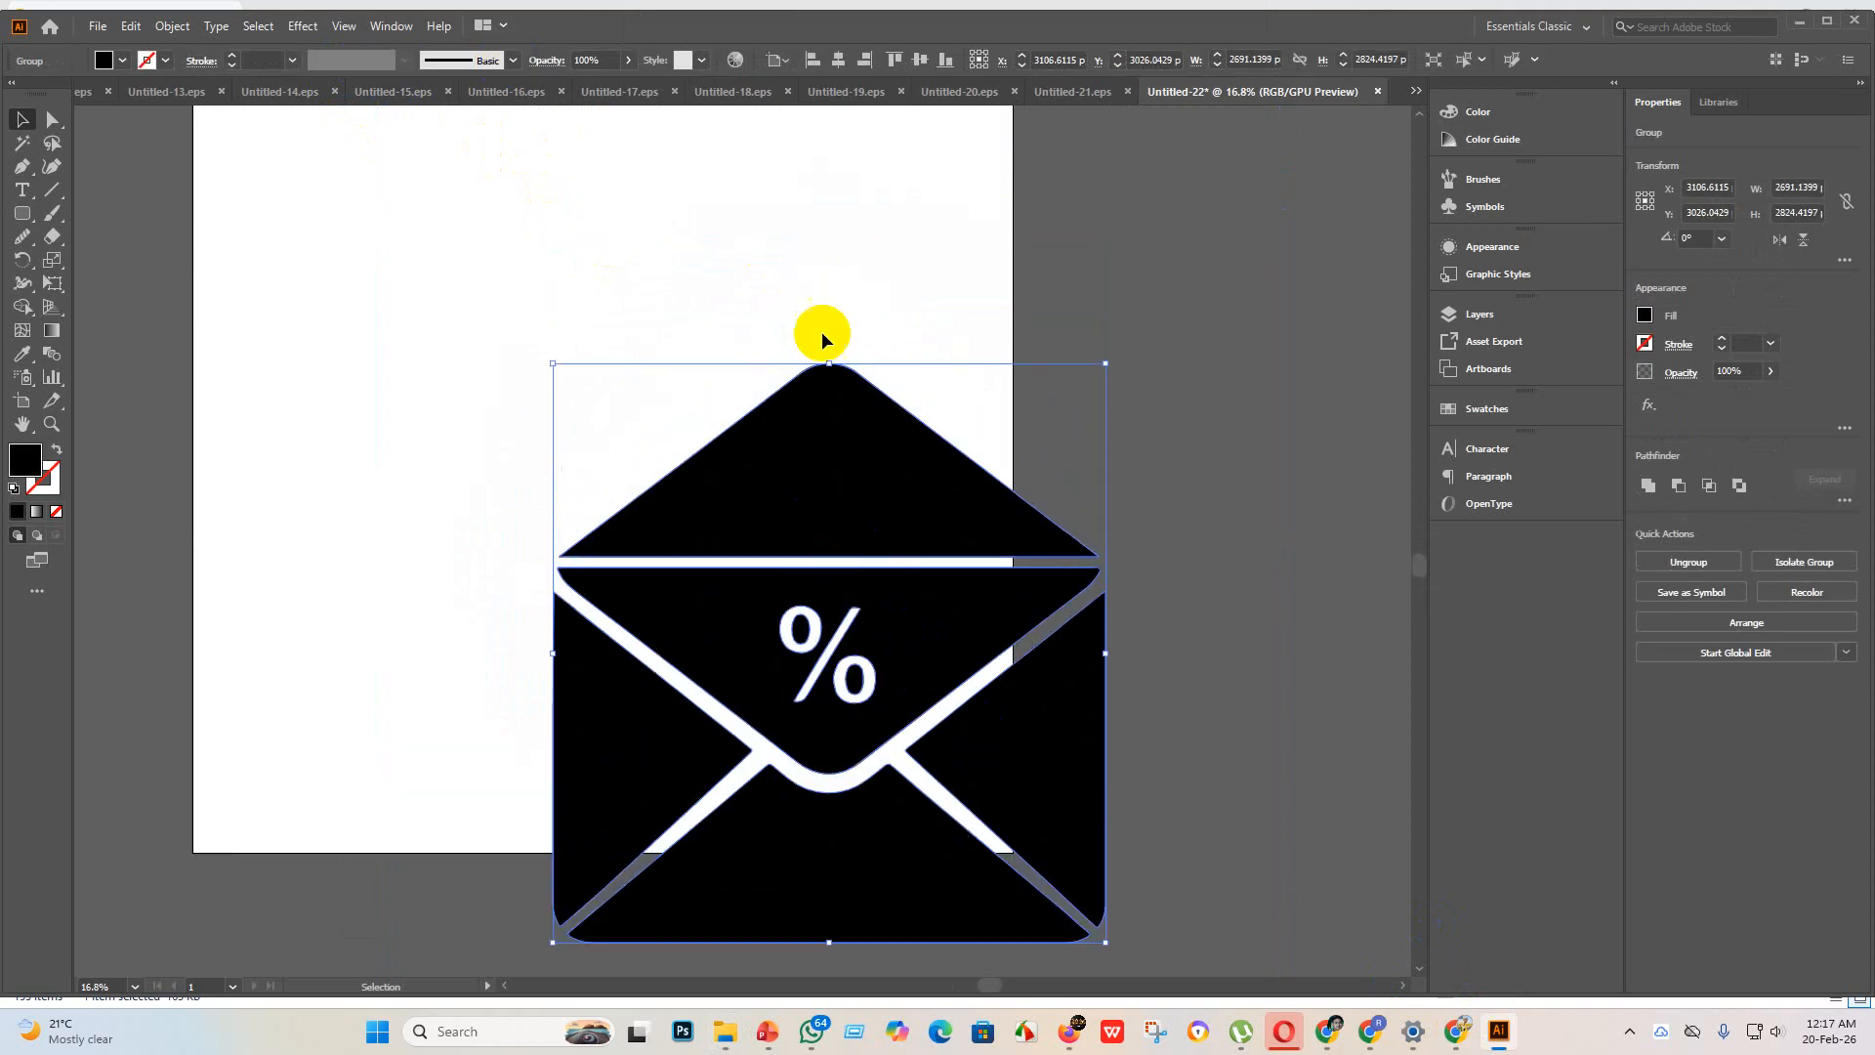
click(838, 59)
click(919, 60)
scroll(976, 303, up, 2)
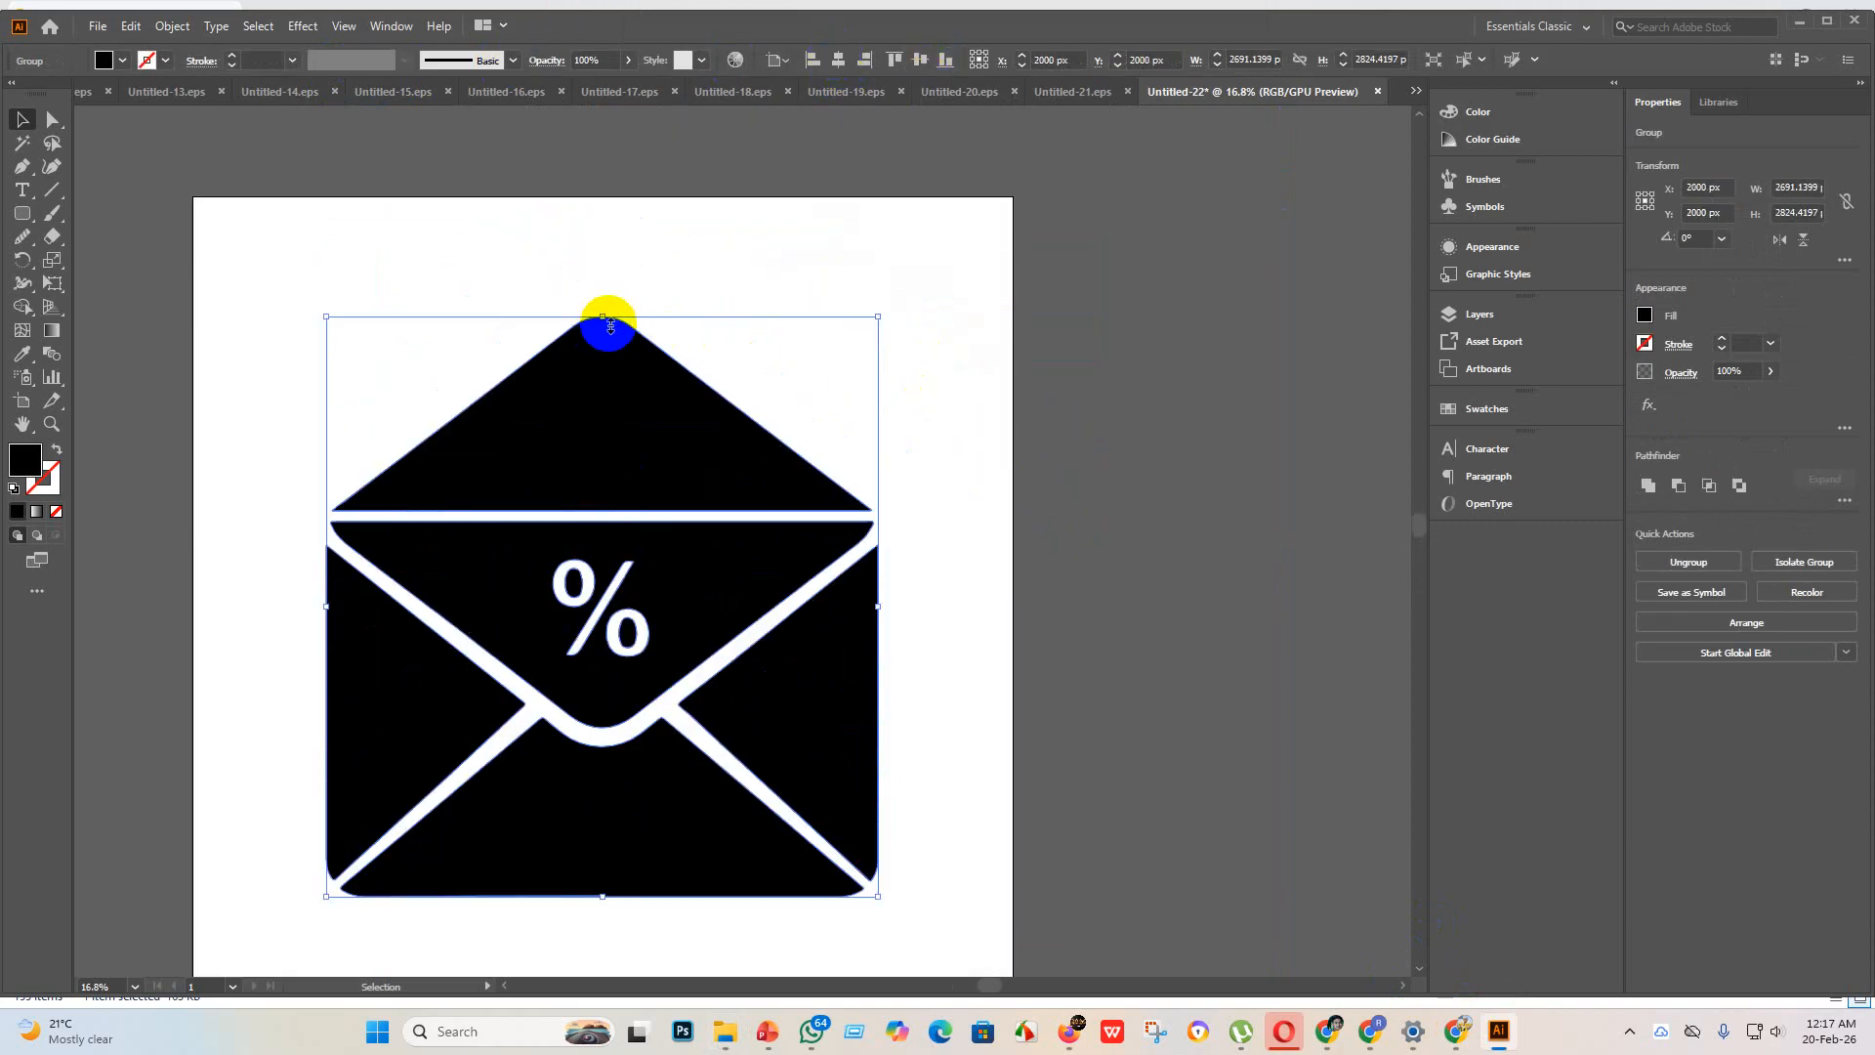
drag(604, 318, 603, 167)
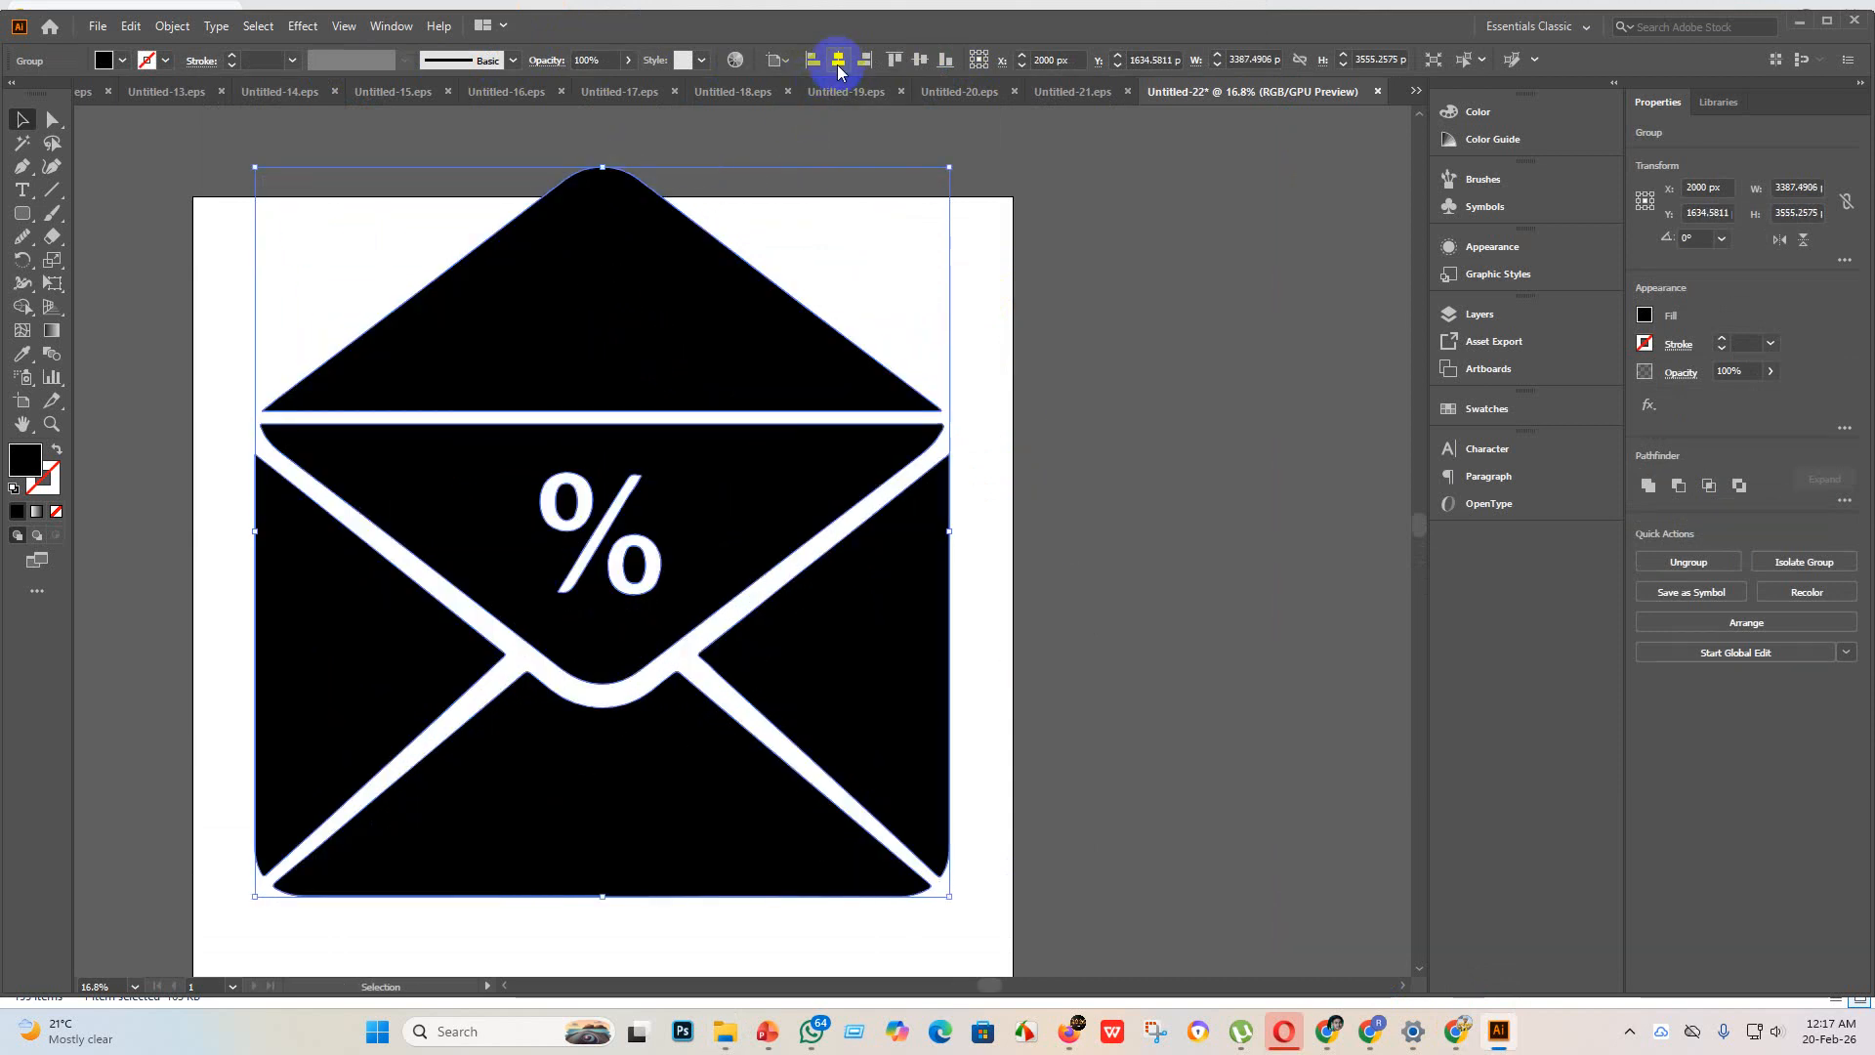
click(919, 60)
scroll(795, 435, down, 2)
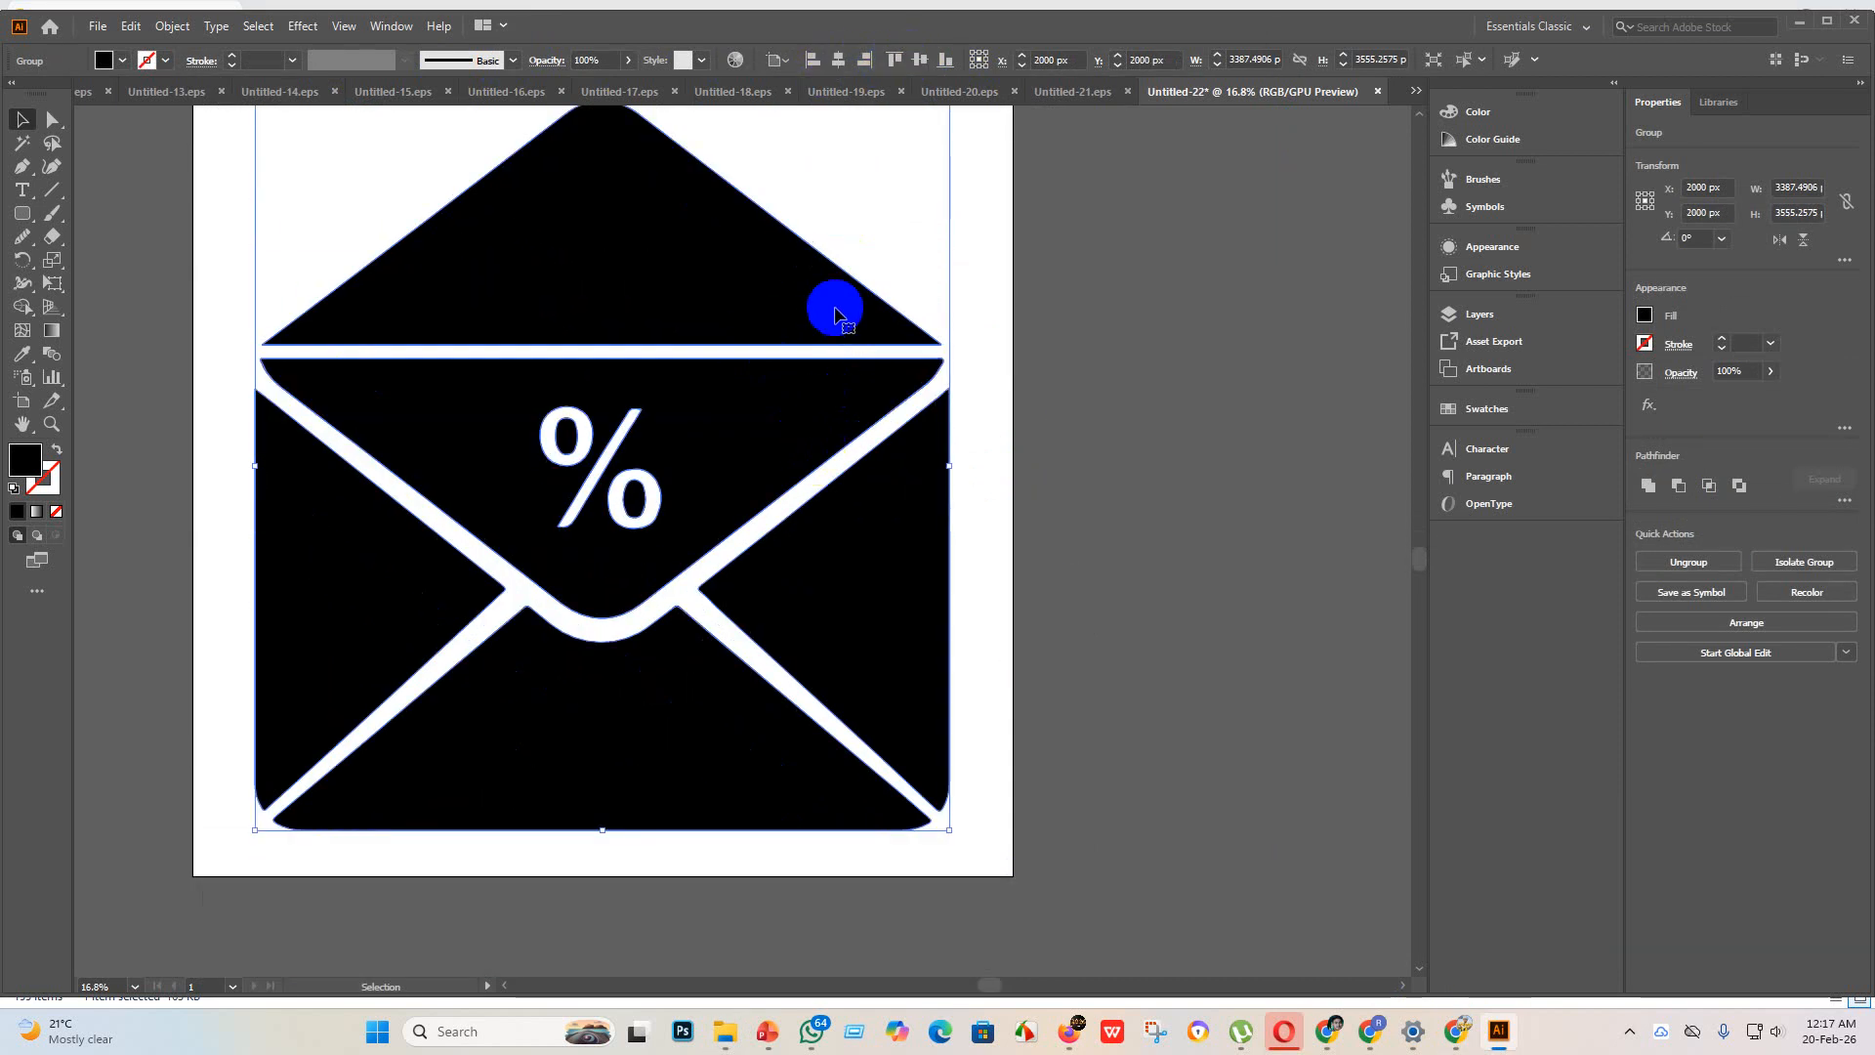
Step: Examine the traced envelope up close, including its flap edges, lower corners and percent sign
scroll(617, 261, up, 5)
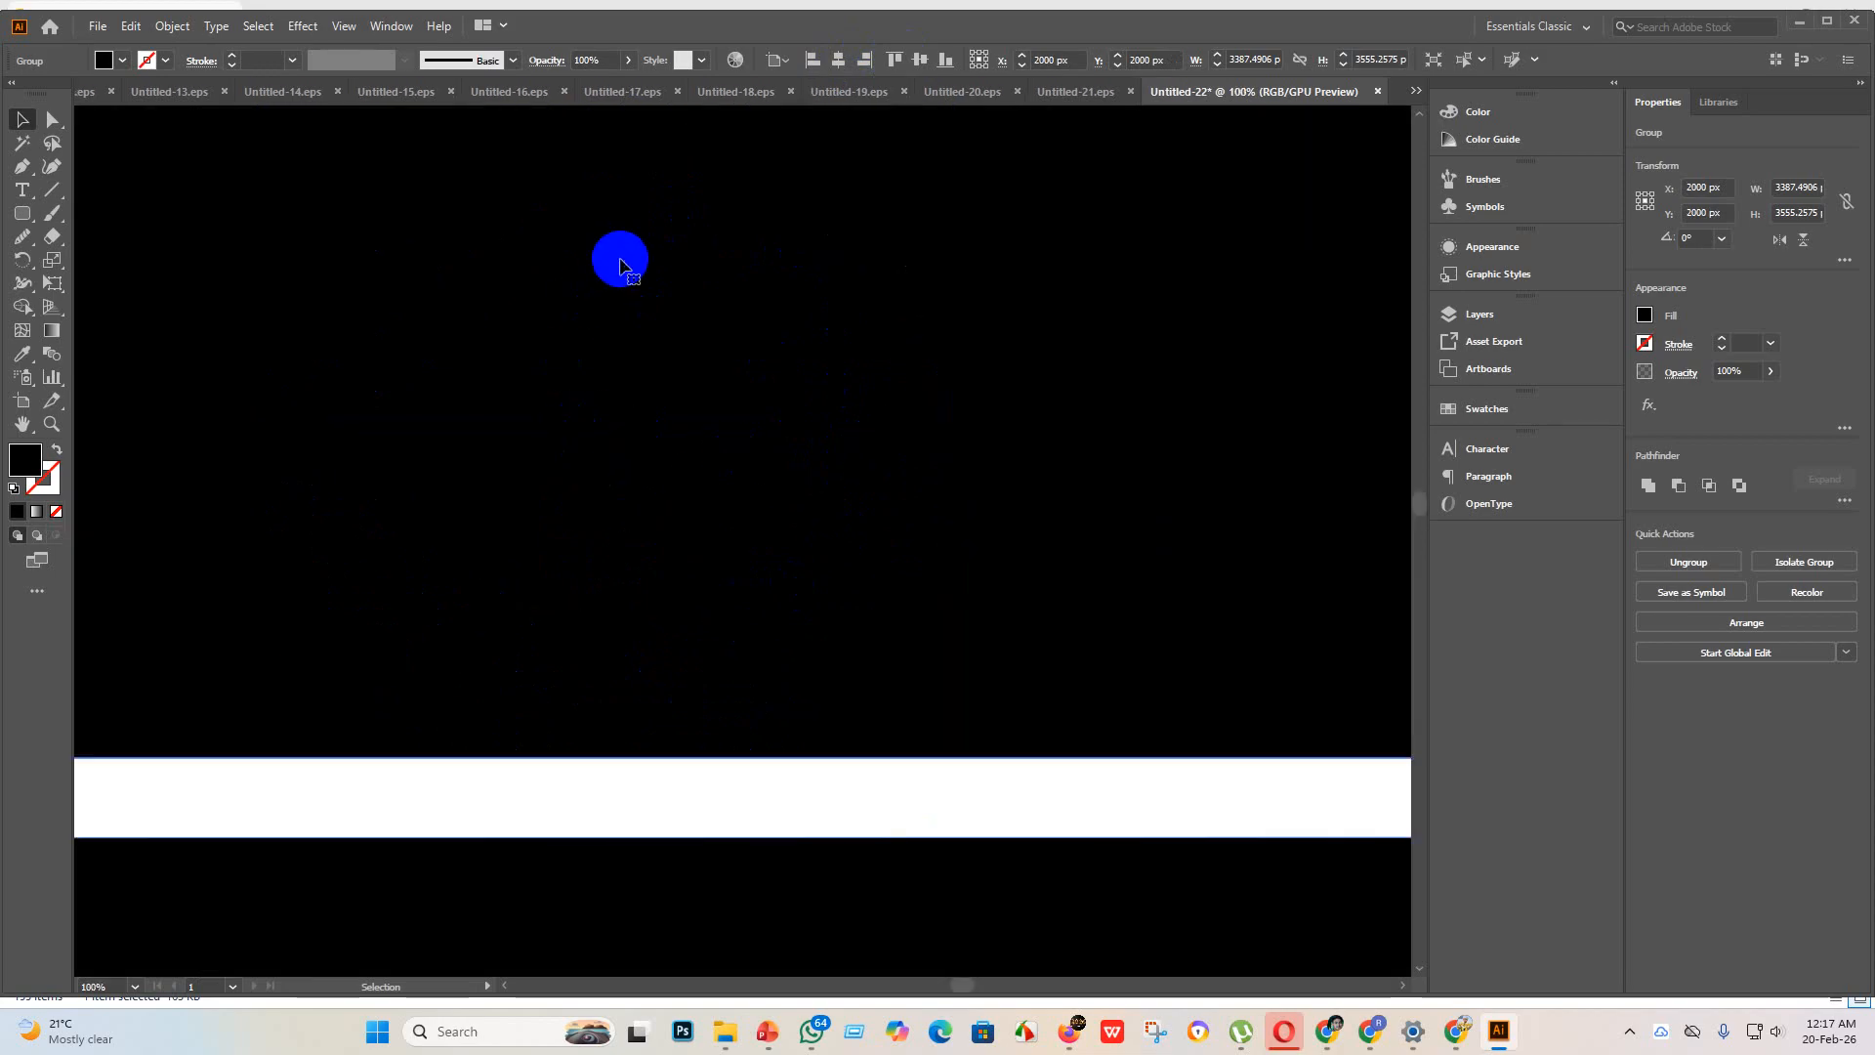
scroll(639, 401, down, 6)
scroll(622, 258, up, 2)
scroll(673, 440, down, 5)
scroll(722, 722, up, 4)
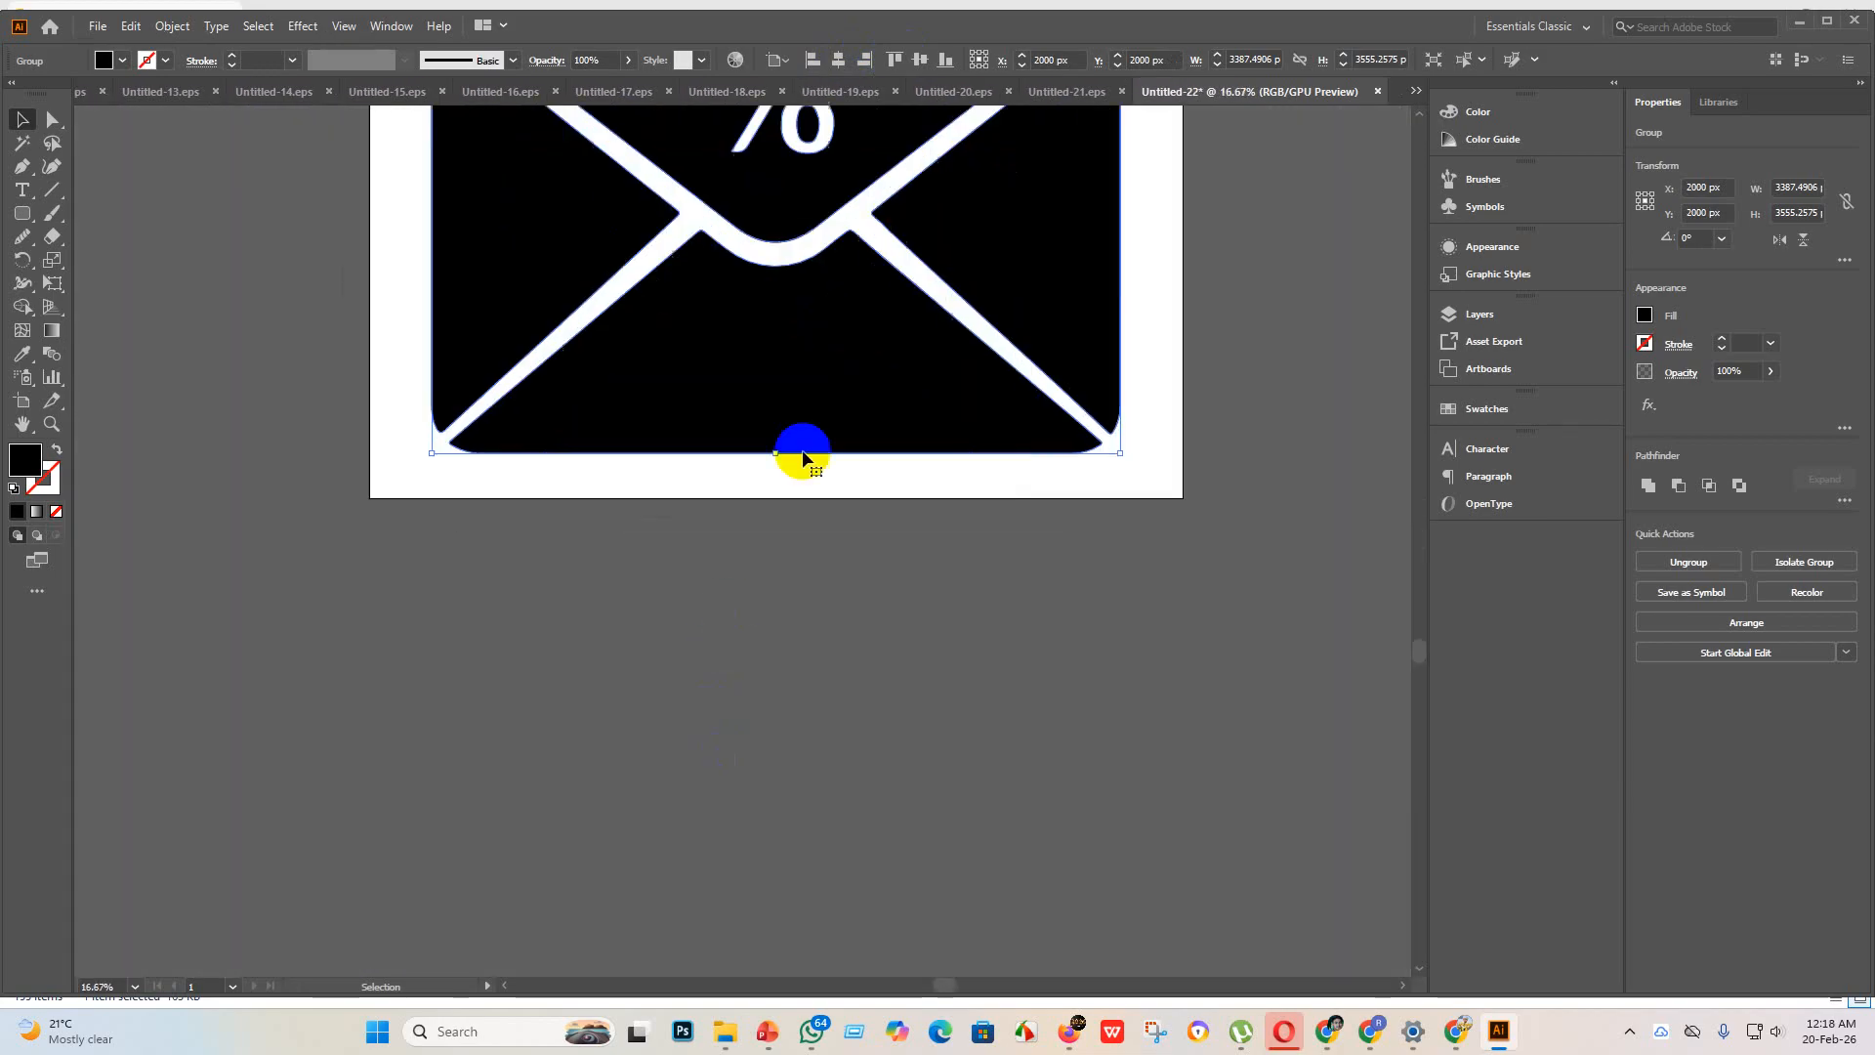
scroll(806, 448, up, 2)
scroll(916, 388, up, 3)
scroll(854, 377, down, 4)
scroll(632, 406, up, 3)
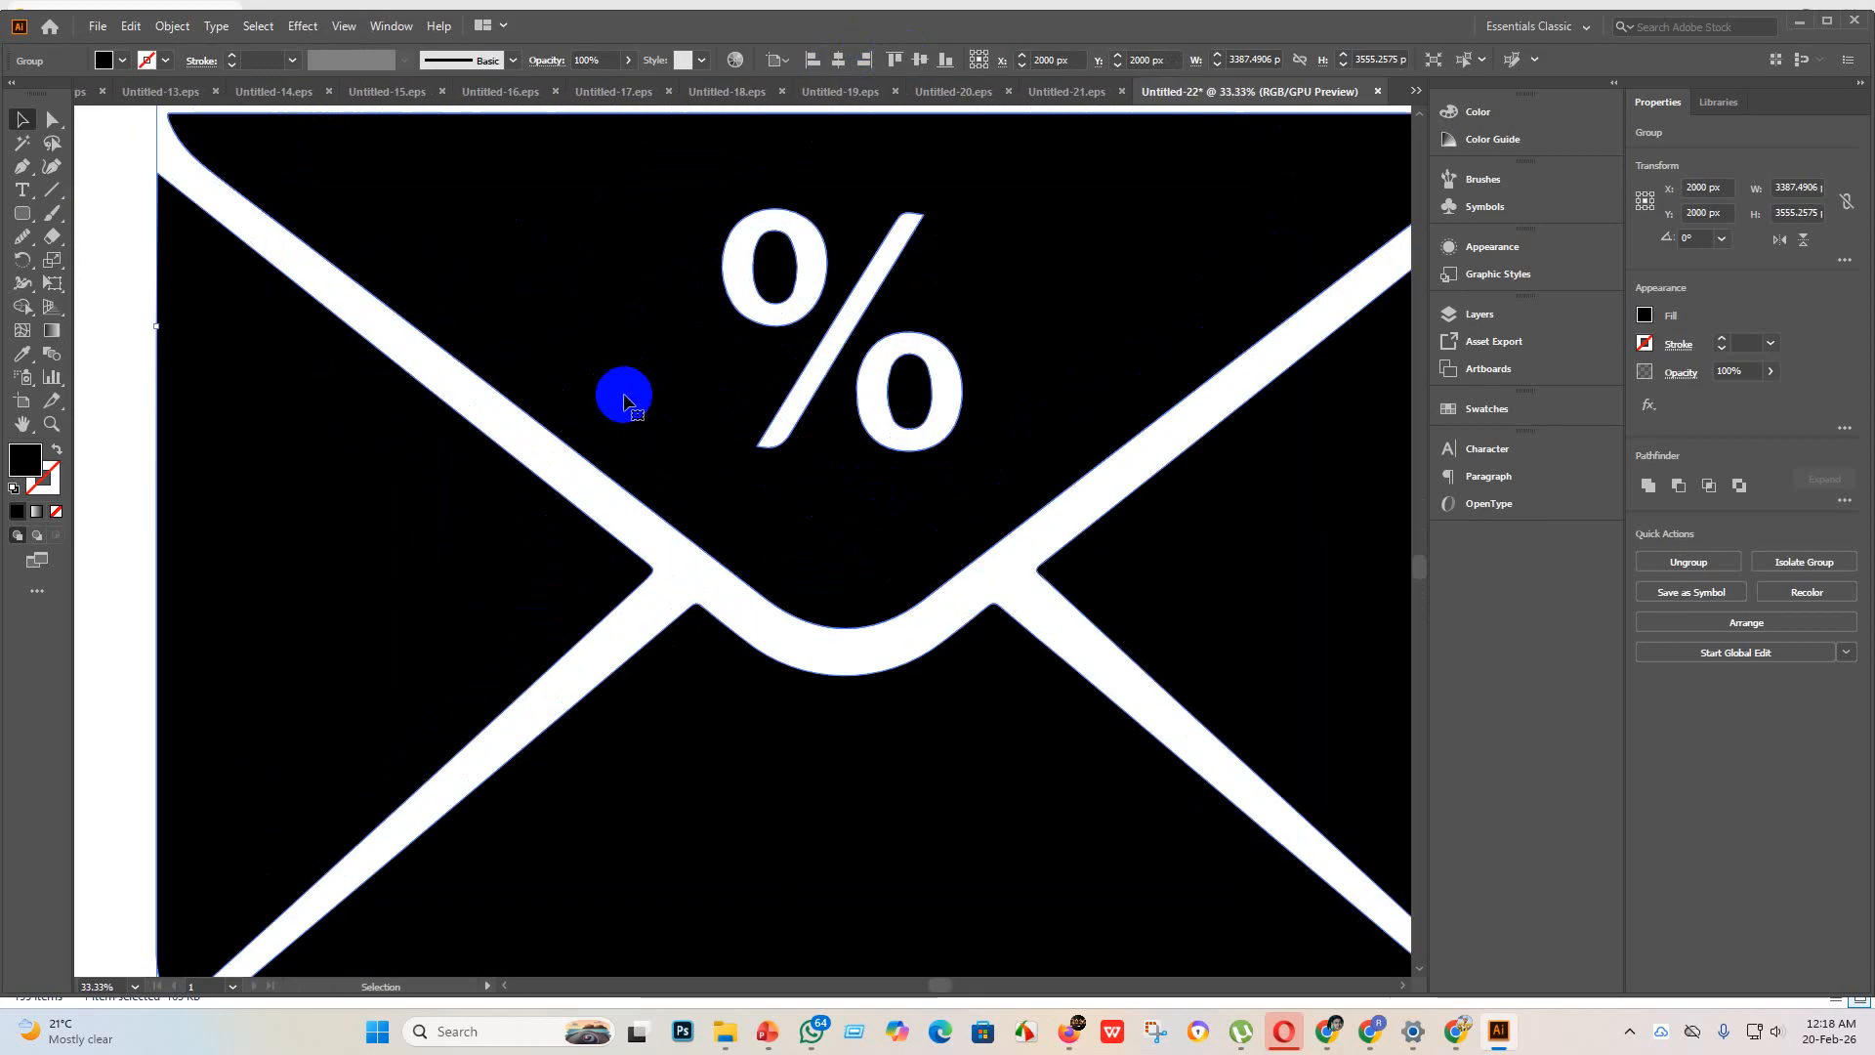
scroll(624, 397, down, 2)
scroll(629, 408, up, 2)
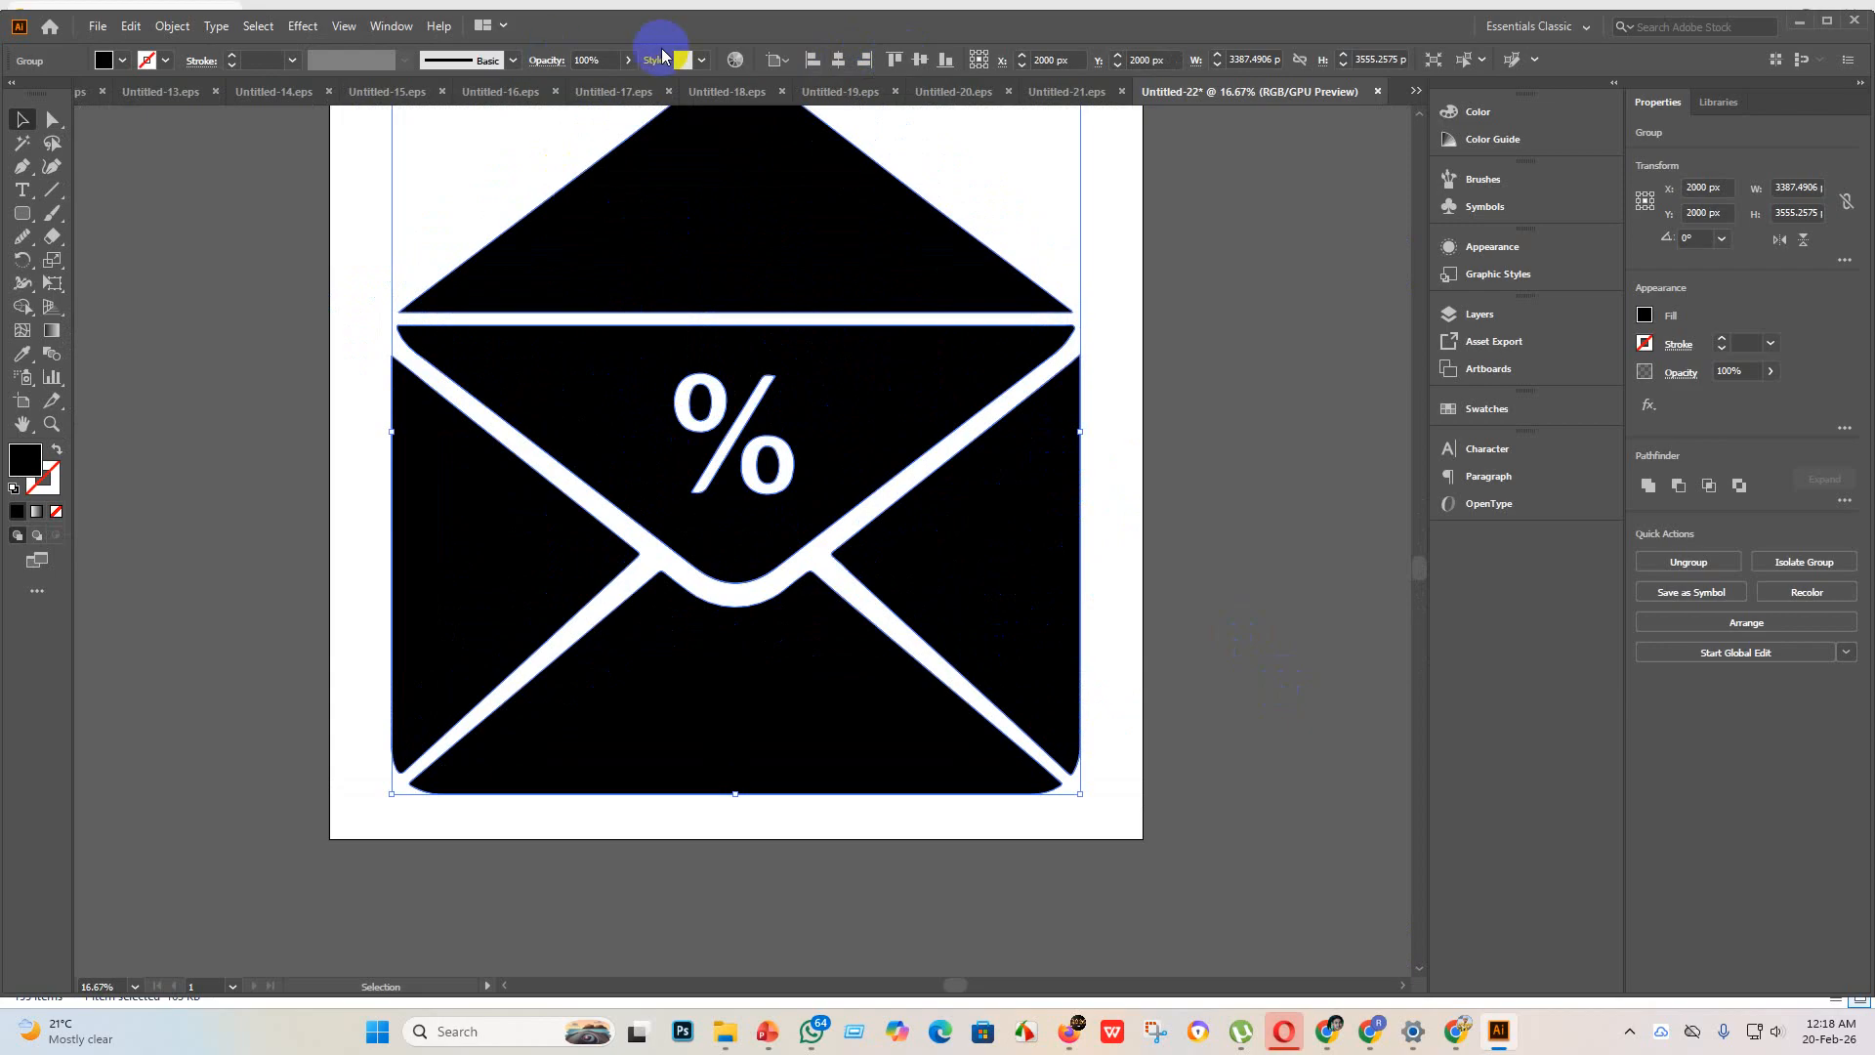
scroll(1192, 512, up, 1)
Step: Save the envelope as Untitled-22 in Illustrator EPS format, version Illustrator 10 EPS, in the eps 3 folder
click(100, 27)
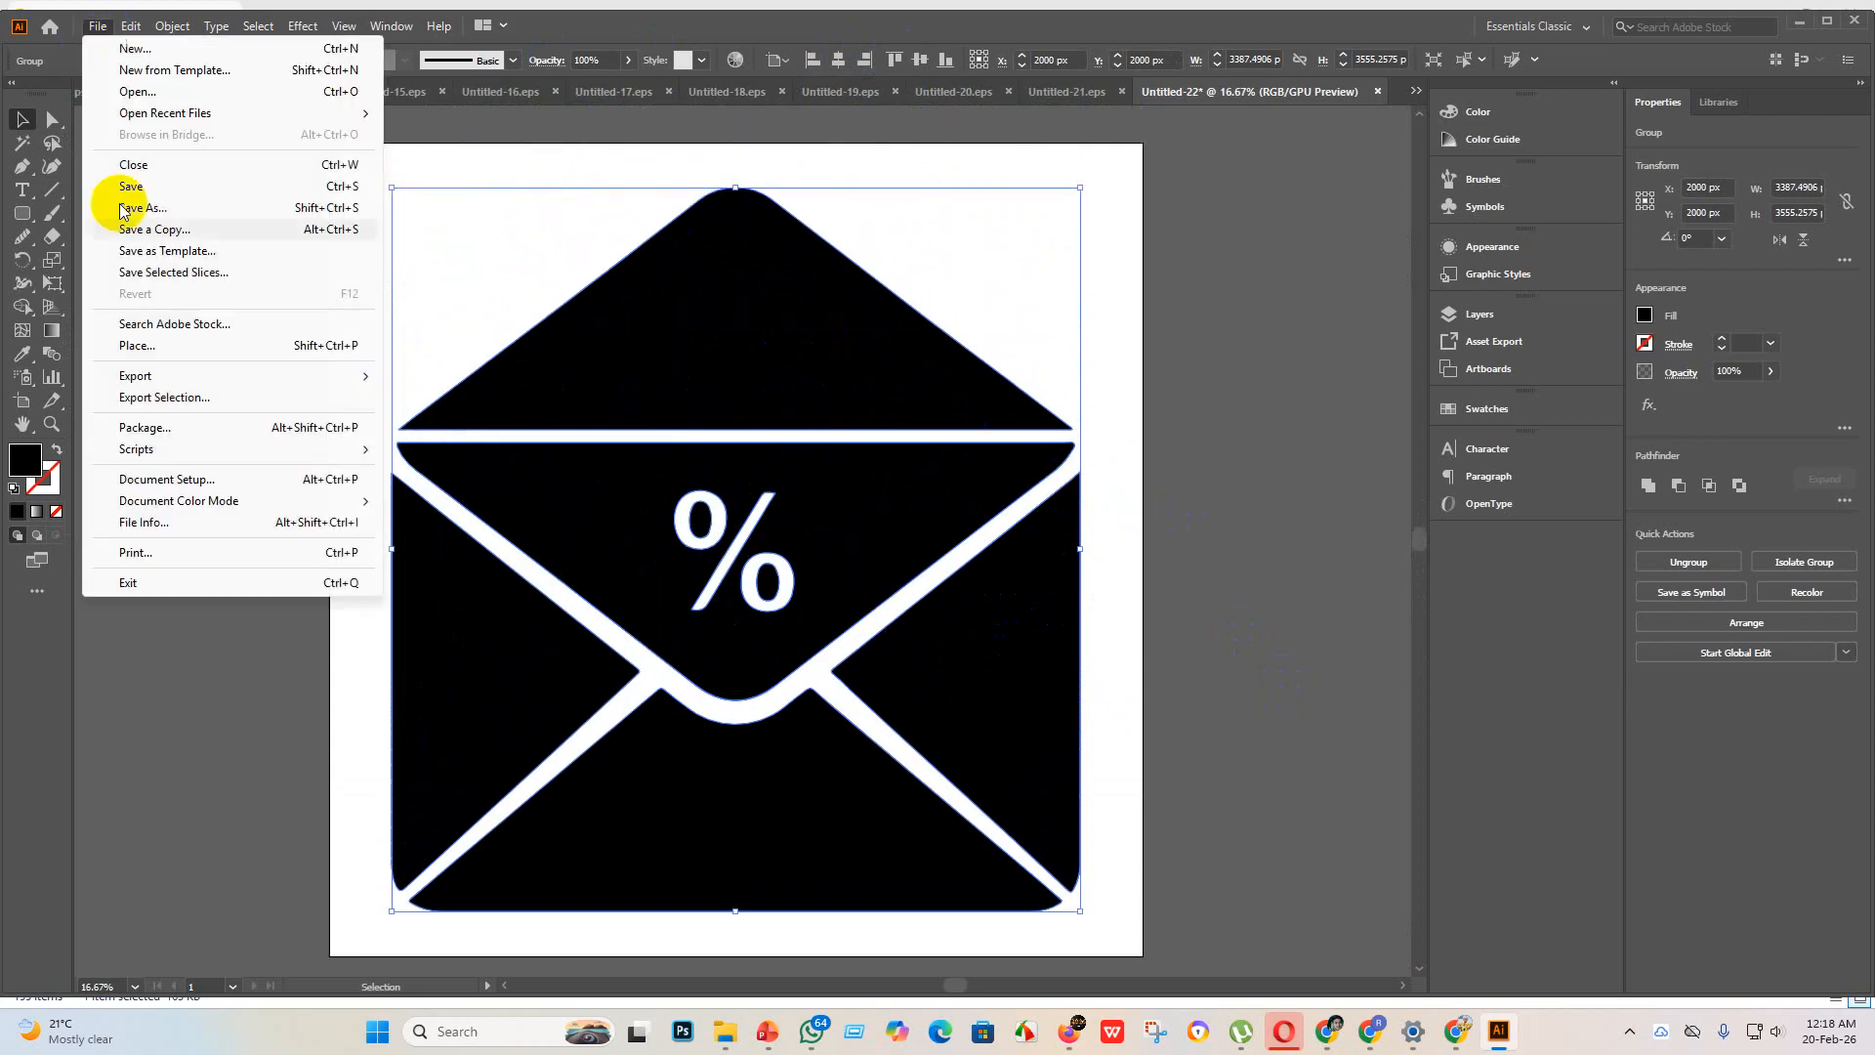
click(149, 193)
click(323, 422)
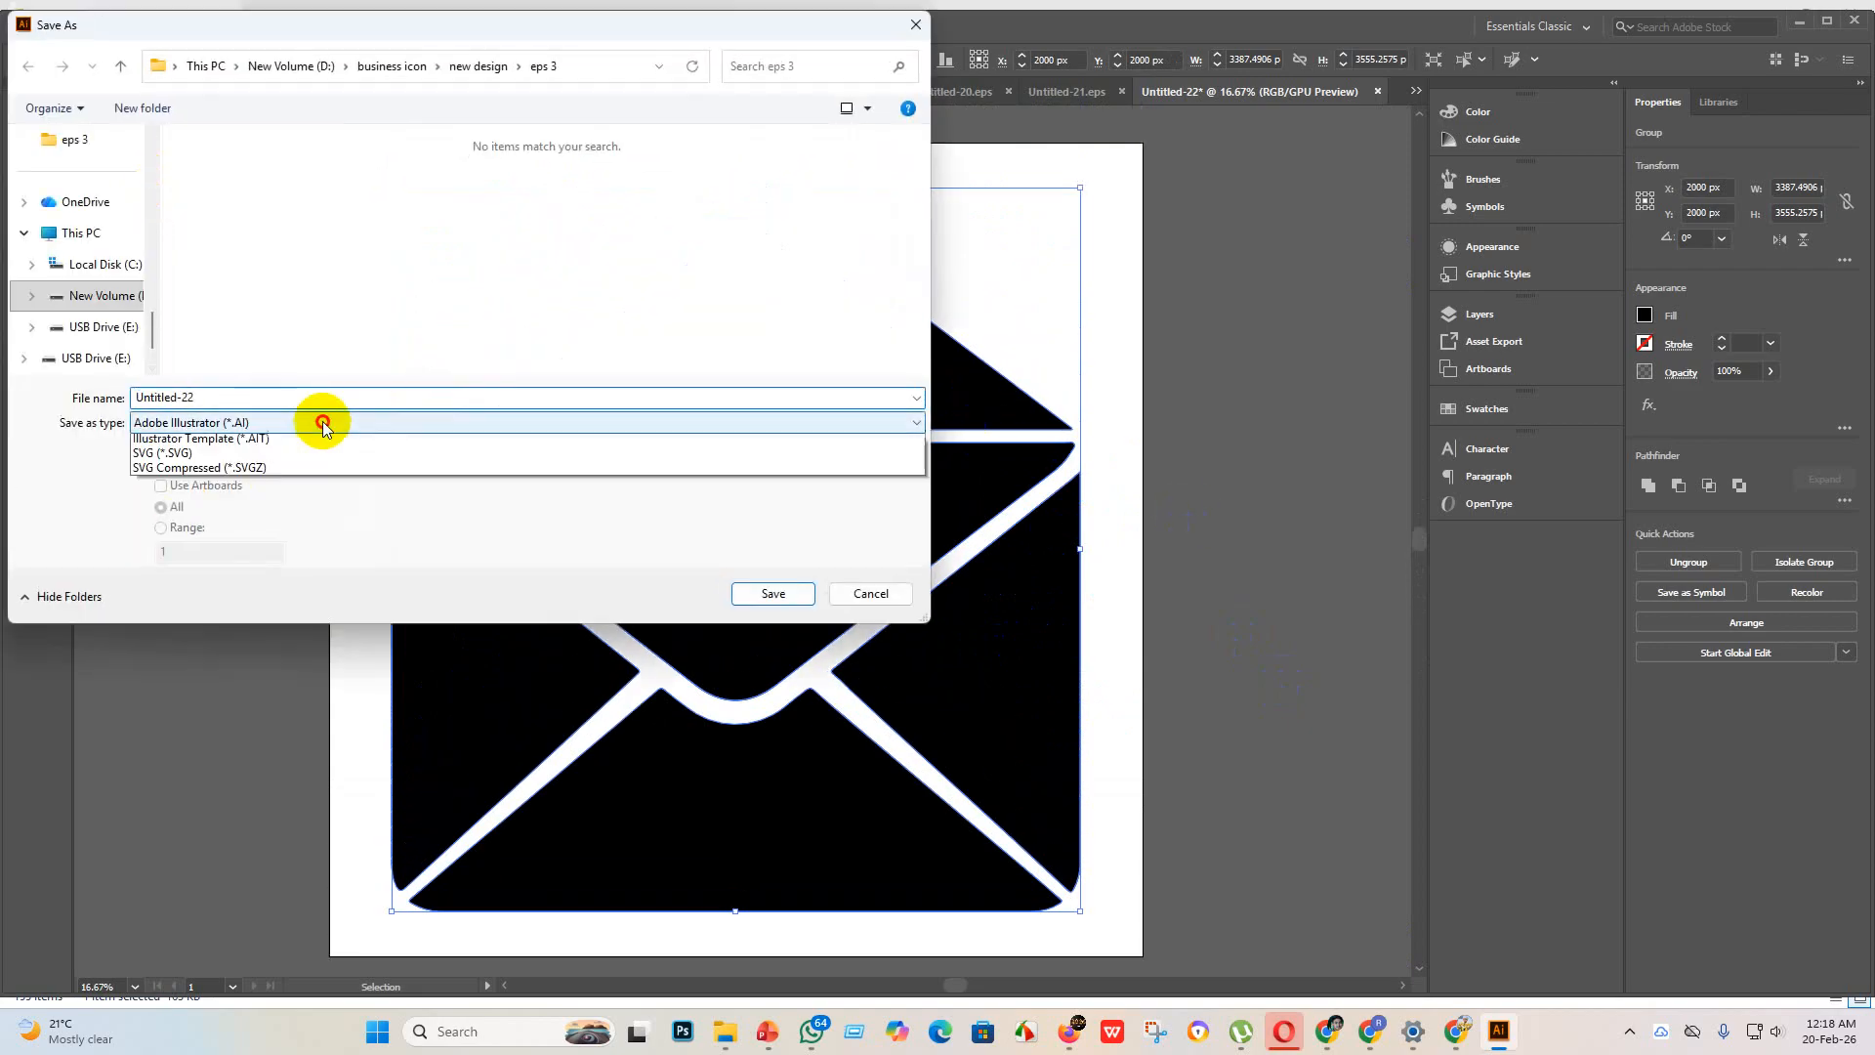
click(245, 465)
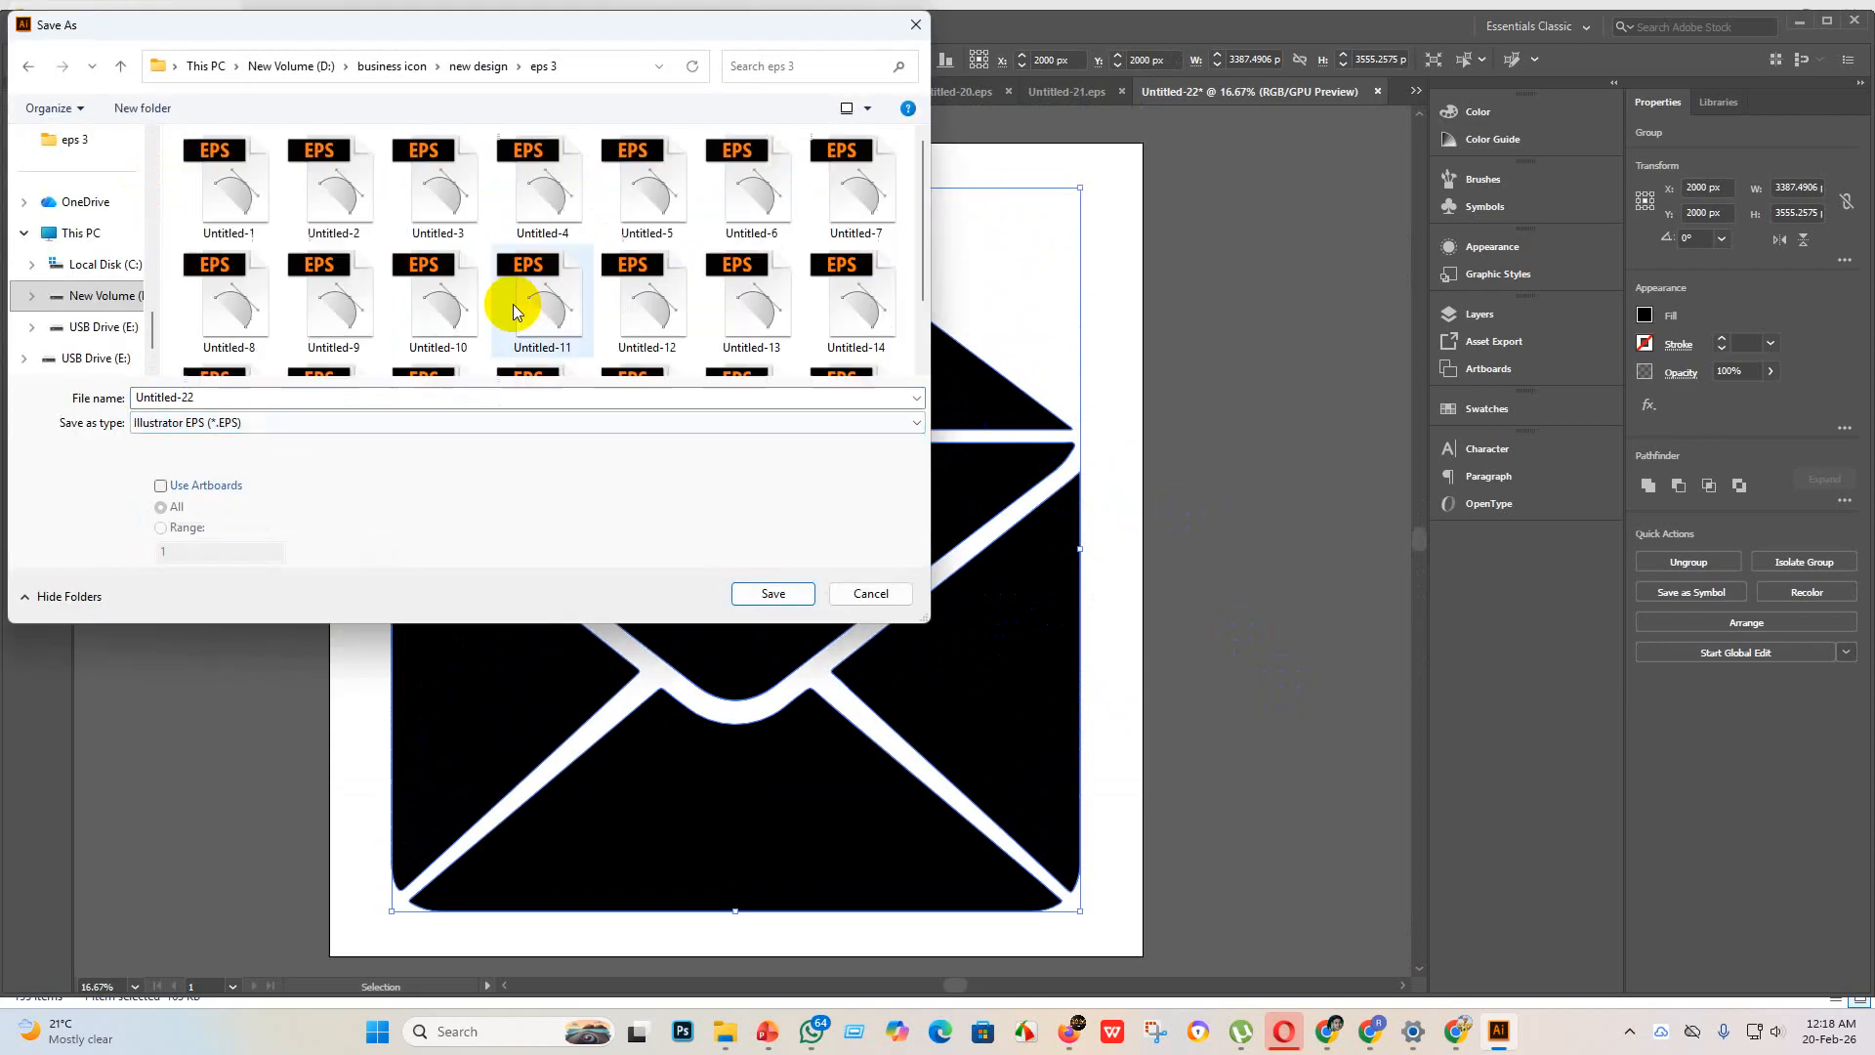
click(771, 596)
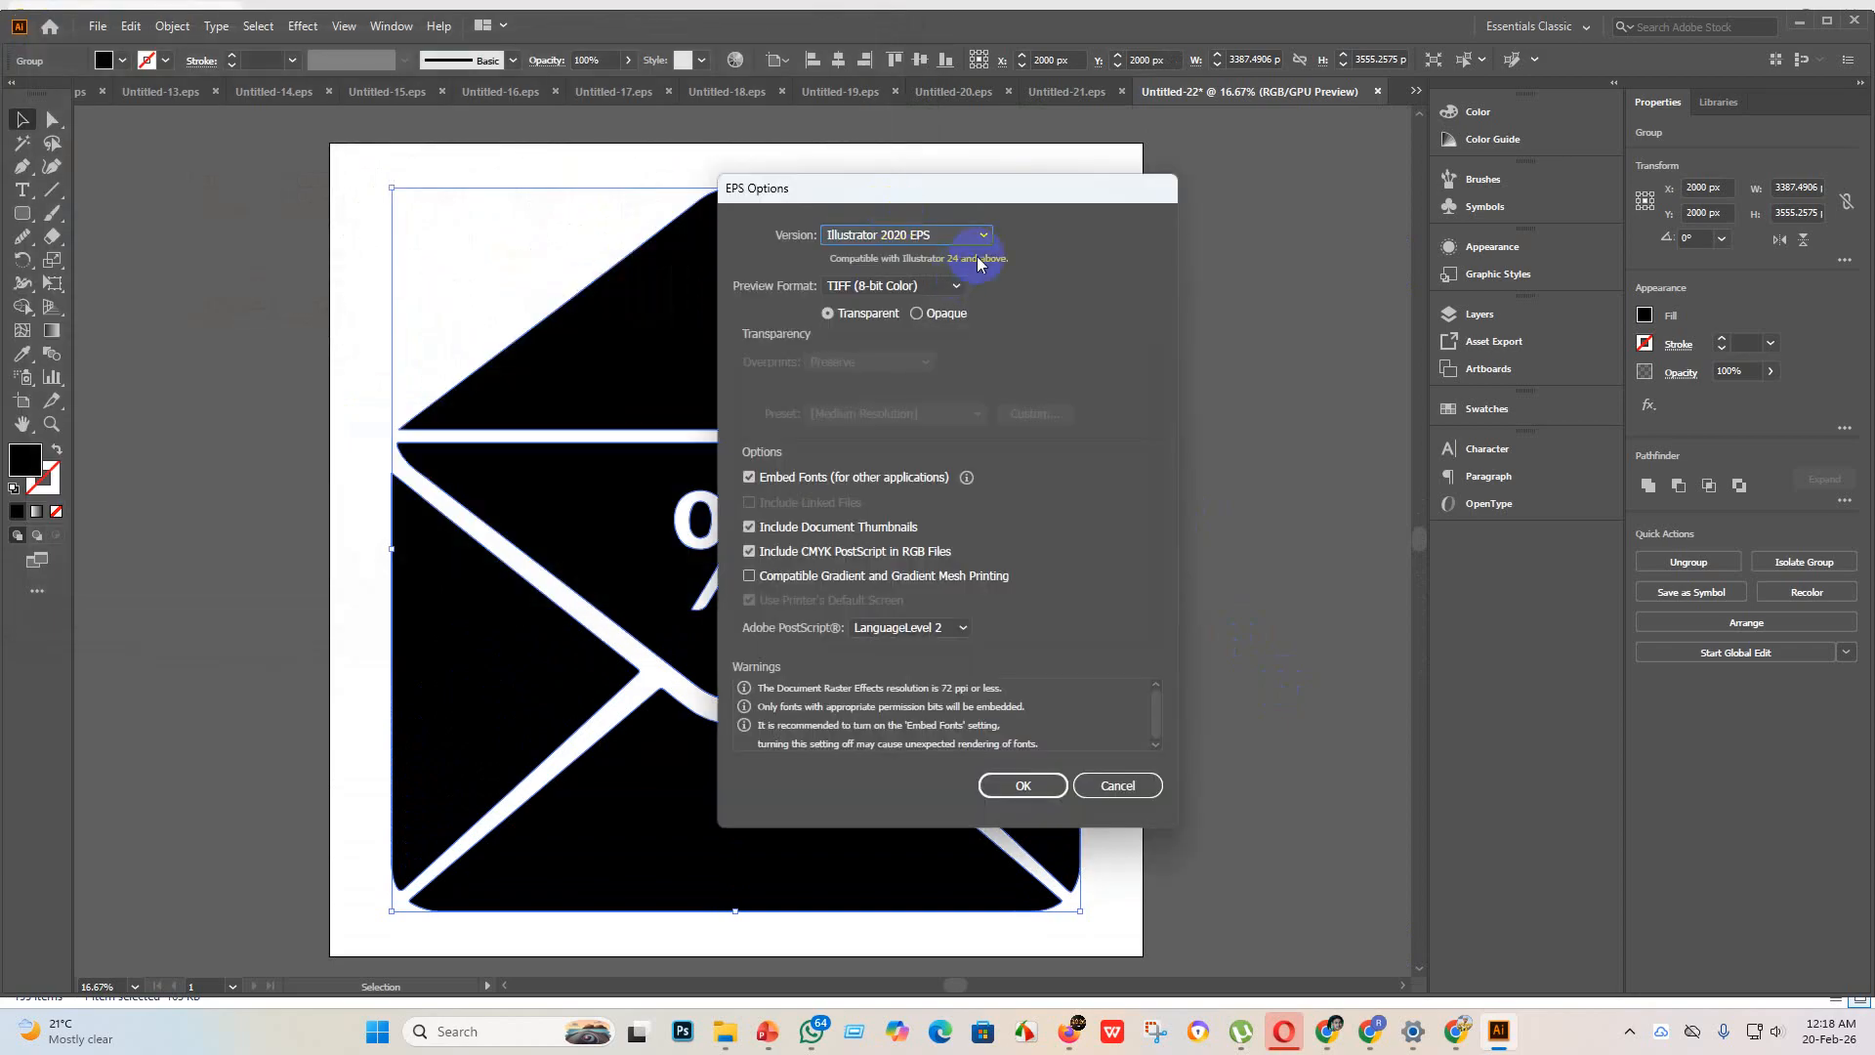
click(979, 236)
click(908, 454)
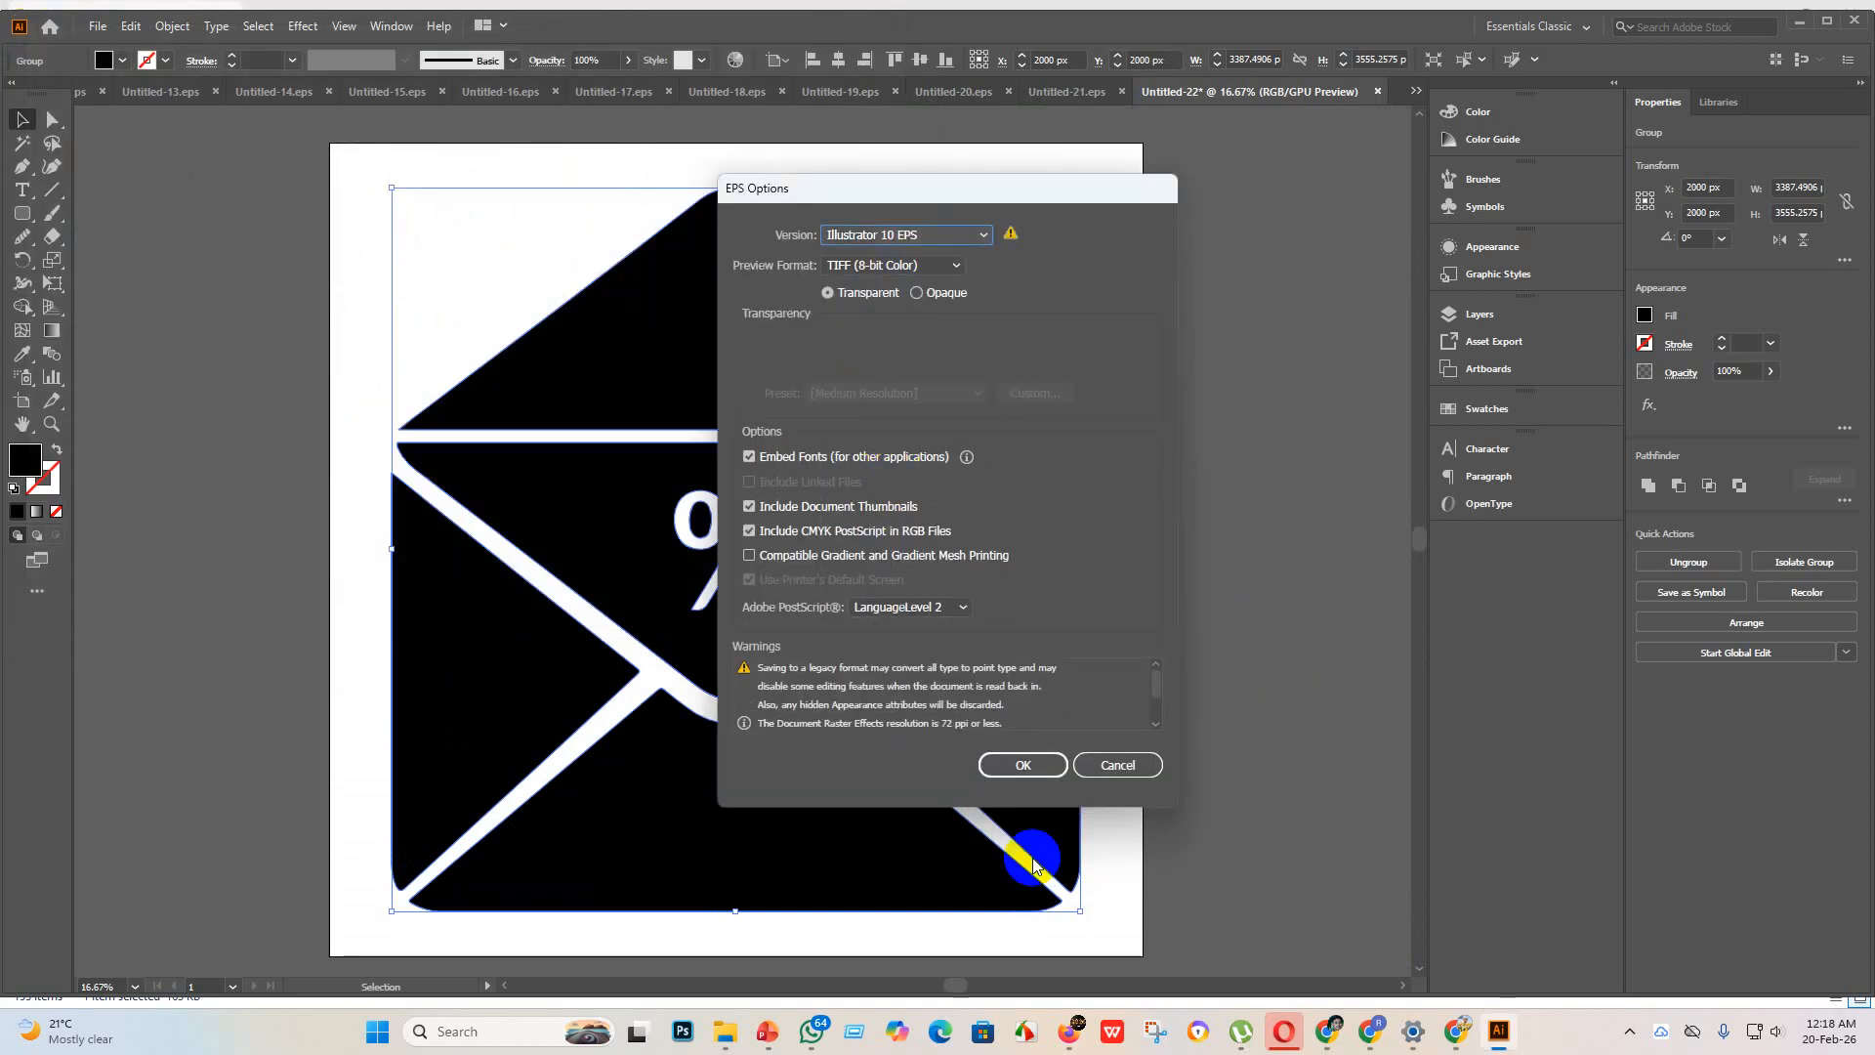
click(1035, 771)
click(1028, 545)
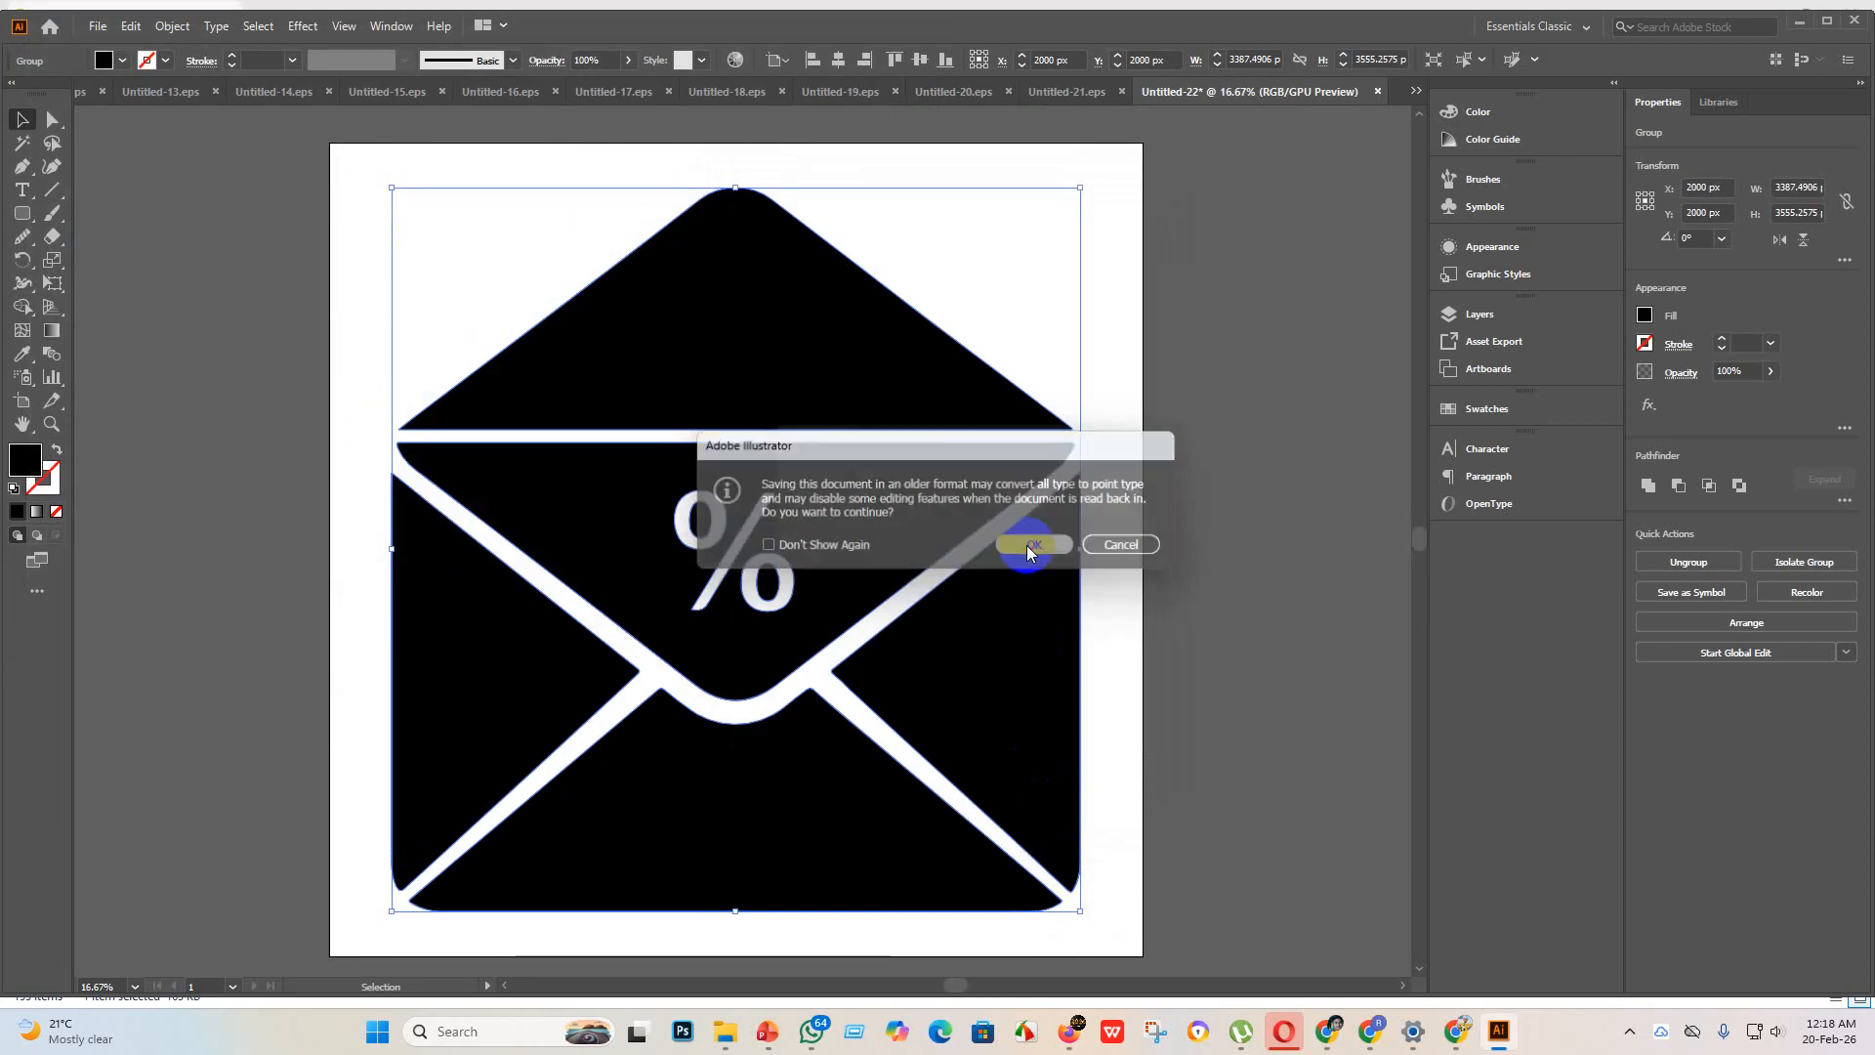
Step: Export the envelope as JPEG Untitled-22 using artboards, with RGB color, maximum quality 10 and 300 ppi resolution
click(97, 27)
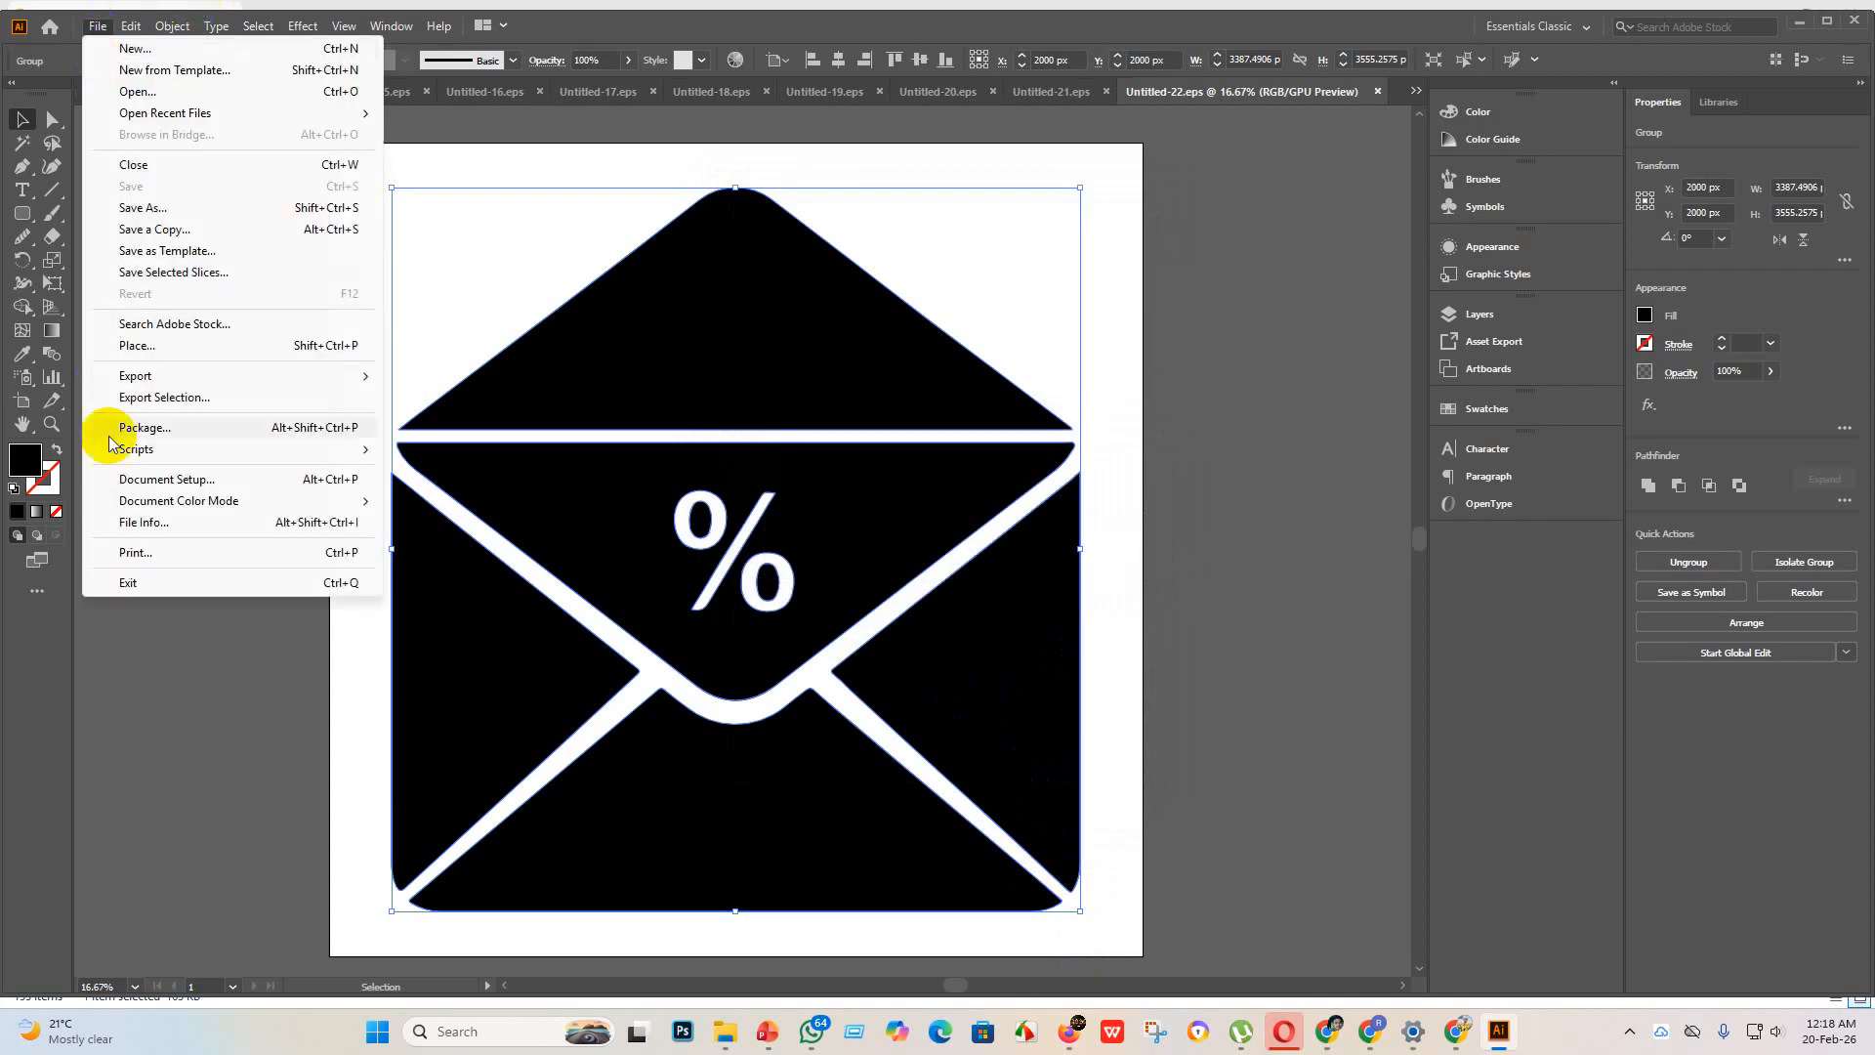
mouse_move(118, 372)
click(438, 396)
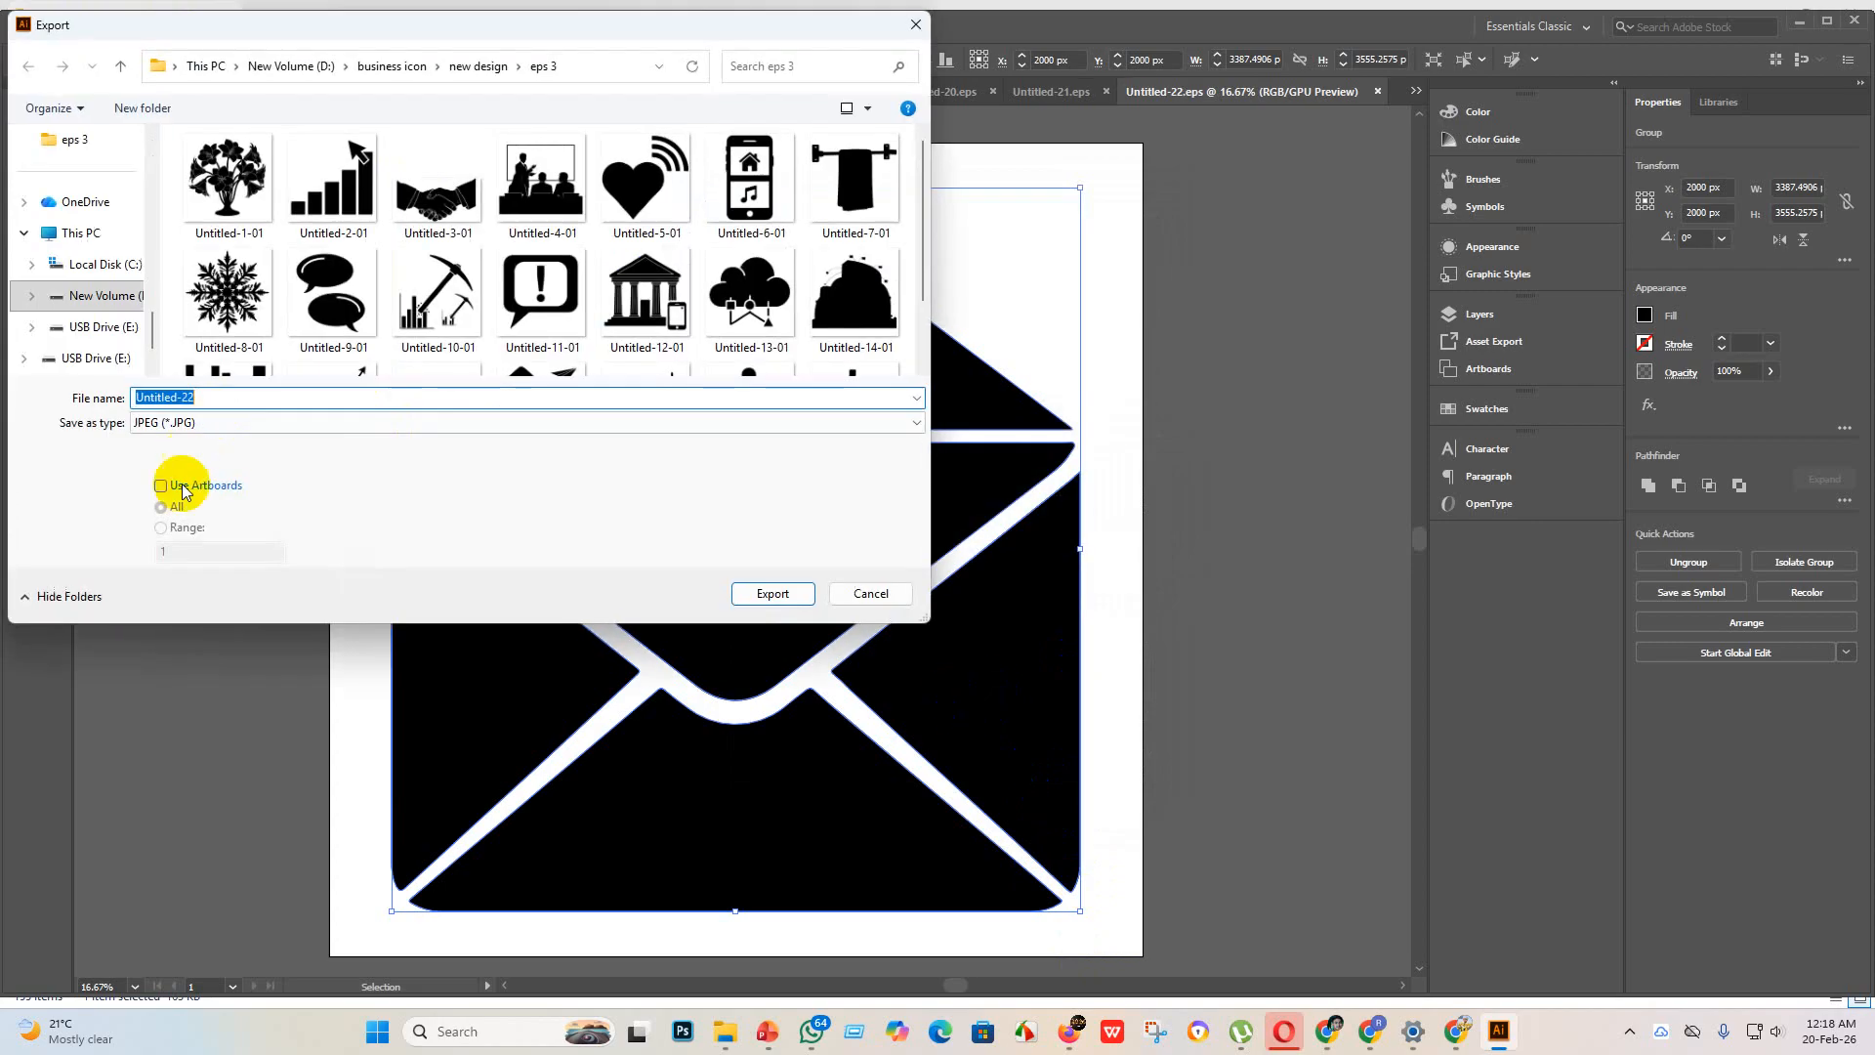
click(156, 486)
scroll(481, 240, down, 1)
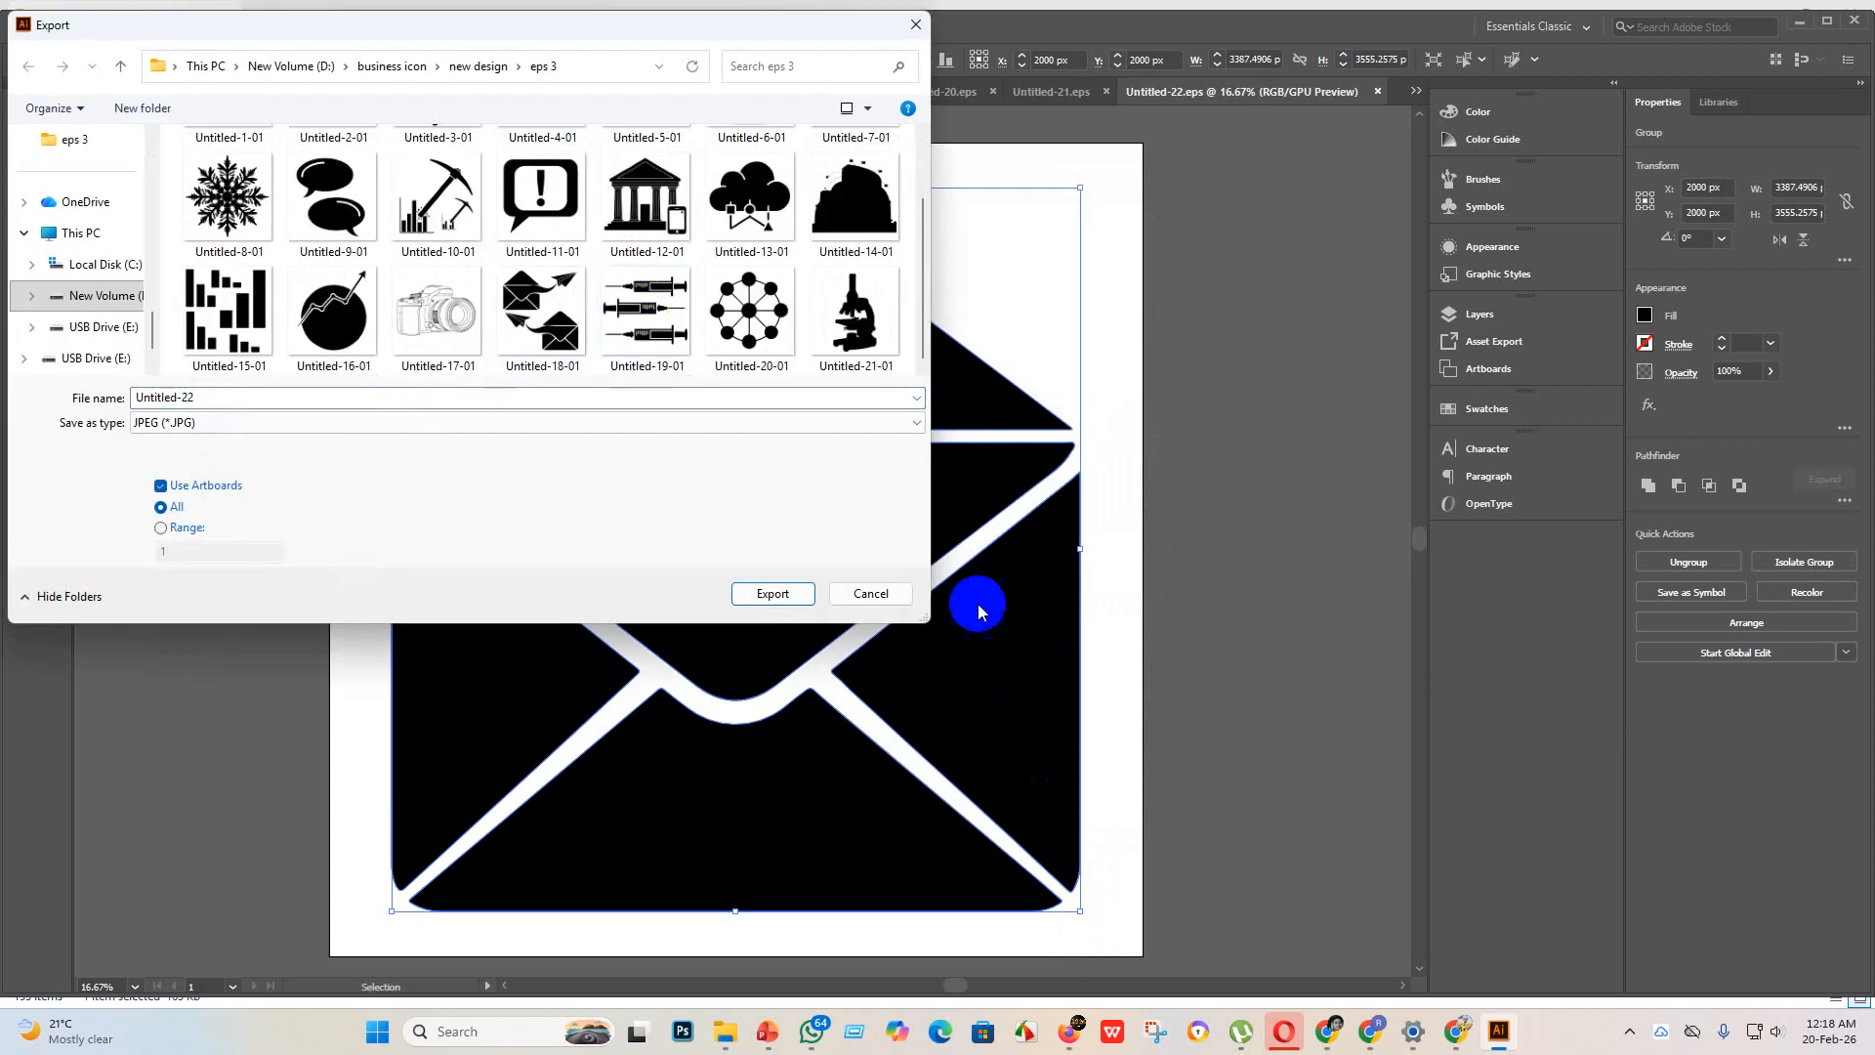
click(778, 591)
click(918, 487)
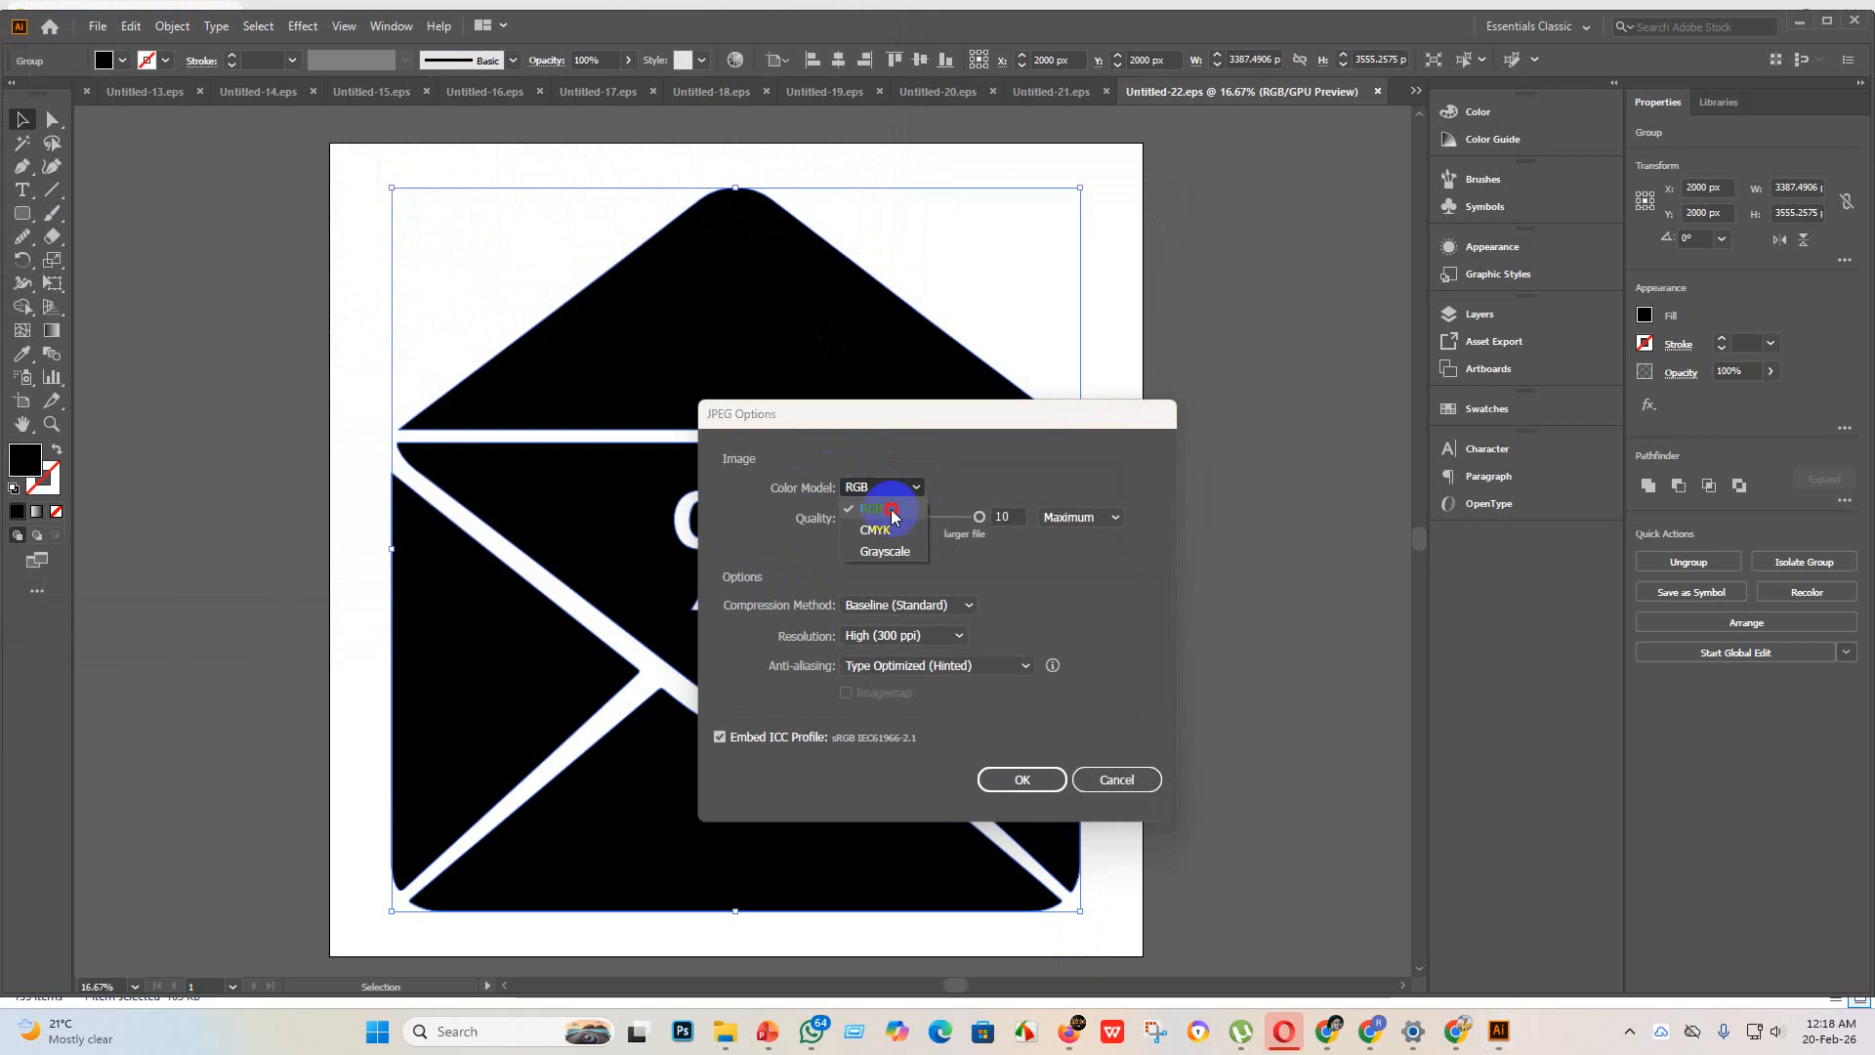
click(891, 514)
click(1019, 778)
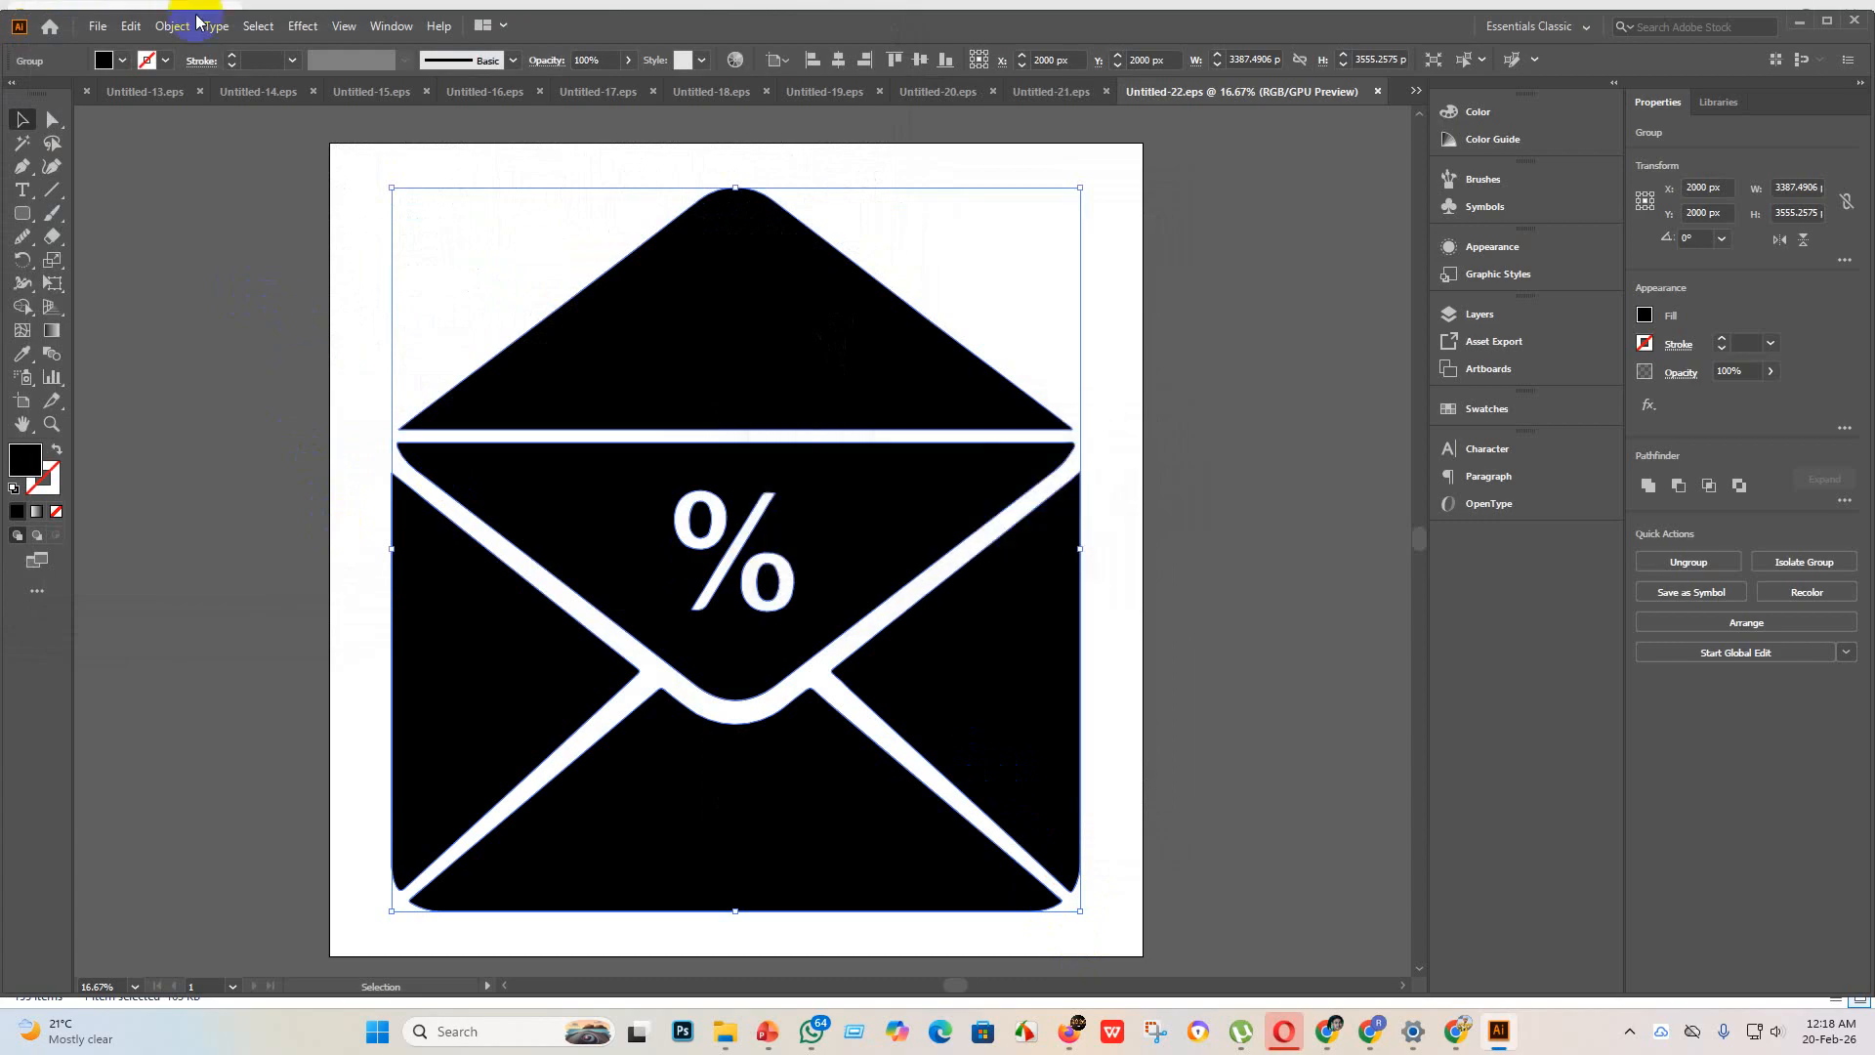
Step: Create a new blank document for the pie chart icon
click(97, 25)
click(118, 37)
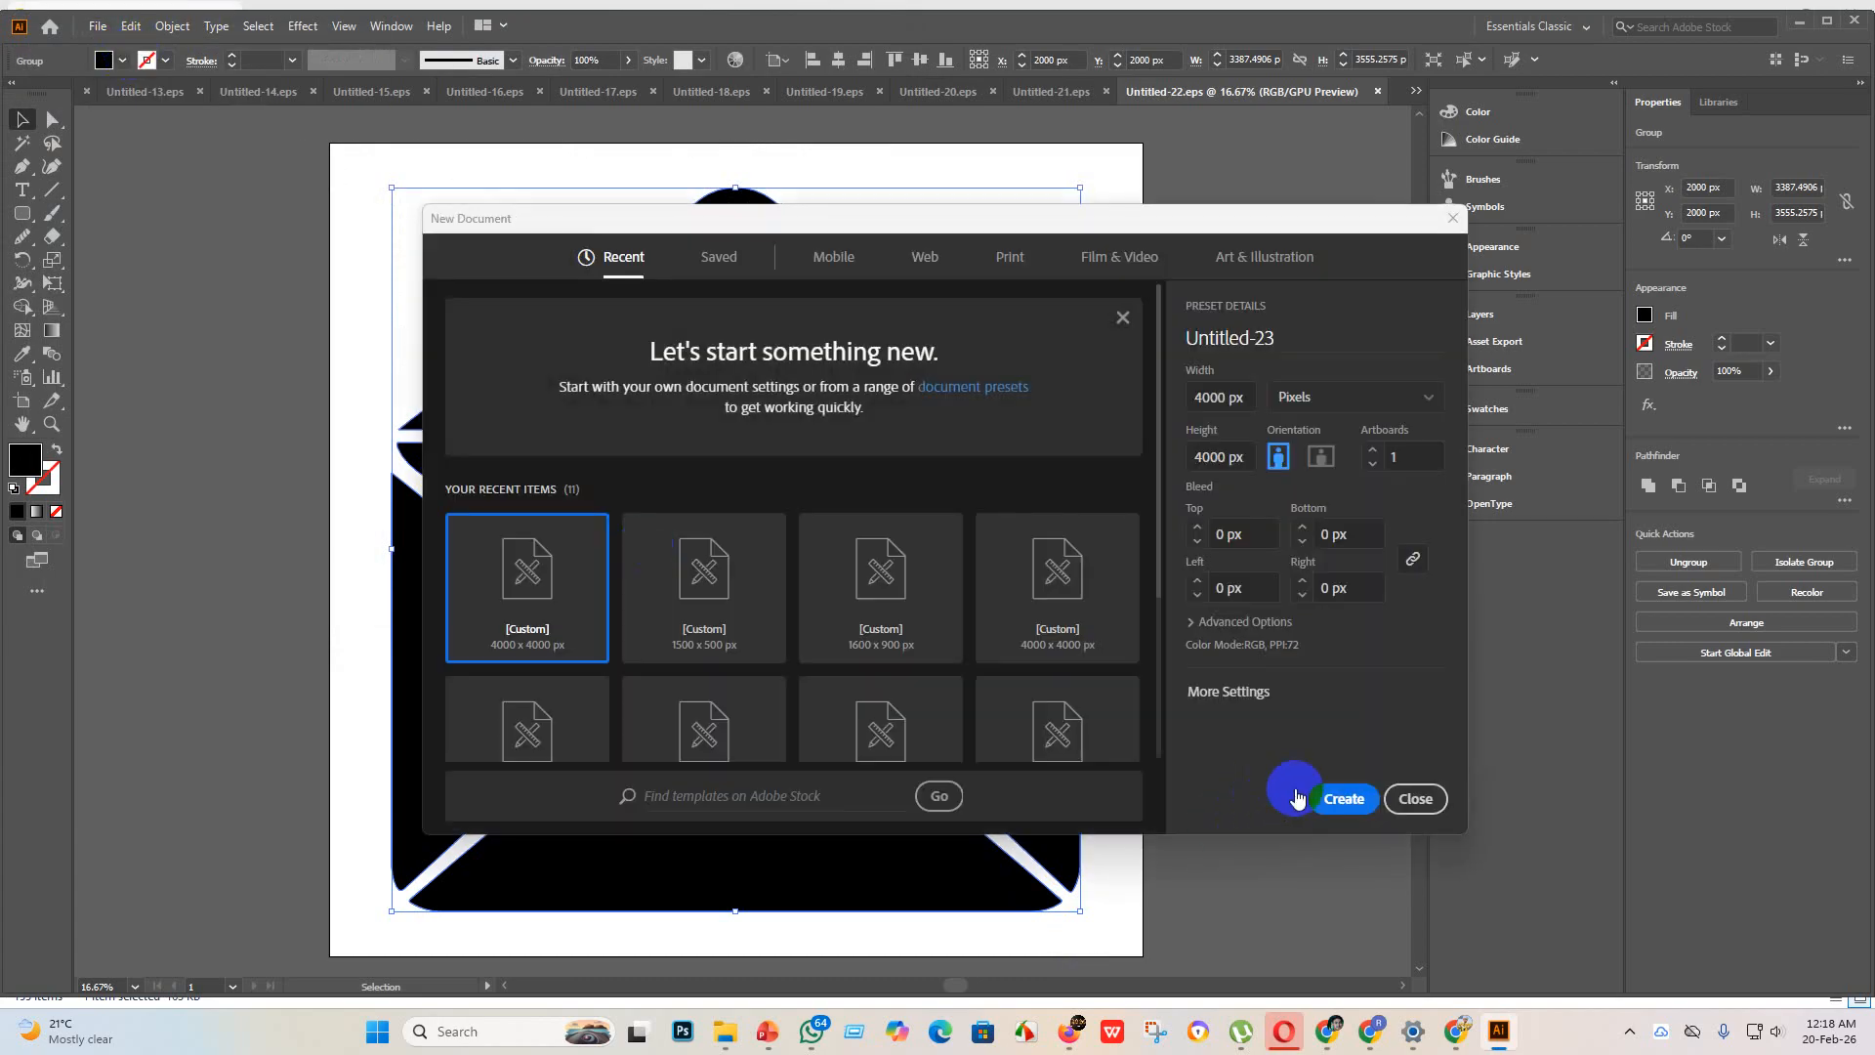
click(1342, 799)
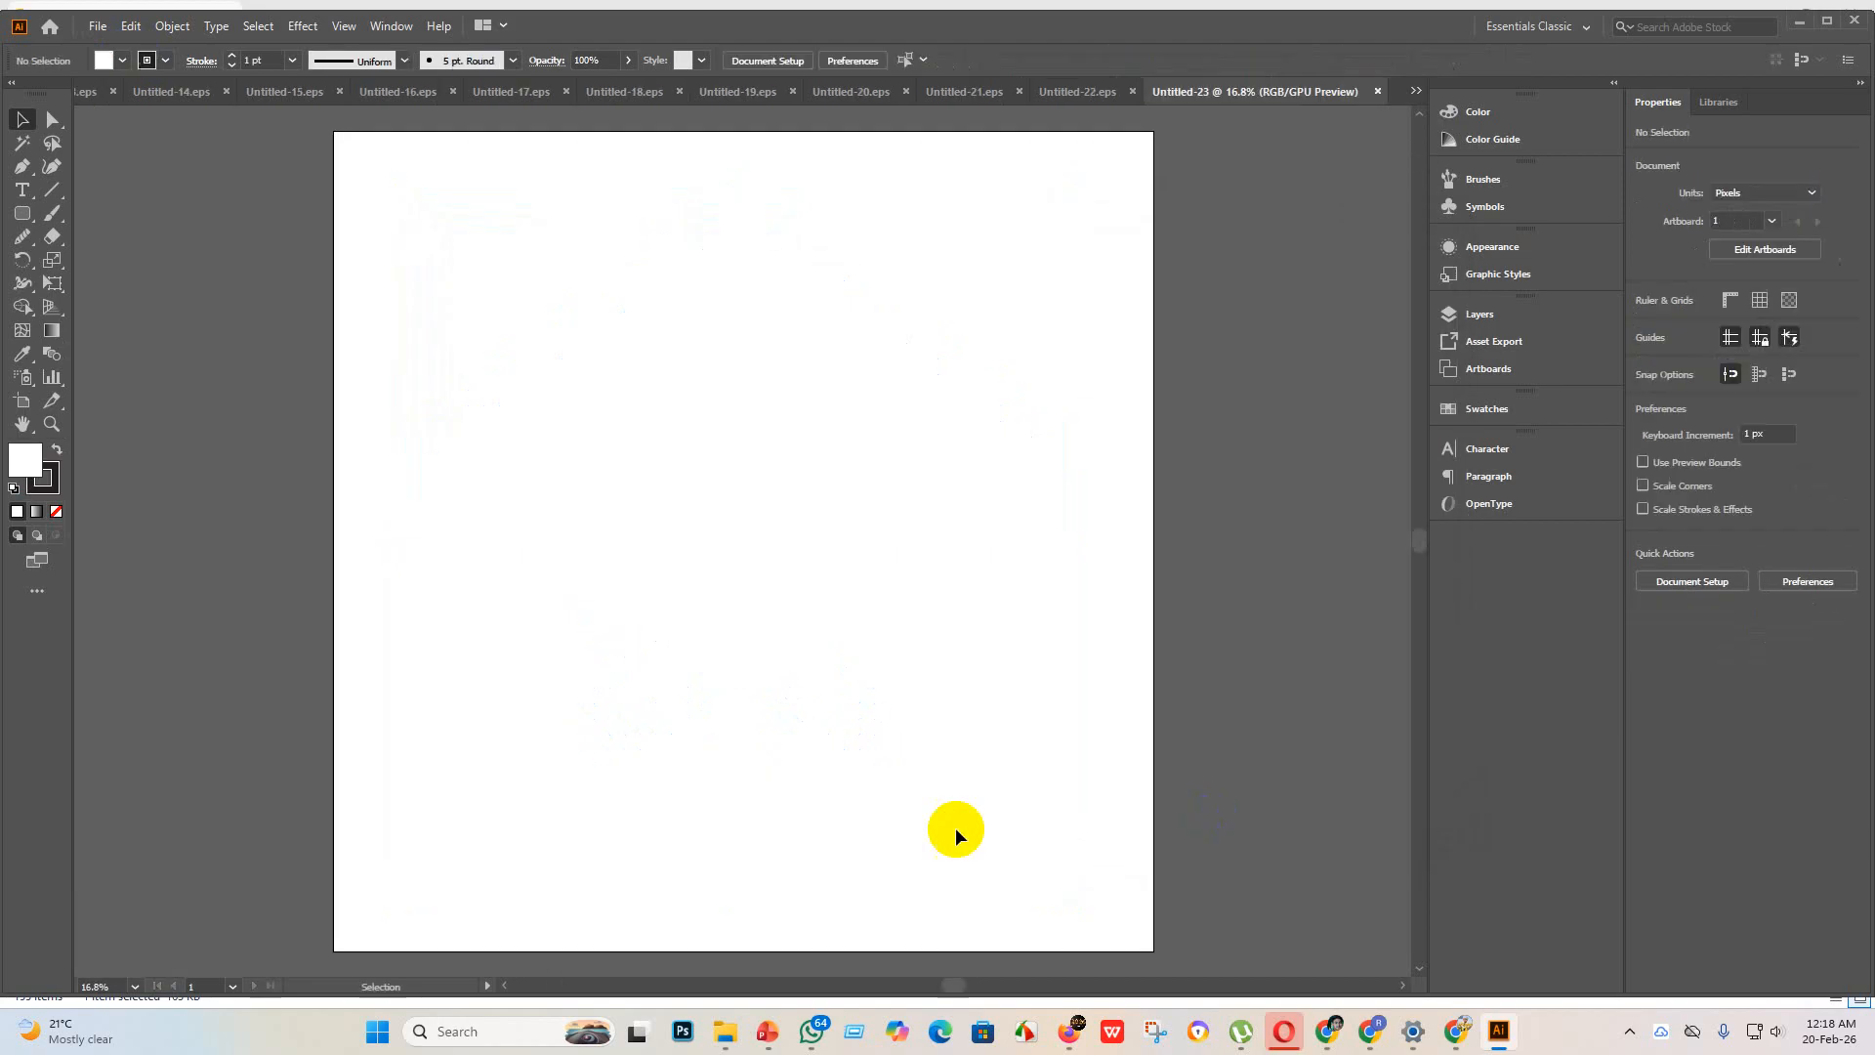
Step: Place the four pie charts image from the new design folder on the artboard and enlarge it to about 3307 px square
mouse_move(730, 1037)
click(723, 952)
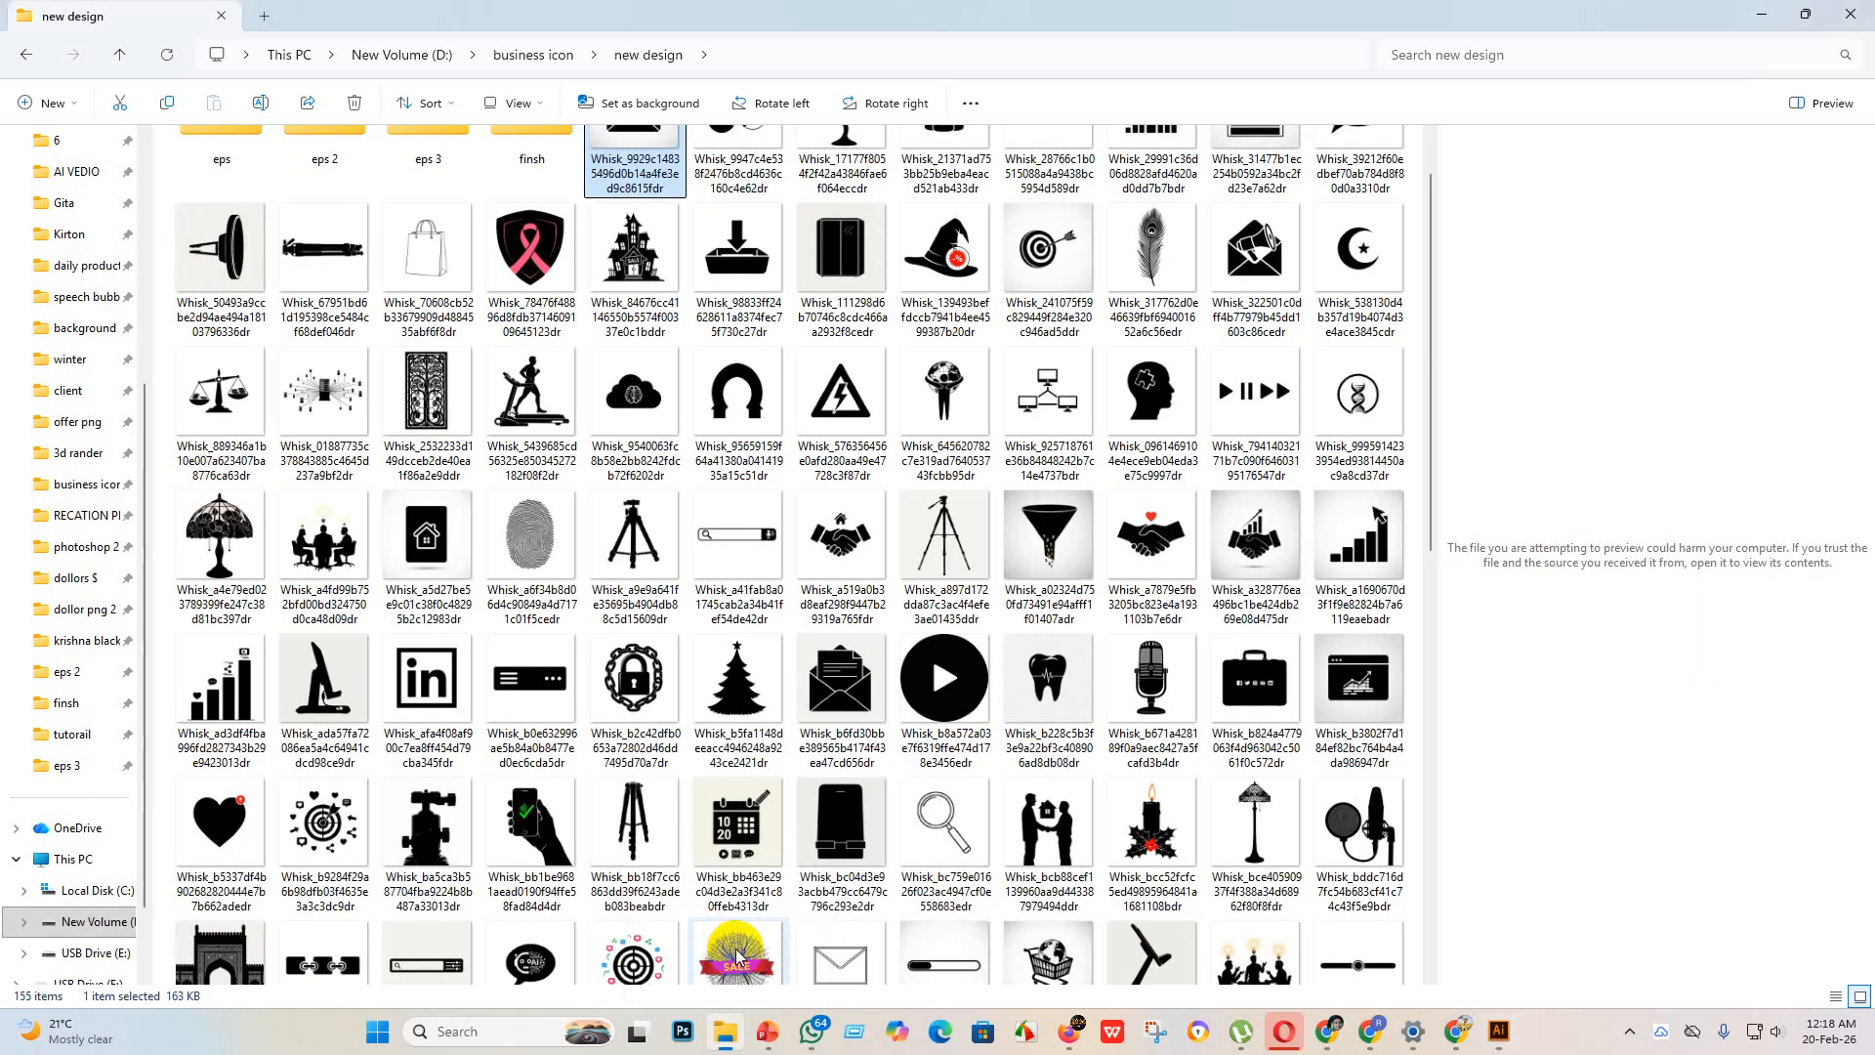
scroll(630, 557, up, 1)
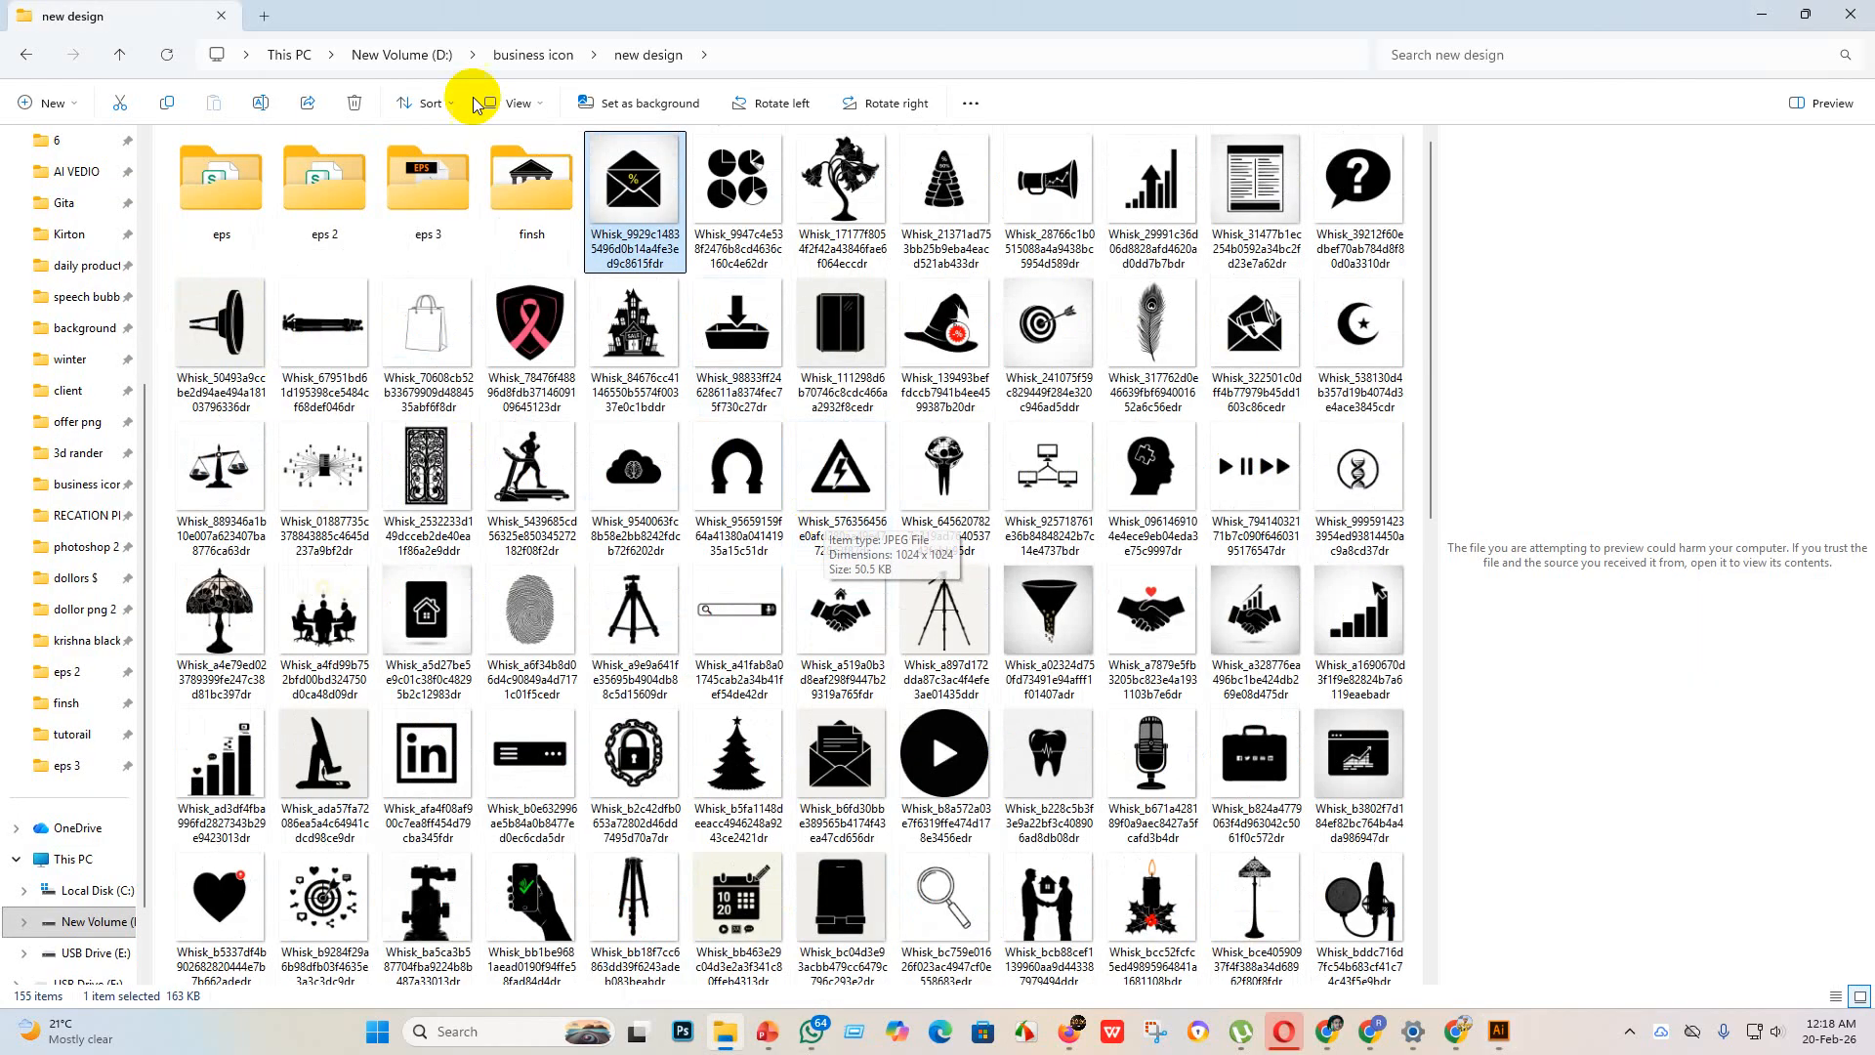
drag(649, 220, 466, 580)
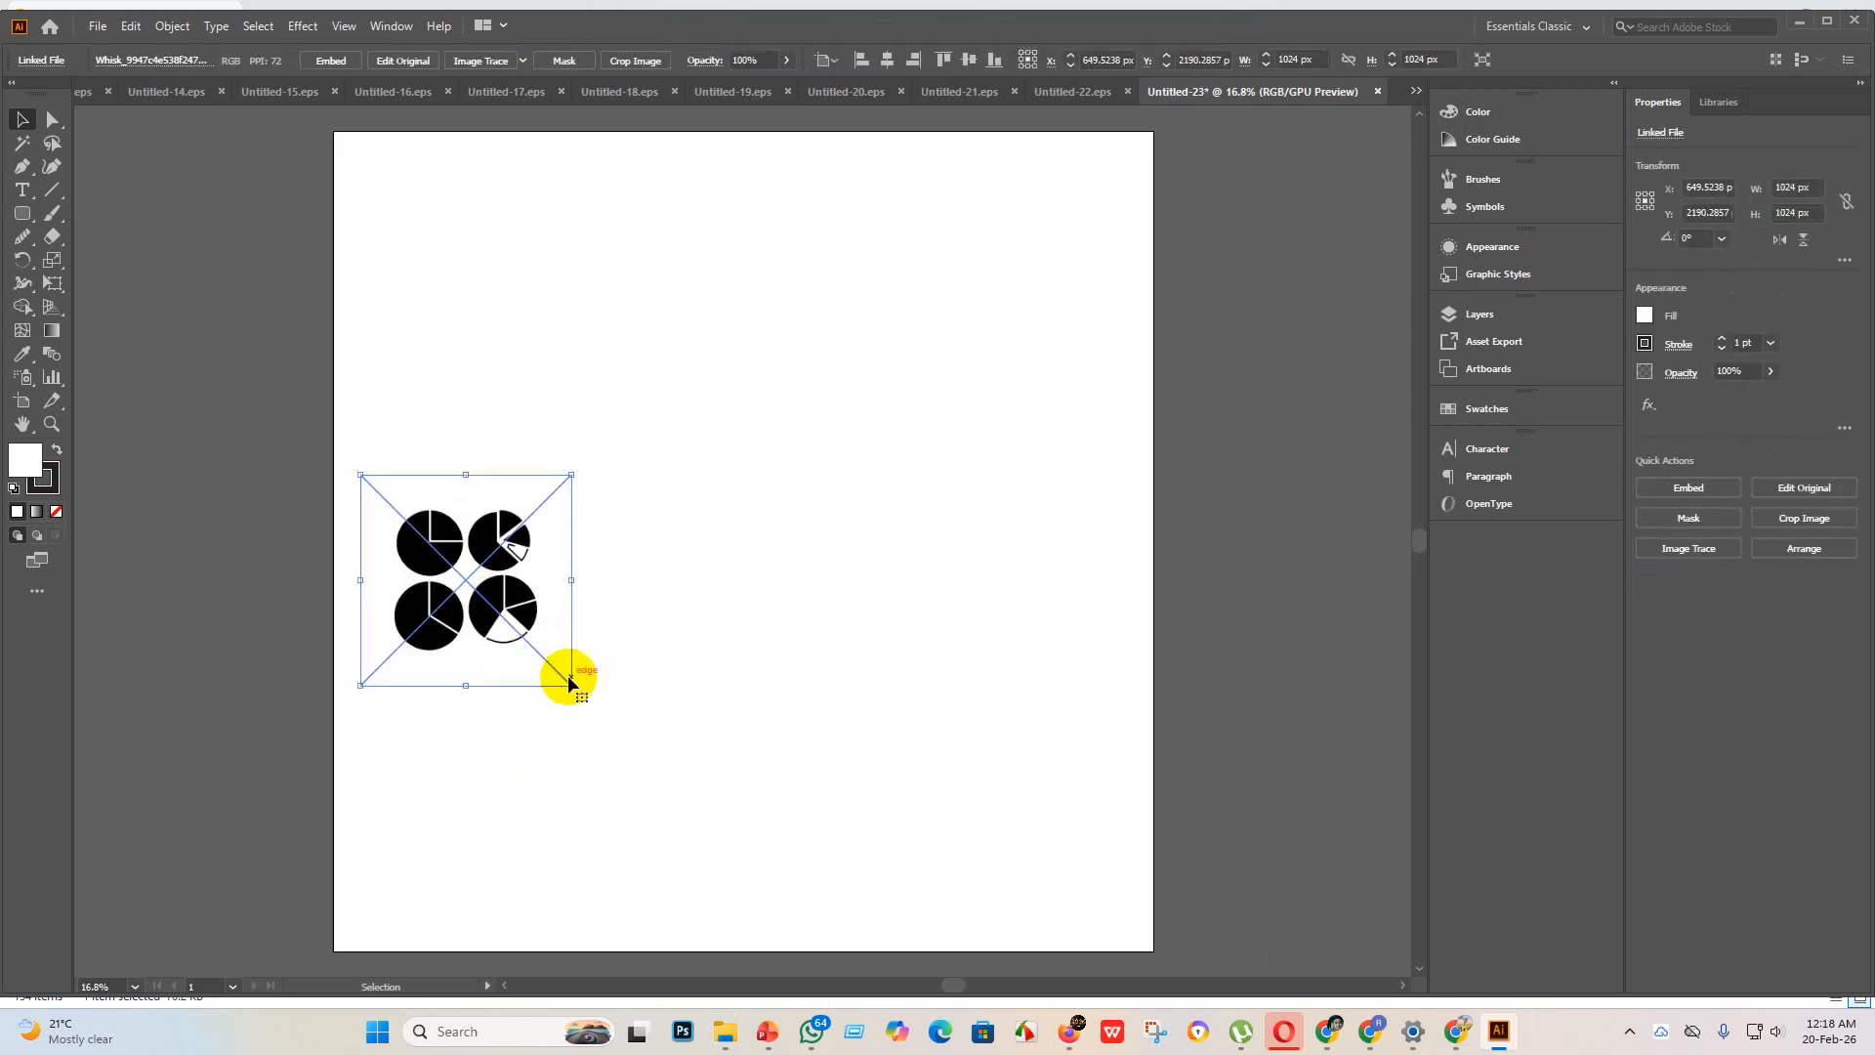
drag(574, 685, 1239, 986)
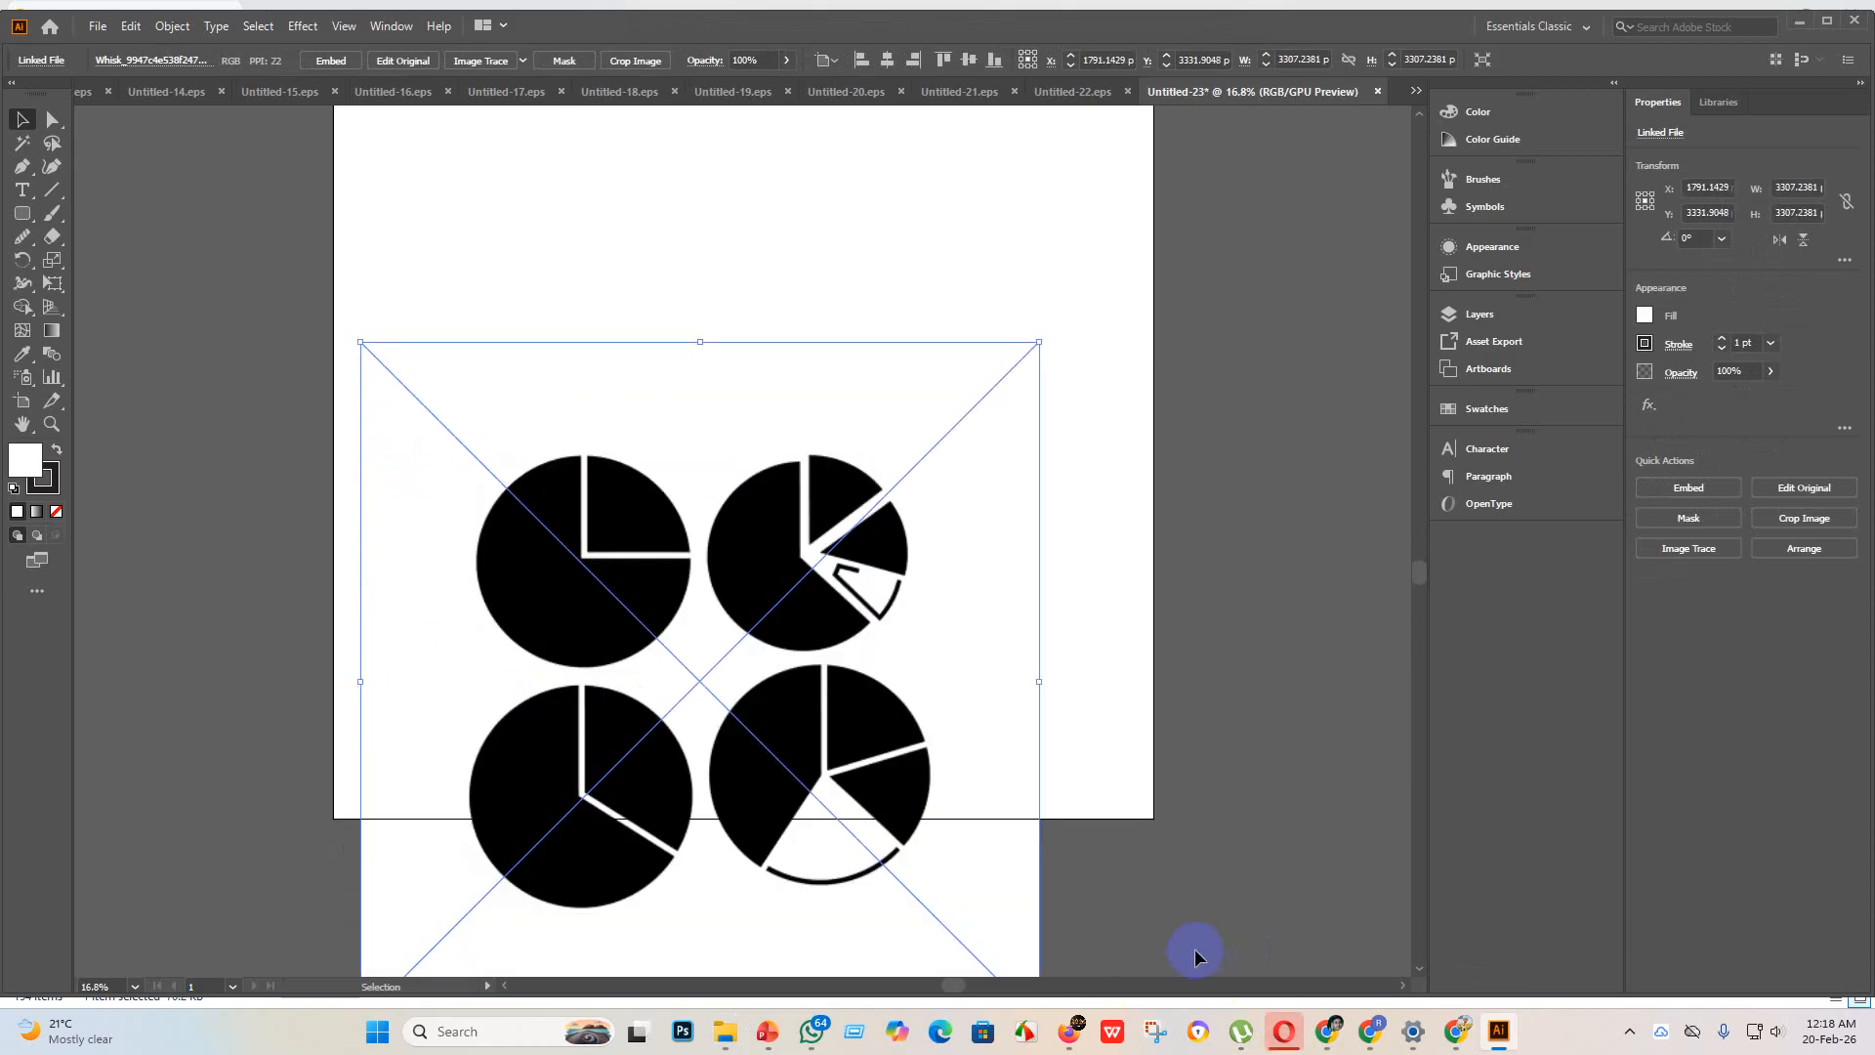
click(779, 515)
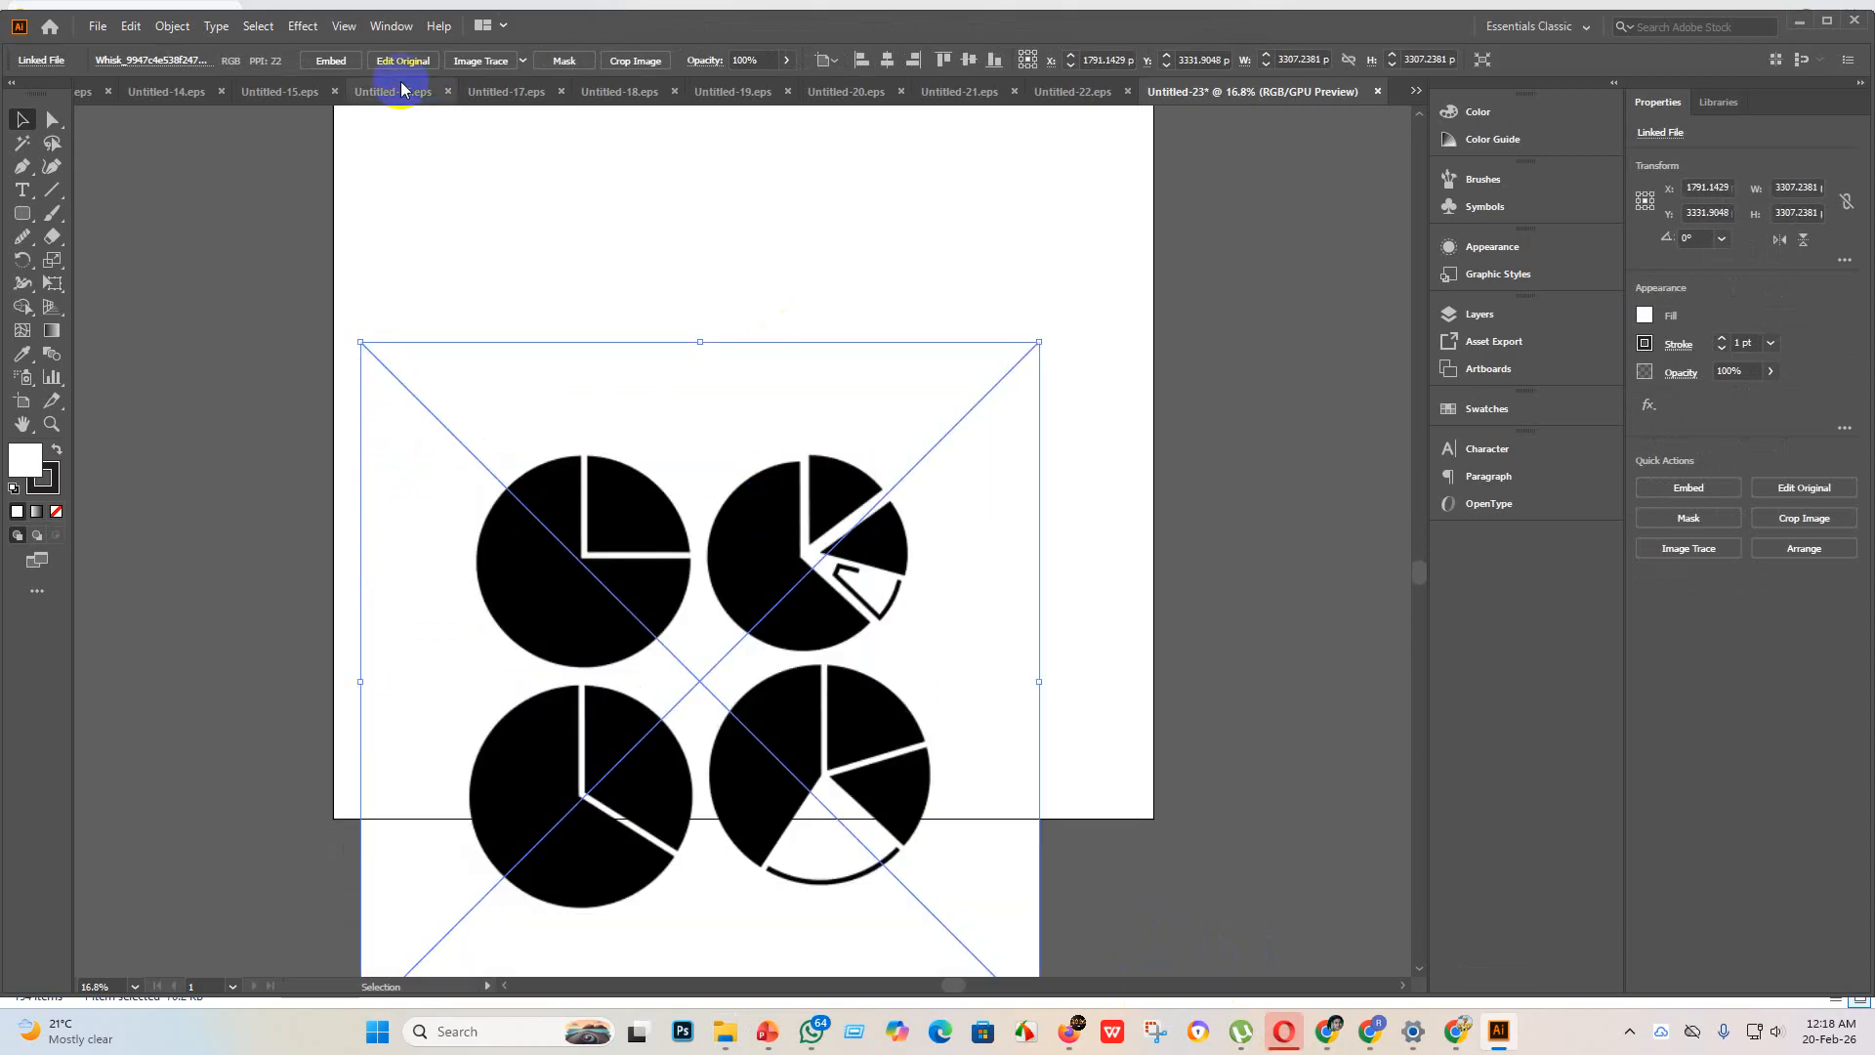
Step: Embed the pie charts image, trace it with the Silhouettes preset, and expand the tracing into paths
click(331, 62)
click(523, 62)
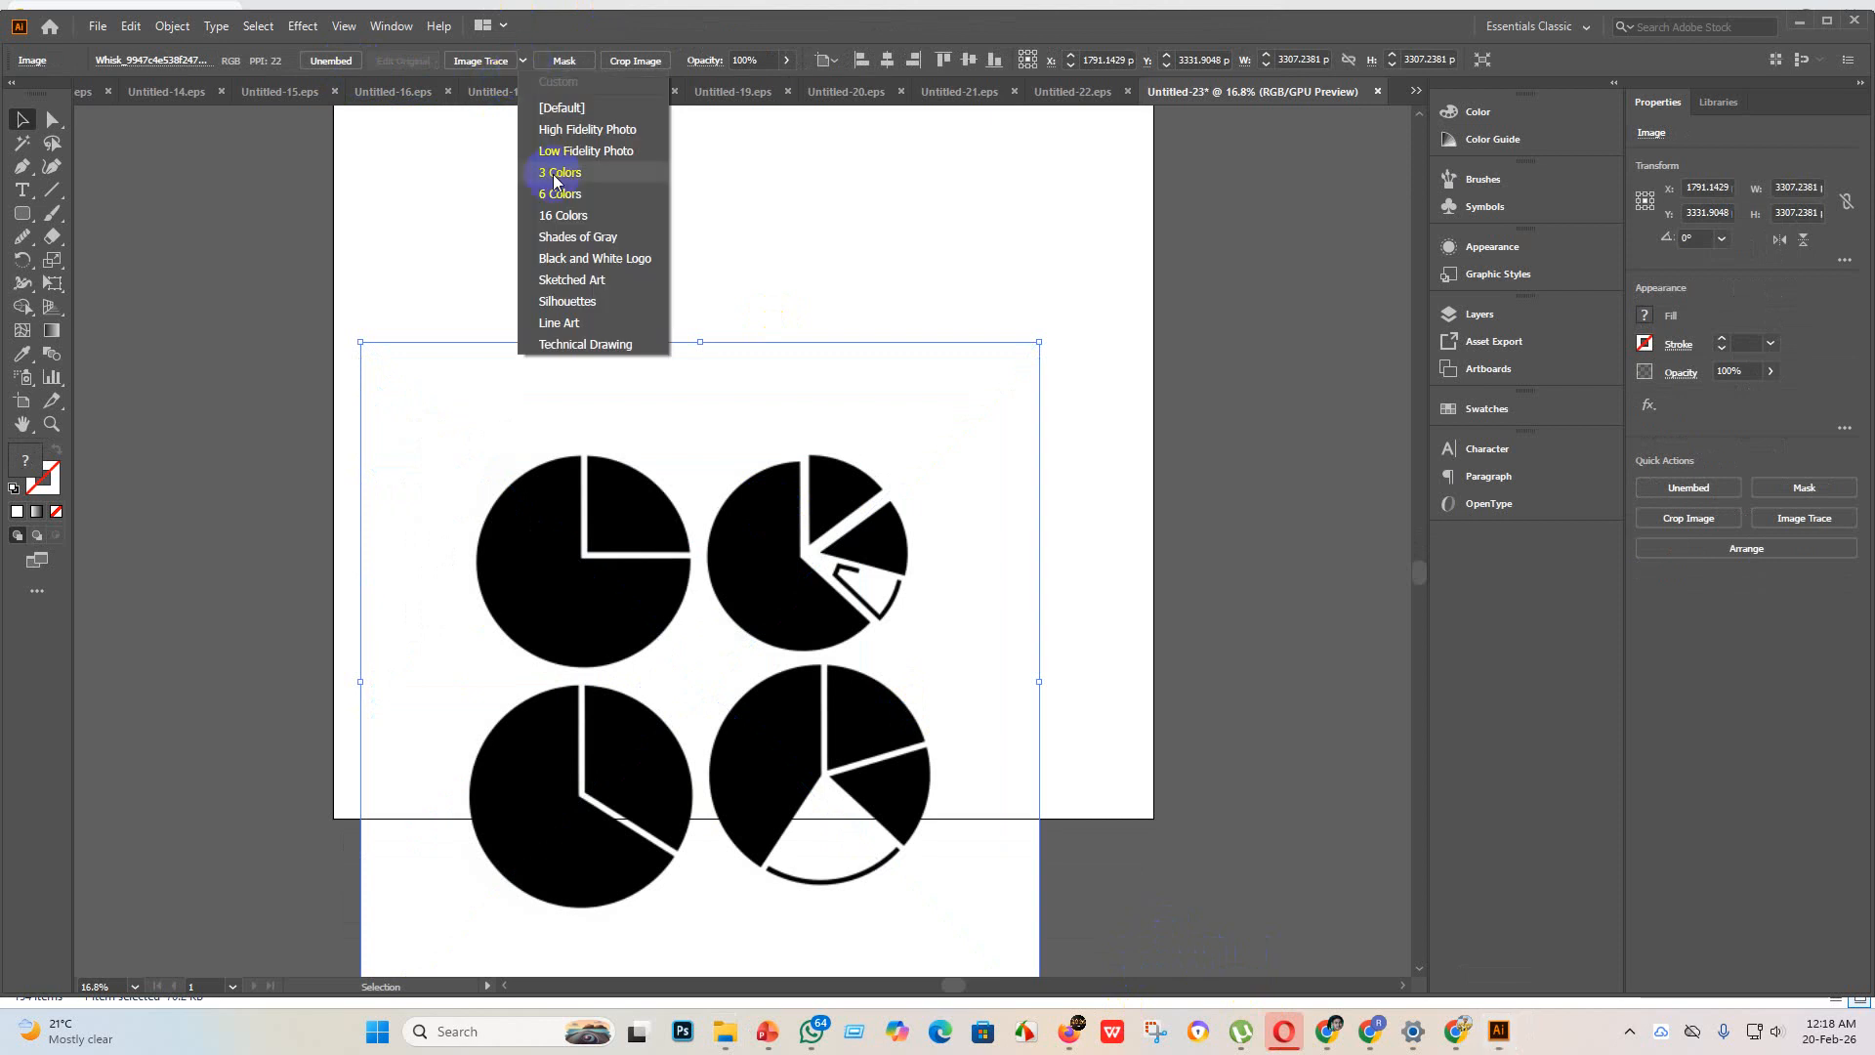
click(586, 302)
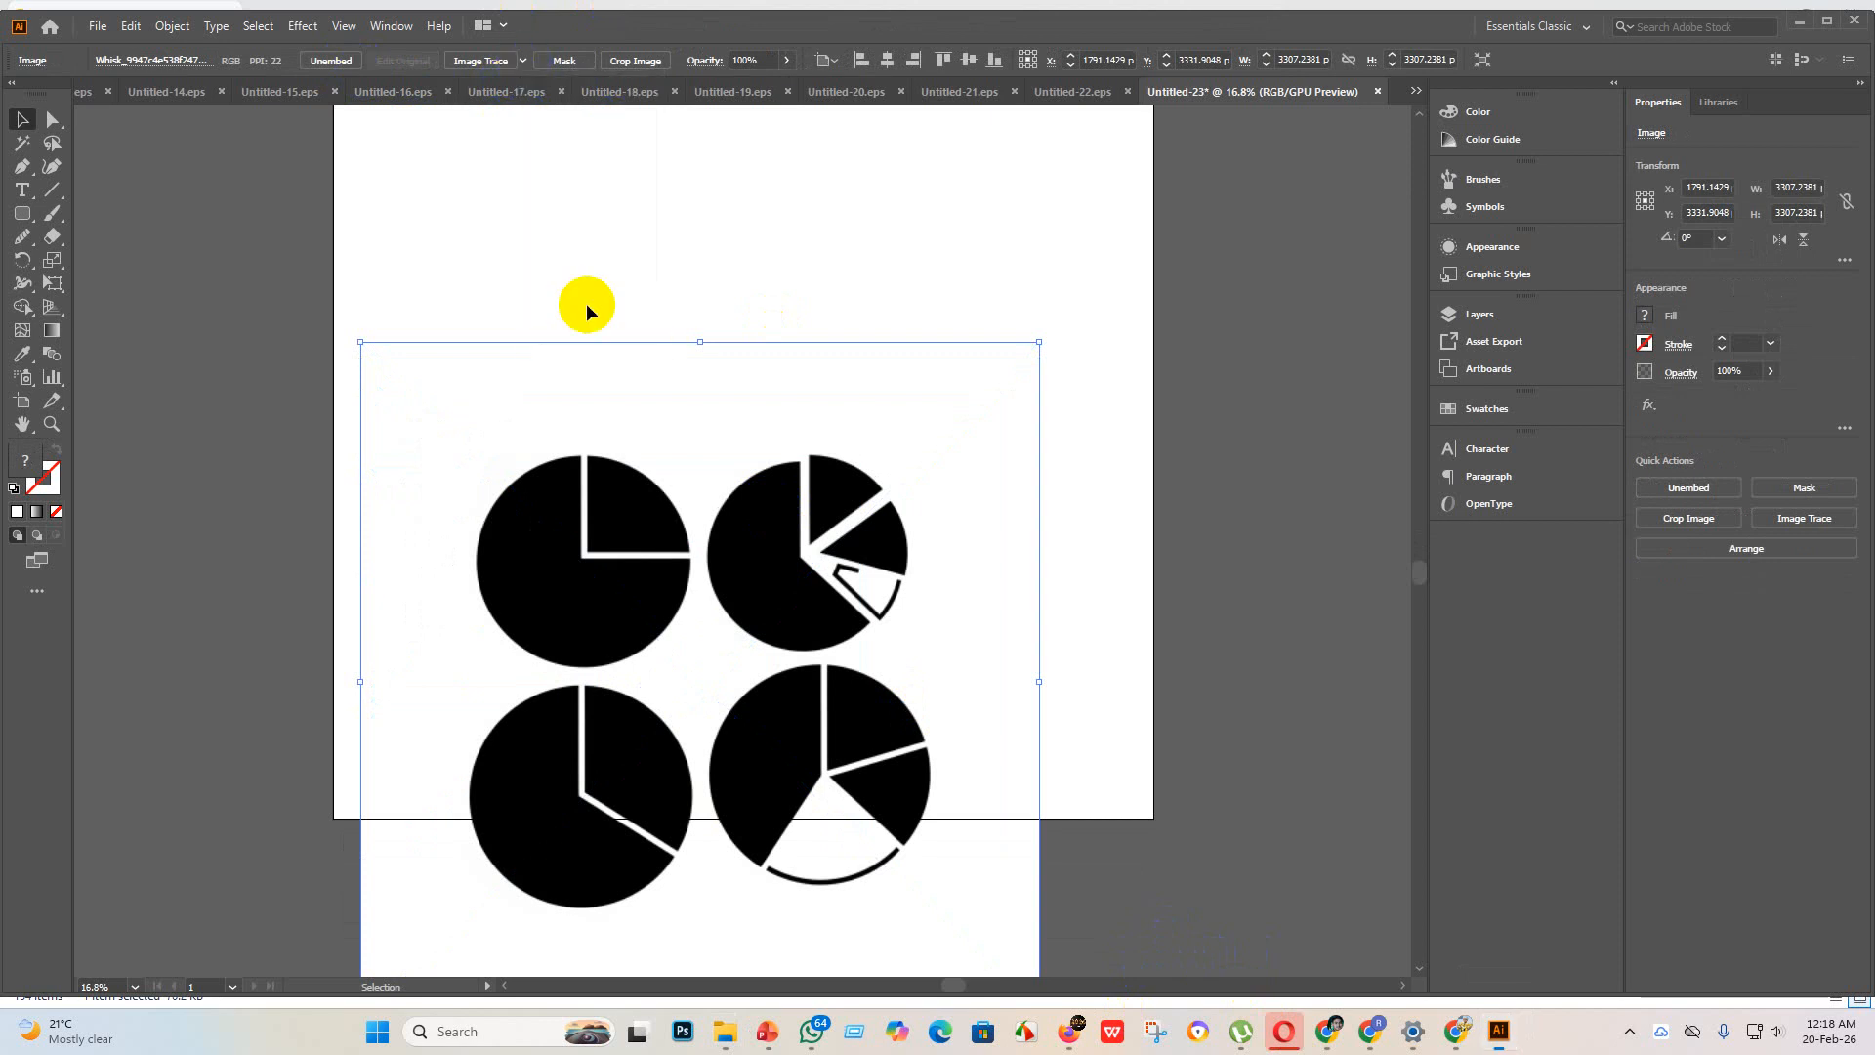
click(758, 639)
click(497, 59)
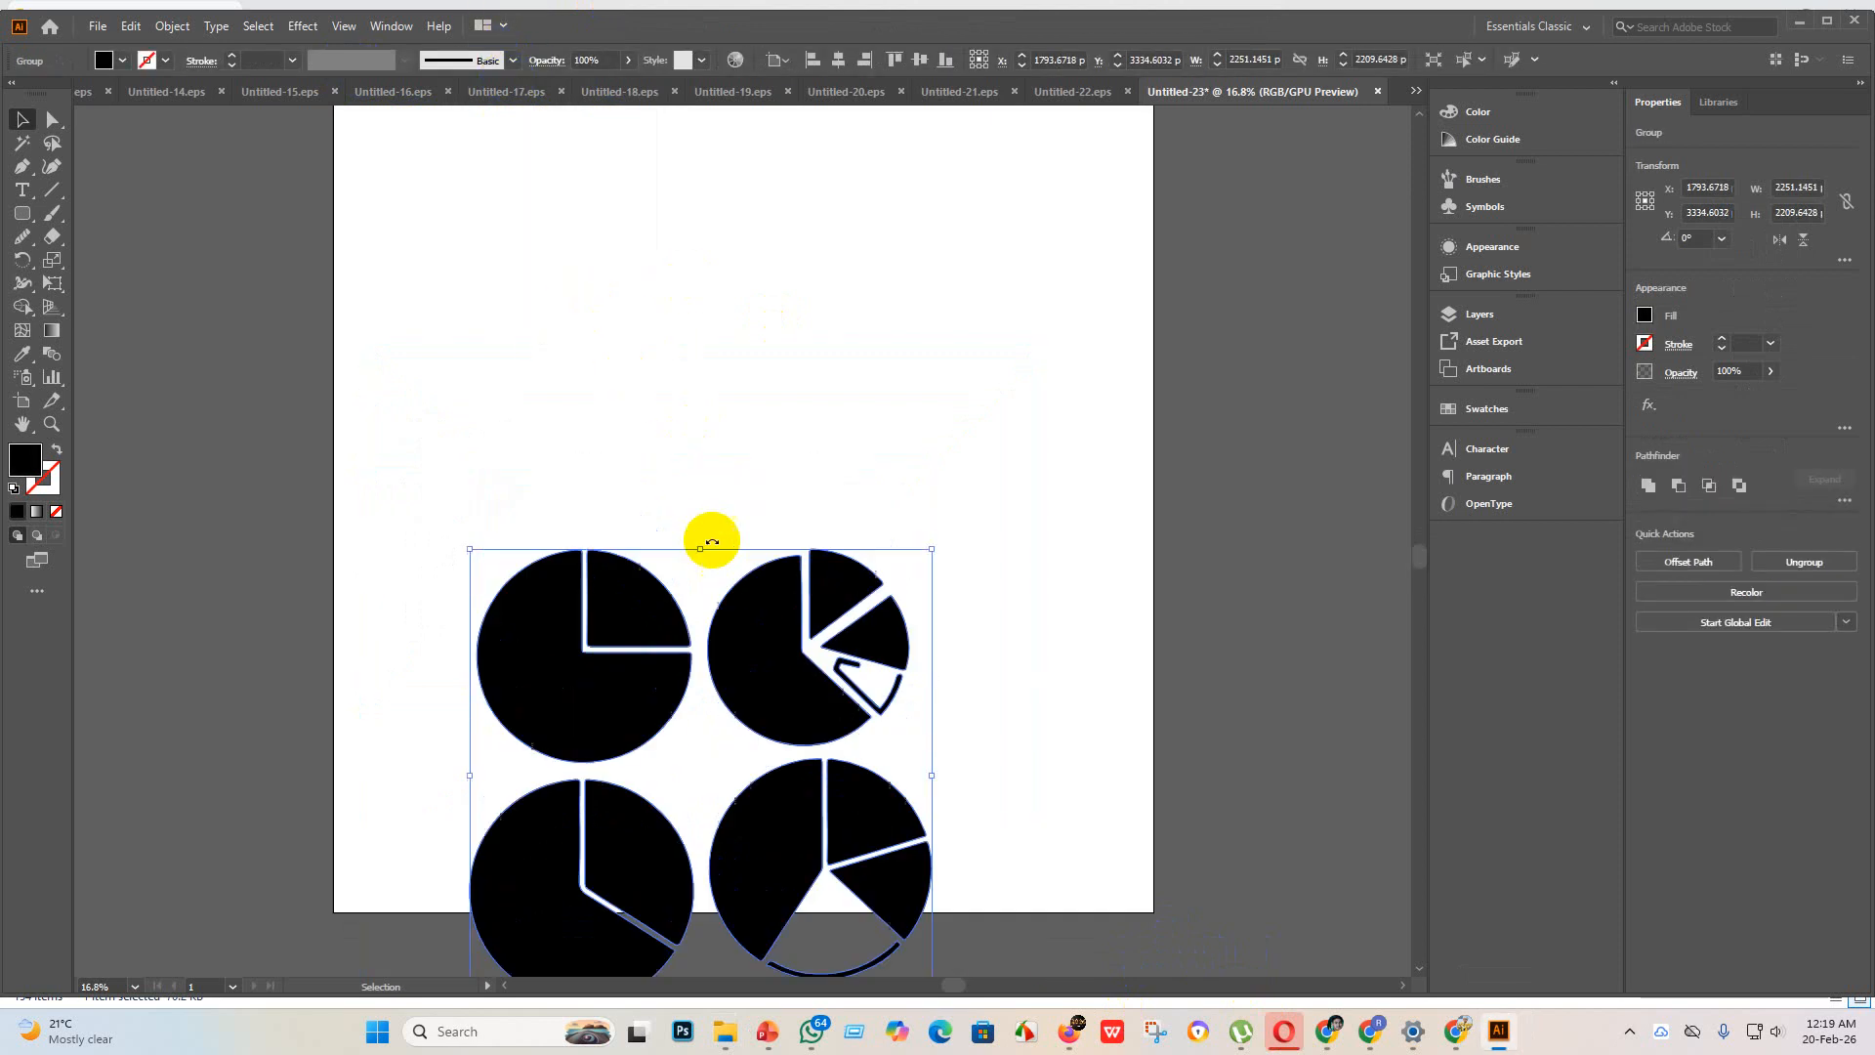
Step: Move the traced pie charts onto the artboard, enlarge them to about 3825 × 3755 px and position them near its center
drag(745, 703, 766, 365)
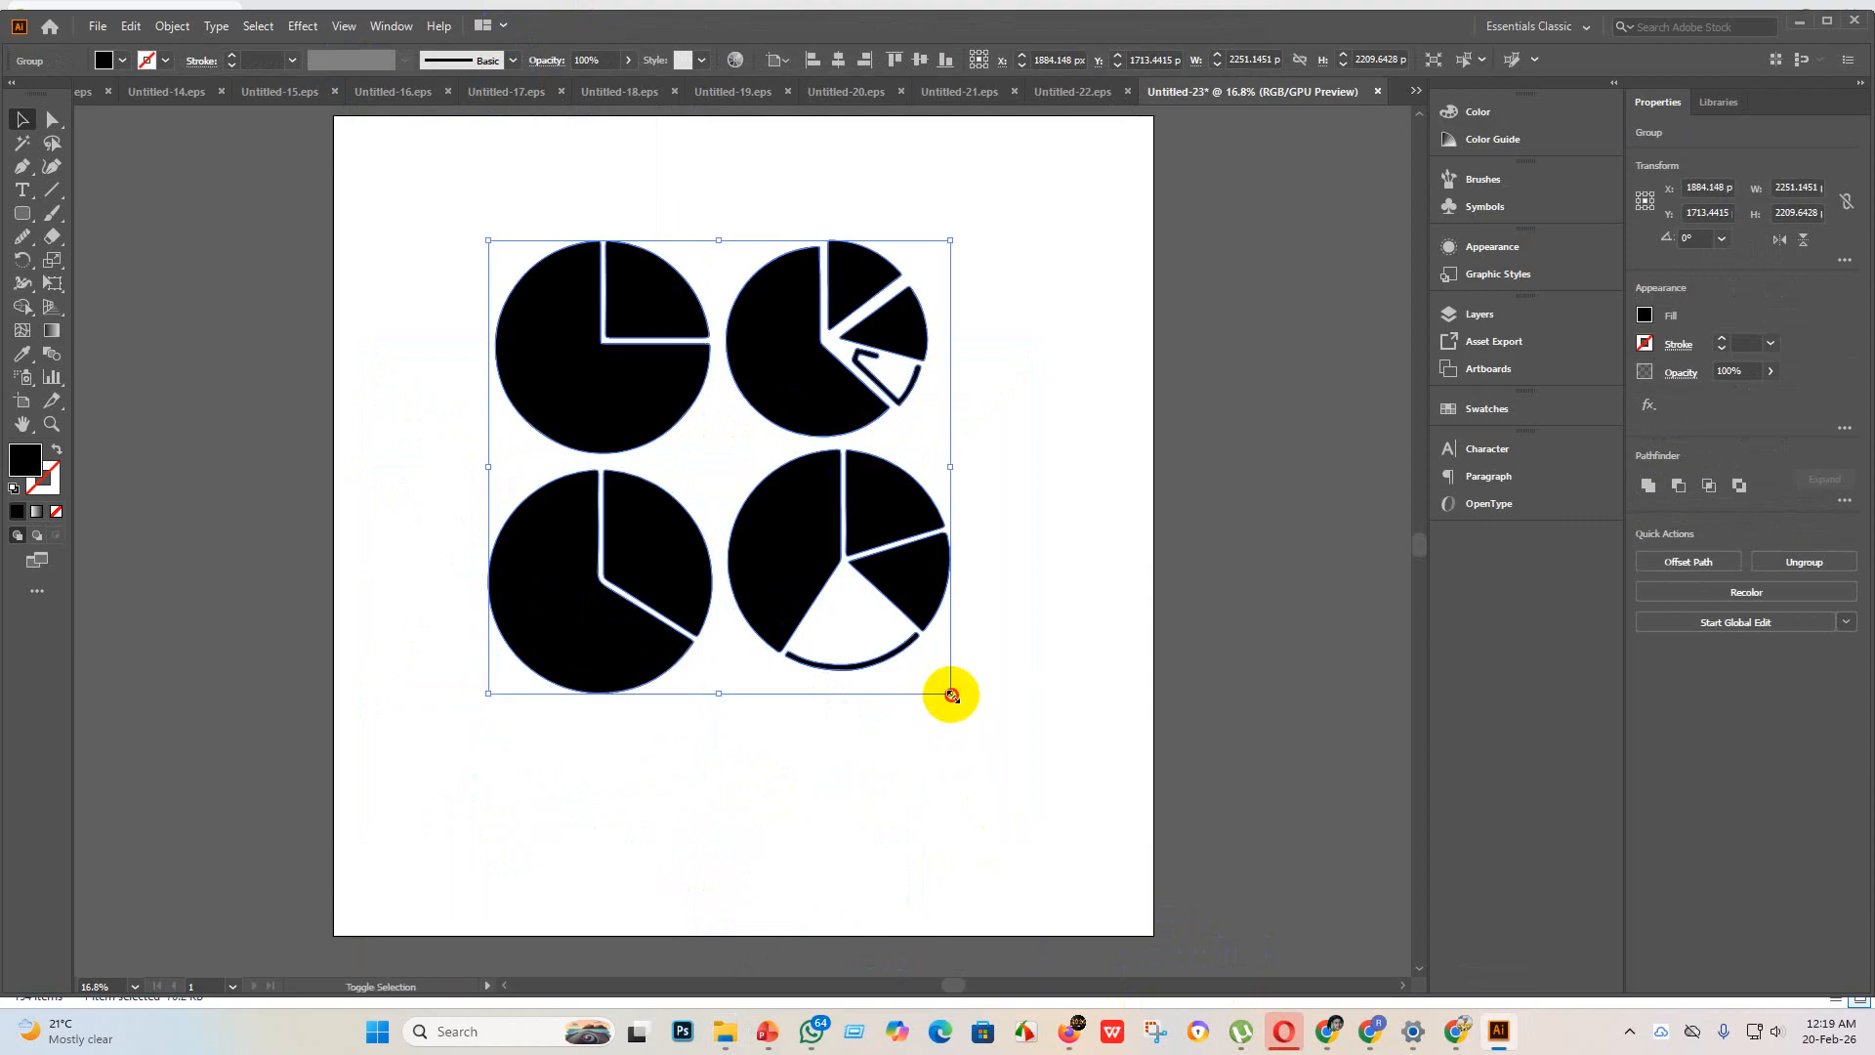
drag(951, 694, 1189, 928)
drag(972, 465, 911, 449)
drag(1096, 872, 1179, 950)
click(870, 661)
drag(828, 451, 787, 423)
Step: Ungroup the traced pie charts and delete the broken wedge outline from the upper-right chart
right_click(945, 345)
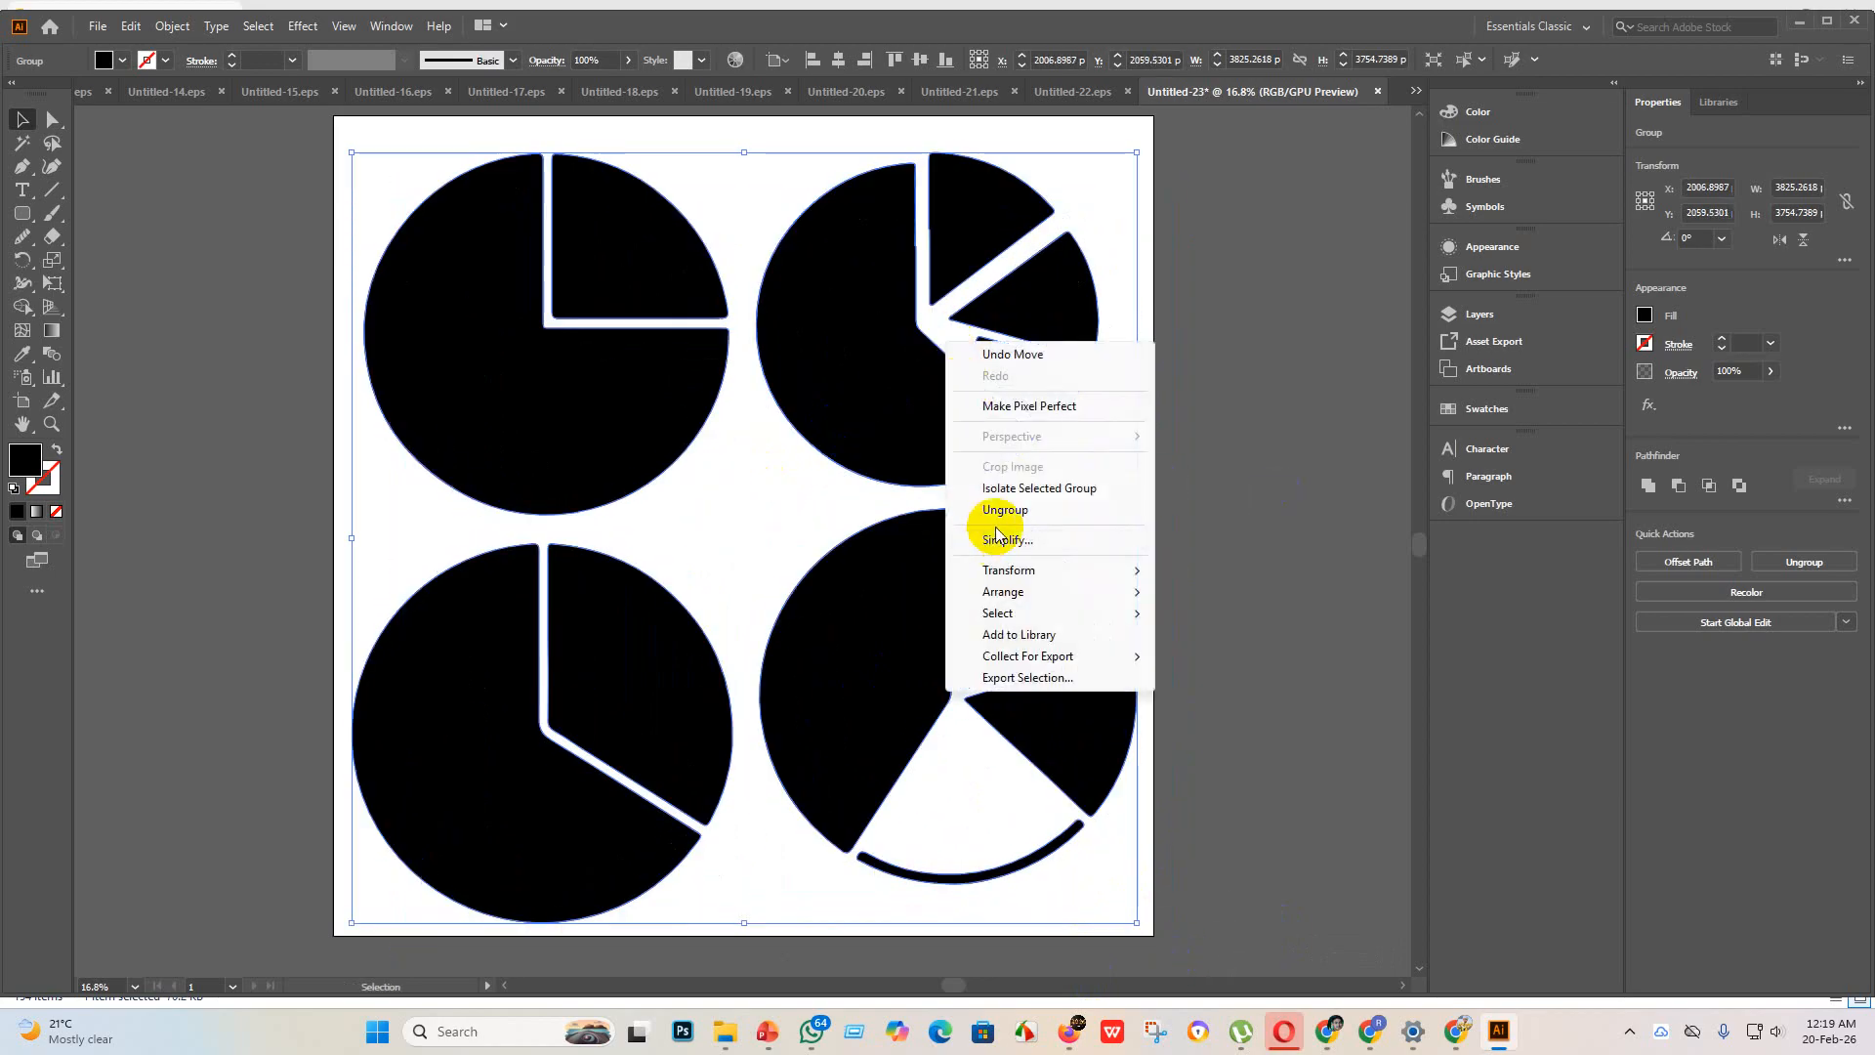
click(1006, 510)
click(1063, 420)
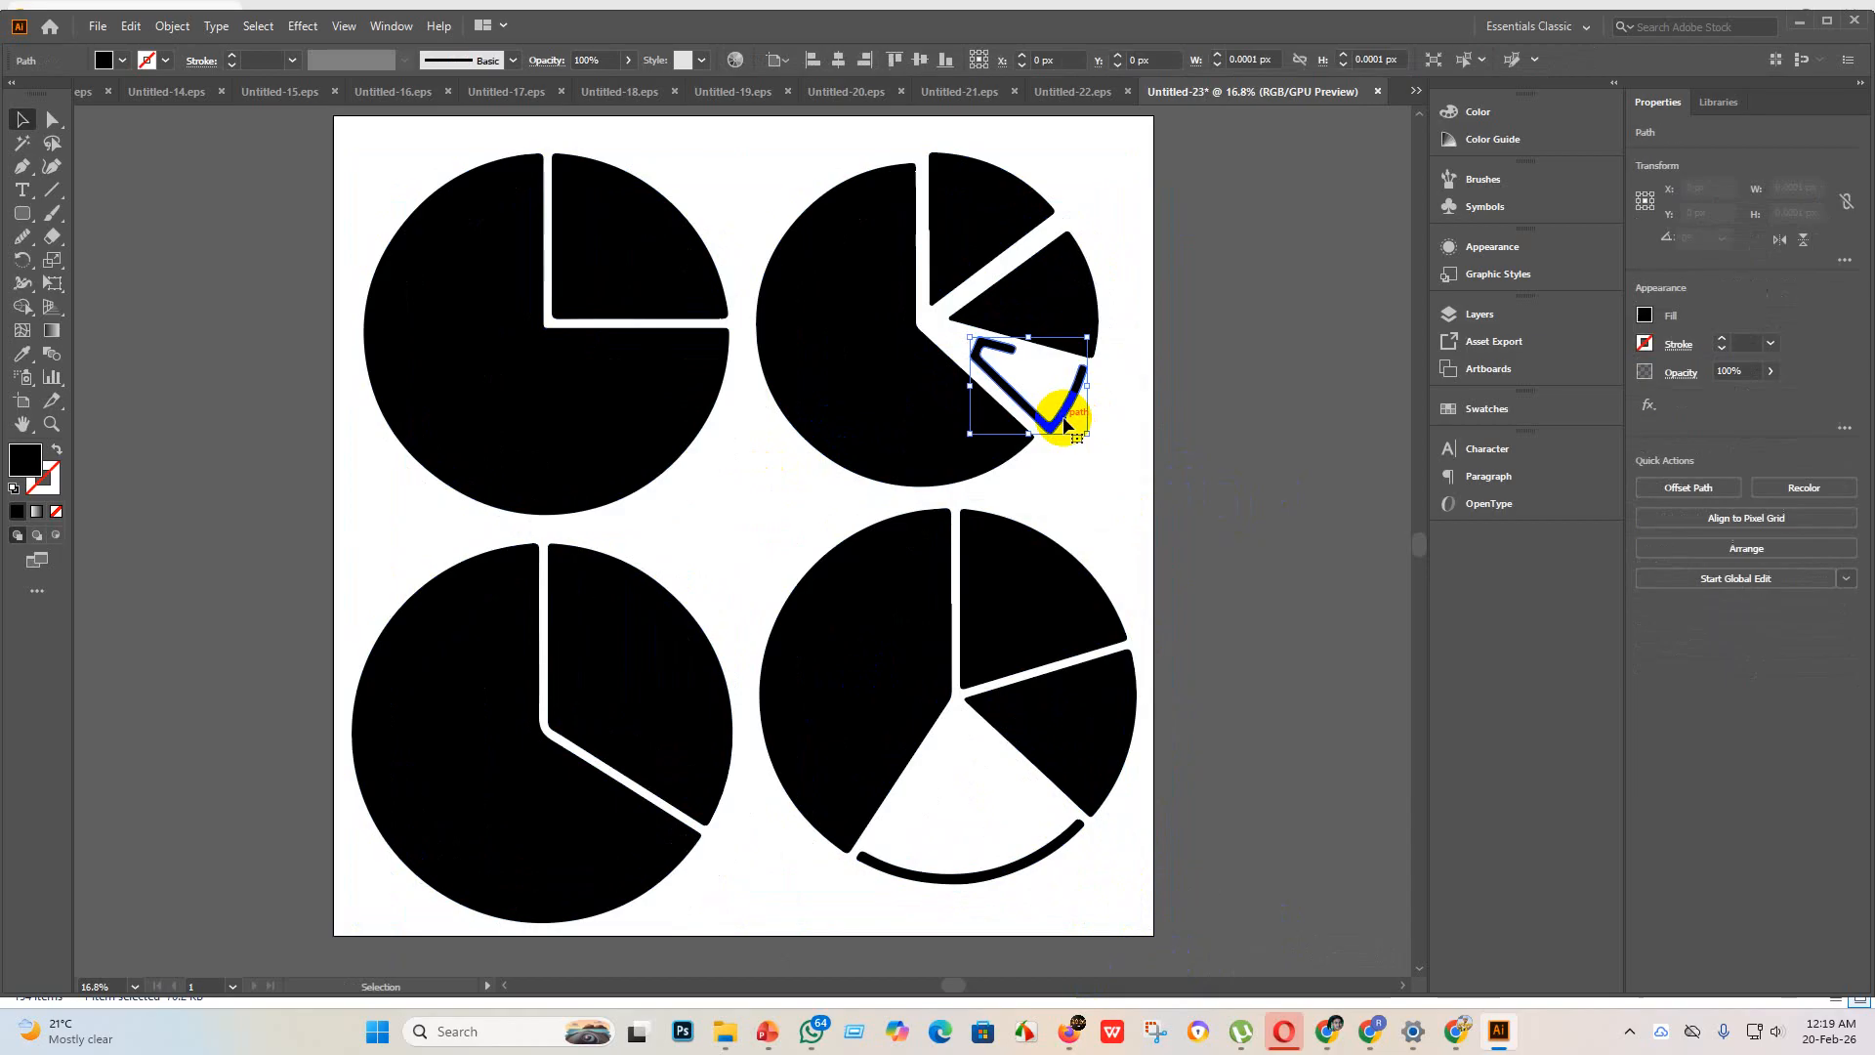
key(Delete)
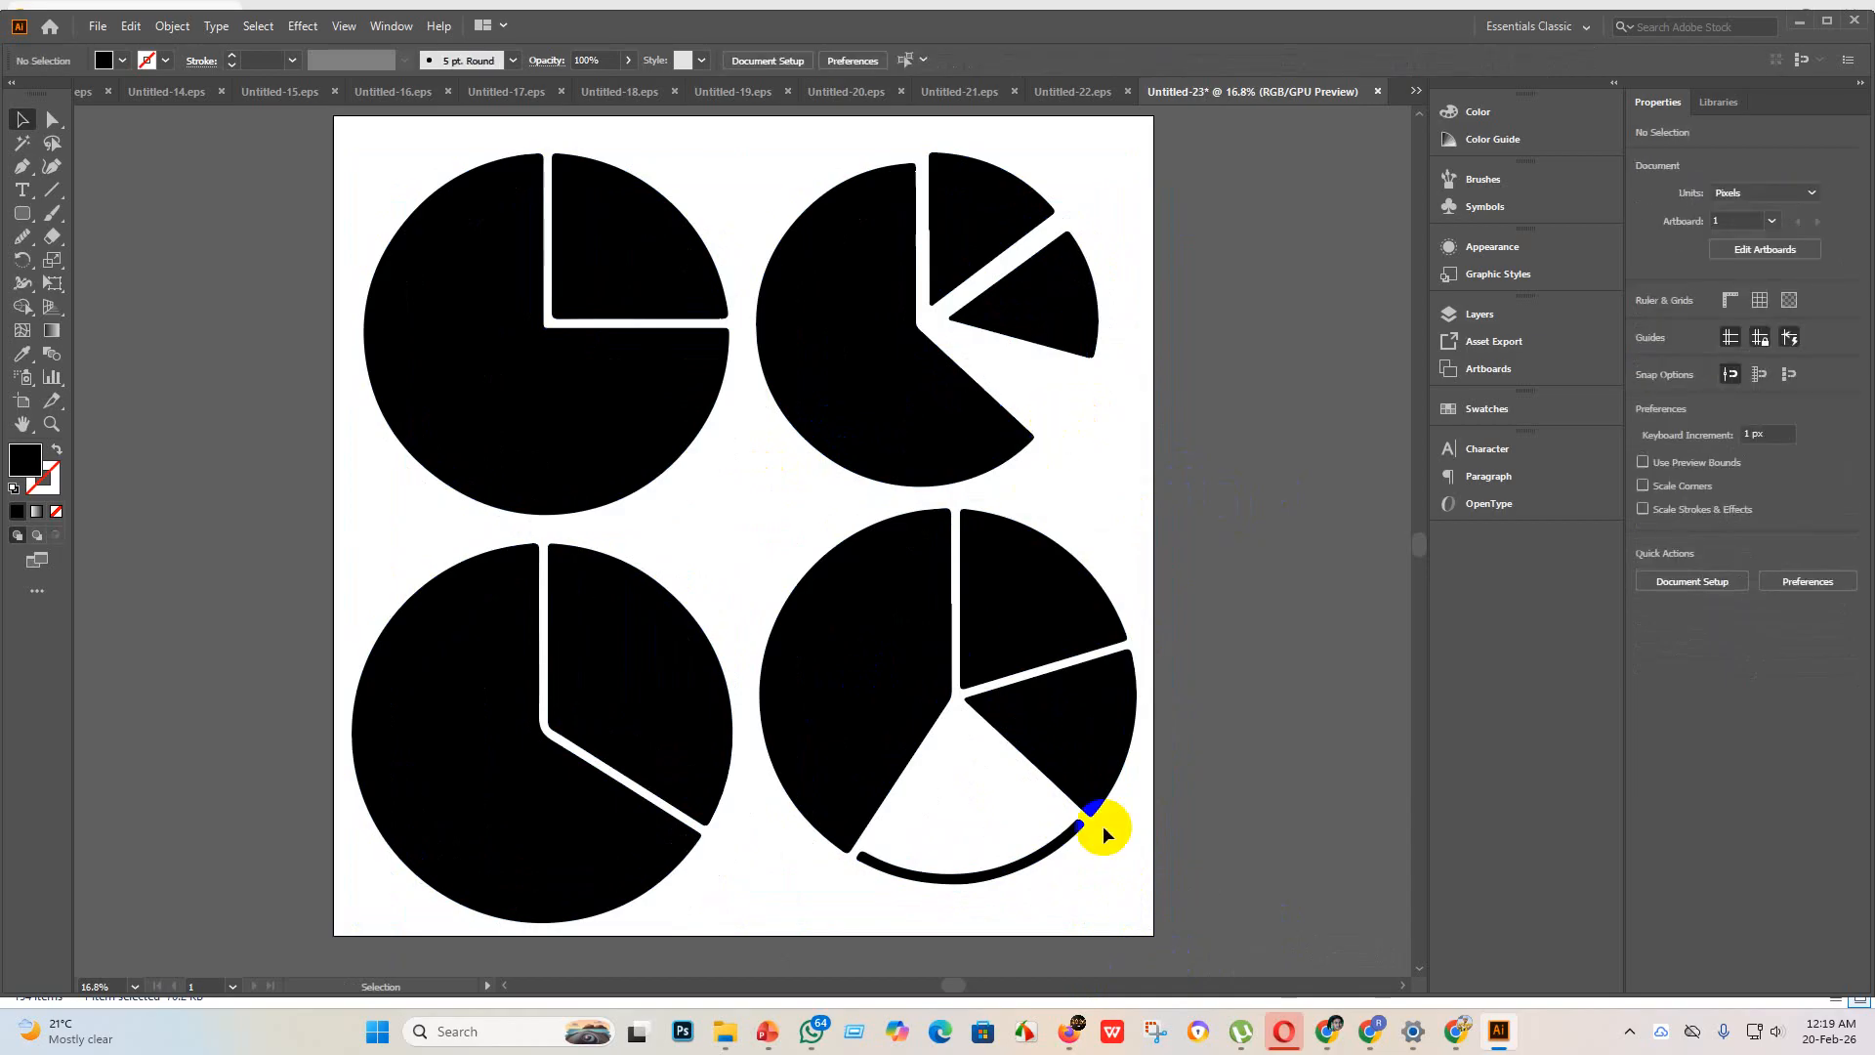
Step: Smooth the vertical inner edge of the large left wedge in the lower-right pie chart with the Smooth tool
scroll(988, 627, up, 3)
scroll(886, 524, down, 3)
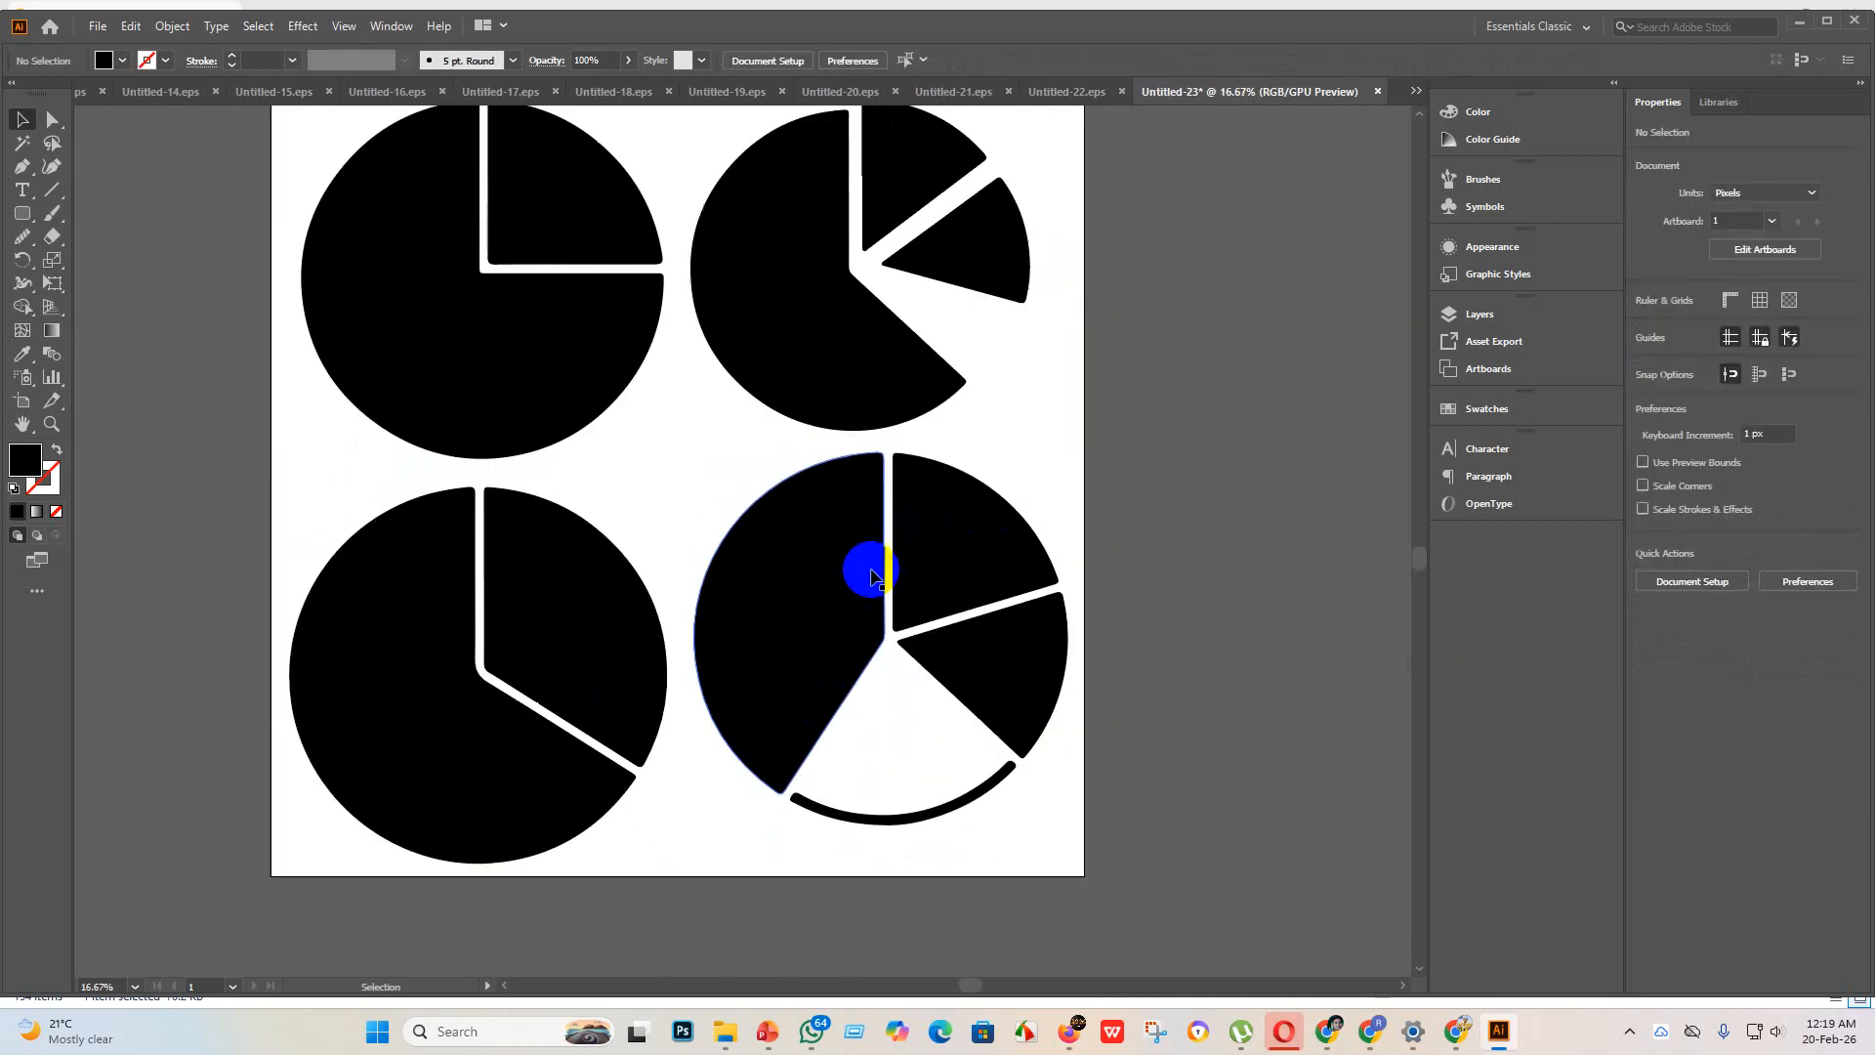
click(863, 573)
click(55, 108)
click(22, 237)
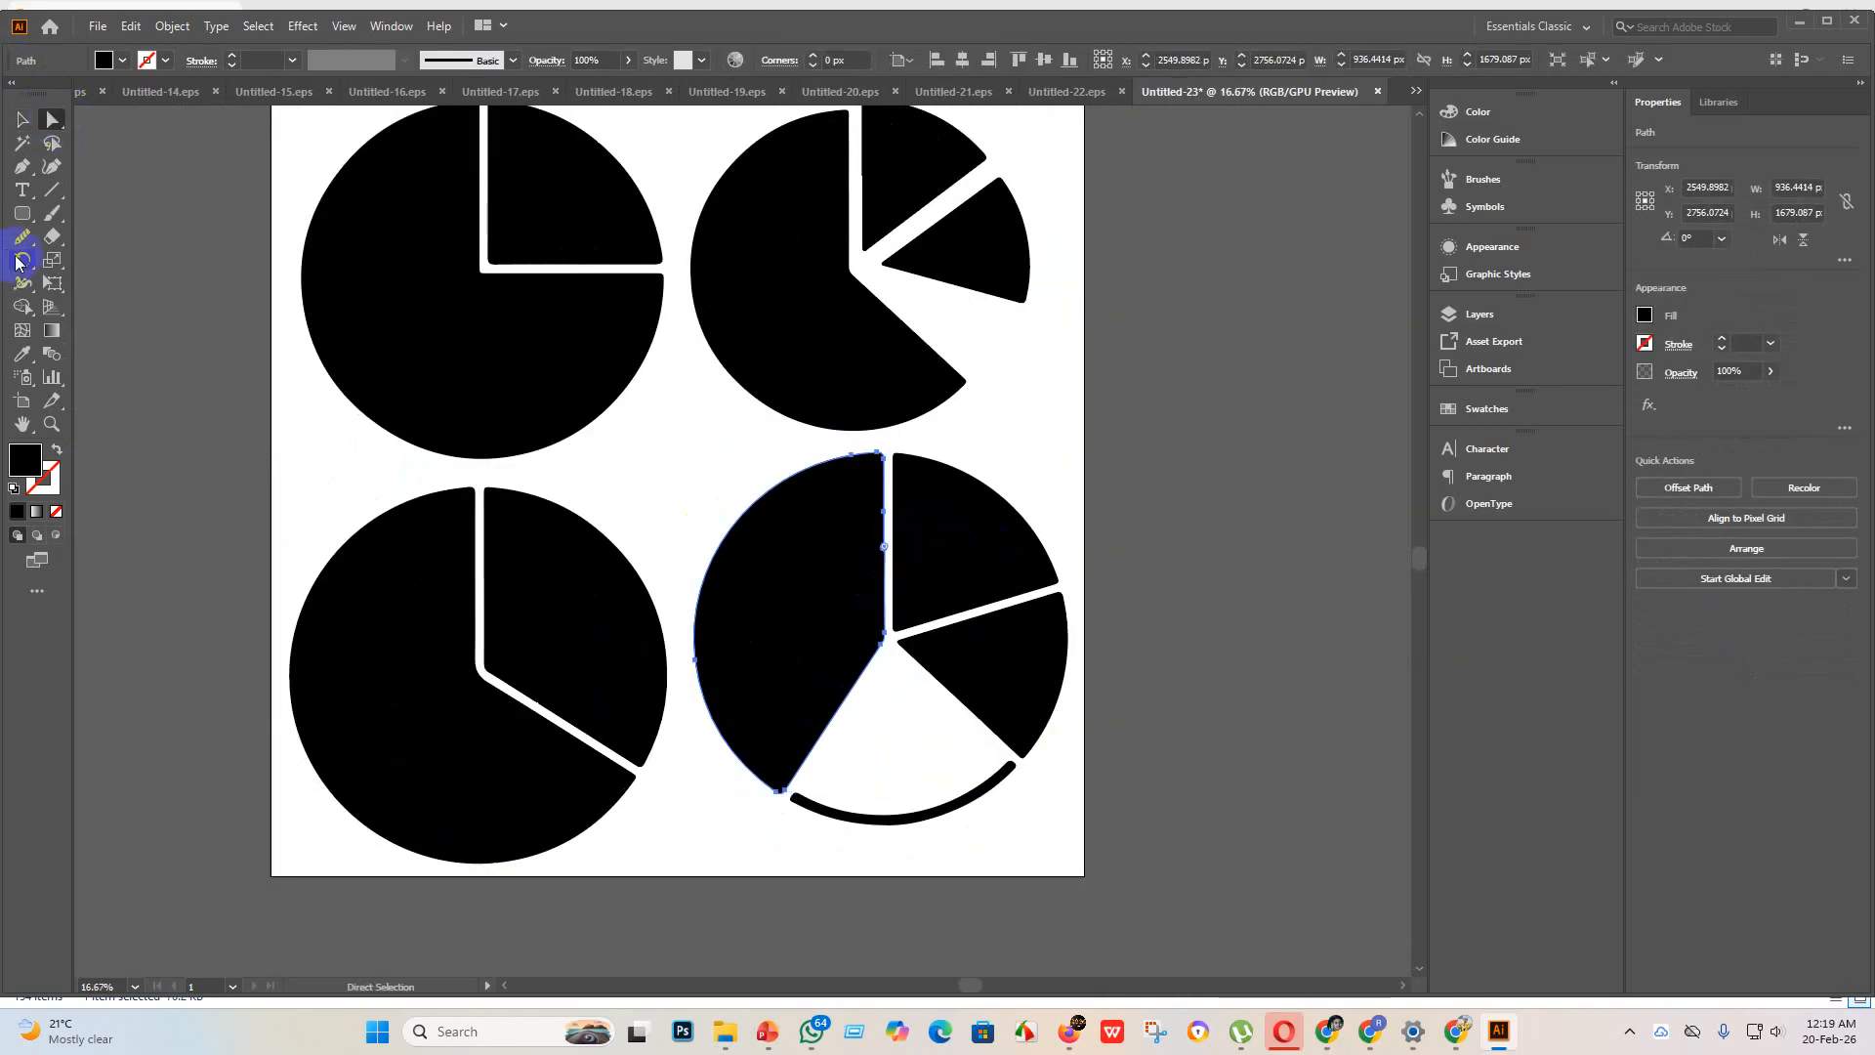
drag(885, 508, 870, 586)
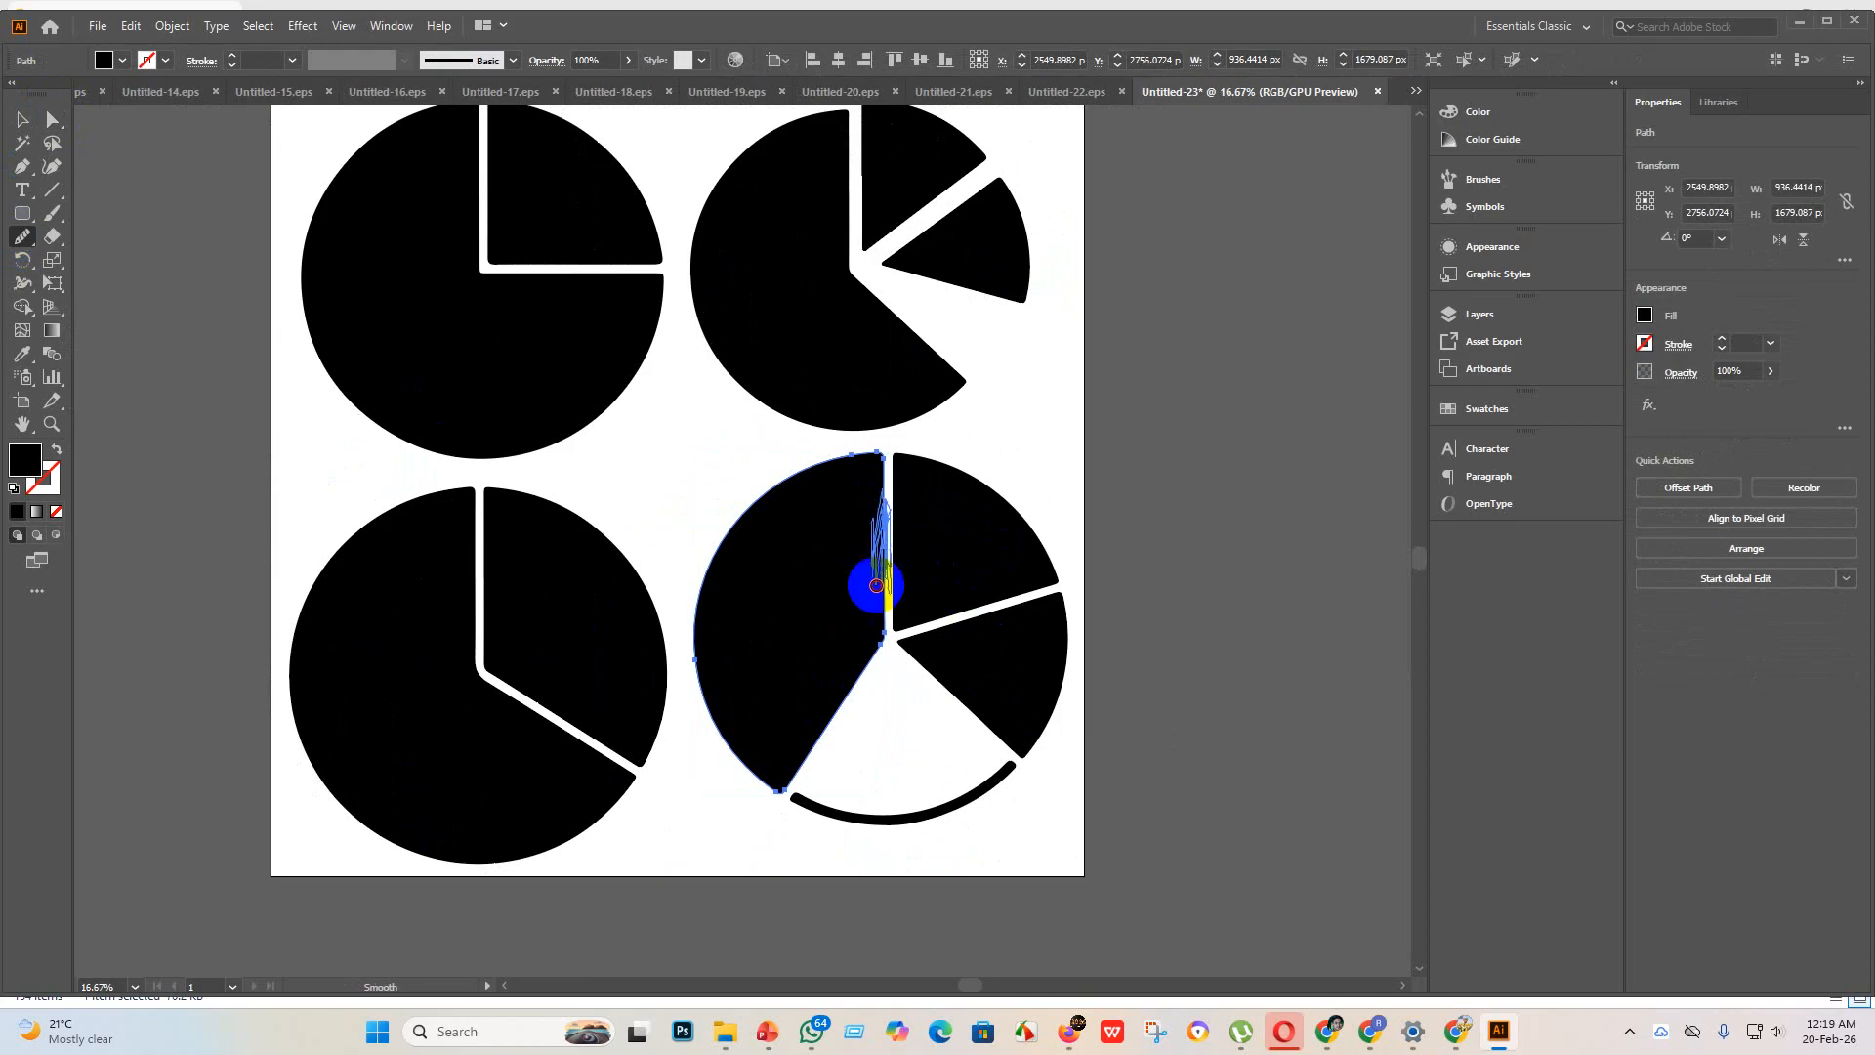
scroll(892, 543, up, 4)
scroll(821, 554, down, 5)
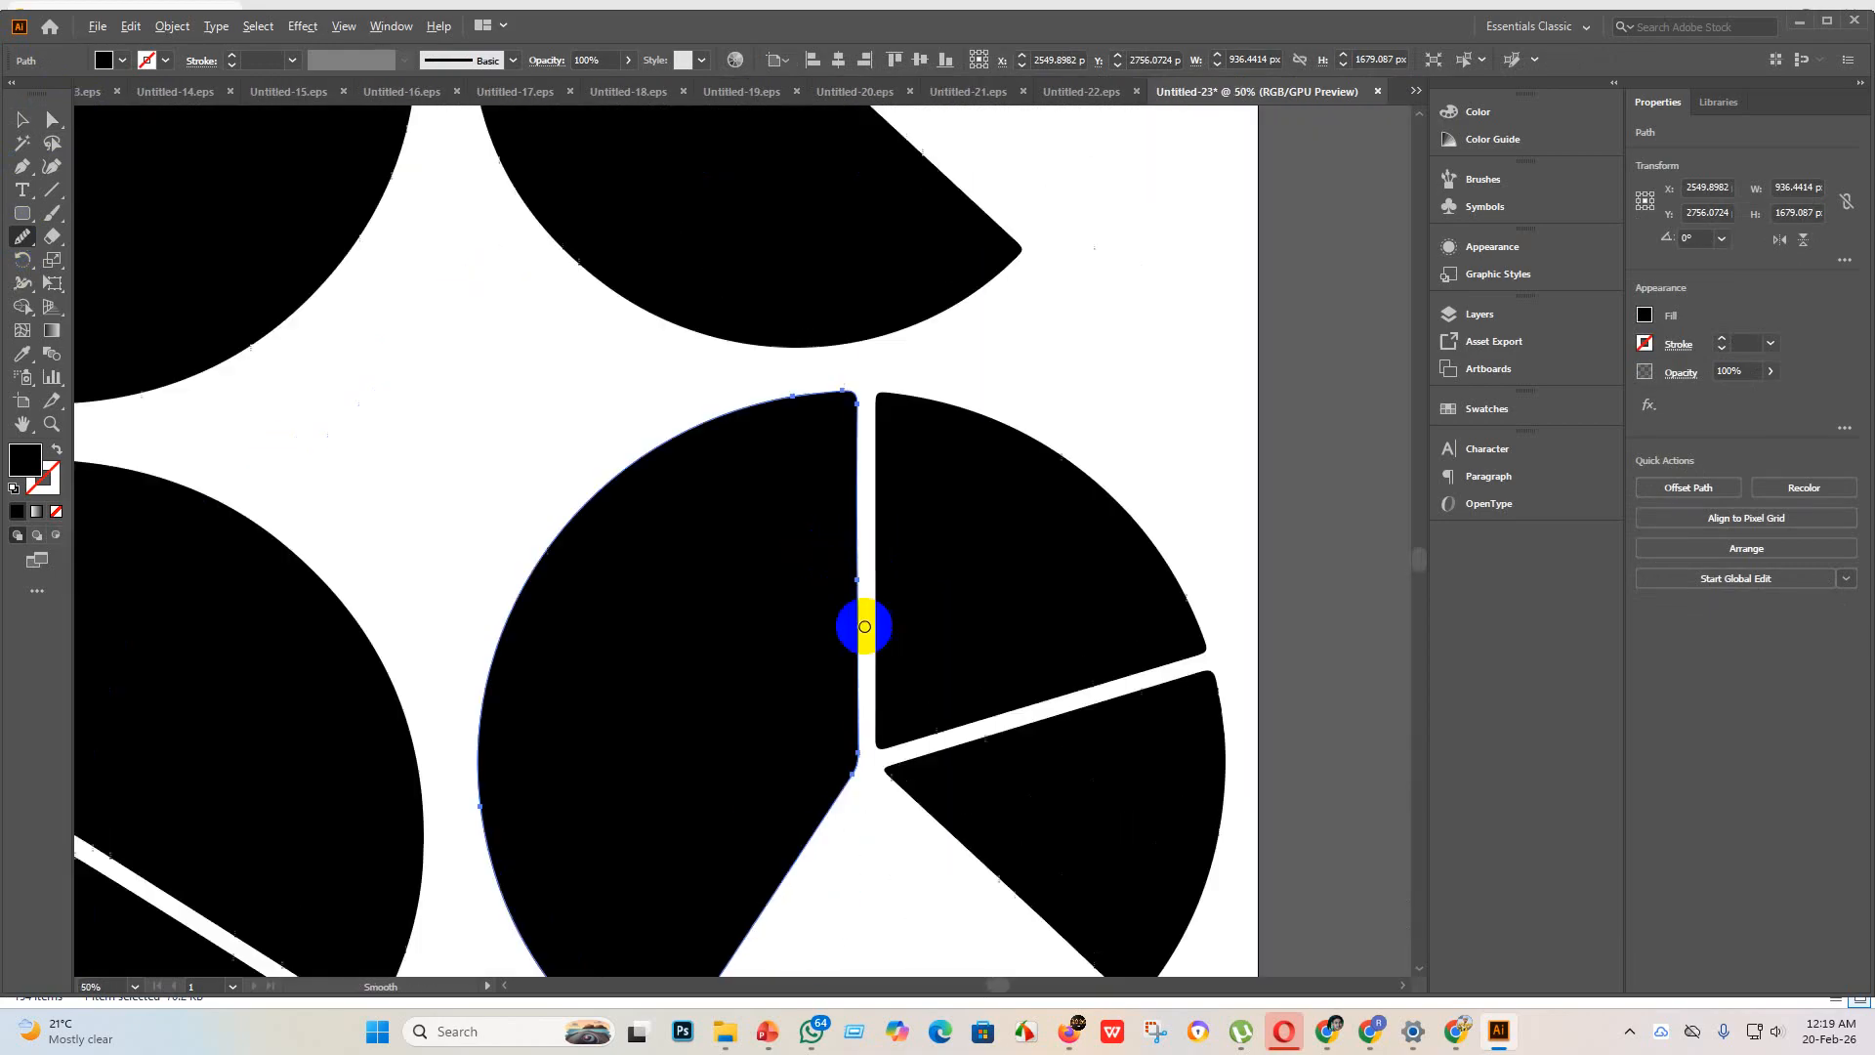
Step: Smooth the vertical edge and inner tip of the top wedge in the upper-right pie chart with the Smooth tool
scroll(419, 817, up, 1)
scroll(639, 371, up, 3)
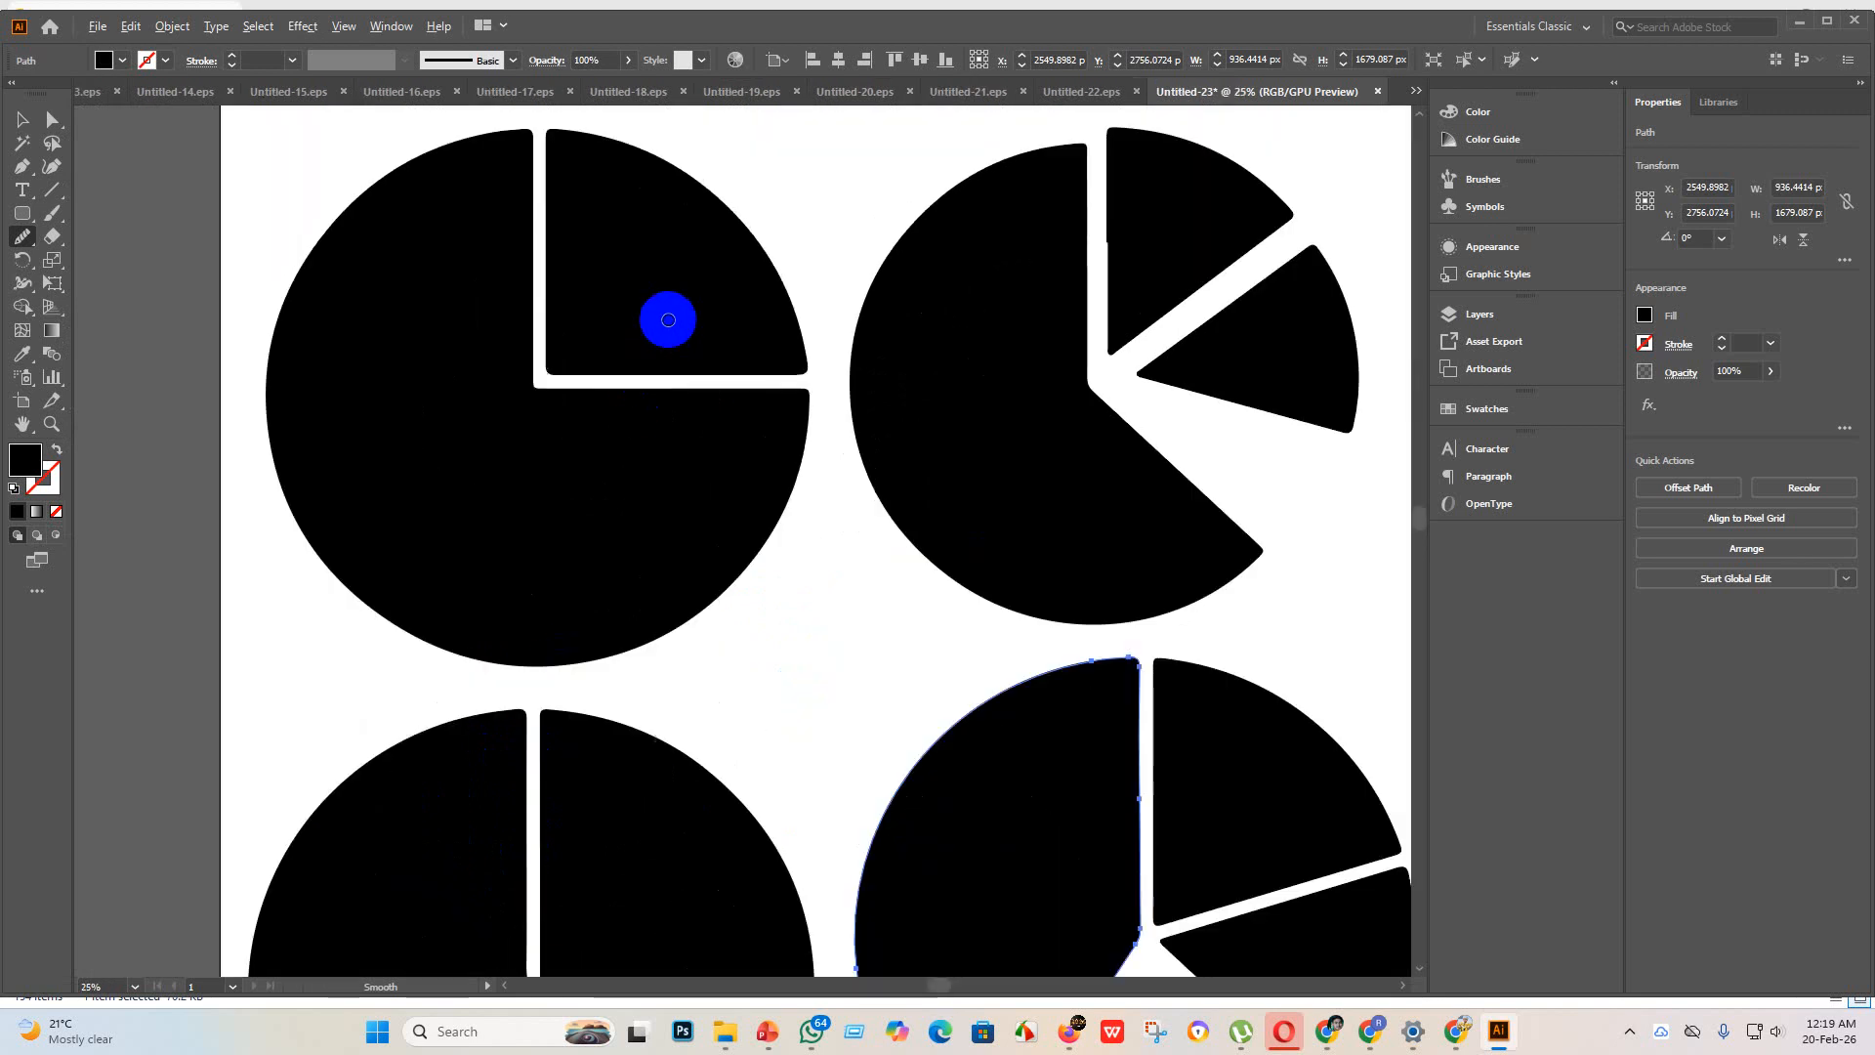
scroll(655, 312, down, 3)
scroll(866, 301, up, 1)
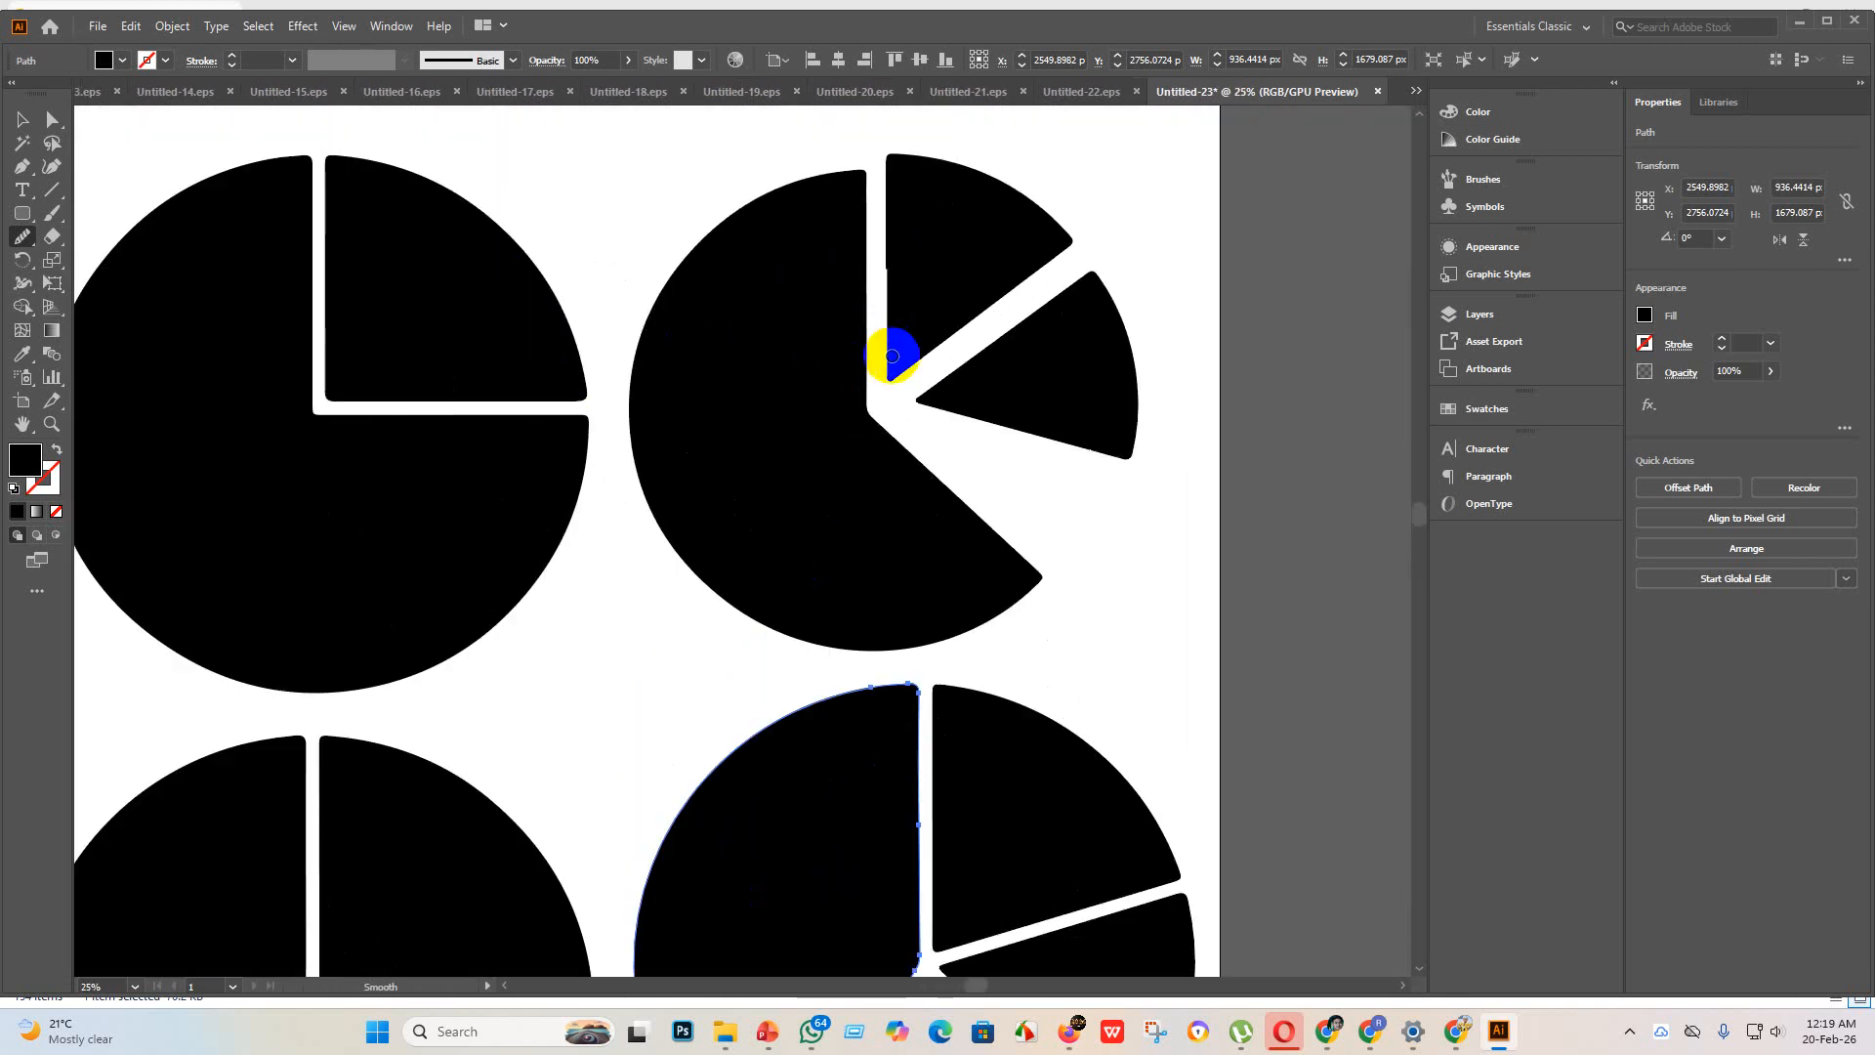
scroll(887, 313, down, 2)
click(22, 119)
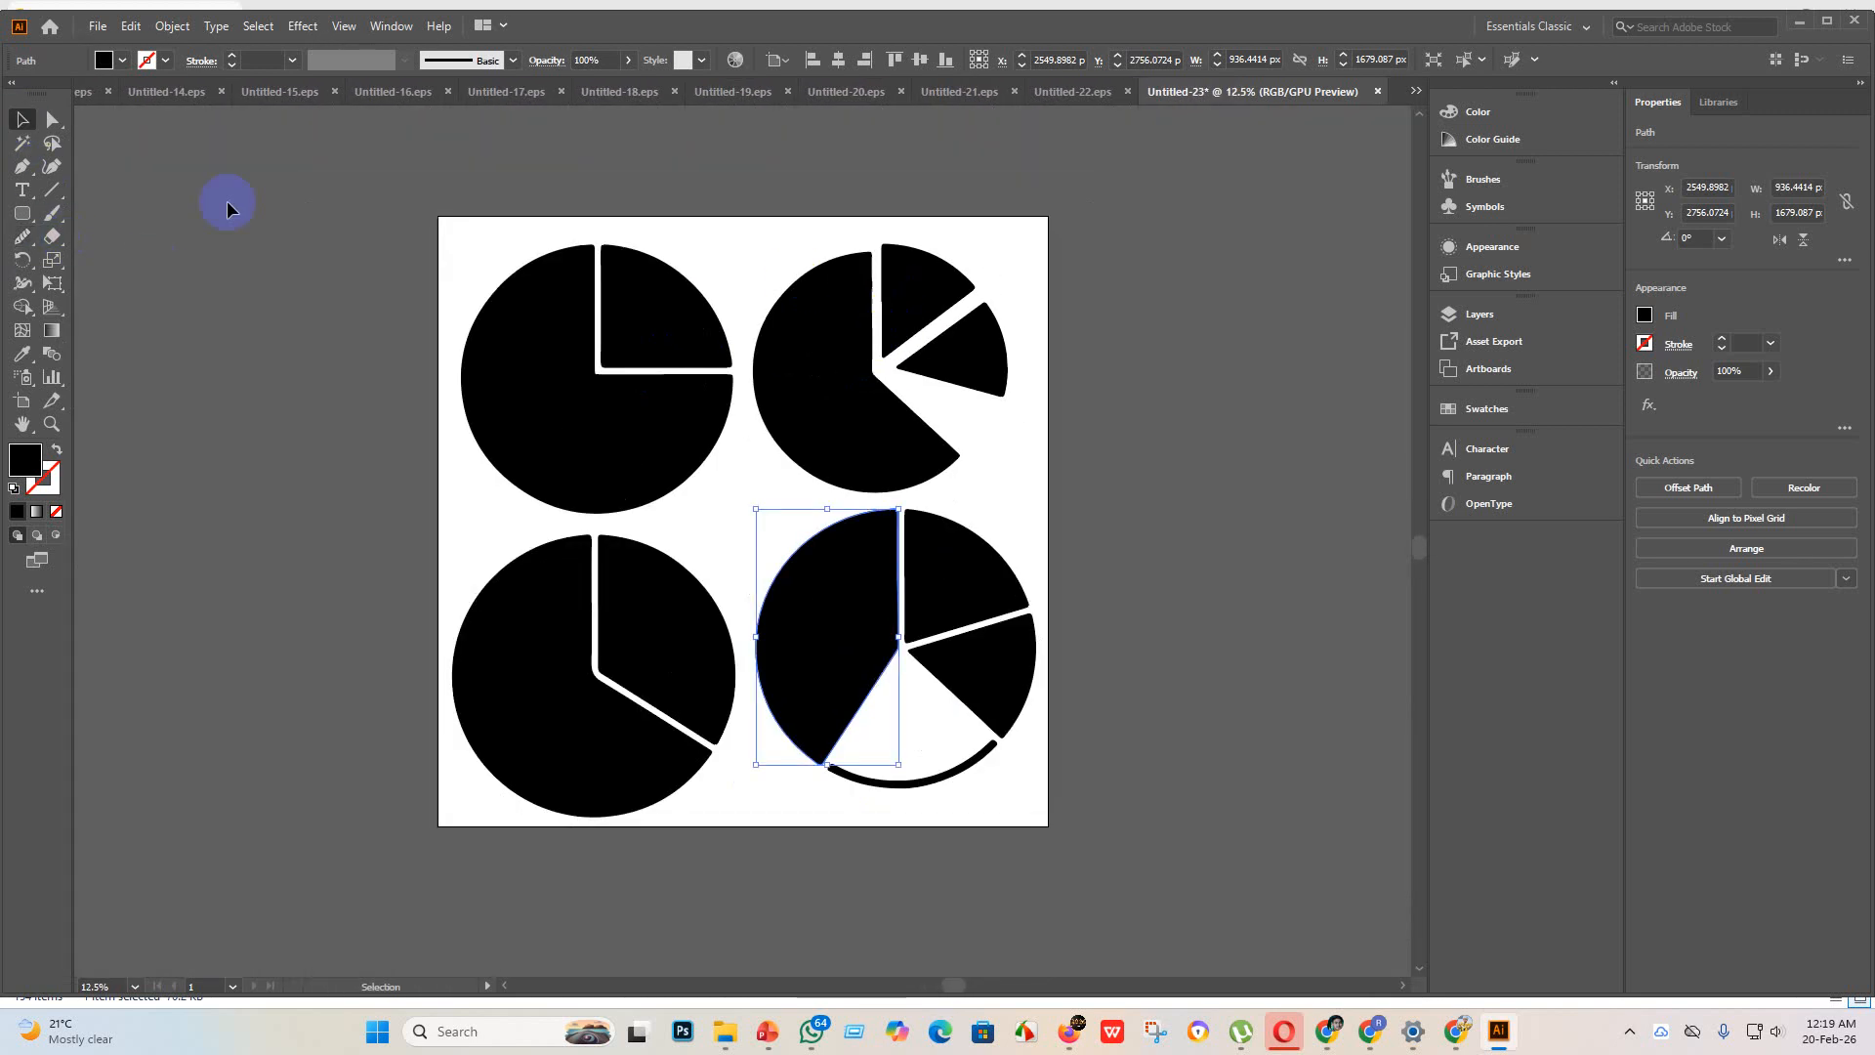
click(869, 310)
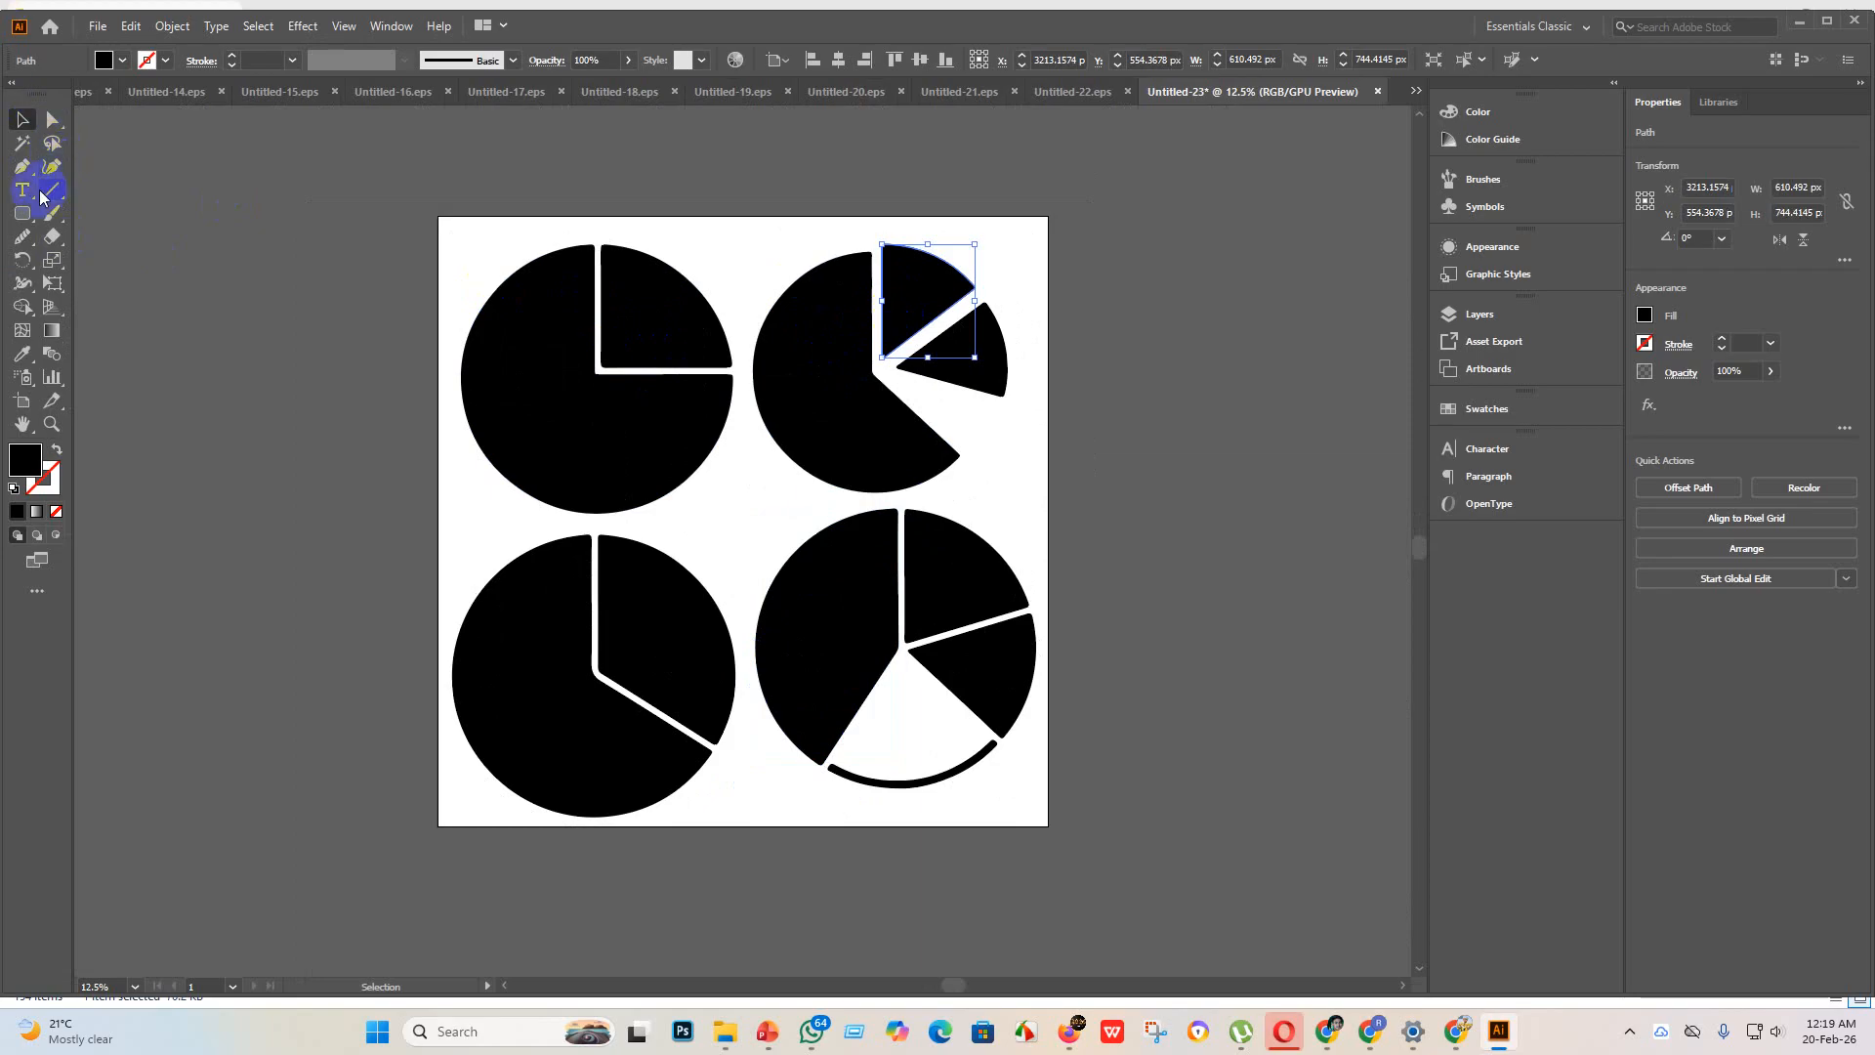
click(50, 121)
click(19, 239)
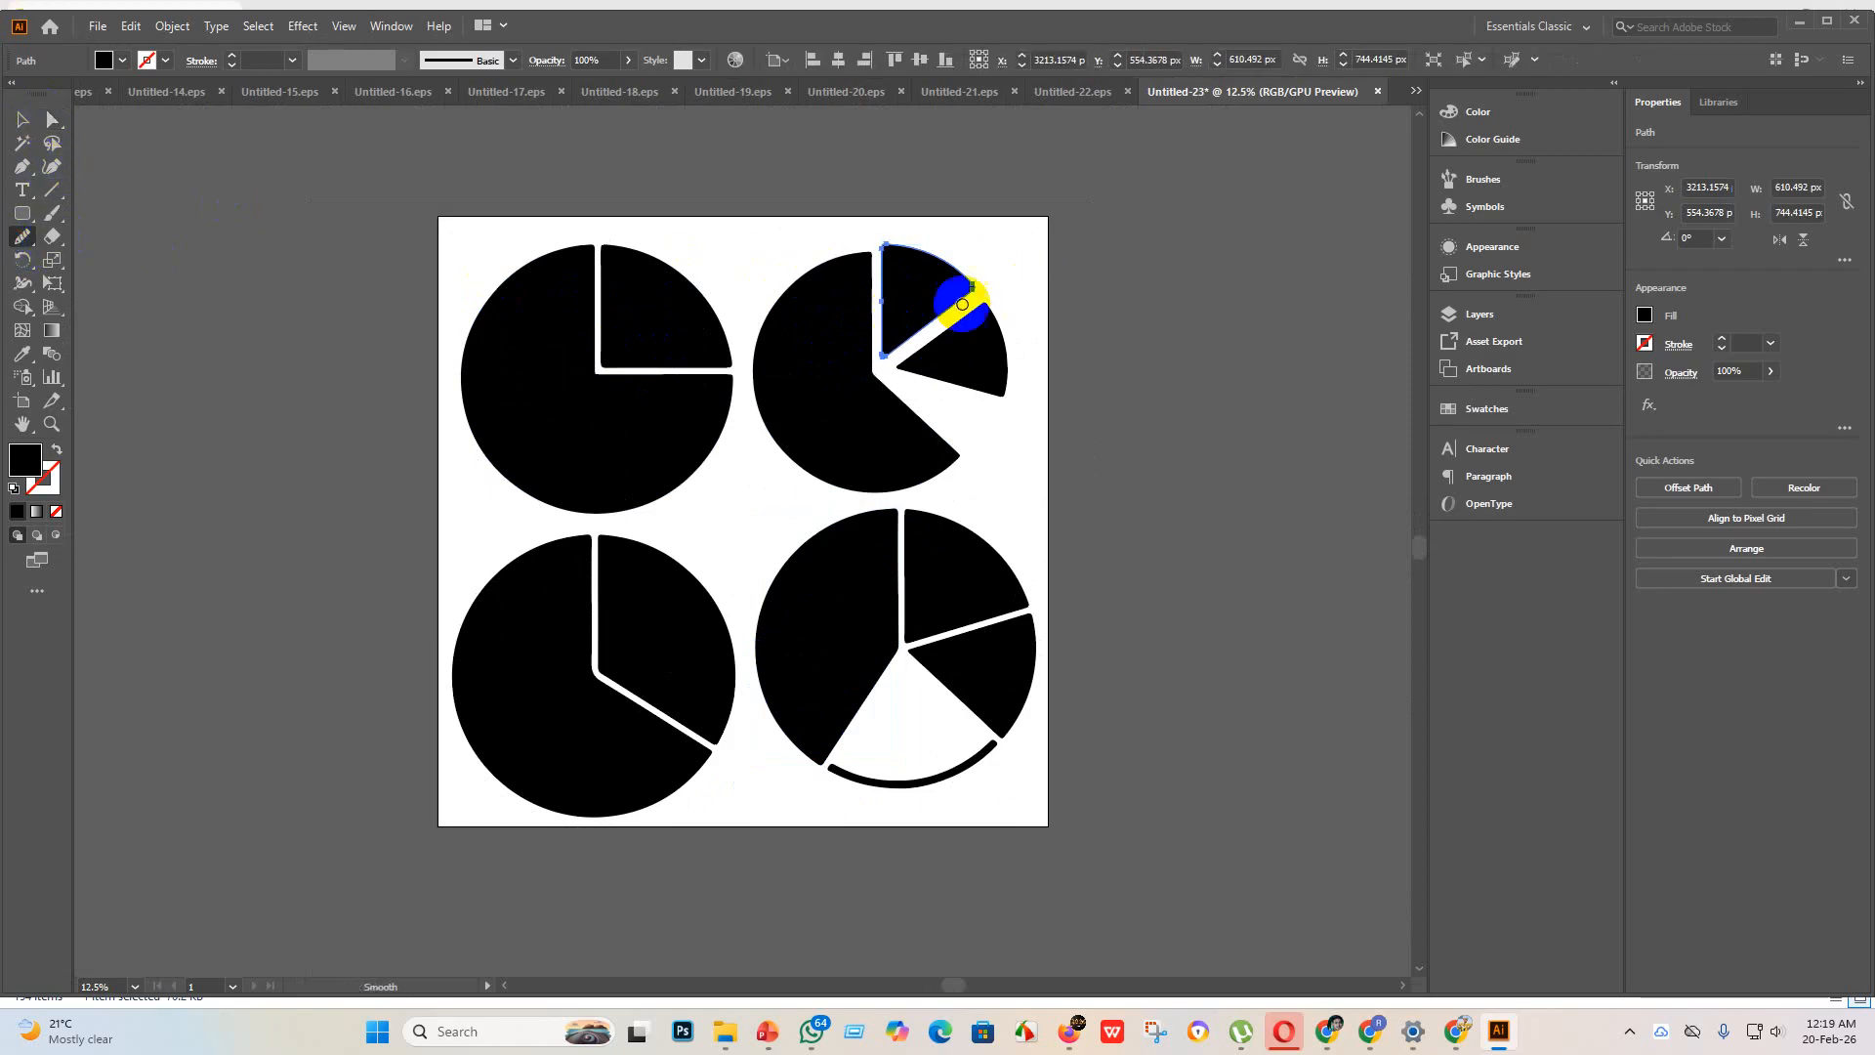
drag(877, 322, 884, 284)
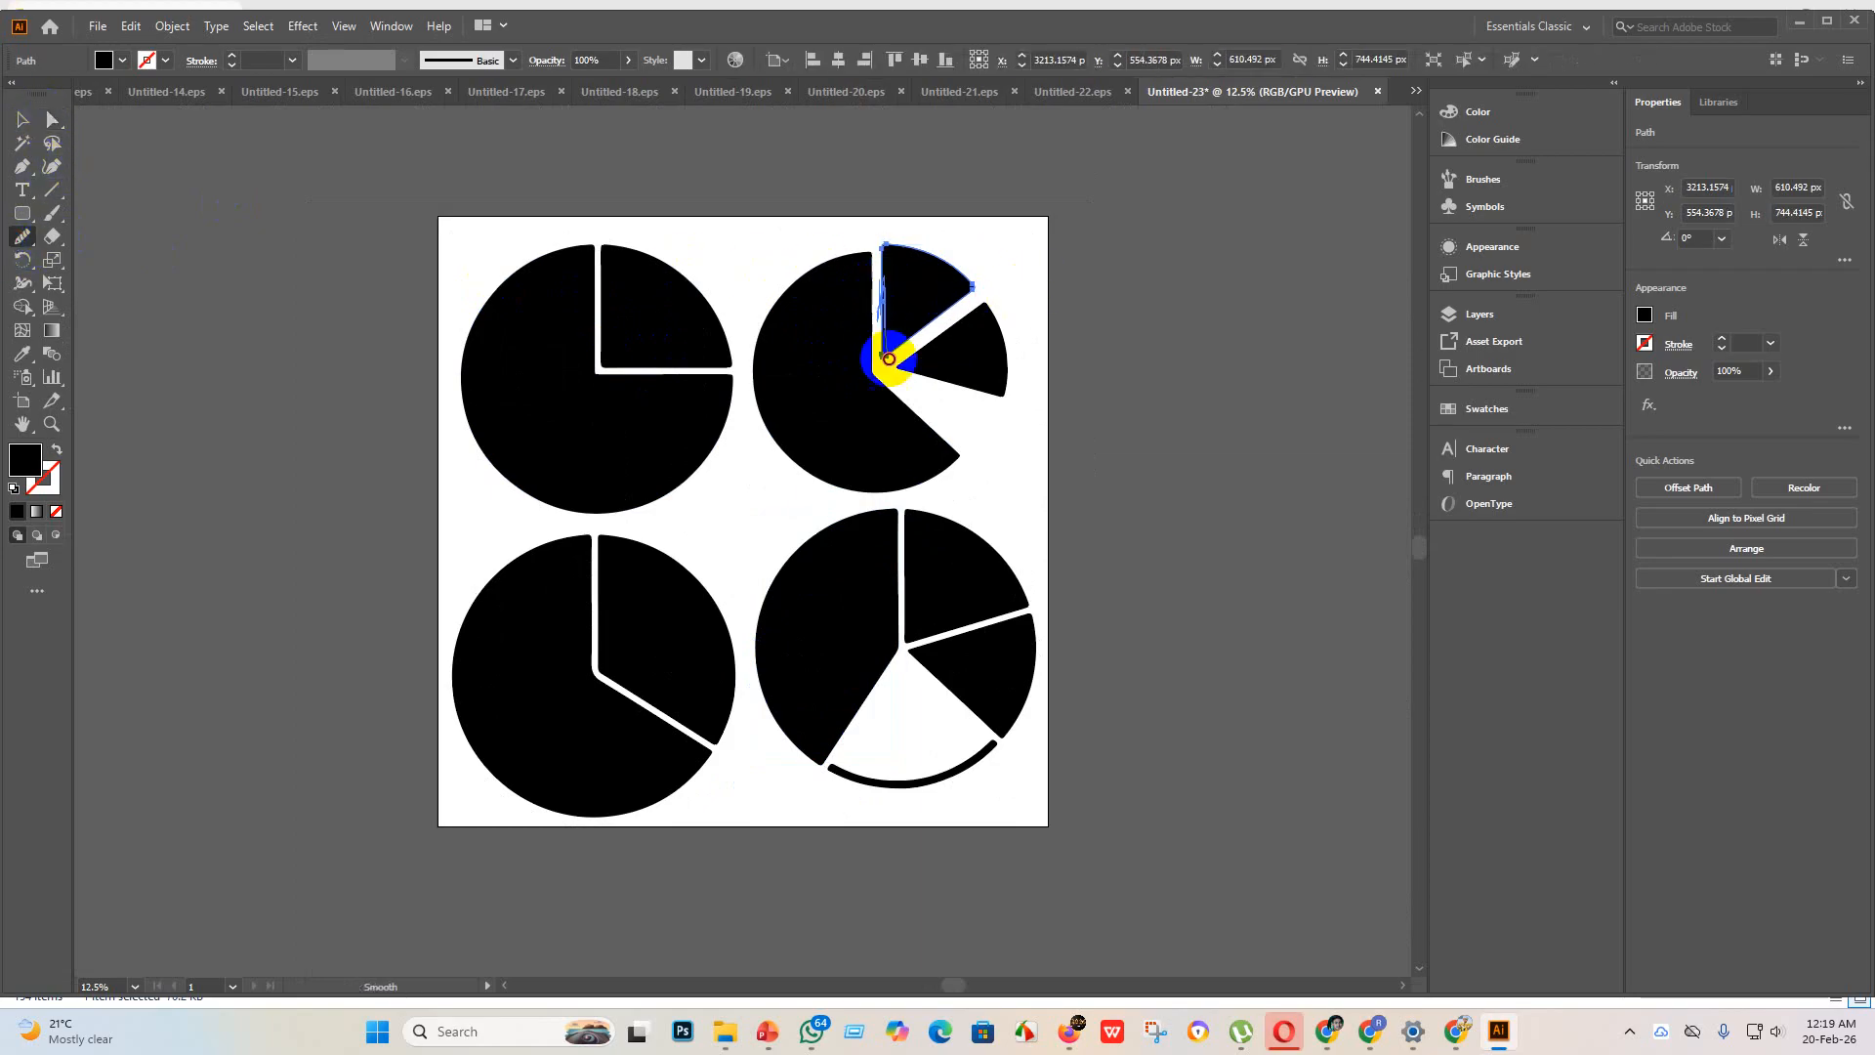
mouse_move(889, 359)
mouse_down()
mouse_move(879, 281)
mouse_move(946, 402)
mouse_up()
scroll(872, 298, up, 5)
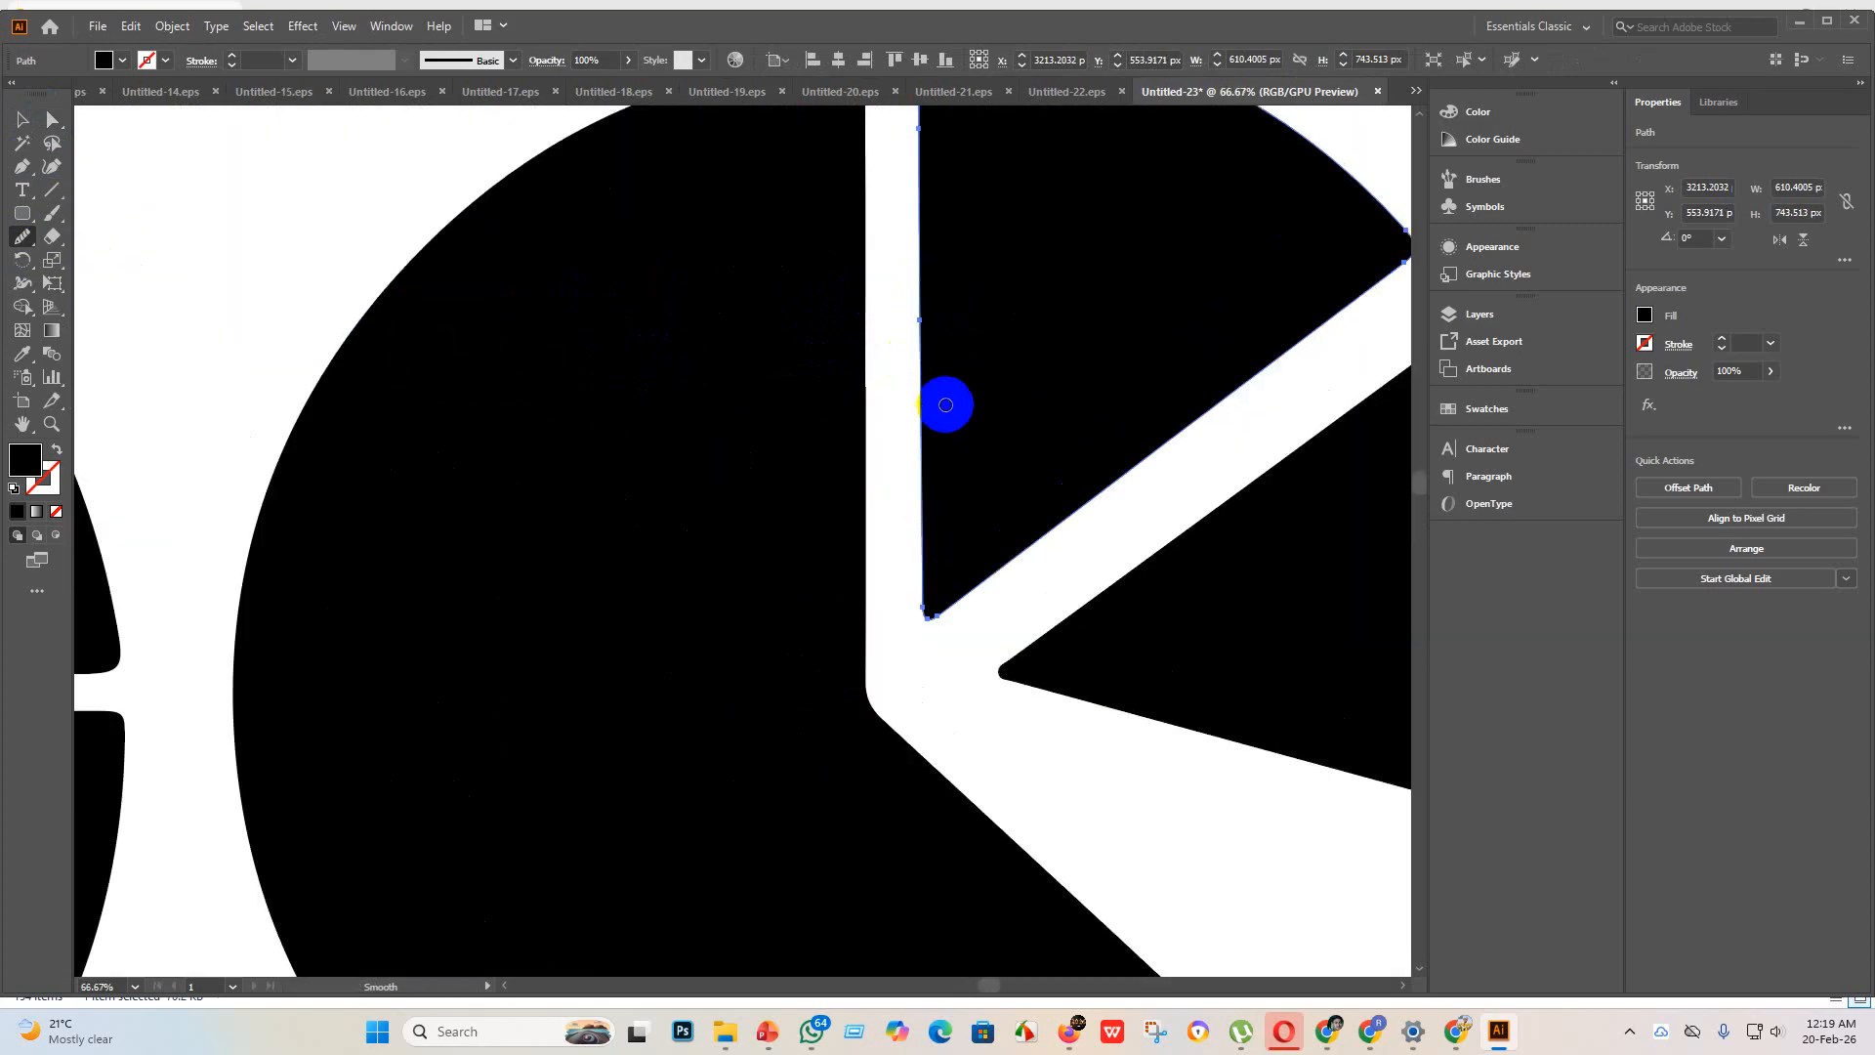
scroll(946, 331, up, 3)
scroll(964, 414, down, 4)
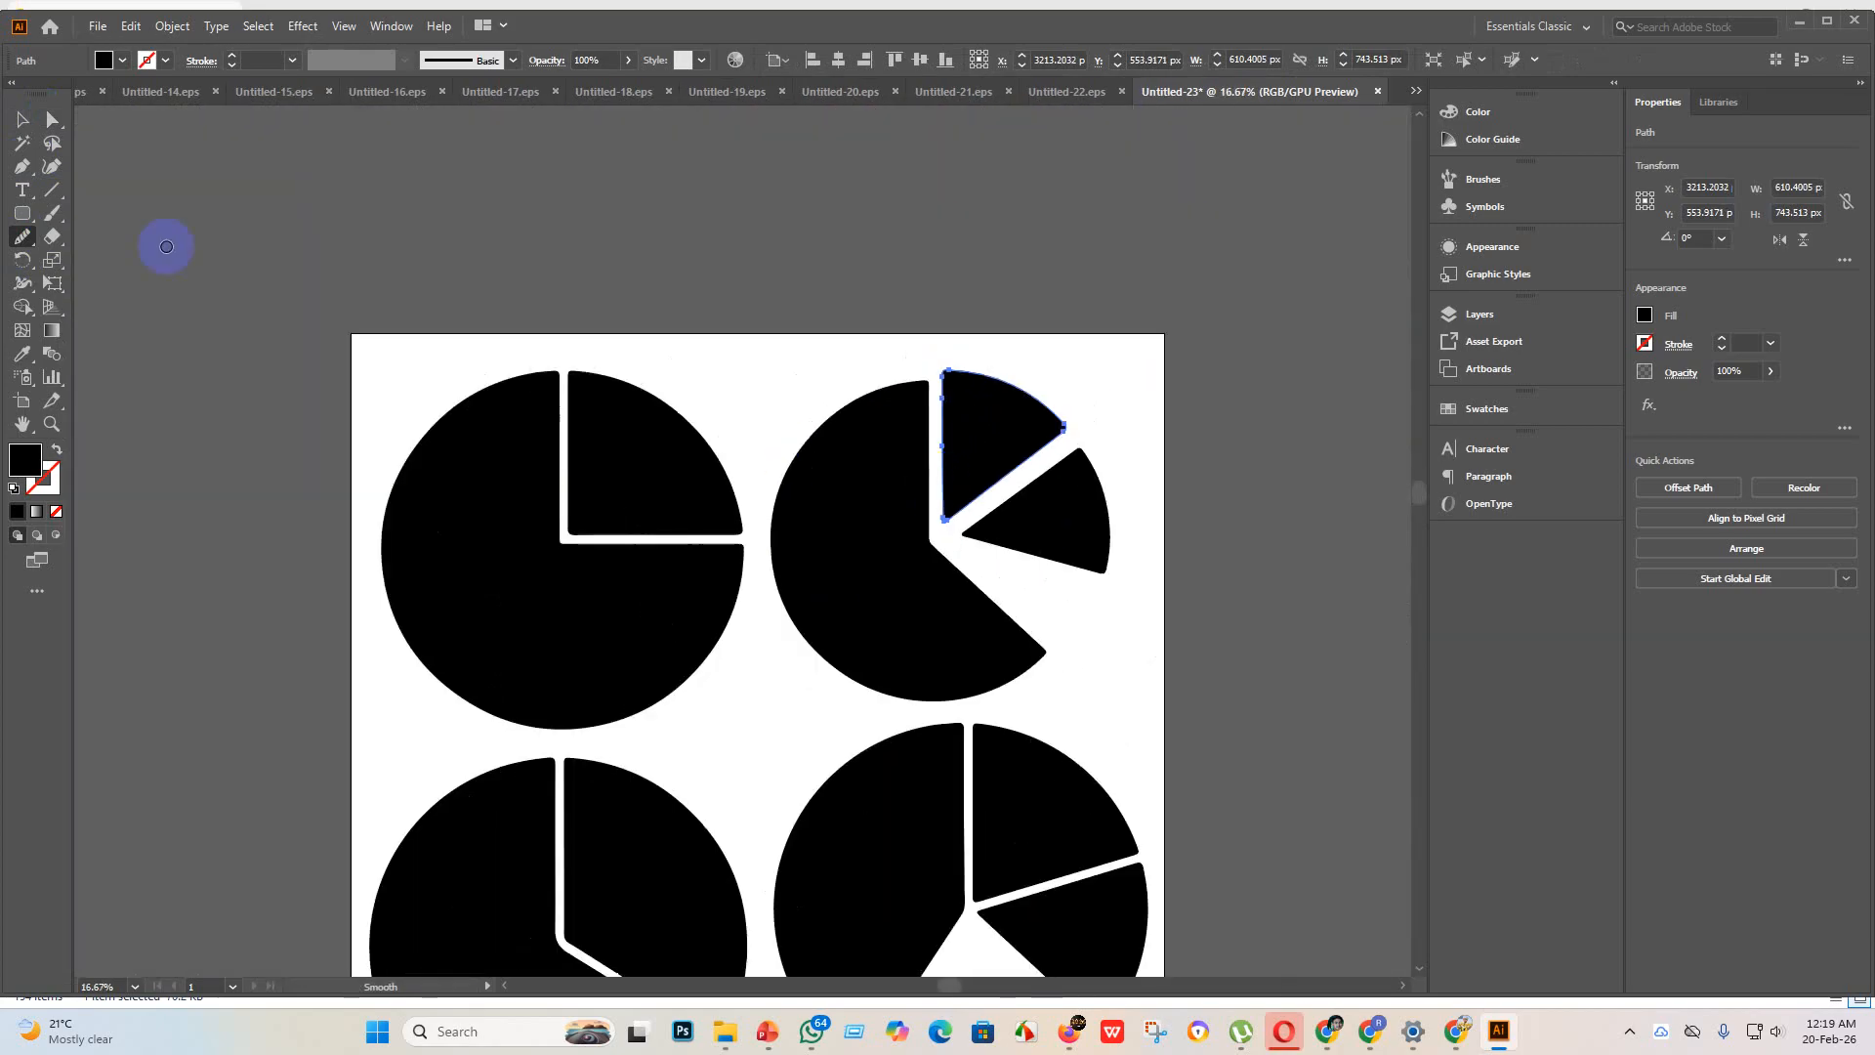
Step: Select all the pie chart pieces on the artboard and group them
click(21, 124)
click(335, 188)
key(ctrl+minus)
key(ctrl+minus)
key(ctrl+minus)
key(ctrl+minus)
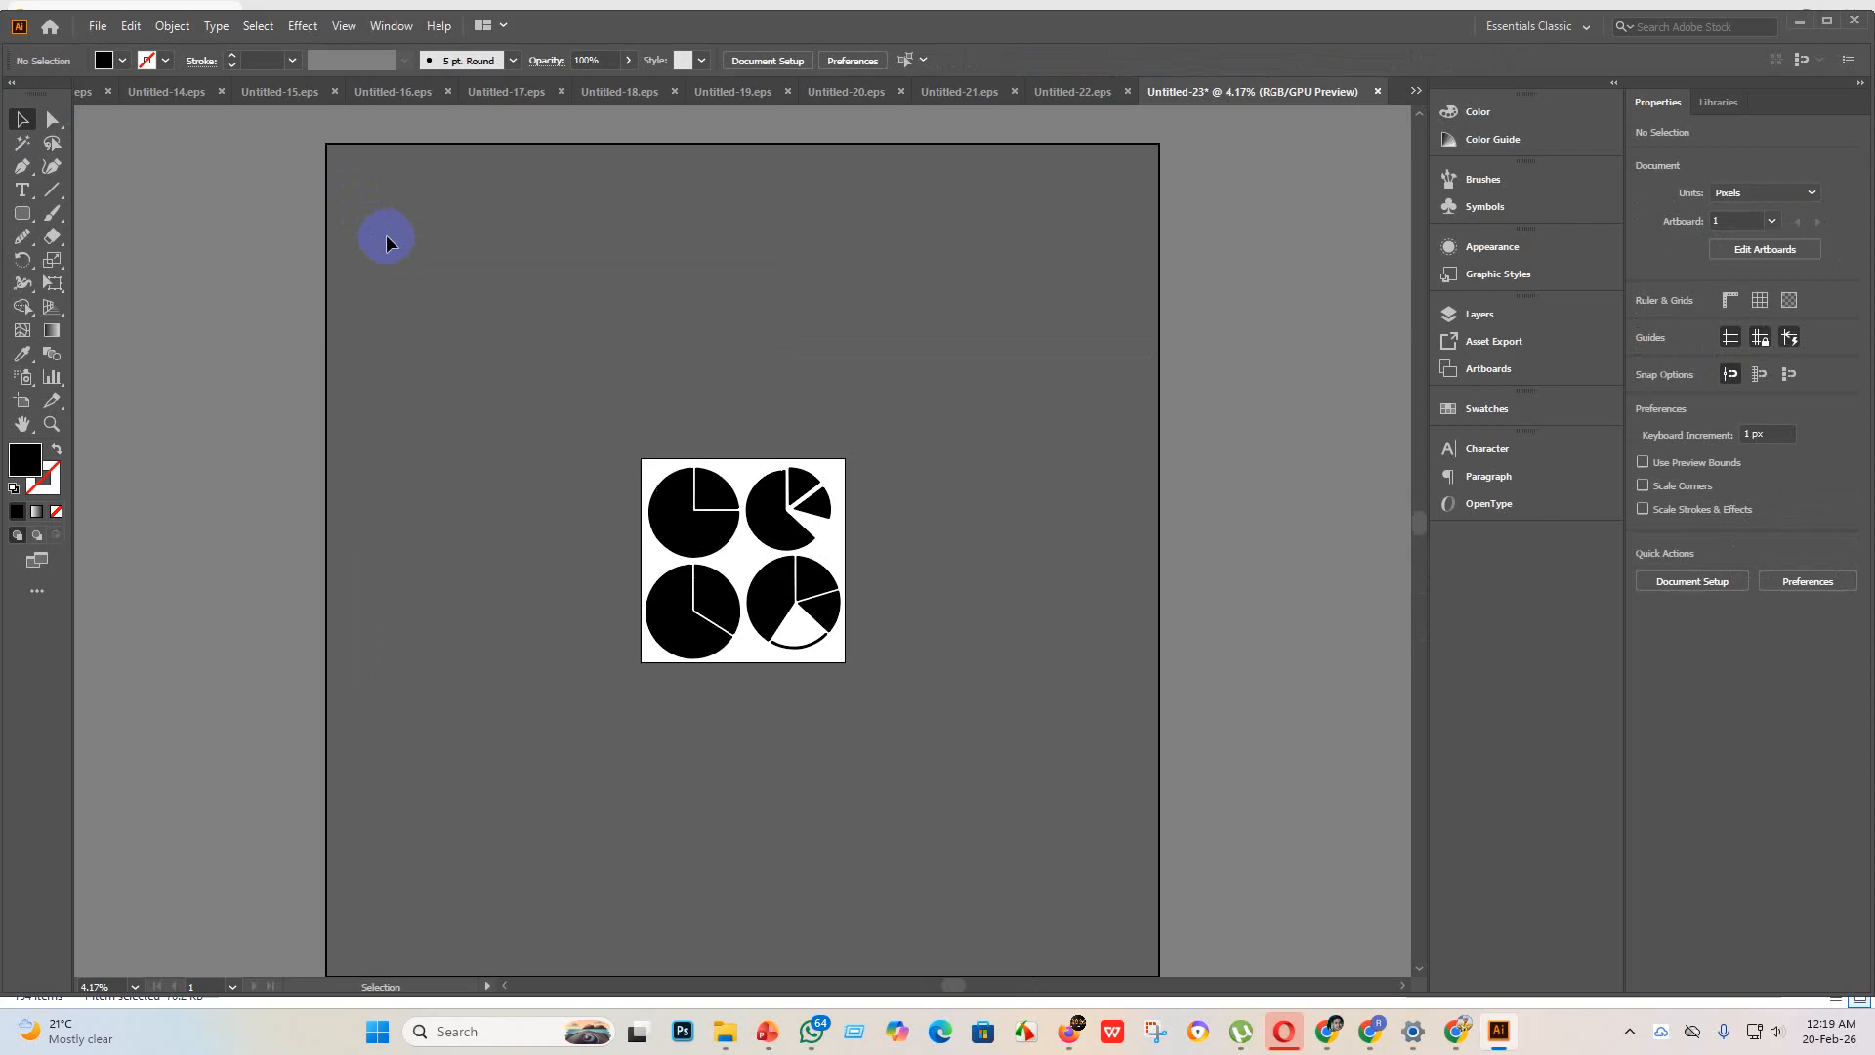
key(a)
drag(648, 337, 1091, 785)
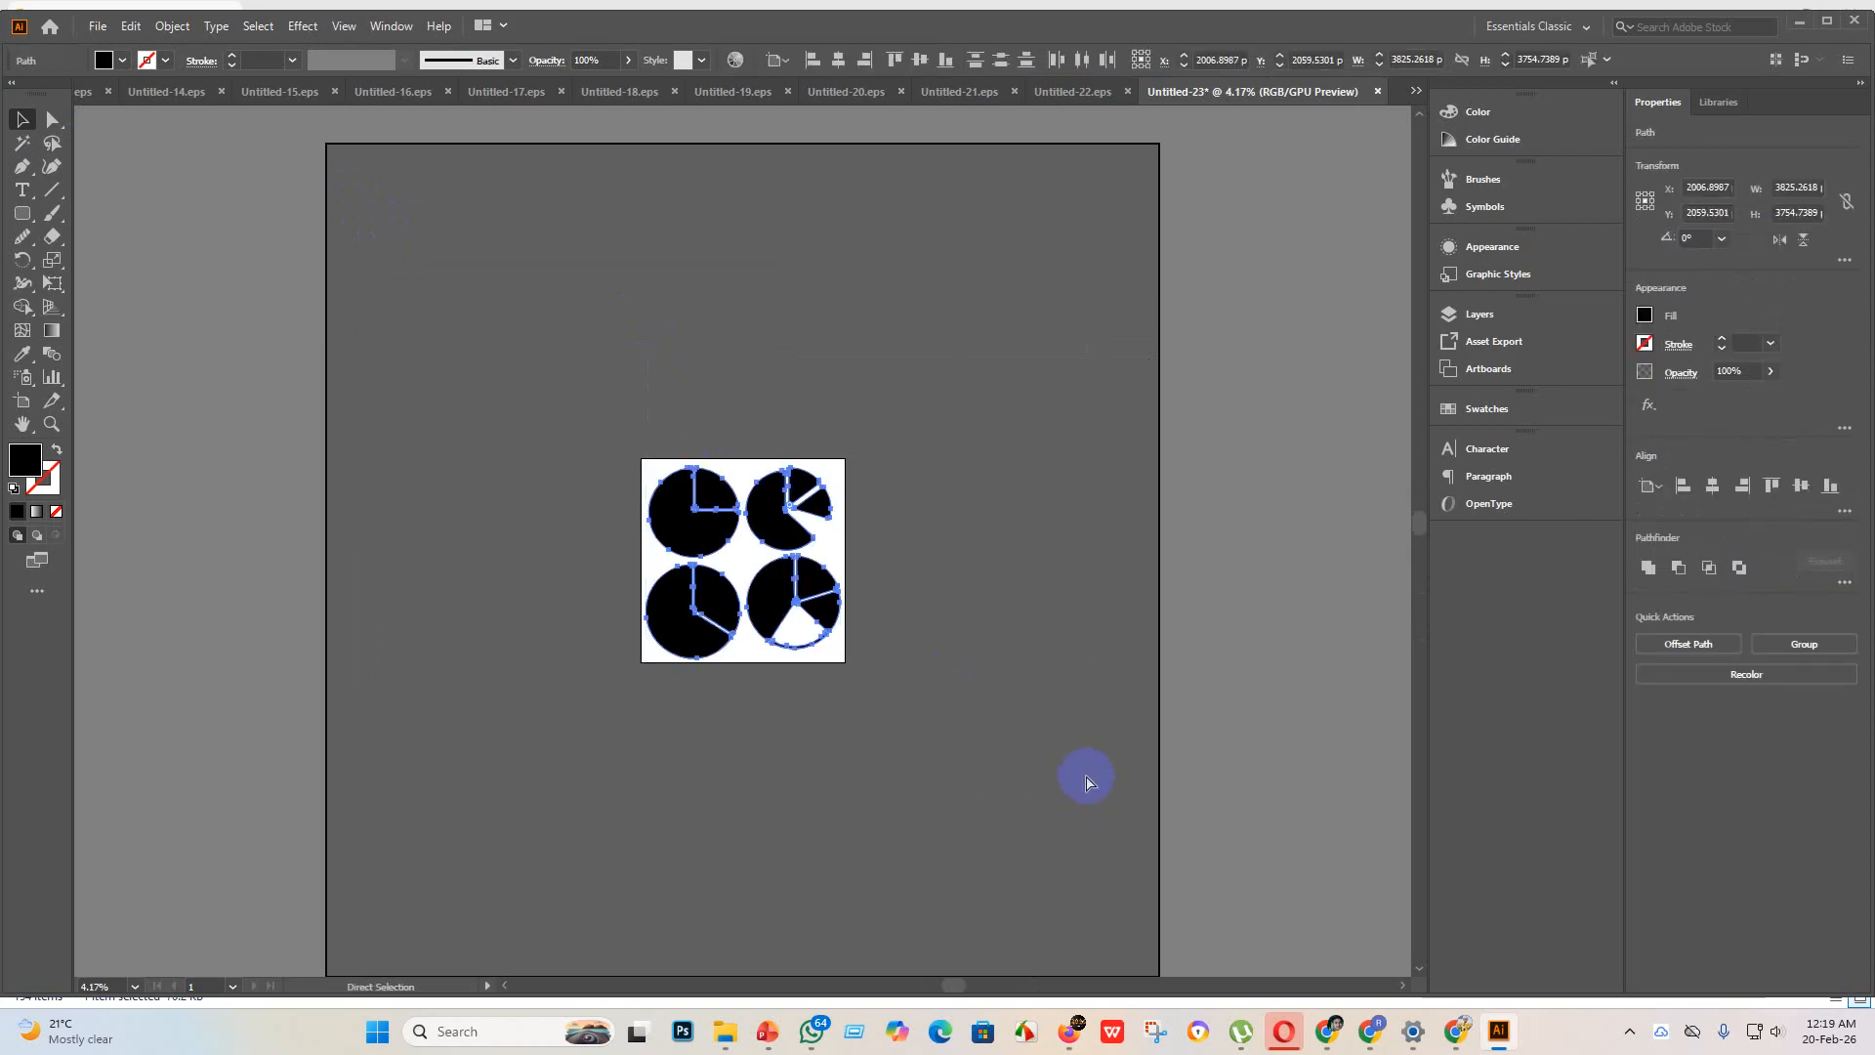
key(ctrl+g)
key(v)
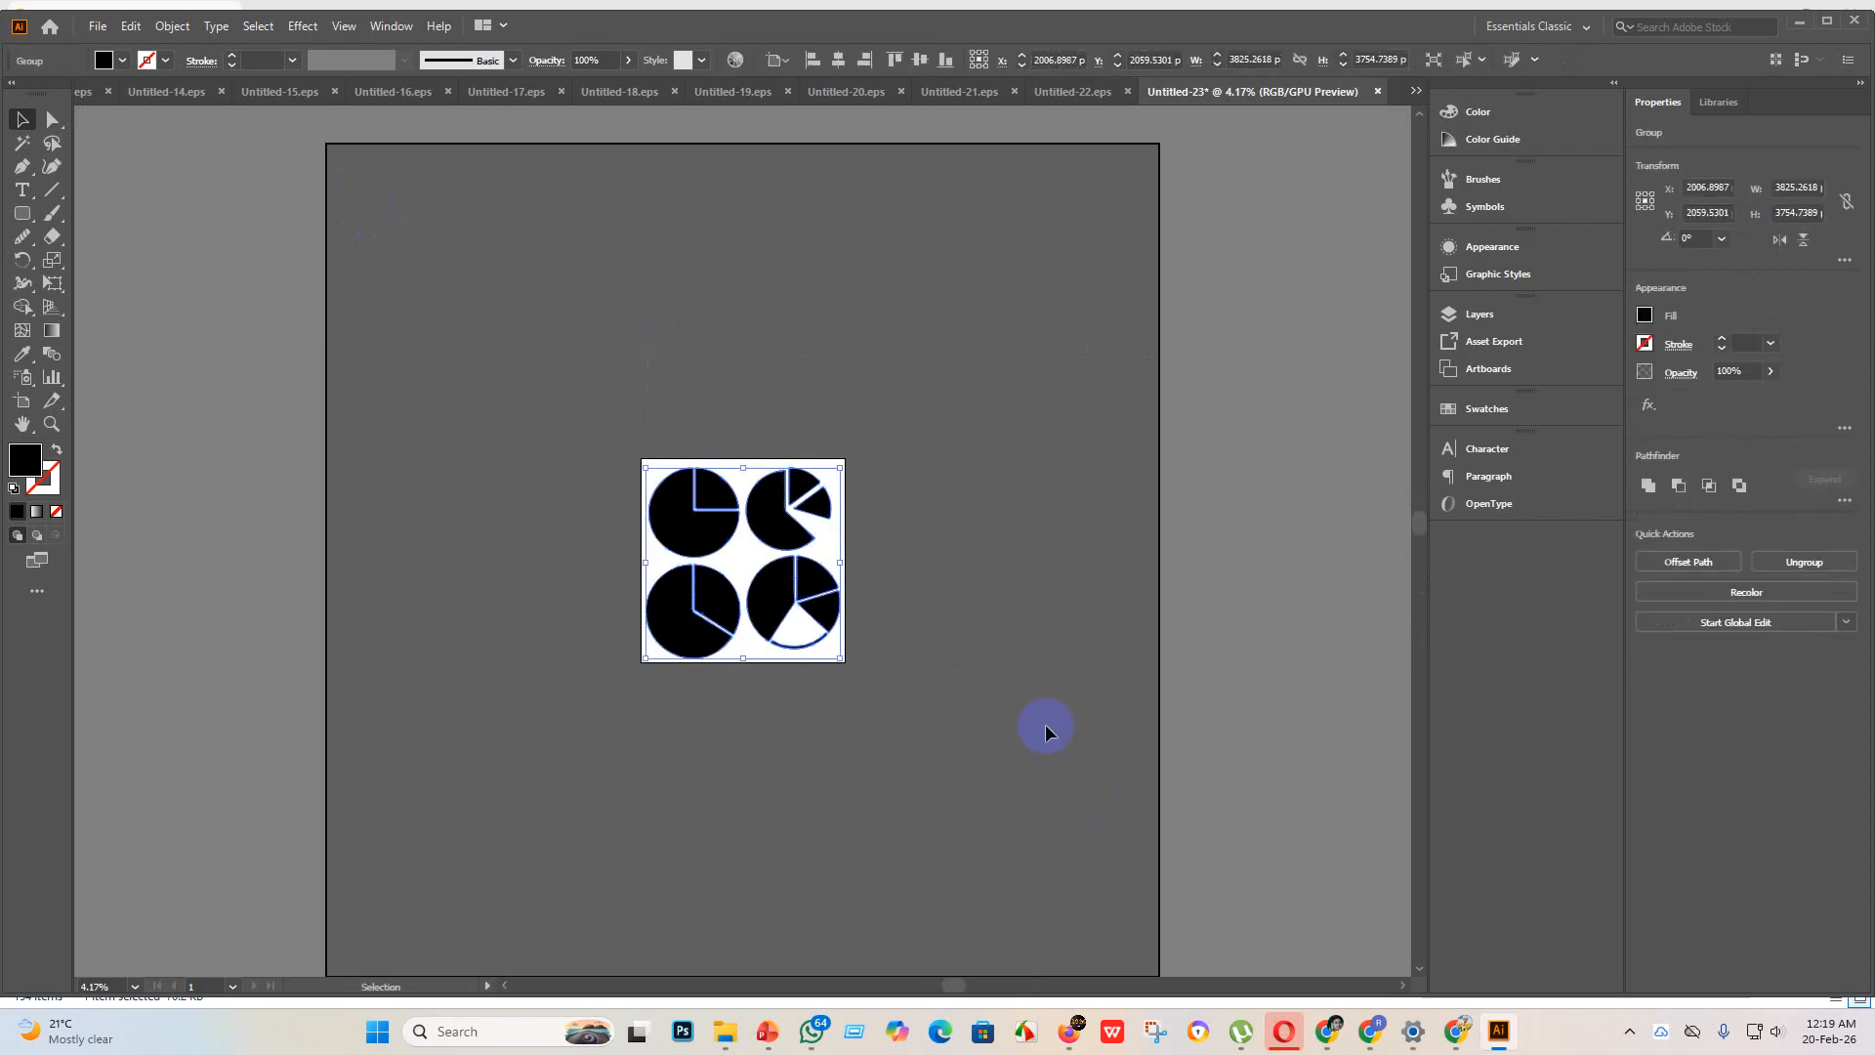
Step: Save the pie charts as Untitled-23 in Illustrator EPS format in the eps 3 folder, using the Illustrator 10 EPS version
click(97, 27)
click(149, 182)
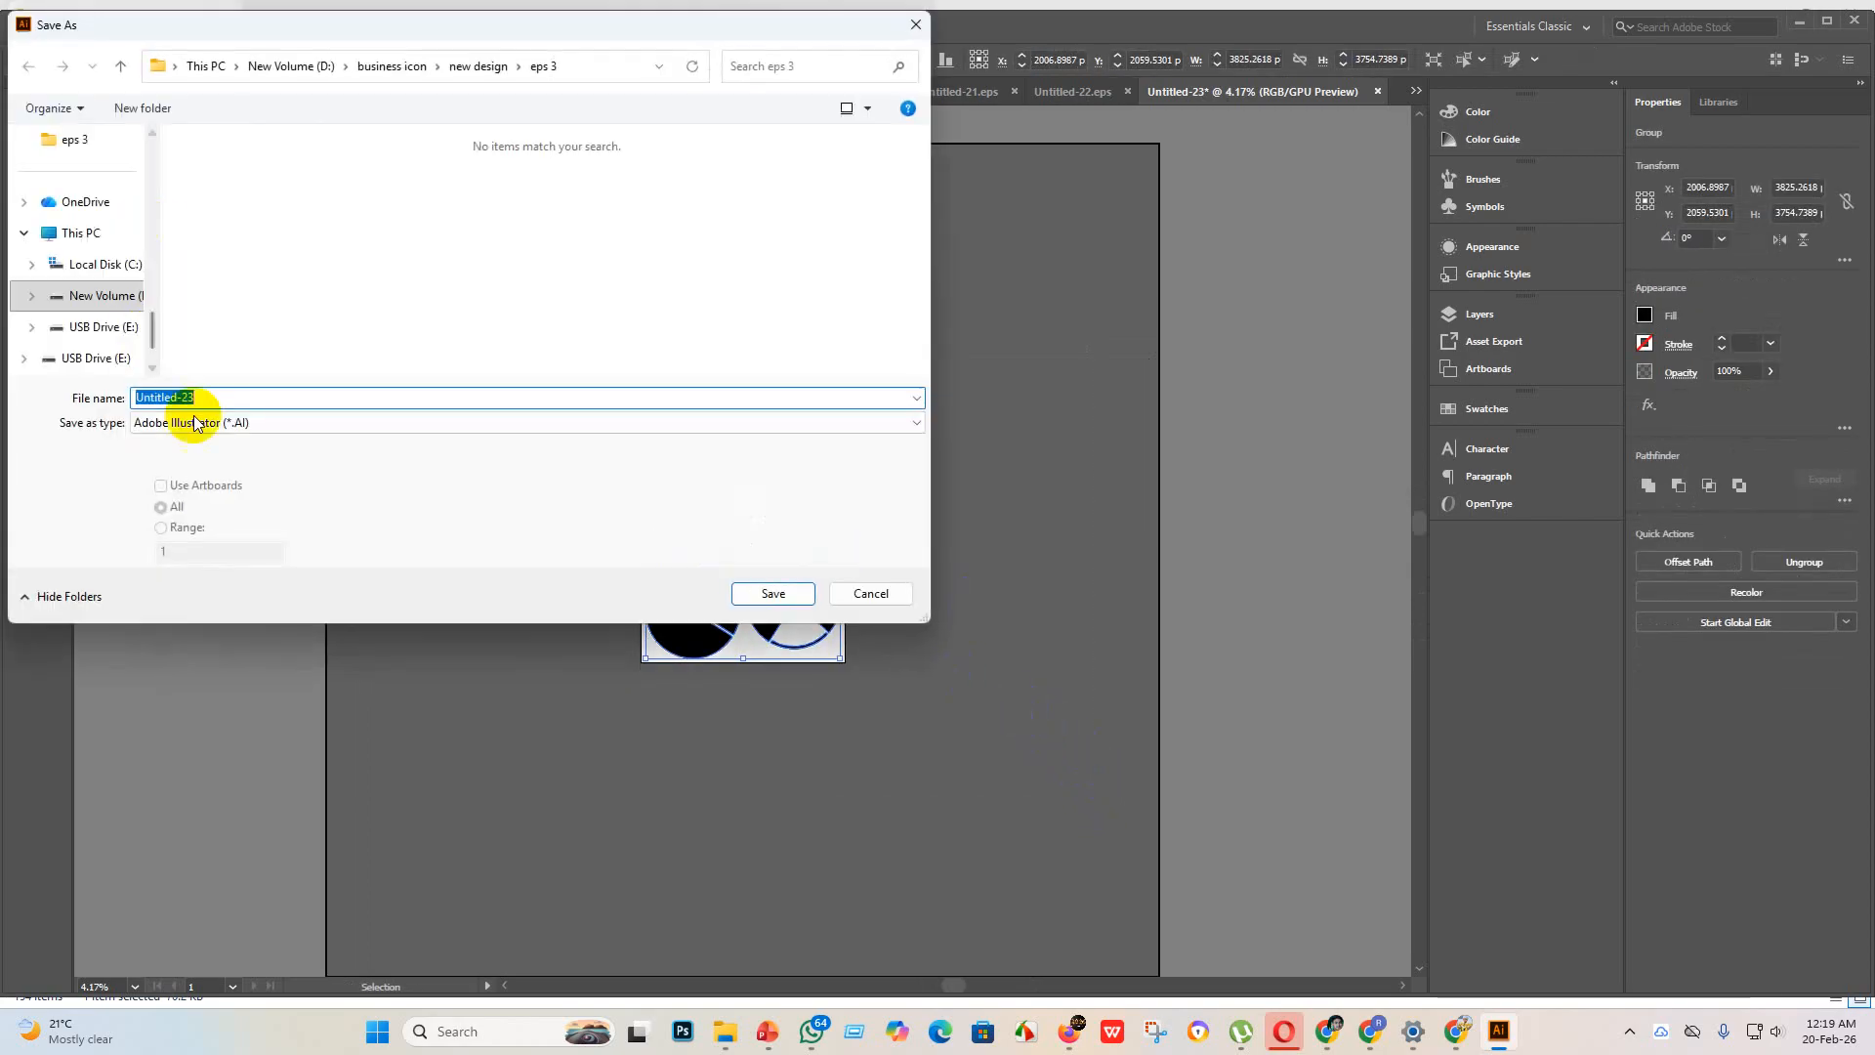
click(193, 422)
click(242, 472)
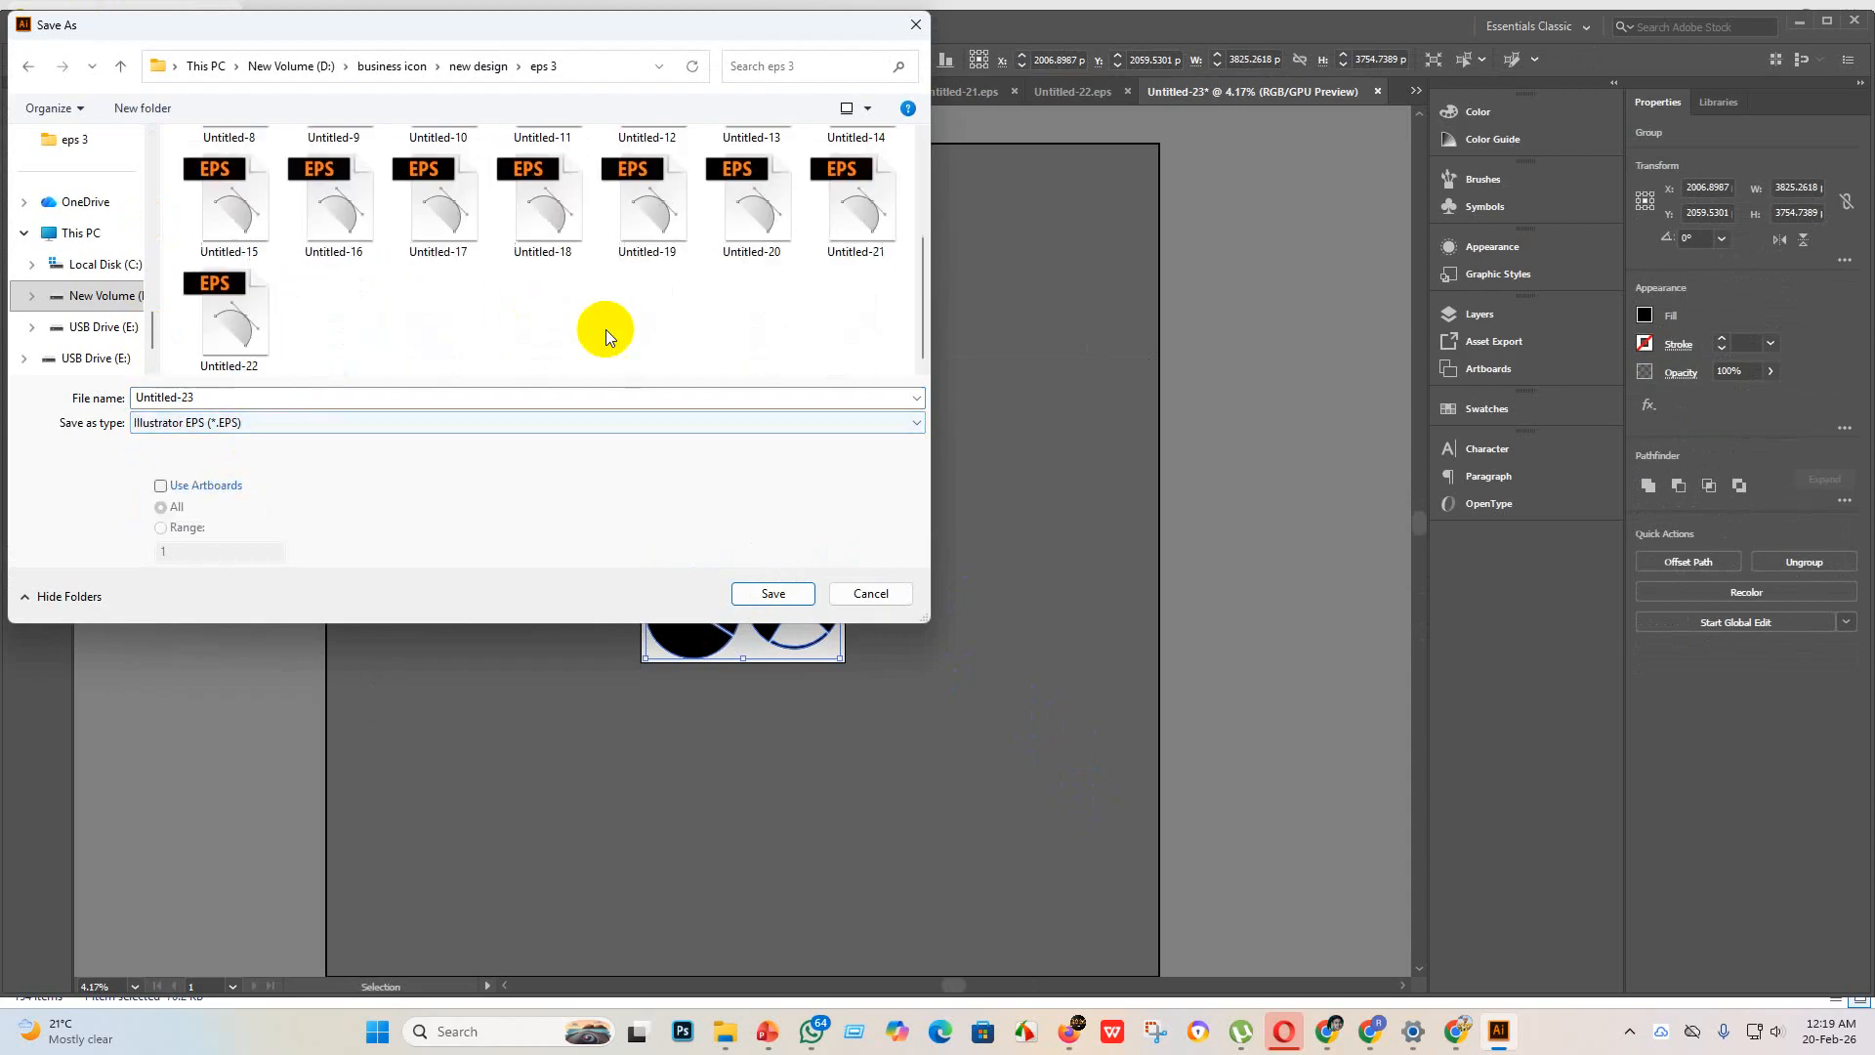
click(771, 592)
click(989, 235)
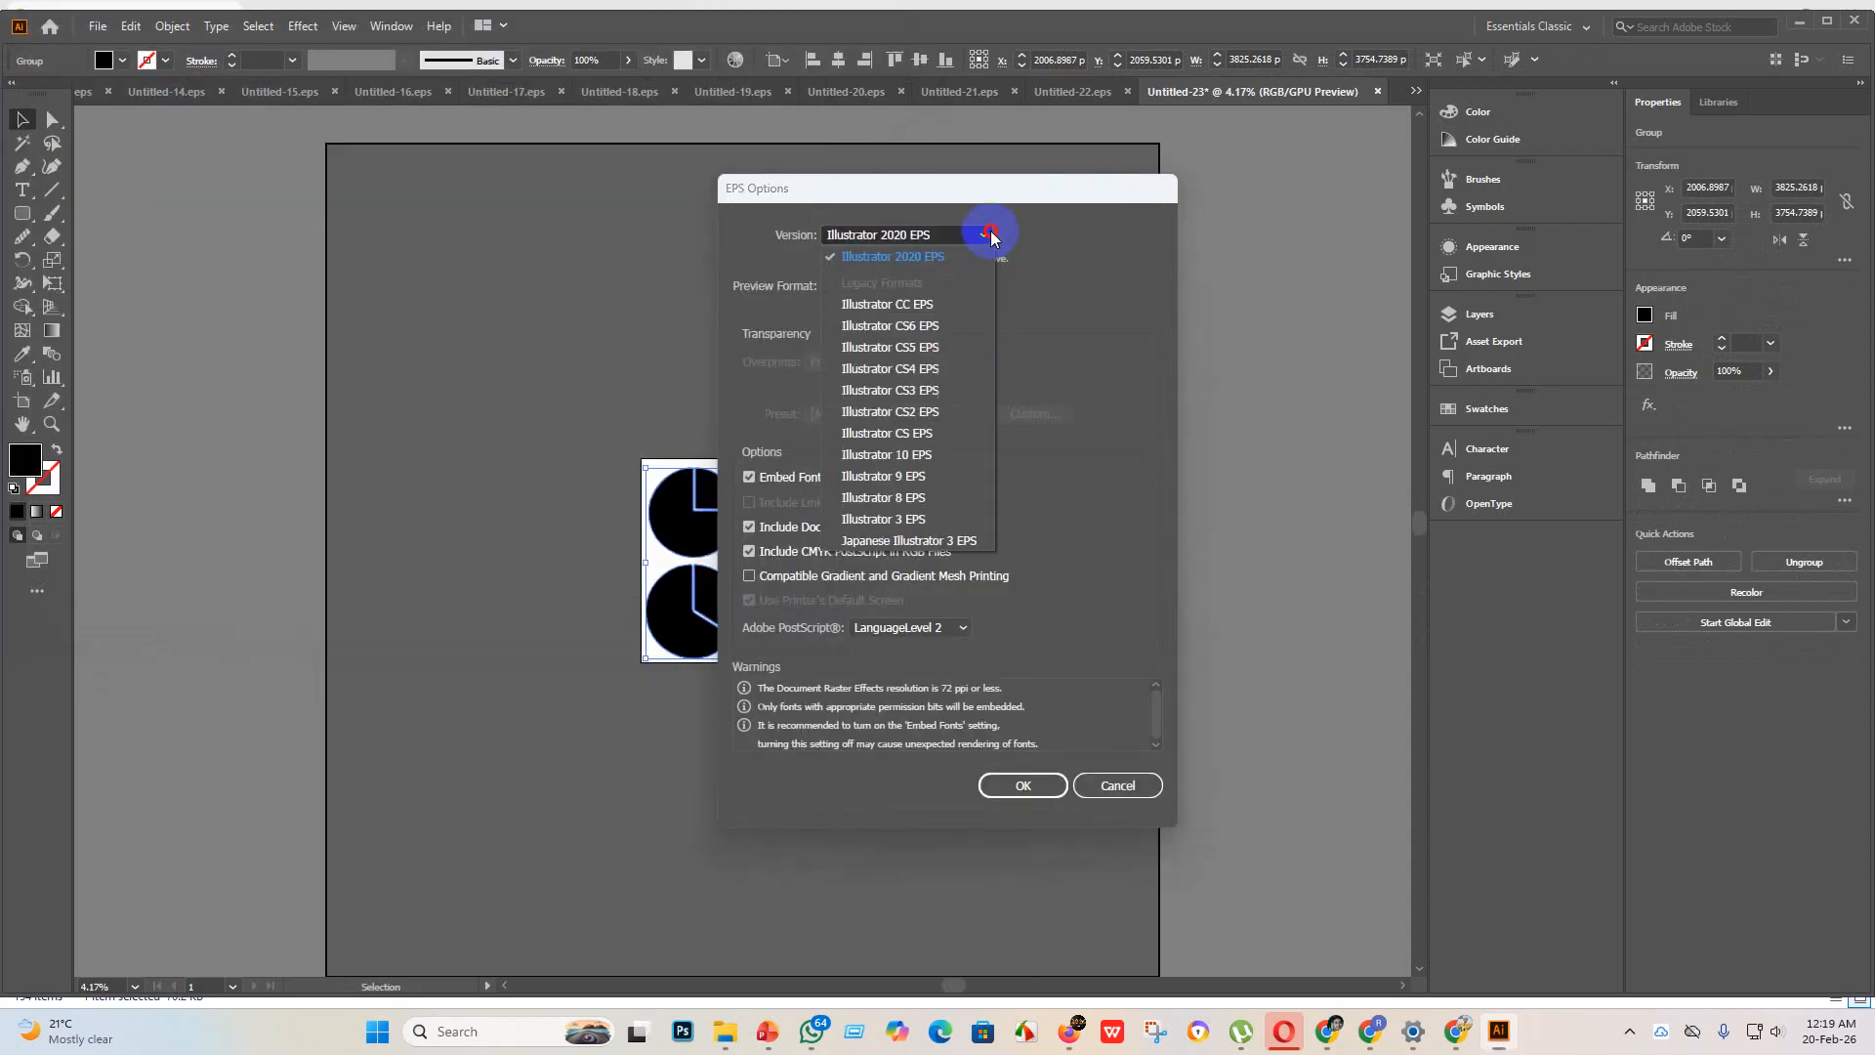
click(918, 454)
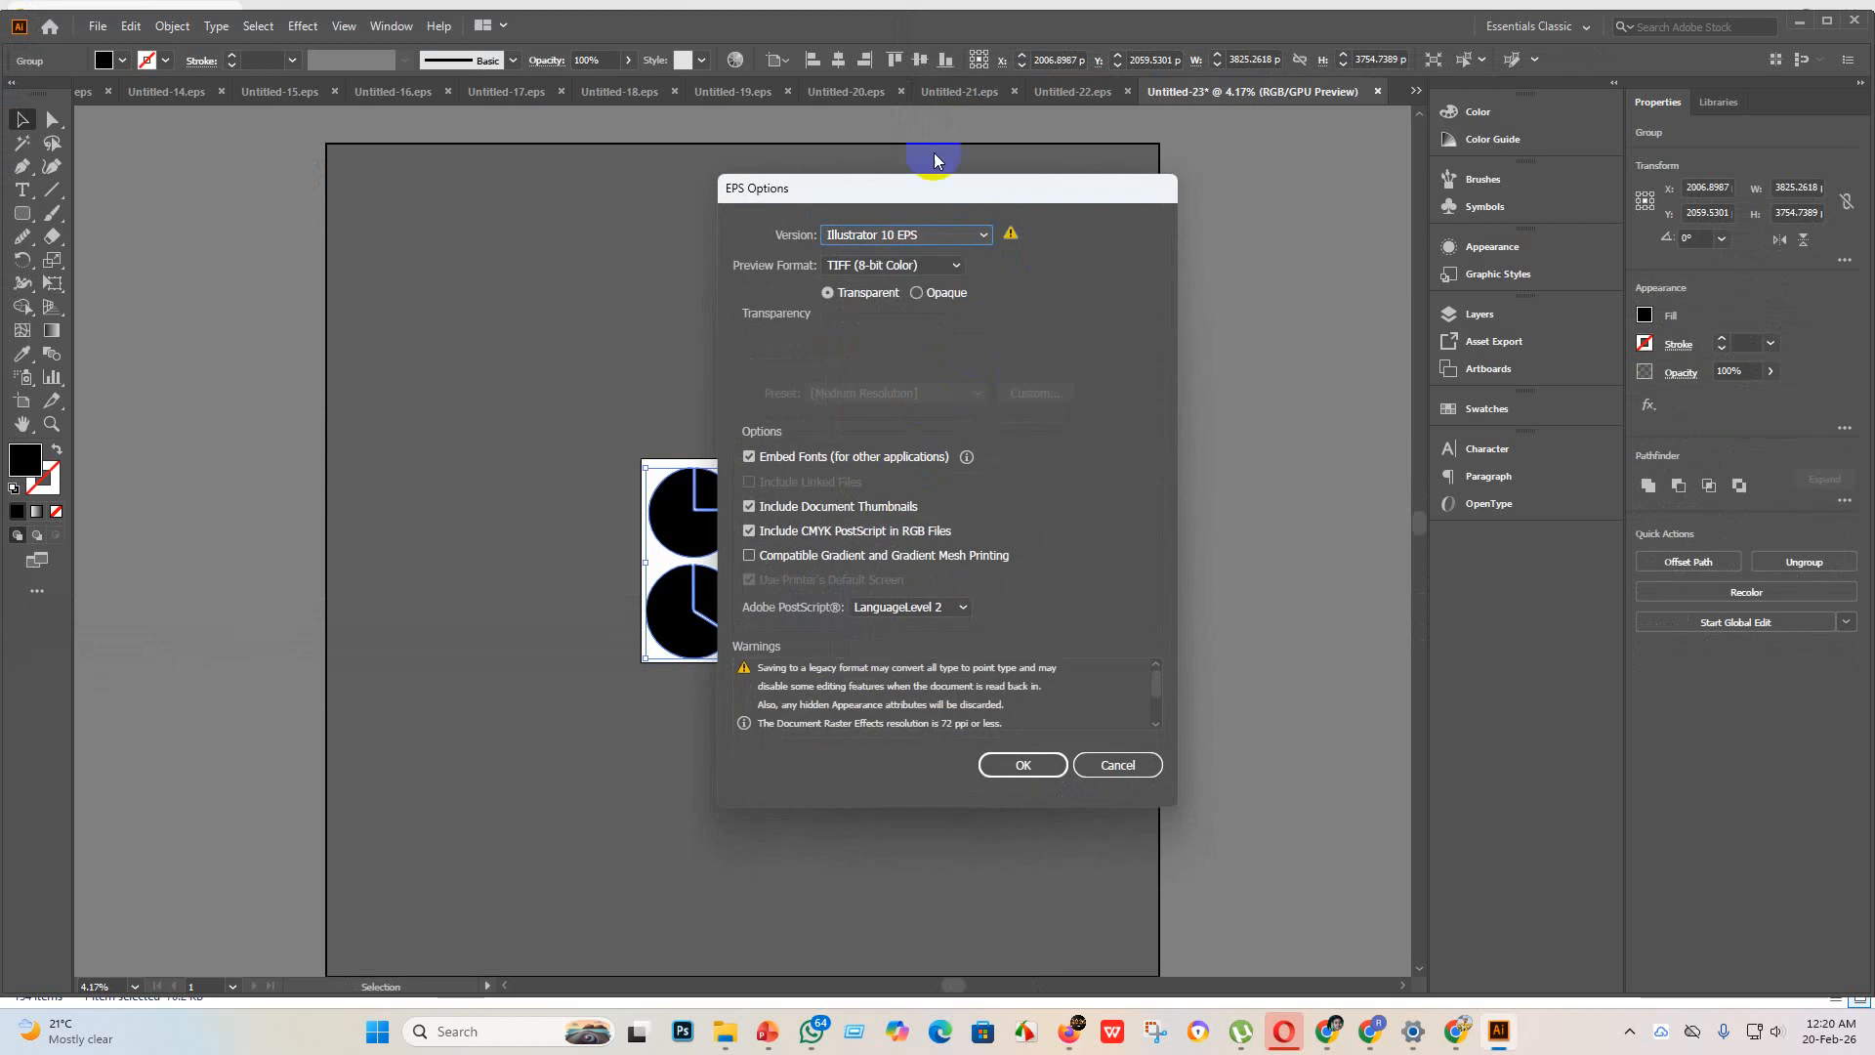
click(1024, 764)
click(1031, 545)
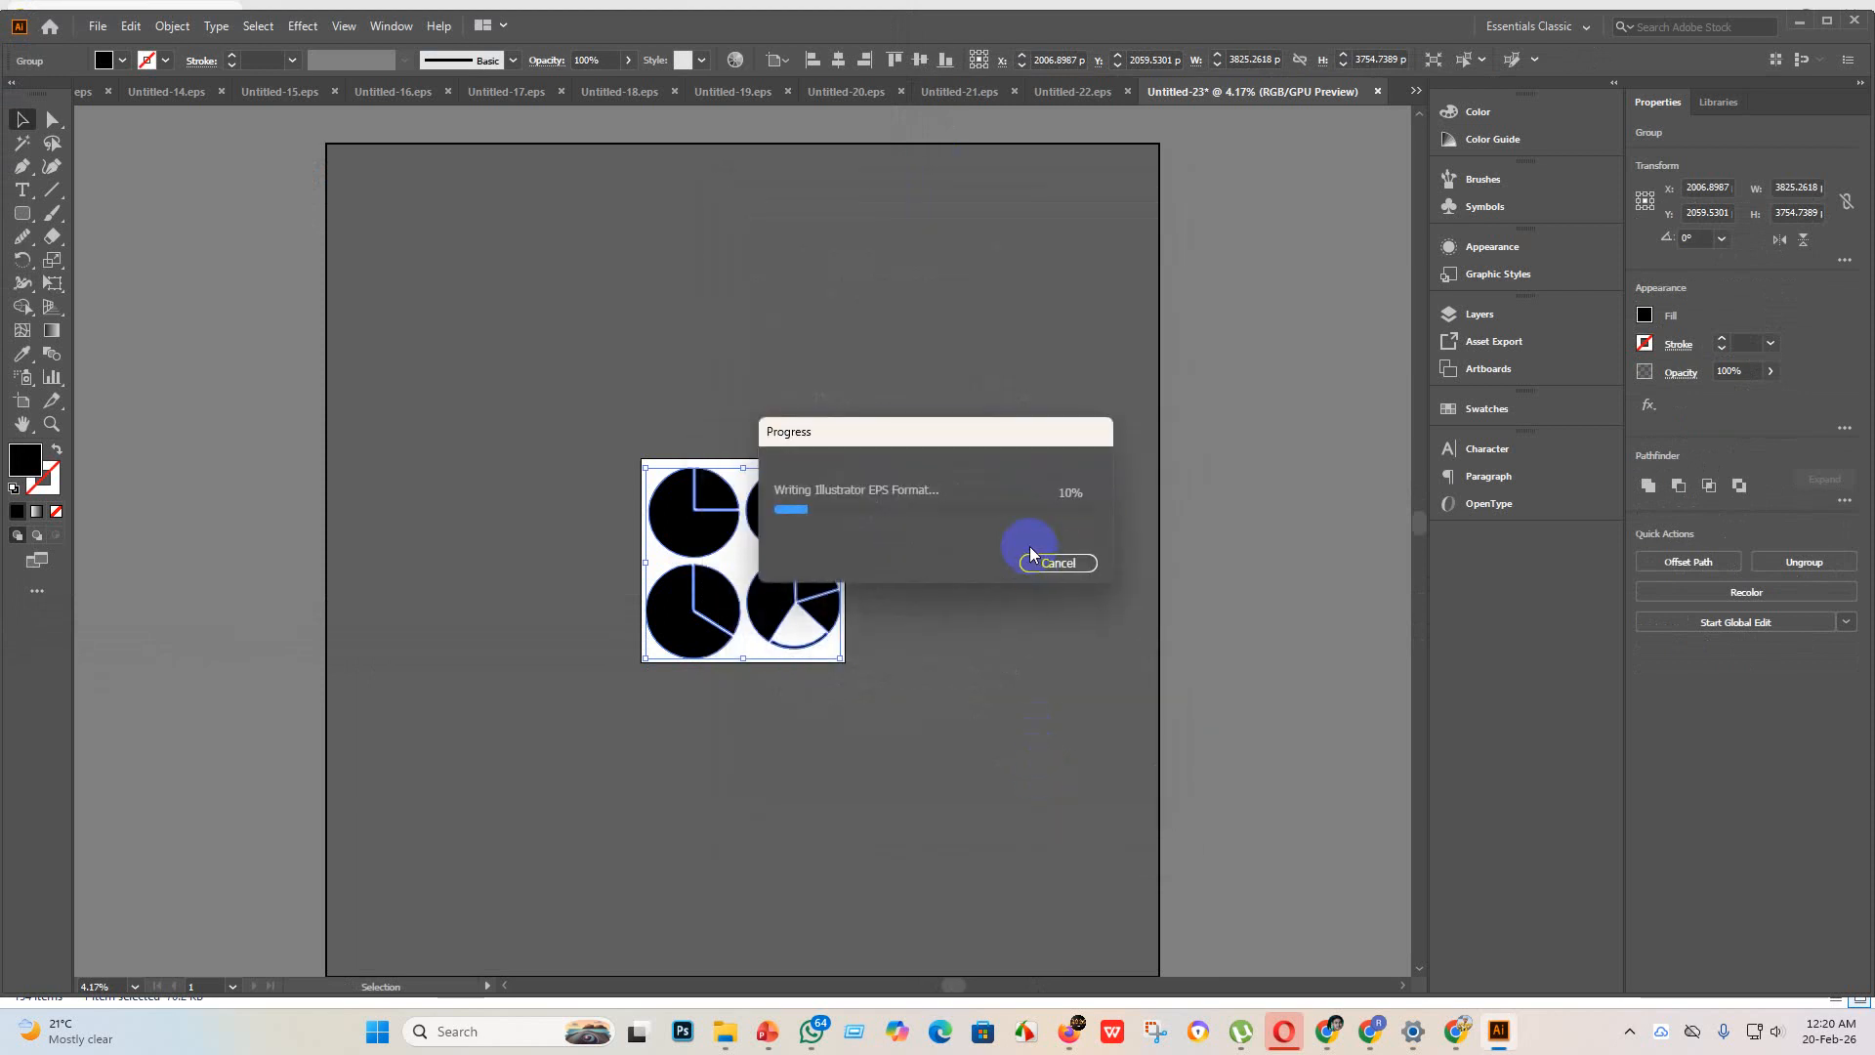
Step: Export Untitled-23 as a JPEG using artboards to the eps 3 folder, with RGB color, quality 10 and 300 ppi resolution
click(98, 25)
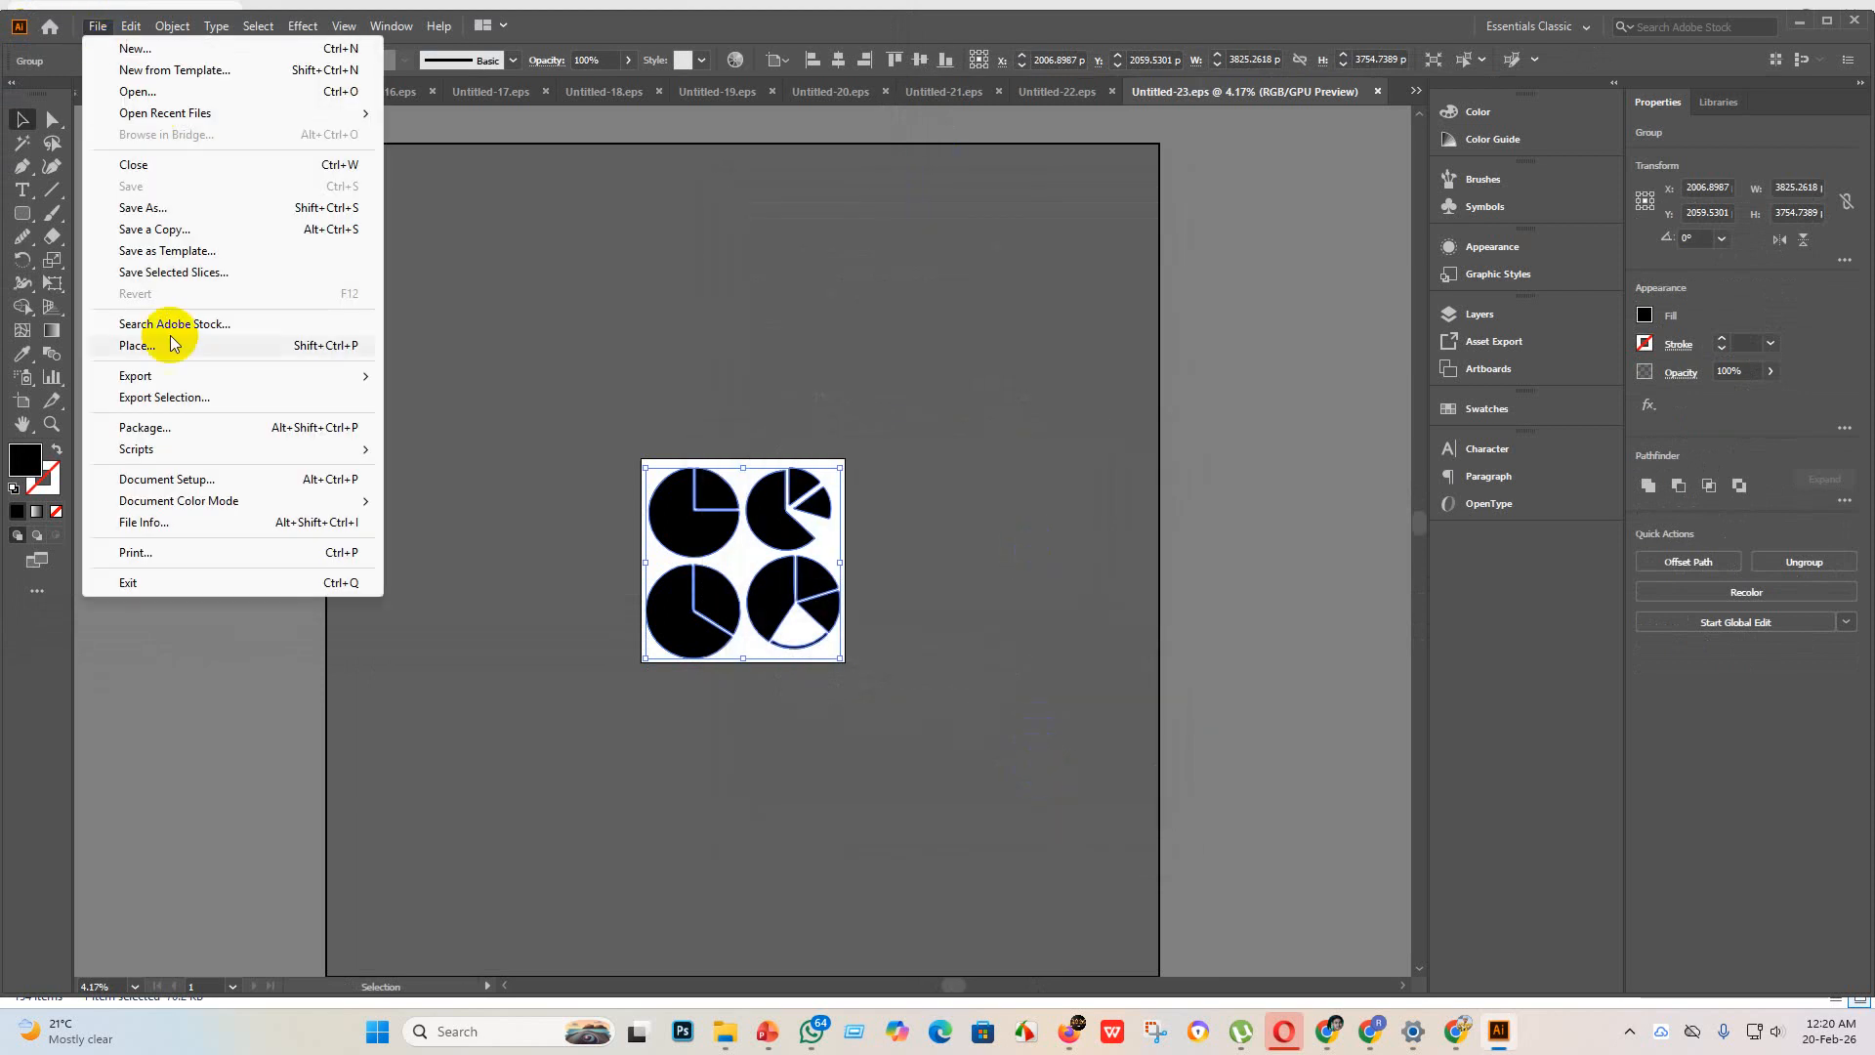
mouse_move(225, 376)
click(478, 393)
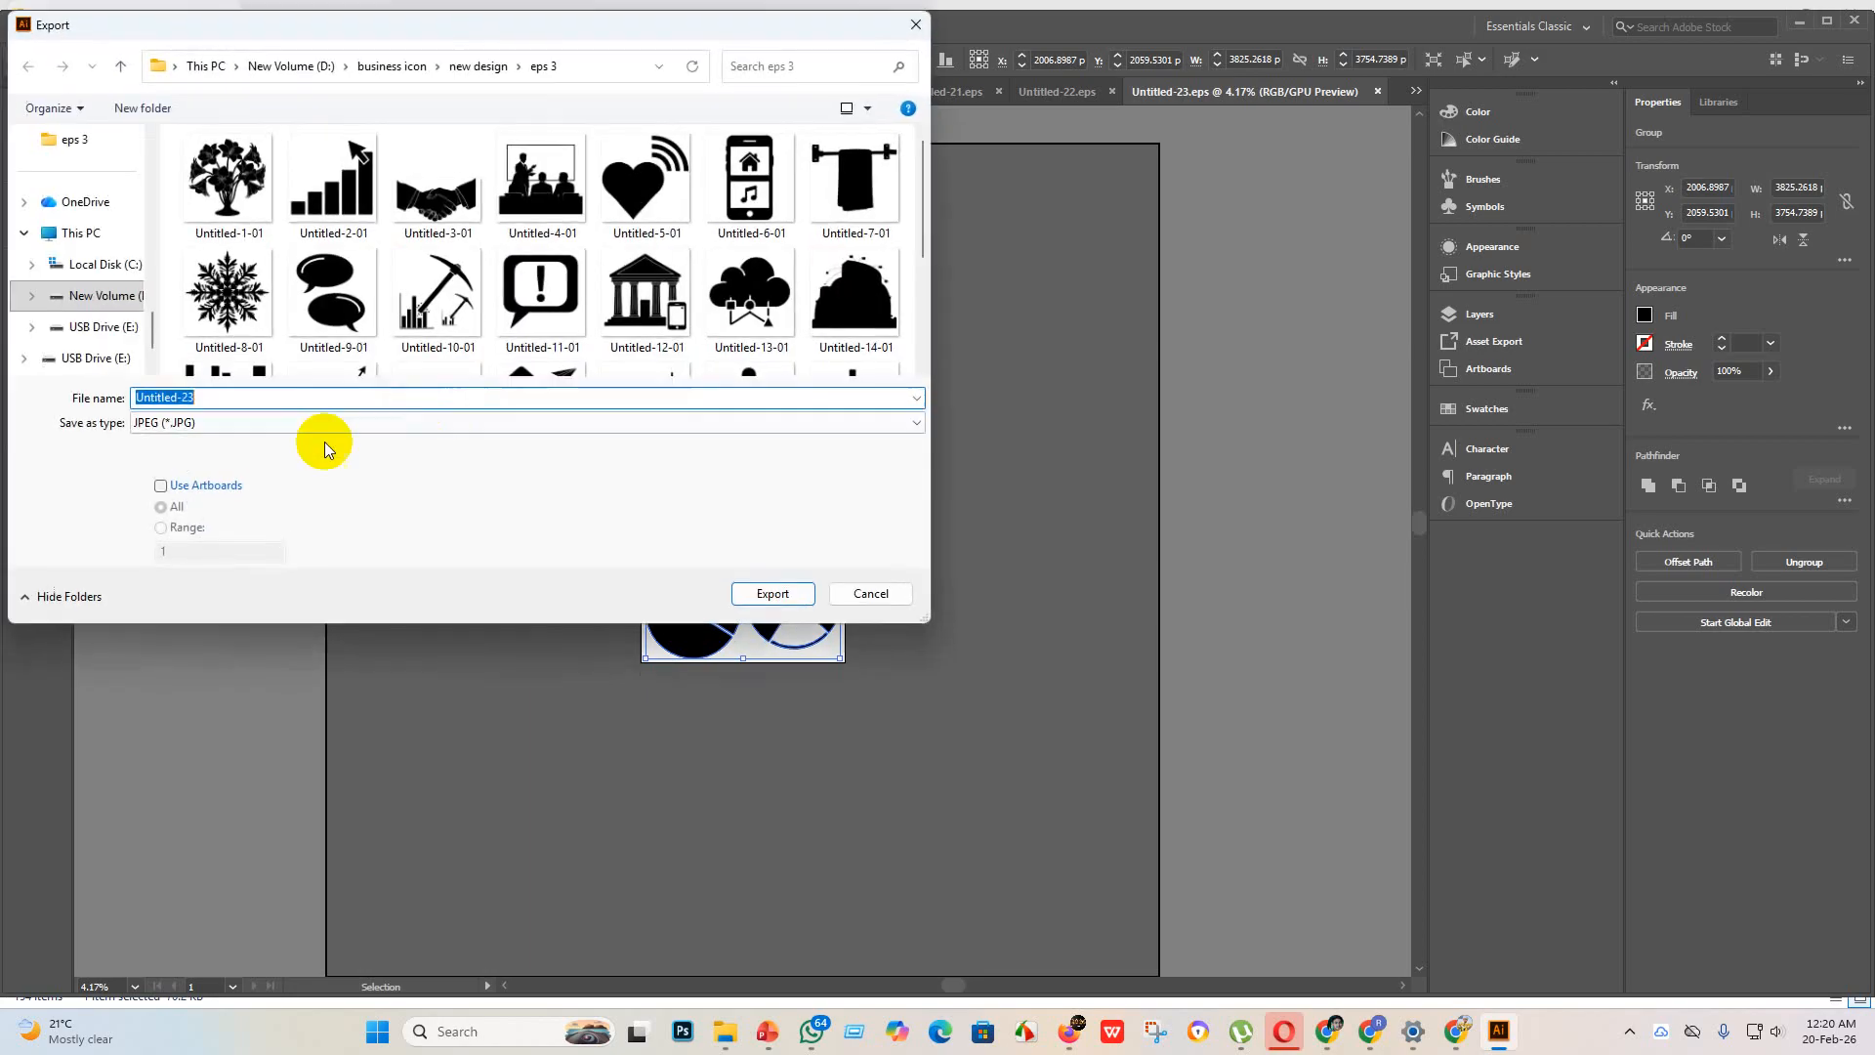
click(160, 486)
scroll(678, 293, down, 3)
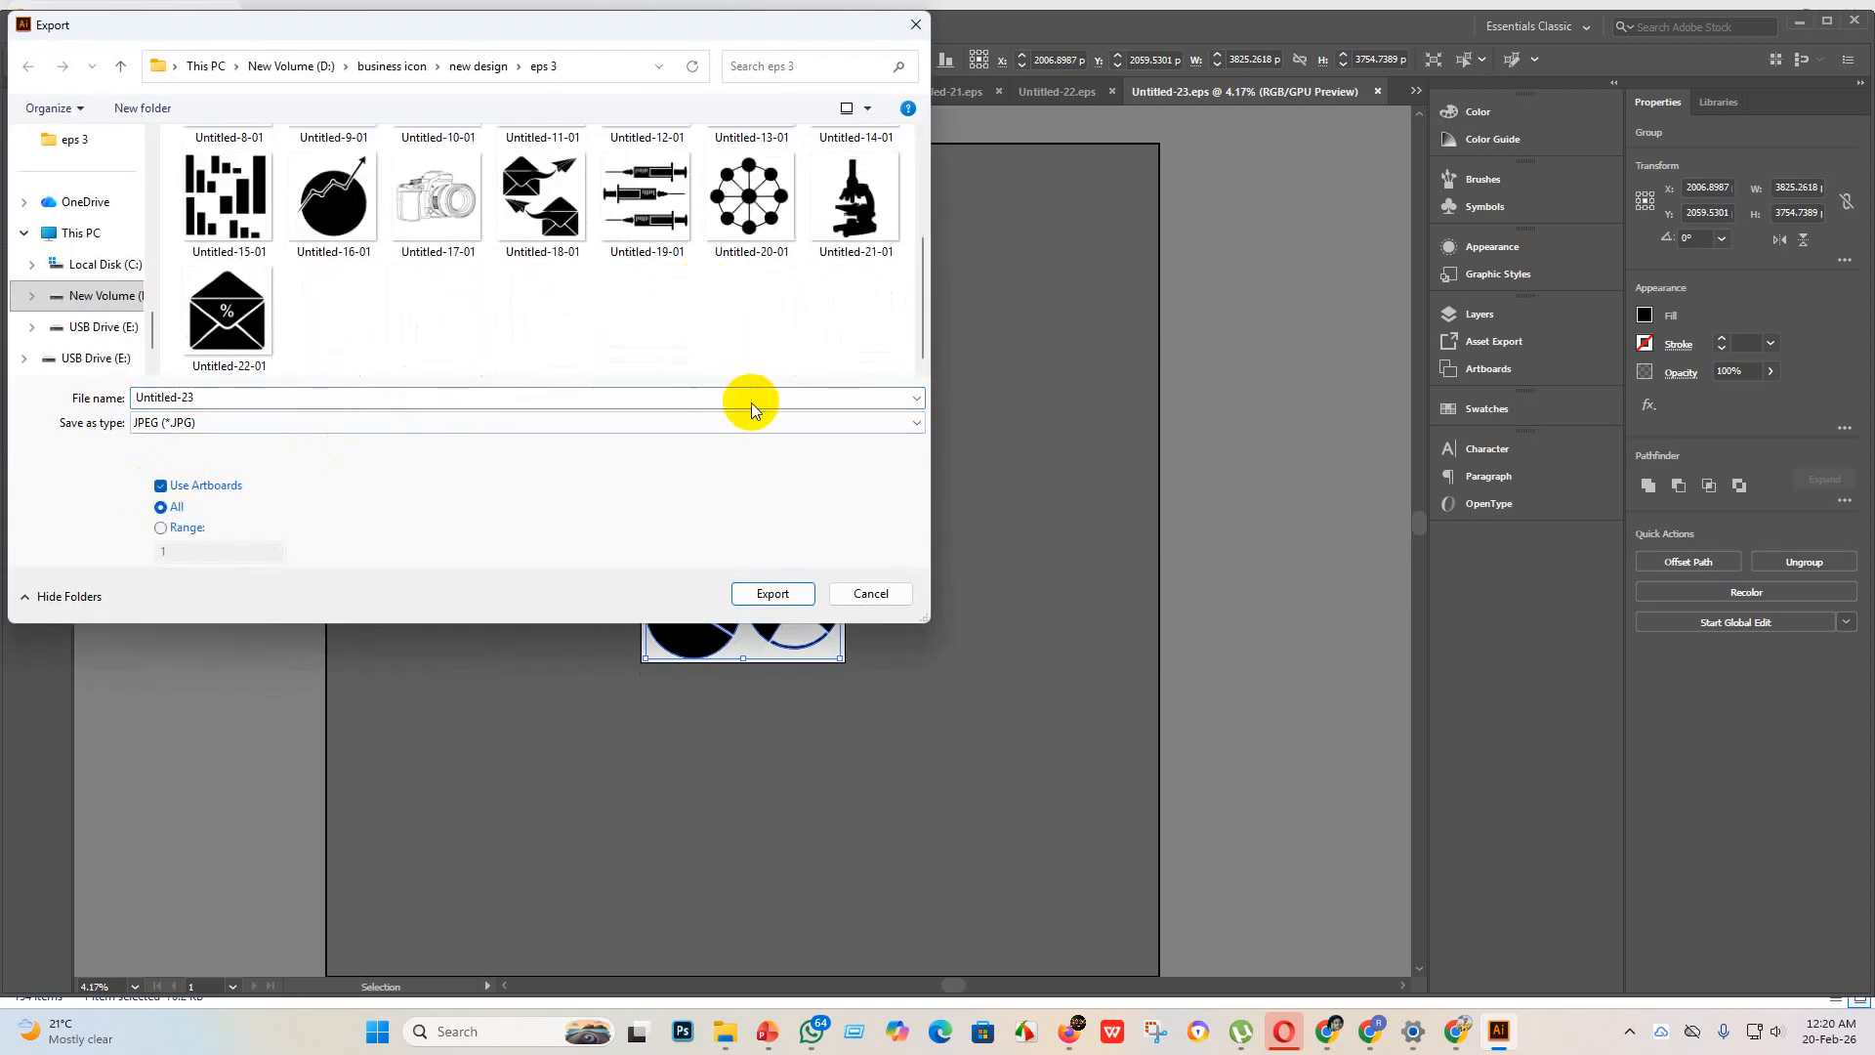
click(773, 593)
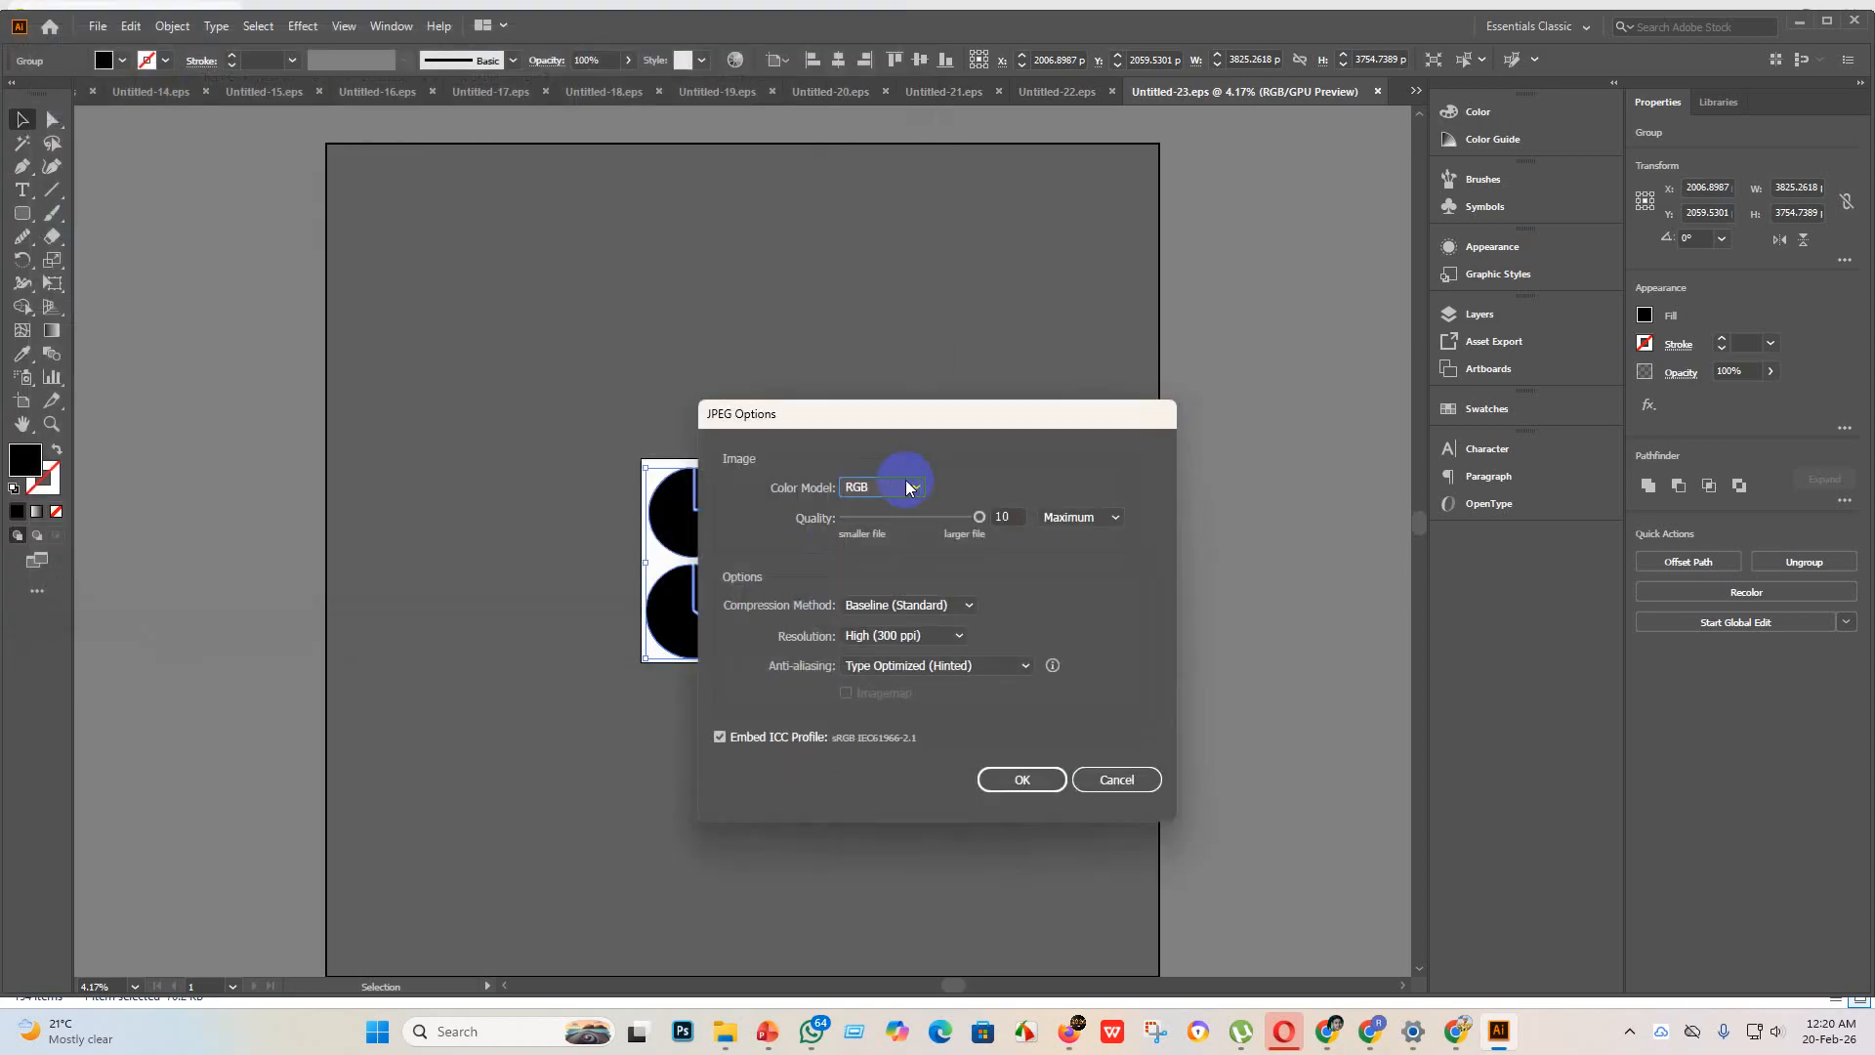
click(914, 487)
click(883, 509)
click(1022, 779)
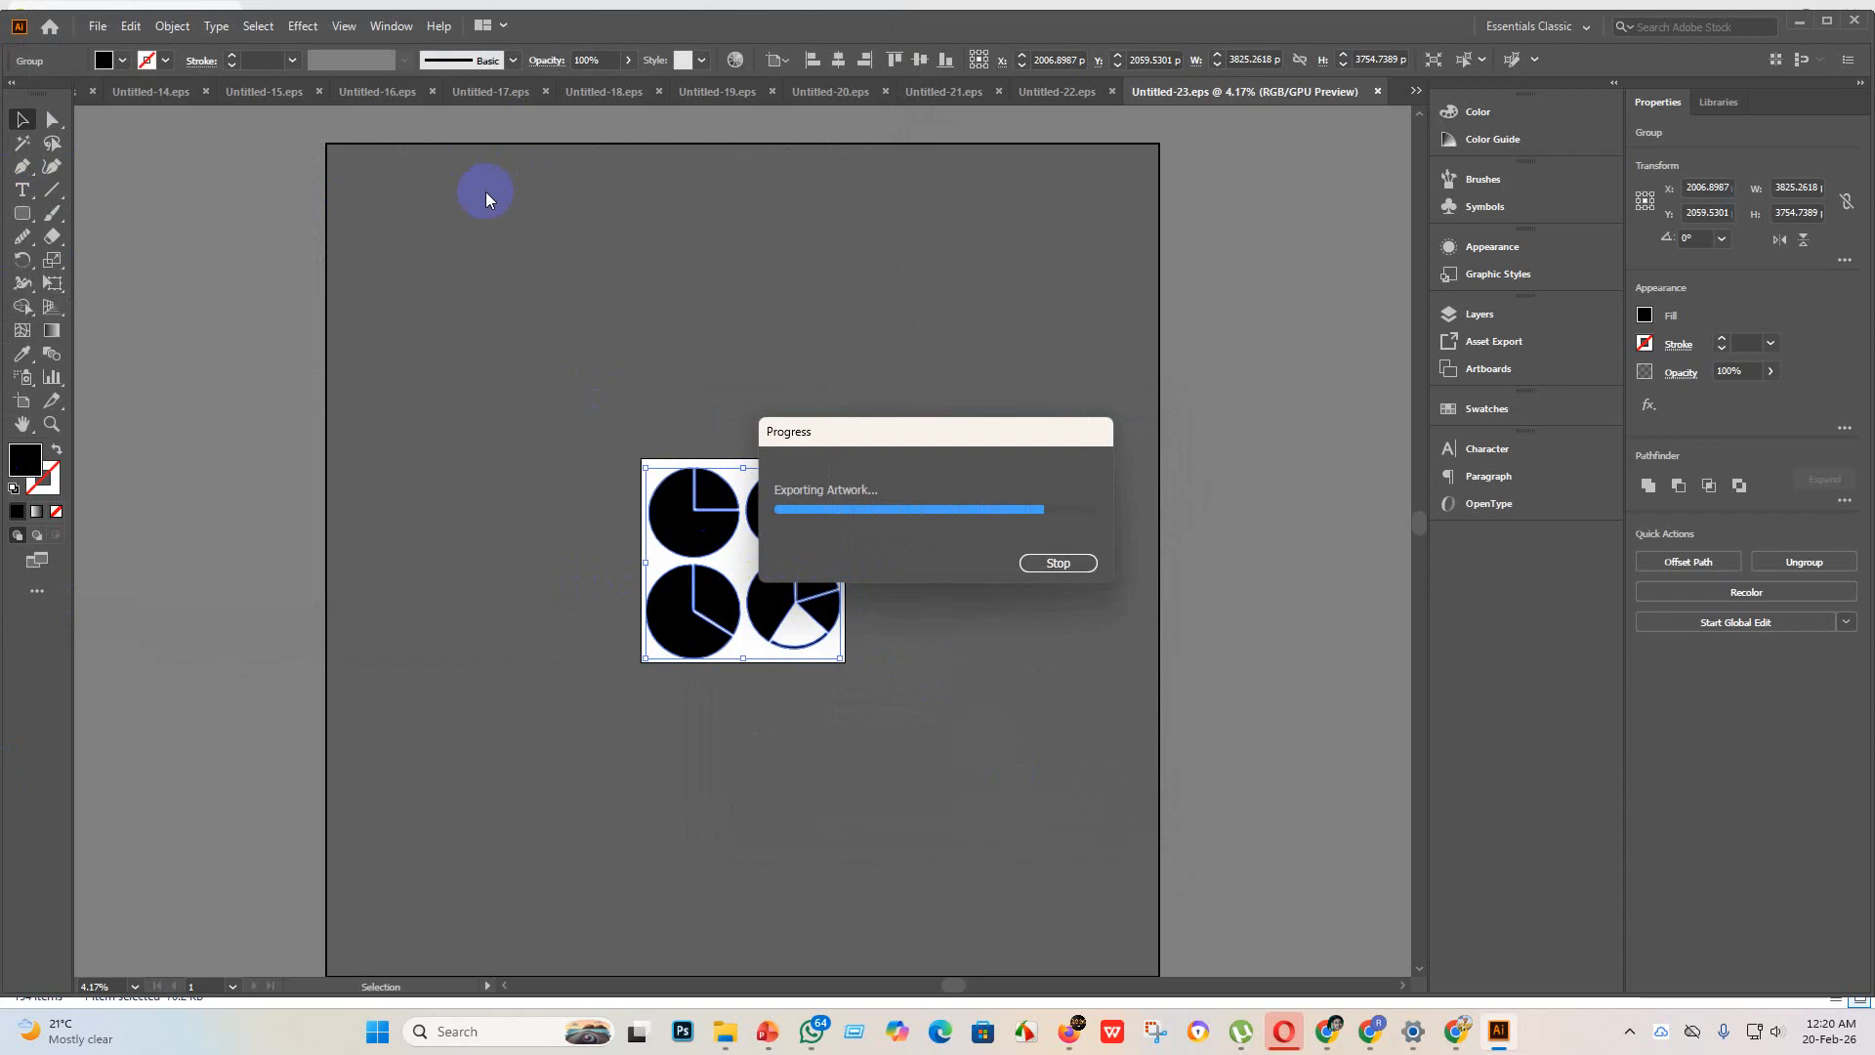
Step: Create a new document and place the black flowering plant image from the image folder at about 4150 px square
click(97, 26)
click(127, 50)
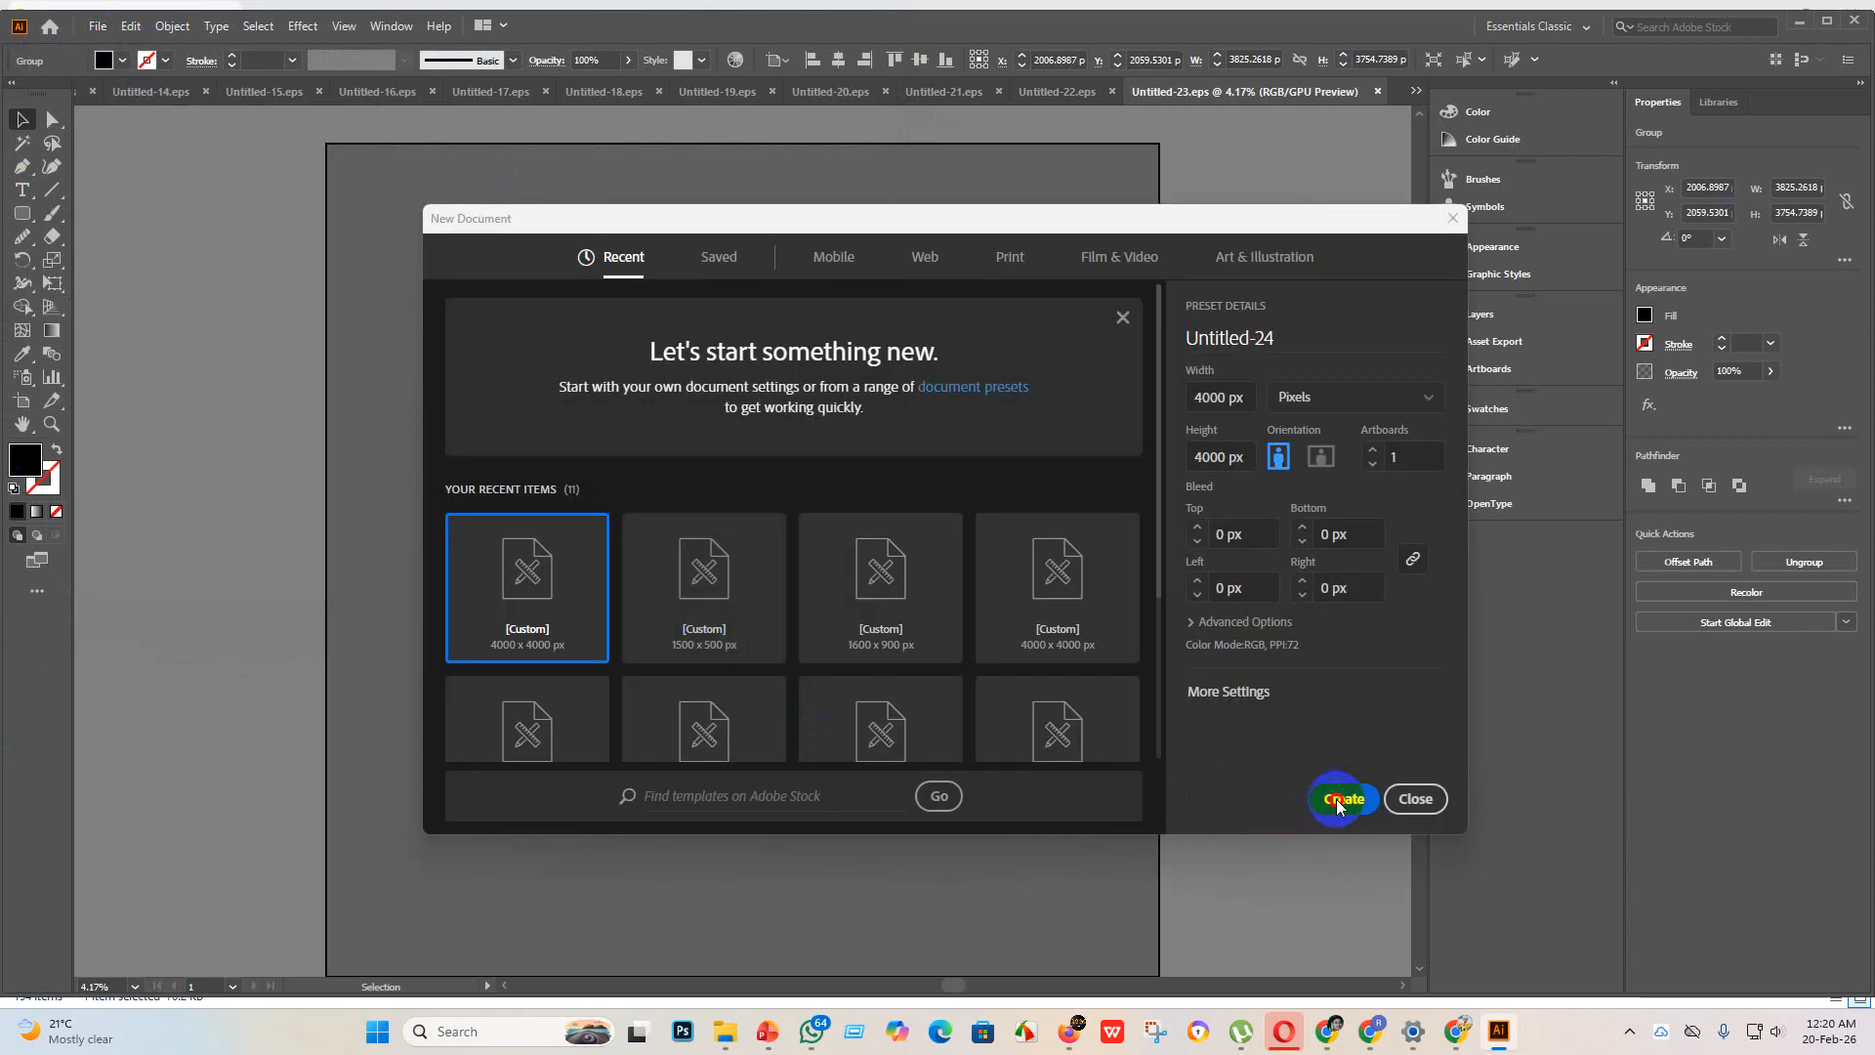
click(1338, 799)
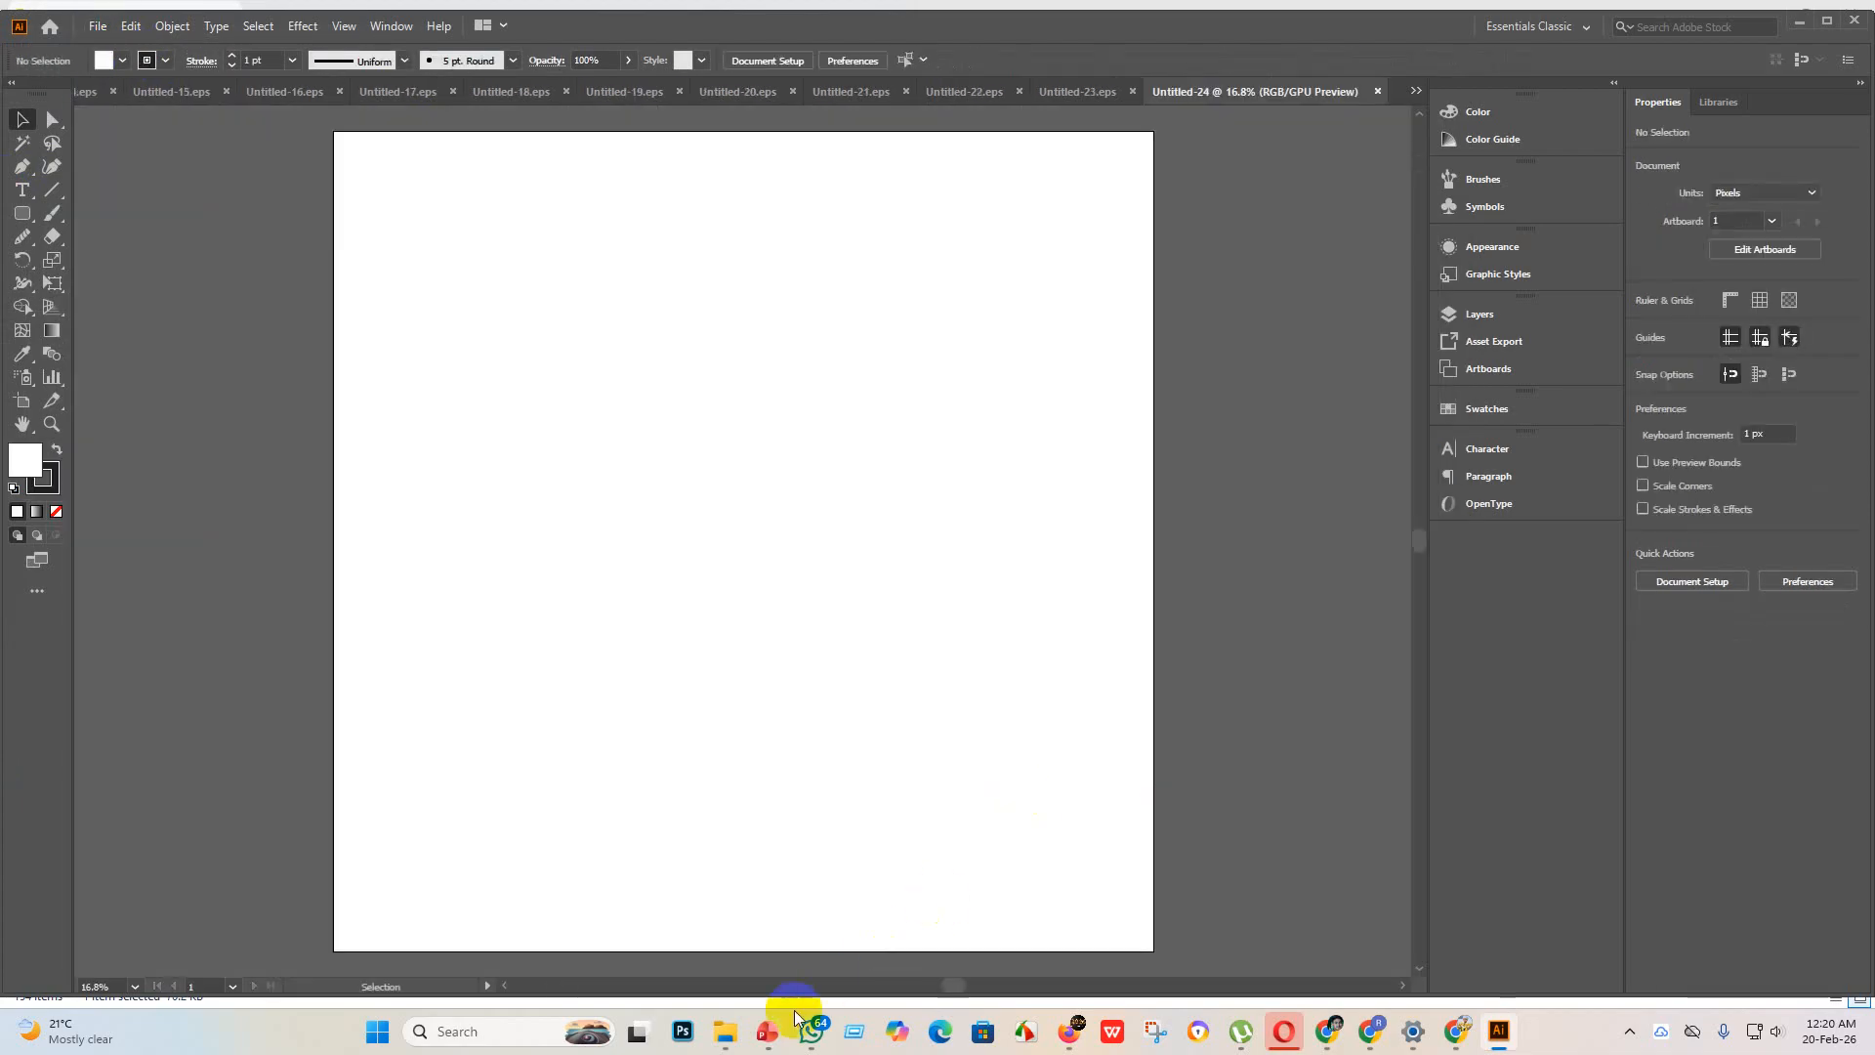
mouse_move(724, 1035)
click(724, 966)
drag(640, 200, 1662, 992)
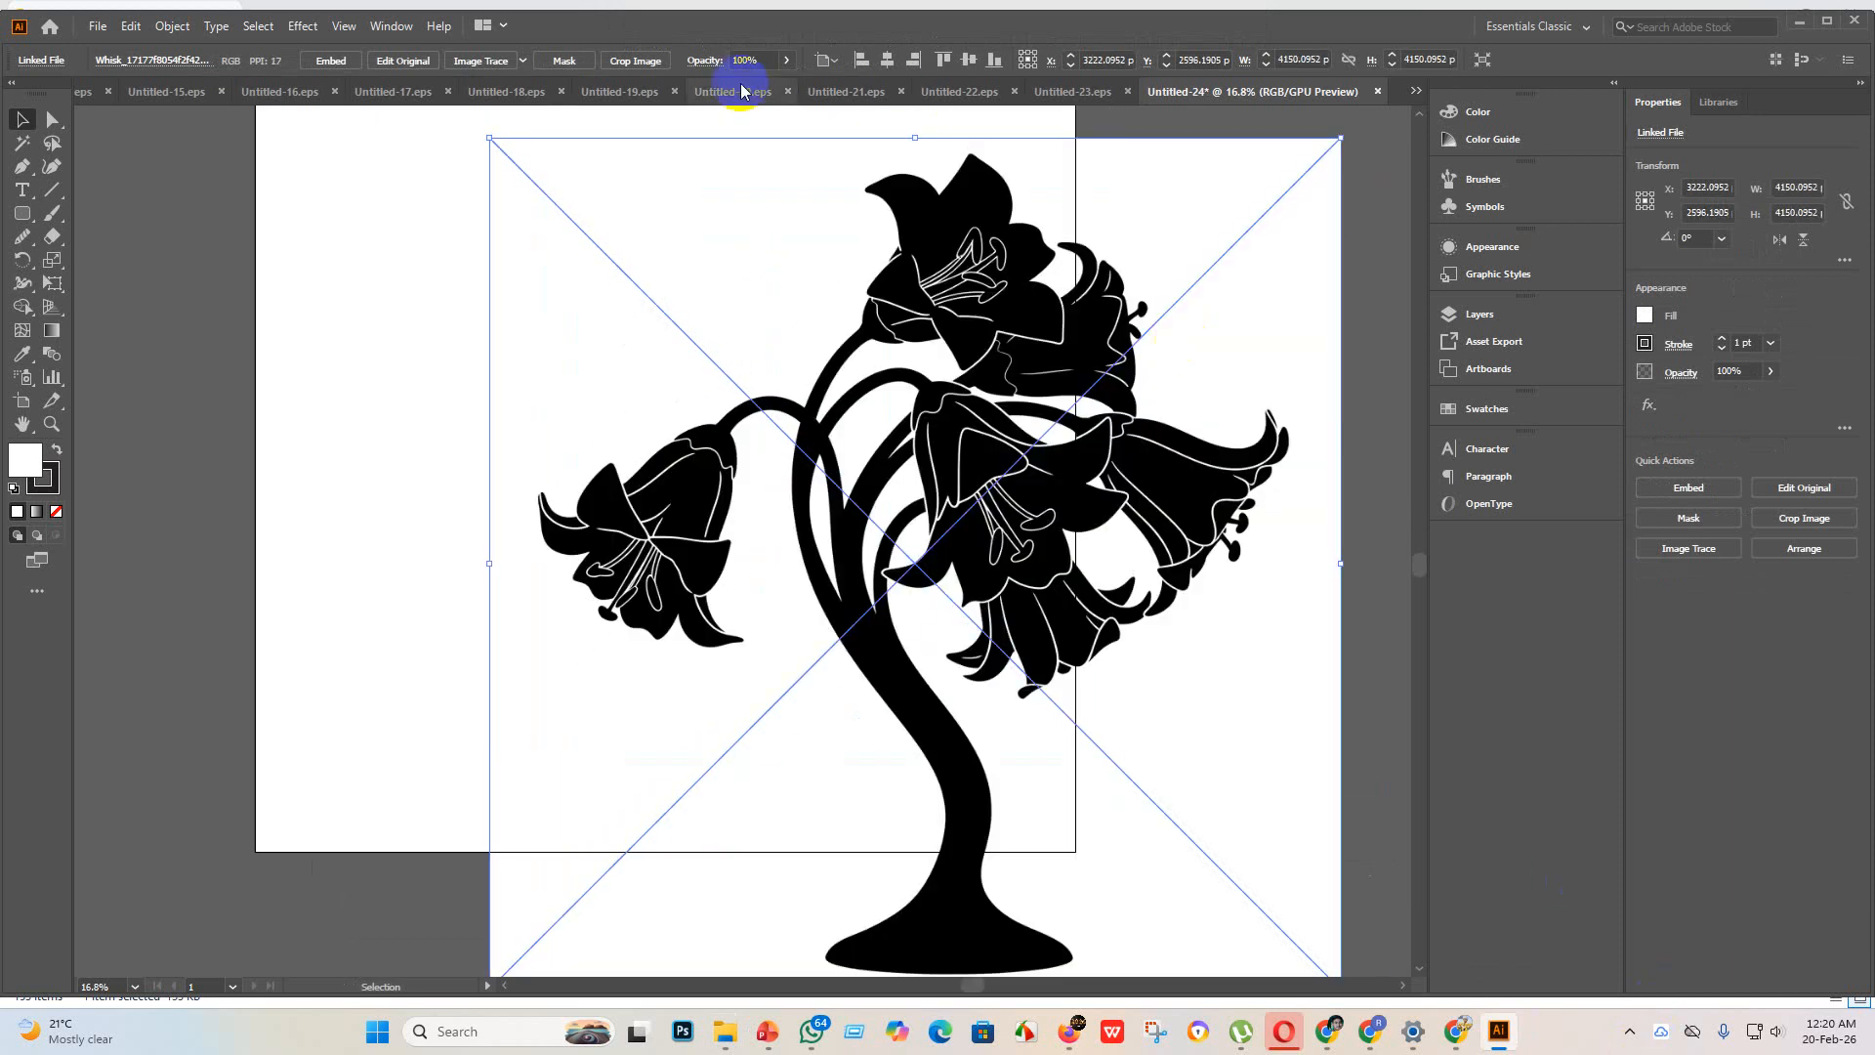
Step: Embed the flowering plant image and trace it with the Silhouettes preset
click(332, 61)
click(524, 62)
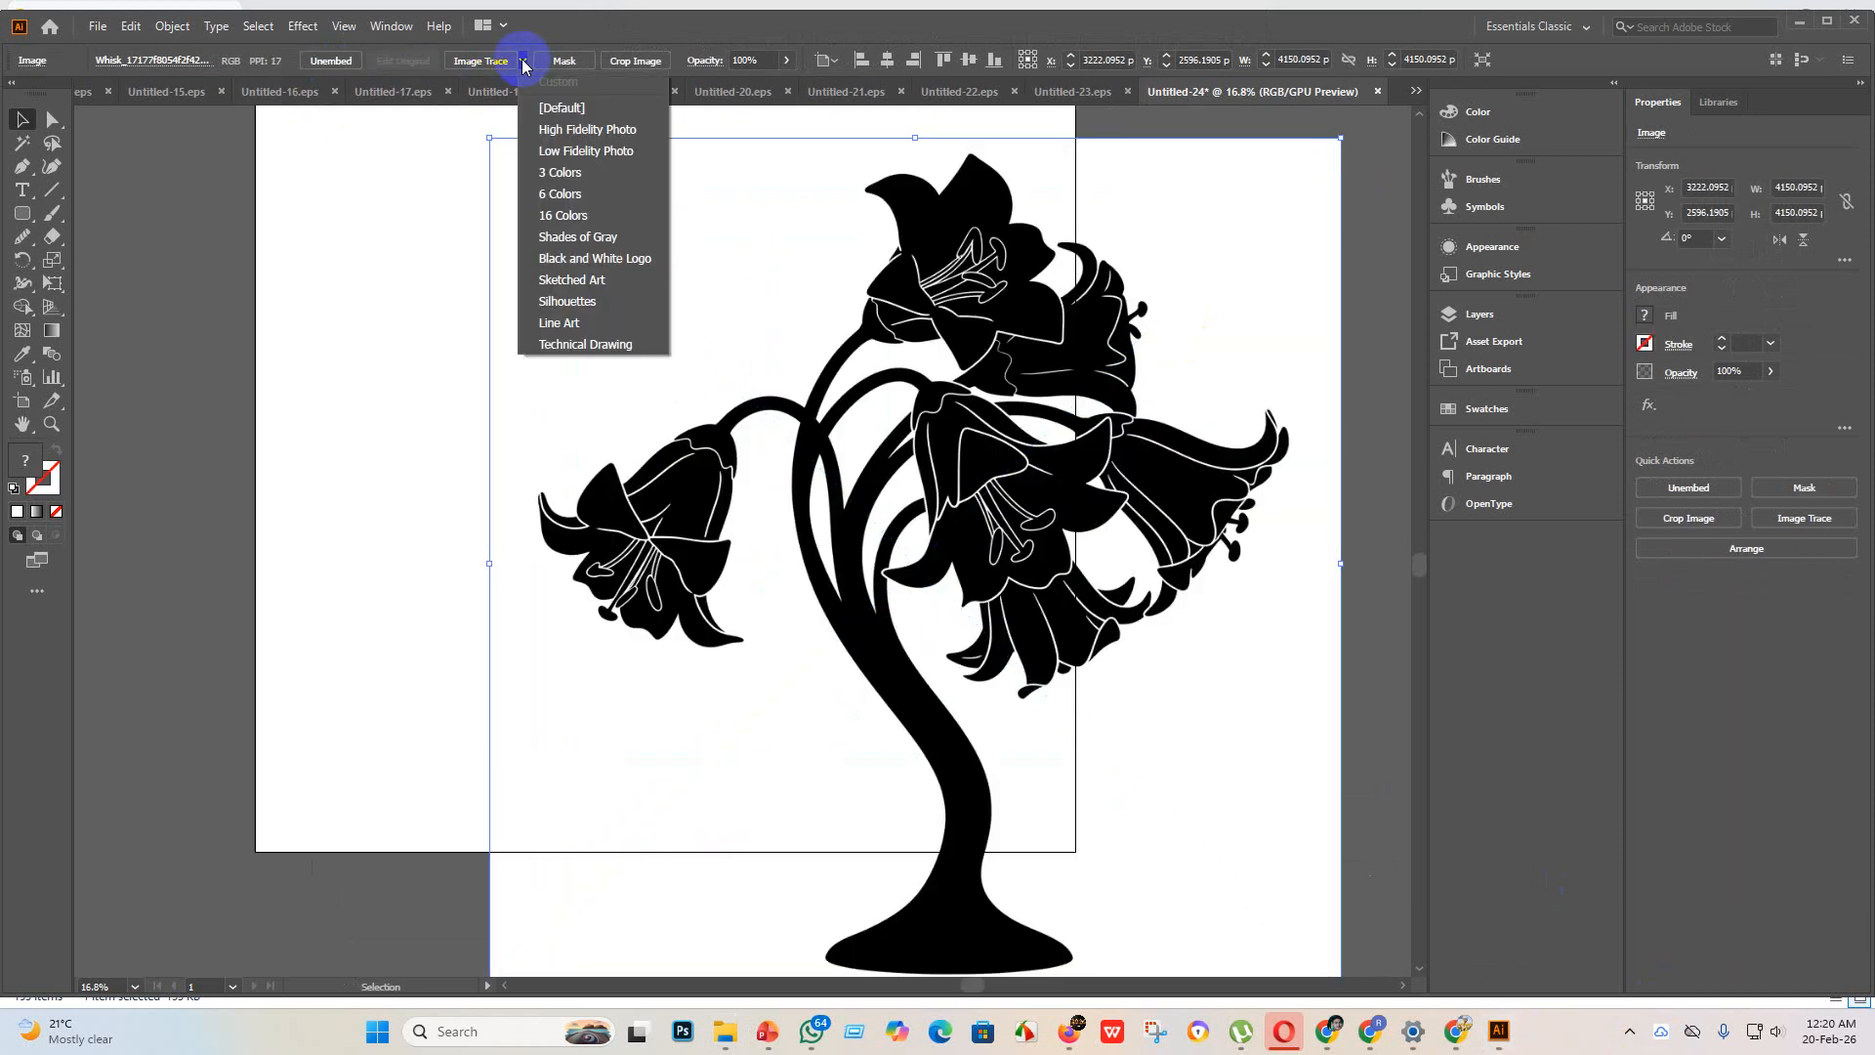
click(571, 302)
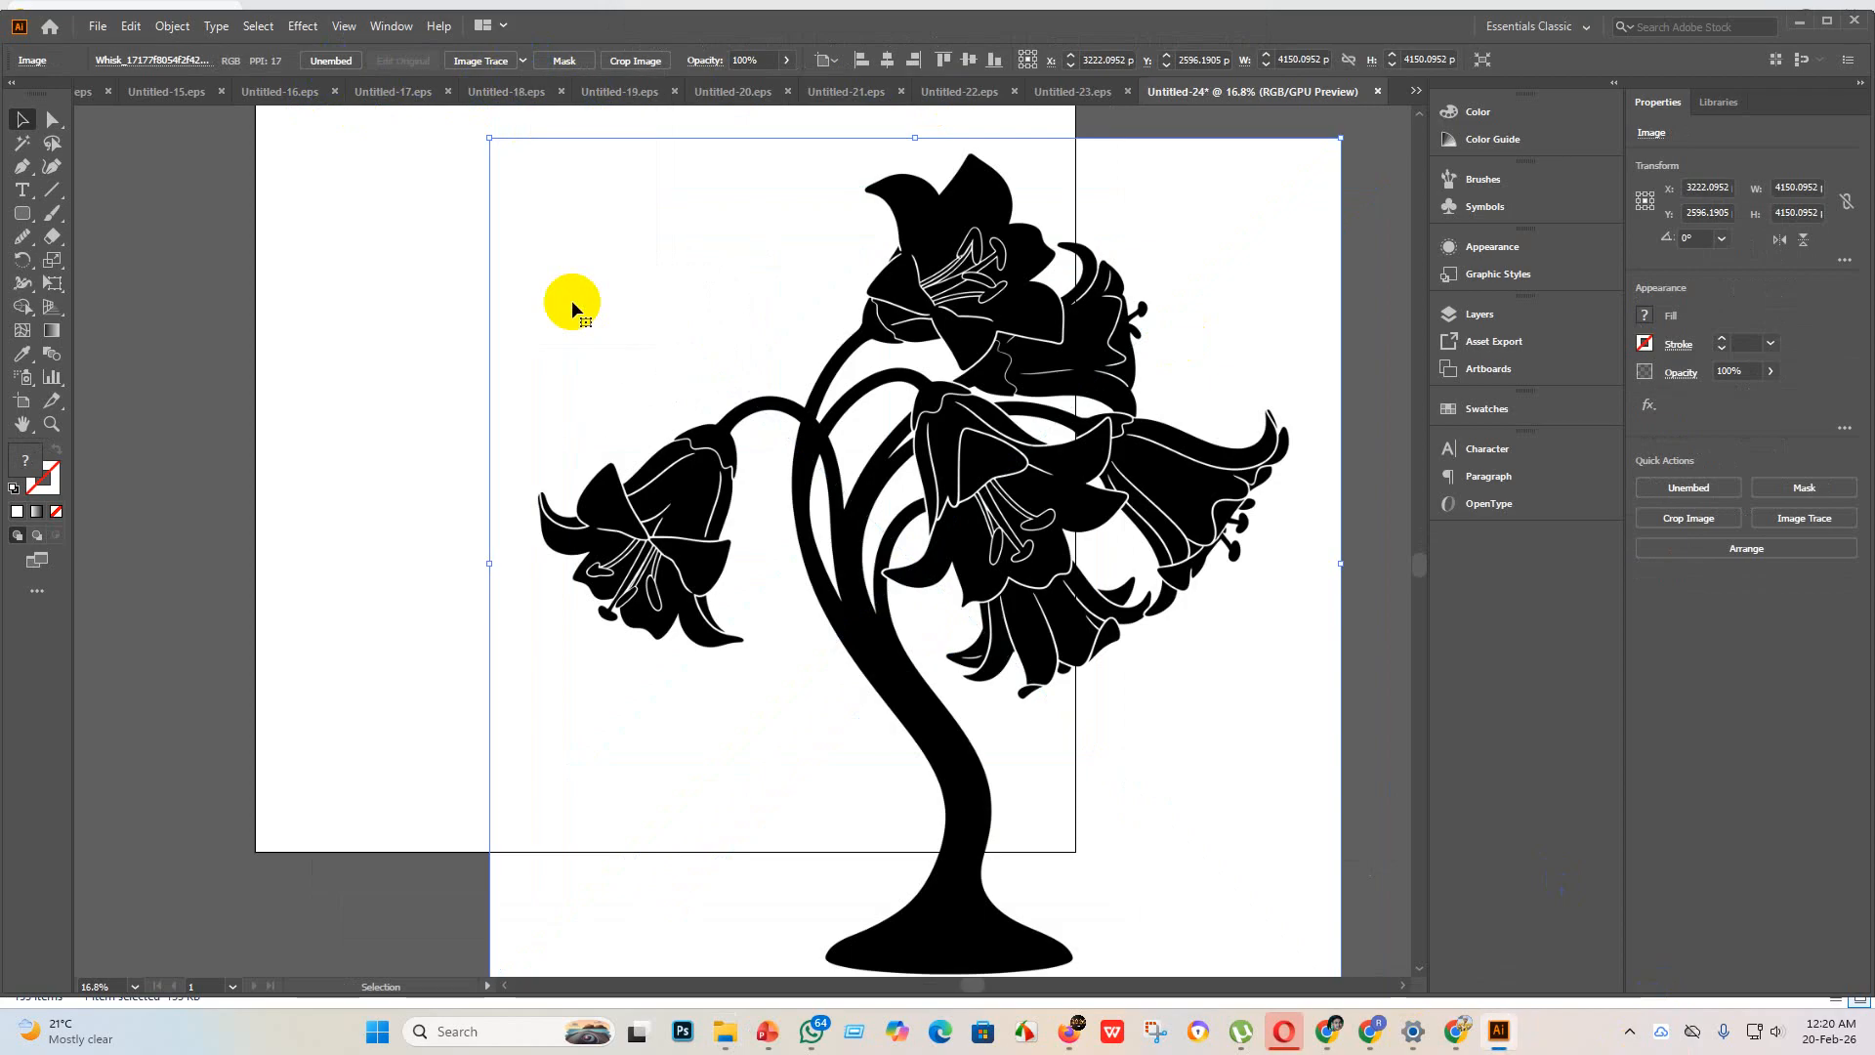
scroll(677, 532, up, 3)
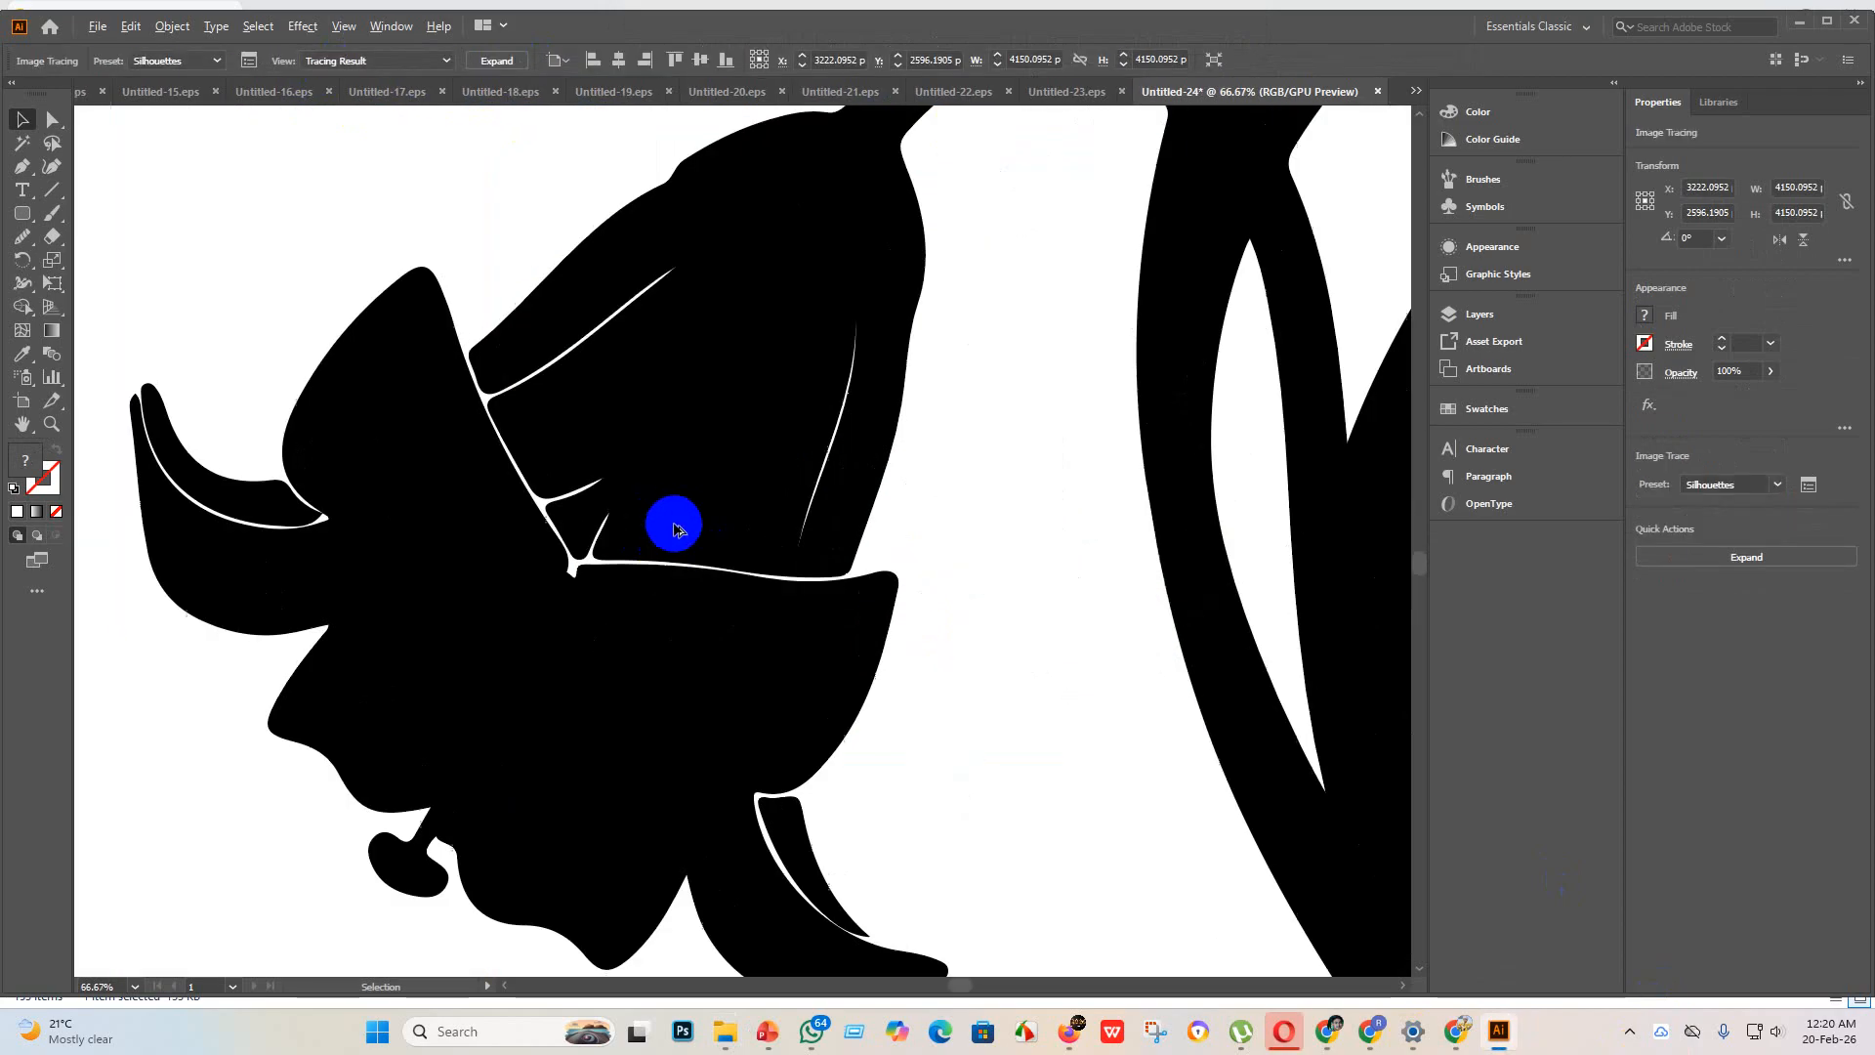
scroll(582, 489, down, 2)
scroll(1151, 201, up, 3)
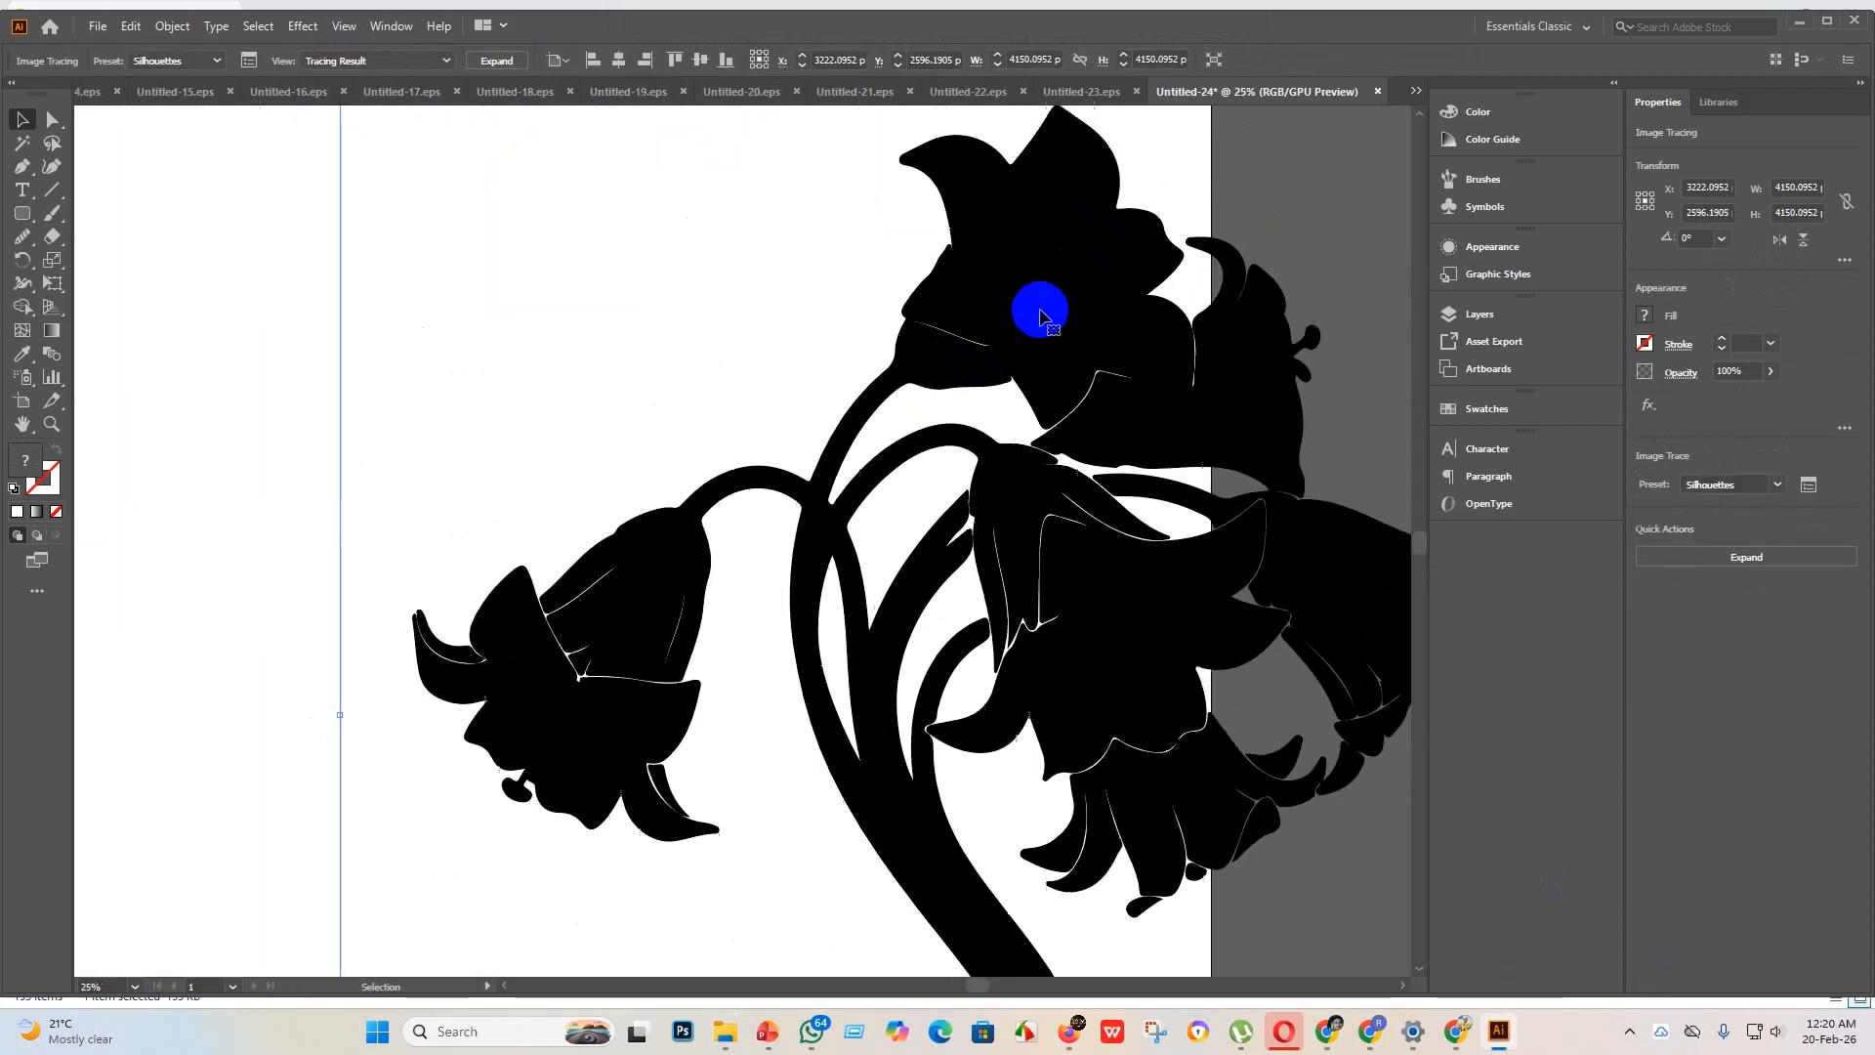
scroll(753, 325, down, 4)
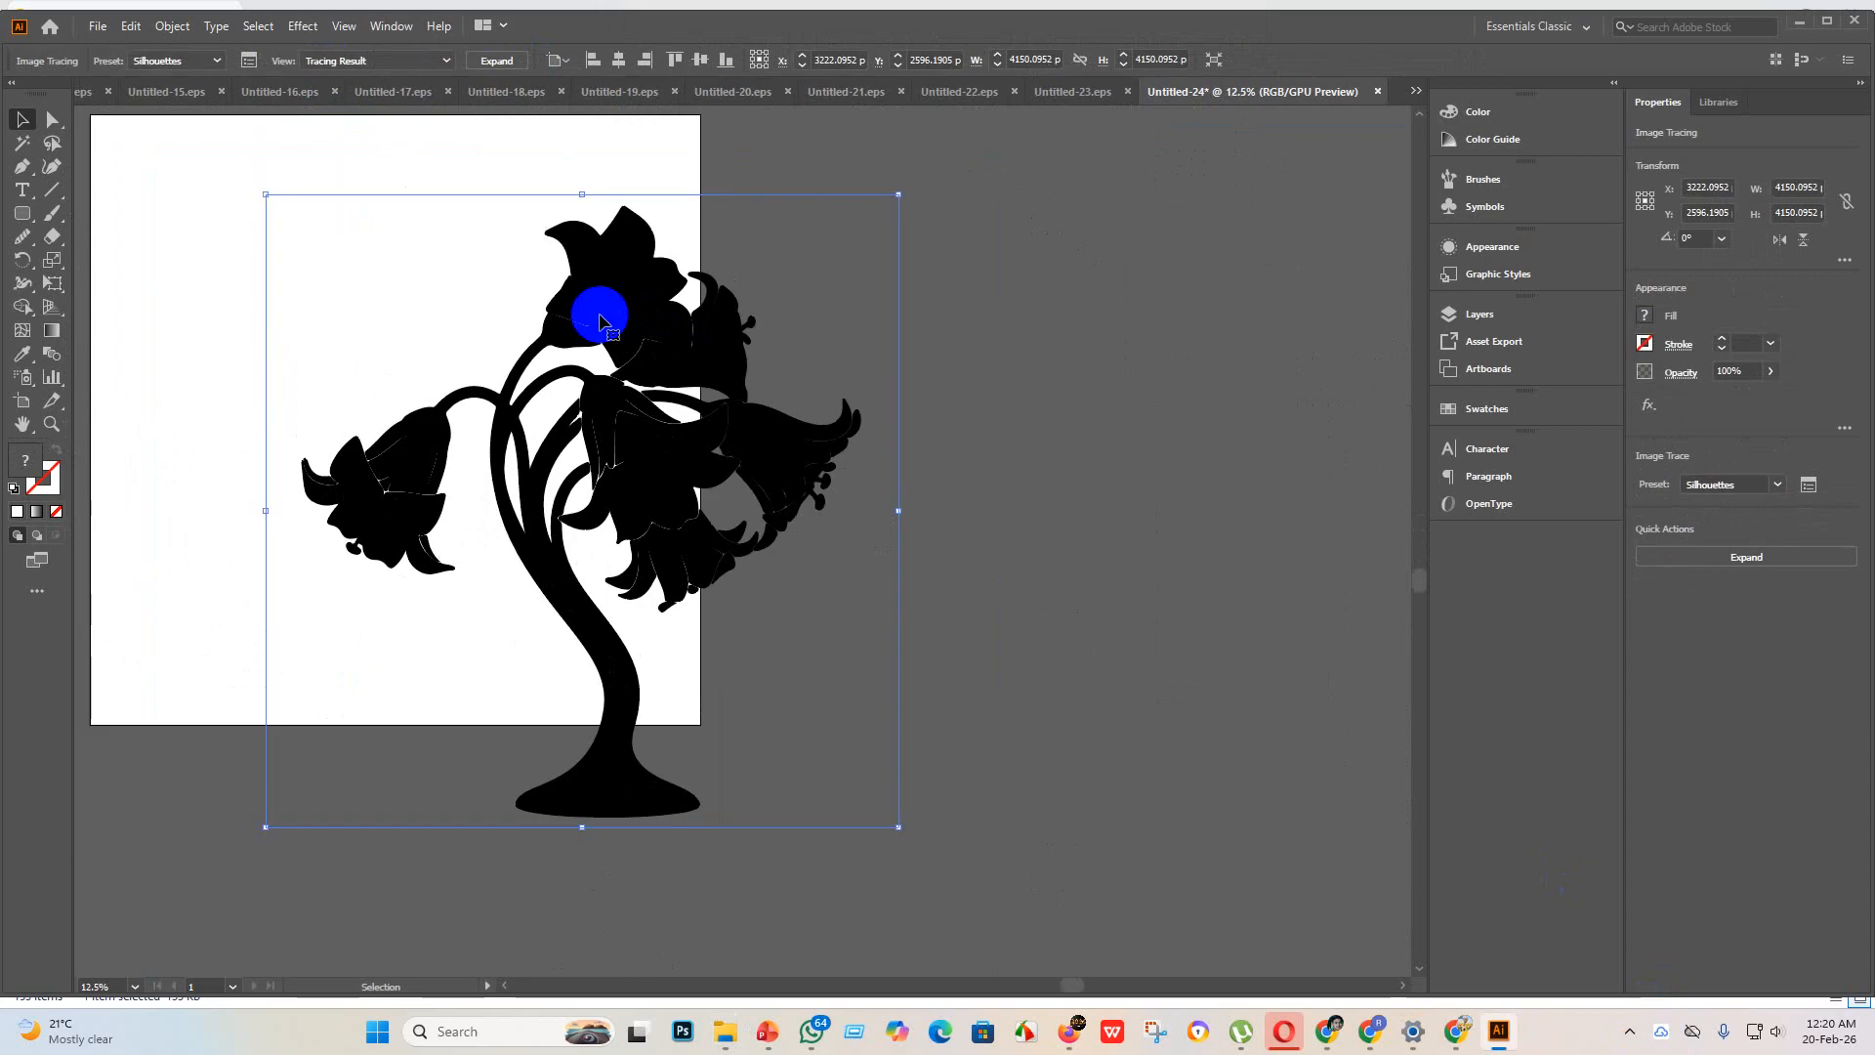
Step: Center the traced flowering plant horizontally and vertically on the artboard
scroll(615, 344, down, 2)
scroll(618, 350, up, 3)
scroll(618, 350, up, 2)
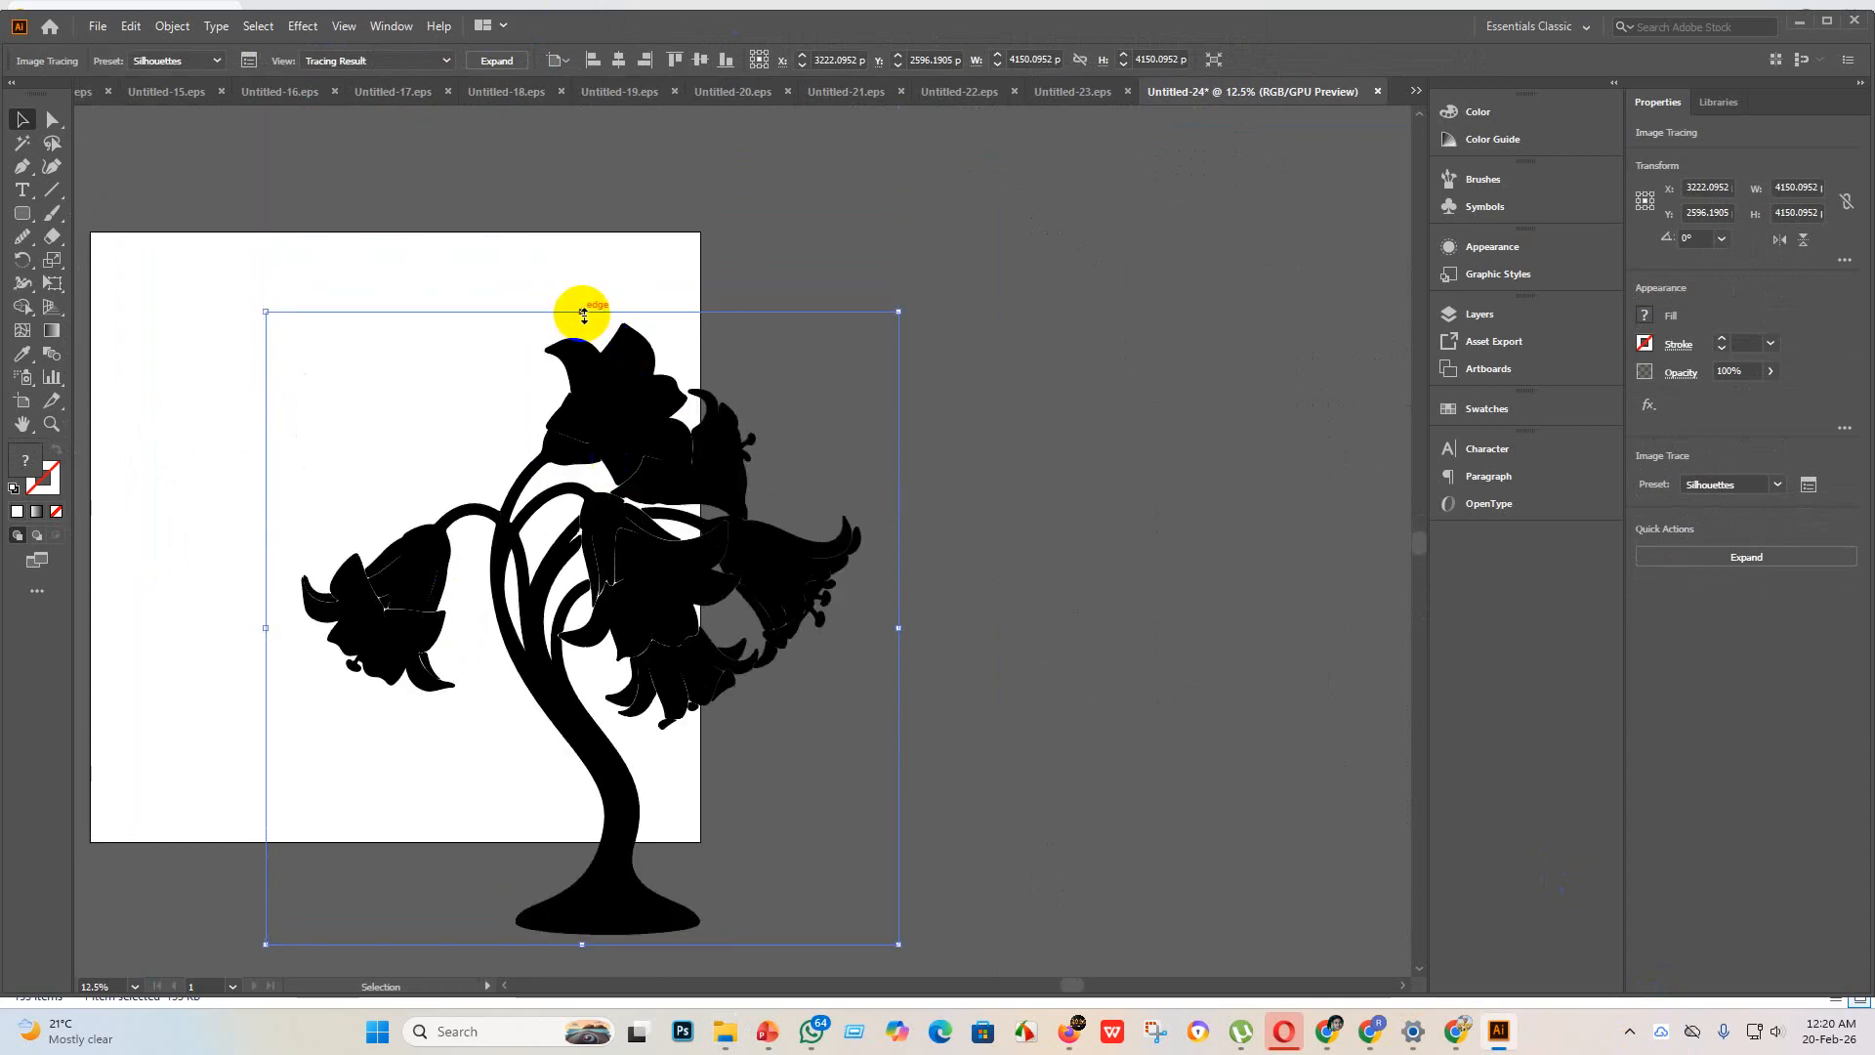
click(614, 60)
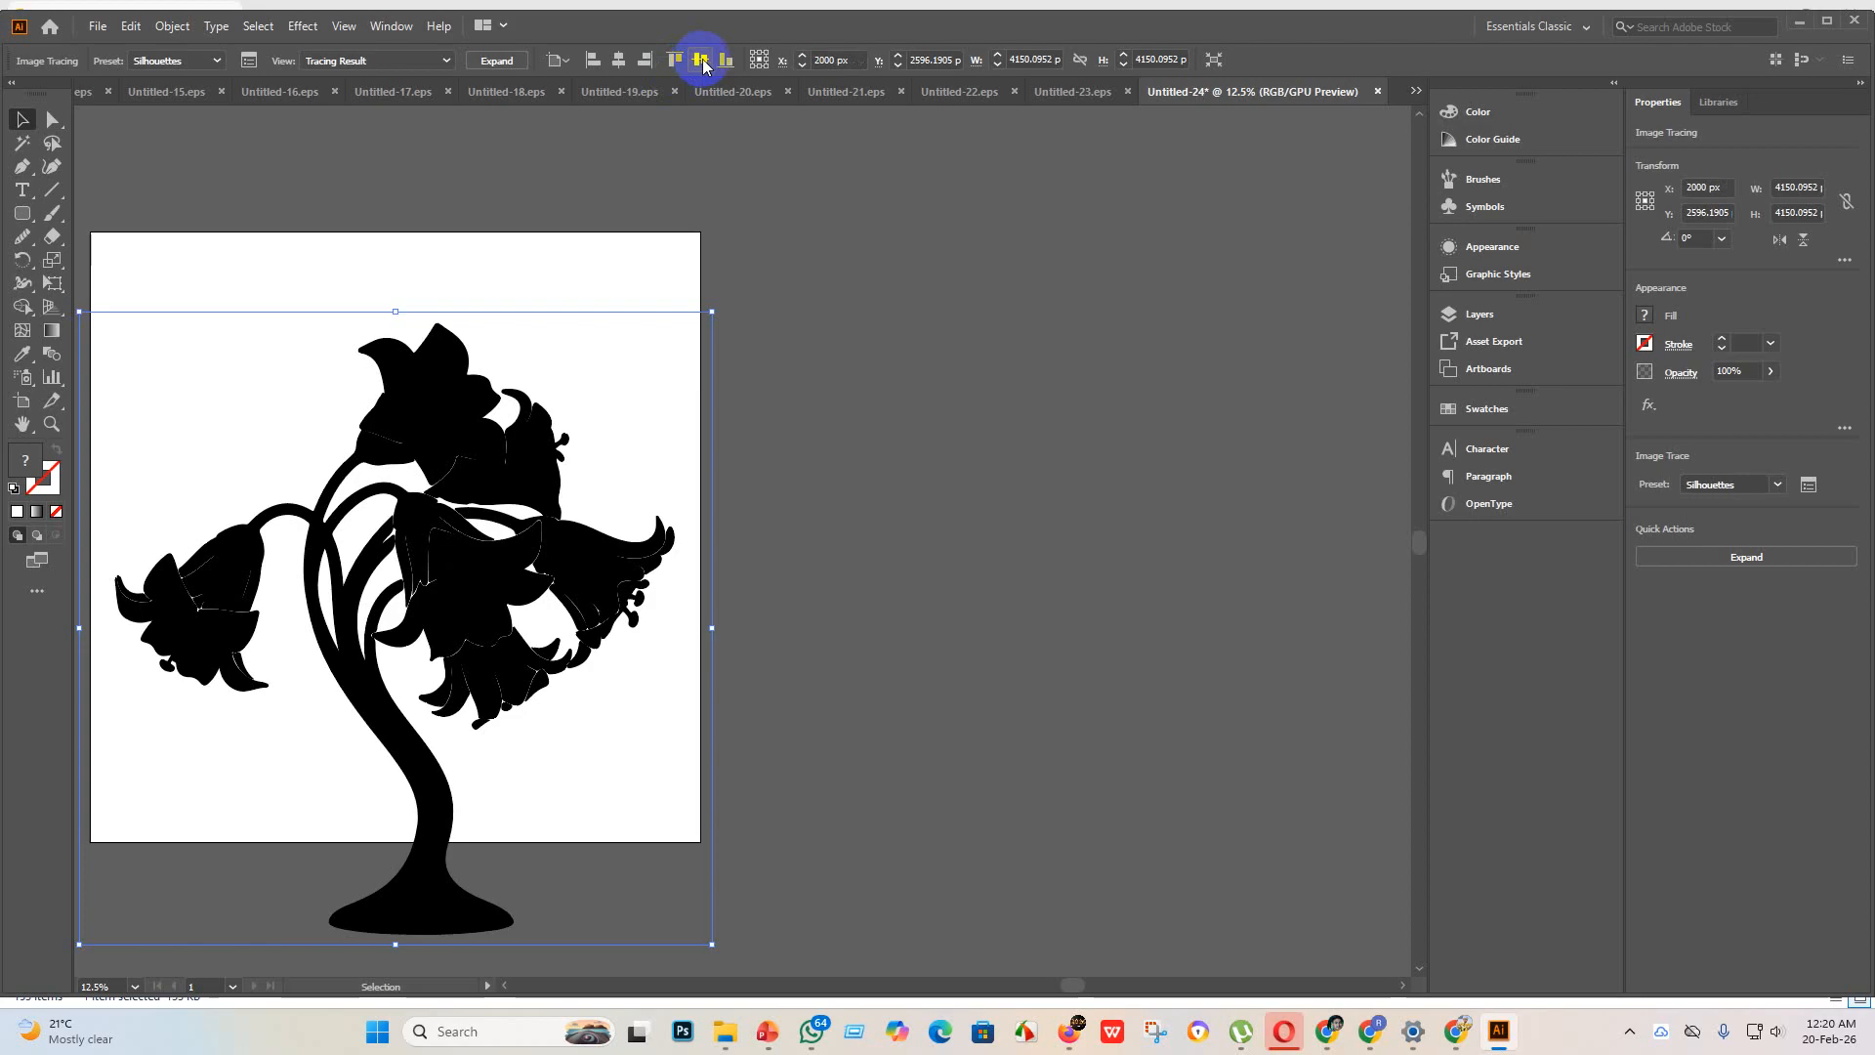
click(700, 60)
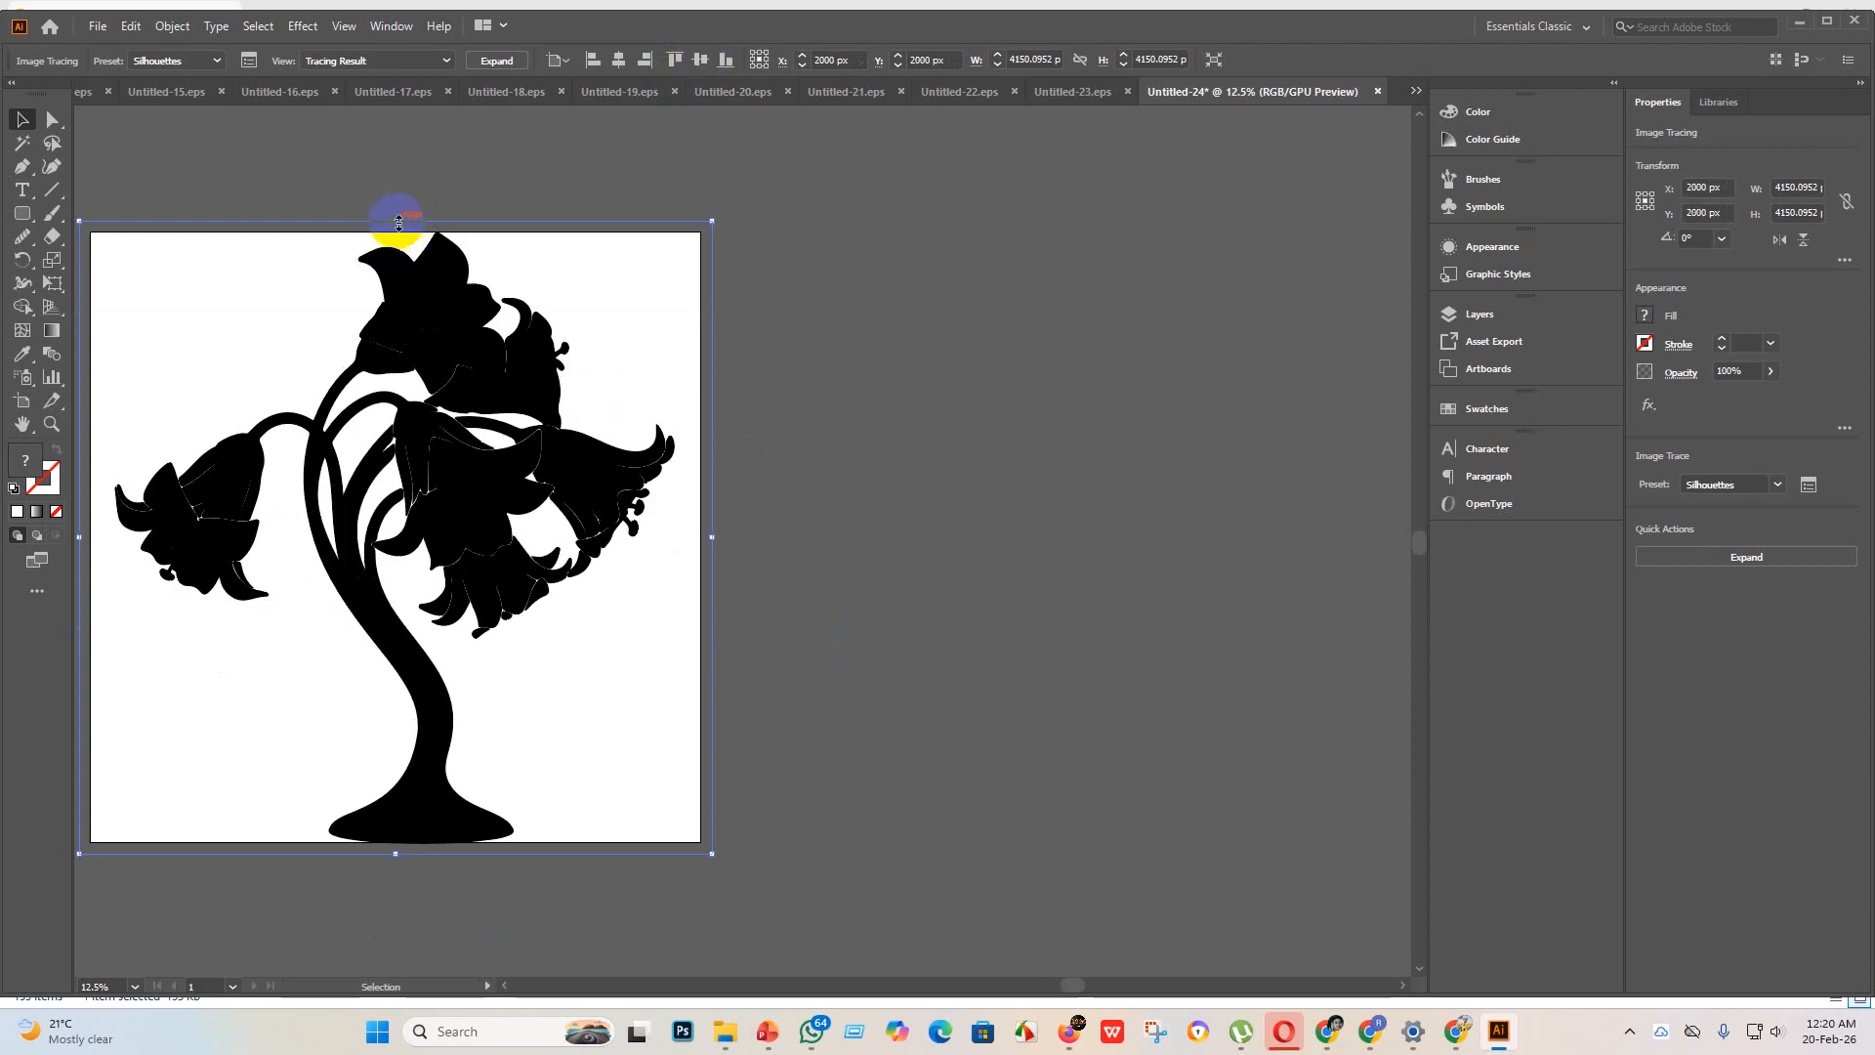
Step: Scale the traced plant down to about 3751 px square and position it inside the artboard at about X 2000, Y 2039 px
drag(398, 222, 401, 283)
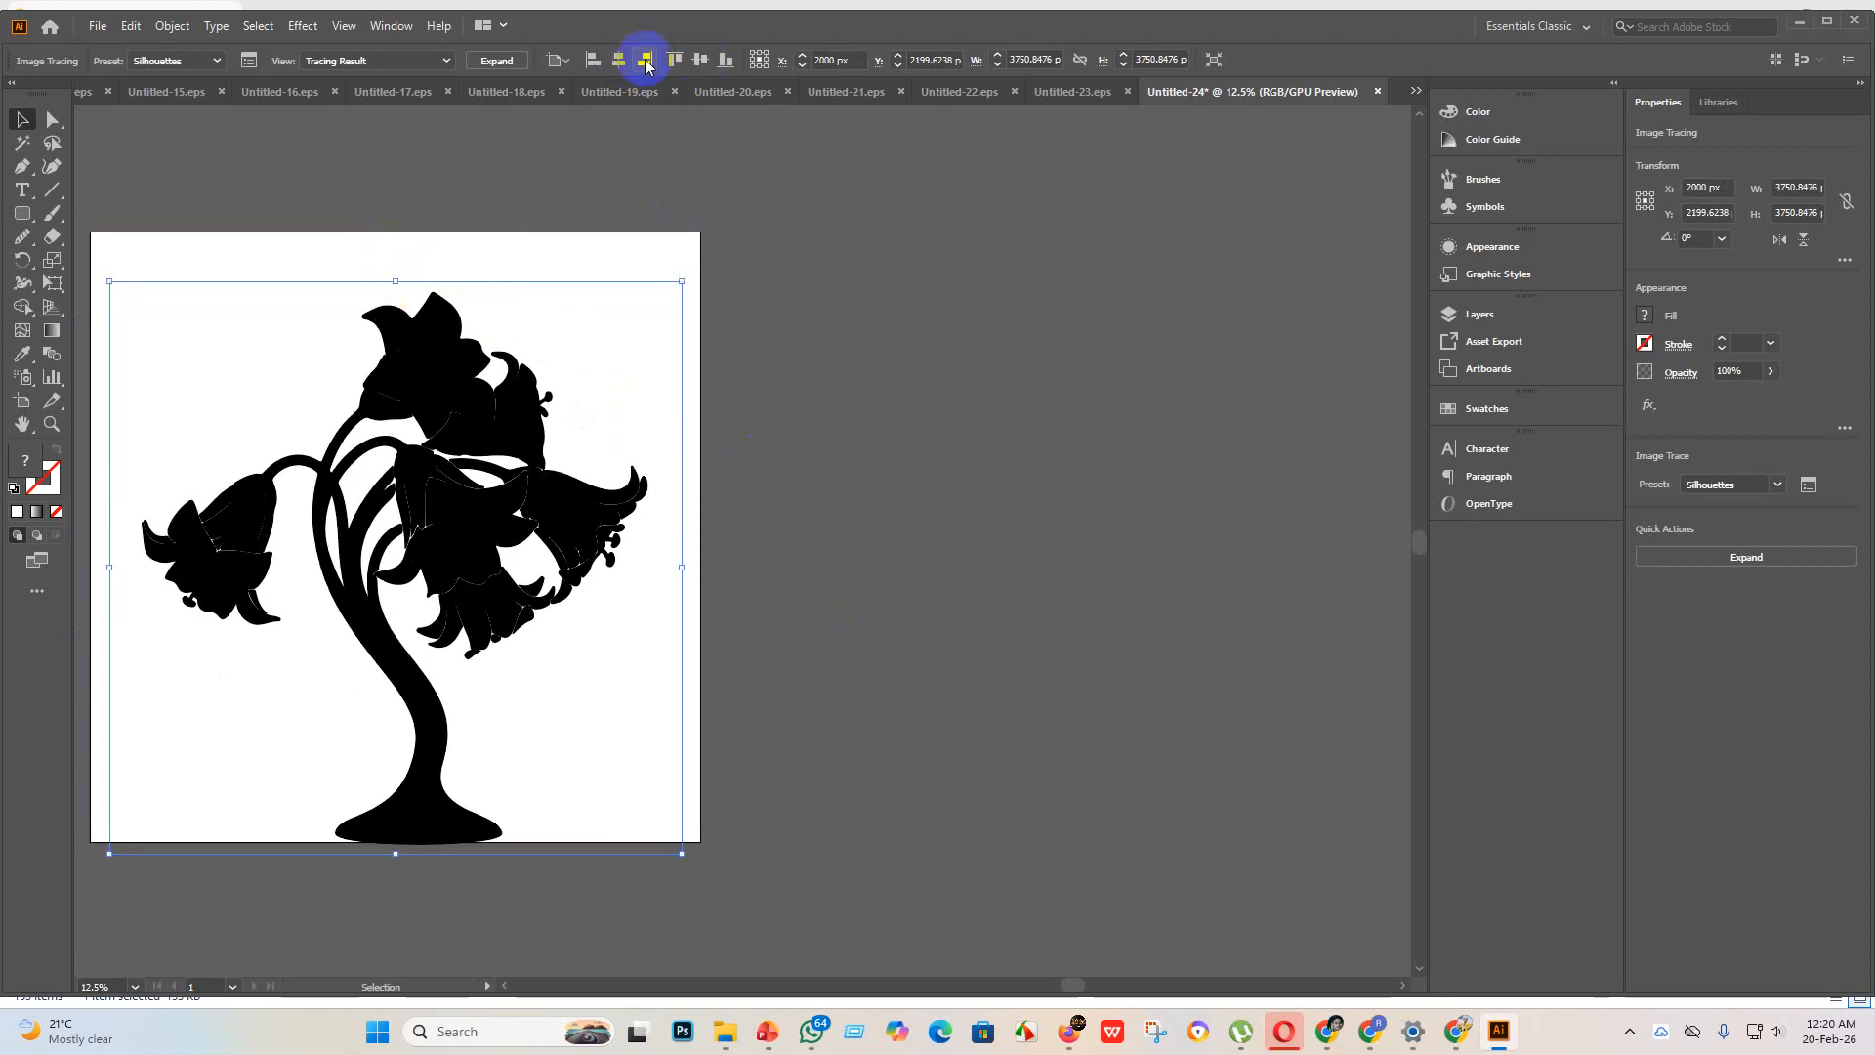
click(686, 61)
click(939, 576)
scroll(540, 553, down, 1)
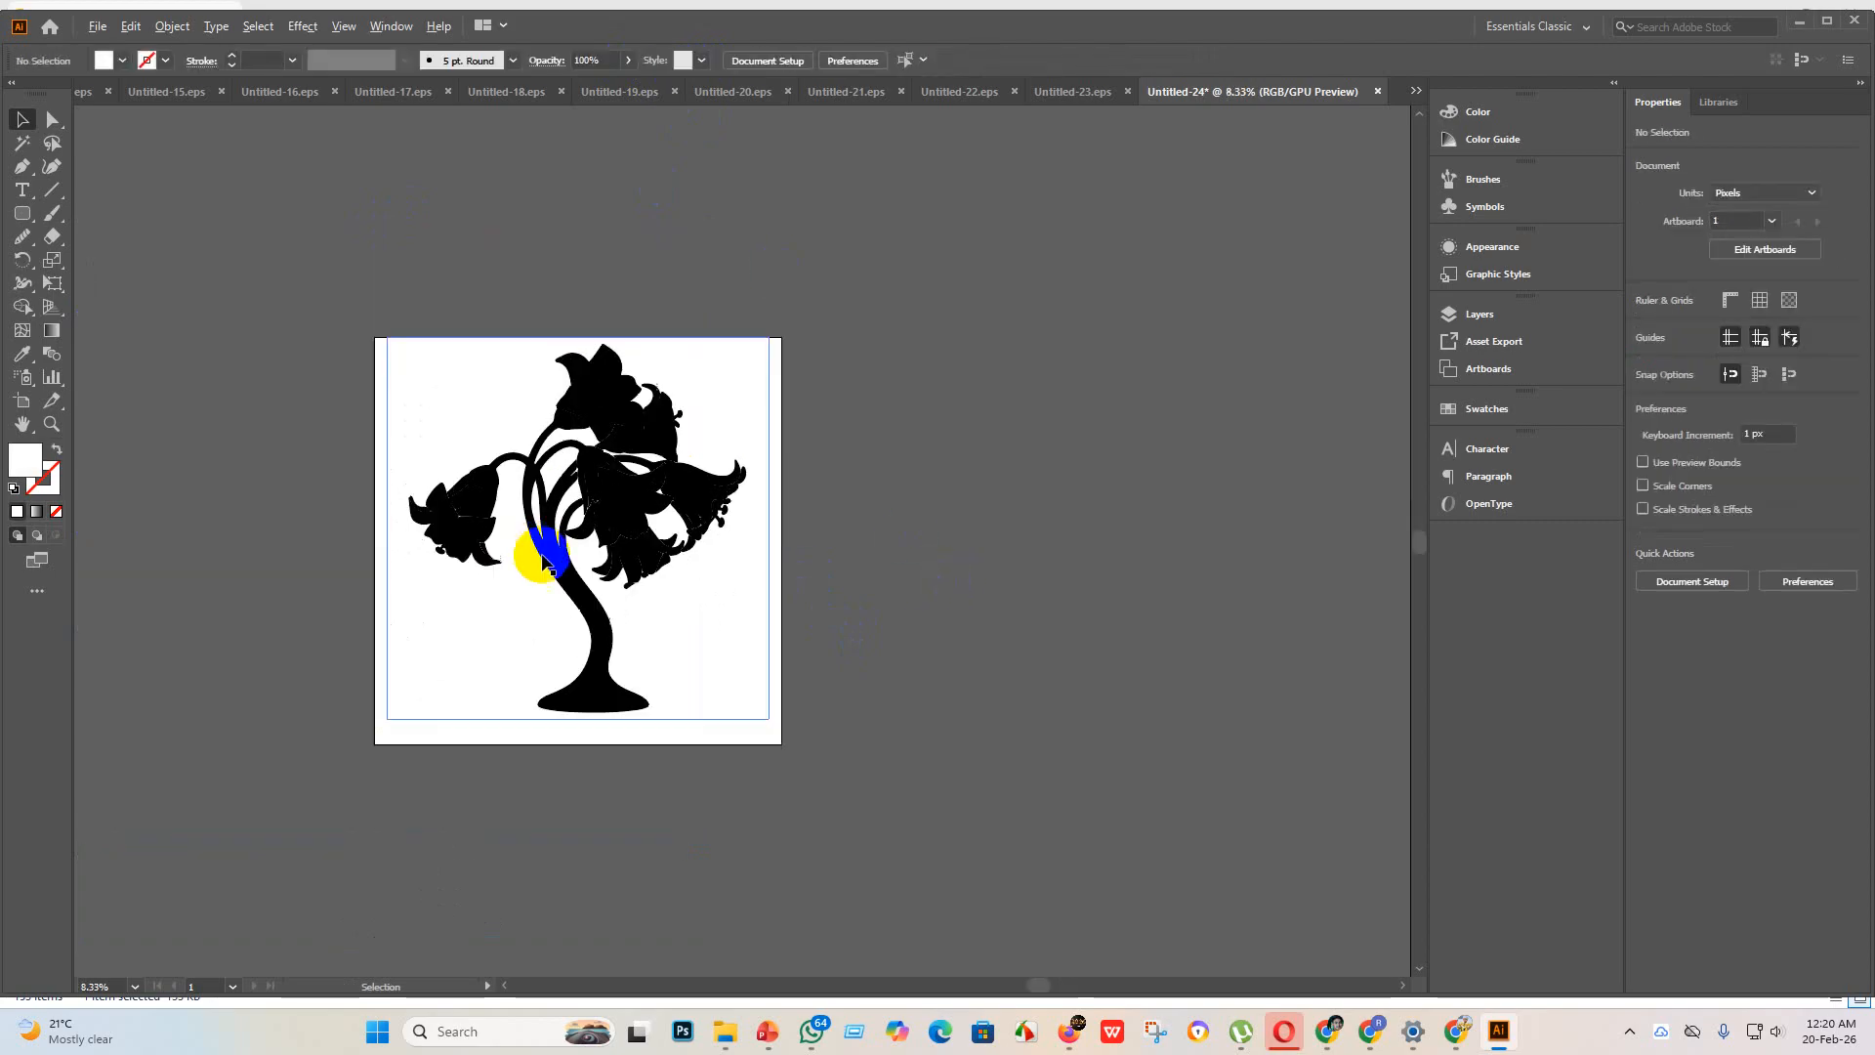
drag(593, 542, 569, 561)
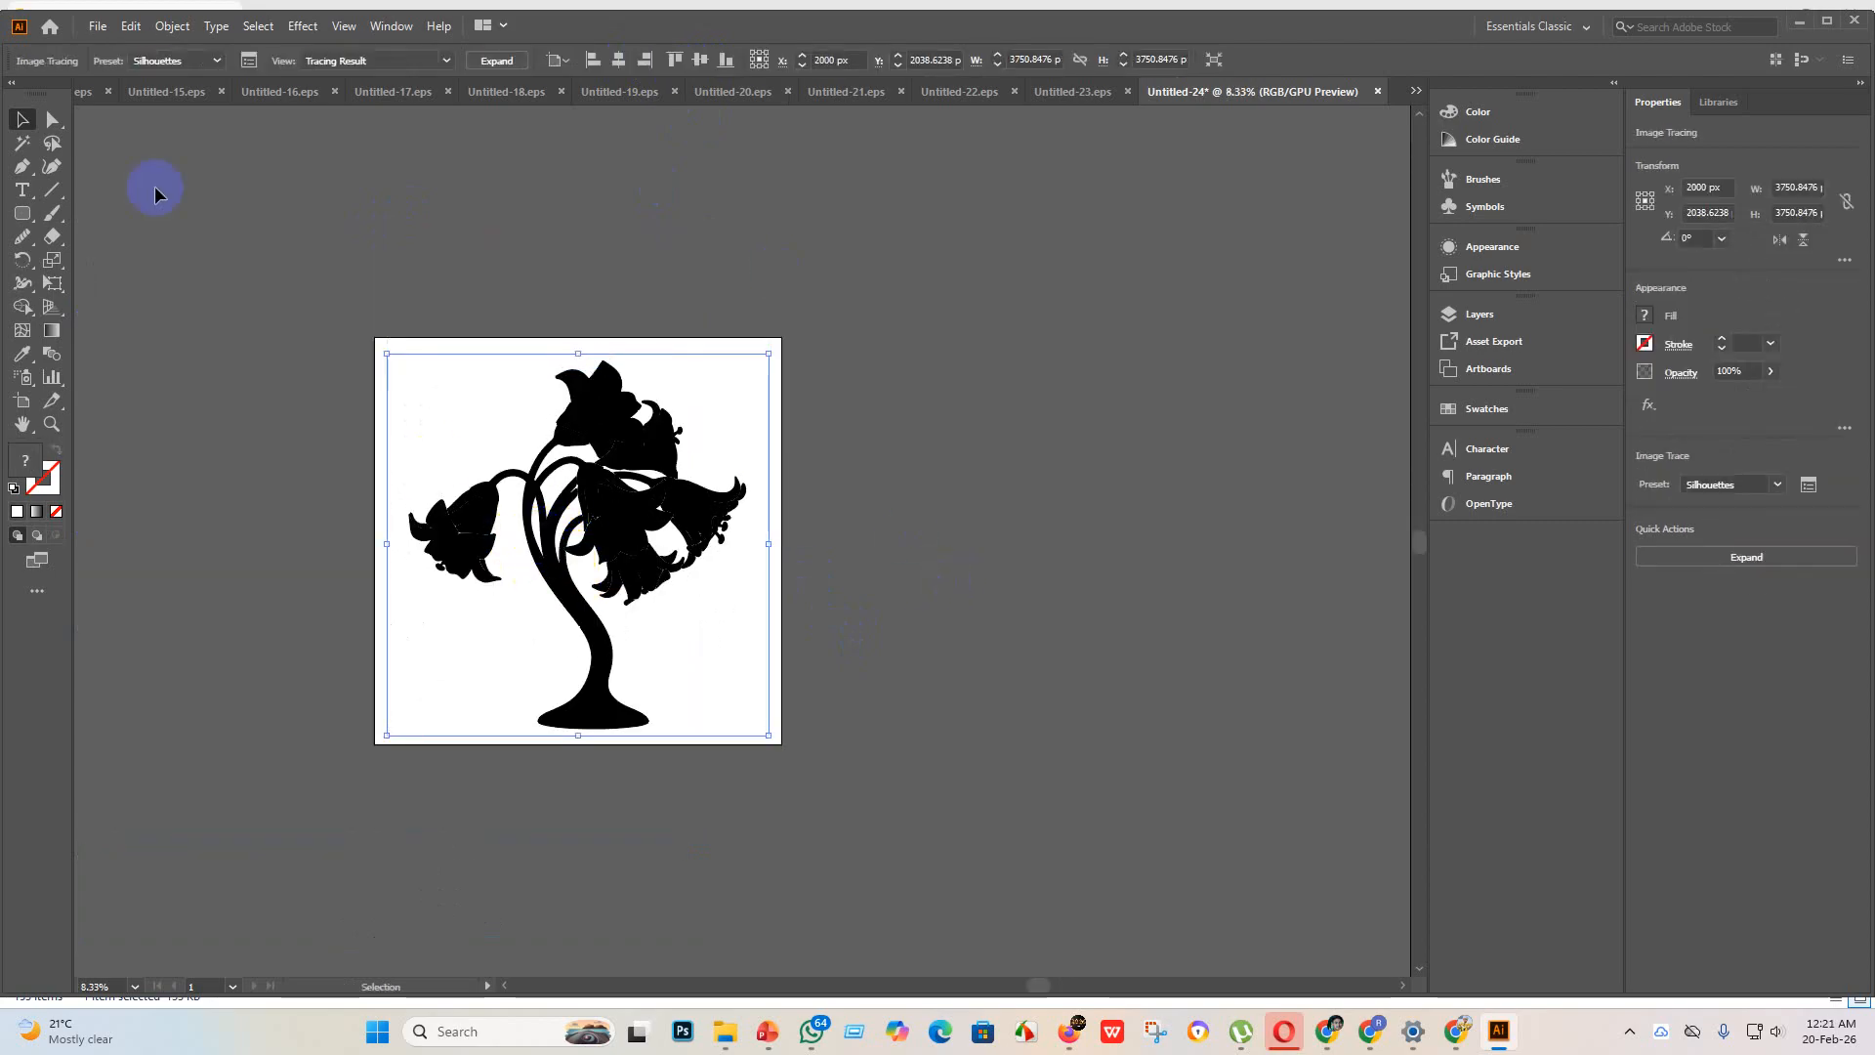
Step: Save the flowering plant as Untitled-24 in Illustrator EPS format in the eps 3 folder, using the Illustrator 10 EPS version
click(97, 30)
click(168, 200)
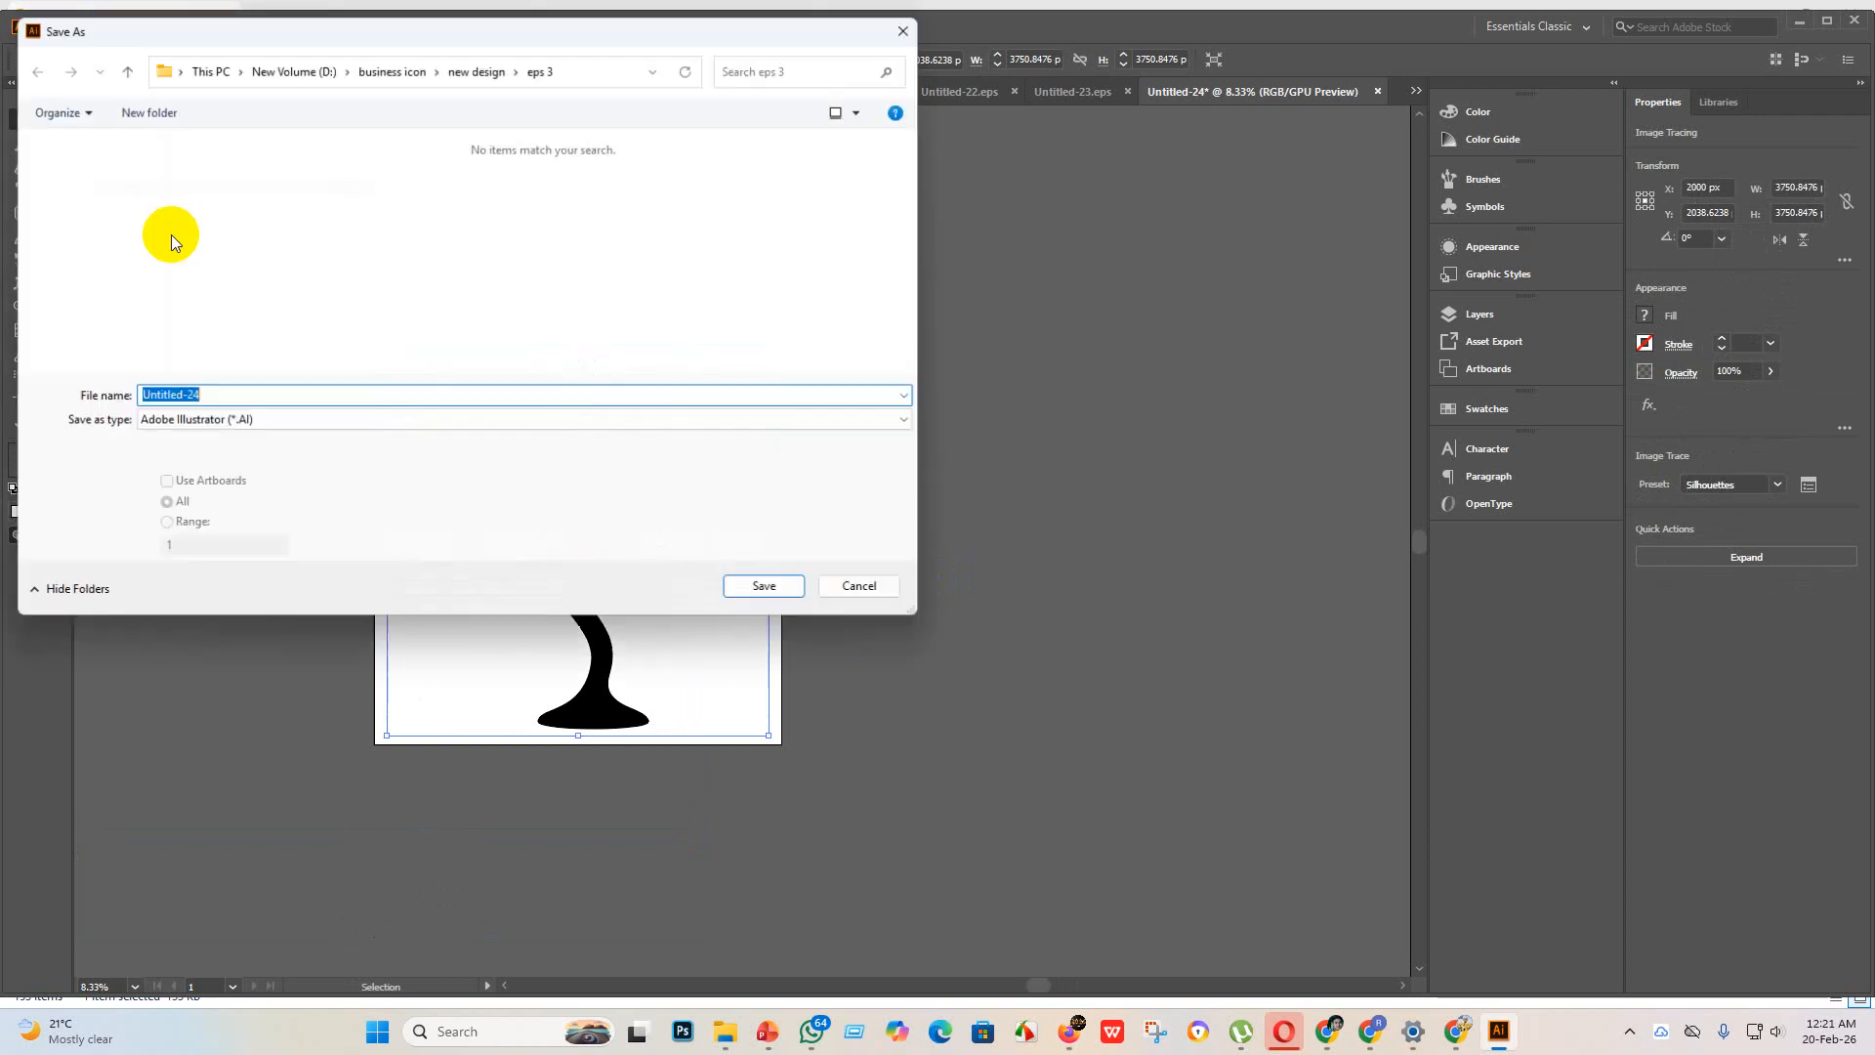
click(288, 429)
click(251, 465)
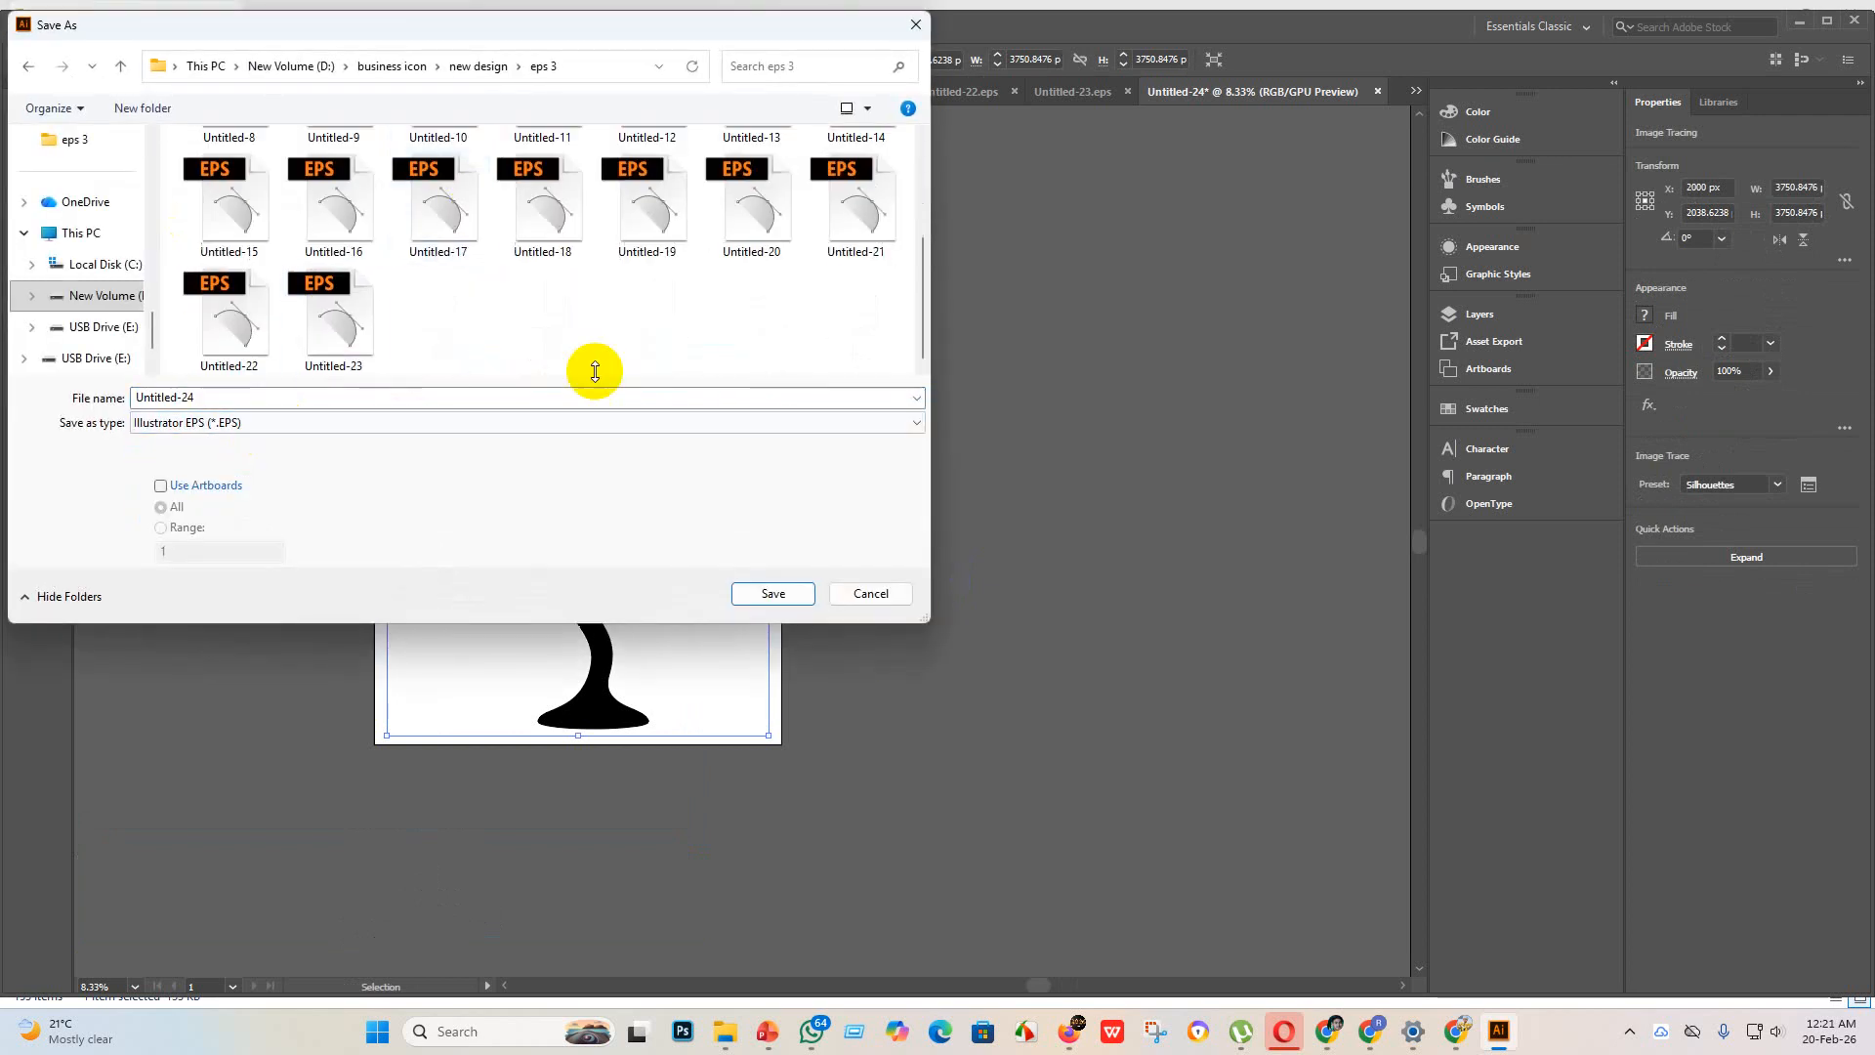
click(771, 593)
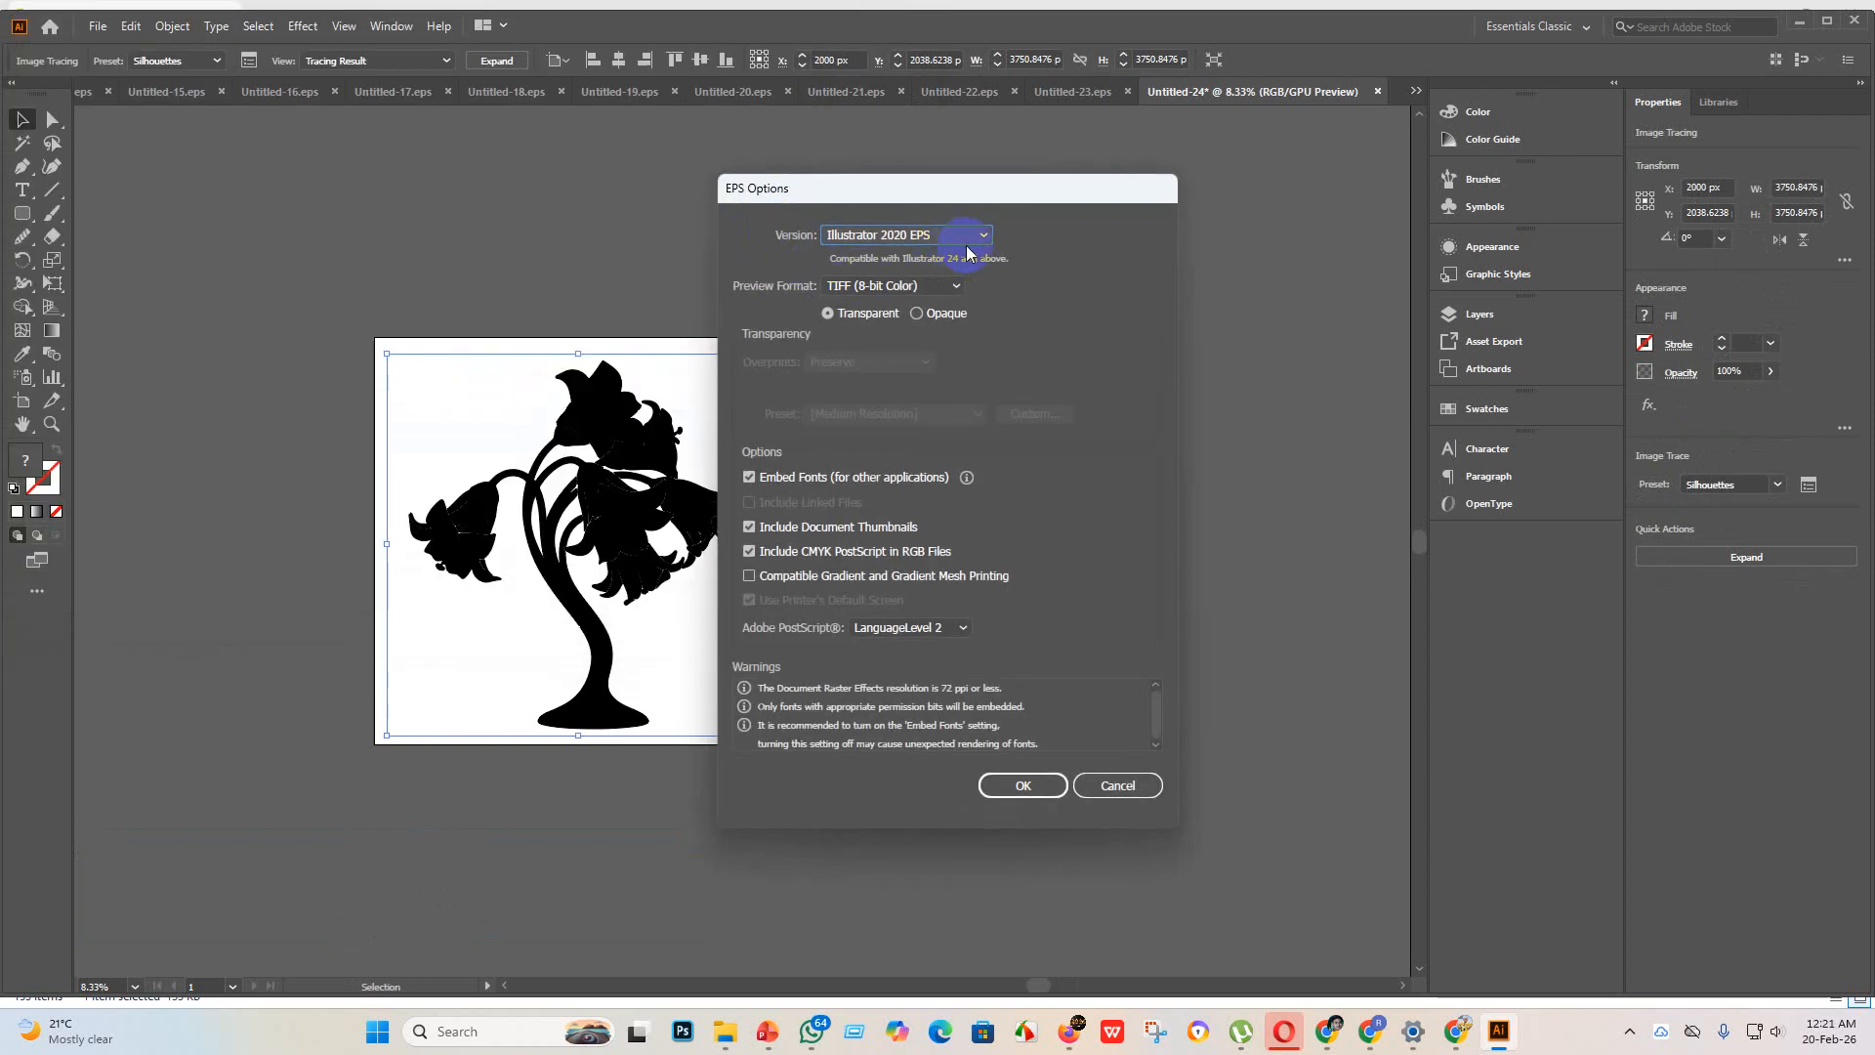
click(967, 236)
click(915, 455)
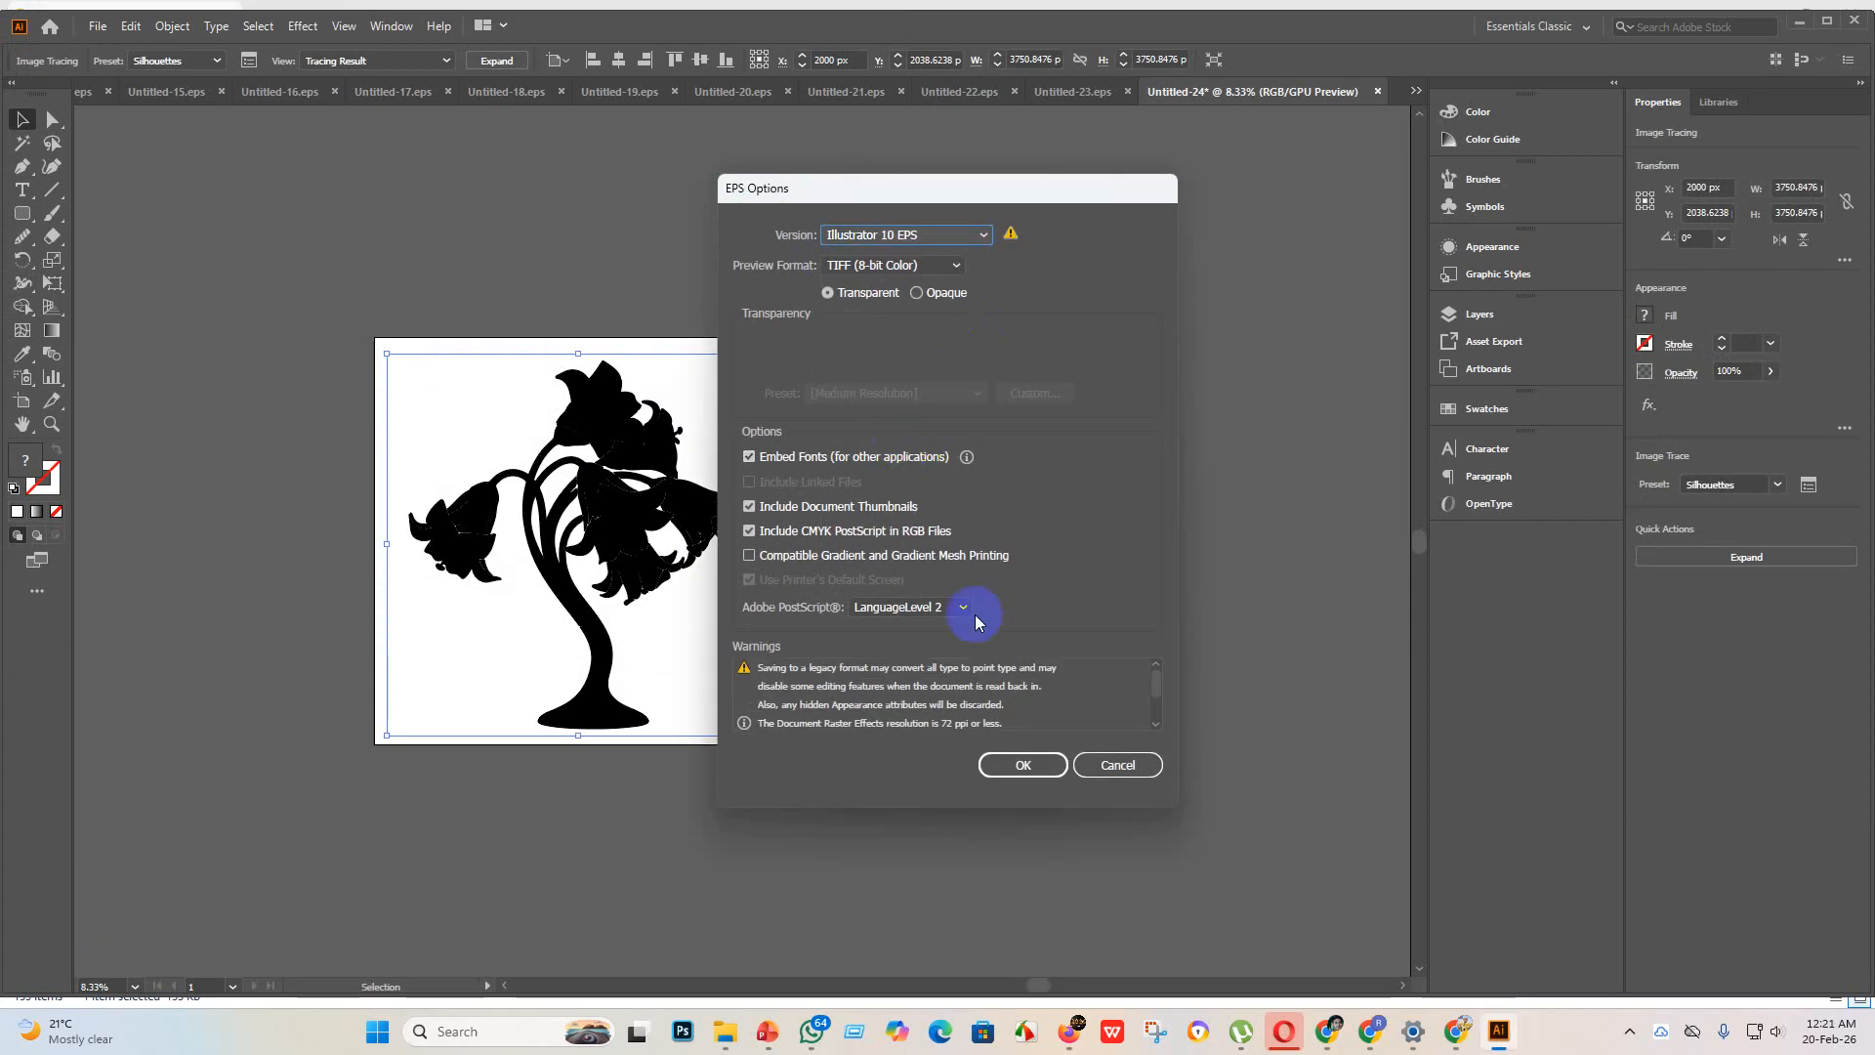
click(1031, 766)
click(1021, 544)
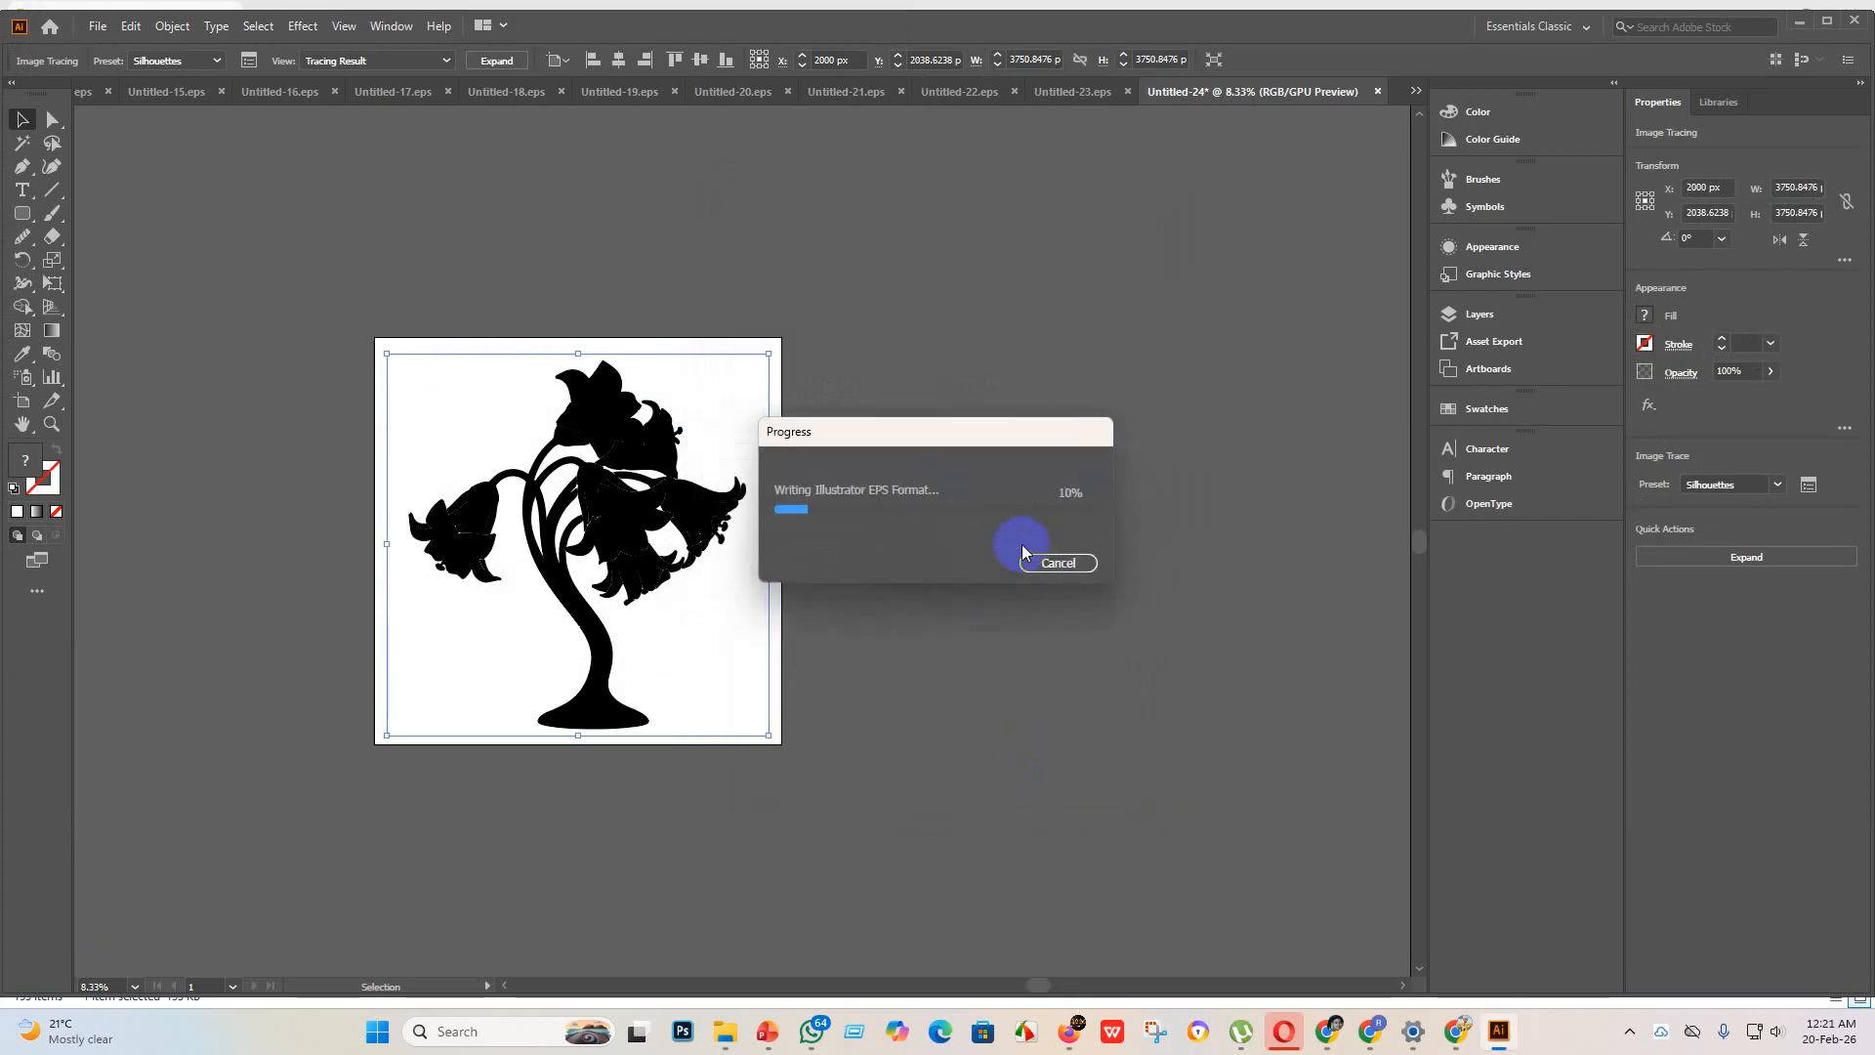
Step: Export Untitled-24 as a JPEG using artboards to the eps 3 folder, with RGB color, quality 10 and 300 ppi resolution
click(98, 26)
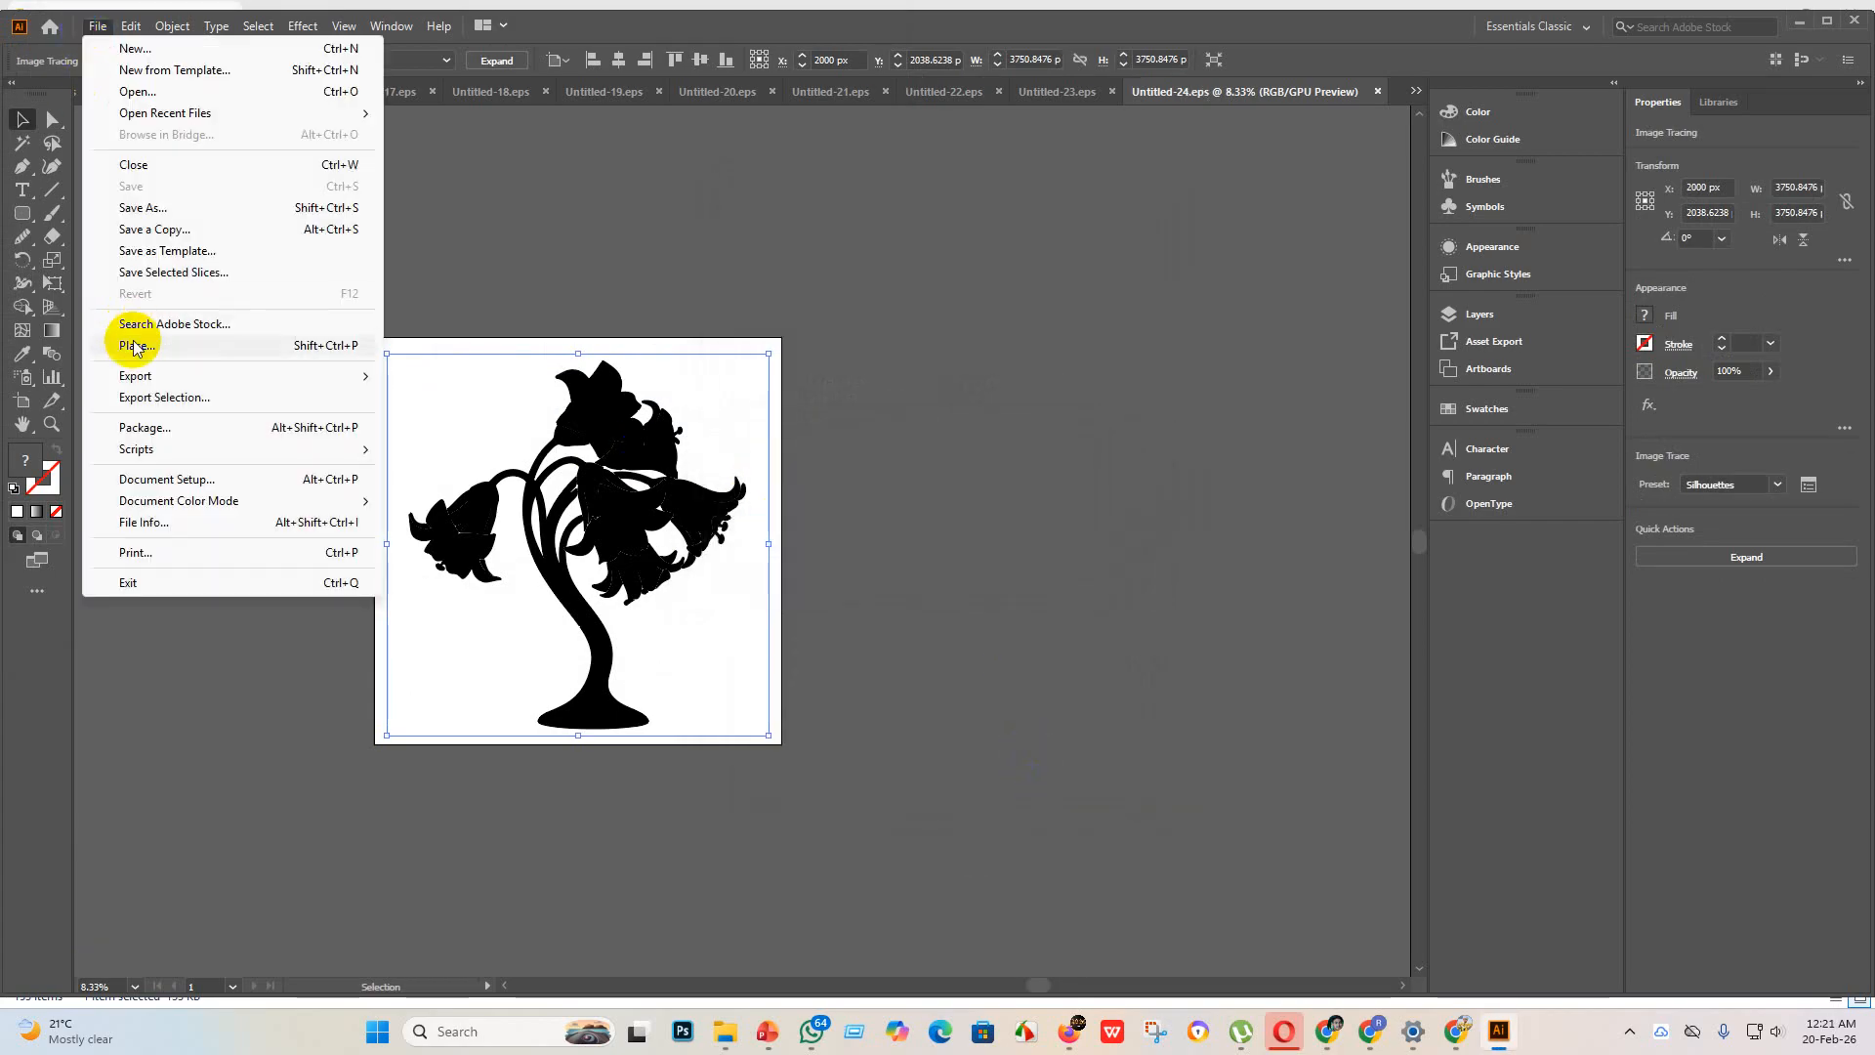
mouse_move(231, 375)
click(491, 397)
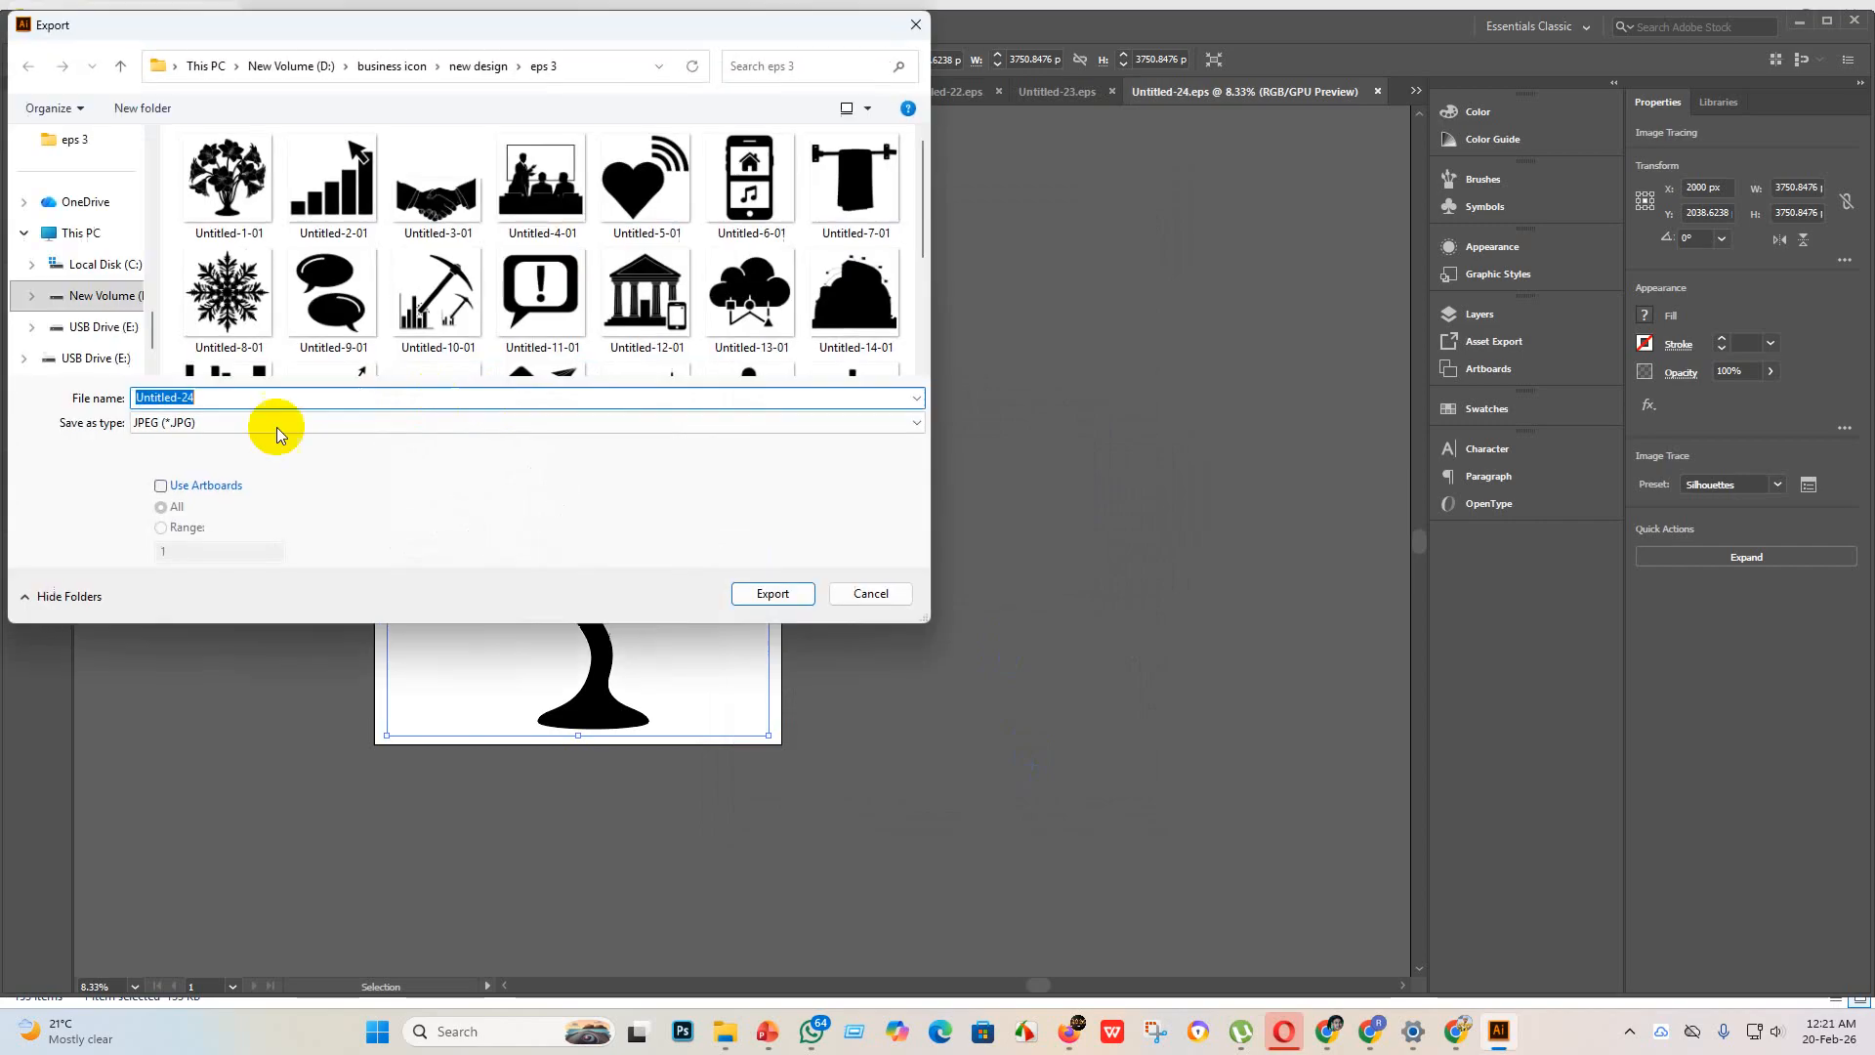
scroll(712, 362, down, 3)
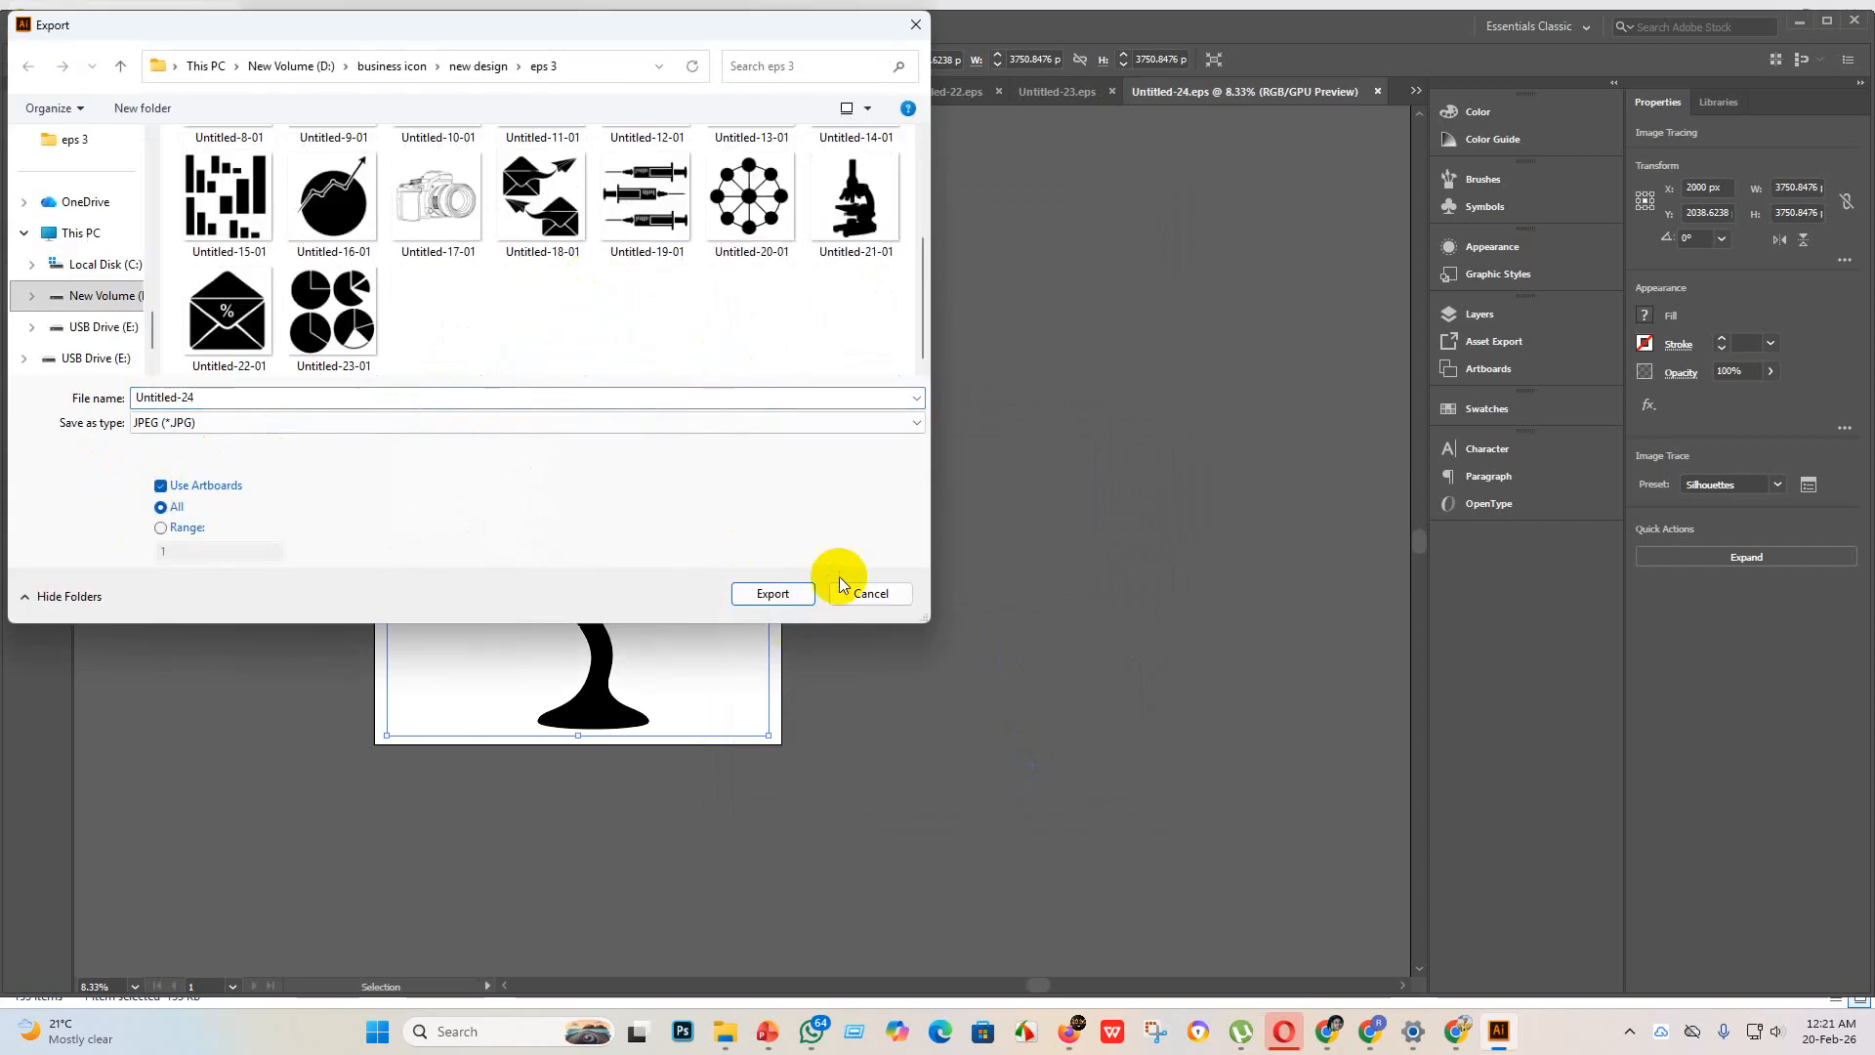
click(772, 594)
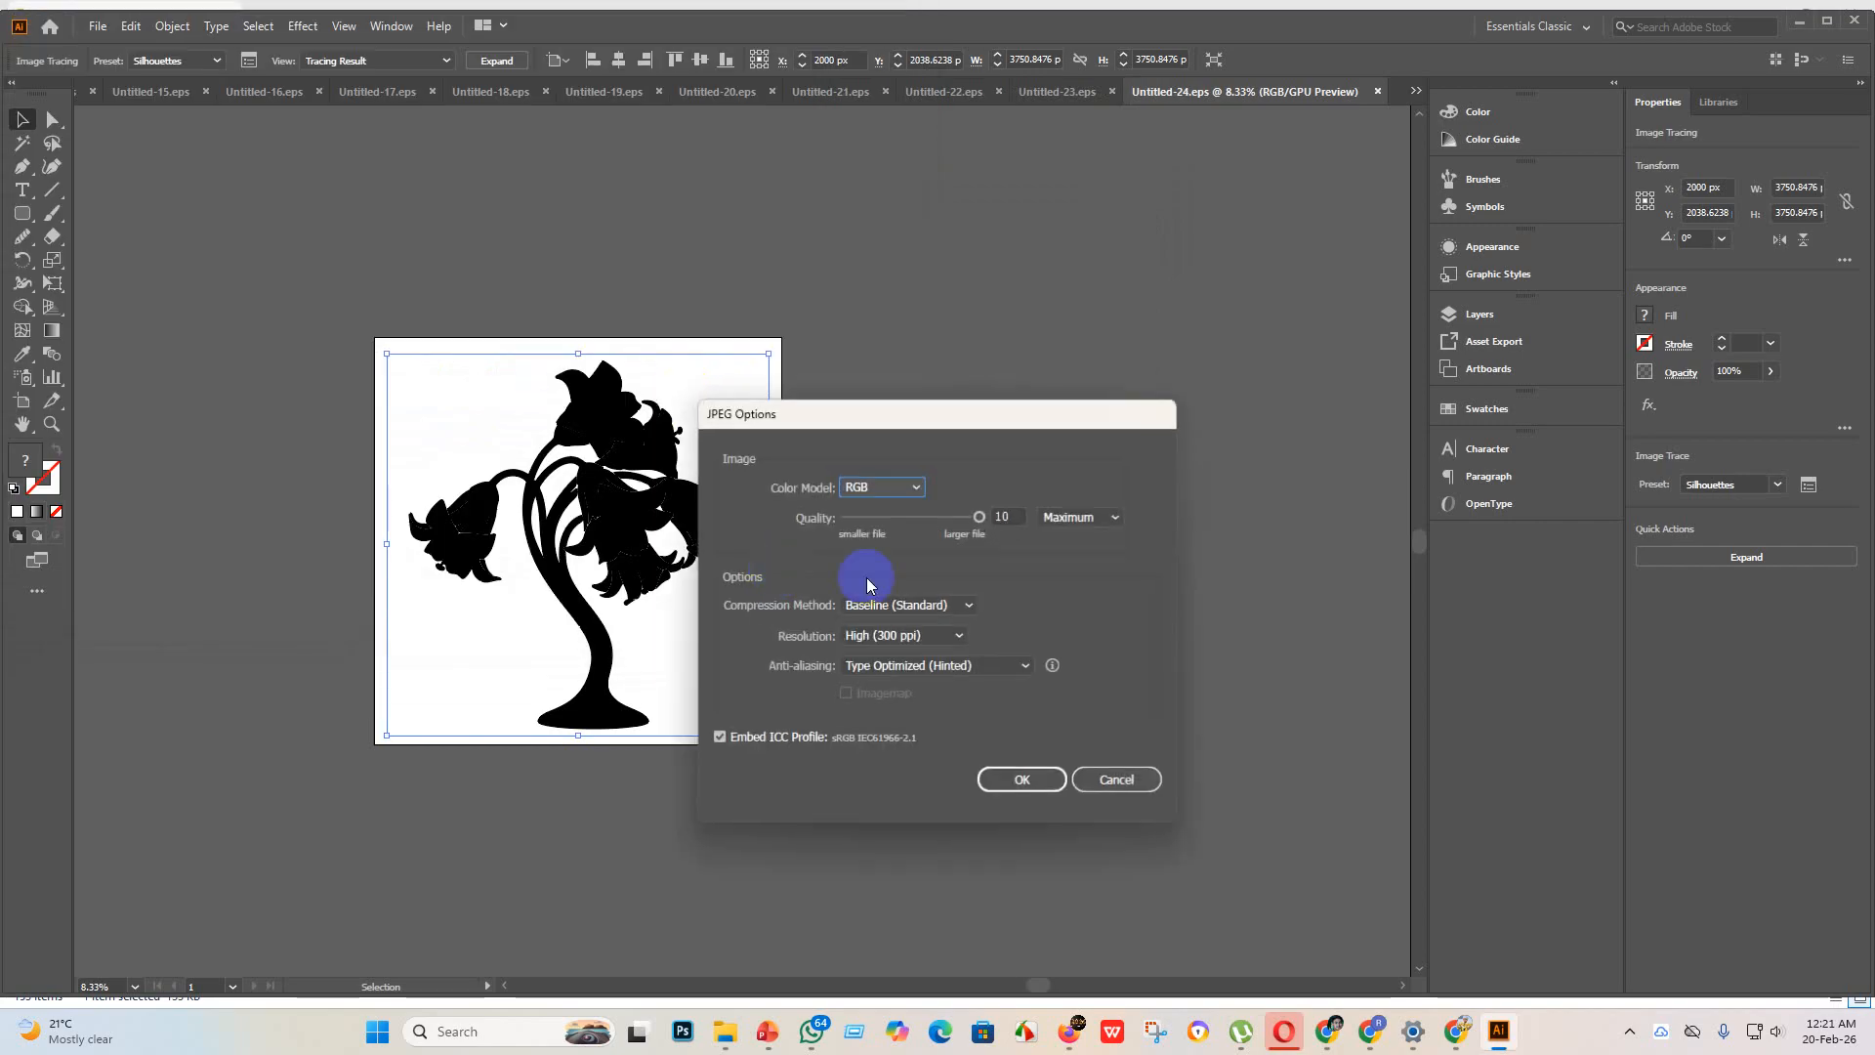
click(1022, 779)
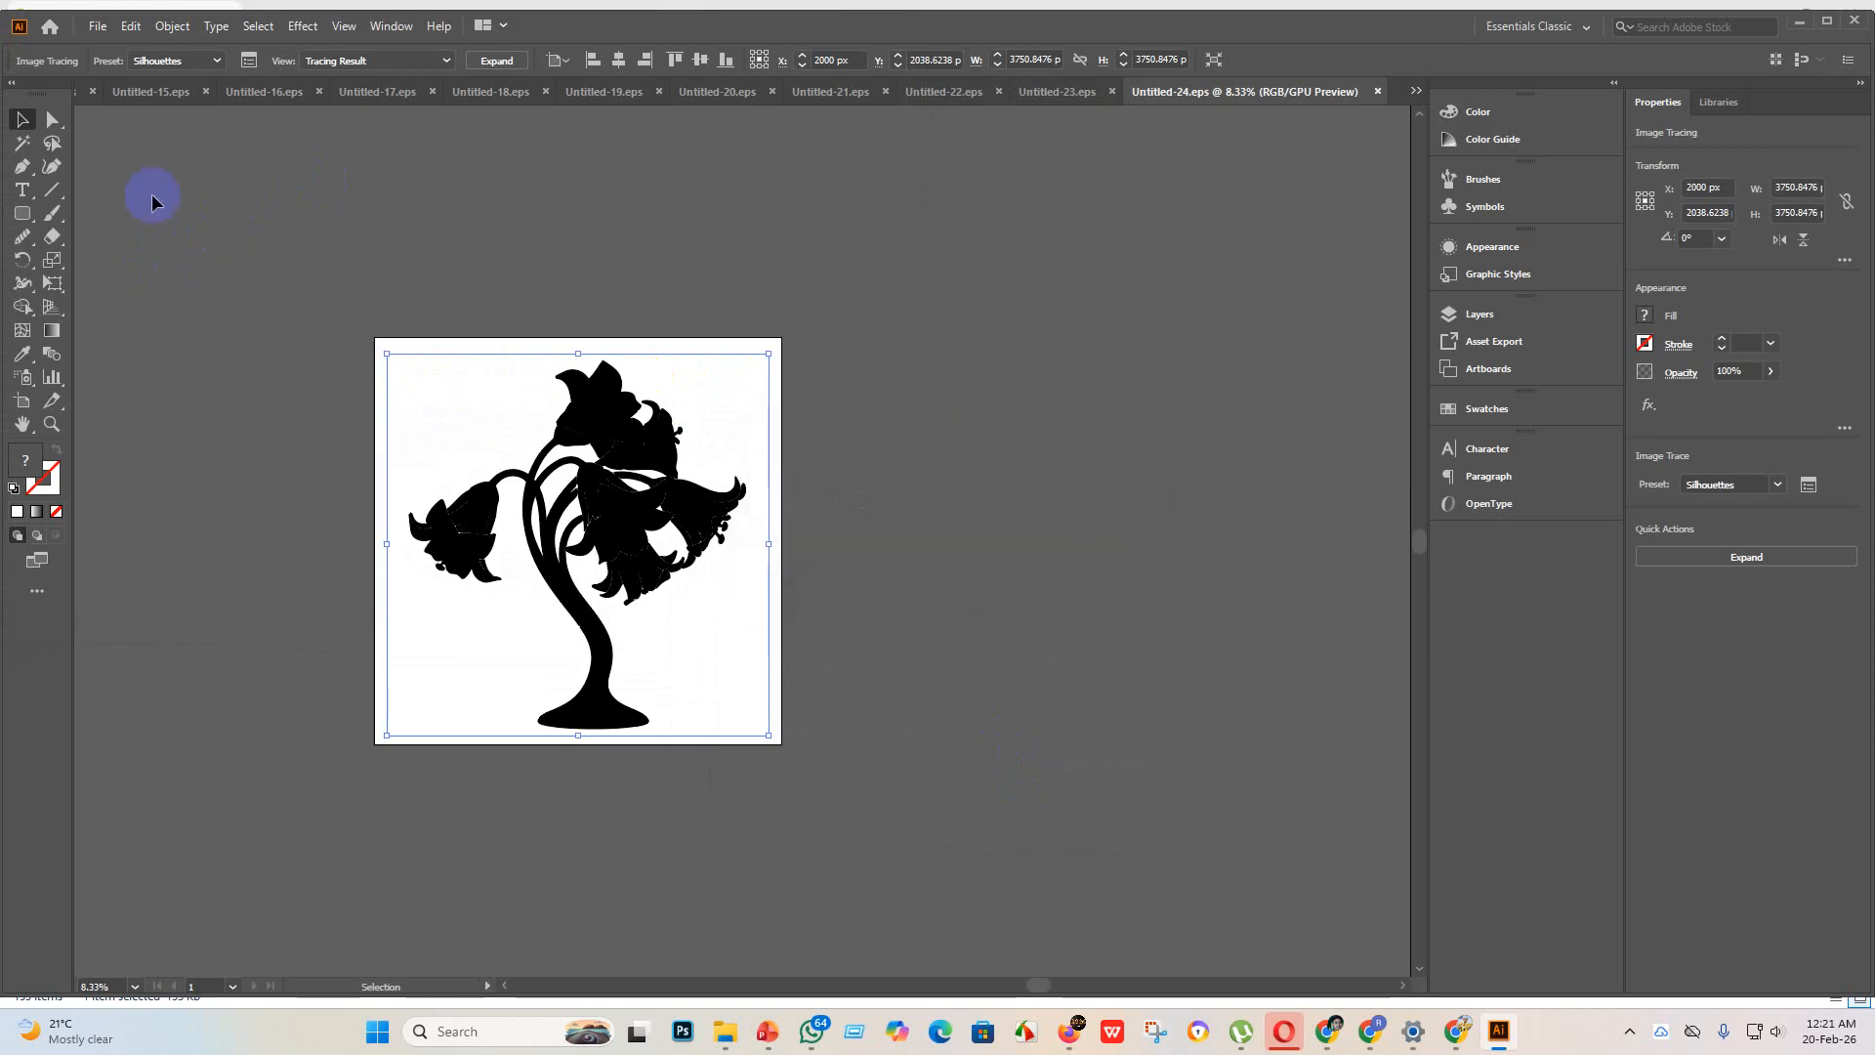
Step: Create a new document, place the black 50% tree image from the new design folder at about 4145 px square, and move it over the artboard
click(98, 27)
click(98, 49)
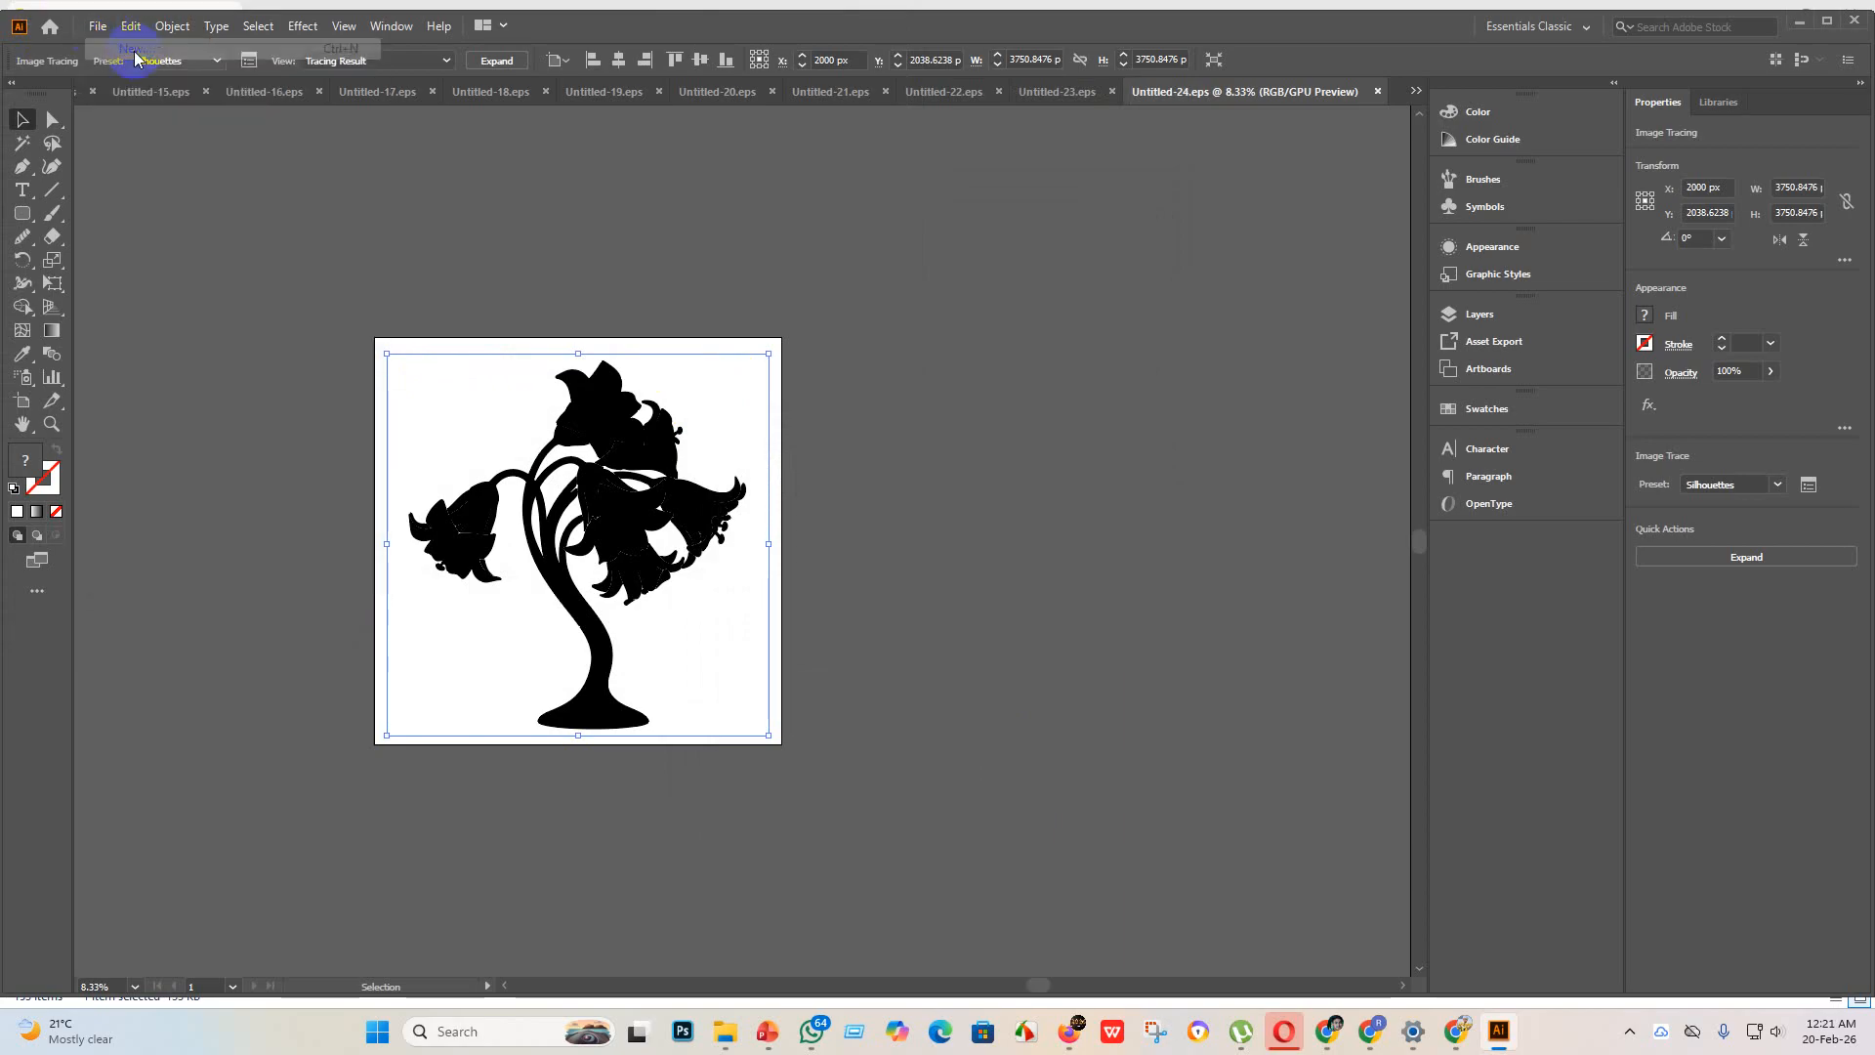
click(1344, 799)
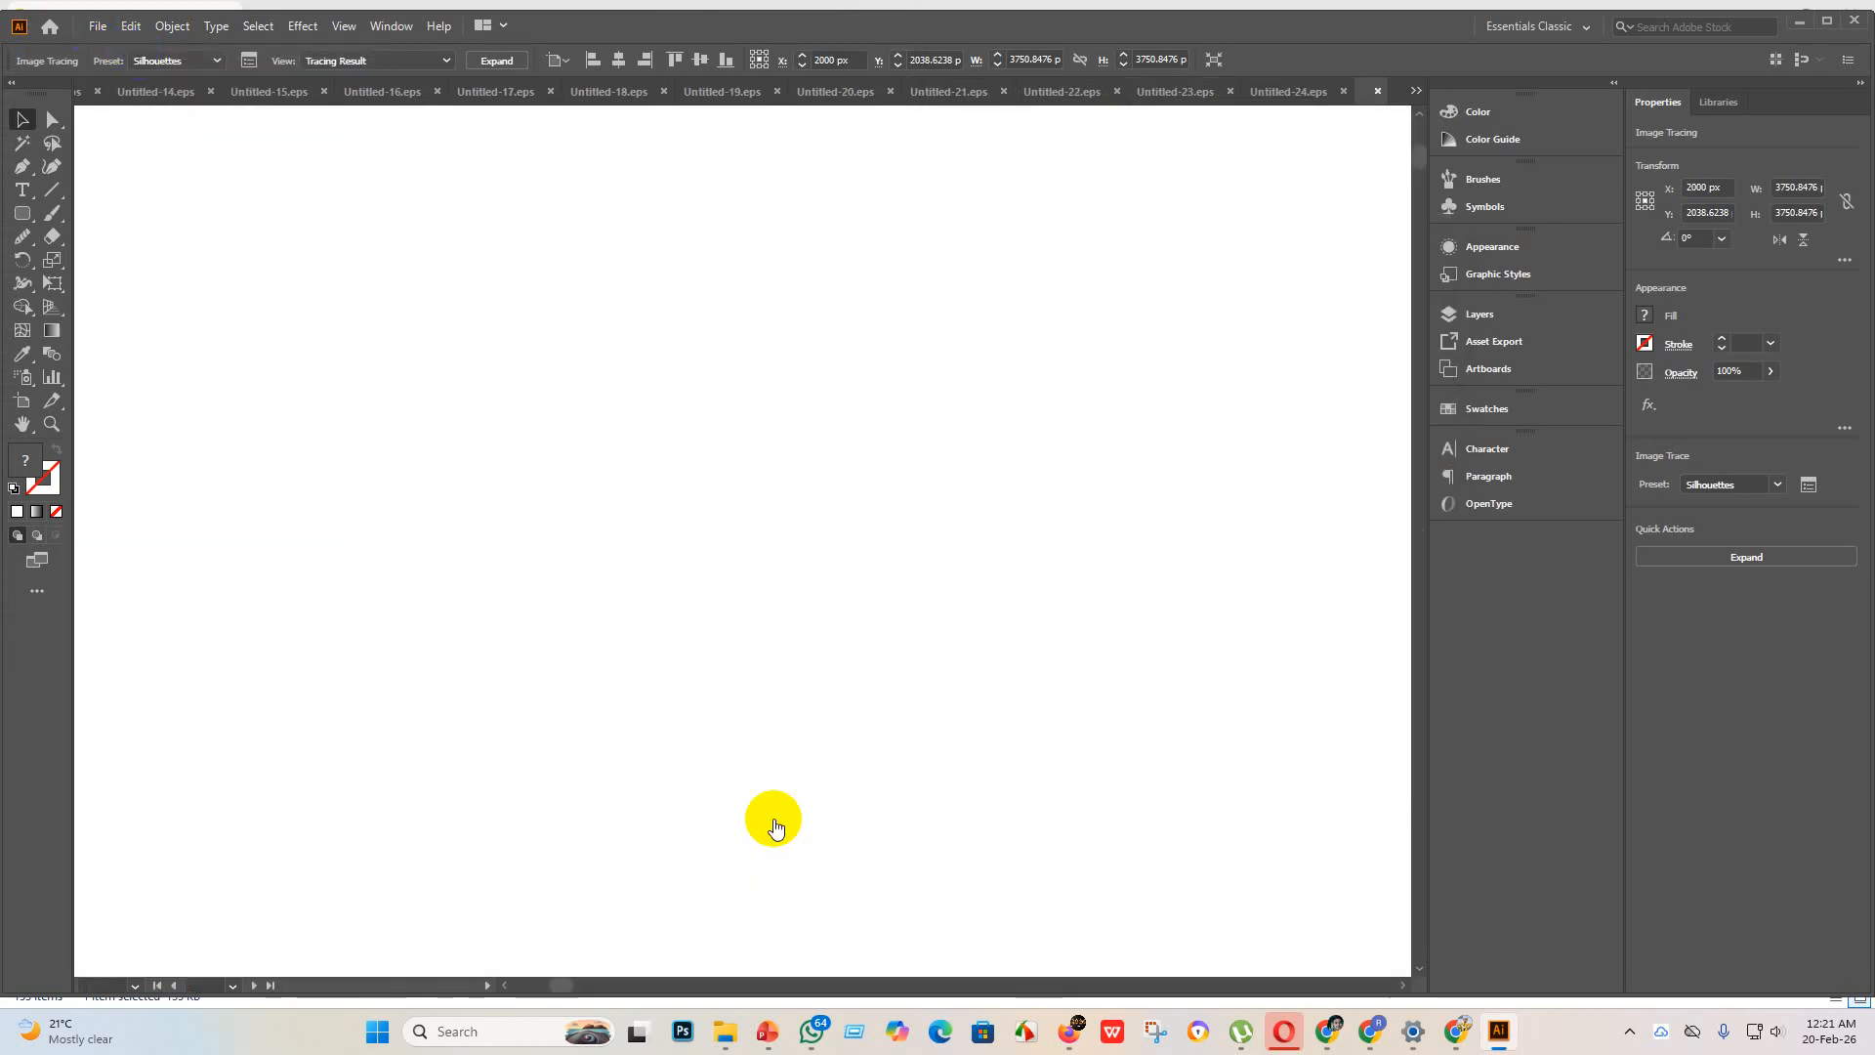
click(724, 1040)
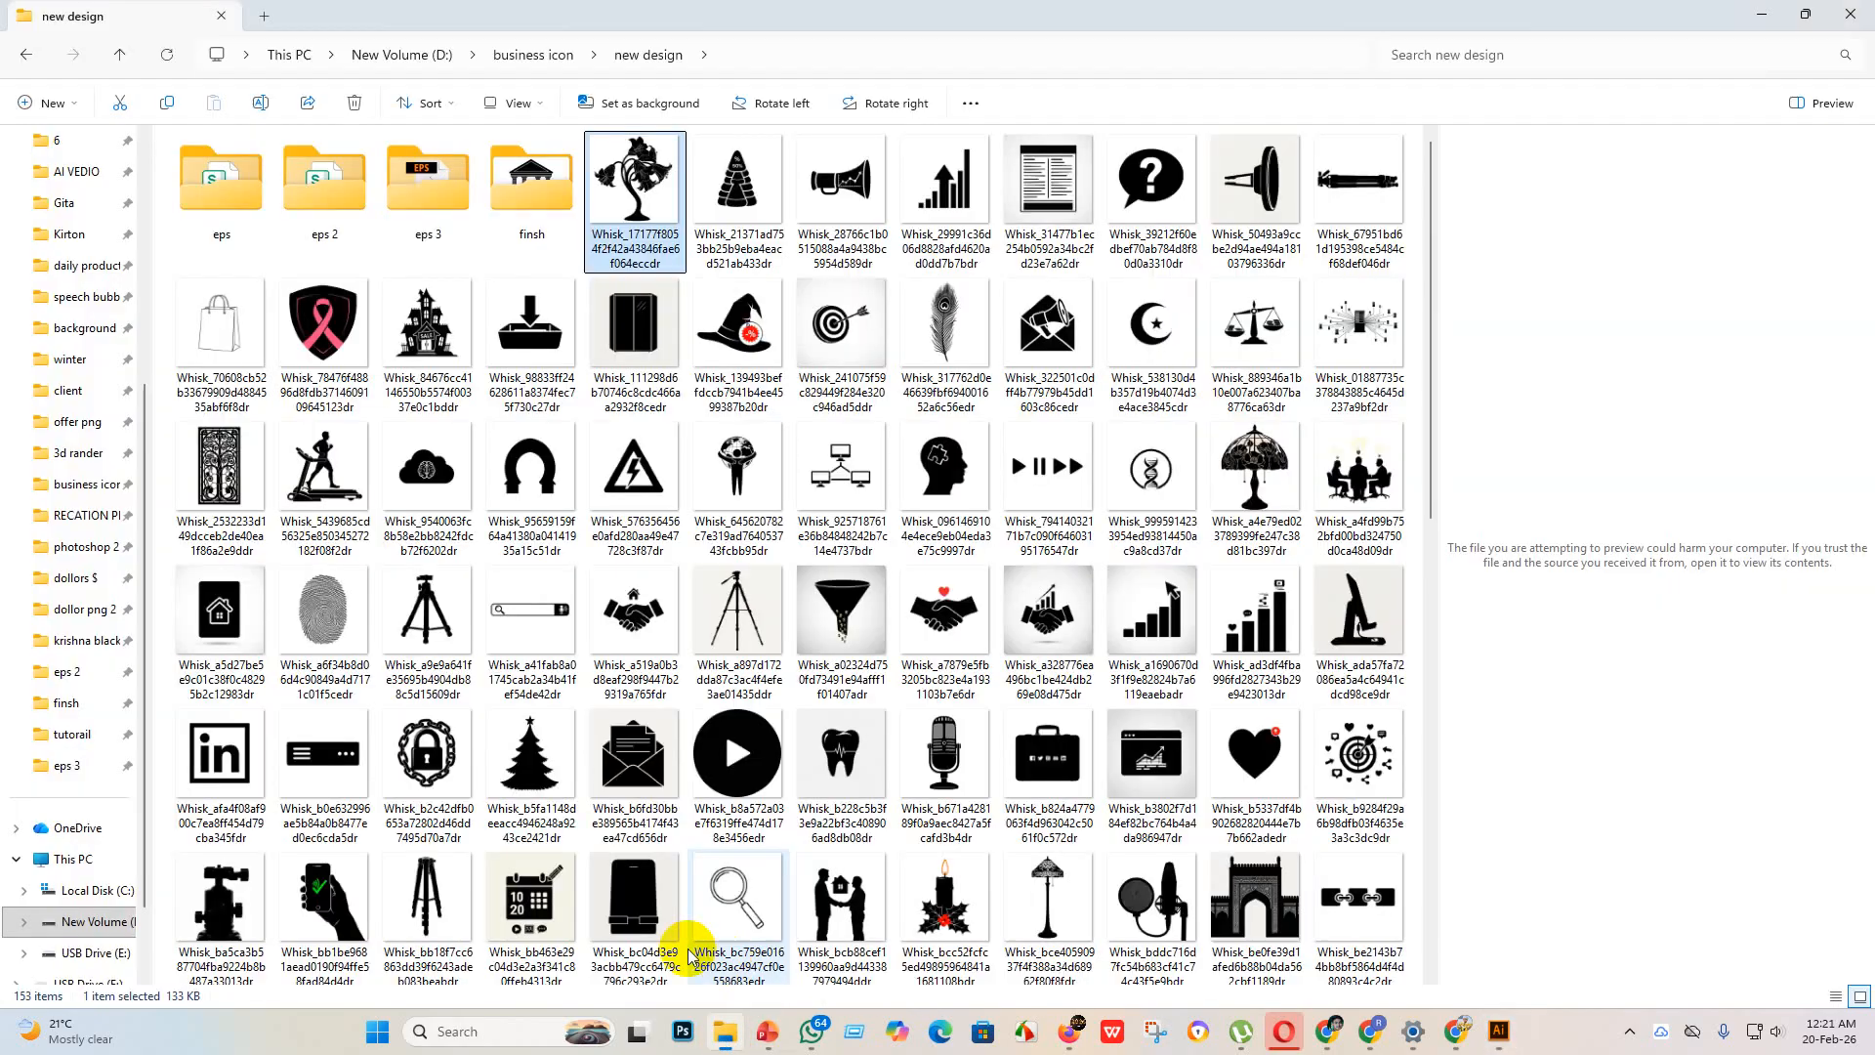
drag(636, 176, 1552, 954)
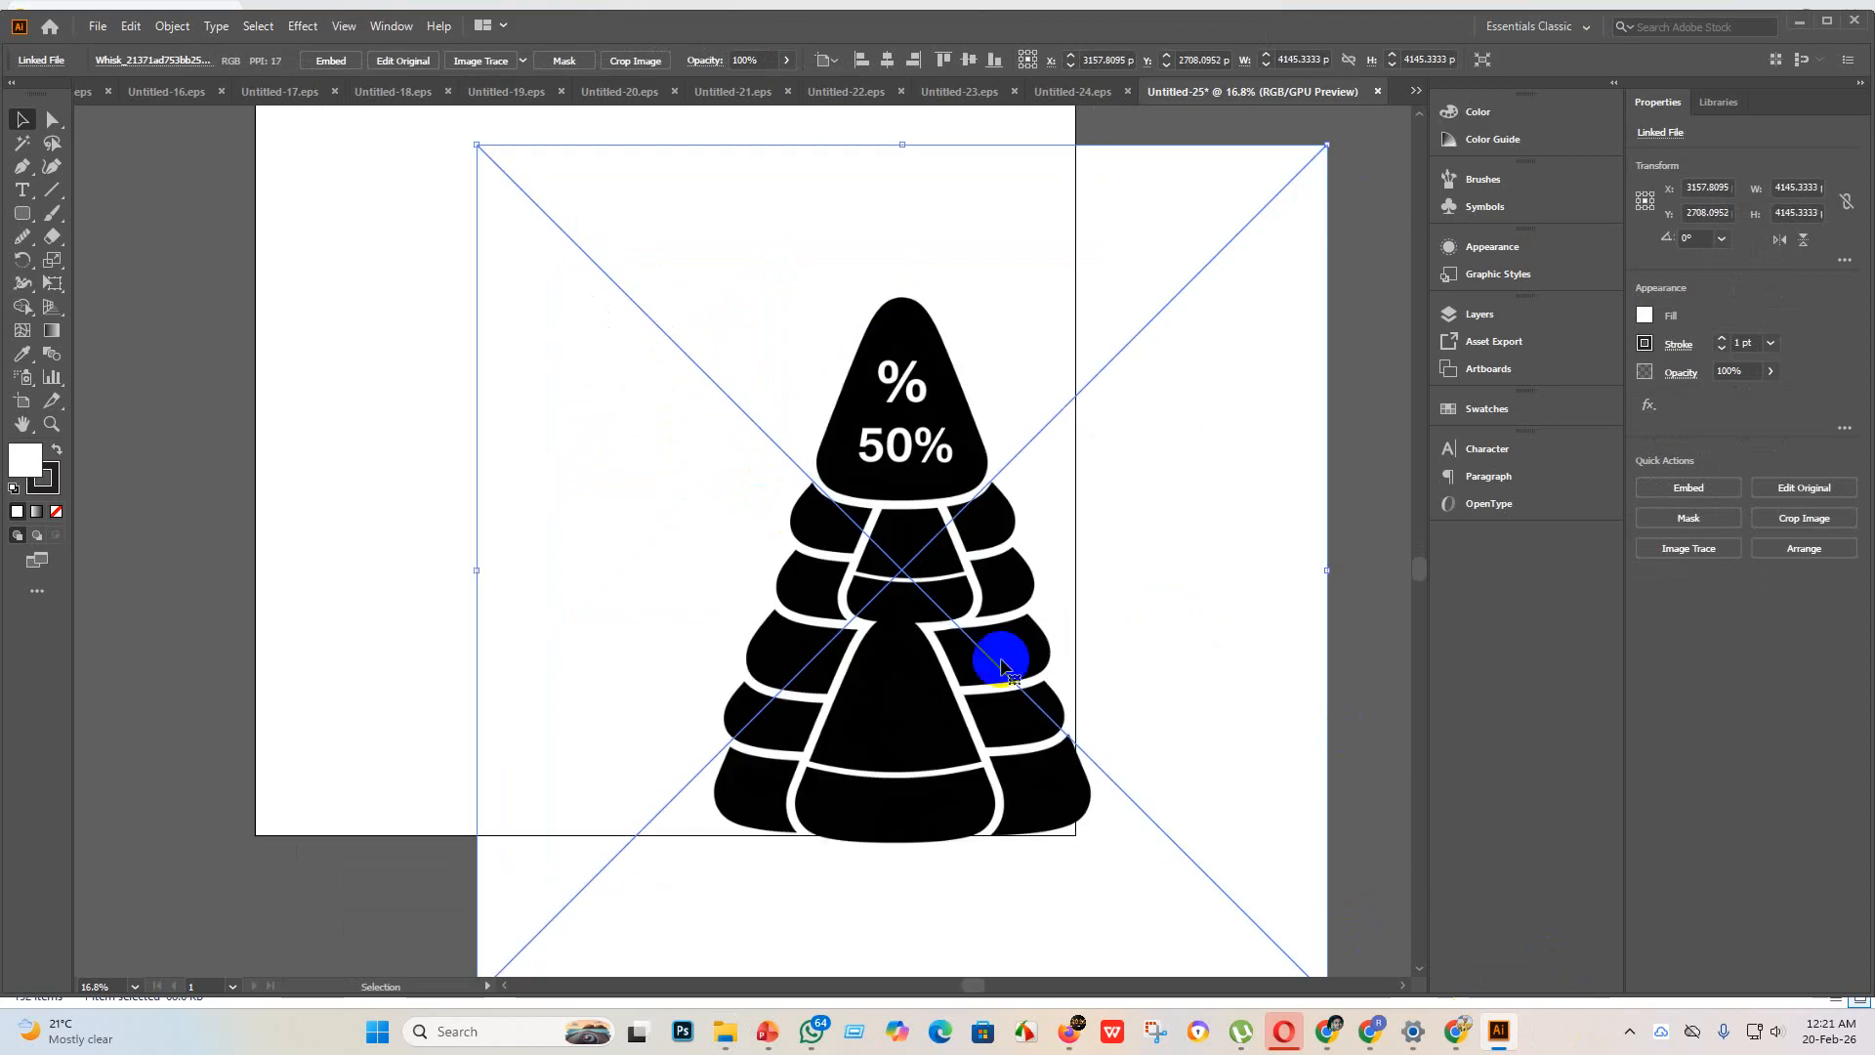
scroll(942, 701, up, 1)
drag(941, 697, 870, 542)
scroll(845, 575, up, 2)
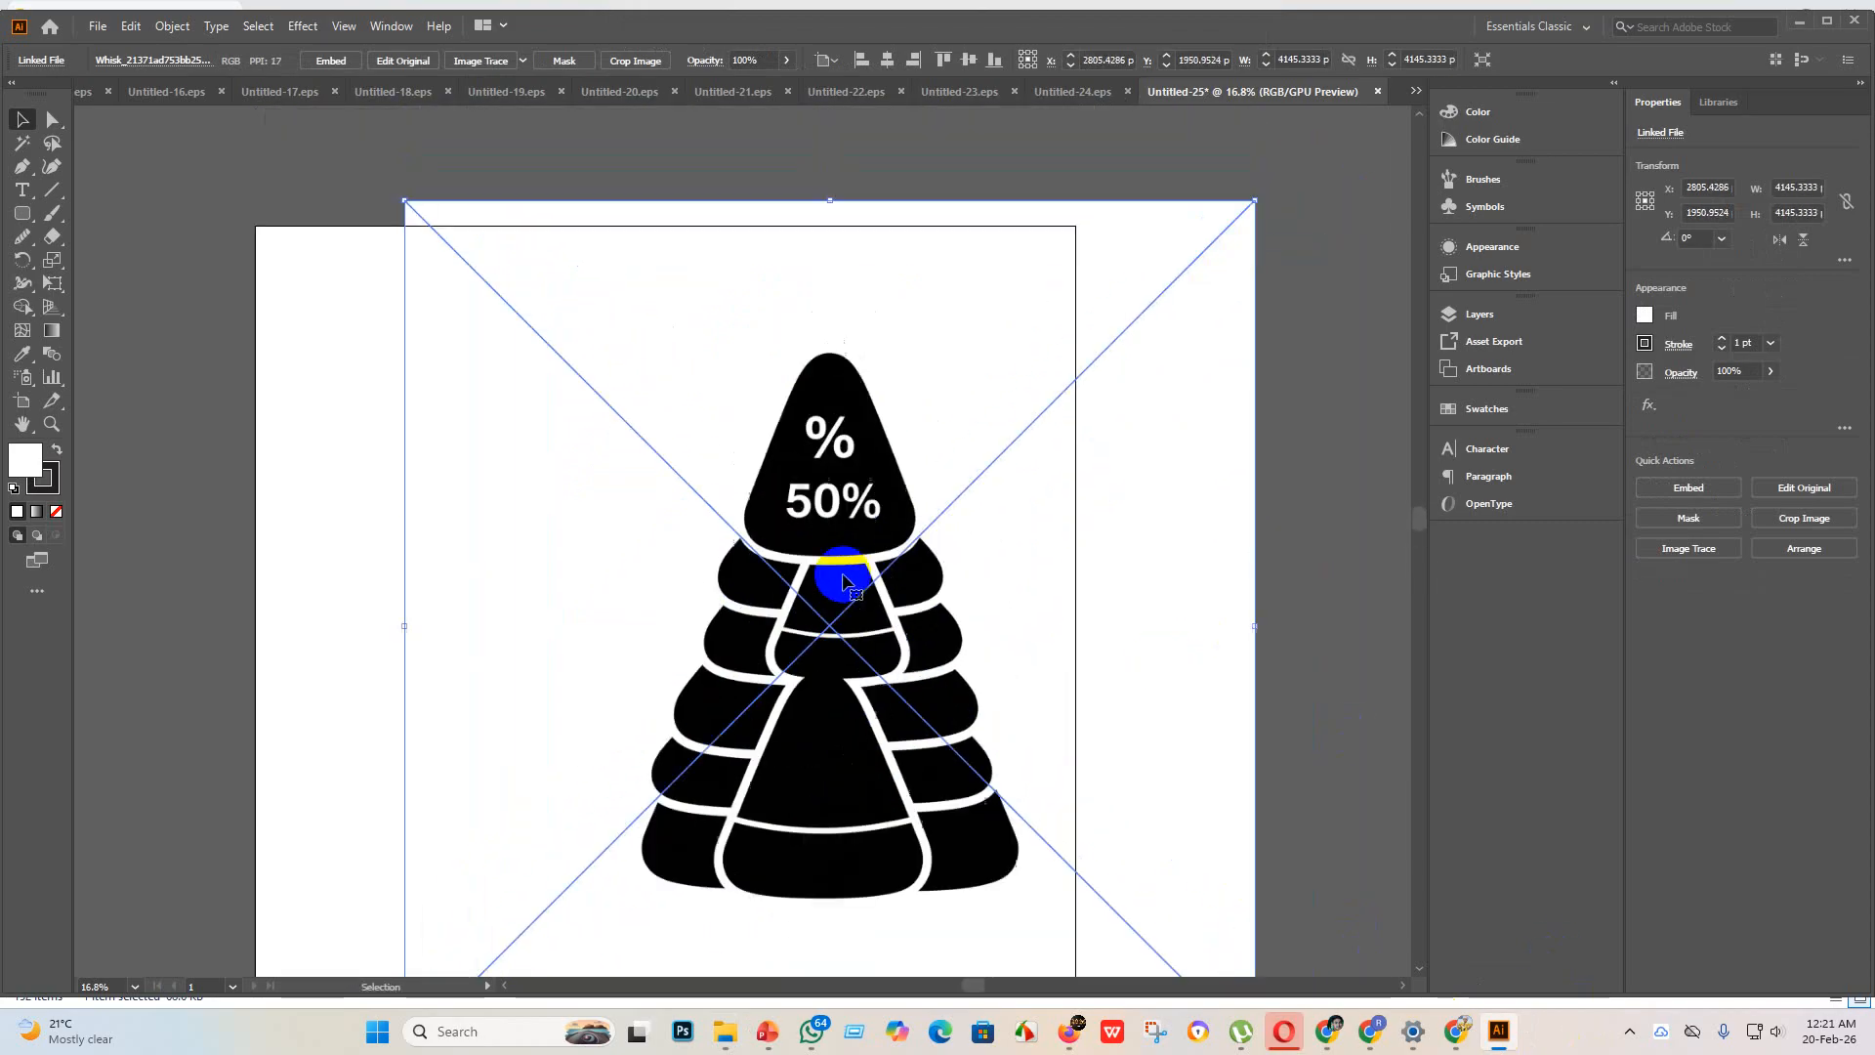
Step: Embed the placed 50% tree image and trace it with an Image Trace preset
click(391, 61)
click(322, 62)
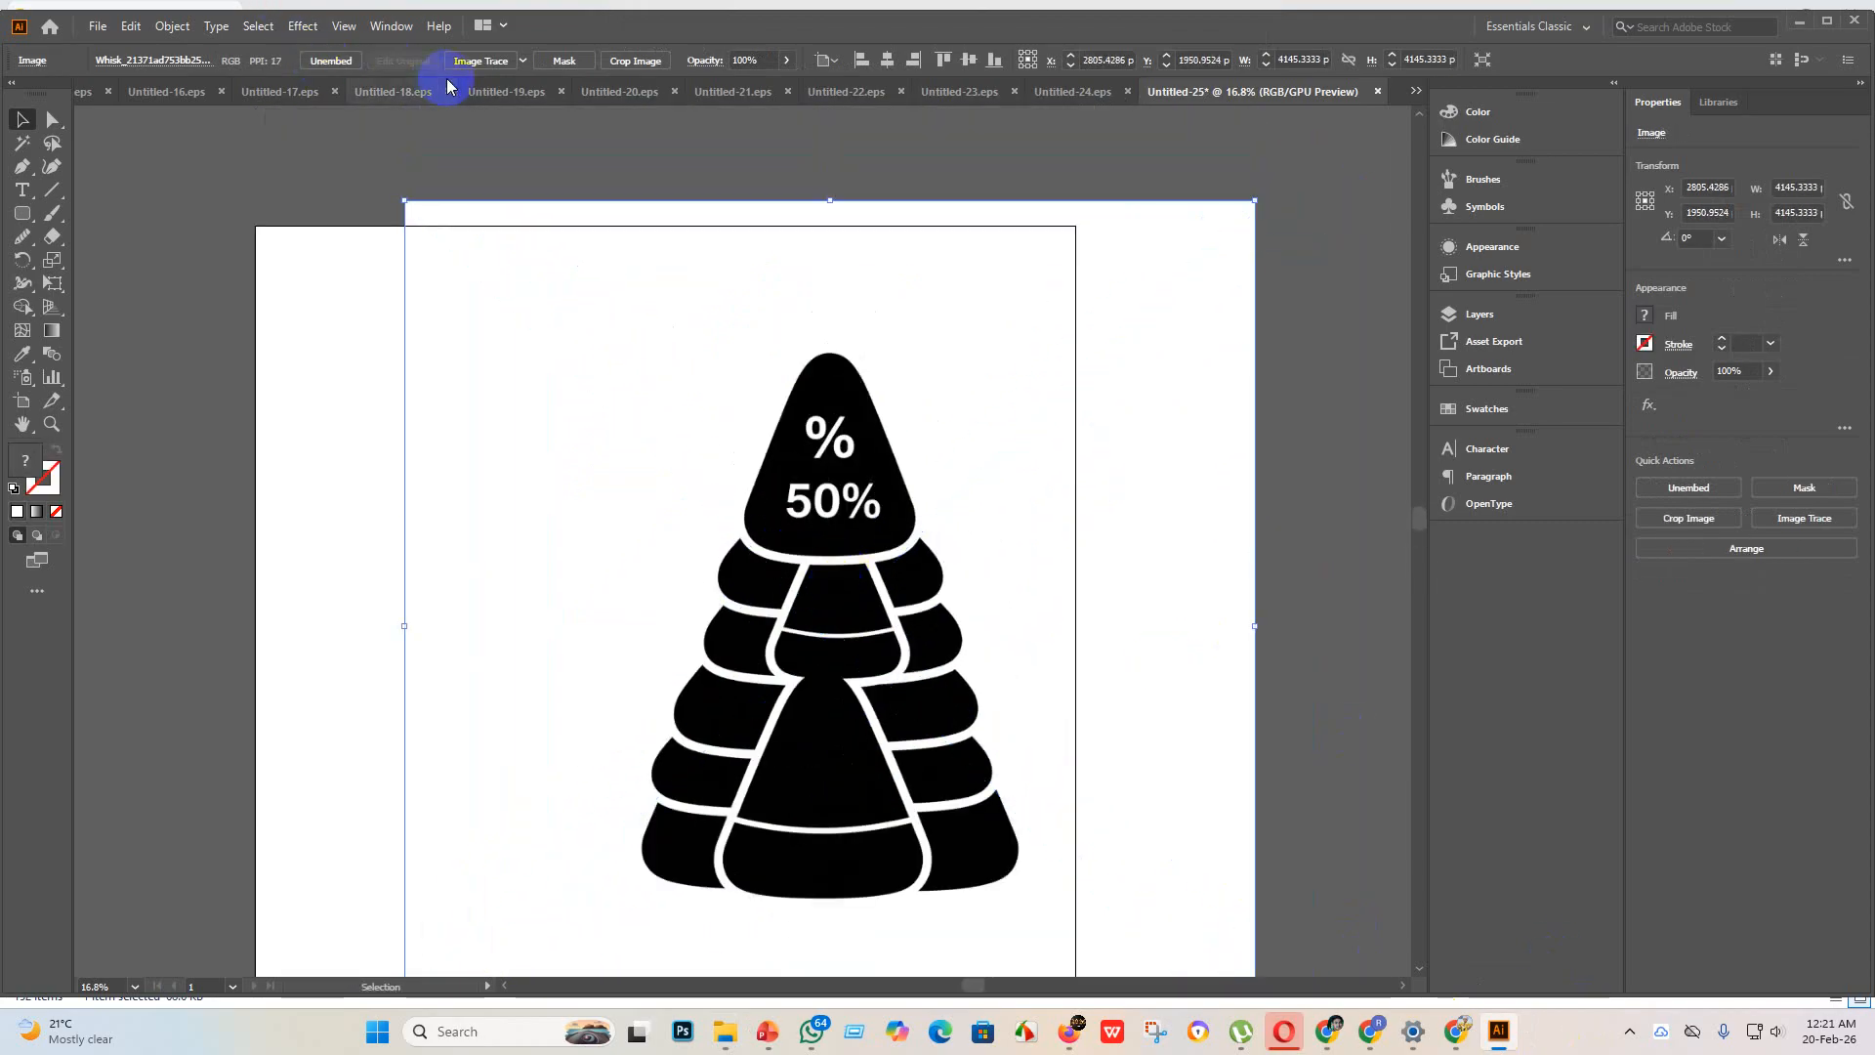
click(522, 61)
click(569, 300)
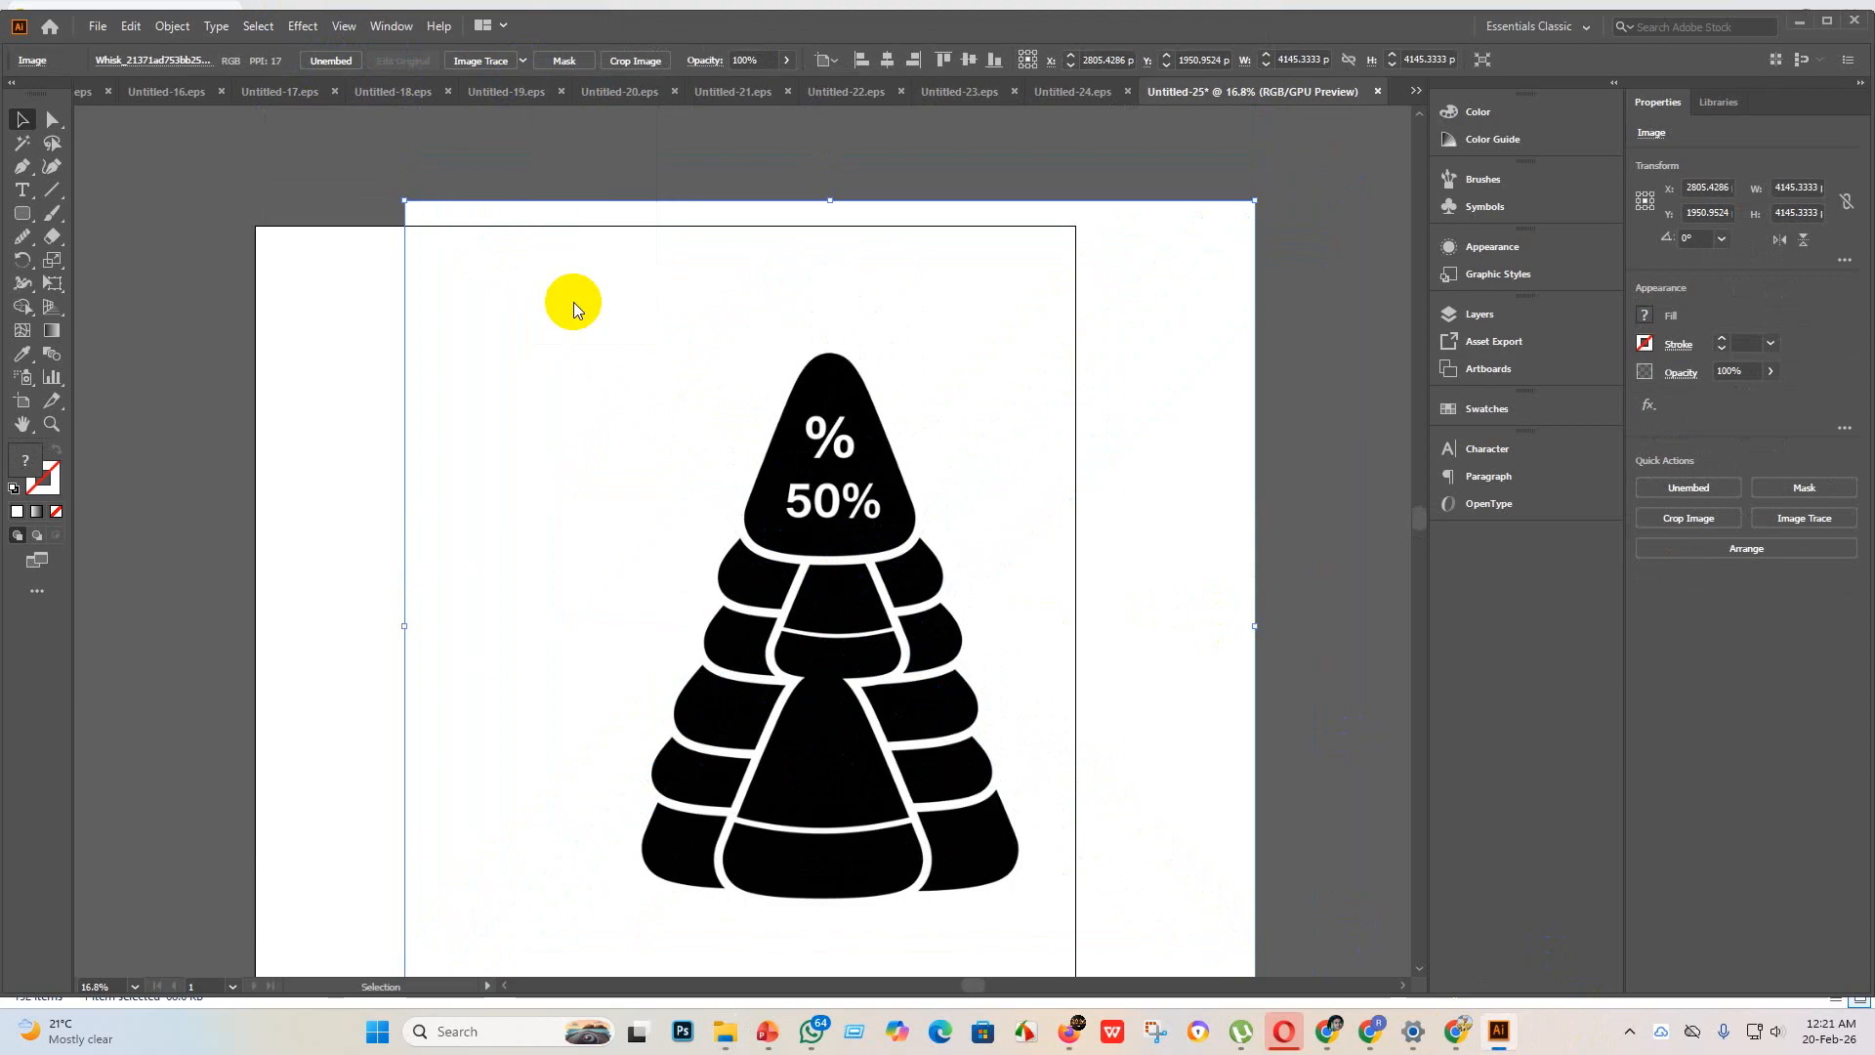
Step: Expand the tree tracing into vector paths and center the group horizontally and vertically on the artboard
click(494, 61)
click(836, 62)
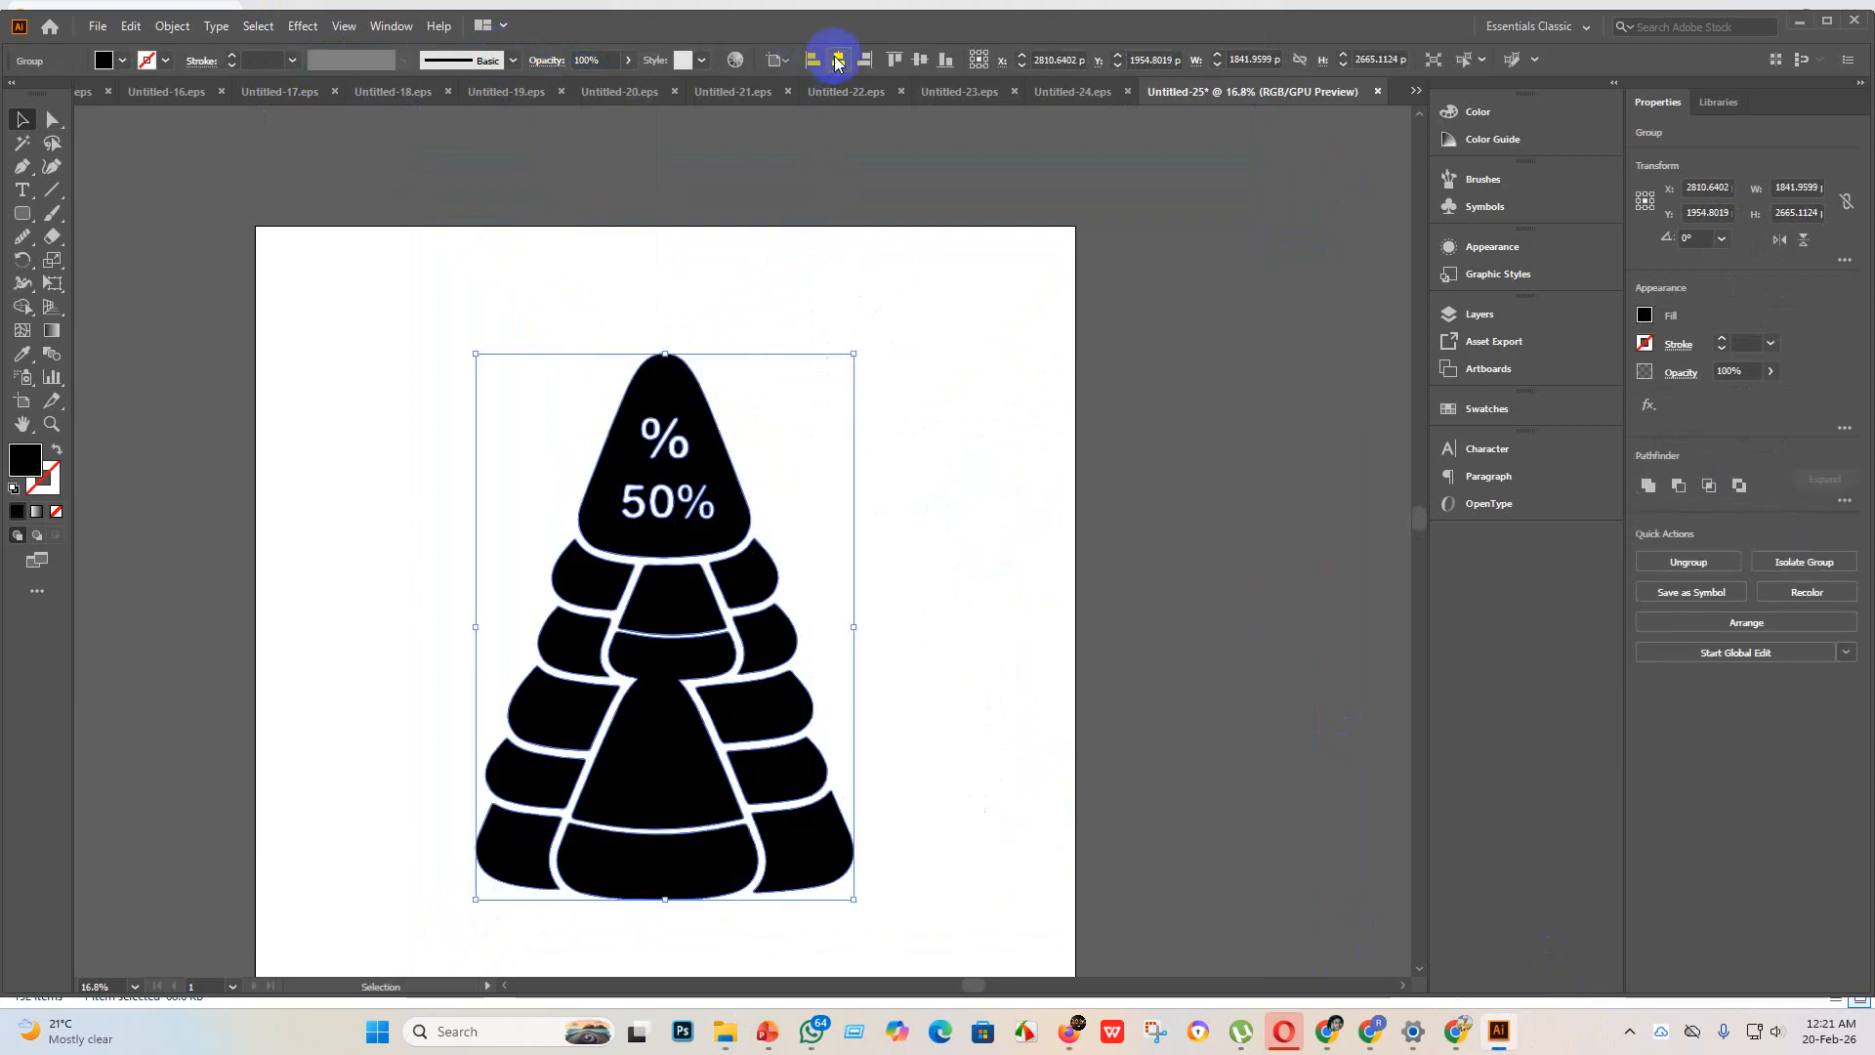
click(923, 62)
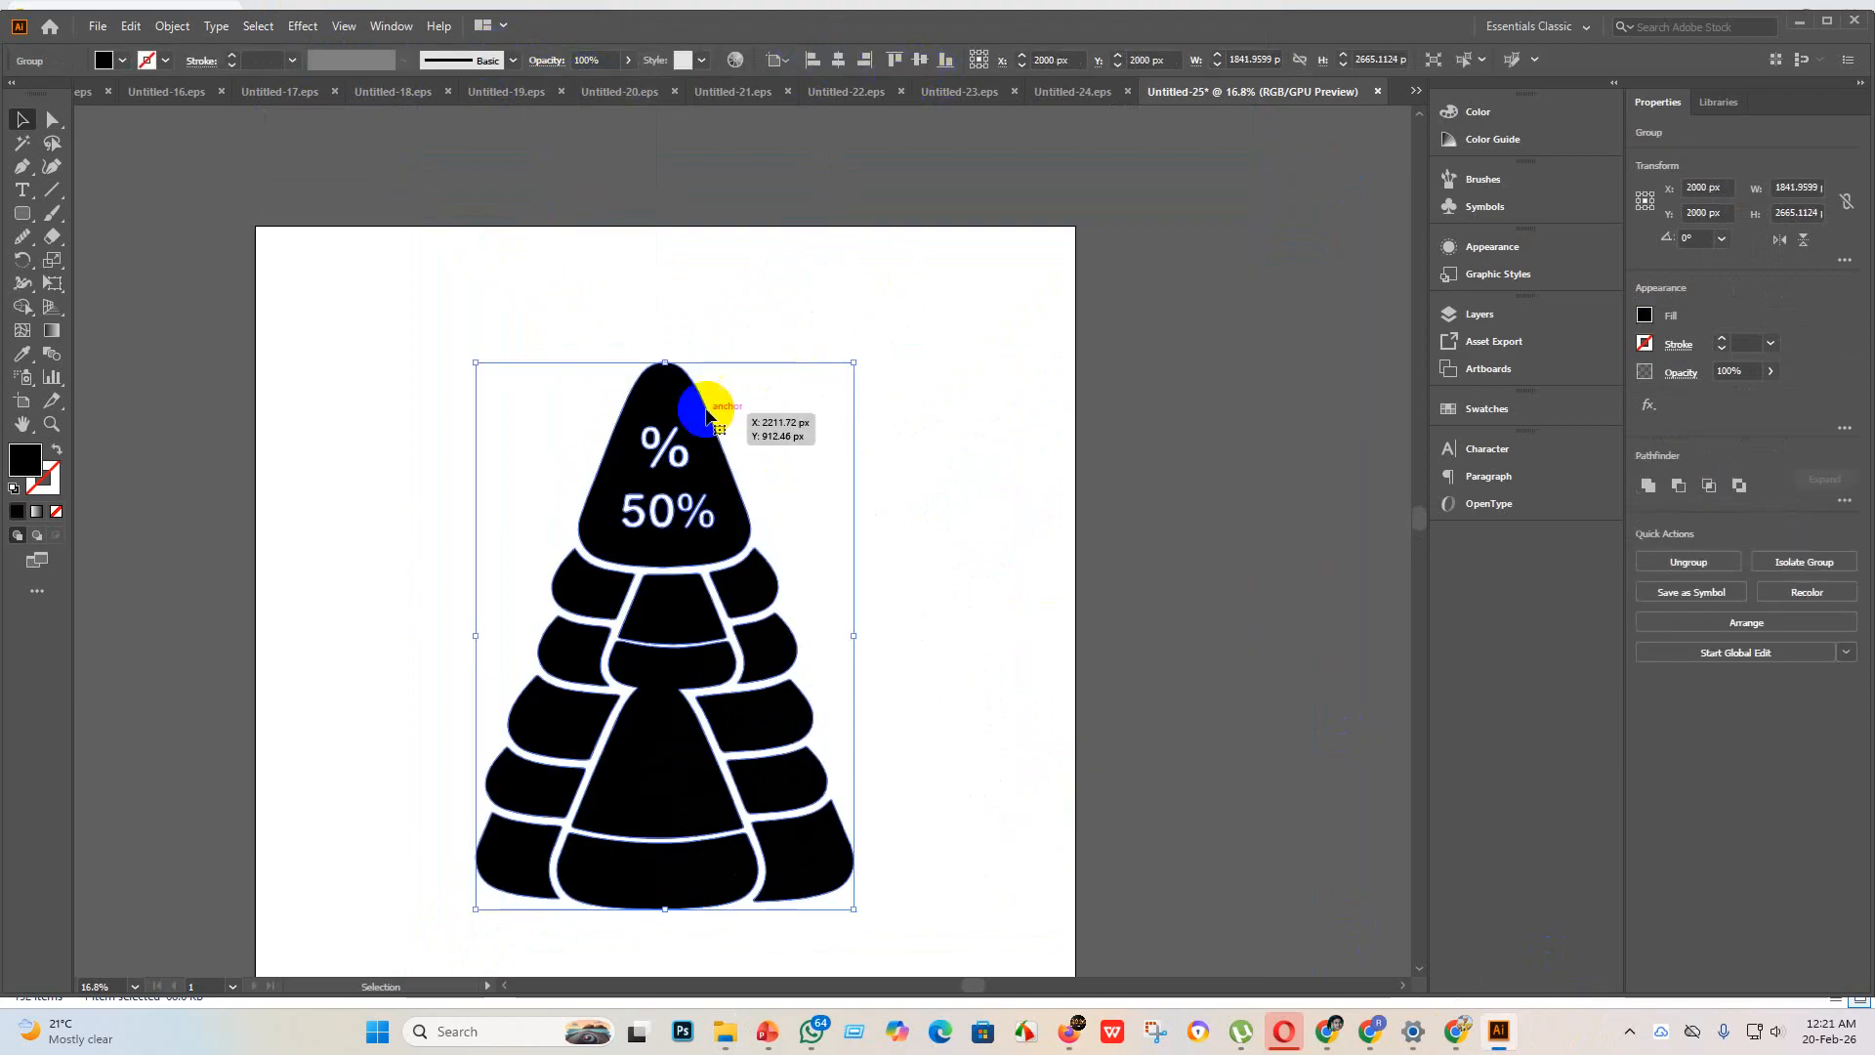
Step: Review the source icon images in the new design folder in File Explorer and return to Illustrator
mouse_move(722, 1037)
click(723, 937)
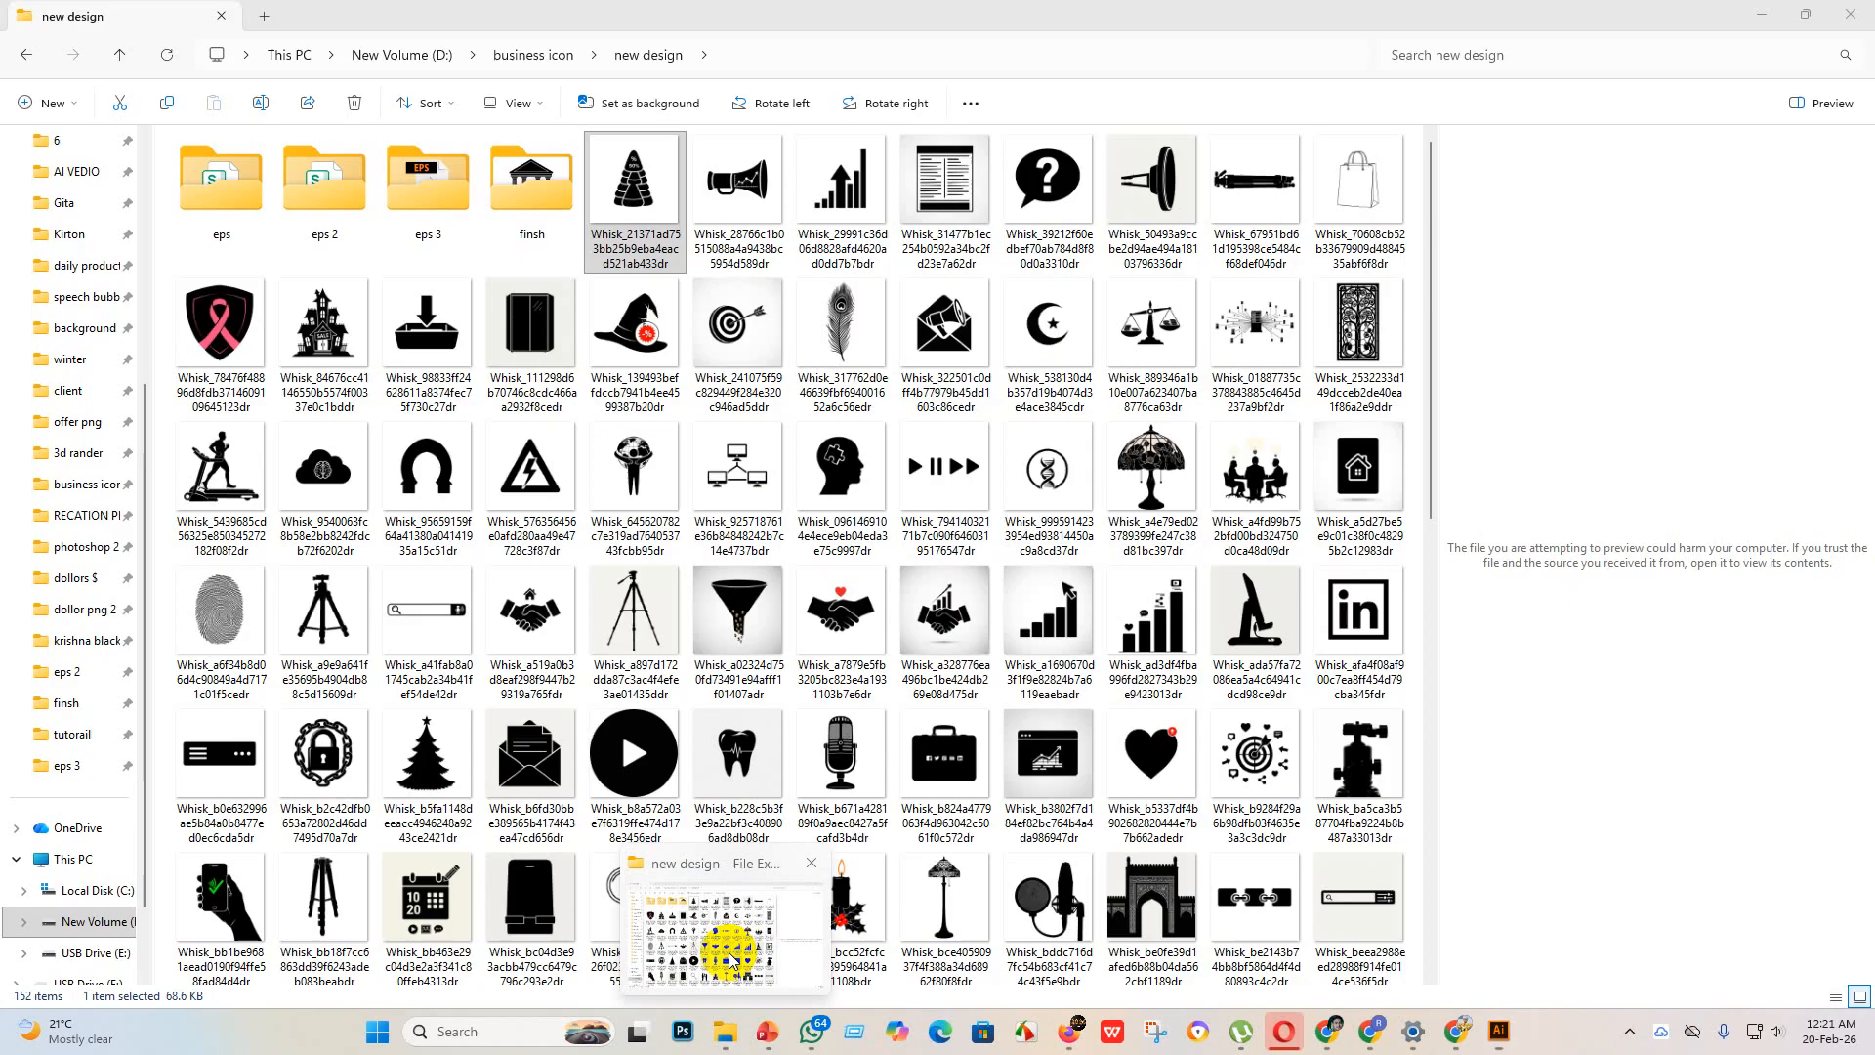
scroll(614, 660, down, 10)
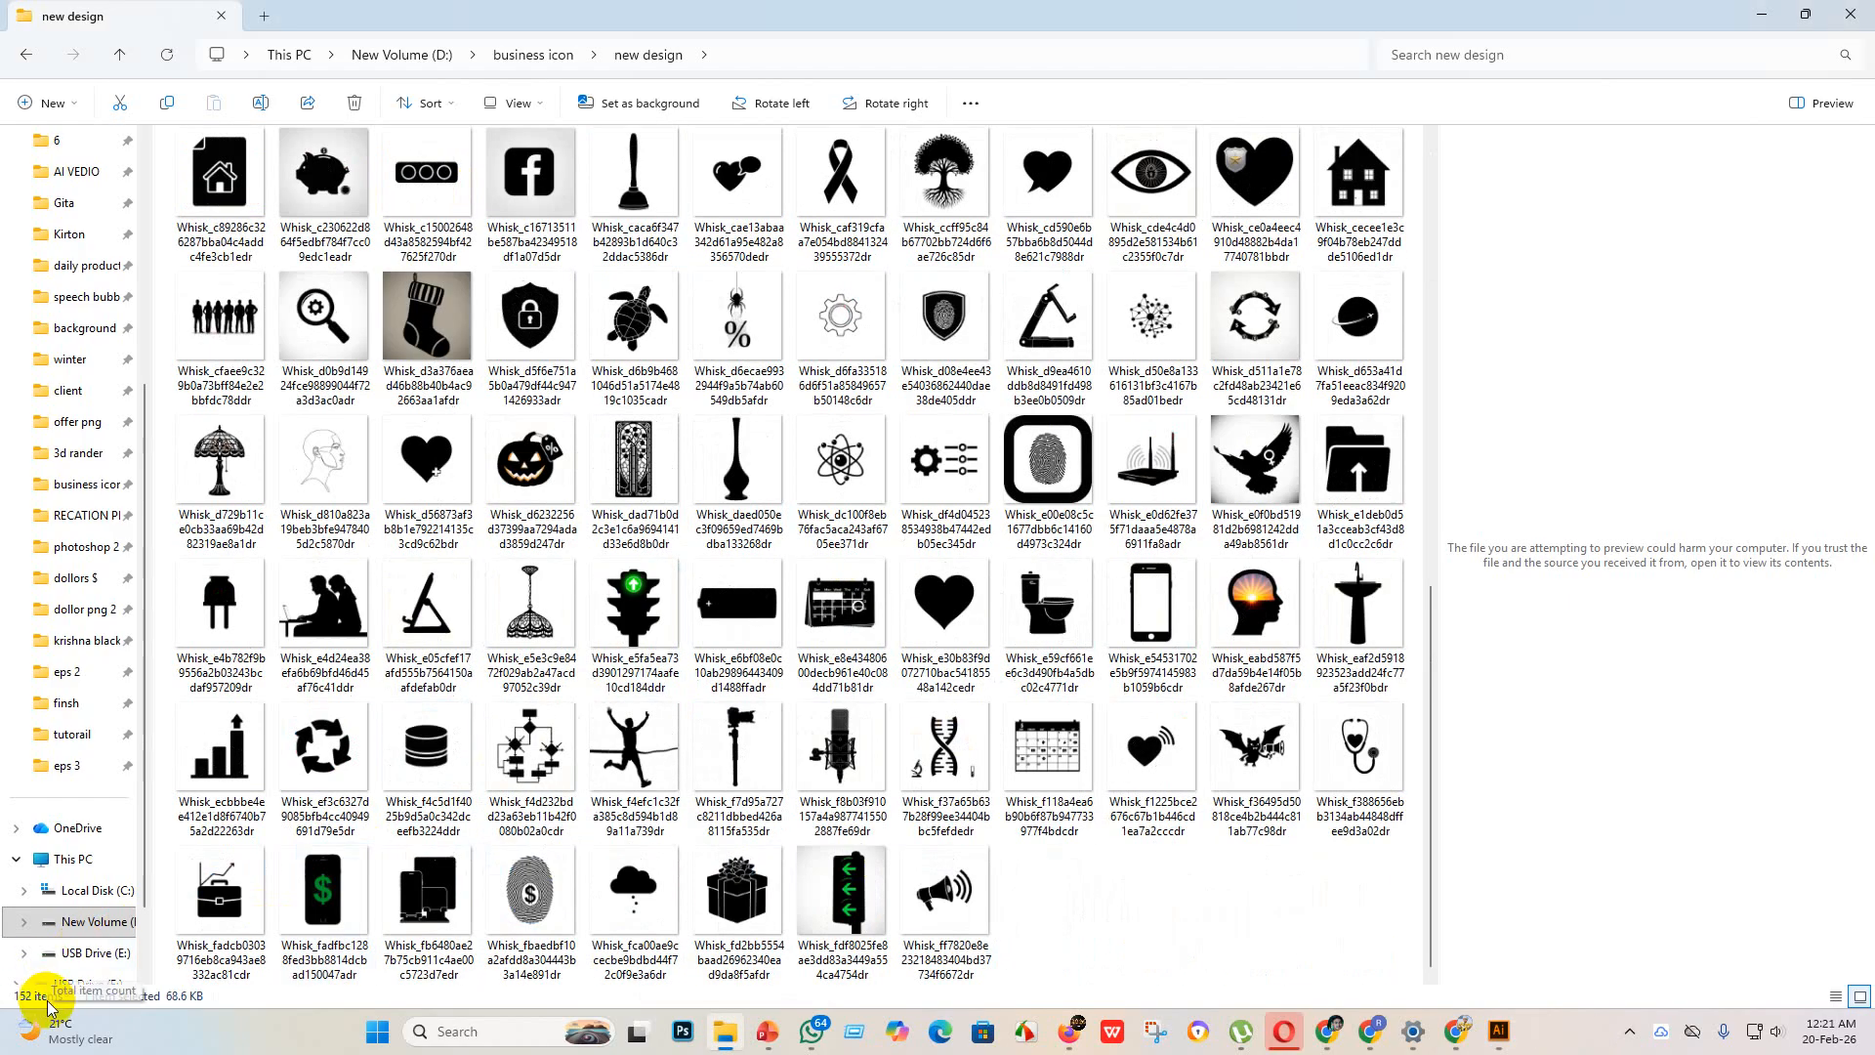
scroll(713, 493, up, 10)
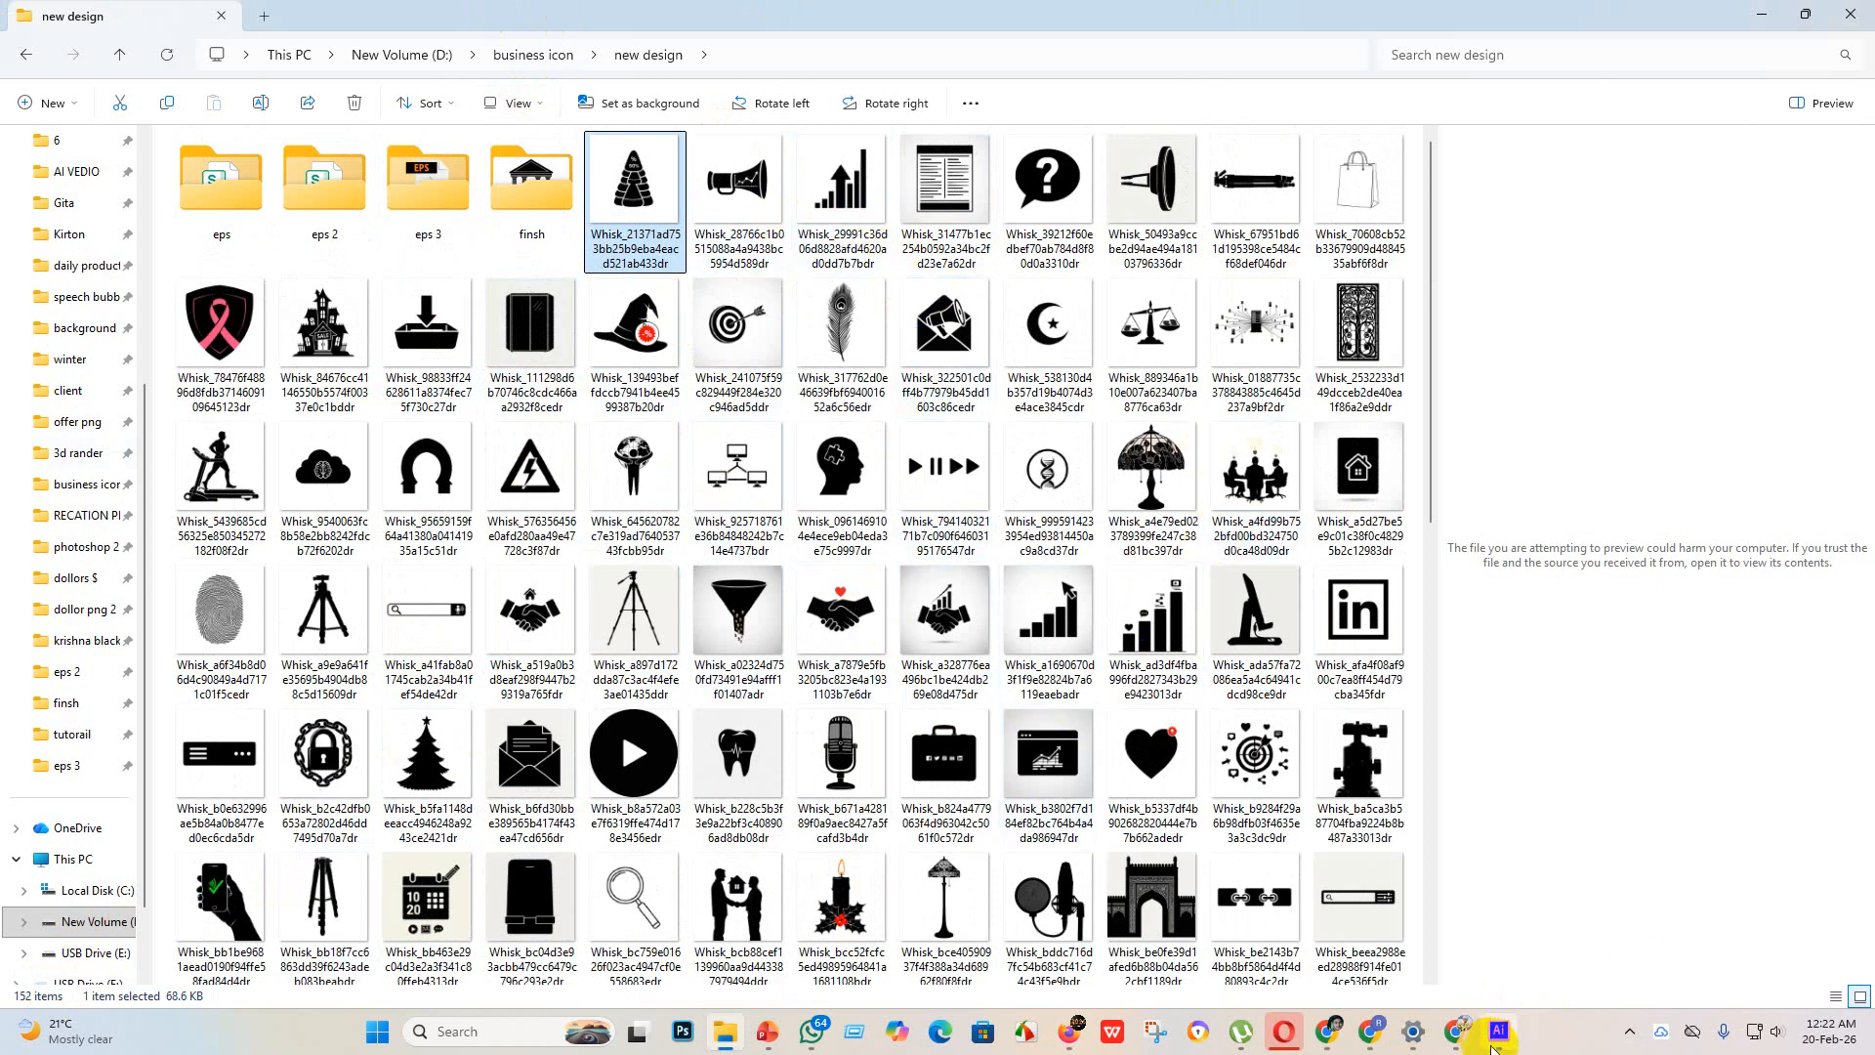
mouse_move(1497, 1037)
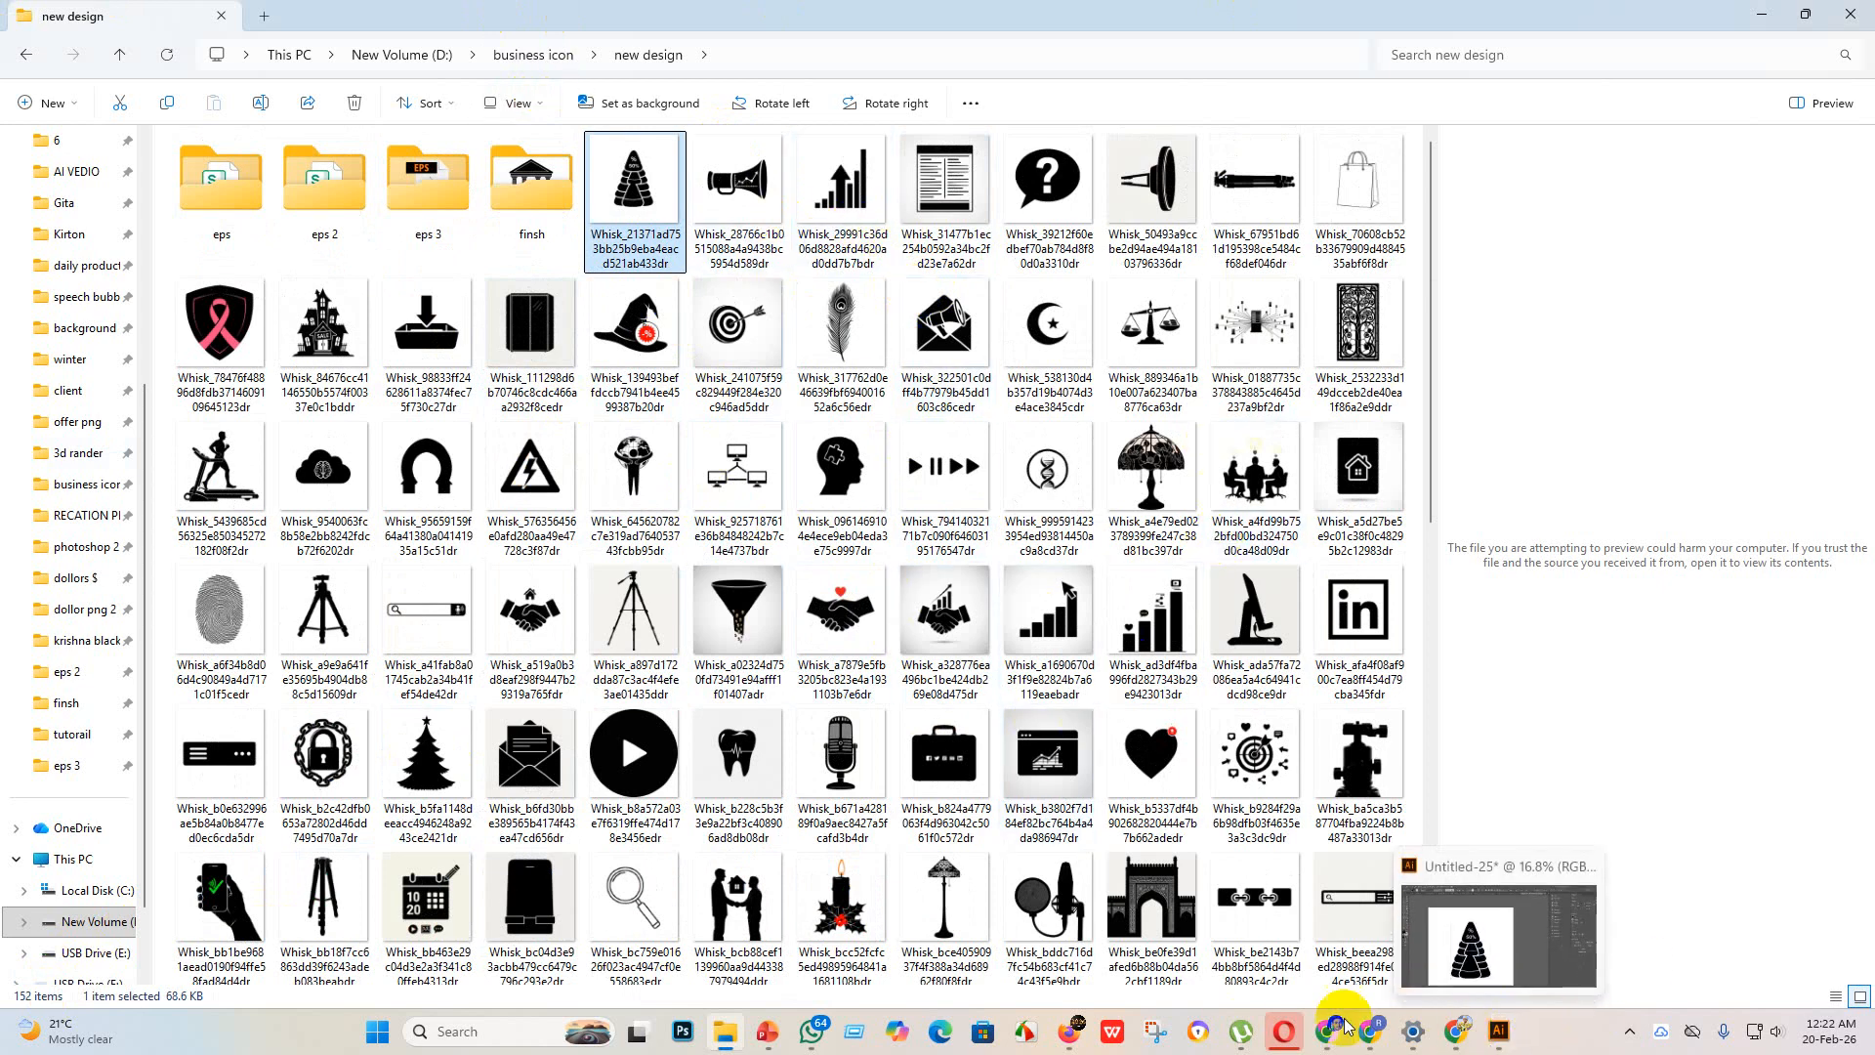
click(1499, 960)
Step: Enlarge the tree group to about 2631 by 3807 px and center it horizontally and vertically on the artboard
scroll(909, 420, down, 2)
scroll(765, 472, up, 2)
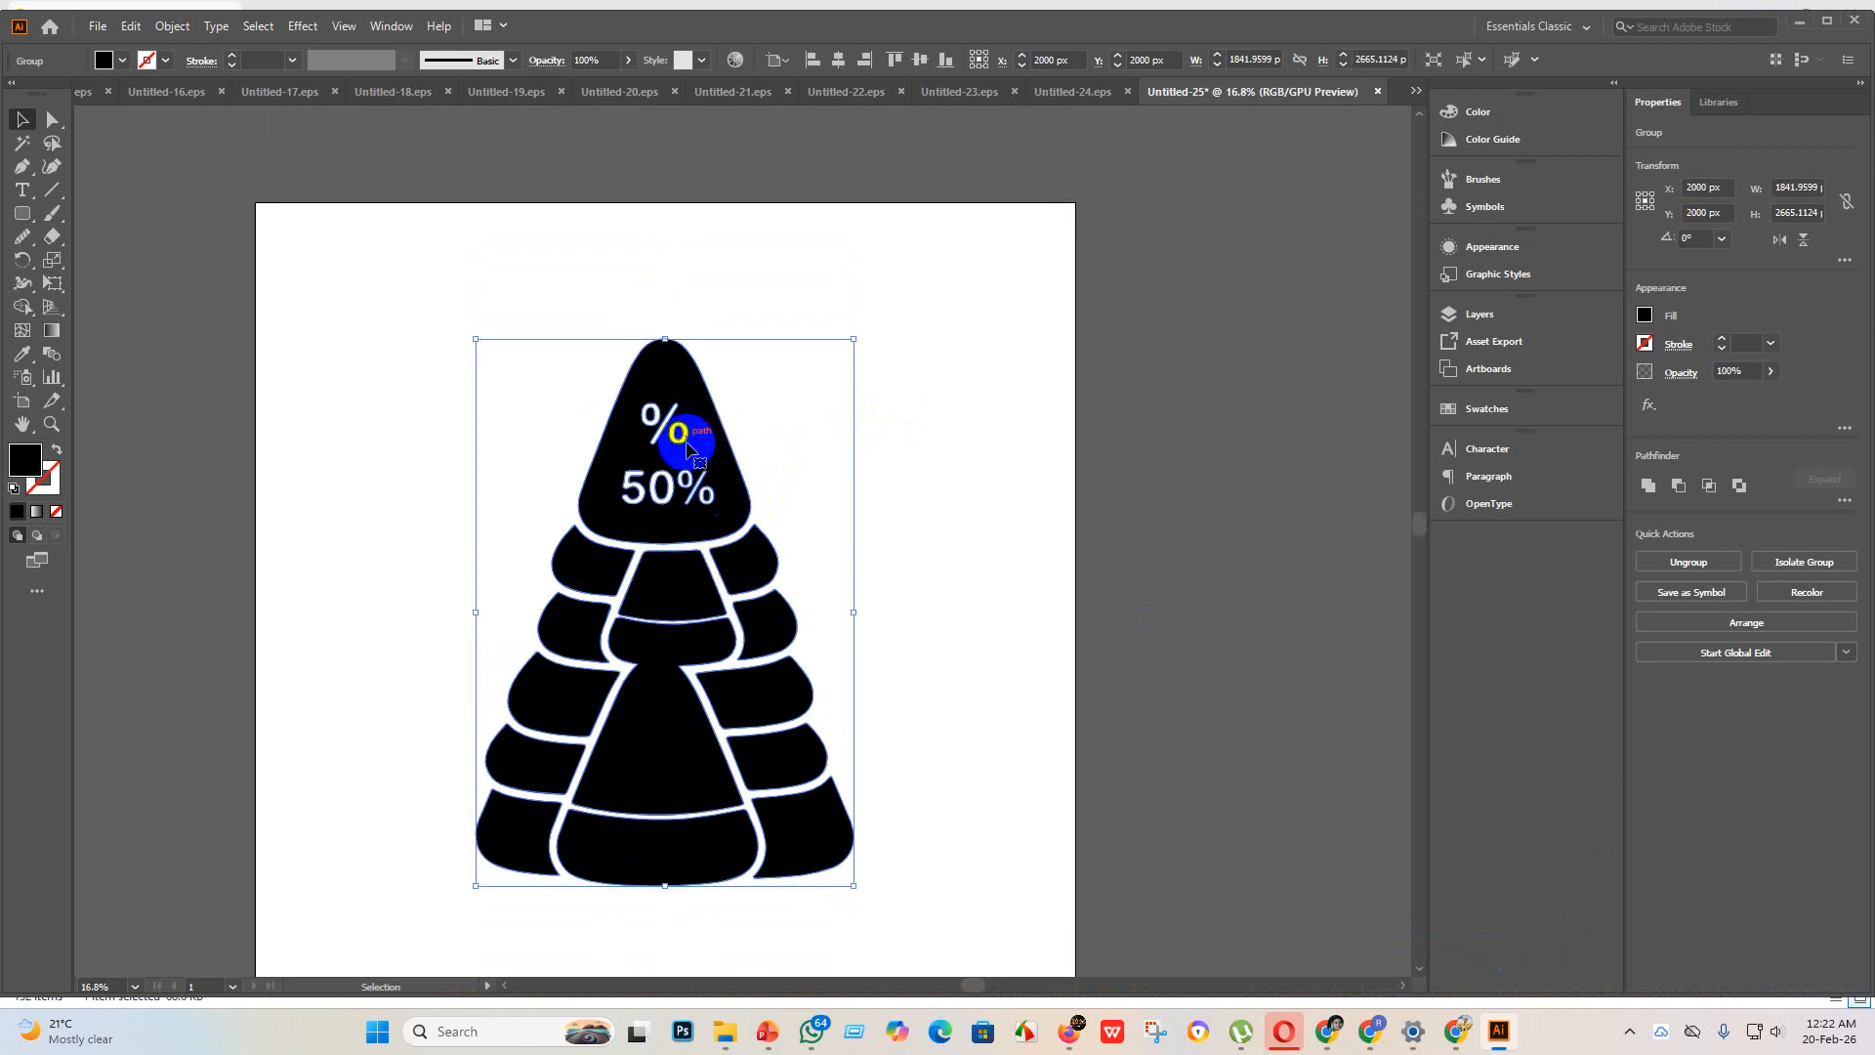
drag(687, 447, 648, 474)
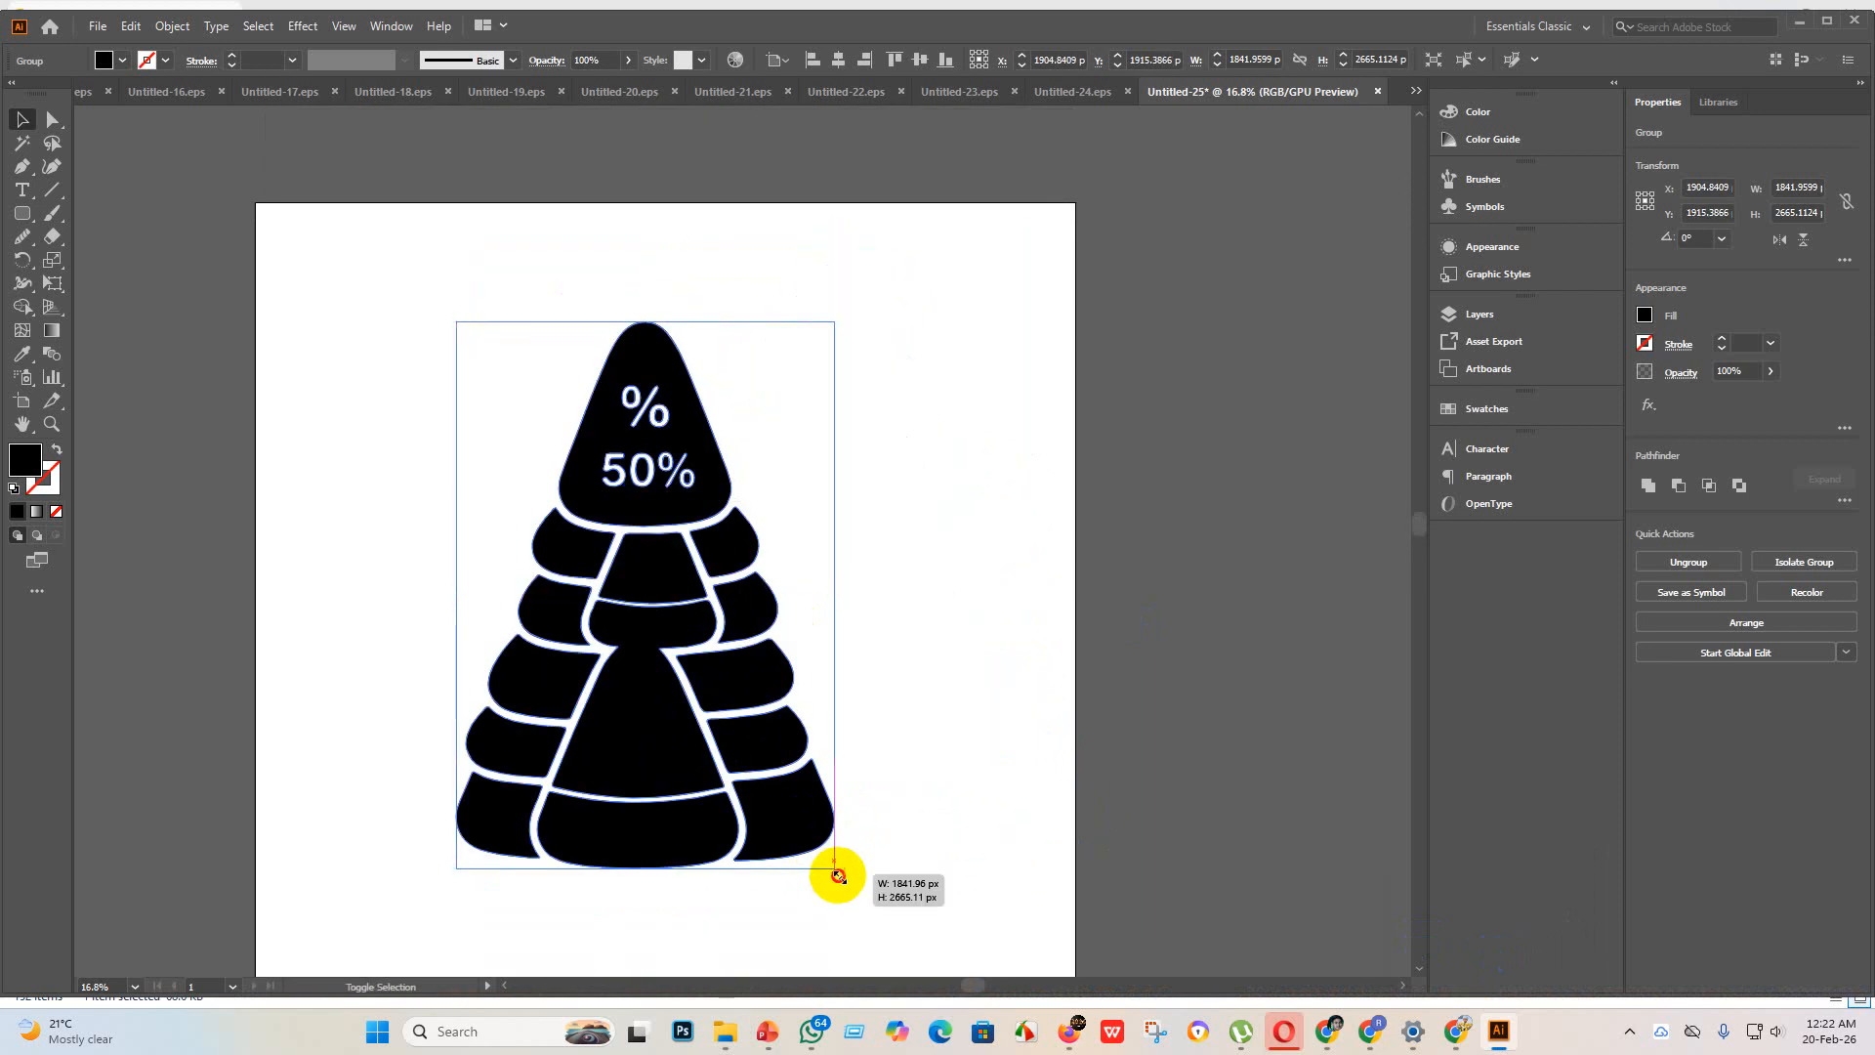
drag(837, 874, 1164, 1050)
drag(882, 731, 727, 649)
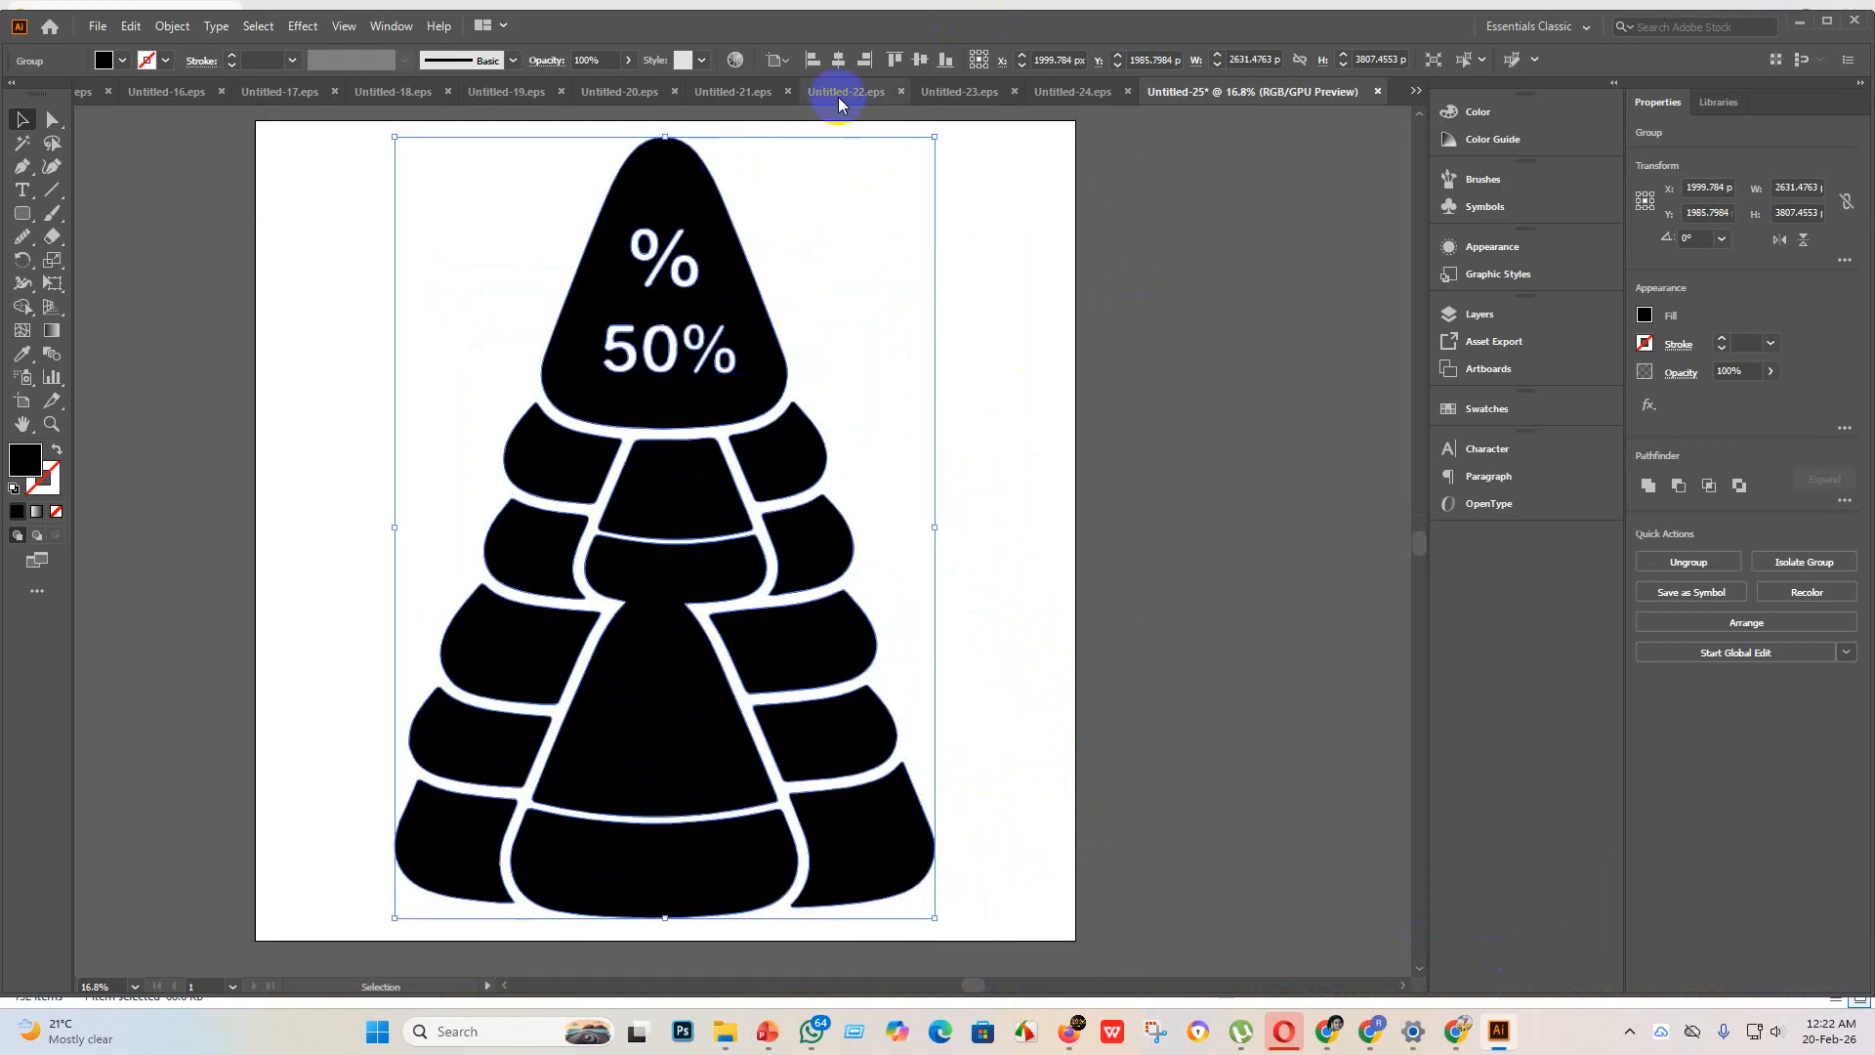
click(839, 60)
click(920, 59)
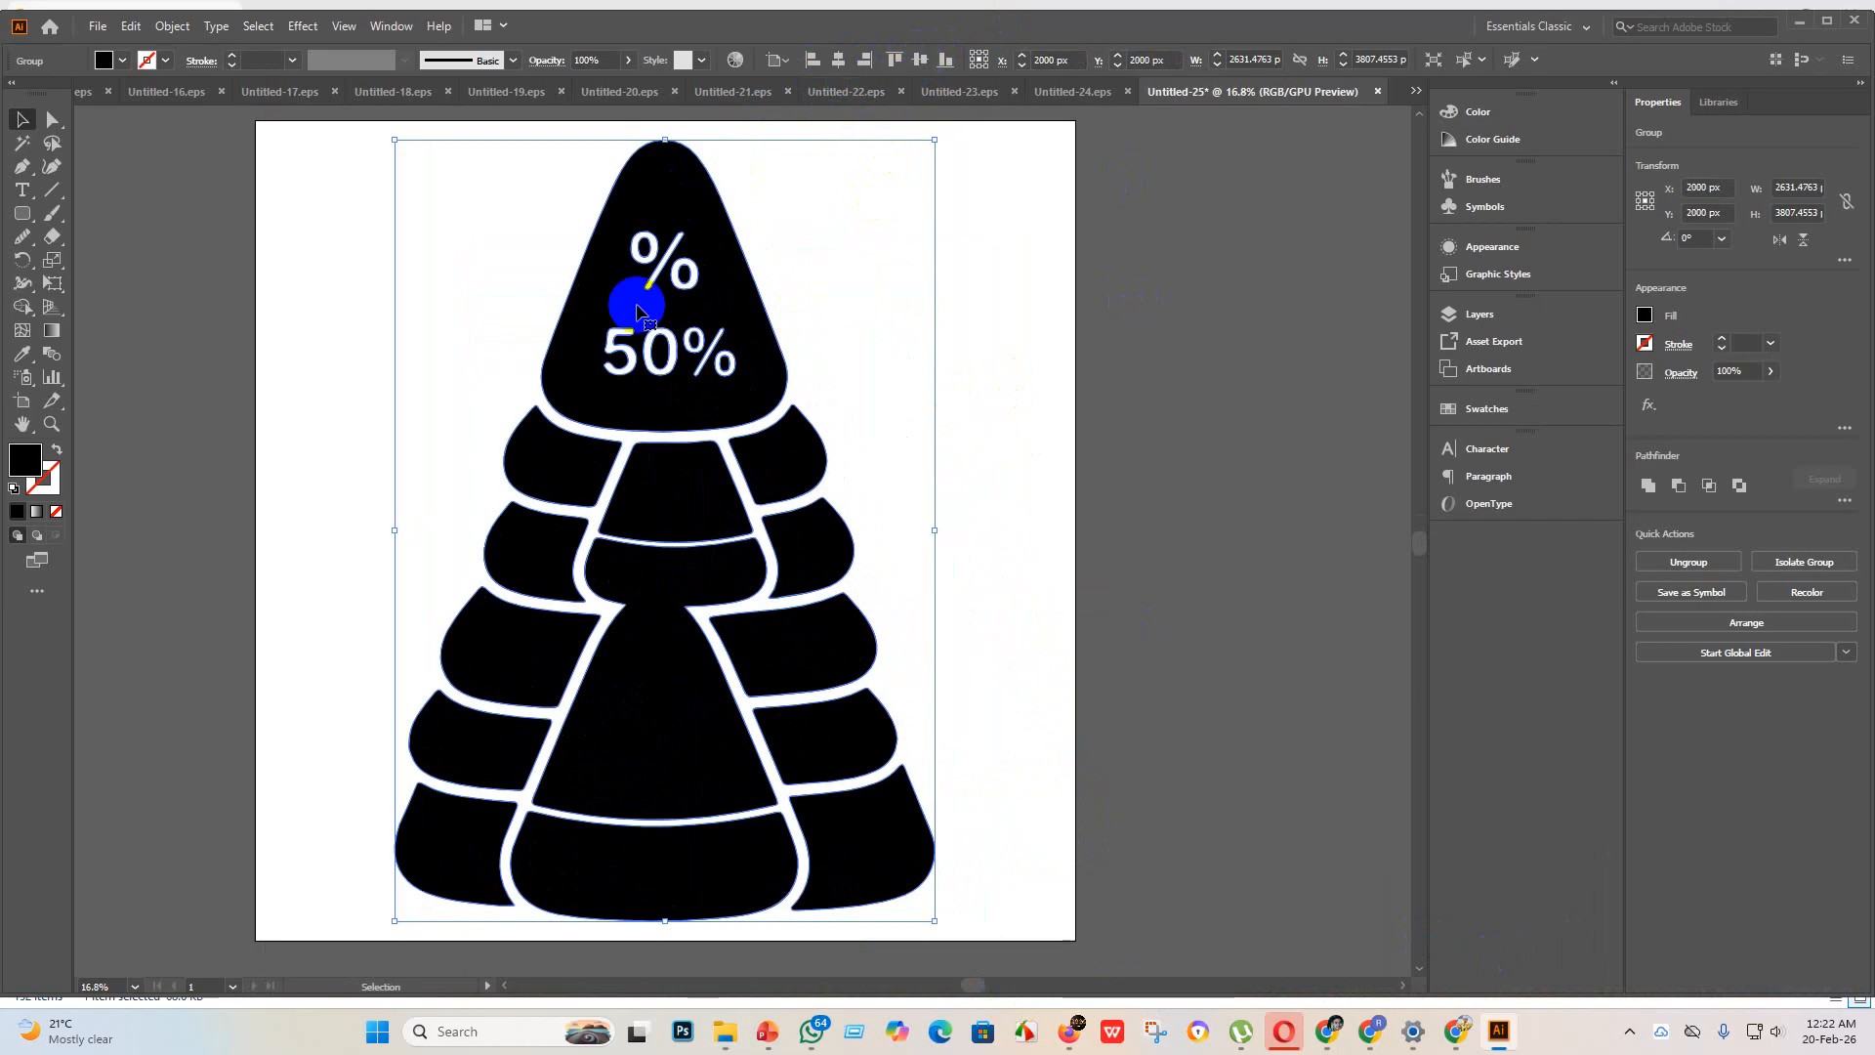
click(1206, 531)
scroll(639, 615, down, 5)
Step: Save the tree document as Untitled-25 in Illustrator EPS format, using the Illustrator 10 EPS version
click(642, 625)
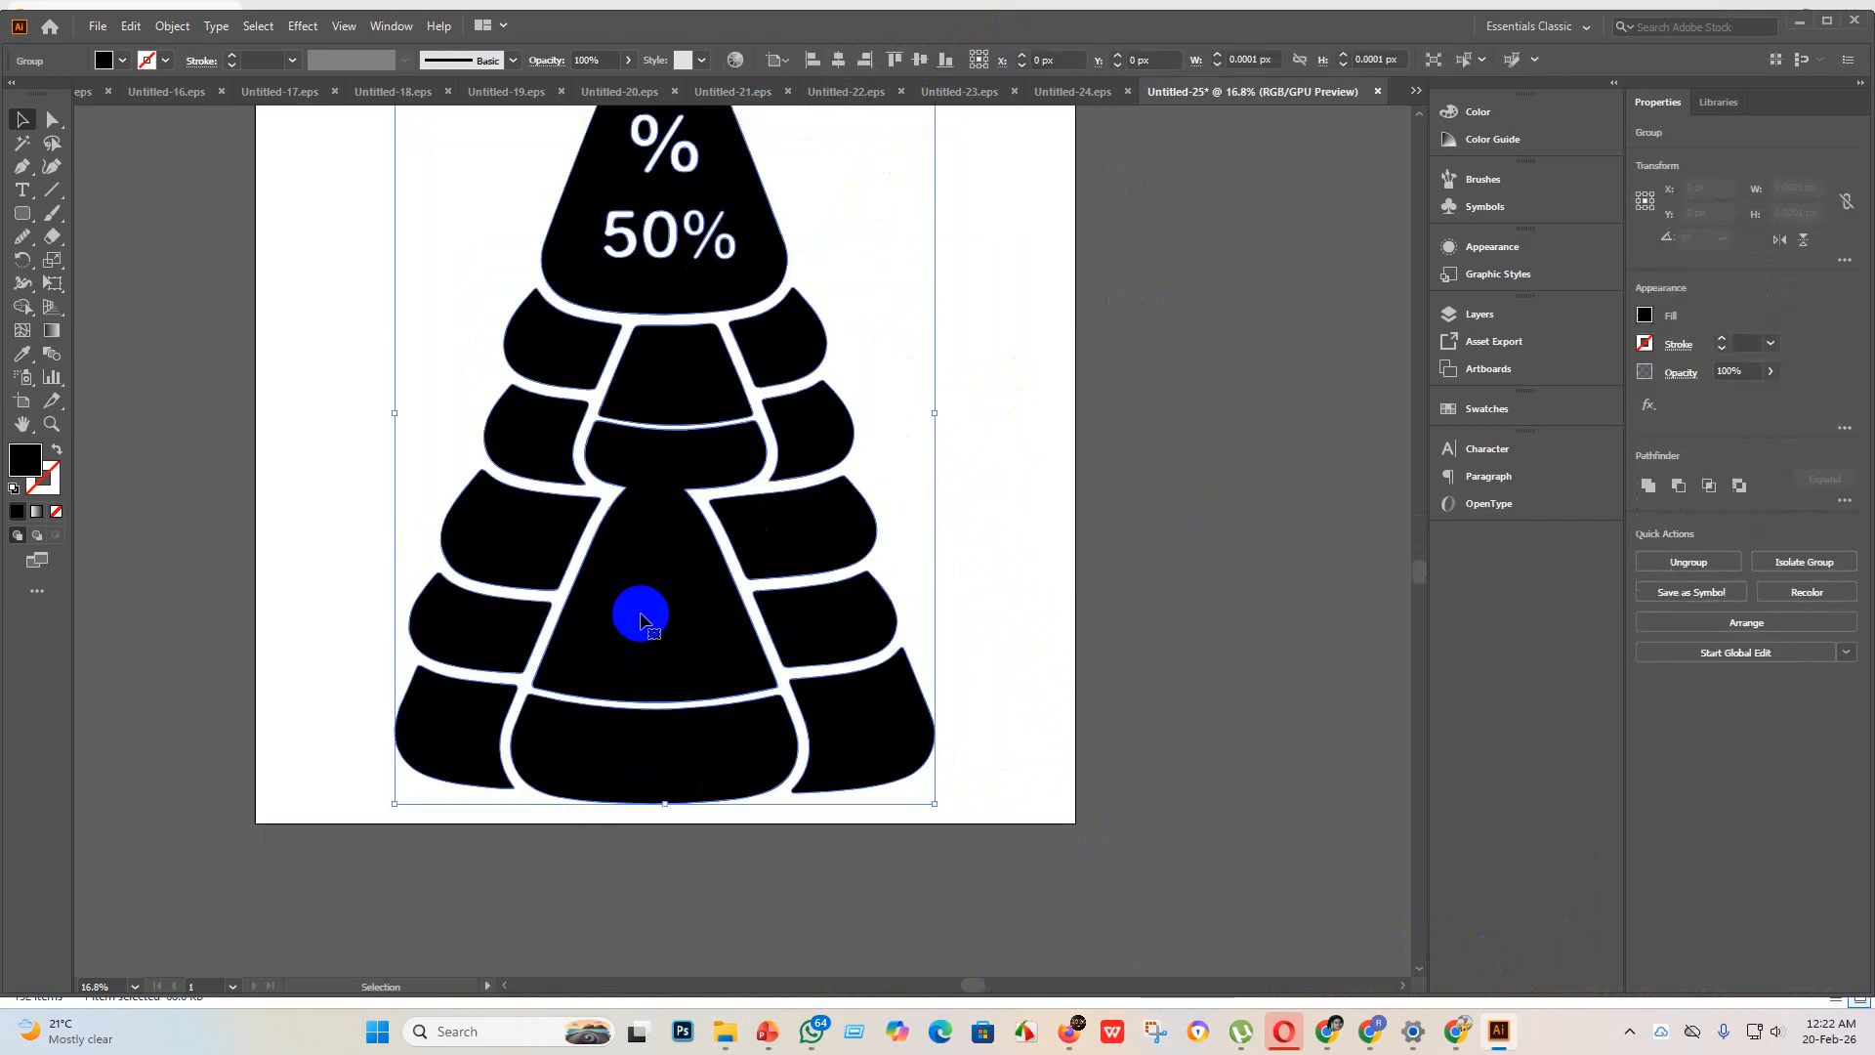
scroll(643, 623, up, 5)
click(96, 29)
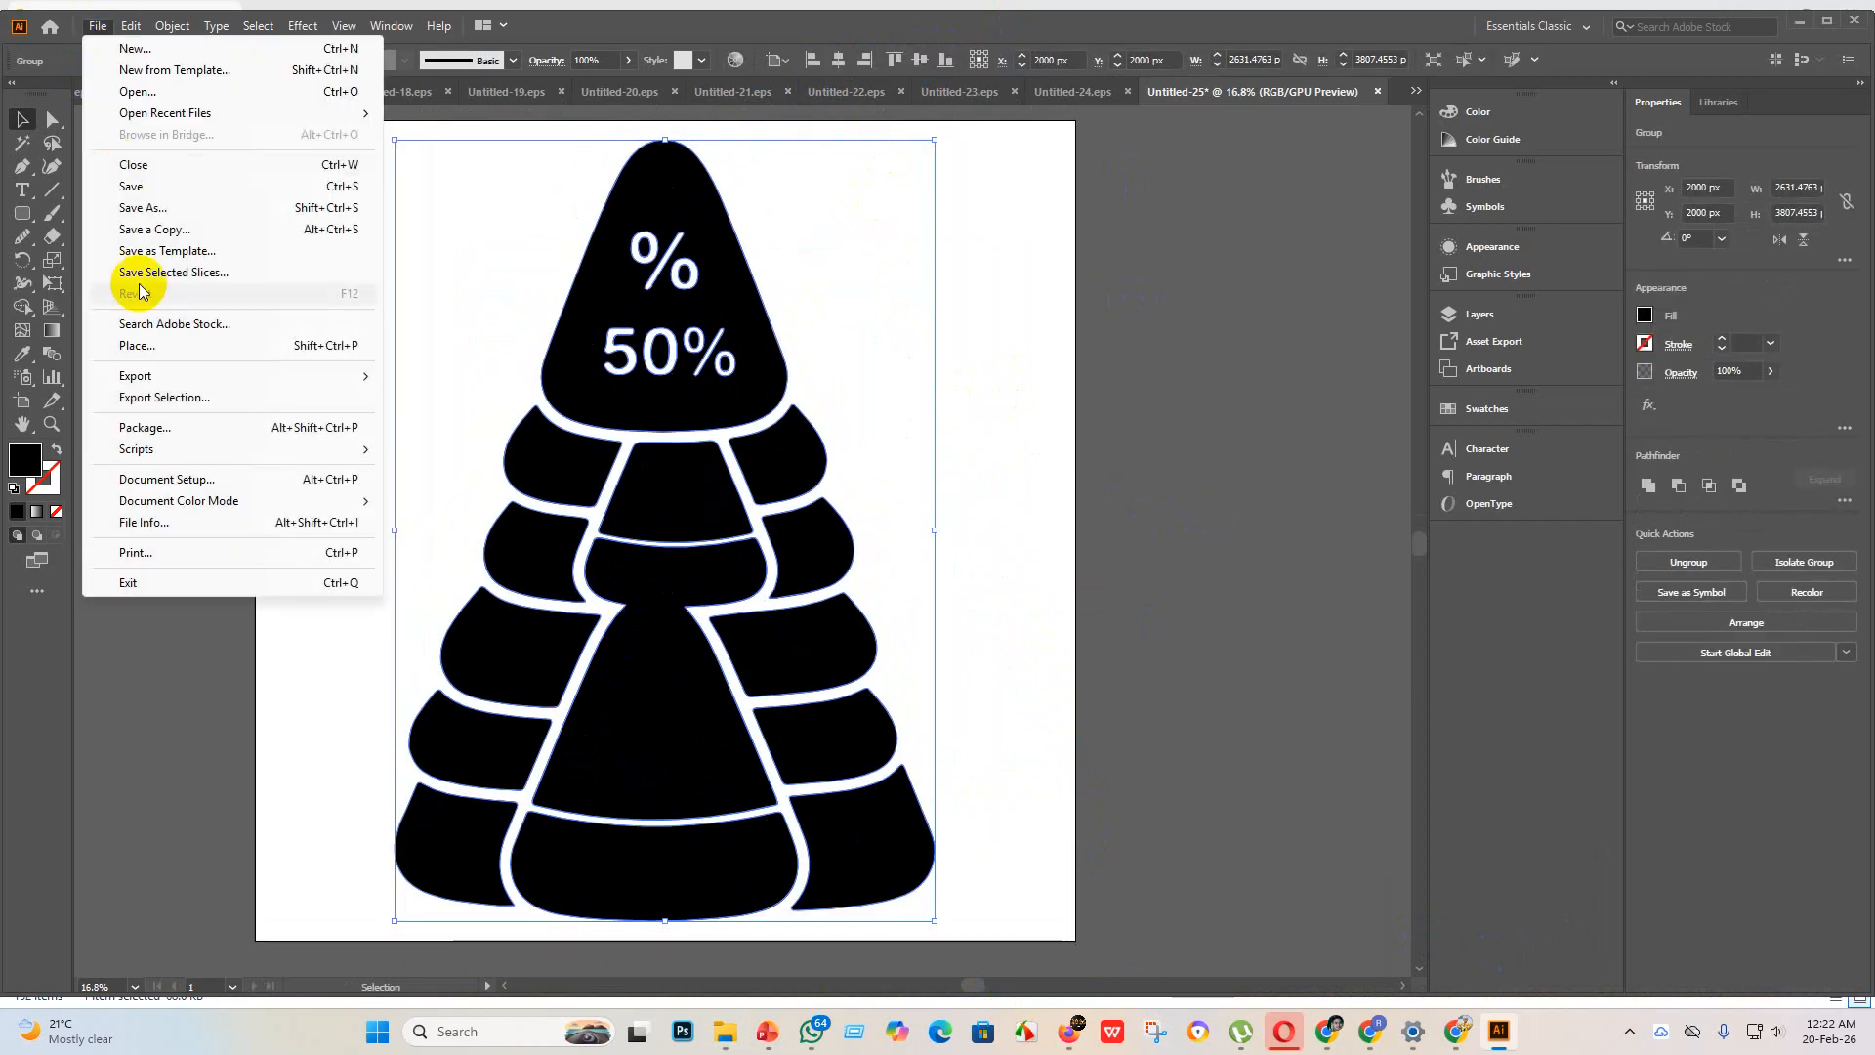
click(142, 194)
click(314, 422)
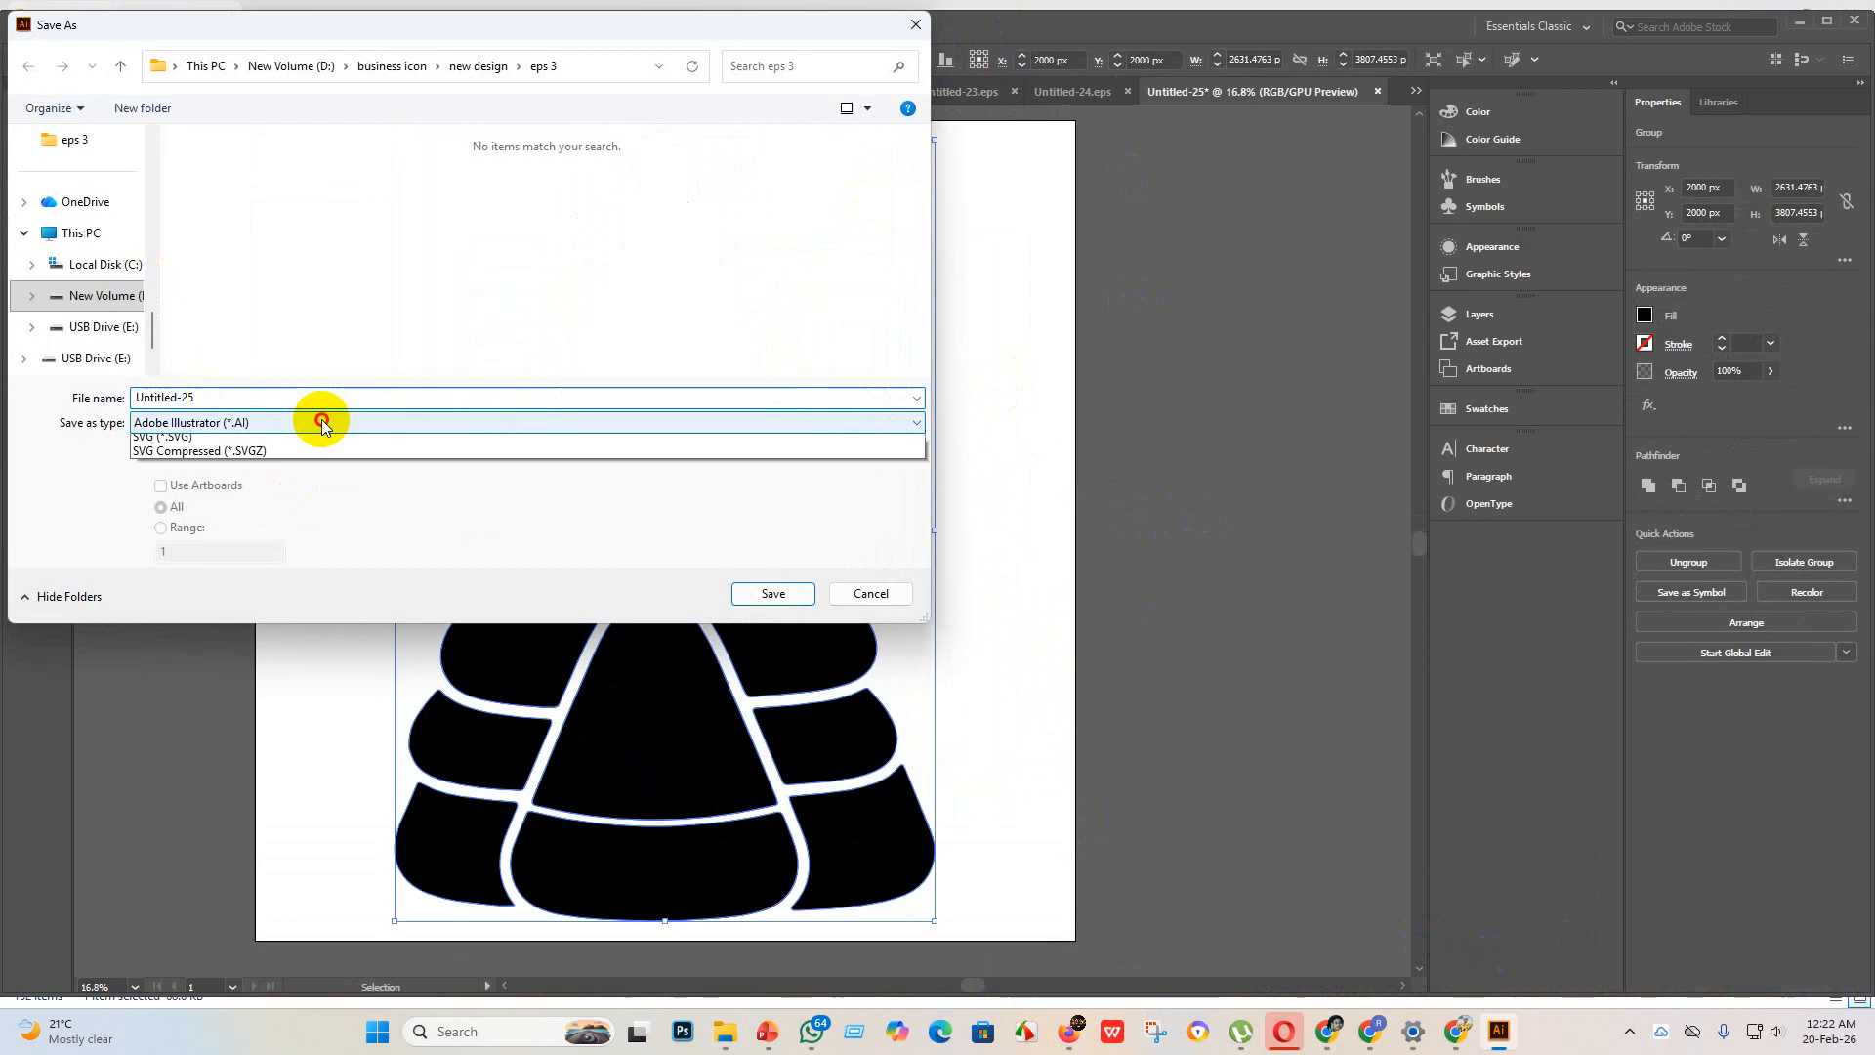
click(260, 478)
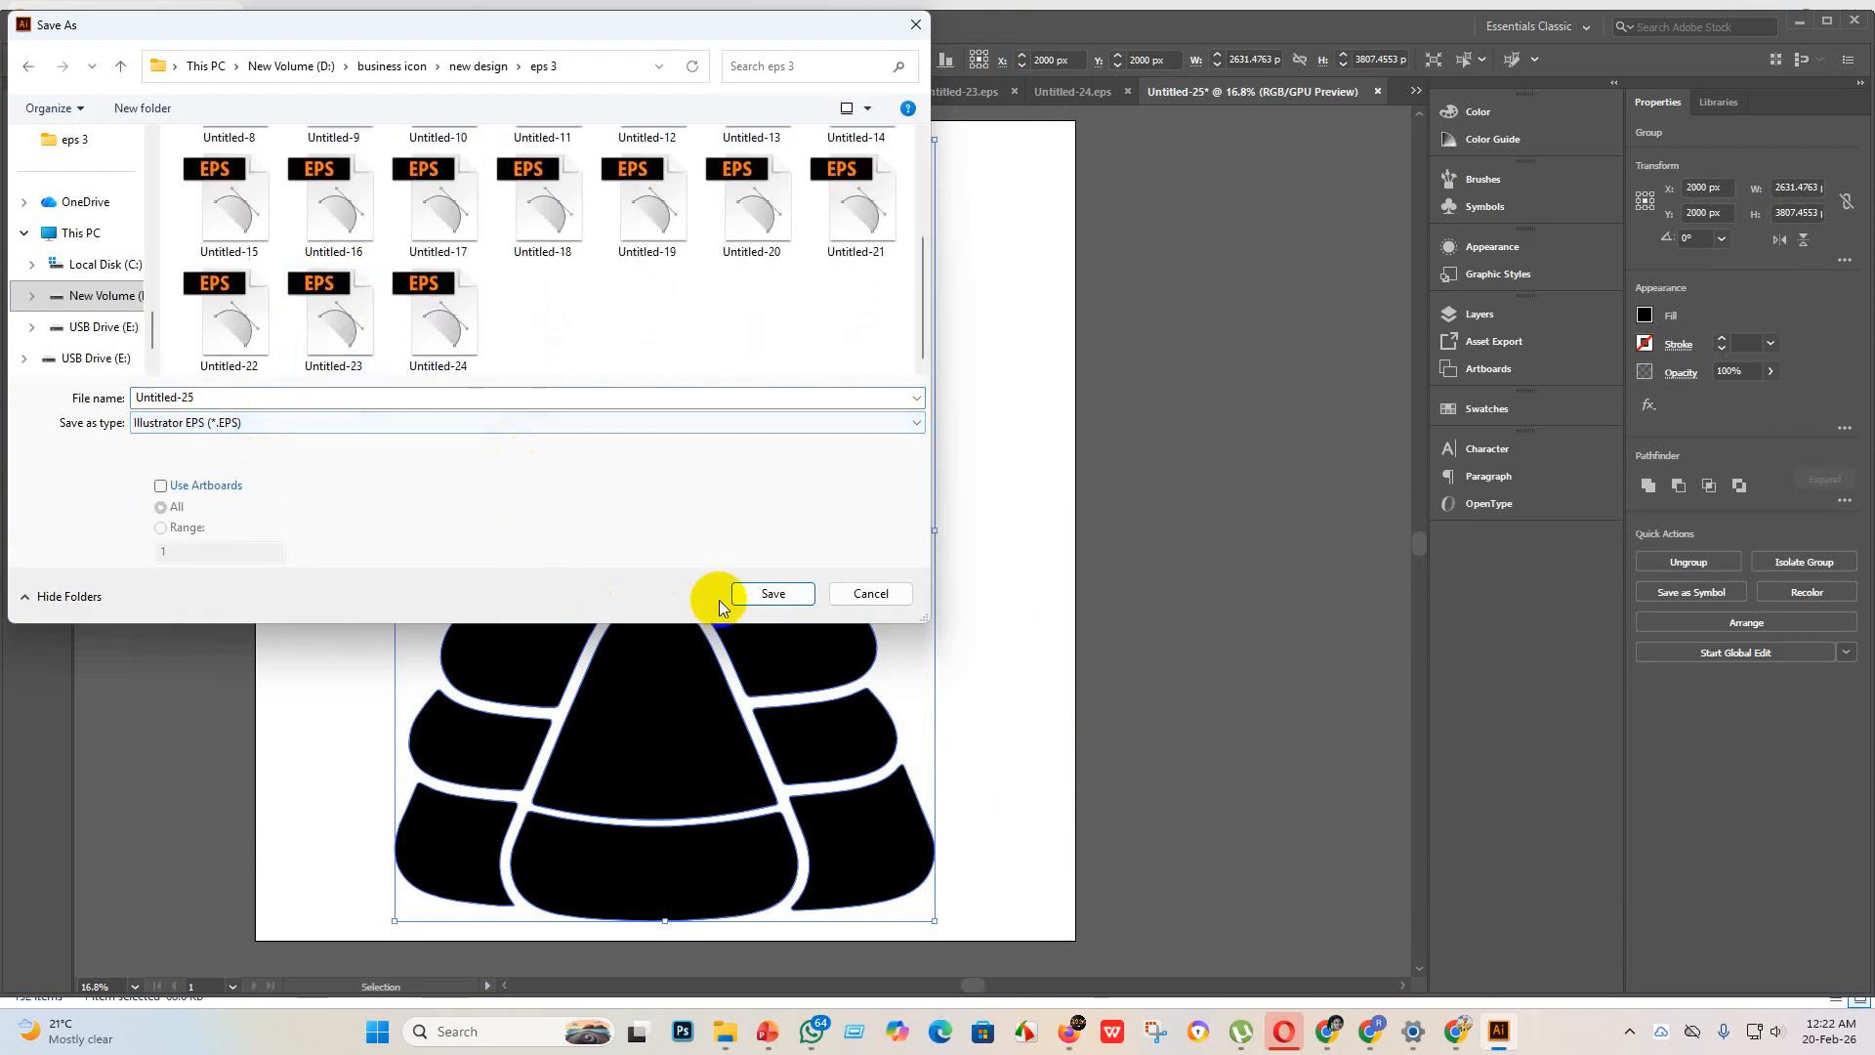
click(753, 594)
click(983, 237)
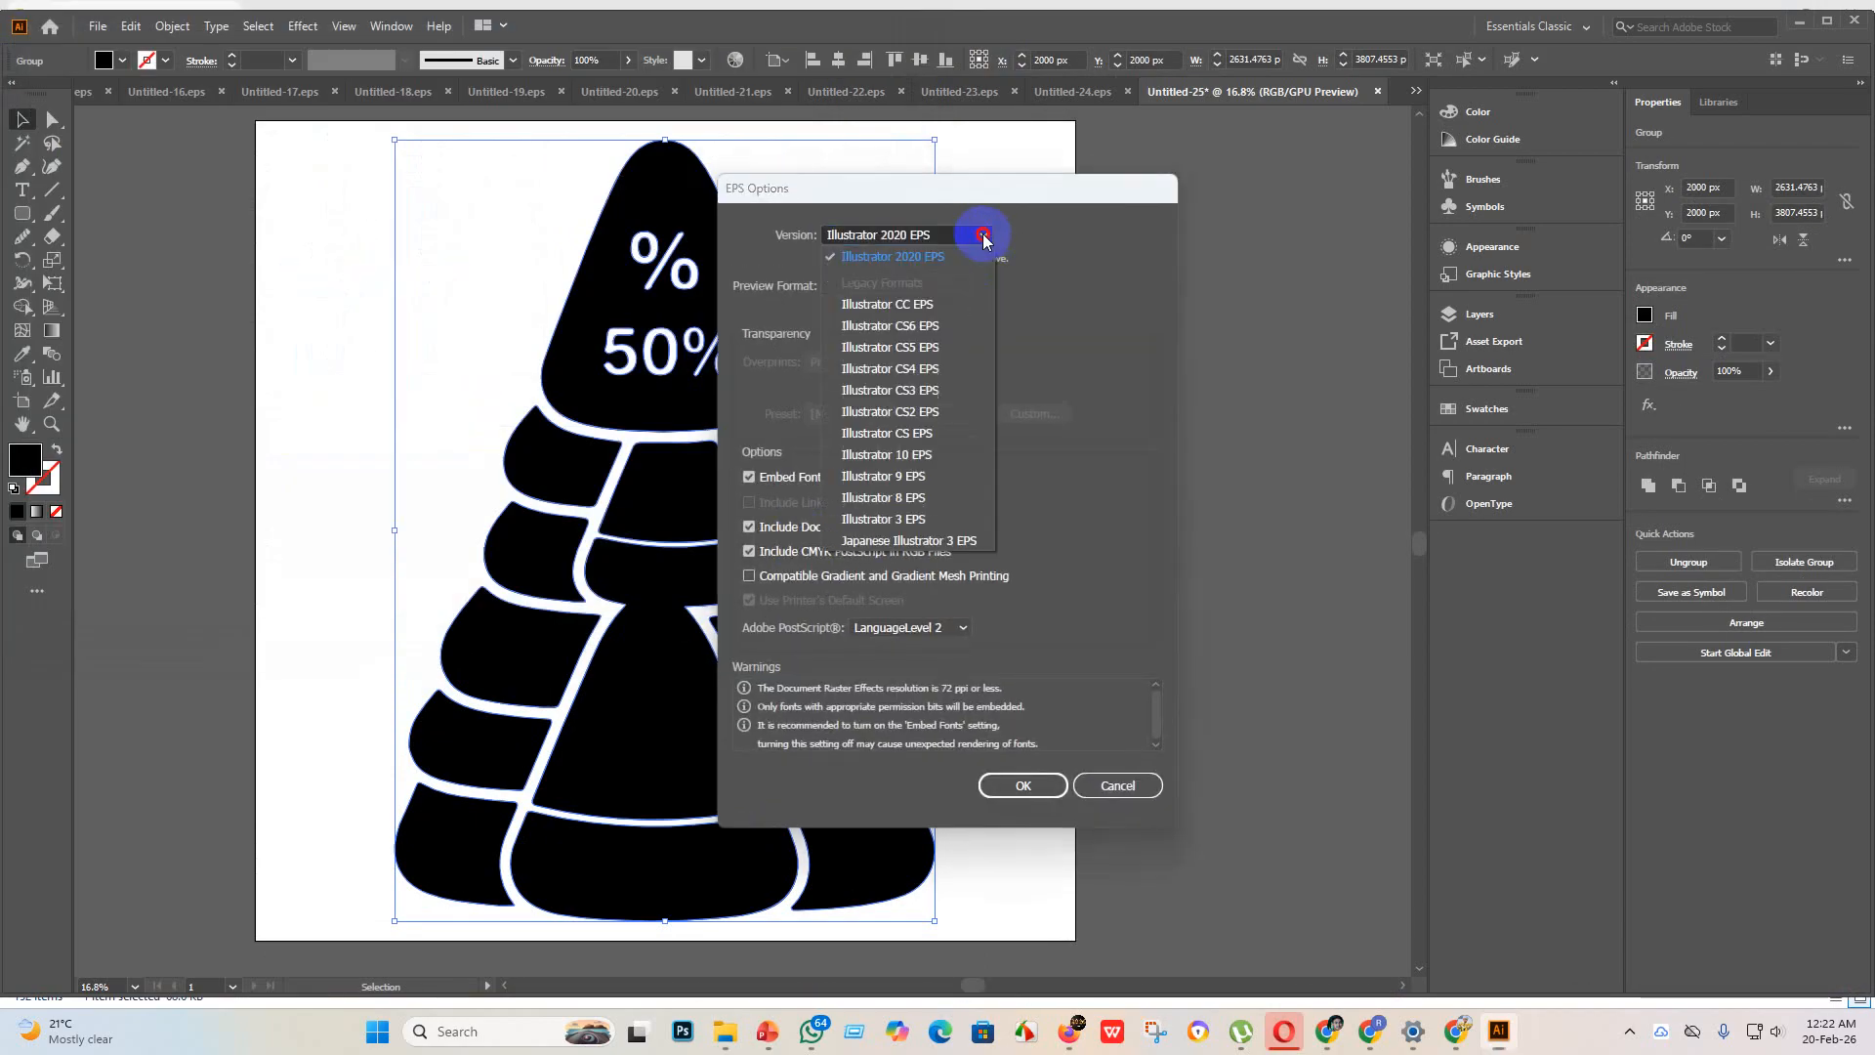
click(911, 454)
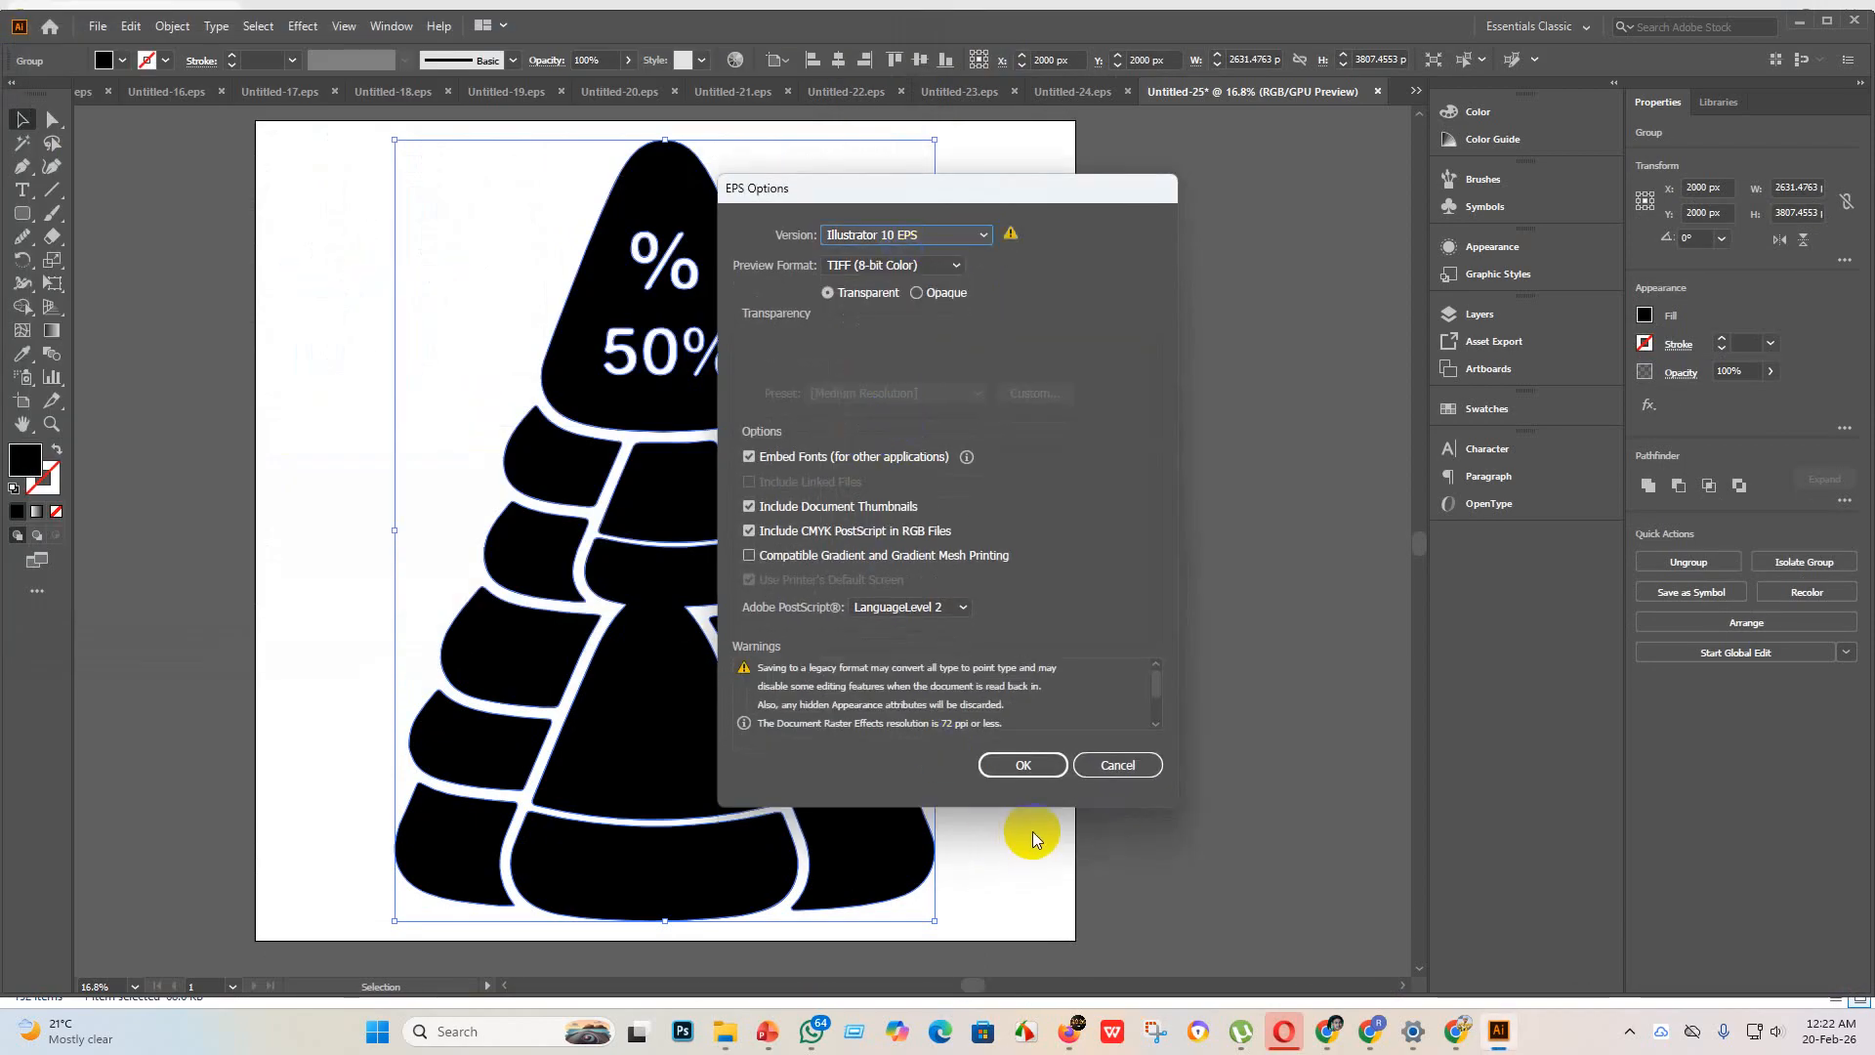
click(1025, 765)
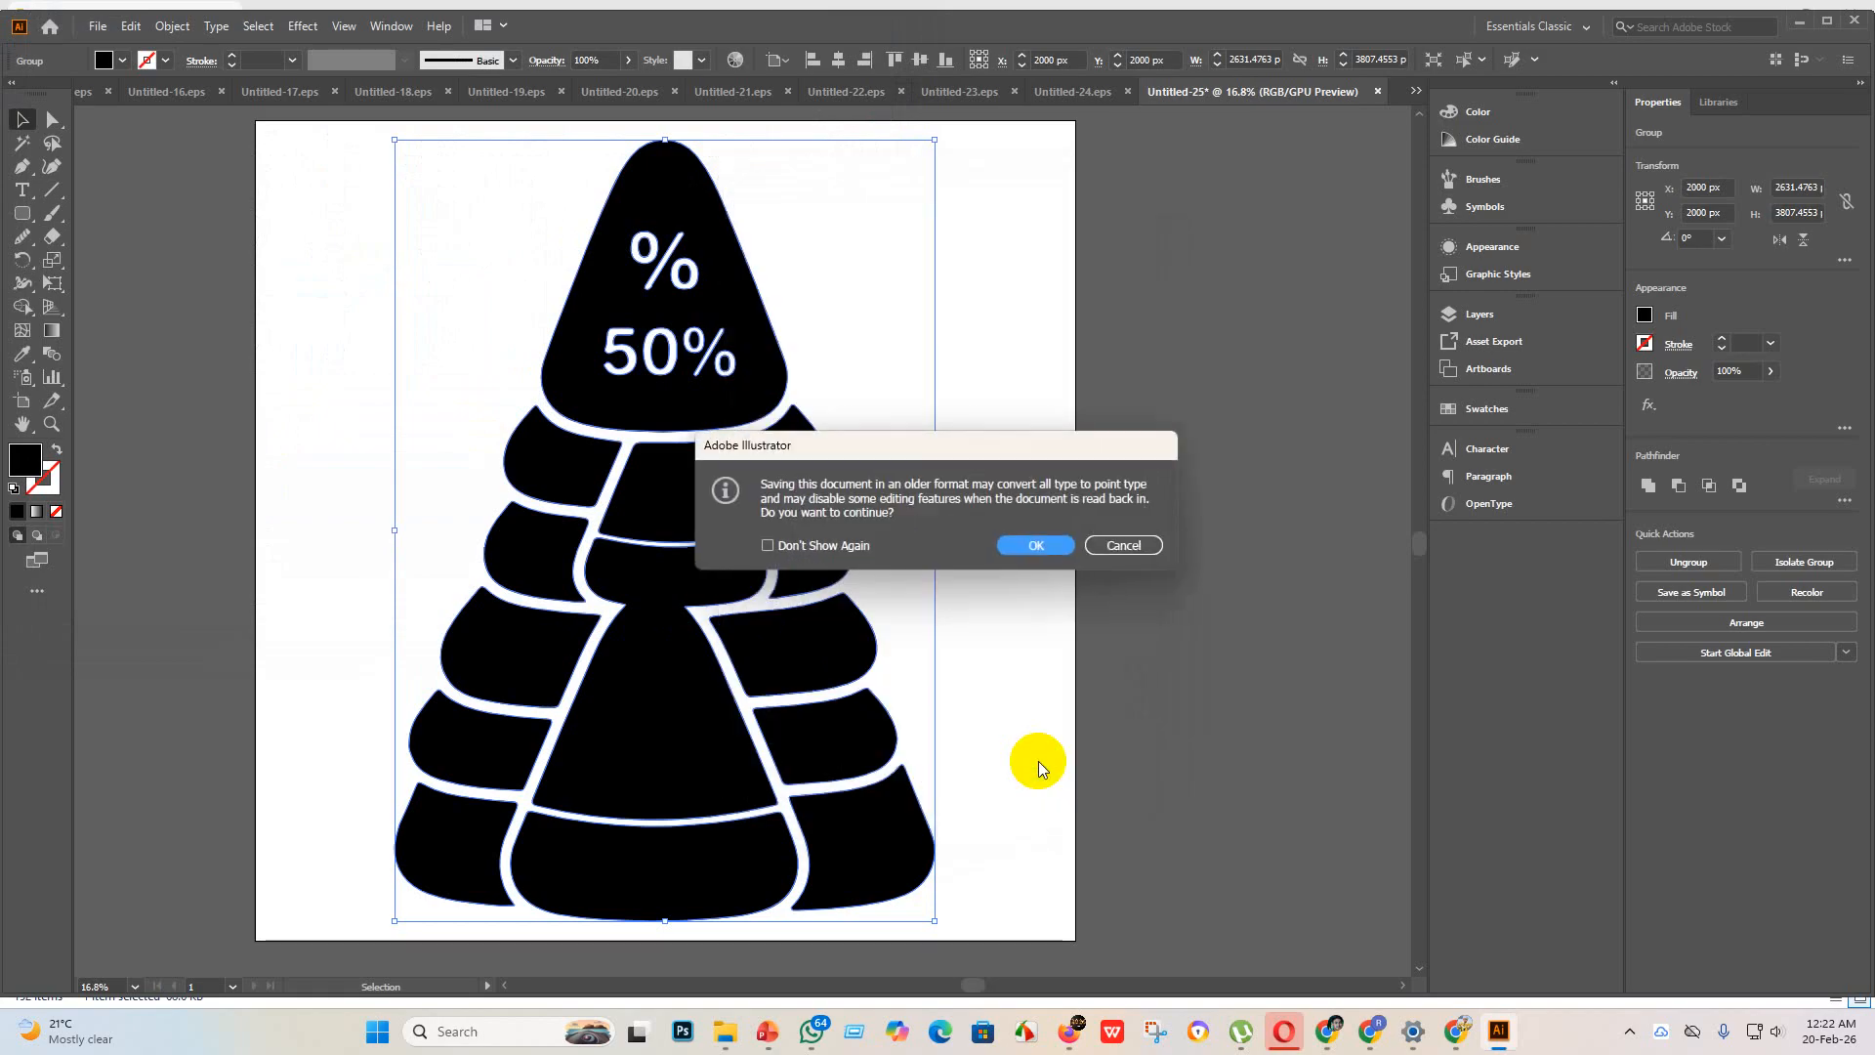
click(1035, 545)
Step: Export the tree as JPEG Untitled-25 using artboards, with RGB color, Maximum quality 10 and High (300 ppi) resolution
click(97, 26)
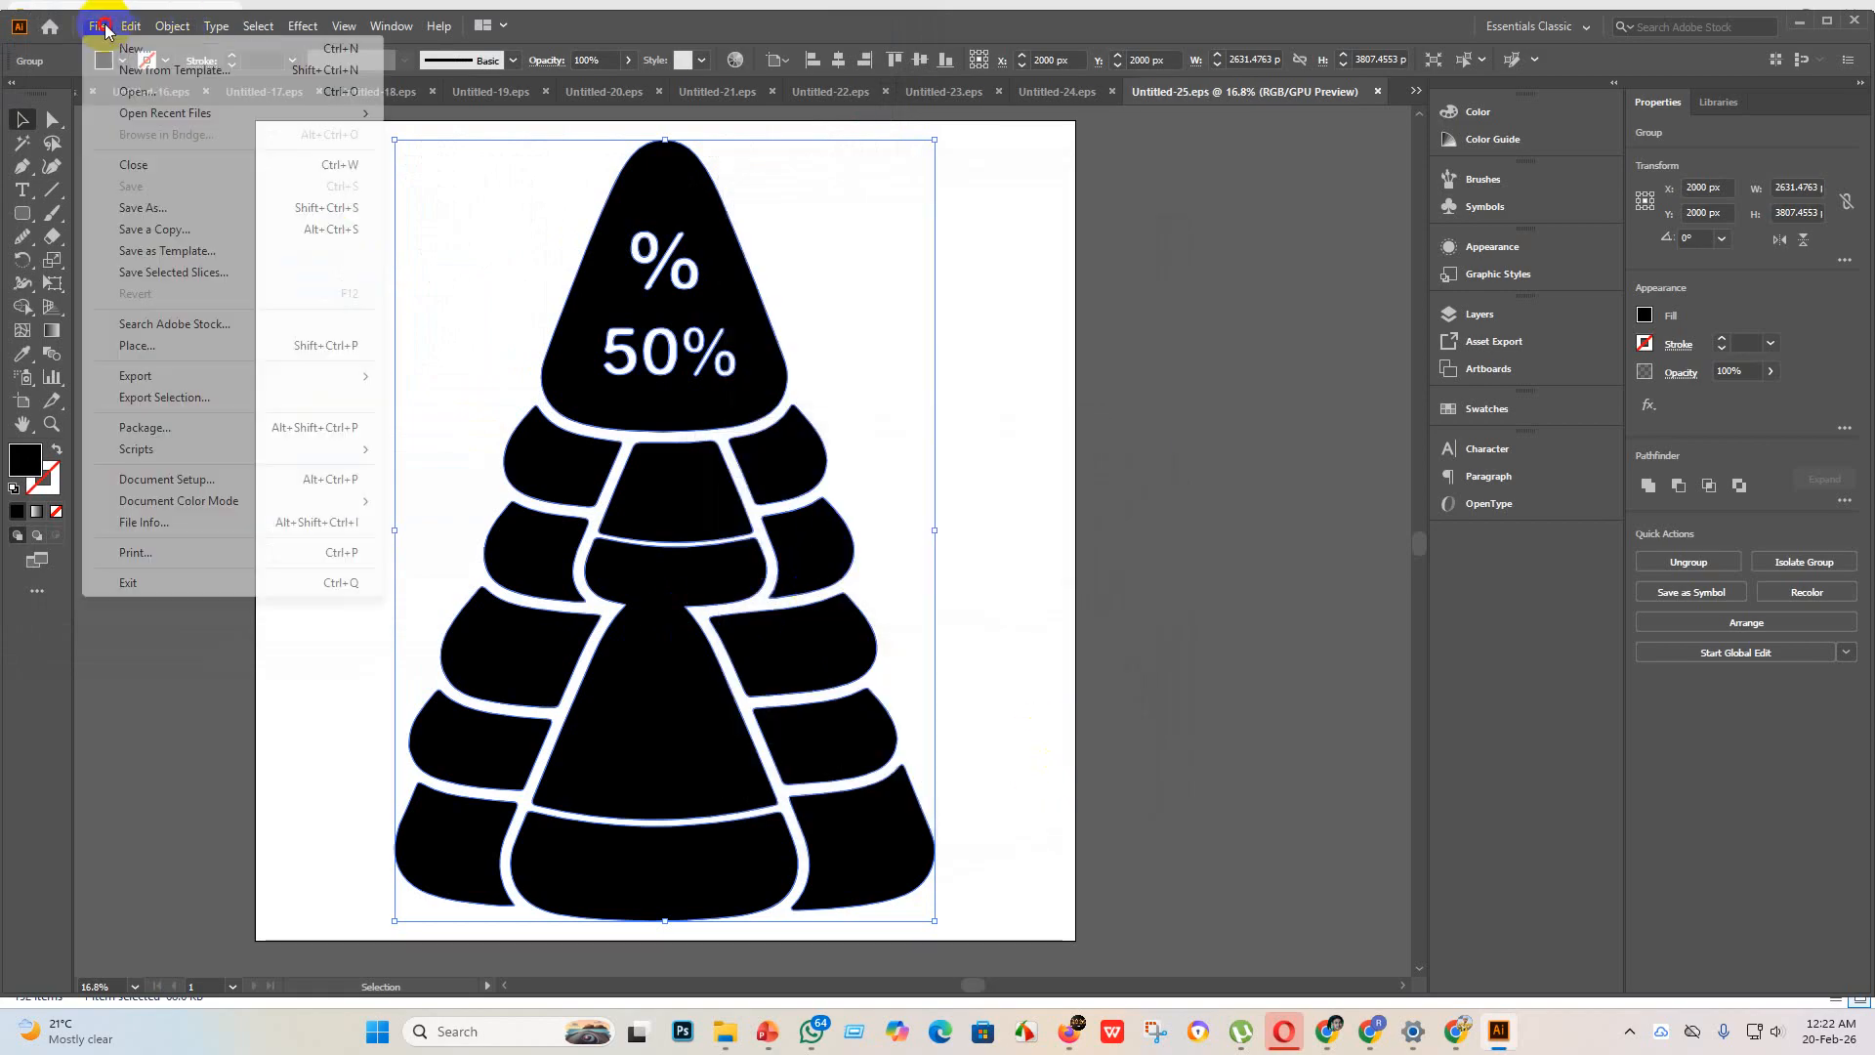
mouse_move(189, 377)
click(450, 396)
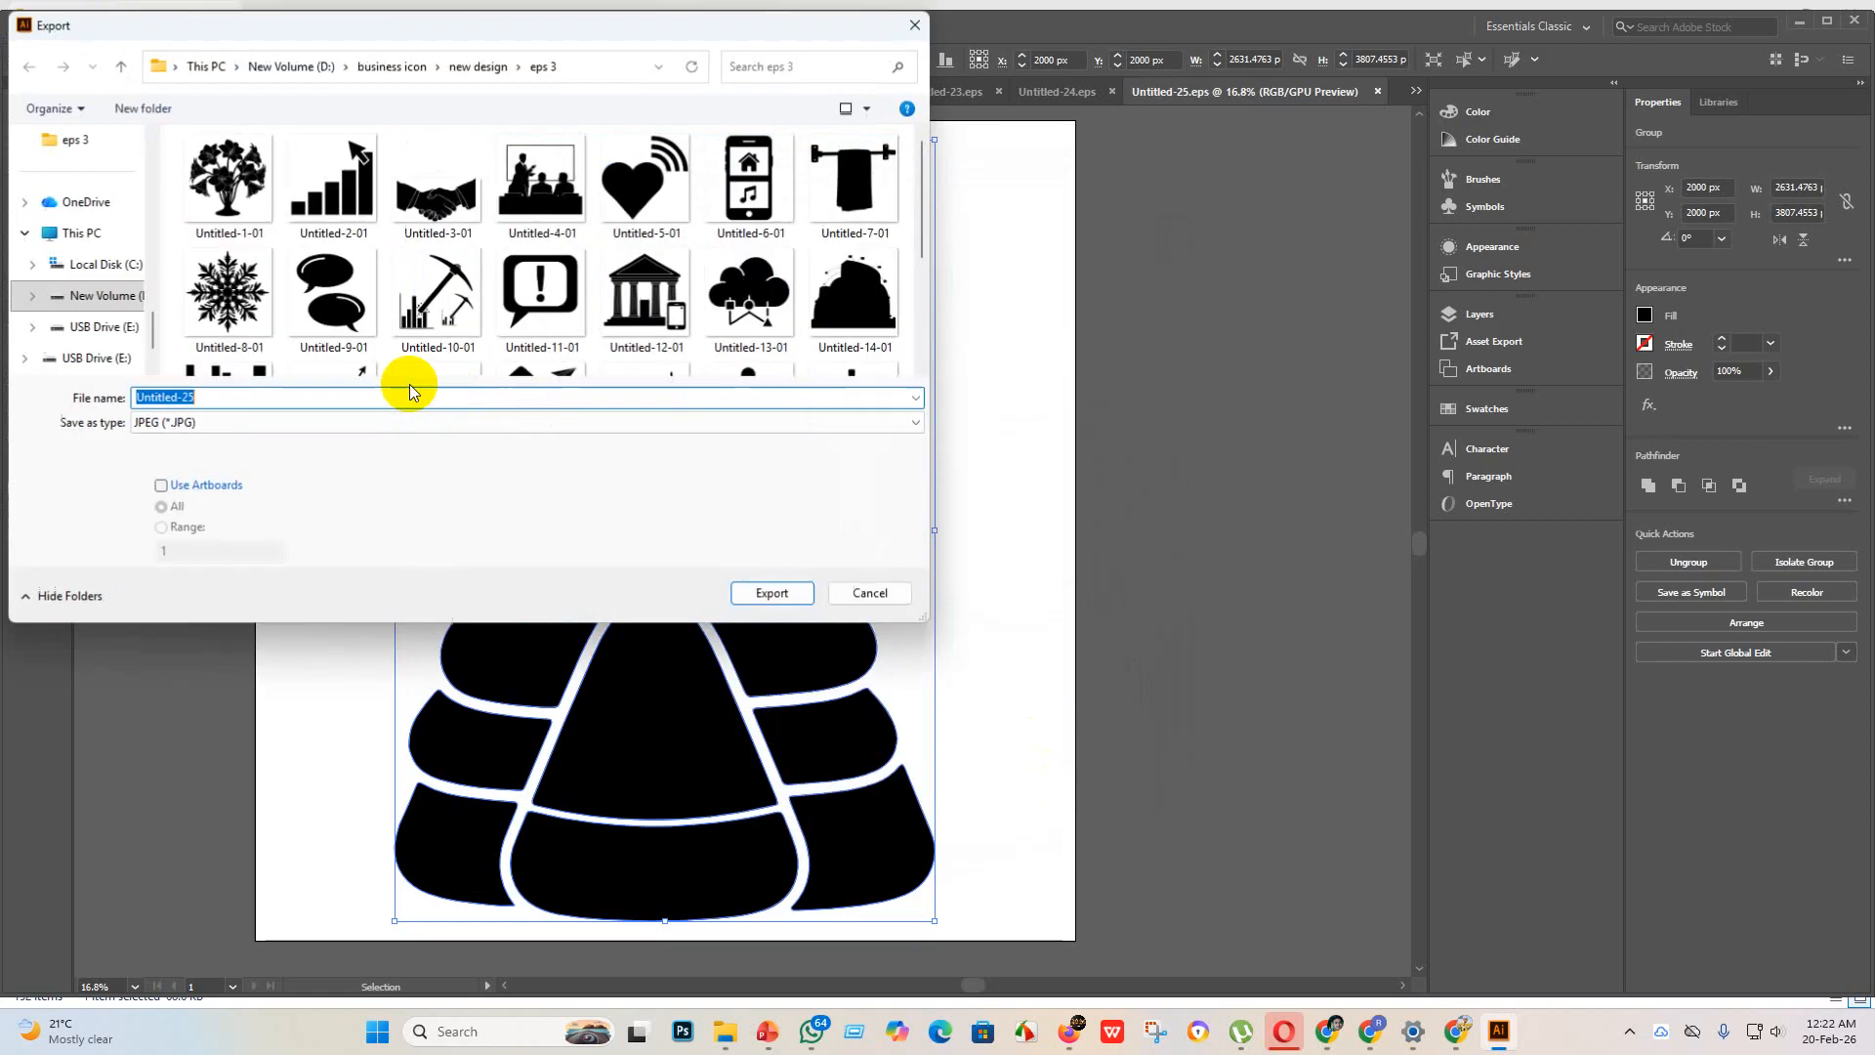
click(162, 486)
scroll(502, 323, down, 2)
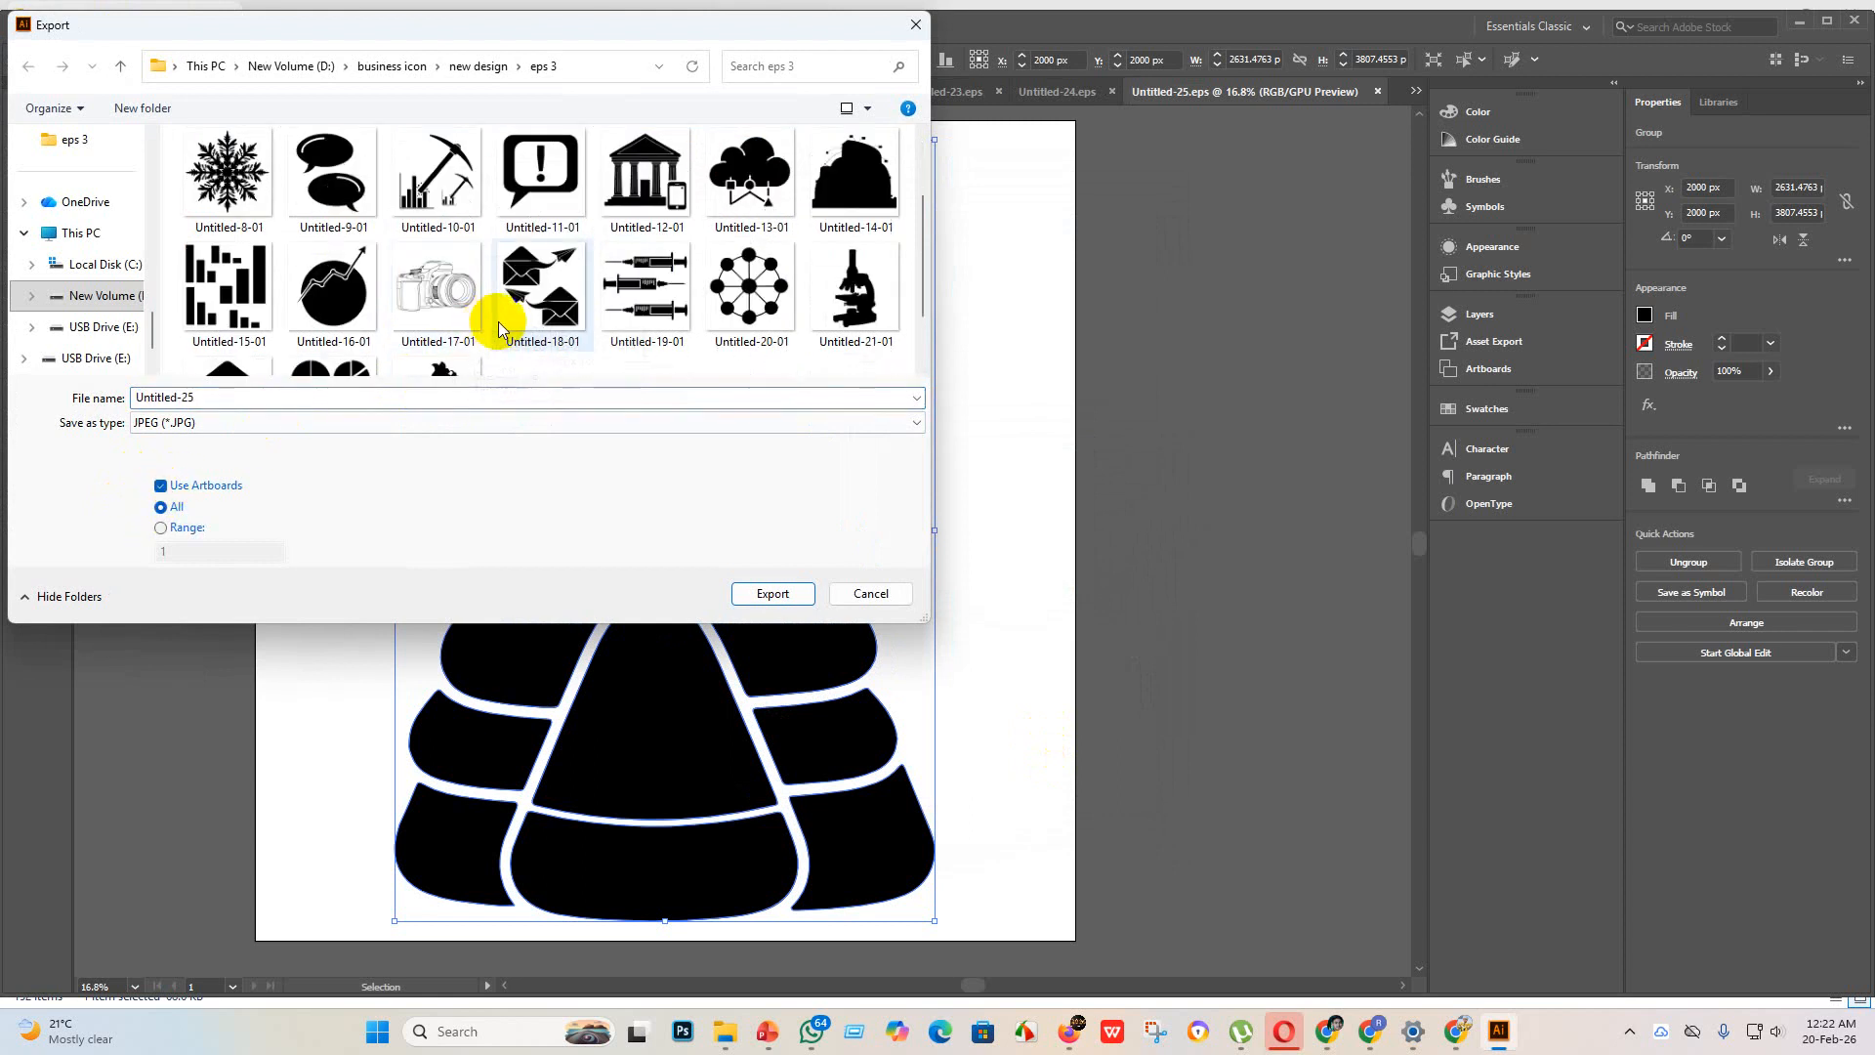
click(773, 593)
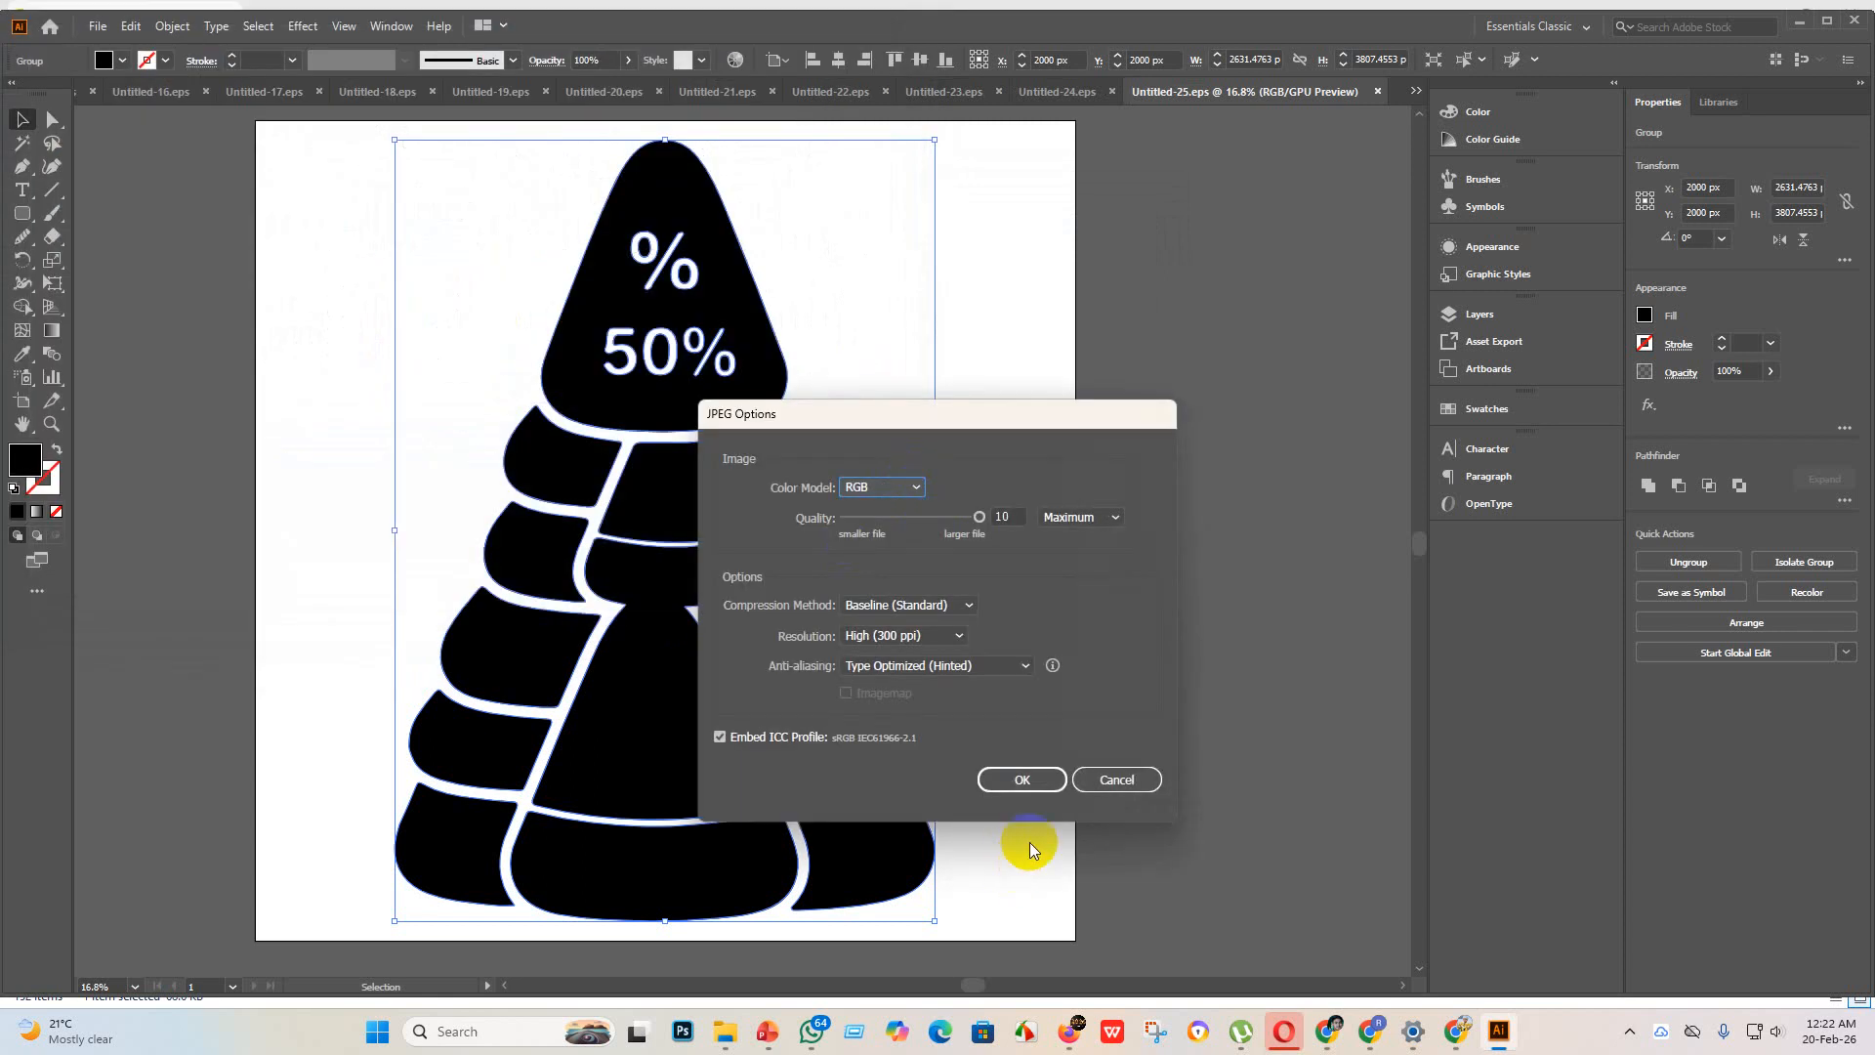
click(1022, 778)
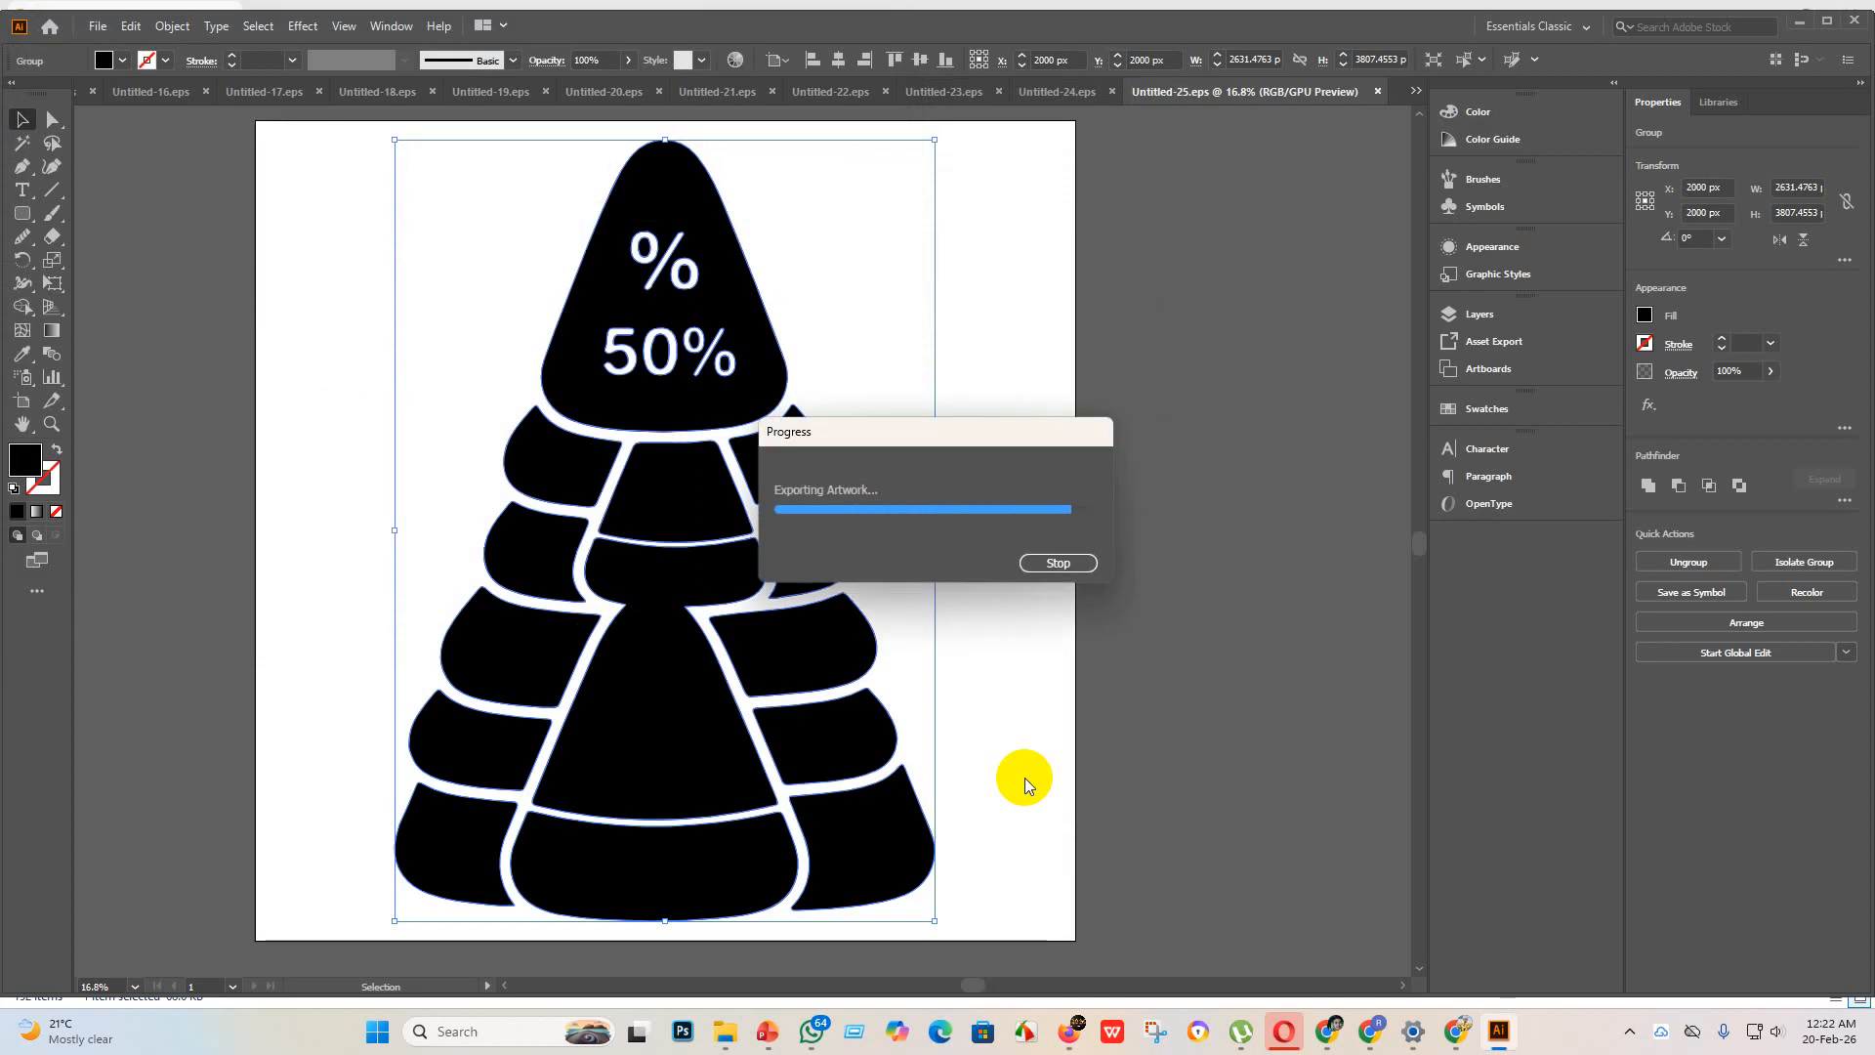
Step: Create a new 4000 x 4000 px document and place the megaphone icon image from File Explorer into it
click(95, 29)
click(136, 46)
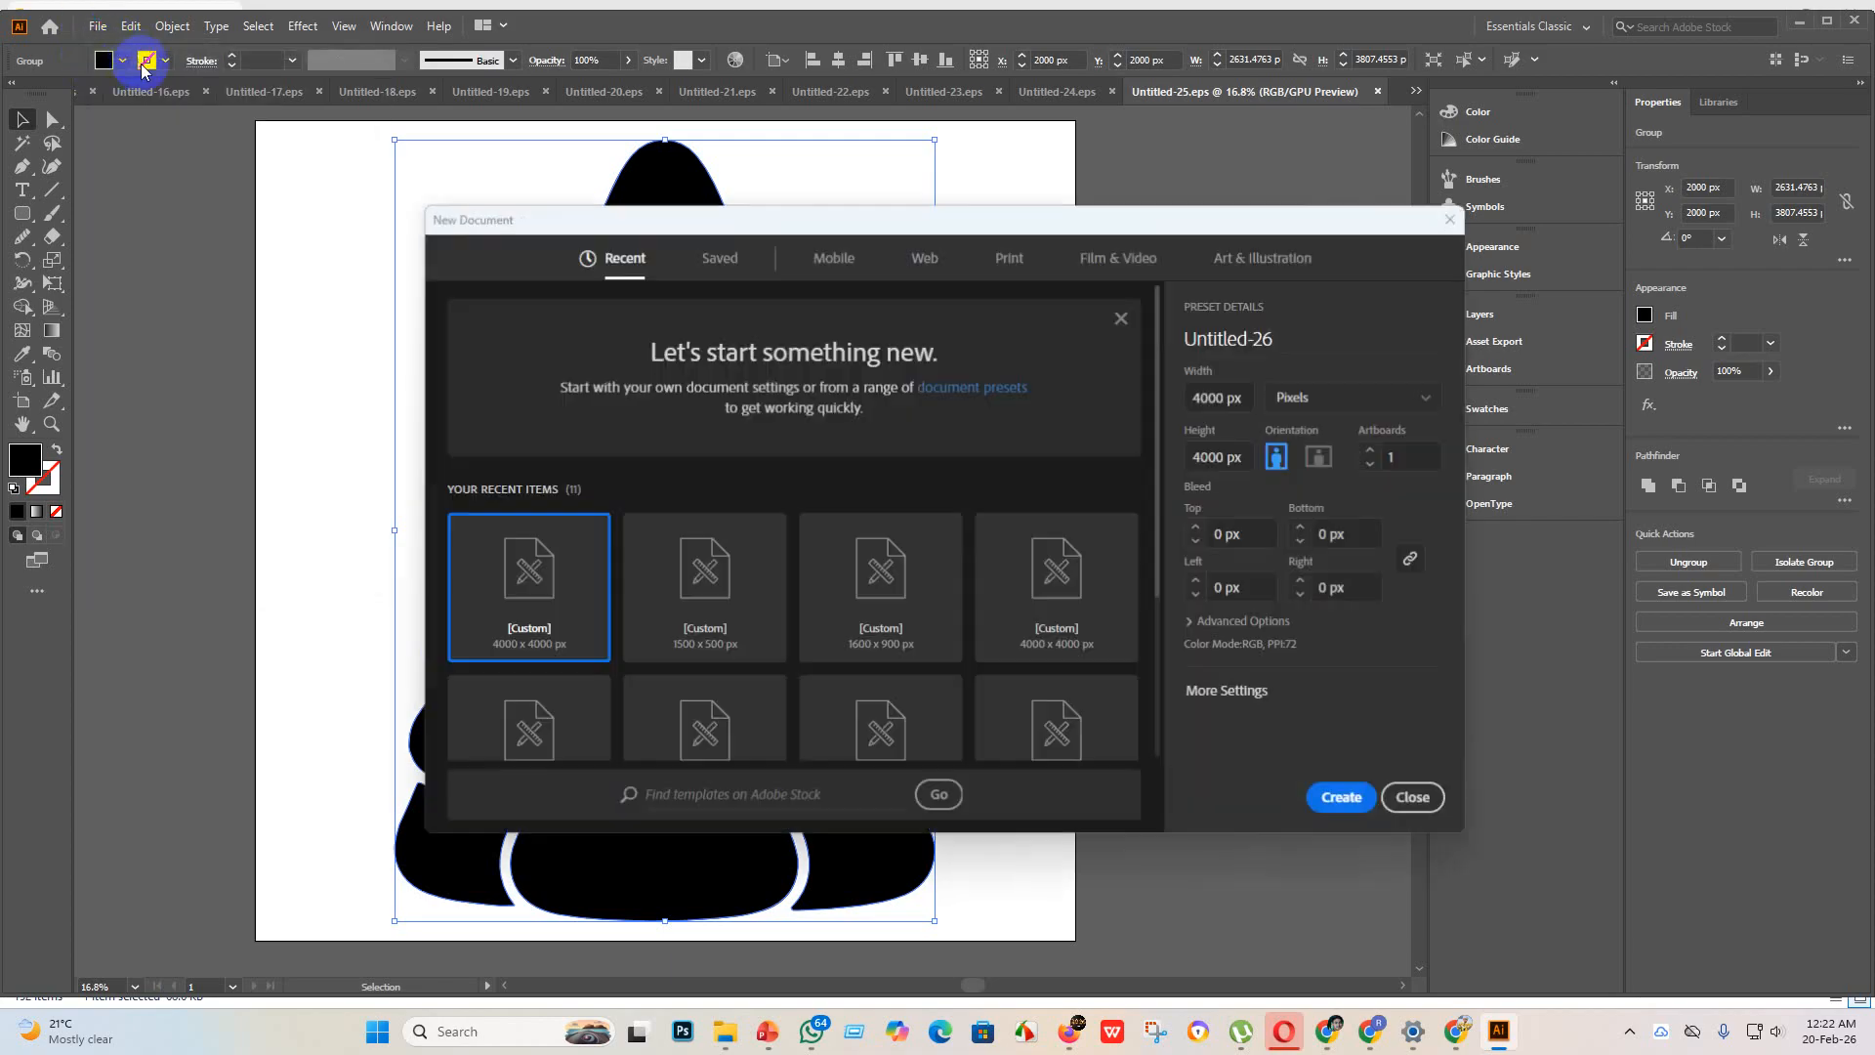
click(1340, 798)
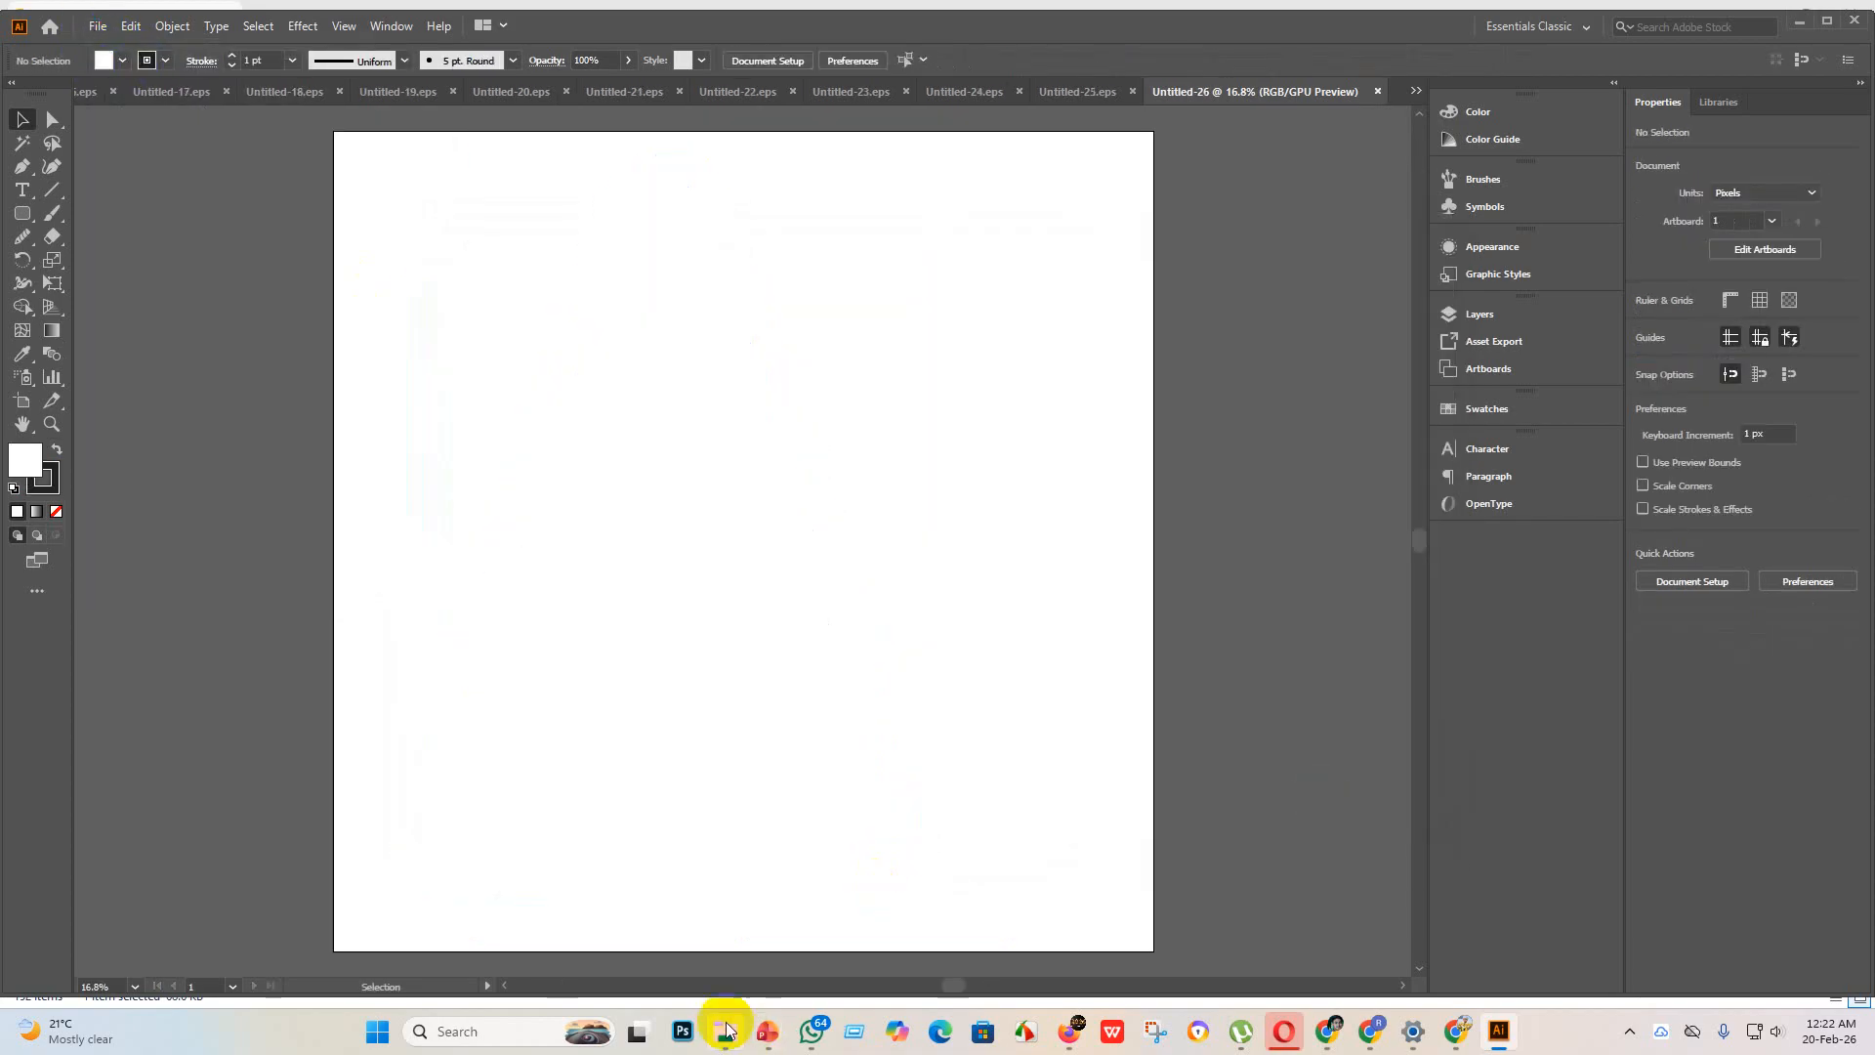
mouse_move(725, 1030)
click(674, 966)
drag(635, 205, 1270, 949)
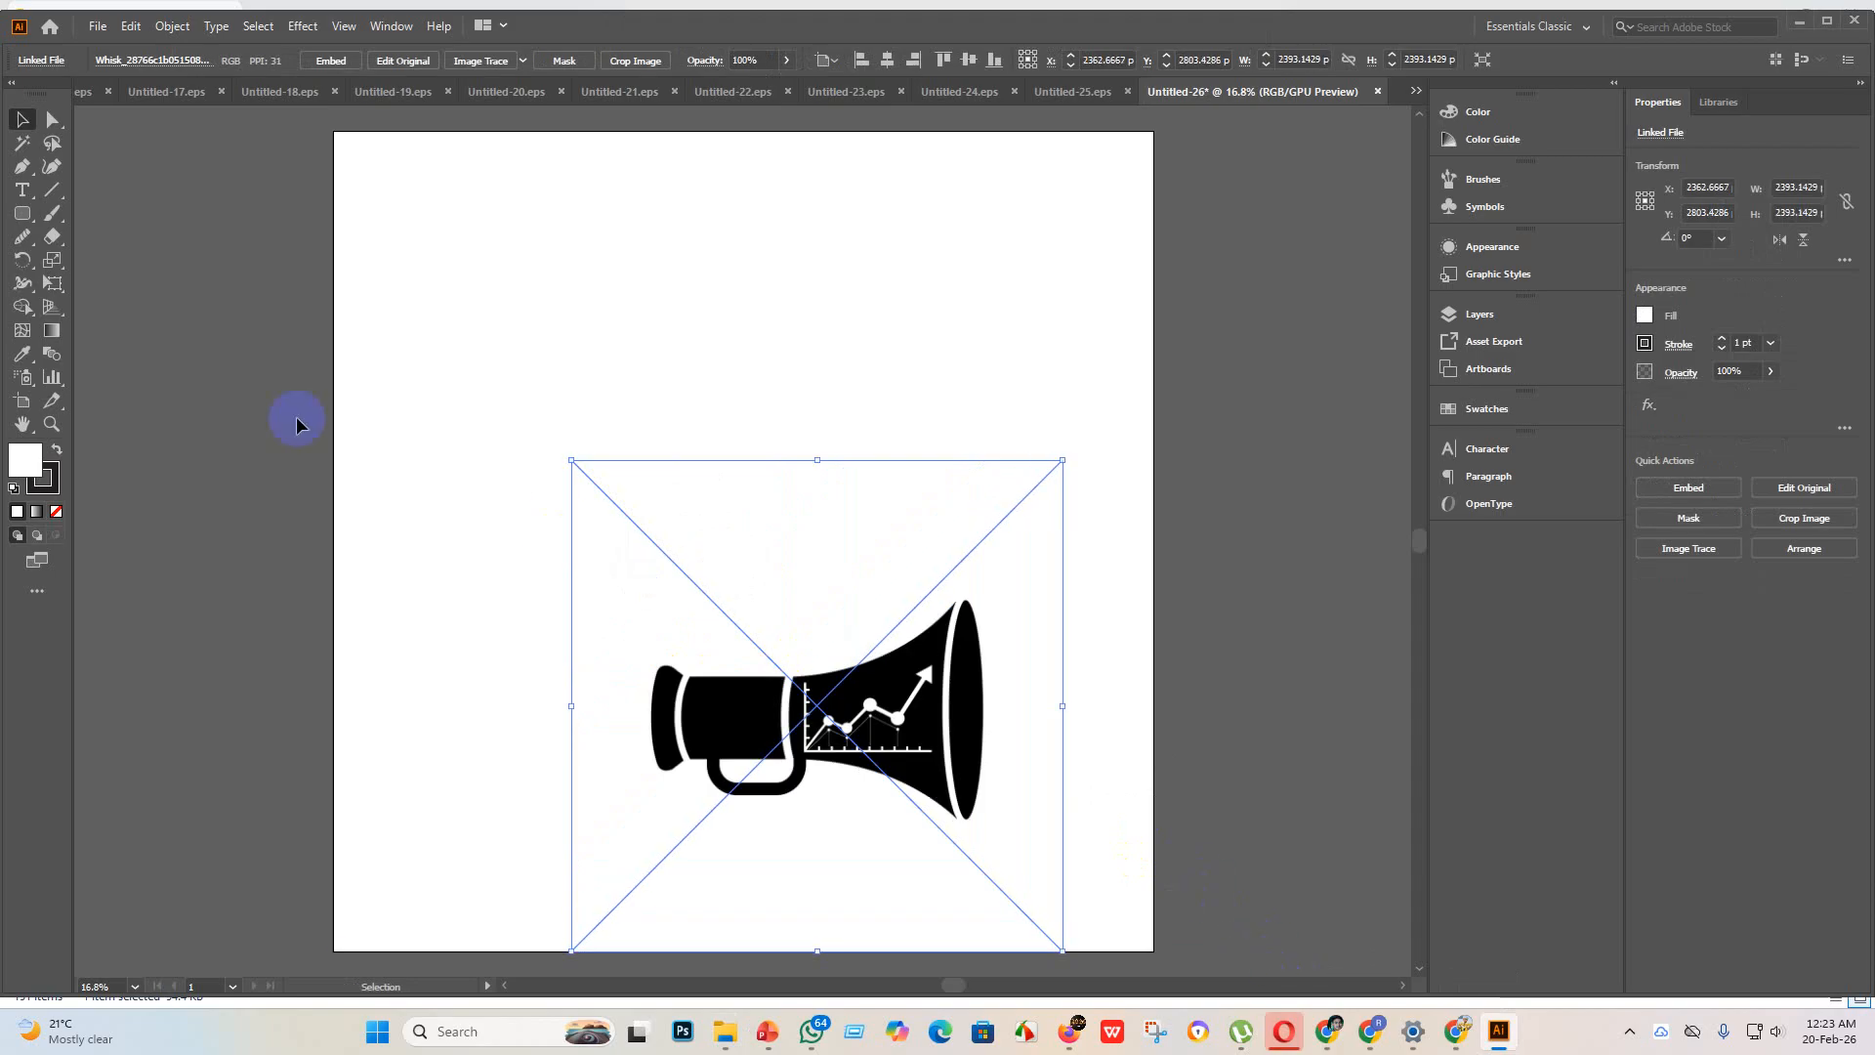
Step: Set the artboard's height to 2000 px and return to the Selection tool
click(24, 402)
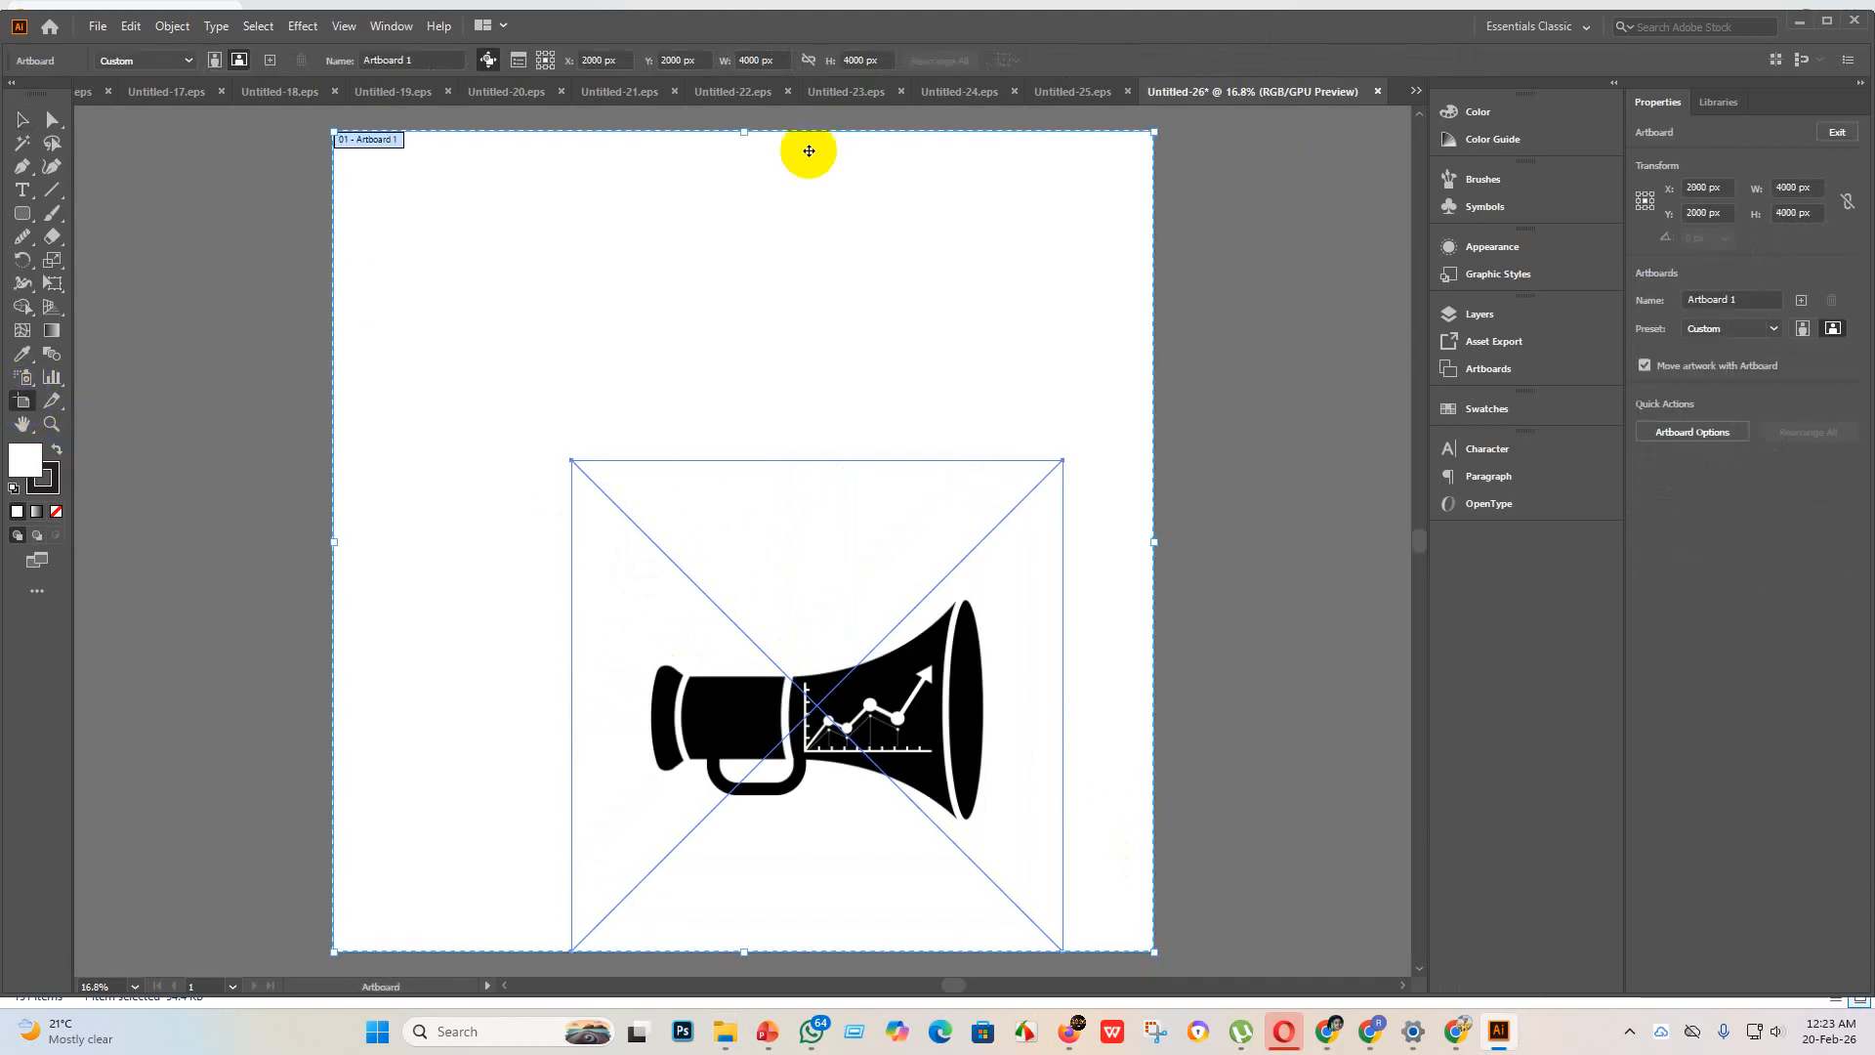
click(852, 60)
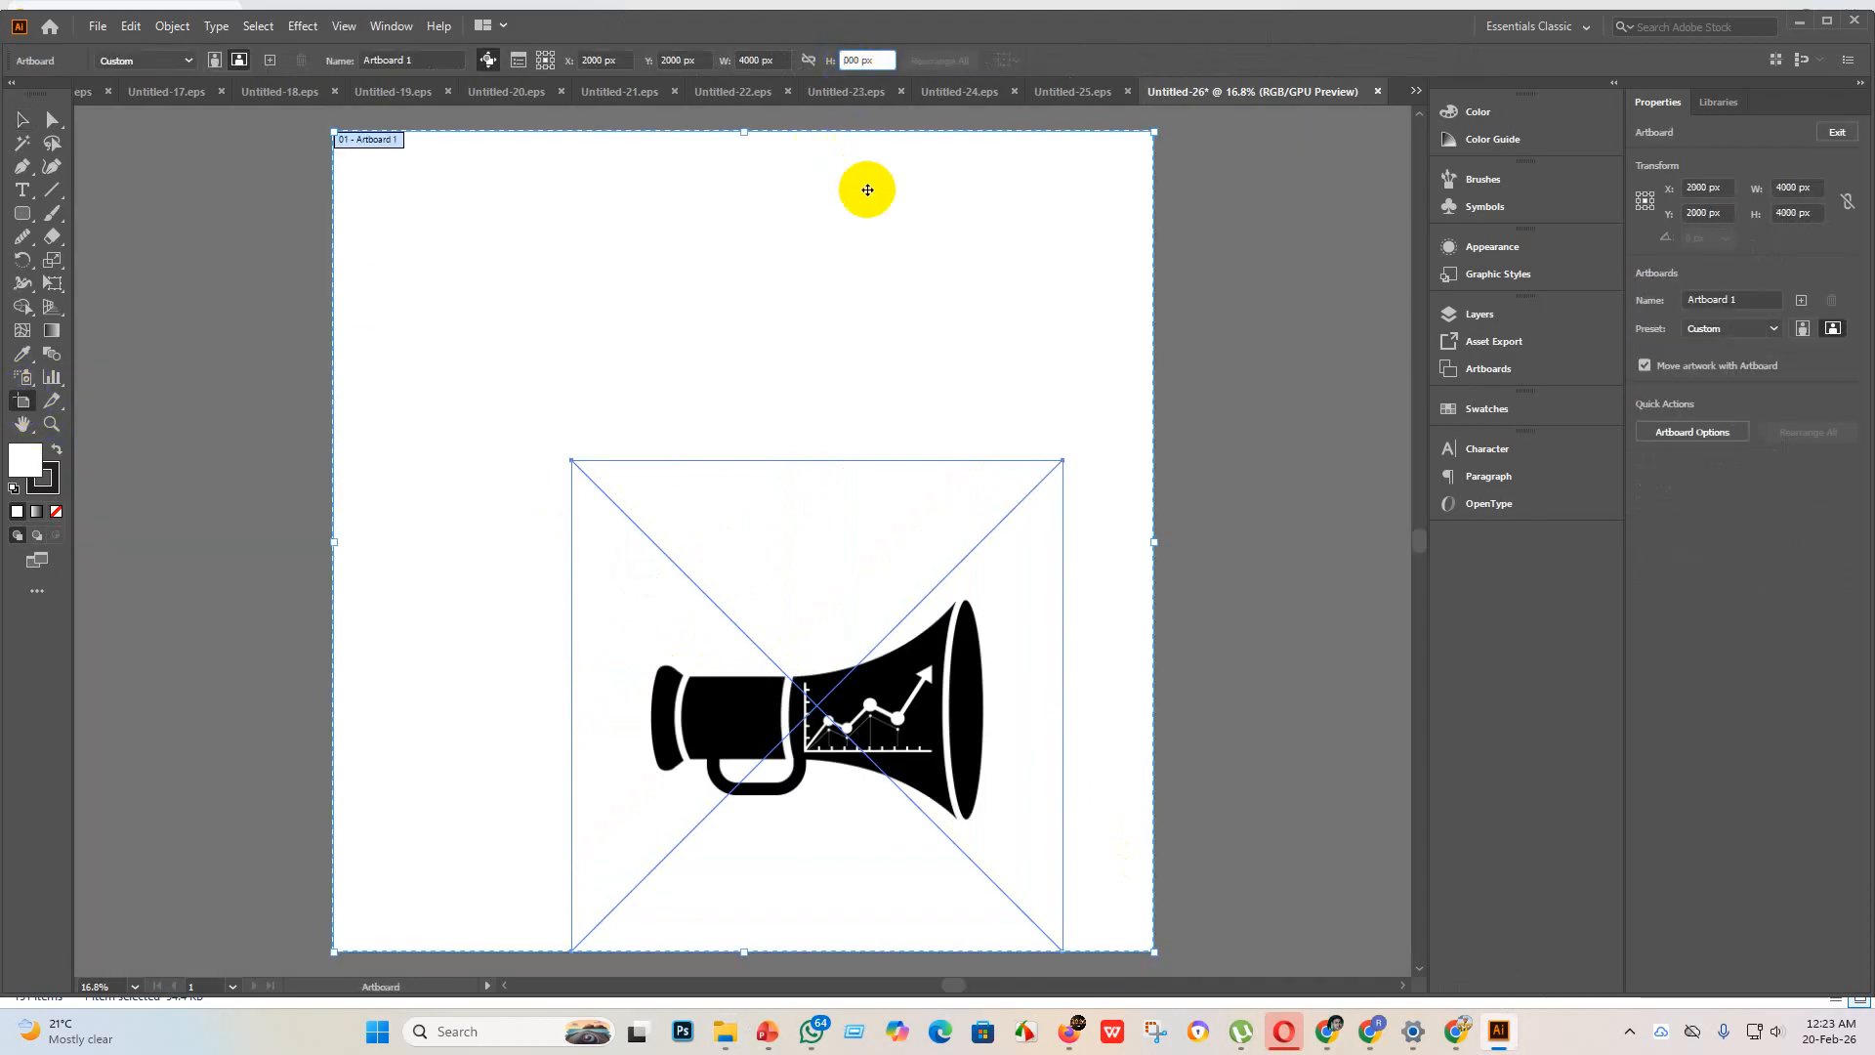
text(2)
key(Return)
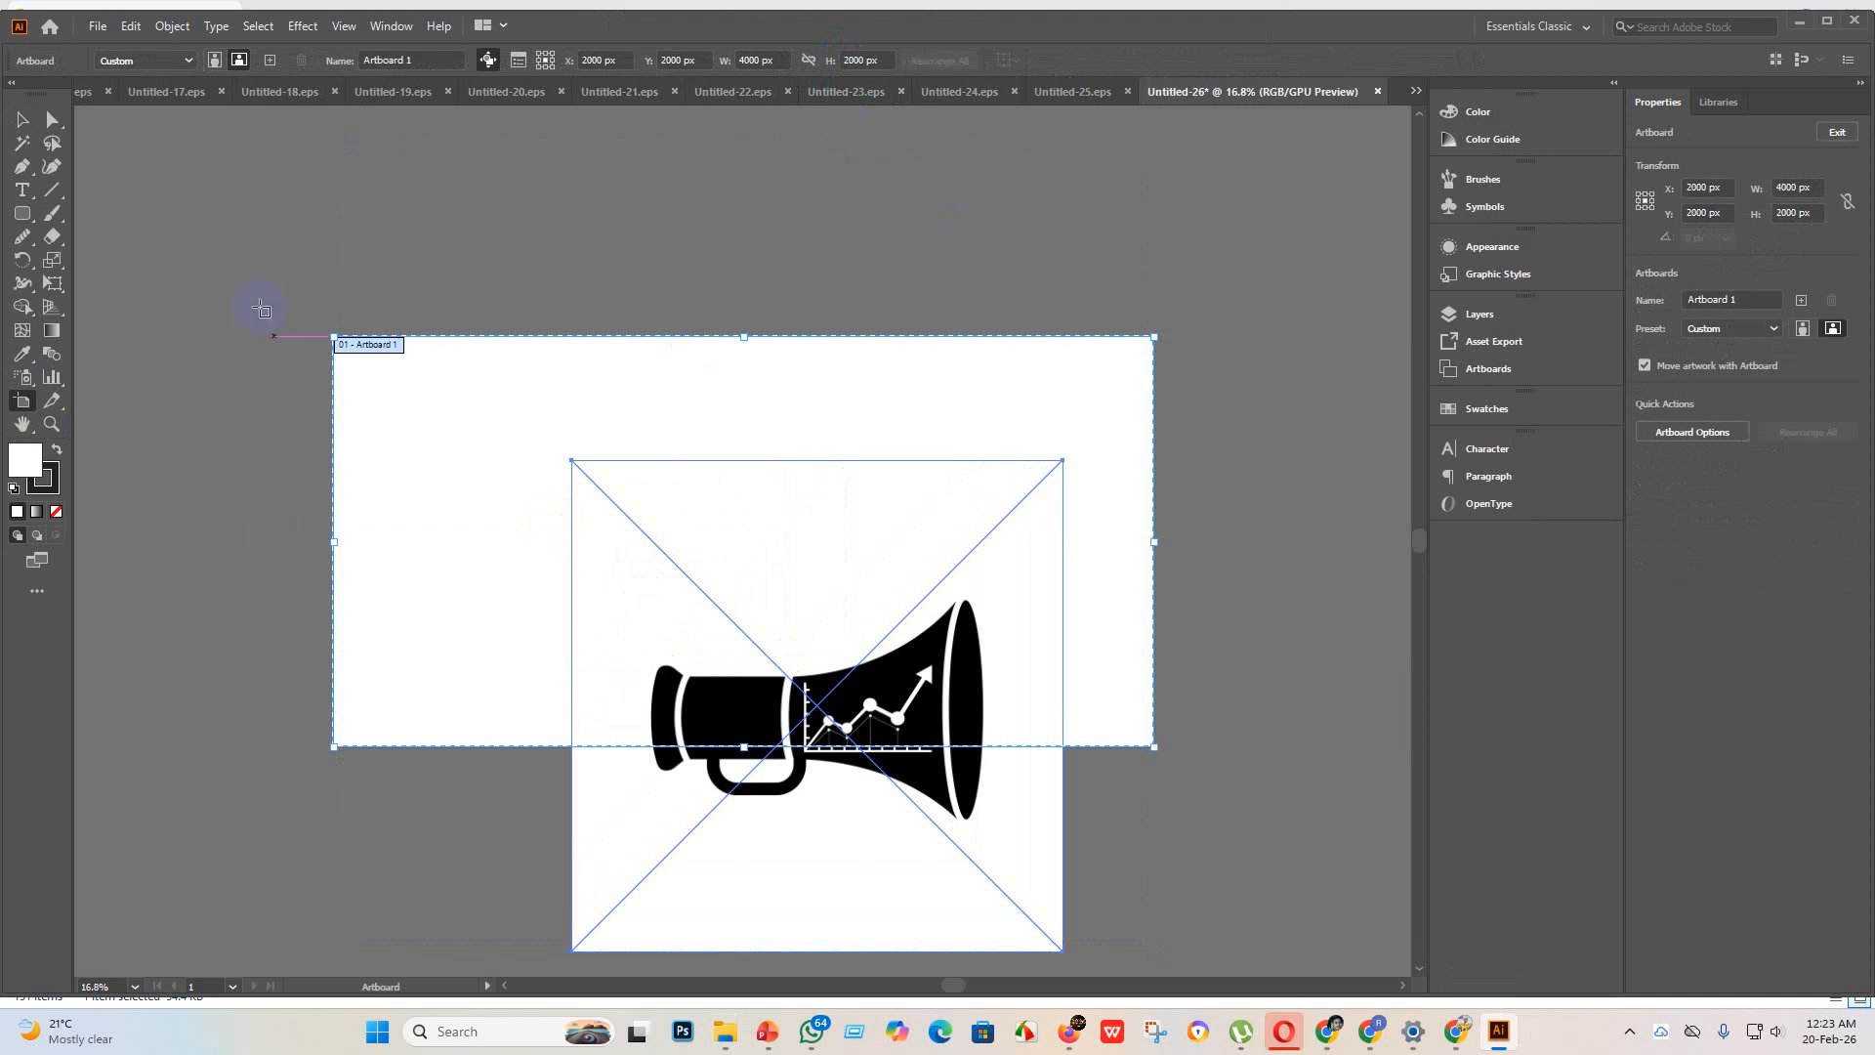
click(23, 121)
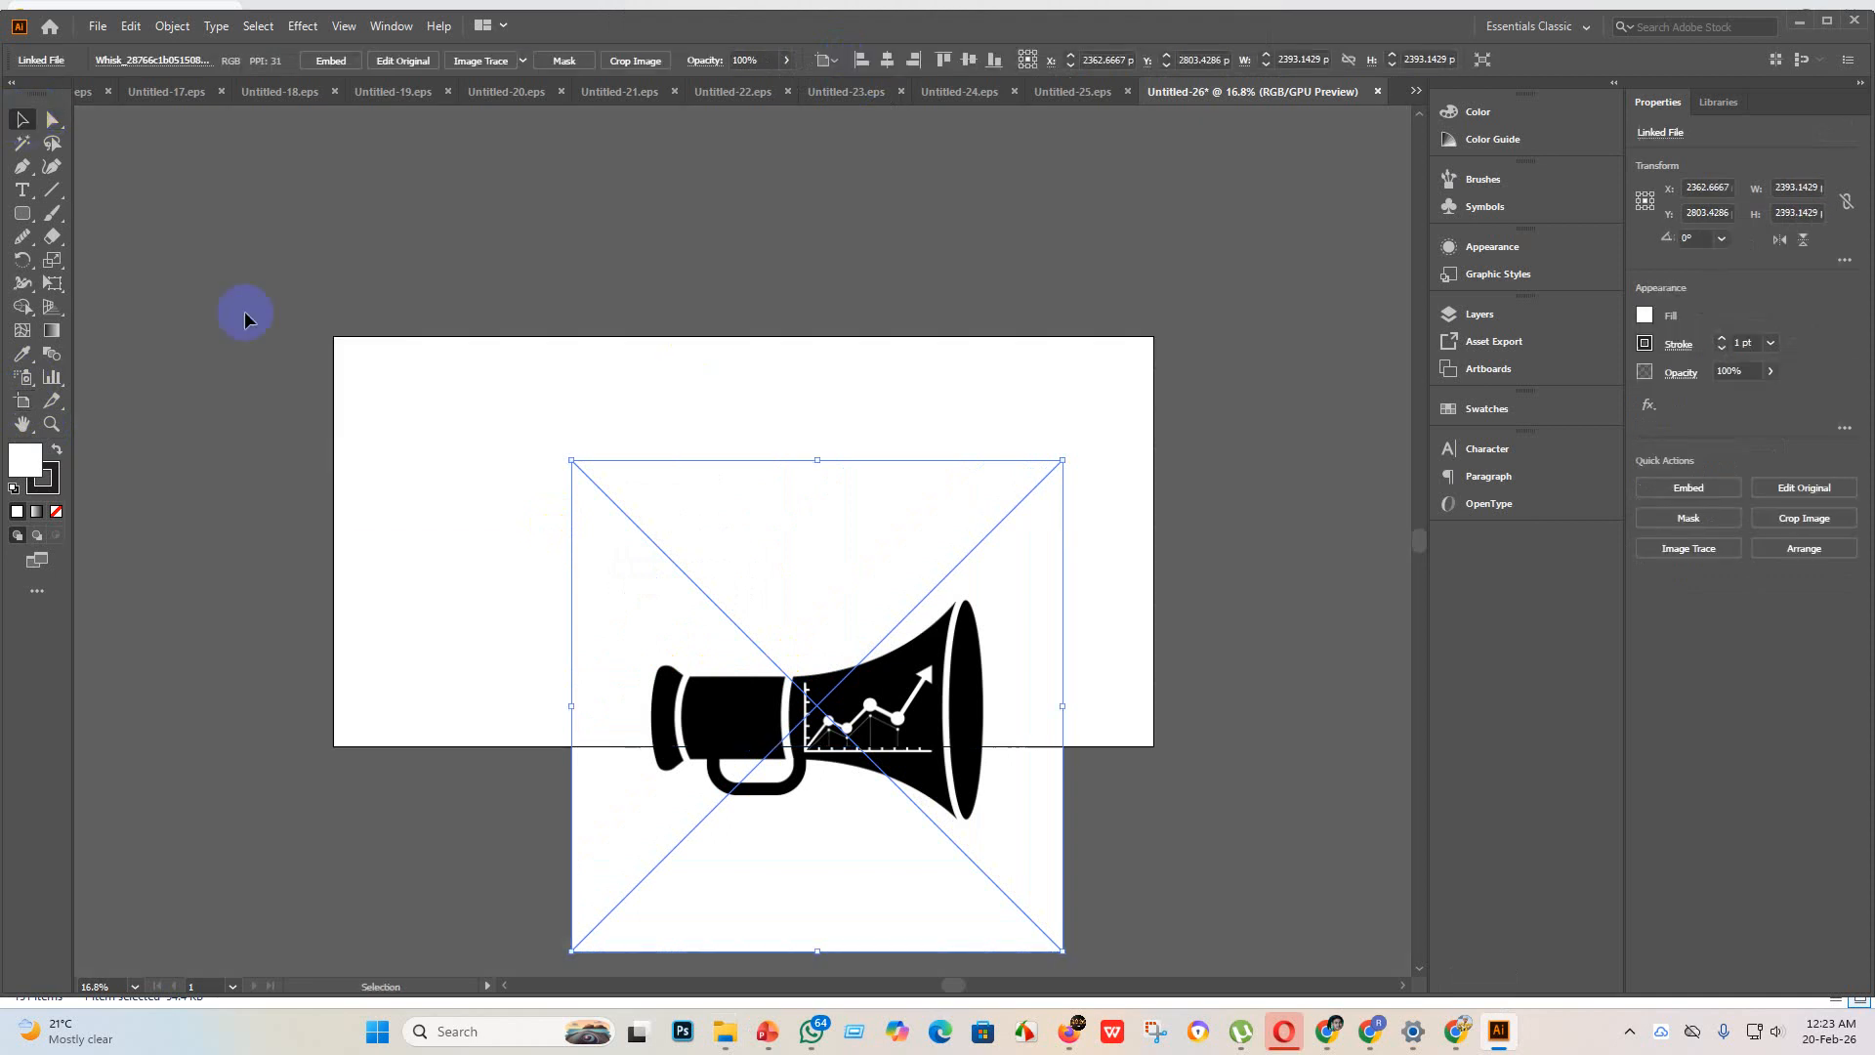
Step: Embed the megaphone image, trace it with the Silhouettes preset and expand the tracing into vector paths
click(333, 62)
click(523, 62)
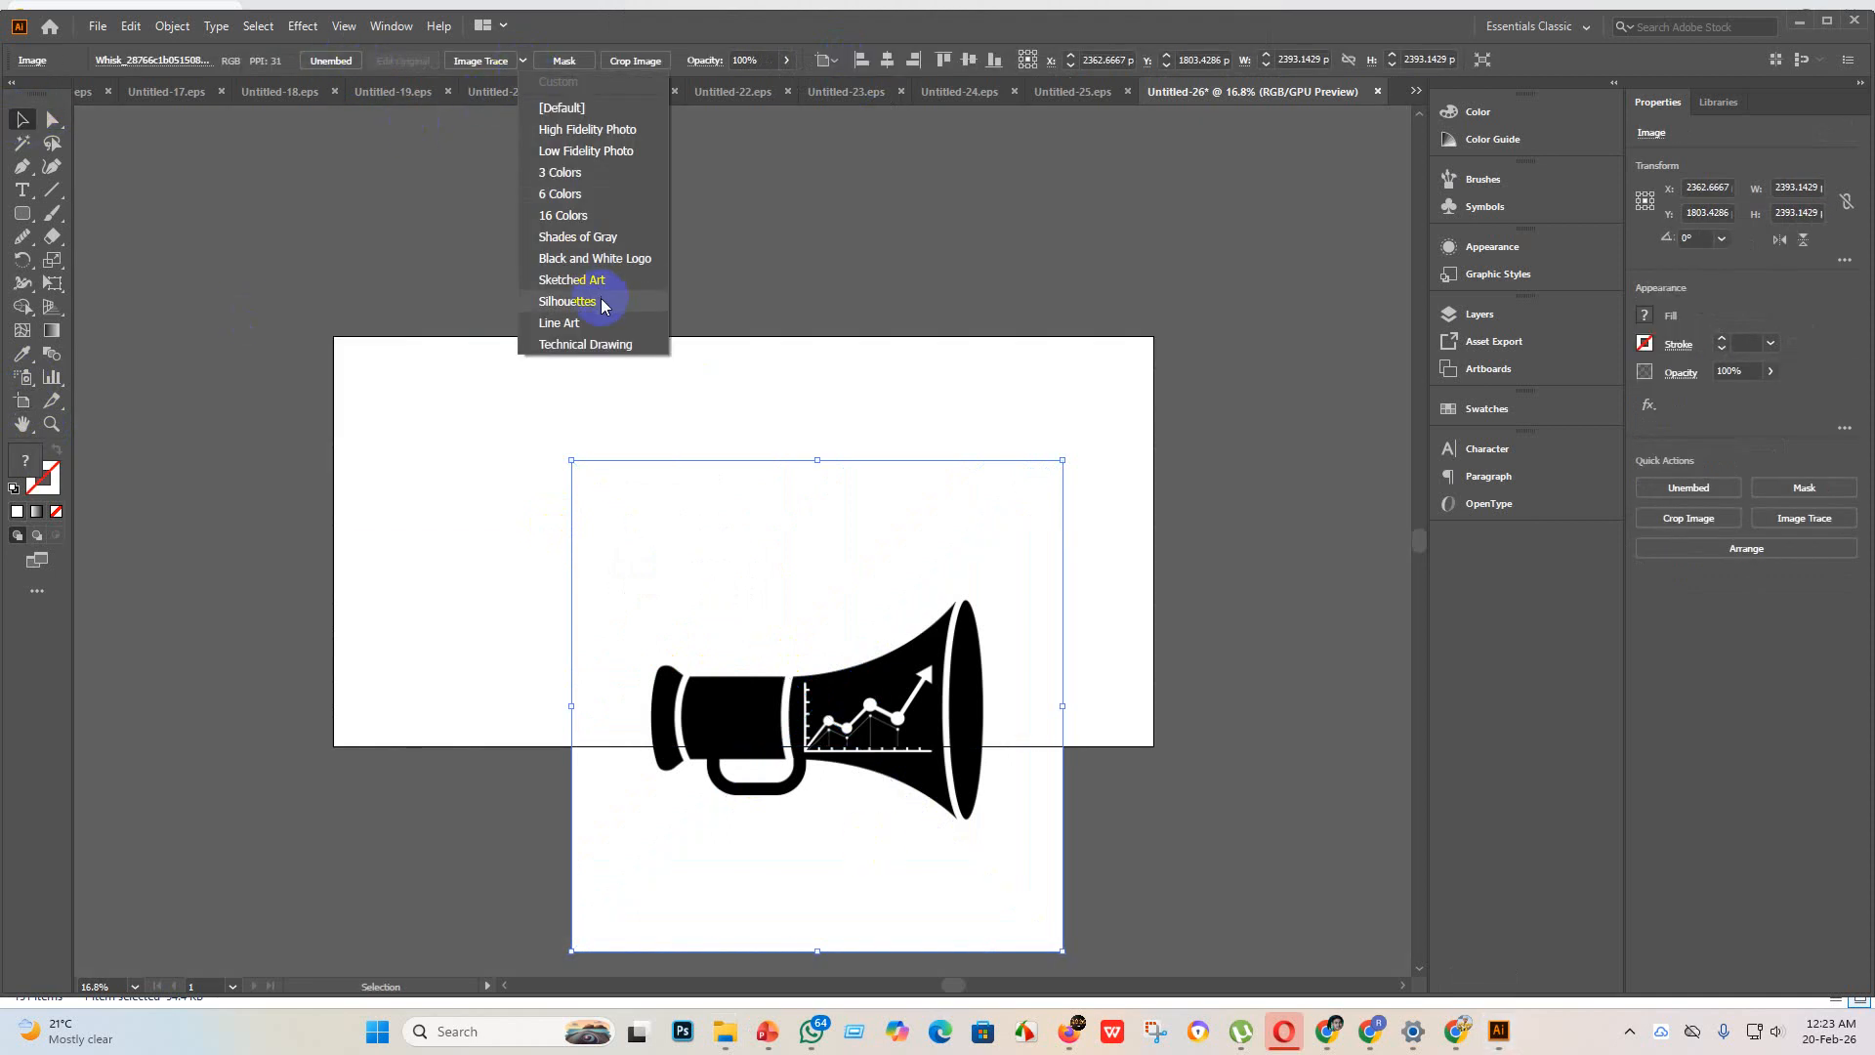
click(602, 302)
click(497, 62)
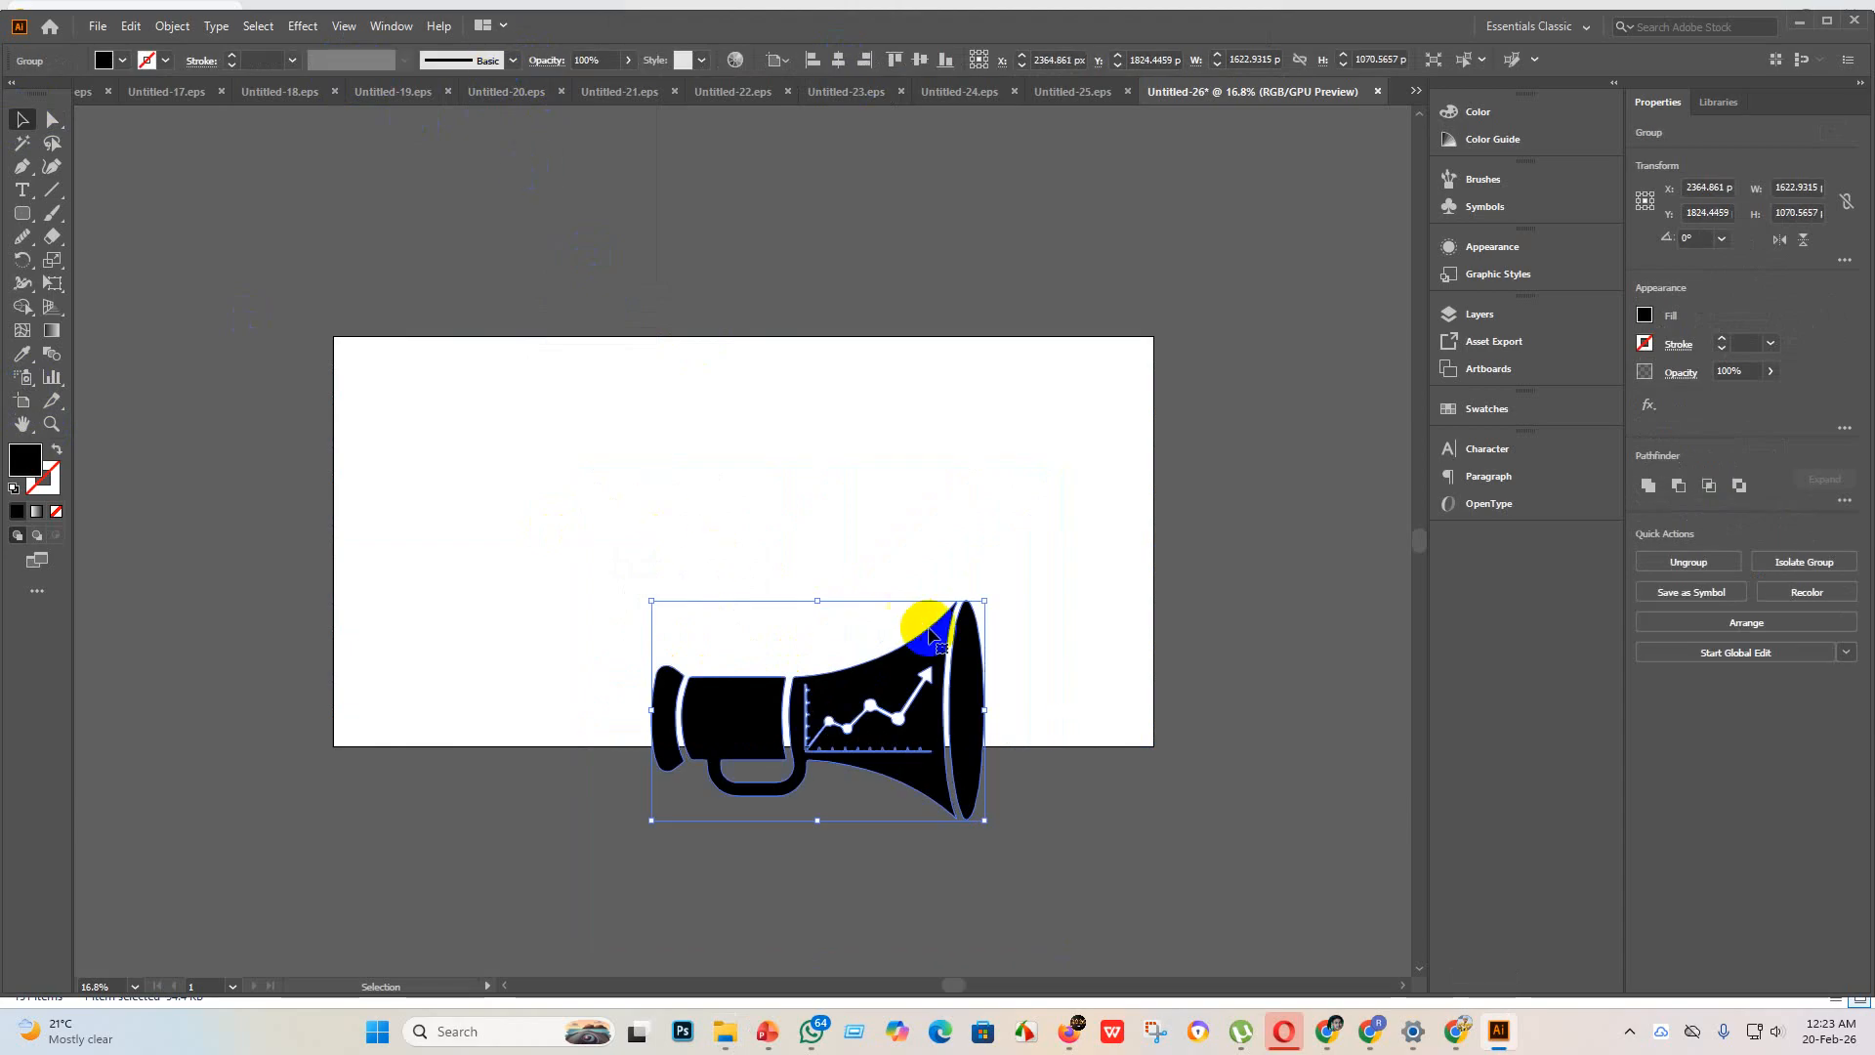
Step: Enlarge the megaphone group to about 2767 by 1825 px and center it horizontally and vertically on the artboard
drag(986, 605, 1306, 263)
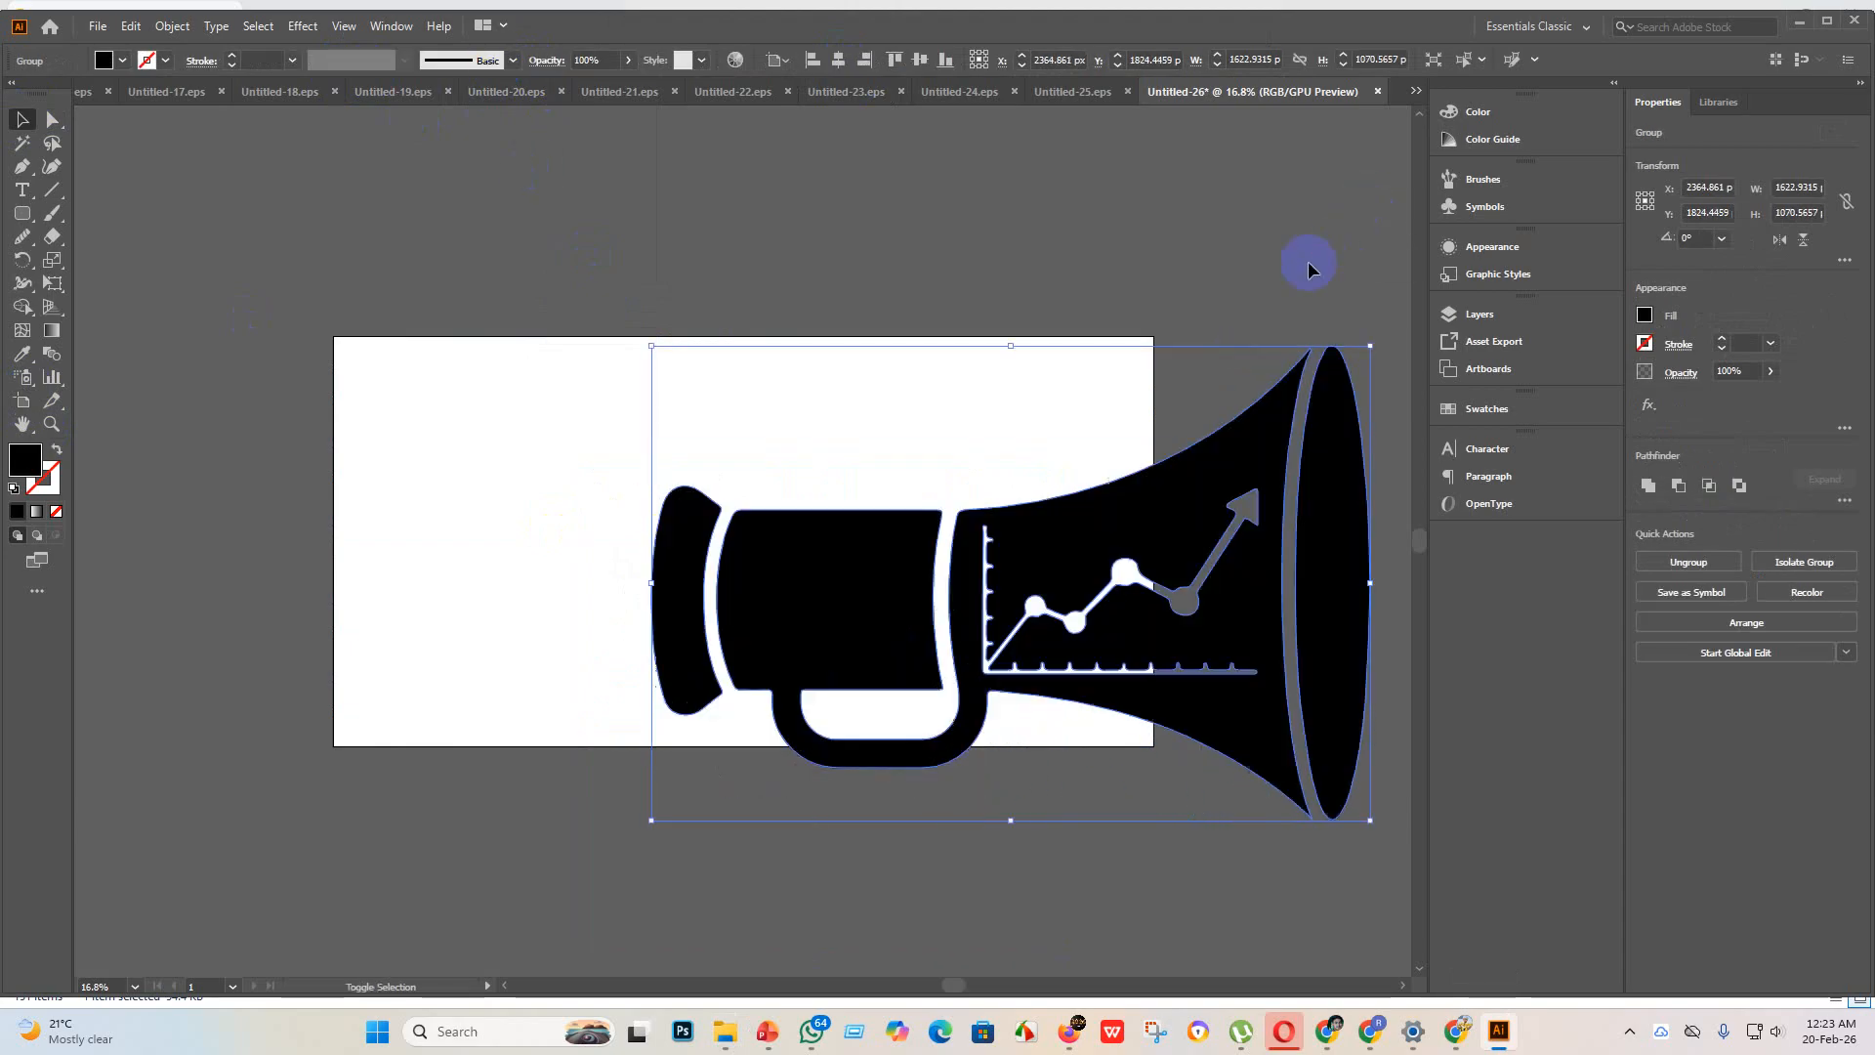
drag(1025, 599, 480, 574)
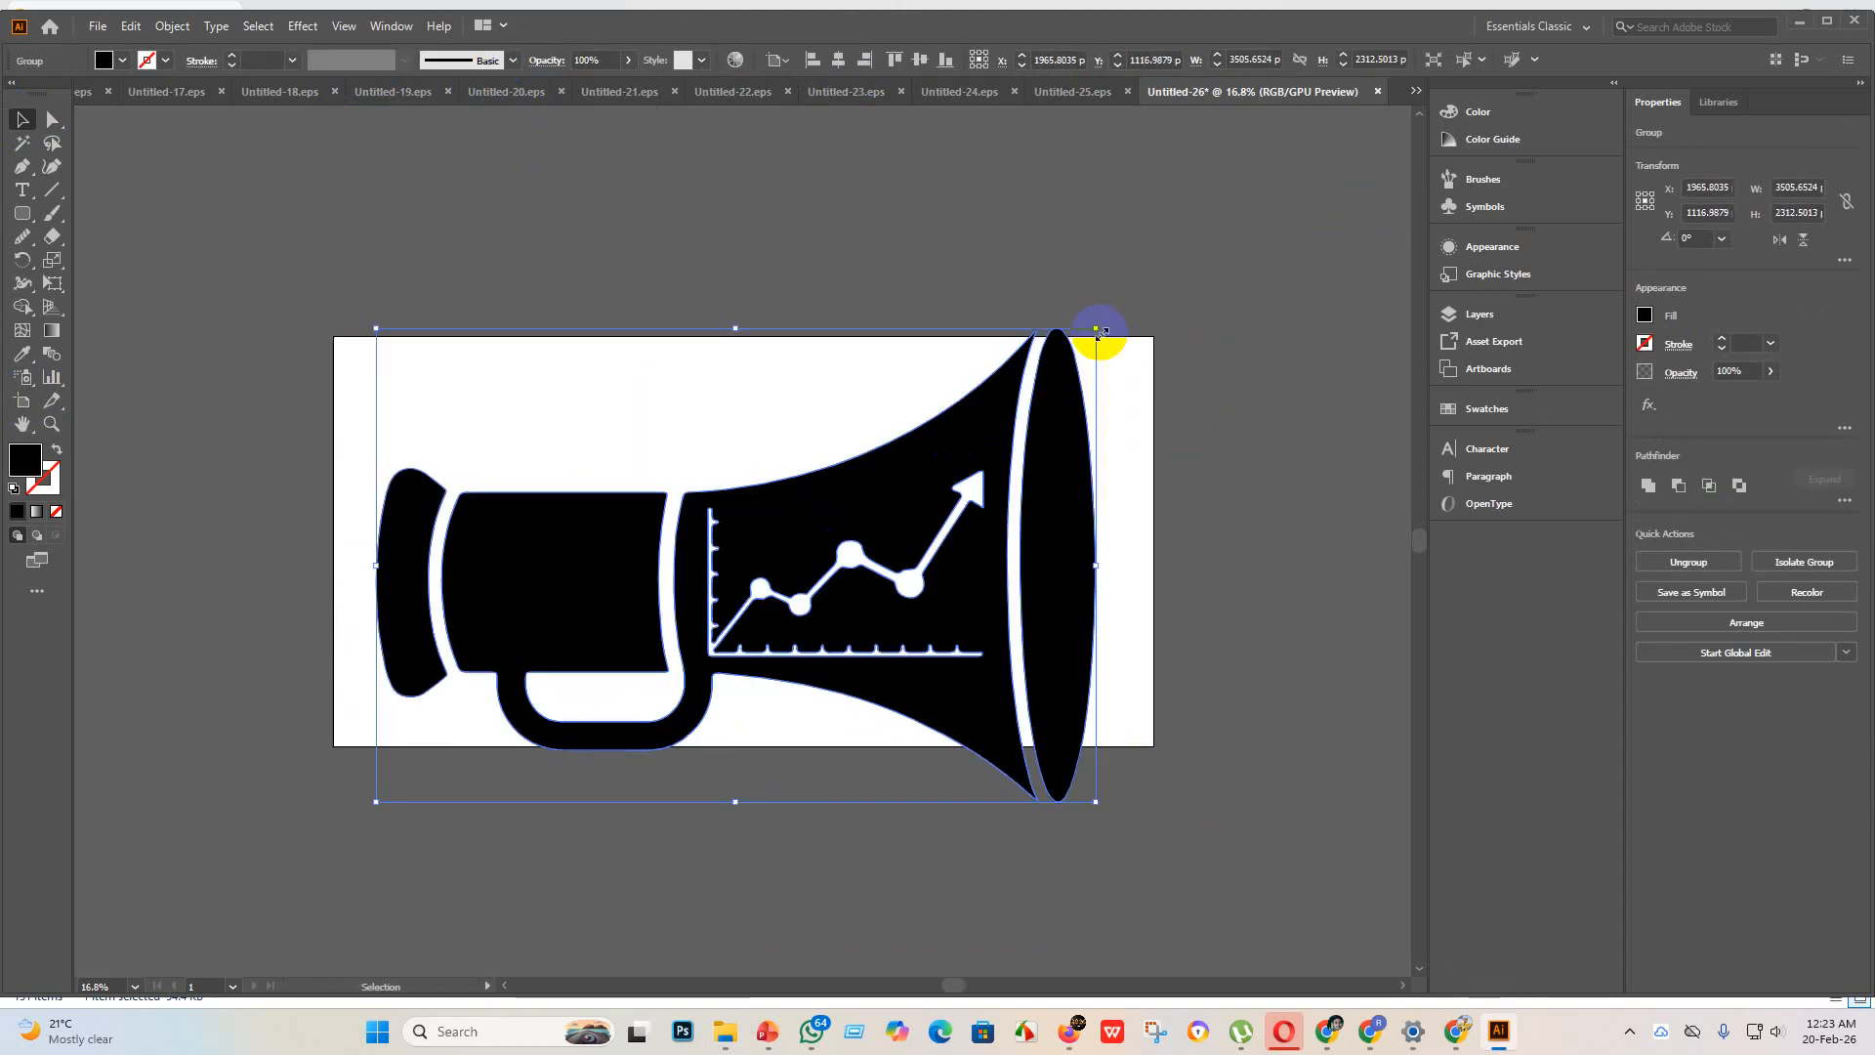
drag(1097, 335, 993, 415)
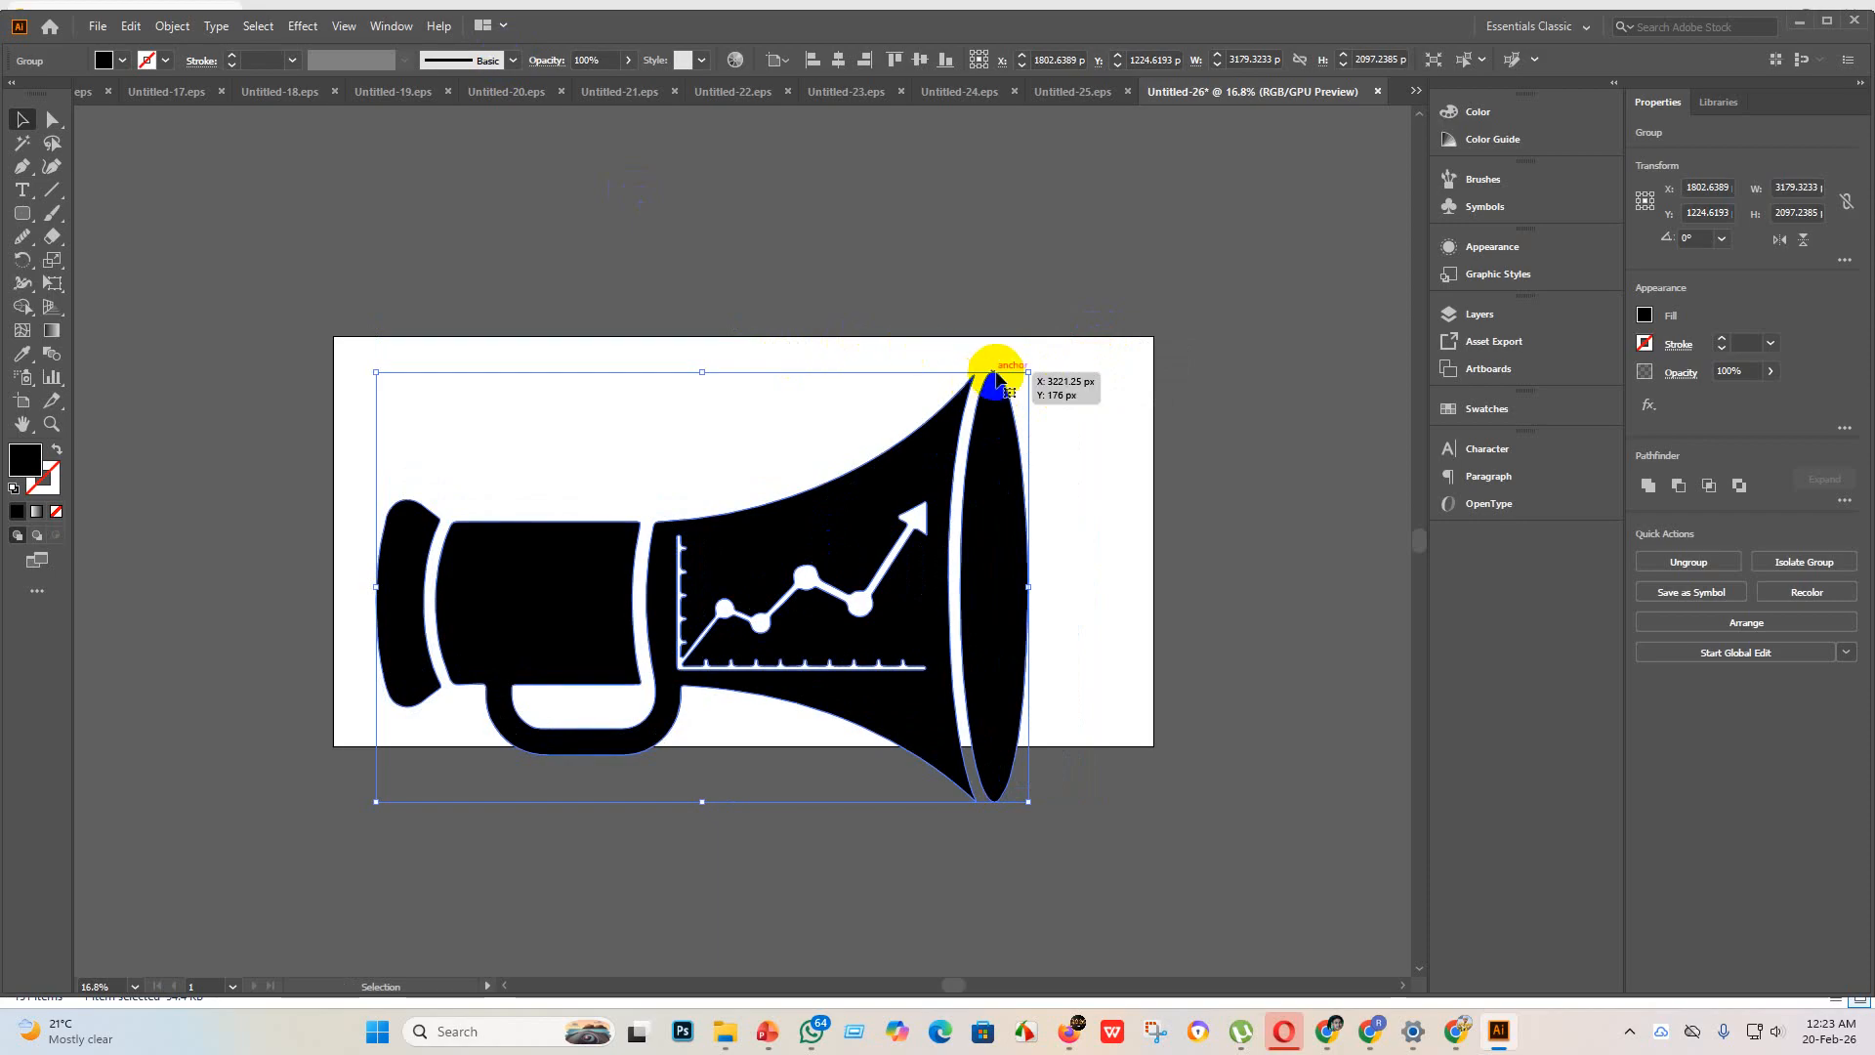
click(838, 60)
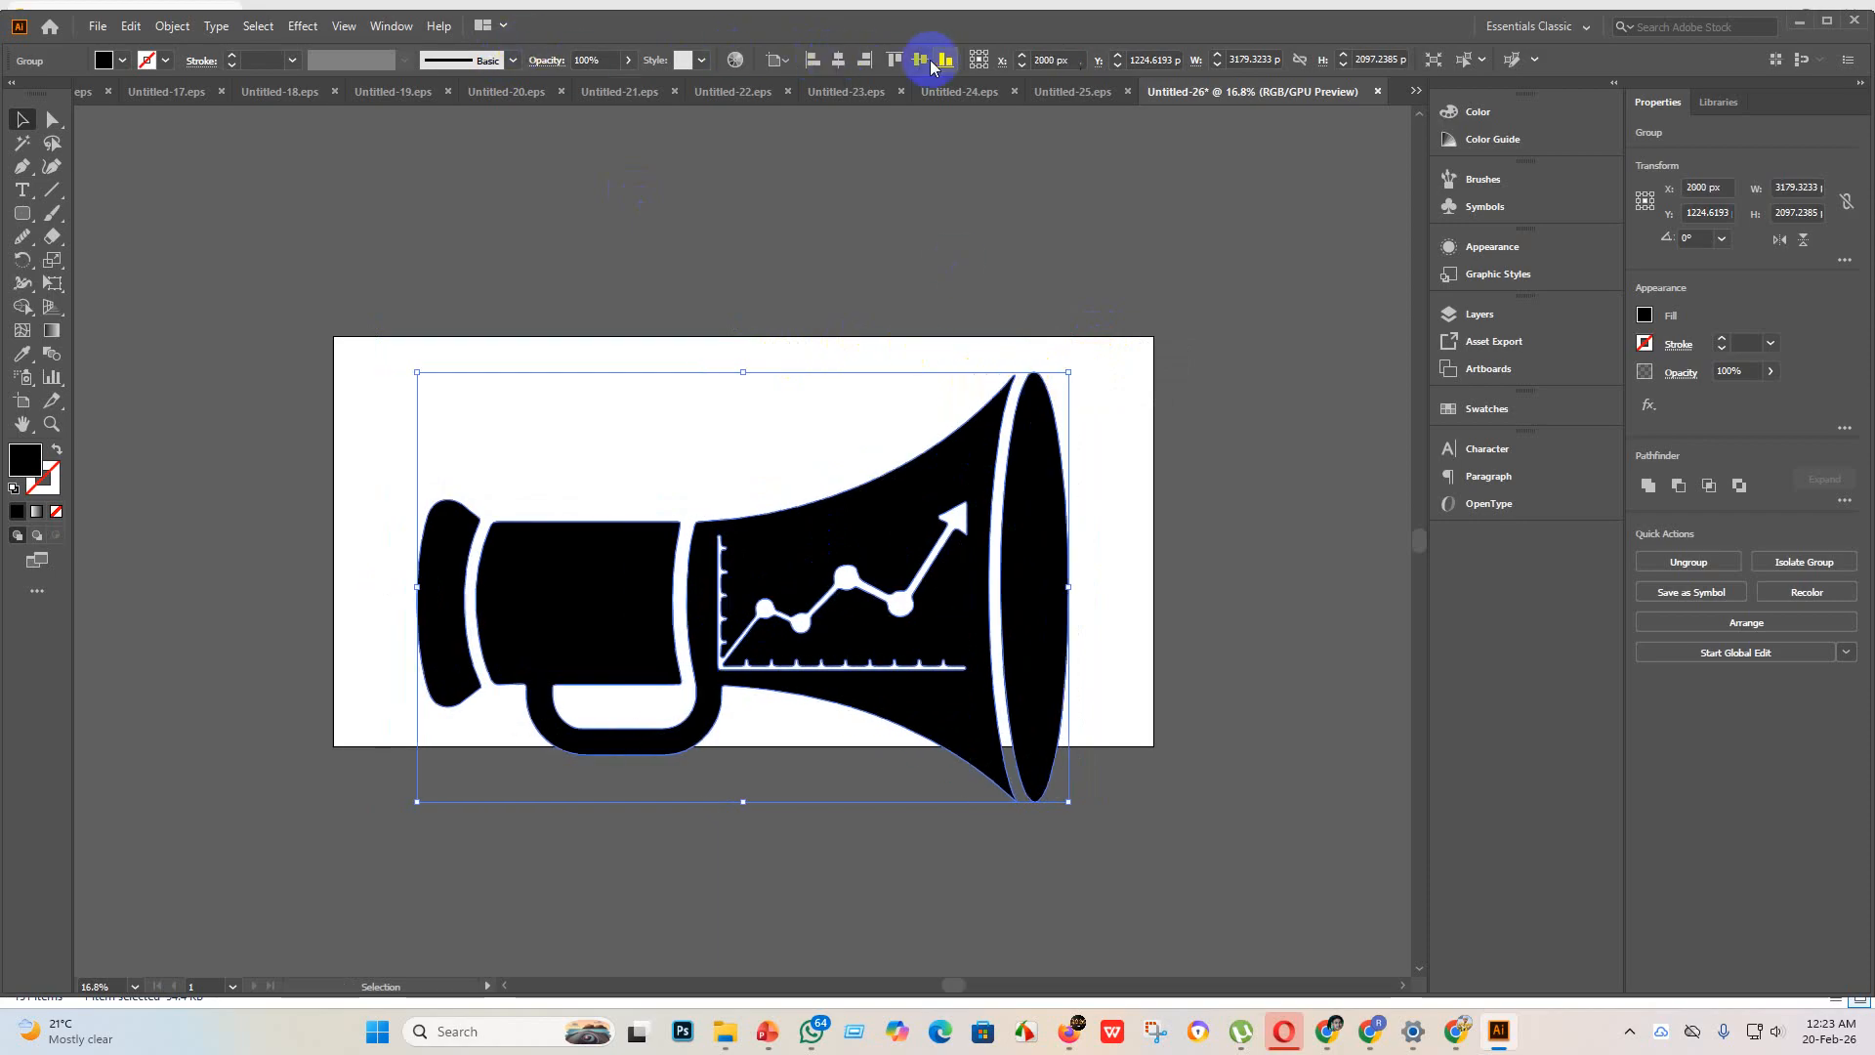
click(919, 61)
drag(1068, 326, 984, 382)
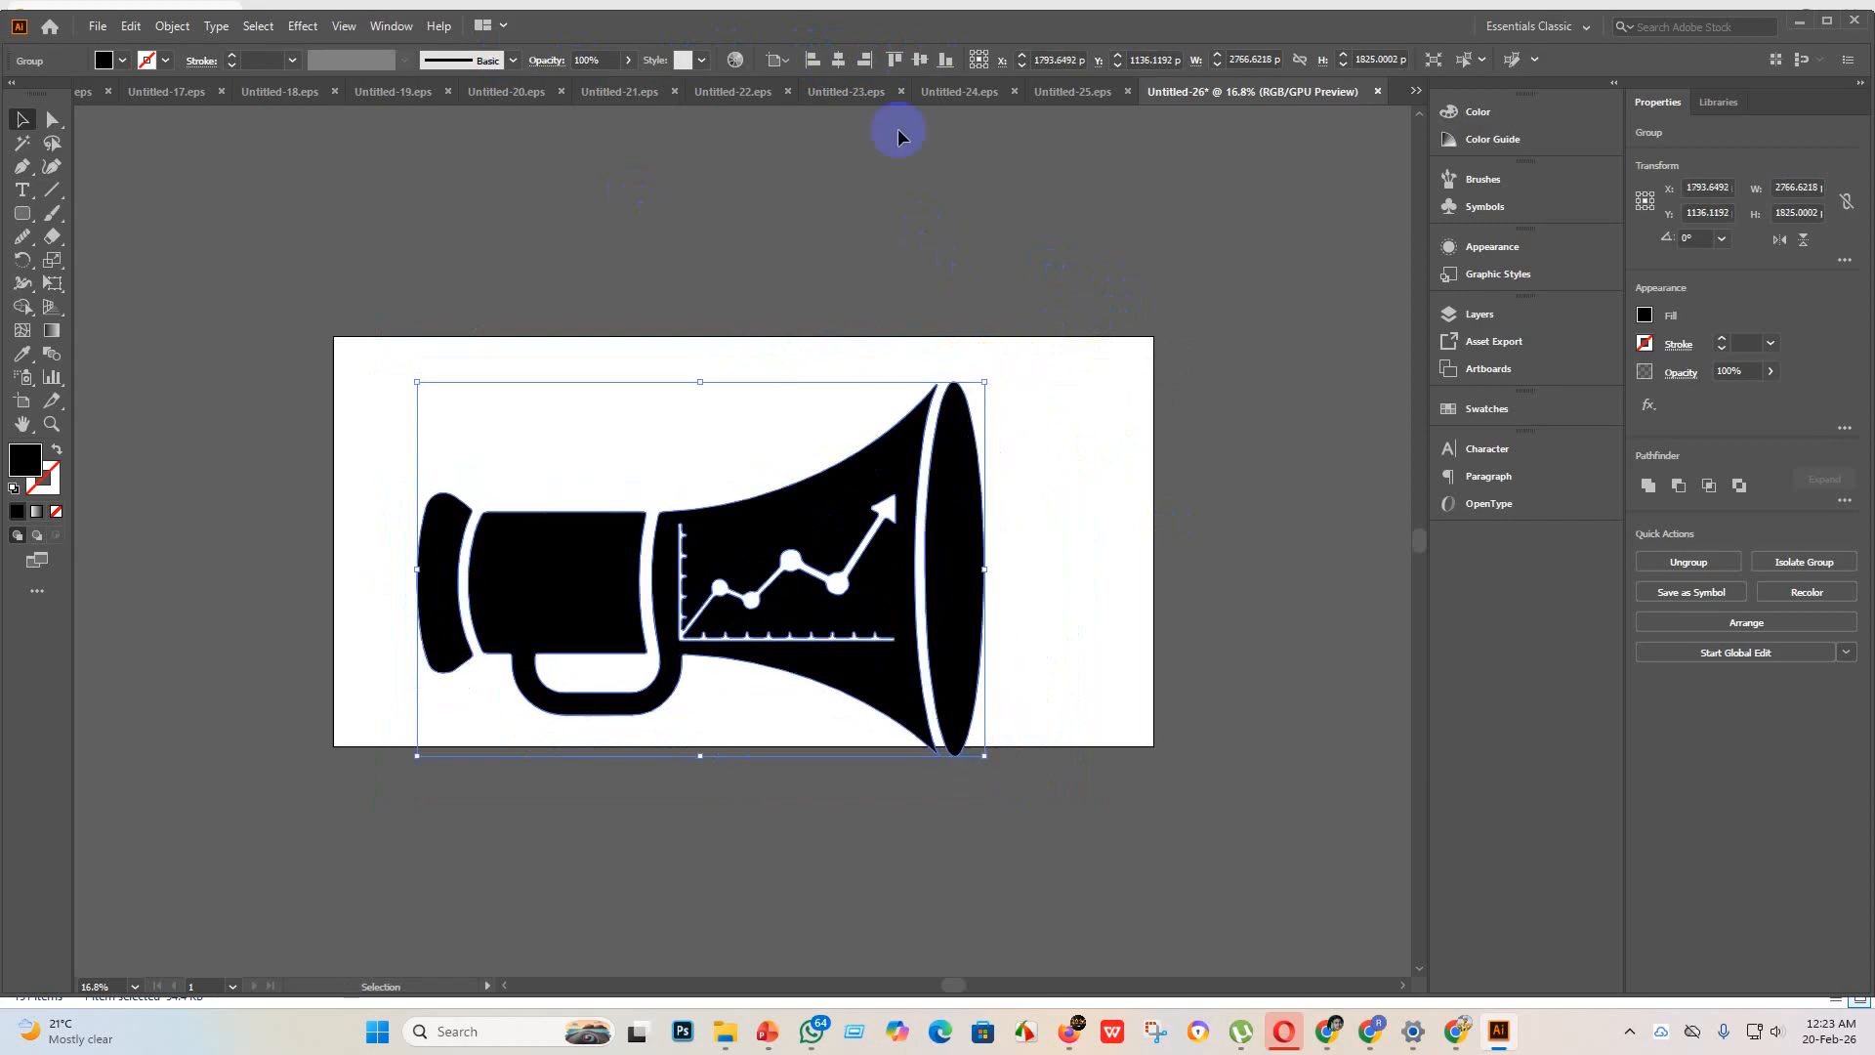
click(845, 62)
click(918, 61)
click(414, 332)
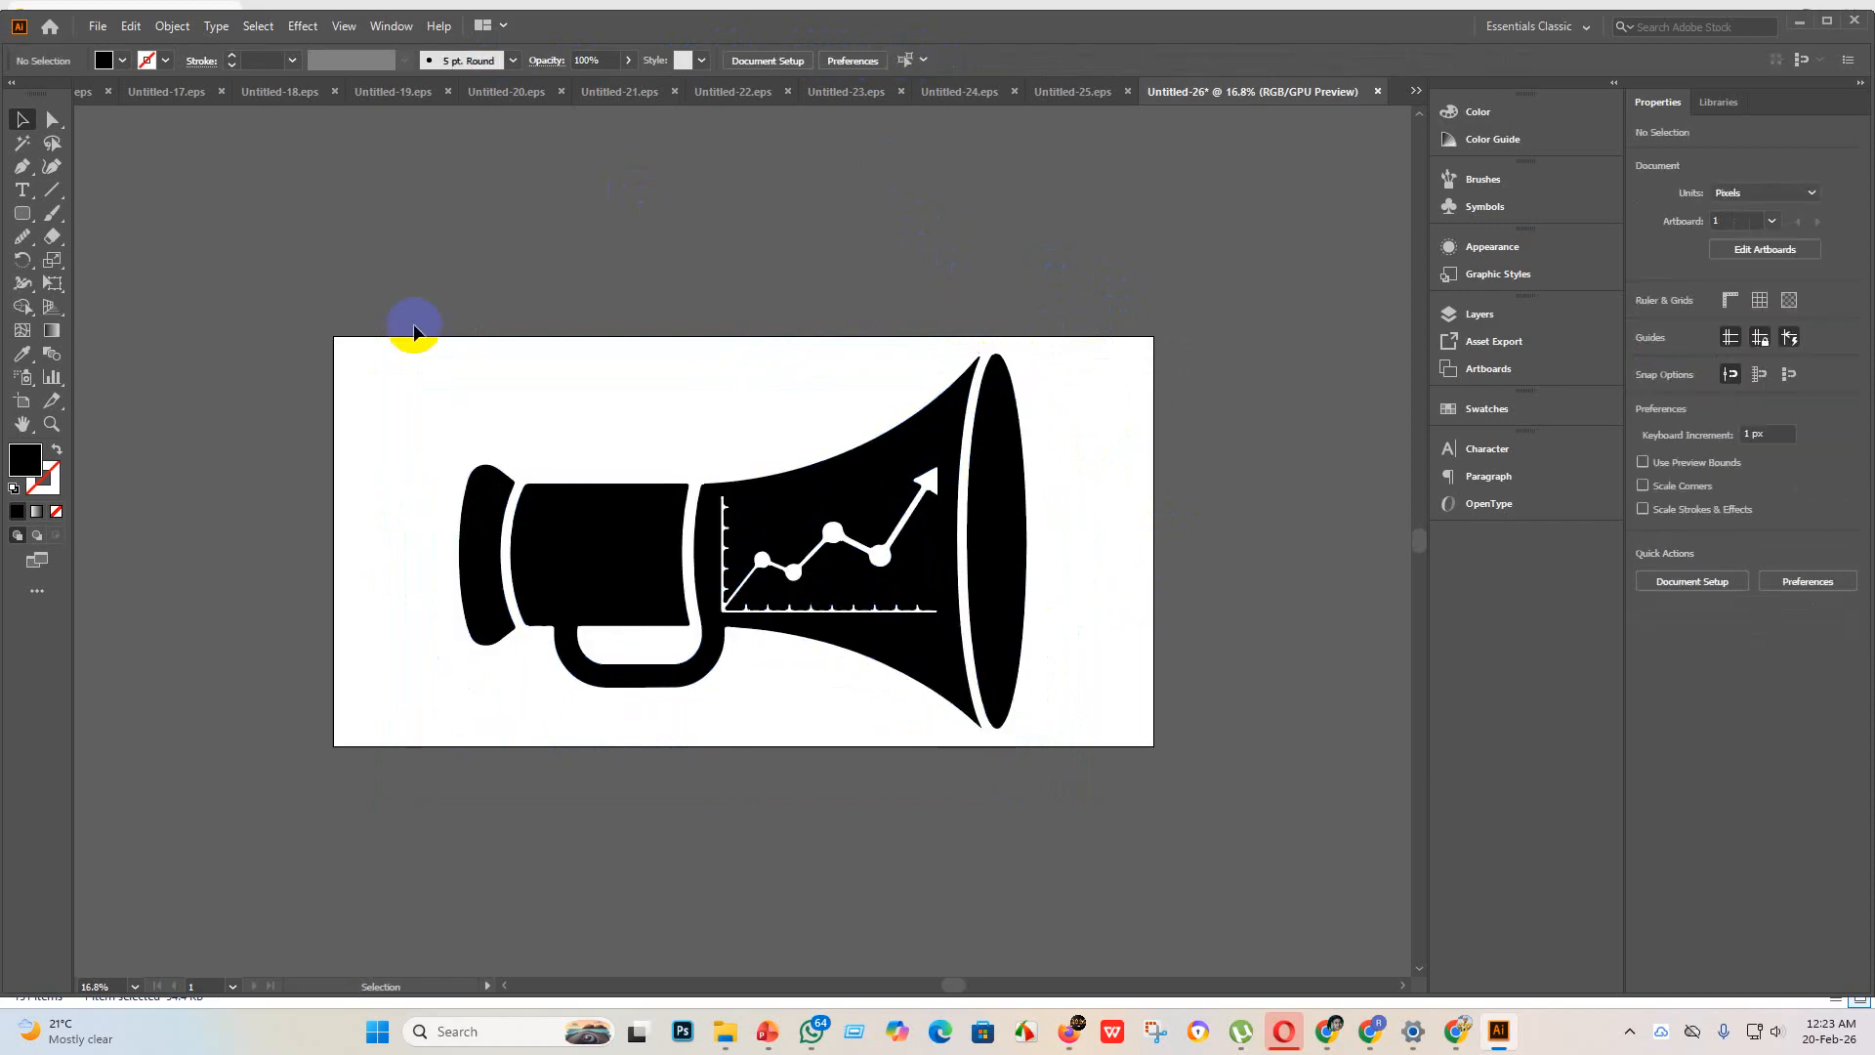
Step: Examine the traced edges of the megaphone's horn, line chart and handle up close, and select the megaphone group
scroll(965, 454, up, 4)
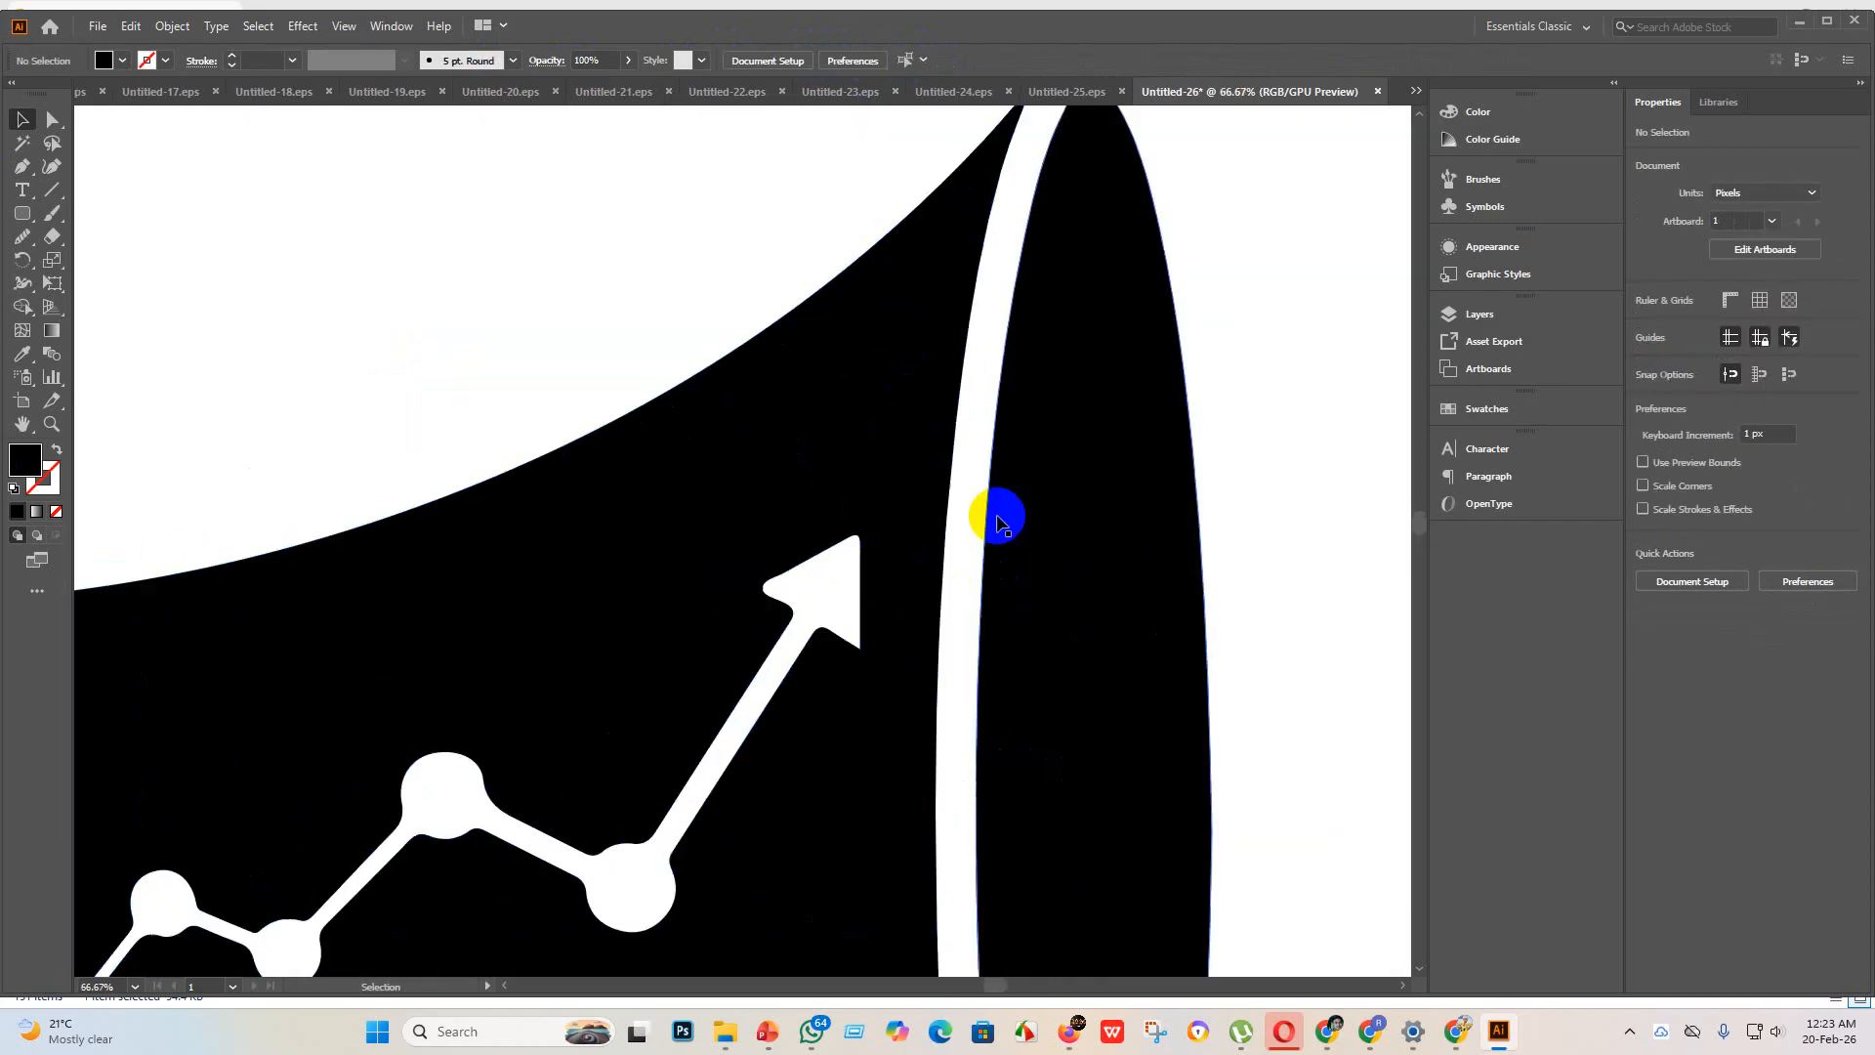
scroll(1017, 445, down, 3)
scroll(1006, 468, down, 2)
scroll(870, 489, up, 3)
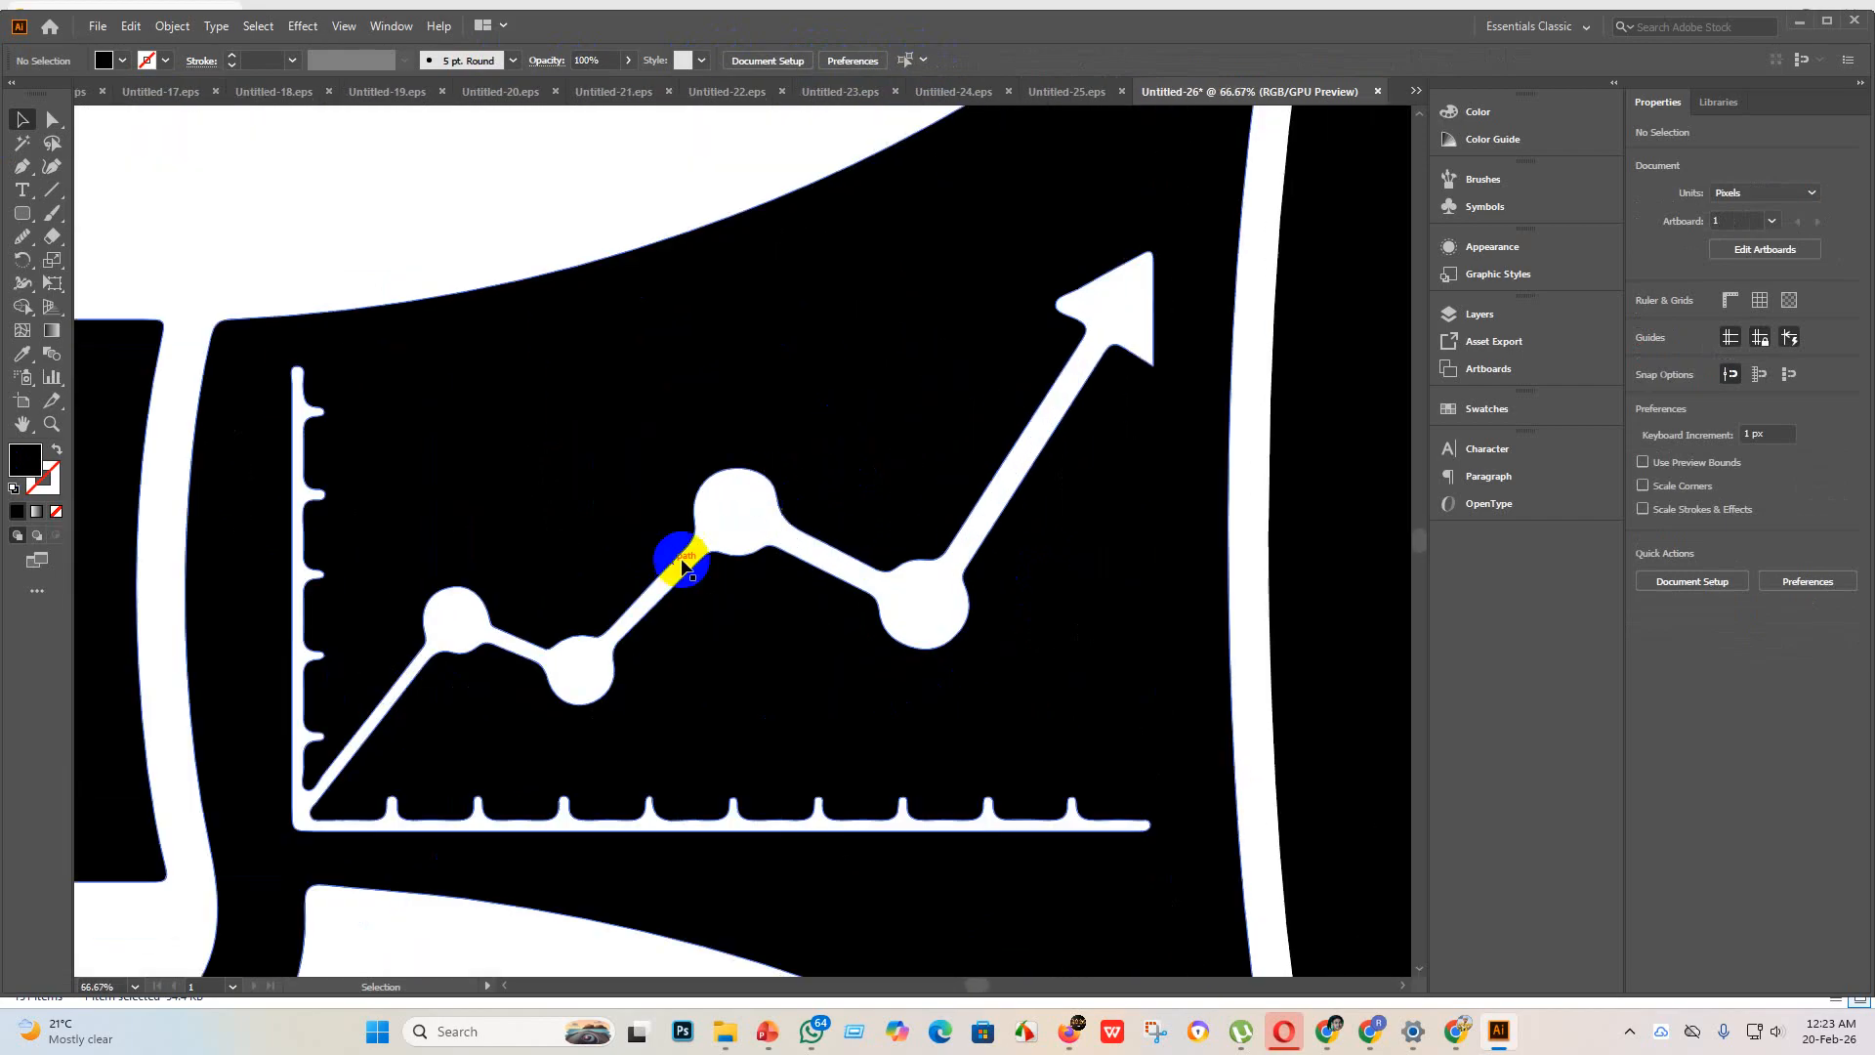
scroll(367, 659, down, 2)
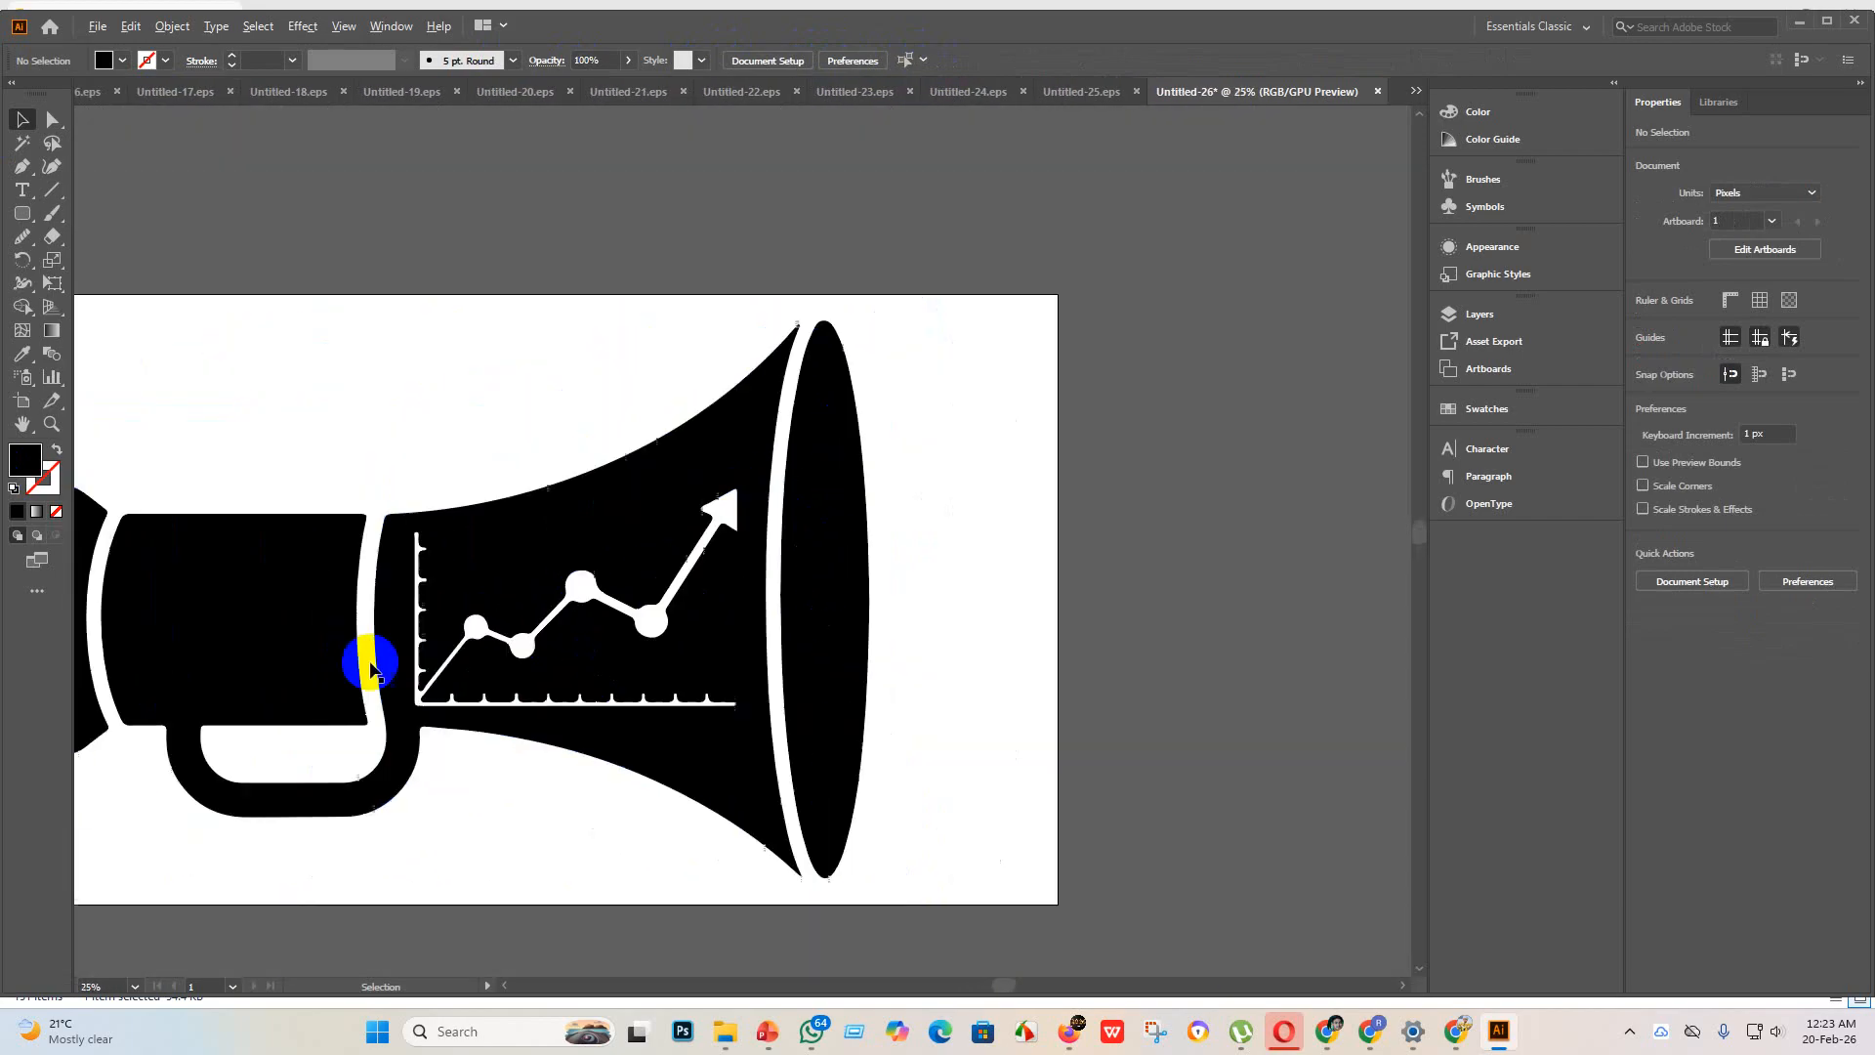
scroll(224, 691, up, 4)
scroll(854, 850, down, 3)
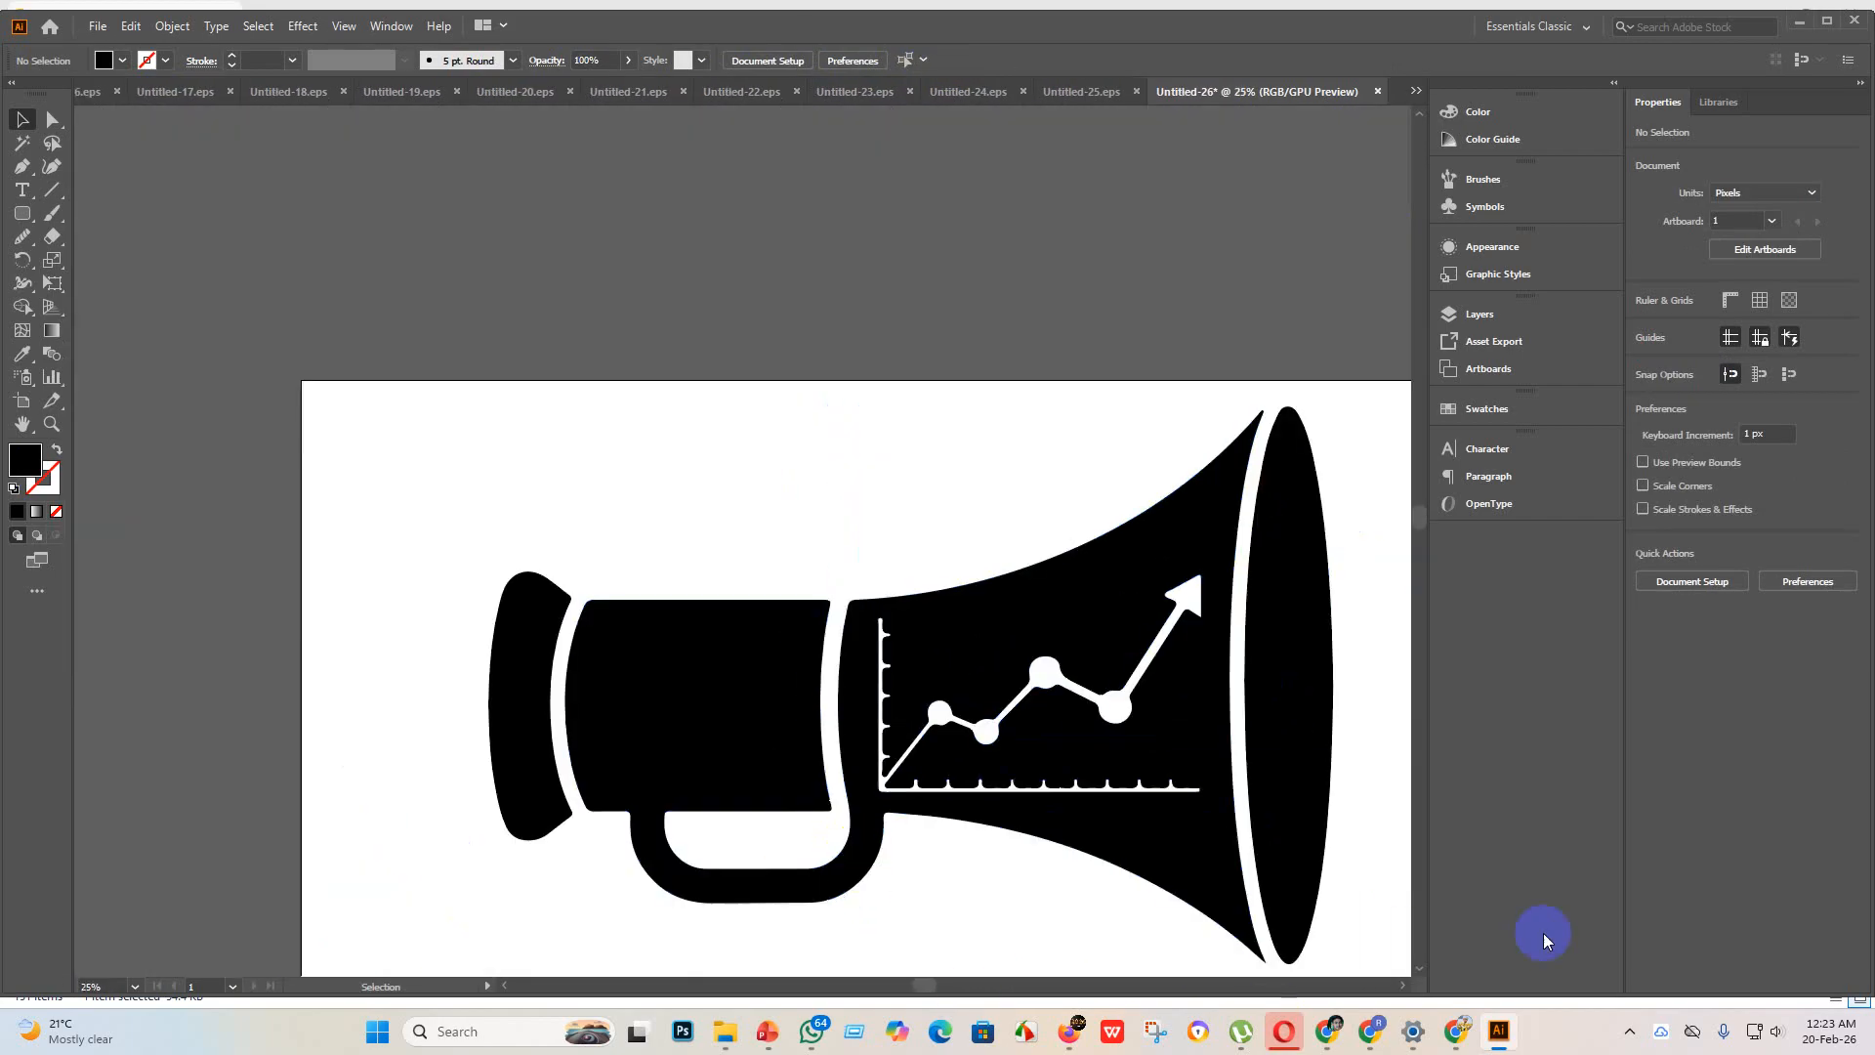
scroll(1038, 728, down, 3)
scroll(1104, 886, up, 3)
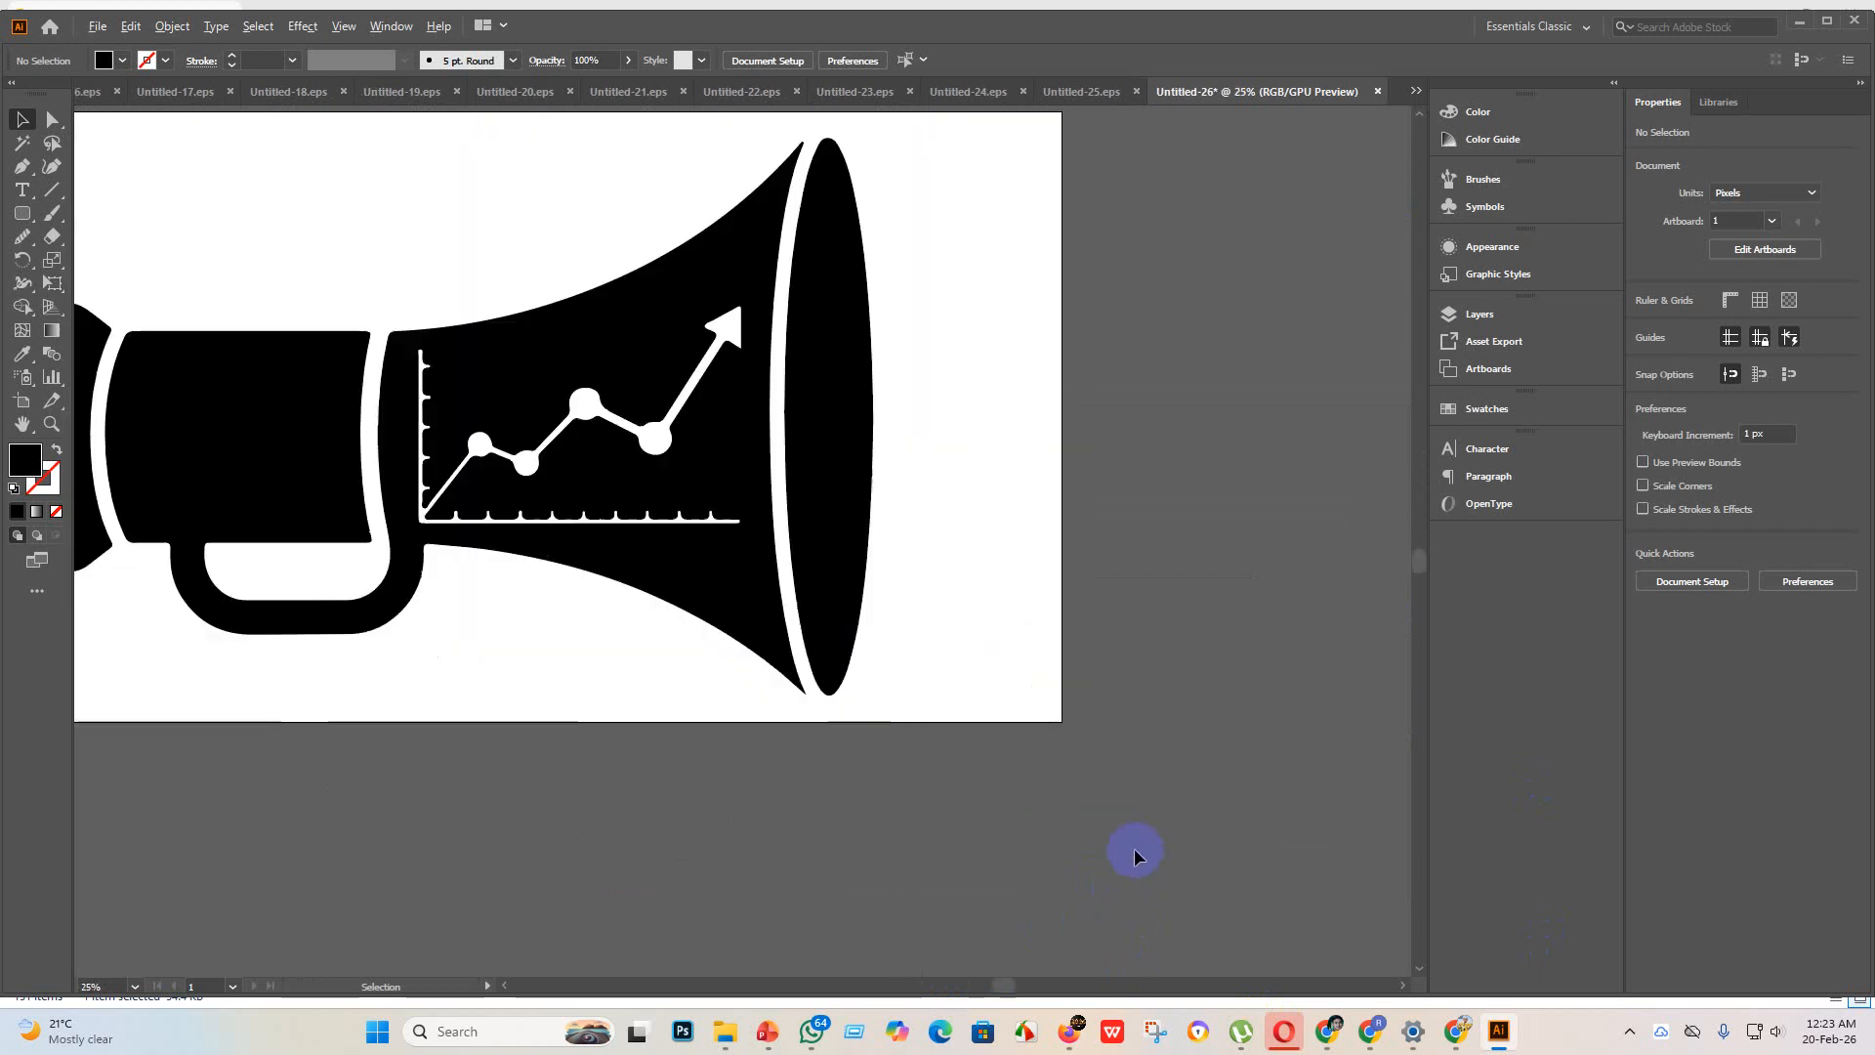
scroll(879, 772, down, 1)
scroll(904, 447, up, 4)
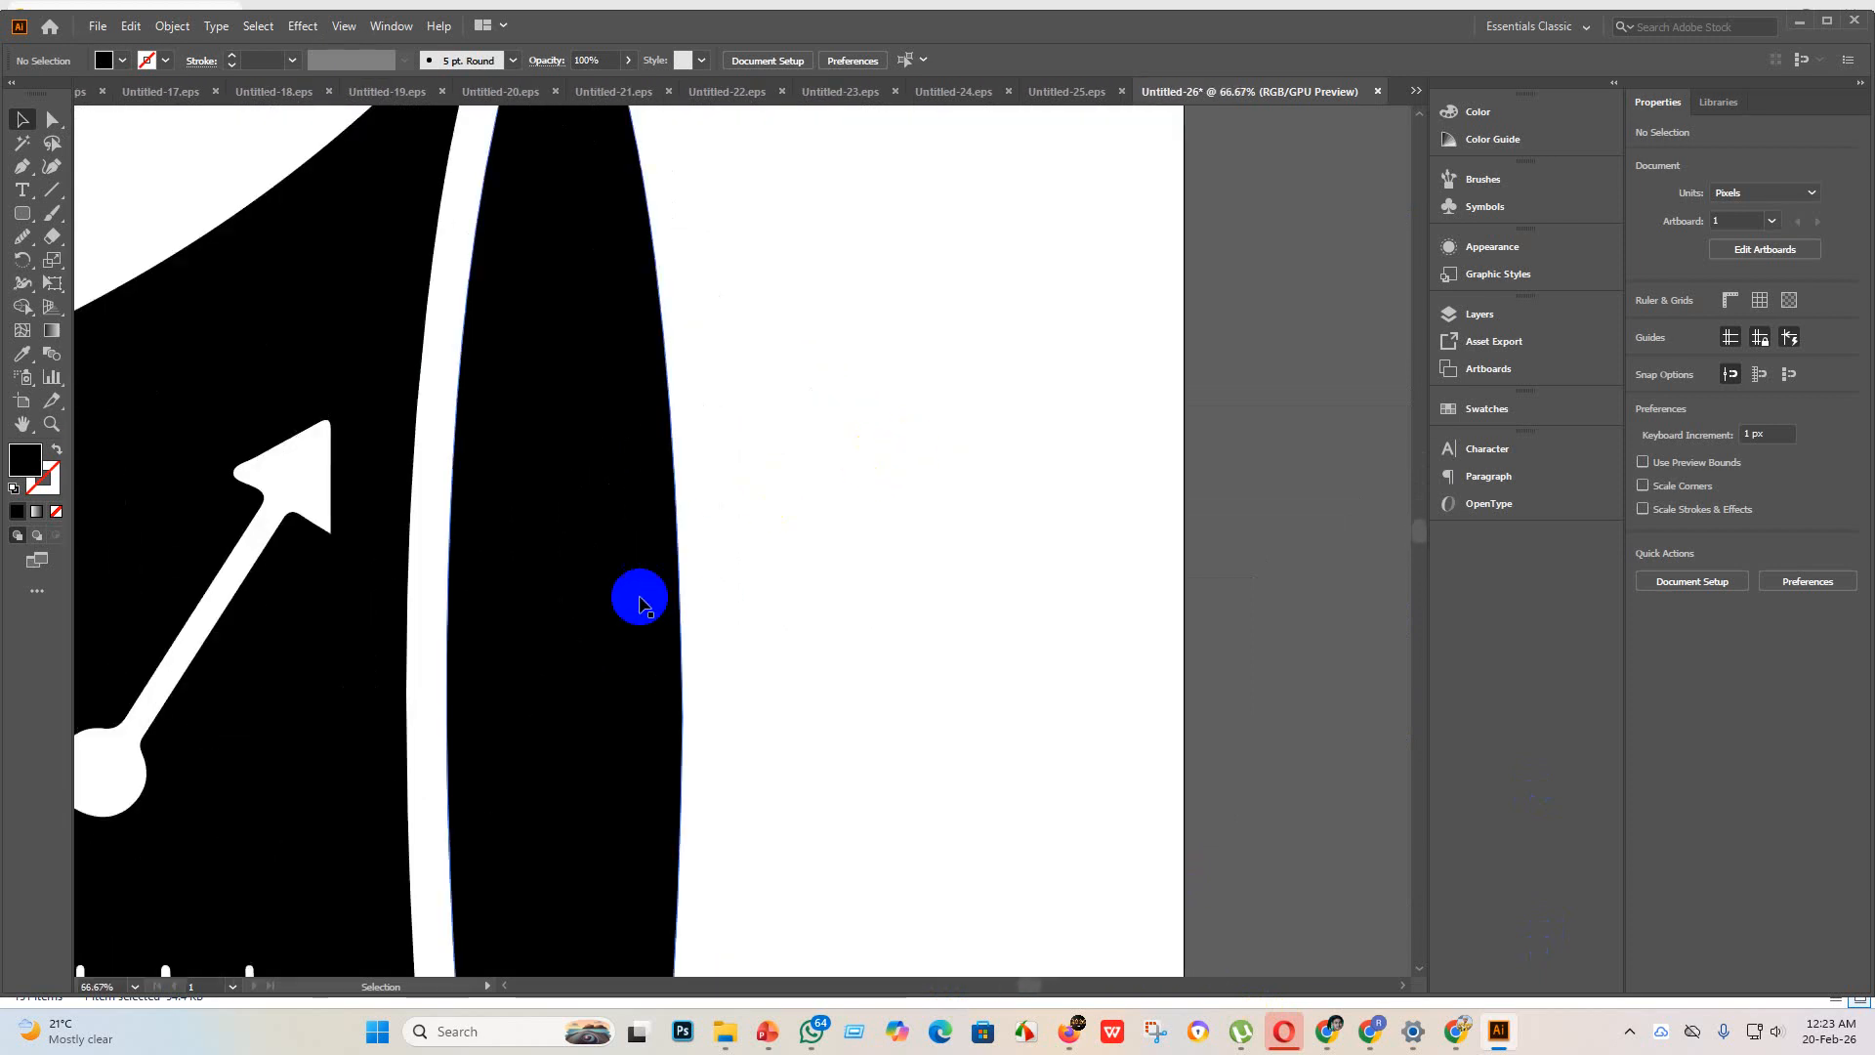
scroll(683, 664, down, 4)
scroll(760, 723, down, 1)
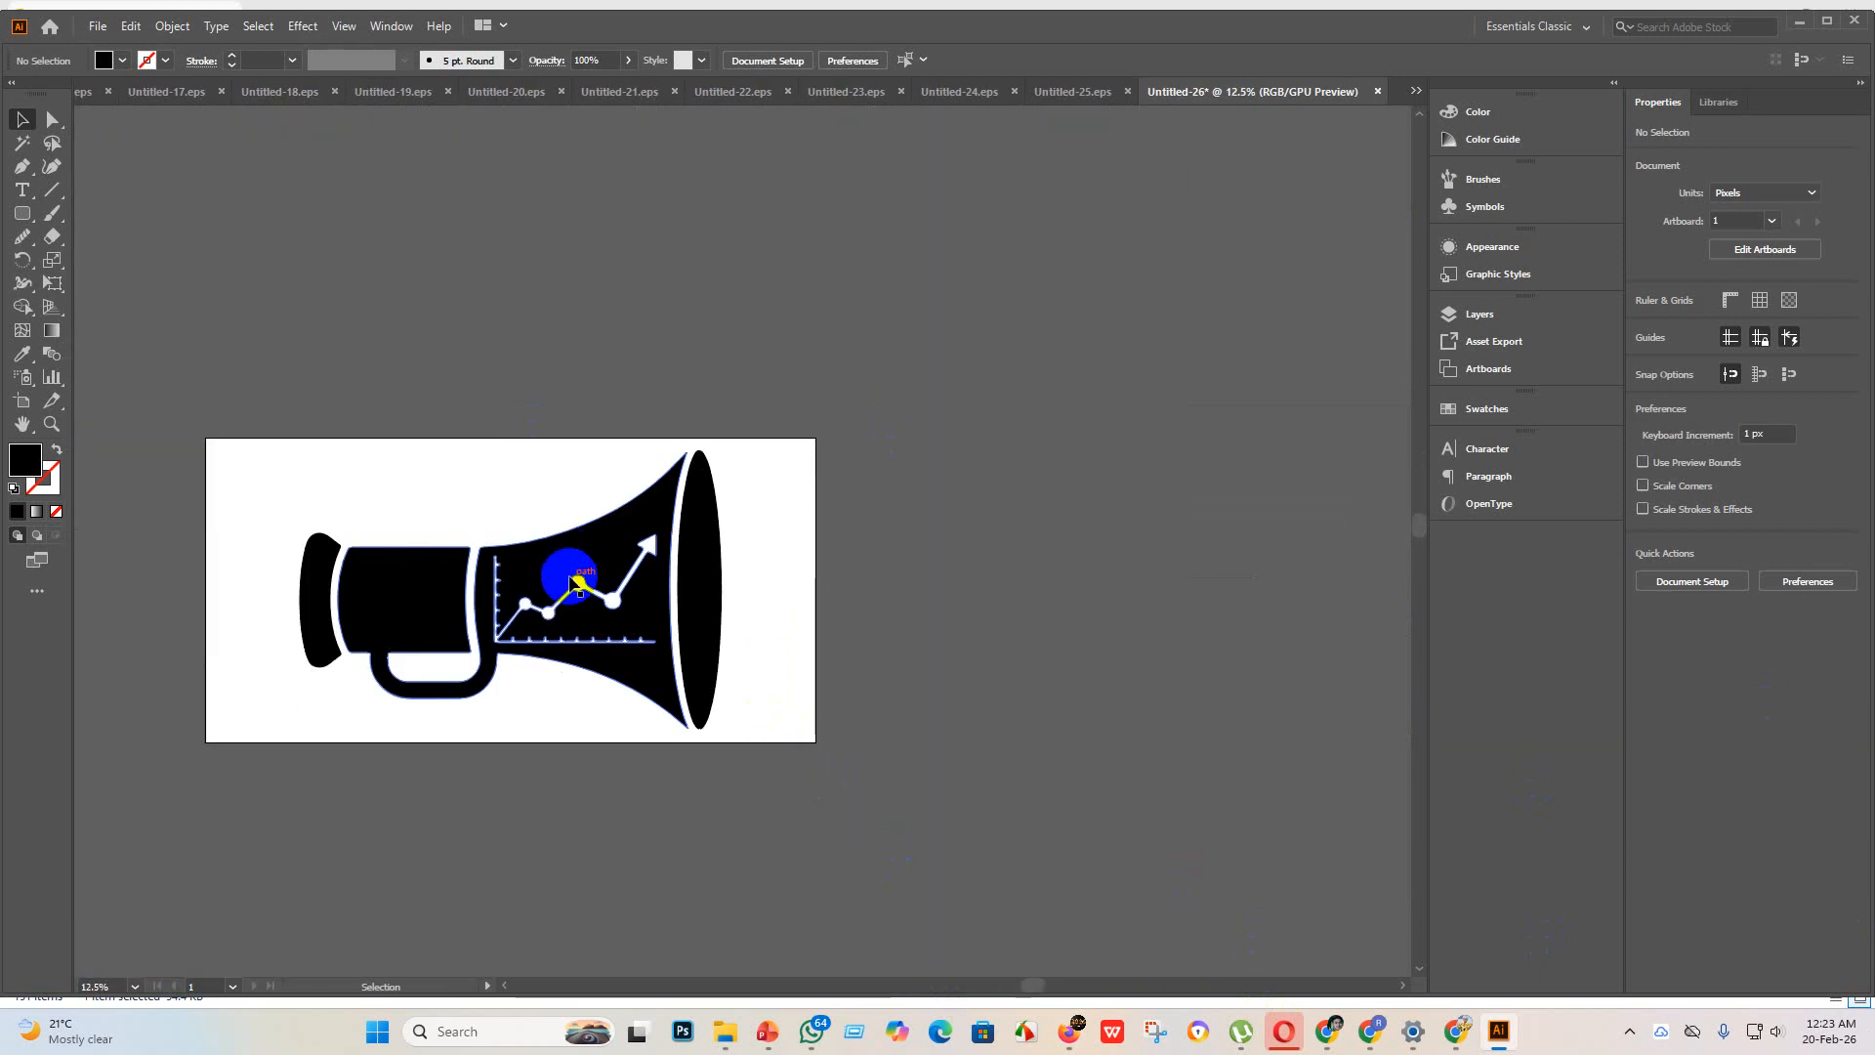
click(582, 590)
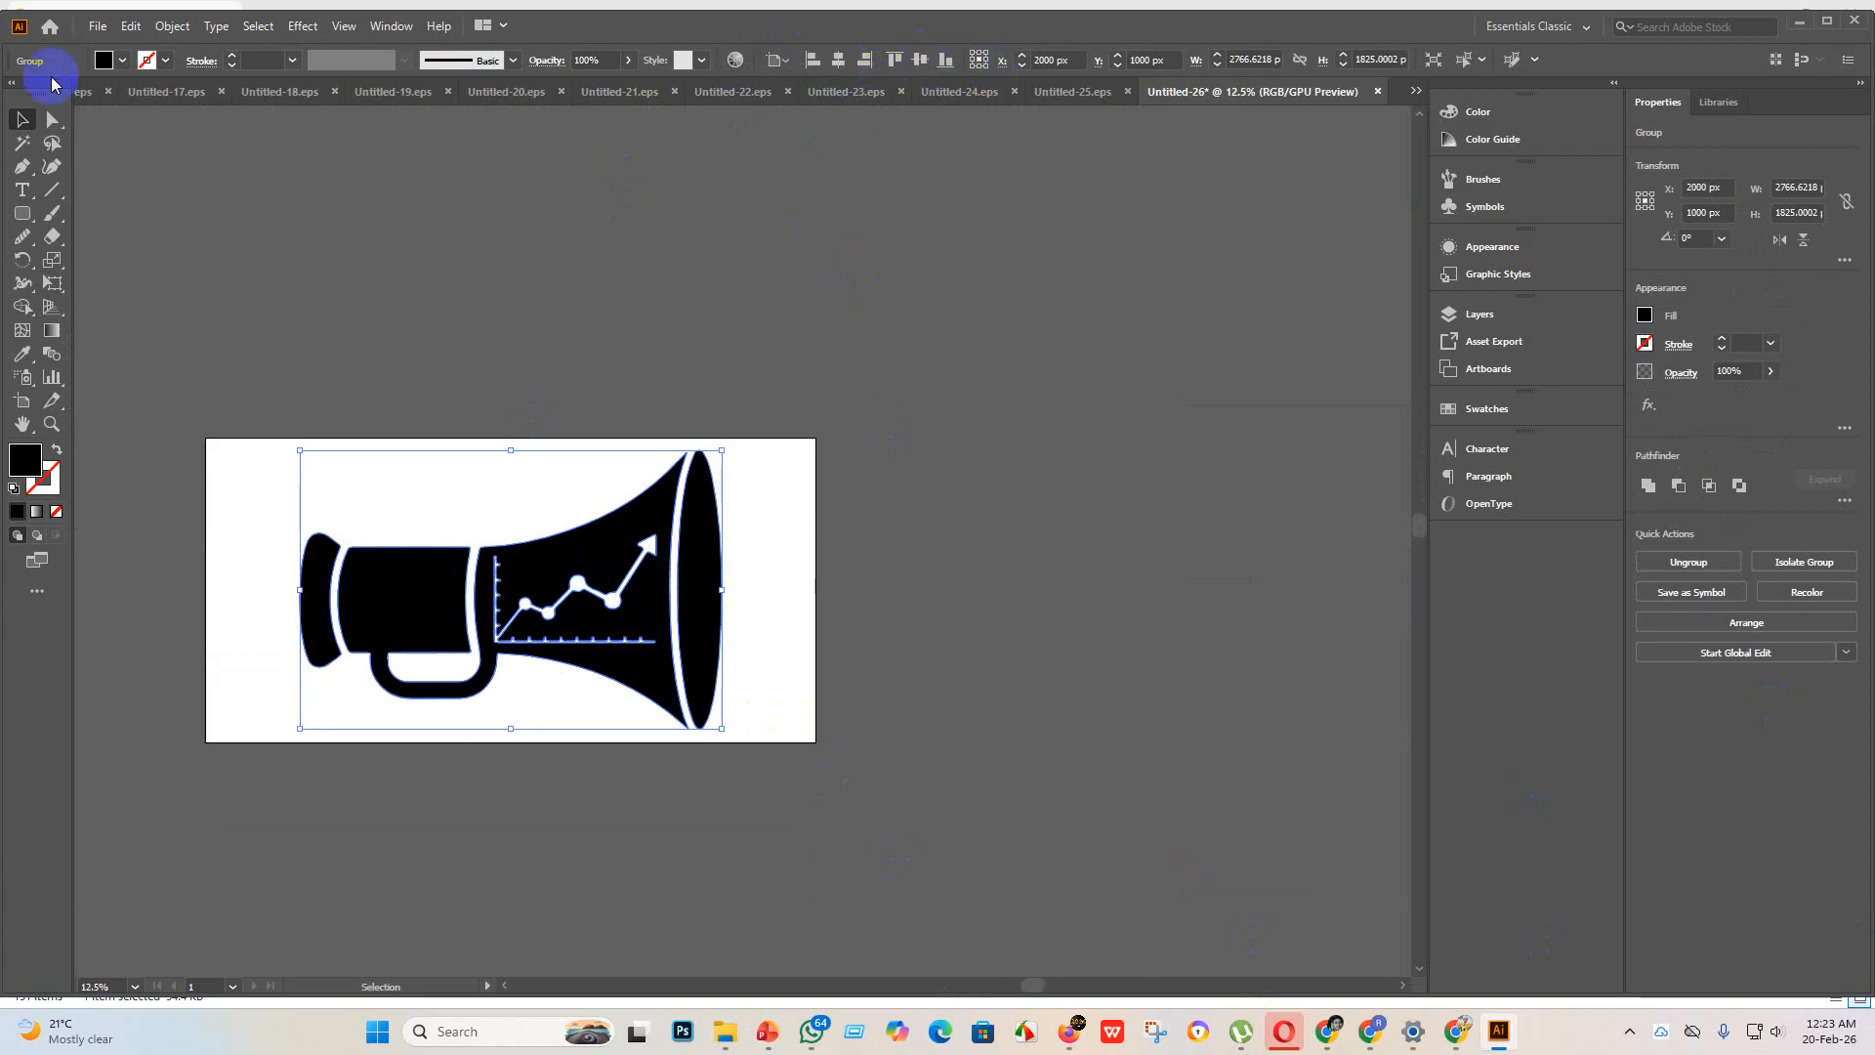
Step: Save the megaphone document as Untitled-26 in Illustrator EPS format, using the Illustrator 10 EPS version
click(97, 26)
click(156, 188)
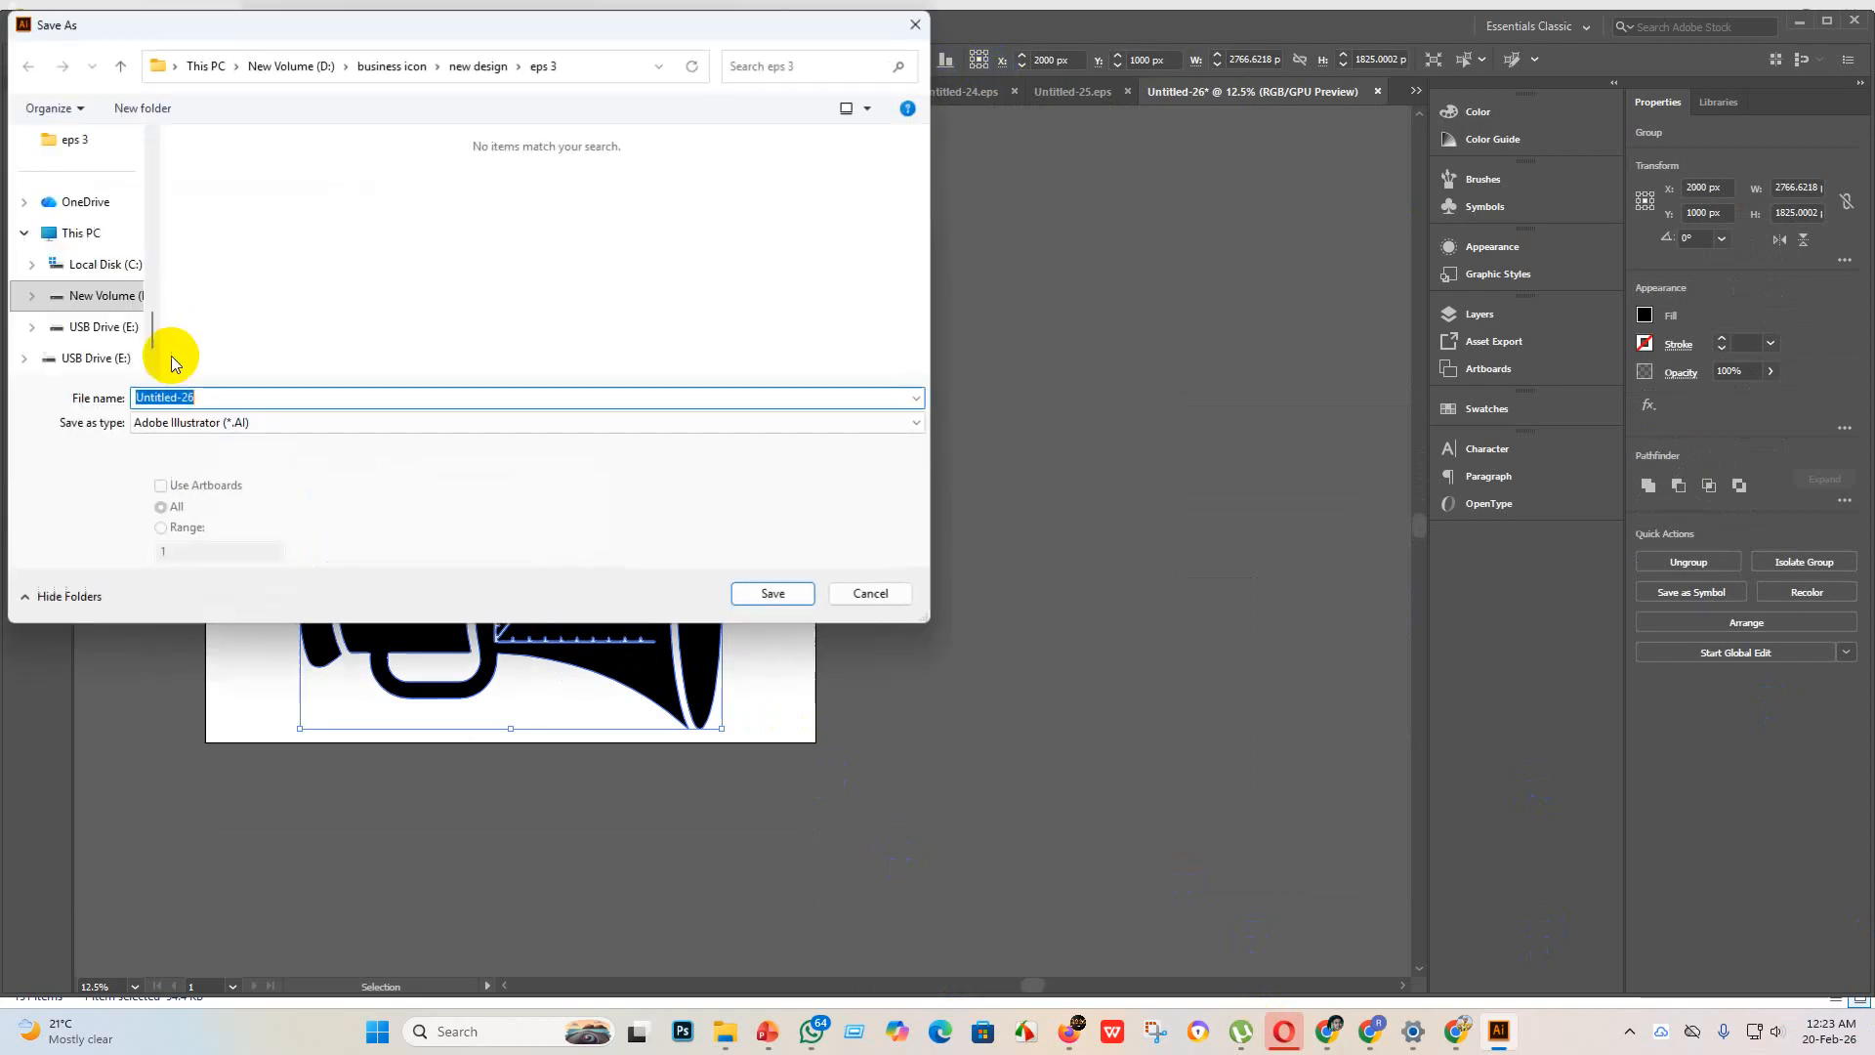
click(307, 424)
click(246, 473)
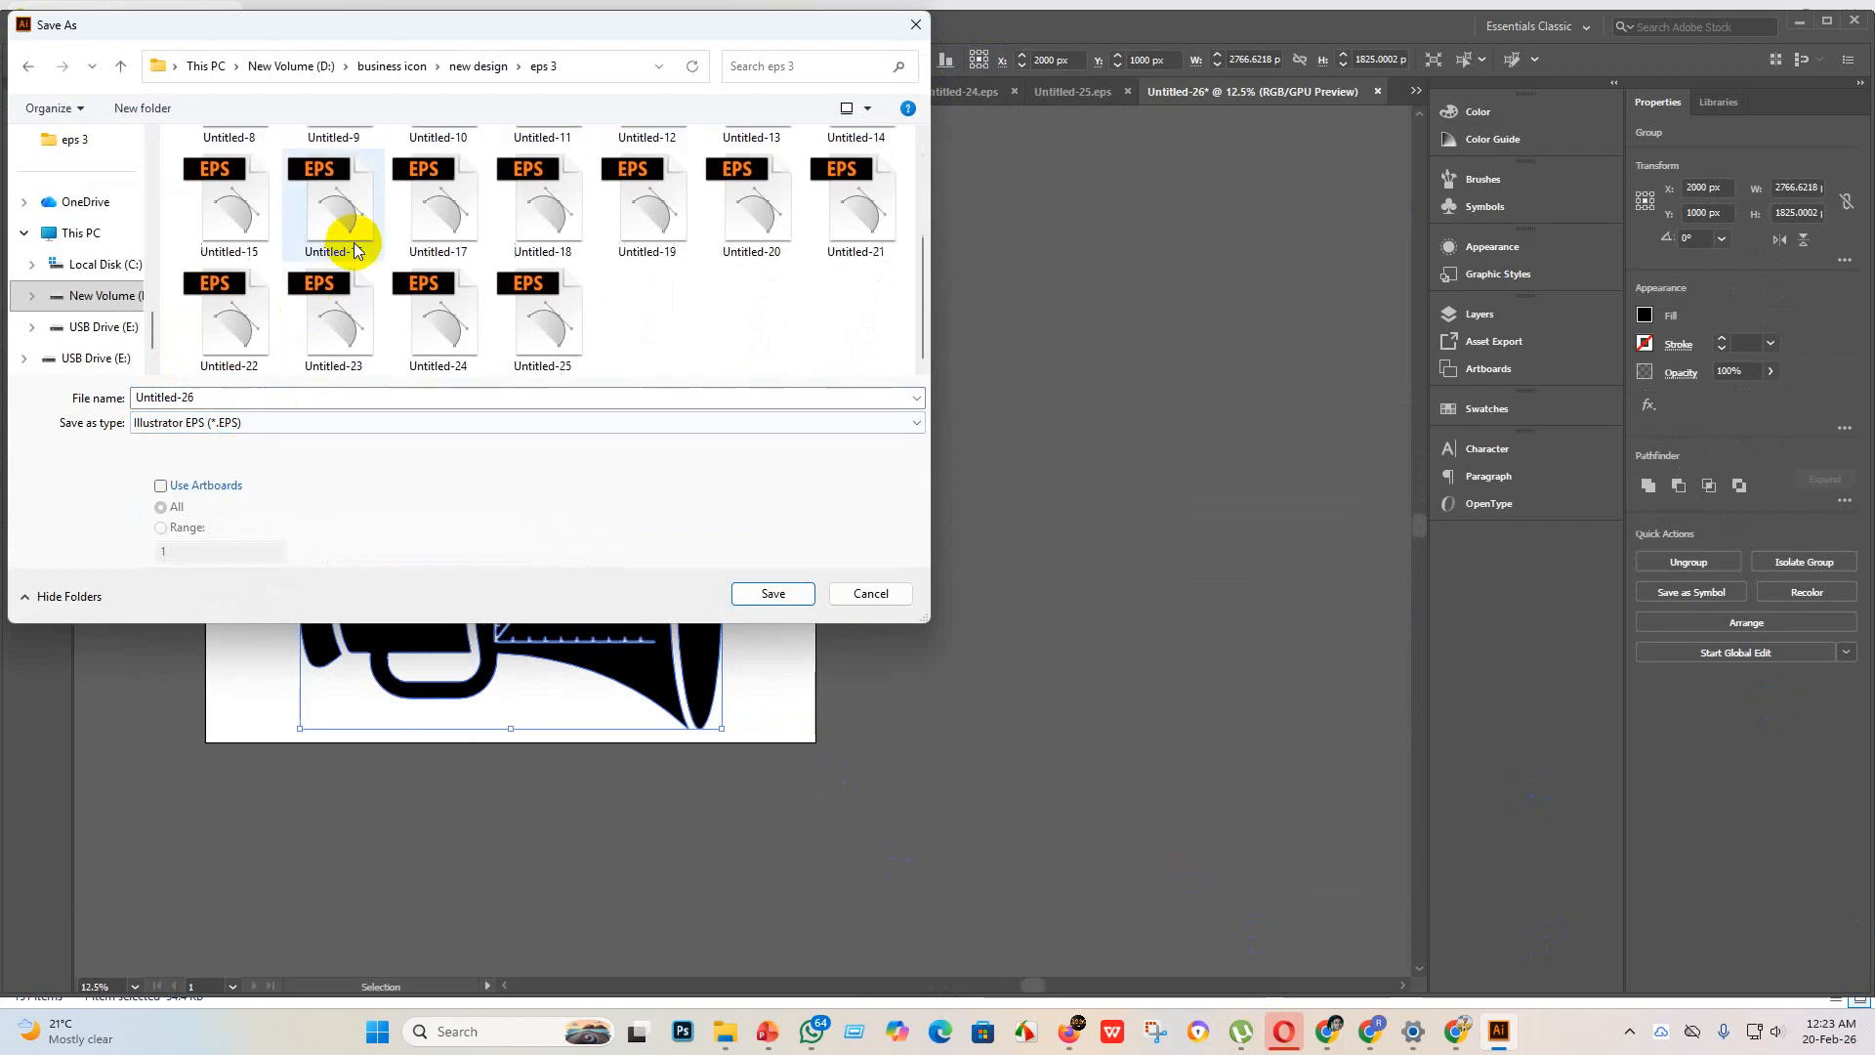
click(774, 598)
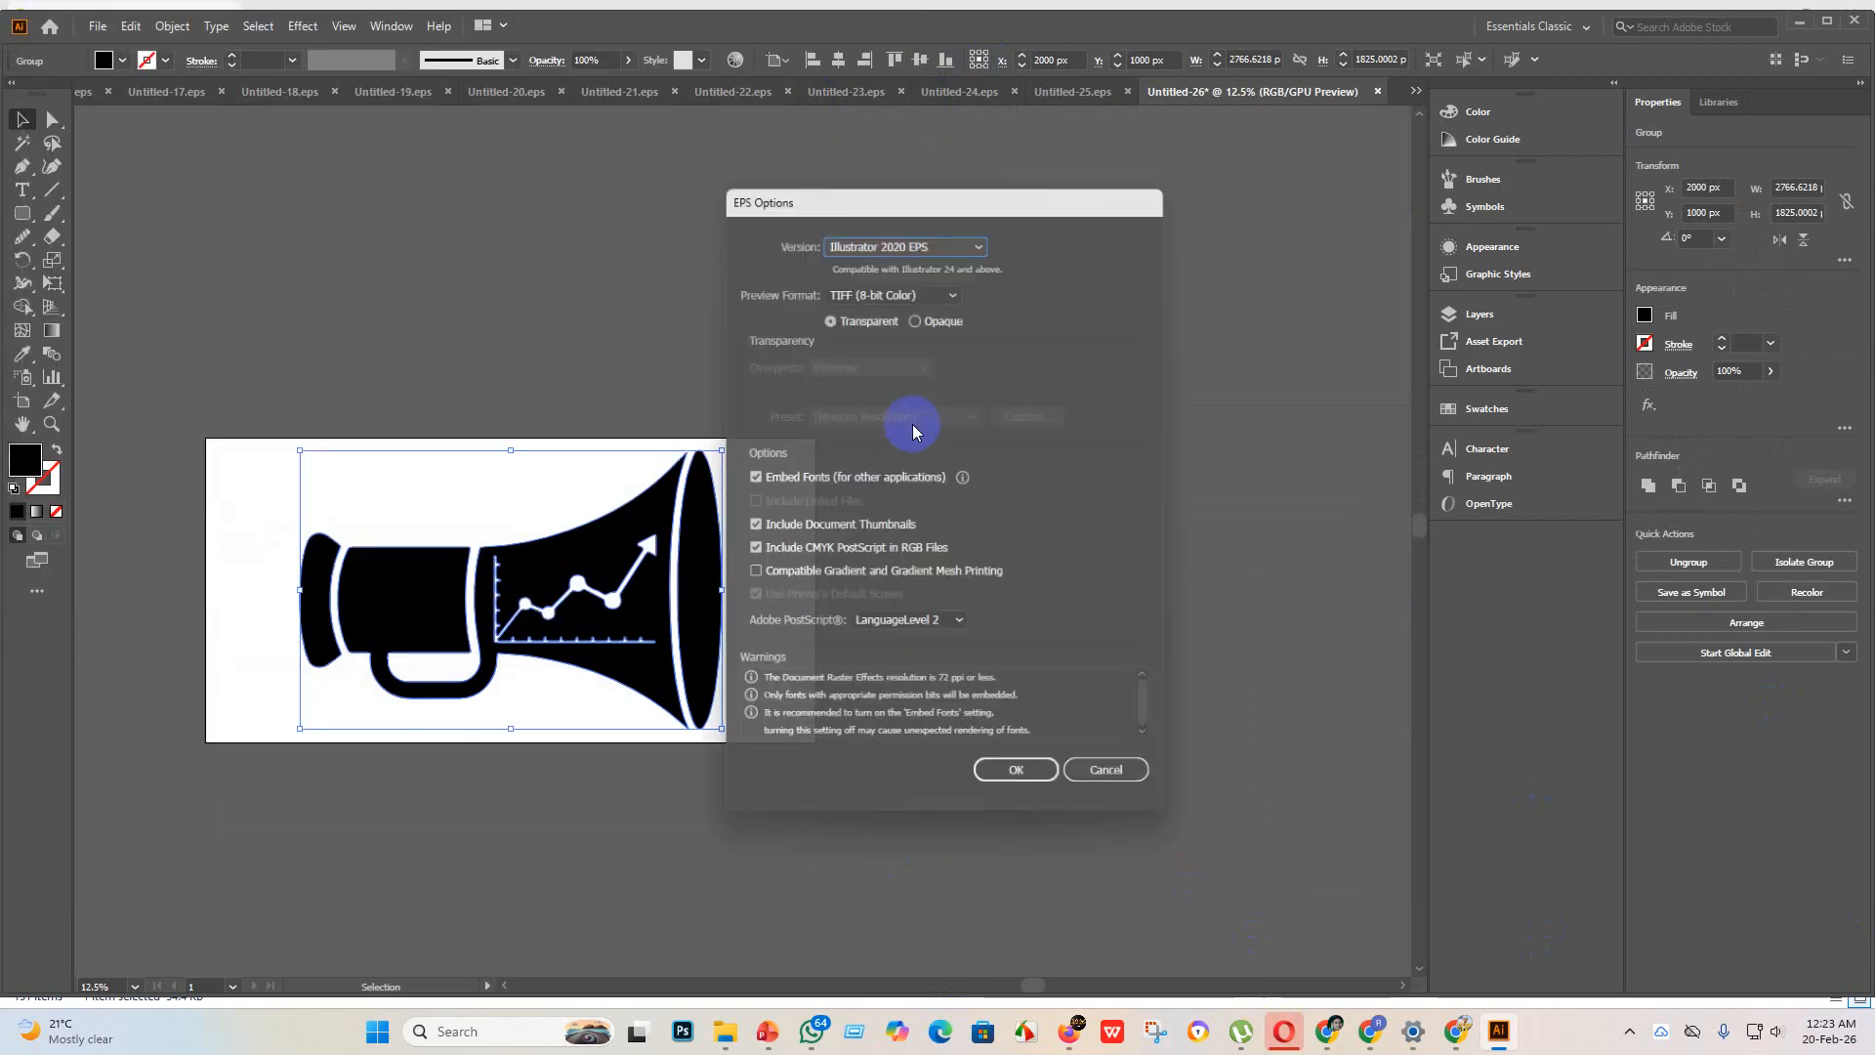
click(981, 235)
click(899, 457)
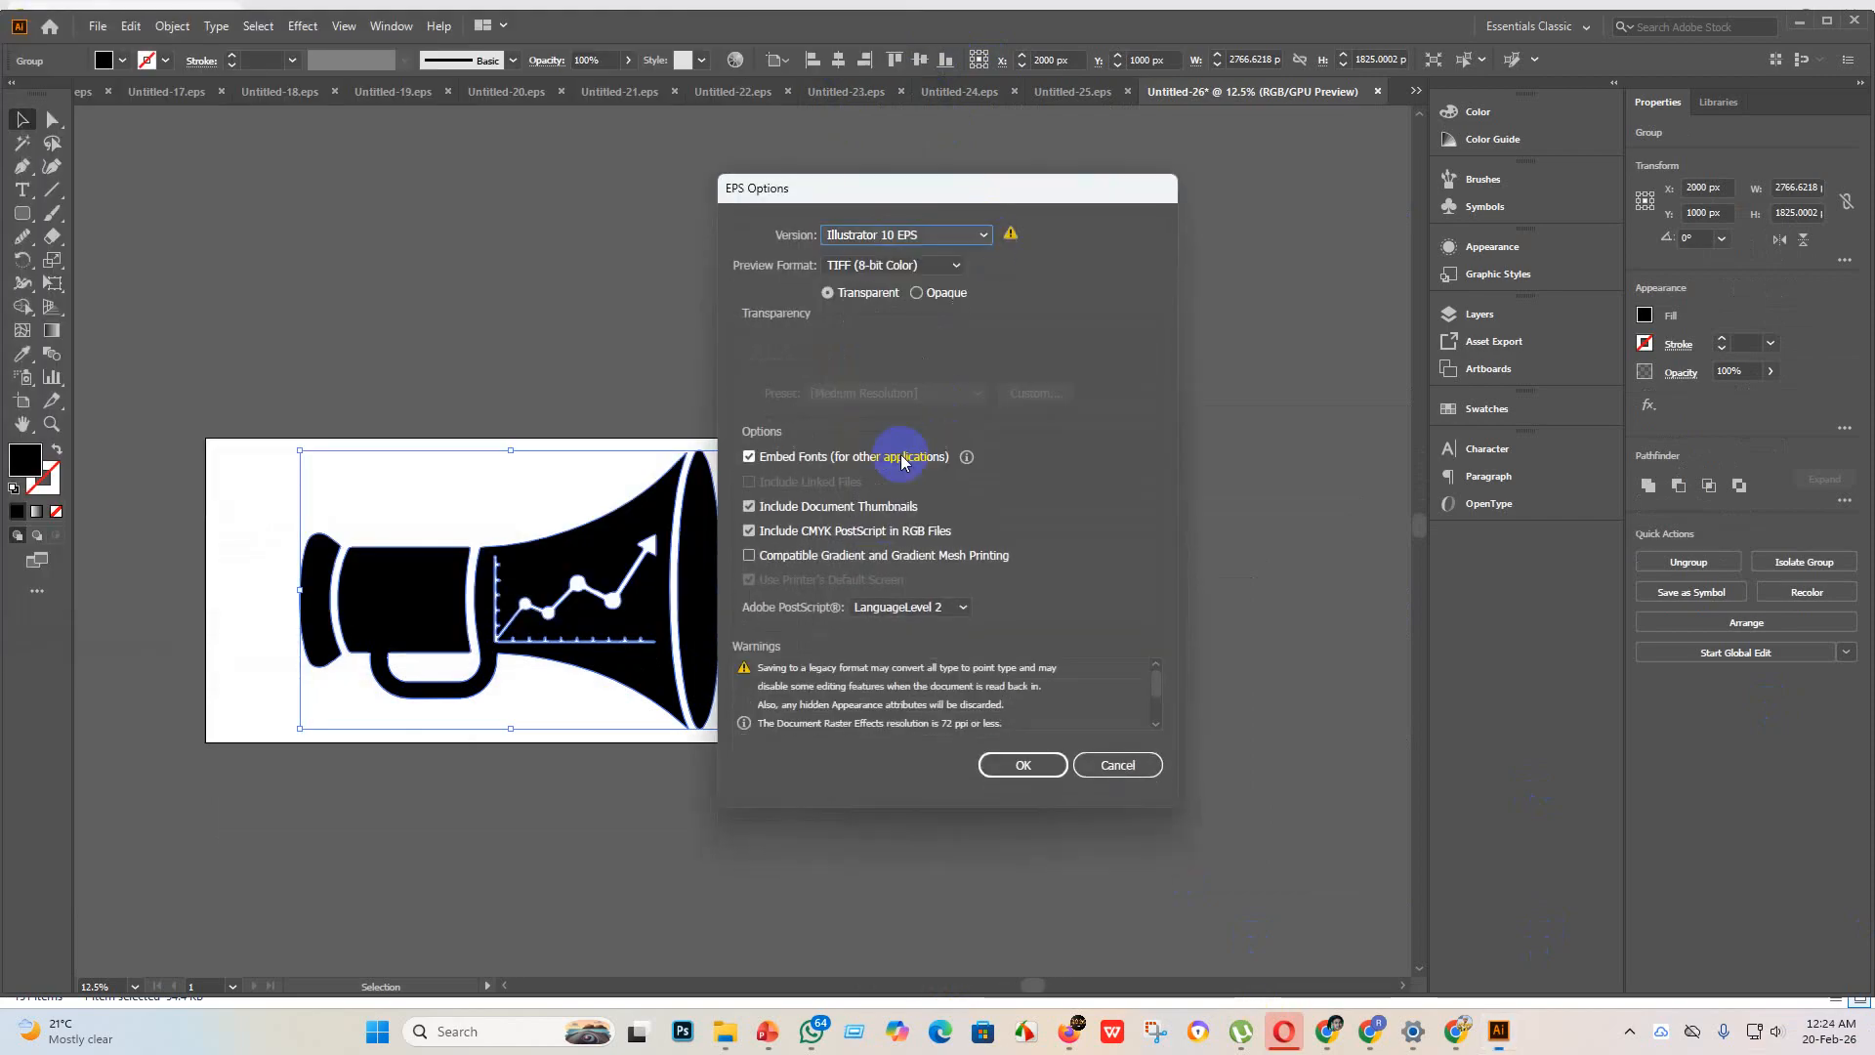
click(1048, 782)
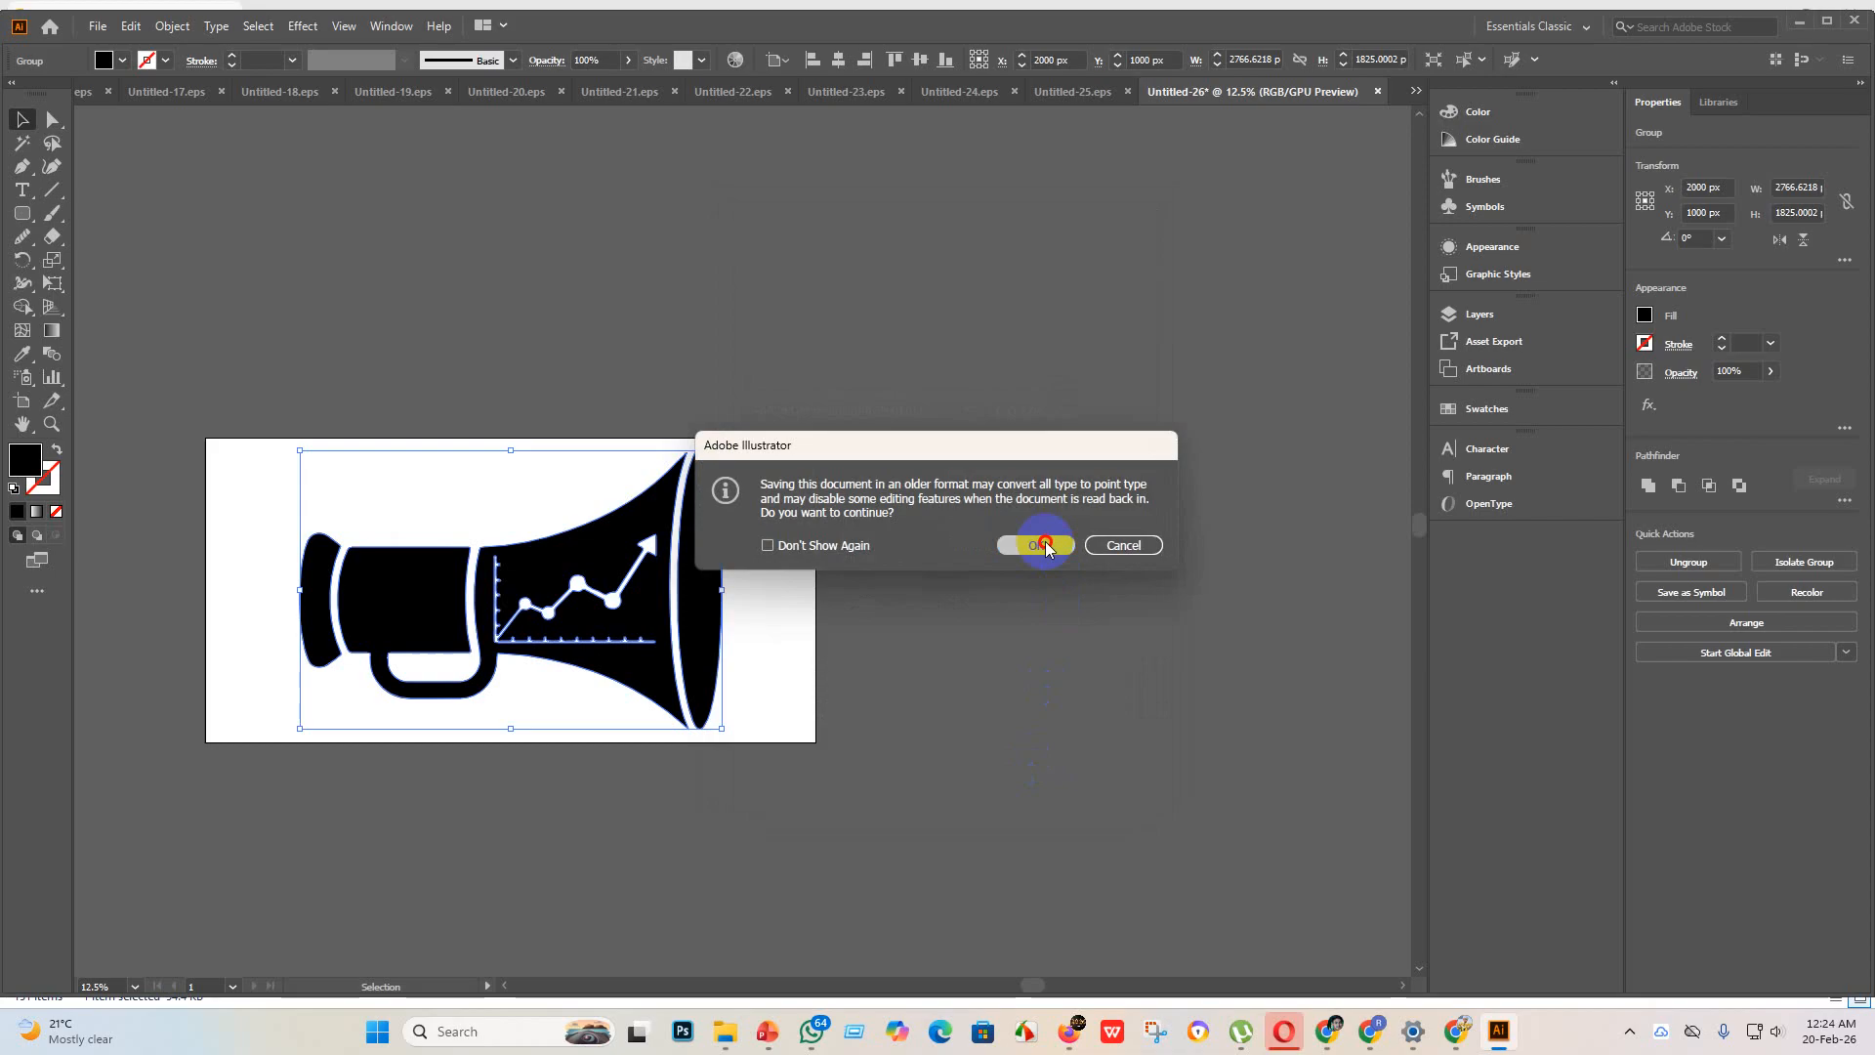
click(1041, 545)
Step: Create a new document with a single 4000 by 4000 px artboard
click(99, 27)
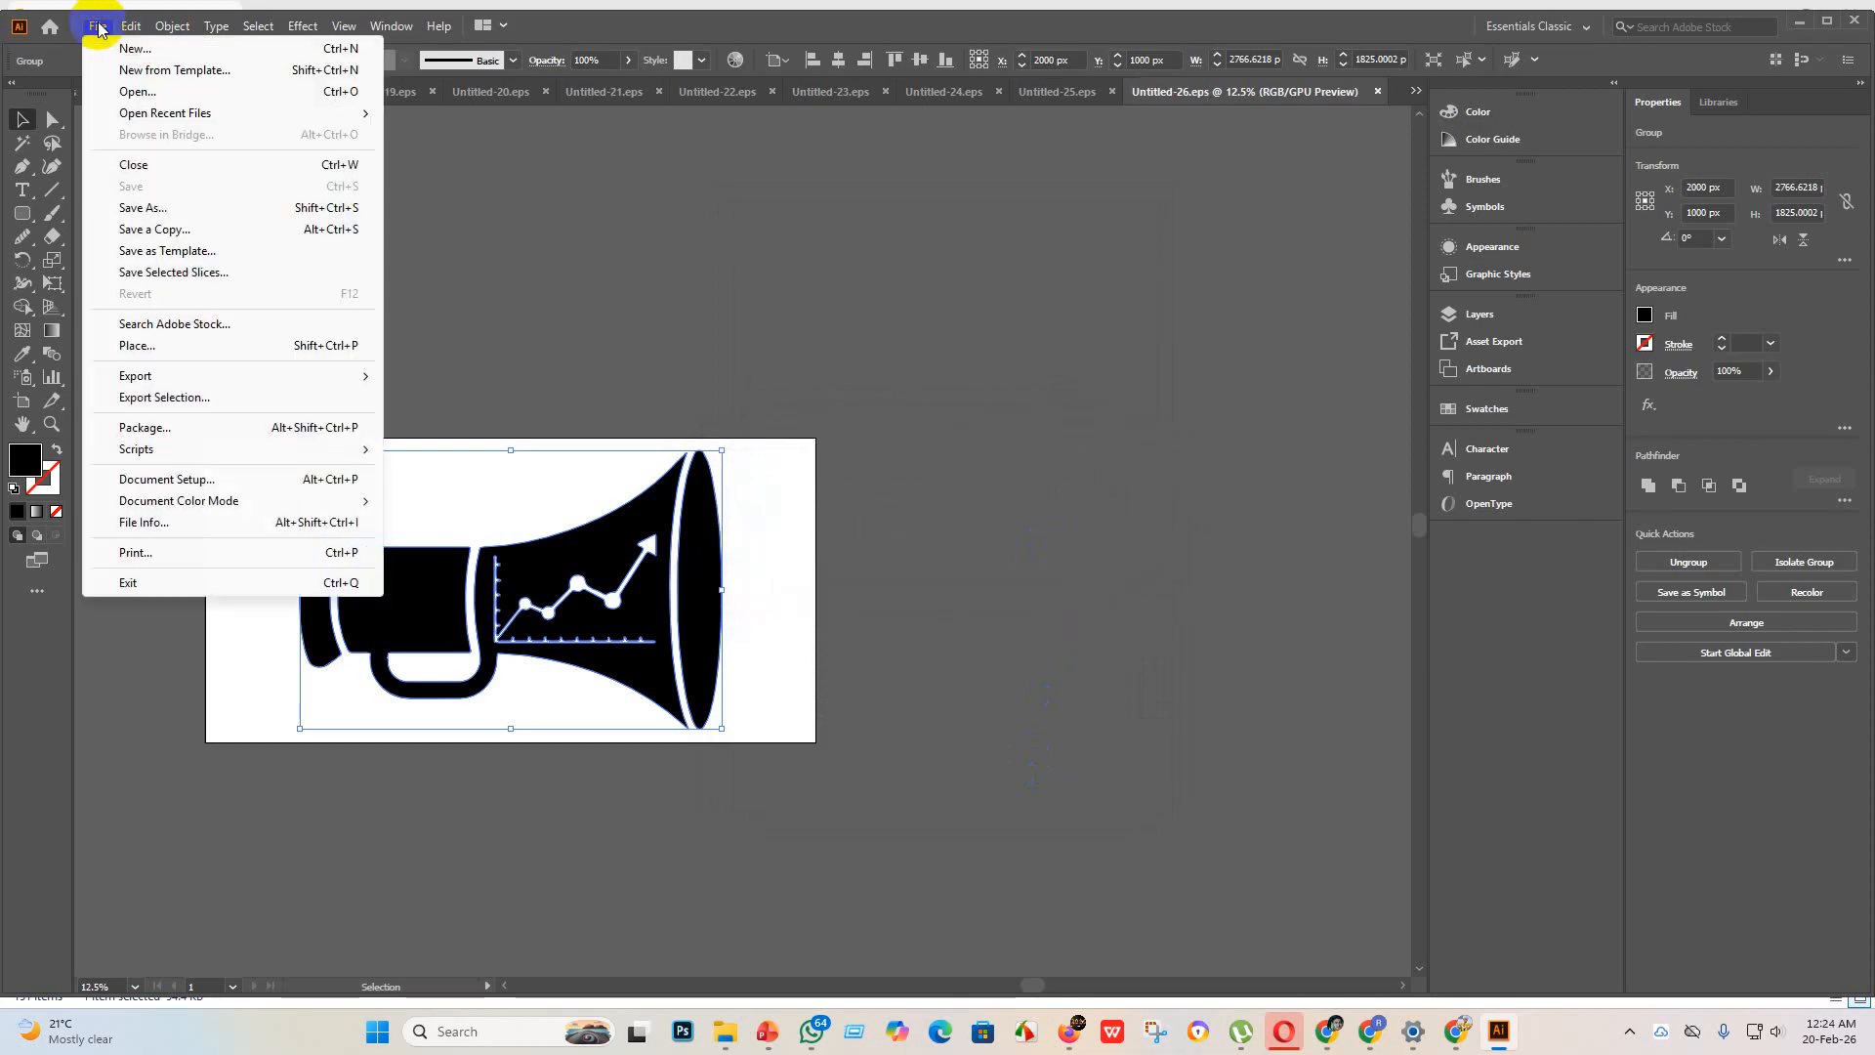
click(134, 48)
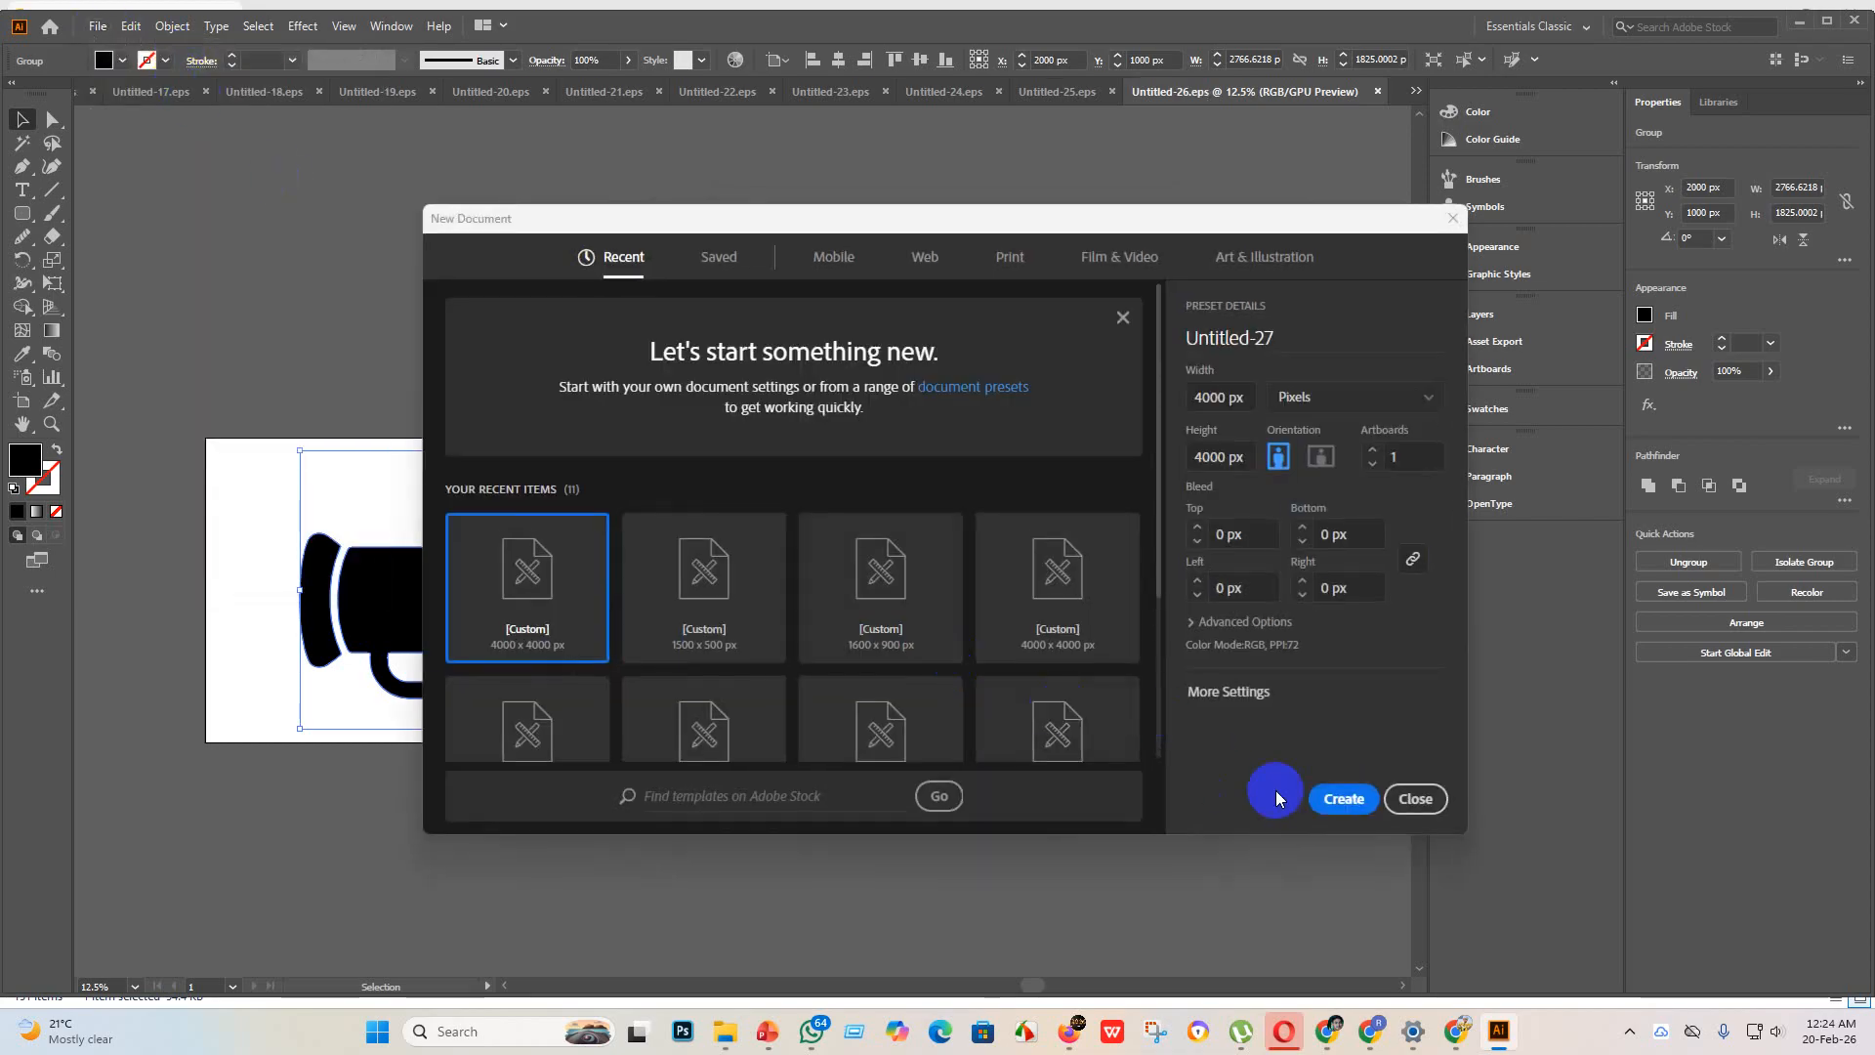
click(1334, 807)
Step: Place the bar chart image with the central upward arrow from the new design folder and enlarge it to about 4083 px square
mouse_move(721, 1031)
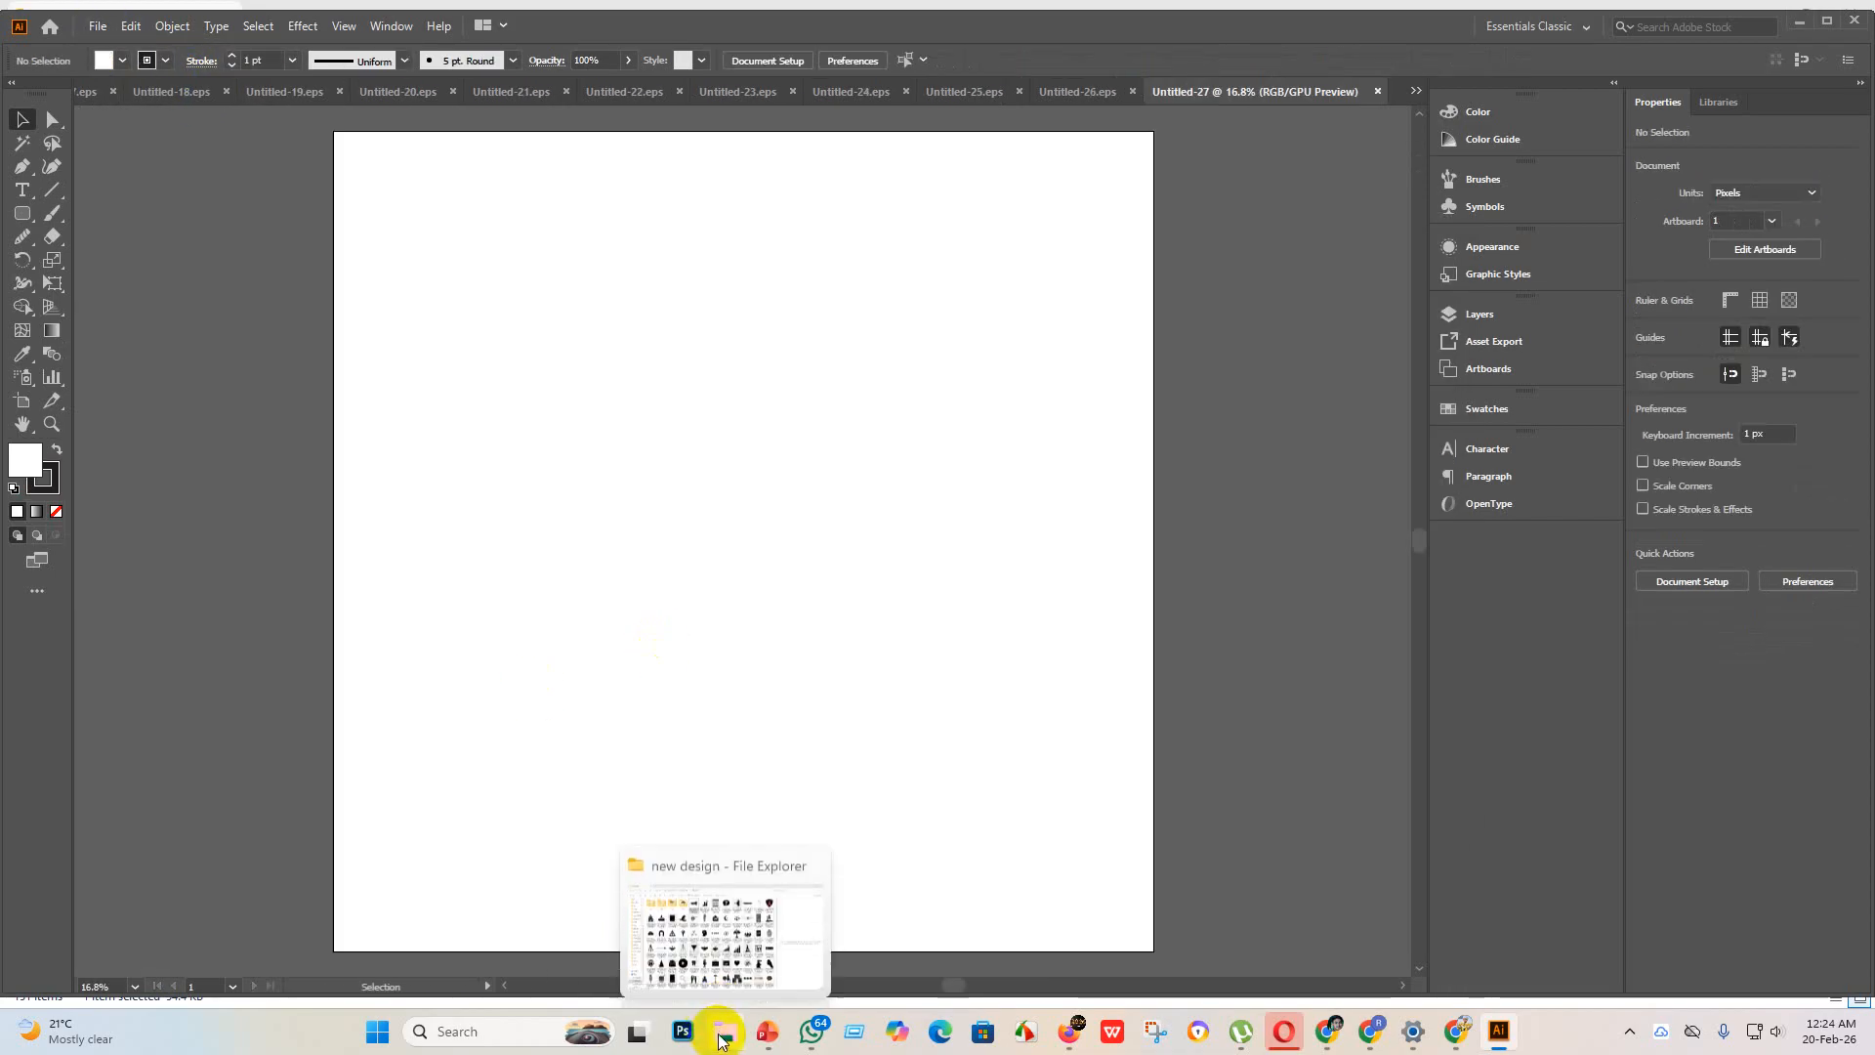
click(688, 898)
drag(615, 180, 543, 401)
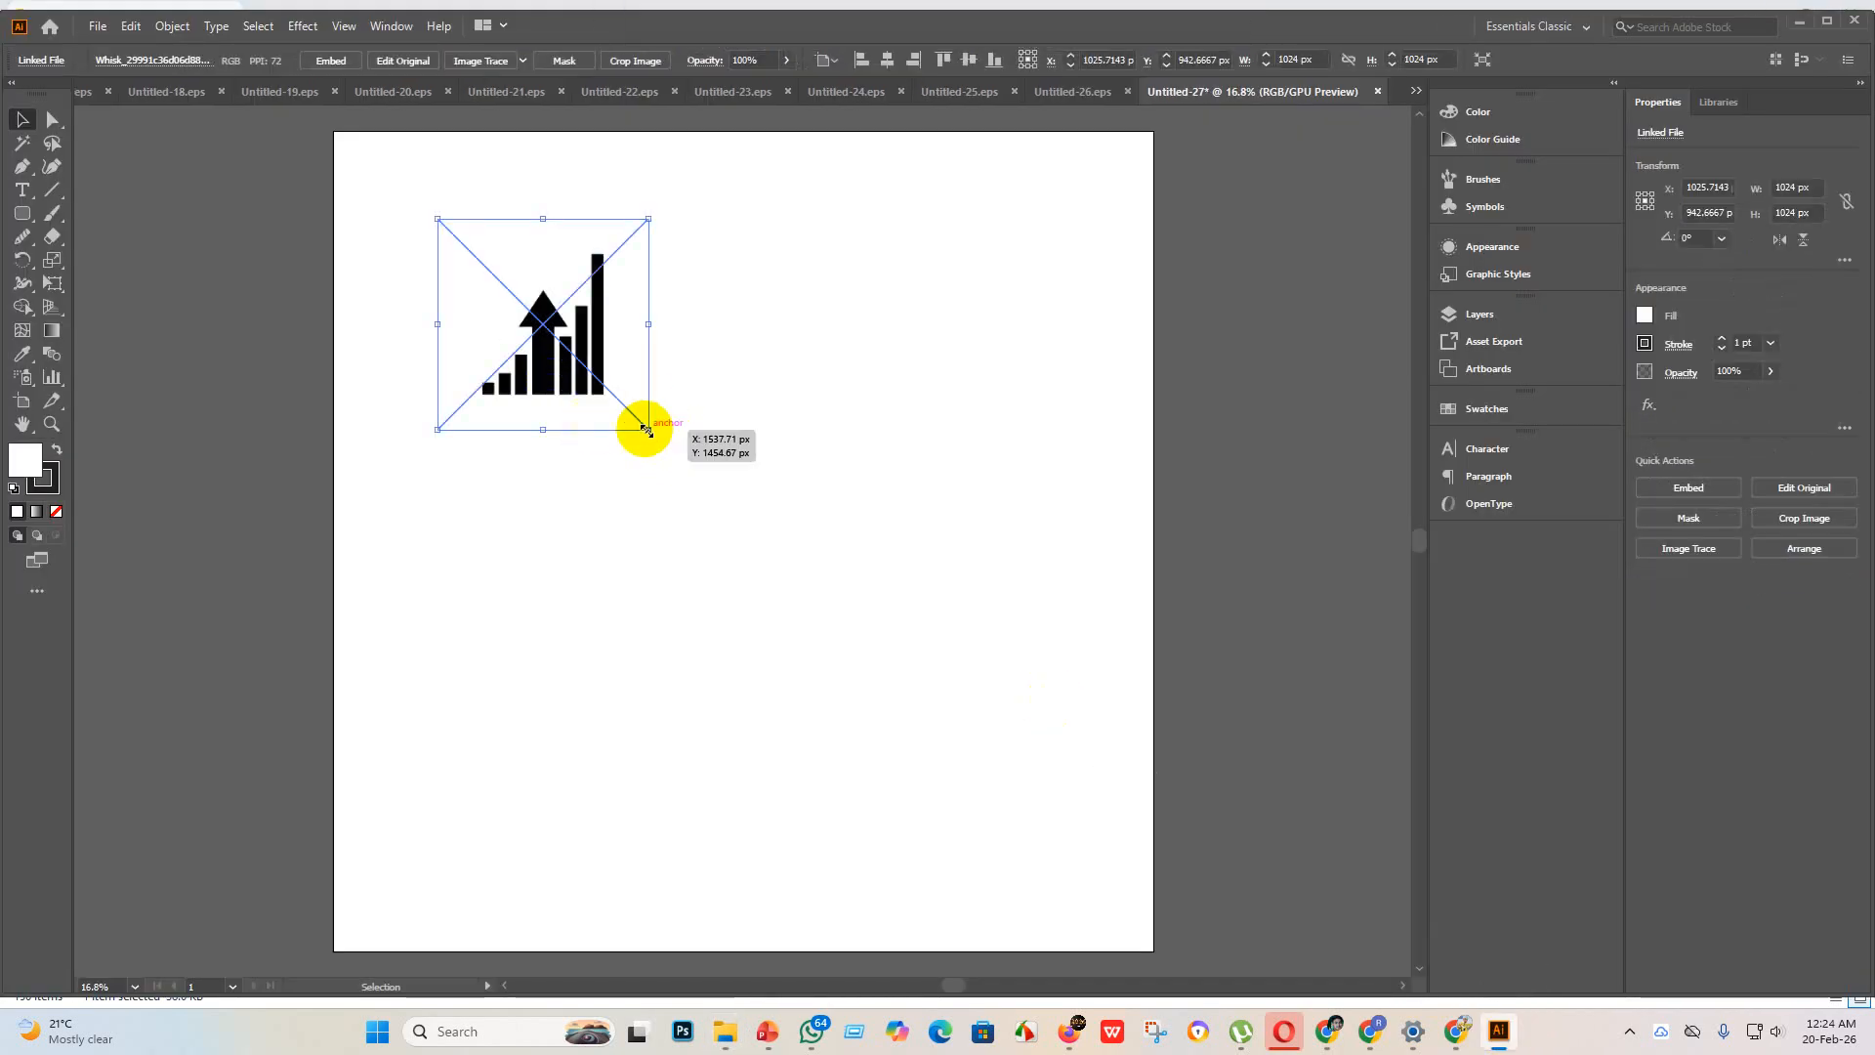
drag(645, 430, 1213, 973)
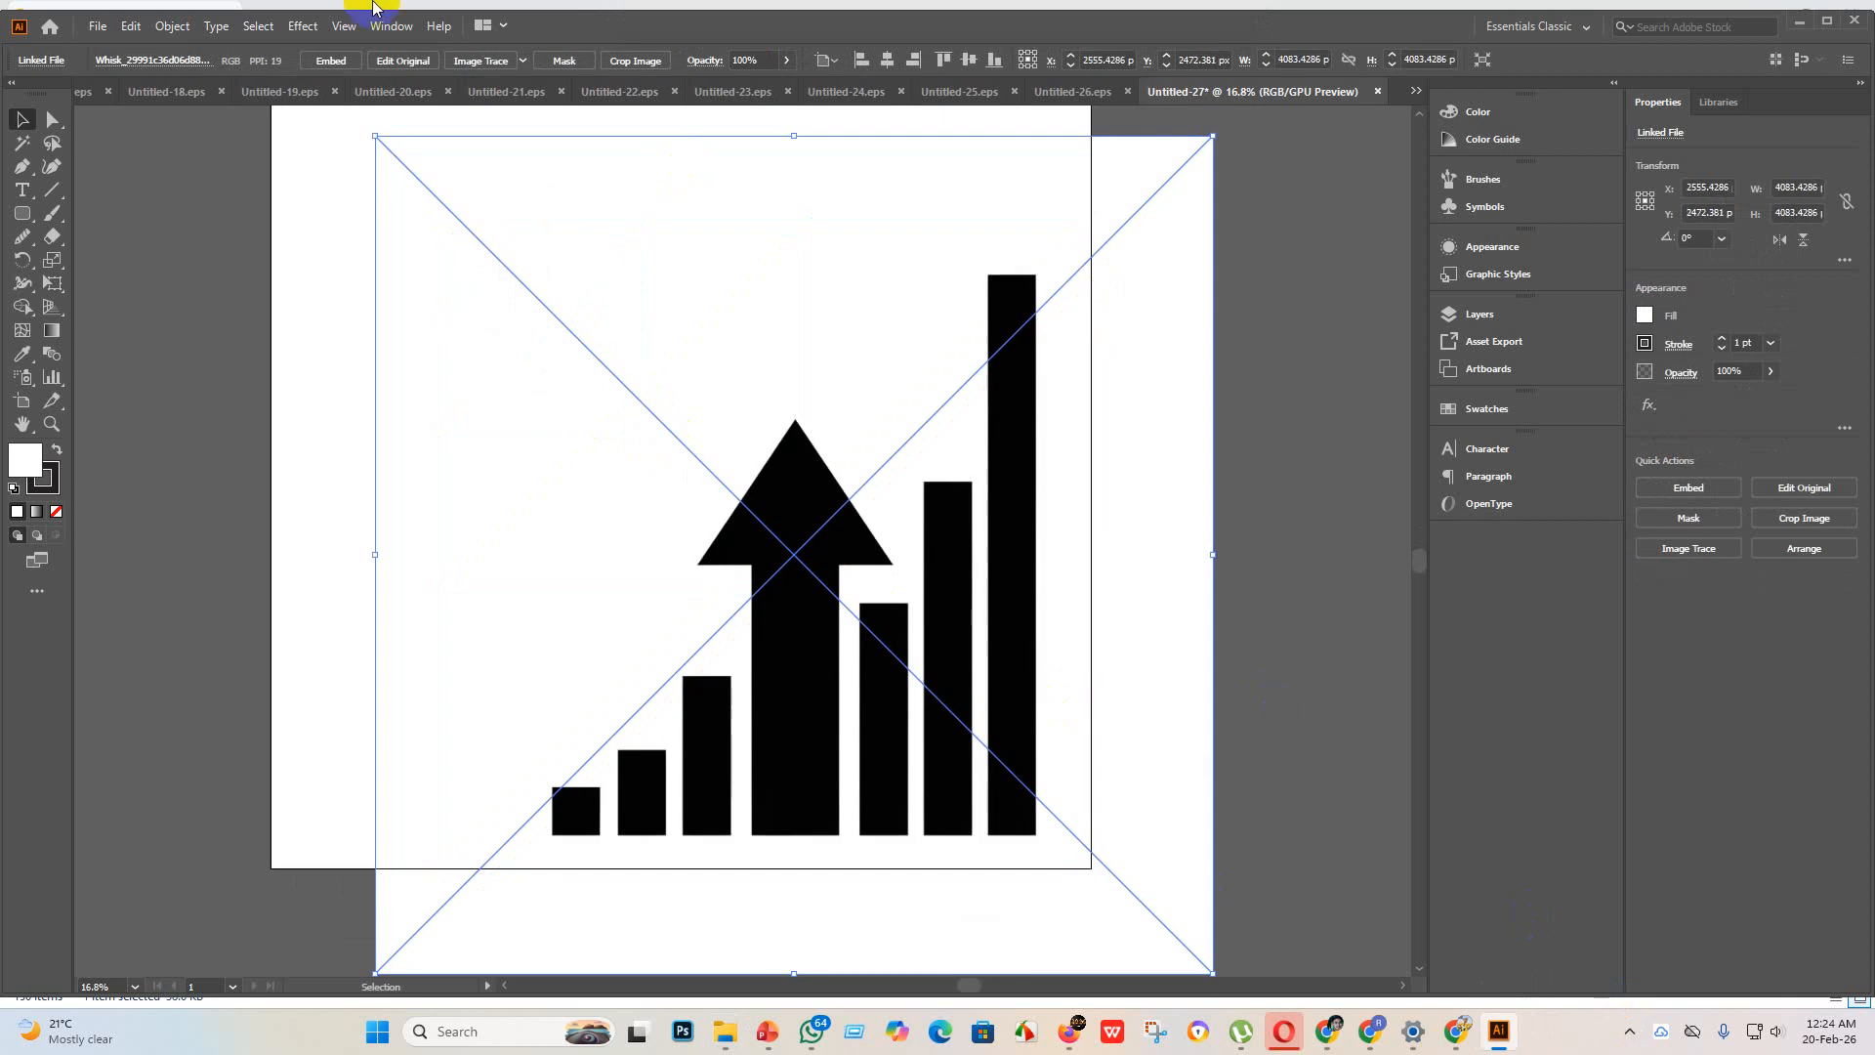
Step: Embed the bar chart image, trace it with the Silhouettes preset and expand the tracing into vector paths
click(330, 62)
click(523, 62)
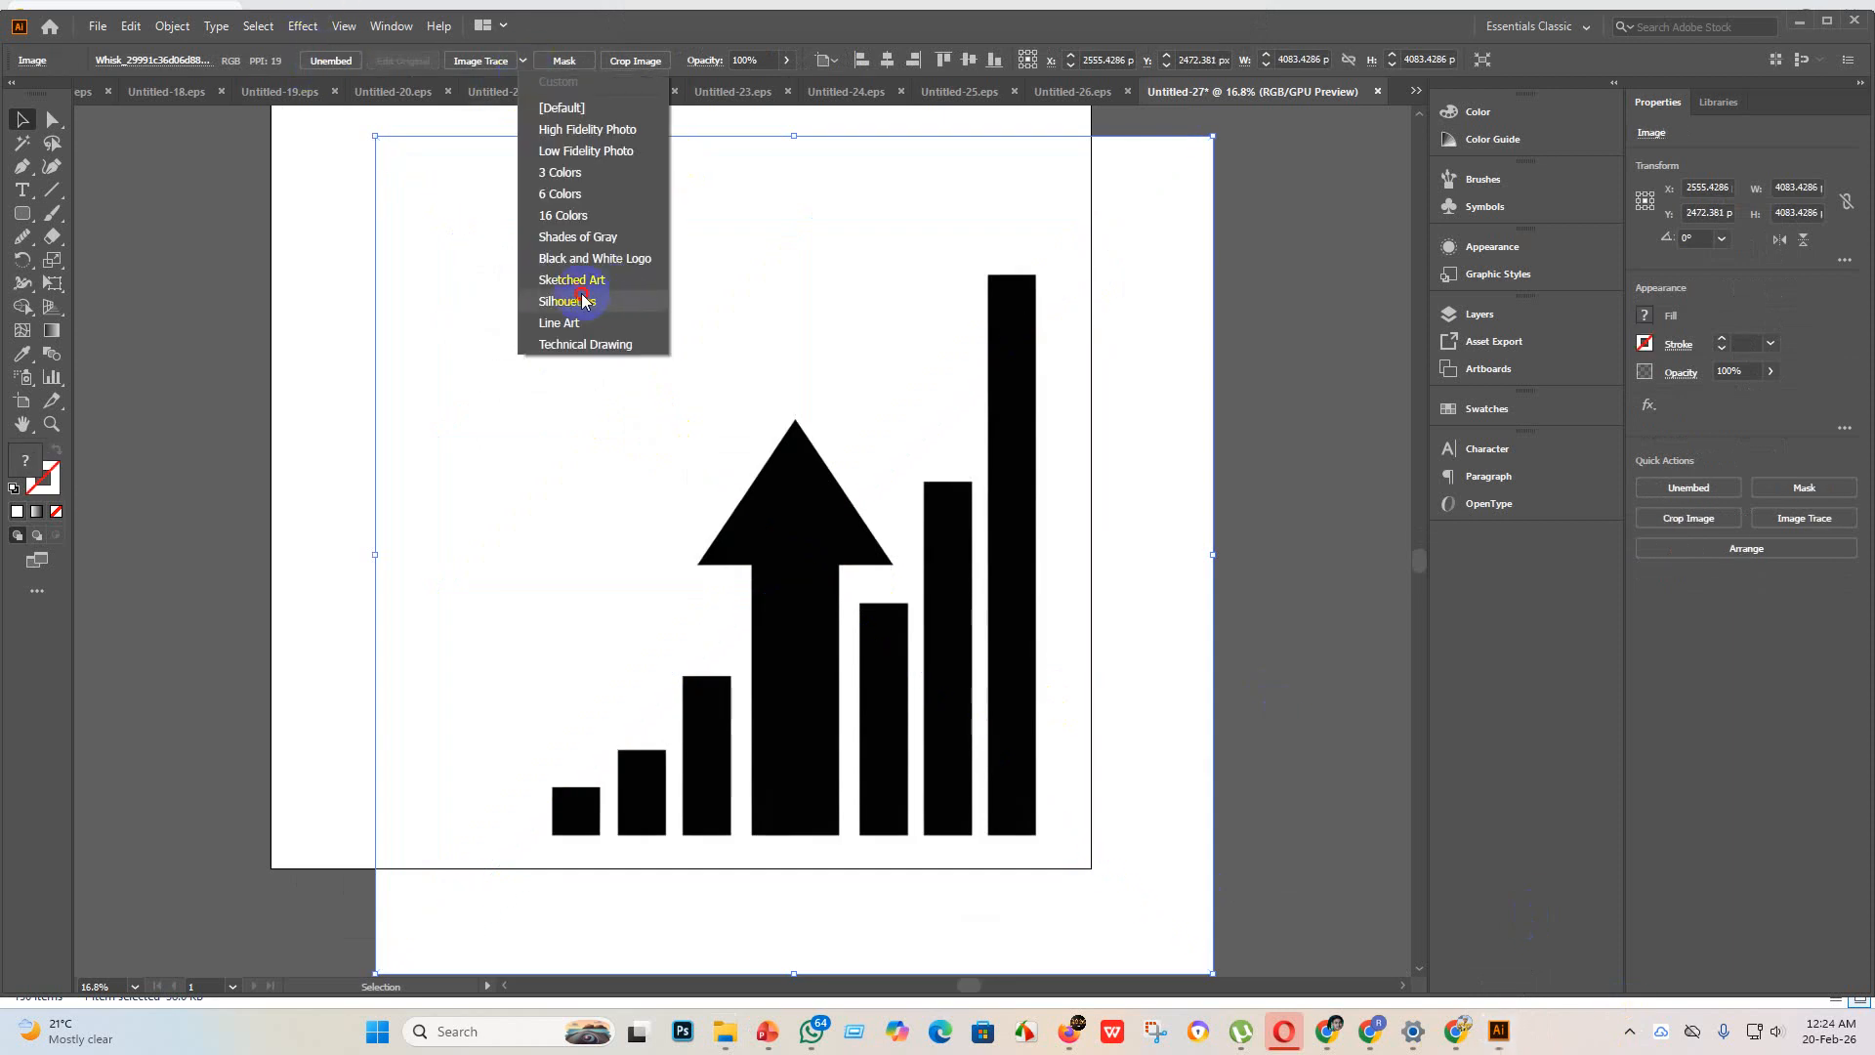
click(583, 301)
click(494, 60)
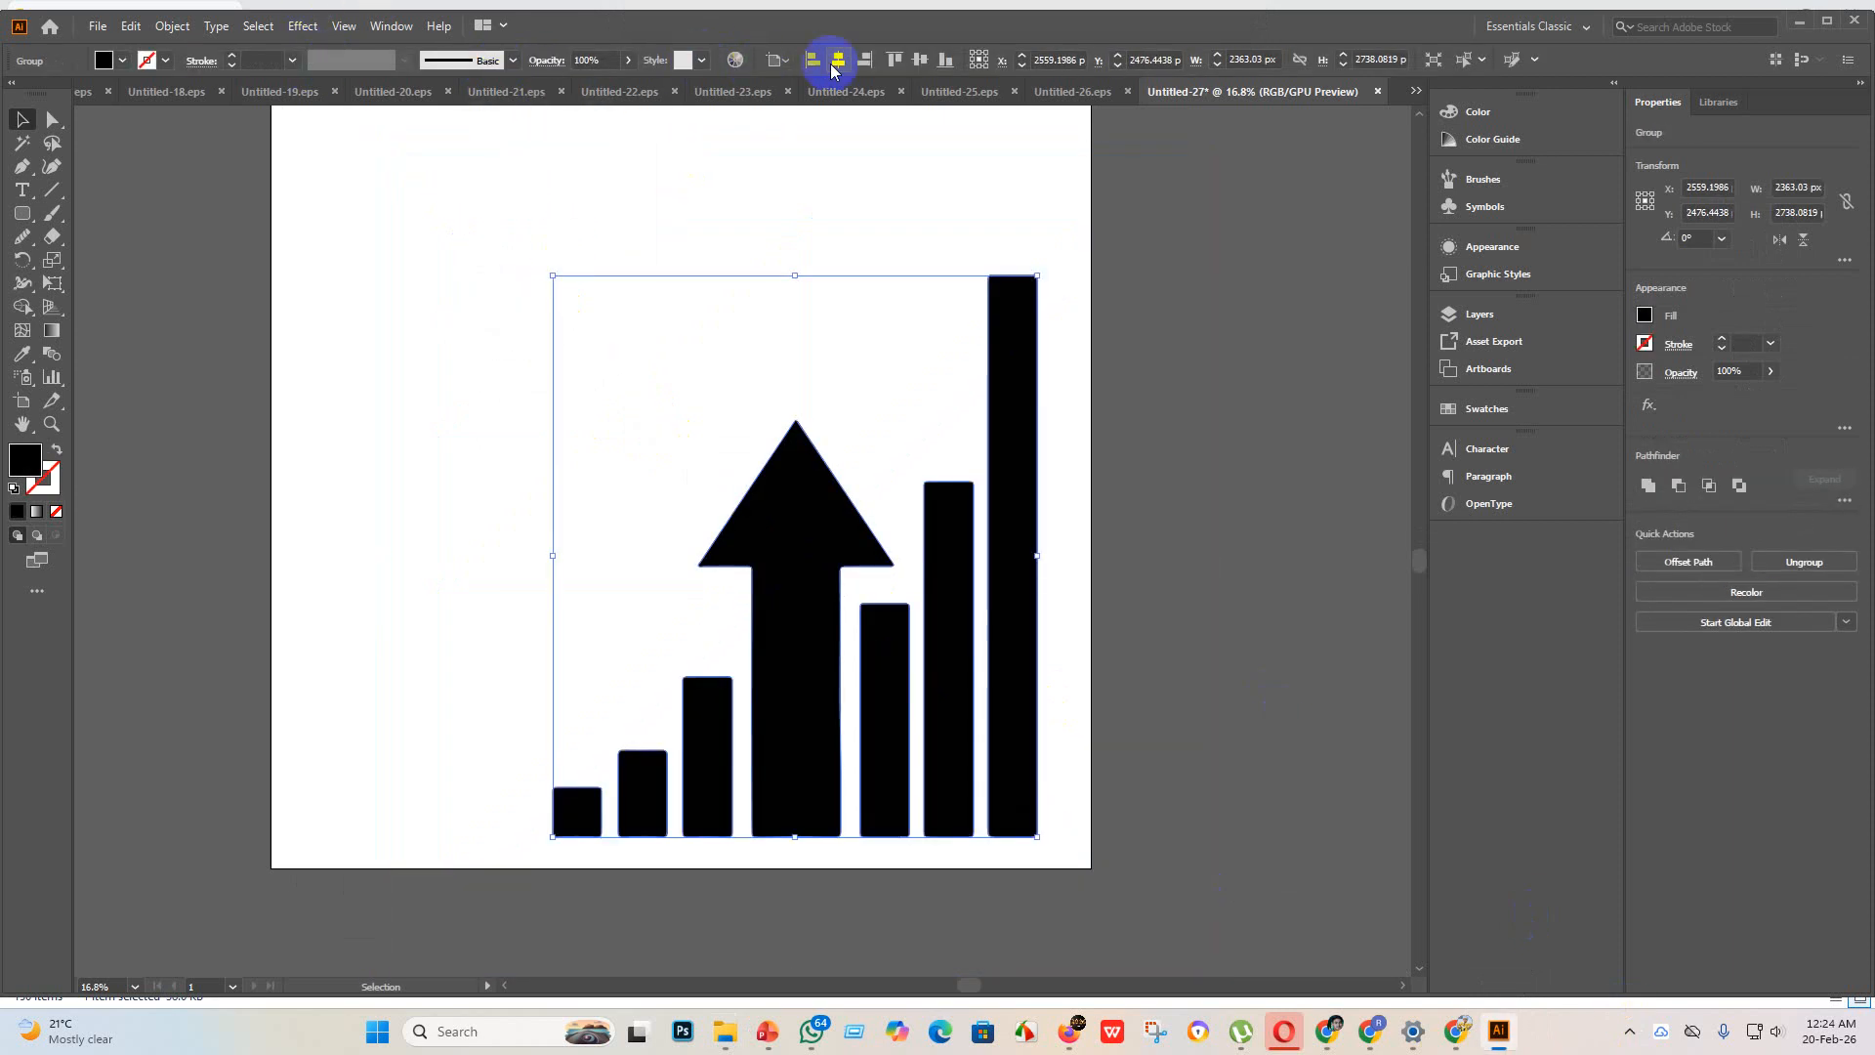
Step: Center the bar chart group on the artboard both ways and enlarge it proportionally to about 3271 by 3790 px
click(831, 60)
click(919, 60)
scroll(859, 244, up, 1)
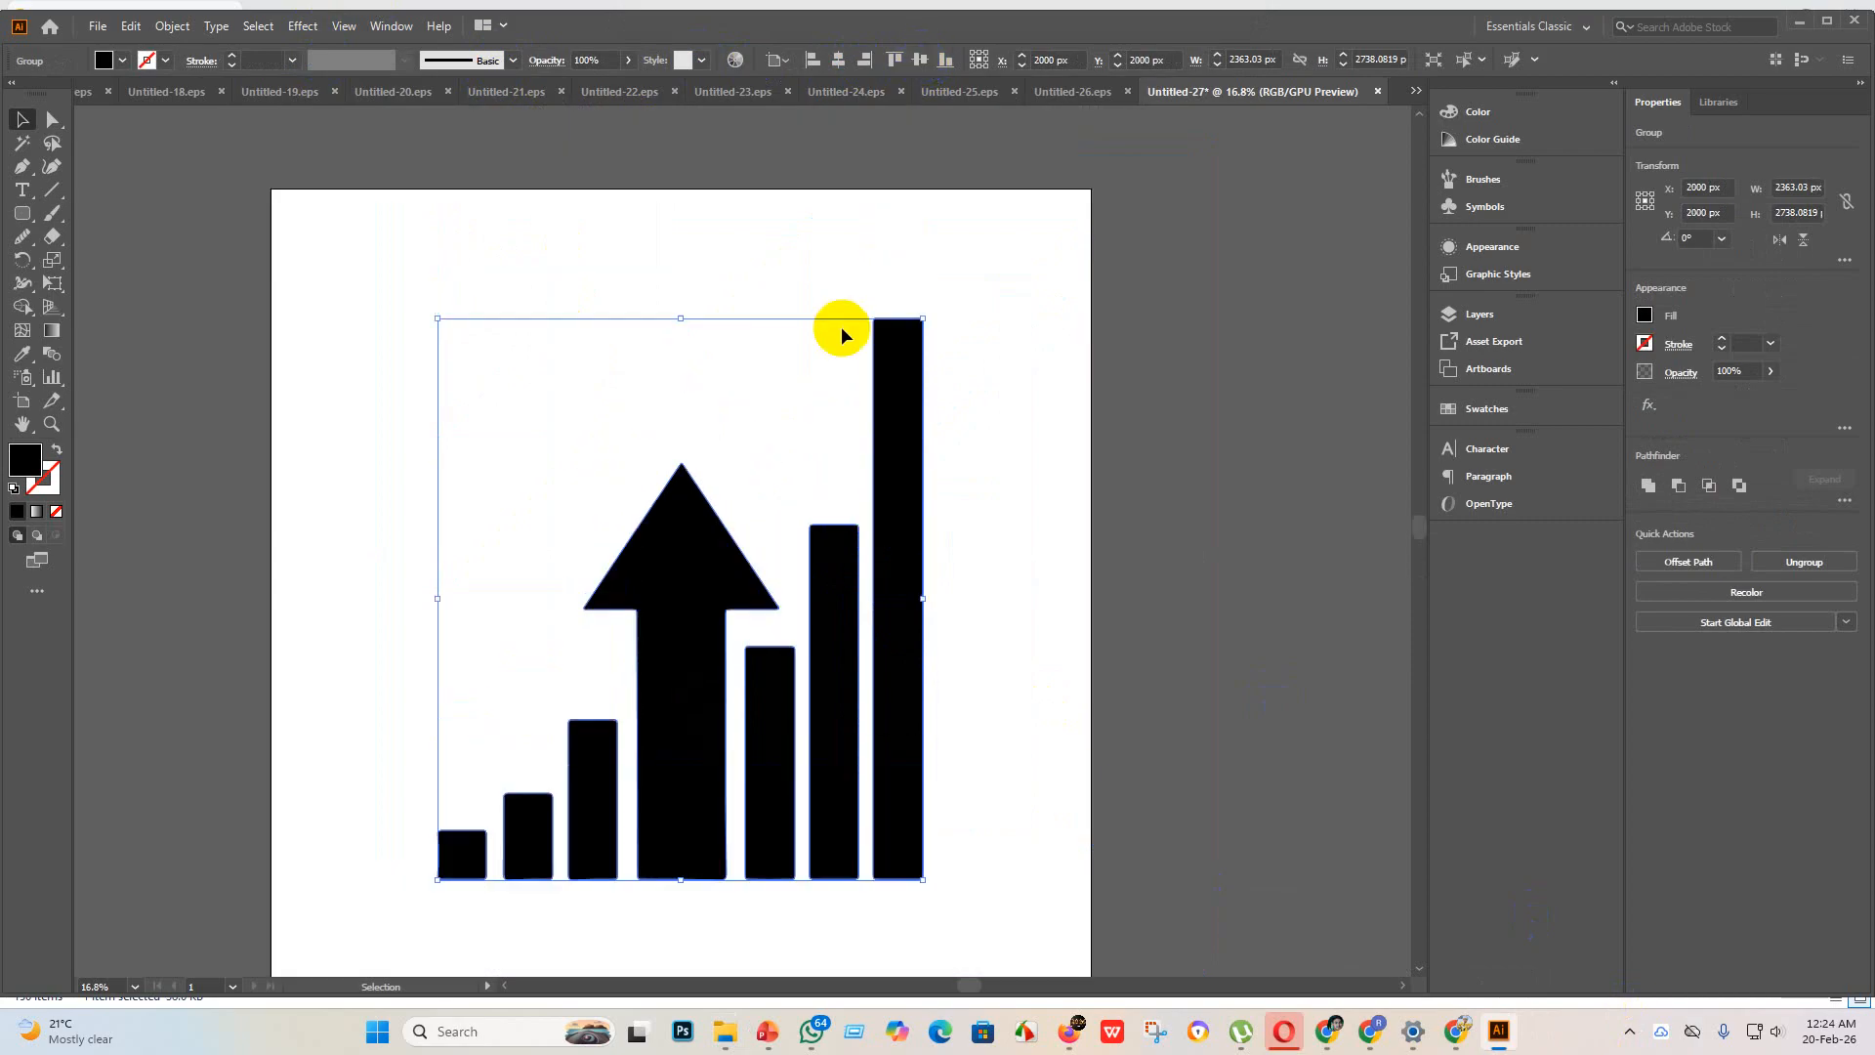
mouse_move(681, 318)
mouse_down()
mouse_move(724, 194)
mouse_move(717, 216)
mouse_up()
scroll(699, 295, down, 1)
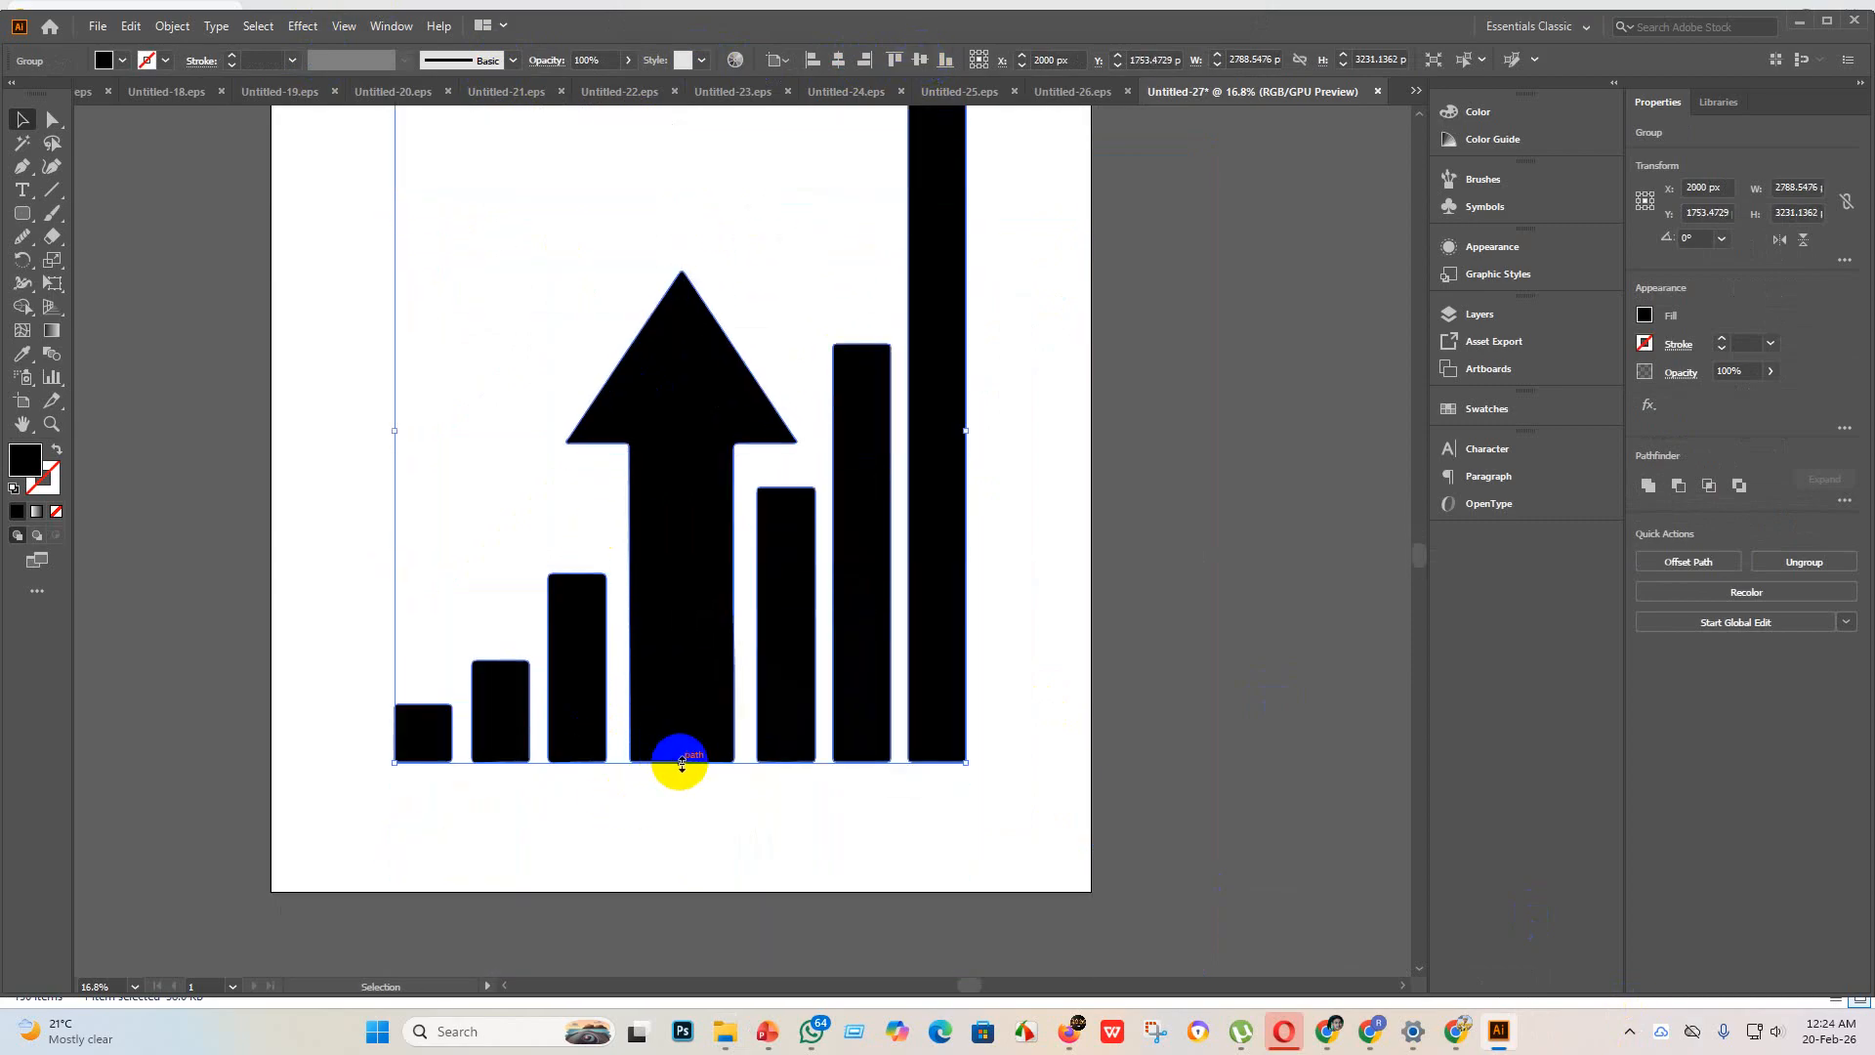
drag(682, 763, 682, 876)
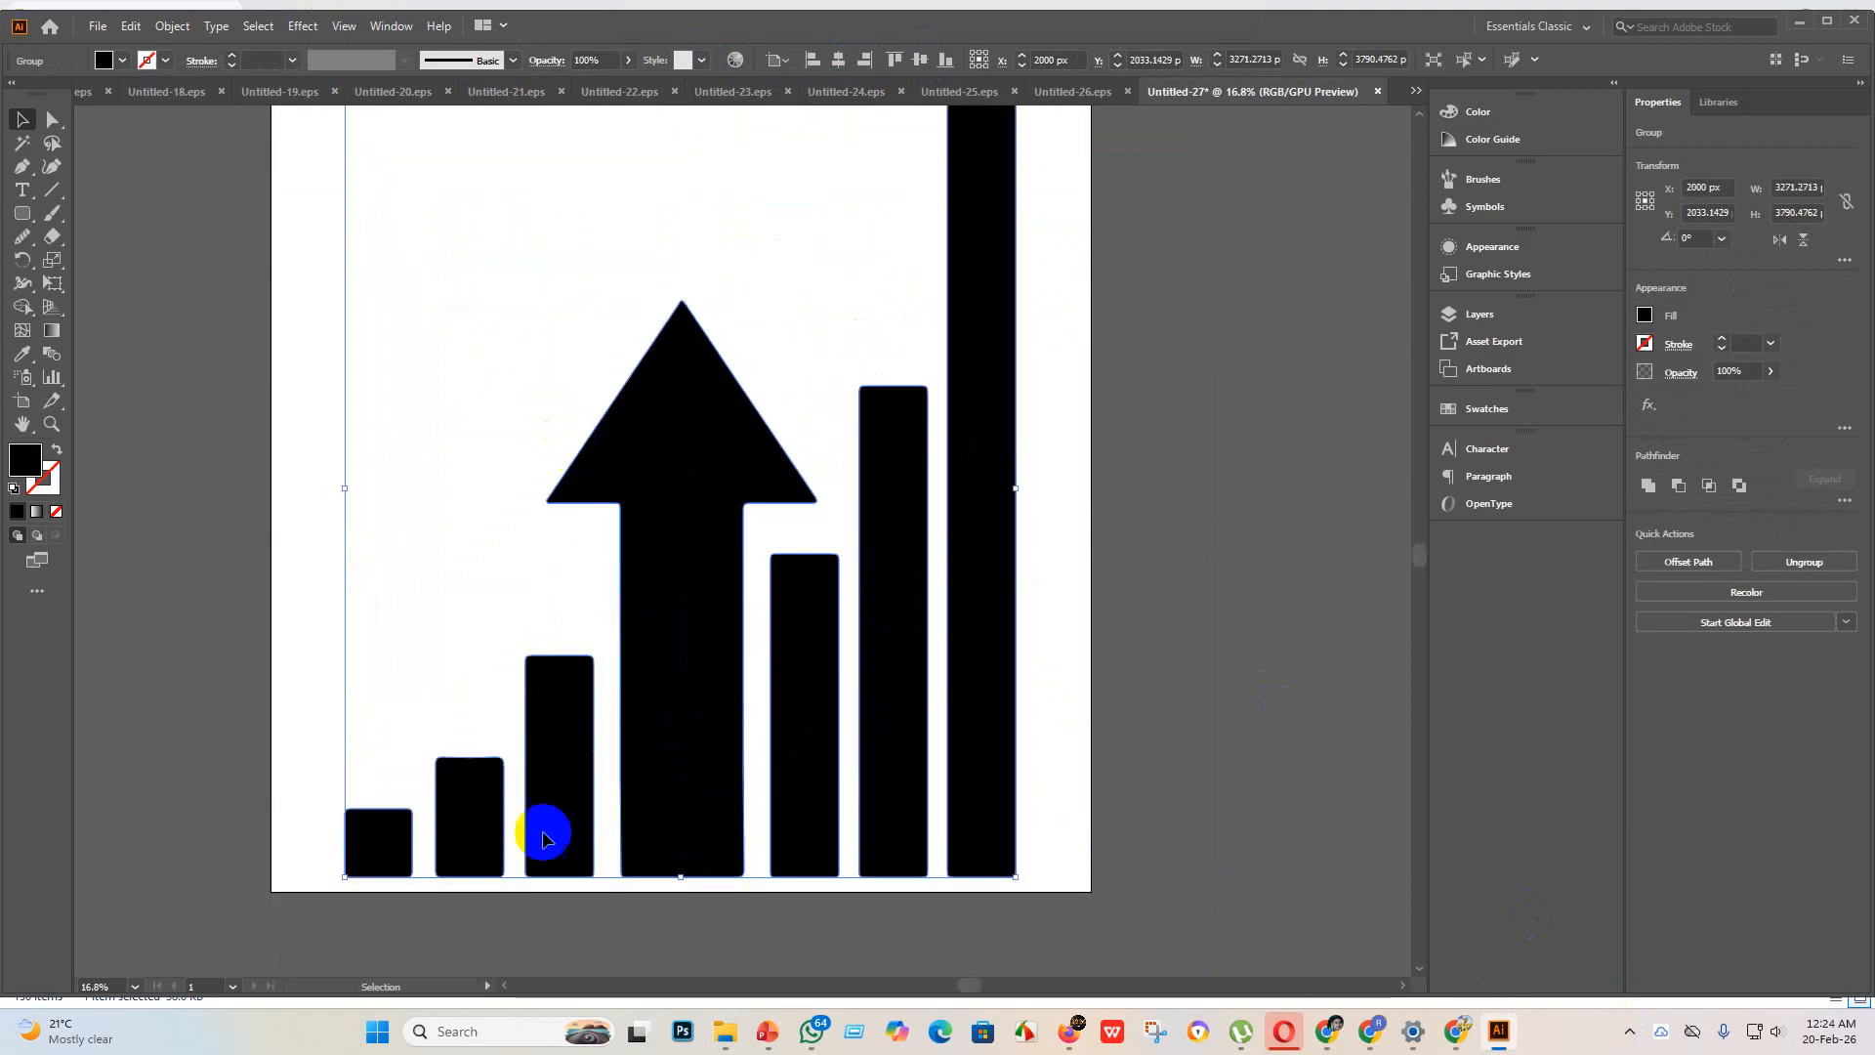
Step: Examine the traced edges of the bars and arrow up close, and reselect the bar chart group
scroll(766, 807, up, 2)
scroll(693, 756, down, 2)
scroll(876, 666, up, 3)
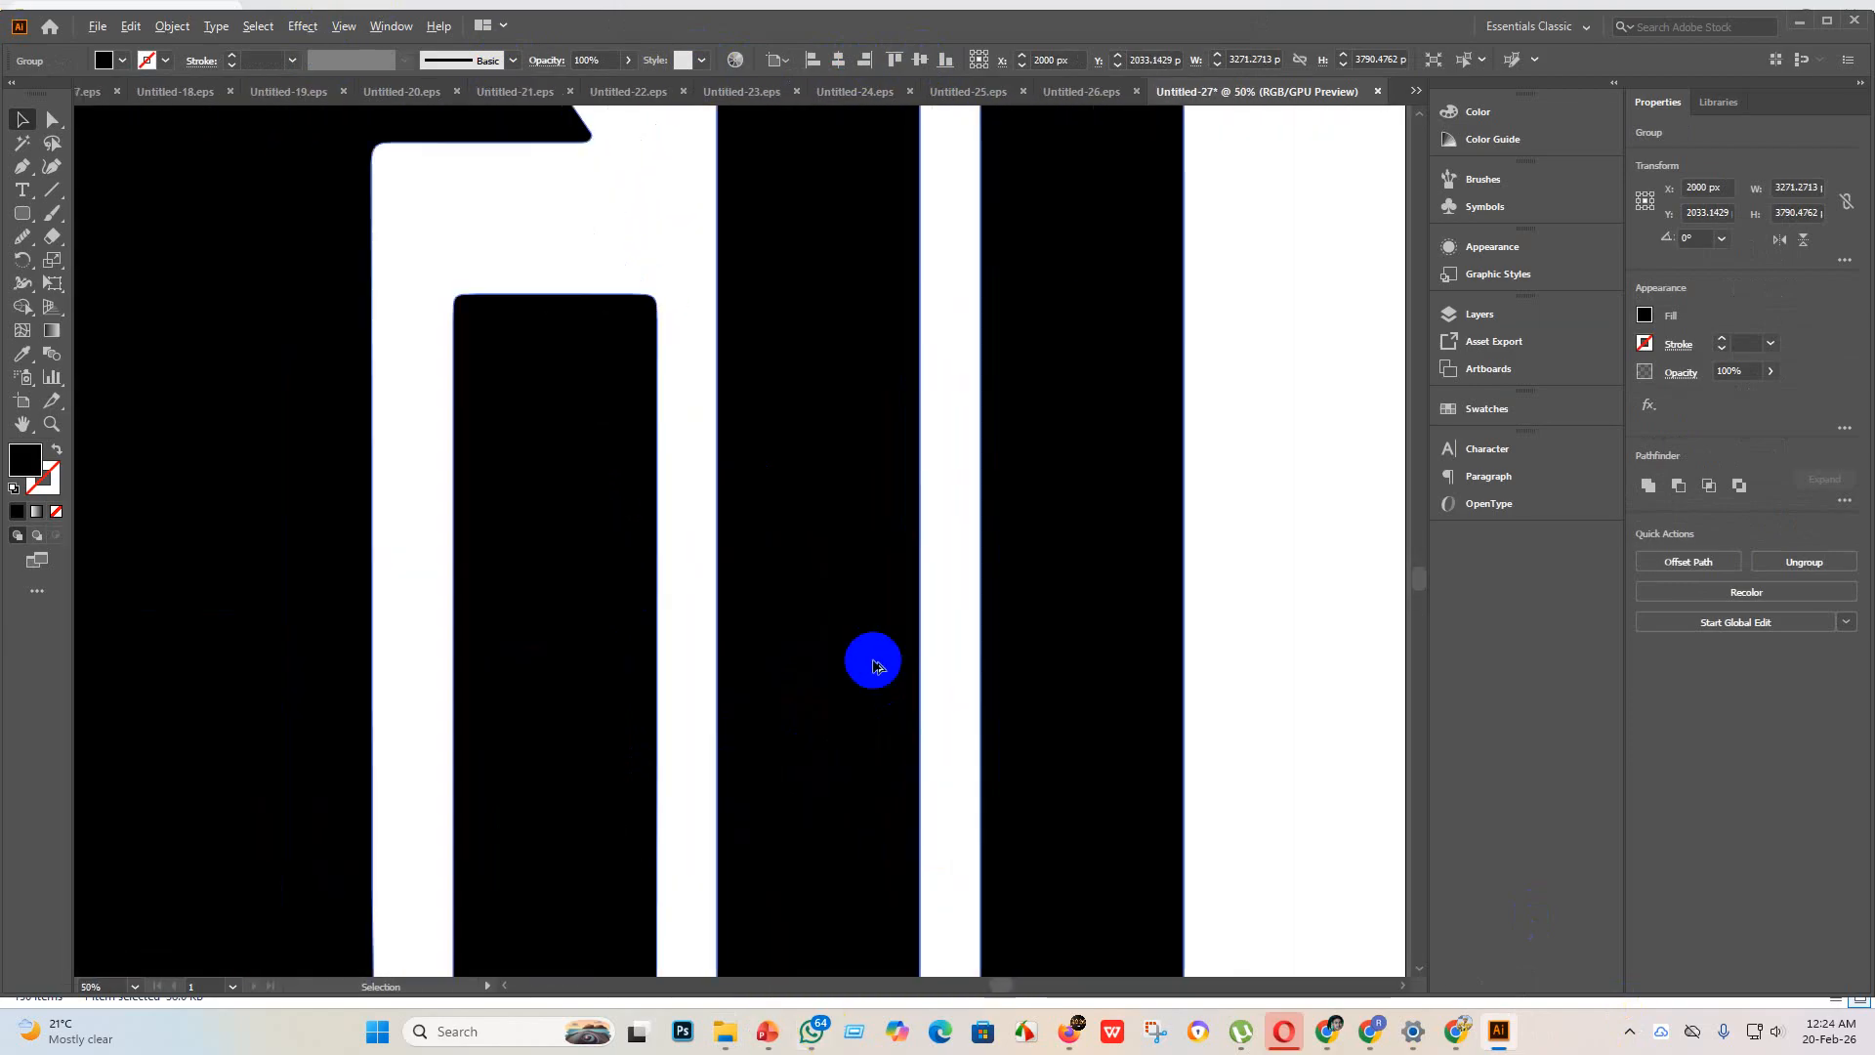
scroll(793, 651, down, 2)
scroll(699, 553, up, 2)
scroll(662, 519, down, 3)
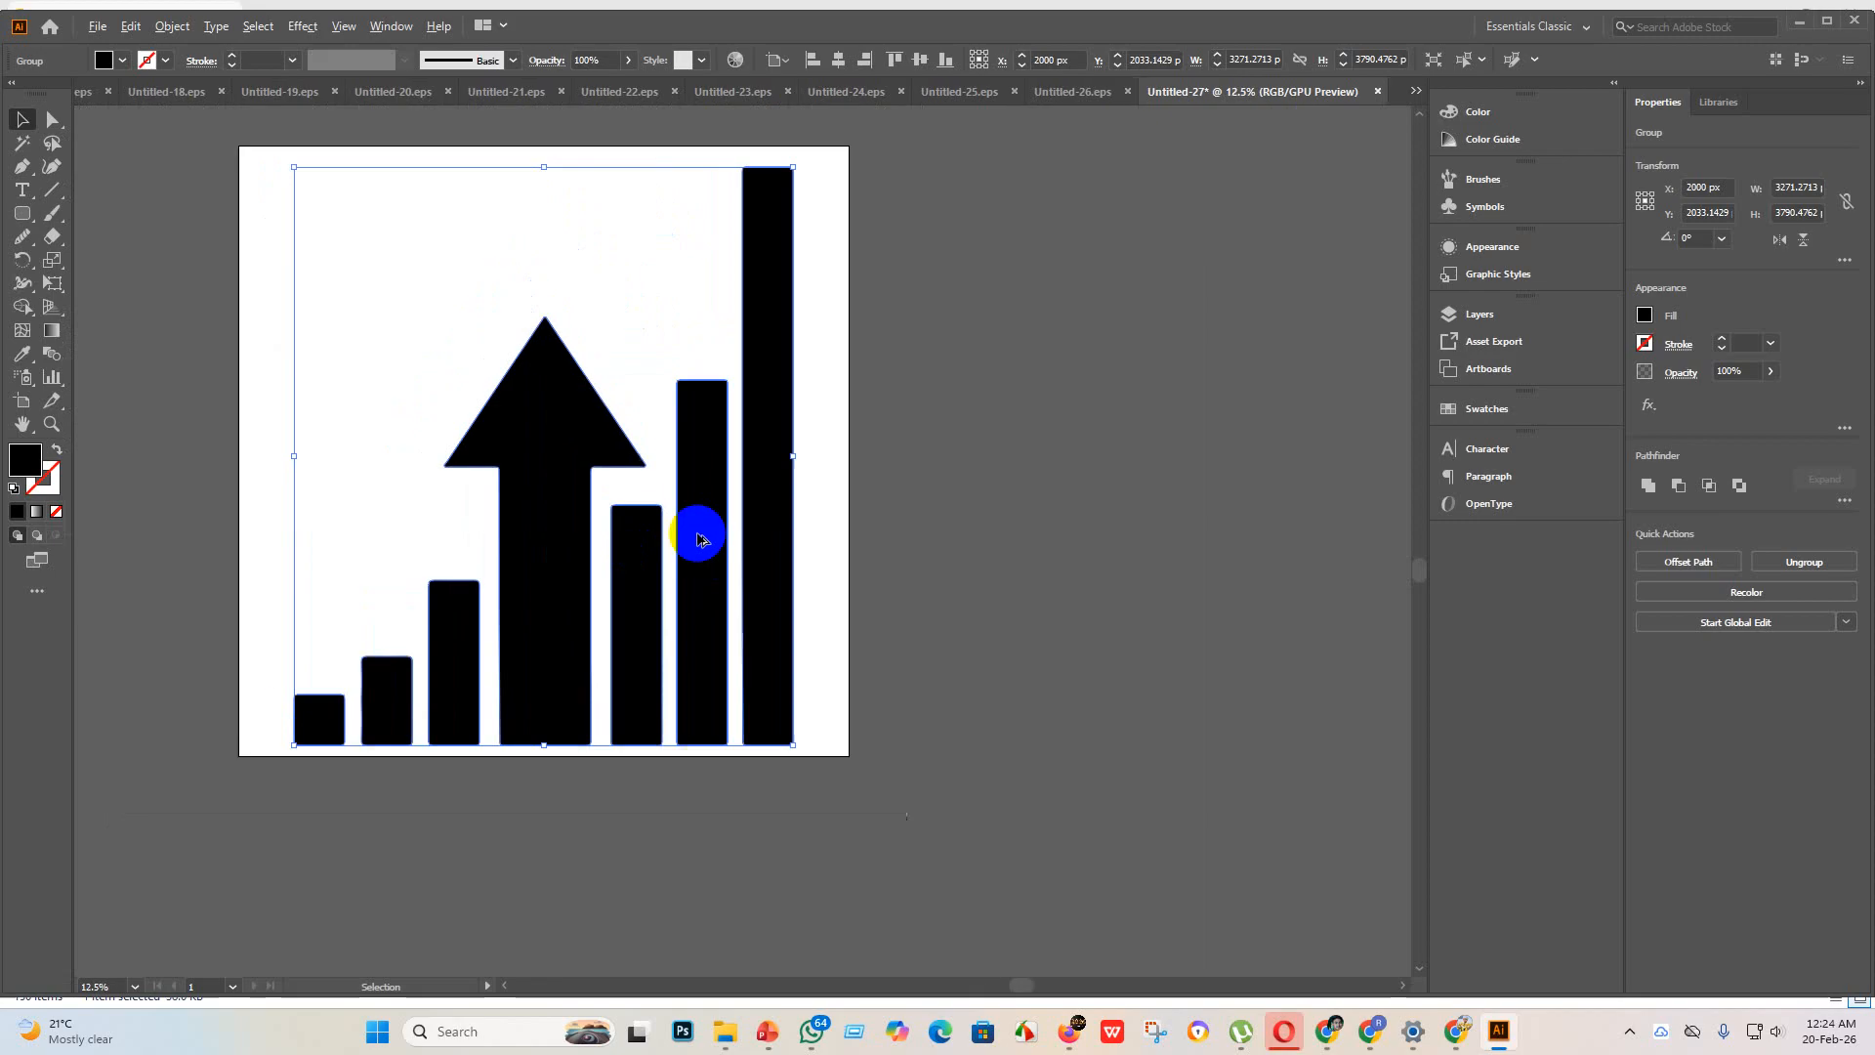
scroll(699, 532, up, 2)
scroll(800, 410, down, 3)
scroll(752, 516, down, 1)
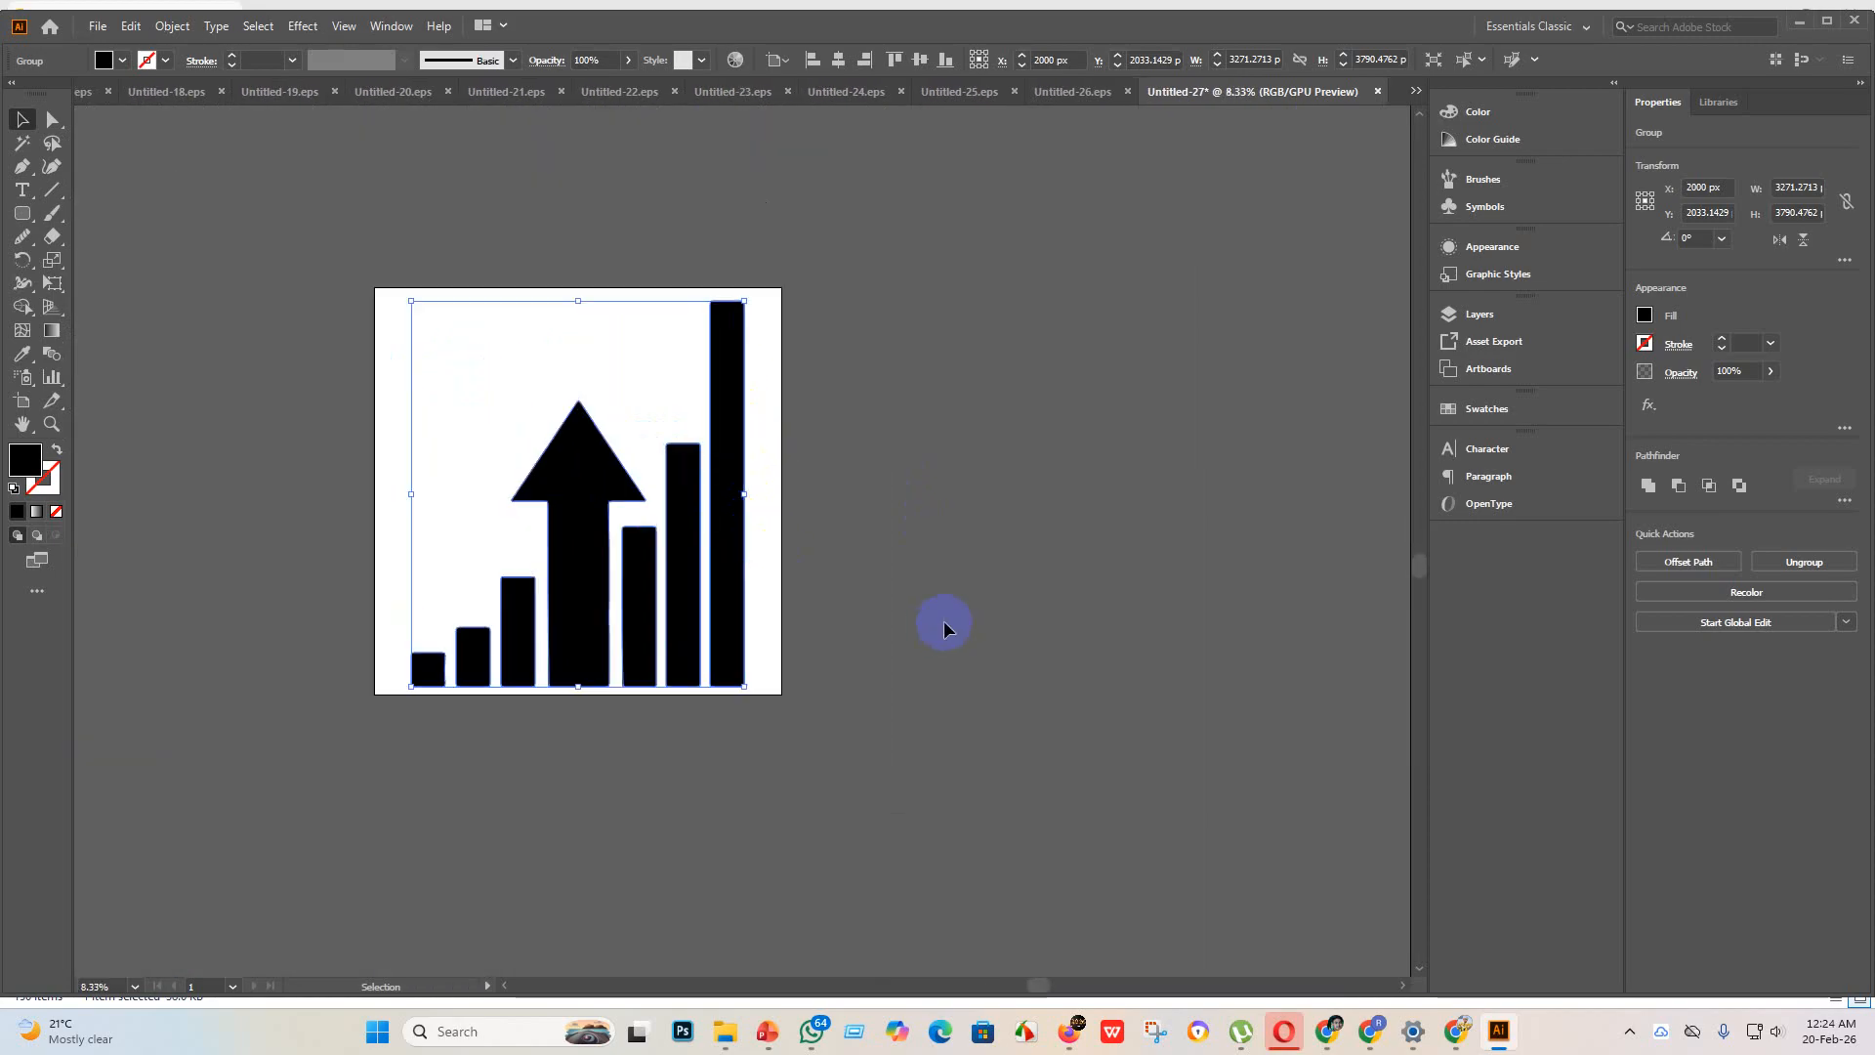
click(941, 615)
click(577, 586)
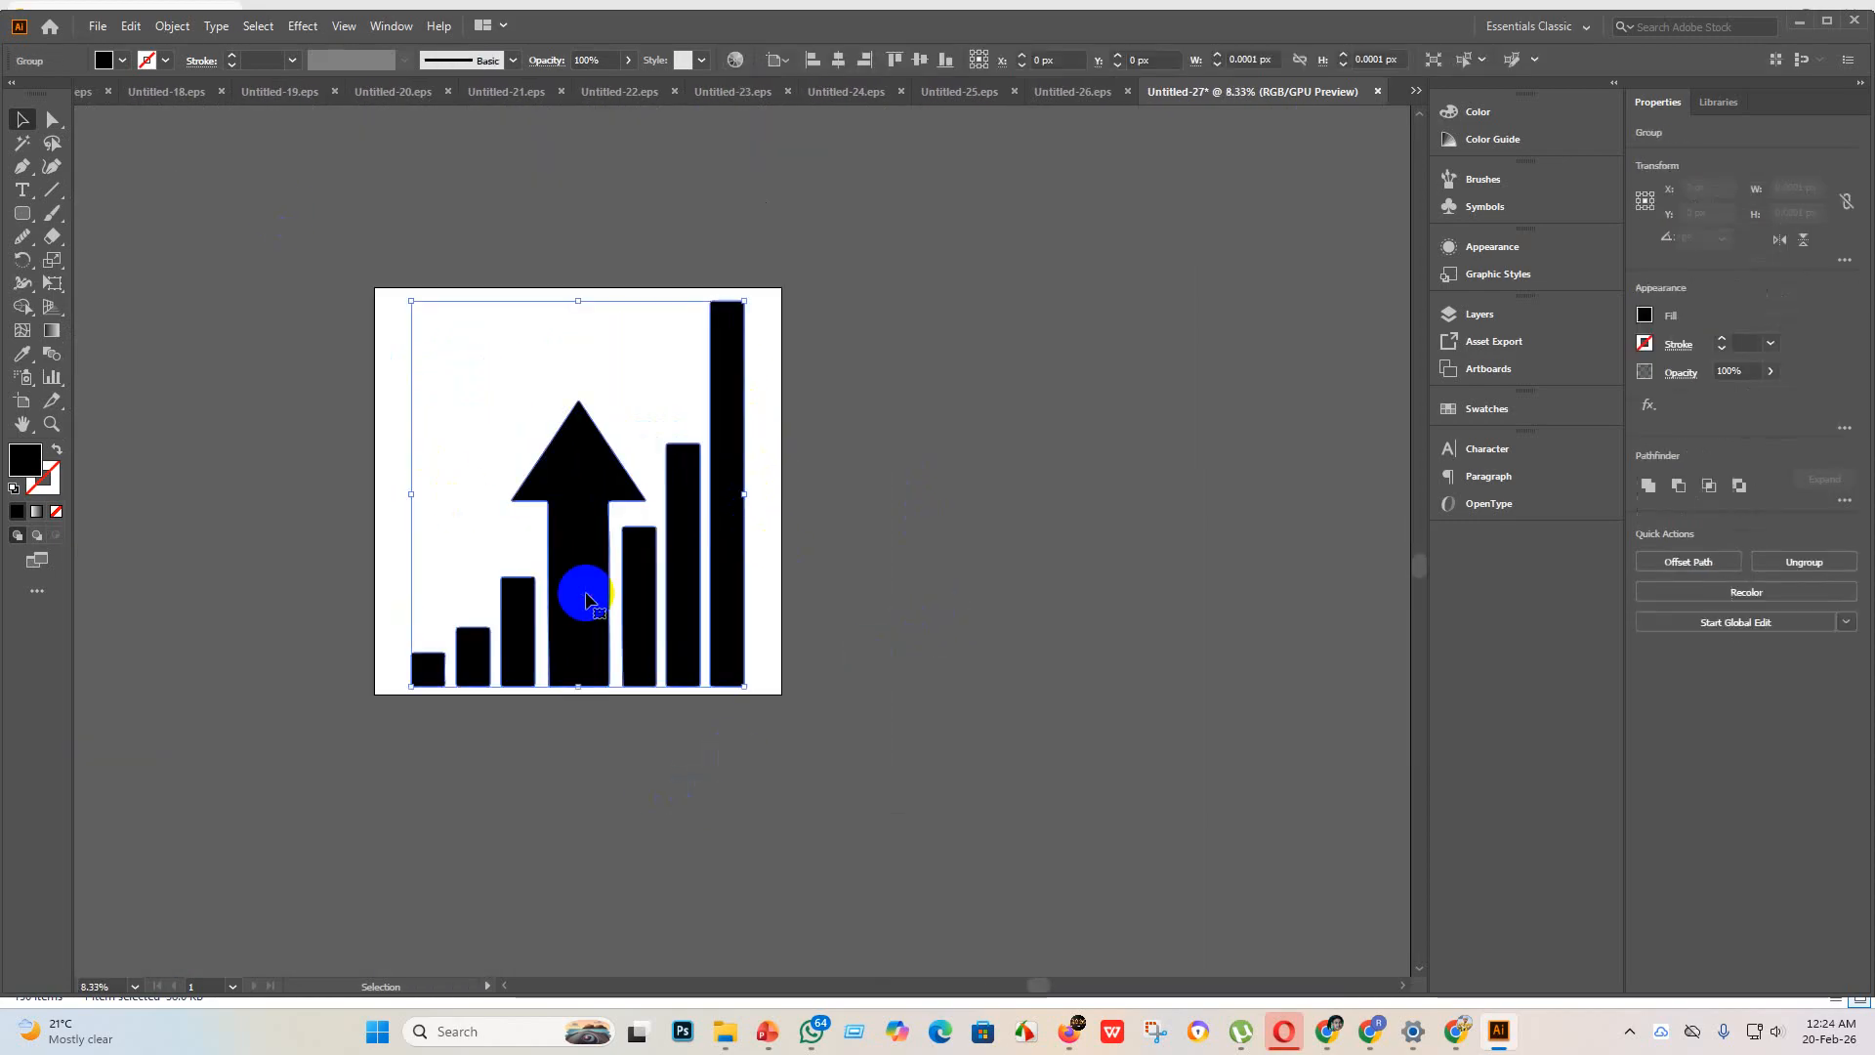
Step: Save the bar chart document as Untitled-27 in Illustrator EPS format, using the Illustrator 10 EPS version
click(98, 26)
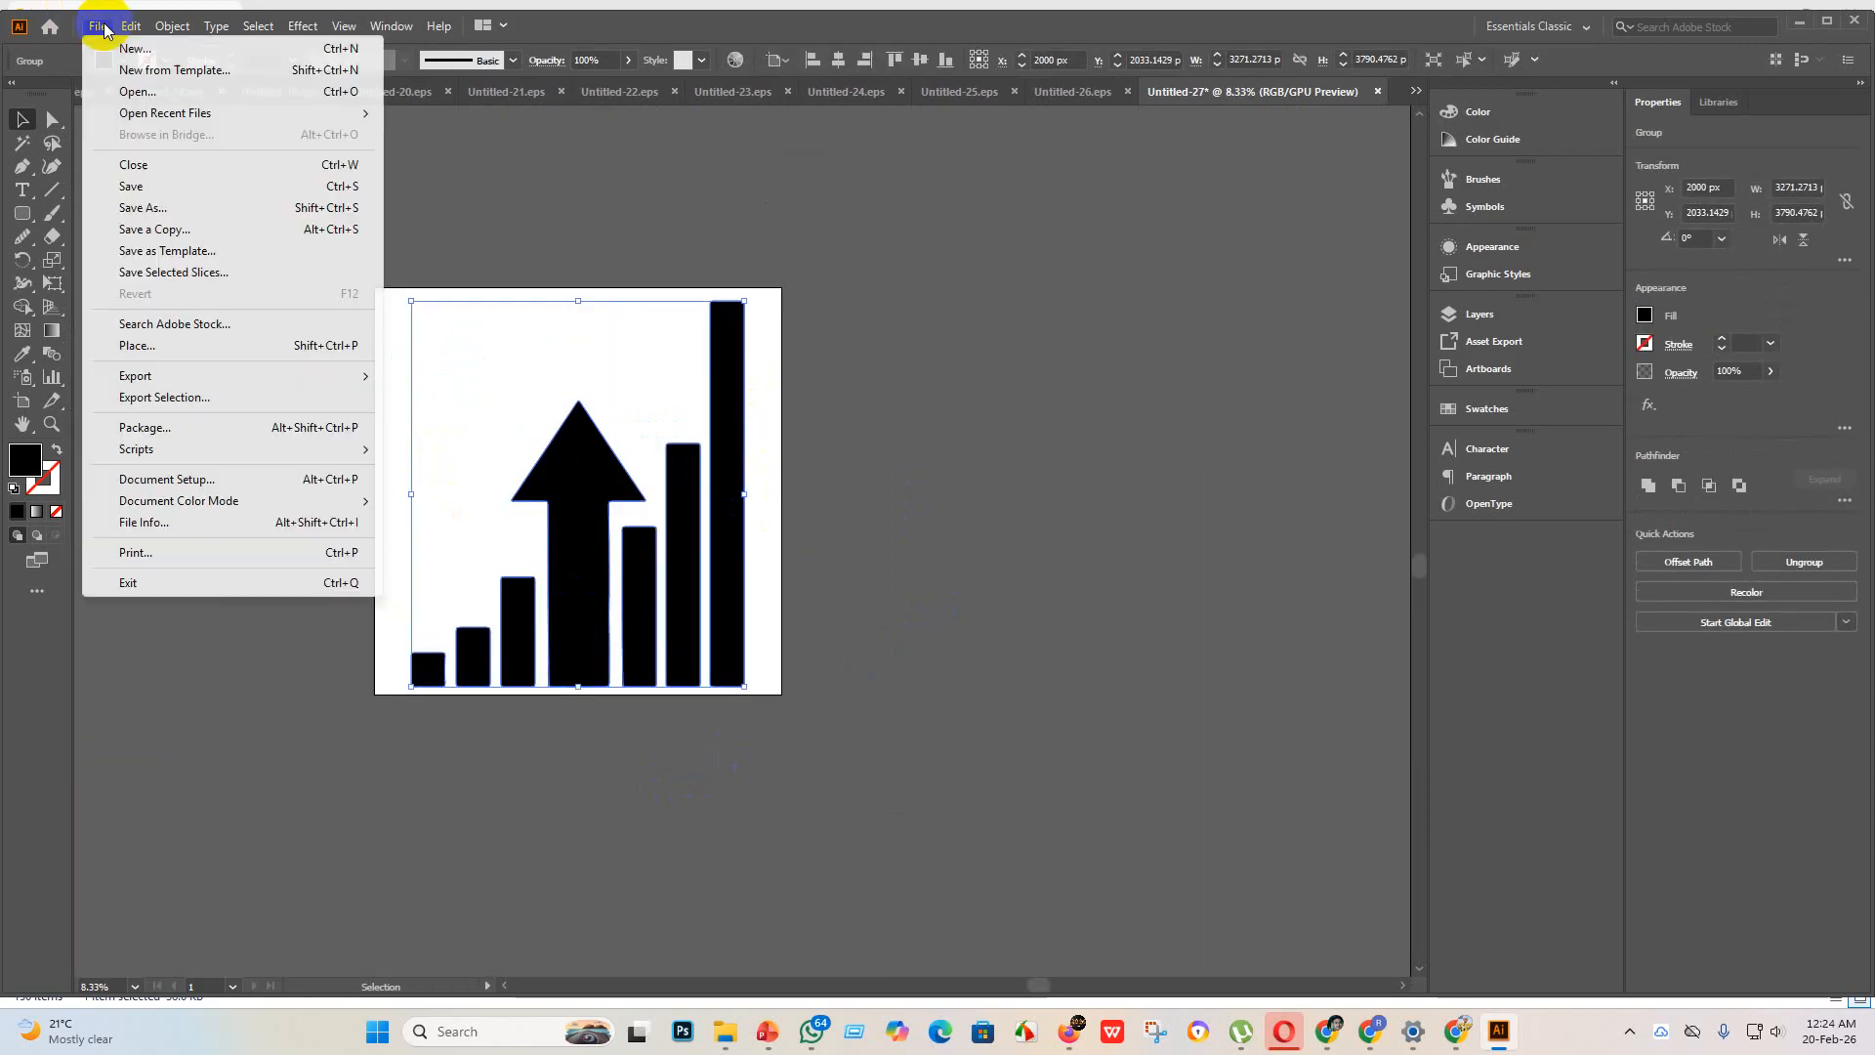
click(160, 185)
click(303, 422)
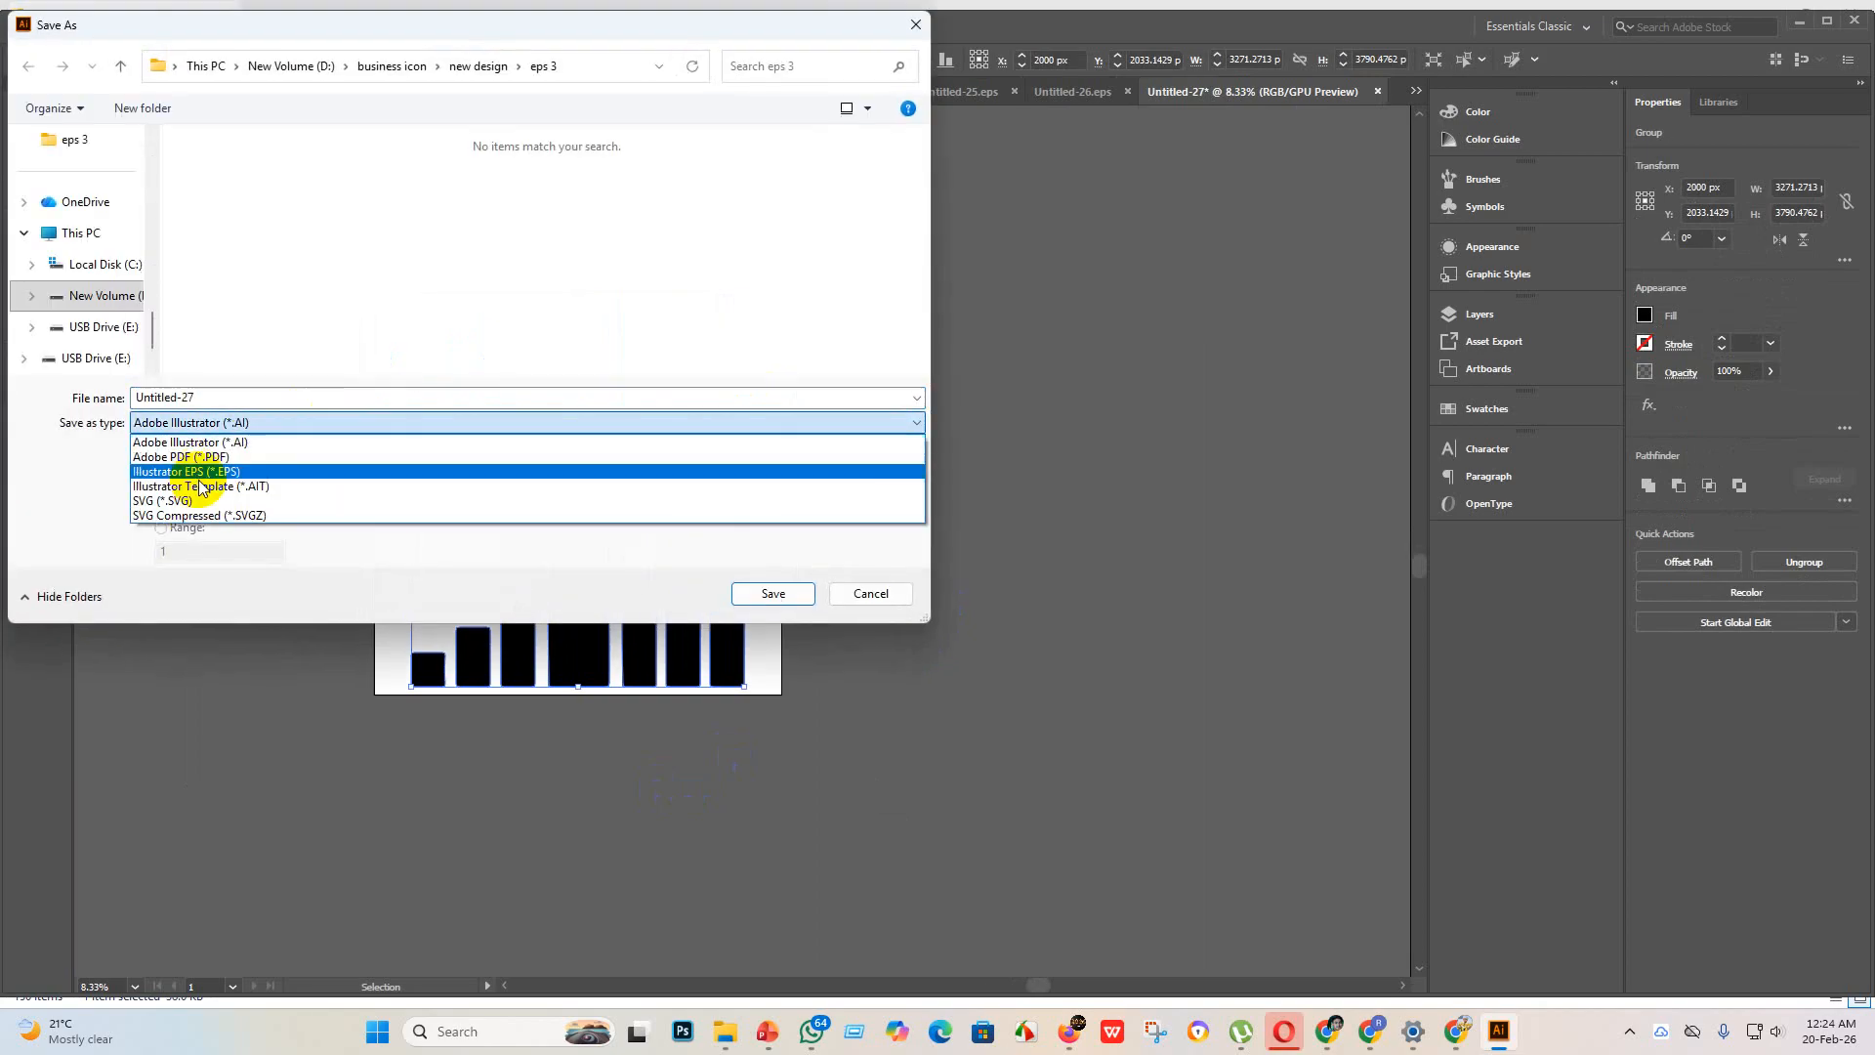
click(209, 461)
click(772, 593)
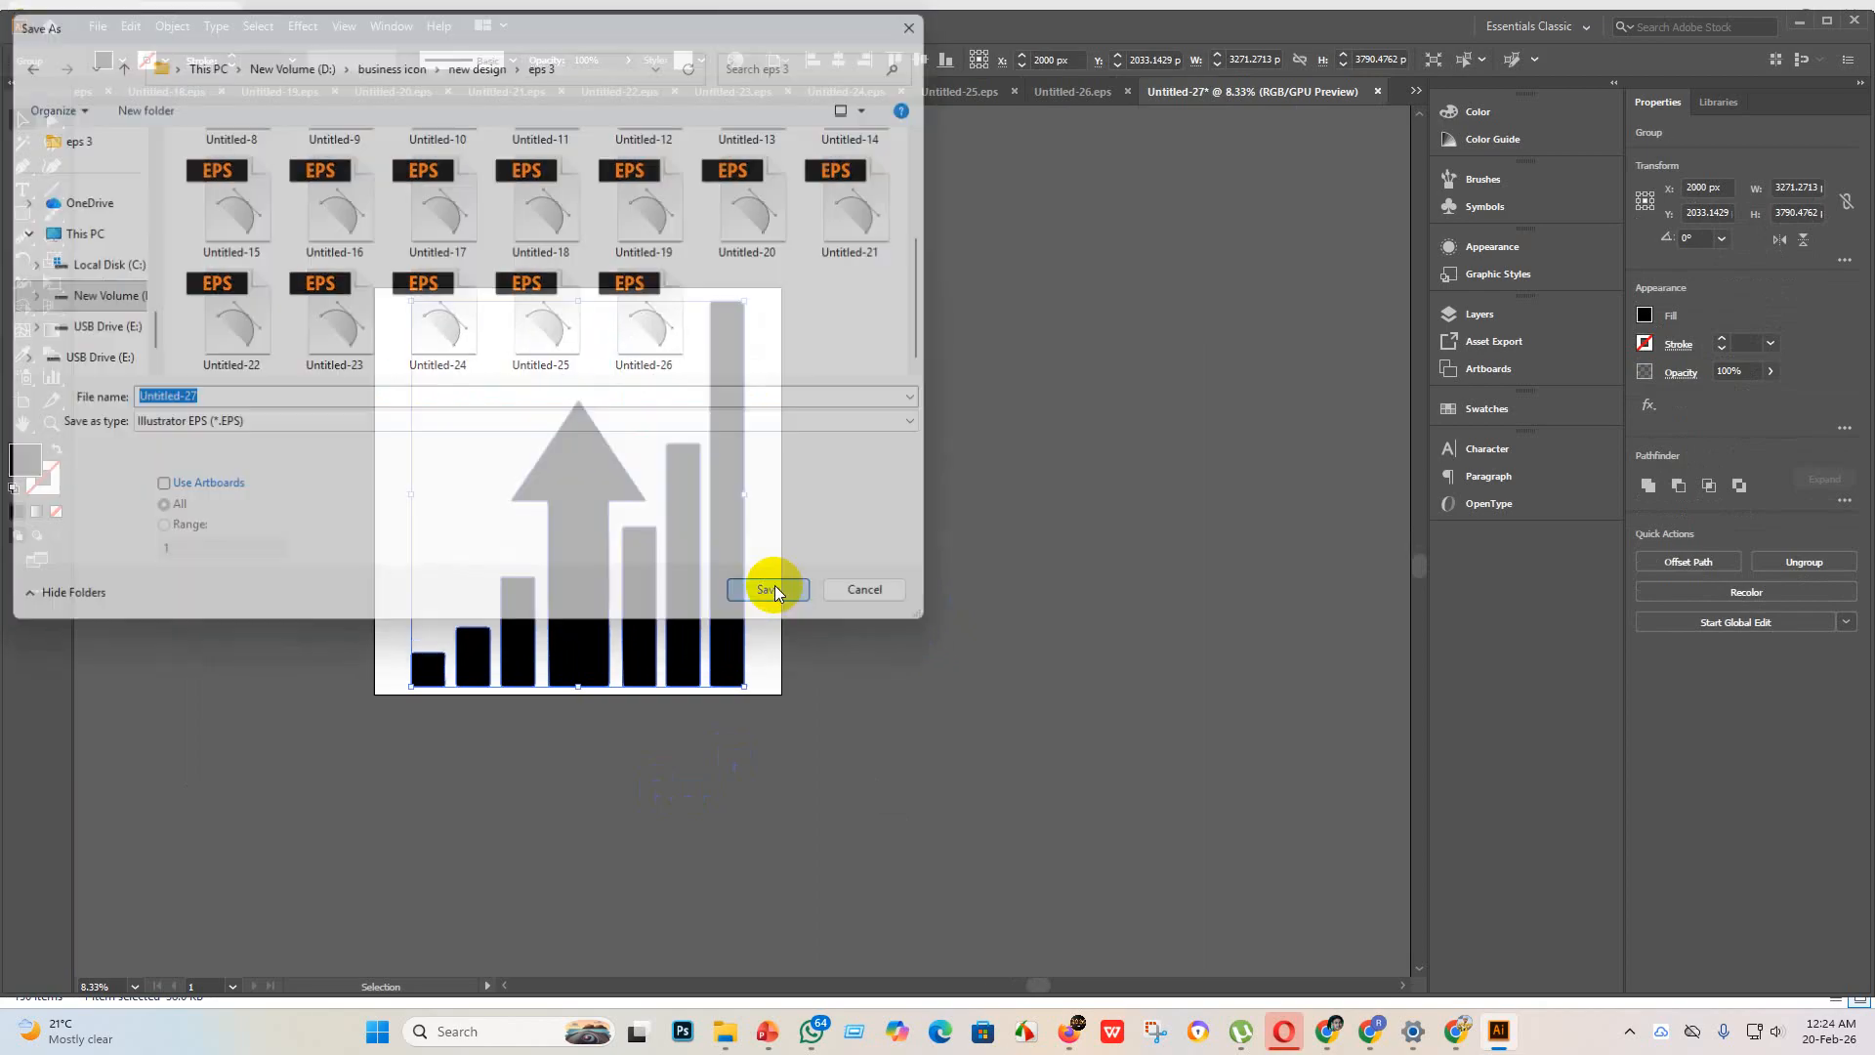
click(982, 238)
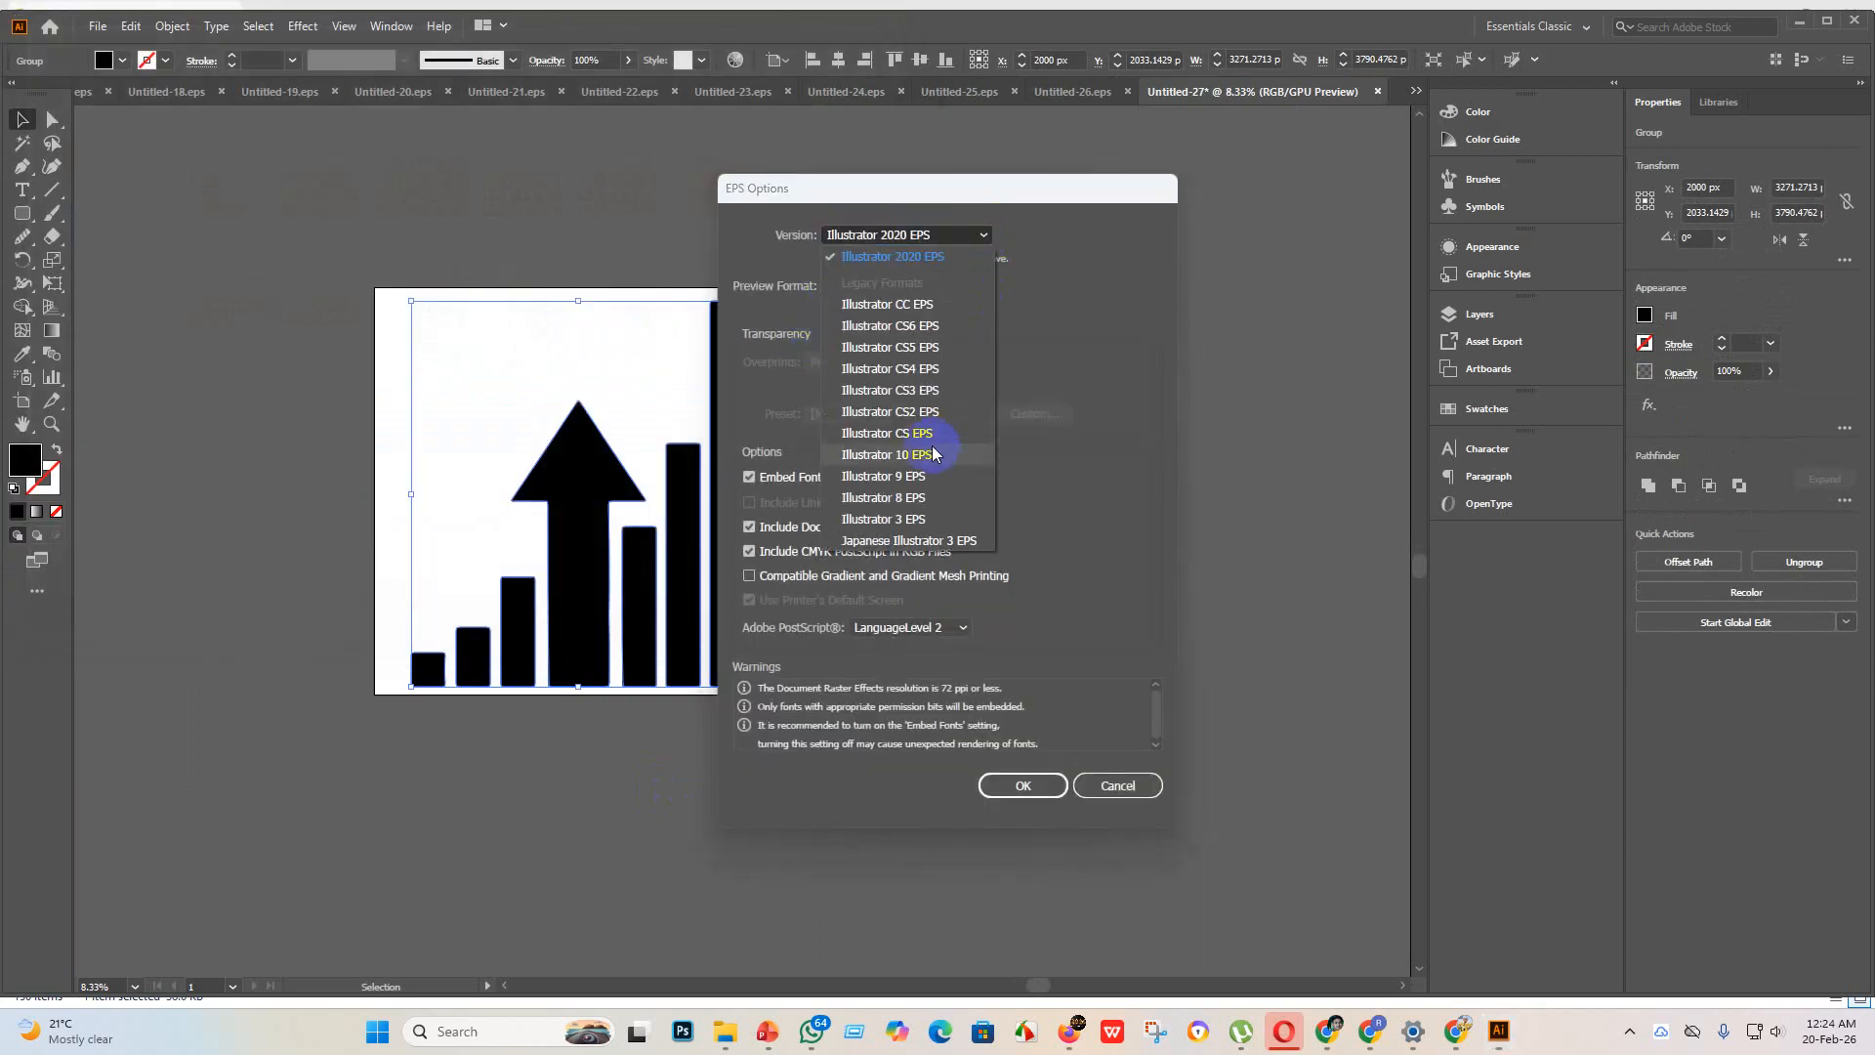
click(919, 456)
click(1026, 765)
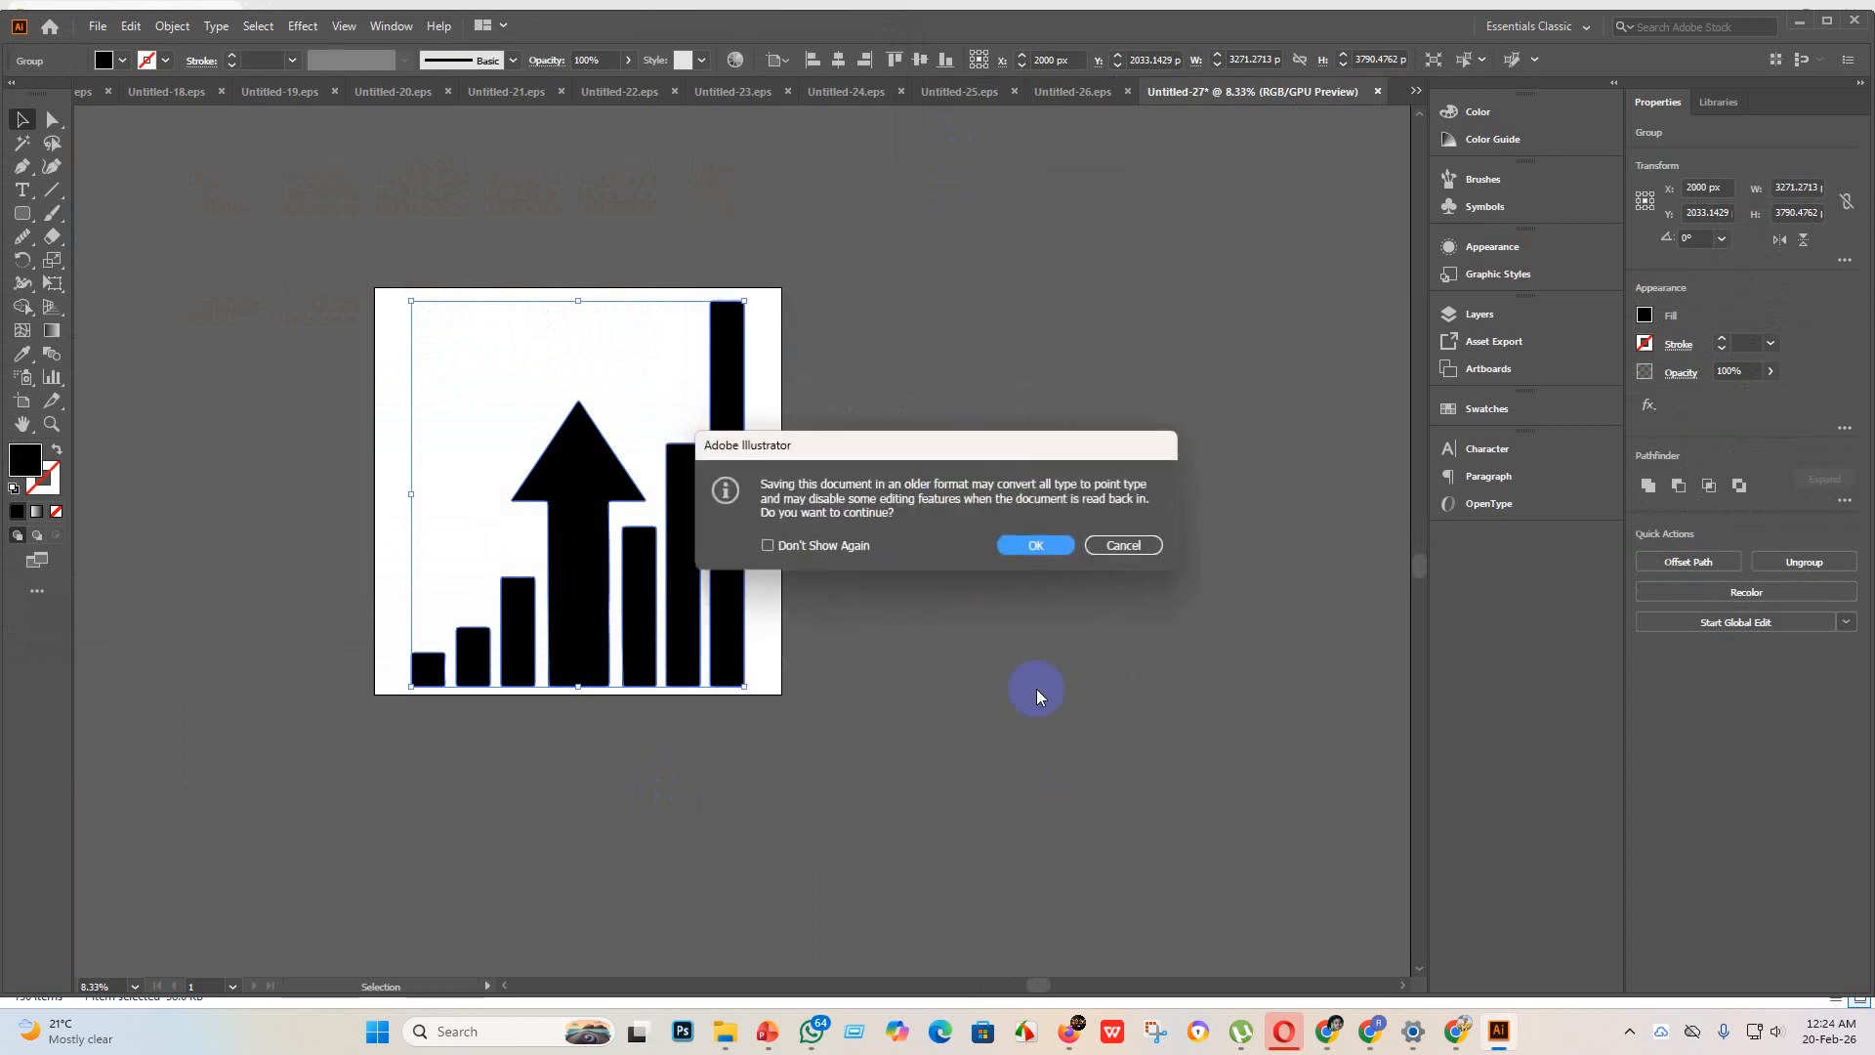
click(1037, 545)
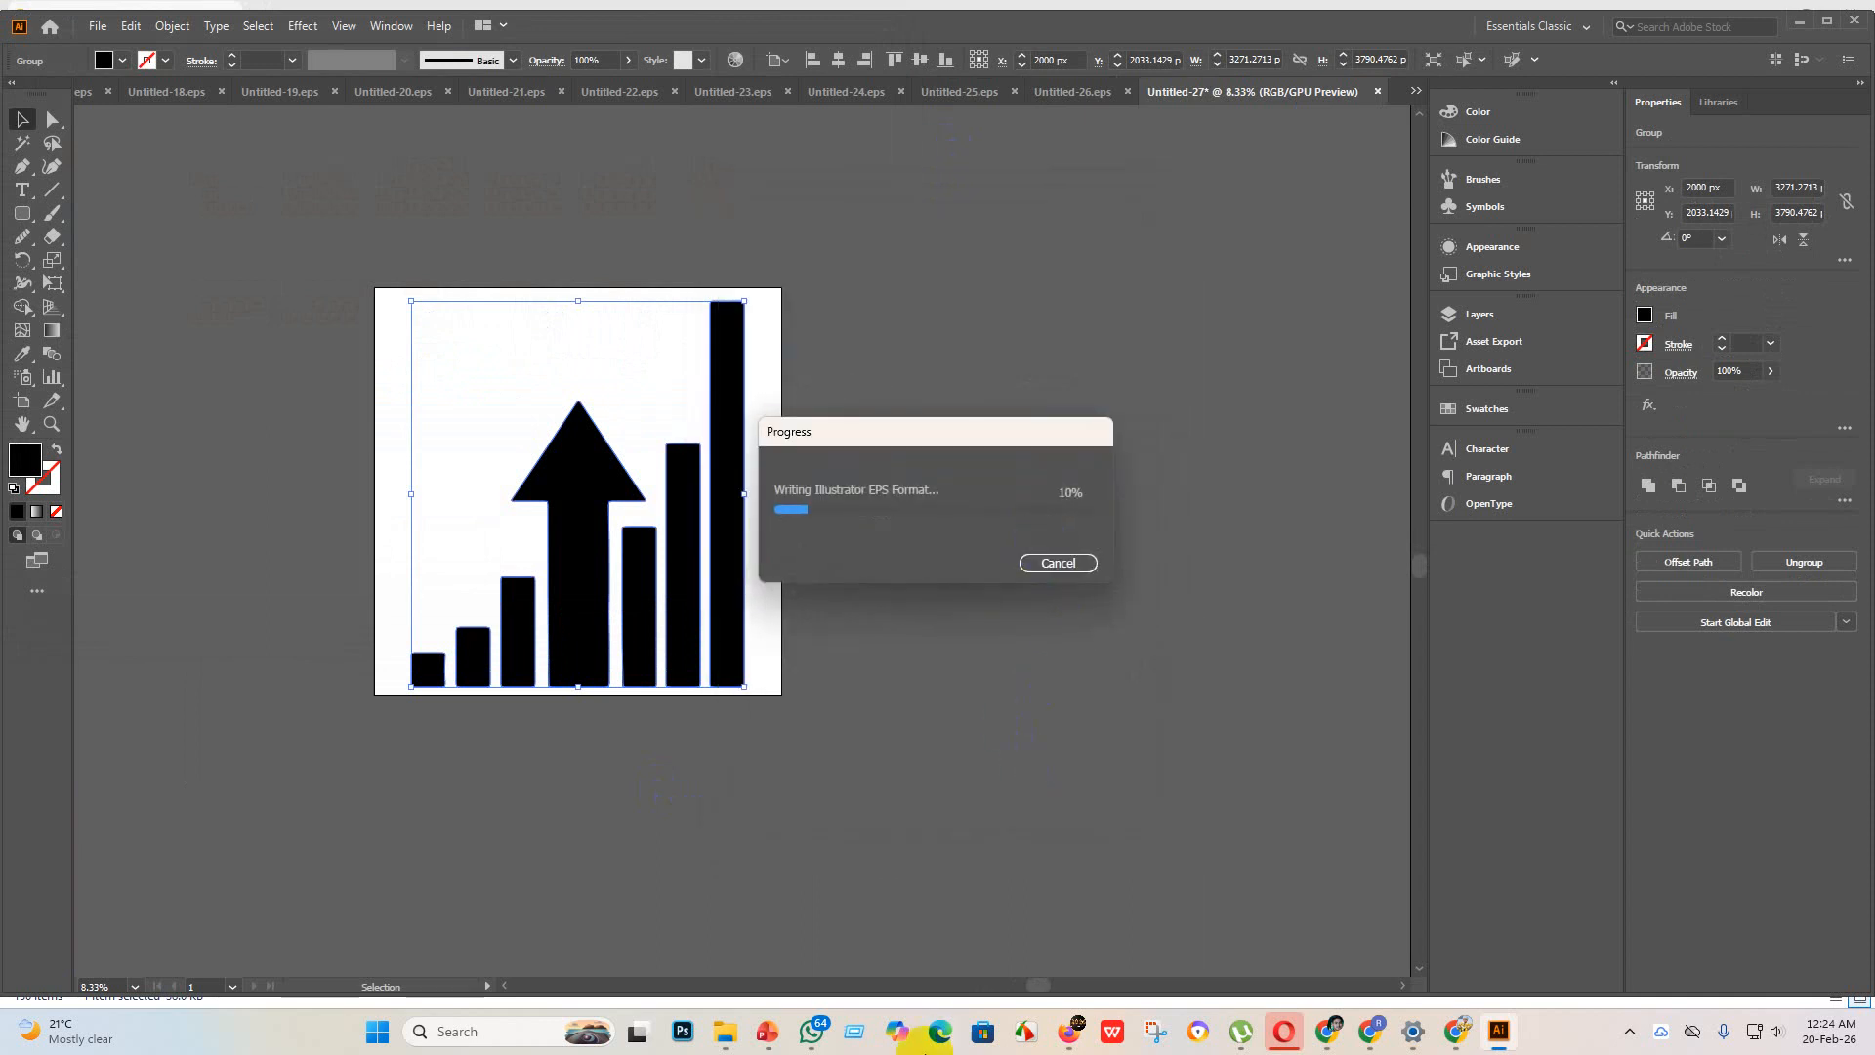
Step: Export the bar chart as JPEG Untitled-27 using all artboards, in RGB at maximum quality 10 and 300 ppi
click(89, 29)
mouse_move(146, 368)
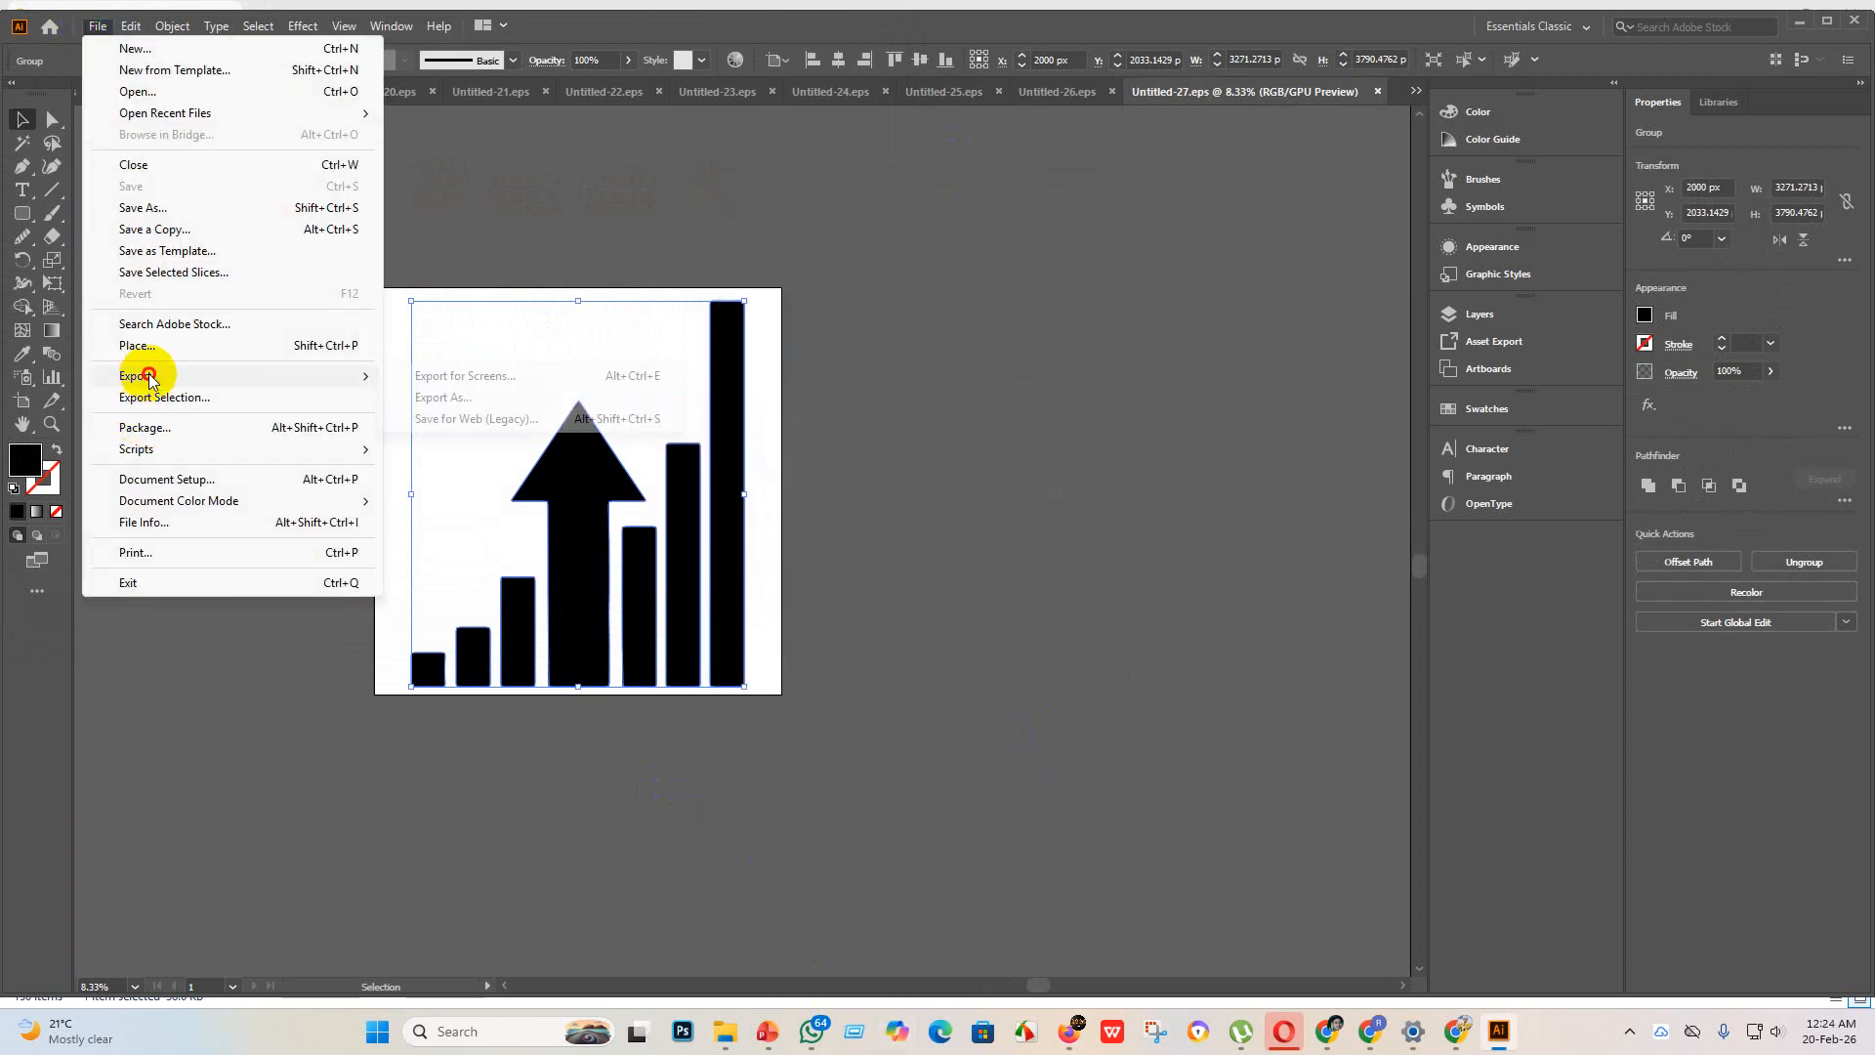
click(471, 392)
click(160, 486)
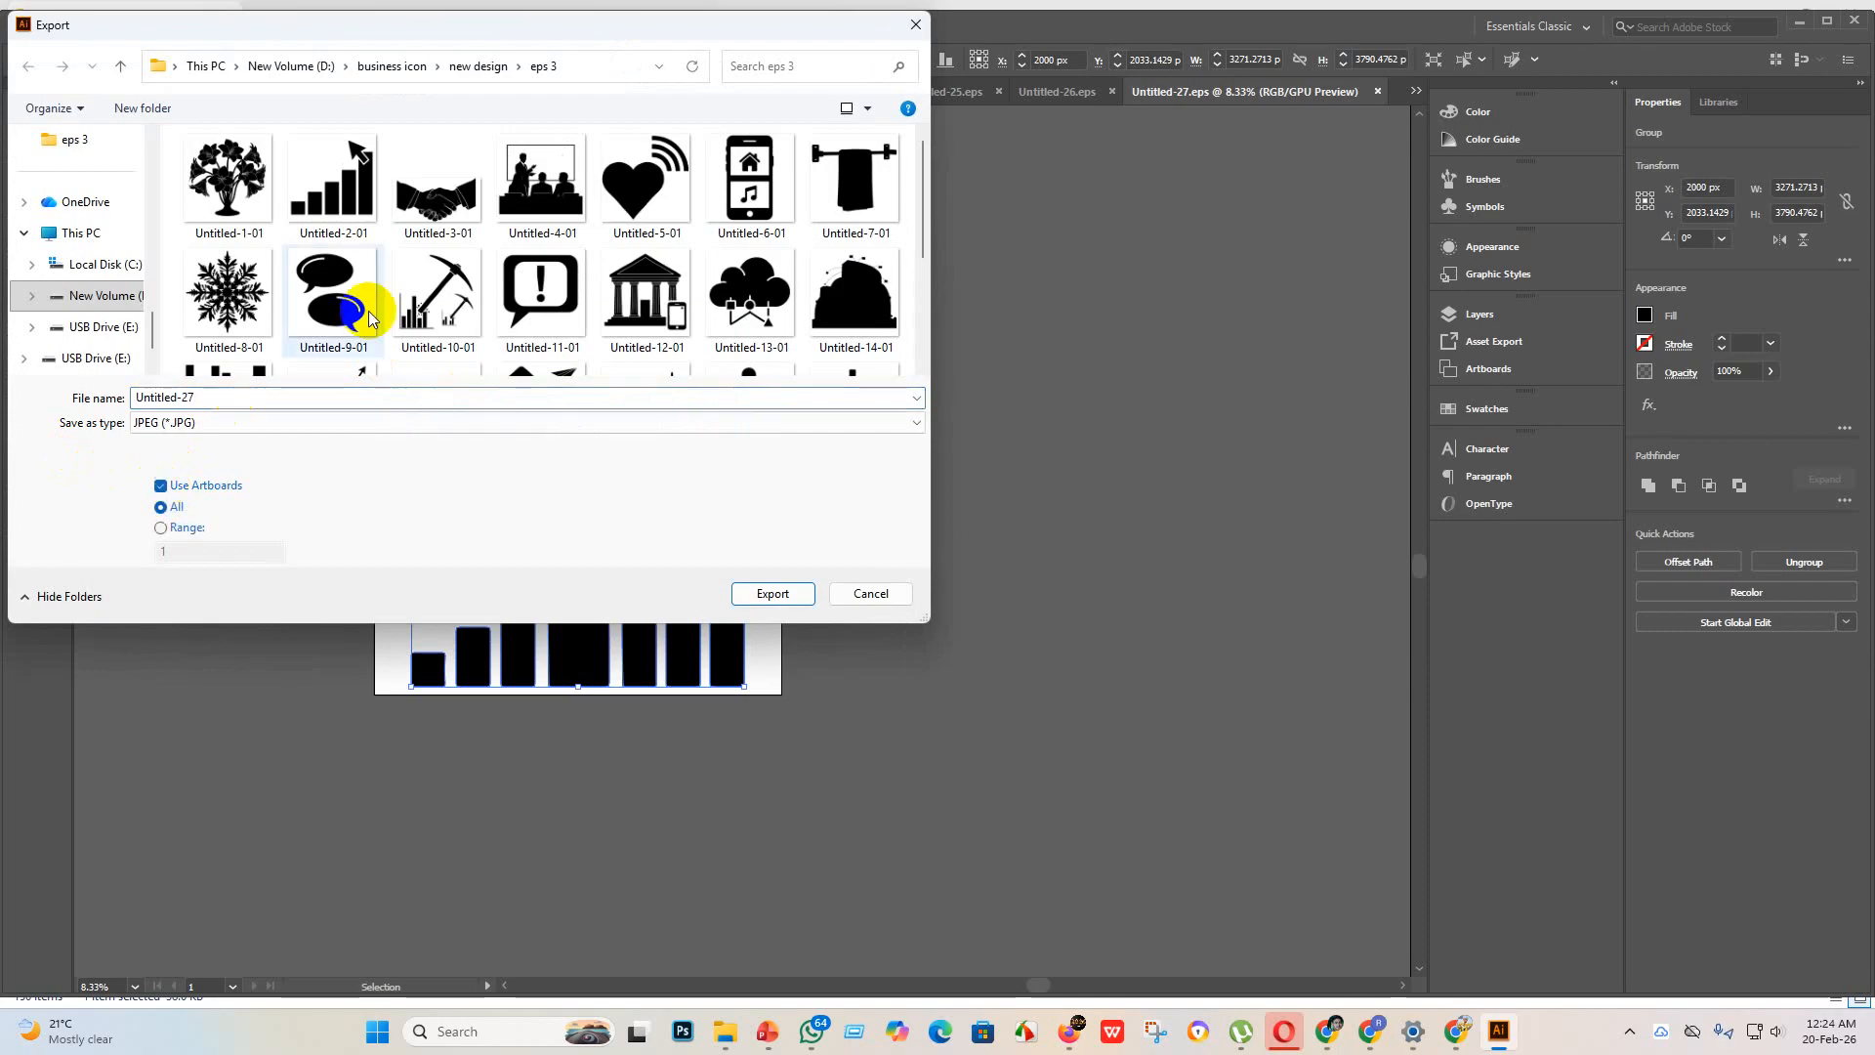
scroll(365, 306, down, 3)
click(773, 593)
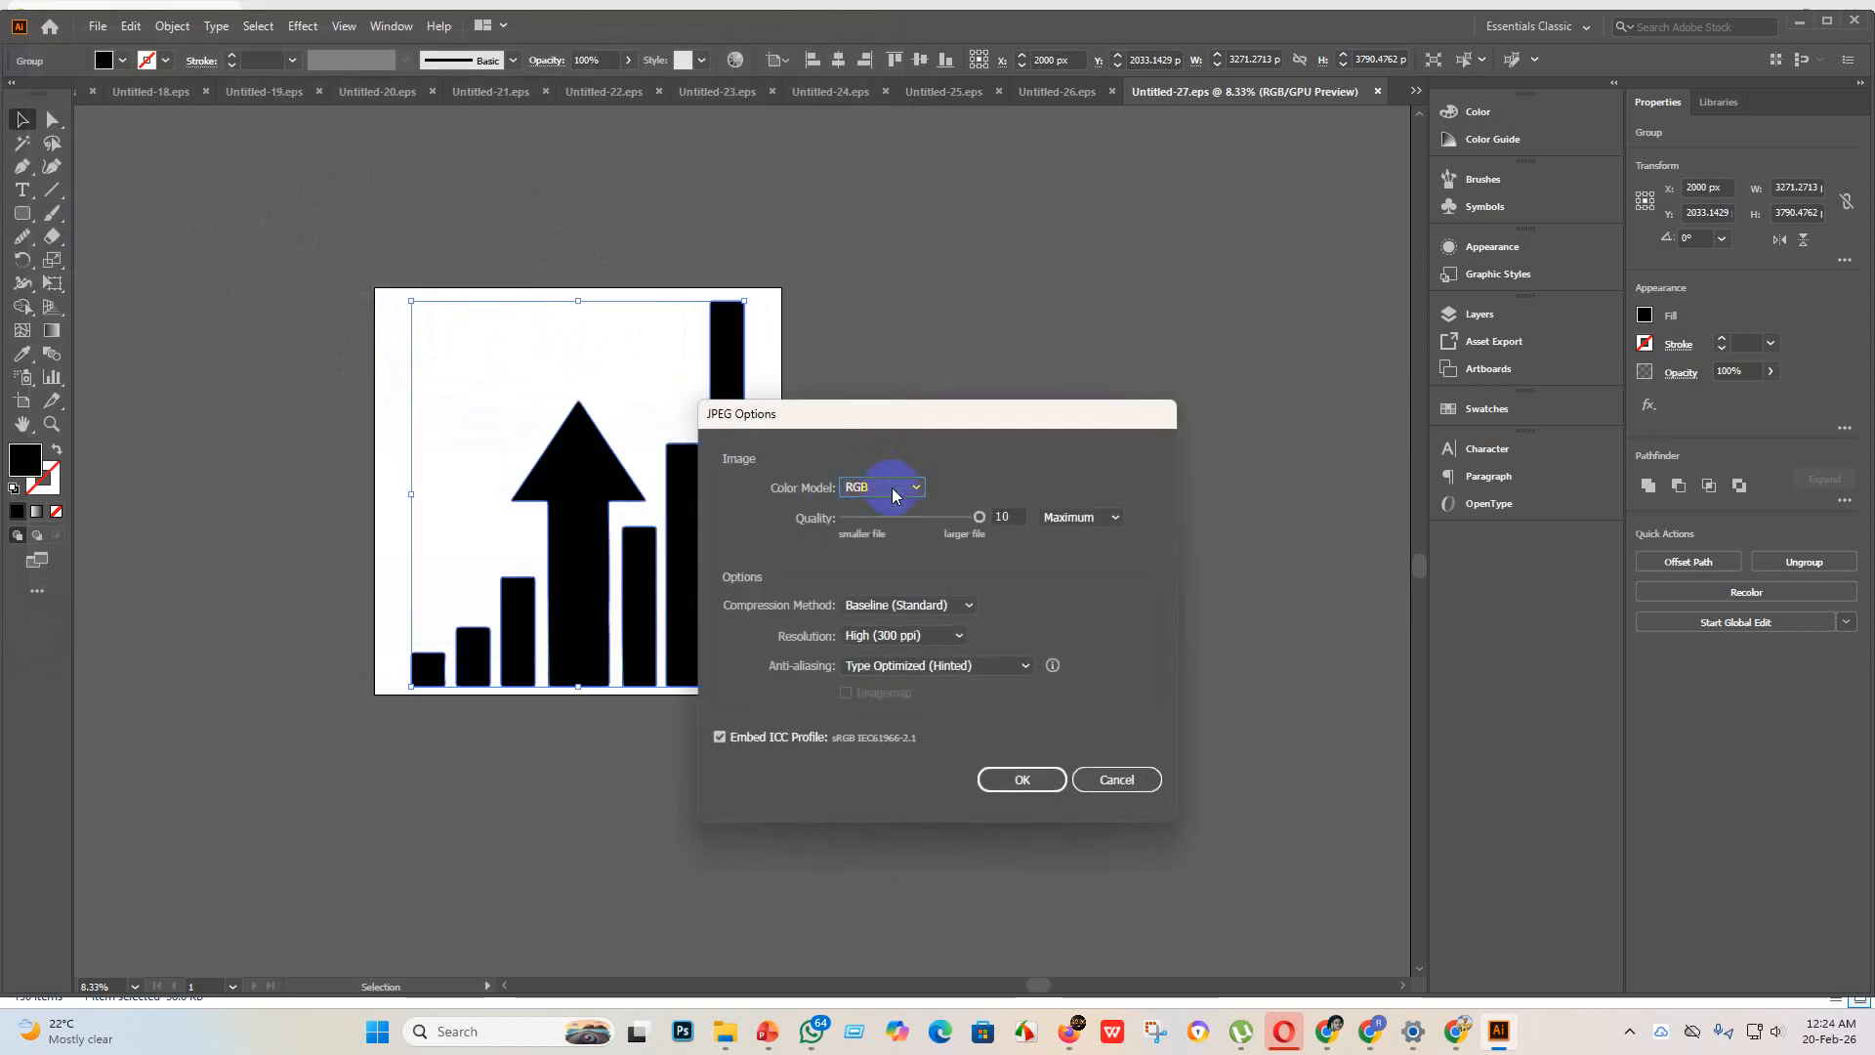
click(1042, 786)
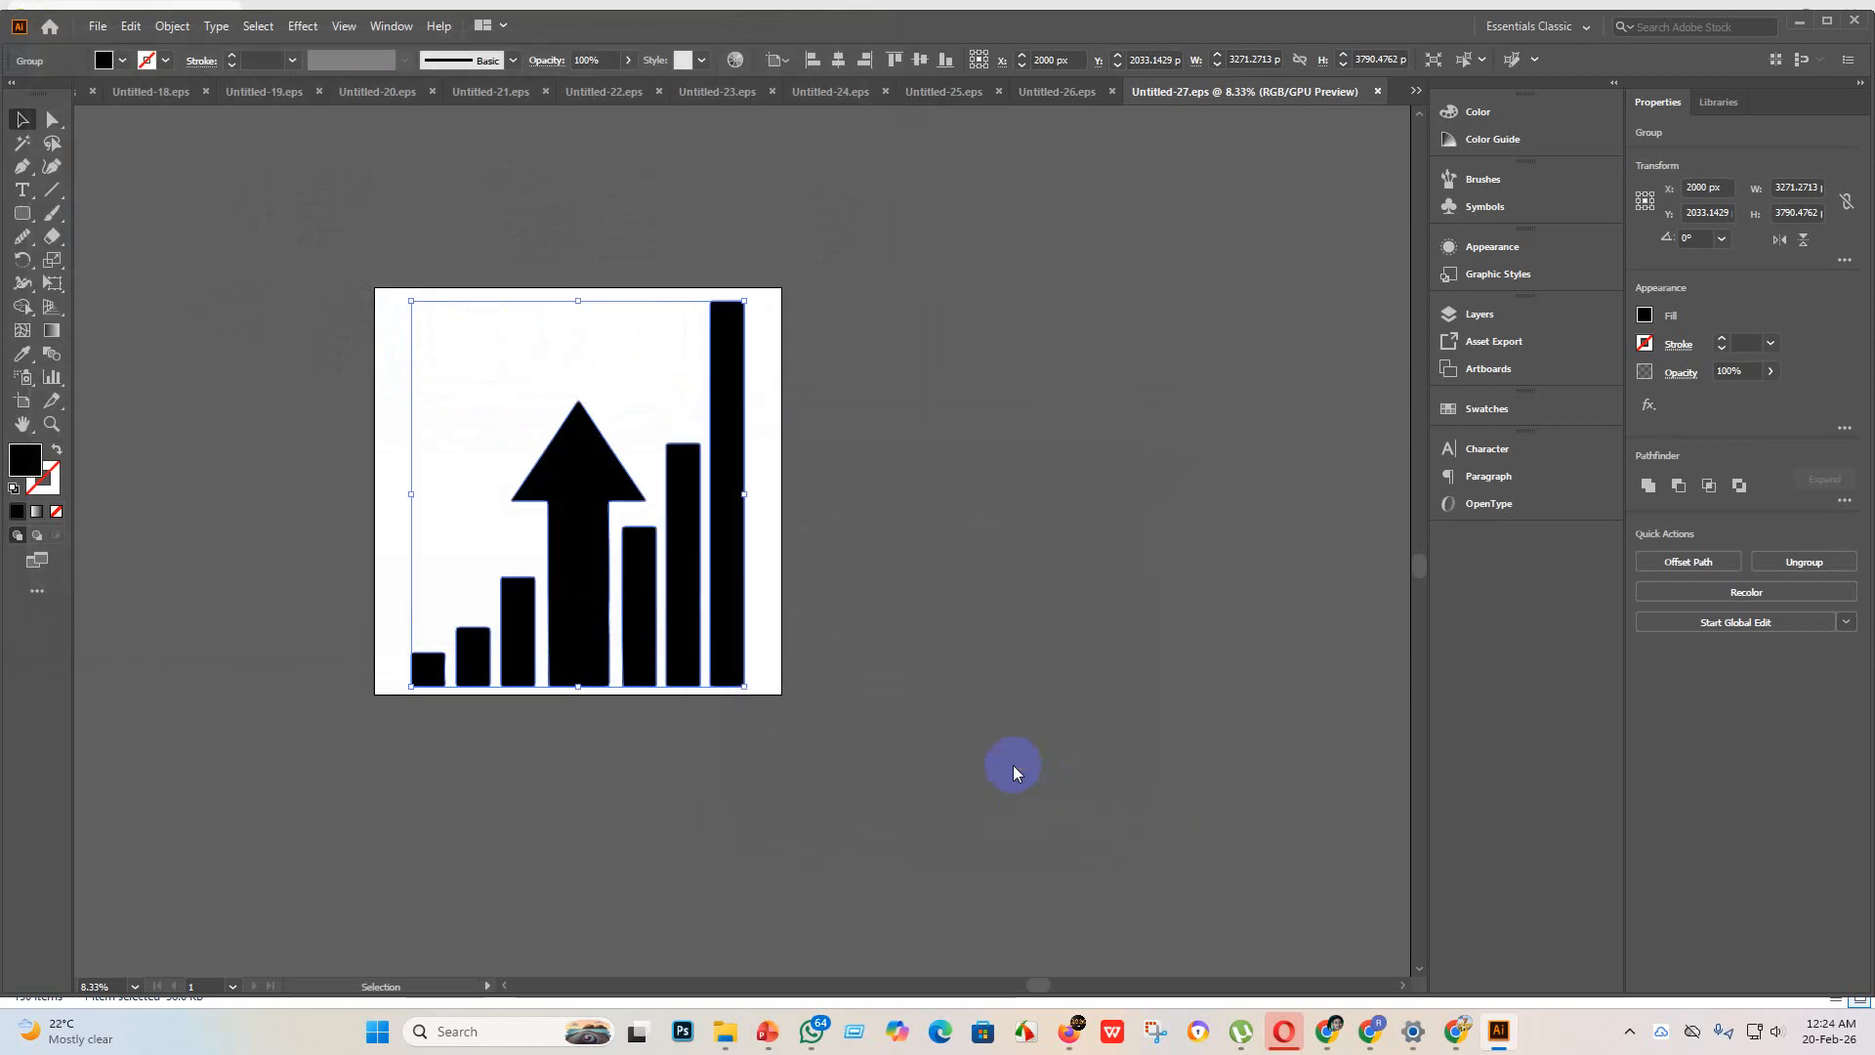
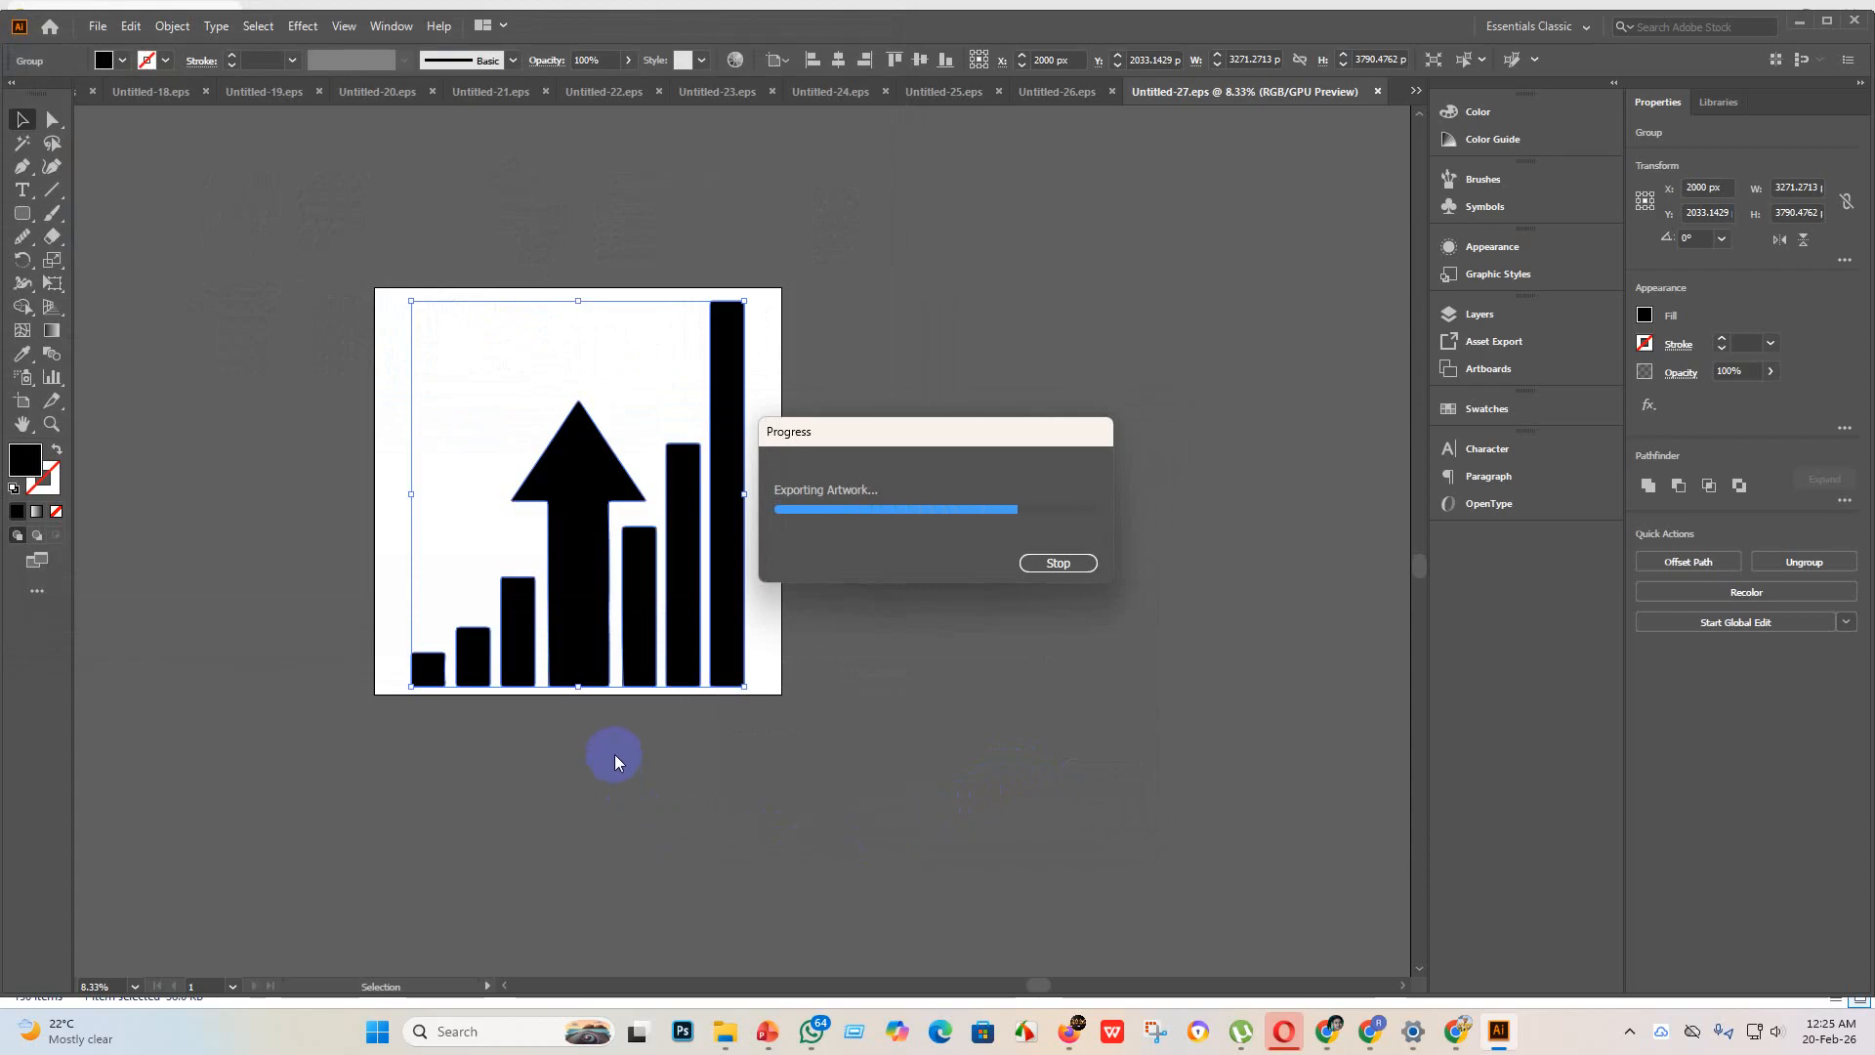
Step: Create a new document from the custom 4000 x 4000 px preset
click(99, 30)
click(135, 49)
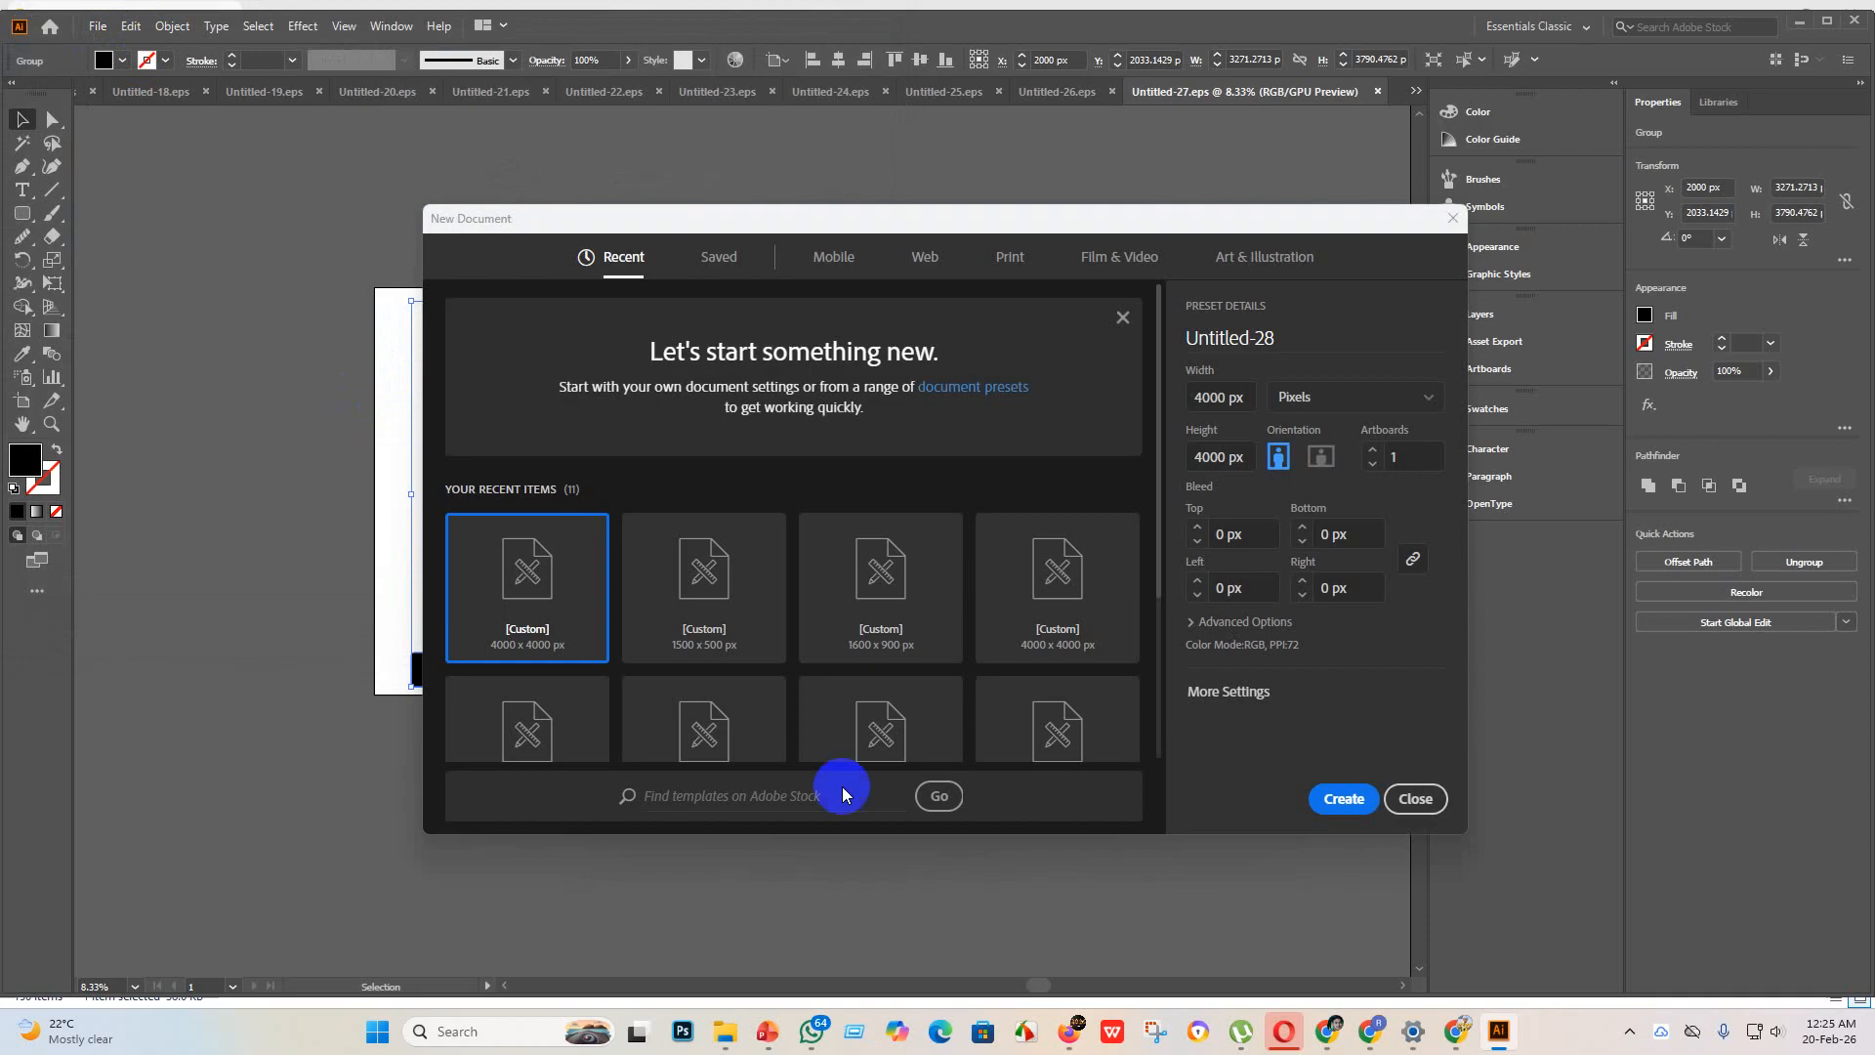
click(1332, 806)
Step: Place the newspaper page image from the "new design" folder onto the artboard and enlarge it to about 4493 px square
mouse_move(723, 1031)
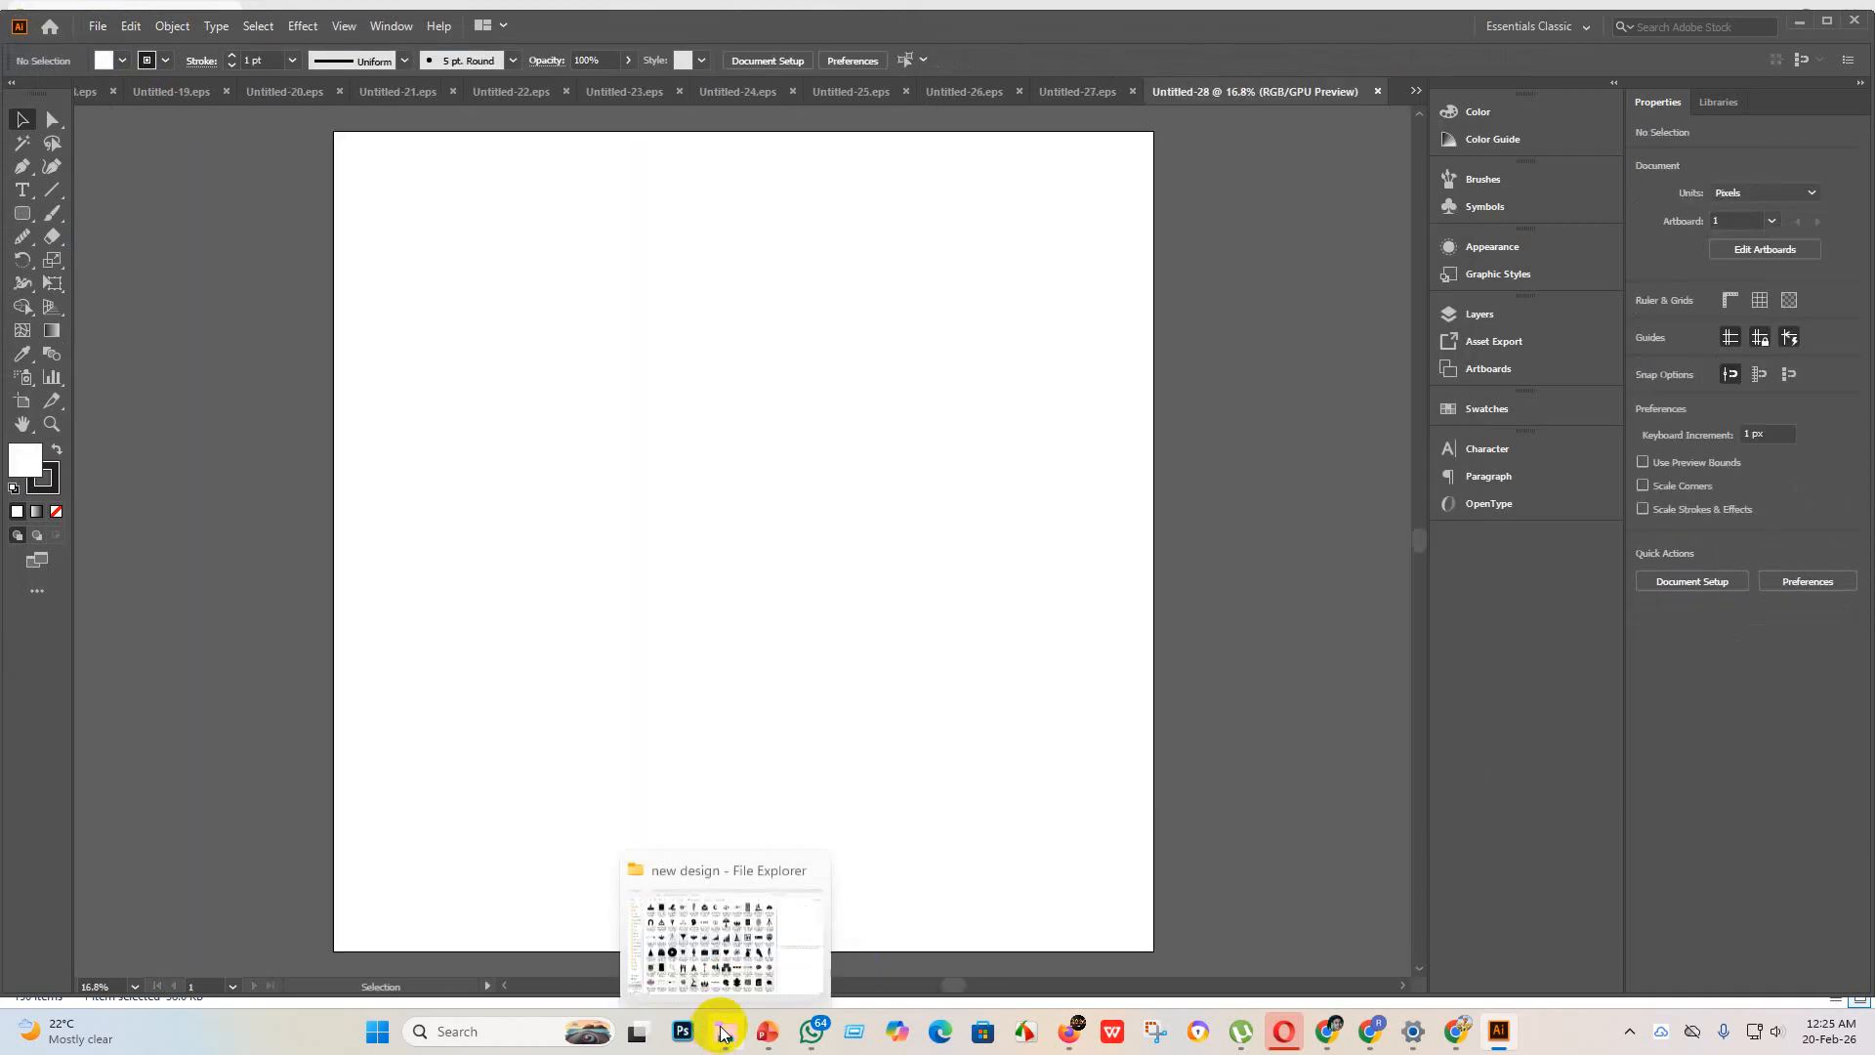
click(723, 923)
scroll(824, 406, up, 2)
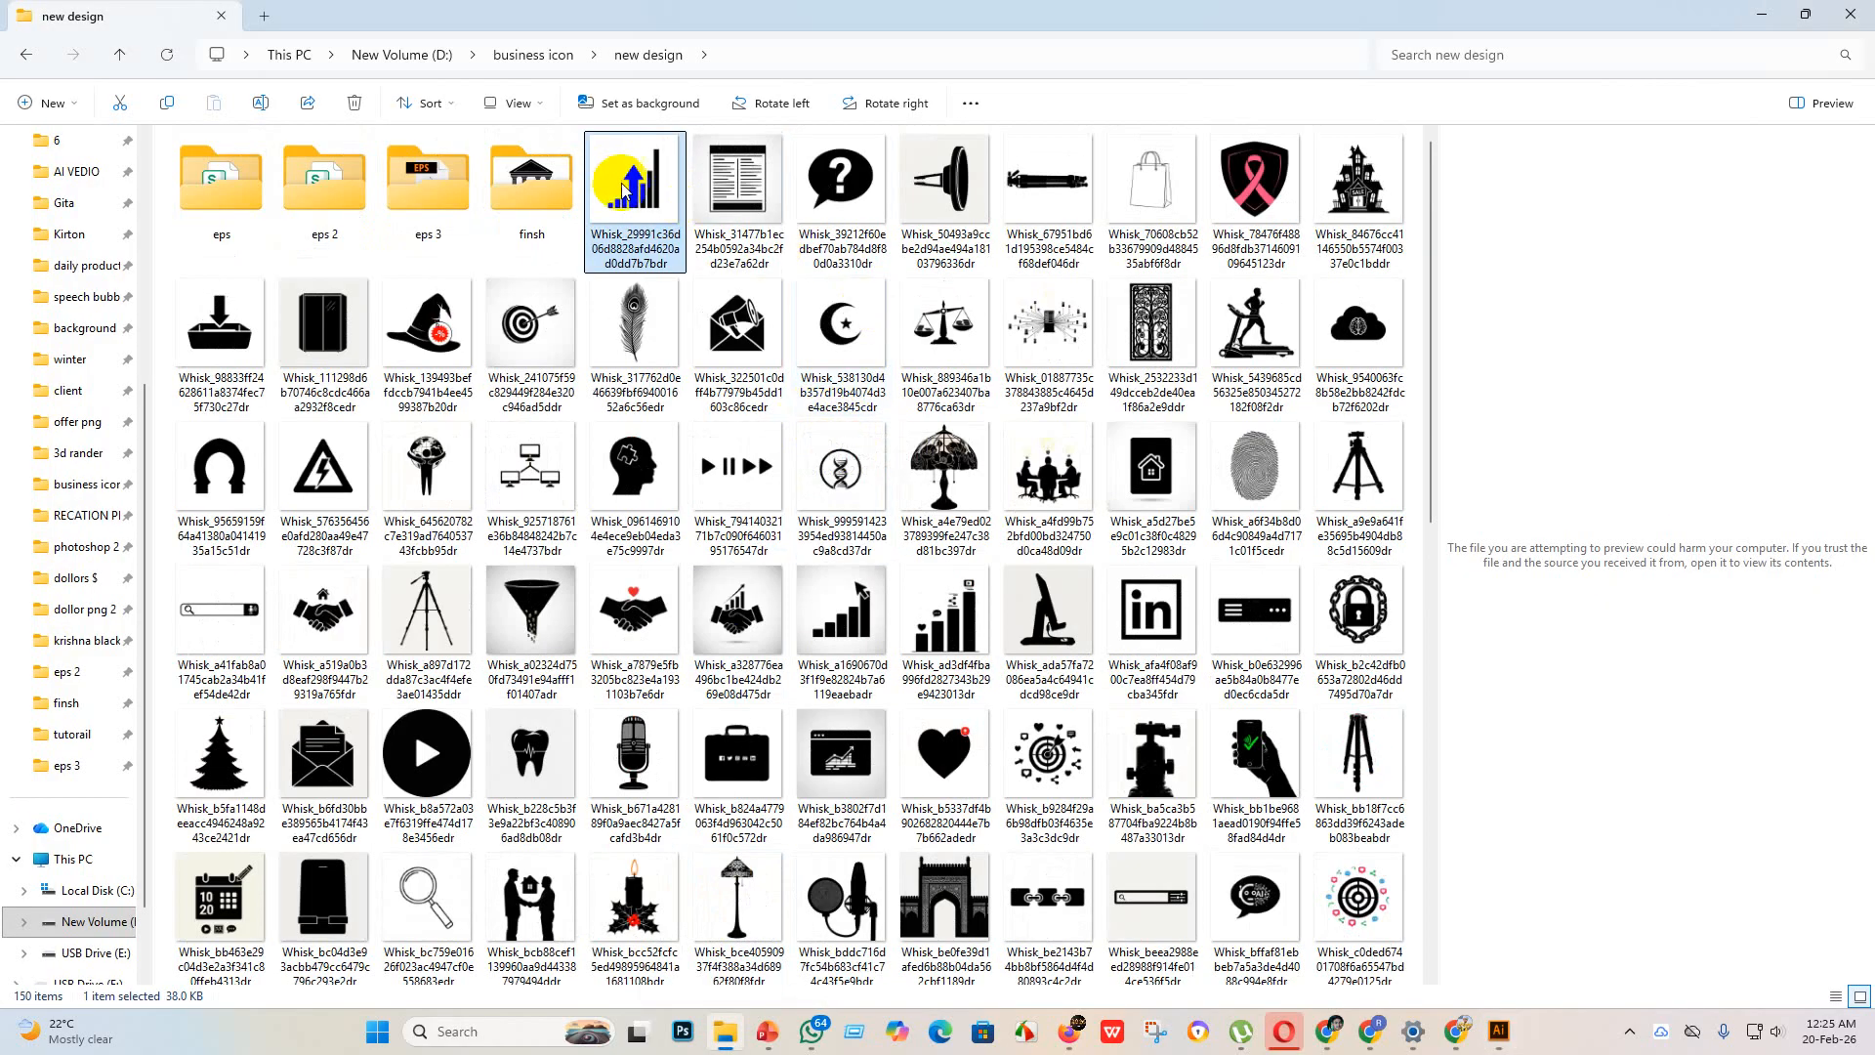
drag(625, 185, 492, 342)
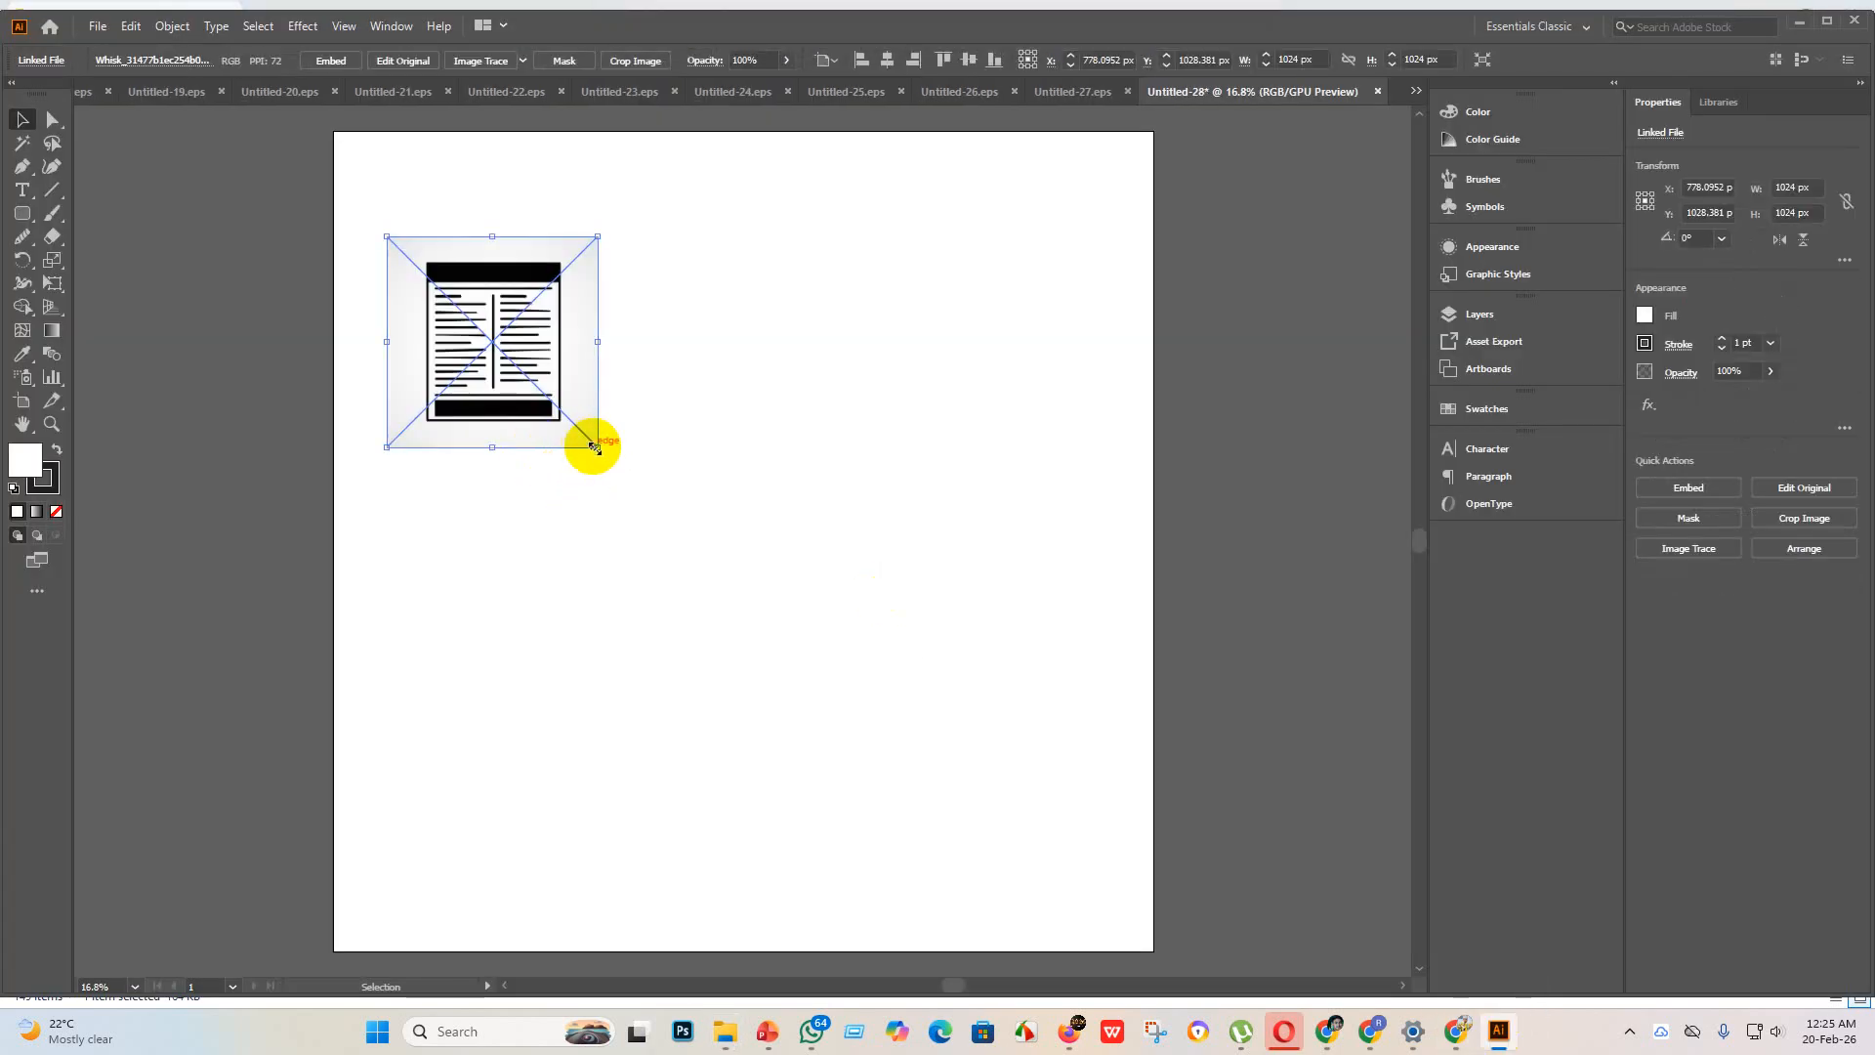
drag(593, 446, 1219, 977)
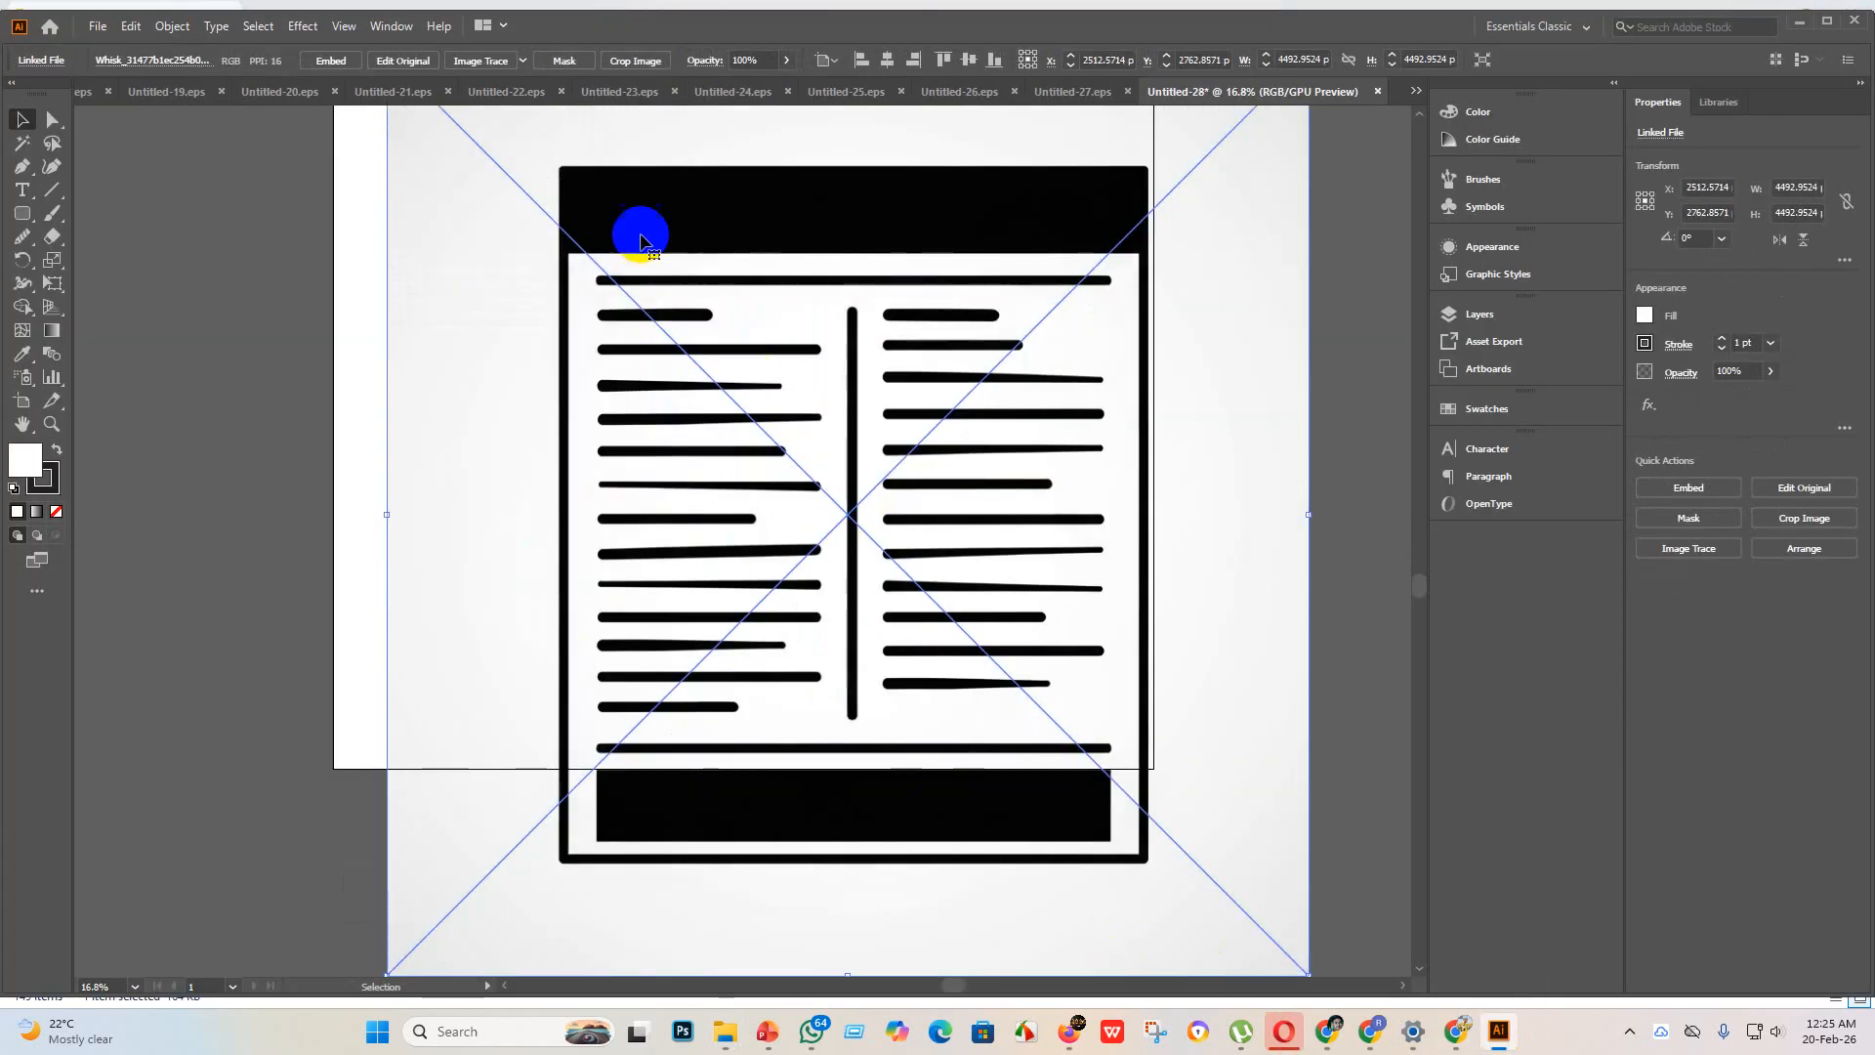
Step: Embed the newspaper image, trace it with the Silhouettes preset, and expand the tracing into vector paths
click(349, 64)
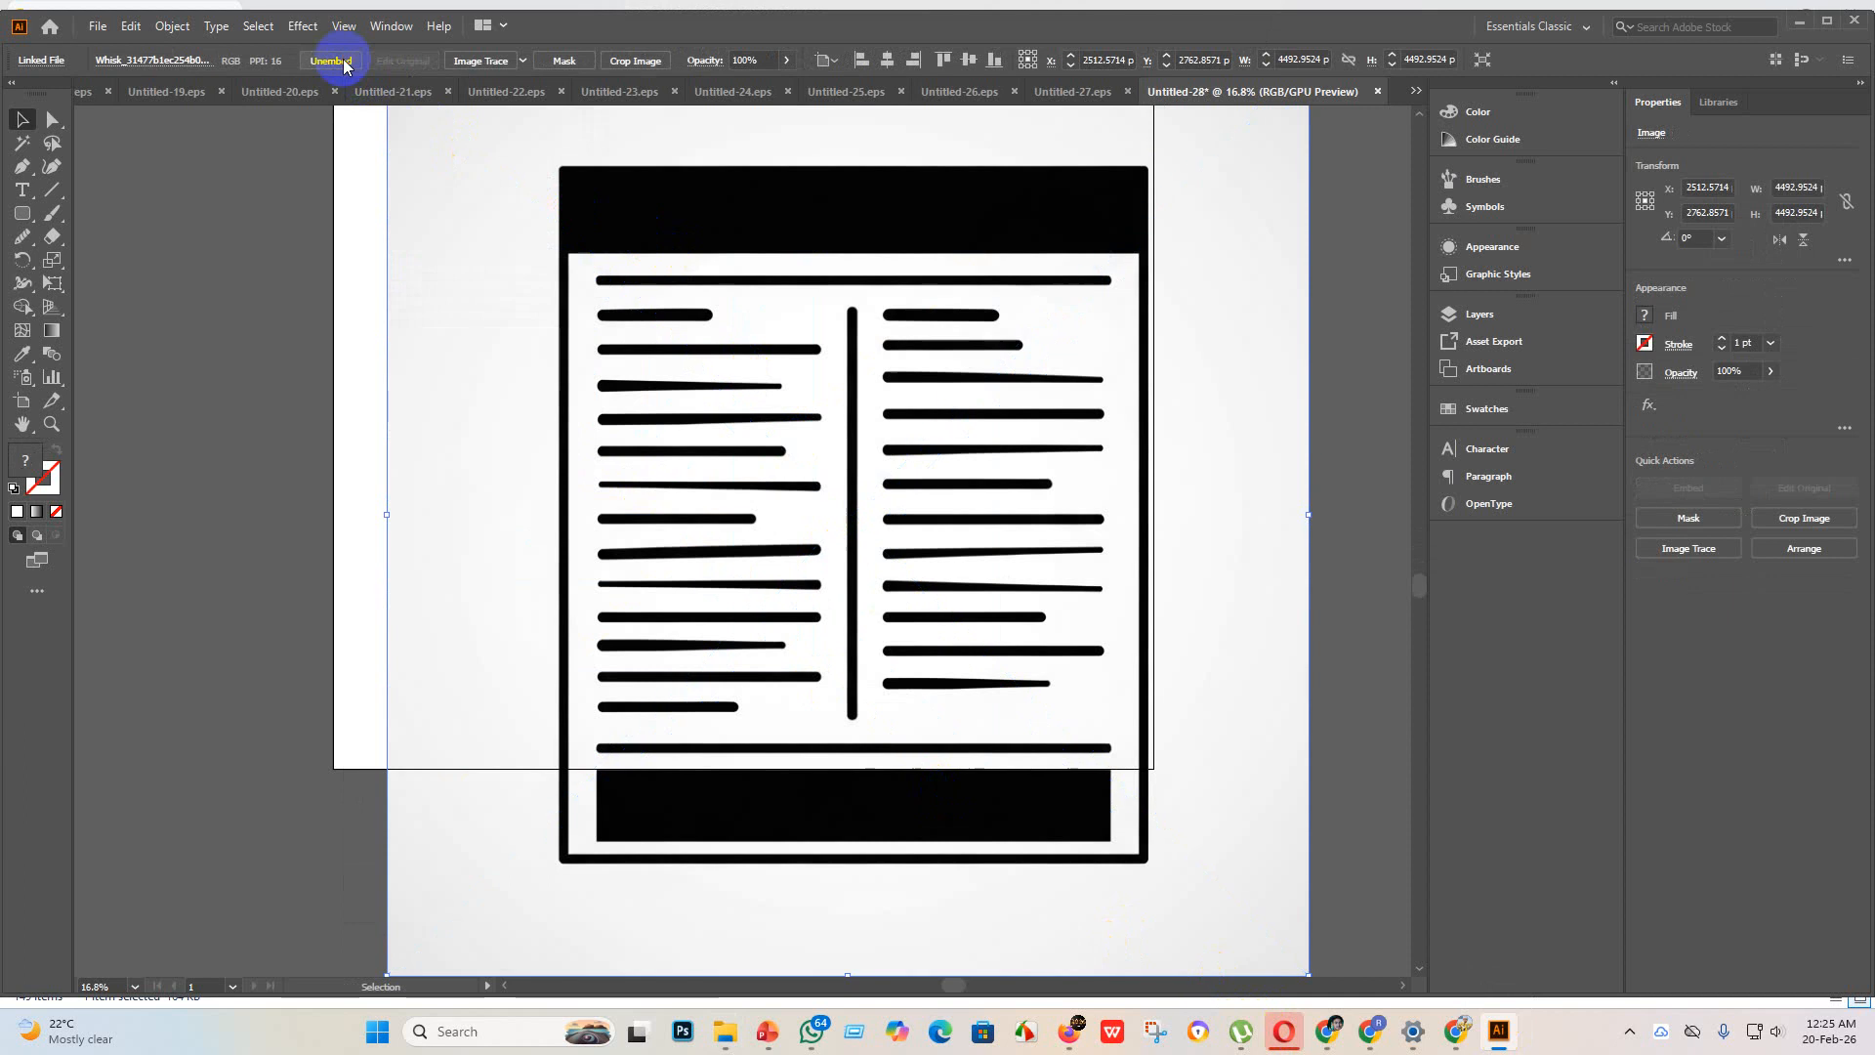
click(520, 61)
click(590, 304)
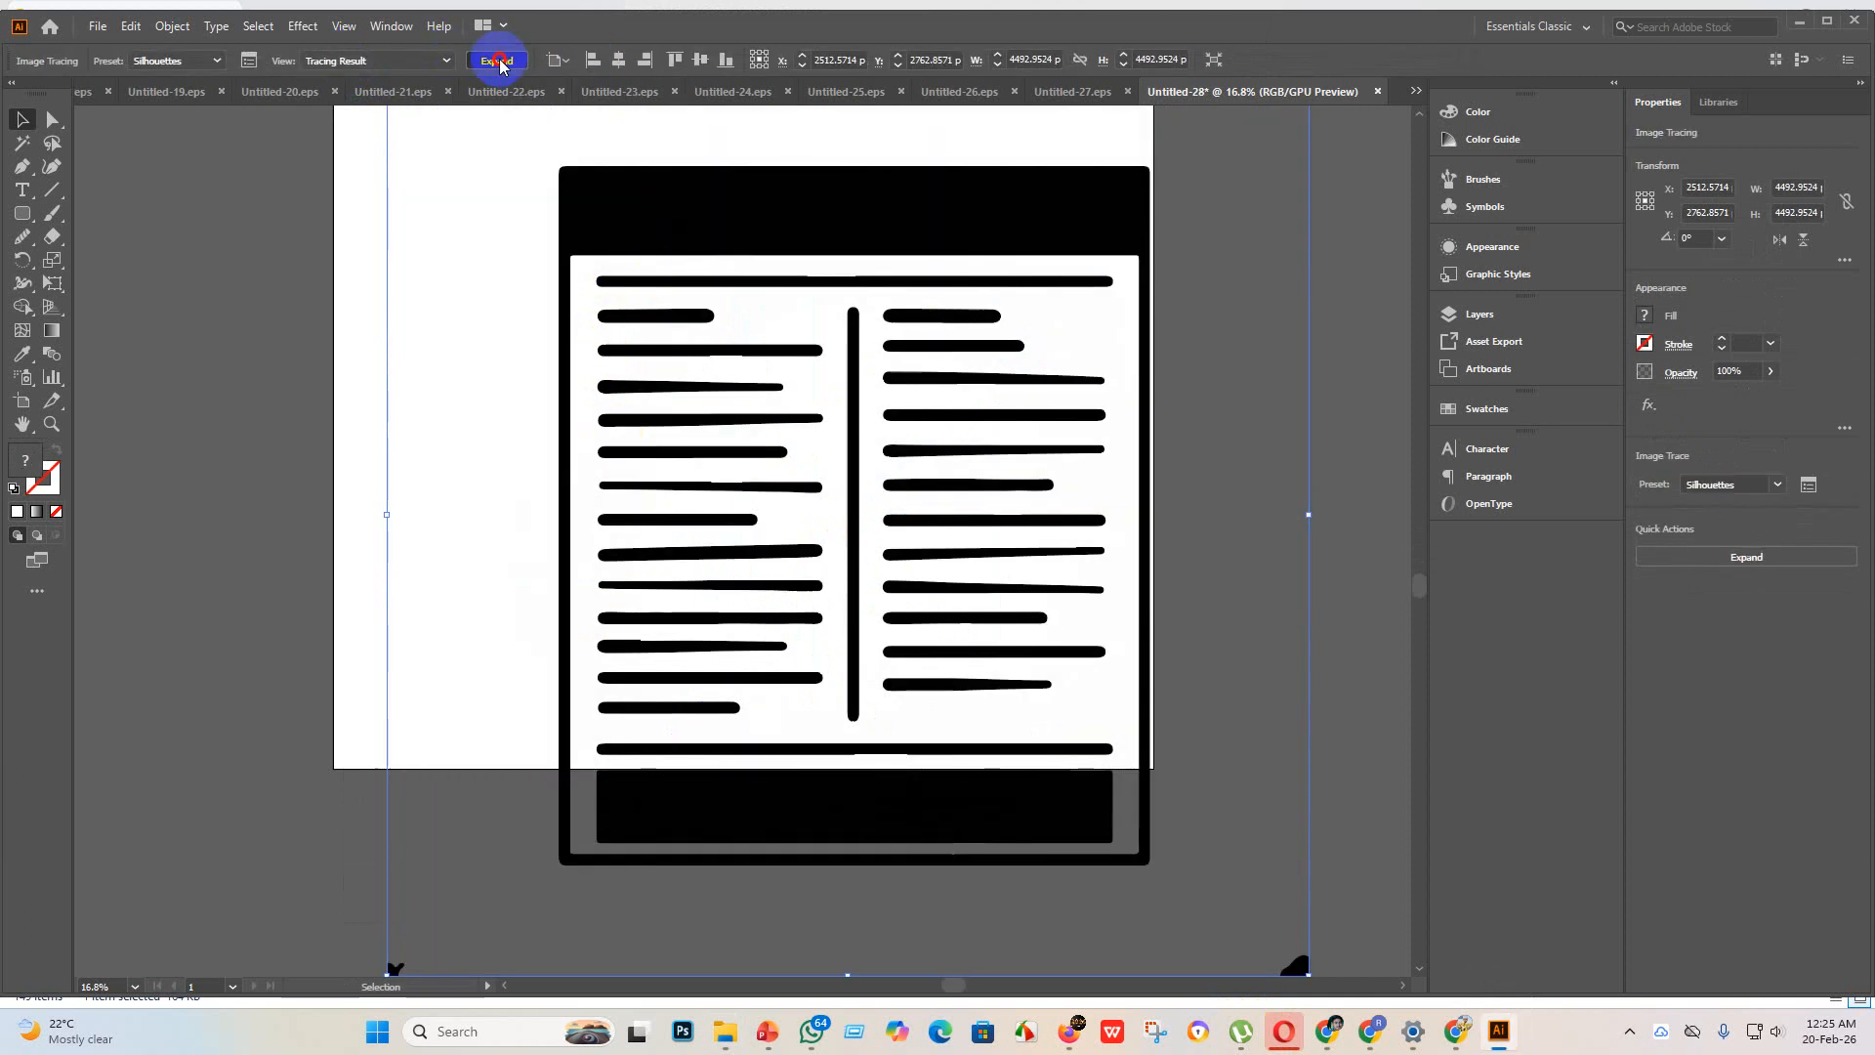
click(497, 61)
Step: Center the traced artwork horizontally and vertically on the artboard
click(837, 65)
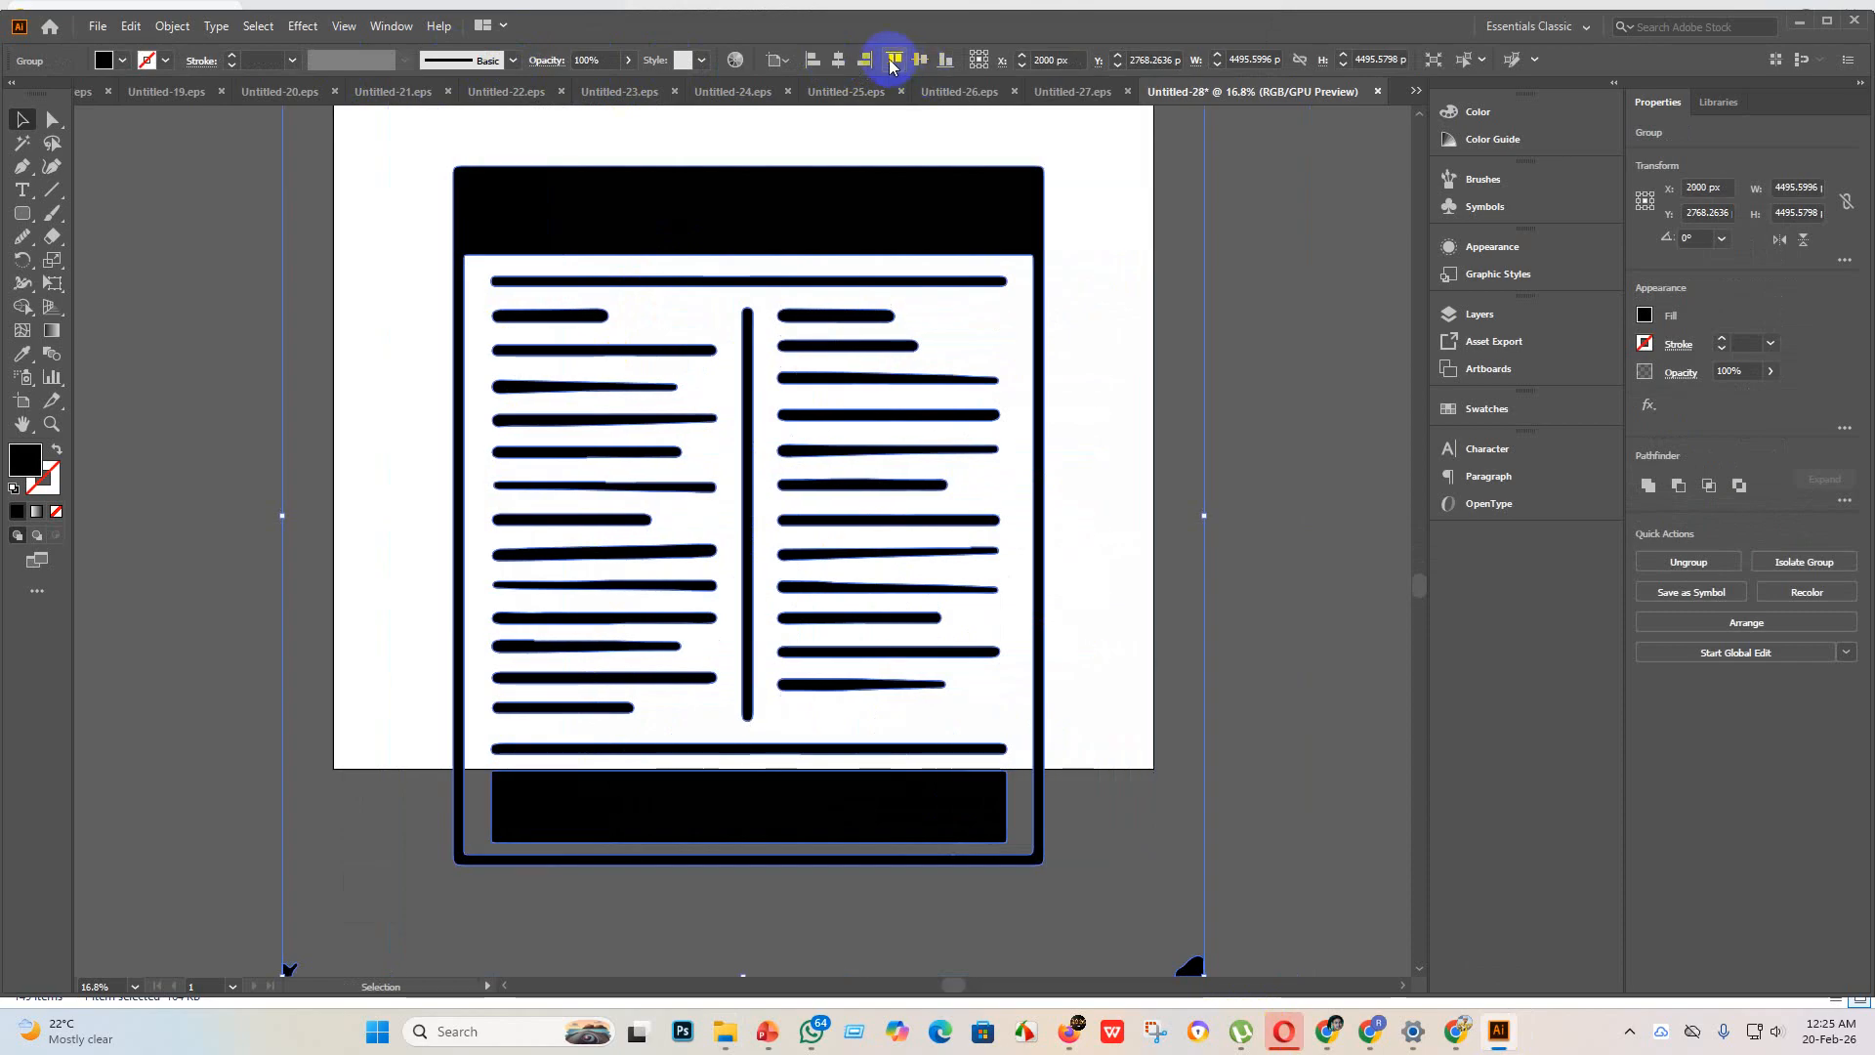
click(918, 62)
scroll(892, 468, up, 5)
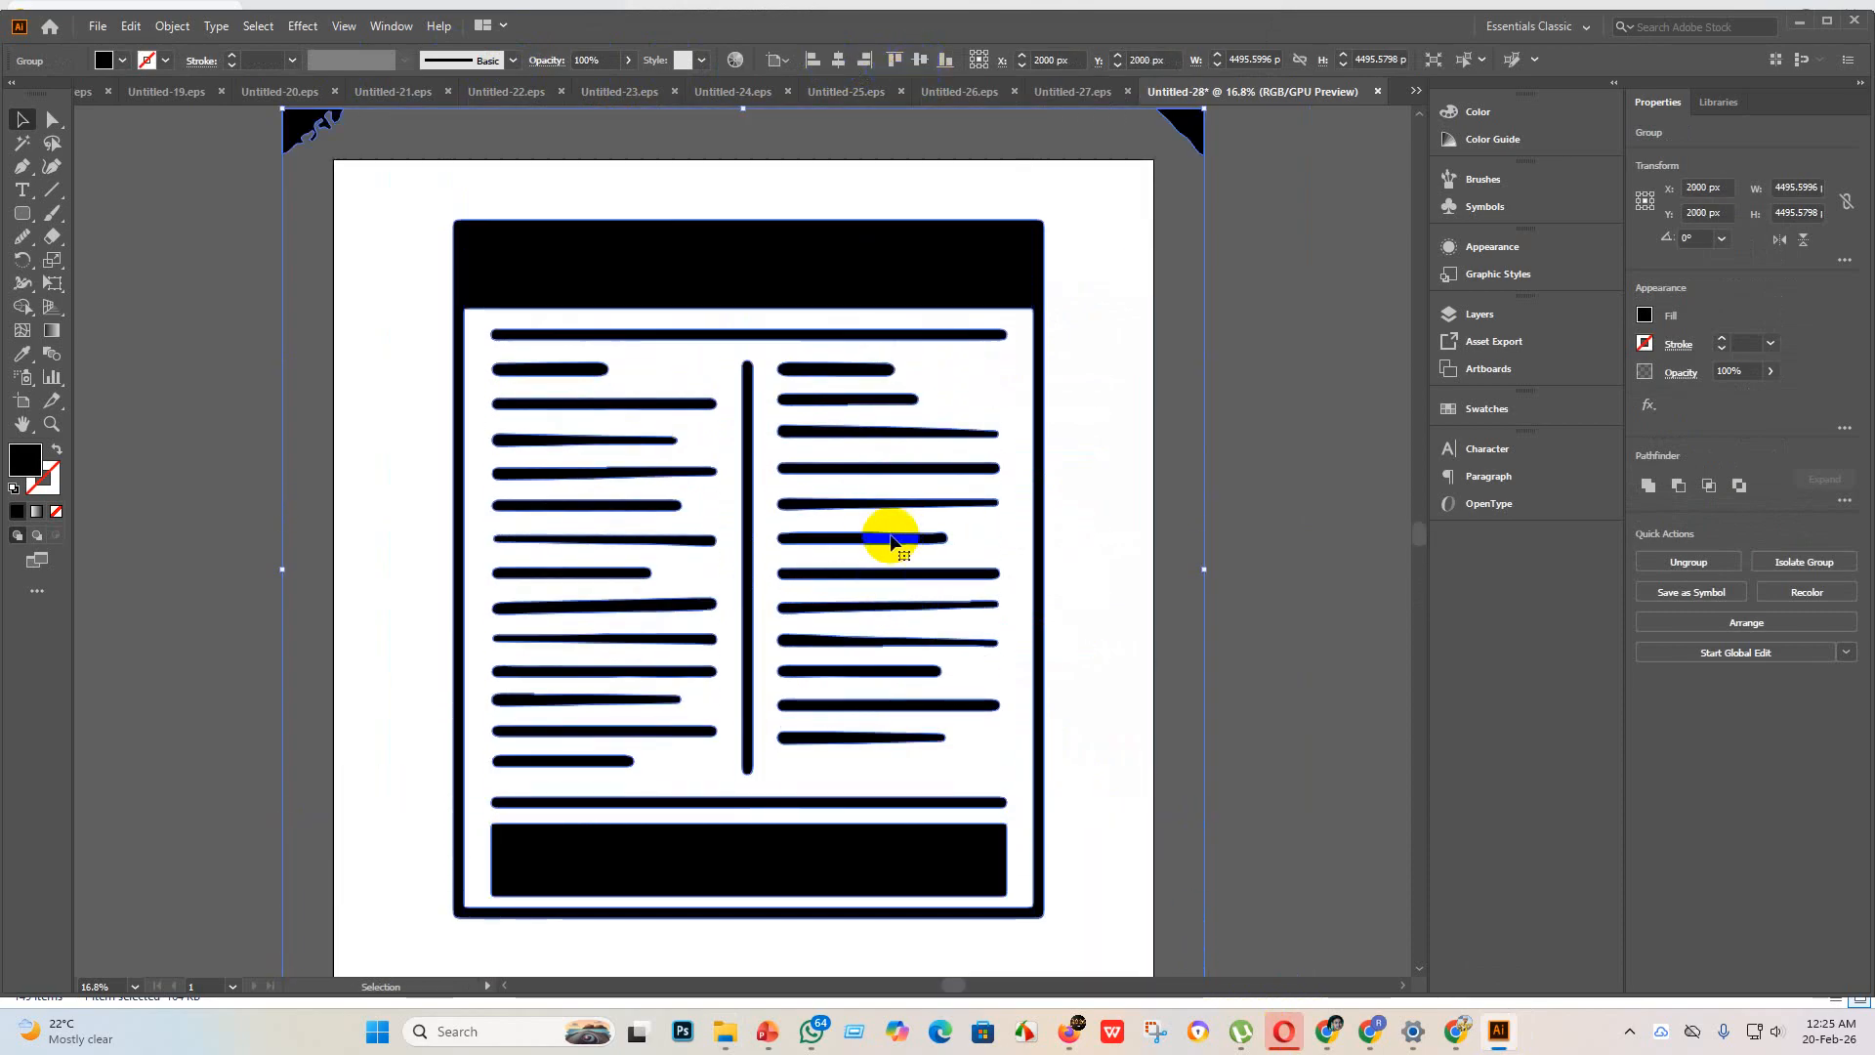
scroll(860, 503, up, 1)
Step: Ungroup the traced artwork and delete the stray corner fragments outside the artboard
right_click(850, 390)
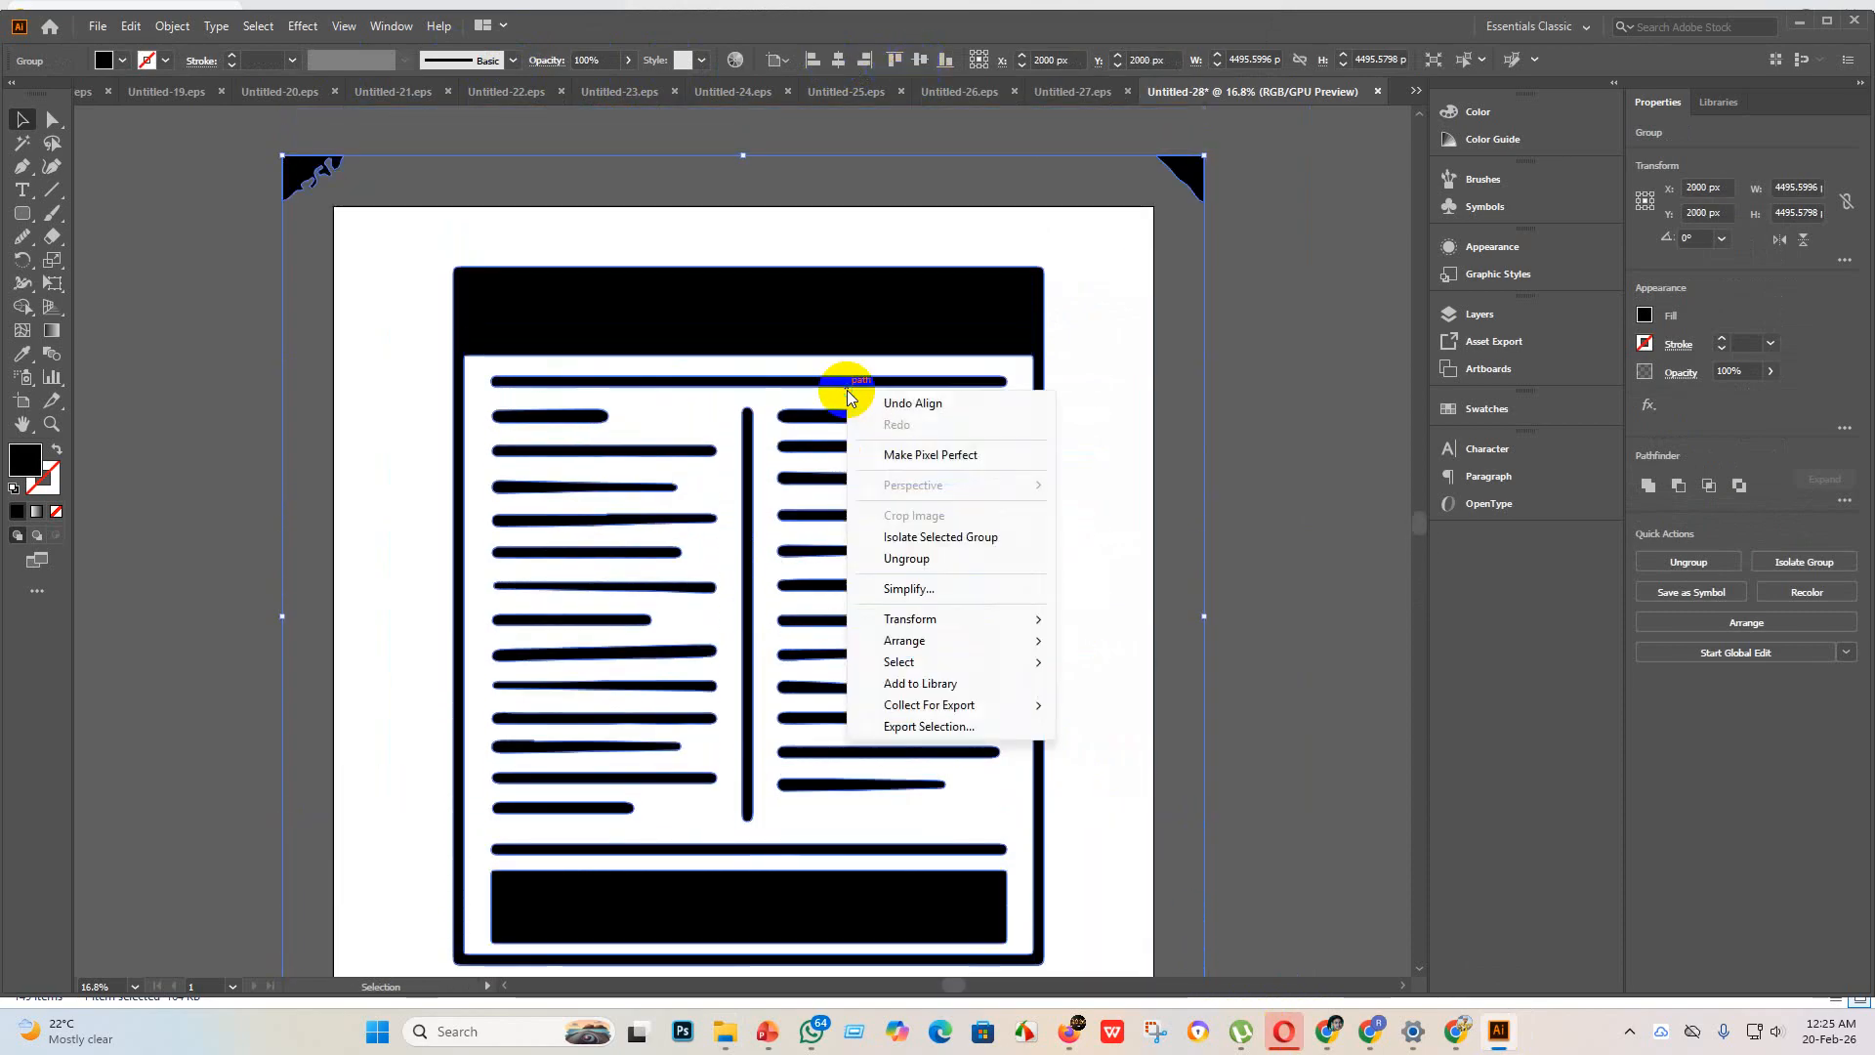
click(911, 562)
click(1342, 459)
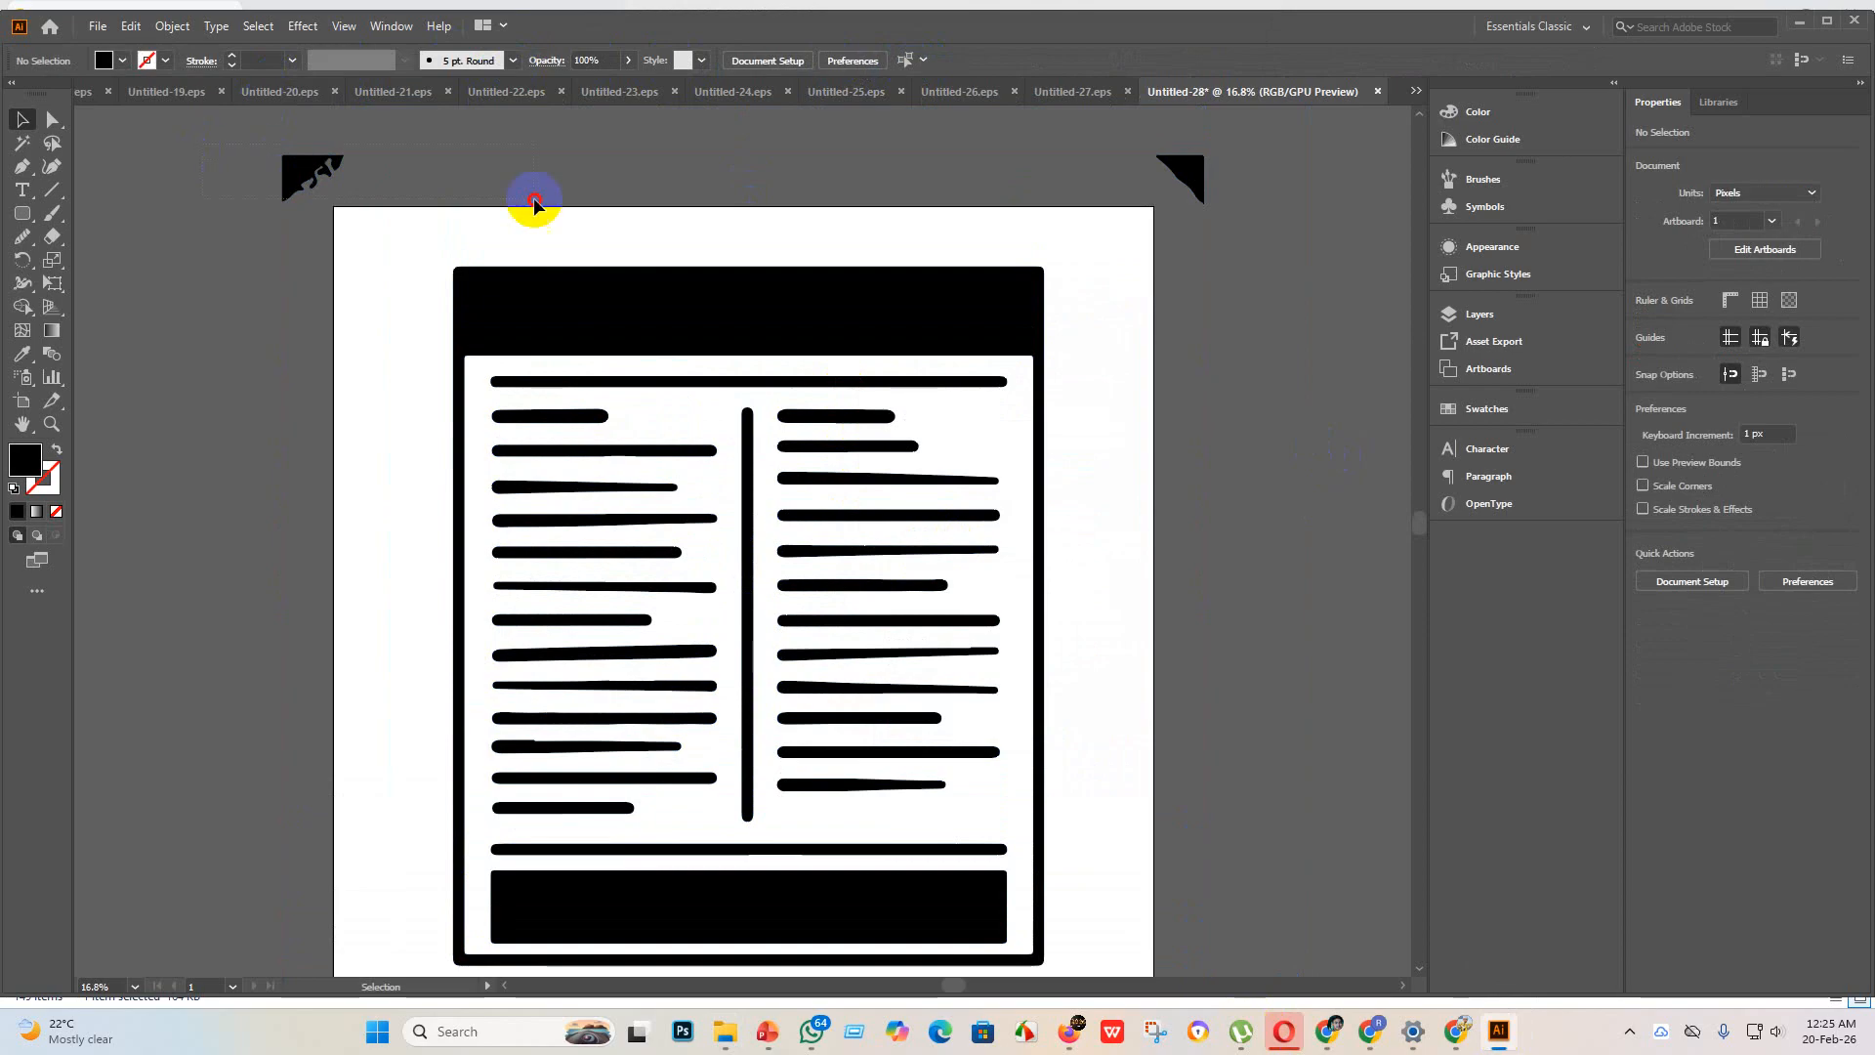
drag(536, 202, 1266, 207)
key(Delete)
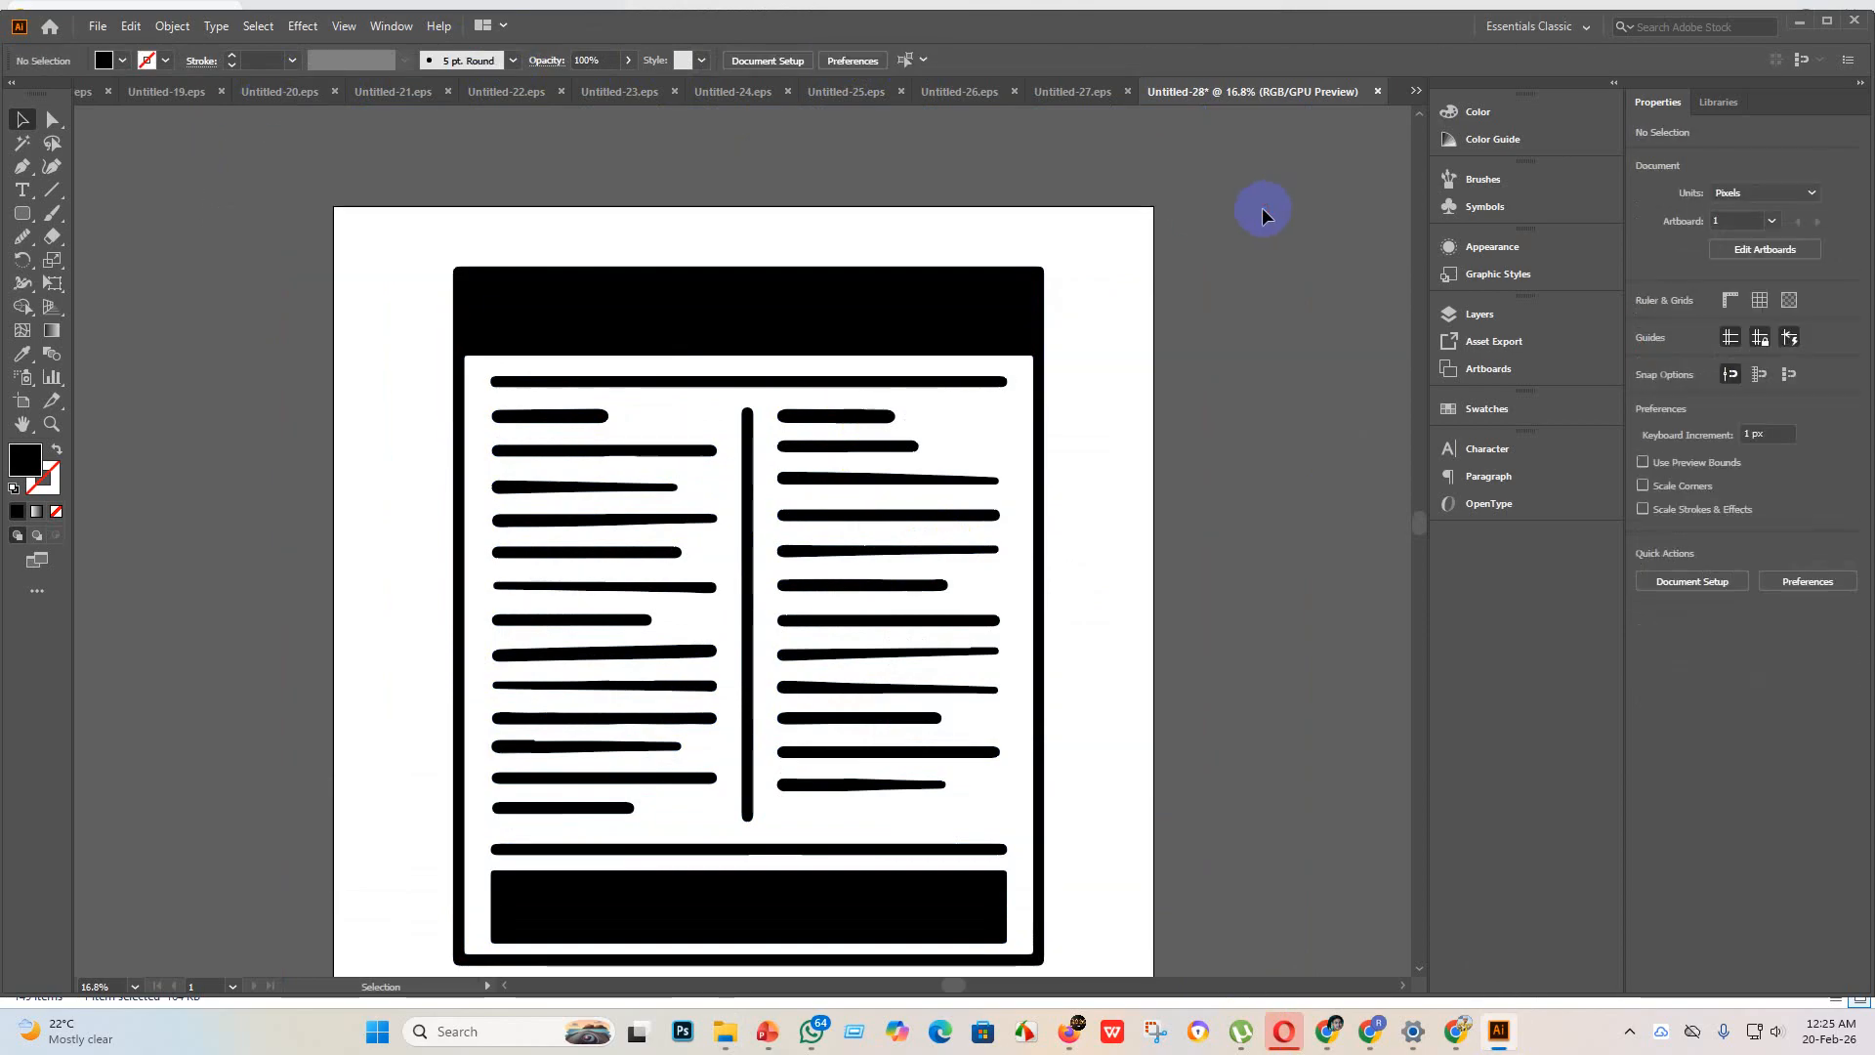
scroll(954, 556, down, 5)
drag(1079, 846, 150, 774)
key(Delete)
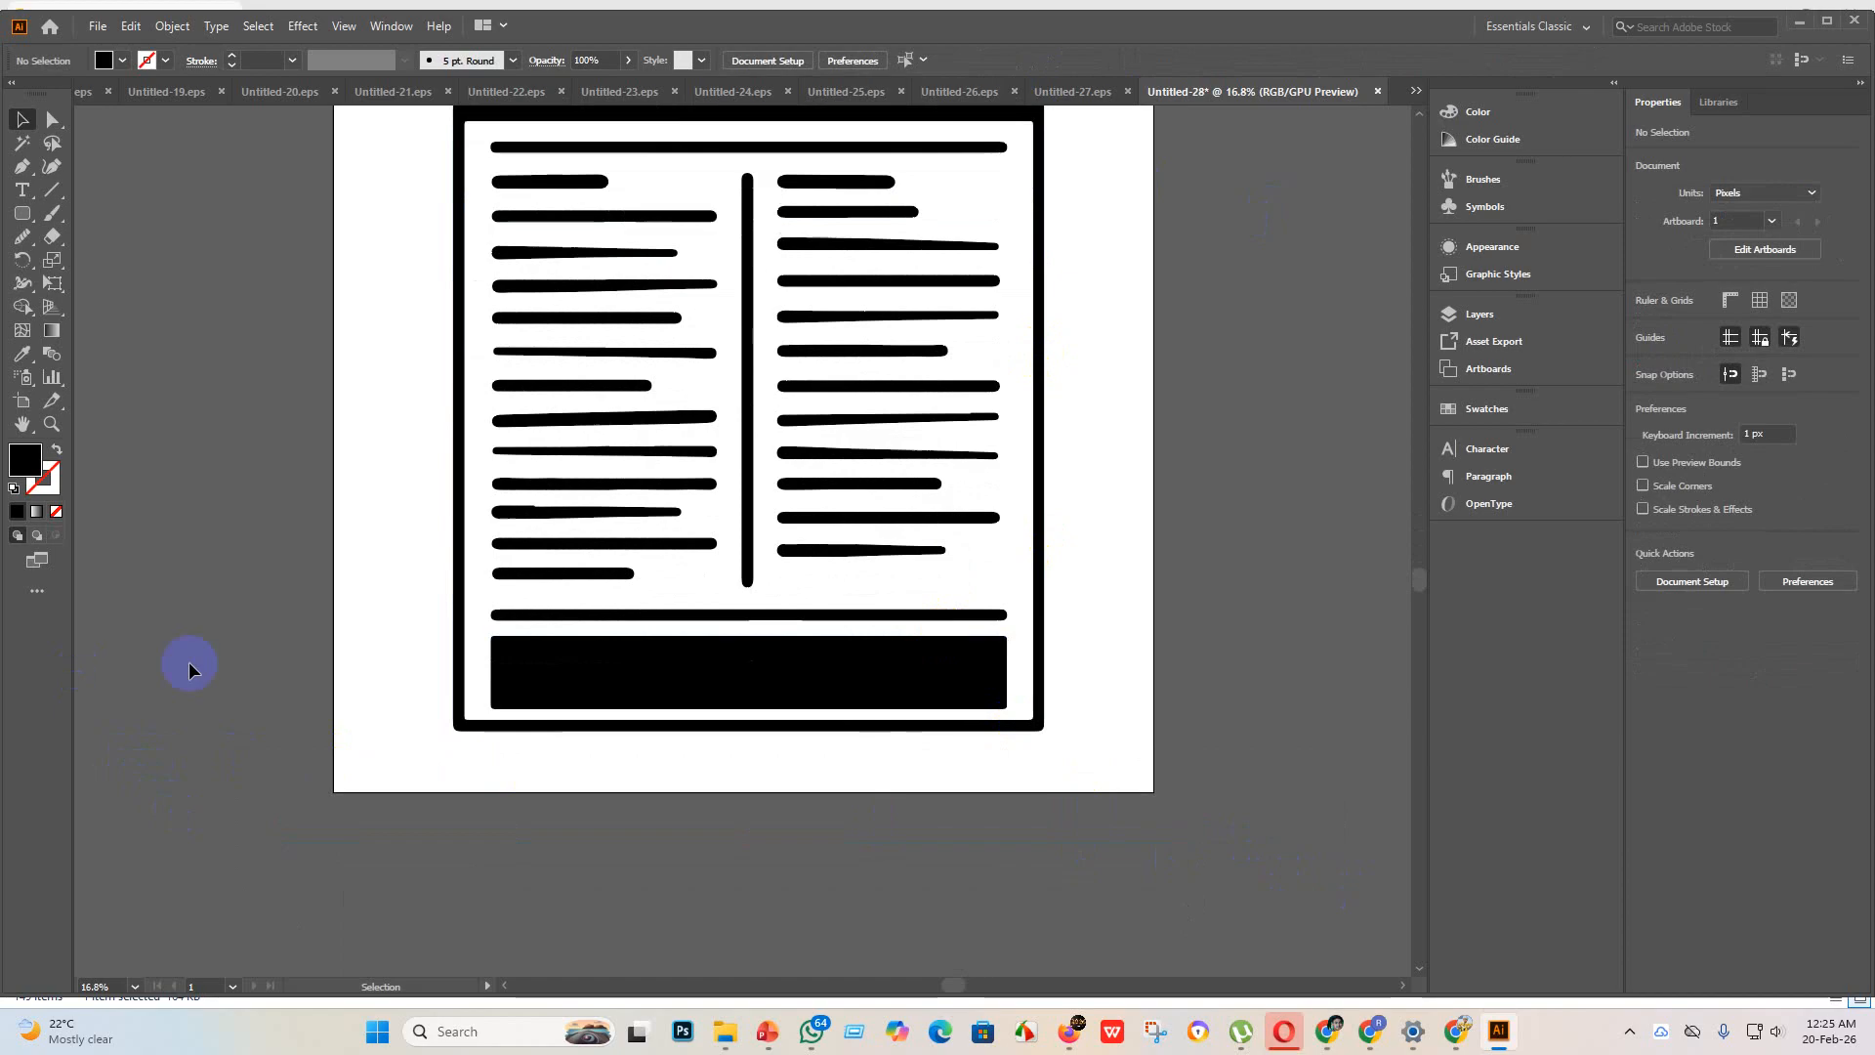
Step: Replace the uneven third-from-last line of the newspaper's left column with a copy of the line below, shortened to about 713 px
scroll(606, 474, up, 5)
scroll(479, 719, down, 2)
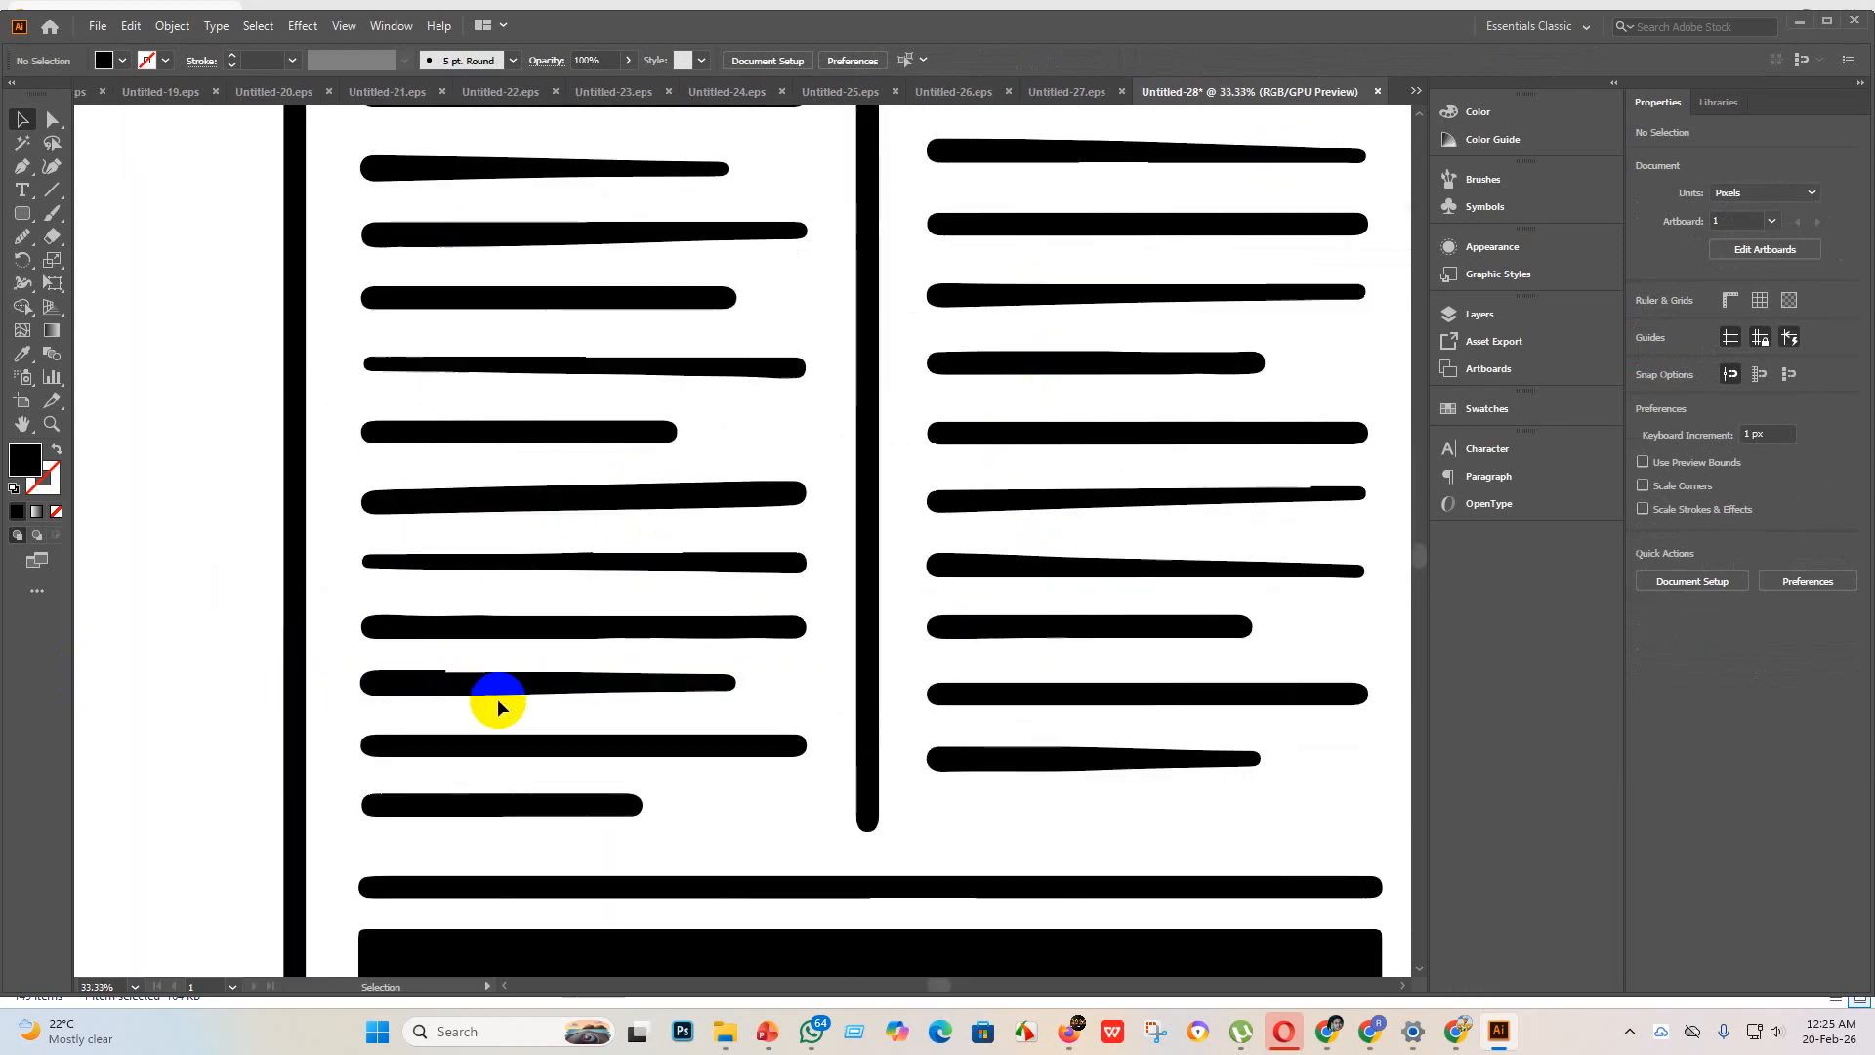
scroll(461, 696, up, 2)
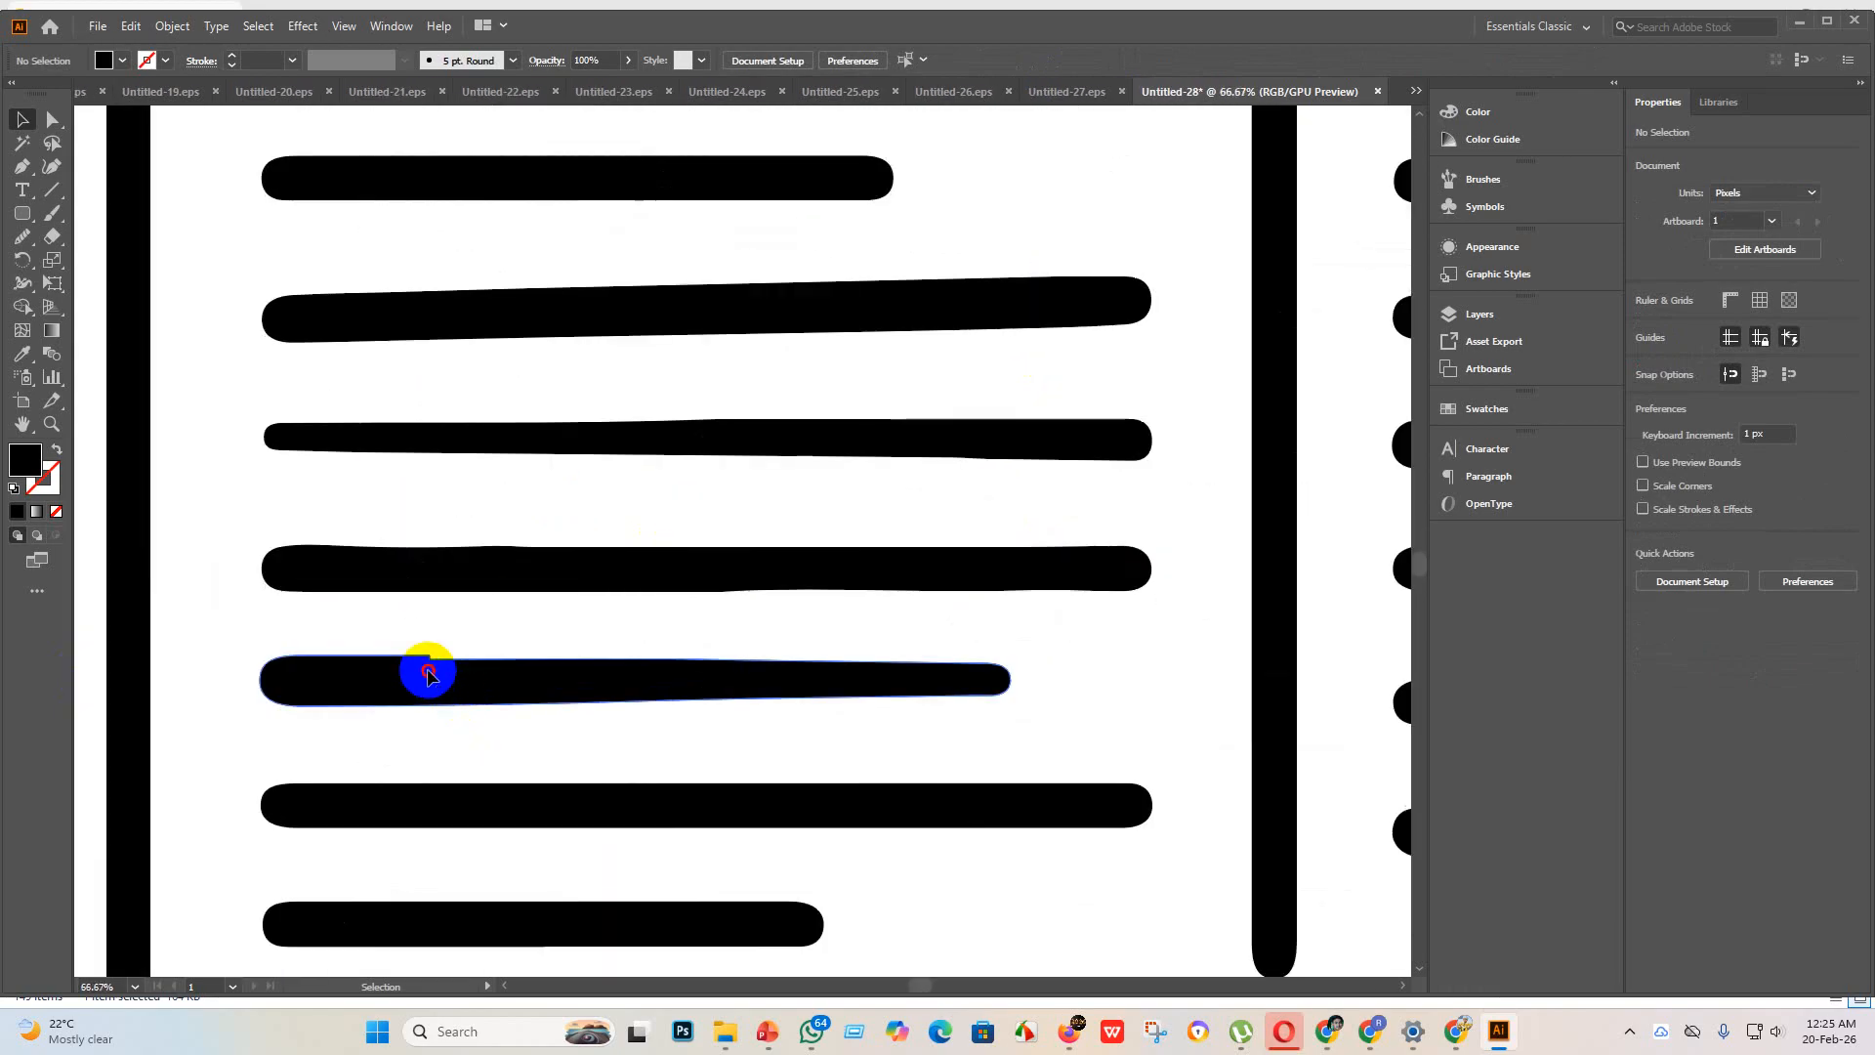
click(429, 674)
key(Delete)
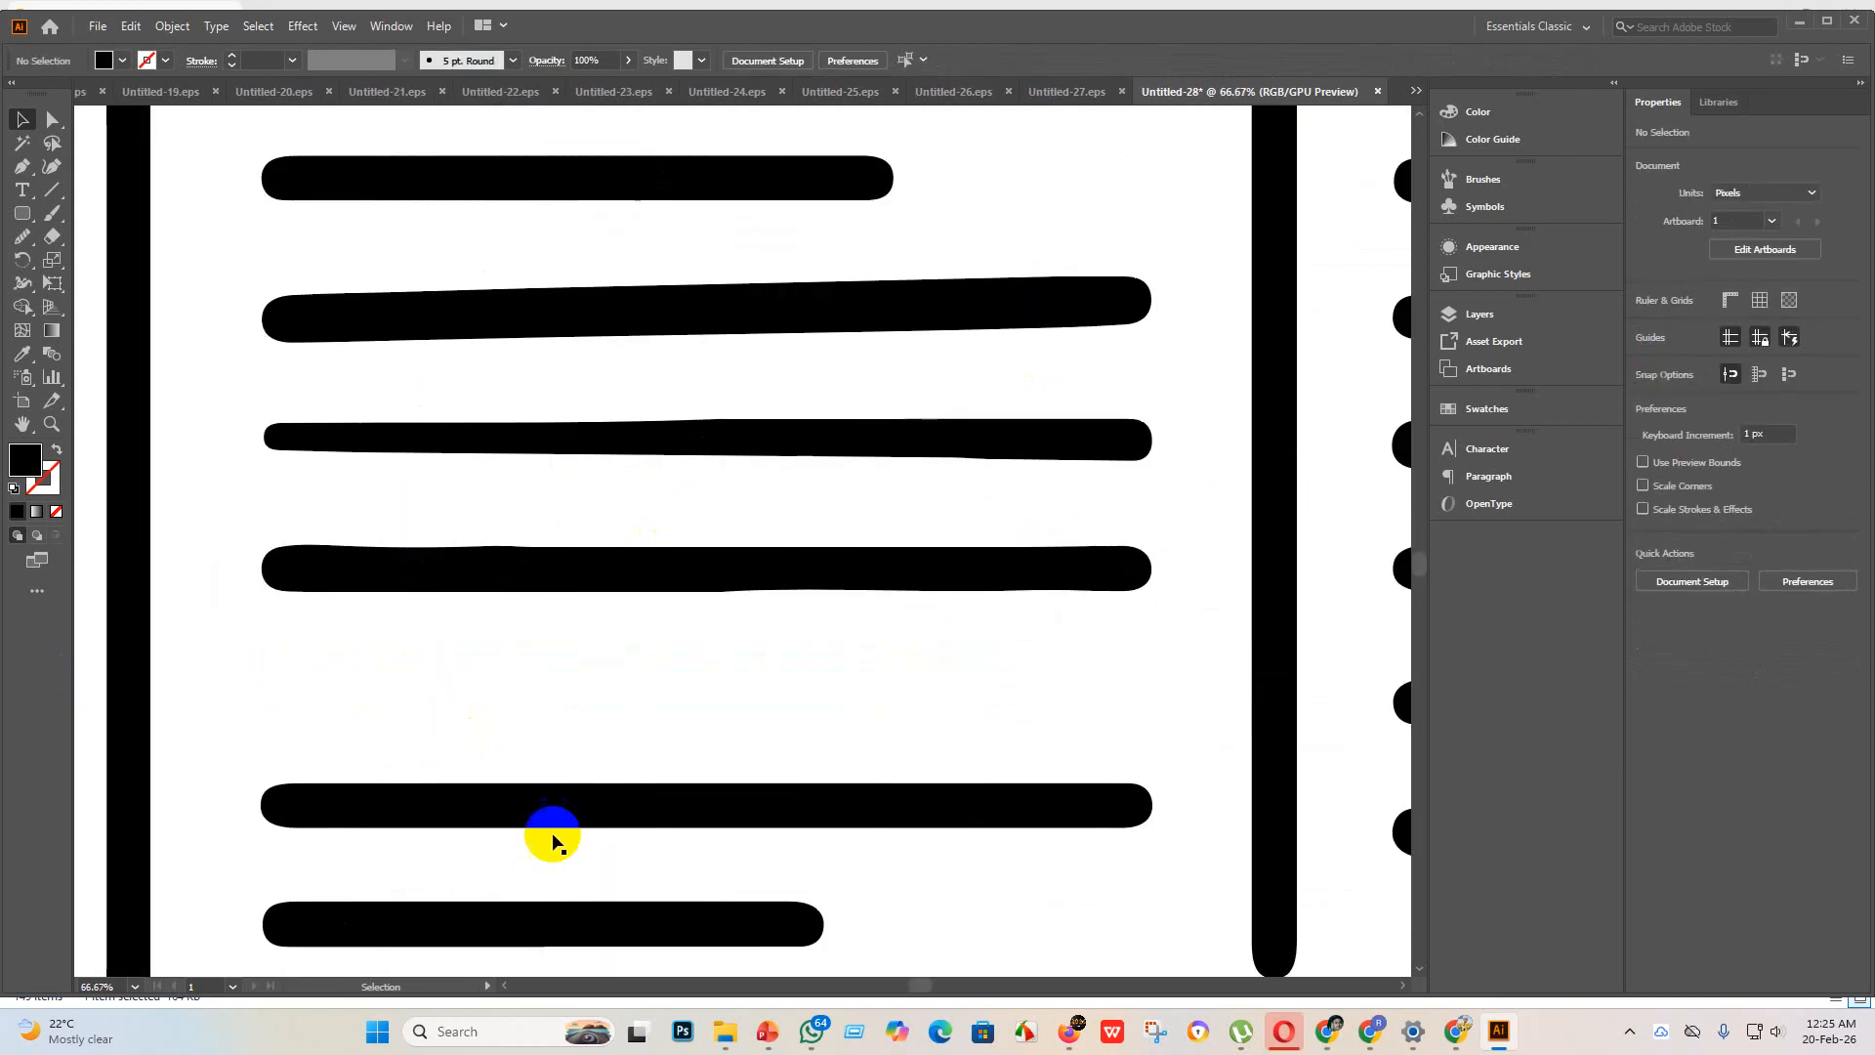
drag(583, 794, 591, 700)
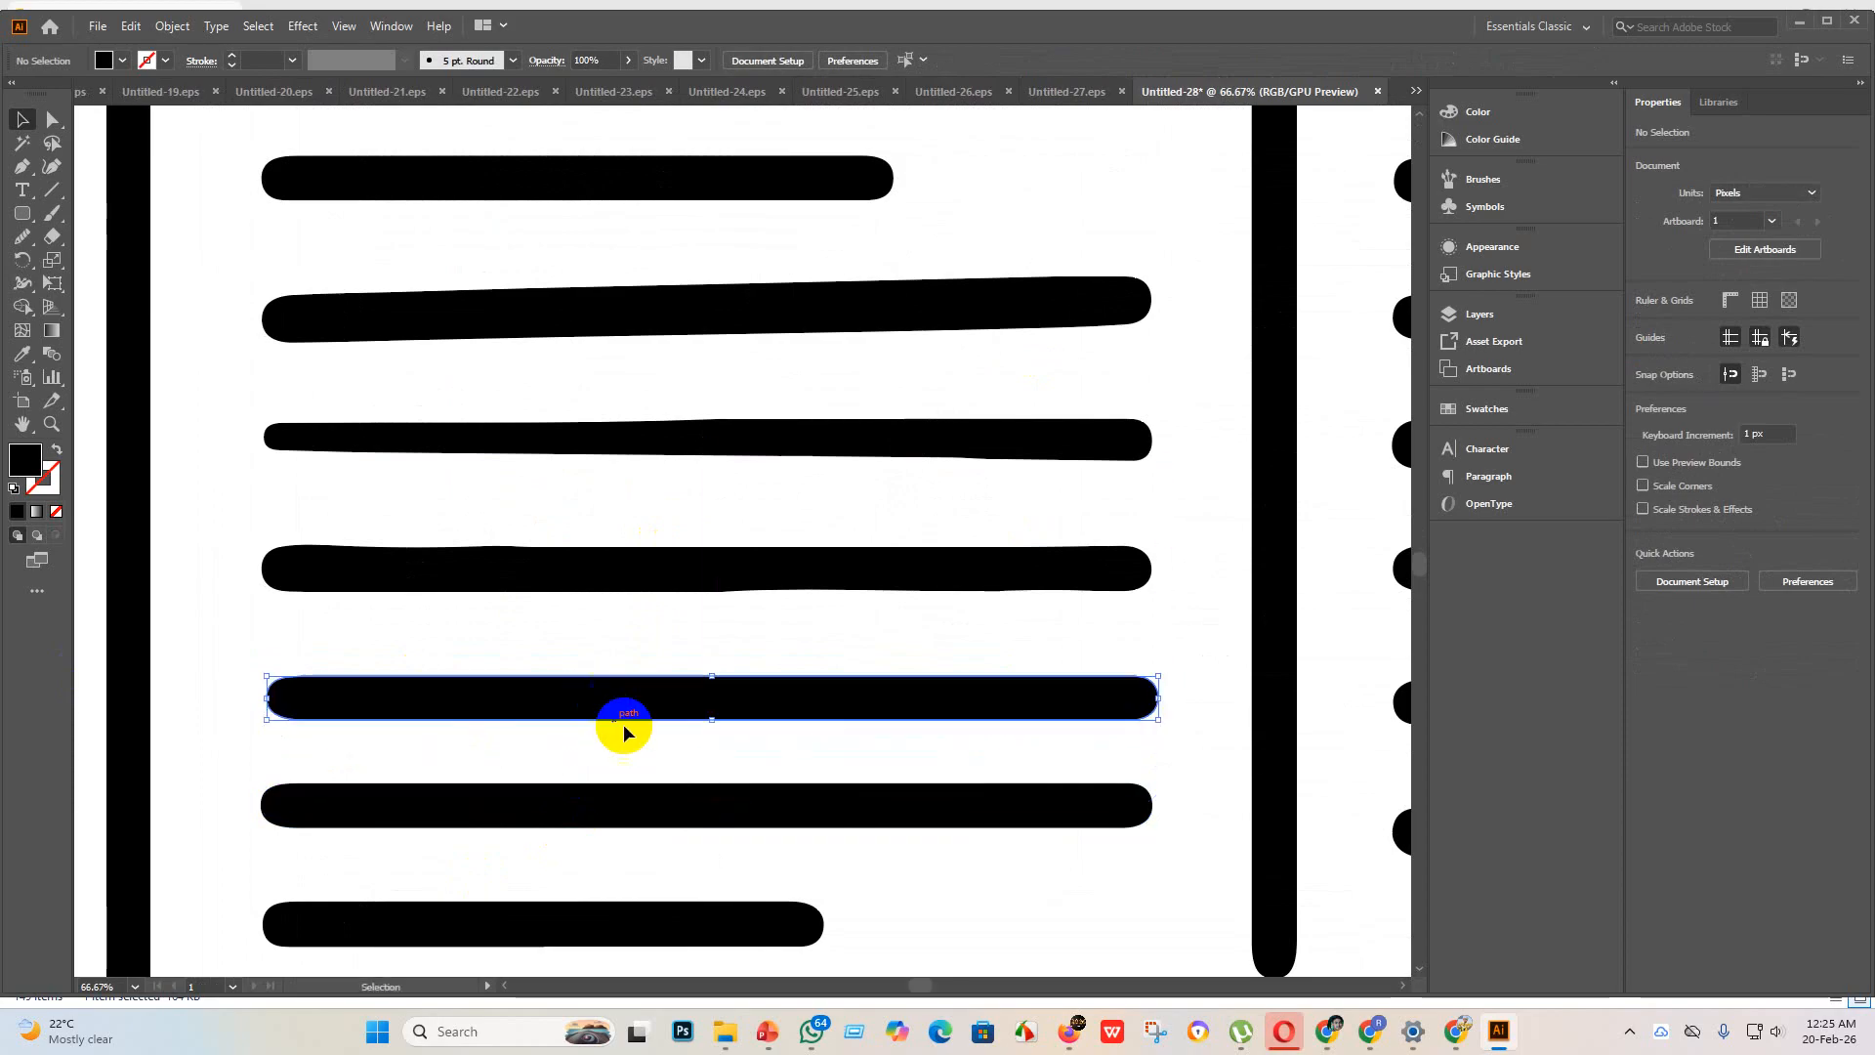
drag(1156, 702, 843, 716)
Step: Replace the tapered third line of the right column with a copy of the fourth line, shortened to about 1005 px
scroll(890, 762, down, 2)
scroll(890, 769, down, 3)
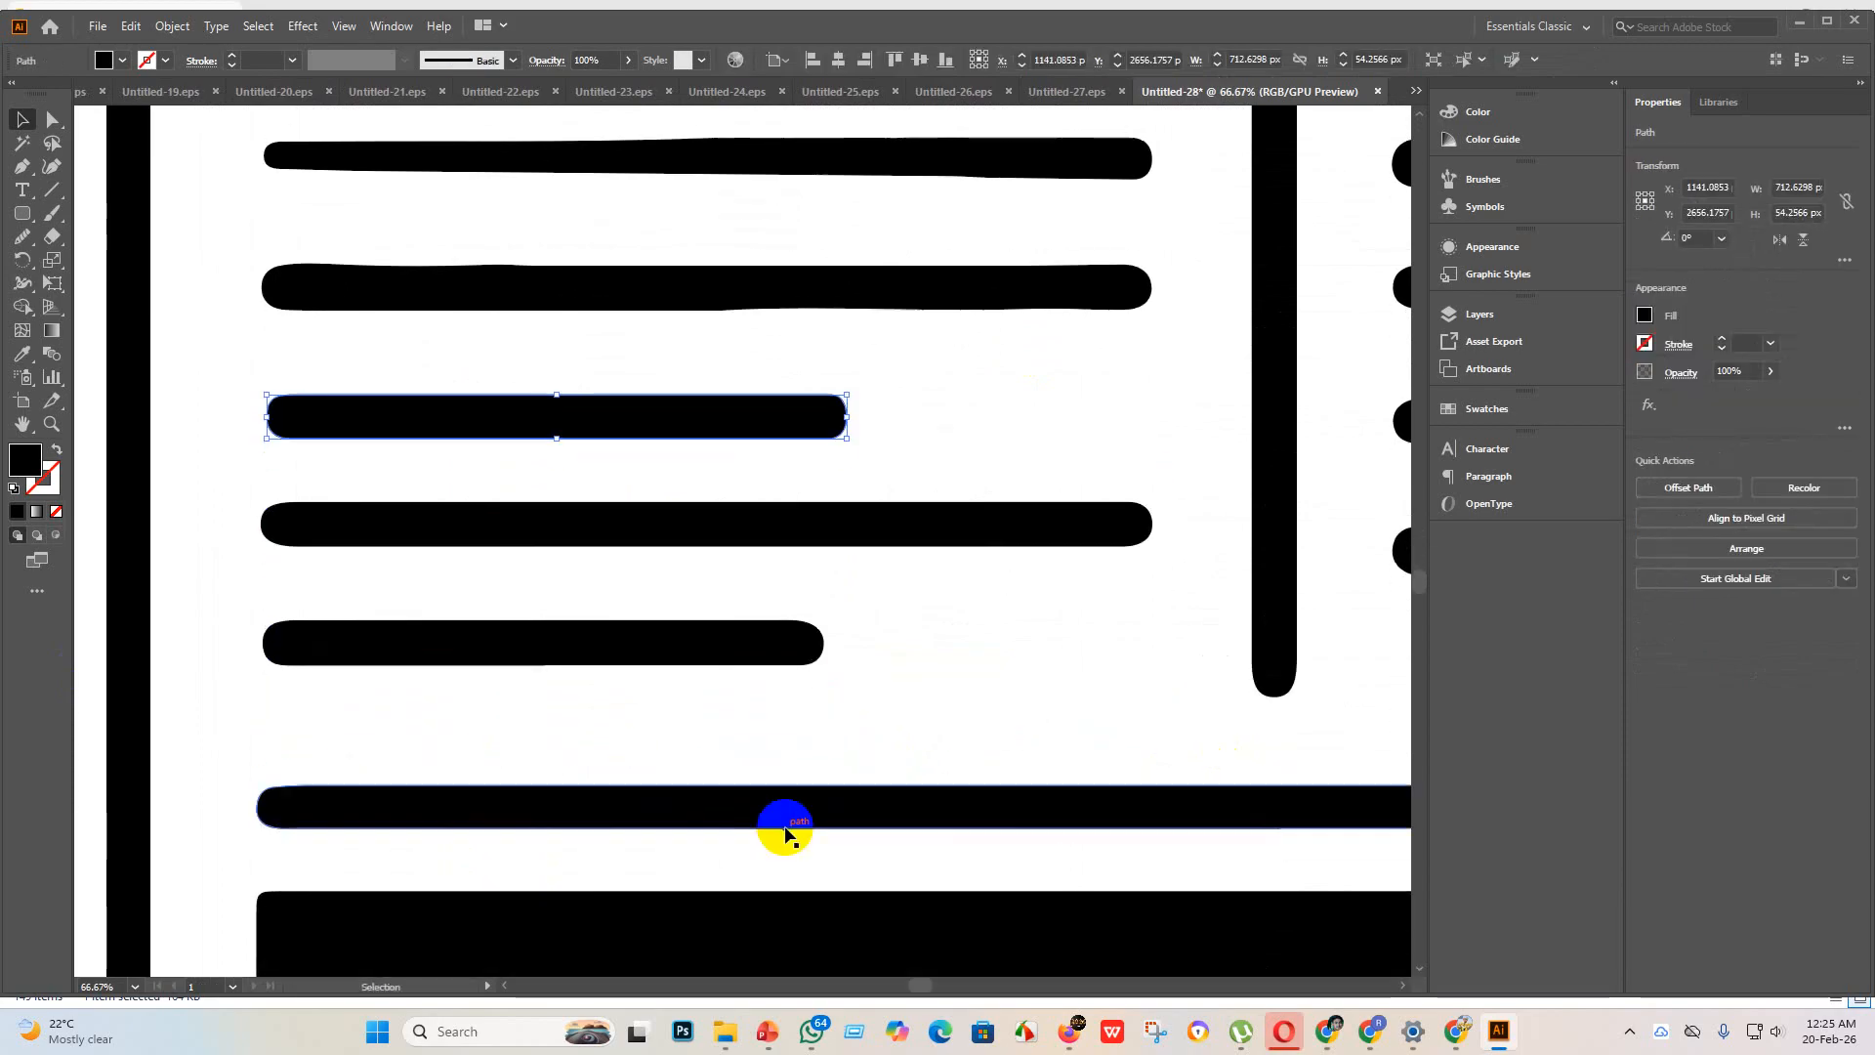
drag(778, 820, 898, 556)
scroll(879, 572, up, 6)
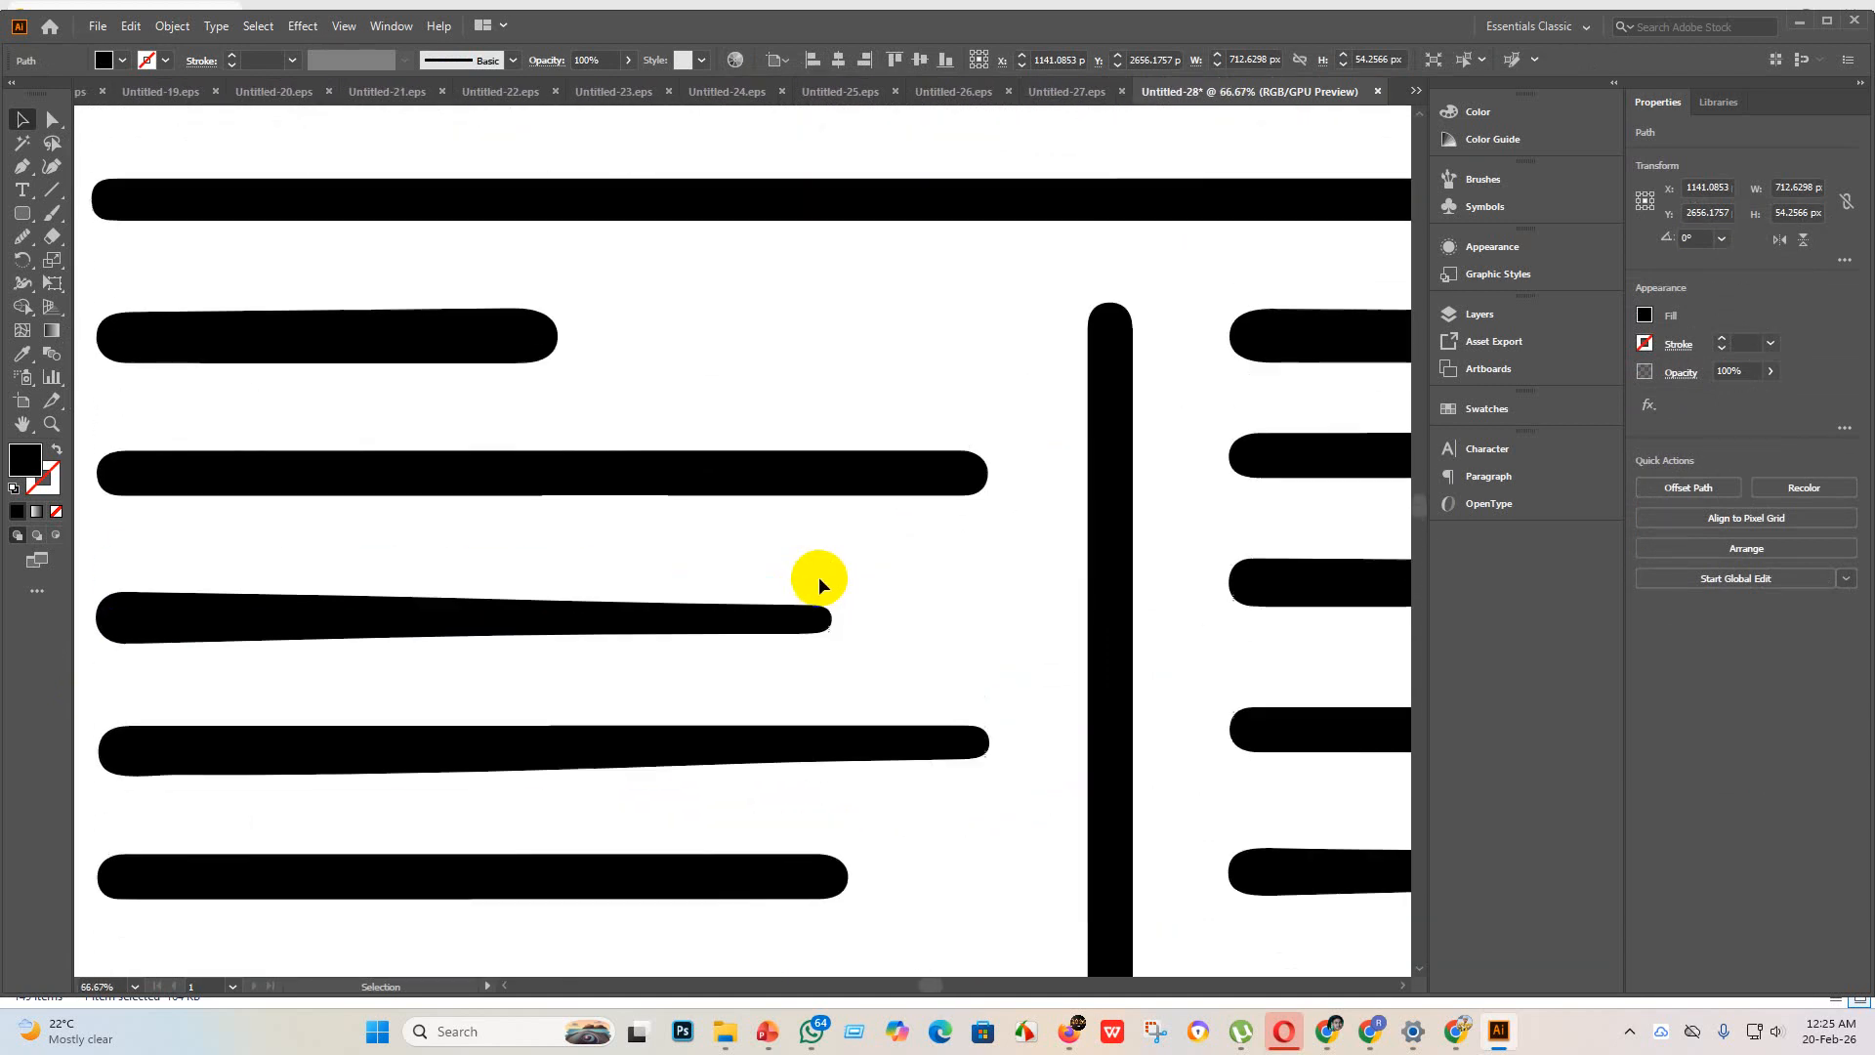
scroll(689, 594, down, 5)
scroll(963, 544, up, 4)
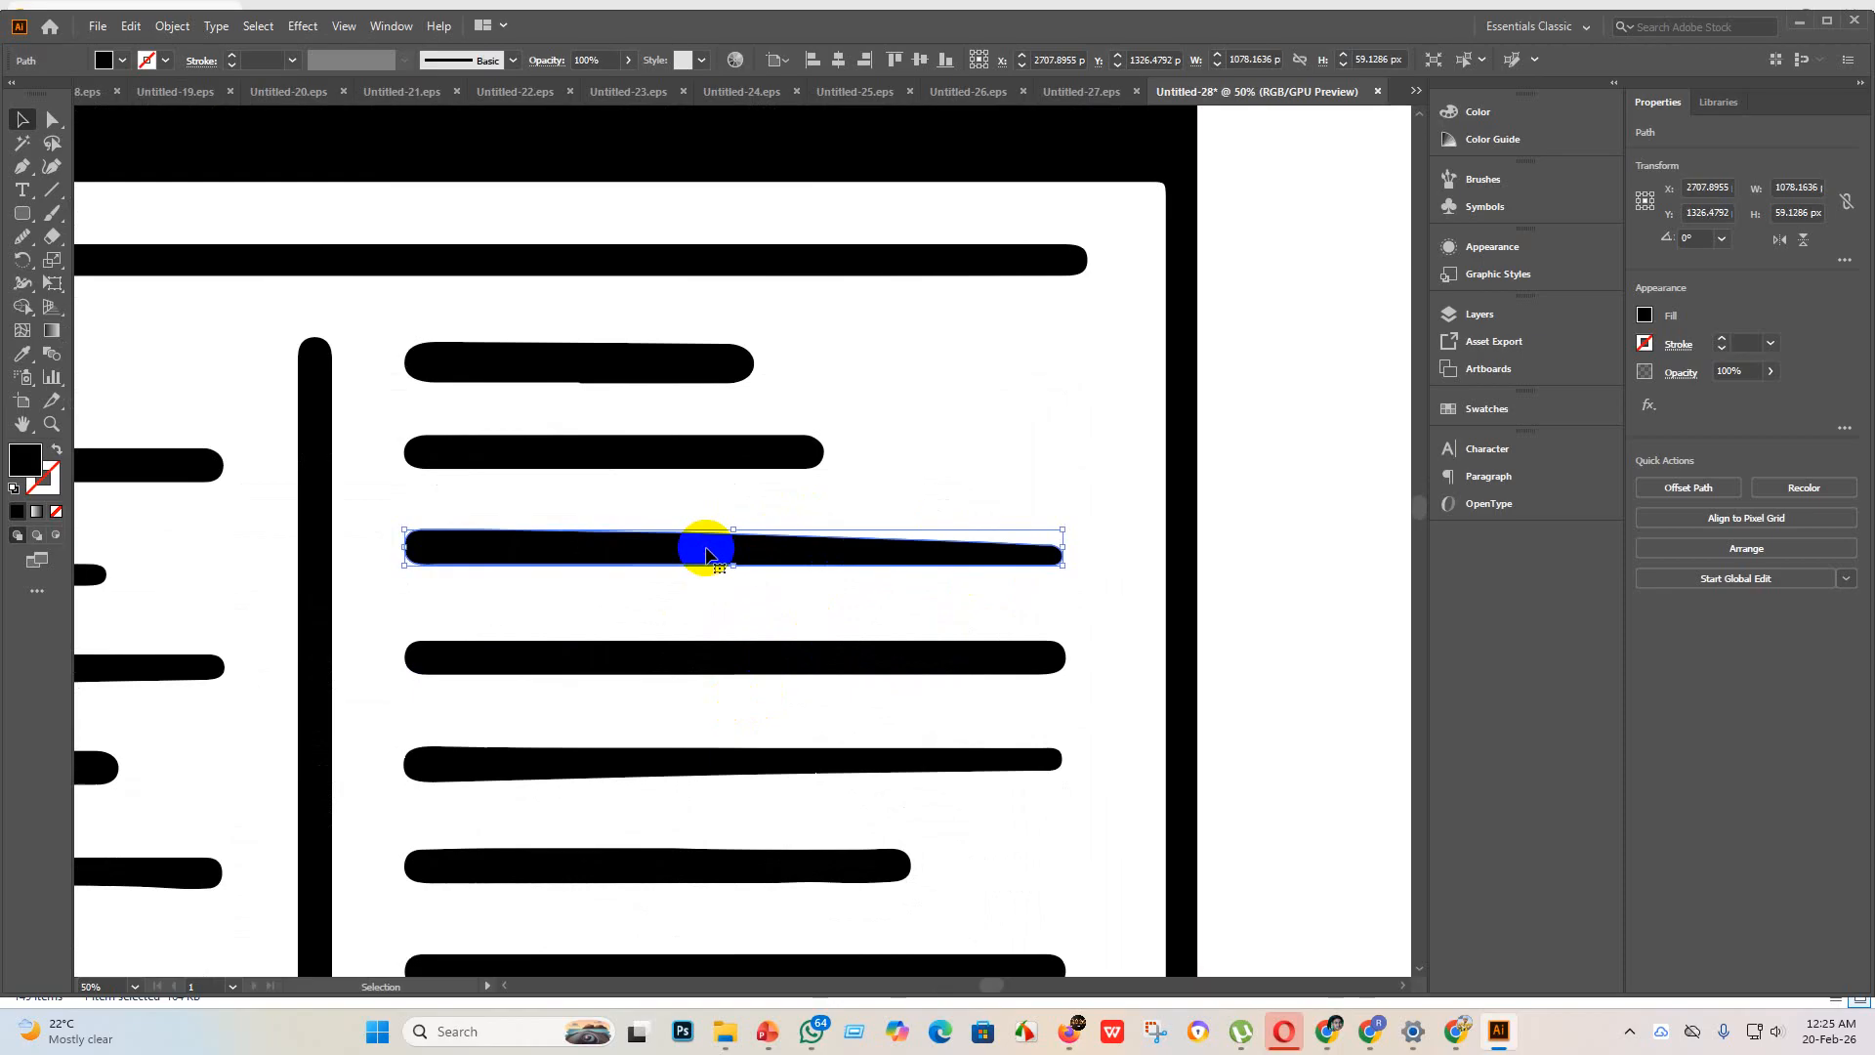
key(Delete)
drag(809, 658, 796, 557)
drag(1059, 555, 1015, 557)
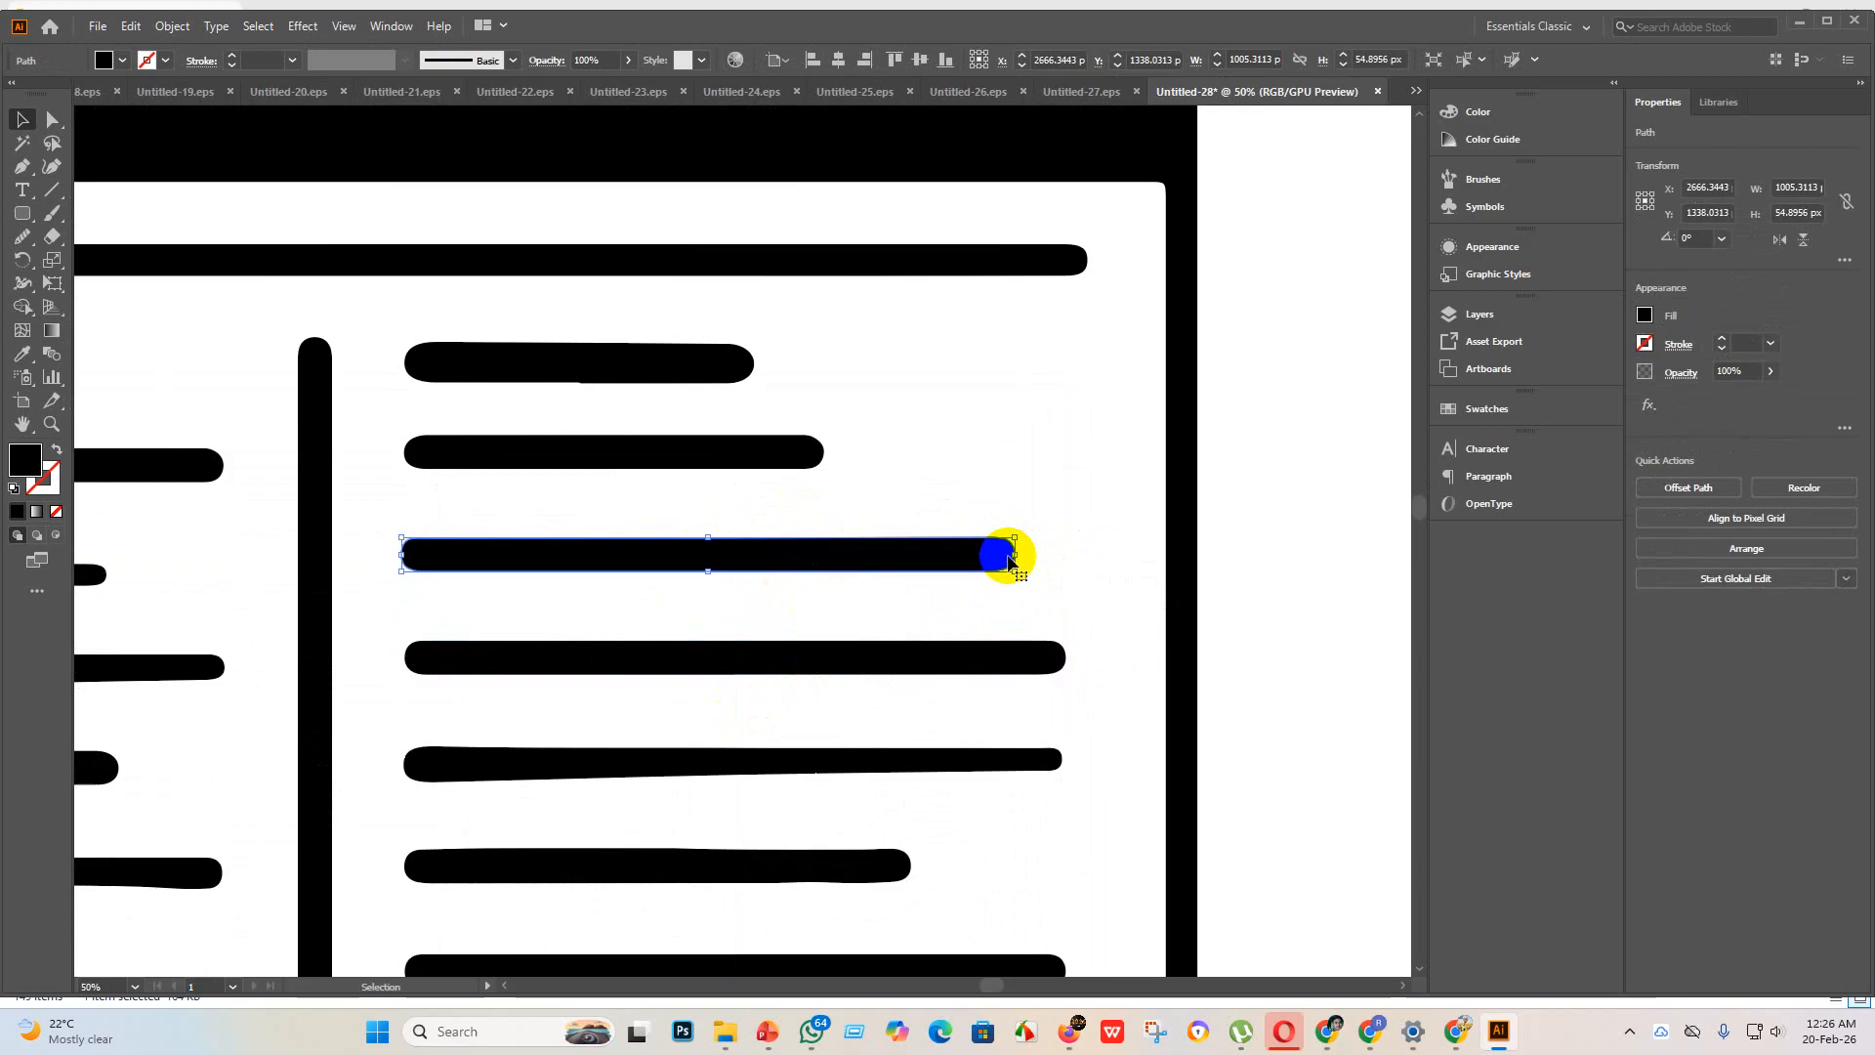
Step: Replace the sixth line of the right column with a shortened copy of the straight seventh line
scroll(1011, 558, down, 5)
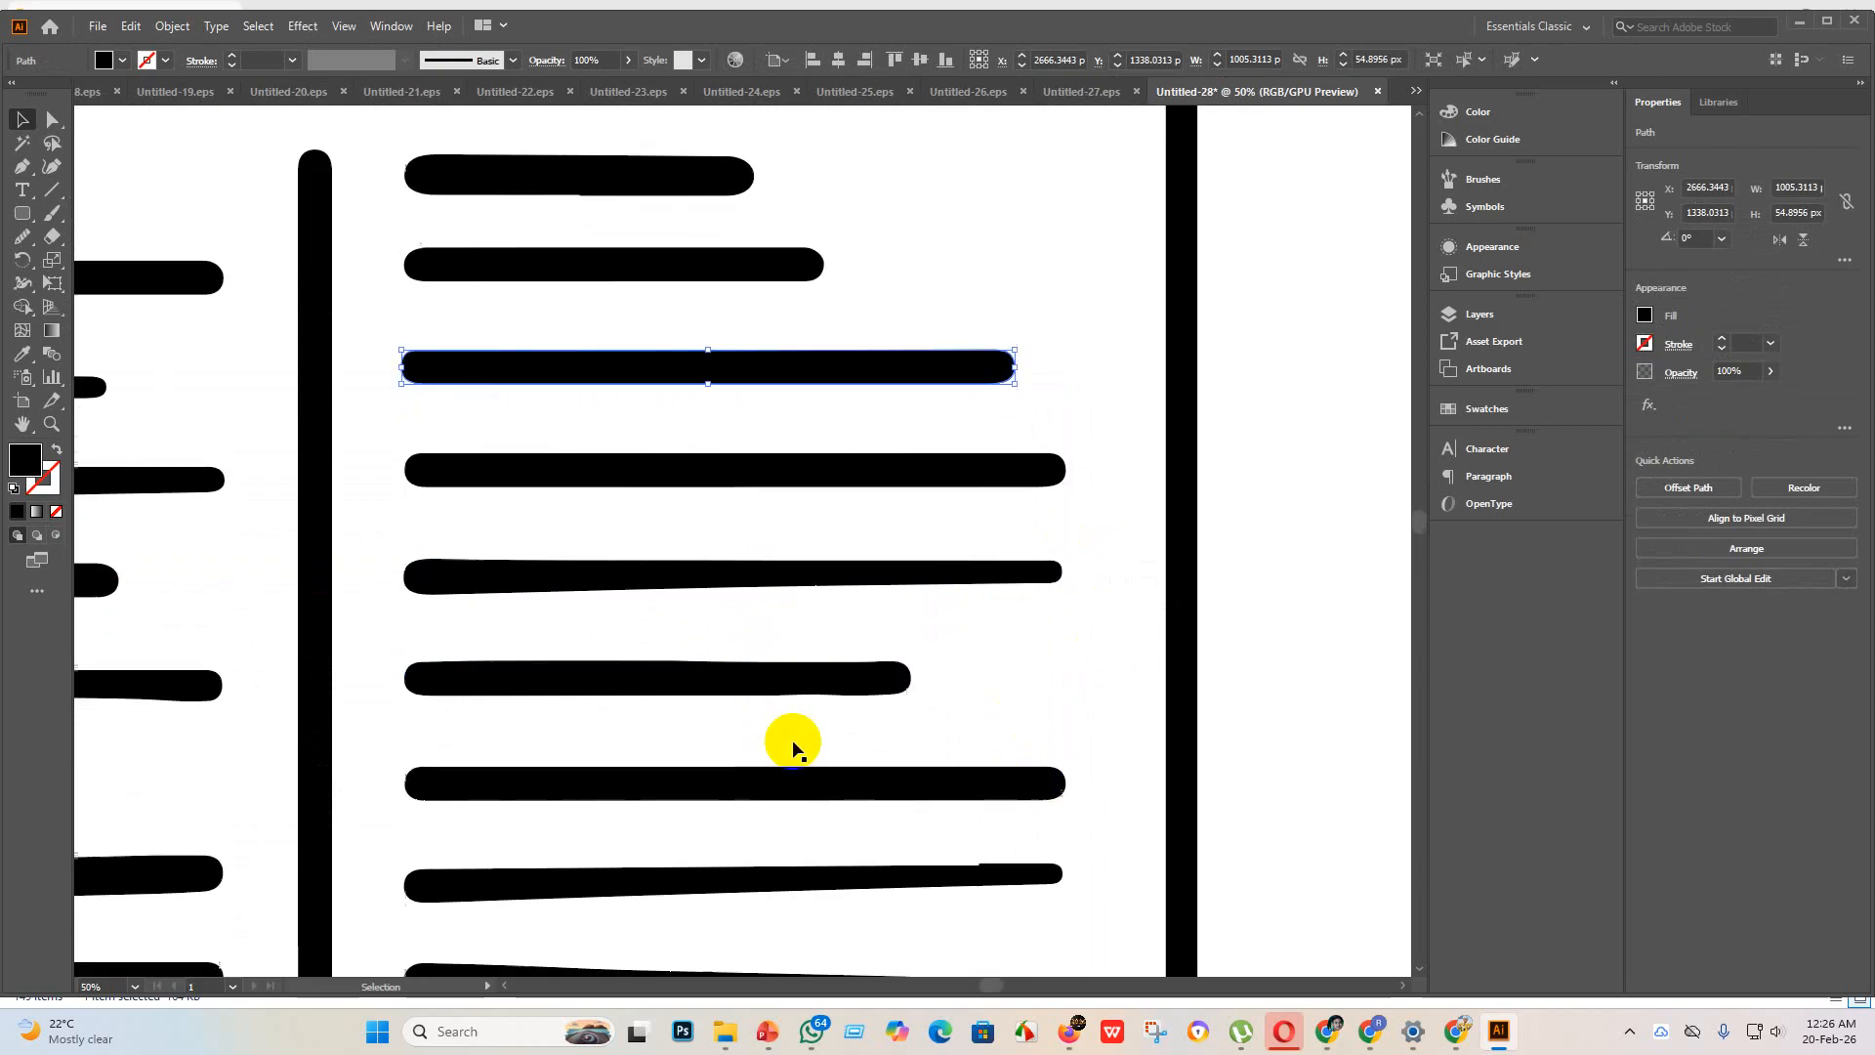
click(758, 590)
key(Delete)
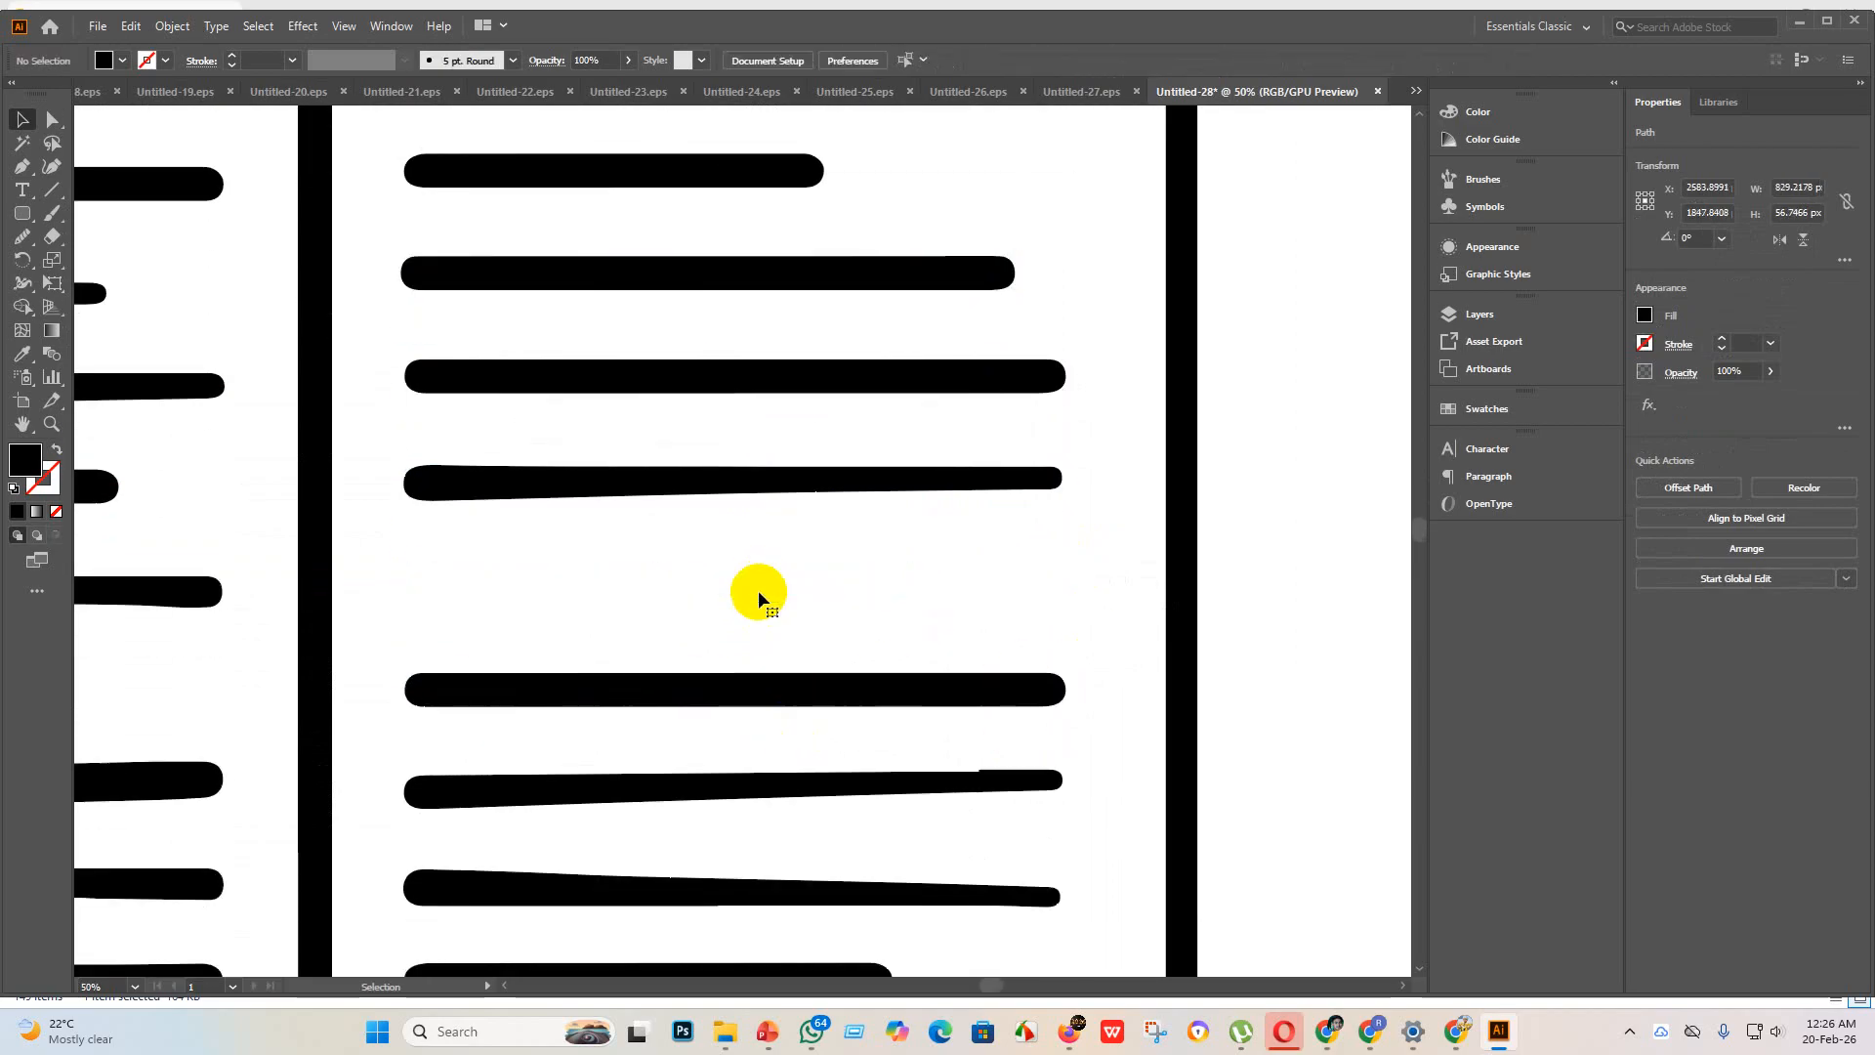
alt+drag(733, 690, 732, 591)
drag(1064, 591, 912, 590)
Step: Replace the tapered eighth line of the right column with a copy of the seventh line, shortened to about 782 px
click(888, 700)
scroll(885, 748, down, 1)
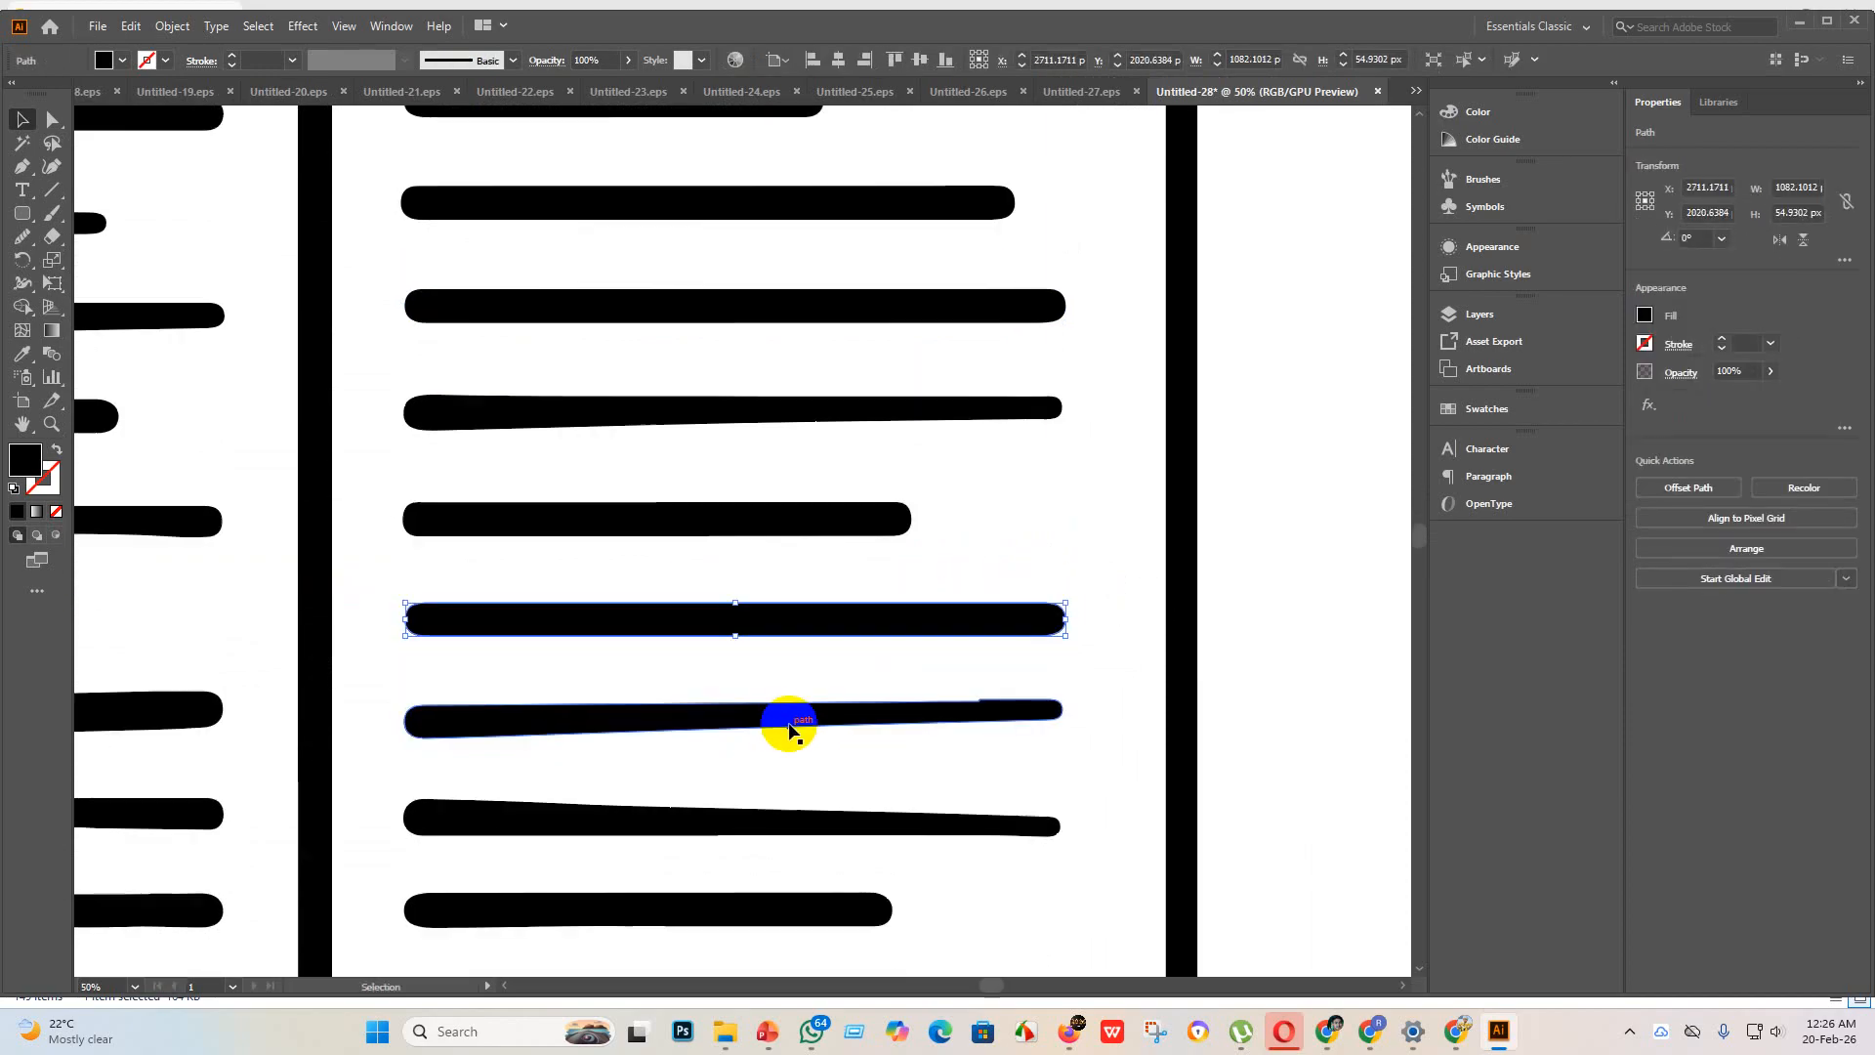
click(787, 728)
key(Delete)
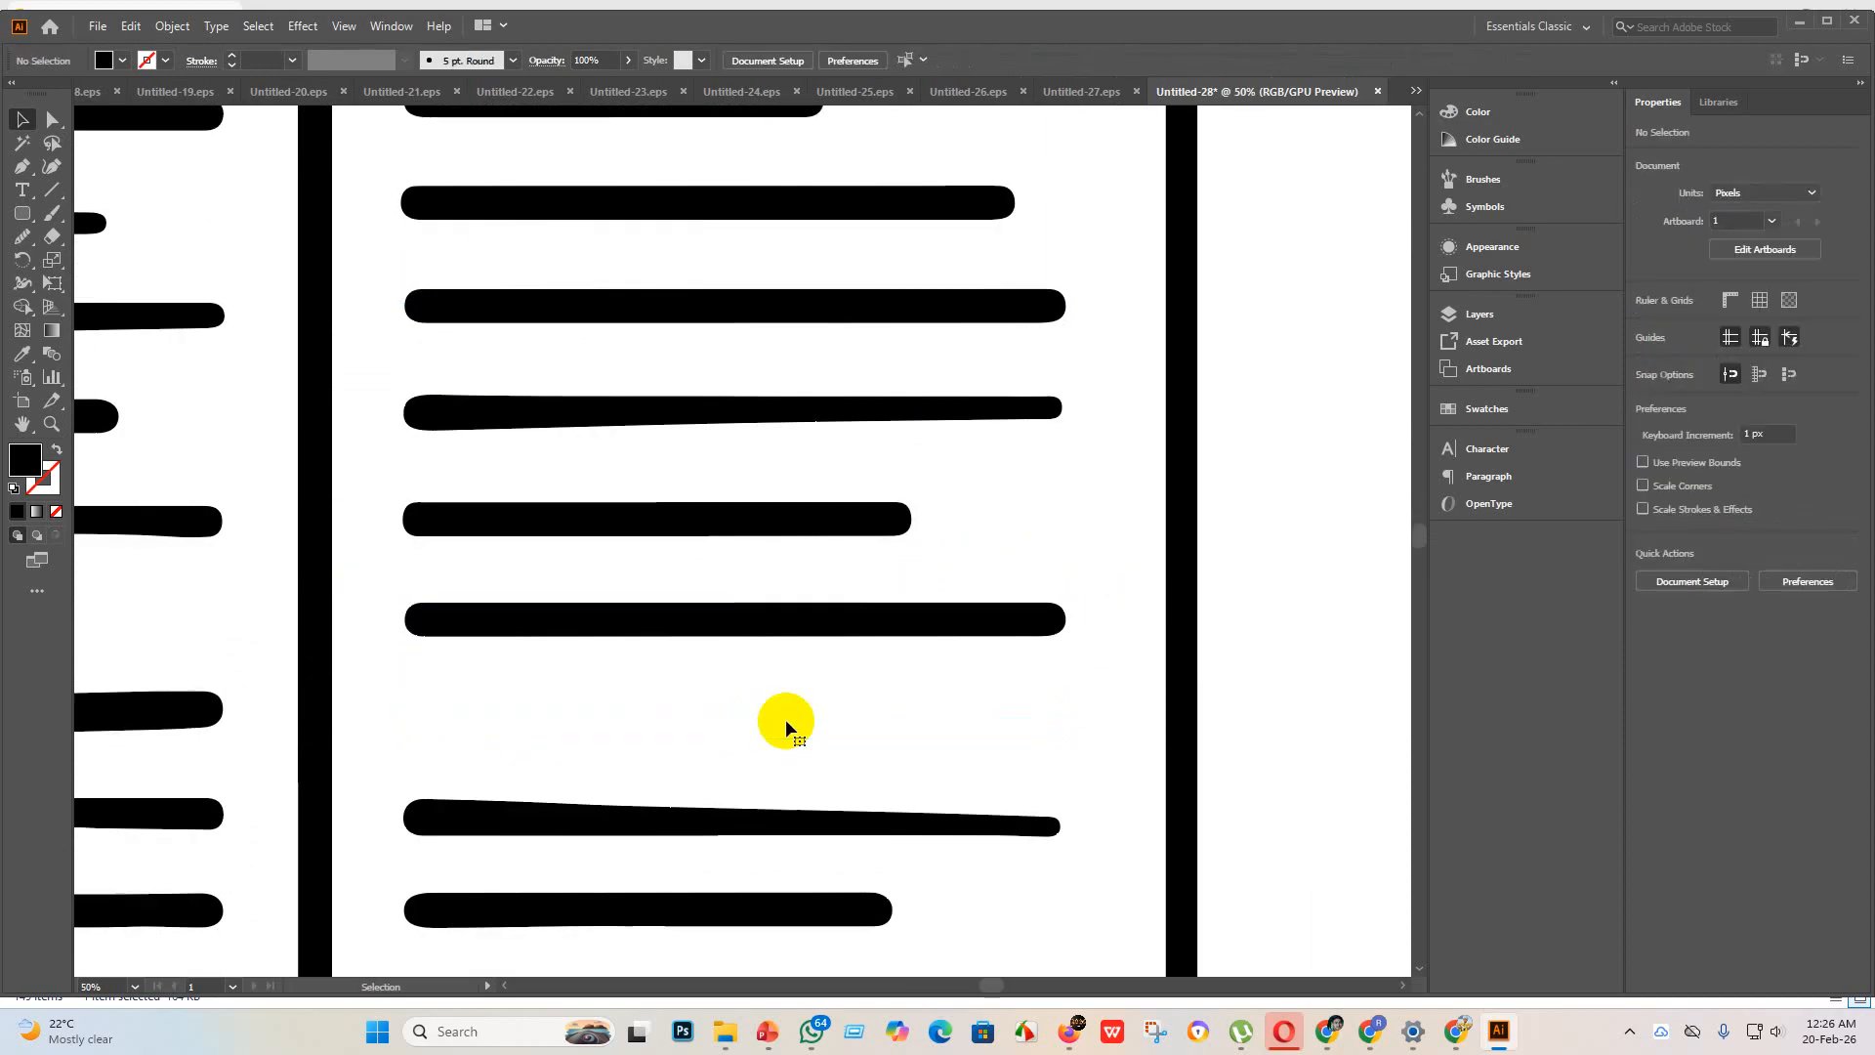
drag(837, 620, 837, 732)
drag(1055, 732, 877, 734)
Step: Examine the whole newspaper icon and the lower part of its columns for remaining uneven edges
scroll(963, 829, down, 3)
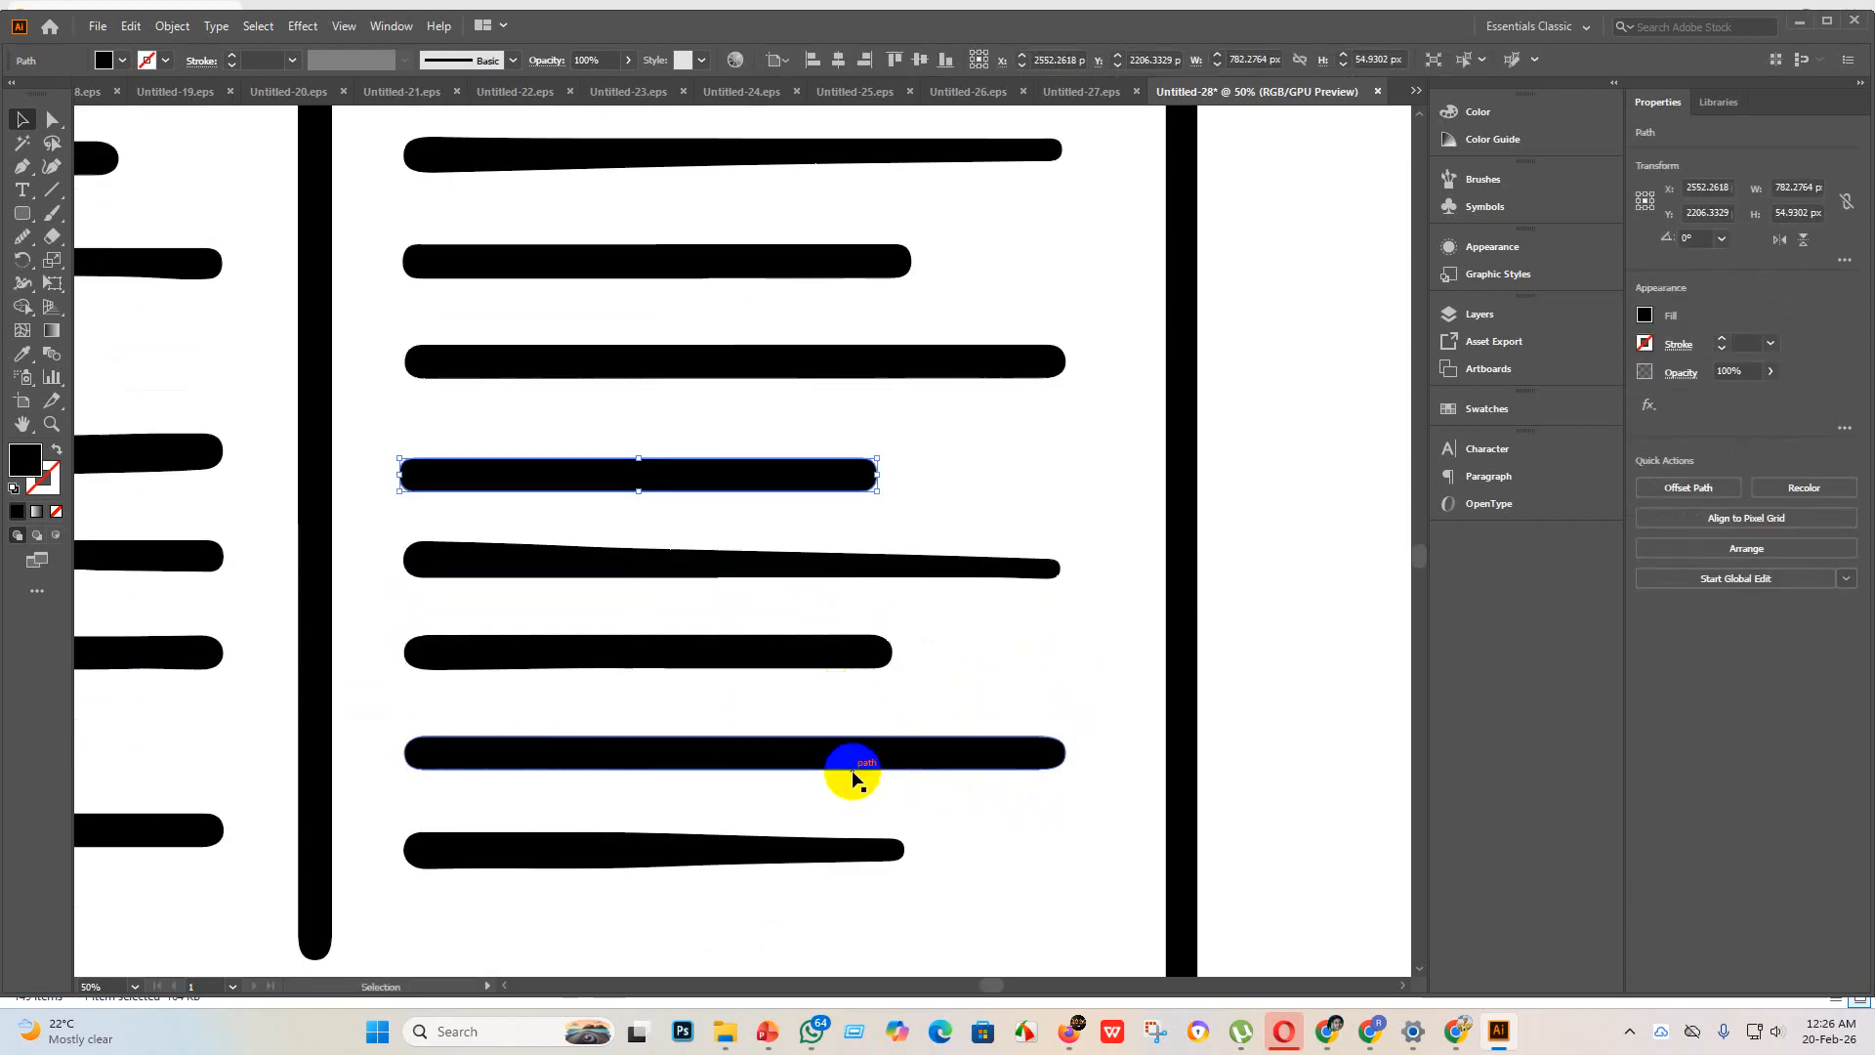
scroll(849, 777, down, 4)
scroll(976, 898, down, 2)
scroll(977, 859, down, 2)
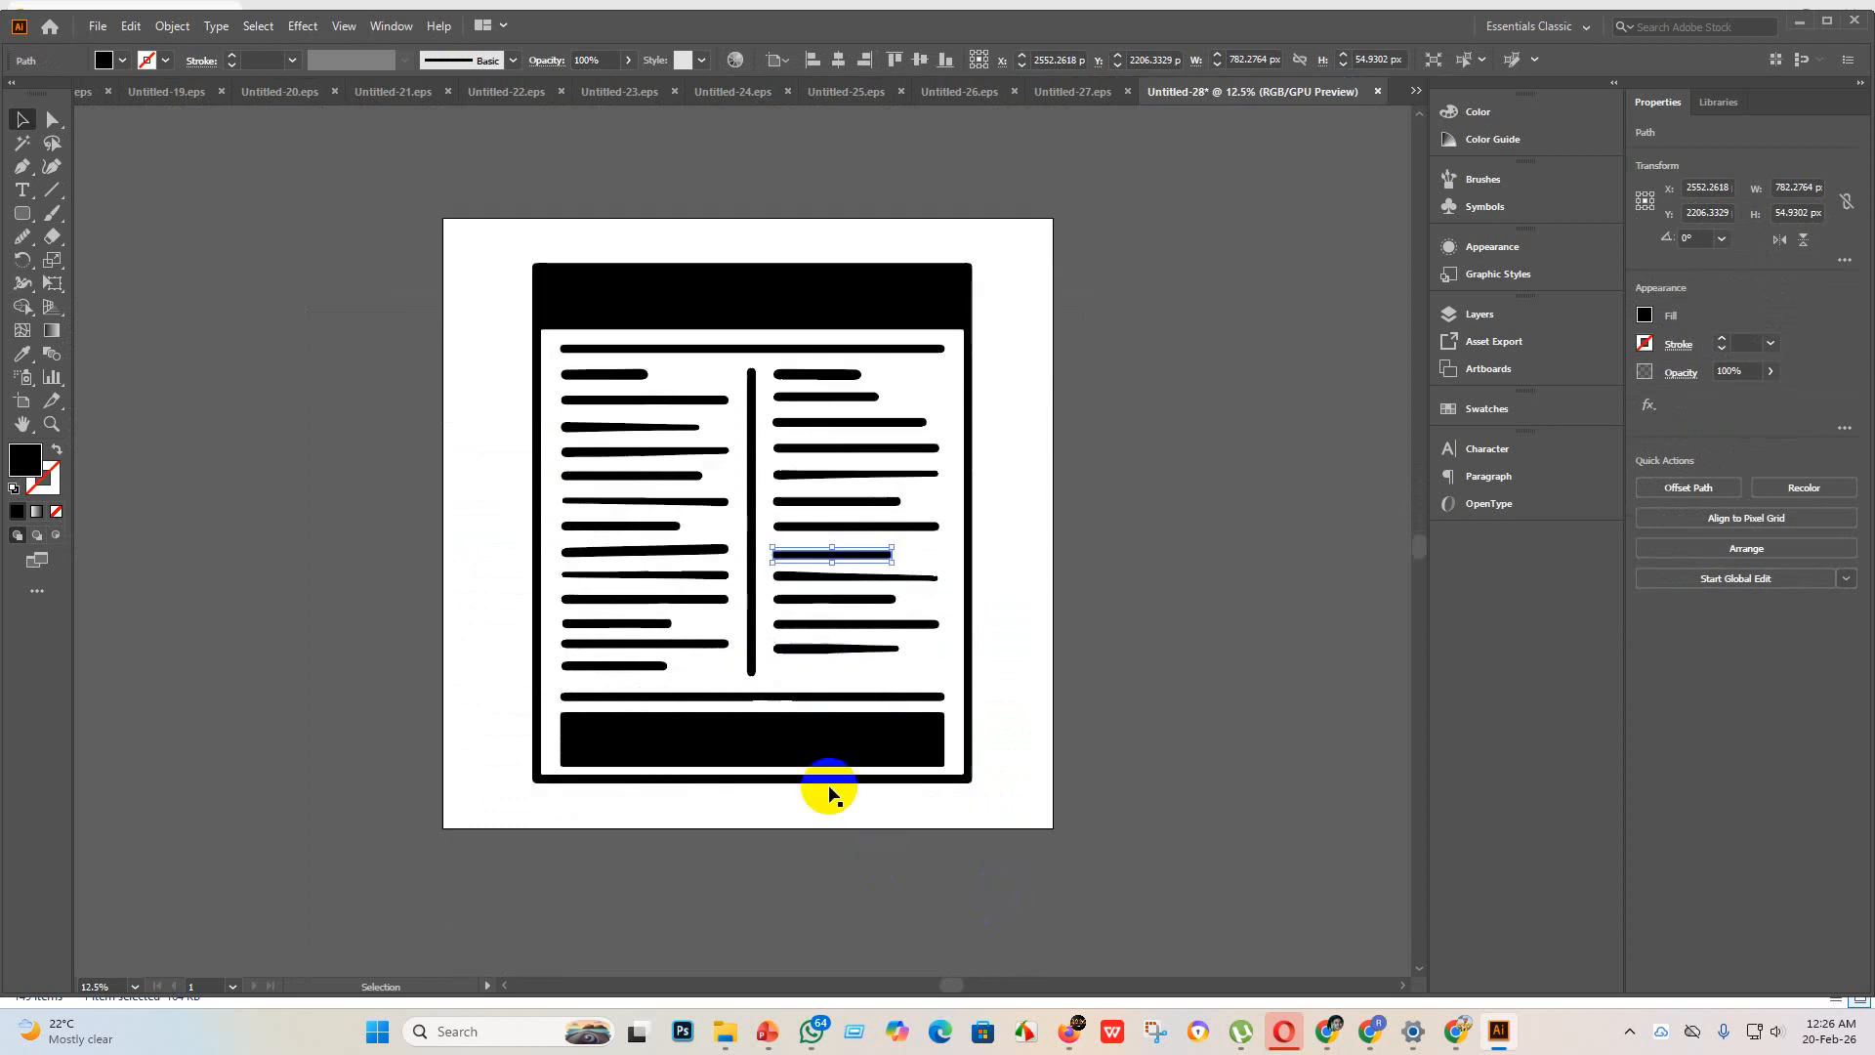
scroll(781, 732, up, 4)
scroll(772, 727, down, 2)
scroll(850, 750, up, 4)
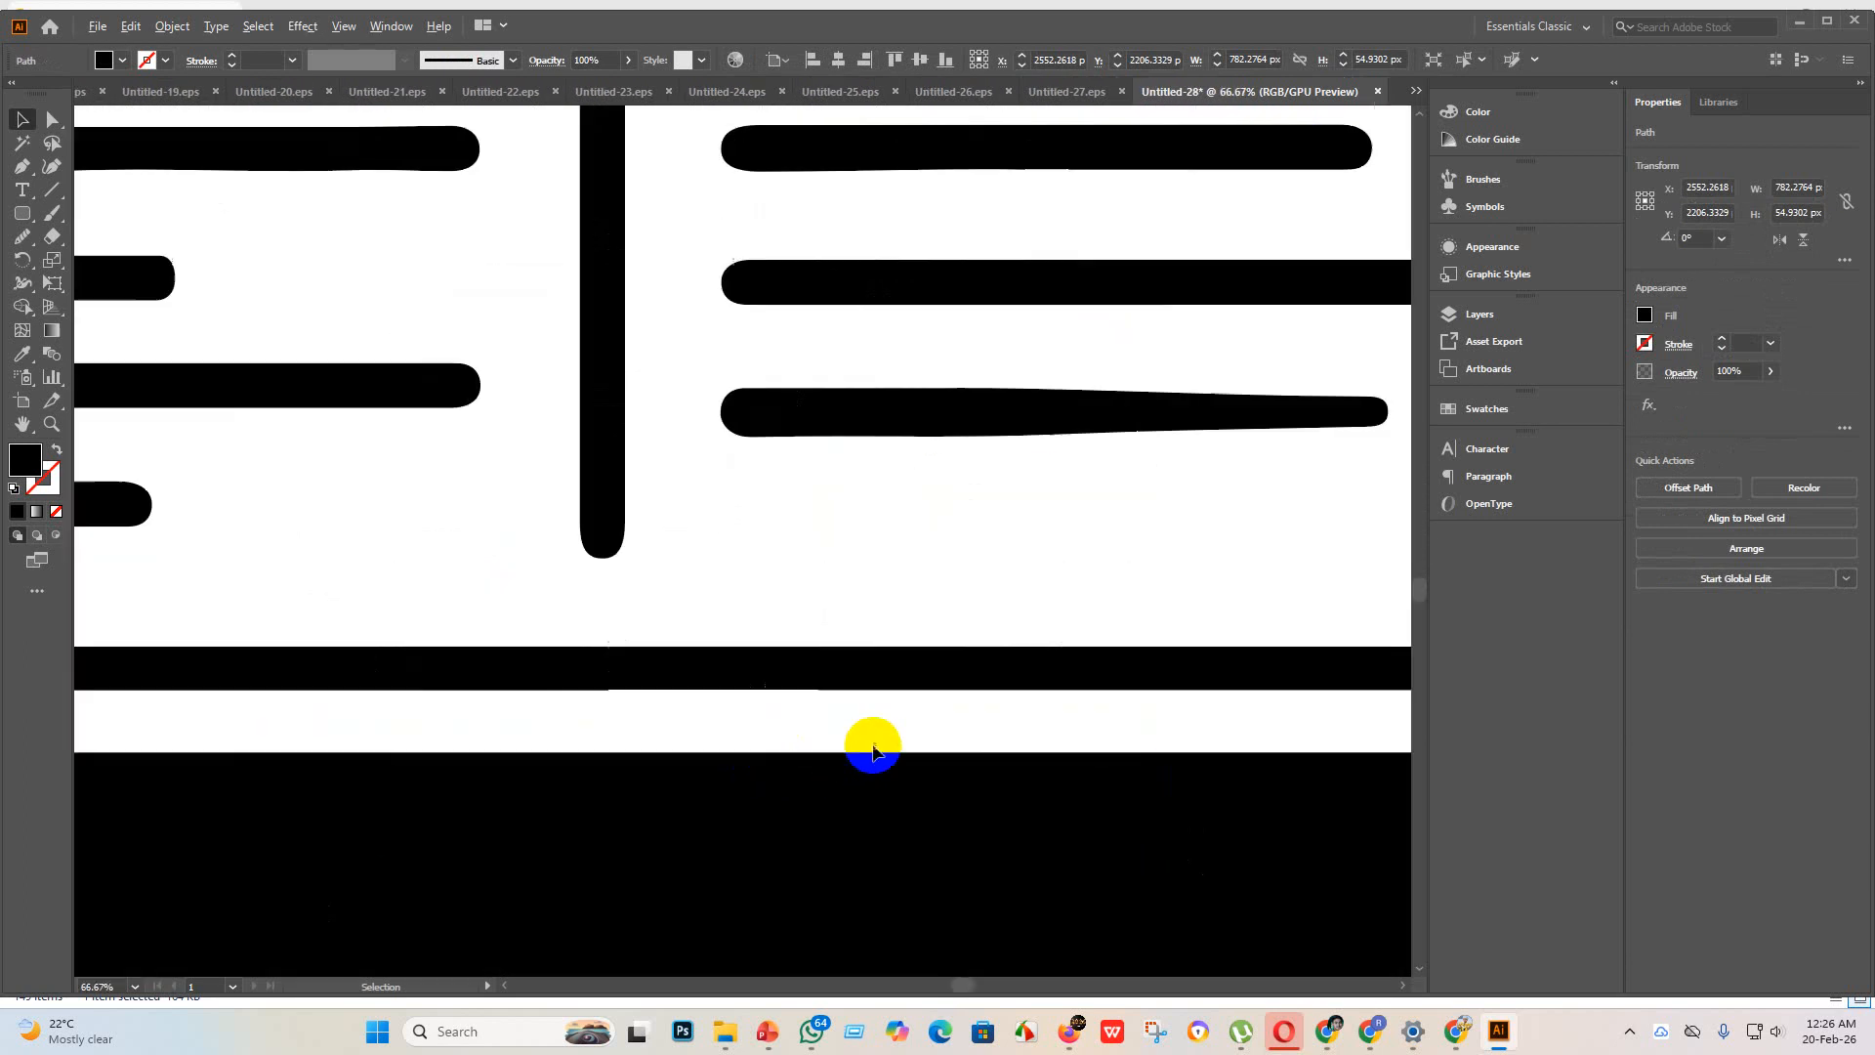
scroll(745, 625, down, 2)
scroll(848, 683, down, 3)
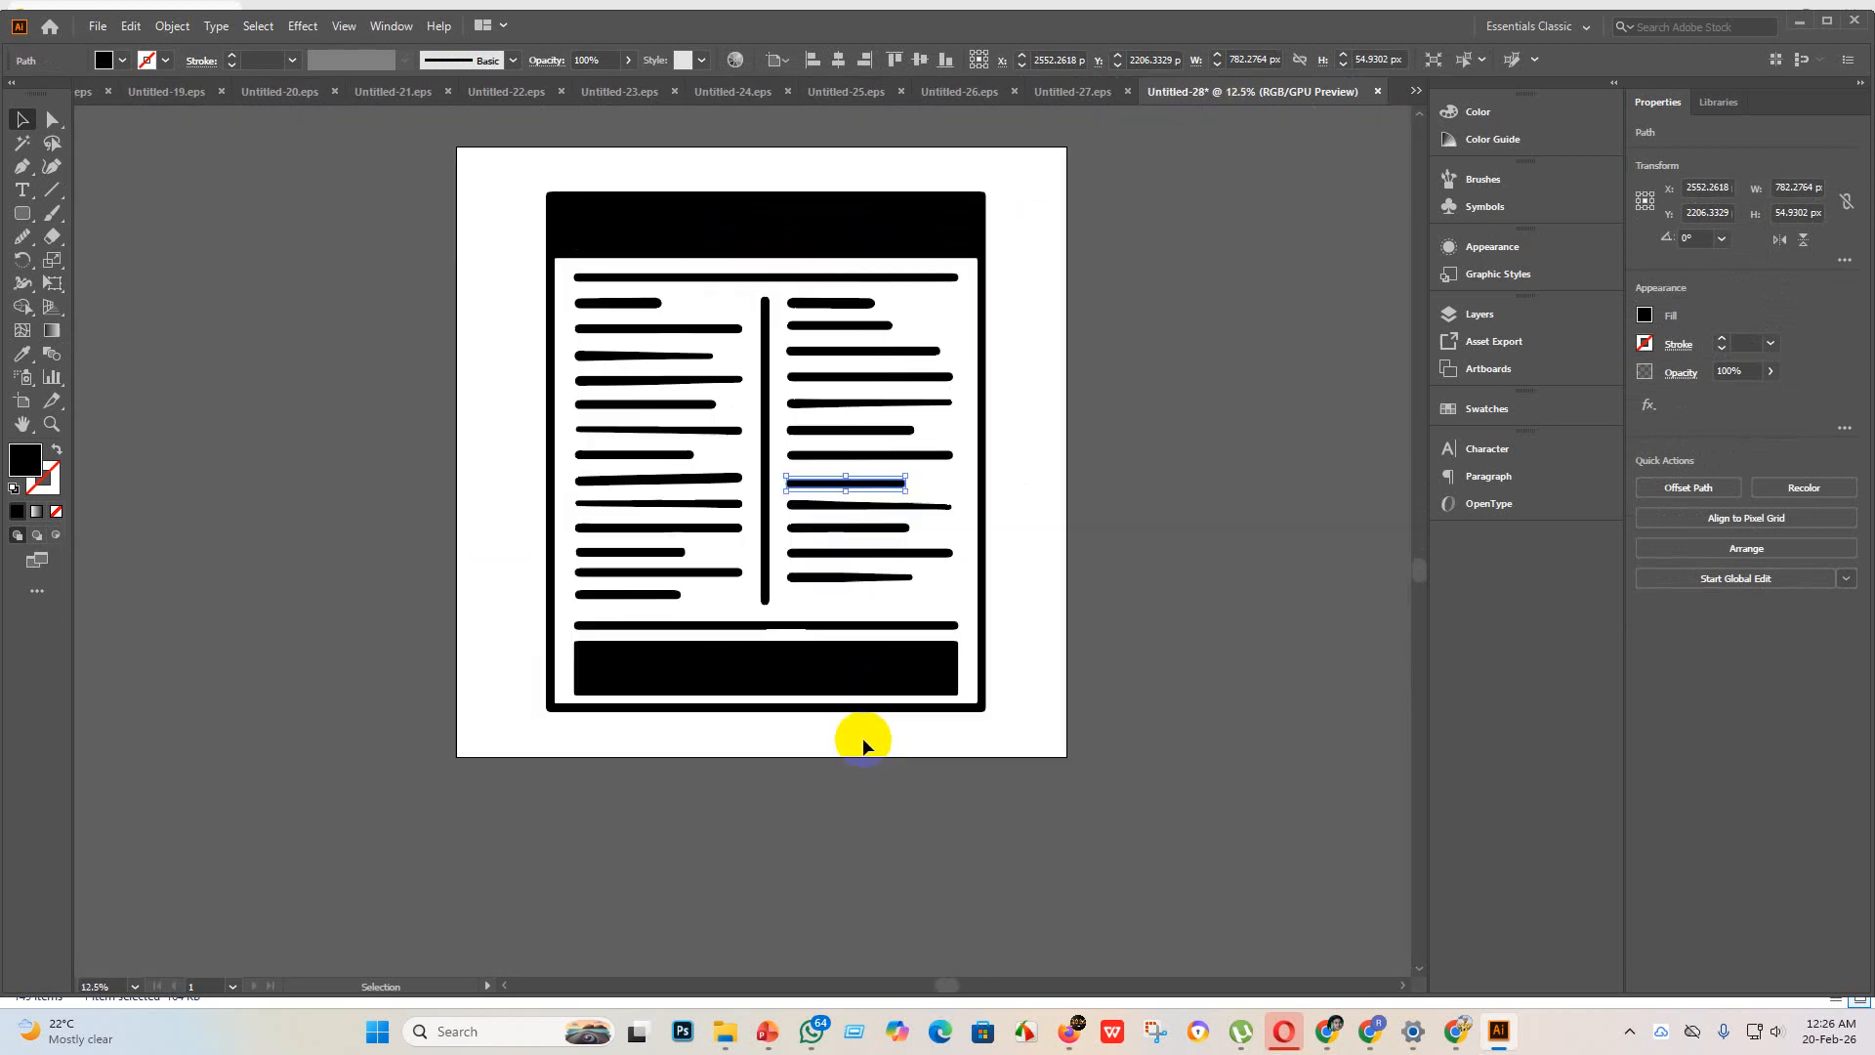
Step: Smooth the uneven lower edge of the long horizontal line above the footer block with the Smooth tool
scroll(774, 635, up, 5)
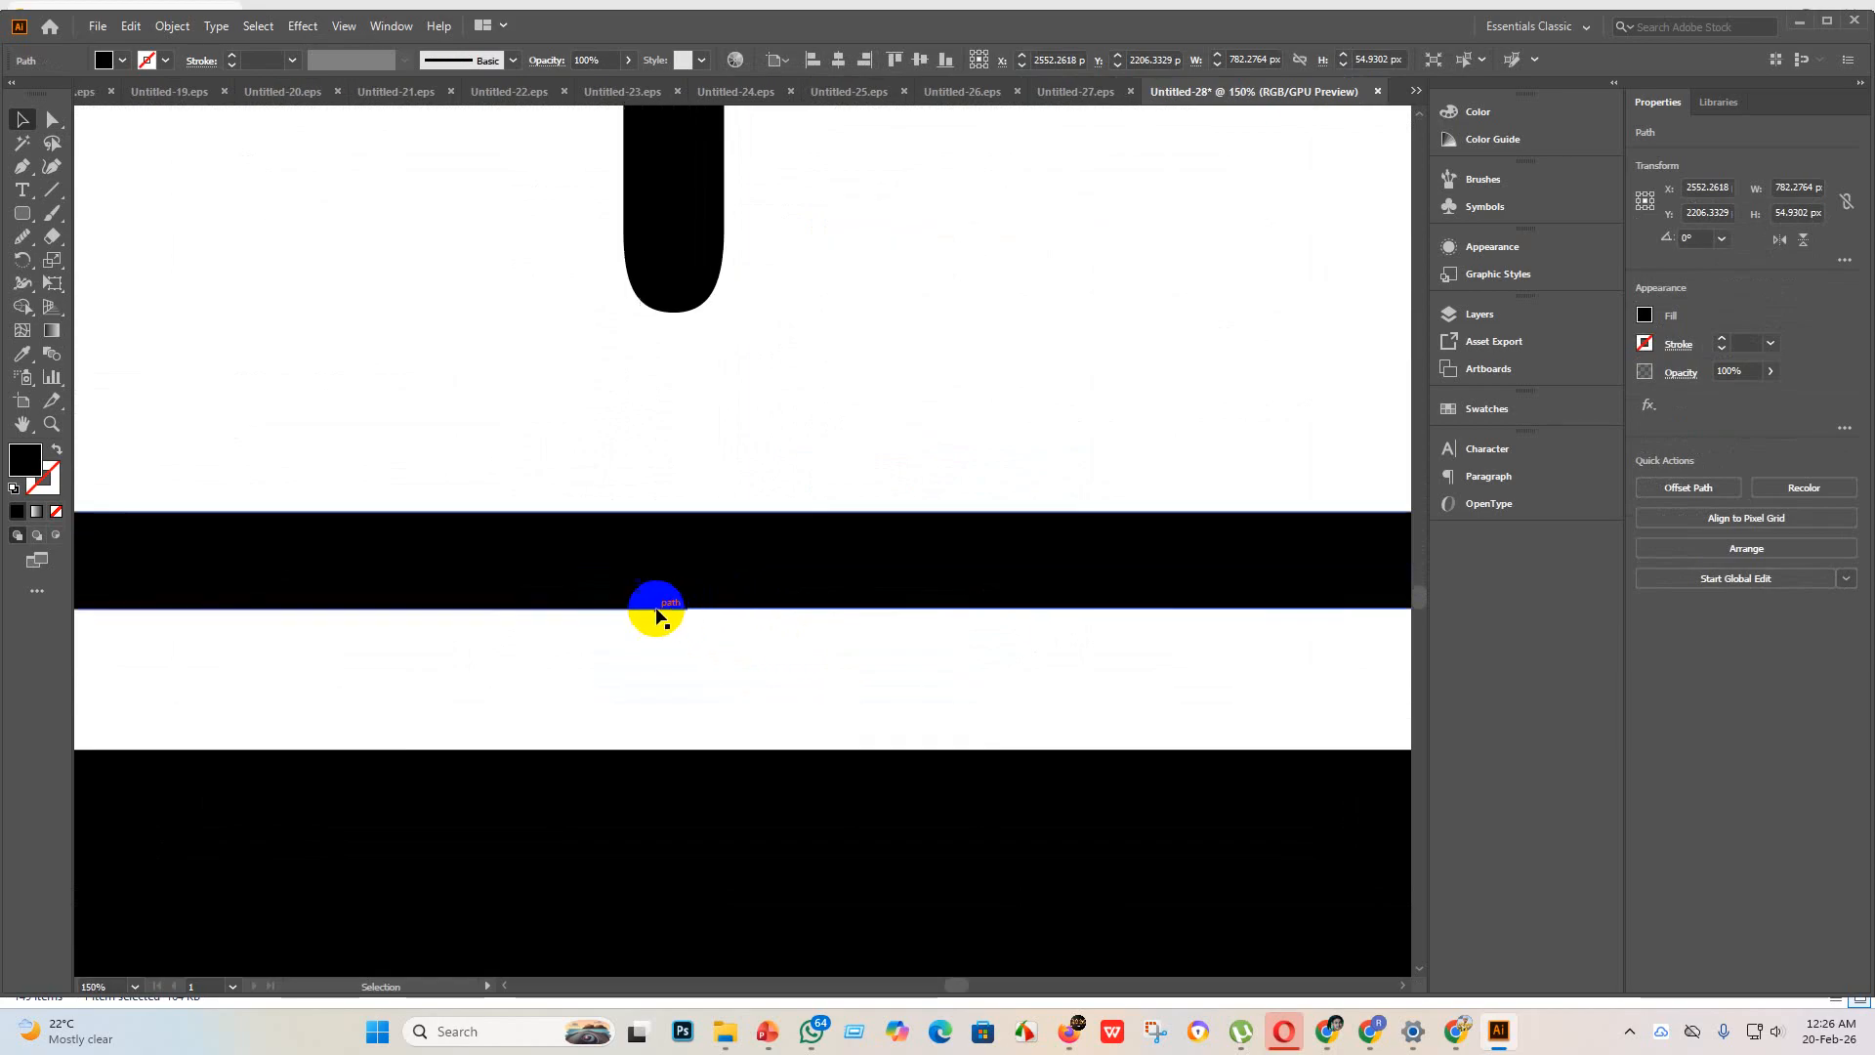
scroll(739, 621, down, 3)
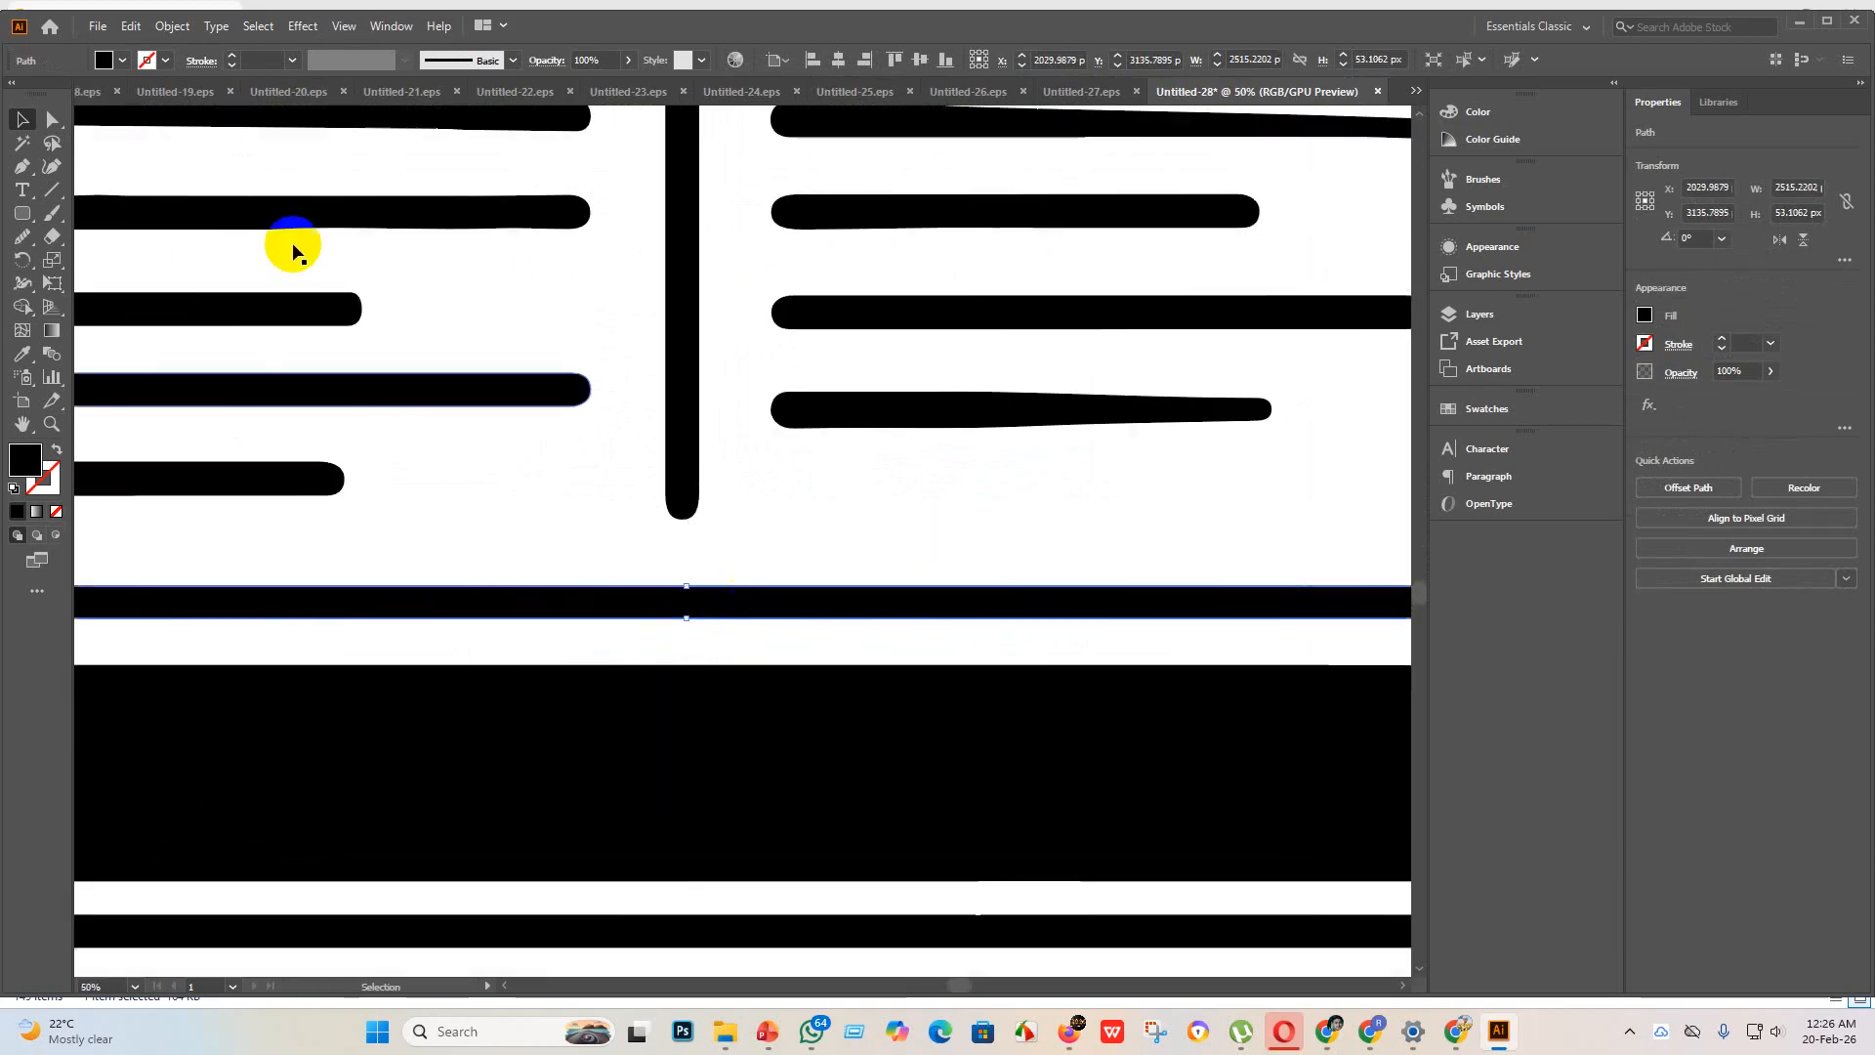
click(100, 115)
click(55, 121)
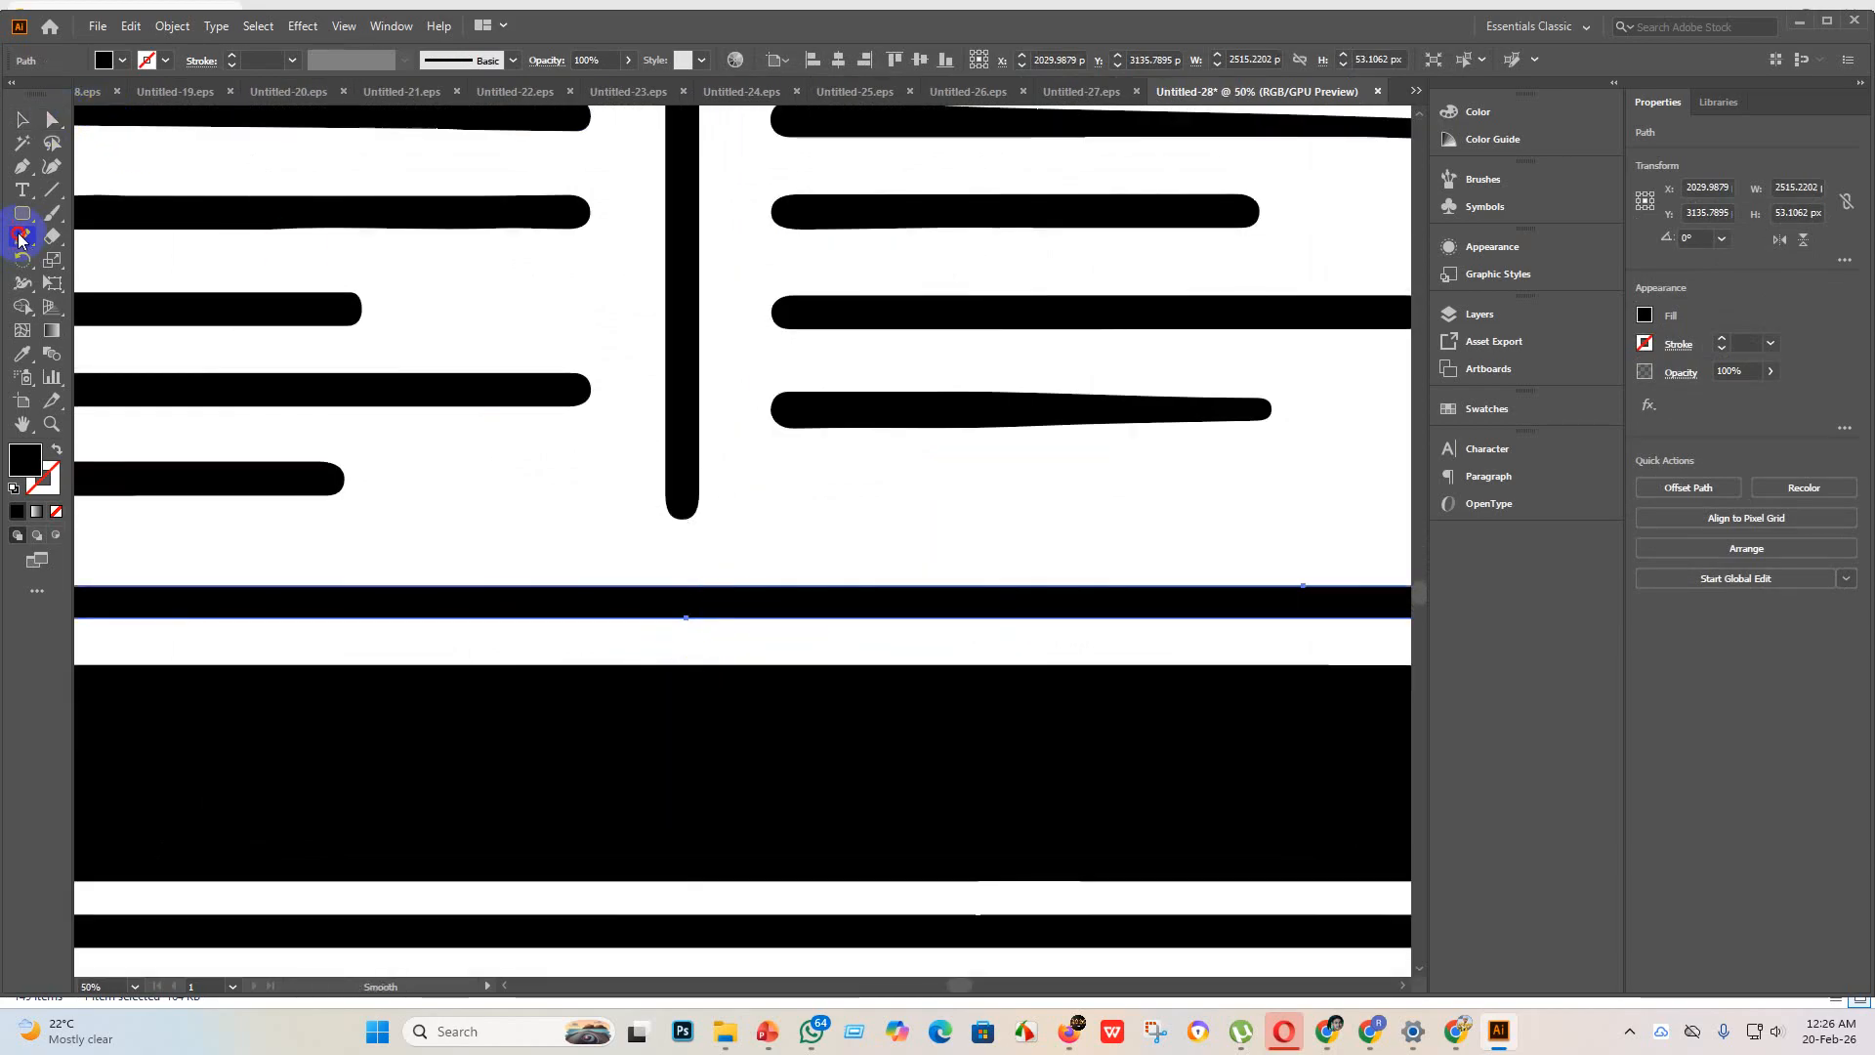
scroll(693, 593, down, 3)
mouse_move(812, 601)
mouse_down()
mouse_move(472, 606)
mouse_move(946, 602)
mouse_up()
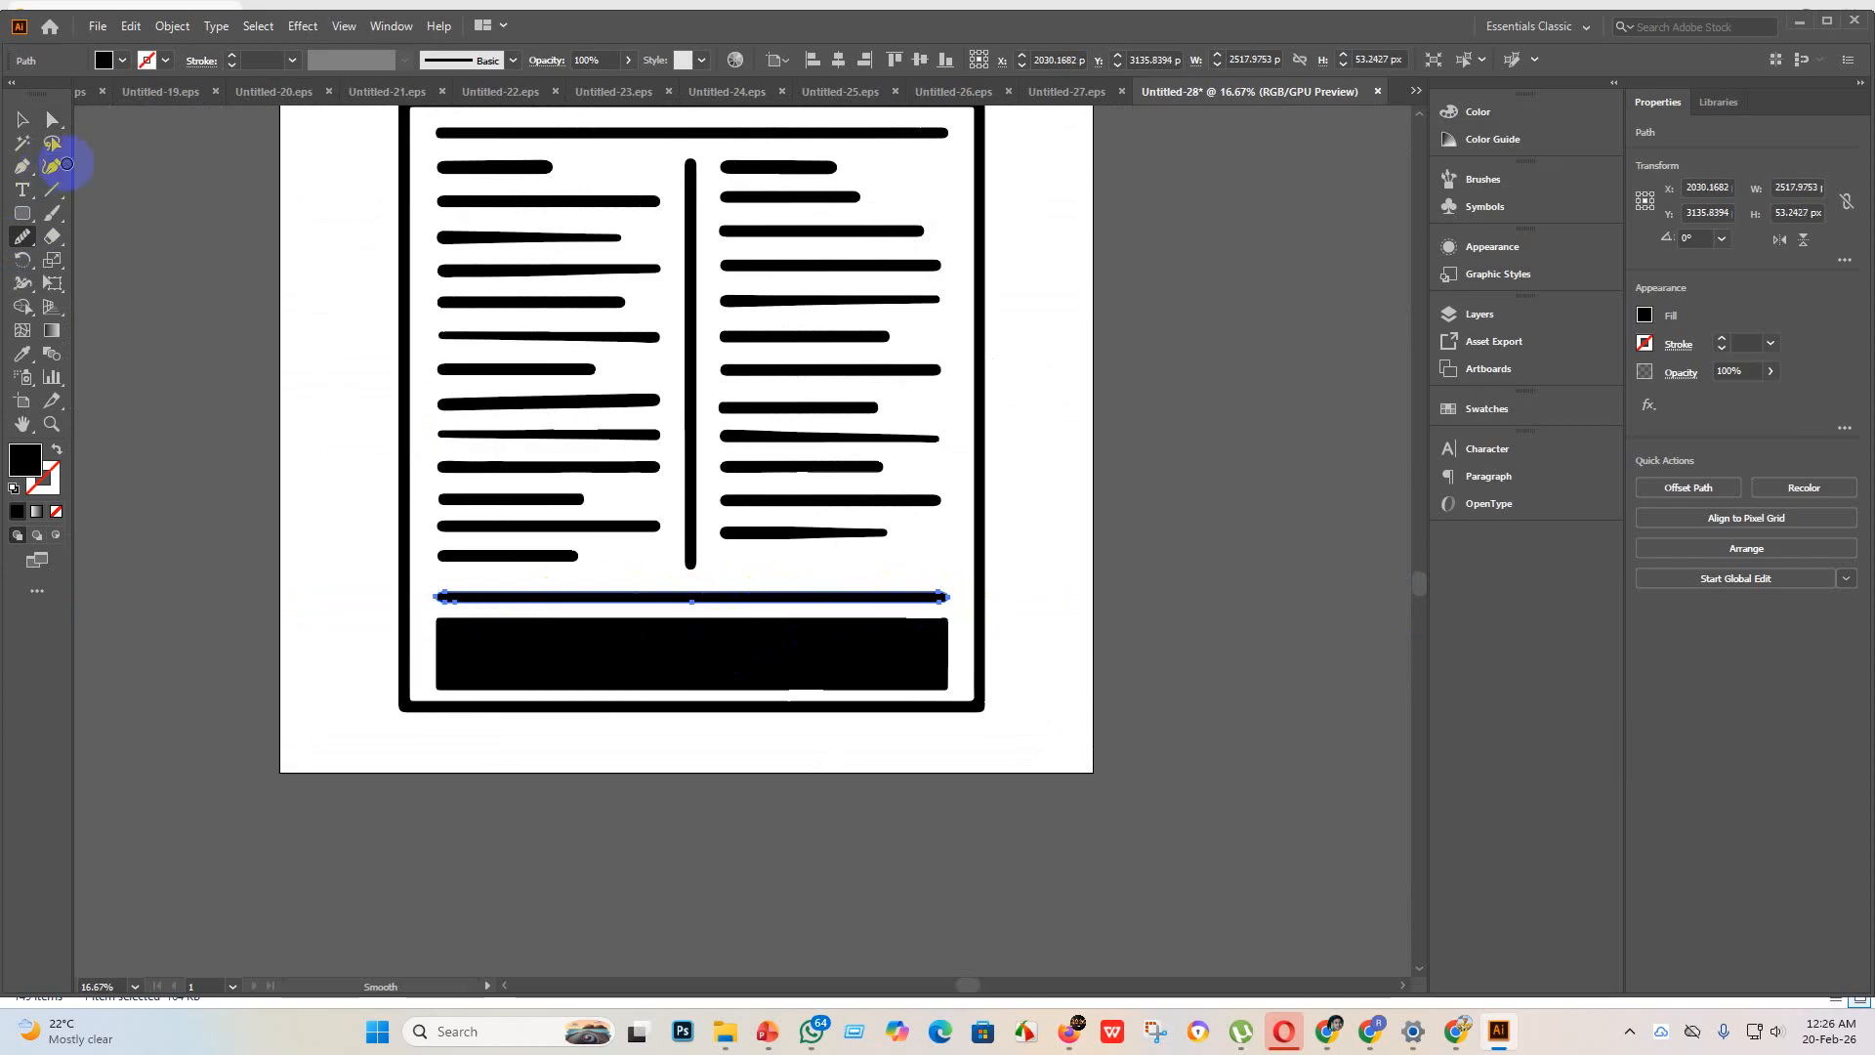
click(21, 118)
Step: Check the edges of the long horizontal line and the footer block up close
scroll(687, 628, up, 5)
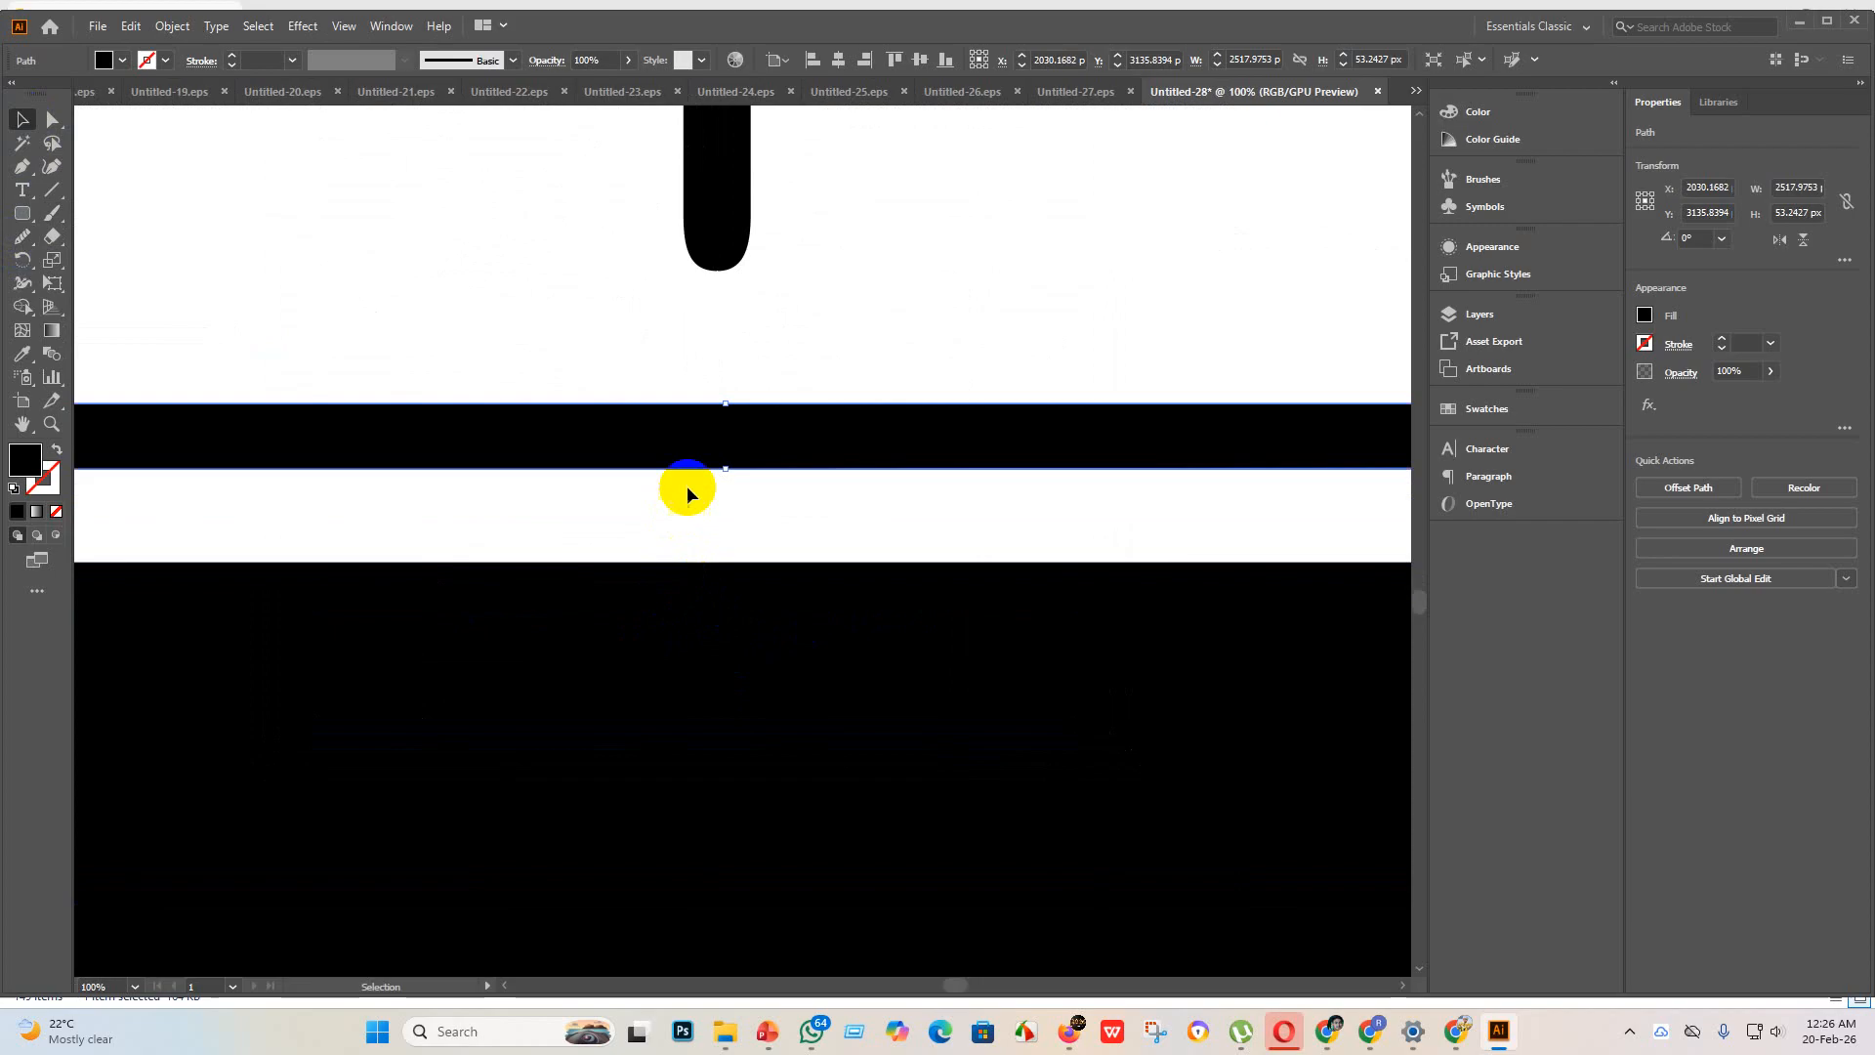
scroll(699, 485, up, 2)
scroll(634, 511, down, 3)
scroll(825, 485, down, 2)
scroll(938, 500, up, 2)
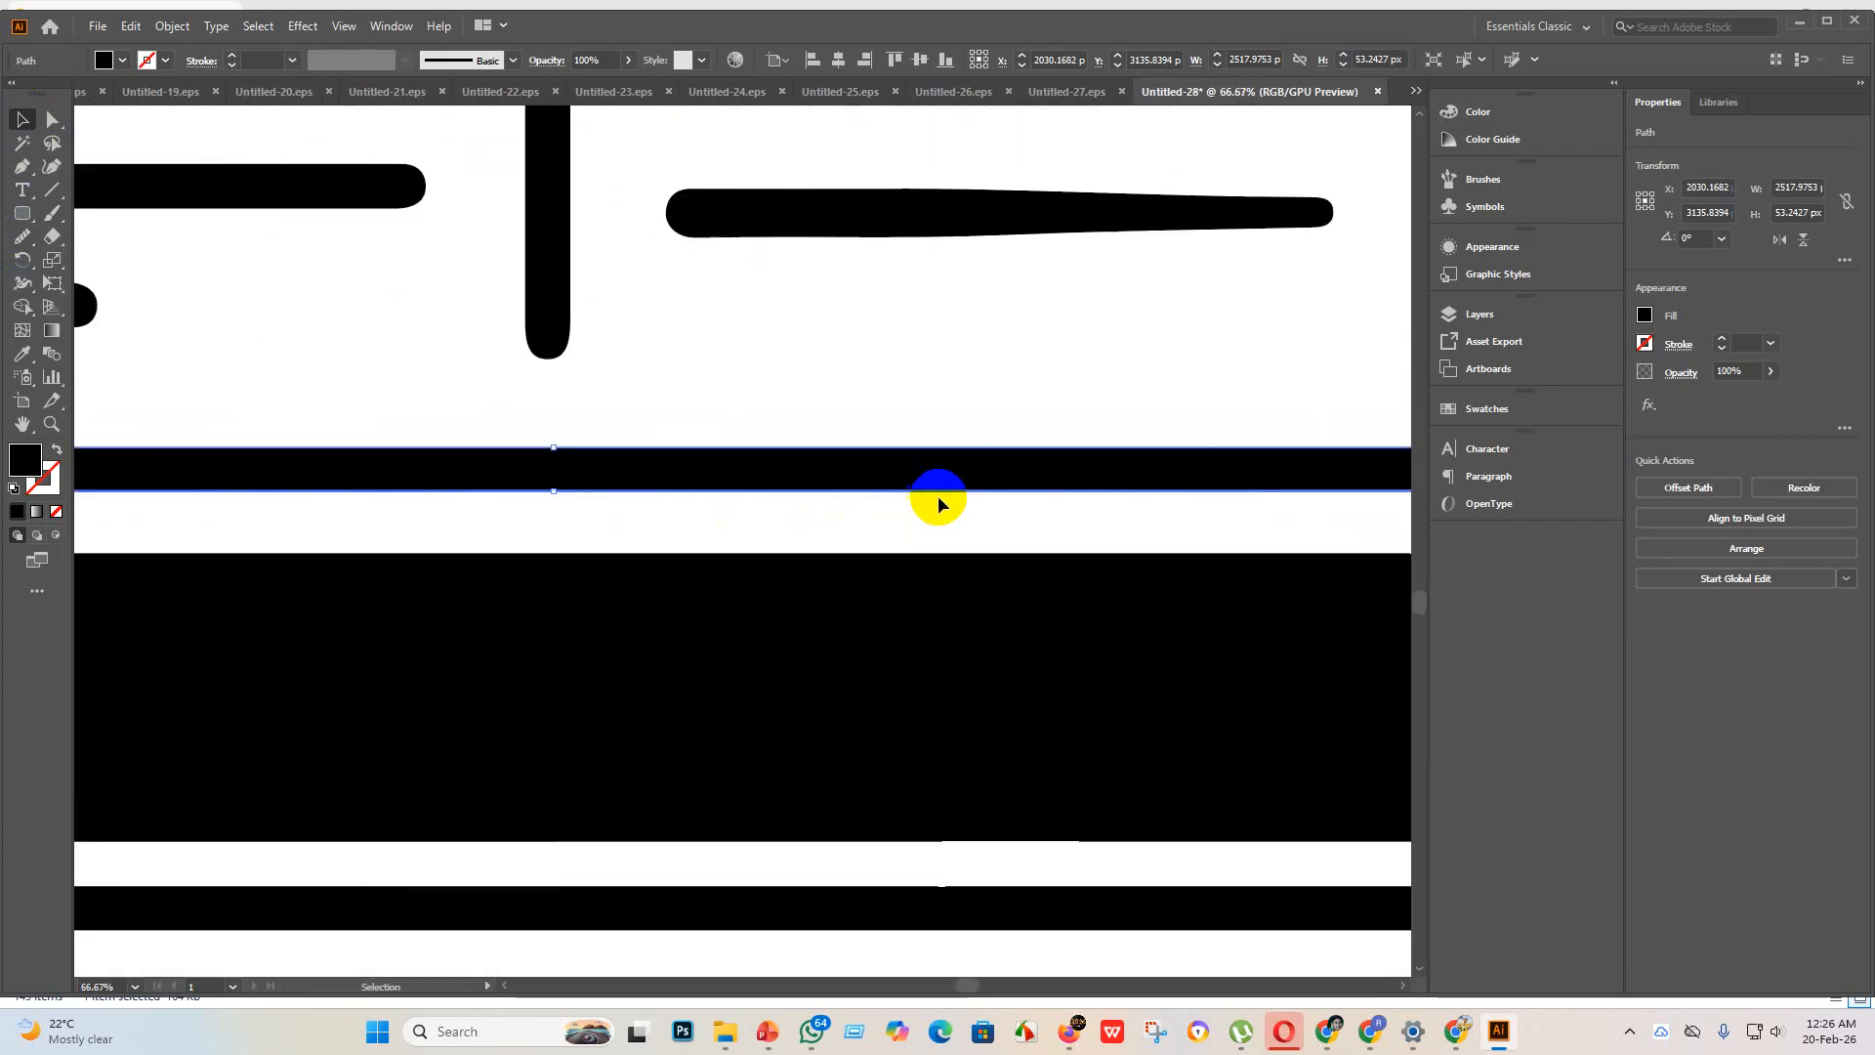
Step: Inspect the footer block, the frame's lower corner and the whole newspaper icon for leftover flaws
scroll(393, 504, up, 2)
scroll(396, 502, down, 5)
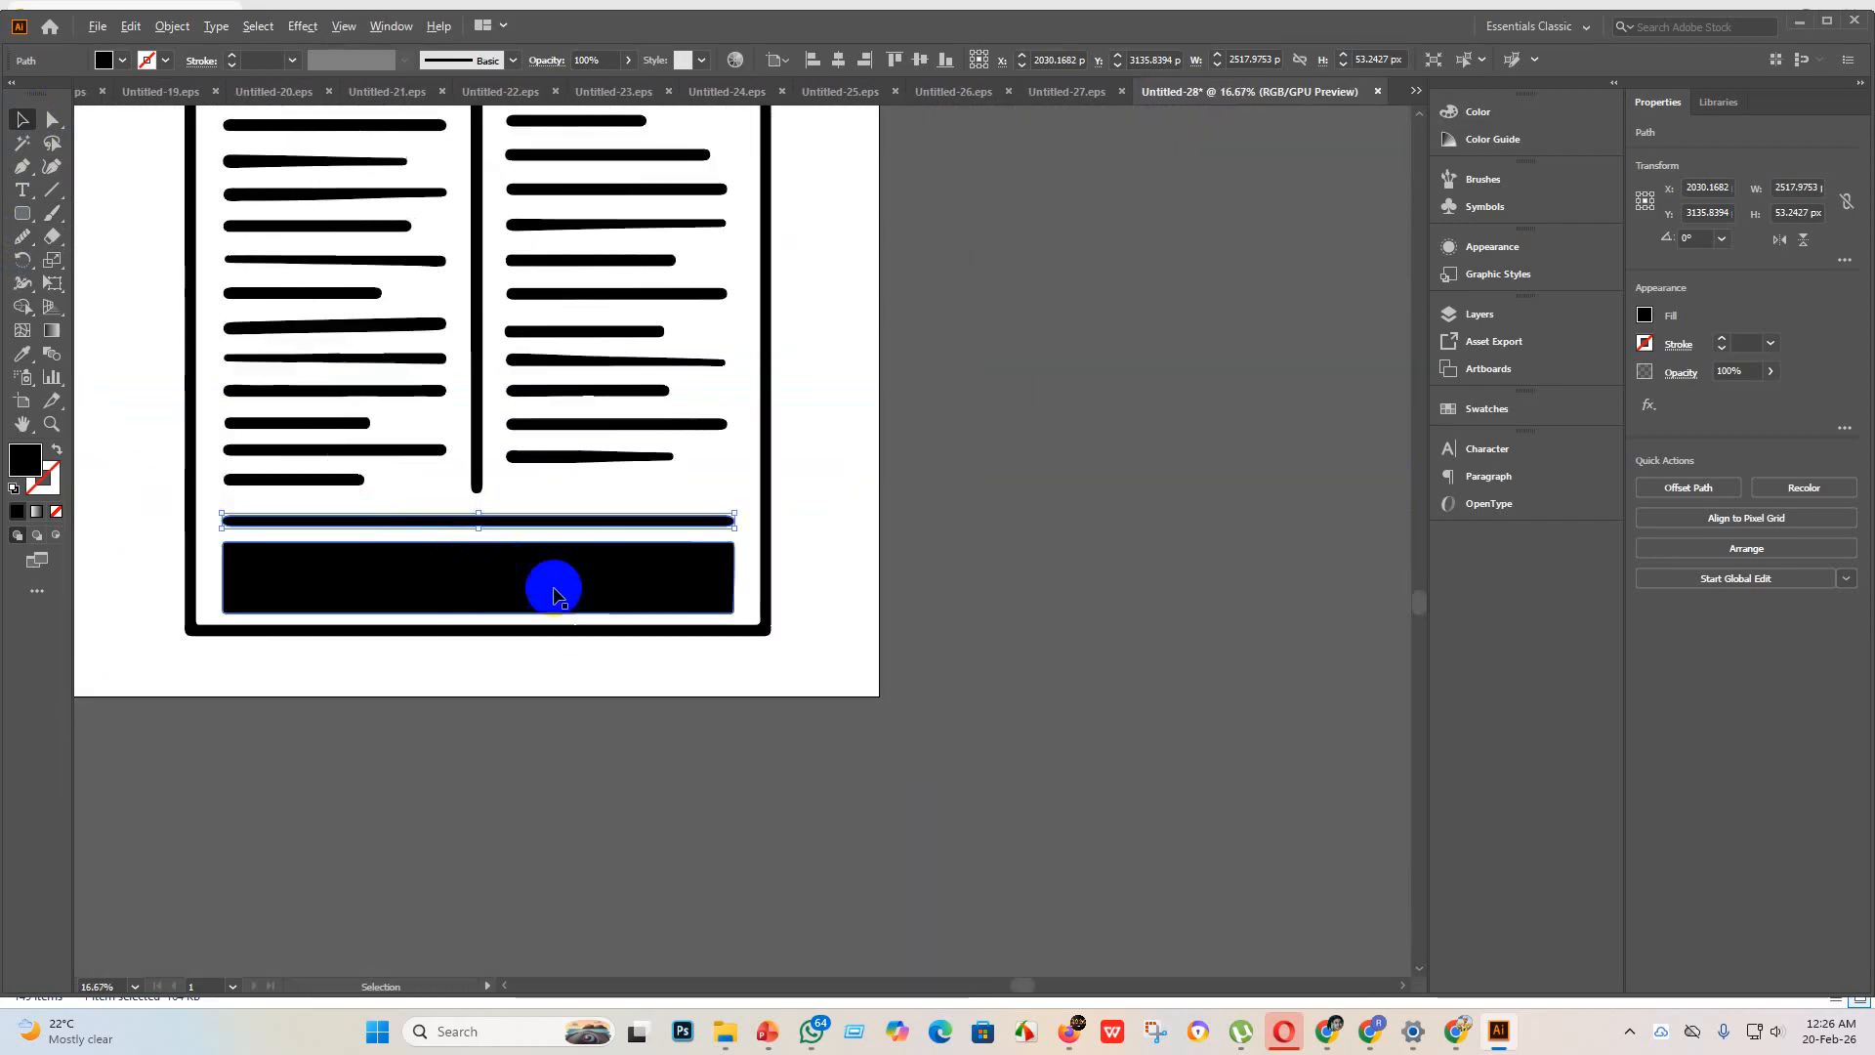
click(596, 806)
scroll(683, 547, up, 2)
scroll(672, 537, down, 2)
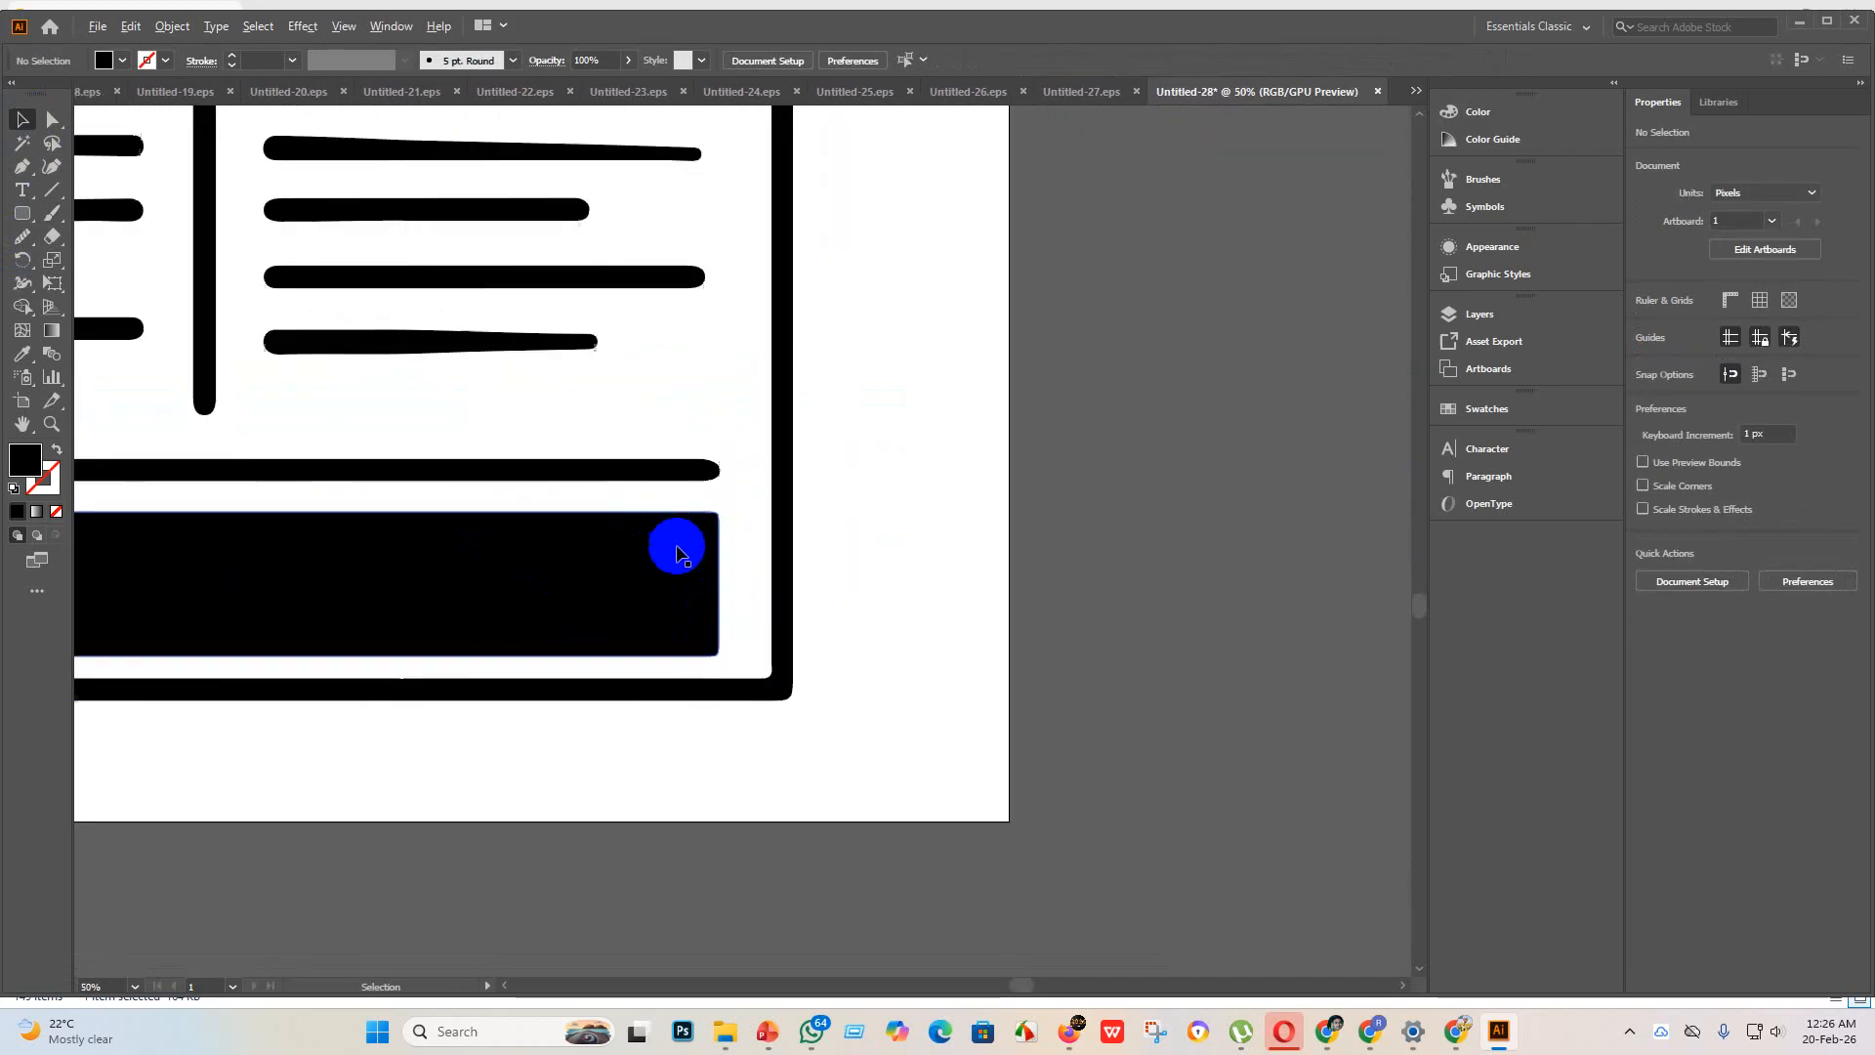
click(682, 543)
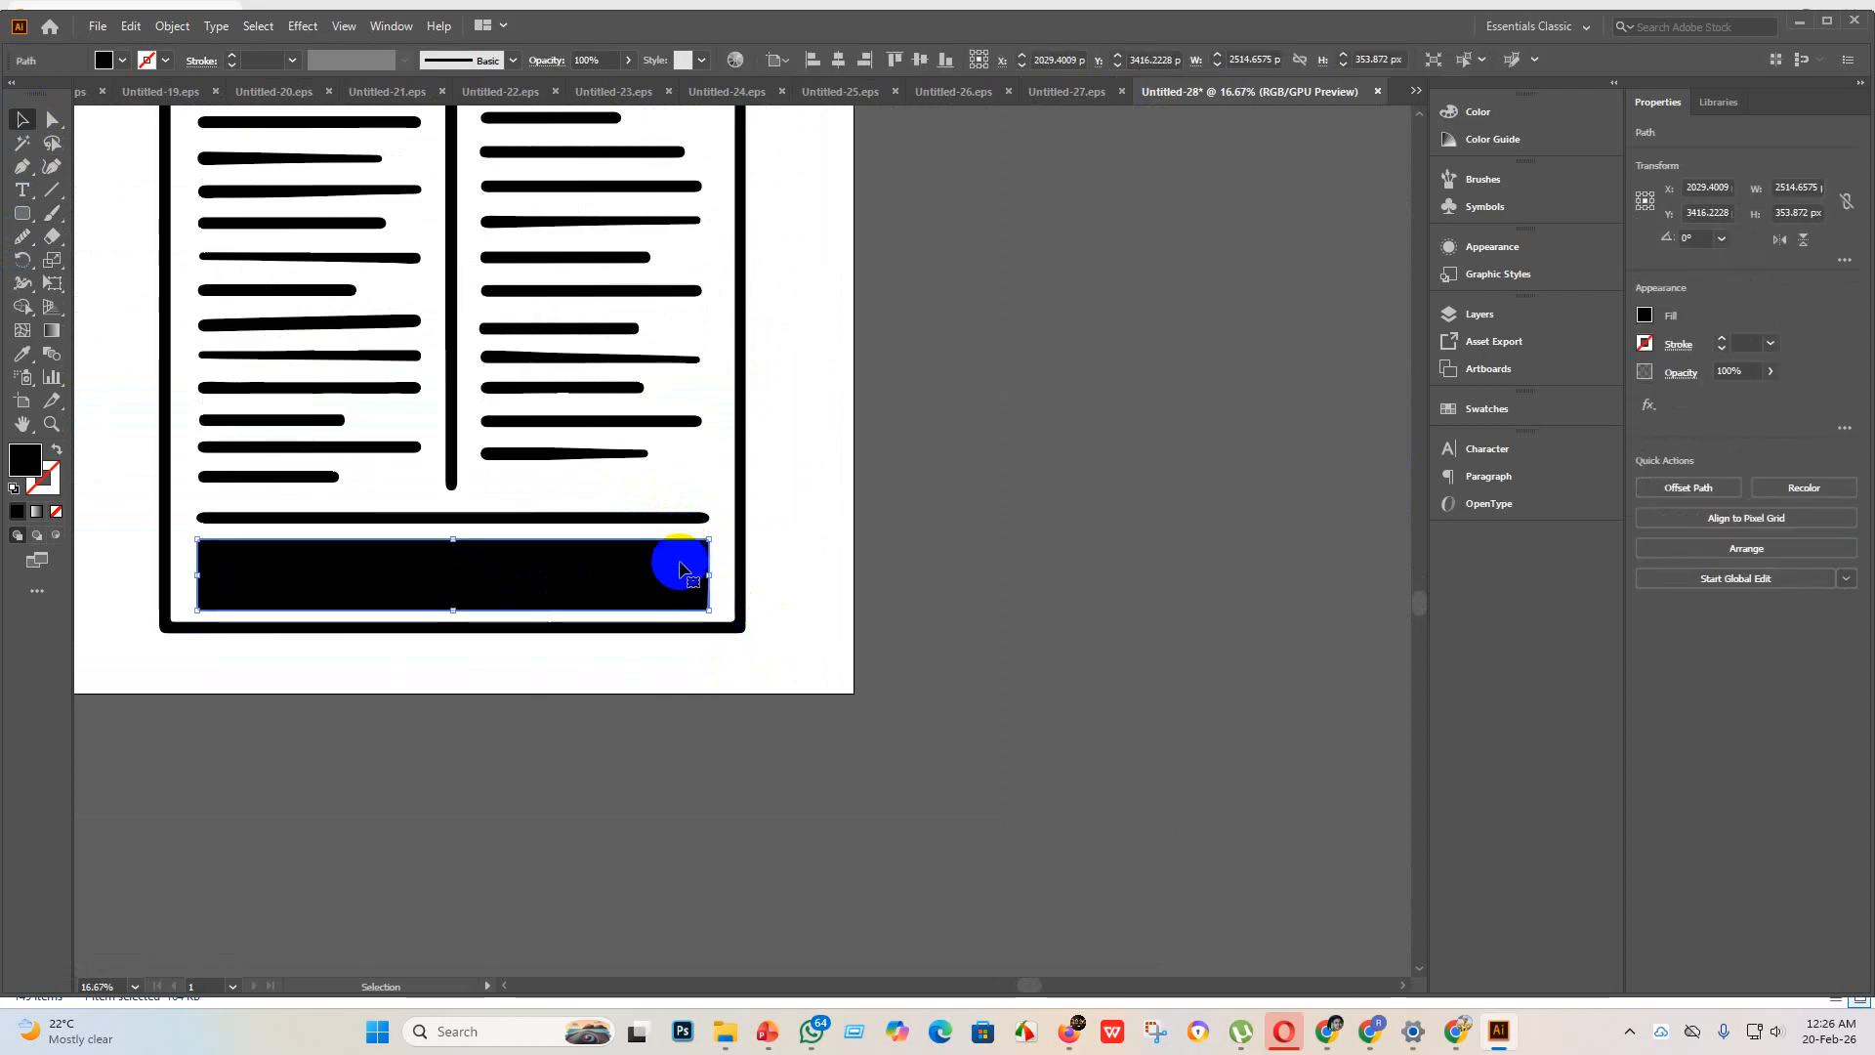
scroll(712, 502, up, 8)
scroll(774, 421, down, 10)
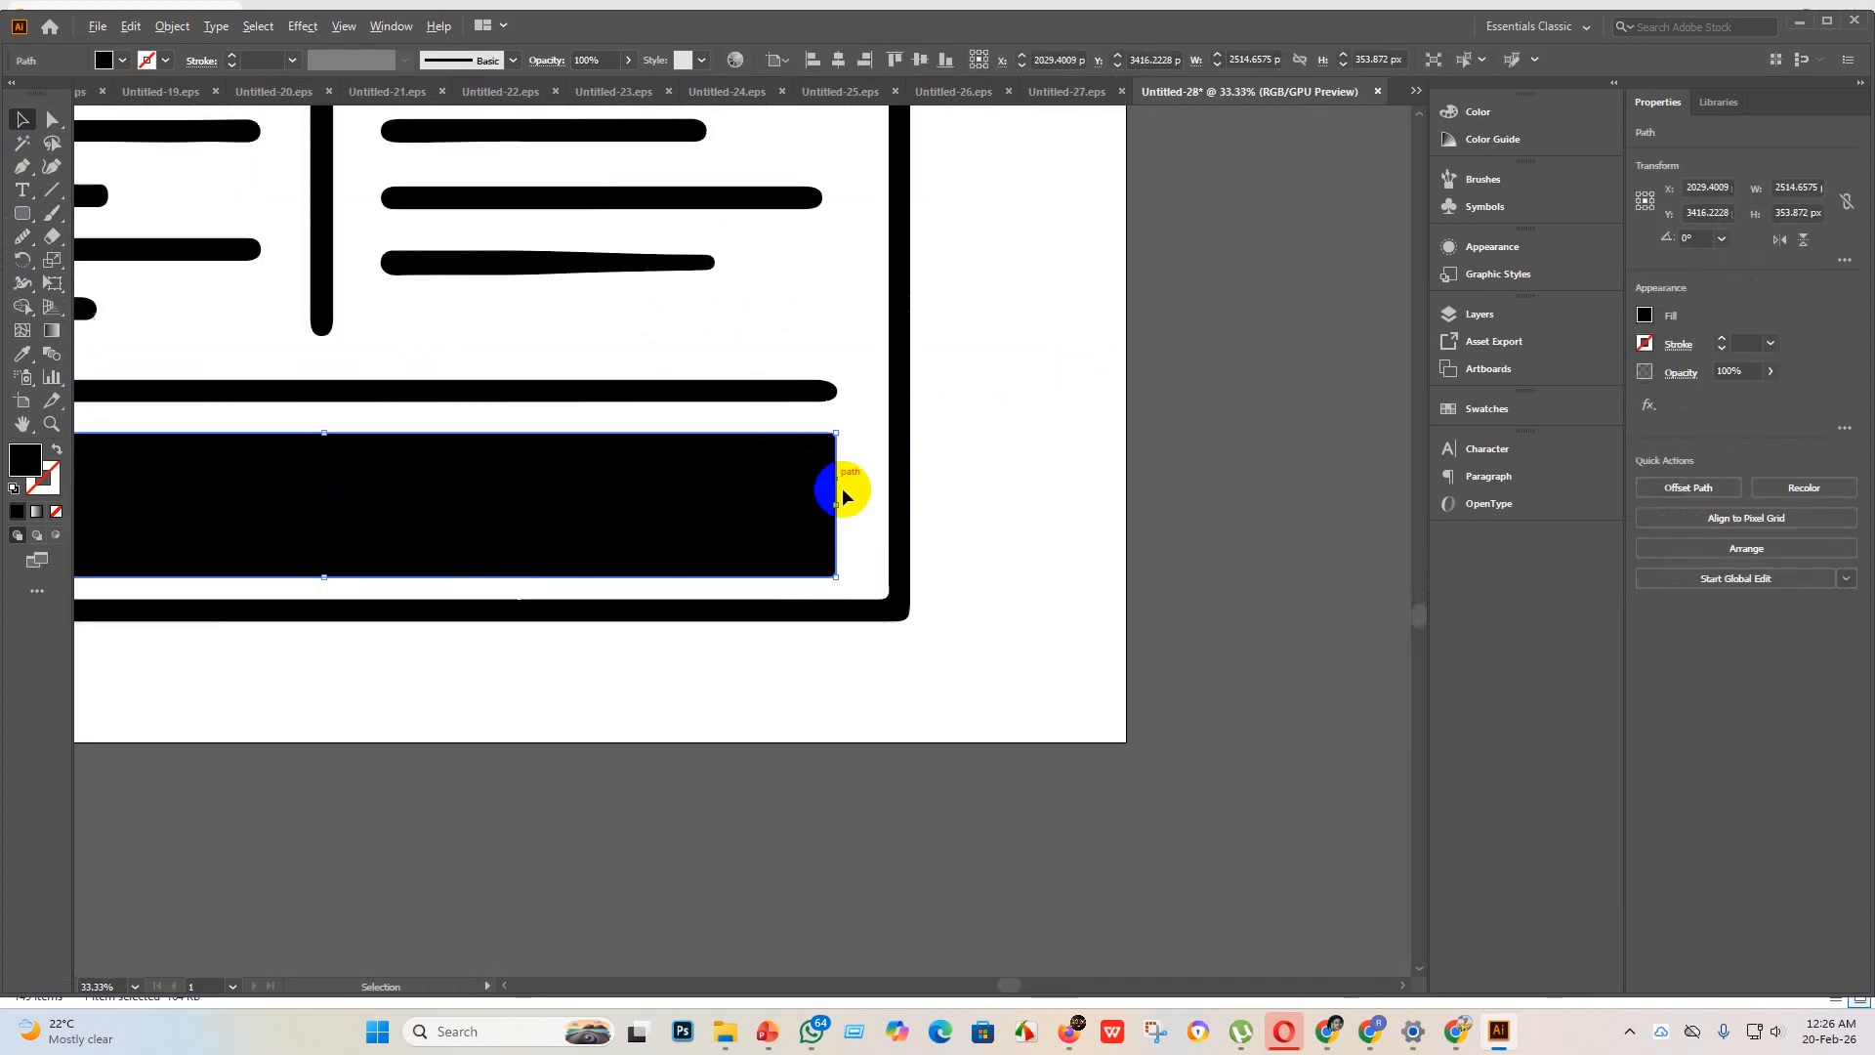
click(803, 692)
scroll(977, 752, up, 2)
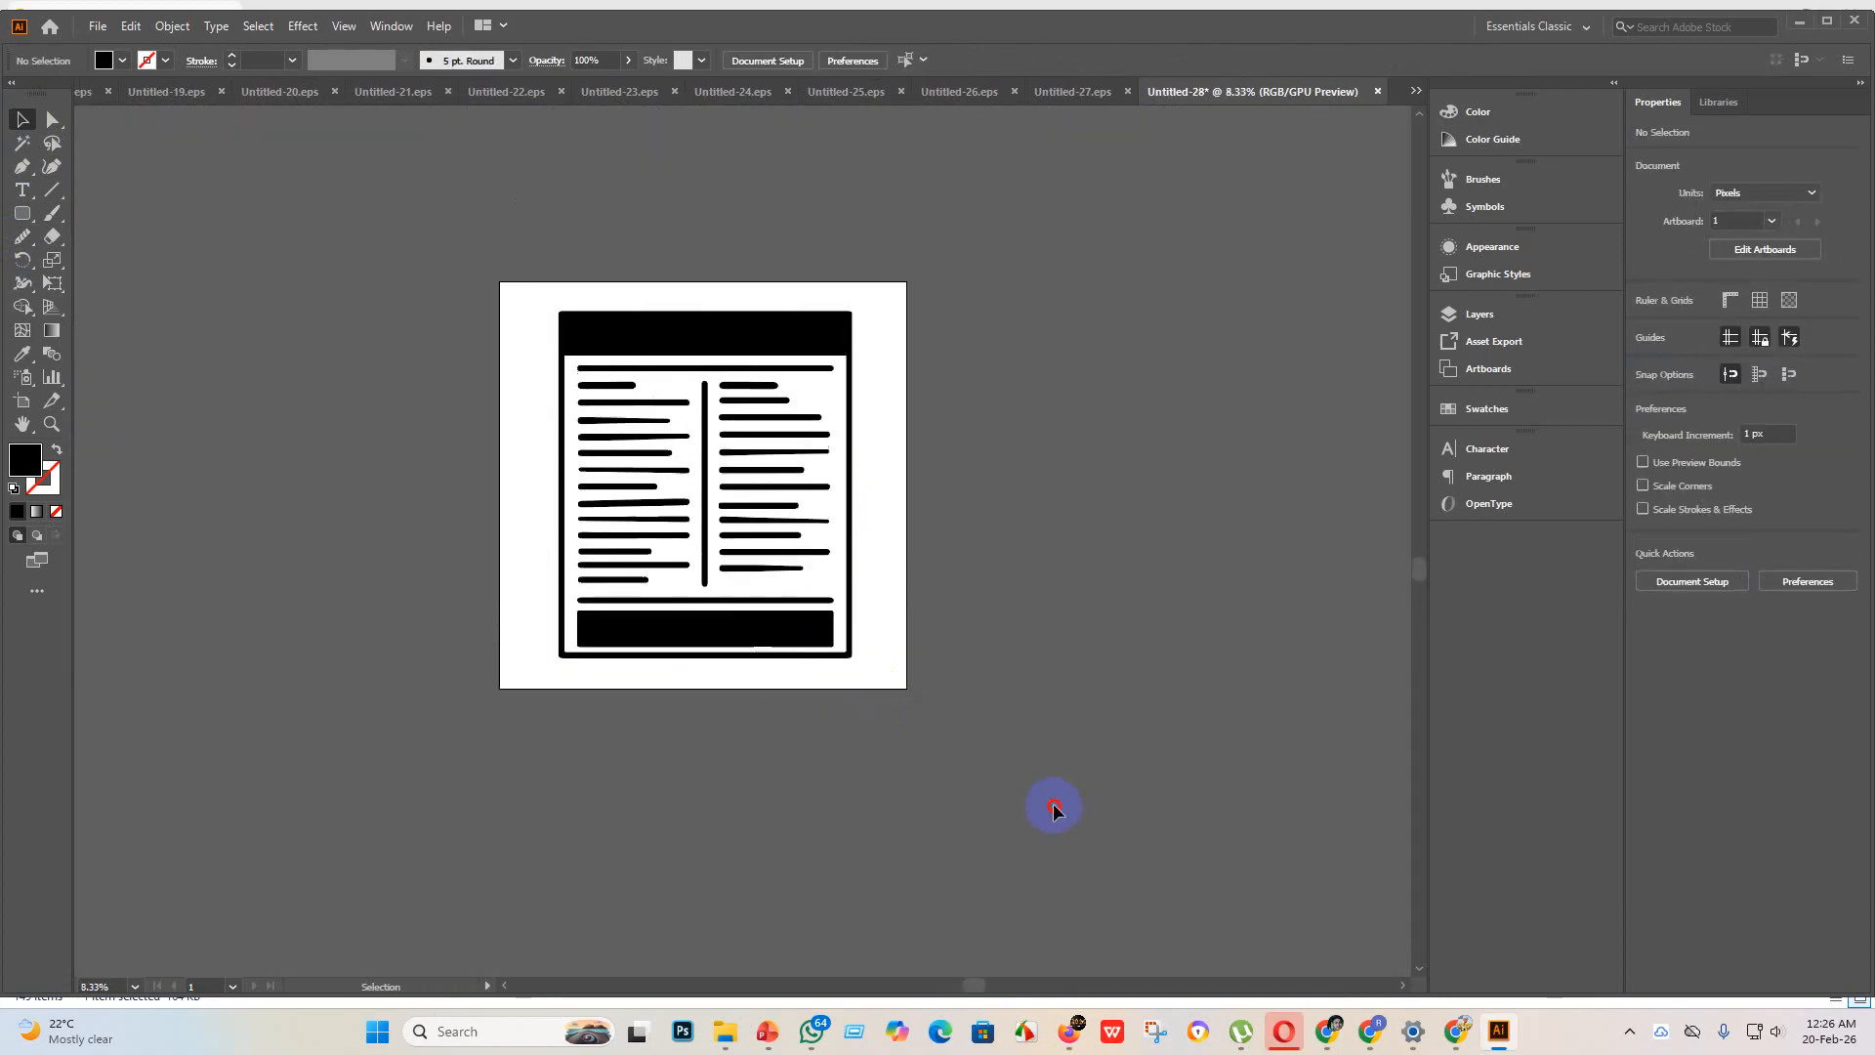
Step: Group all the newspaper shapes and centre the group horizontally and vertically on the artboard
key(ctrl+a)
key(ctrl+g)
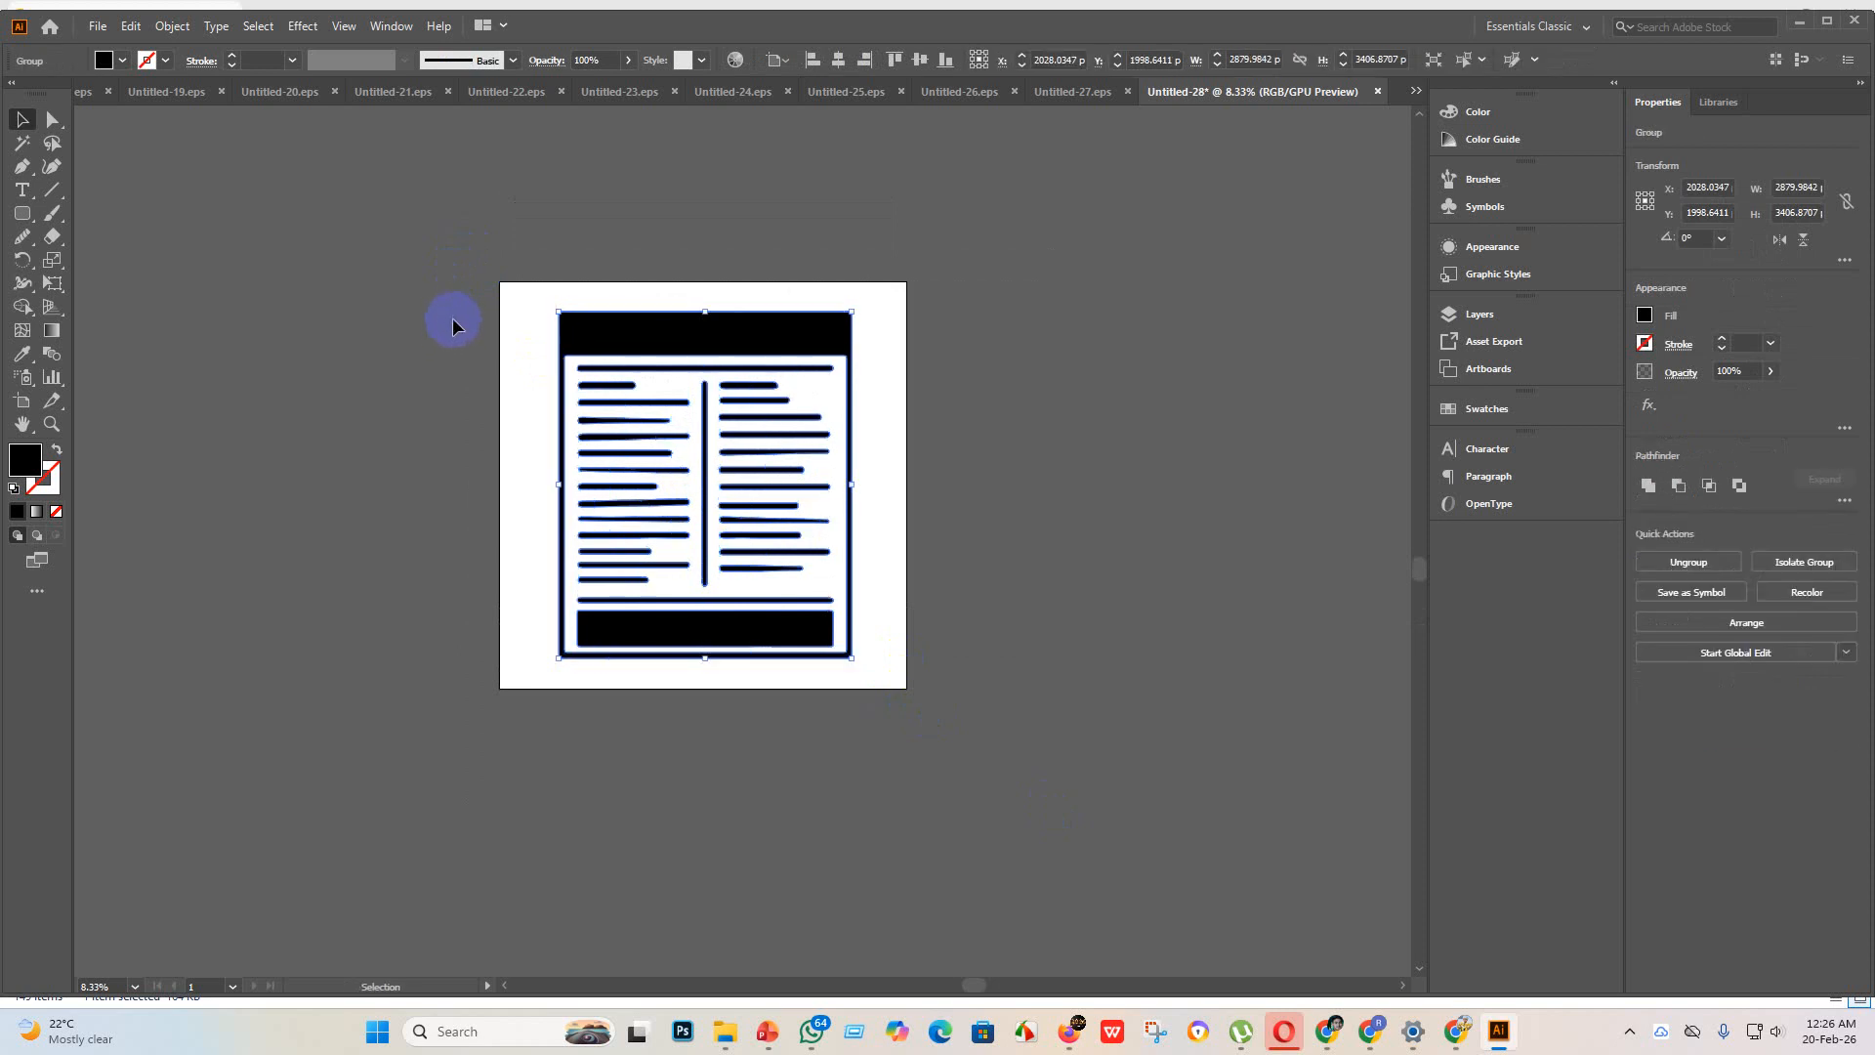
click(840, 62)
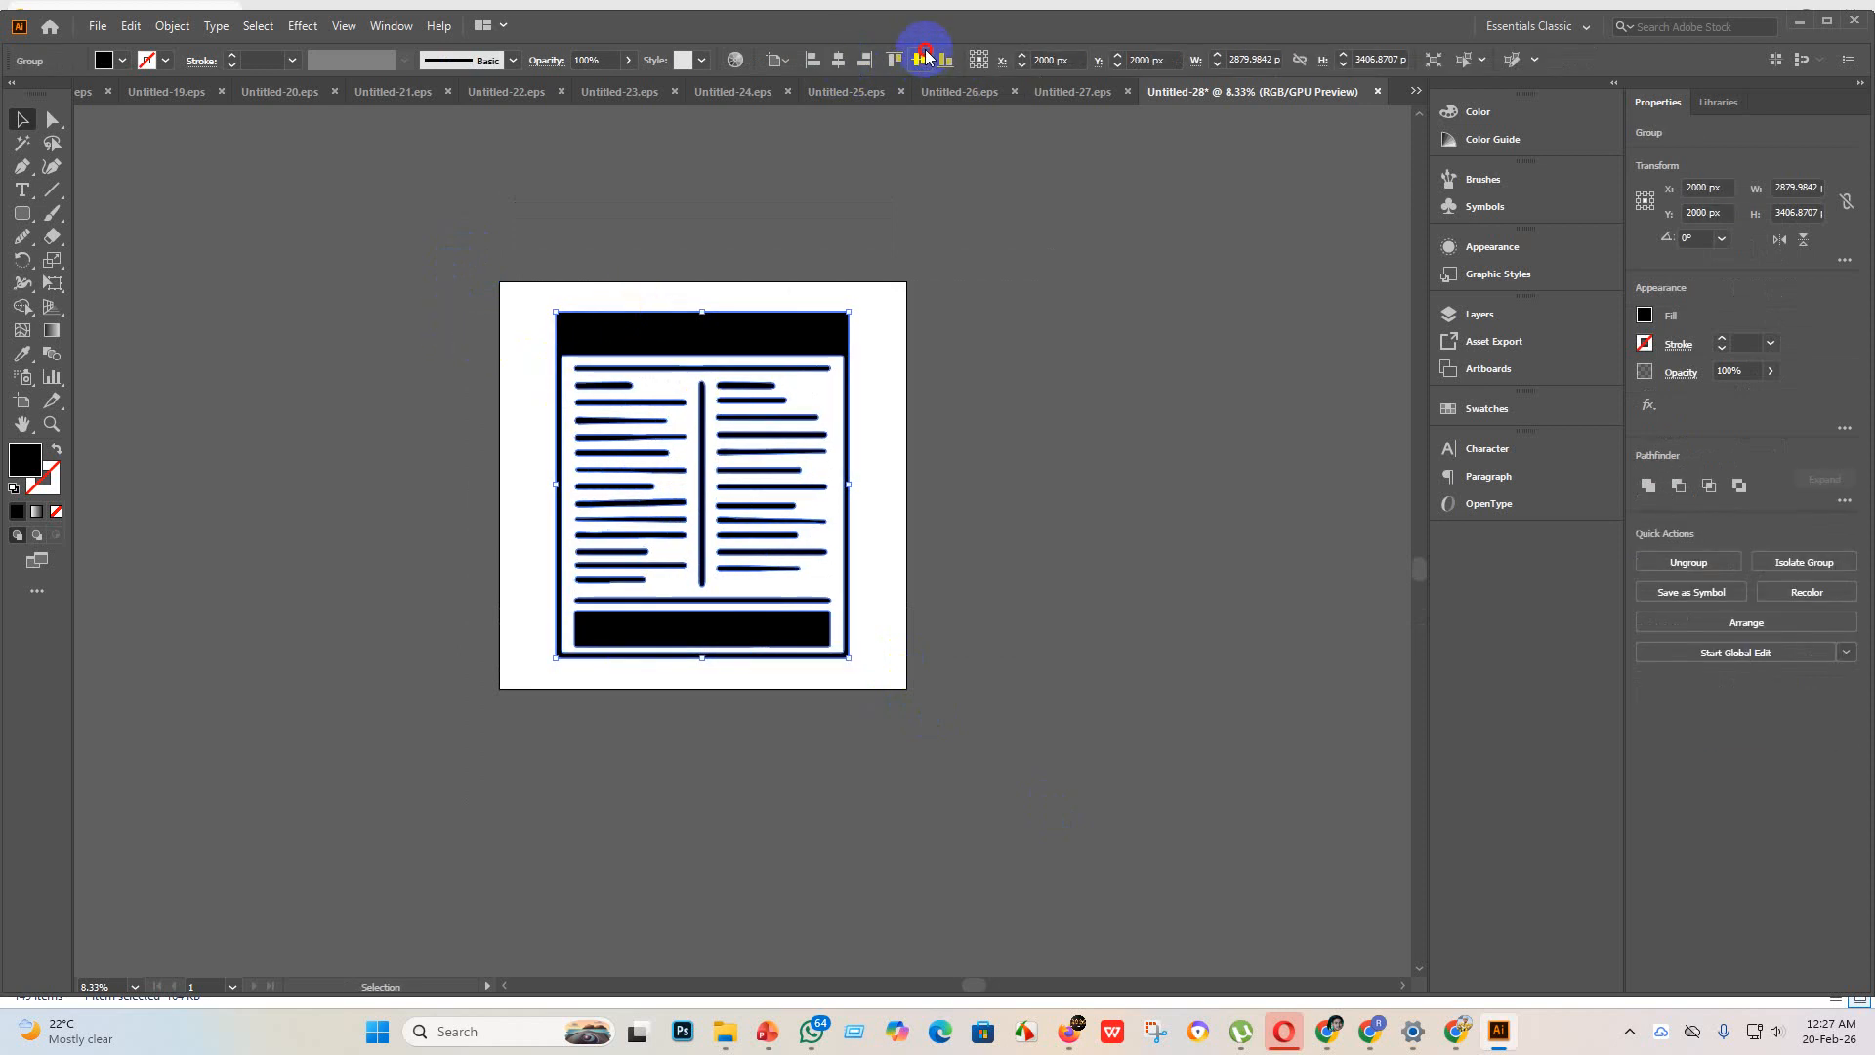
Step: Save the newspaper icon as Untitled-28 in the eps 3 folder, in Illustrator EPS format with the Illustrator 10 EPS version
click(94, 27)
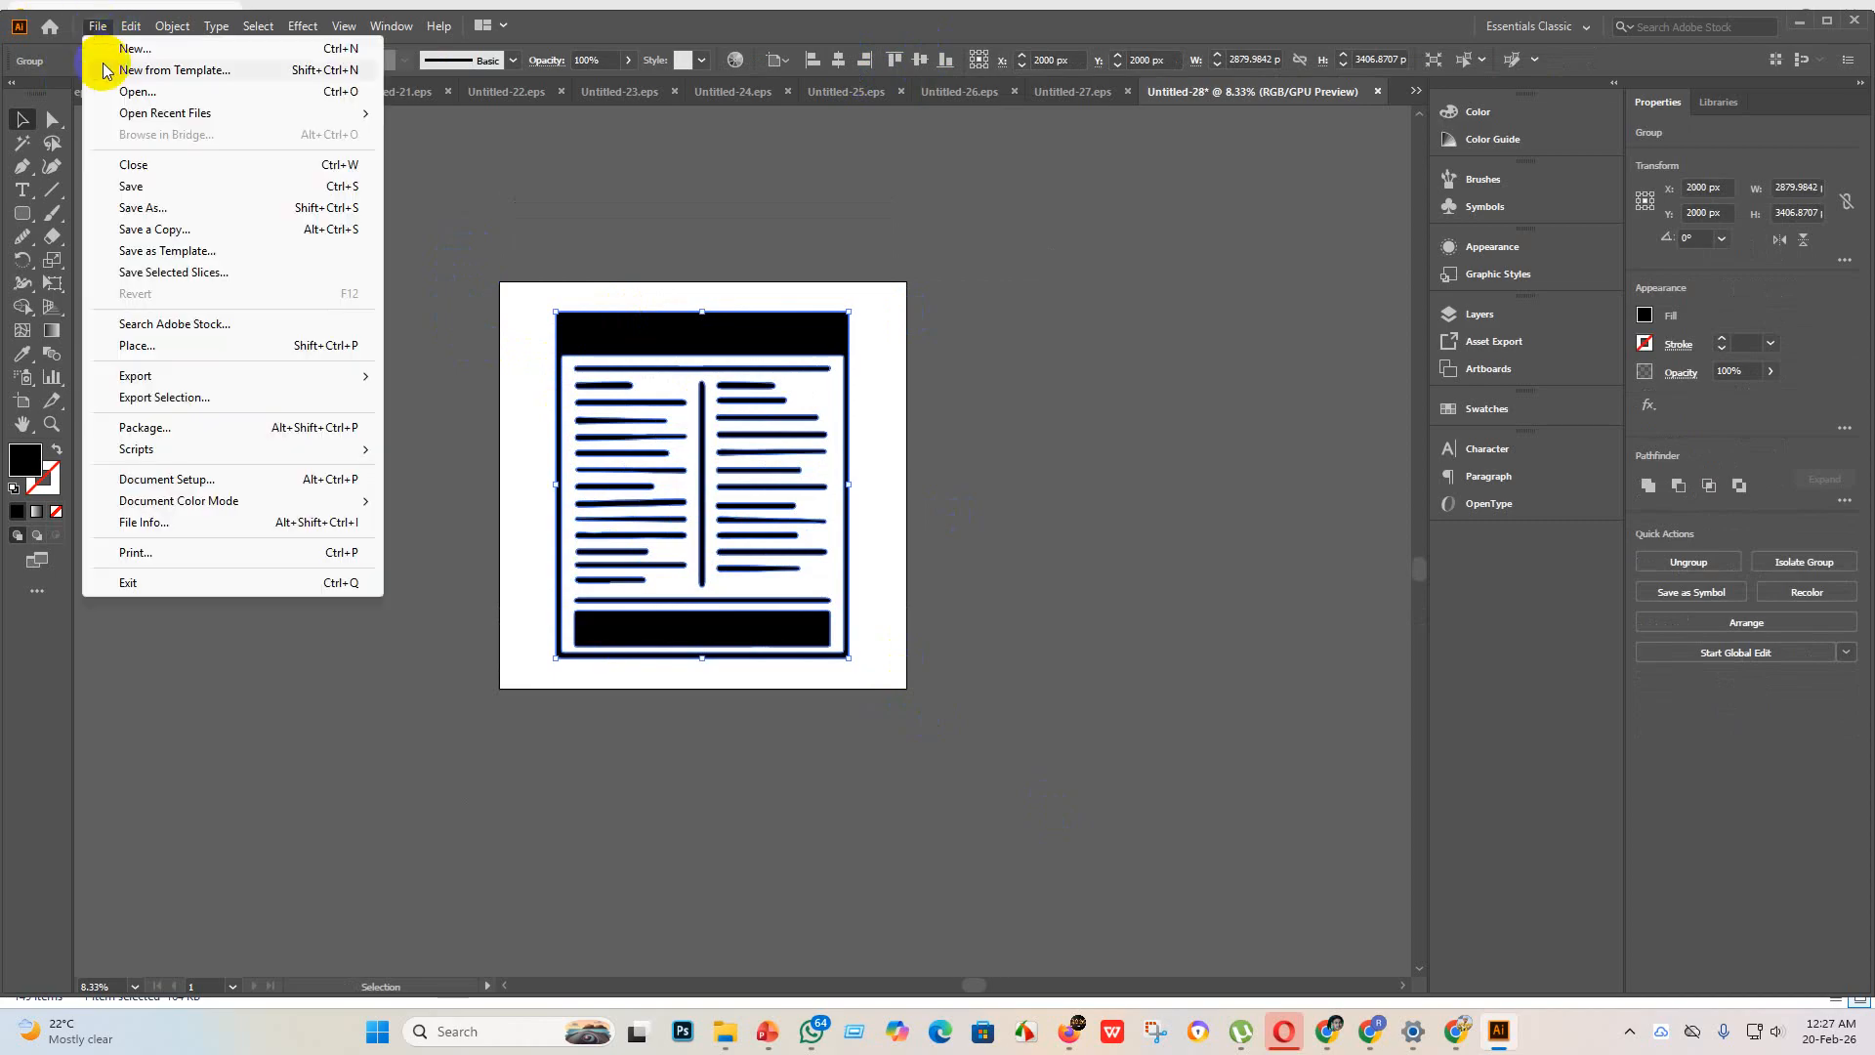
click(172, 193)
click(180, 425)
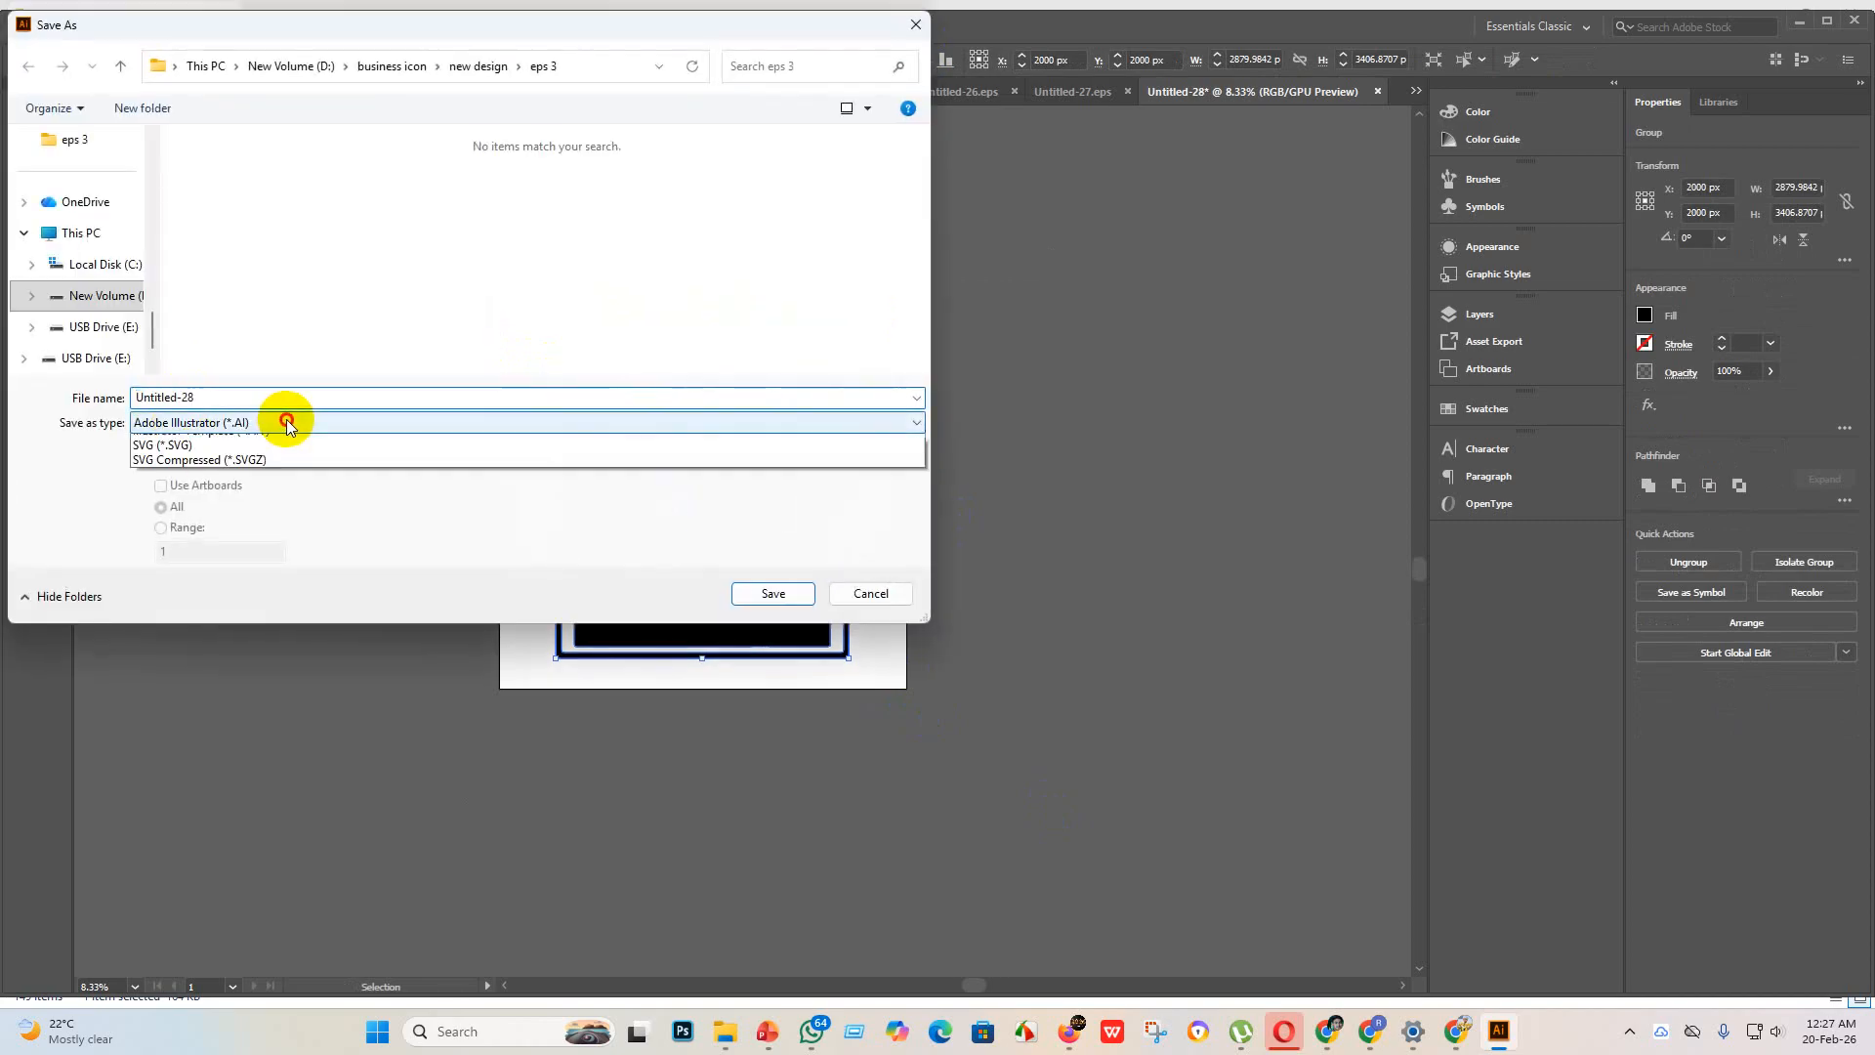
click(246, 446)
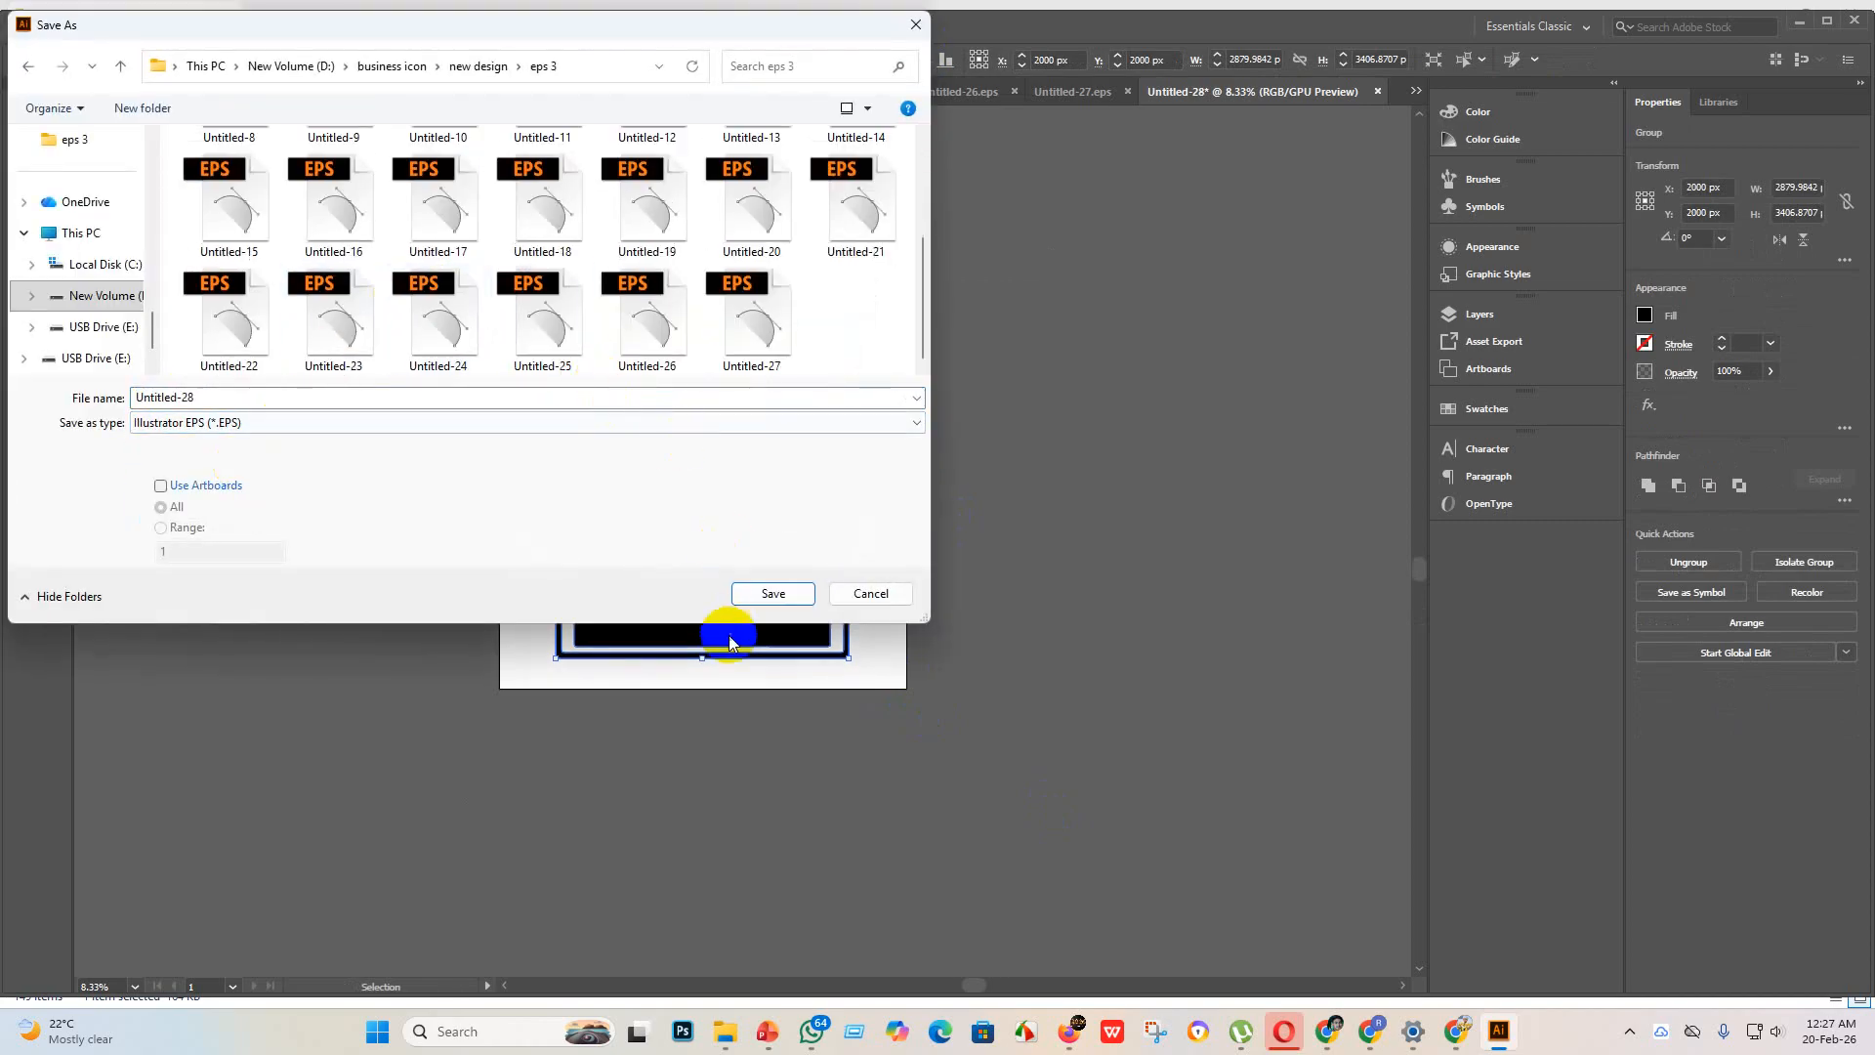
click(785, 594)
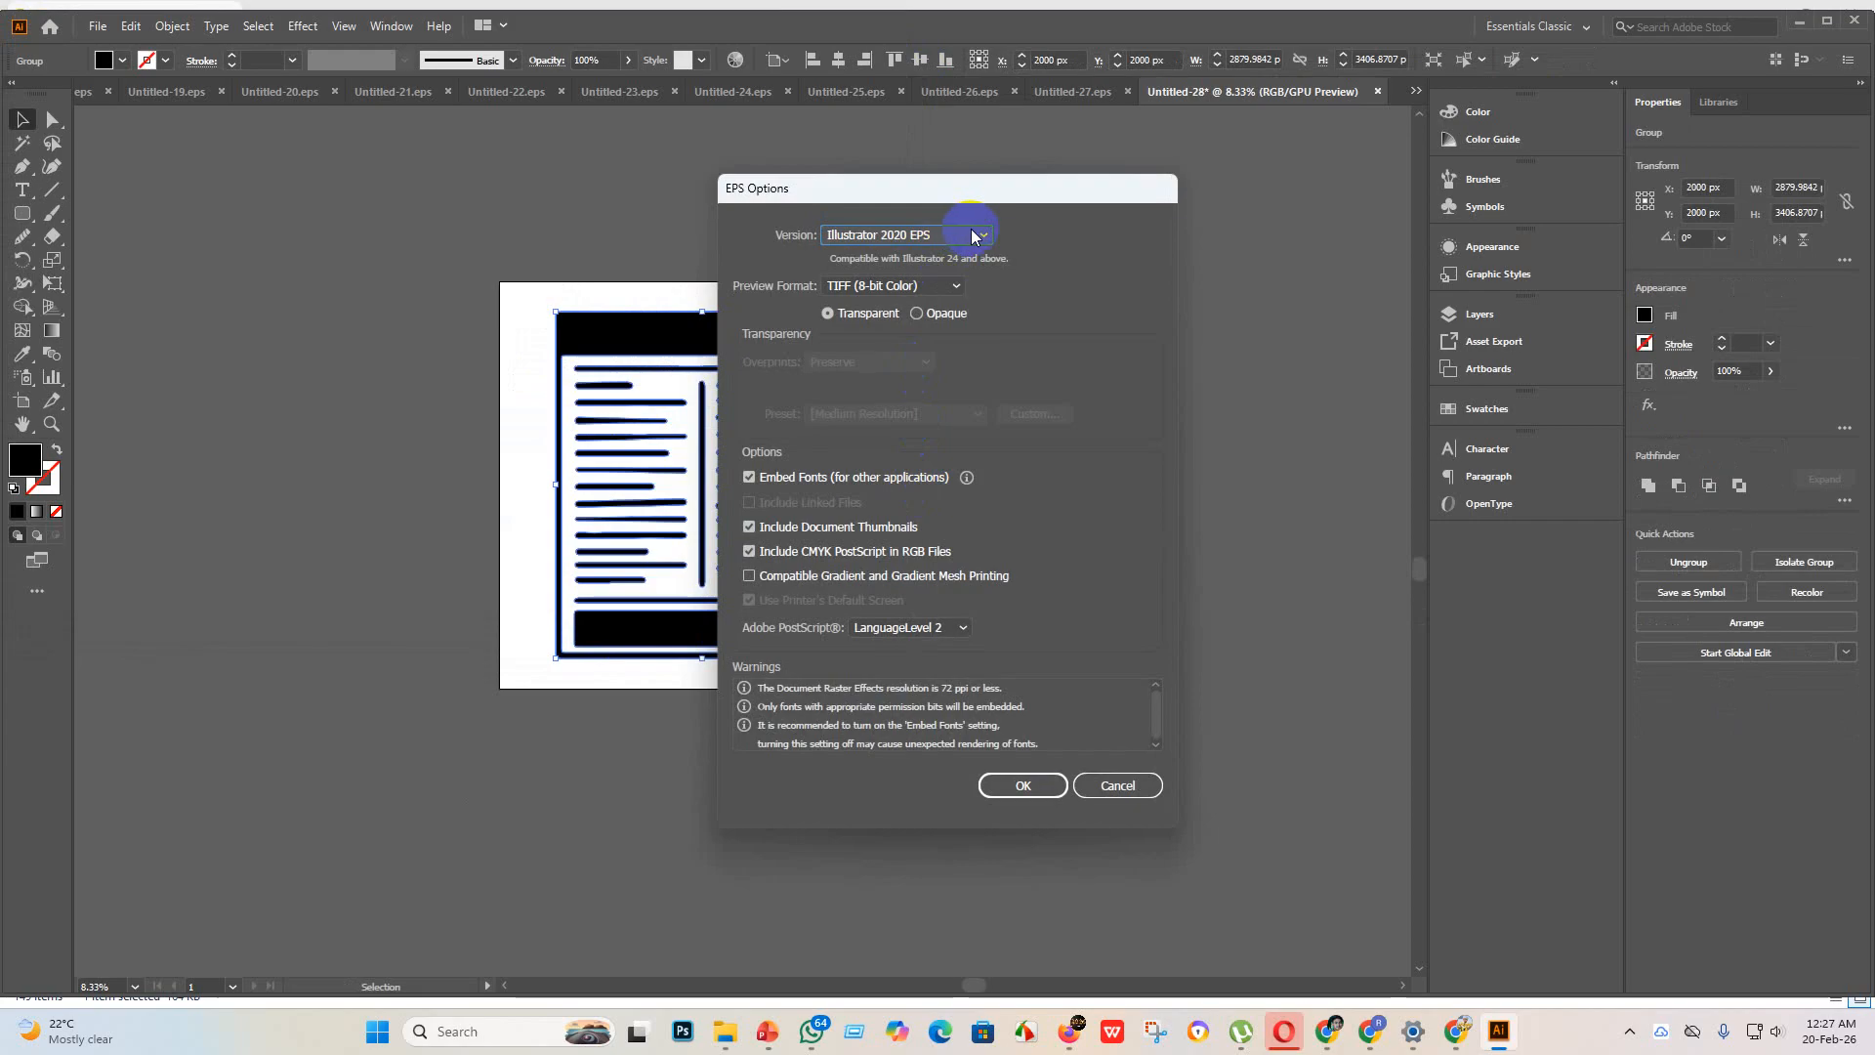
click(971, 235)
click(882, 455)
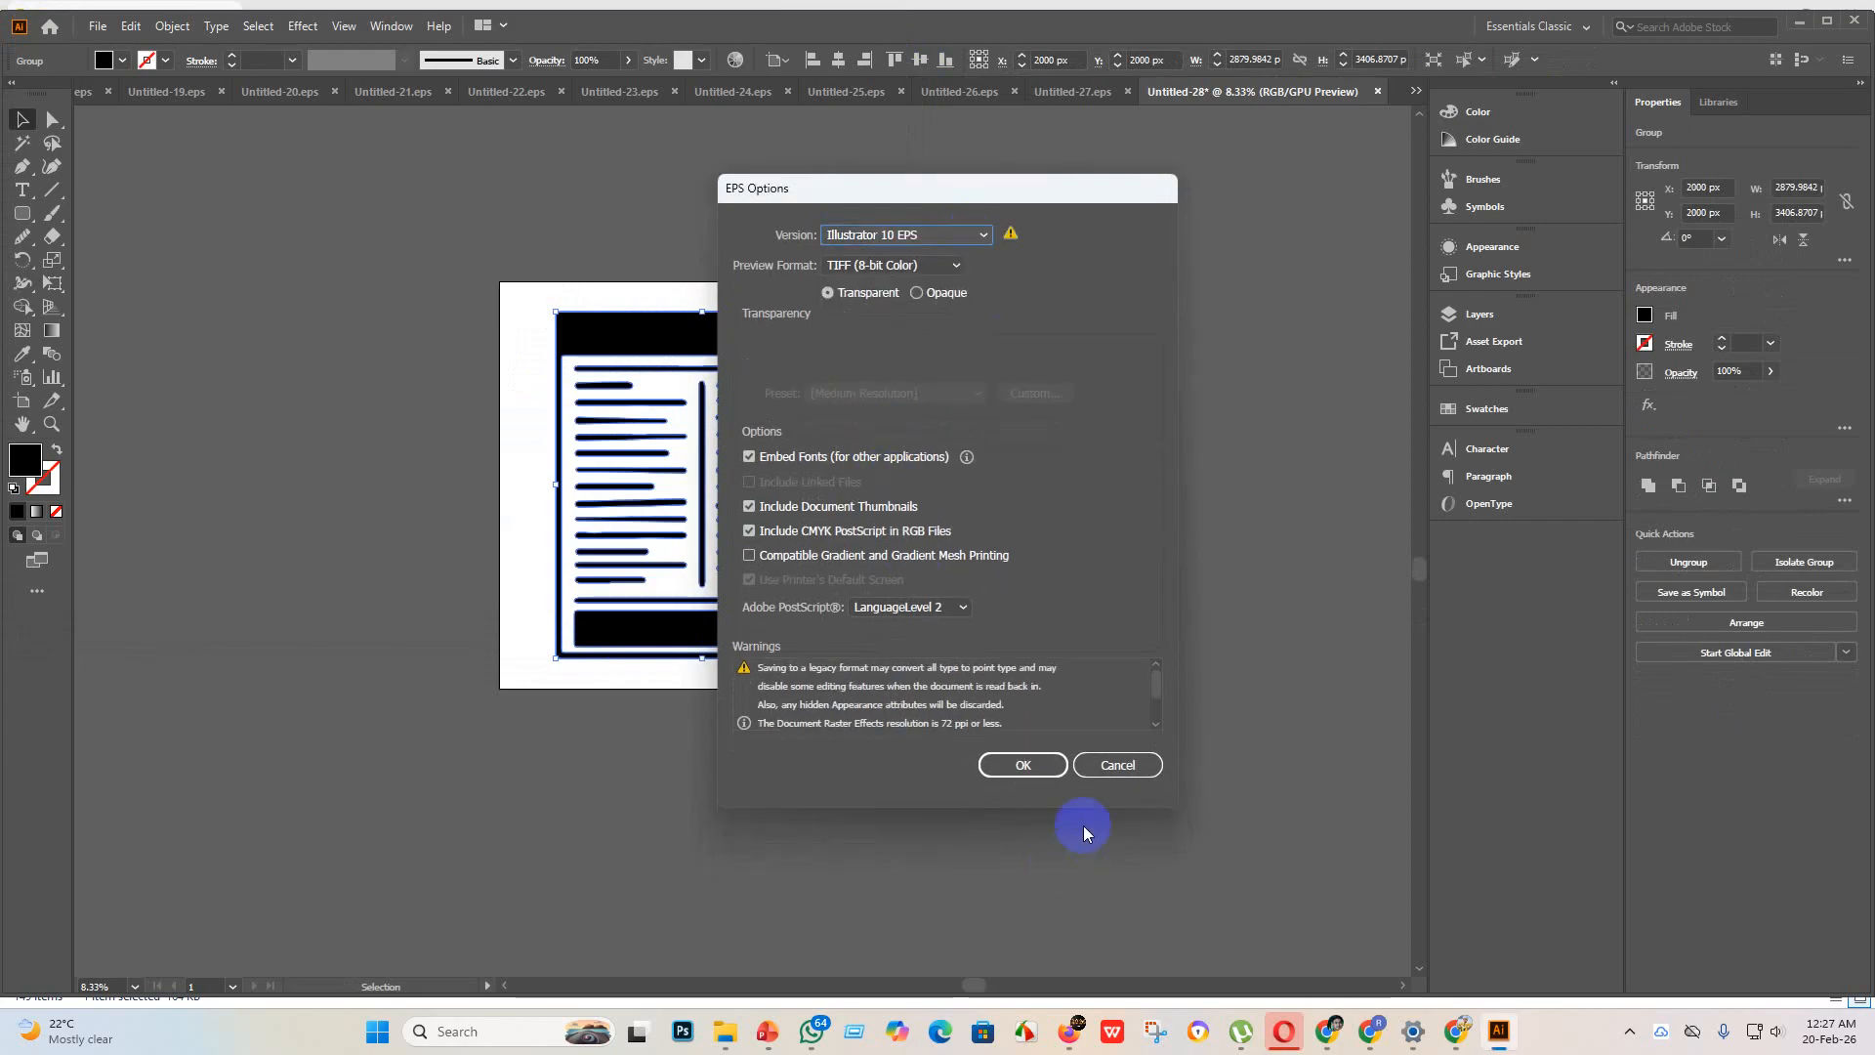
click(1022, 785)
click(1047, 544)
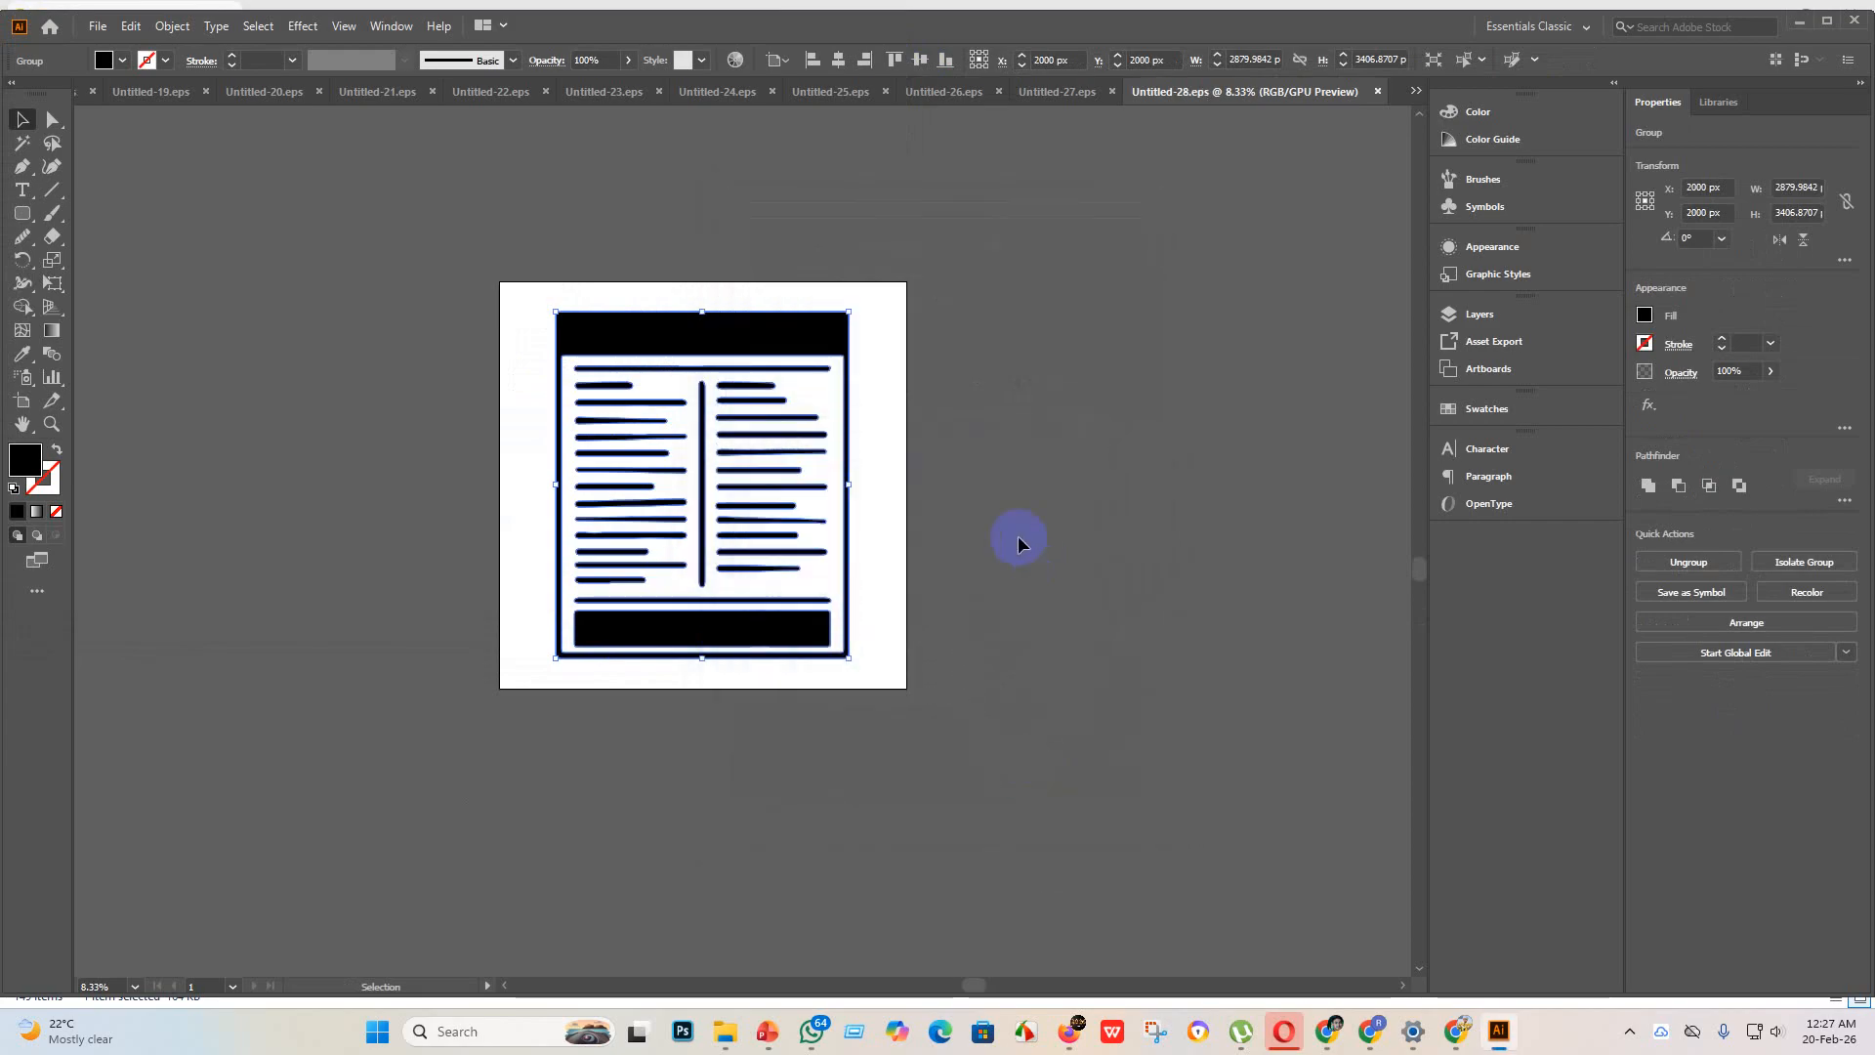
Step: Export the newspaper icon as a JPEG named Untitled-28 in the eps 3 folder, using artboards
click(98, 26)
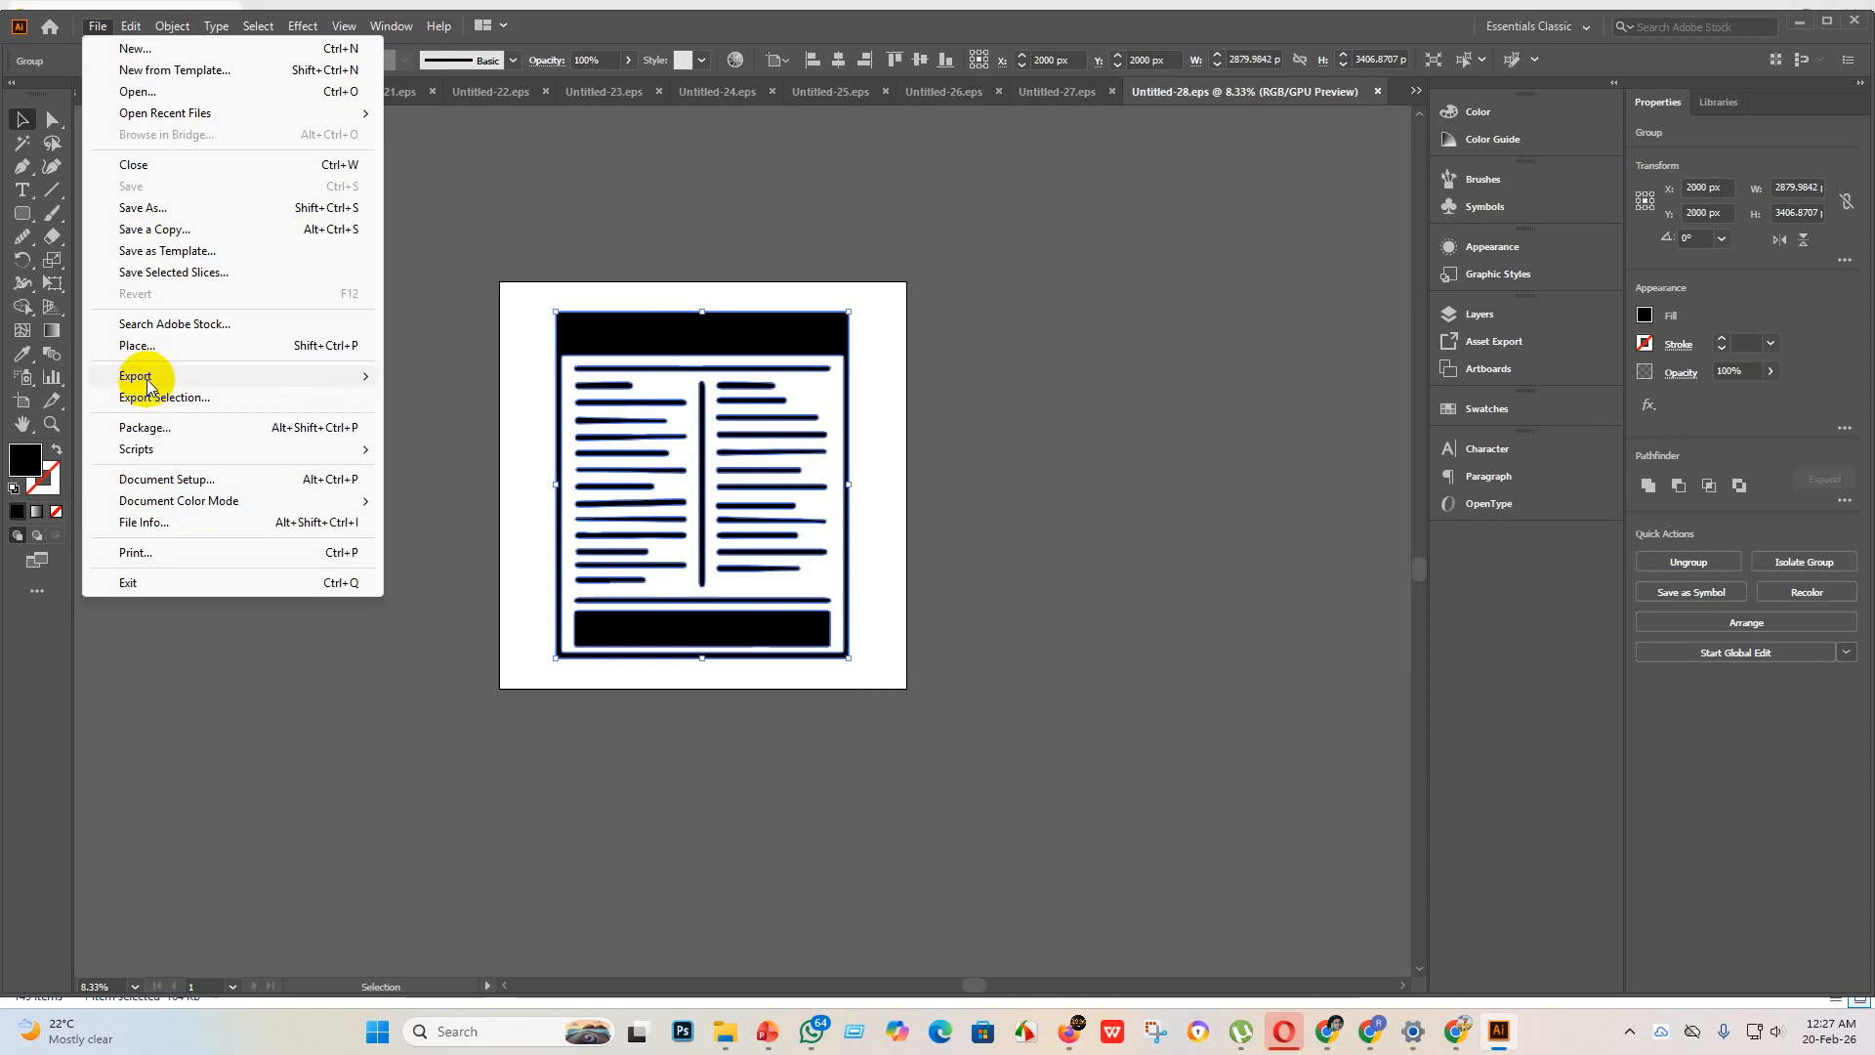
mouse_move(142, 376)
click(438, 396)
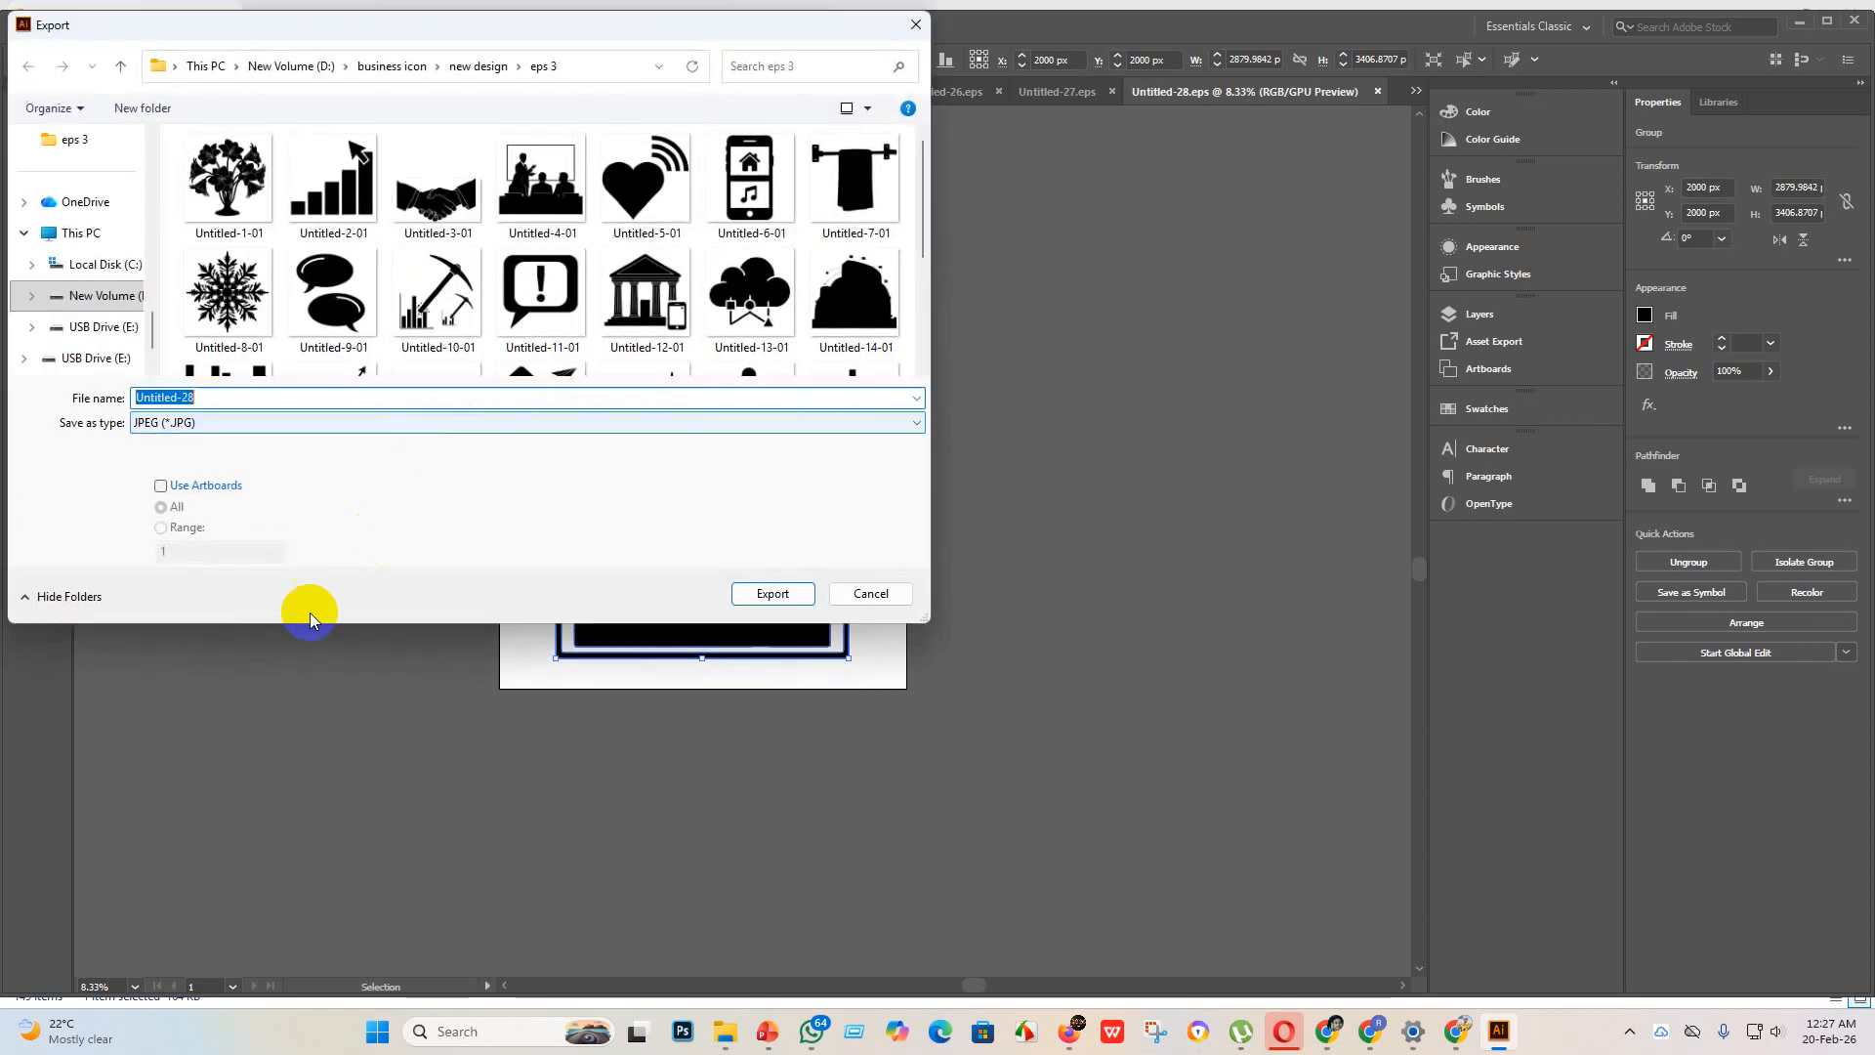
click(161, 486)
click(773, 593)
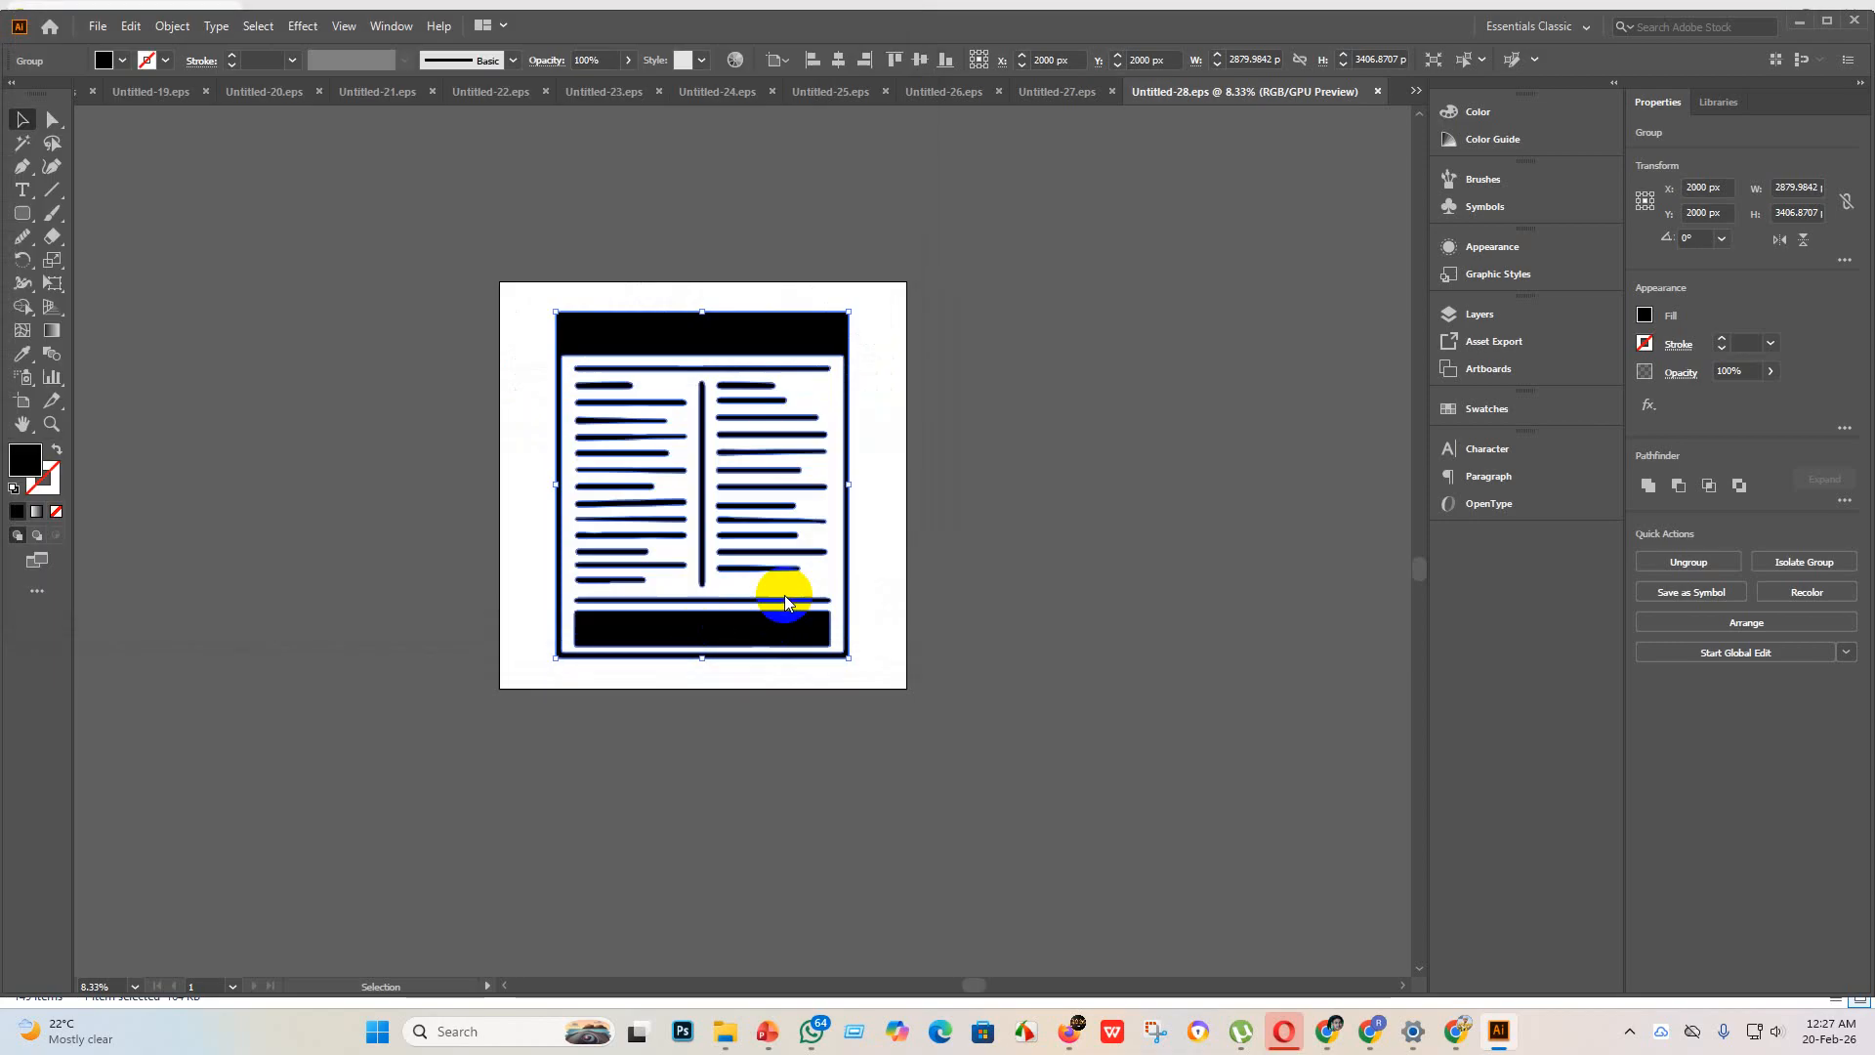
click(1025, 779)
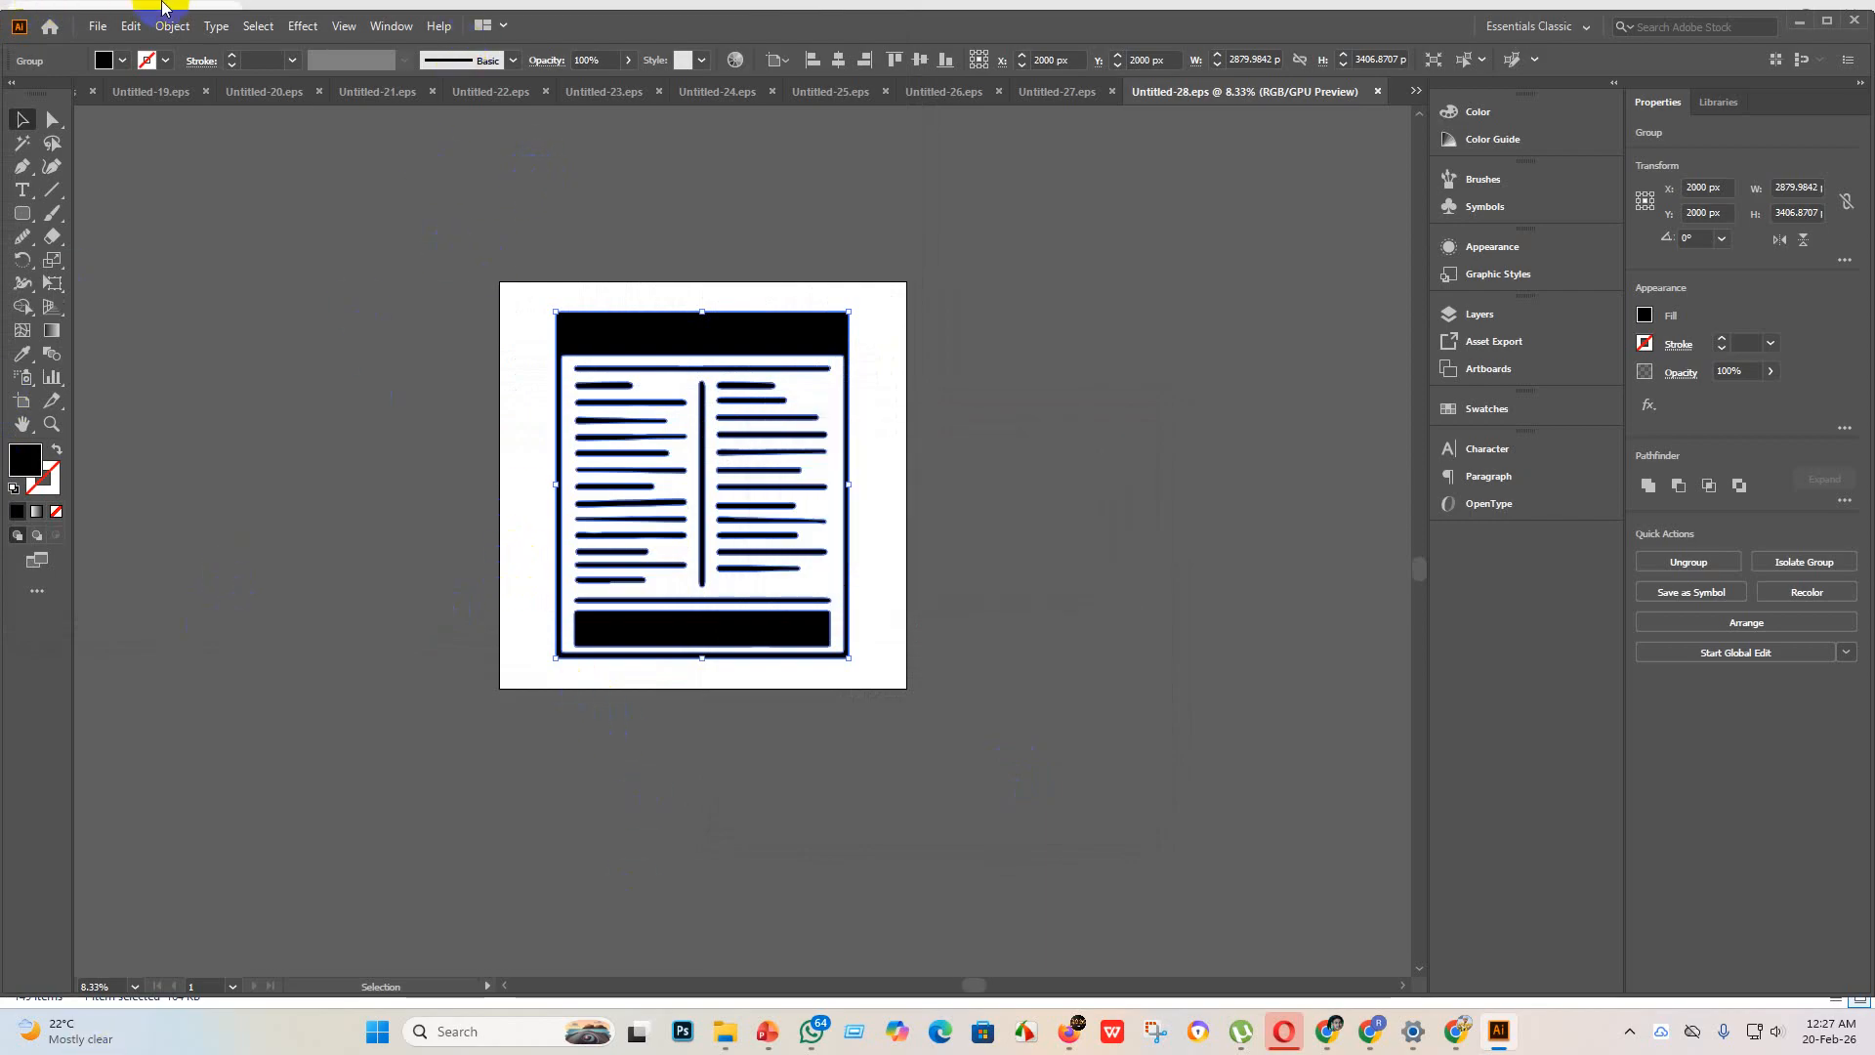
Step: Create a new blank 4000 x 4000 px document
click(97, 29)
click(155, 53)
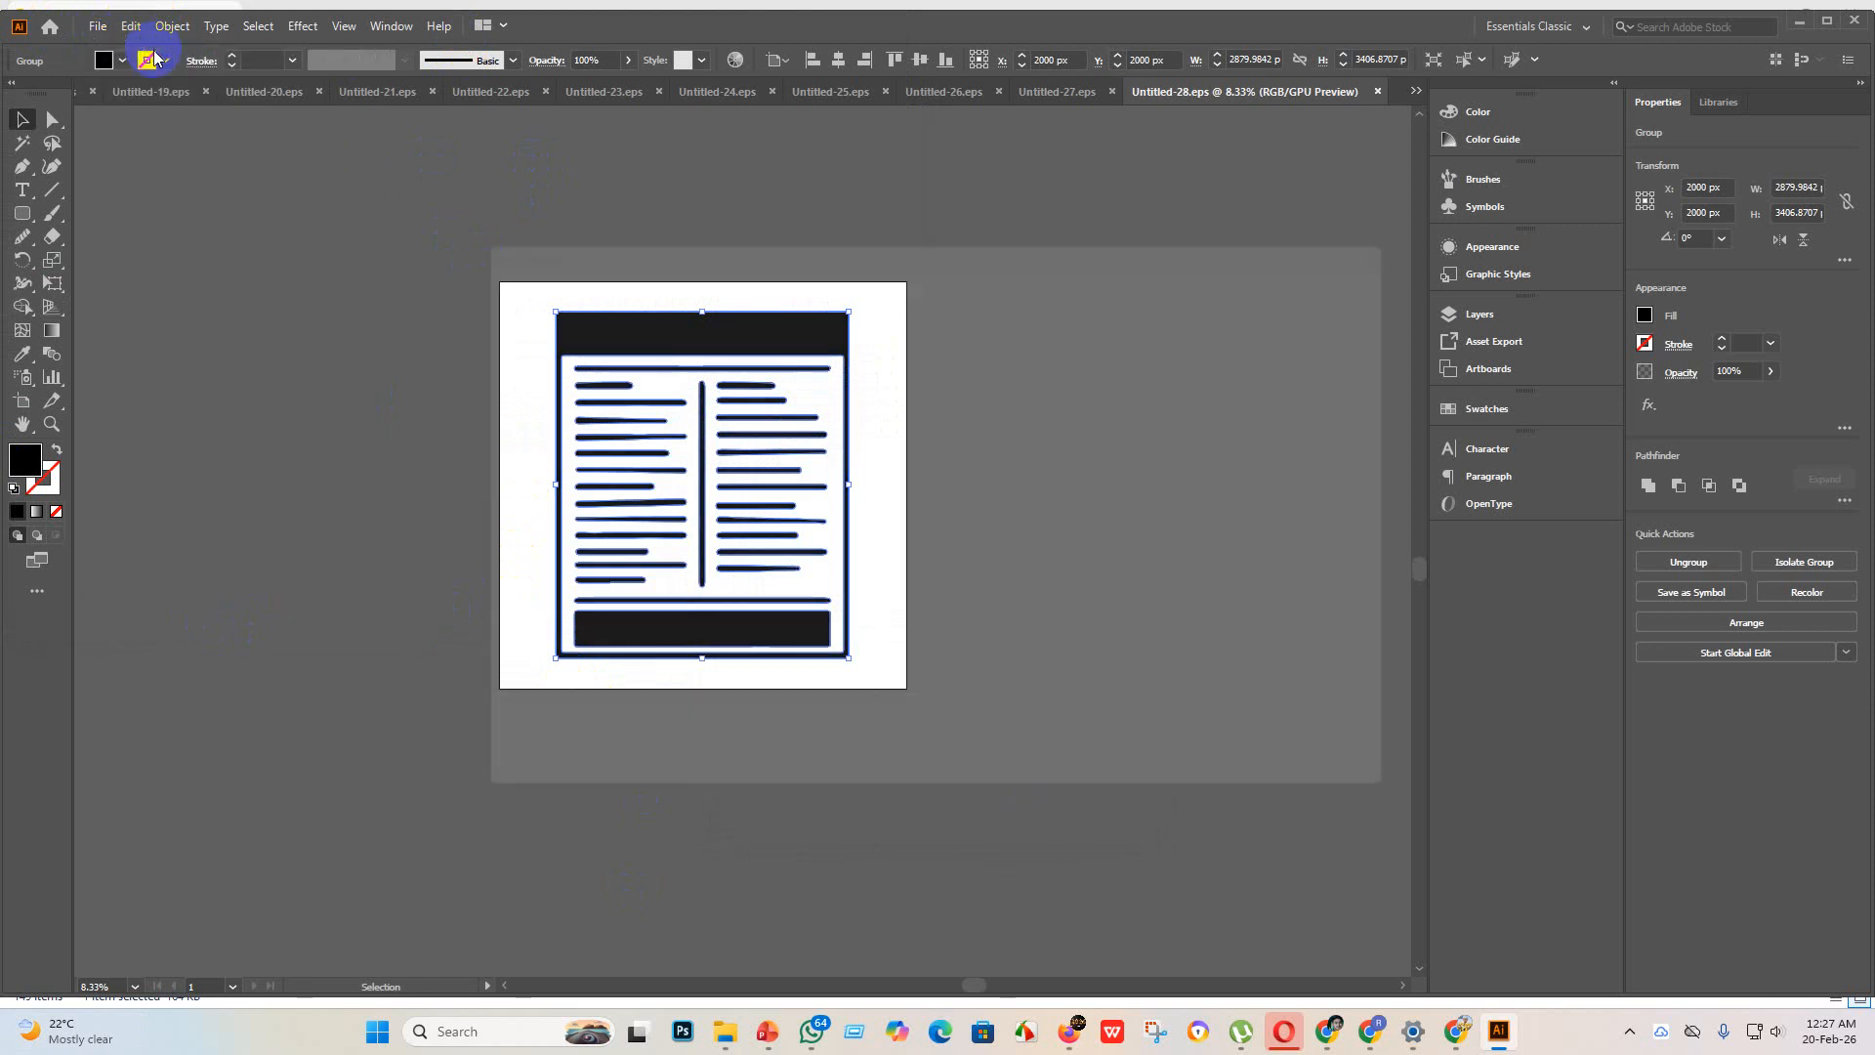
click(1335, 801)
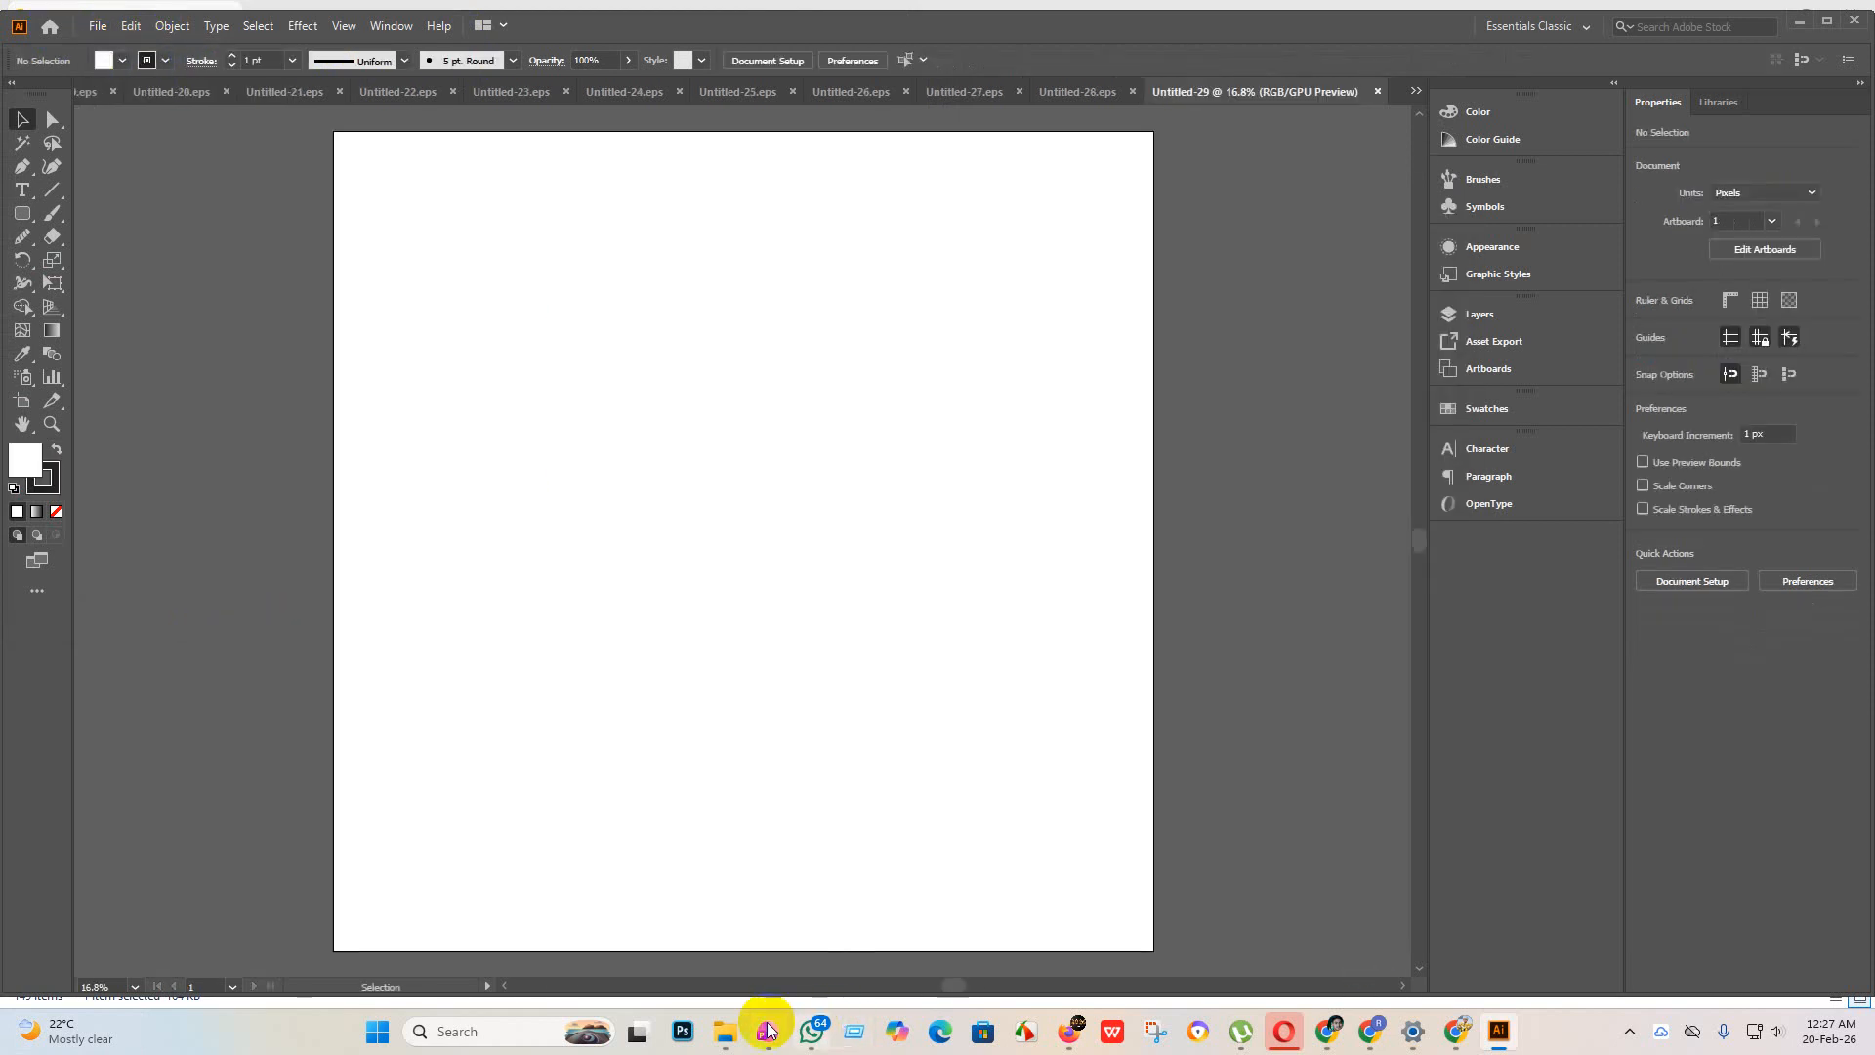
Step: Place the question-mark speech bubble image from File Explorer, enlarge it to about 5179 px square and embed it
mouse_move(723, 1037)
click(690, 942)
drag(635, 196, 548, 322)
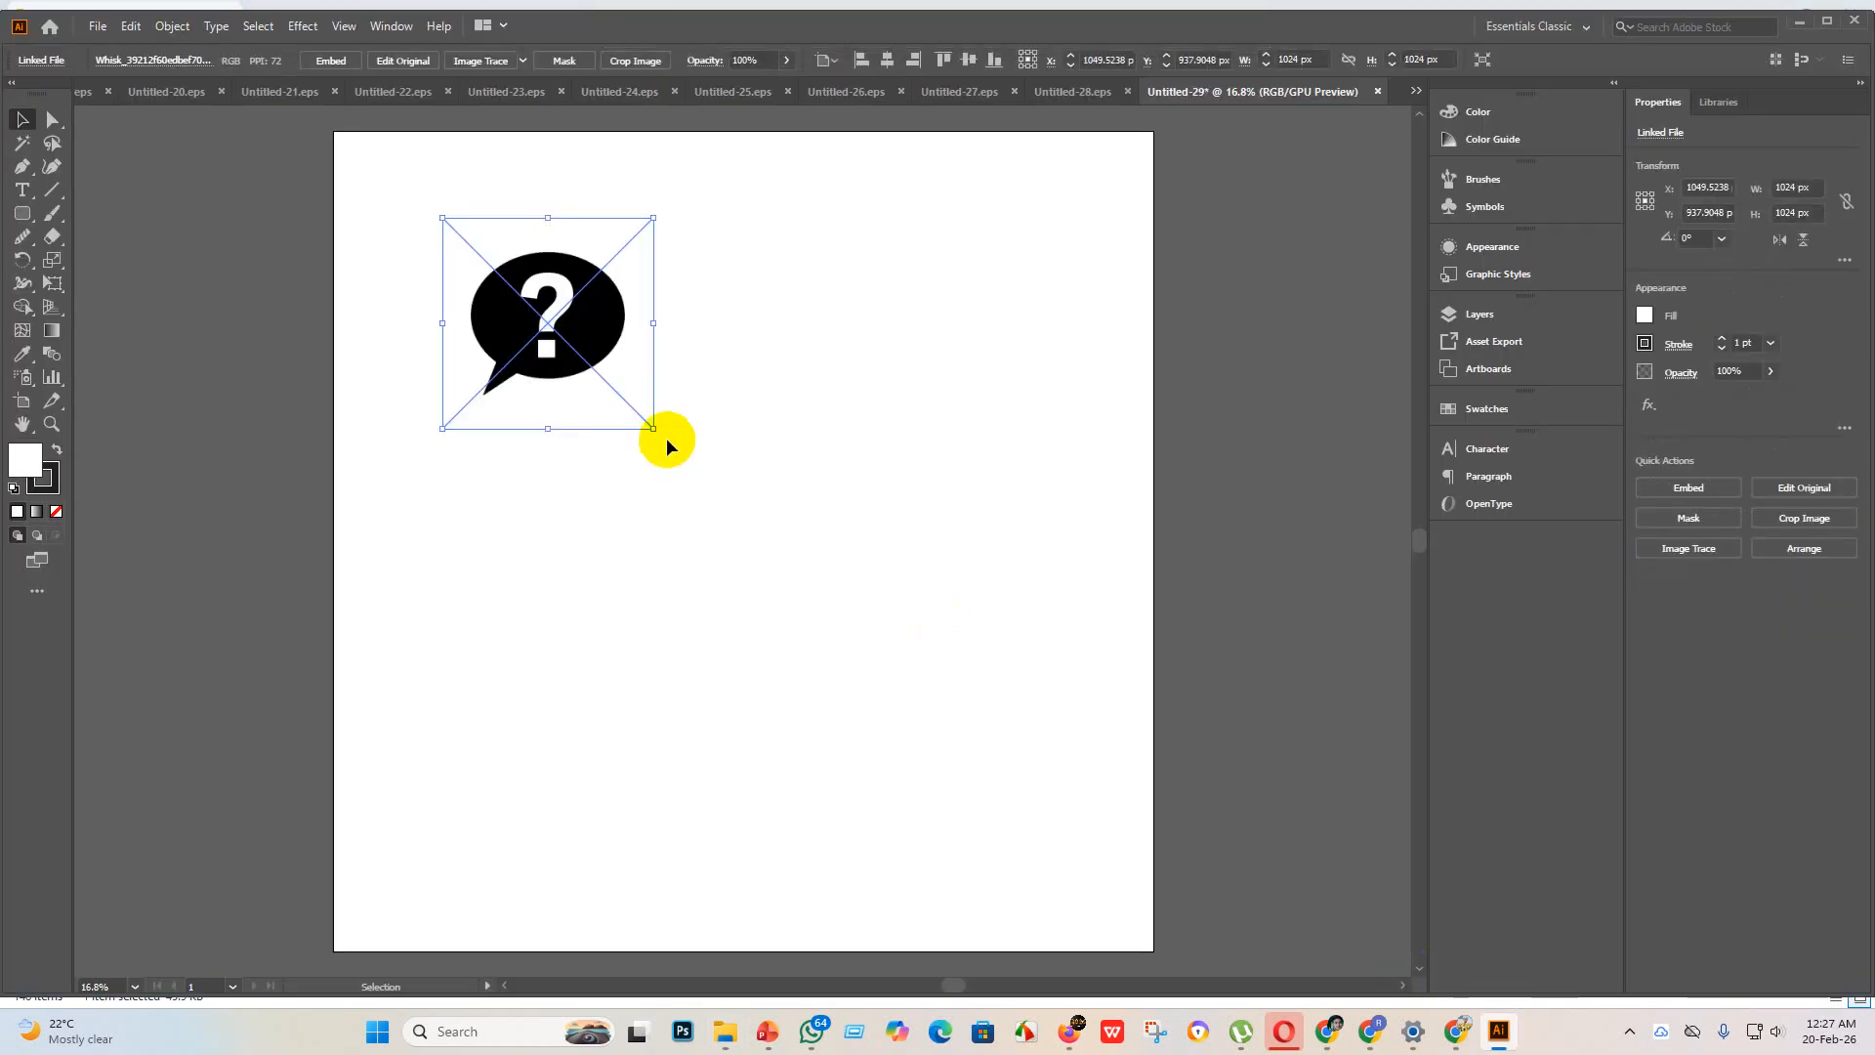
drag(652, 430, 1310, 875)
click(331, 60)
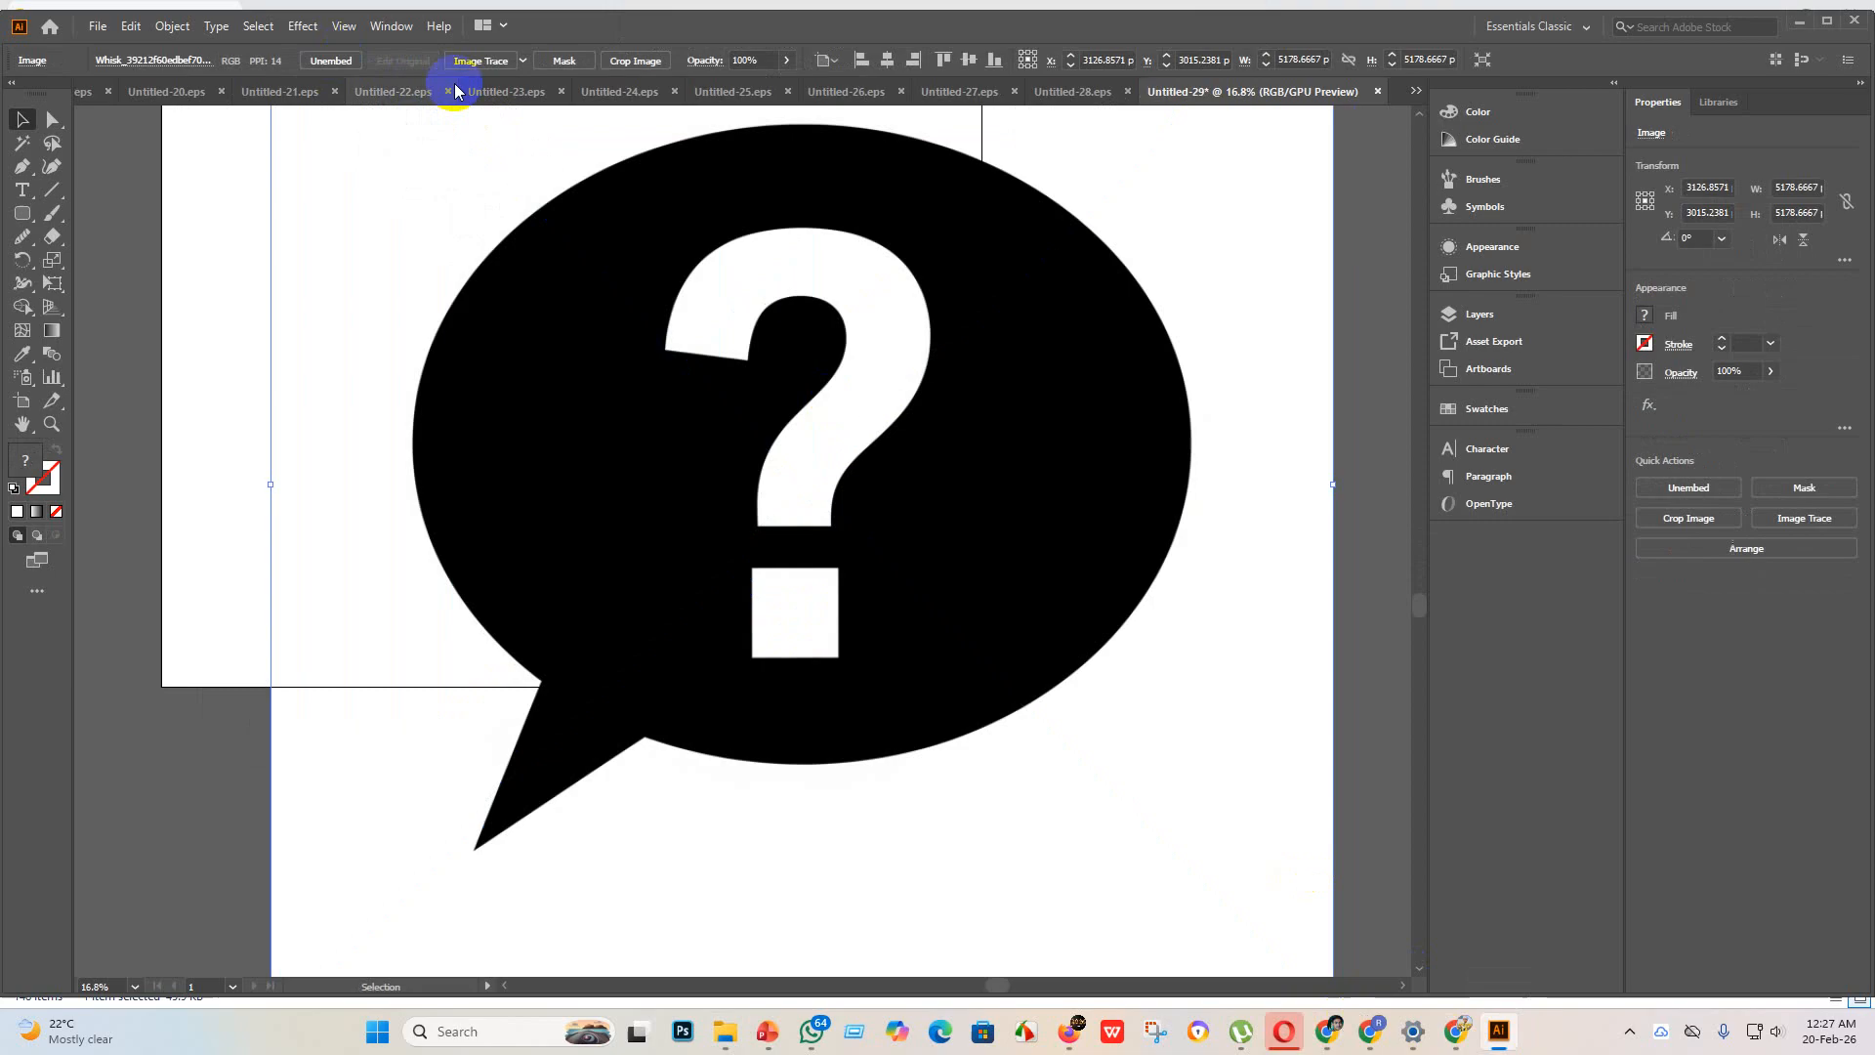
Step: Trace the speech bubble image with the Silhouettes preset and expand the tracing into vector paths
click(523, 60)
click(559, 260)
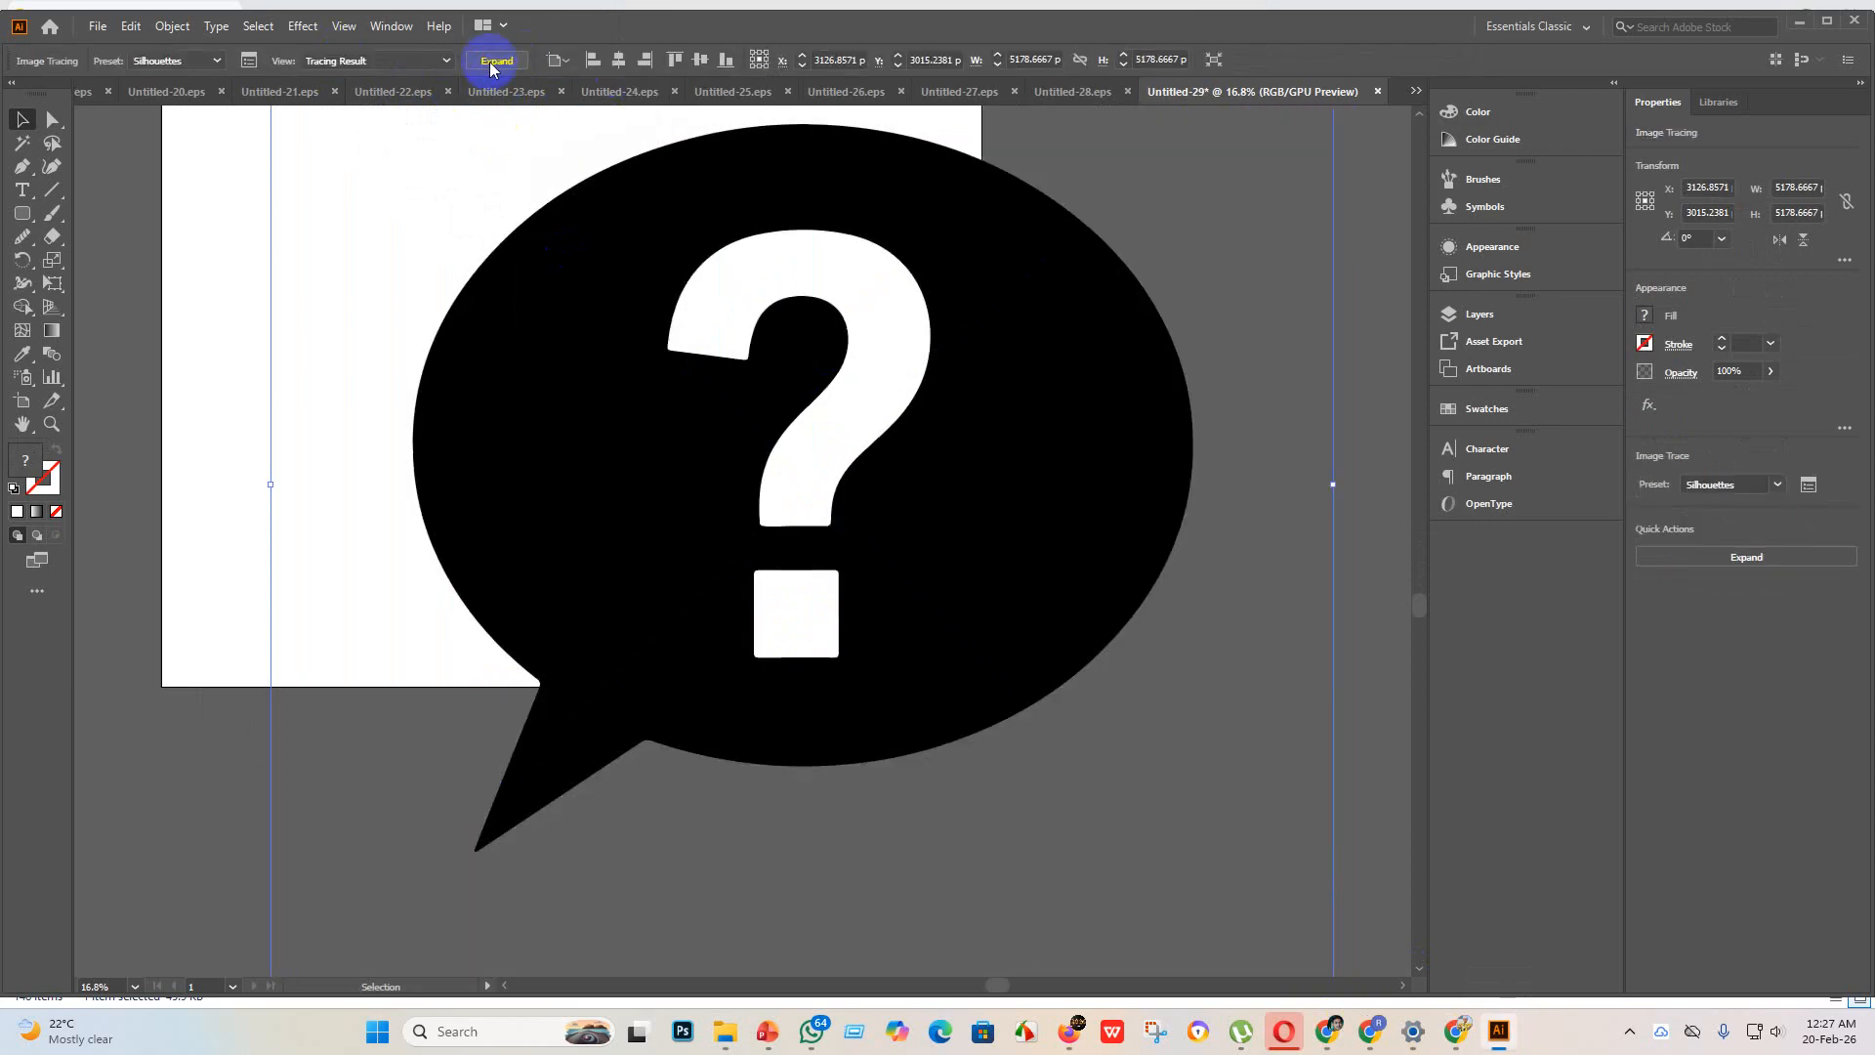
click(489, 59)
Step: Centre the traced speech bubble horizontally and vertically on the artboard, and deselect it
scroll(843, 398, up, 2)
scroll(876, 459, up, 1)
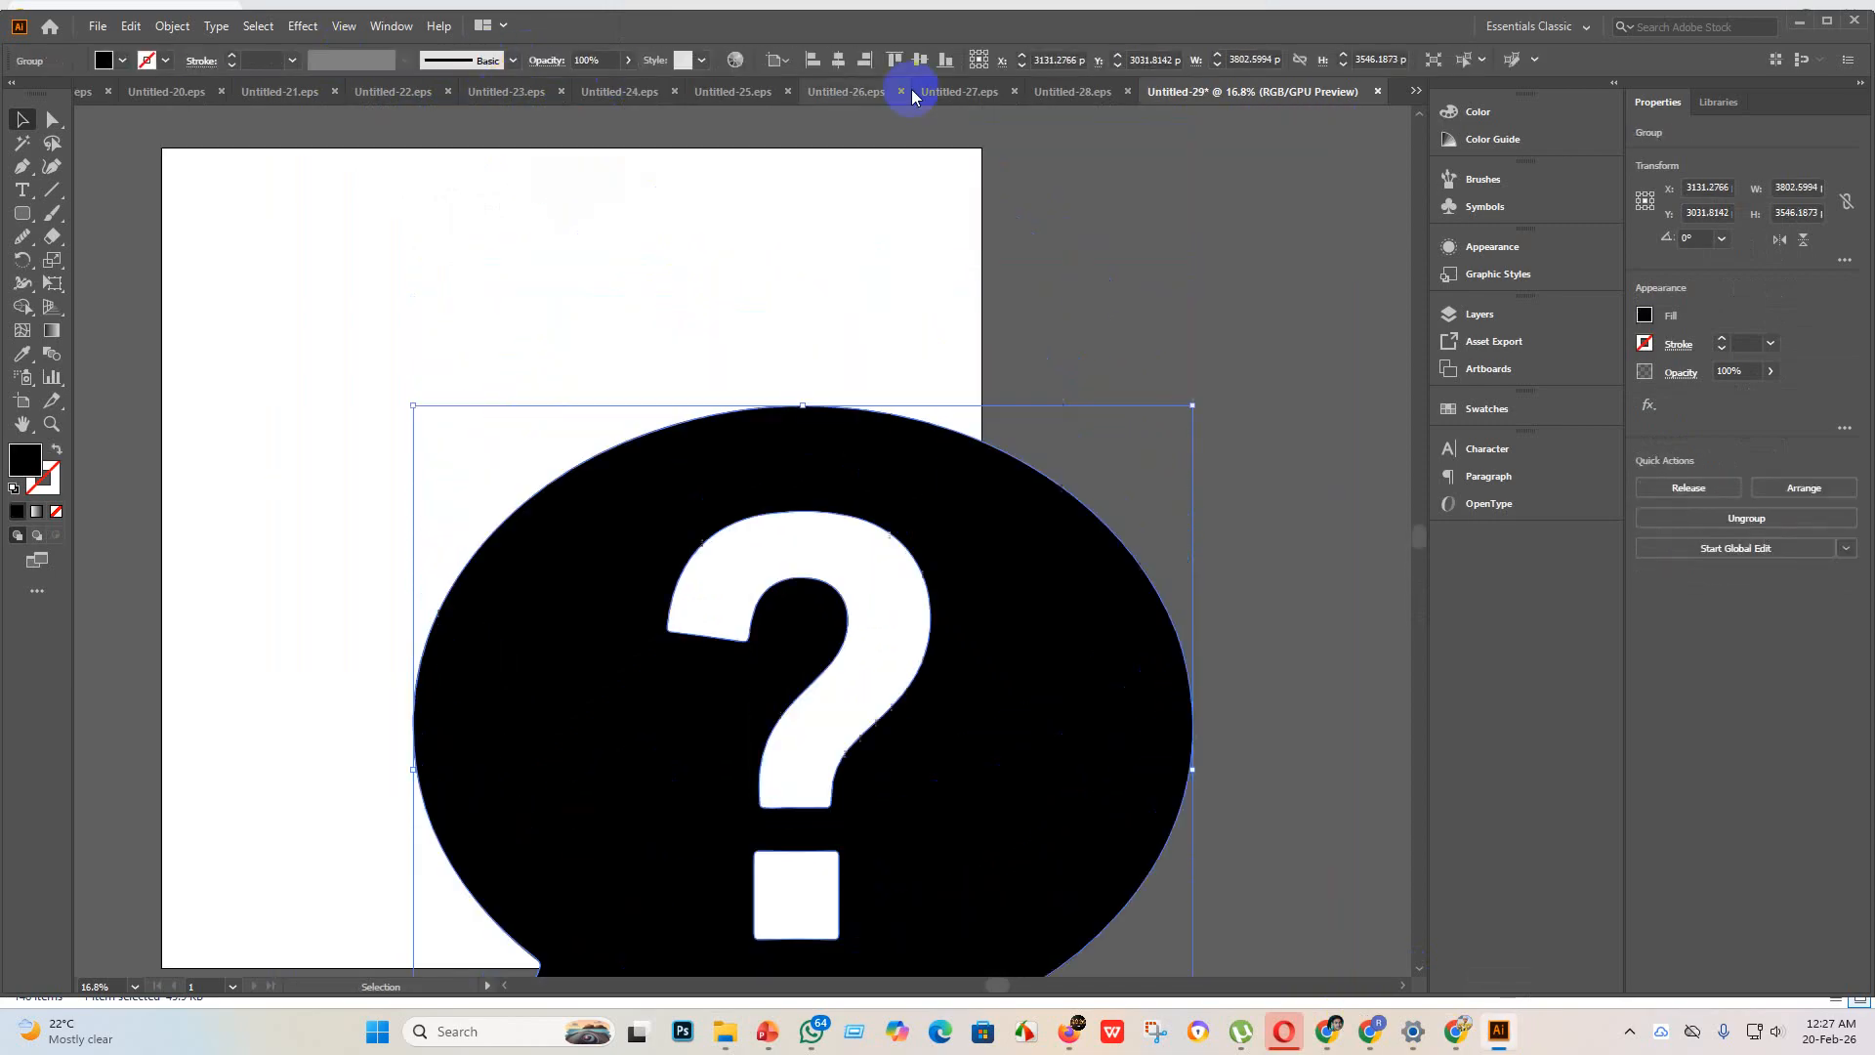
click(838, 60)
click(919, 61)
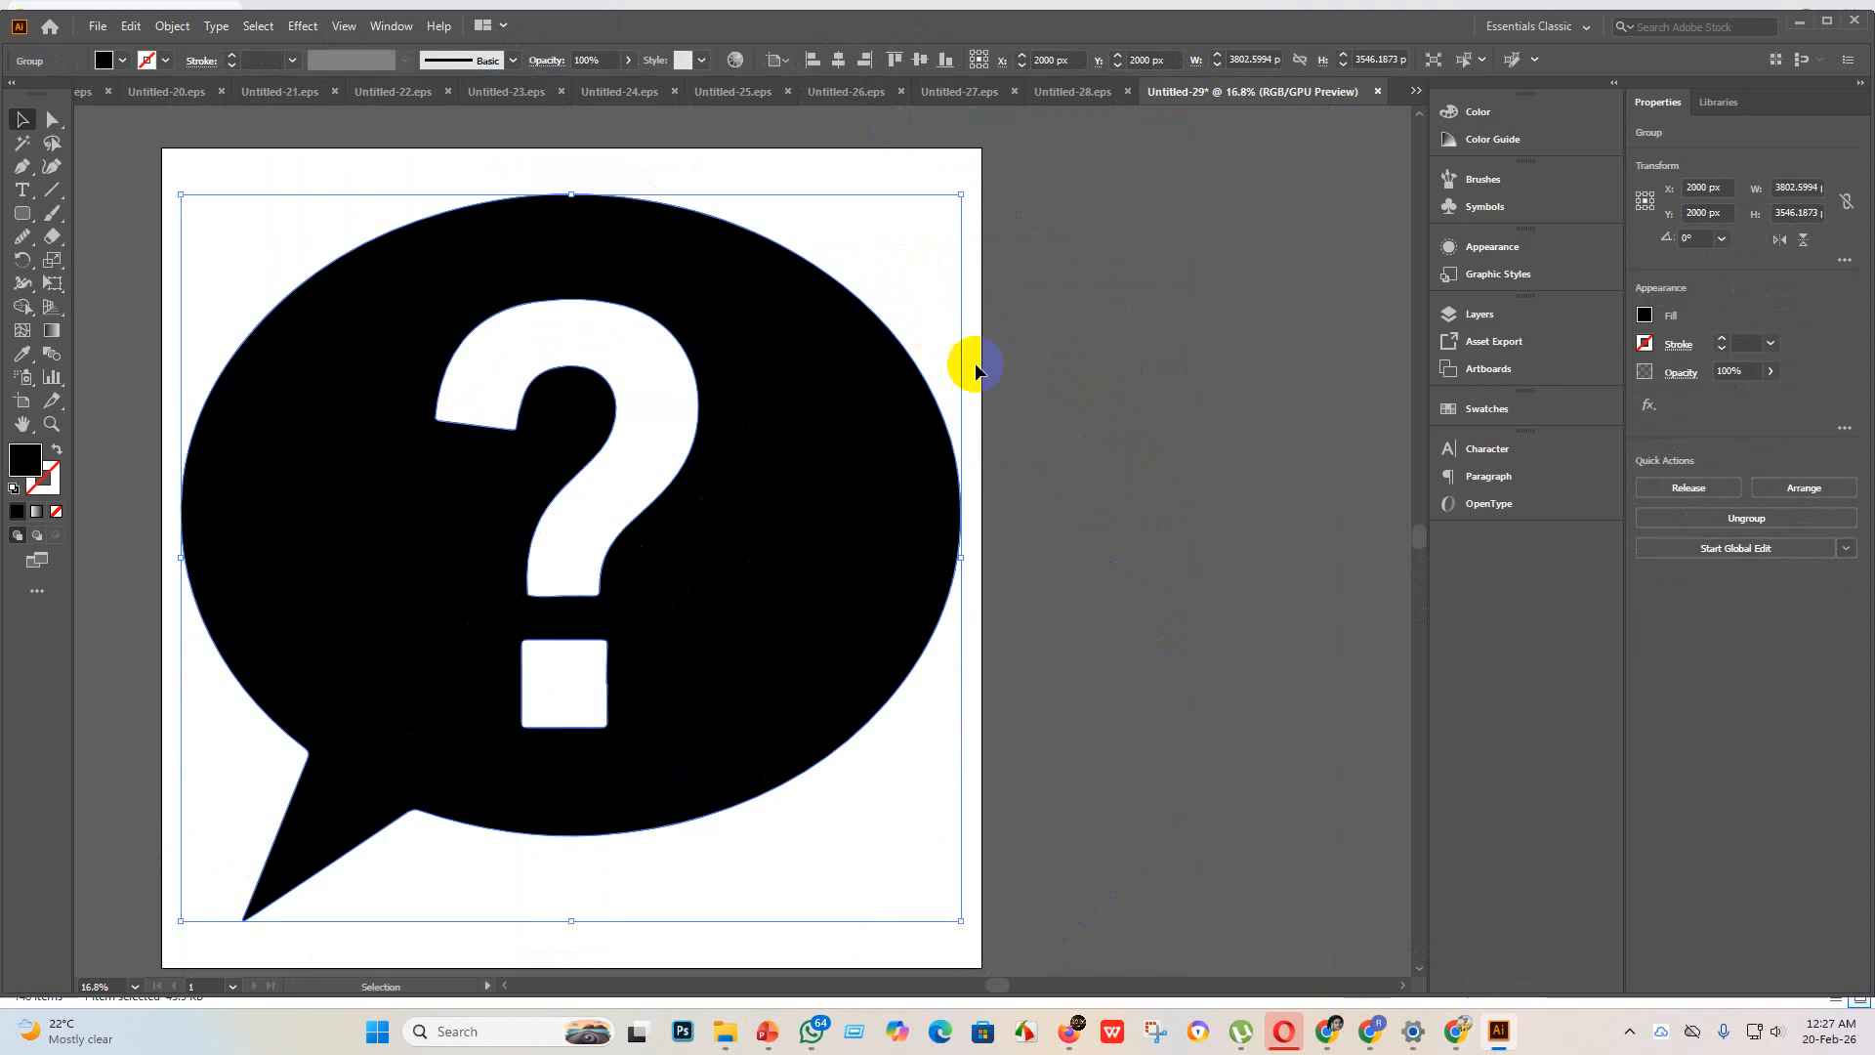
click(1137, 459)
Step: Examine the edges of the question mark, its square dot and the speech bubble's outline up close
scroll(630, 455, up, 3)
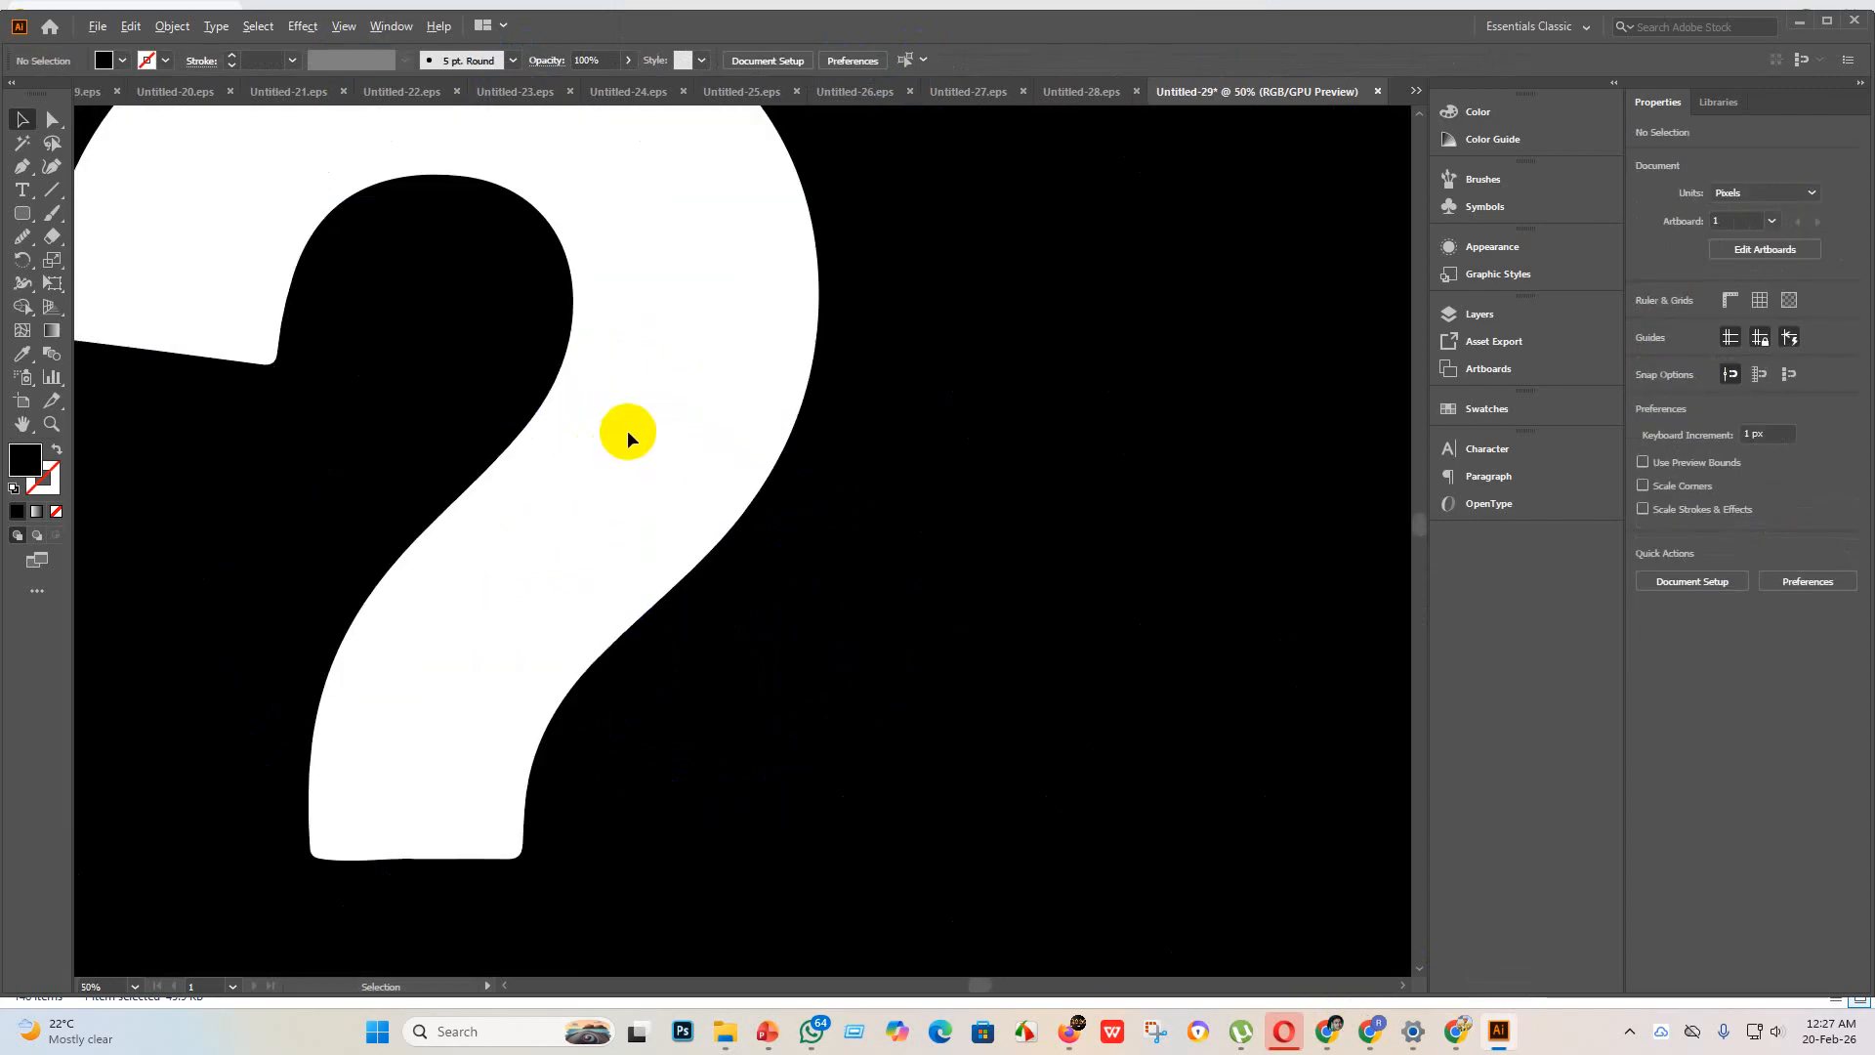
scroll(627, 432, down, 3)
scroll(603, 348, up, 3)
scroll(603, 352, down, 6)
scroll(816, 574, up, 3)
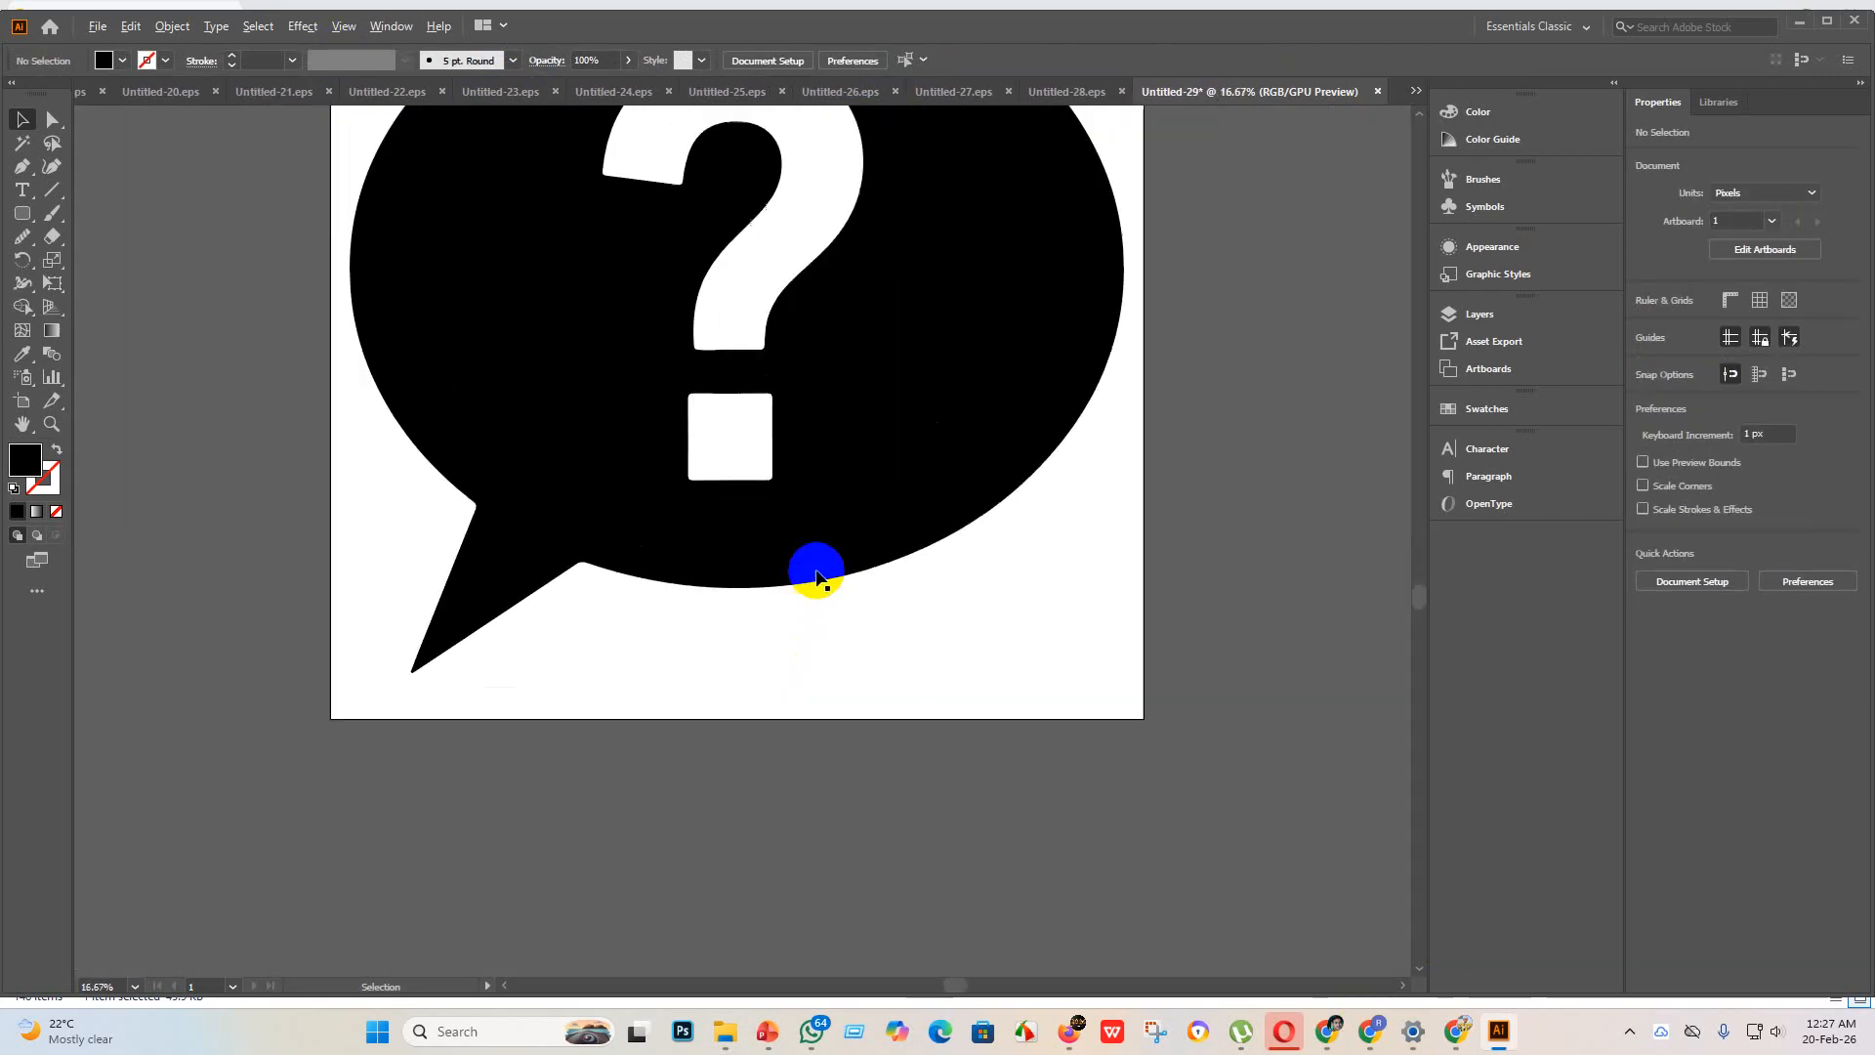
scroll(817, 574, up, 5)
scroll(630, 313, down, 1)
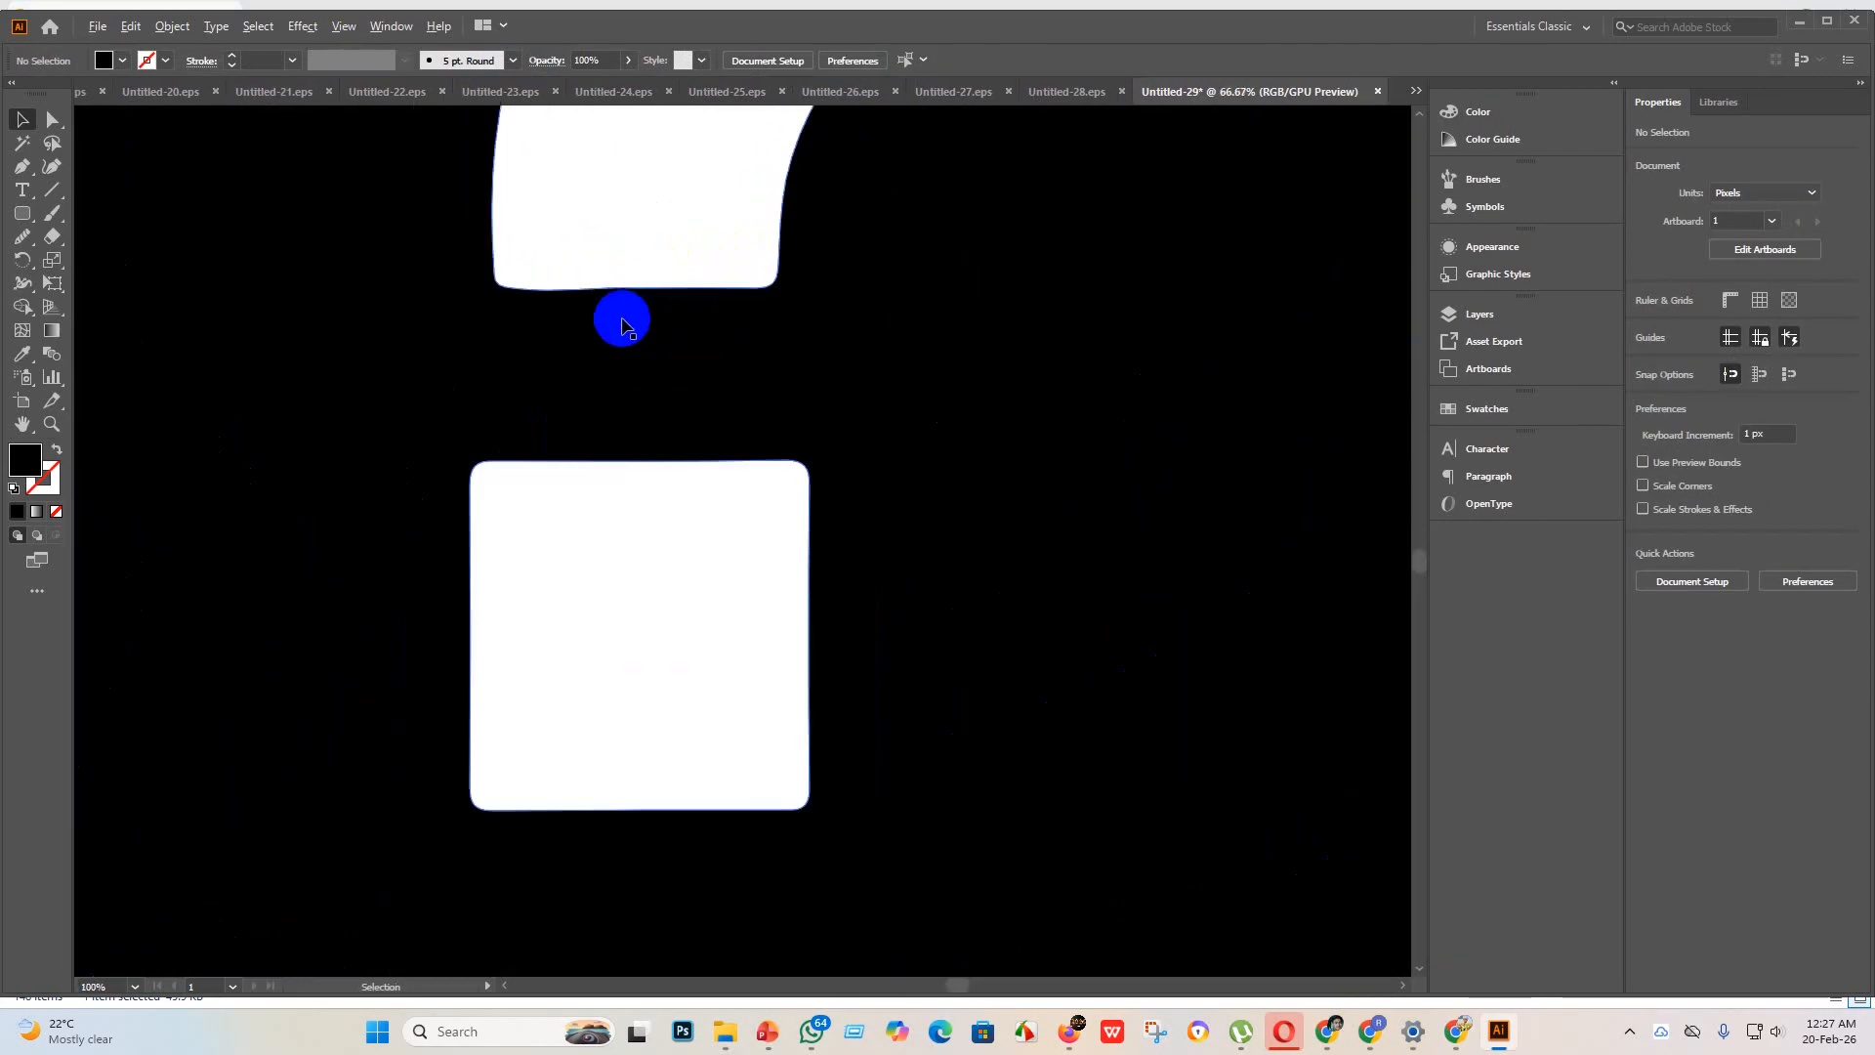
scroll(622, 325, down, 4)
scroll(669, 393, down, 2)
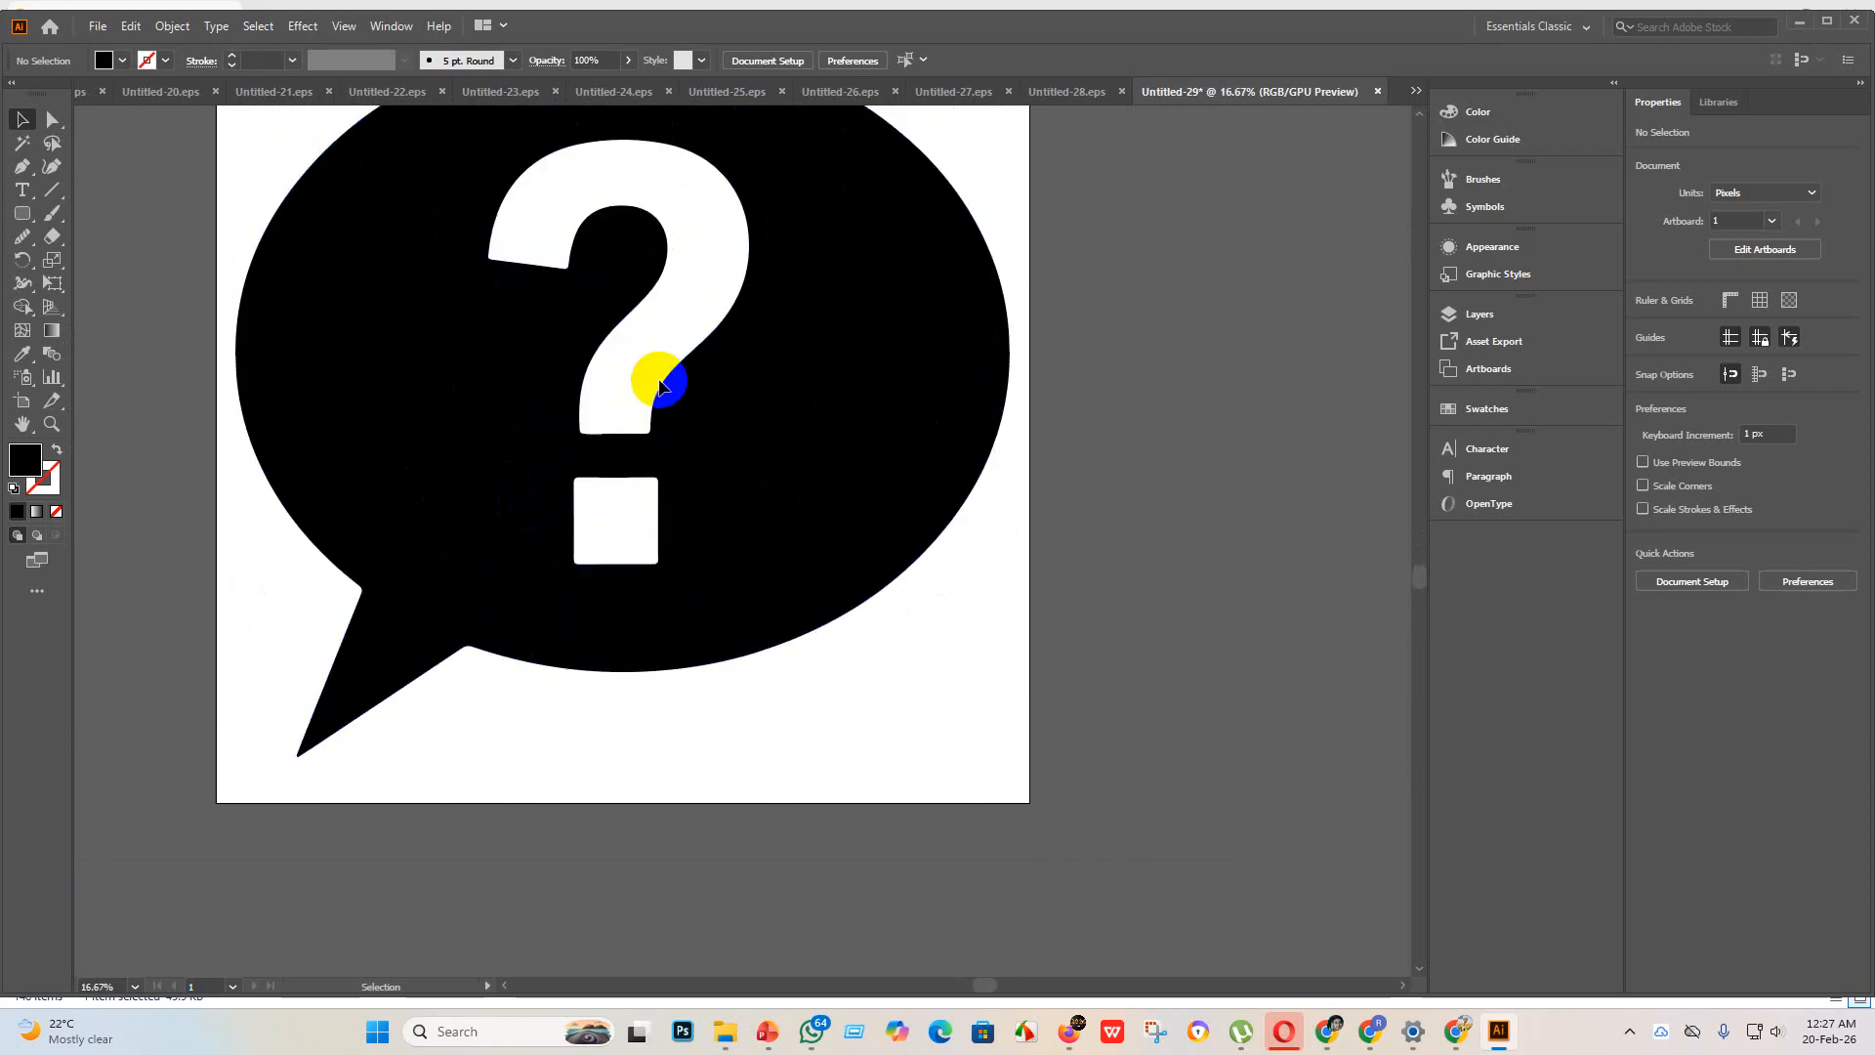
Step: Save the speech bubble icon as Untitled-29 in the eps 3 folder, in Illustrator EPS format with the Illustrator 10 EPS version
click(101, 27)
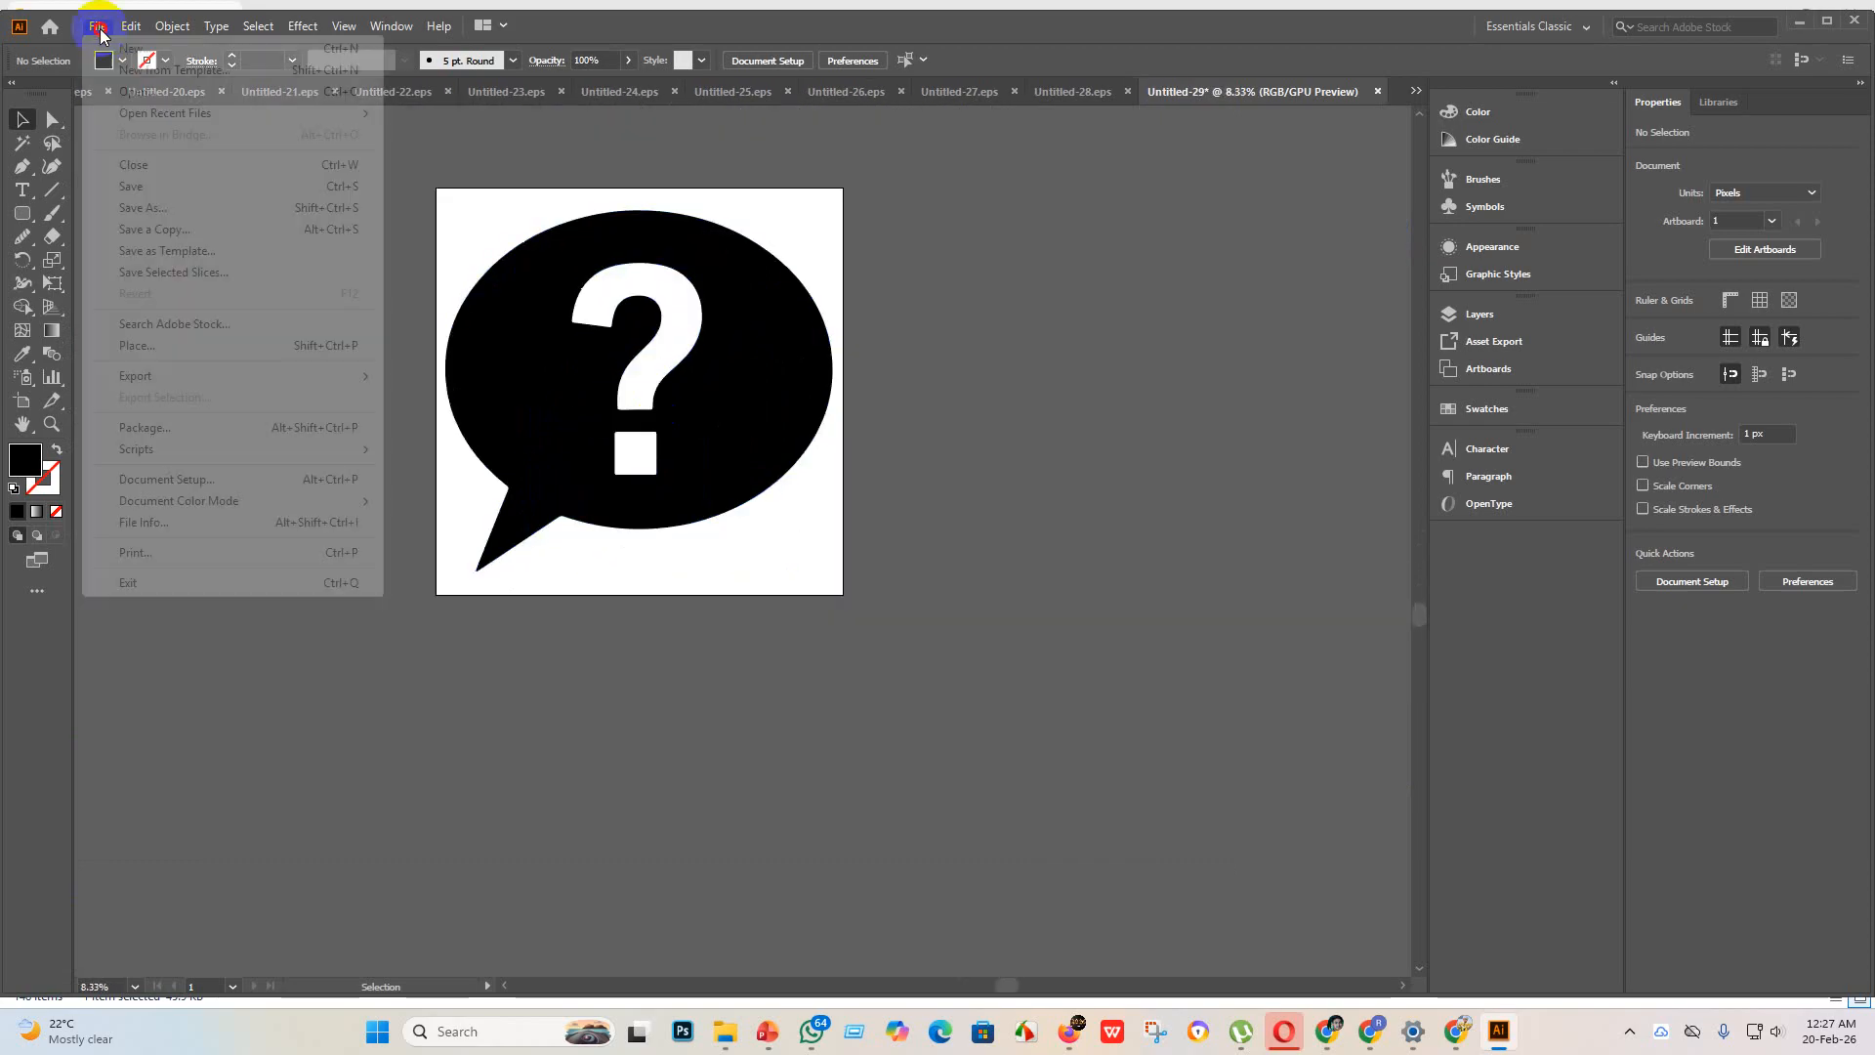
click(192, 199)
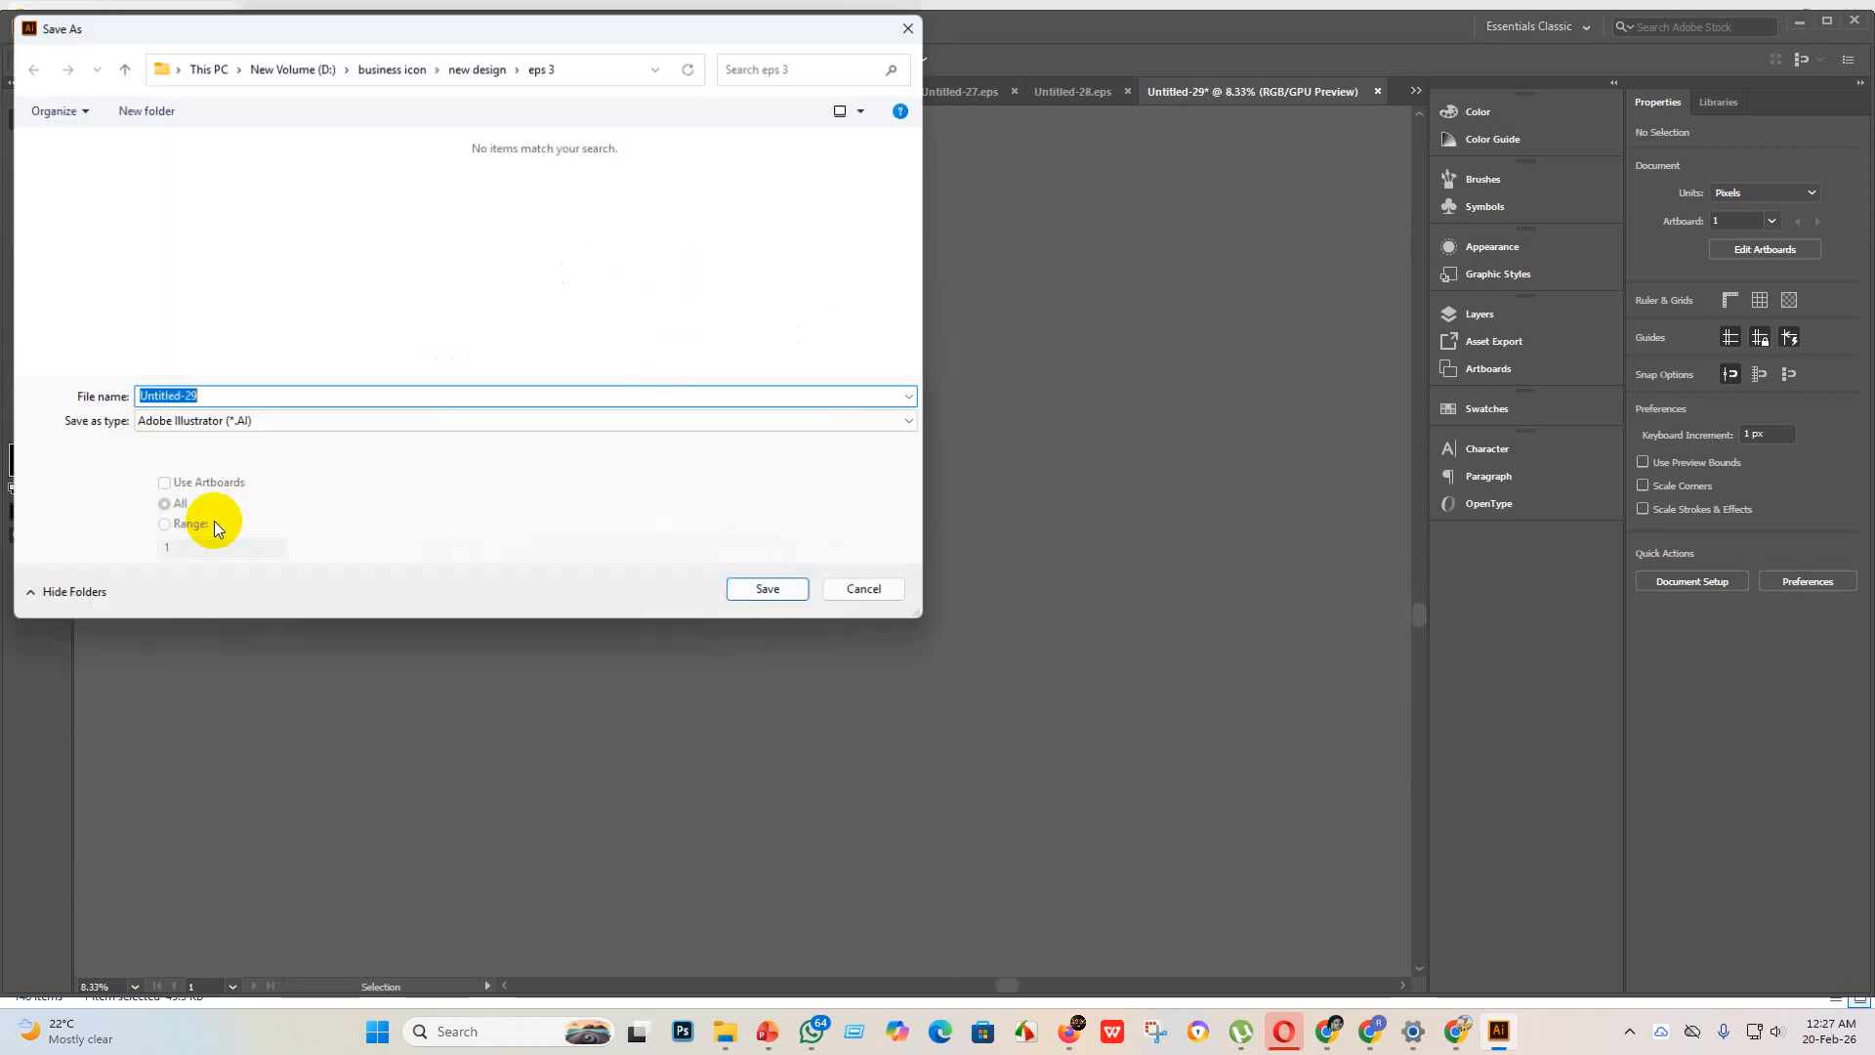
click(238, 420)
click(239, 459)
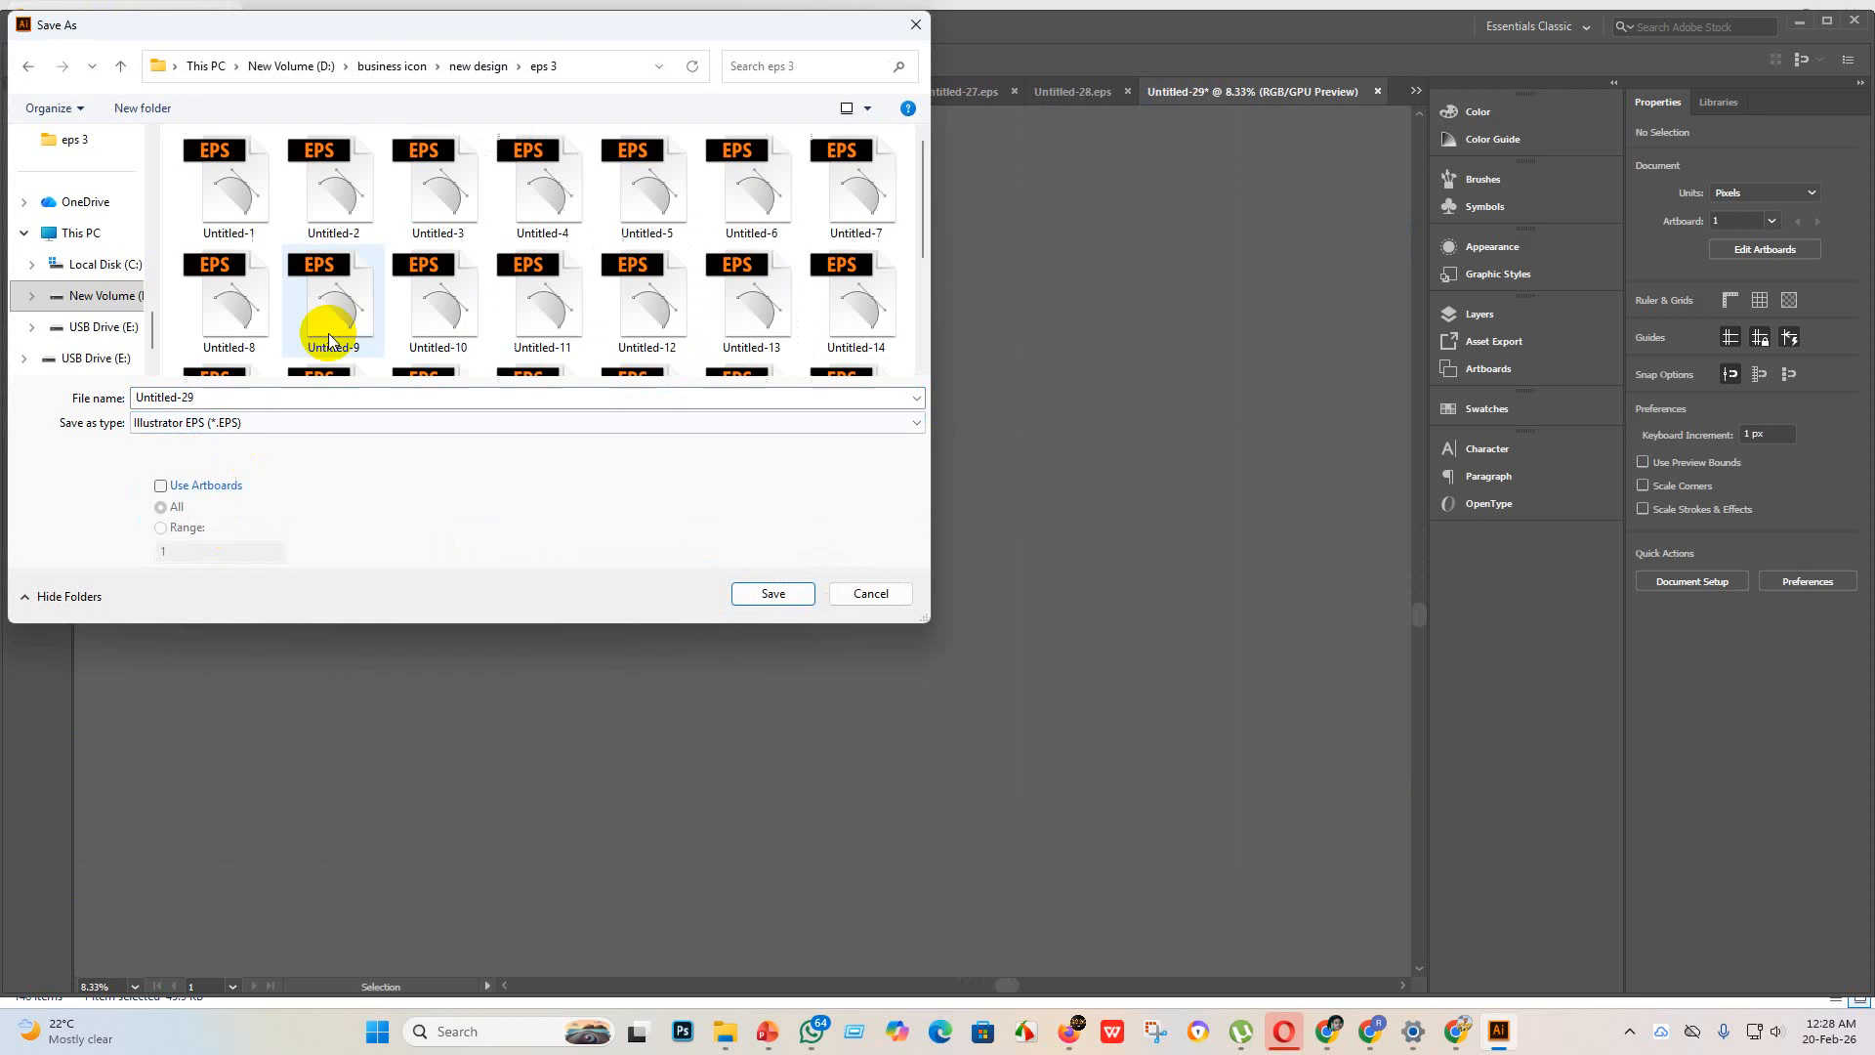
click(761, 592)
click(981, 236)
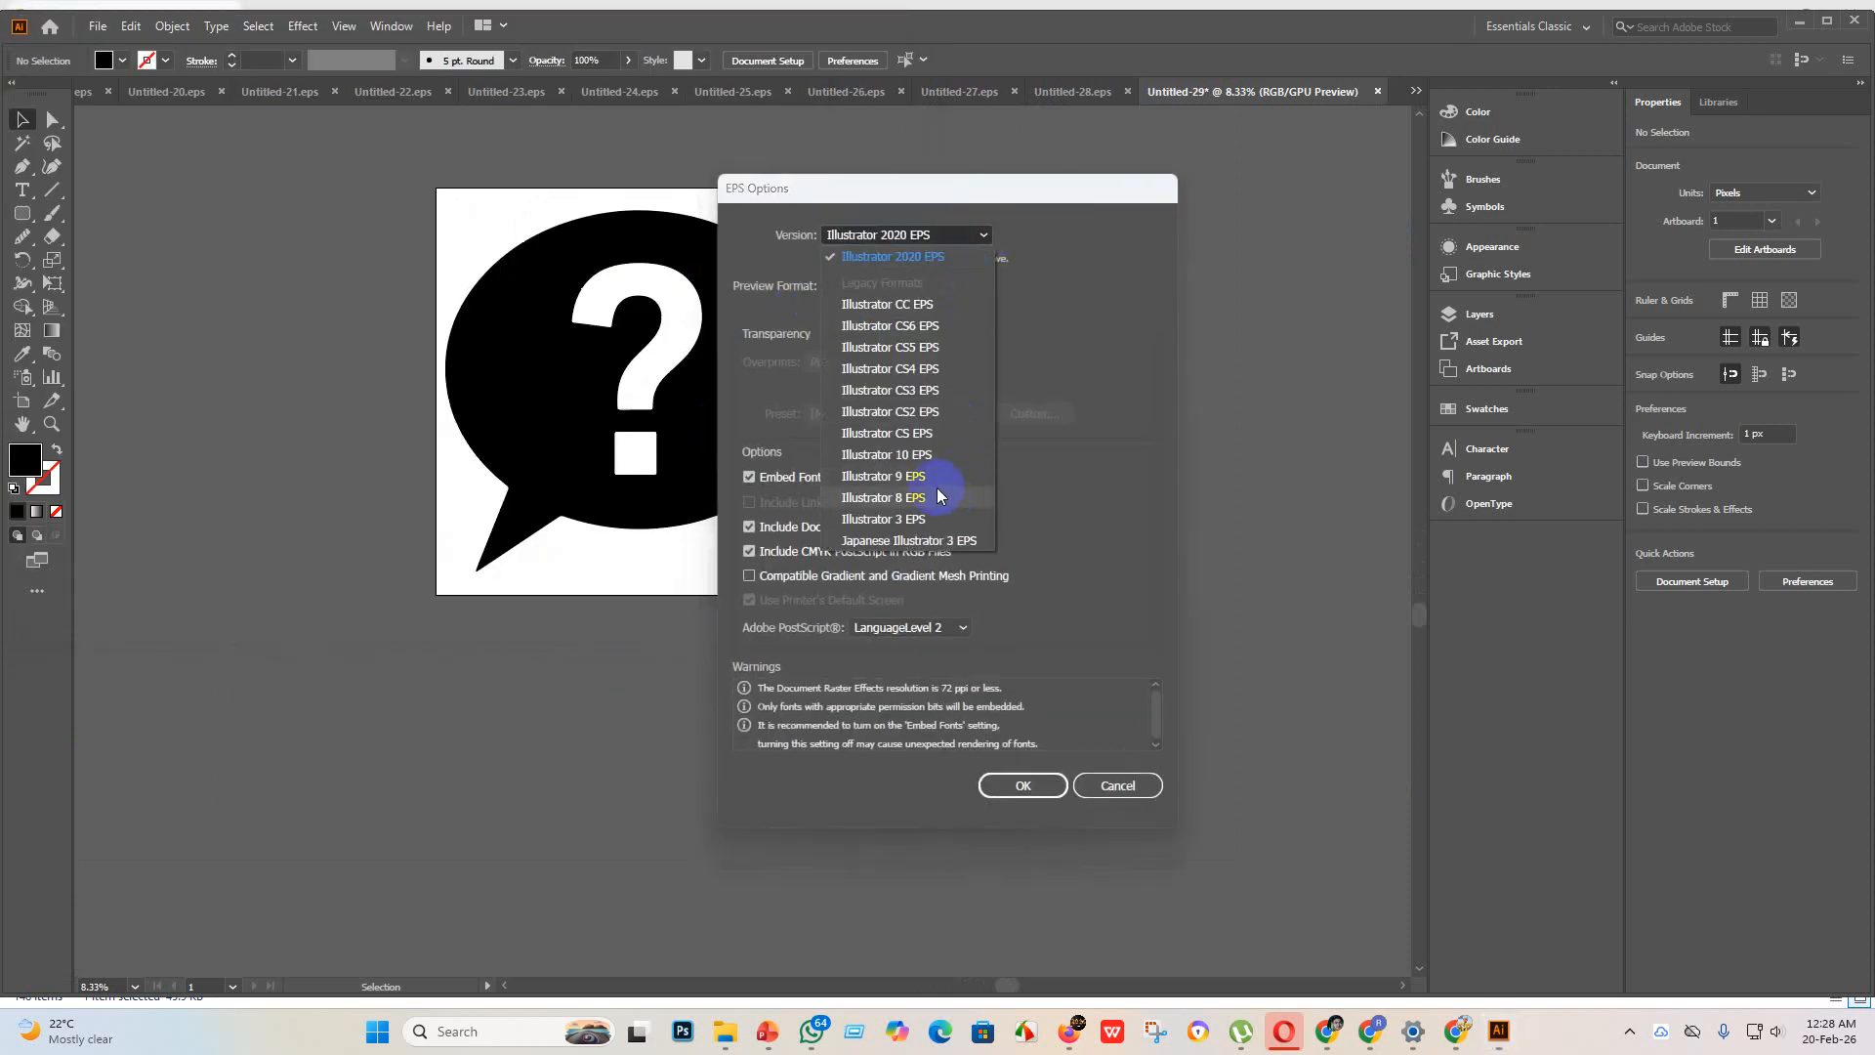
click(933, 455)
click(1006, 758)
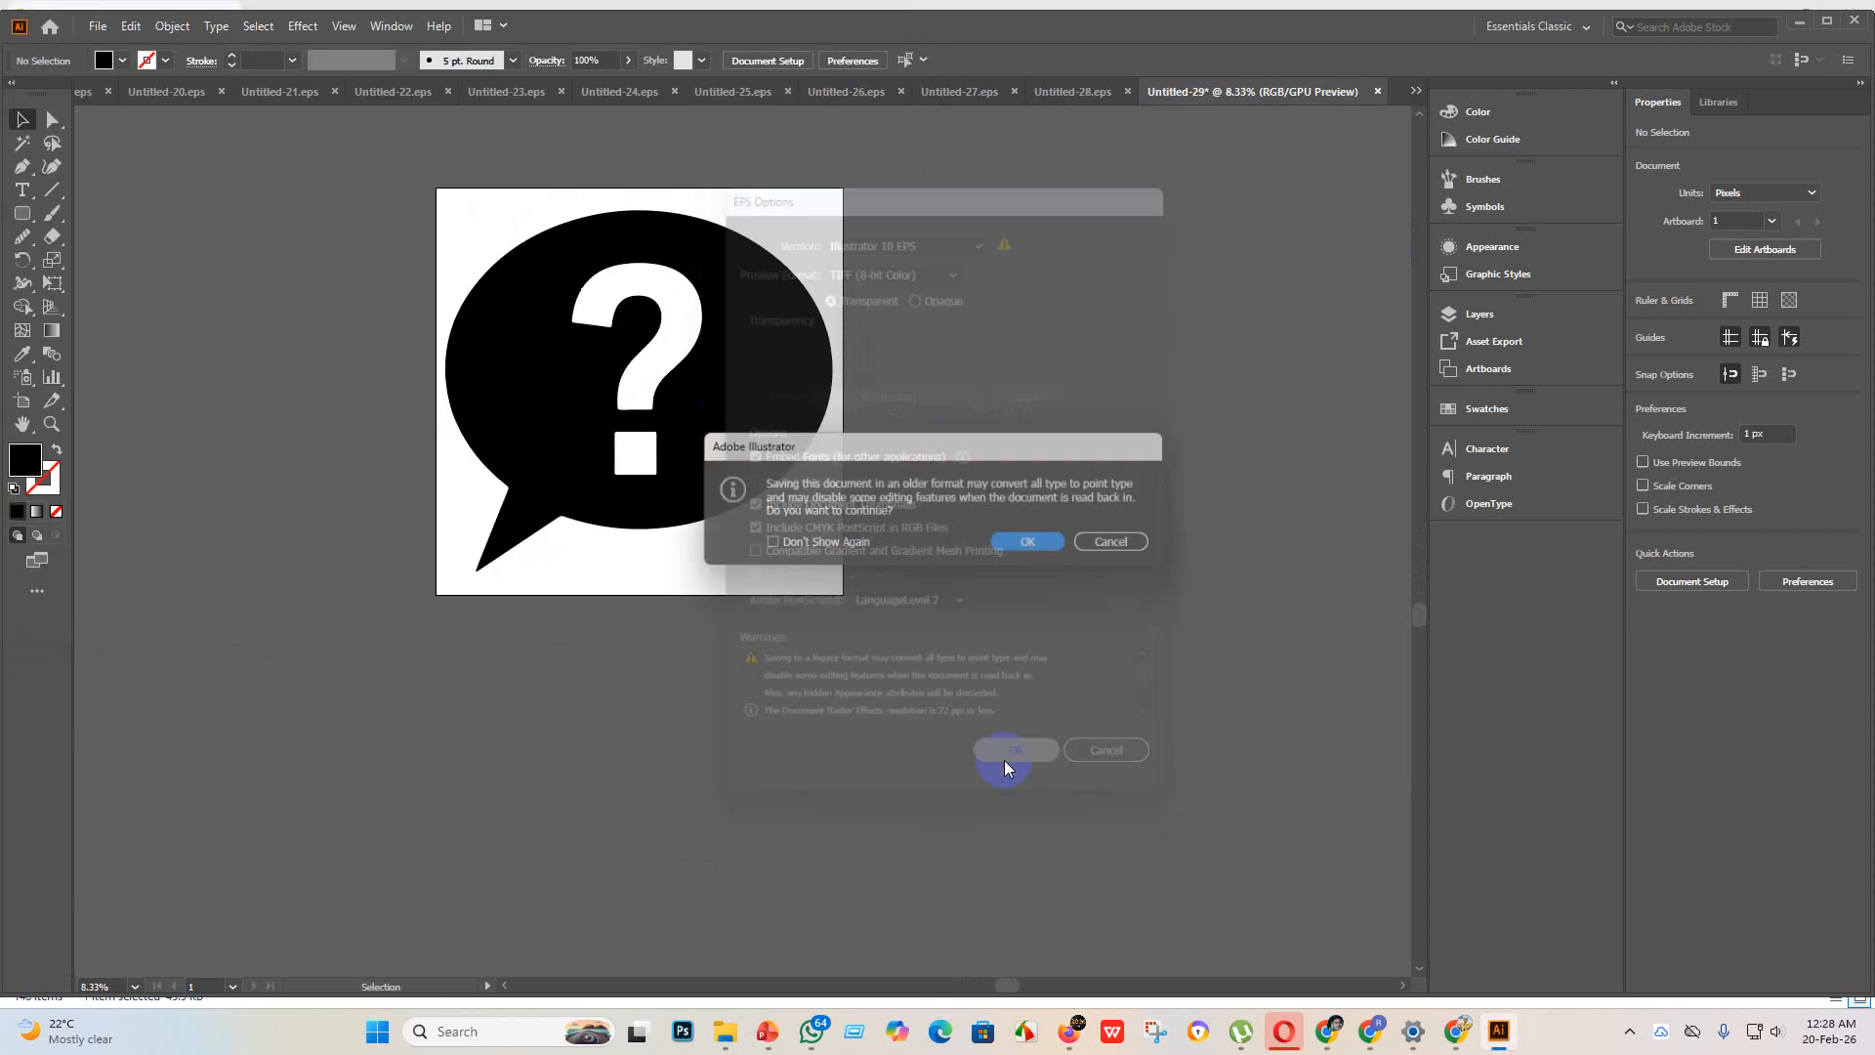
click(1027, 543)
Step: Export the speech bubble icon as the JPEG Untitled-29 in the eps 3 folder, using all artboards
click(96, 25)
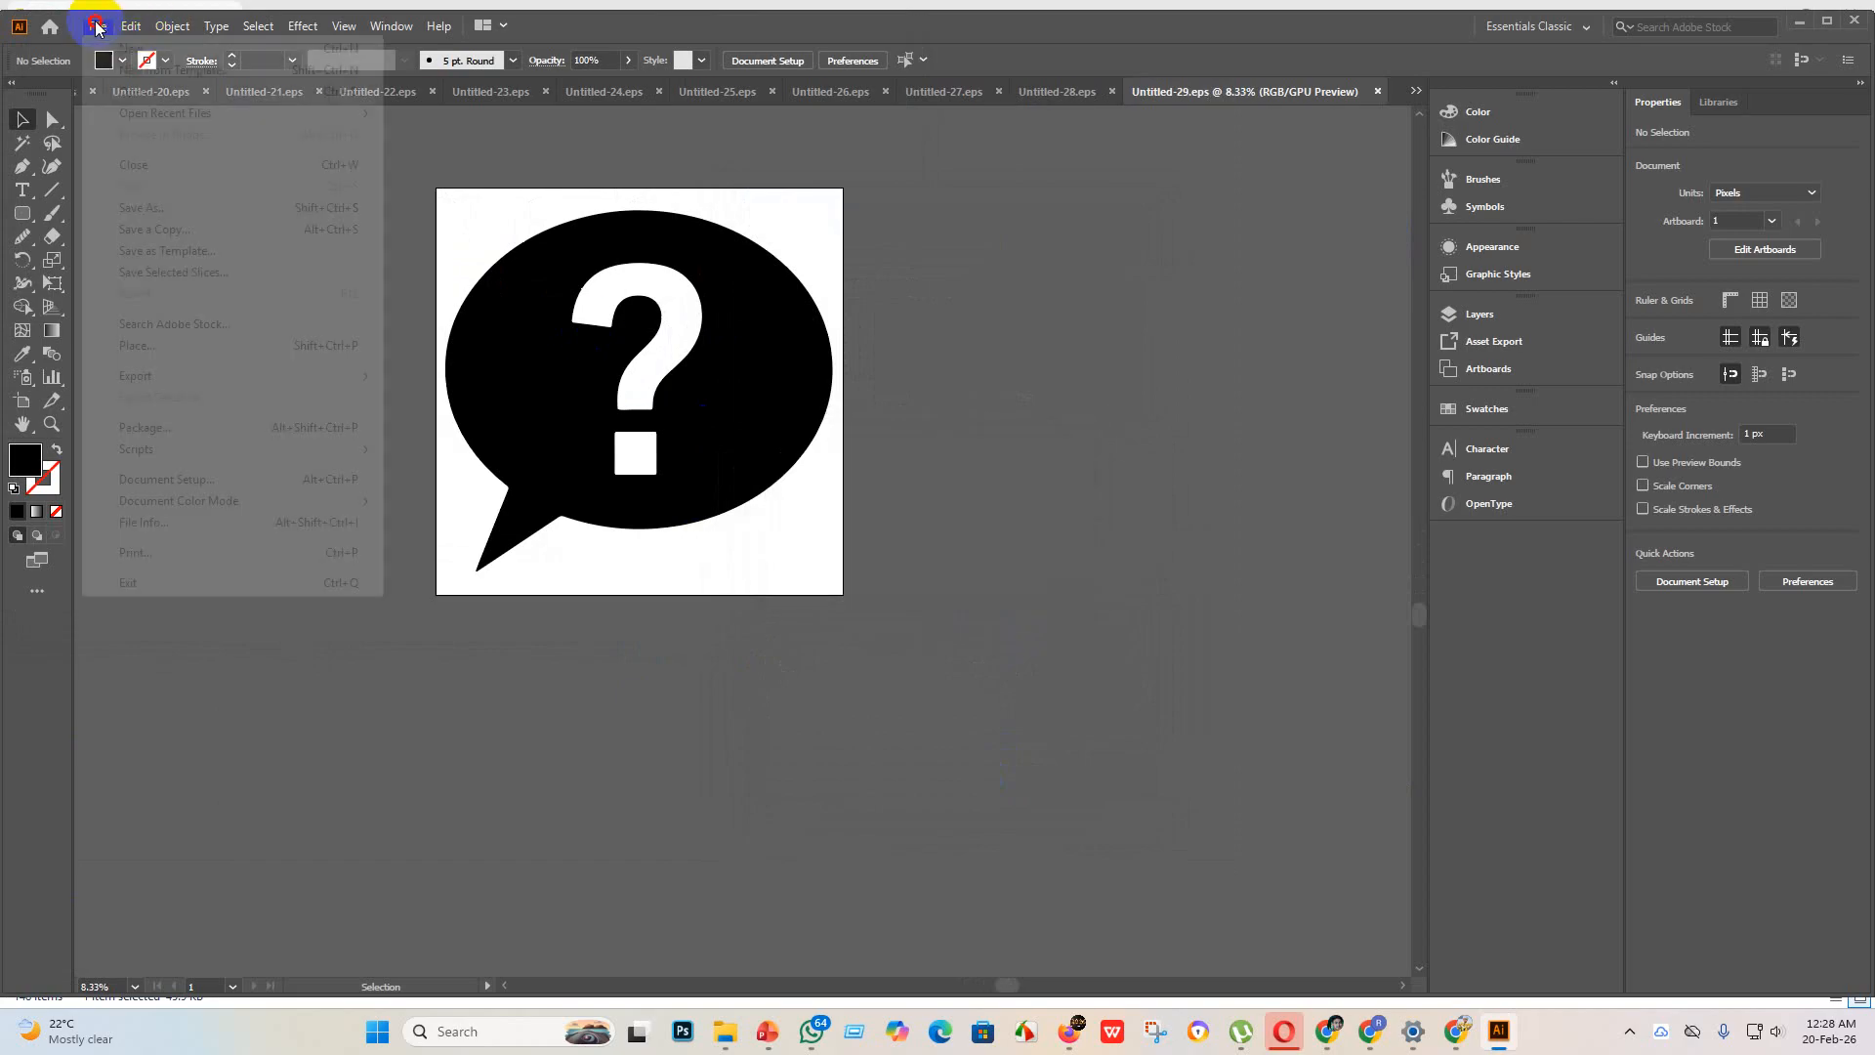
mouse_move(179, 381)
click(471, 395)
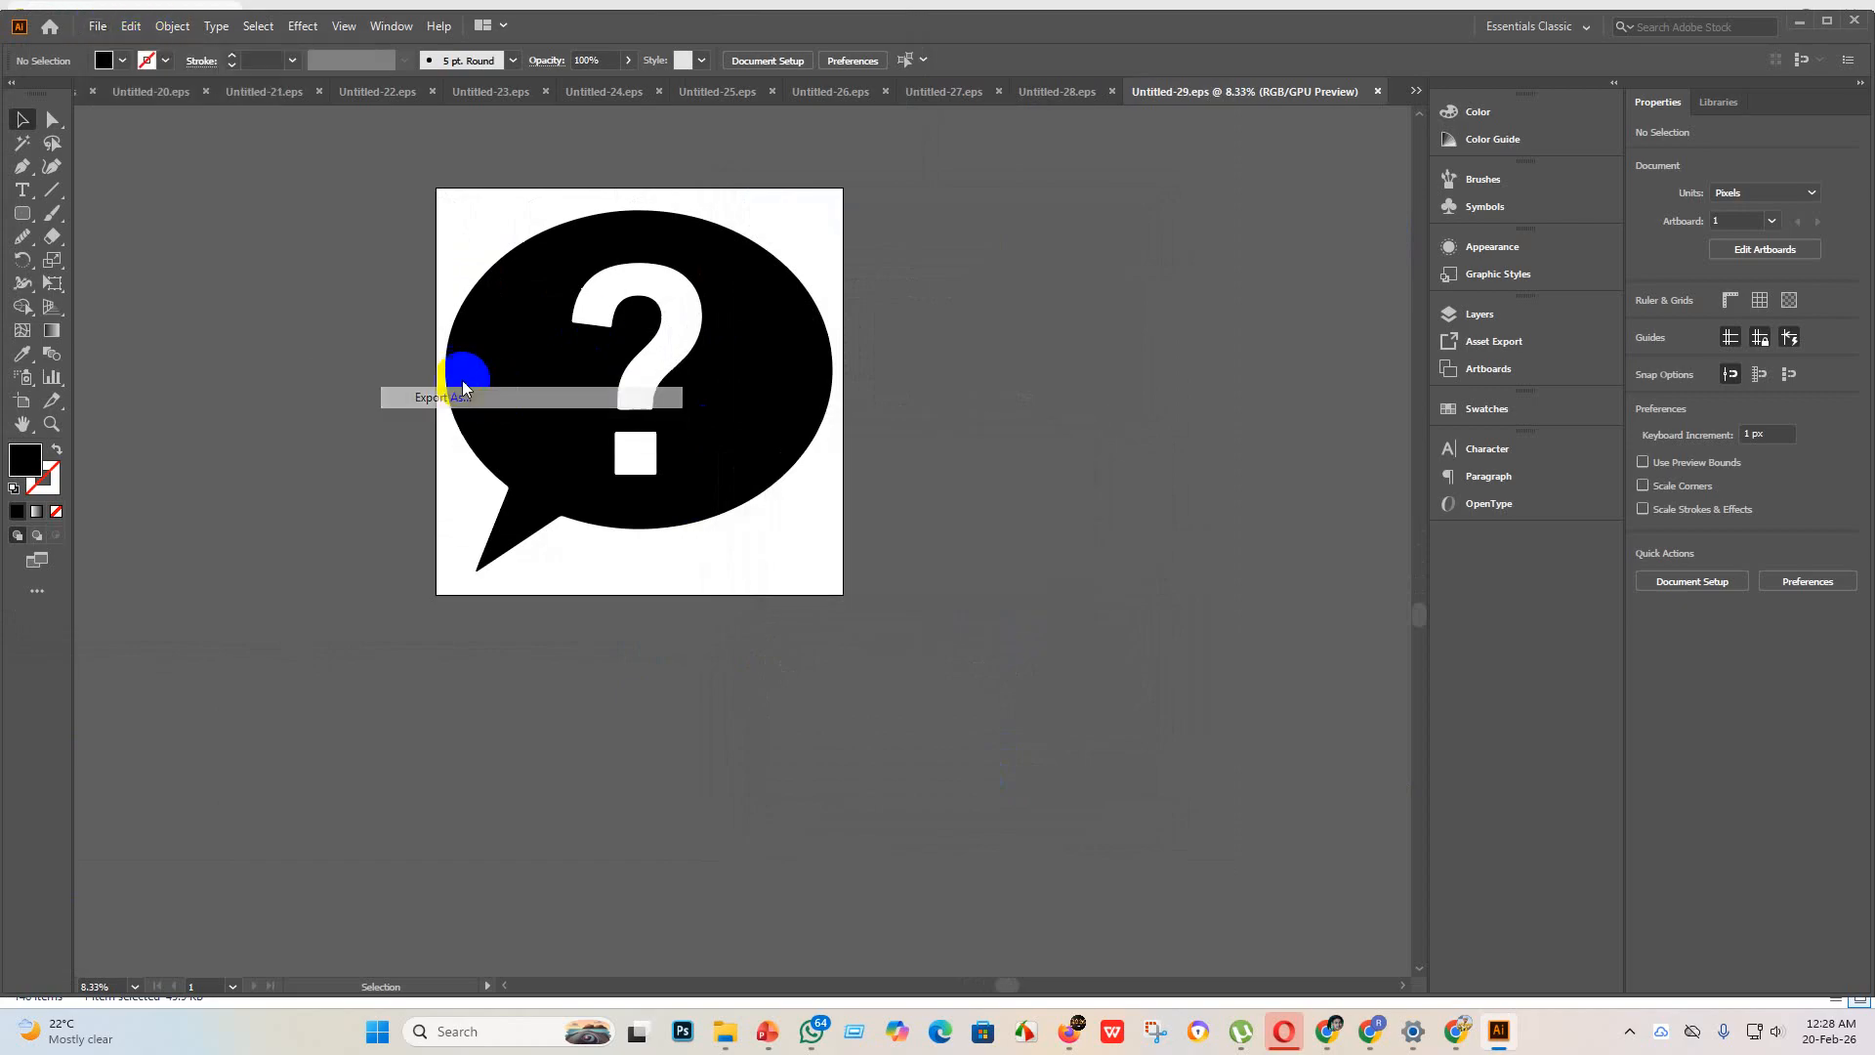
click(160, 486)
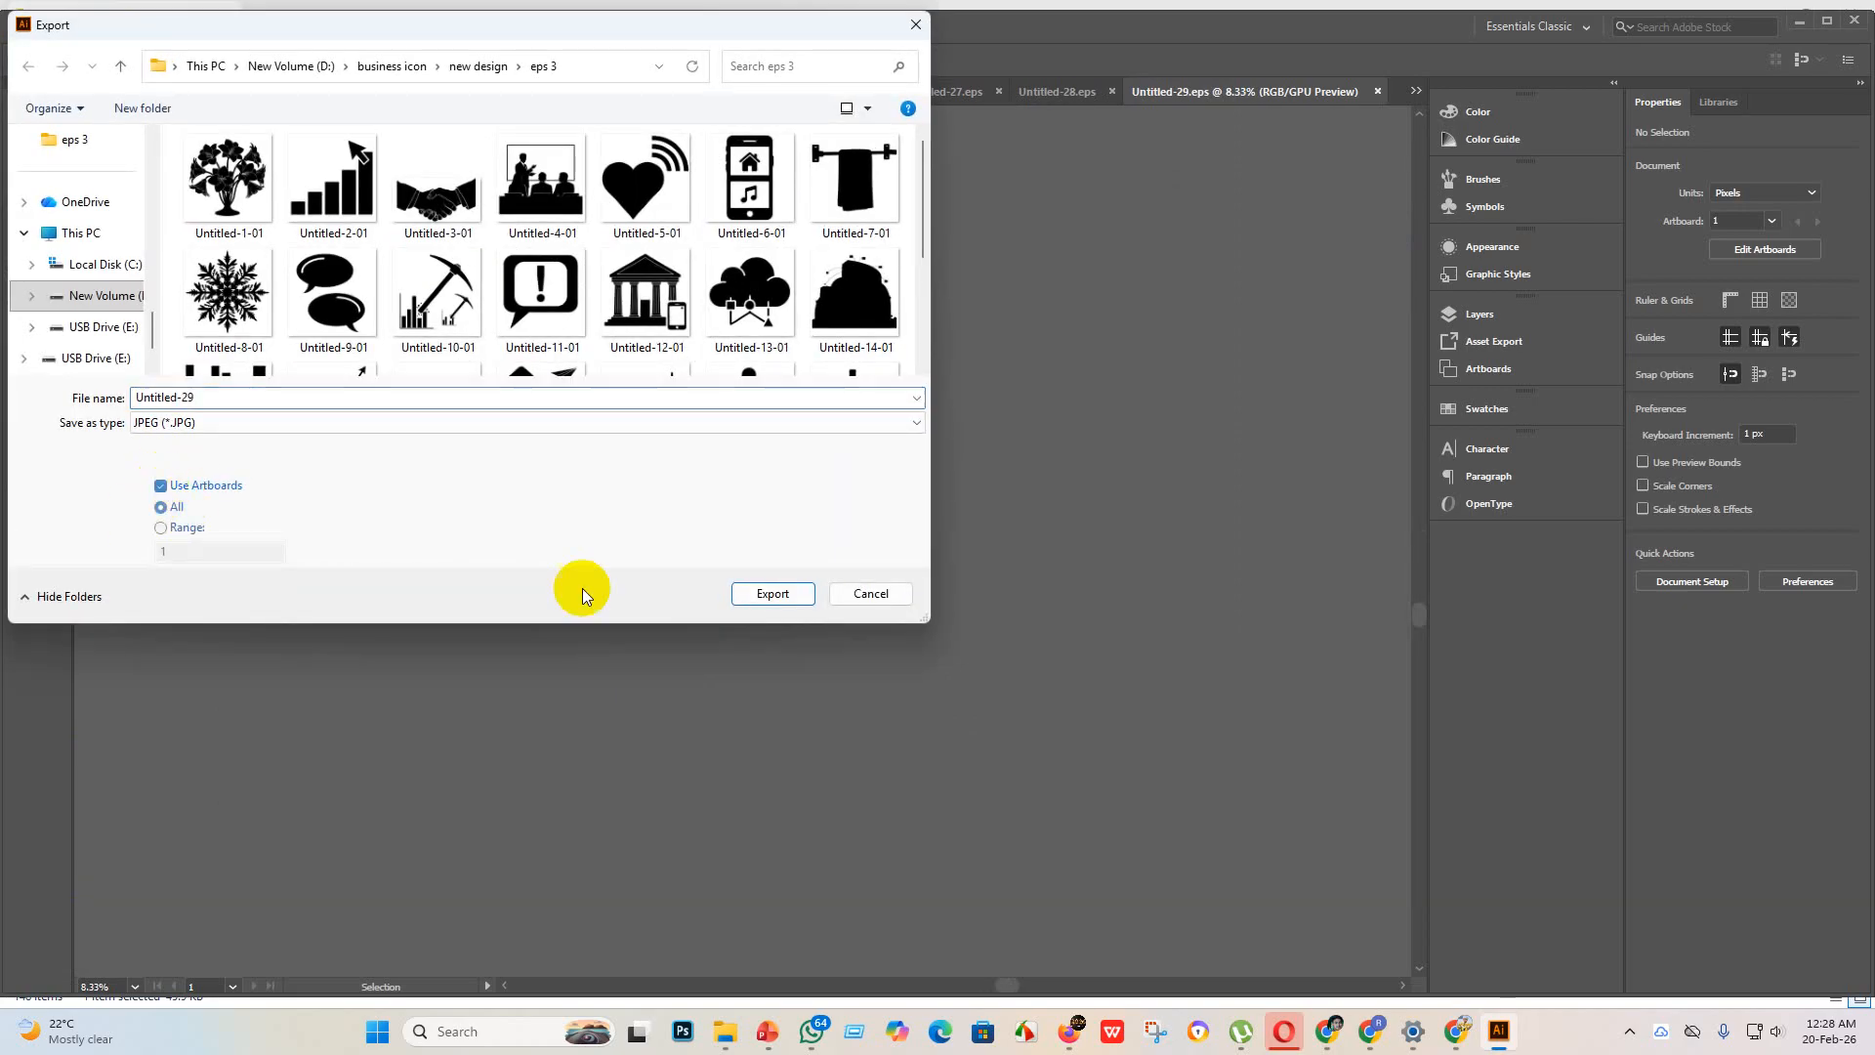
click(789, 595)
click(1005, 774)
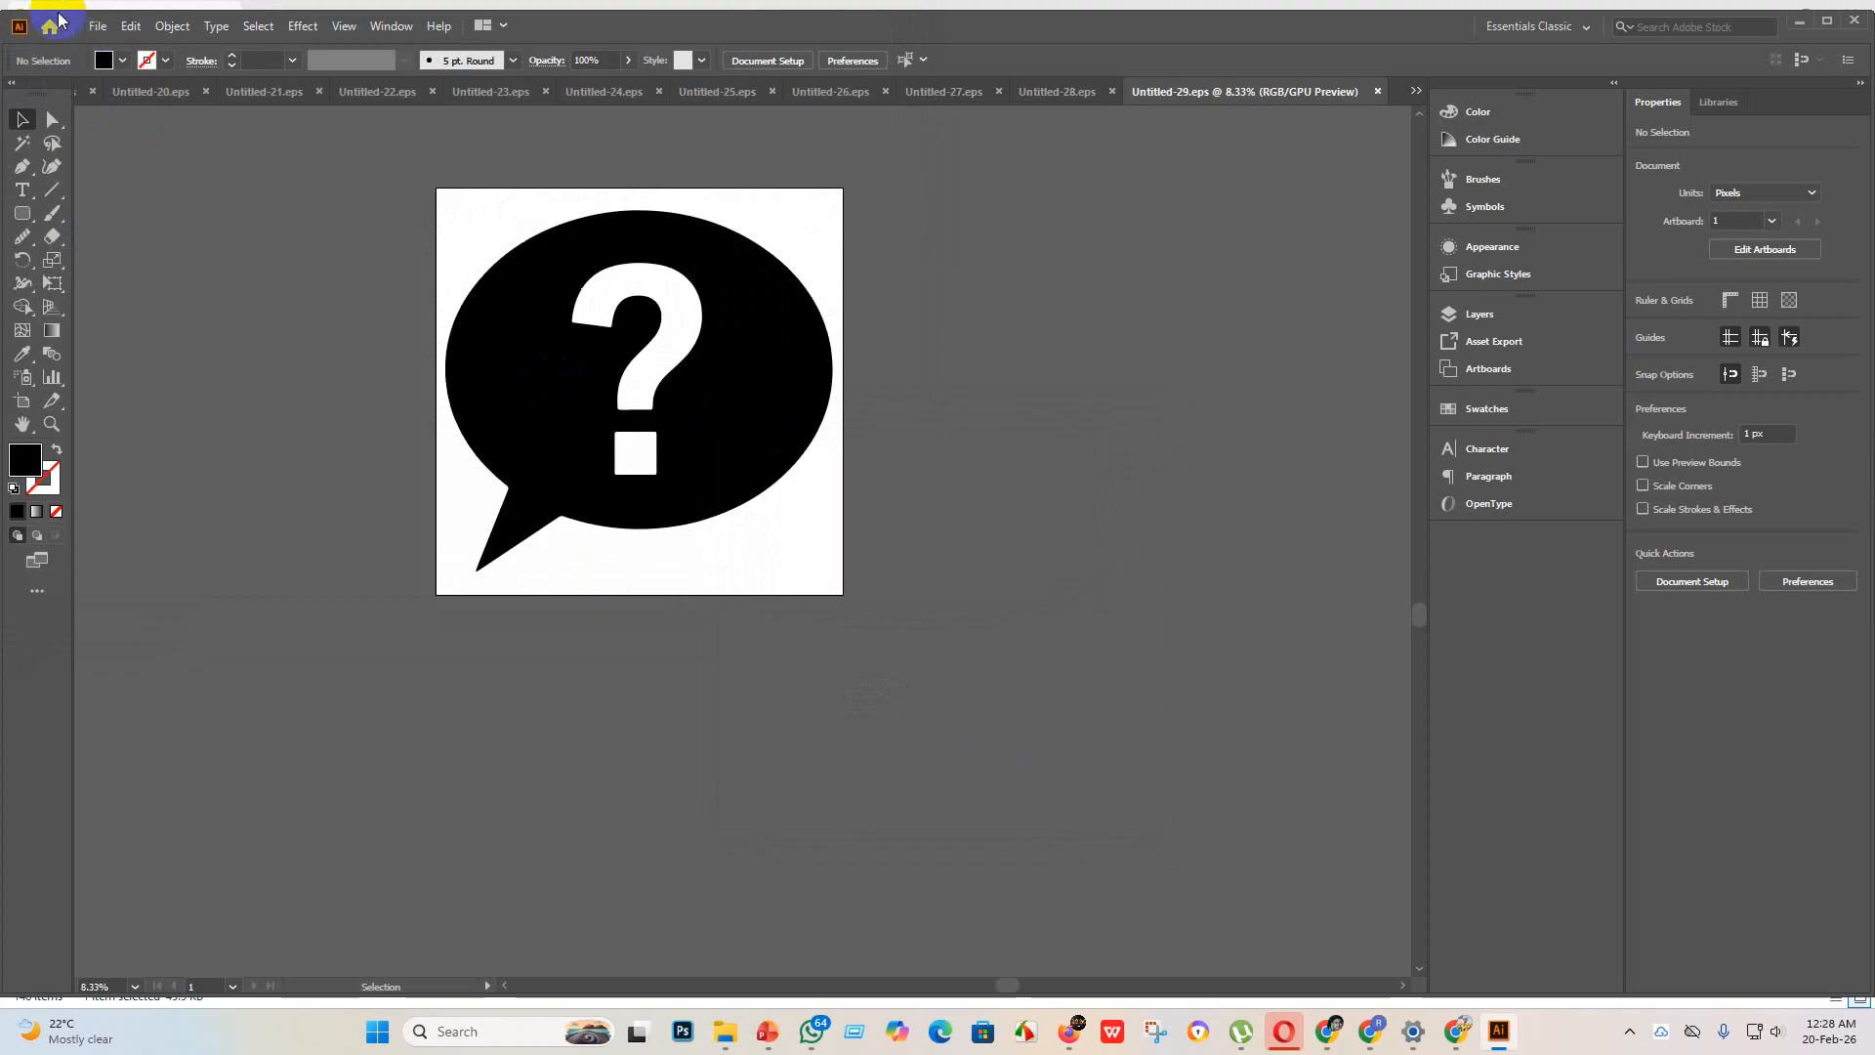
Step: Create a new 4000 x 4000 px document named Untitled-30 with one artboard
click(107, 27)
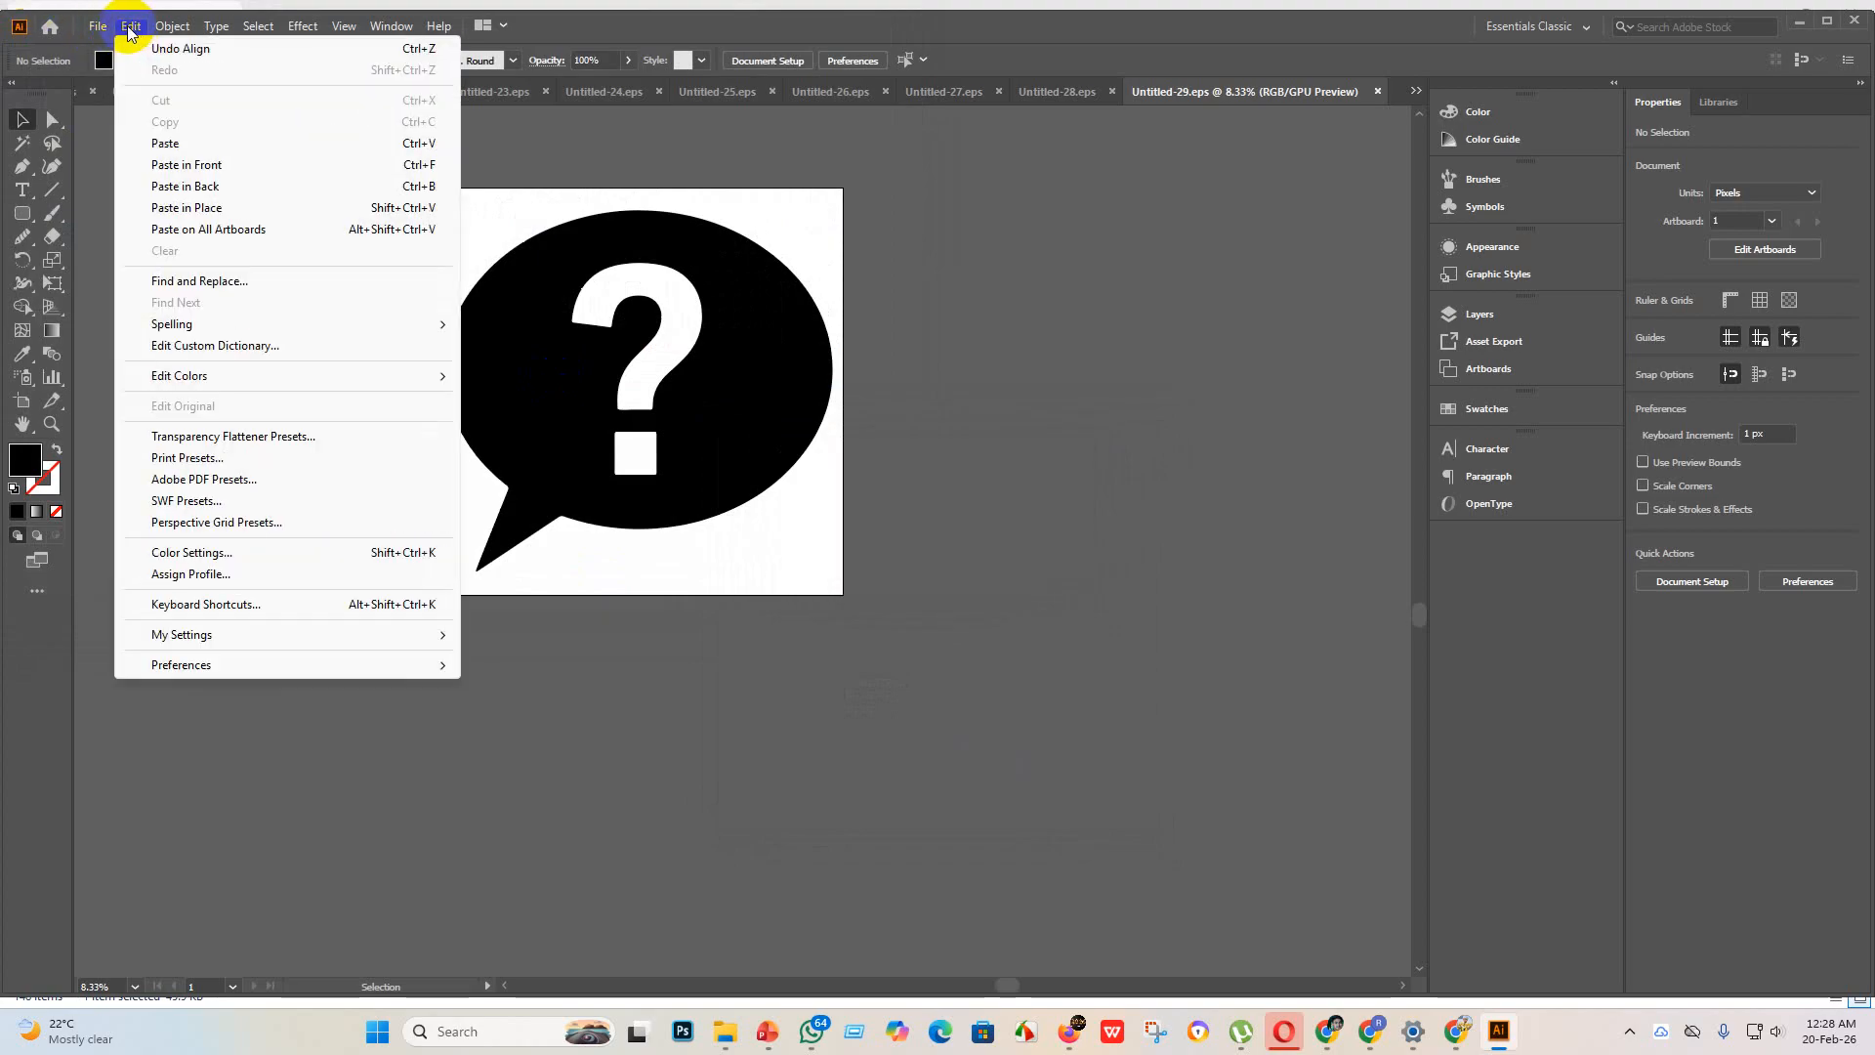
click(130, 48)
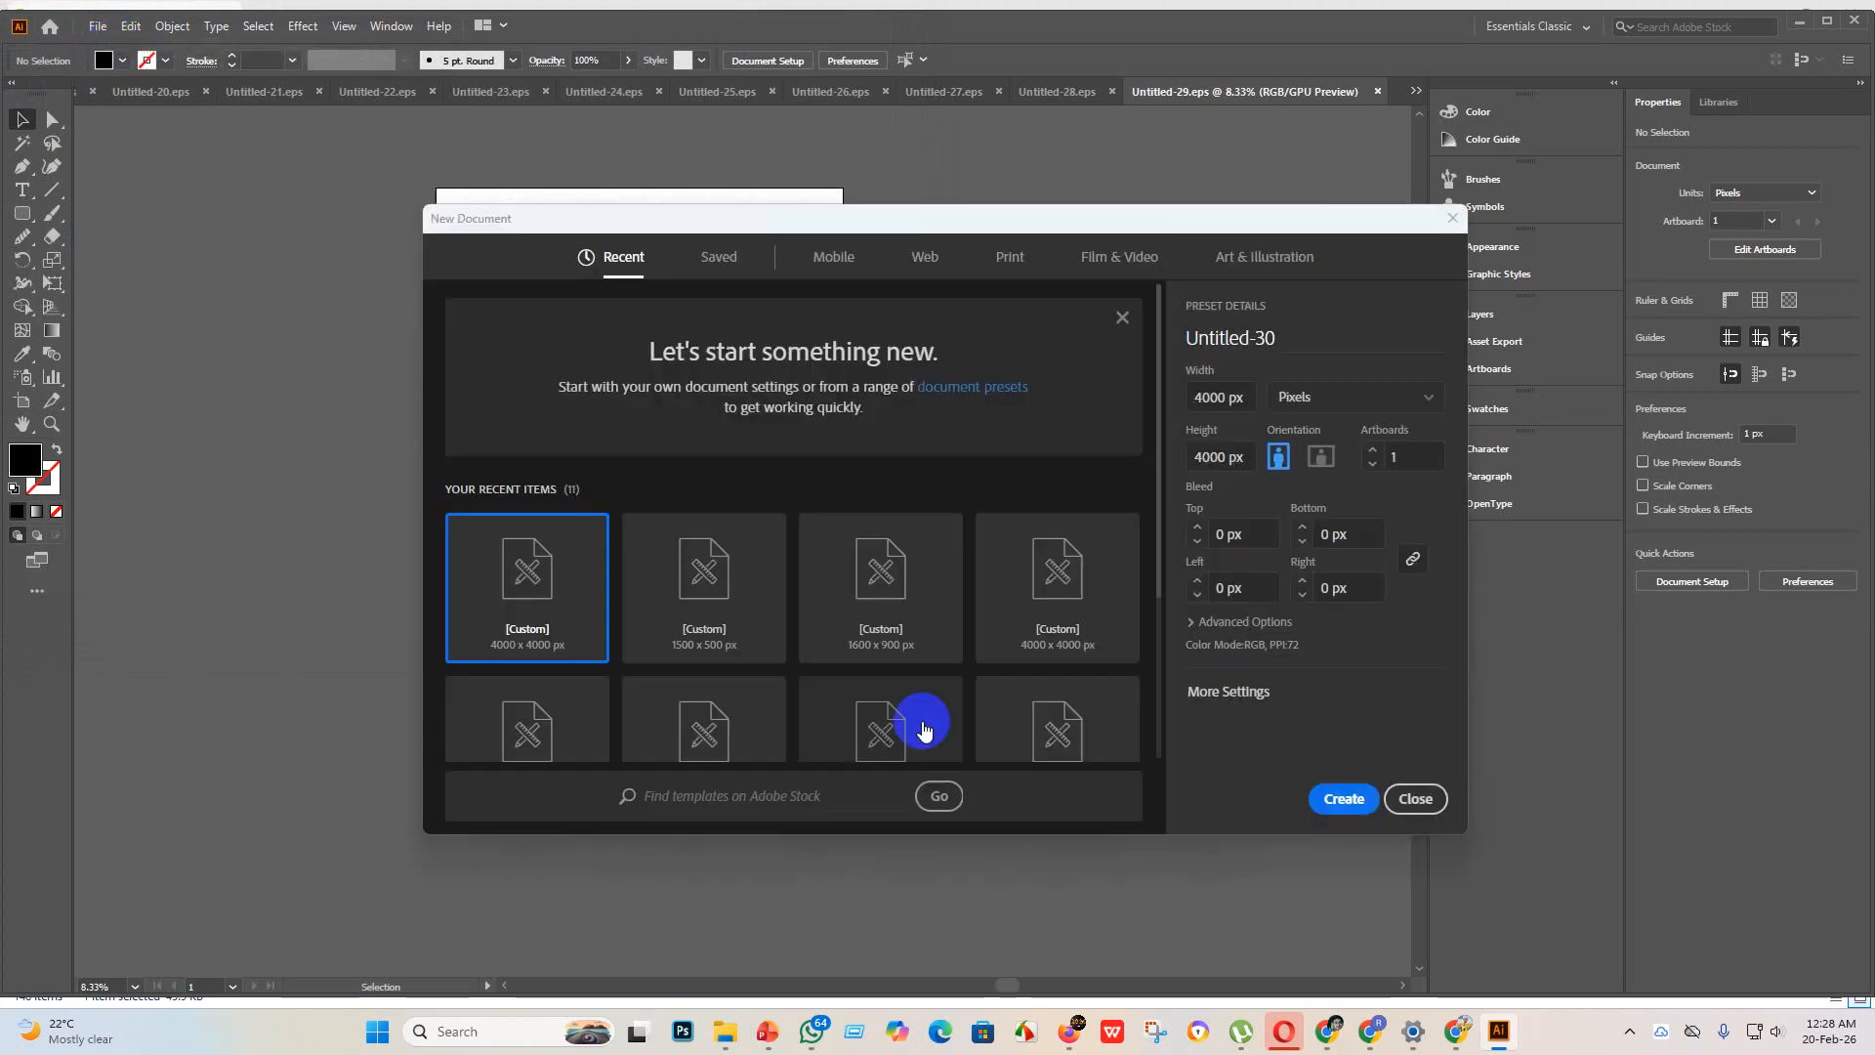
click(1338, 796)
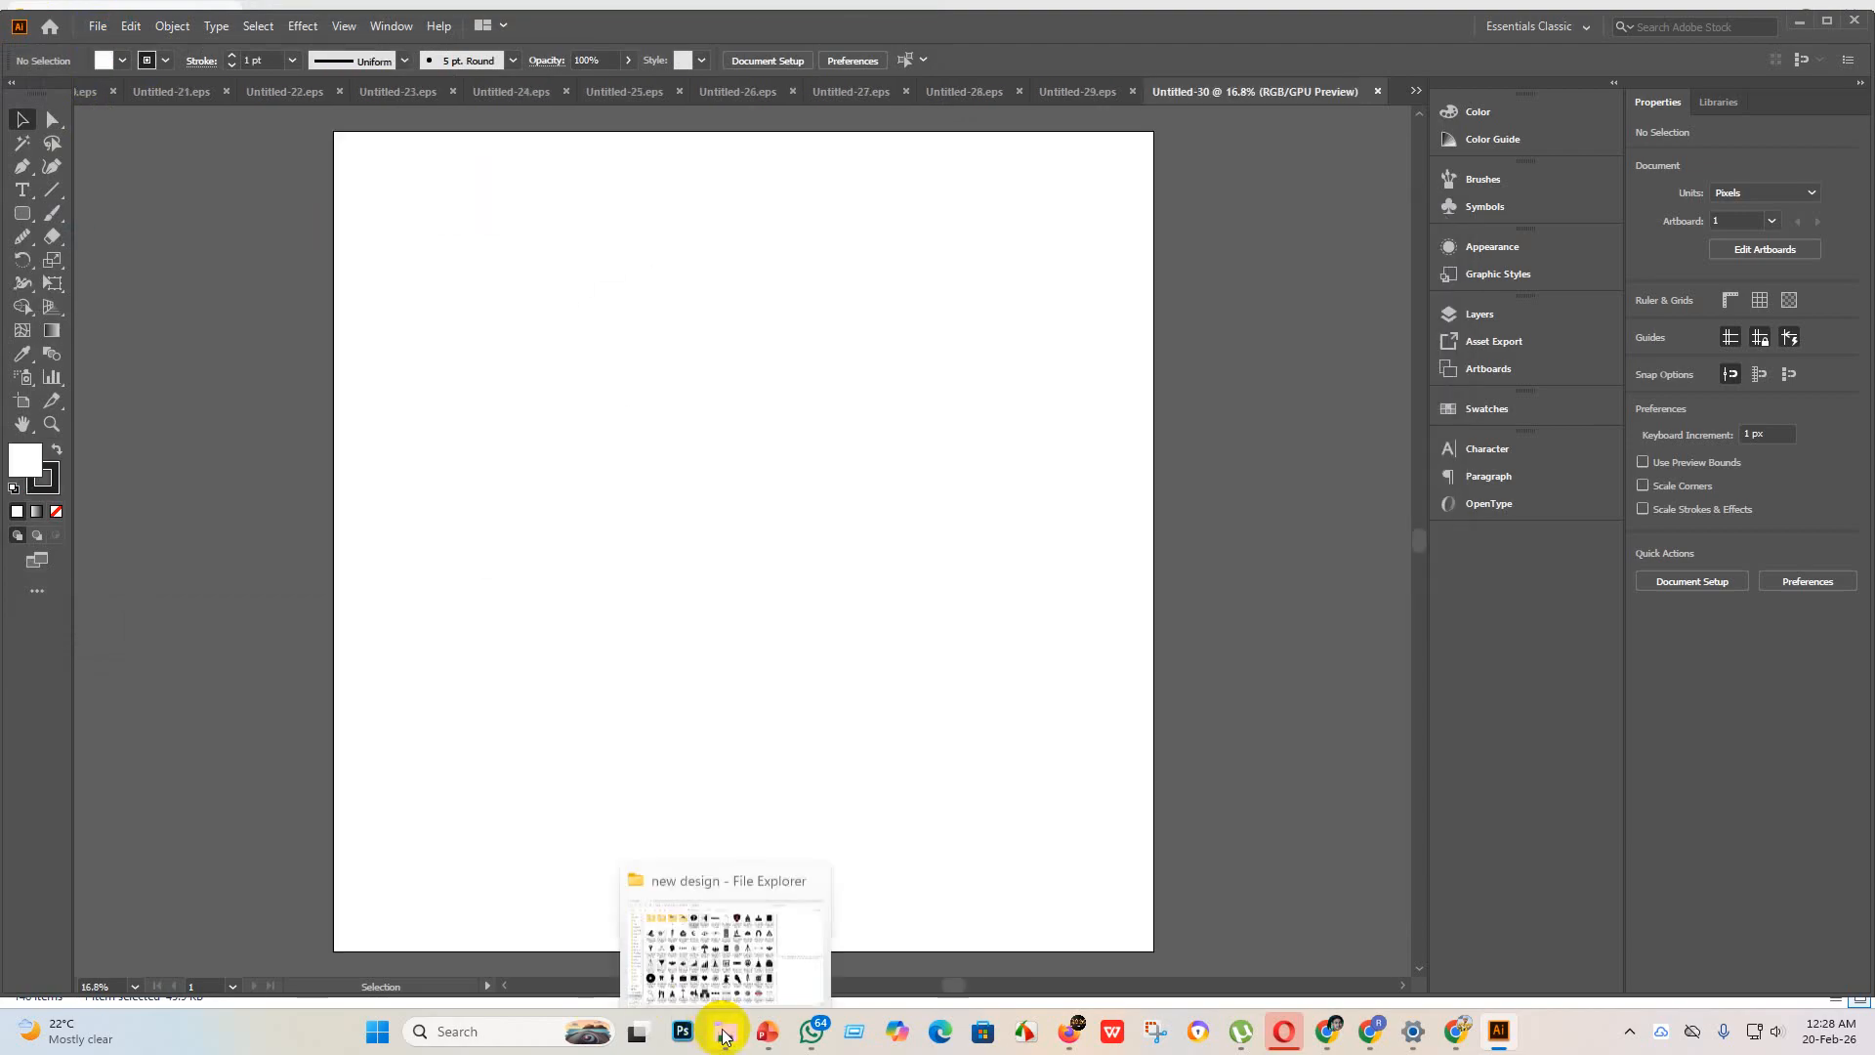
Step: Place the haunted house image with the SALE sign from the new design folder onto the blank artboard
click(724, 1031)
drag(655, 199, 669, 240)
click(846, 213)
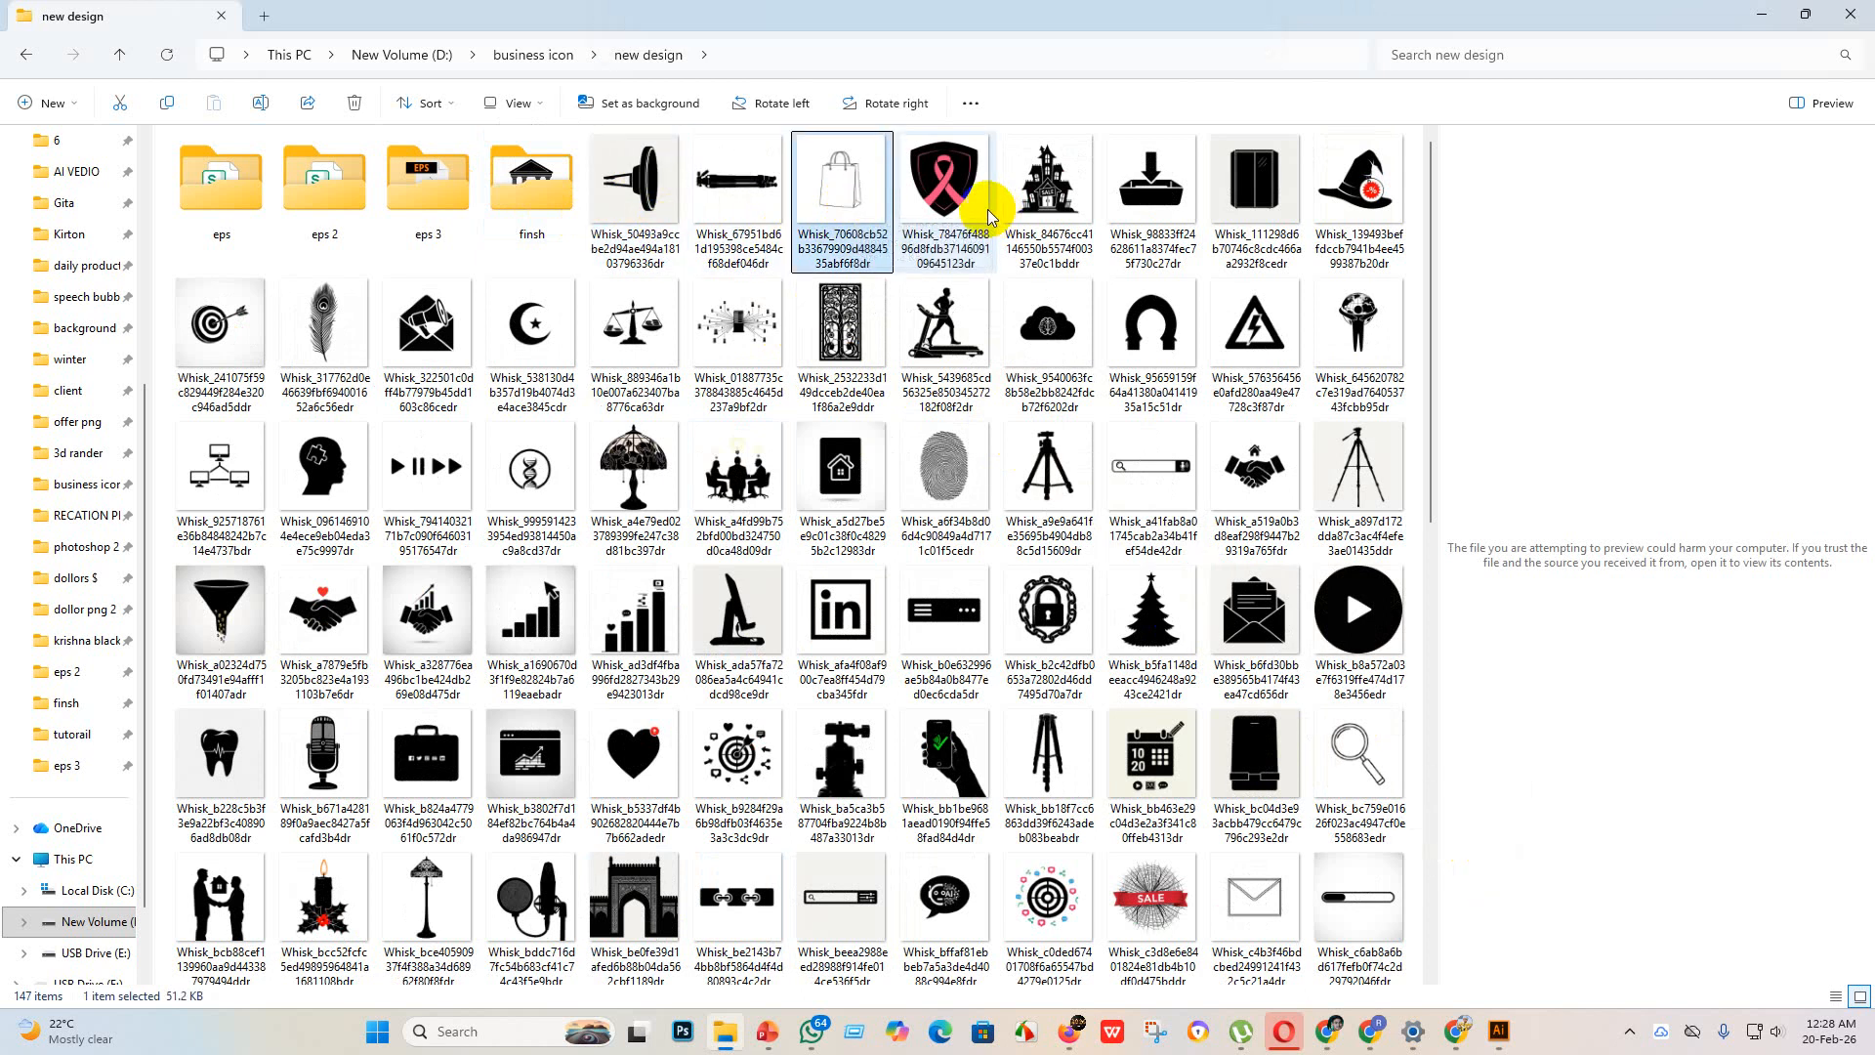
drag(1050, 203, 683, 556)
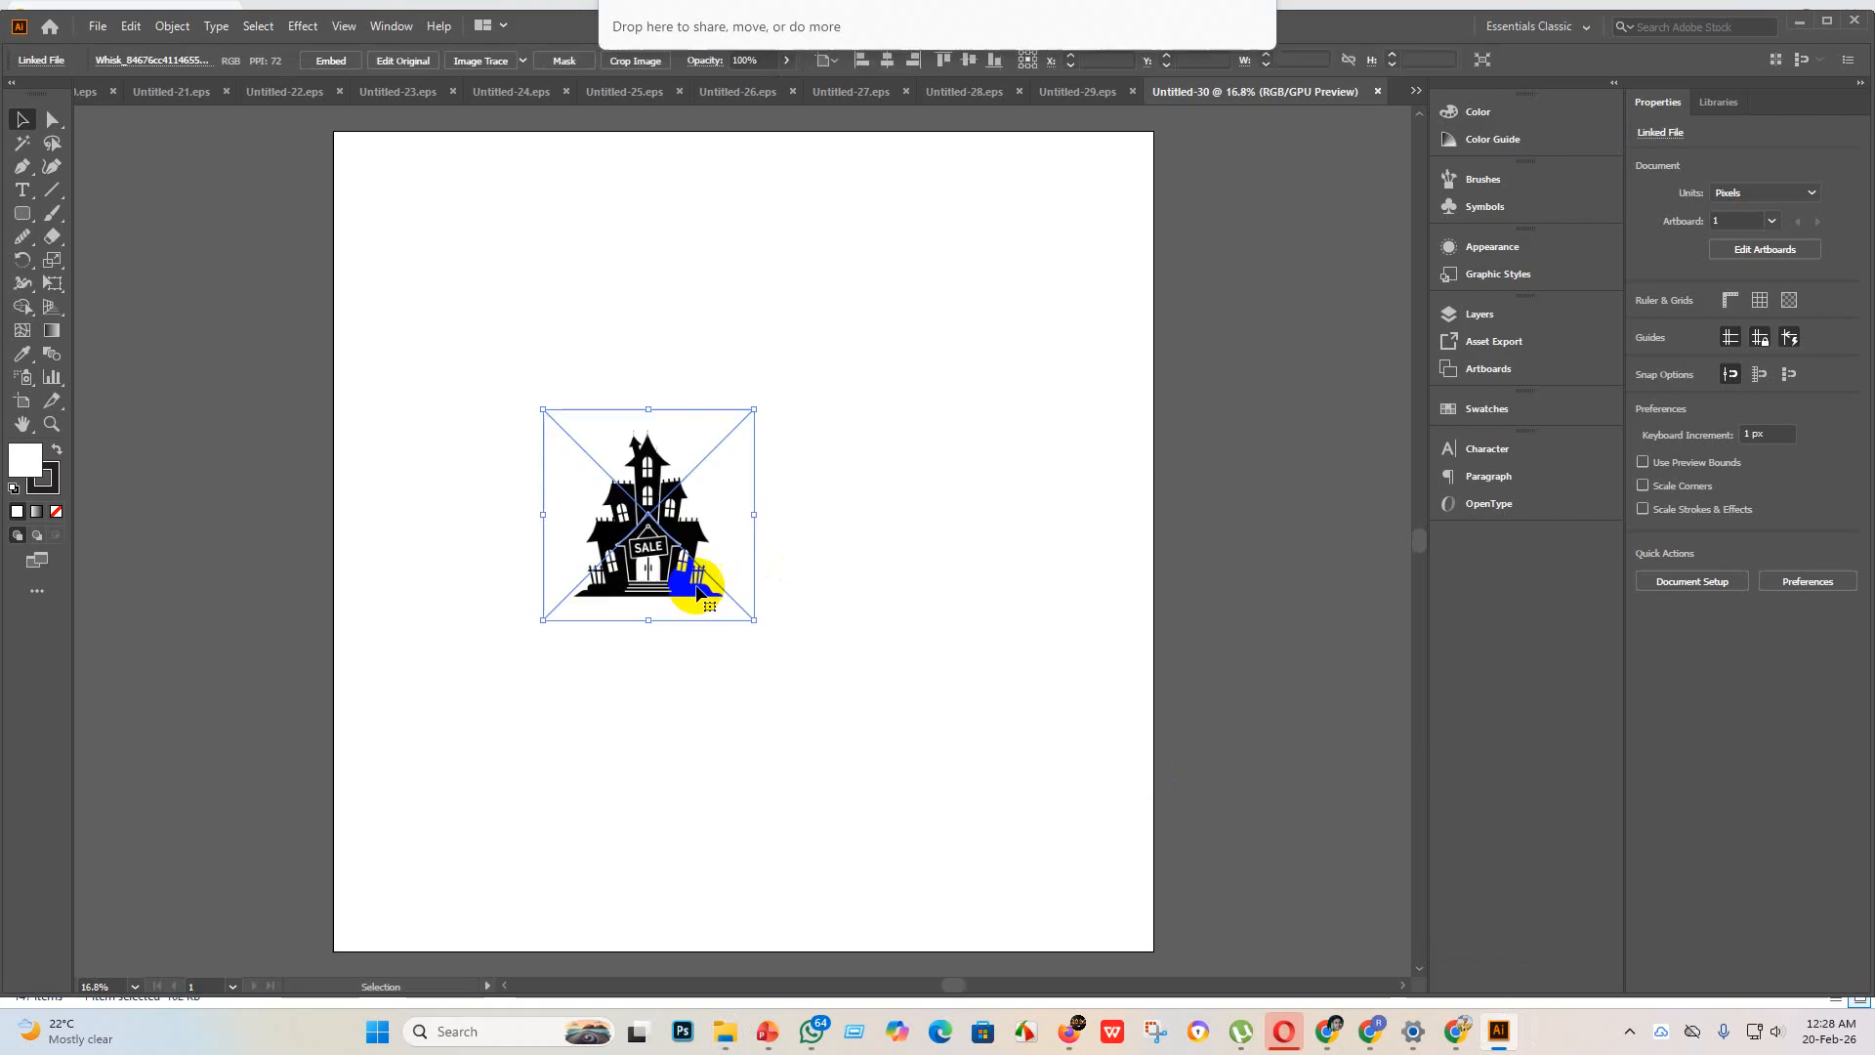
Step: Enlarge the placed haunted house image proportionally to about 4519 x 4519 px
drag(753, 619, 1228, 1006)
scroll(599, 292, up, 2)
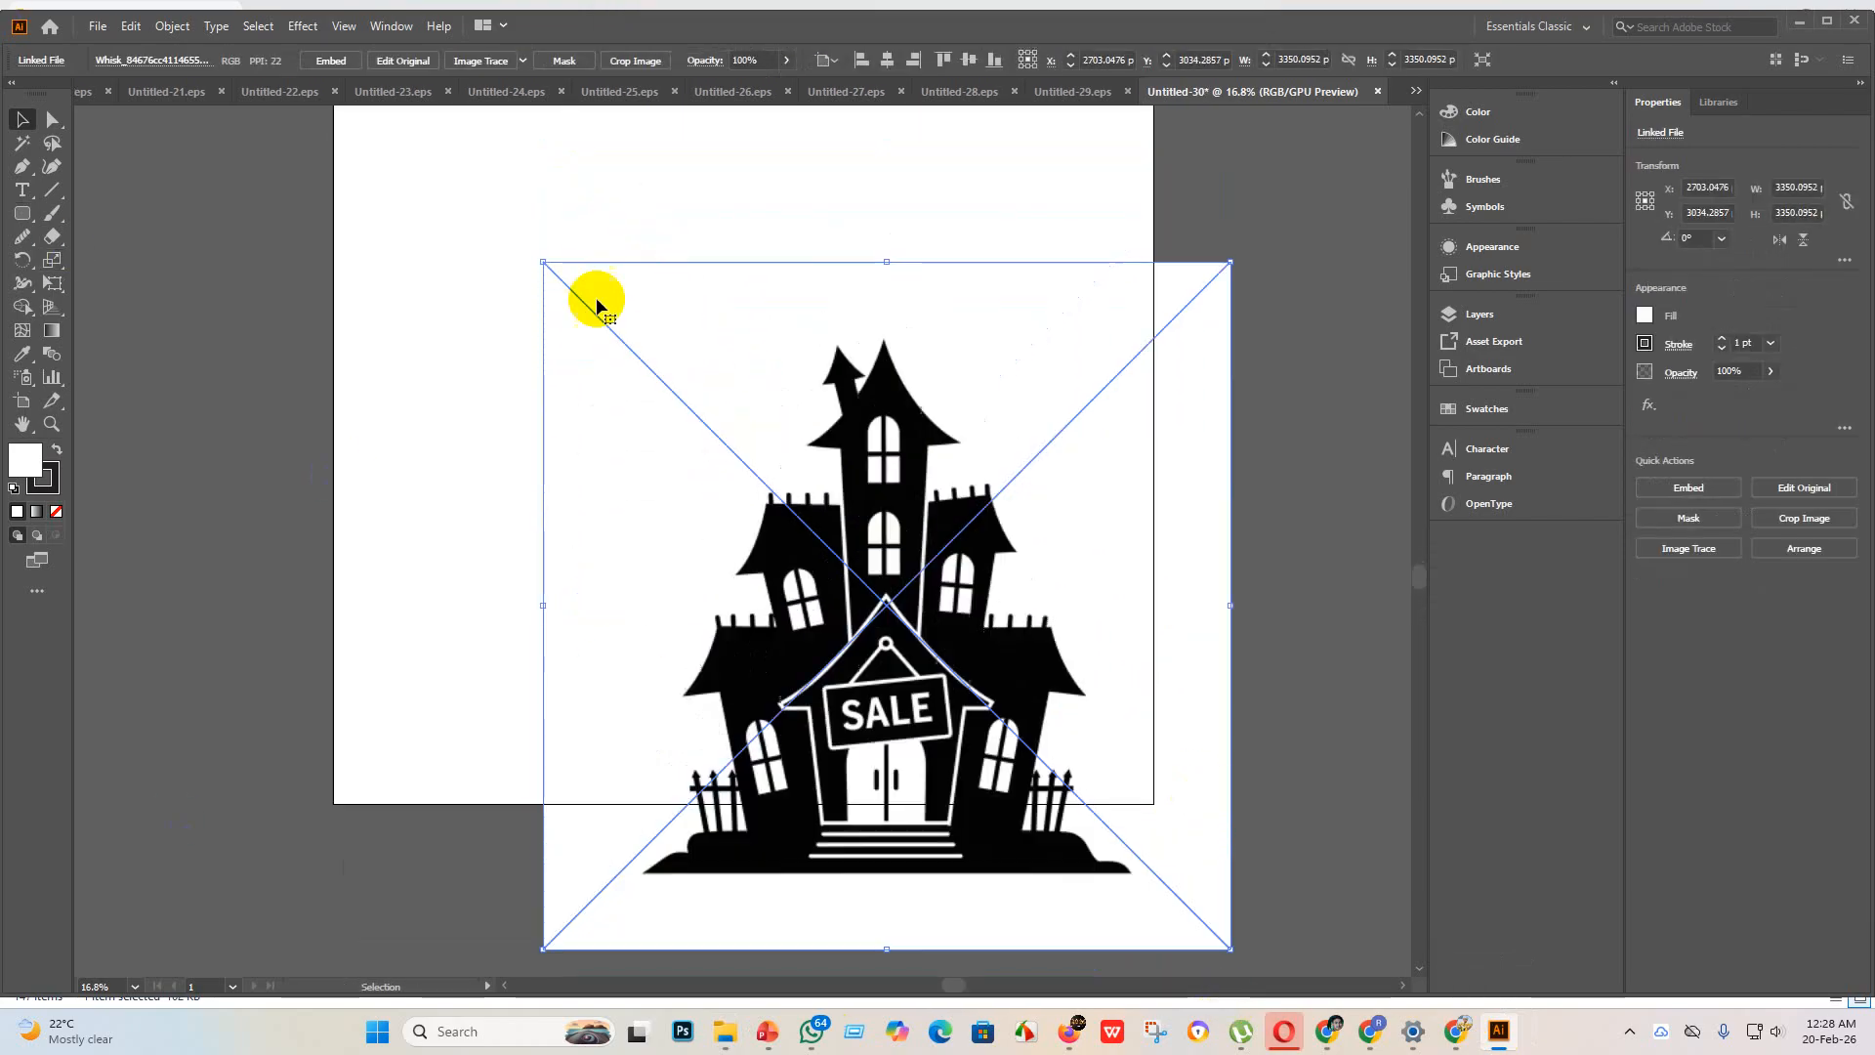
drag(543, 264, 341, 116)
scroll(698, 468, up, 3)
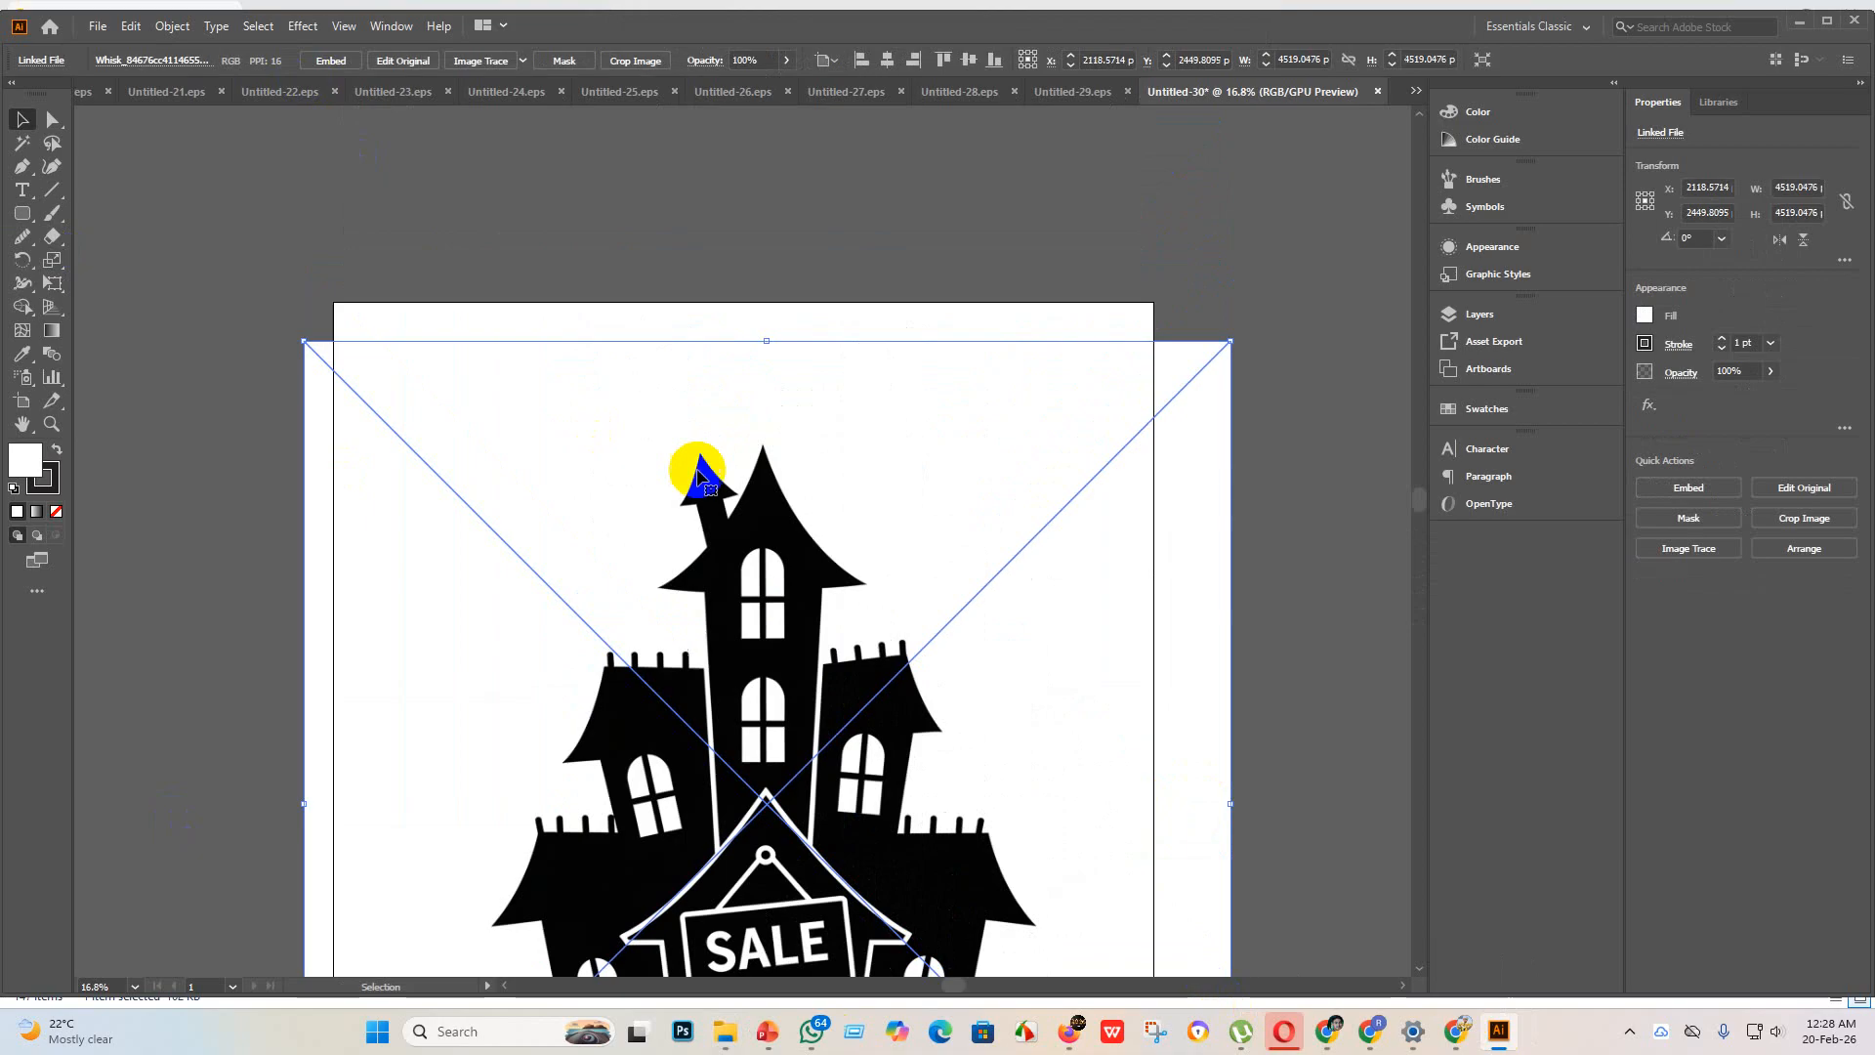
Step: Embed the haunted house image and convert it into vector paths with an expanded Sketched Art trace
click(332, 60)
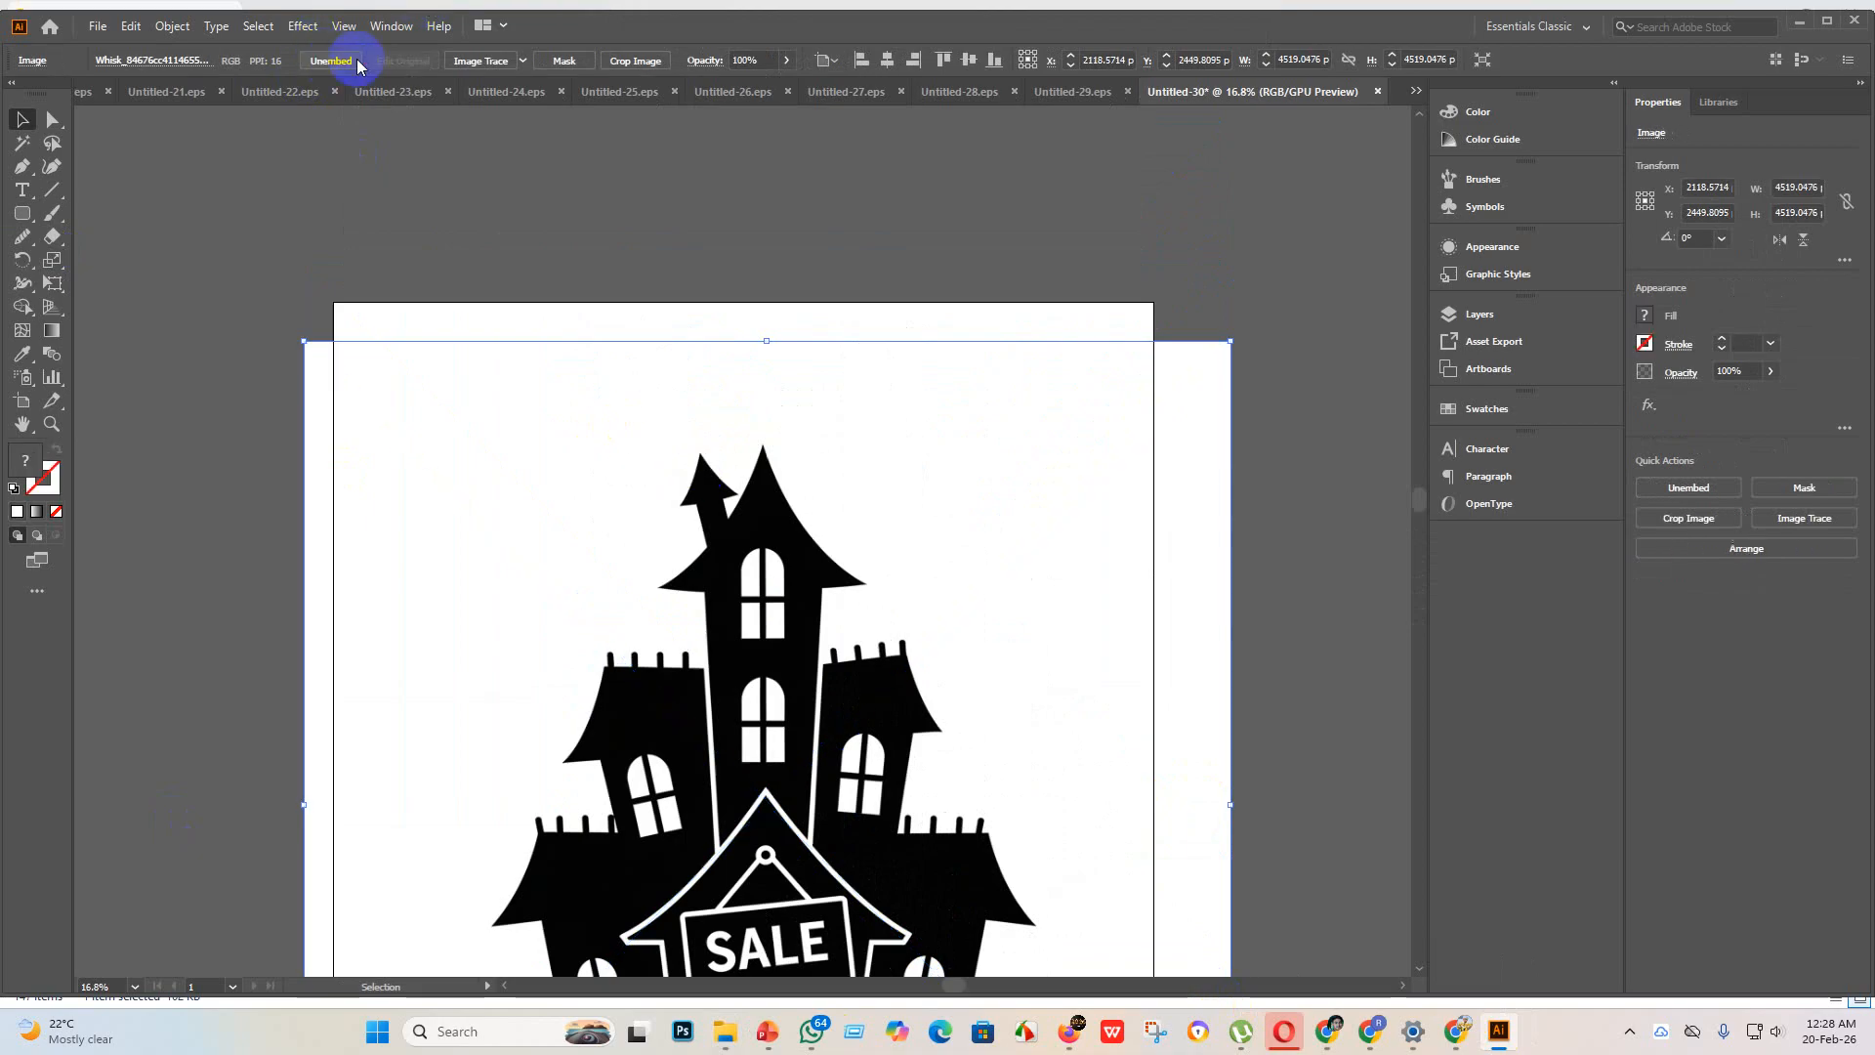
click(521, 62)
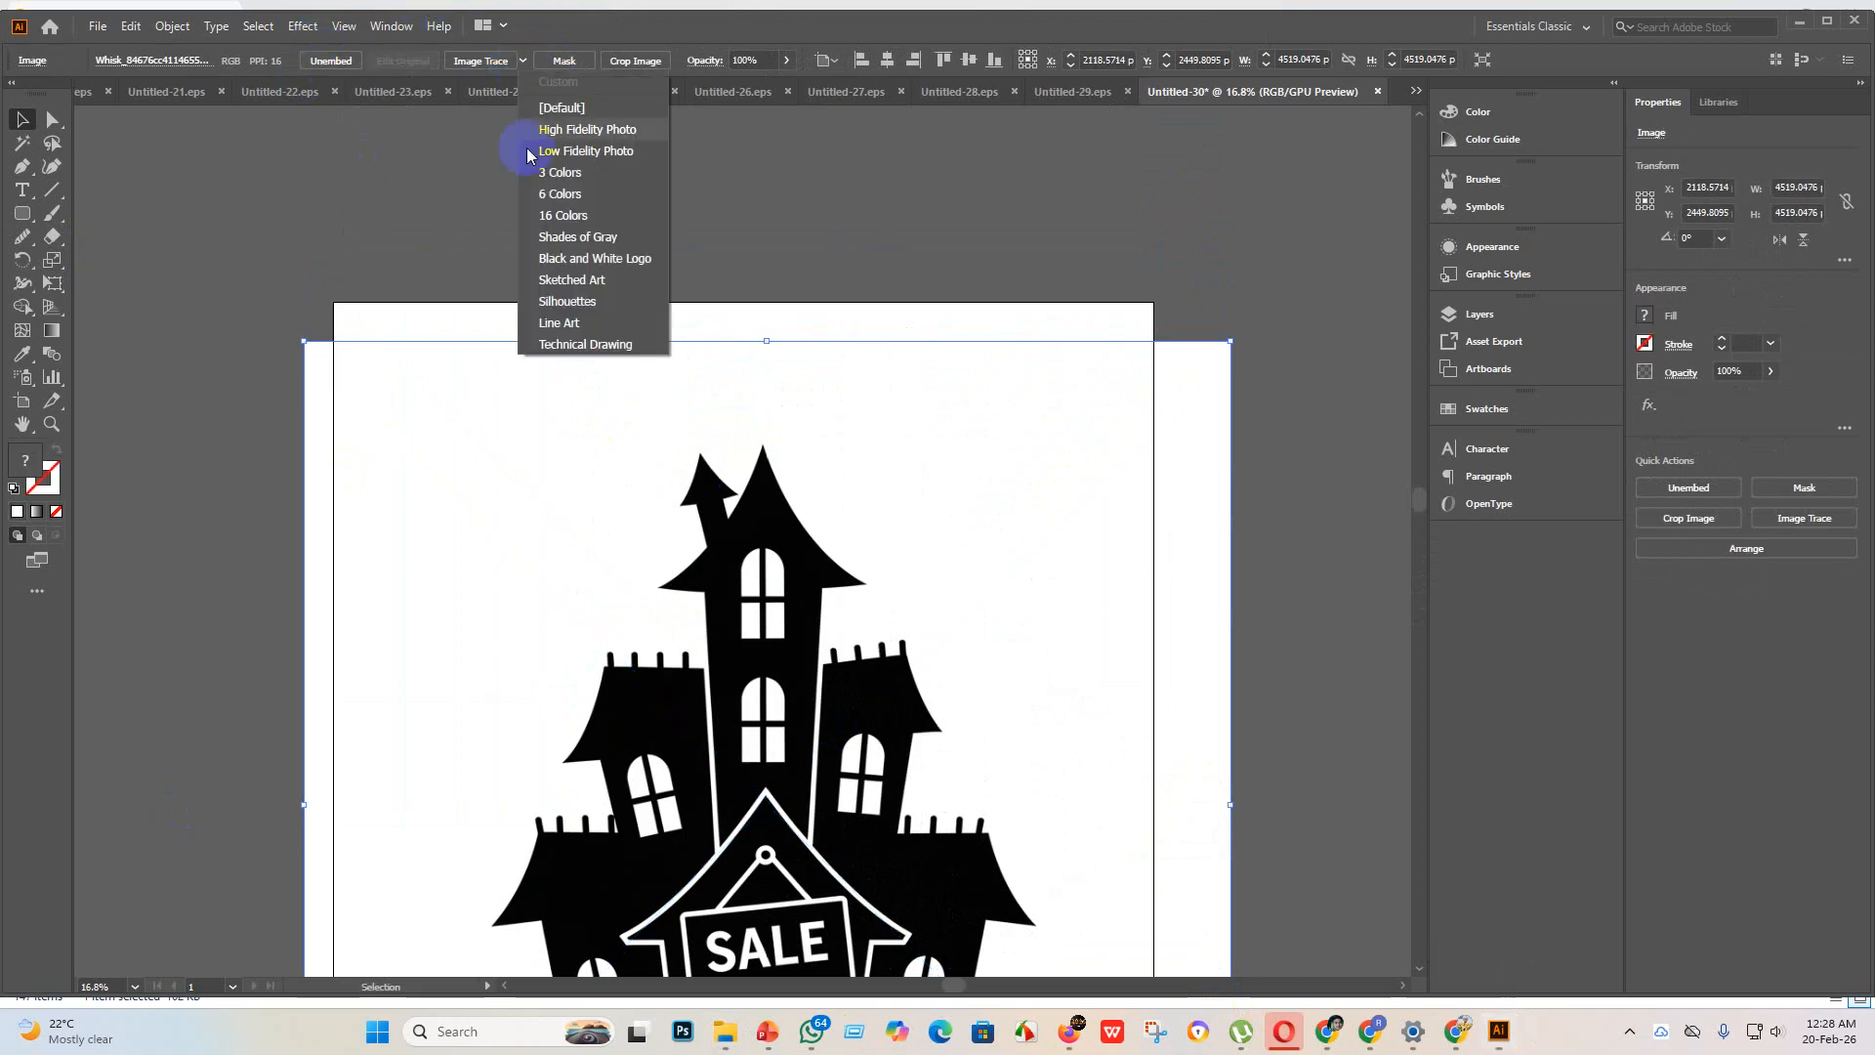
click(579, 283)
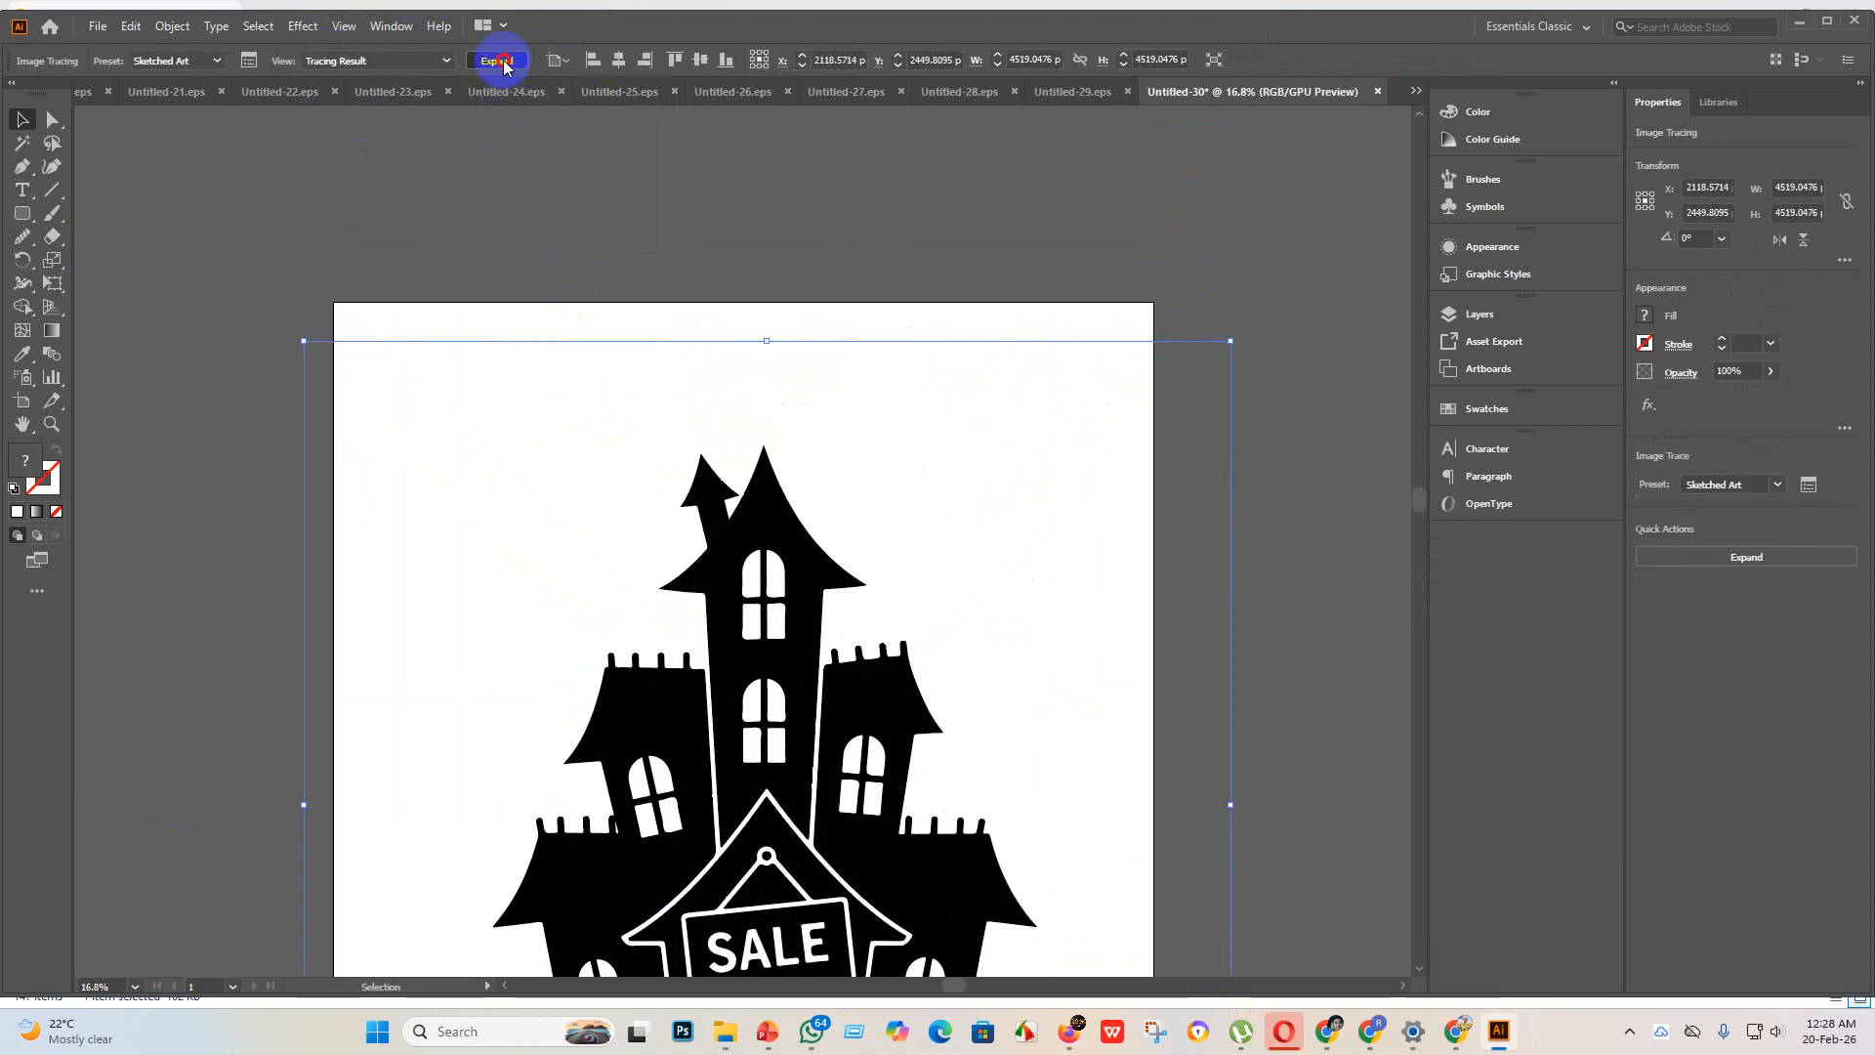
click(498, 61)
scroll(728, 147, down, 3)
scroll(828, 632, down, 2)
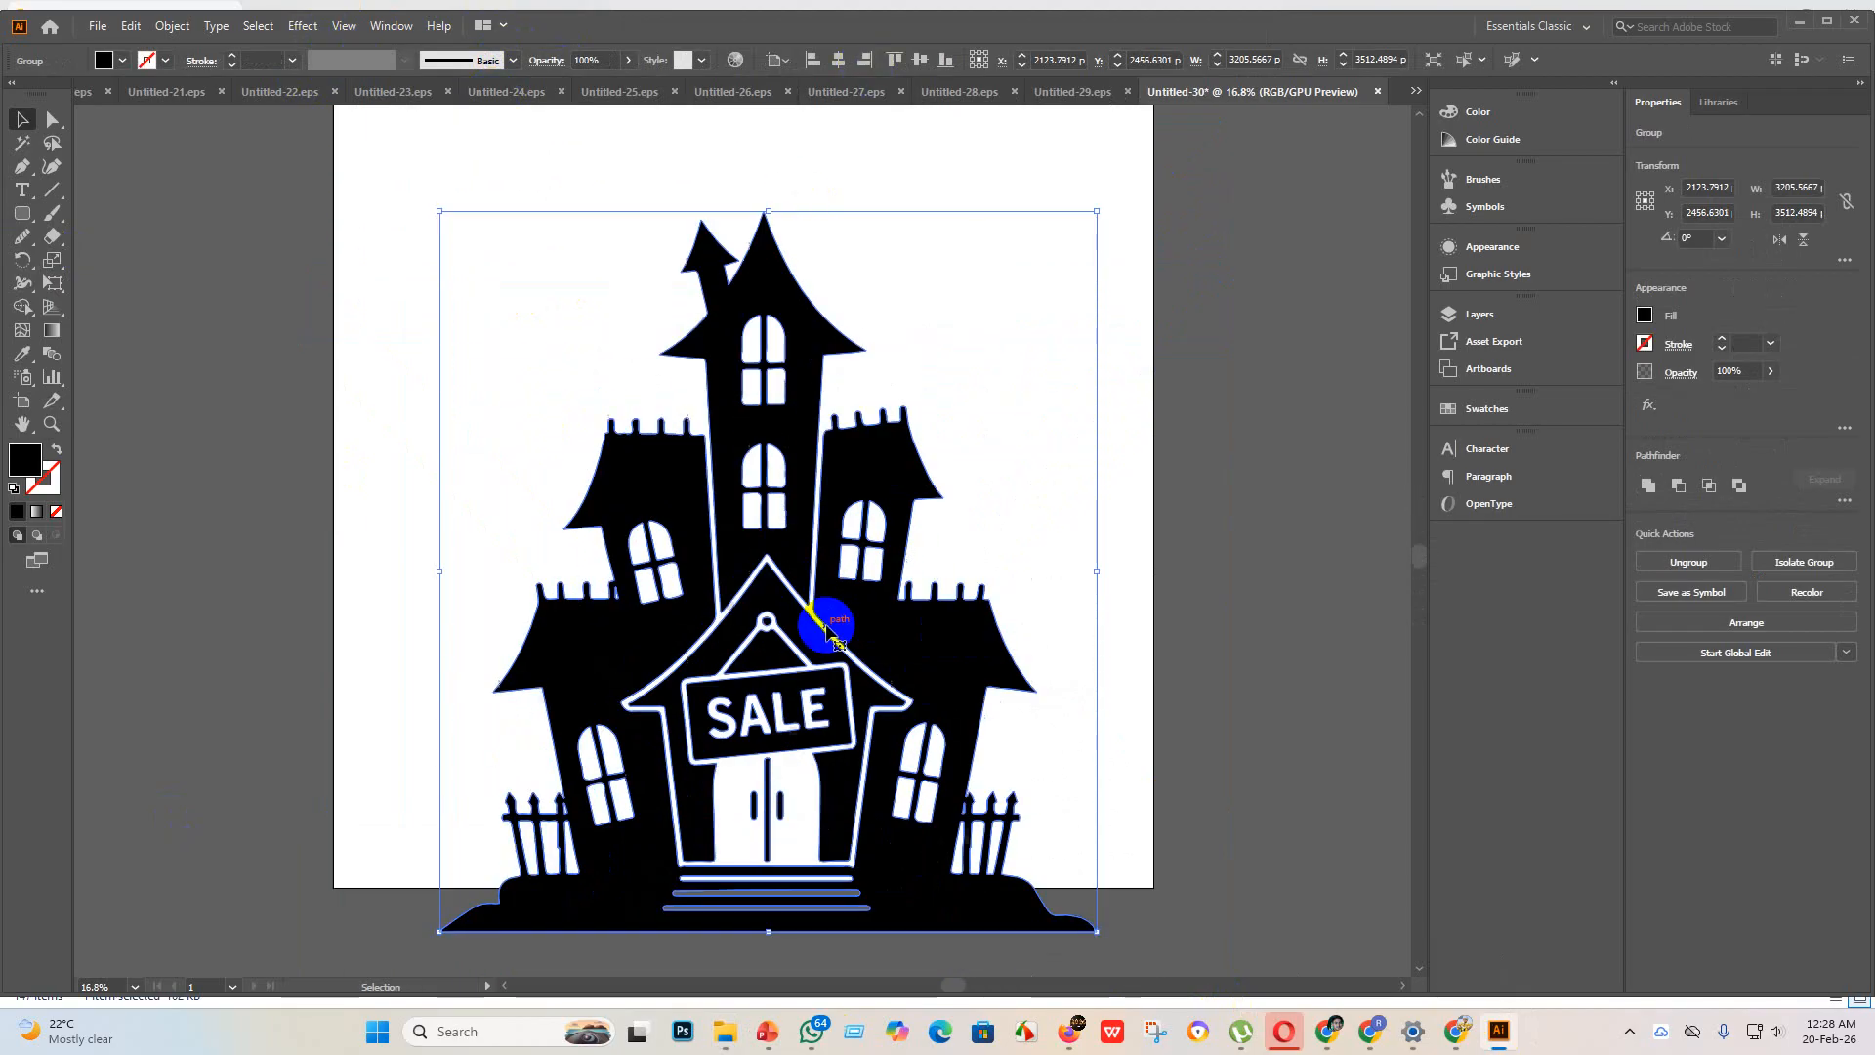
Step: Scale the traced house up to about 3359 x 3680 px and centre it horizontally and vertically on the artboard
click(837, 60)
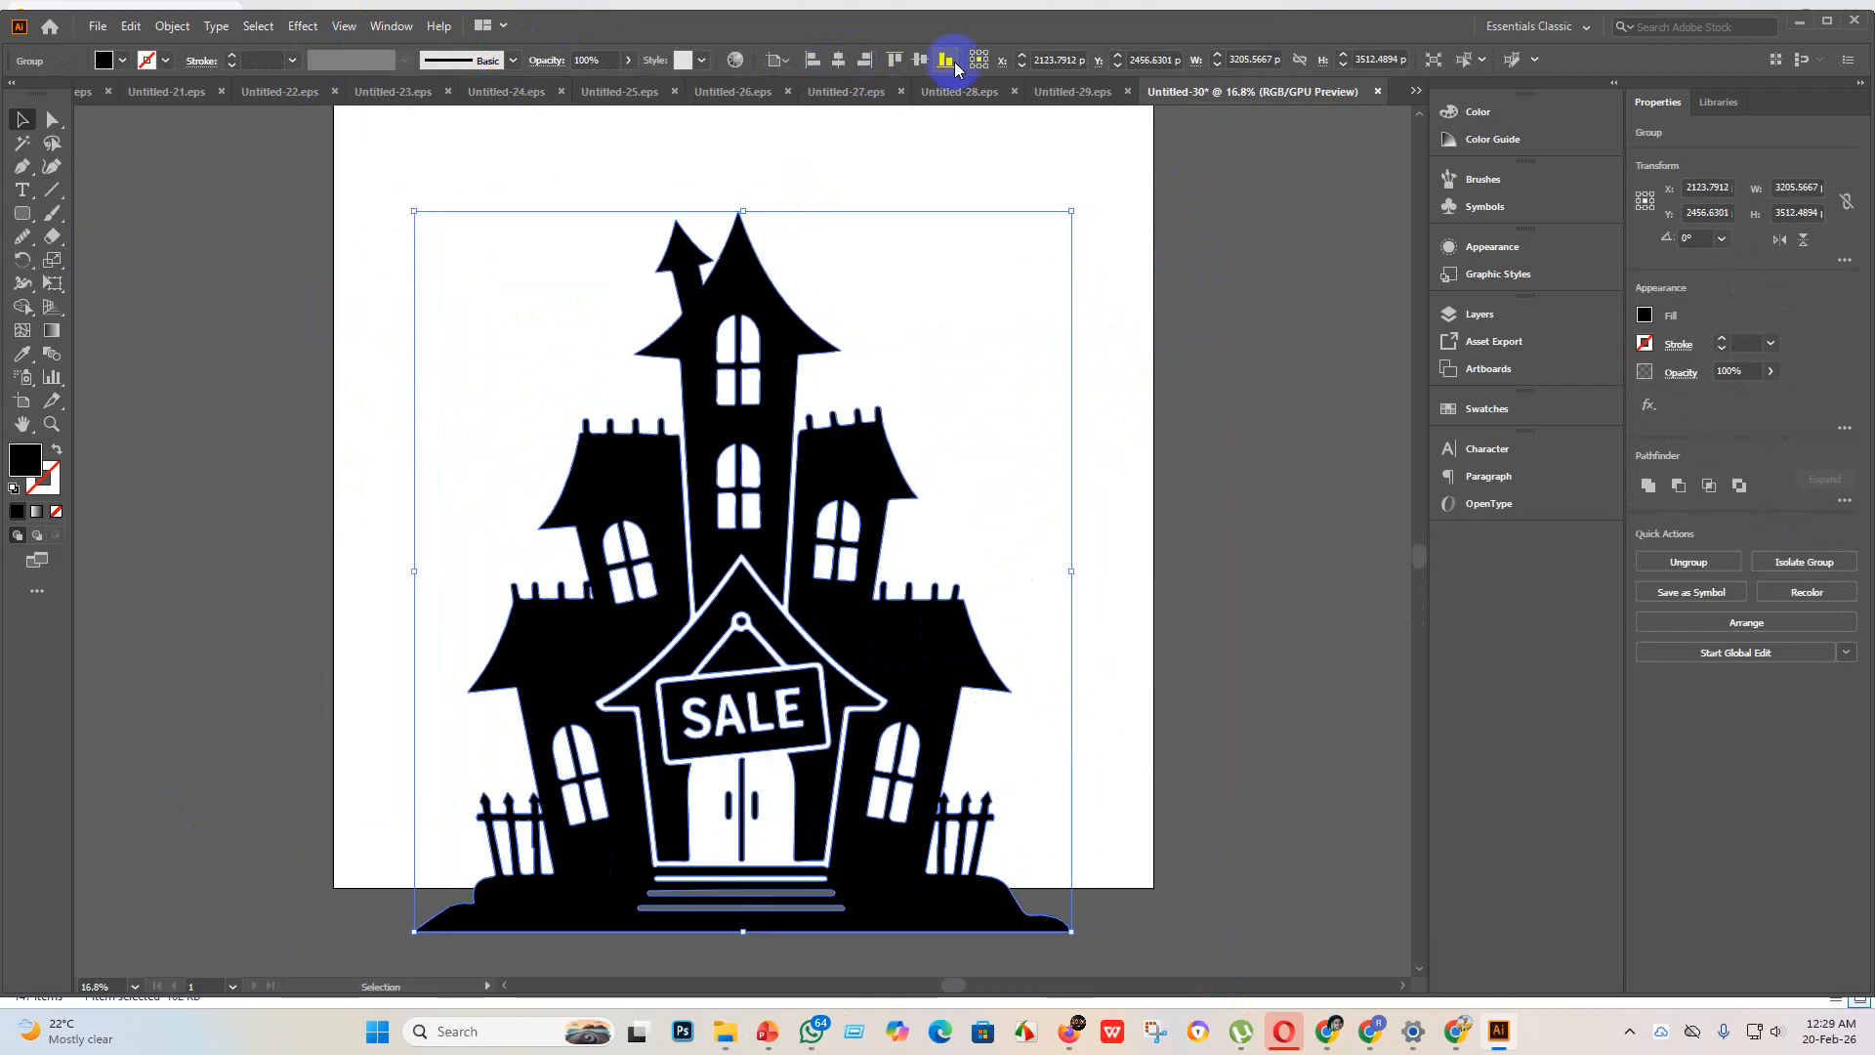
click(918, 60)
scroll(769, 243, up, 2)
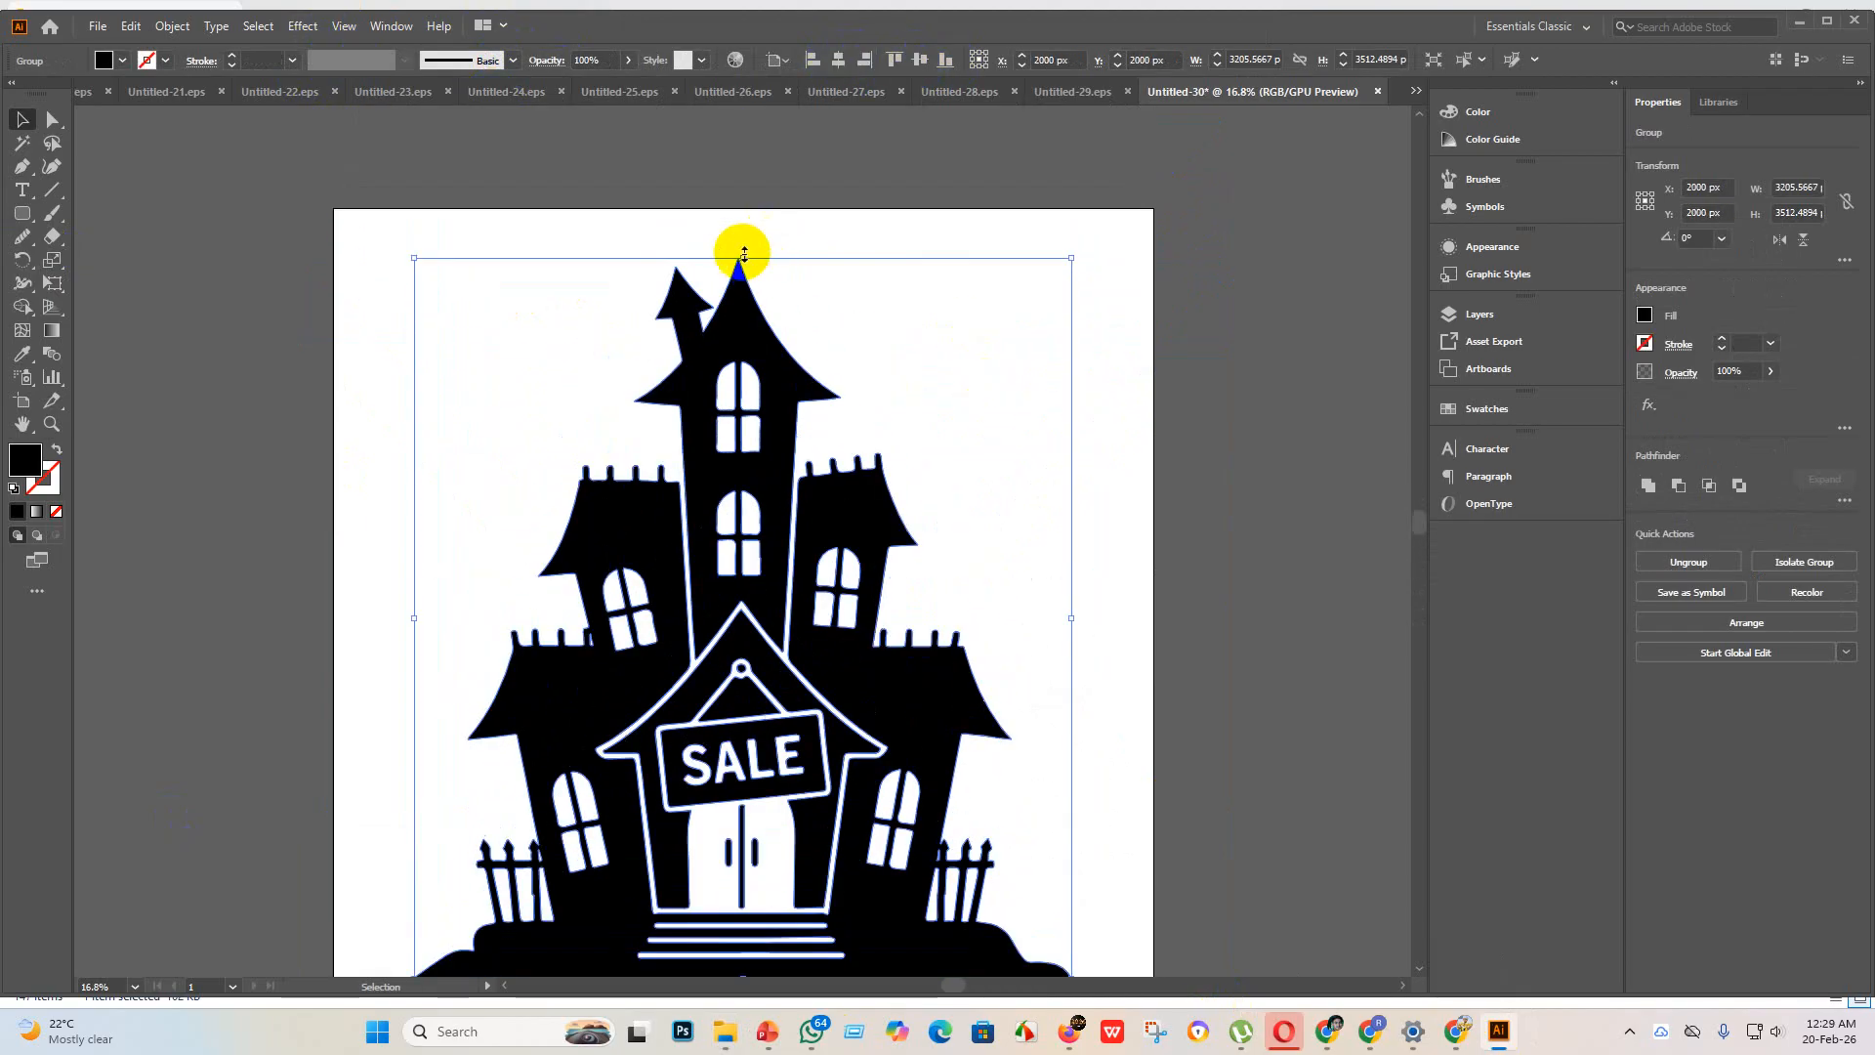
drag(744, 254, 742, 224)
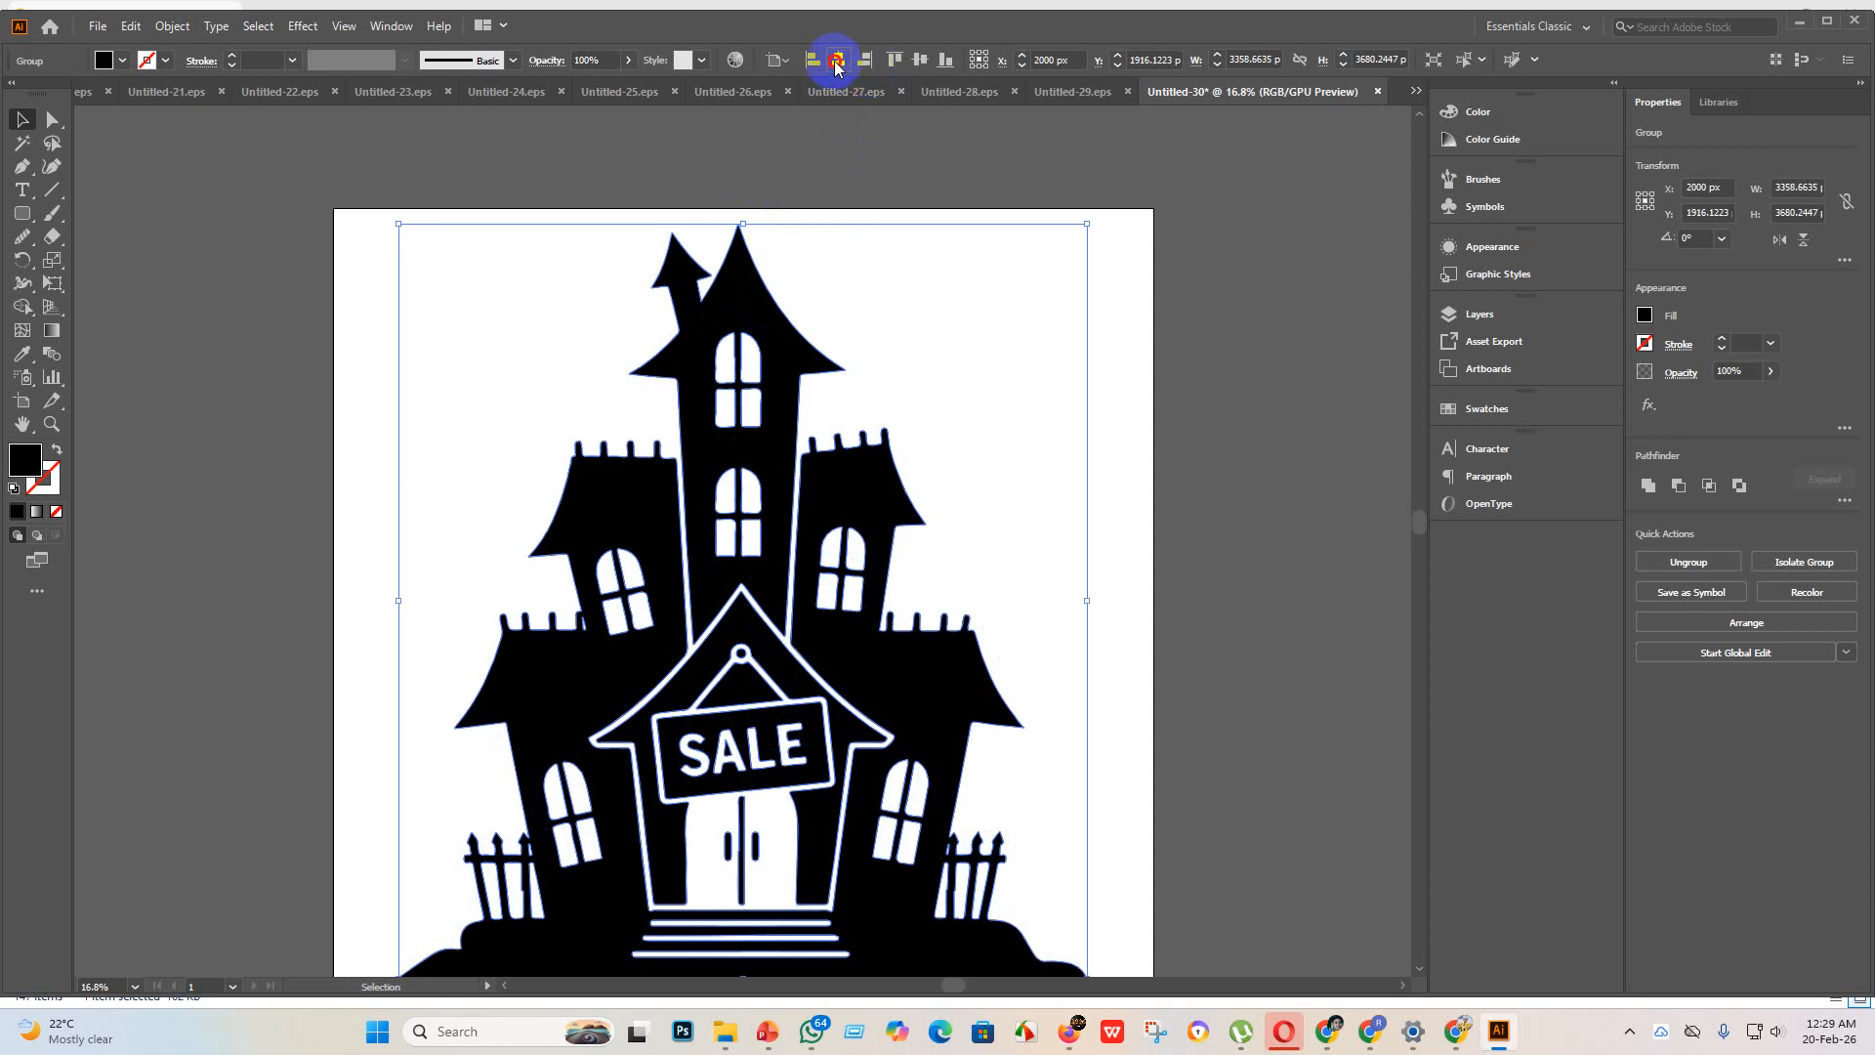
click(916, 64)
scroll(1101, 402, down, 2)
click(1306, 597)
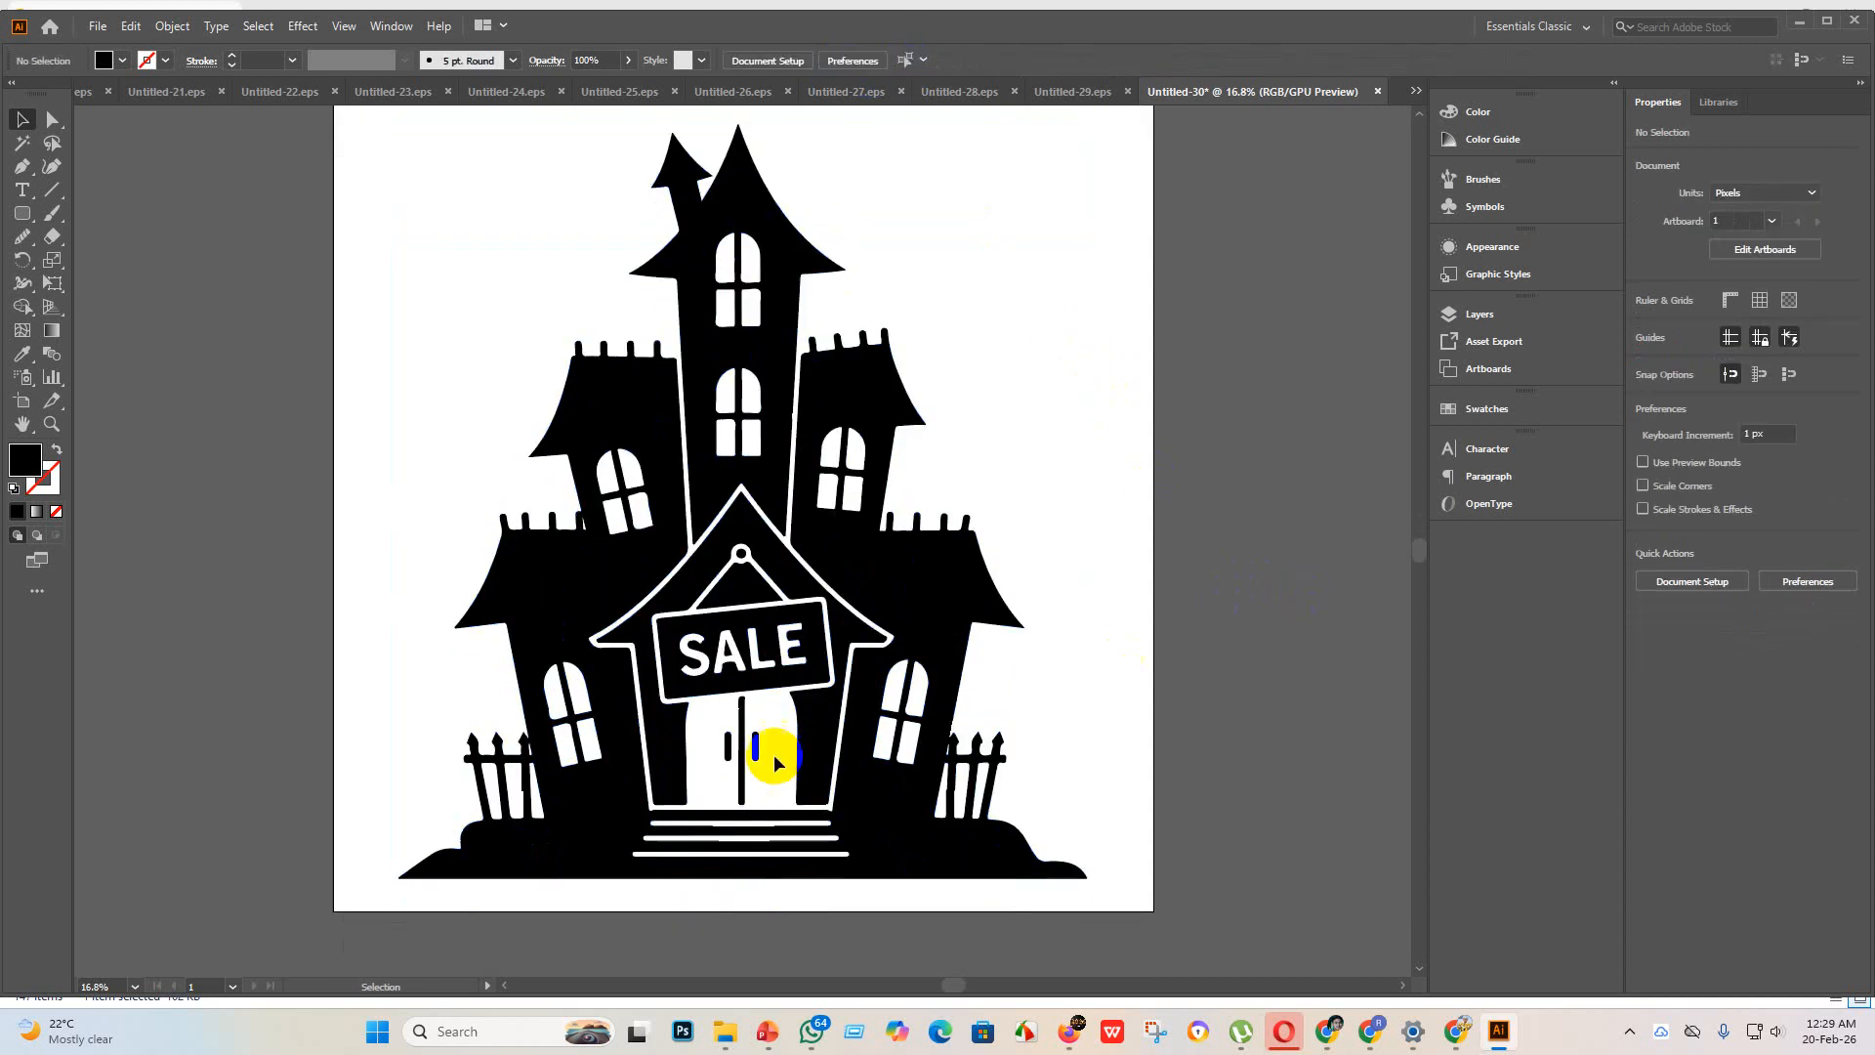
Step: Examine the traced edges of the house's tower windows, SALE sign, doors, steps and fences up close
scroll(726, 722, up, 5)
scroll(743, 594, down, 4)
scroll(859, 239, up, 5)
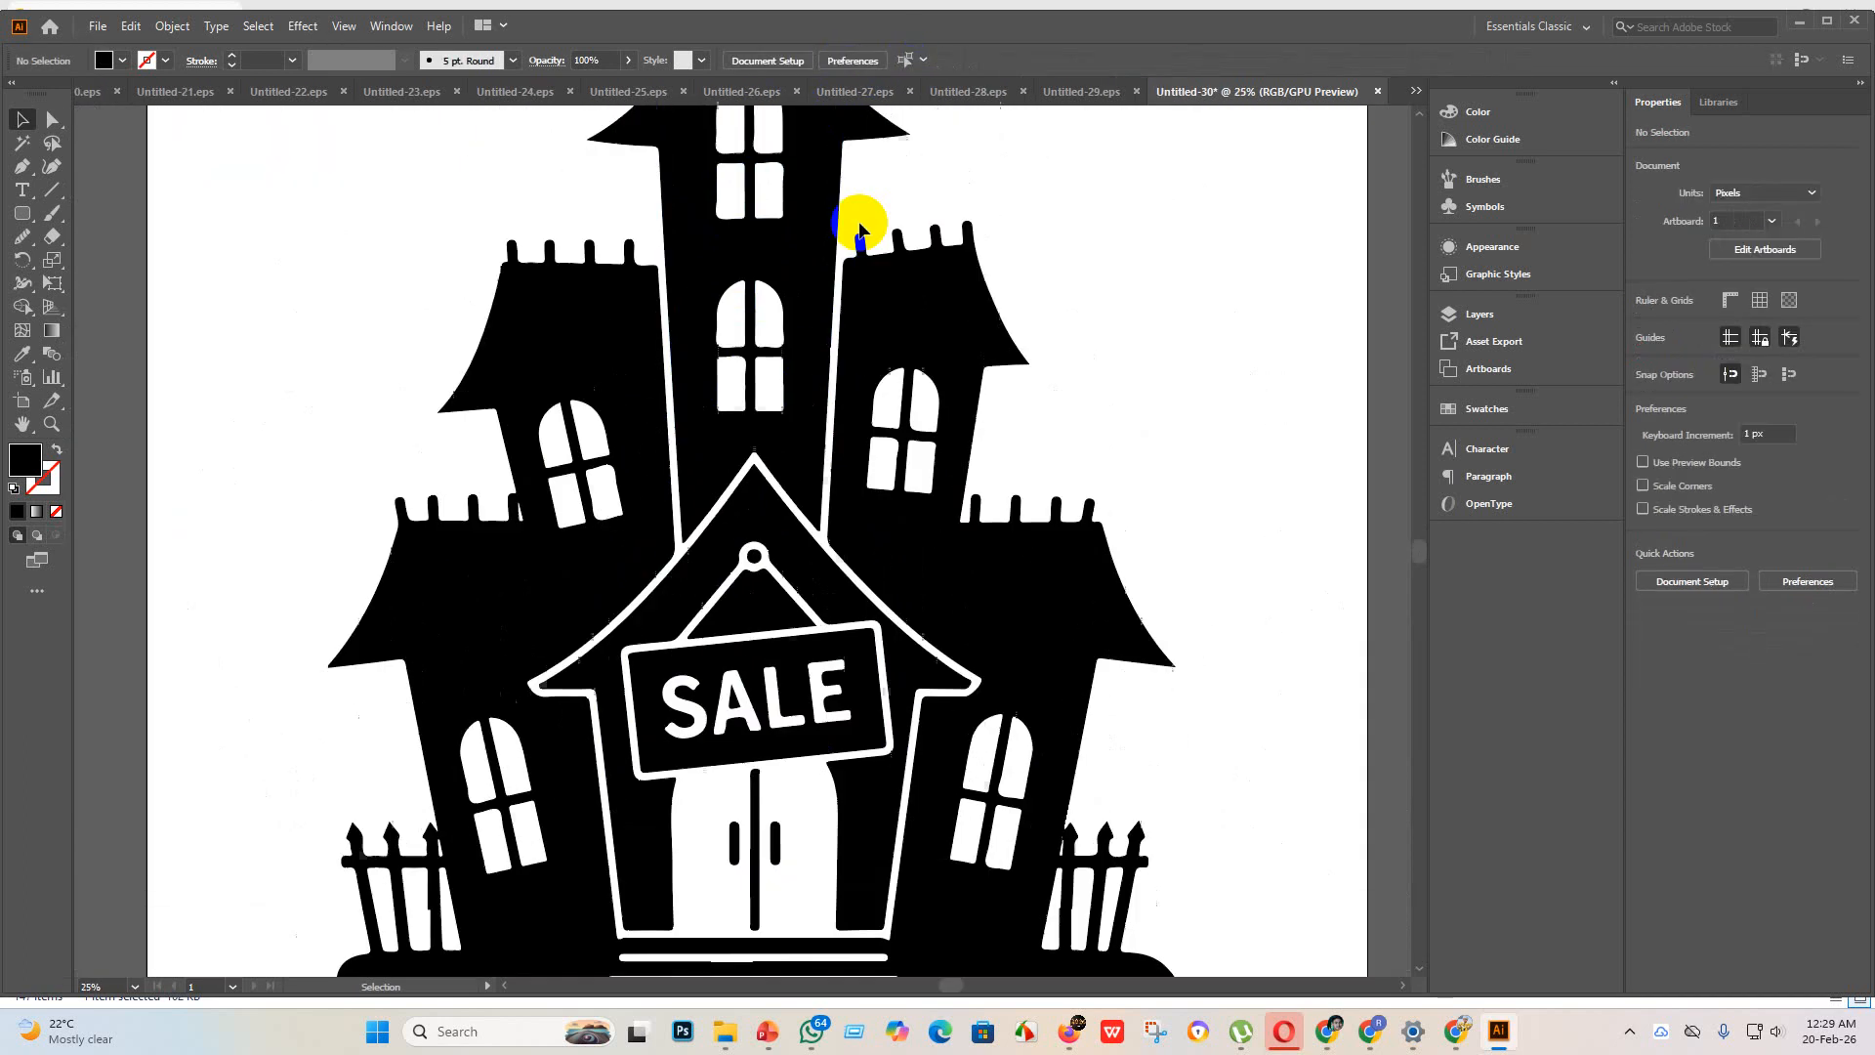
scroll(848, 268, up, 6)
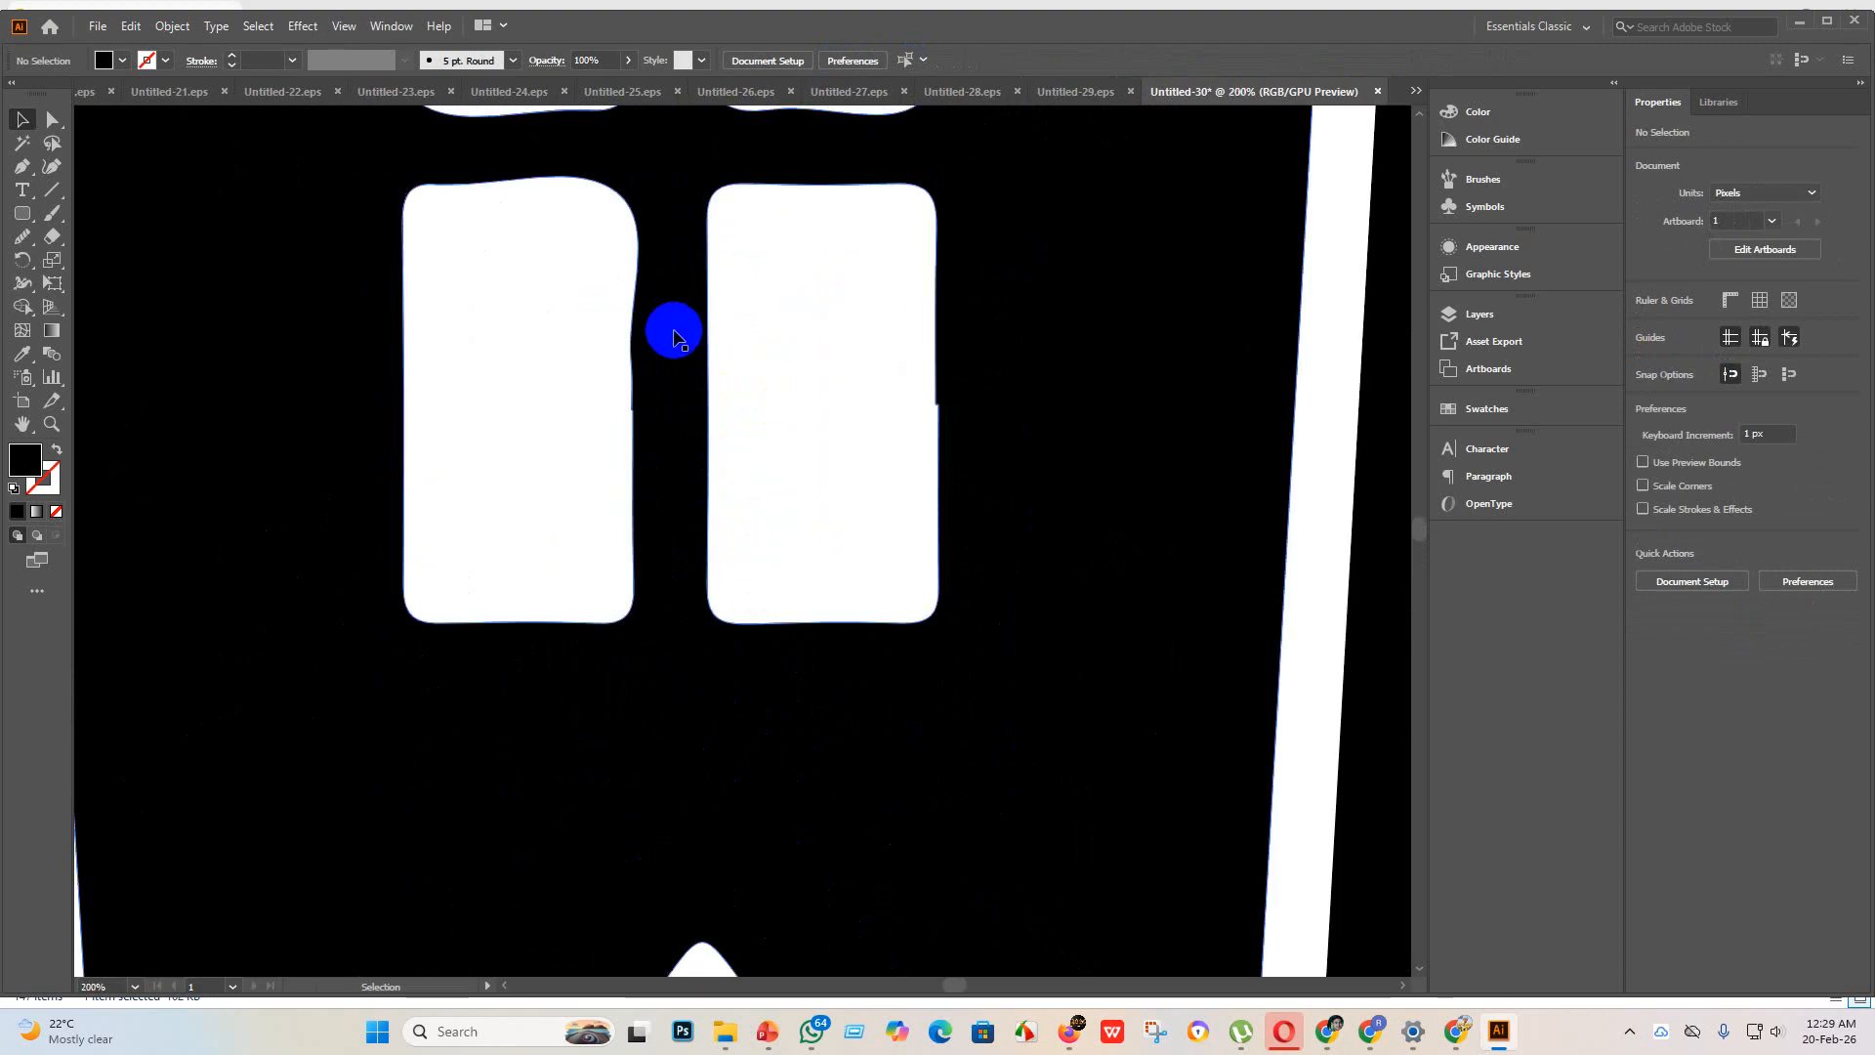
scroll(681, 391, down, 2)
scroll(680, 390, up, 4)
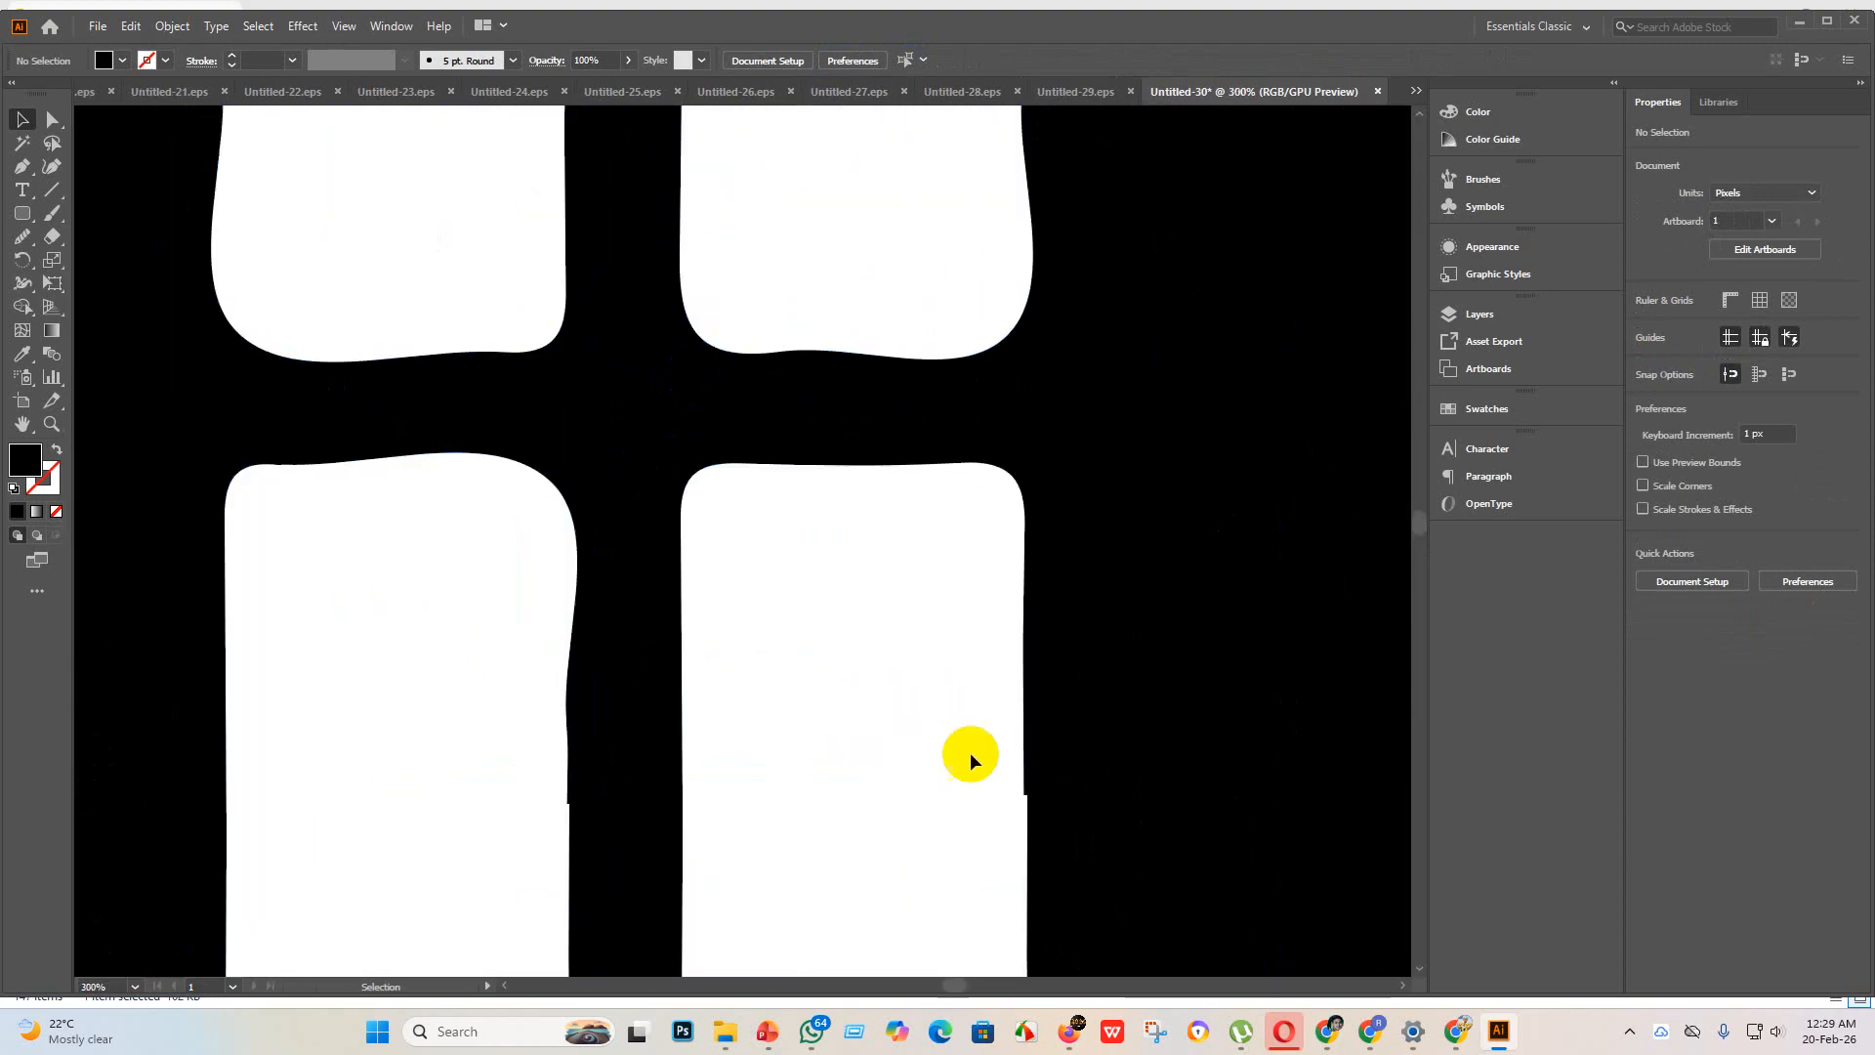
scroll(970, 759, down, 6)
scroll(830, 762, up, 1)
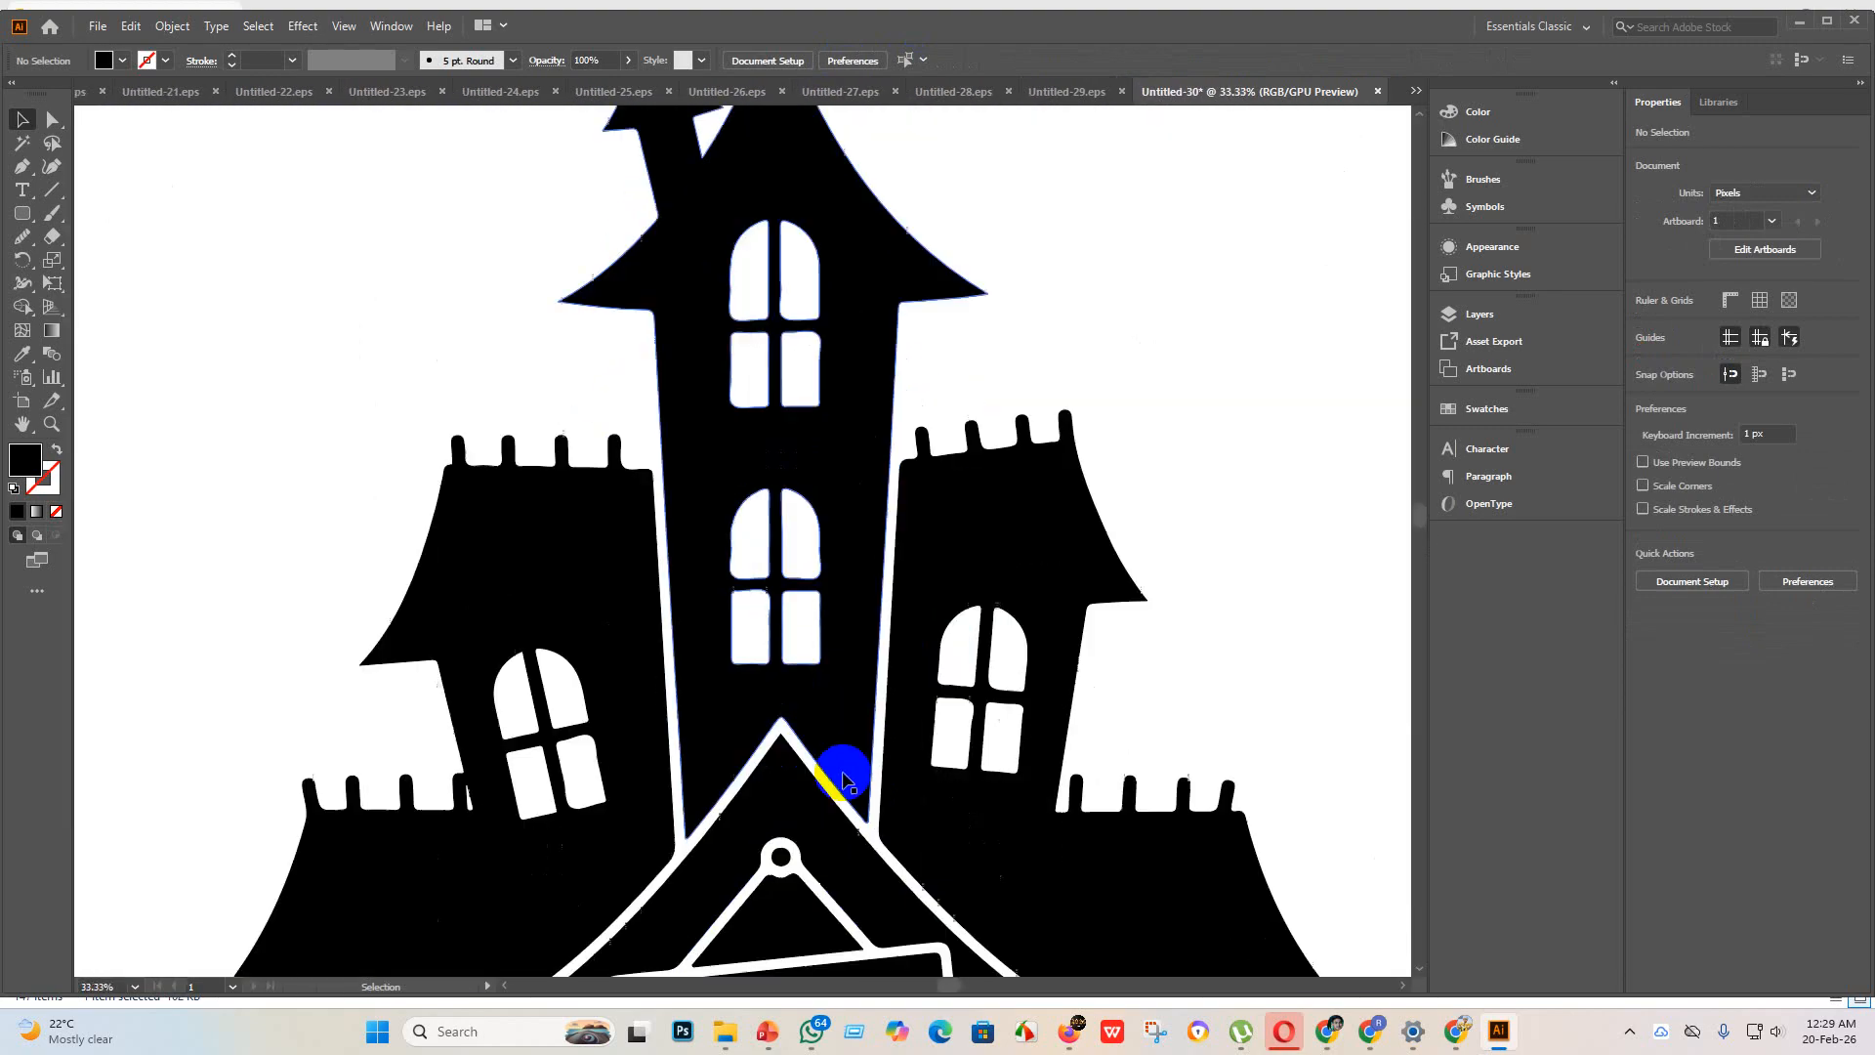
scroll(842, 771, down, 8)
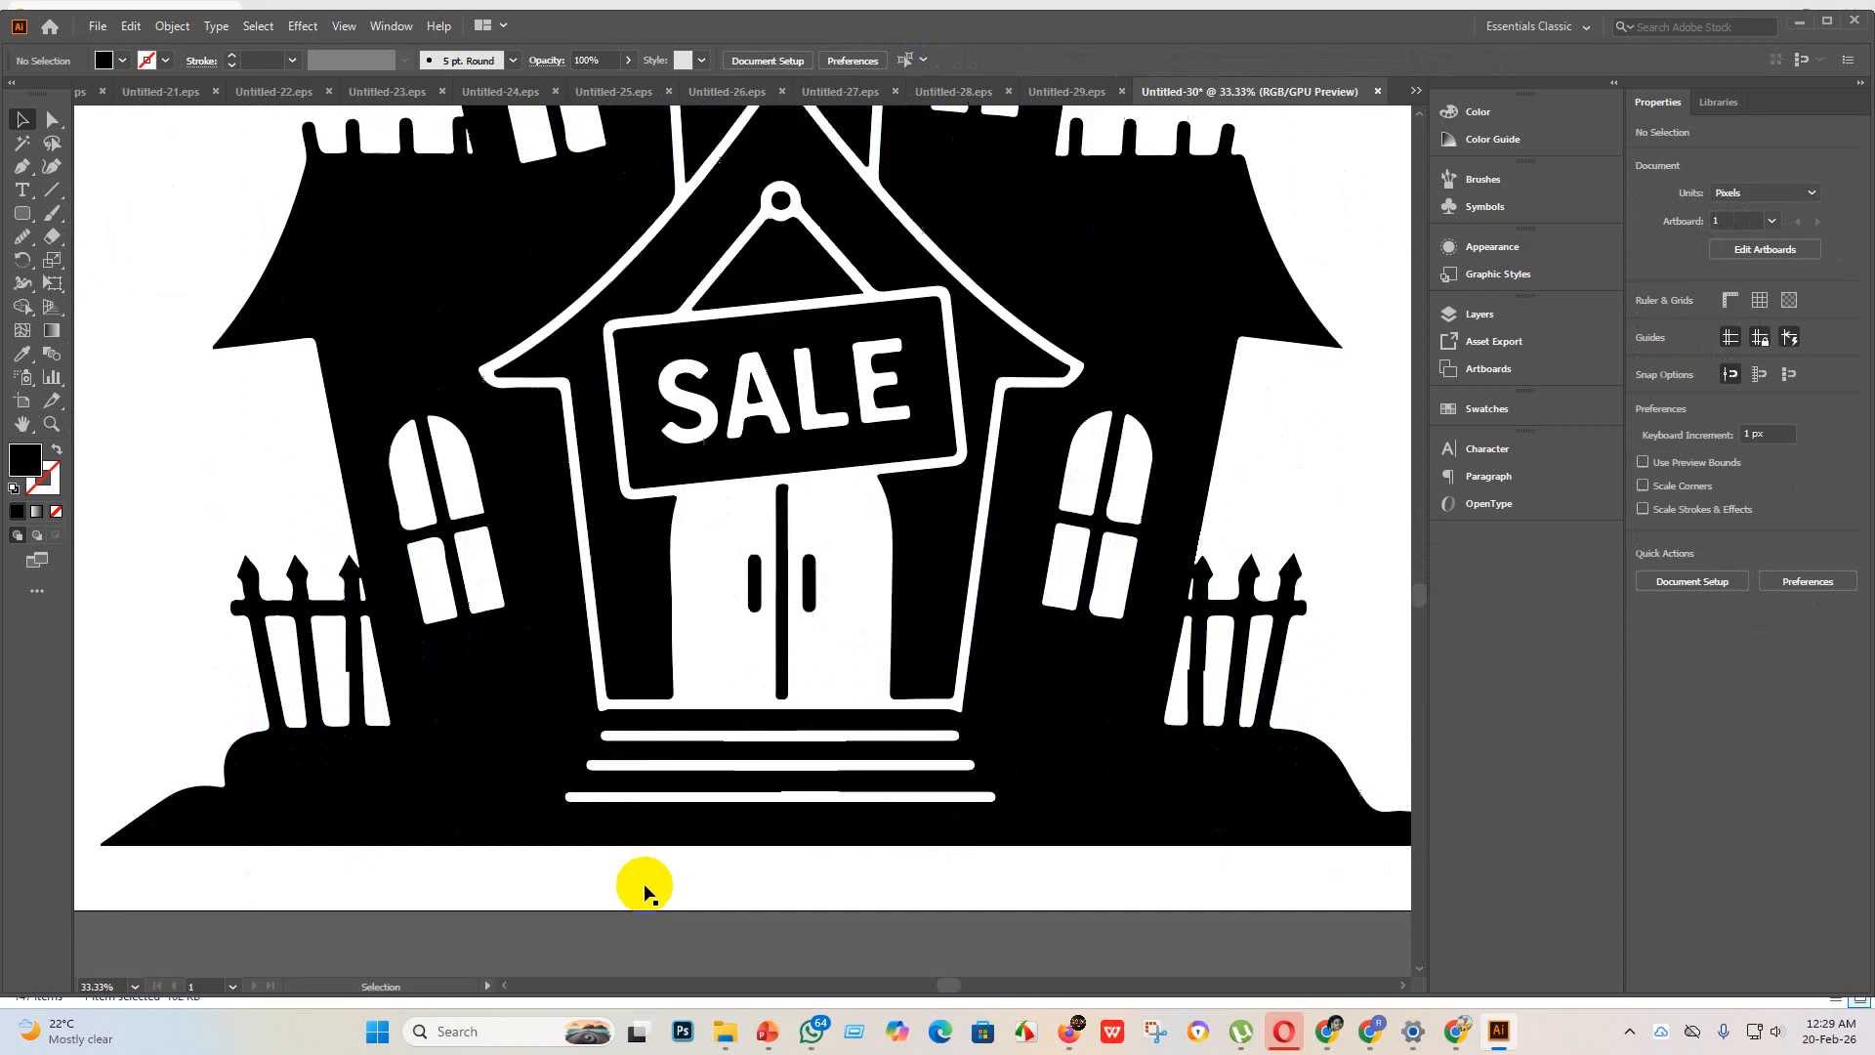
scroll(854, 787, up, 3)
scroll(895, 789, down, 1)
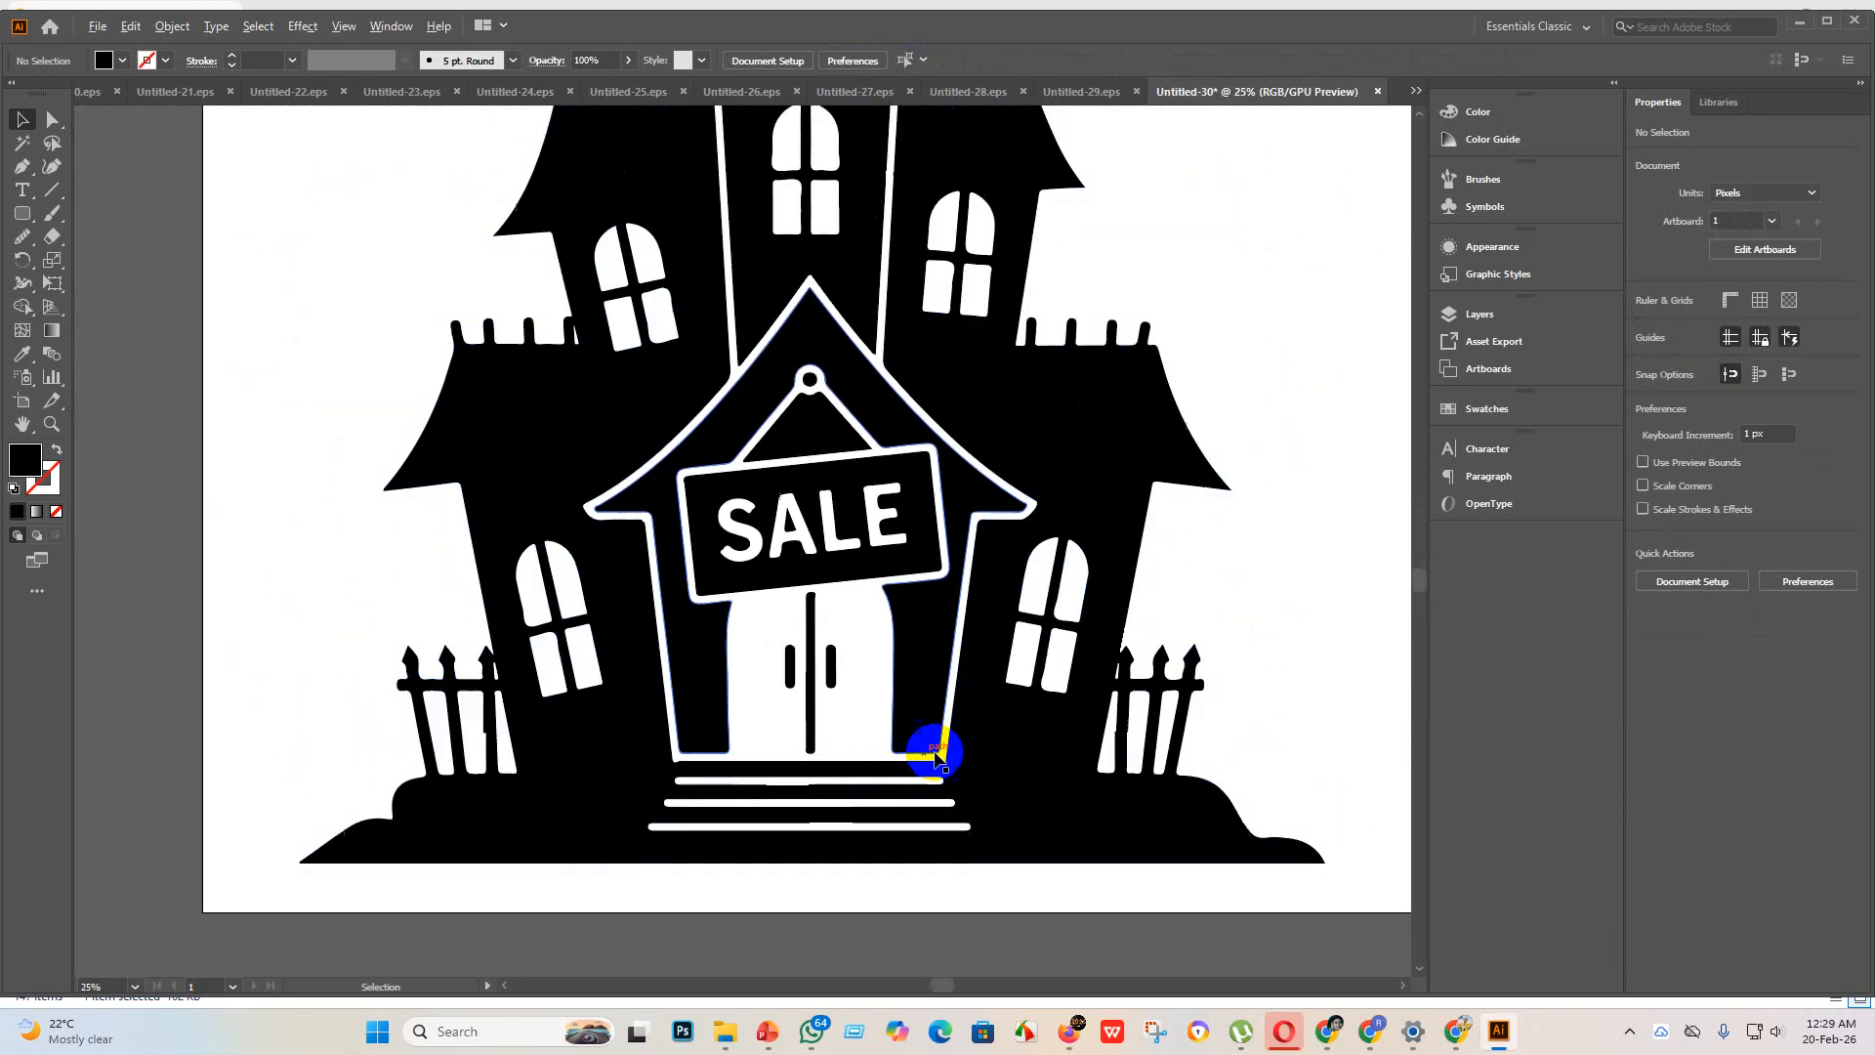
scroll(786, 511, up, 5)
scroll(772, 493, down, 5)
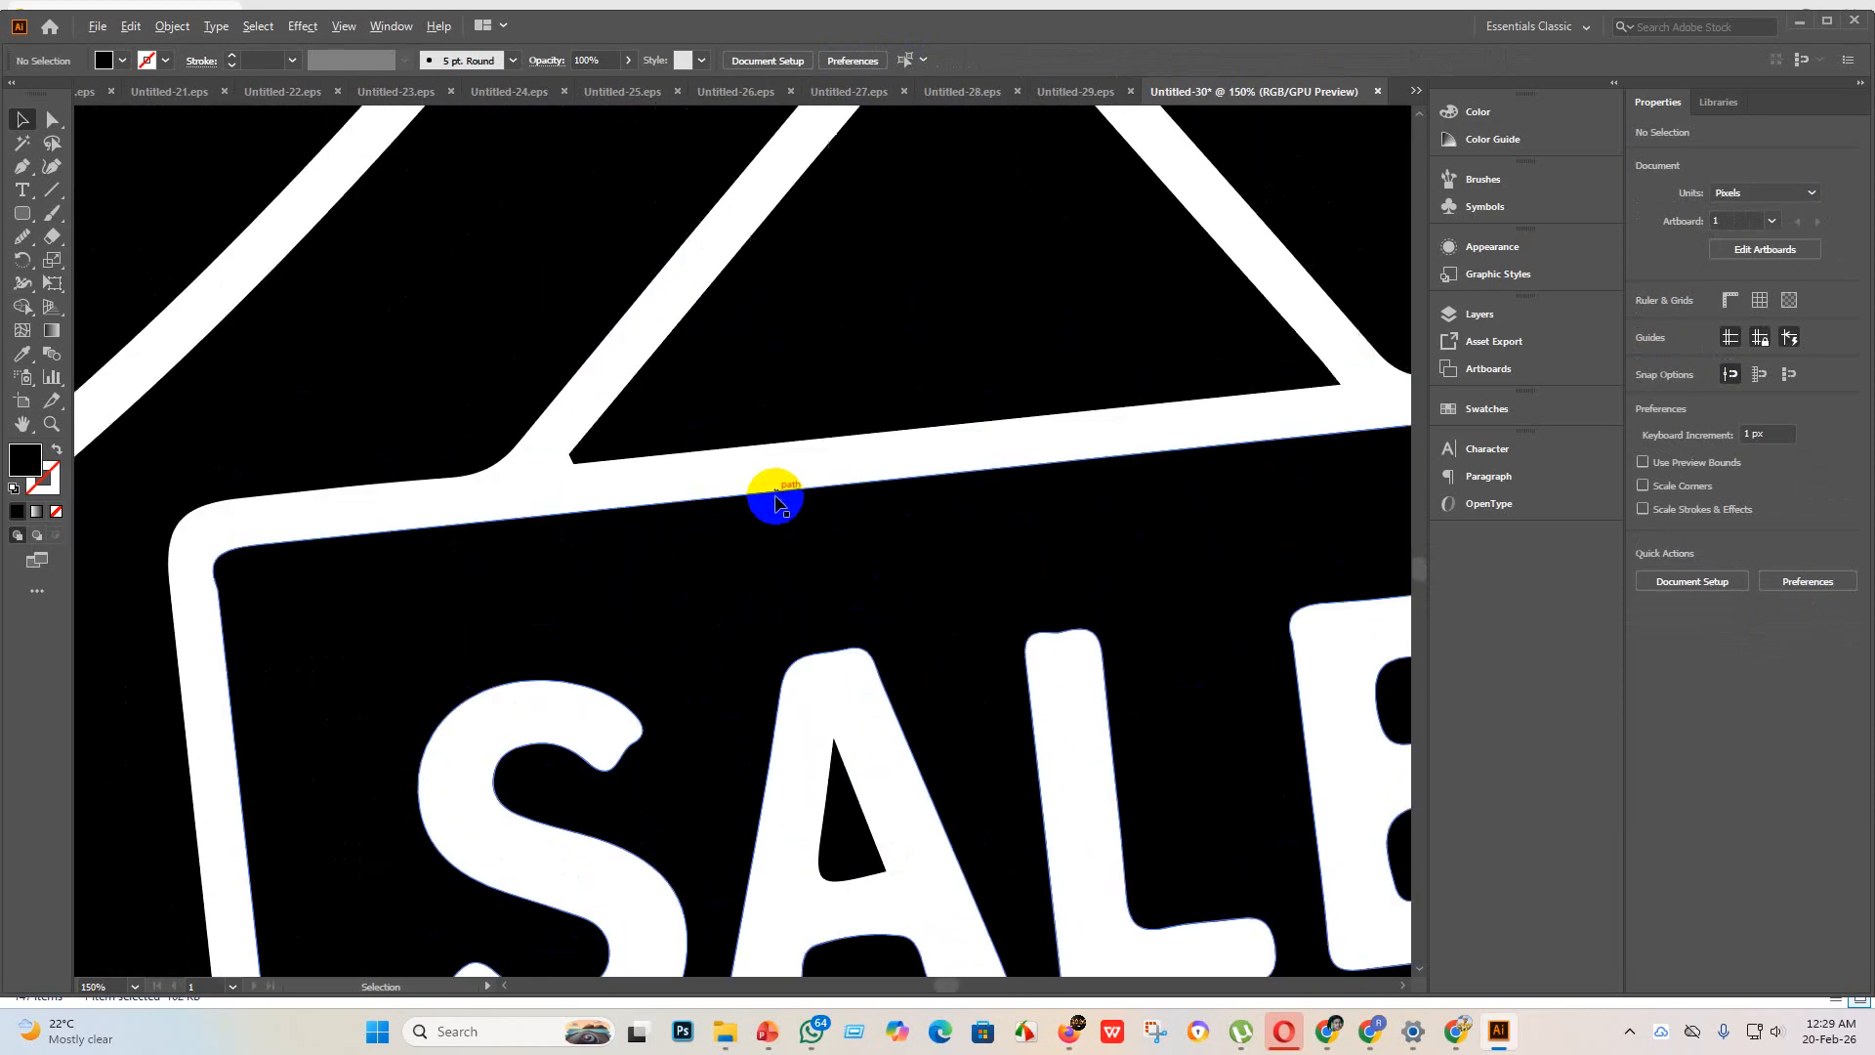
scroll(800, 376, up, 1)
scroll(828, 312, up, 2)
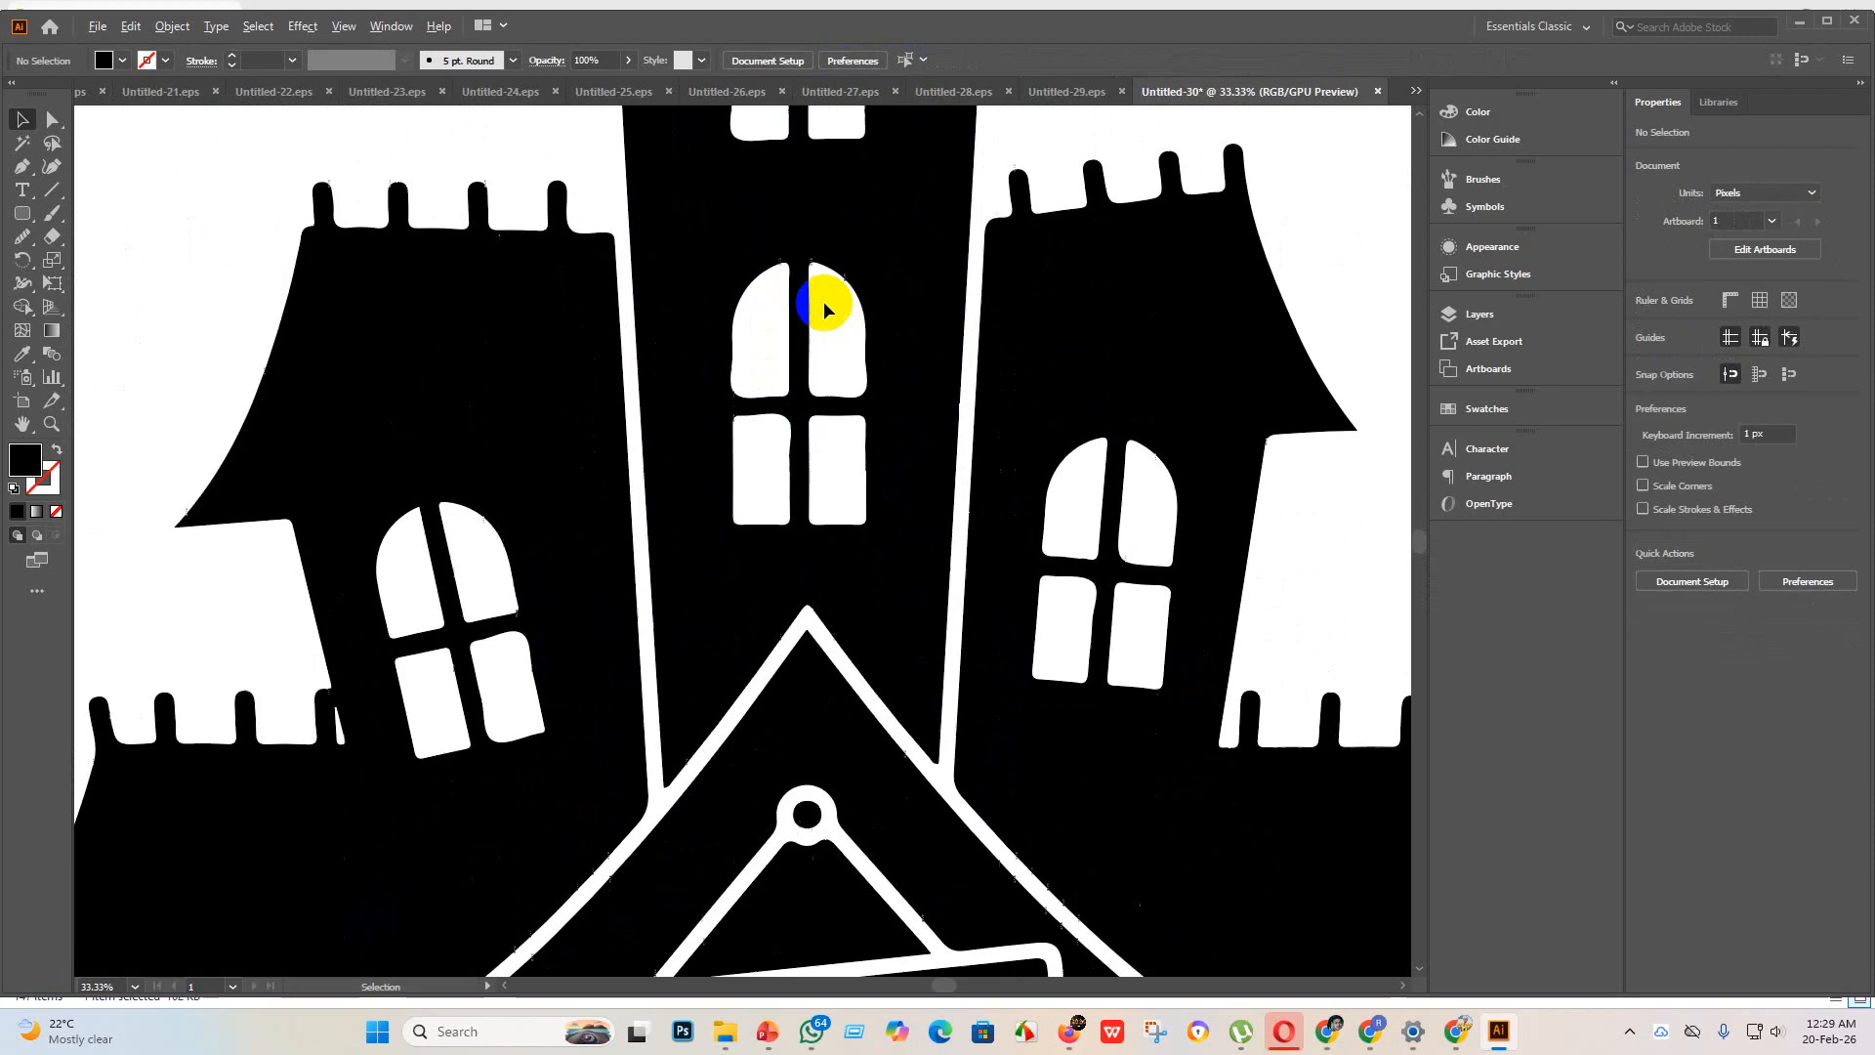
scroll(850, 493, up, 1)
scroll(861, 489, up, 2)
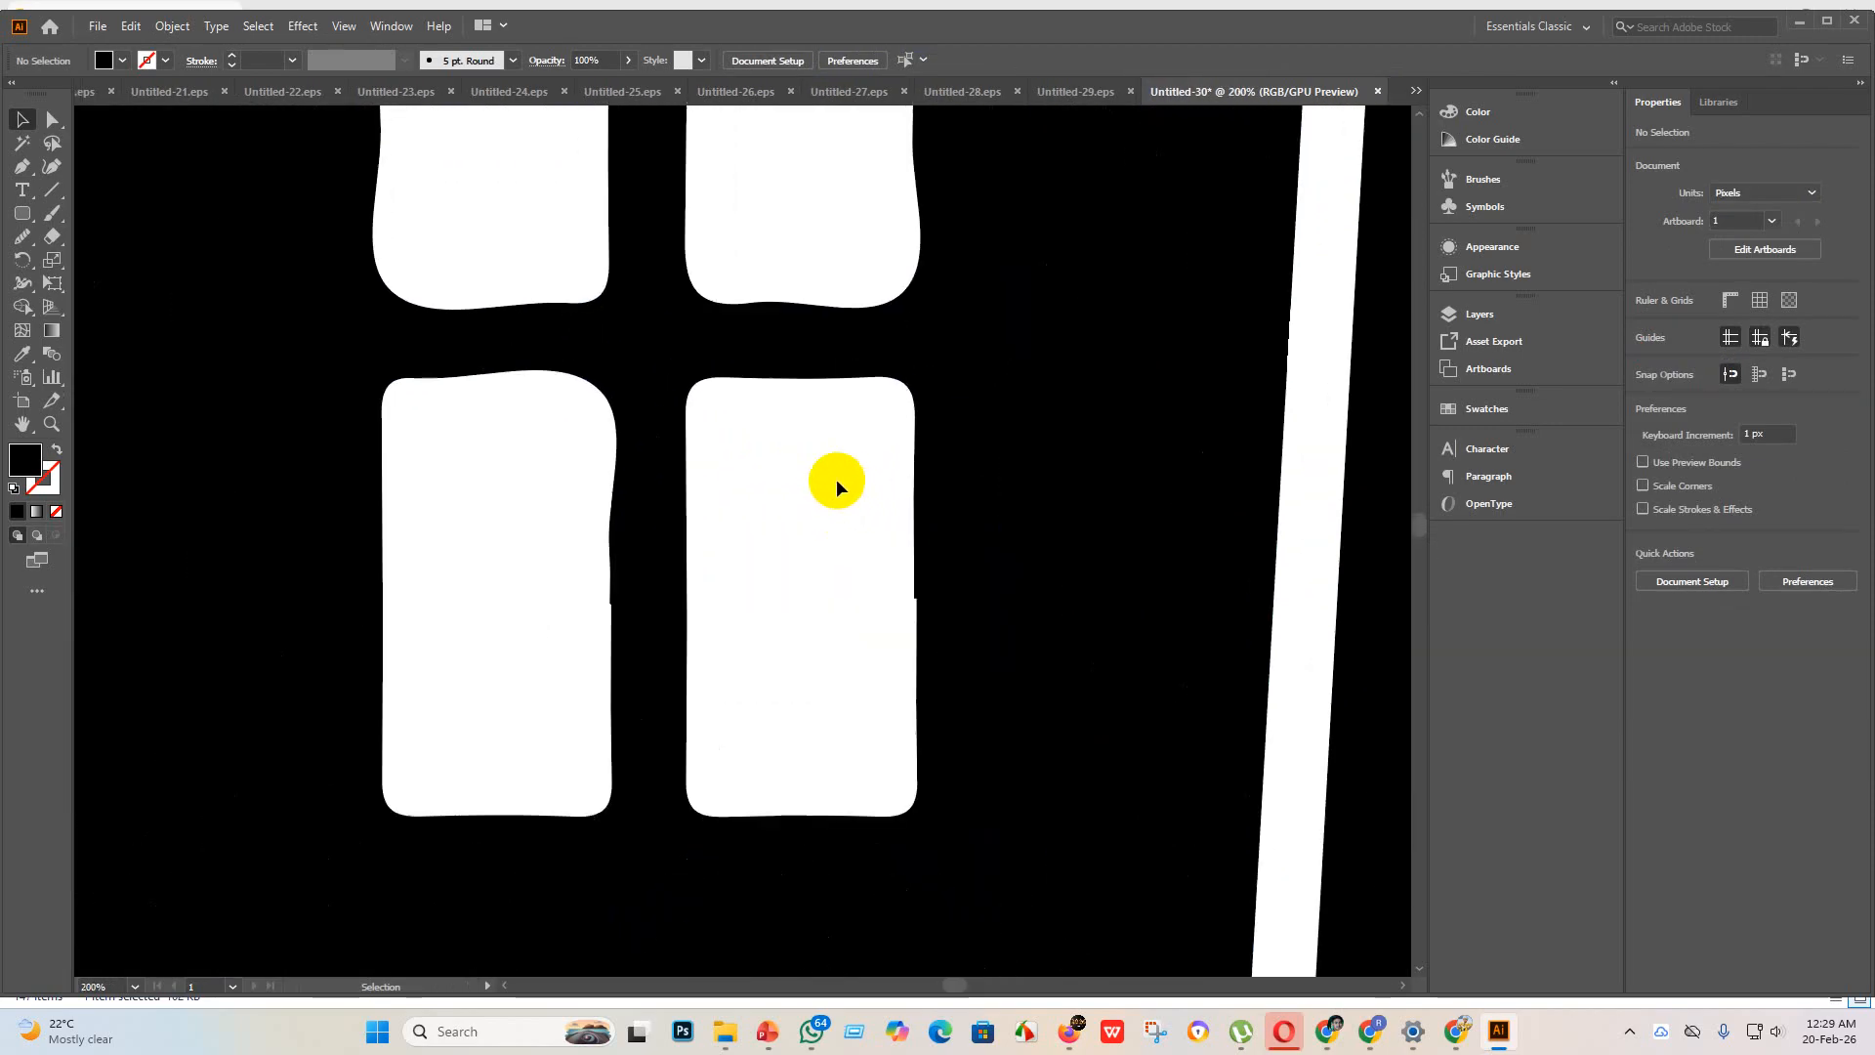
scroll(836, 481, down, 4)
scroll(804, 482, up, 4)
scroll(747, 546, down, 4)
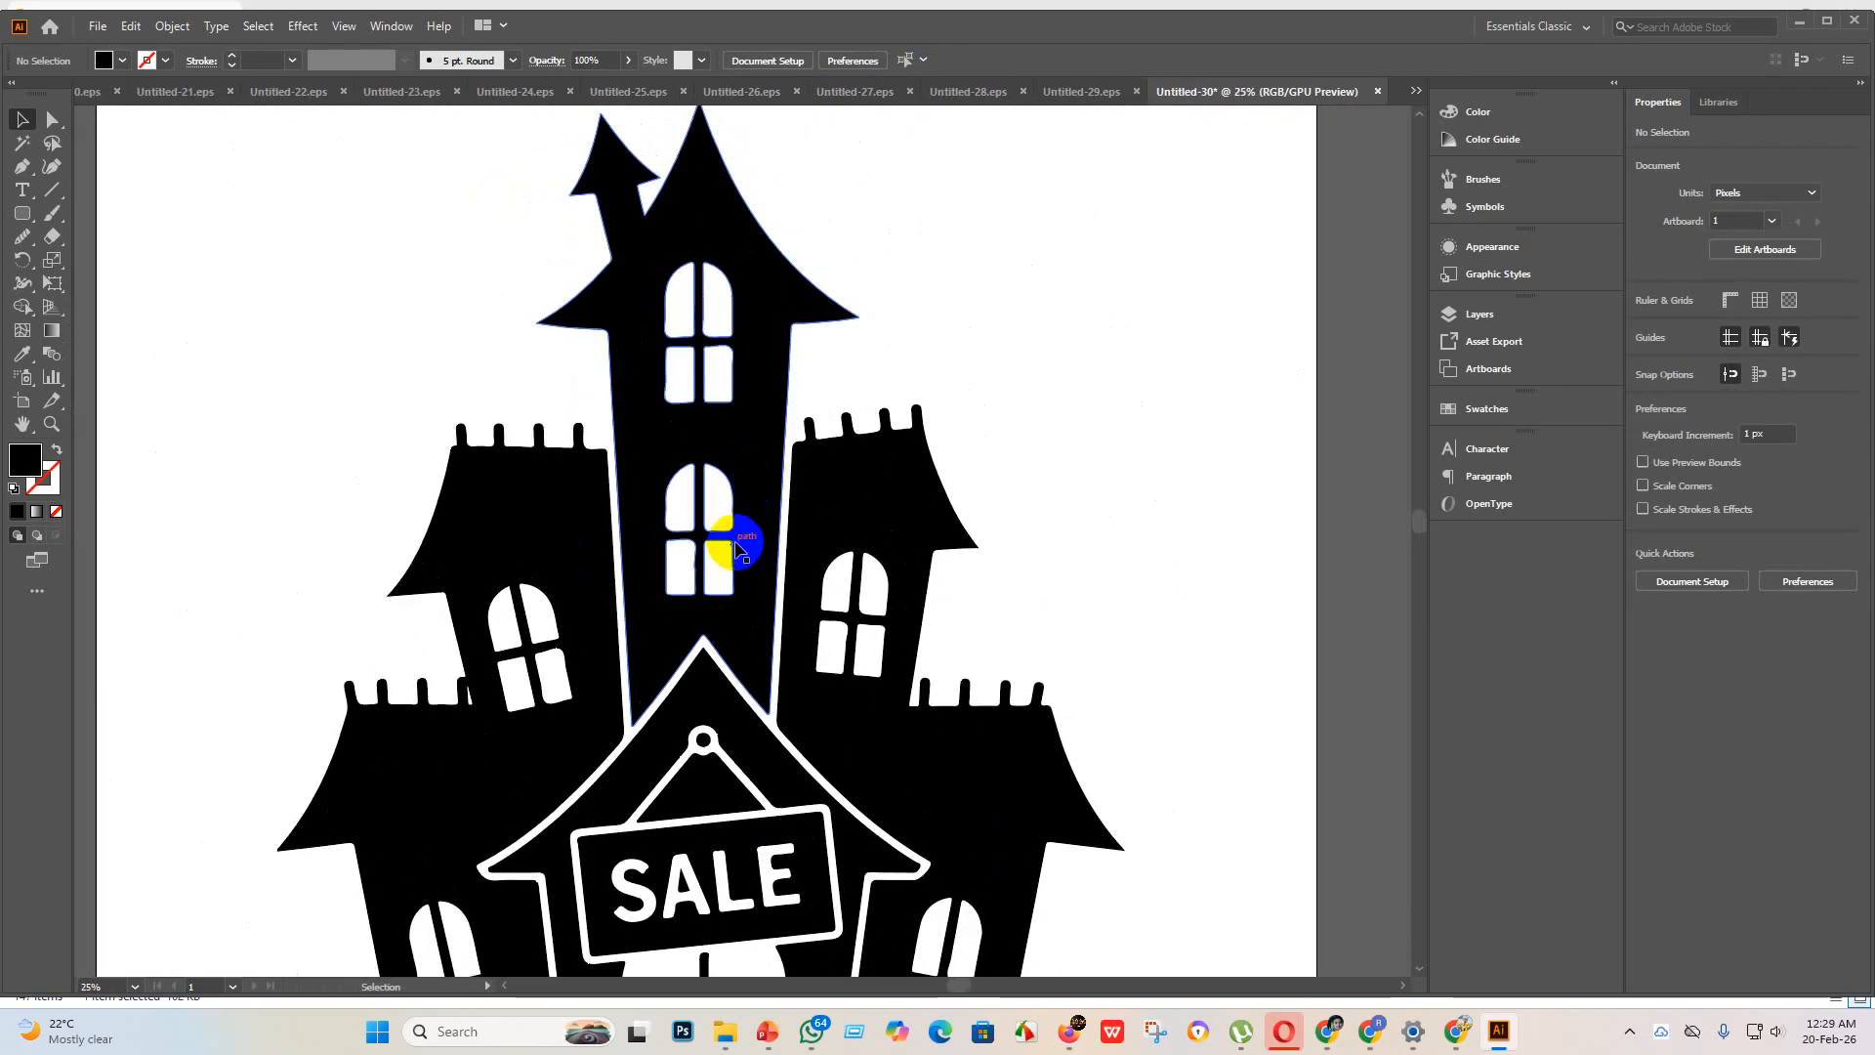
Step: Smooth the right edge of the lower-right pane in the tower's lower window with the Smooth tool
click(733, 538)
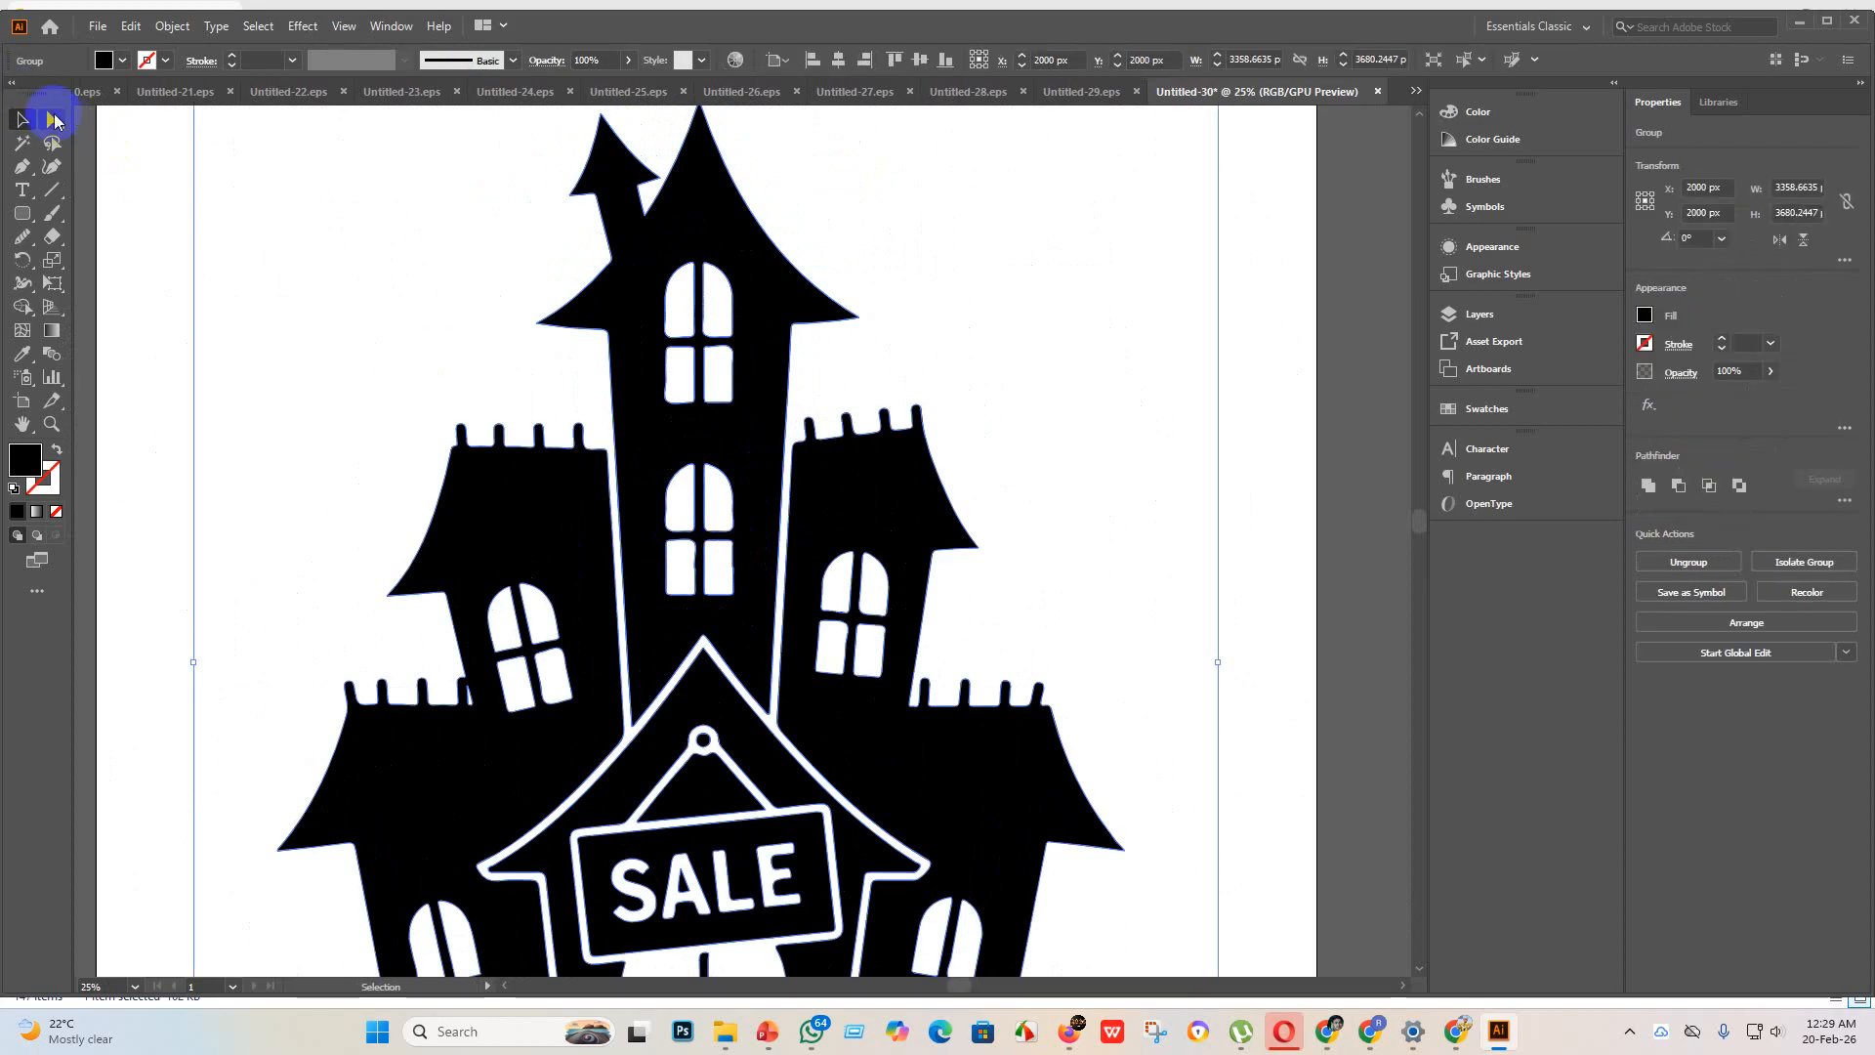
click(54, 119)
click(18, 242)
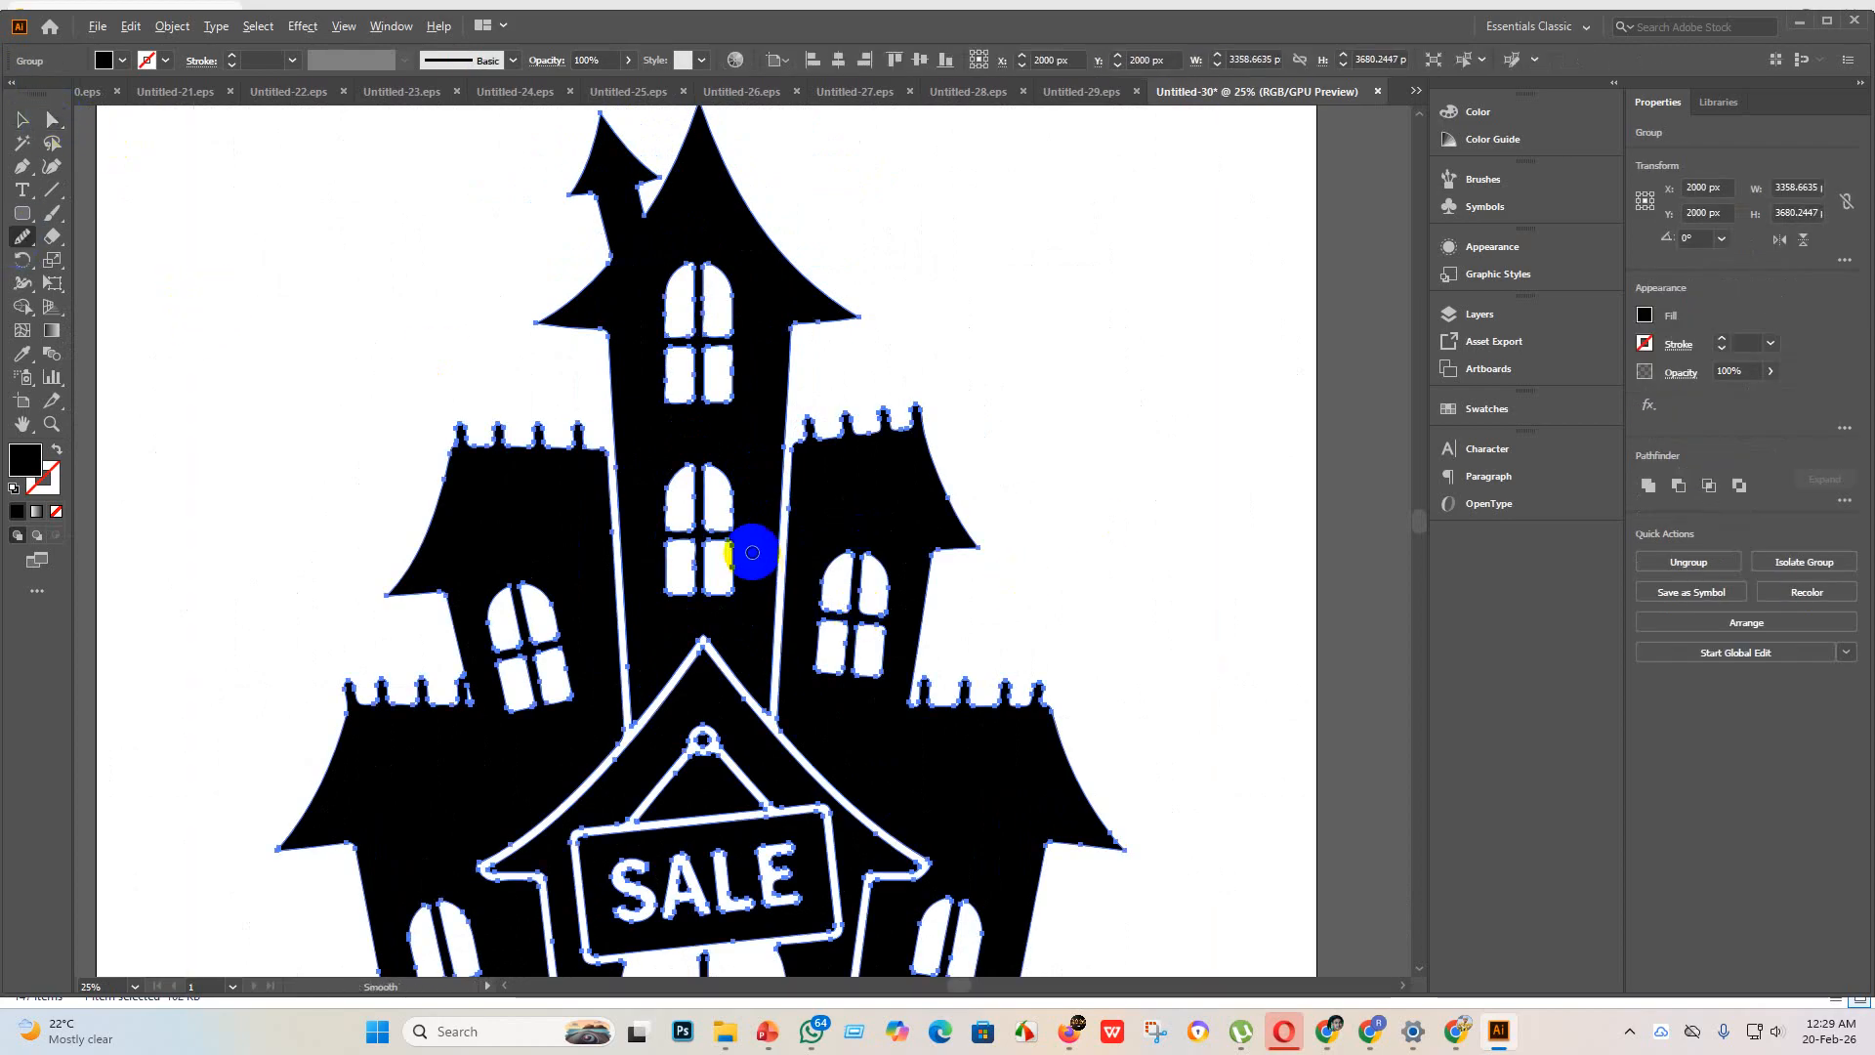
scroll(752, 552, up, 3)
mouse_move(723, 552)
mouse_down()
mouse_move(690, 628)
mouse_move(719, 610)
mouse_move(733, 505)
mouse_move(744, 584)
mouse_up()
mouse_move(732, 352)
mouse_down()
mouse_move(743, 598)
mouse_move(715, 584)
mouse_move(723, 717)
mouse_up()
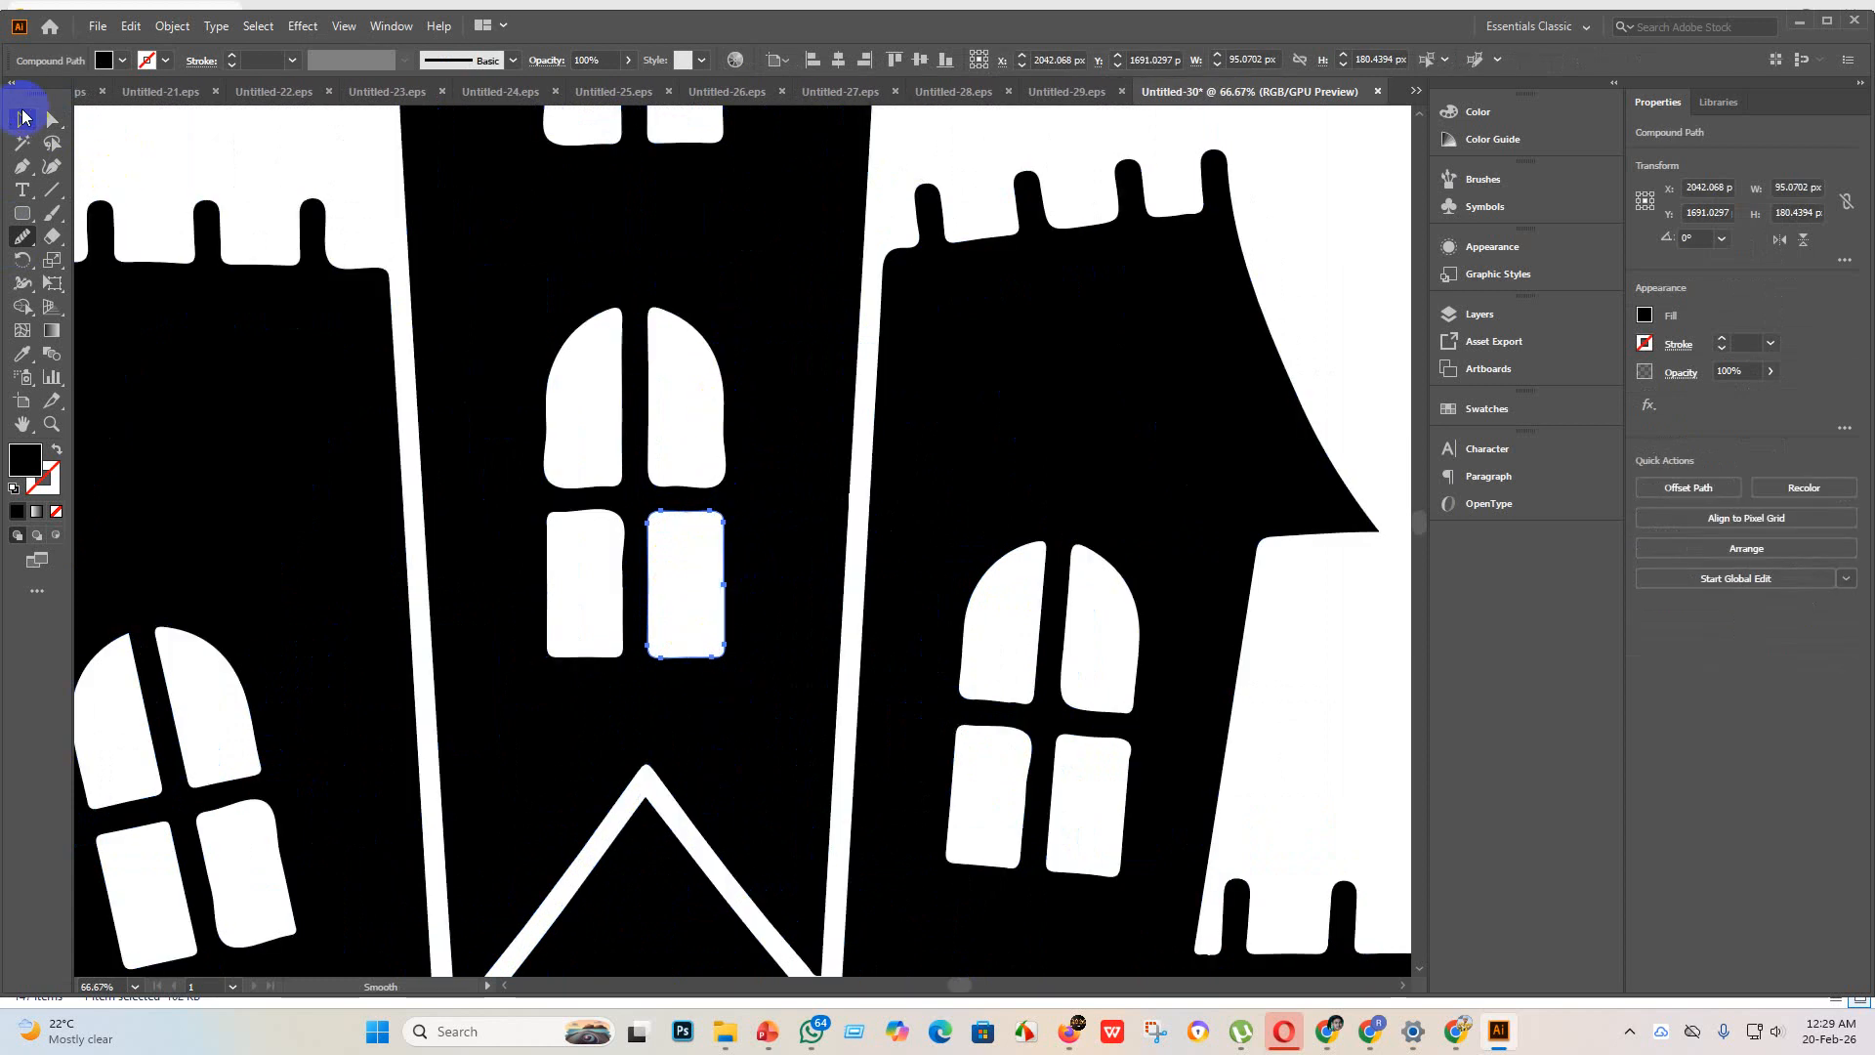
Step: Smooth the lower right edge of the upper-right pane in the tower's lower window with the Smooth tool
click(721, 420)
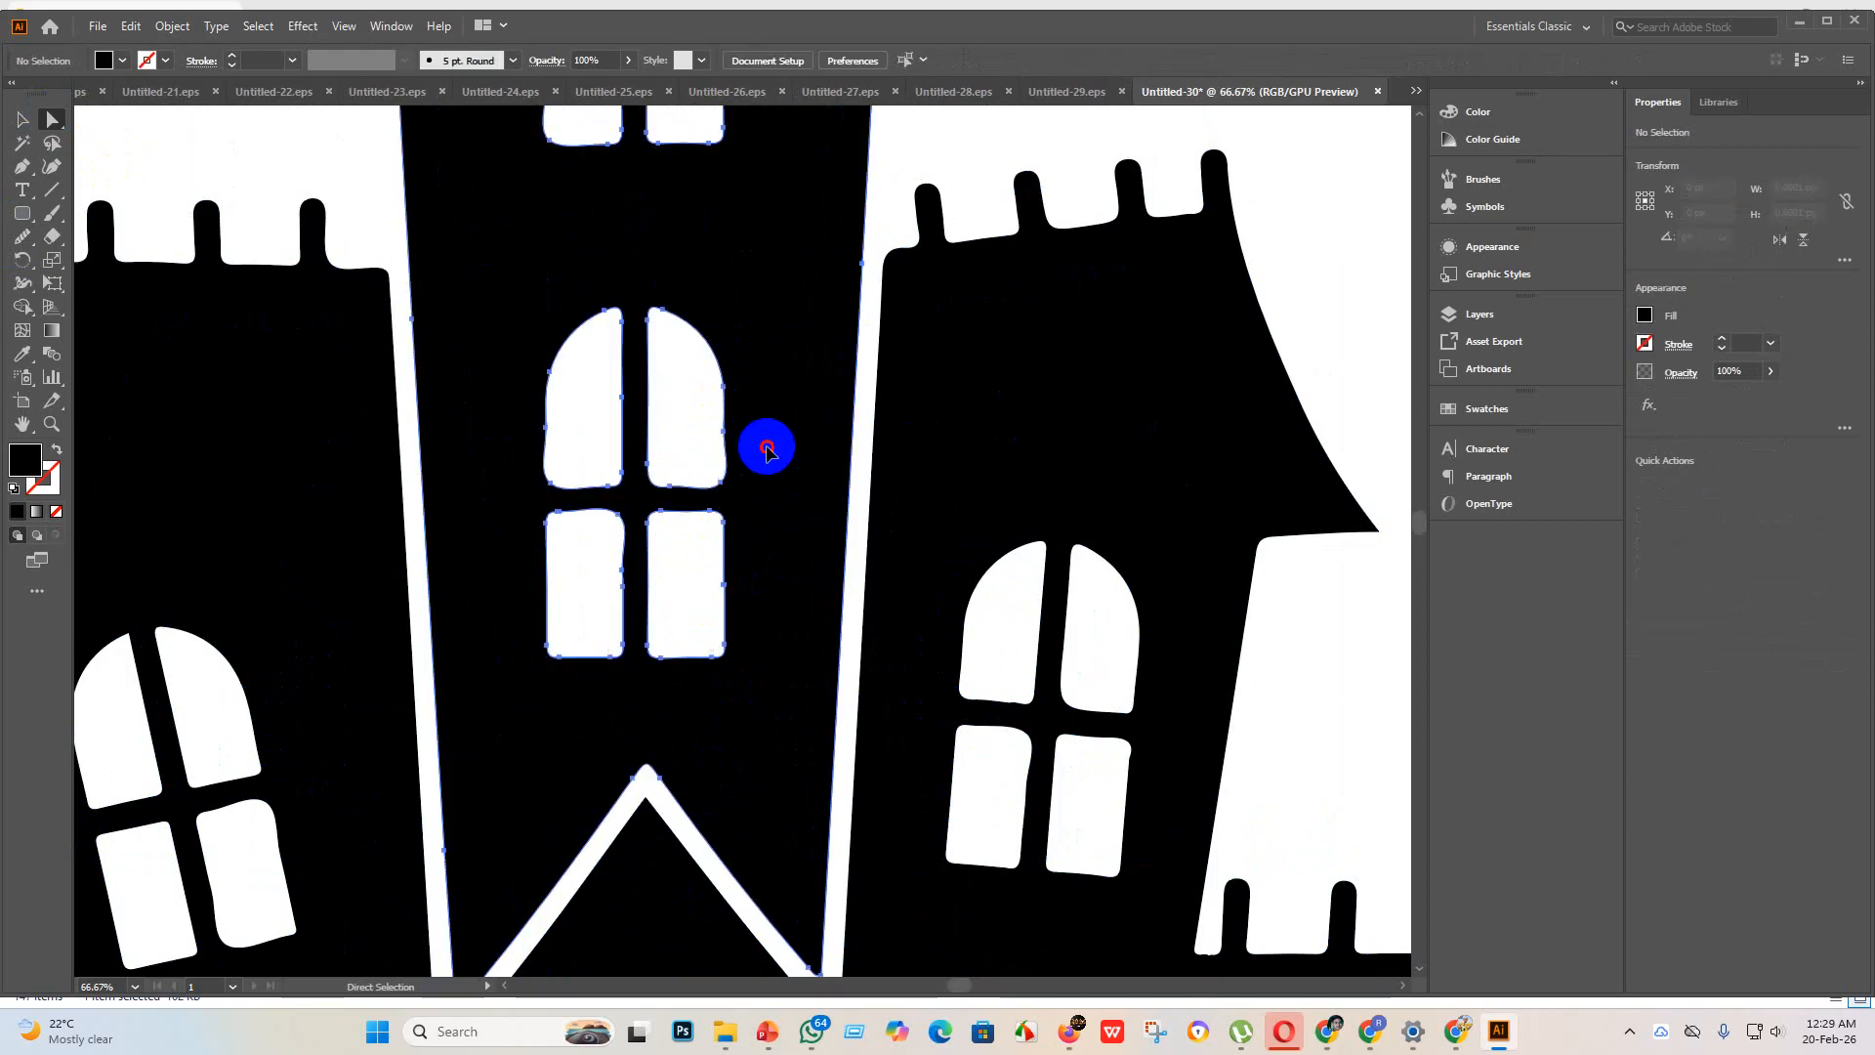
click(22, 236)
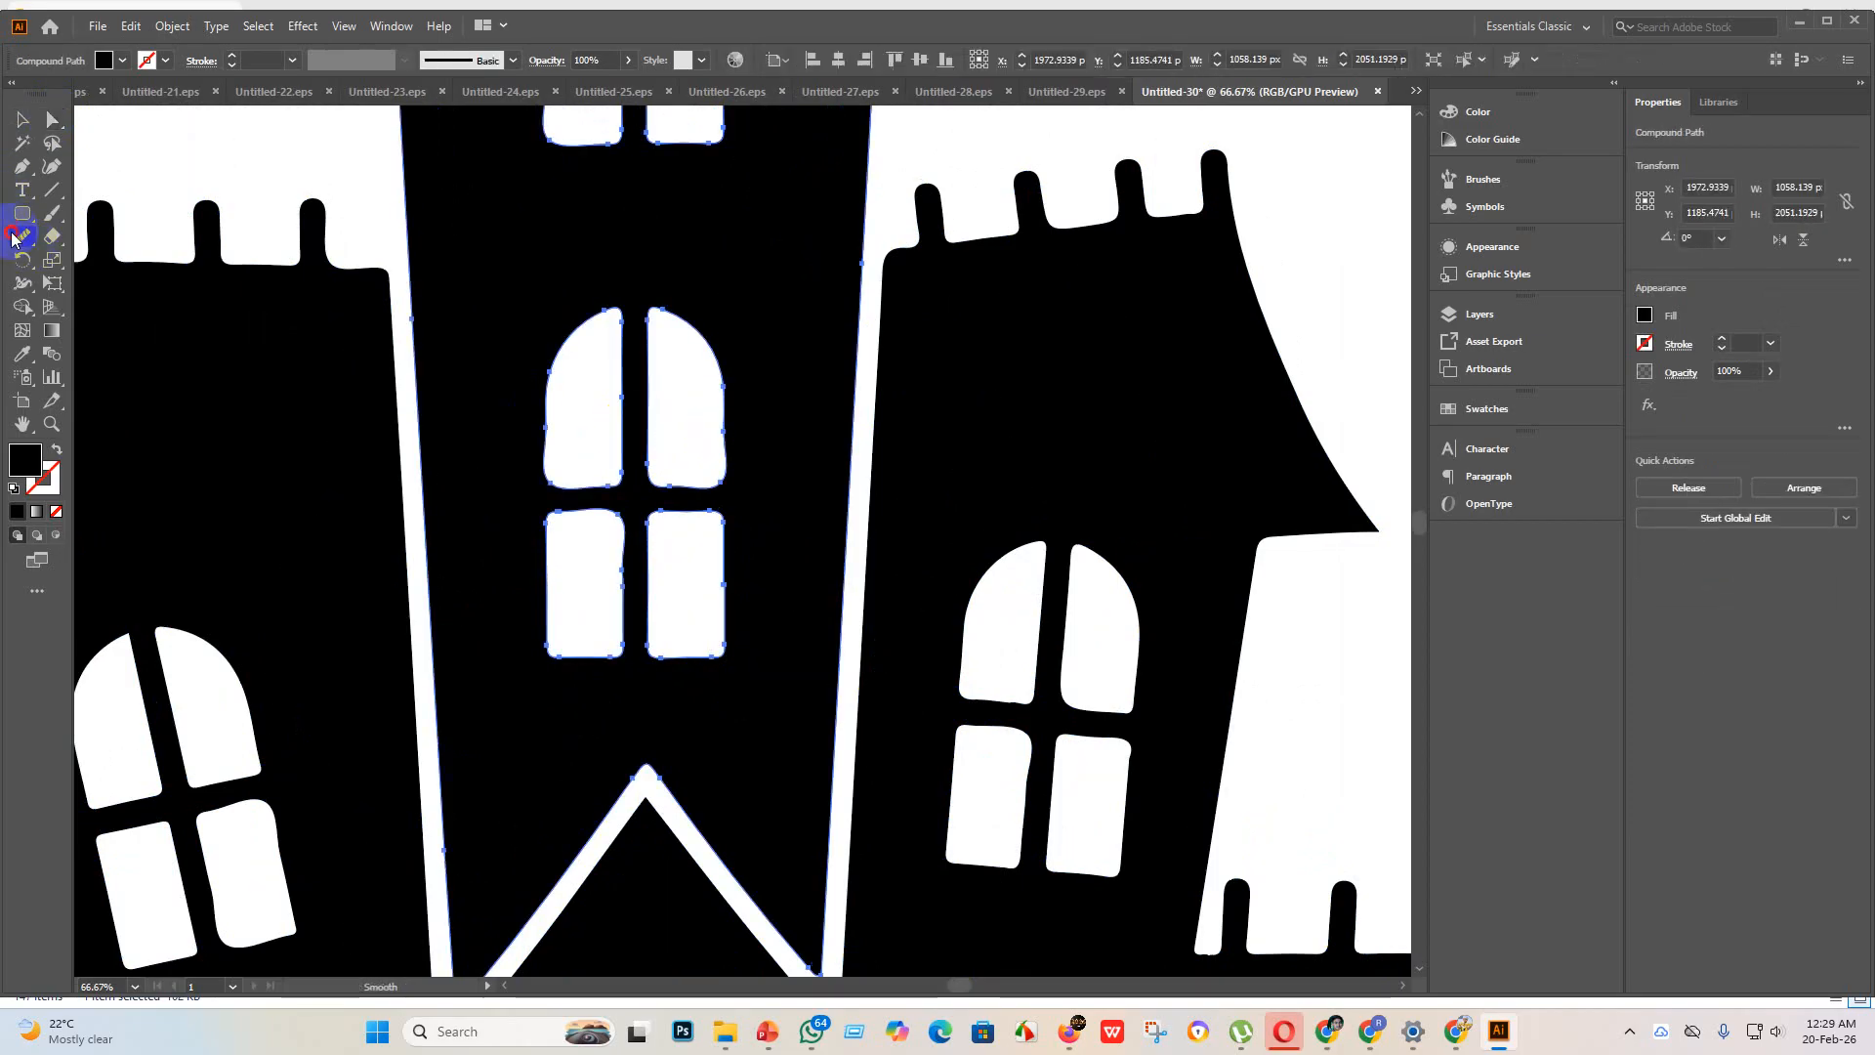
mouse_move(720, 485)
mouse_down()
mouse_move(720, 369)
mouse_move(728, 432)
mouse_up()
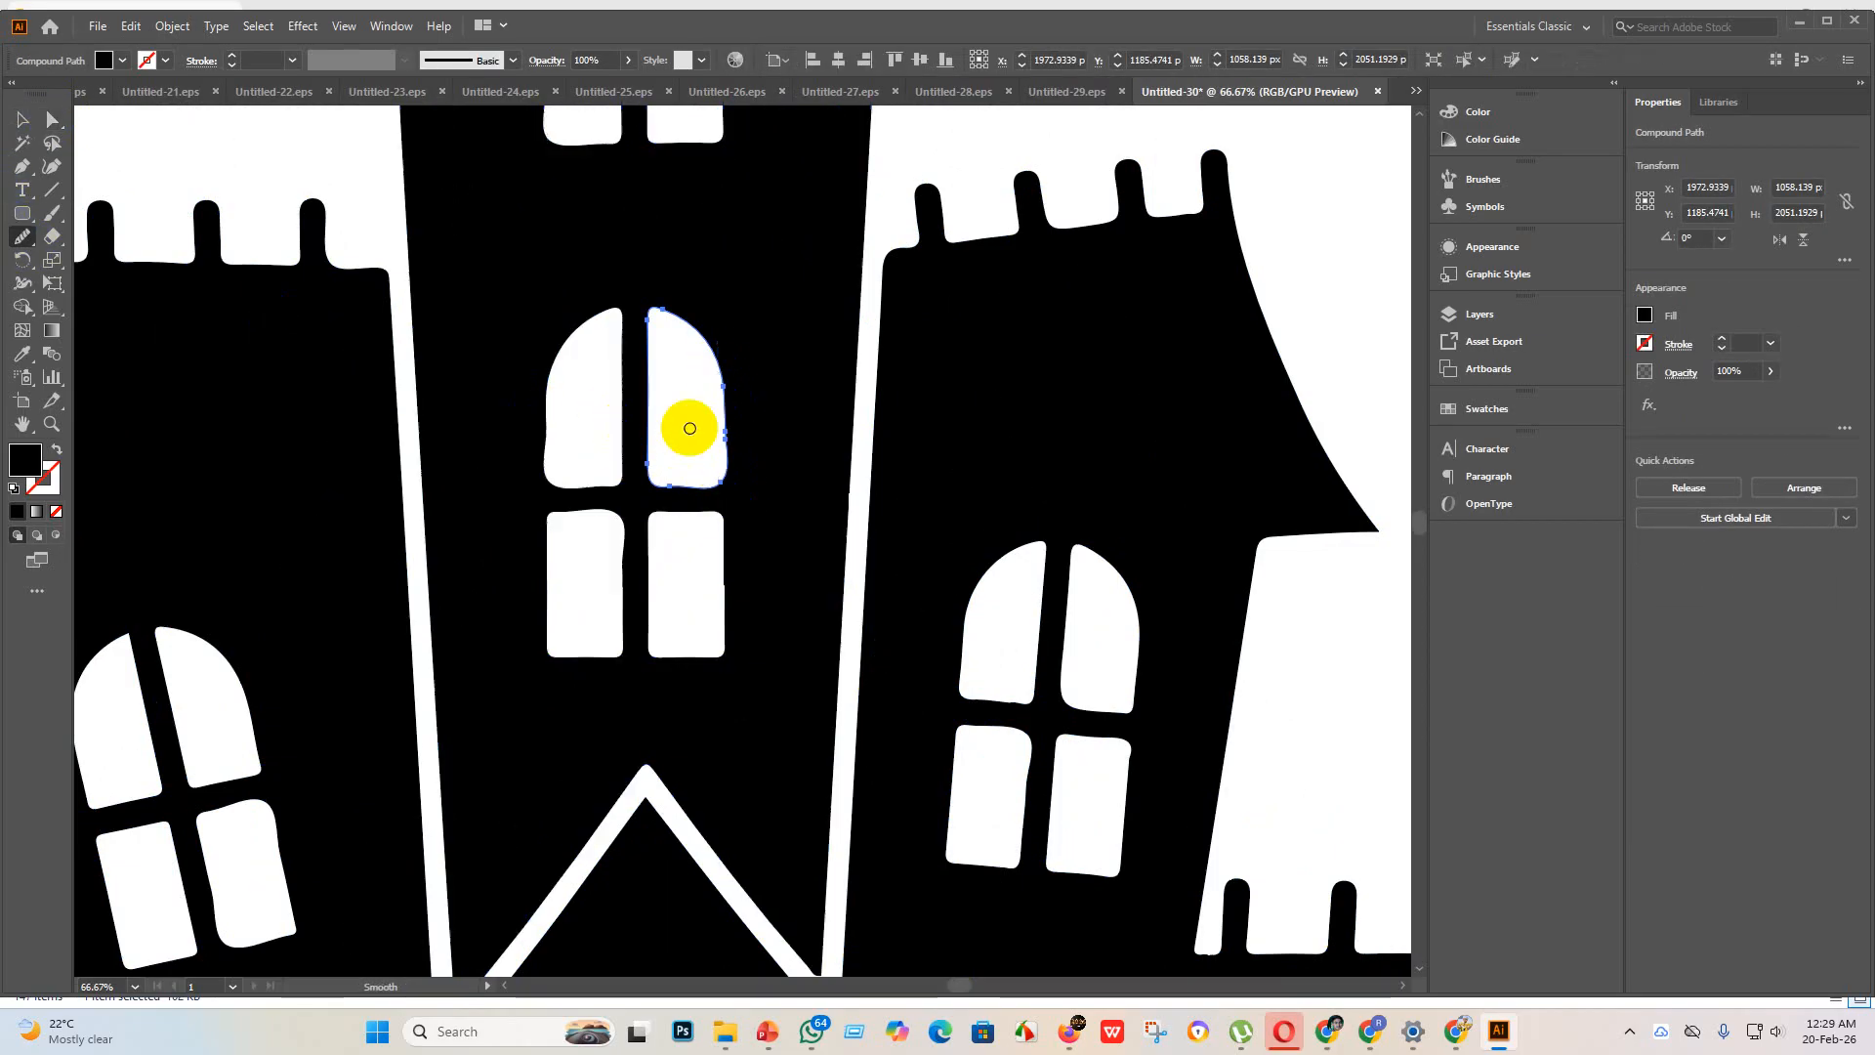
Step: Smooth the outer left and bottom edges of the upper-left pane in the tower's lower window with the Smooth tool
click(19, 119)
click(545, 441)
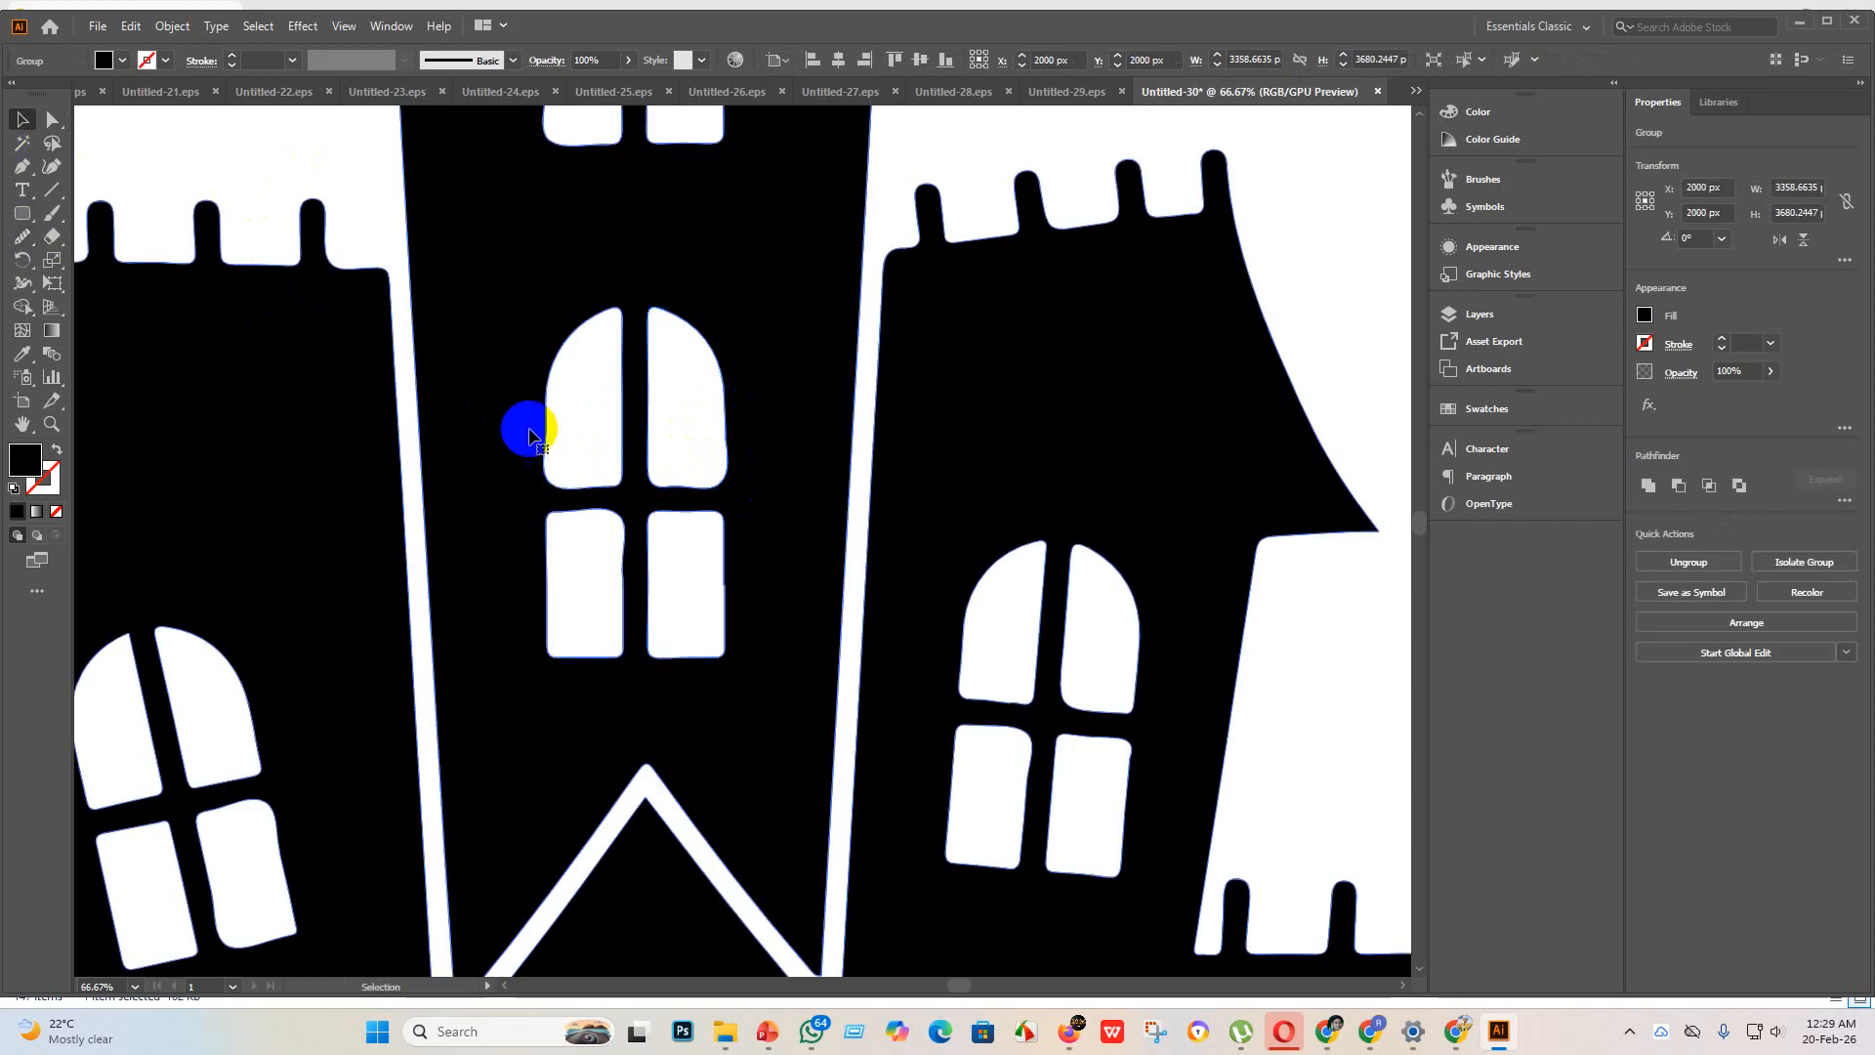
click(54, 121)
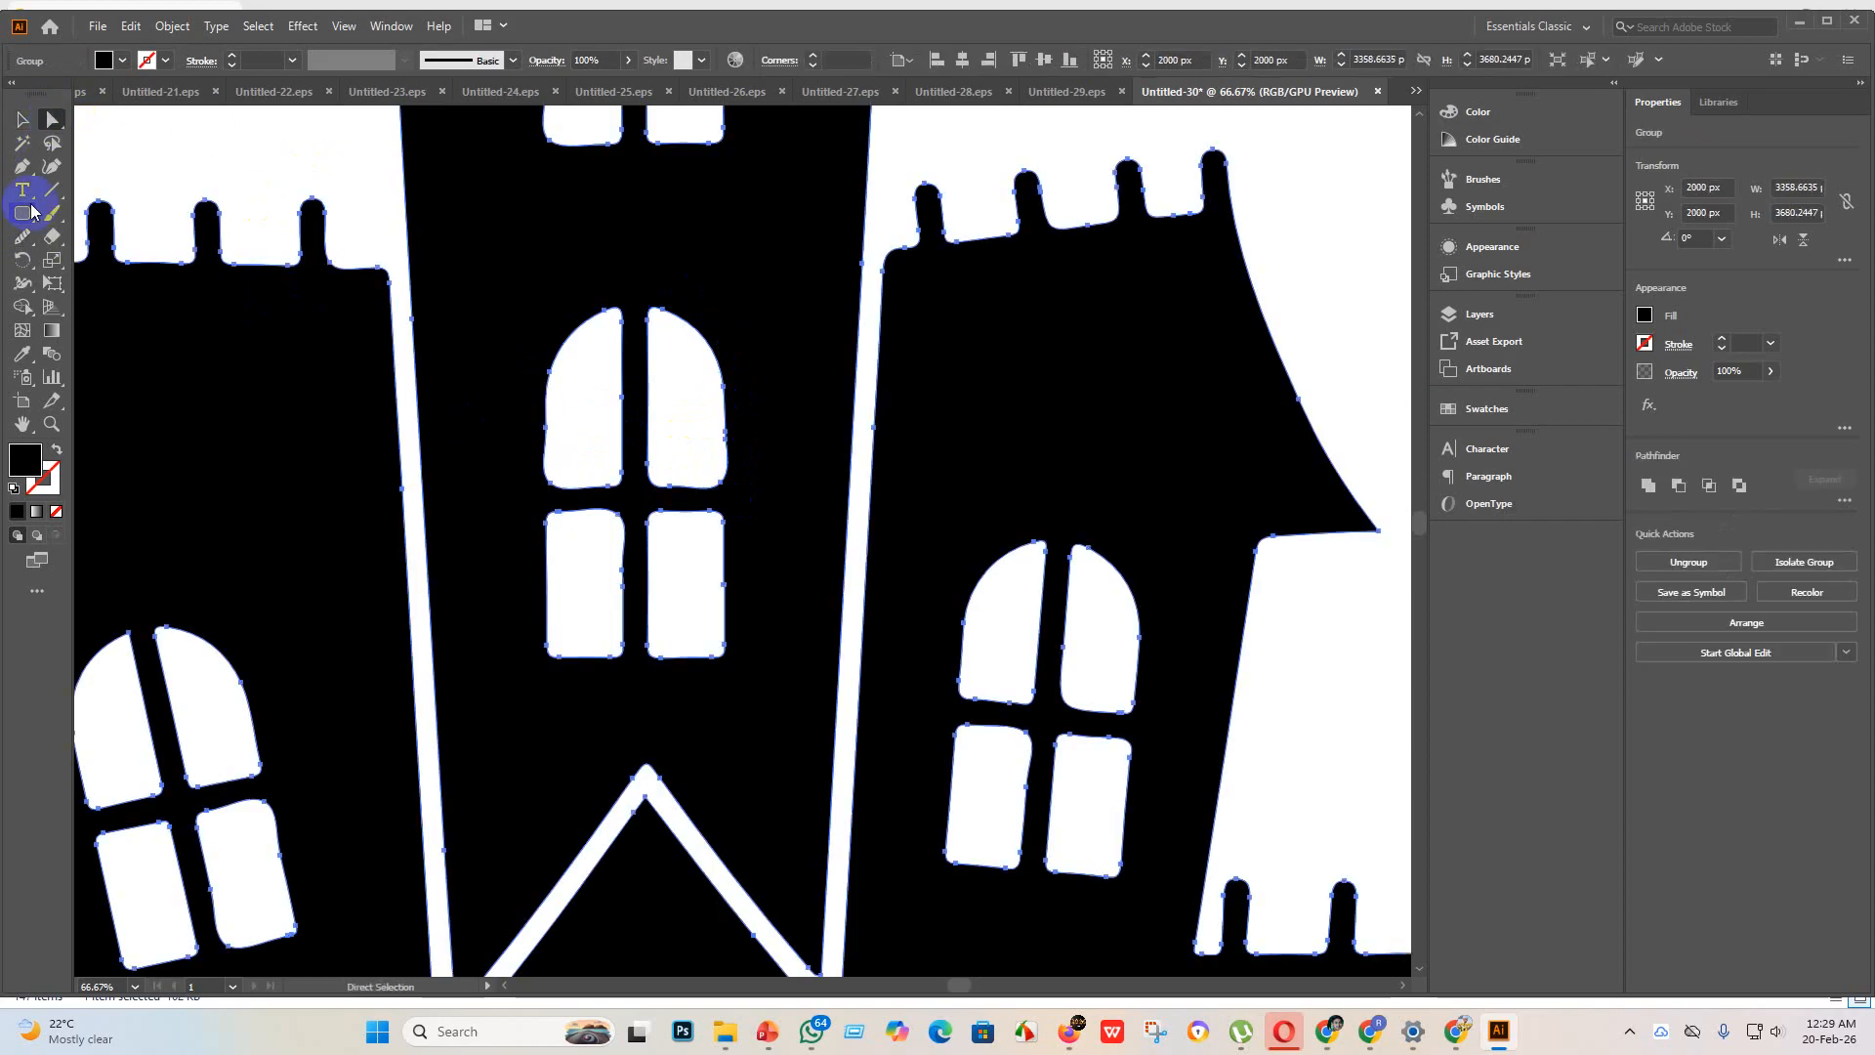
click(22, 237)
mouse_move(541, 415)
mouse_down()
mouse_move(558, 468)
mouse_move(562, 397)
mouse_move(550, 476)
mouse_move(554, 351)
mouse_move(536, 471)
mouse_move(559, 434)
mouse_move(566, 501)
mouse_move(638, 487)
mouse_move(587, 493)
mouse_move(624, 475)
mouse_move(610, 500)
mouse_move(566, 501)
mouse_move(546, 477)
mouse_move(577, 480)
mouse_move(539, 482)
mouse_move(591, 477)
mouse_move(512, 478)
mouse_move(643, 486)
mouse_move(602, 484)
mouse_move(649, 507)
mouse_move(643, 562)
mouse_move(650, 515)
mouse_up()
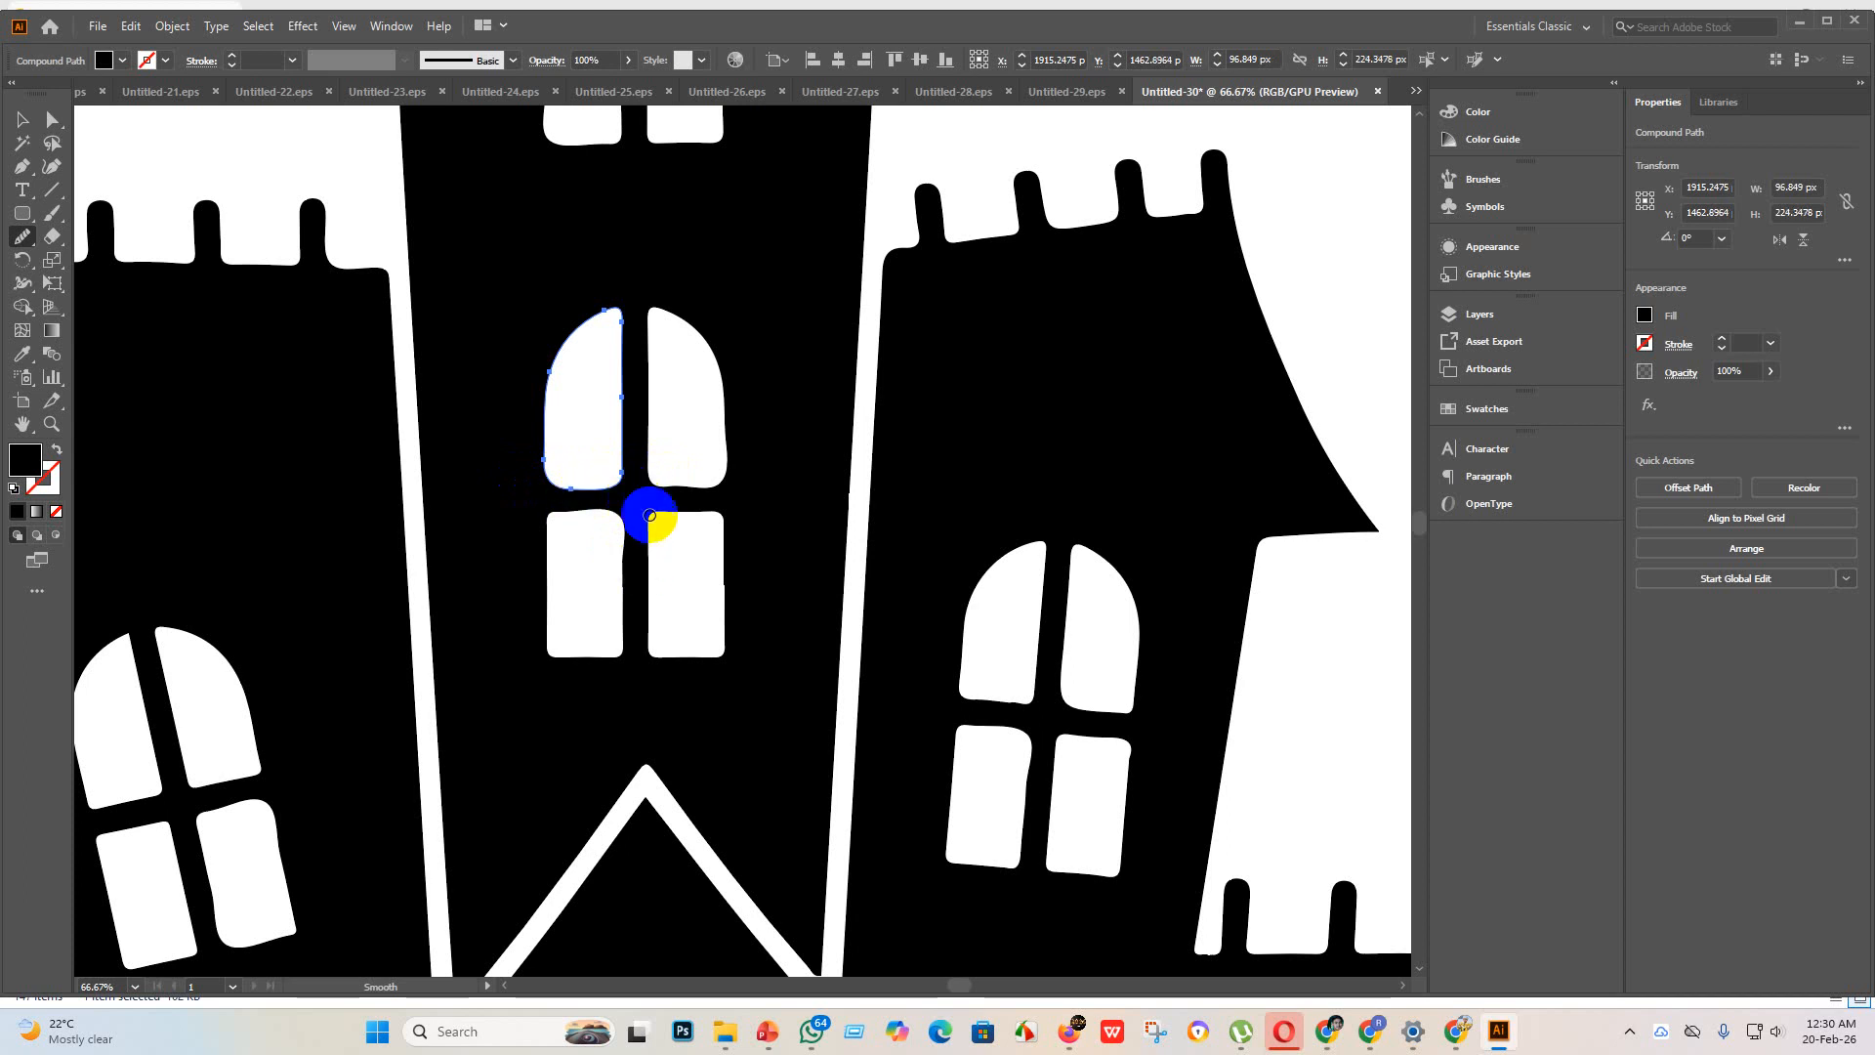
Step: Smooth the area between the two right panes of the tower's lower window, at the top corner of the lower-right pane
click(22, 130)
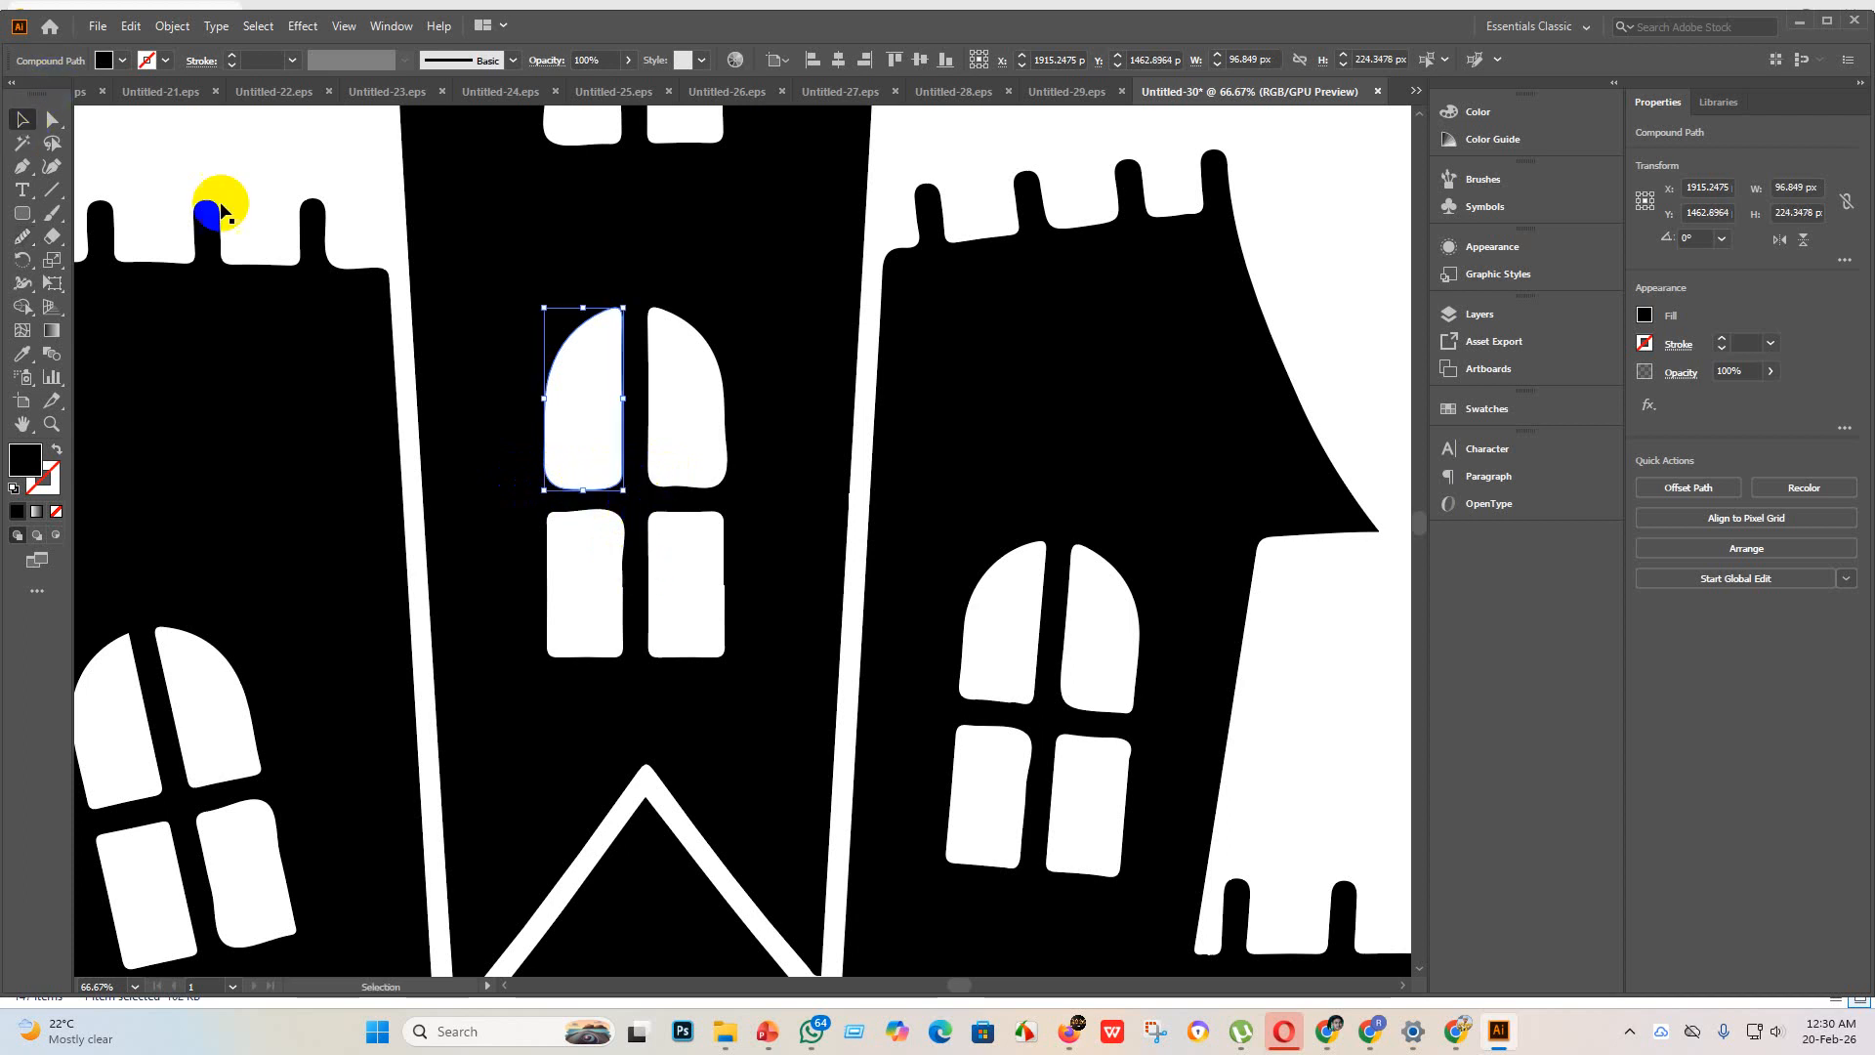
click(702, 481)
click(744, 467)
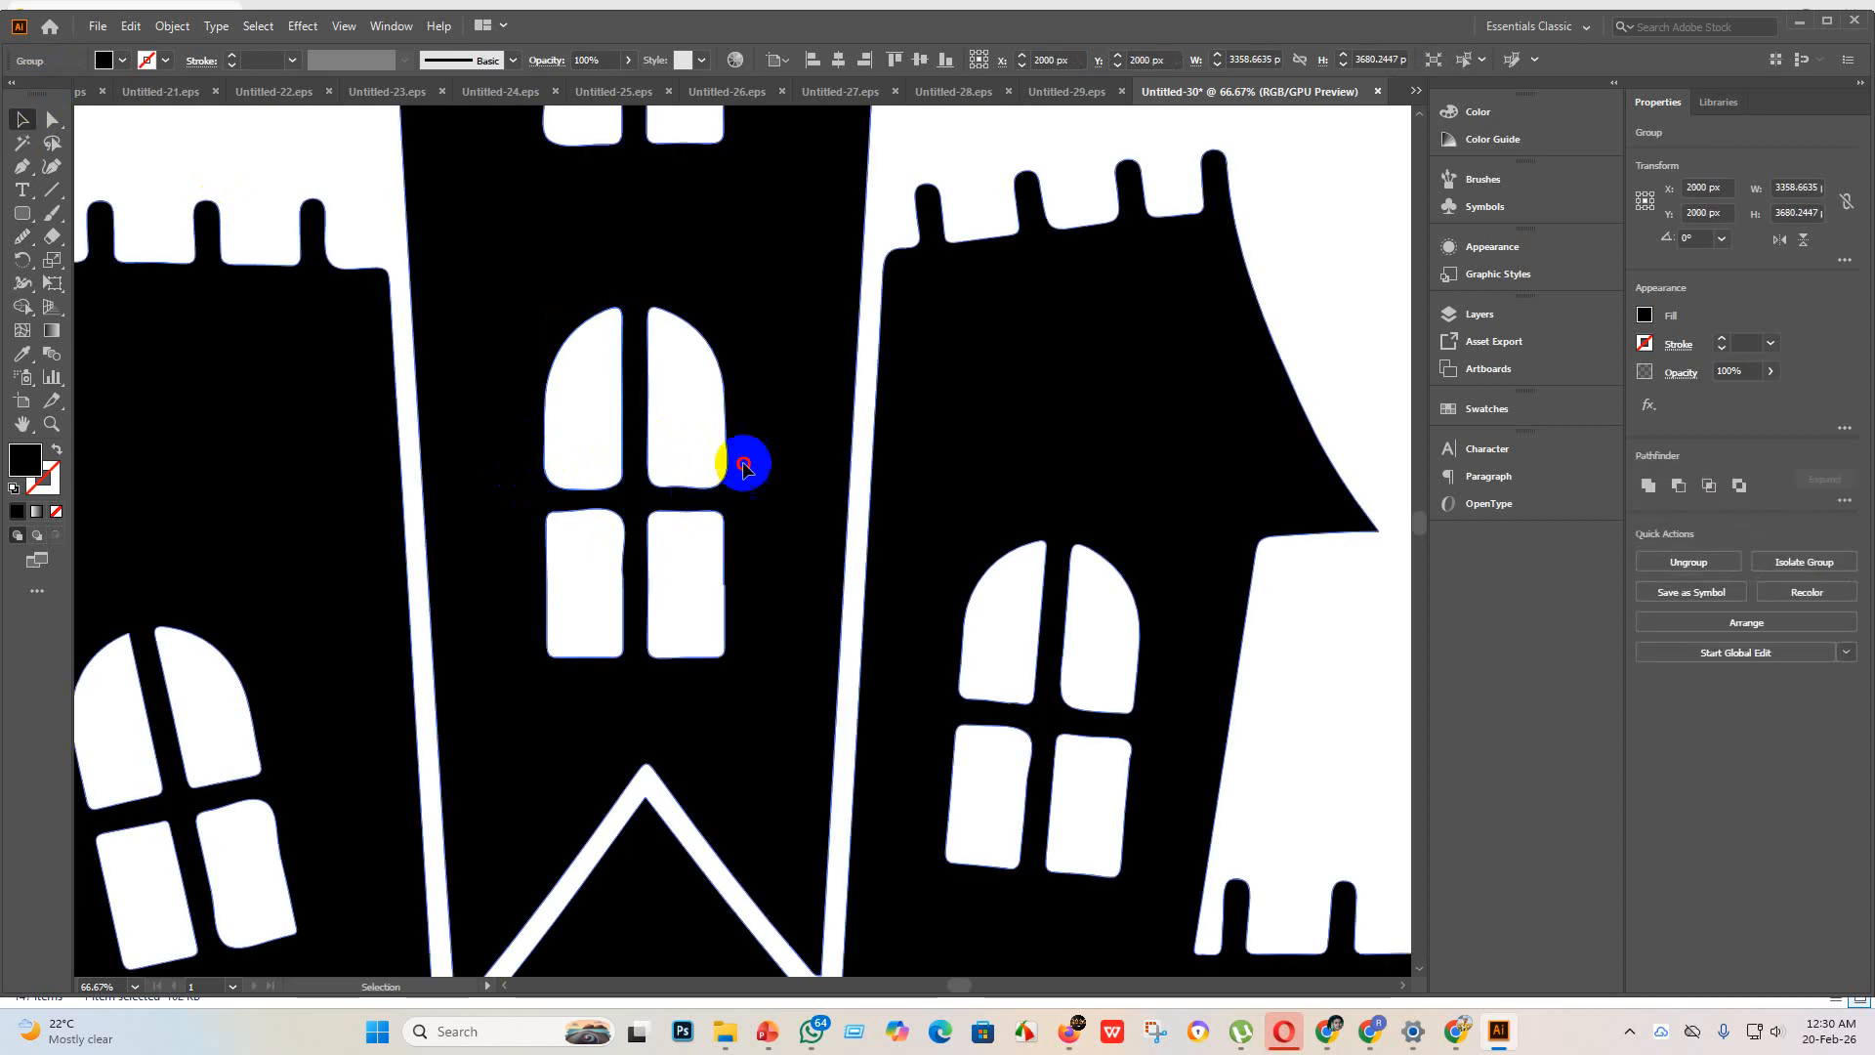
click(54, 119)
click(20, 239)
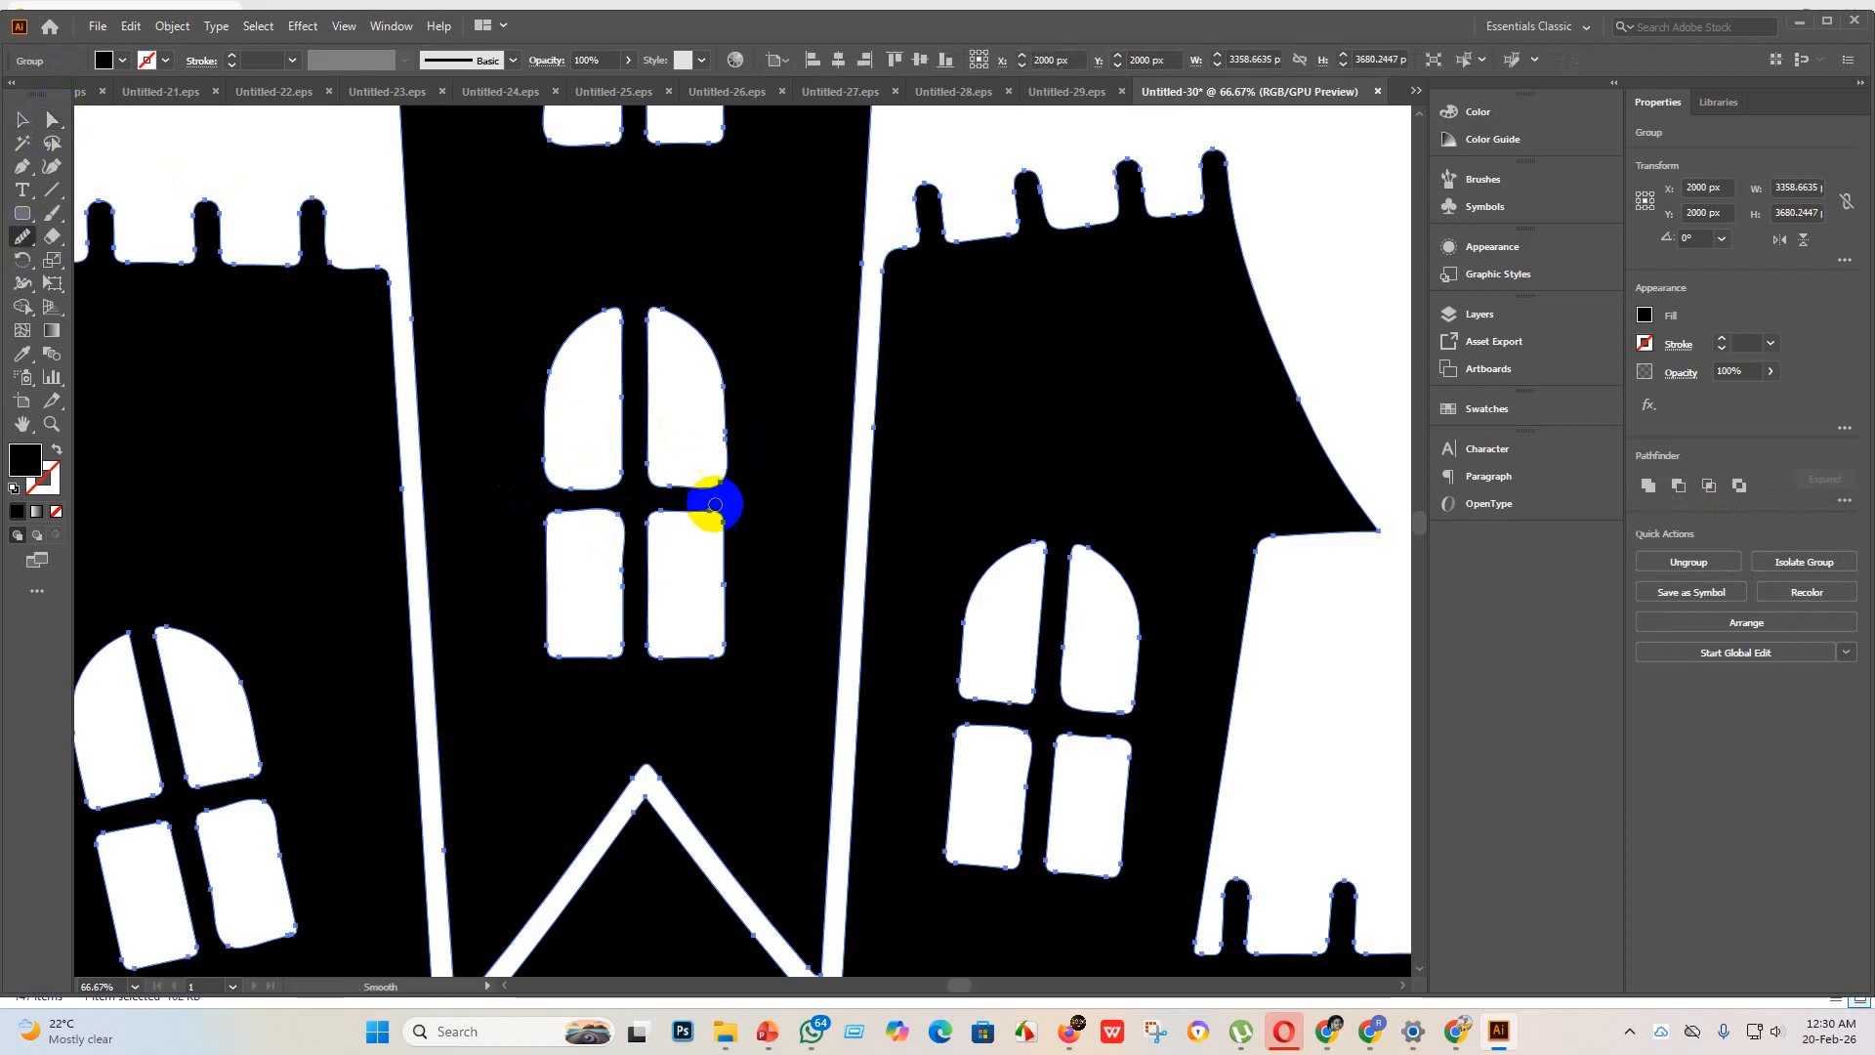
mouse_move(680, 487)
mouse_down()
mouse_move(738, 480)
mouse_move(660, 493)
mouse_move(771, 482)
mouse_up()
drag(679, 487, 718, 500)
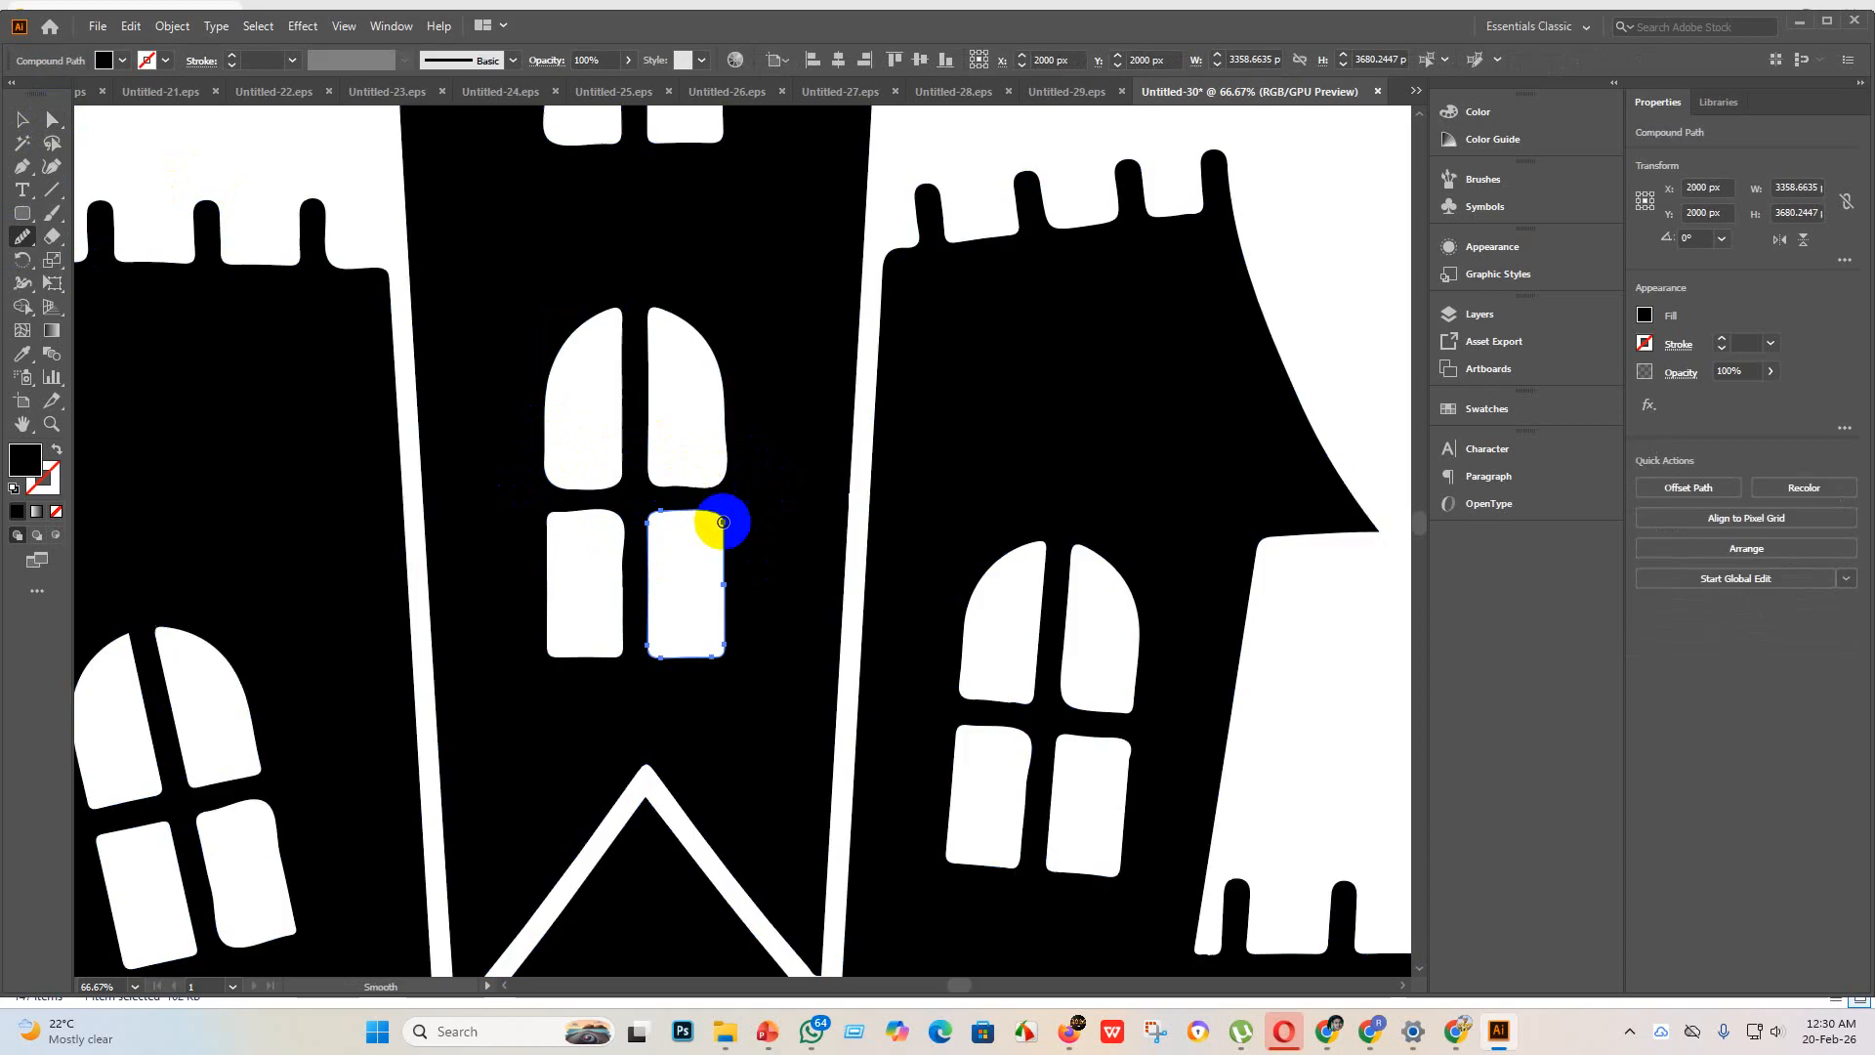
Step: Smooth the notched inner left edge of the upper-right pane in the tower's upper window with the Smooth tool
scroll(730, 450, up, 3)
scroll(731, 450, up, 6)
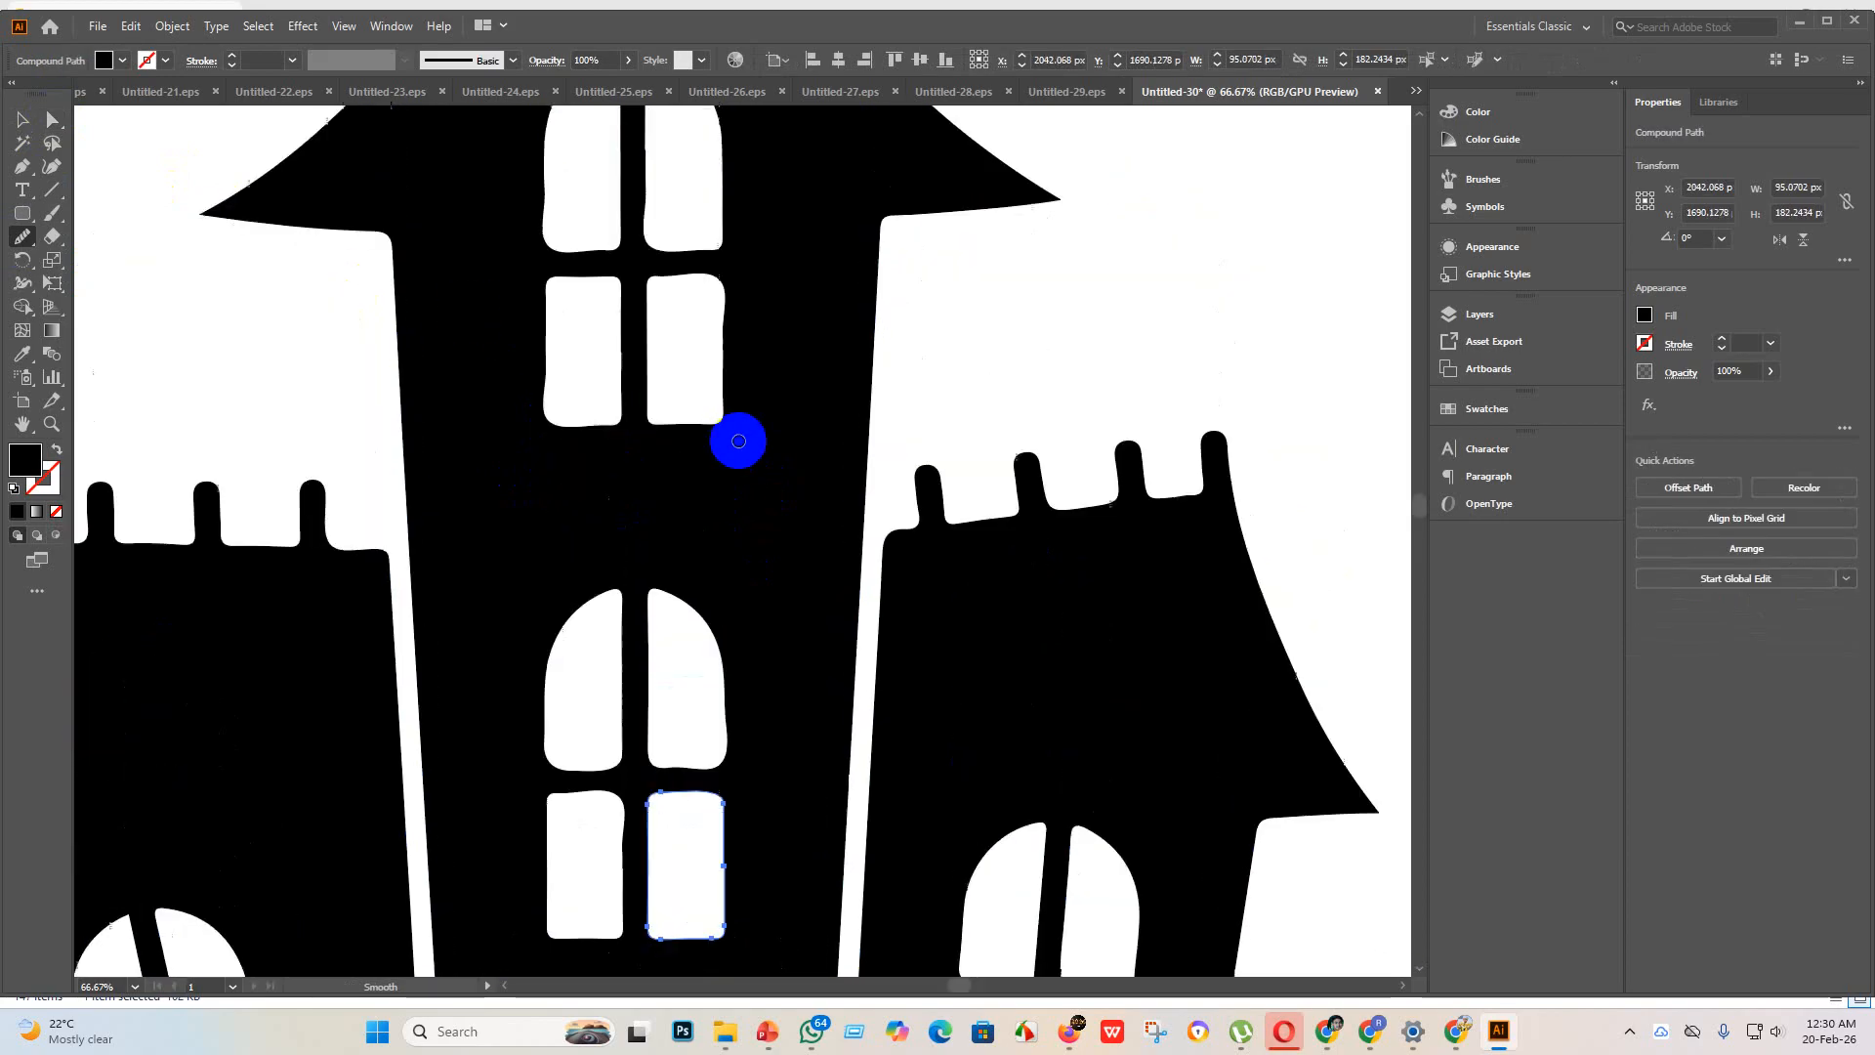
scroll(652, 351, up, 4)
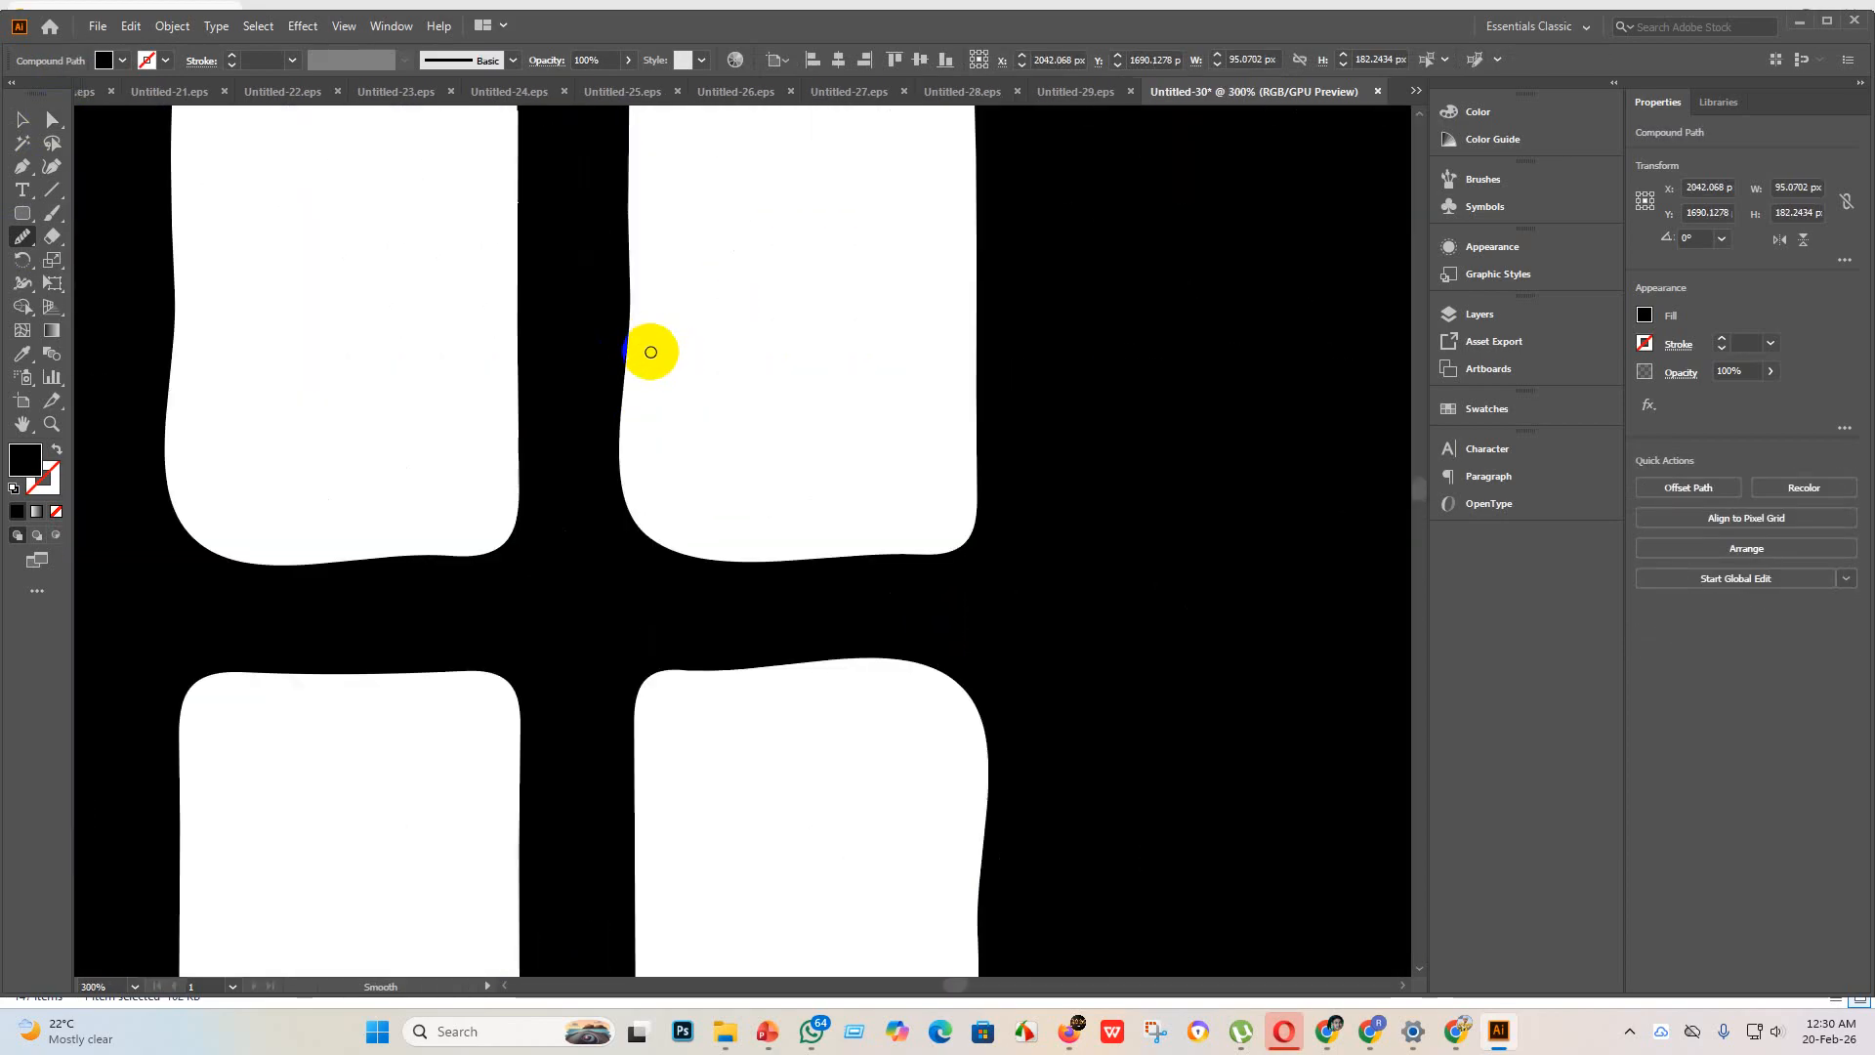
scroll(639, 363, down, 3)
scroll(657, 327, up, 3)
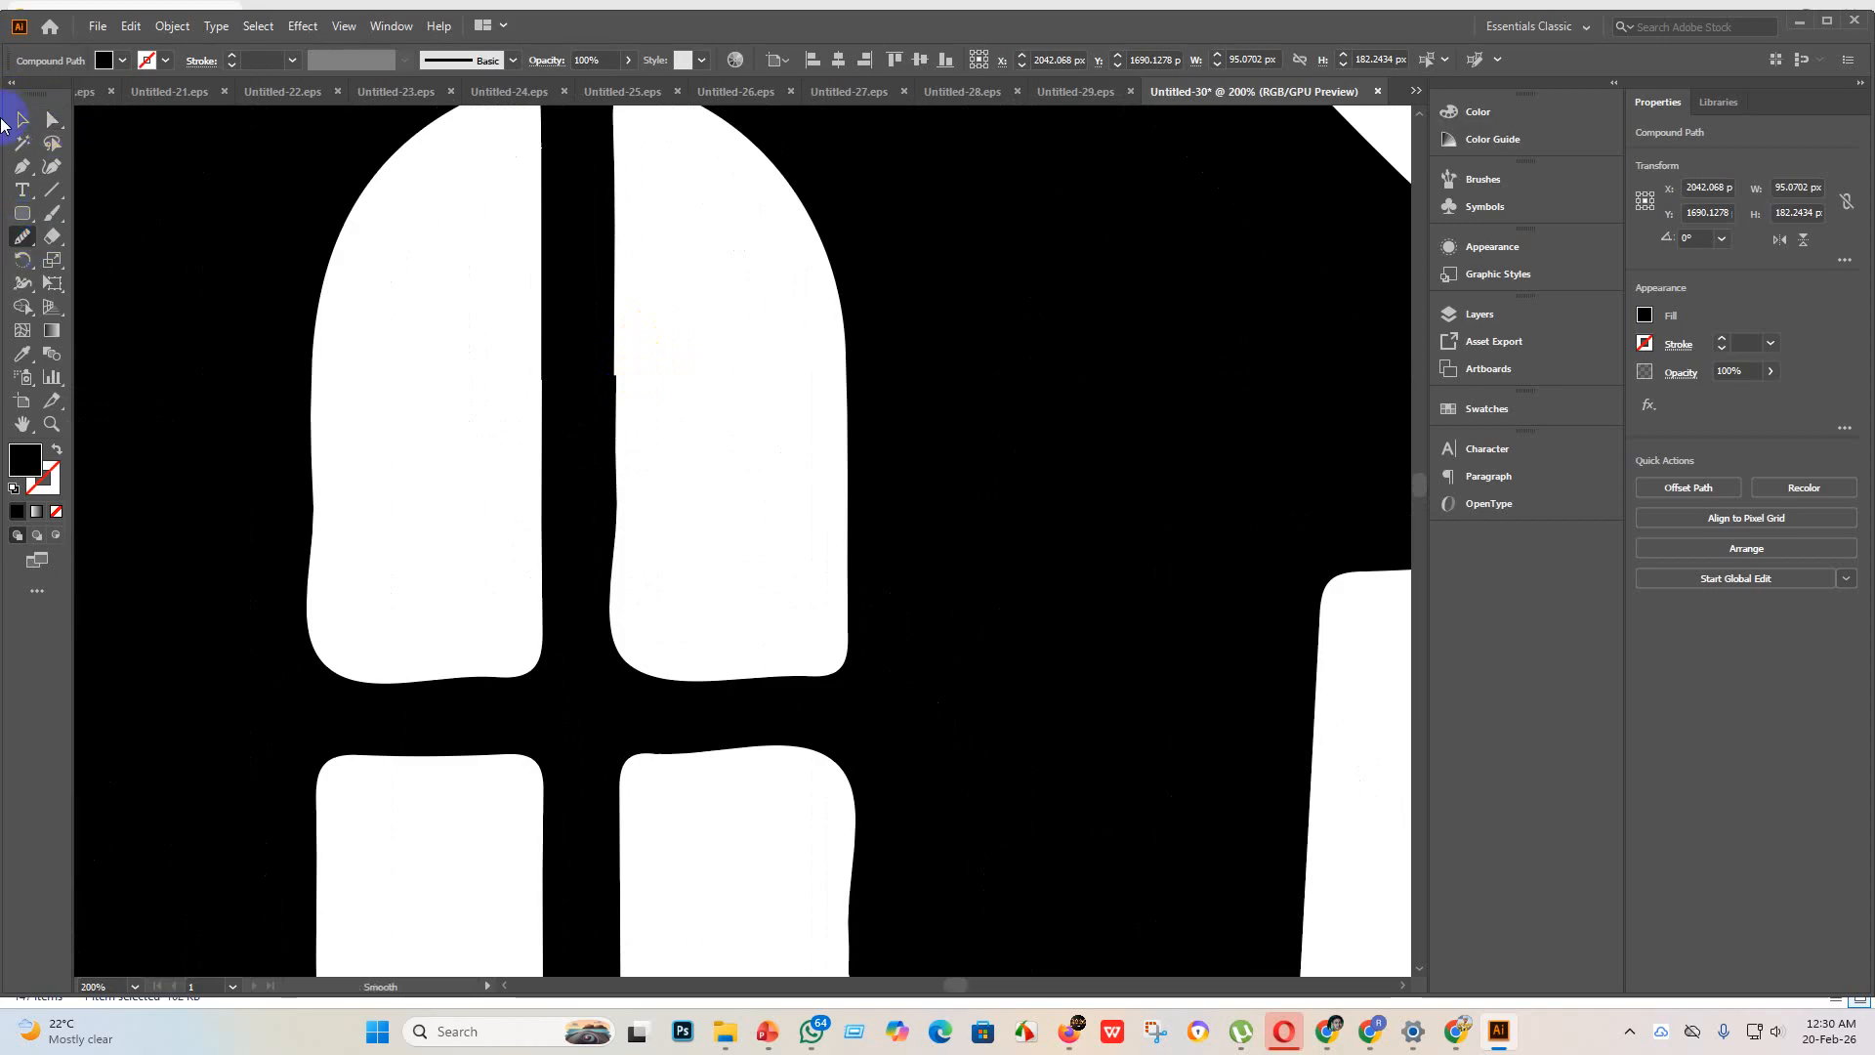
click(536, 411)
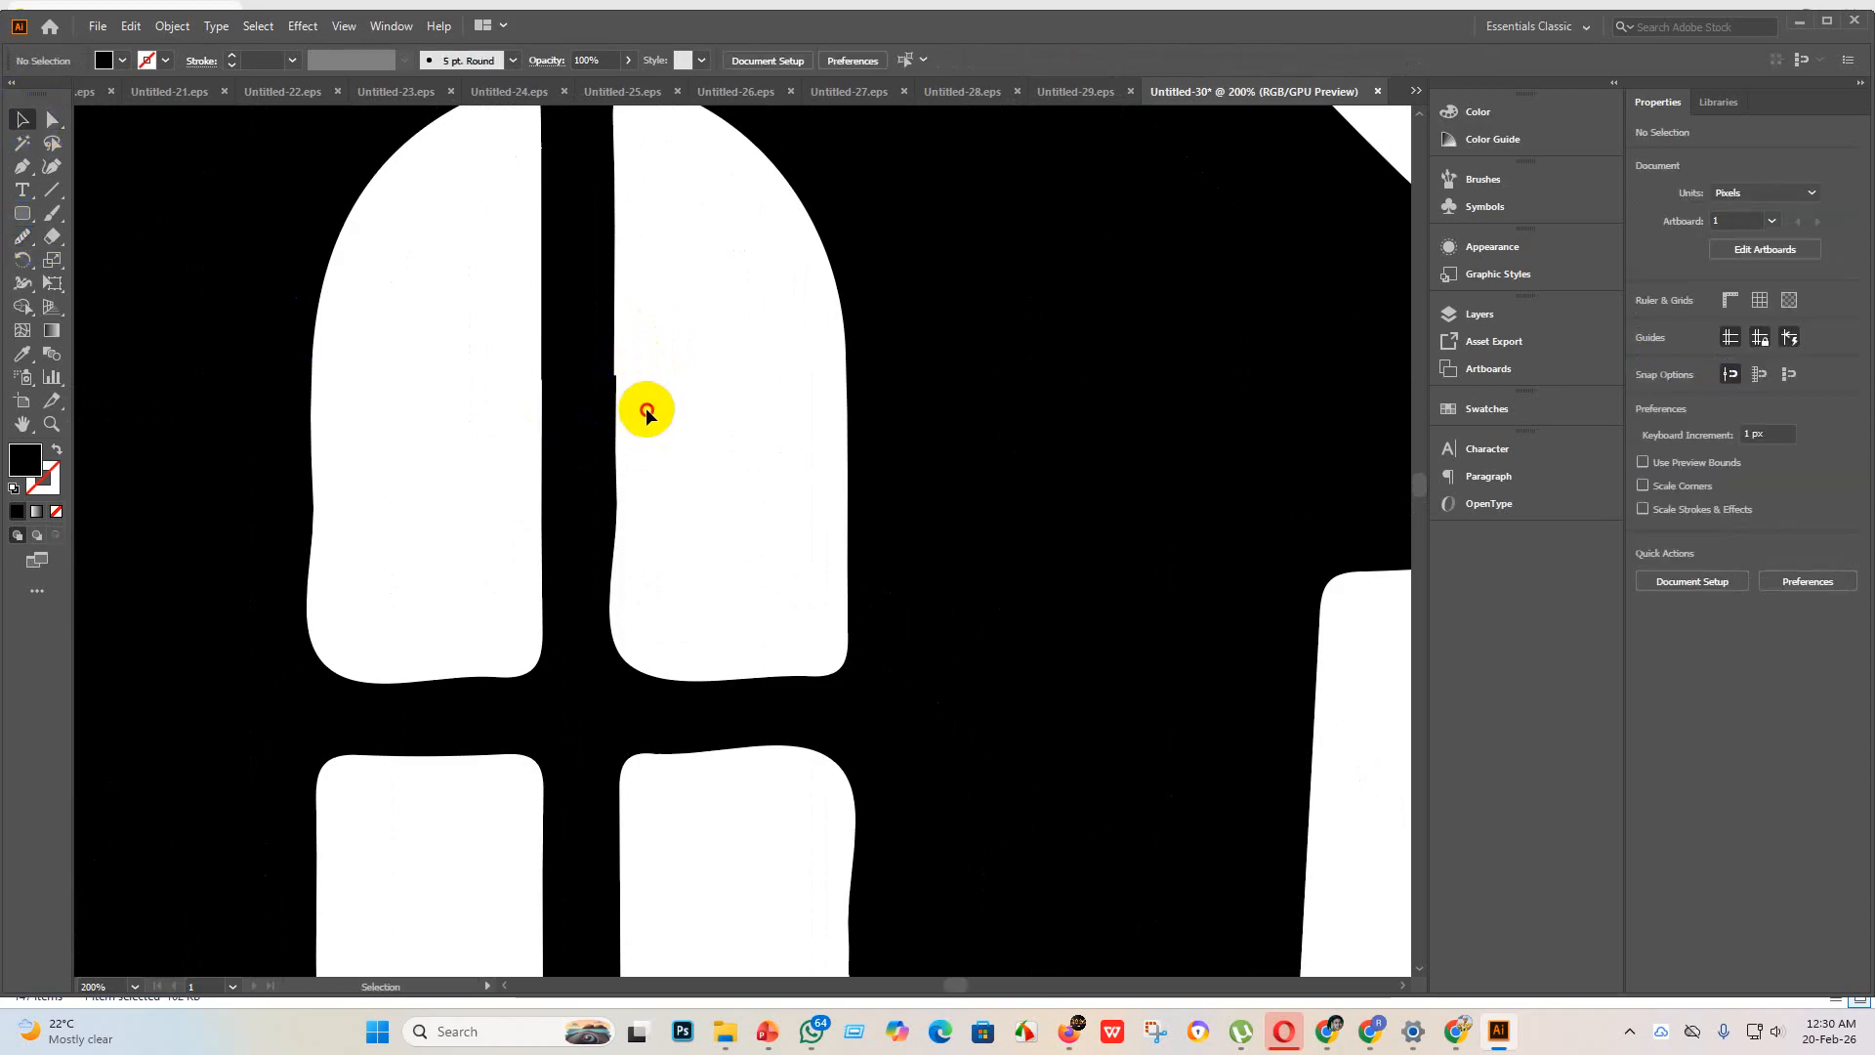
click(582, 398)
click(53, 119)
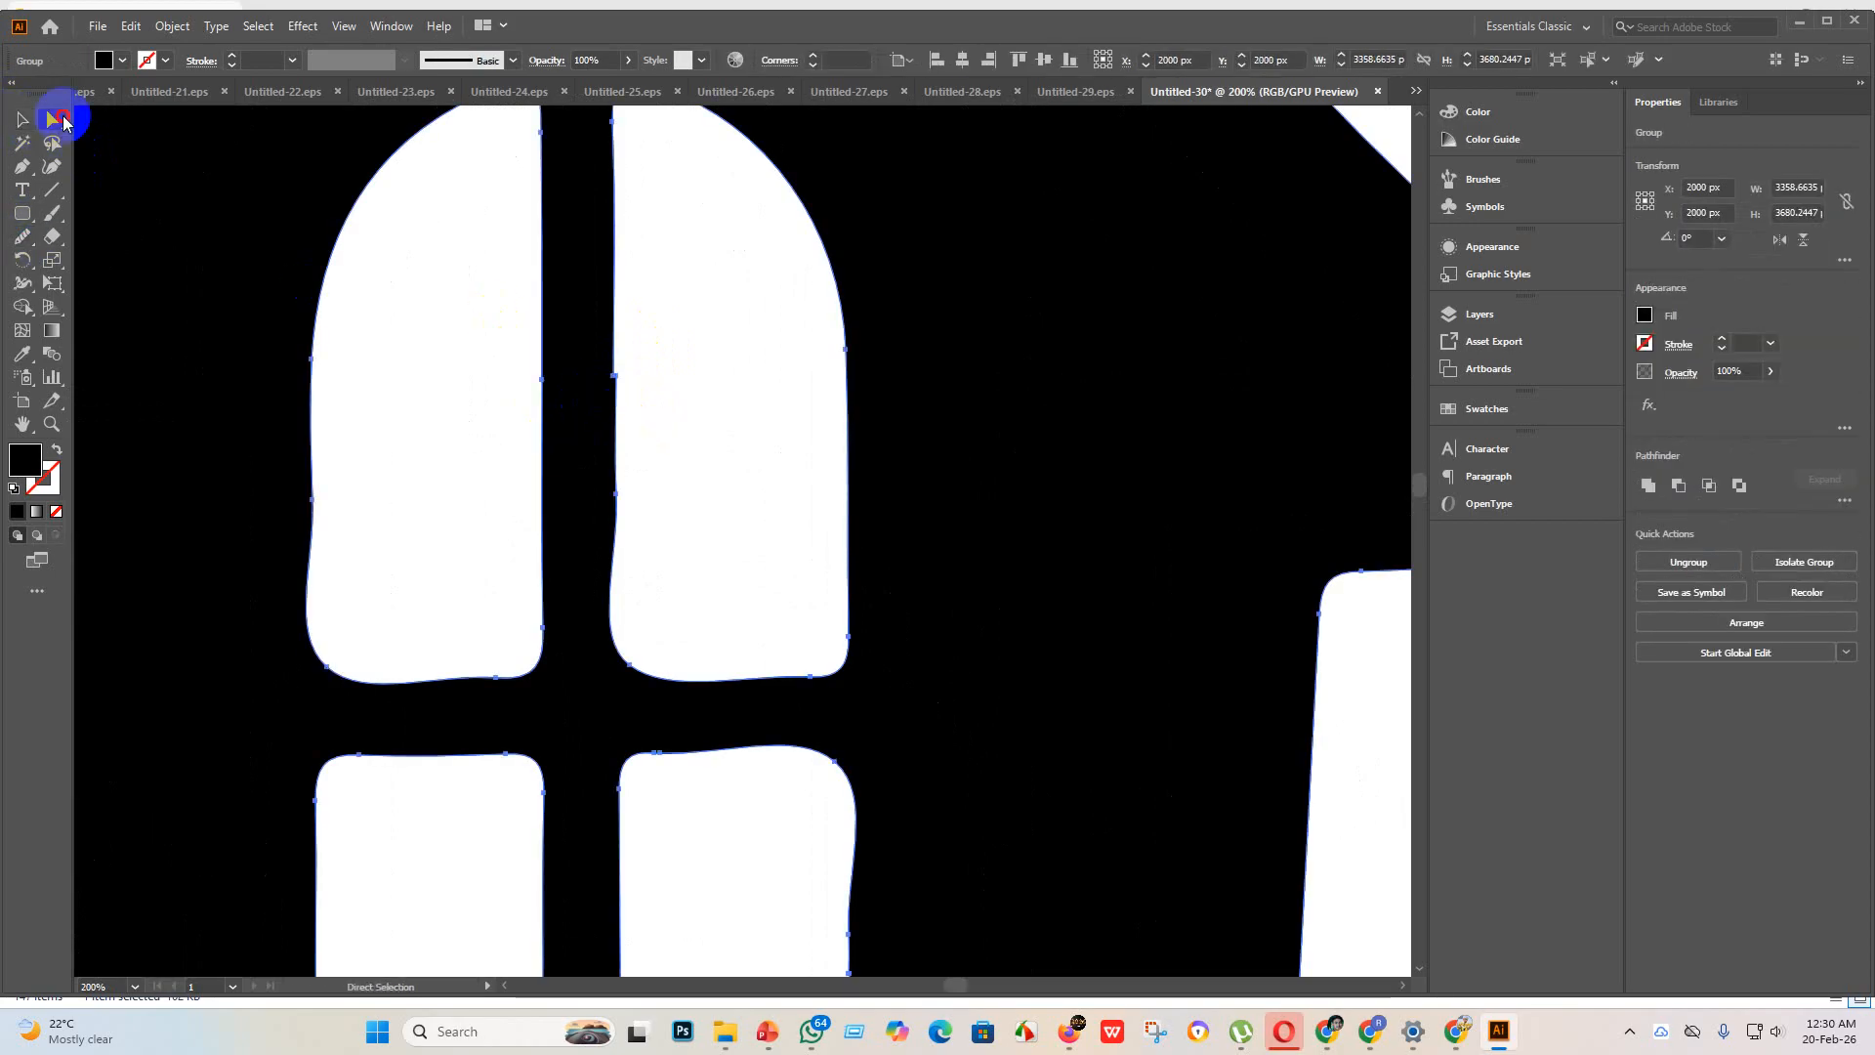
click(25, 239)
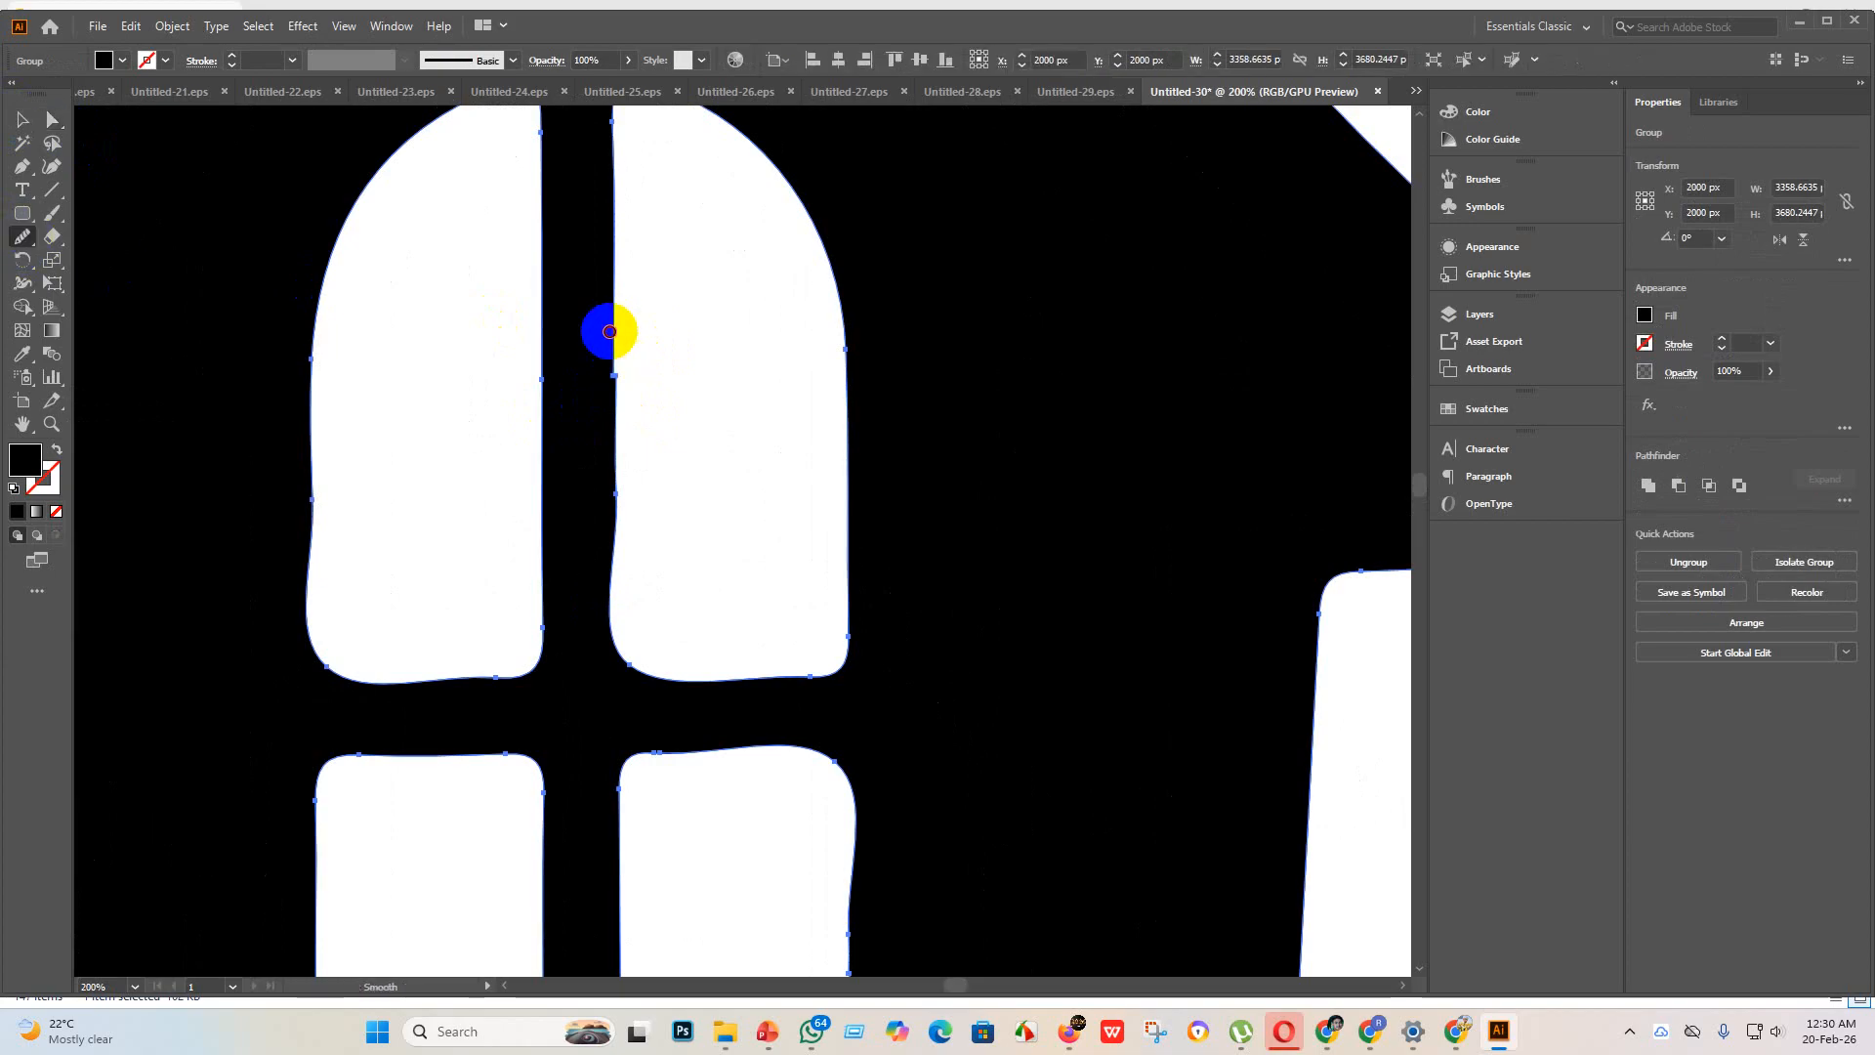
mouse_move(611, 326)
mouse_down()
mouse_move(621, 423)
mouse_move(618, 348)
mouse_move(626, 371)
mouse_move(616, 415)
mouse_move(606, 361)
mouse_move(624, 362)
mouse_move(619, 532)
mouse_up()
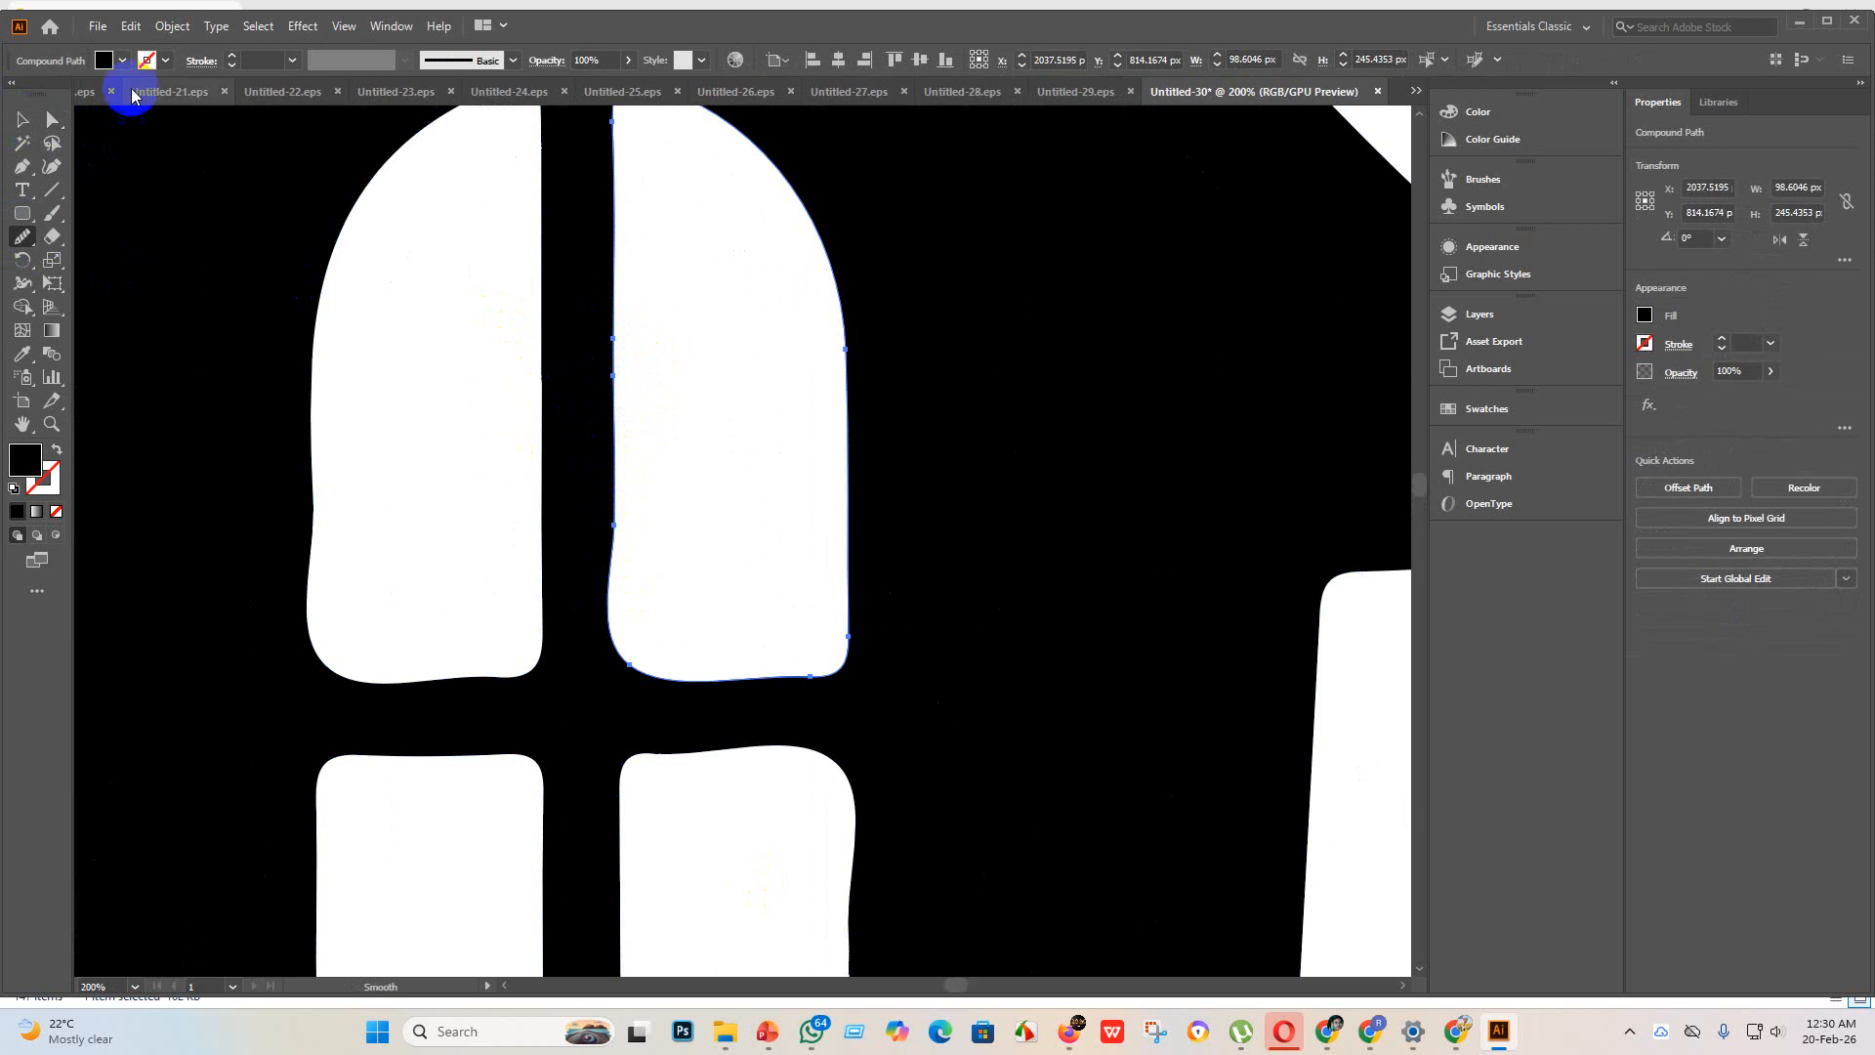
Step: Smooth the inner right edge and the lower left side of the upper-left pane in the tower's upper window
click(25, 119)
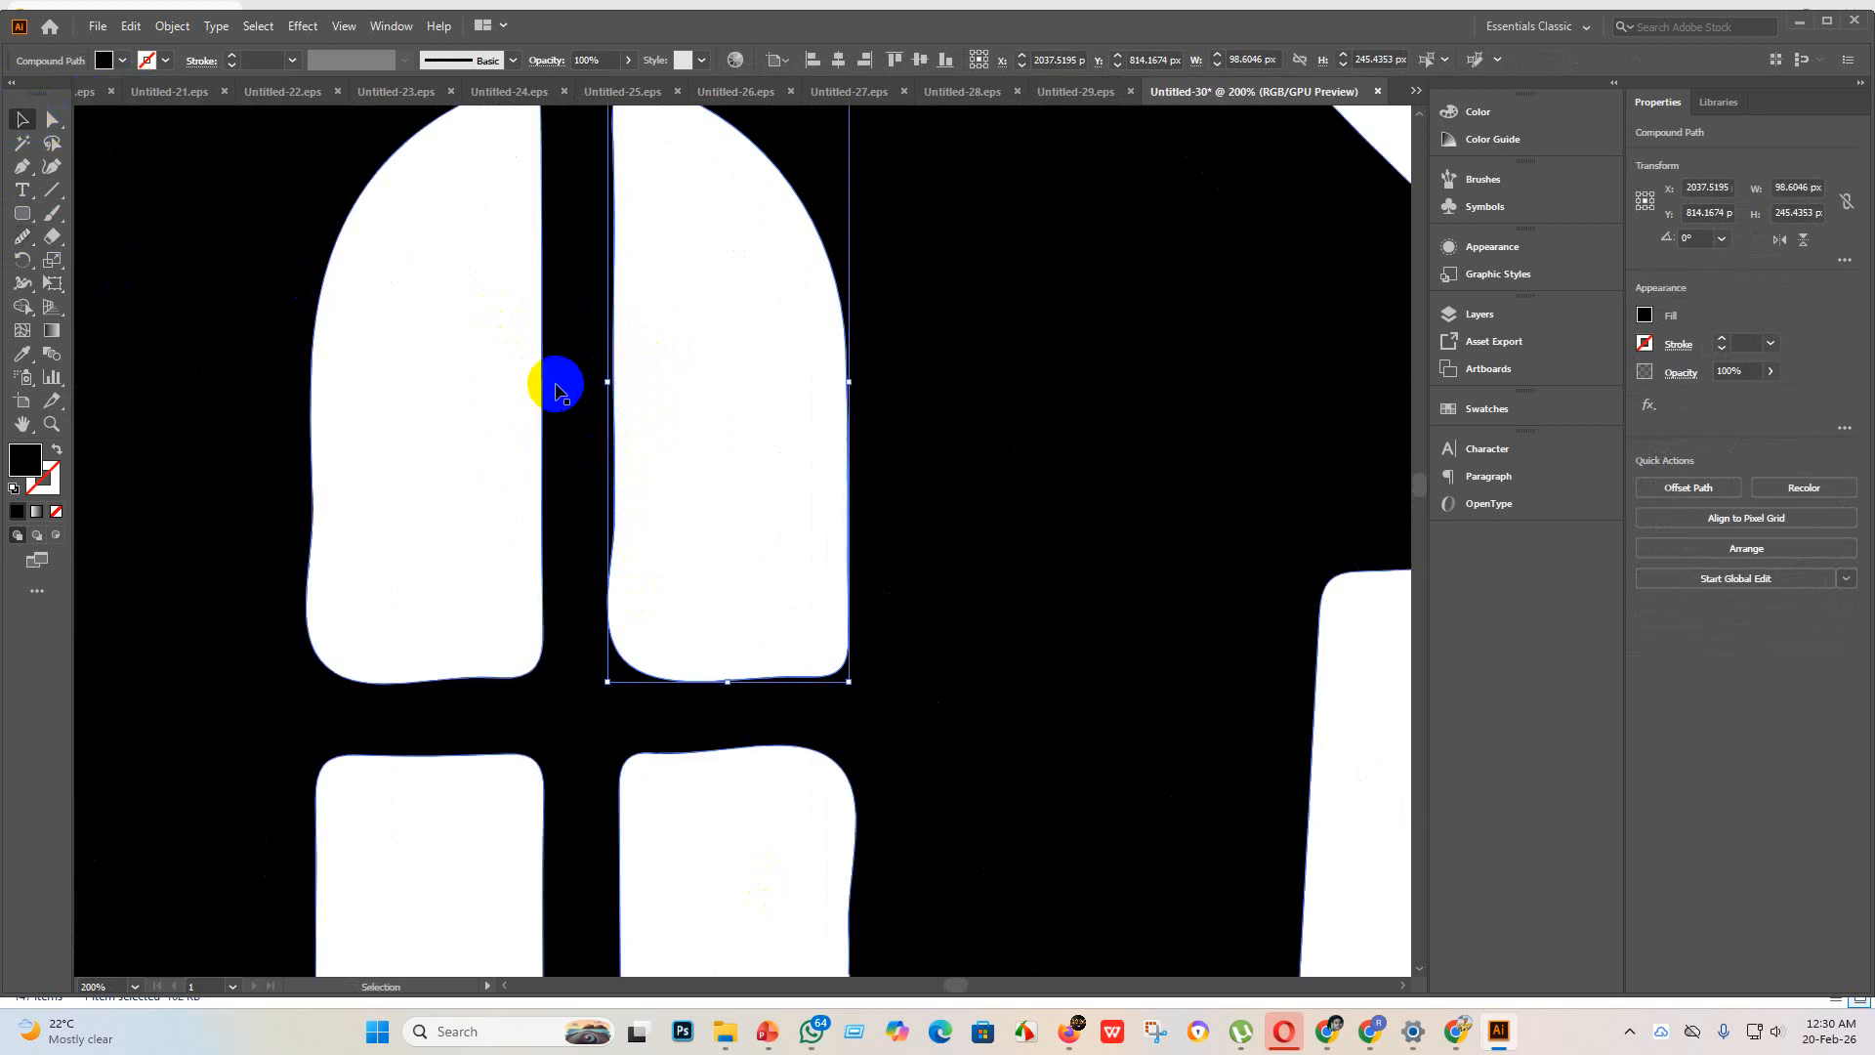
click(557, 384)
click(52, 119)
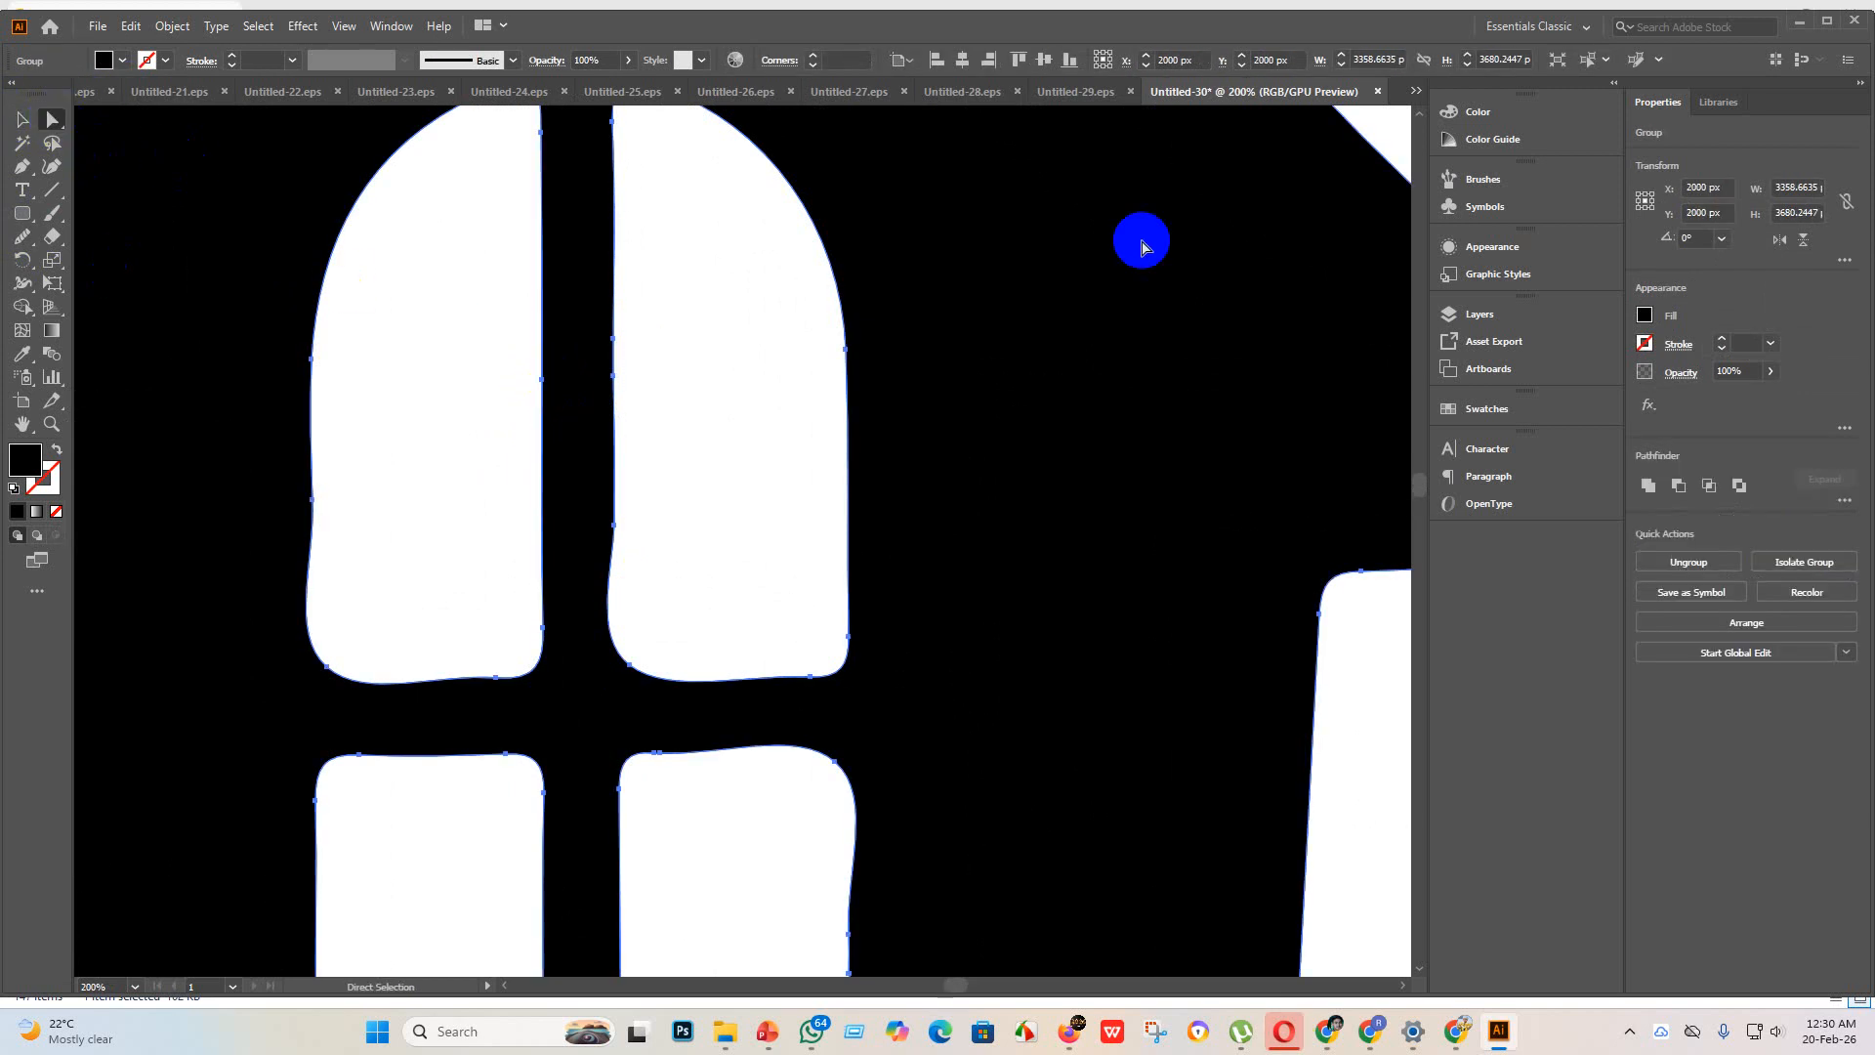
click(26, 236)
drag(544, 405, 550, 358)
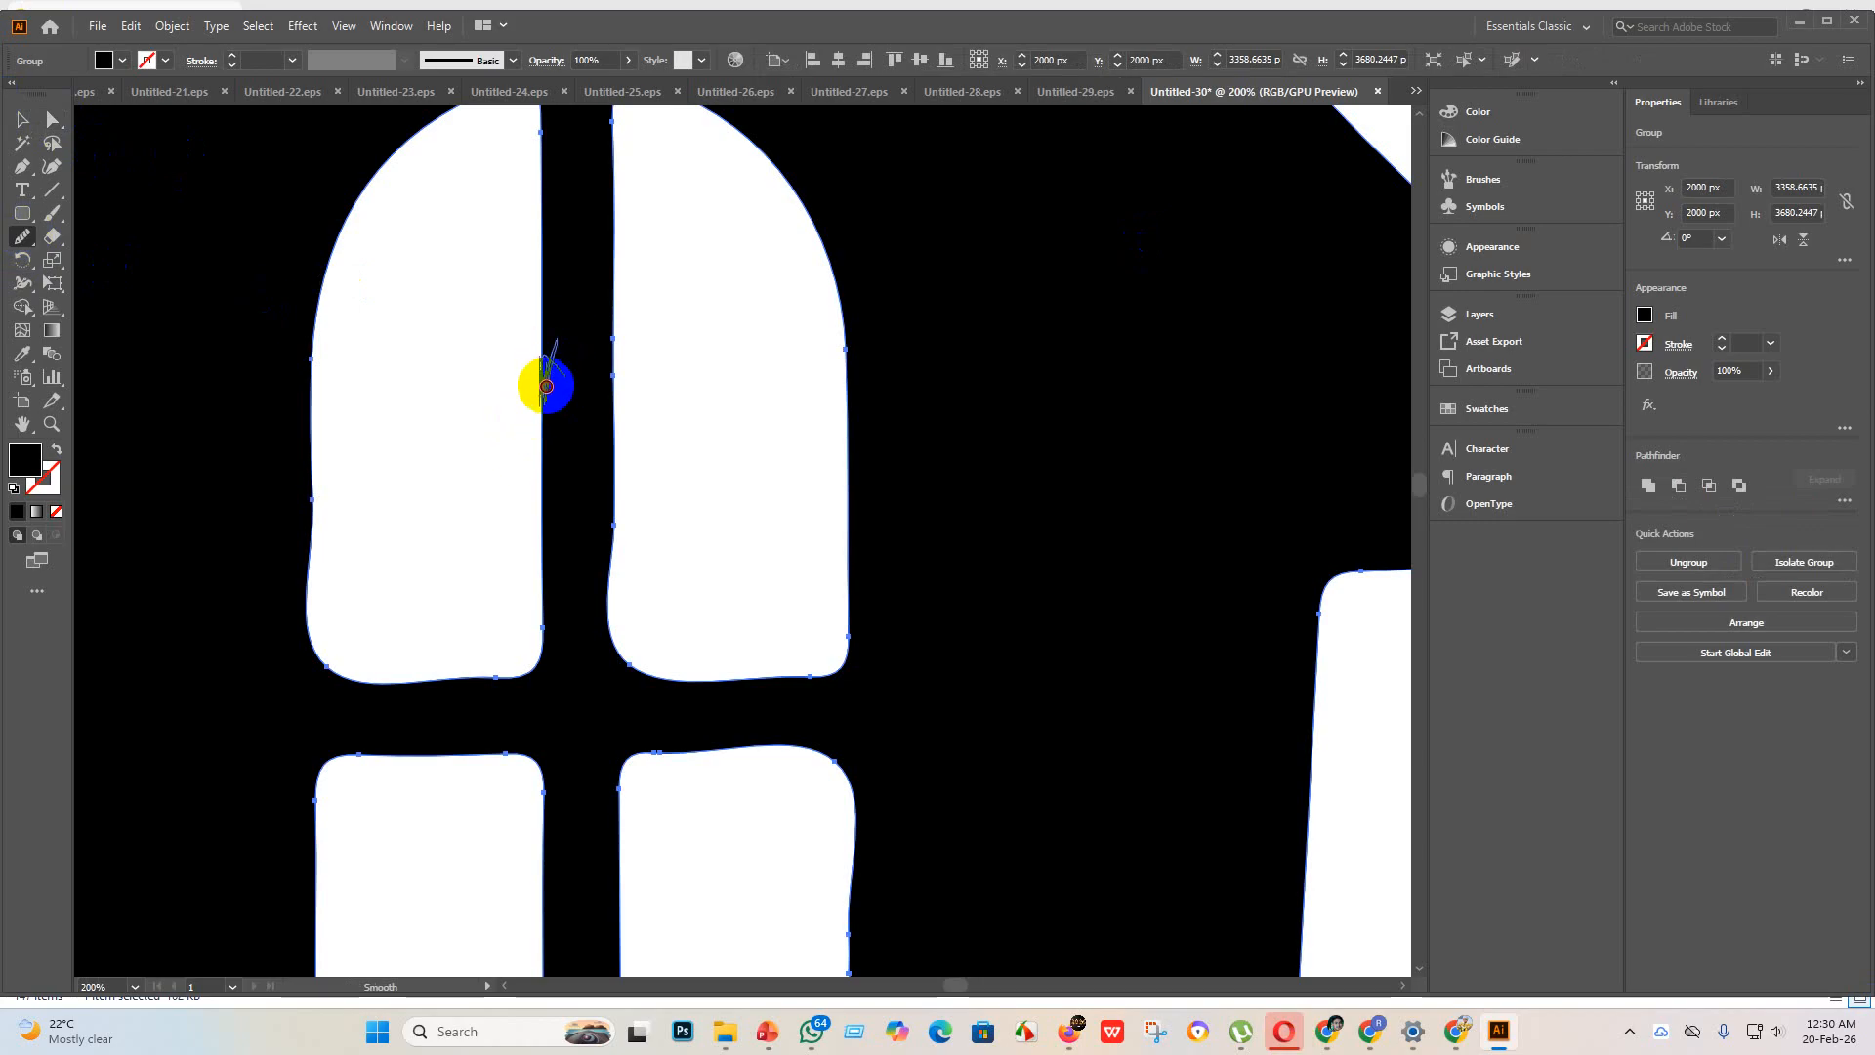
drag(546, 343, 570, 460)
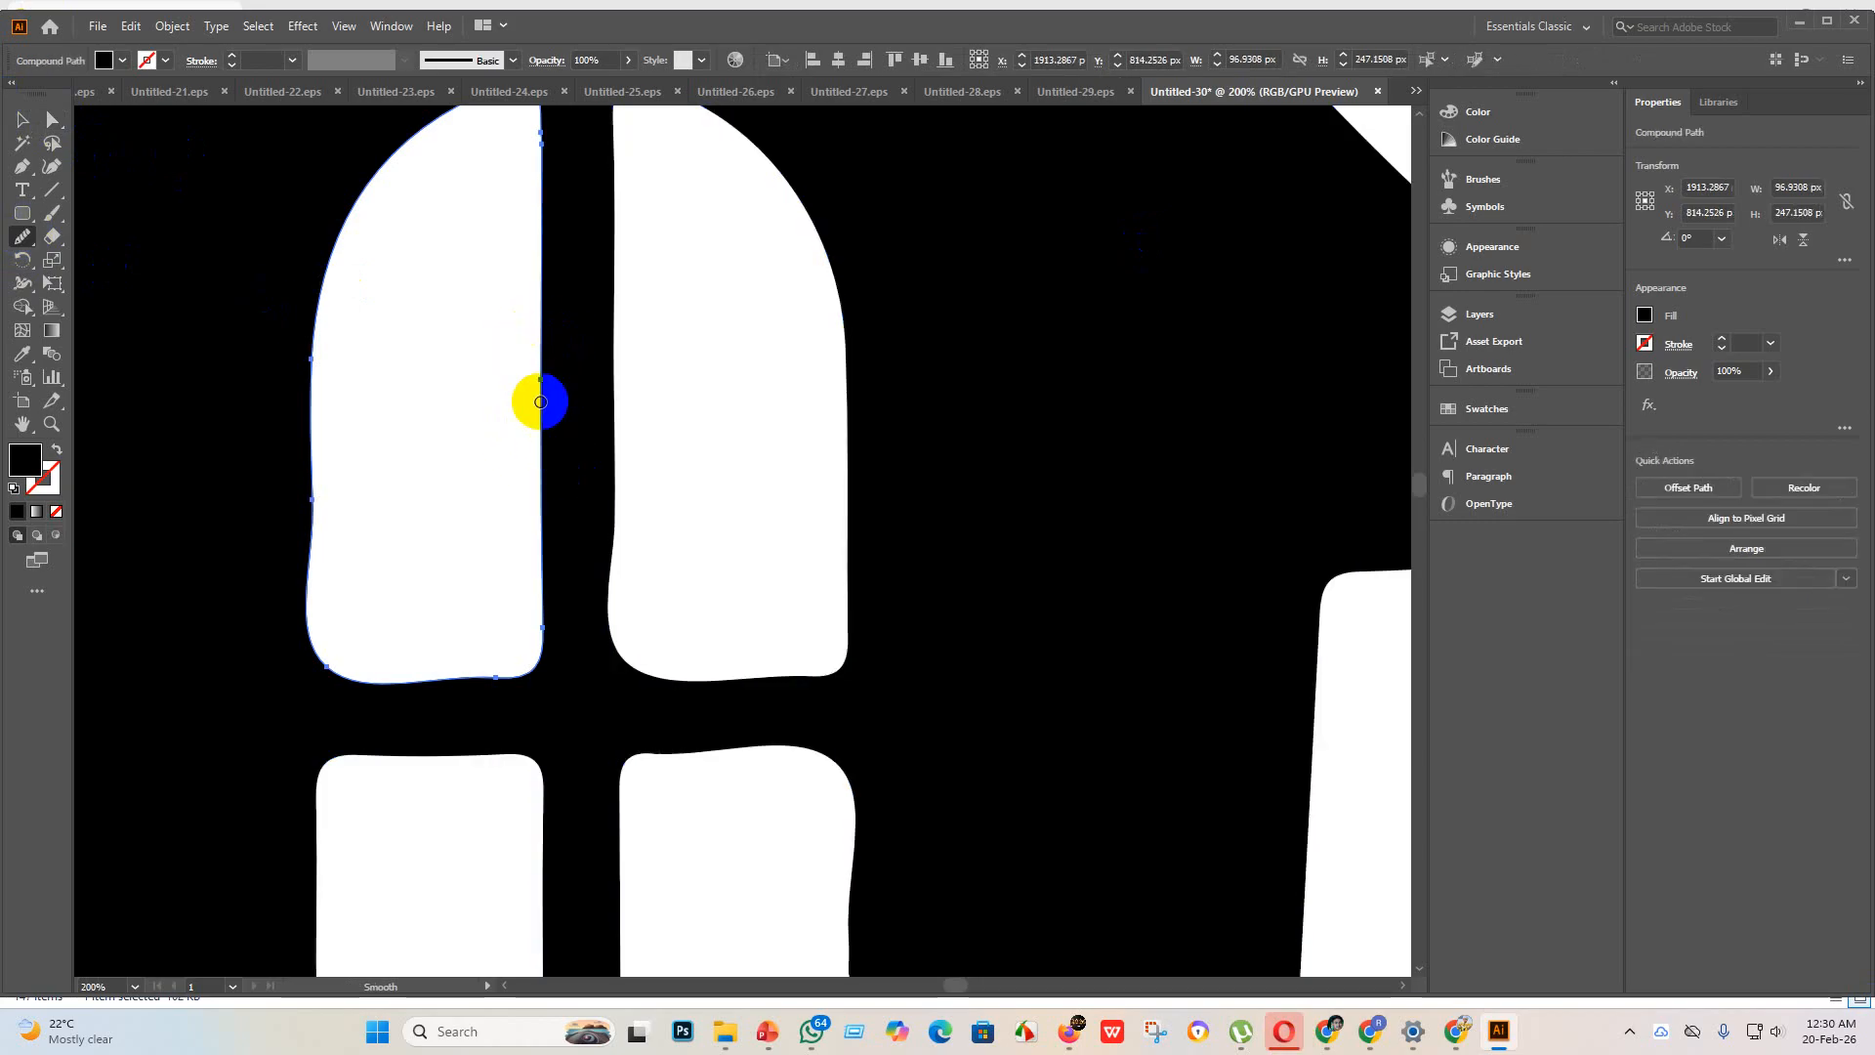
mouse_move(536, 353)
mouse_down()
mouse_move(531, 408)
mouse_move(563, 410)
mouse_move(550, 523)
mouse_move(529, 499)
mouse_move(558, 496)
mouse_move(465, 495)
mouse_move(536, 510)
mouse_move(480, 474)
mouse_move(491, 431)
mouse_move(480, 478)
mouse_move(468, 430)
mouse_move(466, 508)
mouse_move(472, 373)
mouse_move(474, 456)
mouse_move(469, 398)
mouse_move(472, 441)
mouse_move(482, 386)
mouse_move(492, 401)
mouse_move(499, 560)
mouse_move(482, 419)
mouse_move(491, 486)
mouse_move(482, 420)
mouse_move(473, 490)
mouse_move(482, 420)
mouse_move(490, 485)
mouse_move(577, 501)
mouse_up()
scroll(563, 411, down, 3)
scroll(492, 462, down, 2)
scroll(494, 472, up, 5)
scroll(567, 505, down, 1)
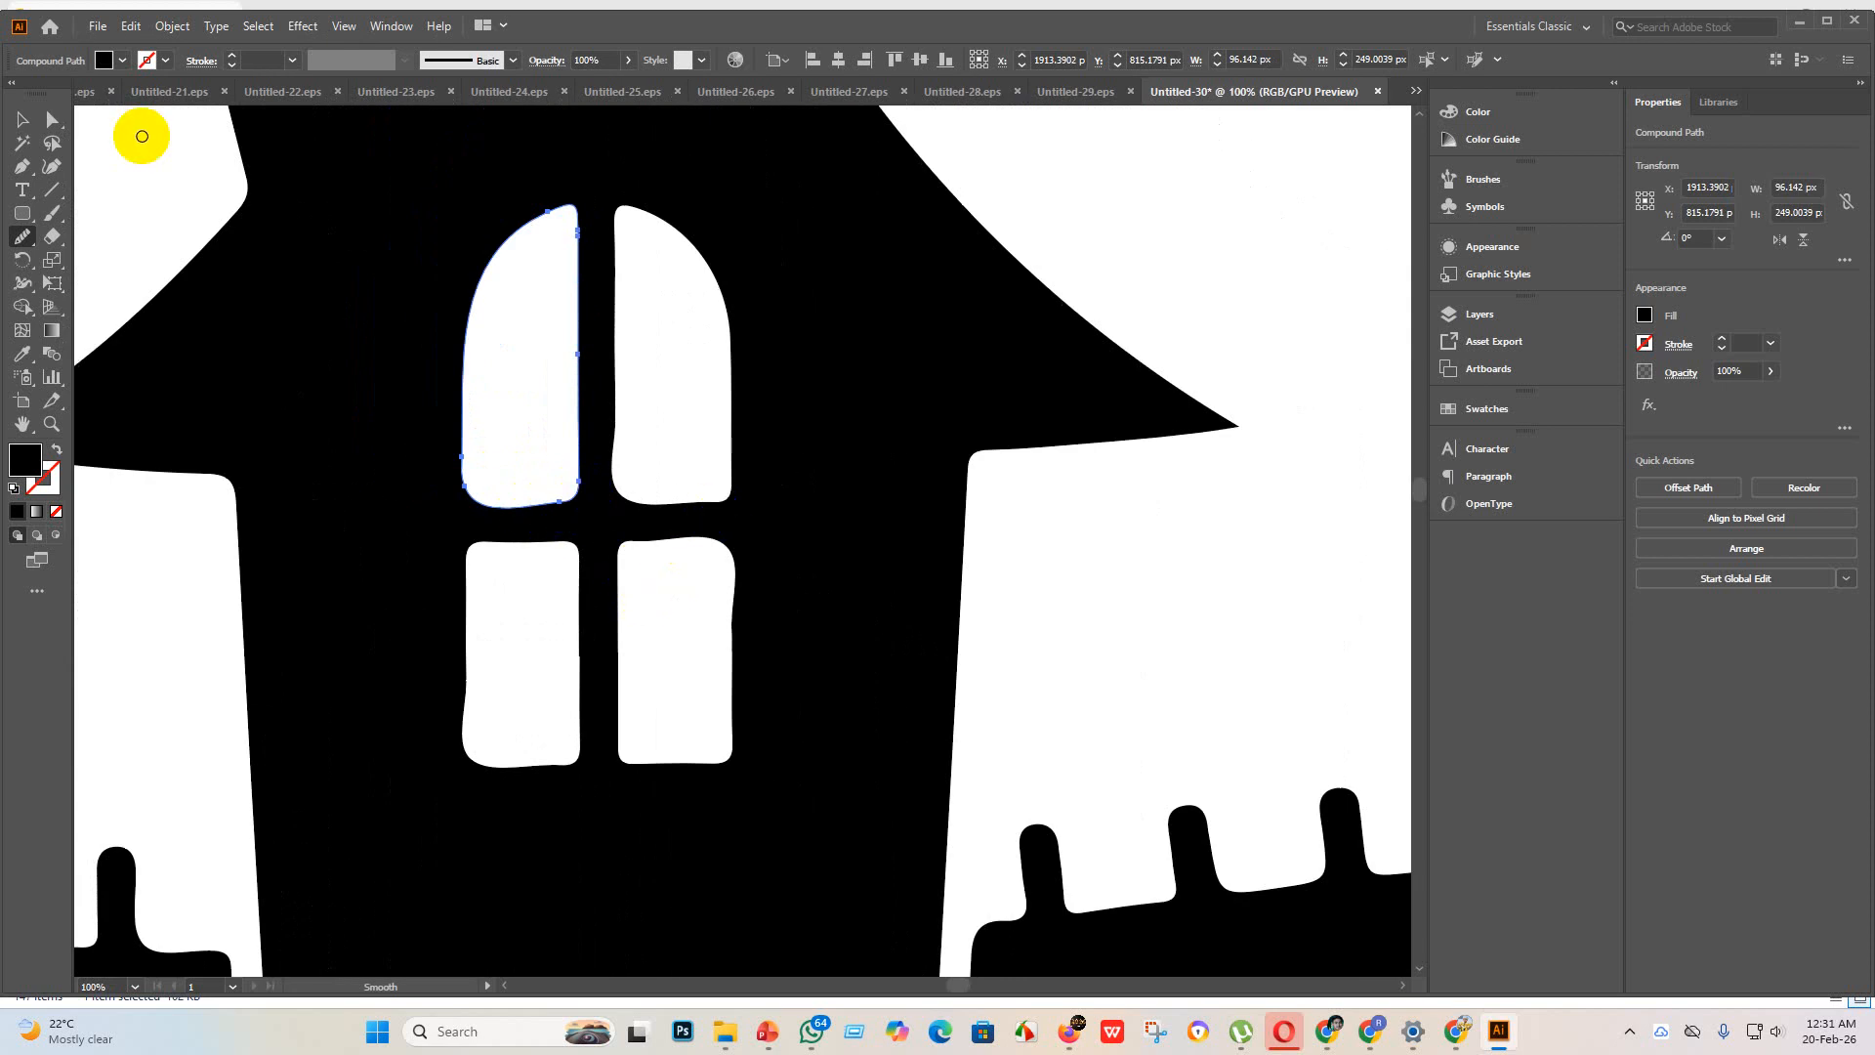
Step: Smooth the lower left side and bottom edge of the upper-right pane in the tower's upper window
click(24, 119)
click(766, 440)
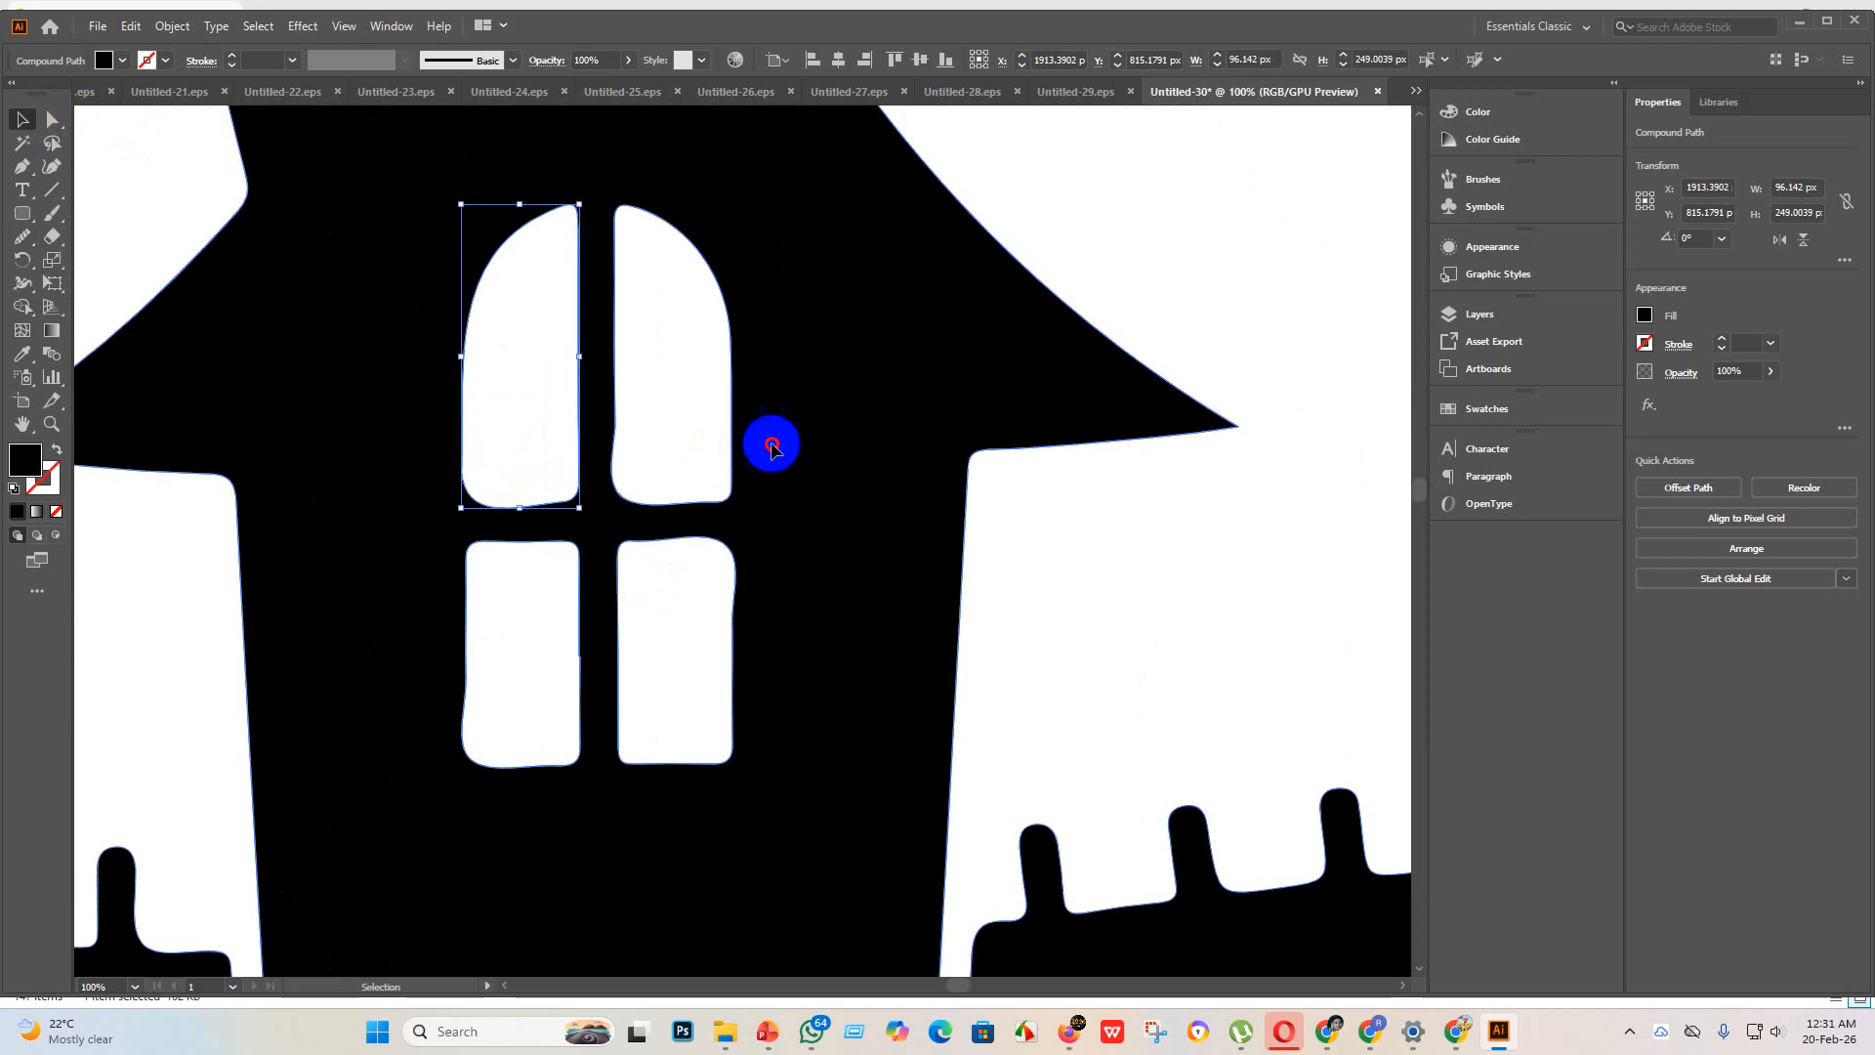
click(460, 251)
click(55, 120)
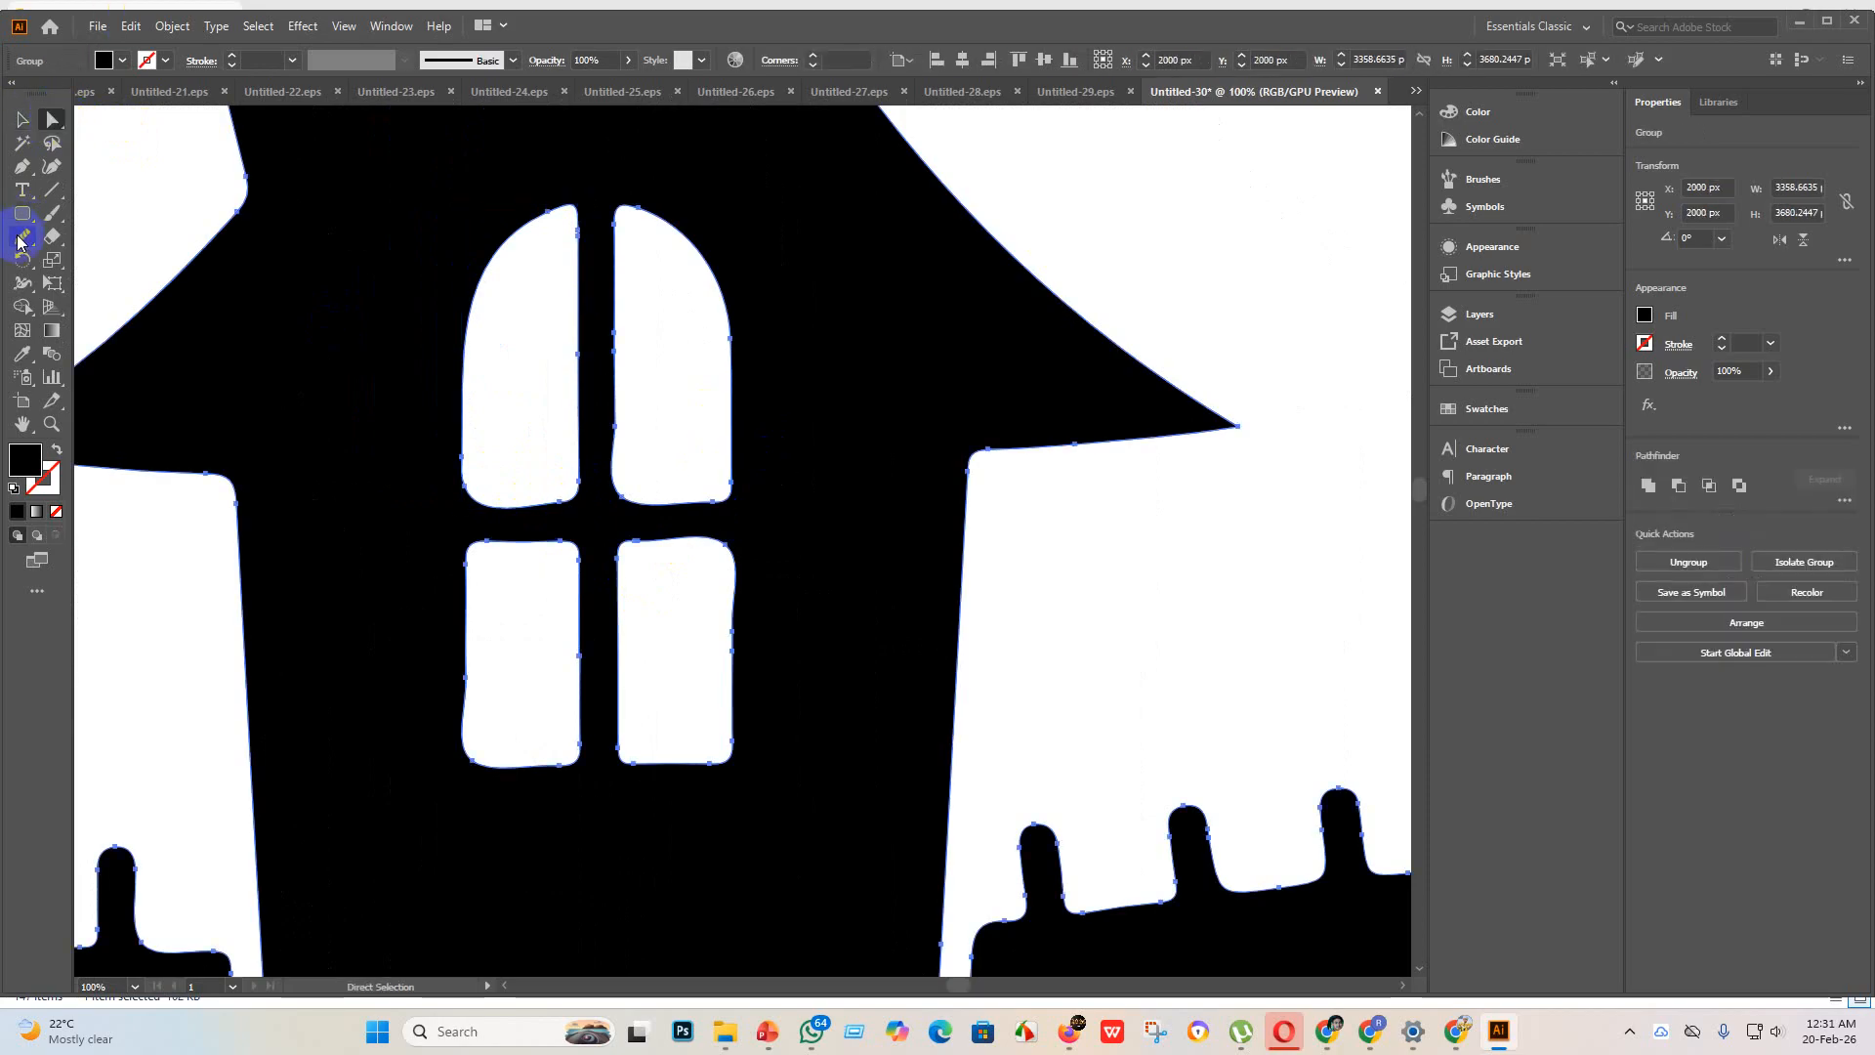
click(22, 237)
mouse_move(615, 377)
mouse_down()
mouse_move(599, 318)
mouse_move(619, 489)
mouse_up()
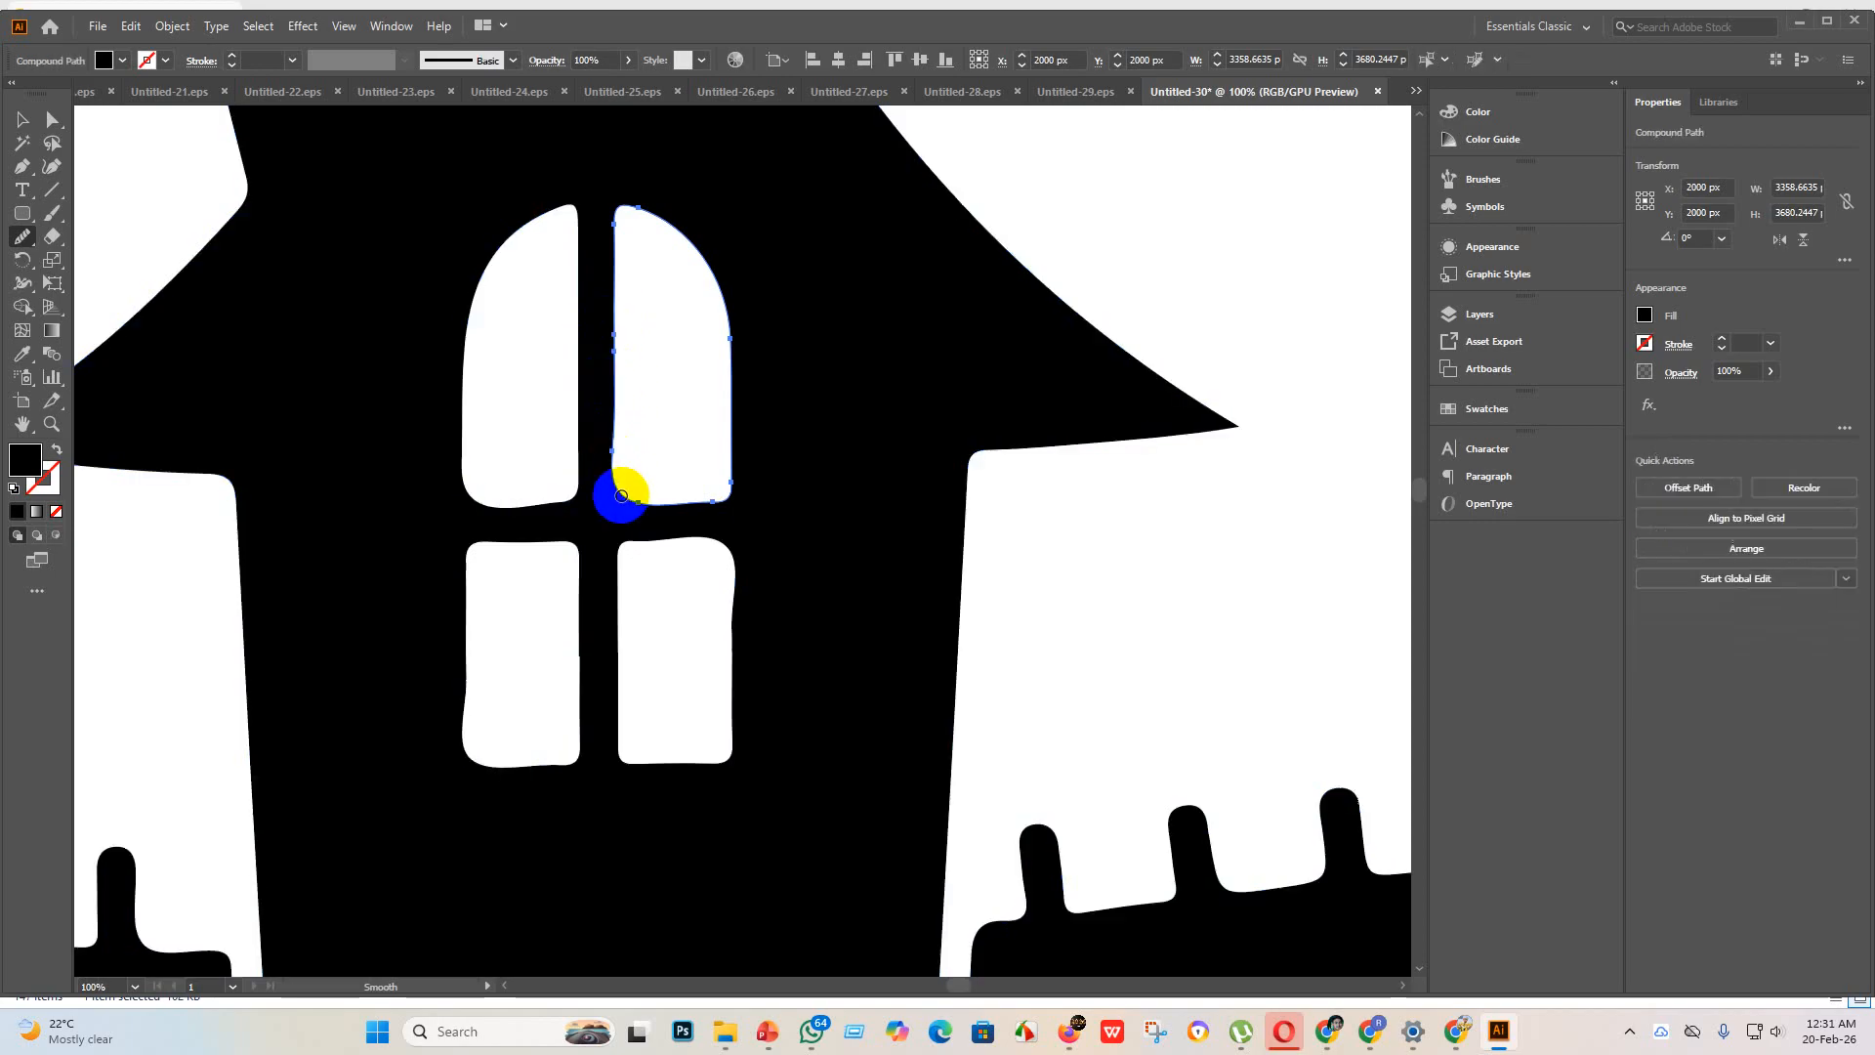
mouse_move(612, 330)
mouse_down()
mouse_move(622, 508)
mouse_move(730, 504)
mouse_move(603, 503)
mouse_move(721, 505)
mouse_move(743, 478)
mouse_move(744, 518)
mouse_up()
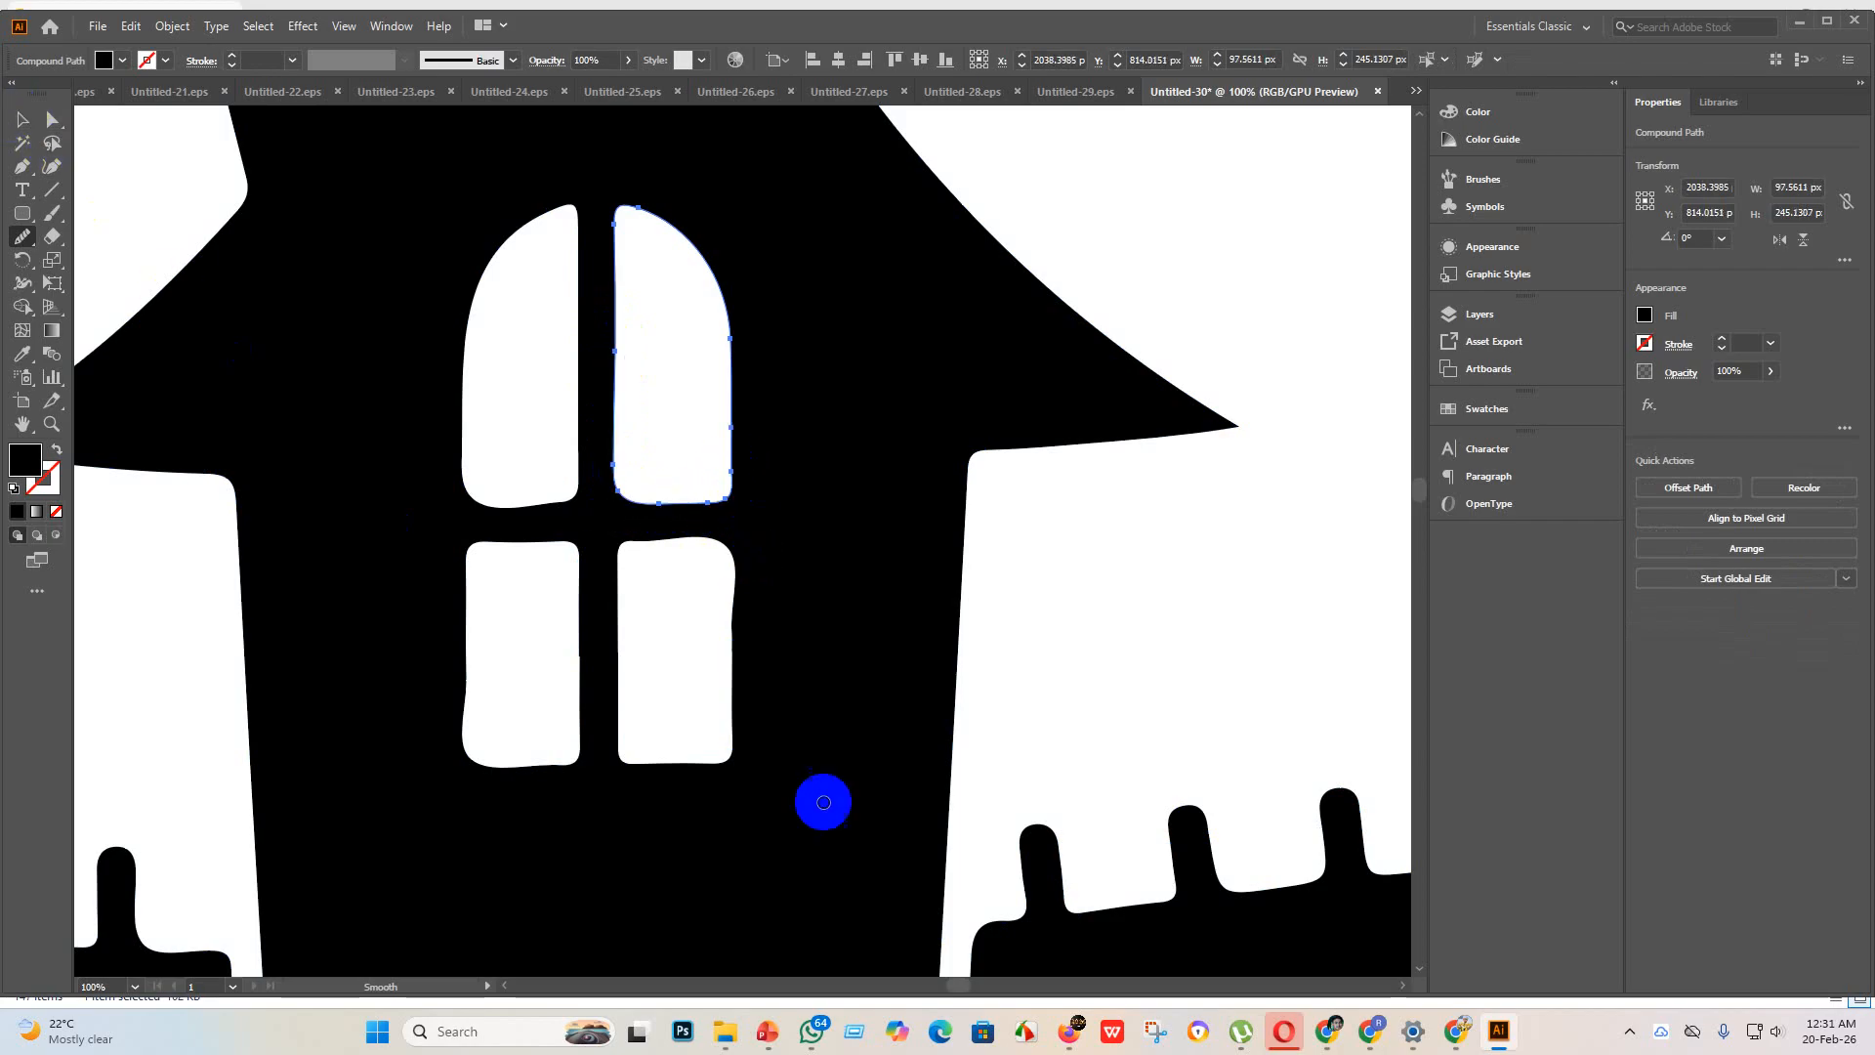
Step: Smooth the notched inner right edge of the lower-left pane in the tower's lower window with the Smooth tool
scroll(515, 559, up, 4)
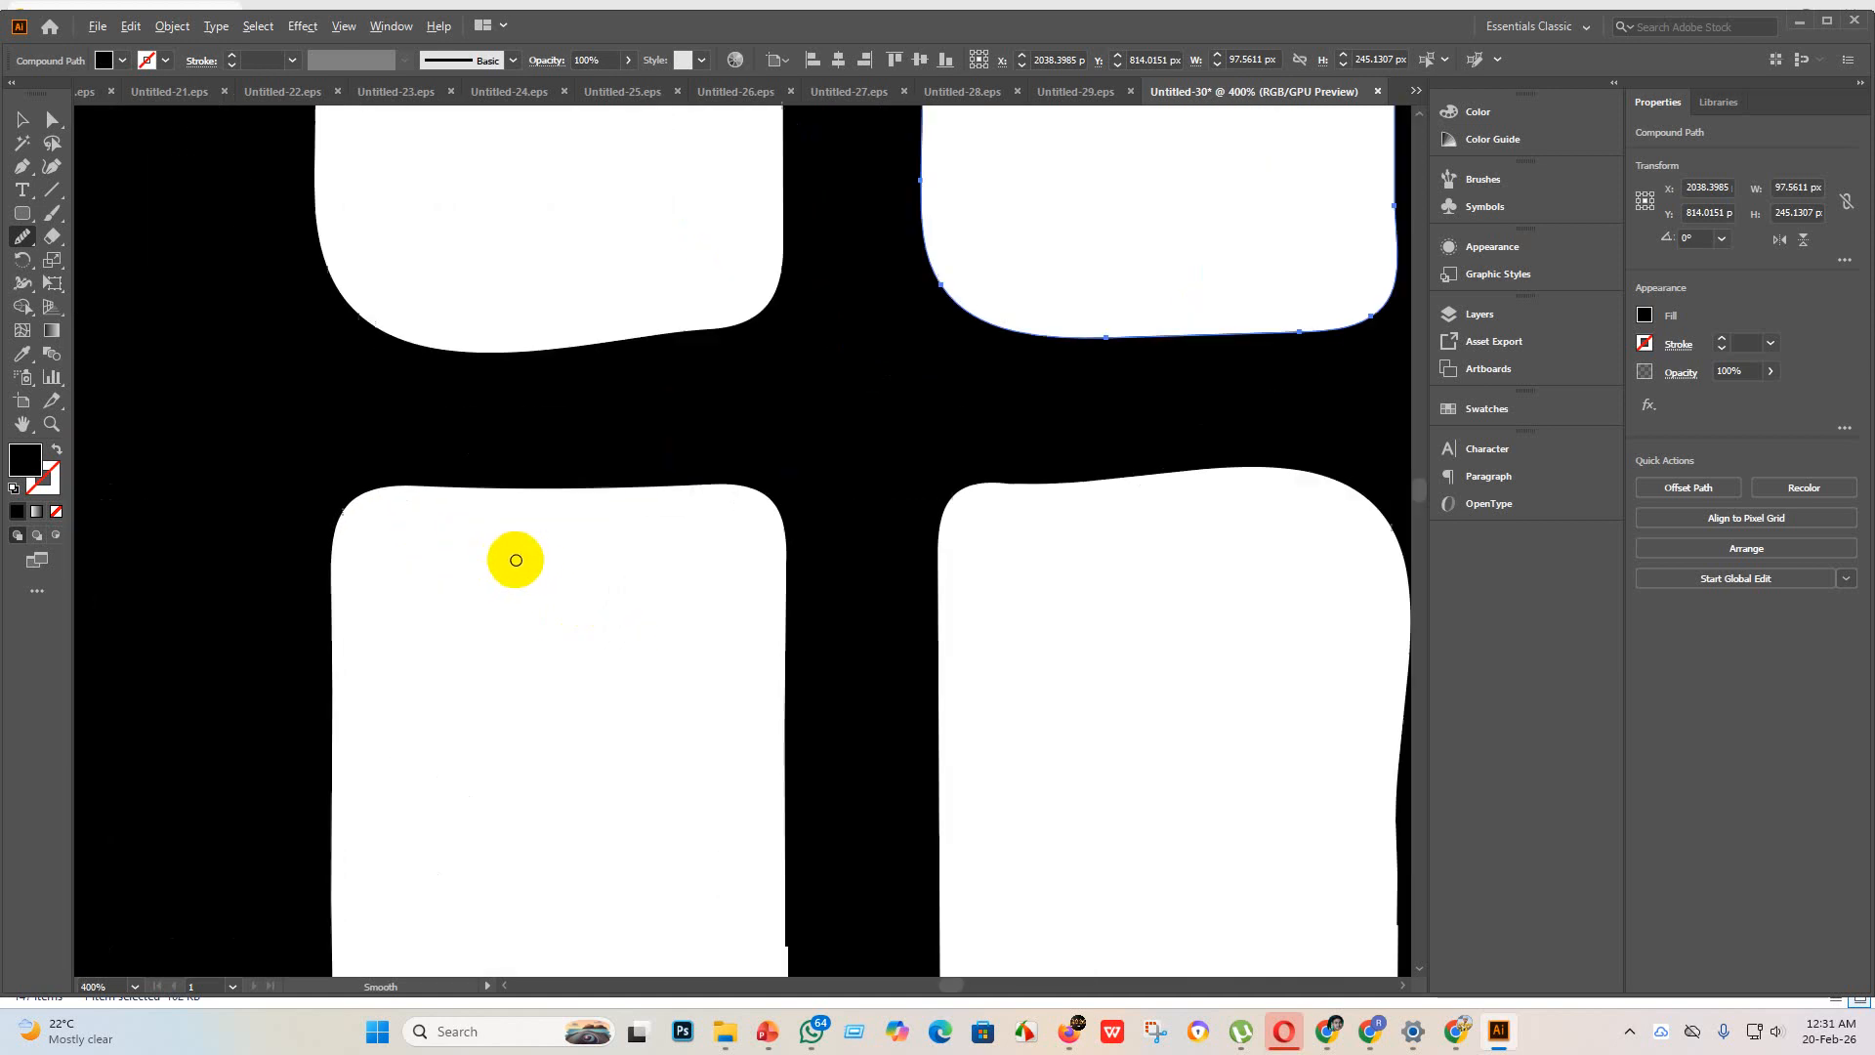
scroll(524, 564, down, 5)
scroll(544, 619, down, 5)
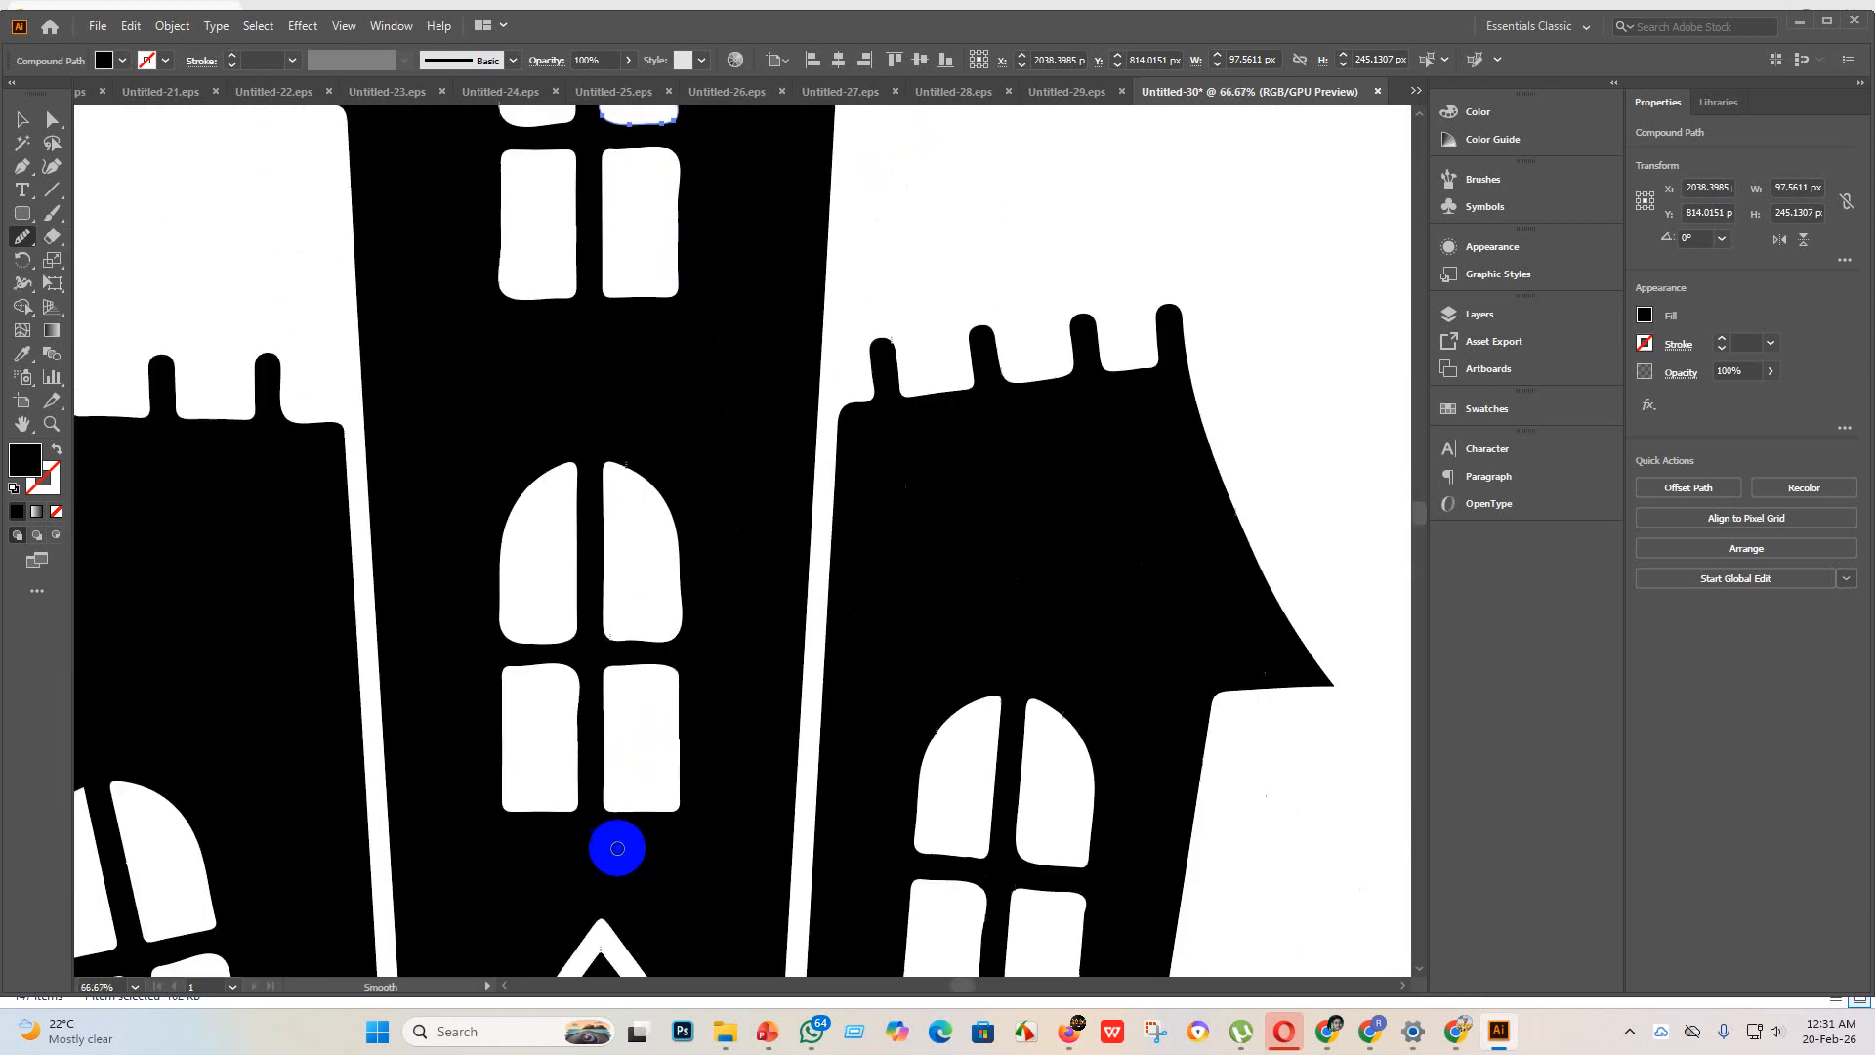
scroll(684, 623, up, 3)
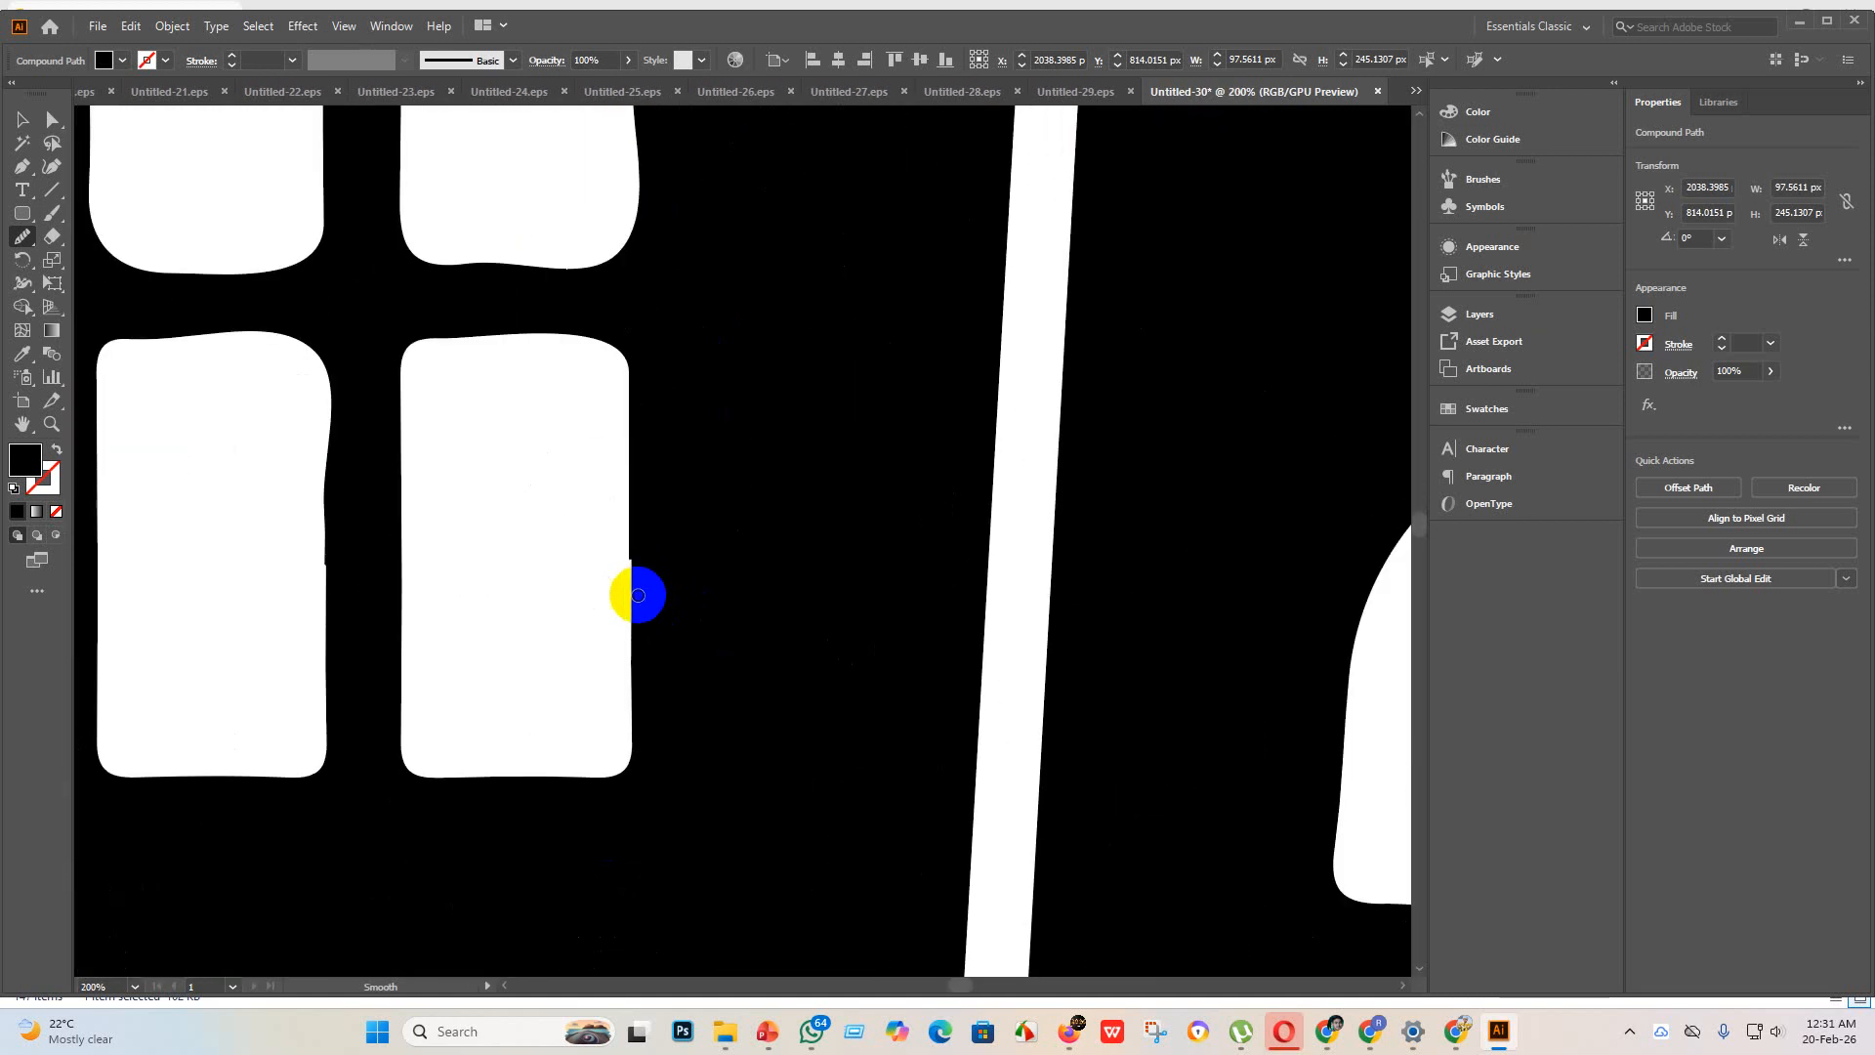
click(54, 118)
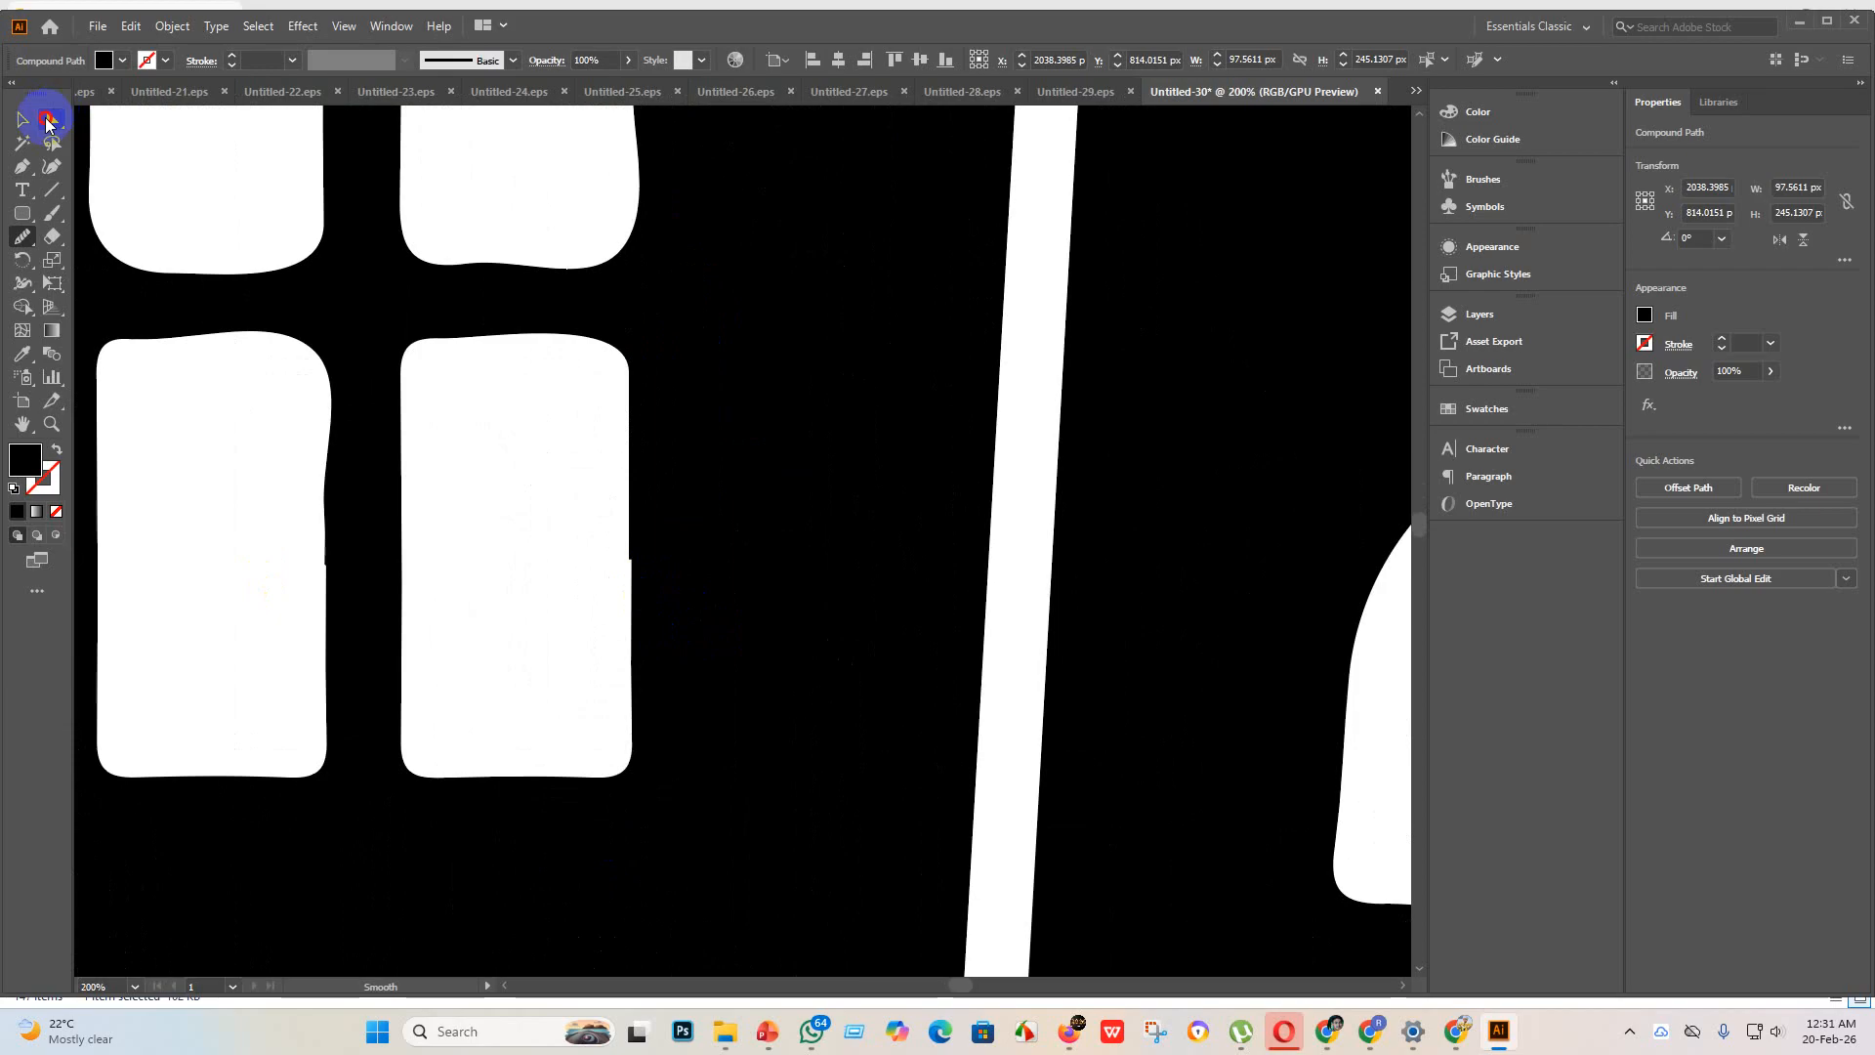
click(357, 530)
drag(348, 558, 353, 554)
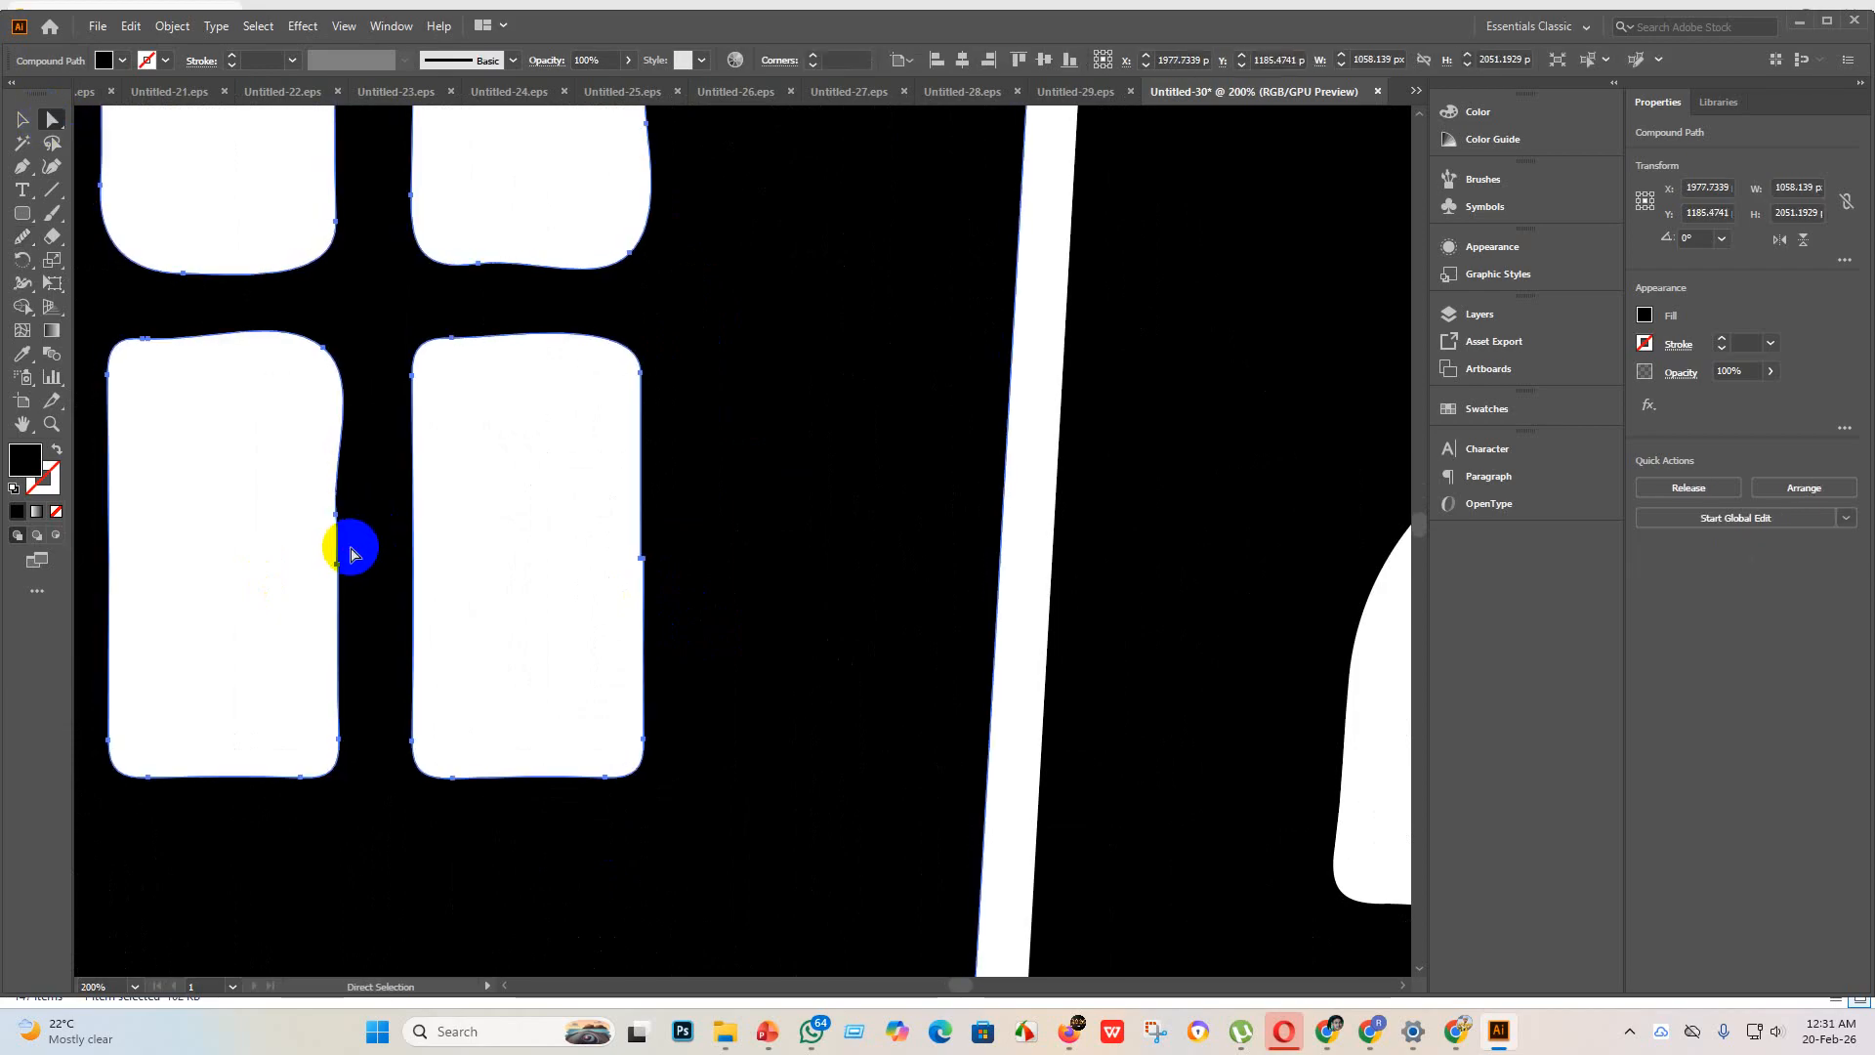
scroll(353, 556, down, 4)
scroll(337, 554, up, 2)
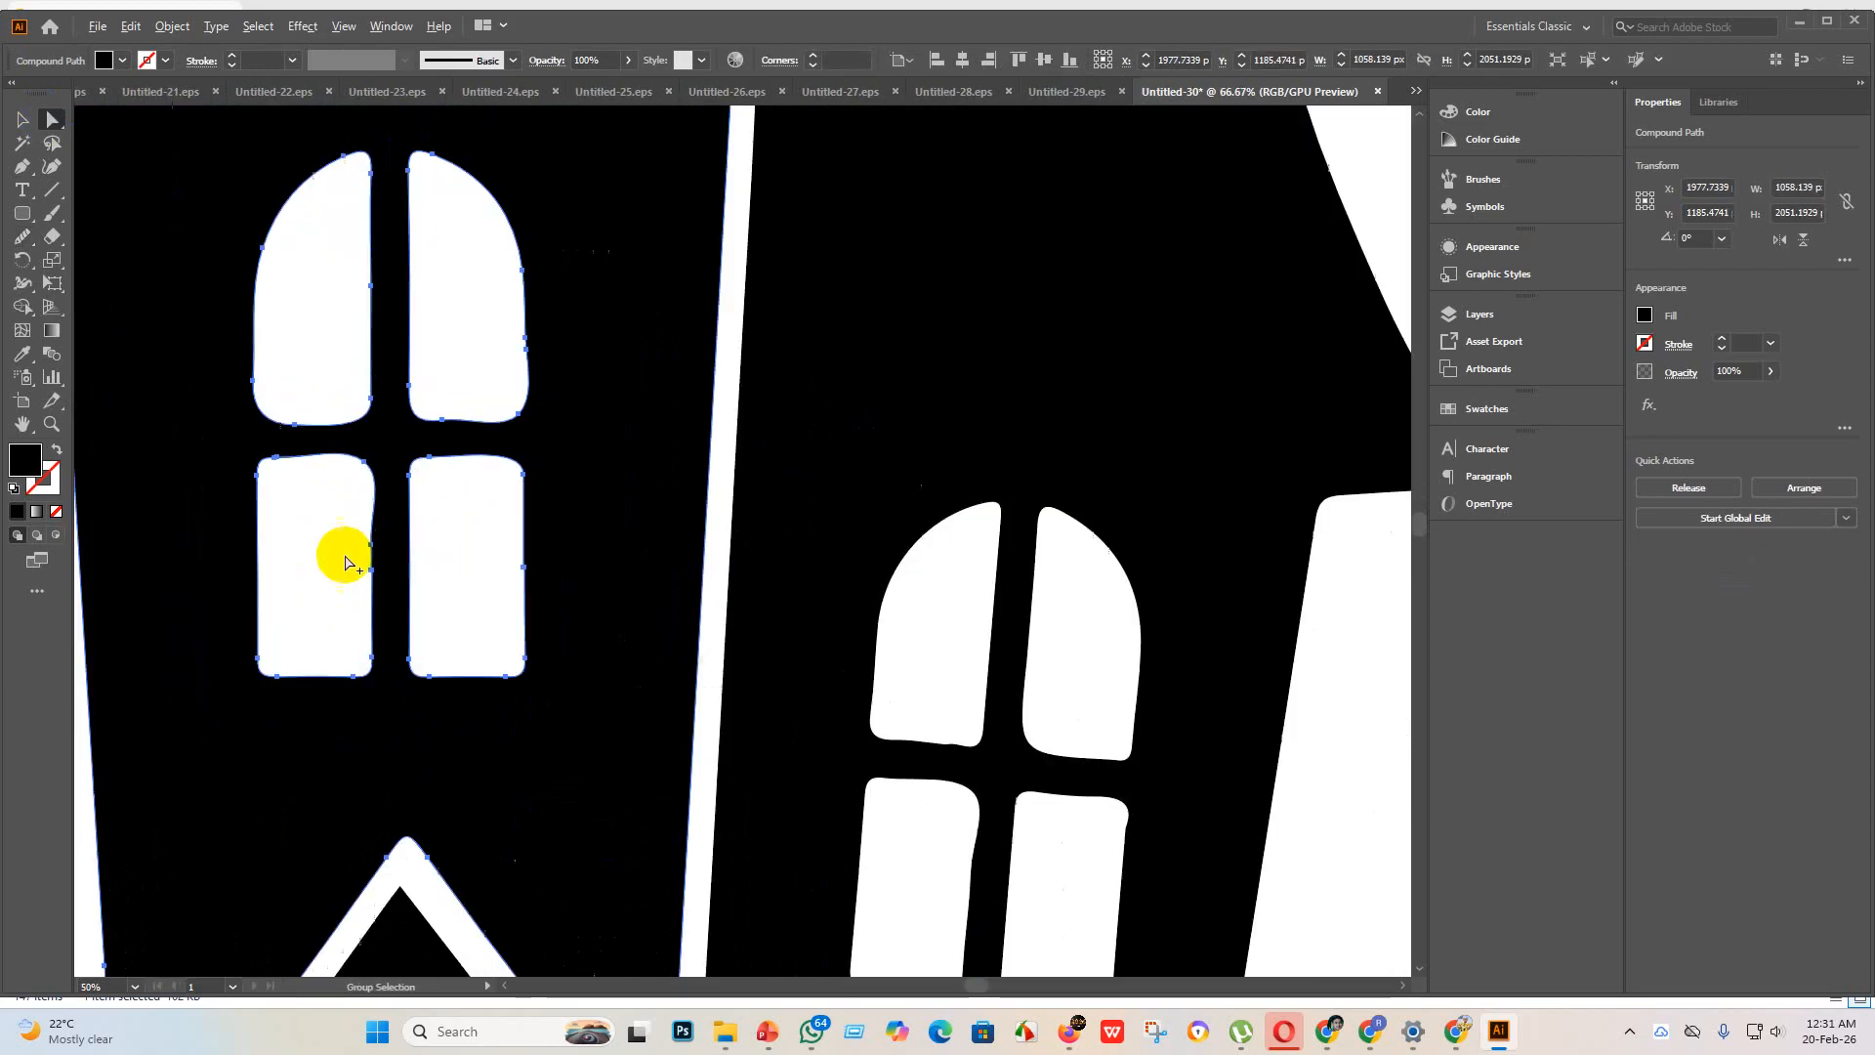
scroll(344, 561, up, 2)
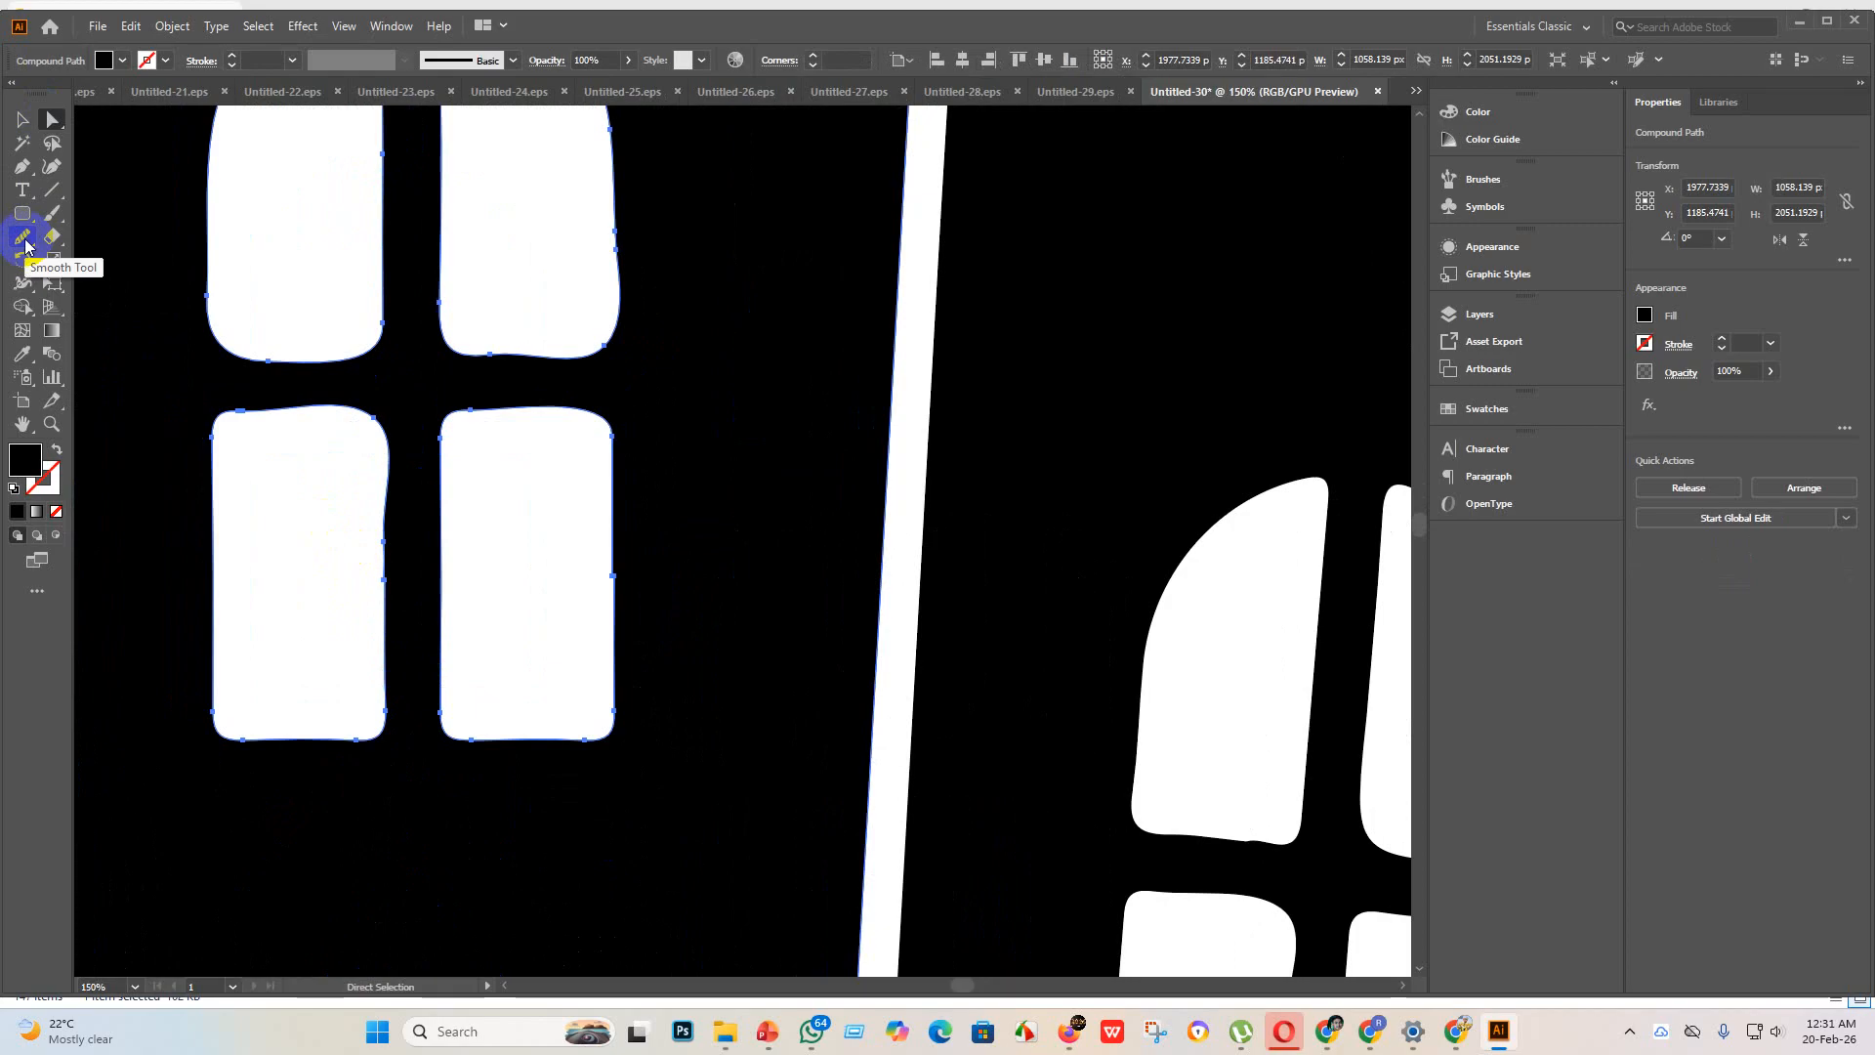
click(23, 240)
mouse_move(382, 579)
mouse_down()
mouse_move(377, 531)
mouse_move(410, 489)
mouse_move(386, 528)
mouse_move(371, 454)
mouse_move(368, 573)
mouse_move(360, 557)
mouse_move(383, 562)
mouse_move(373, 491)
mouse_move(397, 538)
mouse_move(394, 714)
mouse_move(386, 683)
mouse_up()
scroll(377, 556, up, 2)
scroll(402, 552, down, 3)
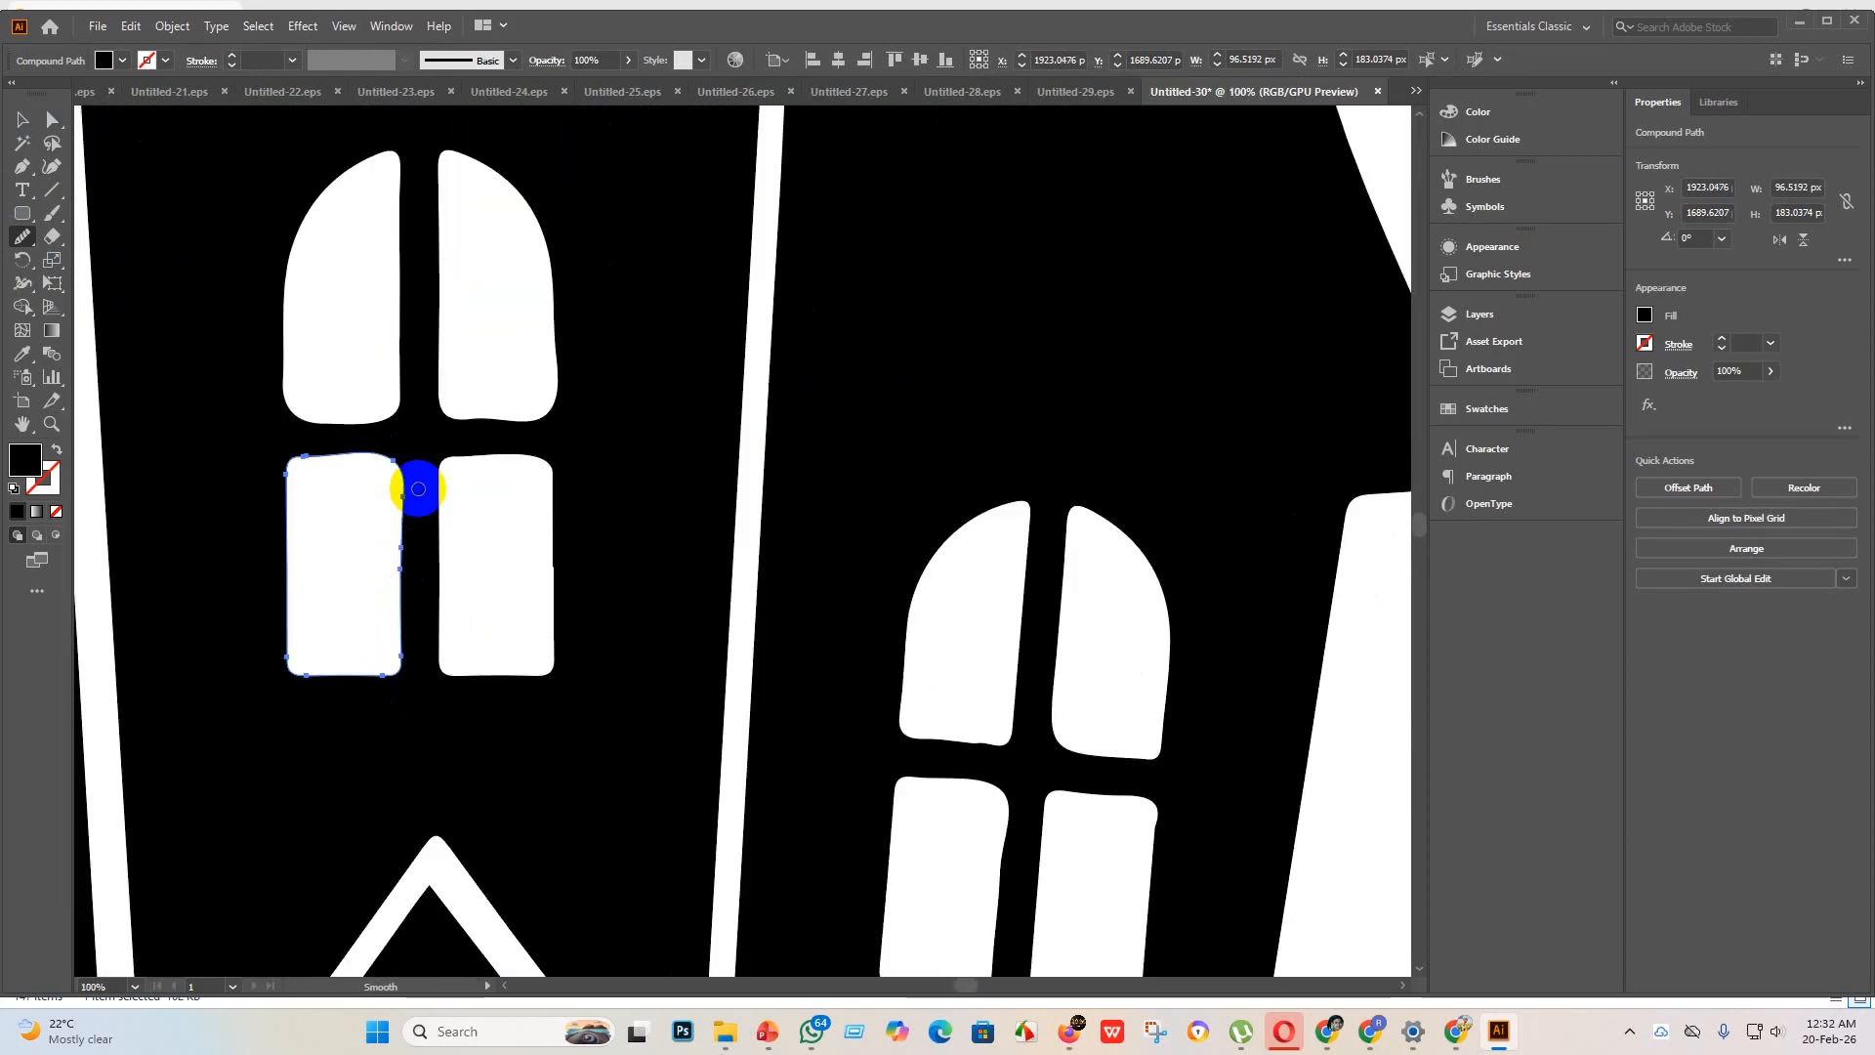
mouse_move(418, 488)
mouse_down()
mouse_move(391, 554)
mouse_move(404, 518)
mouse_move(396, 645)
mouse_up()
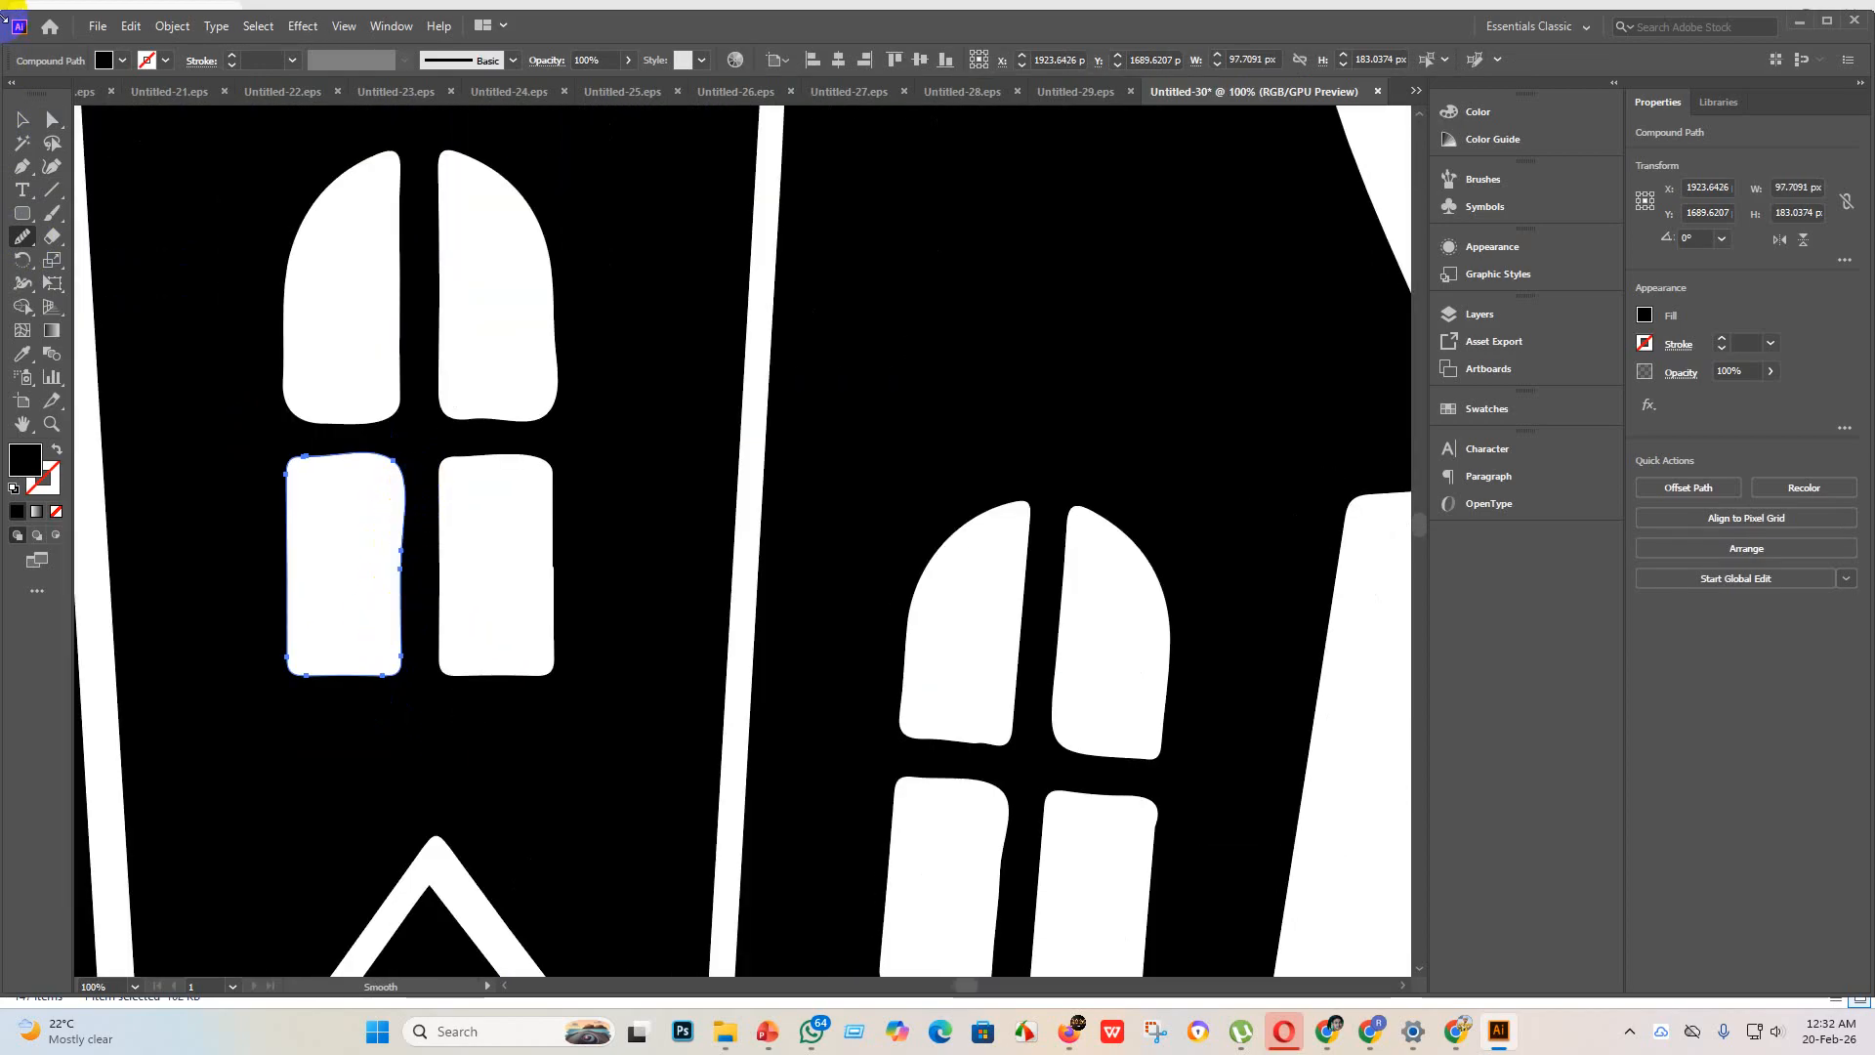
Step: Smooth the outer right edge of the lower-right pane in the tower's lower window with the Smooth tool
click(23, 119)
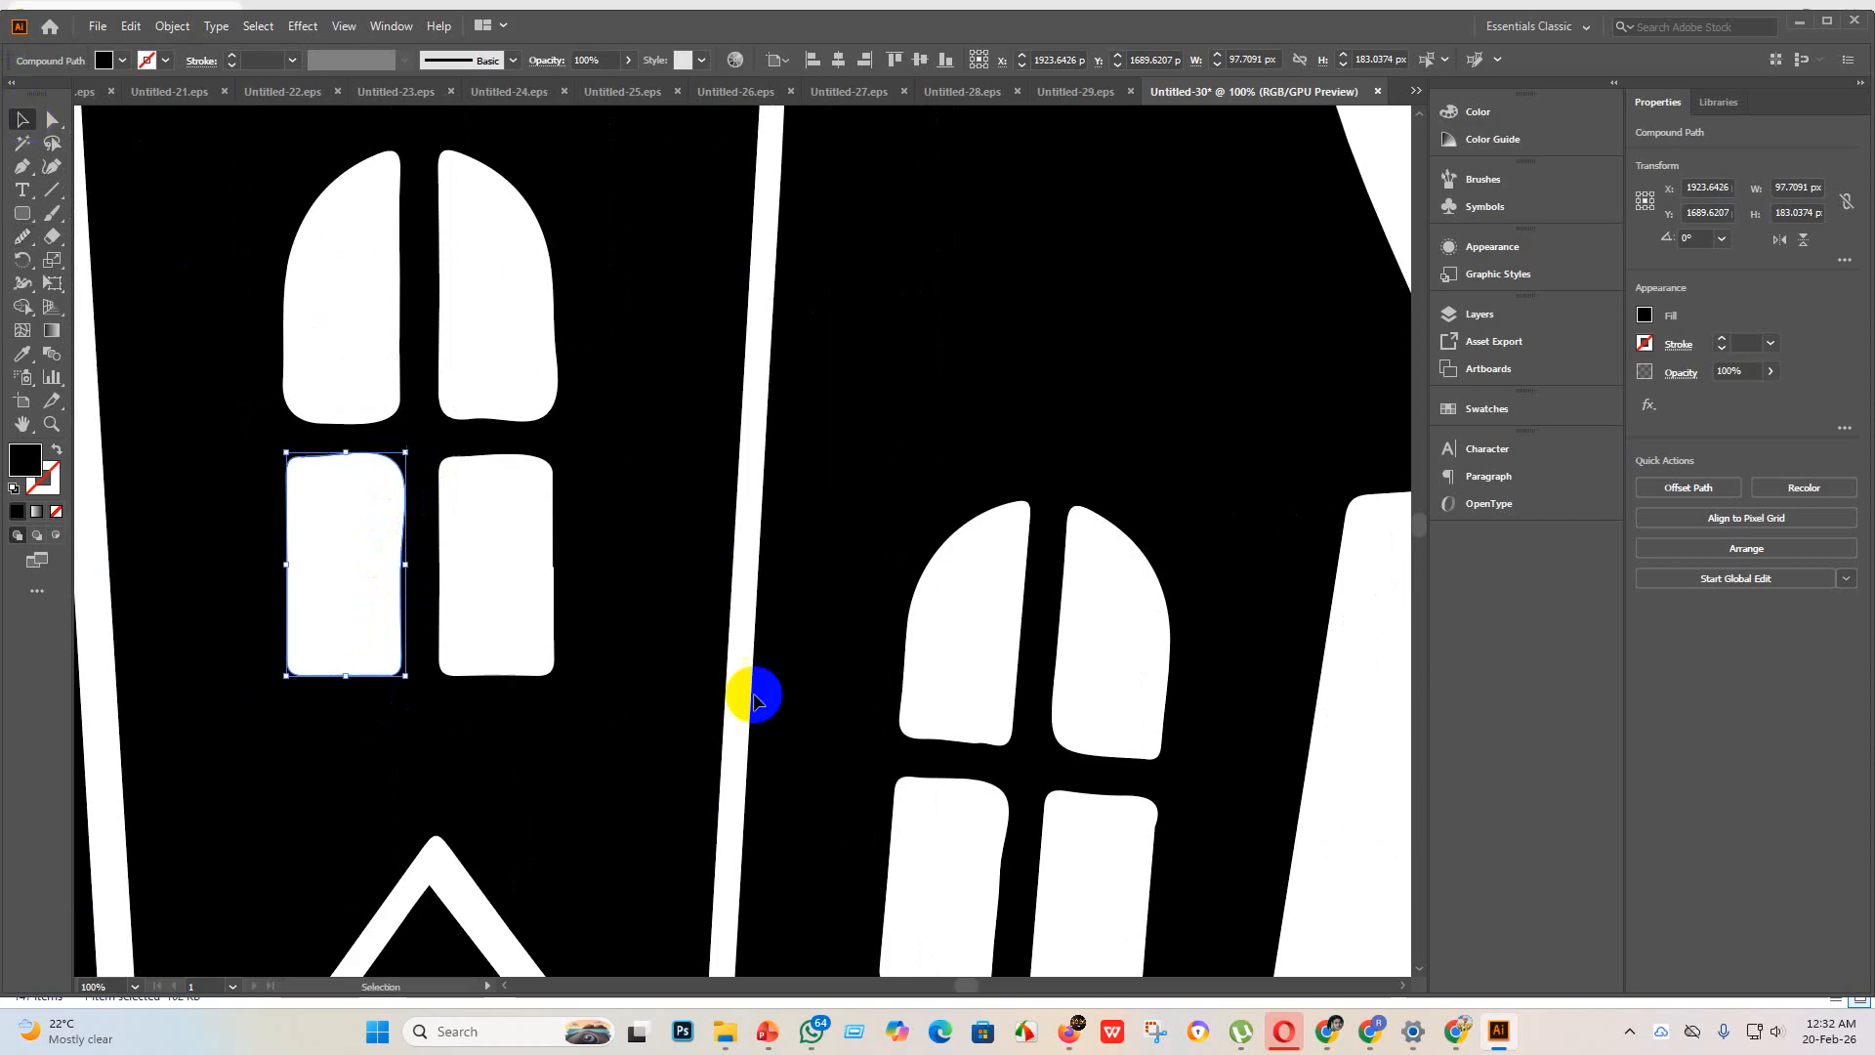
click(544, 573)
click(607, 584)
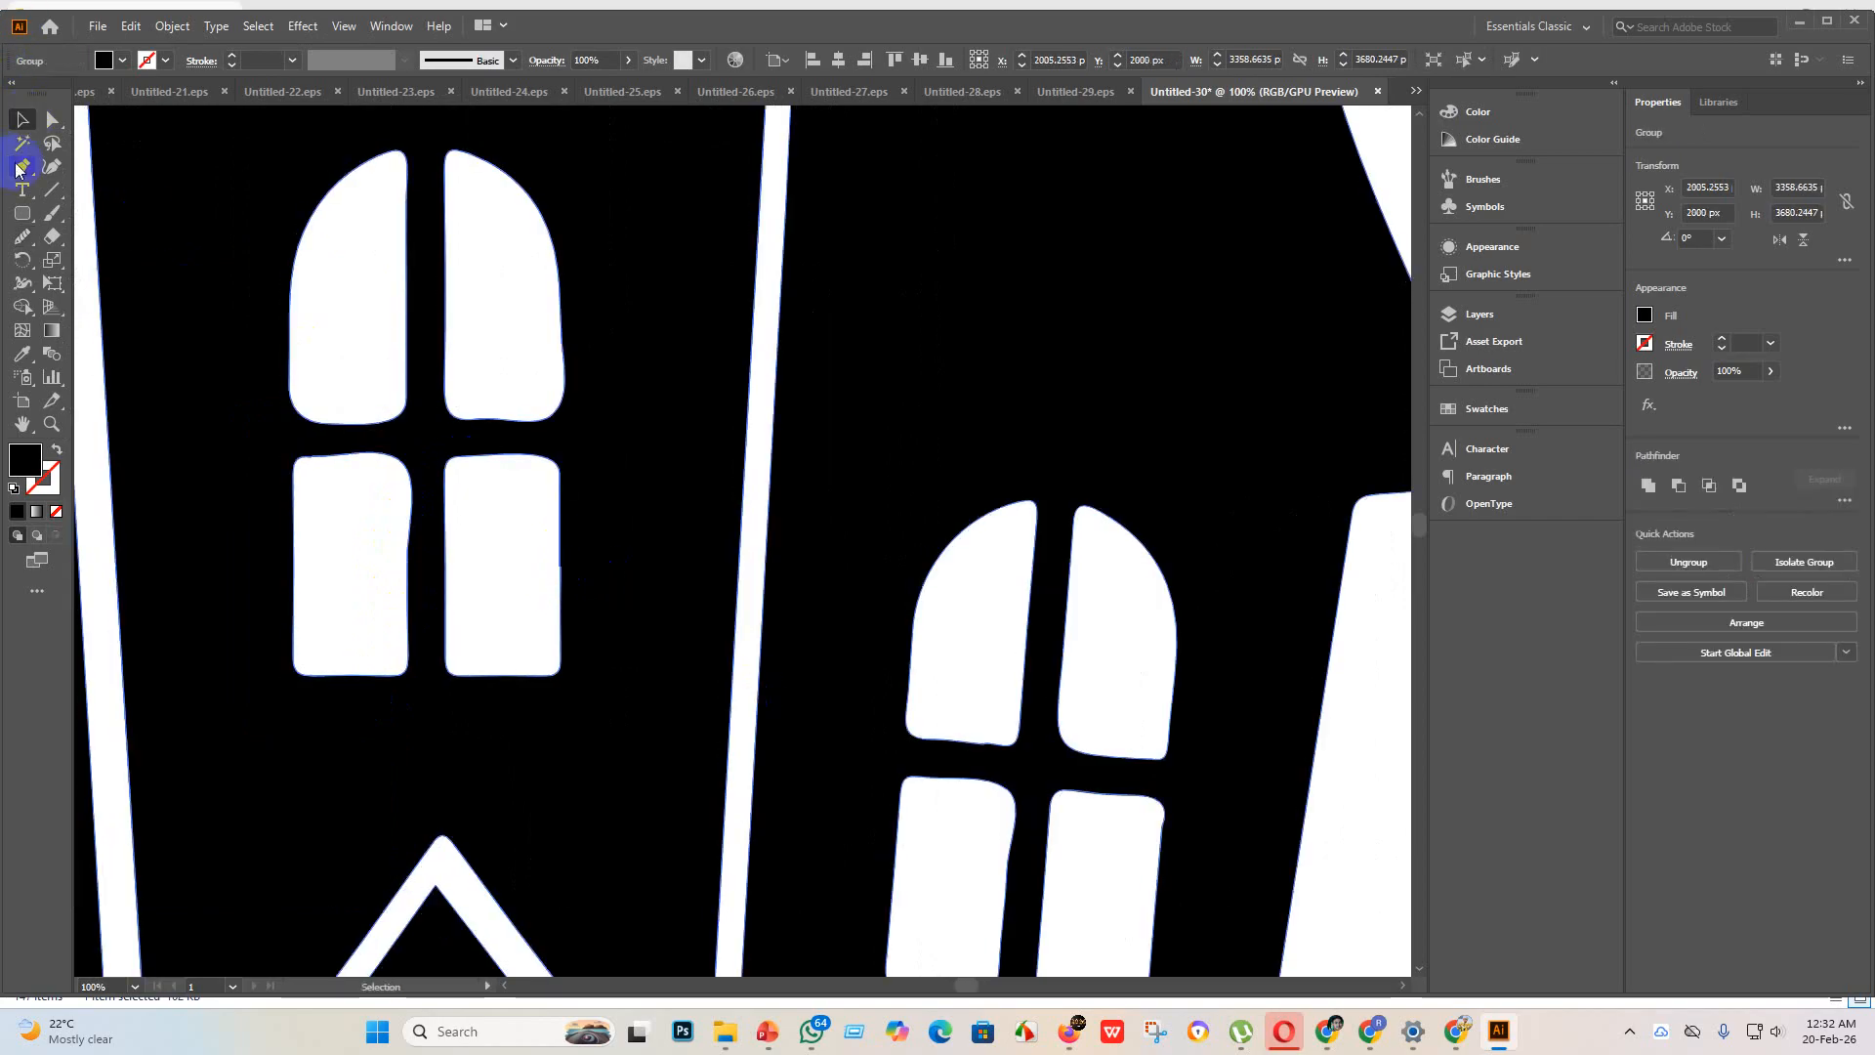
click(49, 121)
click(32, 237)
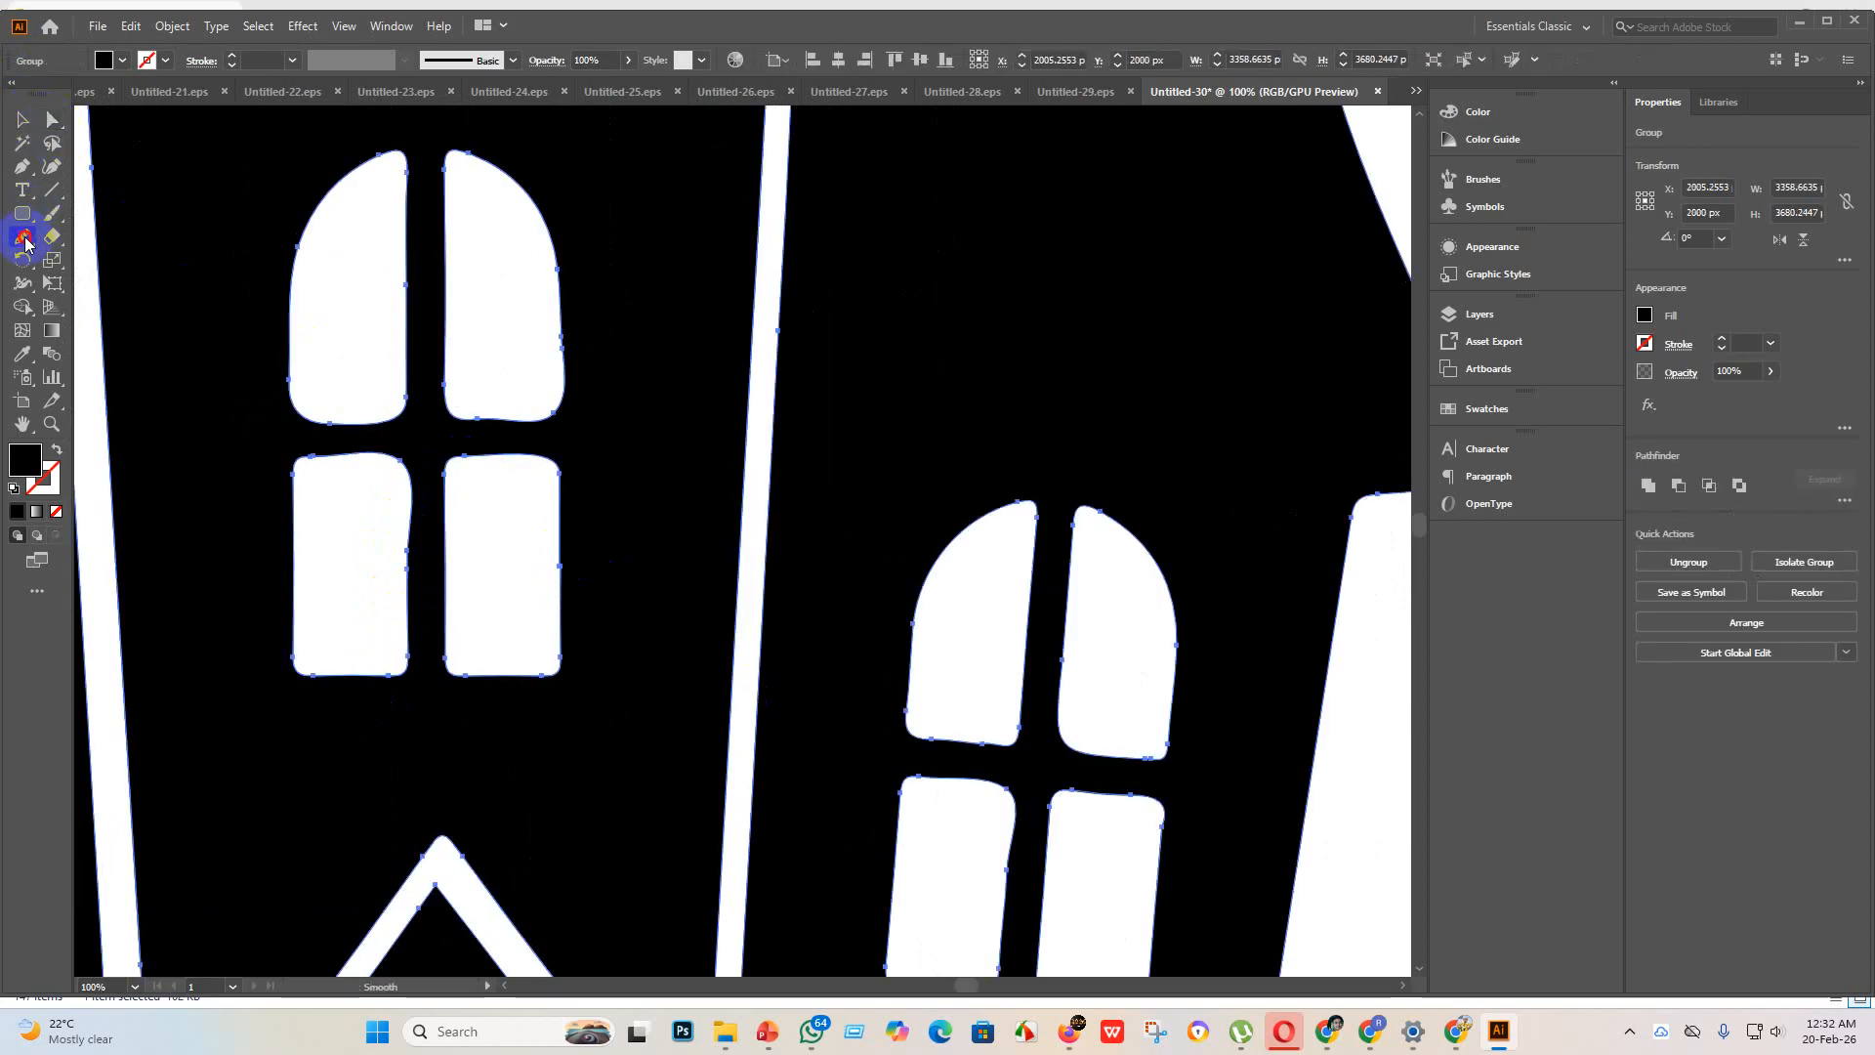
mouse_move(557, 532)
mouse_down()
mouse_move(562, 606)
mouse_move(560, 457)
mouse_move(556, 602)
mouse_up()
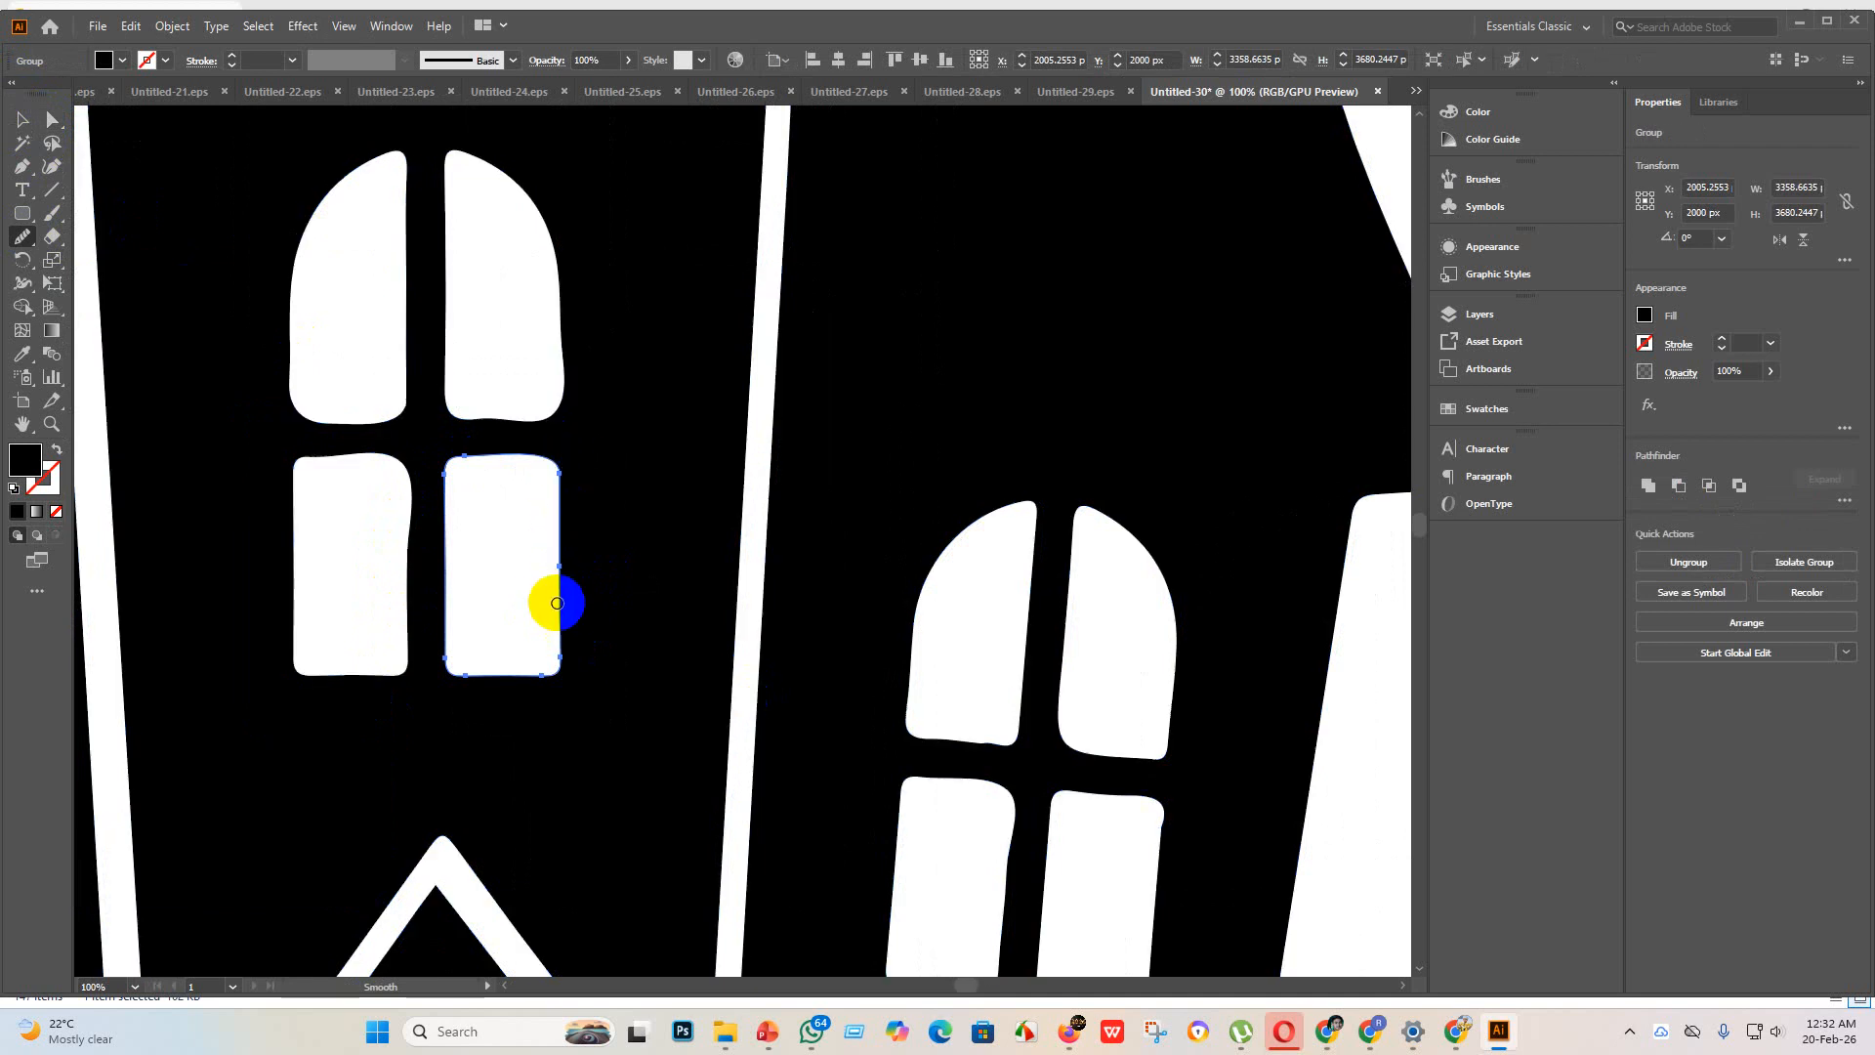
scroll(557, 588, up, 4)
scroll(582, 623, down, 3)
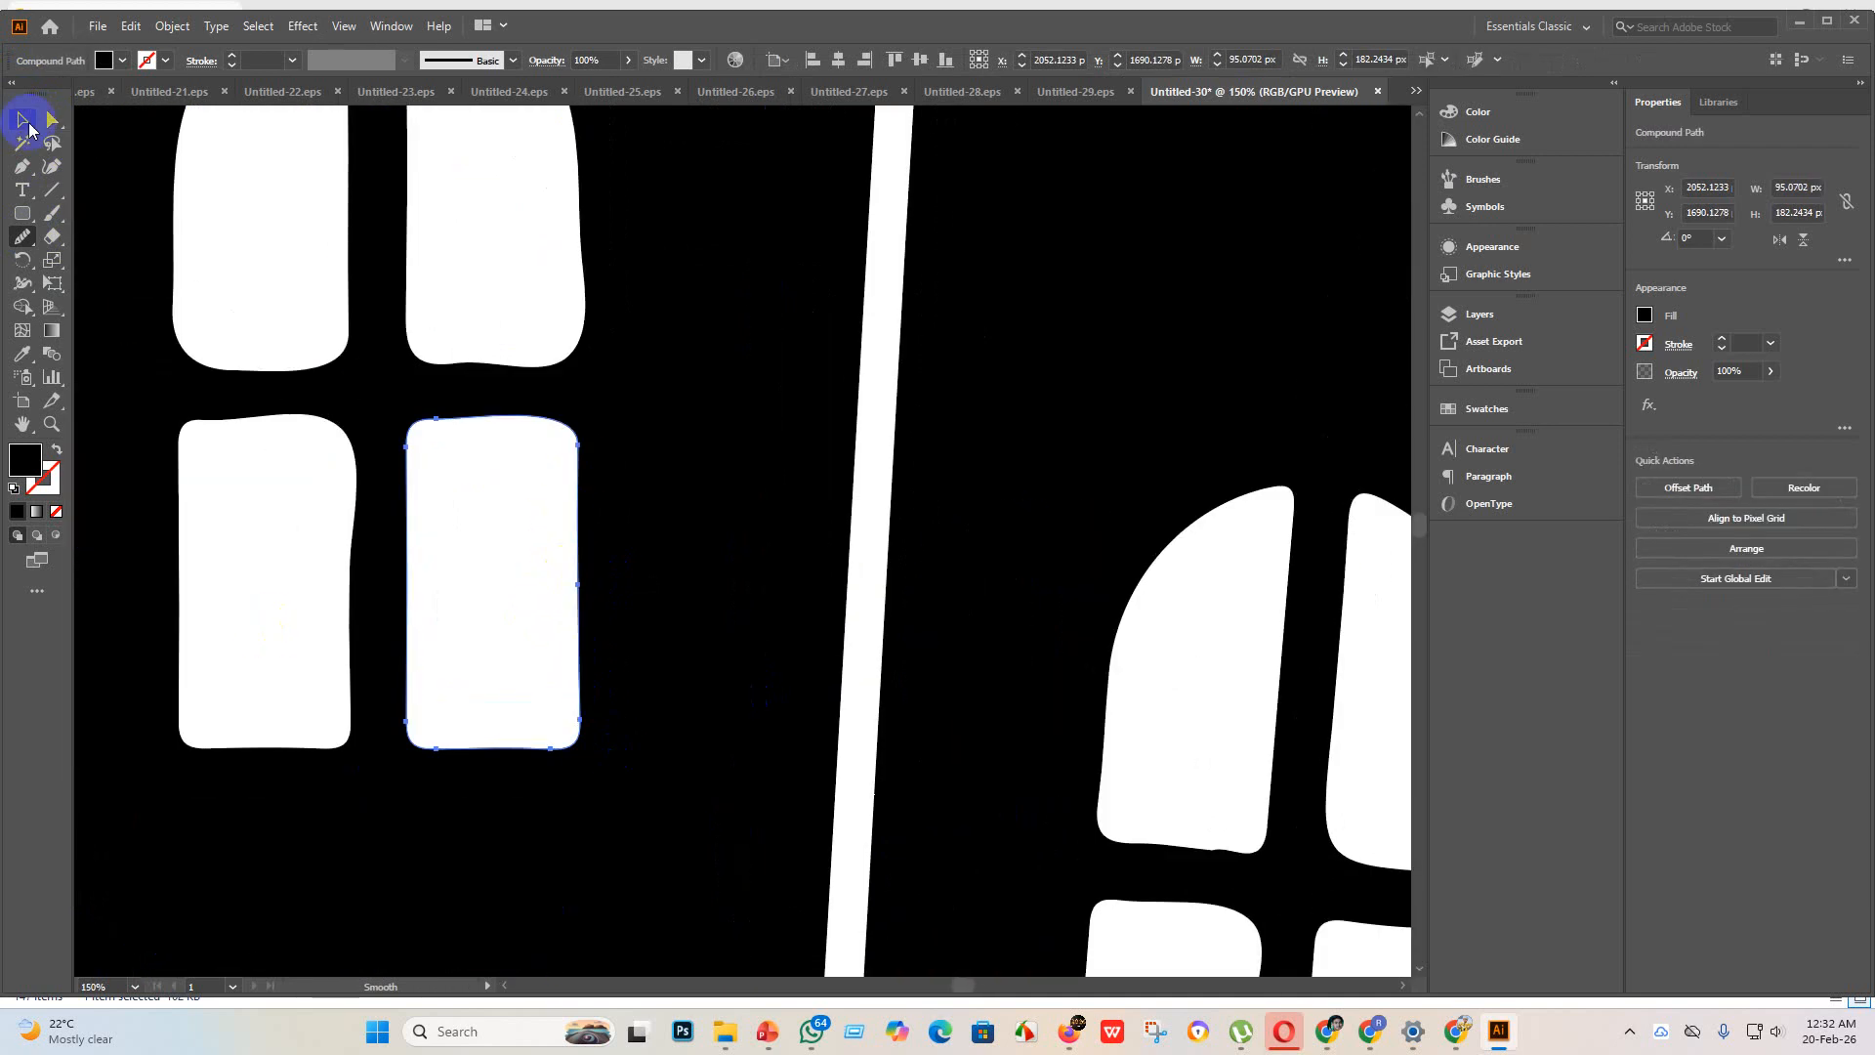
Step: Smooth the inner right edge of the lower-left pane in the tower's lower window once more
click(24, 120)
click(370, 572)
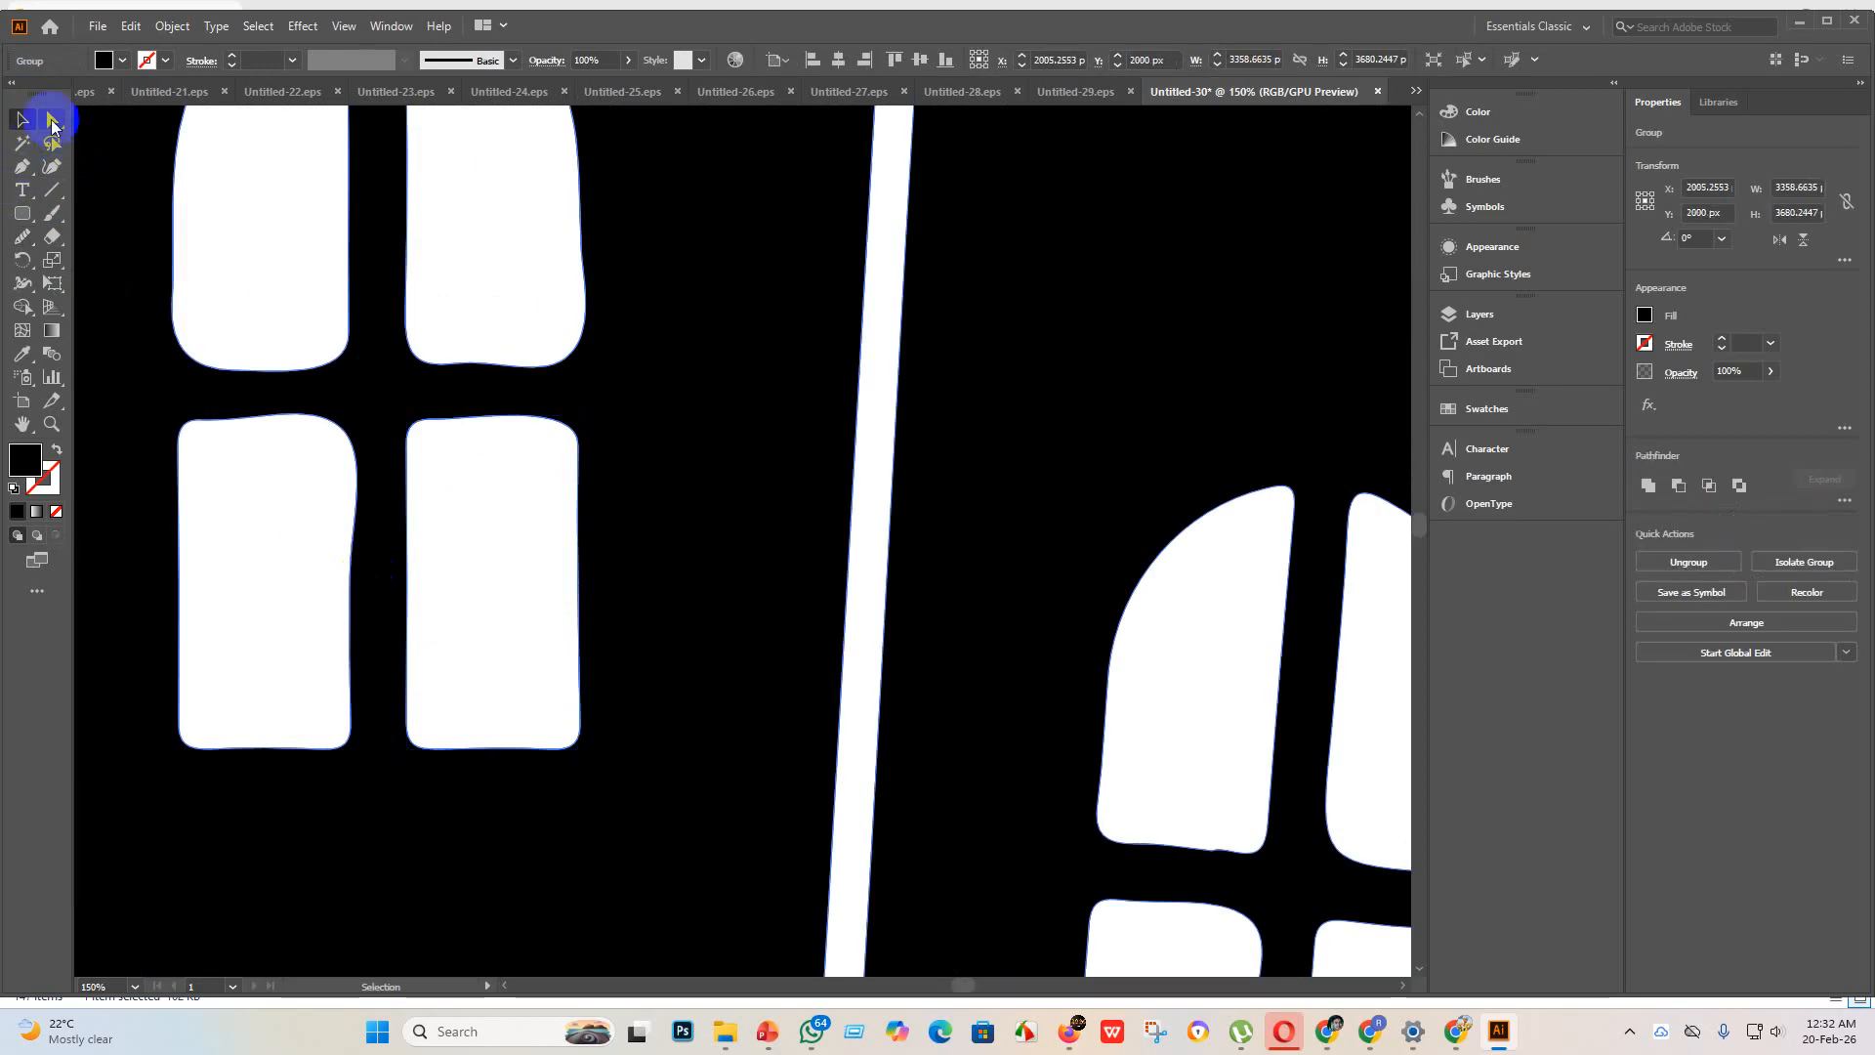
click(53, 121)
click(23, 238)
scroll(376, 595, down, 3)
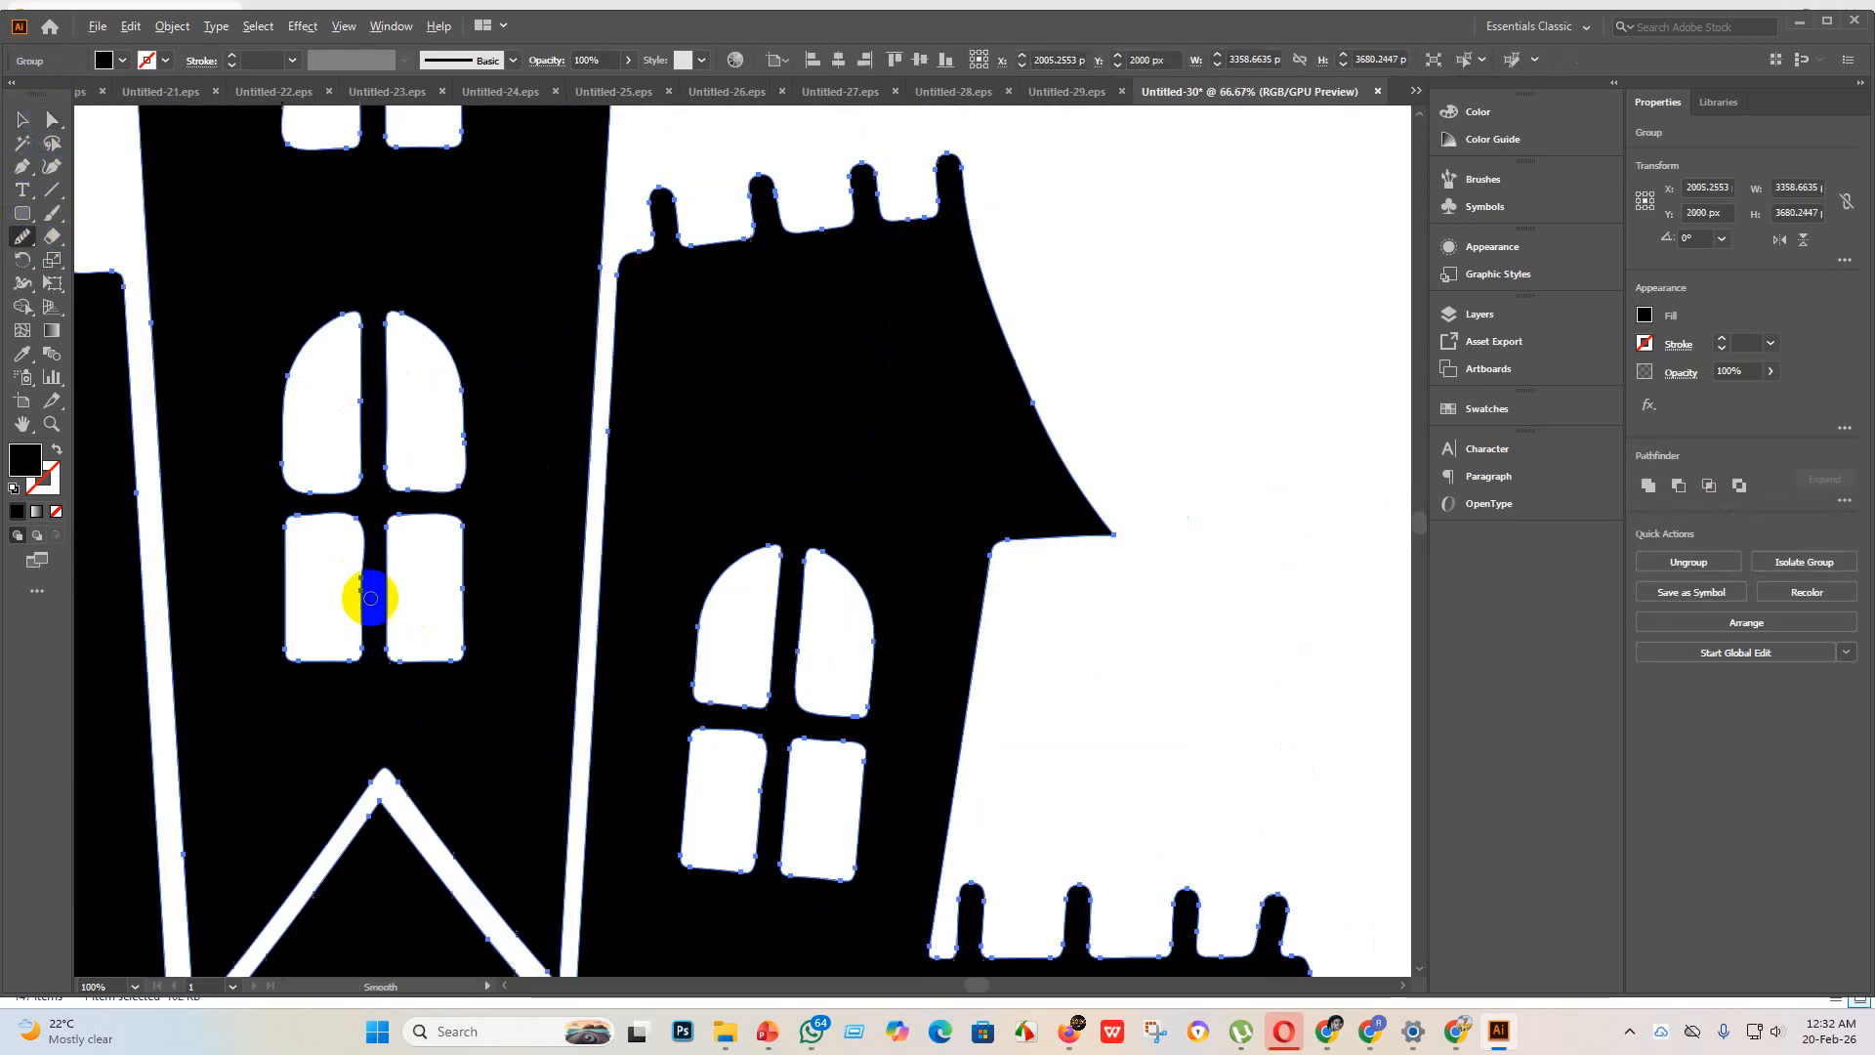
mouse_move(368, 628)
mouse_down()
mouse_move(360, 526)
mouse_move(360, 663)
mouse_move(351, 651)
mouse_move(368, 650)
mouse_move(309, 646)
mouse_move(307, 625)
mouse_move(305, 648)
mouse_move(322, 551)
mouse_up()
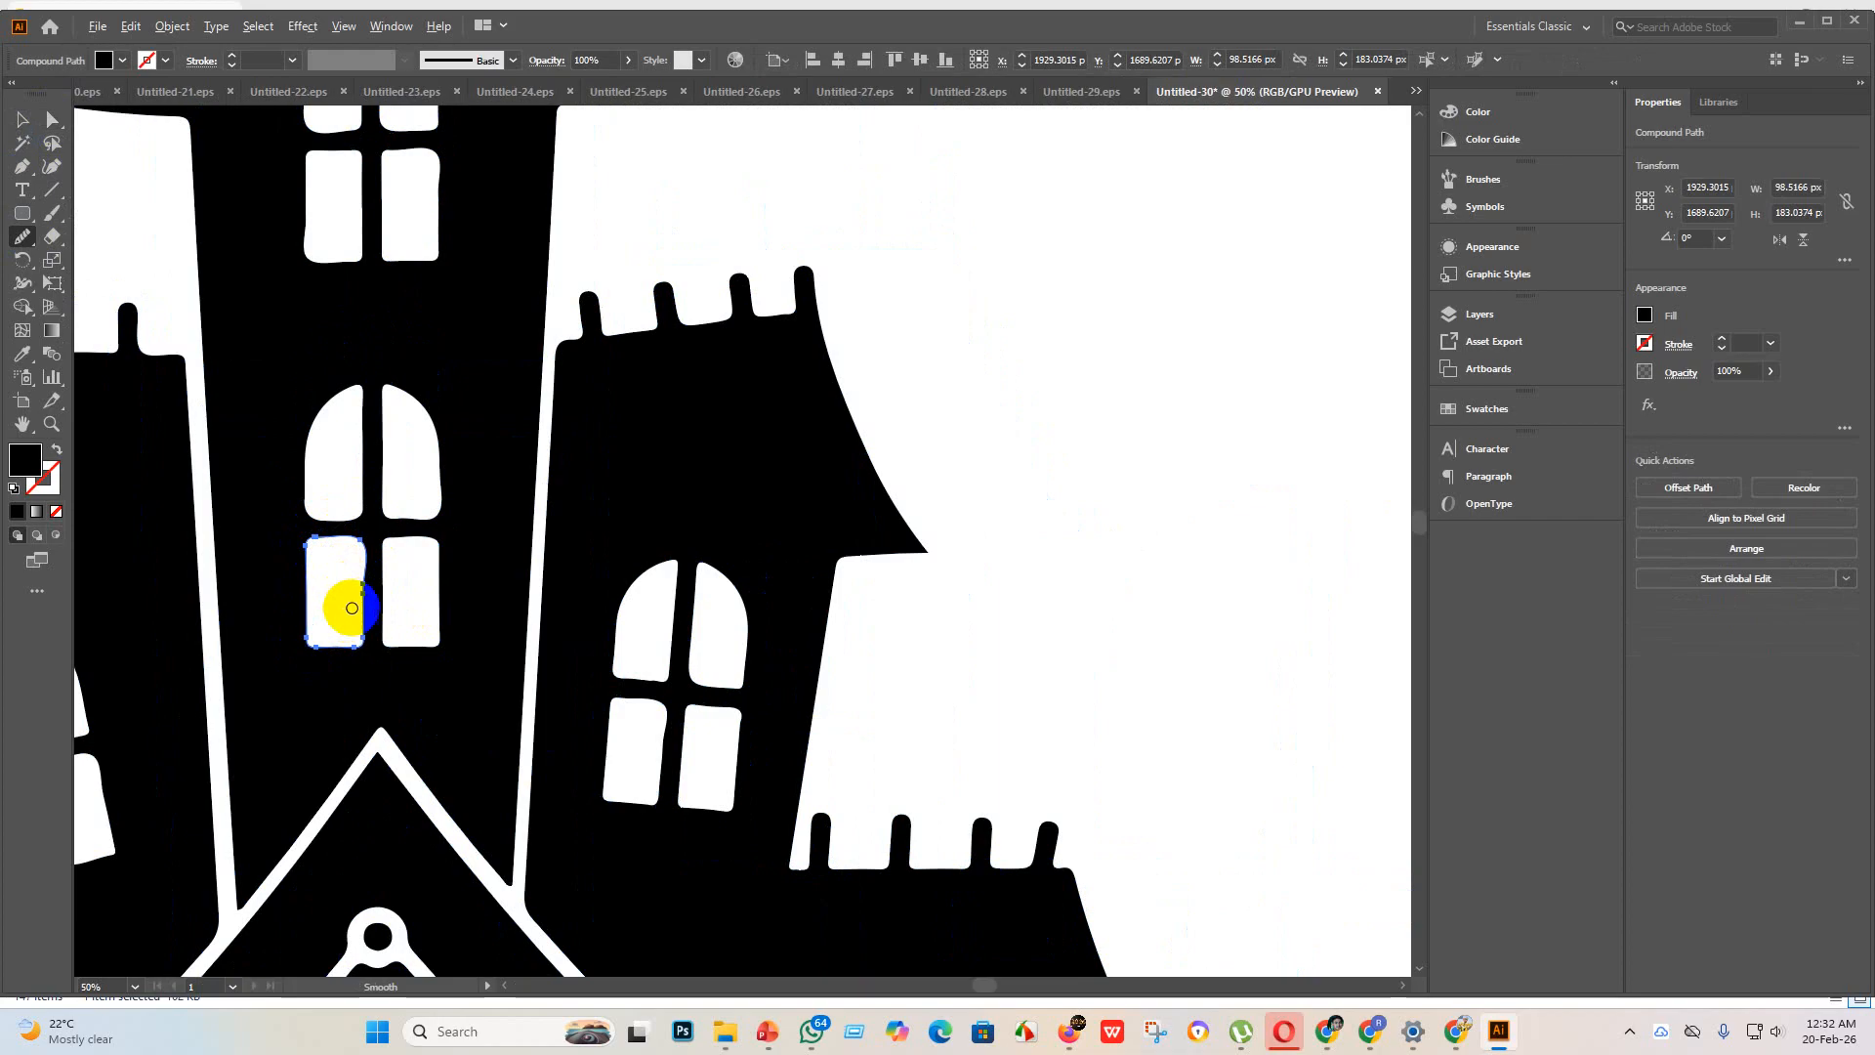
scroll(380, 591, up, 5)
scroll(315, 631, down, 3)
click(300, 630)
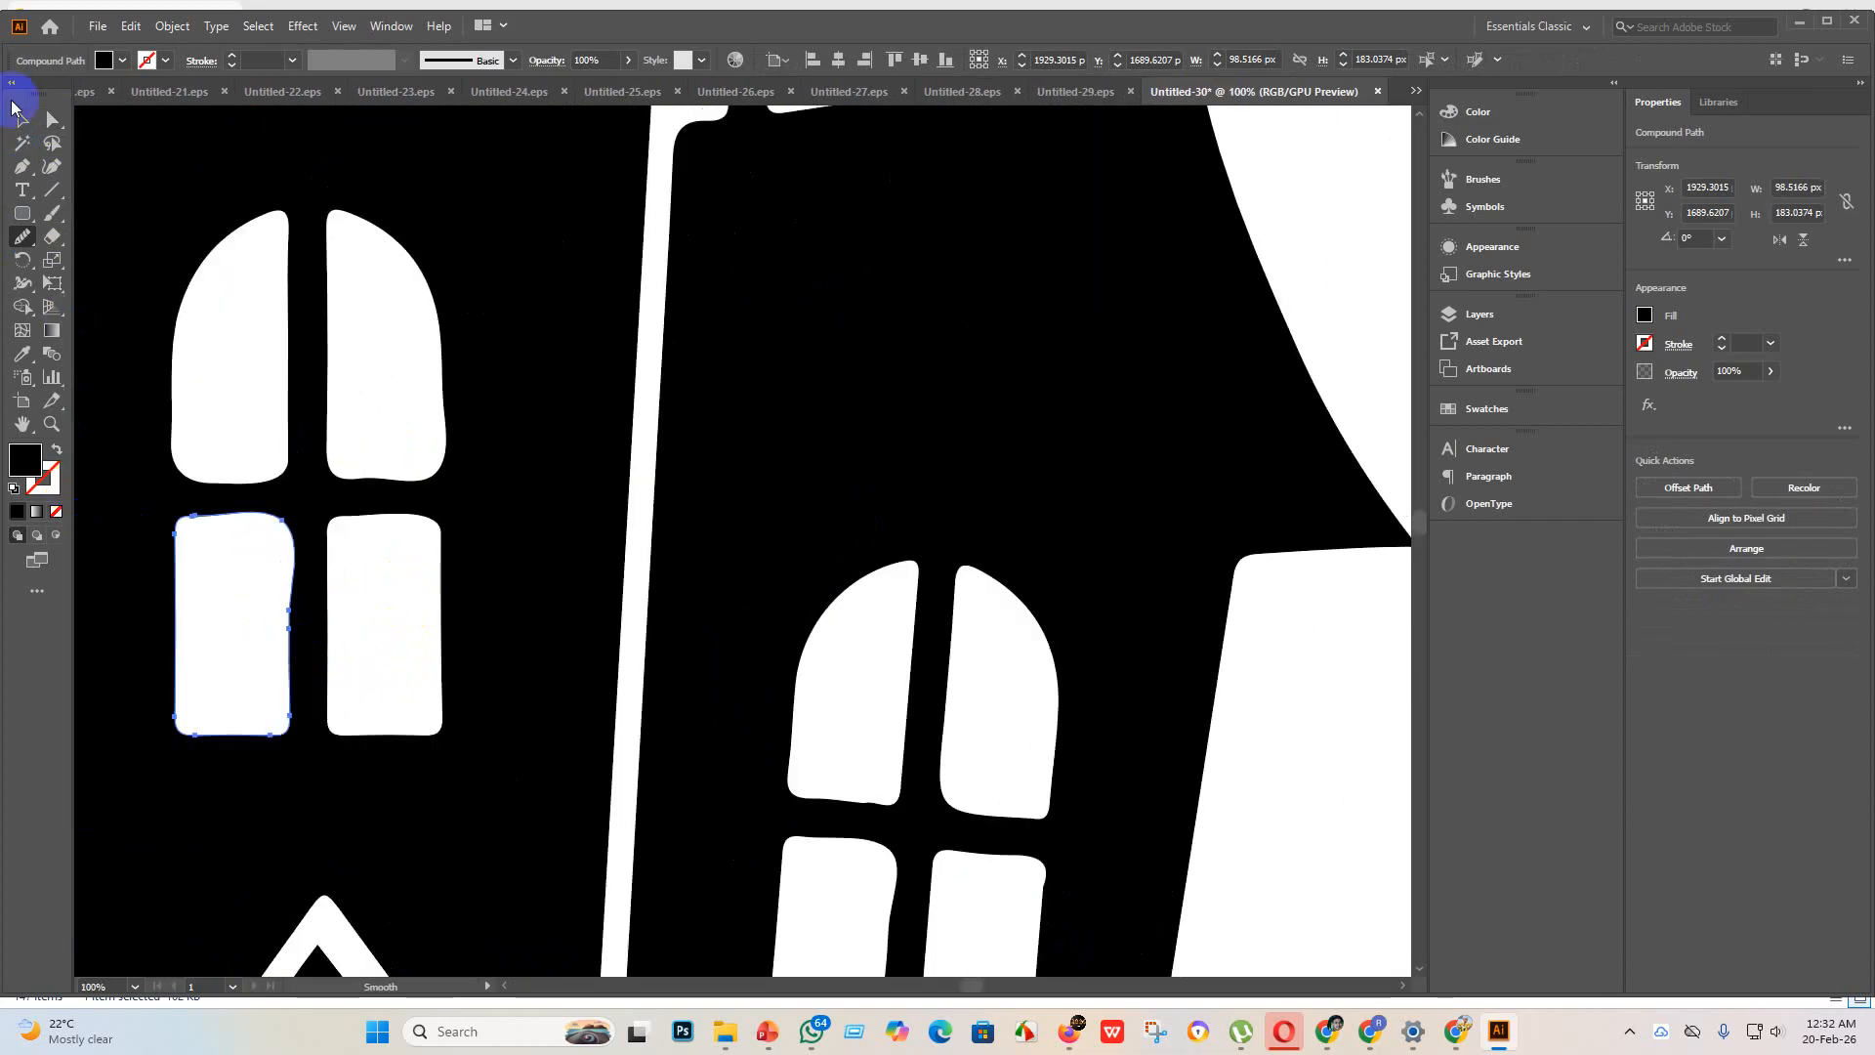
Step: Examine the SALE sign, side windows and overall haunted house artwork for remaining rough edges
scroll(372, 516, down, 6)
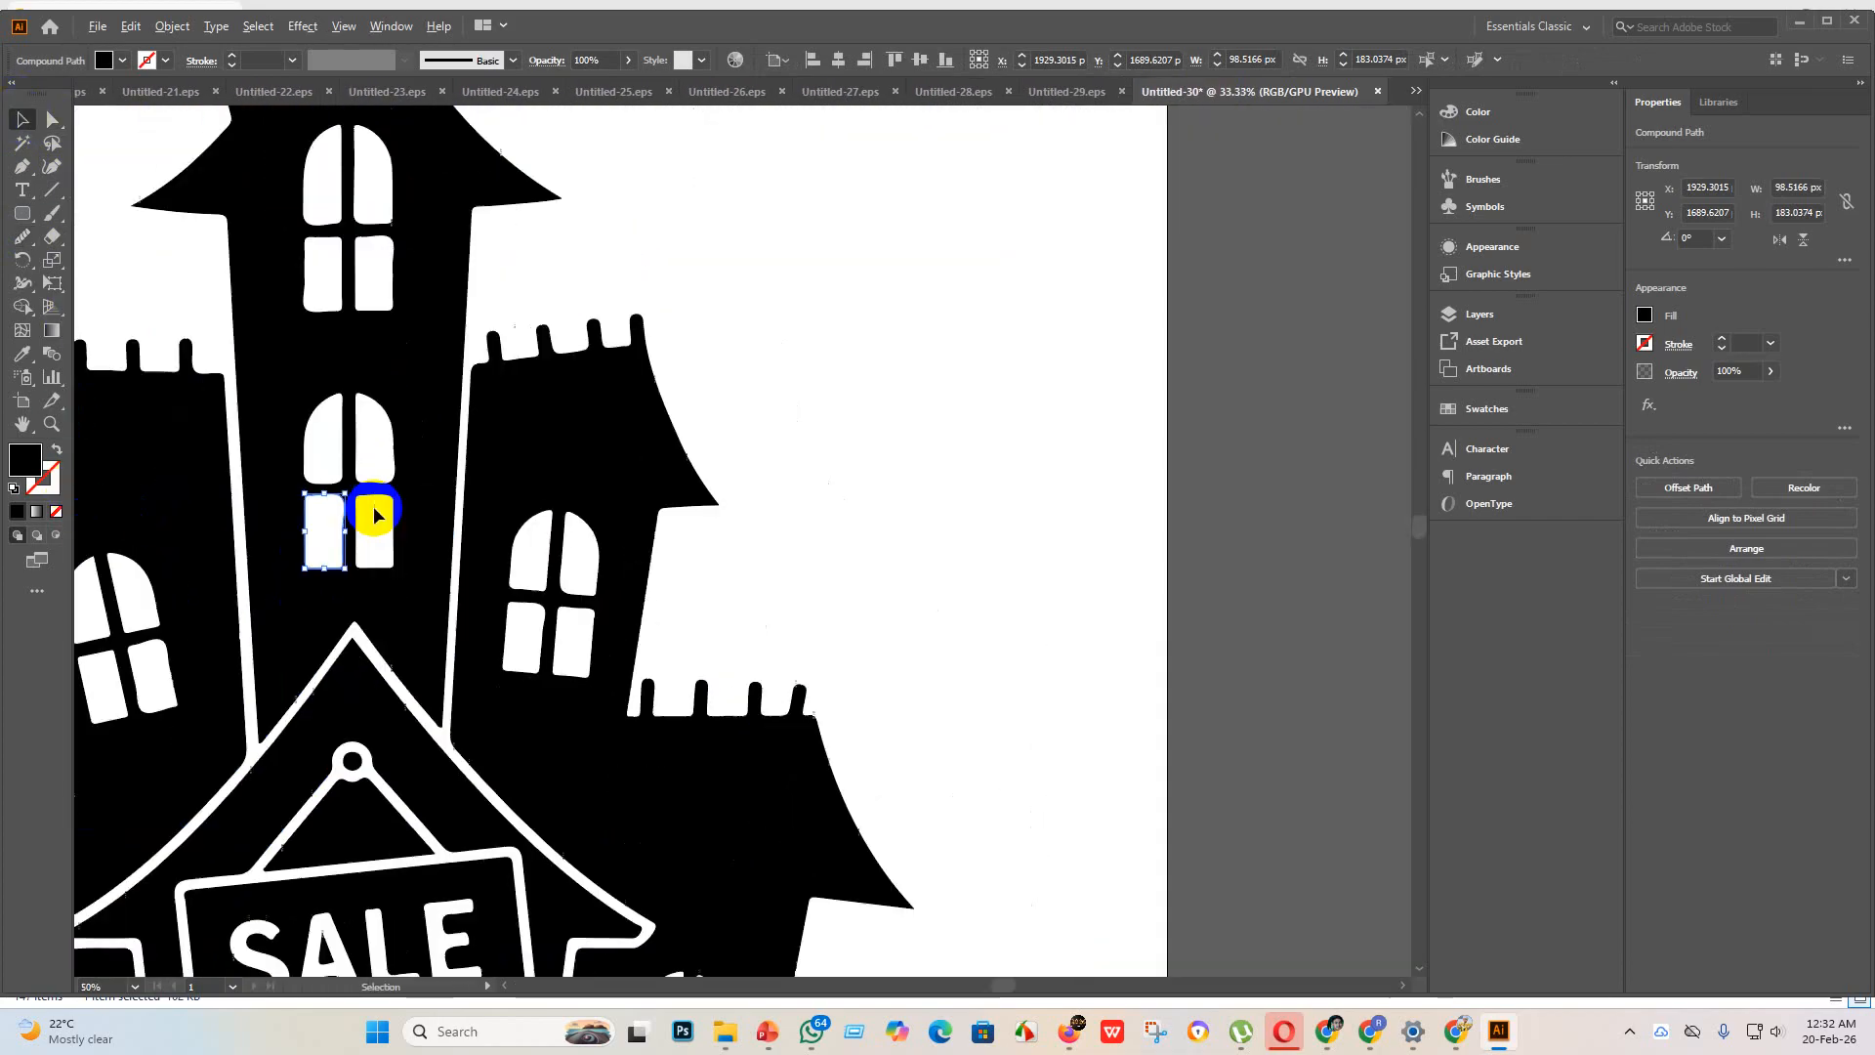
scroll(388, 828, up, 4)
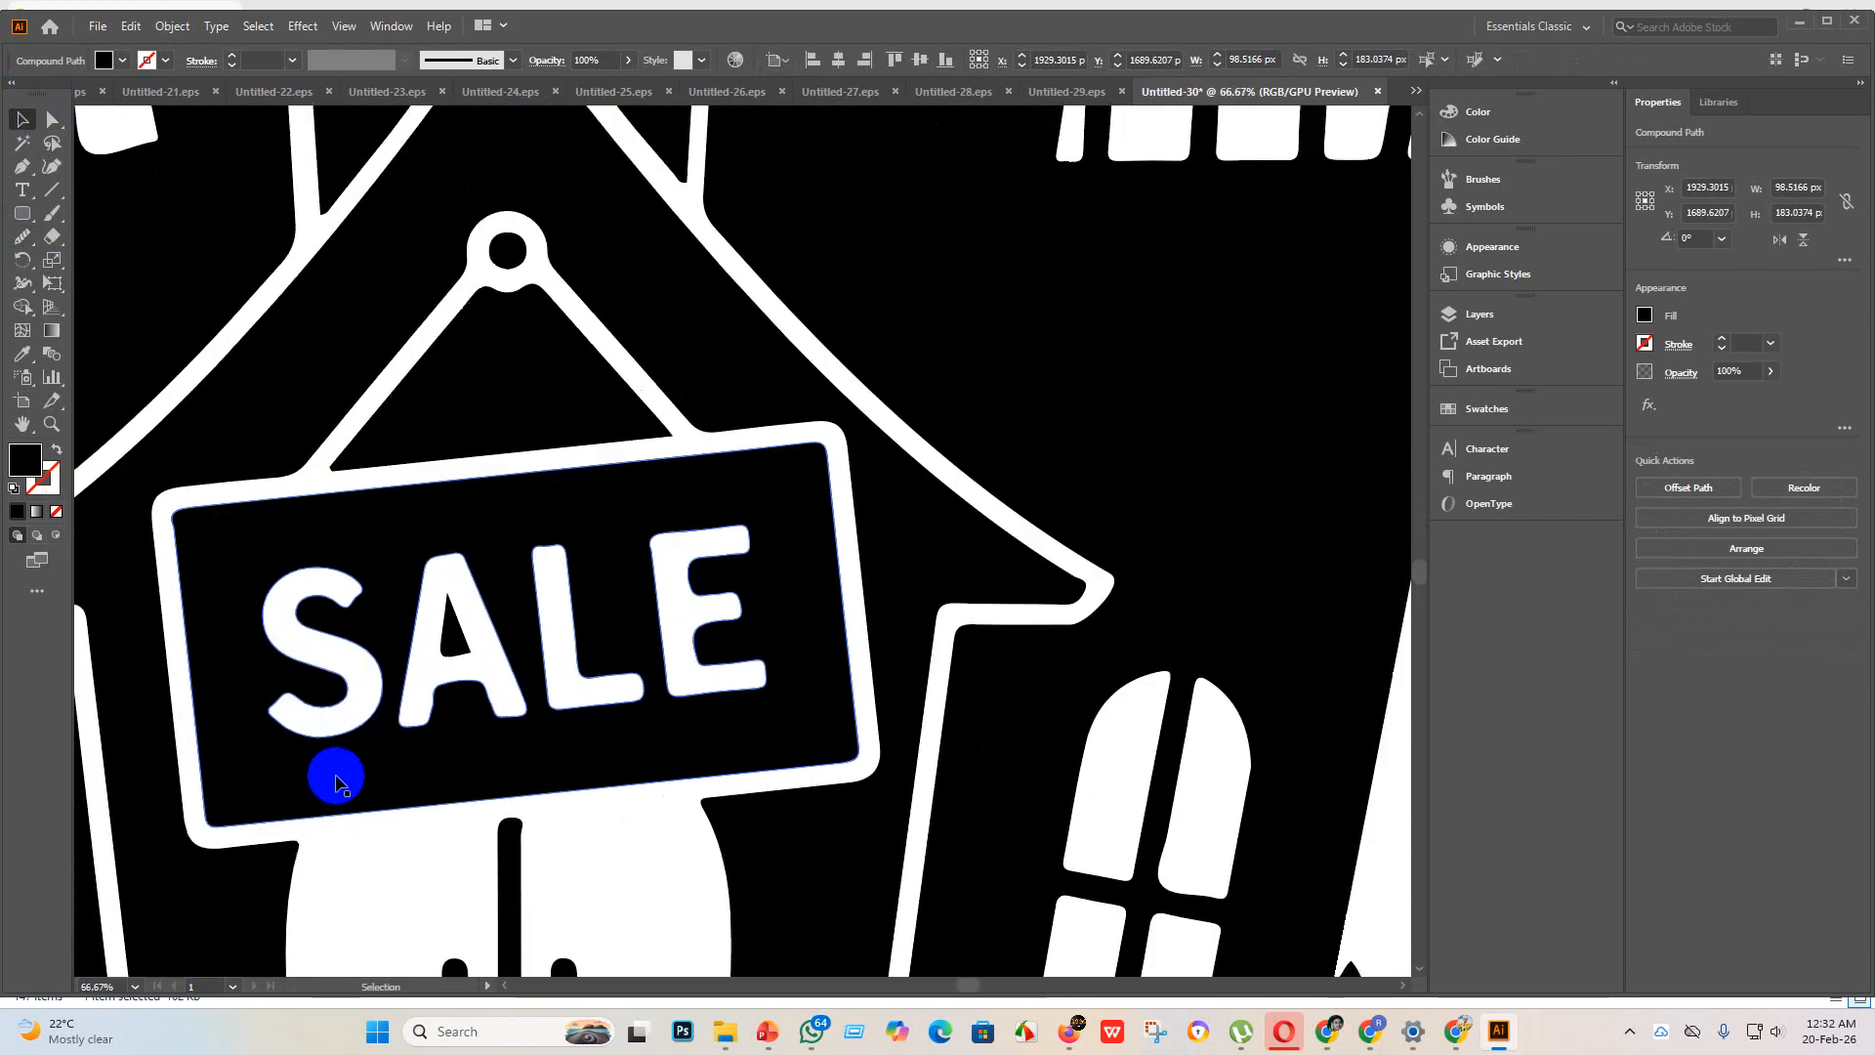
scroll(335, 766, down, 4)
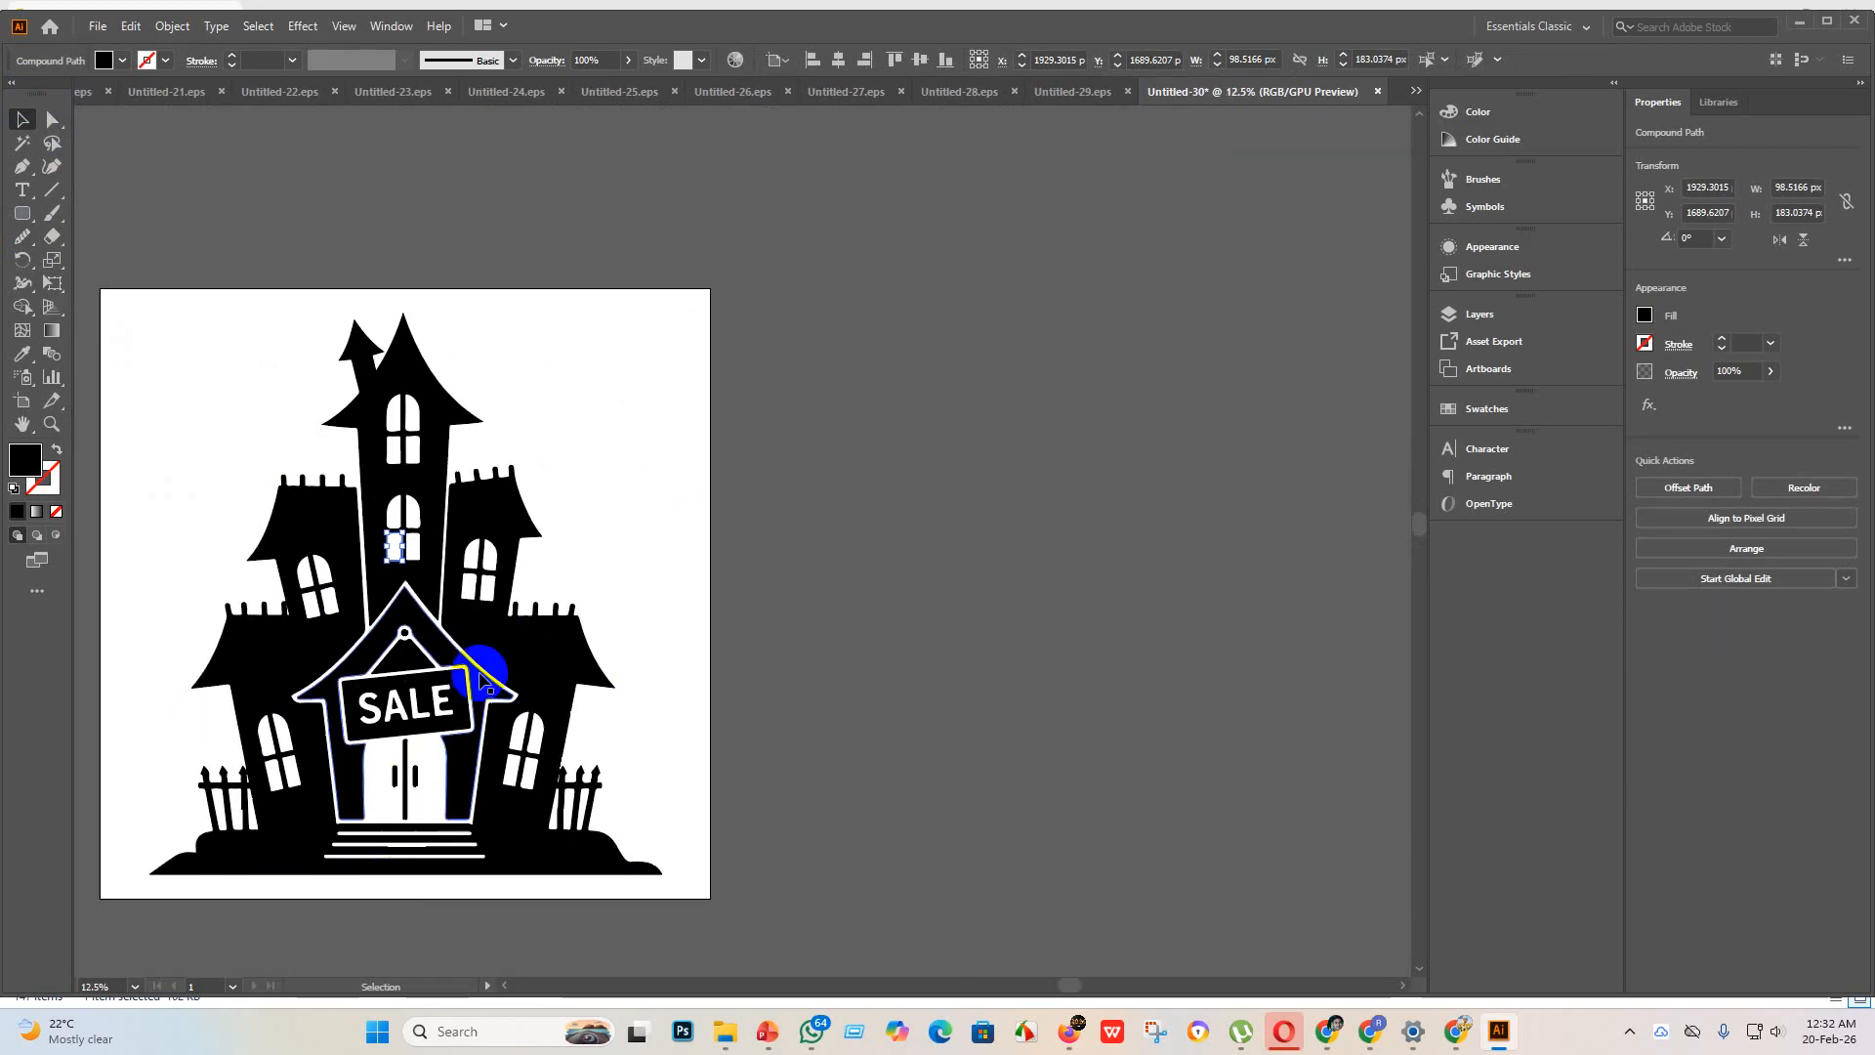
scroll(482, 570, up, 6)
scroll(378, 622, up, 2)
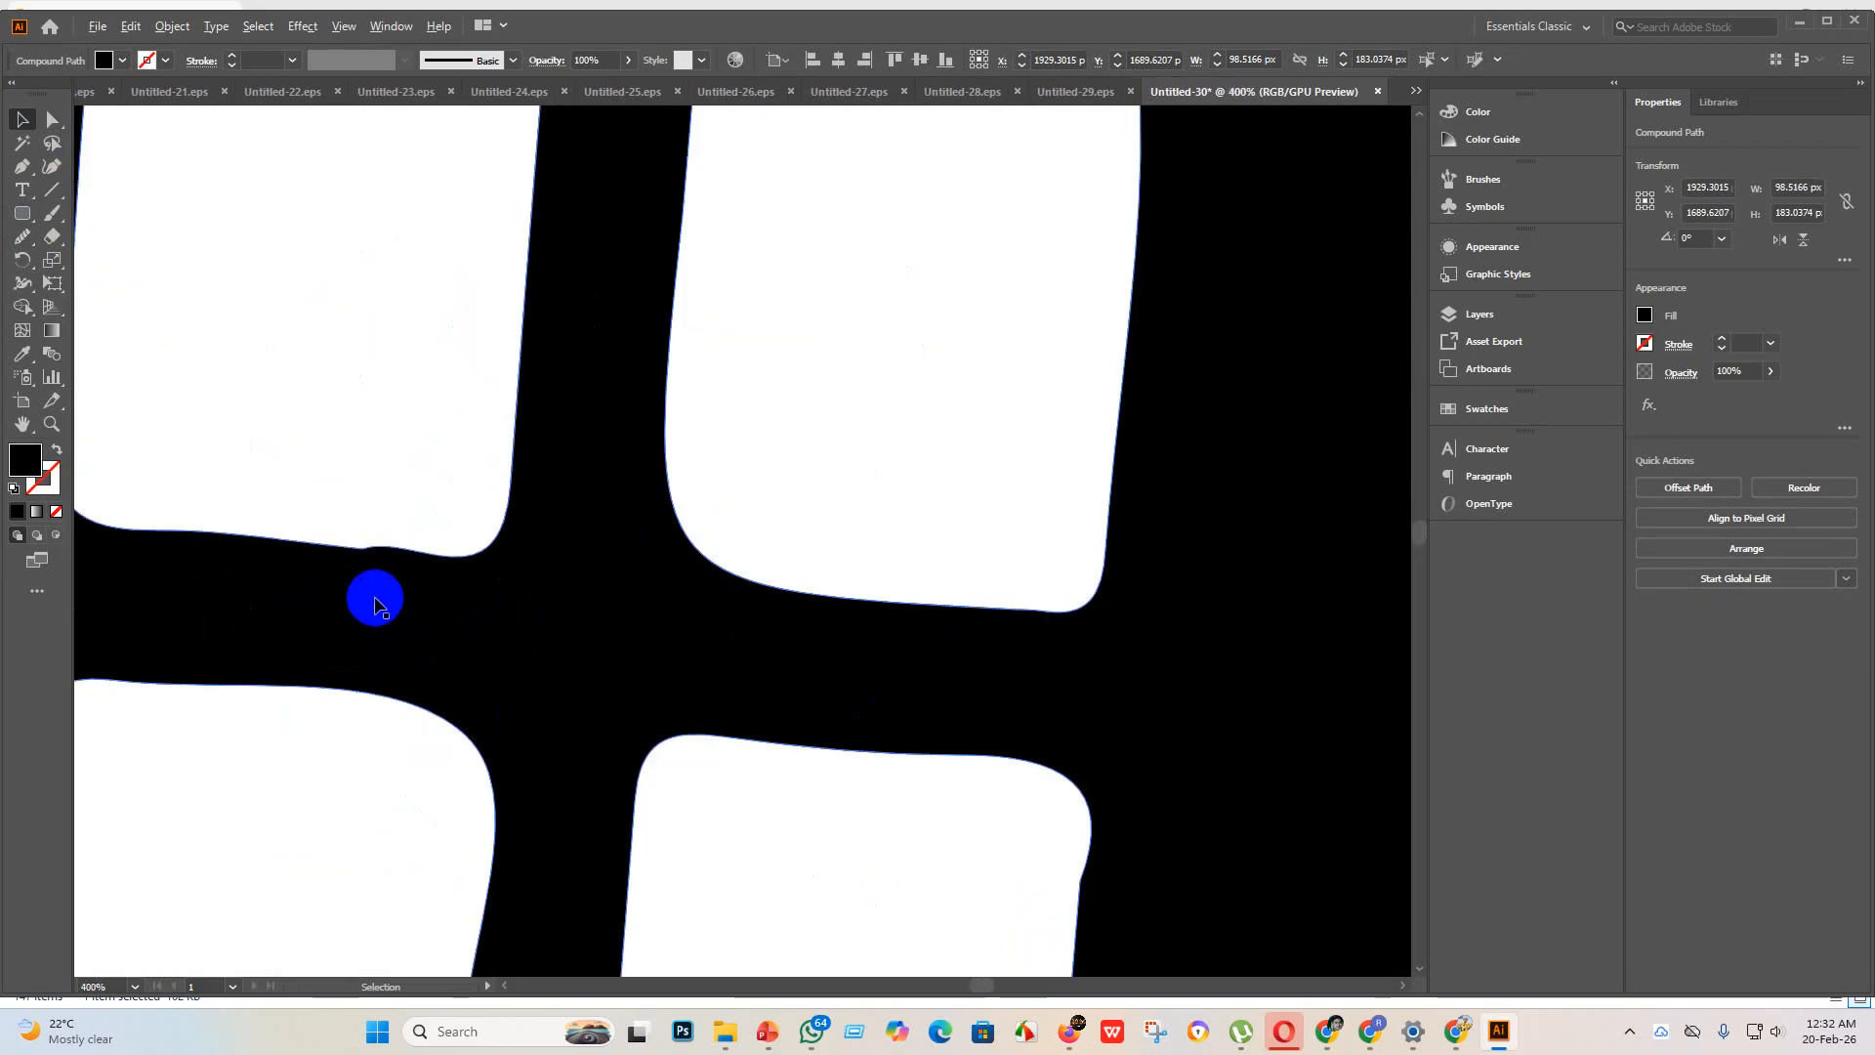
scroll(465, 719, down, 4)
scroll(475, 762, down, 2)
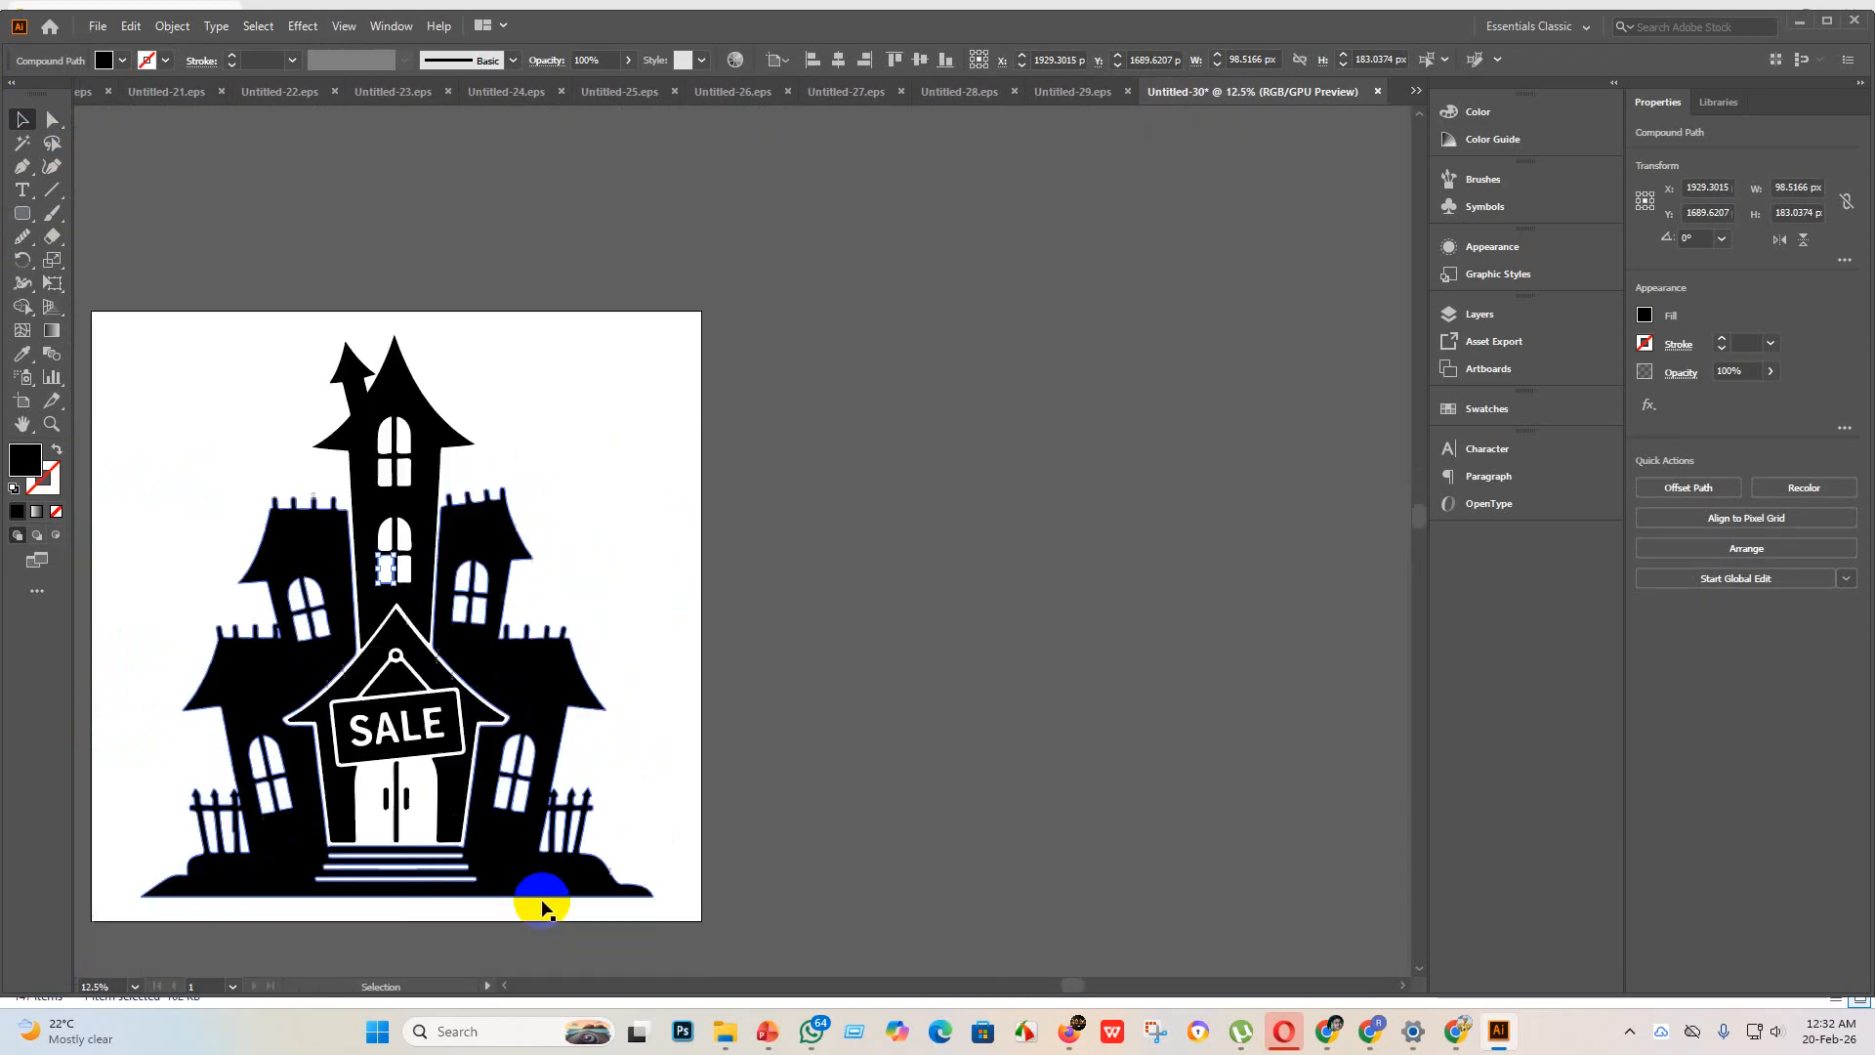
scroll(502, 808, up, 6)
scroll(485, 742, down, 3)
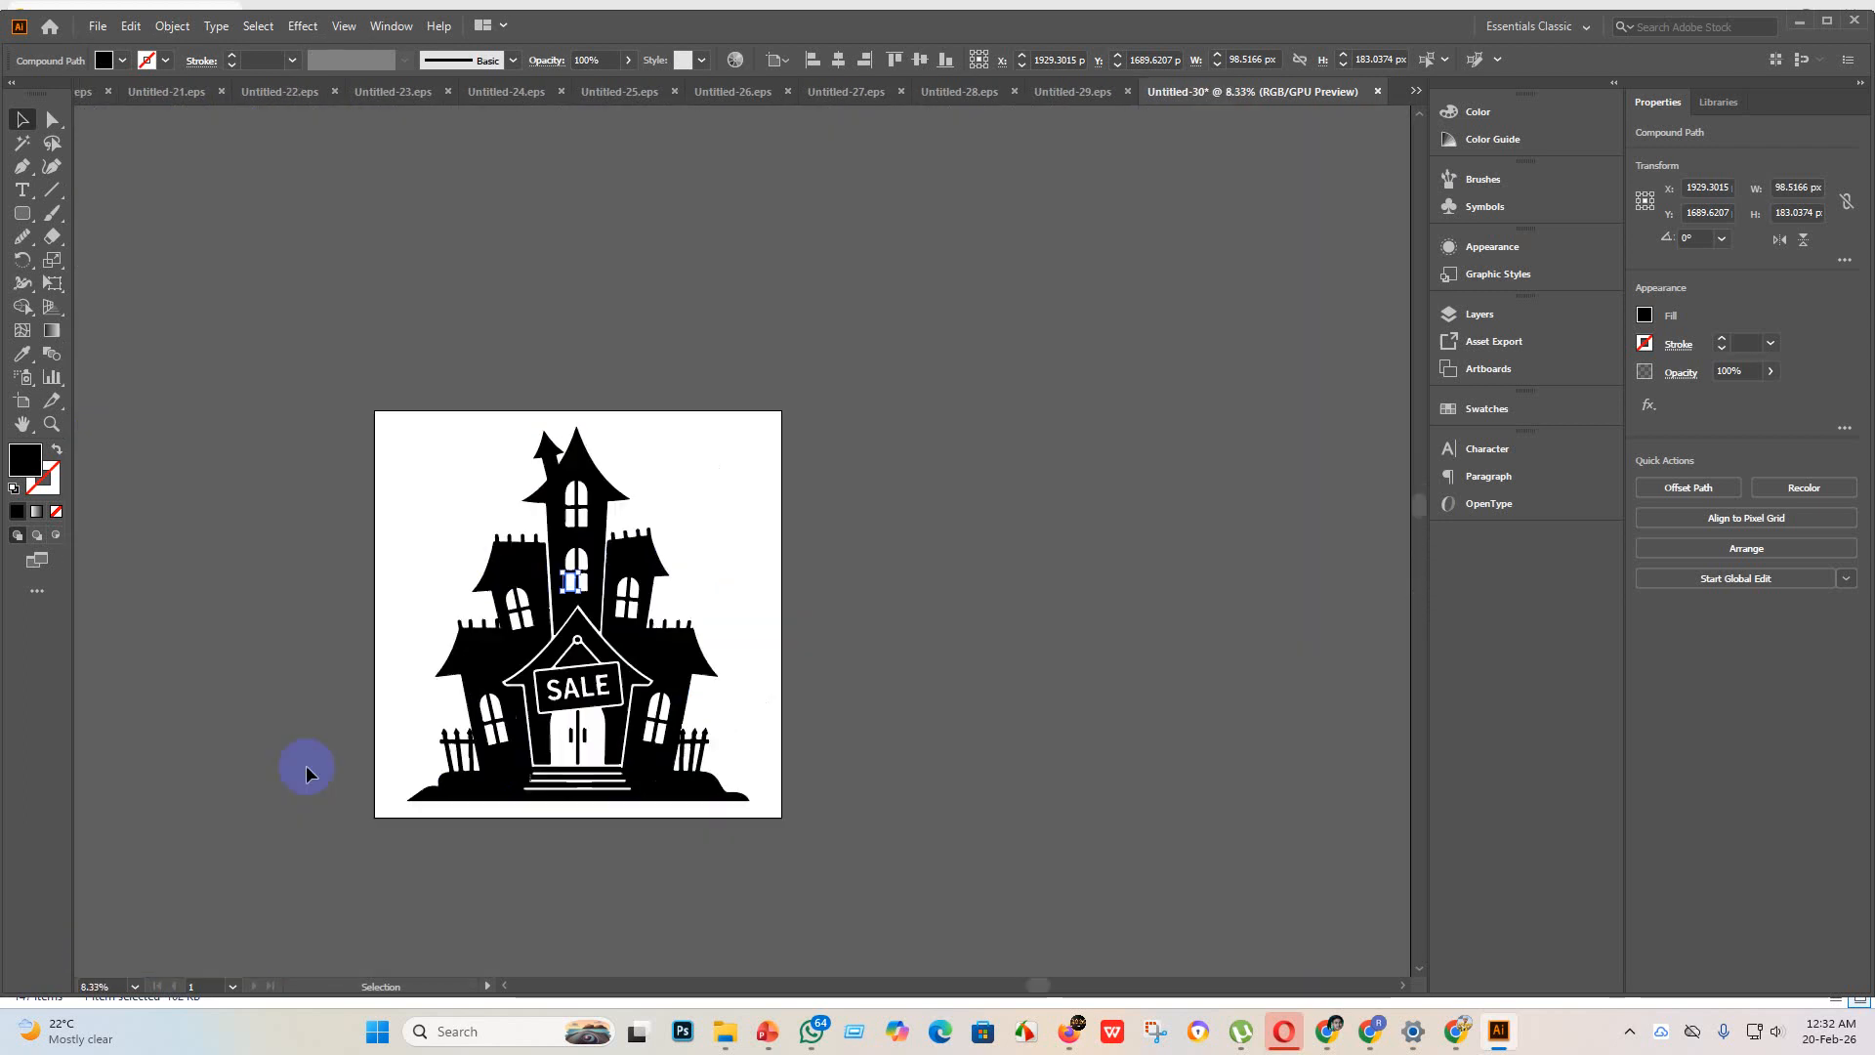
scroll(448, 866, up, 5)
scroll(716, 368, down, 2)
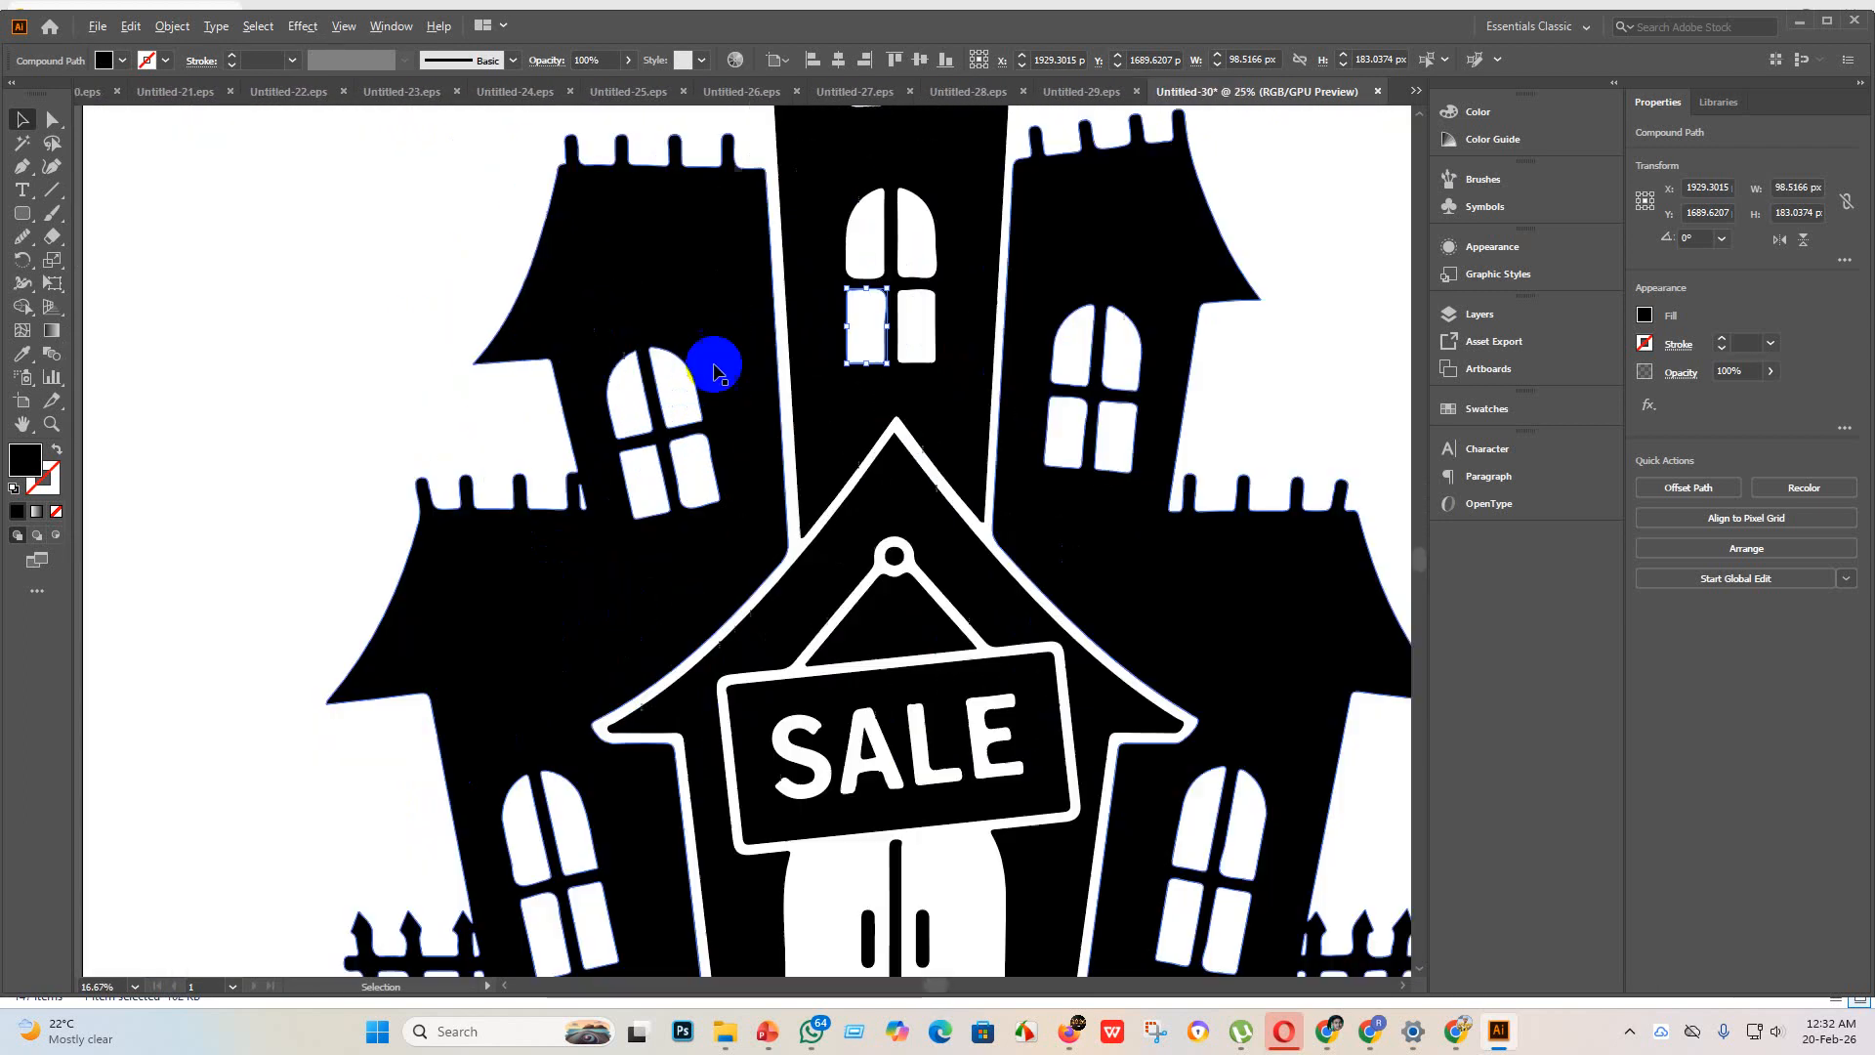
scroll(719, 377, up, 4)
scroll(615, 596, down, 6)
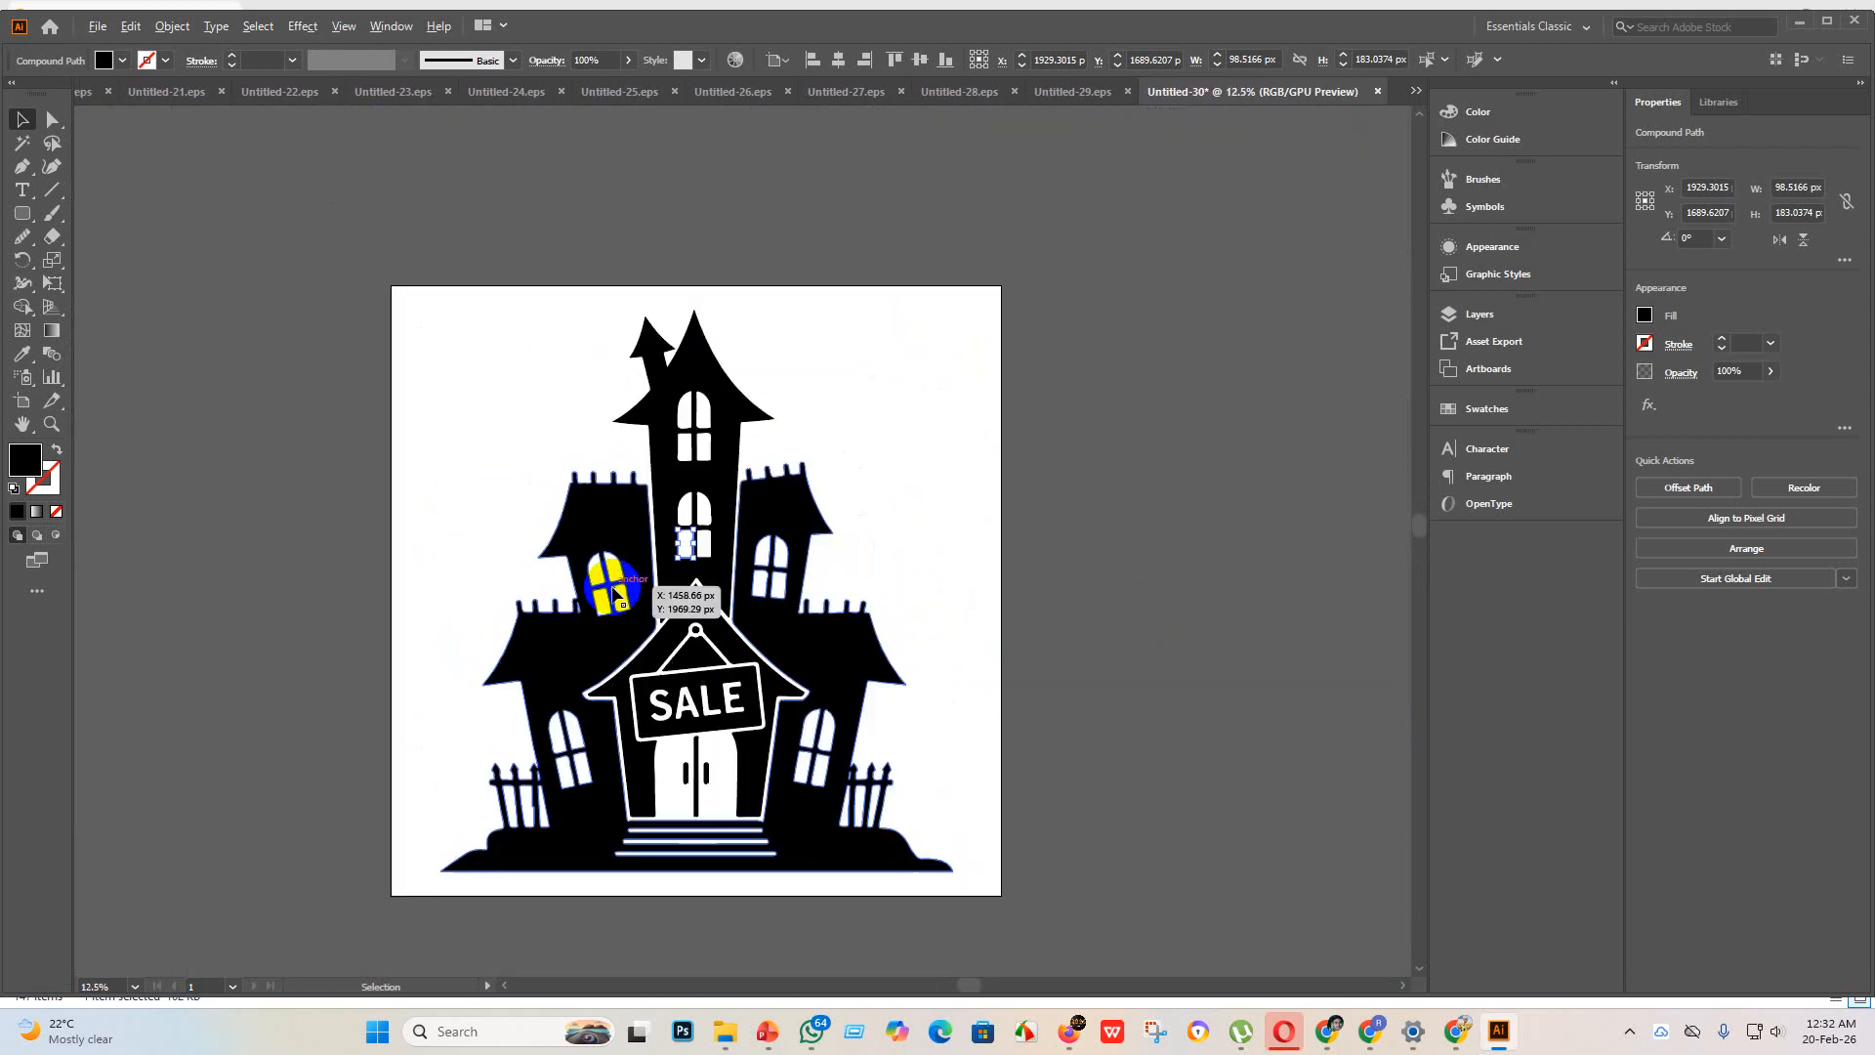
click(1140, 605)
scroll(1135, 602, down, 2)
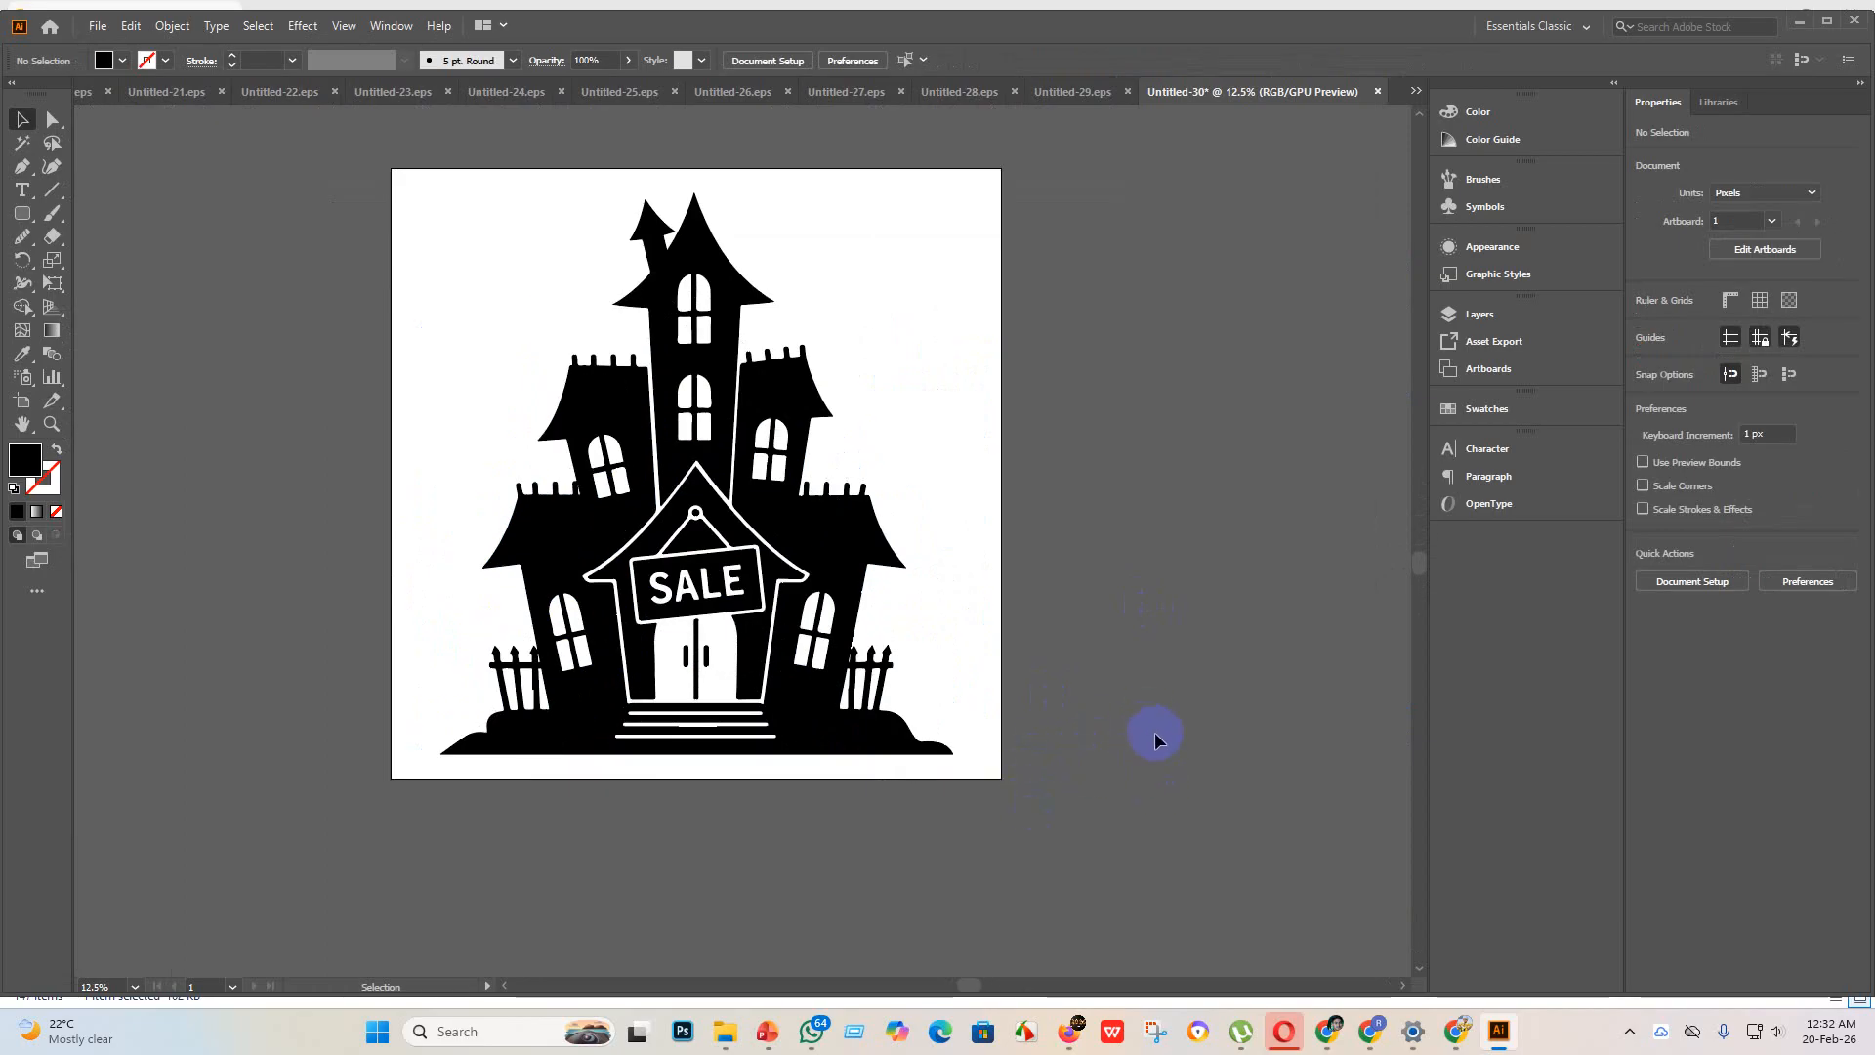
drag(1185, 849, 414, 270)
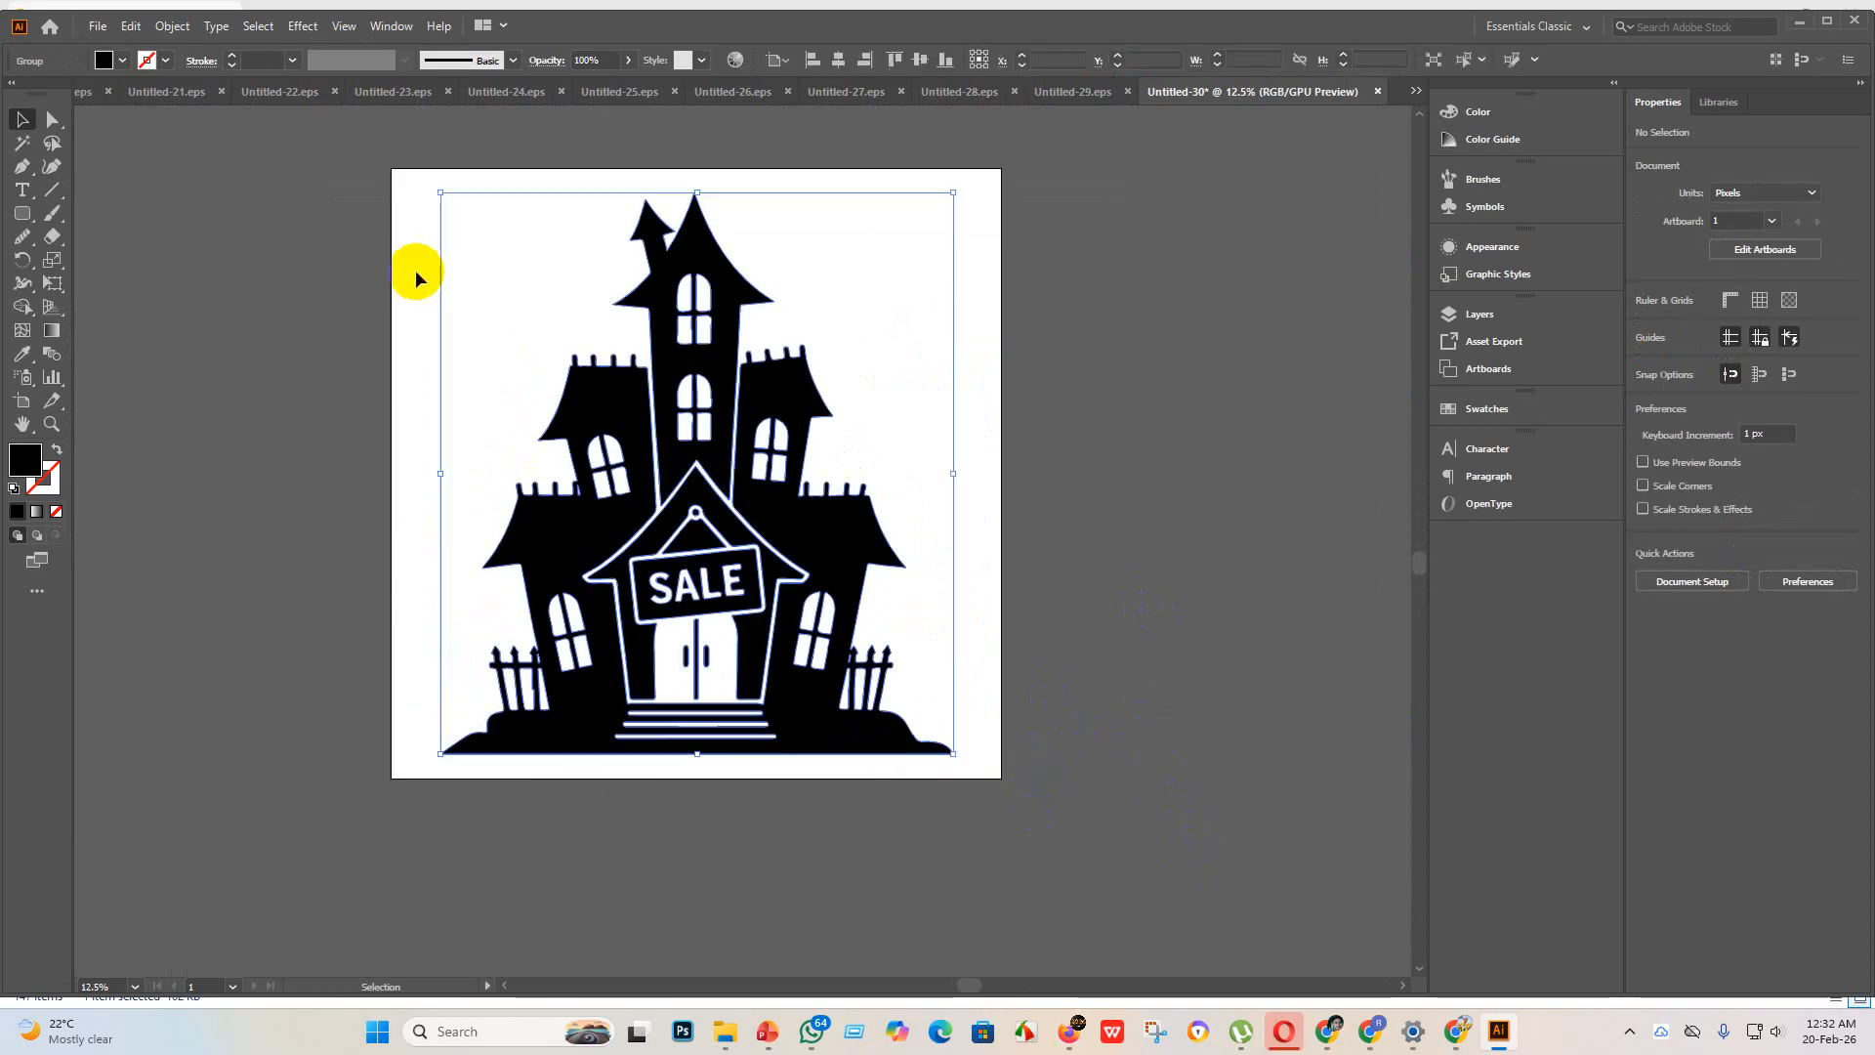
click(1041, 622)
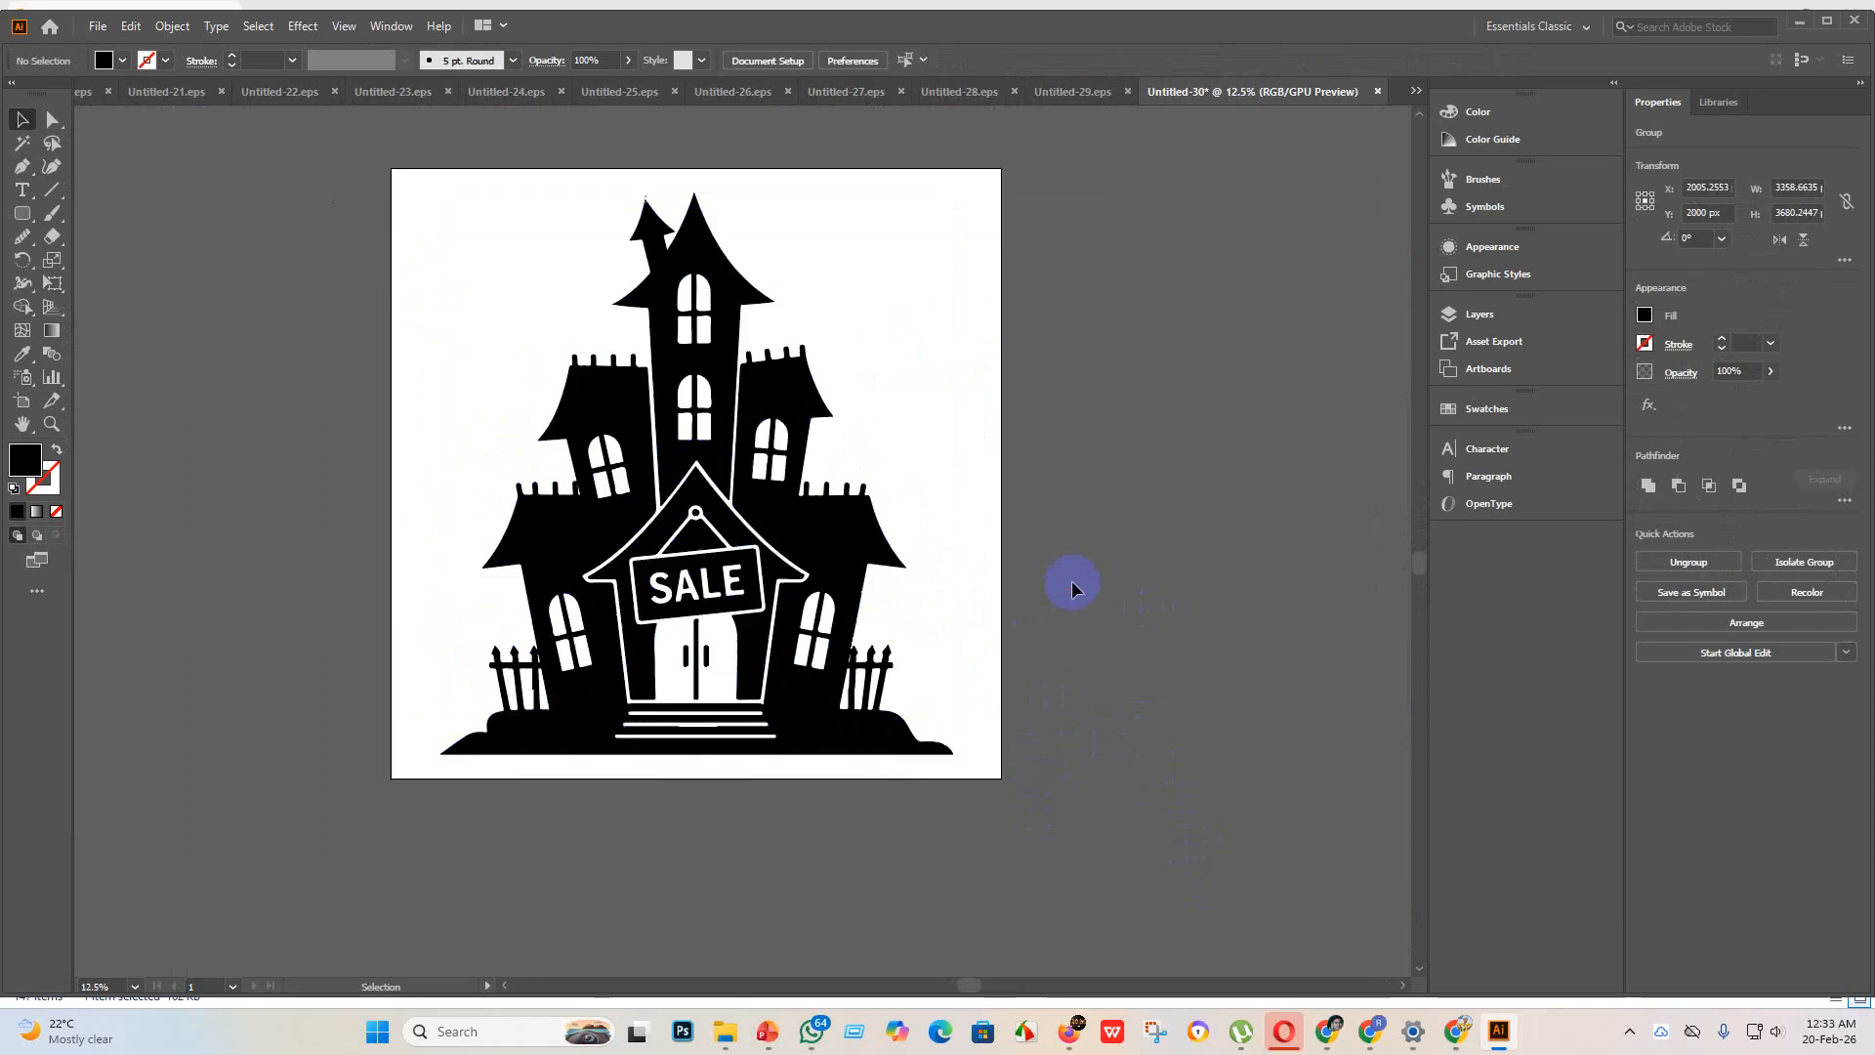
Step: Save the haunted house document as Untitled-30 in Illustrator EPS format in the eps 3 folder
click(98, 26)
click(134, 186)
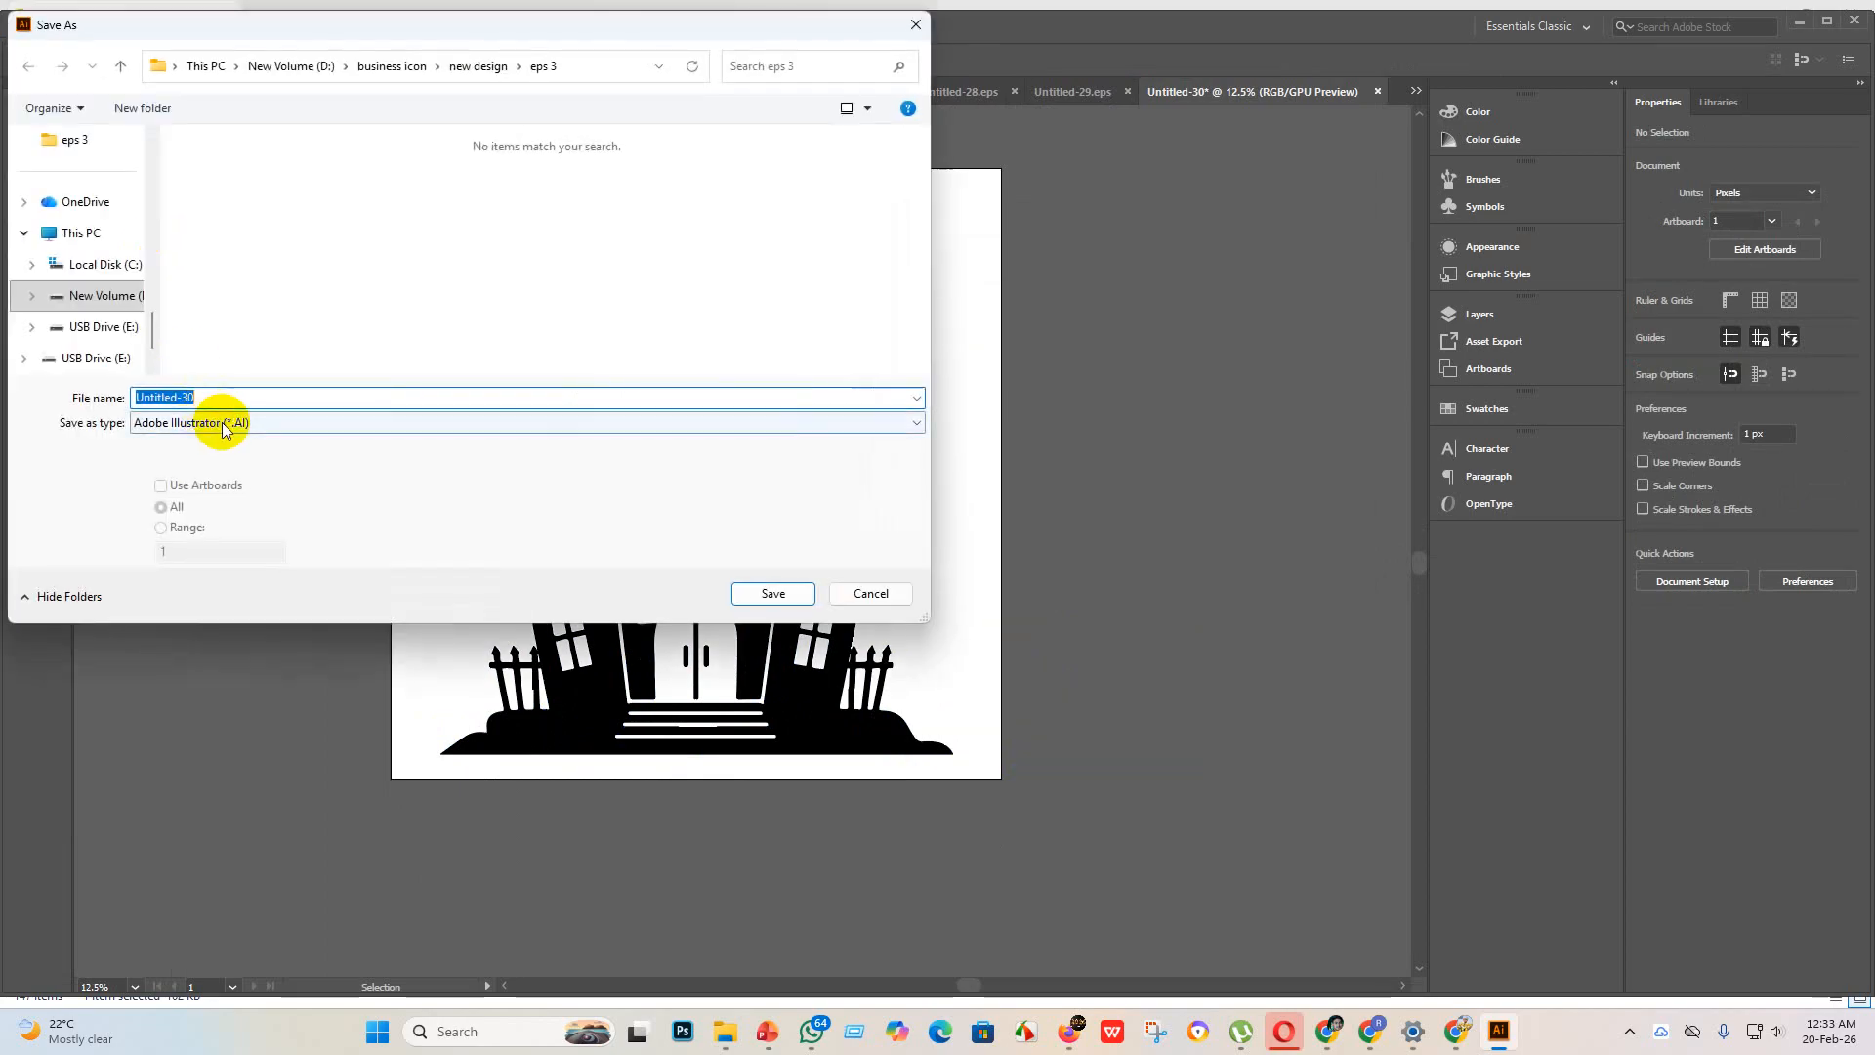
click(266, 423)
click(244, 457)
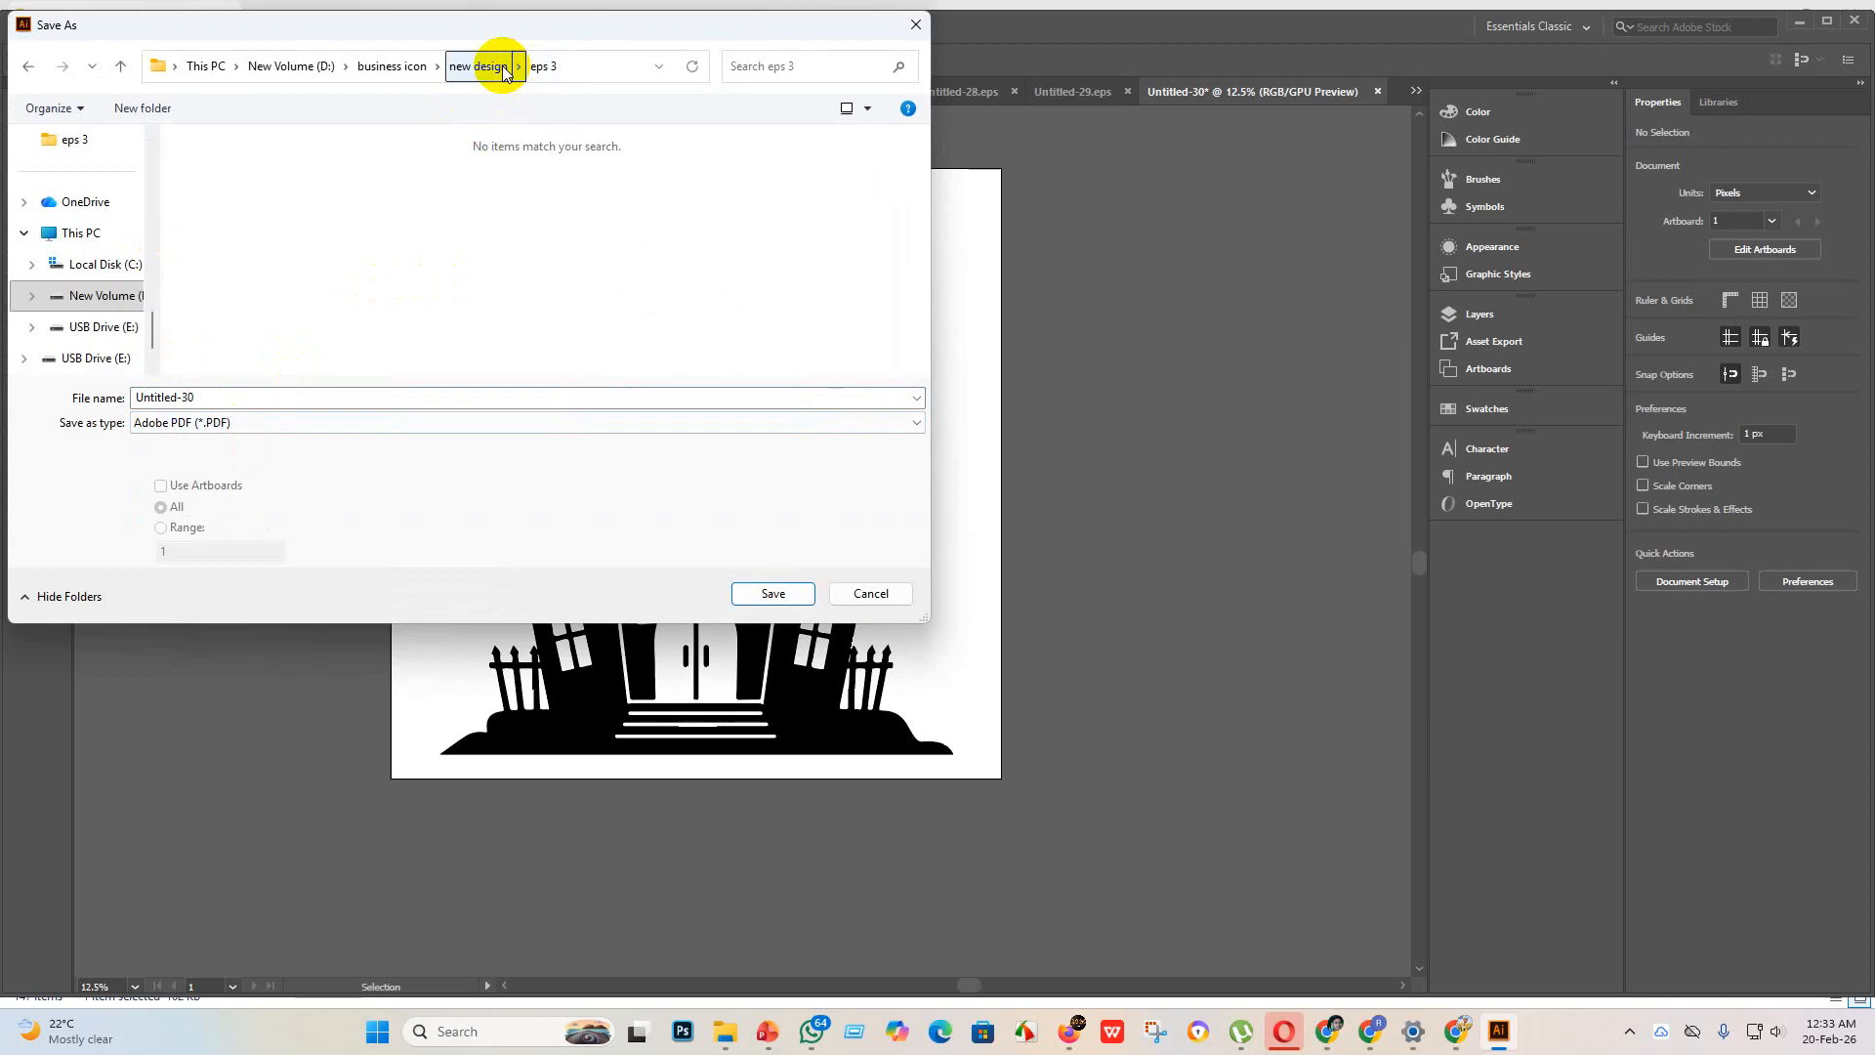
click(344, 430)
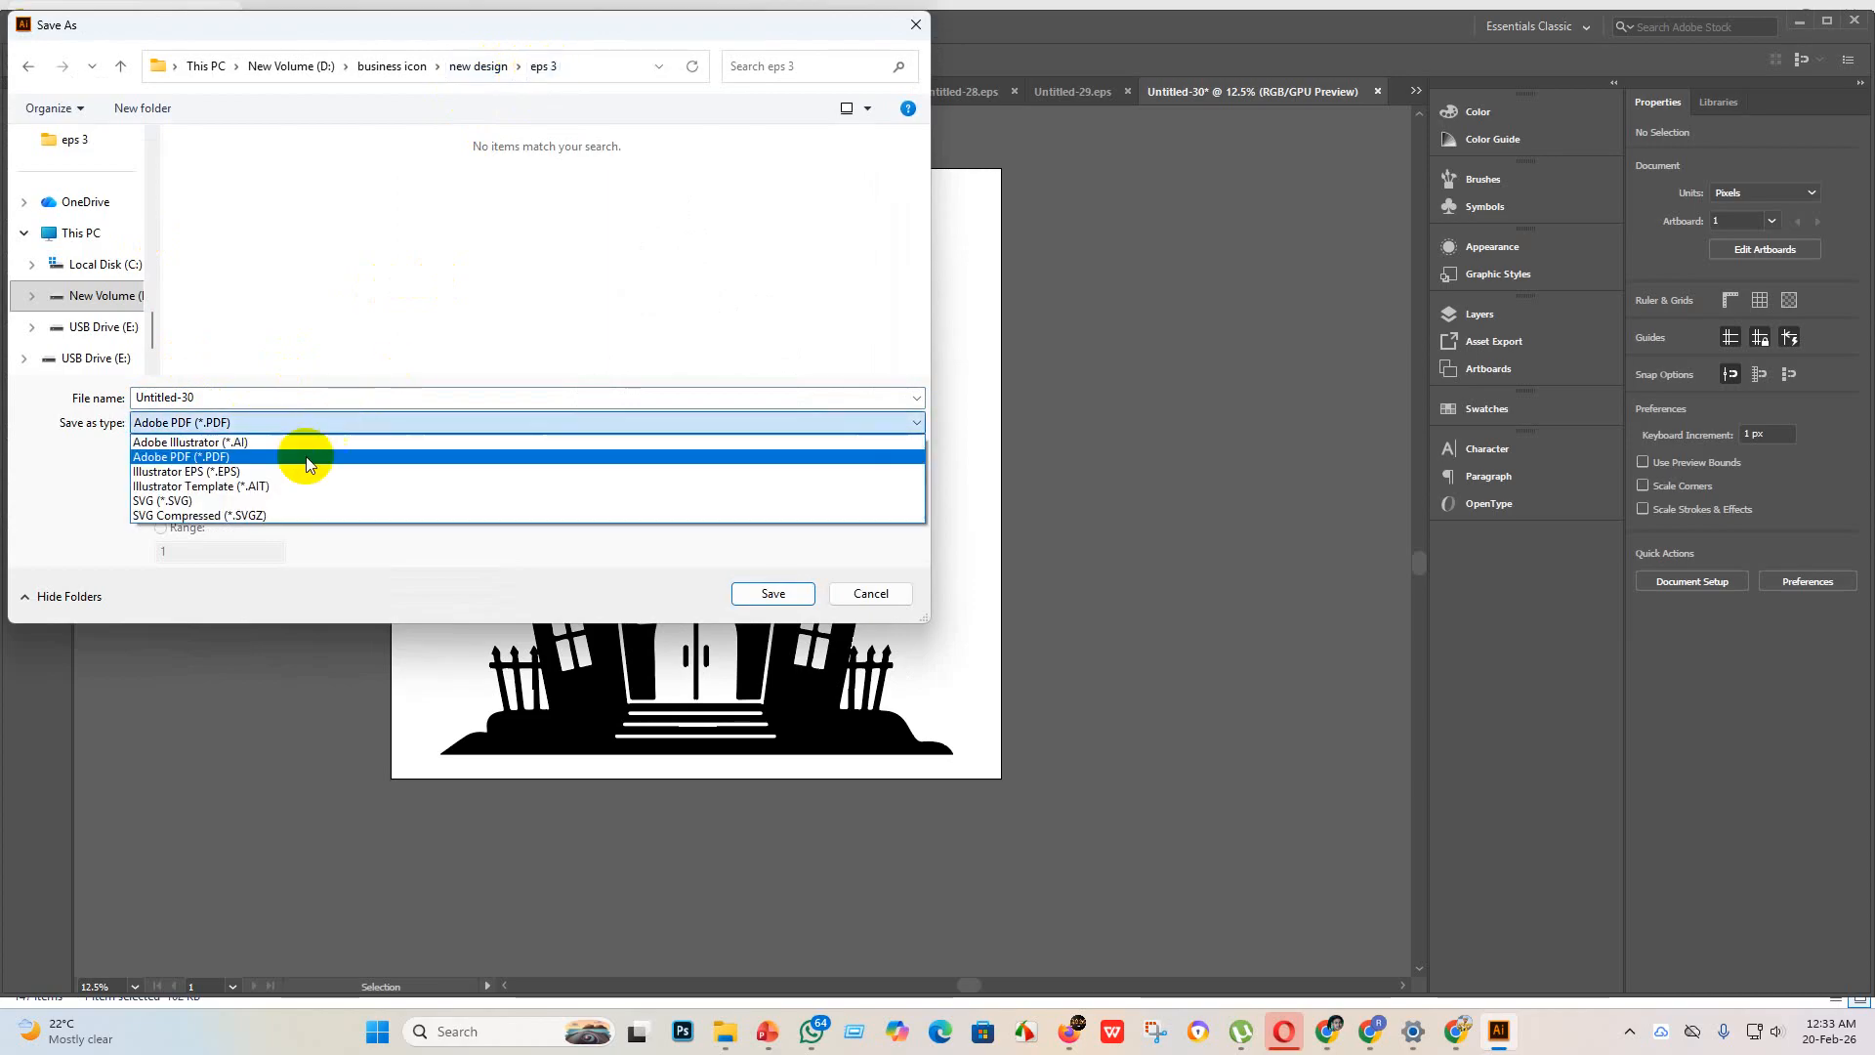
click(205, 470)
scroll(576, 311, down, 5)
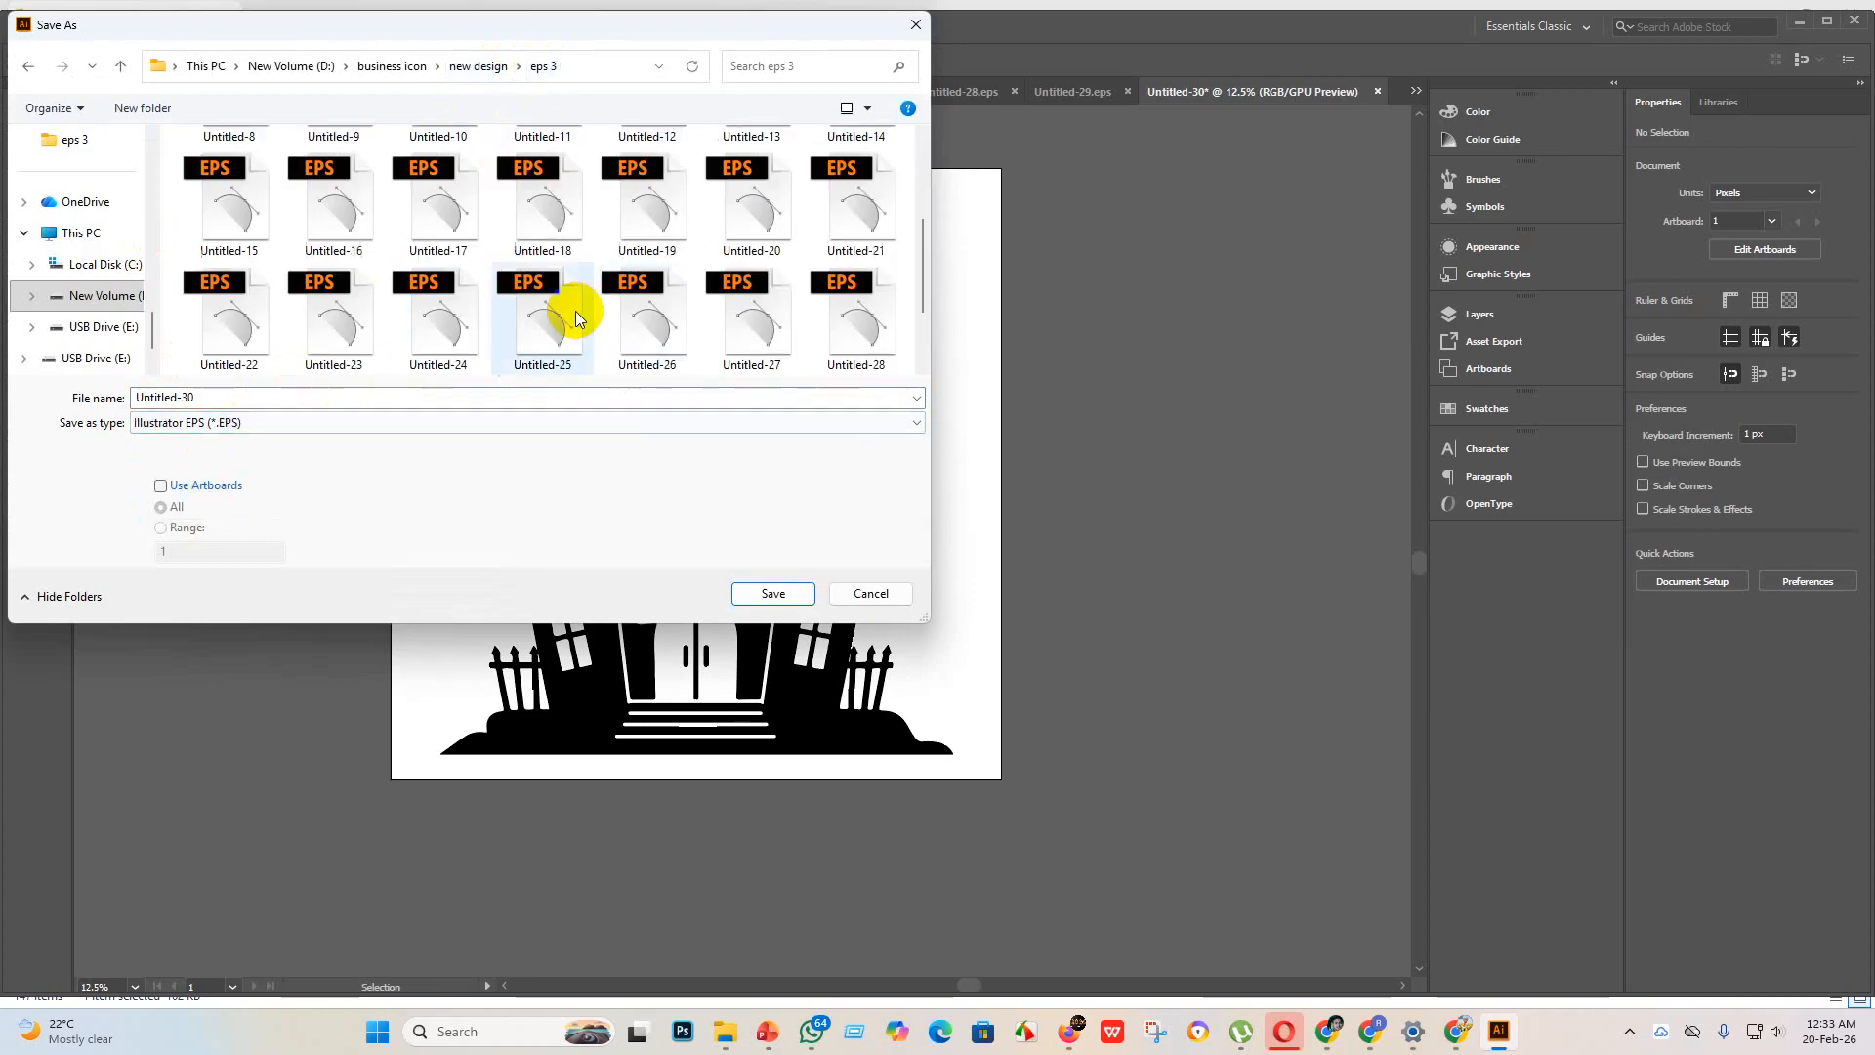
click(776, 593)
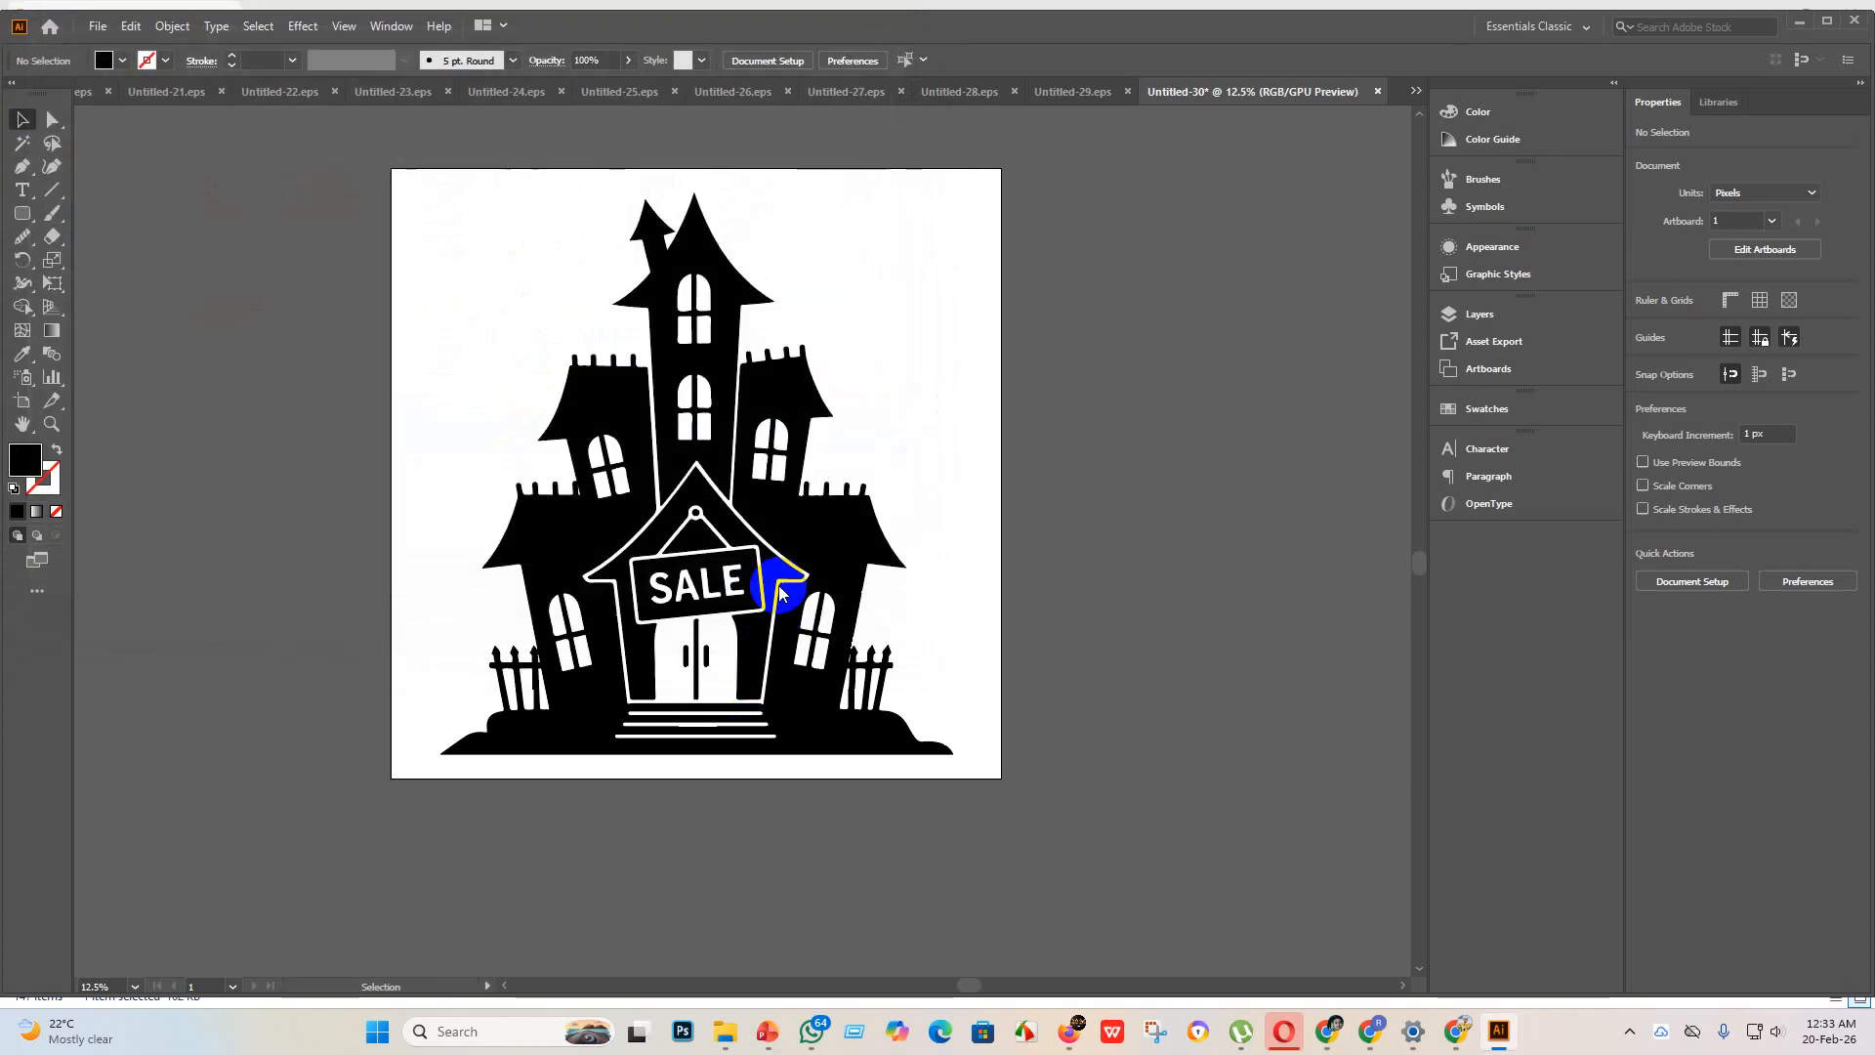
Step: Set the EPS version to Illustrator 10 EPS and complete the save
click(977, 235)
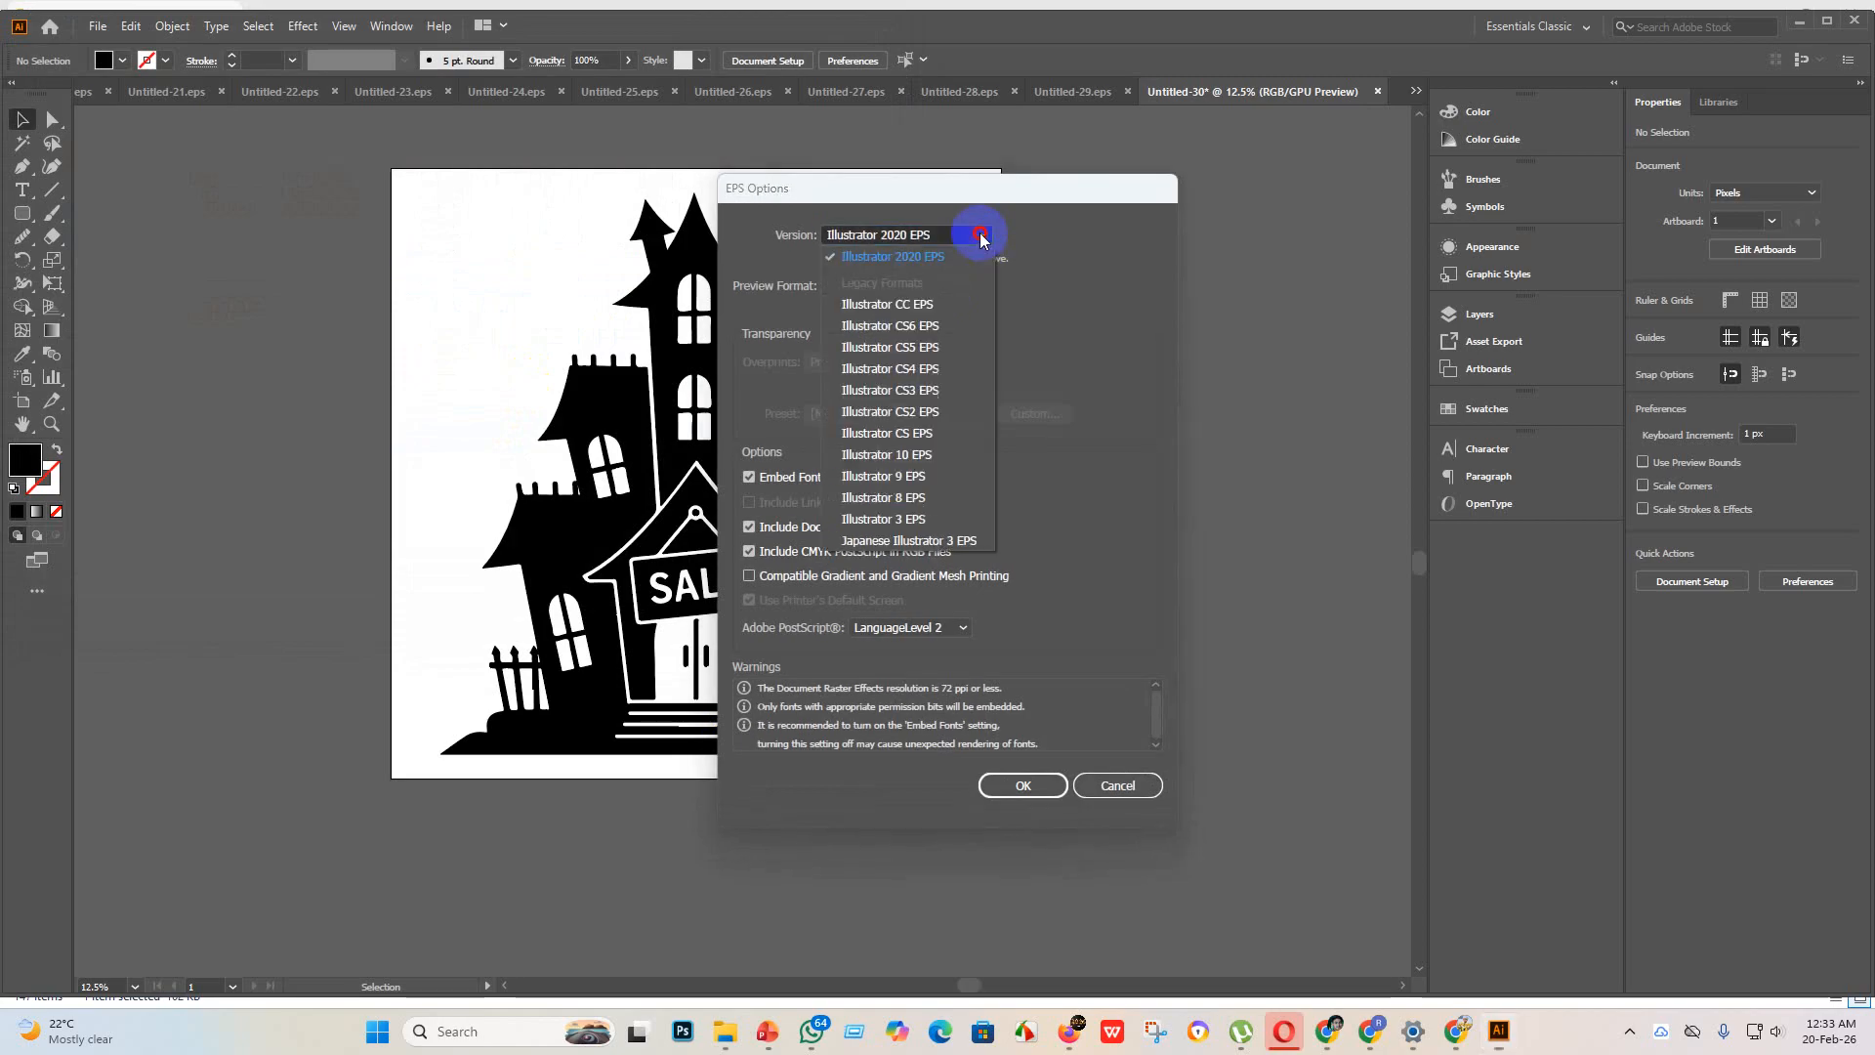
click(914, 477)
click(1023, 786)
click(1035, 547)
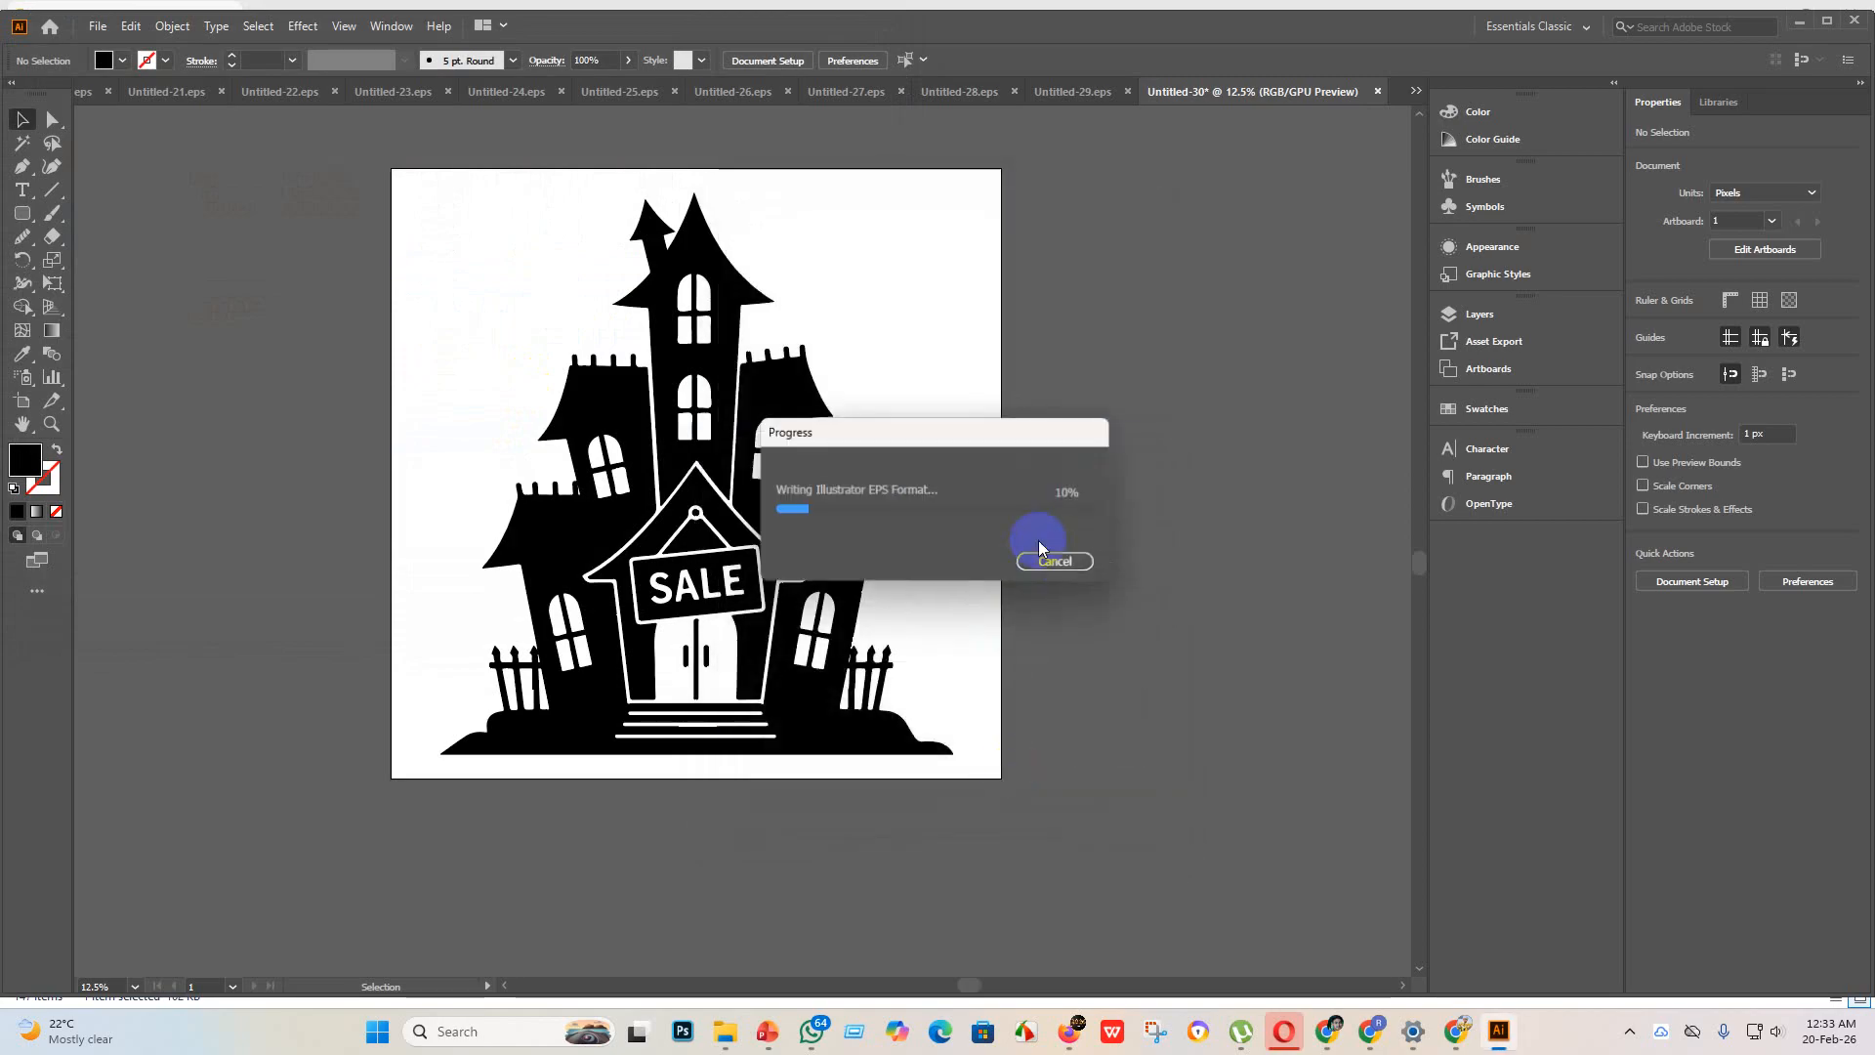
Step: Export the haunted house artboard as a JPEG named Untitled-30 to the eps 3 folder
click(100, 29)
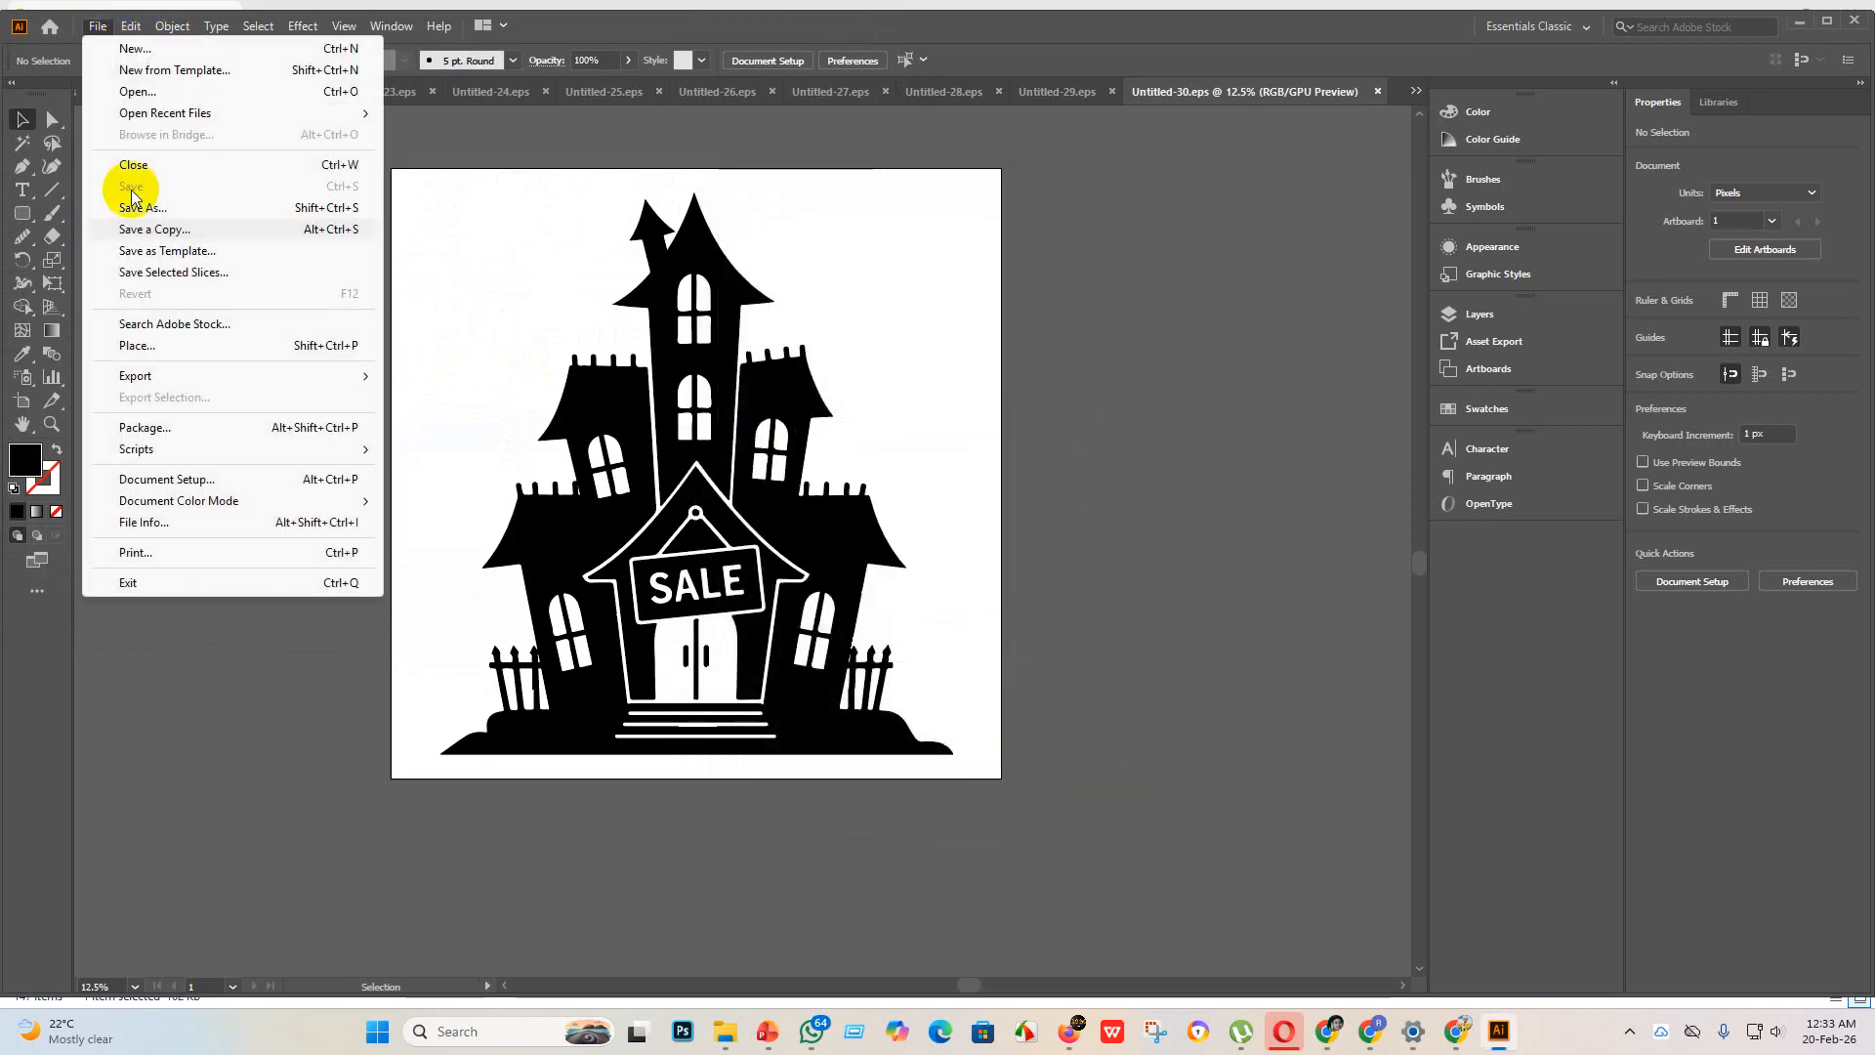
mouse_move(120, 373)
click(430, 397)
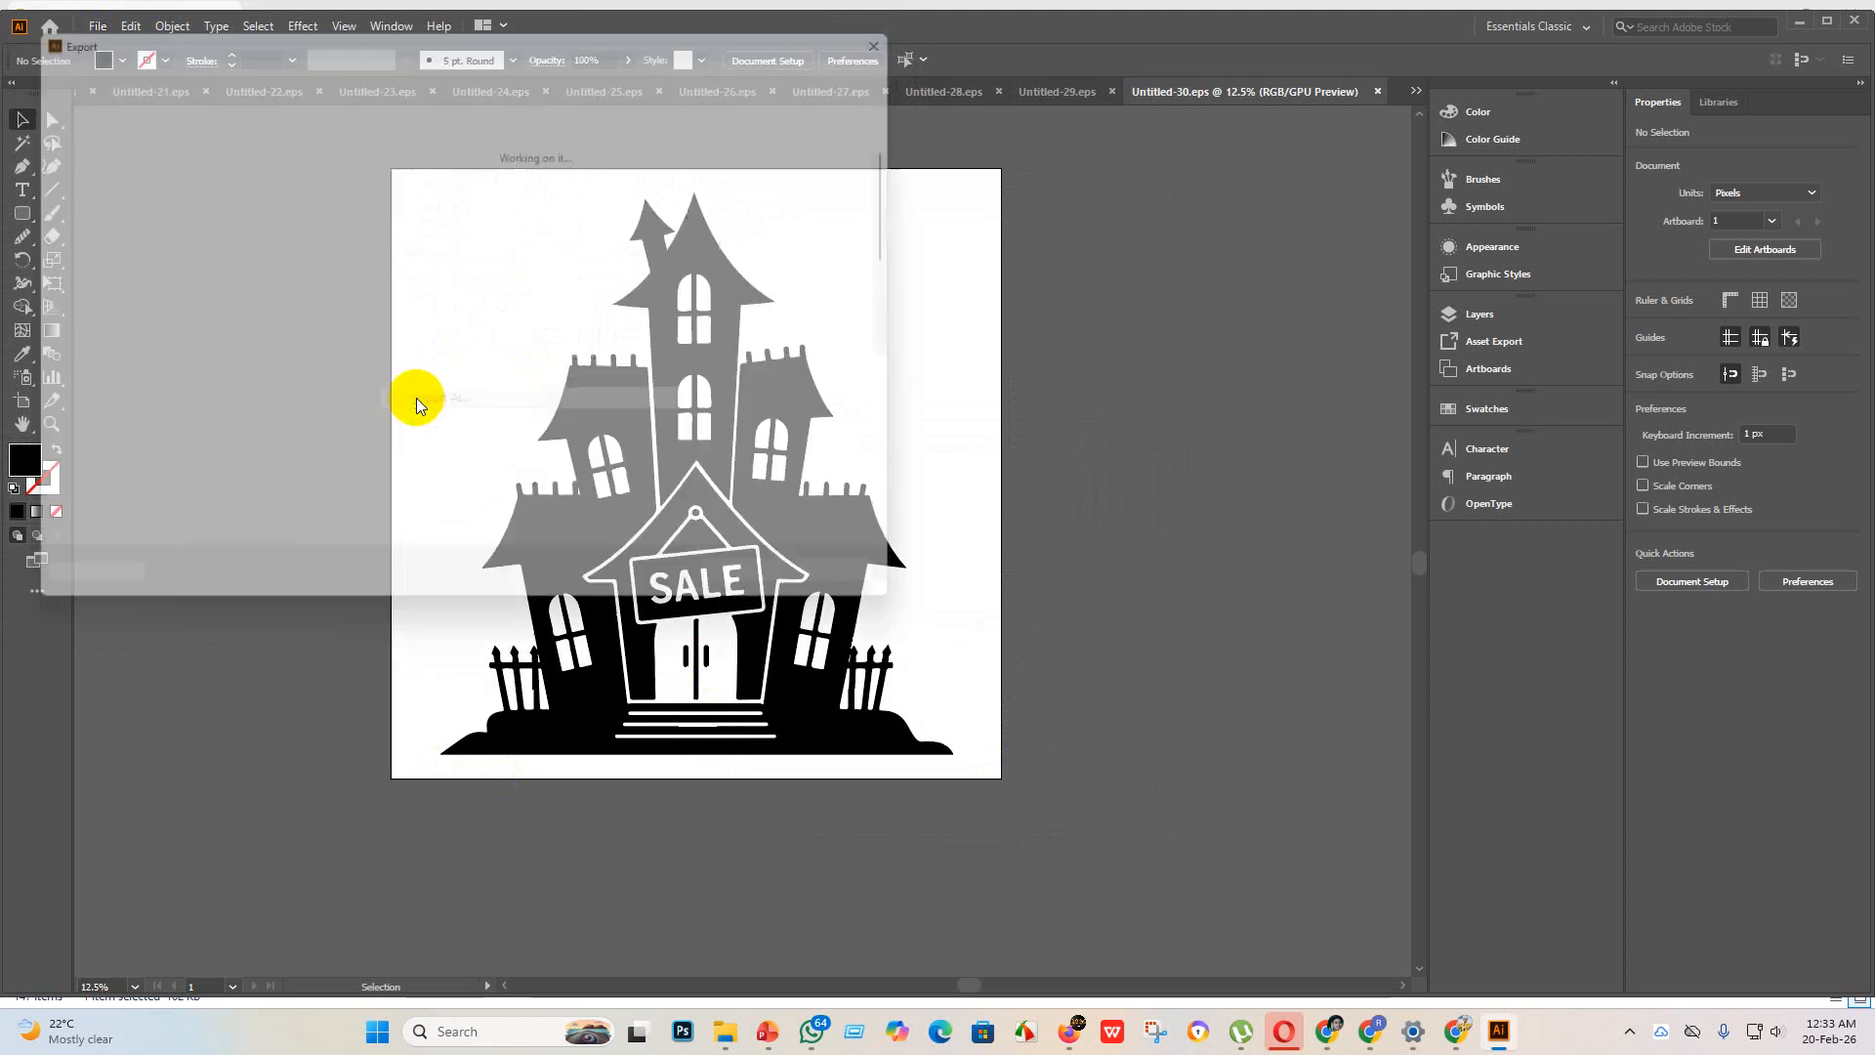
click(752, 598)
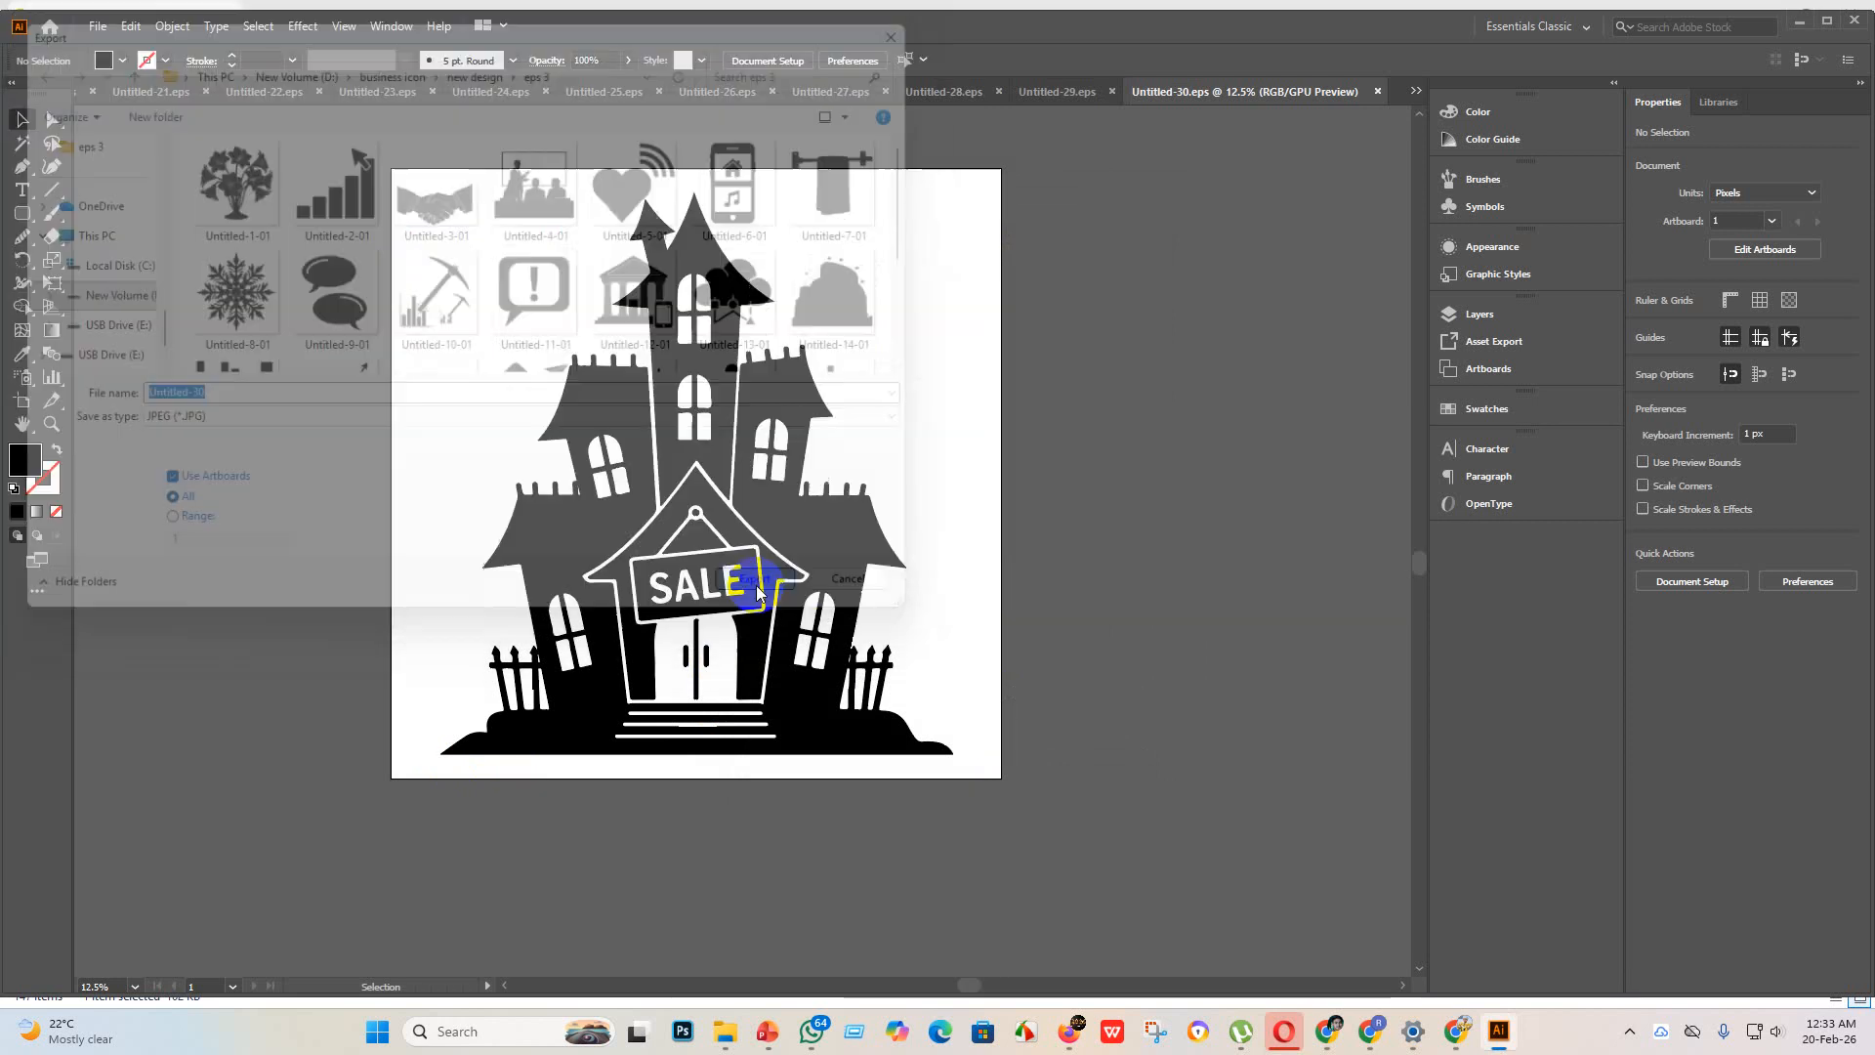
click(1022, 780)
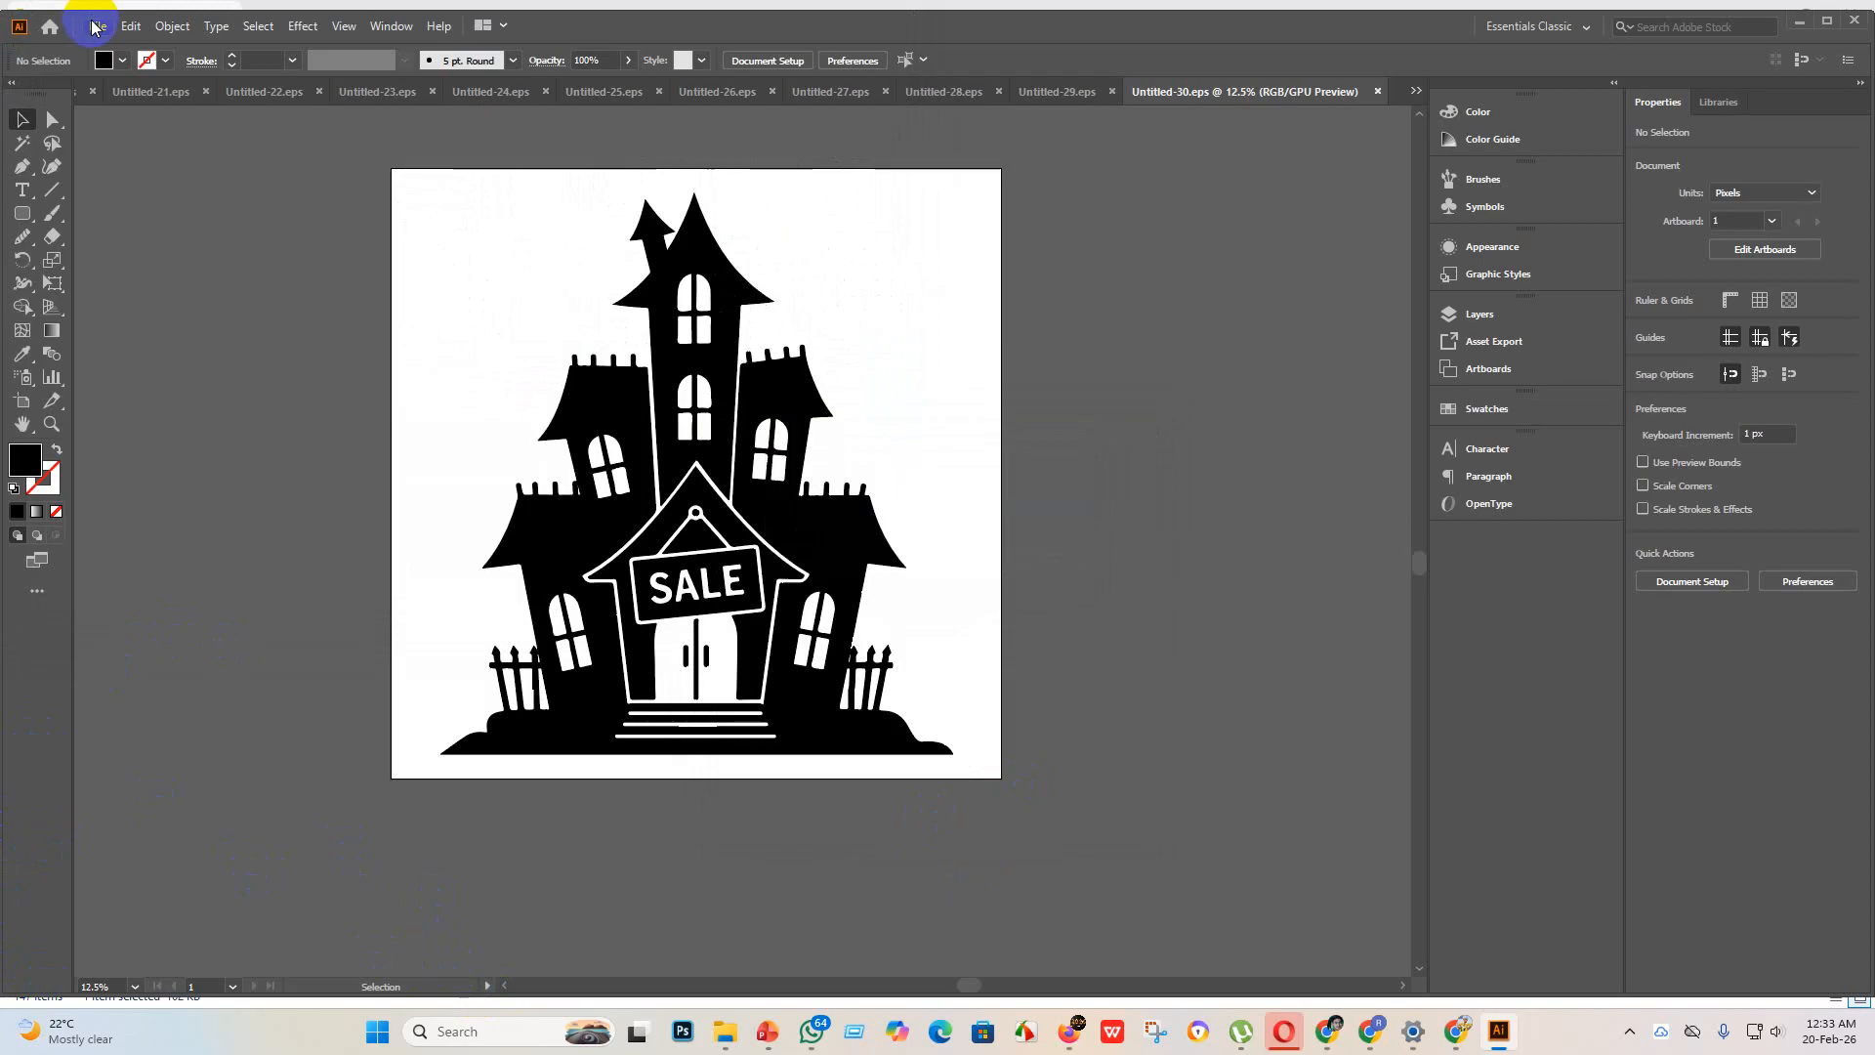
Step: Switch to File Explorer and move the haunted house source image from the new design folder into the finsh folder
mouse_move(732, 1027)
click(725, 942)
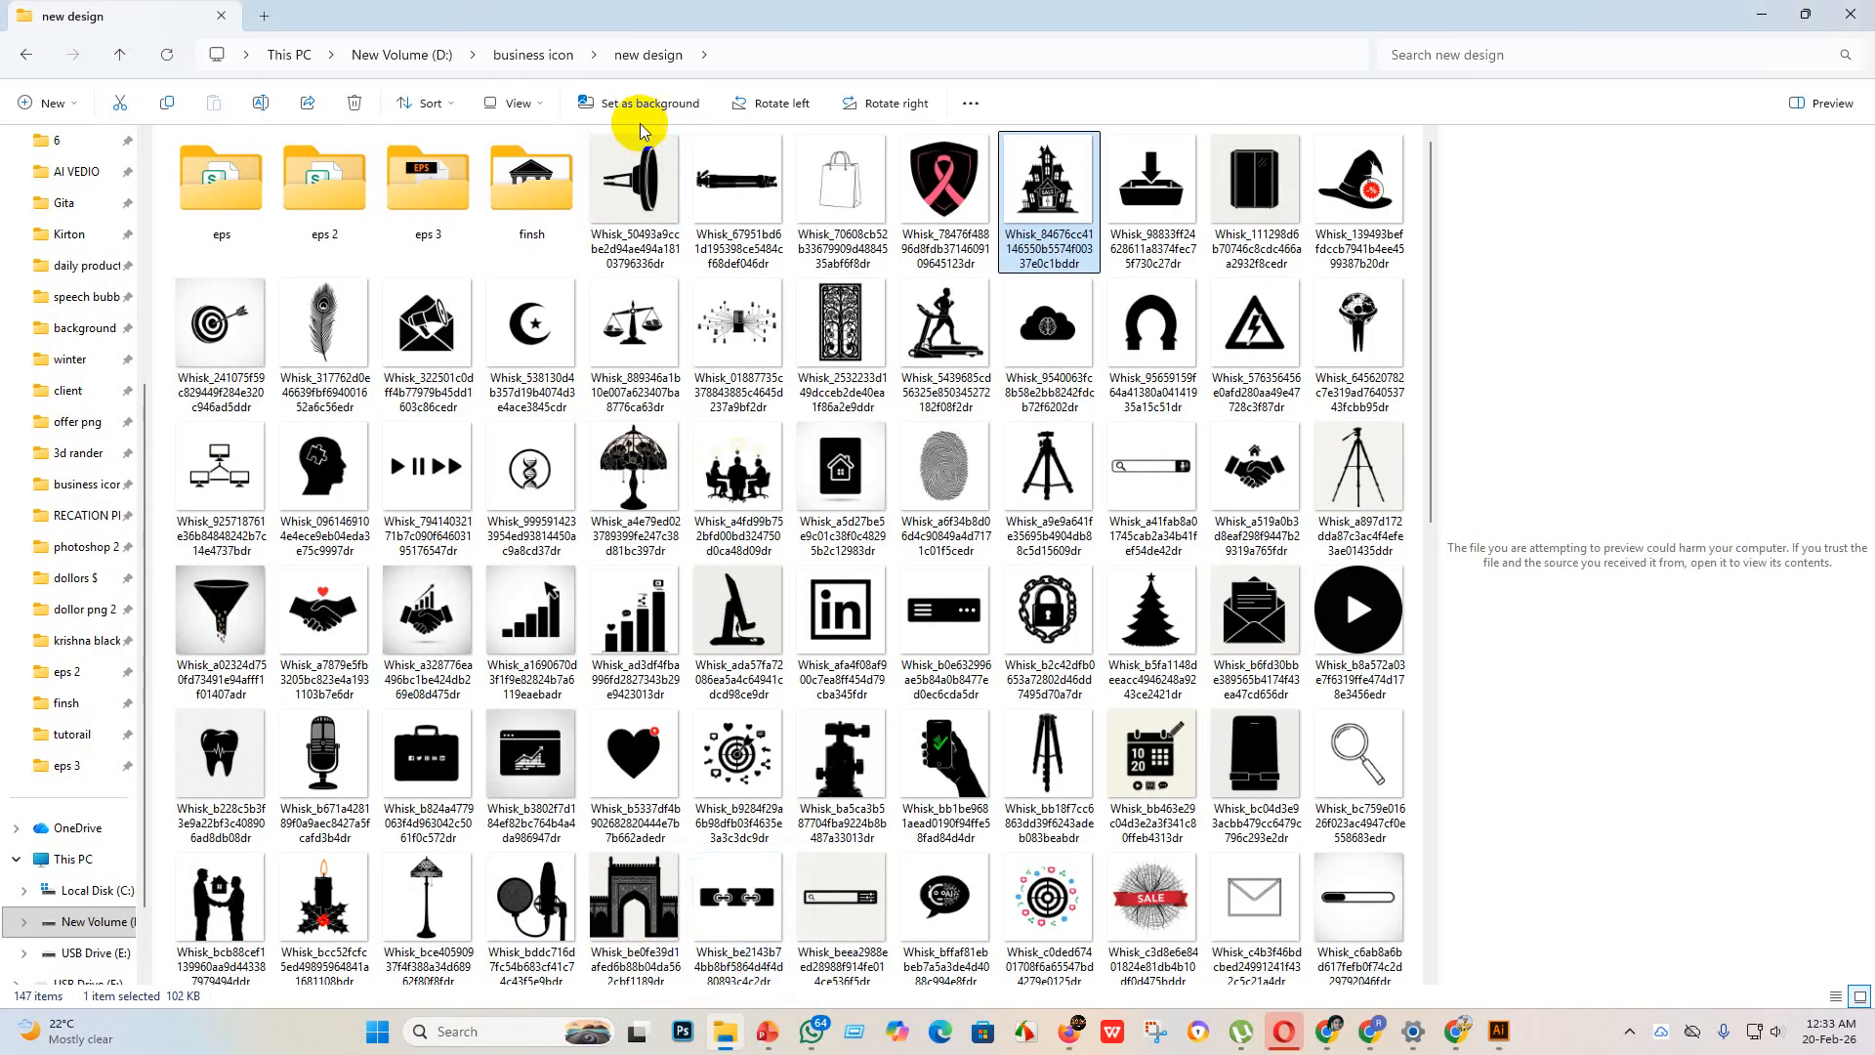
drag(1059, 191, 555, 238)
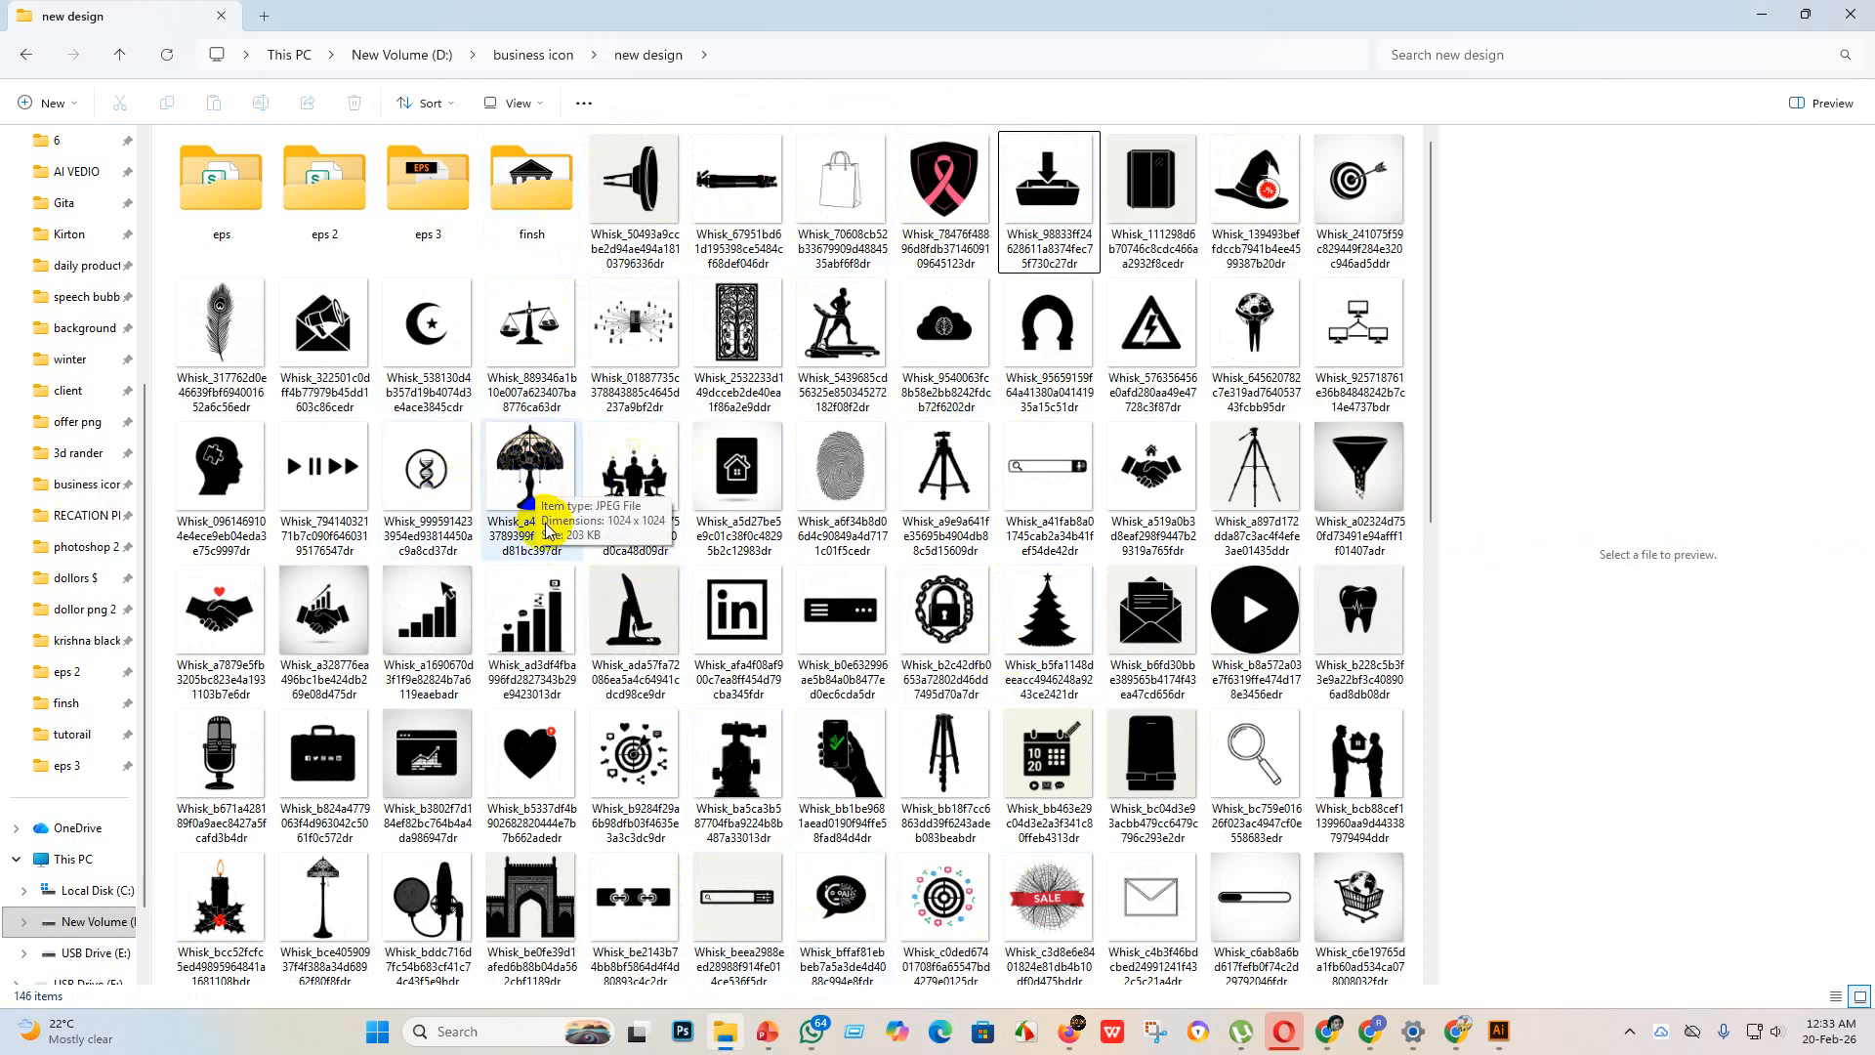
Step: Delete the heart with signal waves image and the stained-glass table lamp image from the new design folder
scroll(1255, 600, down, 10)
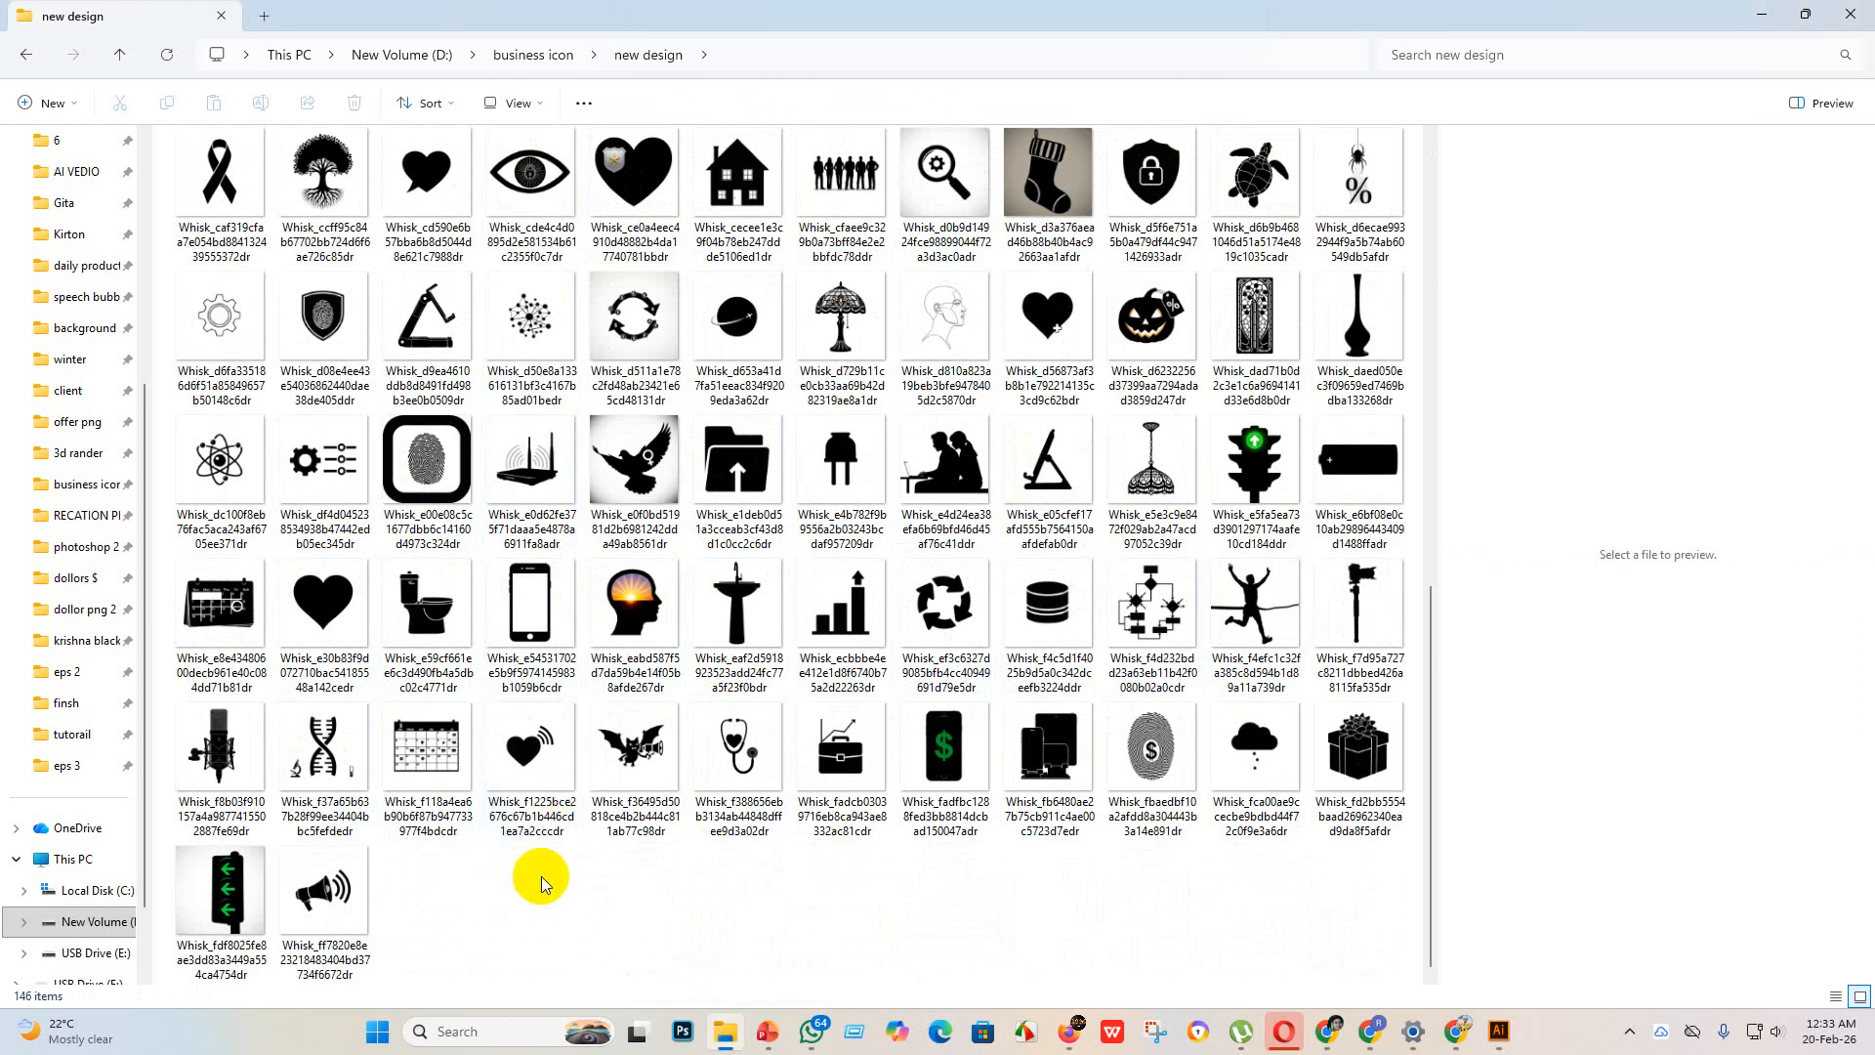
click(552, 772)
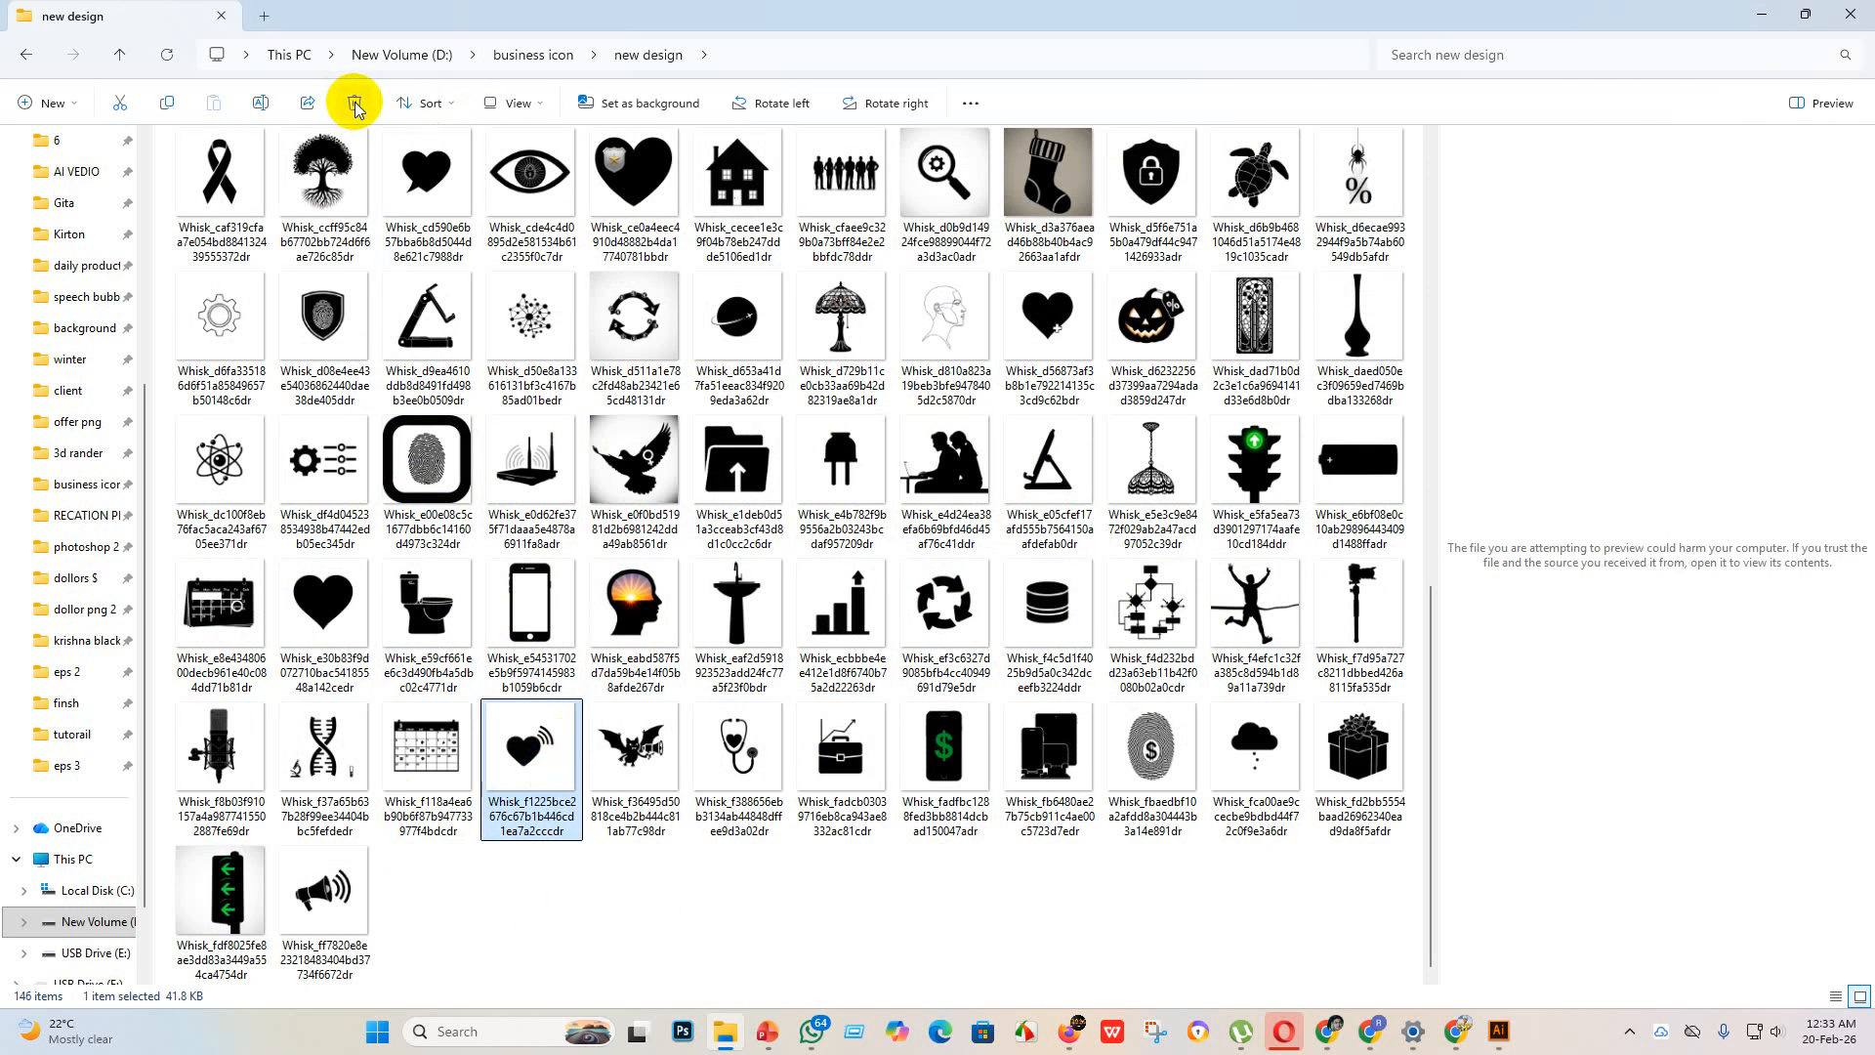
click(354, 107)
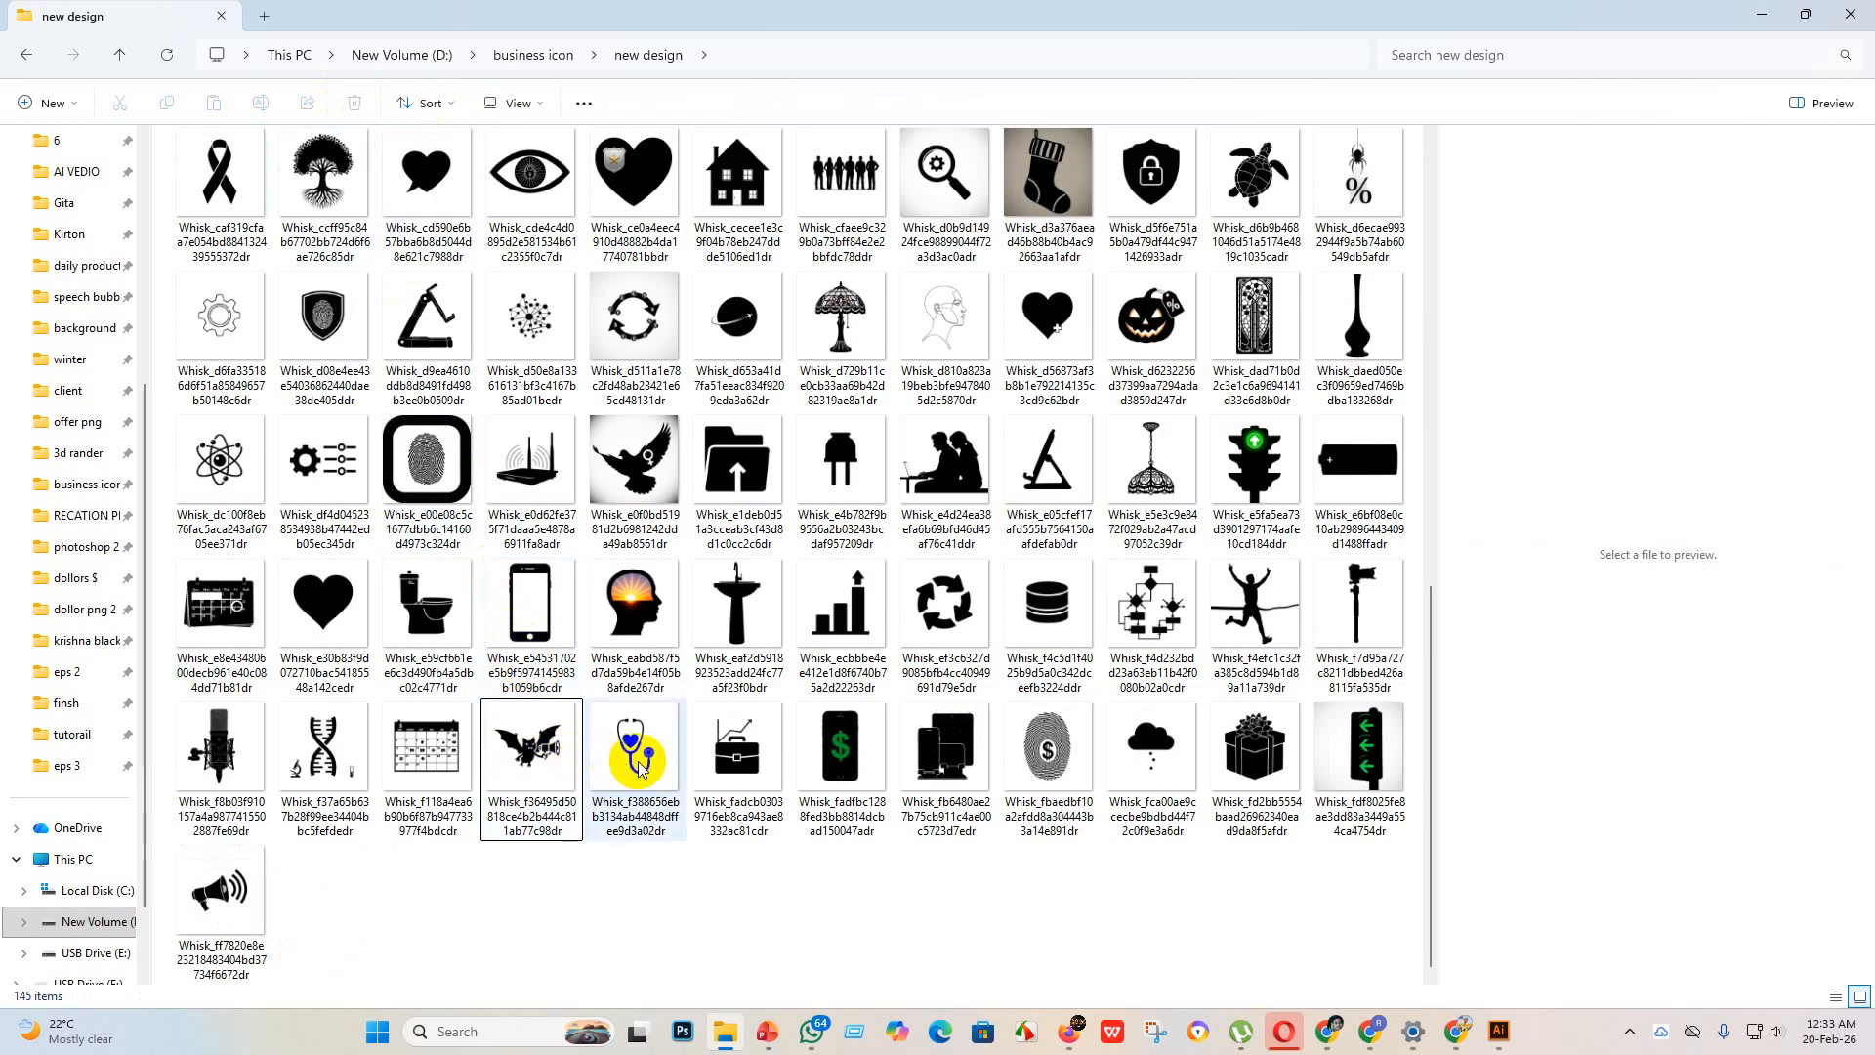
scroll(449, 517, up, 5)
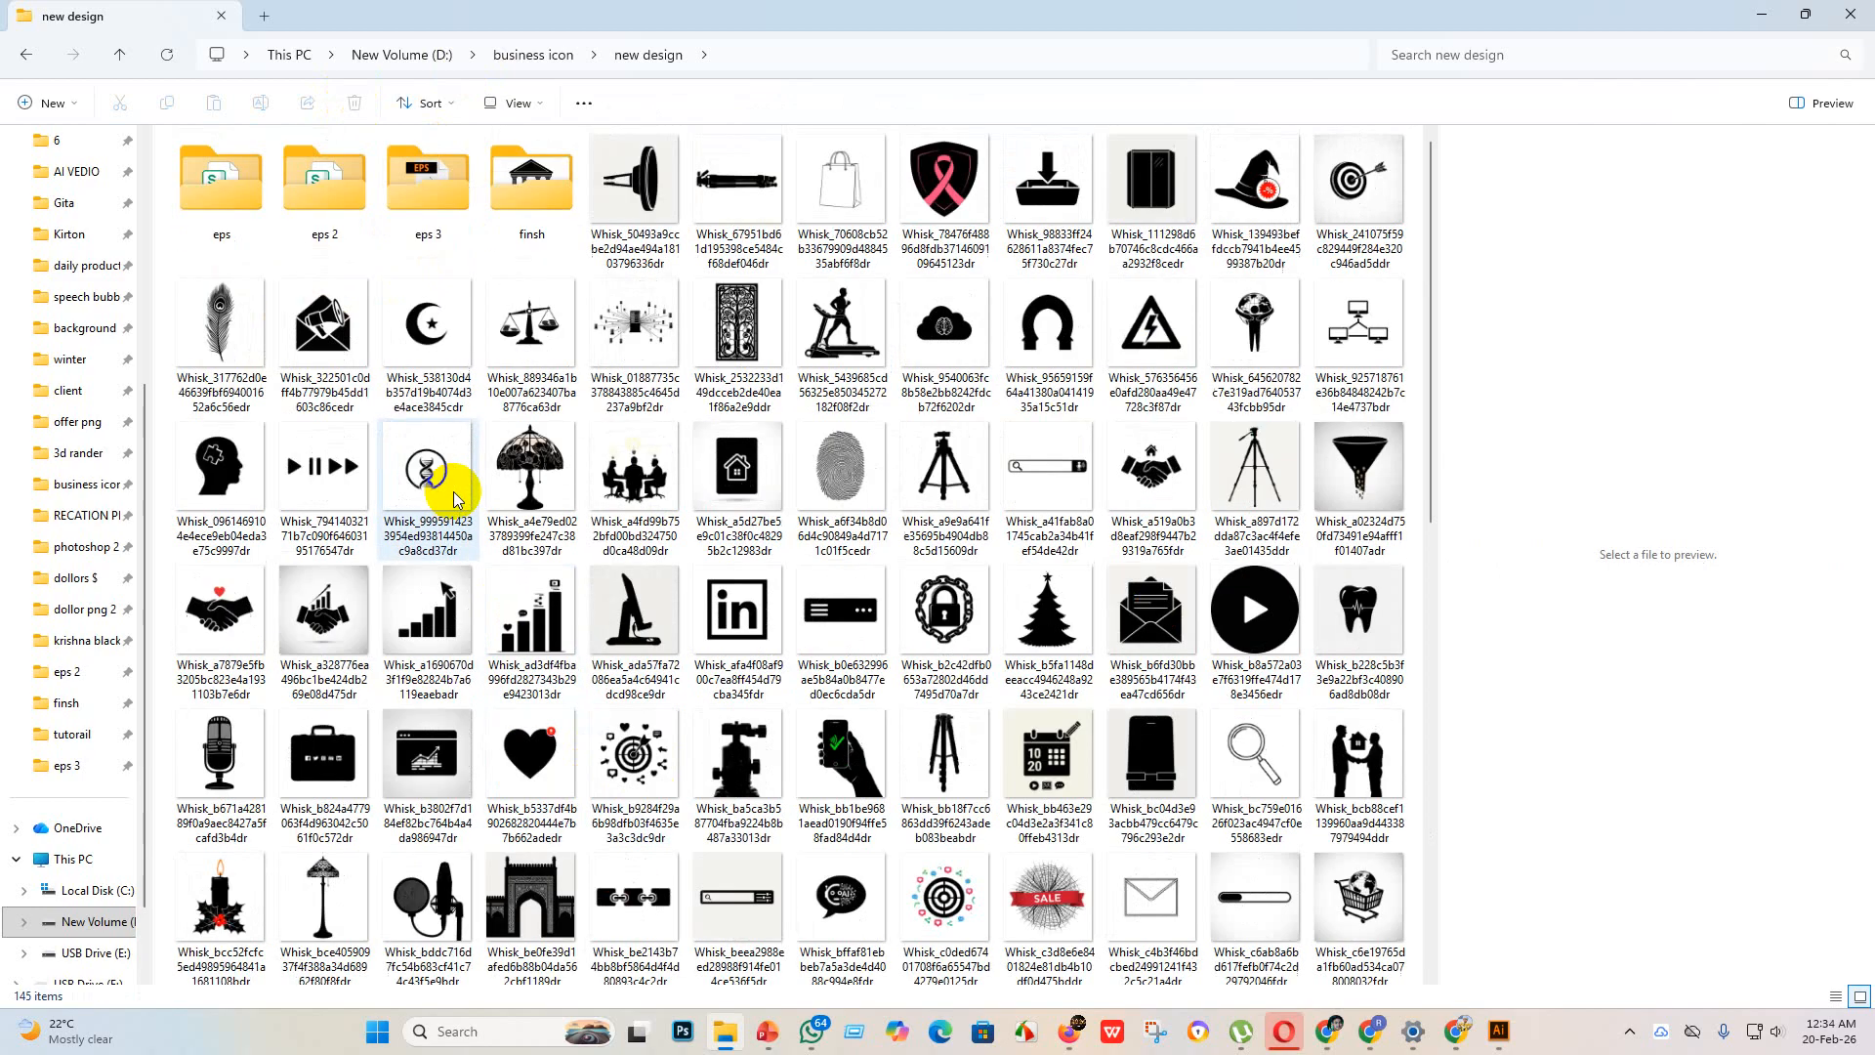
click(533, 485)
click(356, 107)
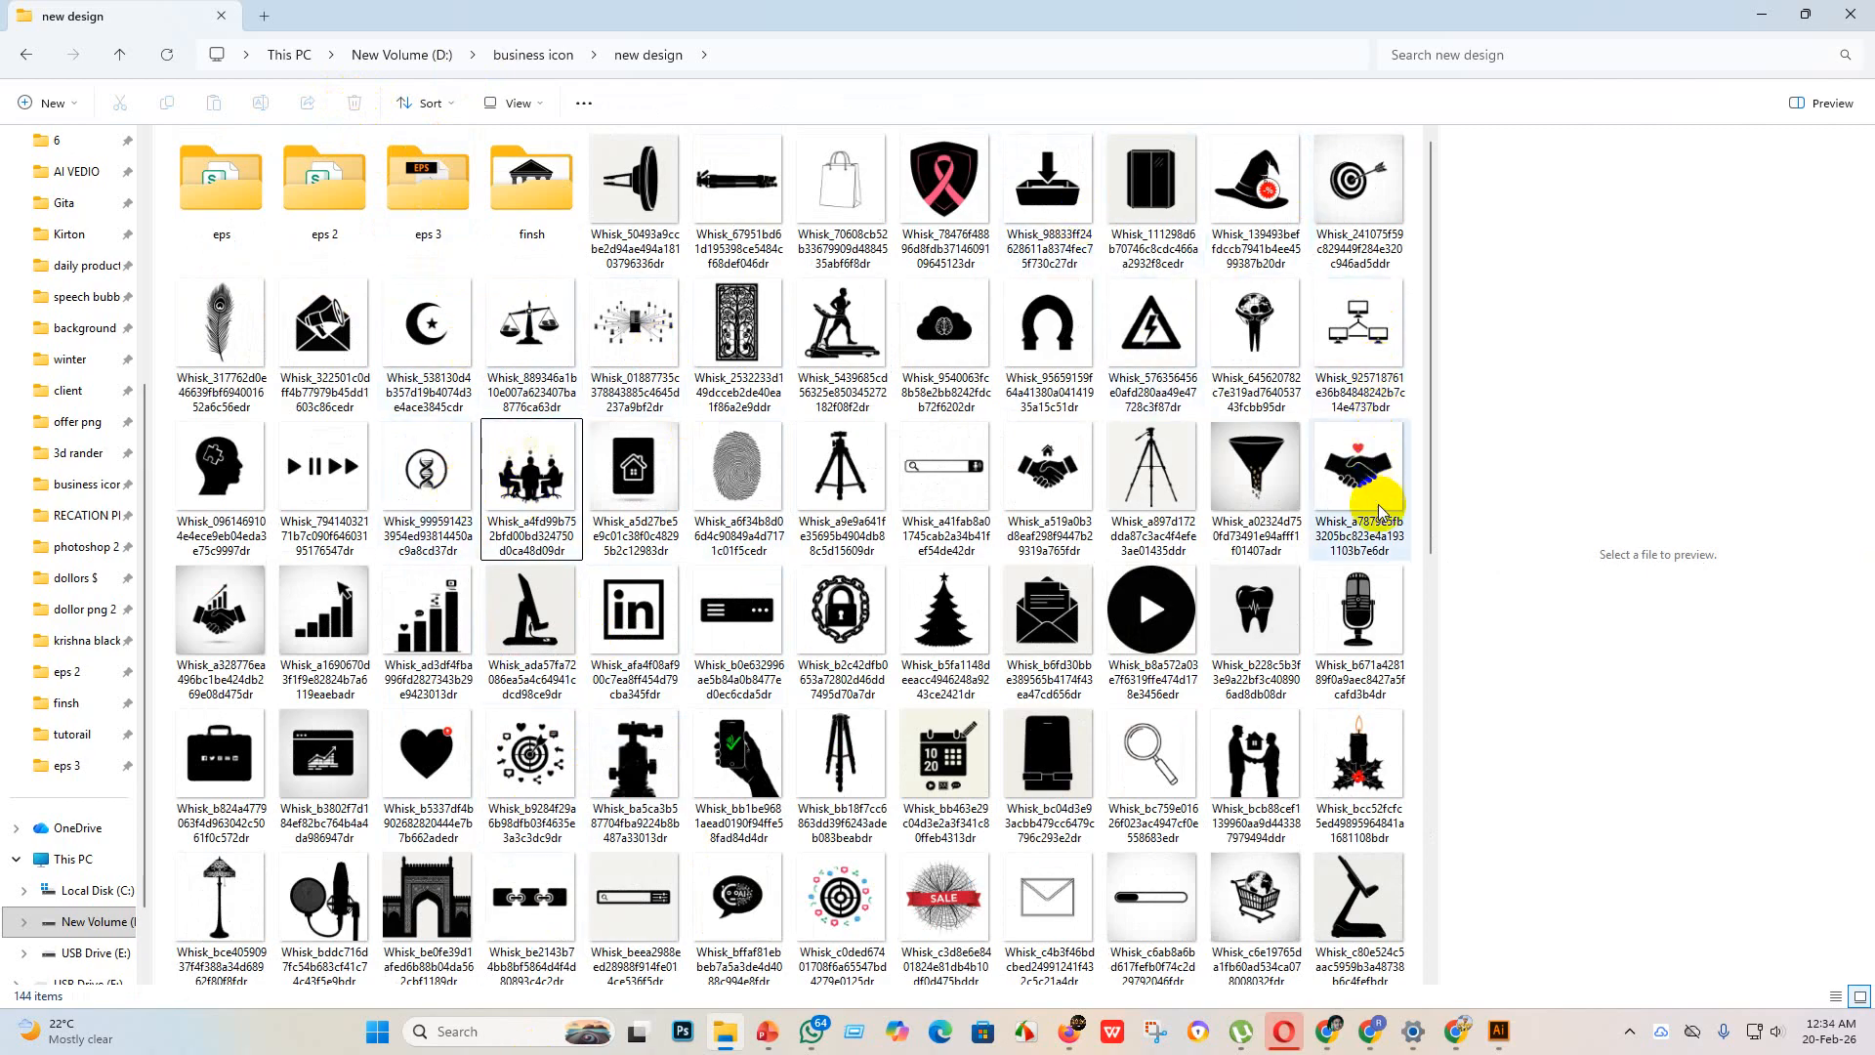
scroll(1351, 777, down, 6)
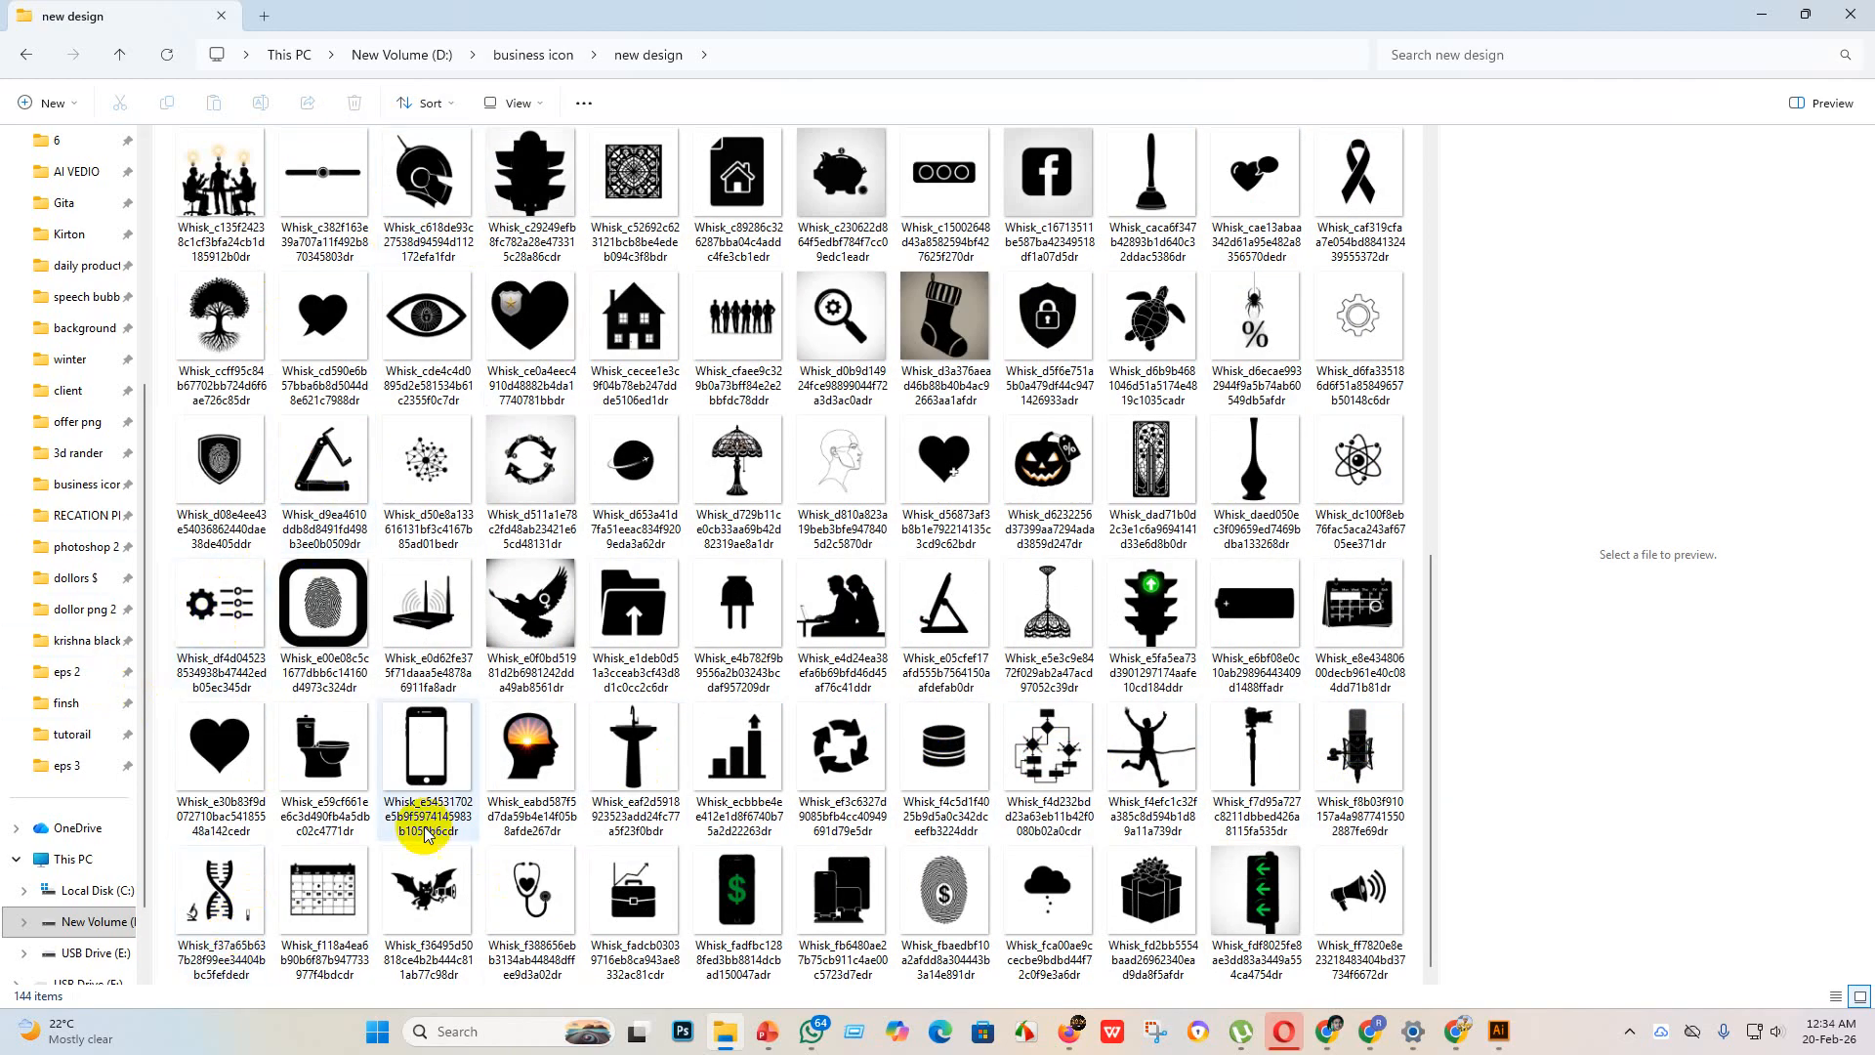
scroll(429, 527, up, 5)
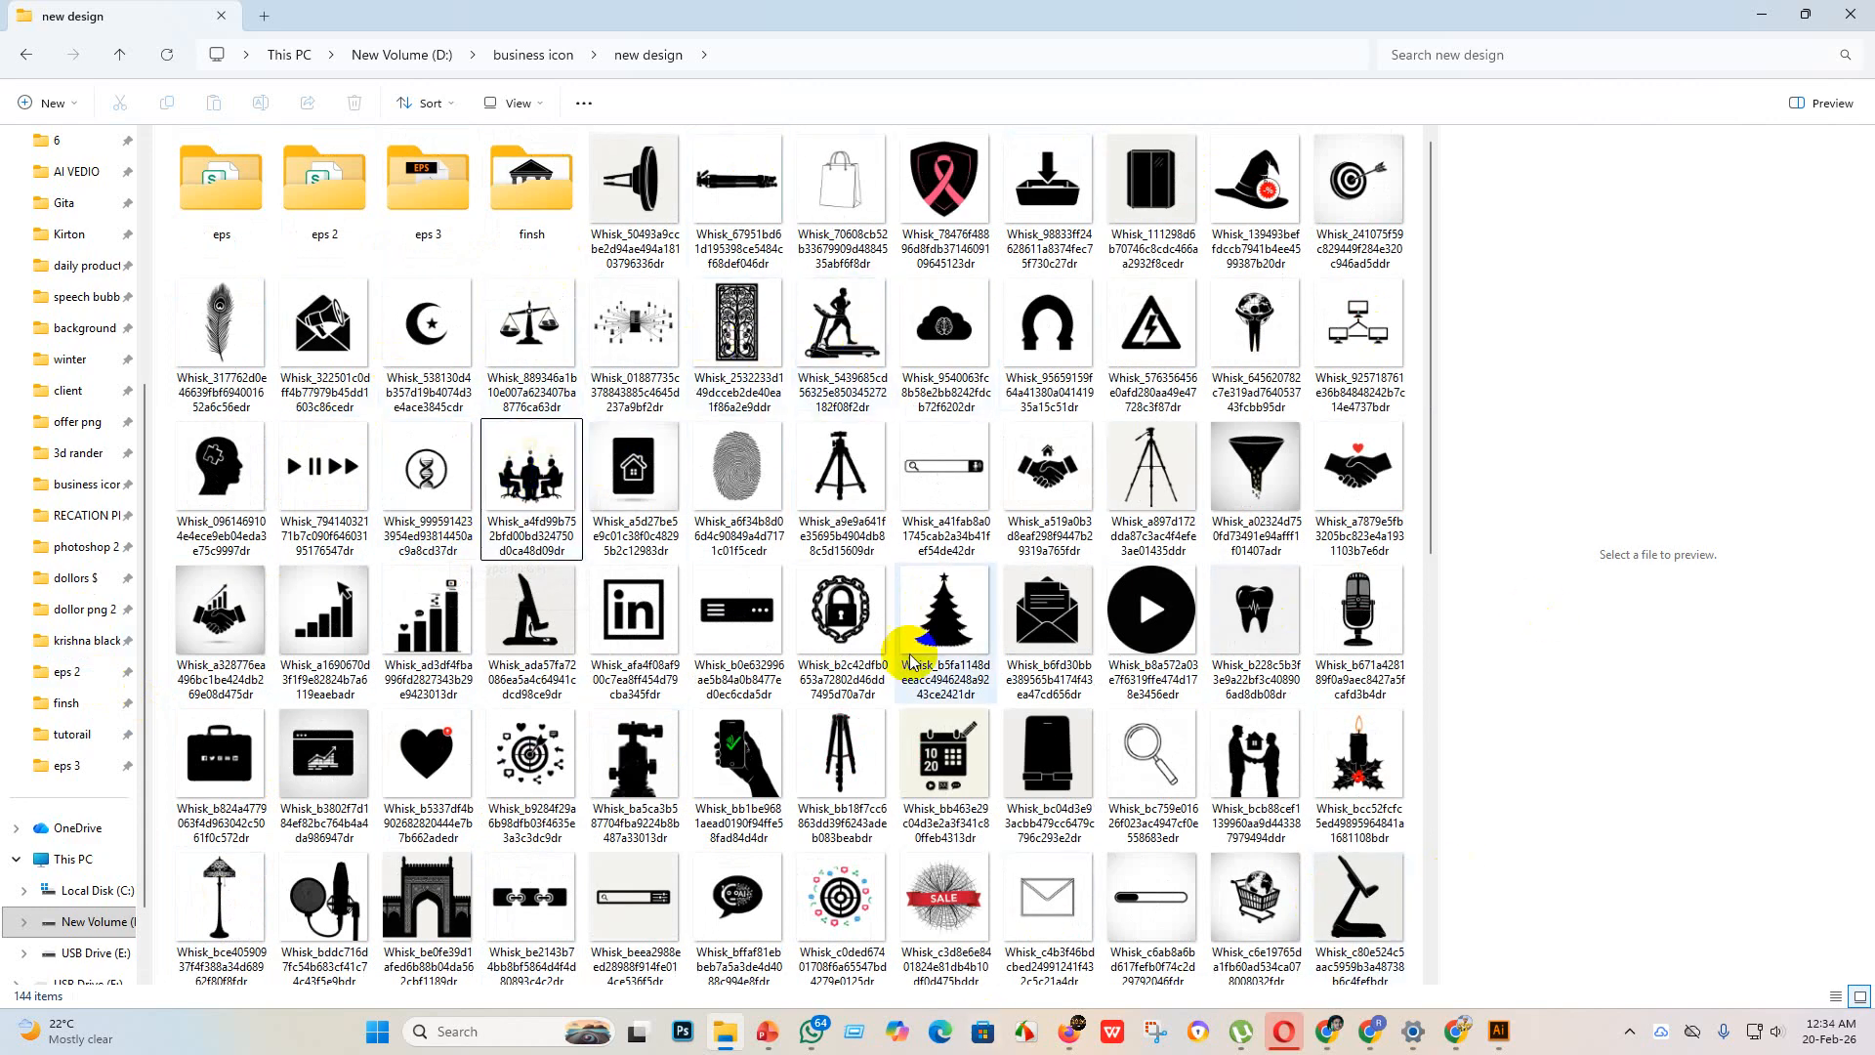
scroll(502, 368, down, 8)
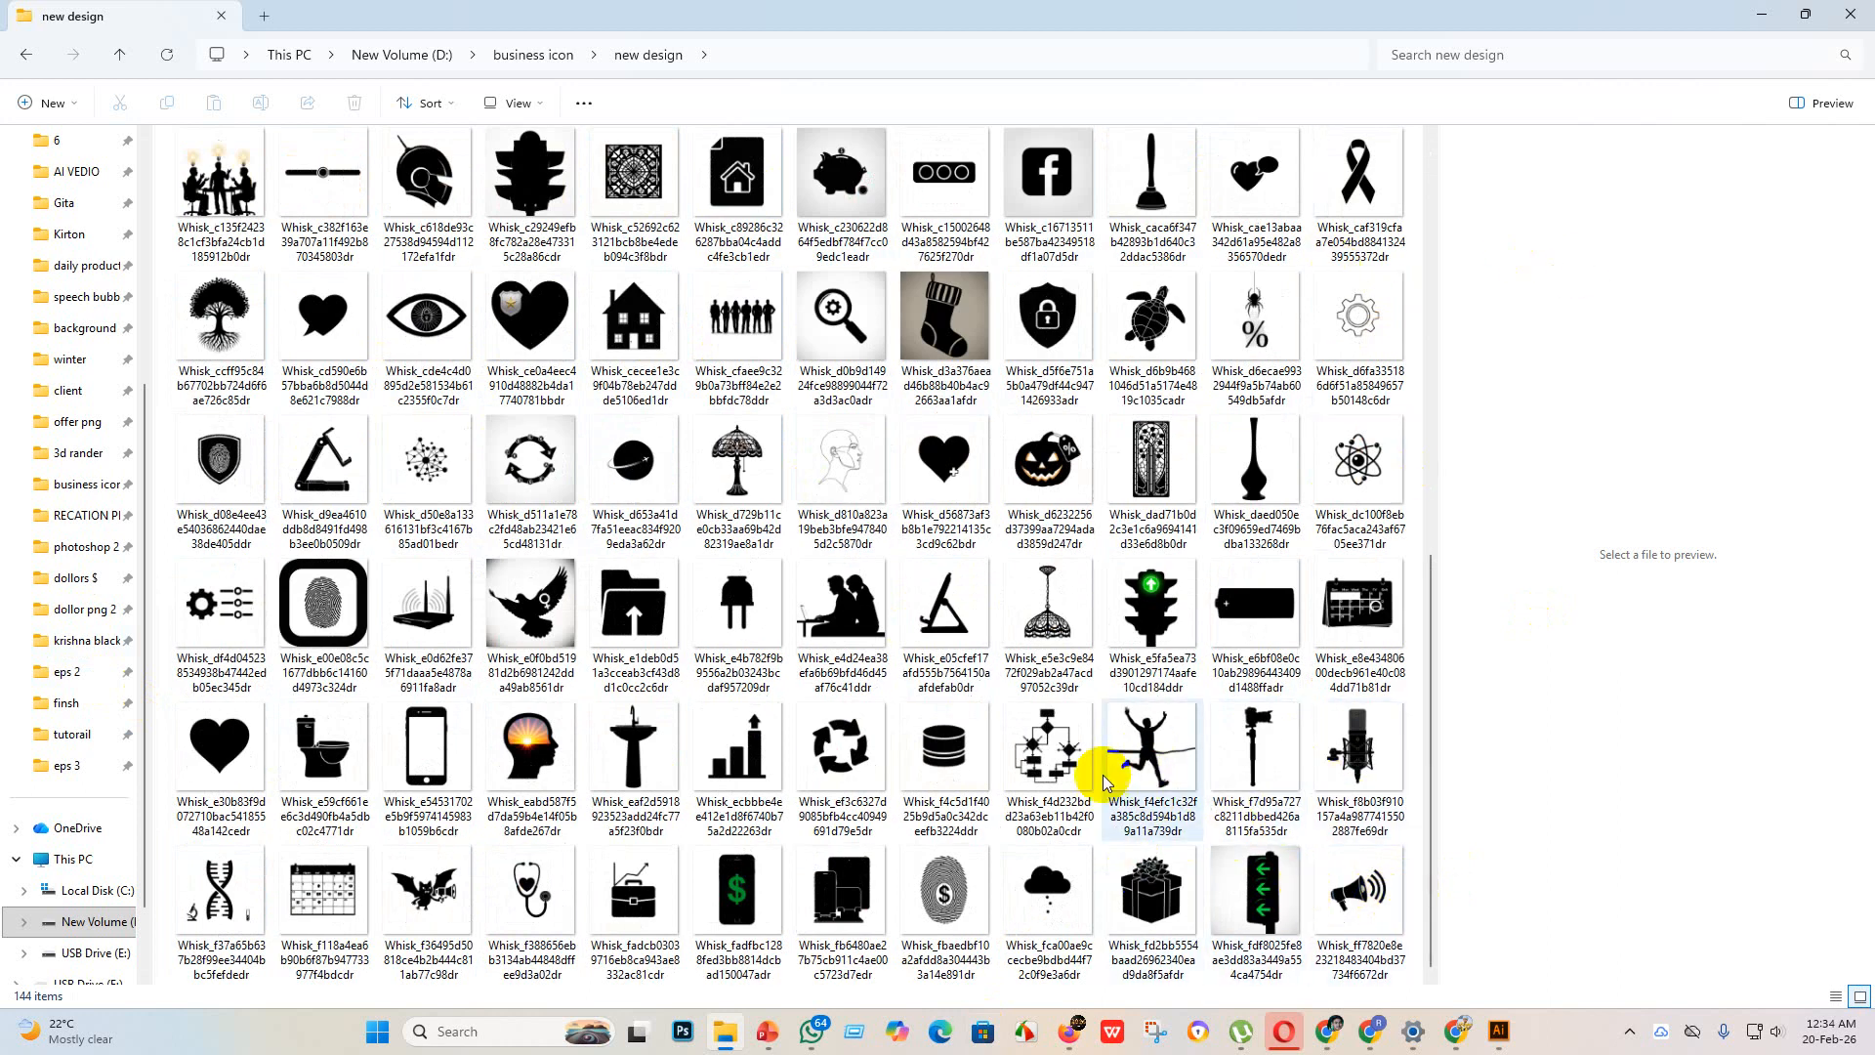
scroll(1143, 398, up, 8)
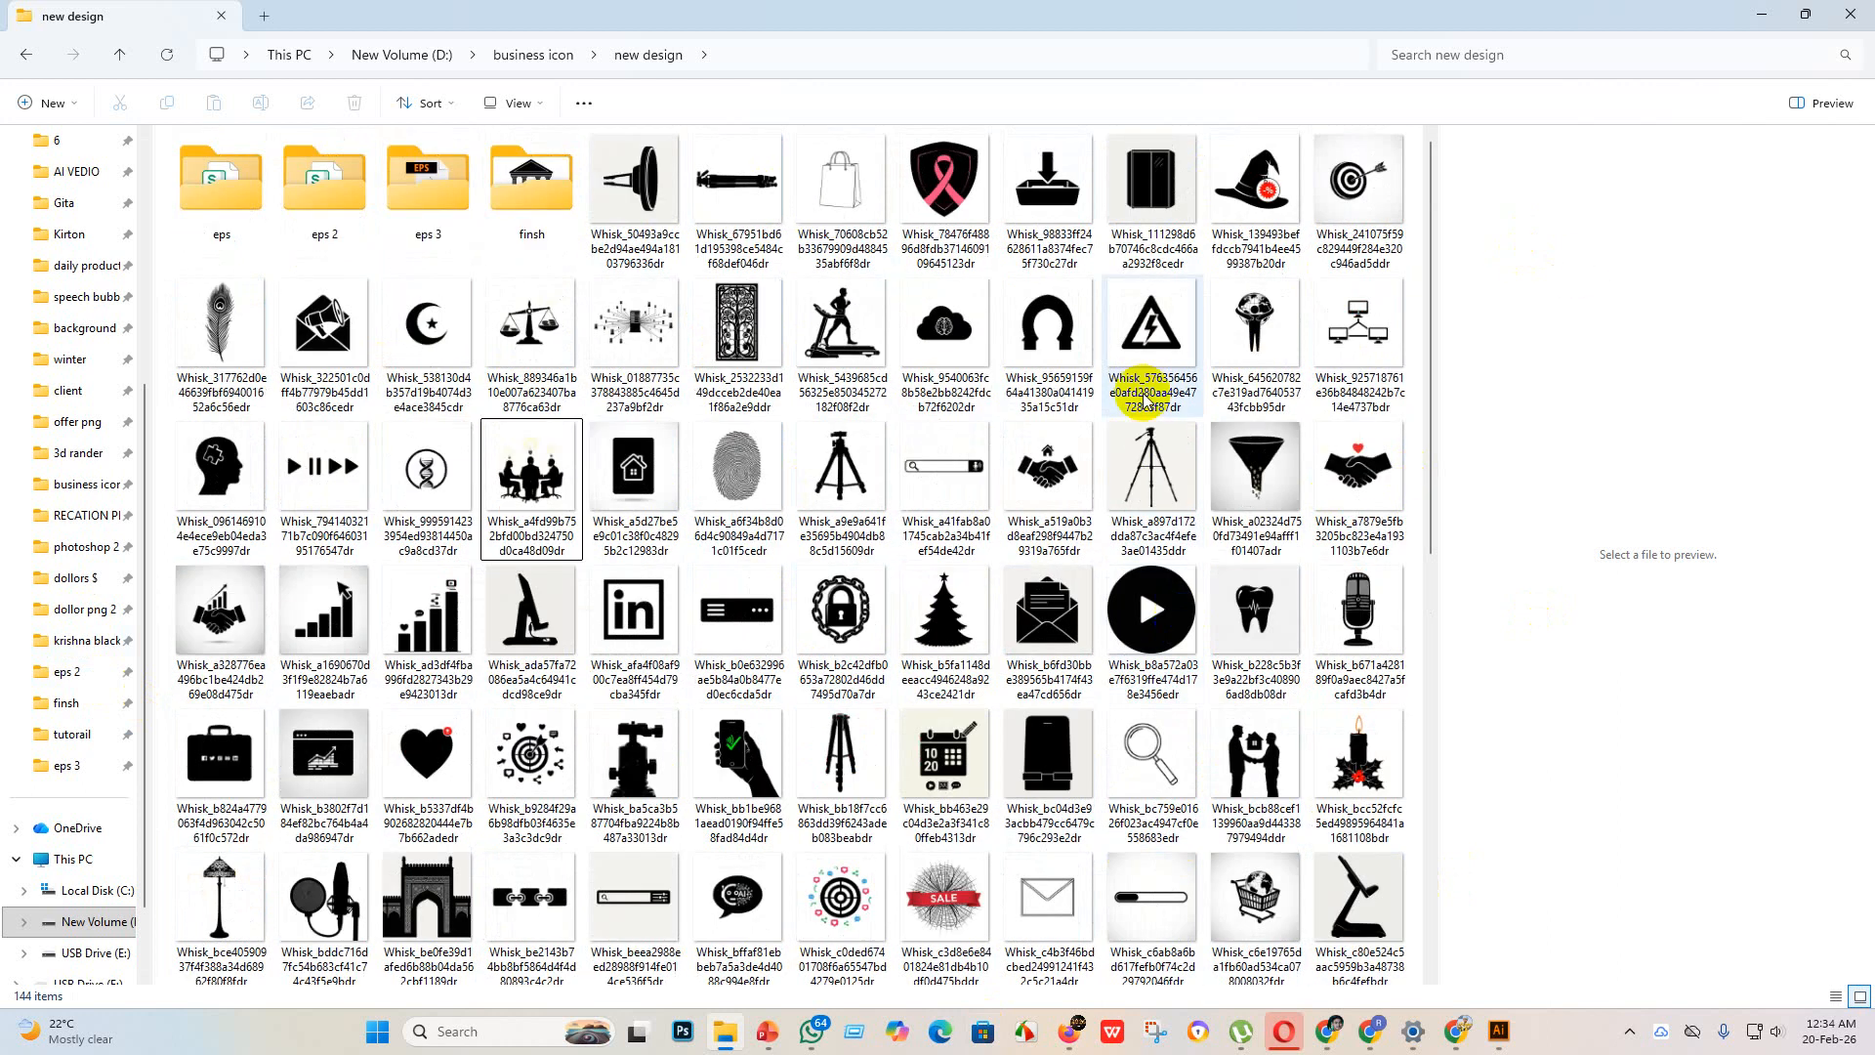
Step: Switch to the Adobe Stock contributor site in Firefox and start an upload by browsing for files
click(1748, 14)
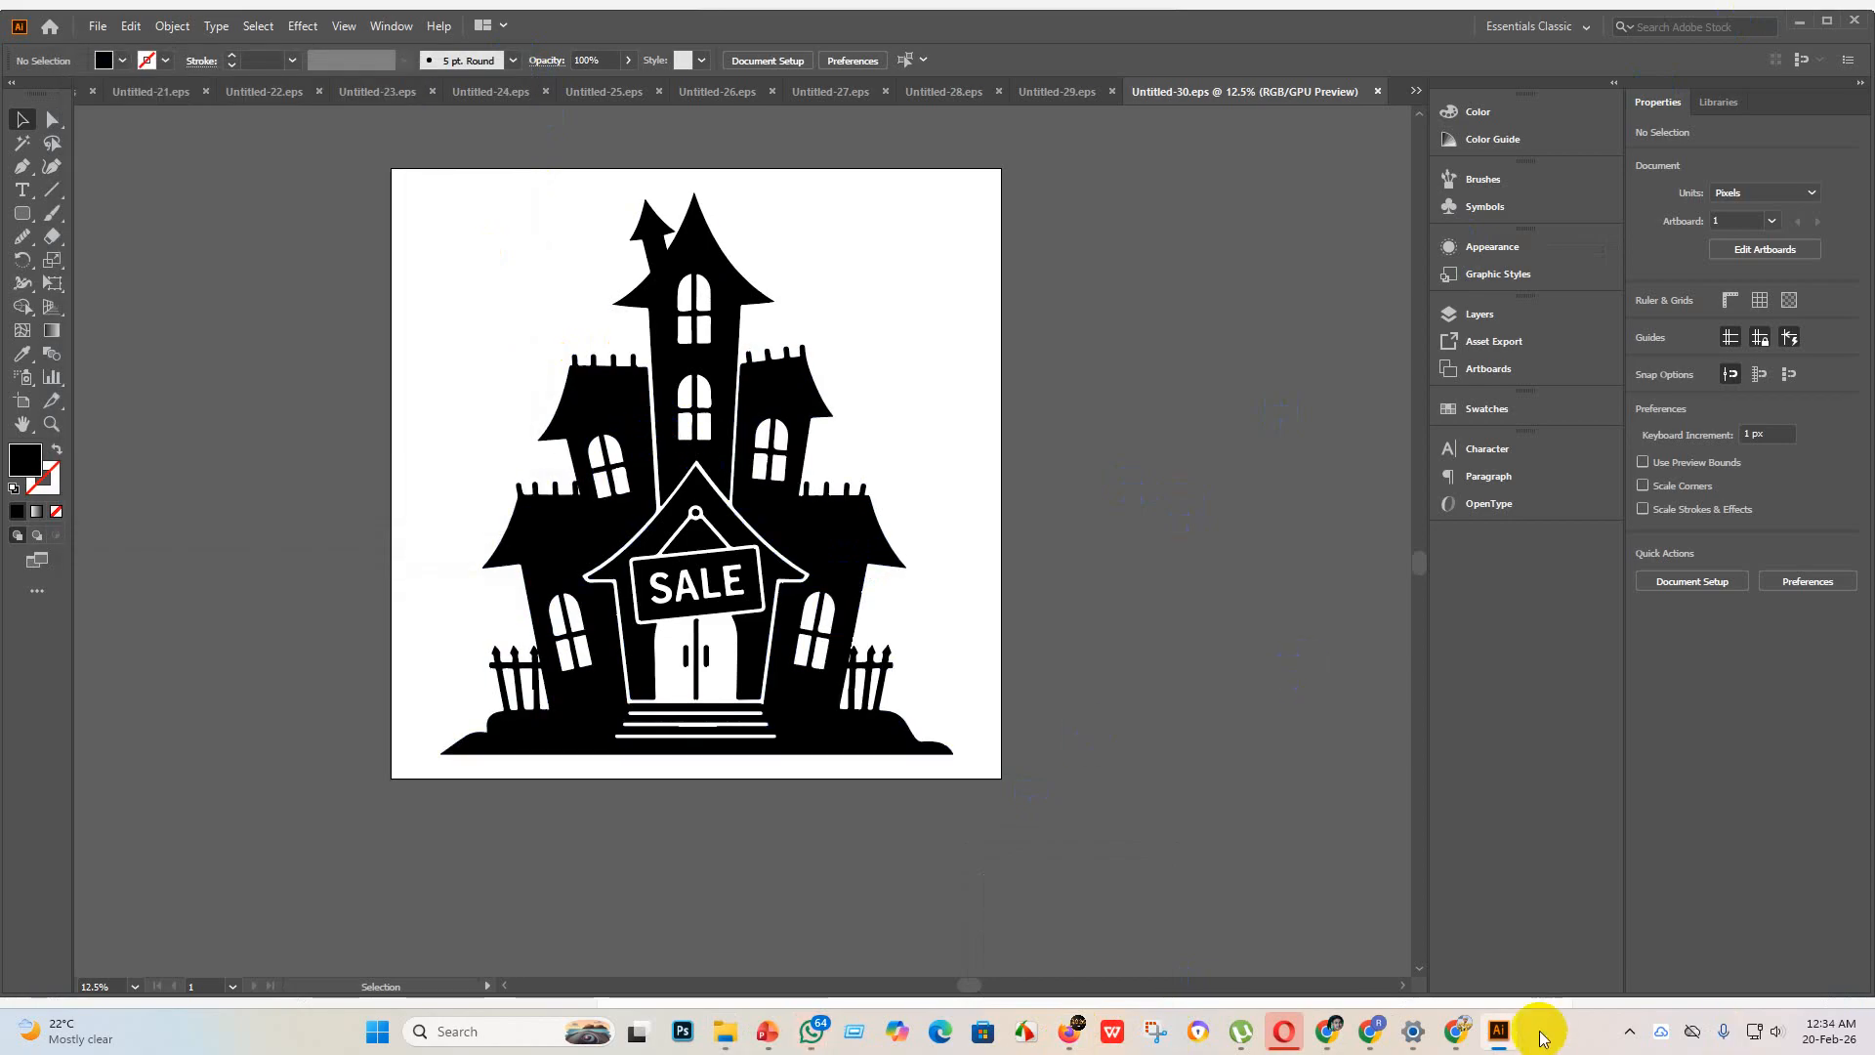
click(1332, 1037)
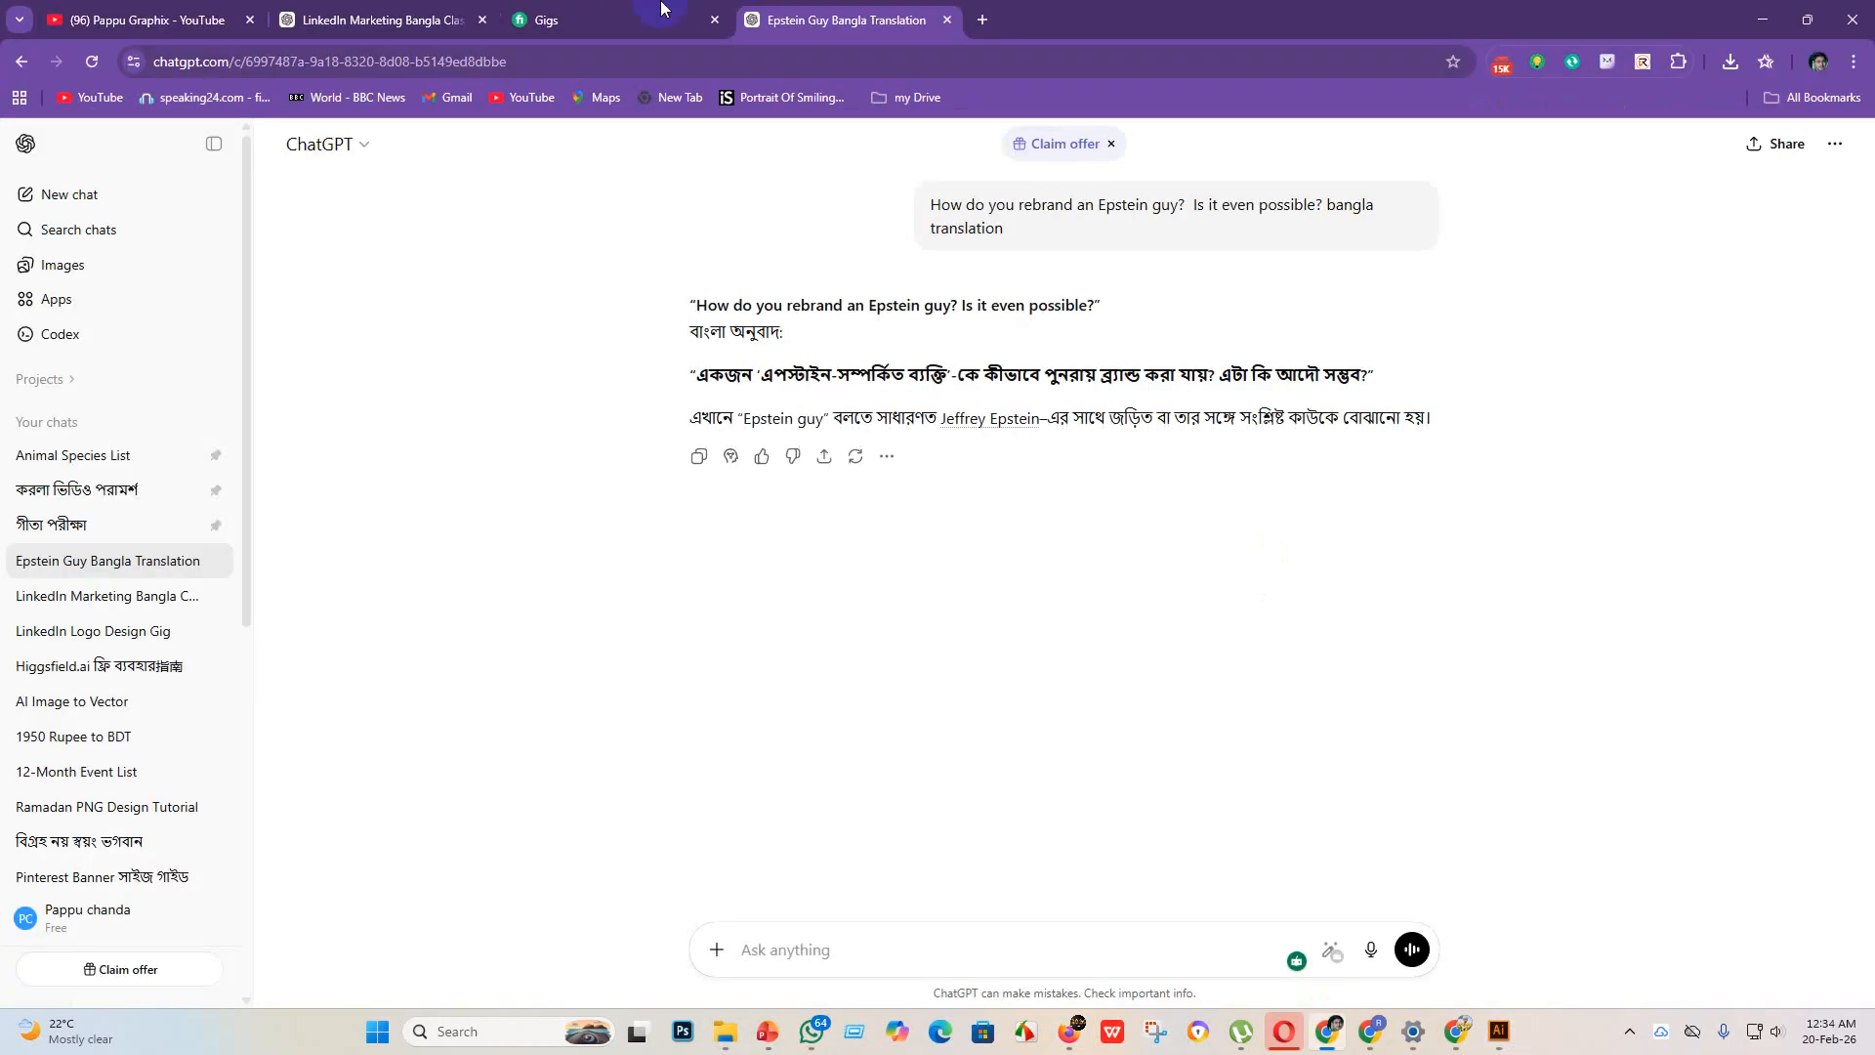
click(1069, 1031)
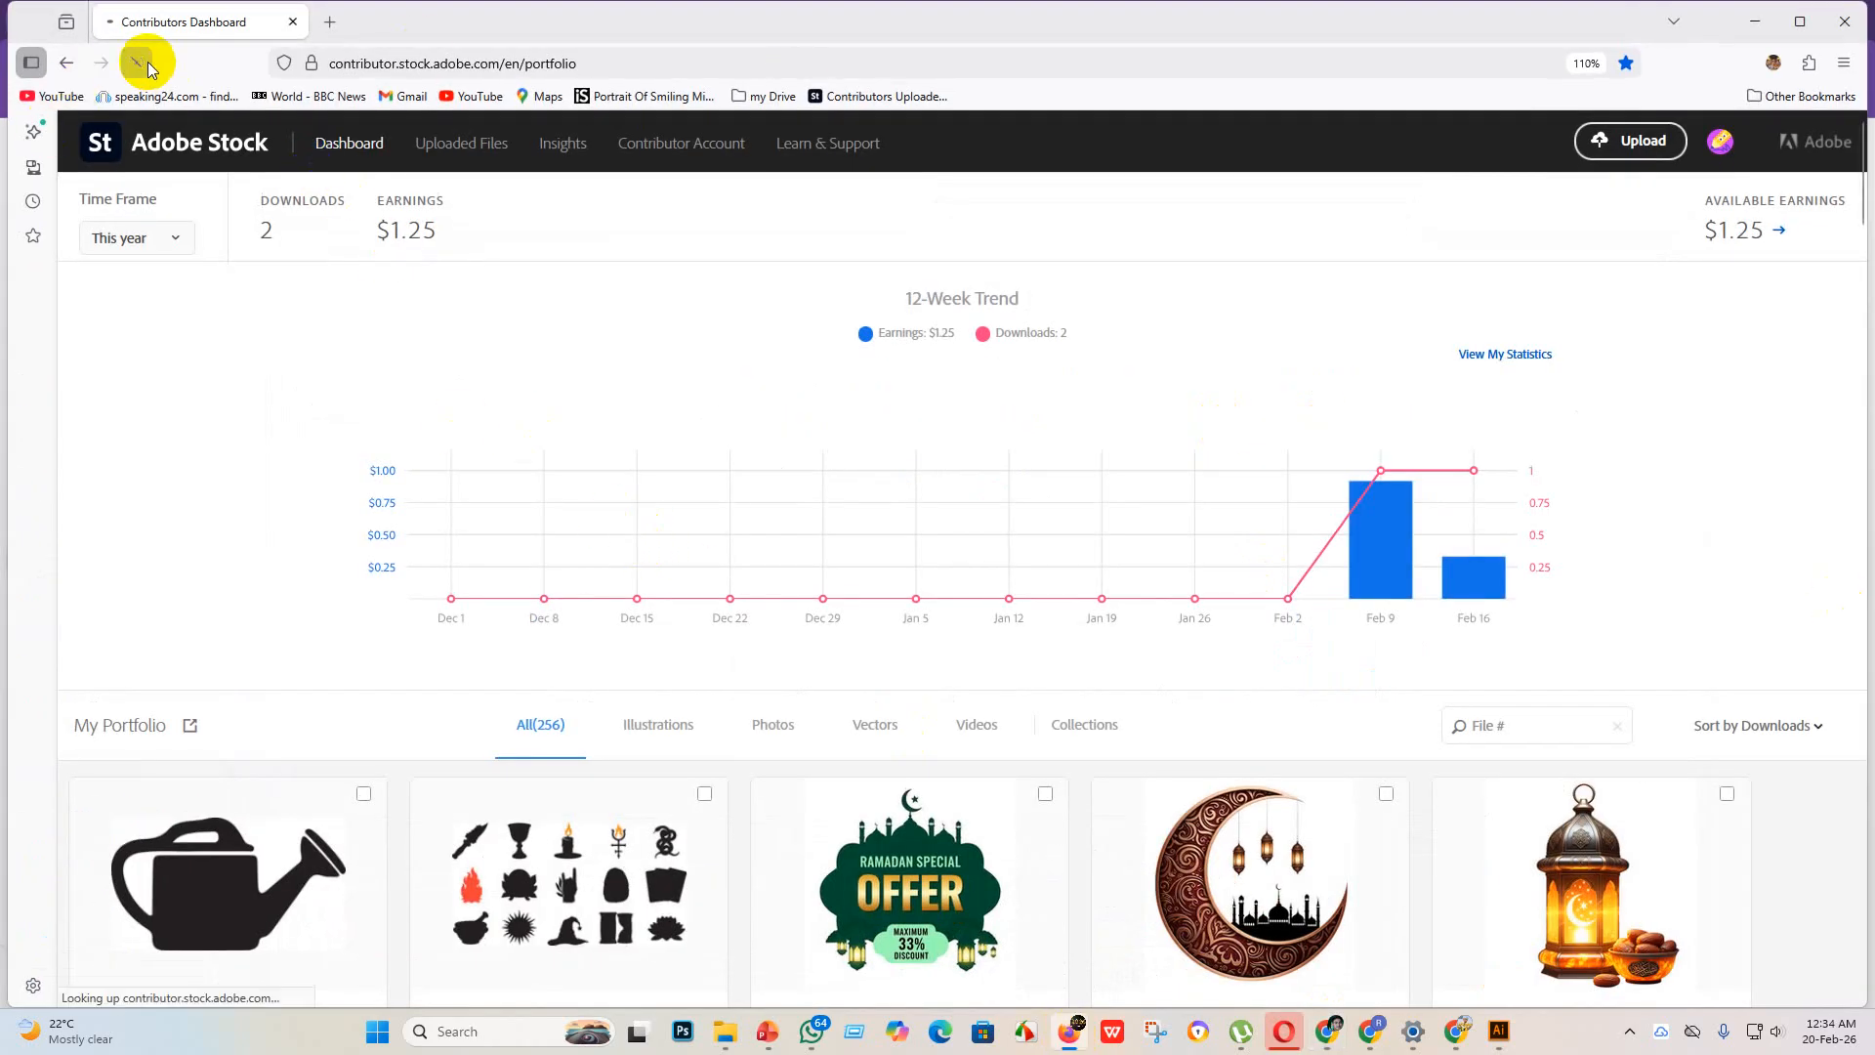
scroll(683, 699, down, 2)
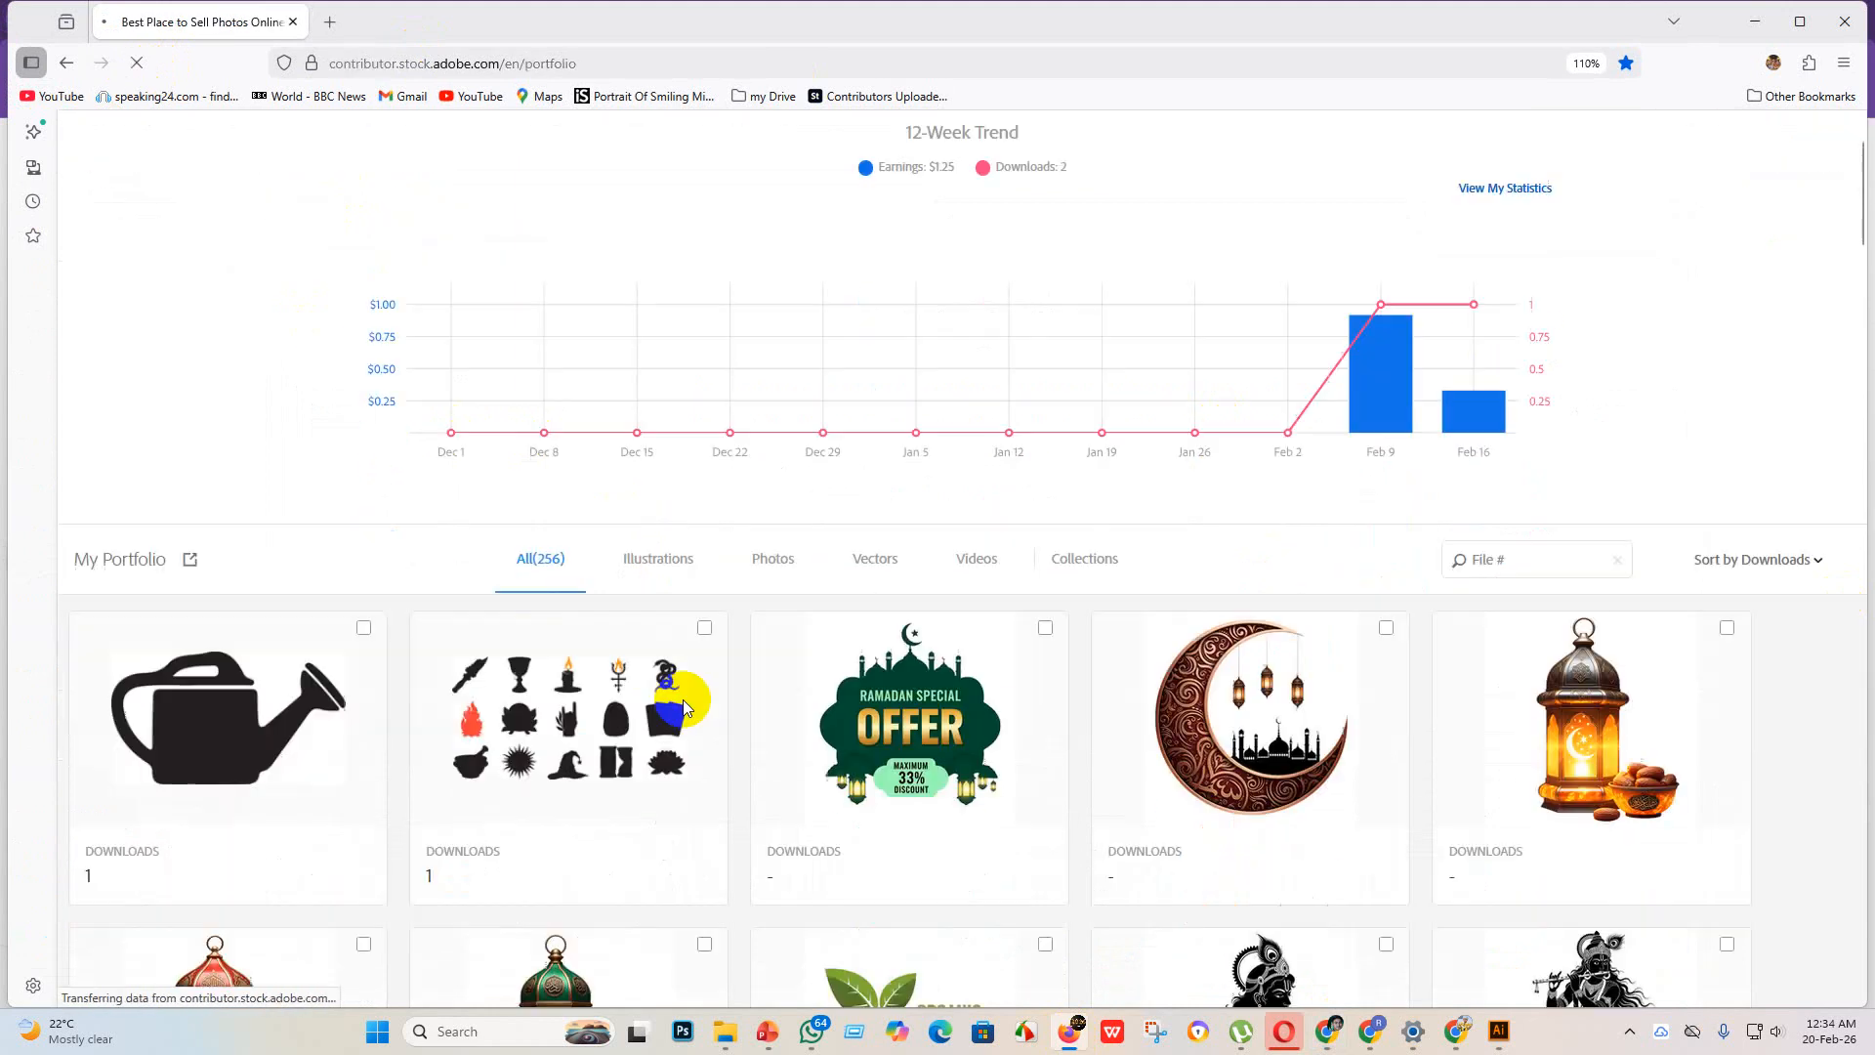
scroll(607, 701, down, 3)
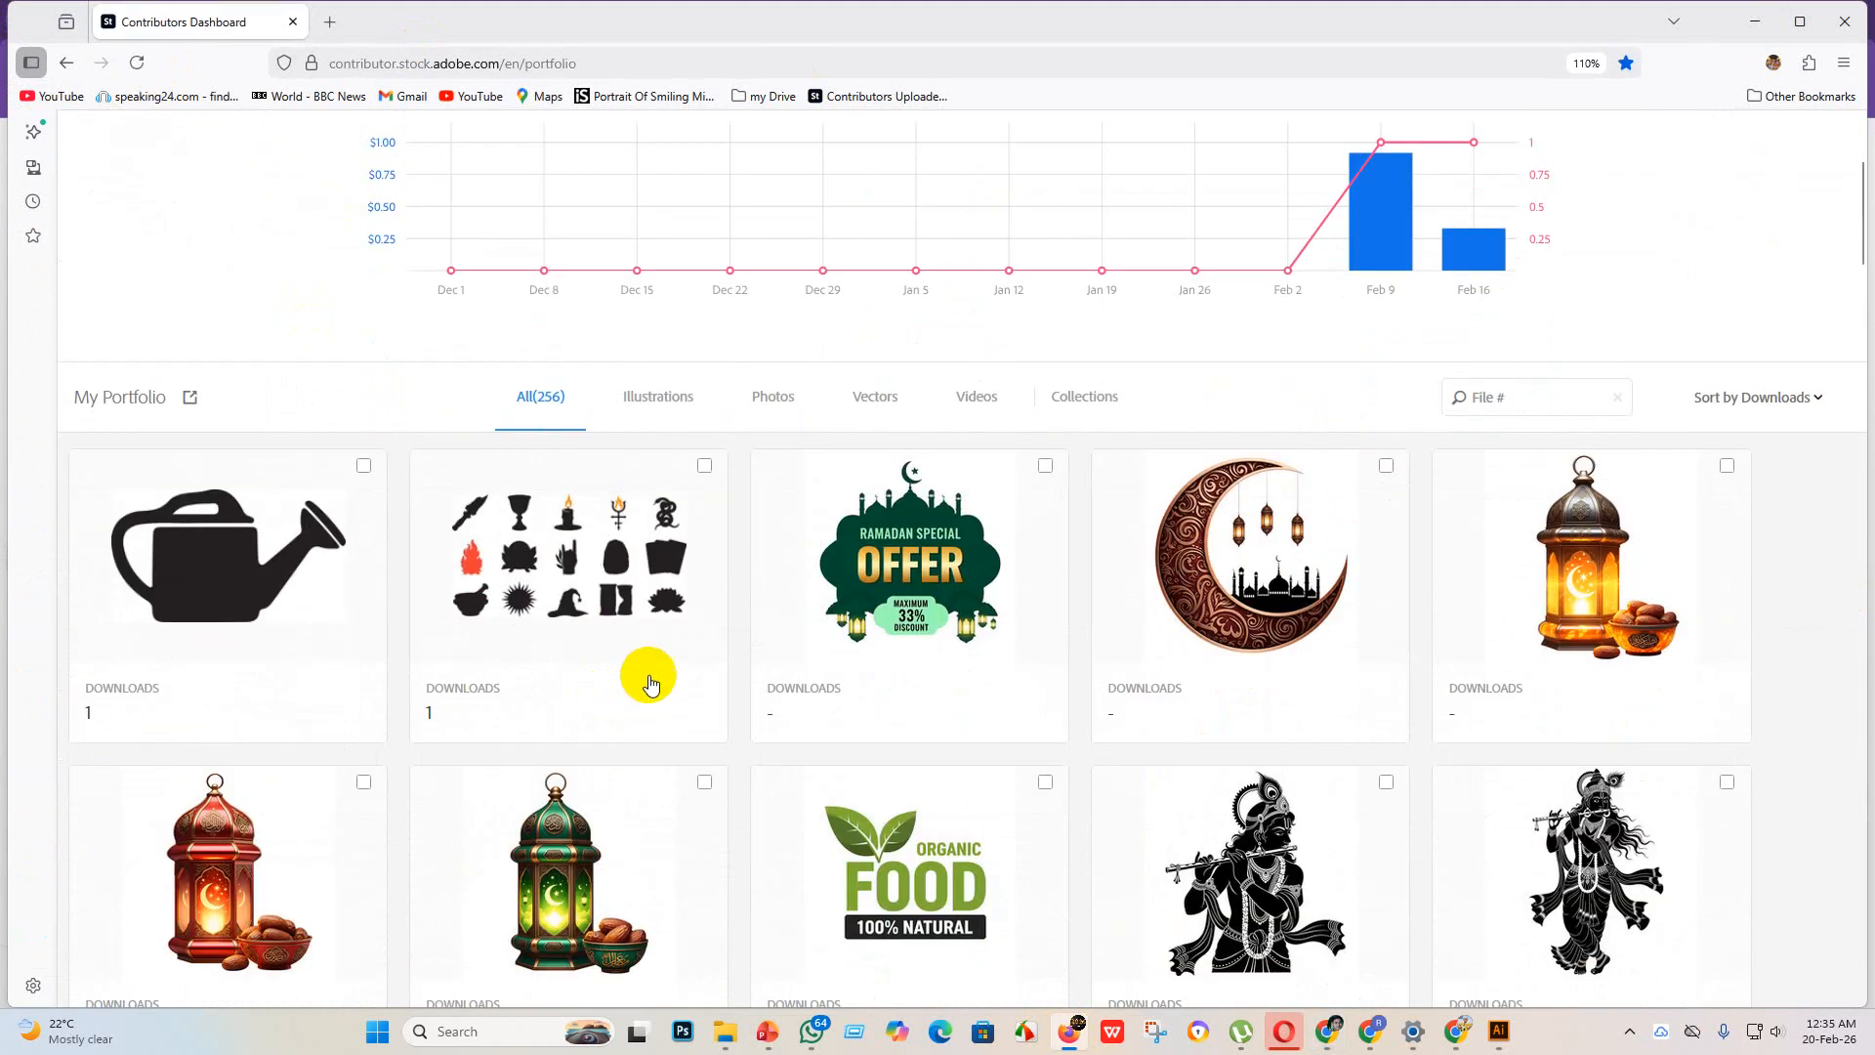
scroll(1207, 643, up, 4)
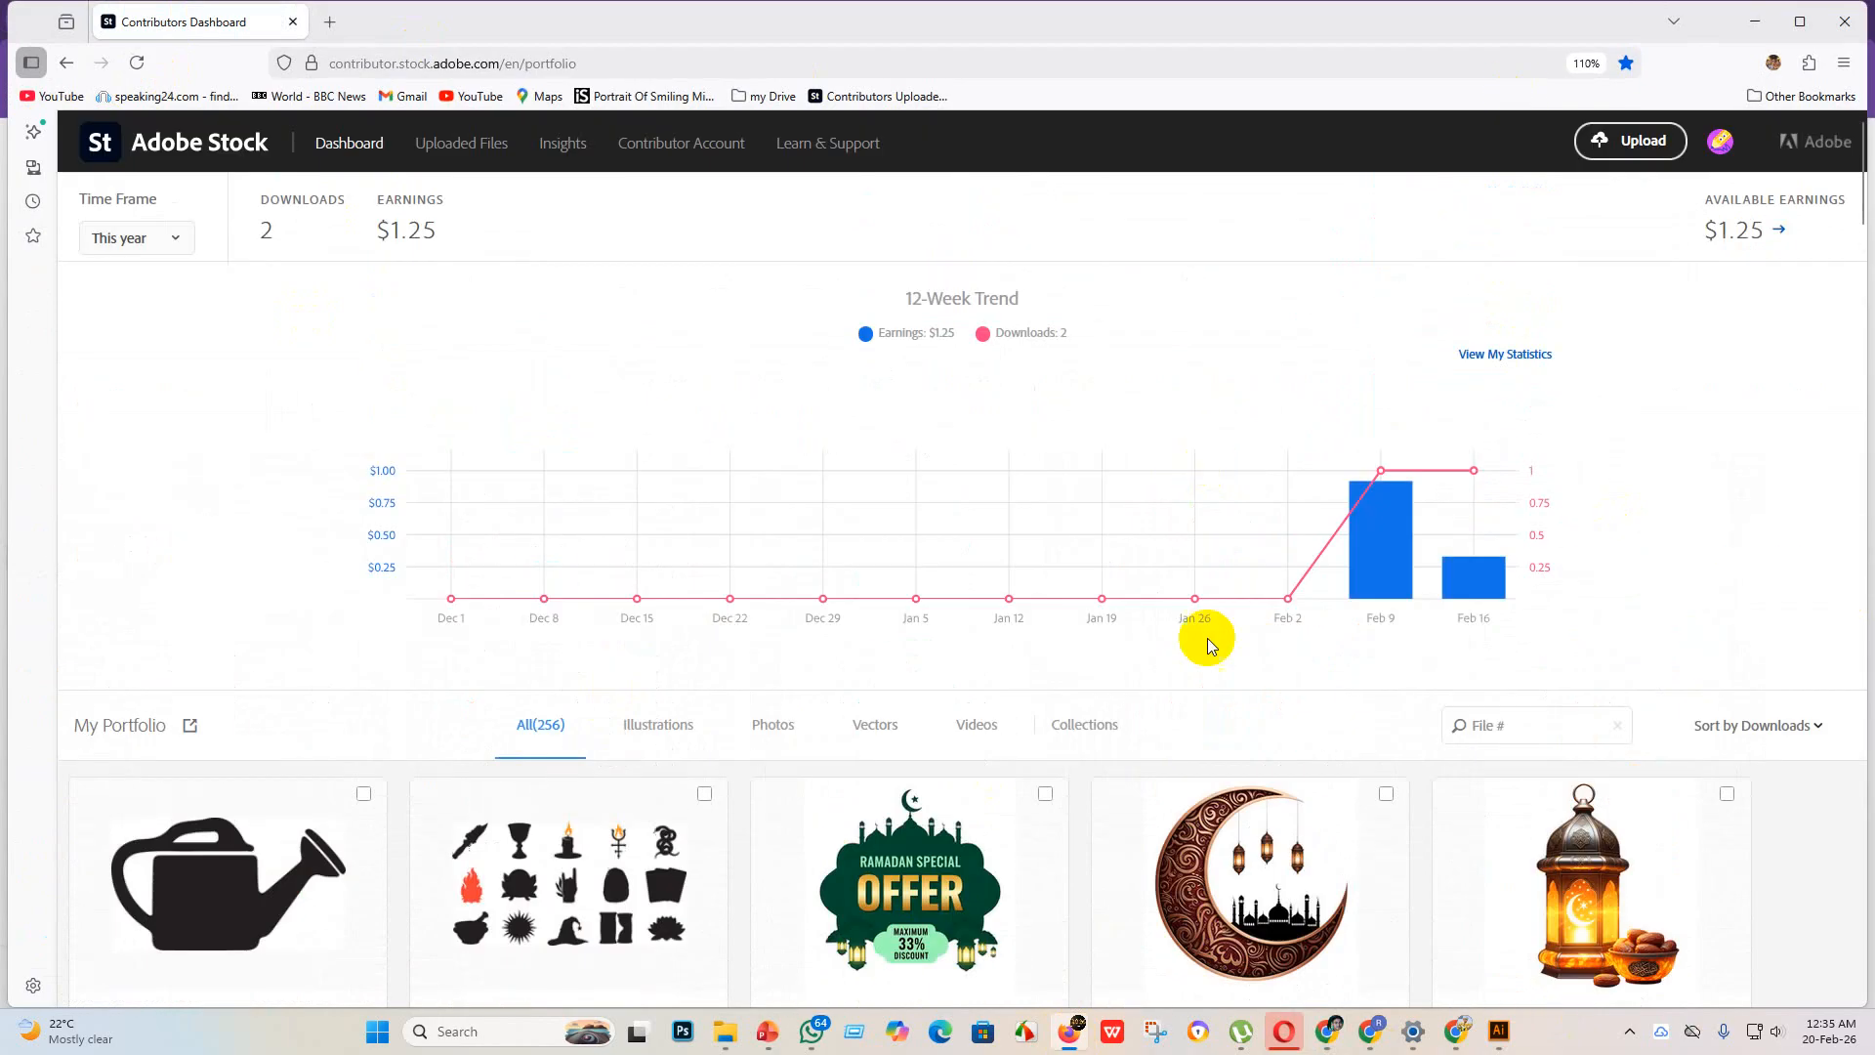
click(1620, 139)
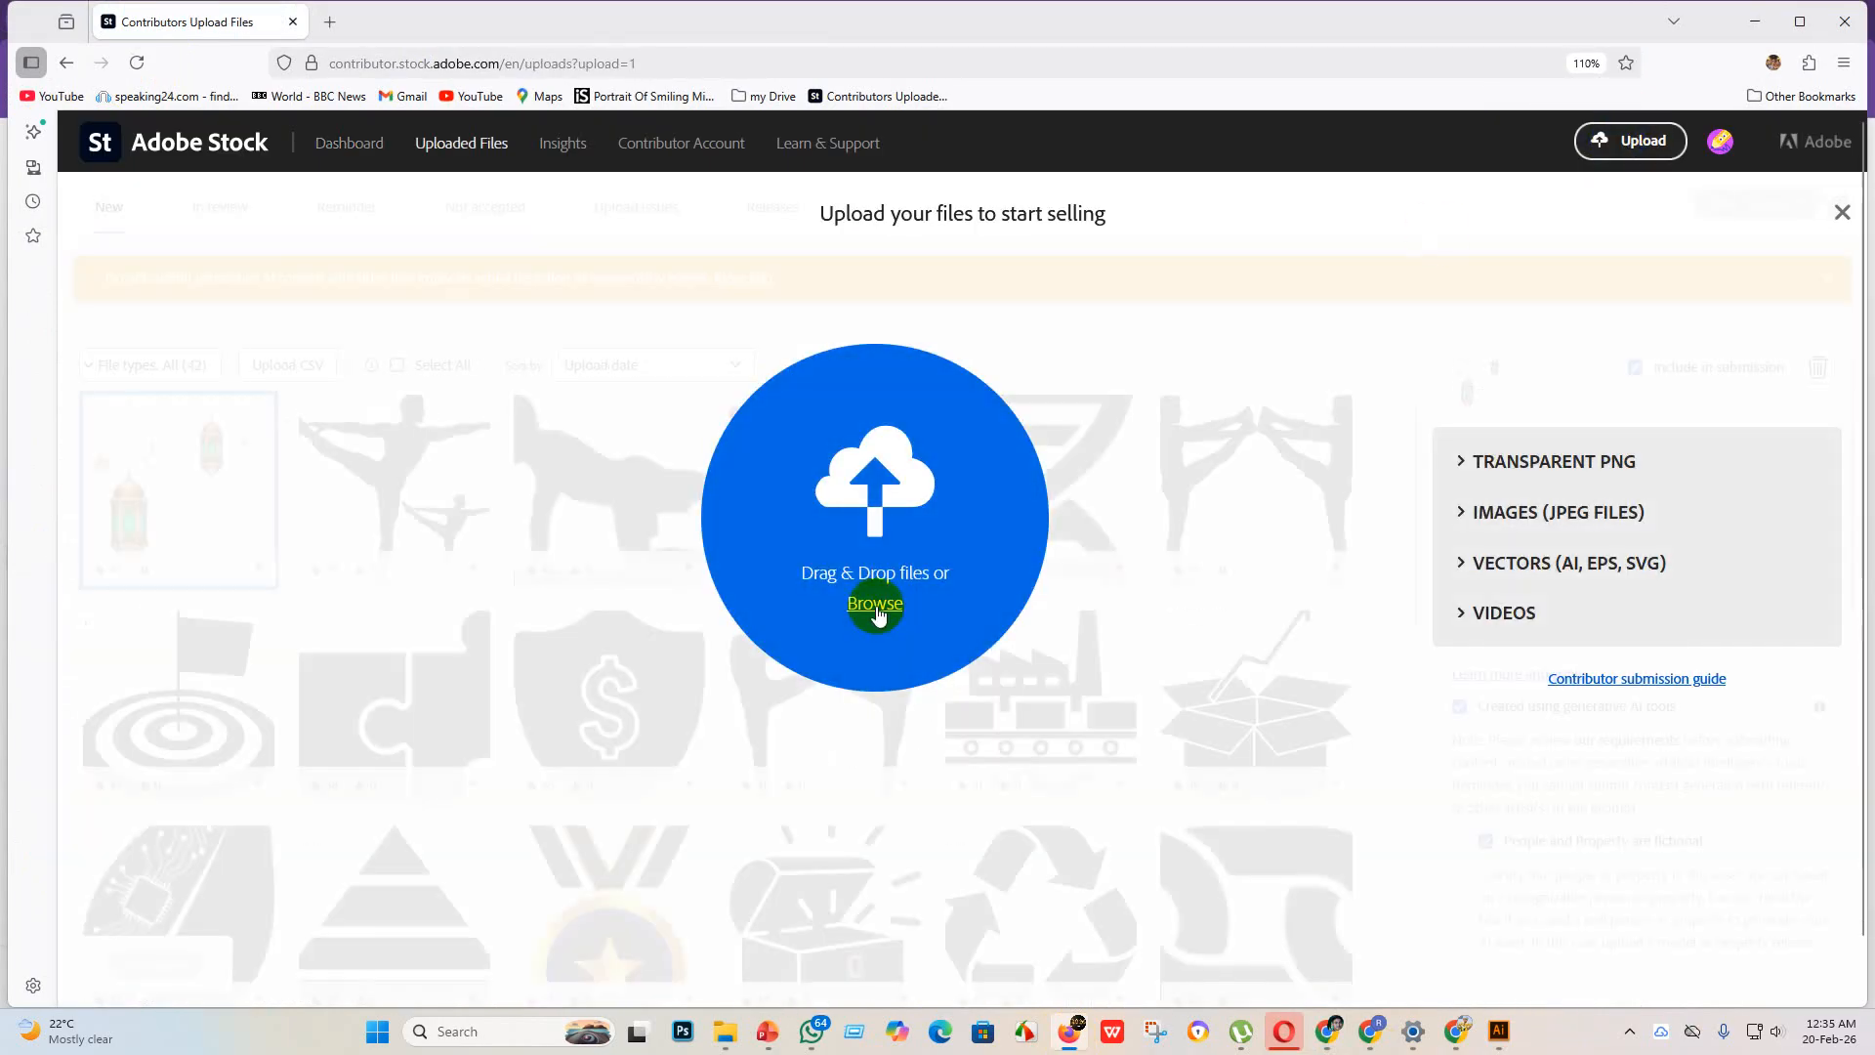
click(876, 606)
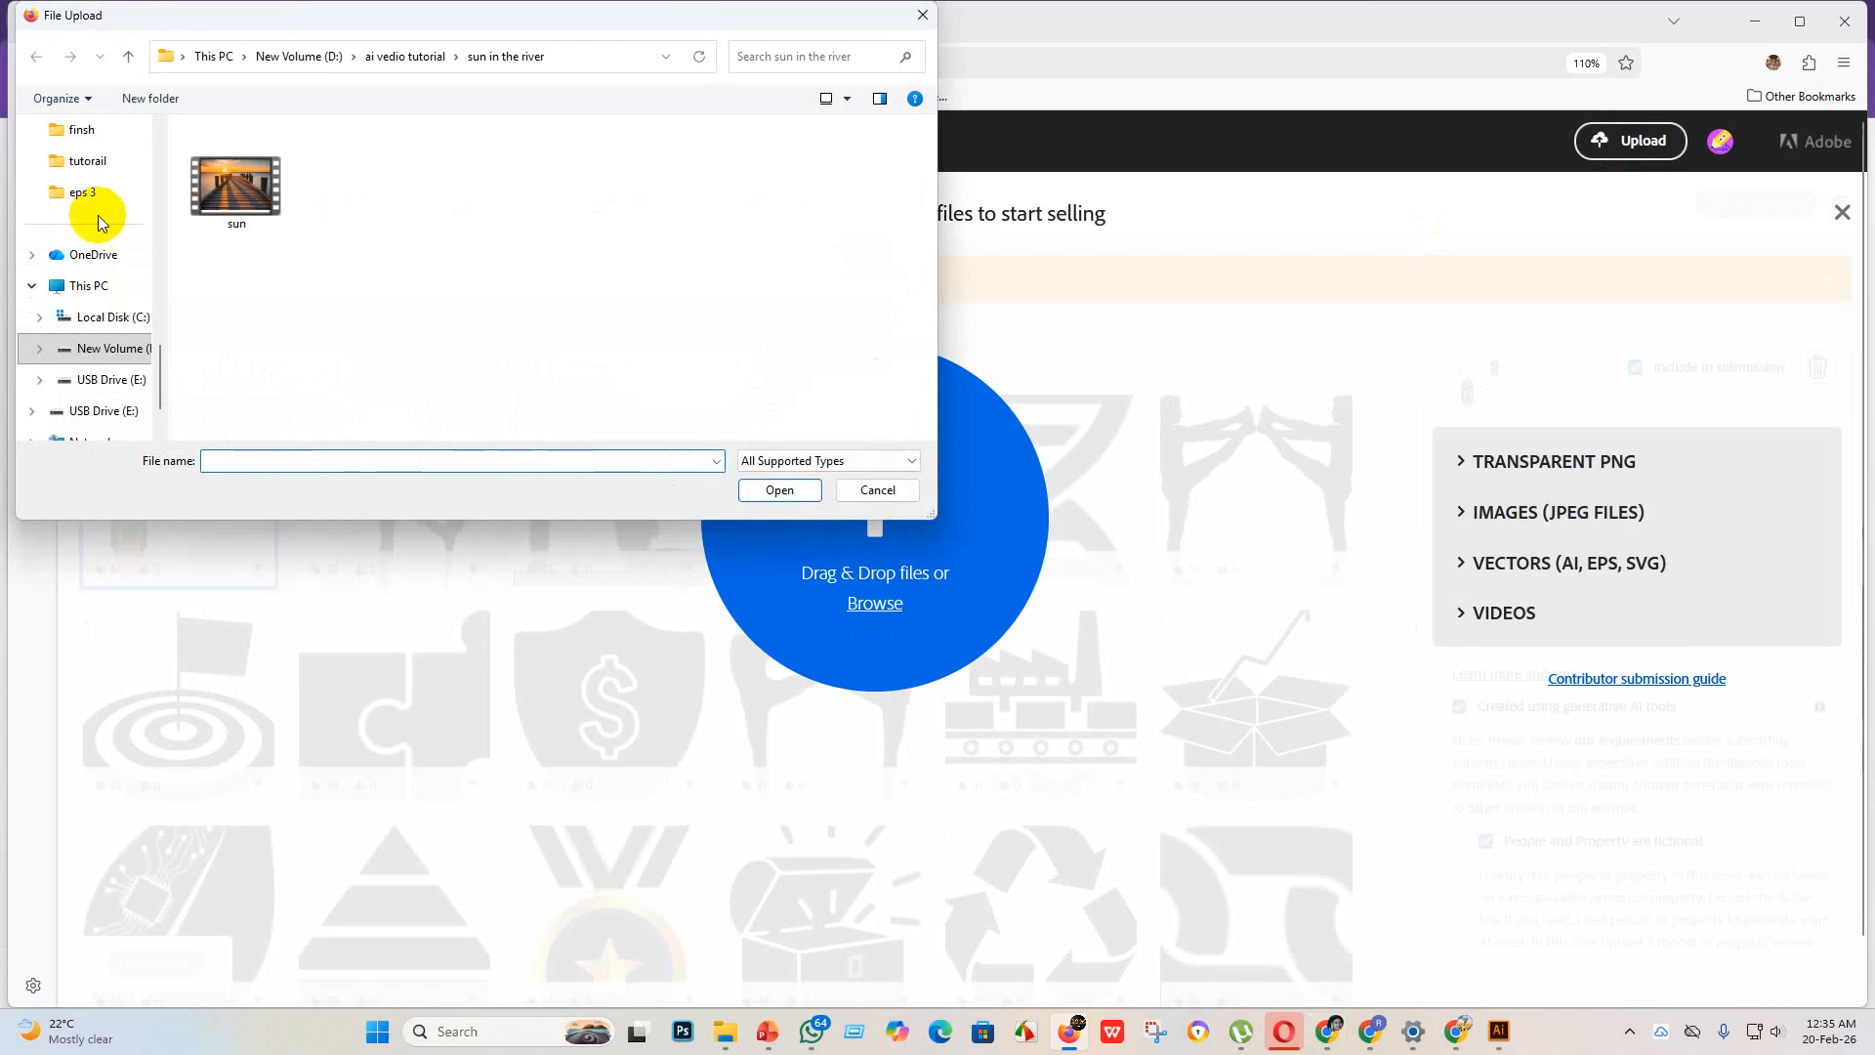
Step: Go to the eps 3 folder in the file picker and display its files as small icons
click(80, 195)
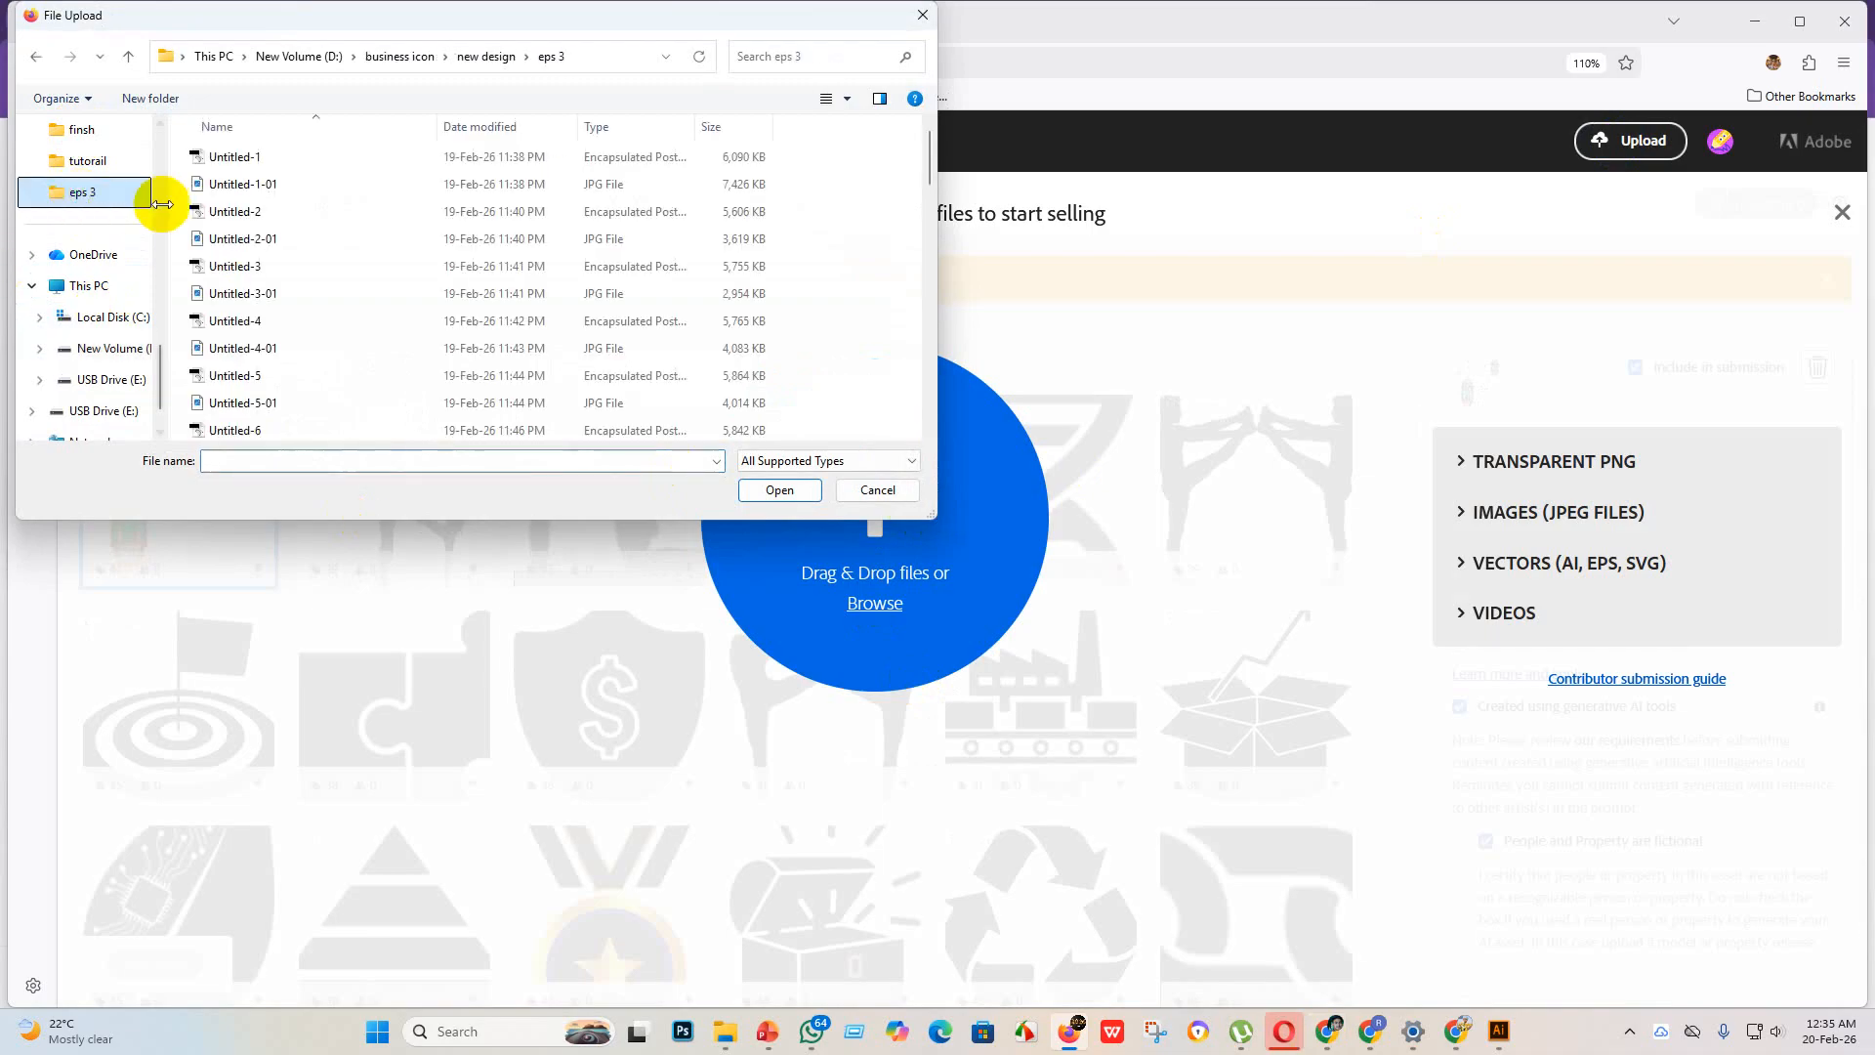
click(847, 99)
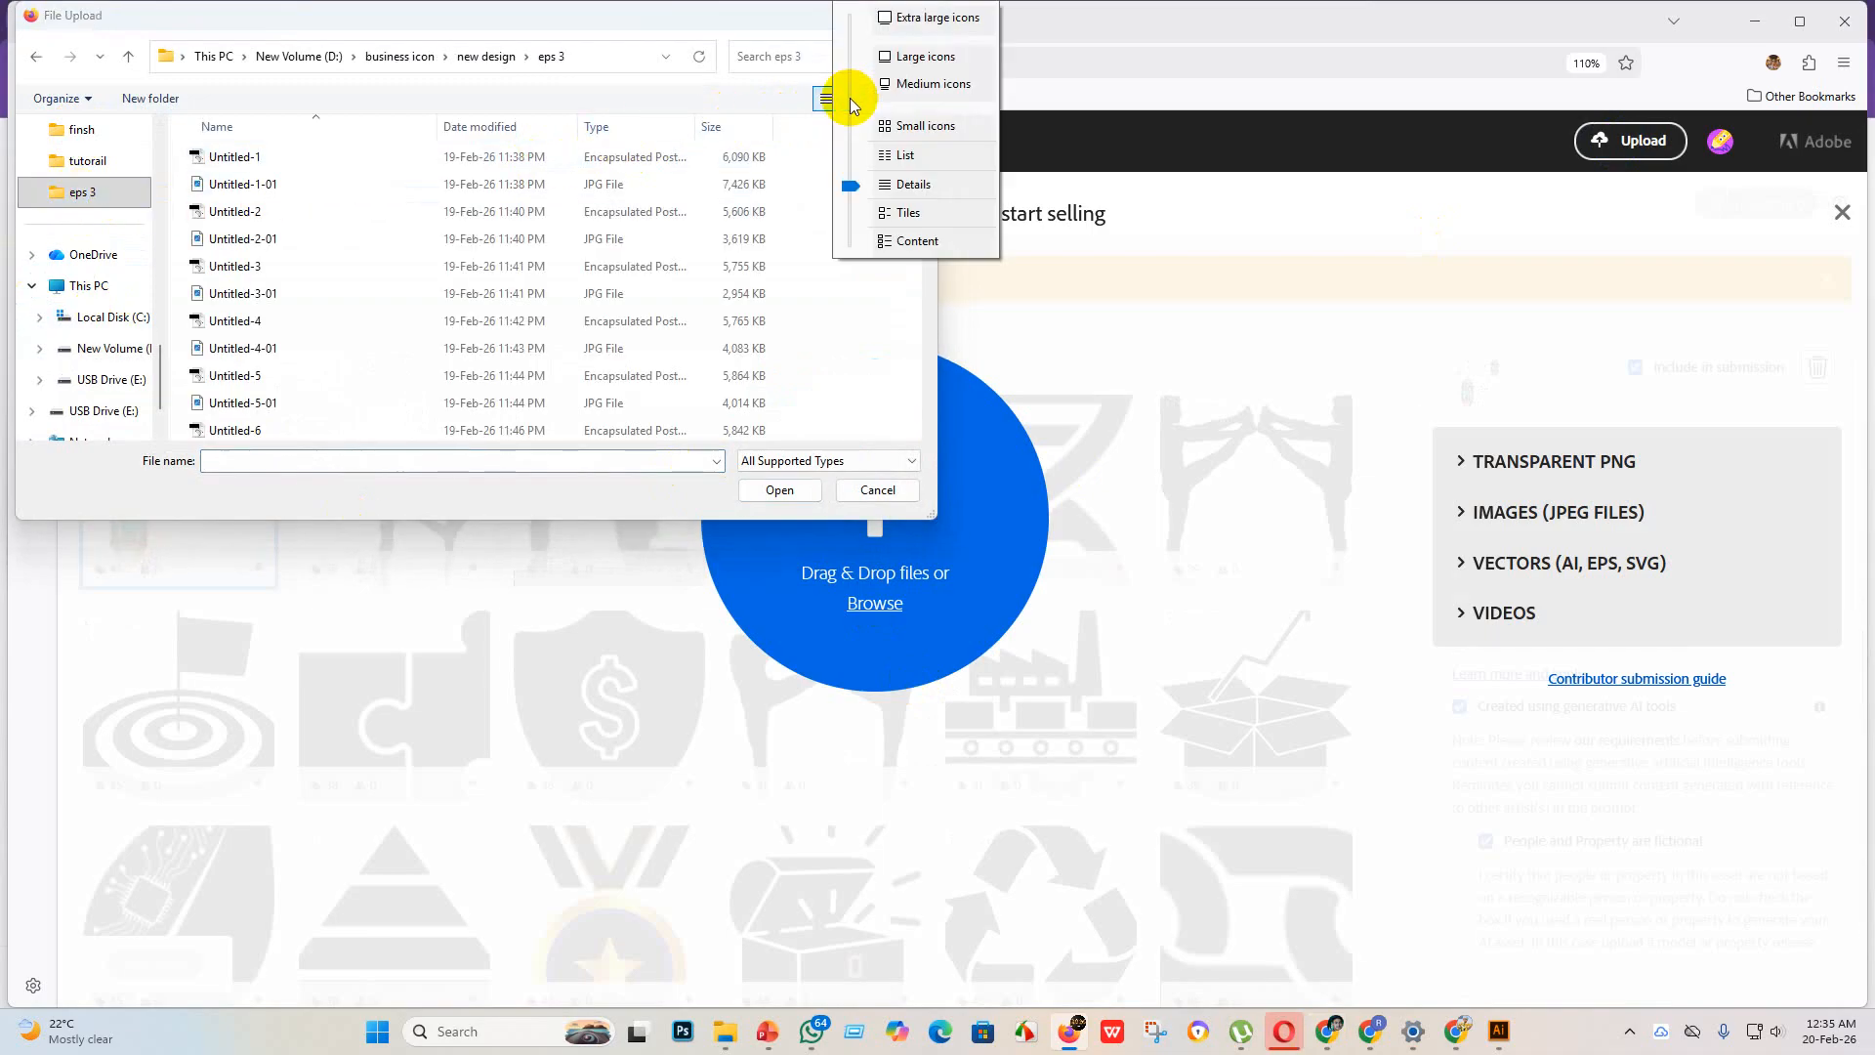
click(922, 128)
scroll(332, 244, down, 6)
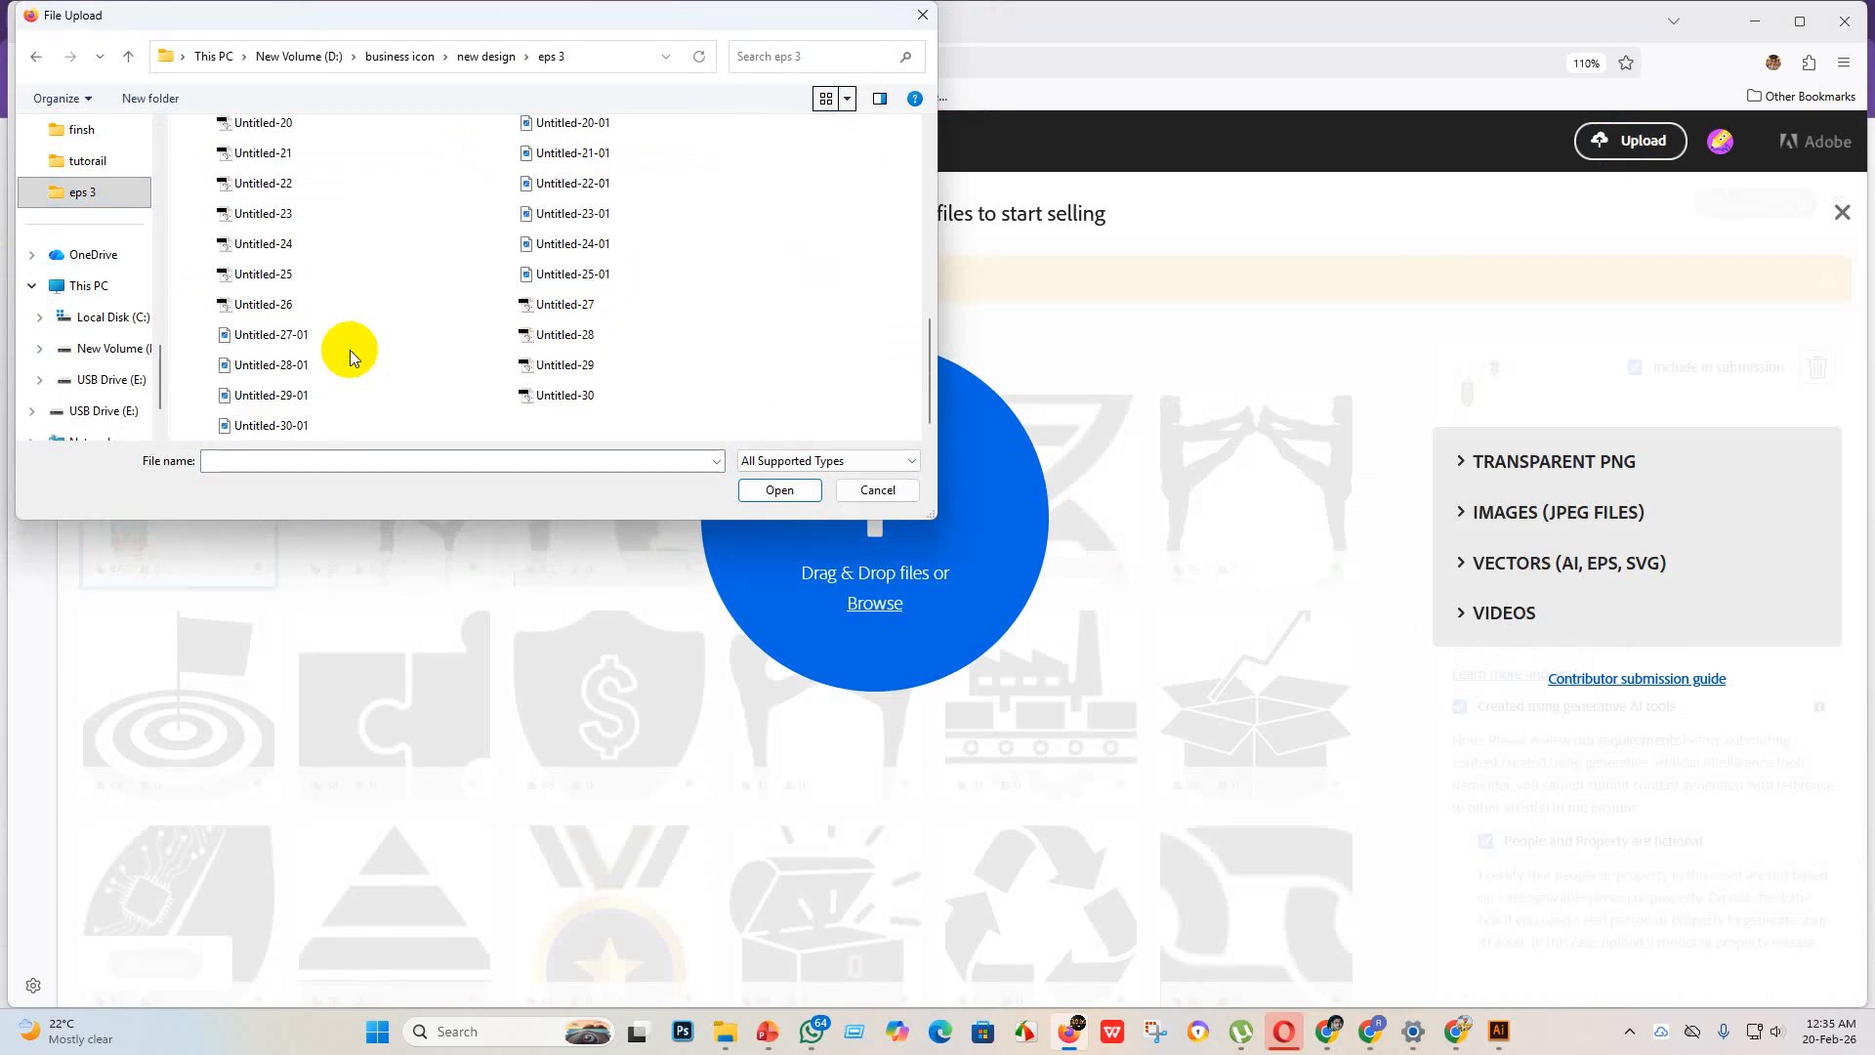
Step: Switch to Illustrator, bring up the Untitled-26.eps document and select its megaphone graphic
click(1499, 1031)
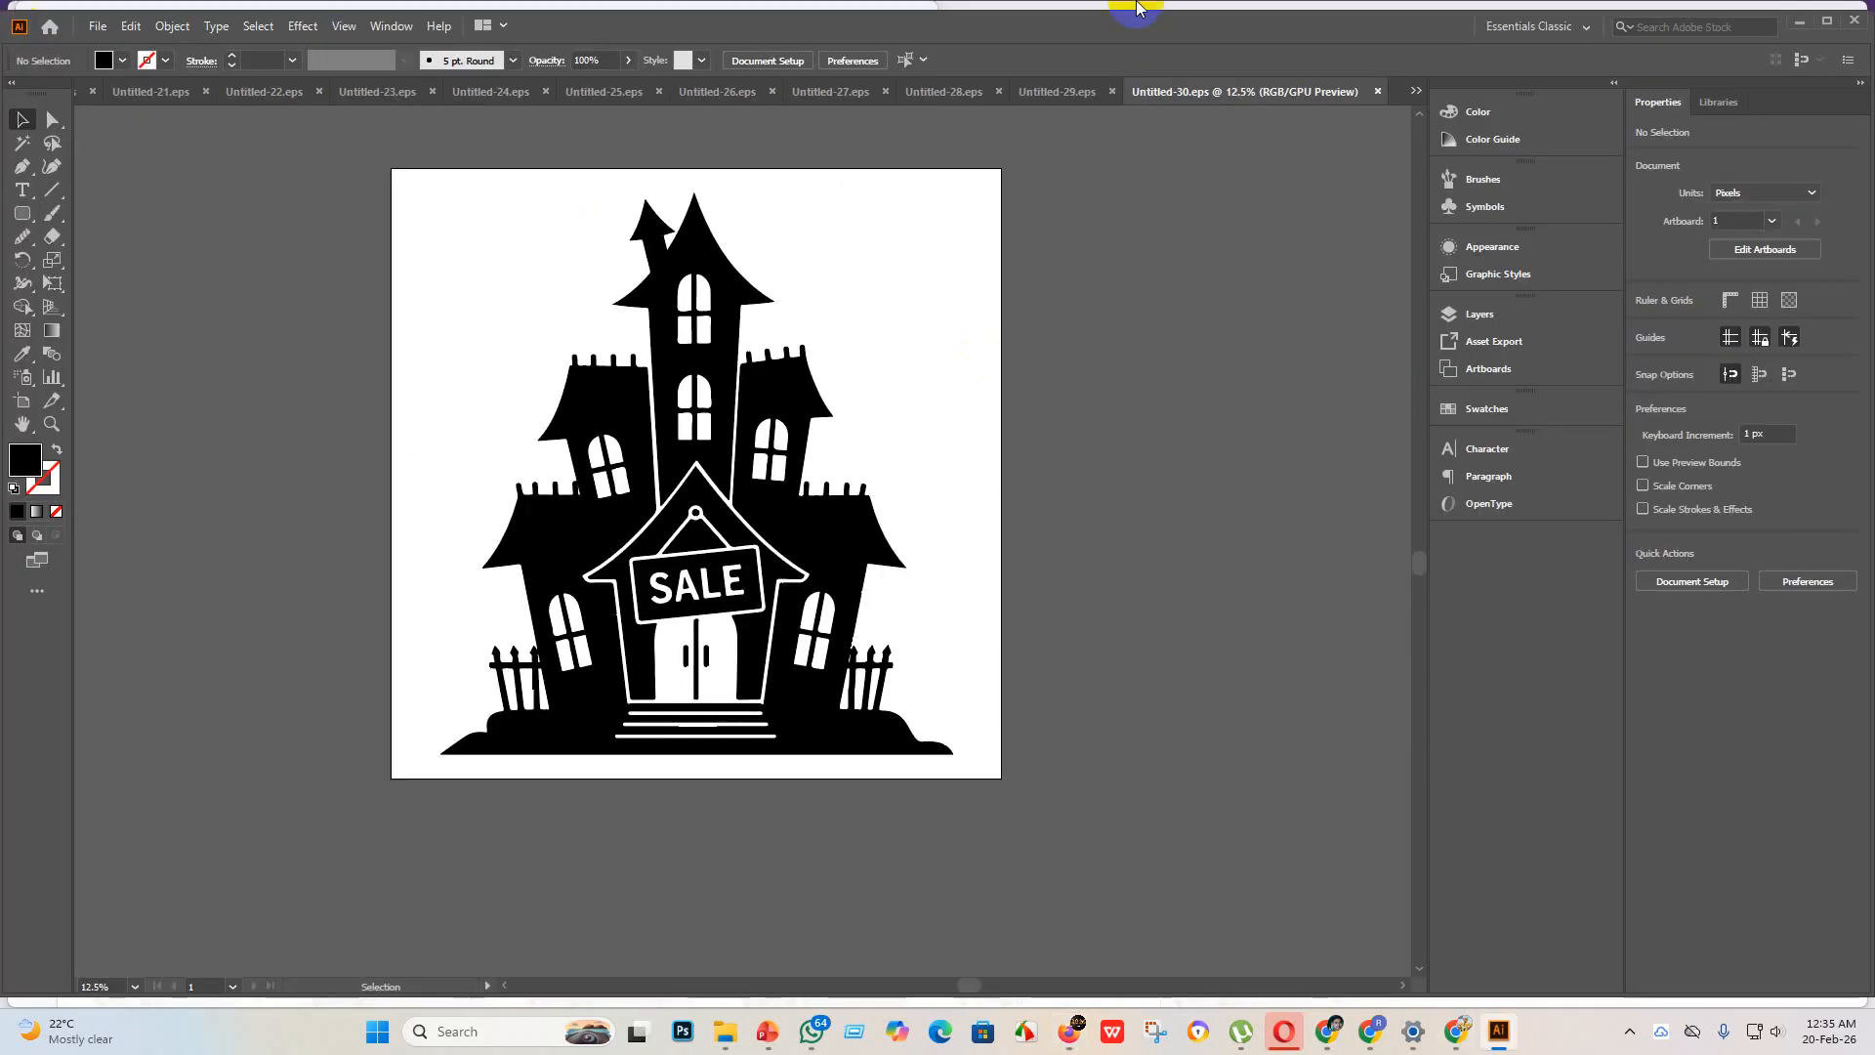
click(1414, 93)
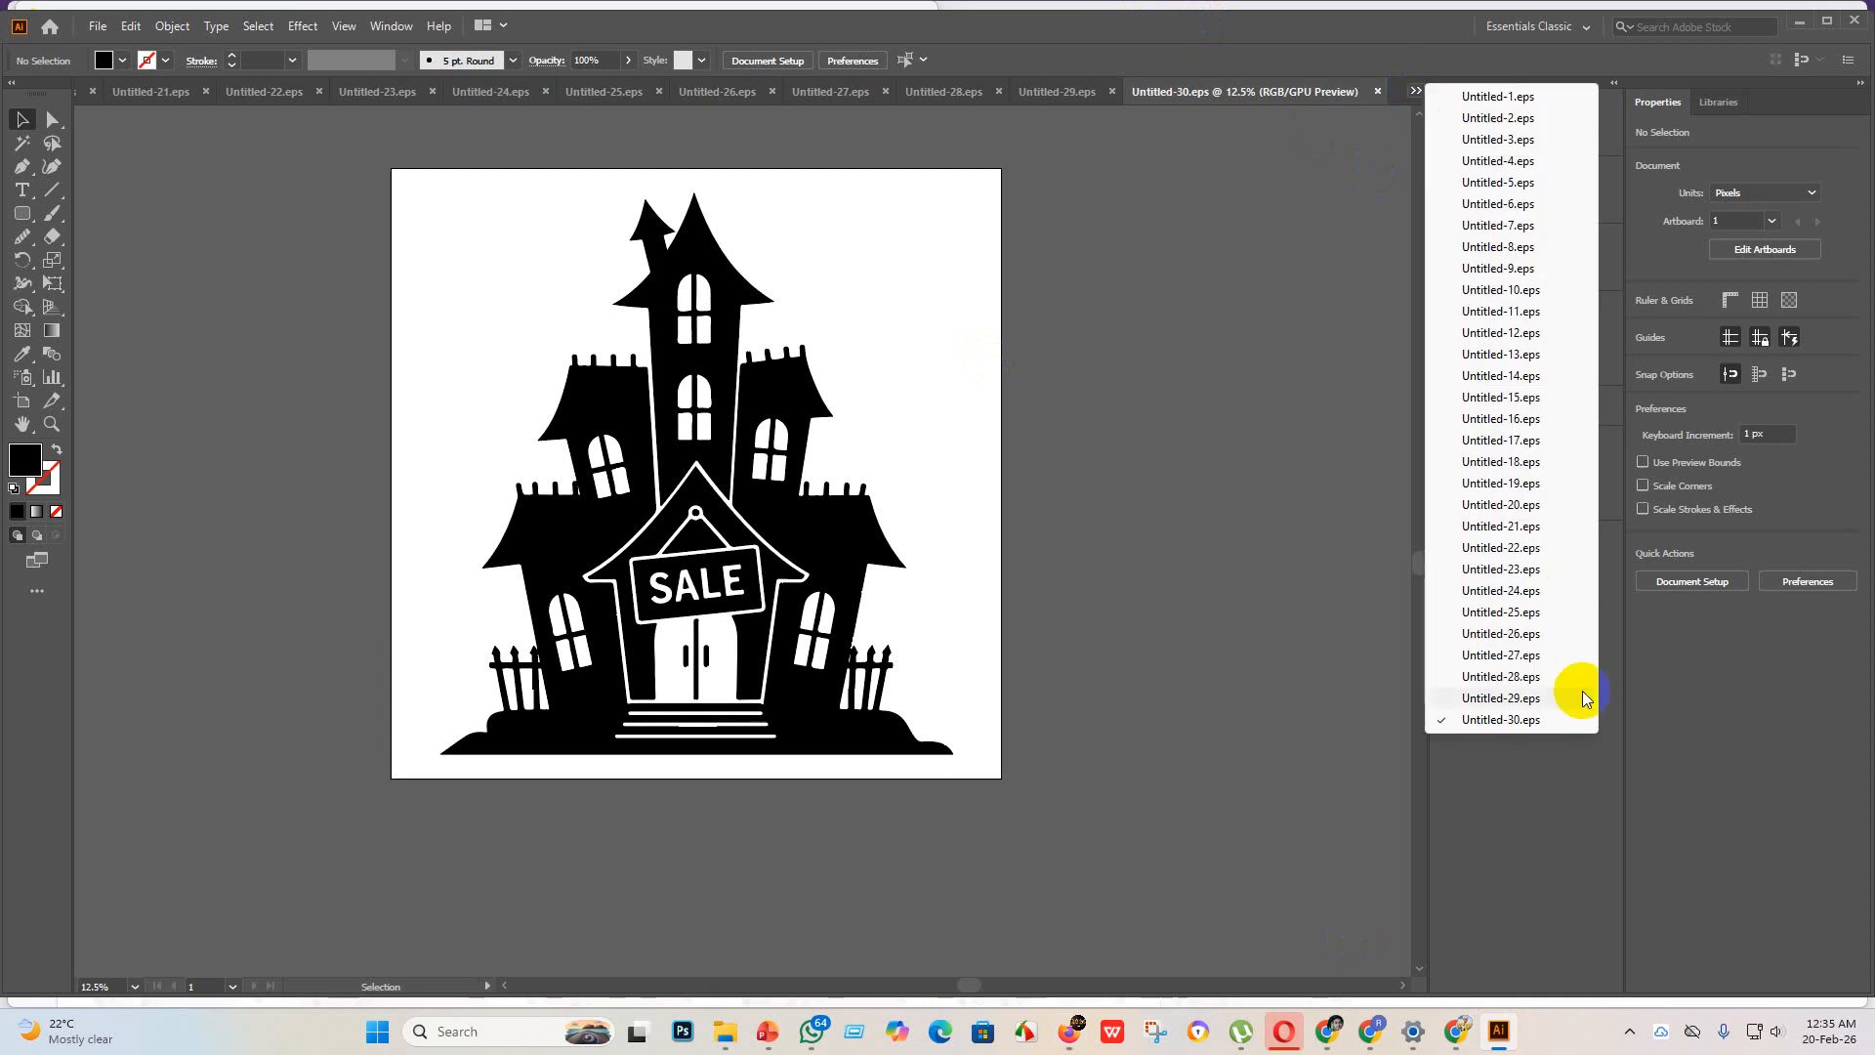
click(1529, 644)
click(619, 573)
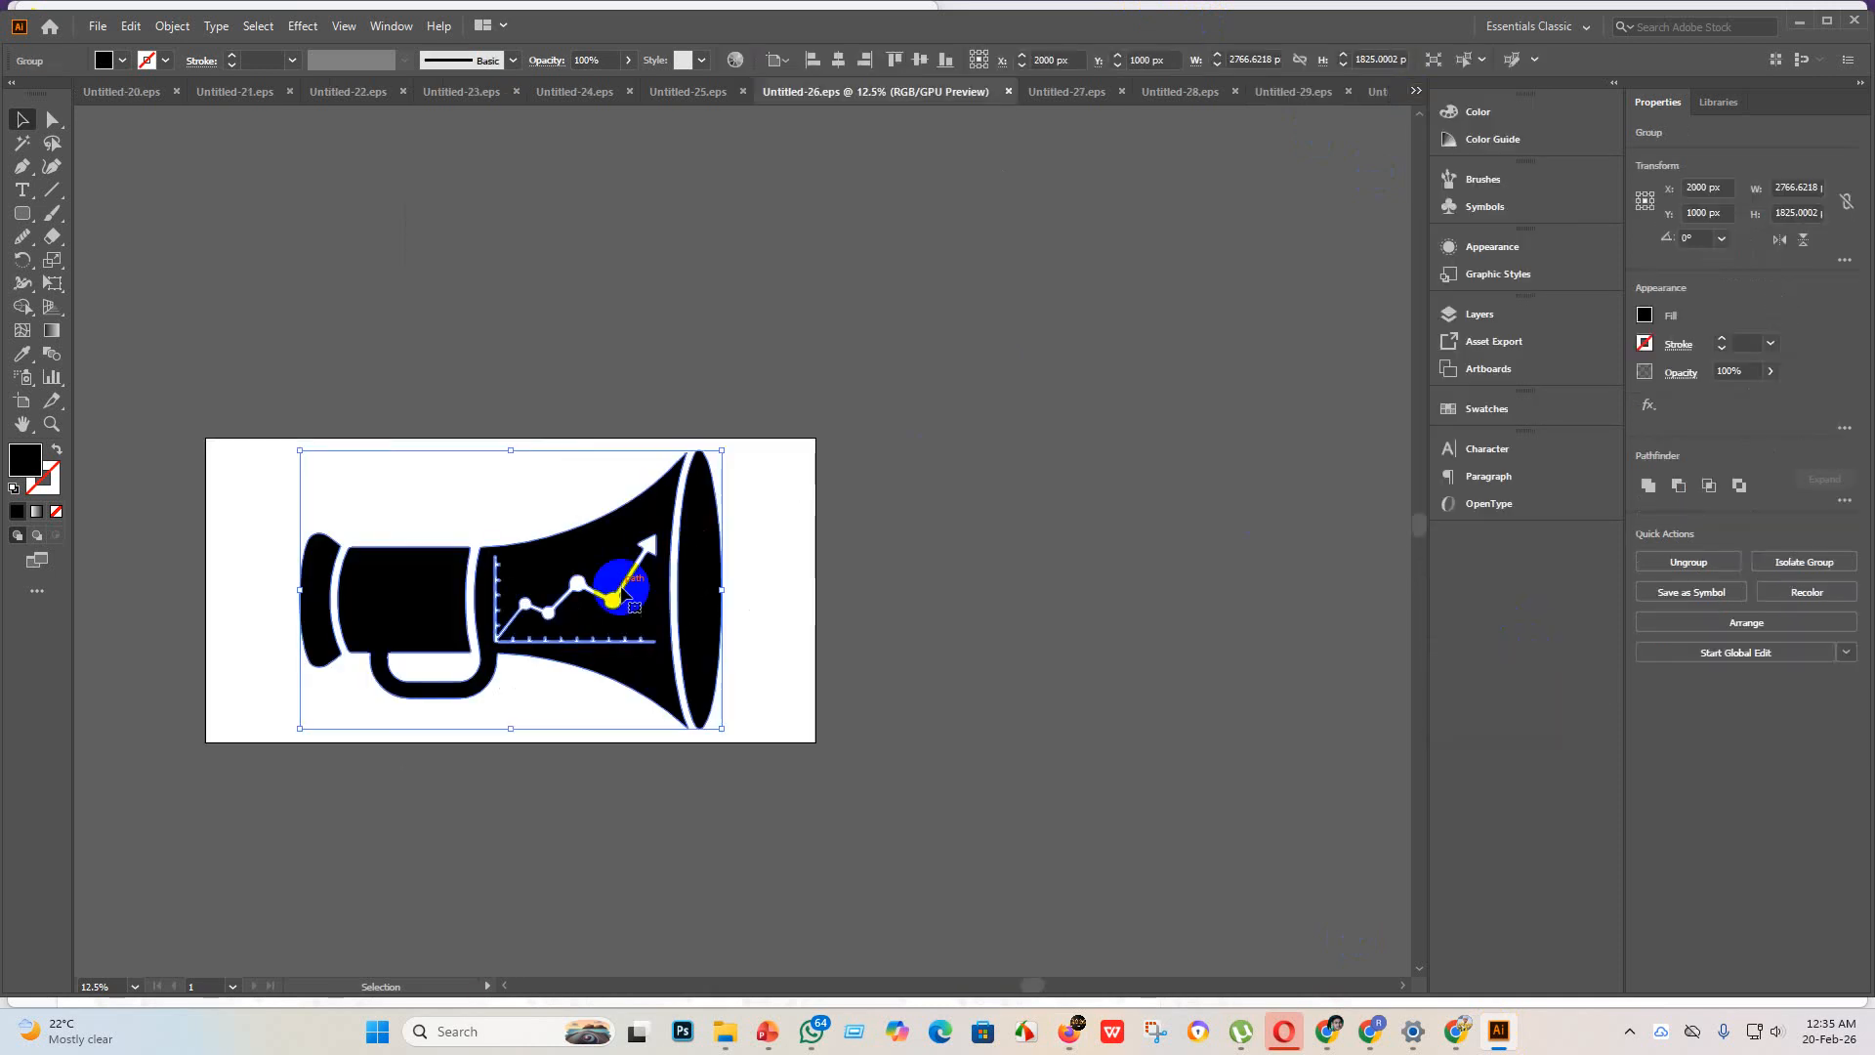
Step: Export Untitled-26 as a JPEG to the eps 3 folder with Use Artboards enabled
click(100, 32)
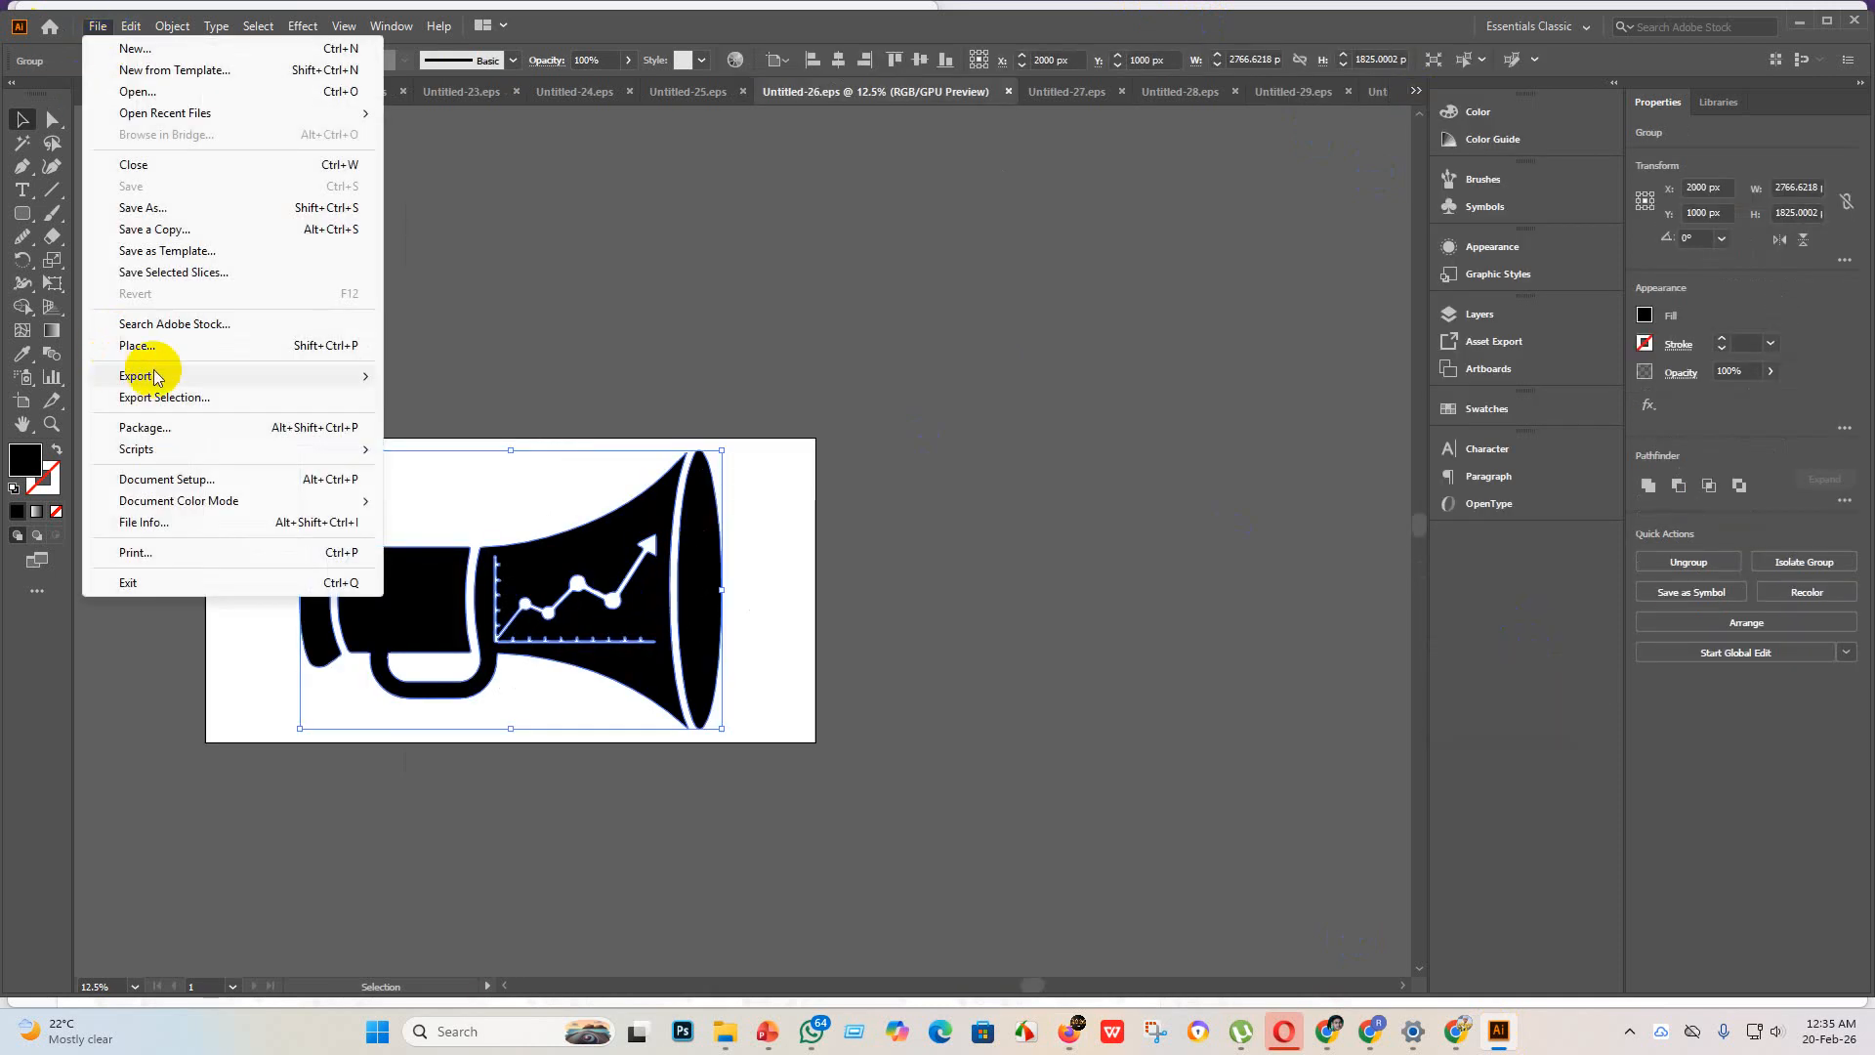
mouse_move(147, 377)
click(460, 398)
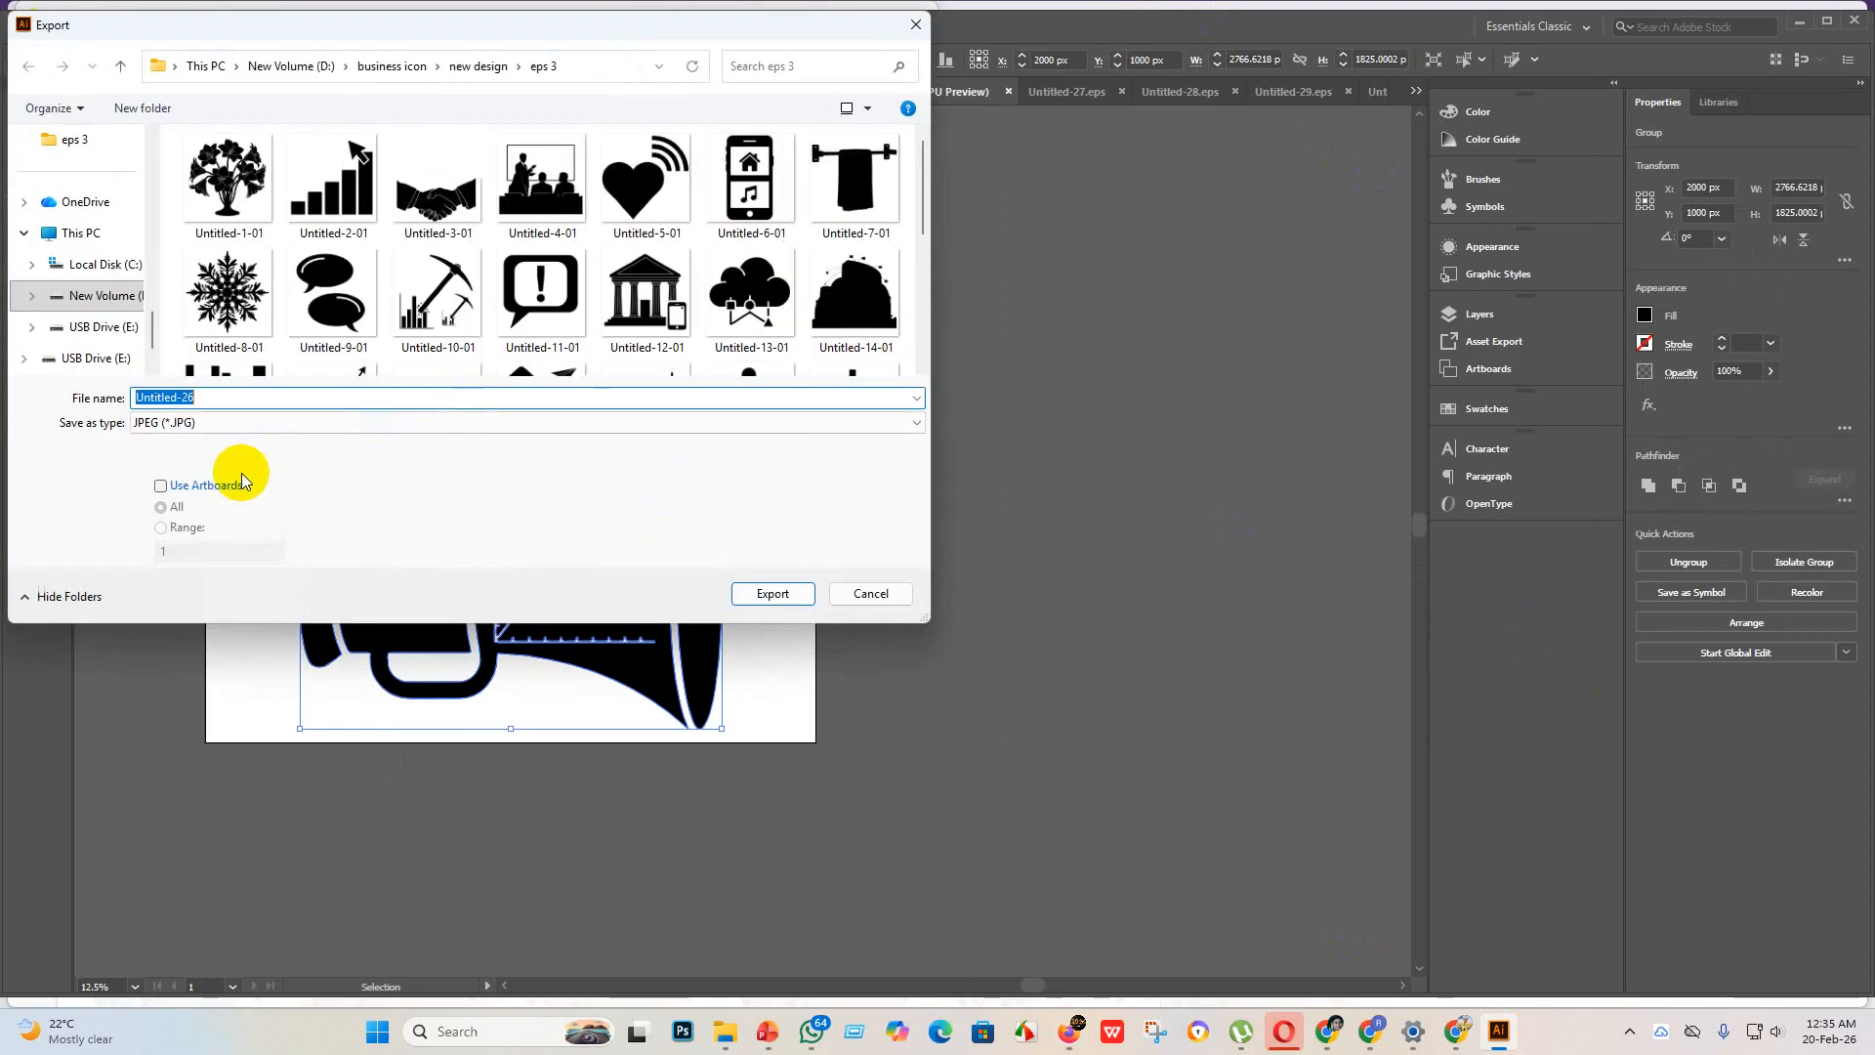
click(162, 486)
click(772, 592)
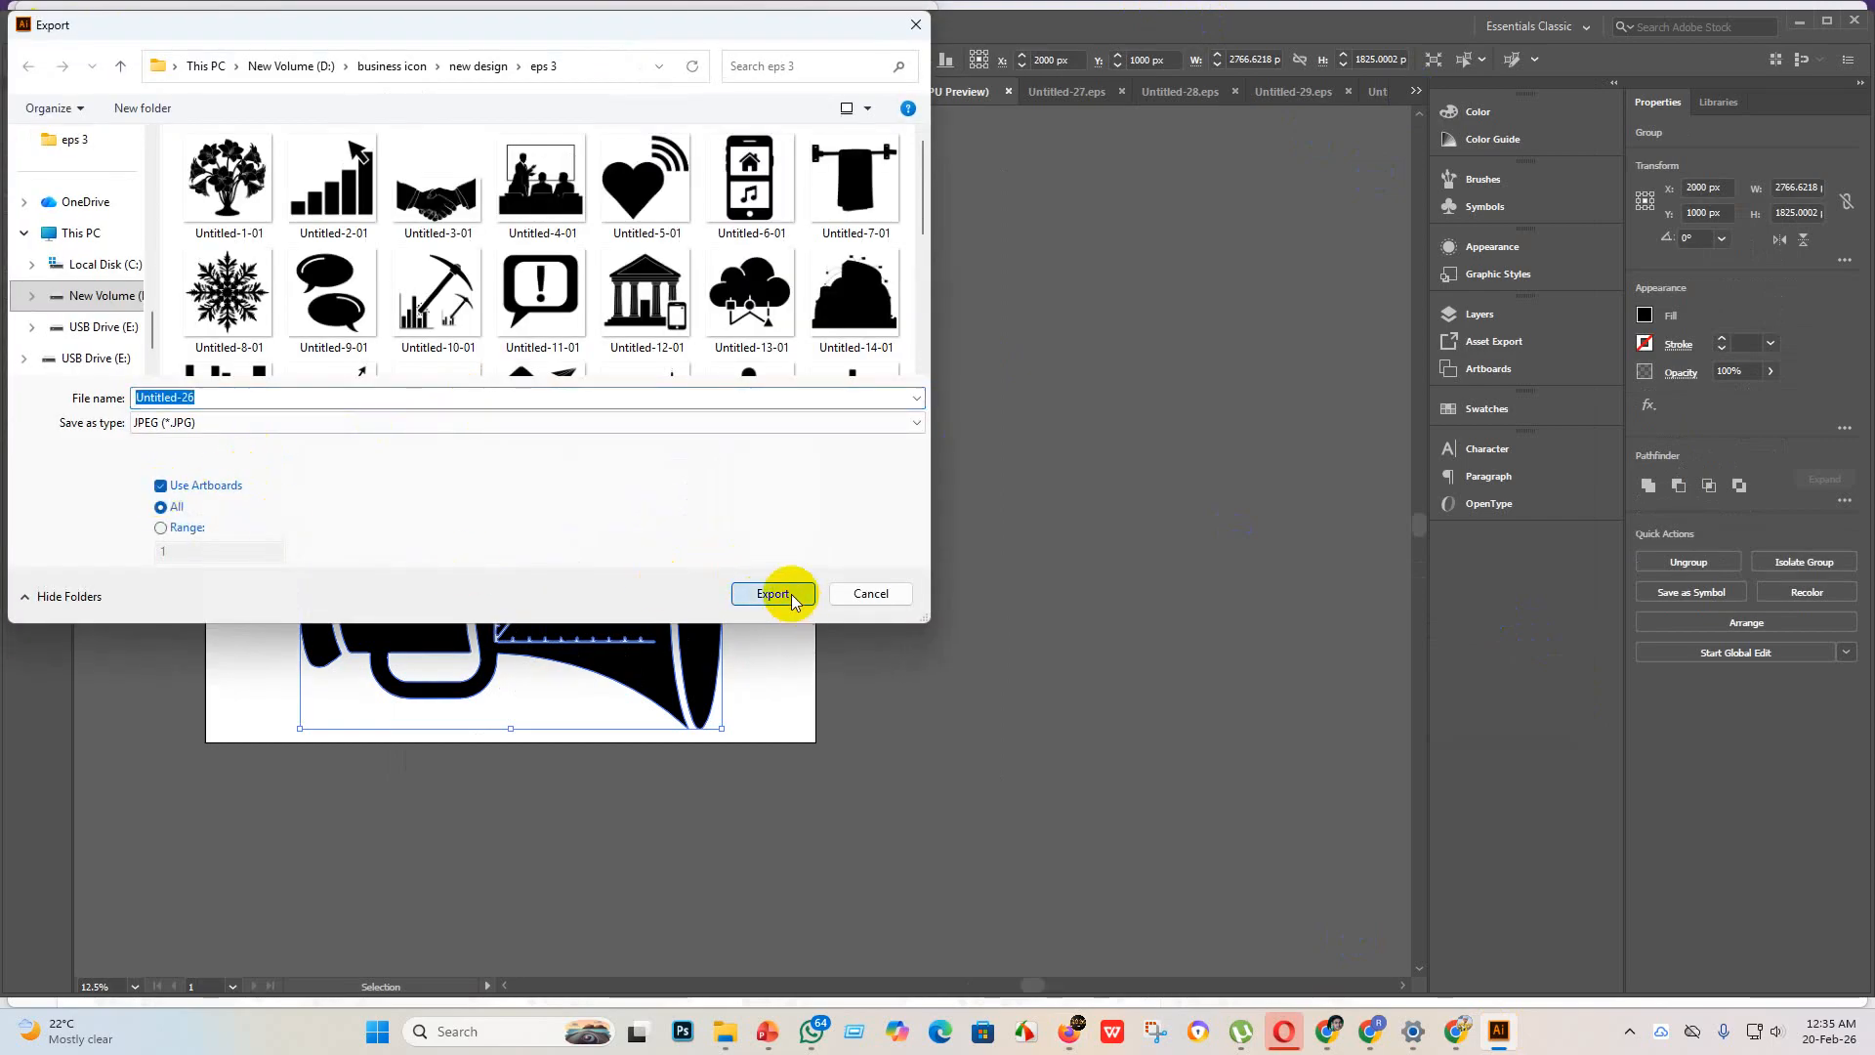
click(1039, 781)
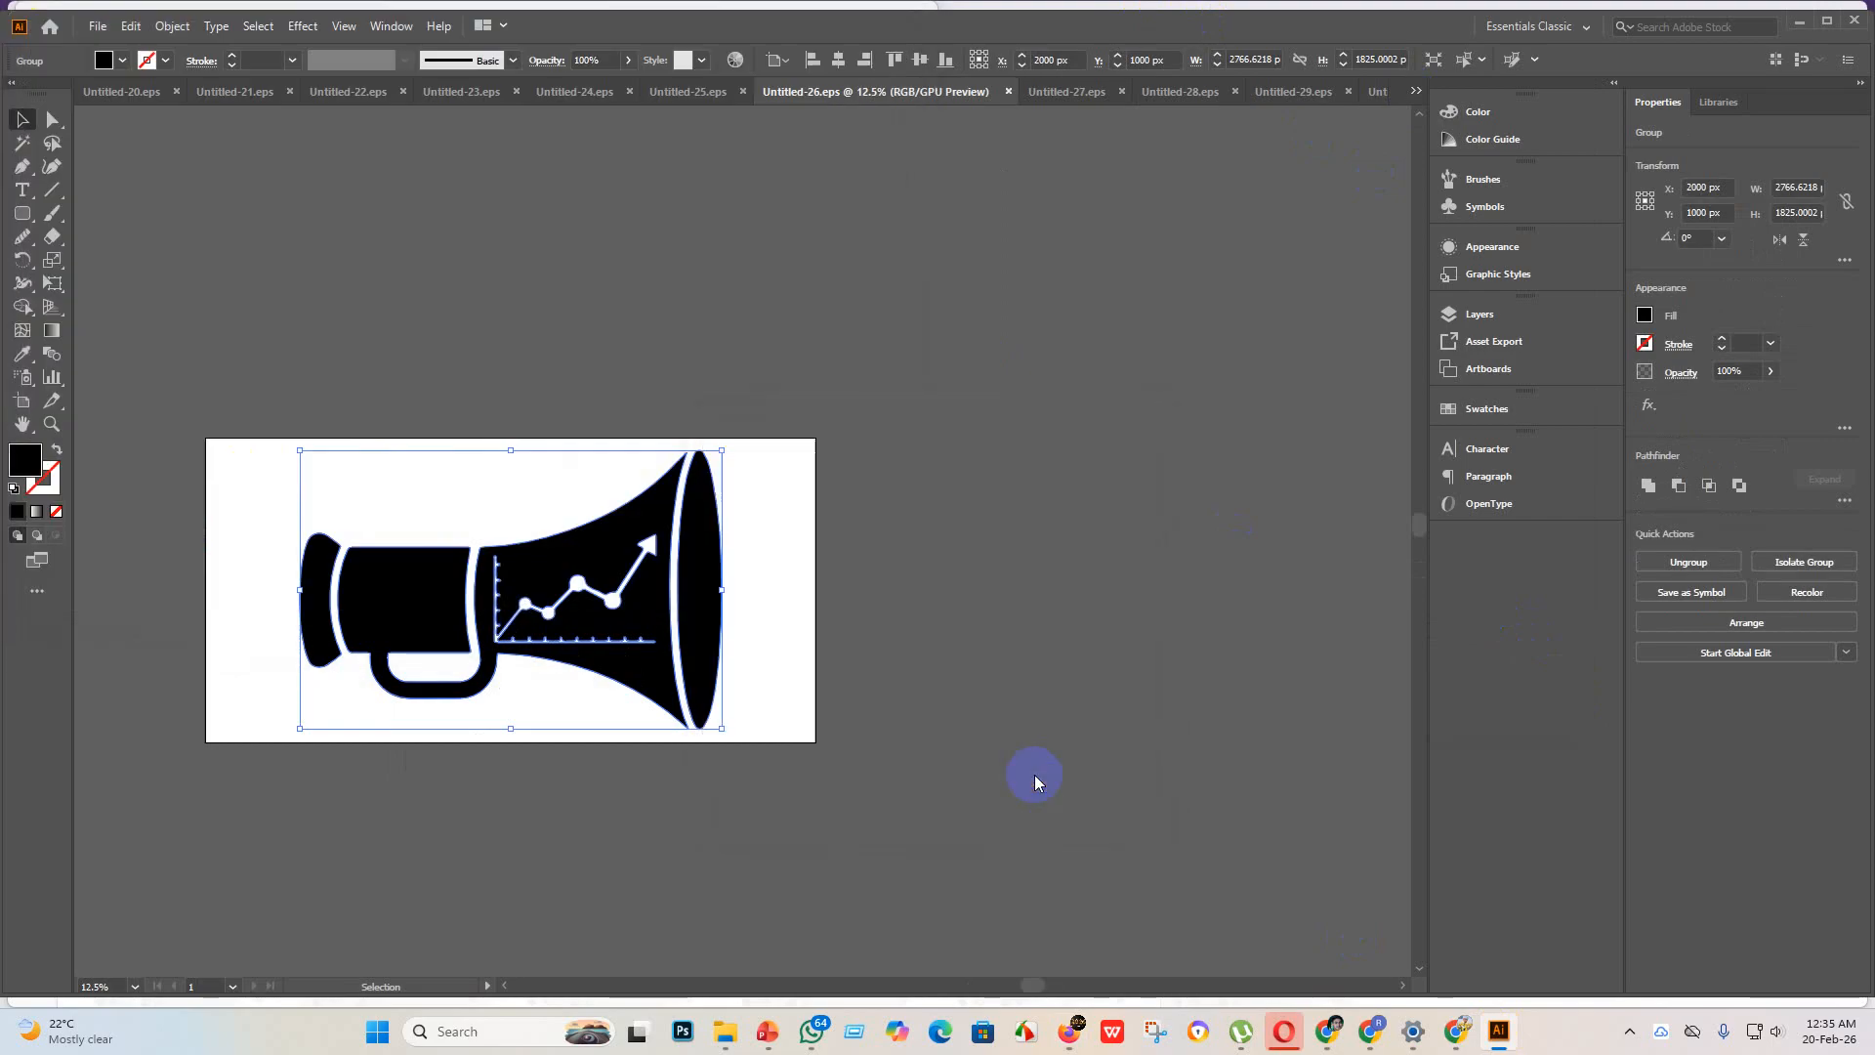
Step: Return to the Adobe Stock upload in Firefox and upload the EPS files Untitled-1 through Untitled-30 from the eps 3 folder
click(718, 1034)
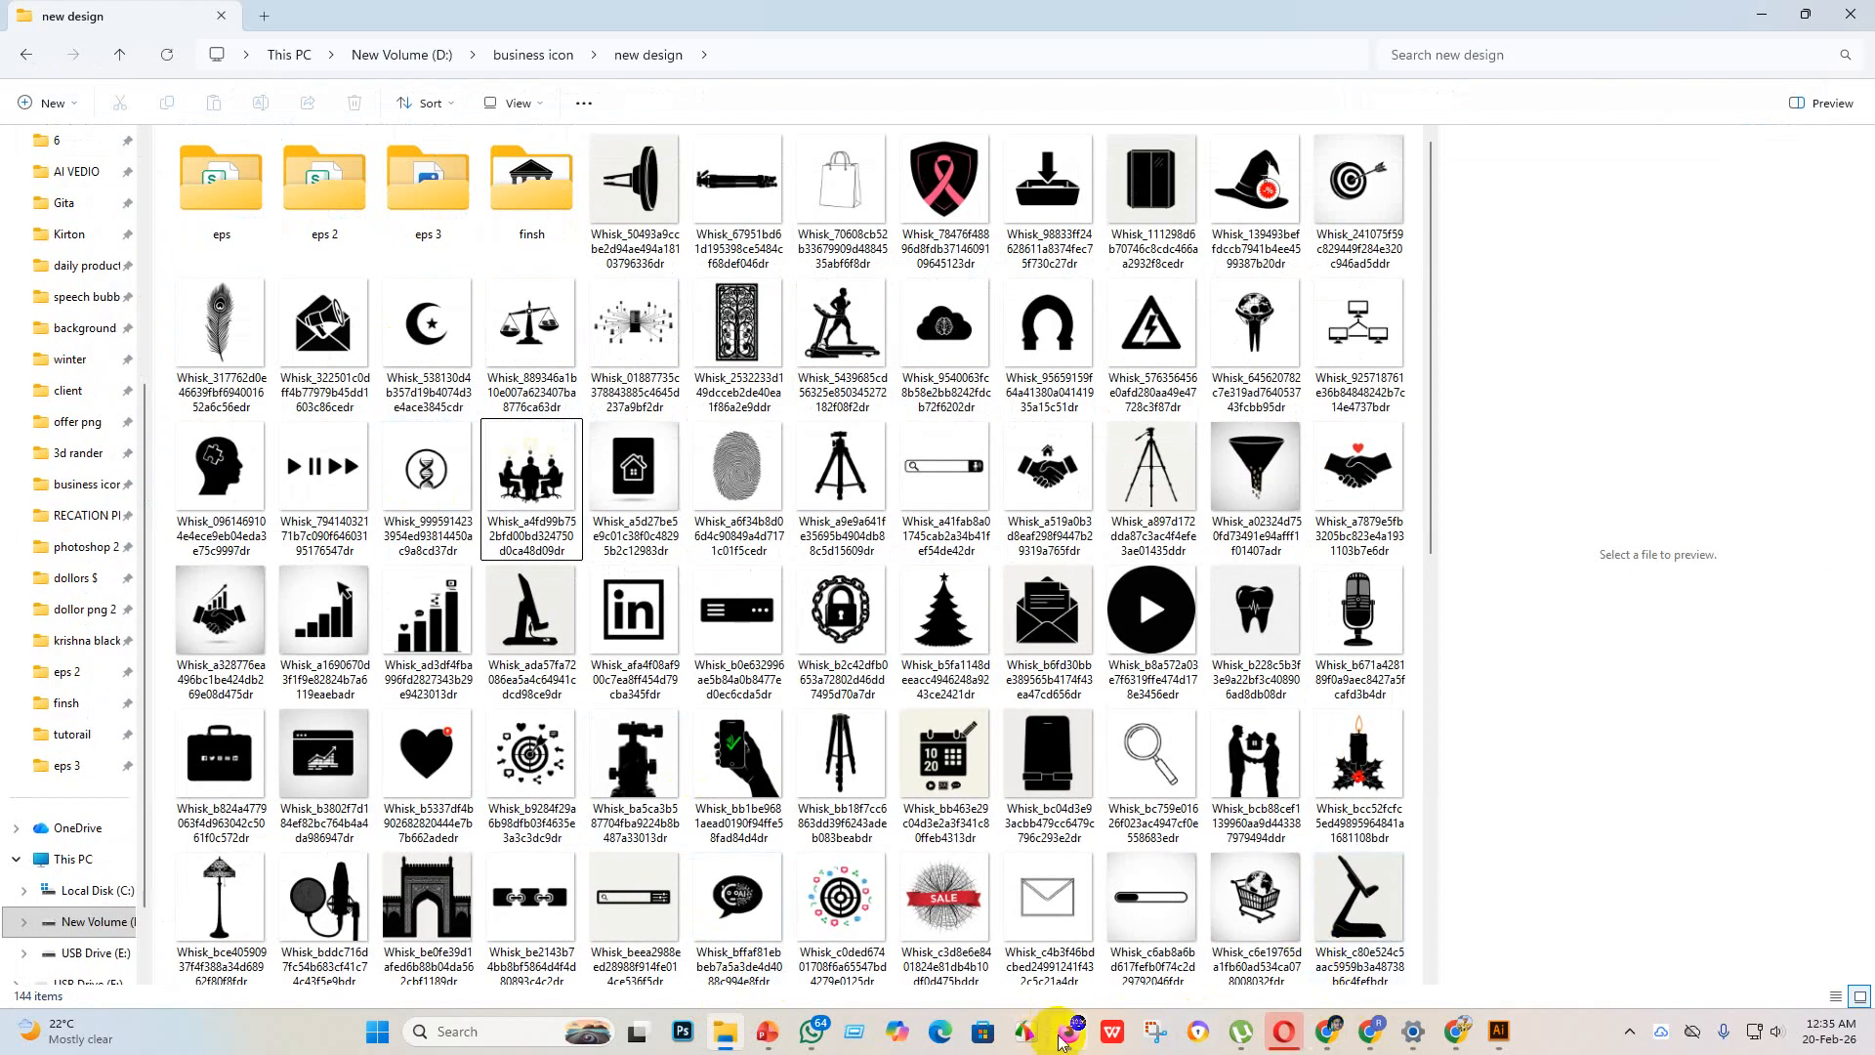
mouse_move(1070, 1031)
click(1070, 945)
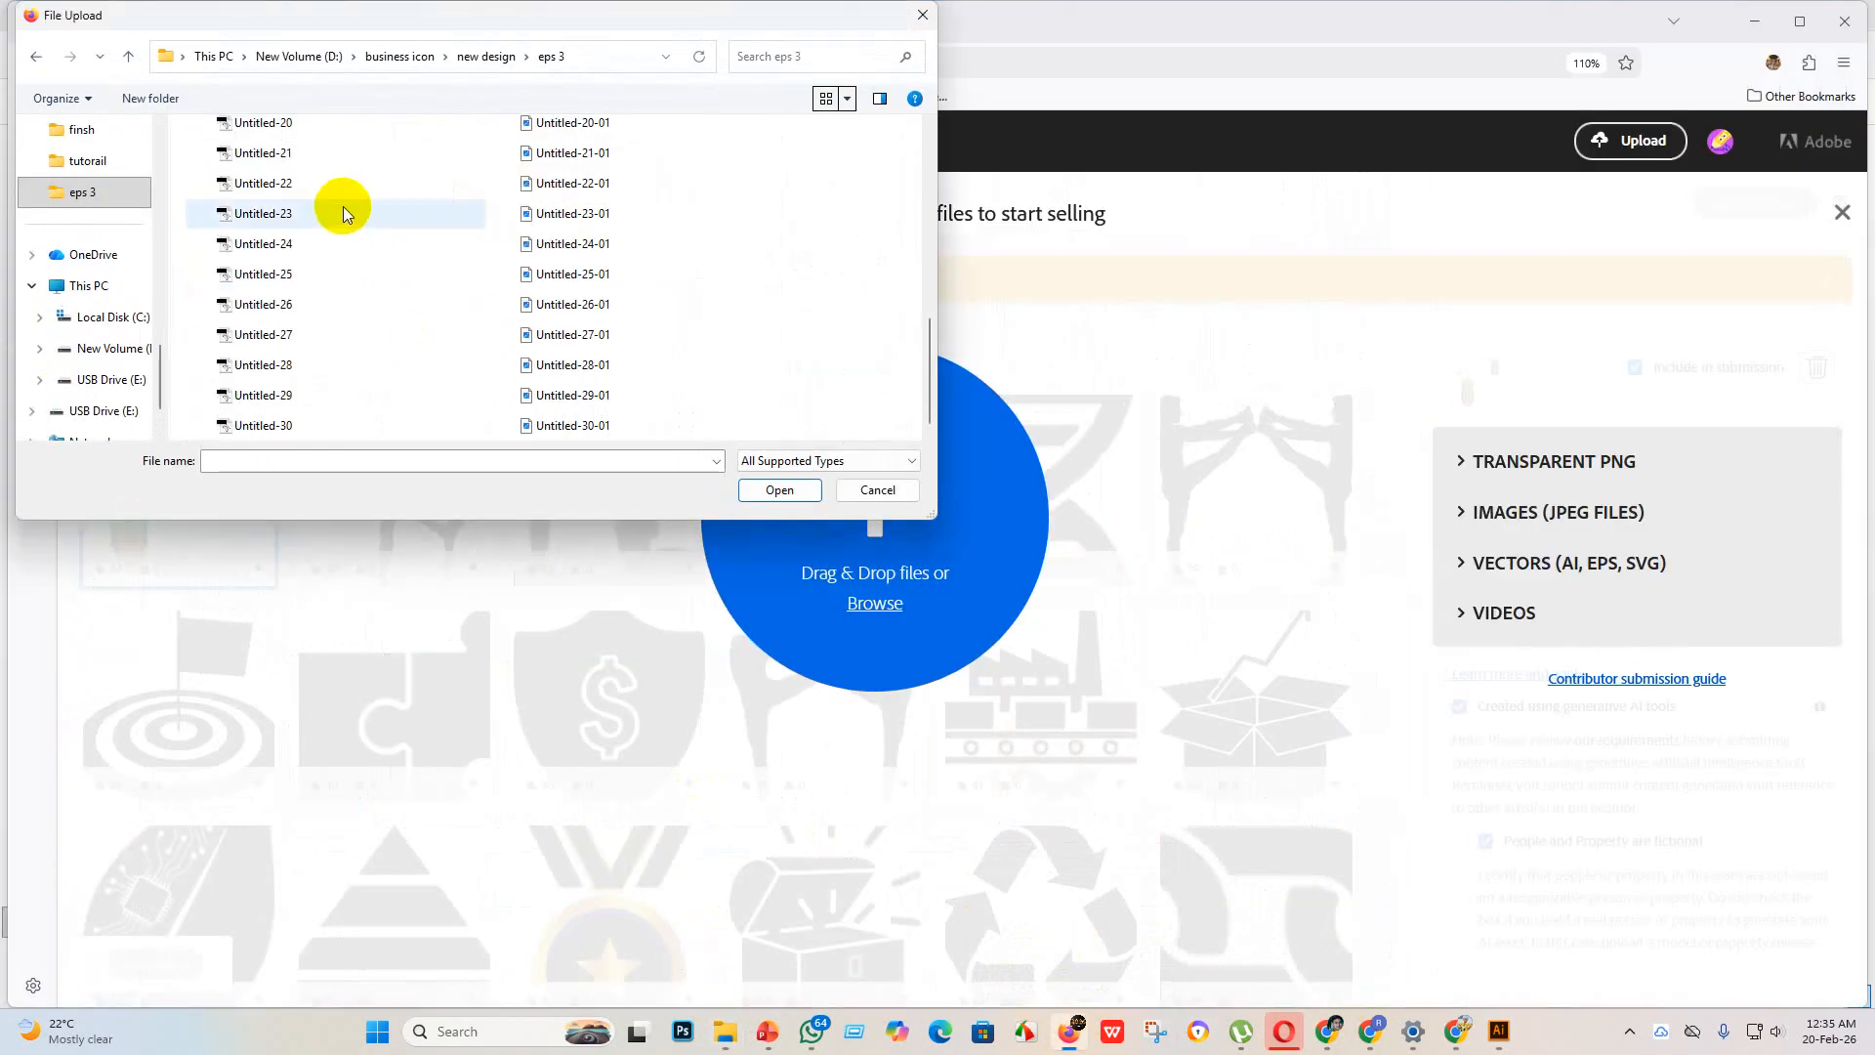
scroll(295, 186, up, 6)
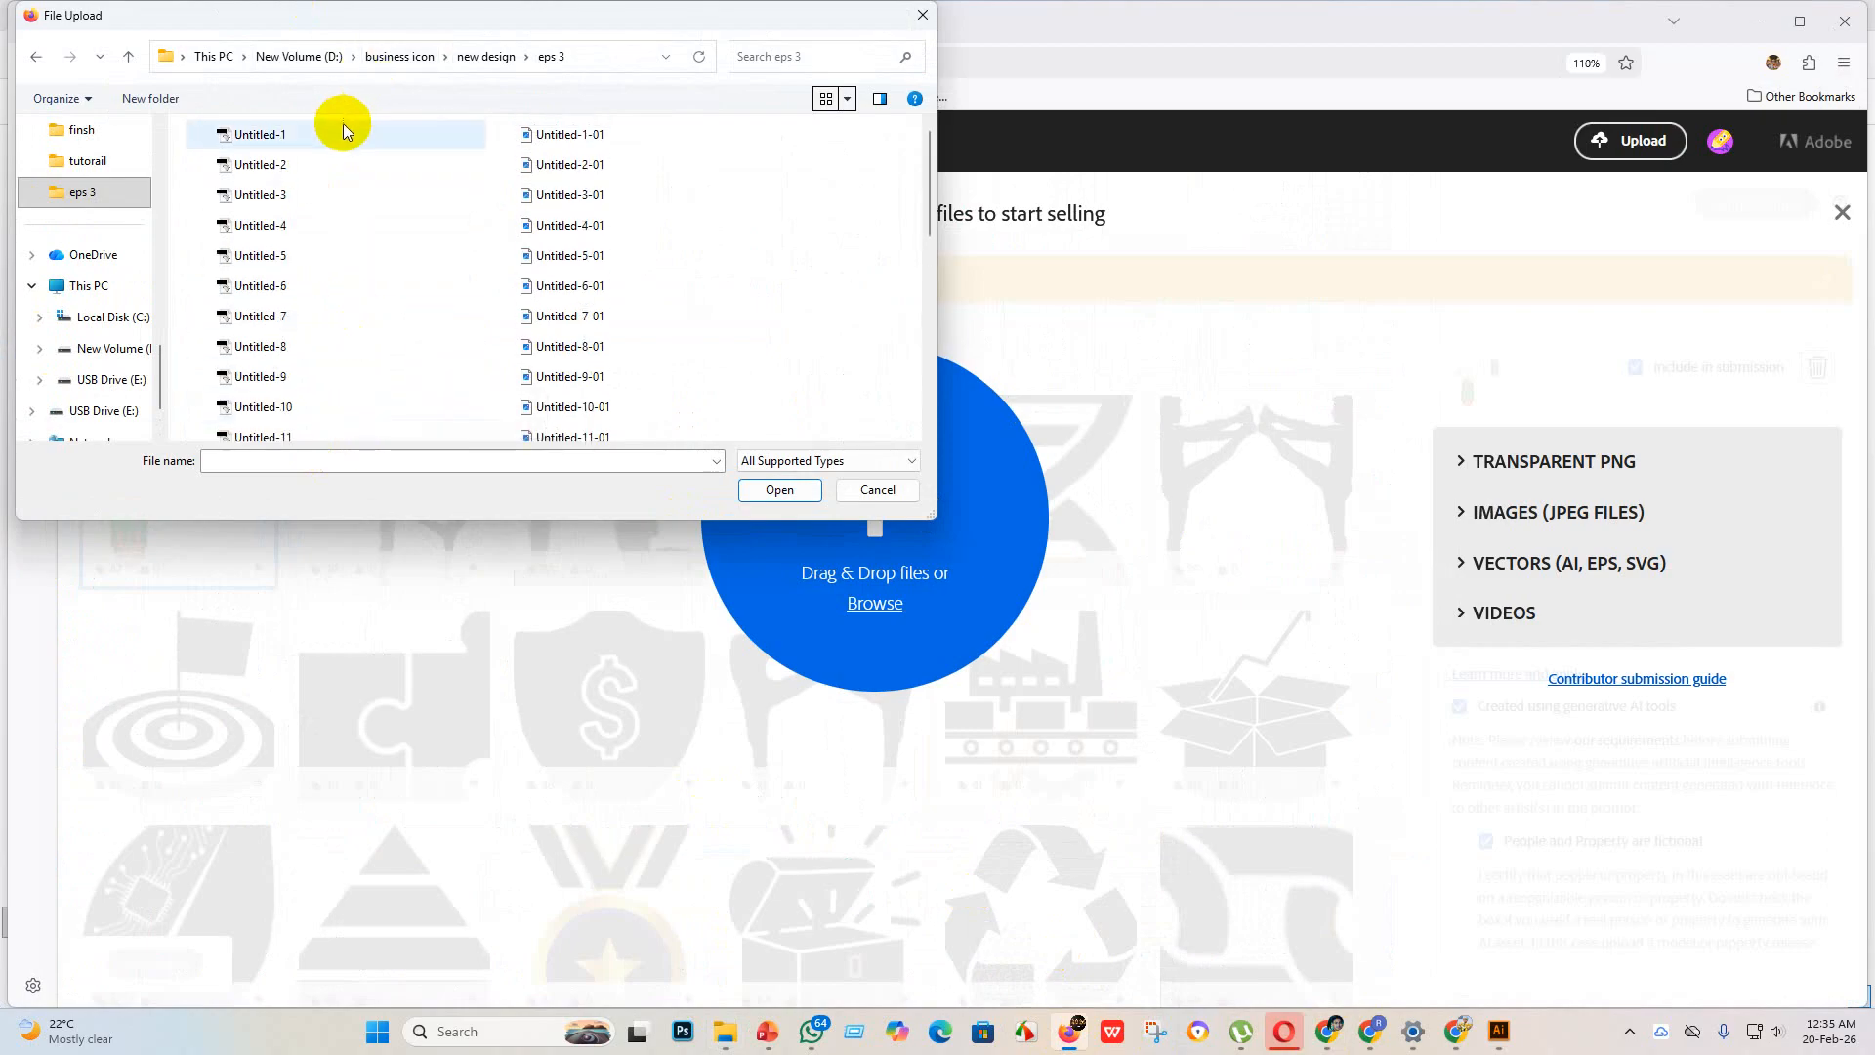
drag(342, 123, 306, 492)
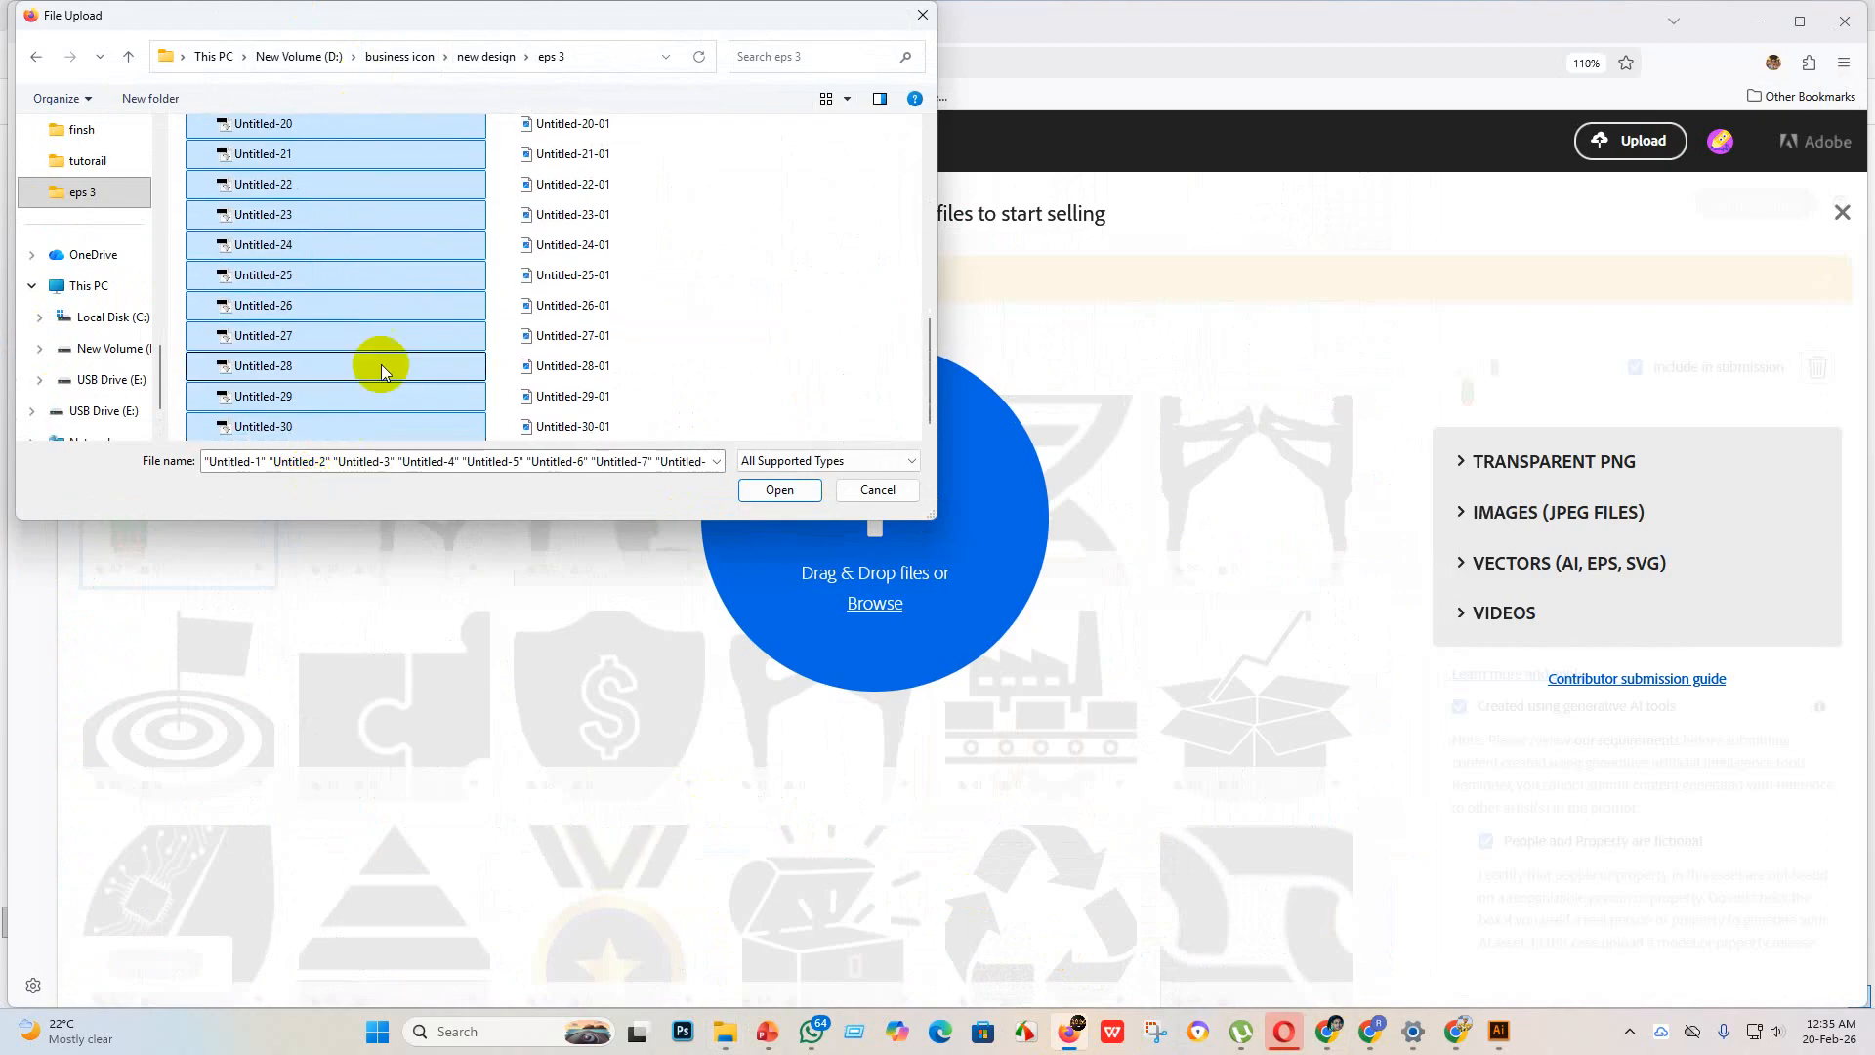
scroll(366, 350, up, 6)
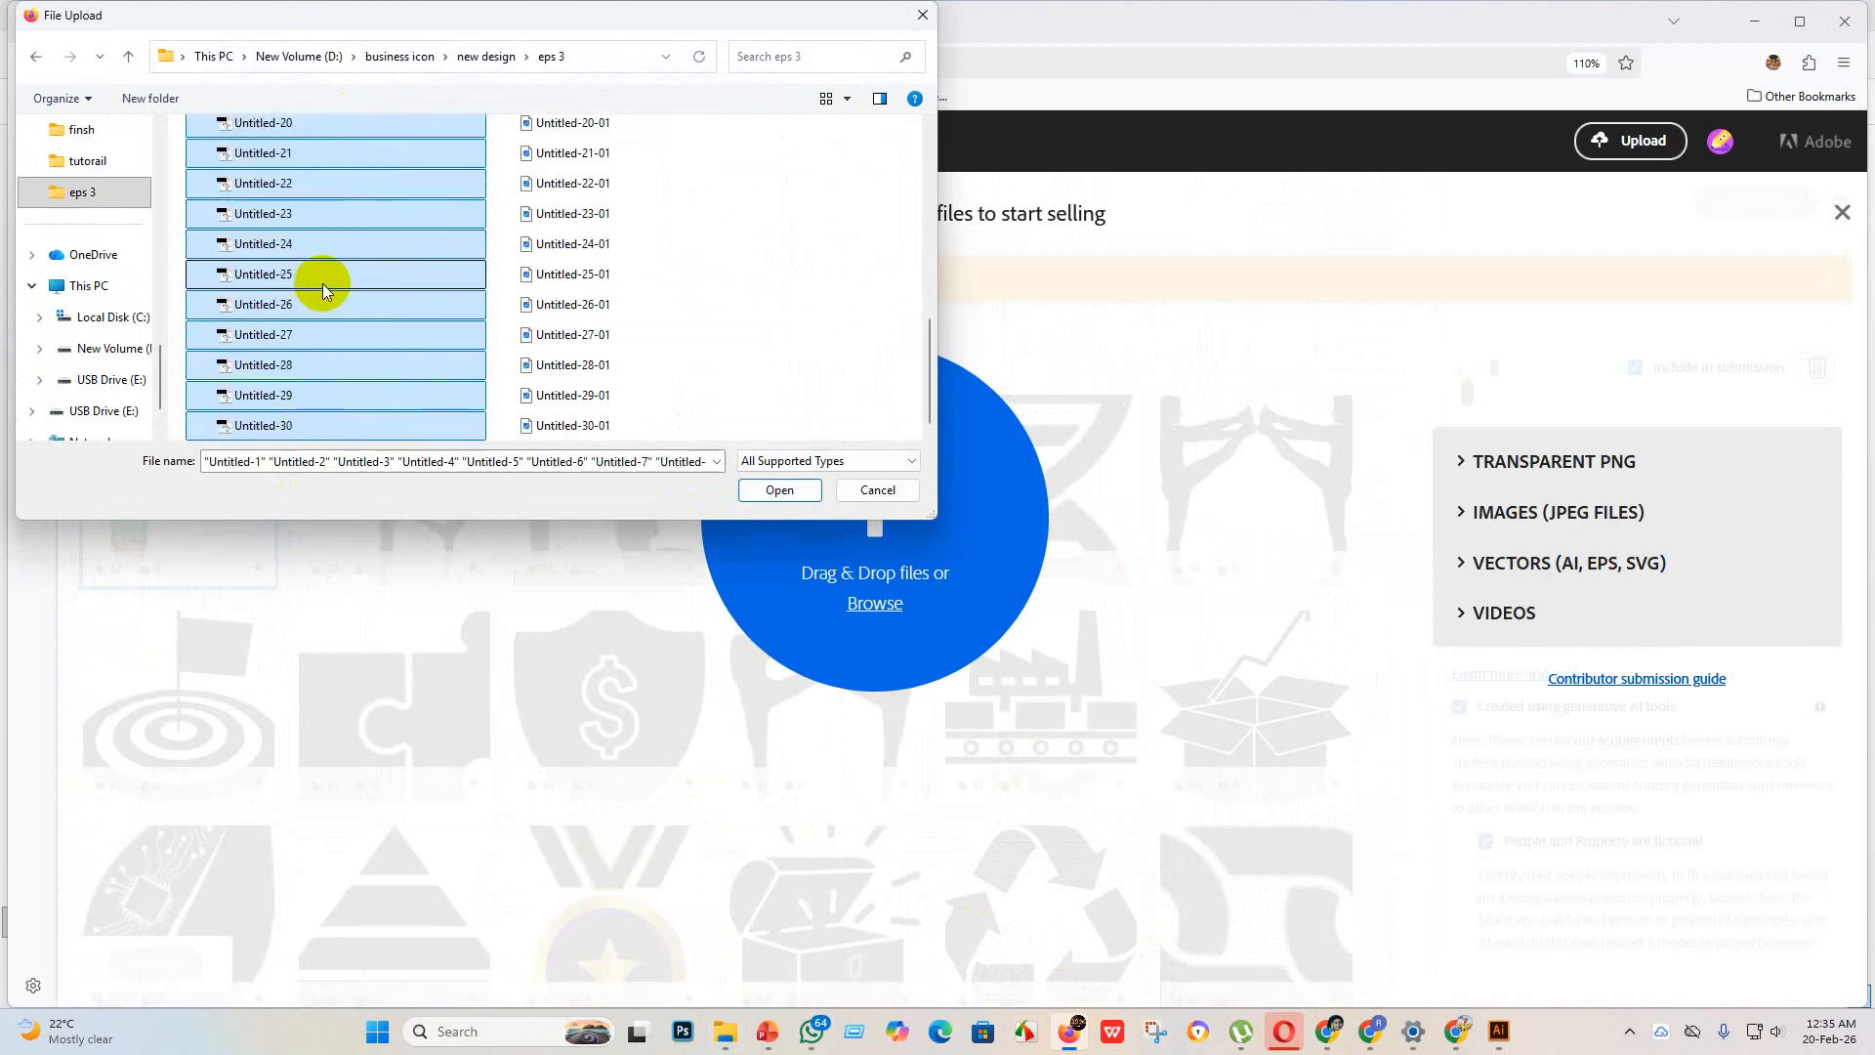
click(786, 489)
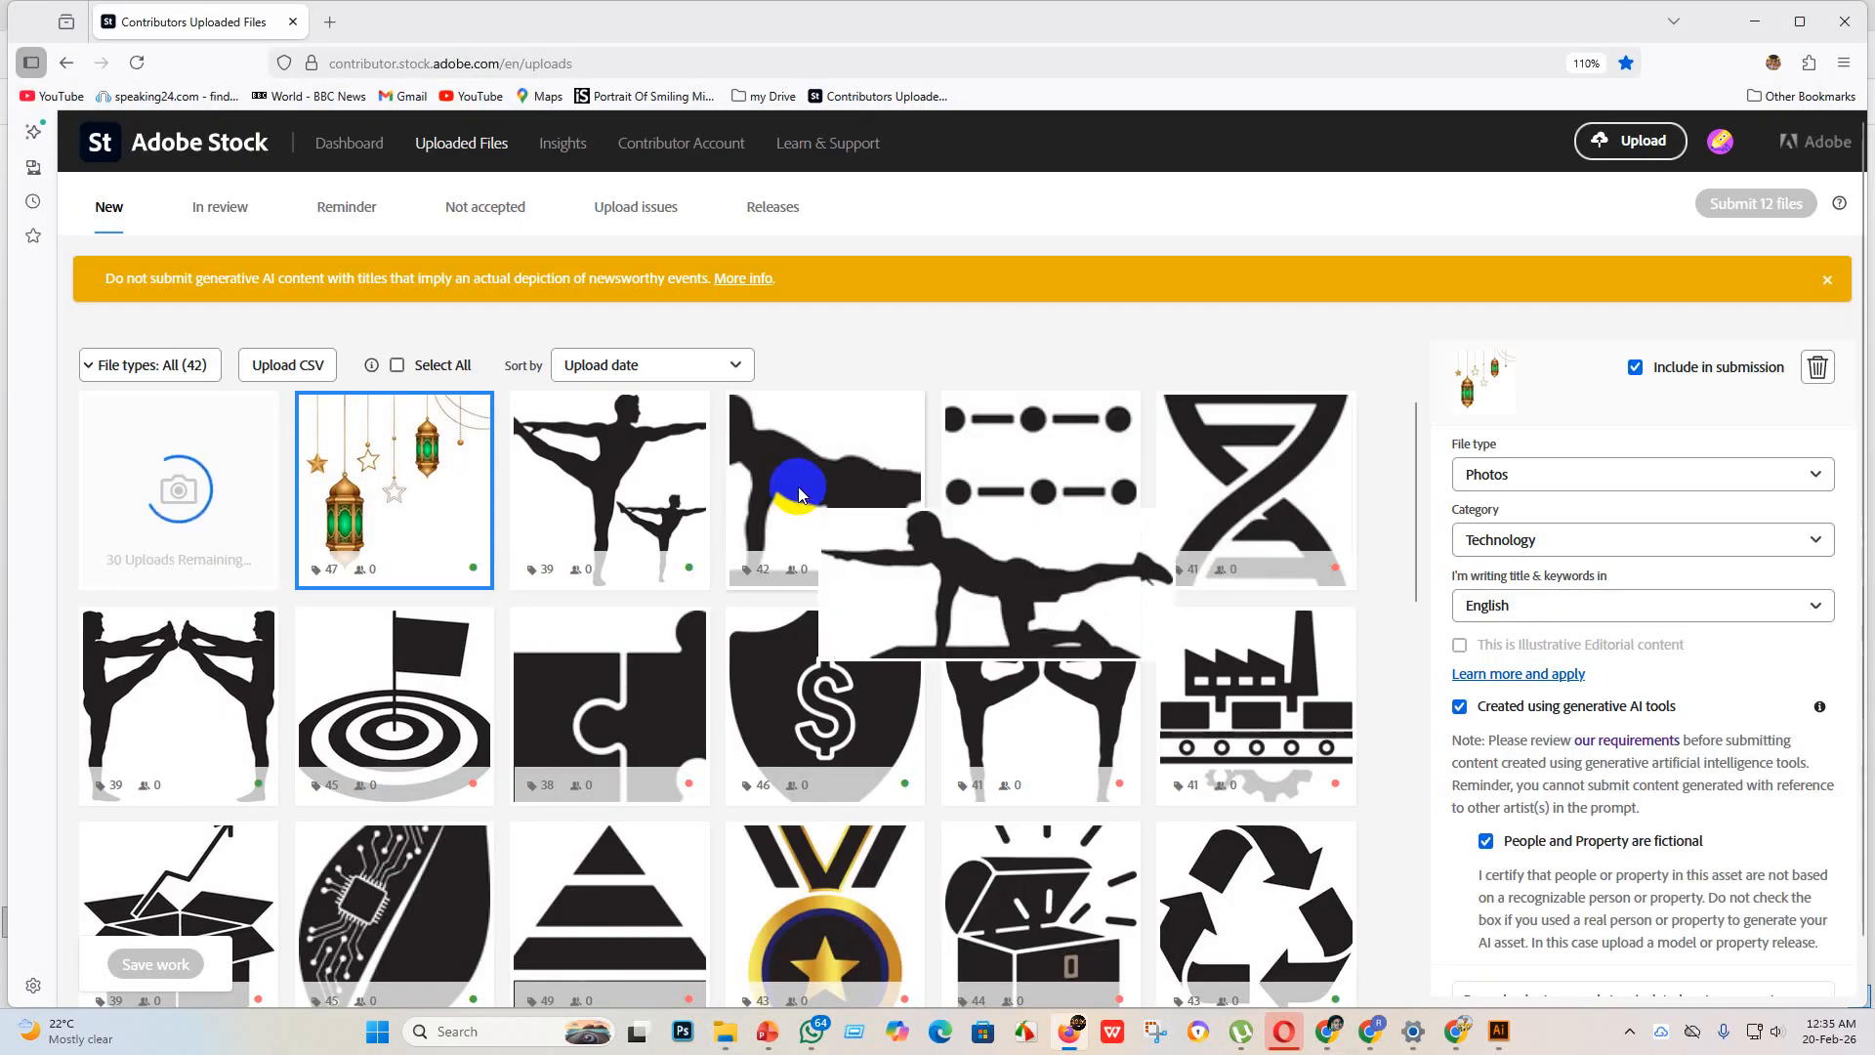
Step: Switch to Chrome, open the Shutterstock contributor portfolio in a new tab and bring up the file picker for uploading assets
click(1334, 1034)
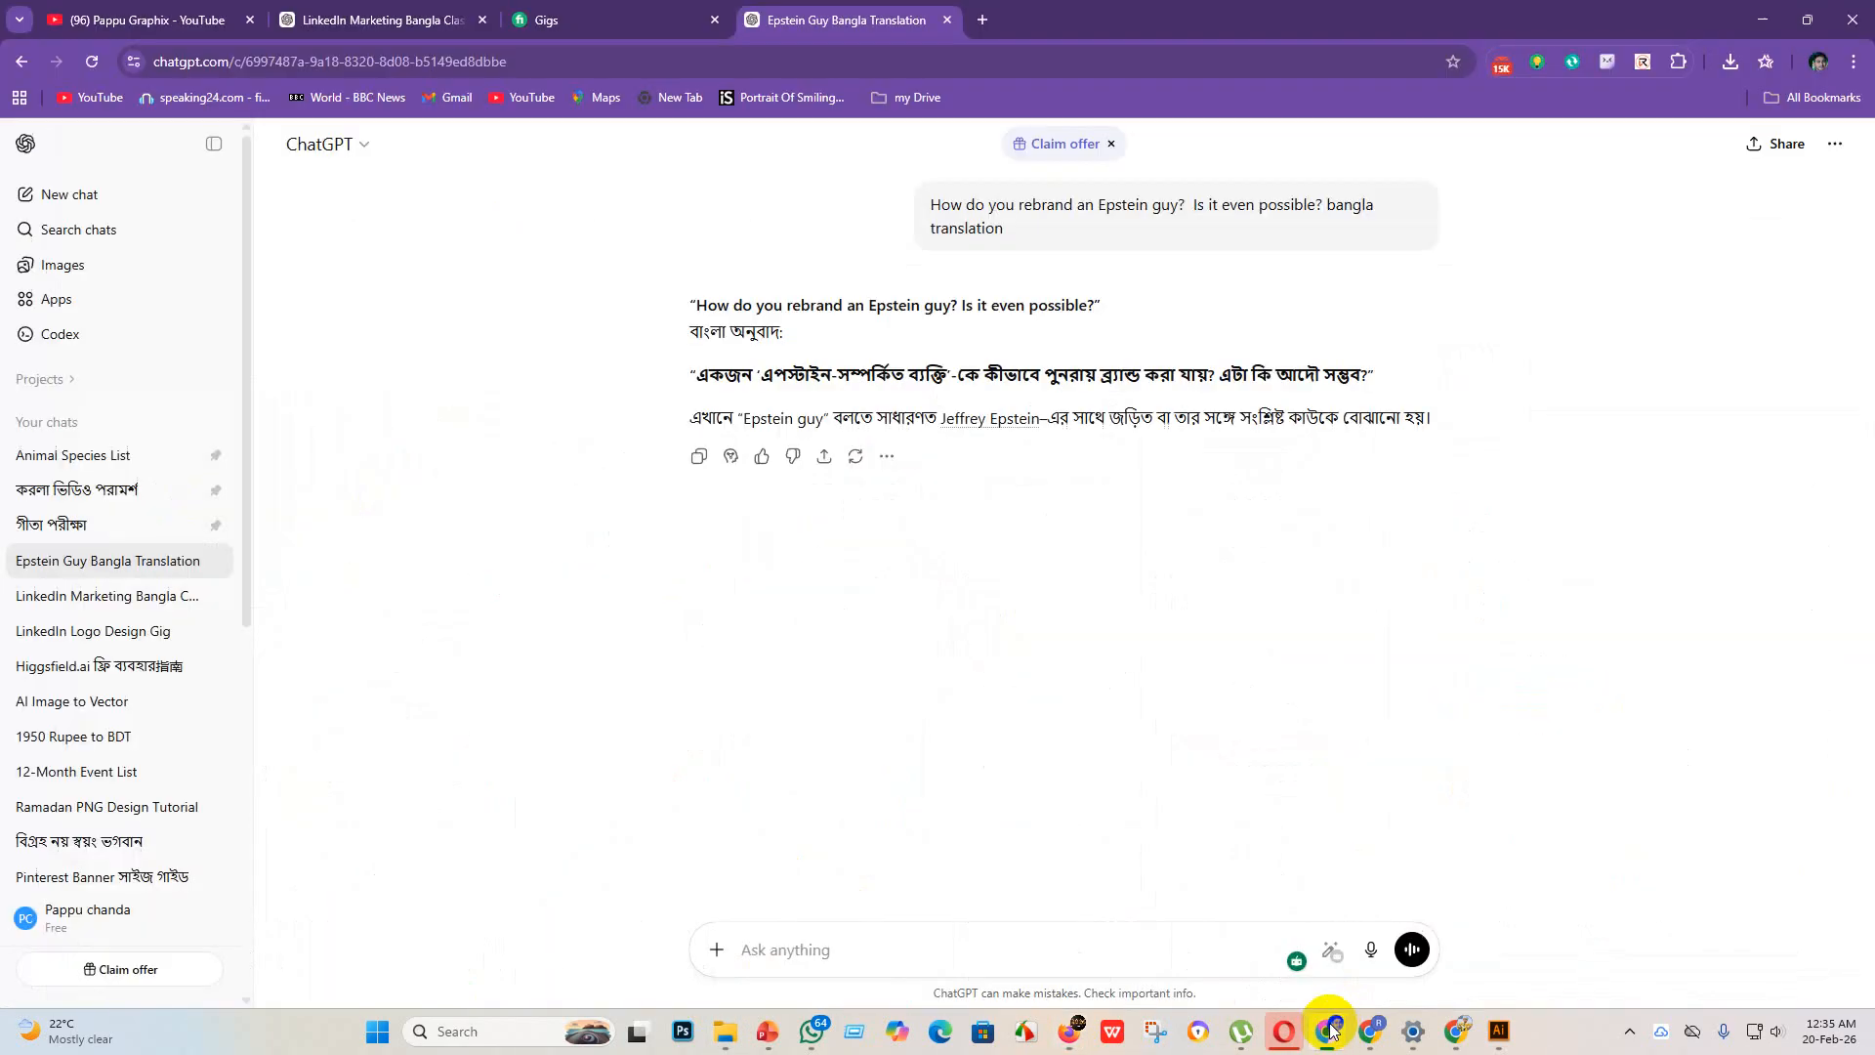
click(985, 17)
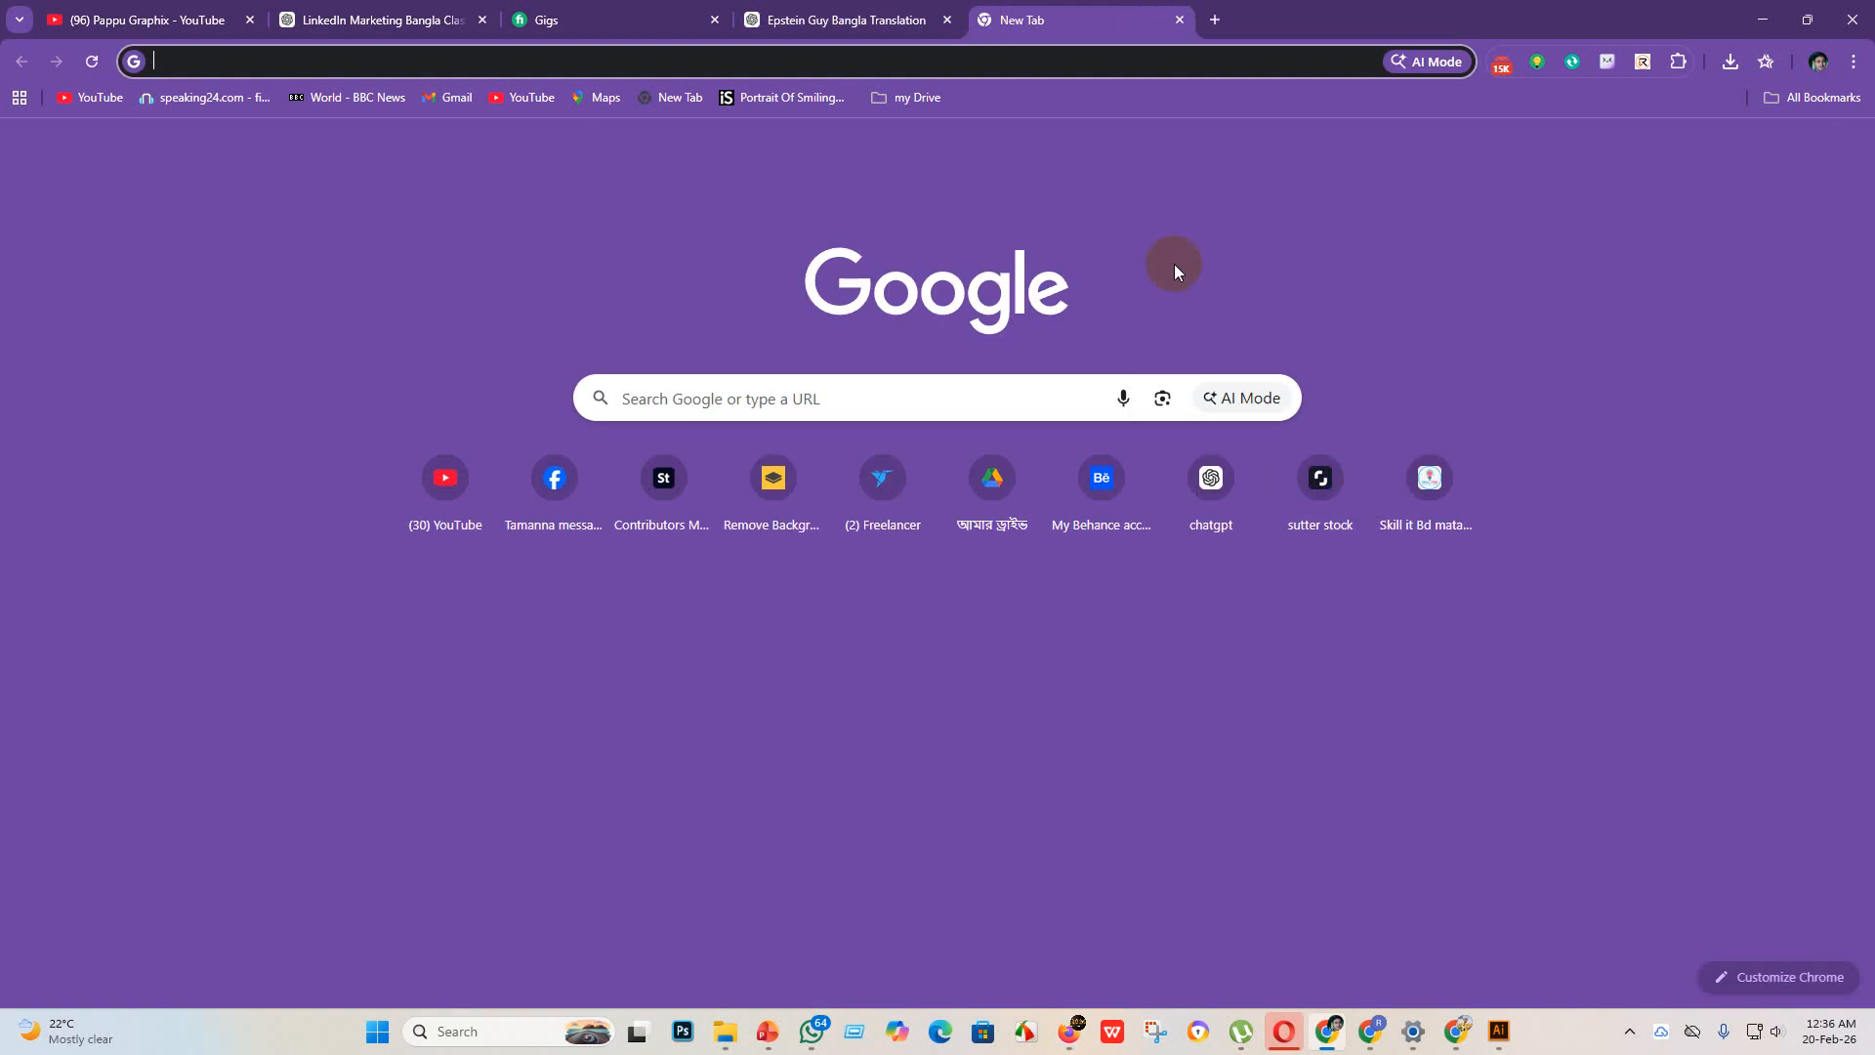
click(1335, 496)
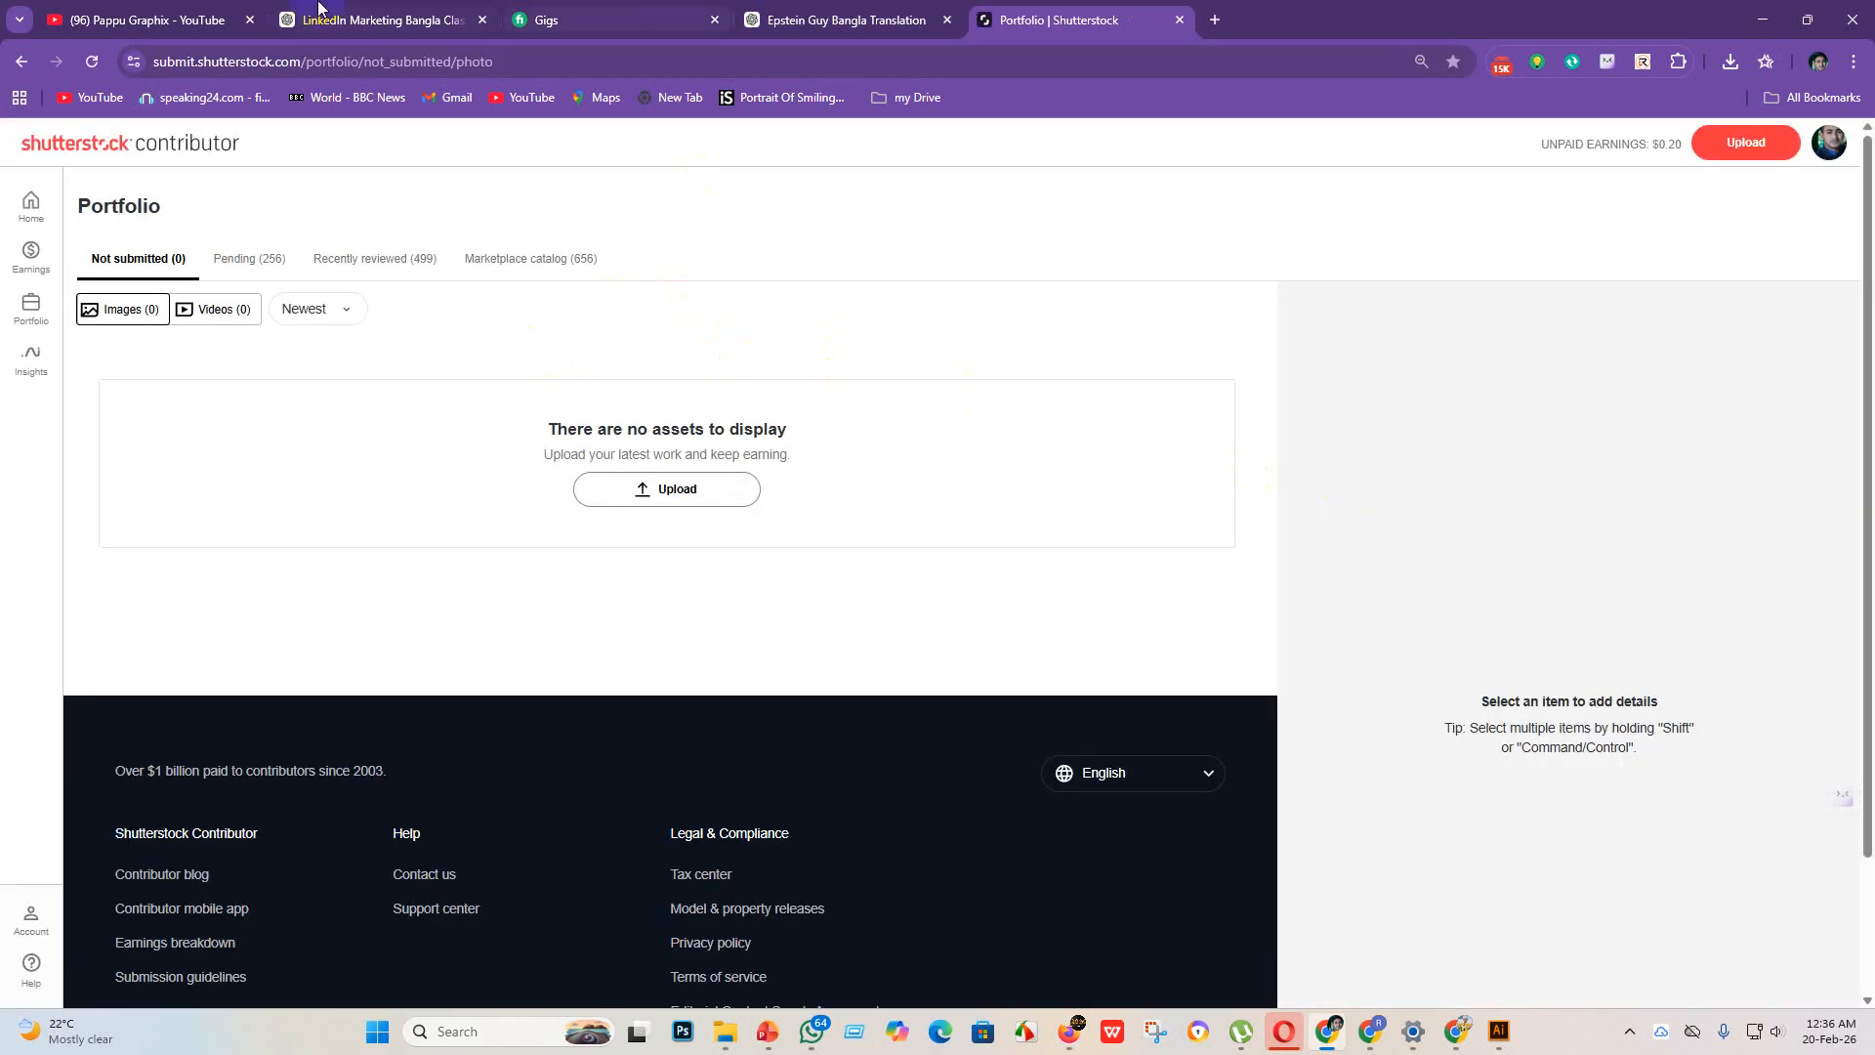
click(1757, 149)
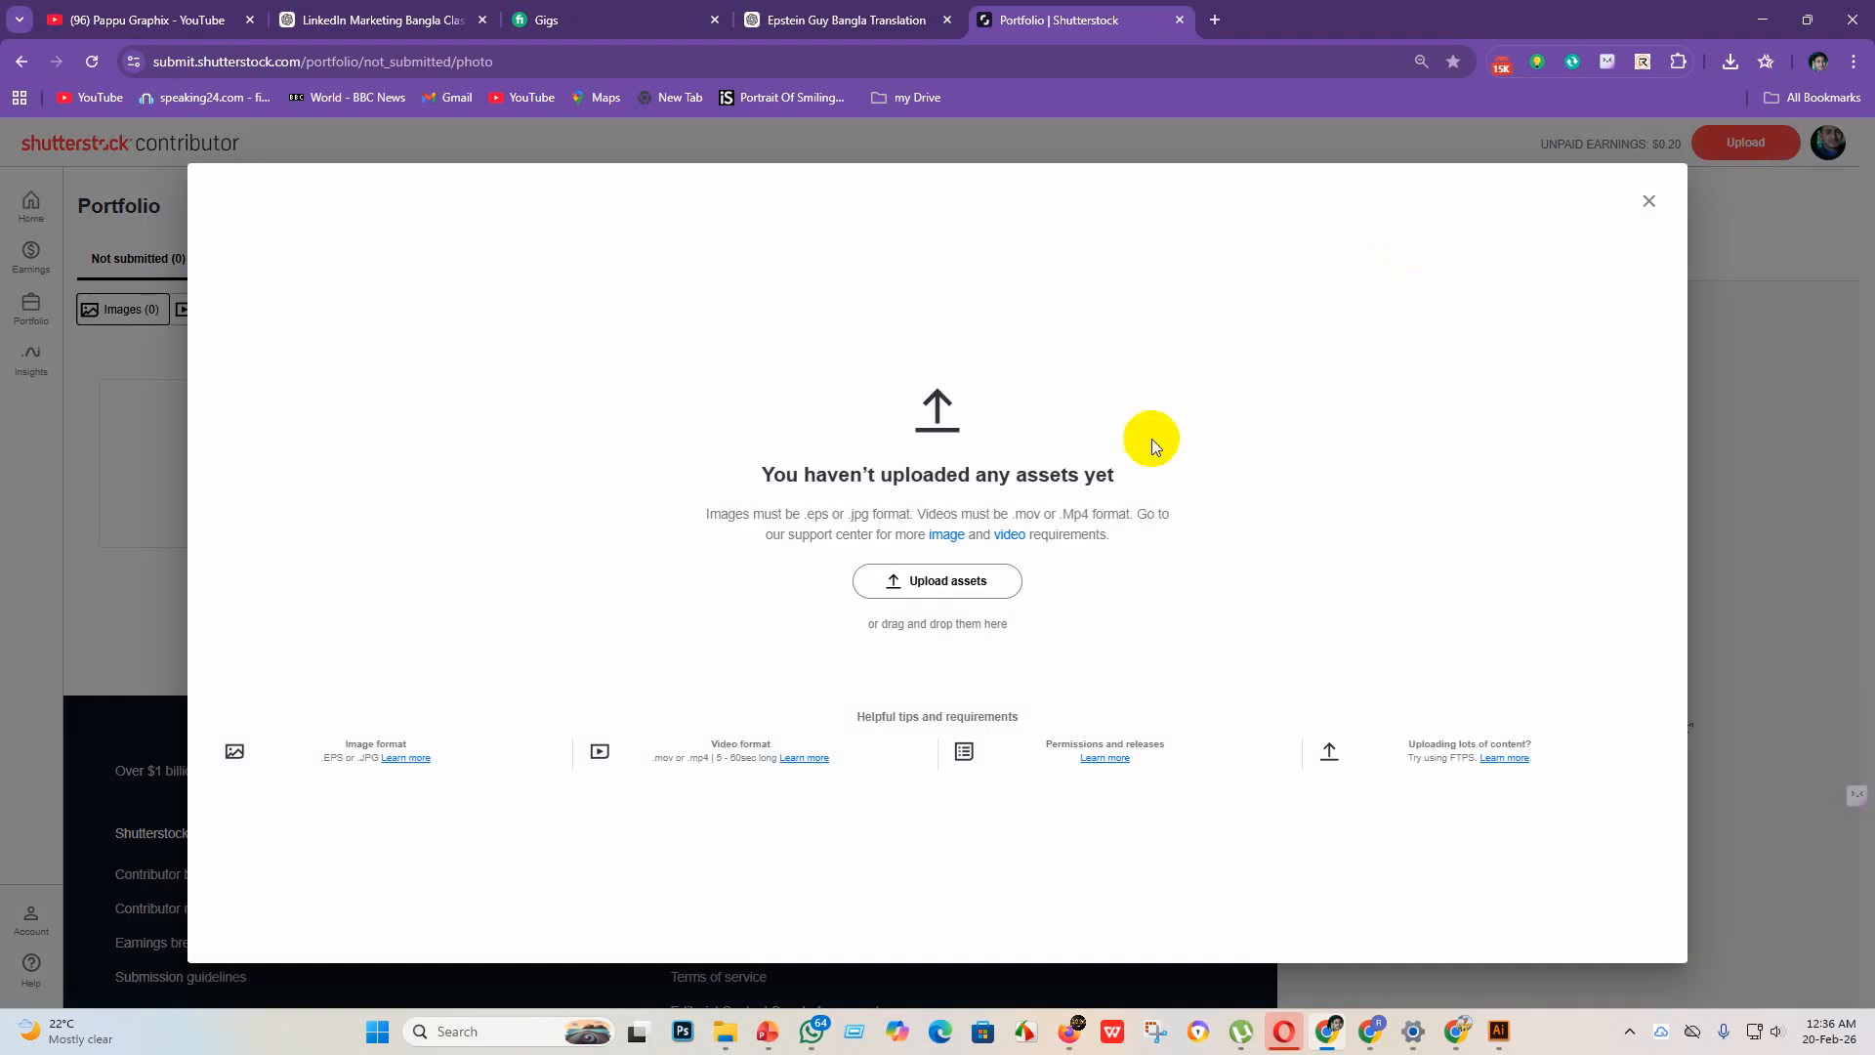
click(955, 579)
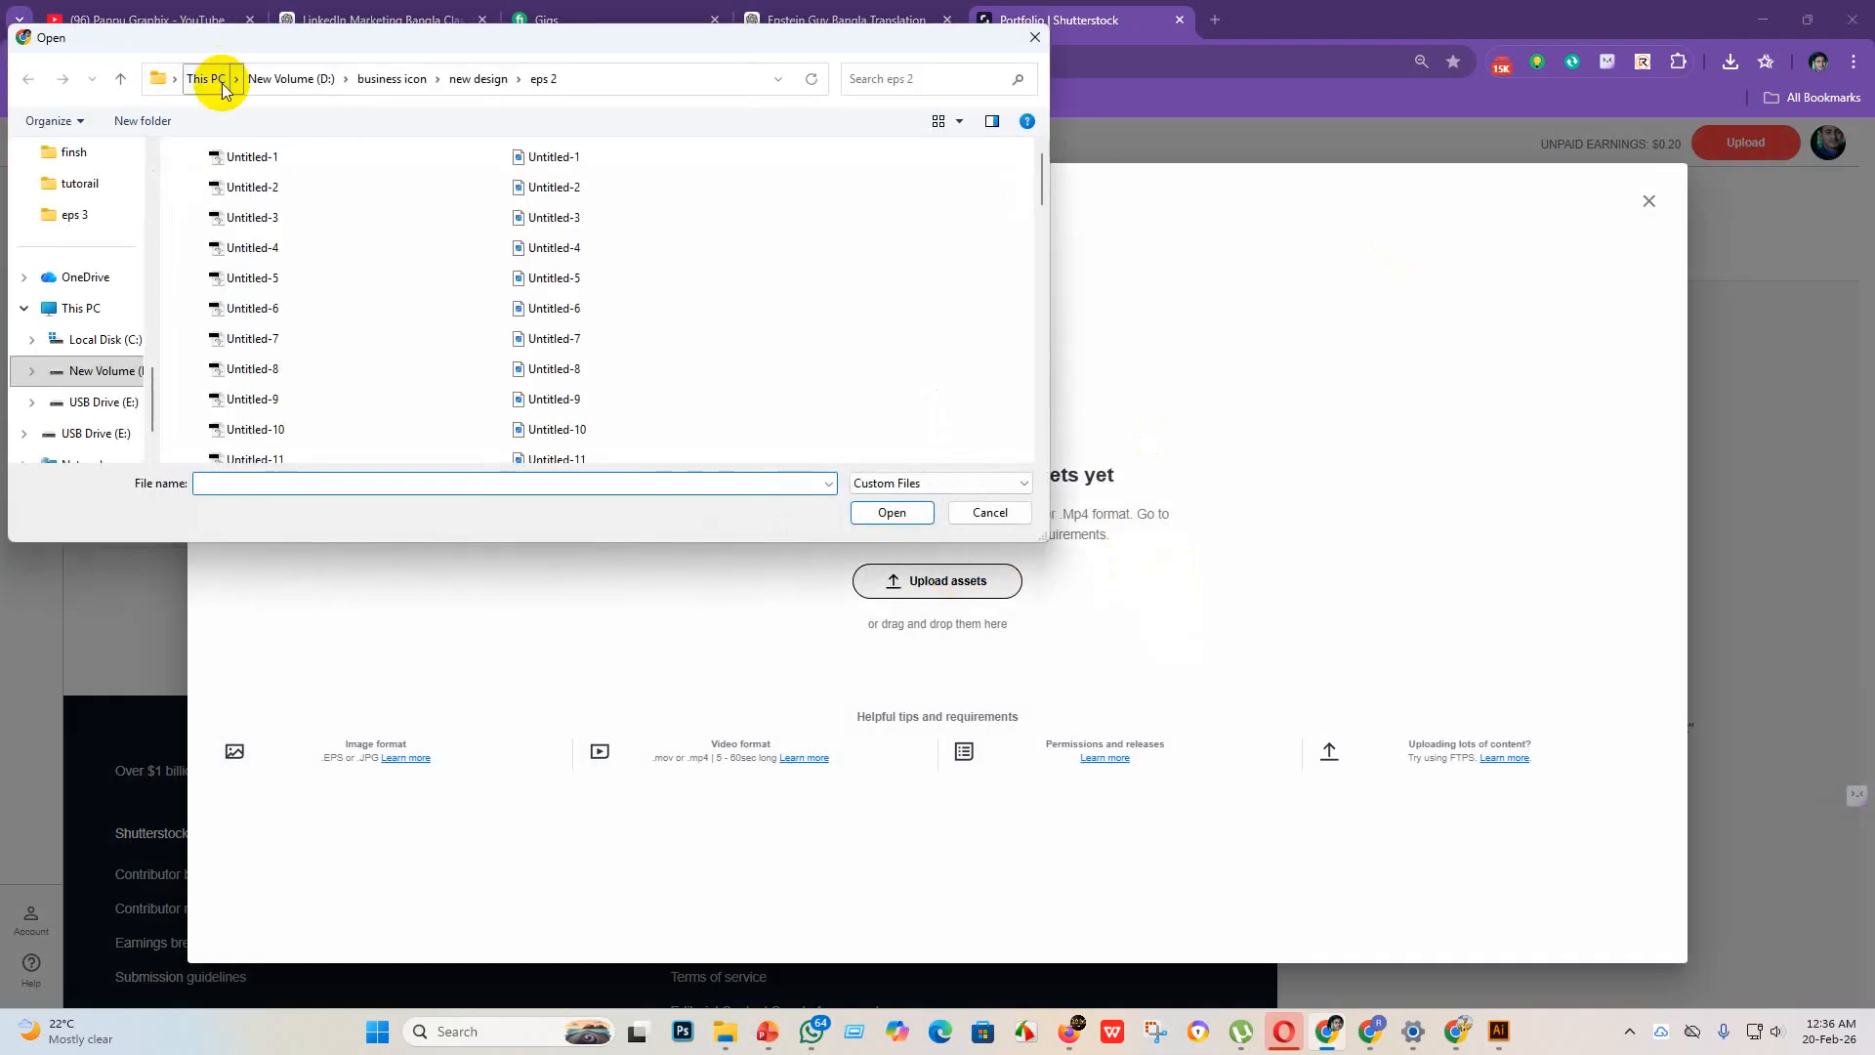
Step: Go to the eps 3 folder, display its files as small icons and upload the EPS files Untitled-1 through Untitled-30 to Shutterstock
drag(301, 155, 324, 387)
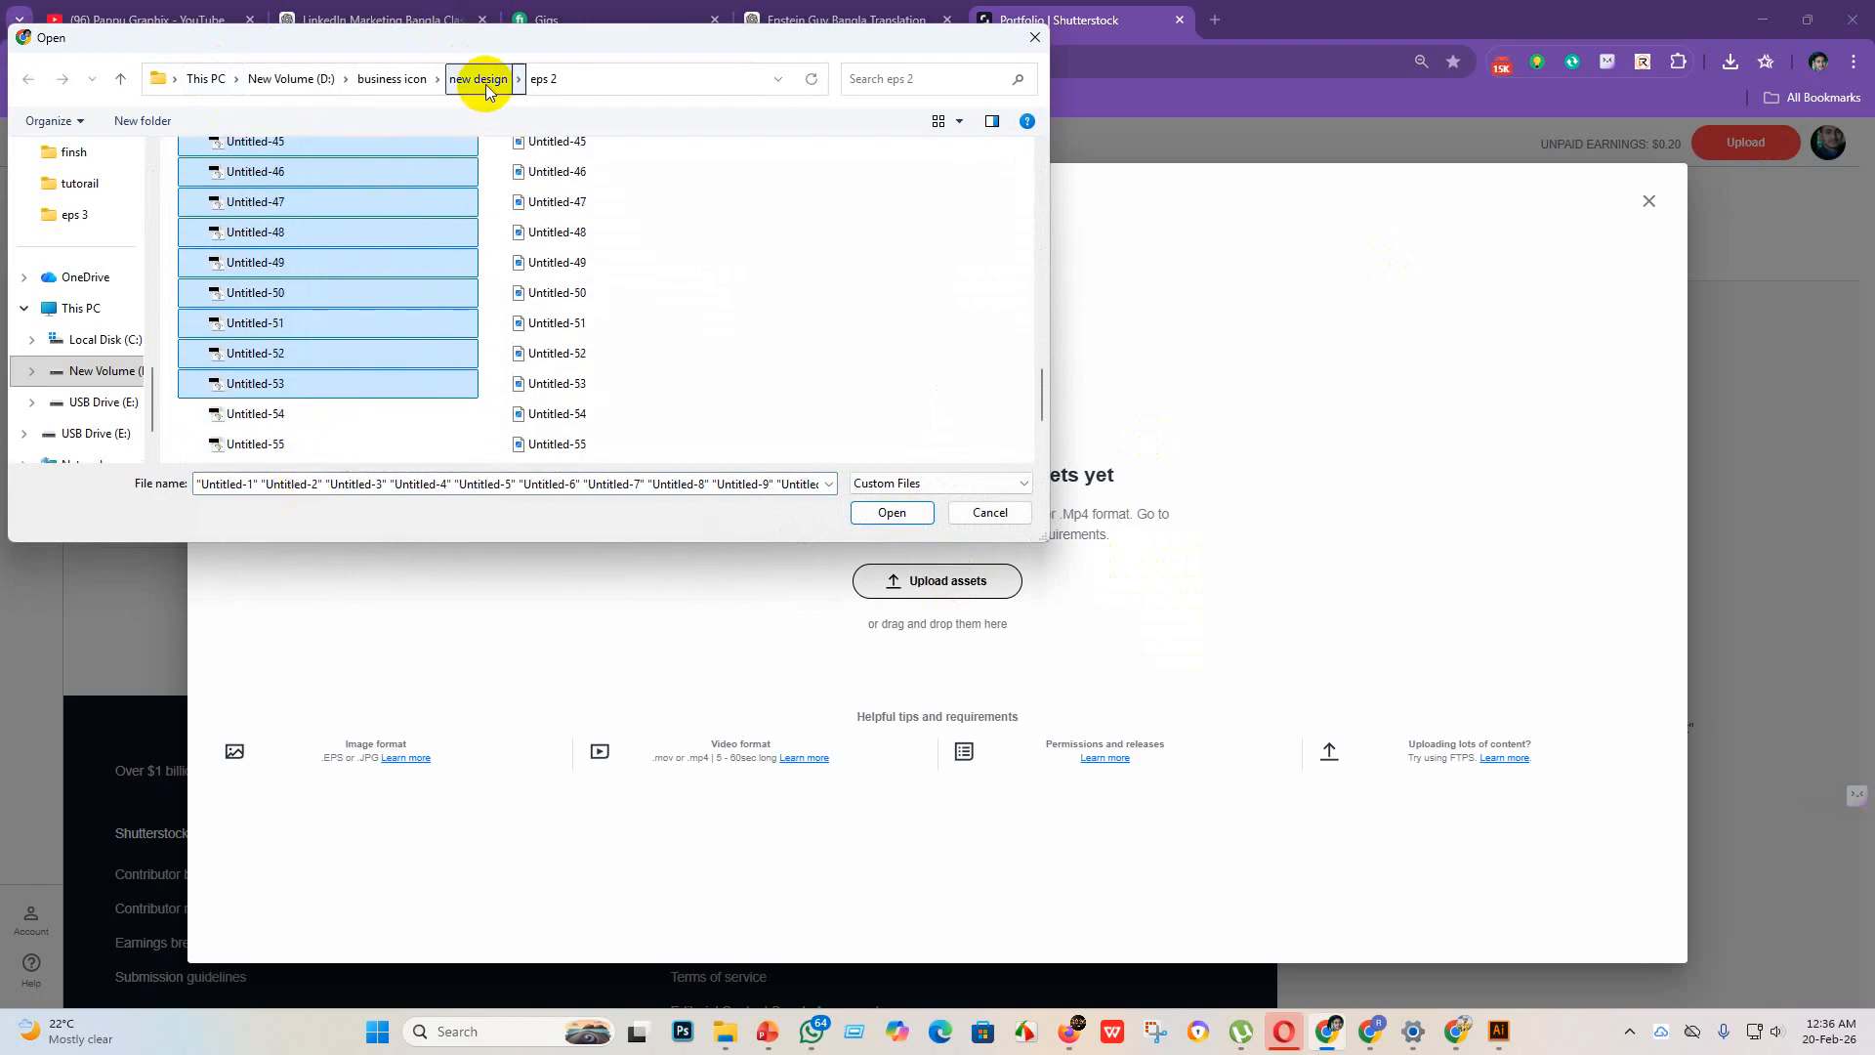
click(485, 86)
click(456, 207)
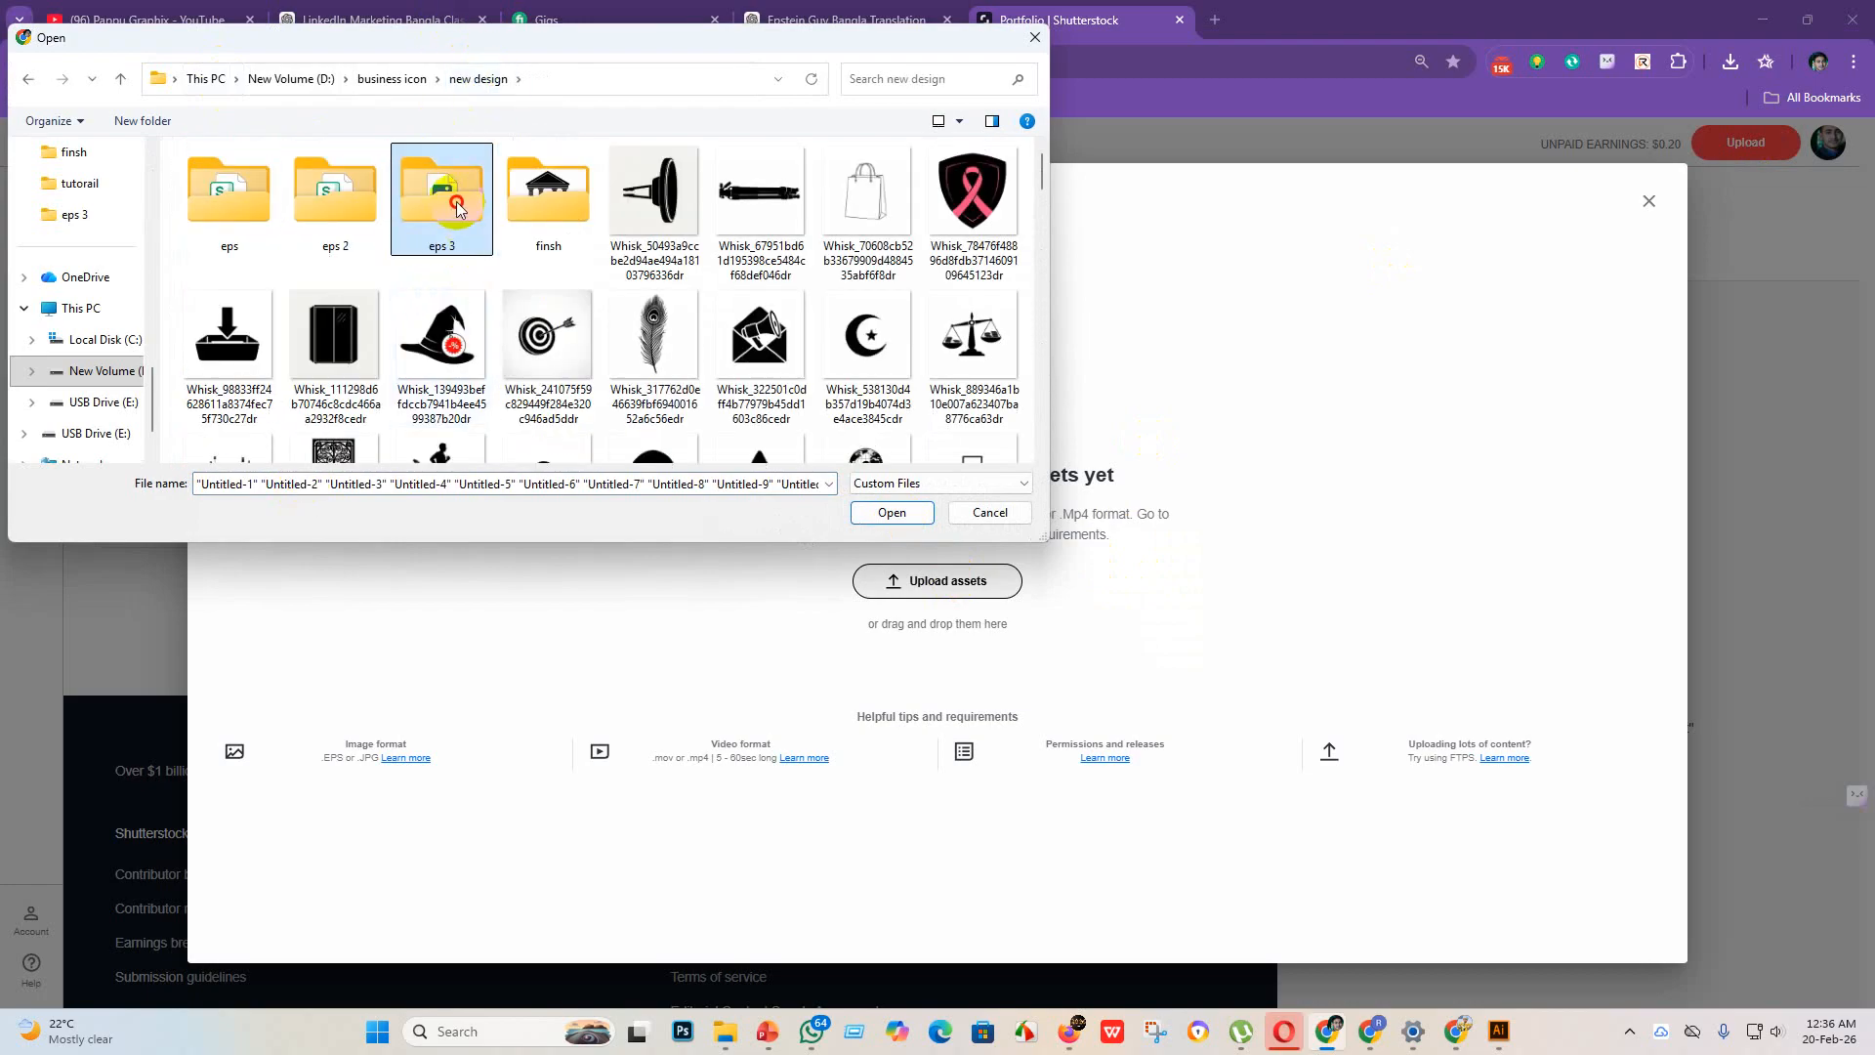
double_click(456, 207)
click(959, 125)
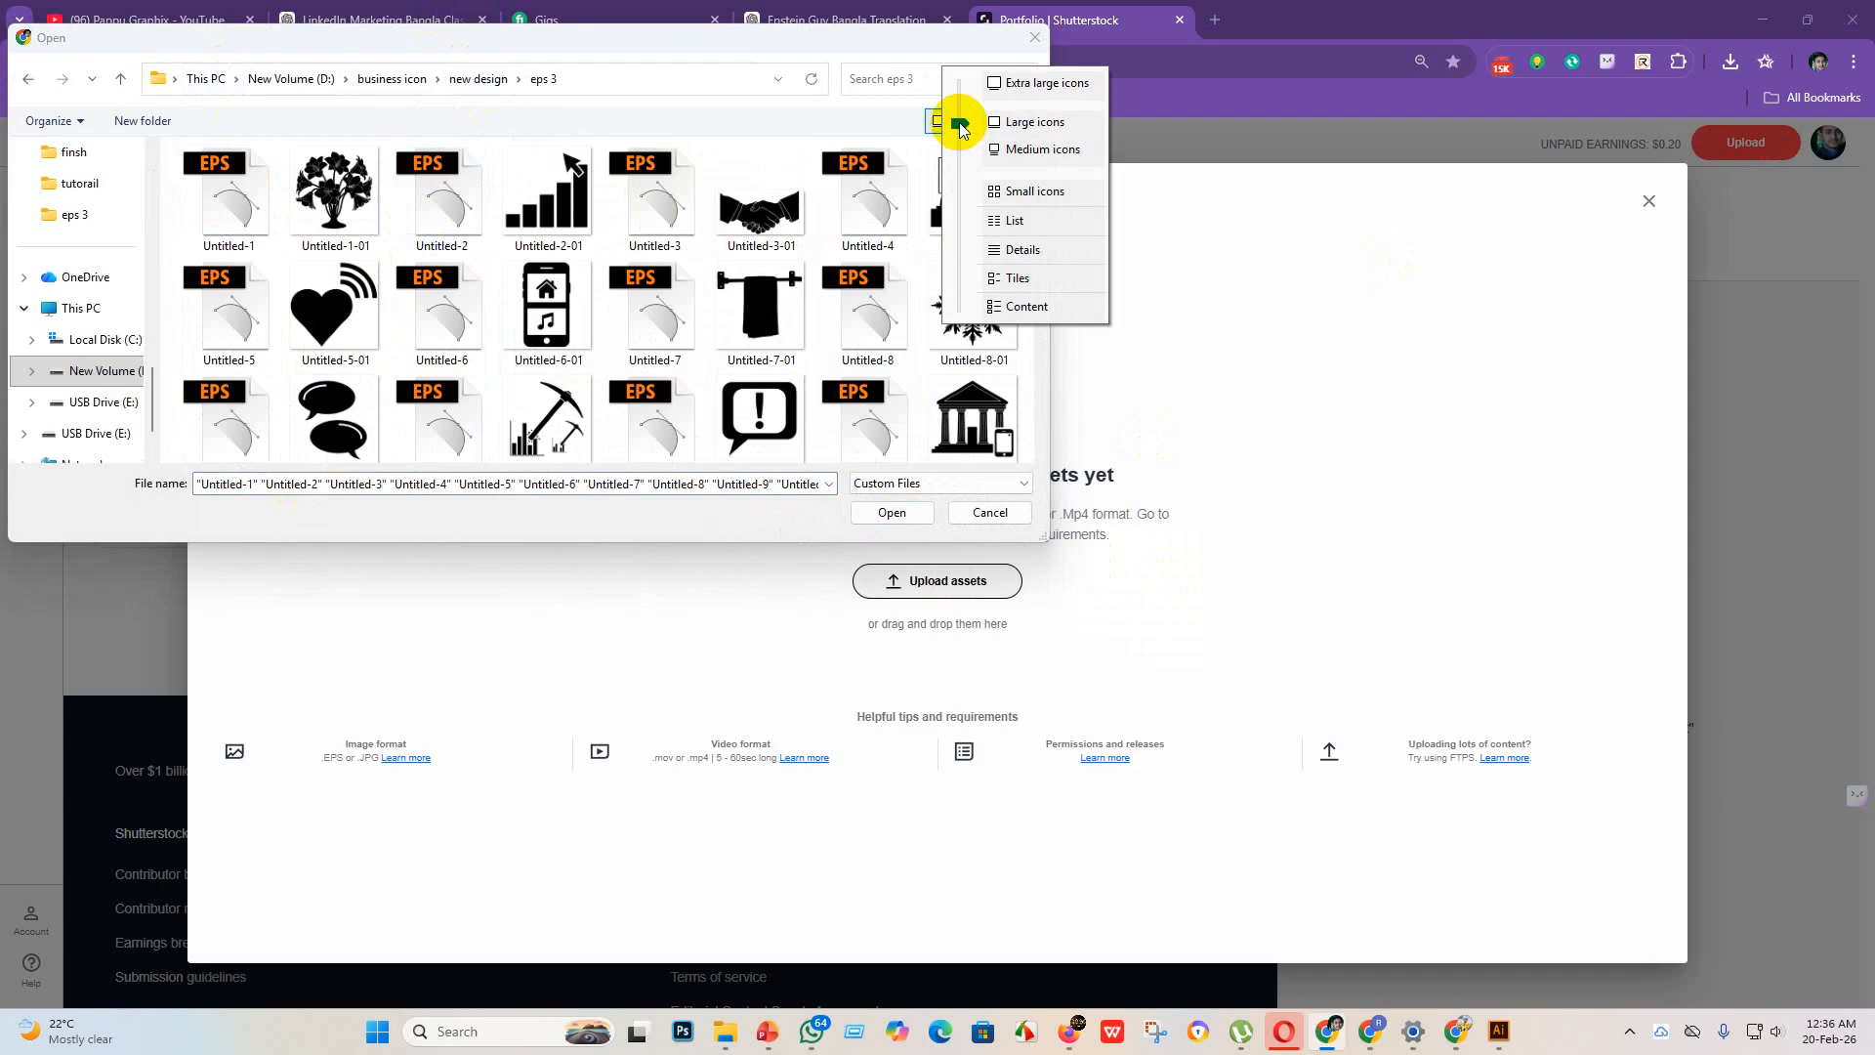
click(1044, 189)
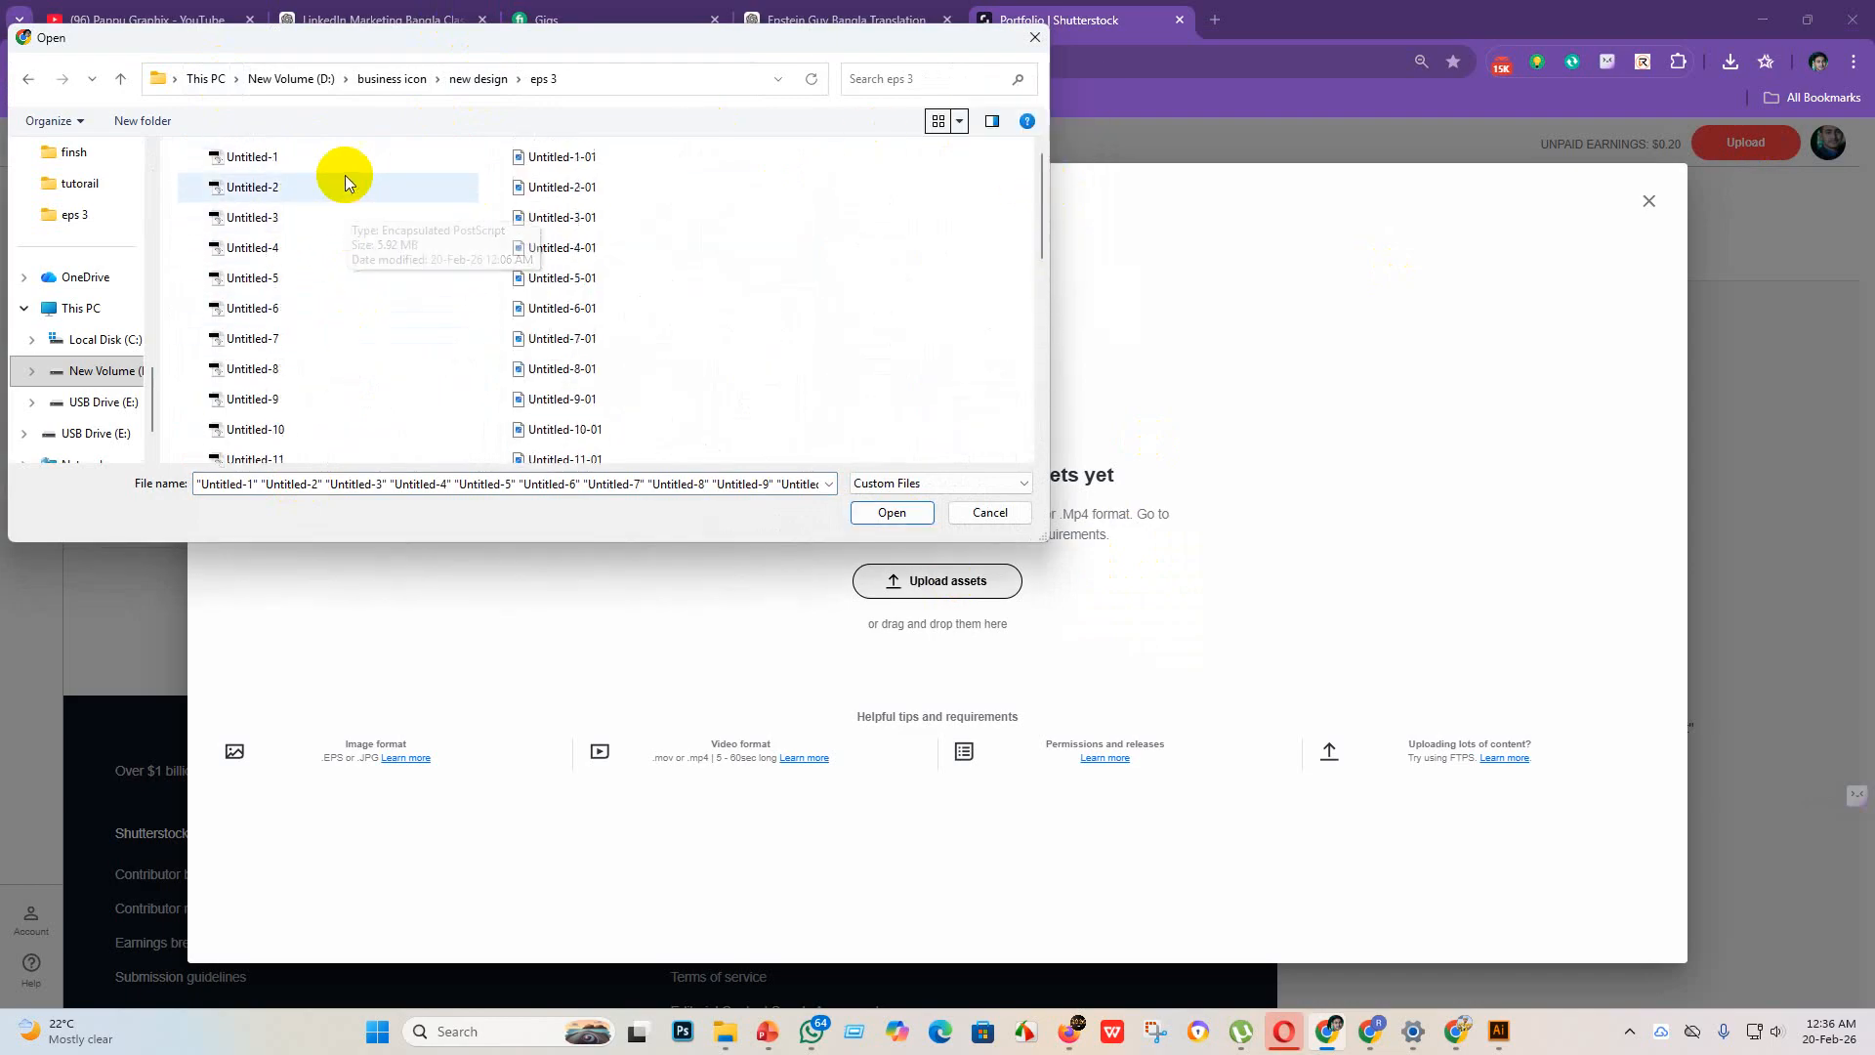
drag(335, 145, 311, 505)
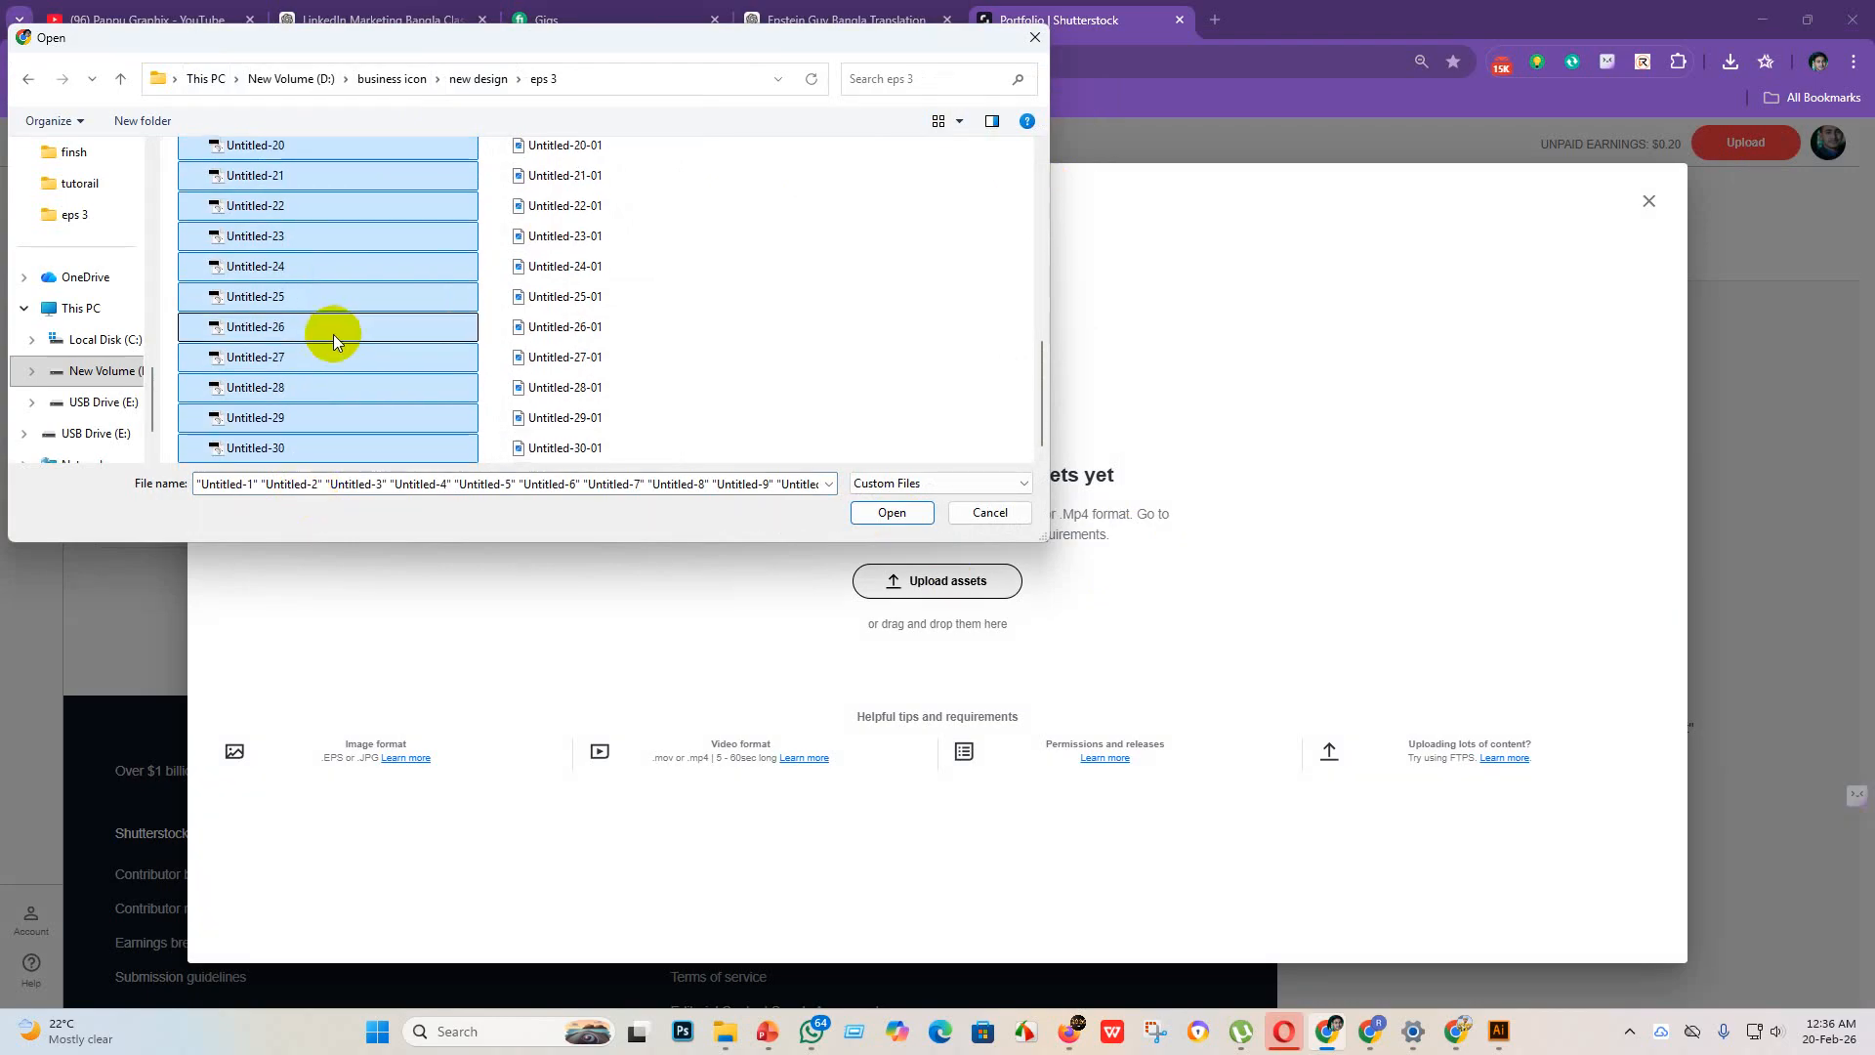
click(885, 513)
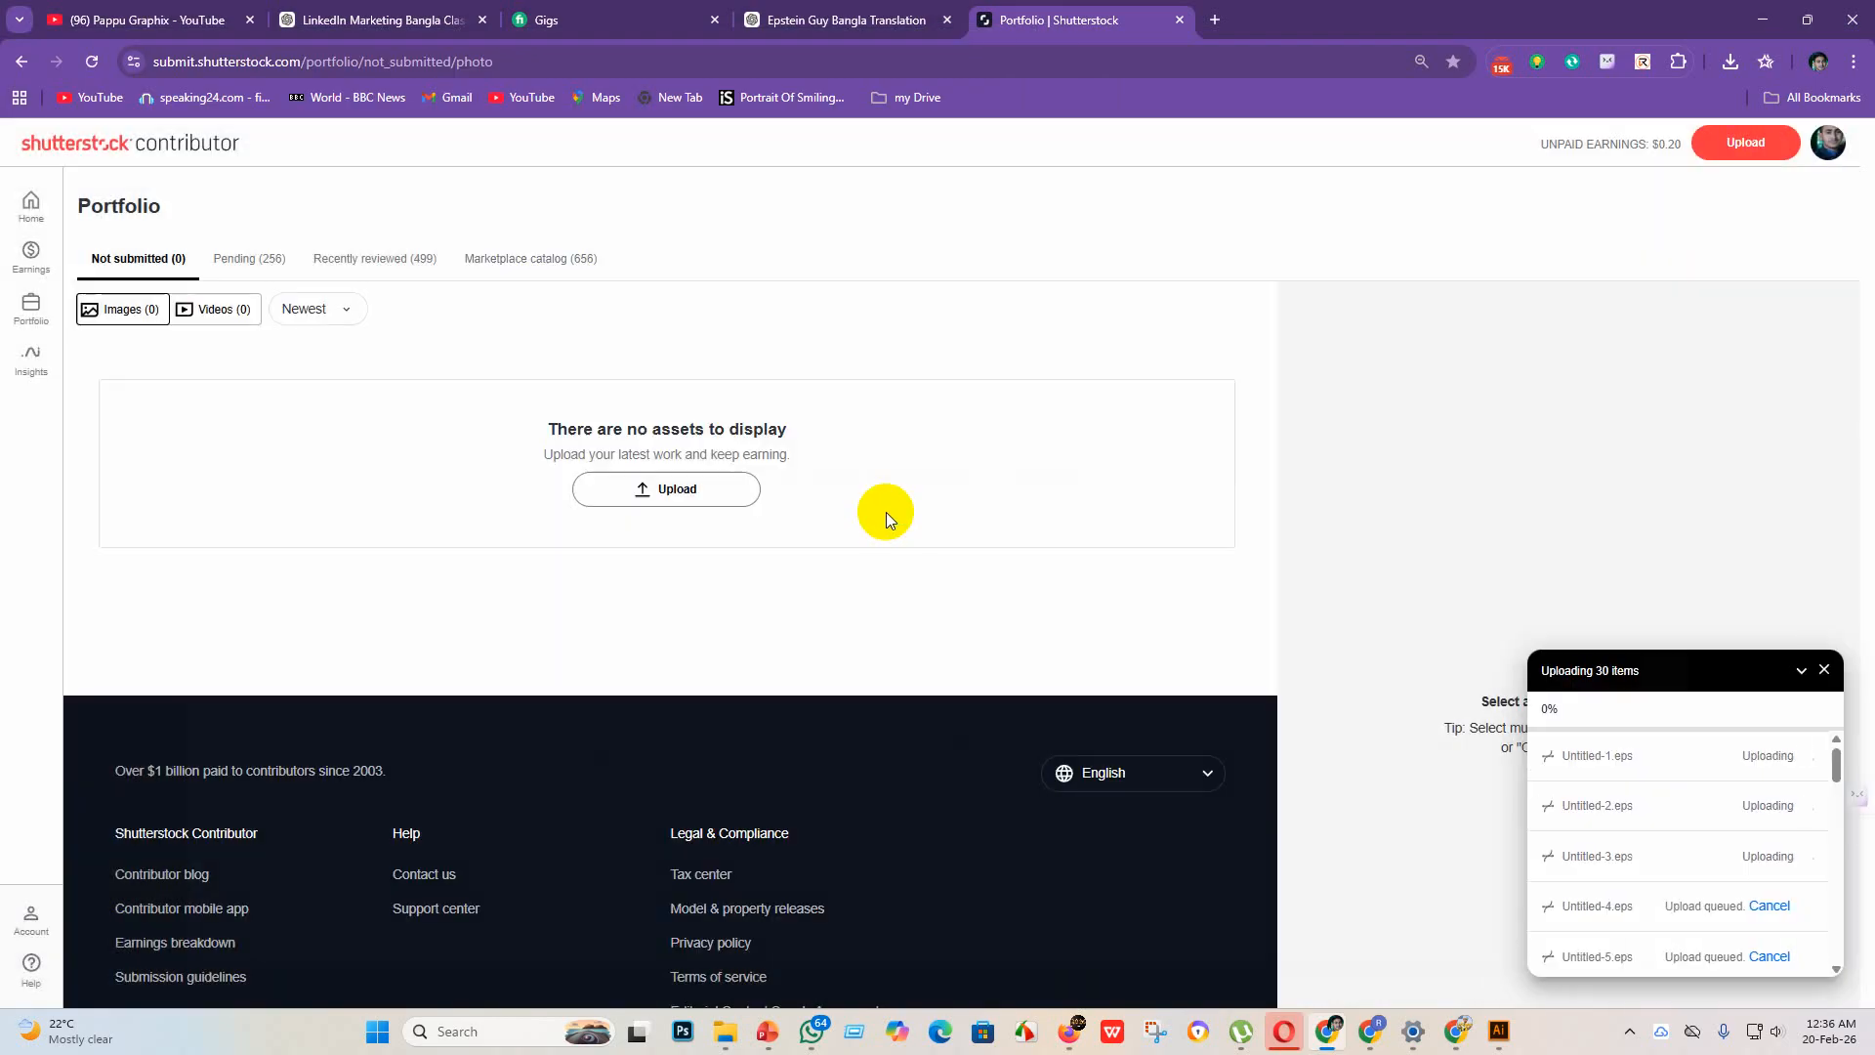
Step: Open the Skill ITBD metadata generator in a new tab and bring up its file picker
click(1220, 22)
click(1442, 479)
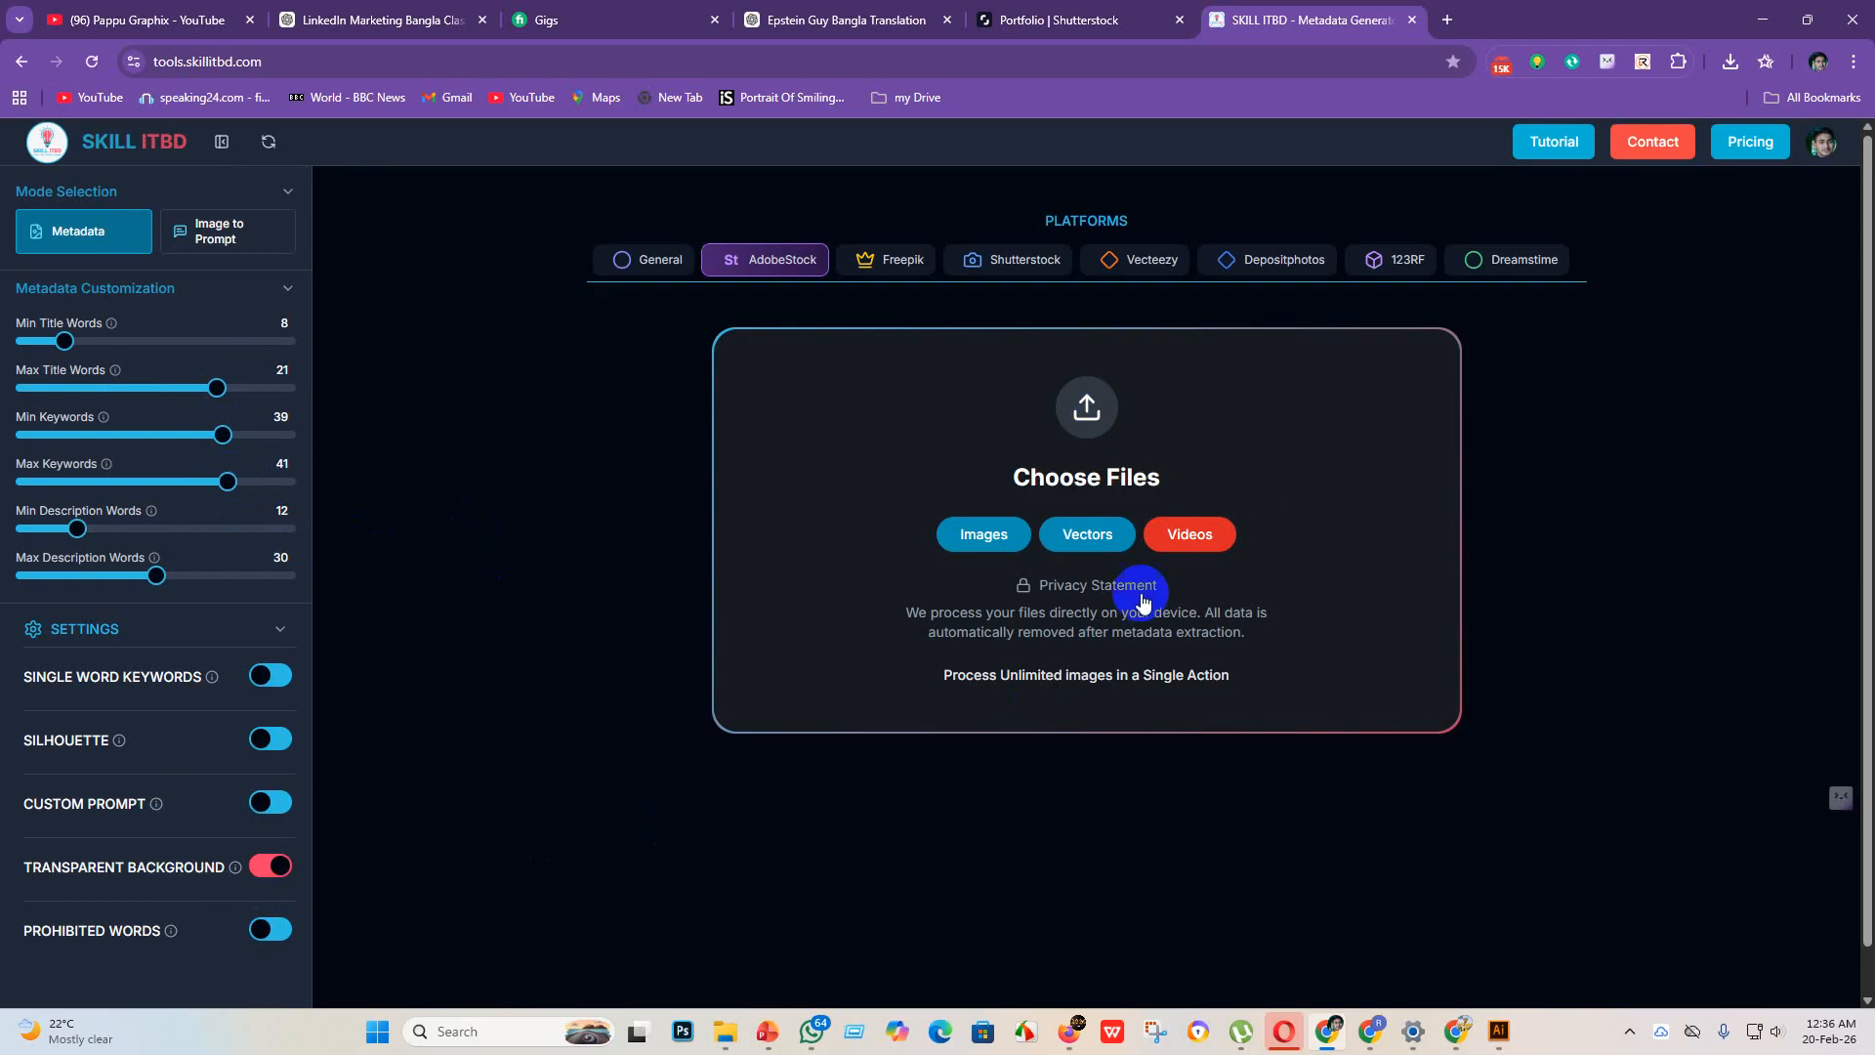
click(1106, 420)
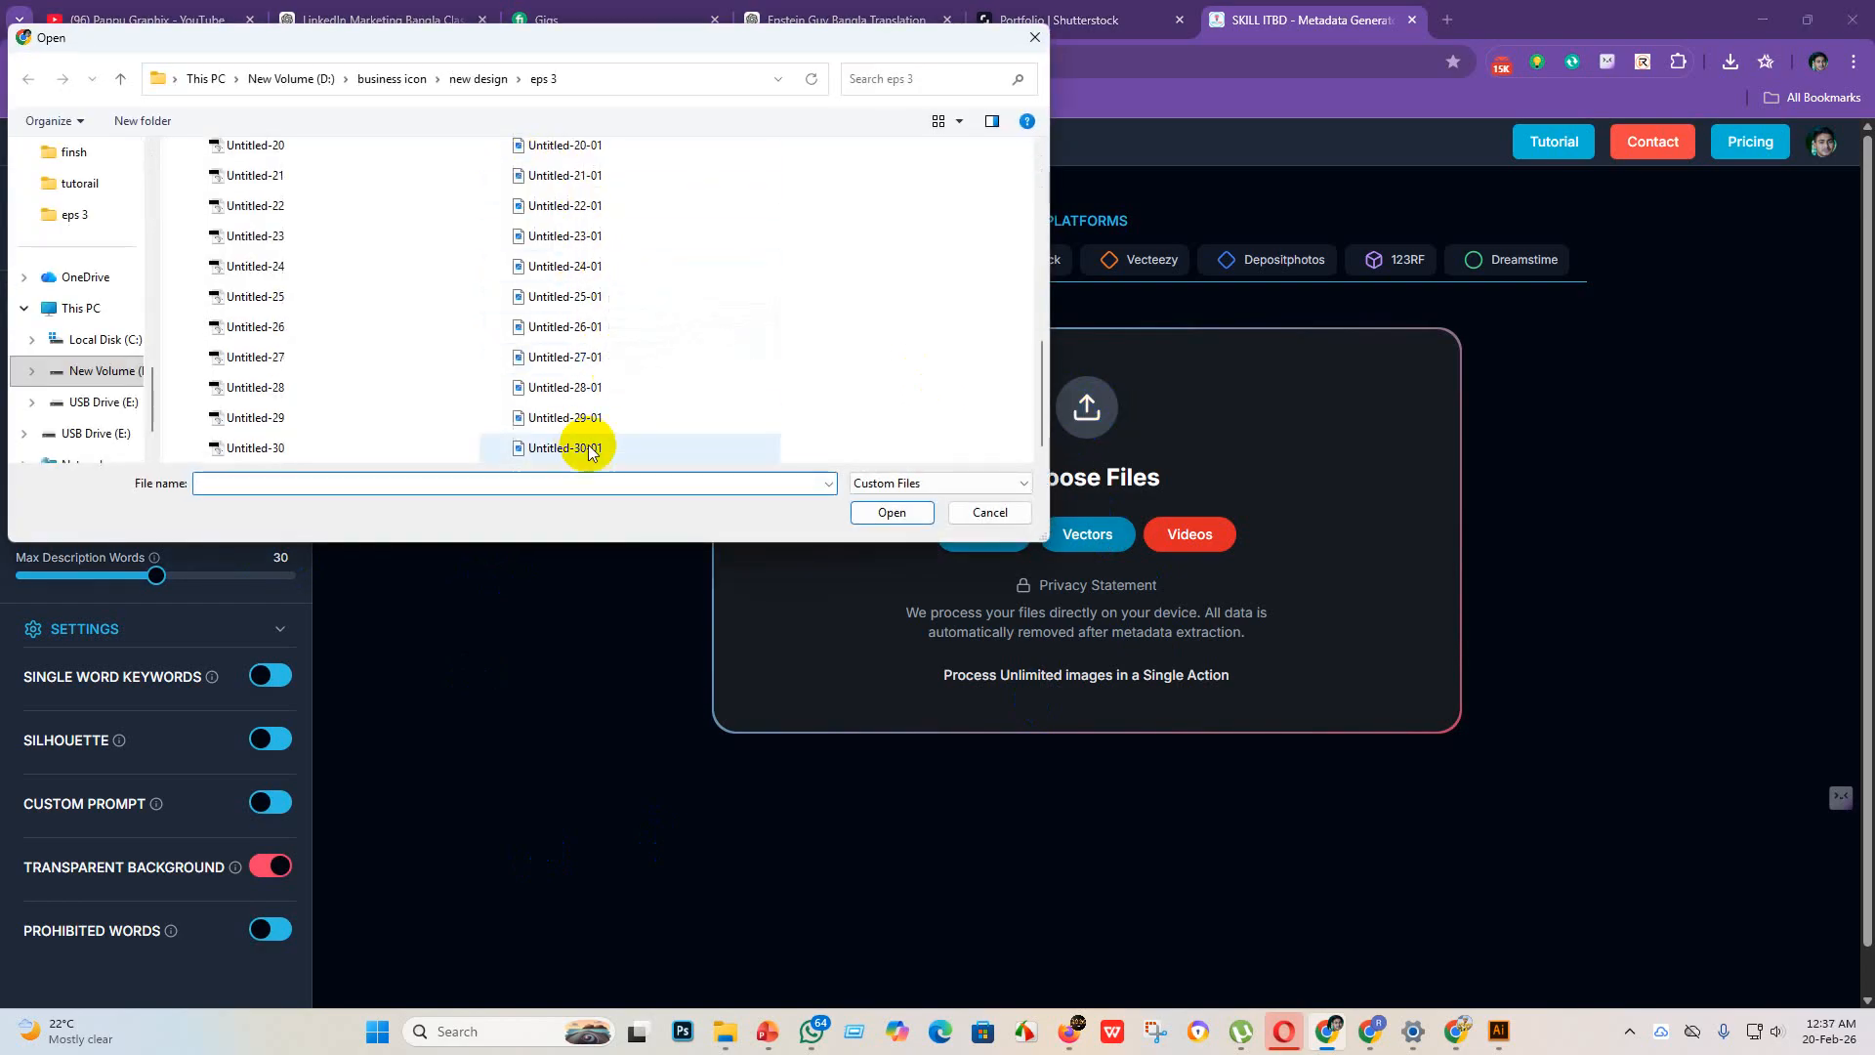
Step: Rename the JPEG file Untitled-1-01 in the eps 3 folder to Untitled-1
scroll(625, 430, up, 6)
click(625, 162)
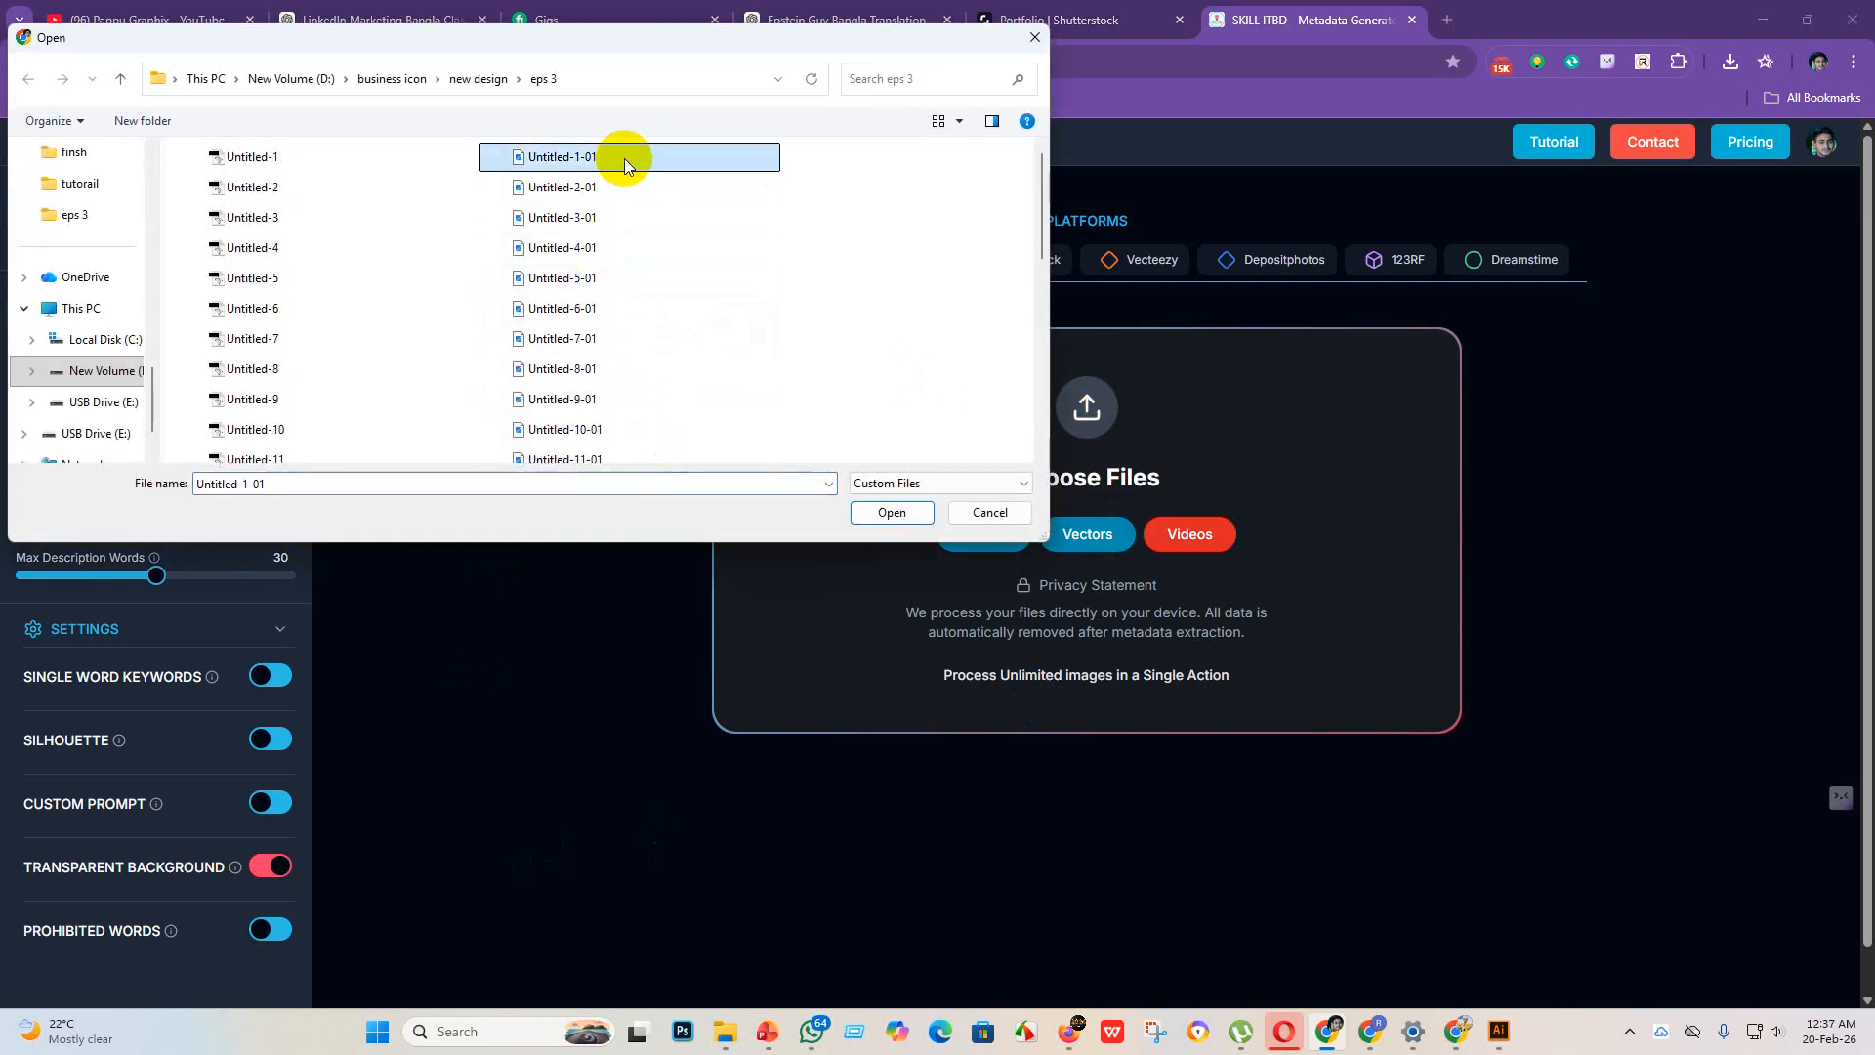
right_click(628, 155)
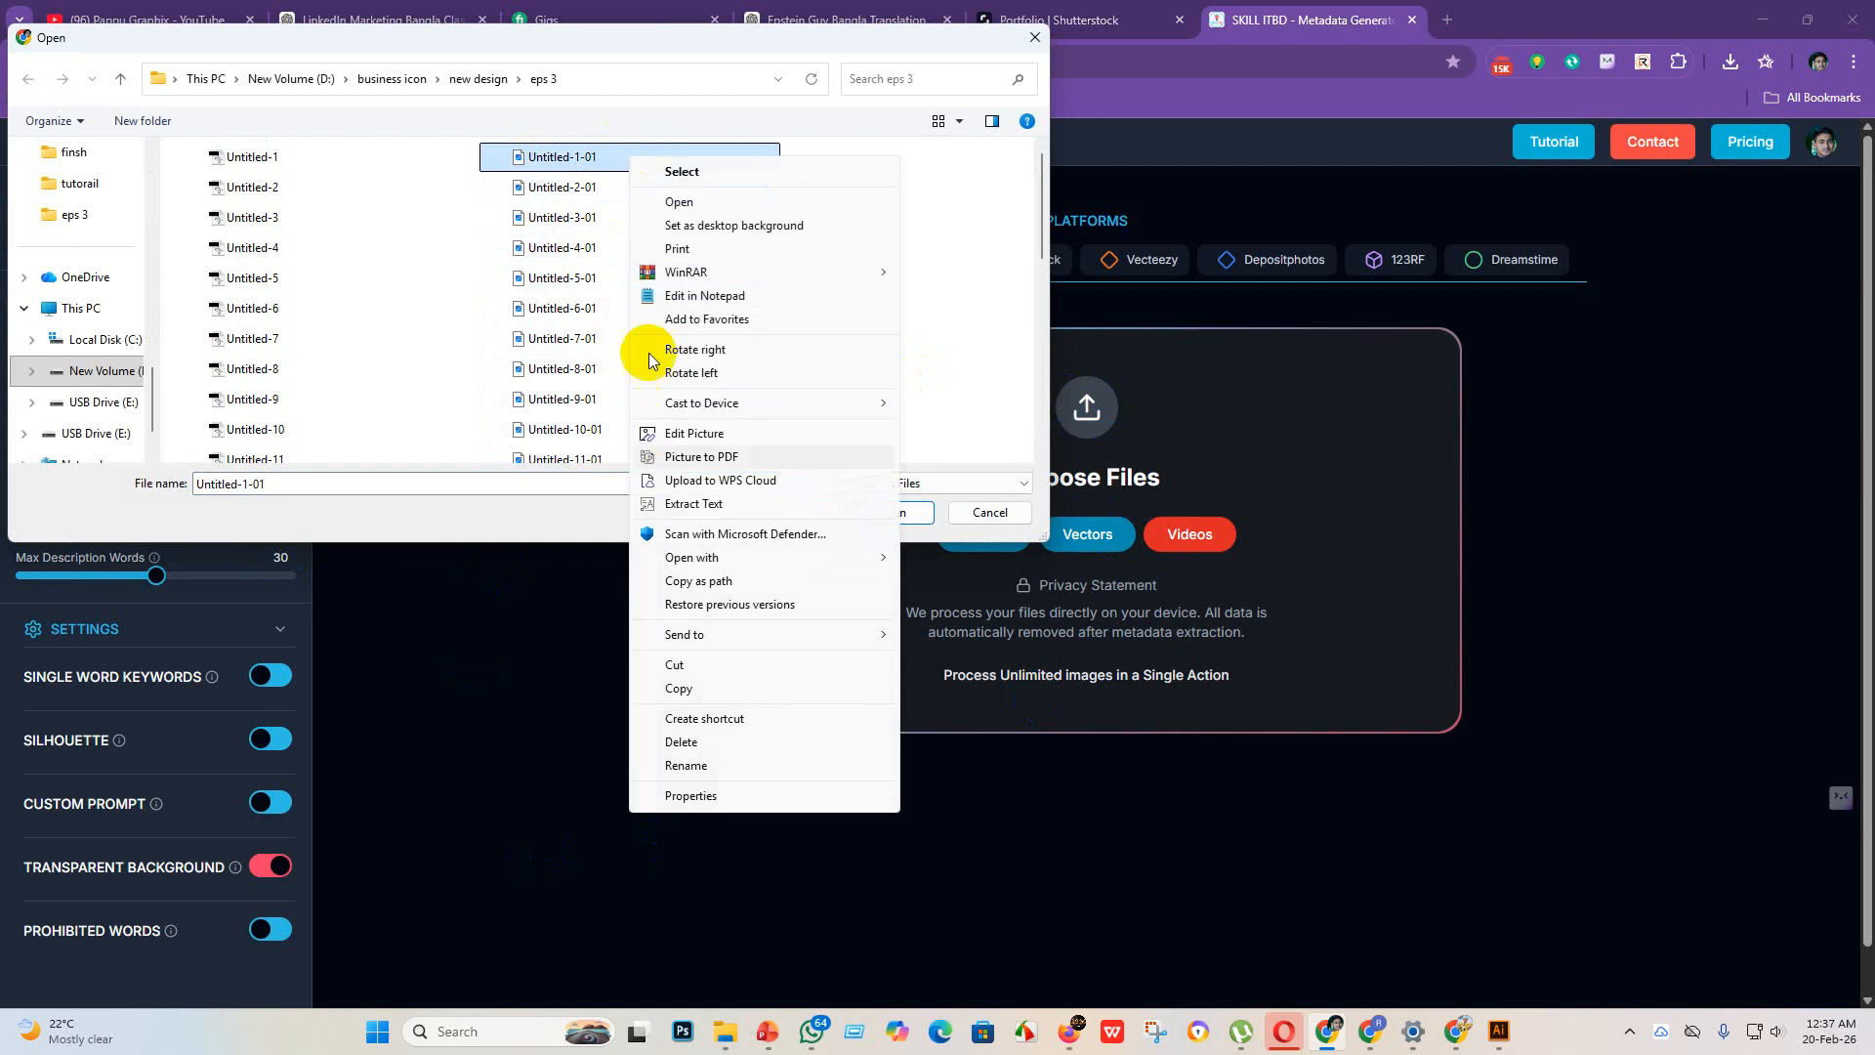
click(678, 758)
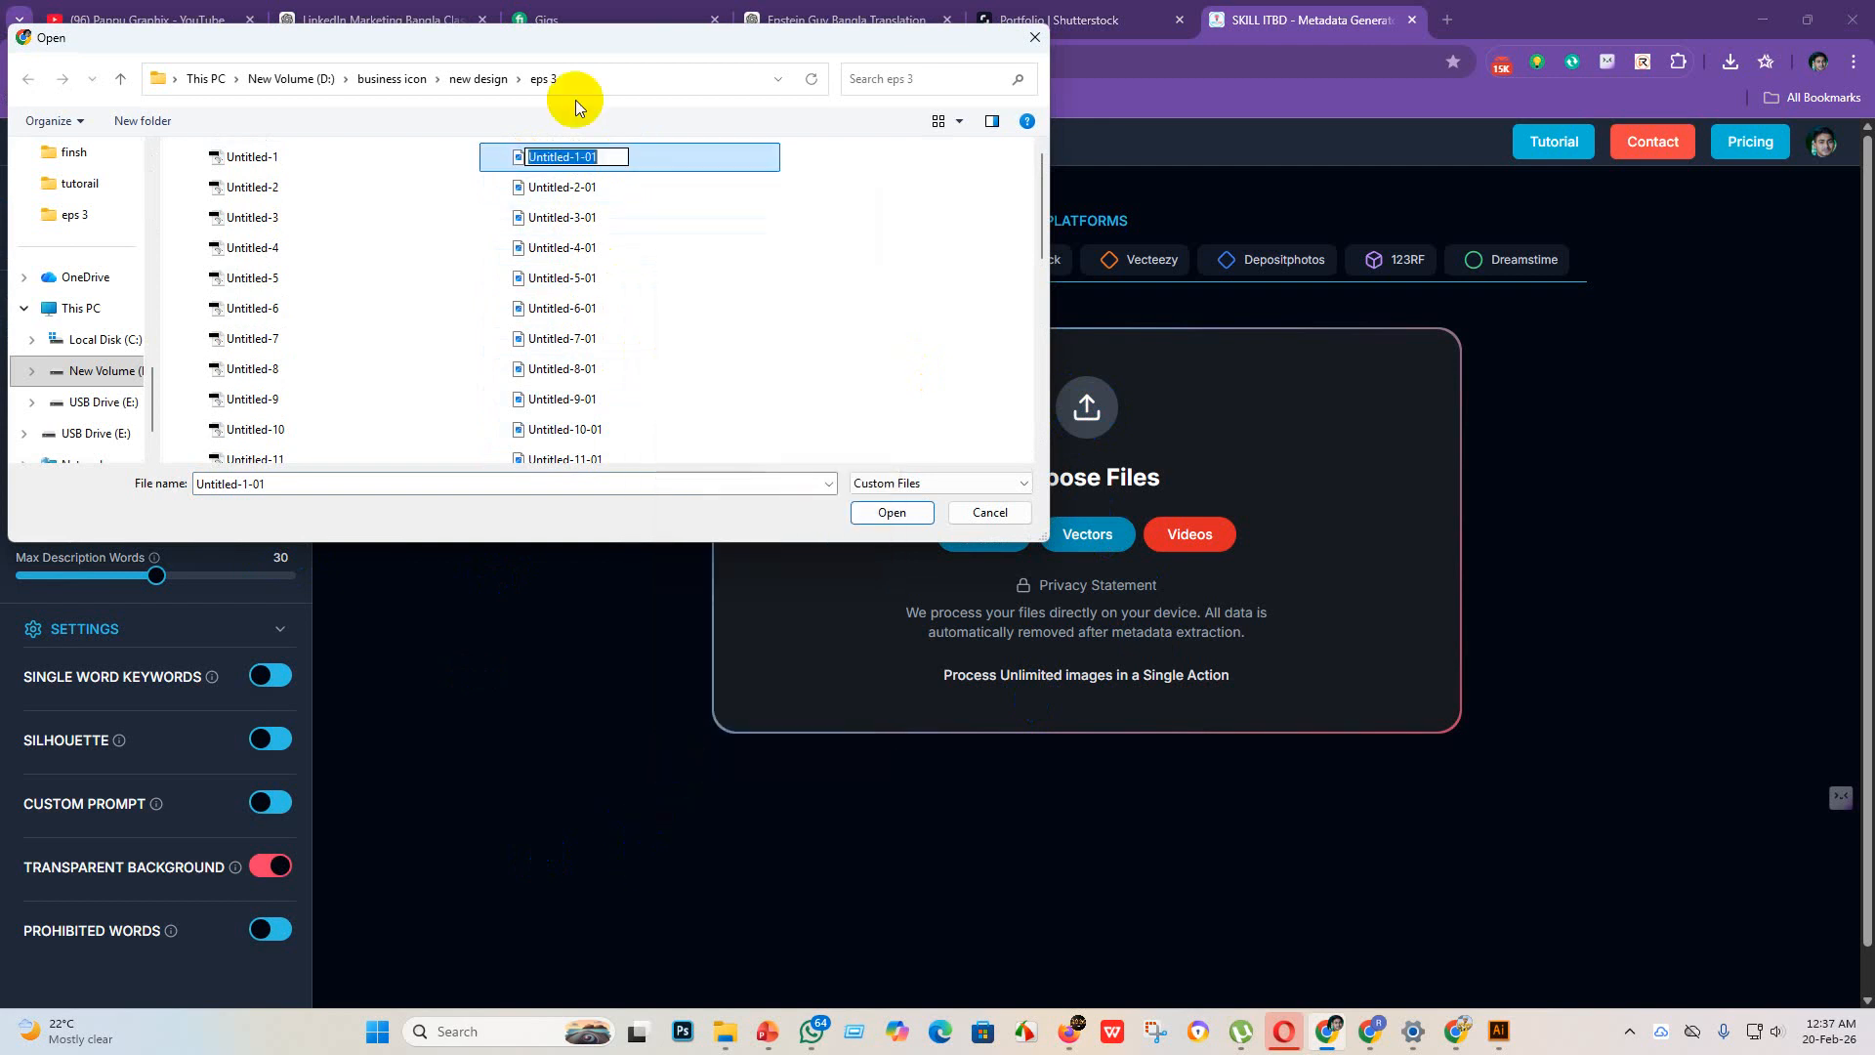
click(611, 158)
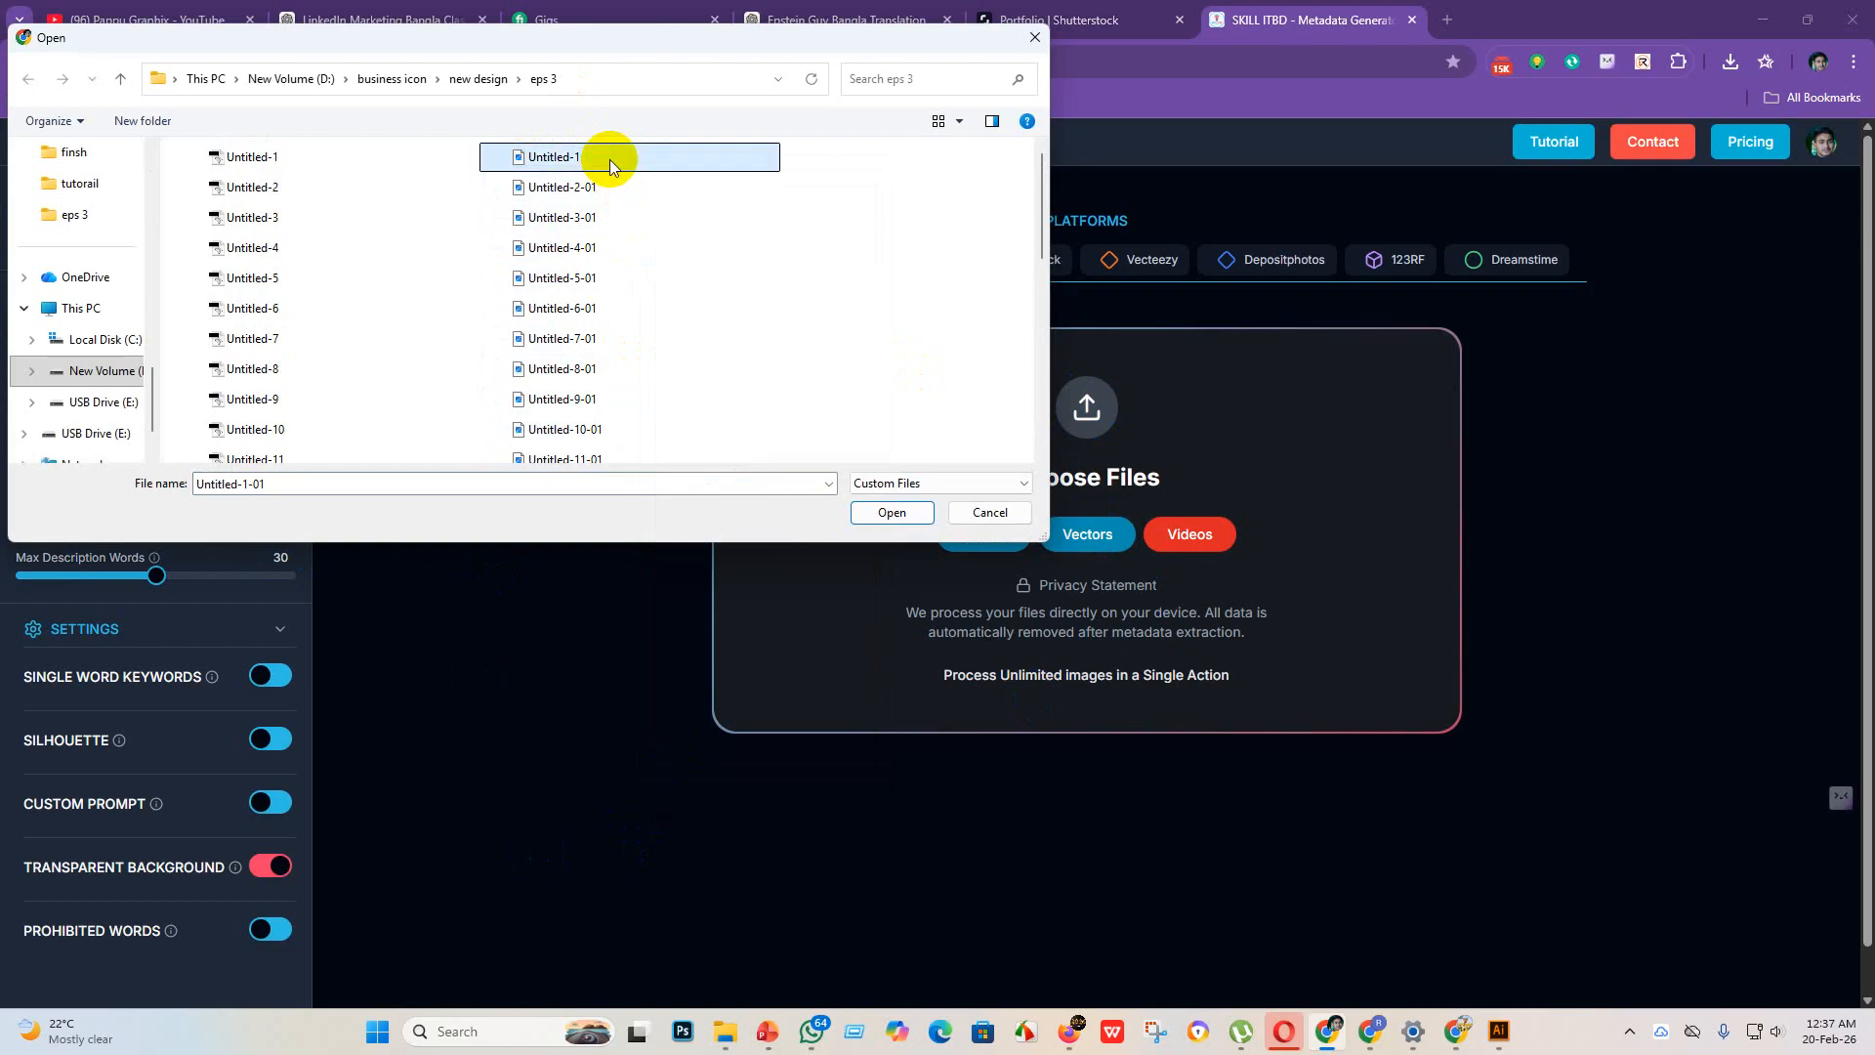
Step: Rename the JPEG file Untitled-2-01 in the eps 3 folder to Untitled-2
click(613, 194)
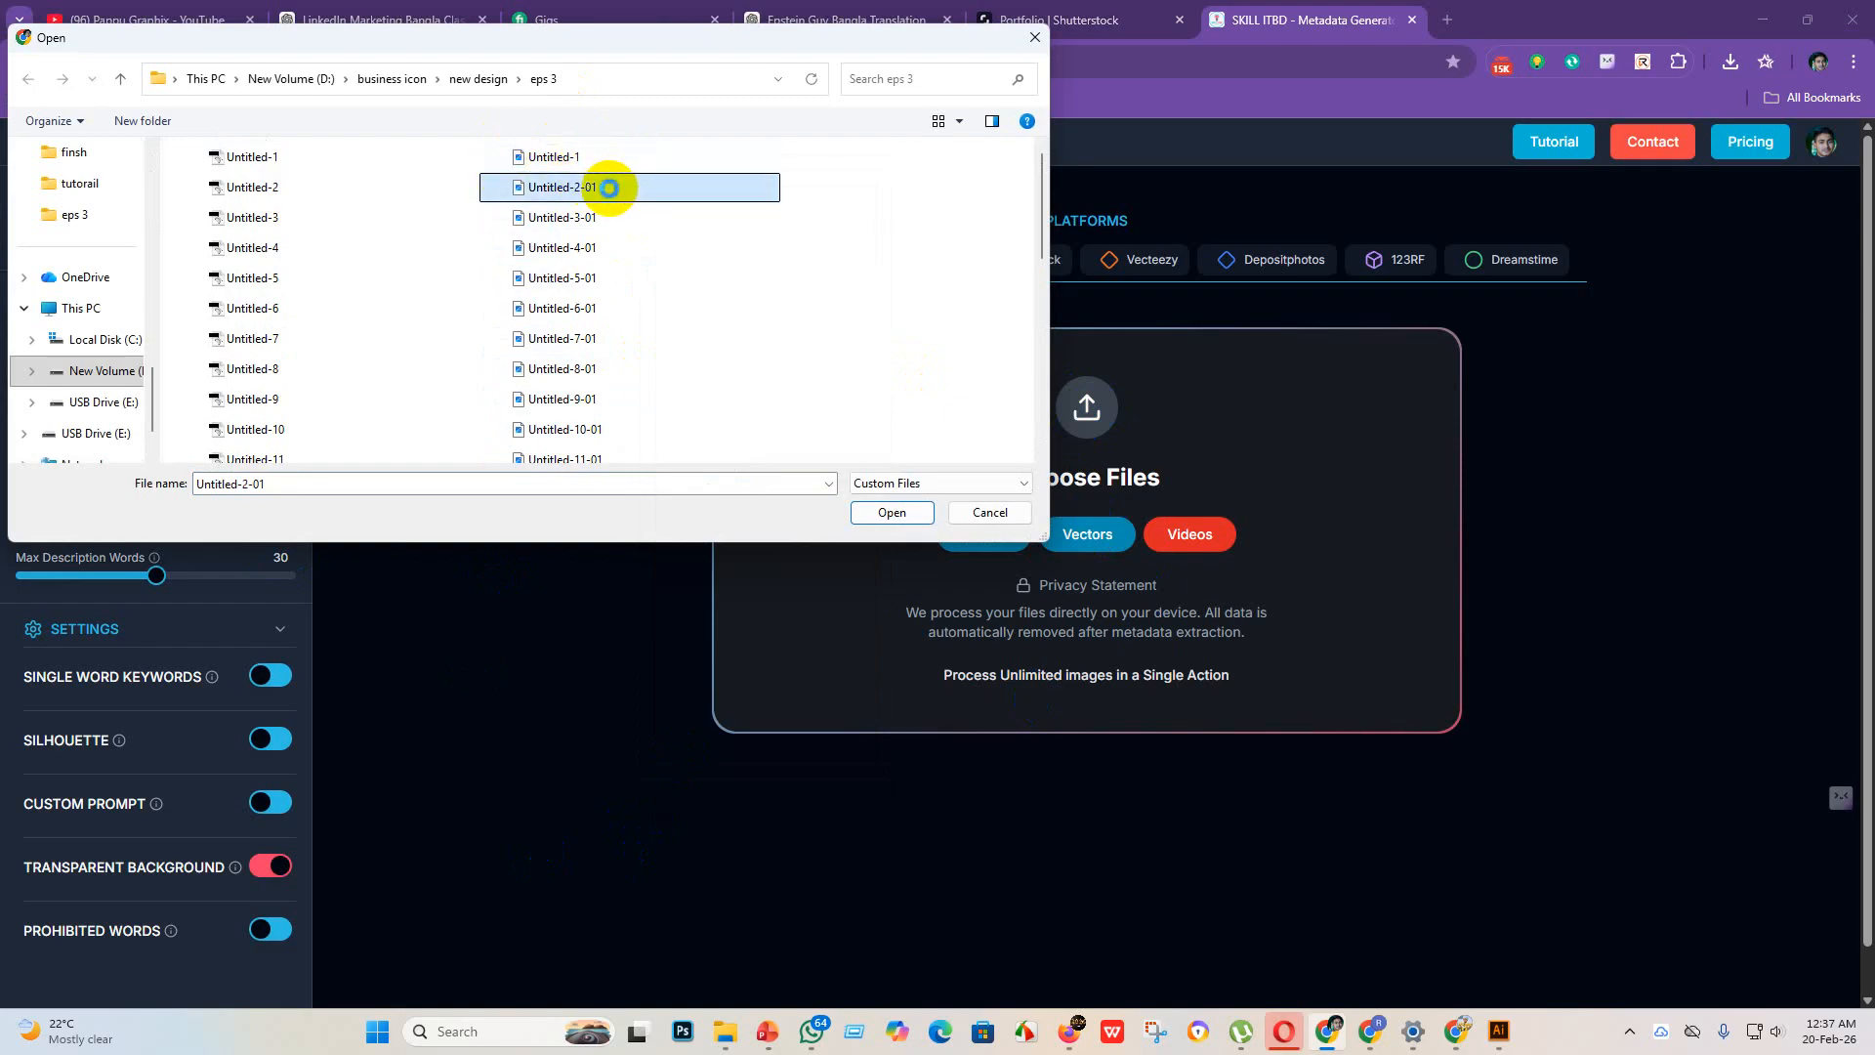
right_click(608, 188)
click(678, 908)
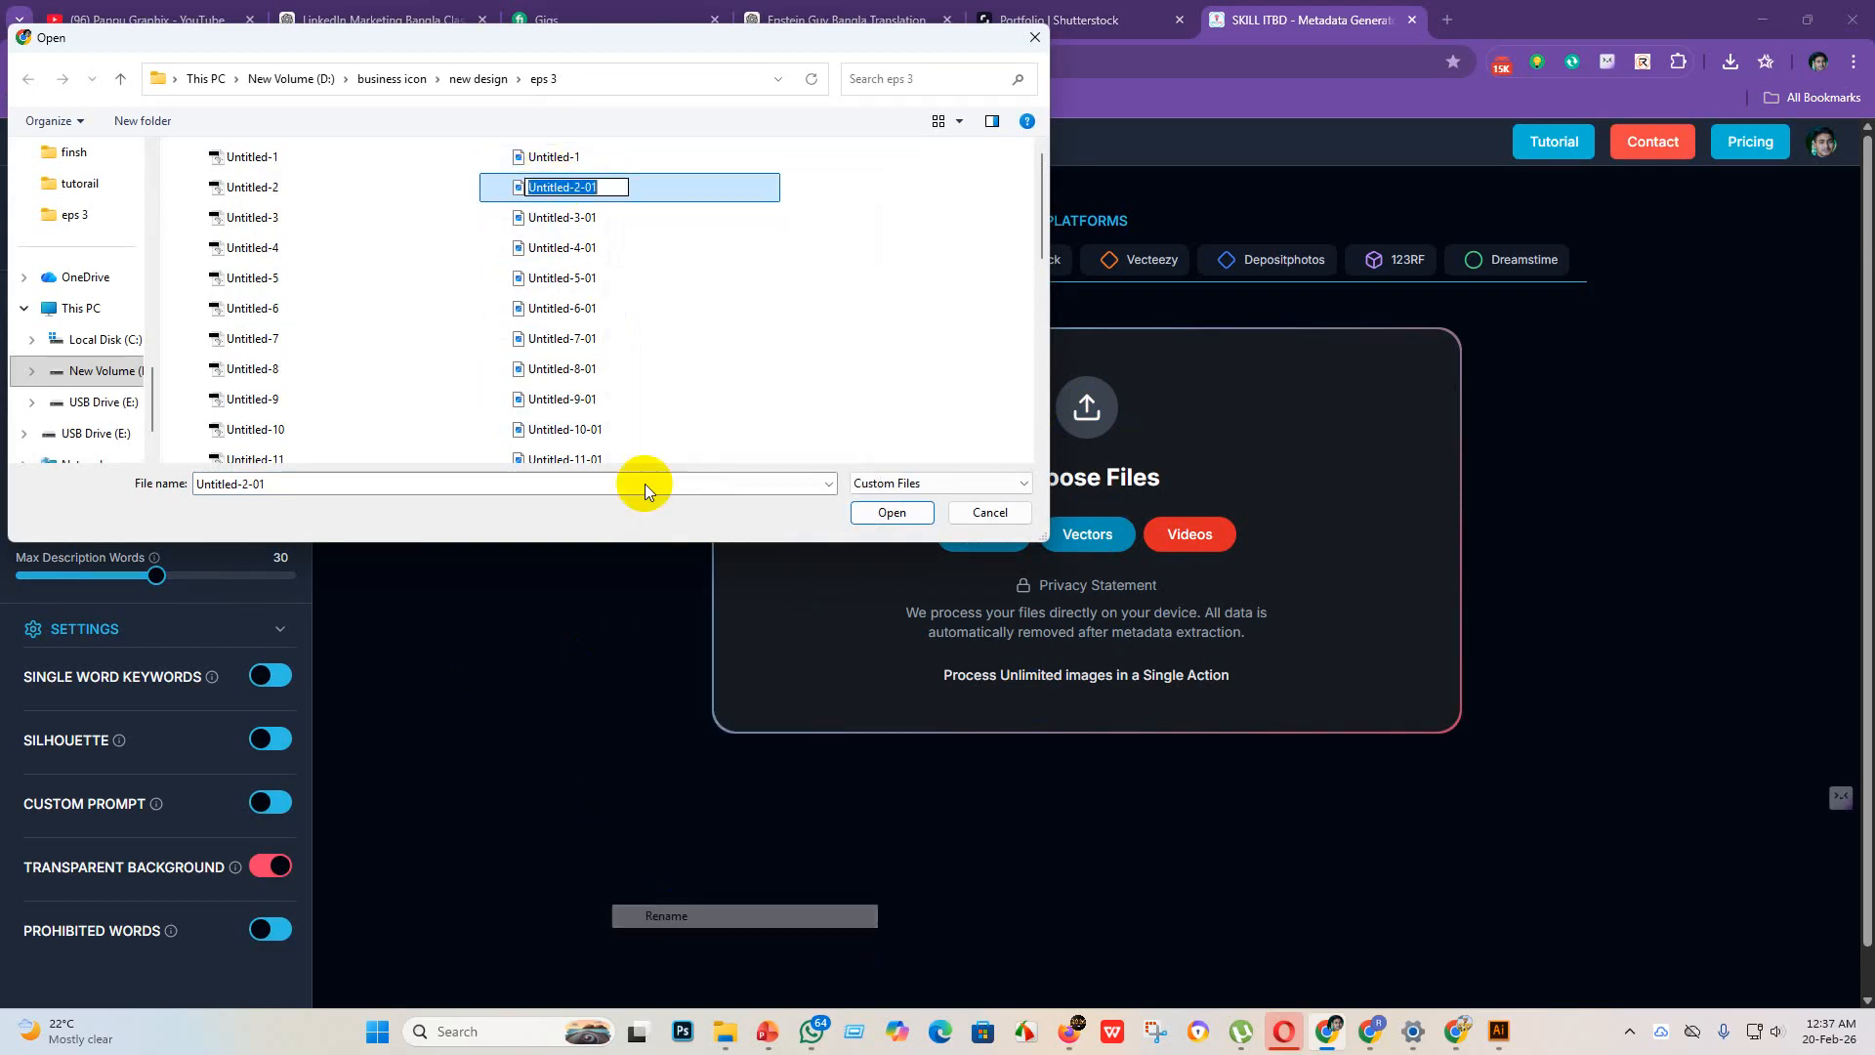
click(623, 187)
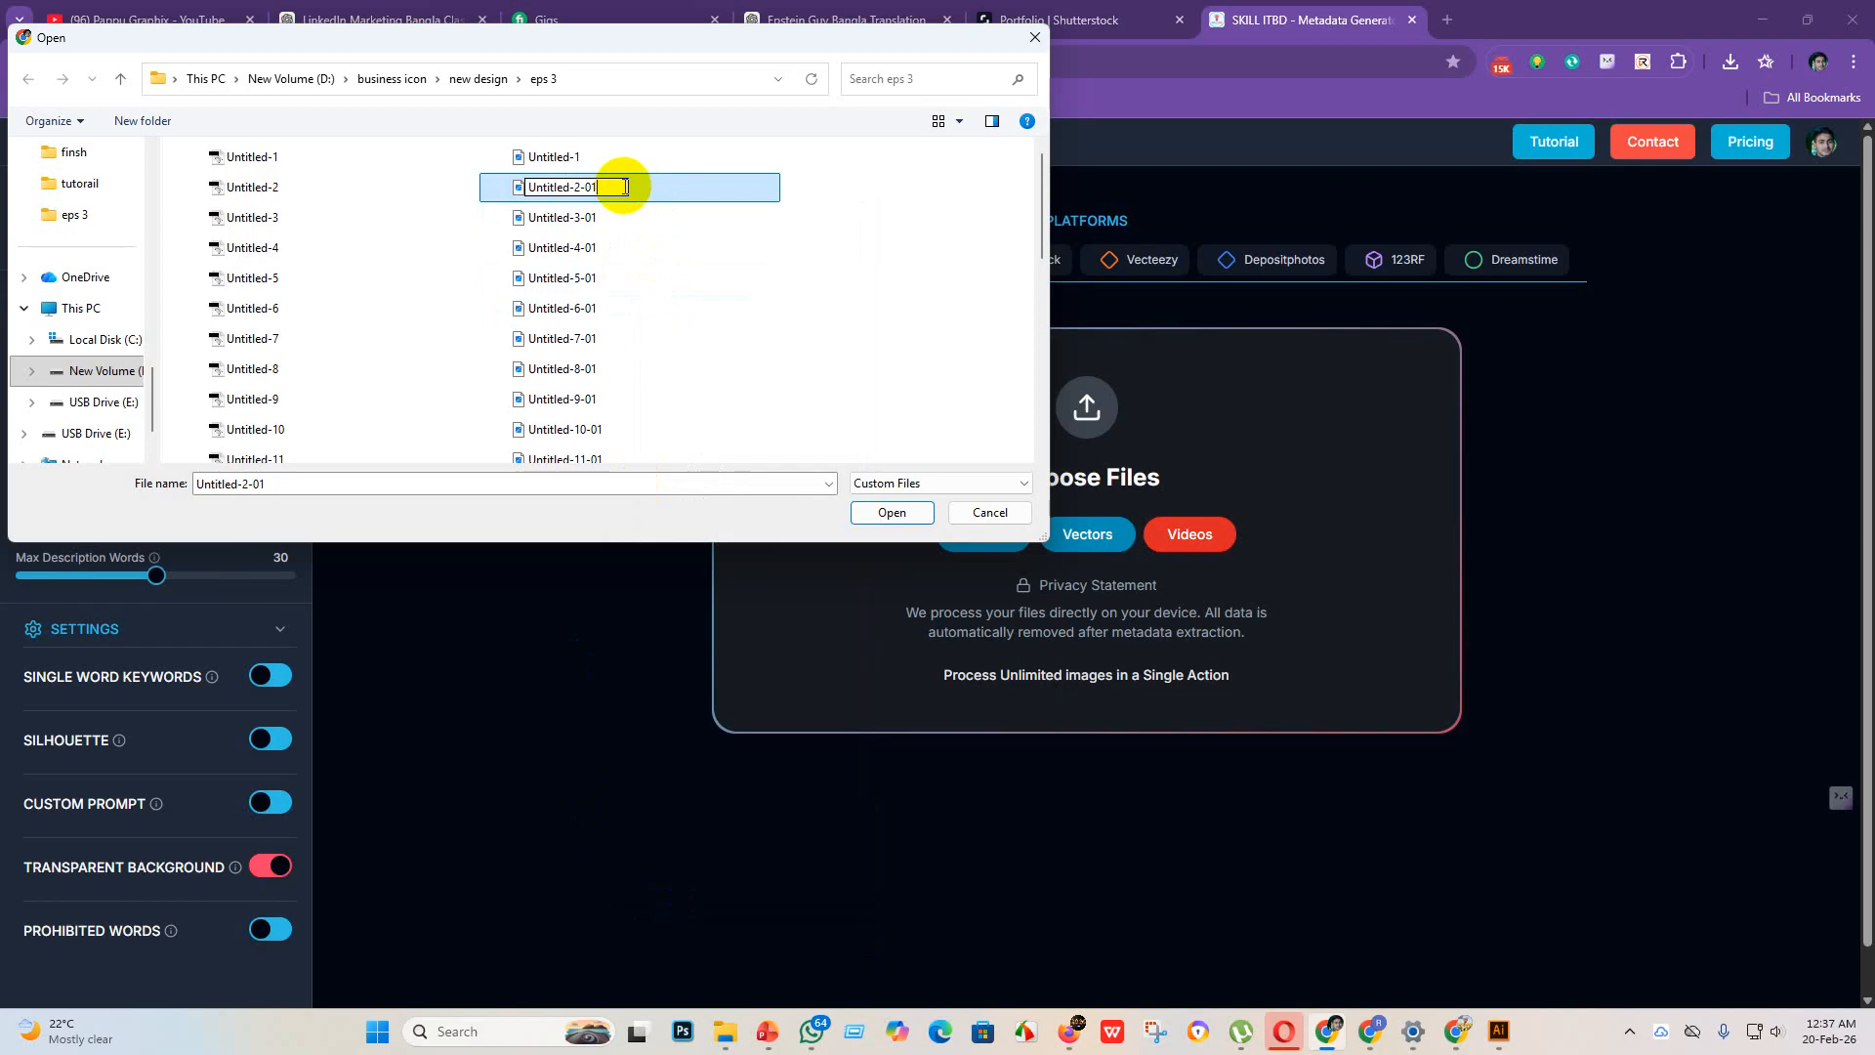
key(BackSpace)
Step: Rename the JPEG file Untitled-3-01 in the eps 3 folder to Untitled-3
click(591, 216)
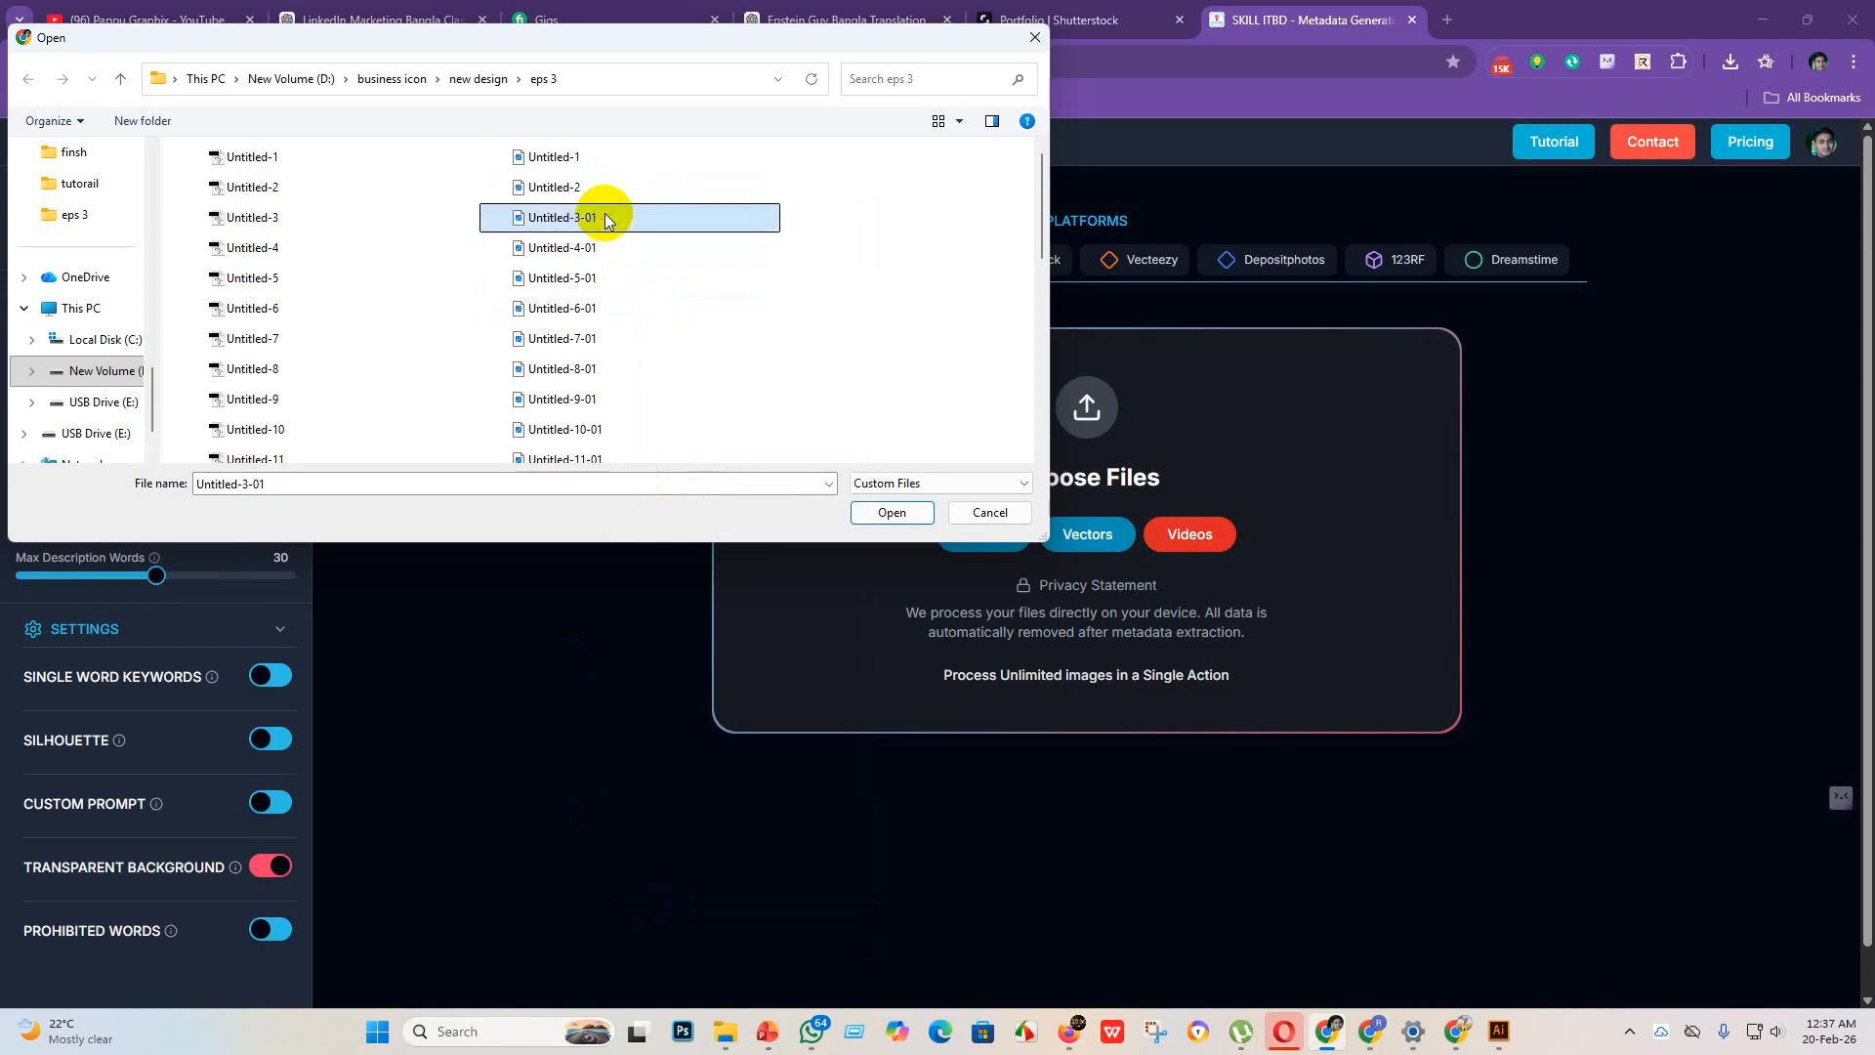
right_click(603, 216)
right_click(585, 217)
click(656, 944)
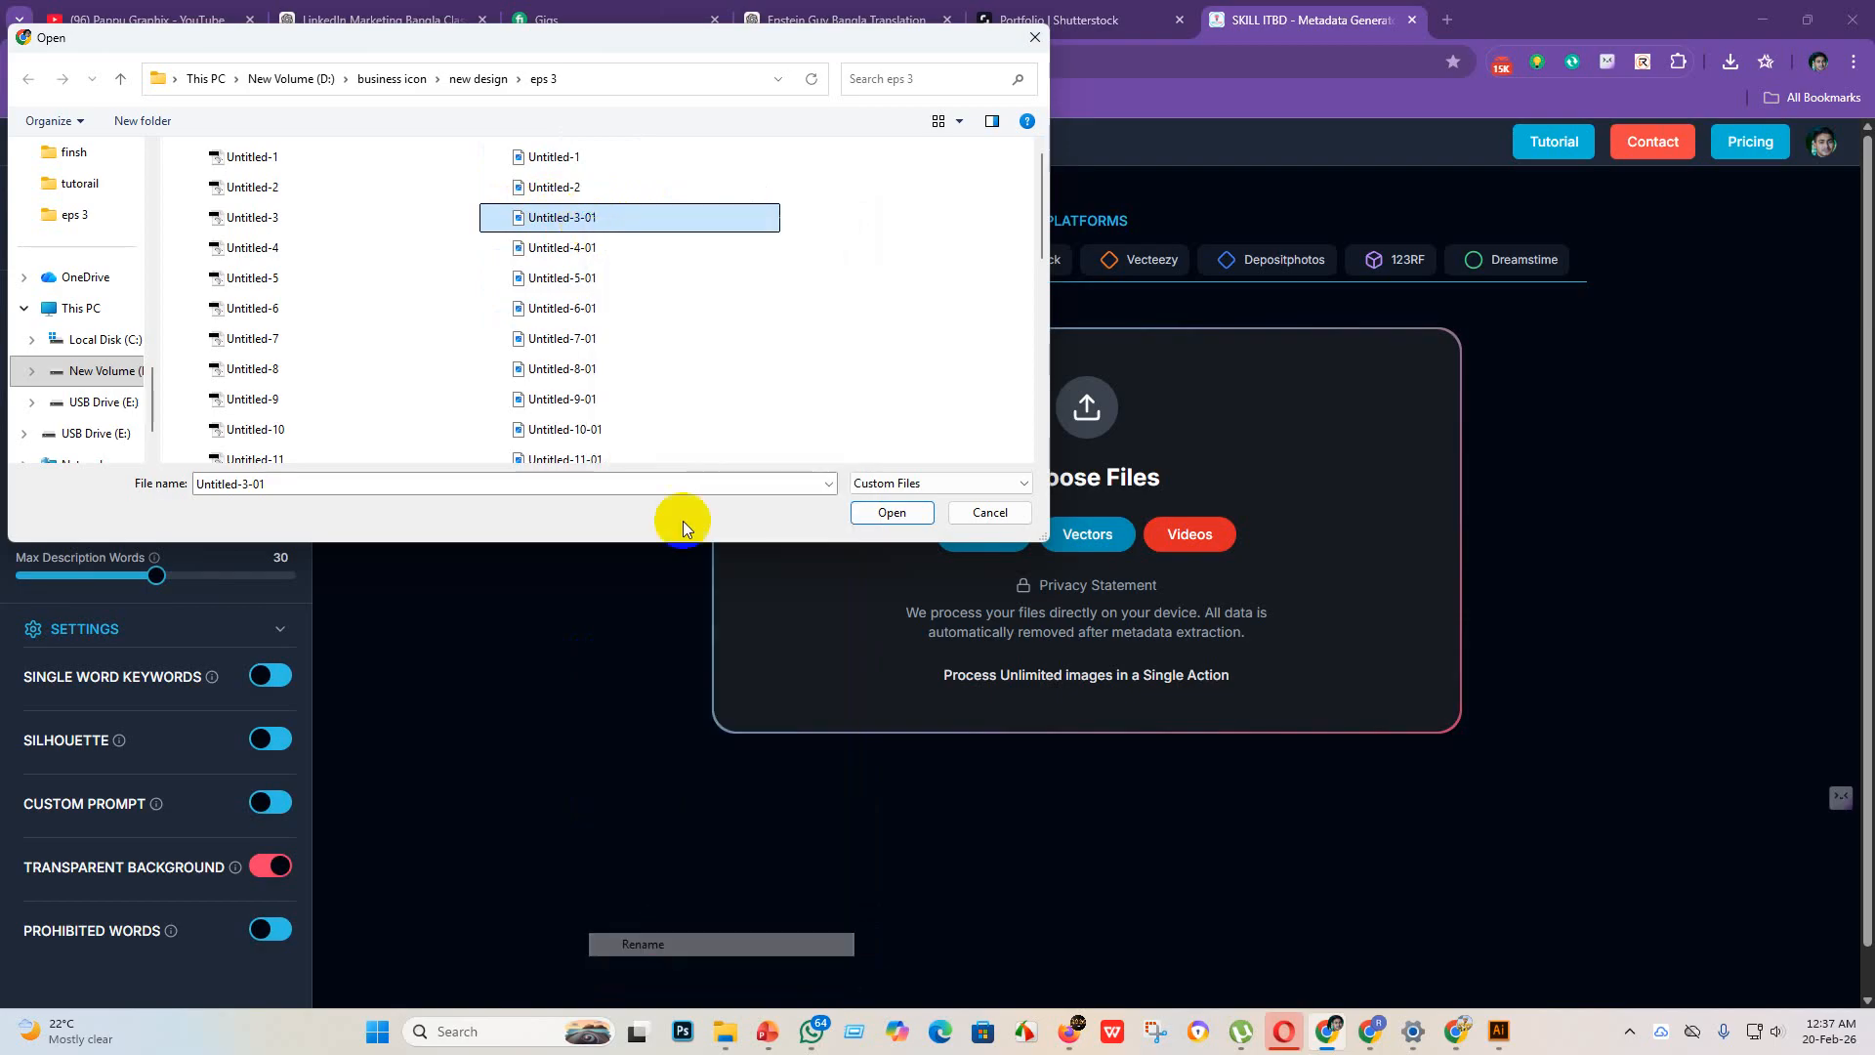
click(617, 219)
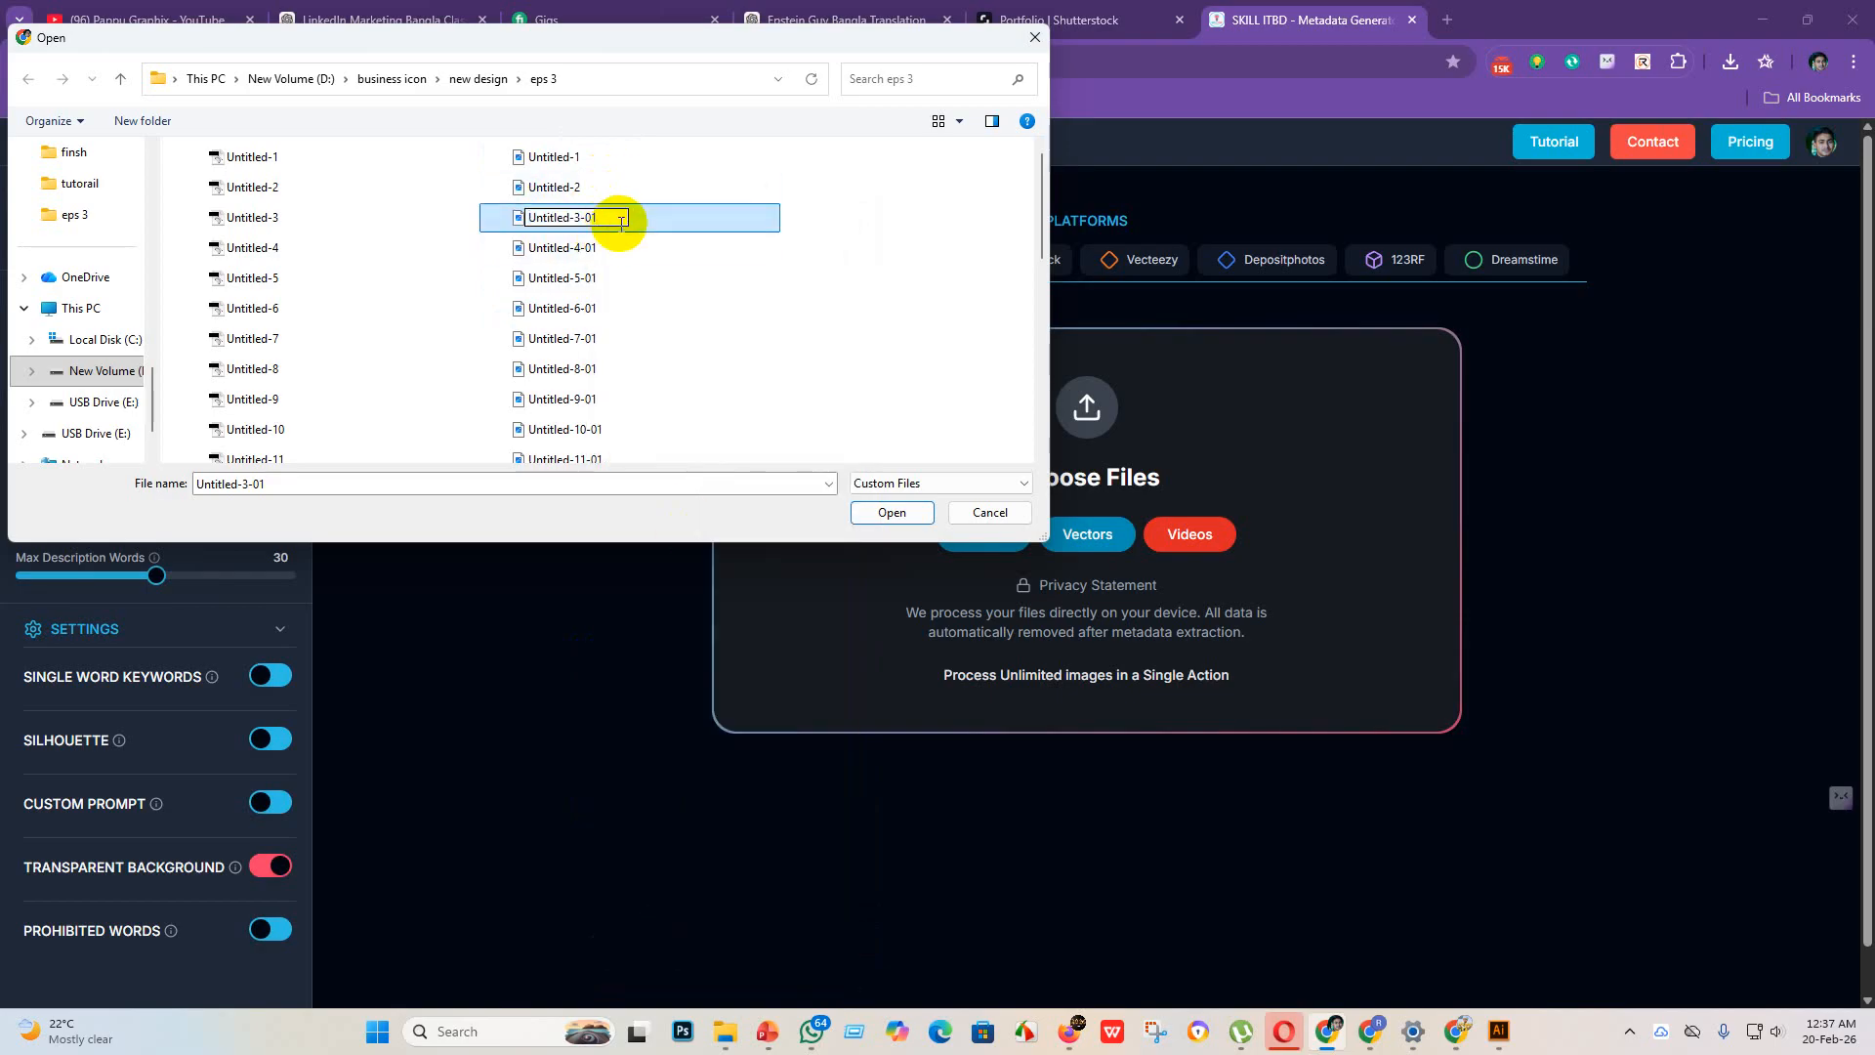
key(BackSpace)
key(BackSpace)
key(Return)
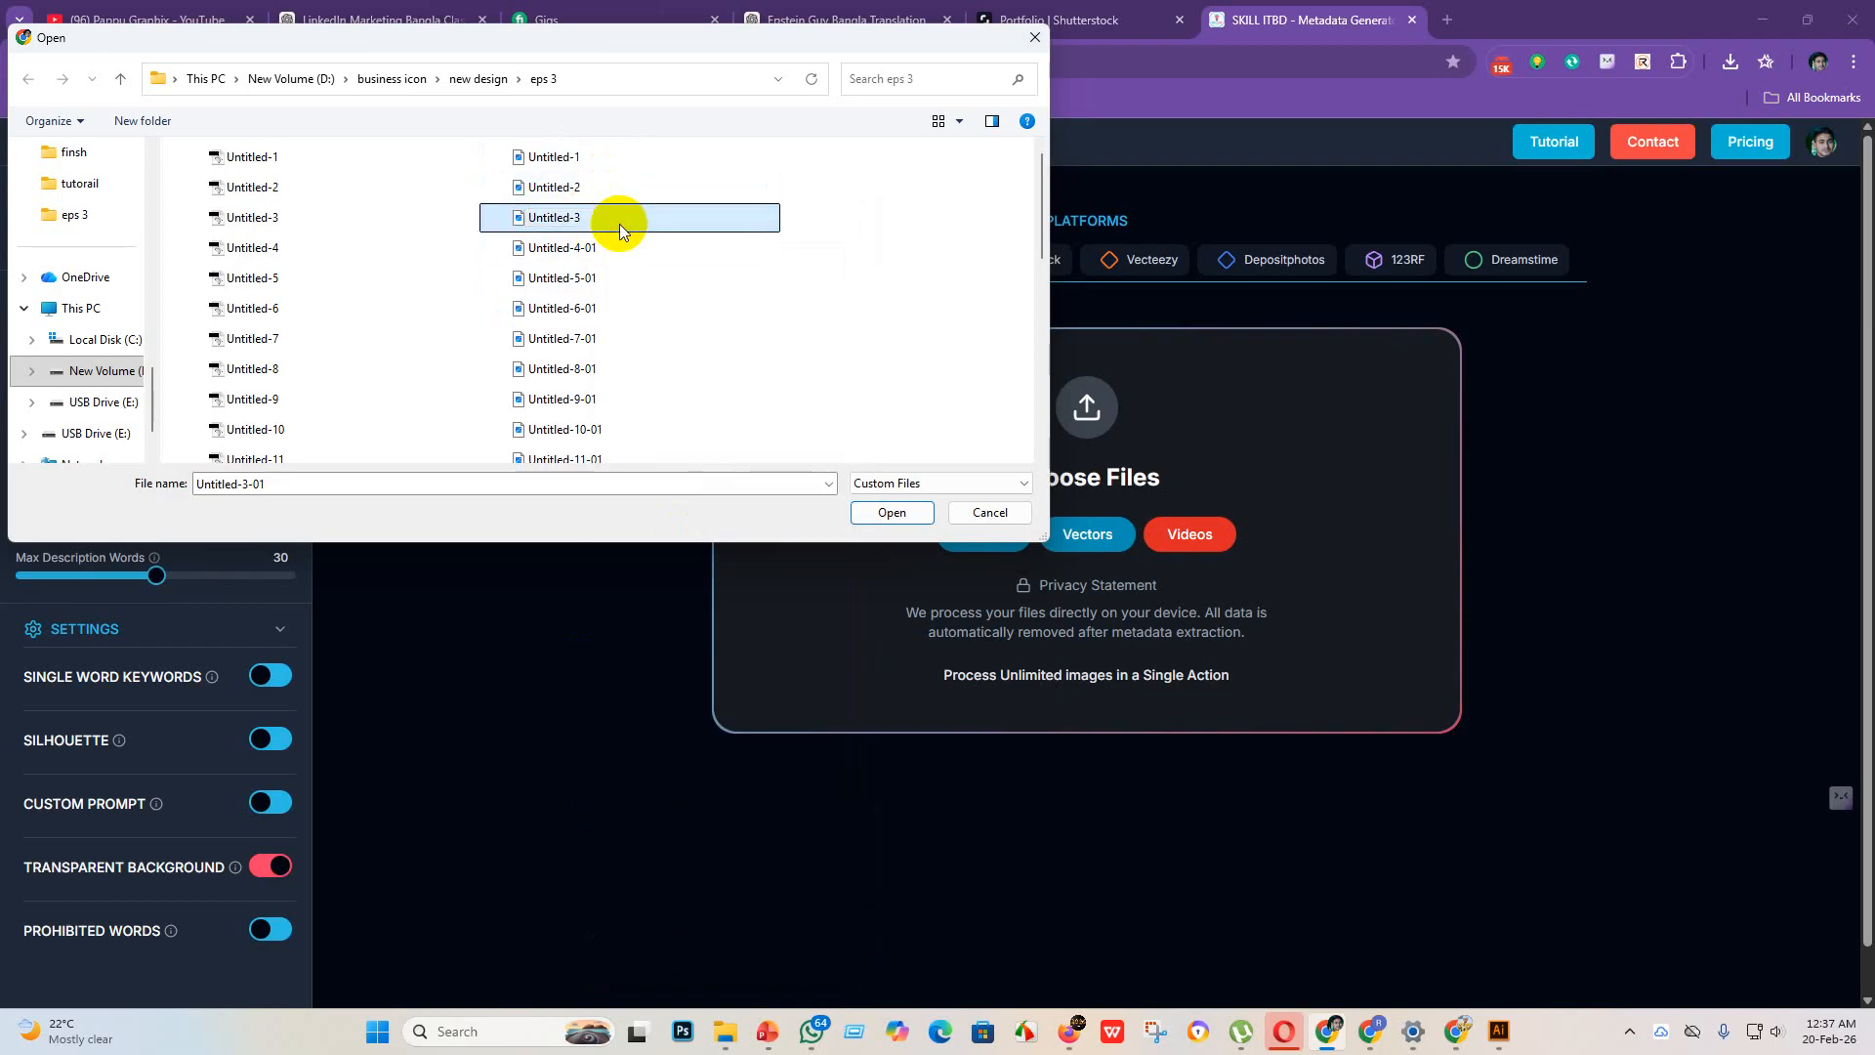
Step: Make the name of the JPEG file Untitled-4-01 in the eps 3 folder editable
click(613, 249)
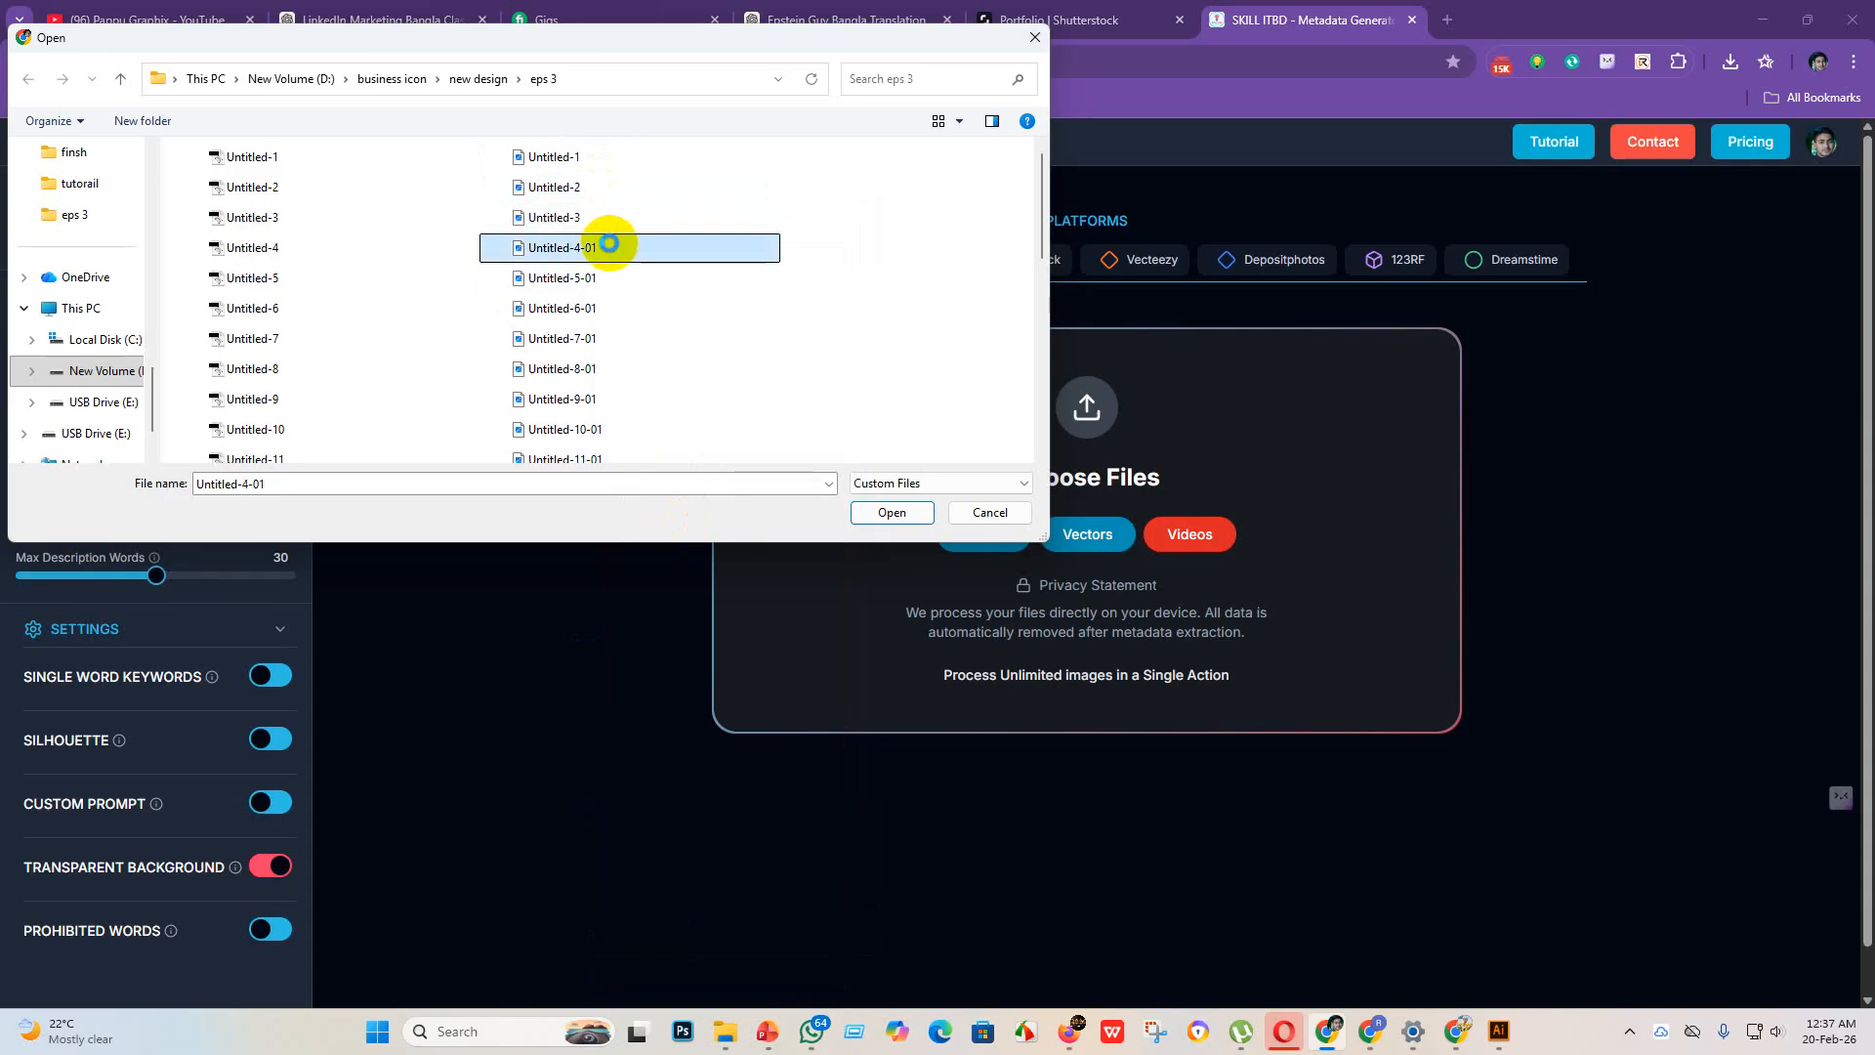
right_click(609, 243)
click(664, 961)
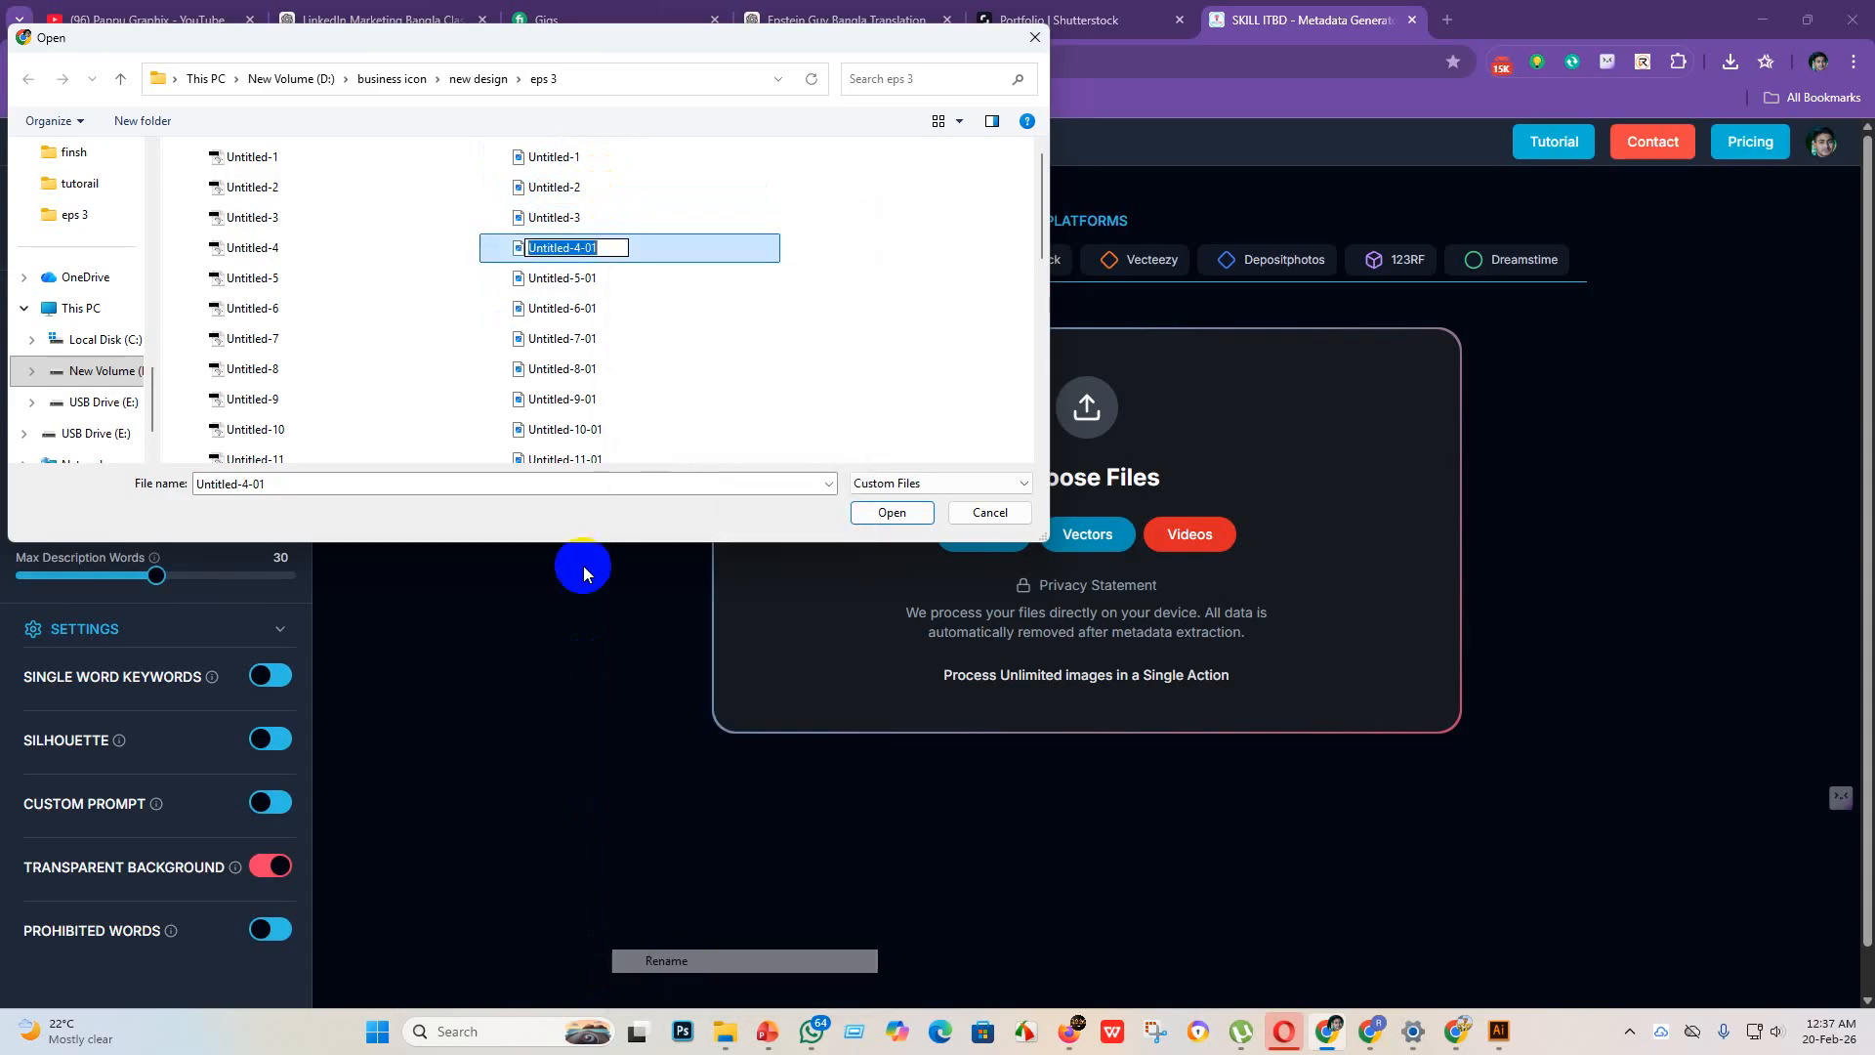
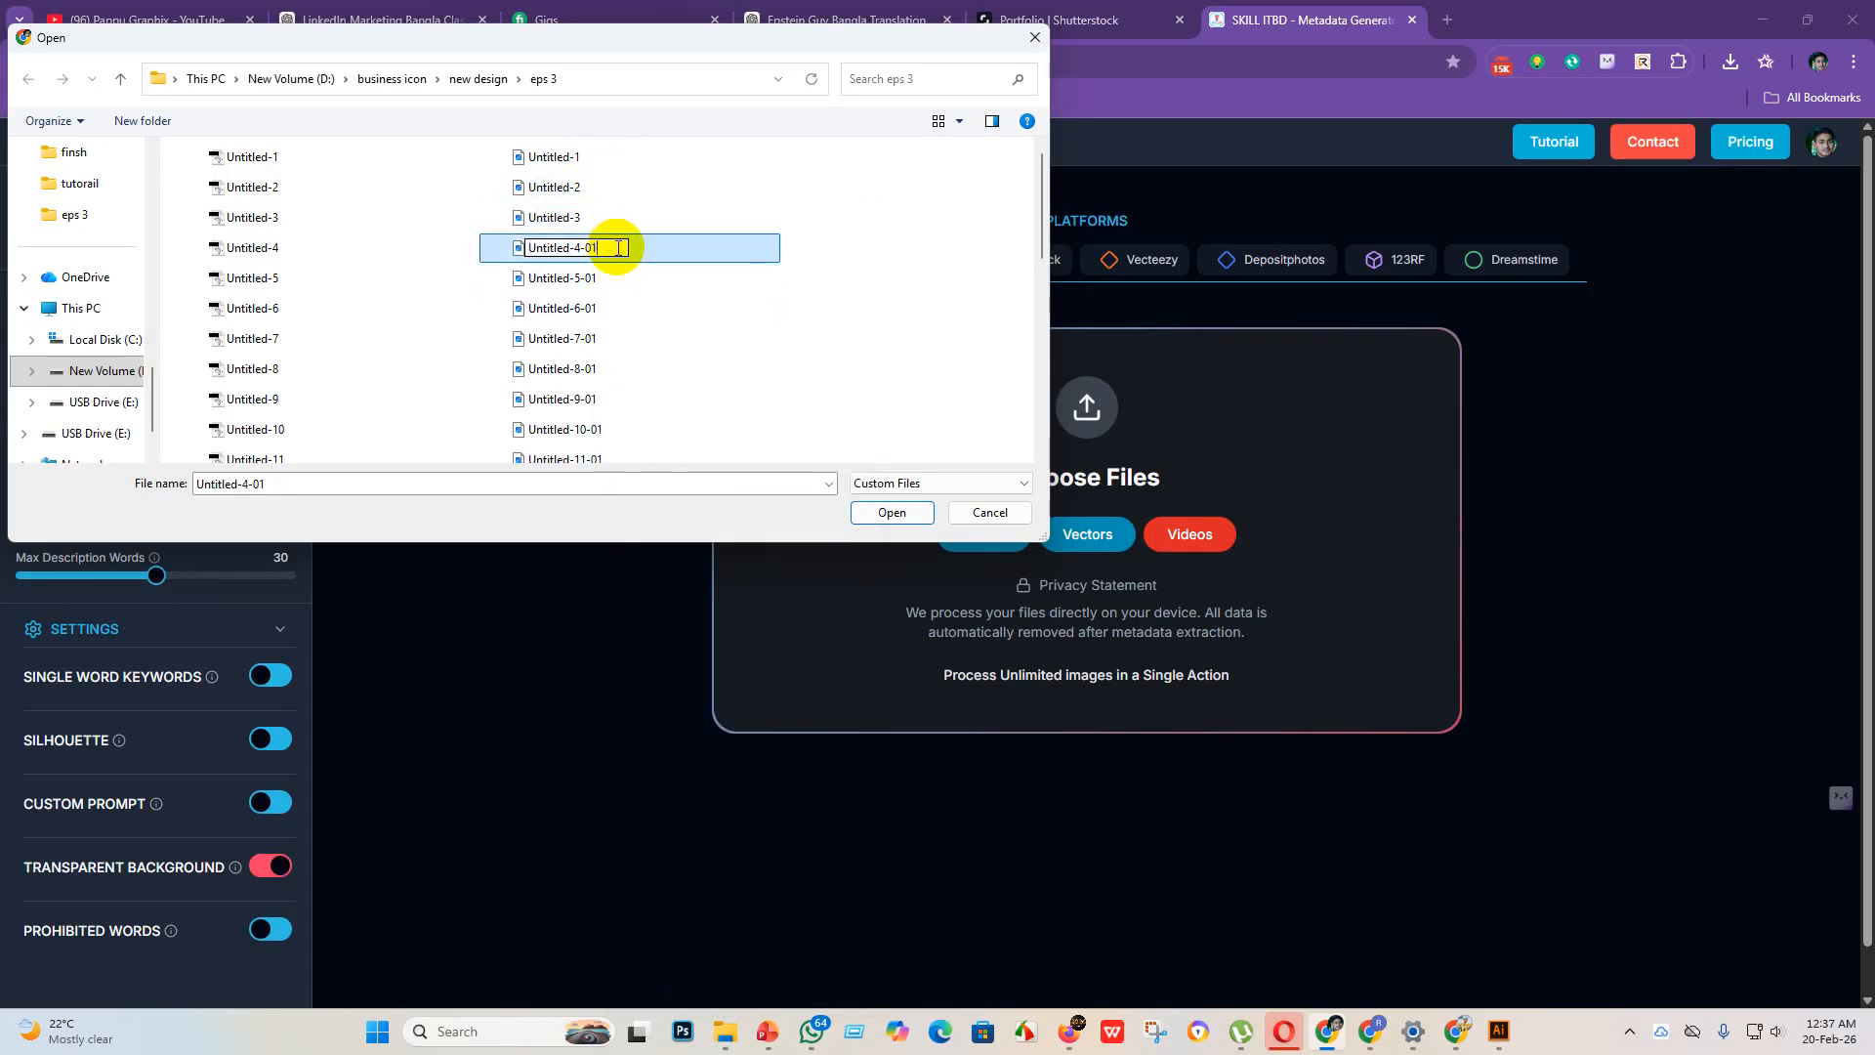
Step: Finish renaming the JPEG file Untitled-4-01 in the eps 3 folder as Untitled-4
key(BackSpace)
key(BackSpace)
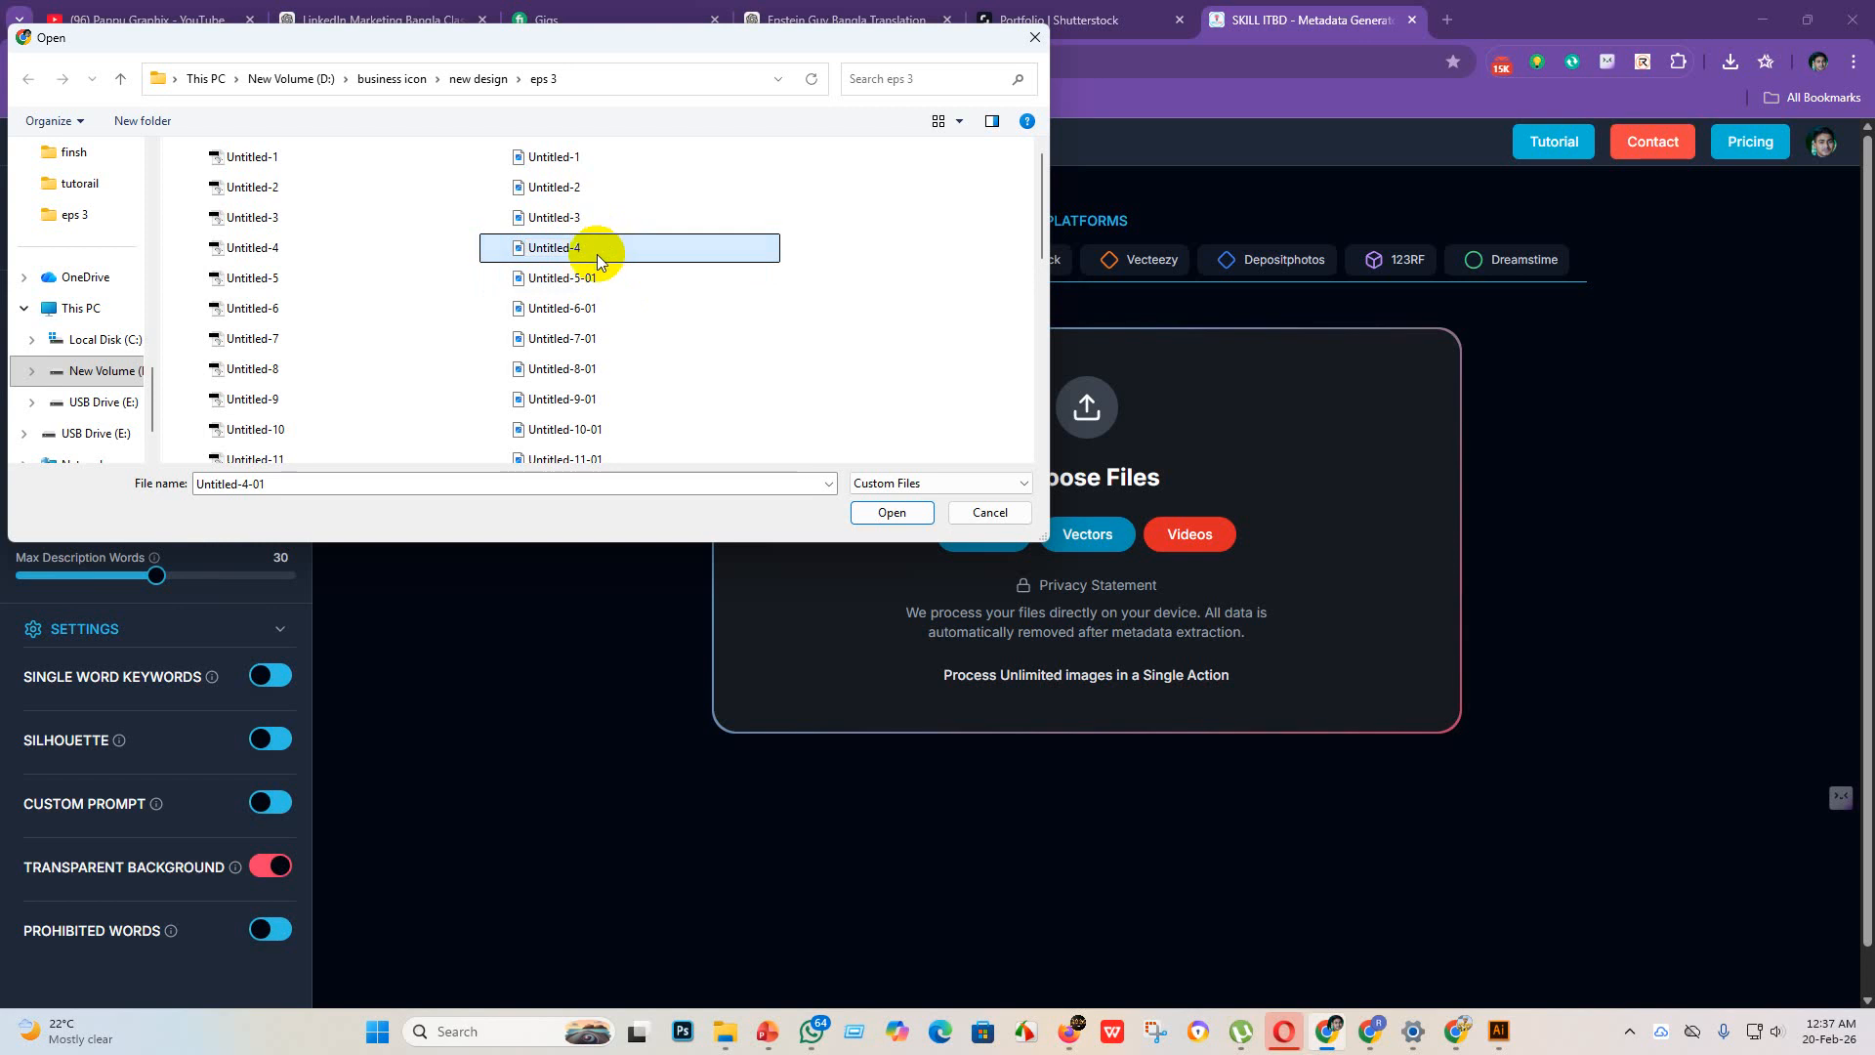
key(Return)
Step: Rename the JPEG file Untitled-5-01 in the eps 3 folder to Untitled-5
click(607, 278)
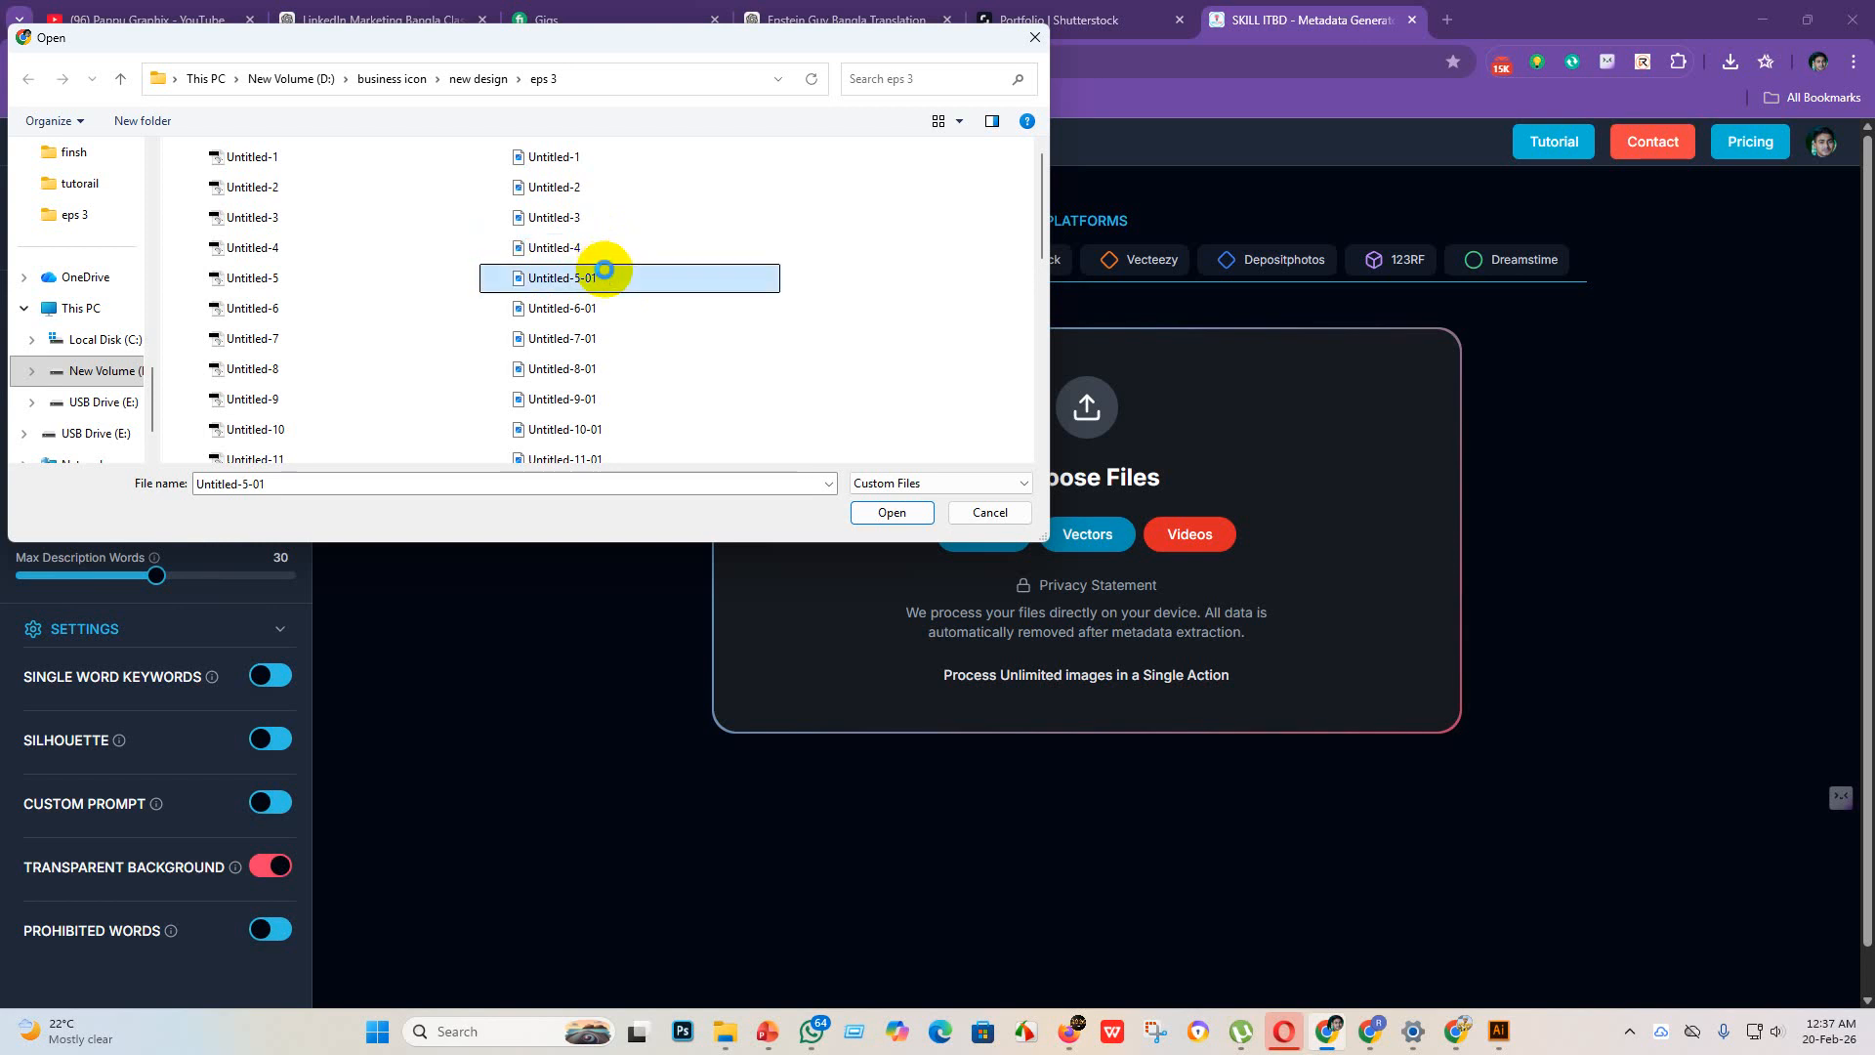
right_click(604, 271)
click(670, 954)
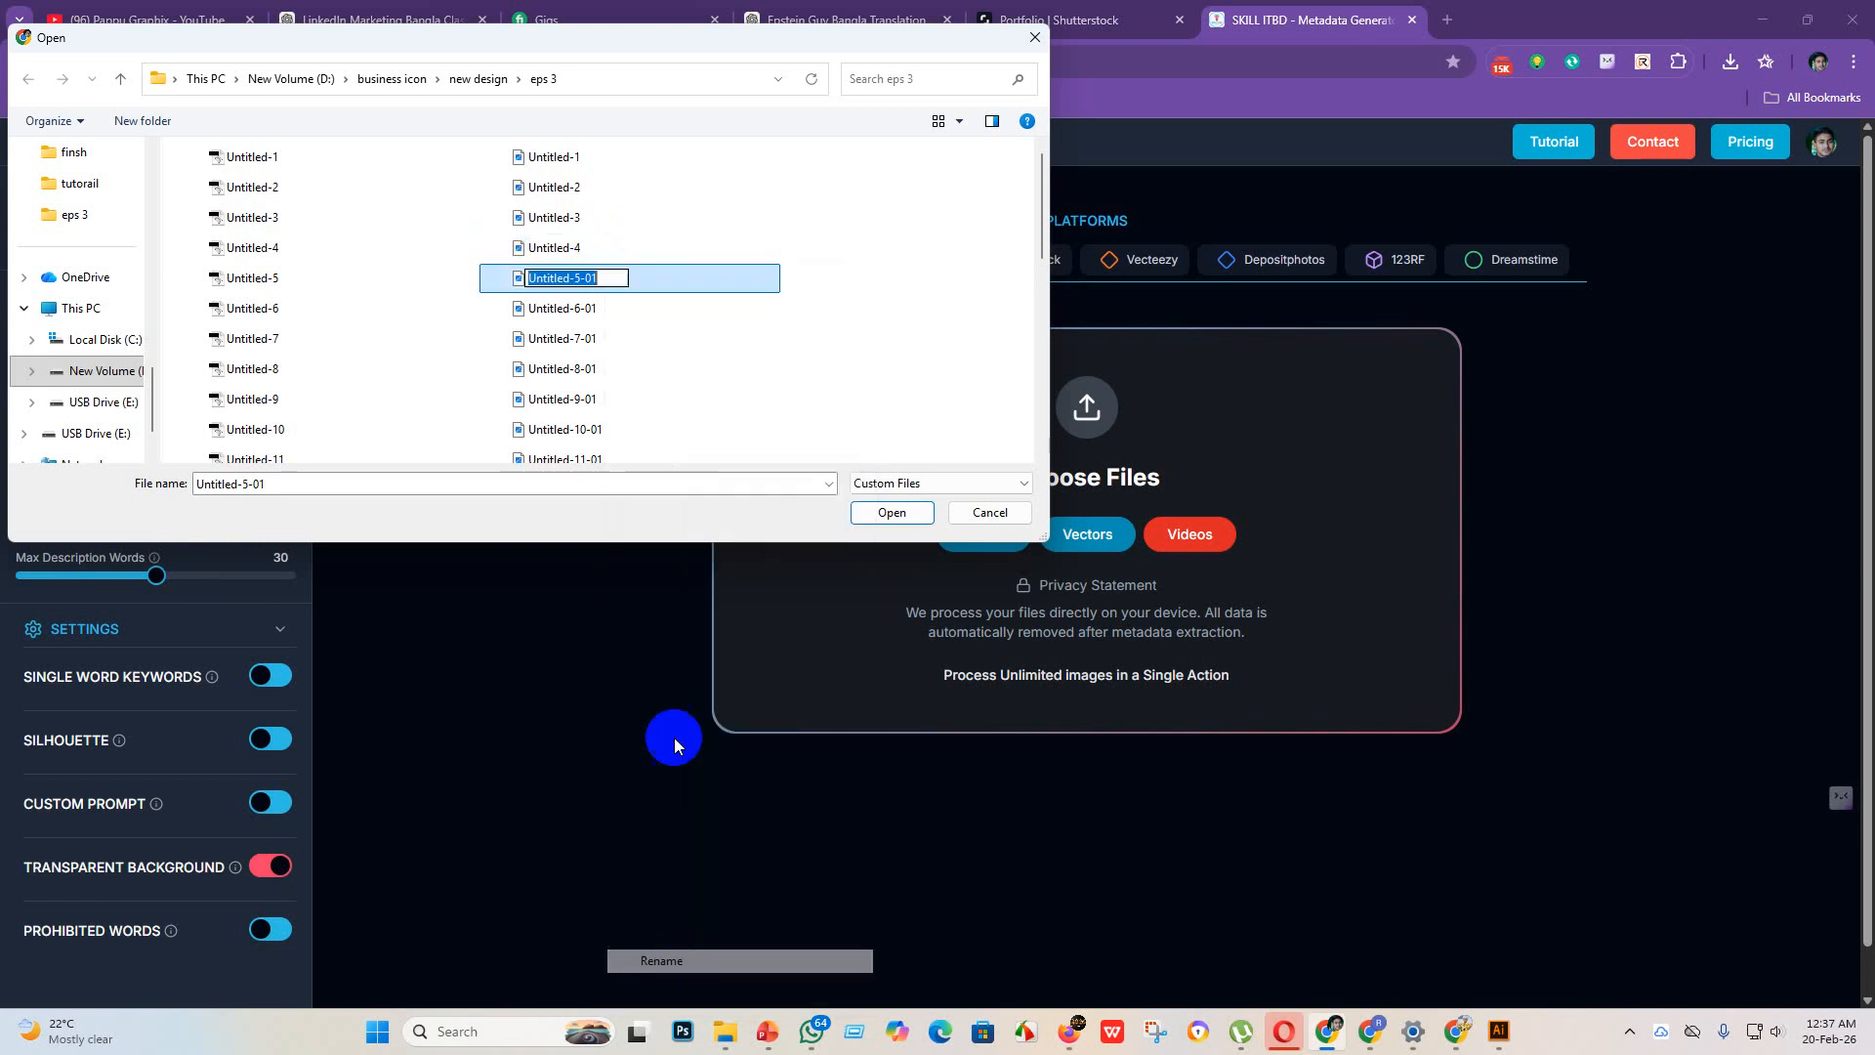
click(618, 277)
key(BackSpace)
key(BackSpace)
key(Return)
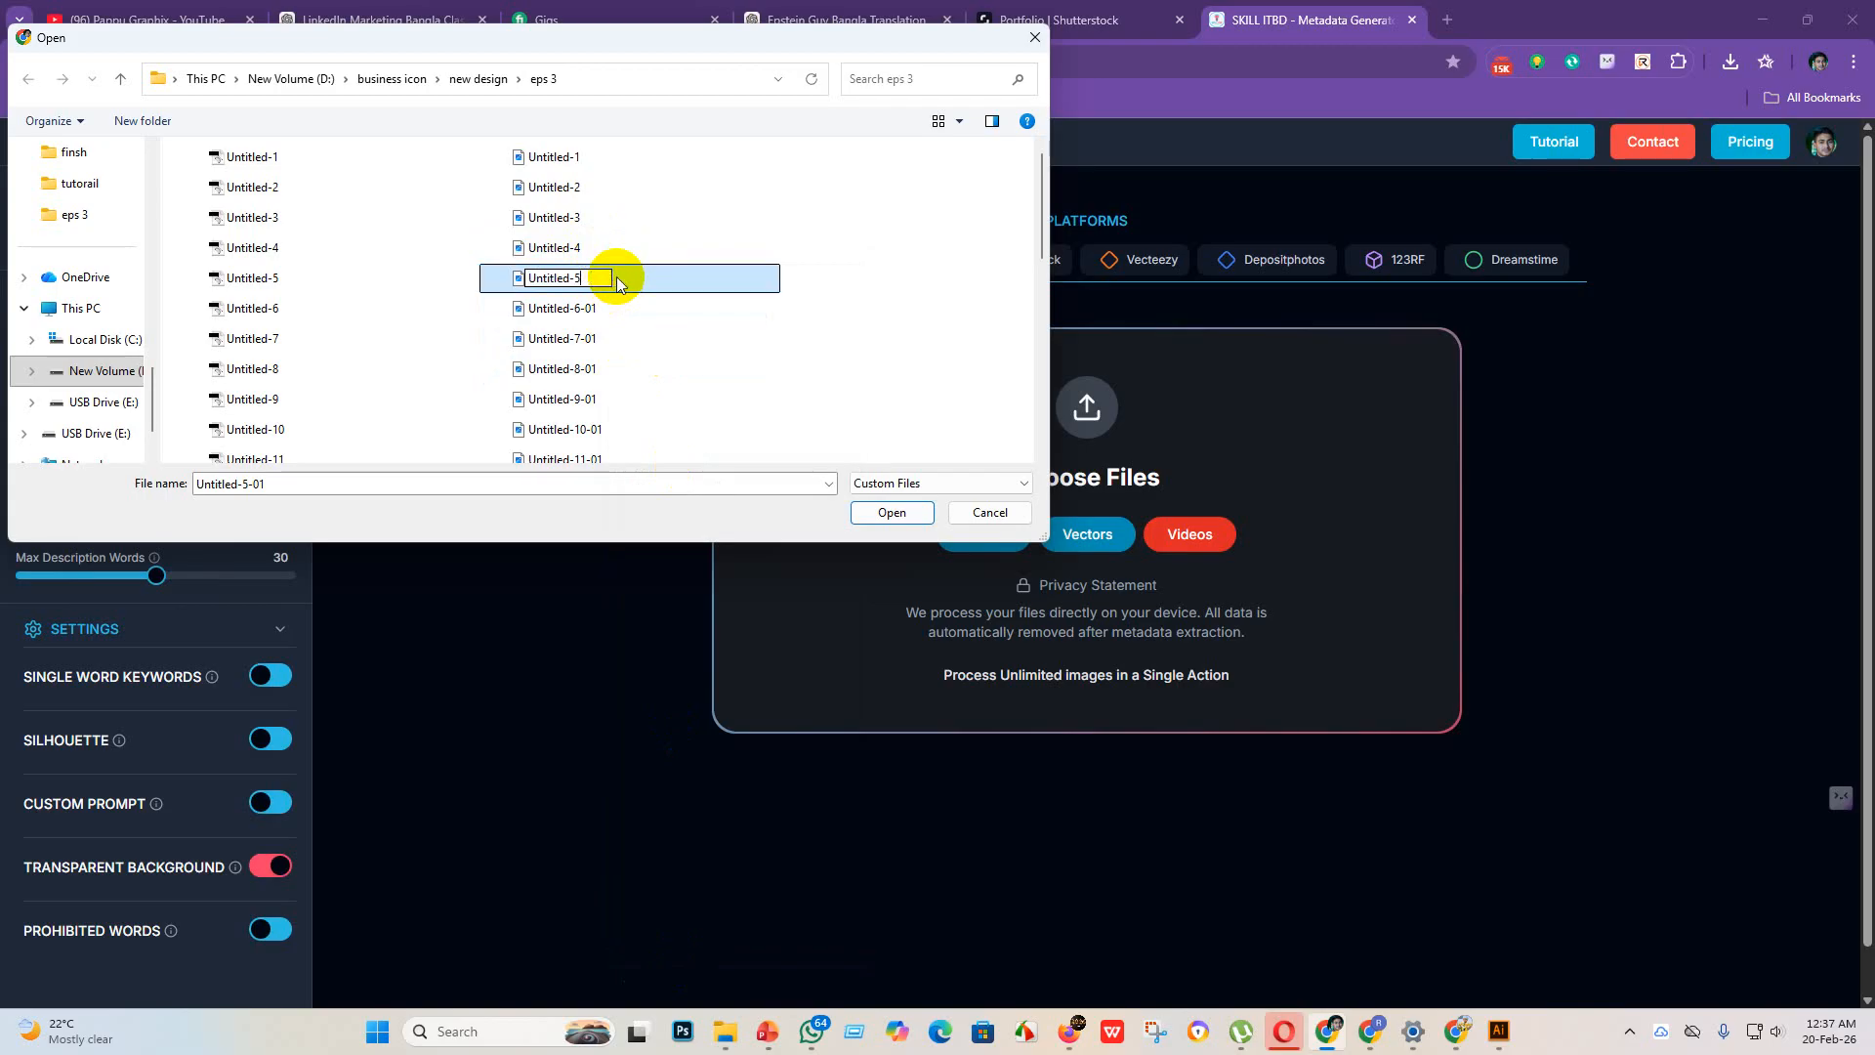
Step: Rename the JPEG file Untitled-6-01 in the eps 3 folder to Untitled-6
click(637, 314)
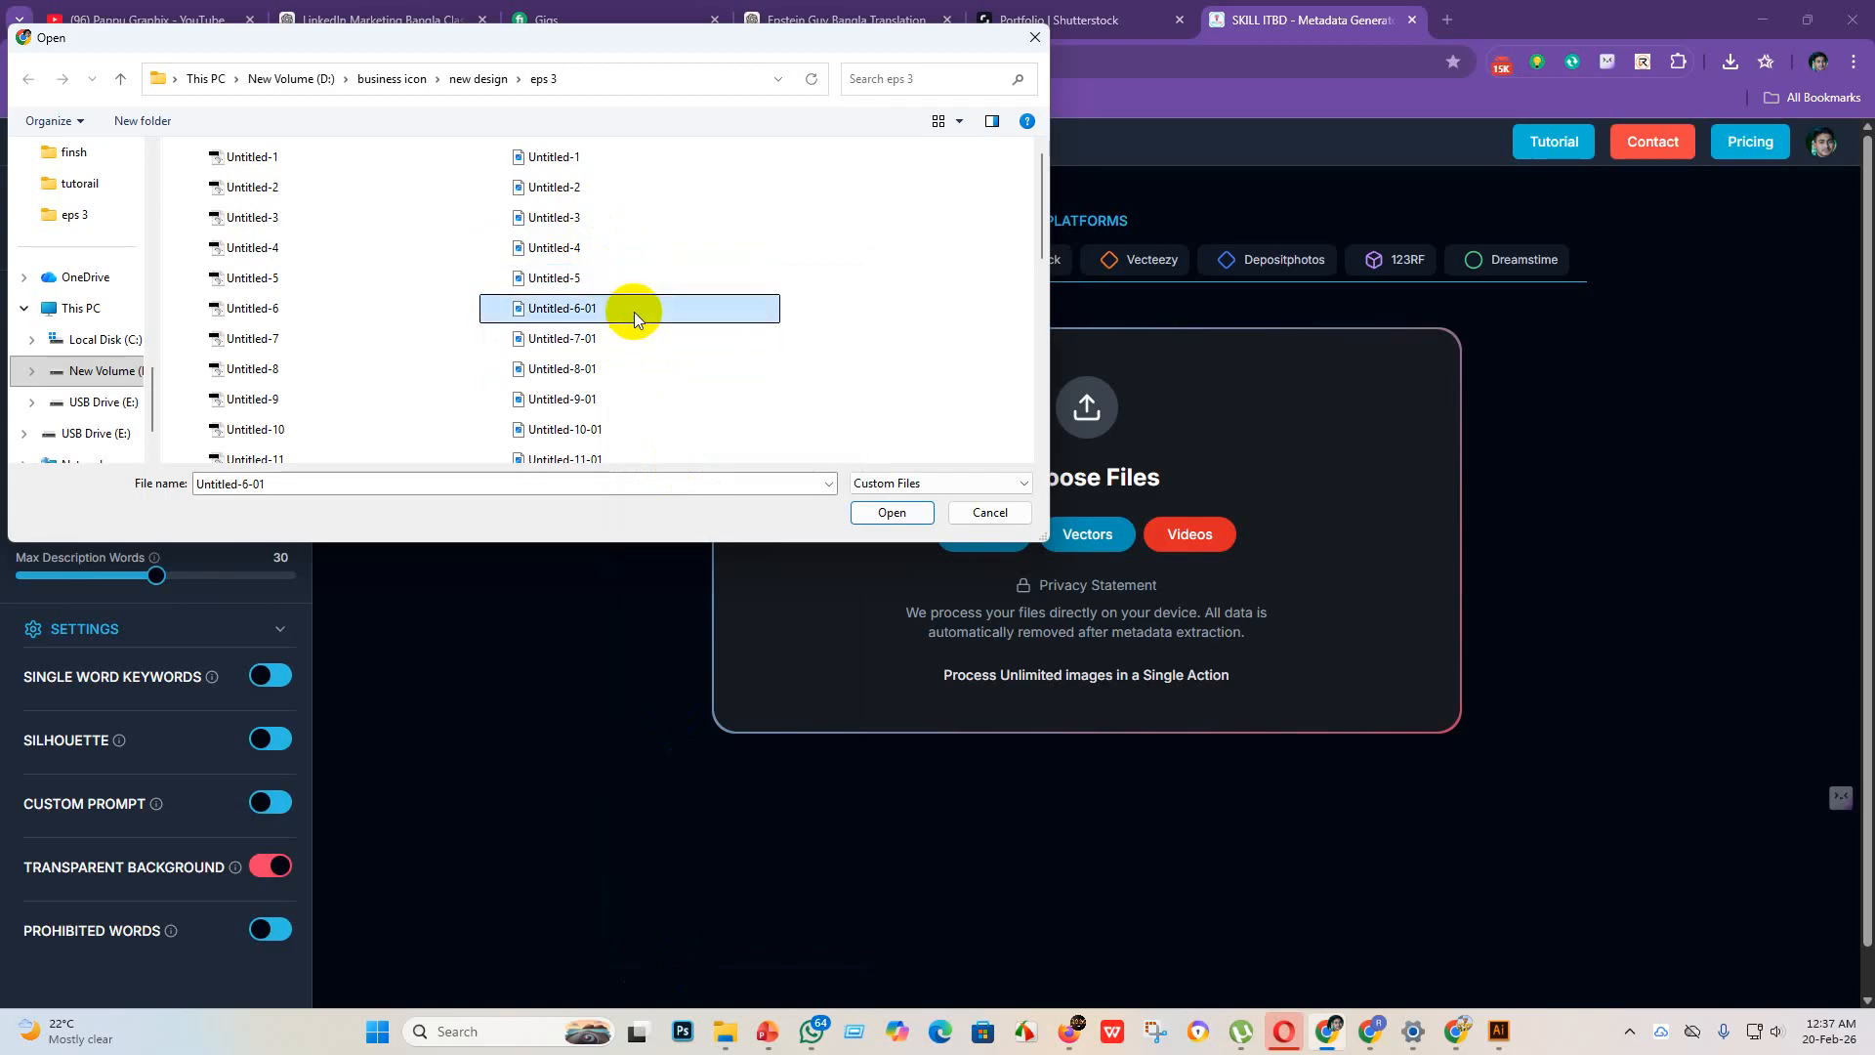
right_click(635, 311)
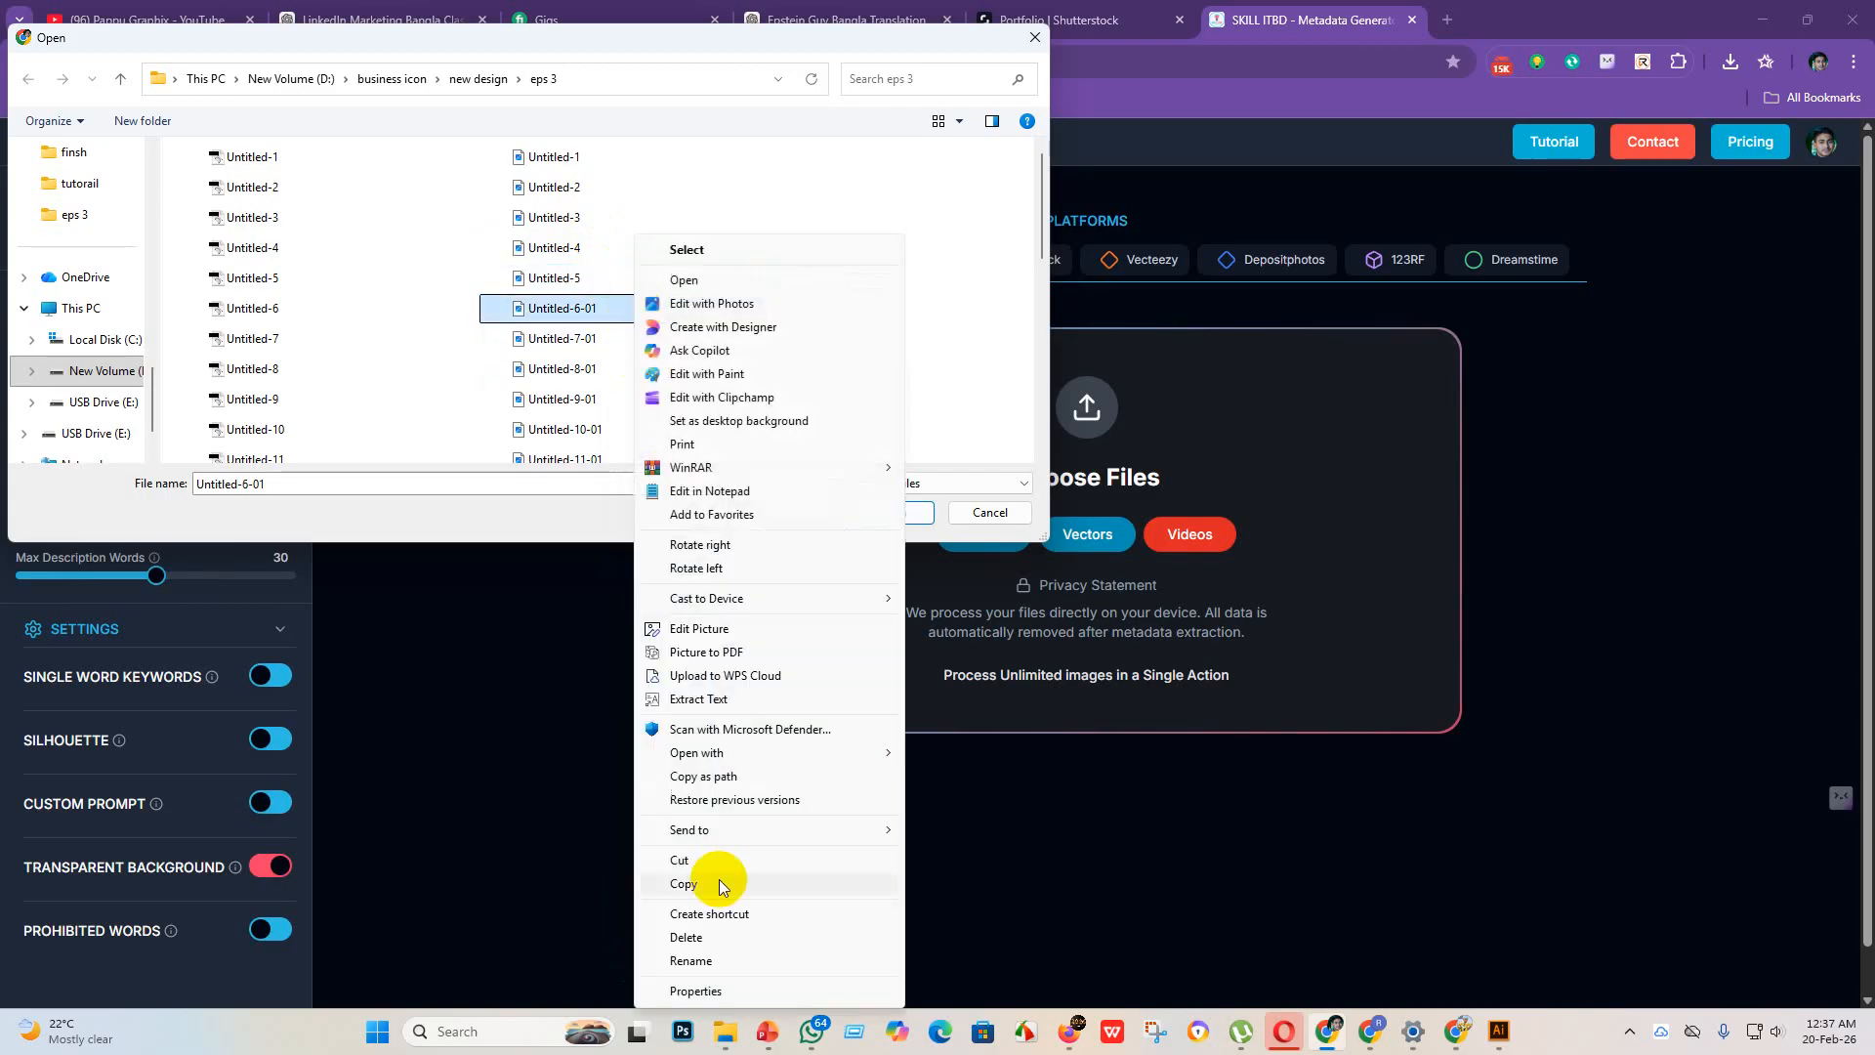
click(711, 960)
click(612, 307)
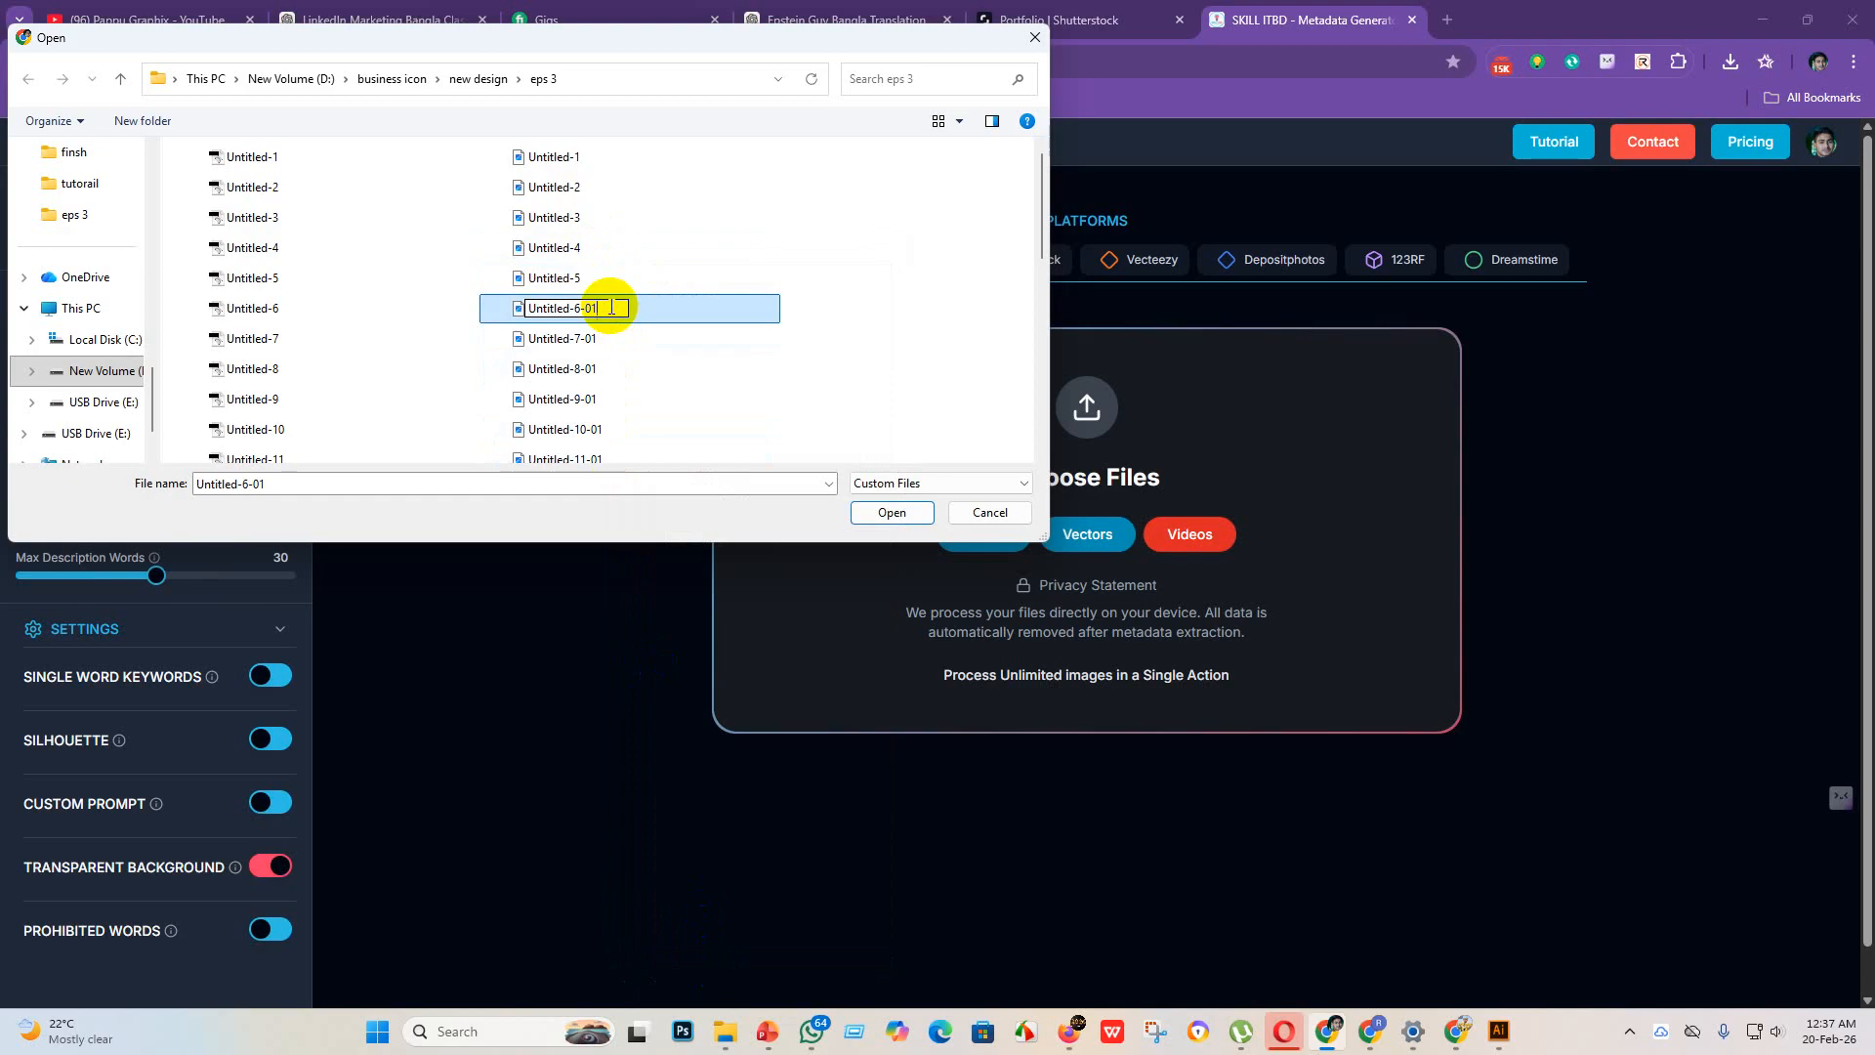
key(BackSpace)
key(BackSpace)
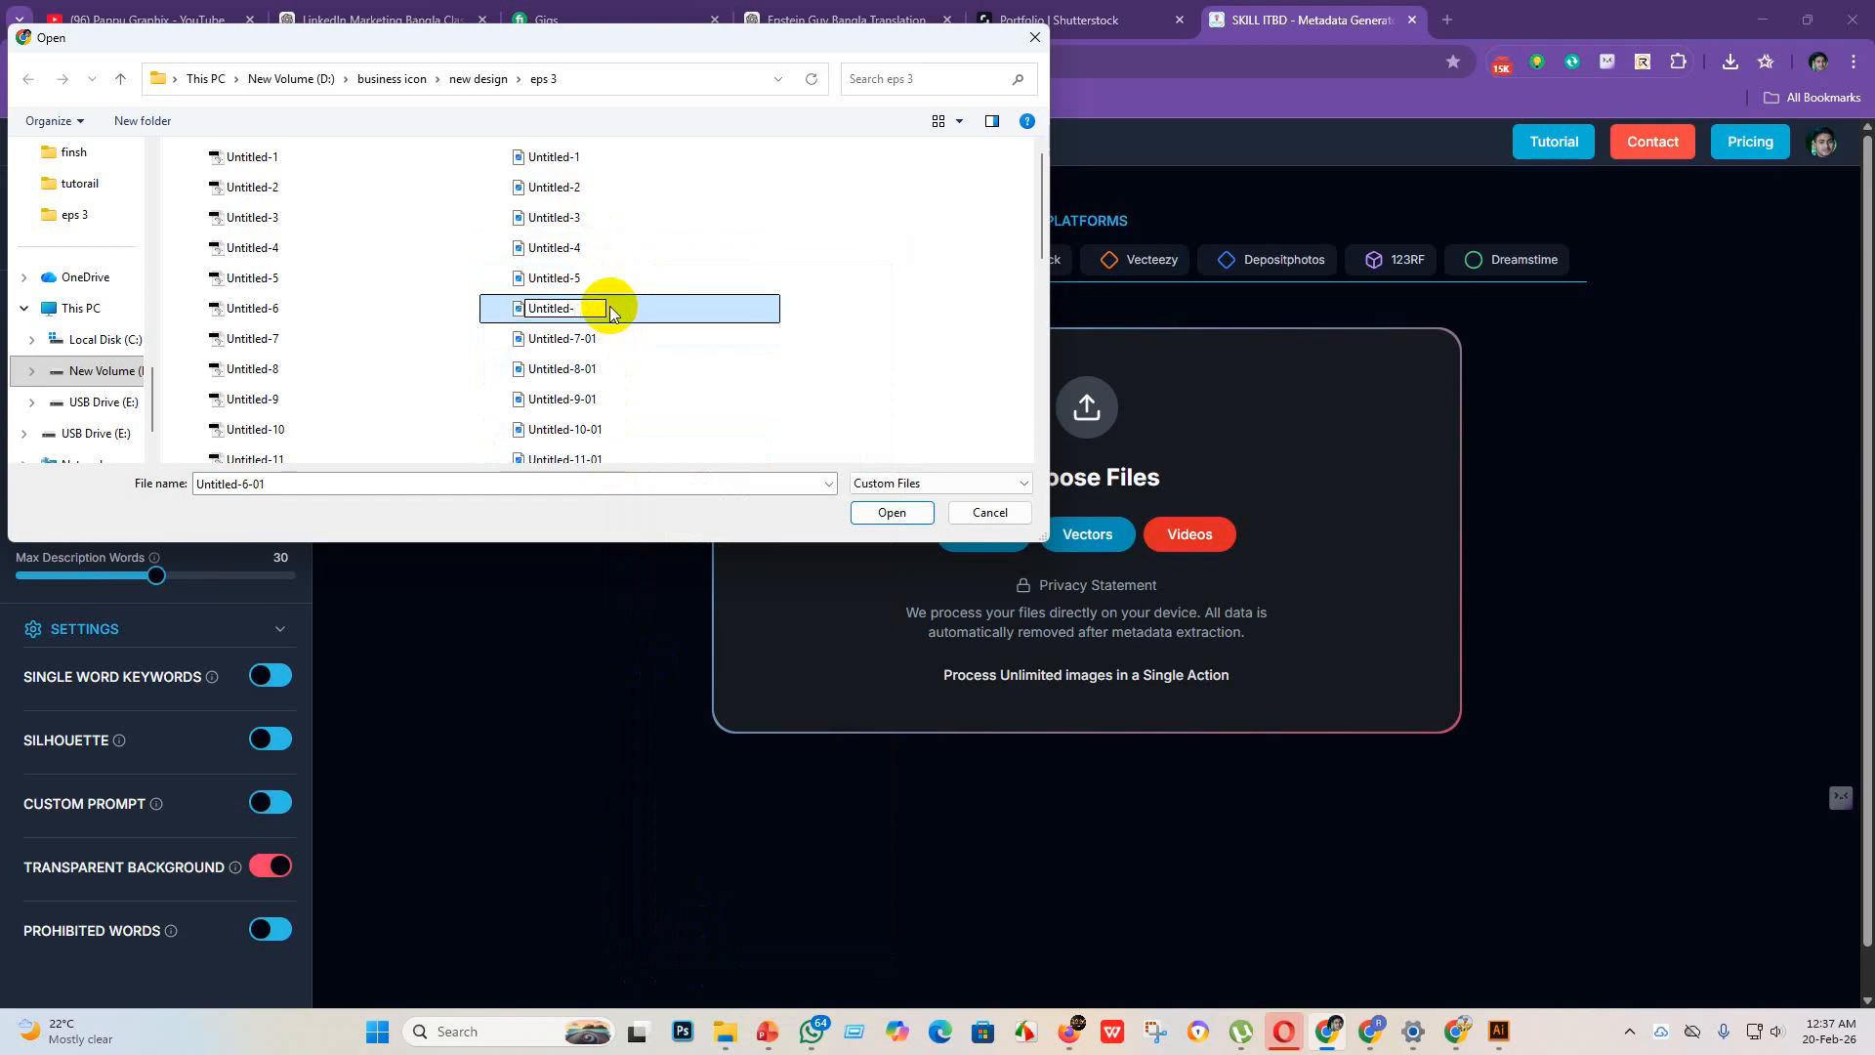
text(6)
key(Return)
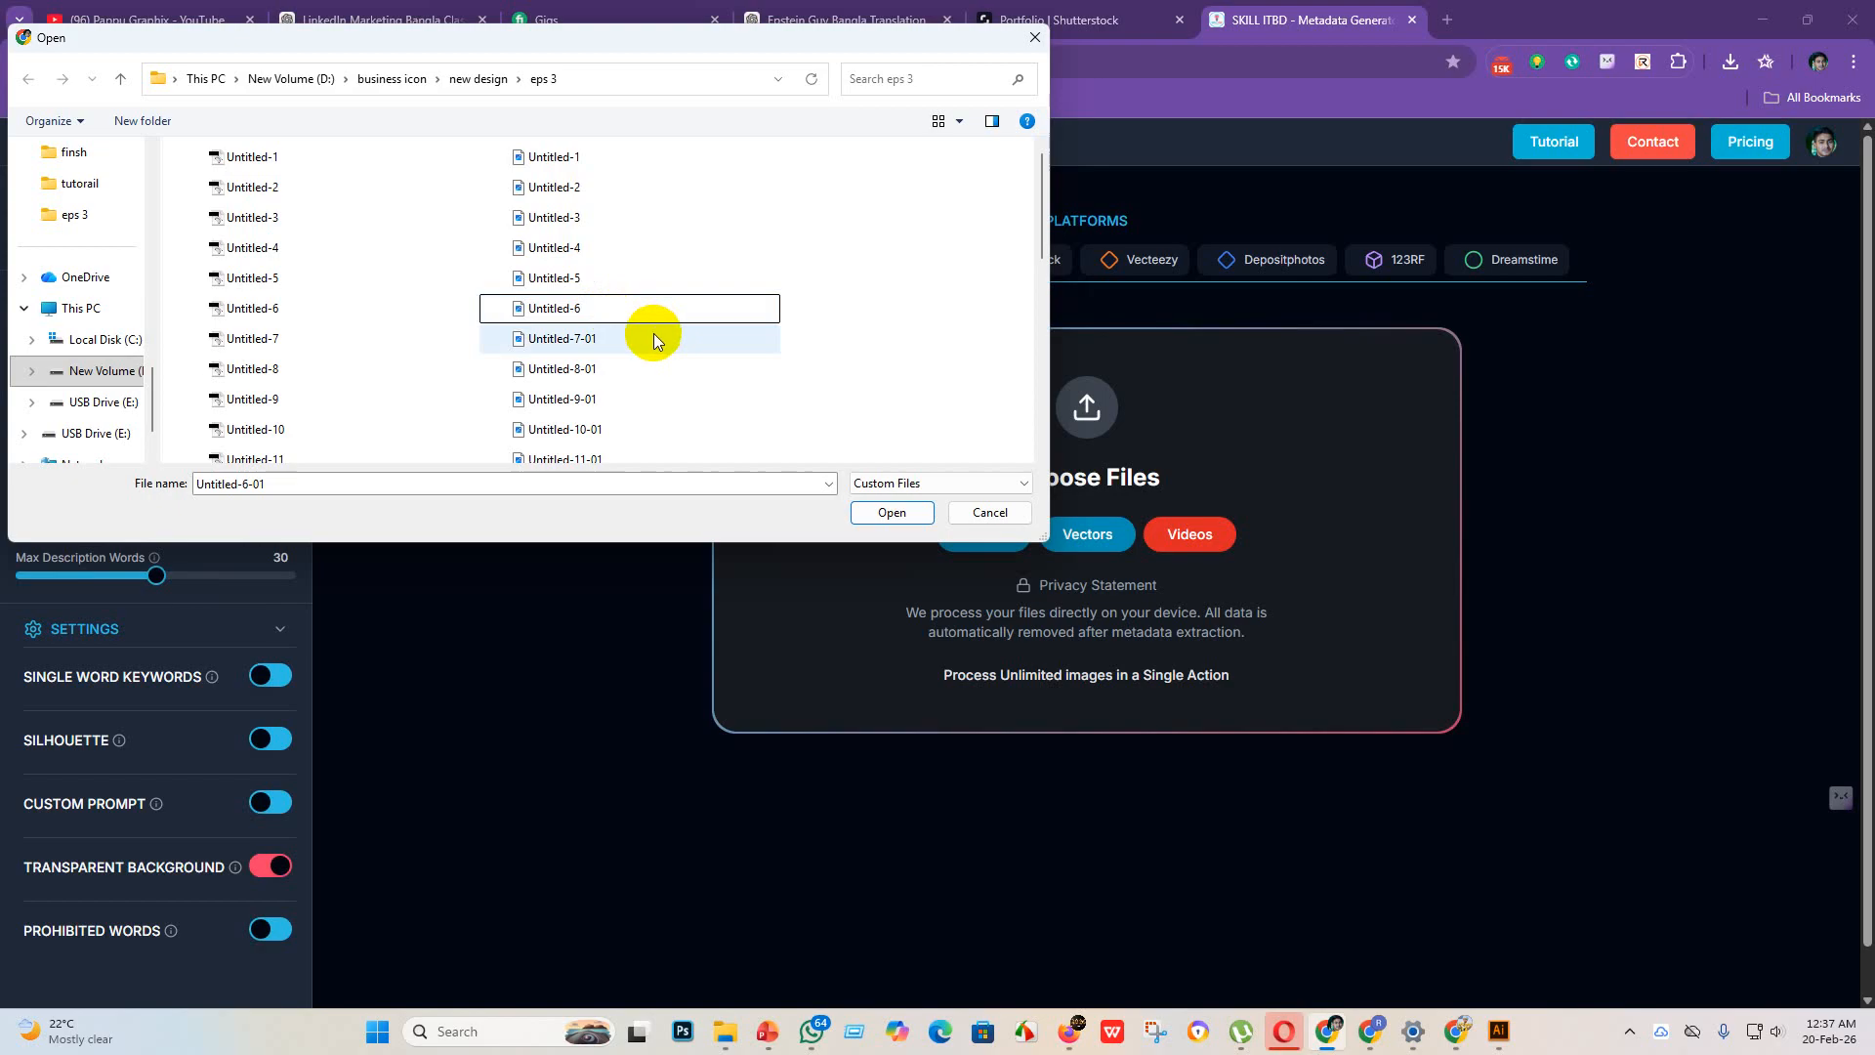
Step: Rename the JPEG file Untitled-7-01 in the eps 3 folder to Untitled-7
click(651, 334)
right_click(652, 397)
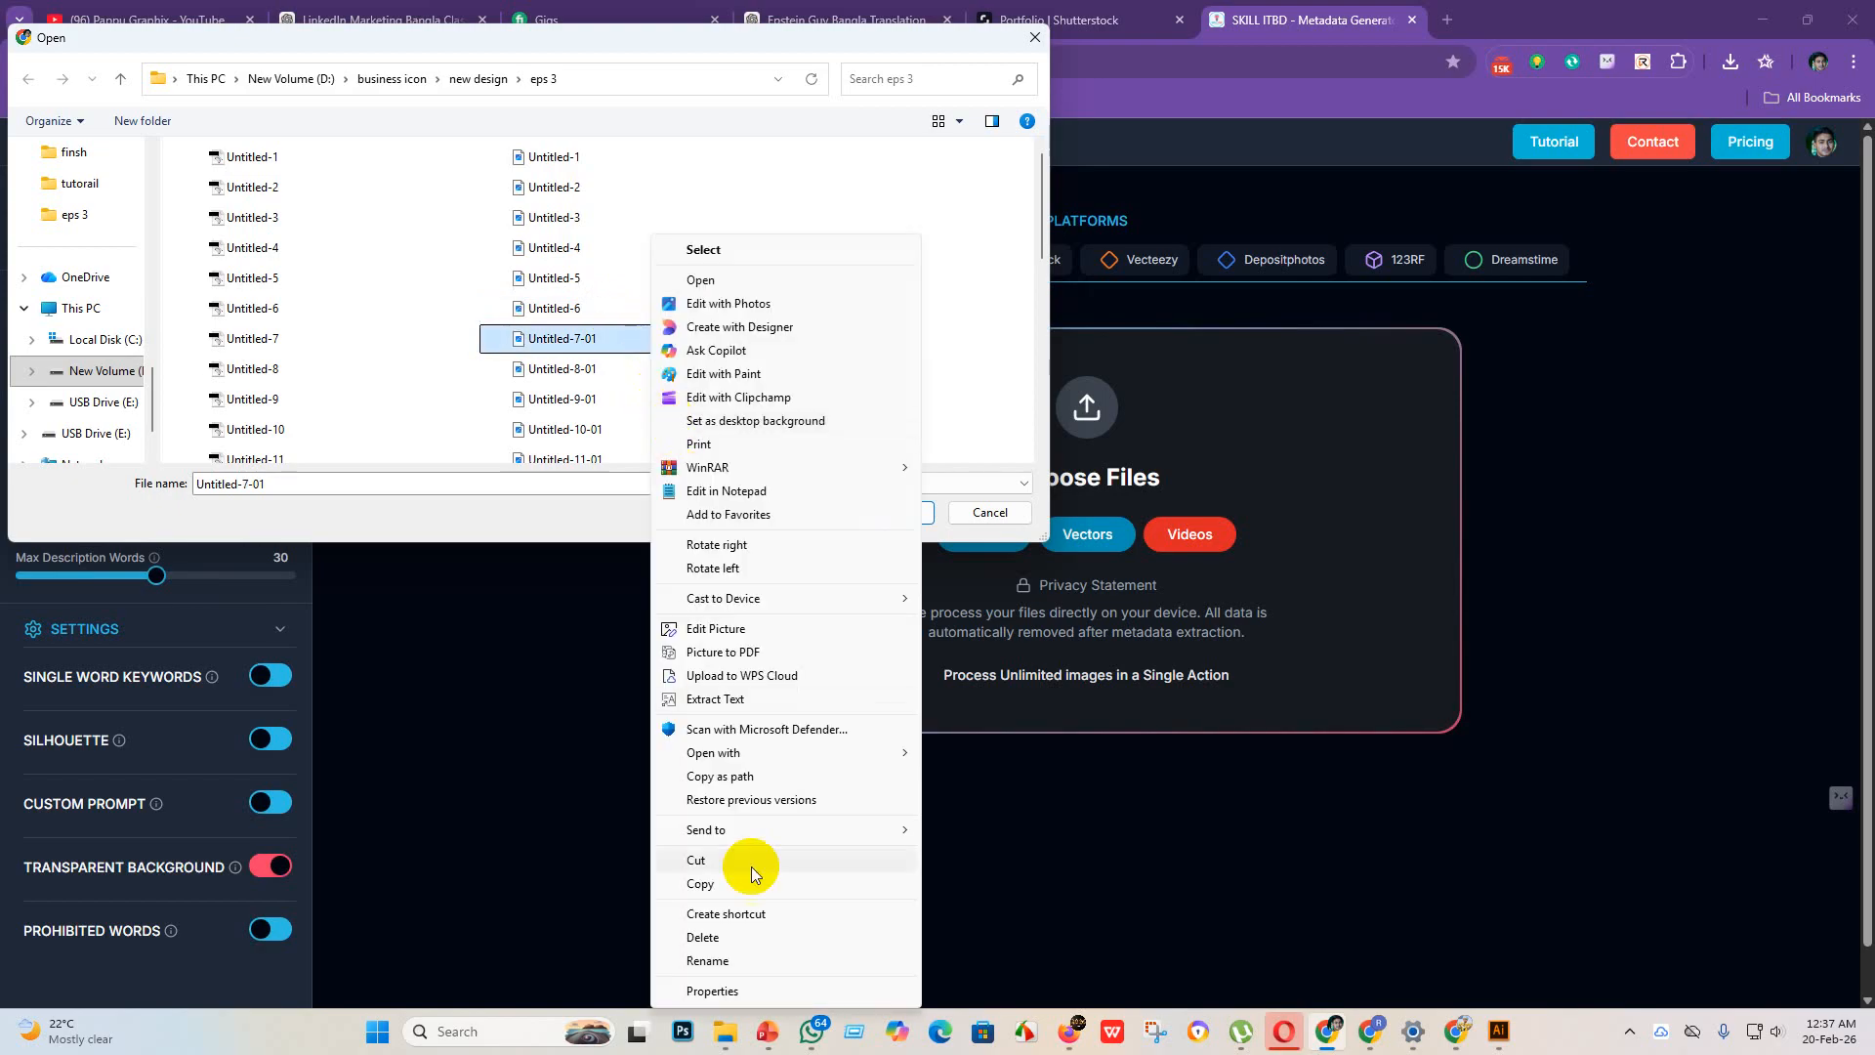
click(752, 963)
click(613, 339)
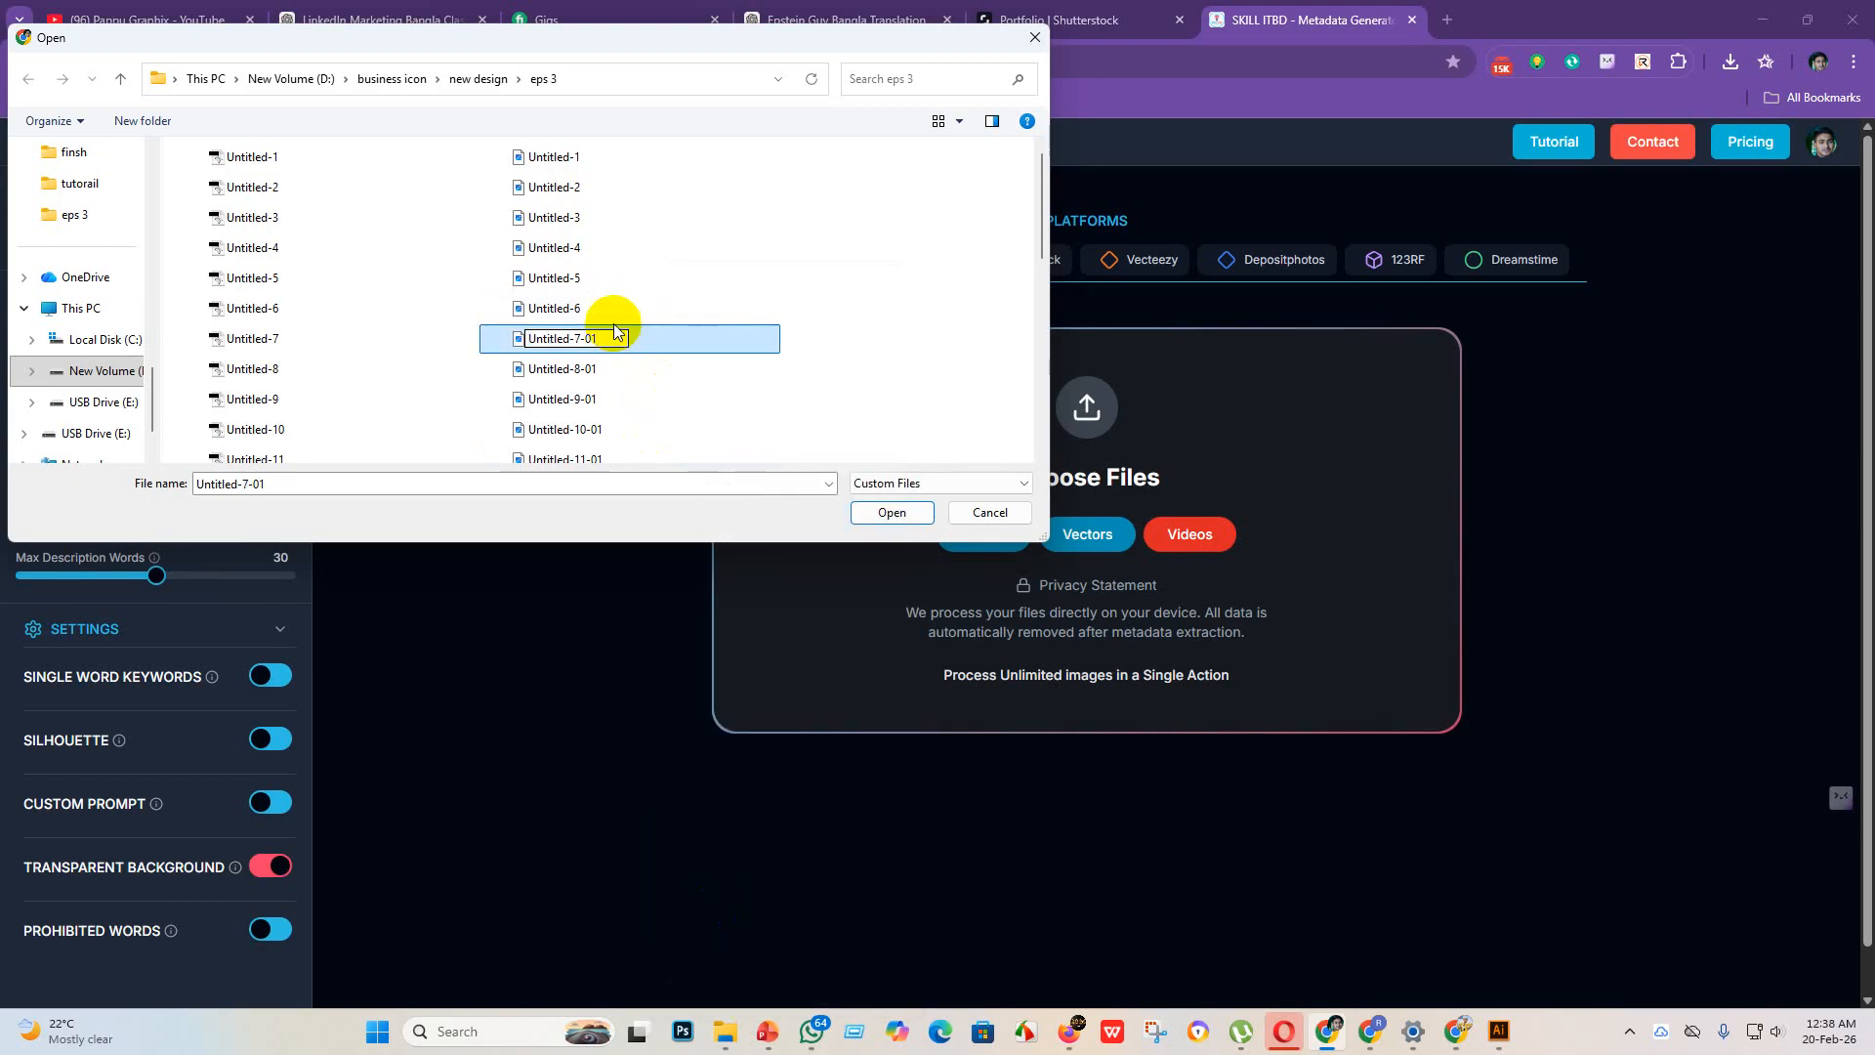
key(BackSpace)
key(BackSpace)
key(BackSpace)
key(Return)
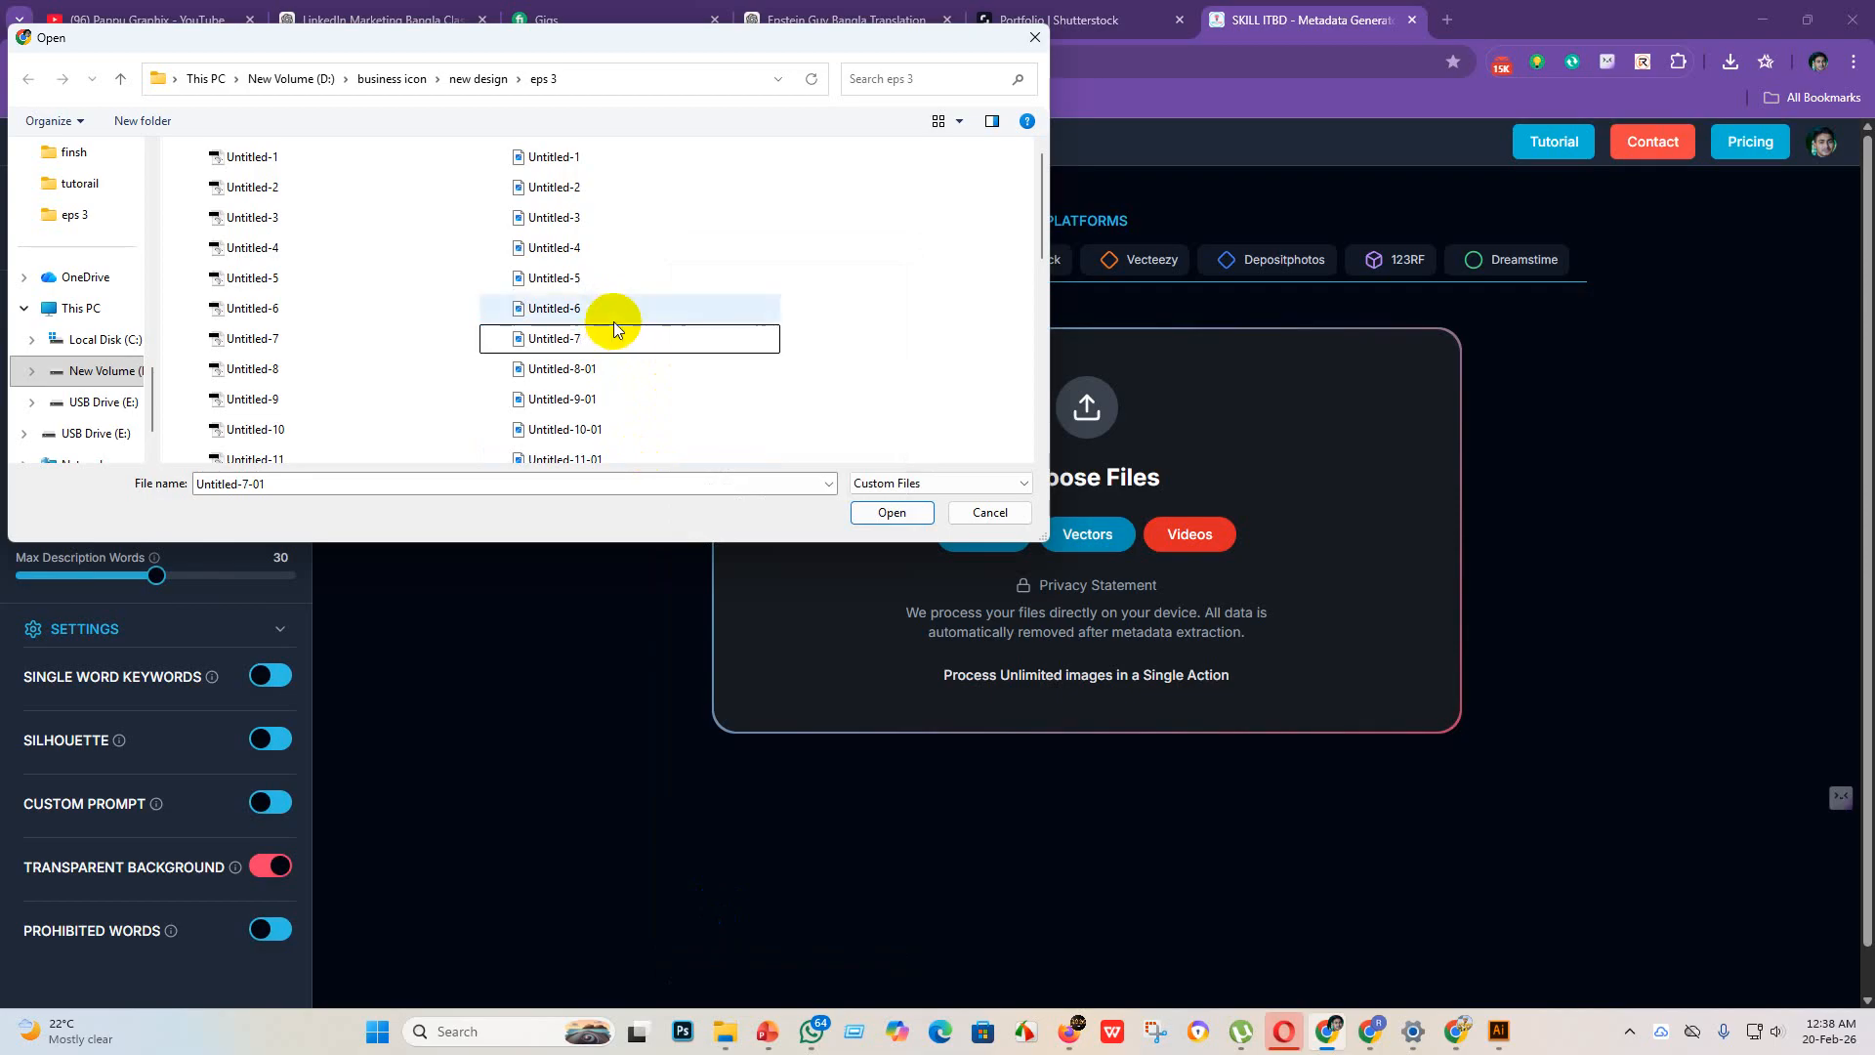
Step: Rename the JPEG file Untitled-8-01 in the eps 3 folder to Untitled-8
click(653, 377)
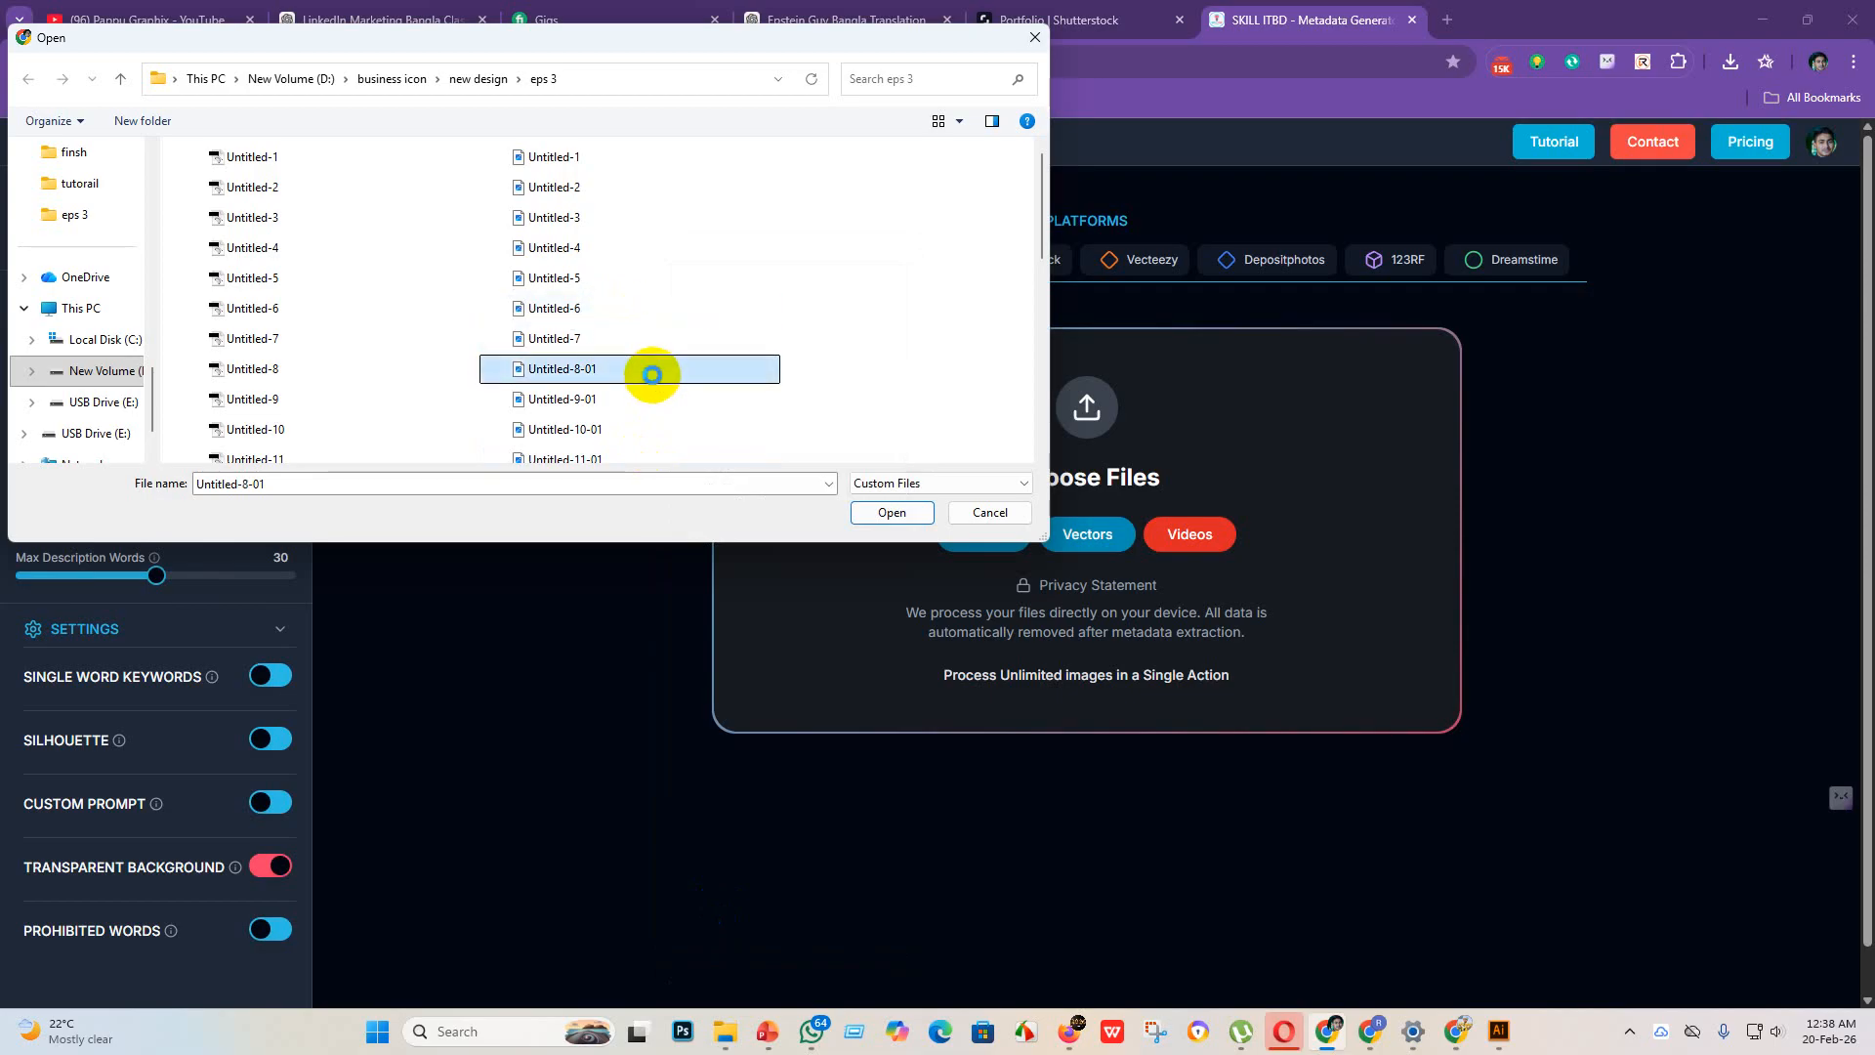
right_click(652, 375)
click(733, 965)
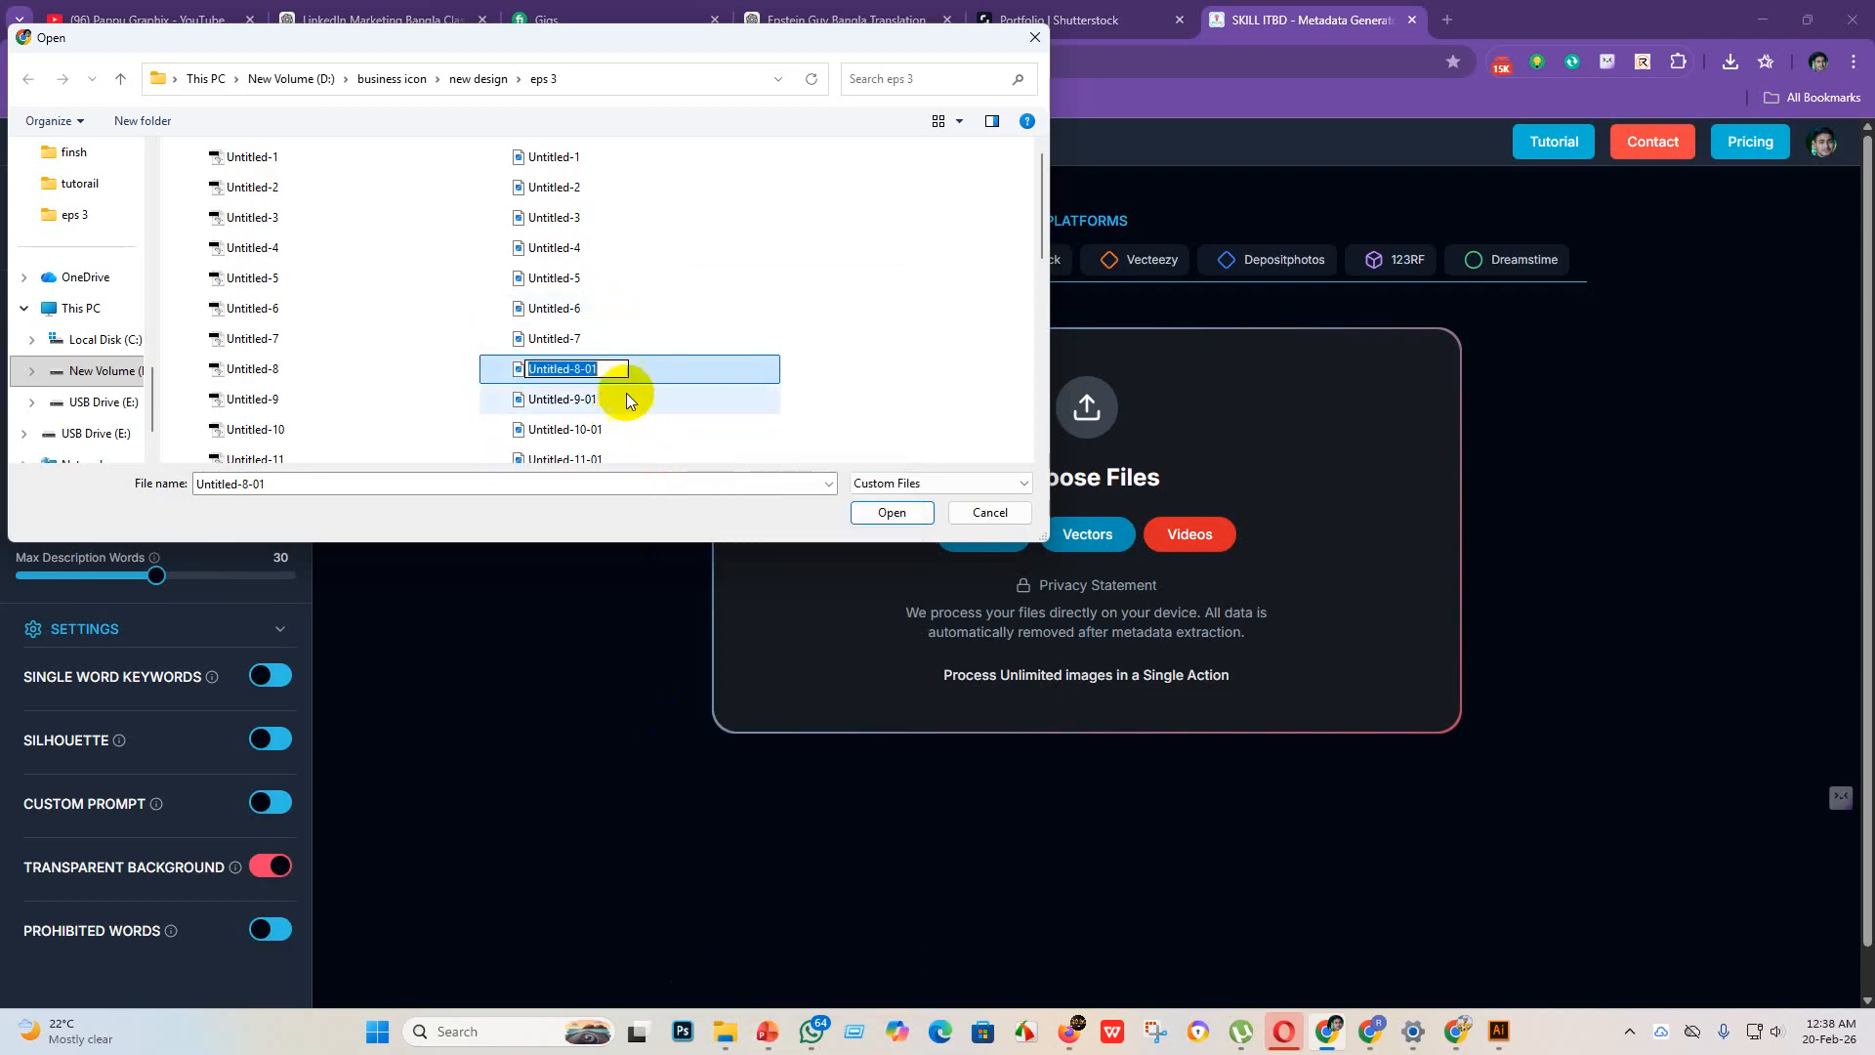
click(615, 369)
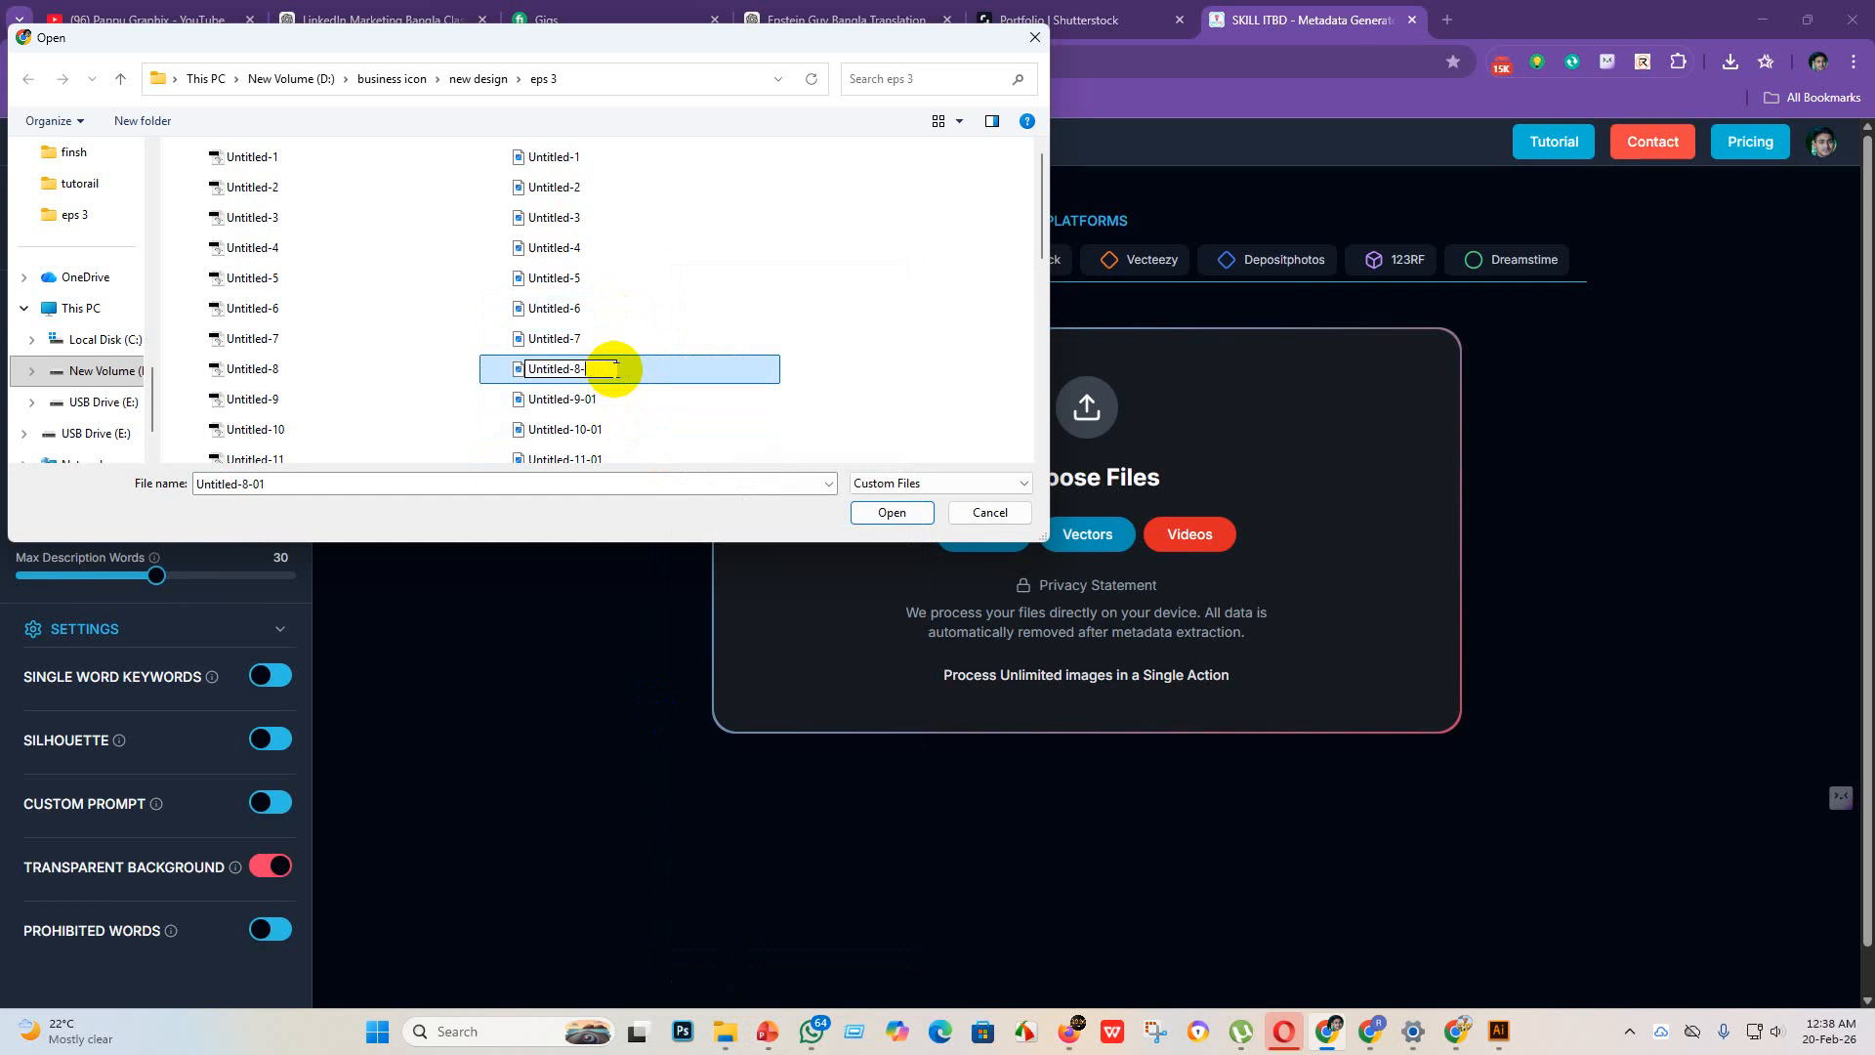
key(BackSpace)
key(Return)
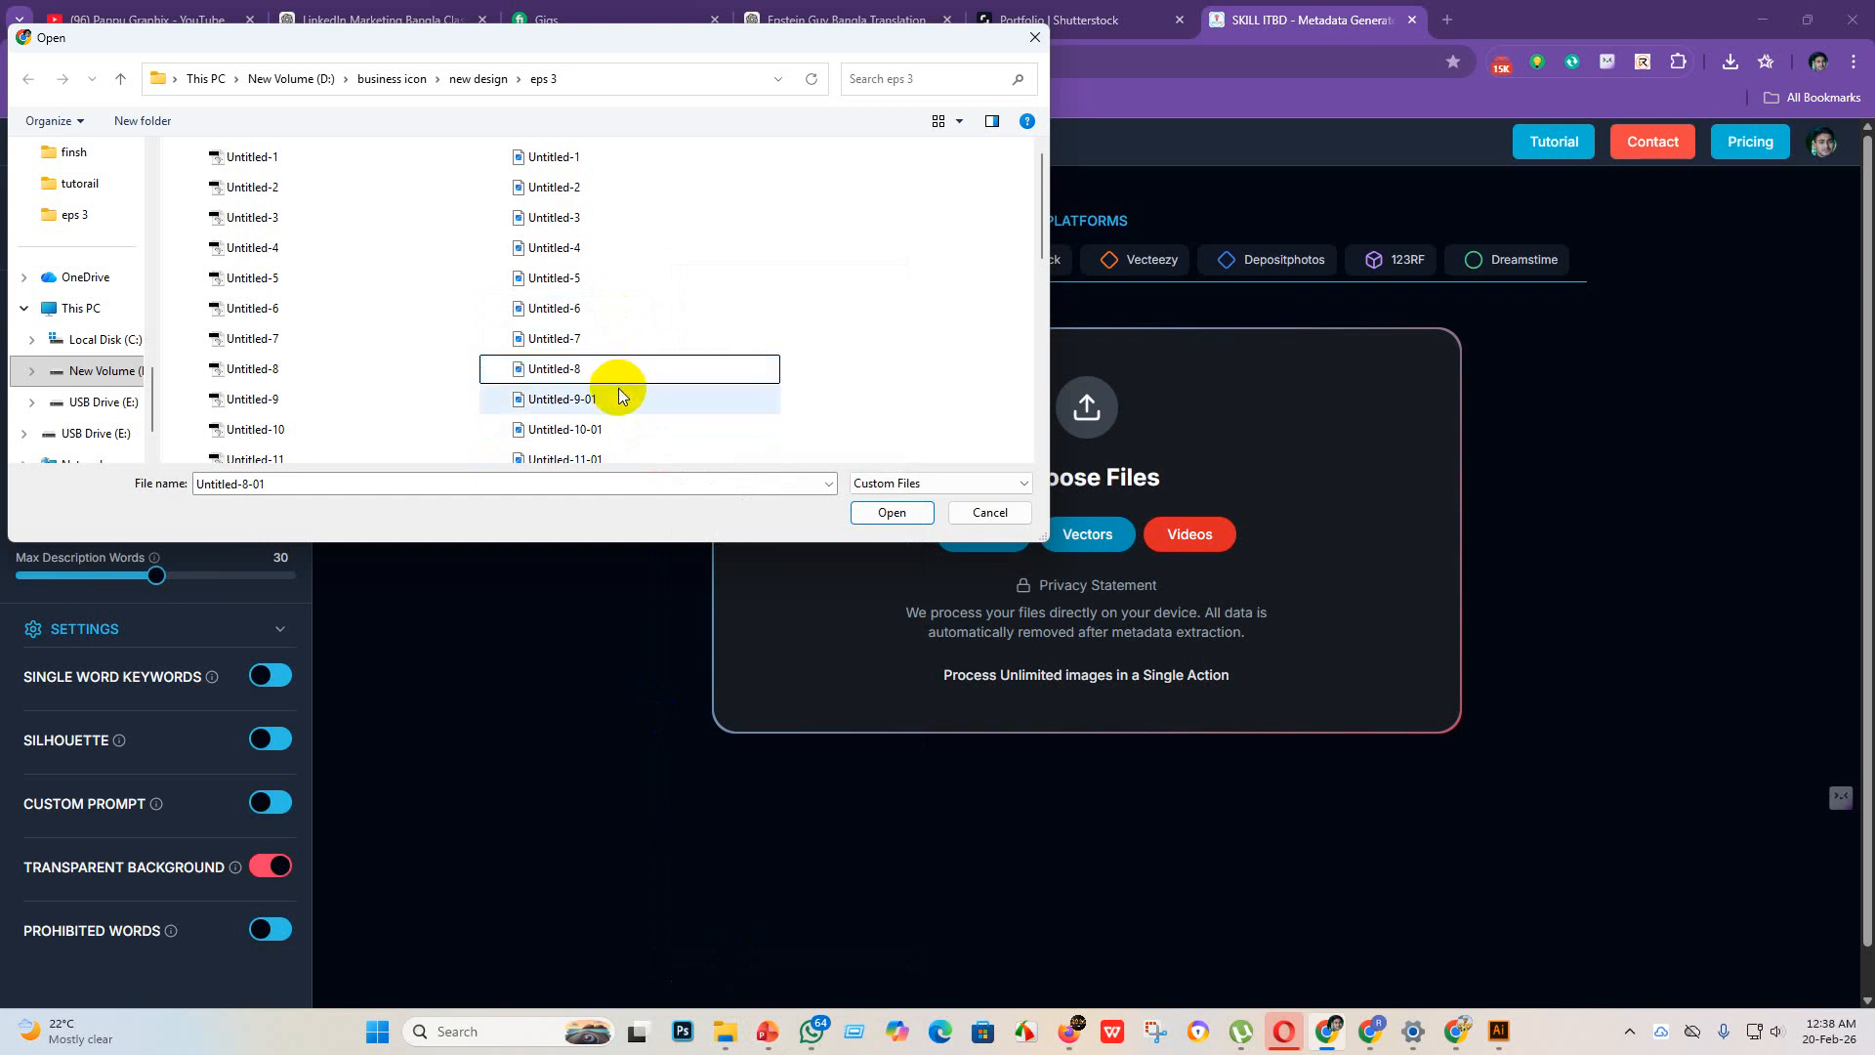
Step: Rename the JPEG file Untitled-9-01 in the eps 3 folder to Untitled-9
click(621, 396)
right_click(616, 388)
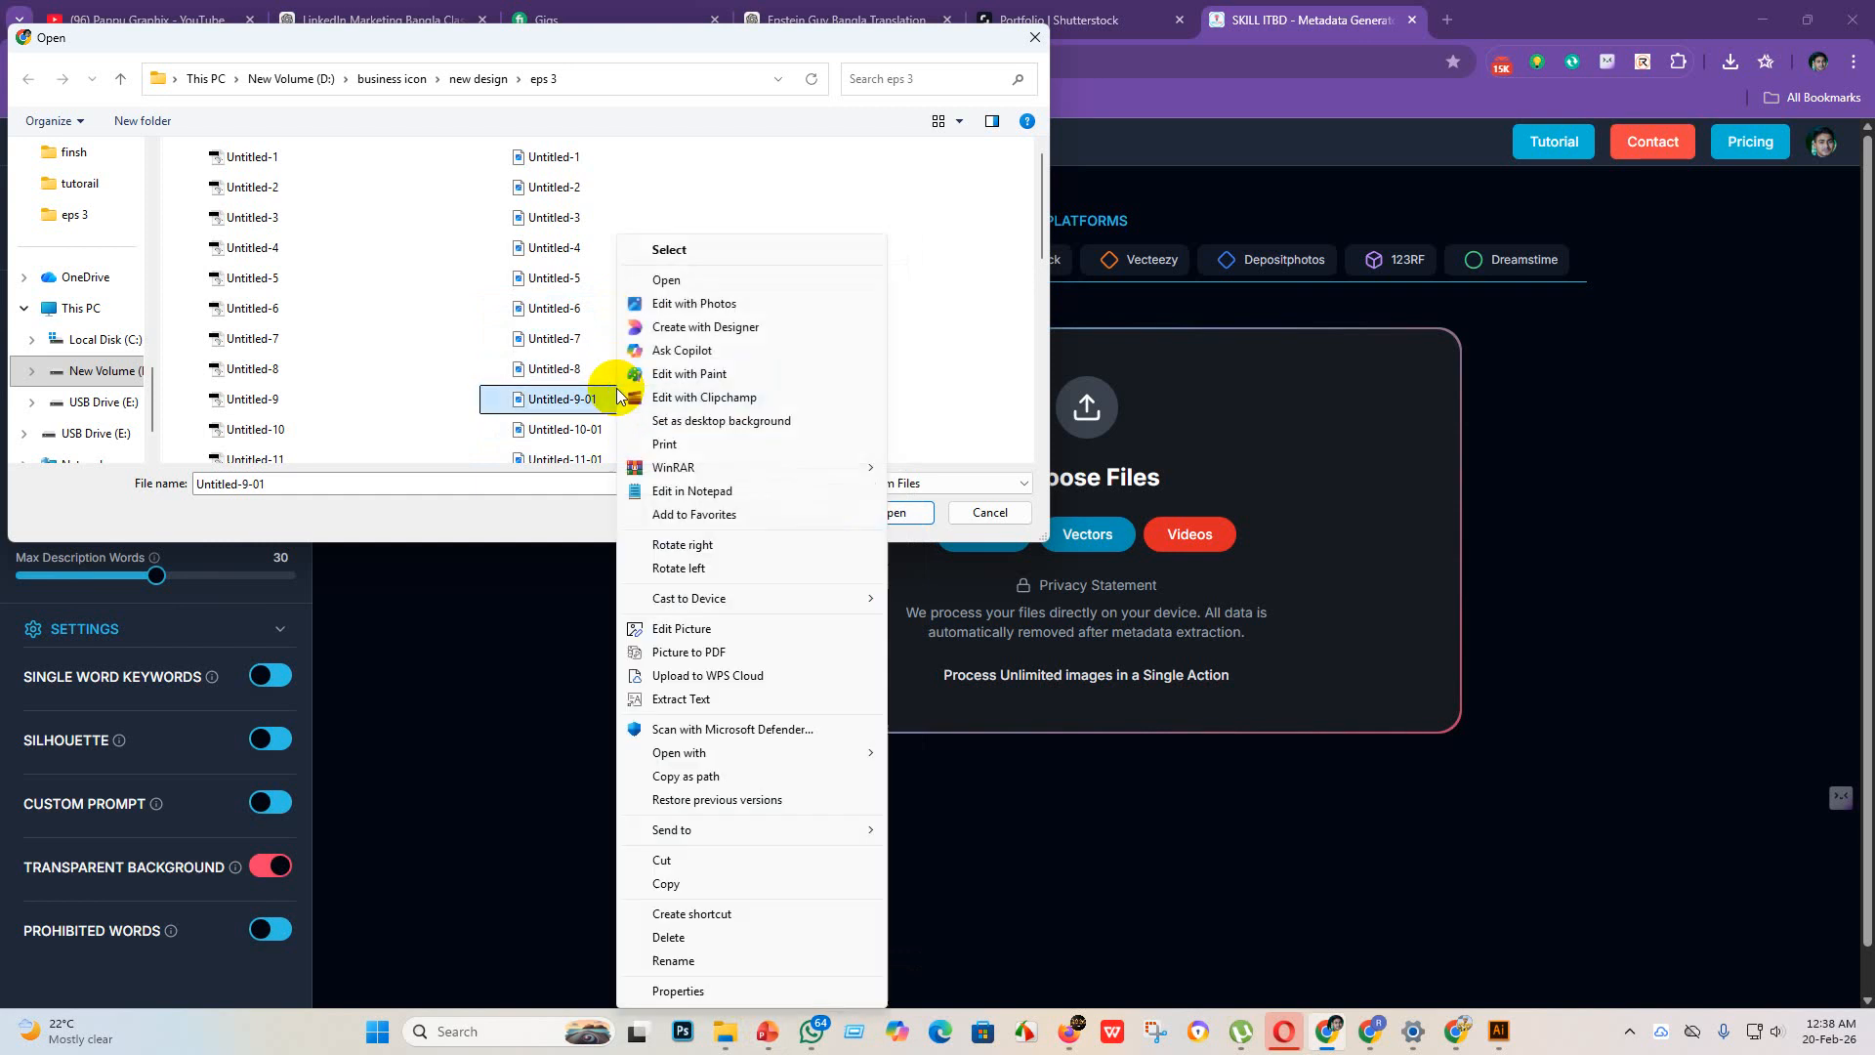
click(635, 960)
click(610, 399)
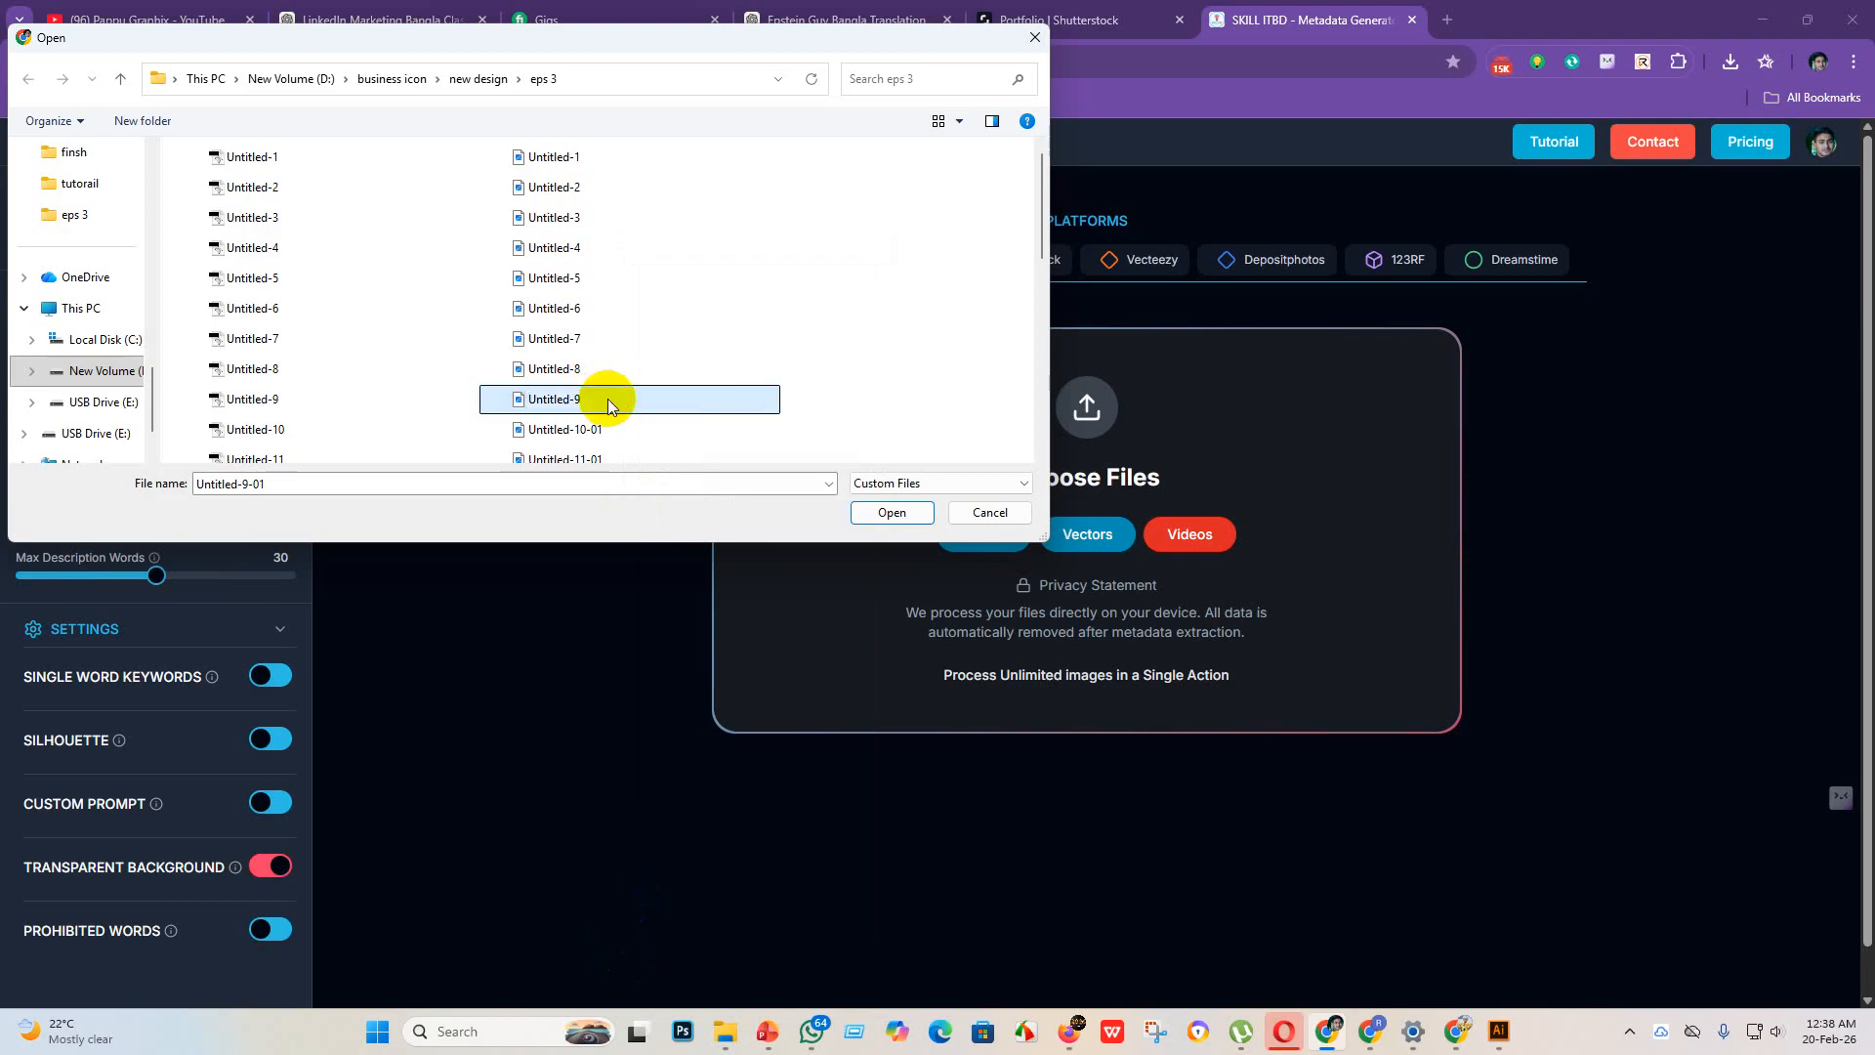
Step: Rename the JPEG file Untitled-10-01 in the eps 3 folder to Untitled-10
click(606, 430)
right_click(605, 430)
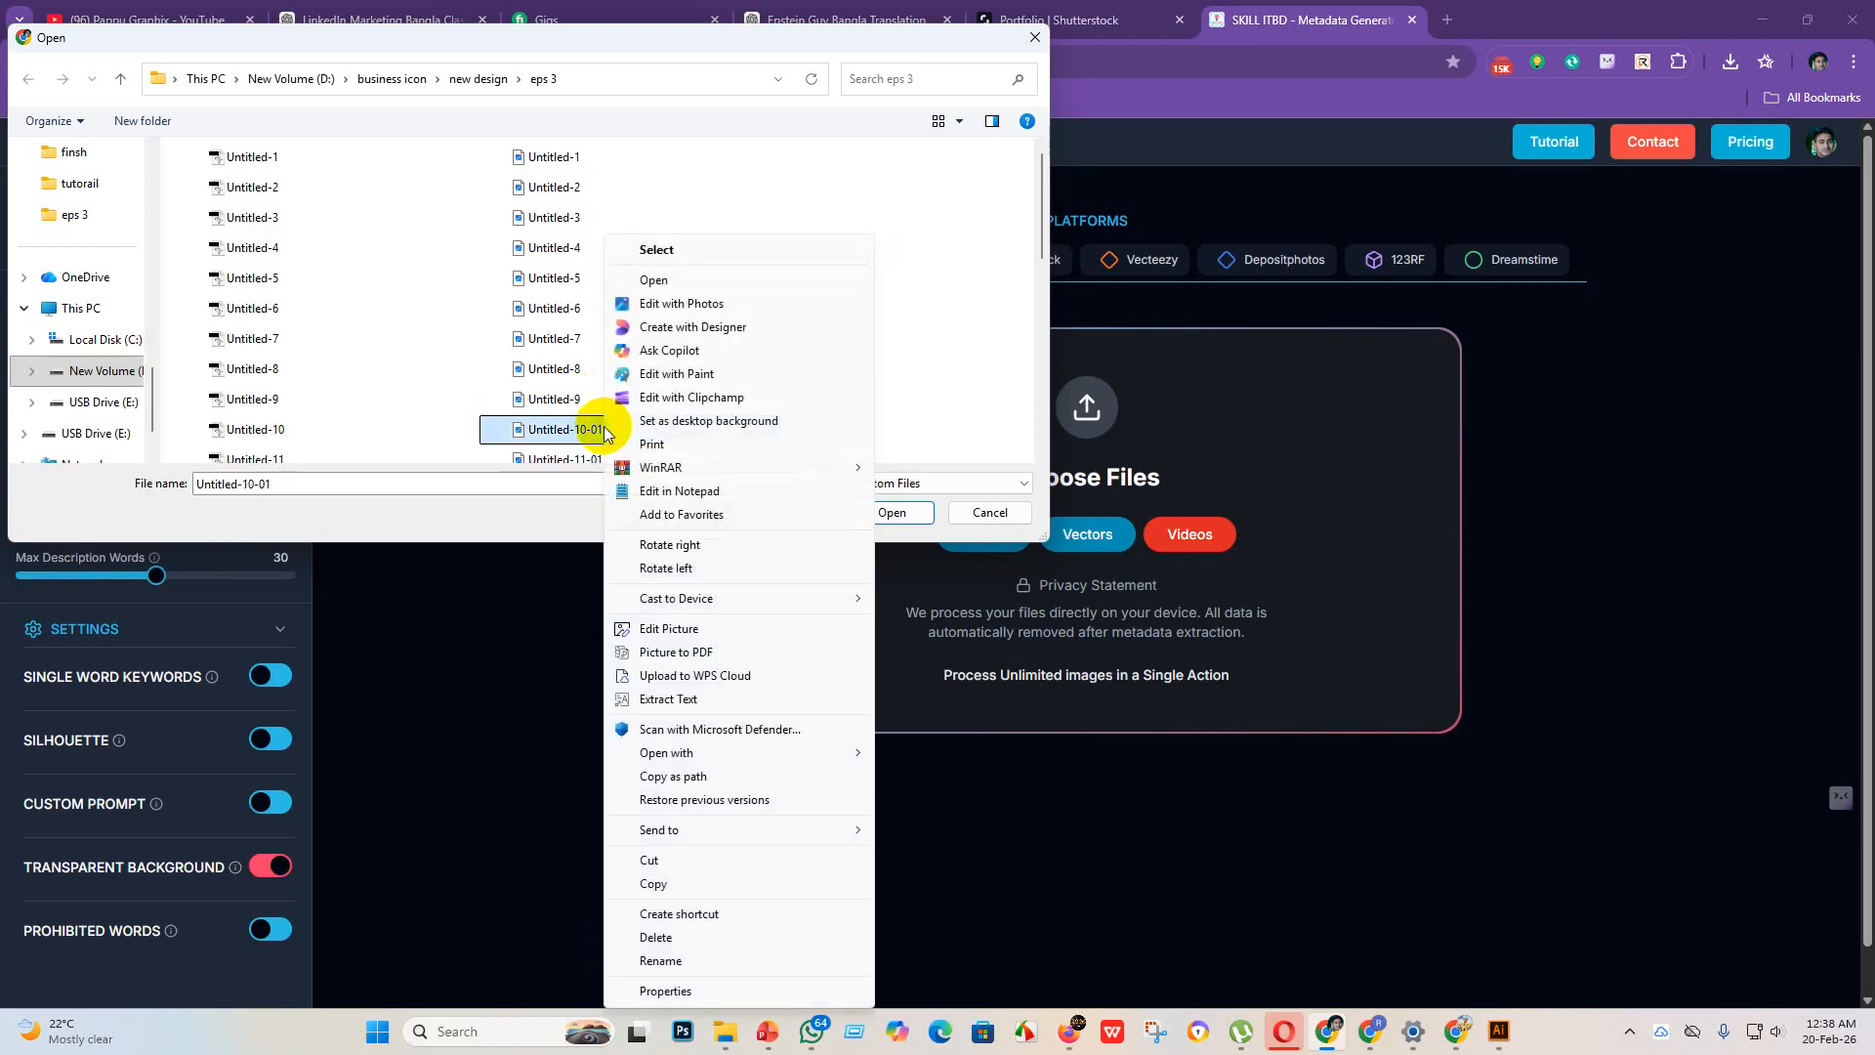
click(648, 955)
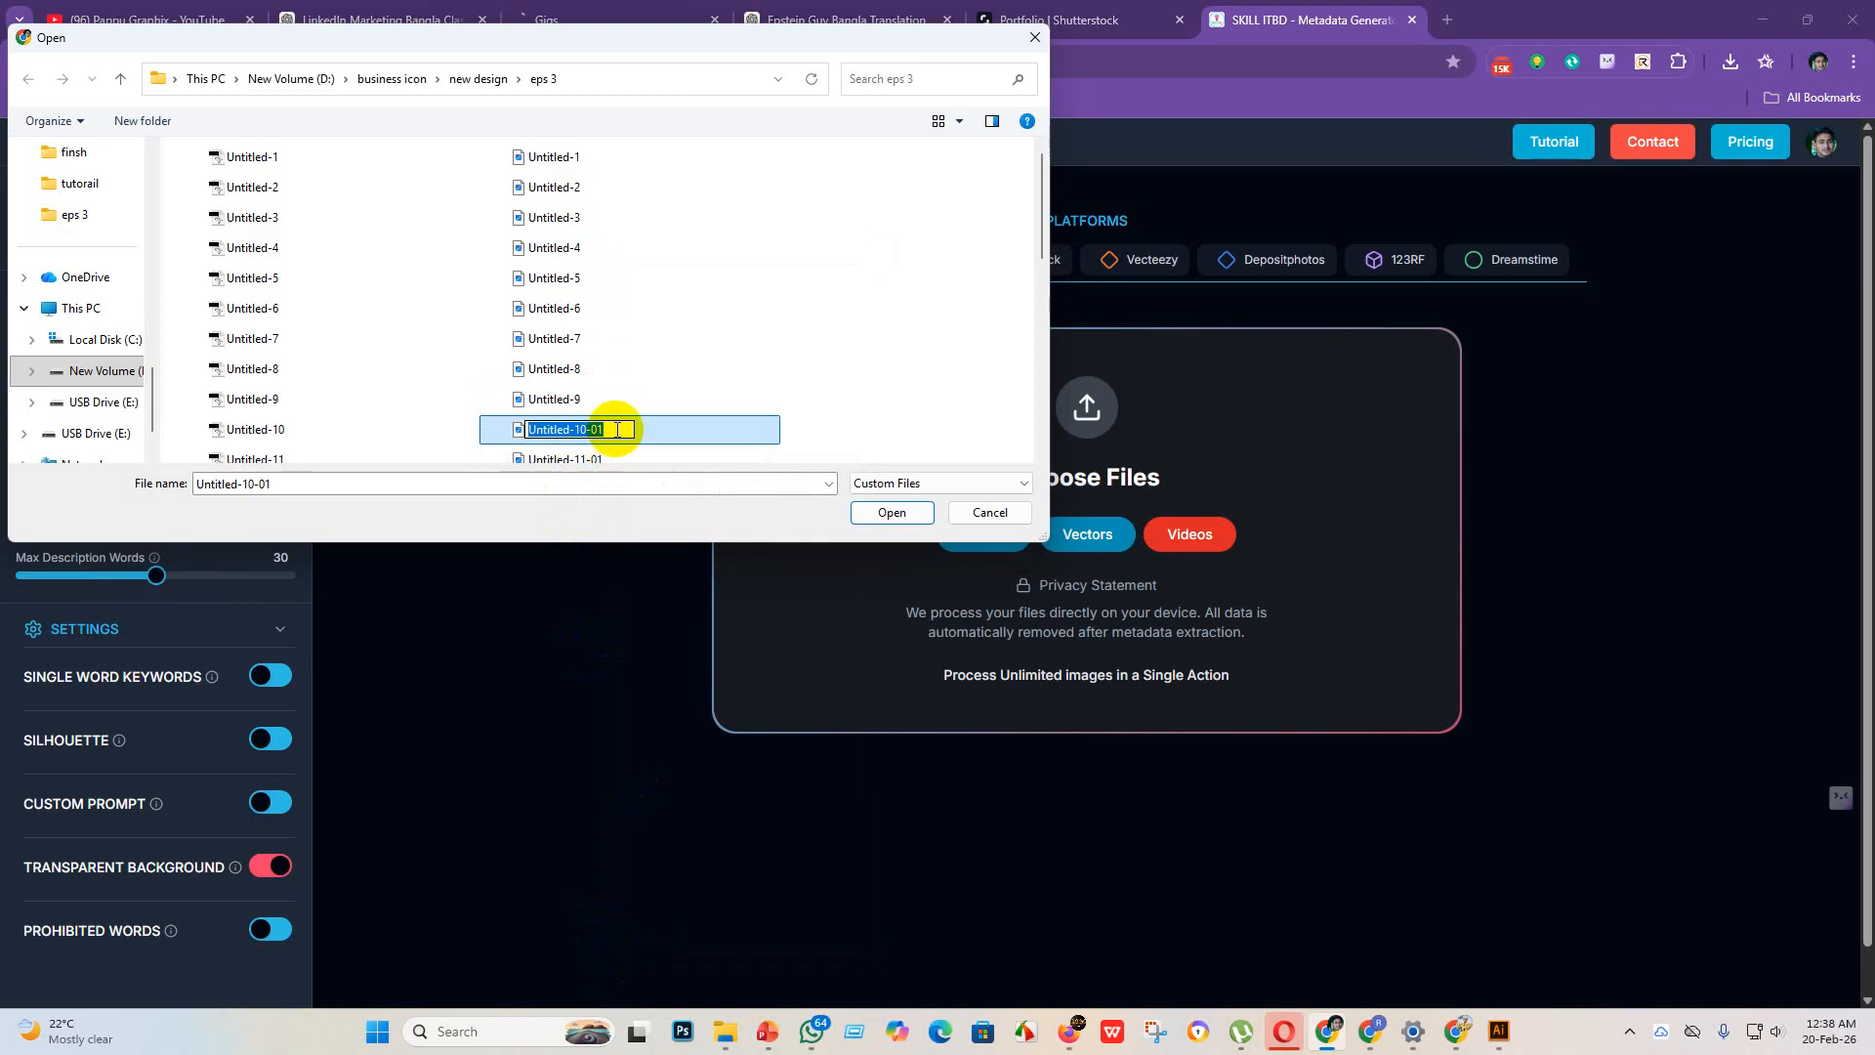
click(617, 430)
key(BackSpace)
key(Return)
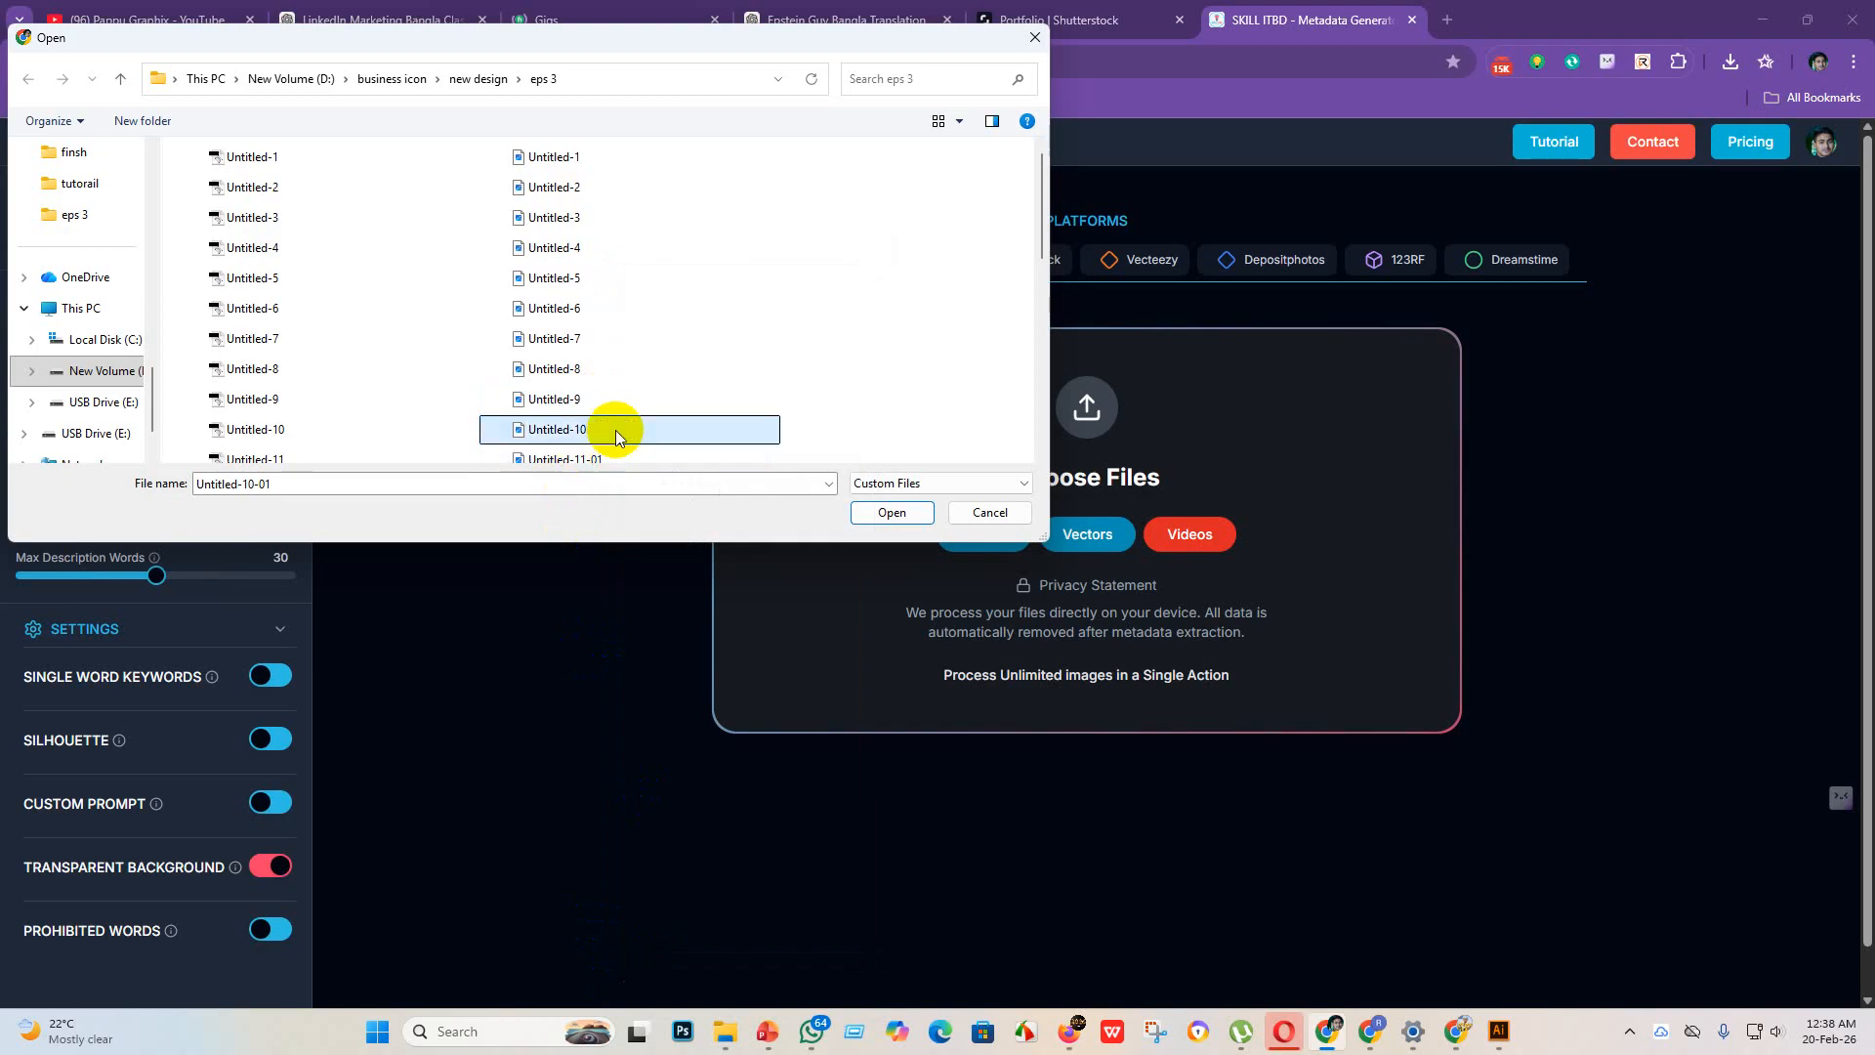
Step: Rename the JPEG file Untitled-11-01 in the eps 3 folder to Untitled-11
scroll(617, 430, down, 2)
click(630, 297)
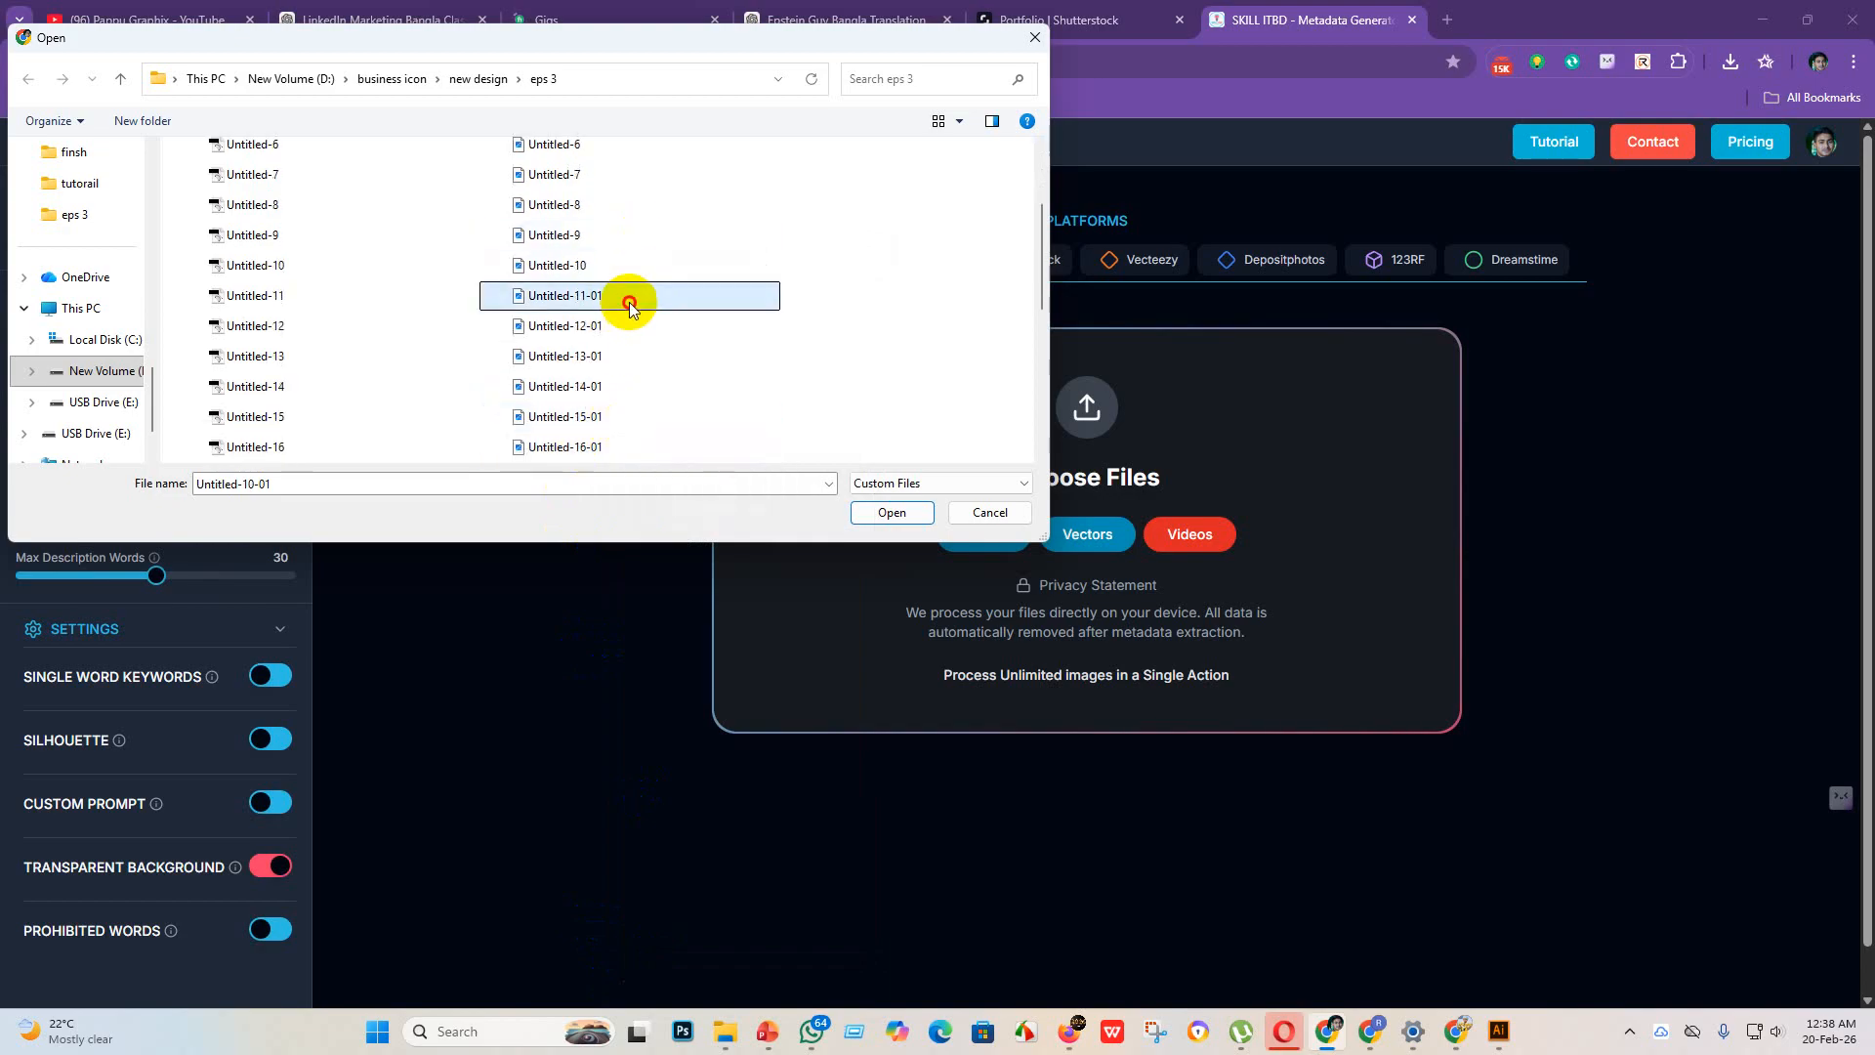
right_click(631, 300)
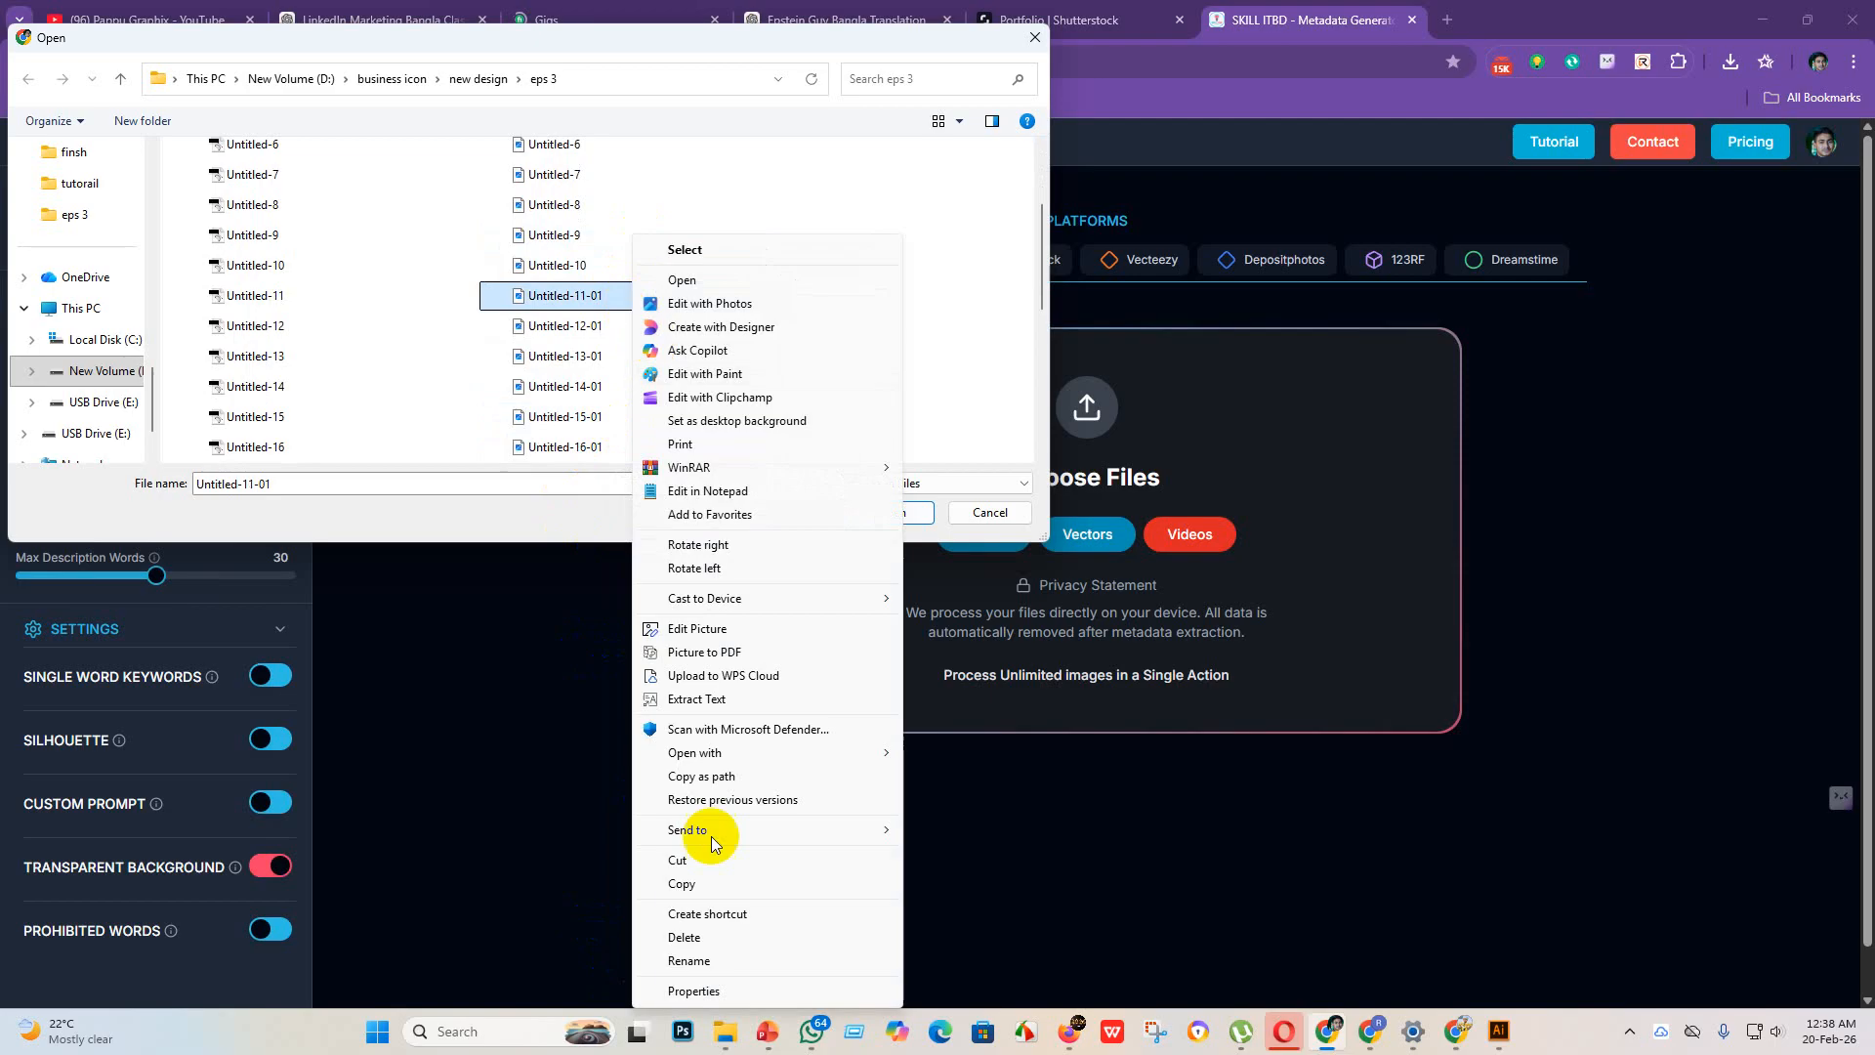
click(712, 962)
click(628, 299)
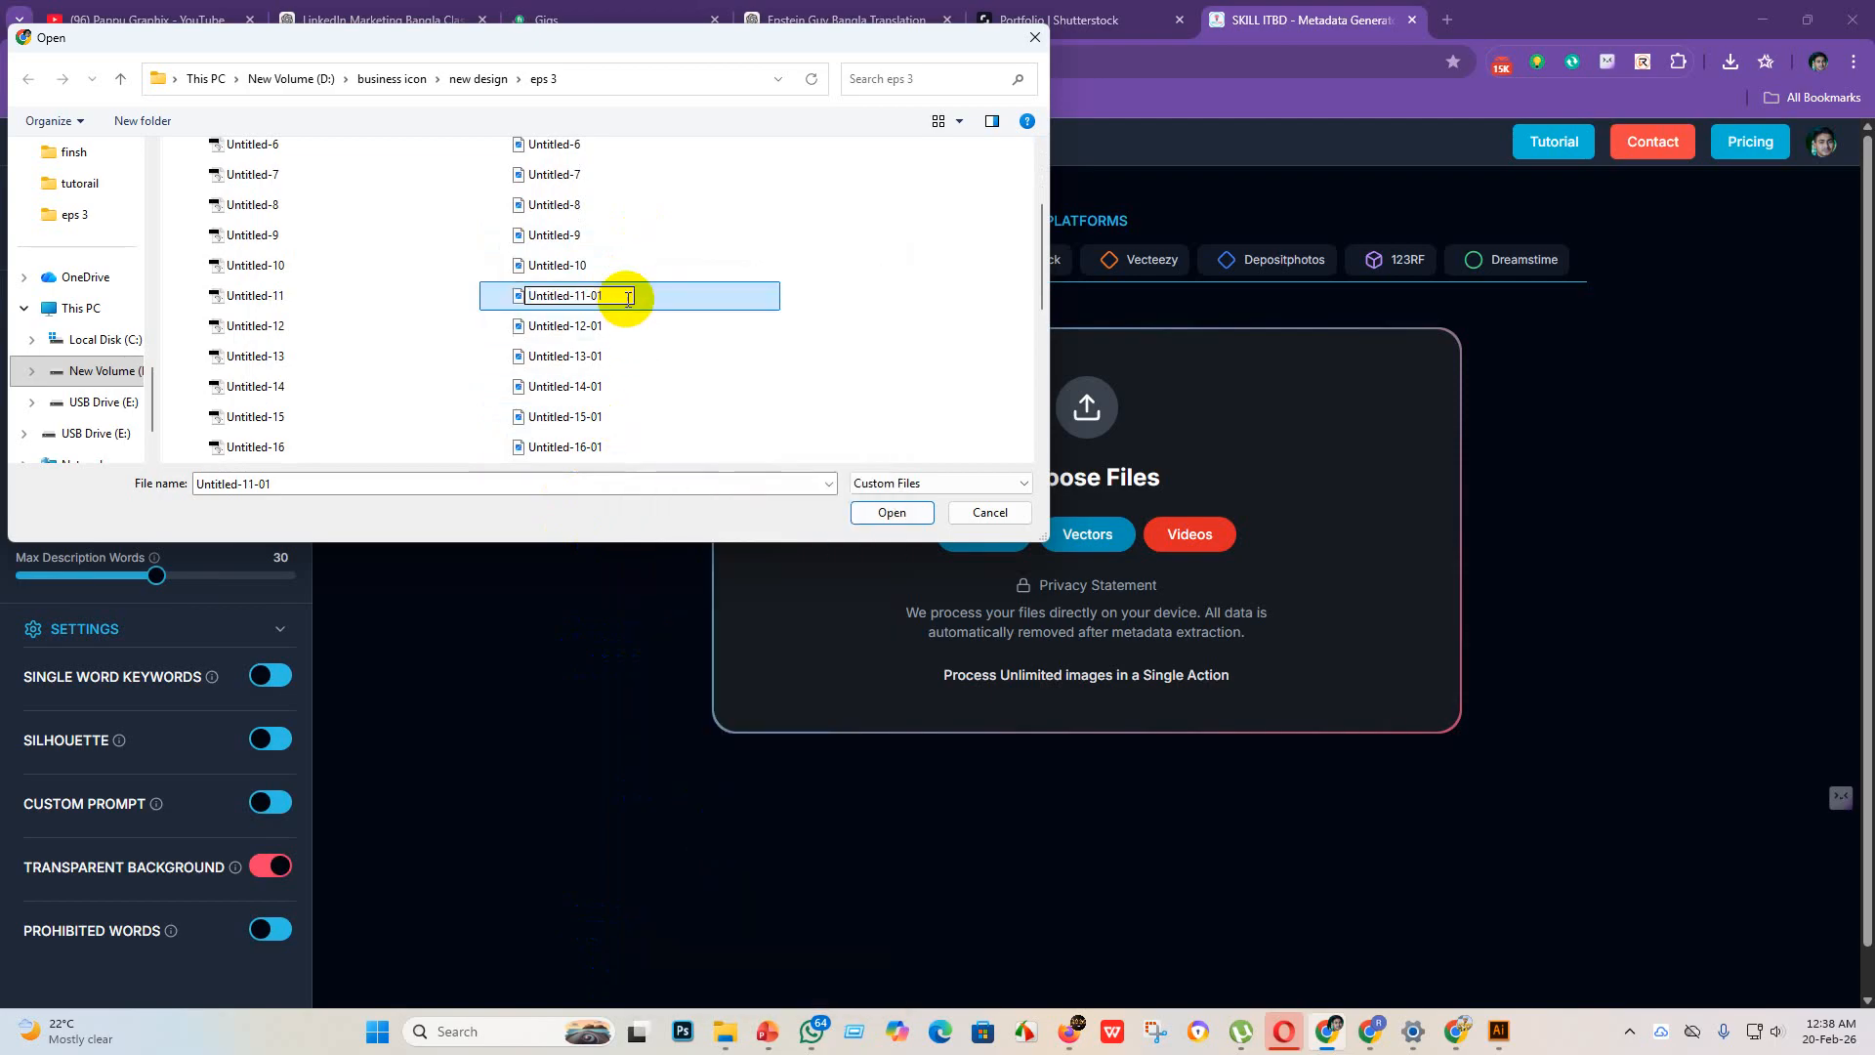
key(BackSpace)
key(BackSpace)
key(BackSpace)
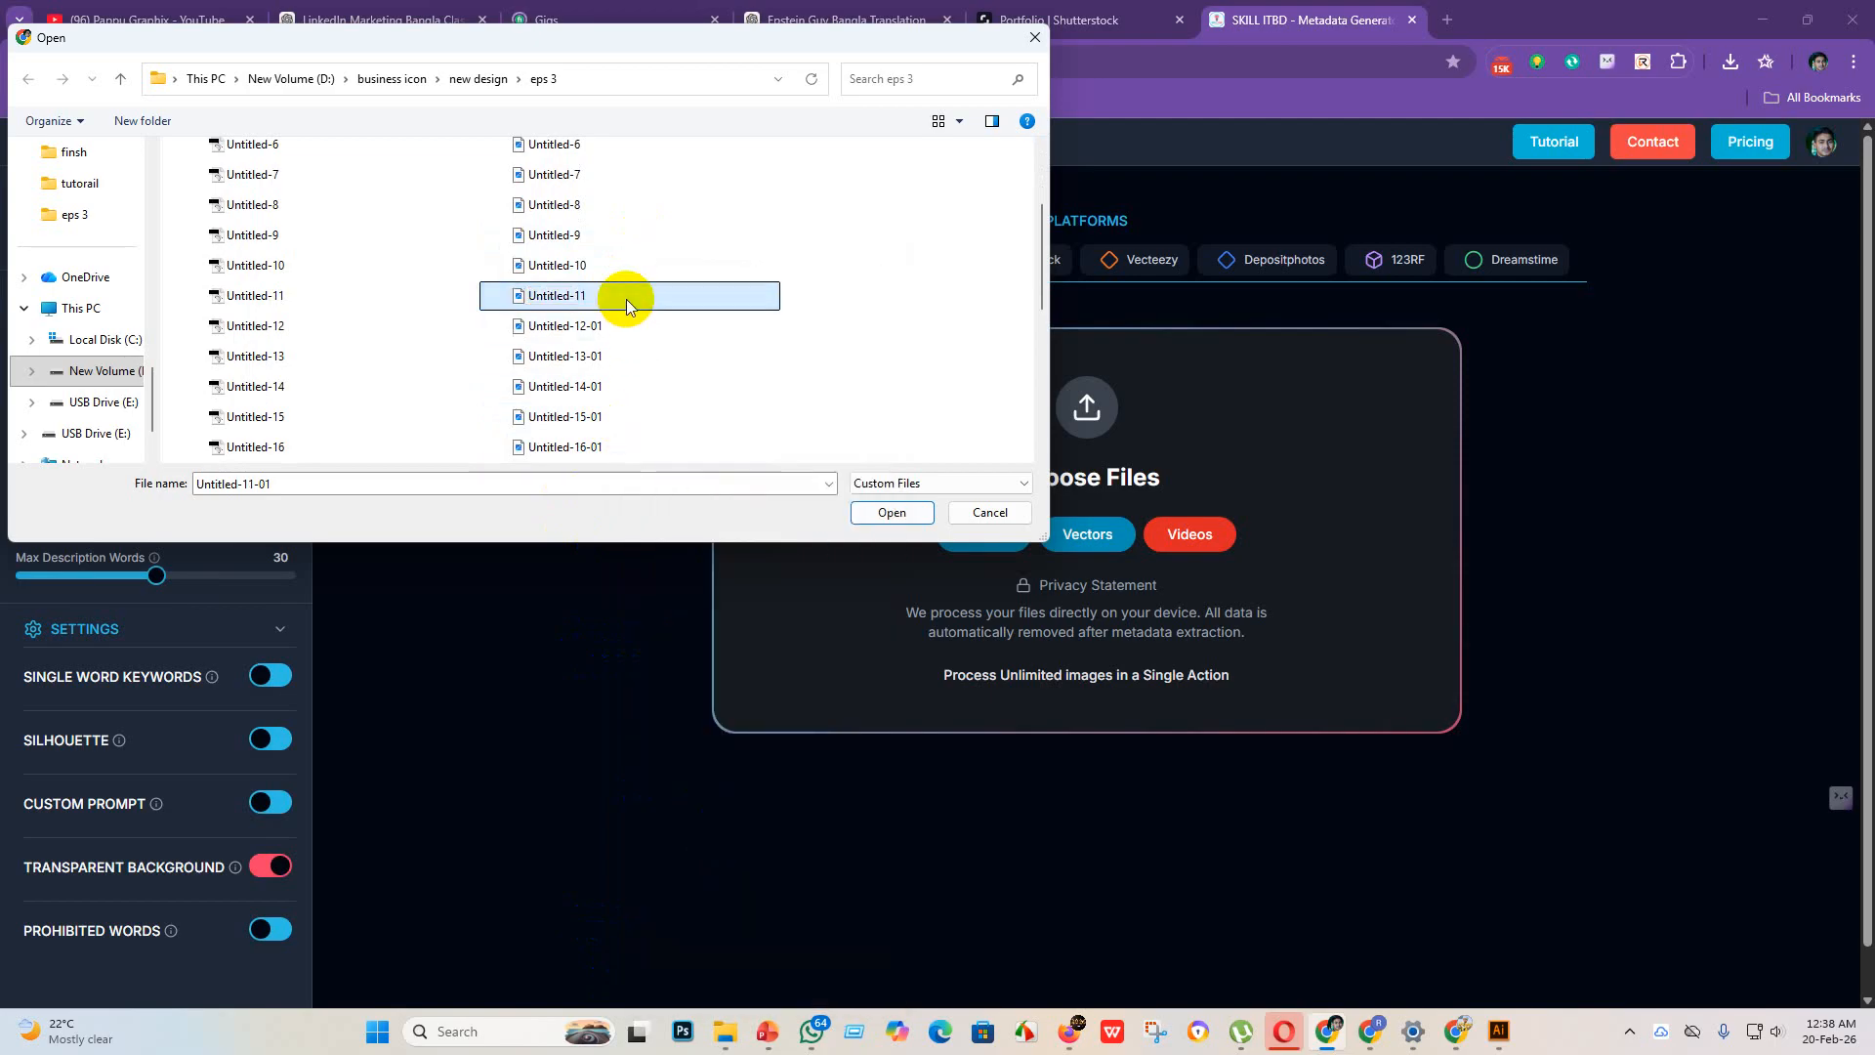
key(Return)
Step: Rename the JPEG file Untitled-12-01 in the eps 3 folder to Untitled-12
right_click(629, 327)
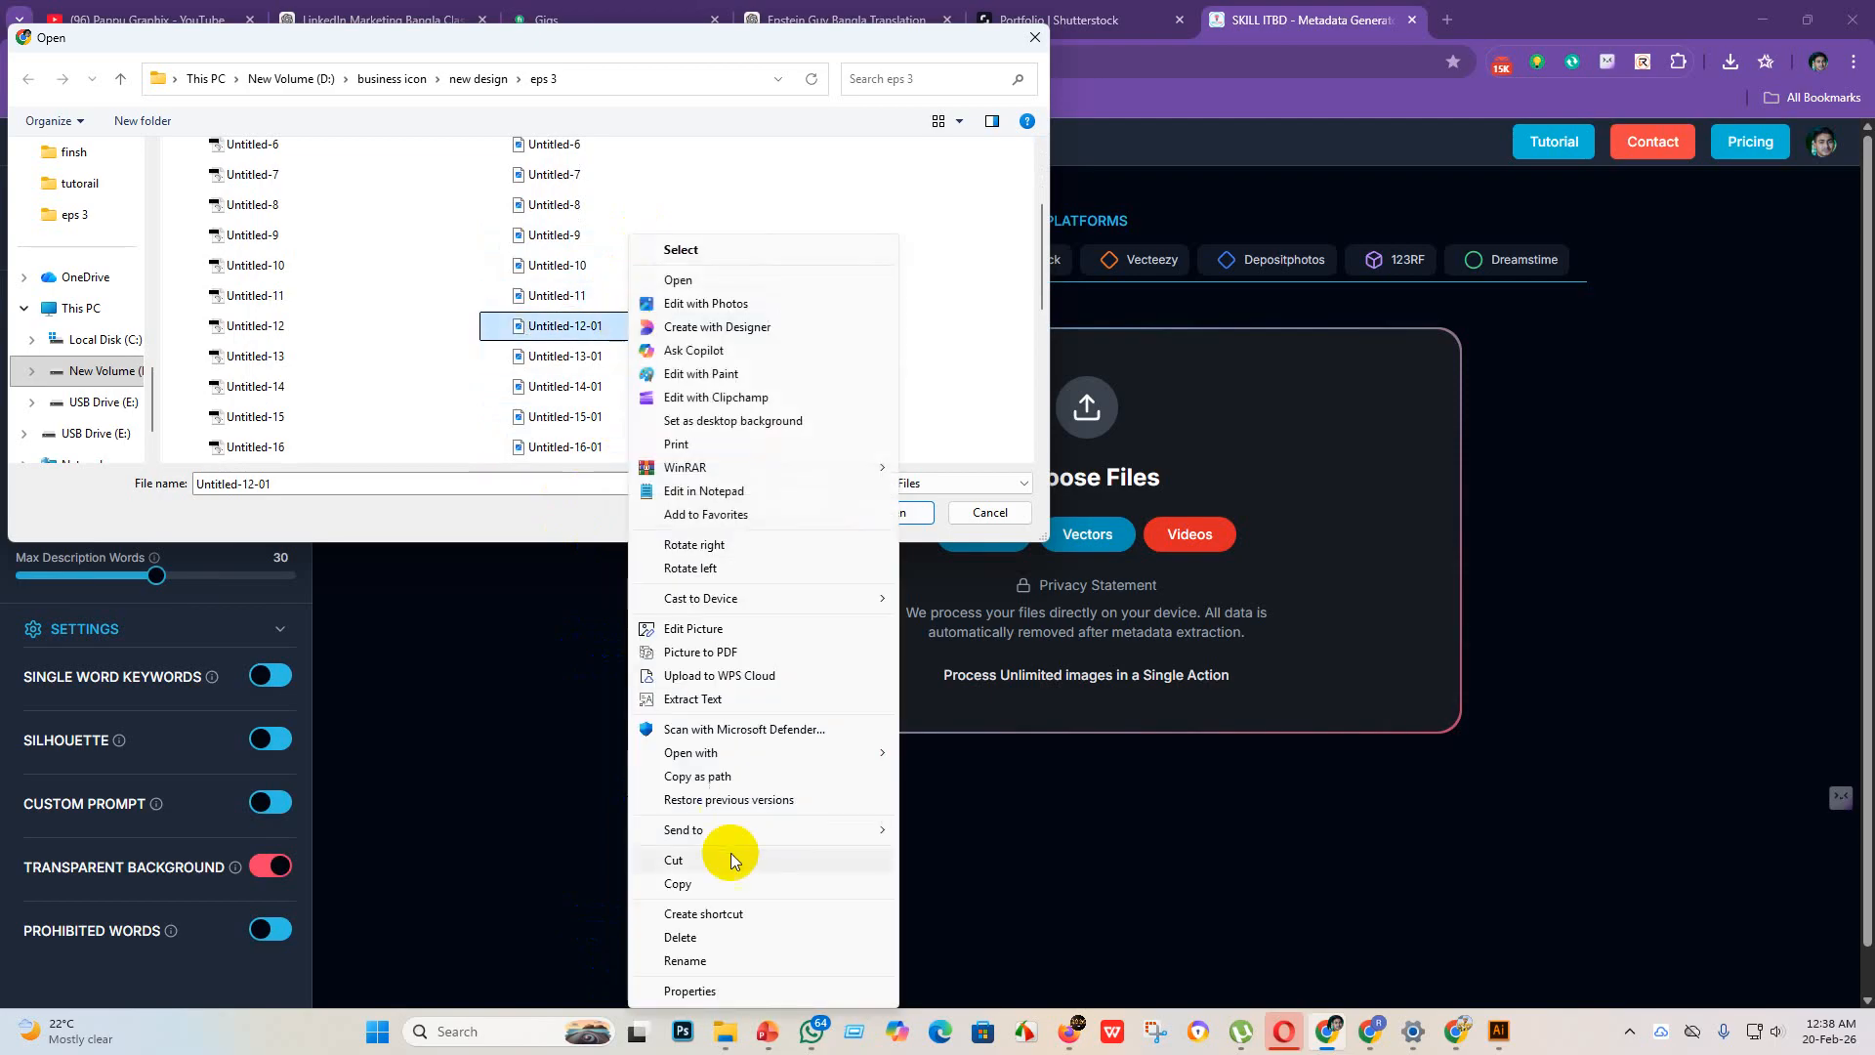
click(680, 960)
click(625, 327)
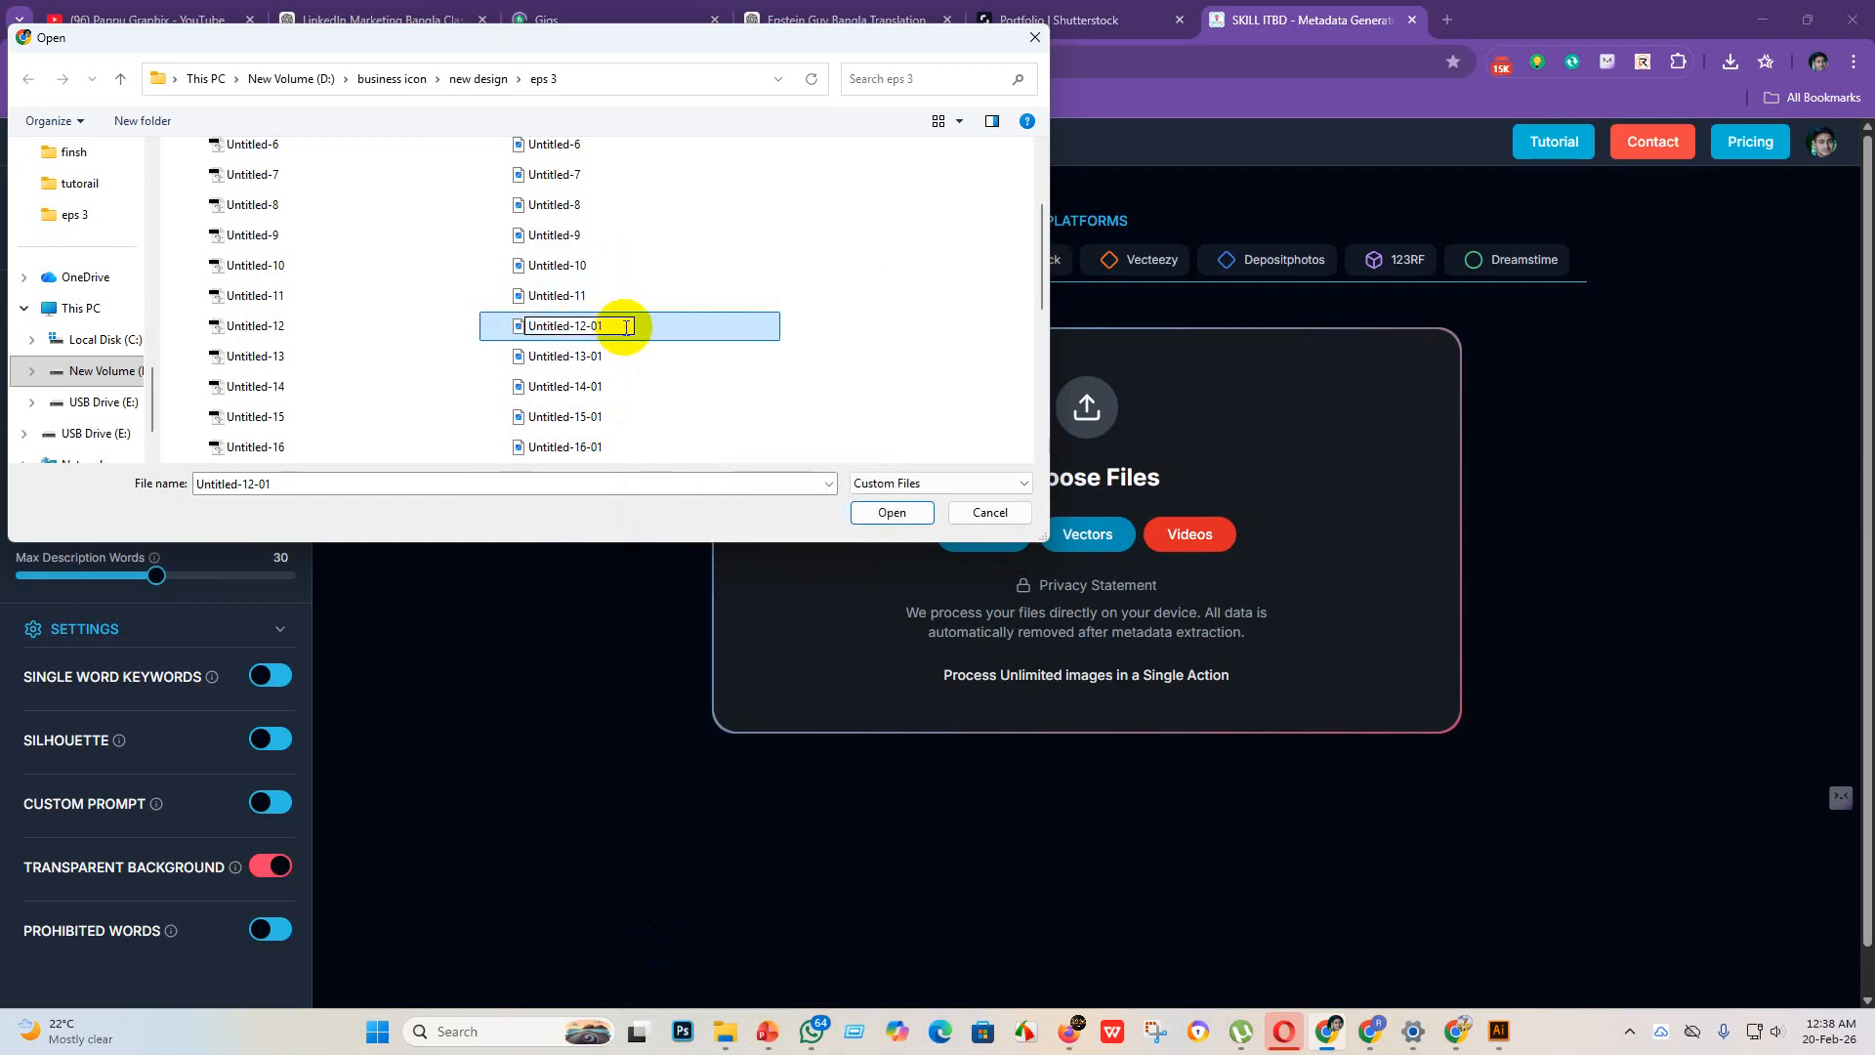
key(BackSpace)
key(BackSpace)
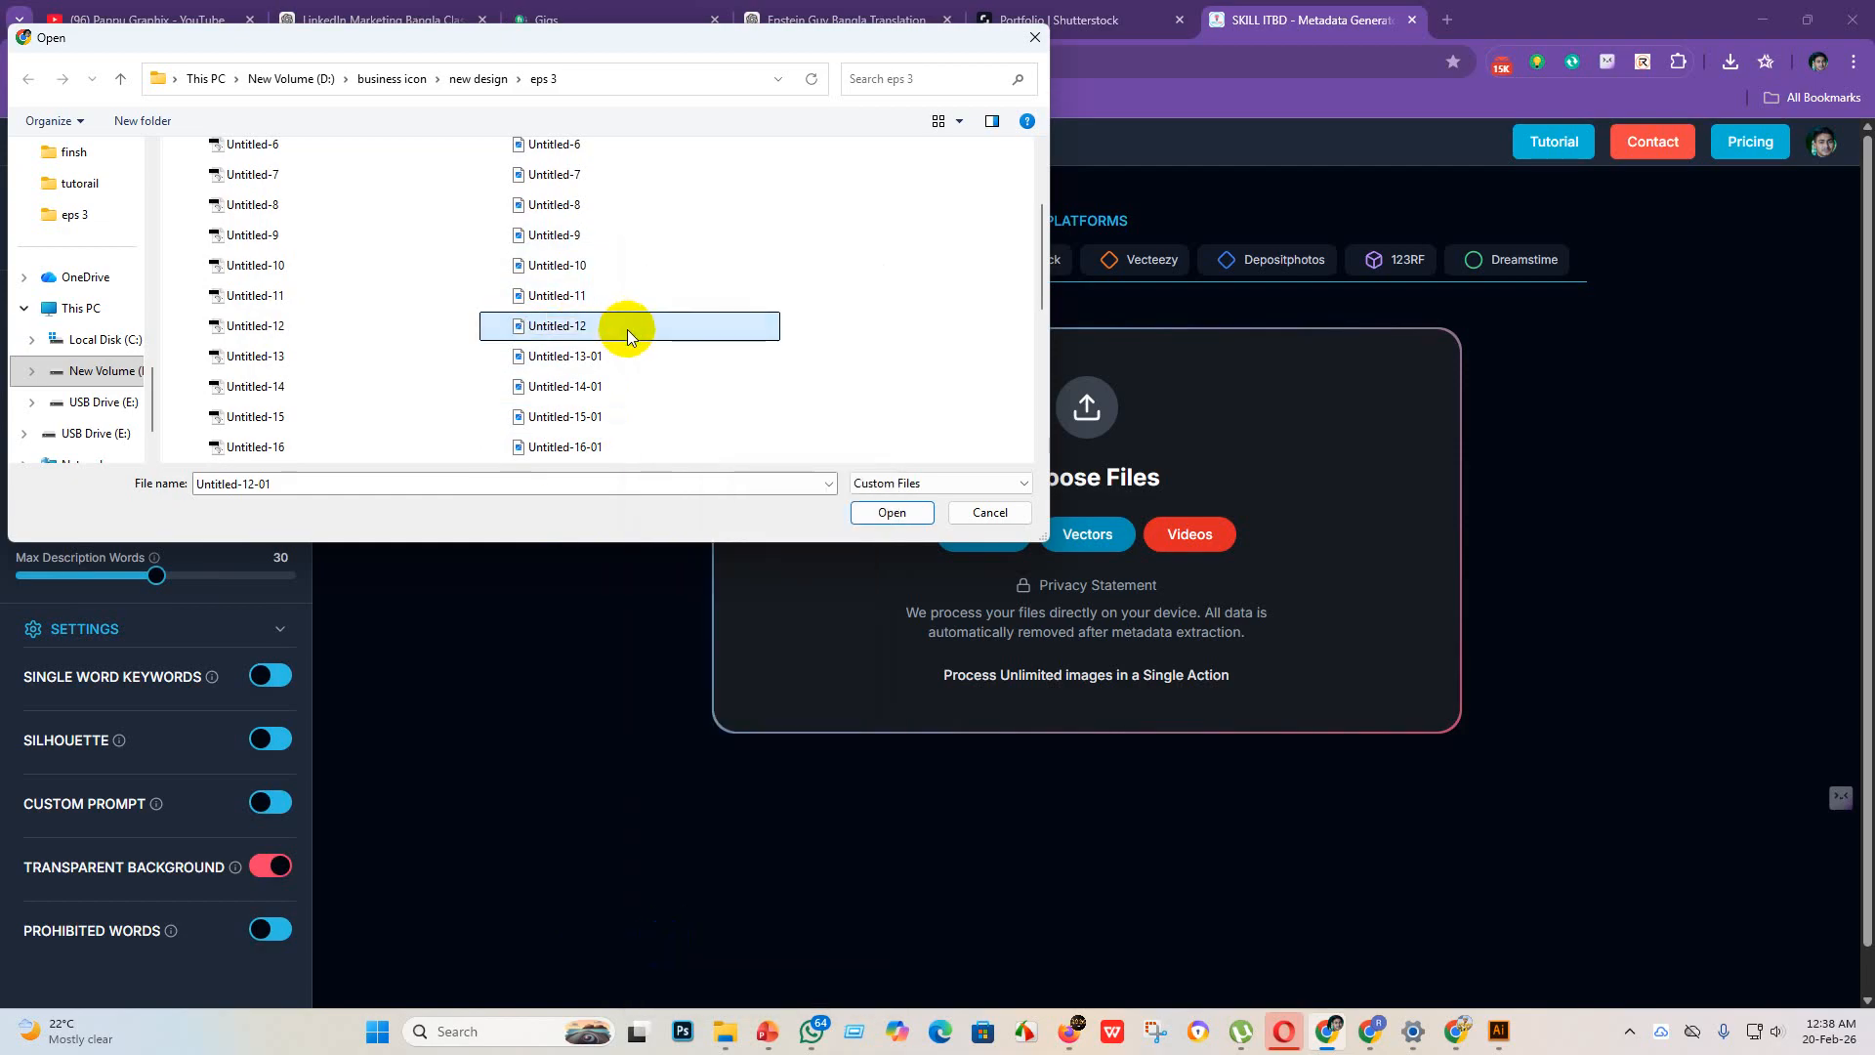
Step: Rename the JPEG file Untitled-13-01 in the eps 3 folder to Untitled-13
click(631, 353)
right_click(631, 354)
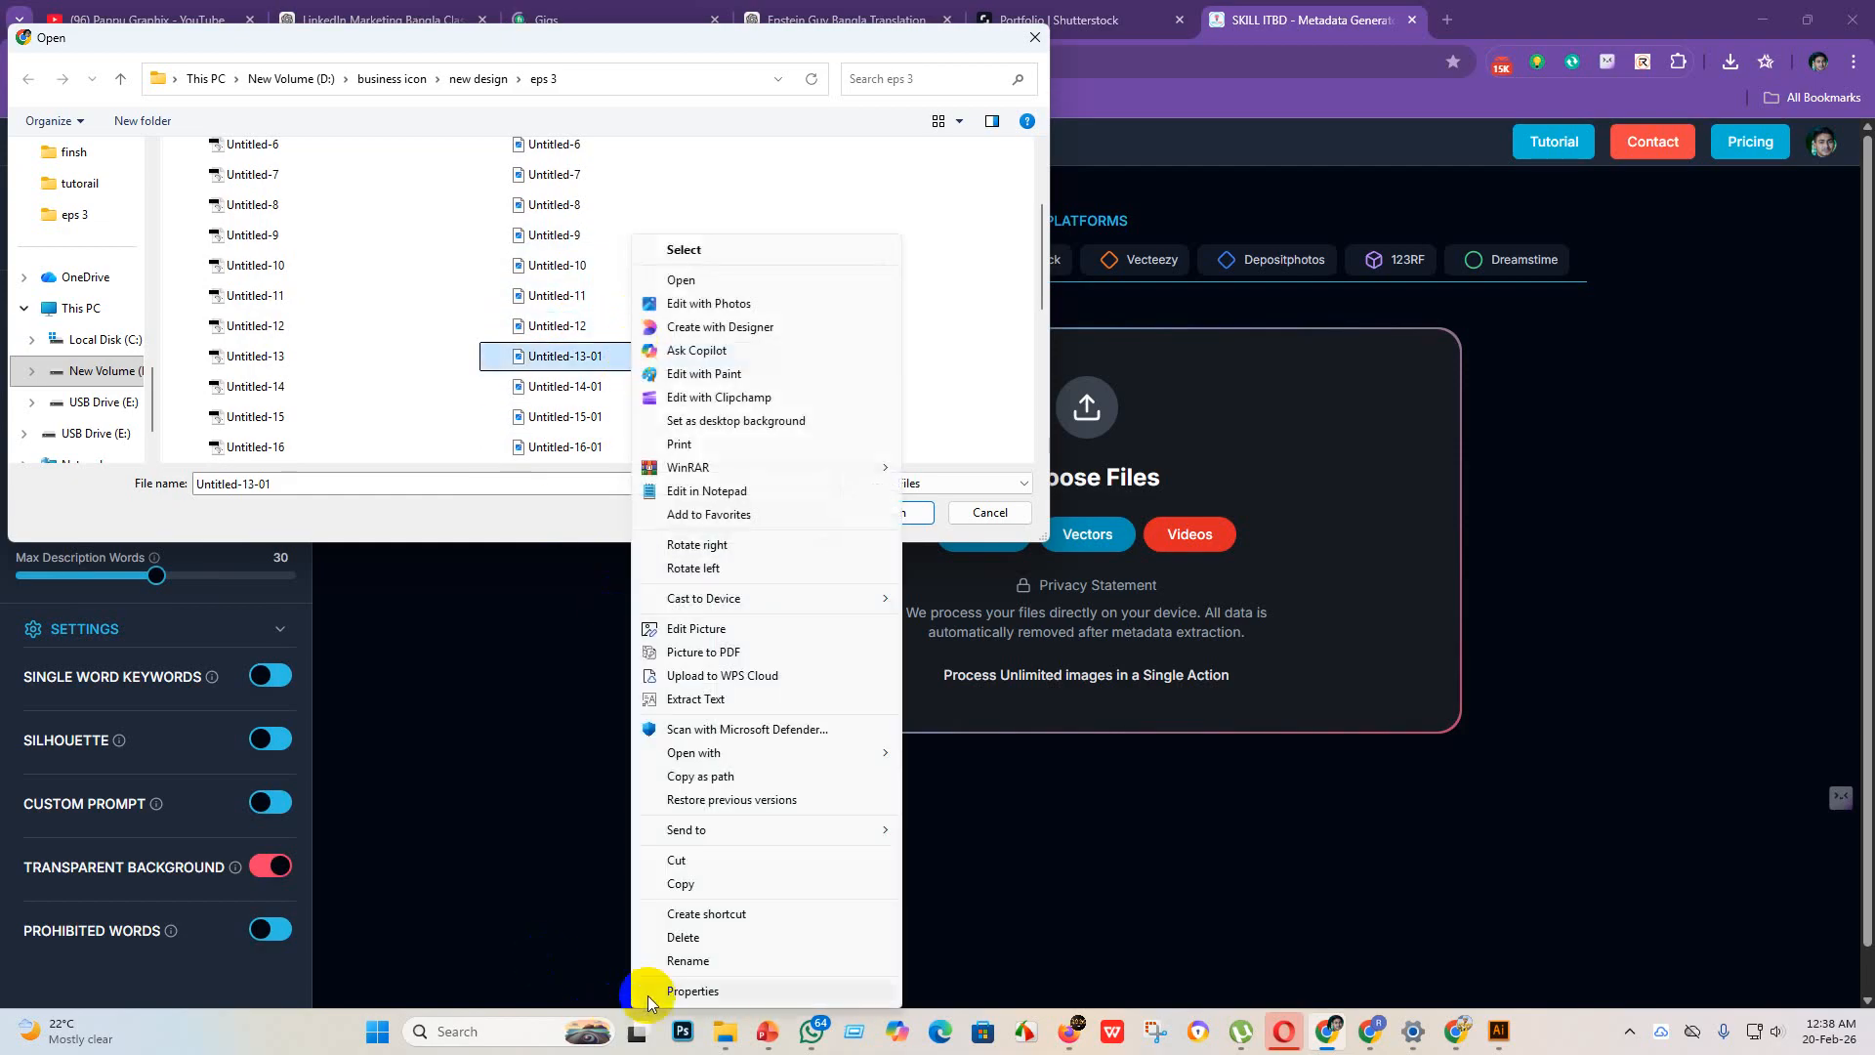
click(691, 962)
click(620, 356)
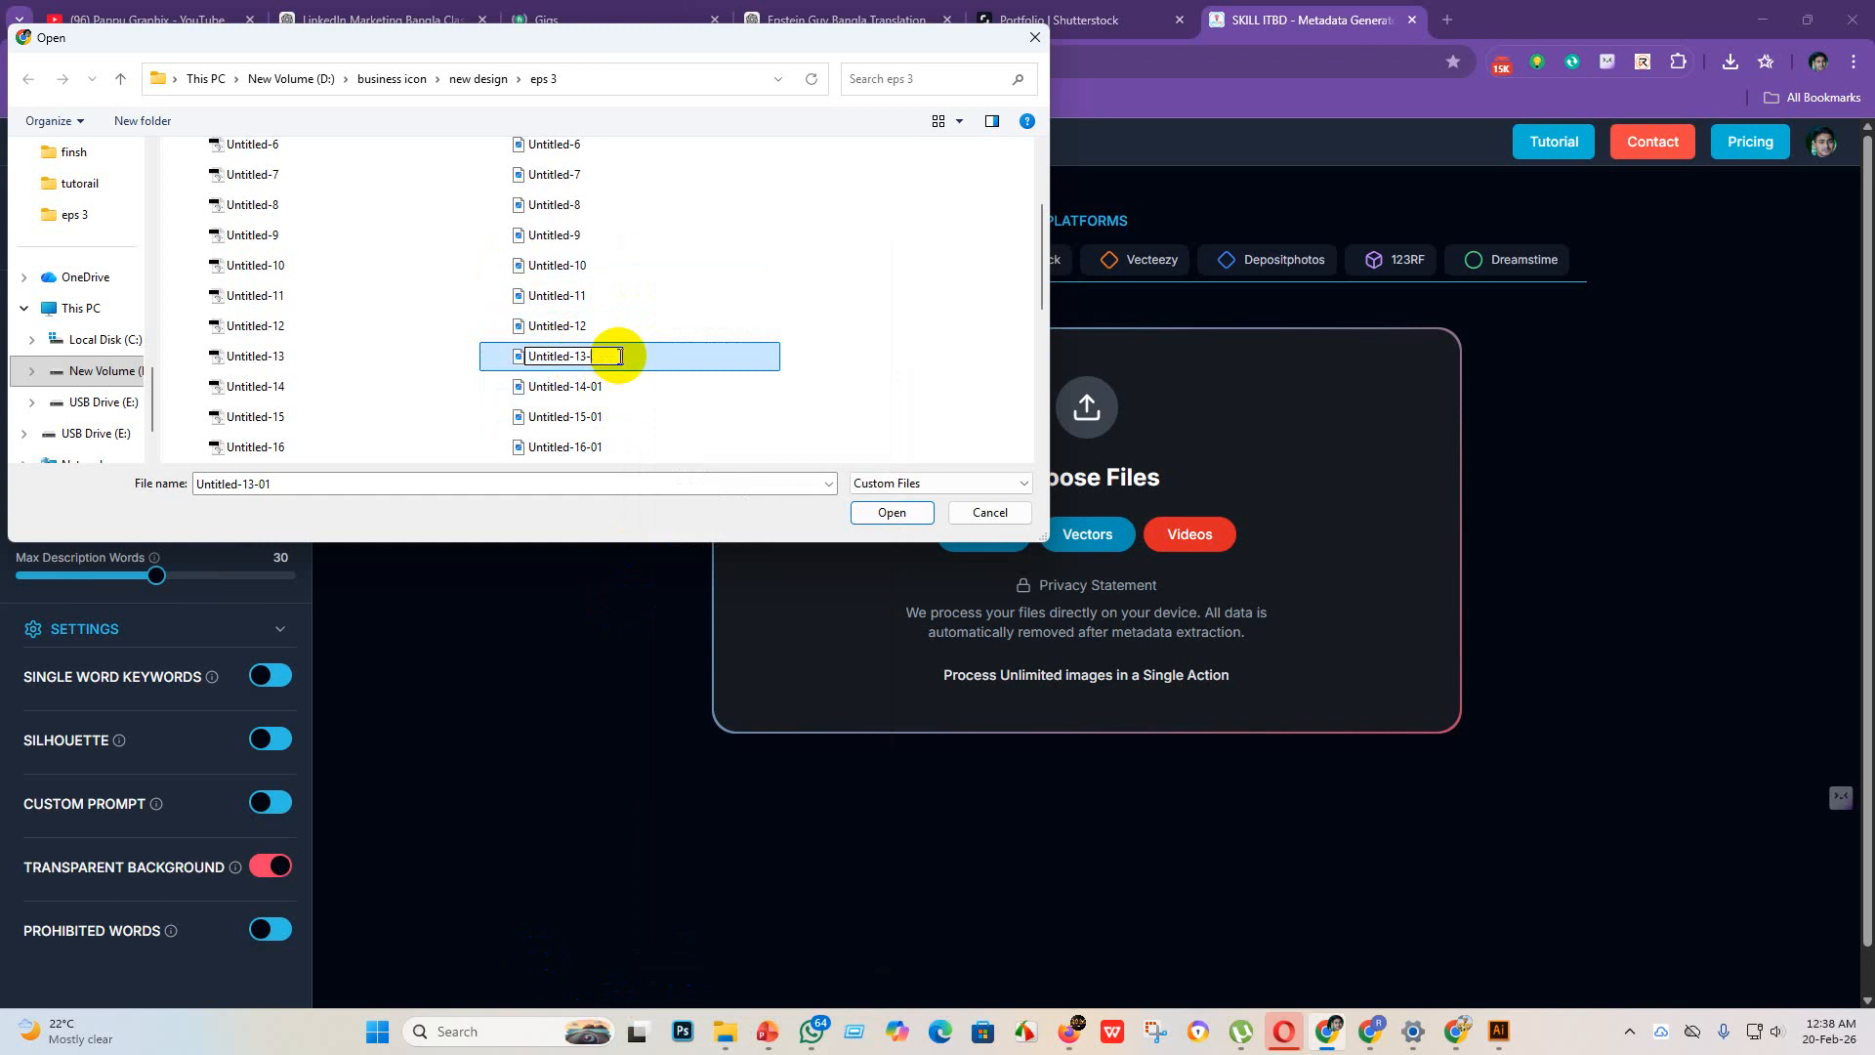
key(BackSpace)
key(Return)
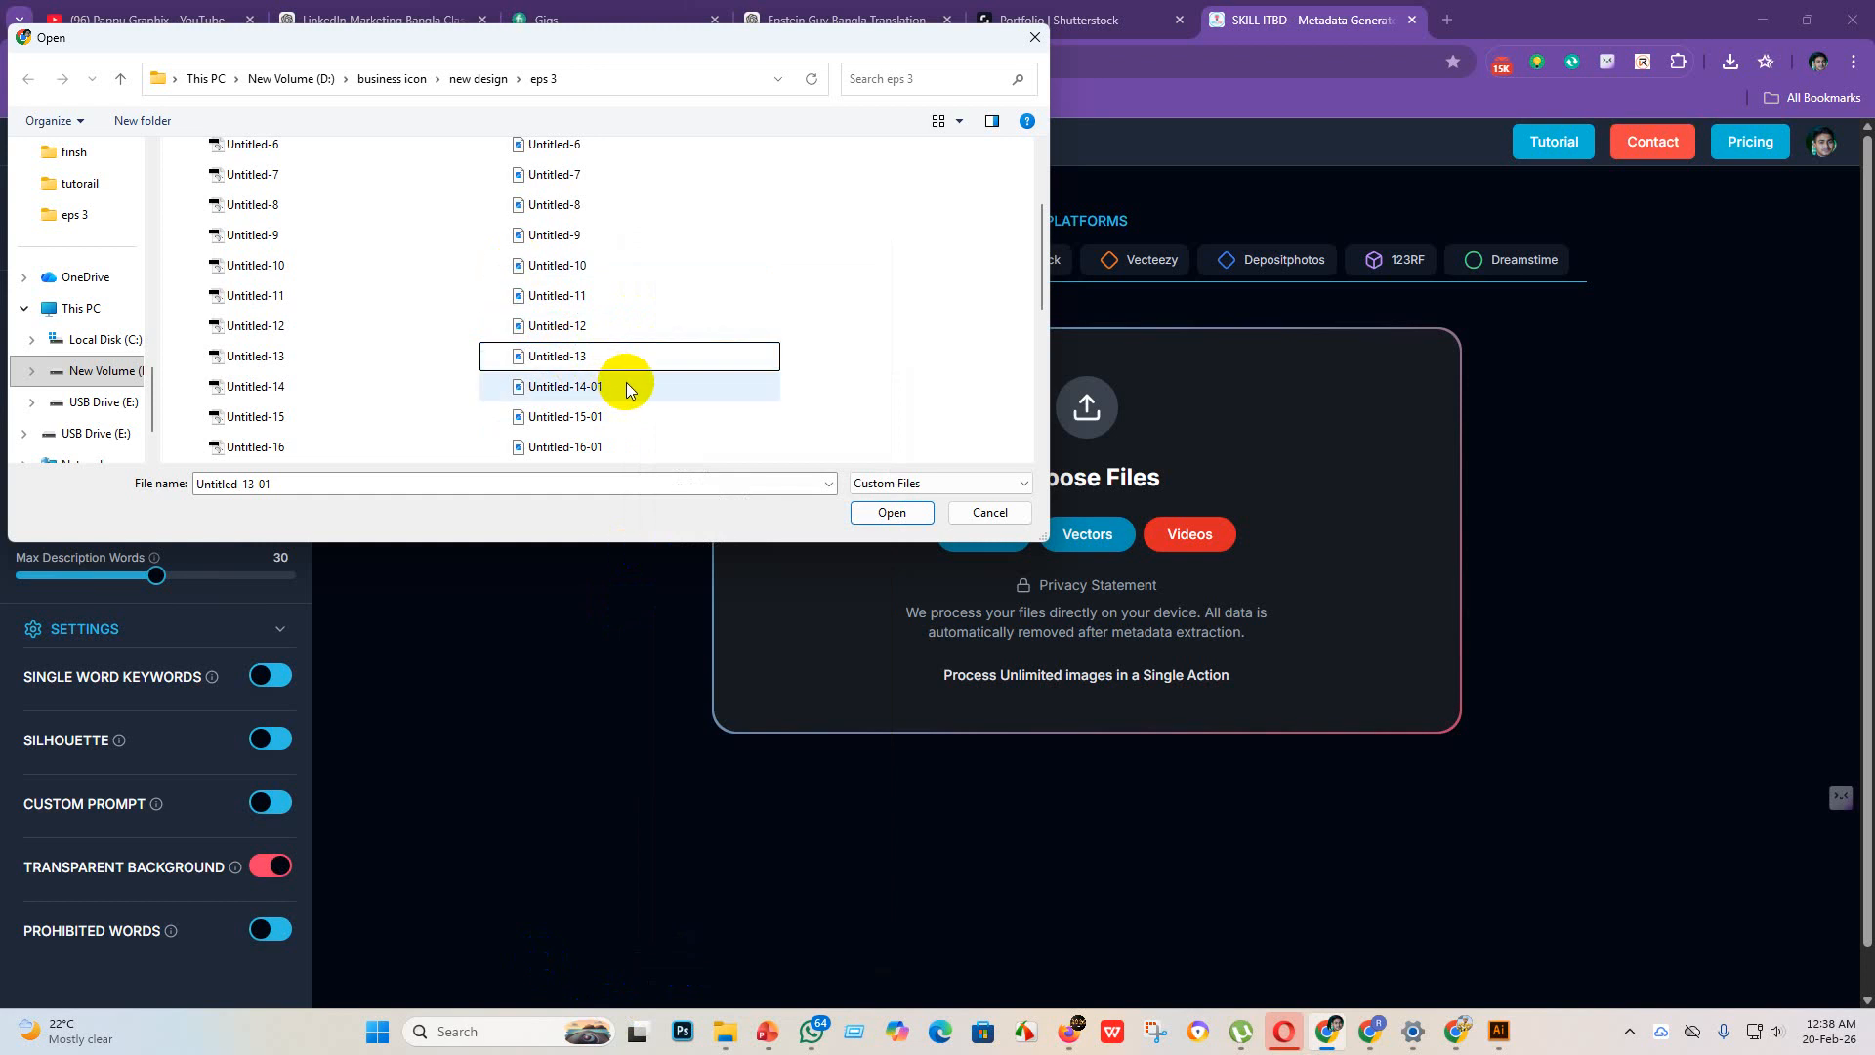
Step: Rename the JPEG file Untitled-14-01 in the eps 3 folder to Untitled-14
click(627, 387)
right_click(626, 383)
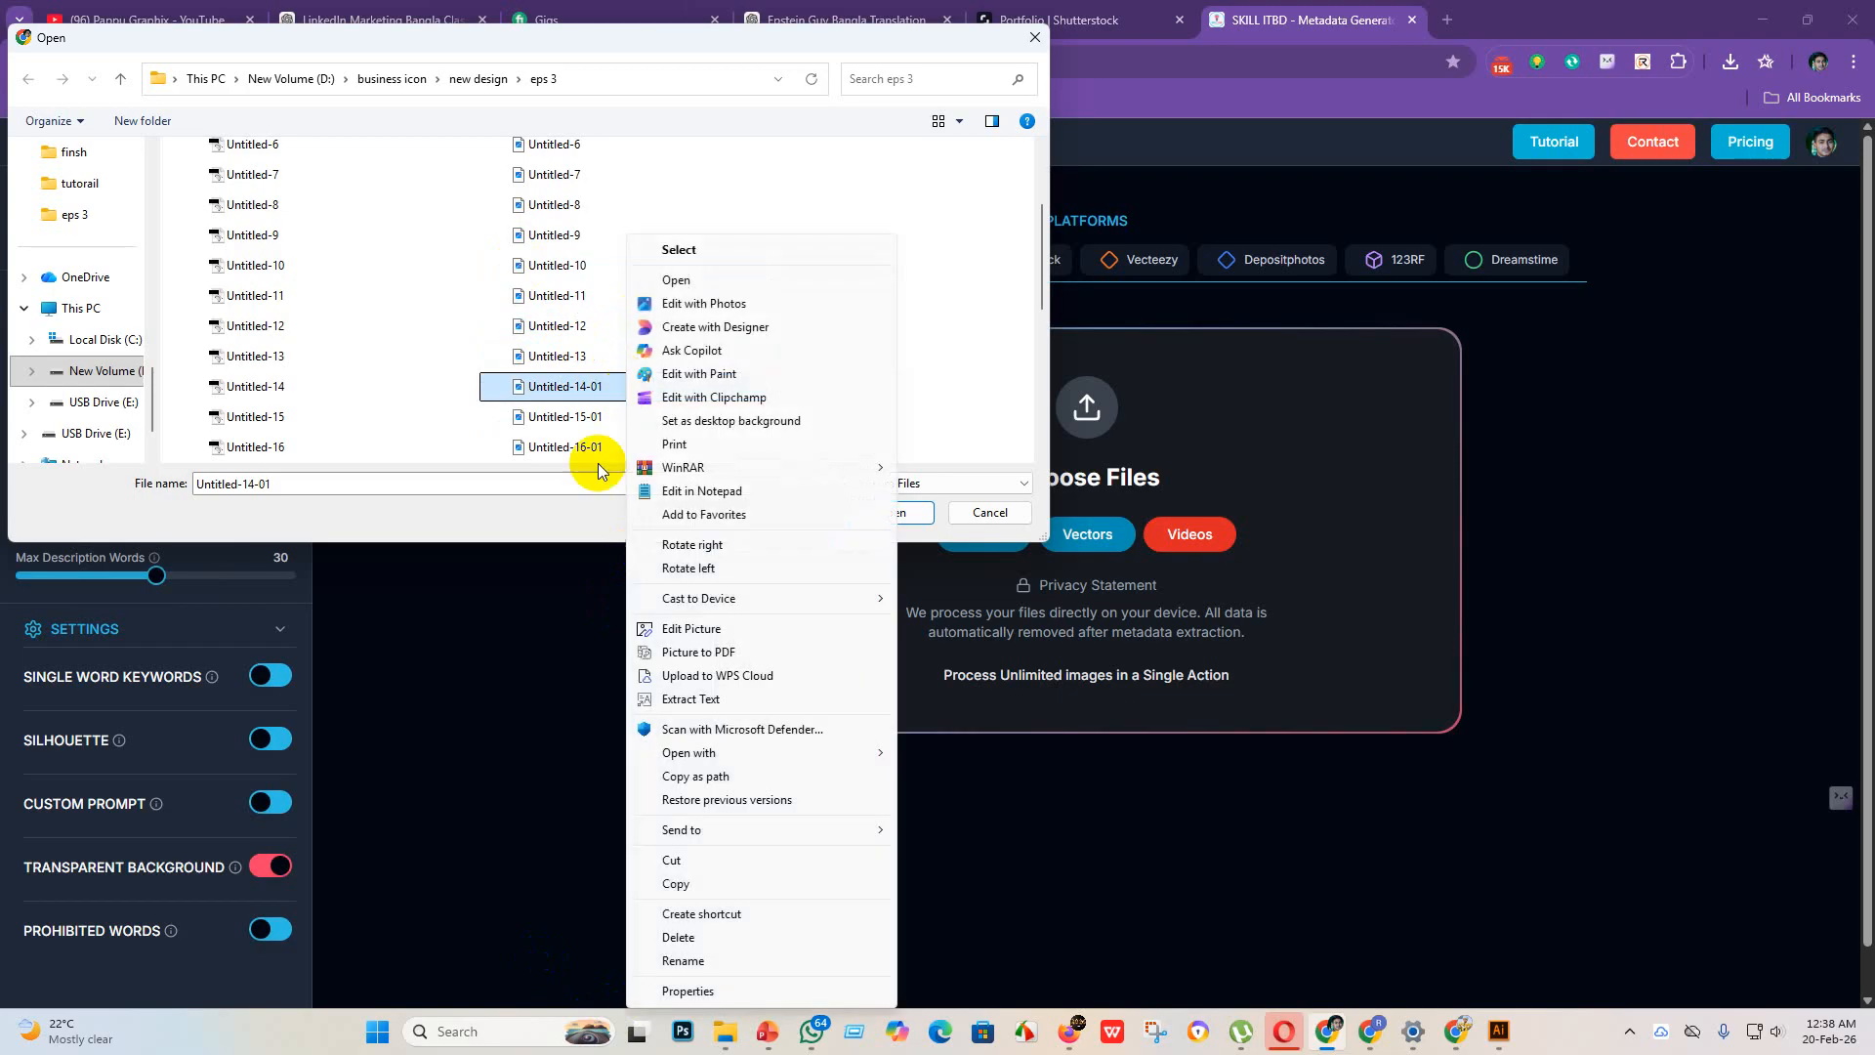
click(695, 962)
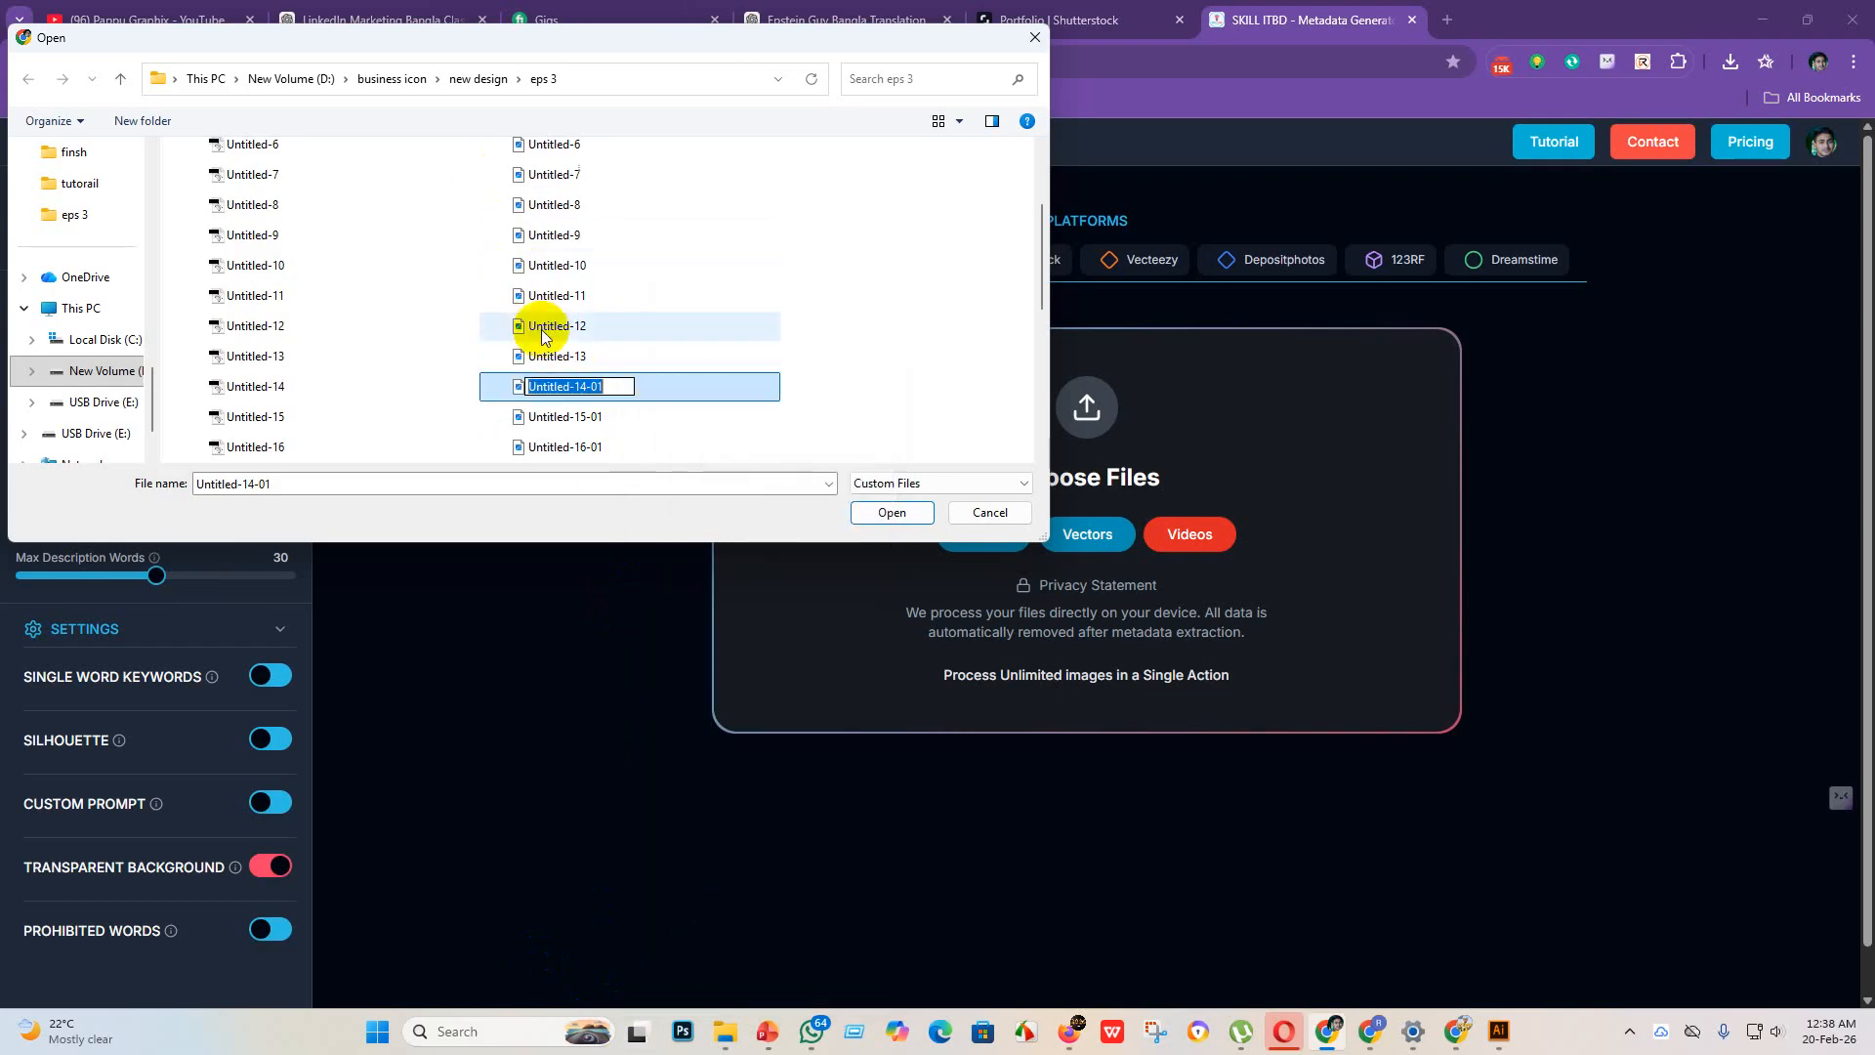
click(618, 388)
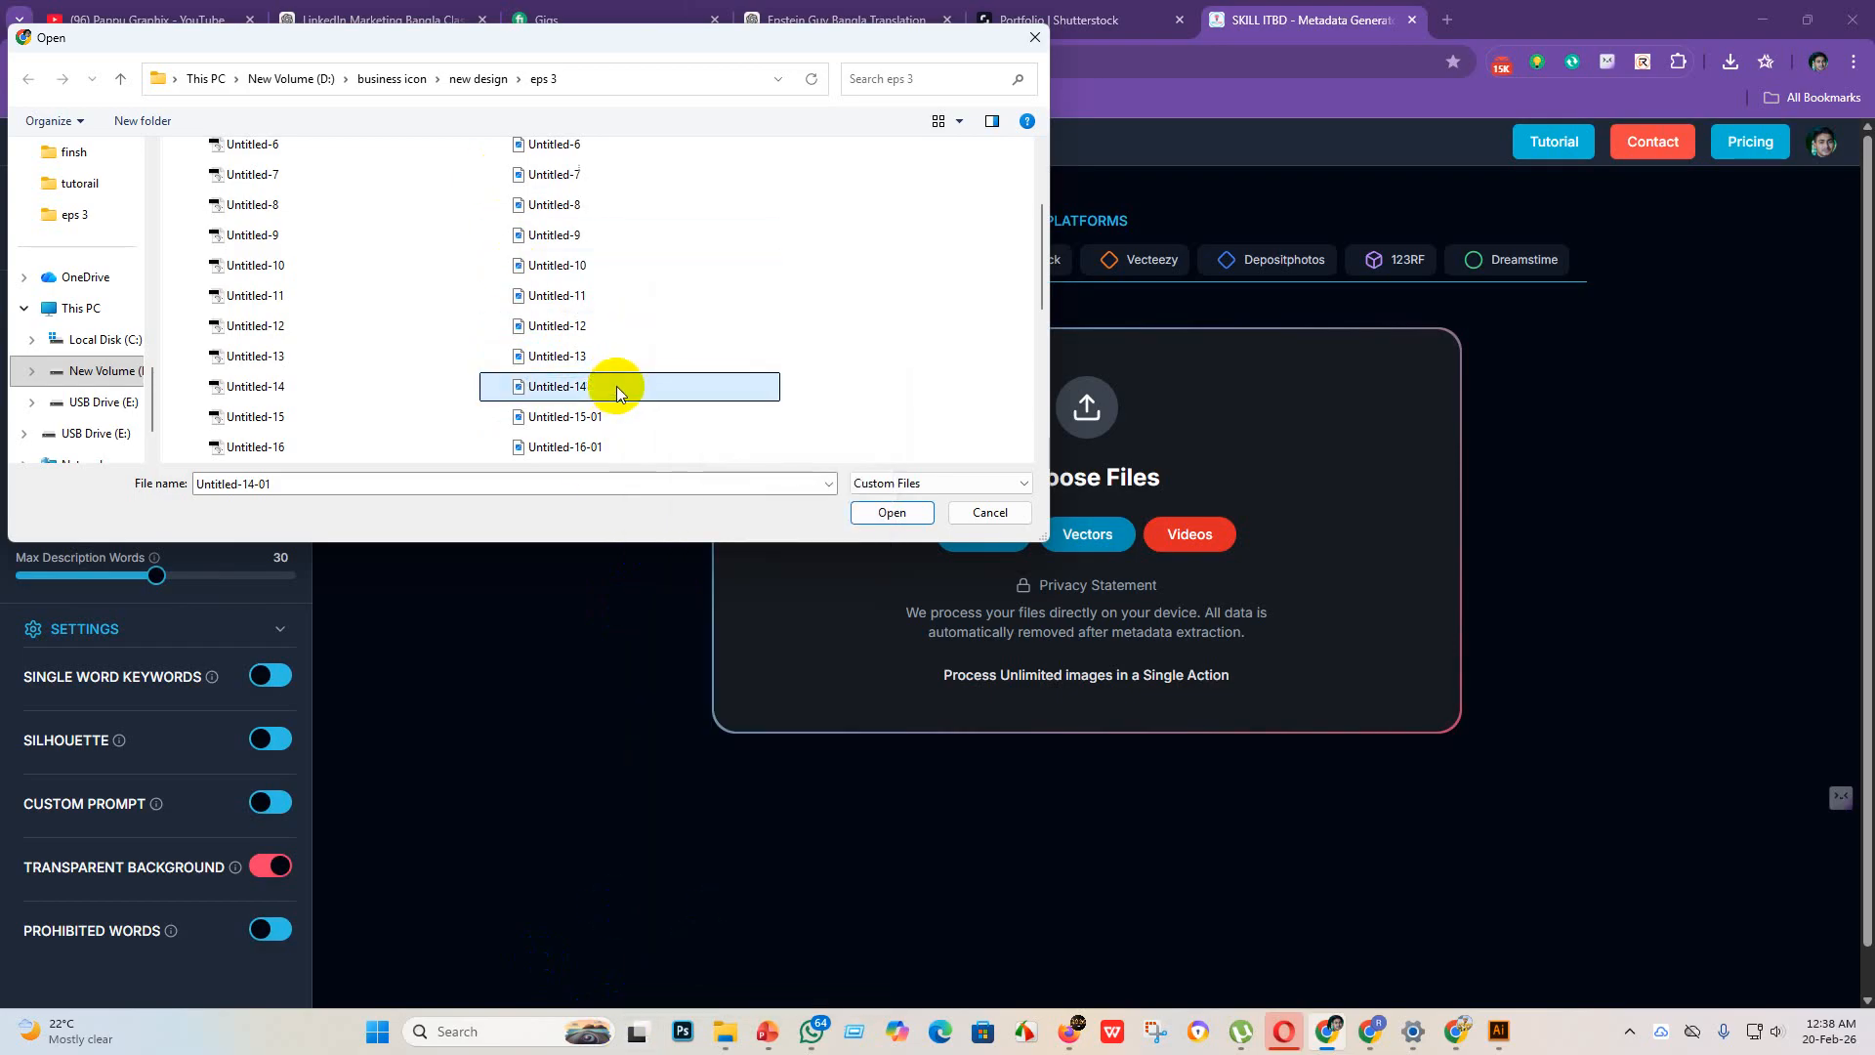
key(Return)
Step: Rename the JPEG file Untitled-15-01 in the eps 3 folder to Untitled-15
click(624, 419)
right_click(624, 418)
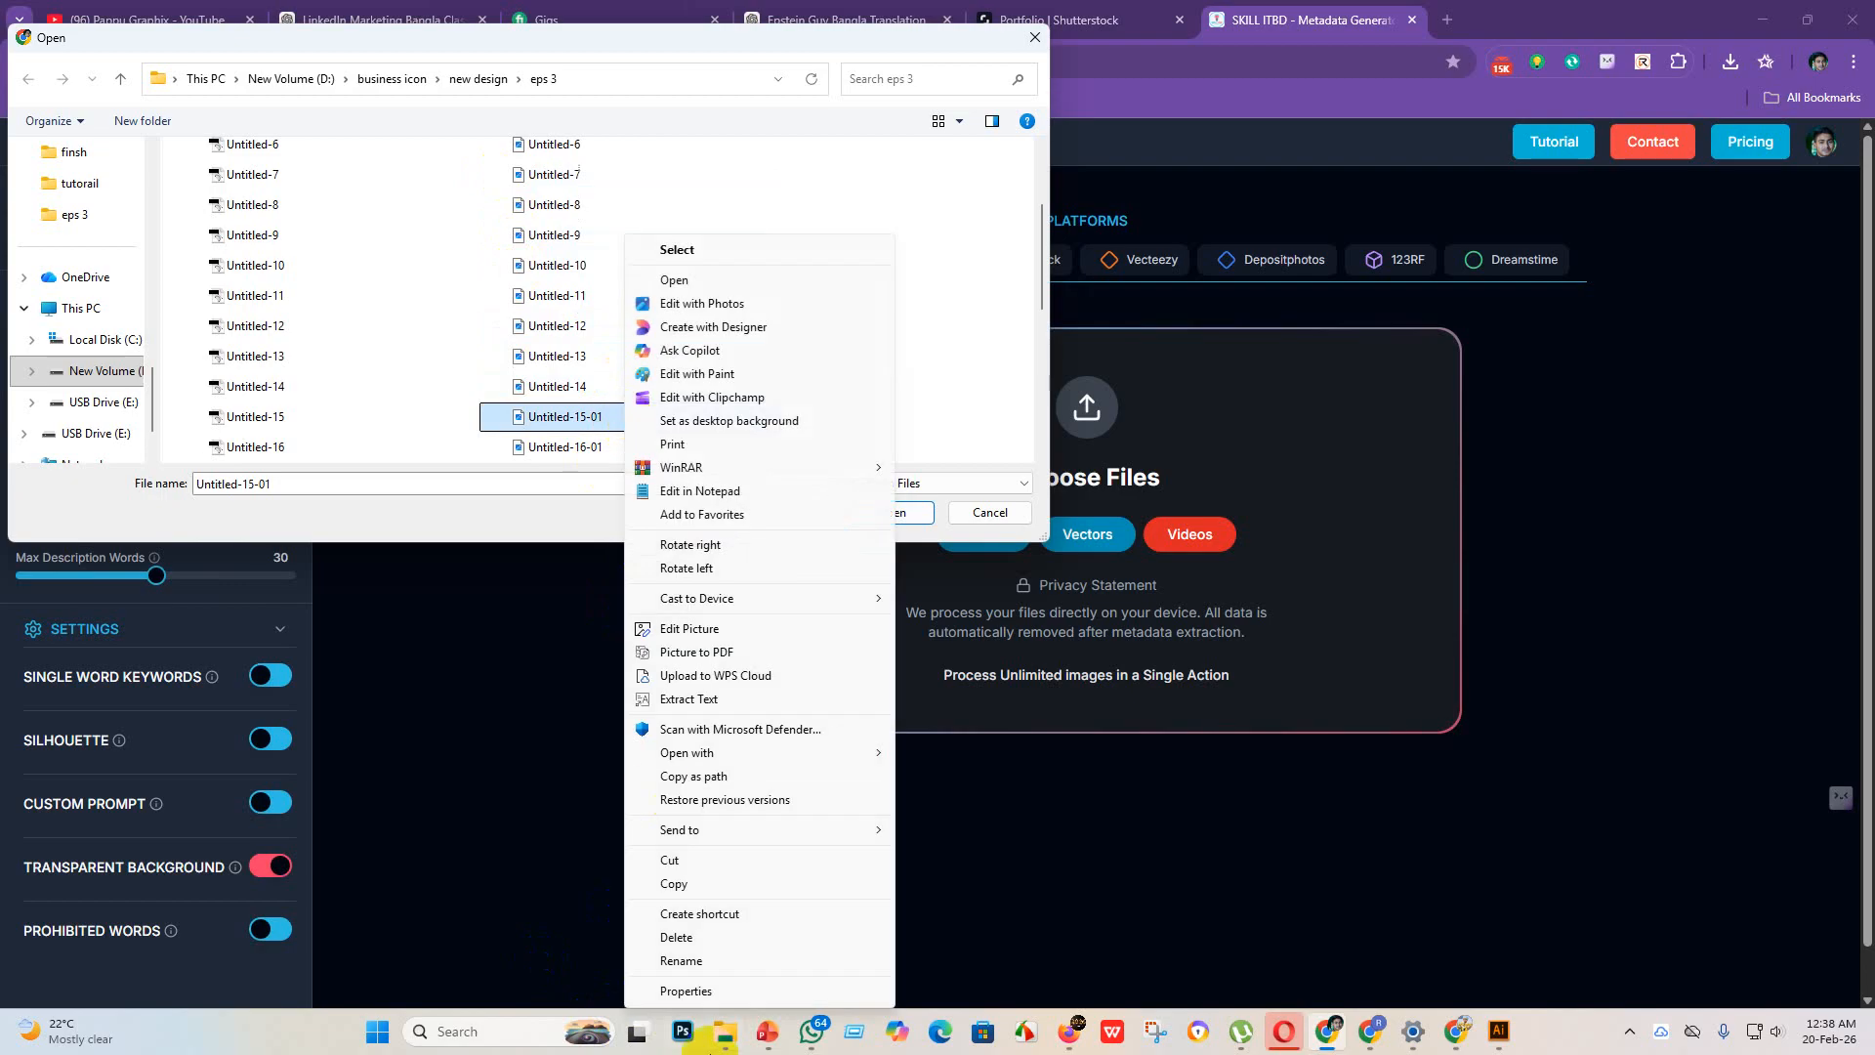
click(713, 952)
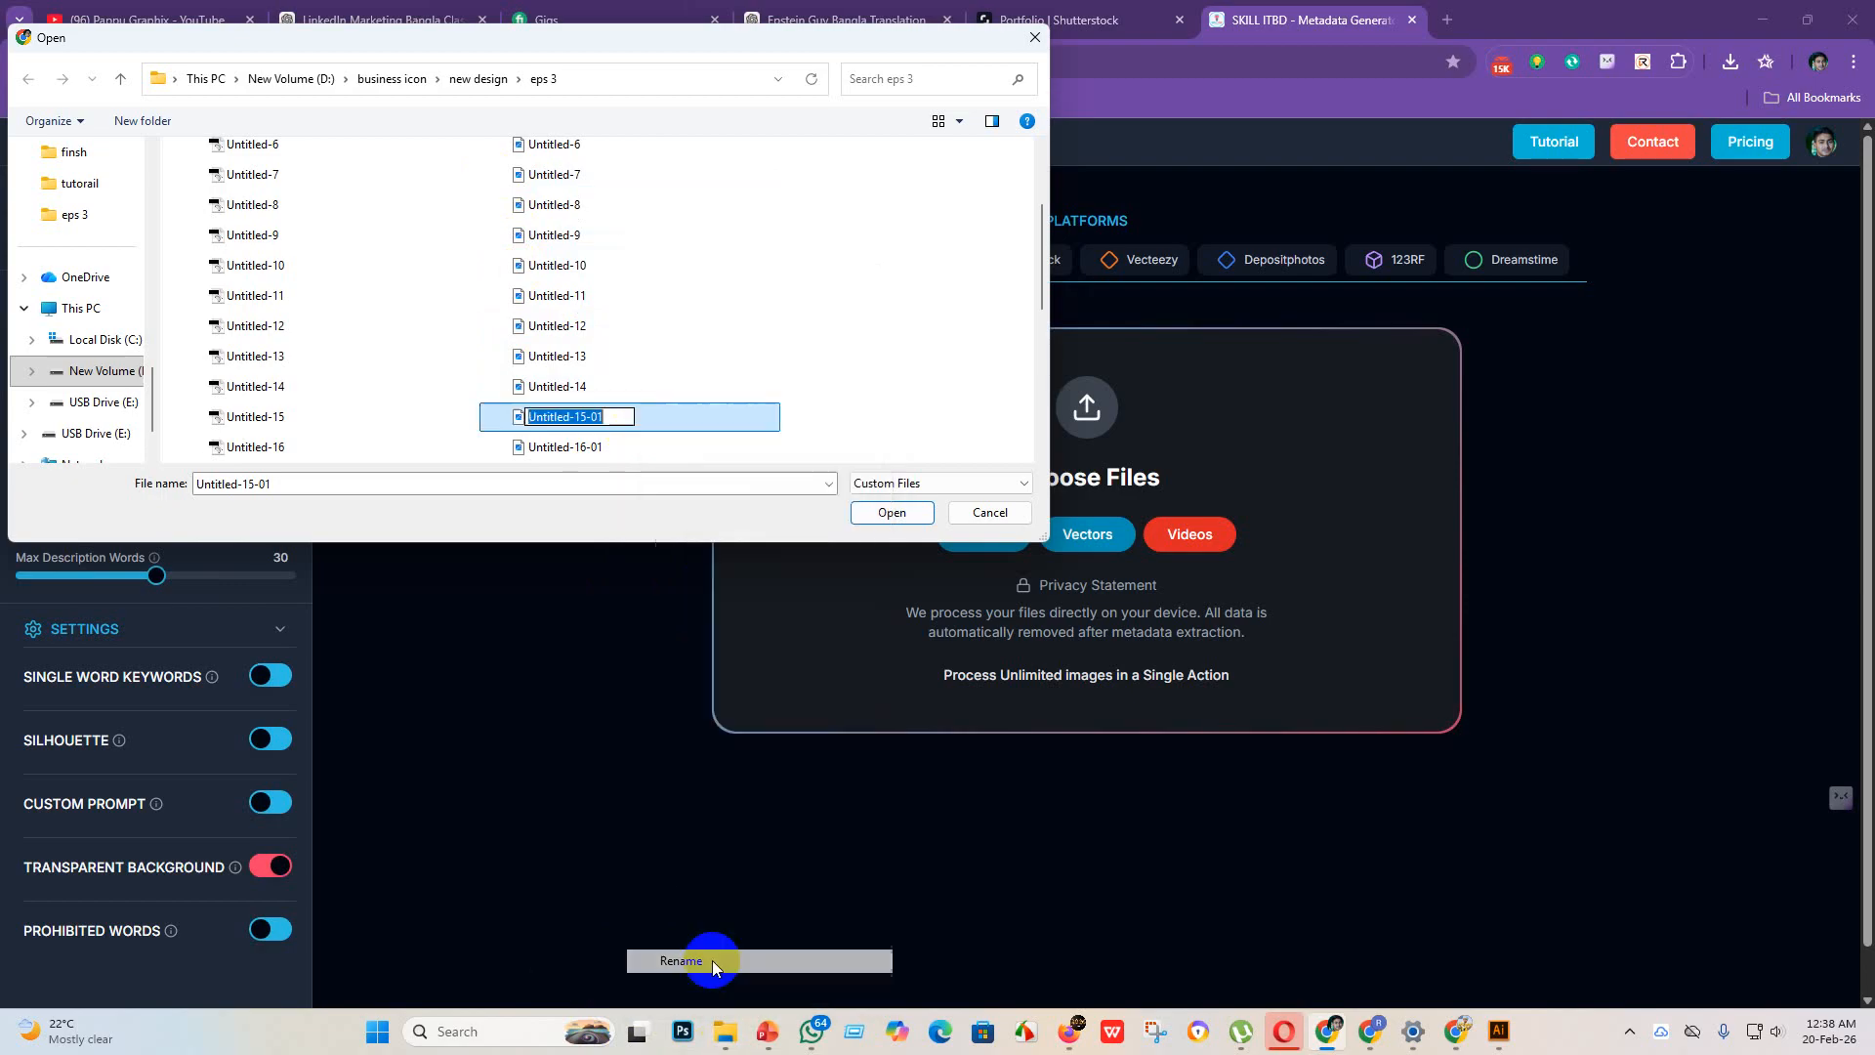
click(621, 418)
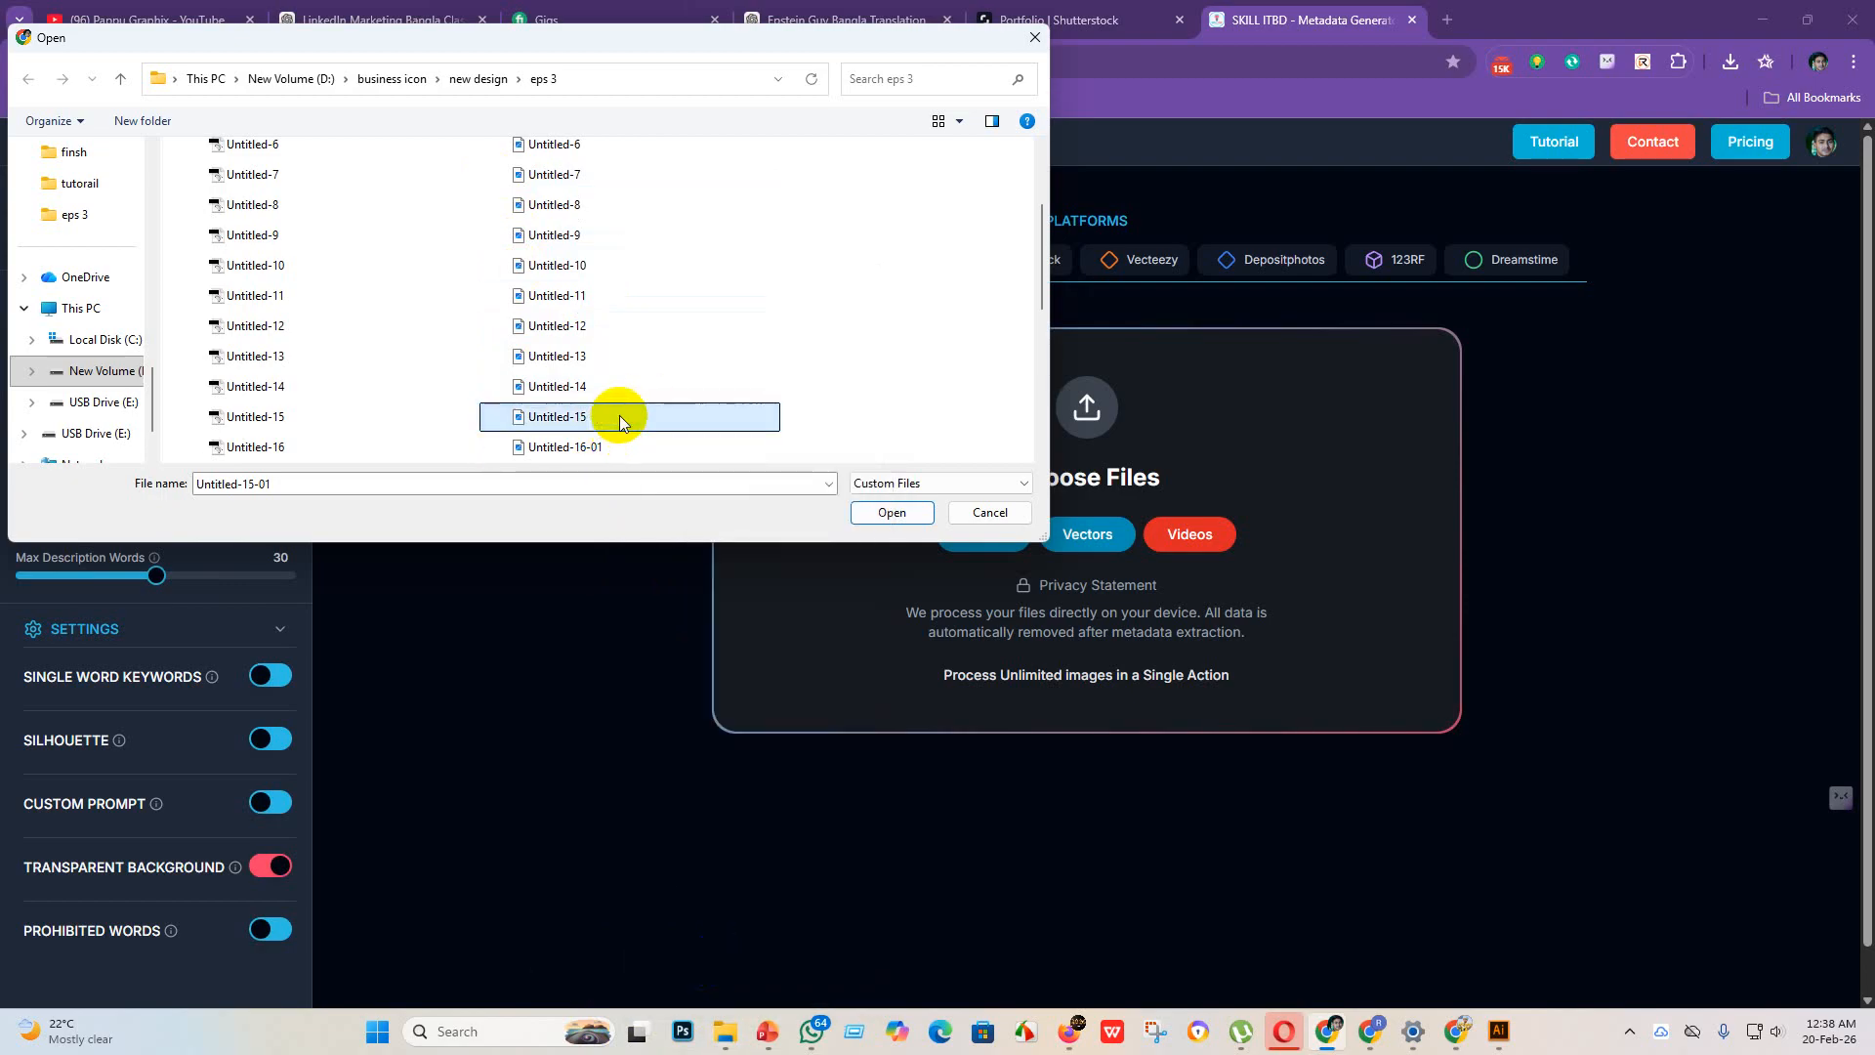
key(Return)
Step: Rename the JPEG file Untitled-16-01 in the eps 3 folder to Untitled-16
scroll(623, 400, down, 3)
click(611, 174)
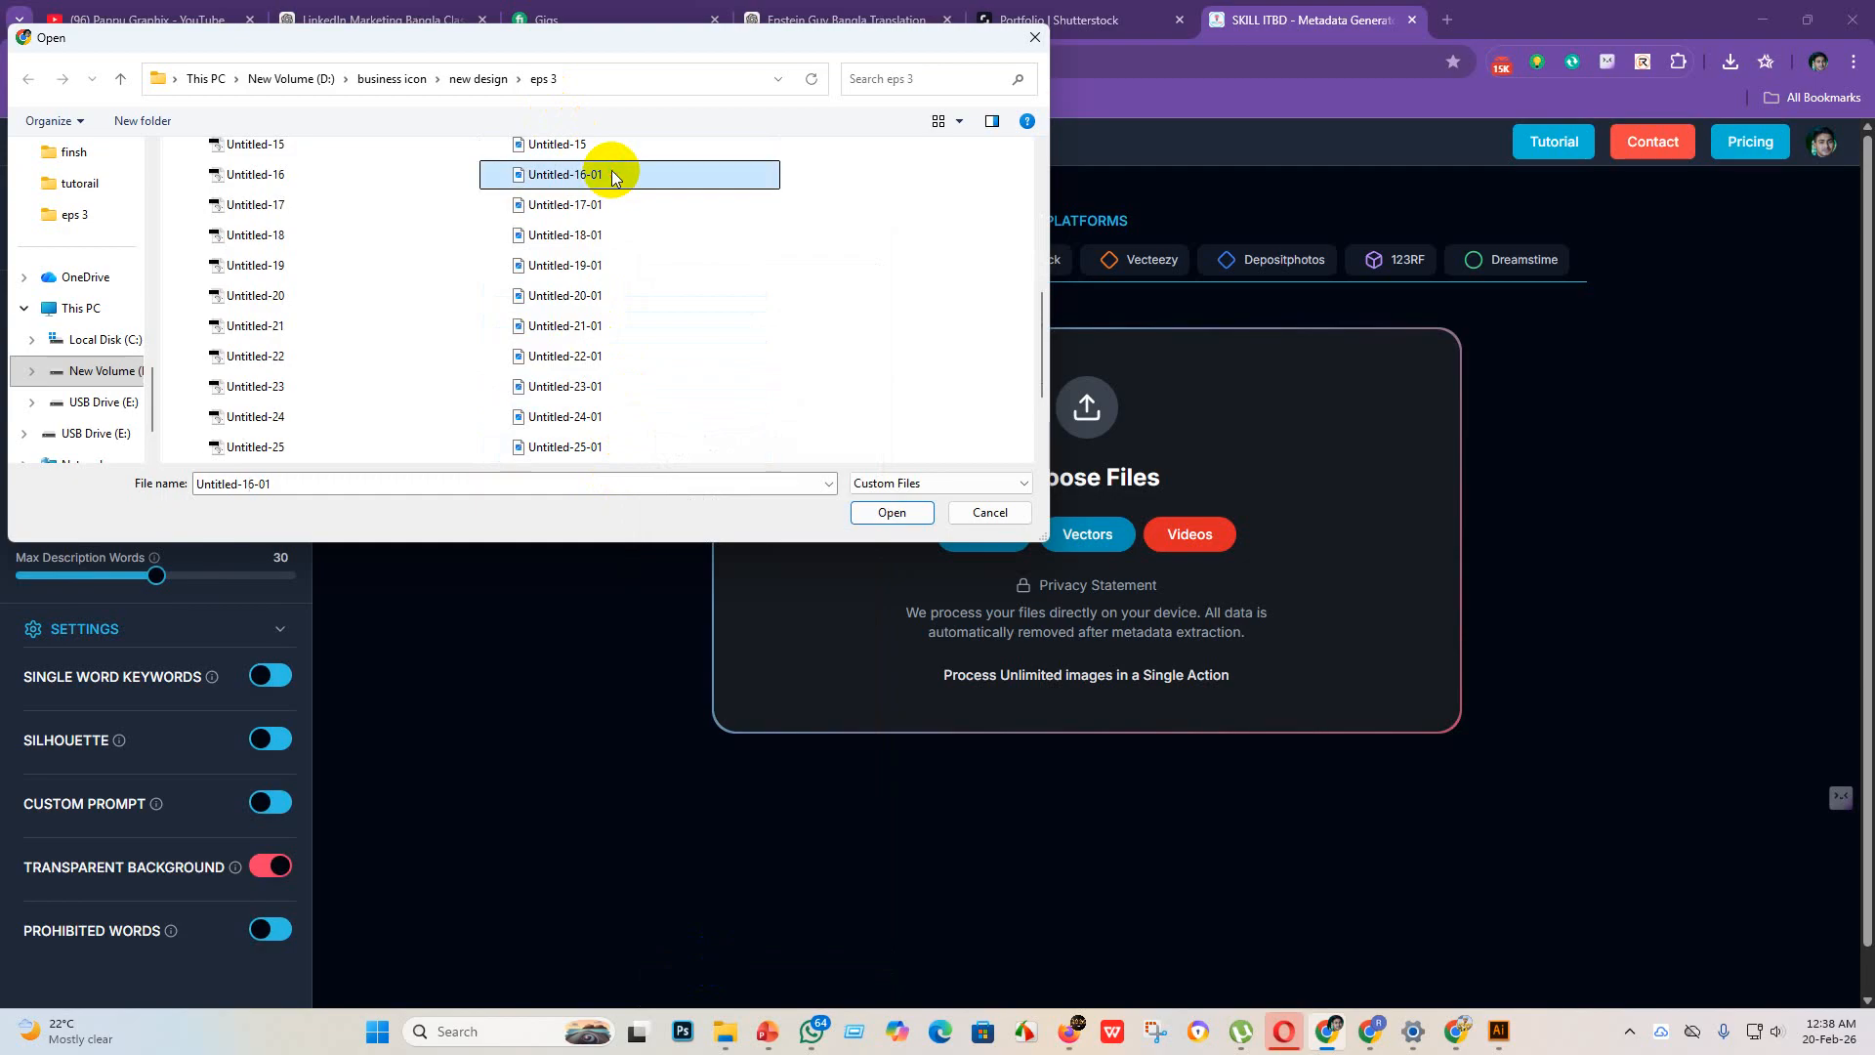
right_click(613, 170)
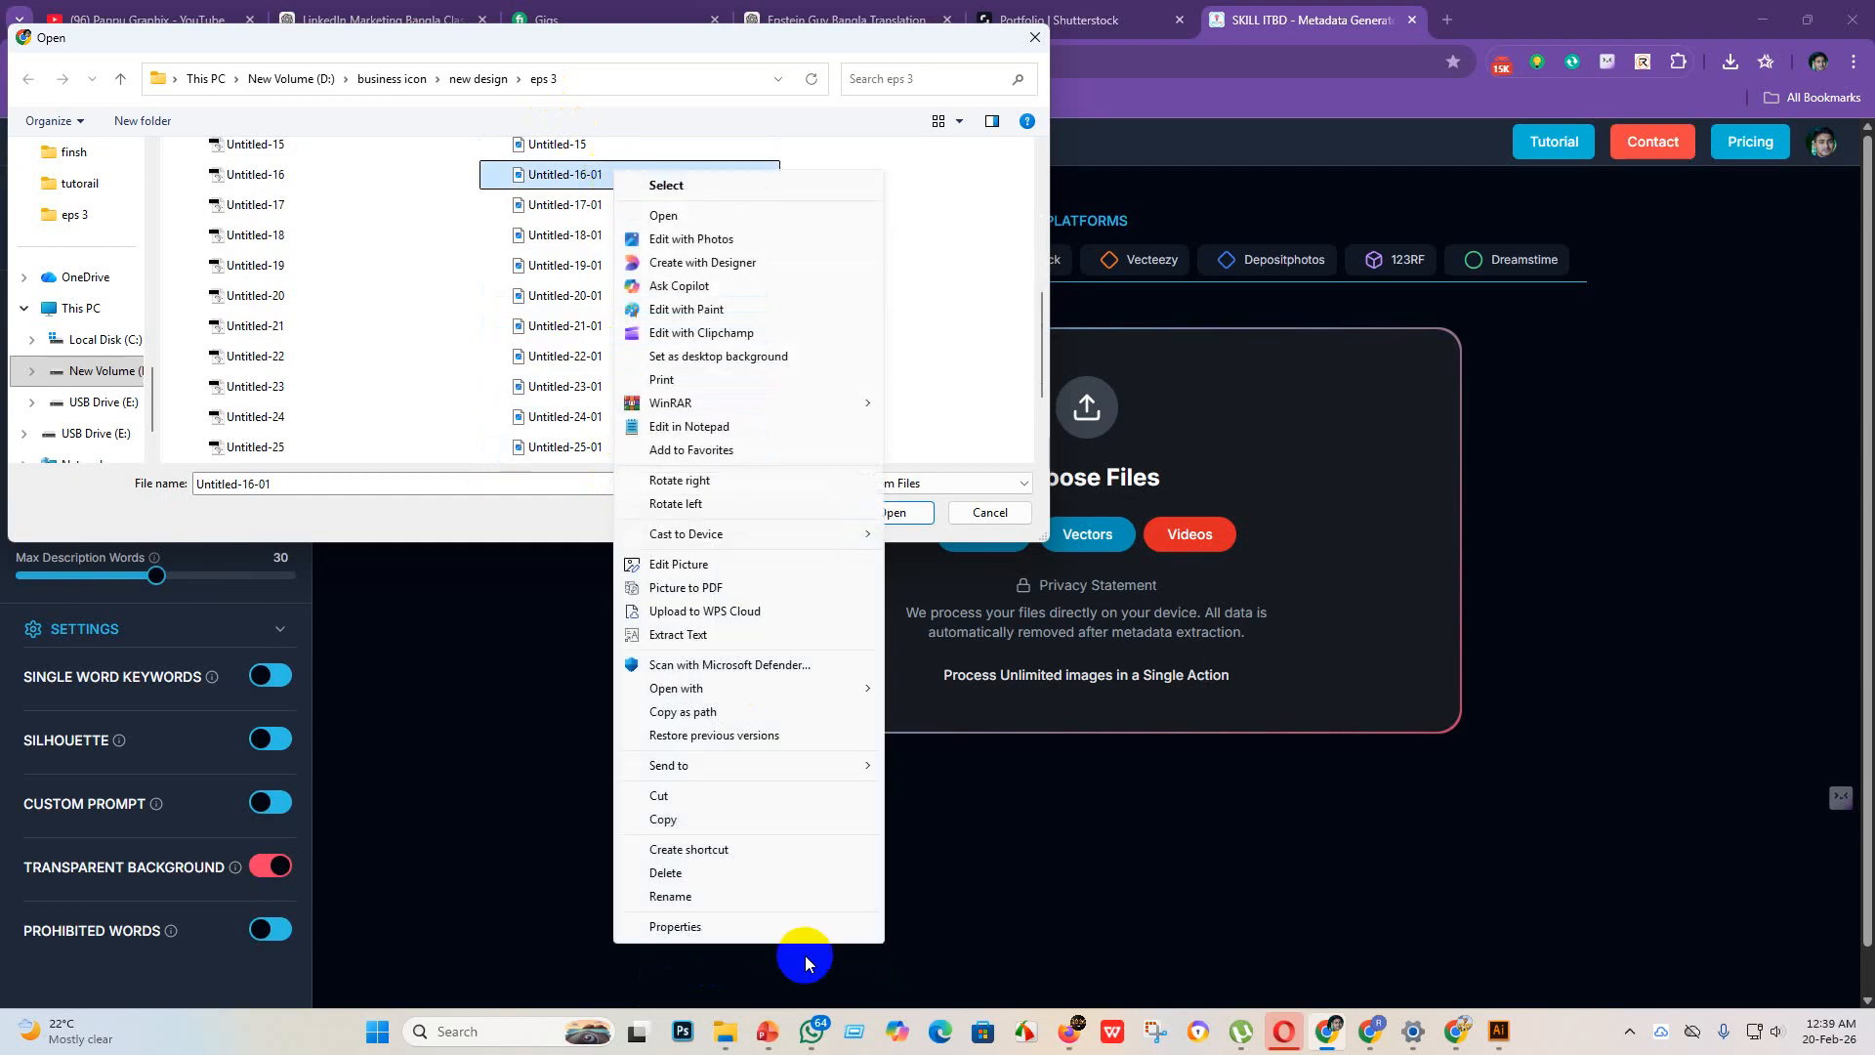
click(724, 896)
click(622, 175)
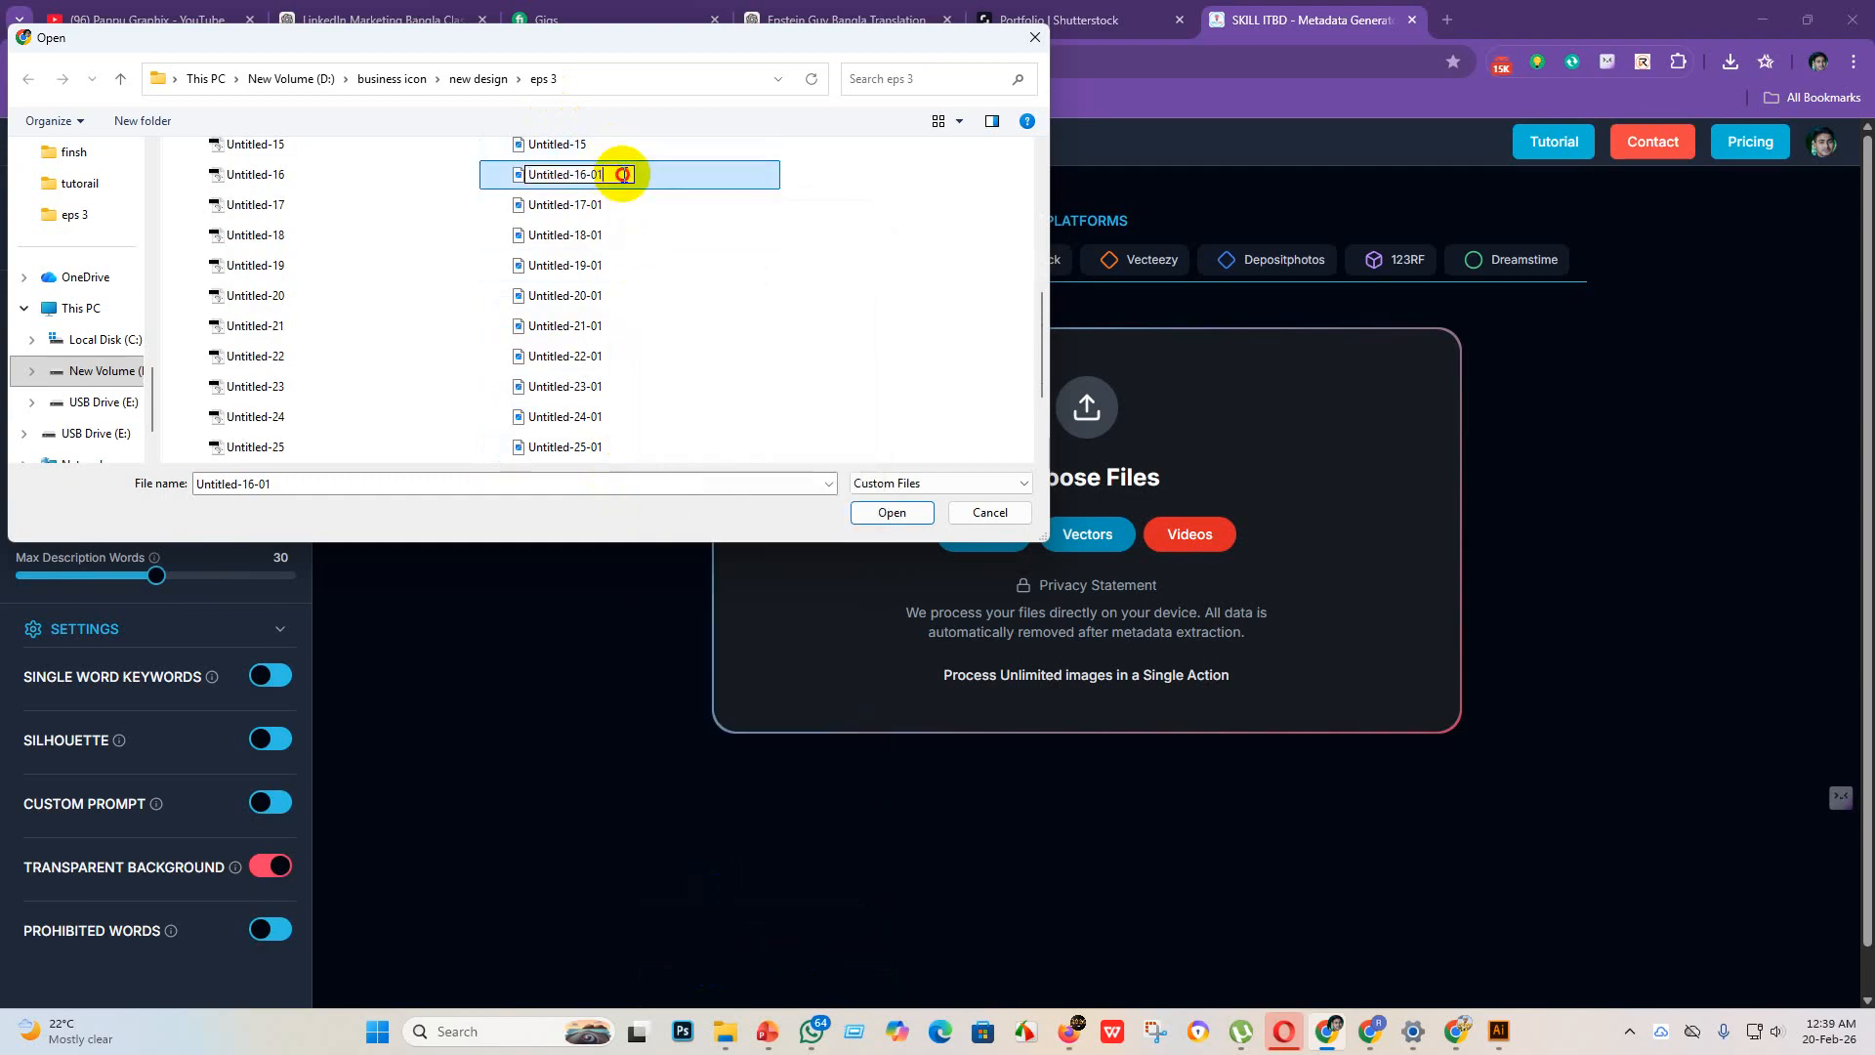
key(BackSpace)
key(BackSpace)
key(Return)
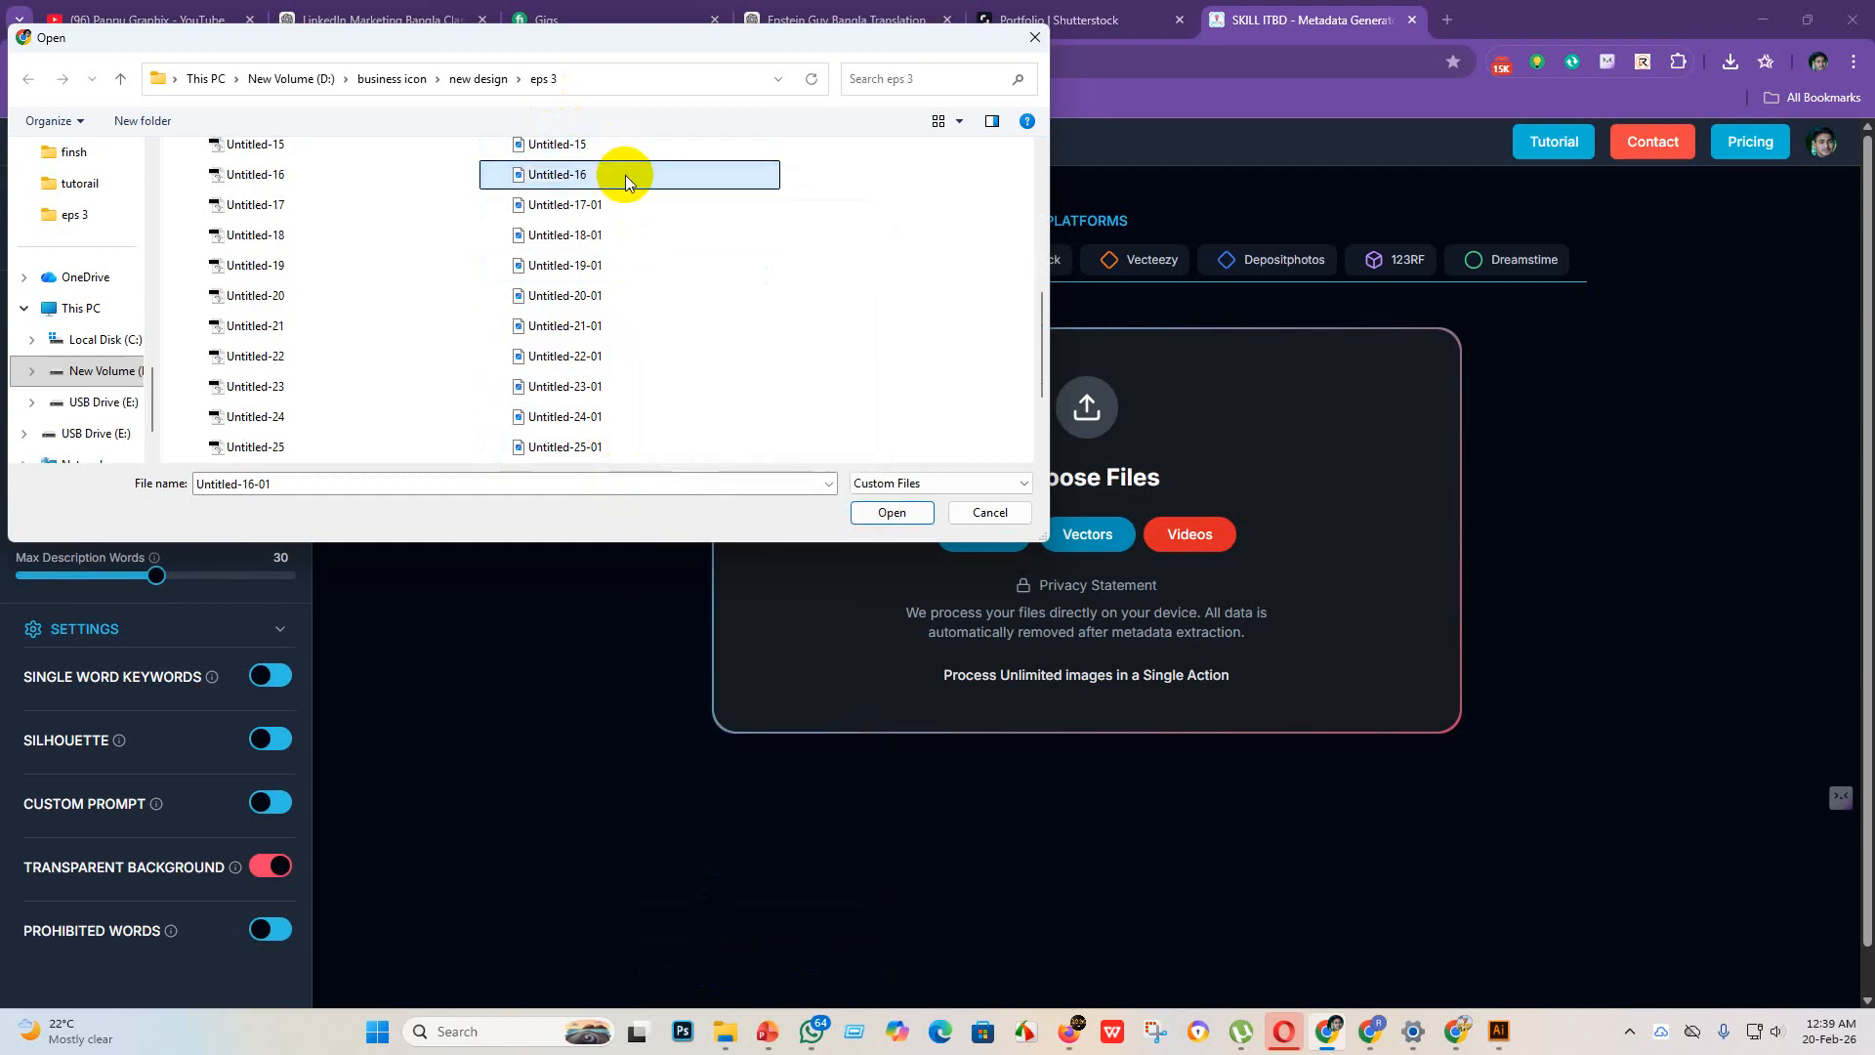
Step: Rename the JPEG file Untitled-17-01 in the eps 3 folder to Untitled-17
click(625, 205)
right_click(625, 205)
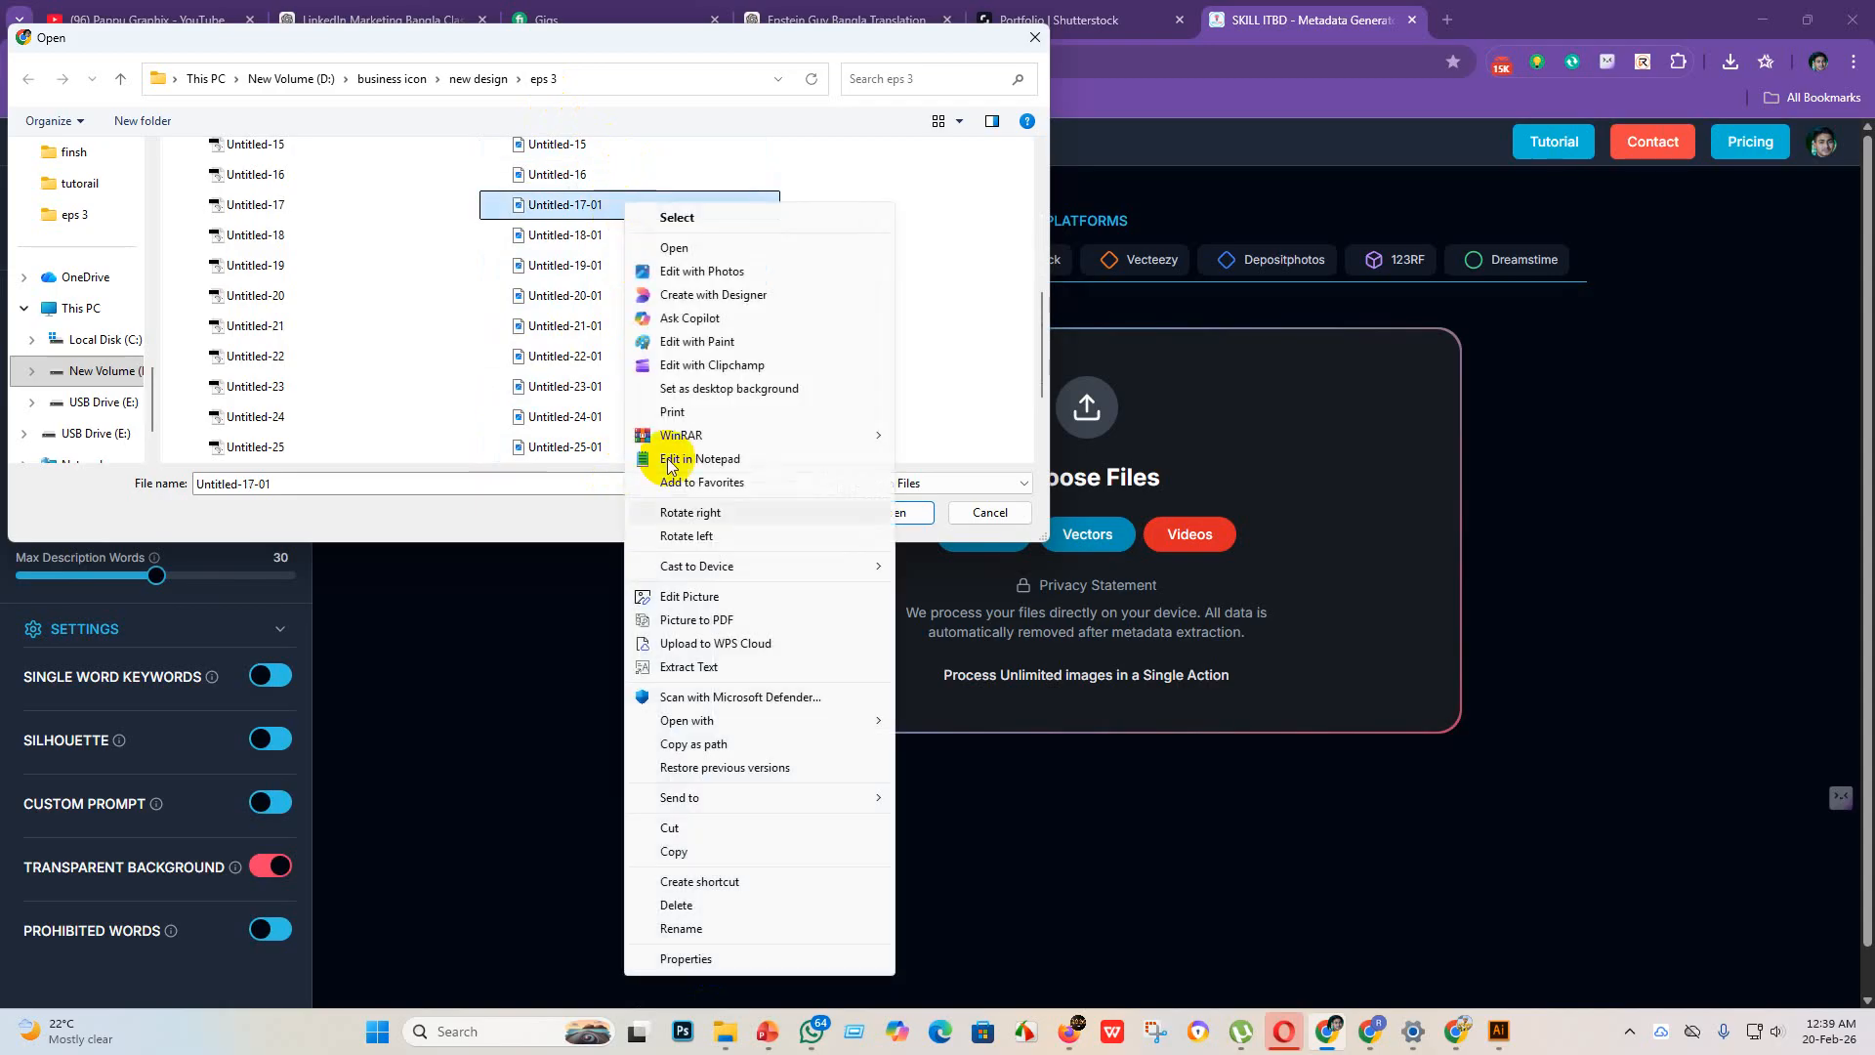
click(678, 924)
click(617, 206)
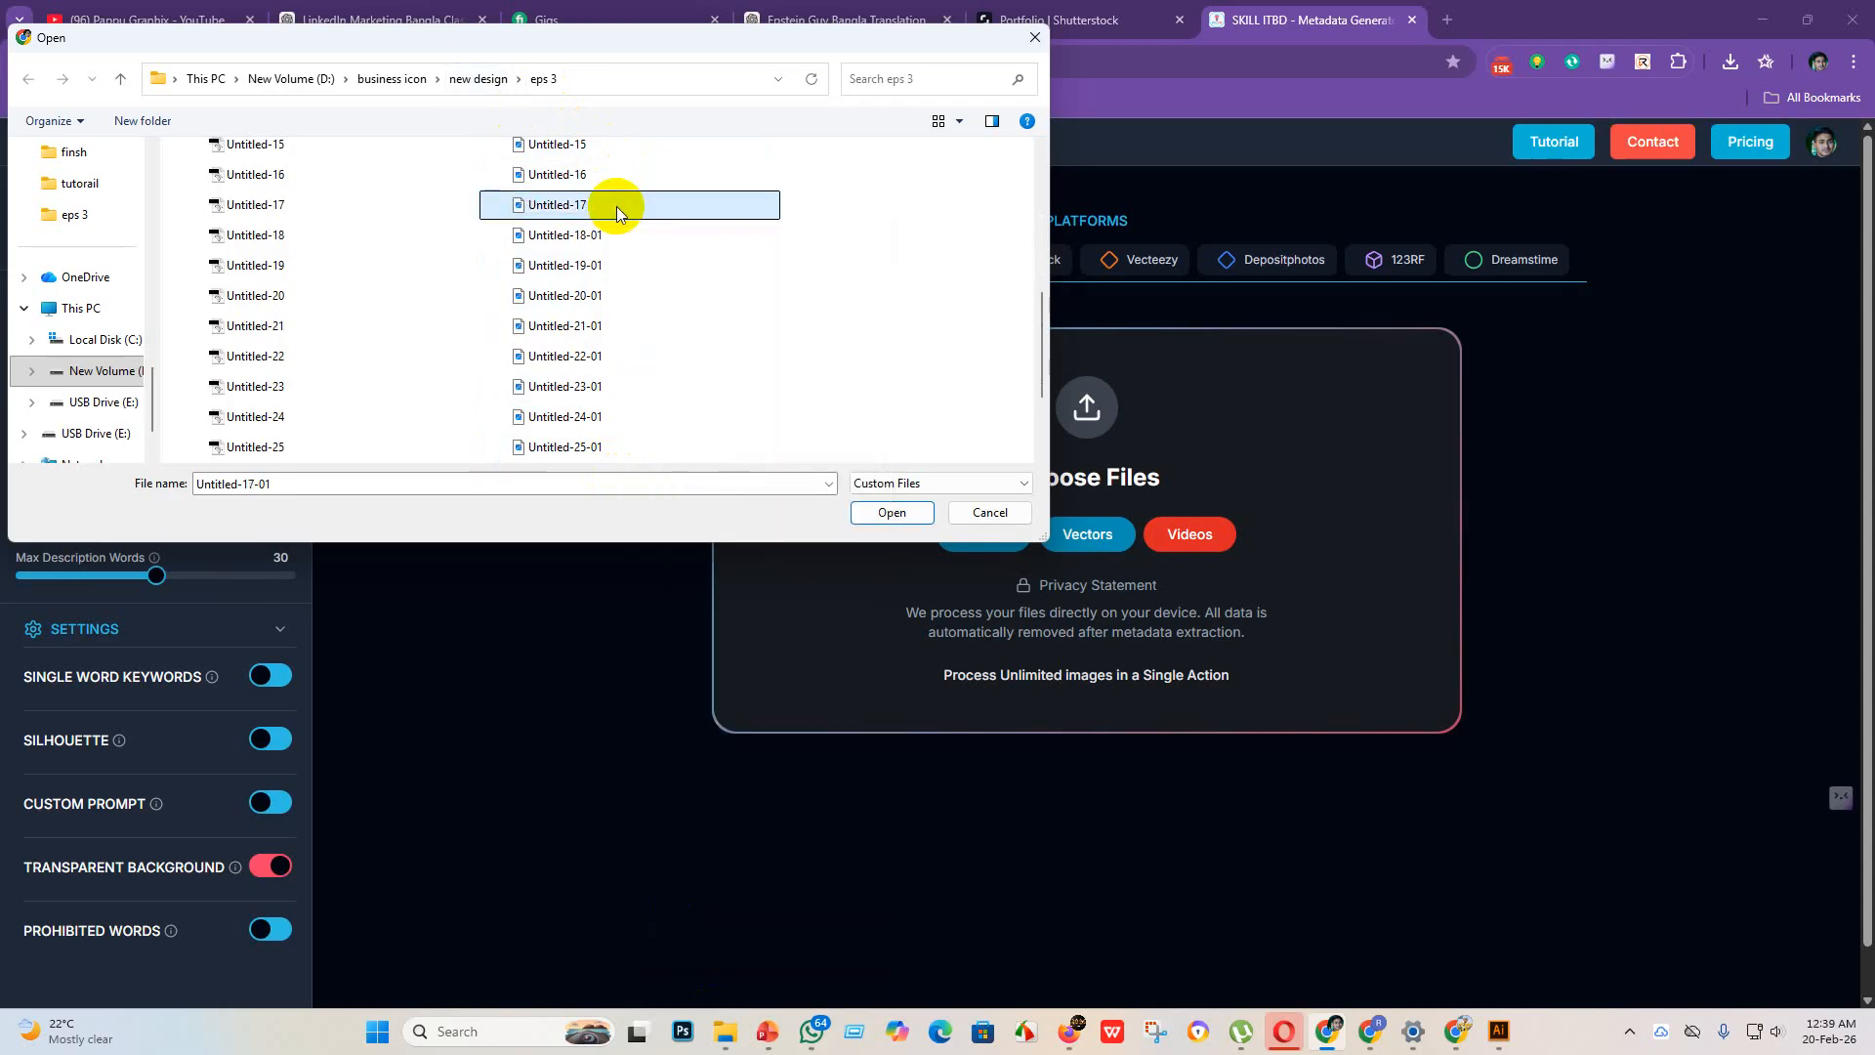
Step: Rename the JPEG file Untitled-18-01 in the eps 3 folder to Untitled-18
click(635, 241)
right_click(628, 239)
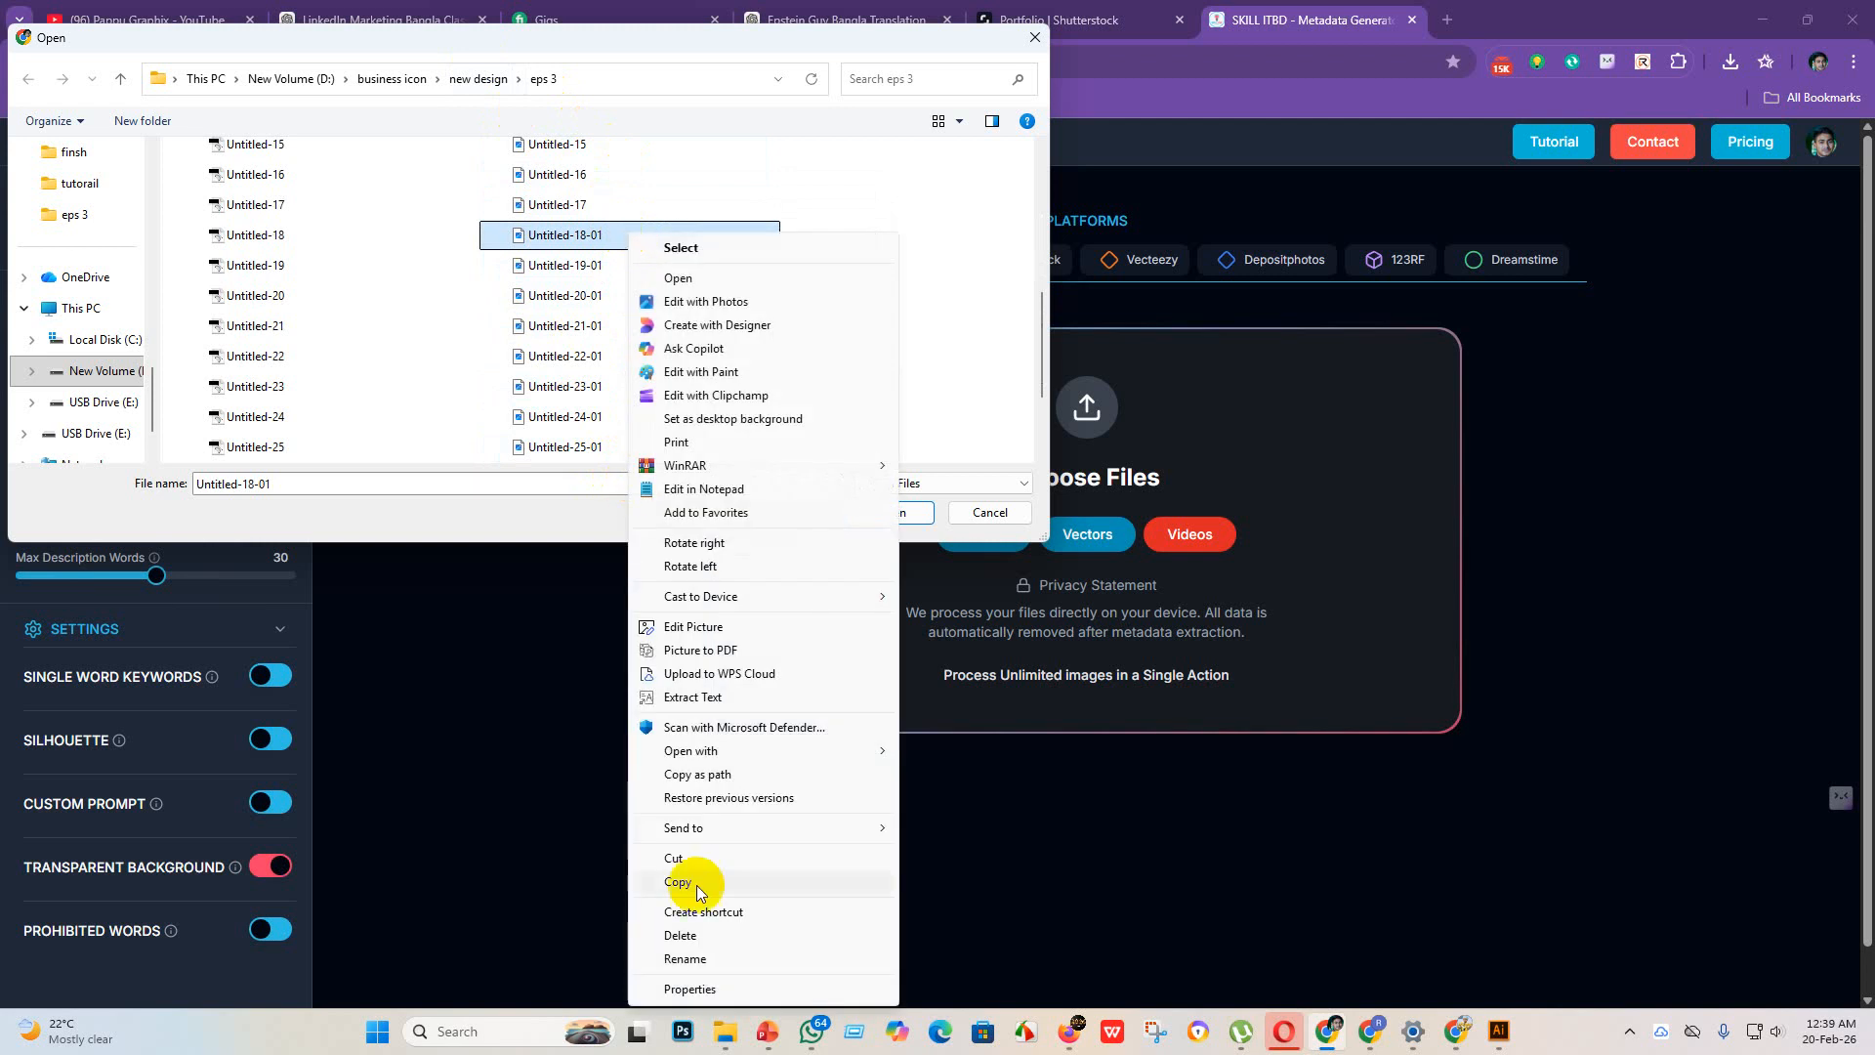
click(689, 957)
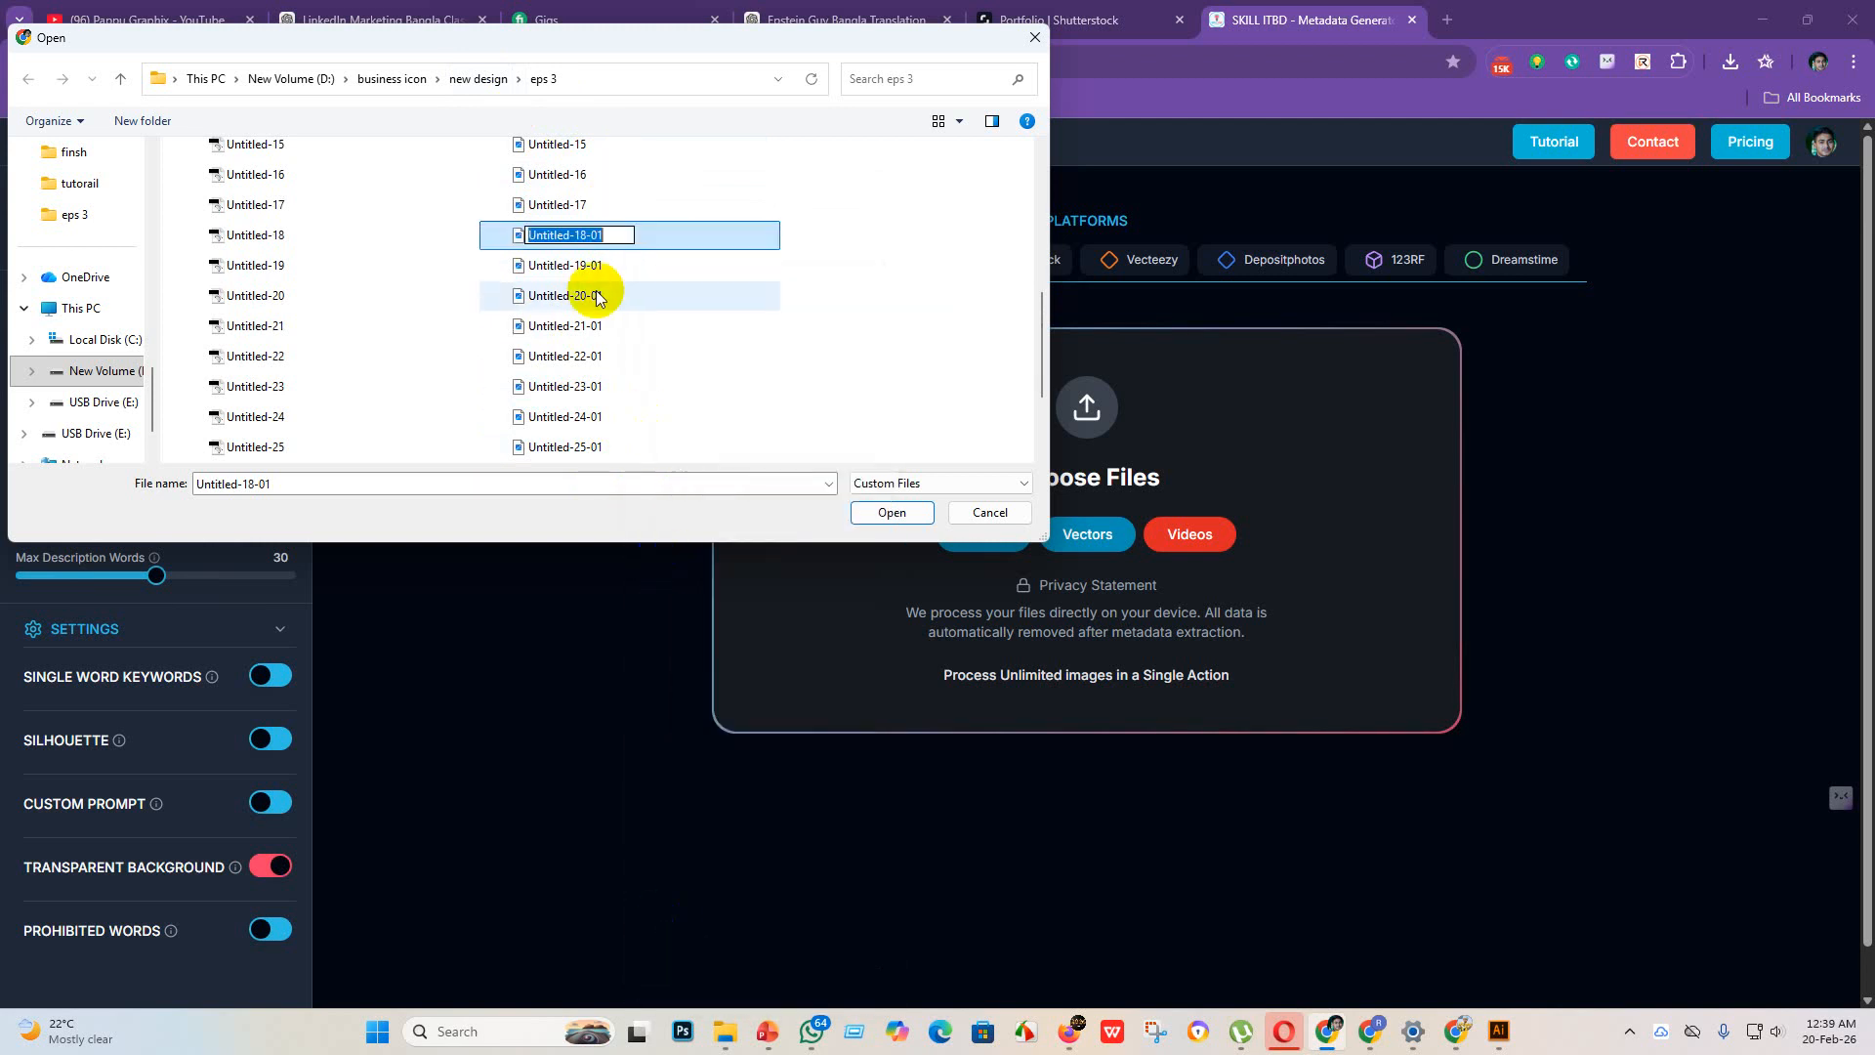
click(620, 235)
key(BackSpace)
key(Return)
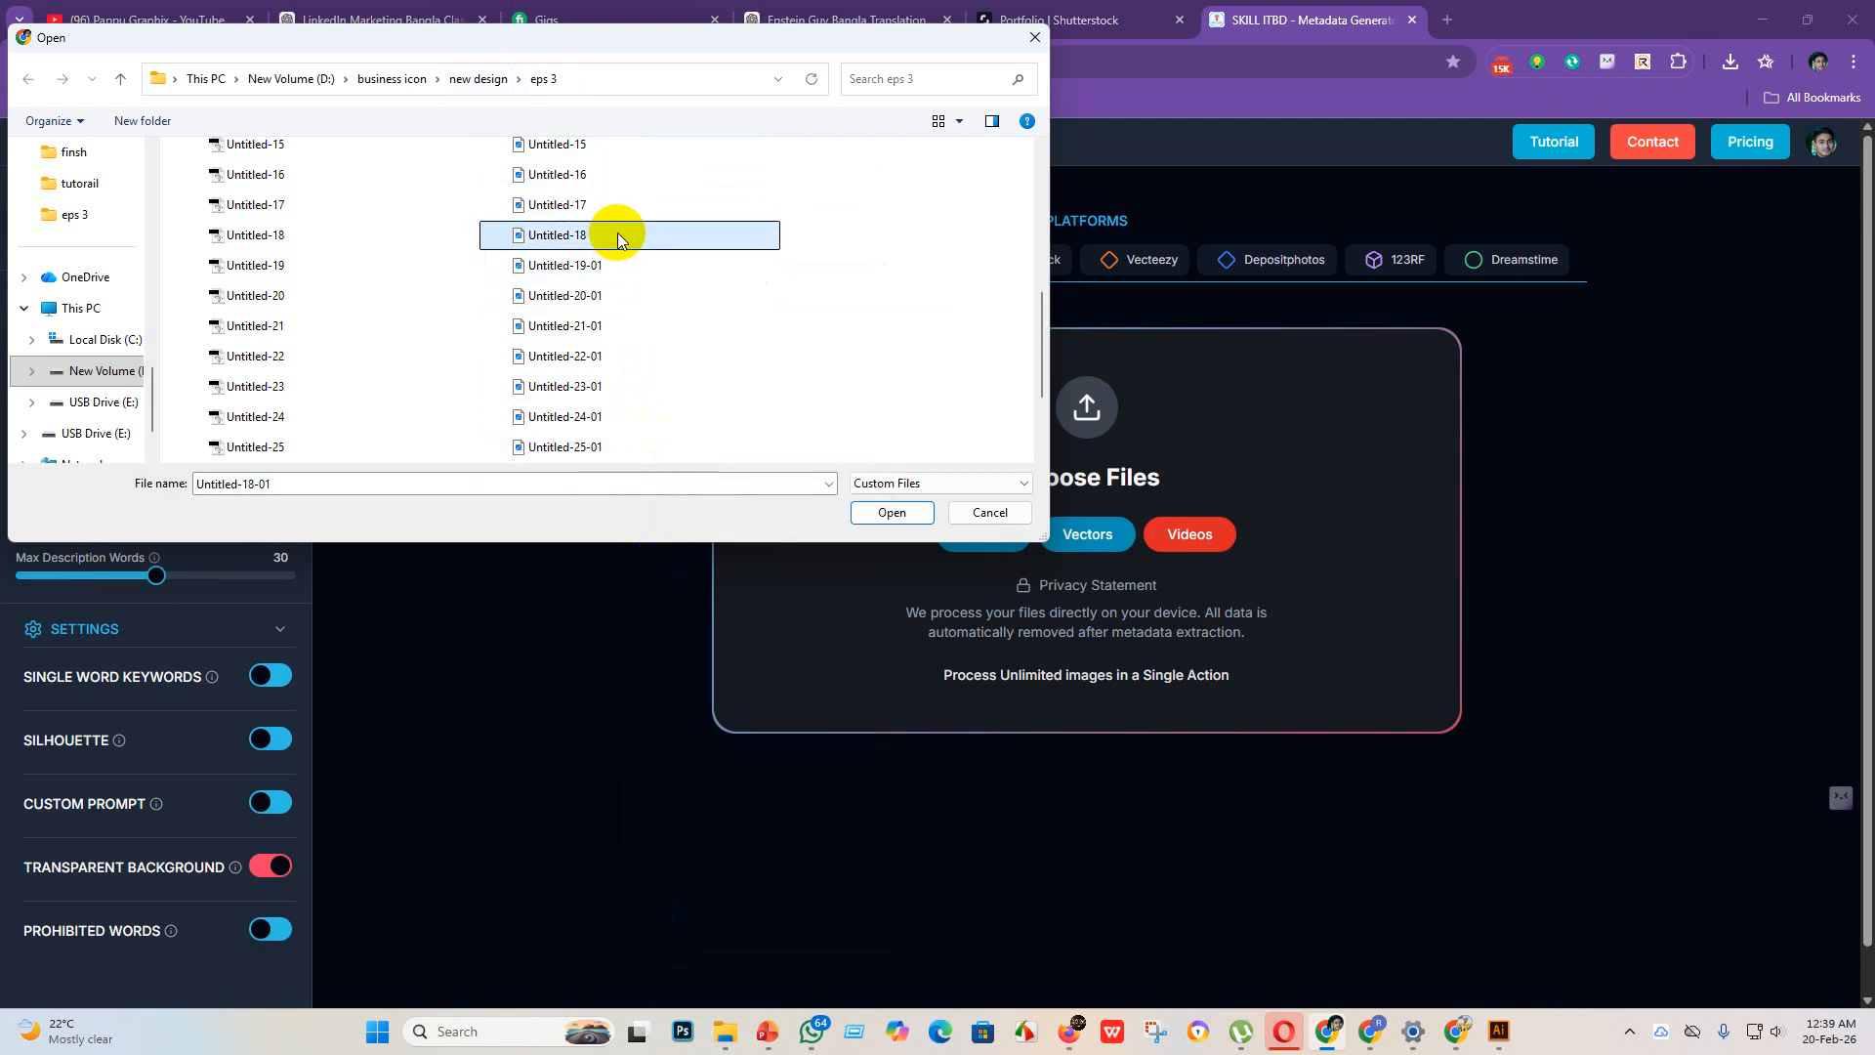
Step: Rename the JPEG file Untitled-19-01 in the eps 3 folder to Untitled-19
click(613, 267)
right_click(613, 266)
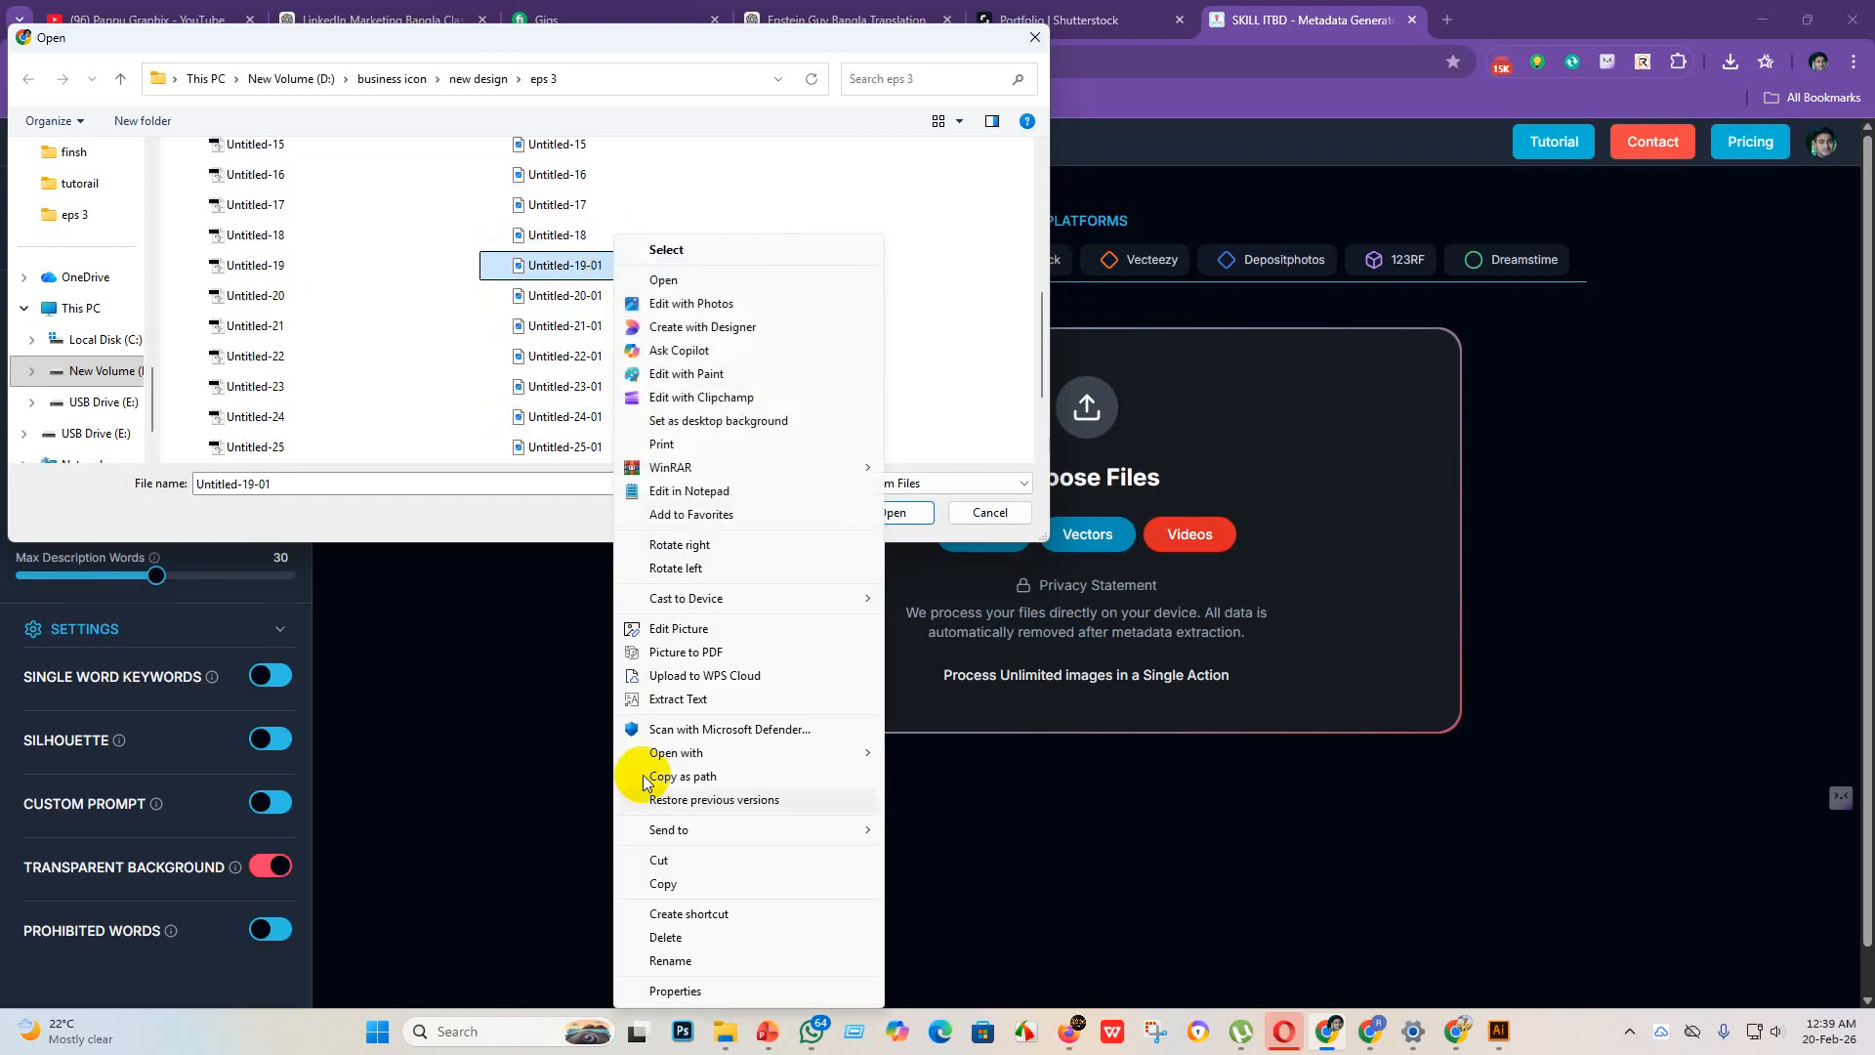
click(662, 958)
click(615, 263)
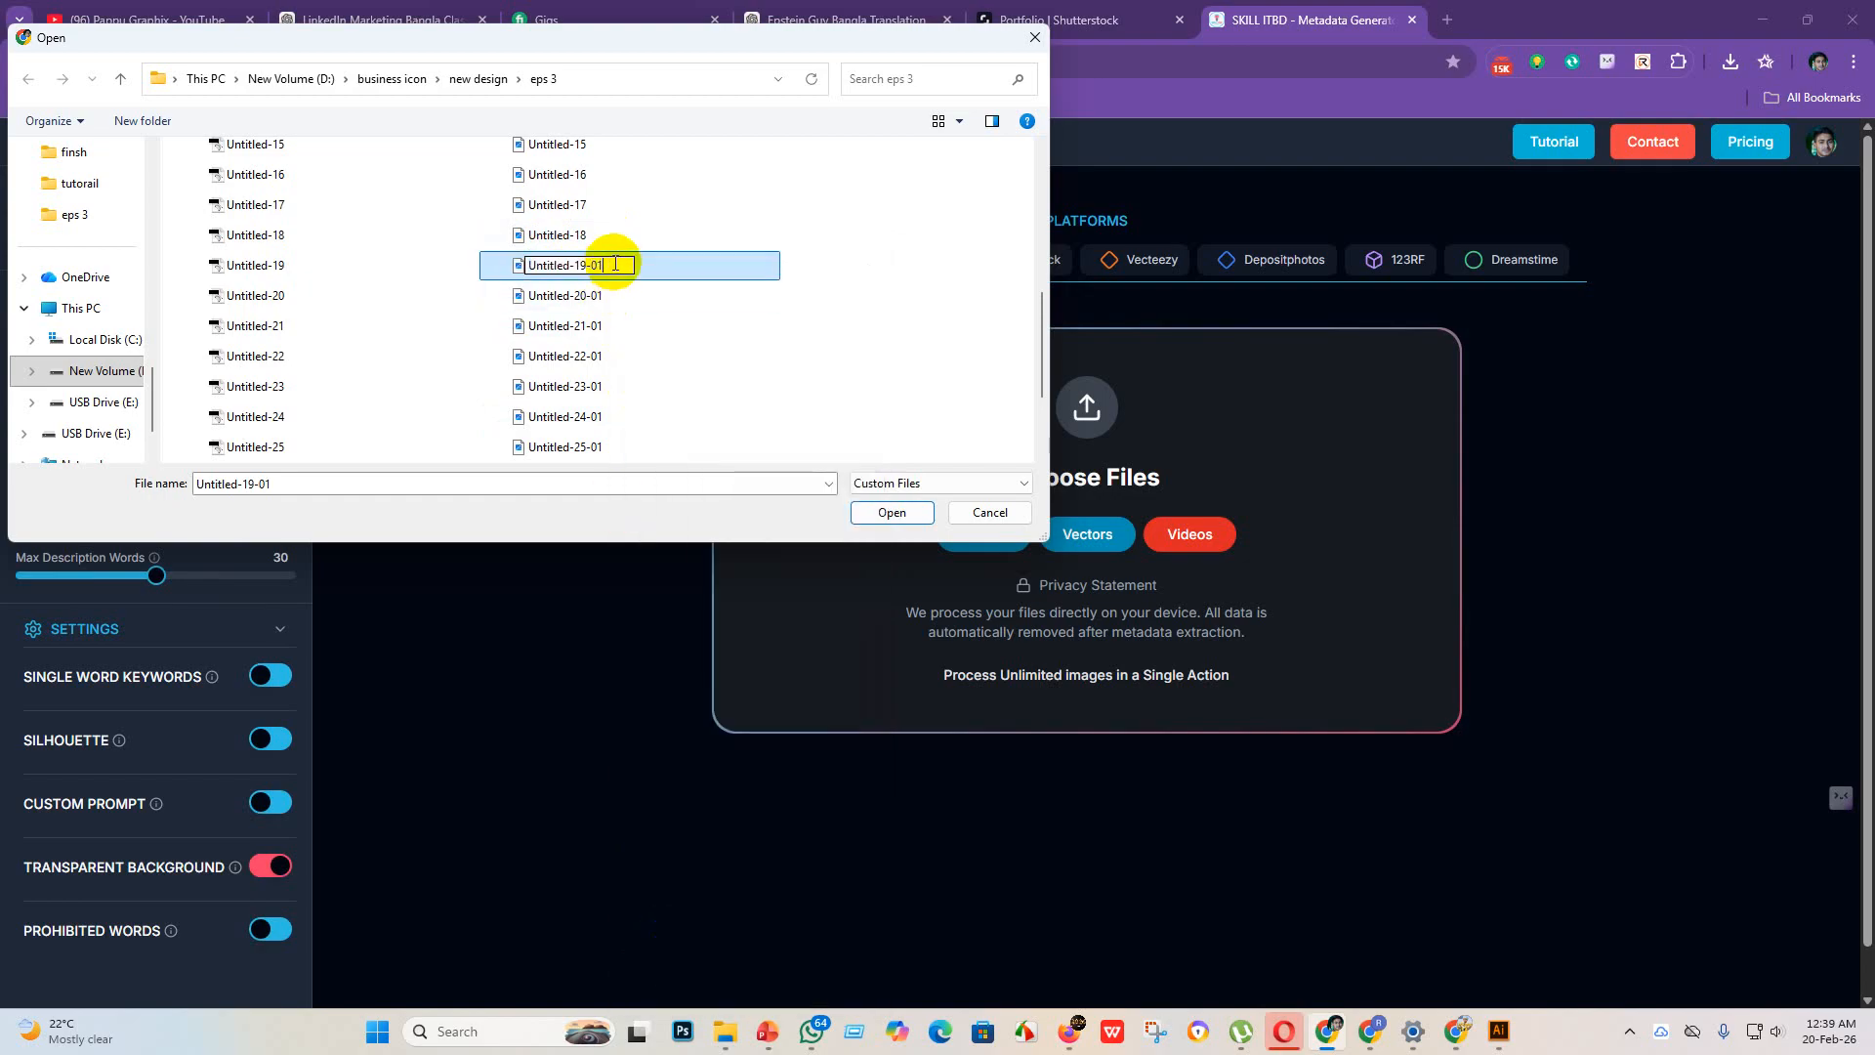
key(BackSpace)
key(Return)
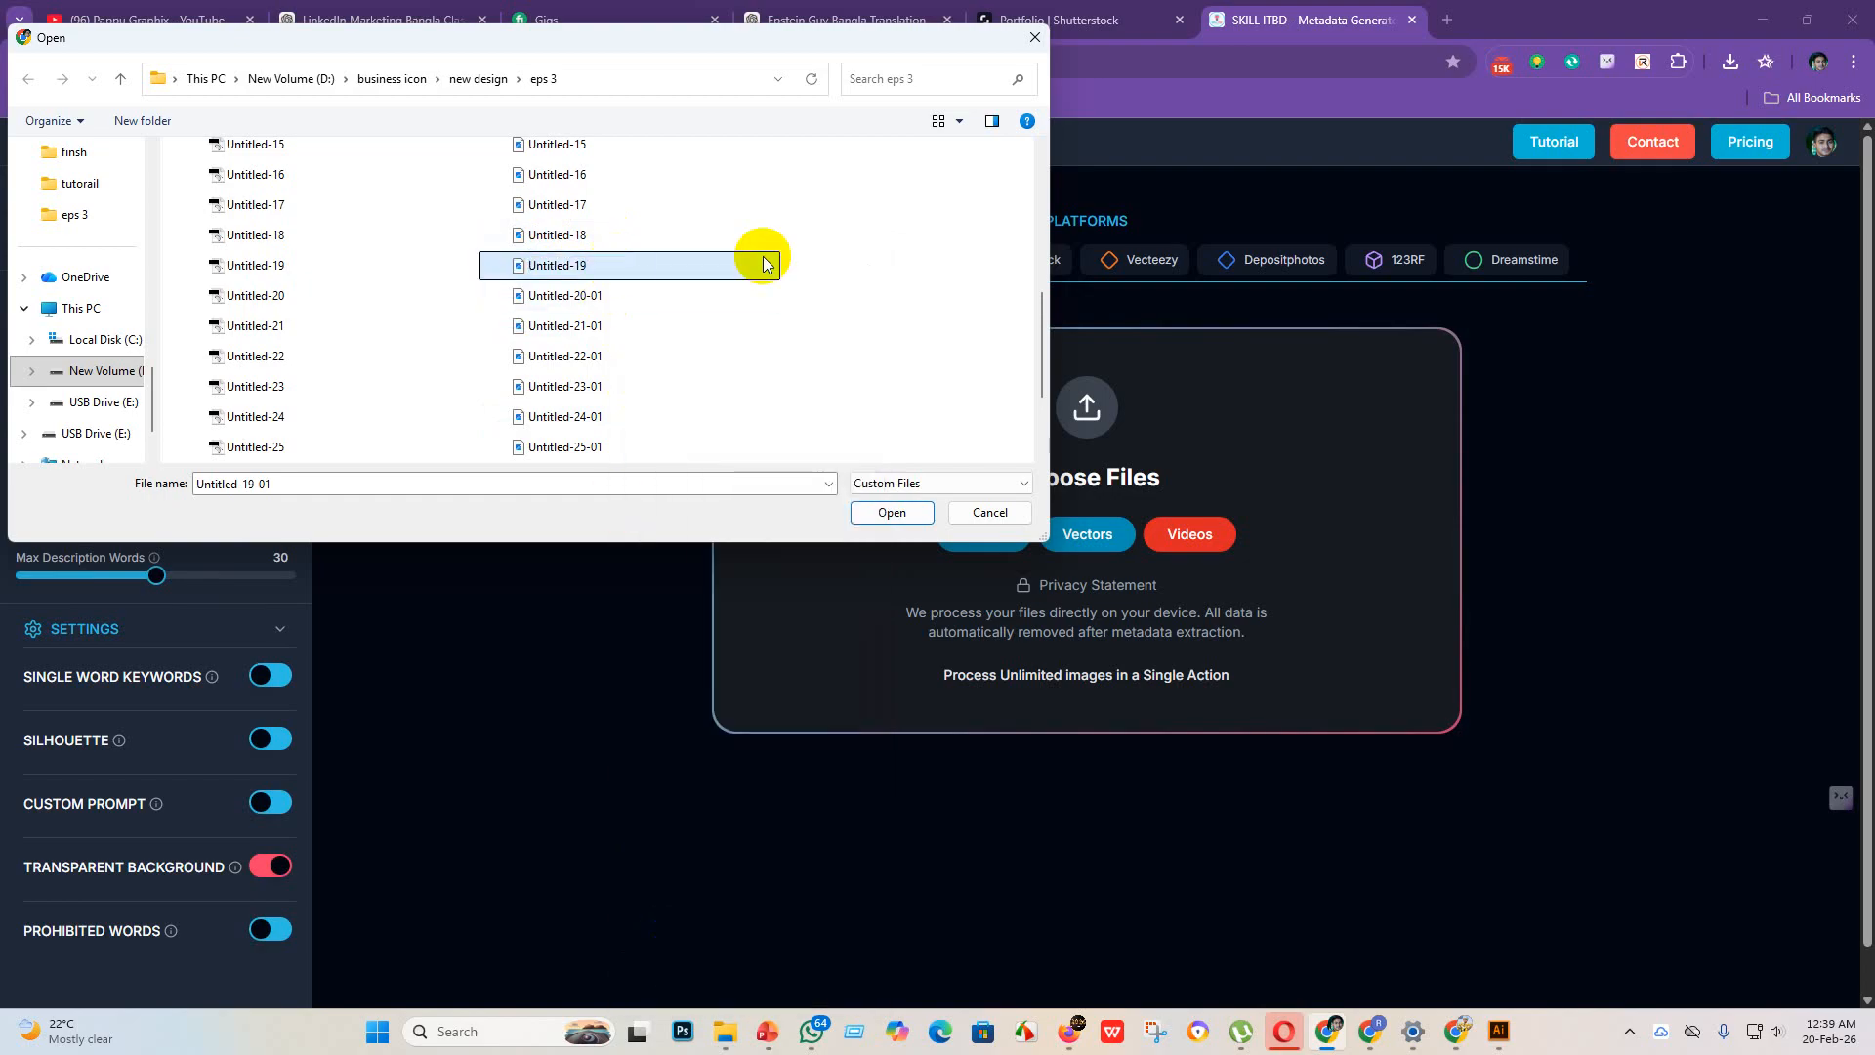
Step: Rename the JPEG file Untitled-20-01 in the eps 3 folder to Untitled-20
click(628, 293)
right_click(630, 295)
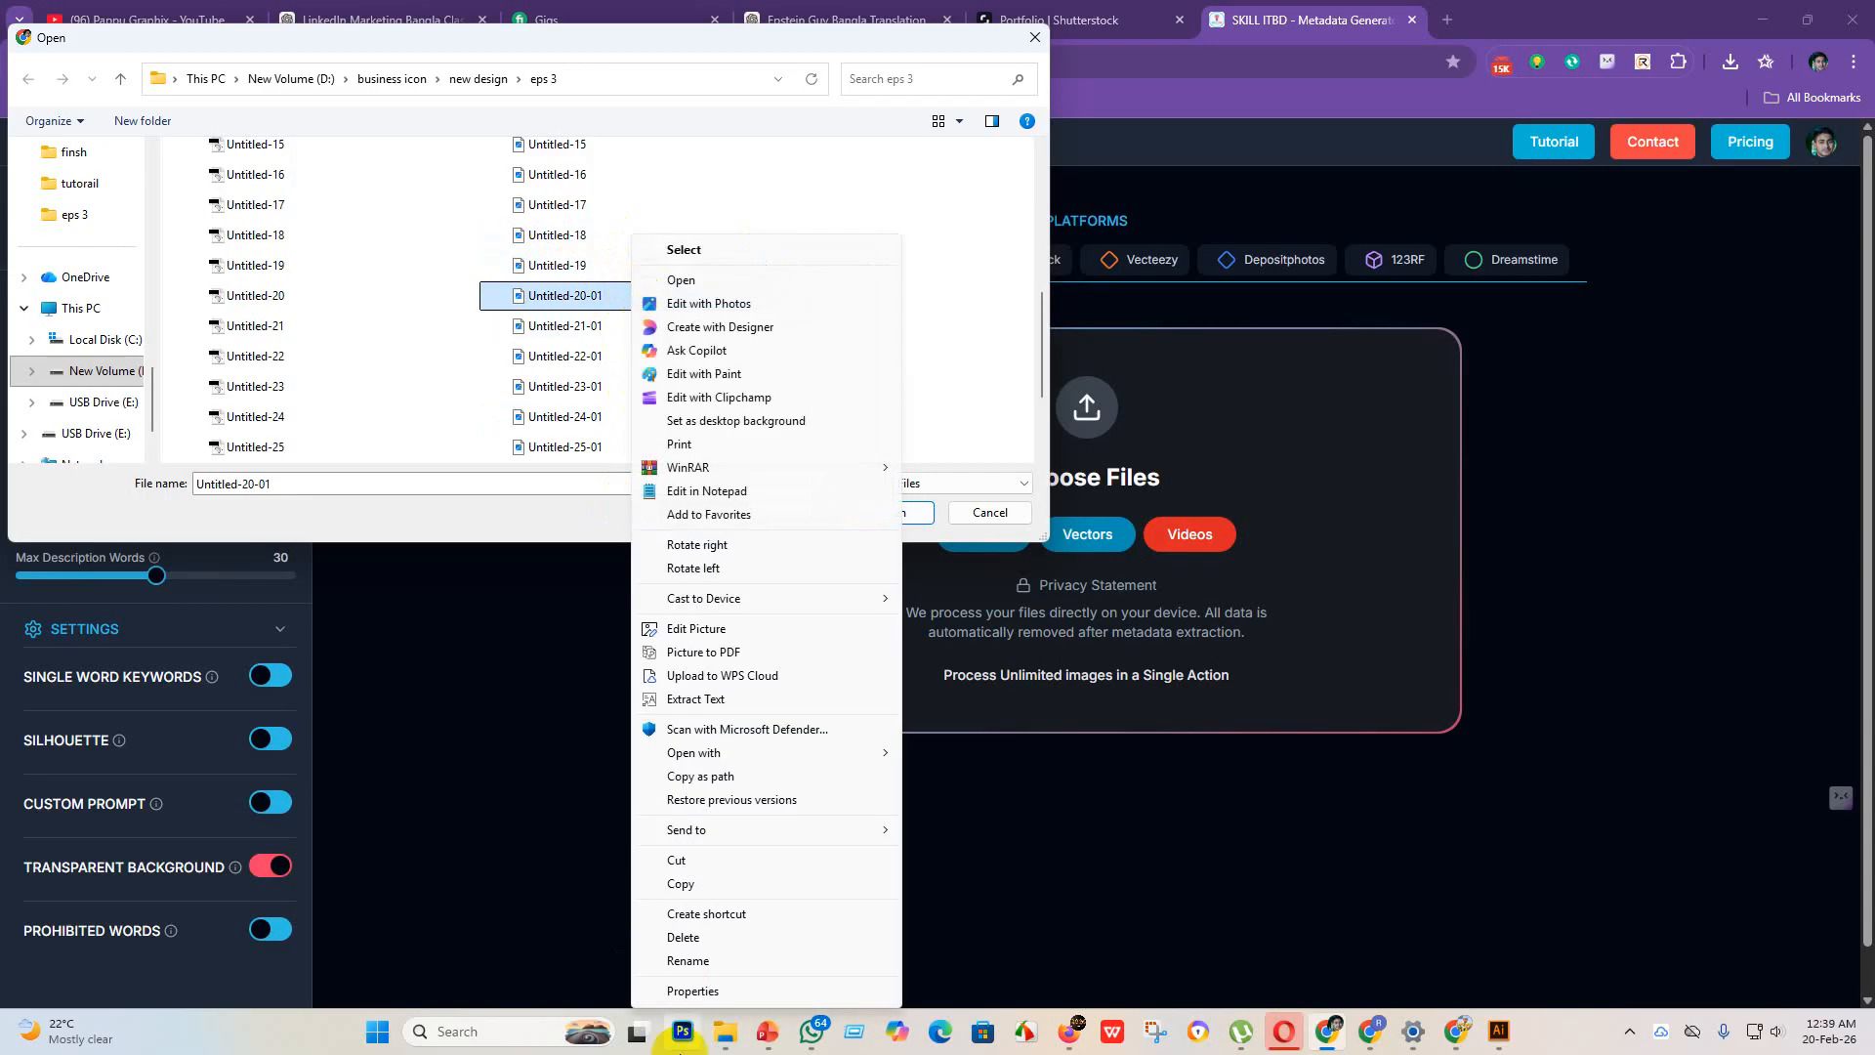
click(669, 958)
click(613, 296)
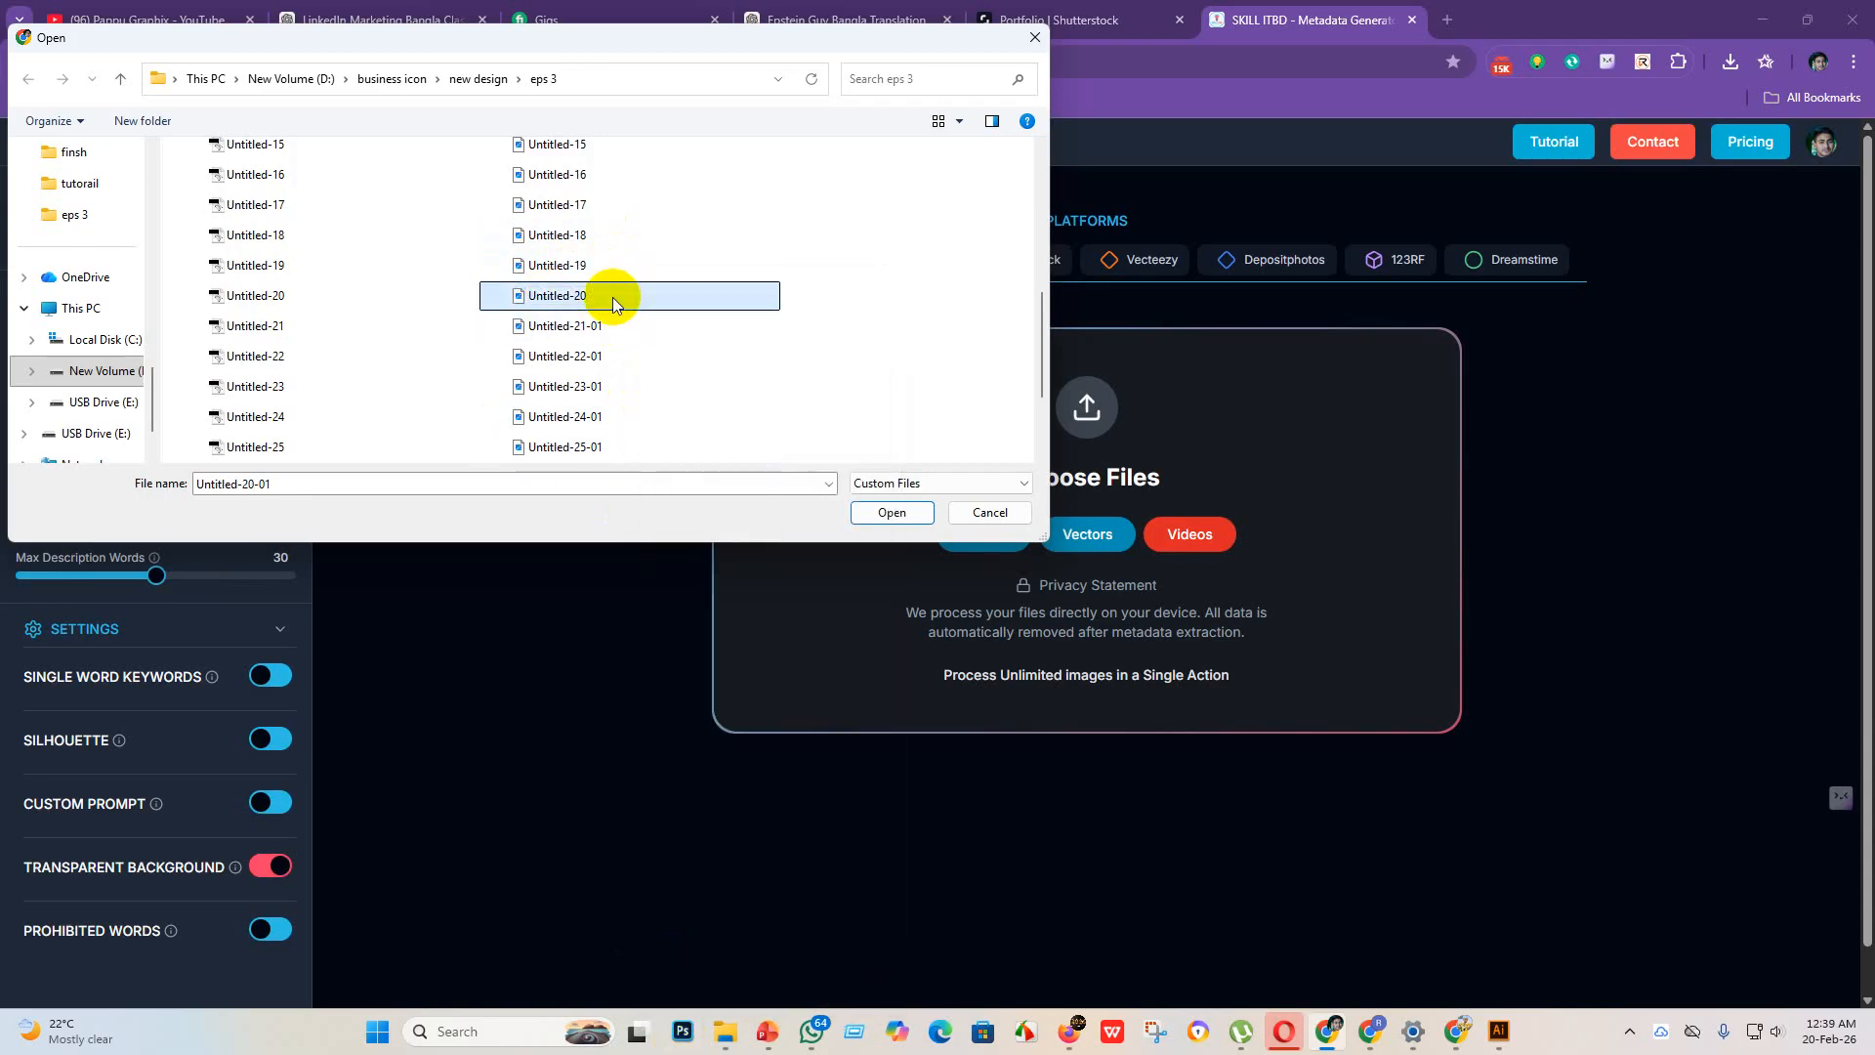
Step: Rename the JPEG file Untitled-21-01 in the eps 3 folder to Untitled-21
click(603, 331)
right_click(607, 330)
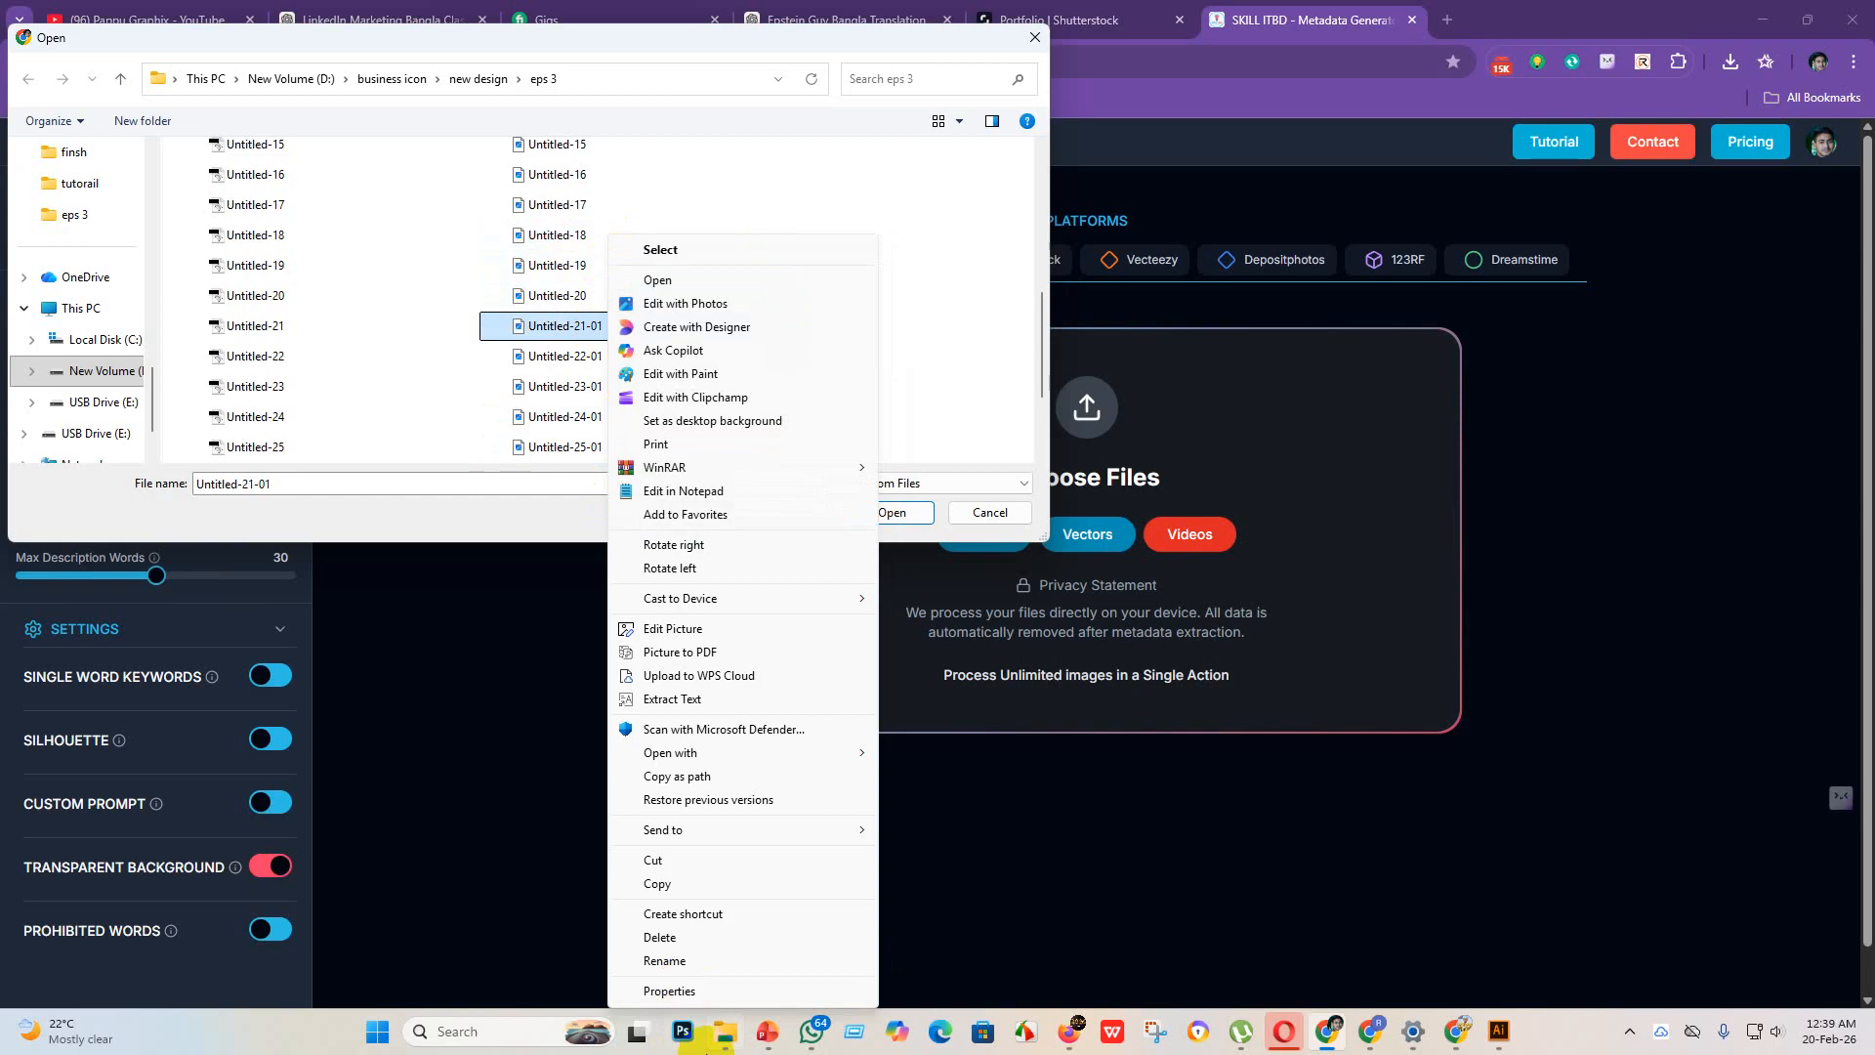
click(674, 957)
click(625, 329)
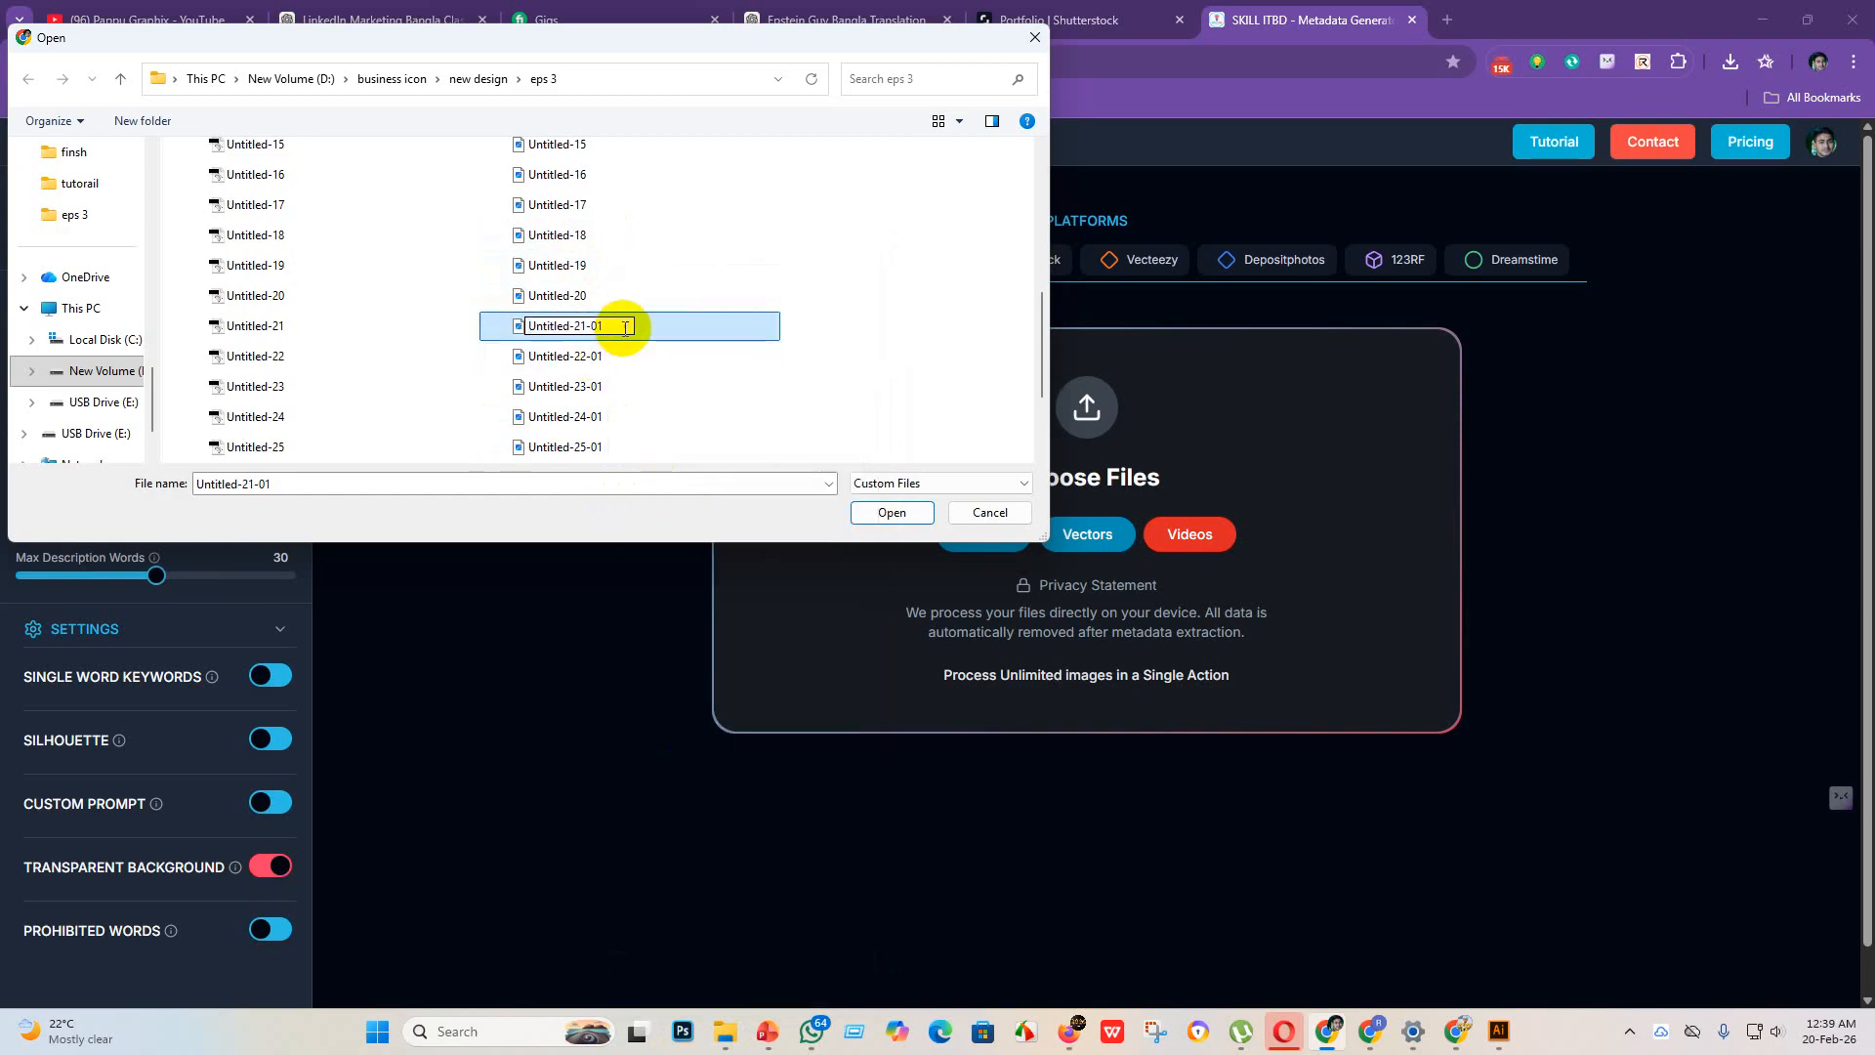
key(BackSpace)
key(BackSpace)
key(BackSpace)
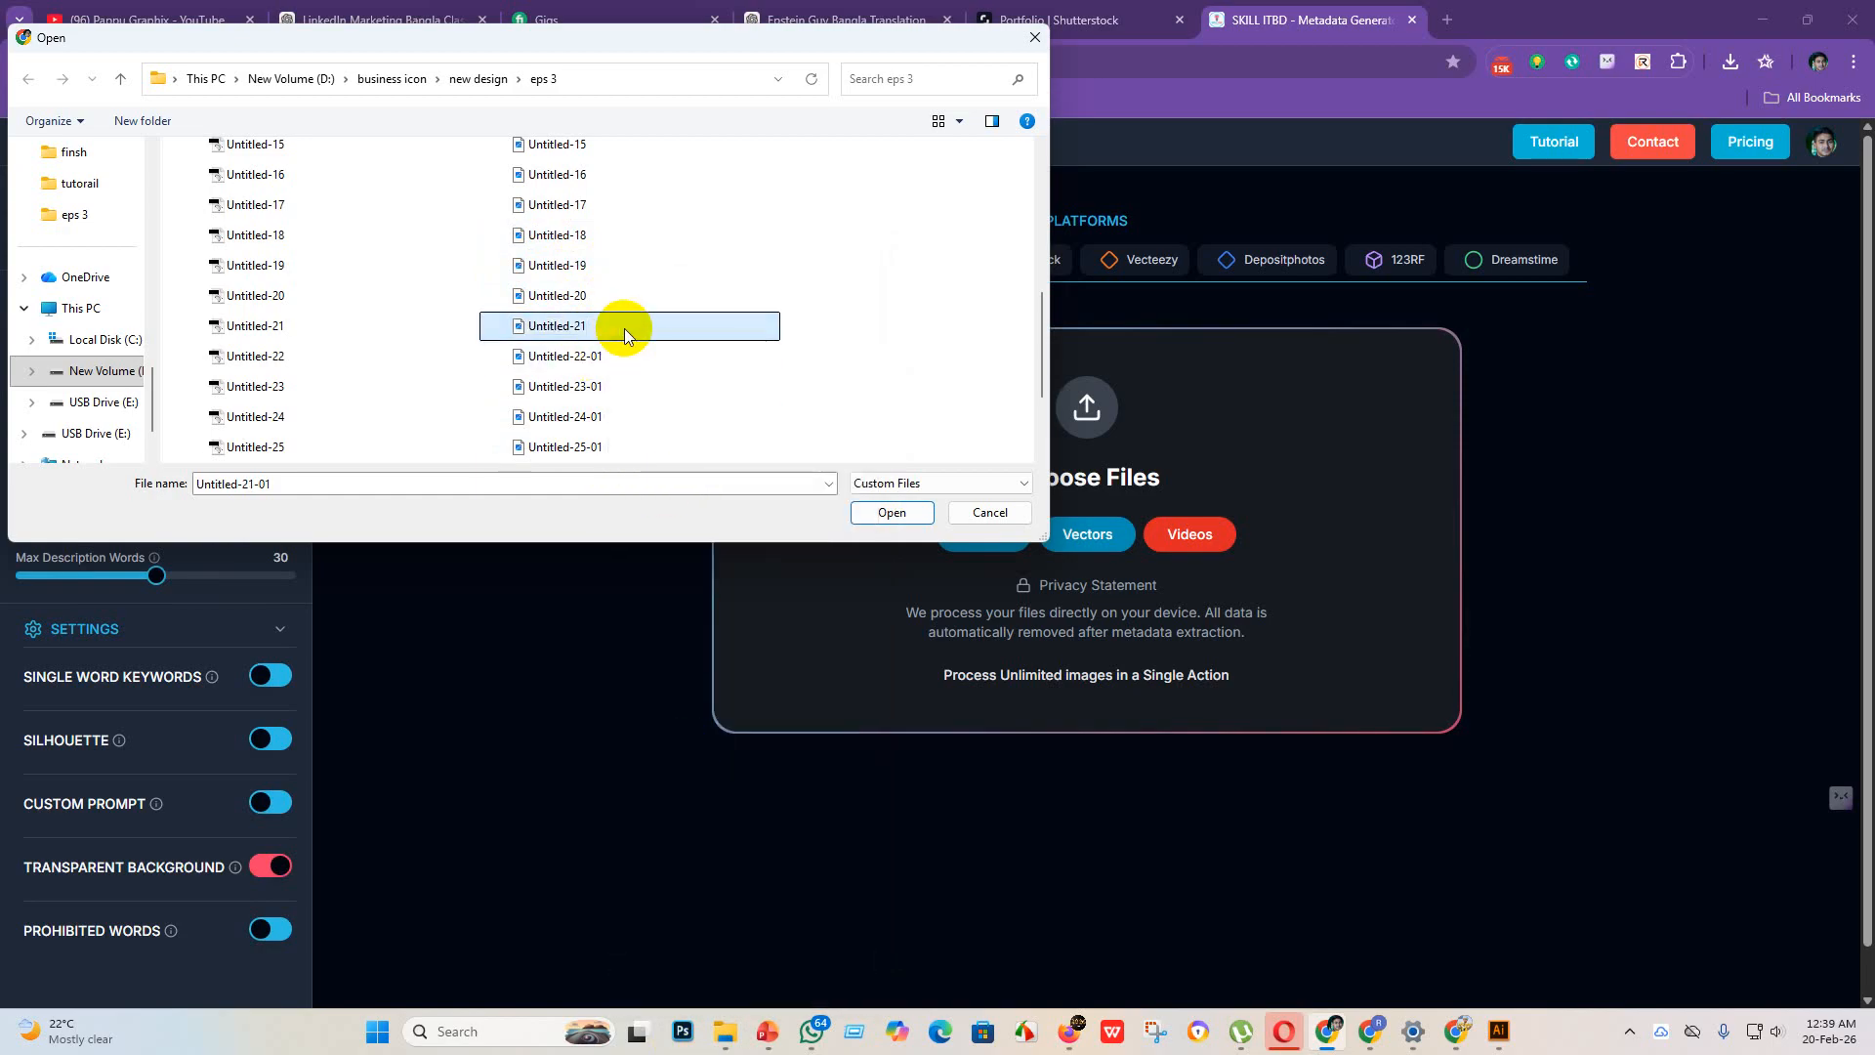
key(Return)
Step: Rename the JPEG file Untitled-22-01 in the eps 3 folder to Untitled-22
right_click(620, 356)
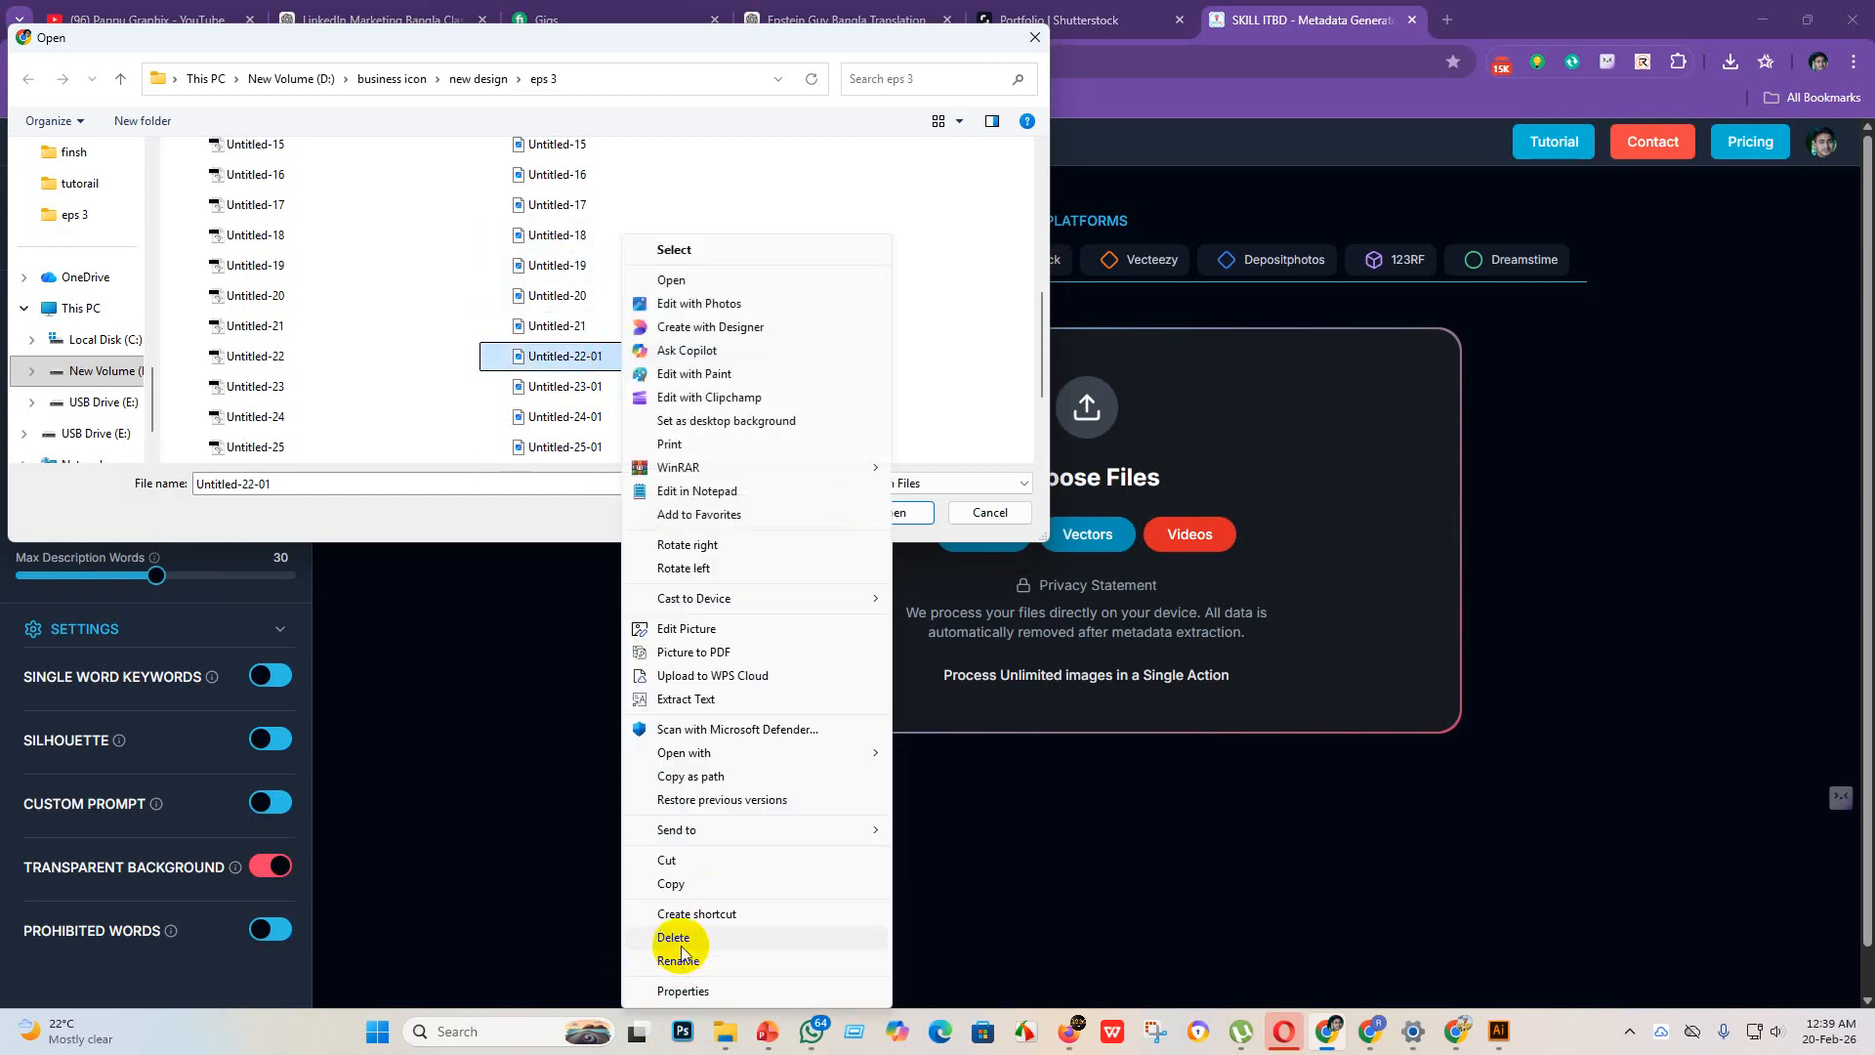
click(684, 960)
click(607, 358)
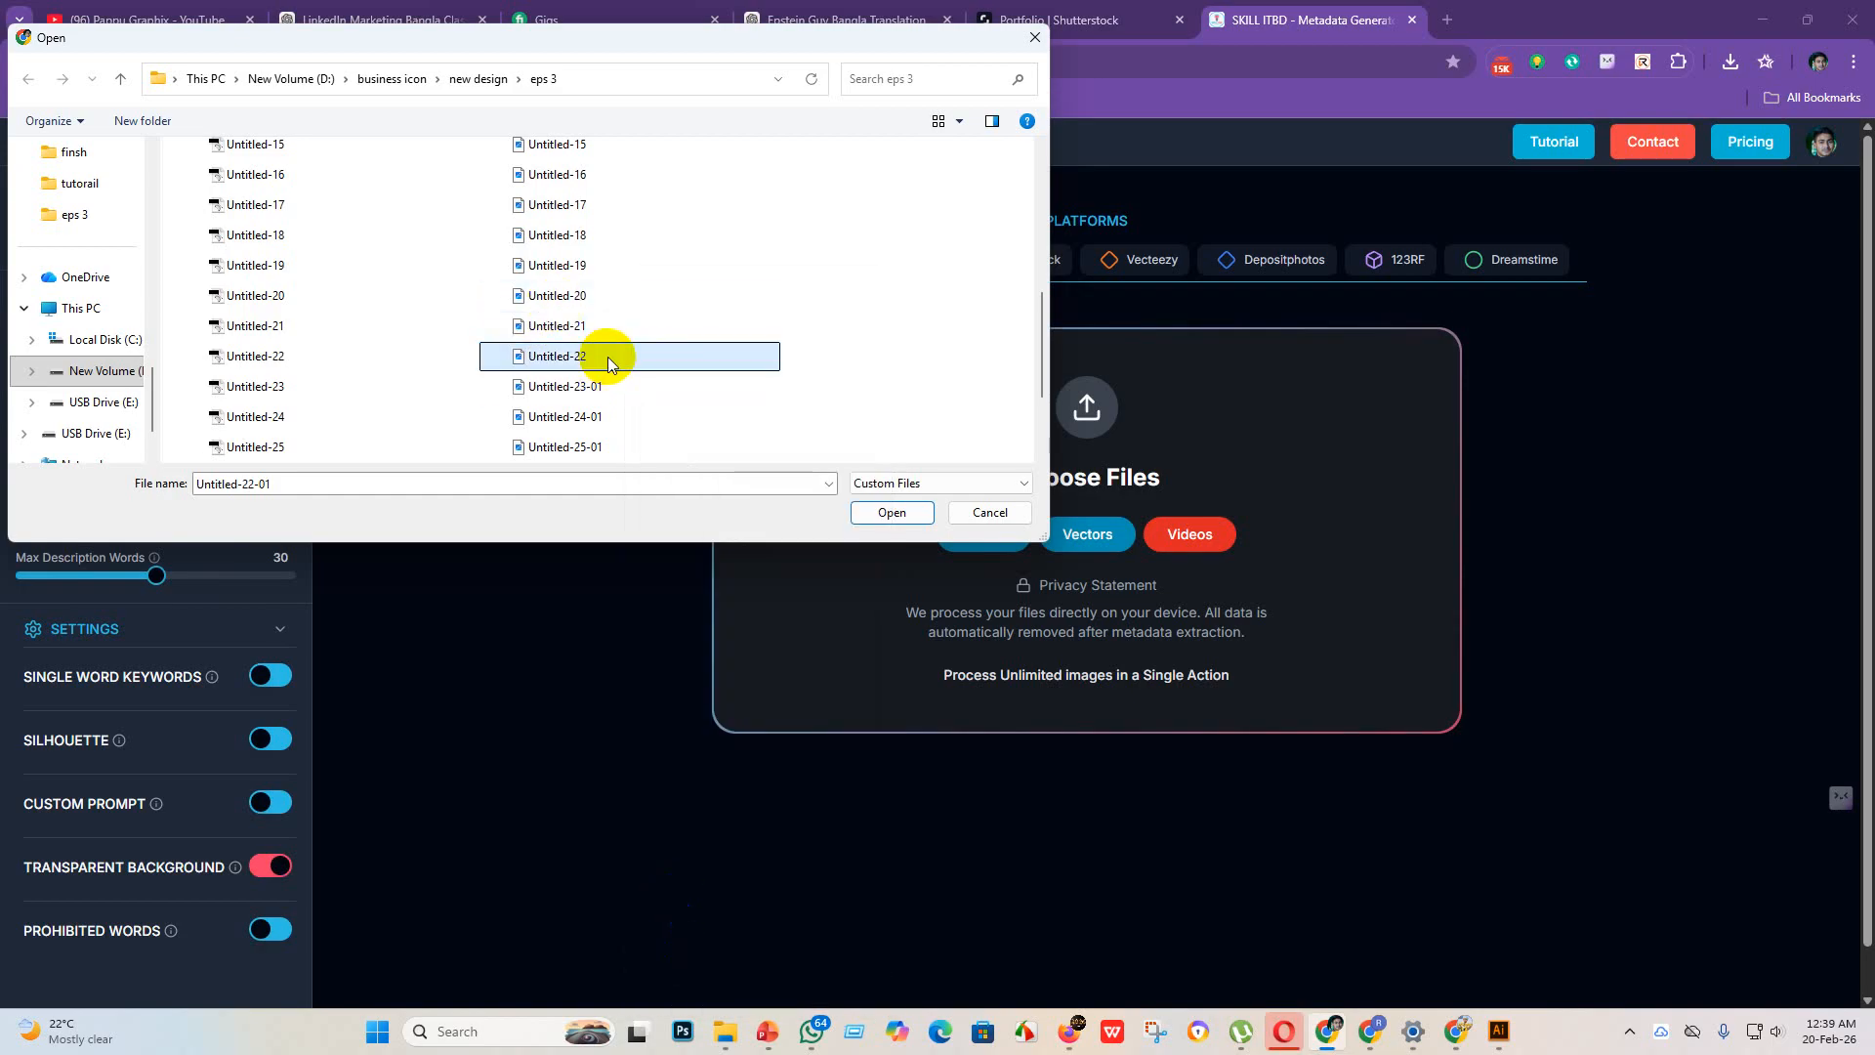
key(Return)
Step: Rename the JPEG file Untitled-23-01 in the eps 3 folder to Untitled-23
right_click(608, 387)
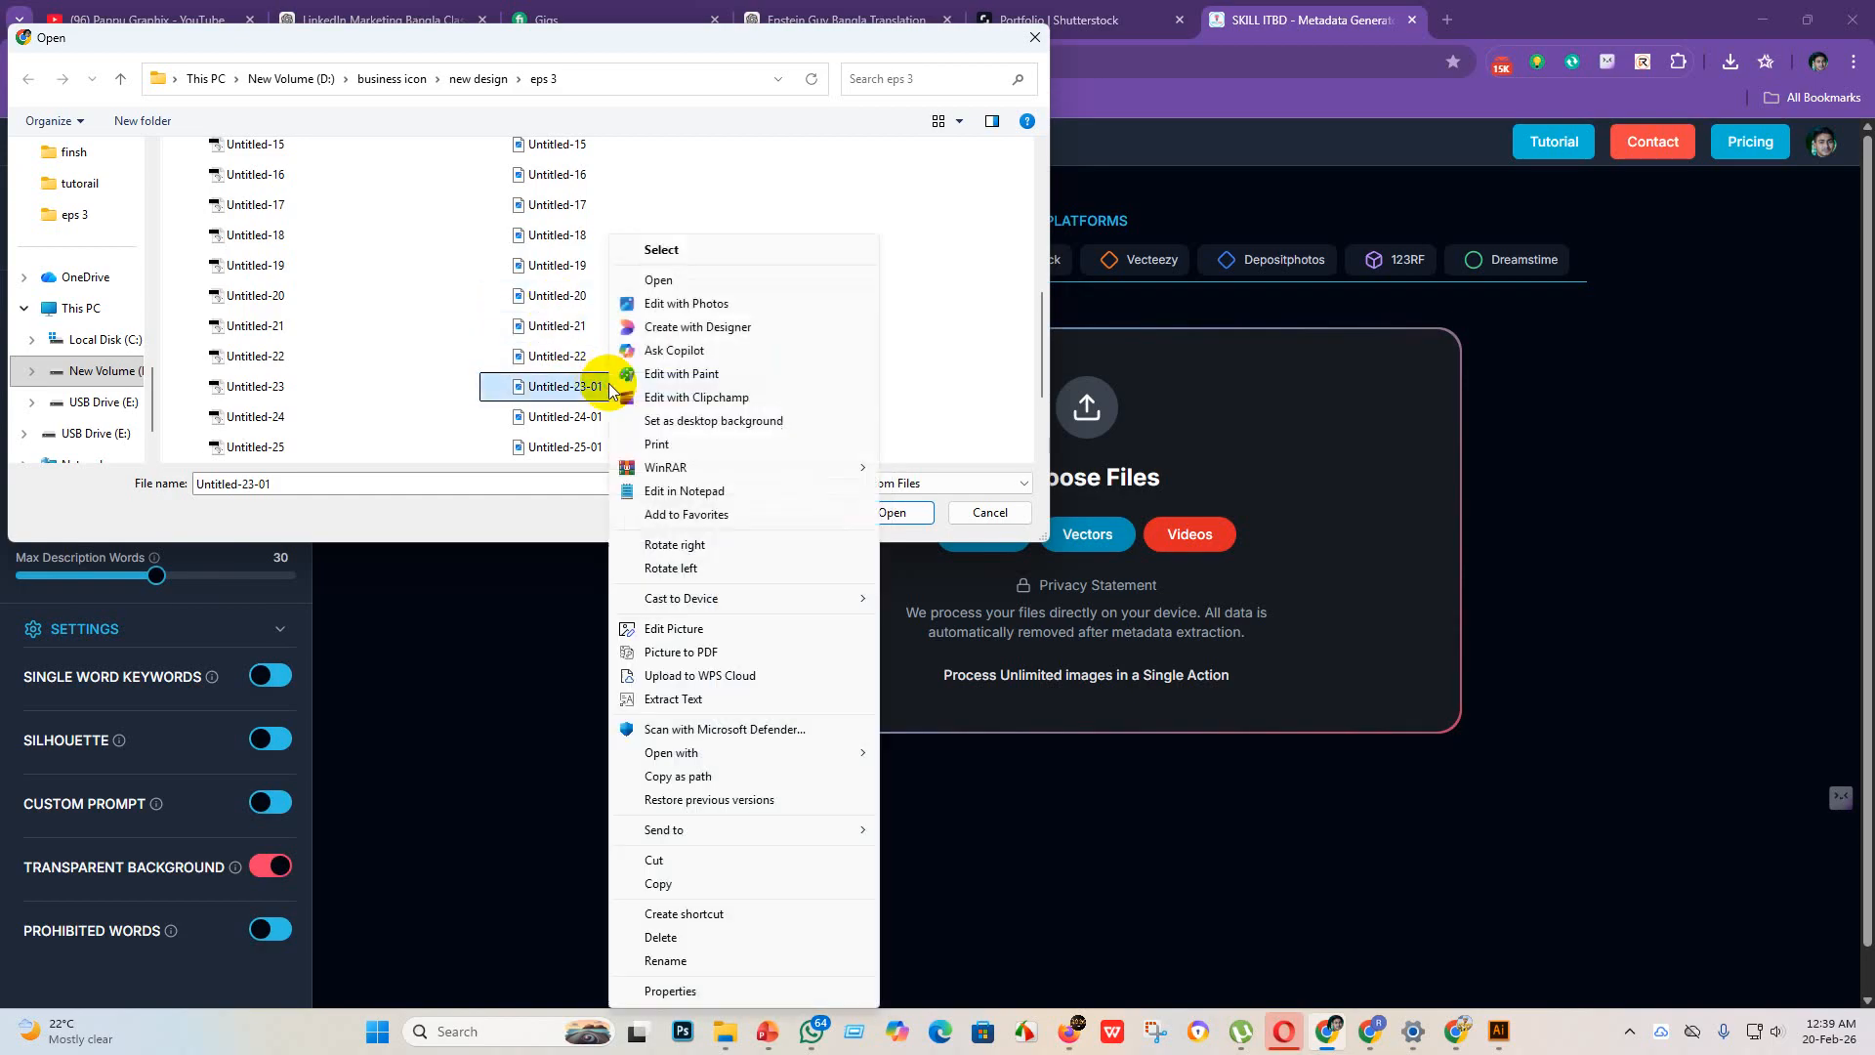
click(674, 960)
click(624, 386)
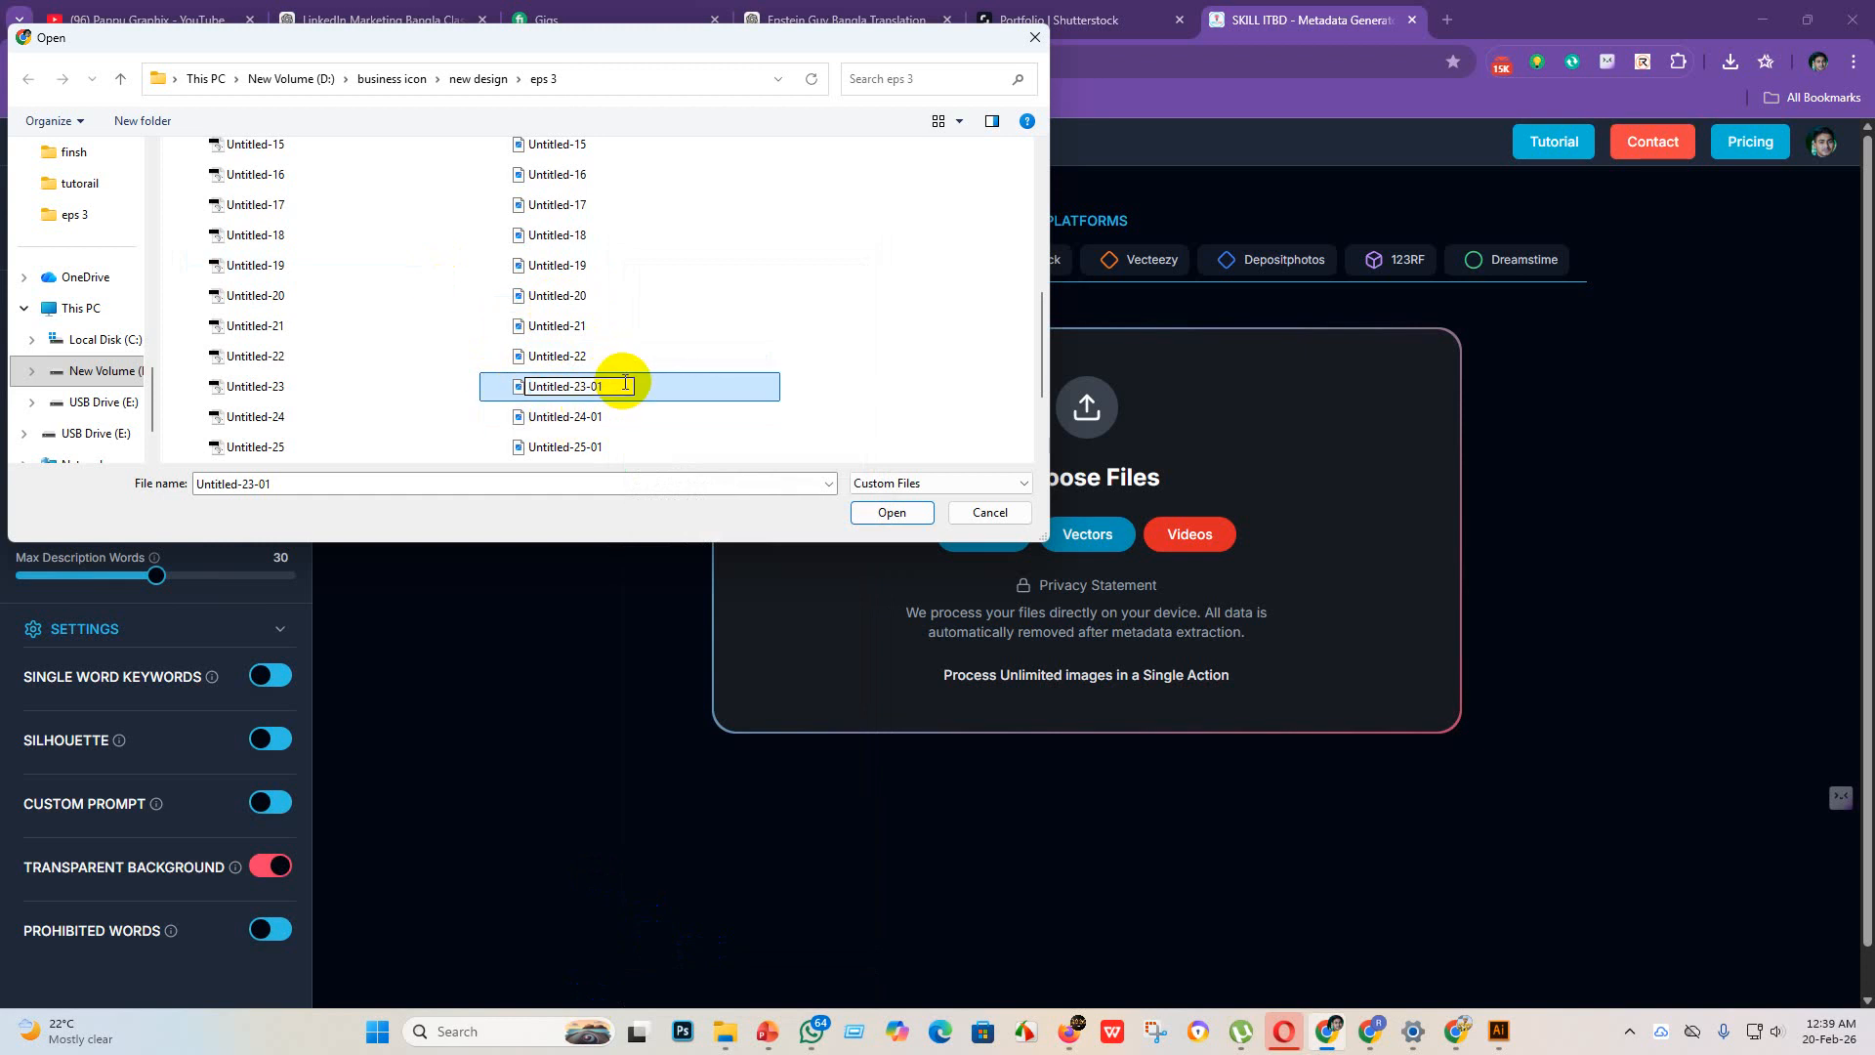
key(BackSpace)
key(BackSpace)
key(Return)
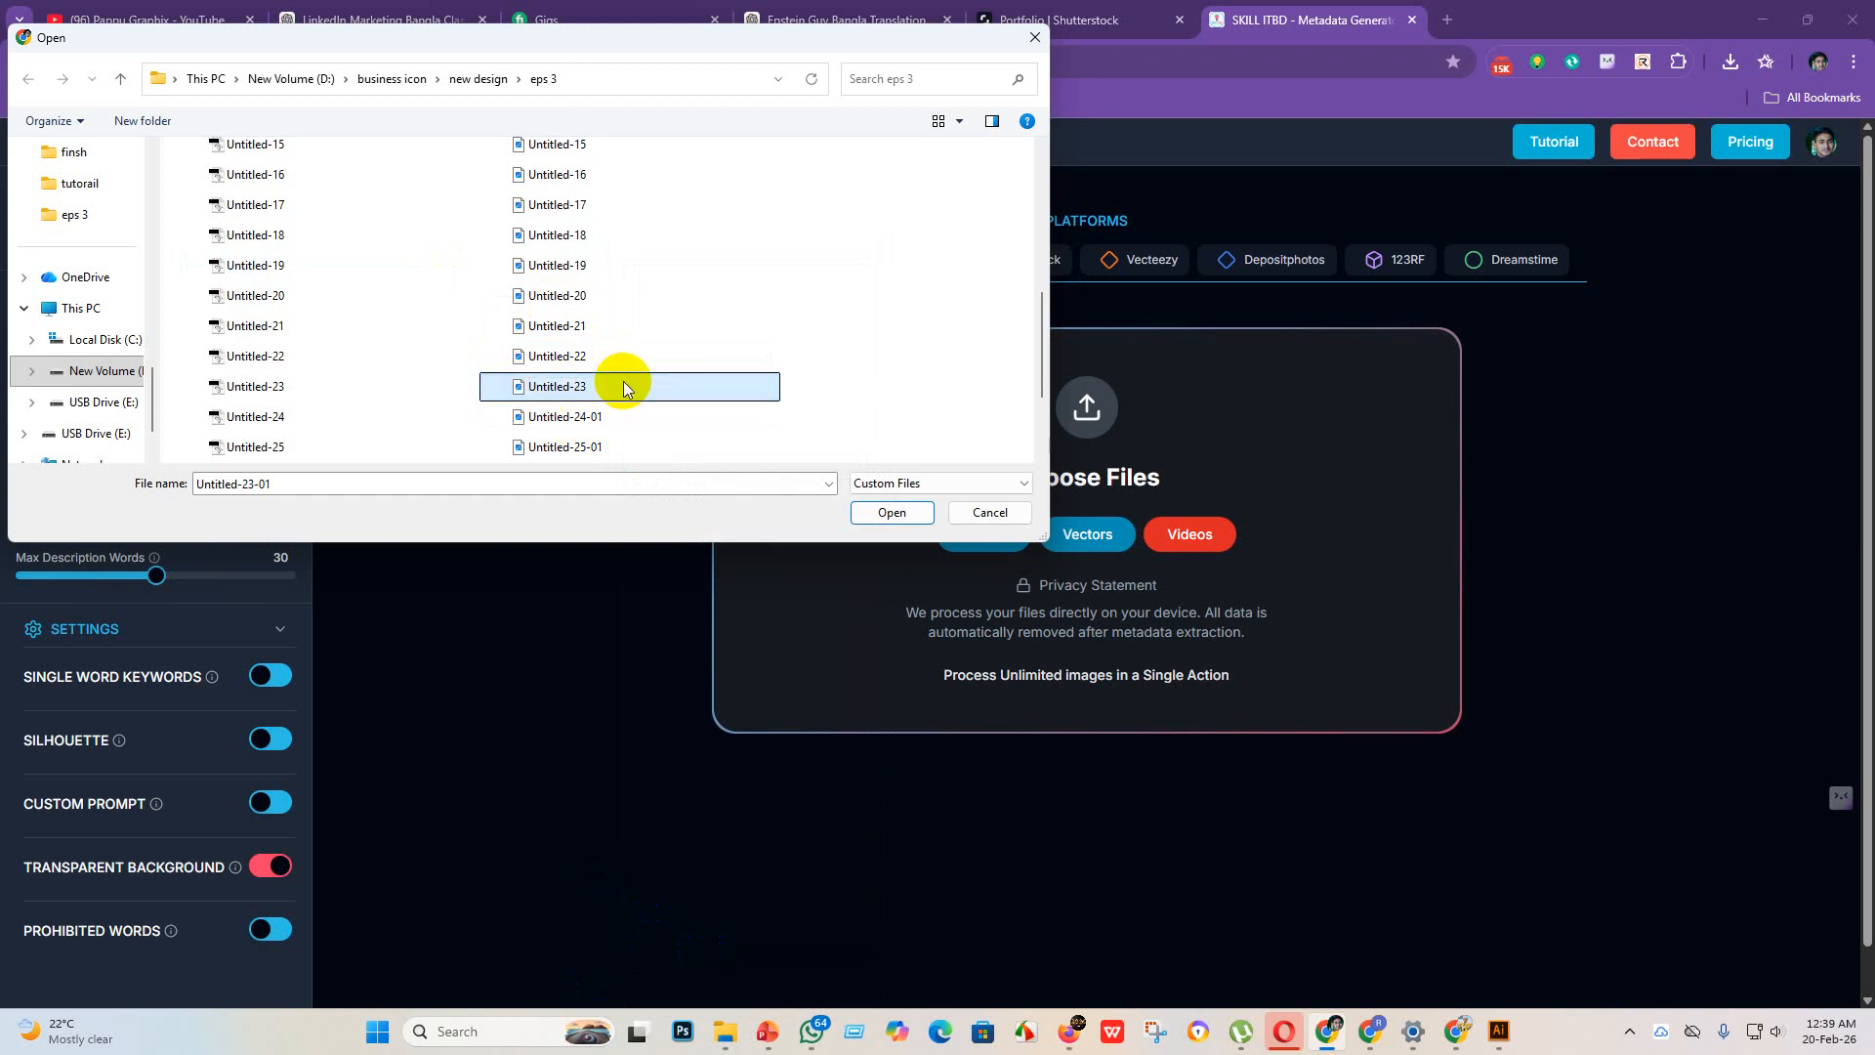
Step: Rename the JPEG file Untitled-24-01 in the eps 3 folder to Untitled-24
click(627, 417)
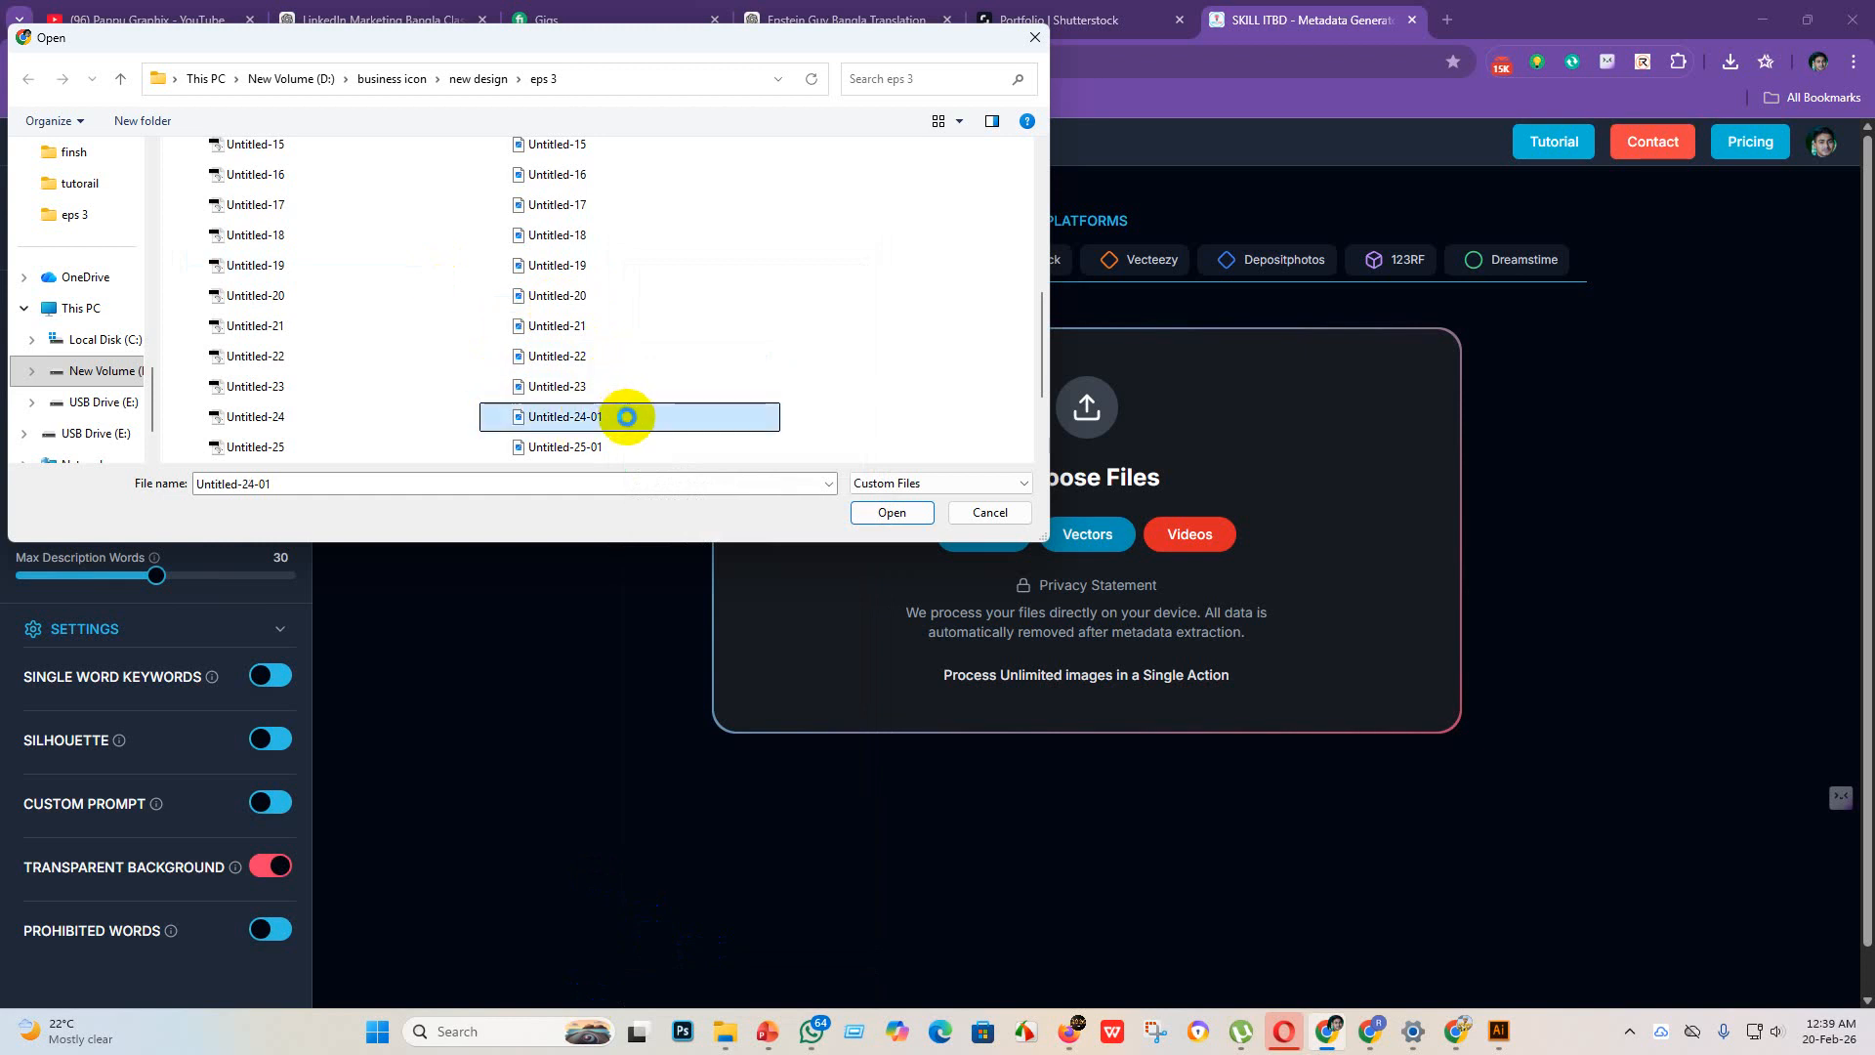
right_click(627, 418)
click(732, 960)
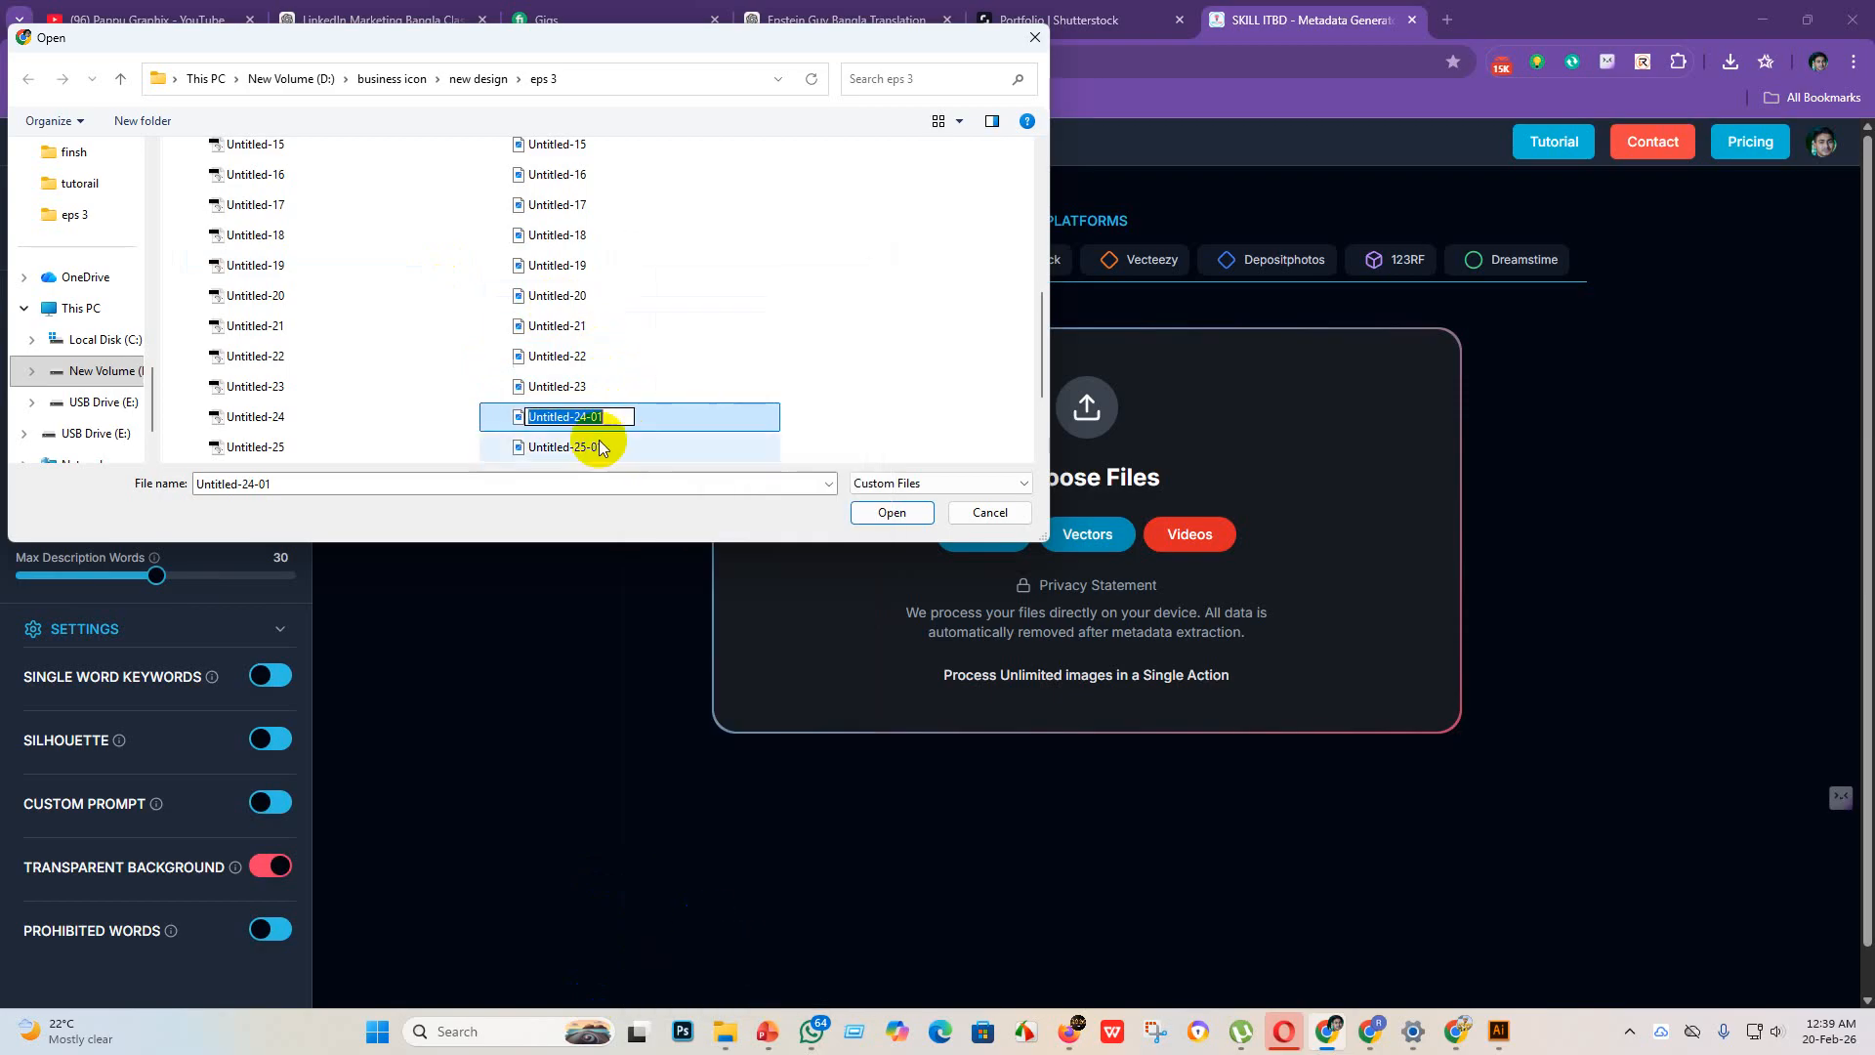
click(620, 416)
key(BackSpace)
key(BackSpace)
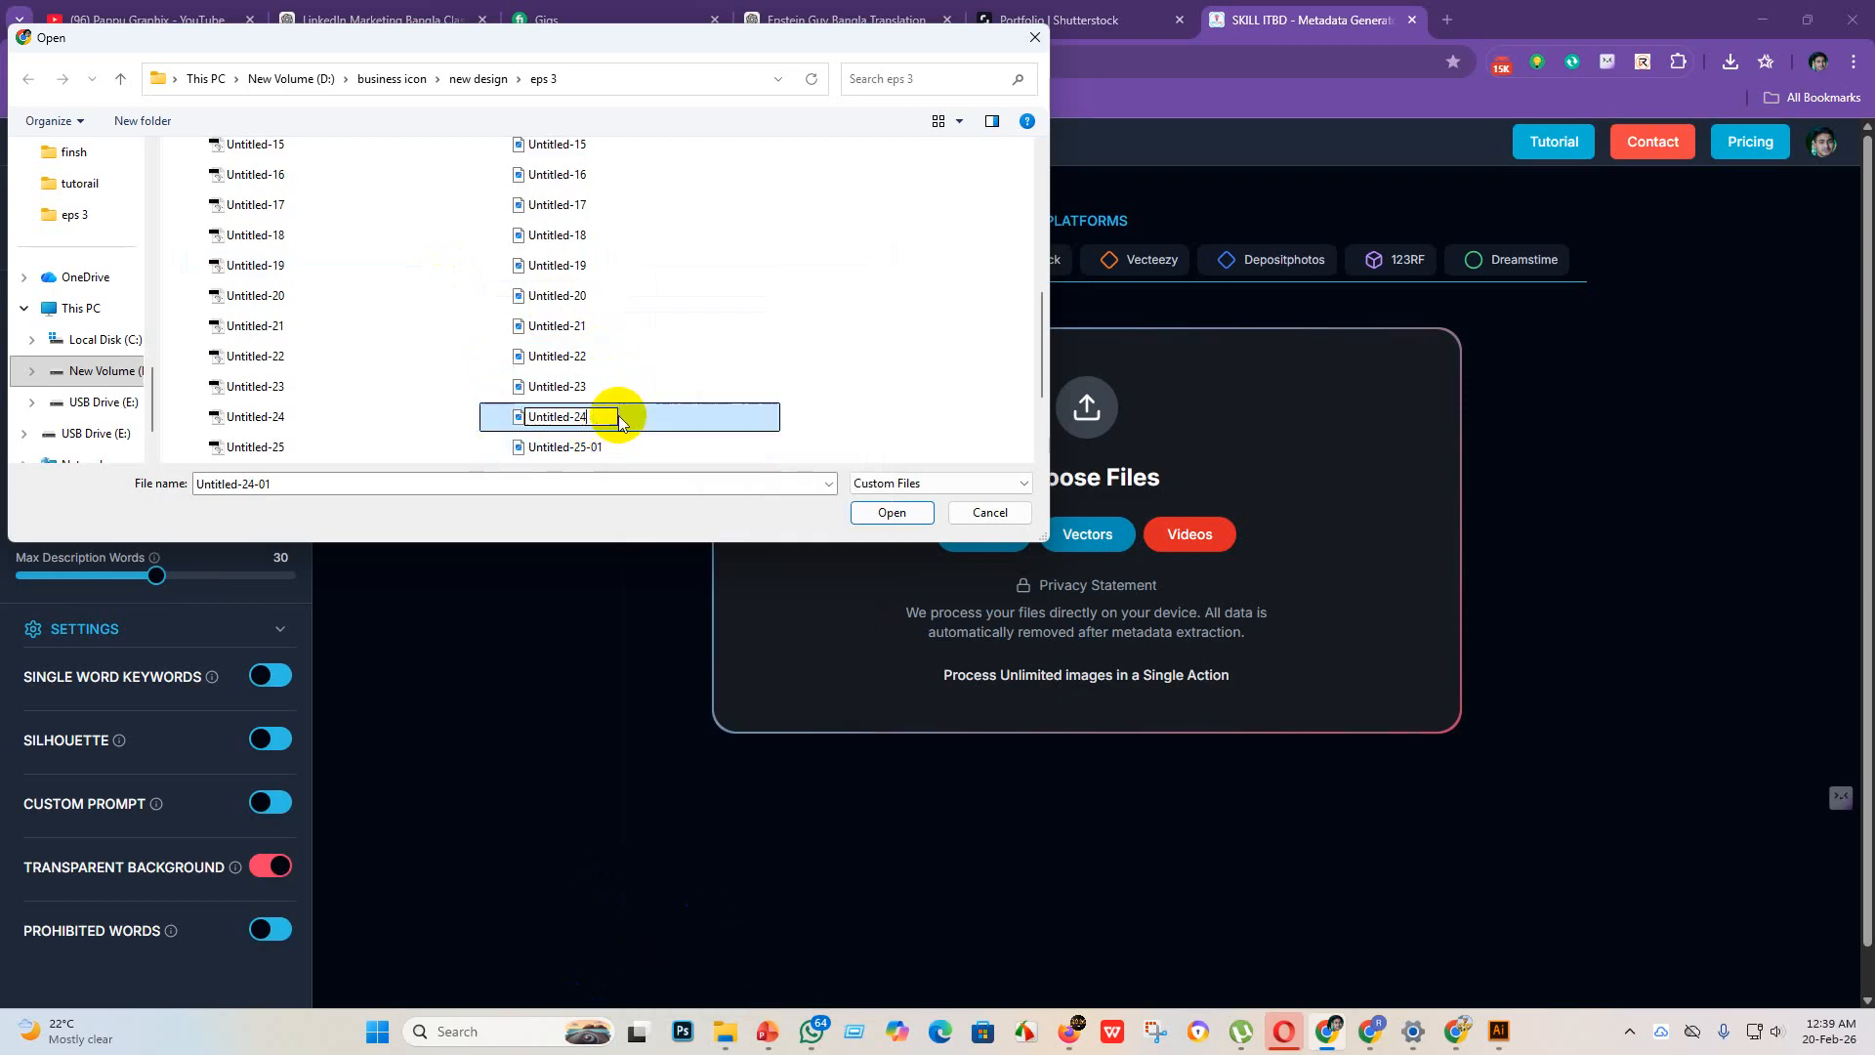
key(Return)
Step: Rename the JPEG file Untitled-25-01 in the eps 3 folder to Untitled-25
click(621, 446)
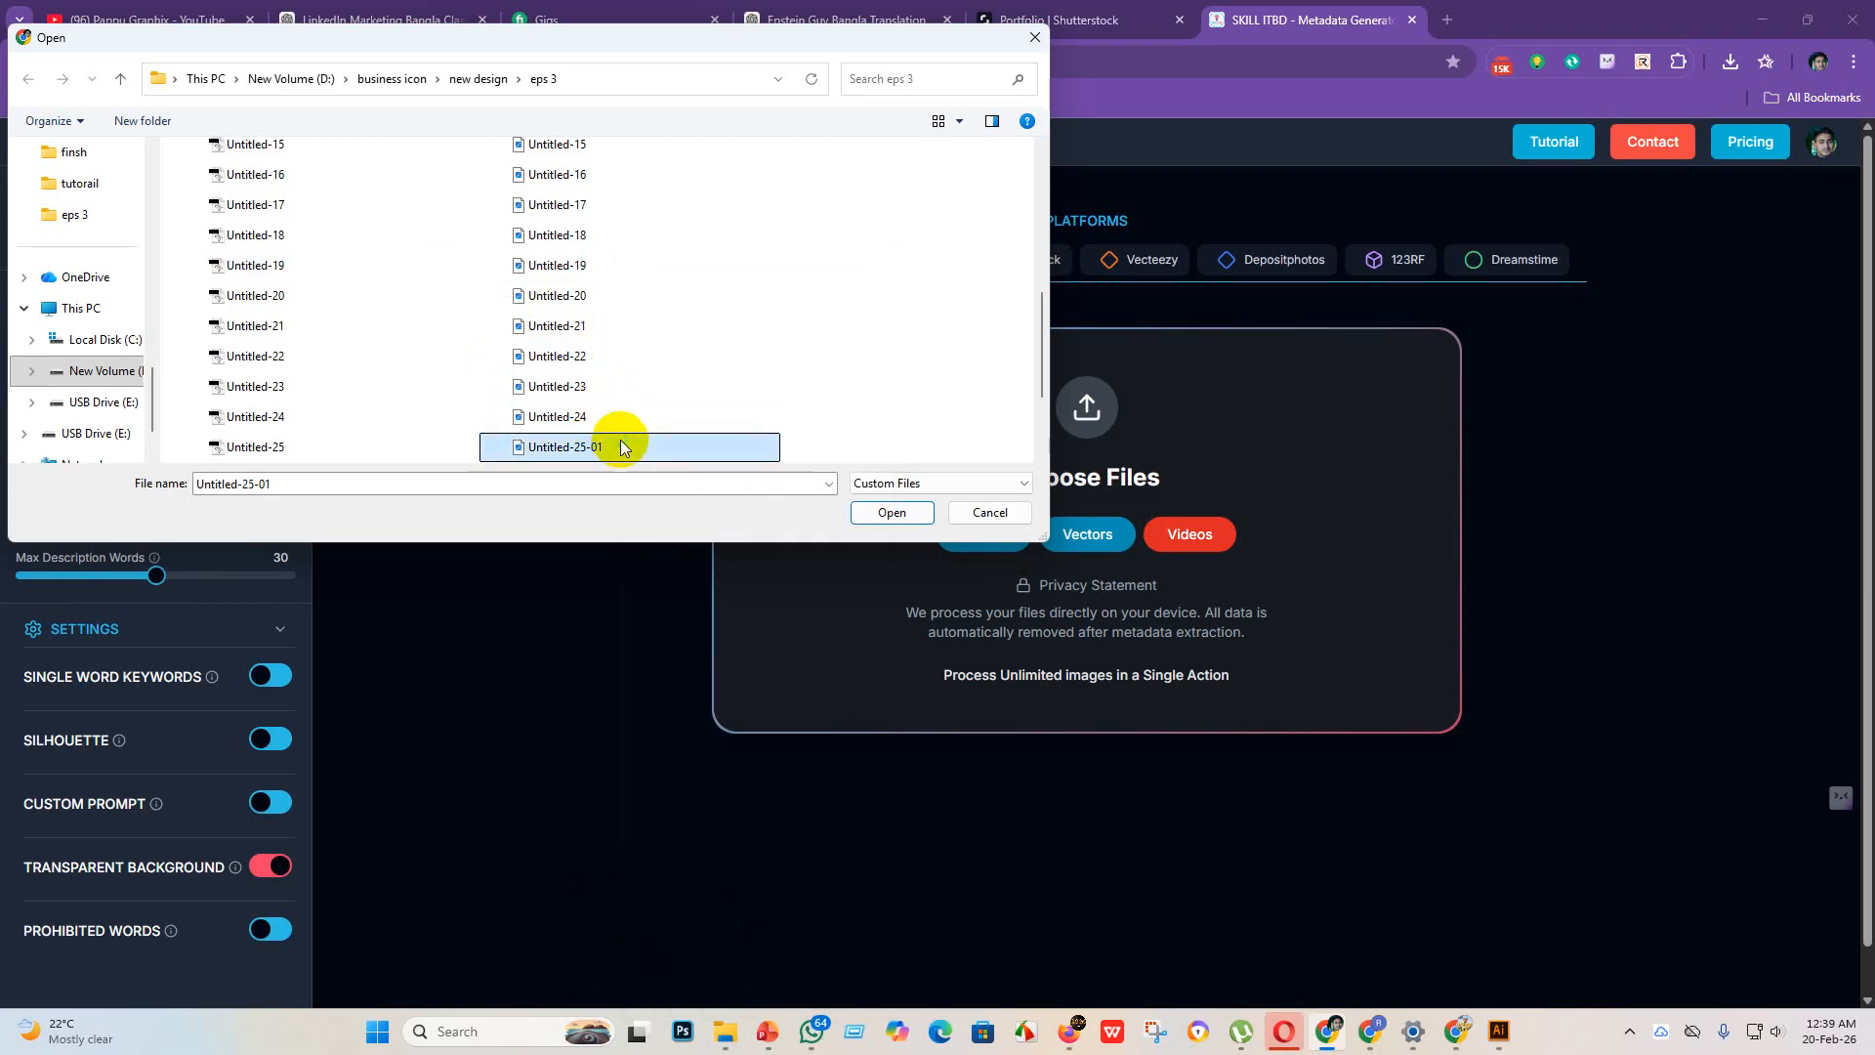
right_click(619, 446)
click(709, 962)
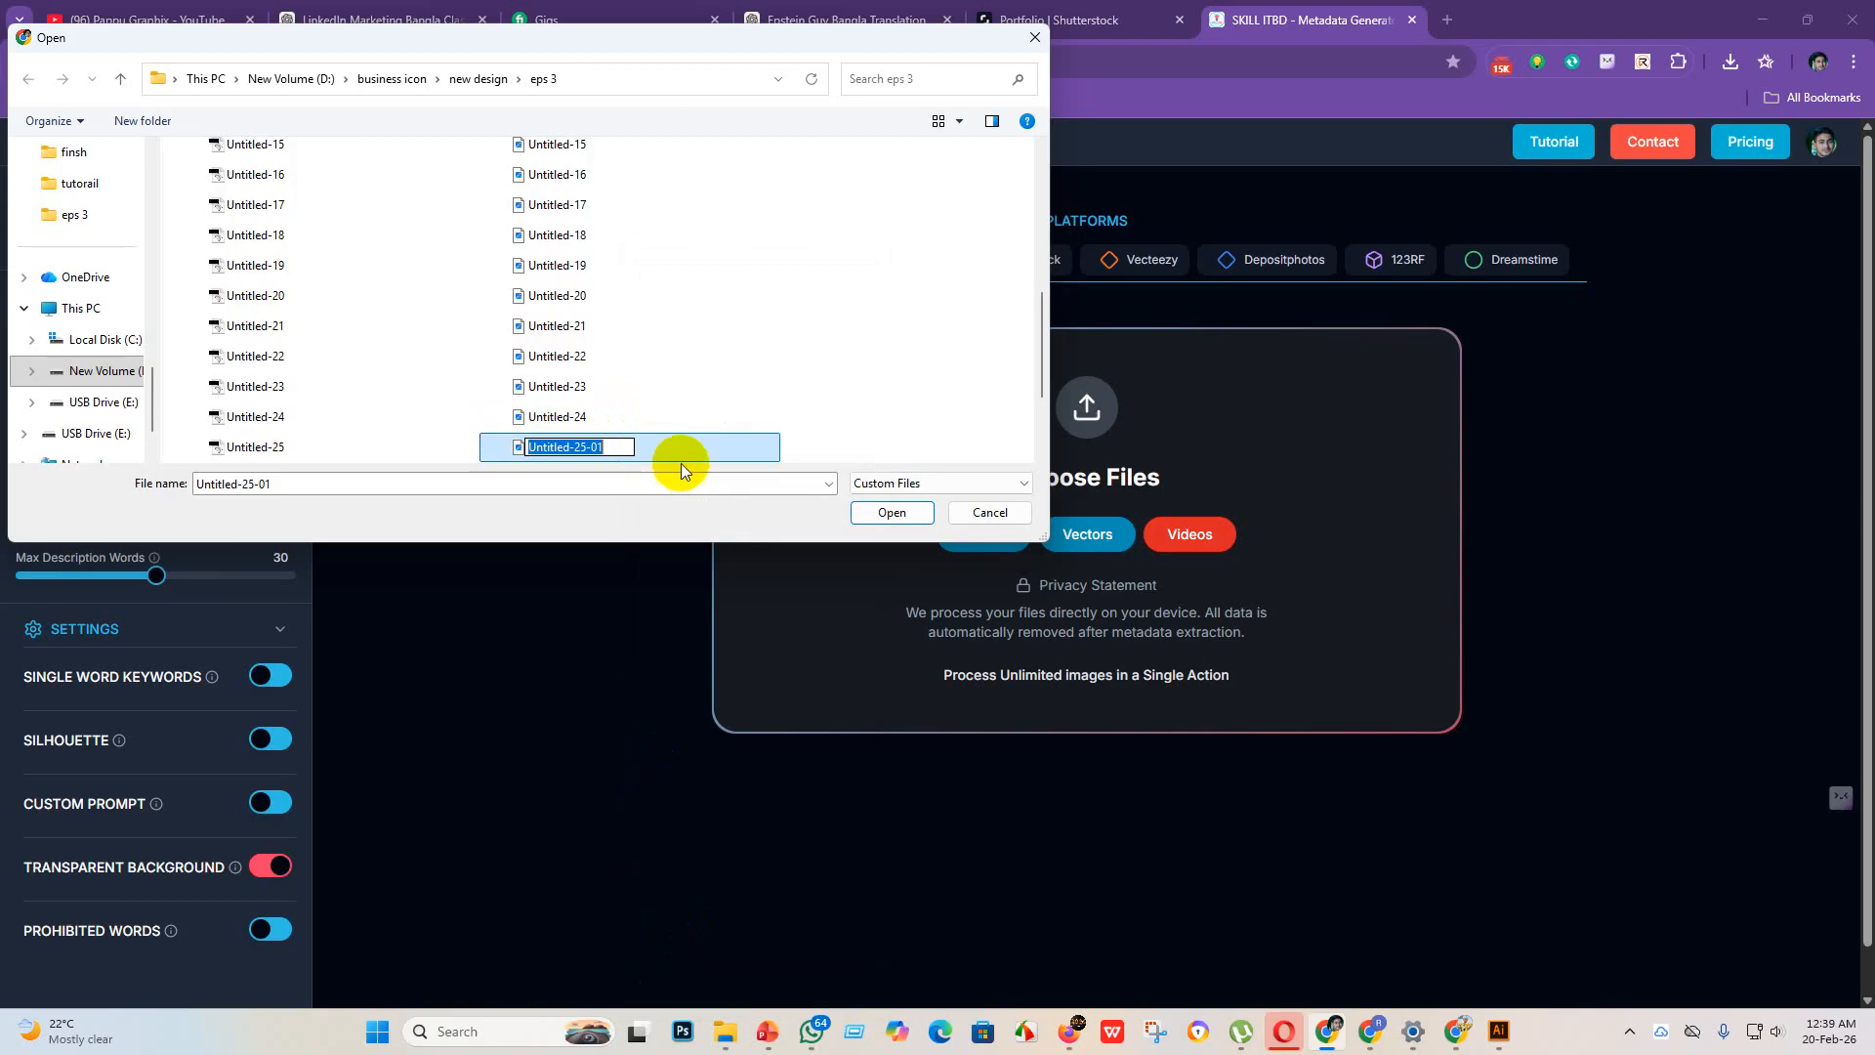
click(622, 447)
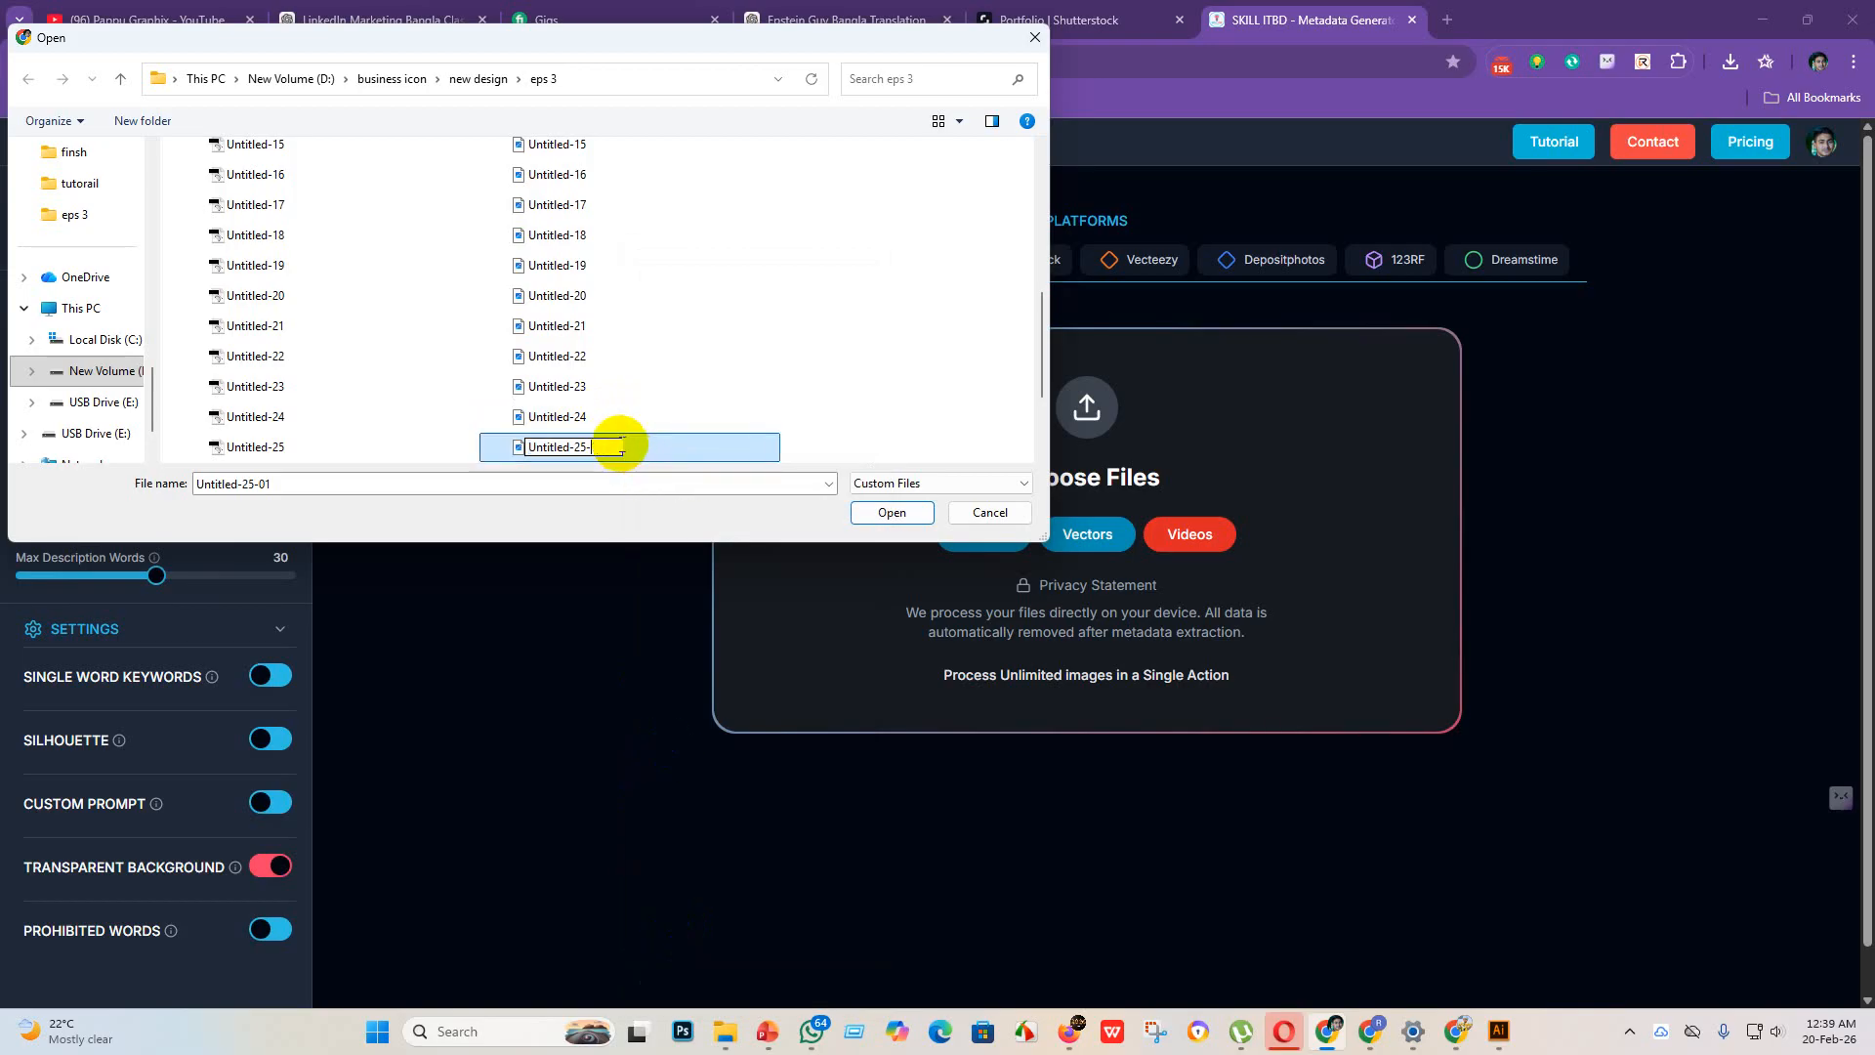
key(BackSpace)
key(Return)
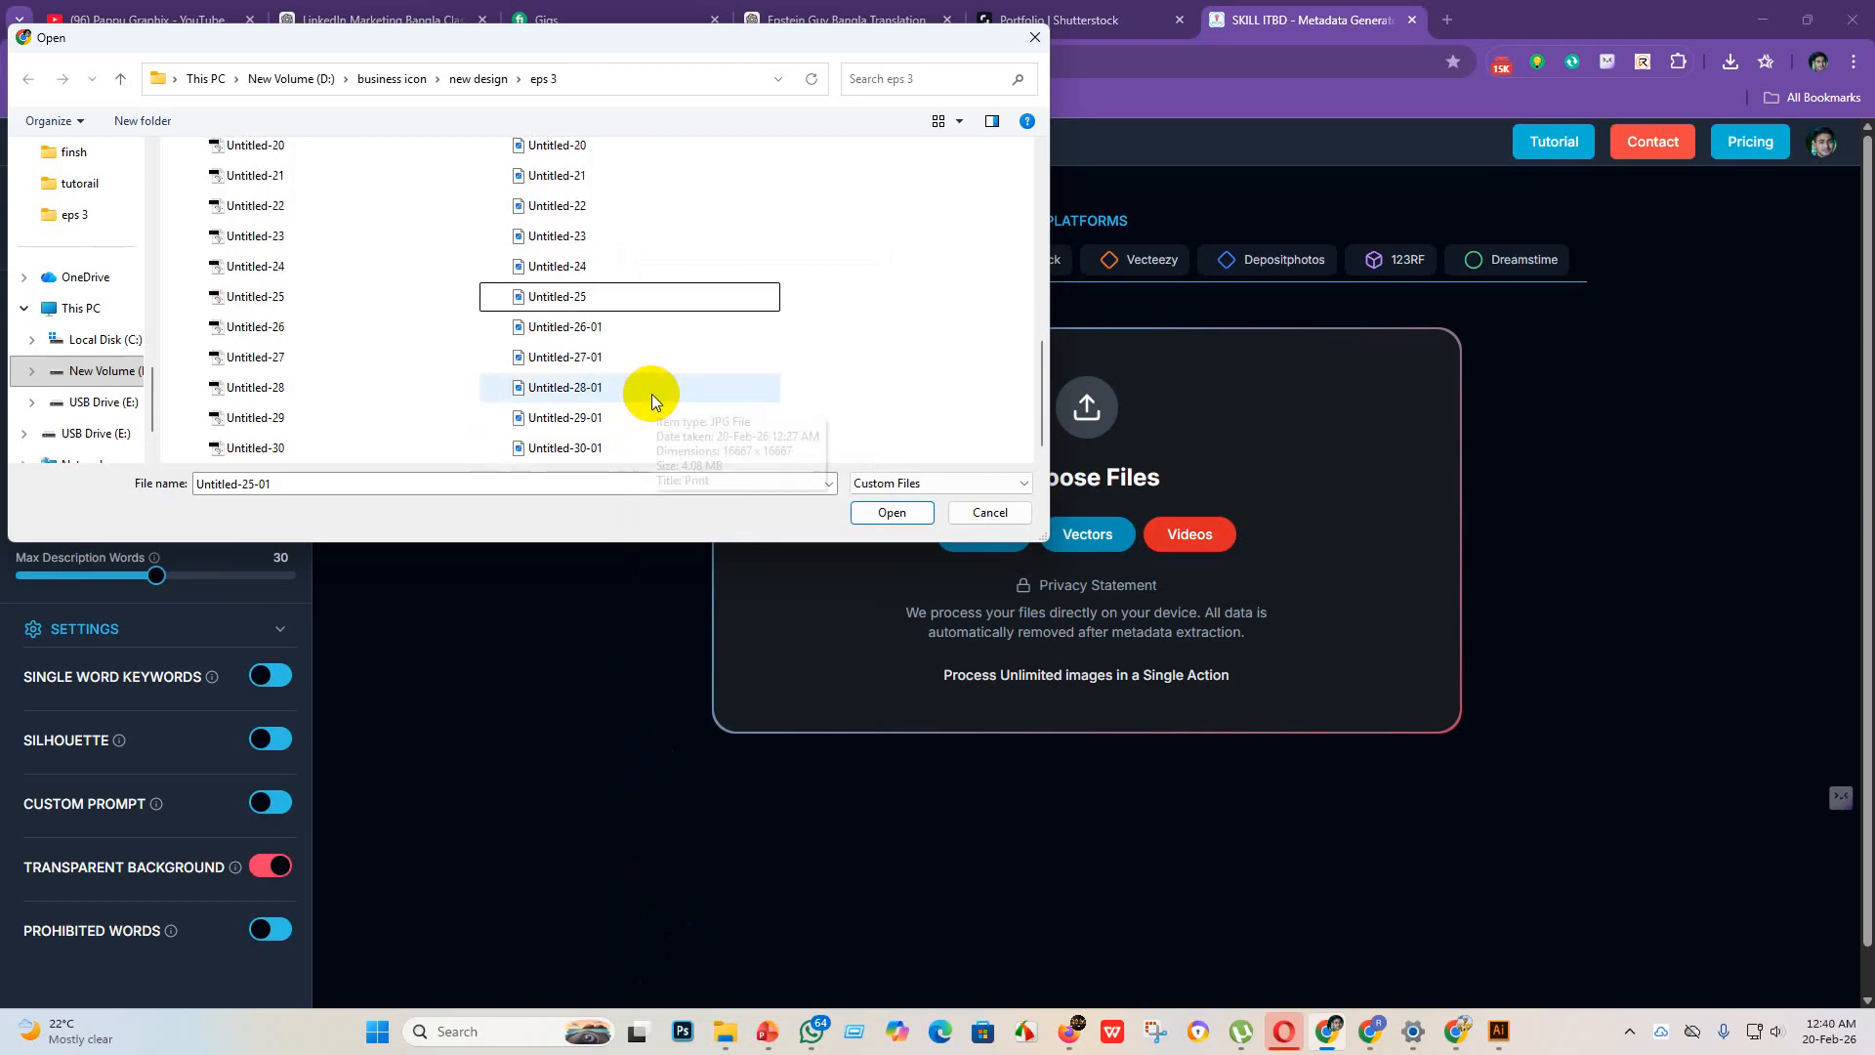
Step: Rename the JPEG file Untitled-26-01 in the eps 3 folder to Untitled-26
click(650, 324)
right_click(645, 325)
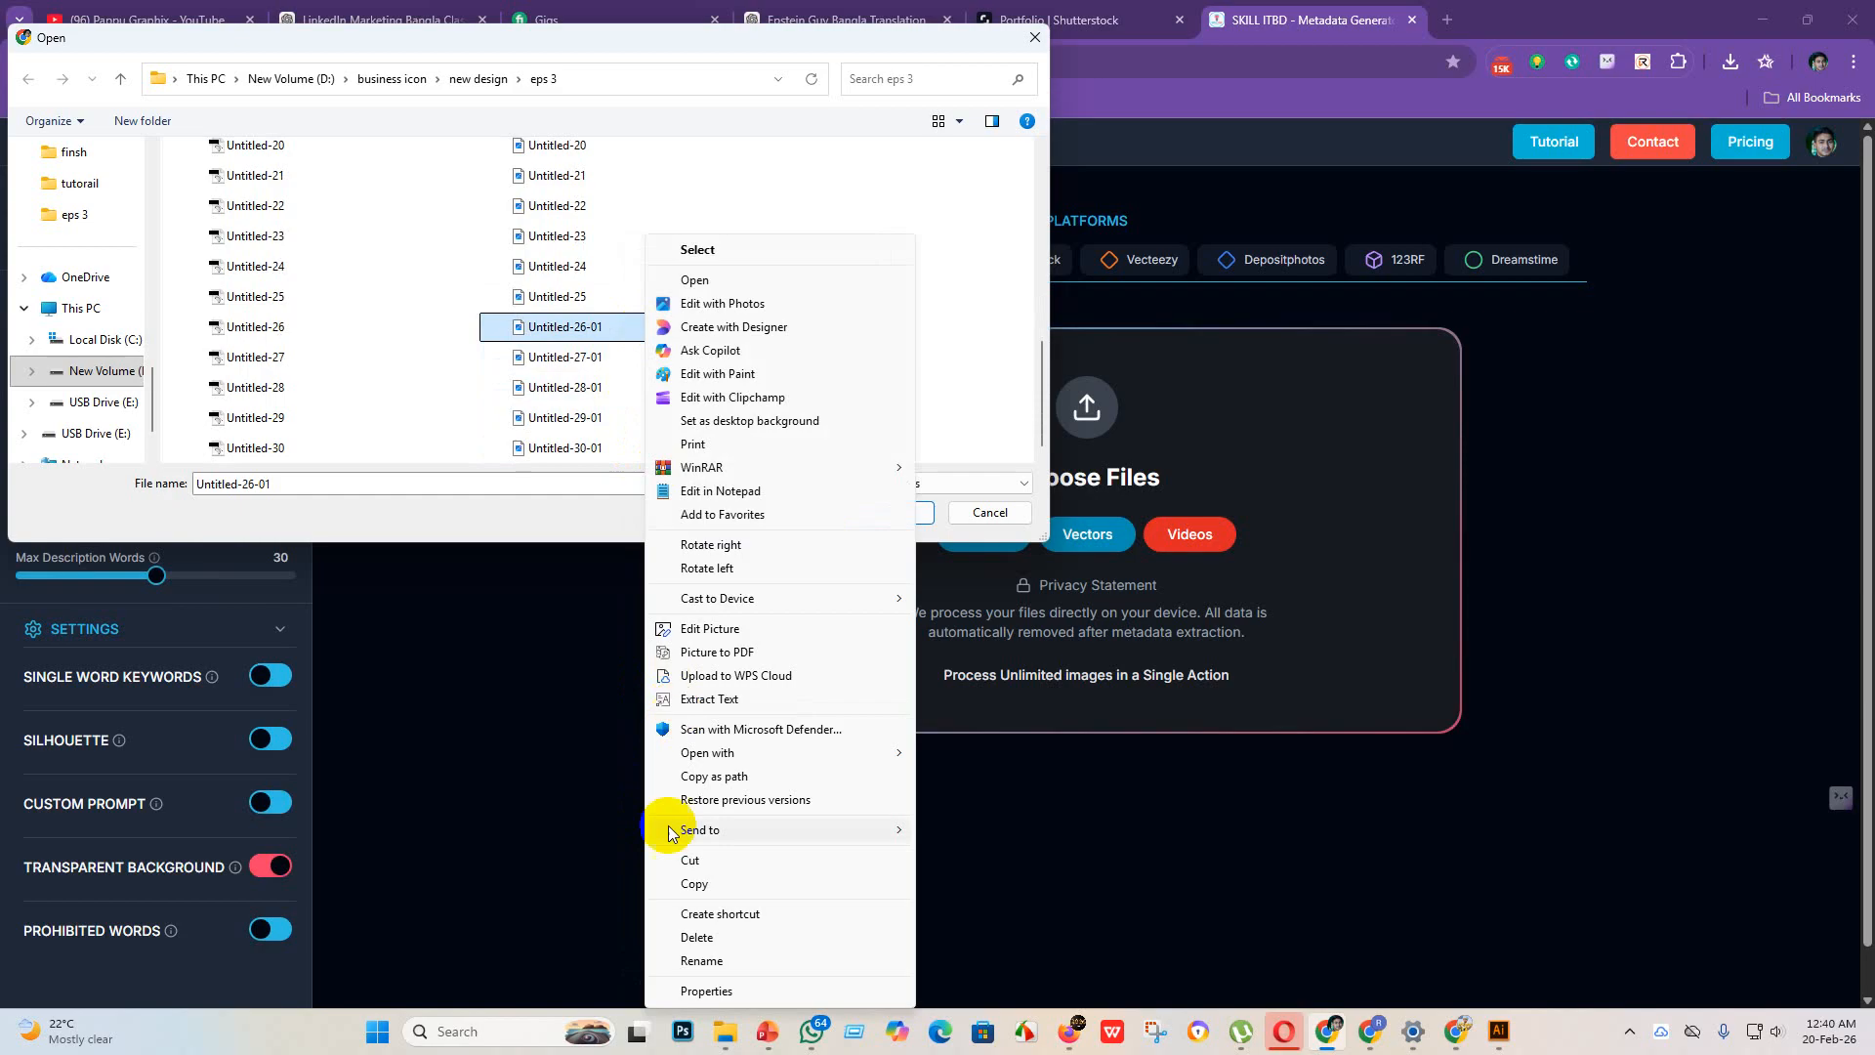
click(699, 960)
click(628, 327)
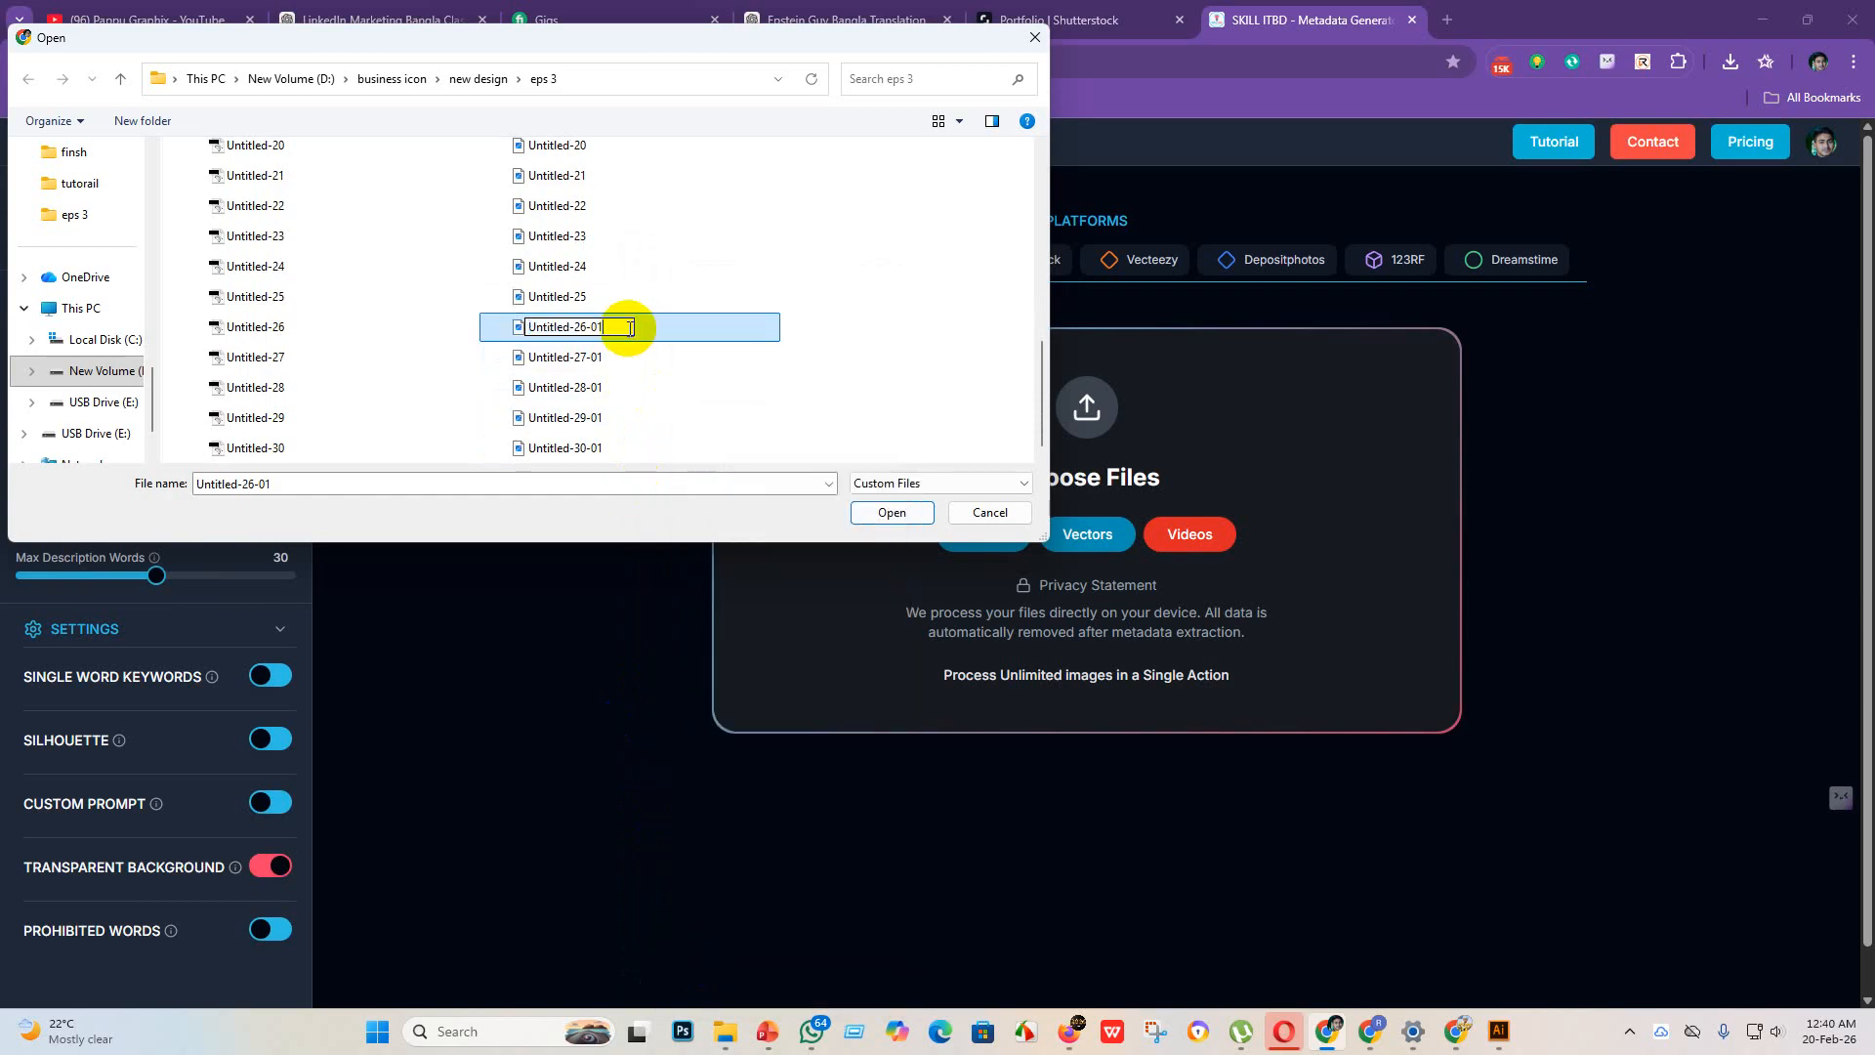
key(BackSpace)
key(BackSpace)
key(BackSpace)
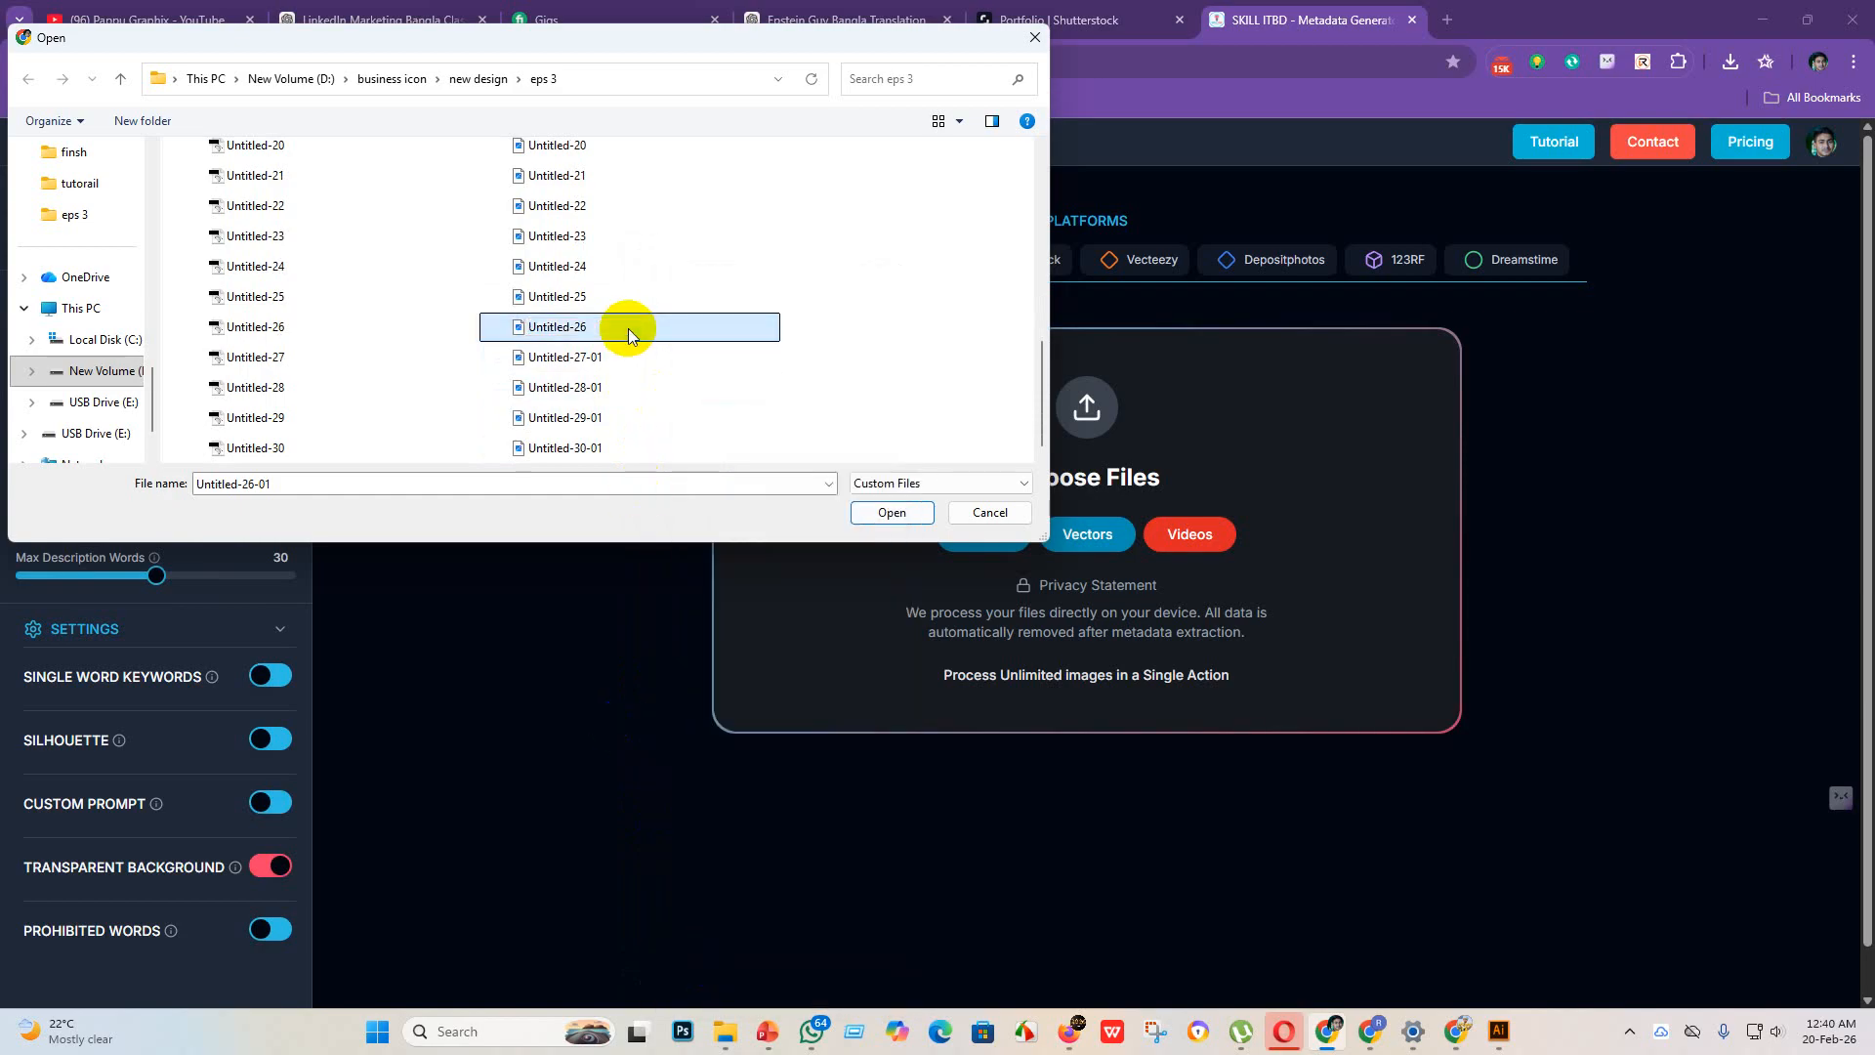
Step: Rename the JPEG file Untitled-27-01 in the eps 3 folder to Untitled-27
click(636, 354)
right_click(638, 352)
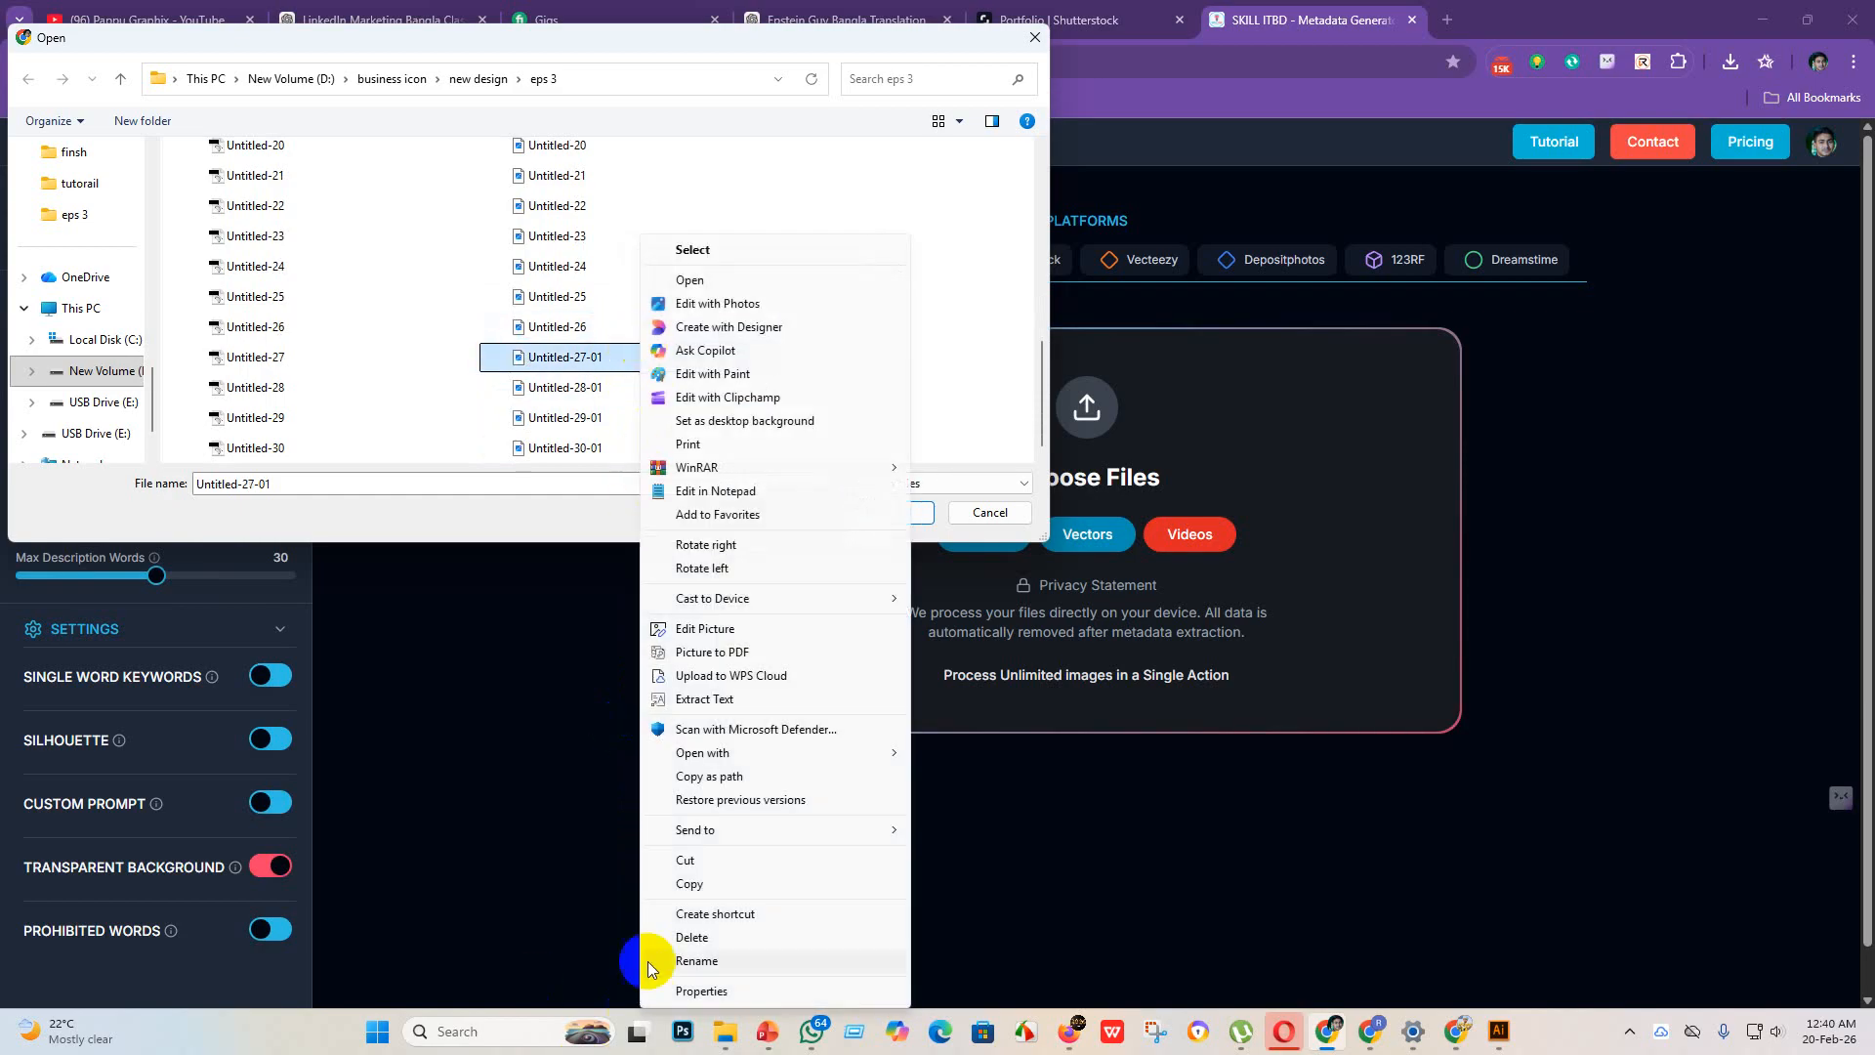
click(694, 960)
click(622, 360)
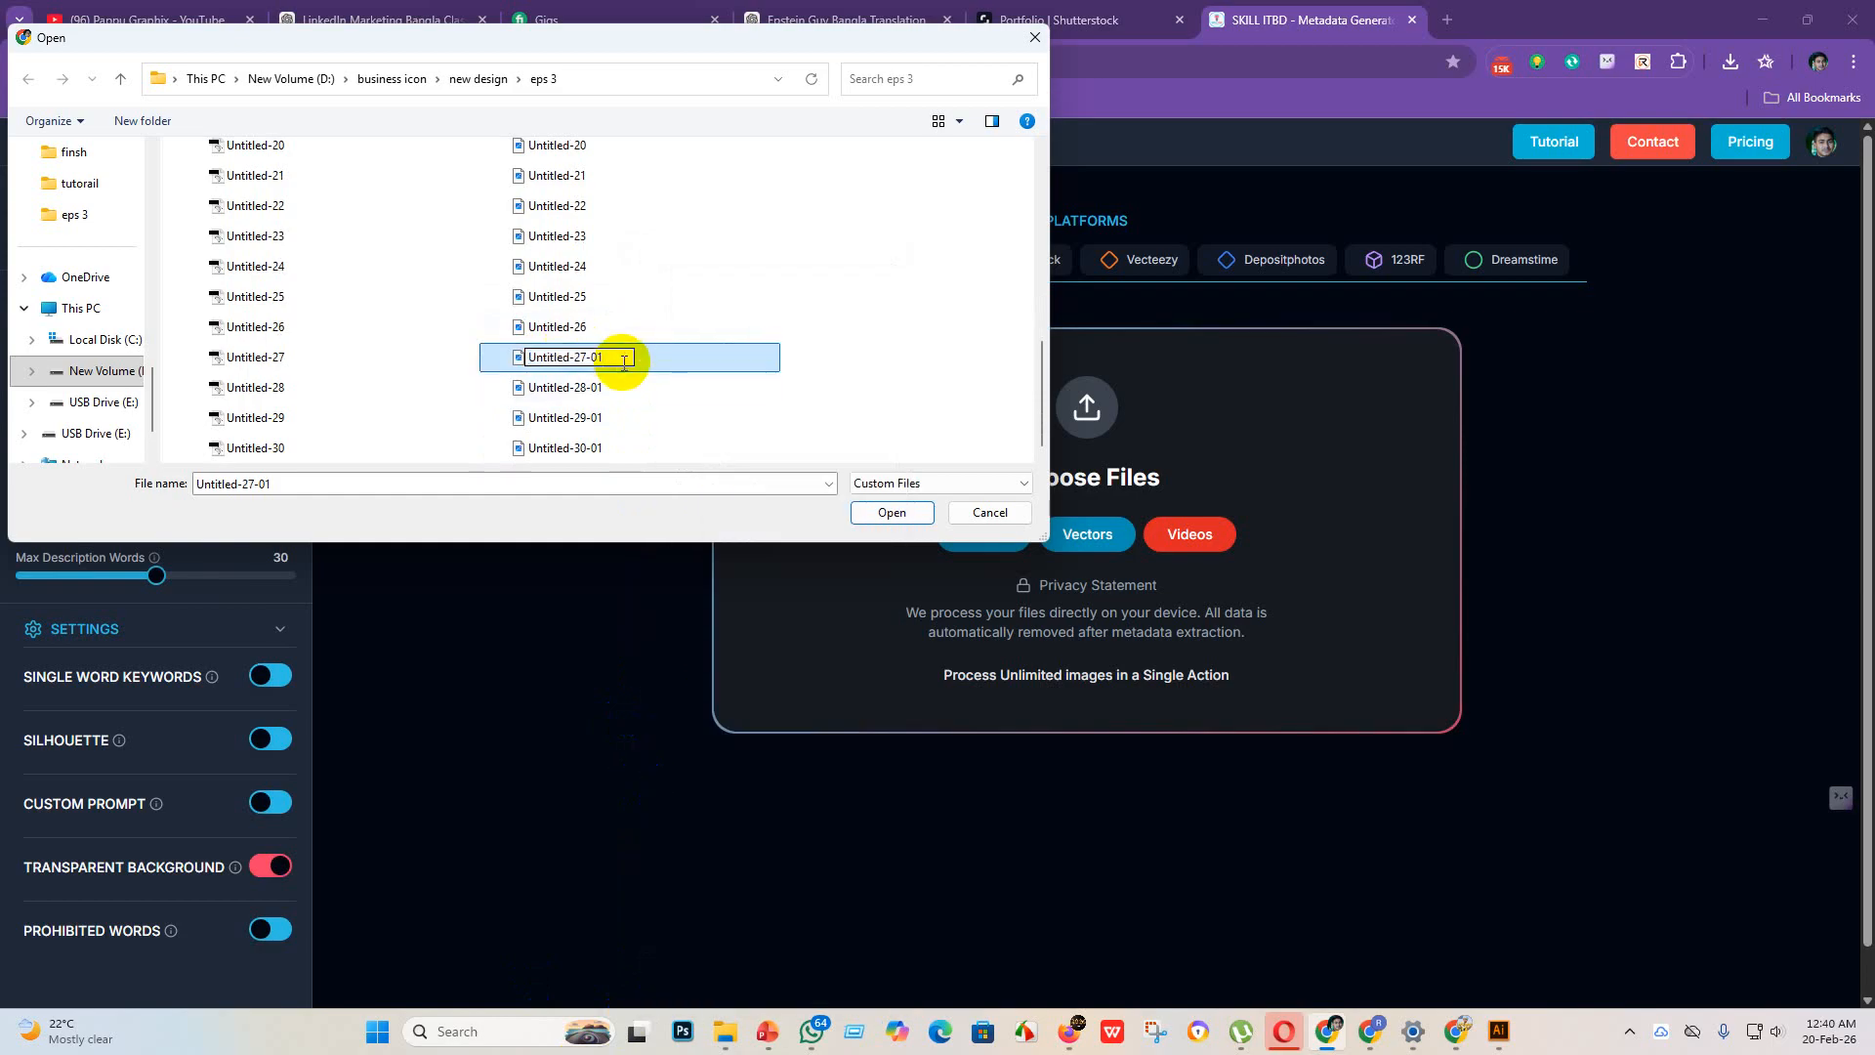
key(BackSpace)
key(BackSpace)
key(Return)
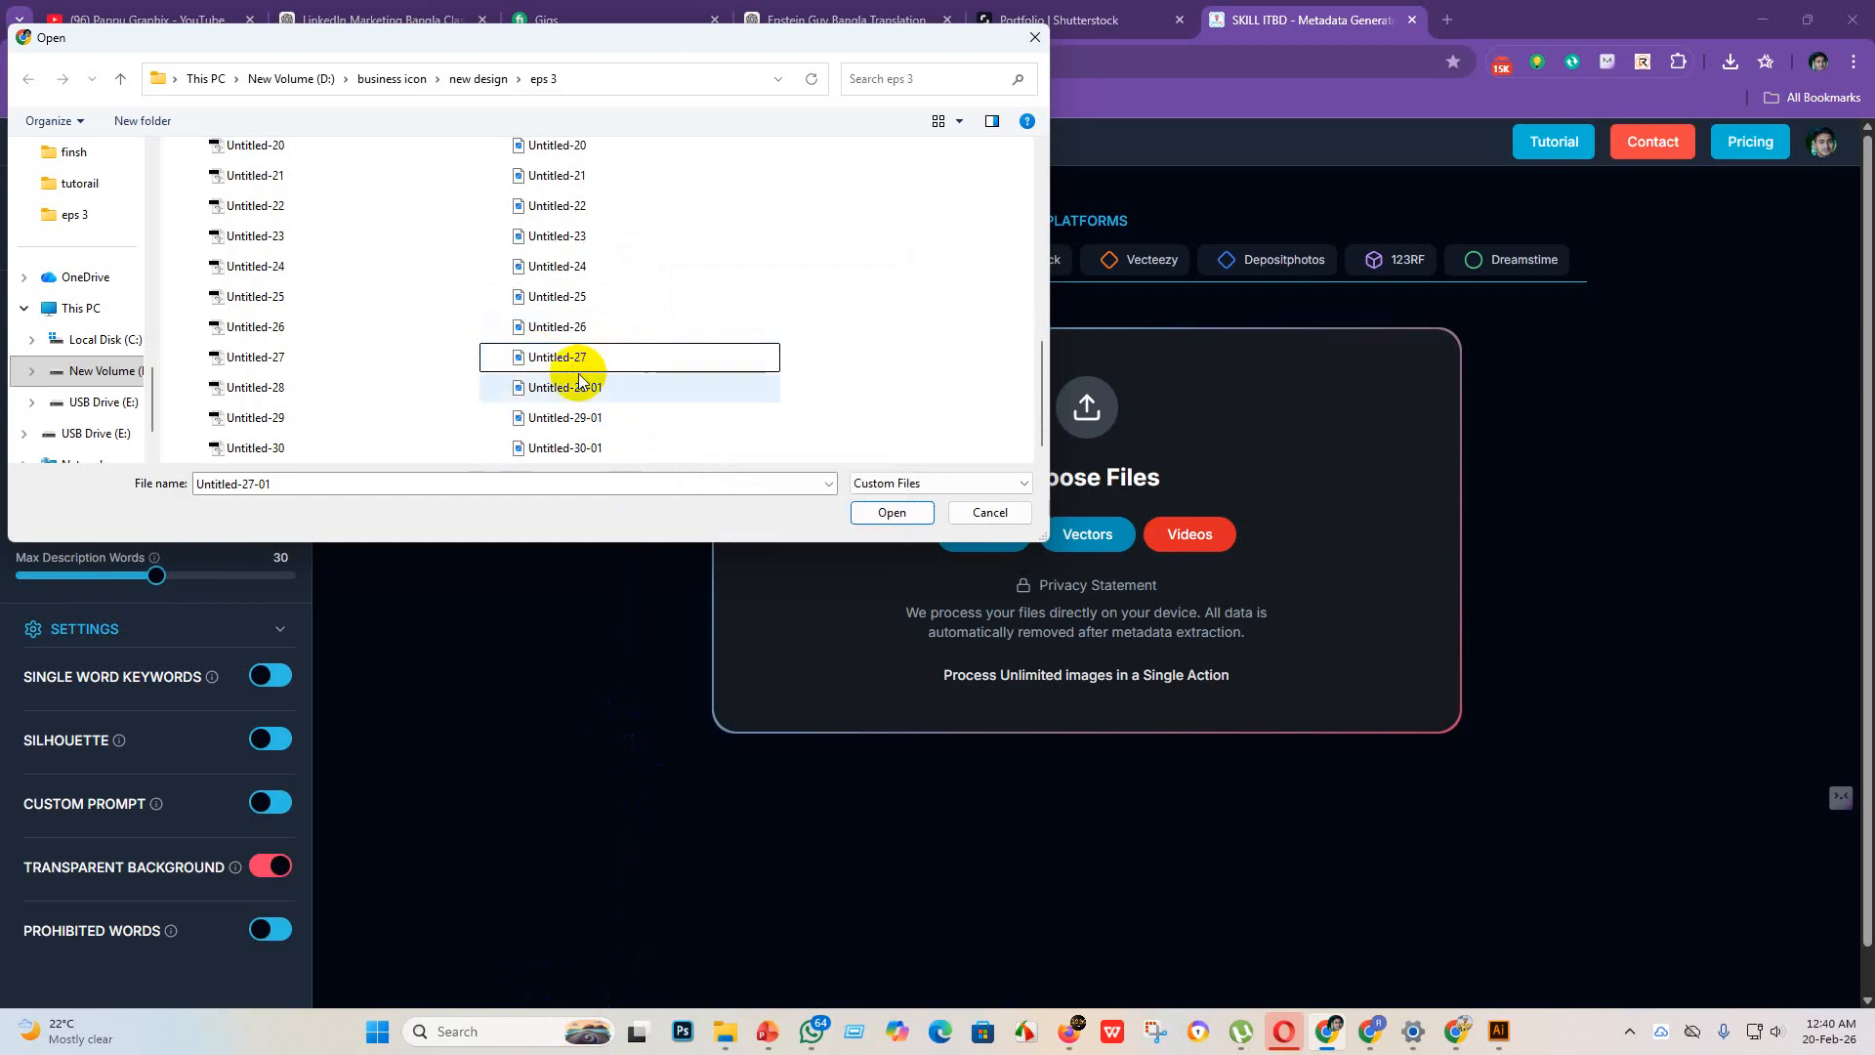
Step: Rename the JPEG file Untitled-28-01 in the eps 3 folder to Untitled-28
right_click(646, 380)
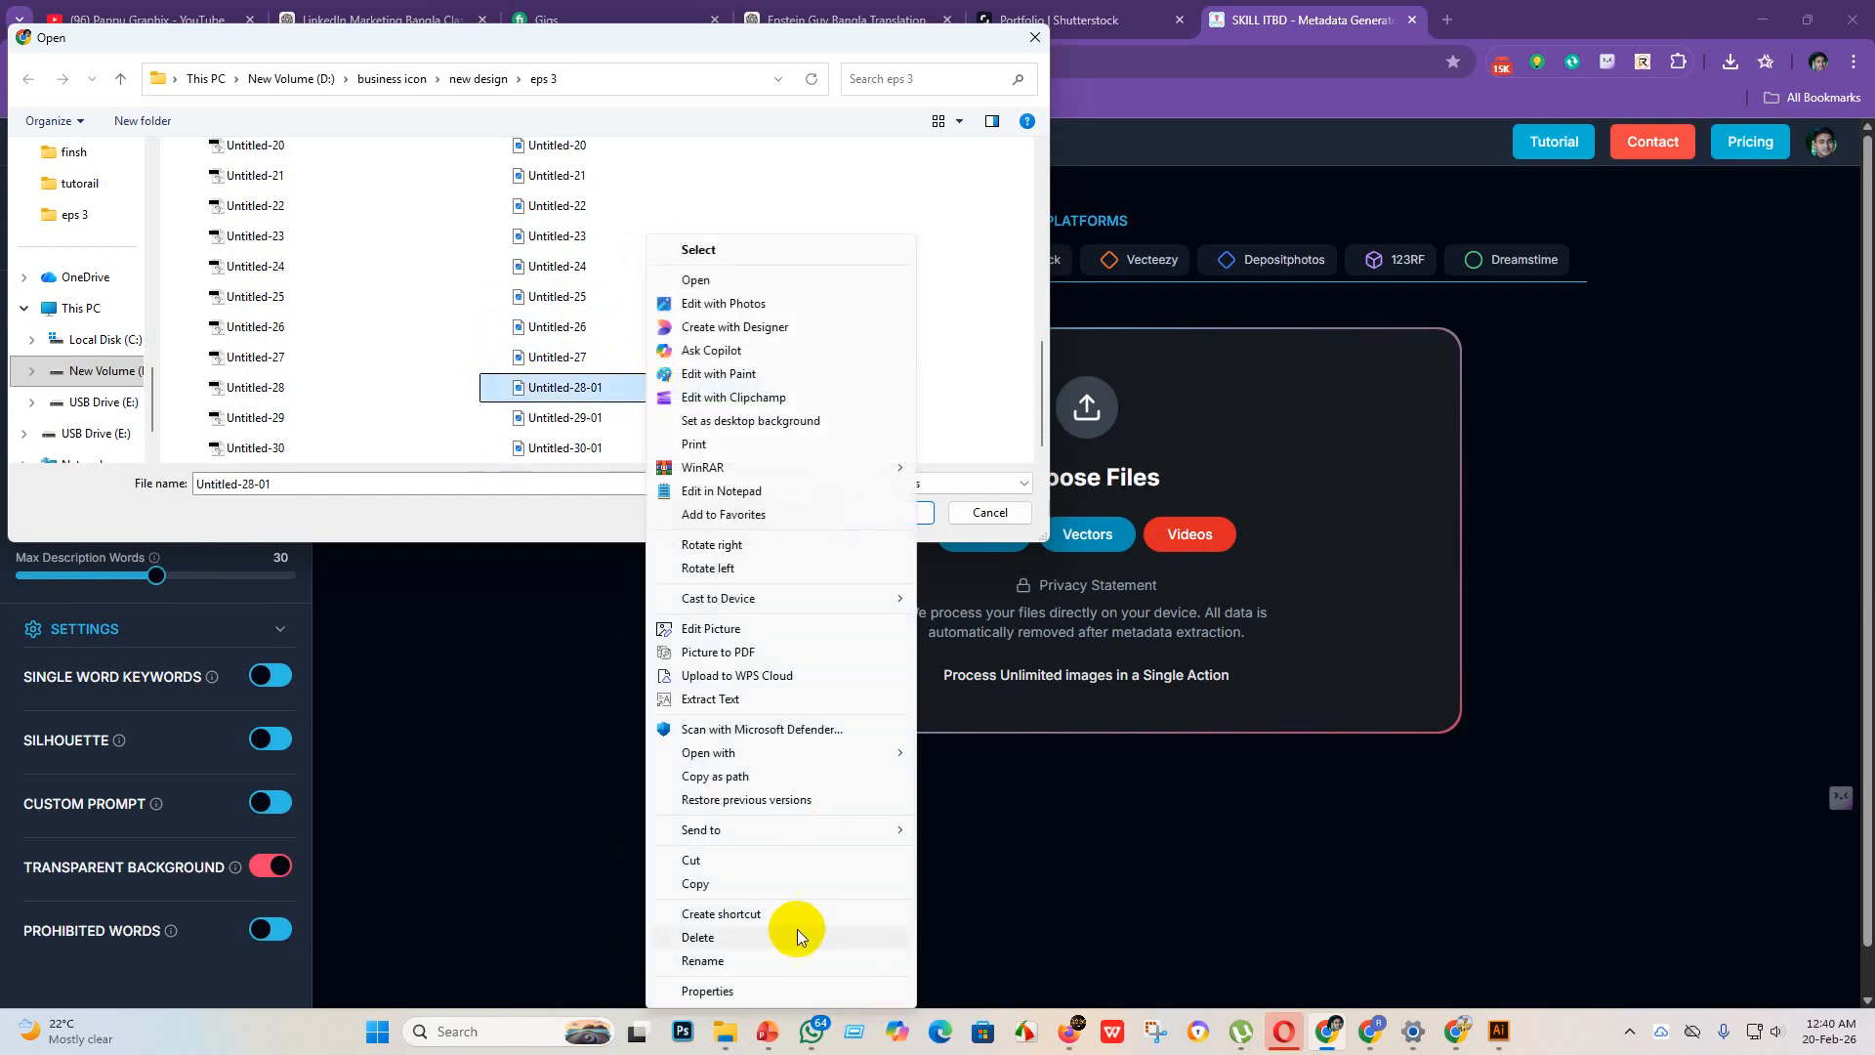
click(702, 960)
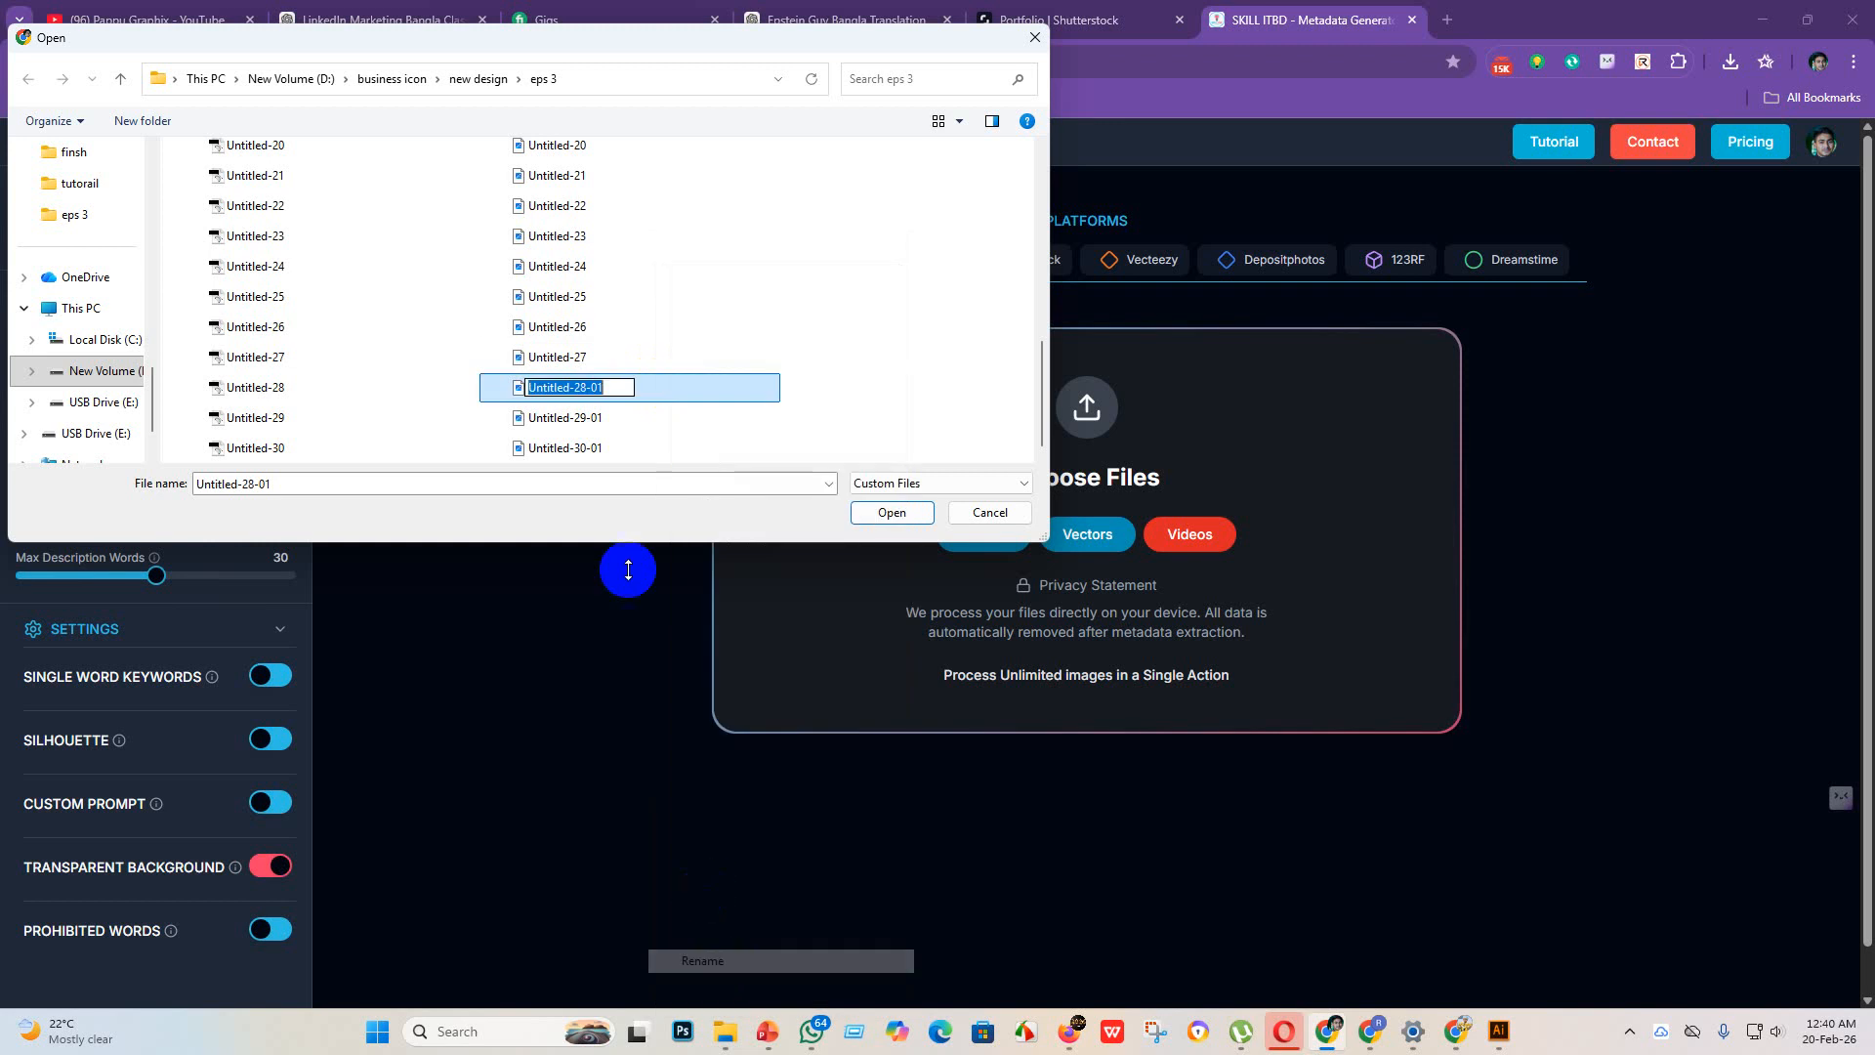
click(612, 389)
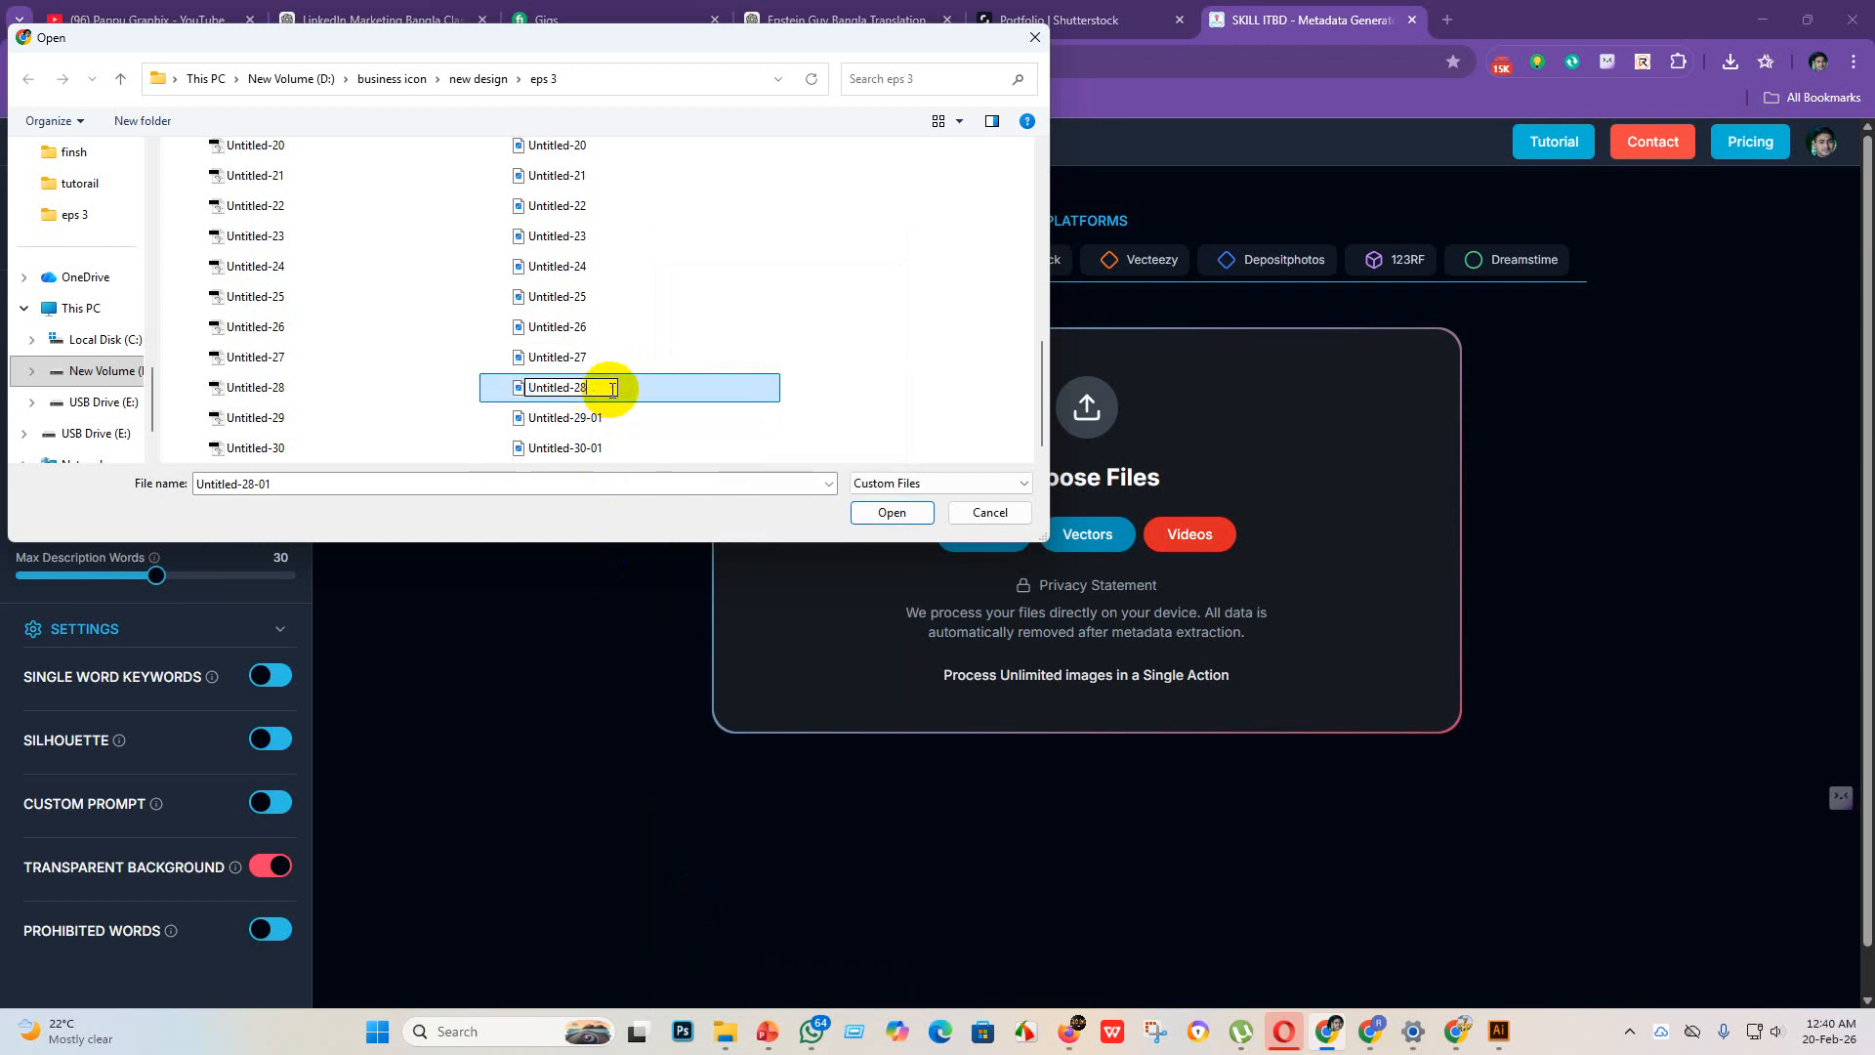
key(Return)
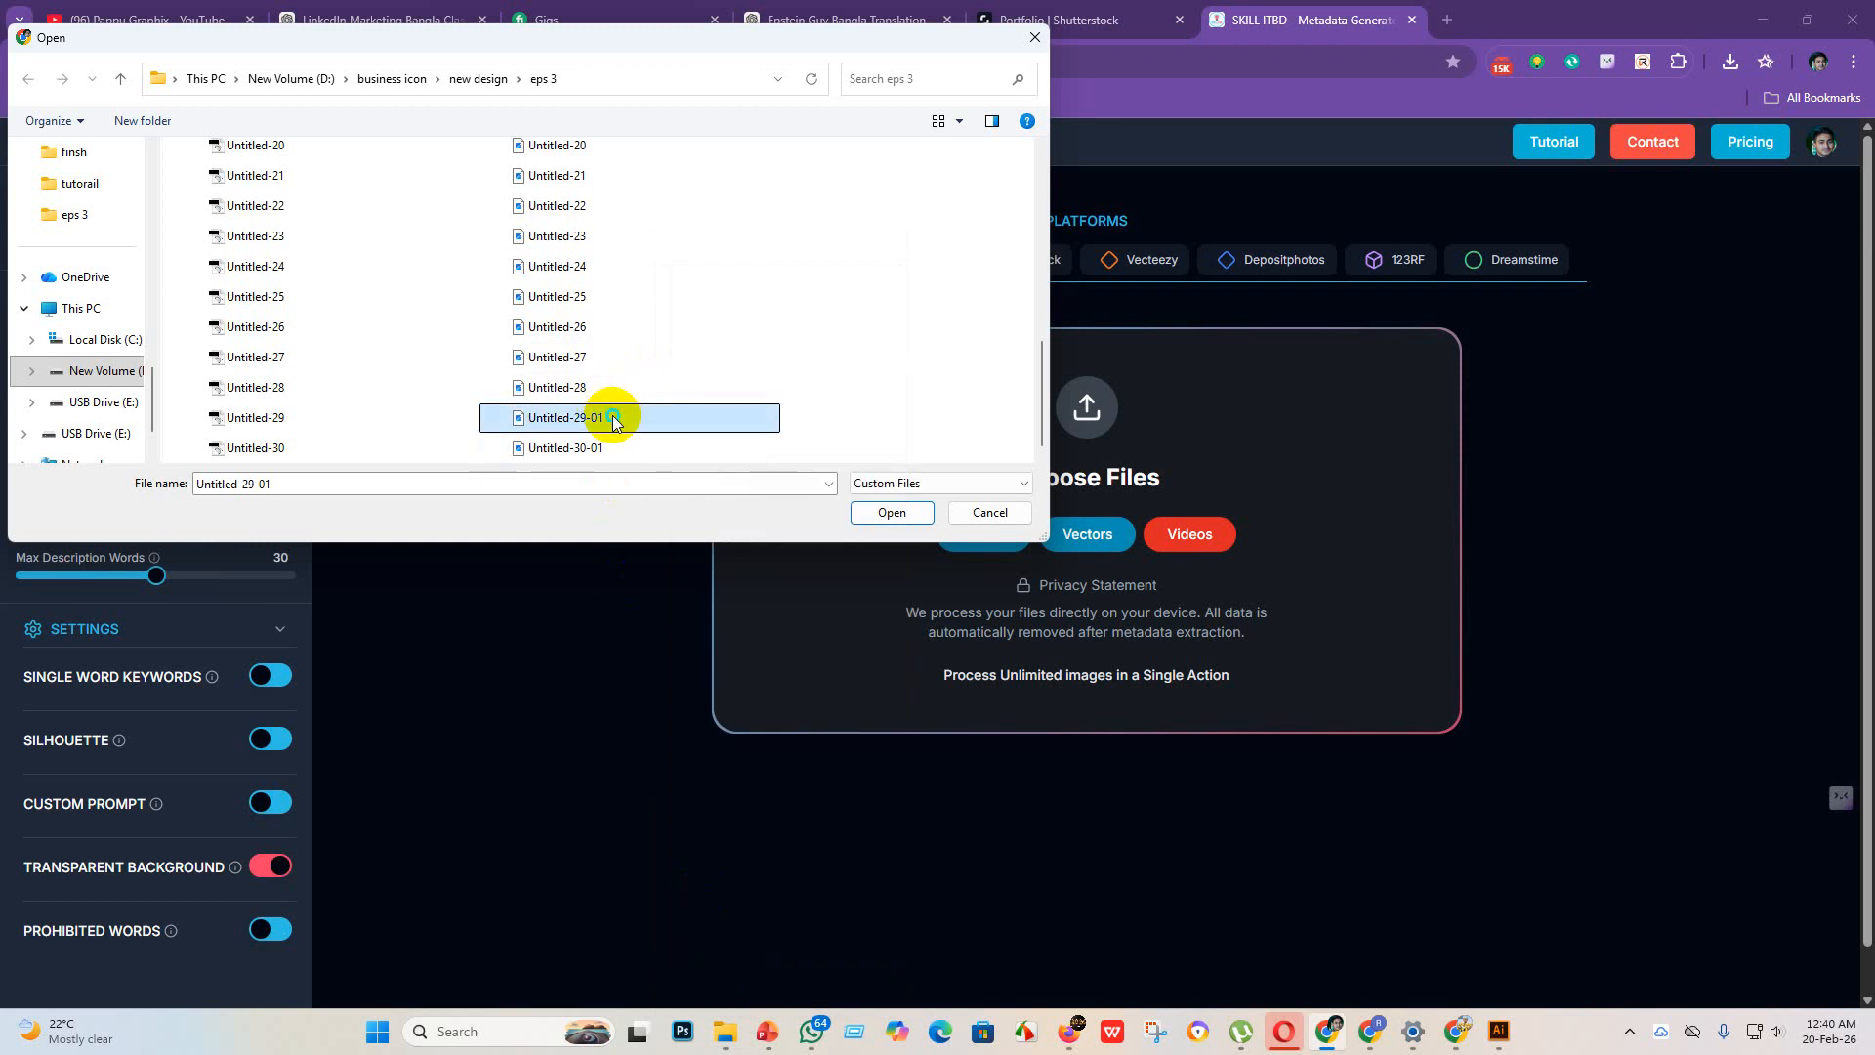
Step: Rename the JPEG file Untitled-29-01 in the eps 3 folder to Untitled-29
right_click(613, 420)
click(719, 971)
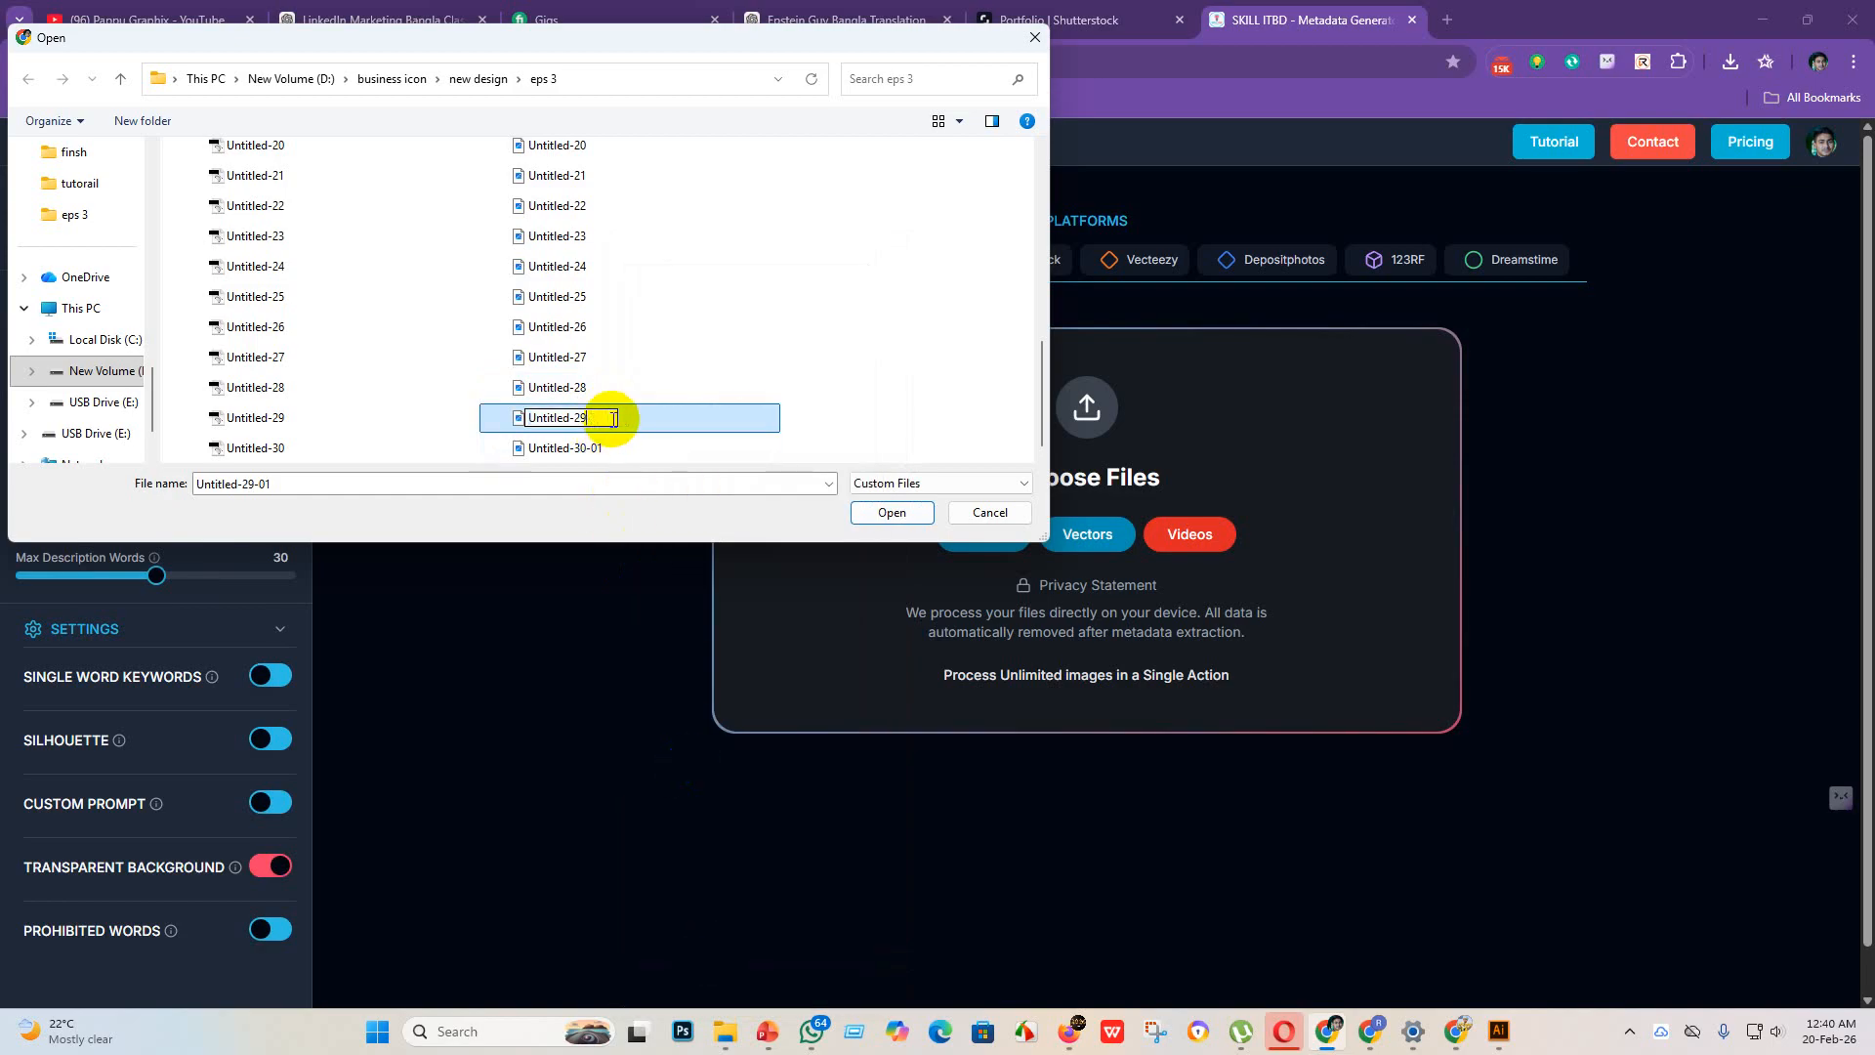
key(Return)
Step: Rename the JPEG file Untitled-30-01 in the eps 3 folder to Untitled-30
click(652, 453)
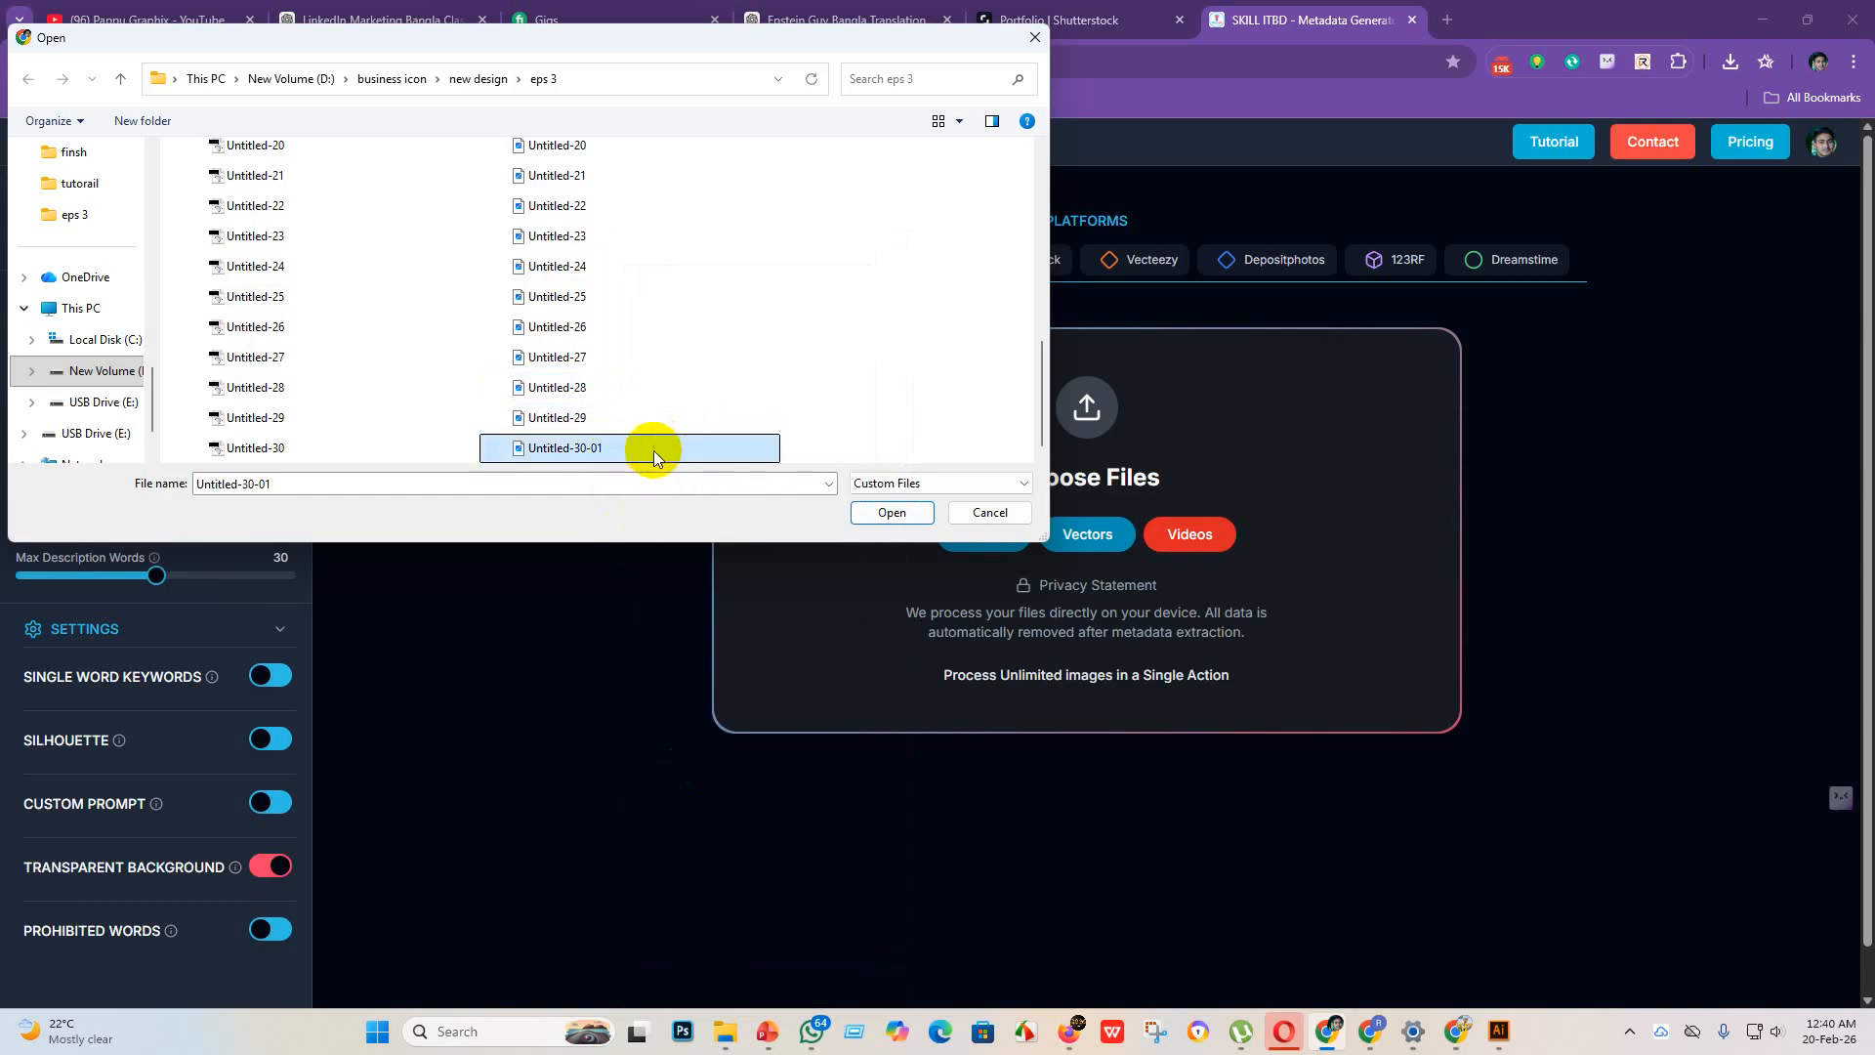
right_click(653, 449)
click(713, 969)
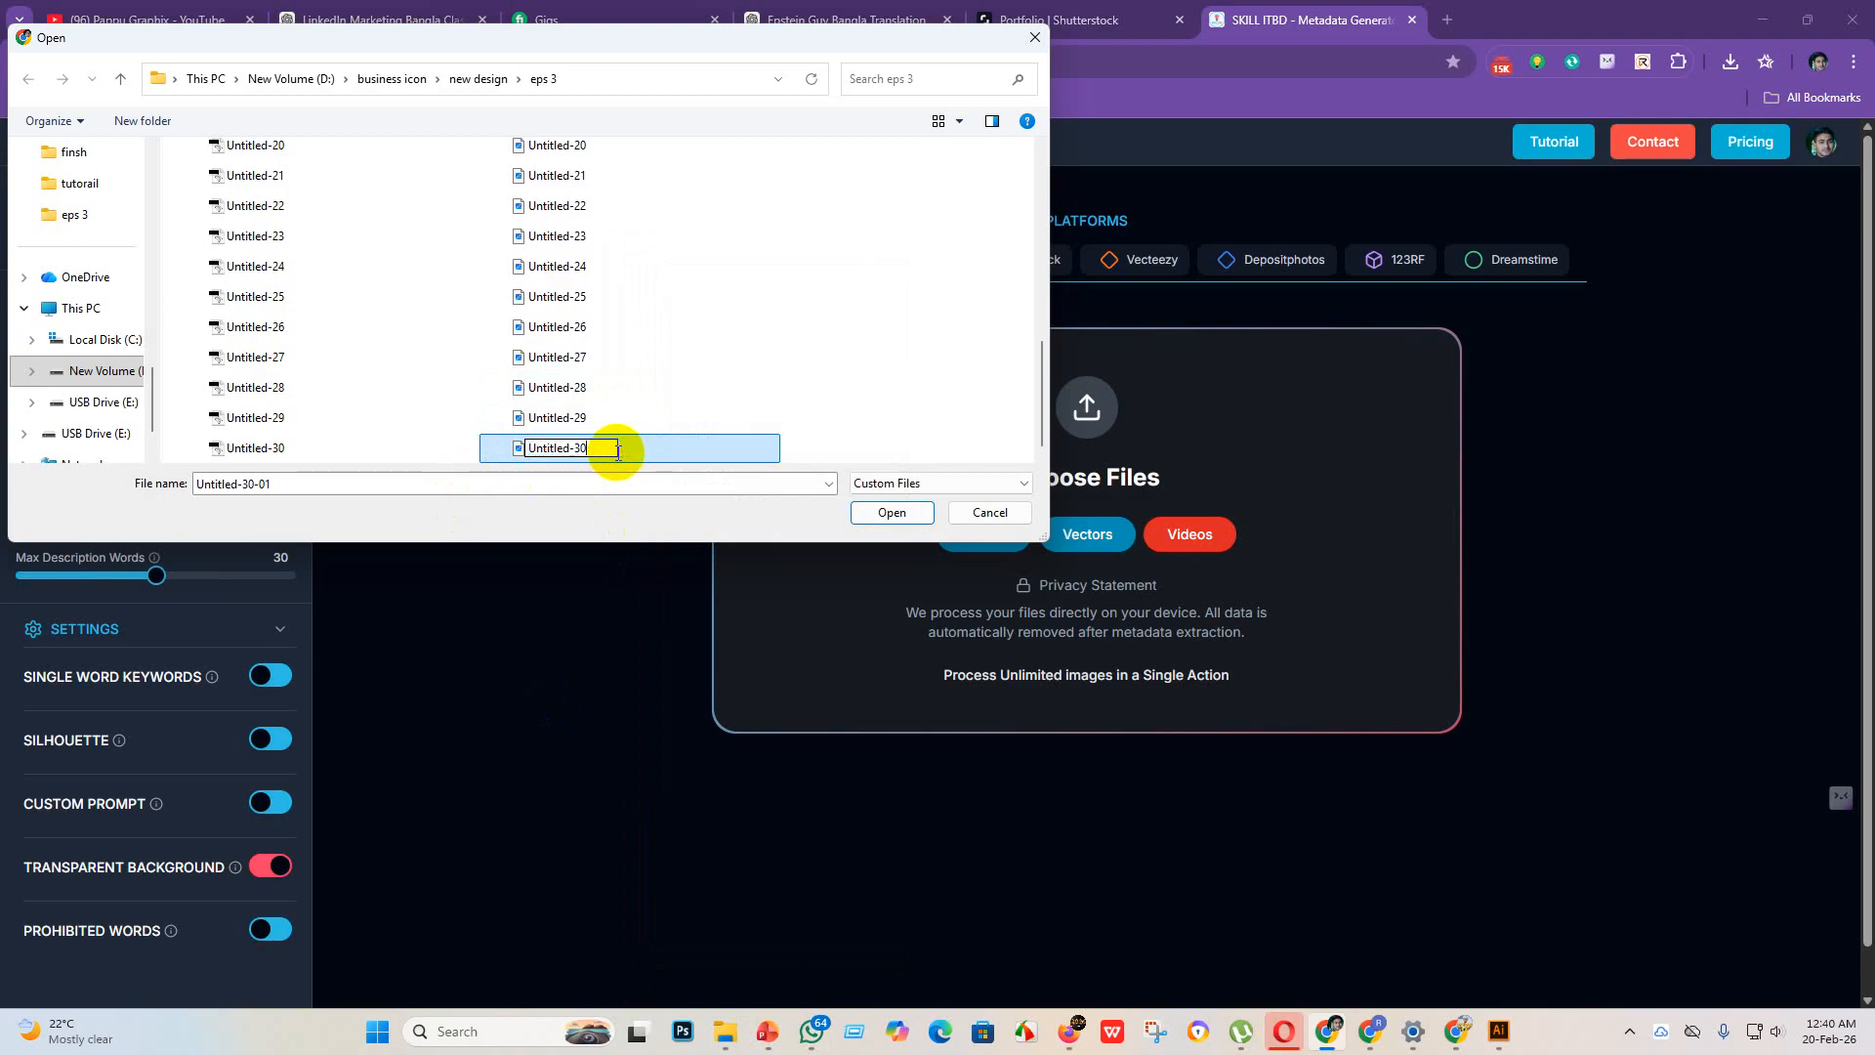
key(Return)
Step: Load the JPEG files Untitled-1 to Untitled-30 from the eps 3 folder and start processing all of them for AdobeStock metadata
scroll(654, 254, up, 6)
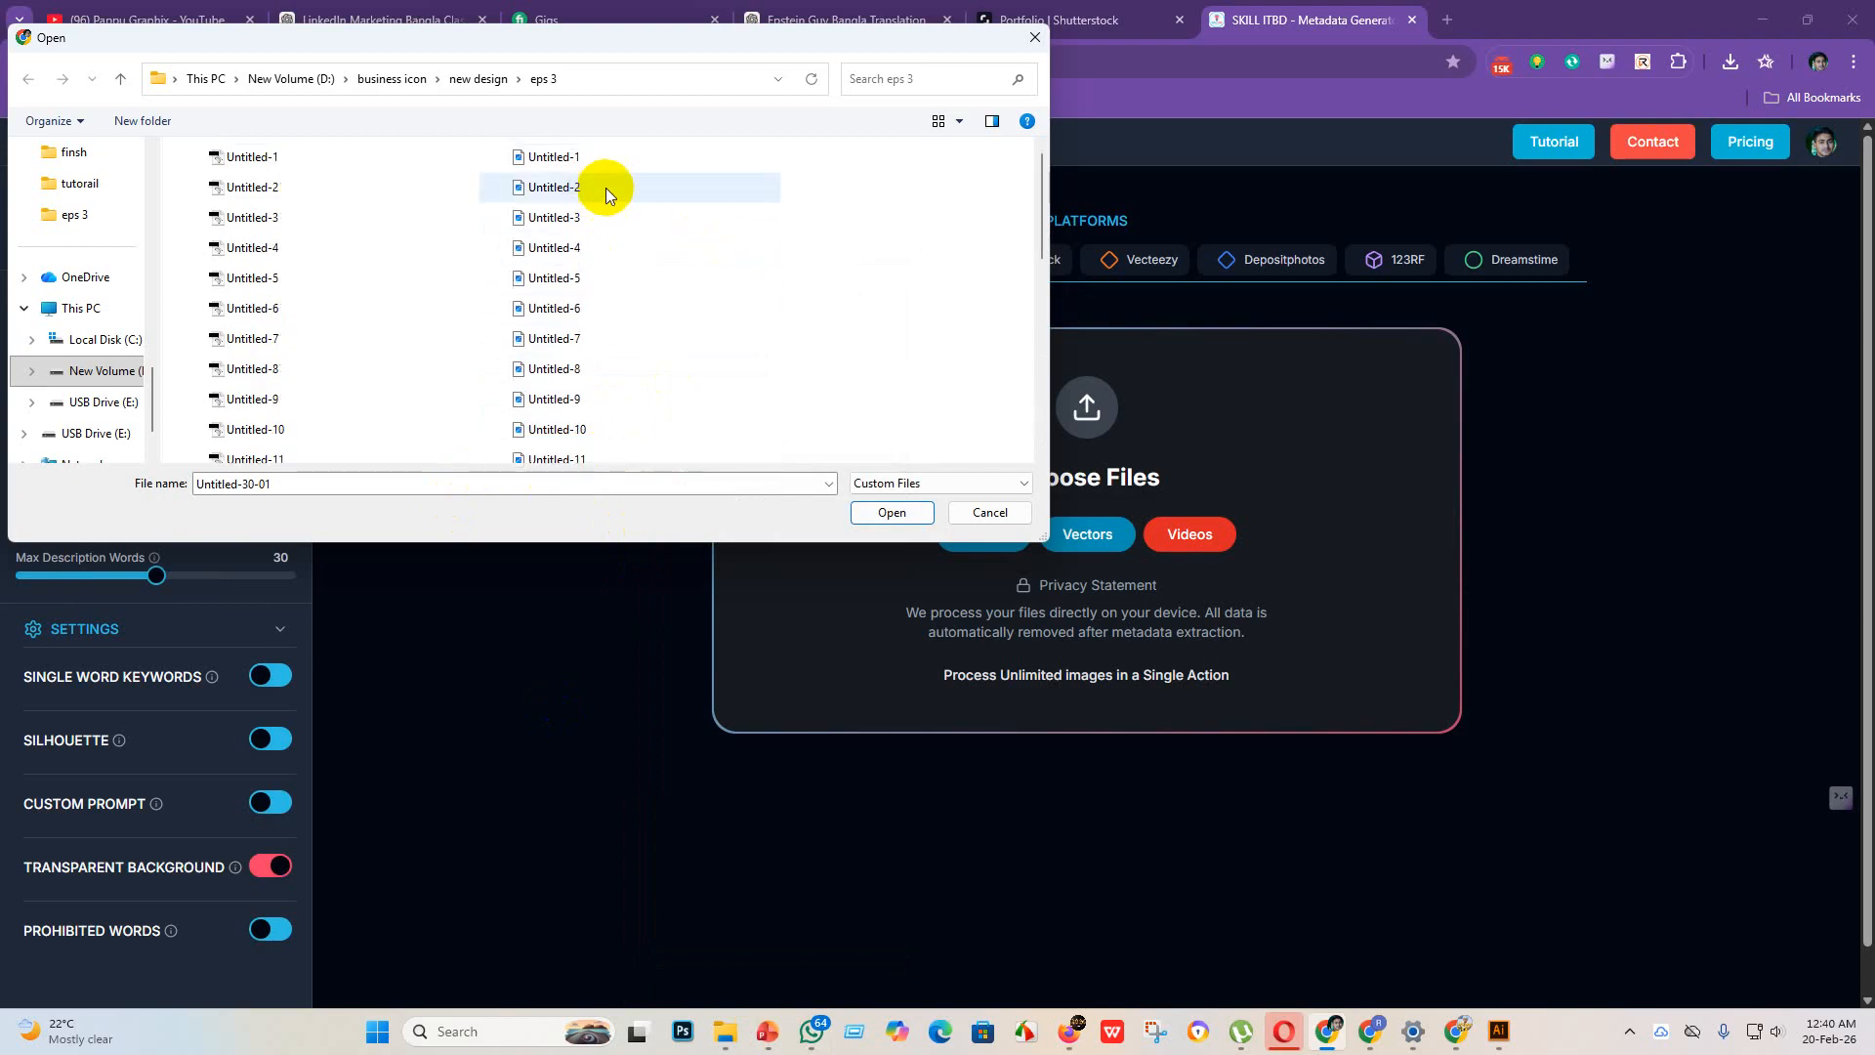
drag(606, 187, 625, 486)
click(905, 513)
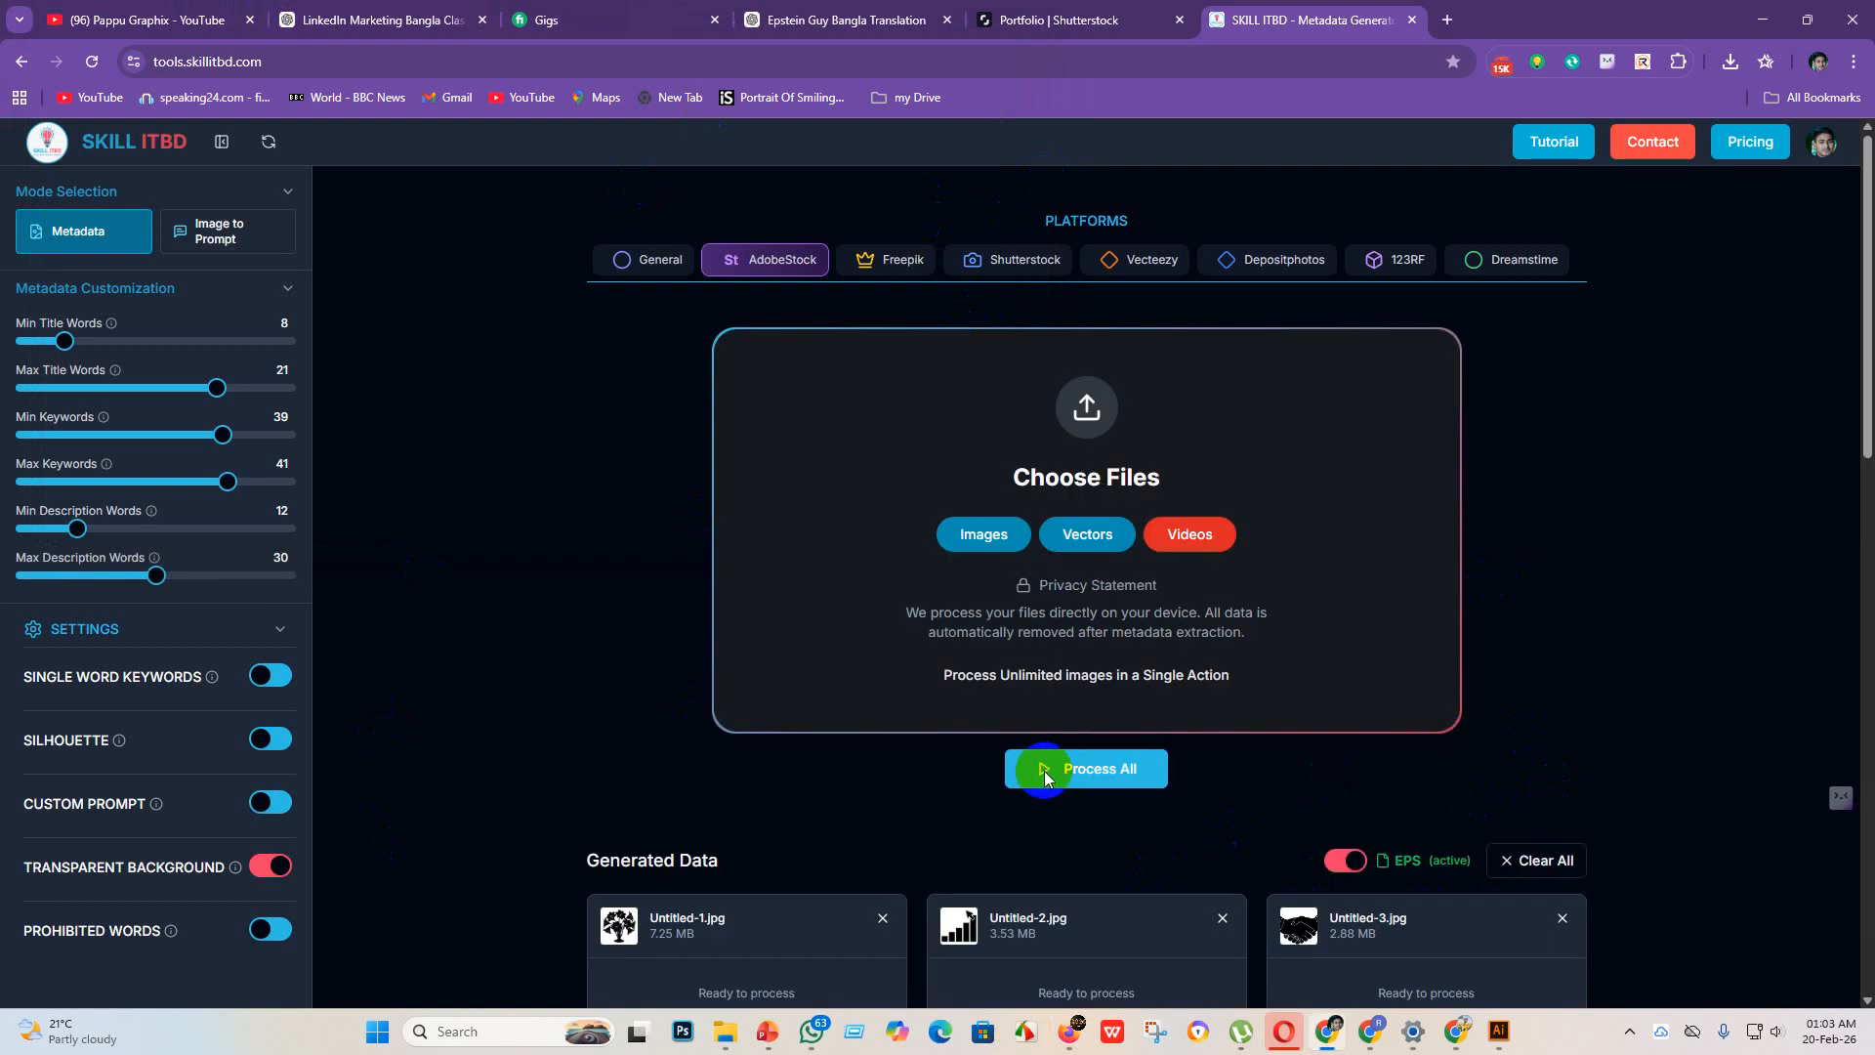
double_click(1045, 769)
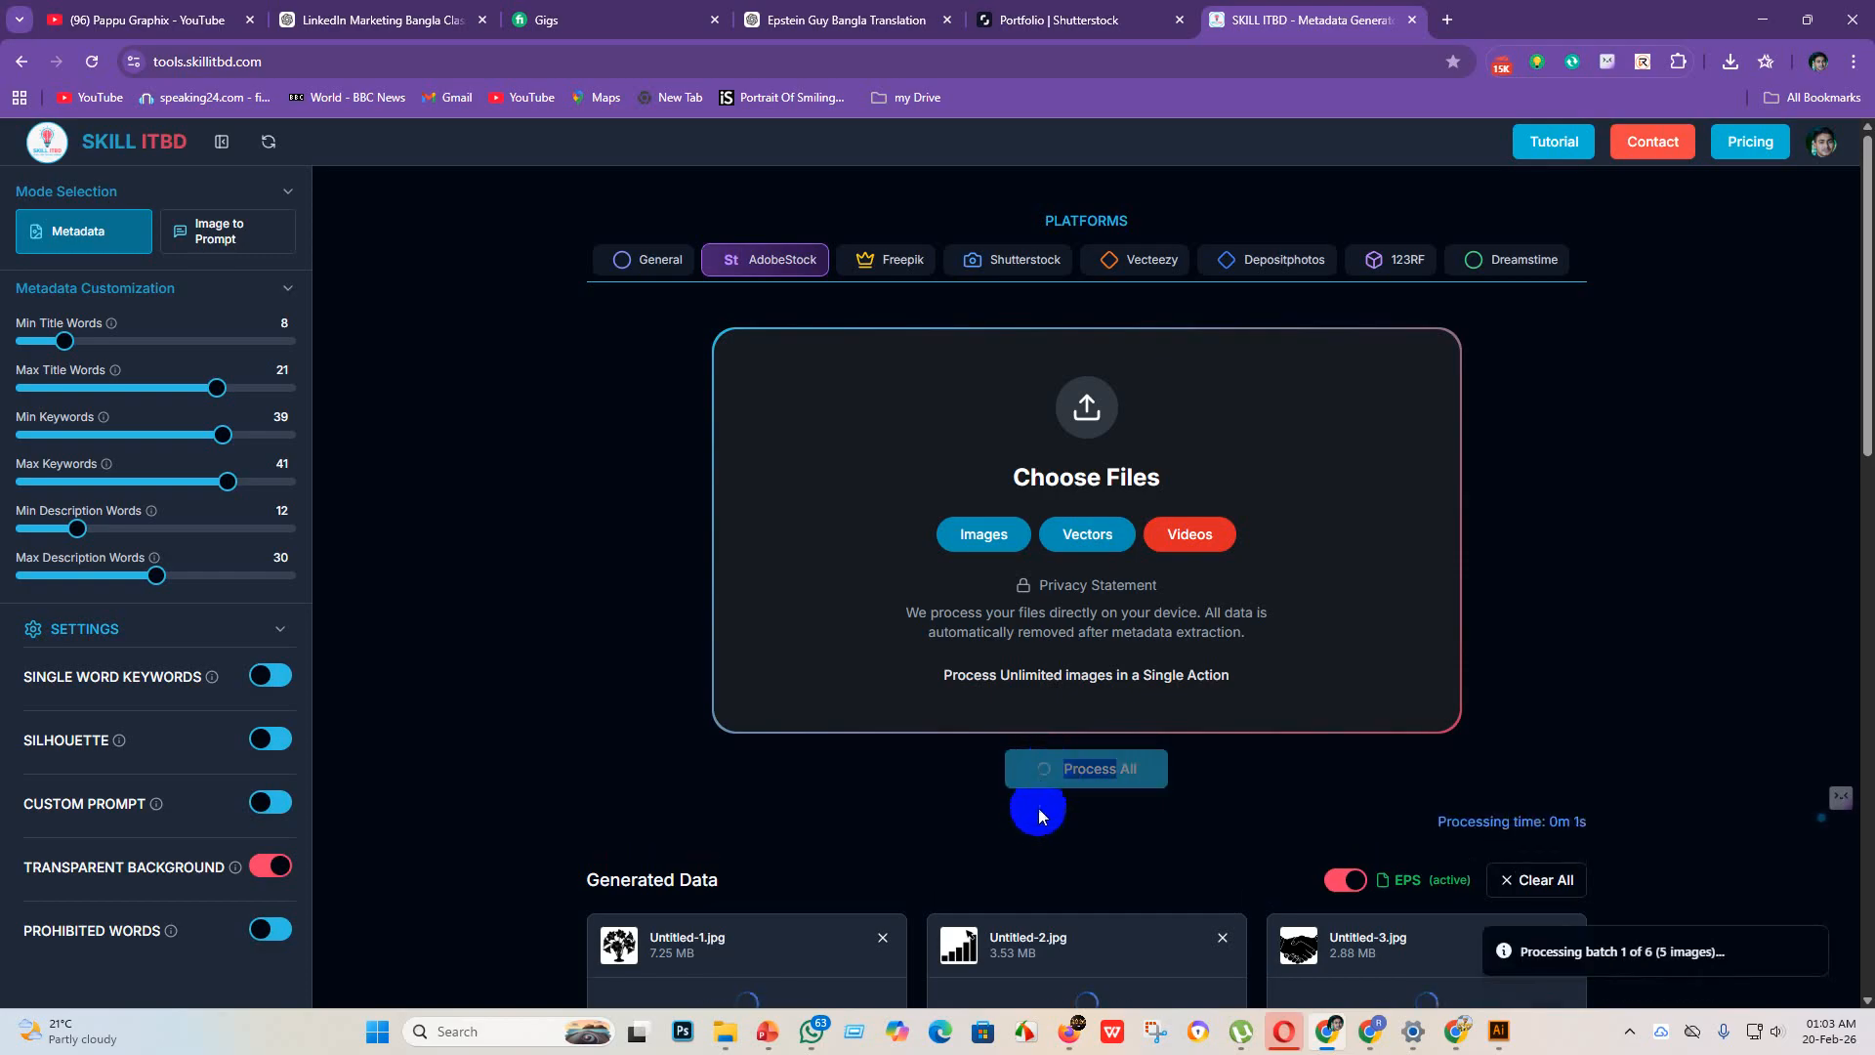
click(834, 819)
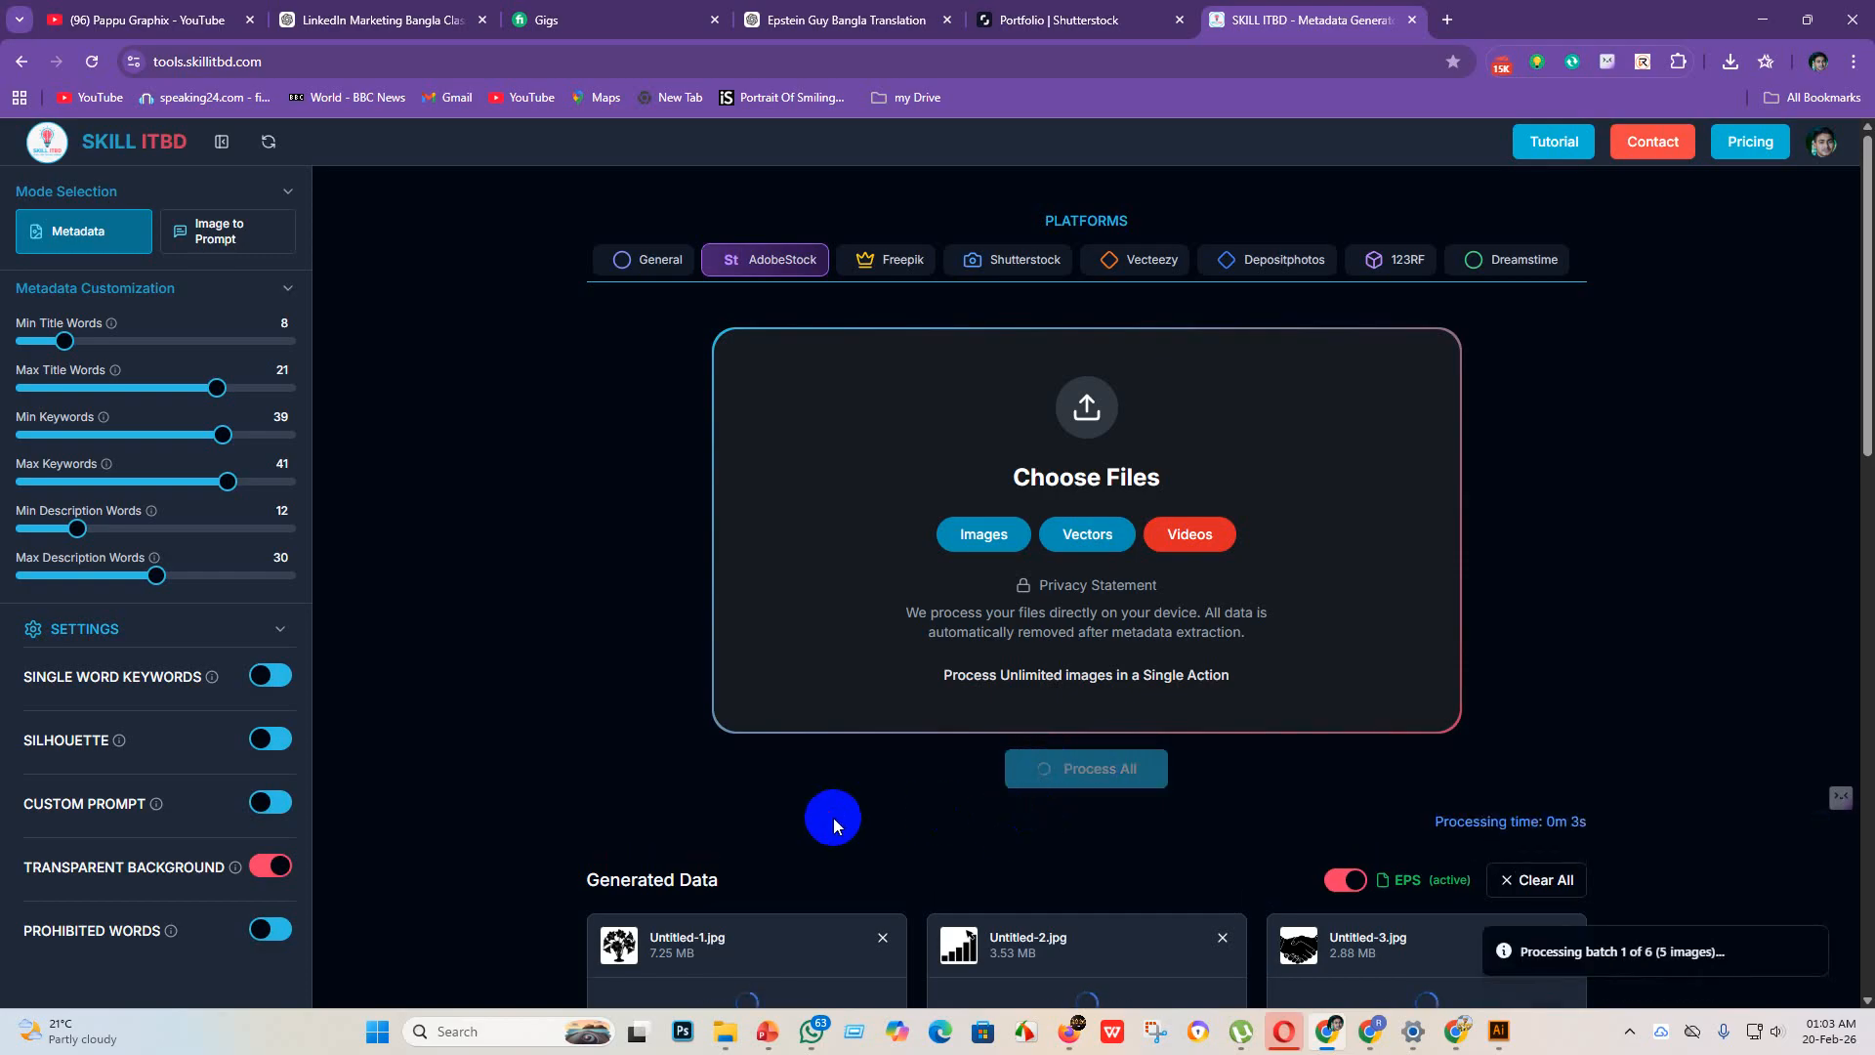
Step: Check the queued JPEG files and examine the titles, keywords and categories generated for the first batch
scroll(830, 819, down, 11)
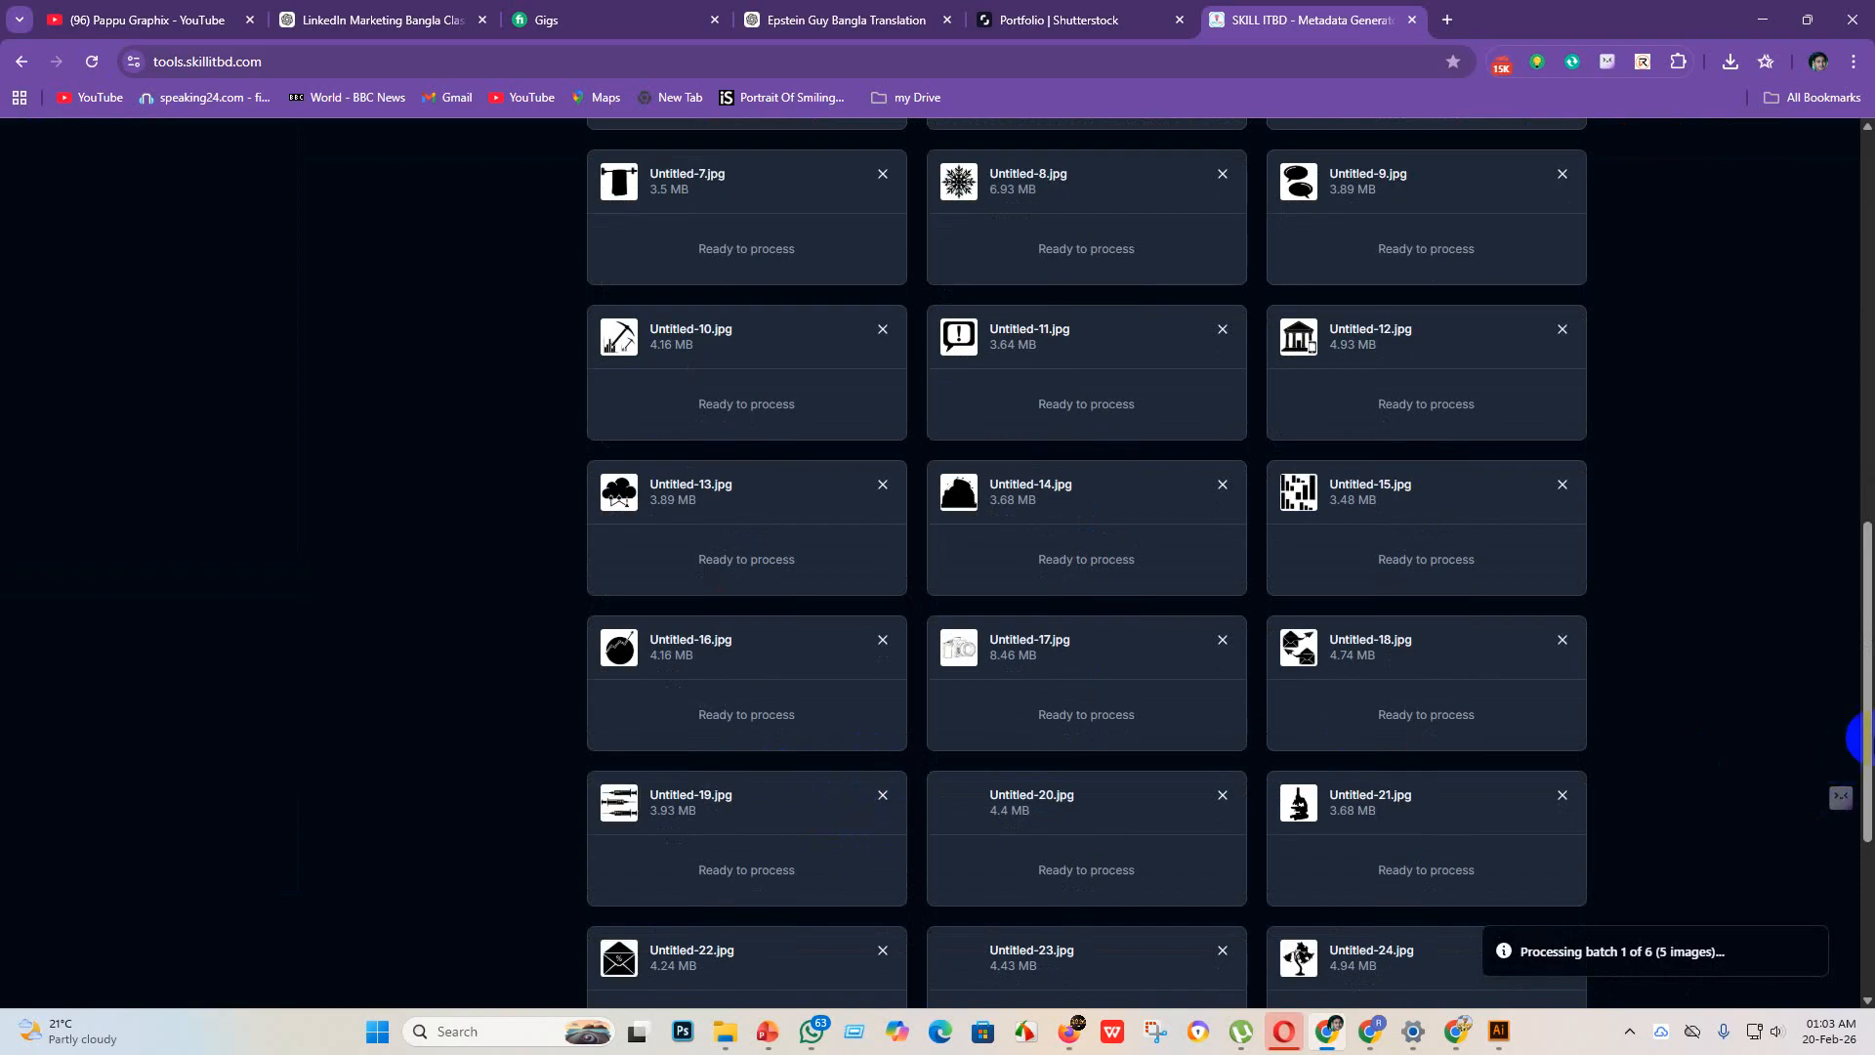
scroll(1860, 683, up, 12)
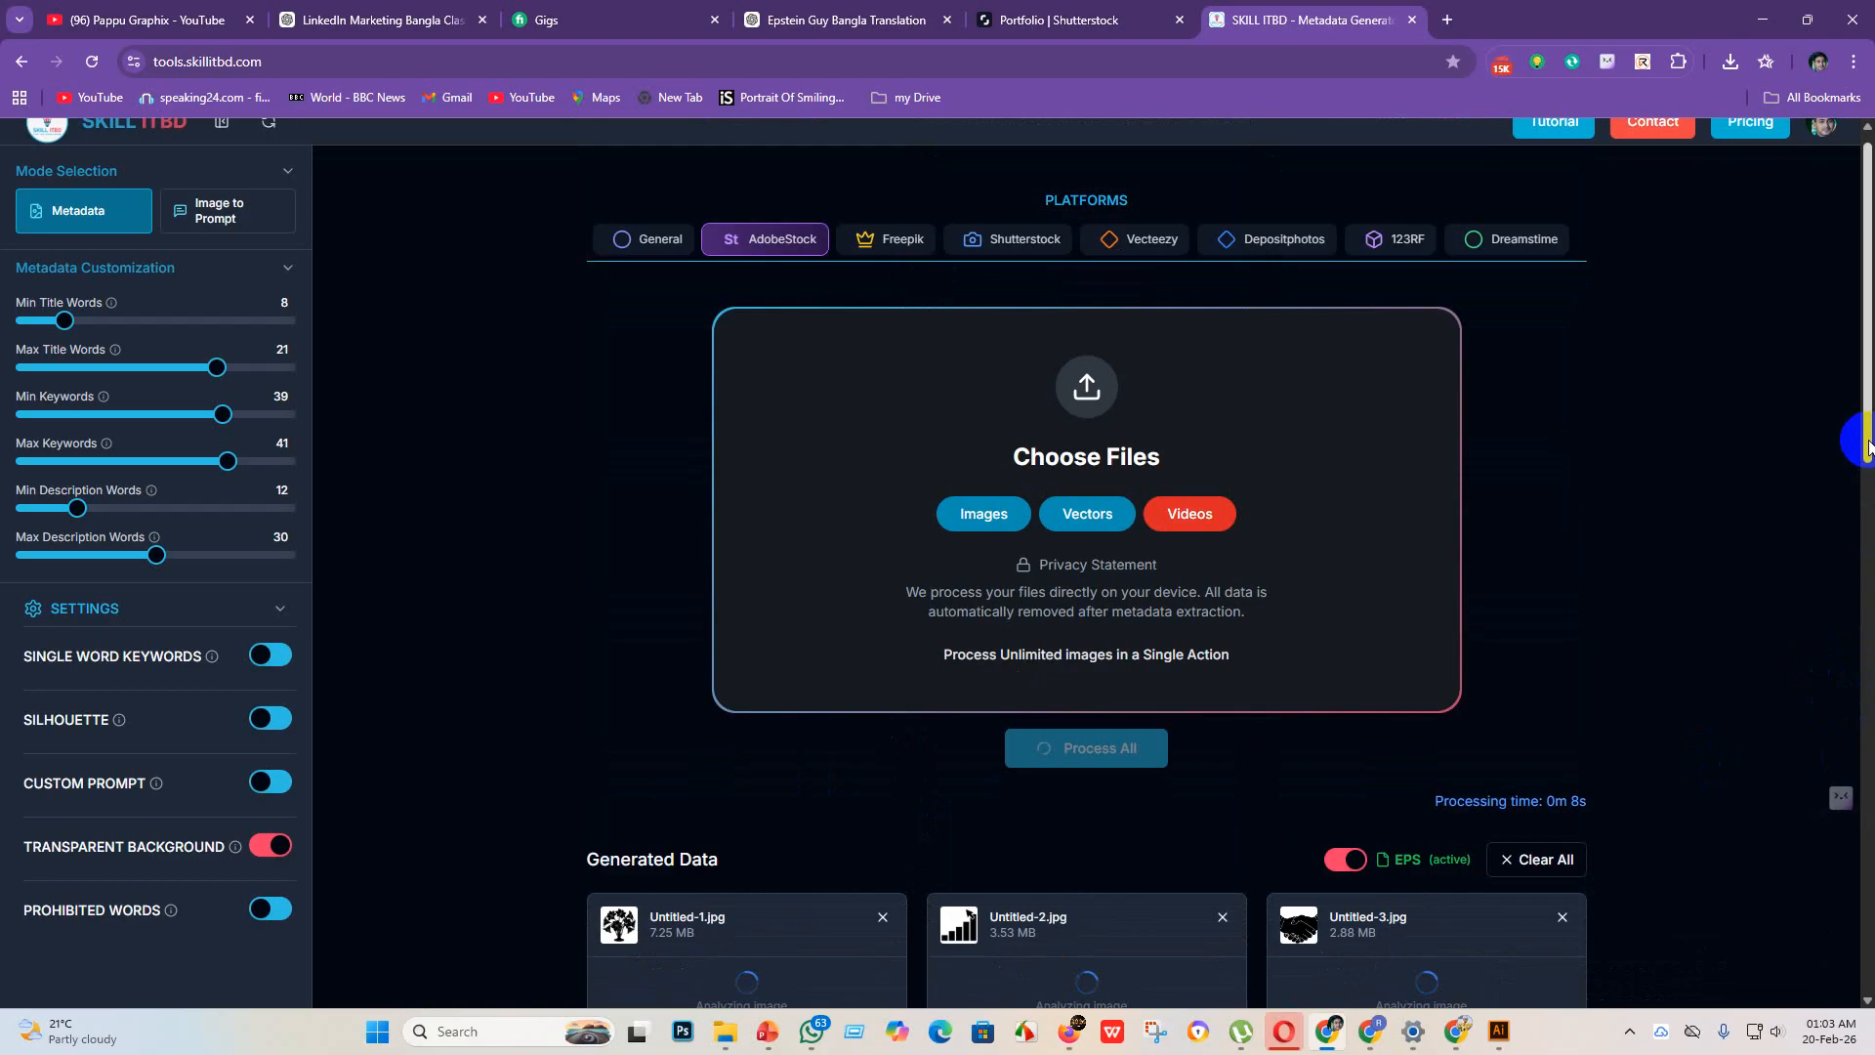
drag(1866, 437, 1873, 497)
scroll(1823, 395, down, 10)
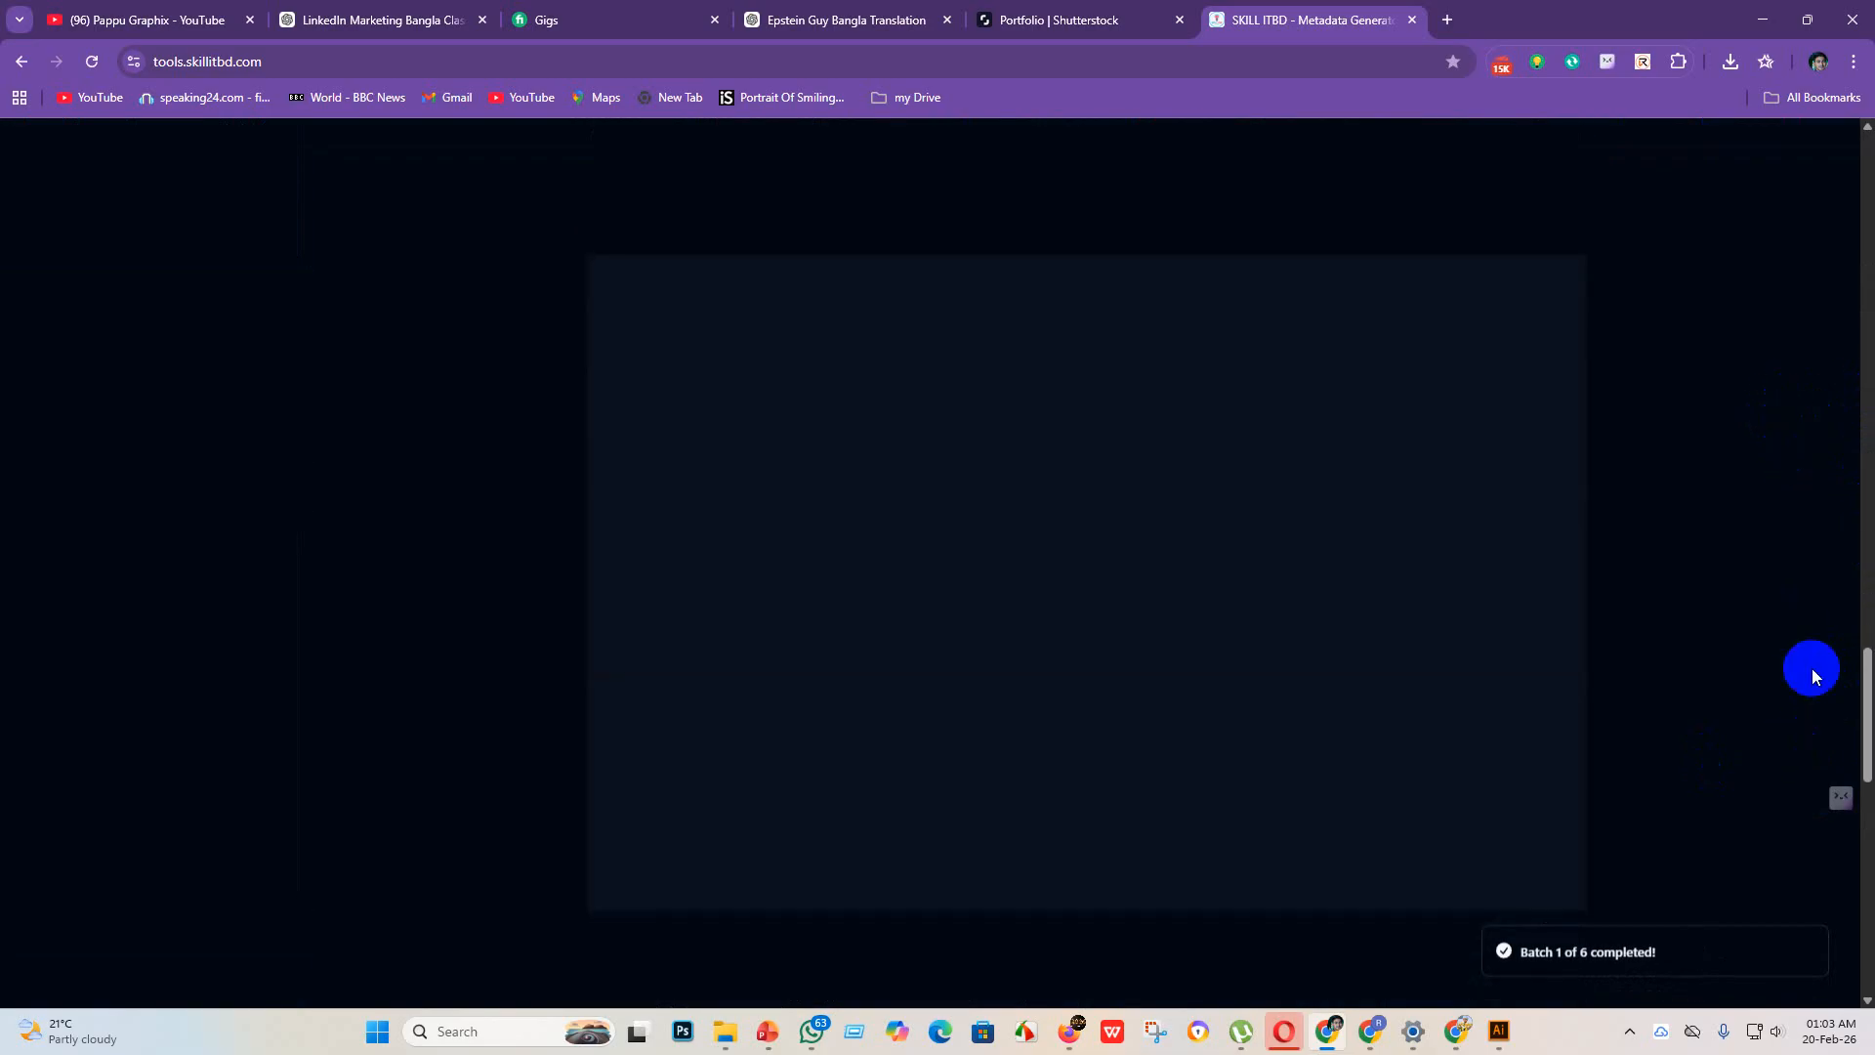
scroll(1866, 725, up, 1)
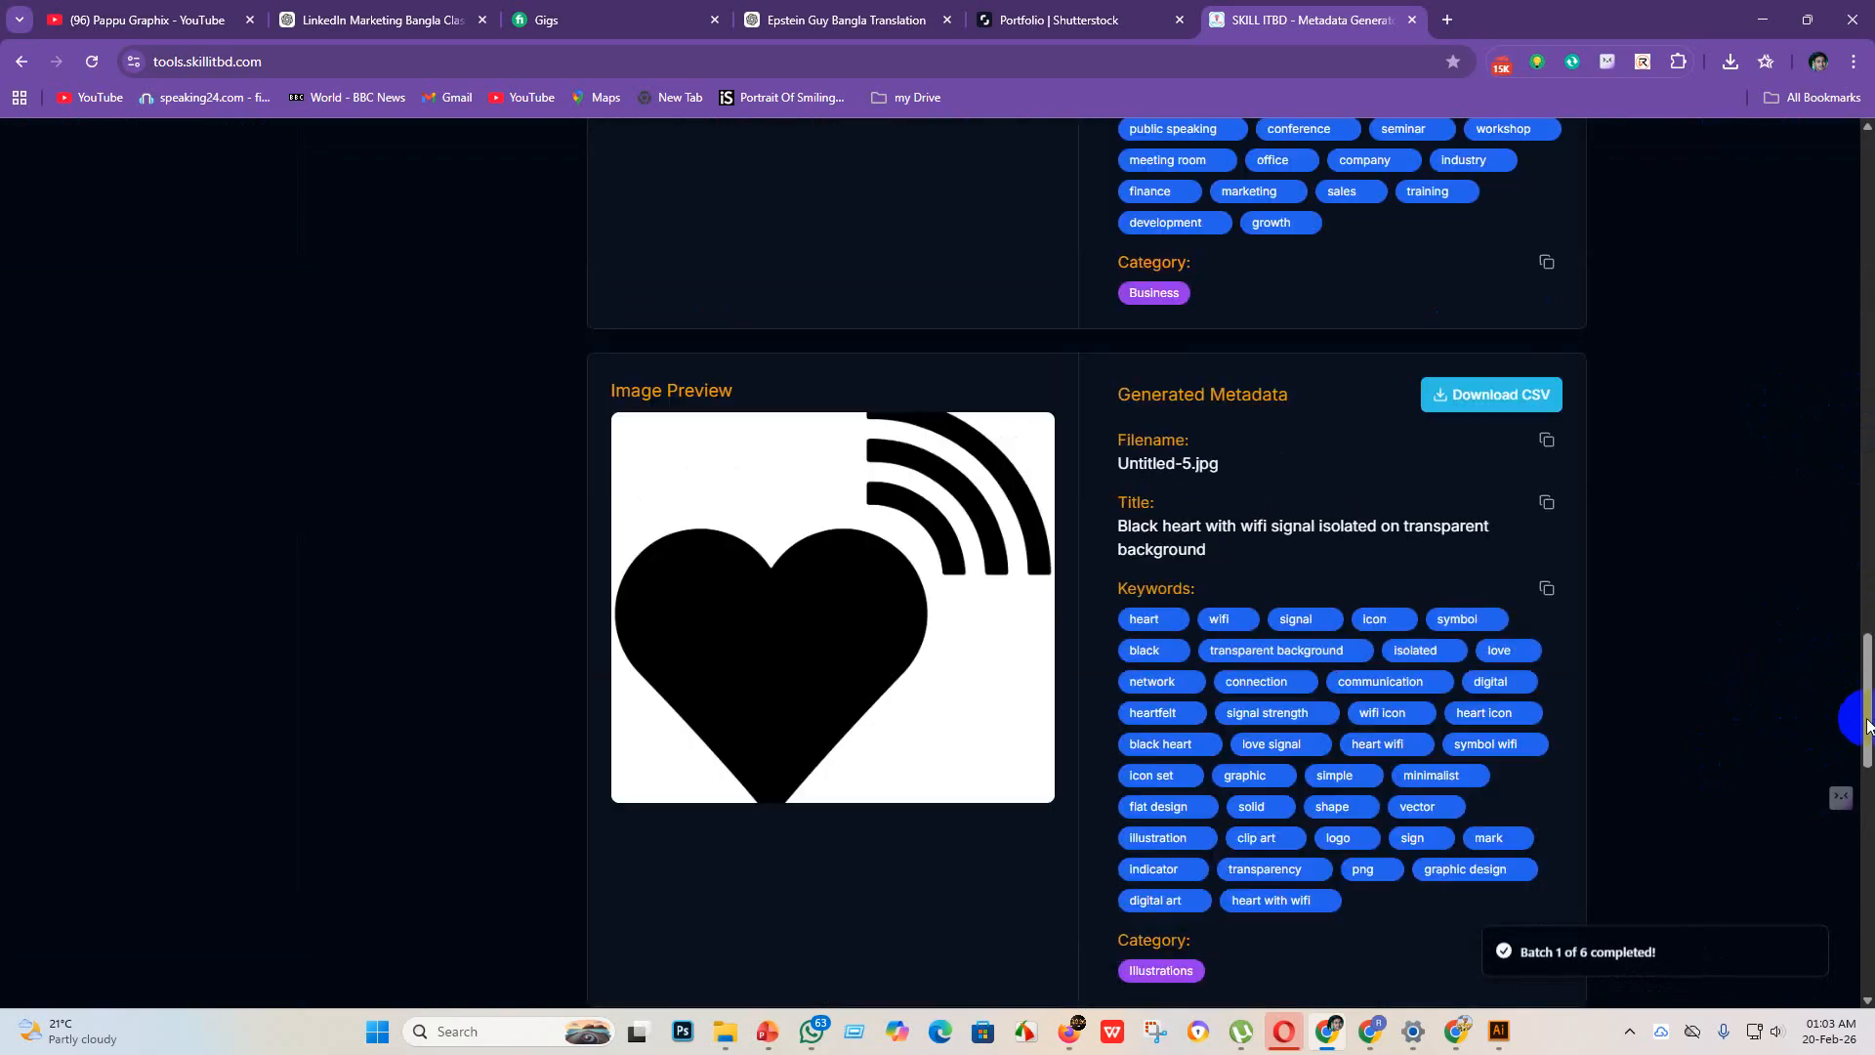
scroll(1867, 725, up, 3)
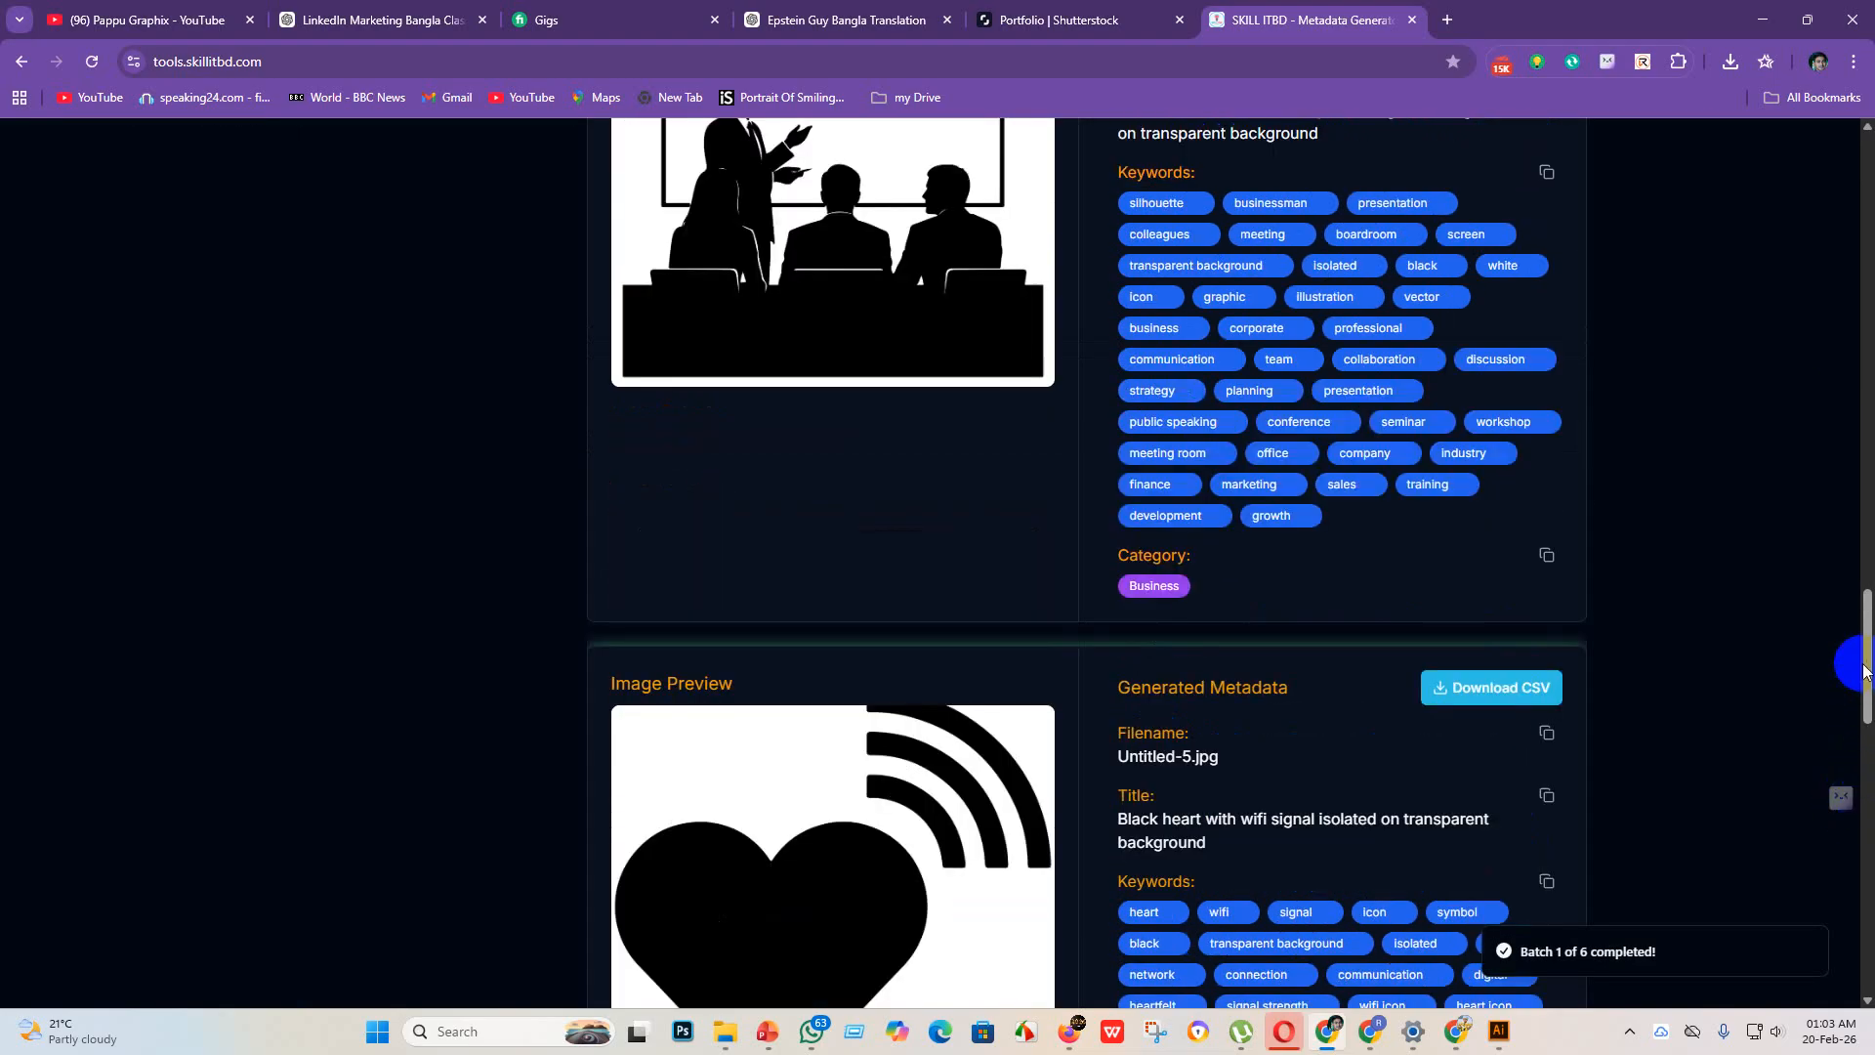
scroll(1867, 661, down, 1)
drag(1866, 661, 1863, 959)
scroll(1541, 782, up, 11)
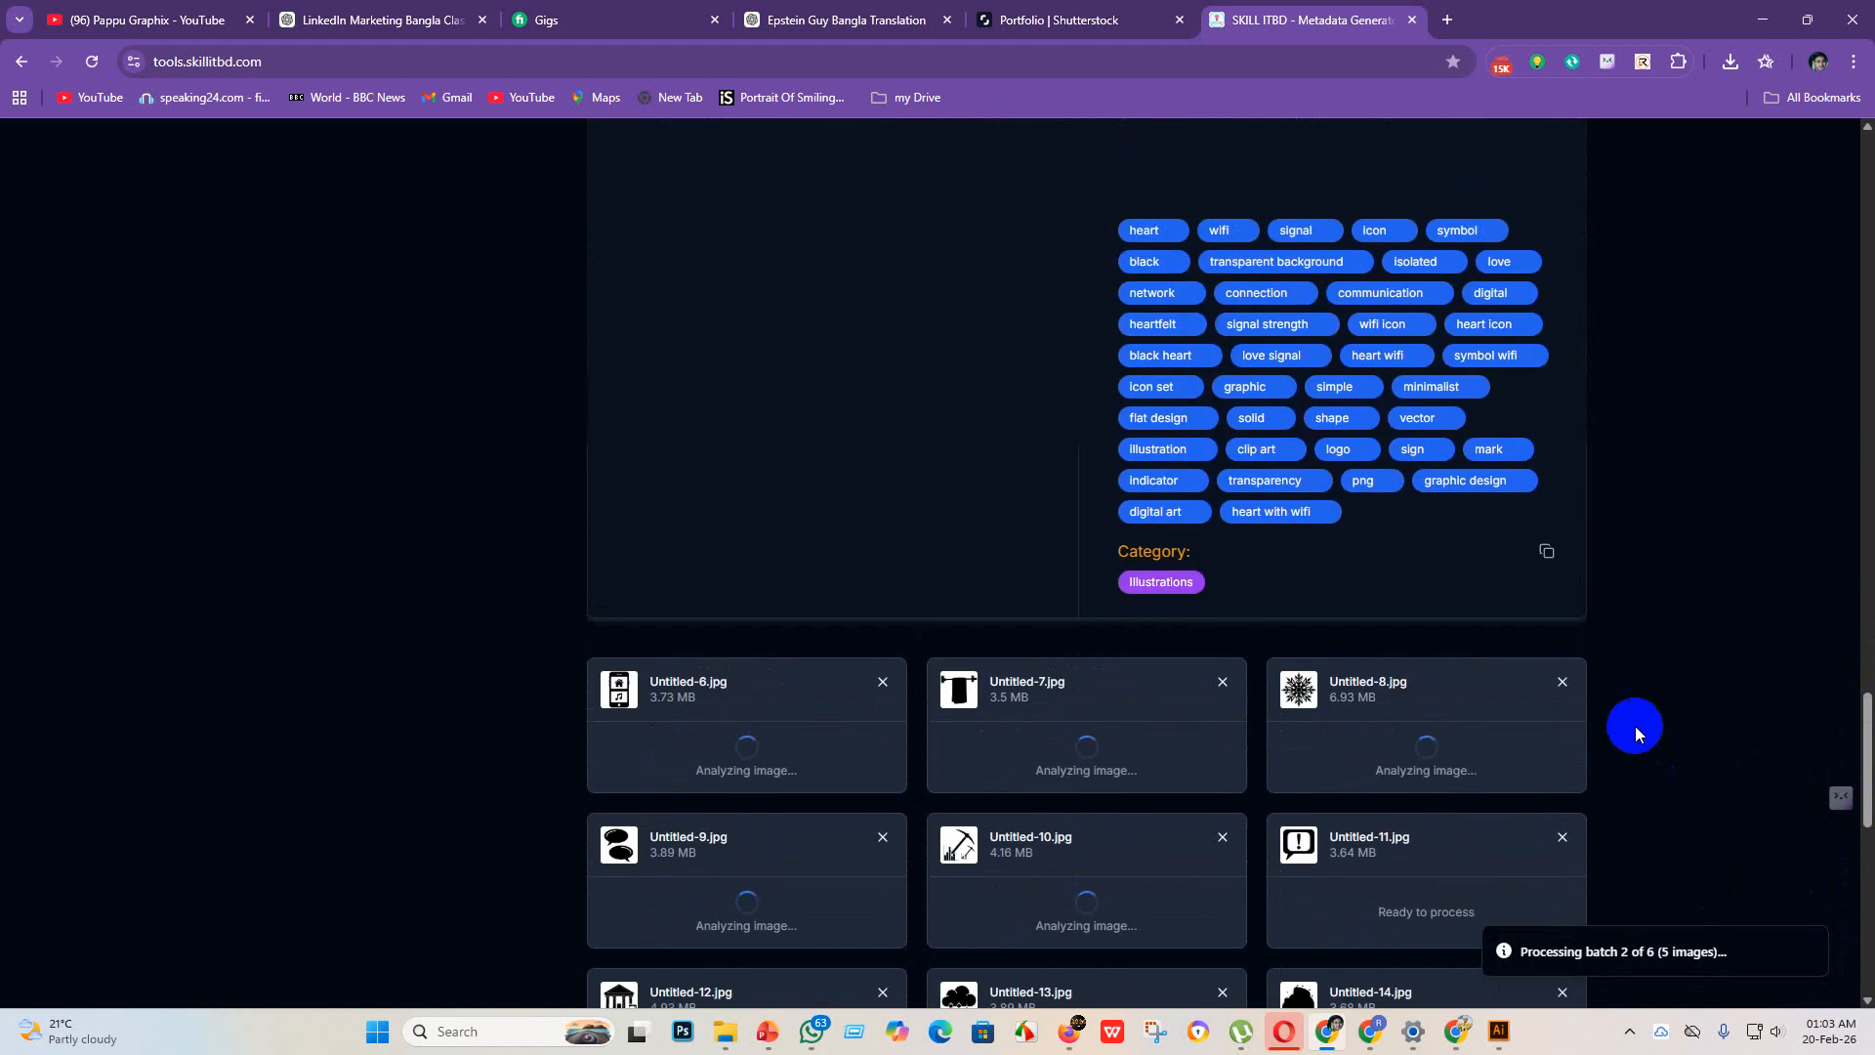
scroll(1857, 750, up, 9)
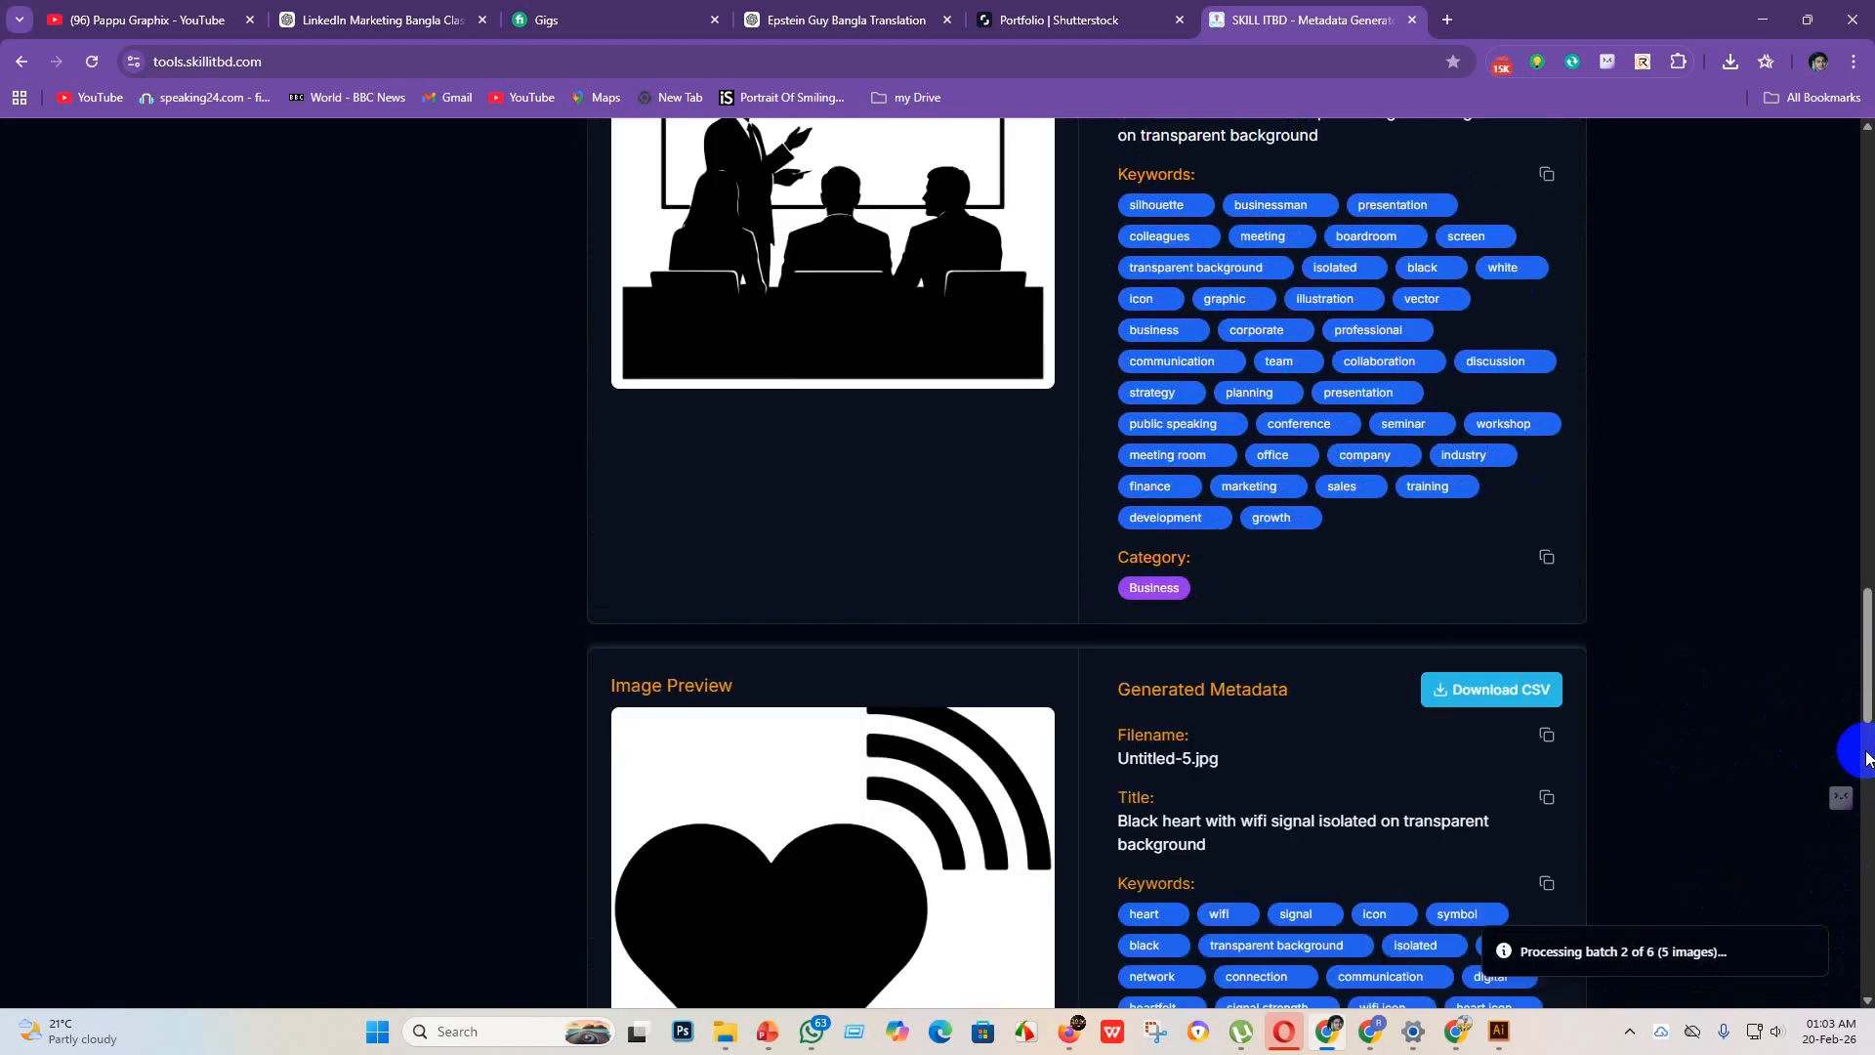
scroll(1849, 664, up, 3)
drag(1865, 664, 1865, 220)
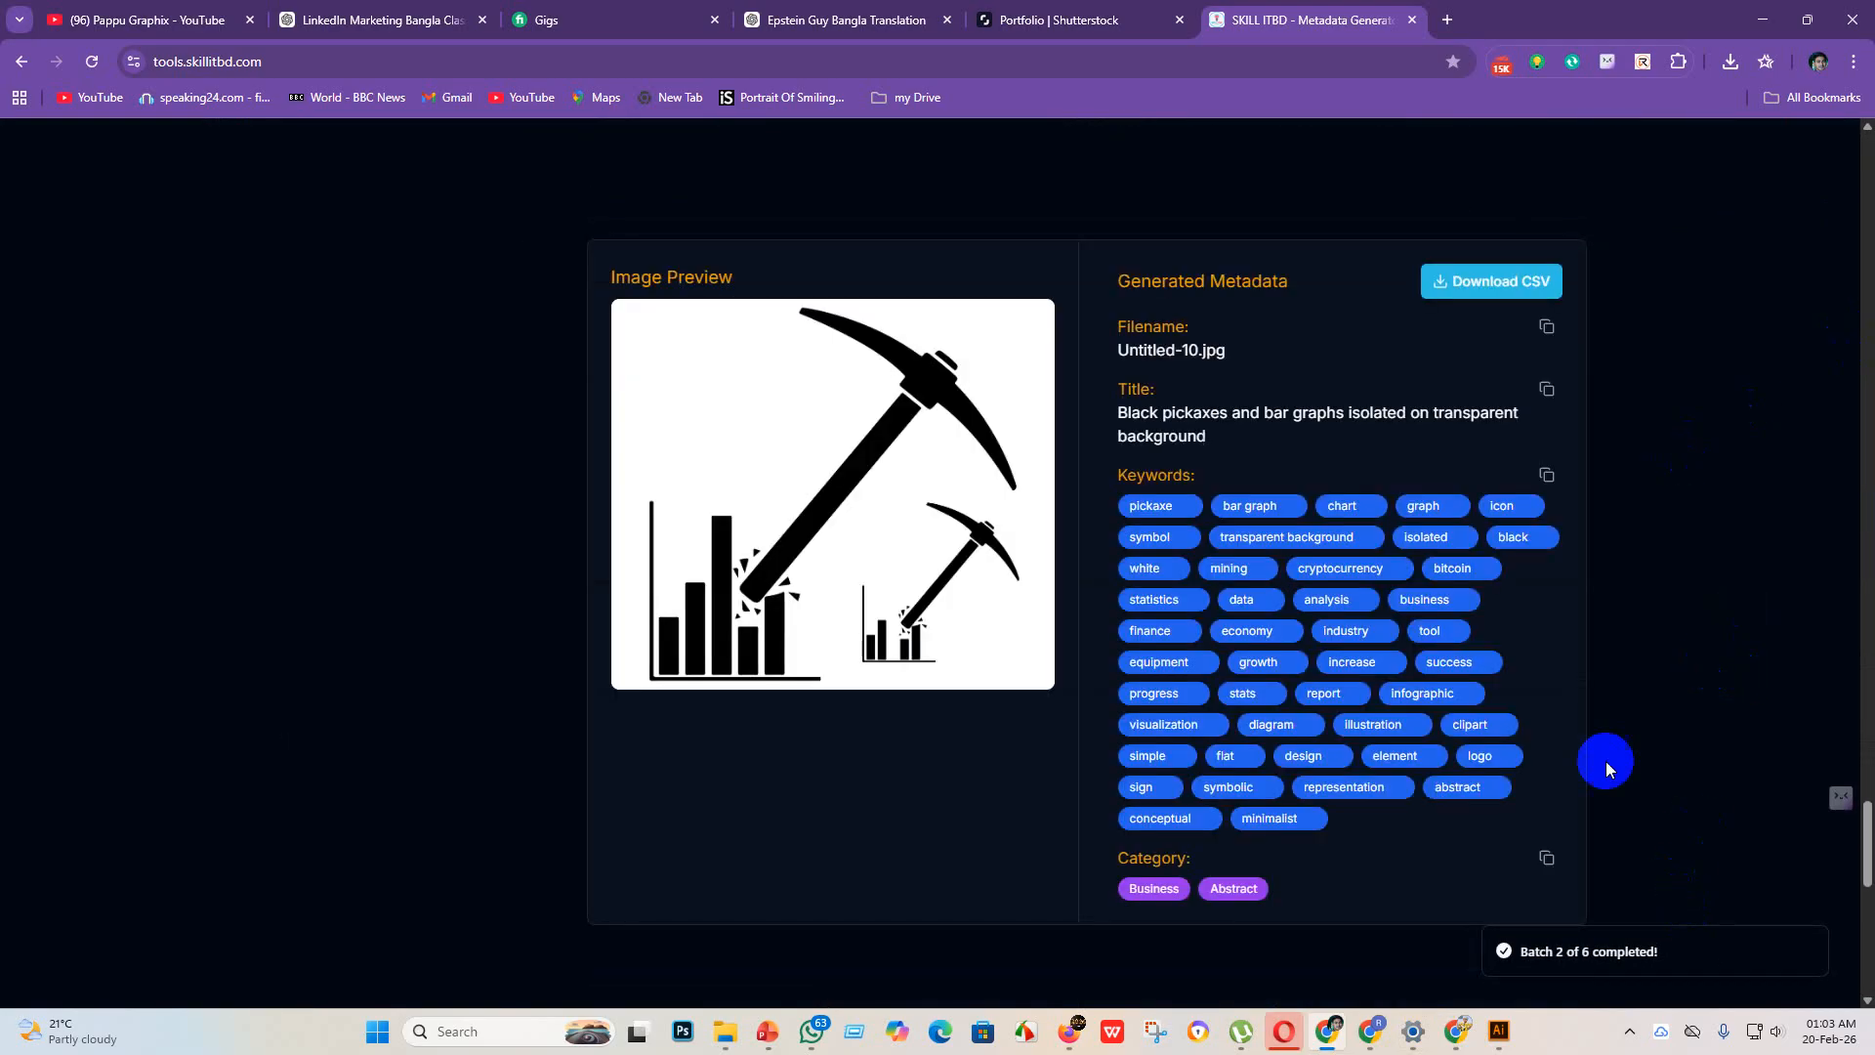
Step: Follow the remaining batches and examine the metadata generated for files such as Untitled-15, Untitled-16 and the network diagram icon
drag(1864, 849, 1867, 946)
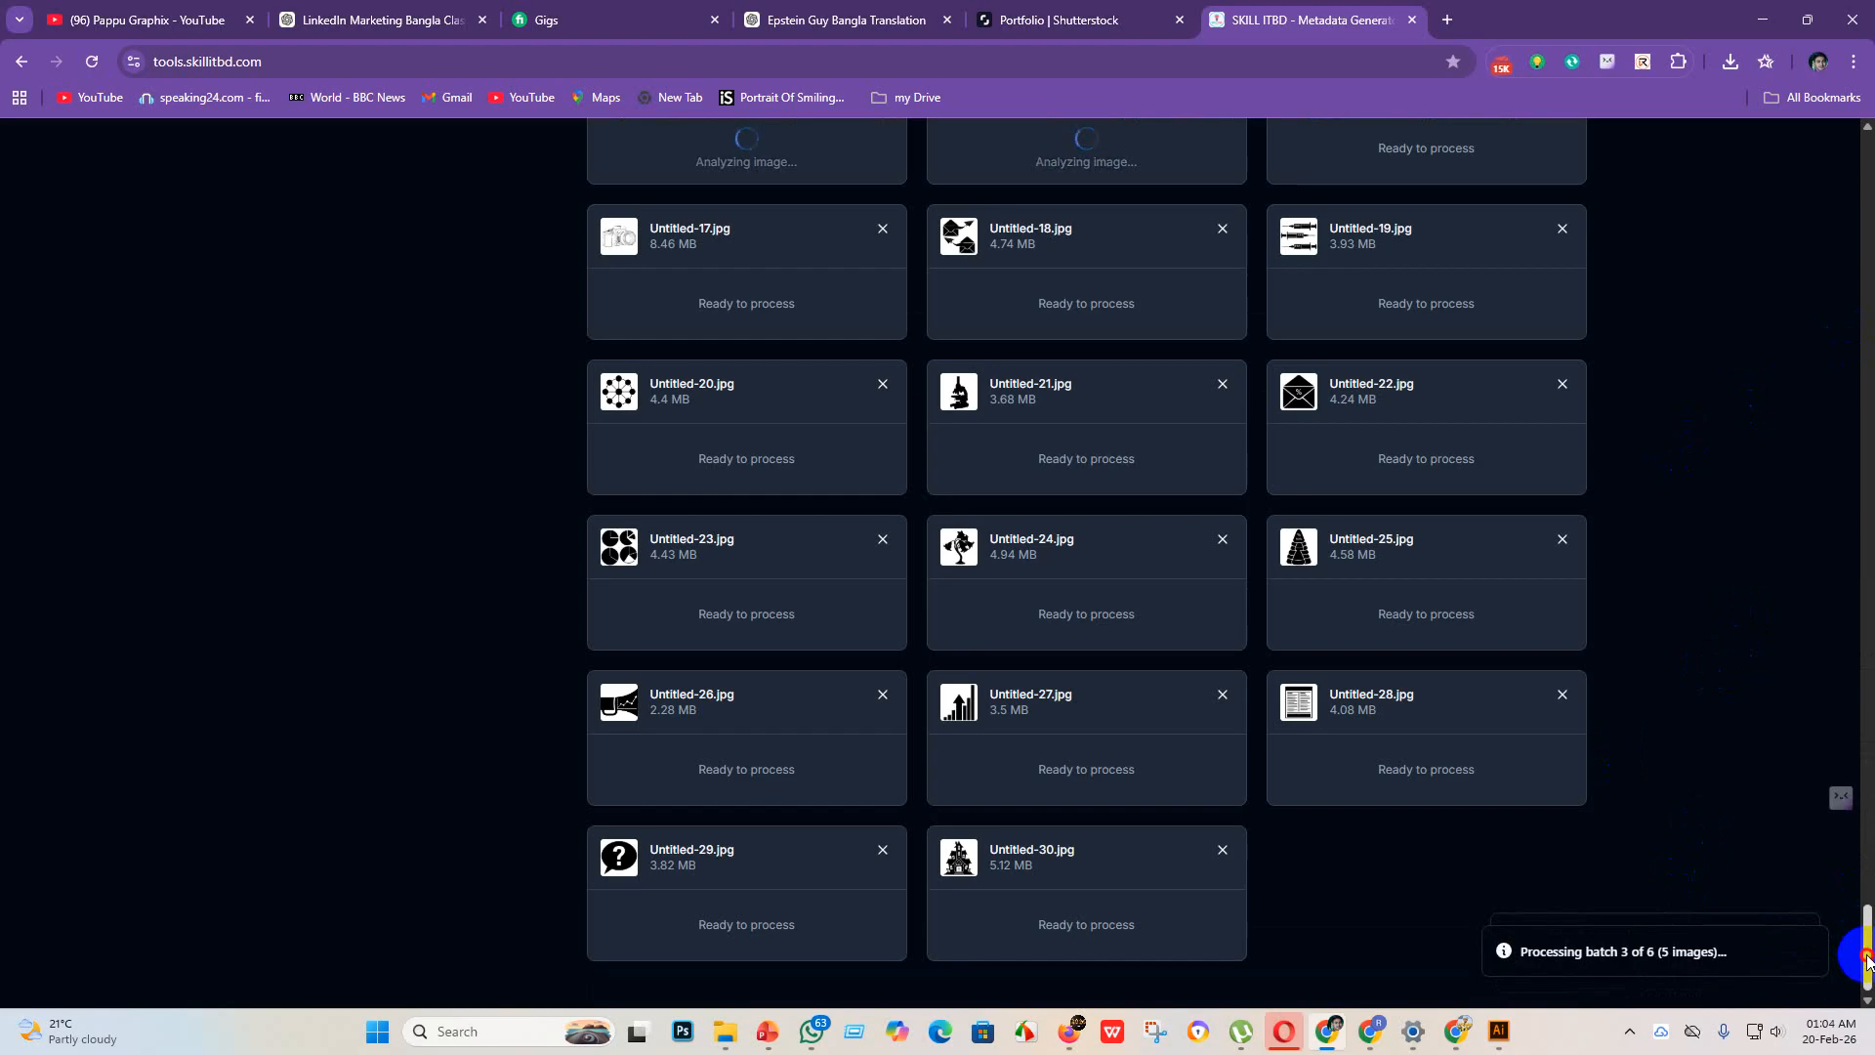
drag(1867, 961, 1865, 799)
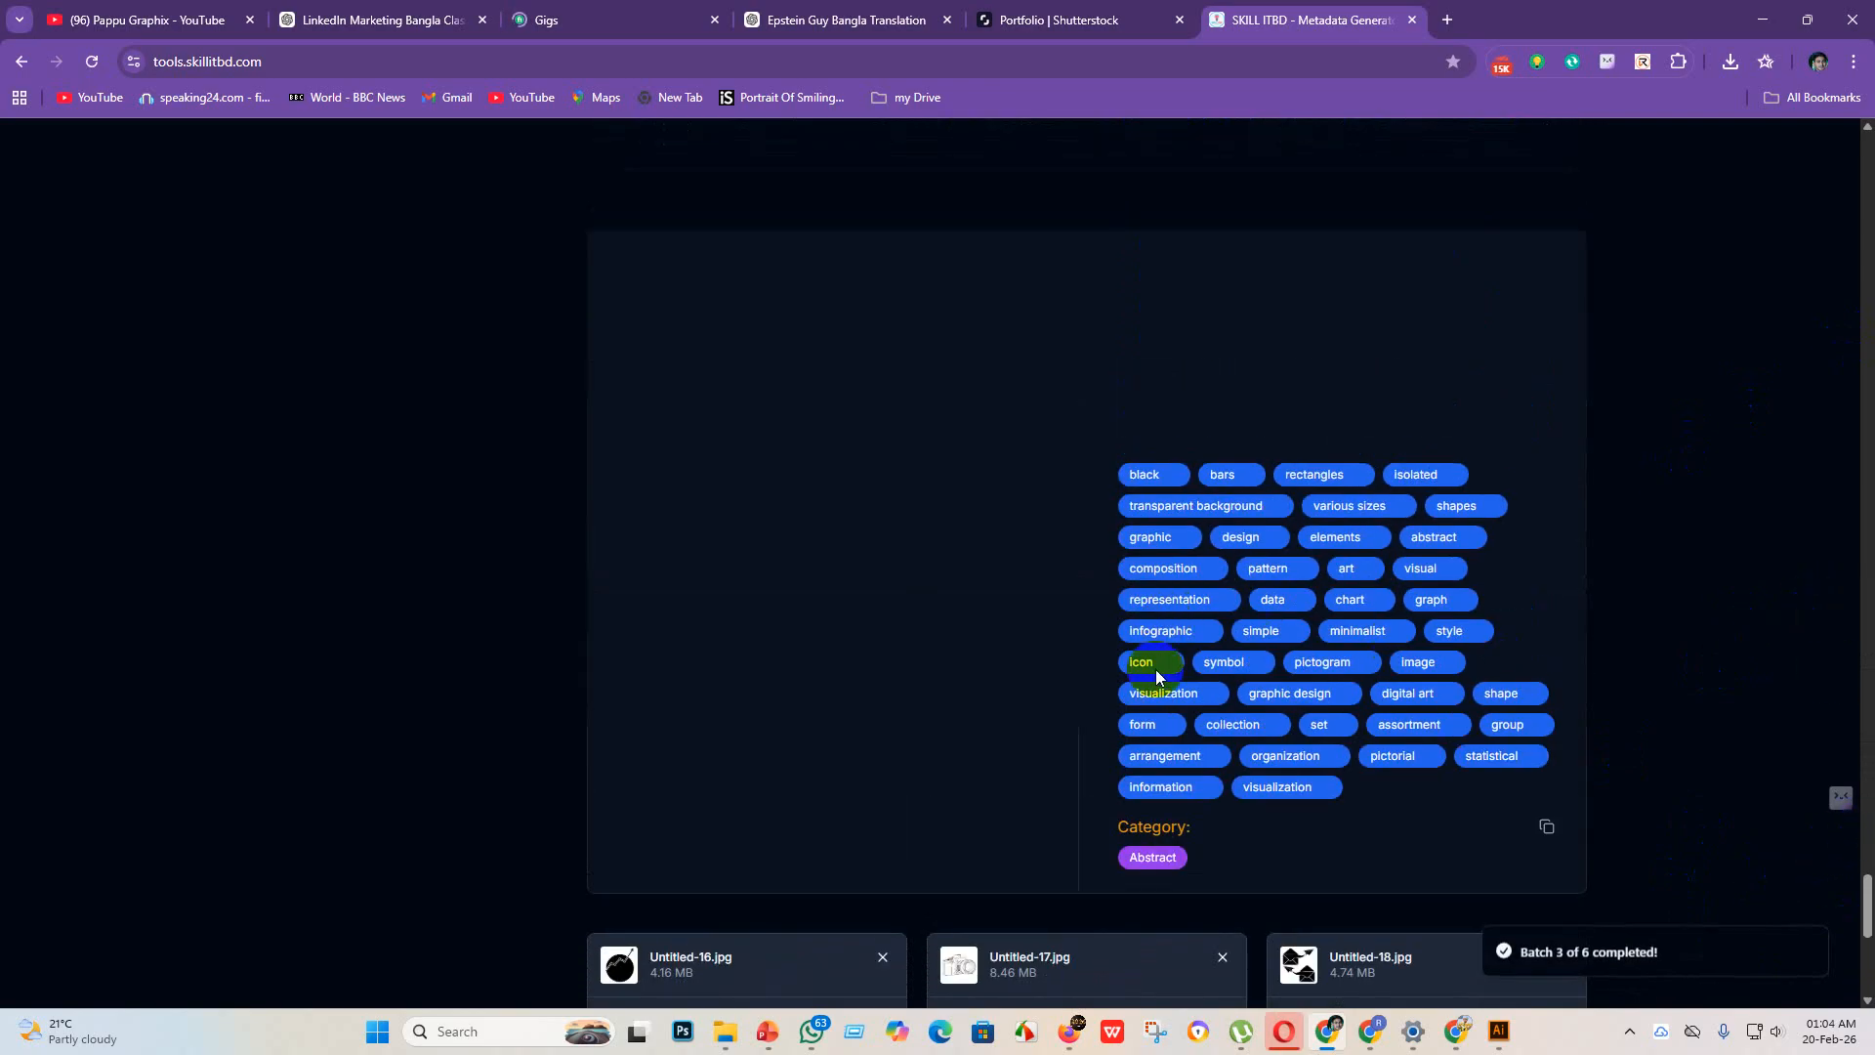
scroll(981, 758, down, 1)
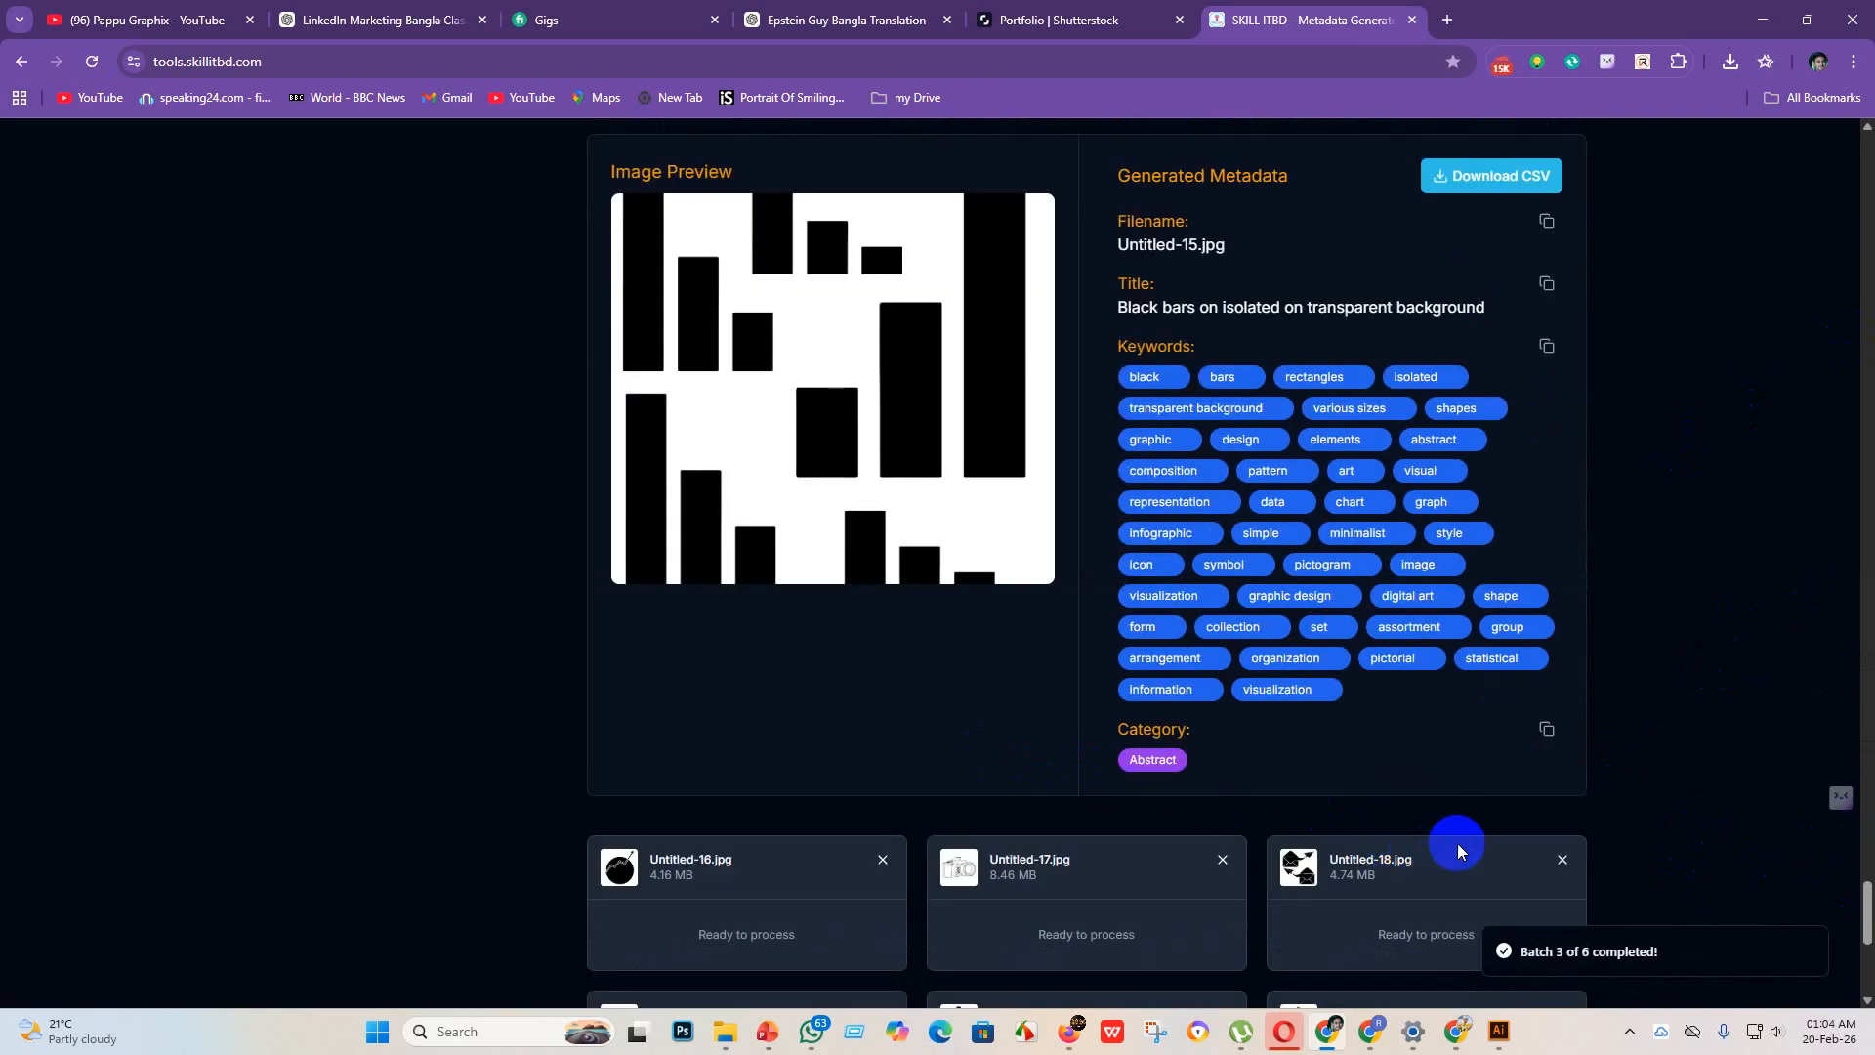
scroll(1270, 820, down, 1)
scroll(1367, 859, down, 1)
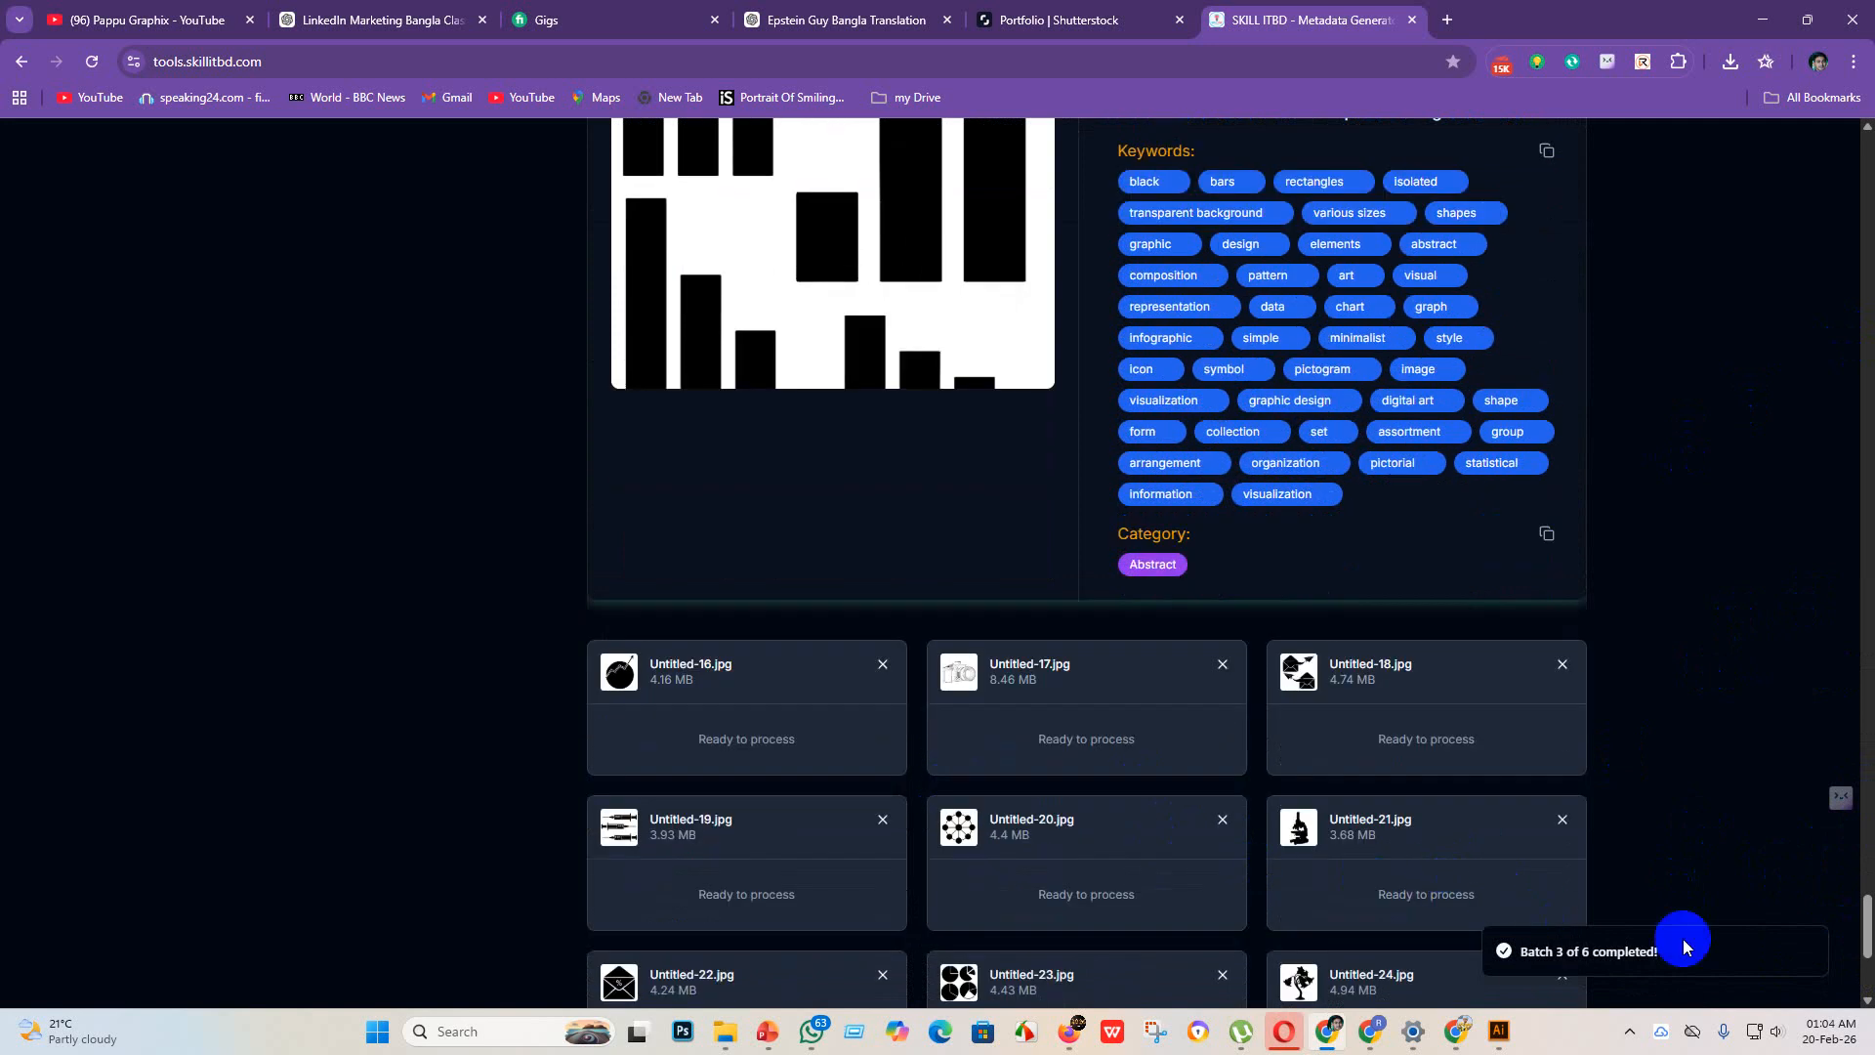
drag(1855, 927, 1870, 971)
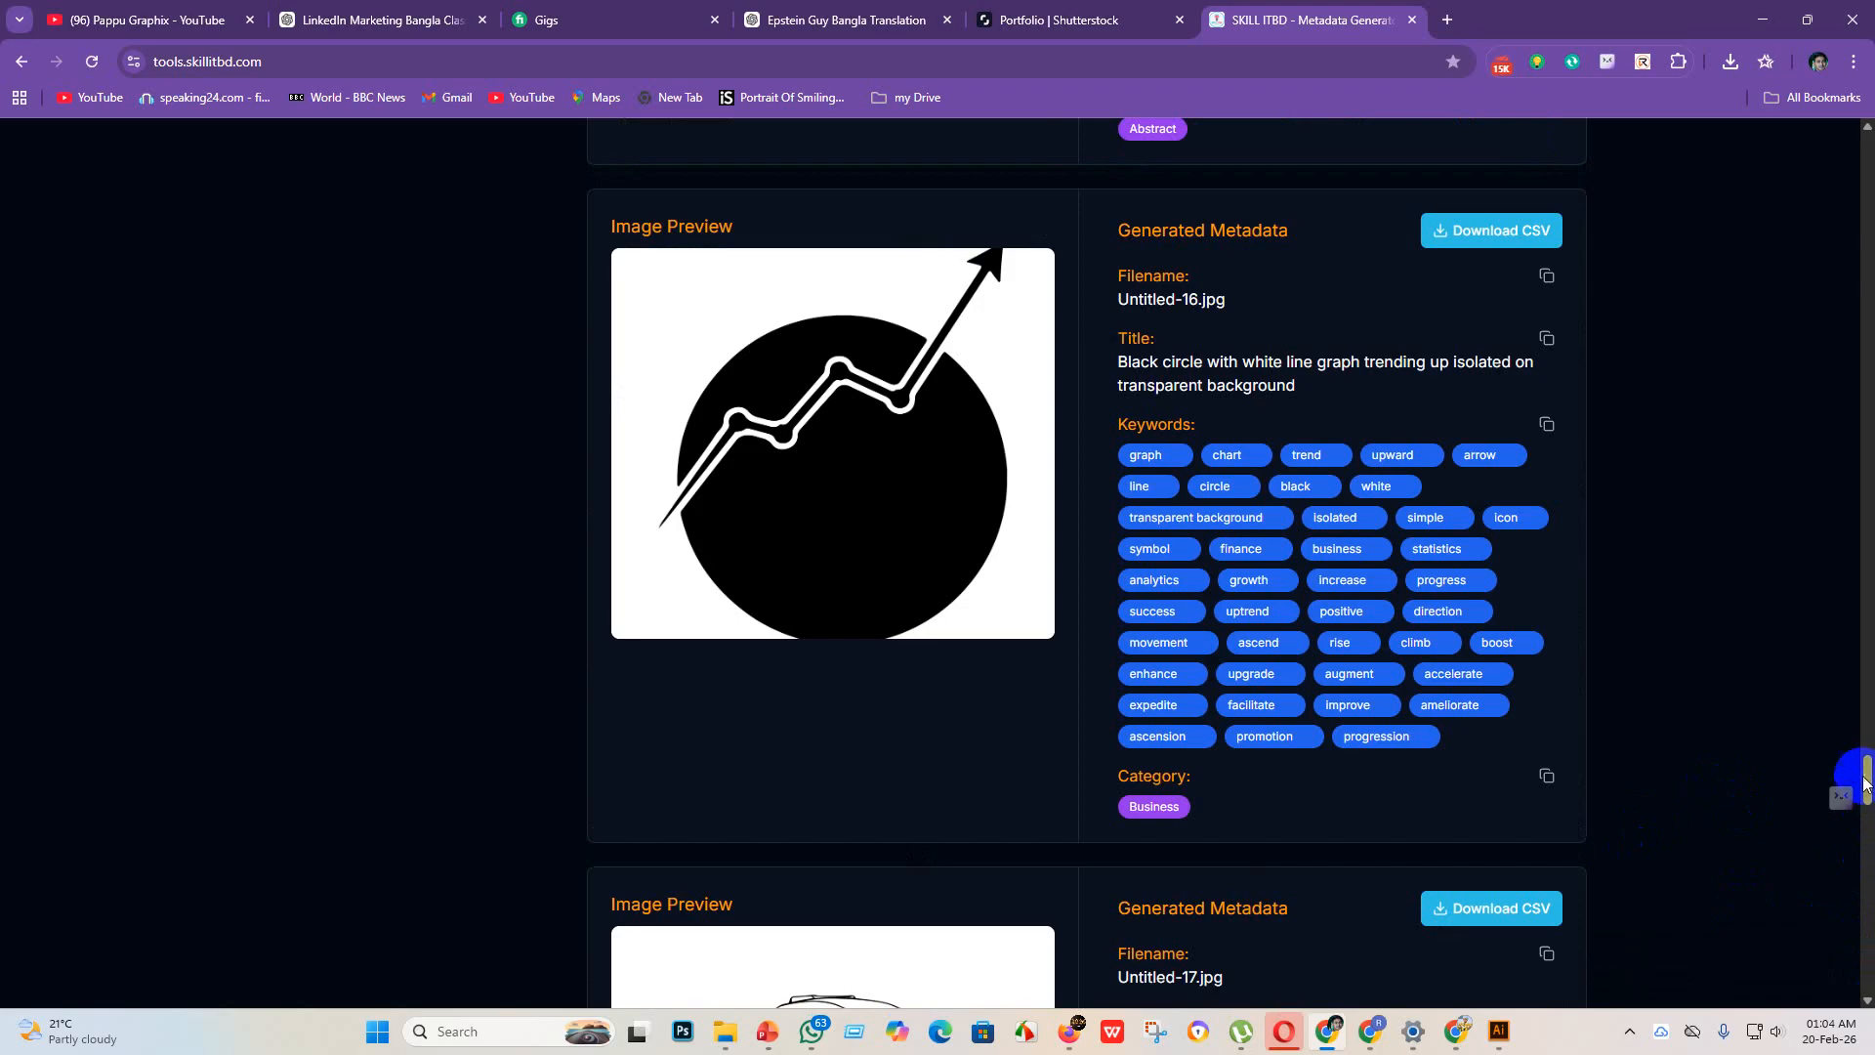
drag(1866, 777, 1865, 922)
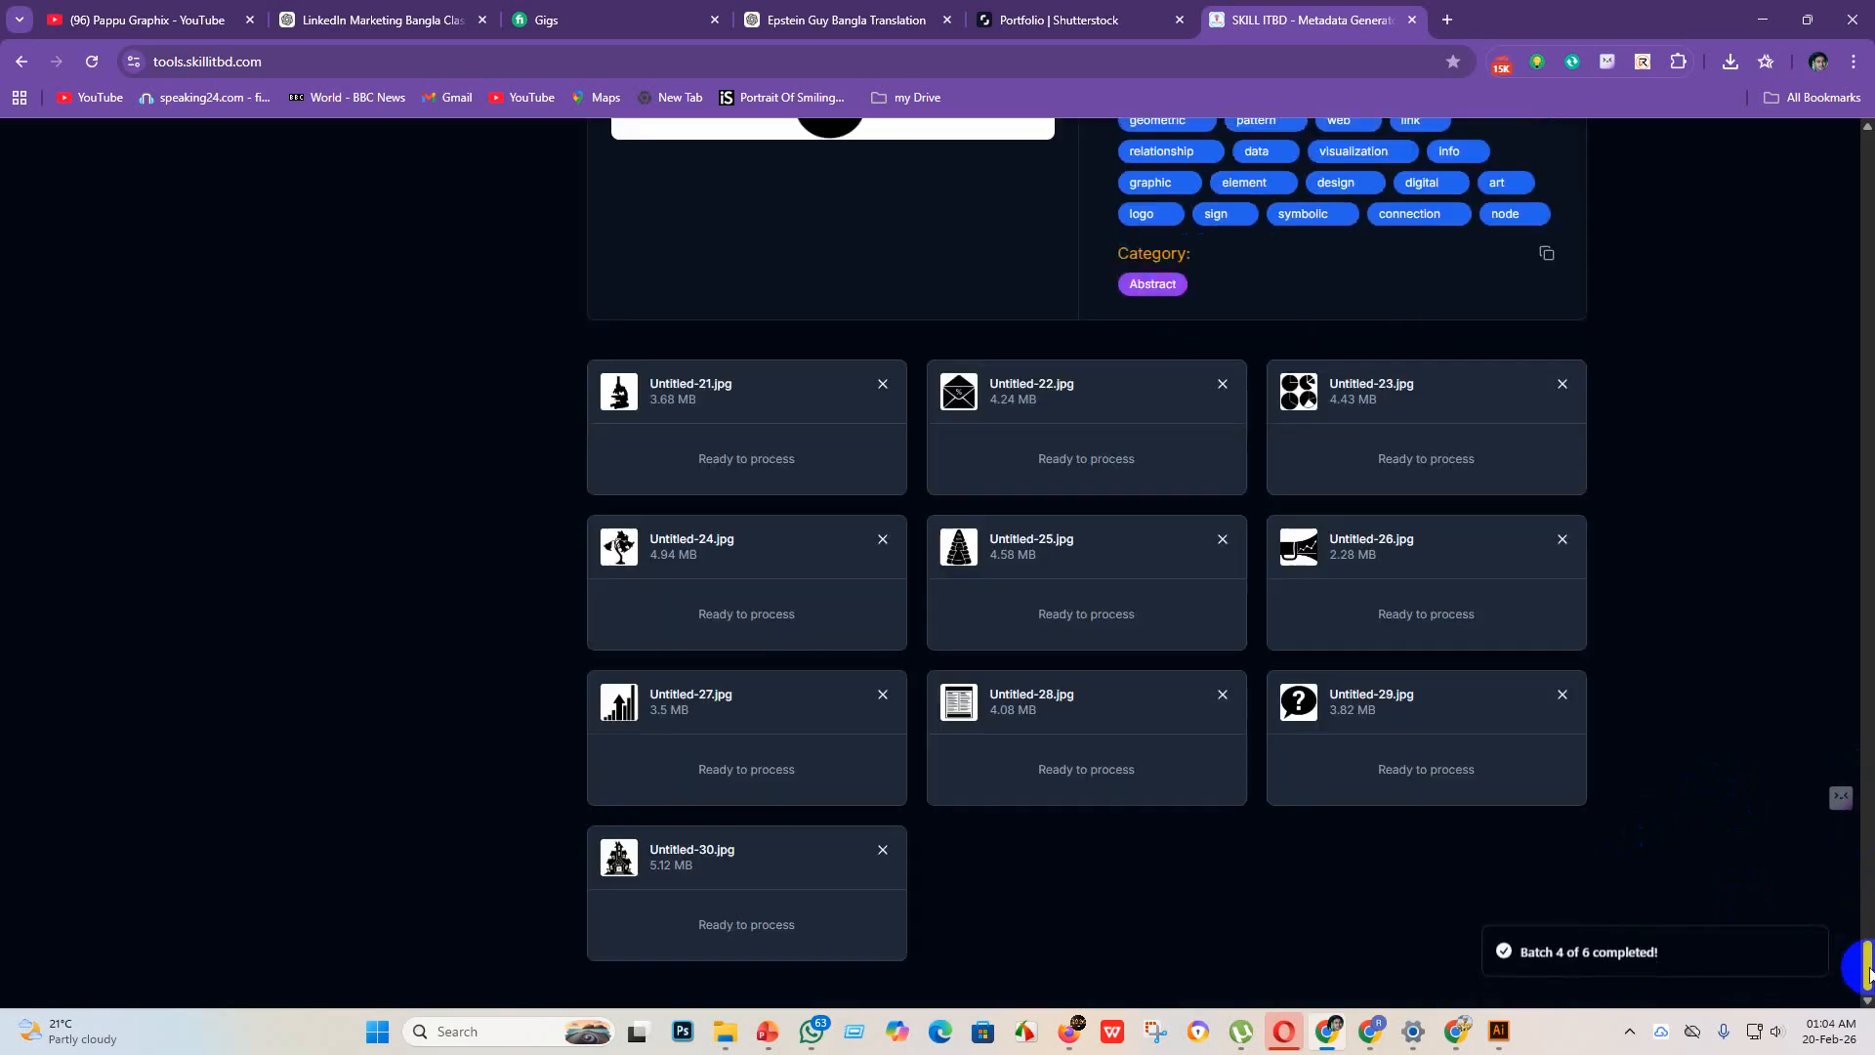
scroll(1726, 625, up, 20)
scroll(1748, 684, down, 14)
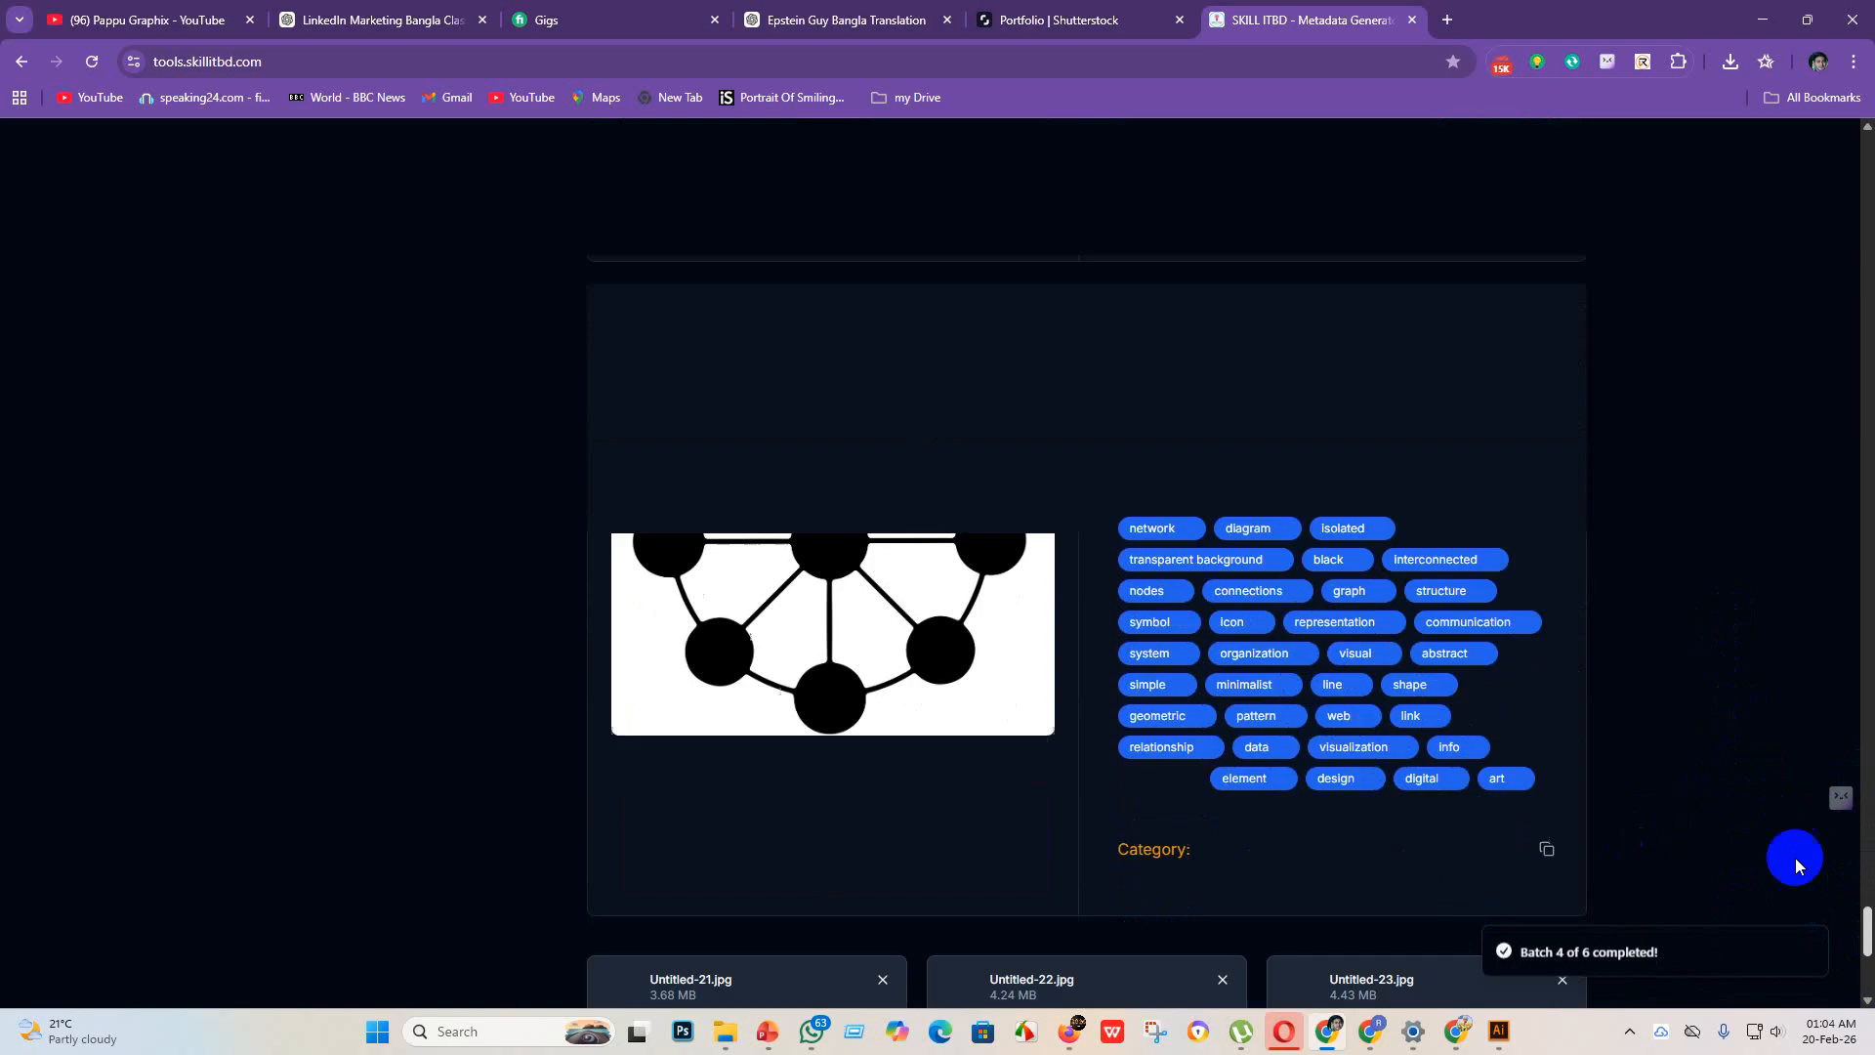
mouse_move(1867, 940)
mouse_down()
mouse_move(1865, 978)
mouse_move(1867, 938)
mouse_move(1858, 979)
mouse_move(1836, 959)
mouse_up()
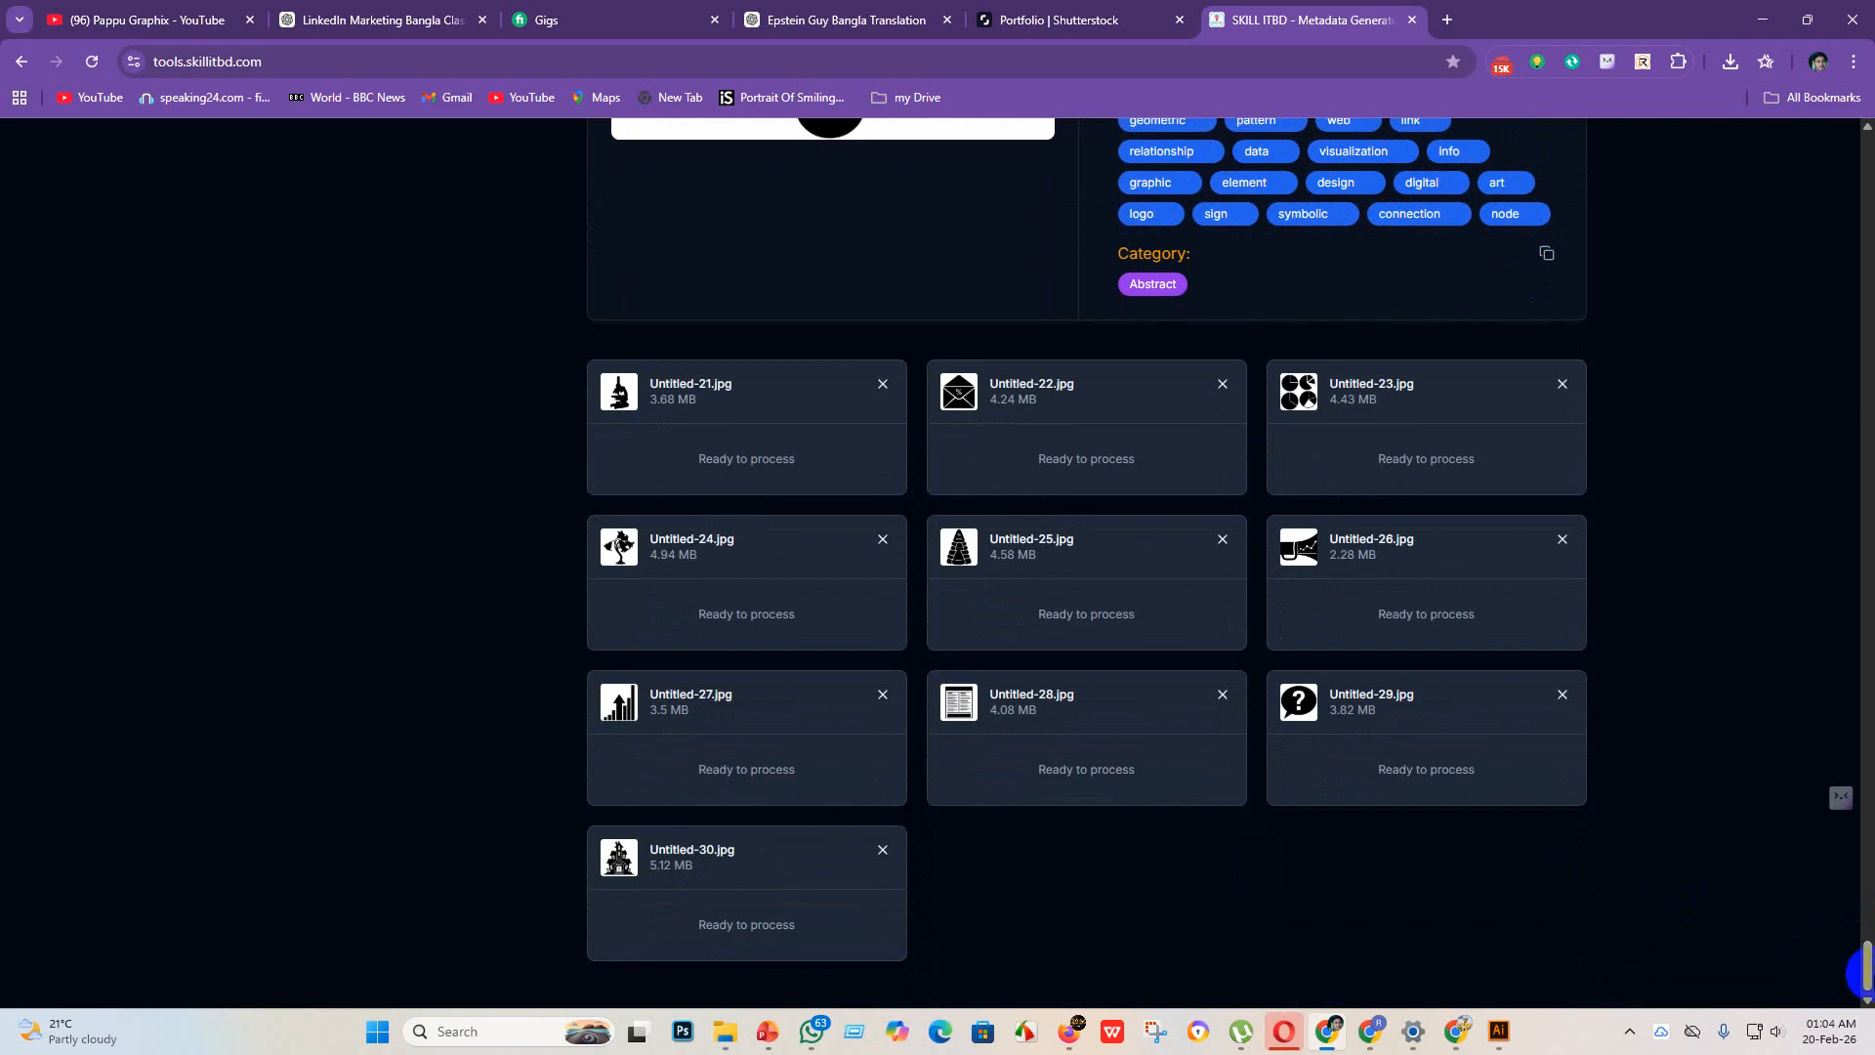
mouse_move(1869, 975)
mouse_down()
mouse_move(1867, 937)
mouse_move(1867, 984)
mouse_up()
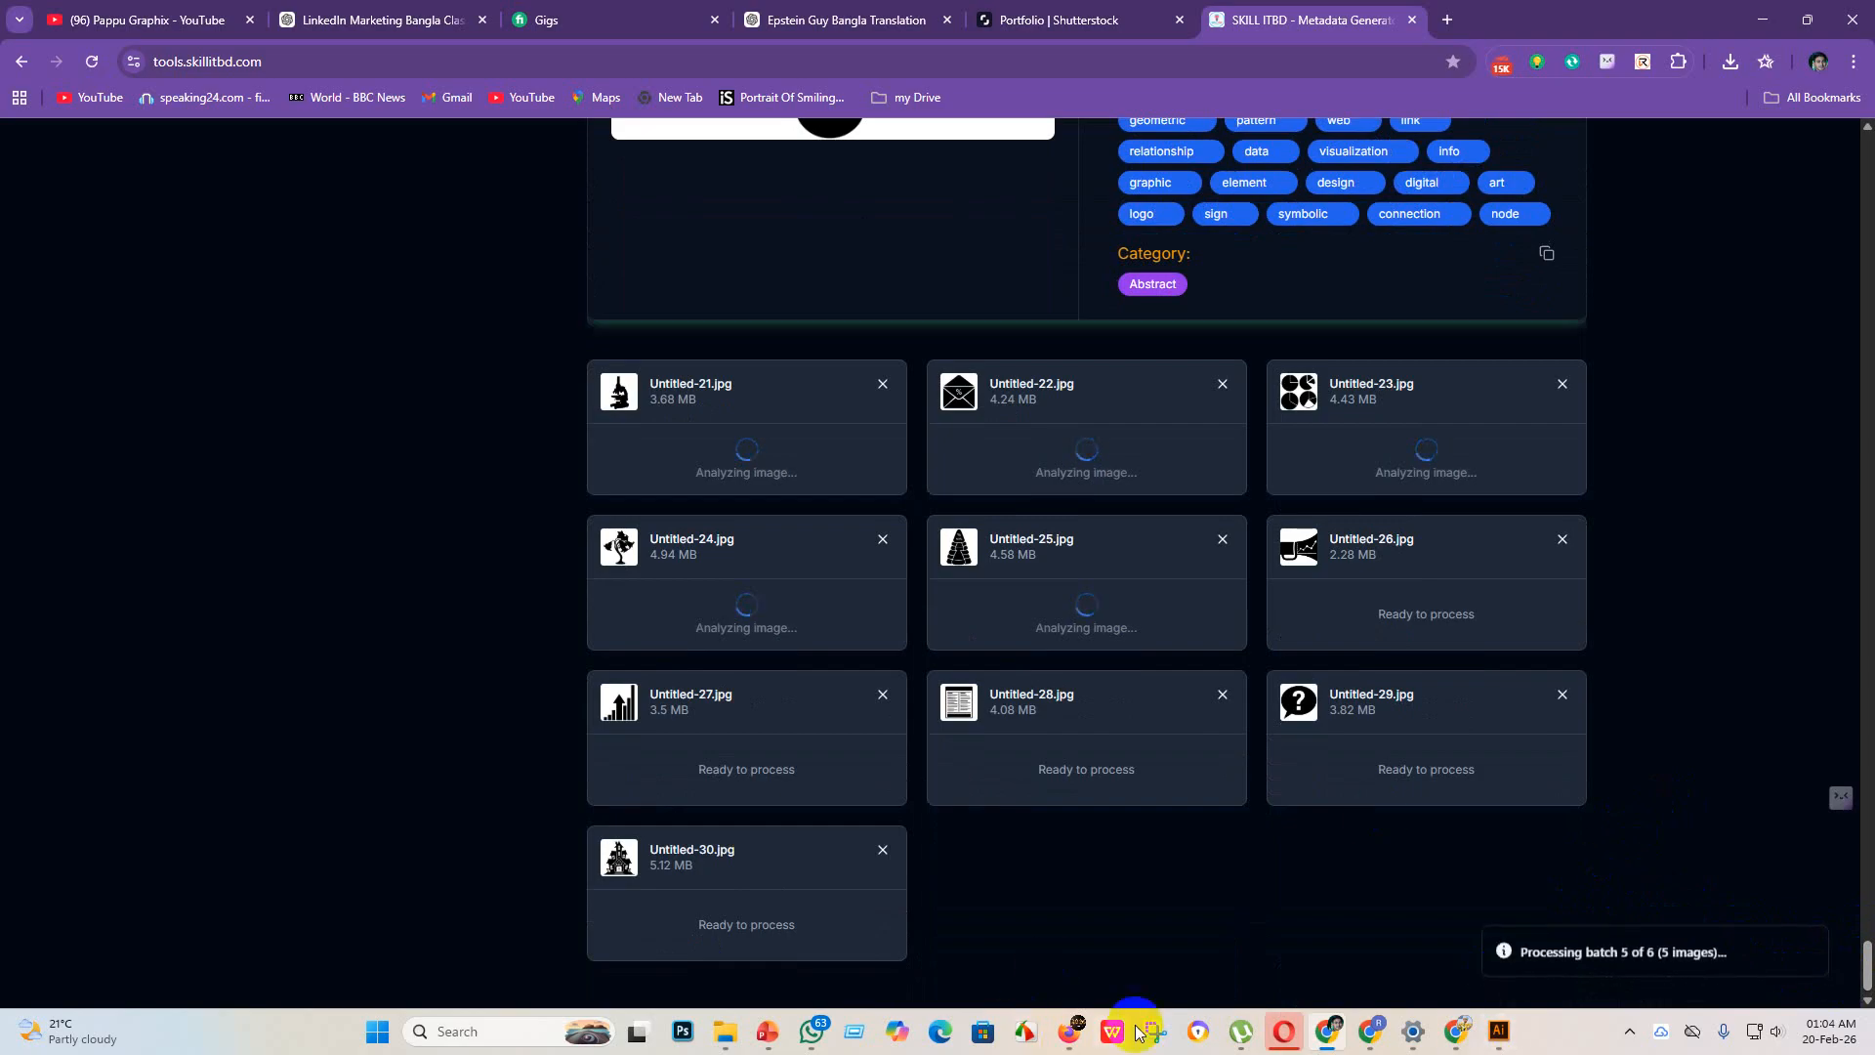
Step: Switch to the Adobe Stock contributor uploads and select the 30 new icon files, from the haunted house through the flower vase
click(1075, 1043)
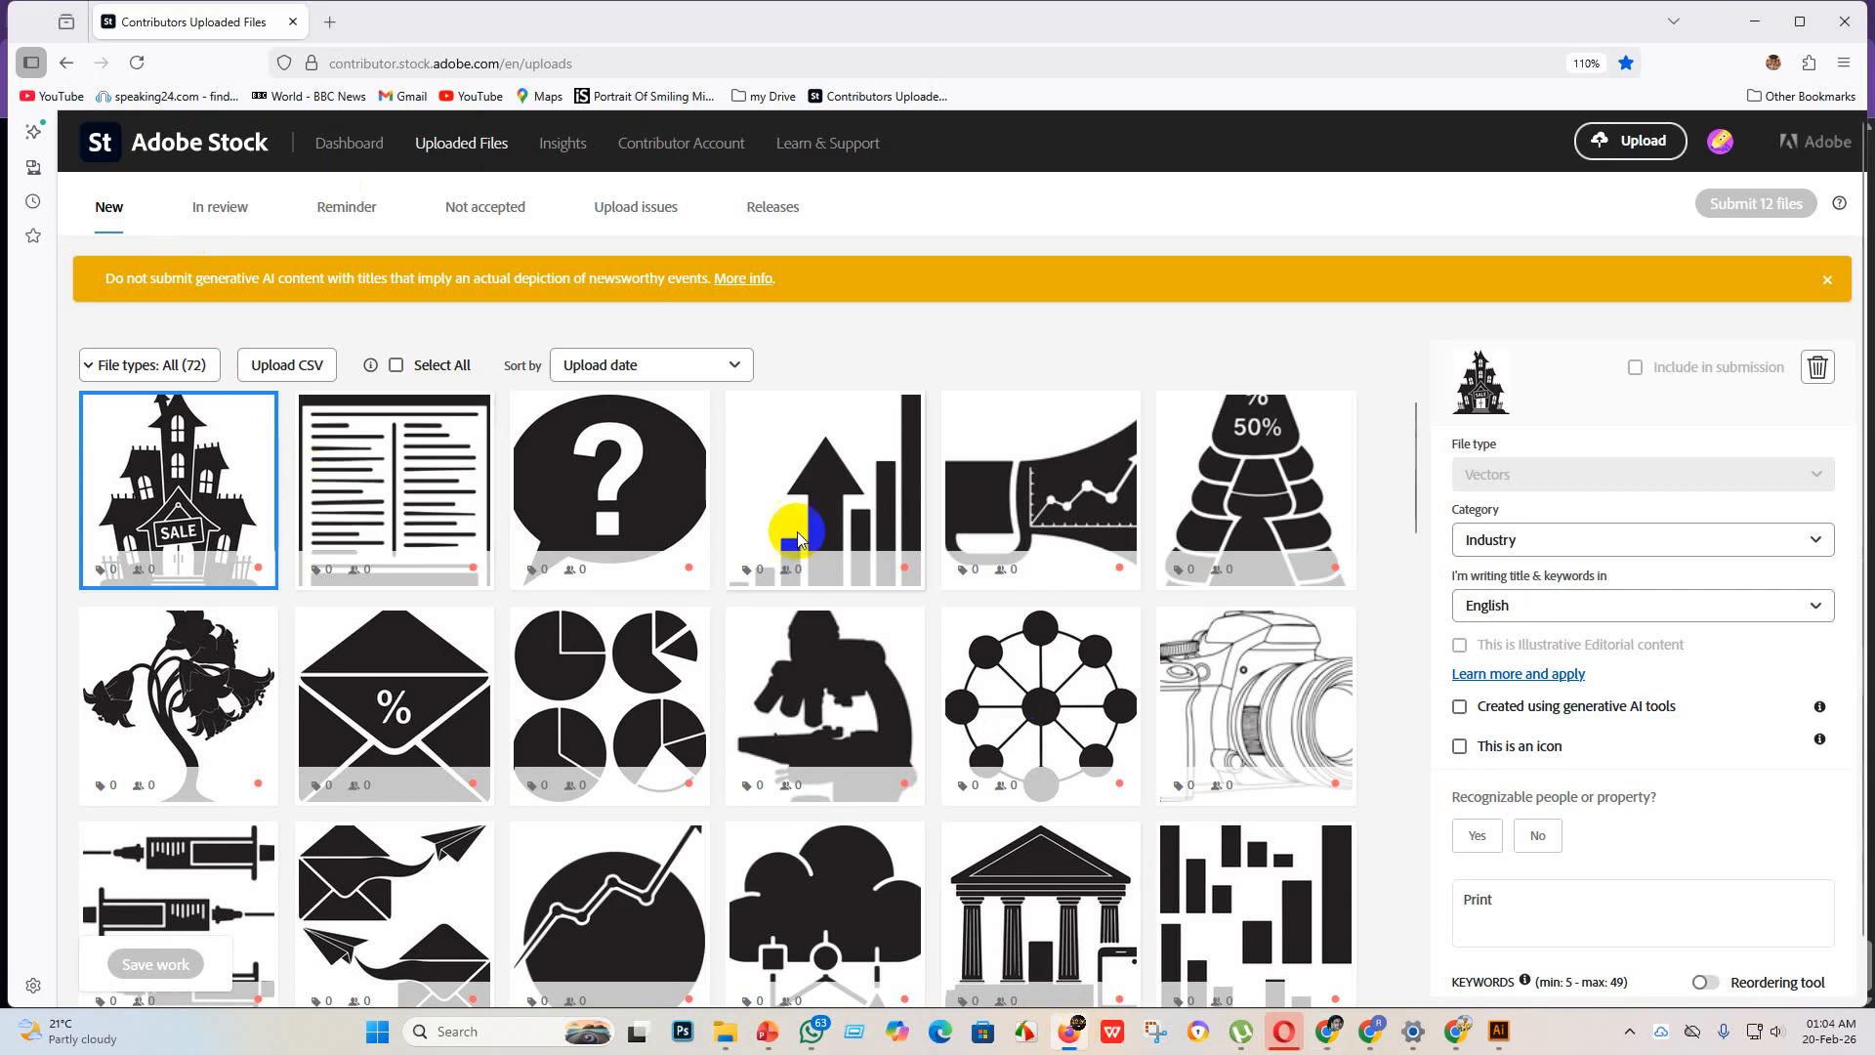
scroll(799, 537, down, 10)
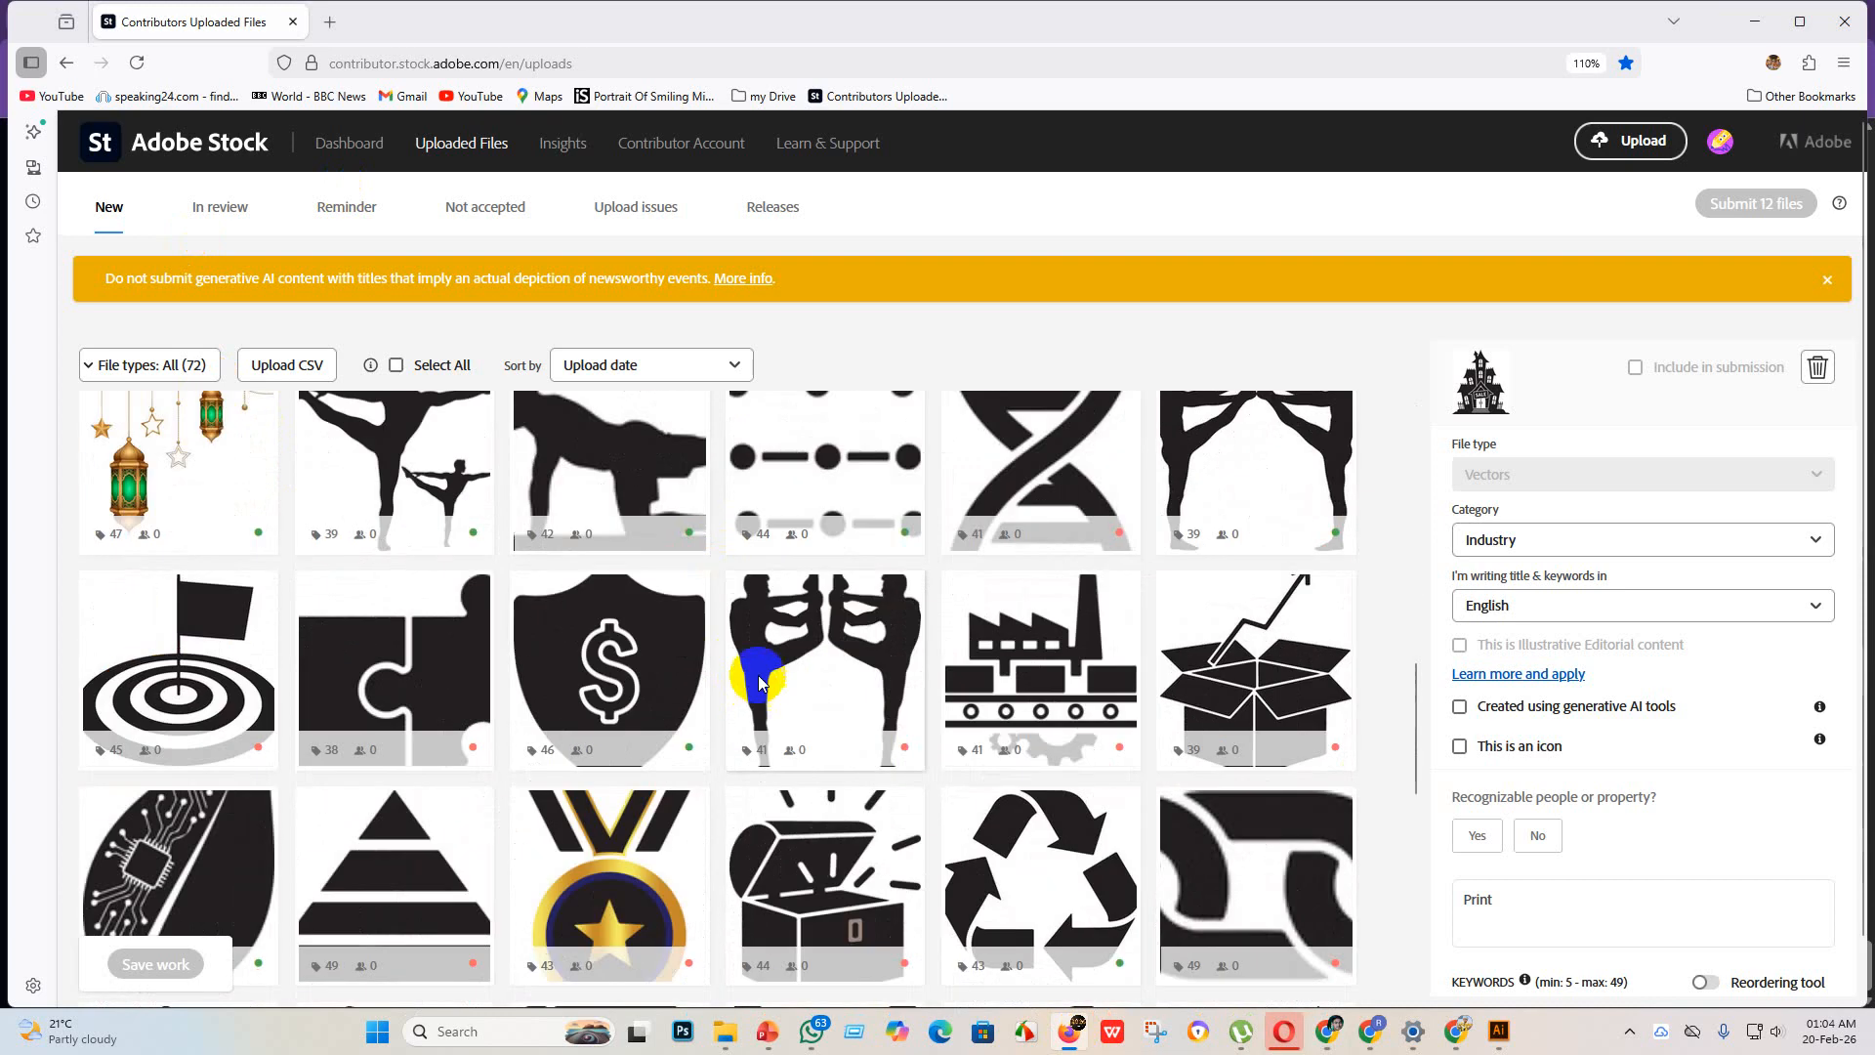
scroll(760, 684, up, 5)
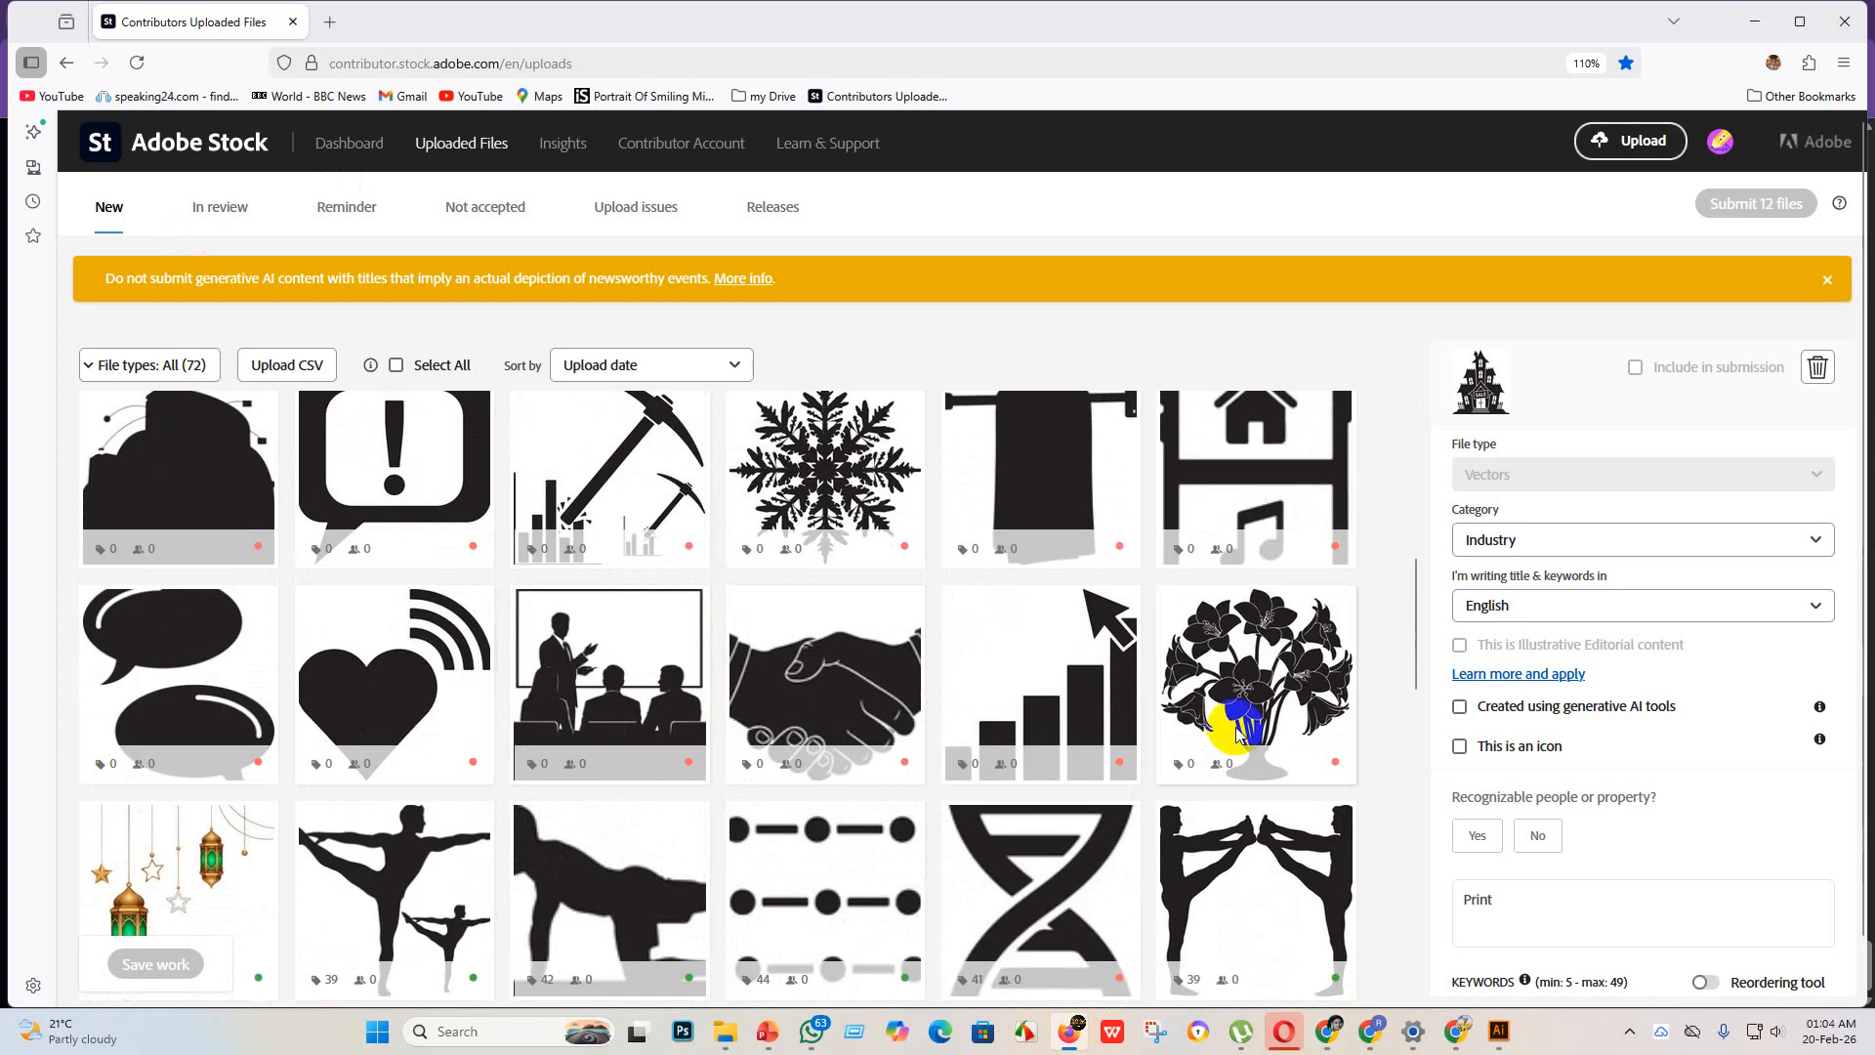
shift+click(1237, 734)
scroll(1094, 717, up, 6)
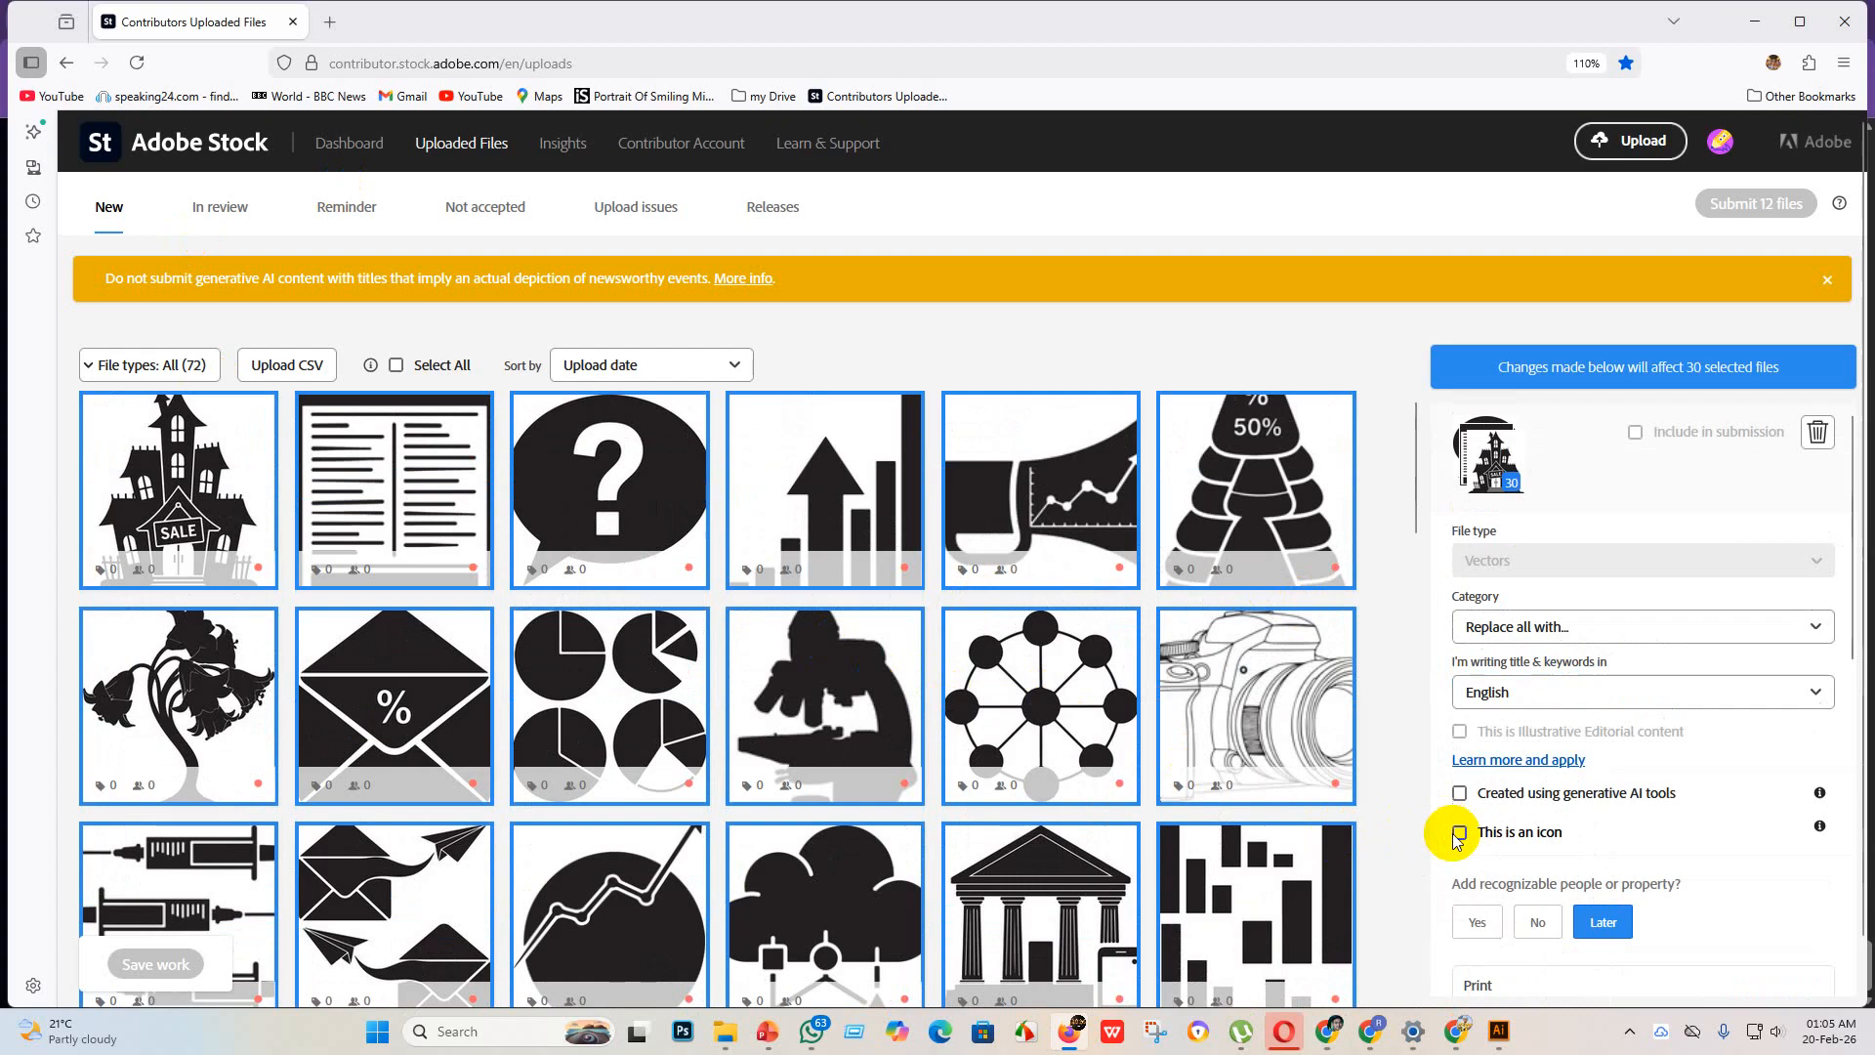
Step: Mark the 30 selected files as having no recognizable people or property, clear their title, and save the work
click(1537, 922)
scroll(1538, 927, down, 2)
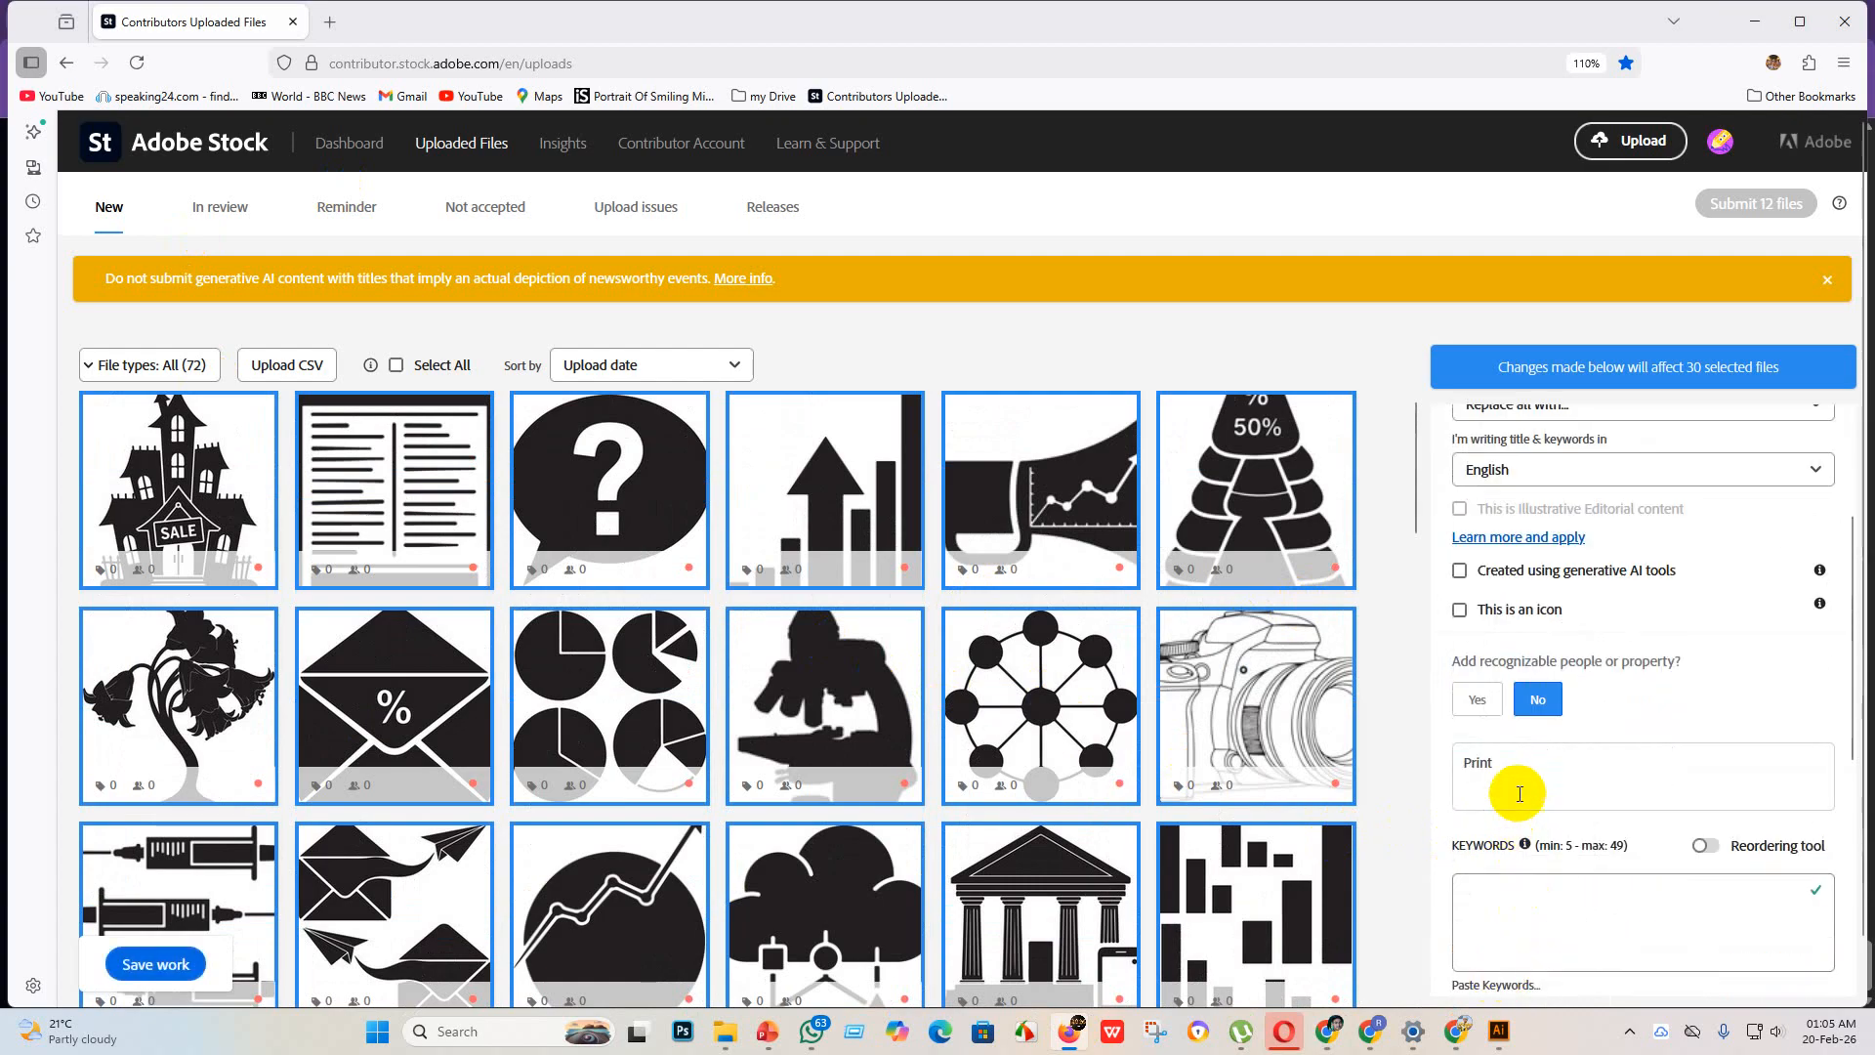
drag(1518, 793, 1443, 774)
key(BackSpace)
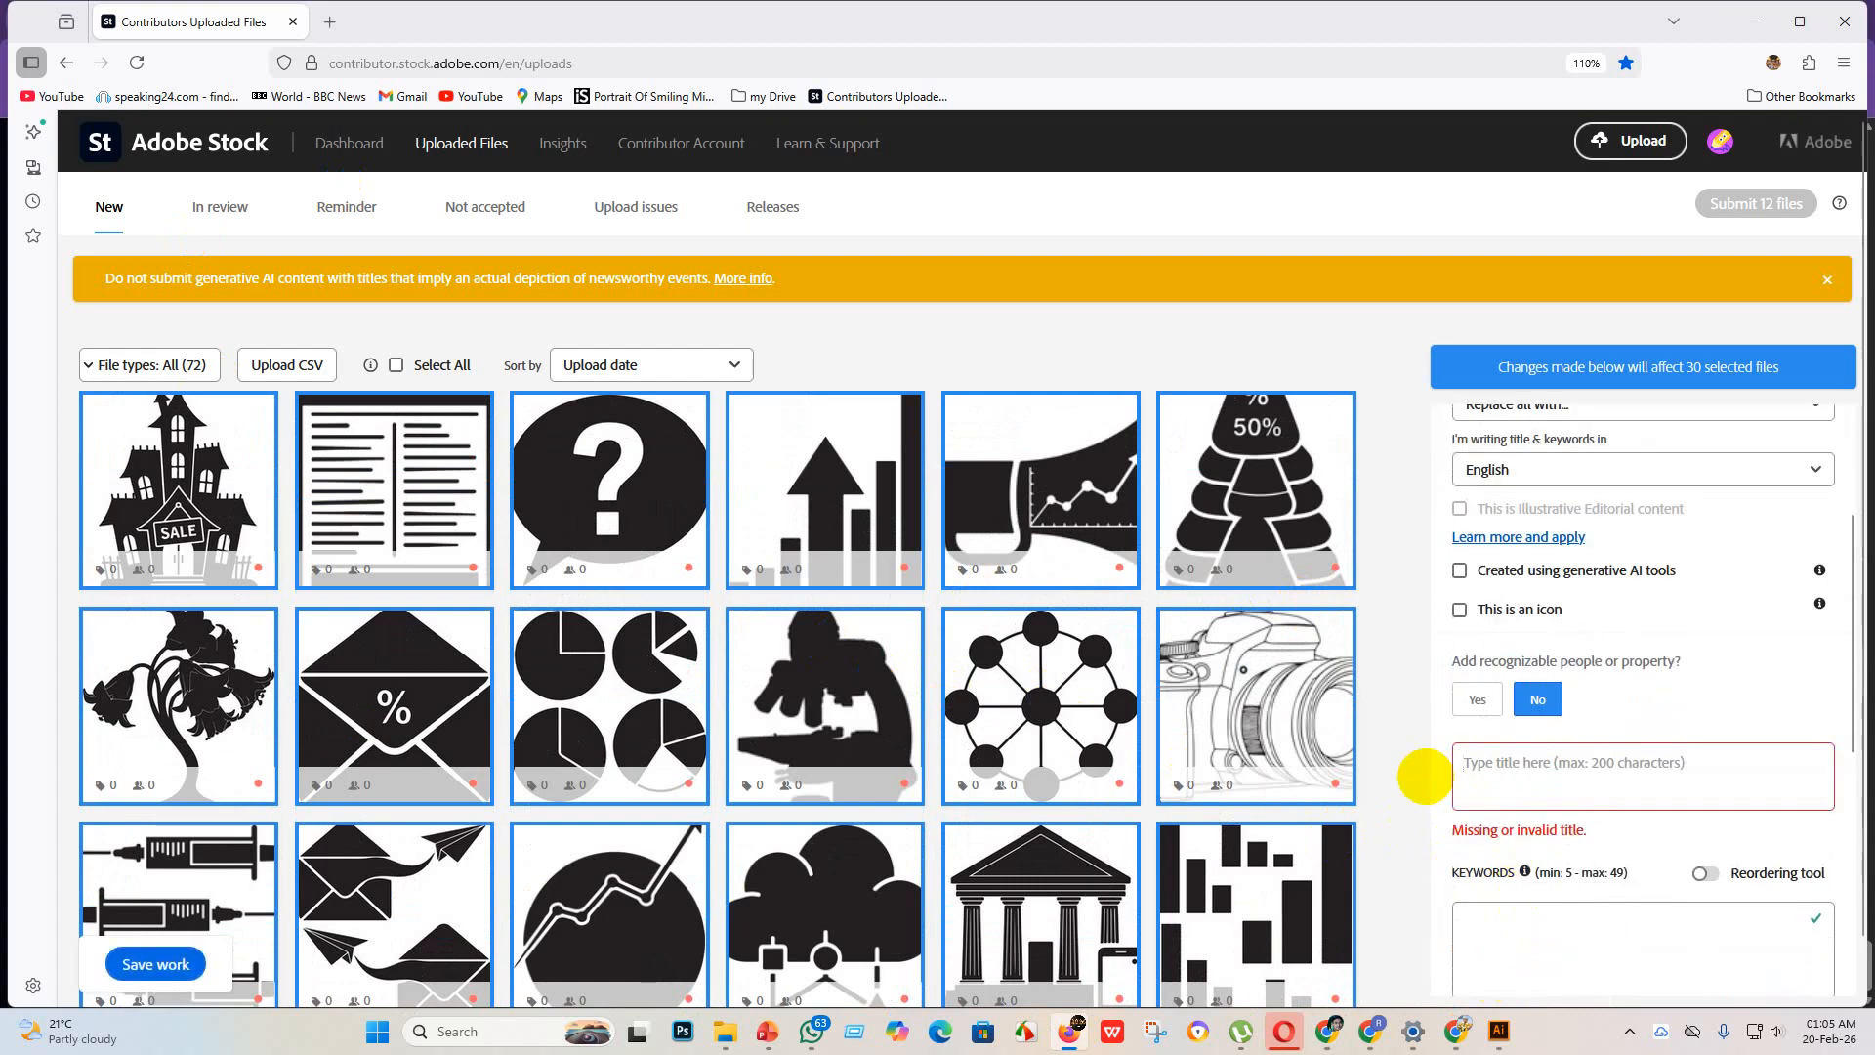
click(159, 965)
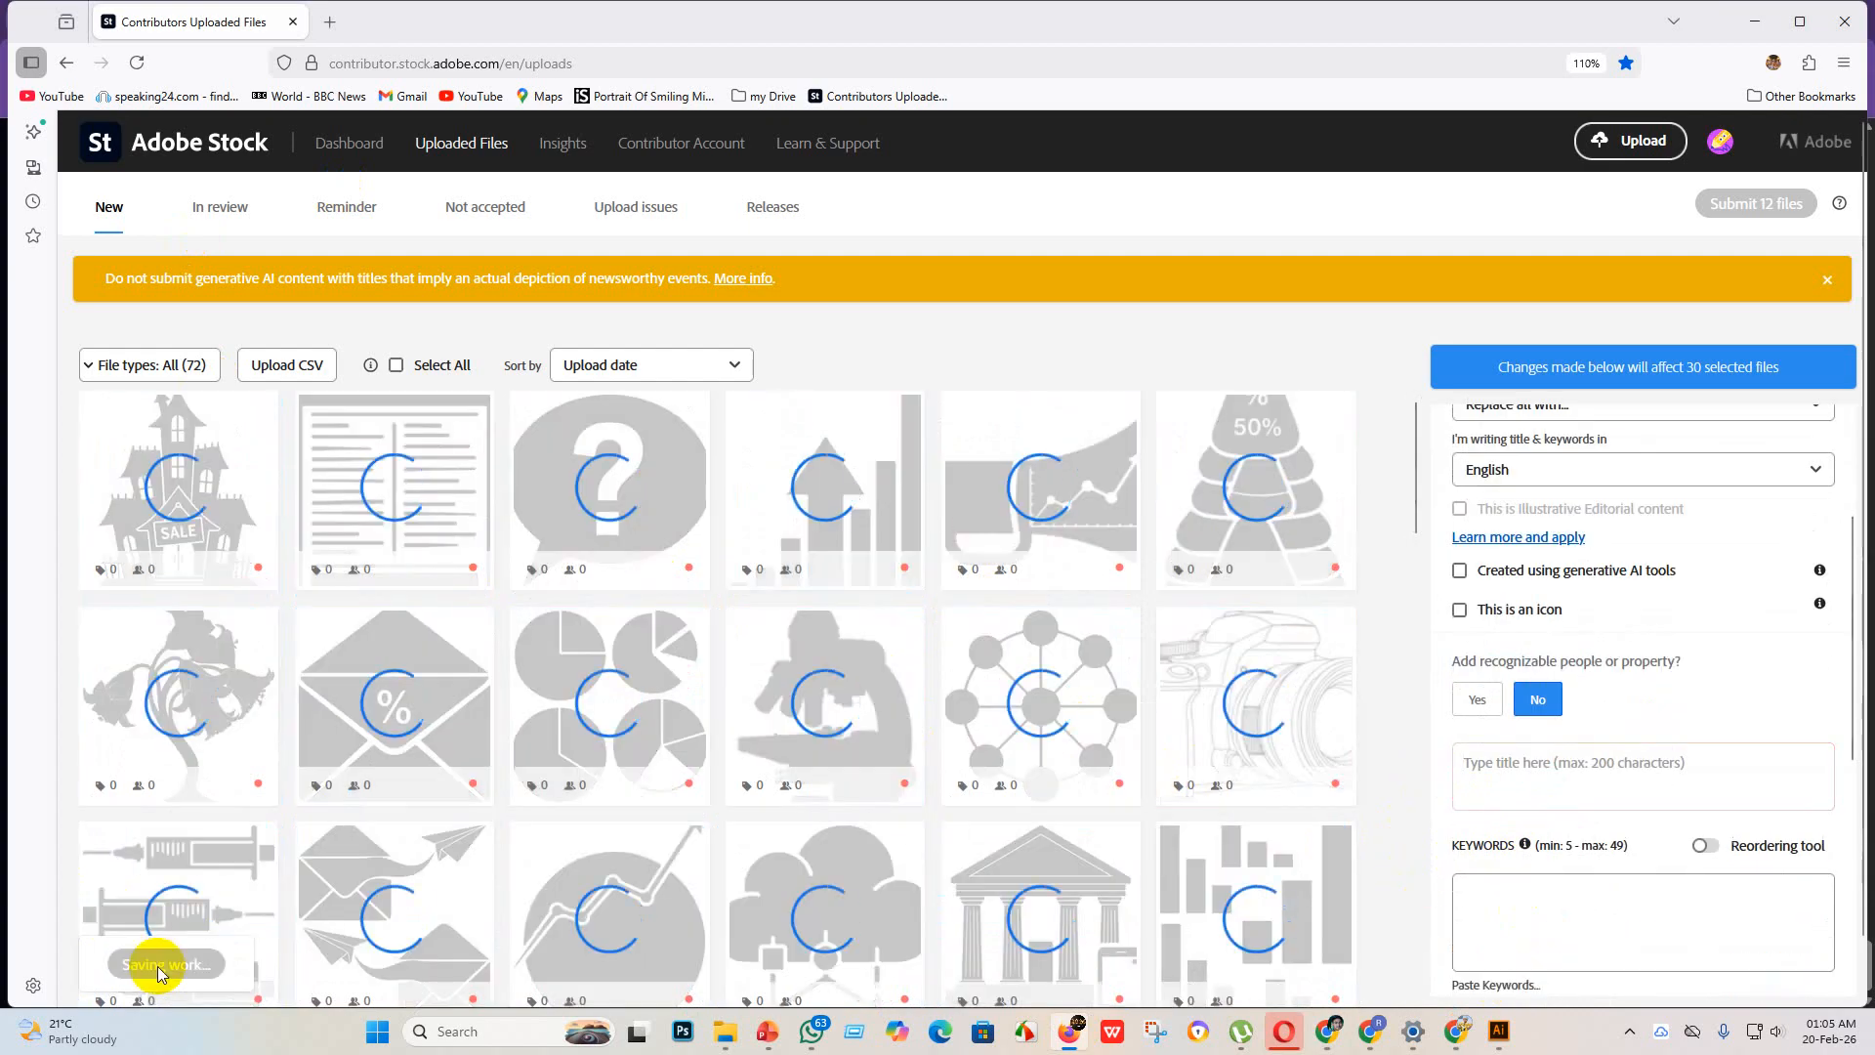
Step: Switch to the Shutterstock contributor portfolio and select all 30 unsubmitted EPS icons
click(1323, 1033)
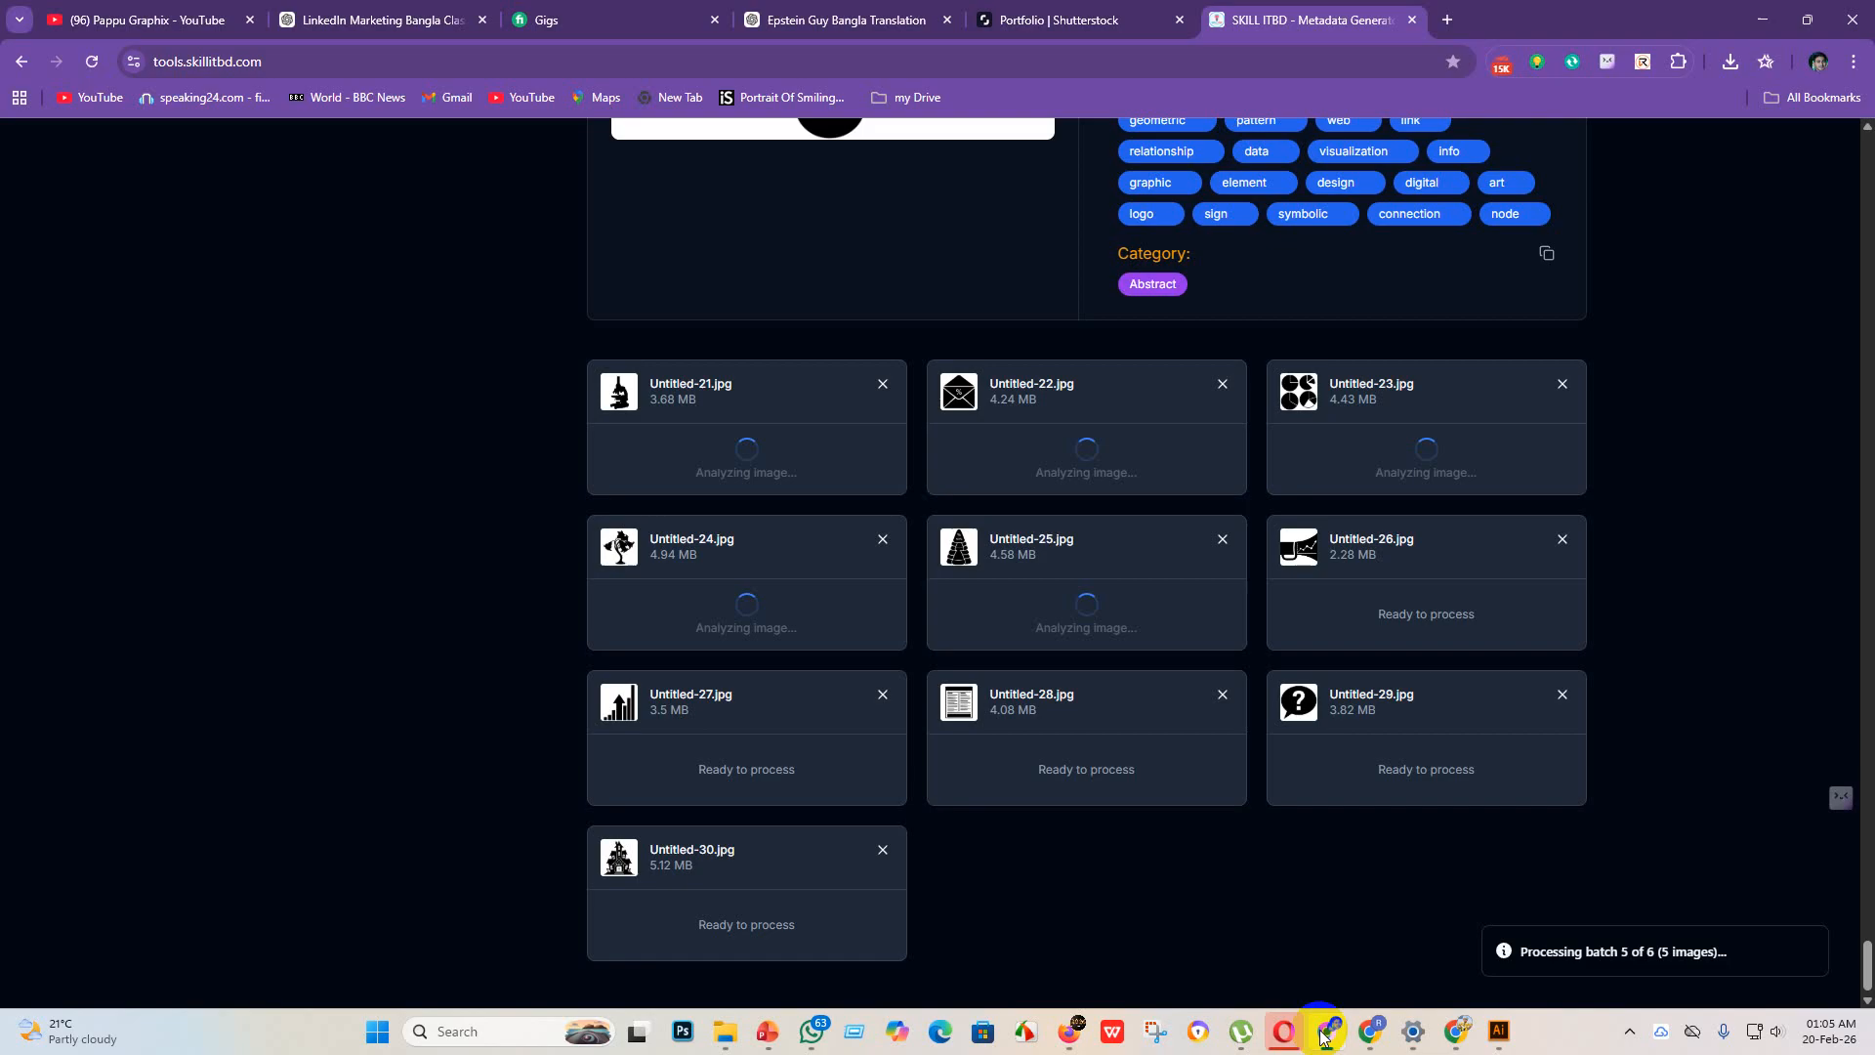
click(1042, 11)
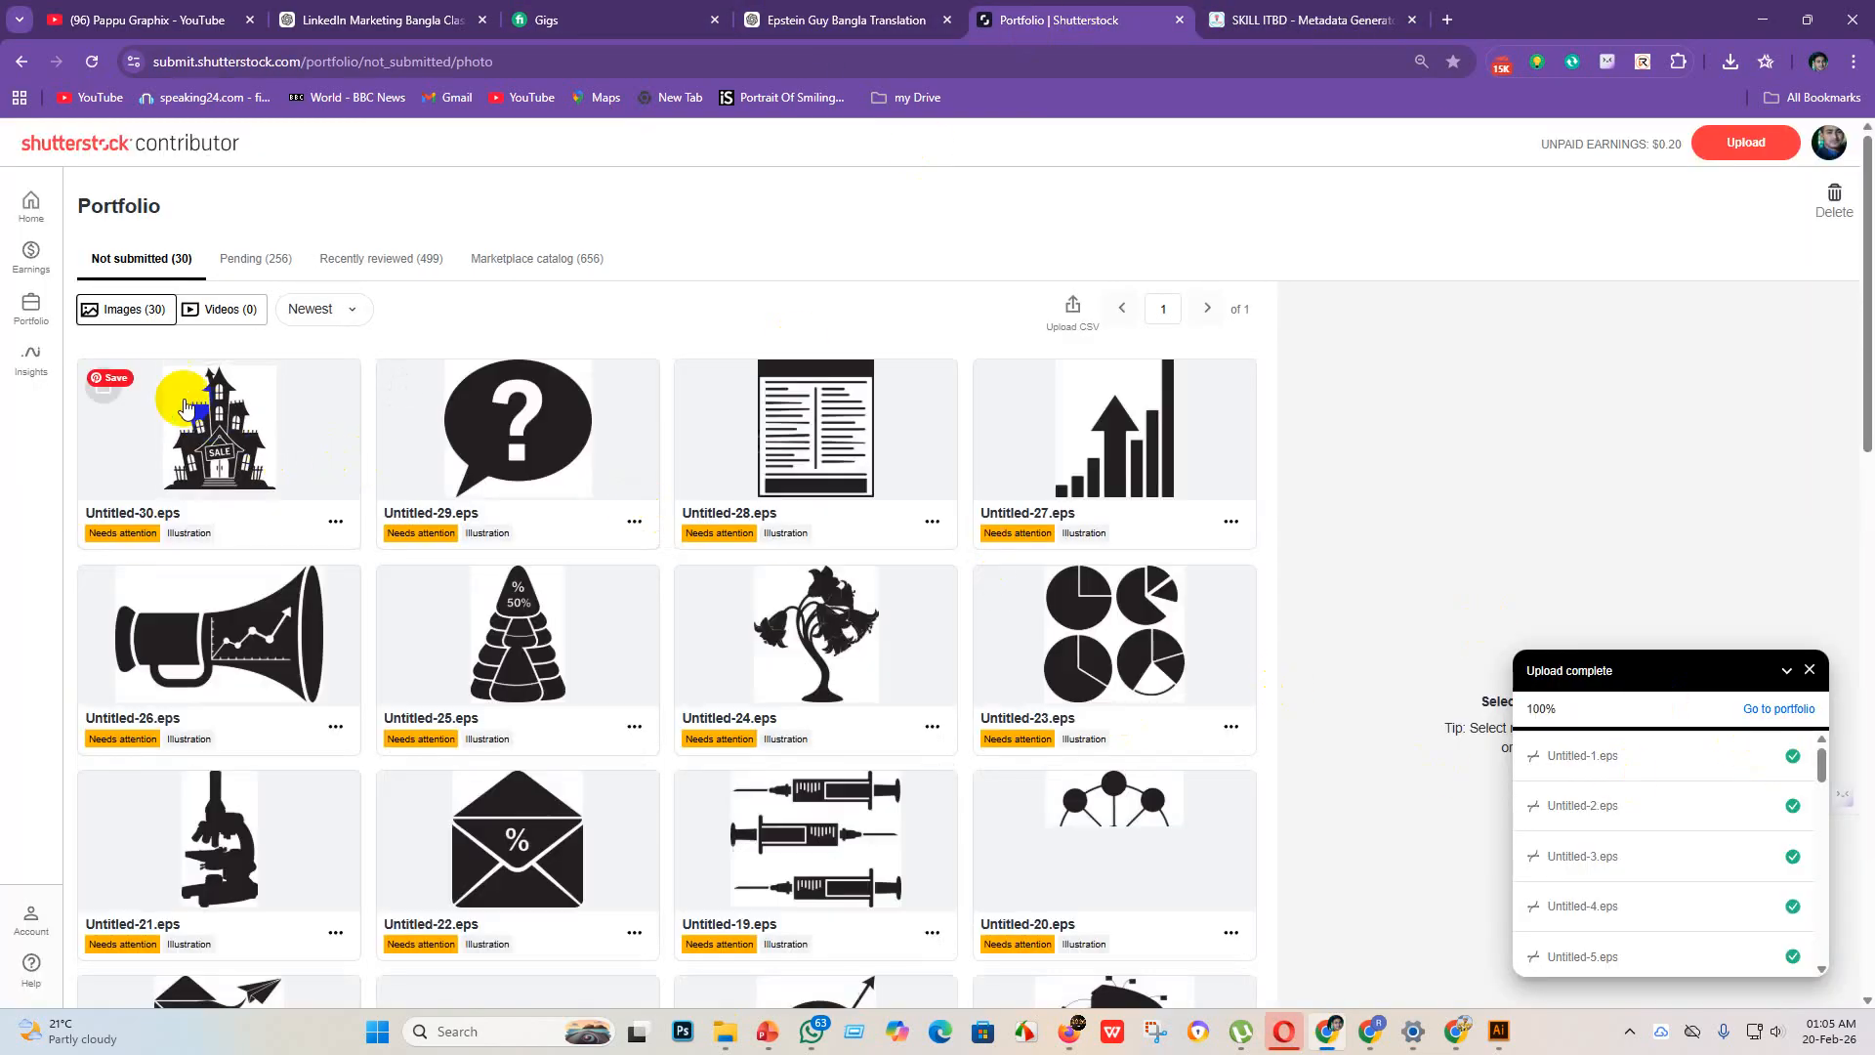
click(102, 387)
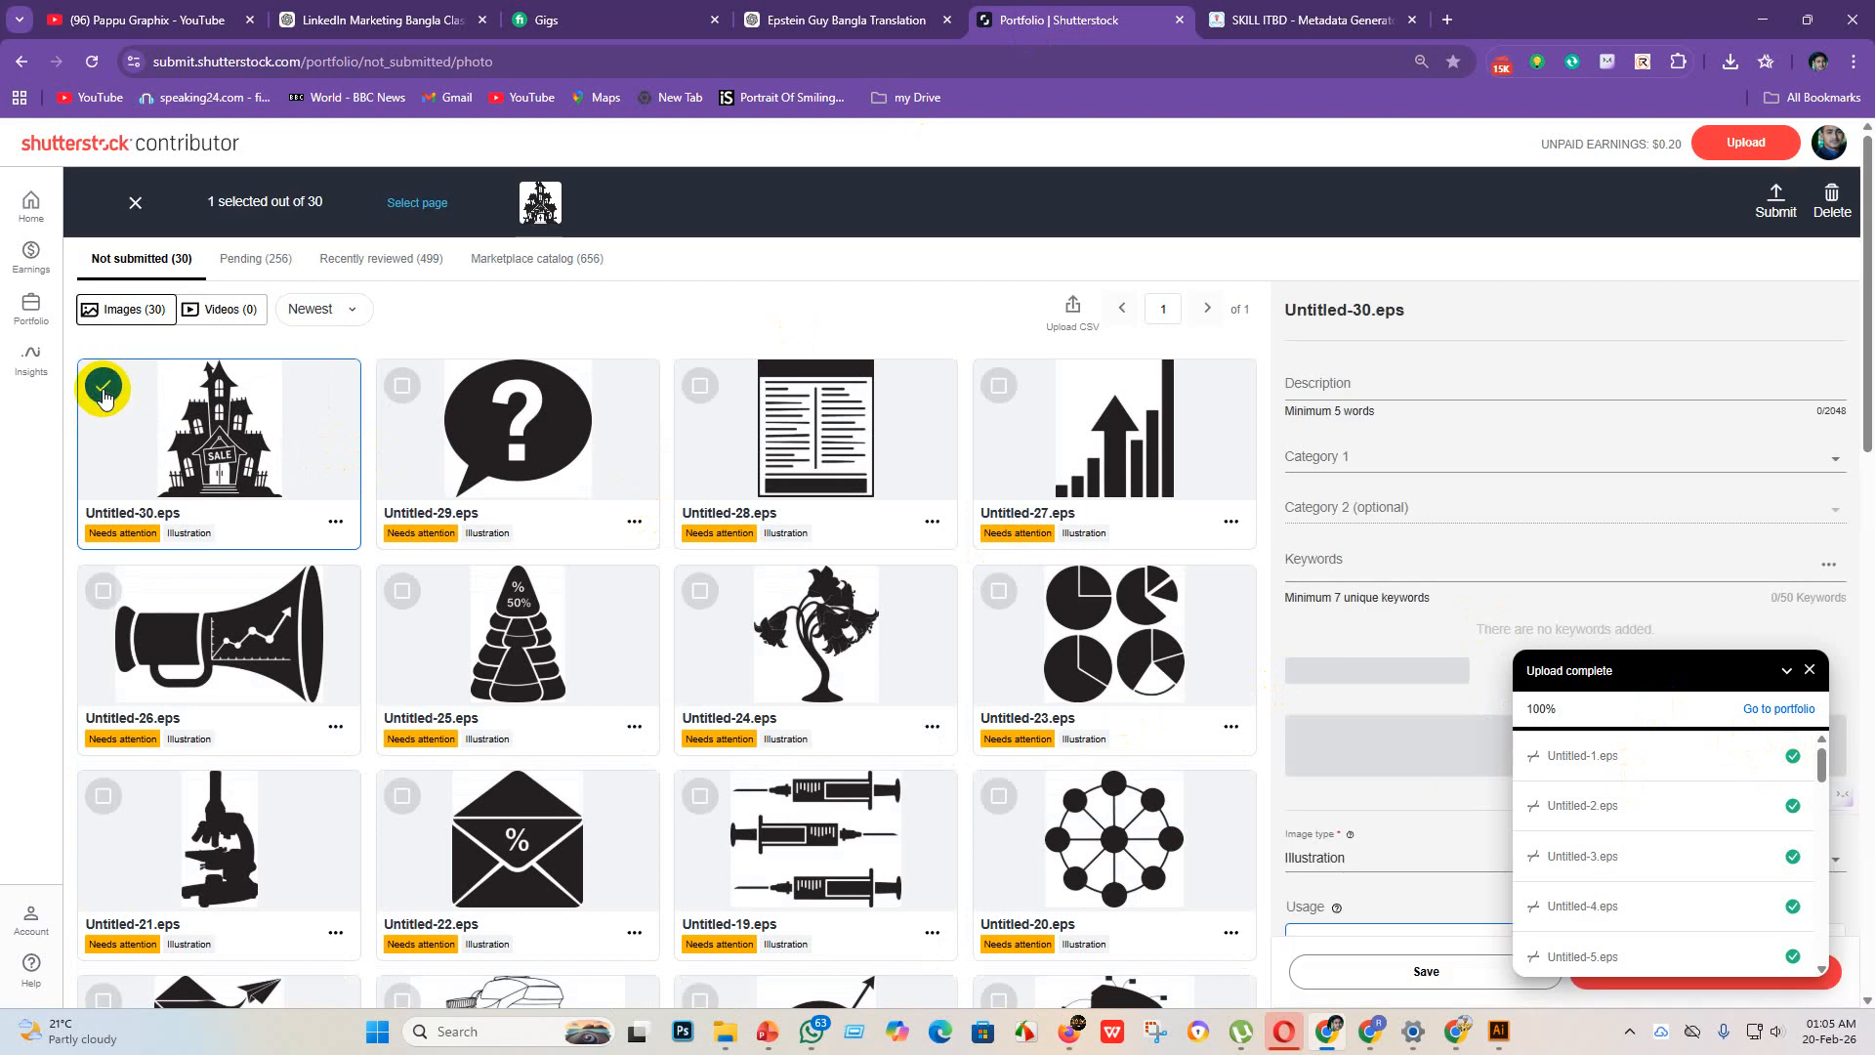
click(409, 204)
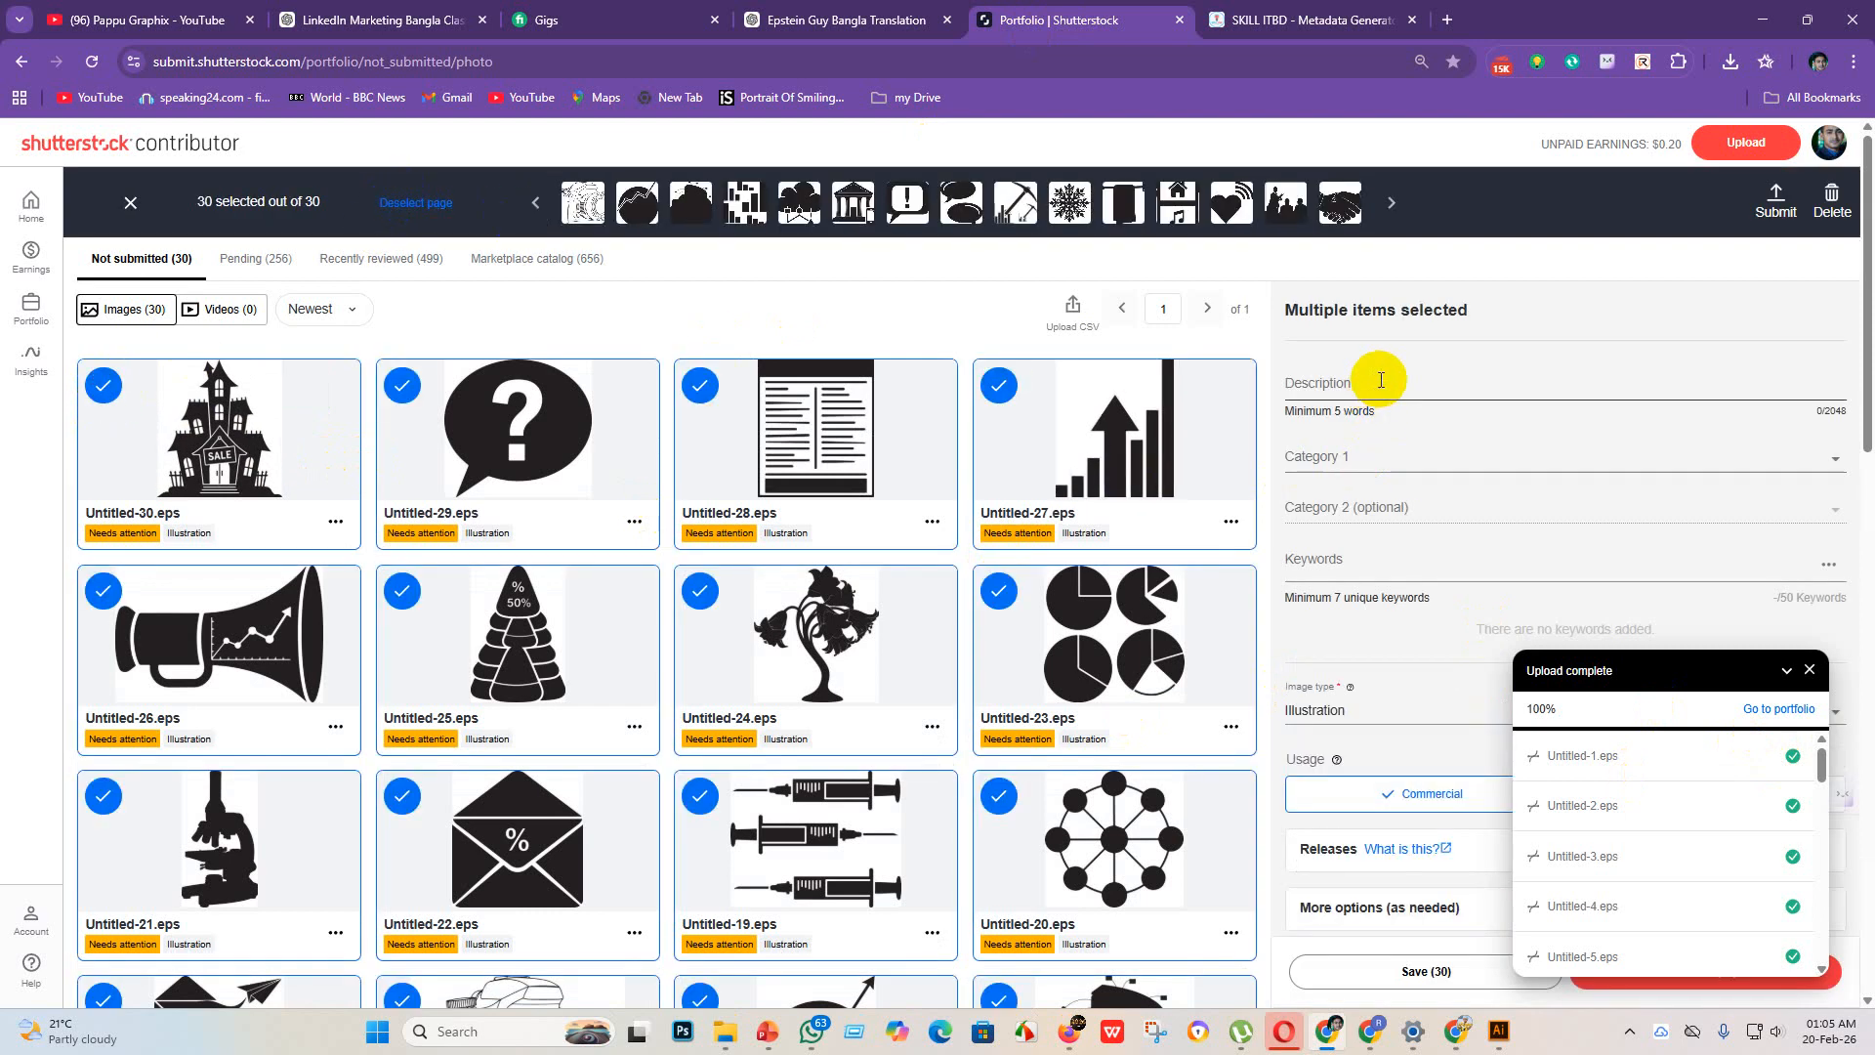
Step: Set Category 1 to Abstract and Category 2 to Objects for all 30 selected icons
click(1368, 458)
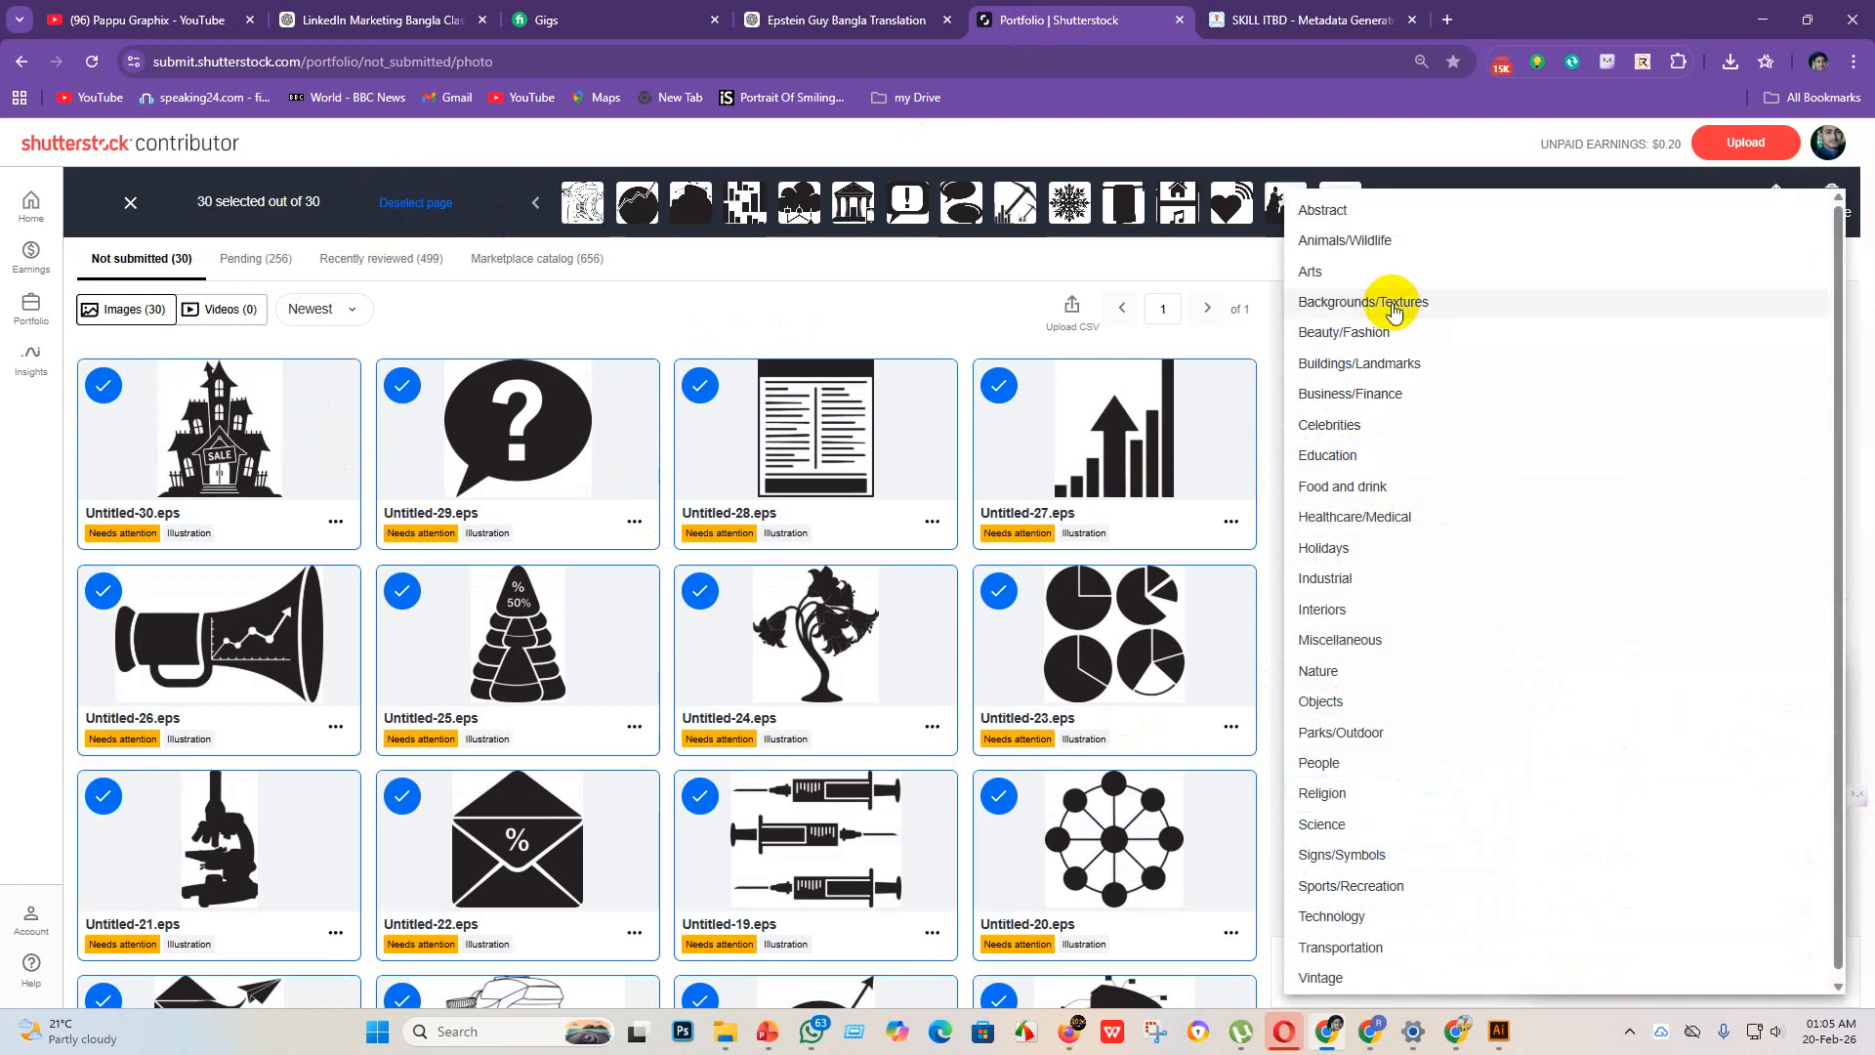
click(1370, 210)
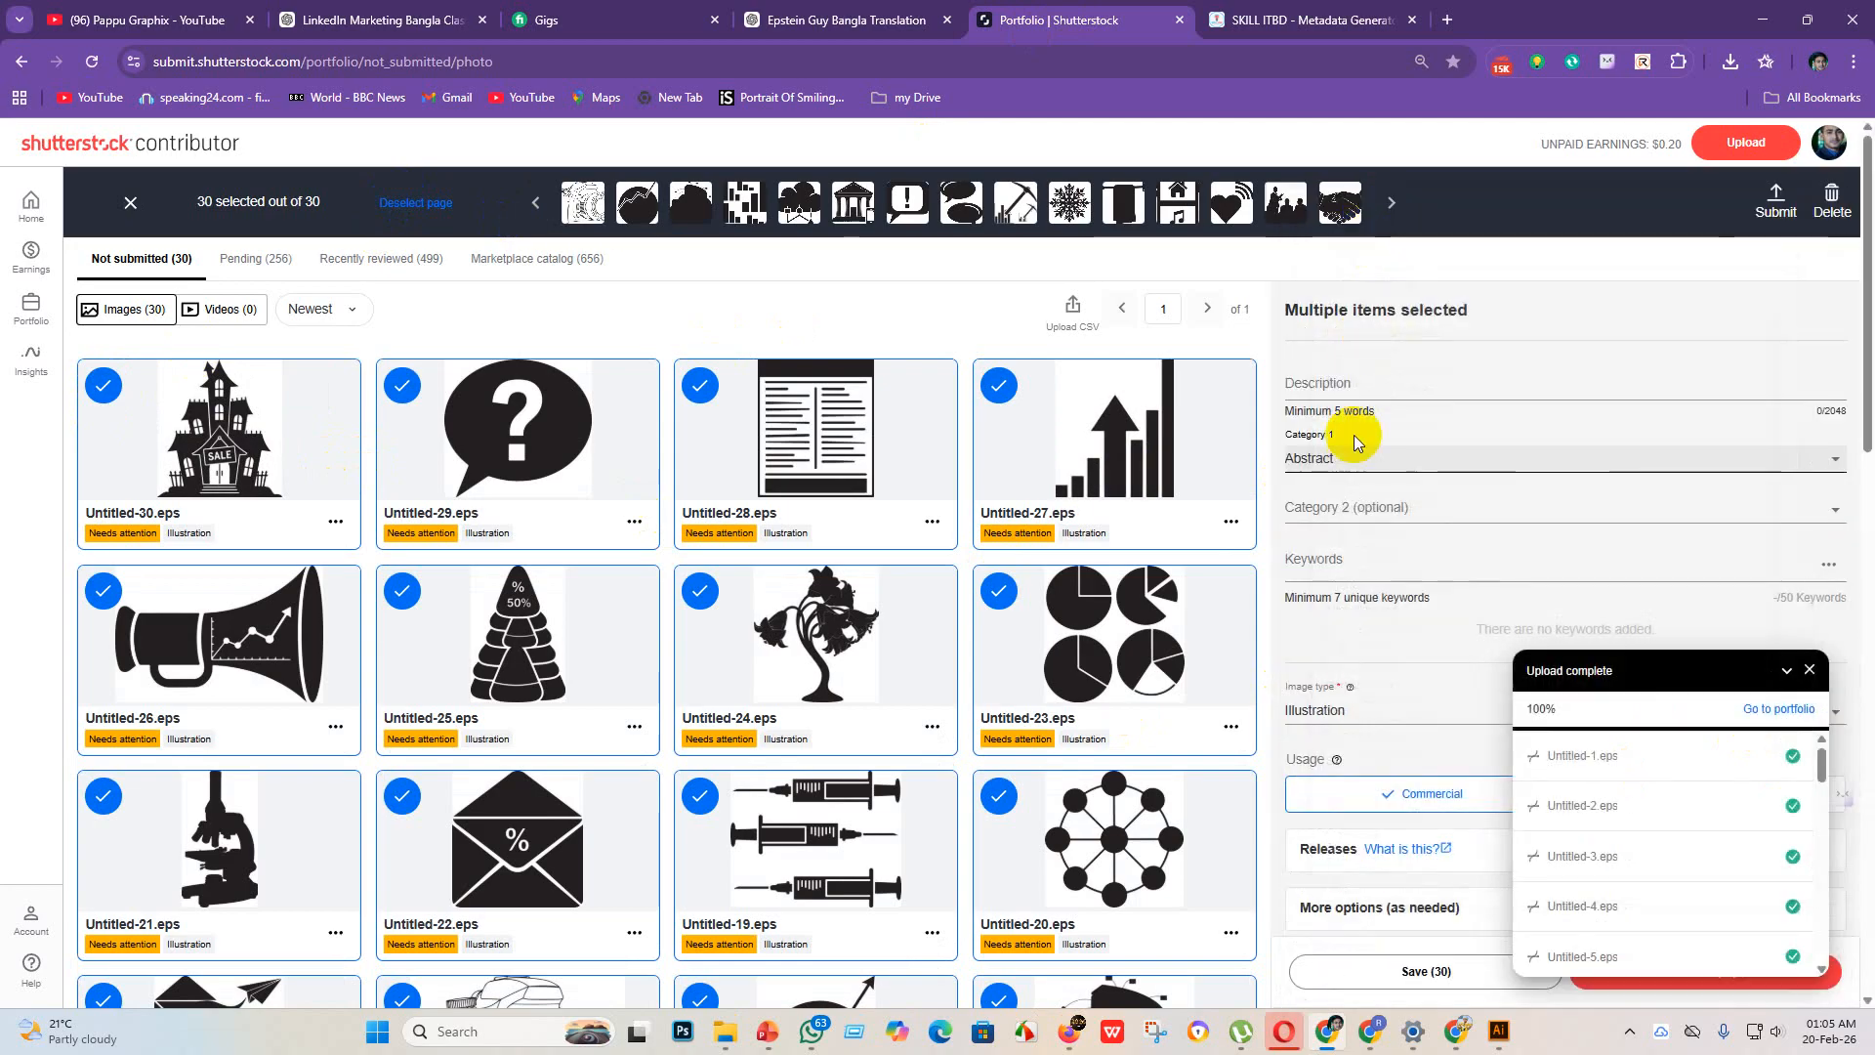
click(1337, 518)
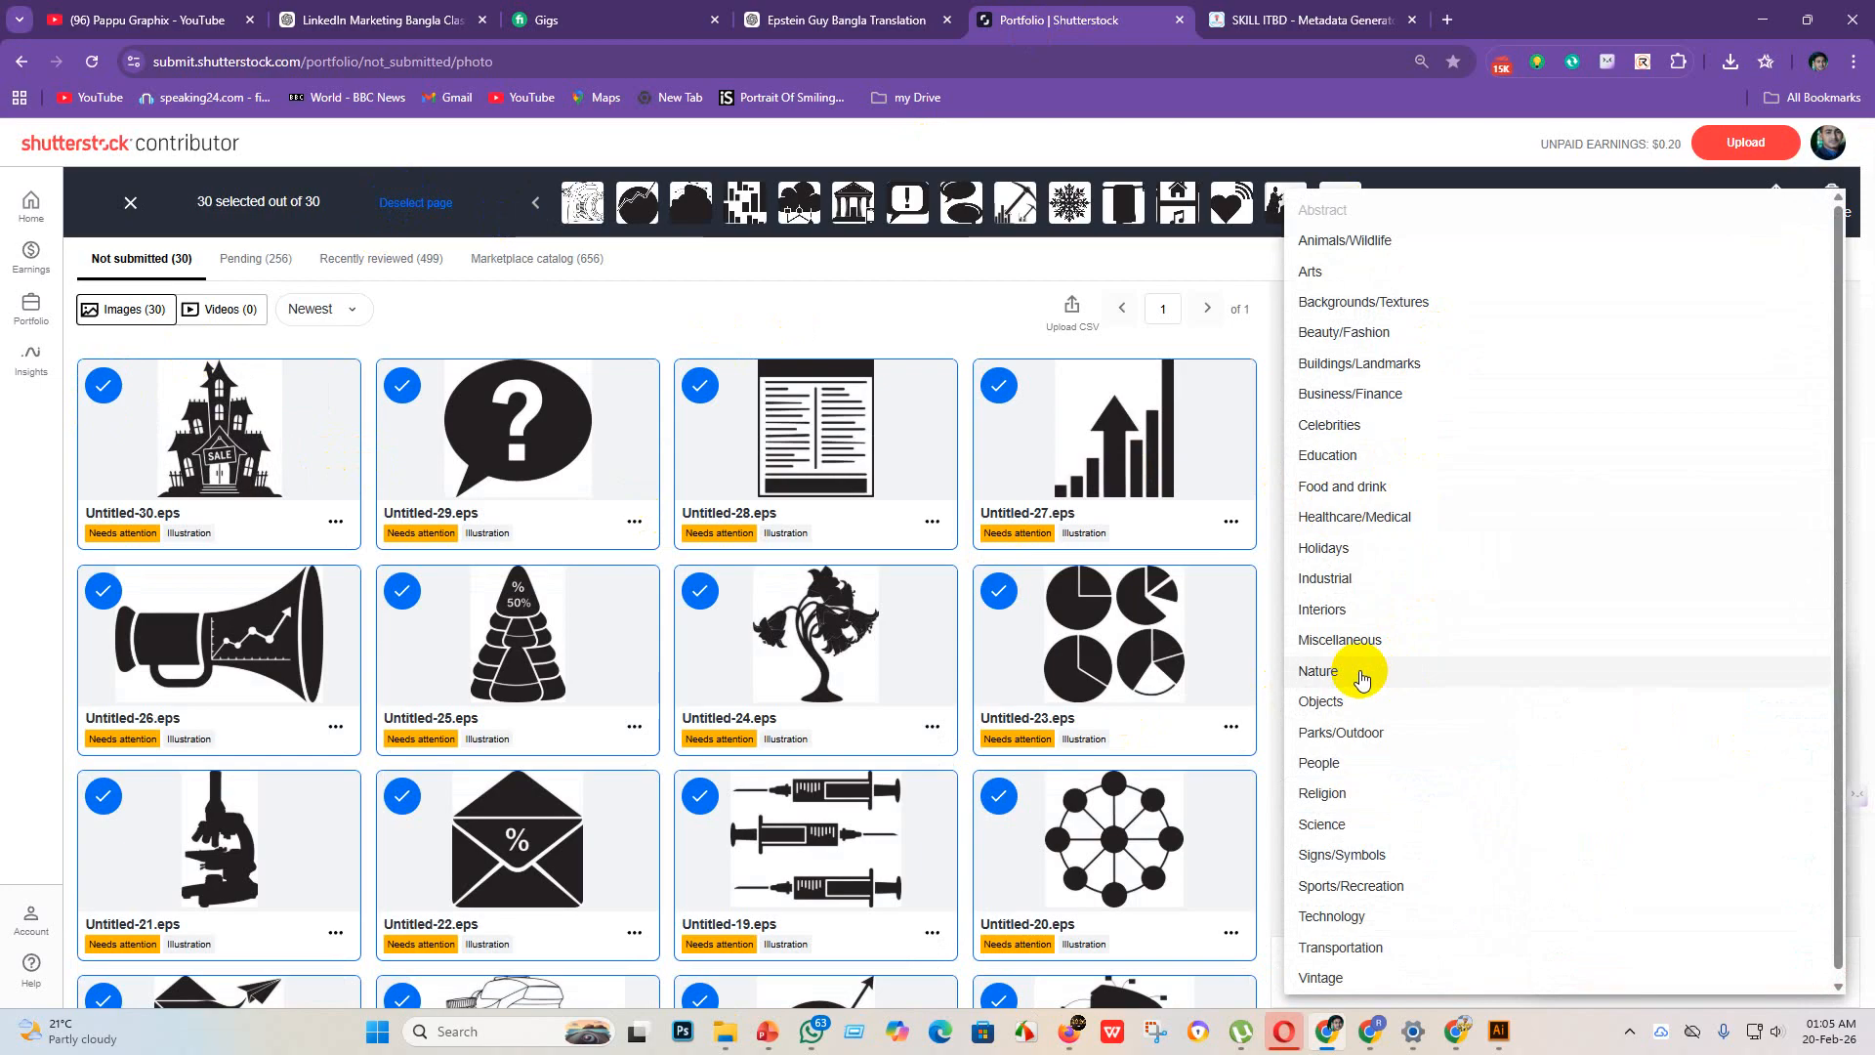
click(1364, 703)
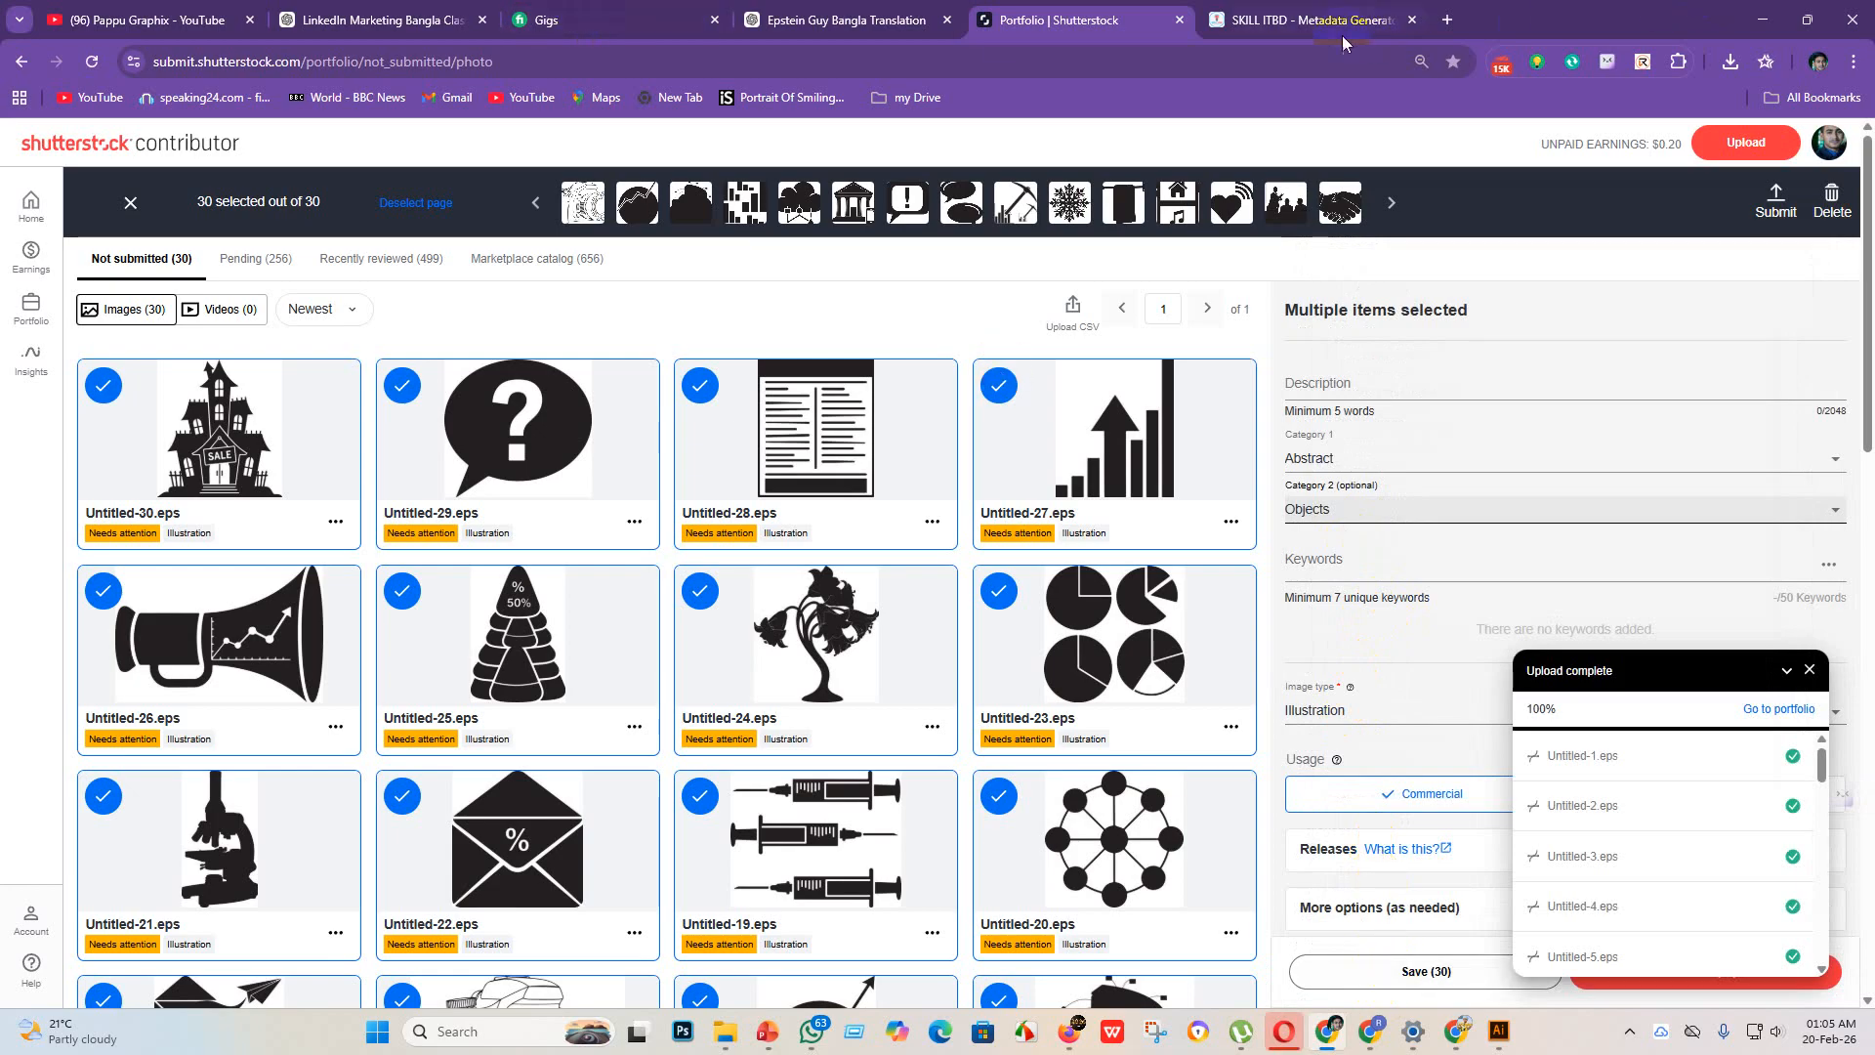
Step: Return to the SKILL ITBD metadata generator and download all metadata as an EPS CSV into the eps 3 folder
click(1309, 19)
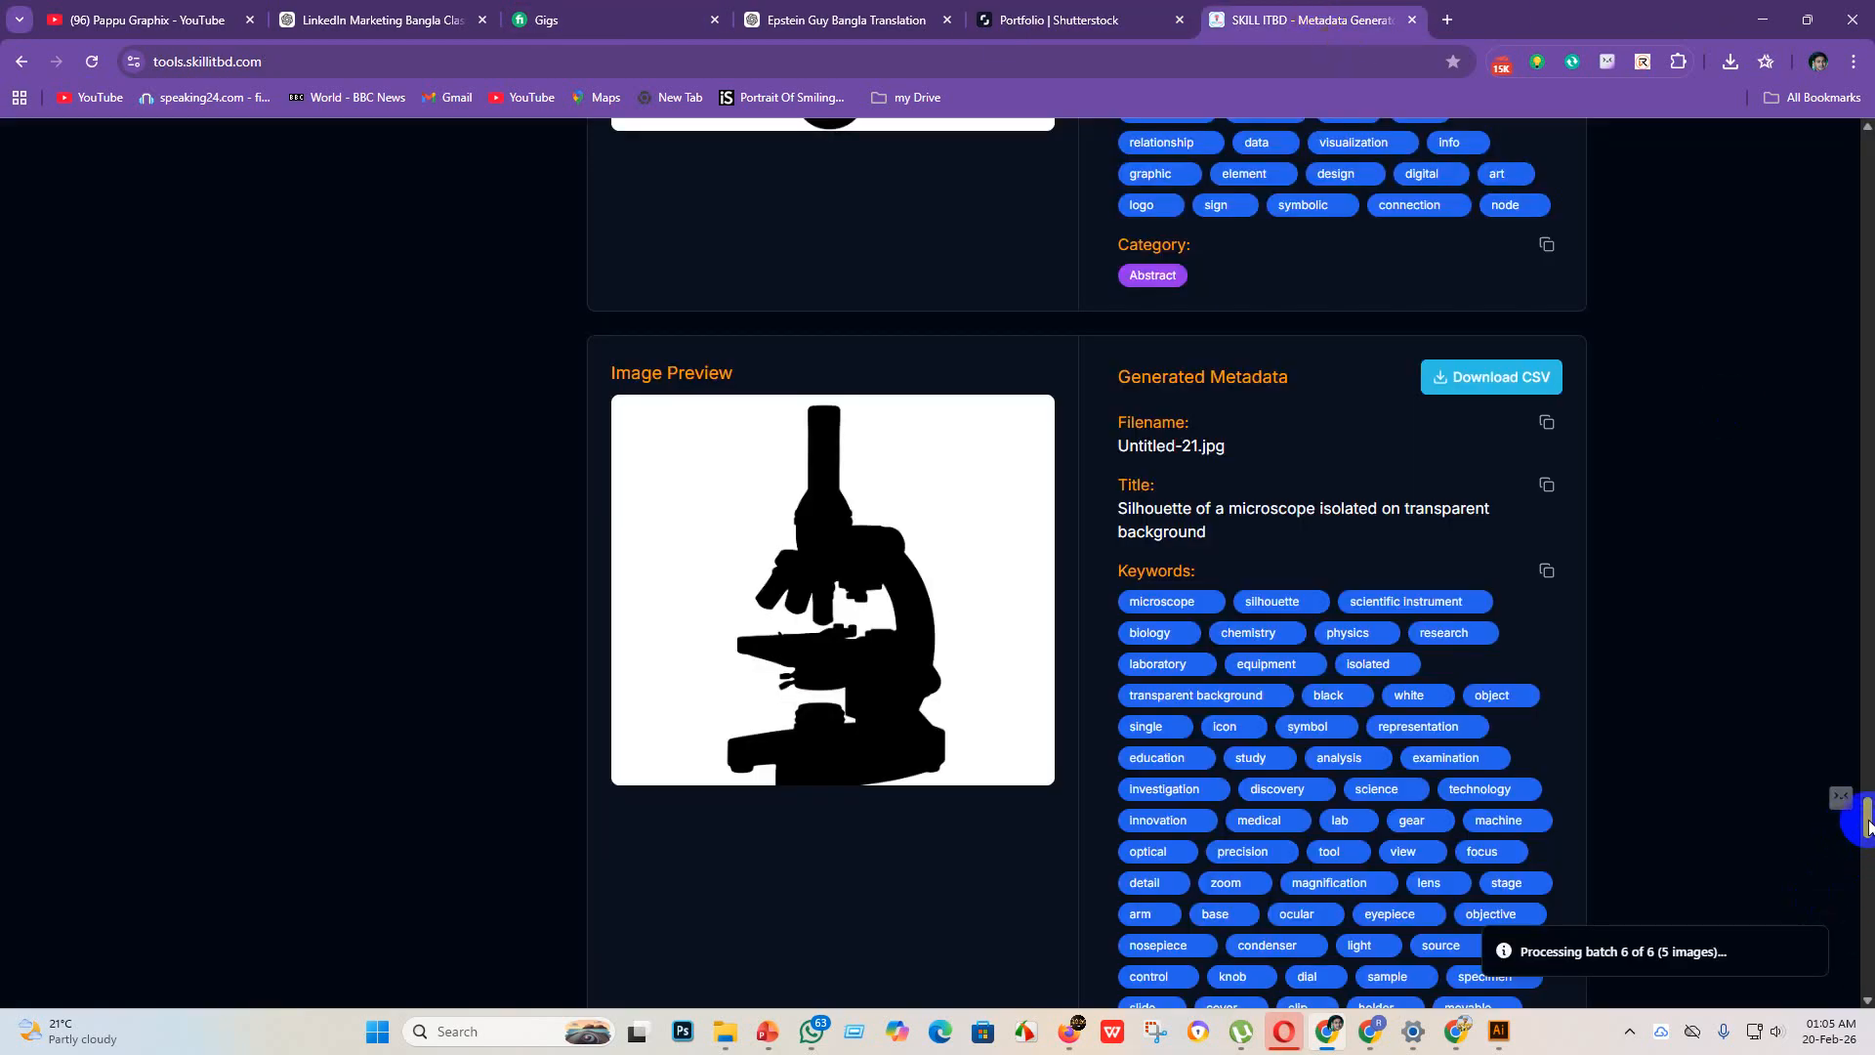
drag(1867, 825, 1866, 403)
drag(1867, 309, 1869, 201)
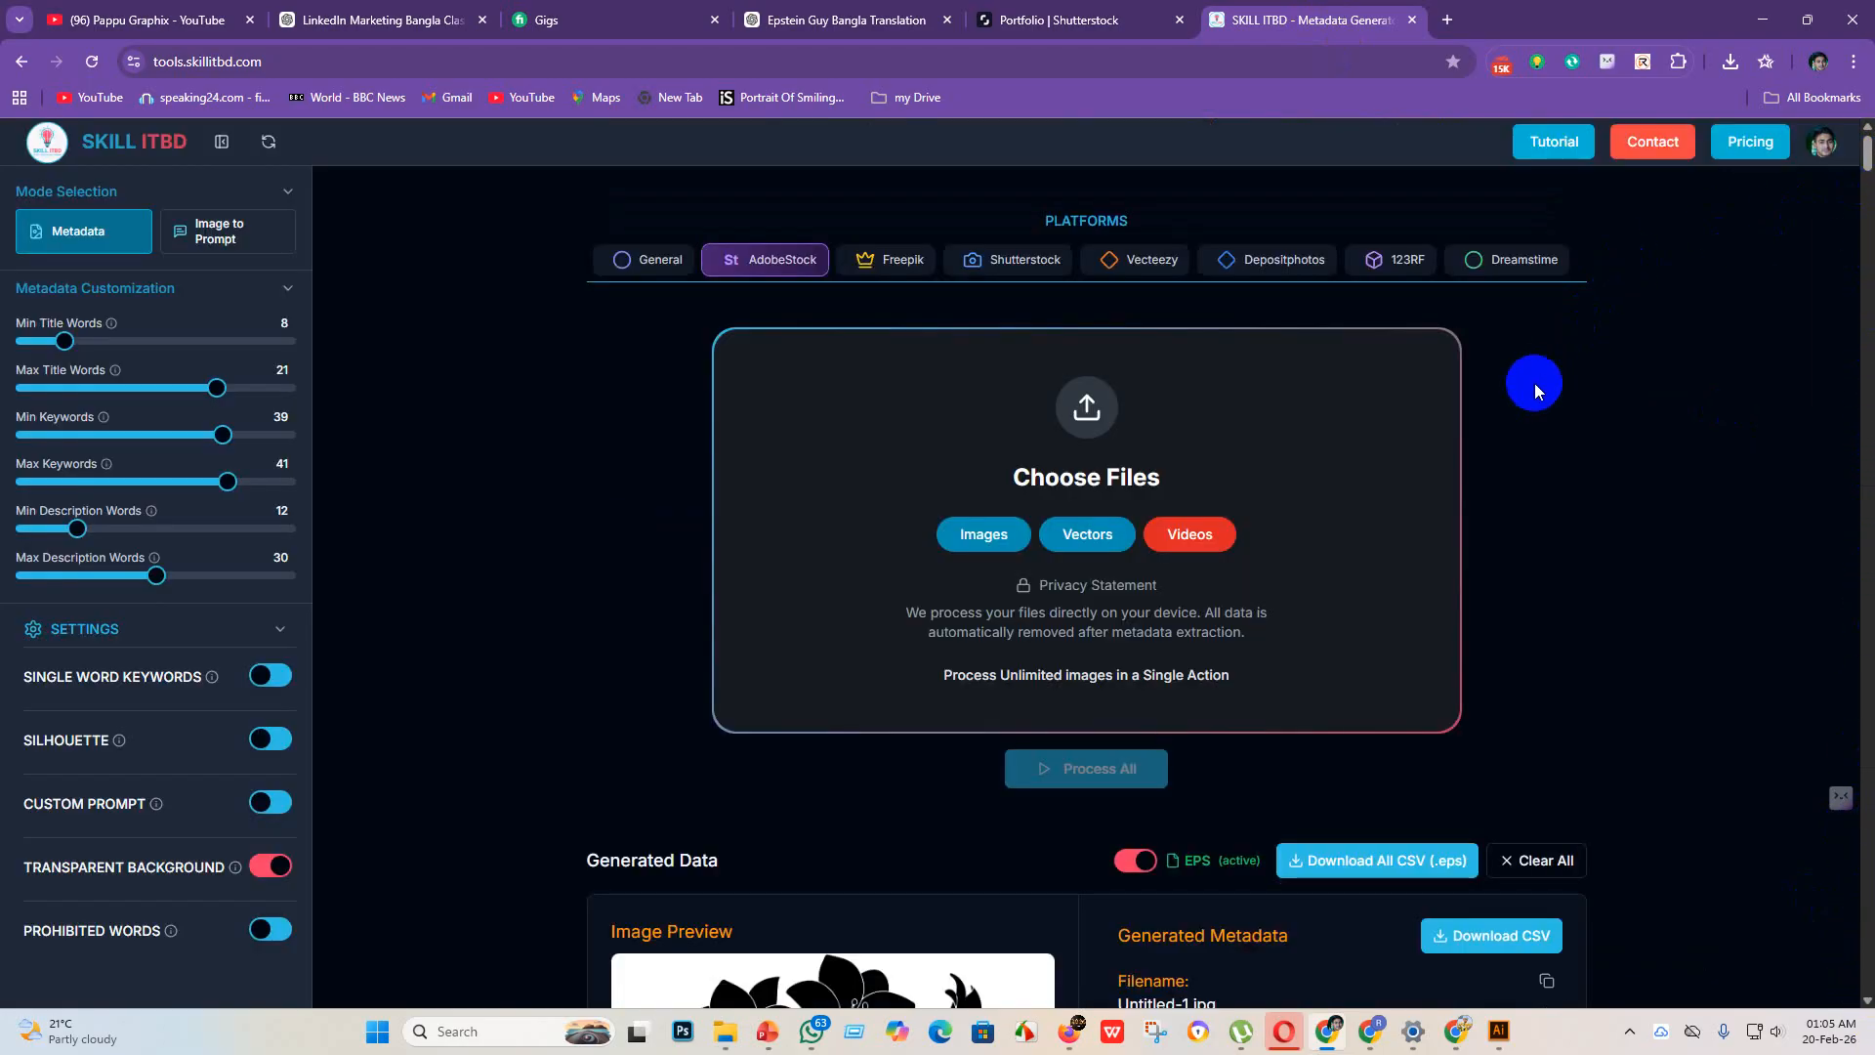
click(1326, 863)
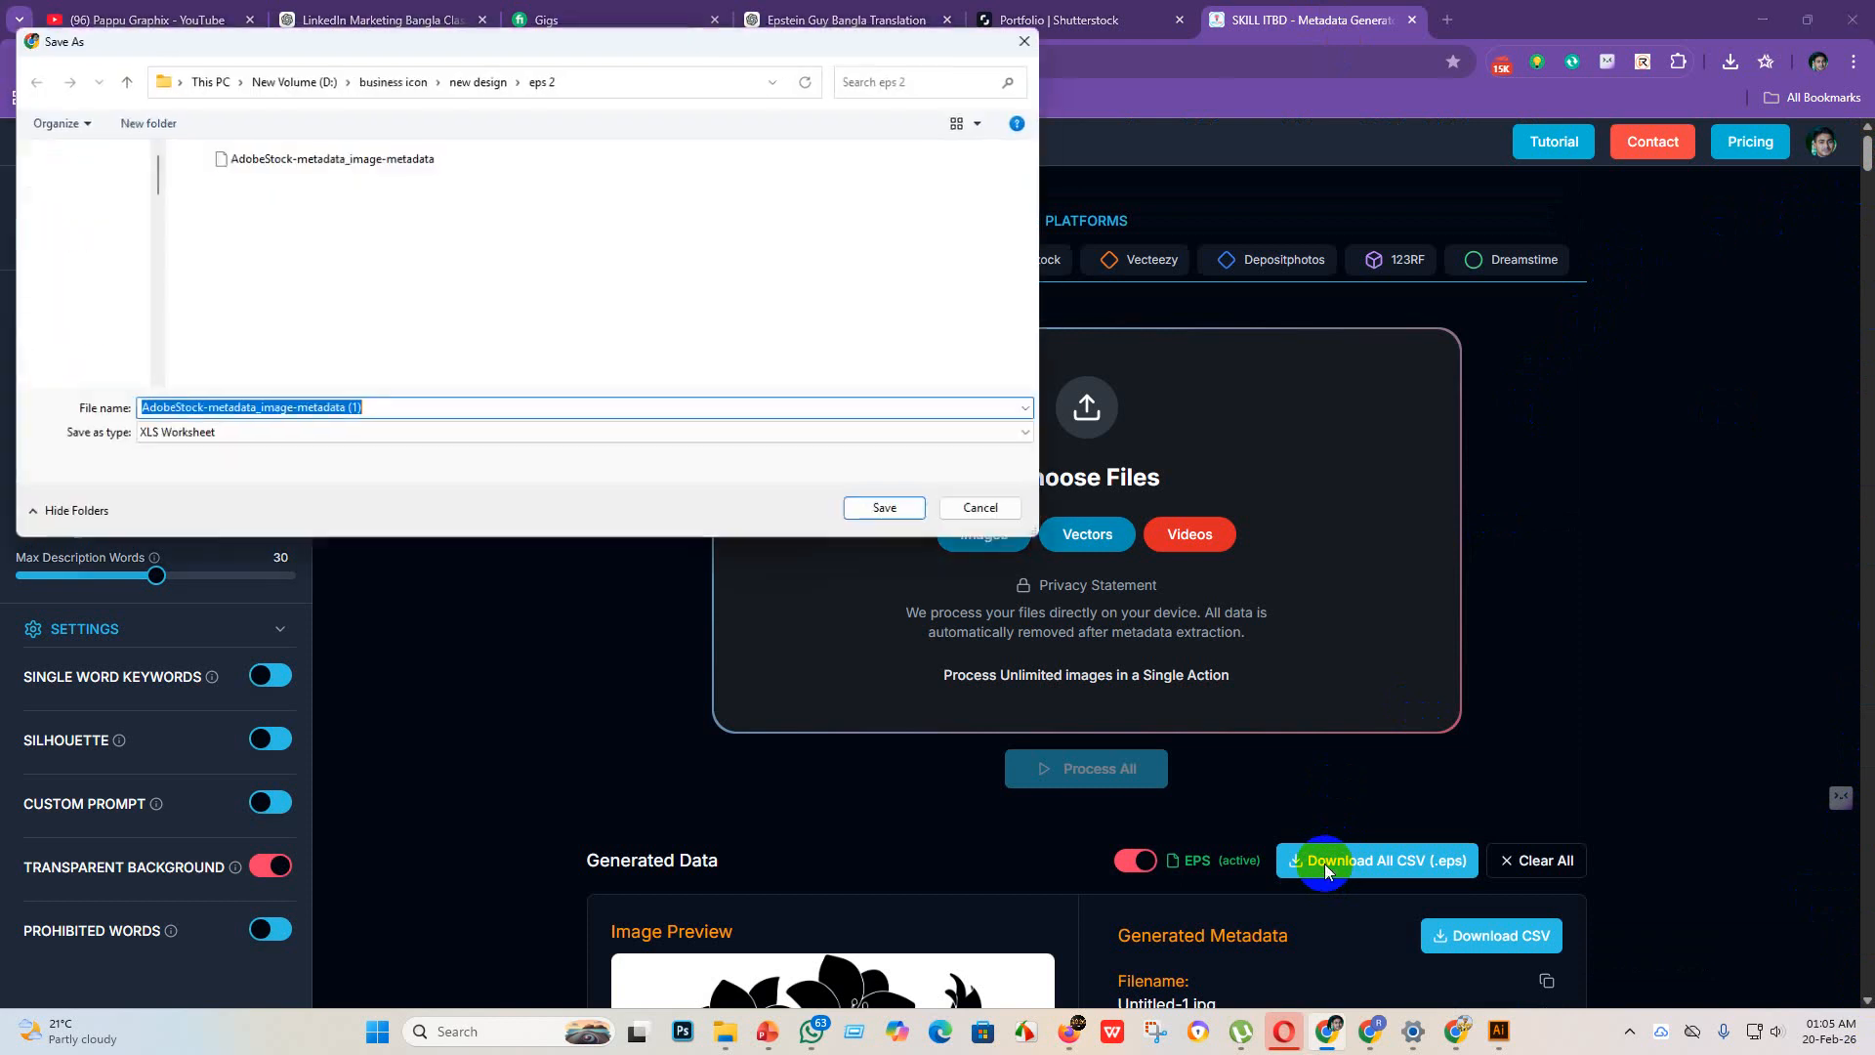
click(478, 80)
double_click(439, 195)
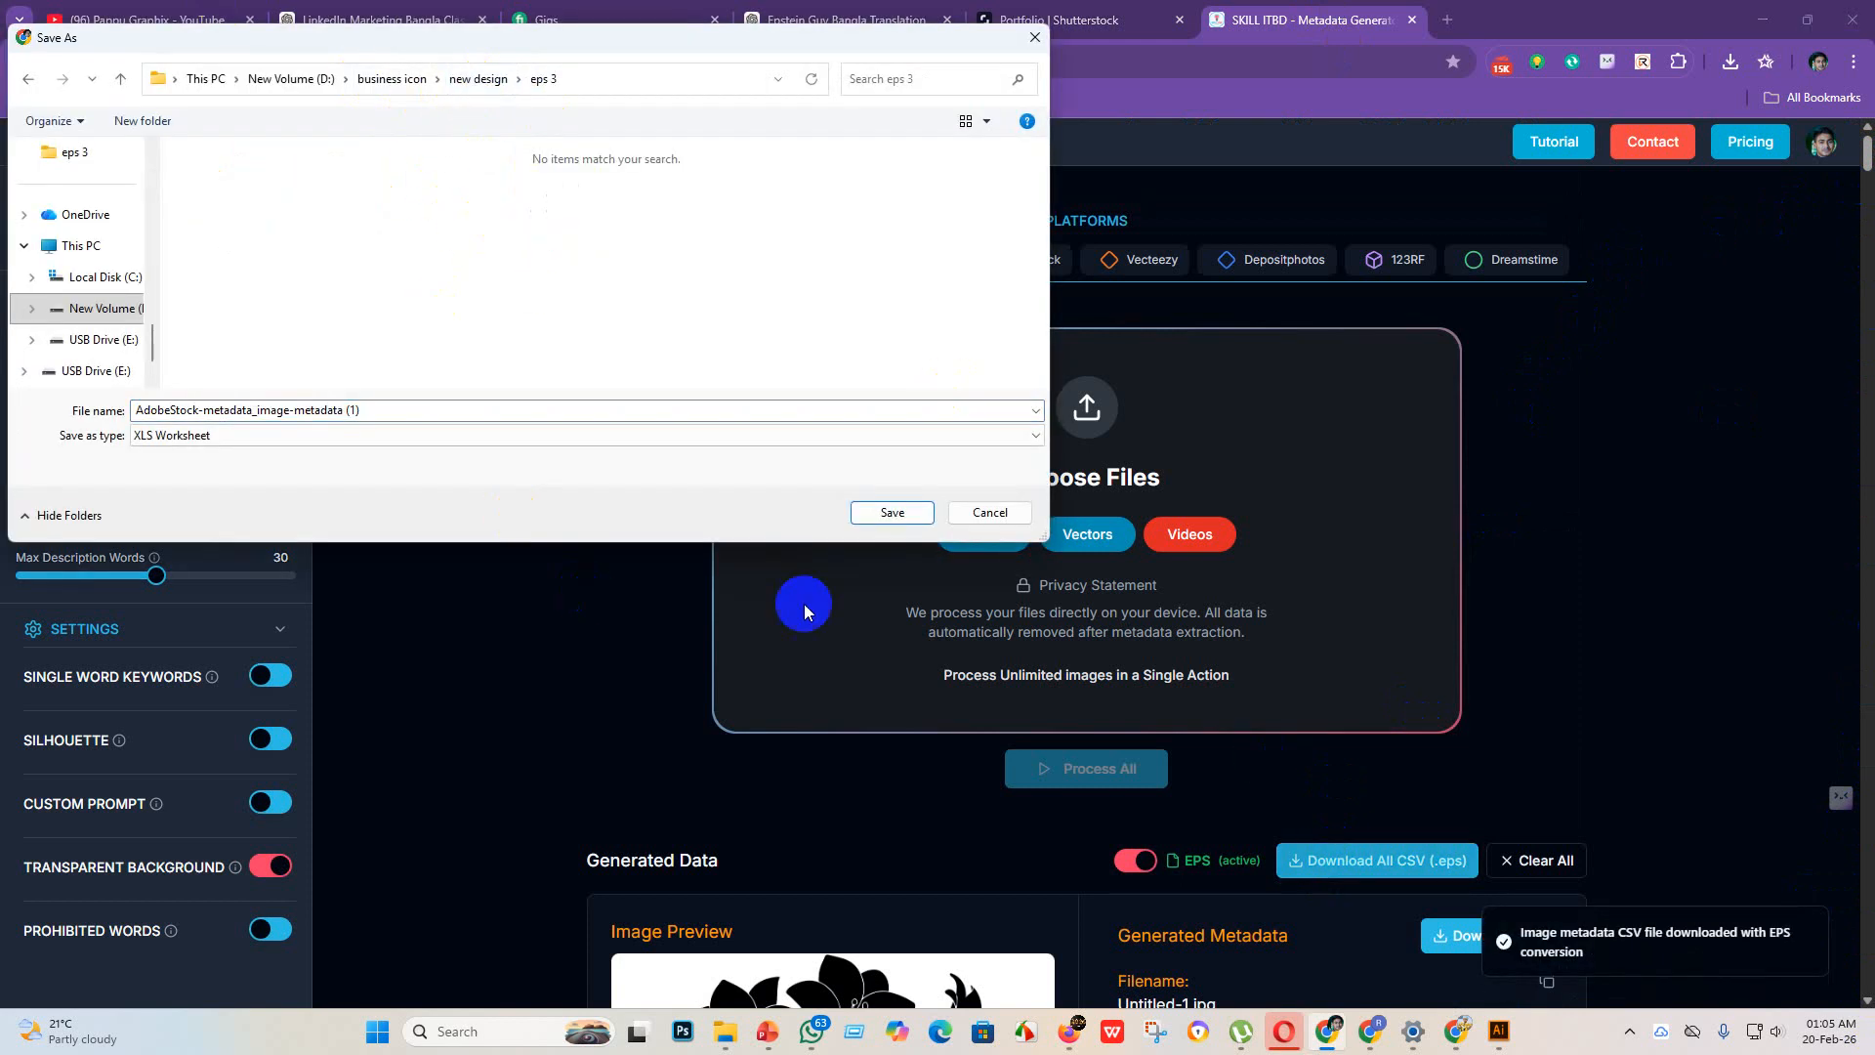
click(892, 511)
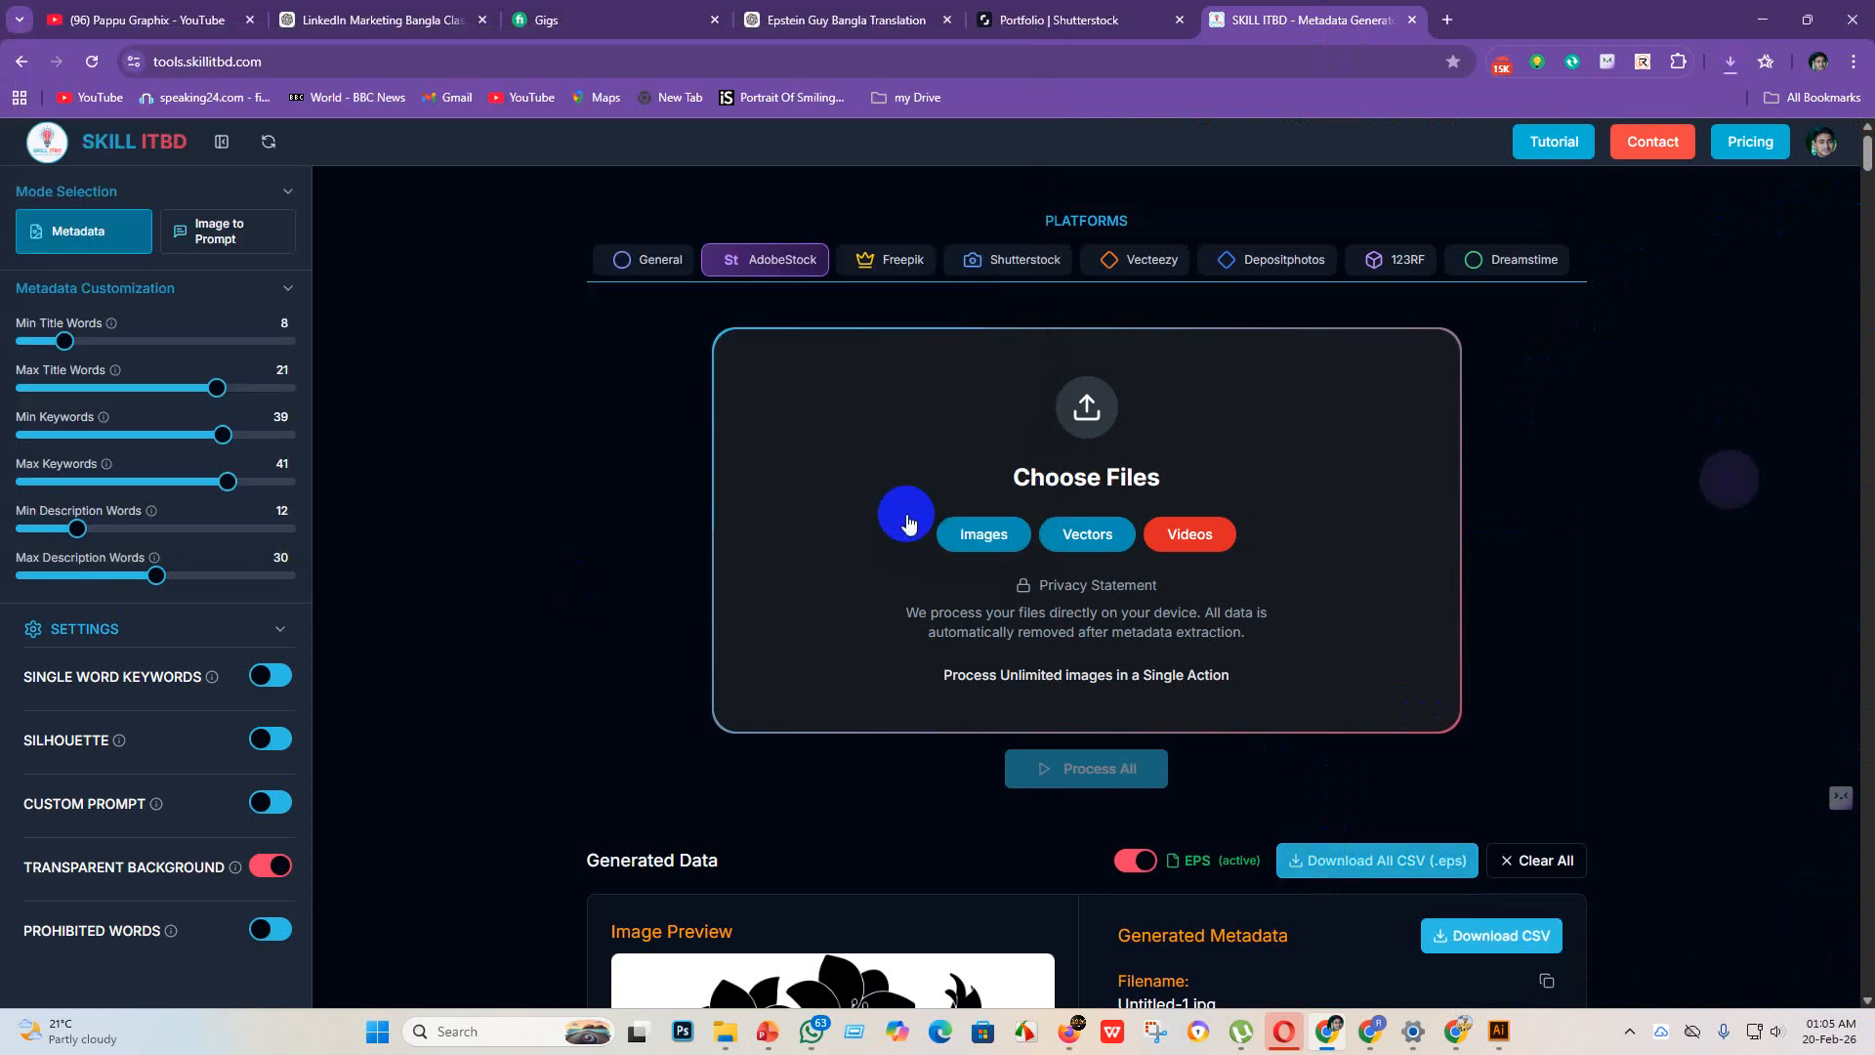
Step: Upload AdobeStock-metadata_image-metadata (1) from the eps 3 folder as the metadata CSV for the Shutterstock portfolio
click(1186, 14)
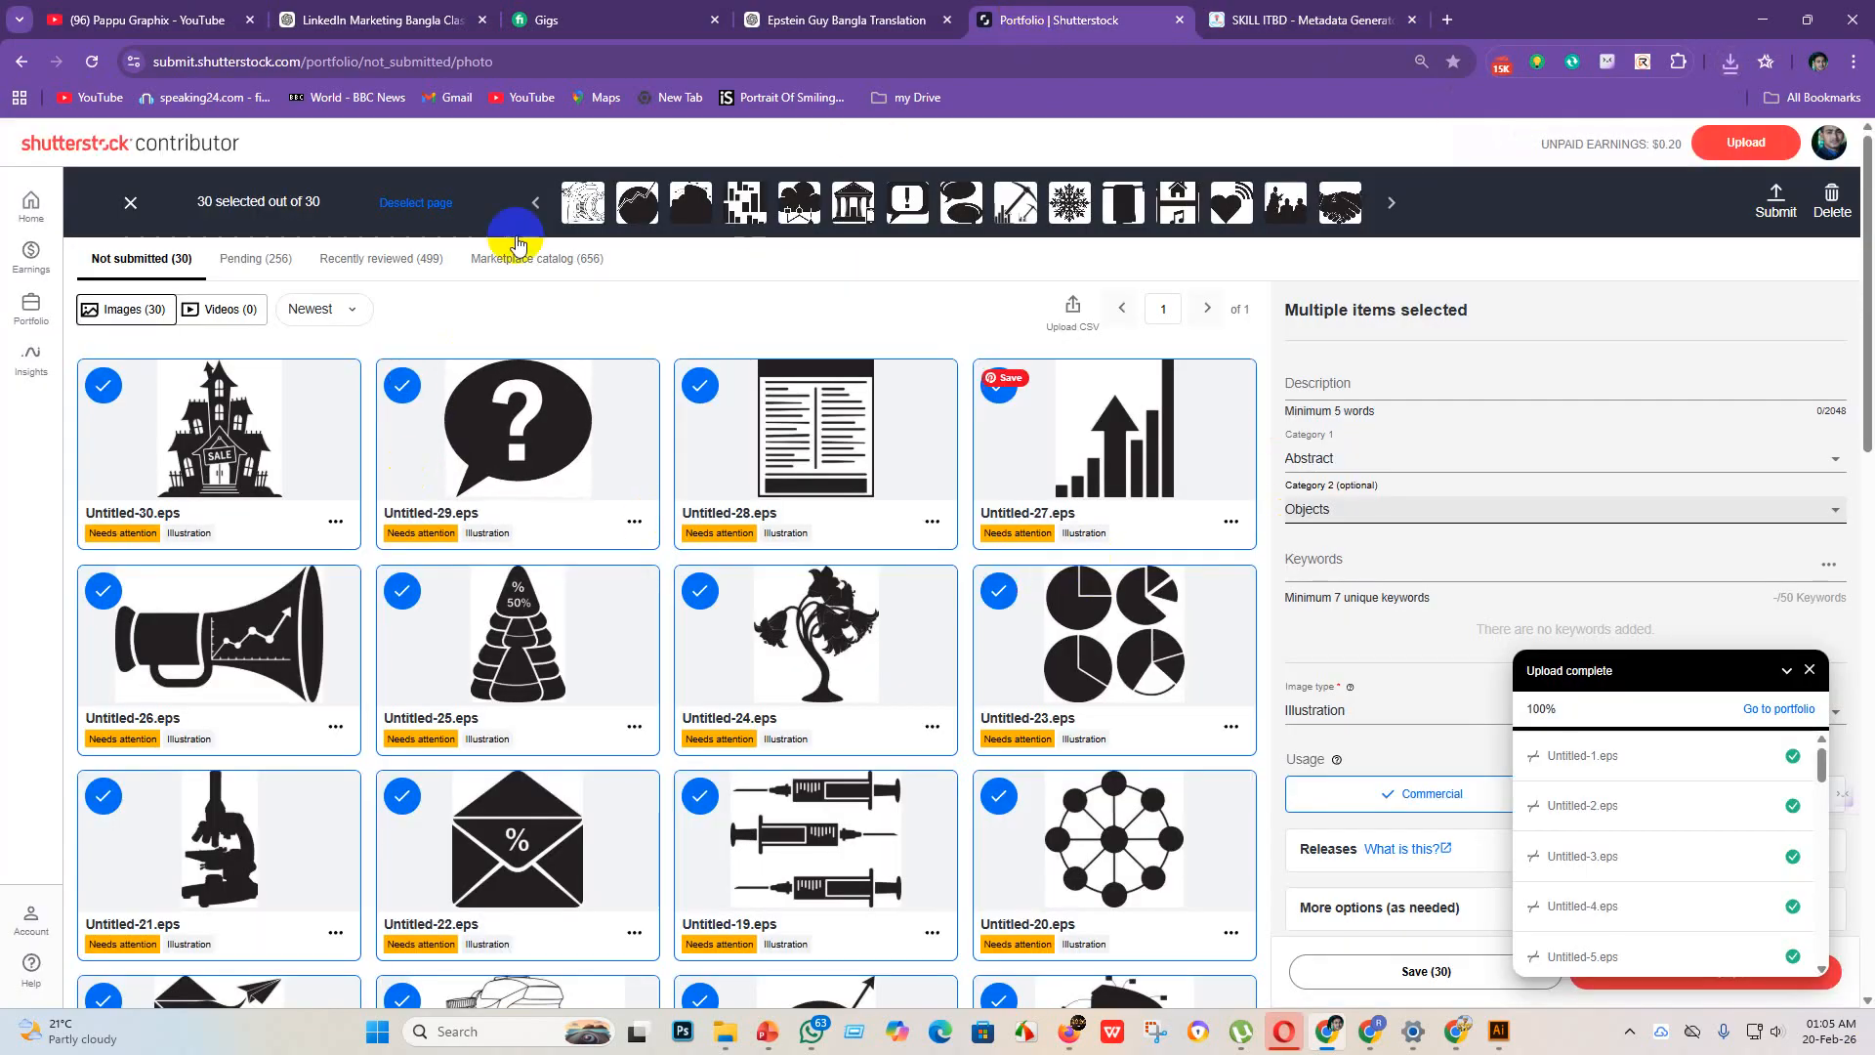
click(1072, 306)
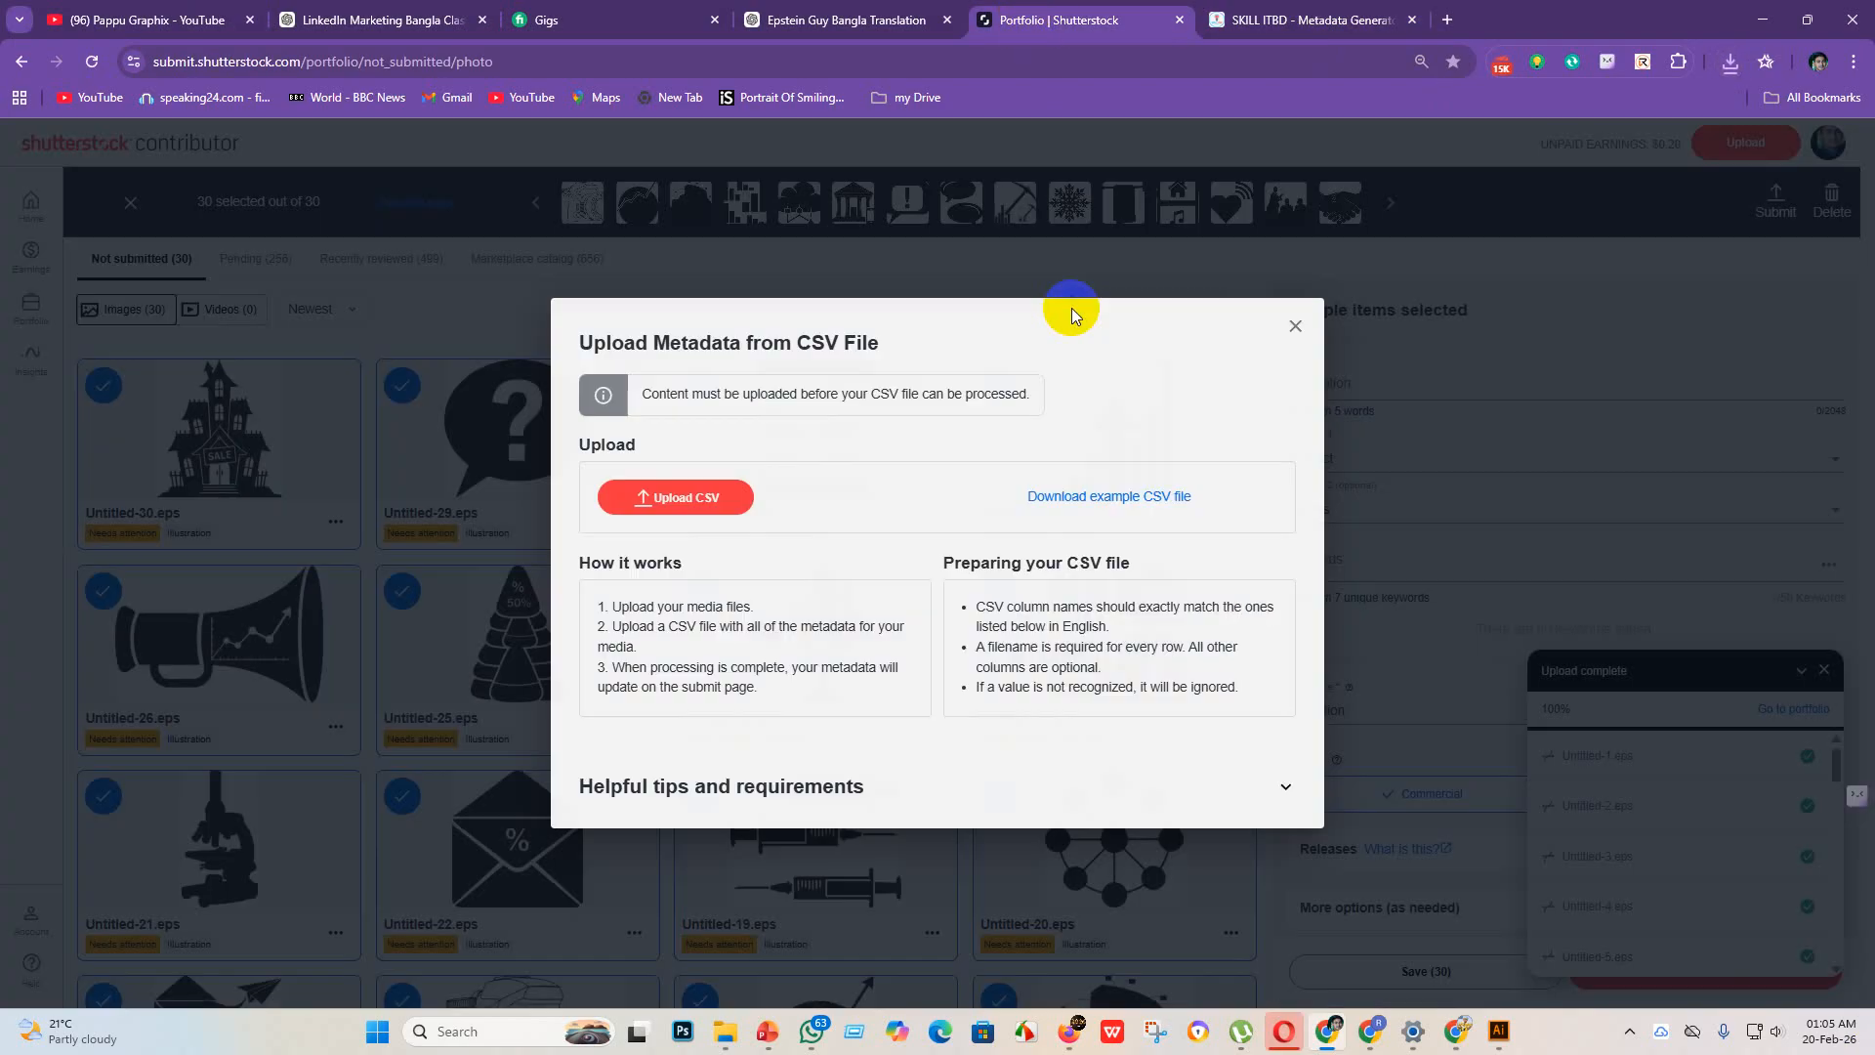
click(661, 506)
click(661, 500)
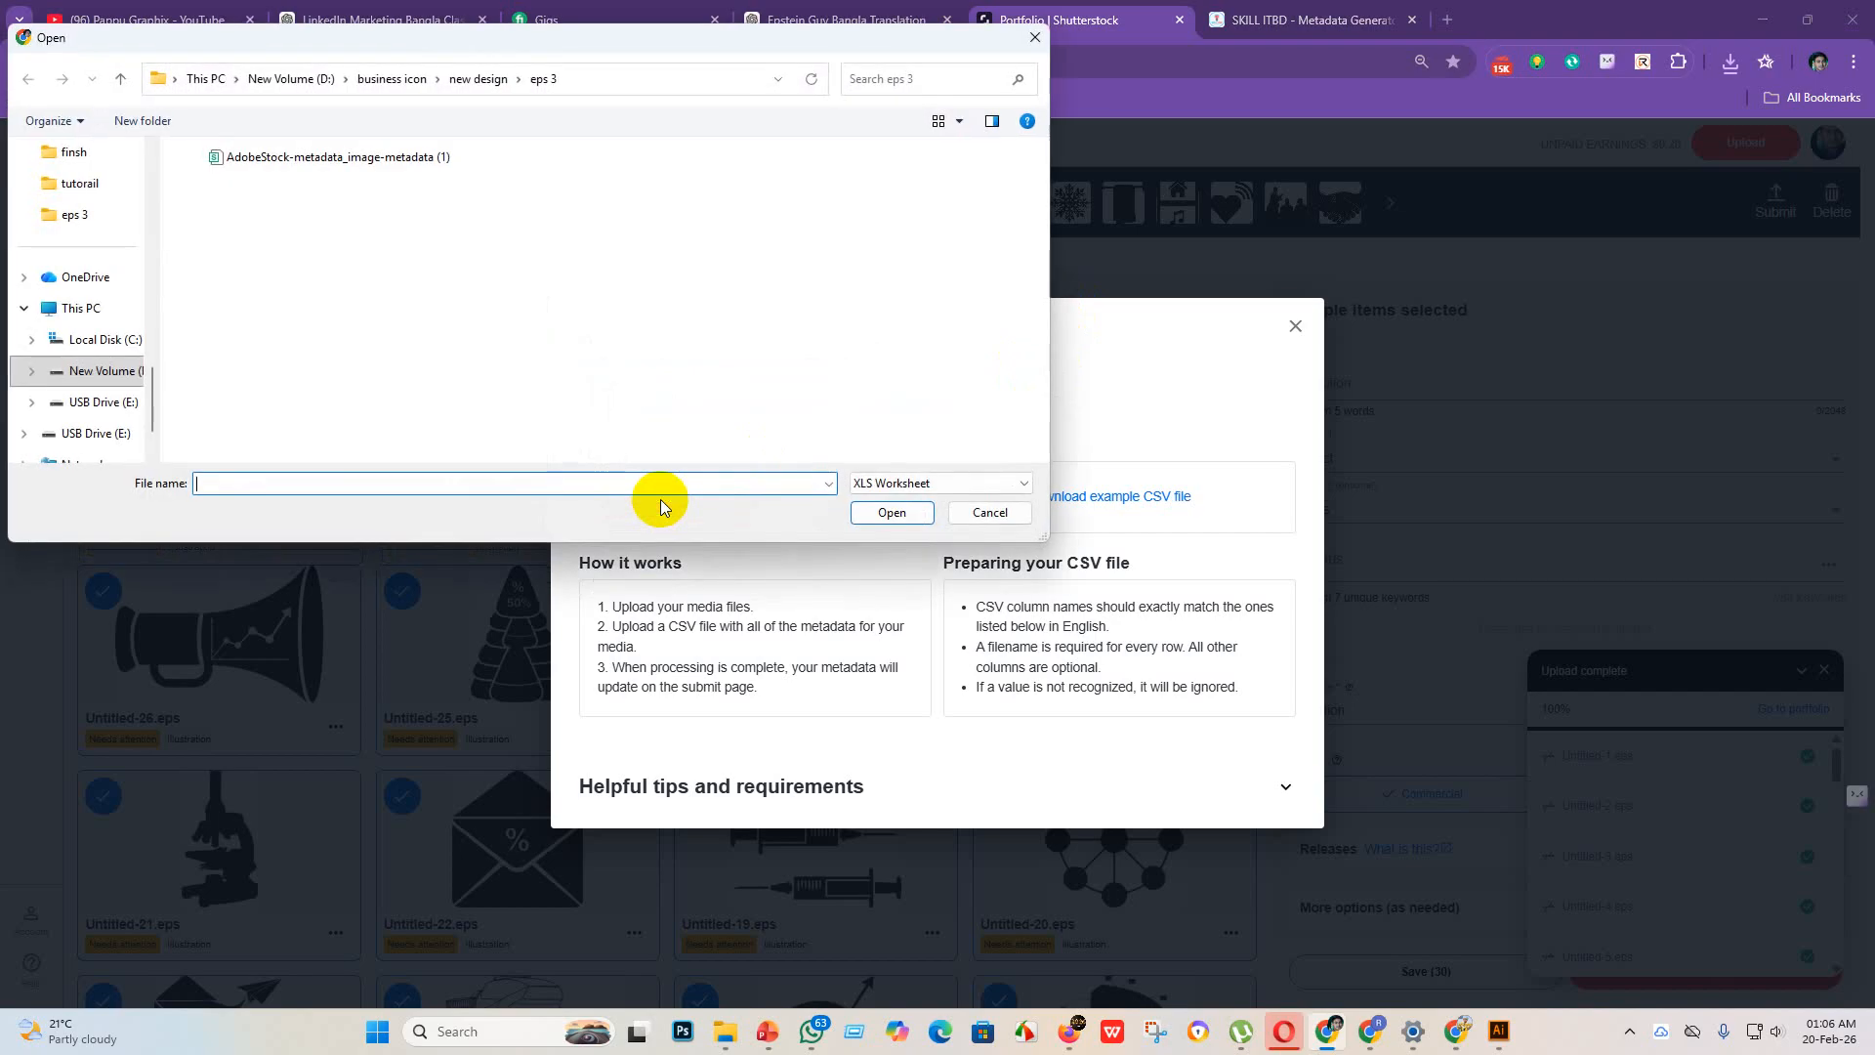
click(410, 159)
click(884, 514)
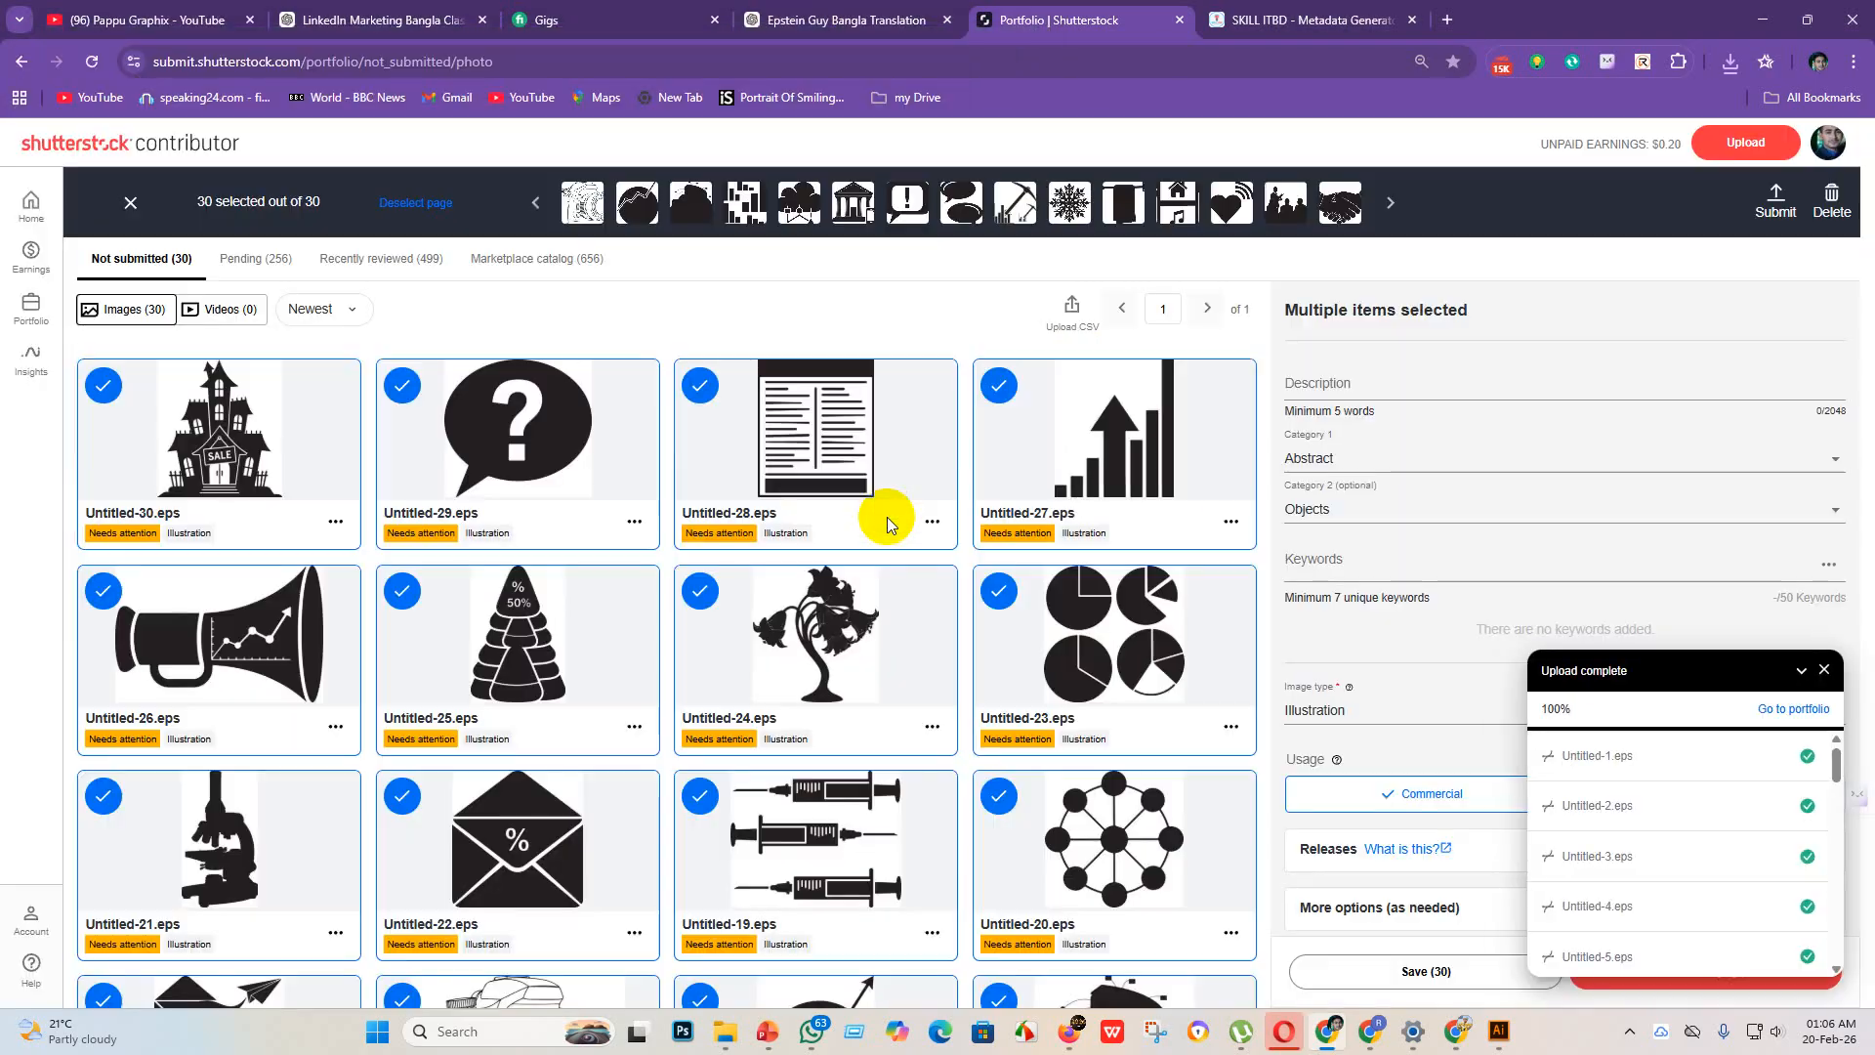
Step: Save the details of the 30 selected icons, try to submit them, and dismiss the CSV processing report
click(1398, 976)
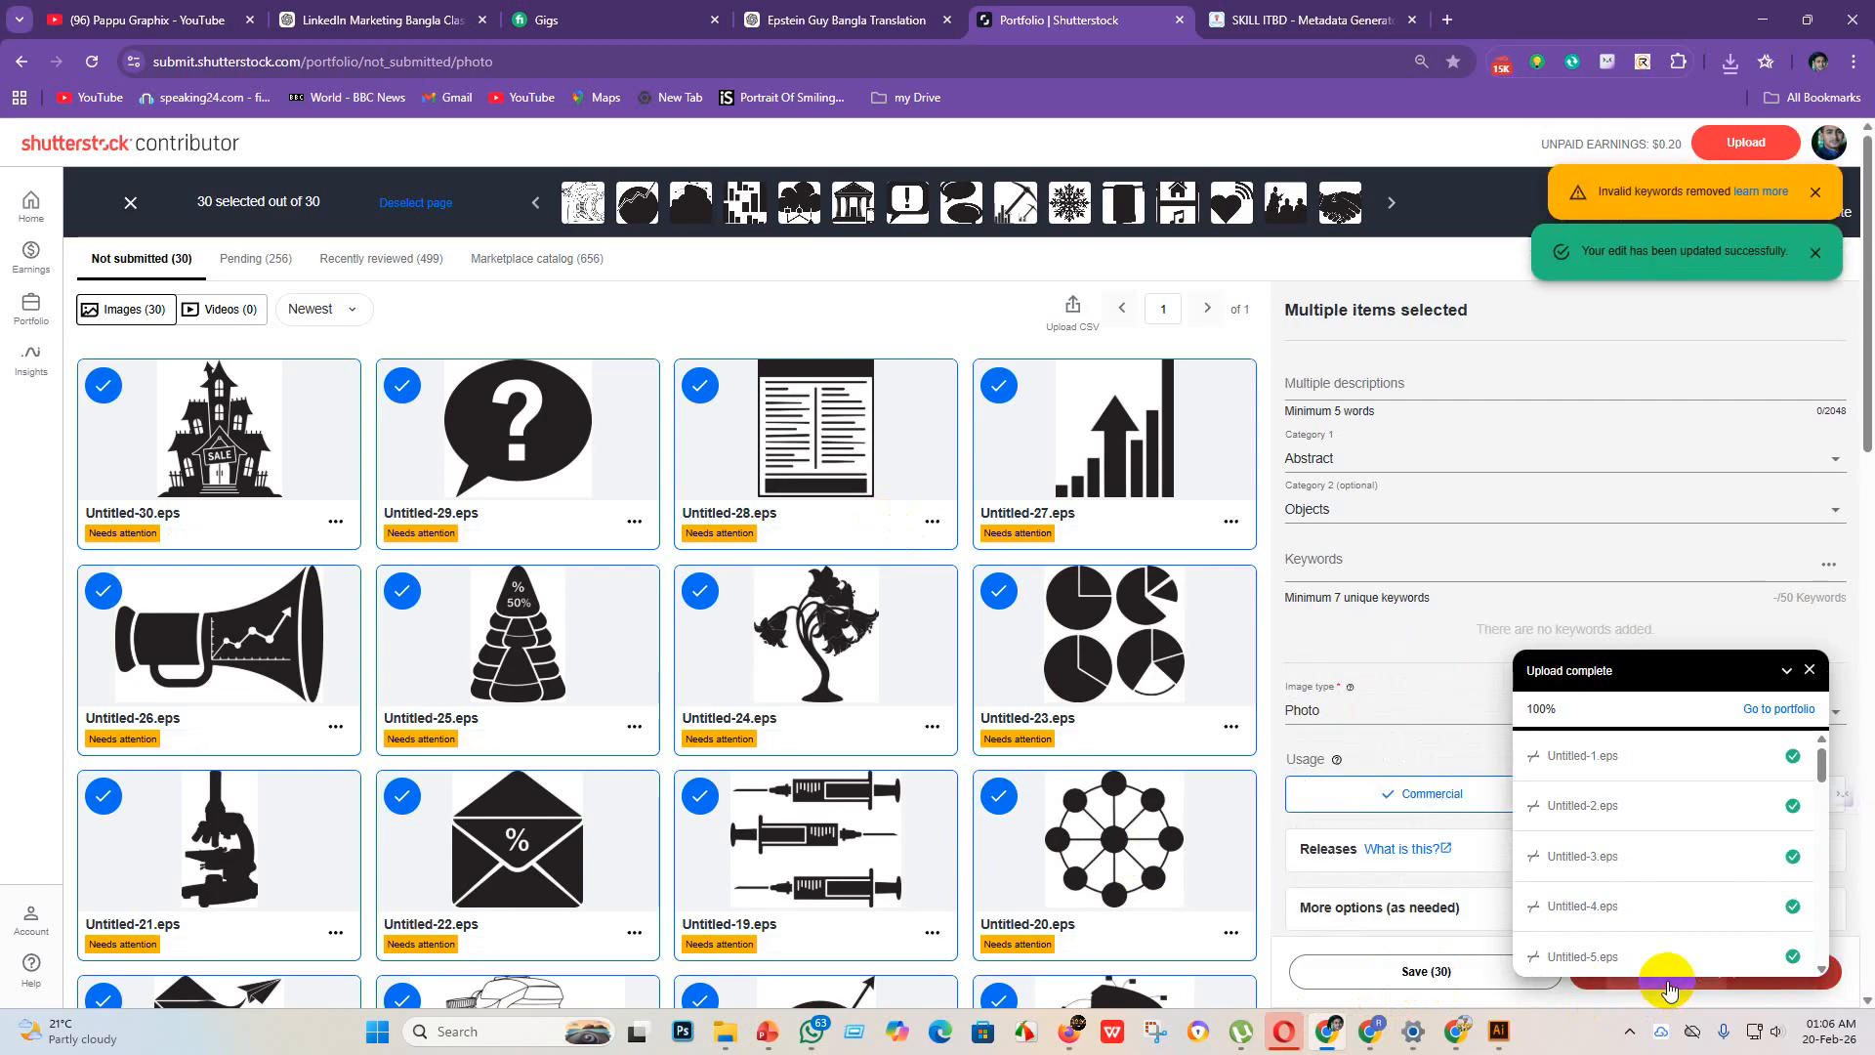
click(1667, 985)
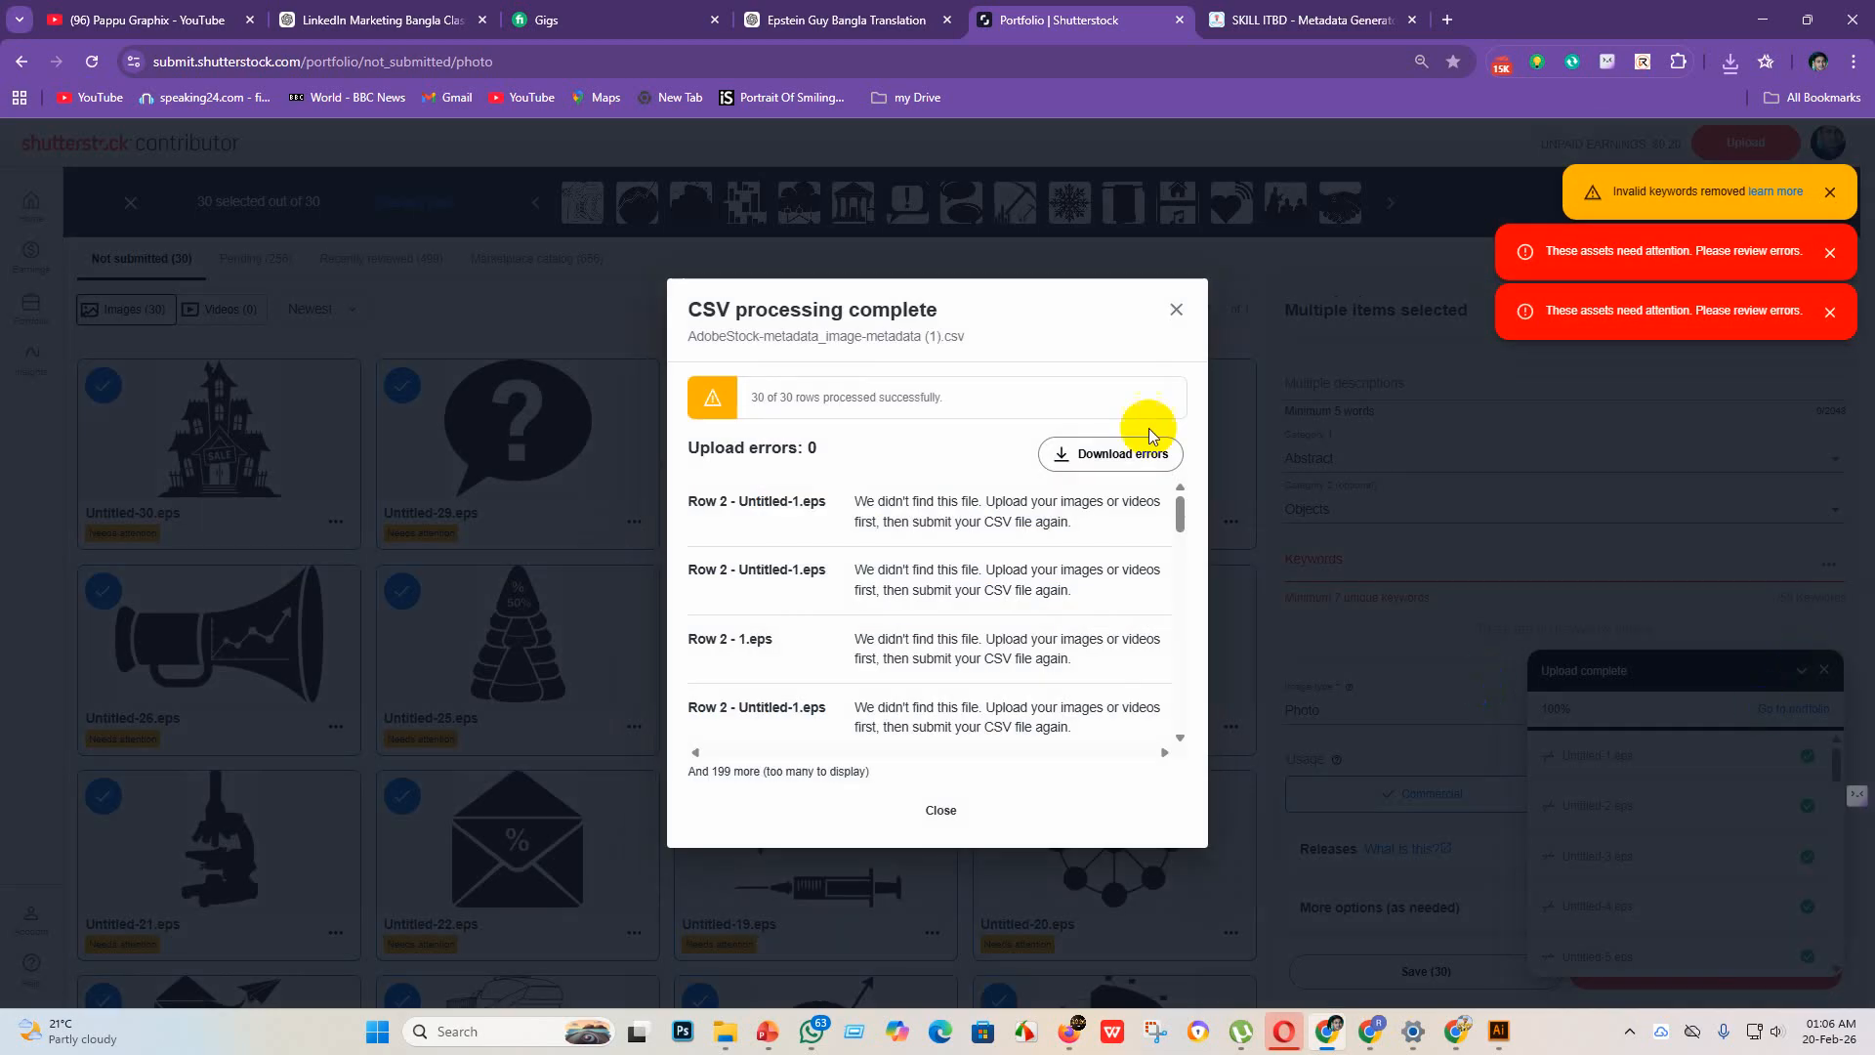
click(1175, 311)
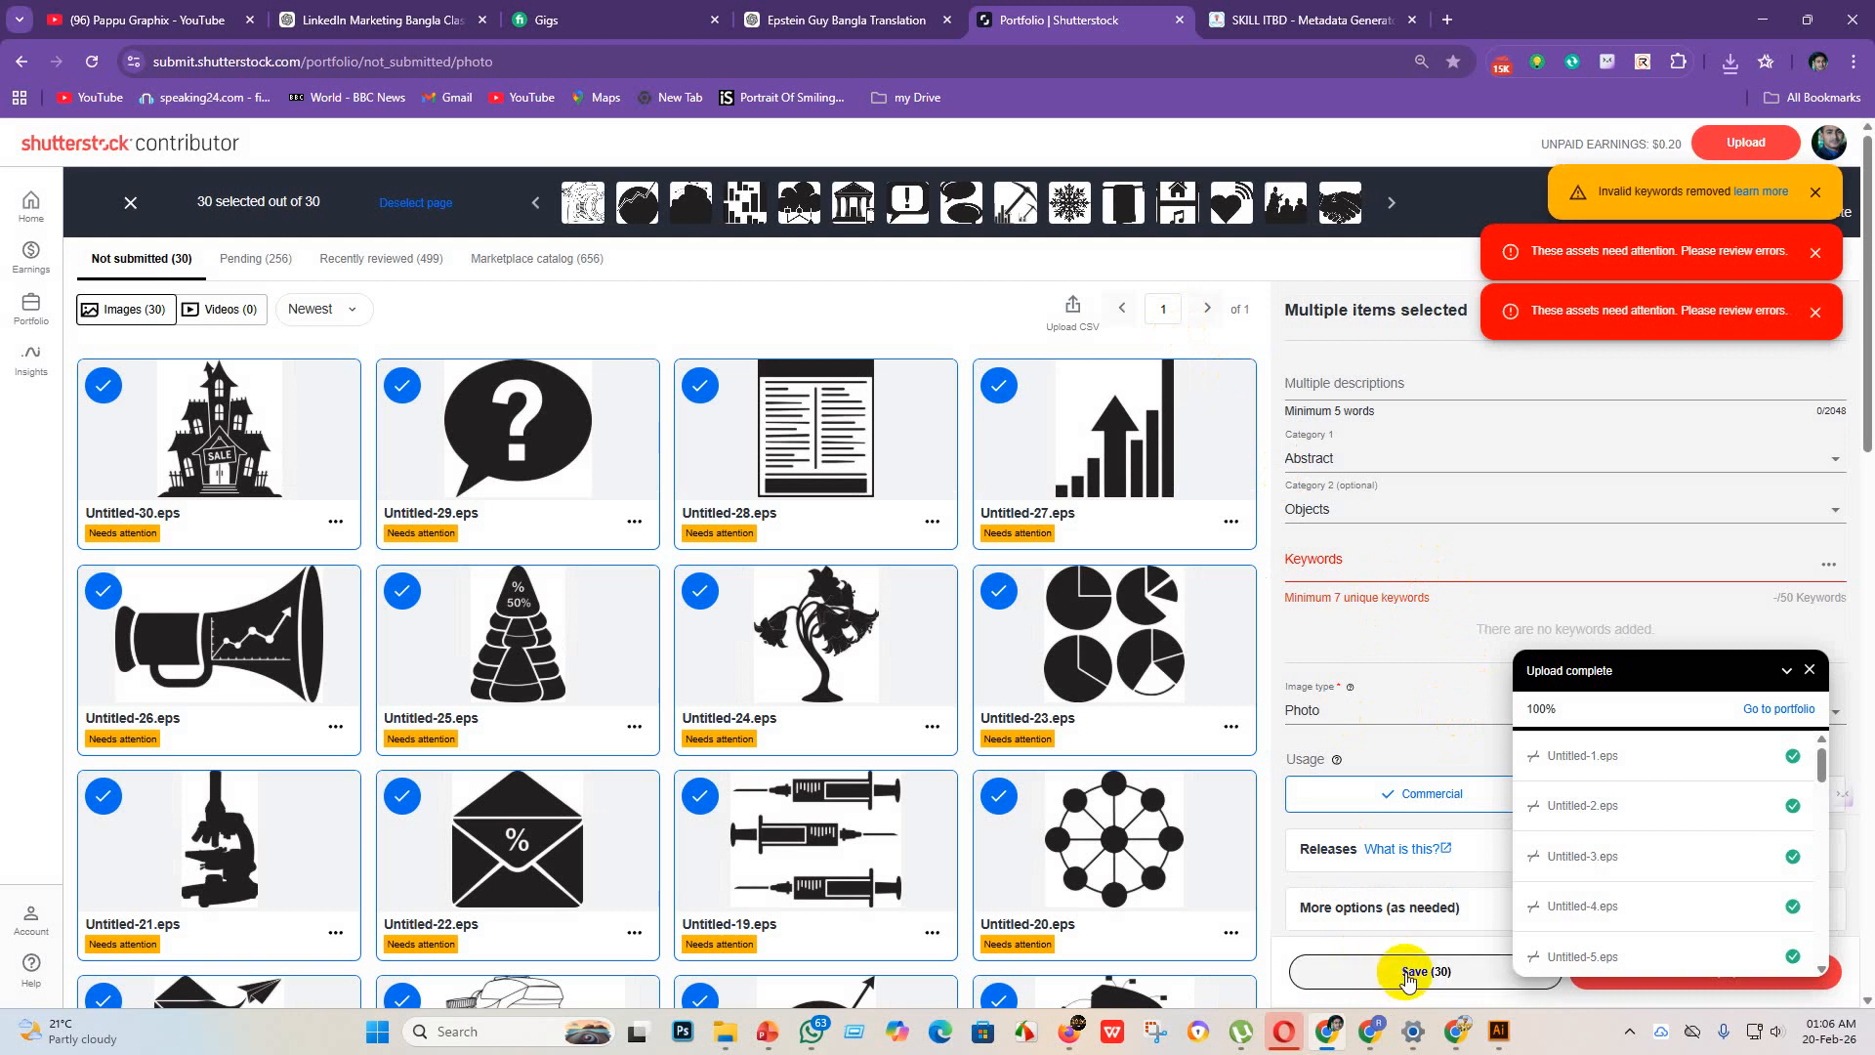
Step: Upload the AdobeStock-metadata_image-metadata (1) CSV to Shutterstock once more and close the upload dialog
click(1072, 308)
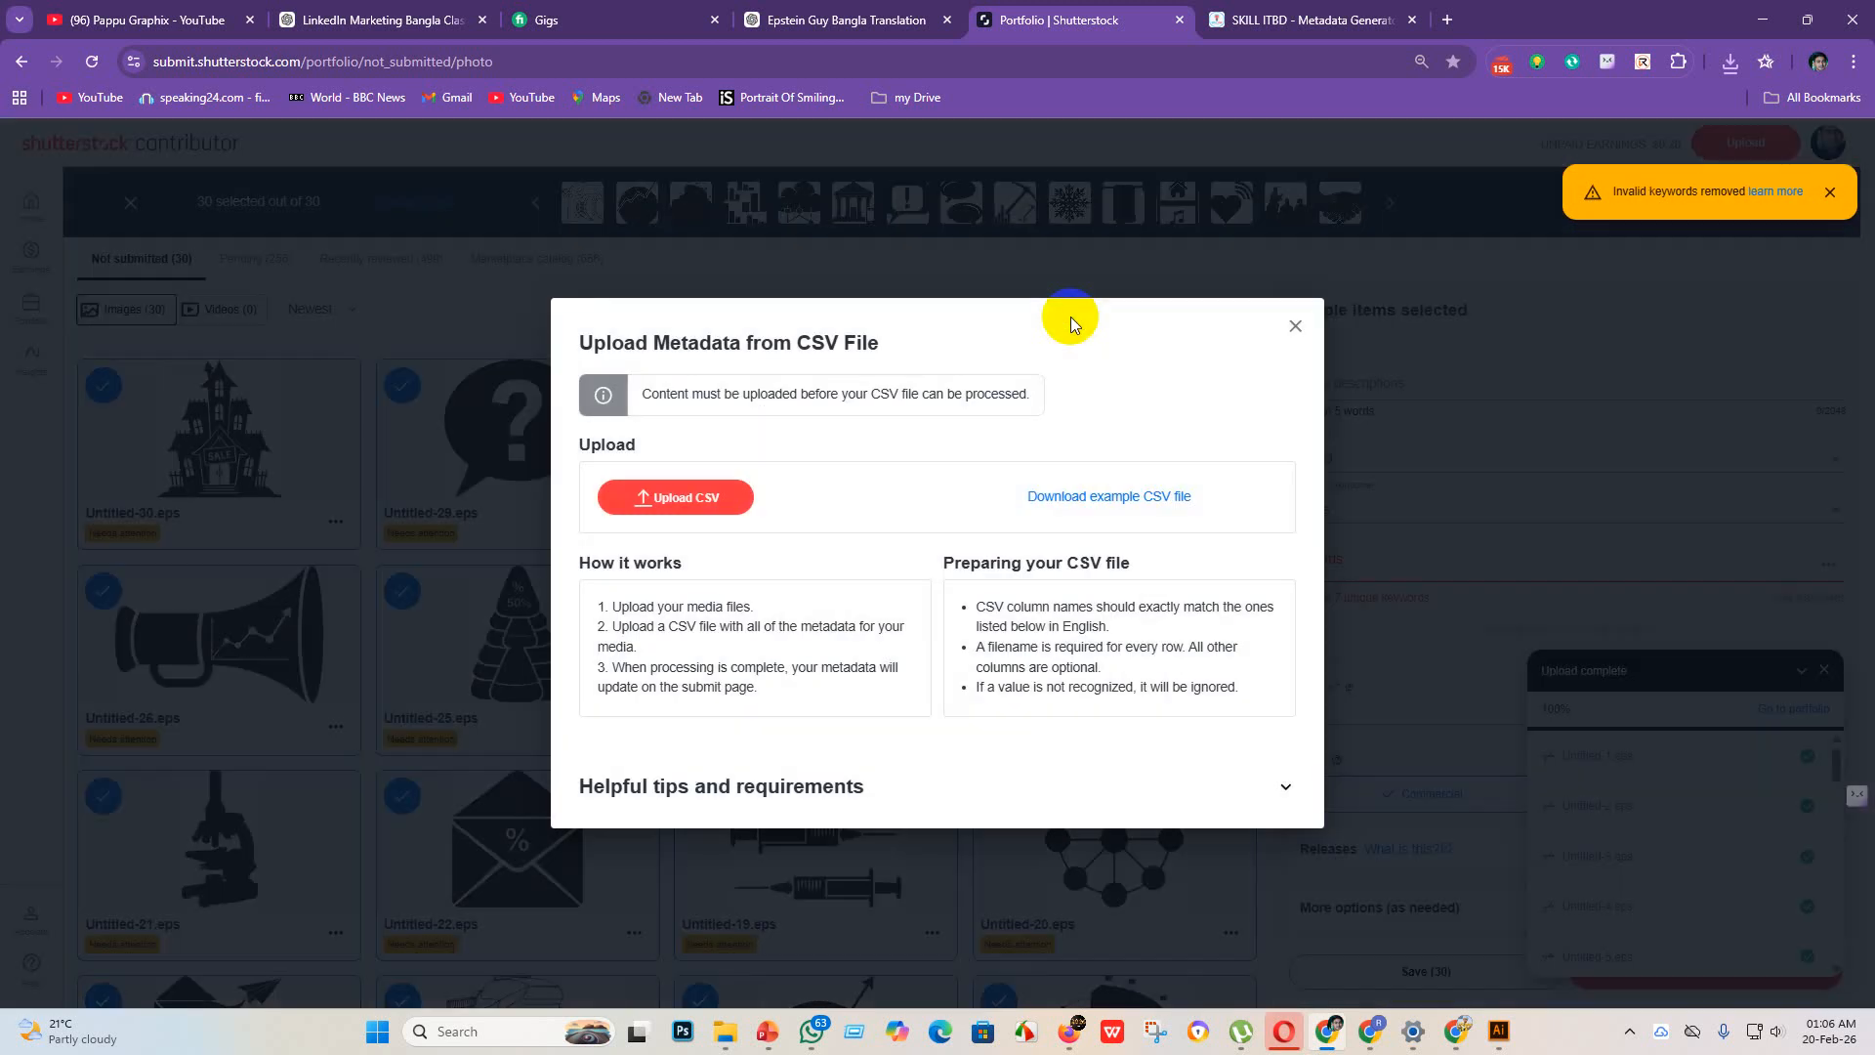
click(702, 503)
click(434, 156)
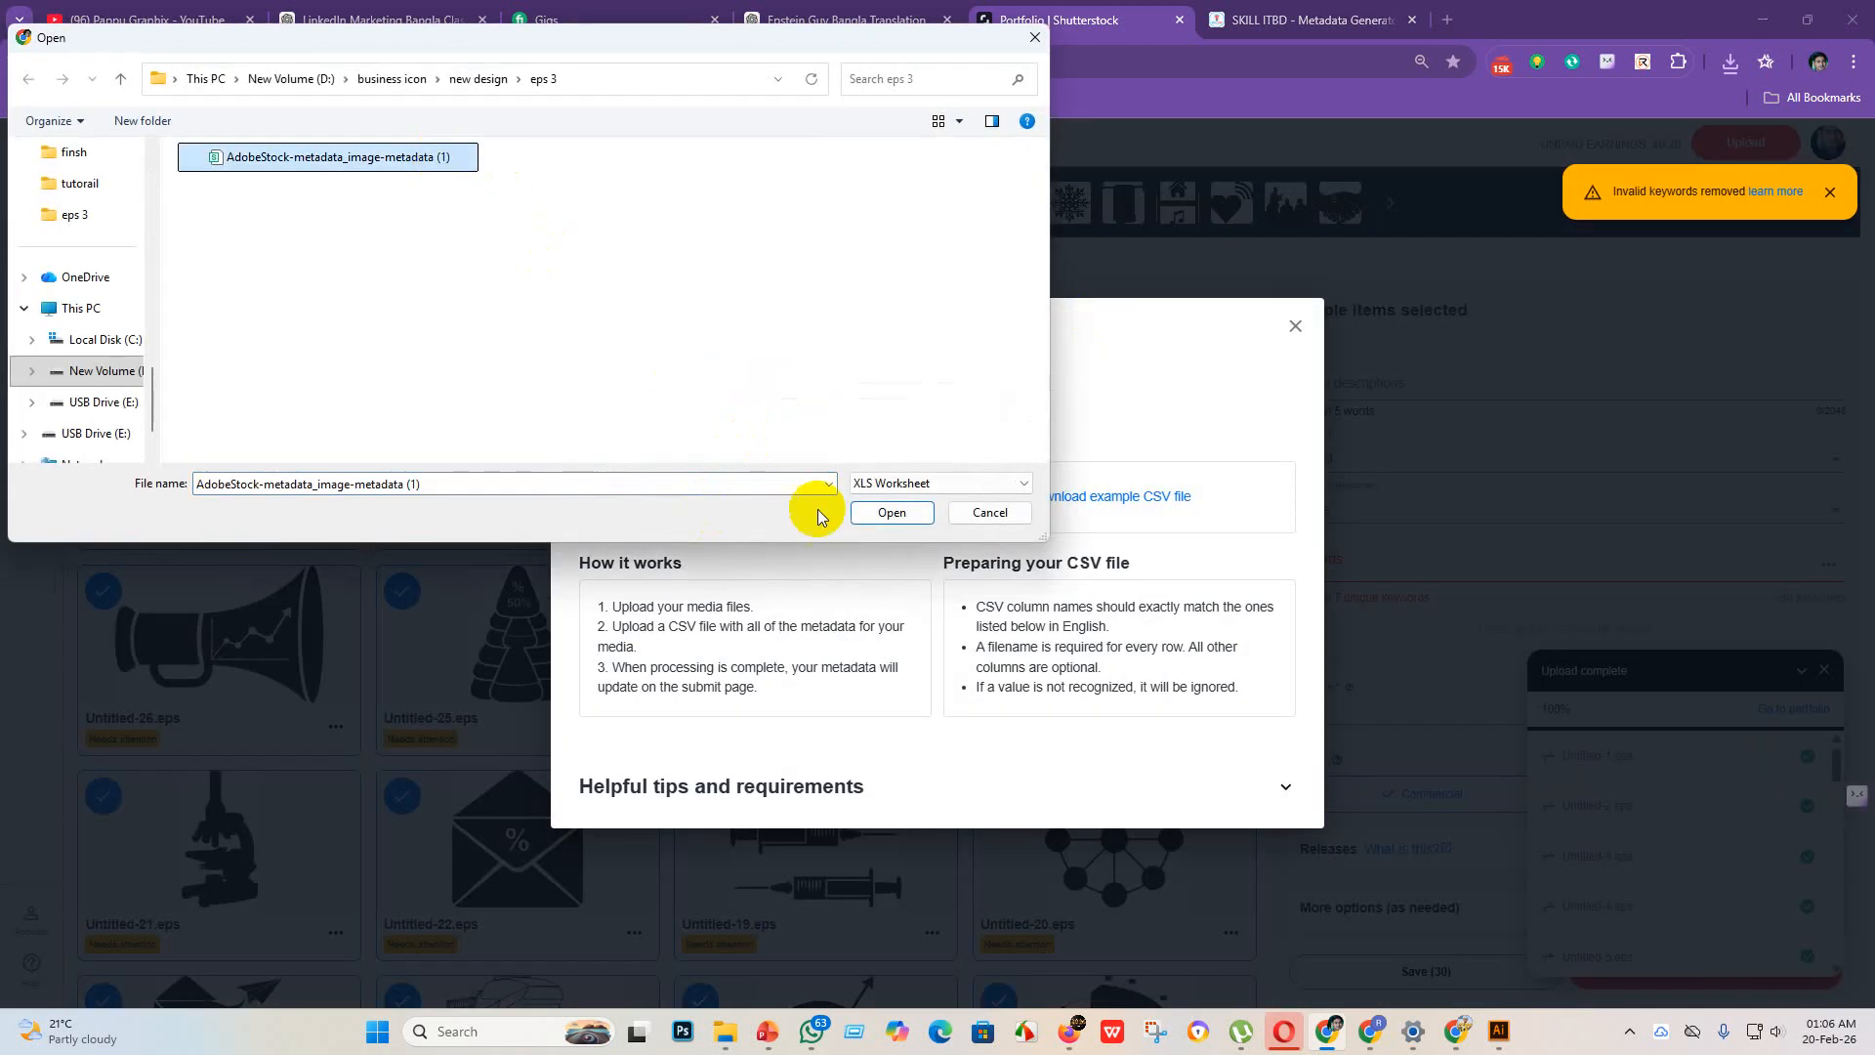
click(891, 512)
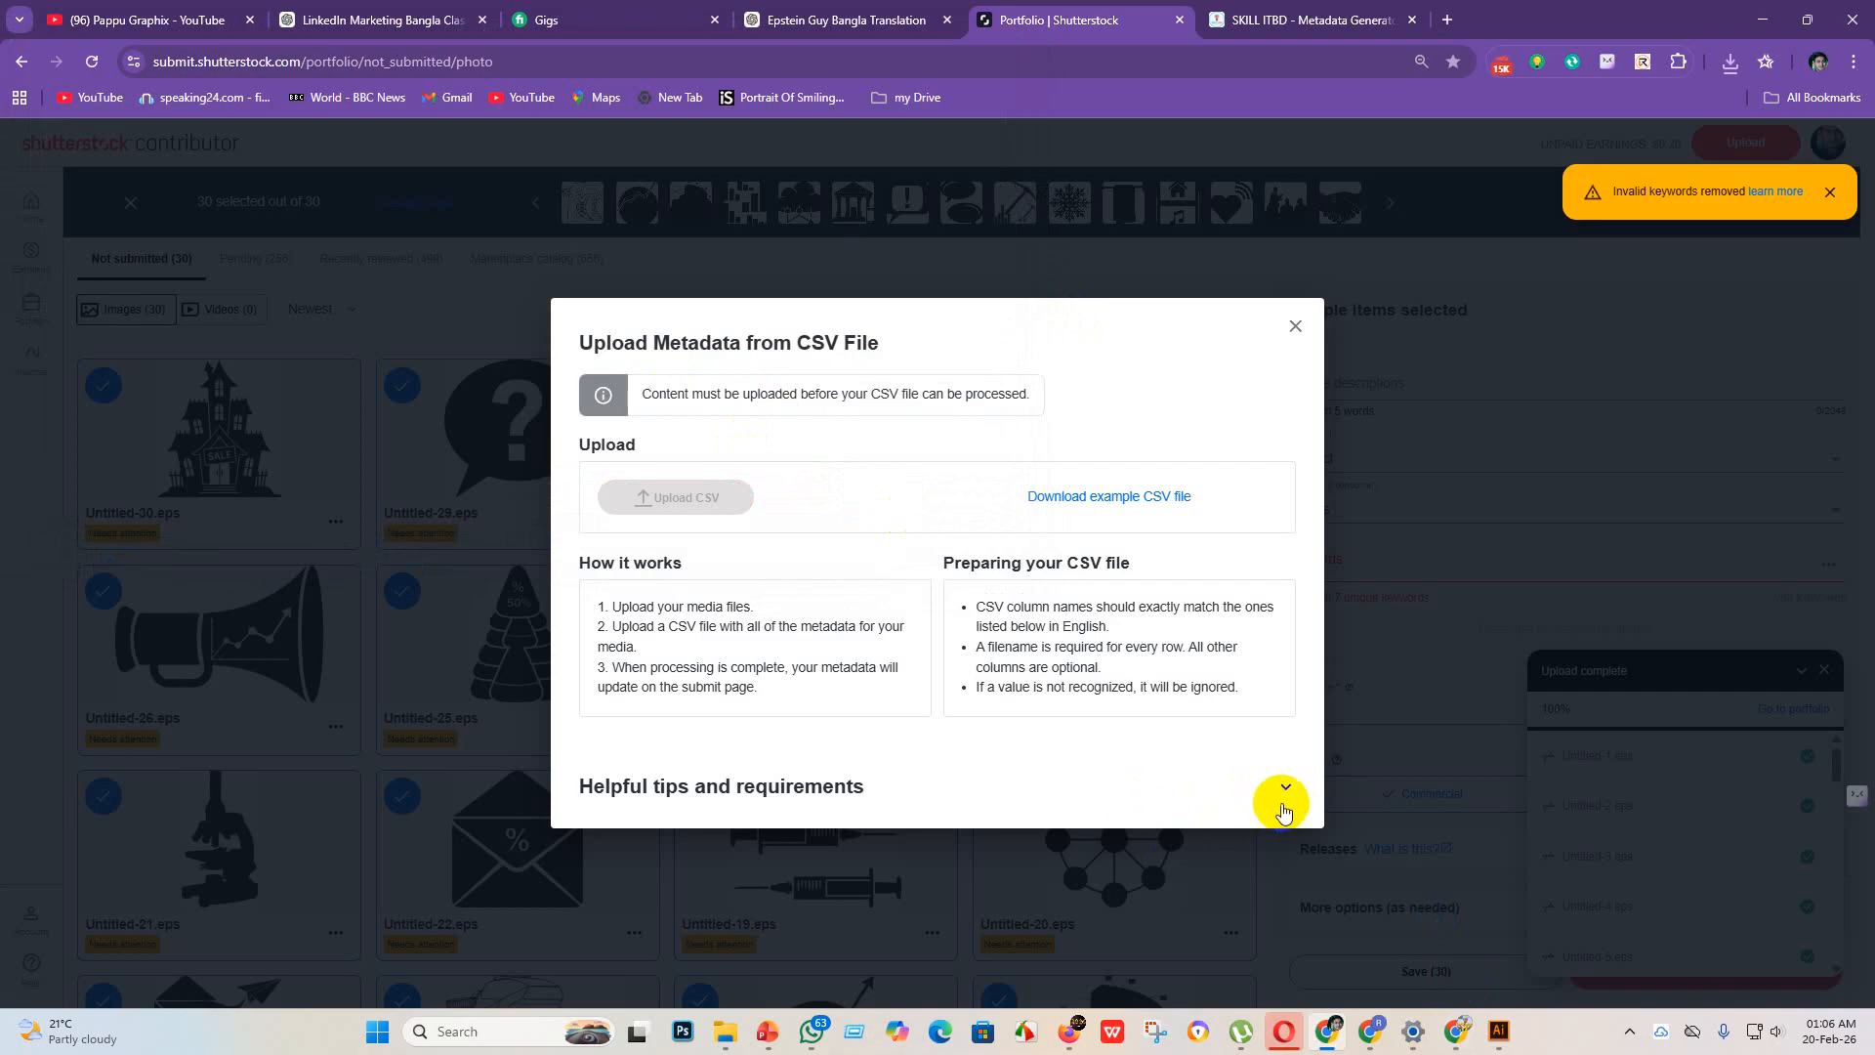
click(1295, 326)
Step: Save the 30 selected icons again, submit them for review, and dismiss the upload status window
click(1412, 970)
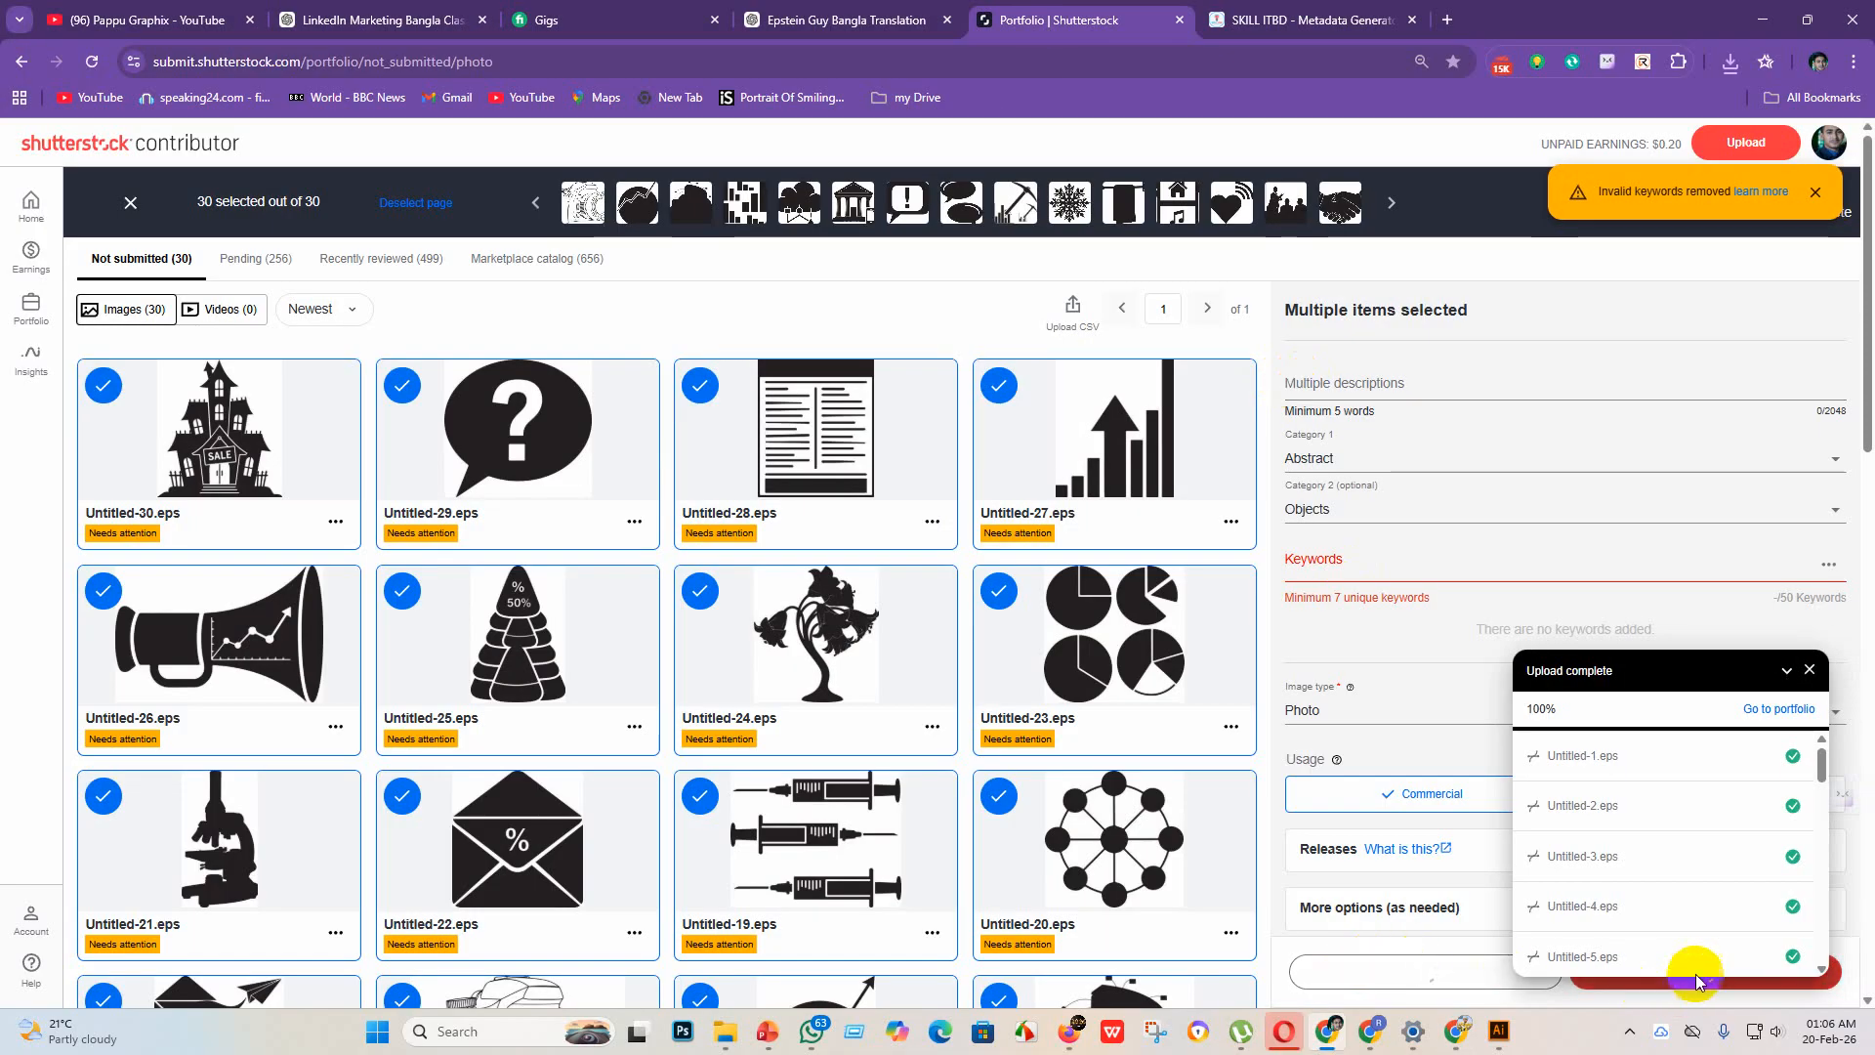
click(1698, 976)
click(1810, 670)
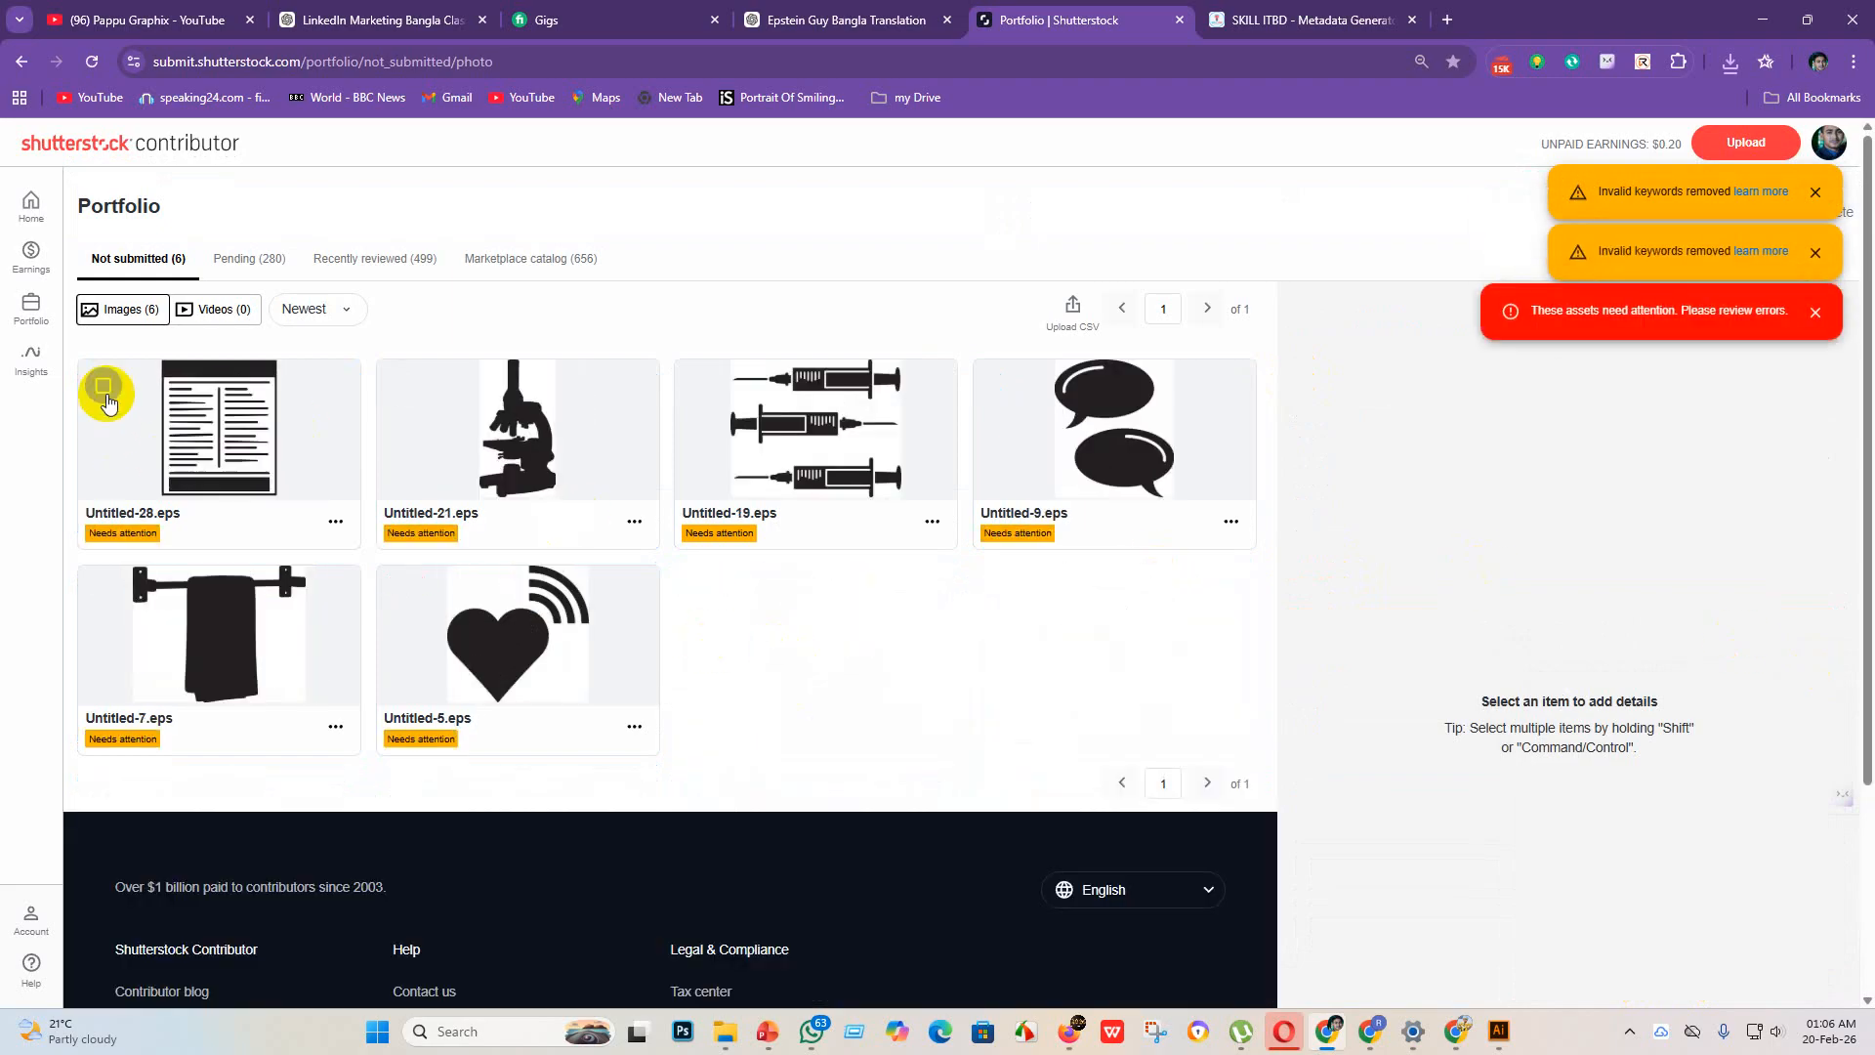
Step: Dismiss the CSV report, select all six remaining unsubmitted icons, and submit them
click(103, 387)
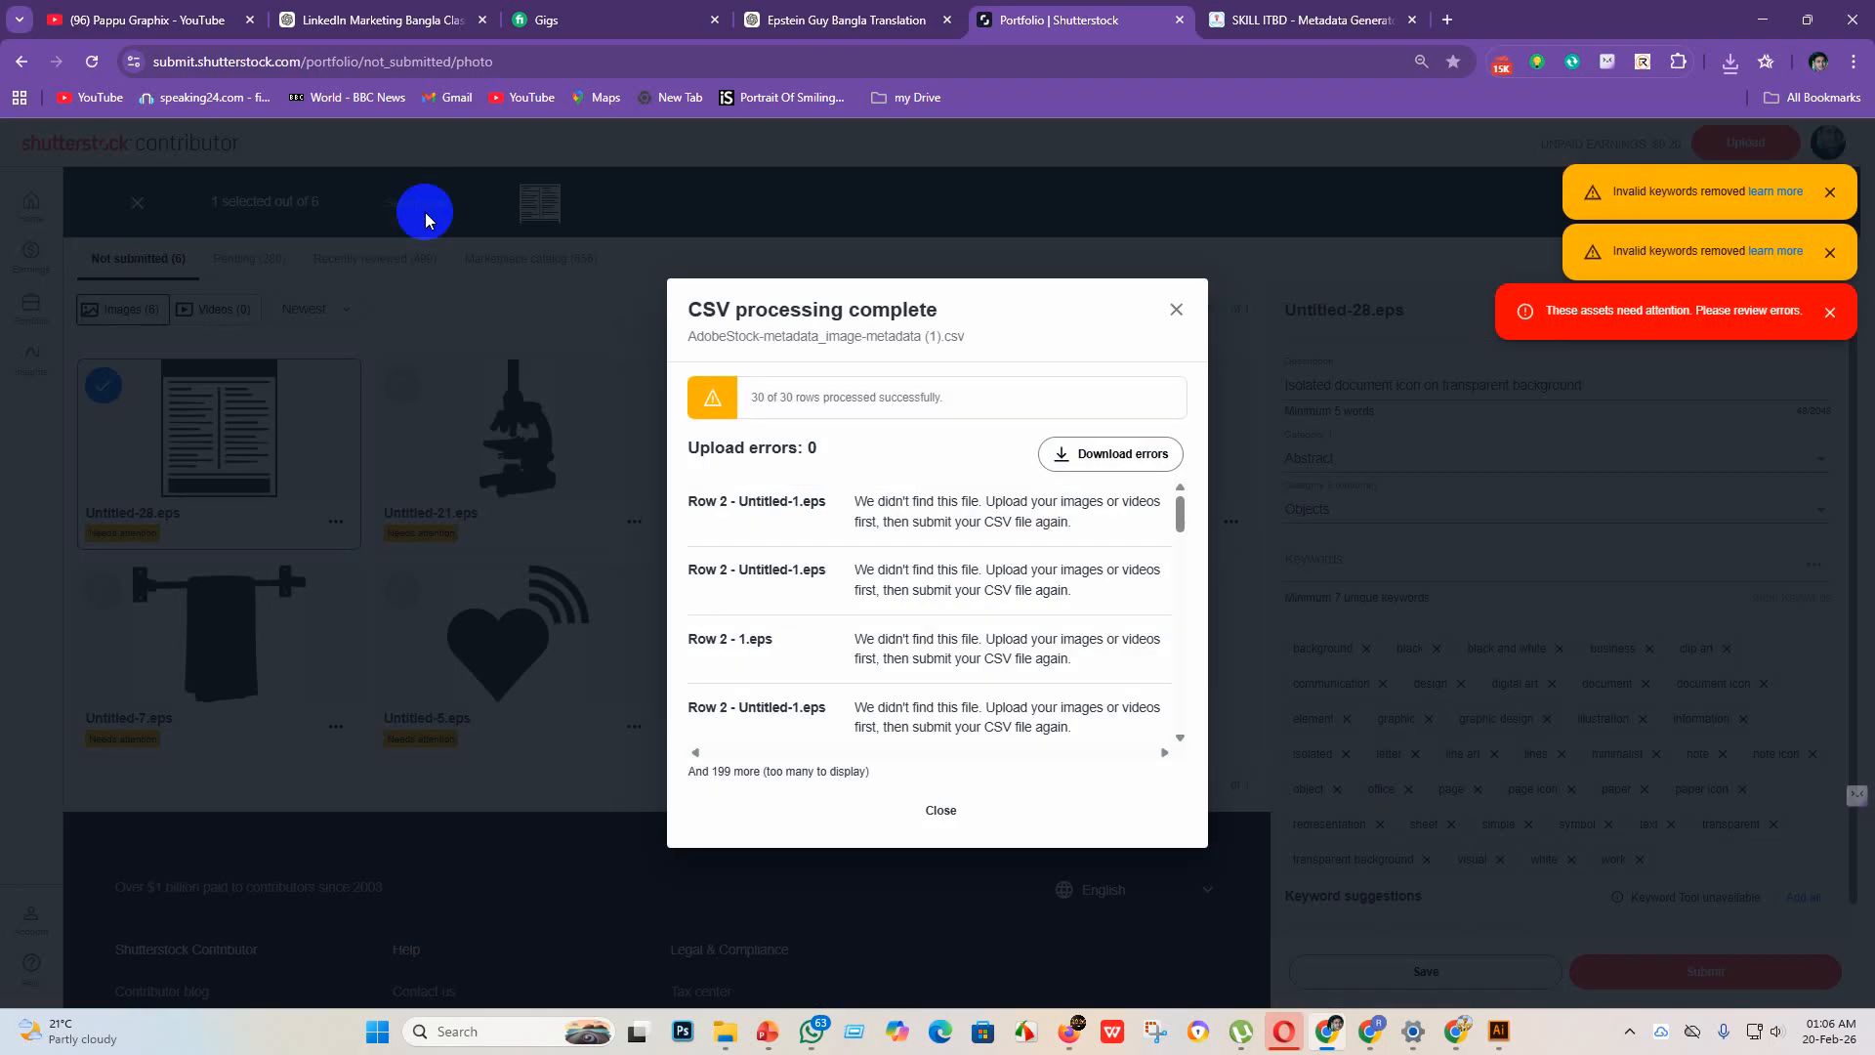
click(424, 218)
click(450, 213)
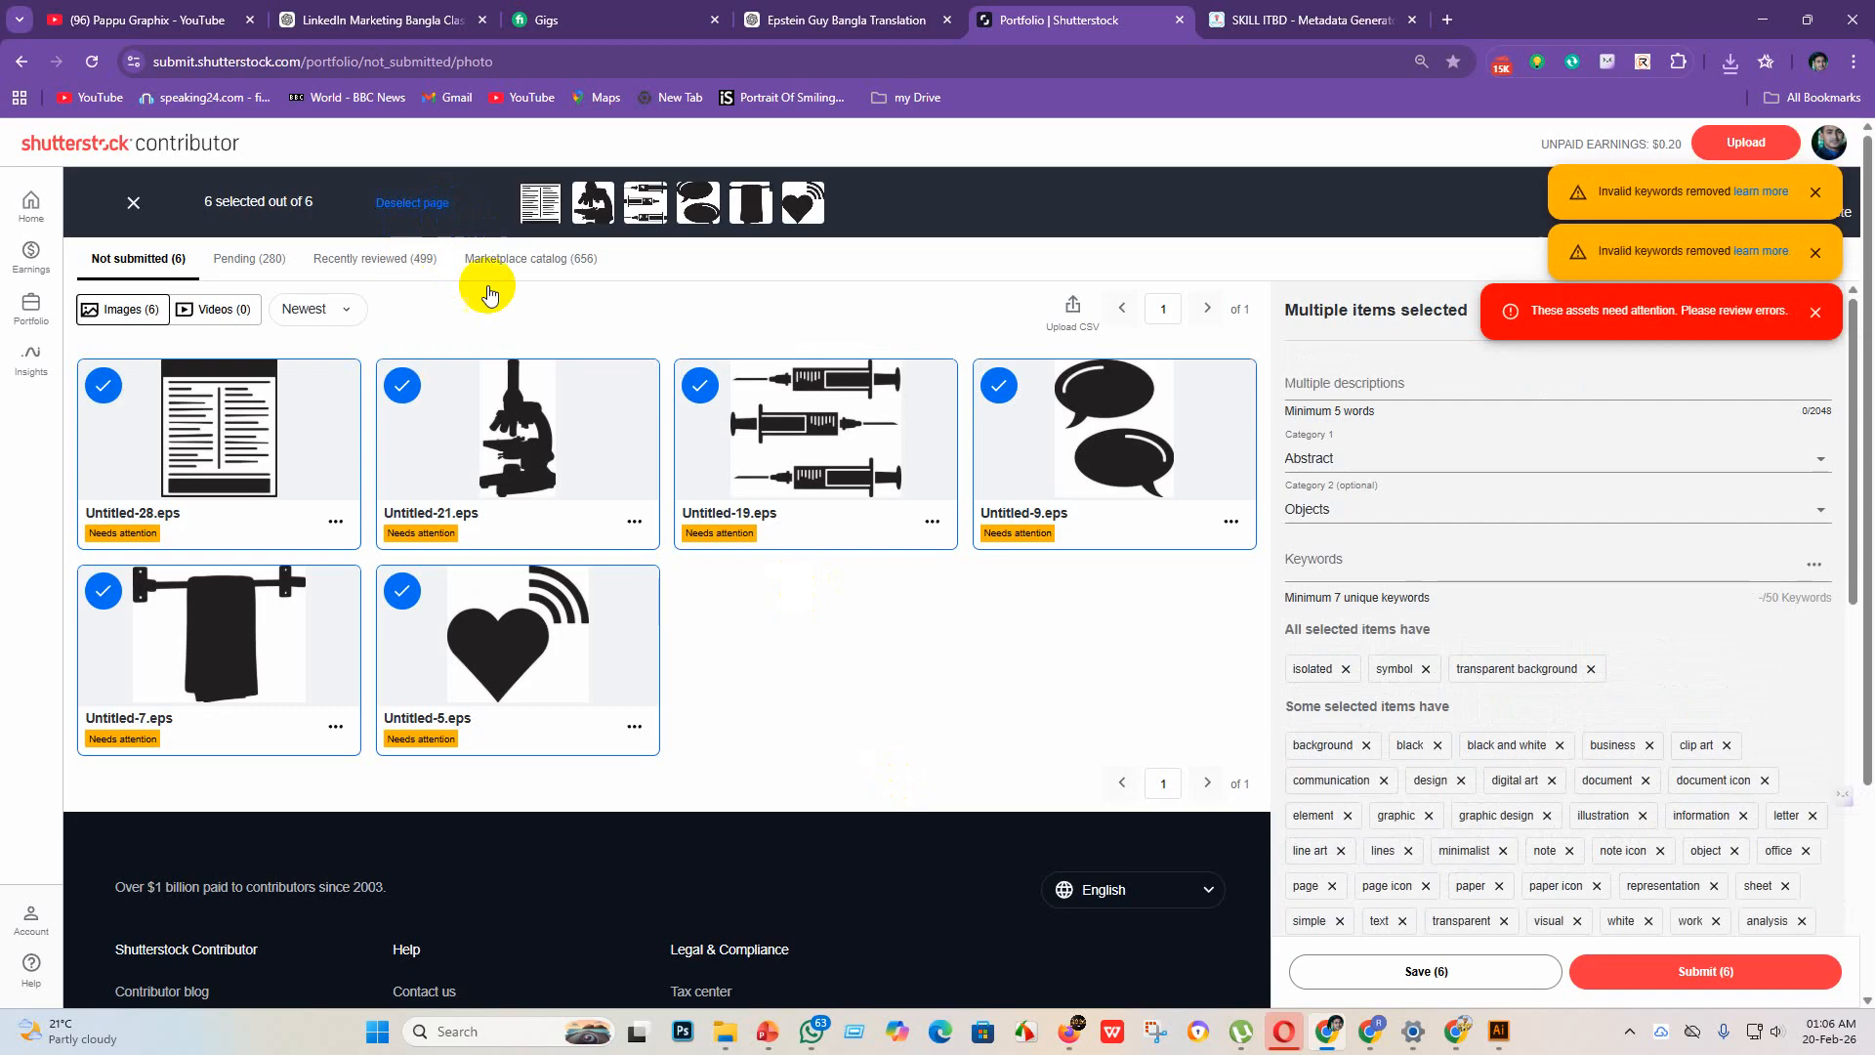
click(1697, 973)
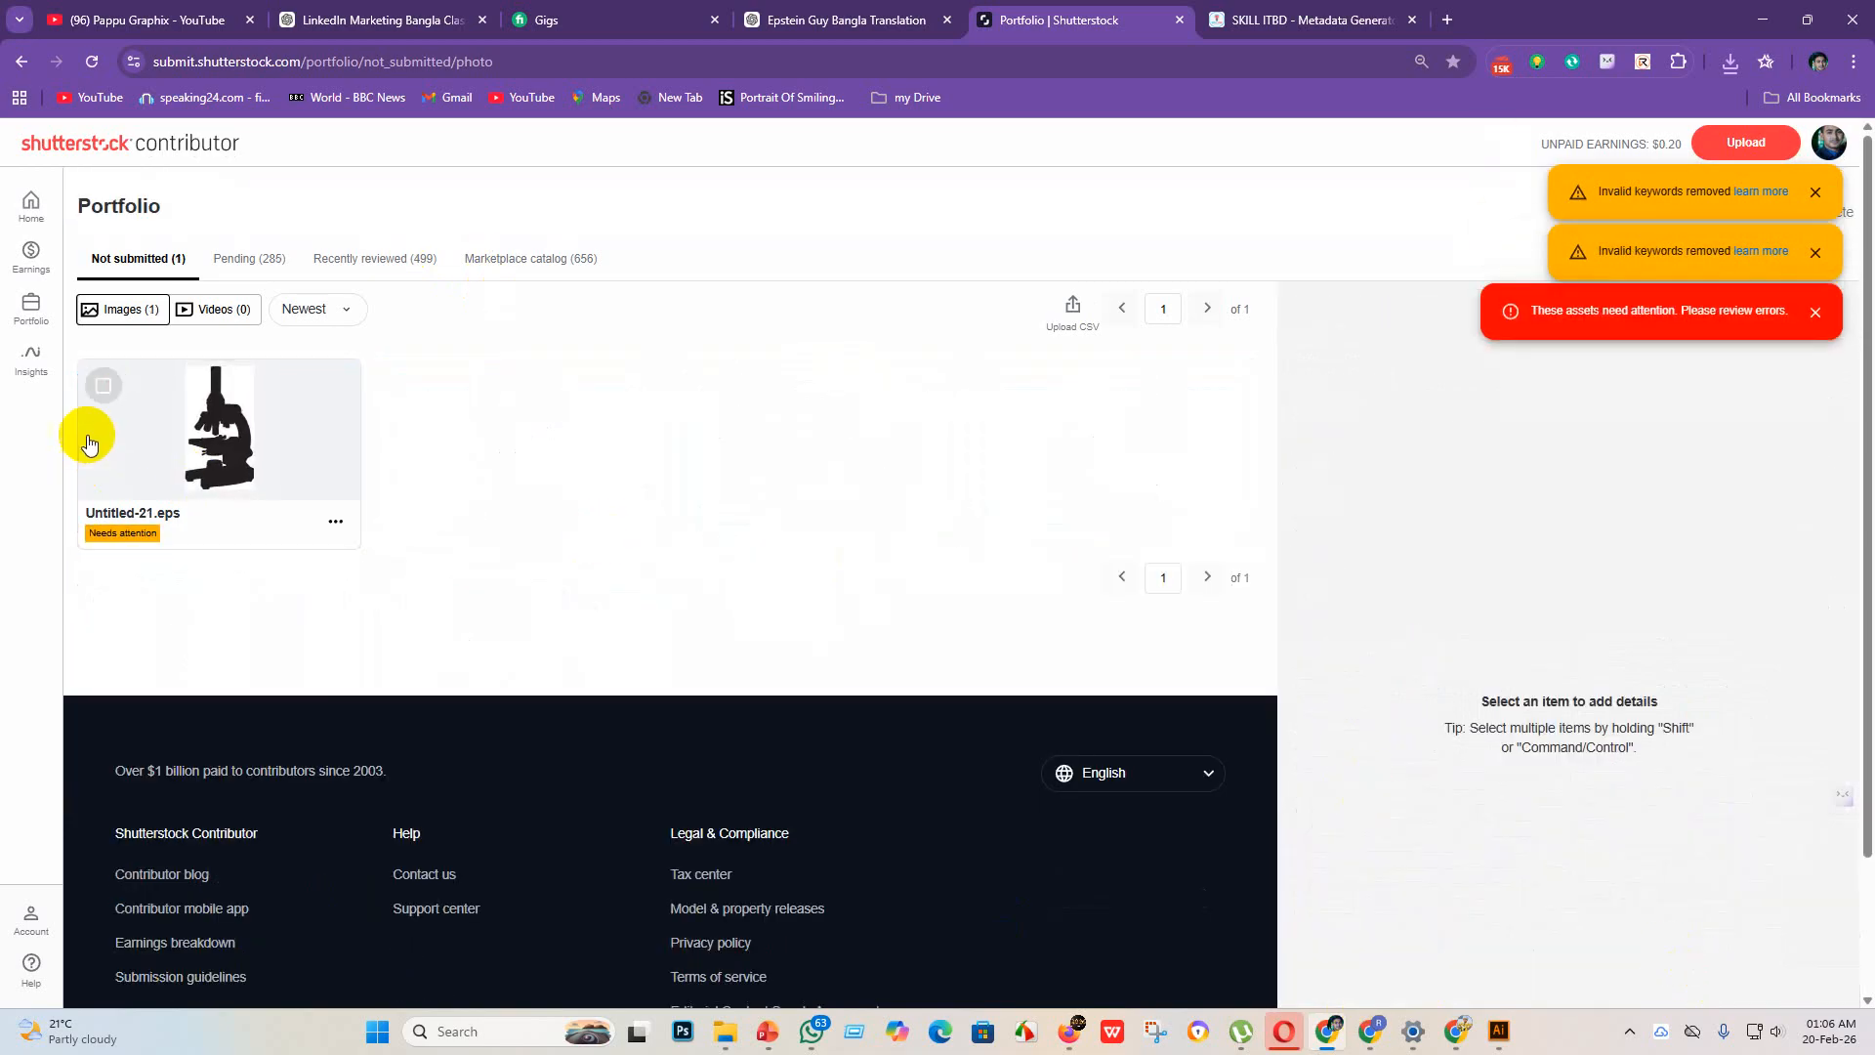
Step: Remove surplus keywords from Untitled-21.eps: stage clips, study, scientific instrument, precision, slide, single, source, specimen, stage, white and zoom
click(102, 395)
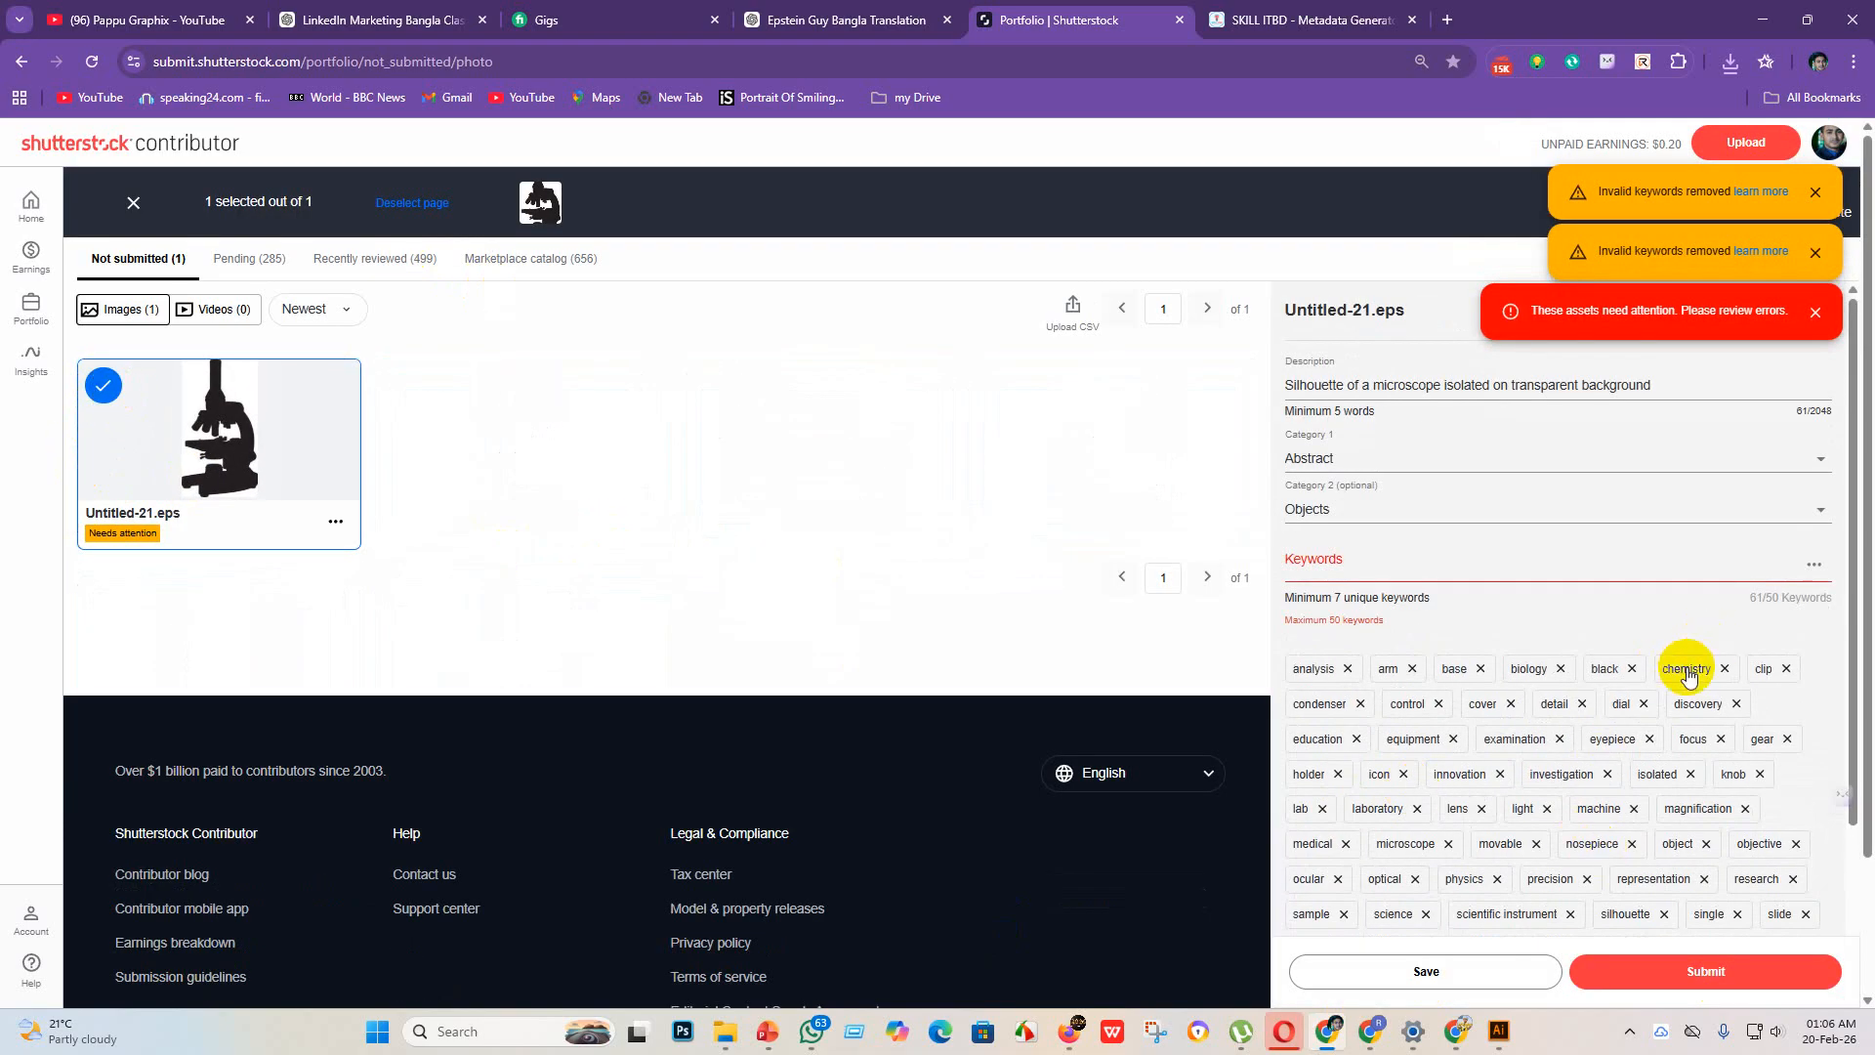
scroll(1611, 742, down, 4)
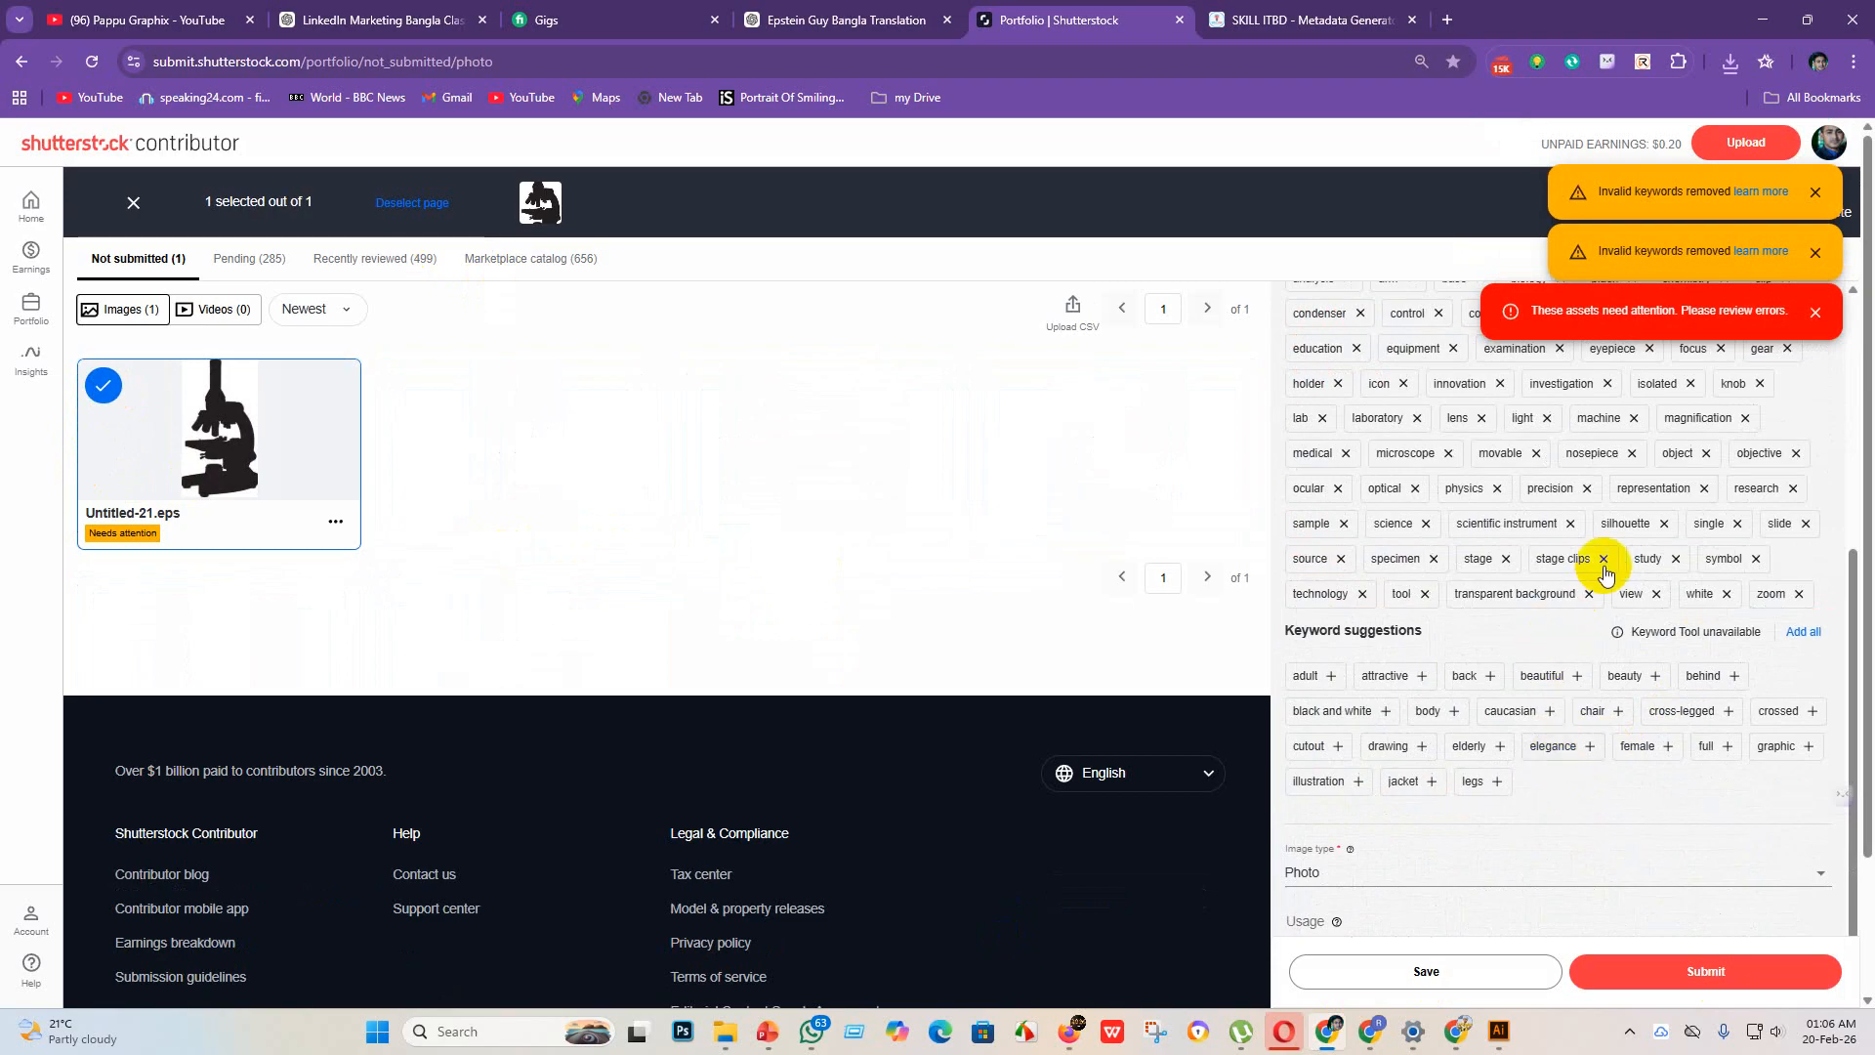
click(1576, 558)
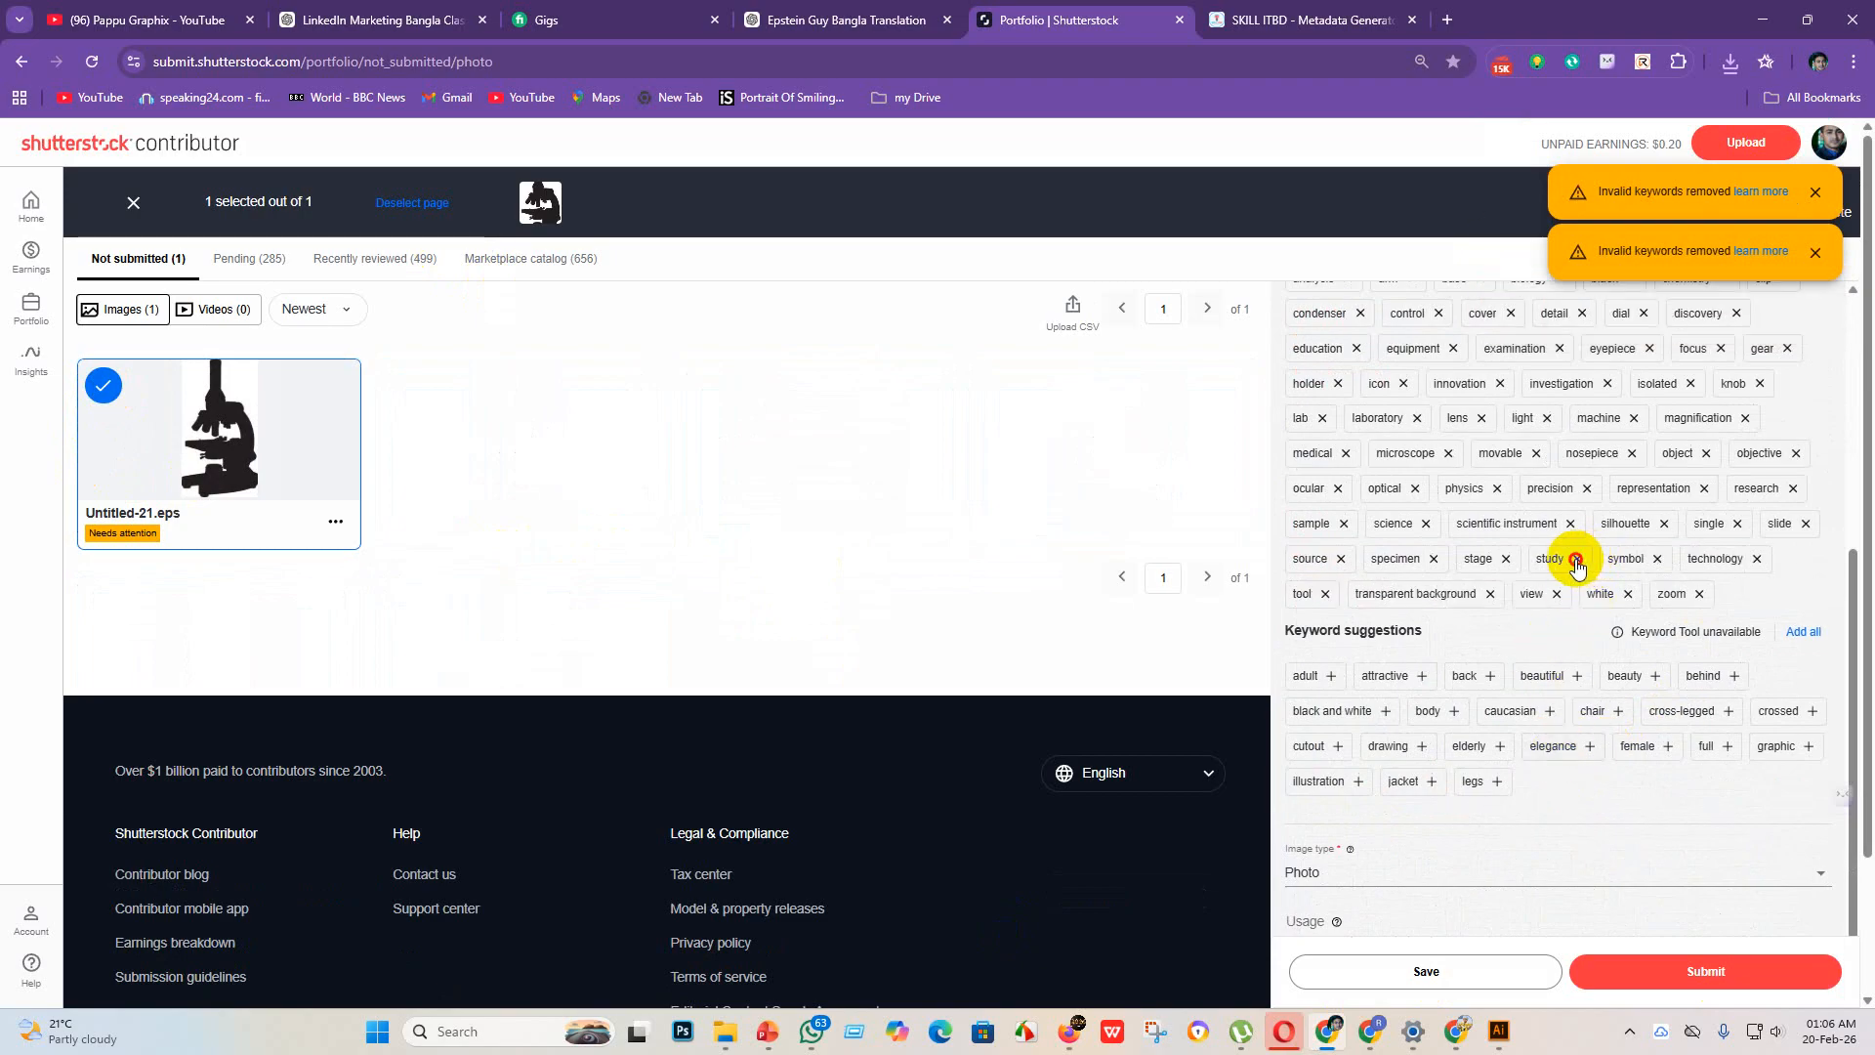
click(1570, 523)
click(1588, 488)
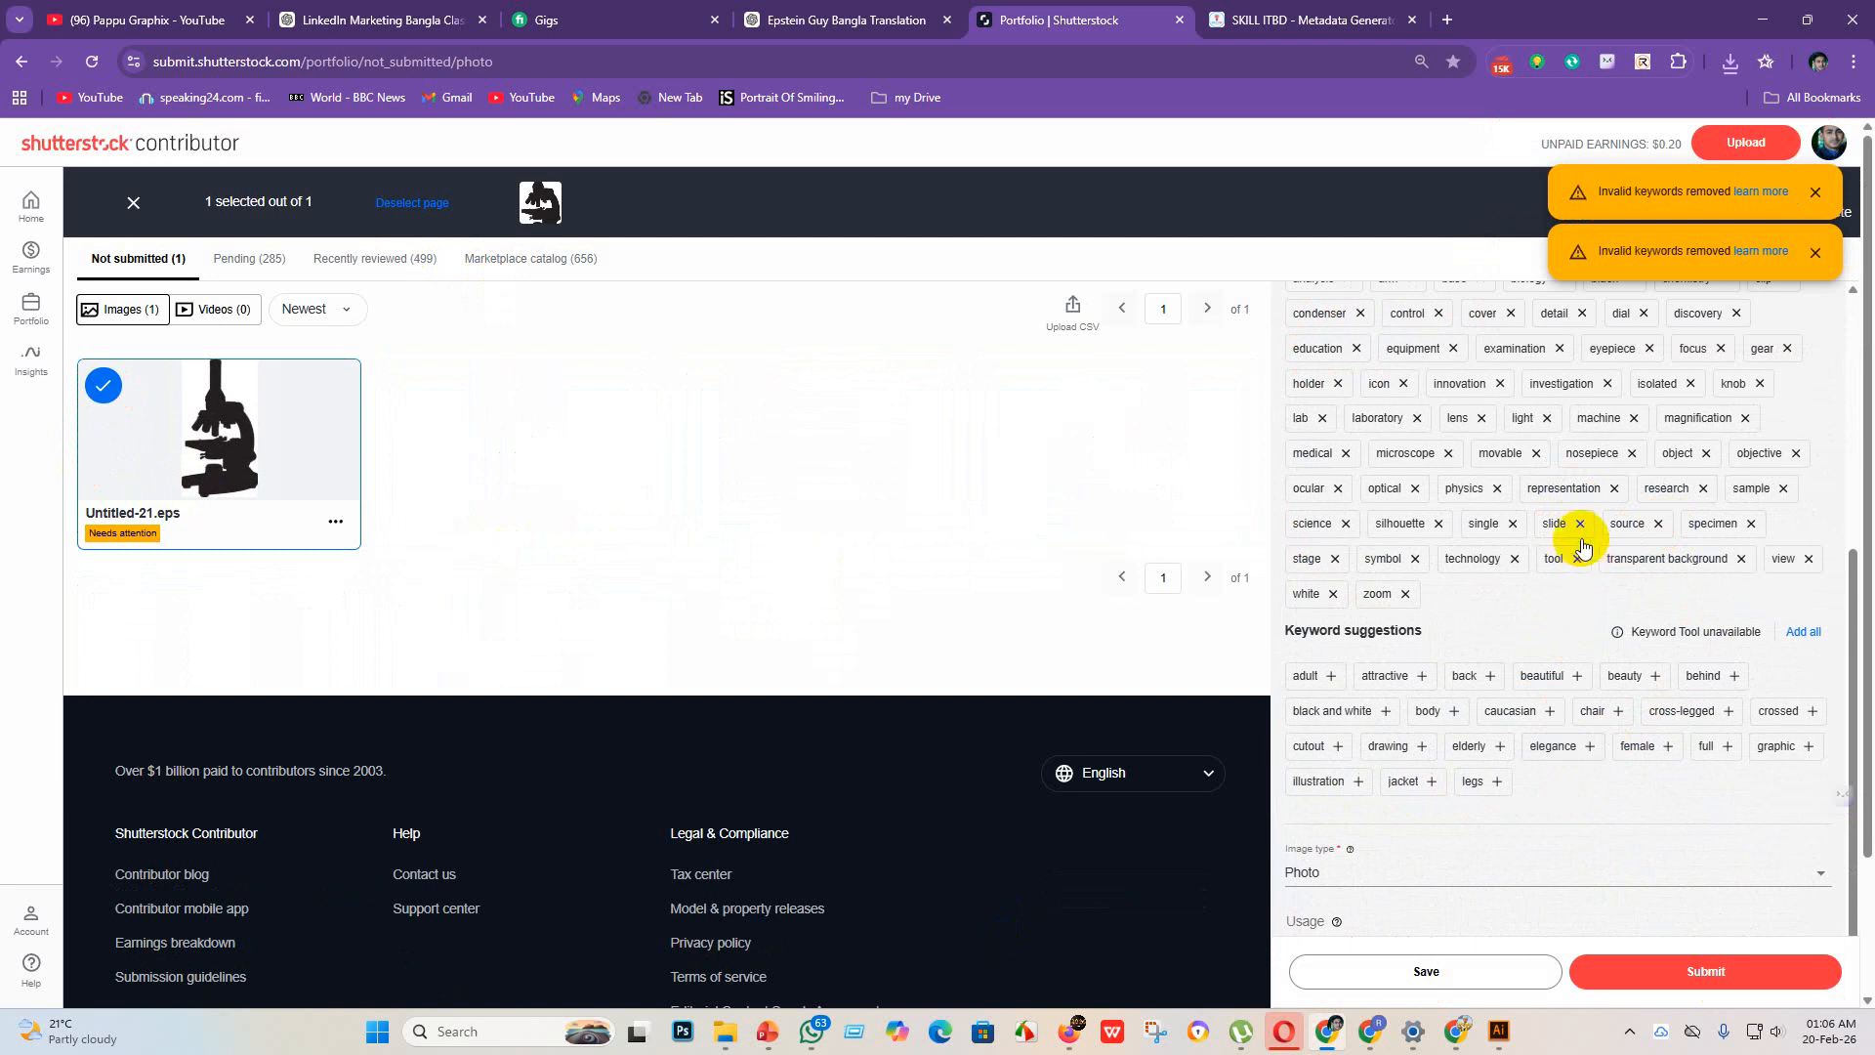
click(1581, 525)
click(1513, 523)
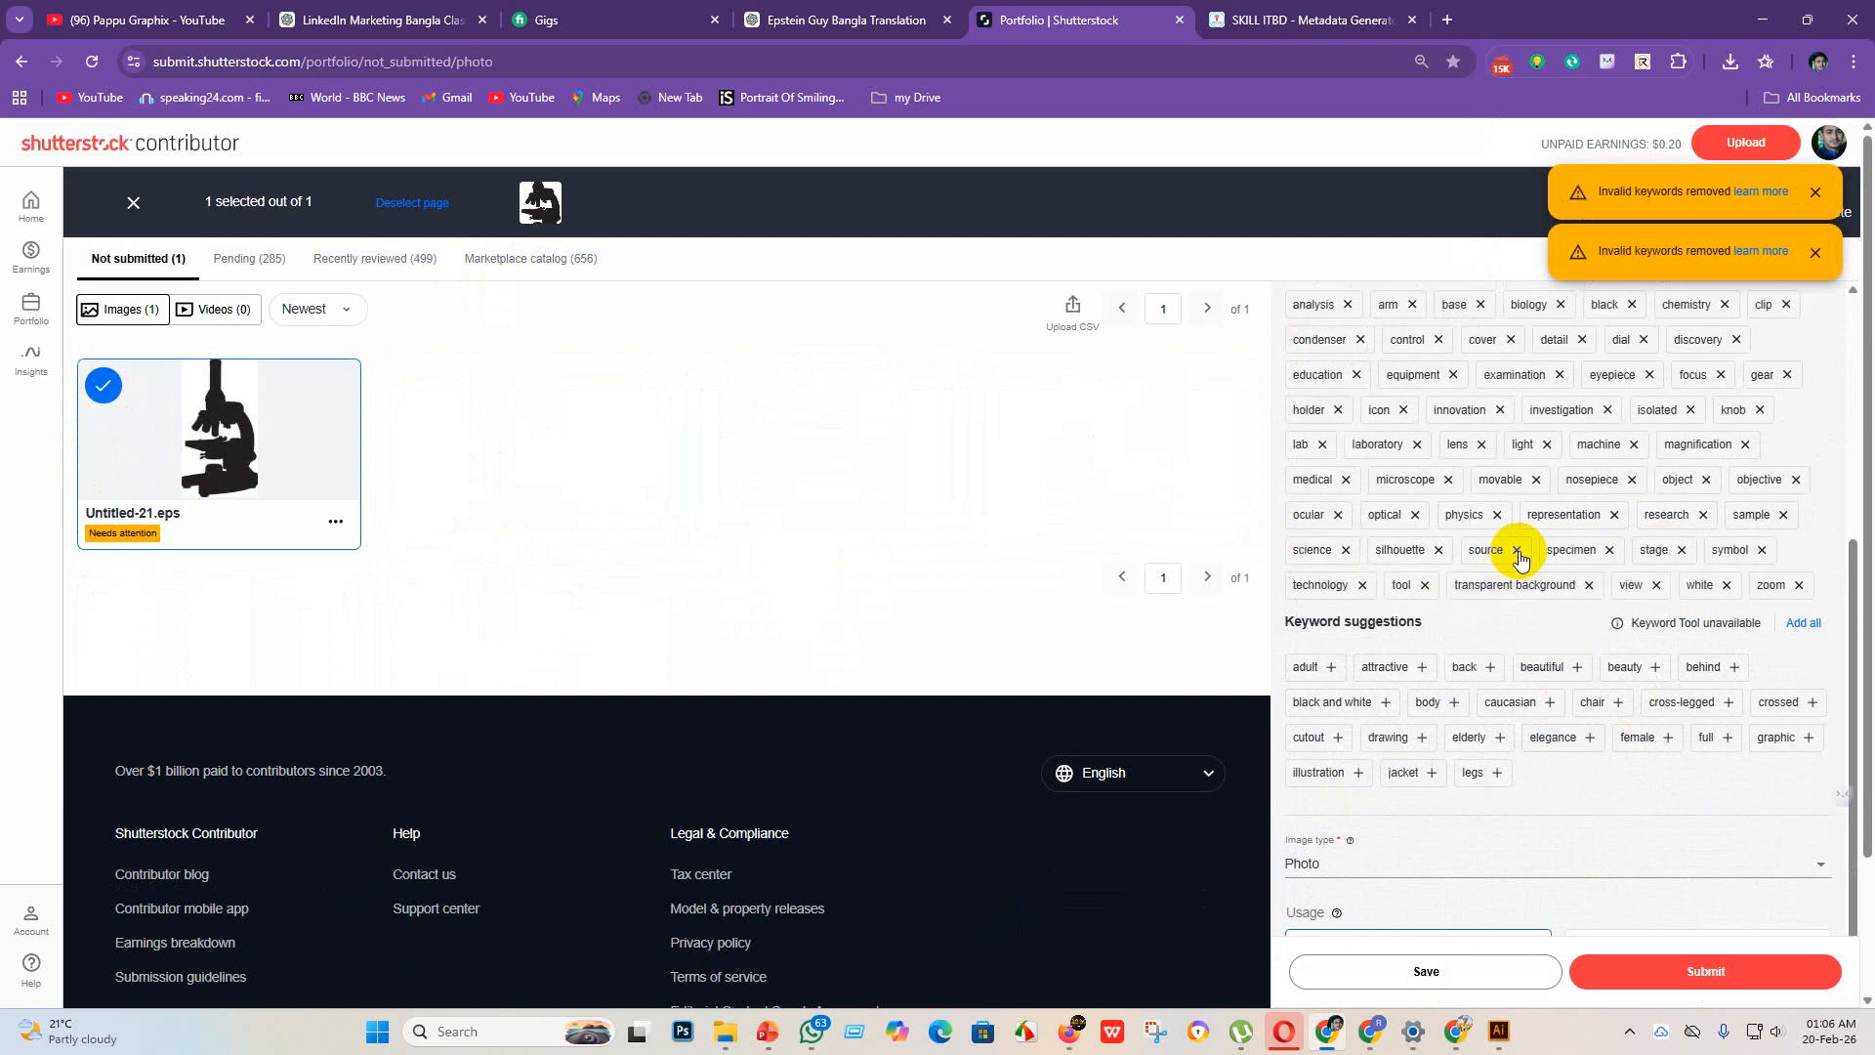
click(1517, 551)
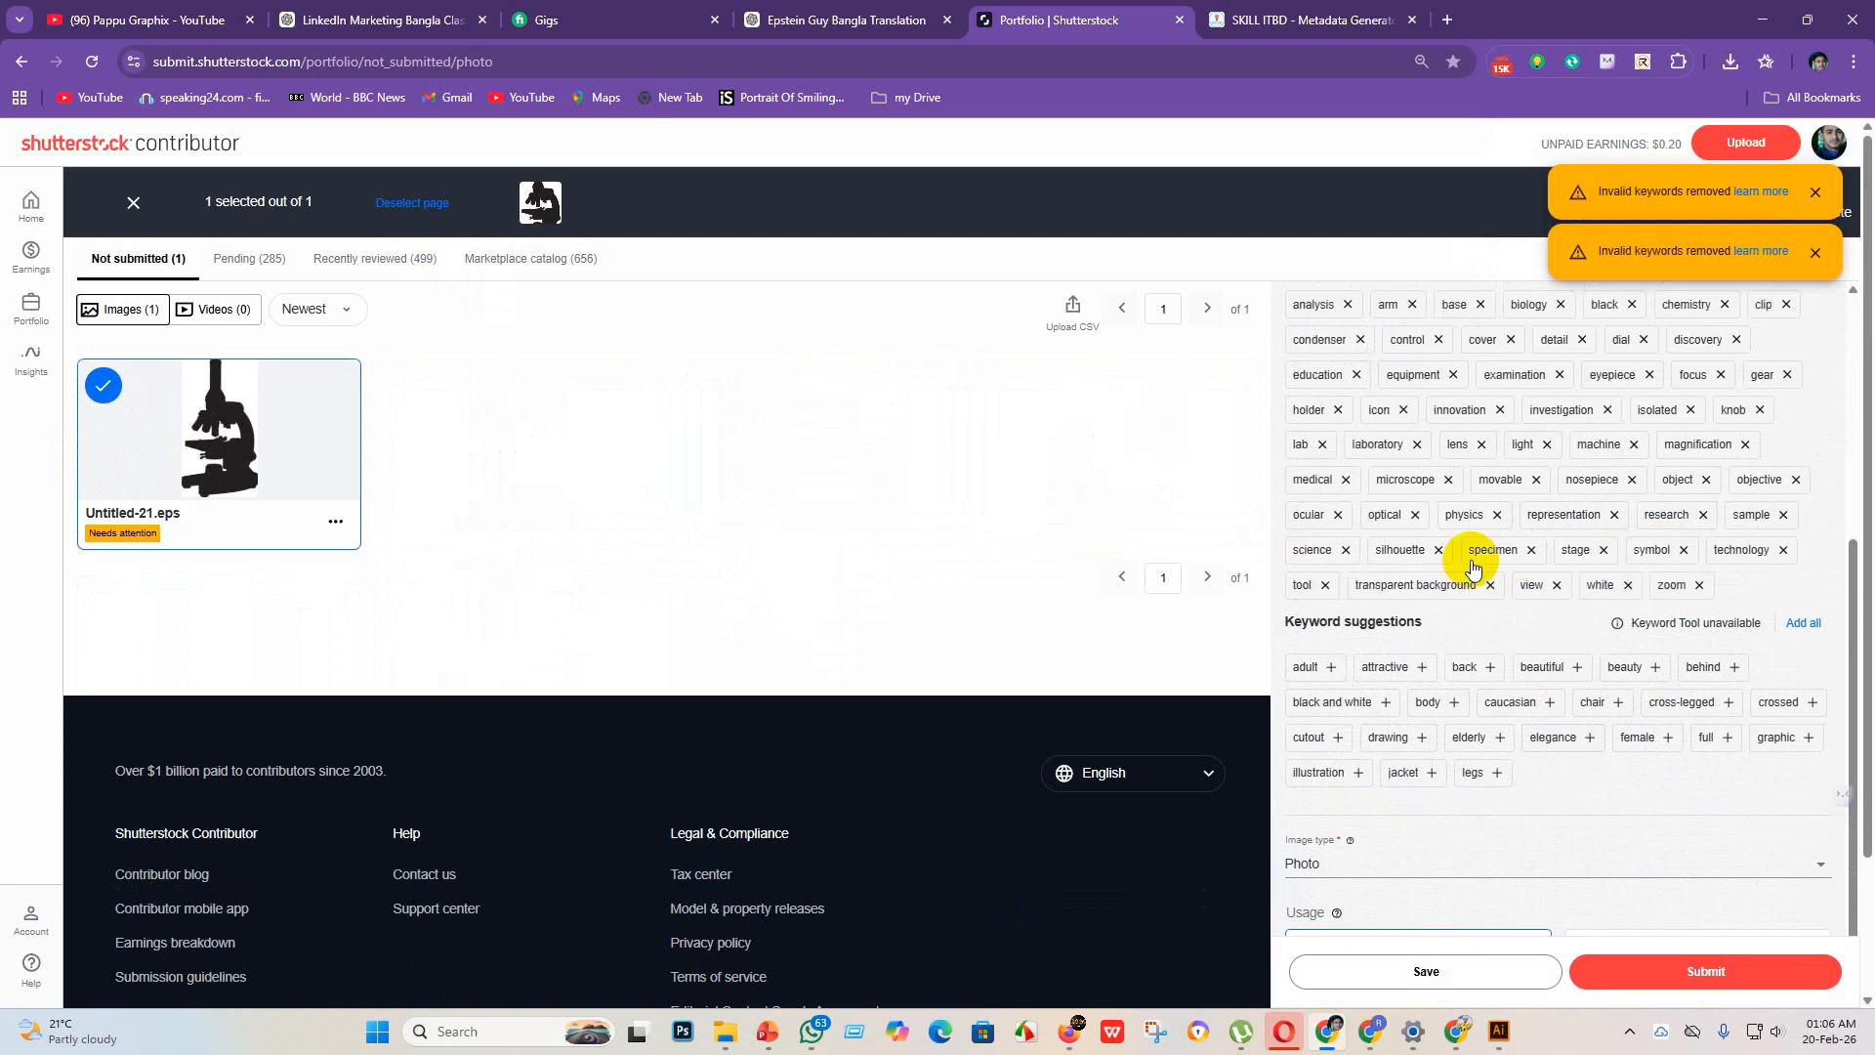
click(1627, 586)
click(1603, 551)
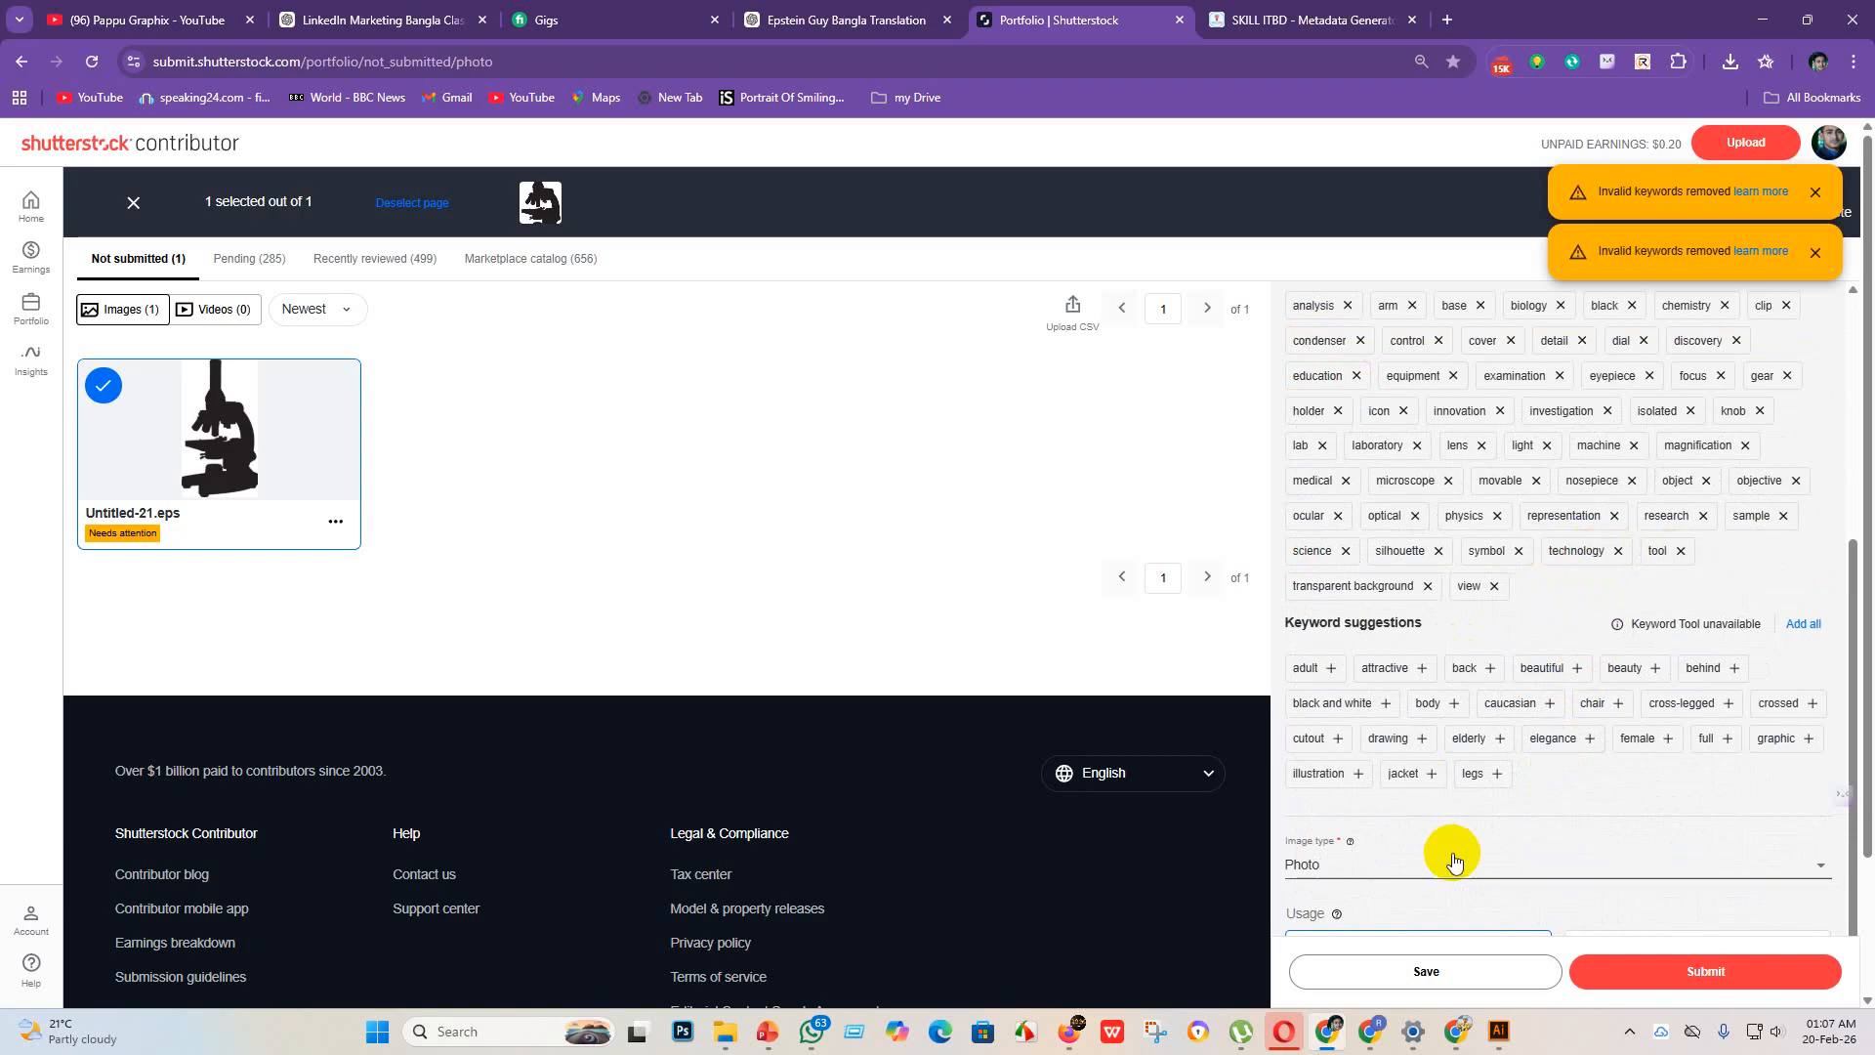
Step: Save the edited keywords of Untitled-21.eps and submit the microscope icon for review
click(1427, 970)
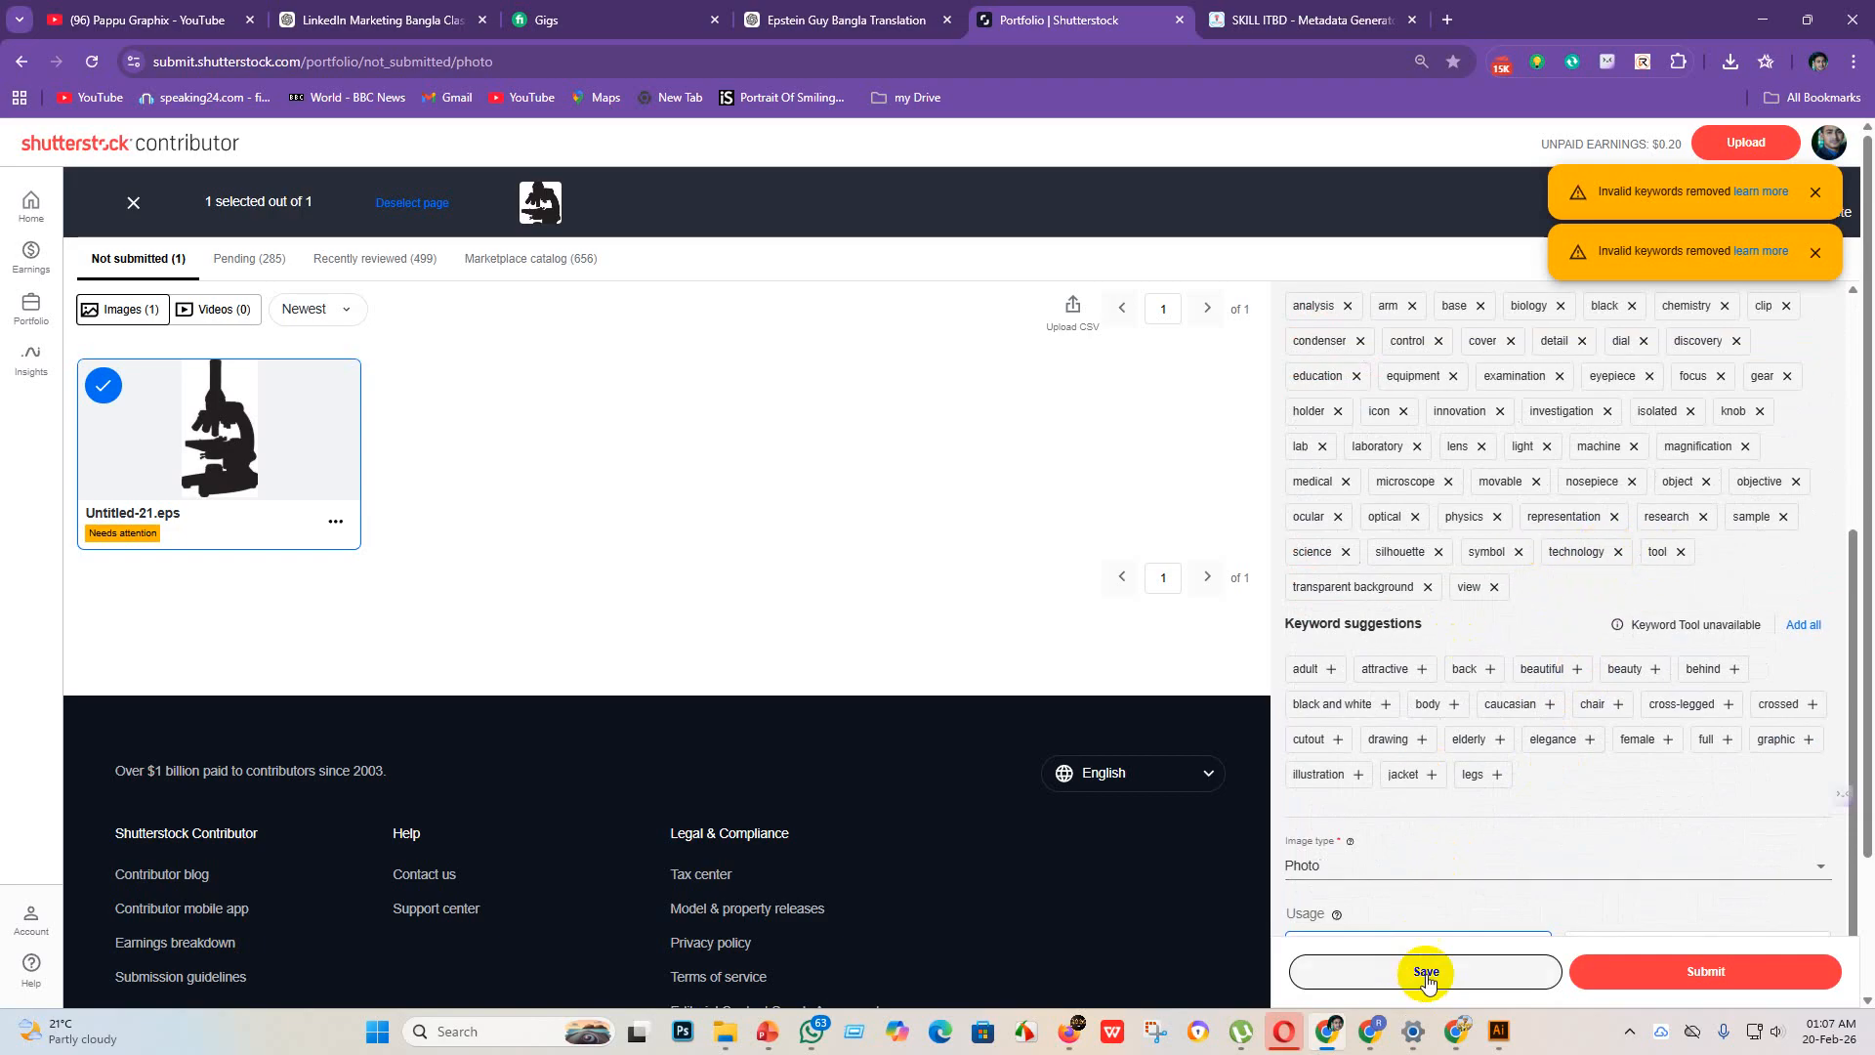
click(1720, 976)
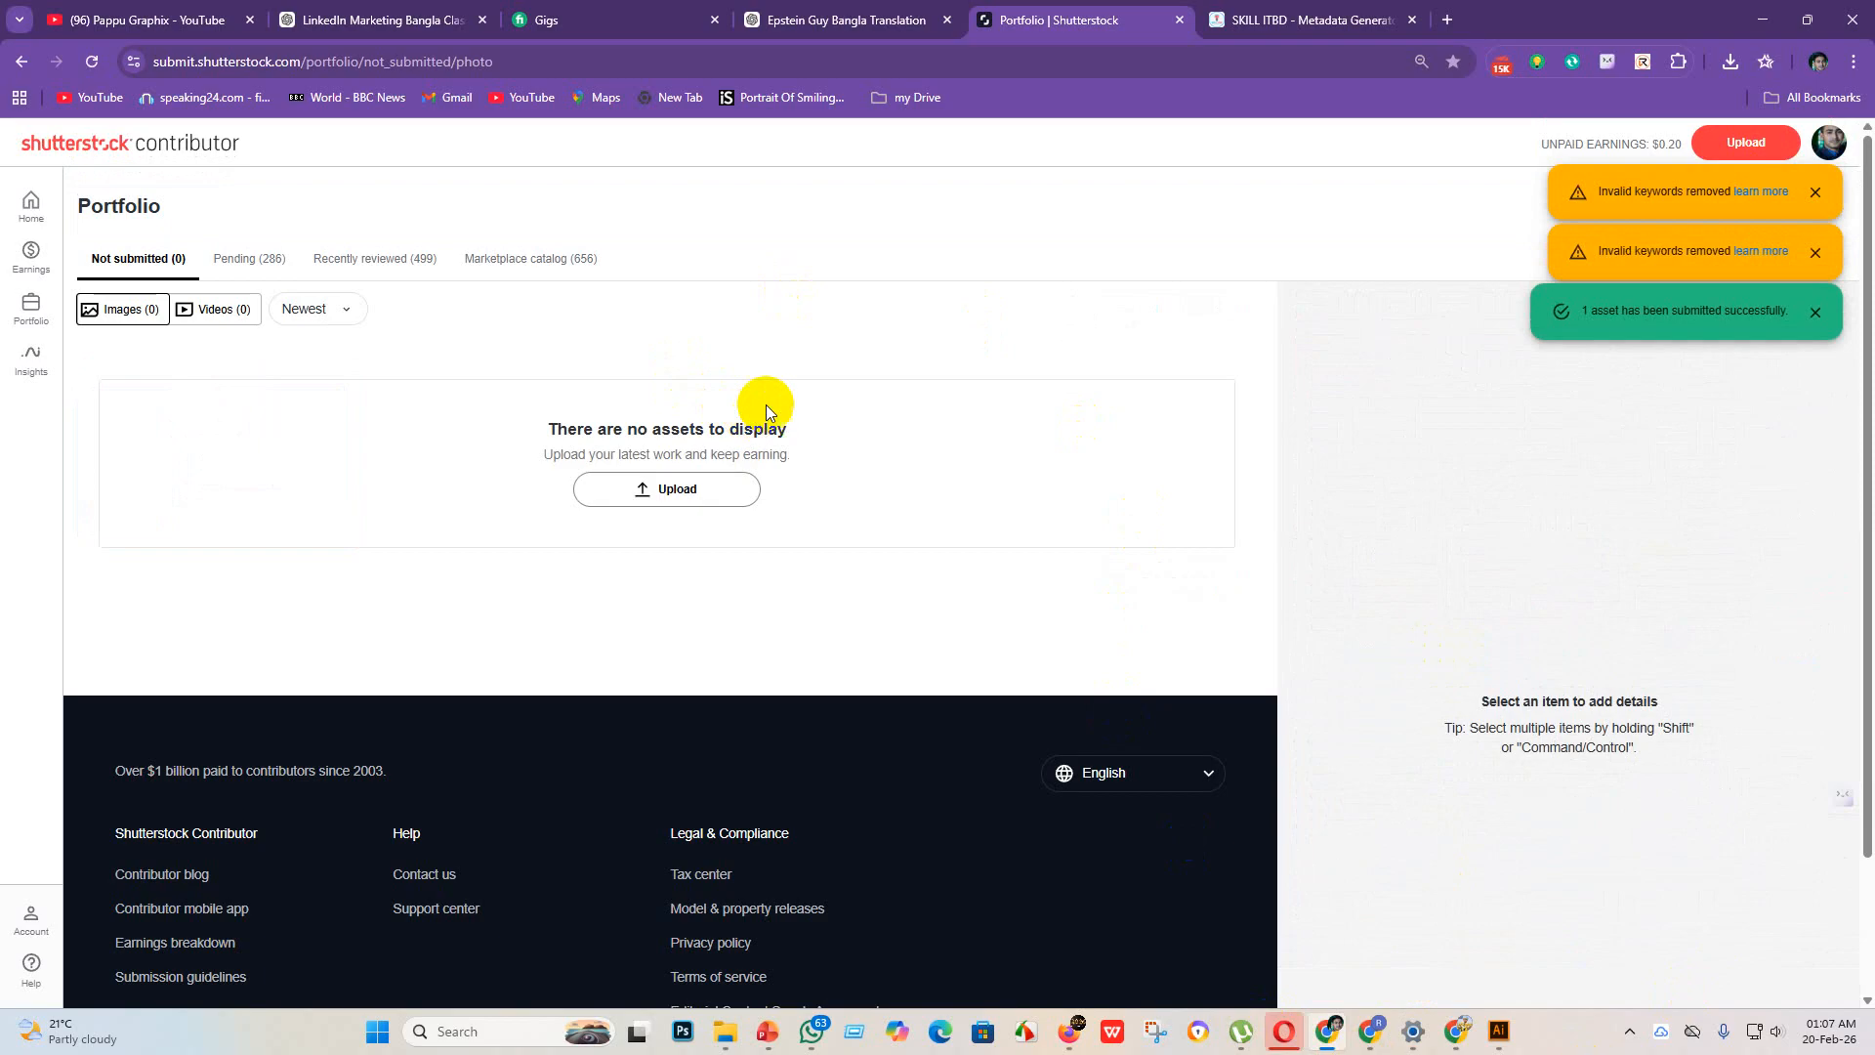
Step: Check the pending assets, then examine the recently reviewed images and the rejection reasons in the rejected list
click(236, 262)
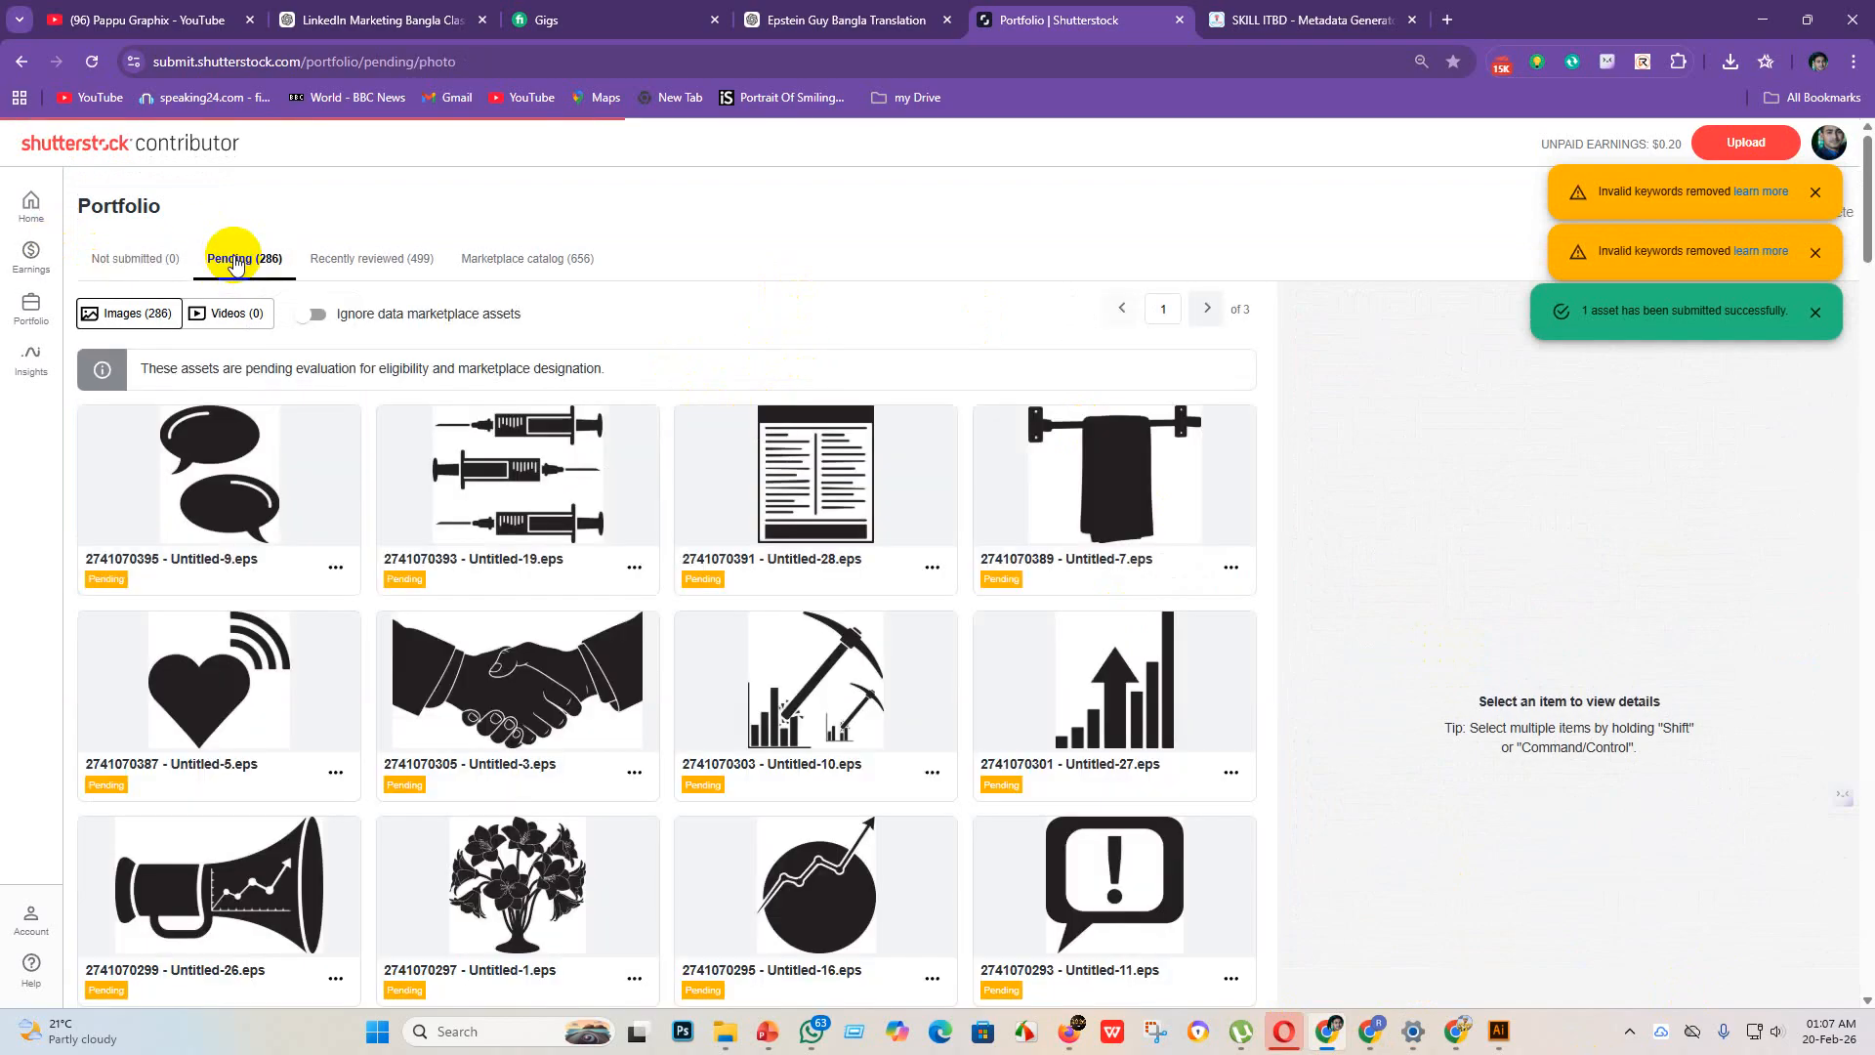
click(360, 259)
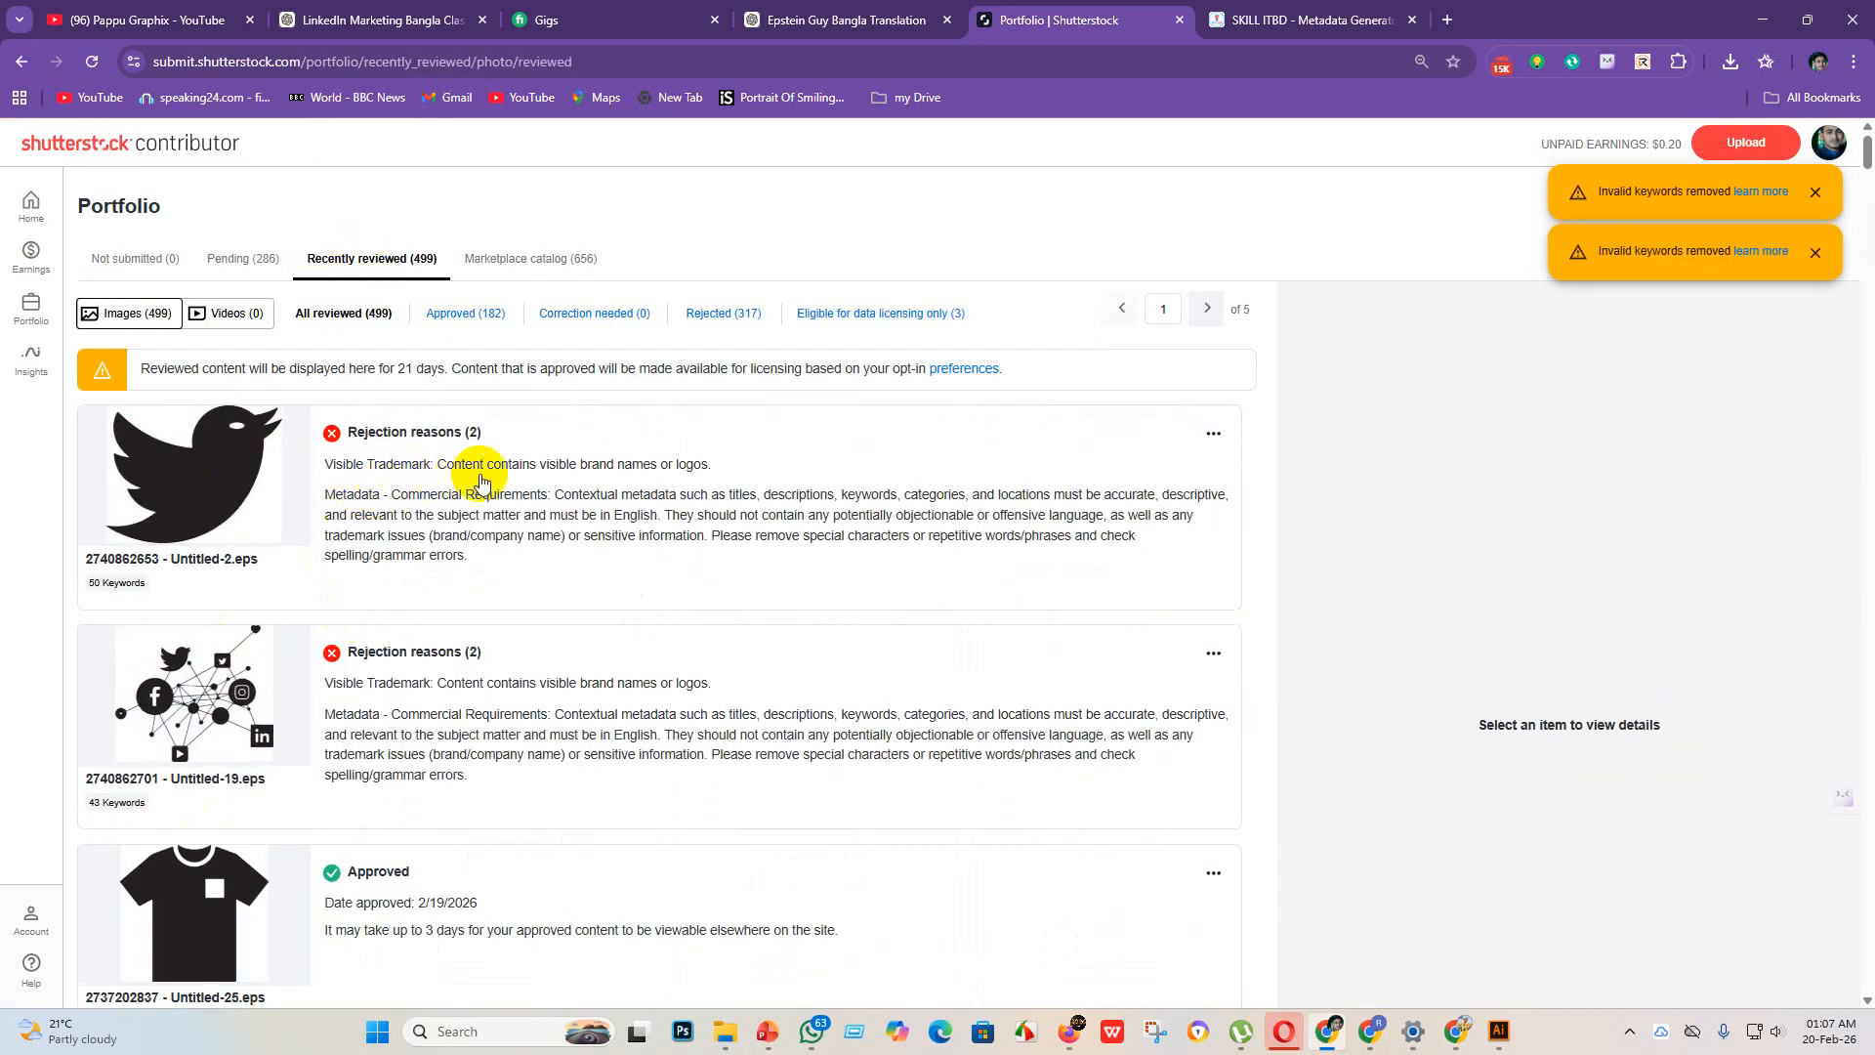
scroll(463, 721, down, 7)
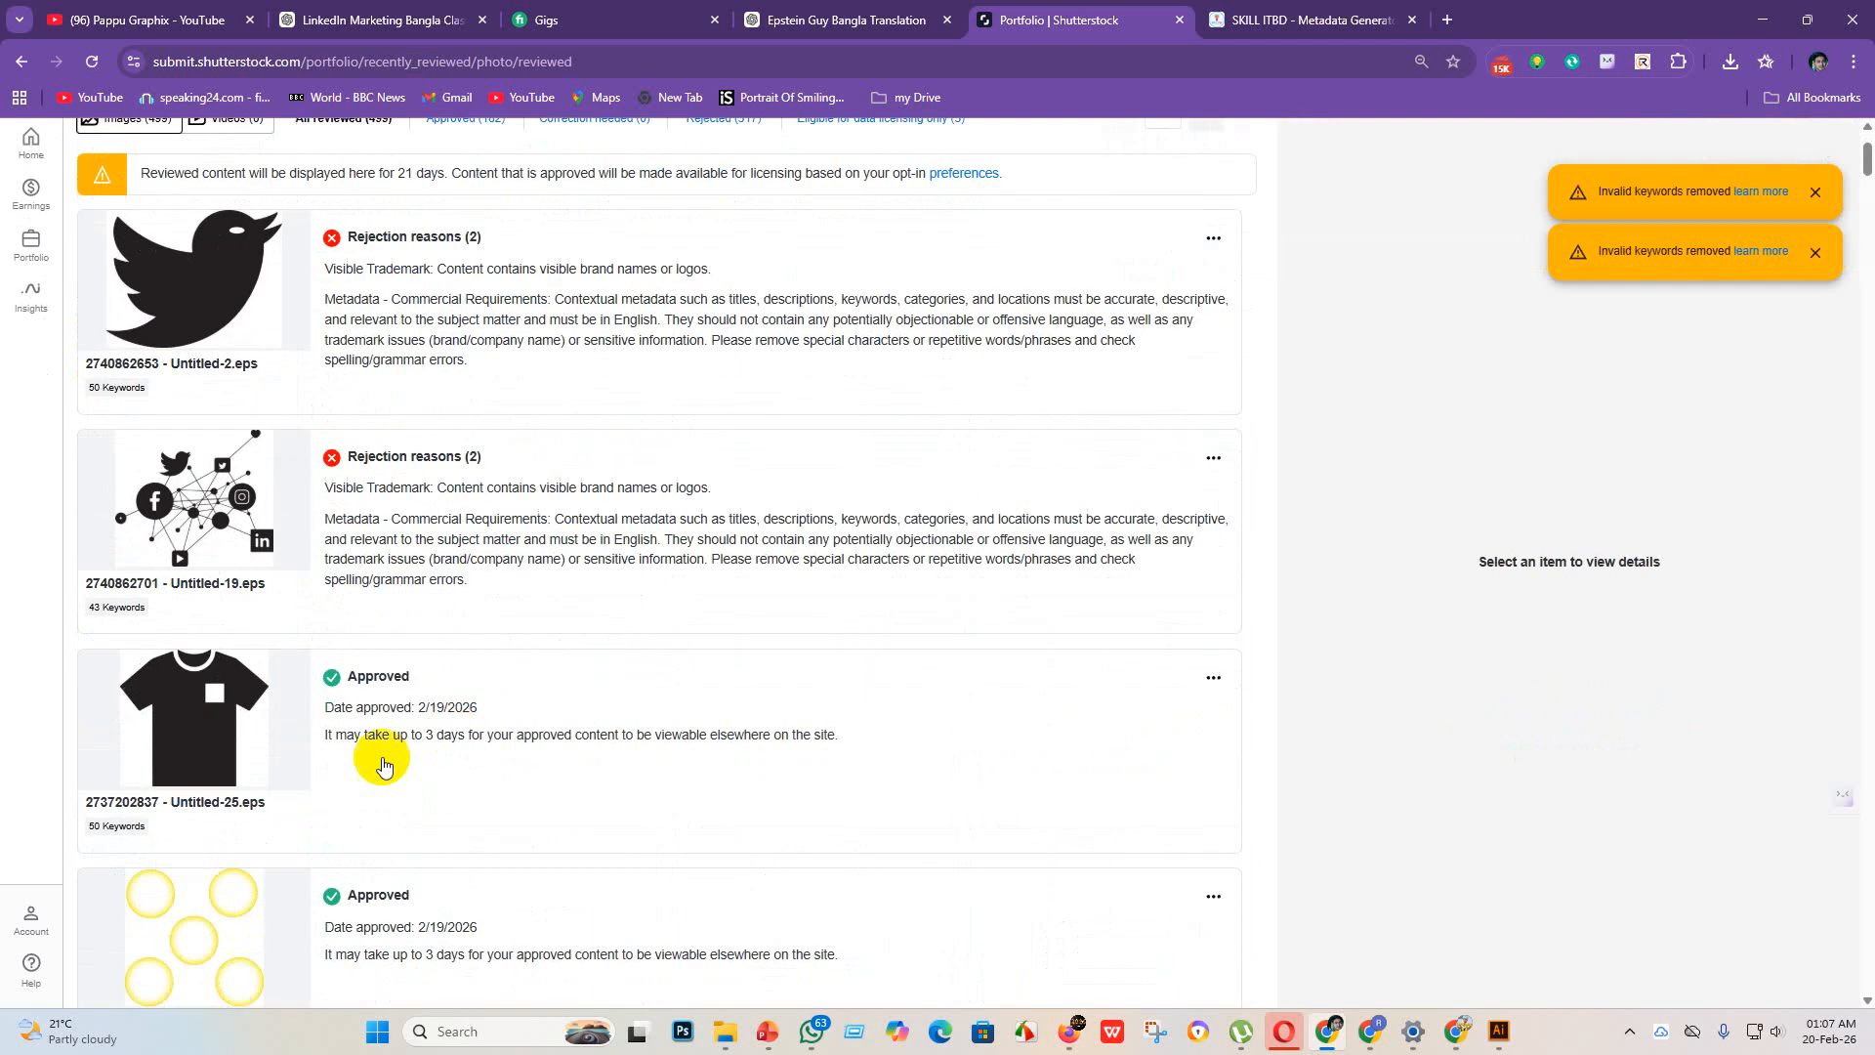
scroll(355, 774, up, 7)
drag(325, 465, 633, 445)
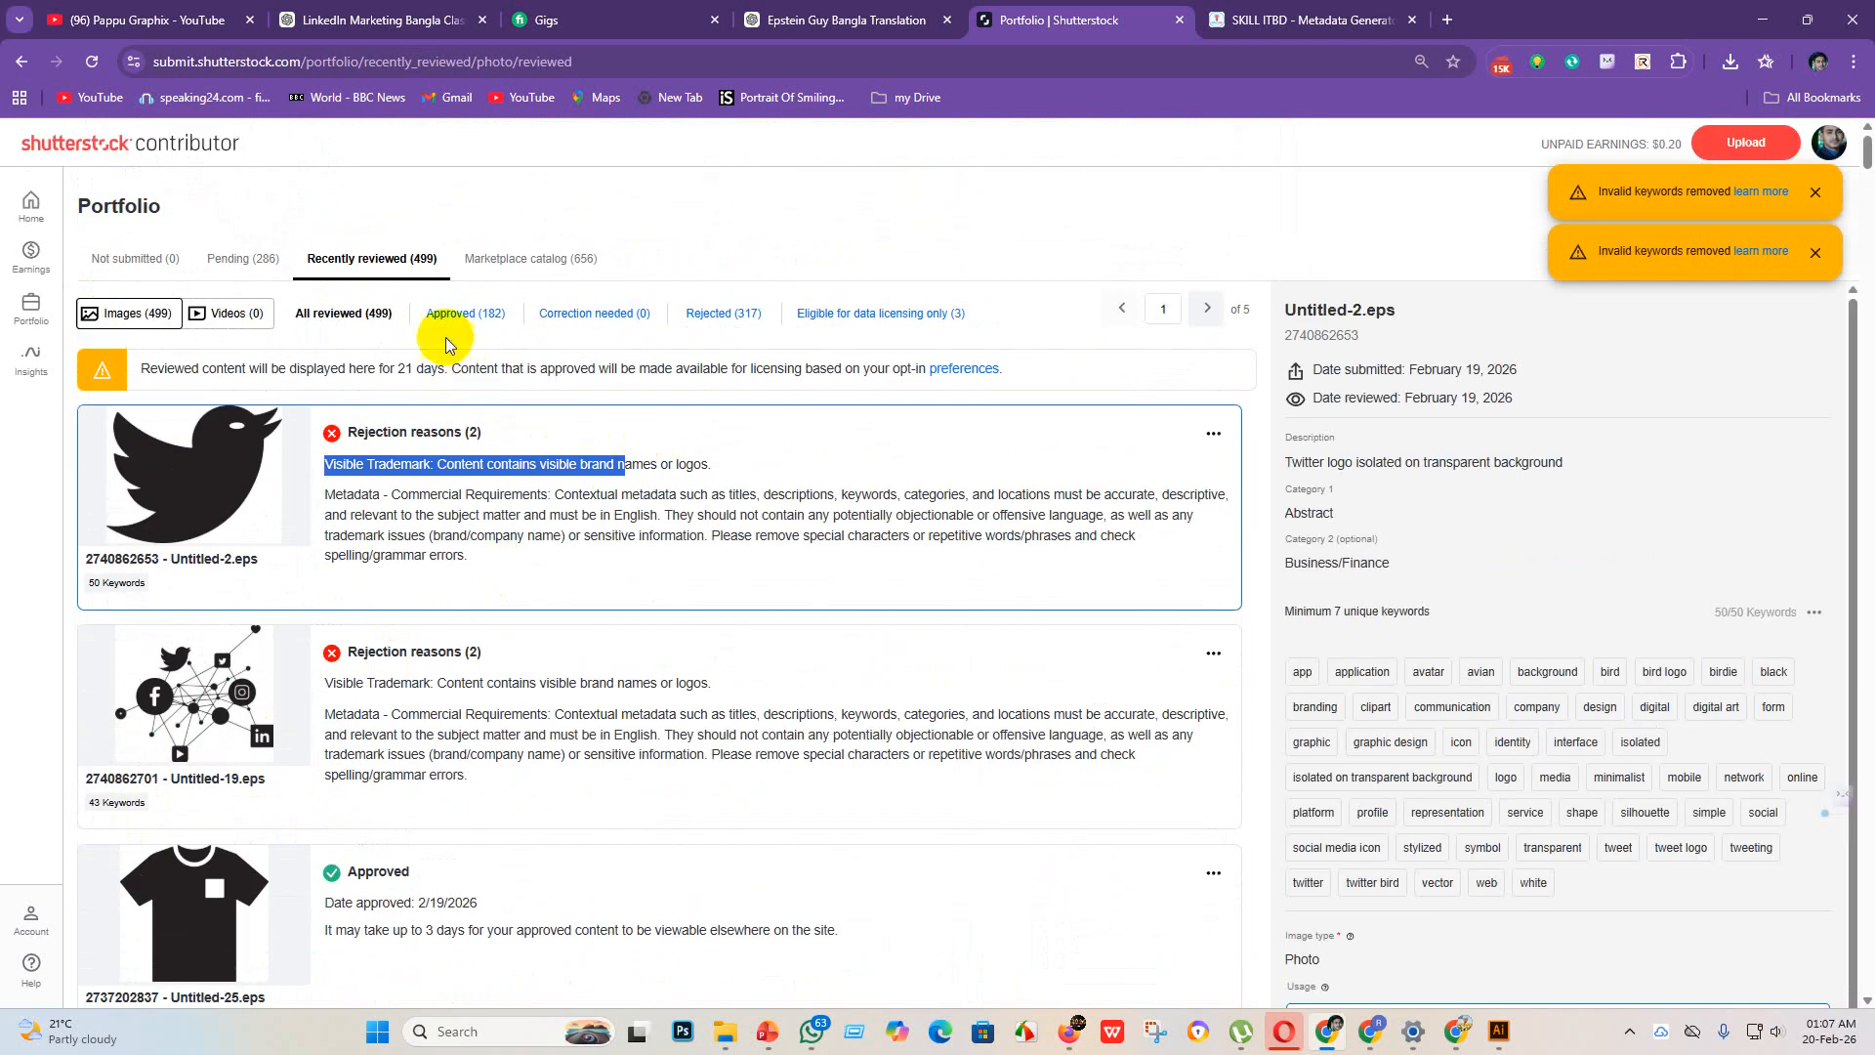
scroll(636, 478, down, 10)
scroll(630, 658, down, 6)
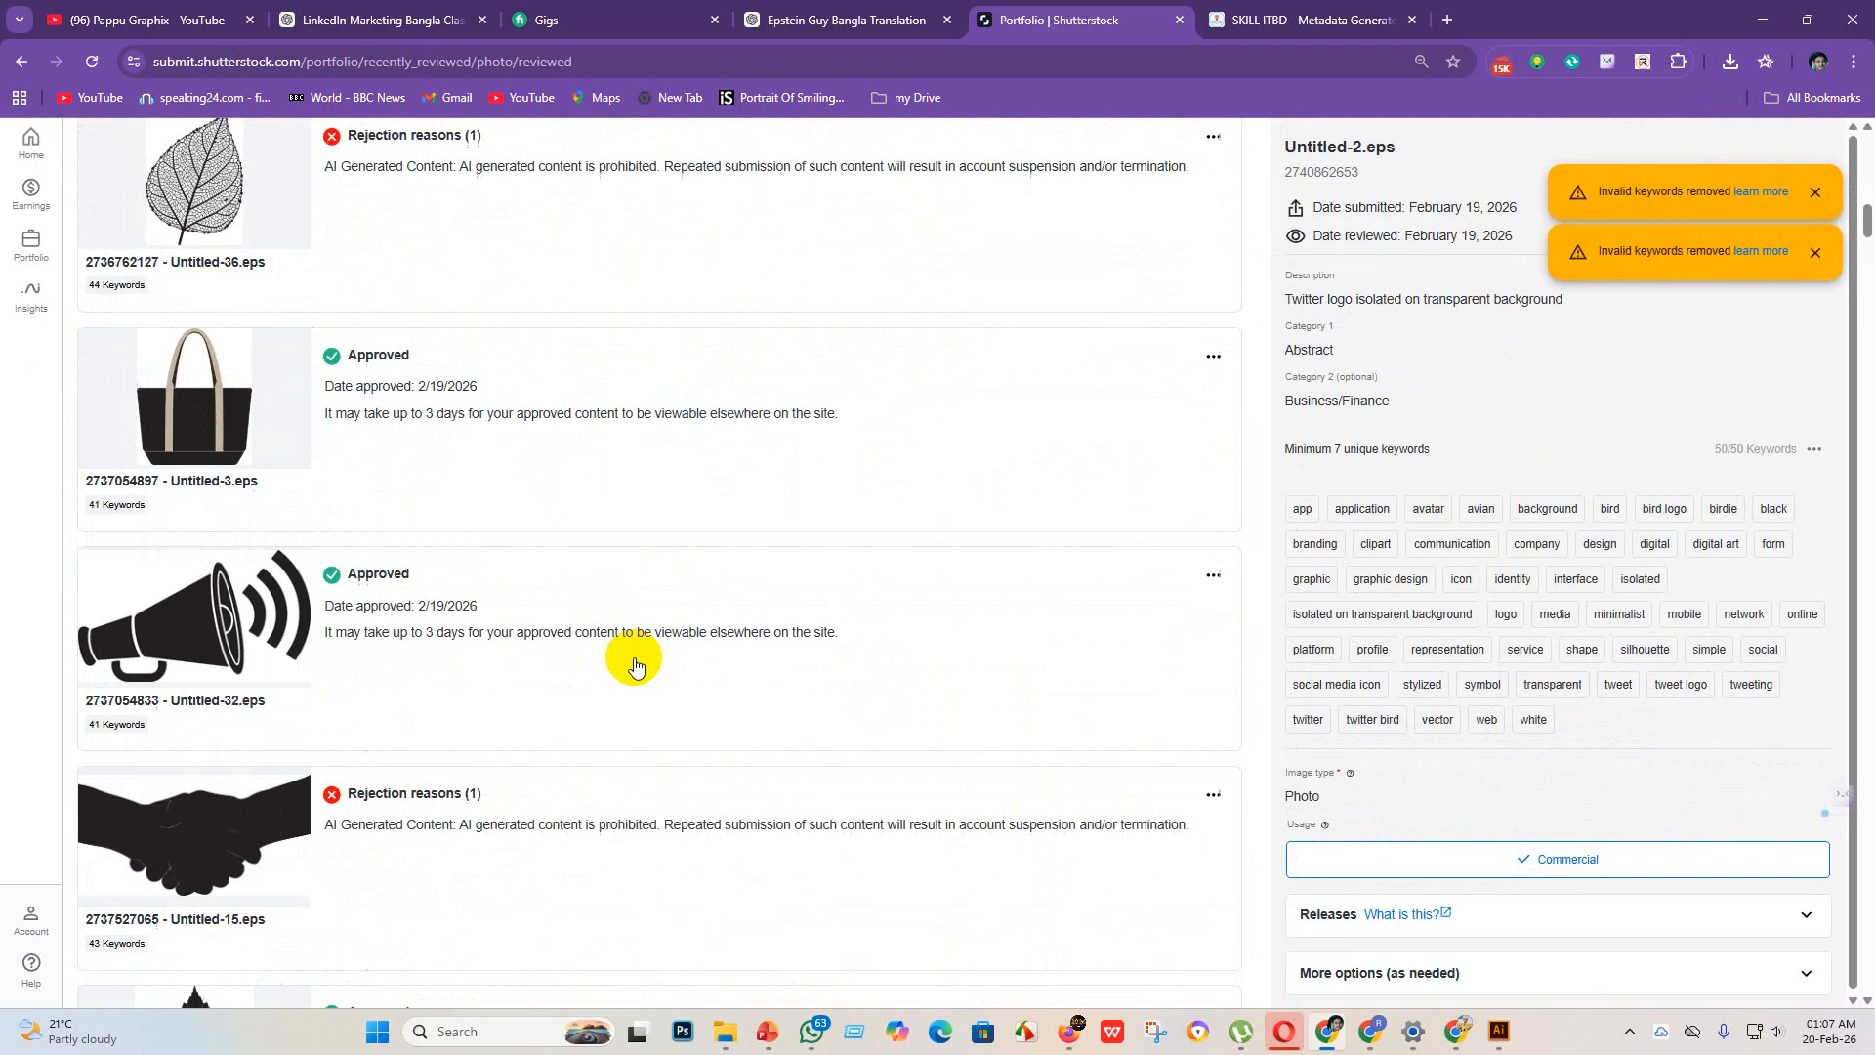
scroll(369, 427, up, 16)
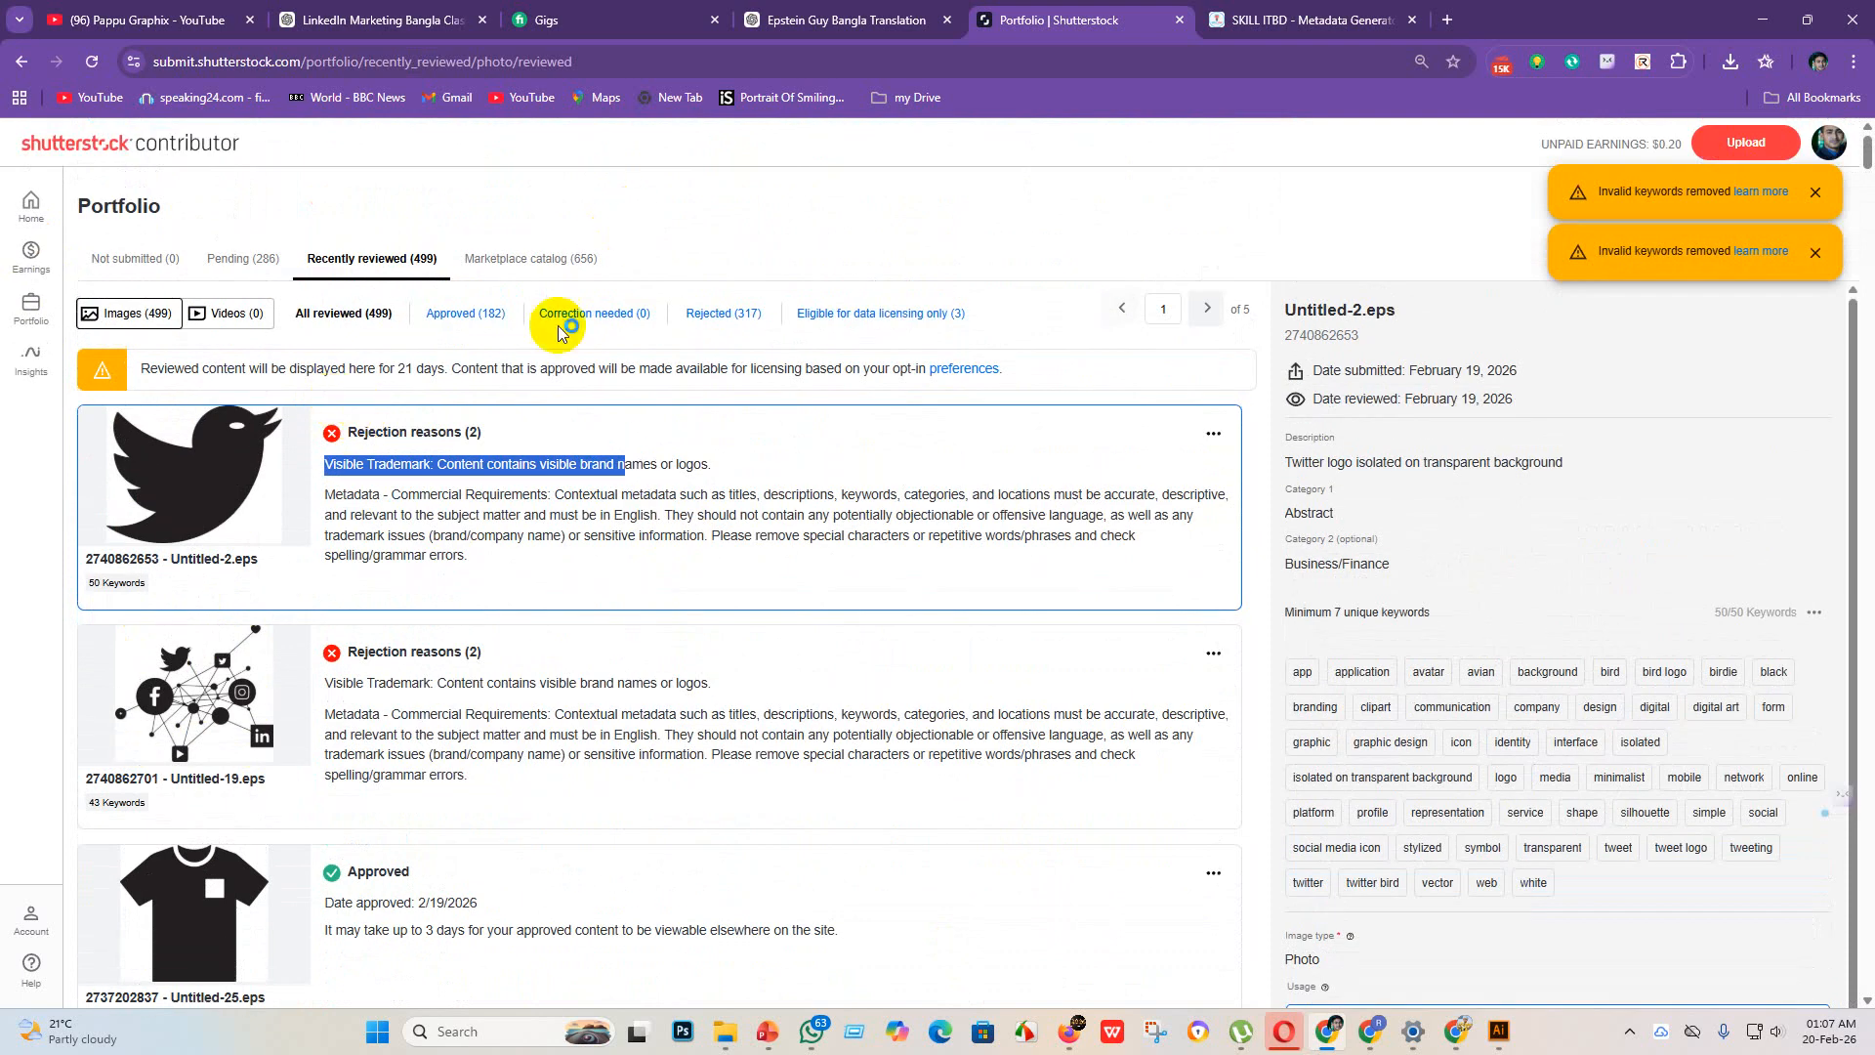
click(723, 317)
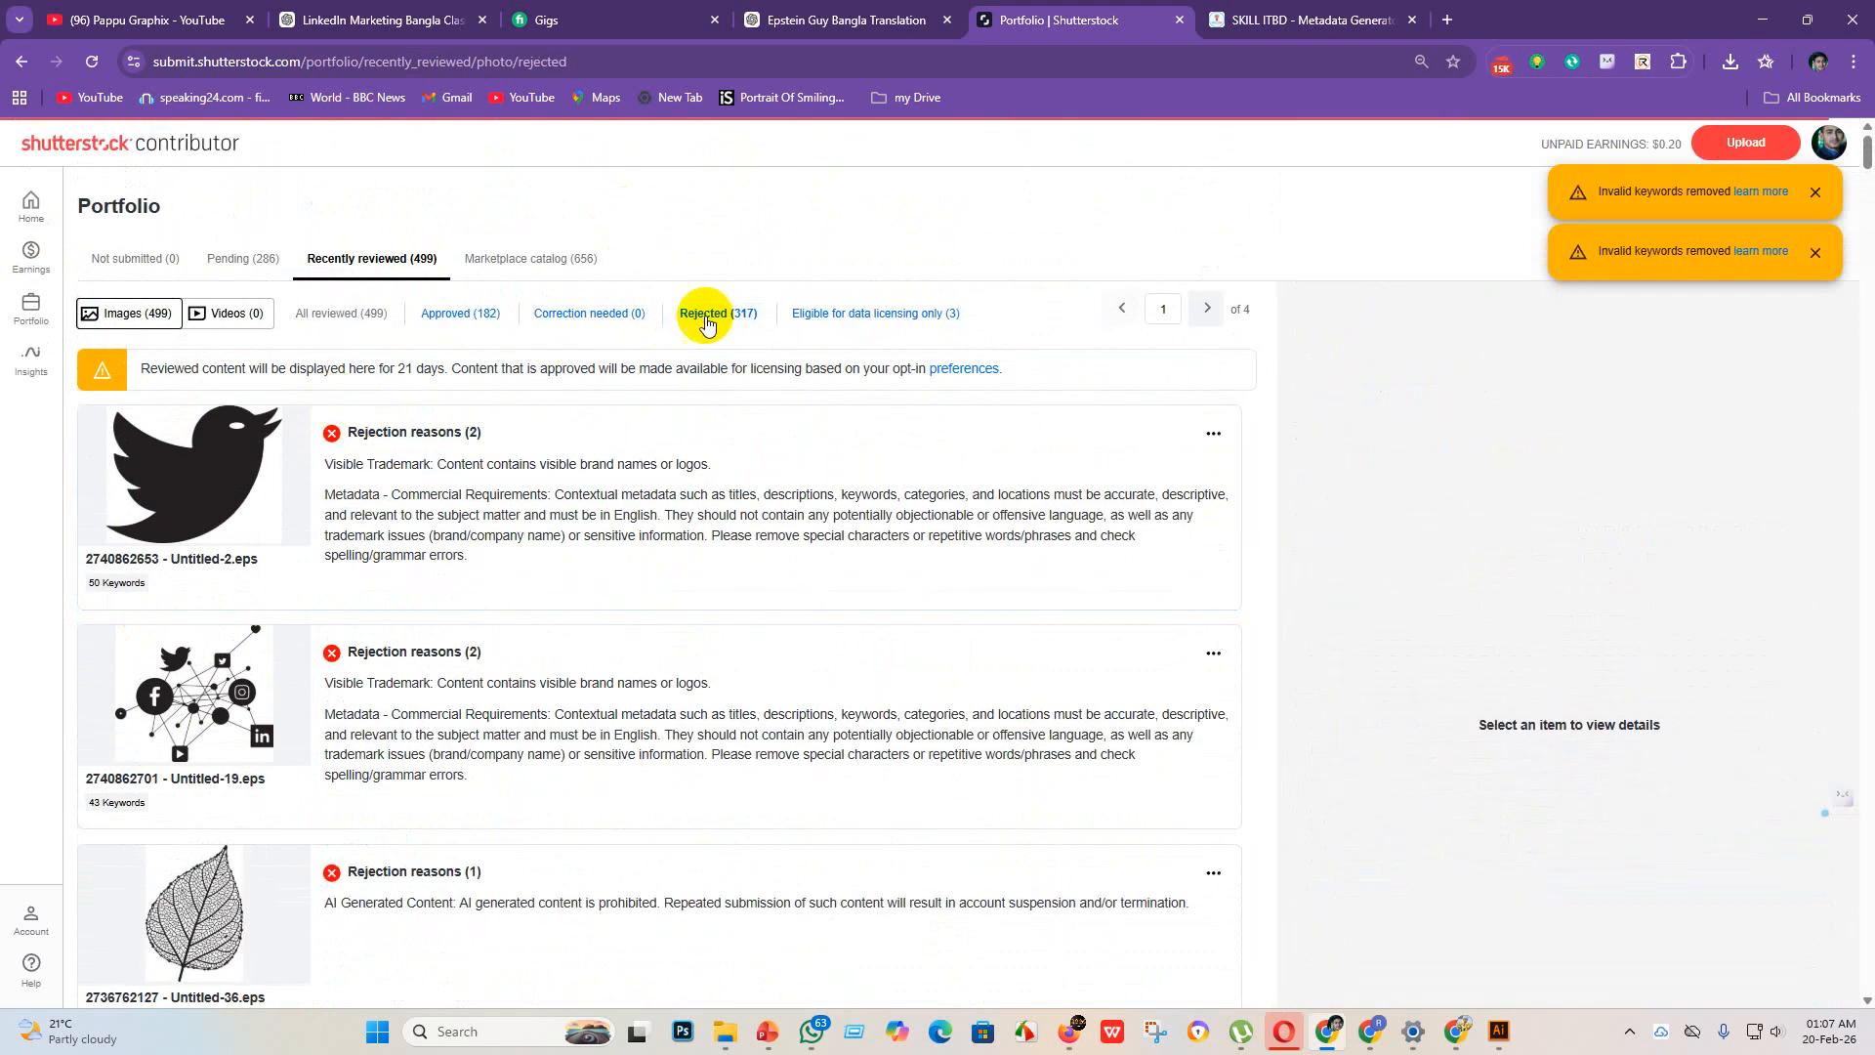
scroll(449, 580, down, 6)
scroll(391, 498, up, 6)
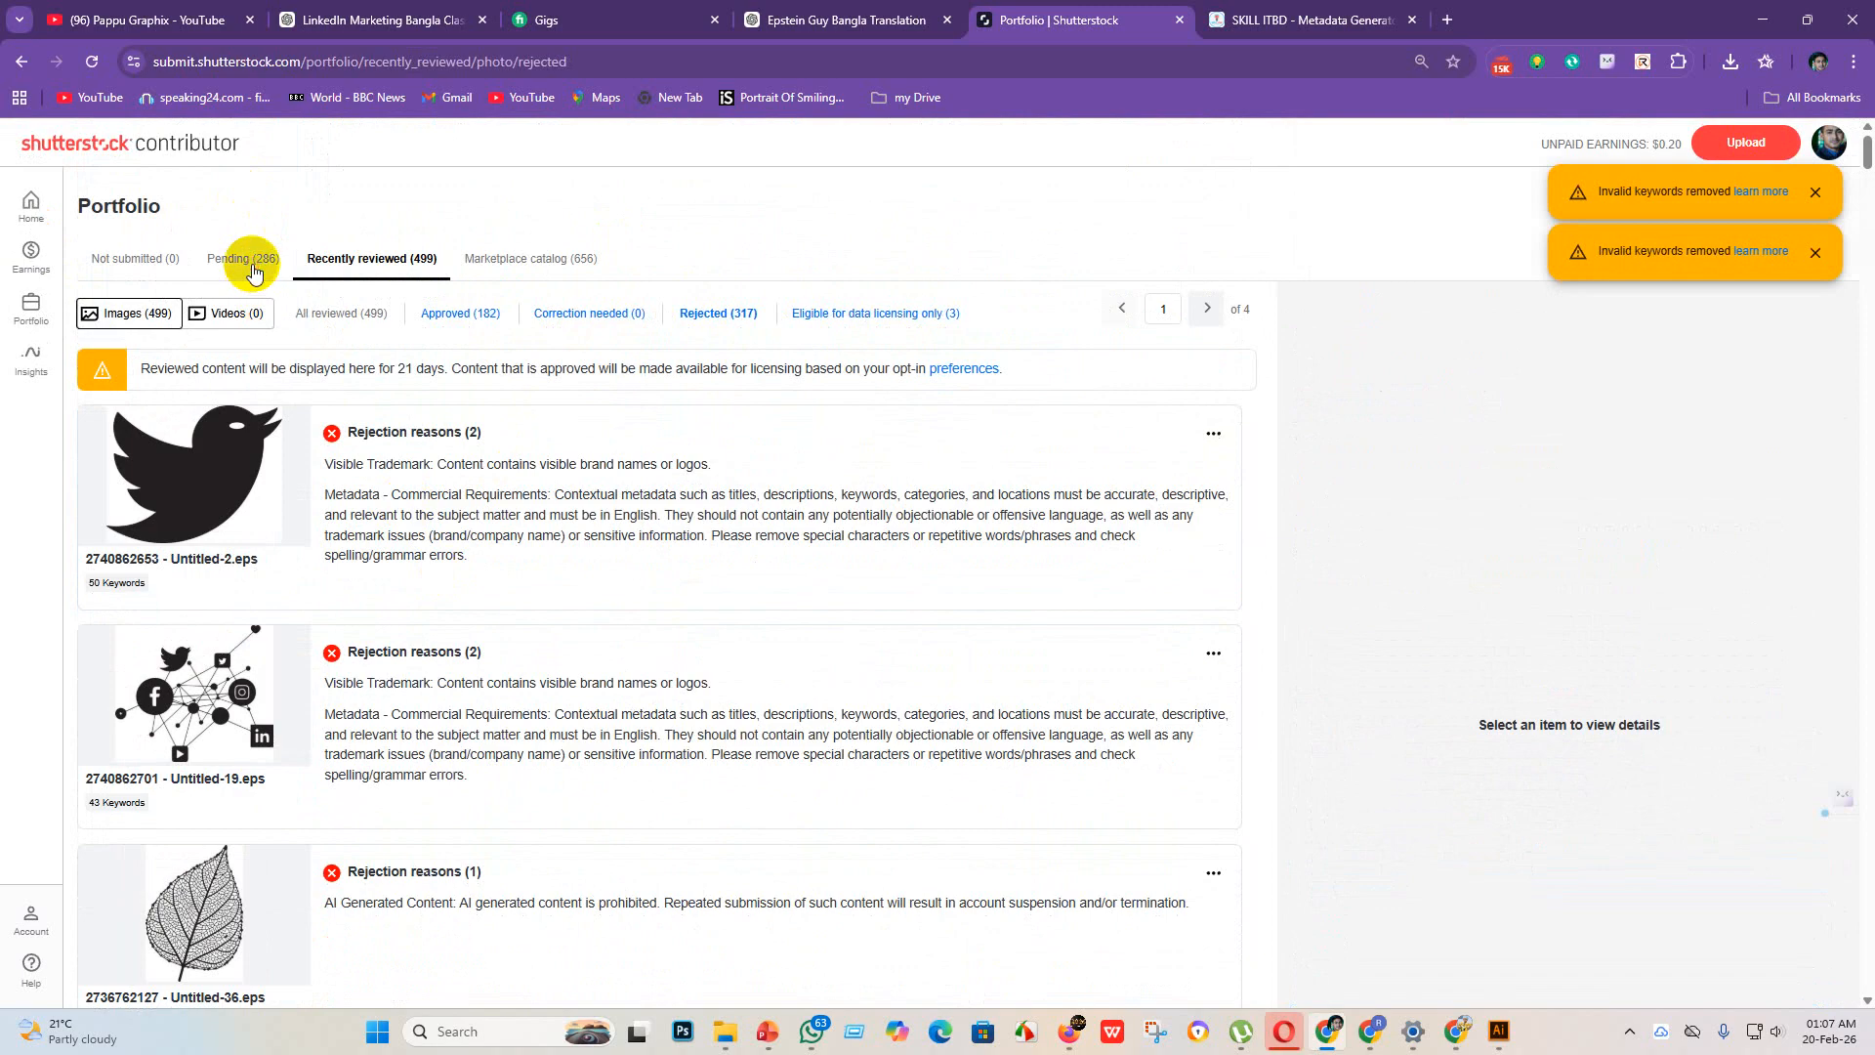
Step: Look through the first page of pending images to check the newly submitted icons
click(253, 270)
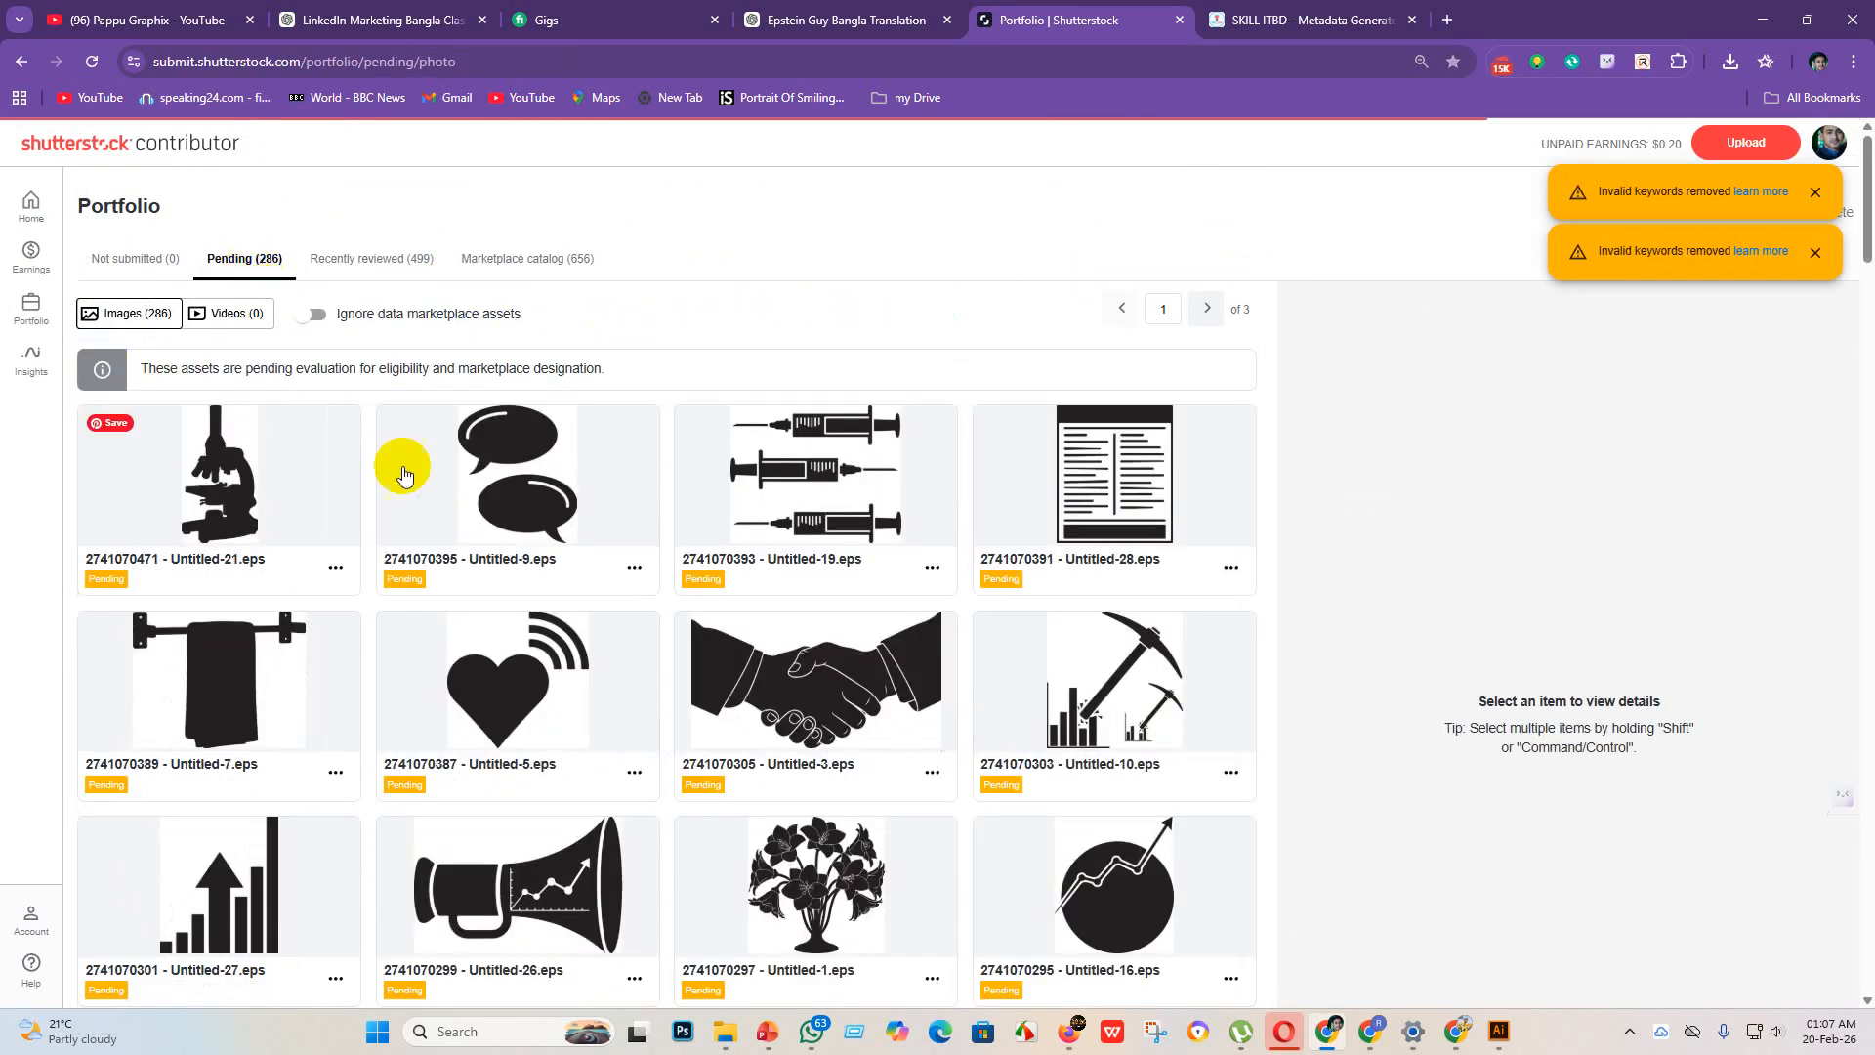
scroll(727, 667, down, 15)
scroll(728, 667, down, 12)
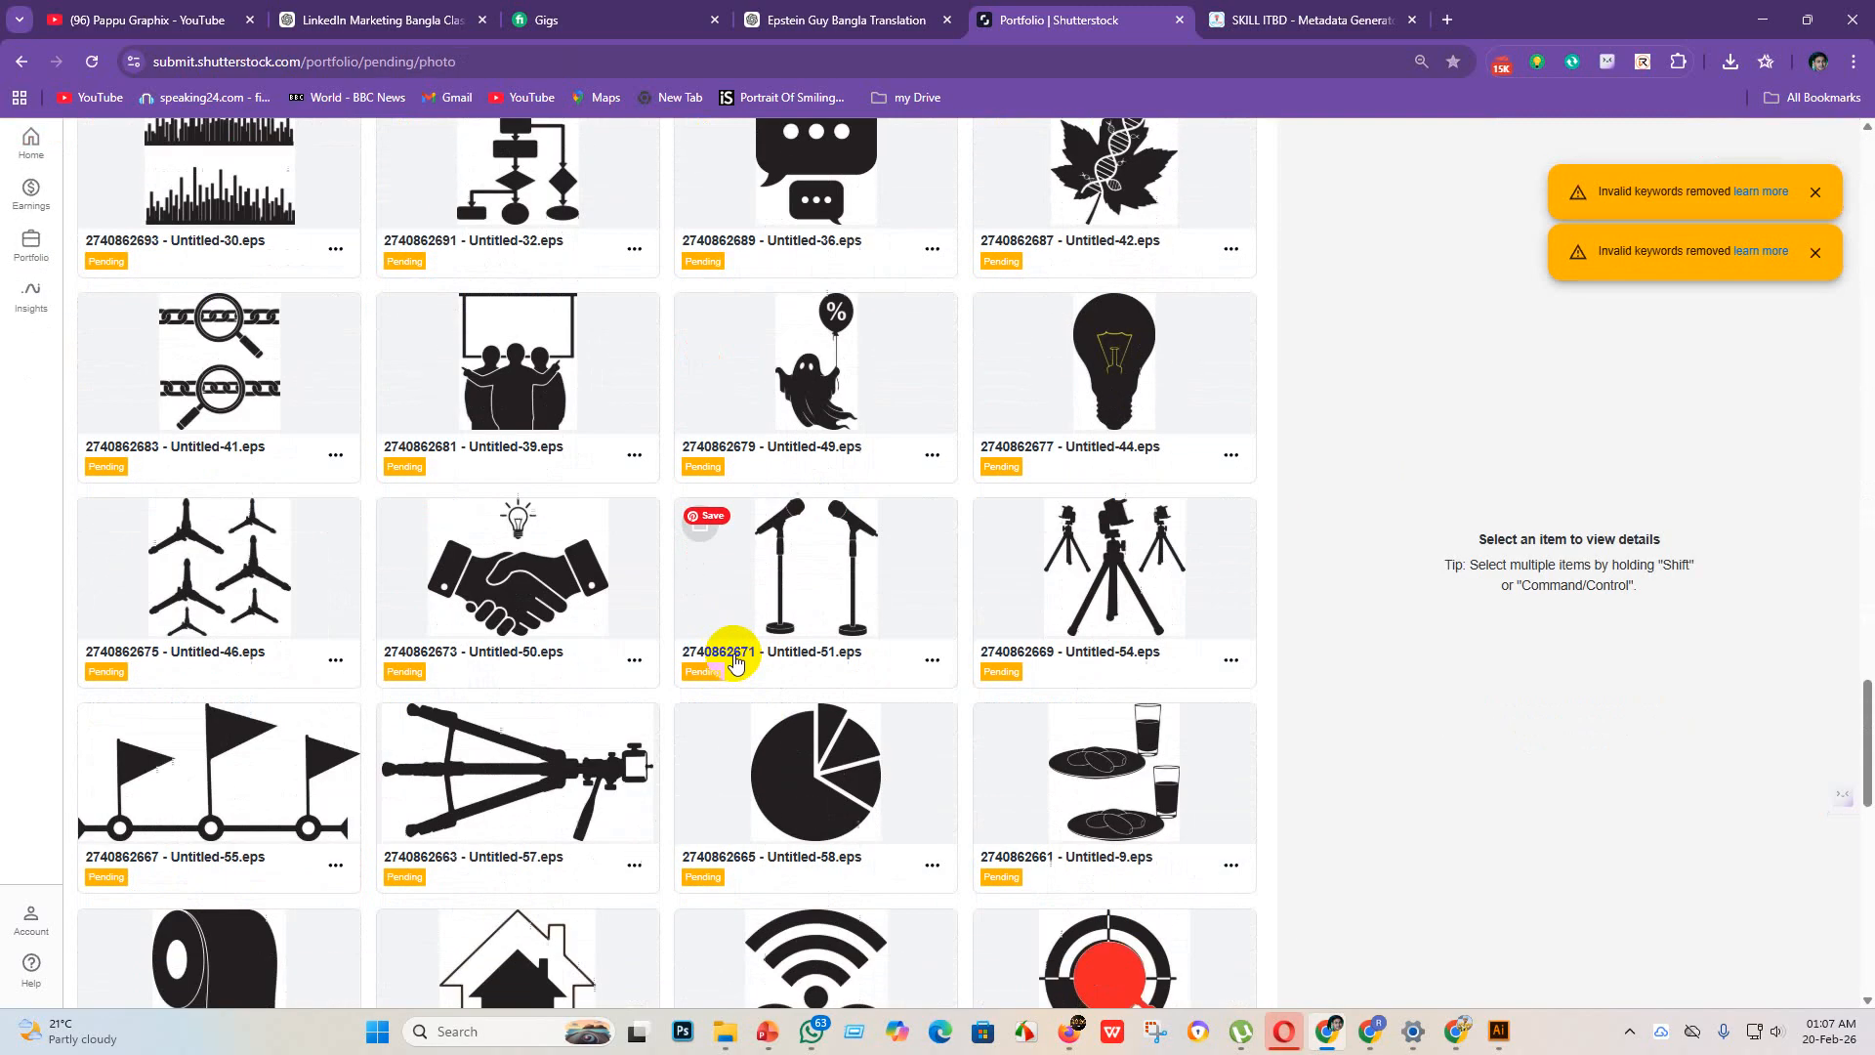
scroll(496, 833, up, 4)
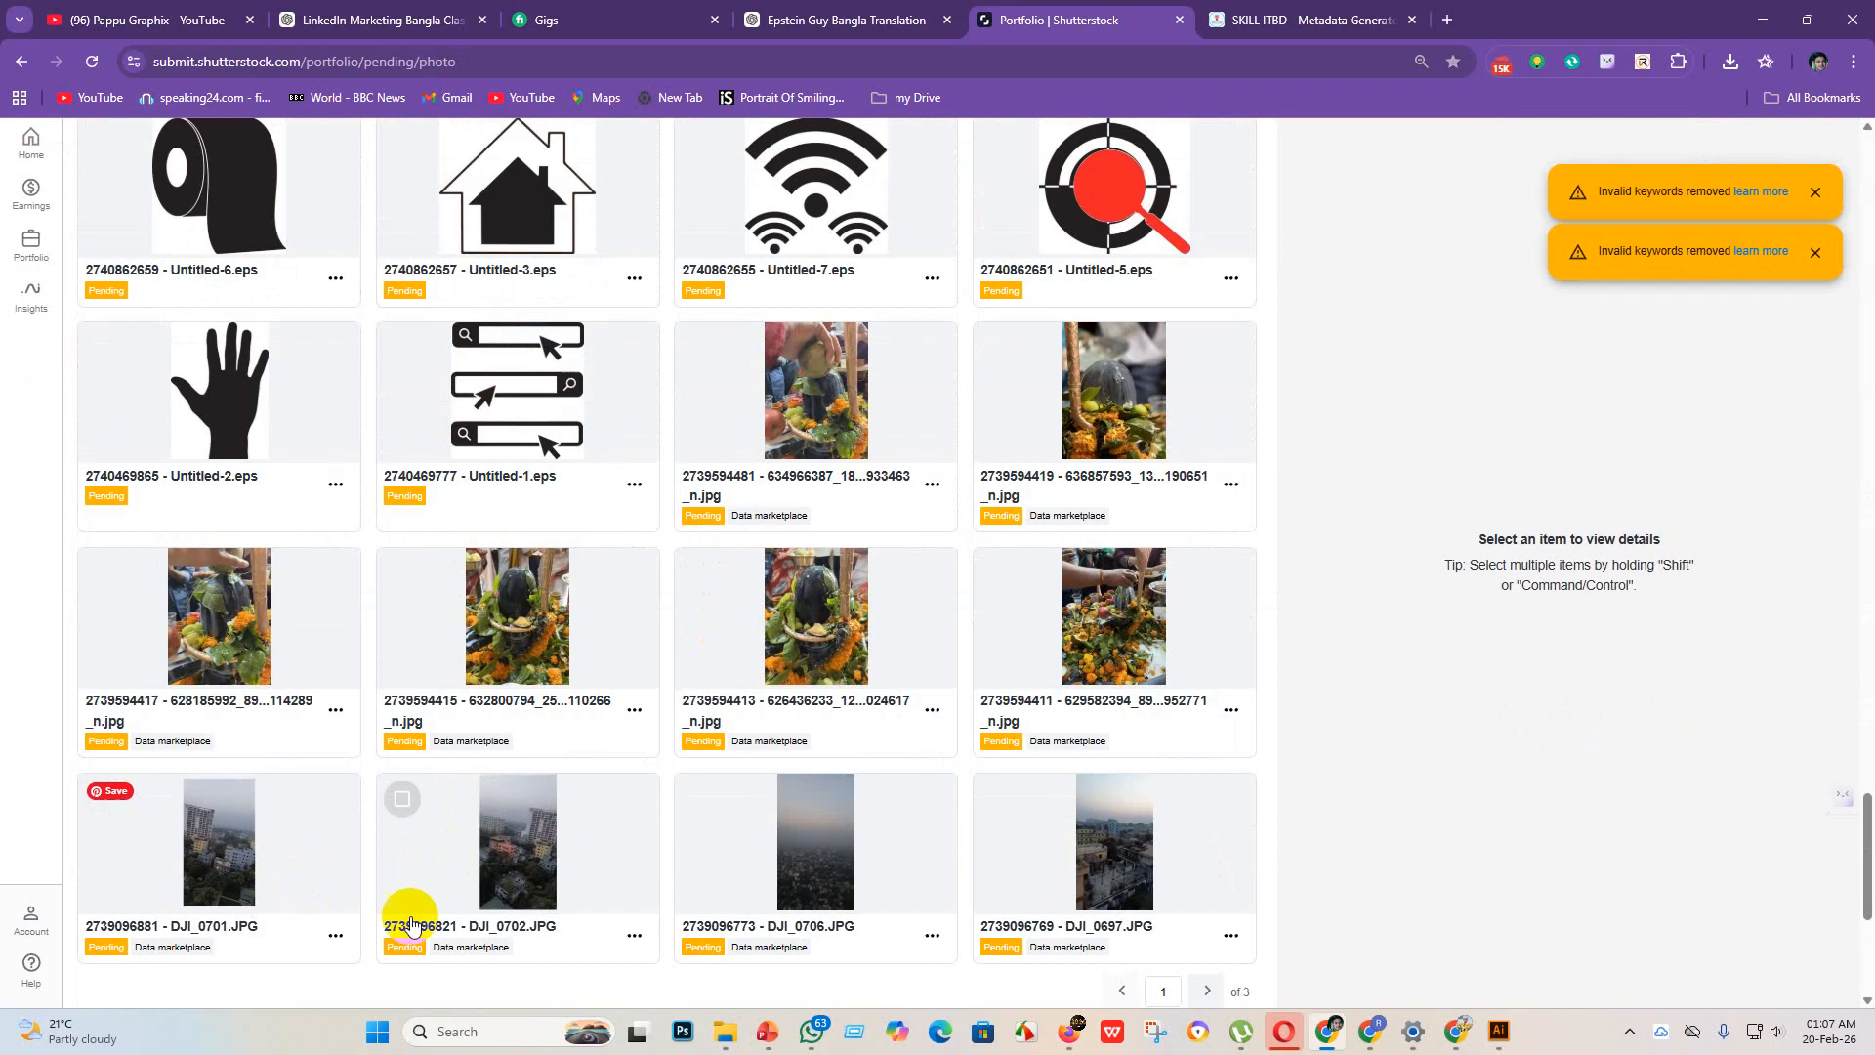
scroll(819, 944, up, 5)
scroll(586, 598, up, 20)
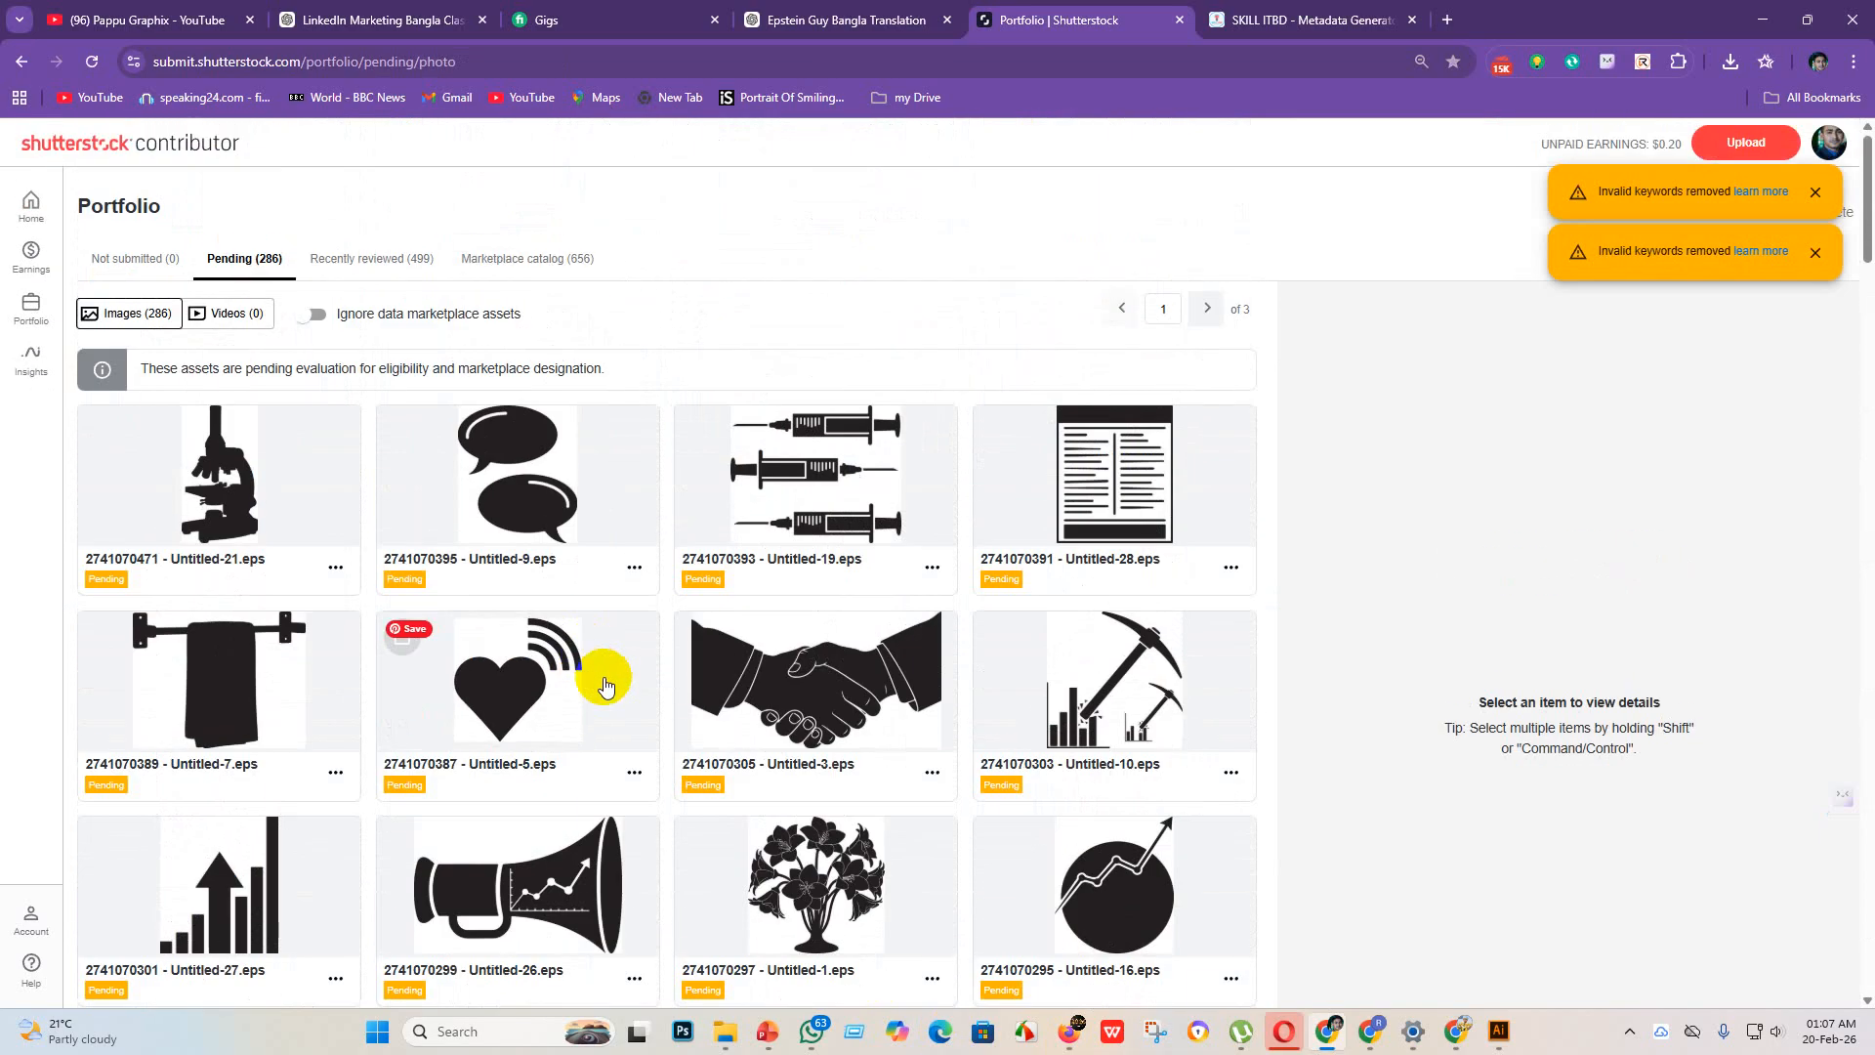
Step: Switch to Adobe Stock's new uploads and select the 30 icons without keywords, through the lily bouquet
click(1072, 1035)
scroll(1067, 775, down, 10)
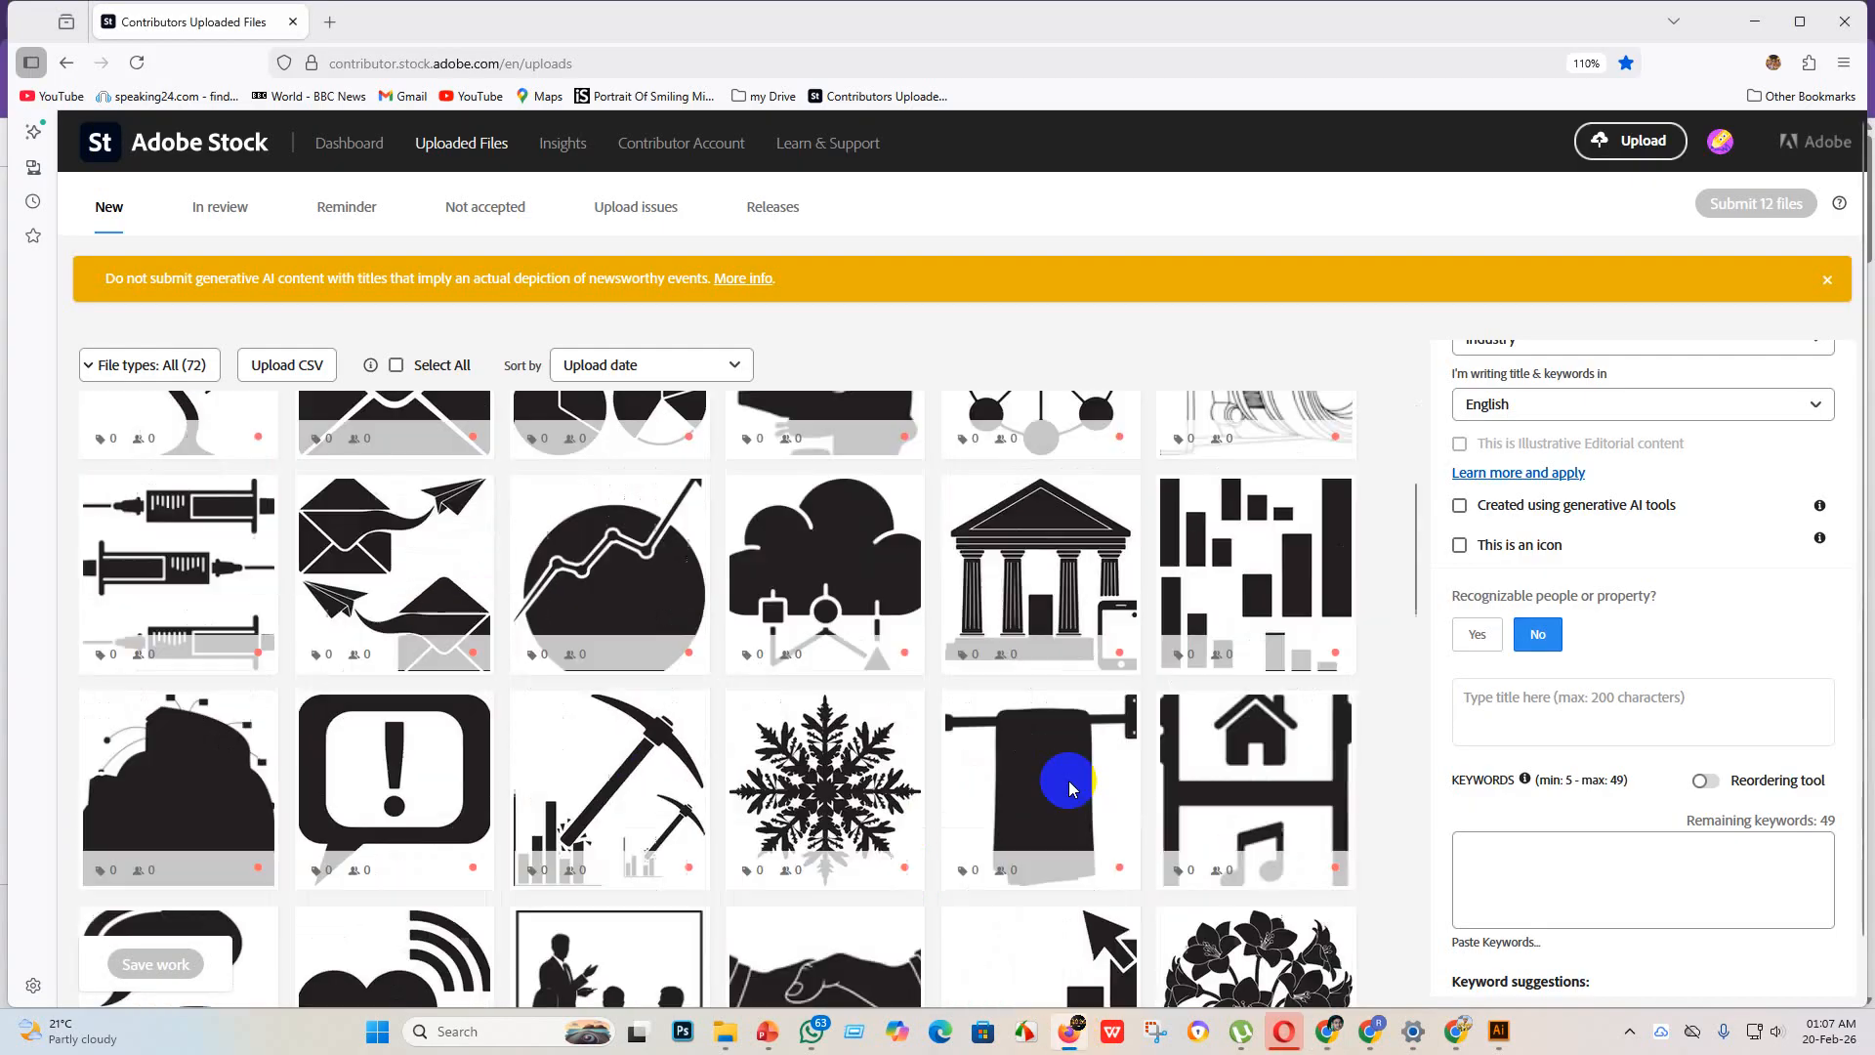
scroll(452, 636, down, 5)
scroll(314, 640, up, 2)
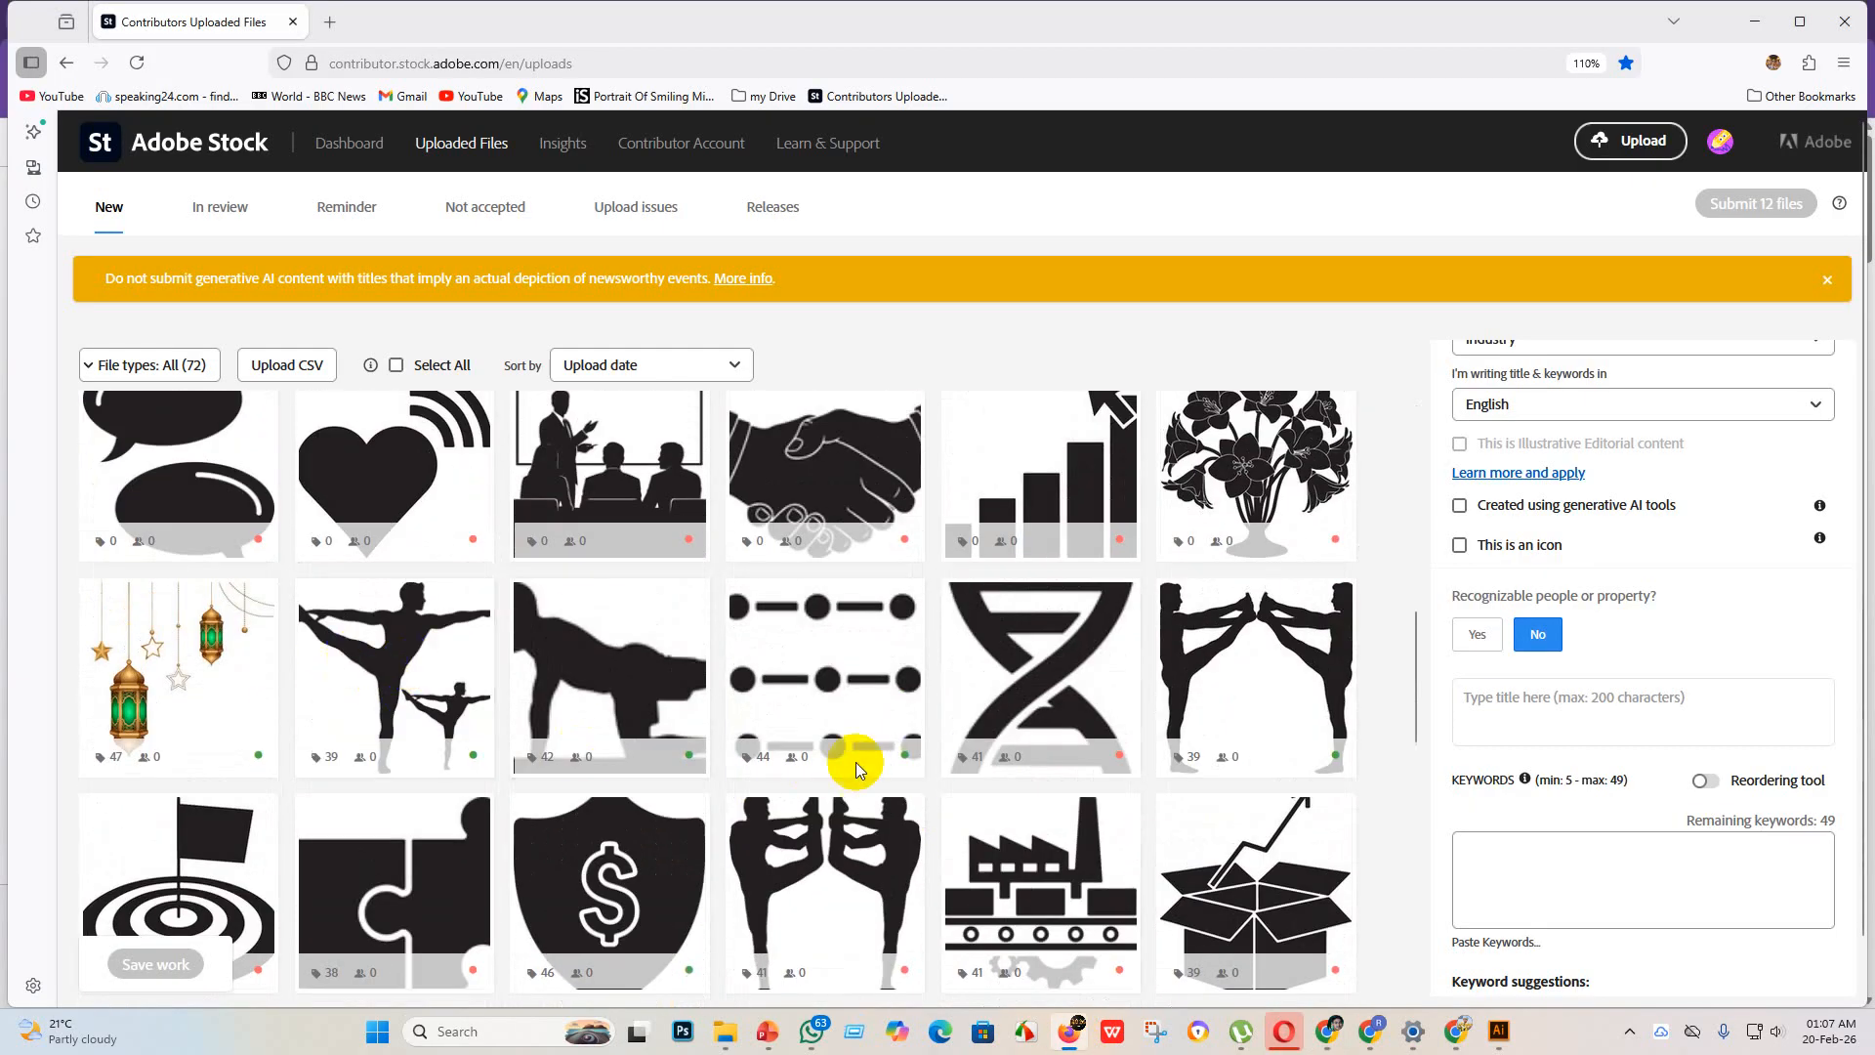
shift+click(1273, 532)
Step: Upload the AdobeStock-metadata_image-metadata (1) CSV to Adobe Stock and refresh the uploaded files to load its data
scroll(1256, 566, up, 8)
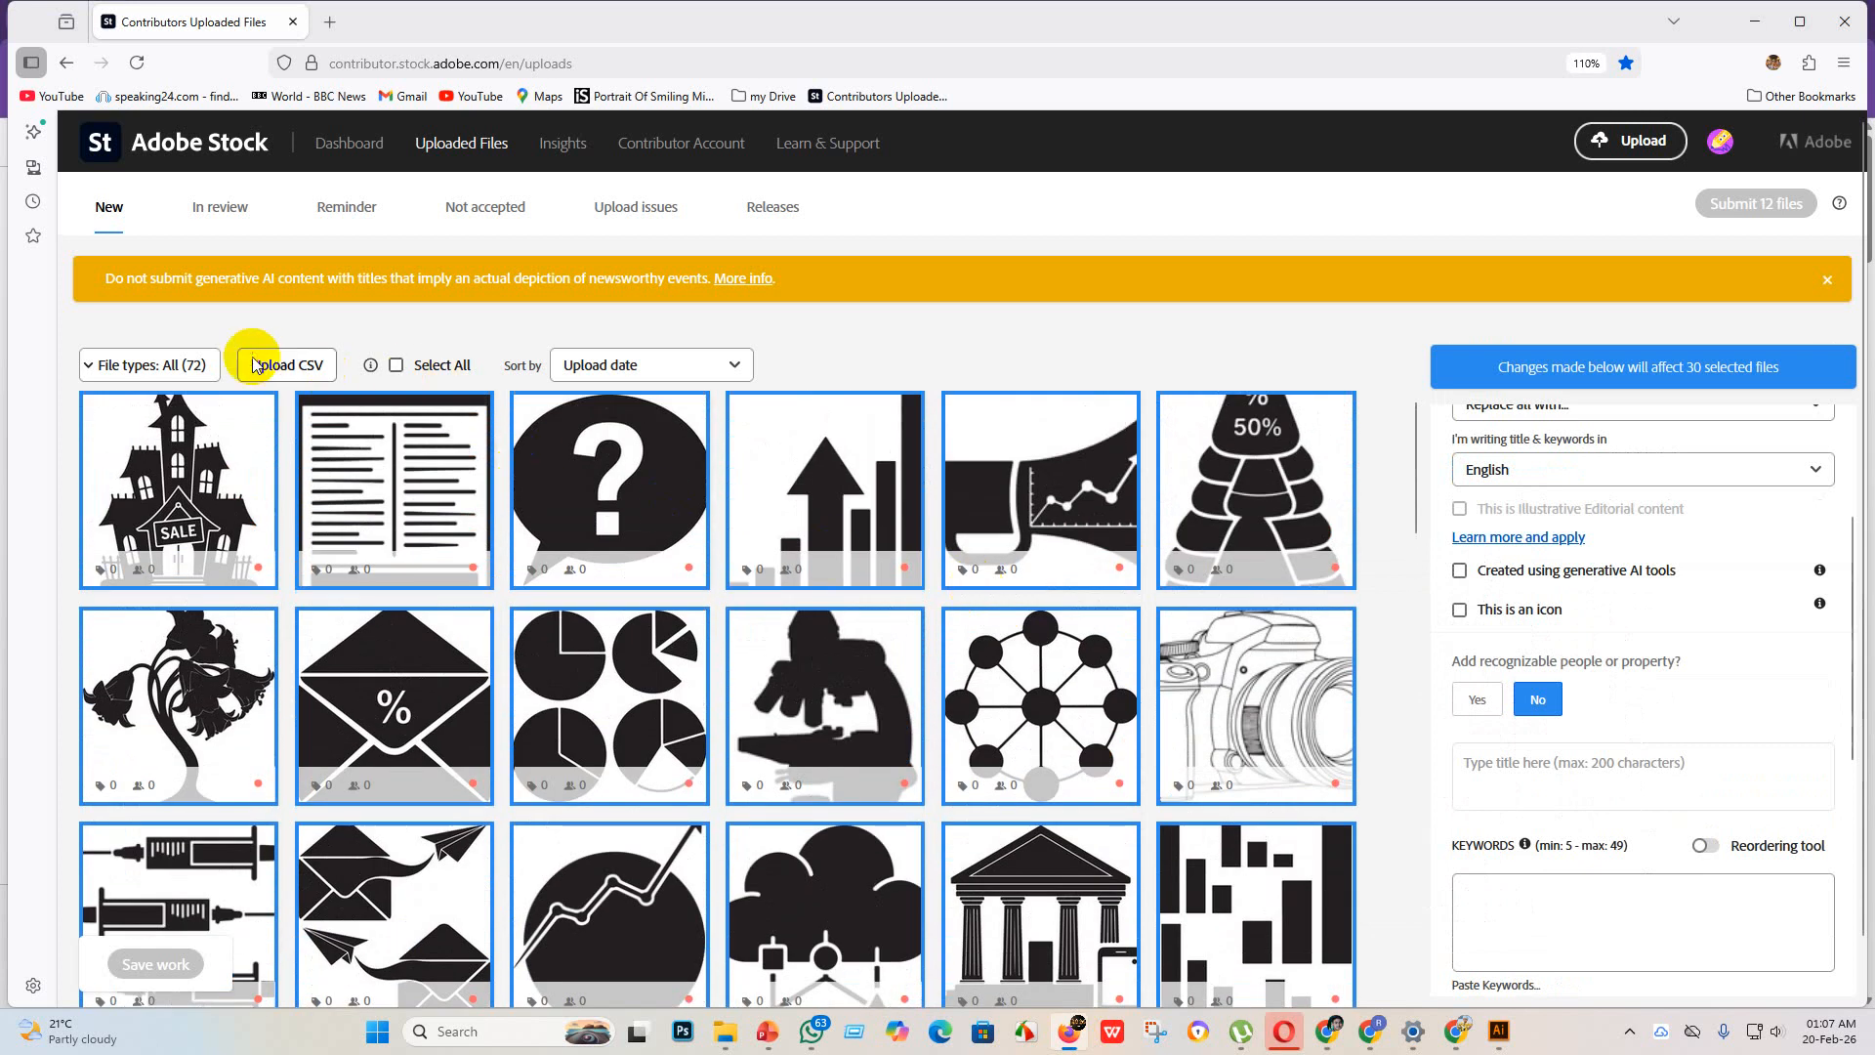
click(255, 364)
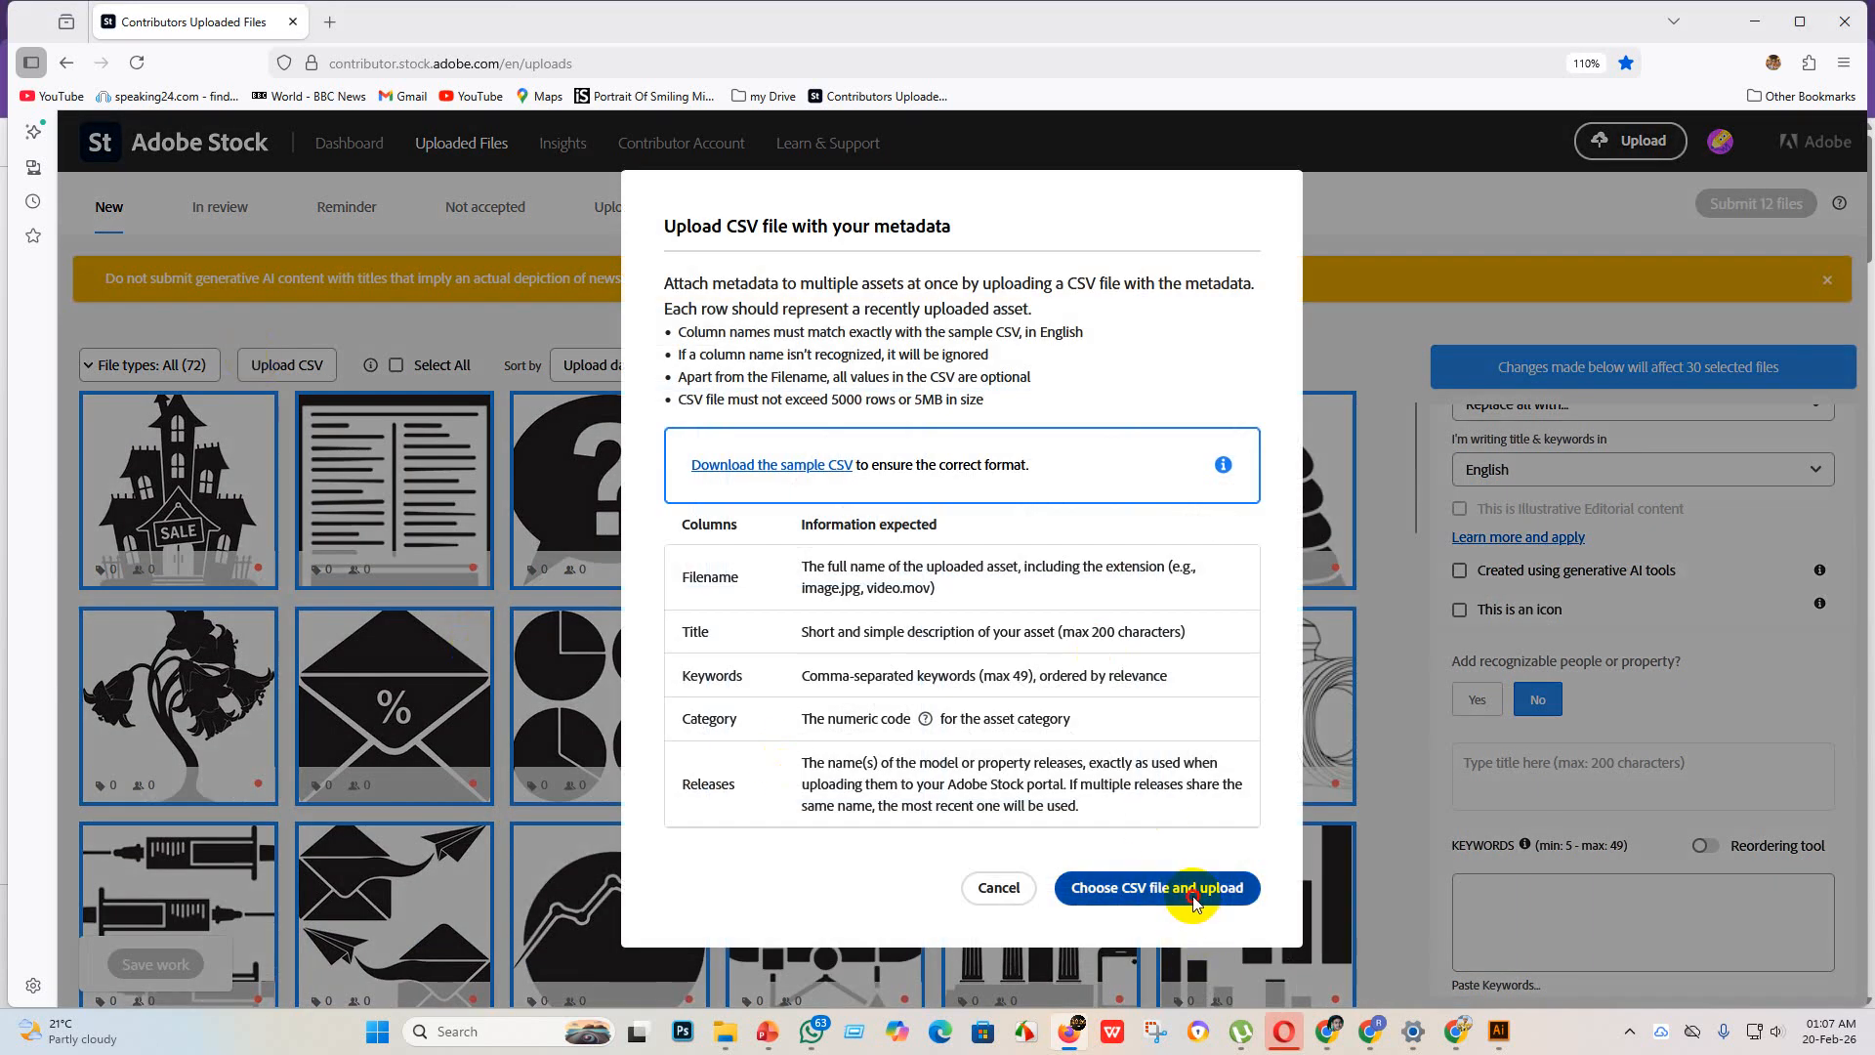
click(1184, 885)
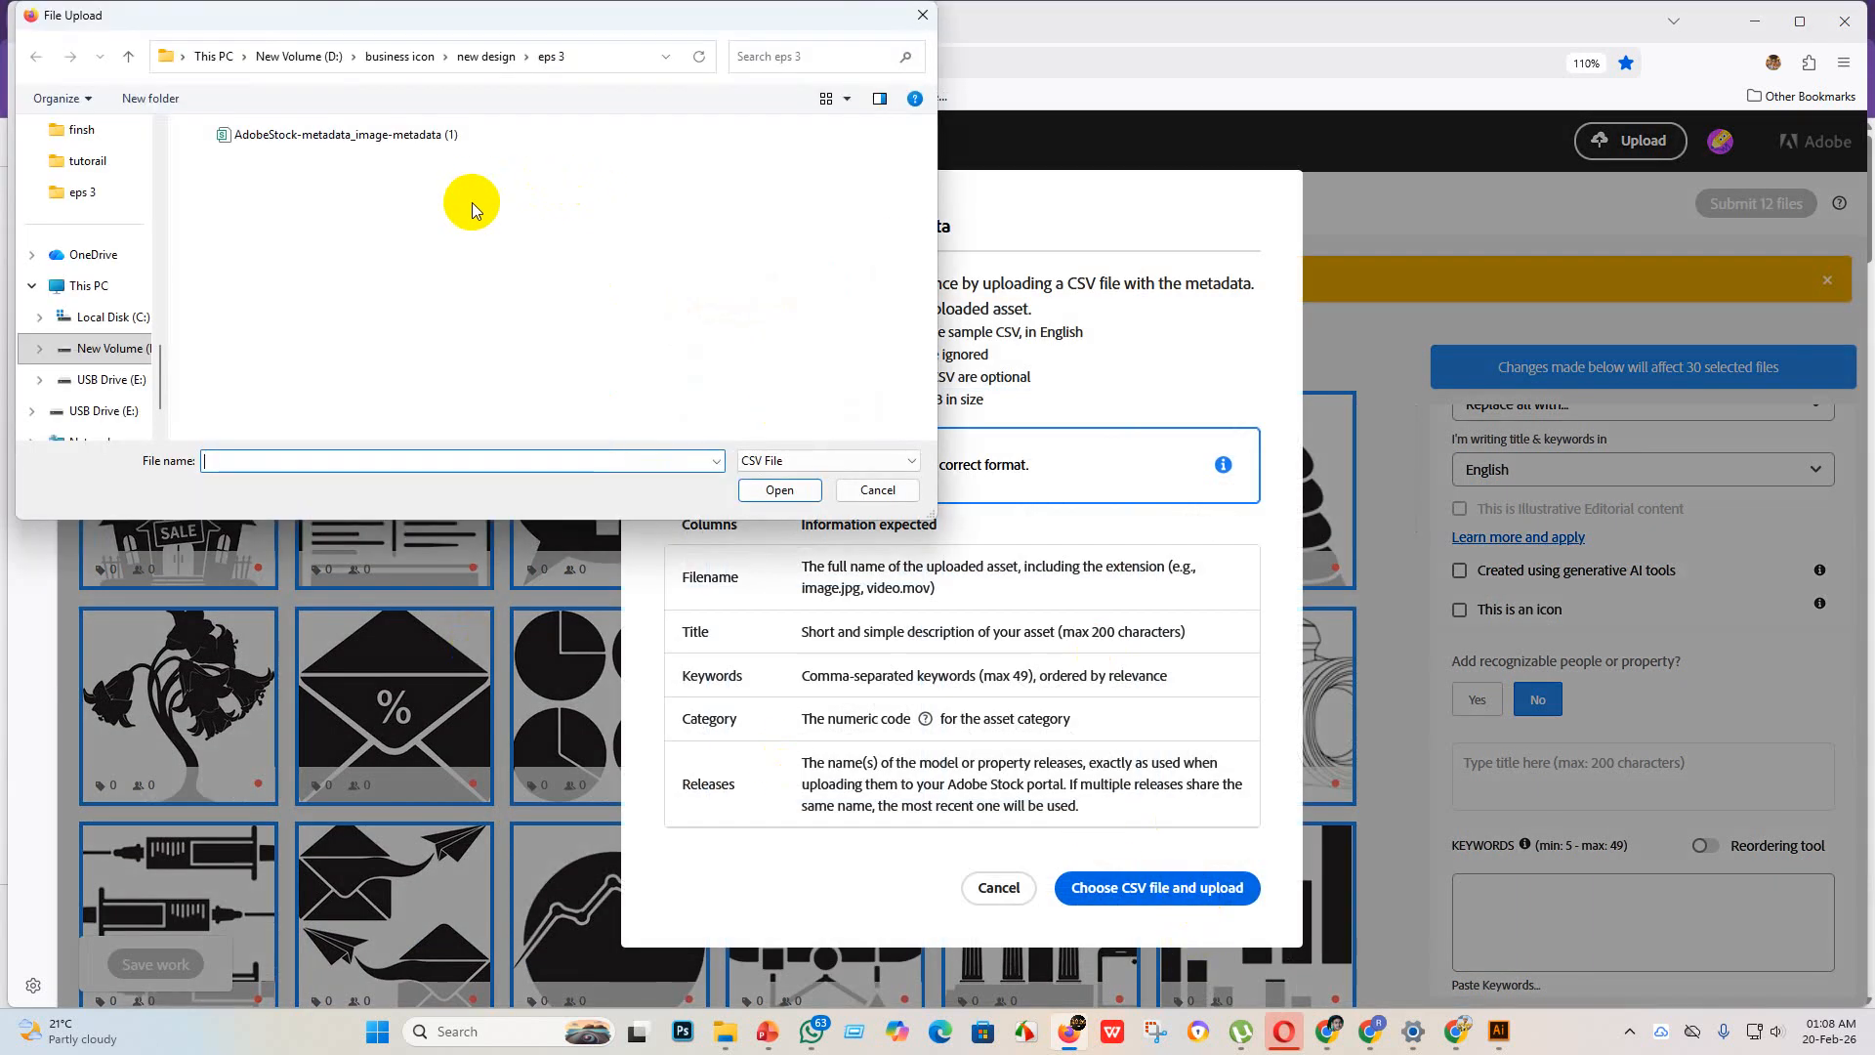
click(369, 134)
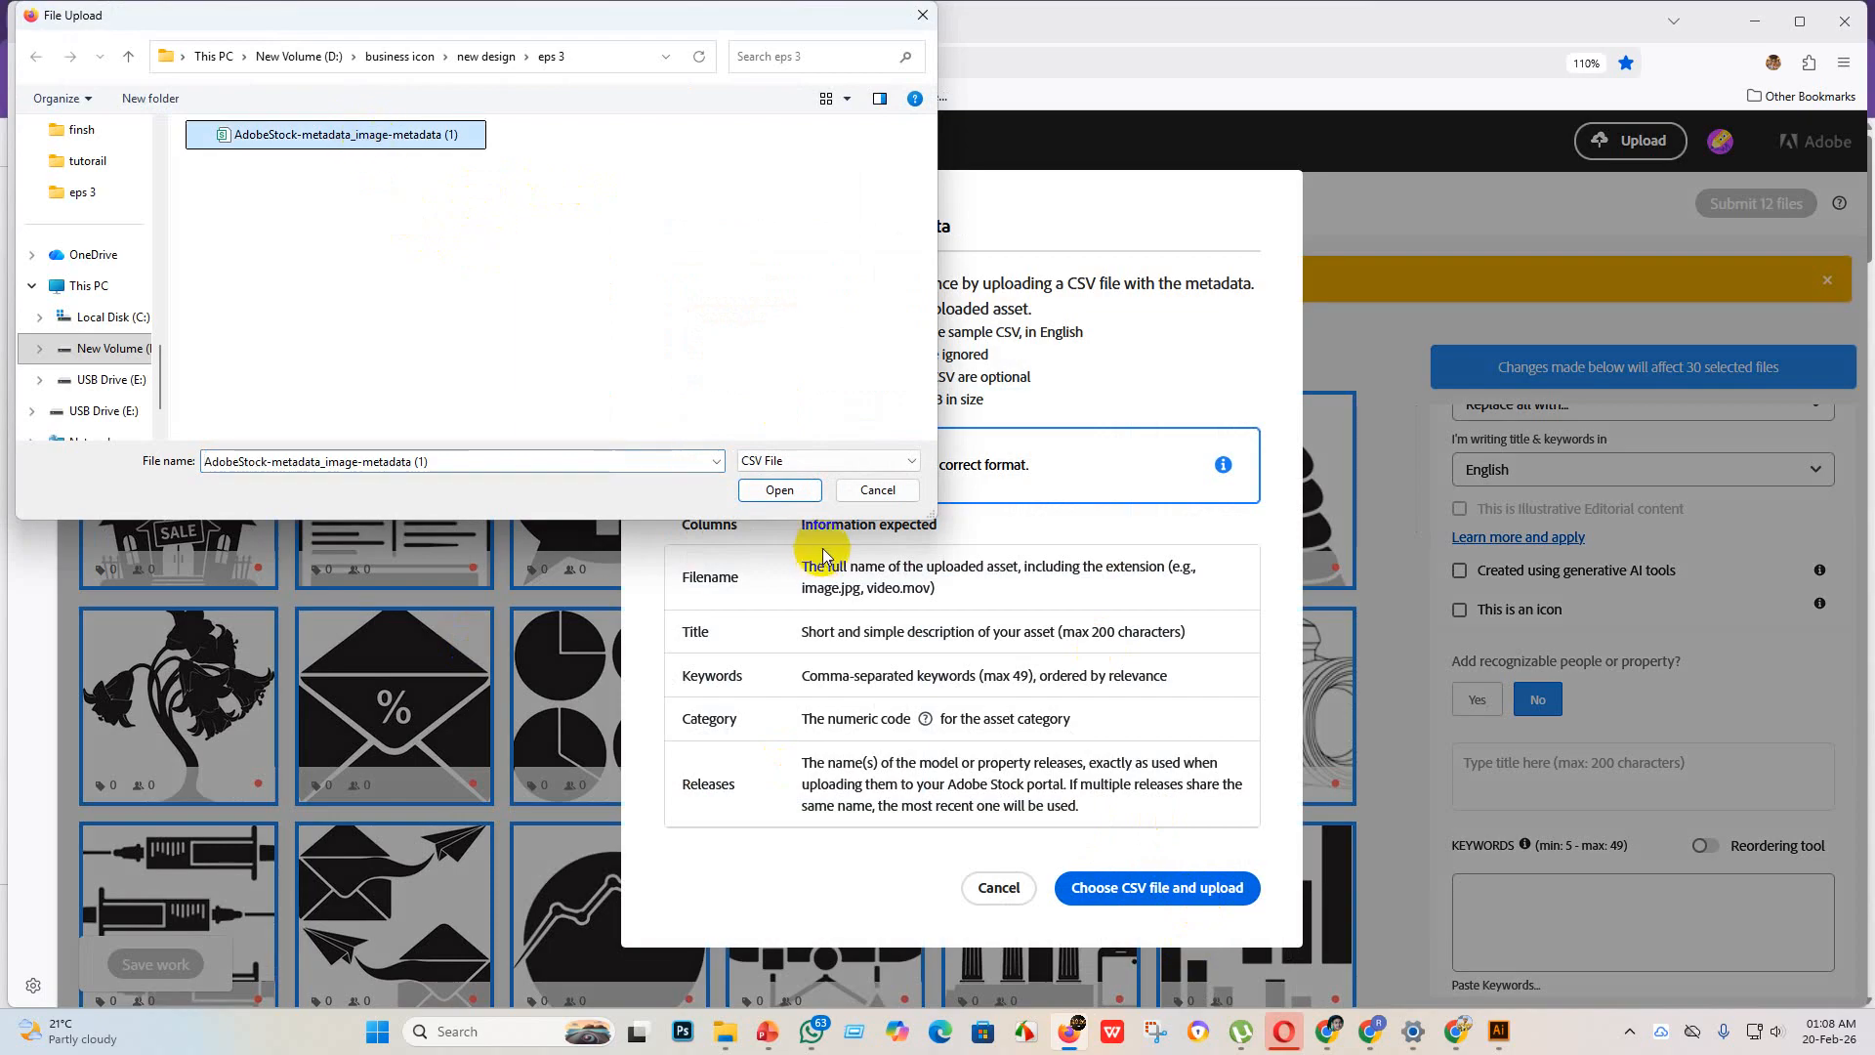
click(794, 491)
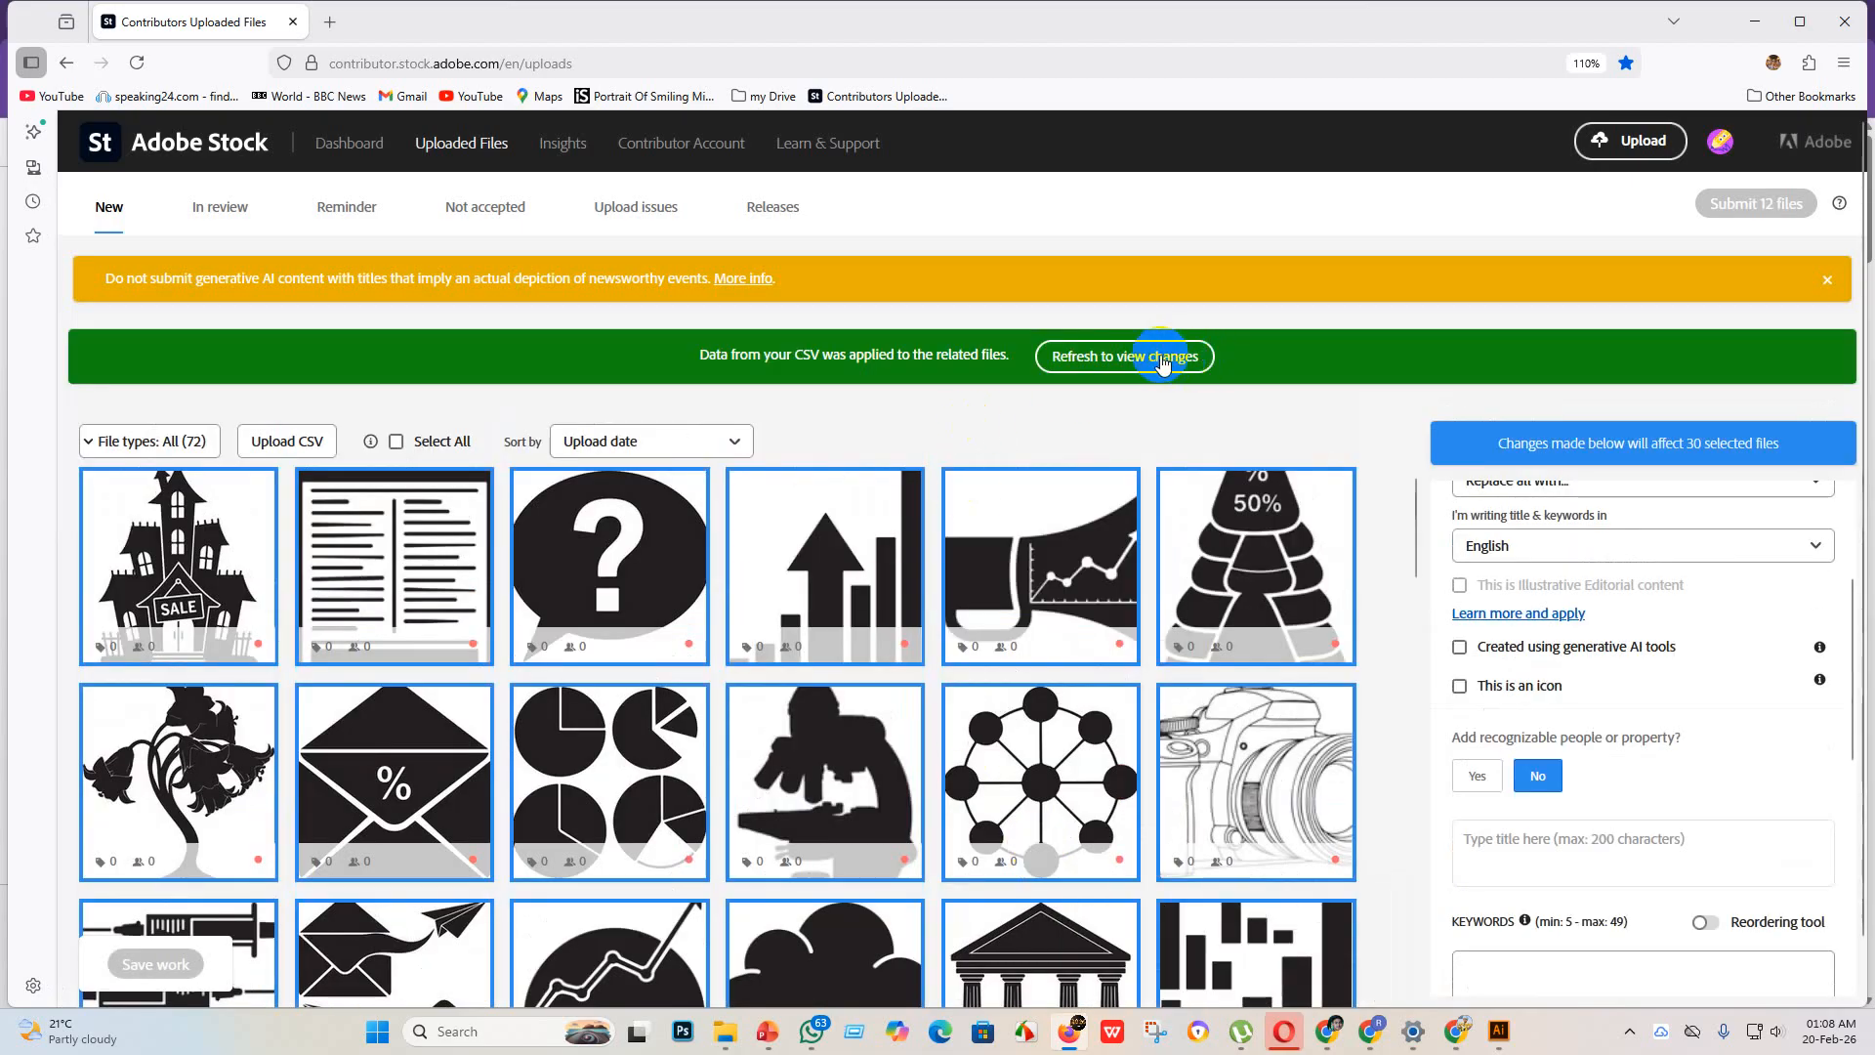
click(1161, 357)
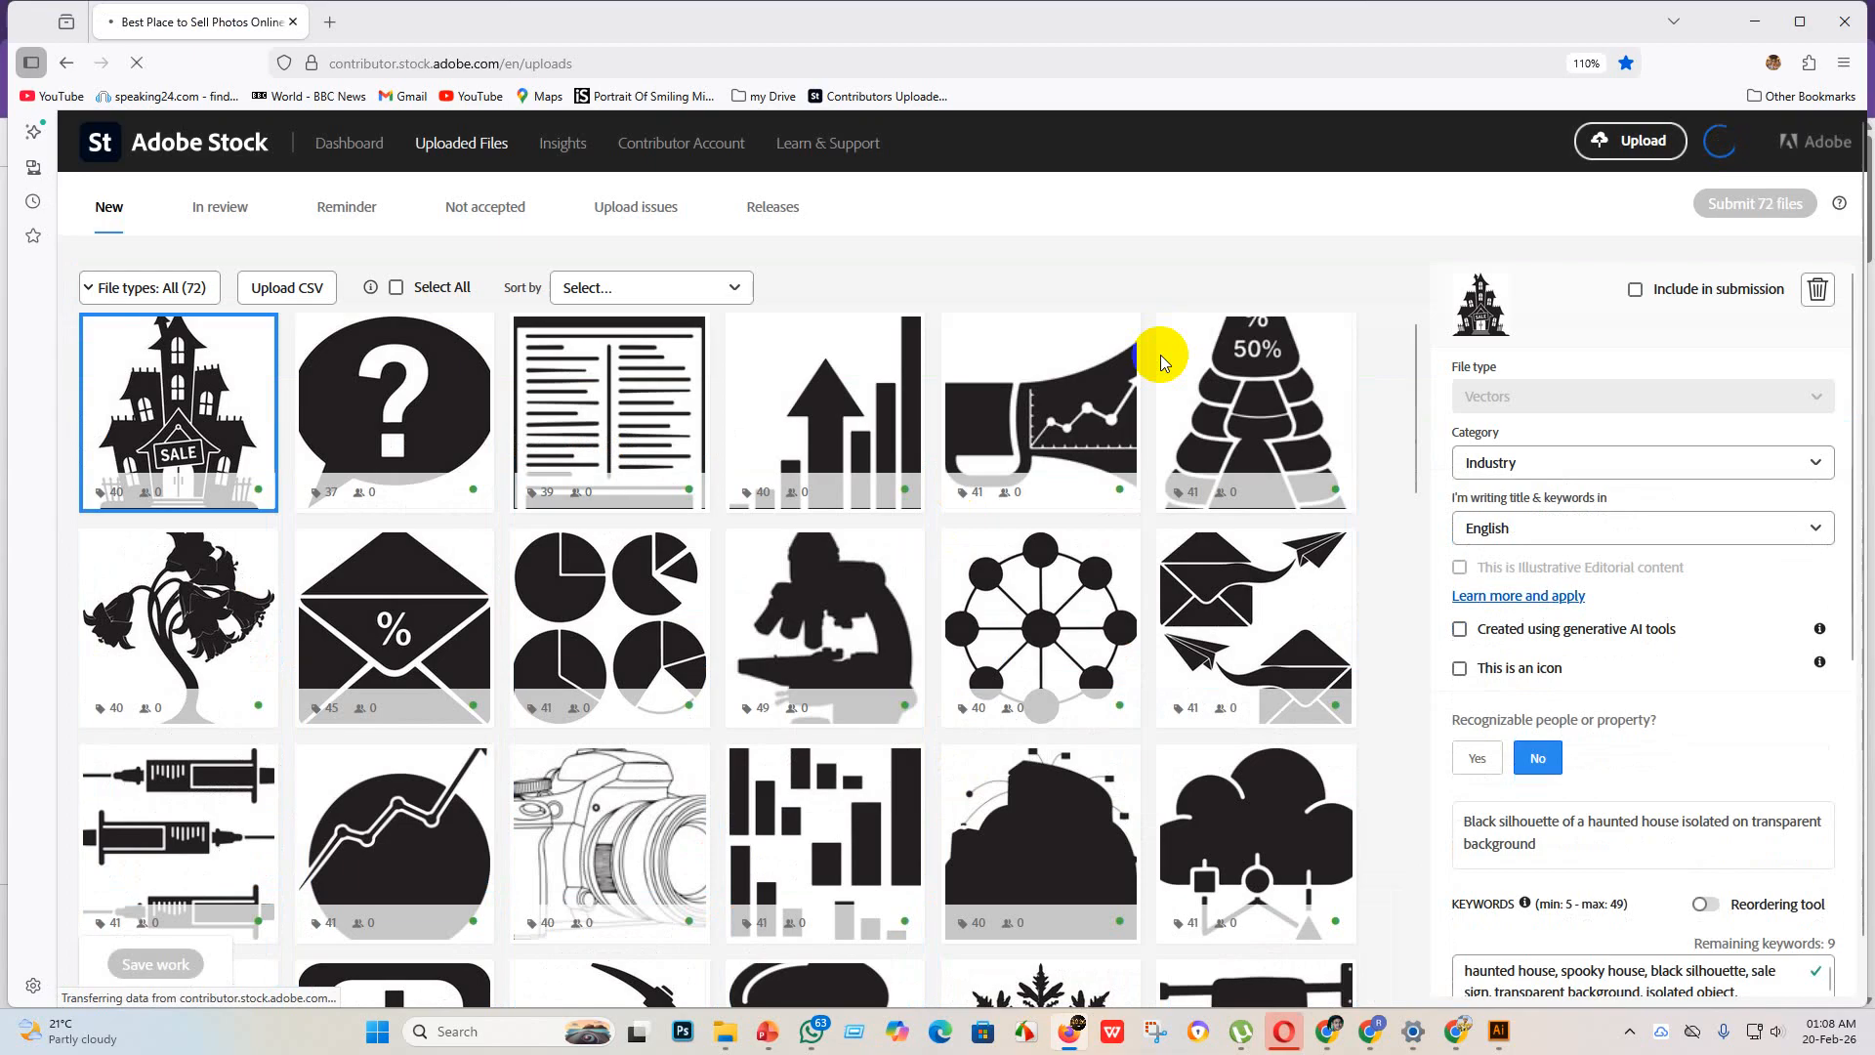
Step: Check the titles and keywords of the question mark, network, envelope, columned building and business presentation icons
click(388, 502)
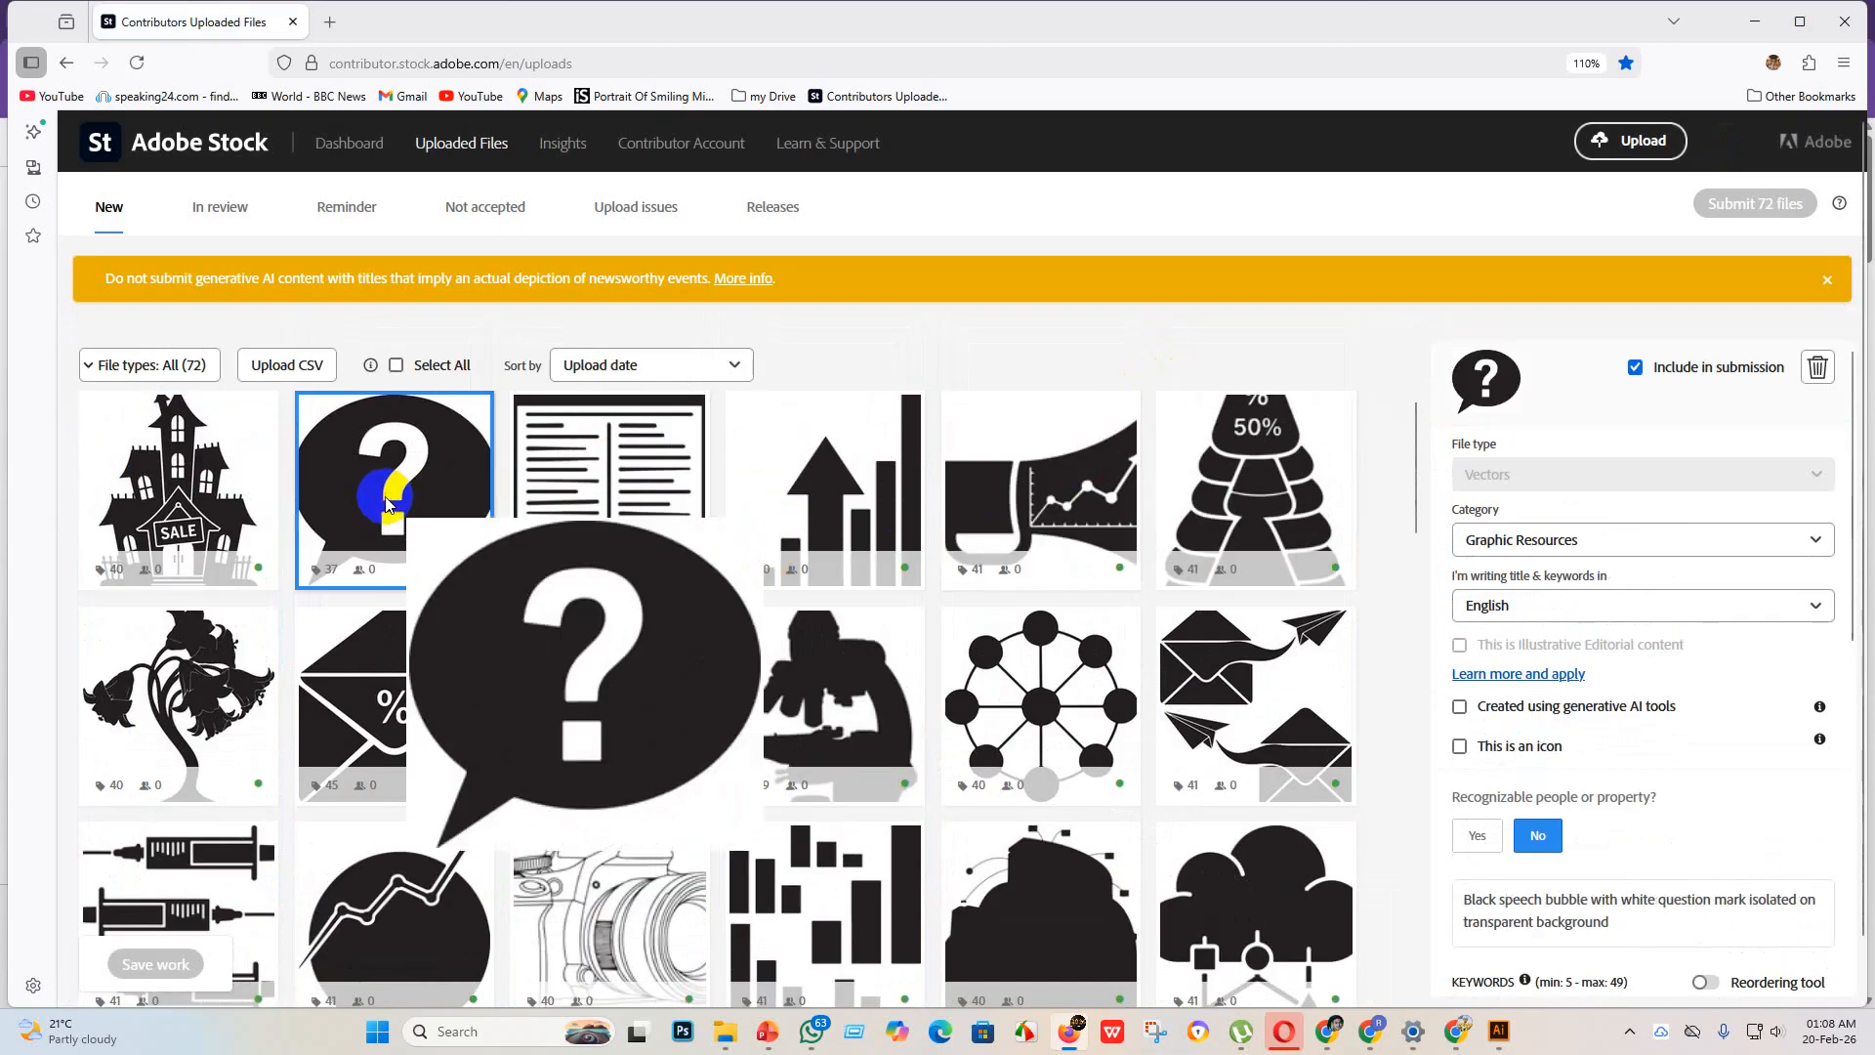
scroll(1650, 869, down, 2)
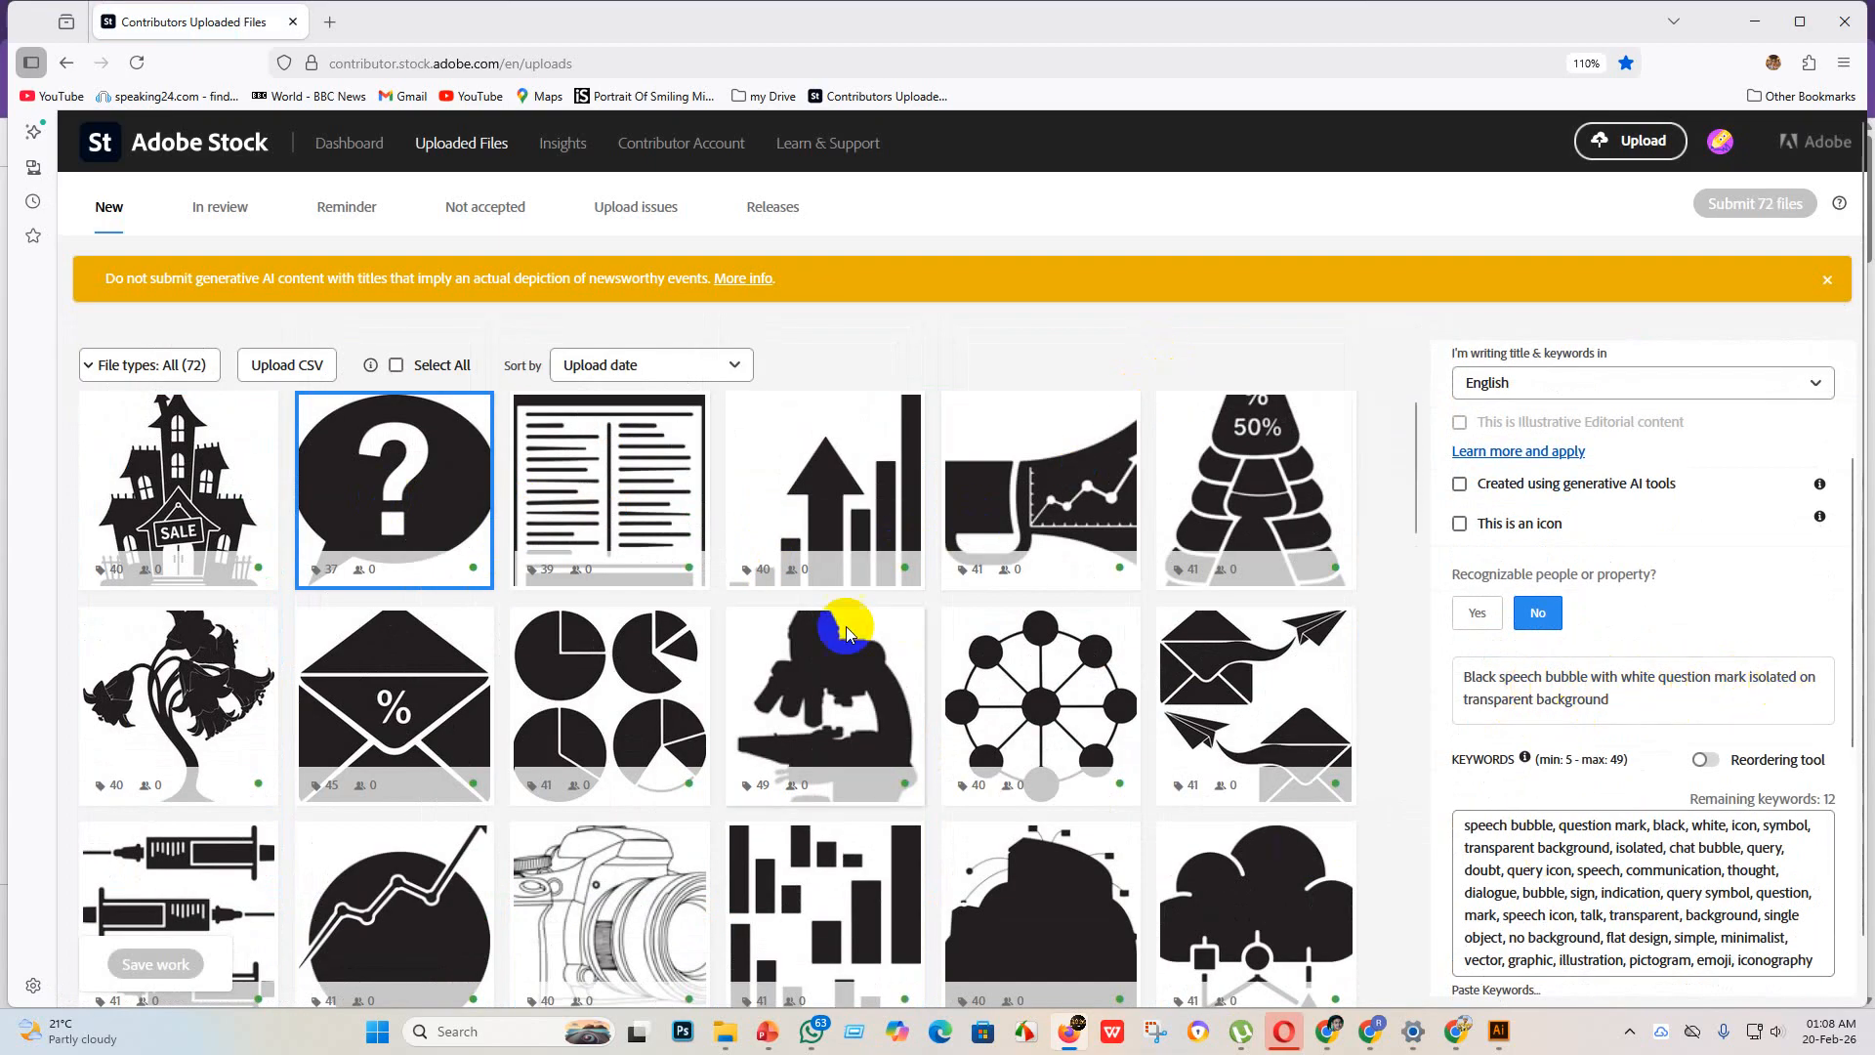
click(1028, 722)
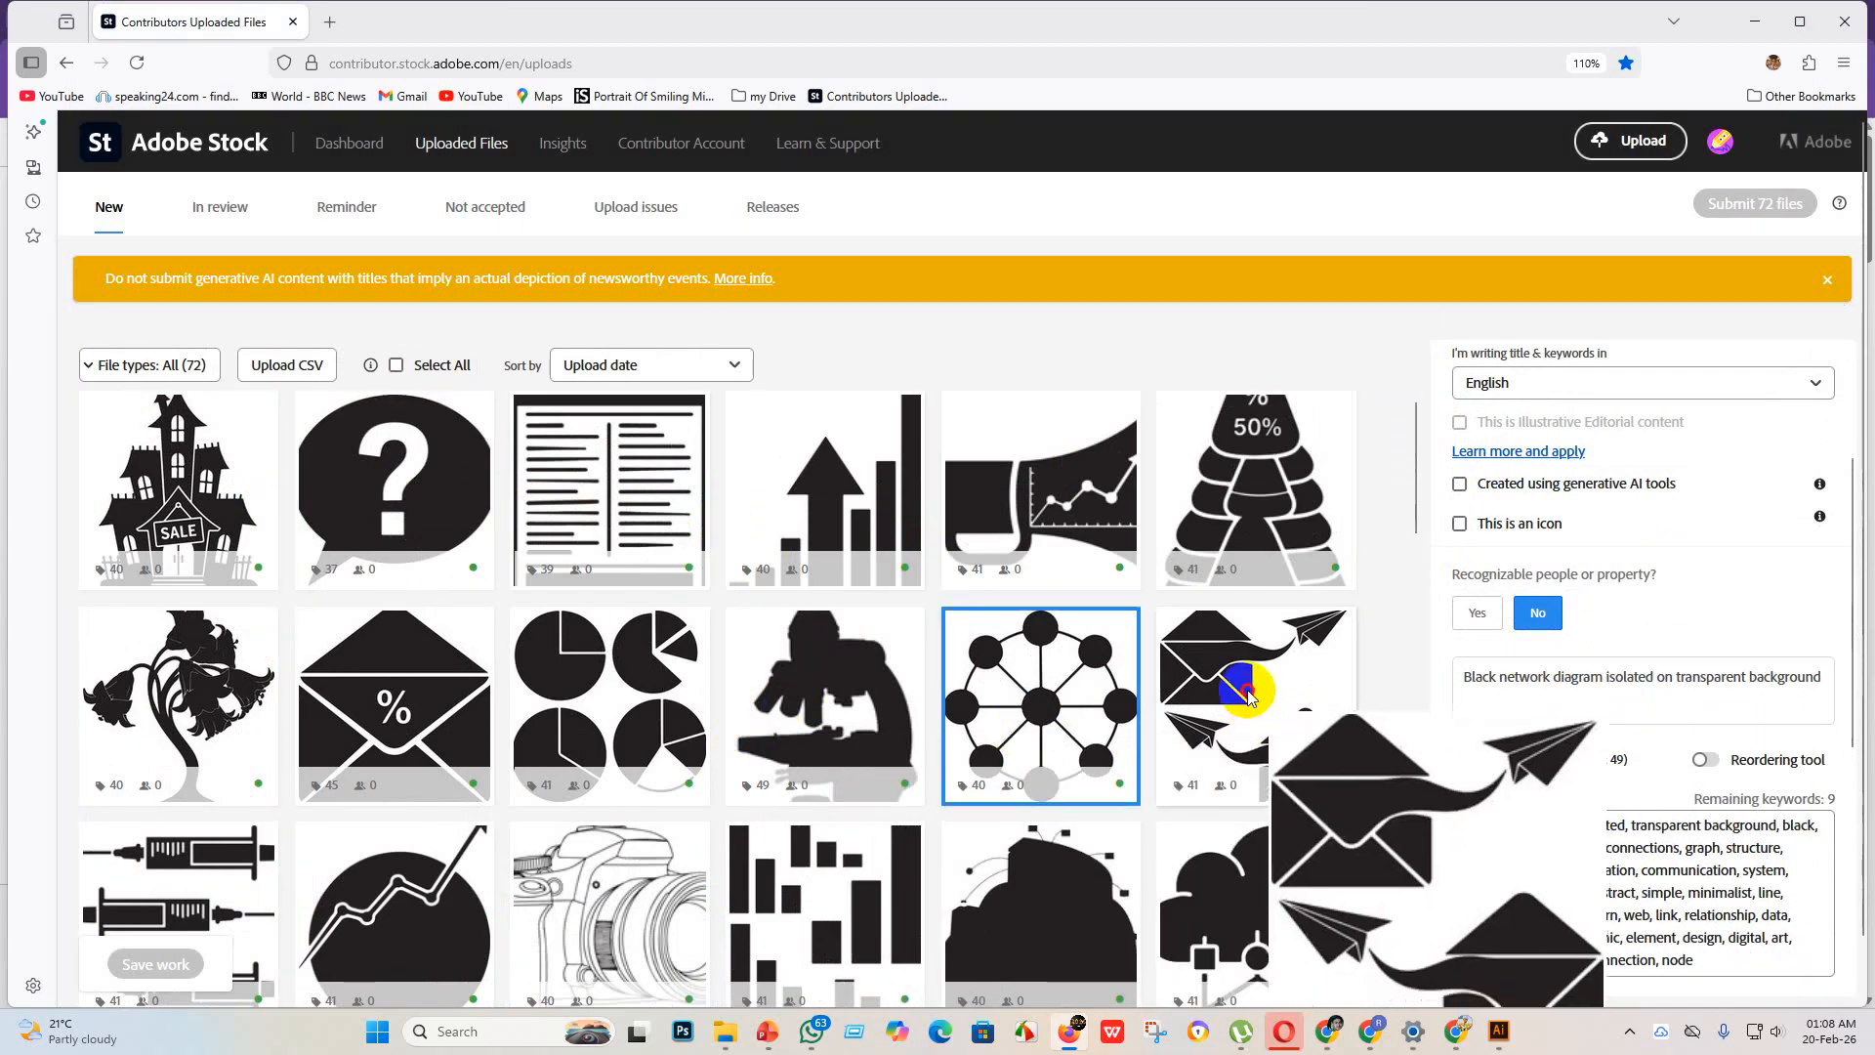
click(1270, 725)
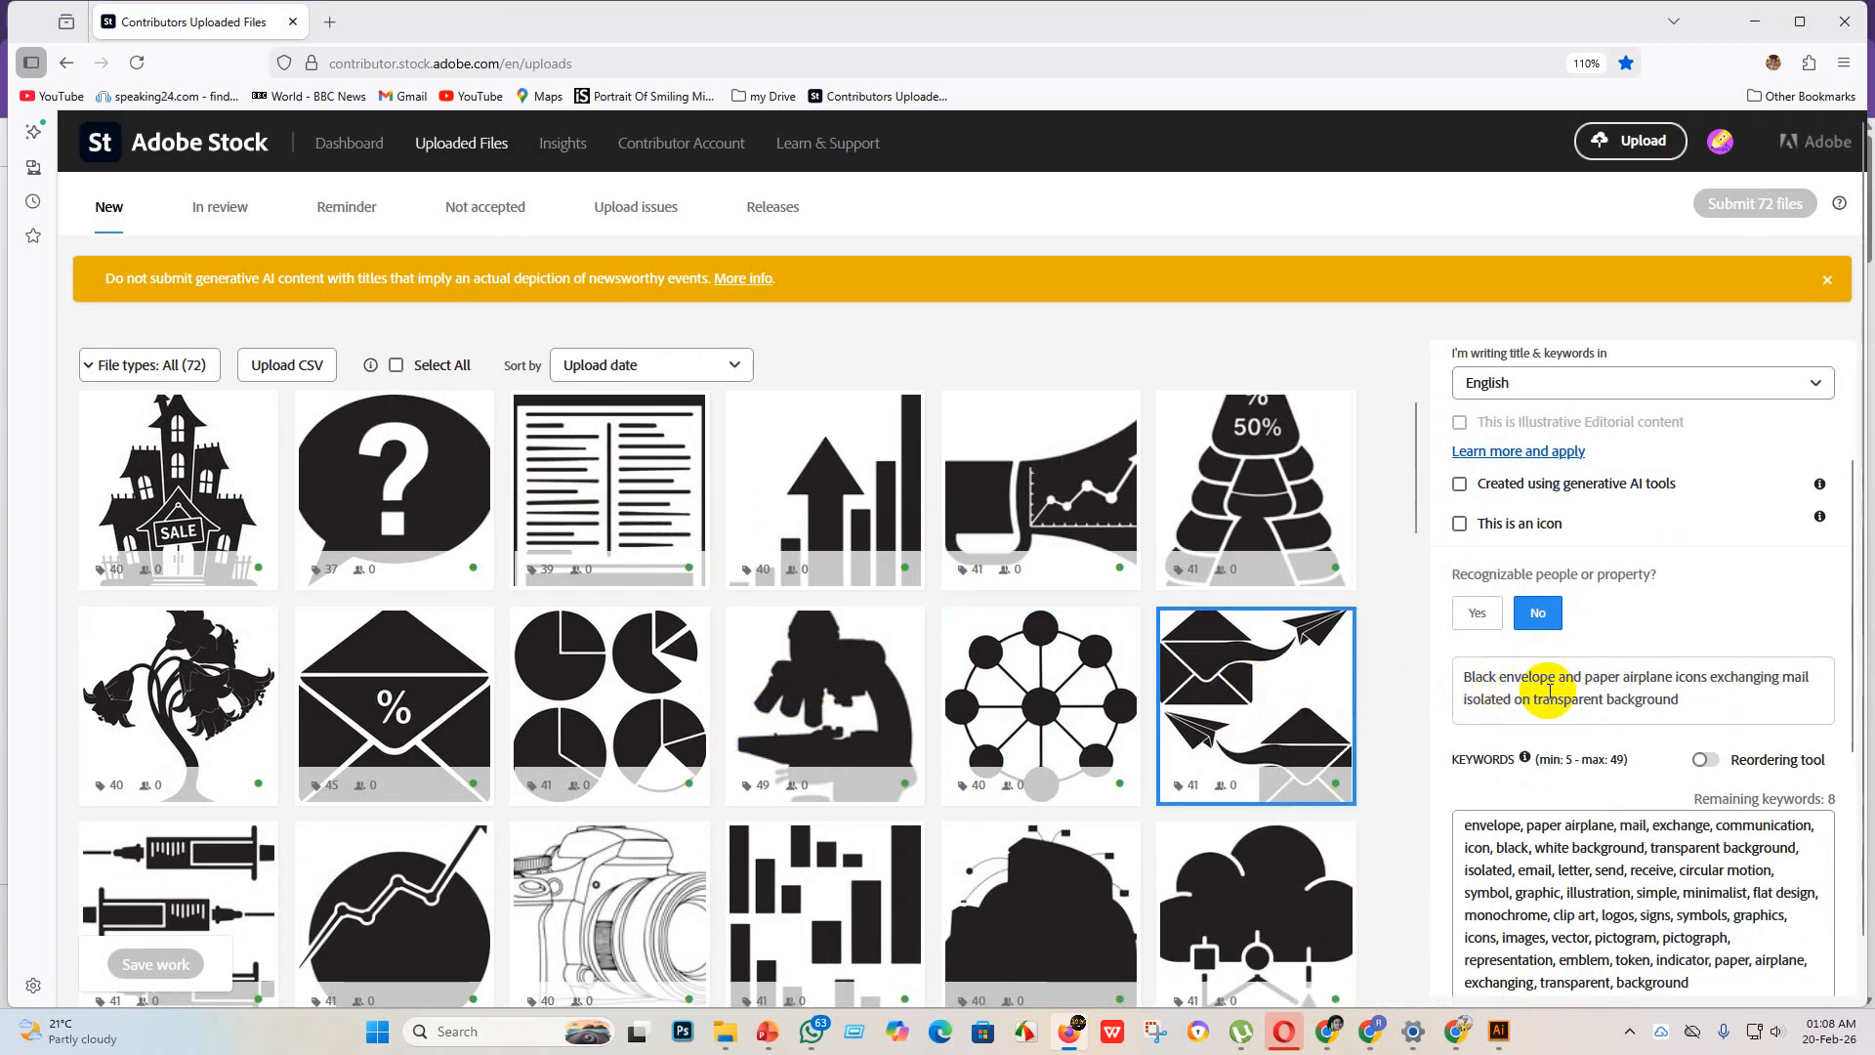
scroll(674, 767, down, 5)
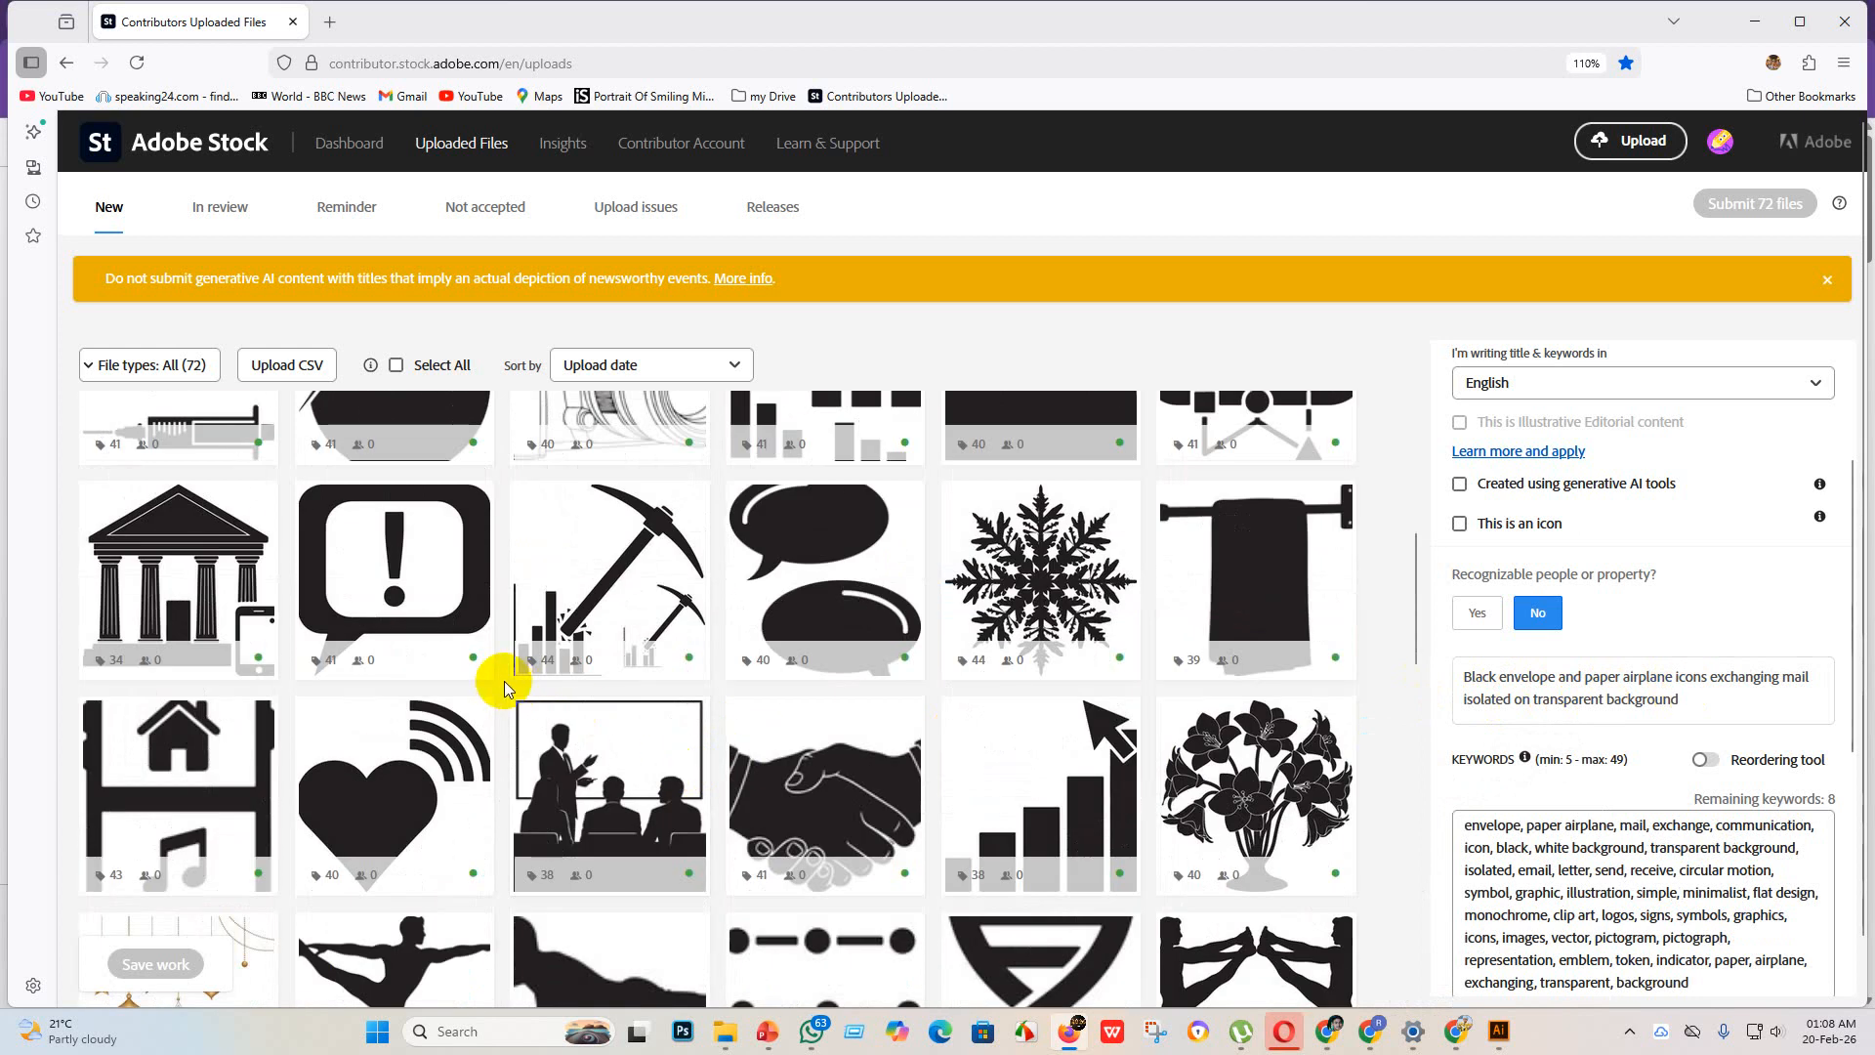
click(210, 586)
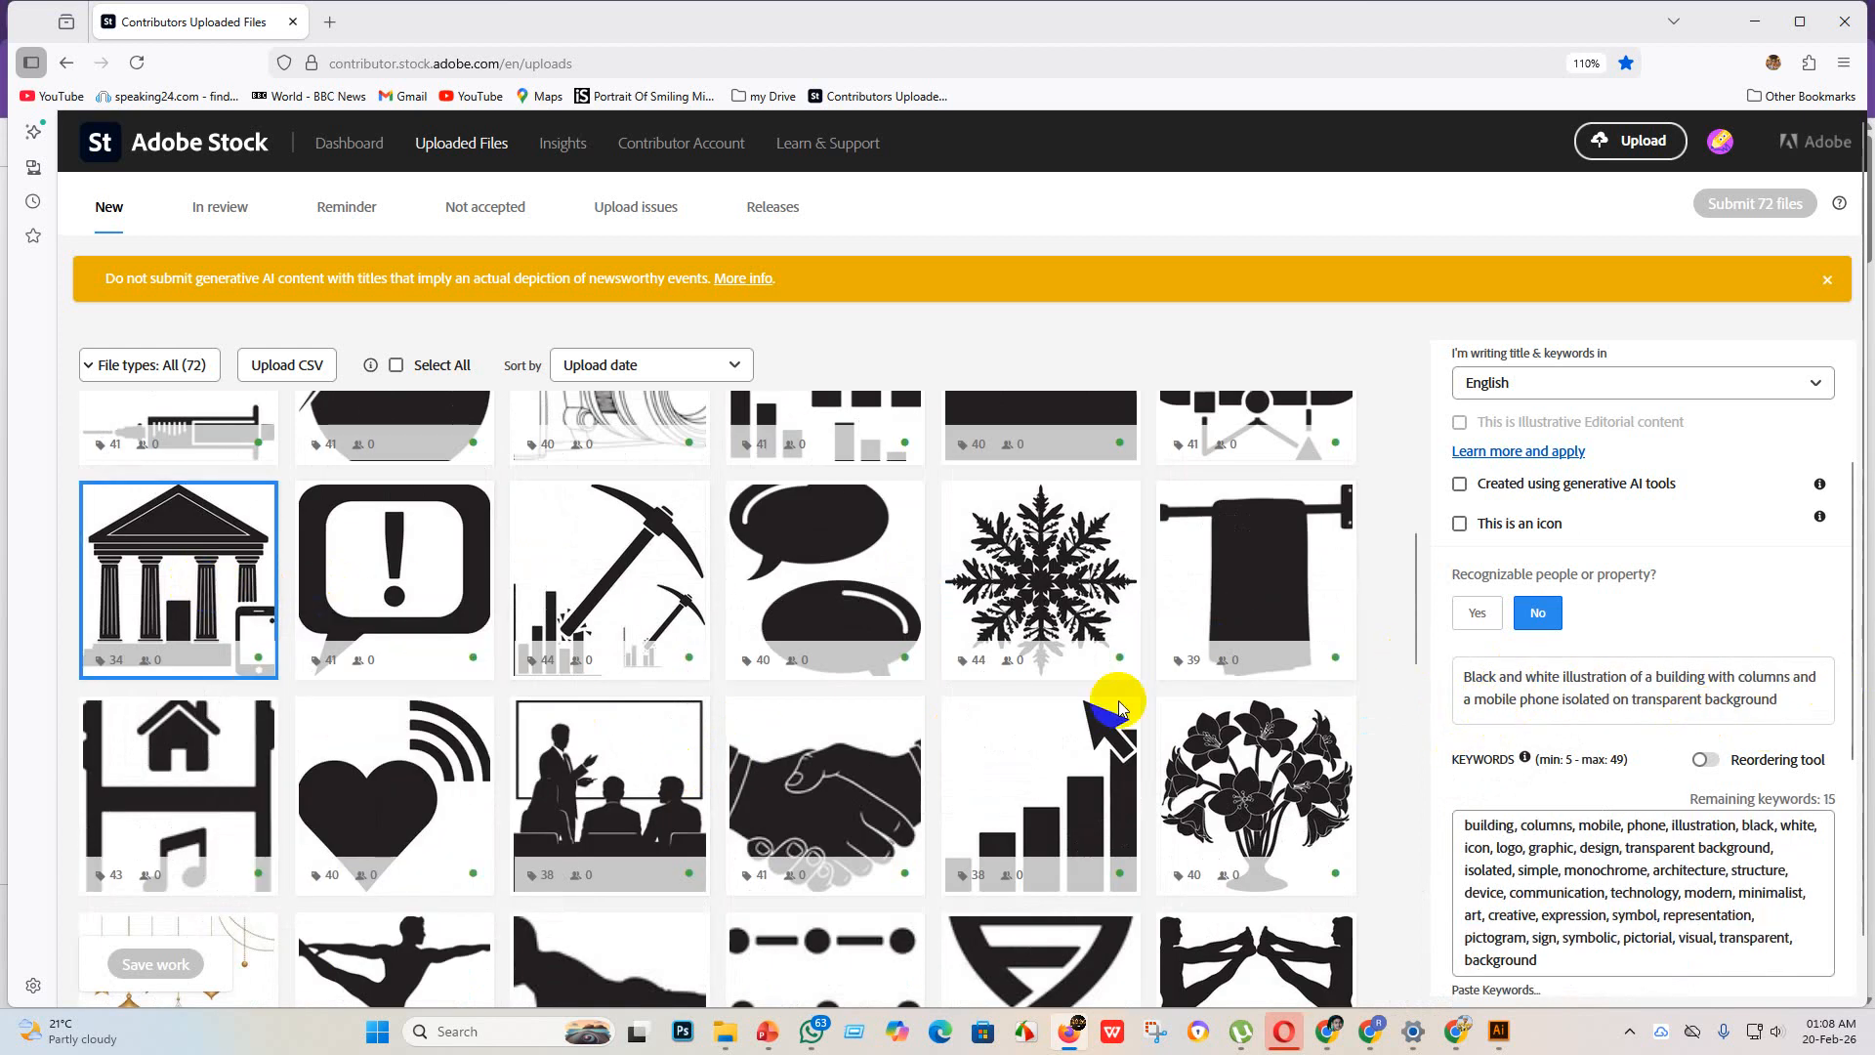
click(586, 815)
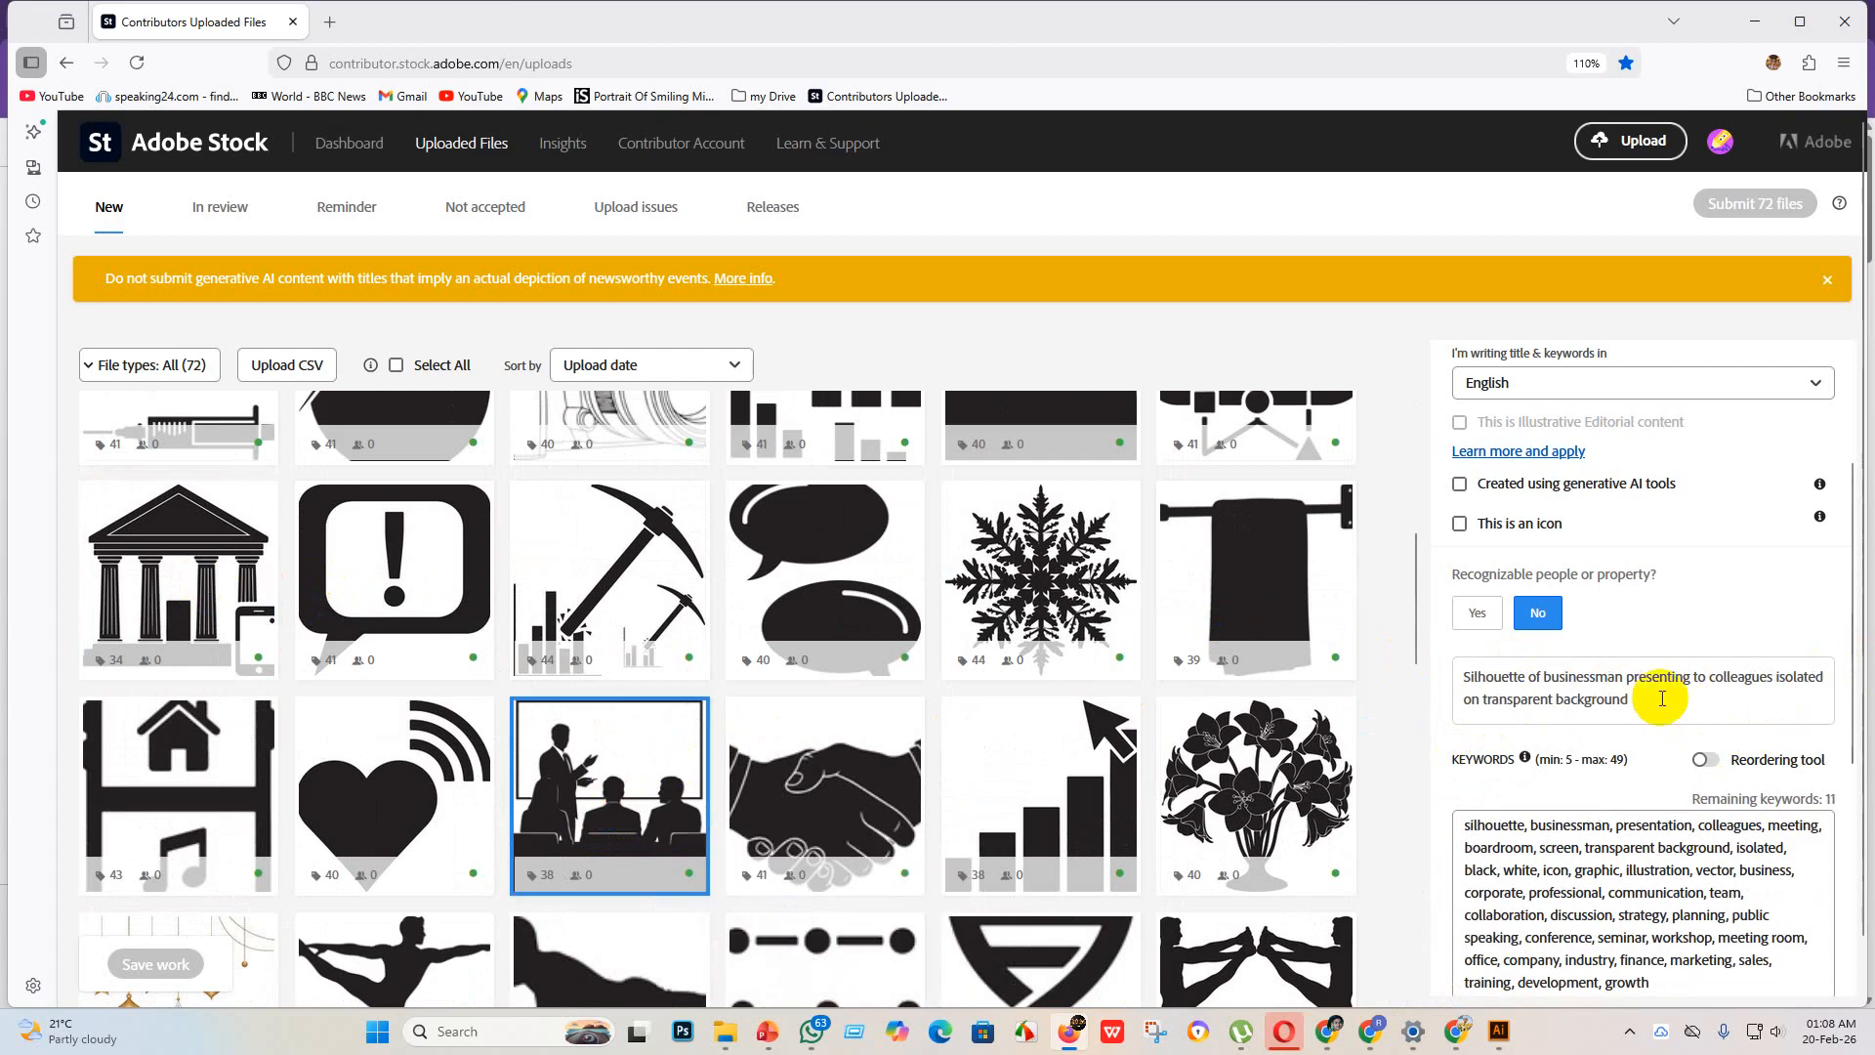
scroll(1004, 800, up, 5)
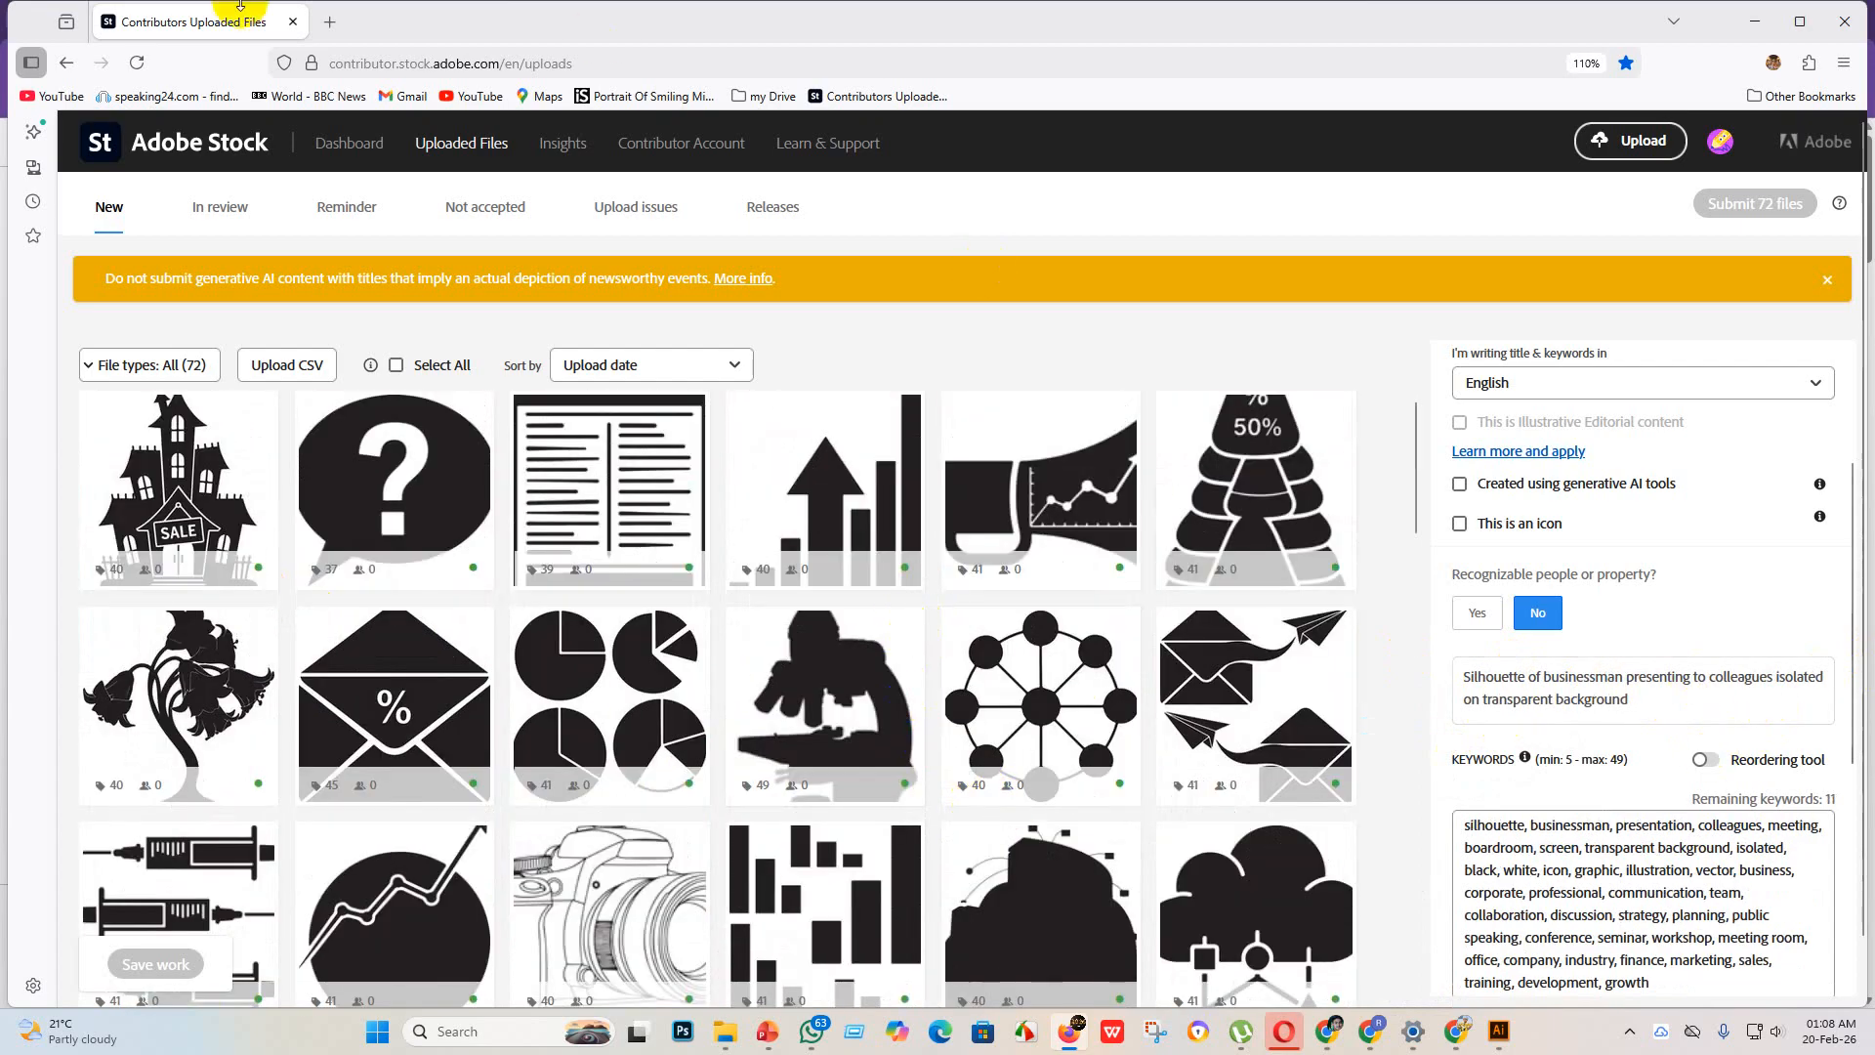
Step: View the Adobe Stock contributor dashboard, examining the earnings trend and the portfolio's downloads
click(335, 156)
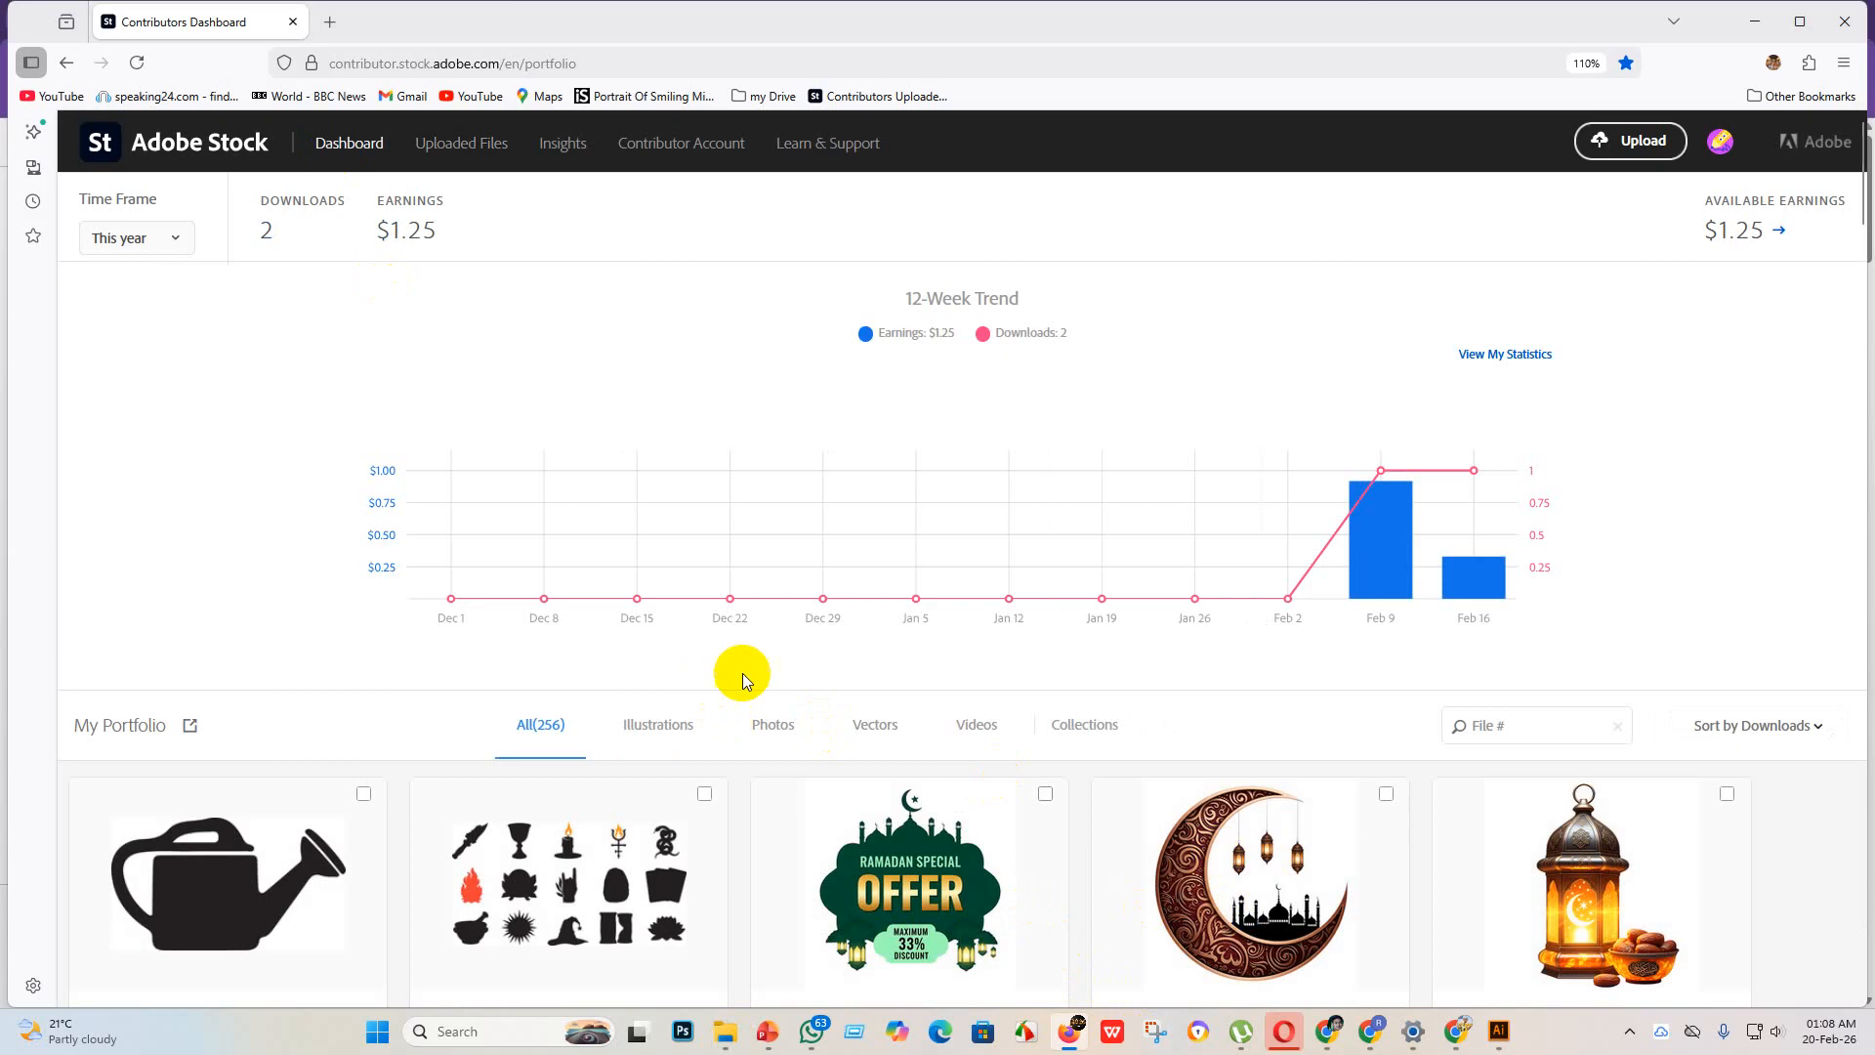
scroll(742, 672, down, 5)
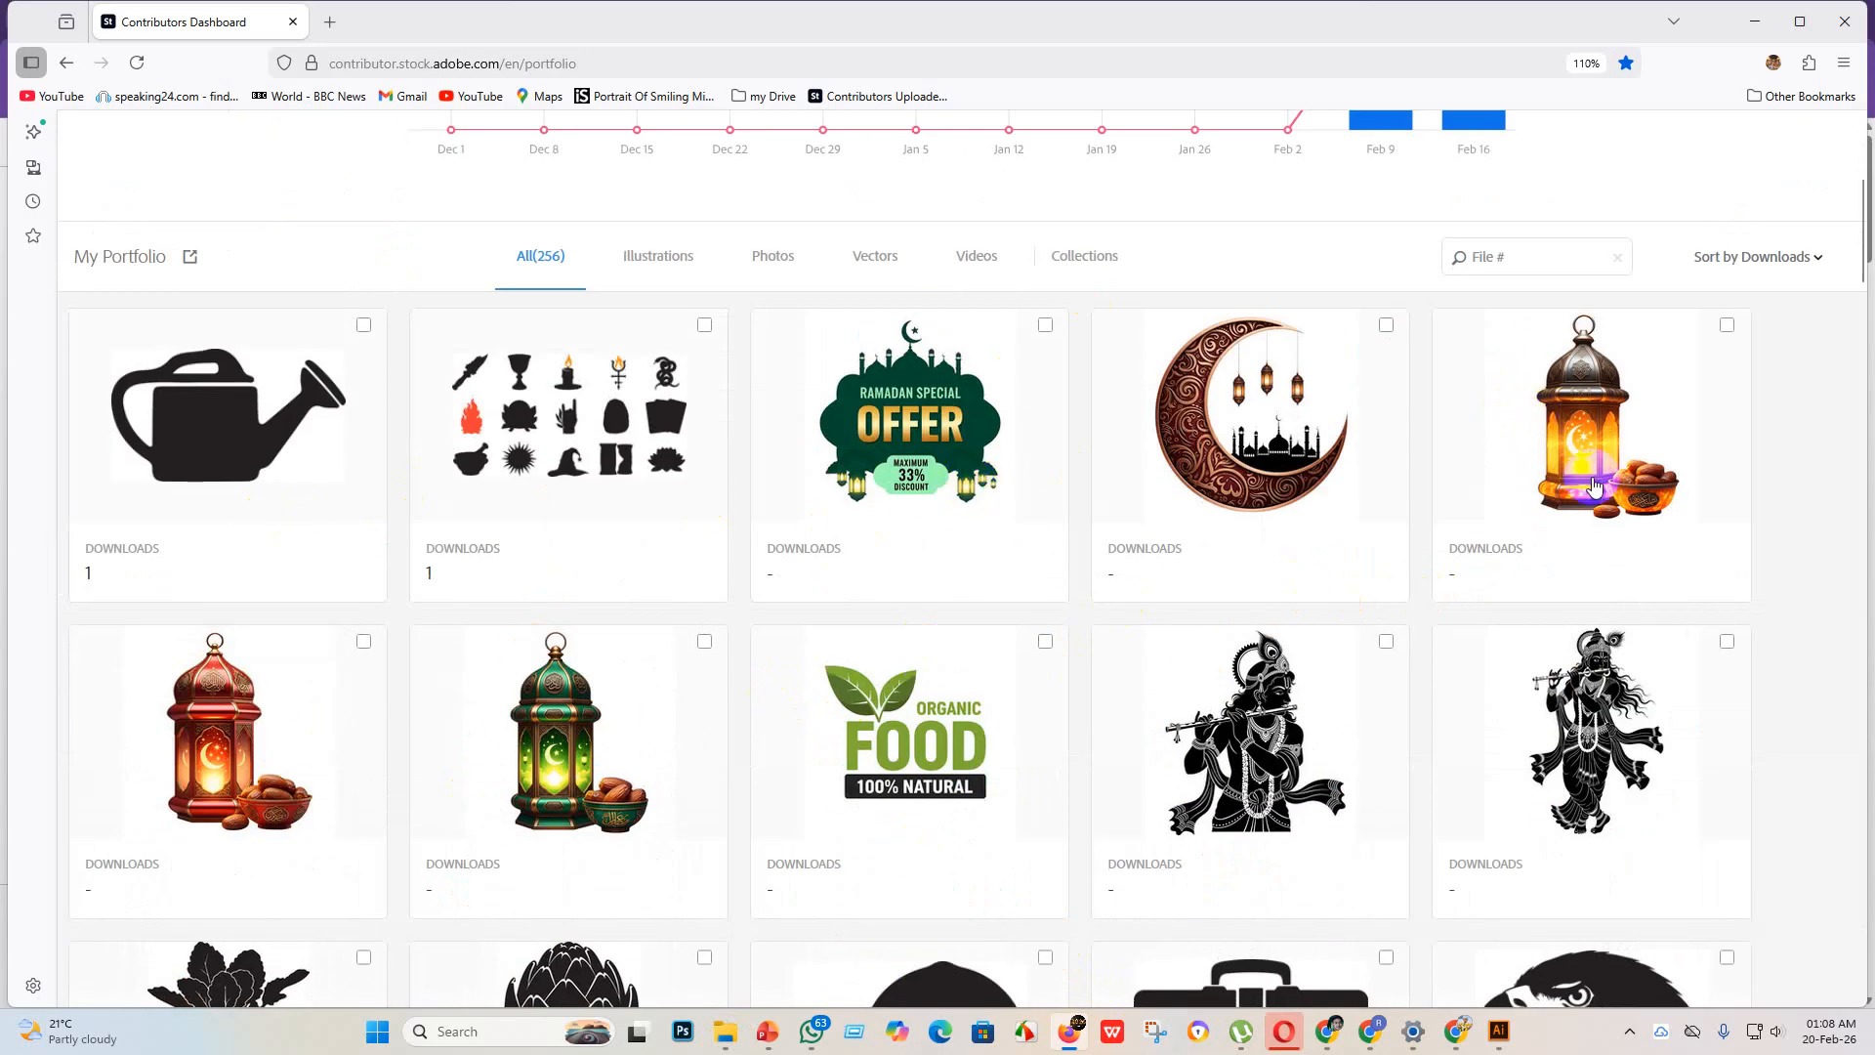
scroll(954, 573, down, 6)
scroll(553, 574, up, 11)
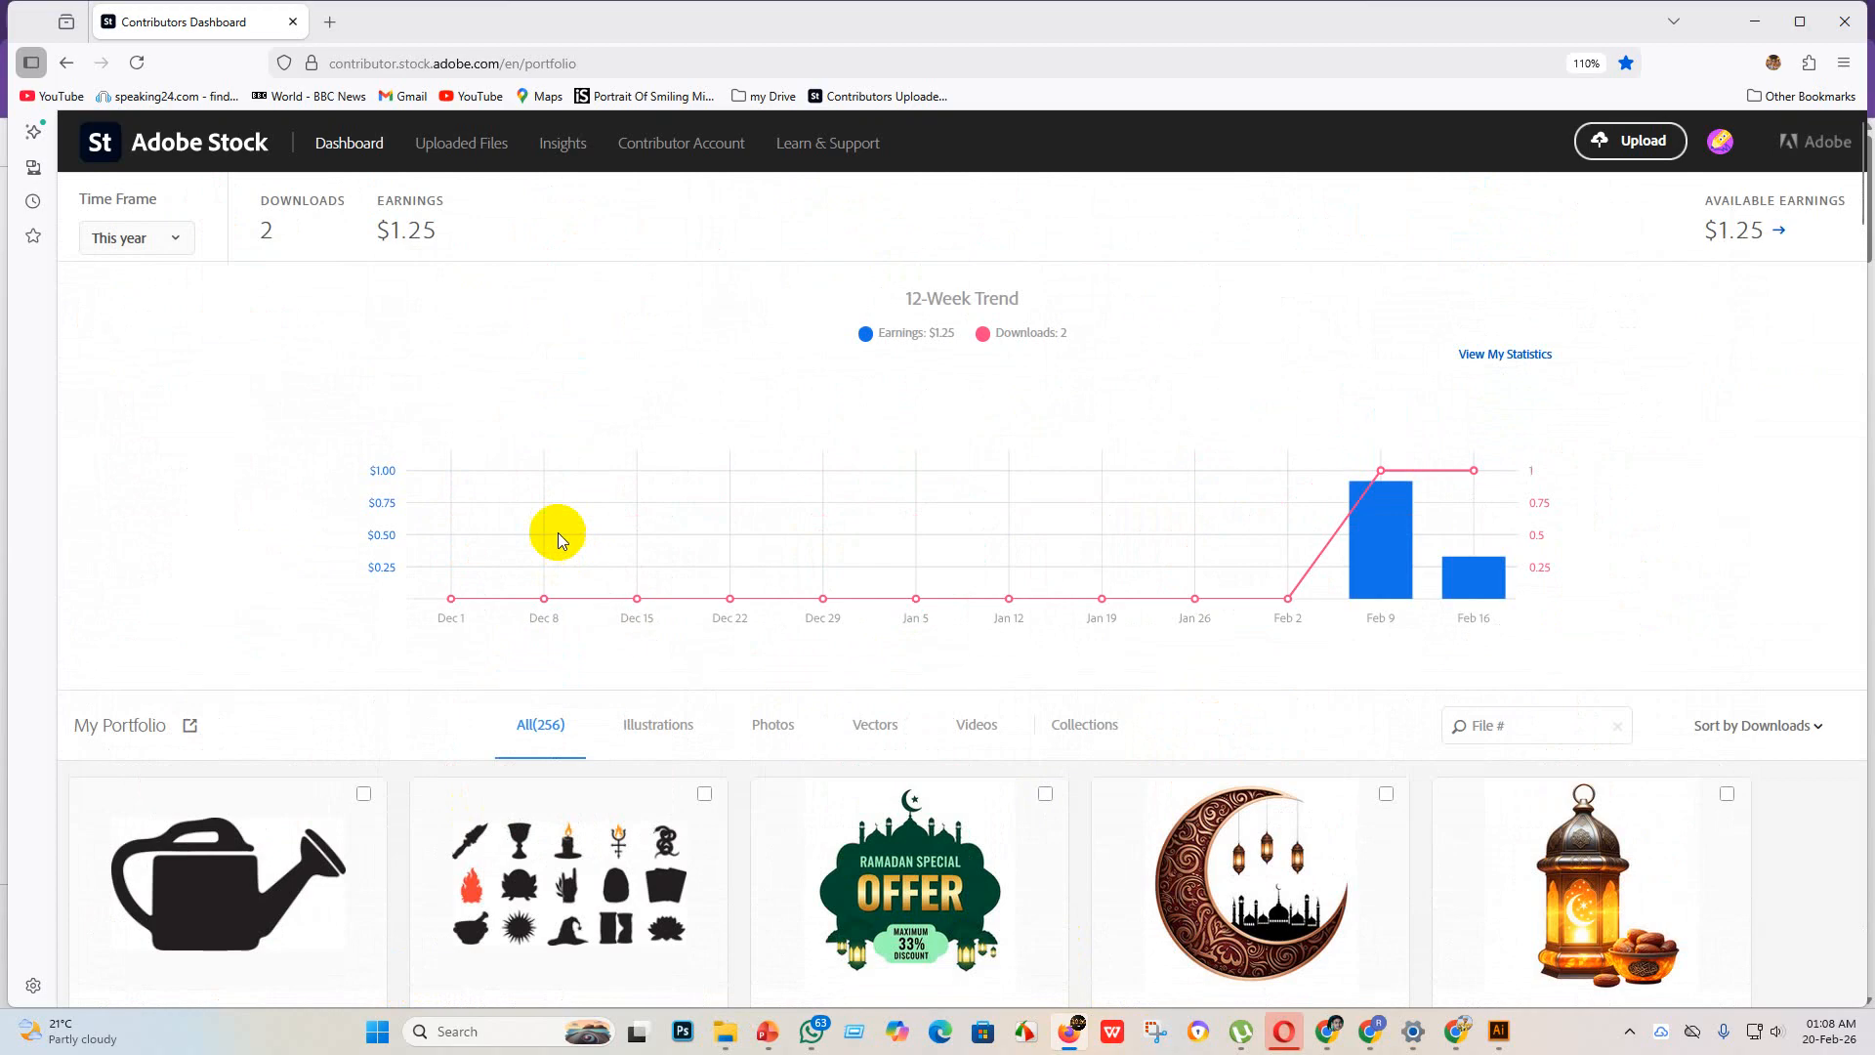